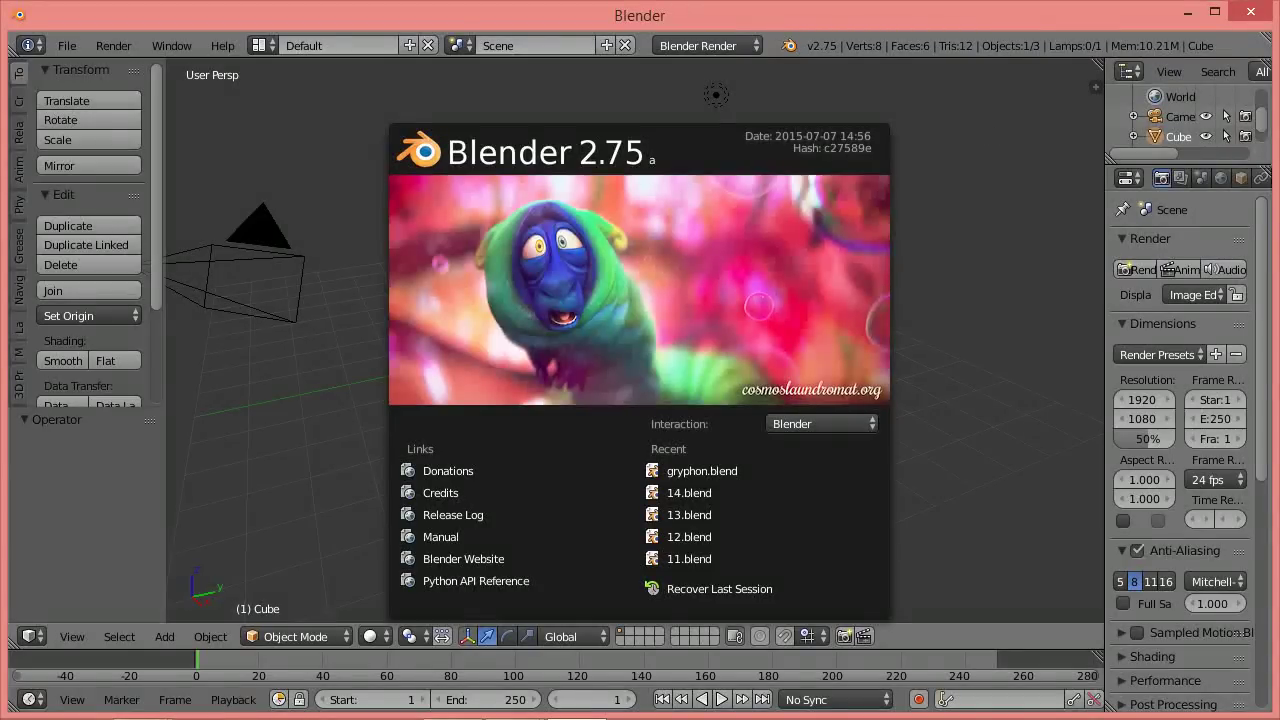
Examine the Input settings and the list of enabled add-ons in the user preferences.
{"action": "left_click", "coordinate": [937, 209]}
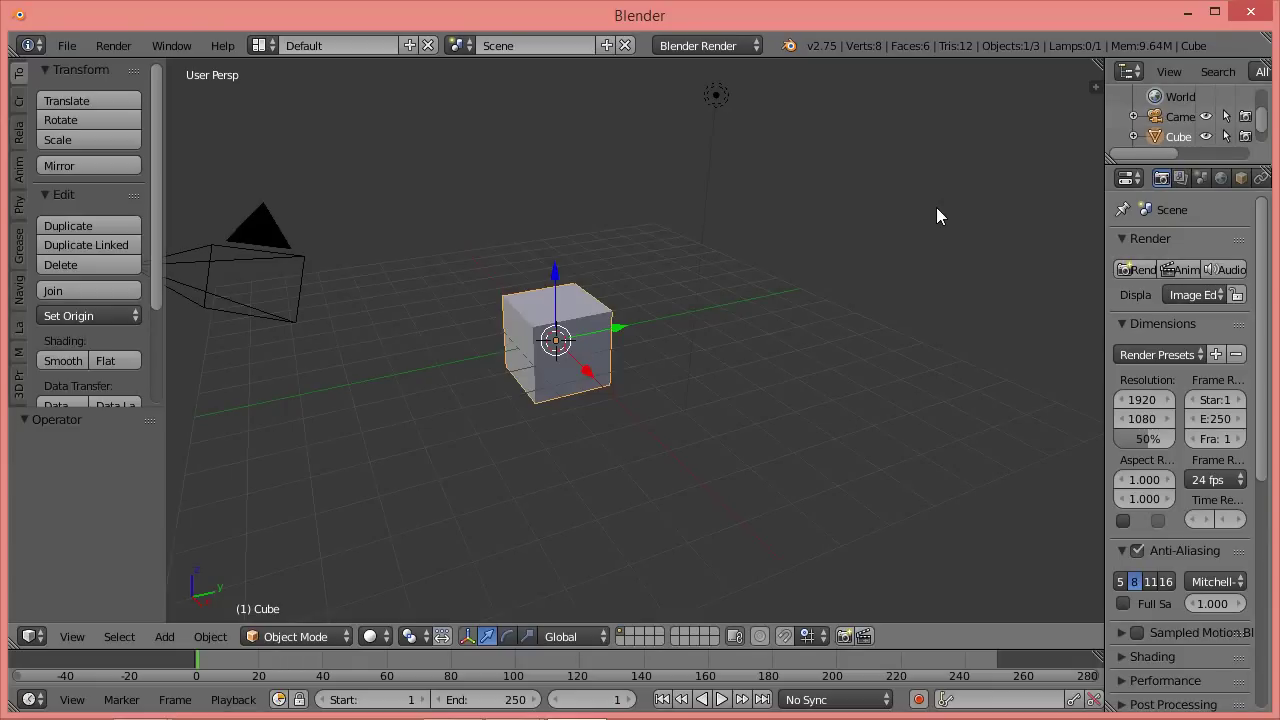
{"action": "left_click", "coordinate": [70, 47]}
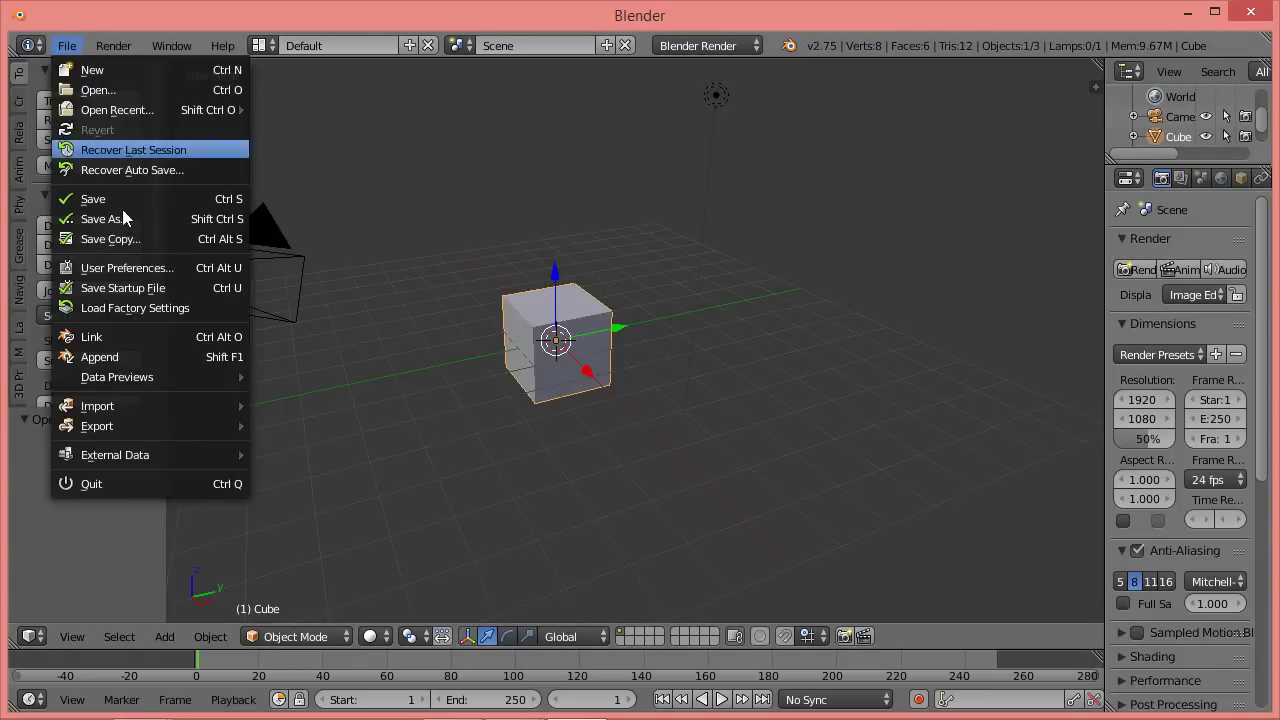
{"action": "left_click", "coordinate": [144, 267]}
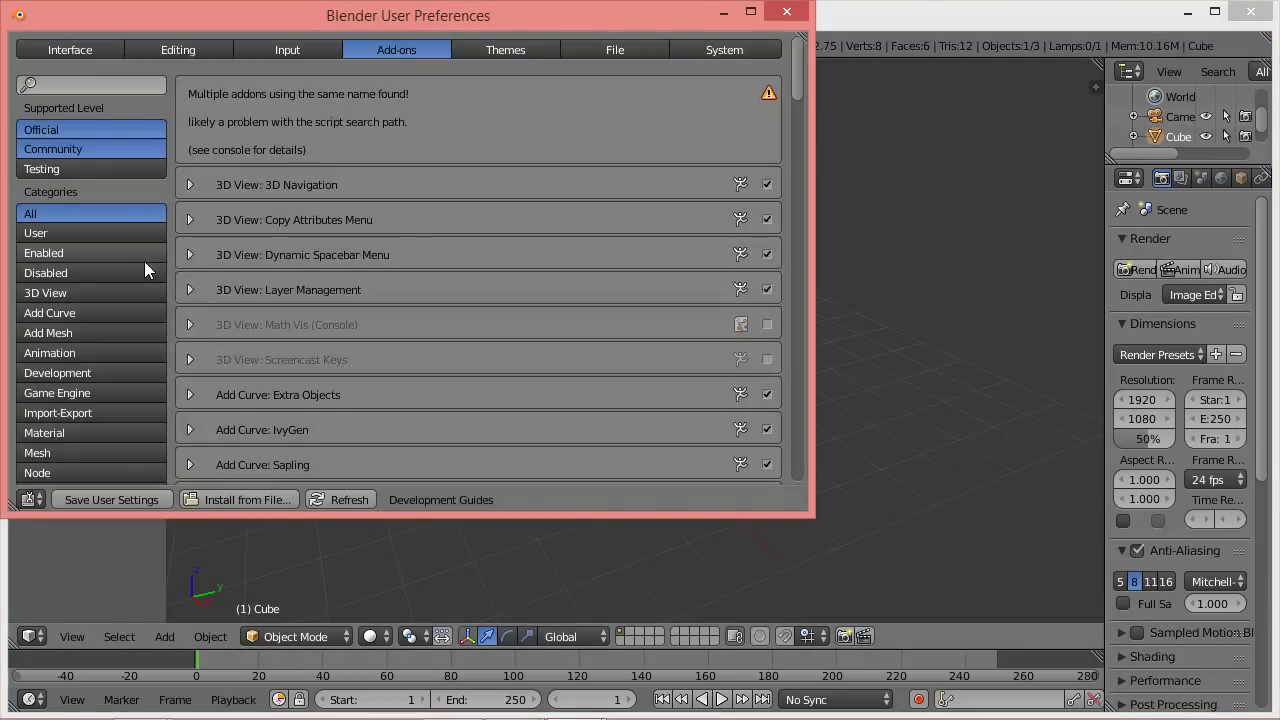
{"action": "left_click", "coordinate": [270, 49]}
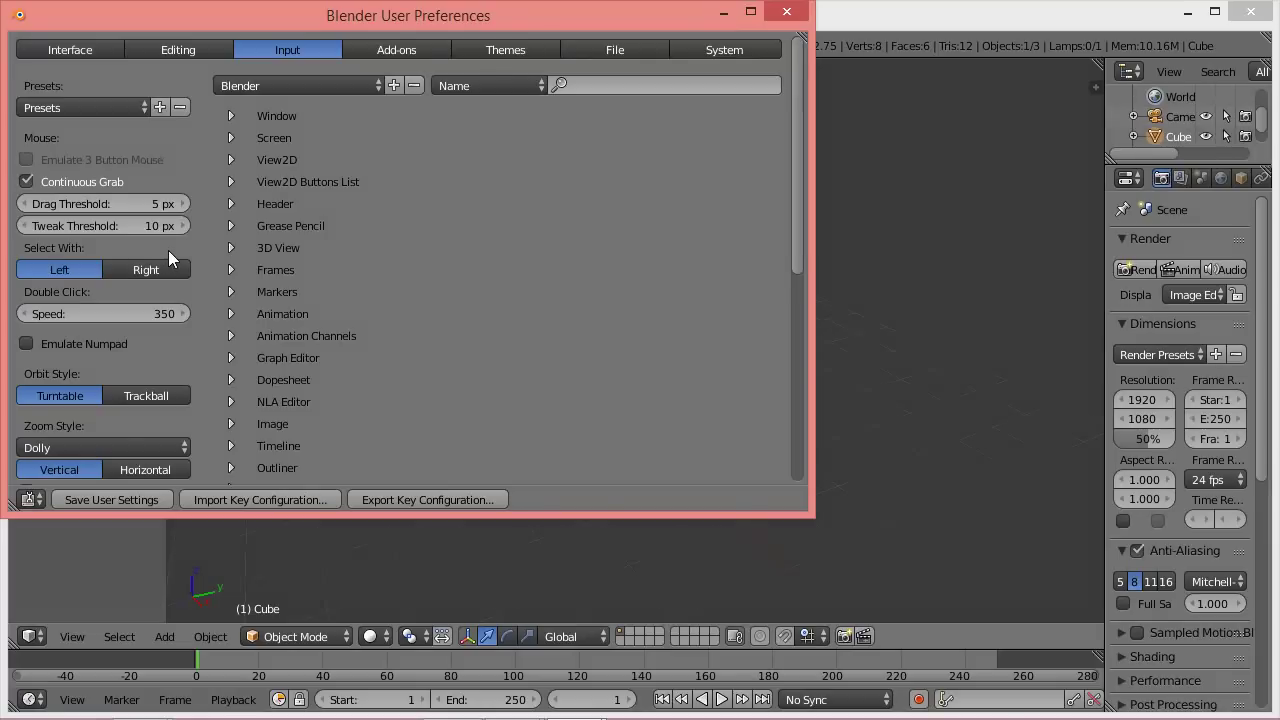
{"action": "left_click", "coordinate": [383, 52]}
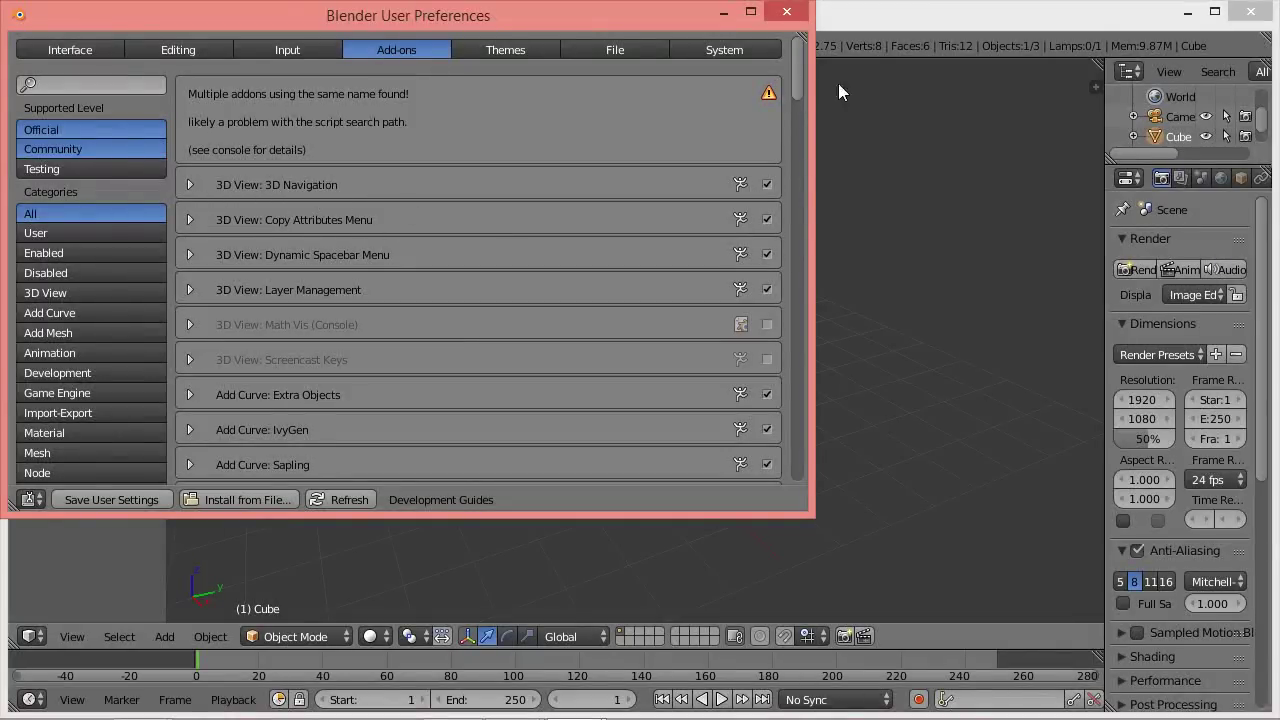
{"action": "left_click_drag", "start_coordinate": [801, 76], "coordinate": [768, 347]}
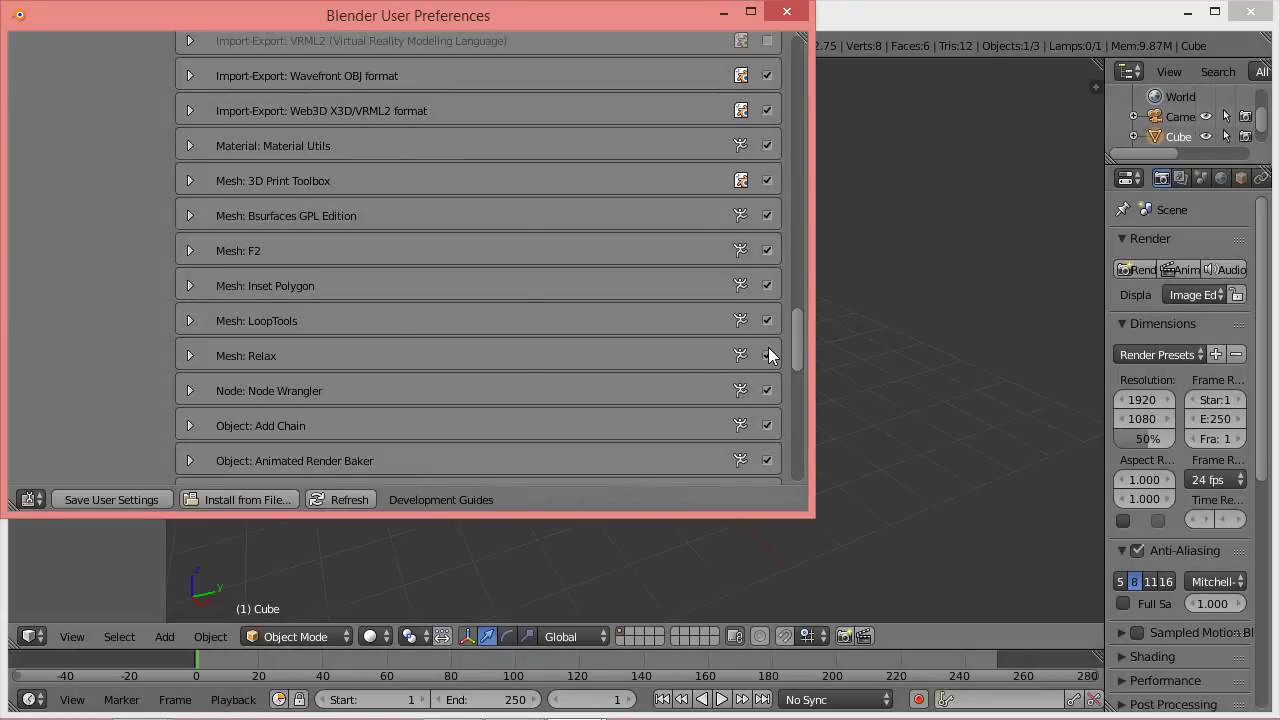
{"action": "left_click", "coordinate": [787, 11]}
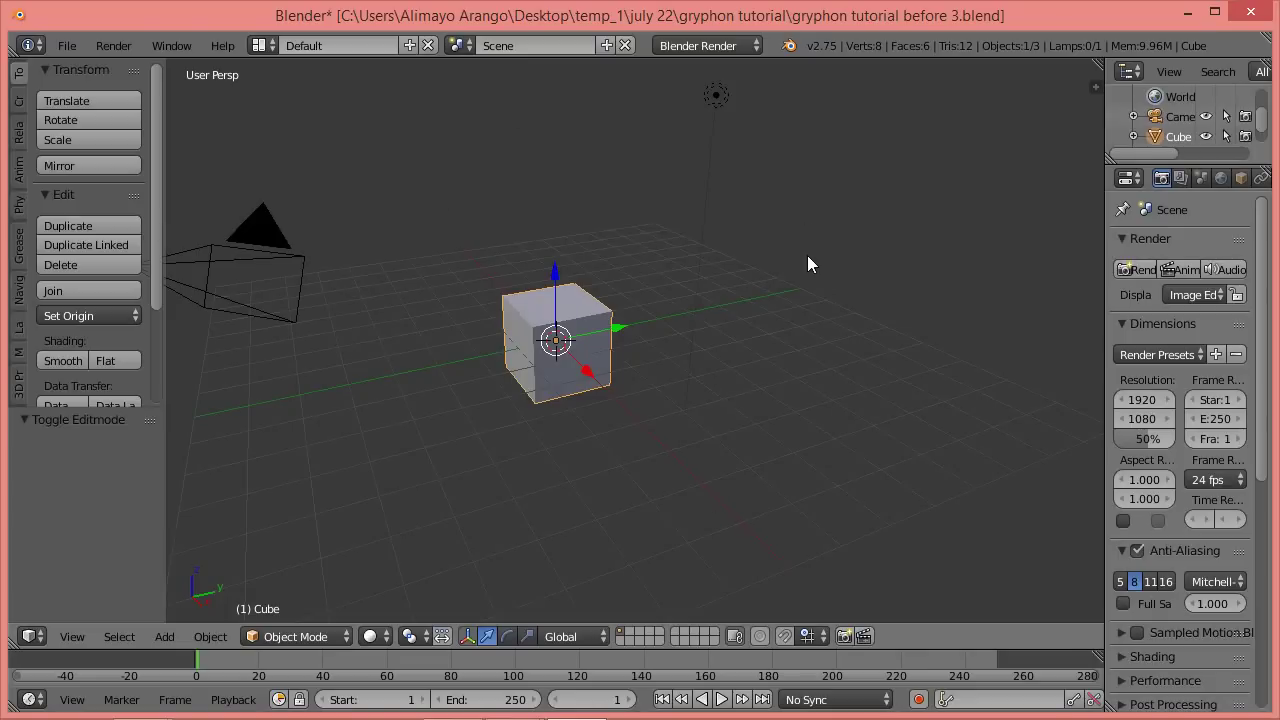
Switch the default cube from Object Mode to Edit Mode.
{"action": "left_click", "coordinate": [341, 638]}
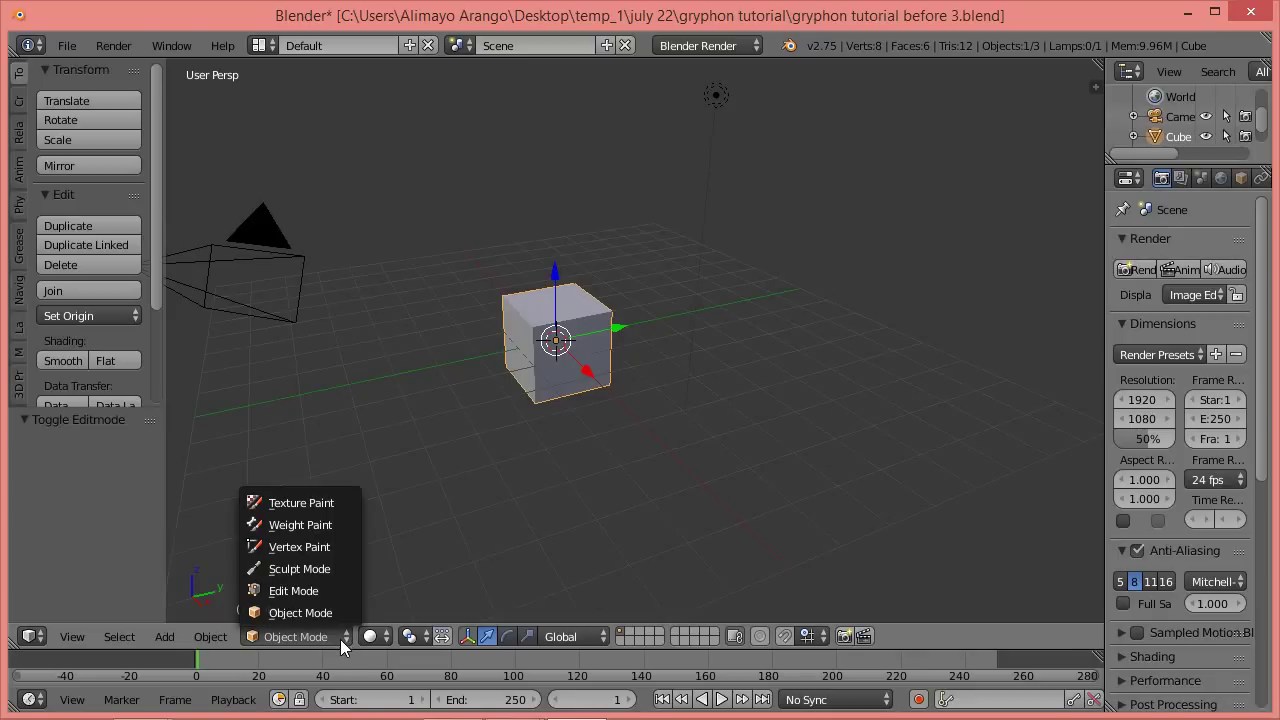
{"action": "left_click", "coordinate": [300, 592]}
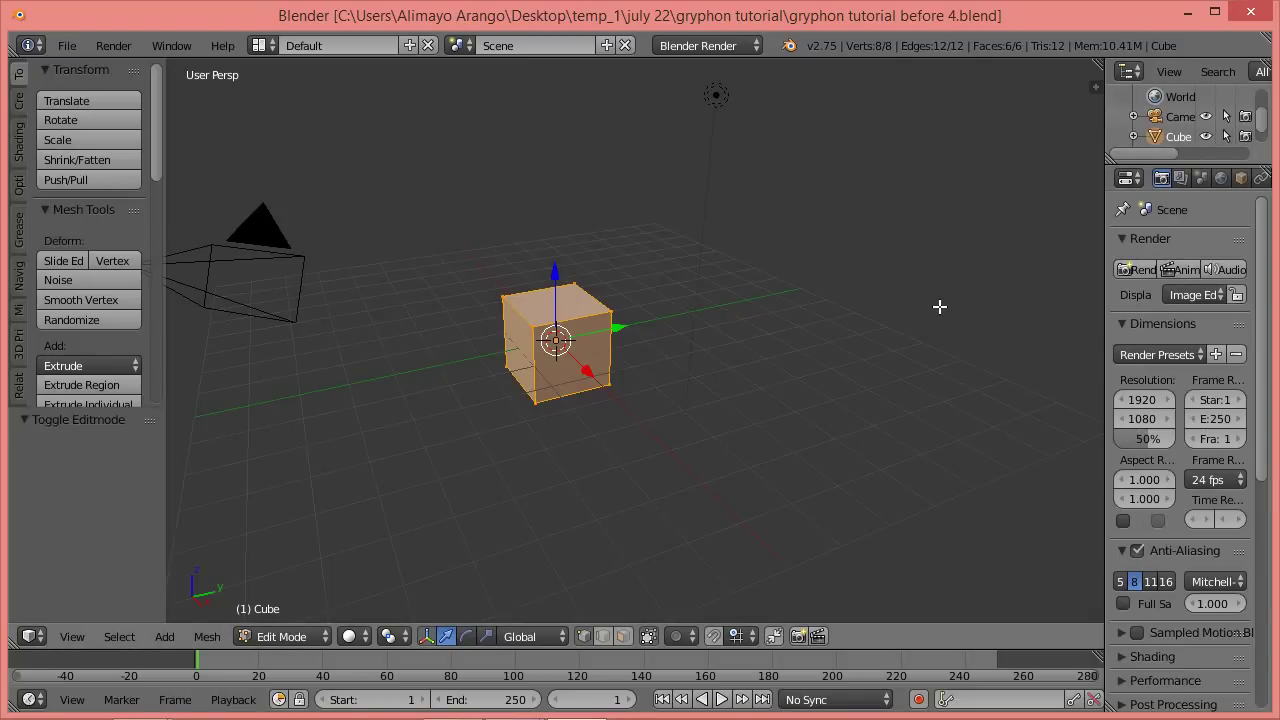
{"action": "middle_click_drag", "start_coordinate": [800, 289], "coordinate": [763, 289]}
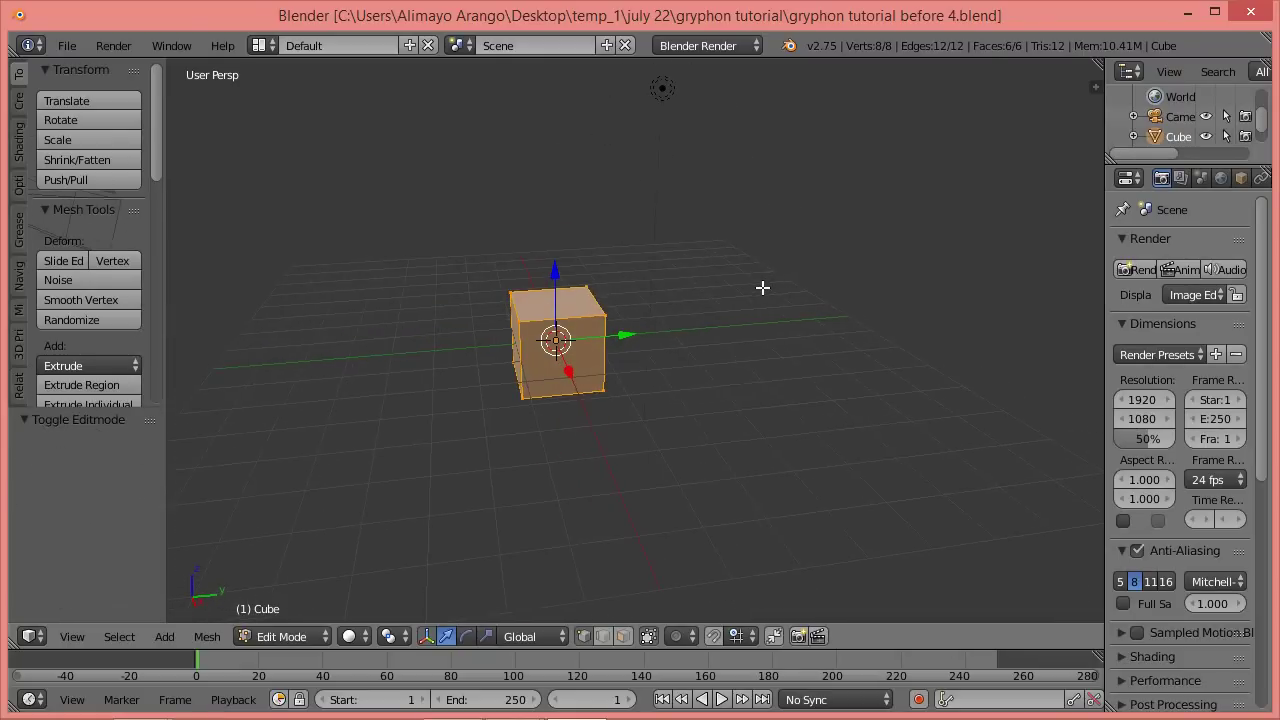
Inspect the cube from the front, back, left, right, top and bottom preset viewpoints.
{"action": "left_click", "coordinate": [20, 276]}
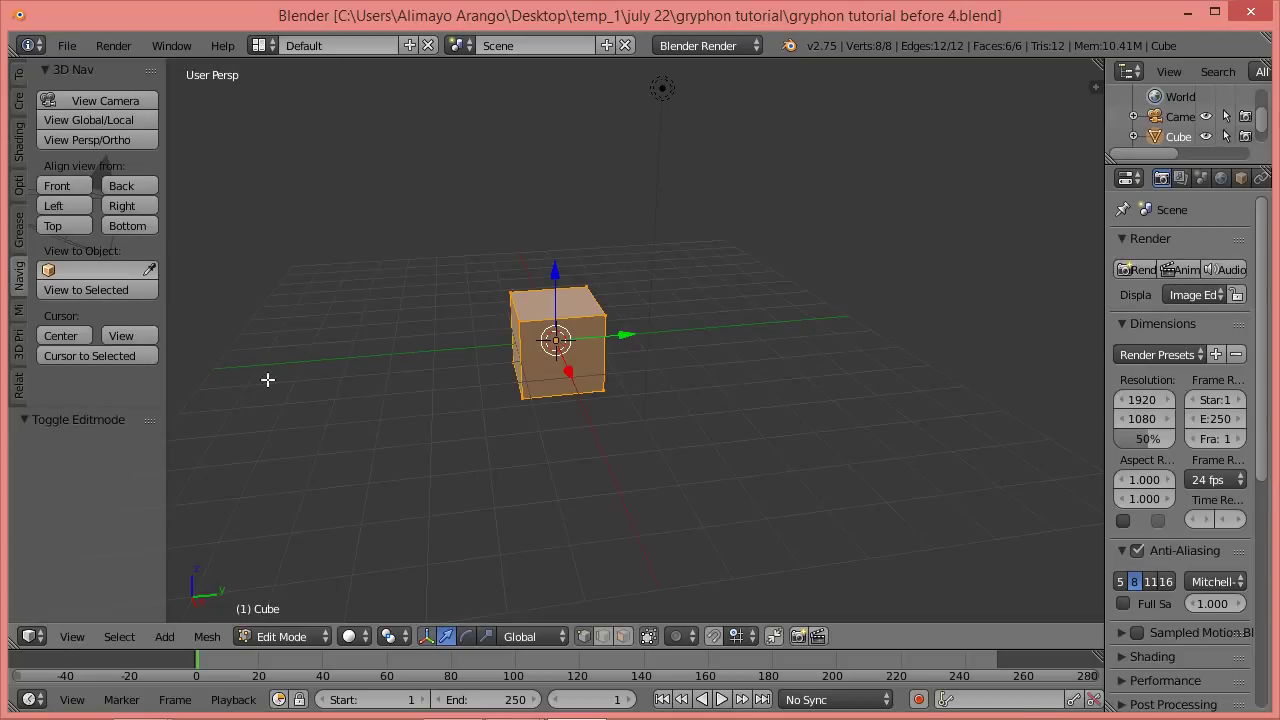
{"action": "left_click", "coordinate": [66, 186]}
{"action": "left_click", "coordinate": [111, 182]}
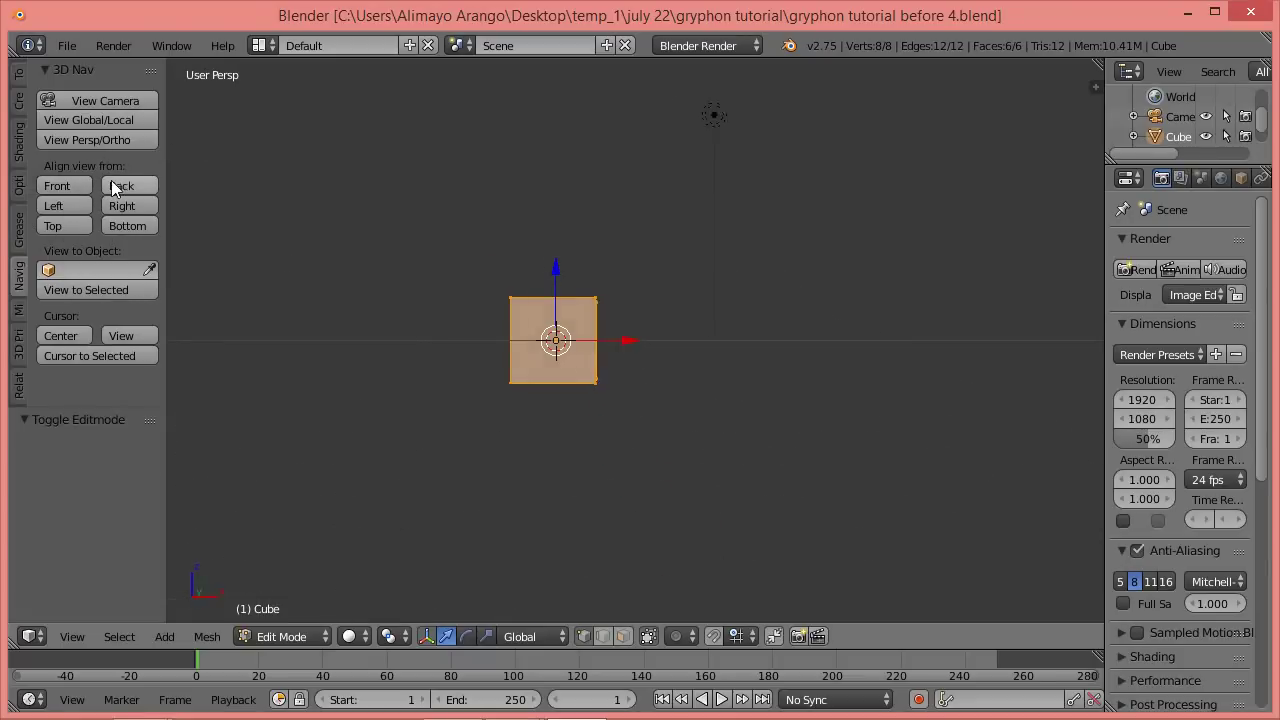
{"action": "left_click", "coordinate": [76, 203]}
{"action": "left_click", "coordinate": [124, 205]}
{"action": "left_click", "coordinate": [67, 223]}
{"action": "left_click", "coordinate": [123, 225]}
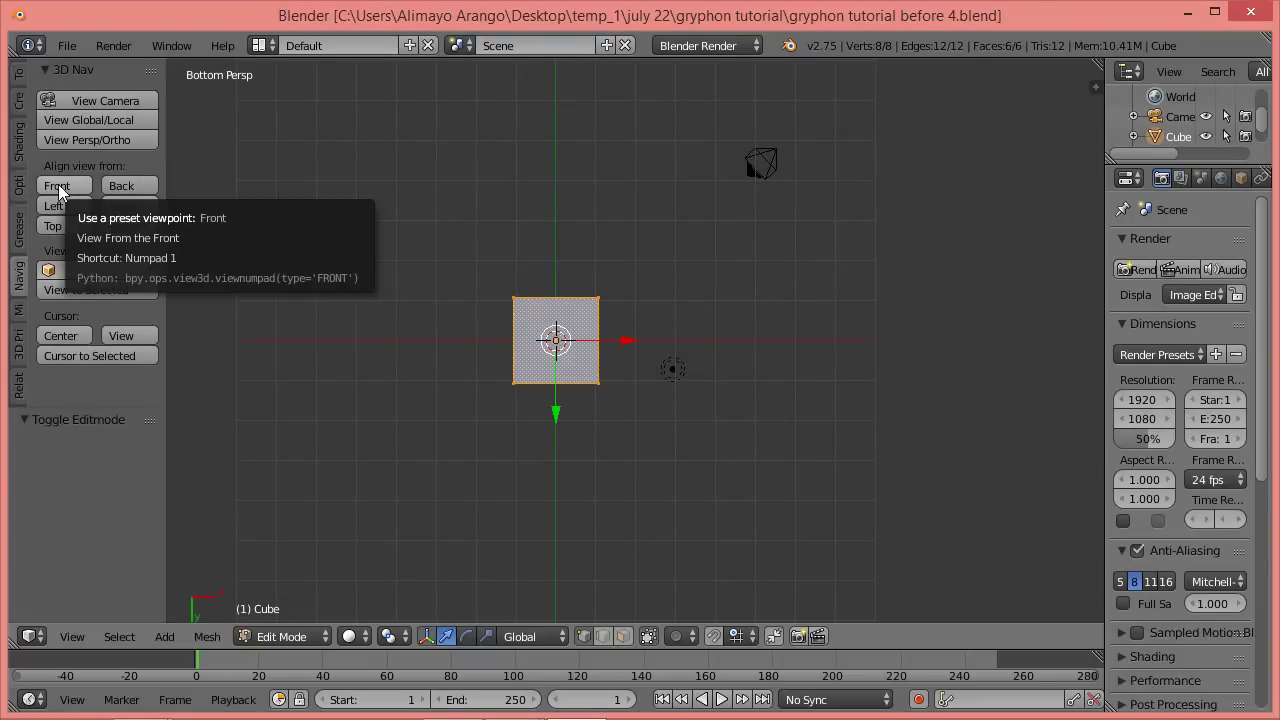
{"action": "left_click", "coordinate": [58, 185]}
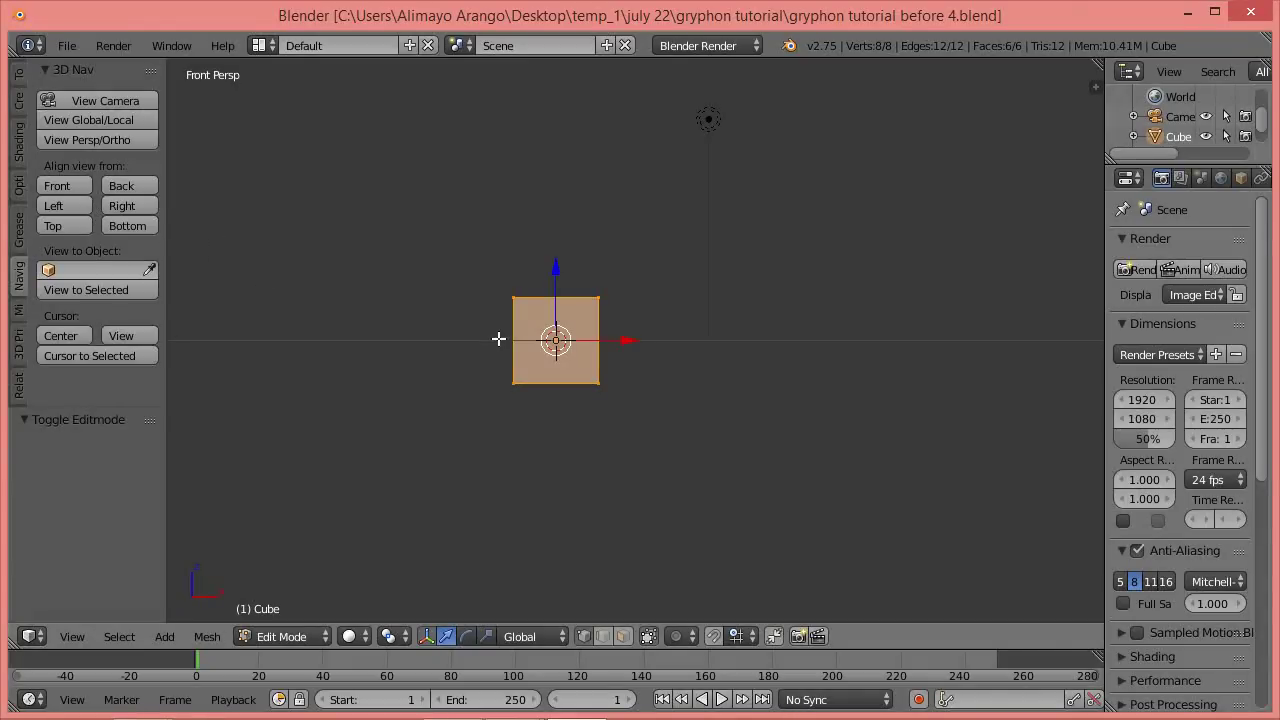
{"action": "middle_click_drag", "start_coordinate": [480, 337], "coordinate": [451, 413]}
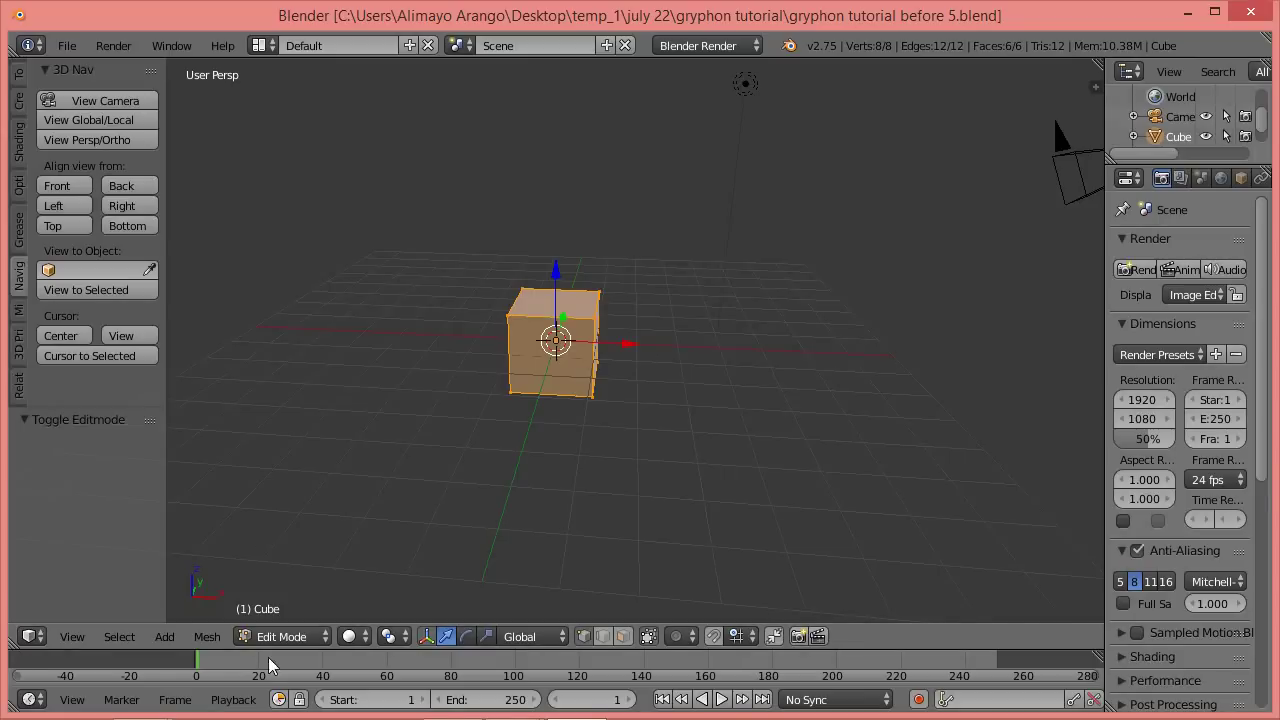
Return to Object Mode, align the view from the front, and hide the cube.
{"action": "left_click", "coordinate": [292, 642]}
{"action": "left_click", "coordinate": [293, 614]}
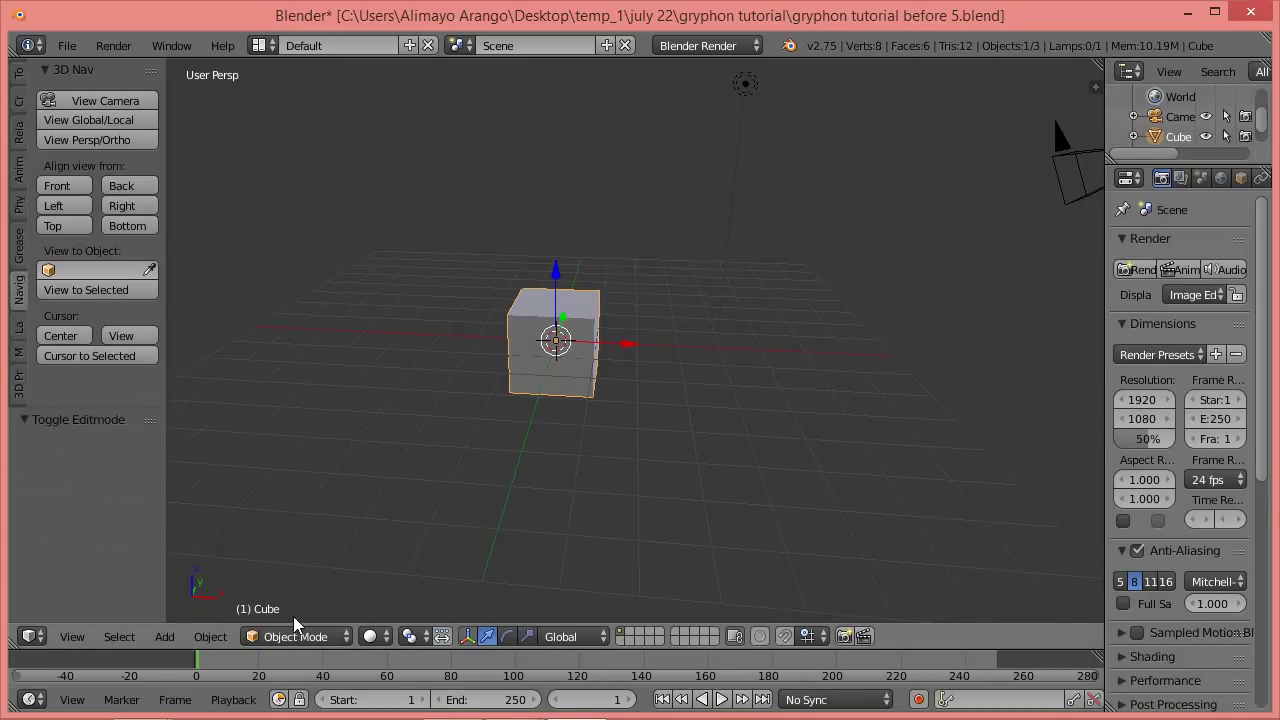
{"action": "left_click", "coordinate": [78, 187]}
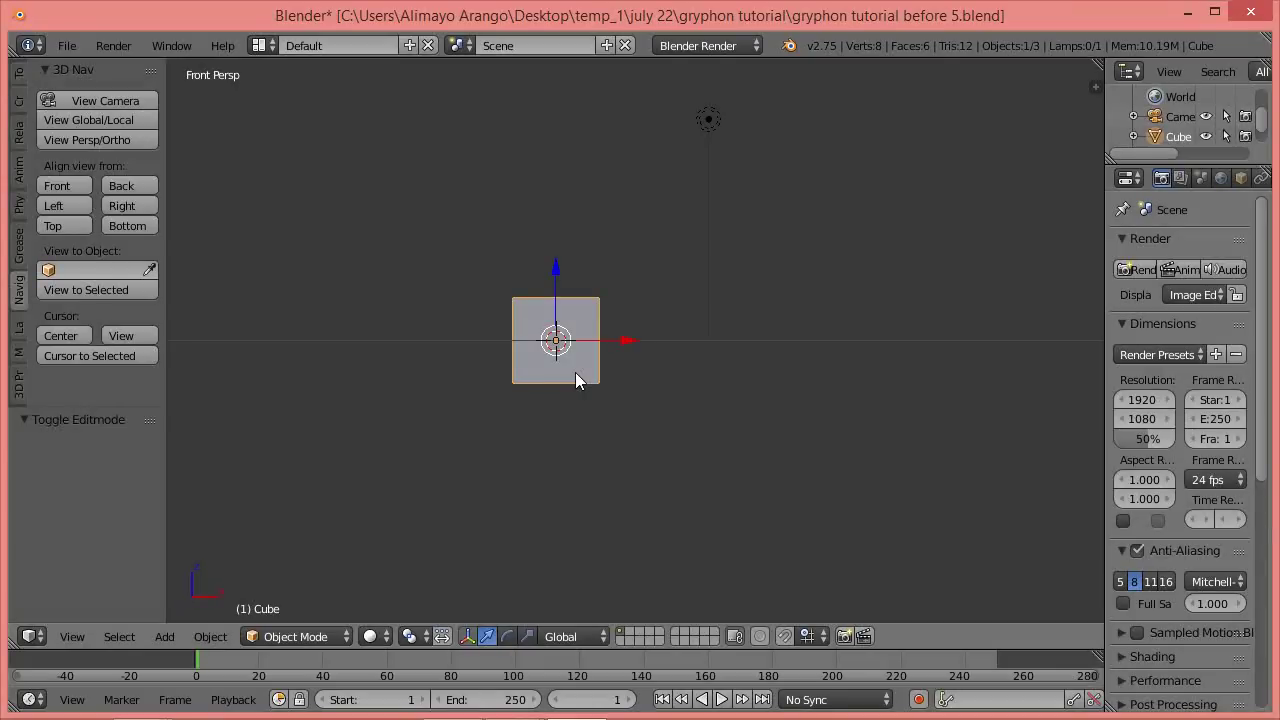
{"action": "key", "text": "h"}
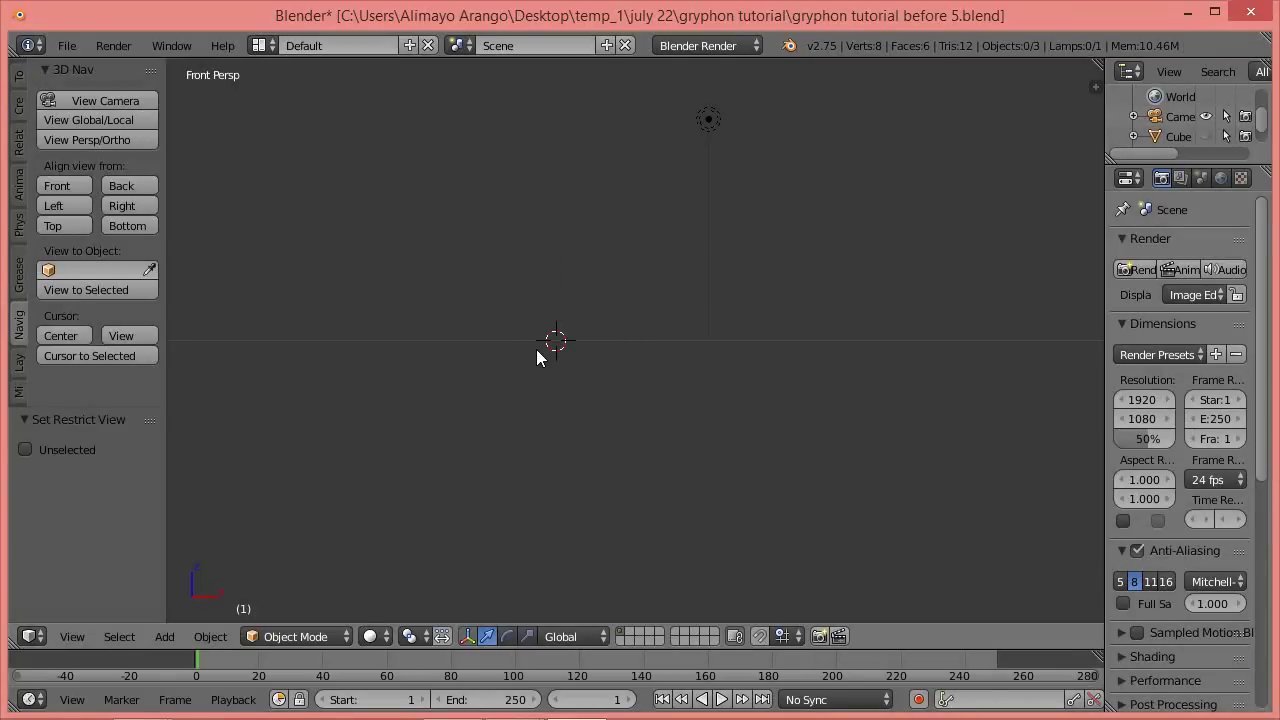
{"action": "key", "text": "alt+h"}
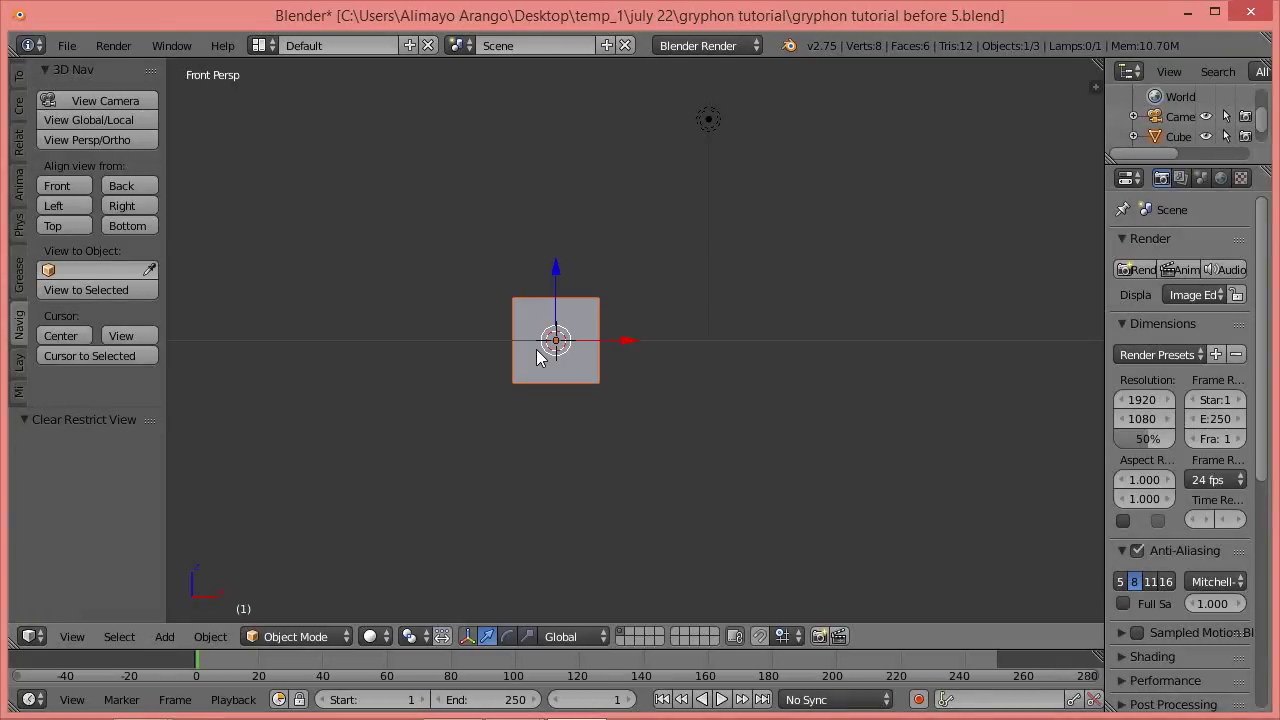
{"action": "key", "text": "h"}
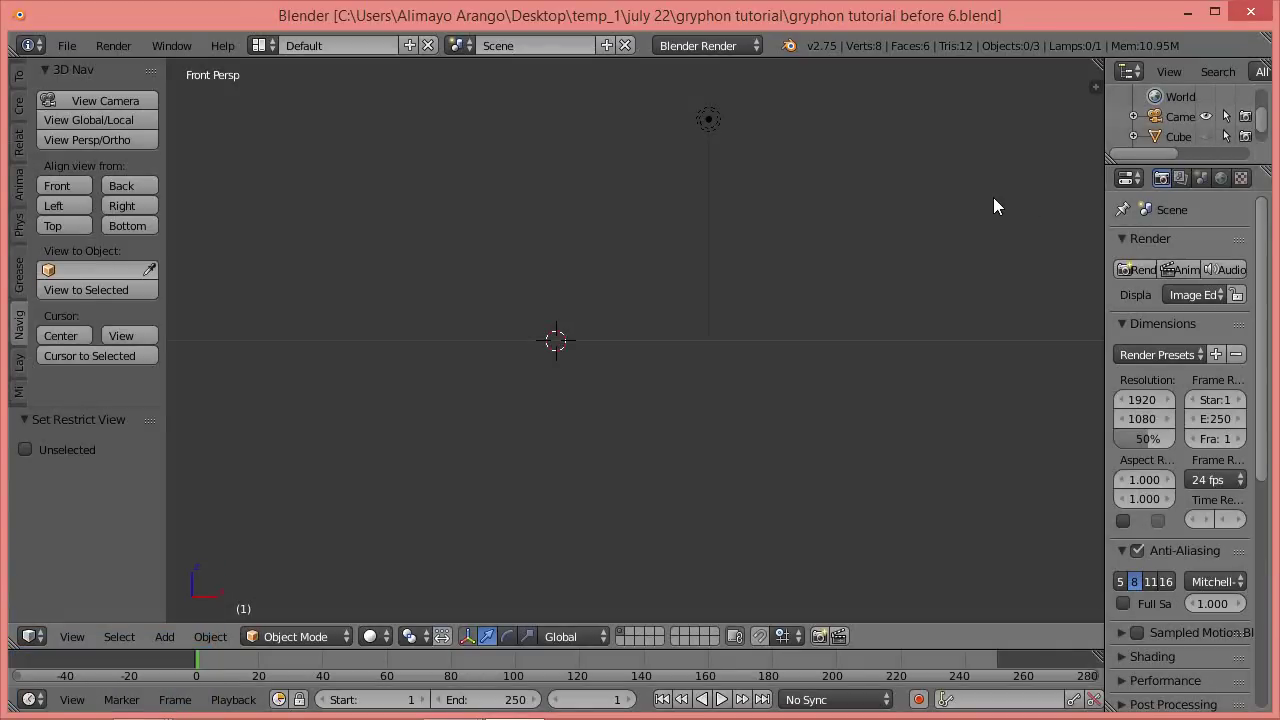
Enable background images for the 3D view and add an empty image slot.
{"action": "key", "text": "n"}
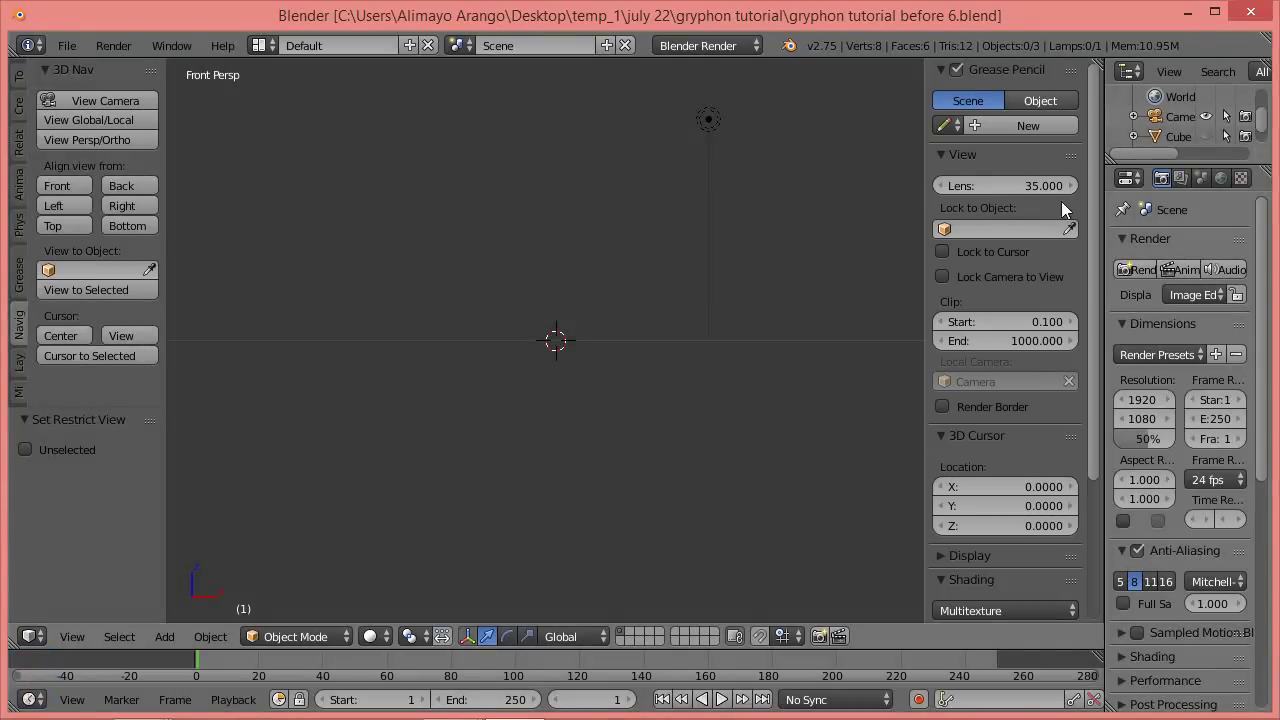
{"action": "left_click_drag", "start_coordinate": [1092, 320], "coordinate": [1090, 492]}
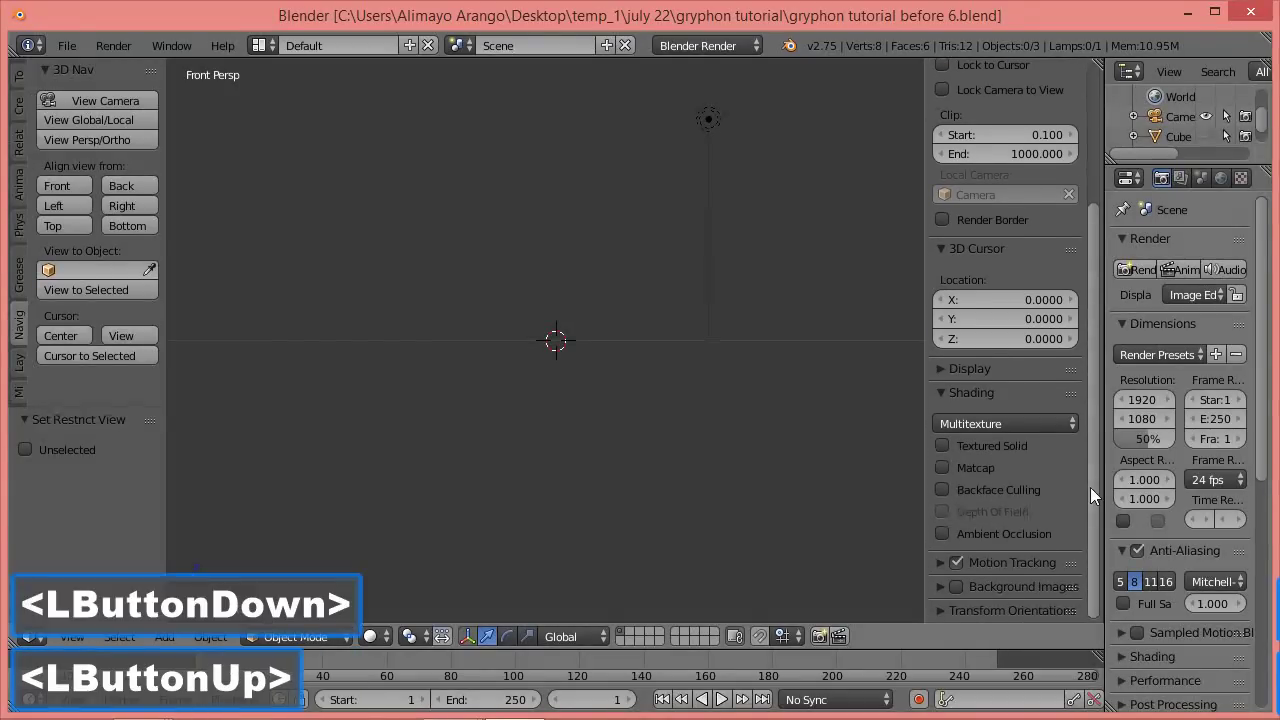
{"action": "left_click", "coordinate": [956, 587]}
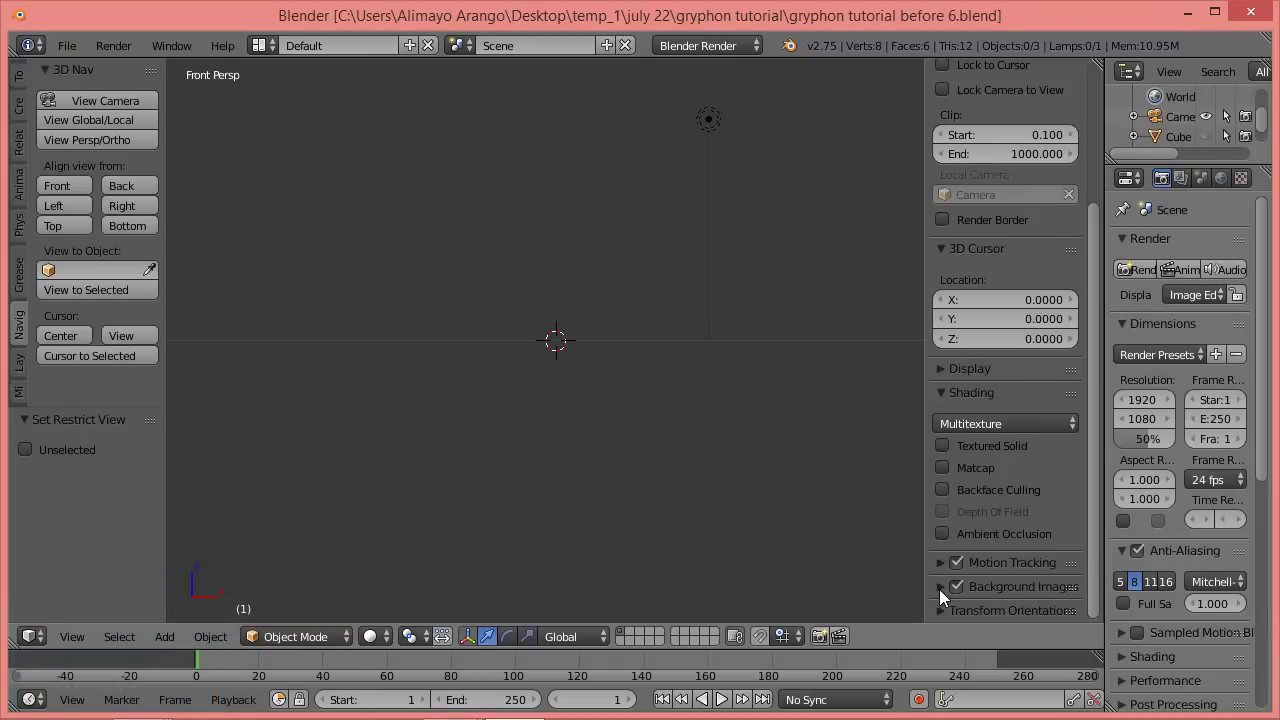
{"action": "left_click", "coordinate": [940, 587]}
{"action": "left_click_drag", "start_coordinate": [1093, 468], "coordinate": [1078, 543]}
{"action": "left_click", "coordinate": [1000, 582]}
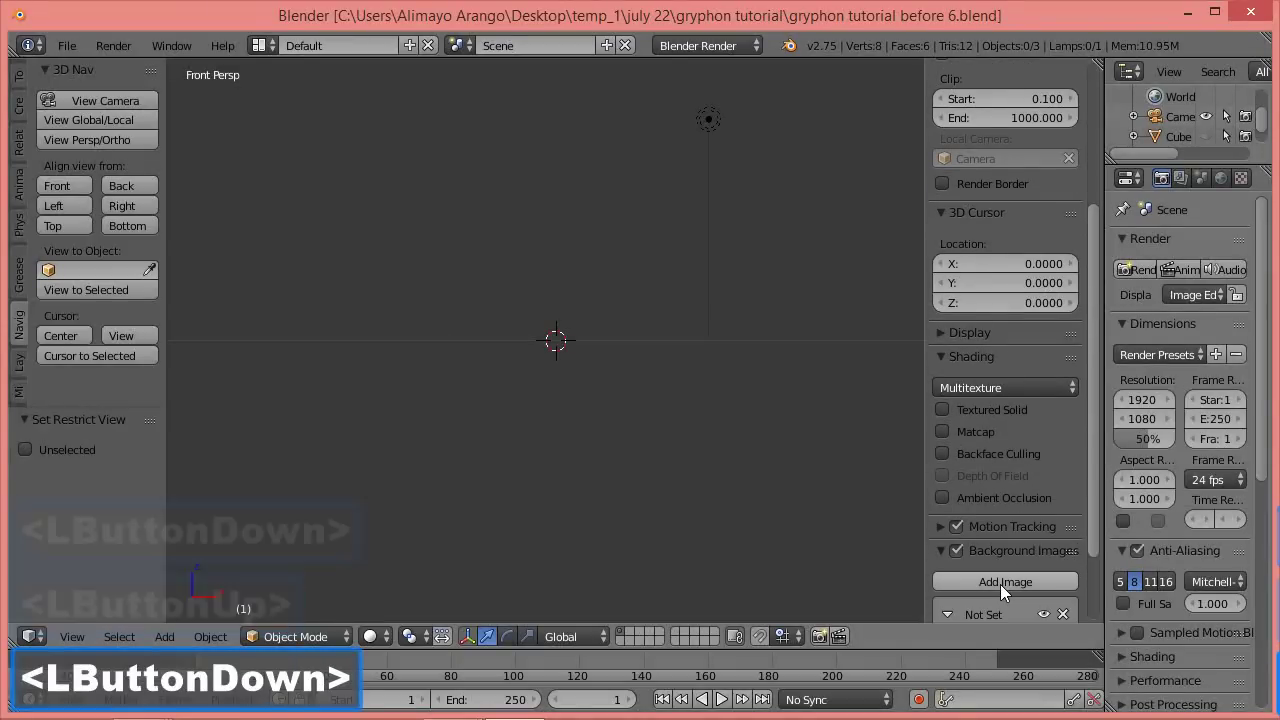
{"action": "left_click_drag", "start_coordinate": [1094, 393], "coordinate": [1078, 500]}
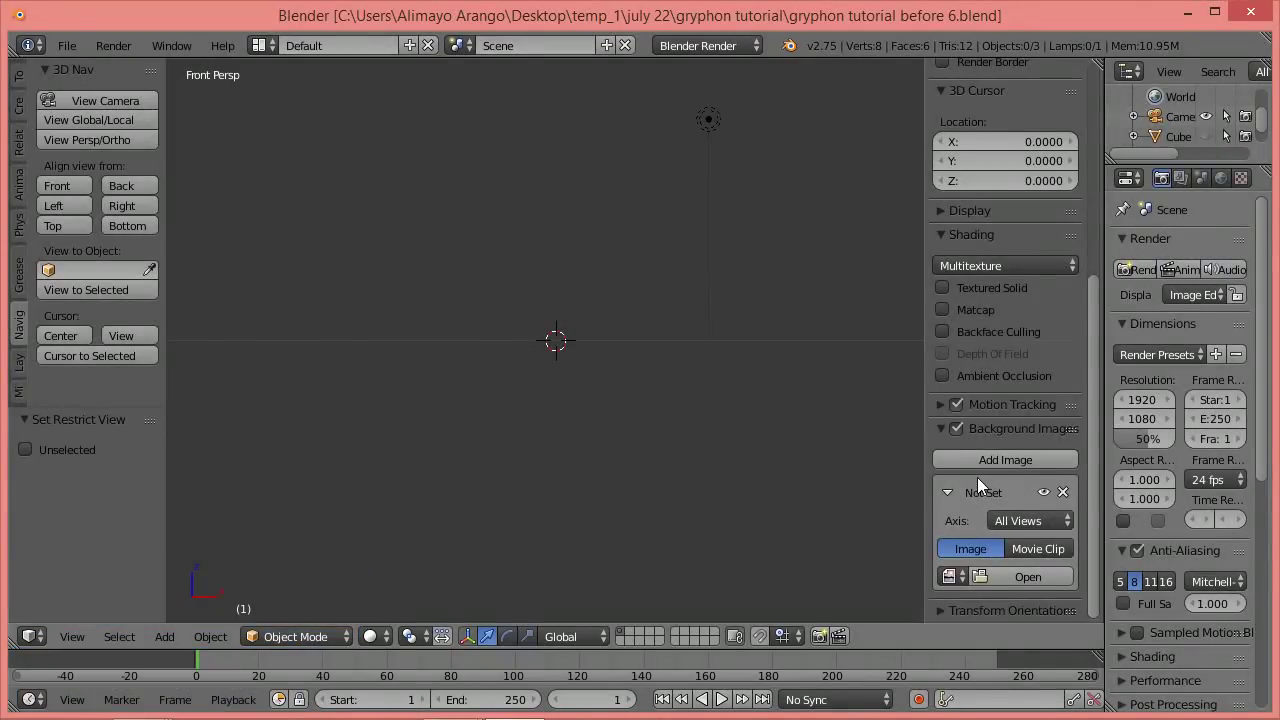
Load "gryphon side drawing.jpeg" from the Desktop folder temp_1\july 22 as the background image.
{"action": "left_click", "coordinate": [1005, 576]}
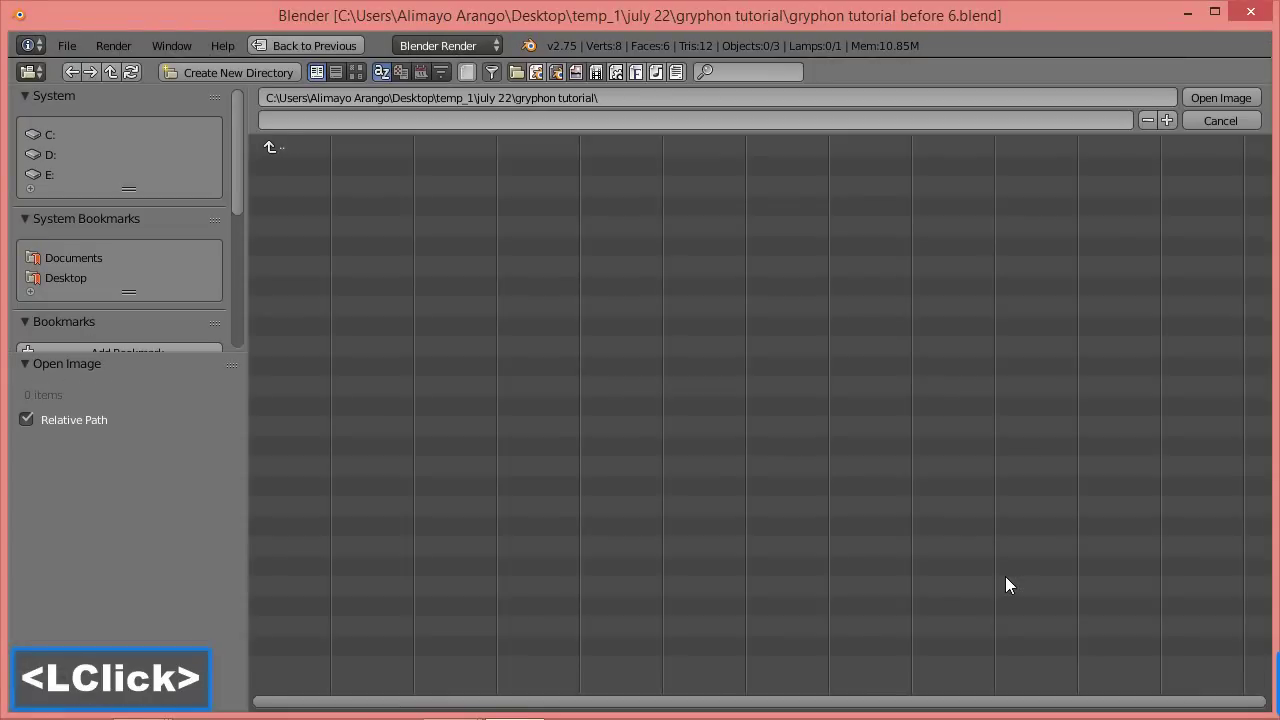
{"action": "left_click", "coordinate": [66, 278]}
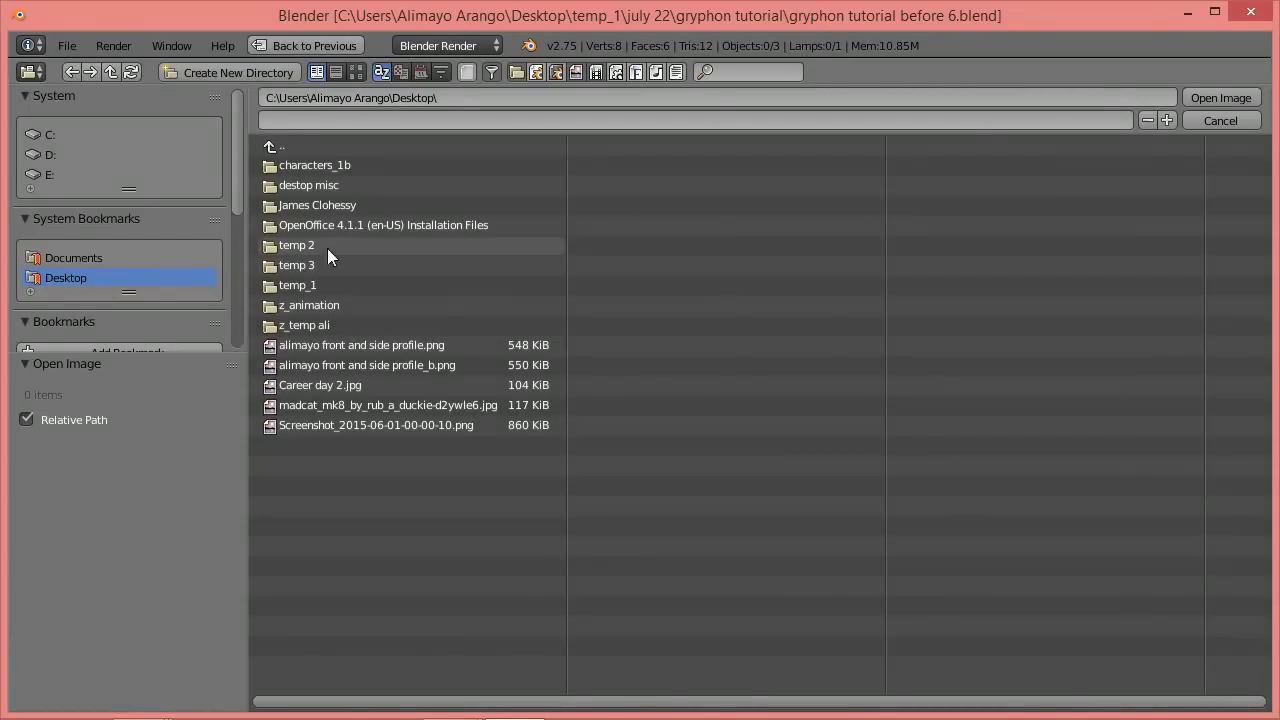
{"action": "left_click", "coordinate": [322, 285]}
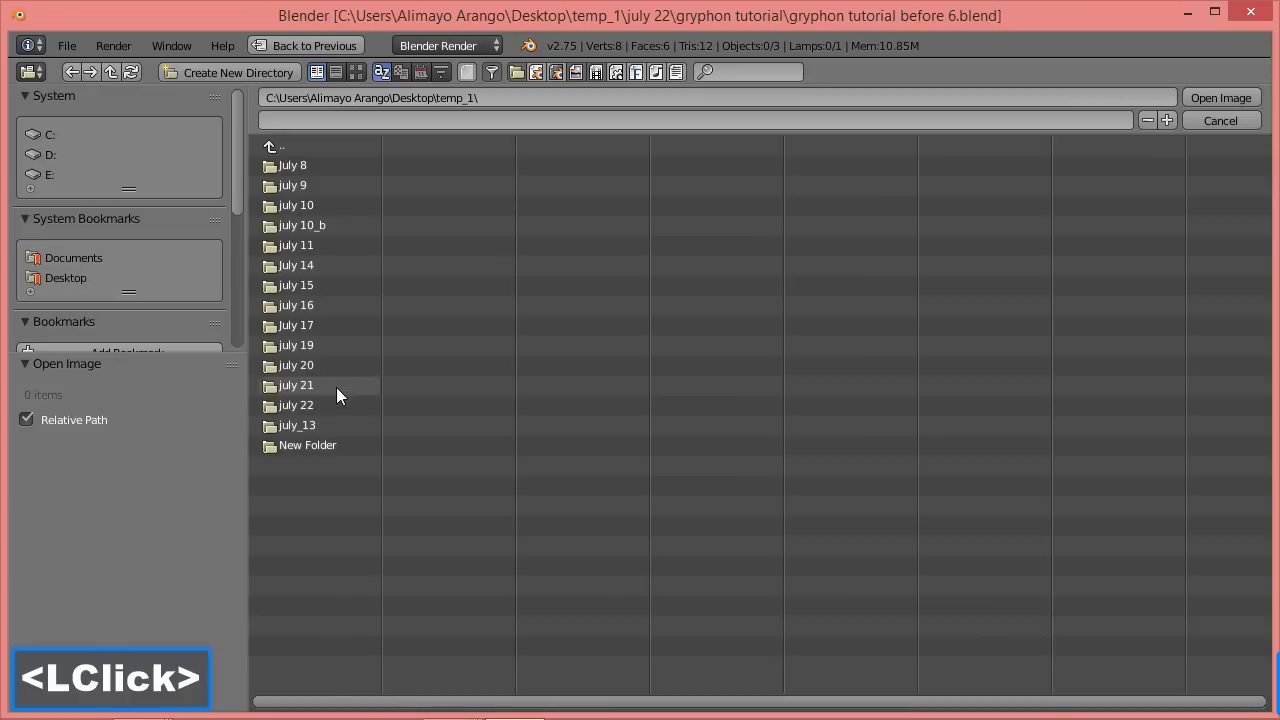
{"action": "left_click", "coordinate": [337, 404]}
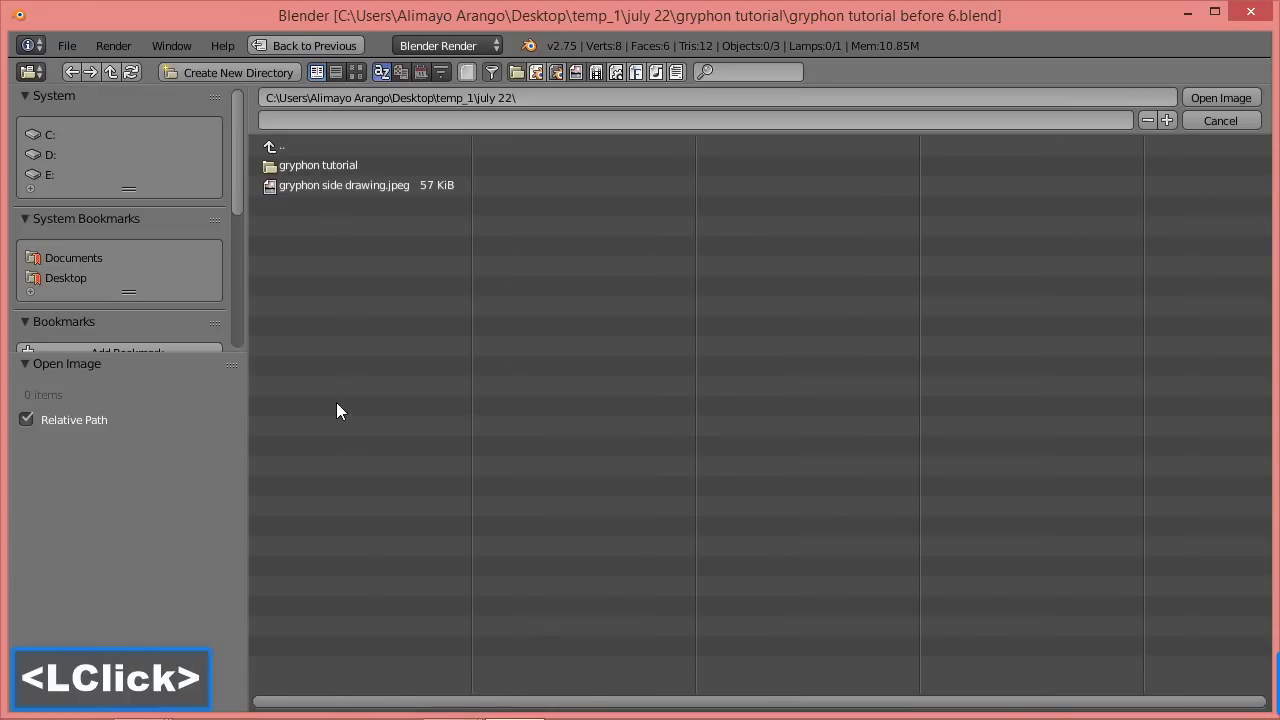
{"action": "left_click", "coordinate": [357, 73]}
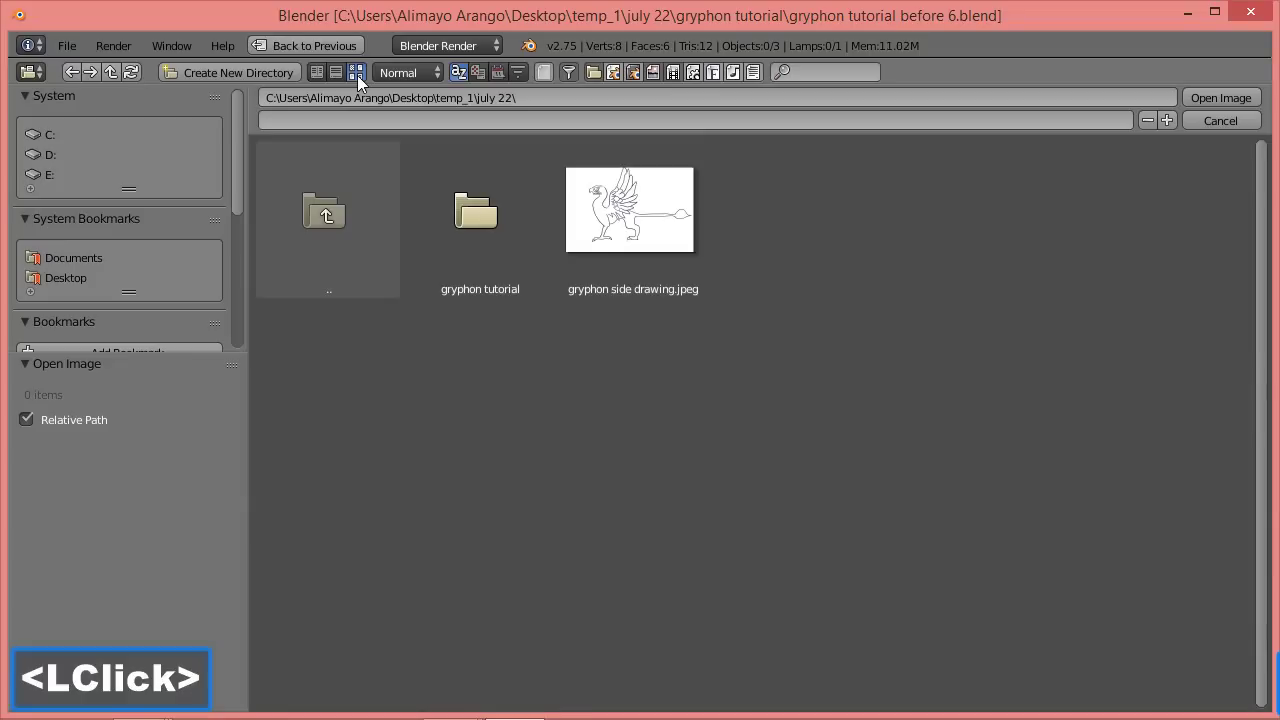
{"action": "left_click", "coordinate": [659, 224]}
{"action": "left_click", "coordinate": [1218, 98]}
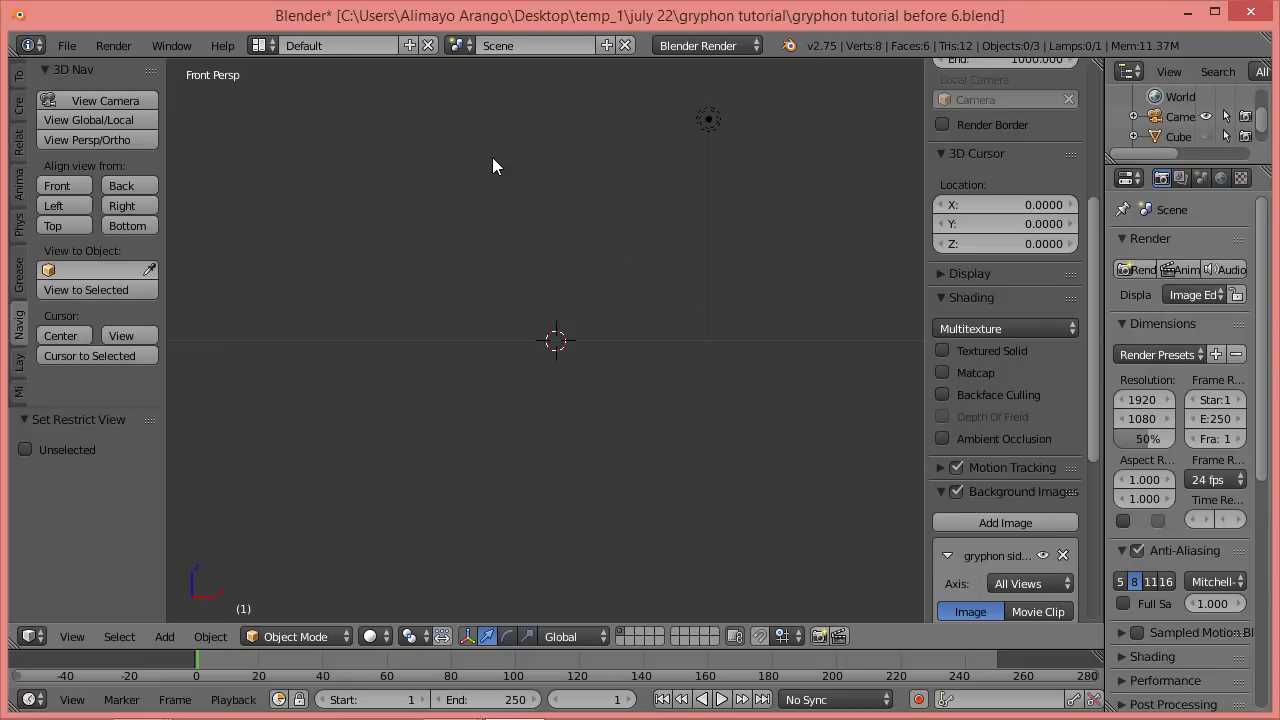
Switch the viewport to orthographic projection and show the gryphon drawing in the right-side view.
{"action": "left_click", "coordinate": [95, 141]}
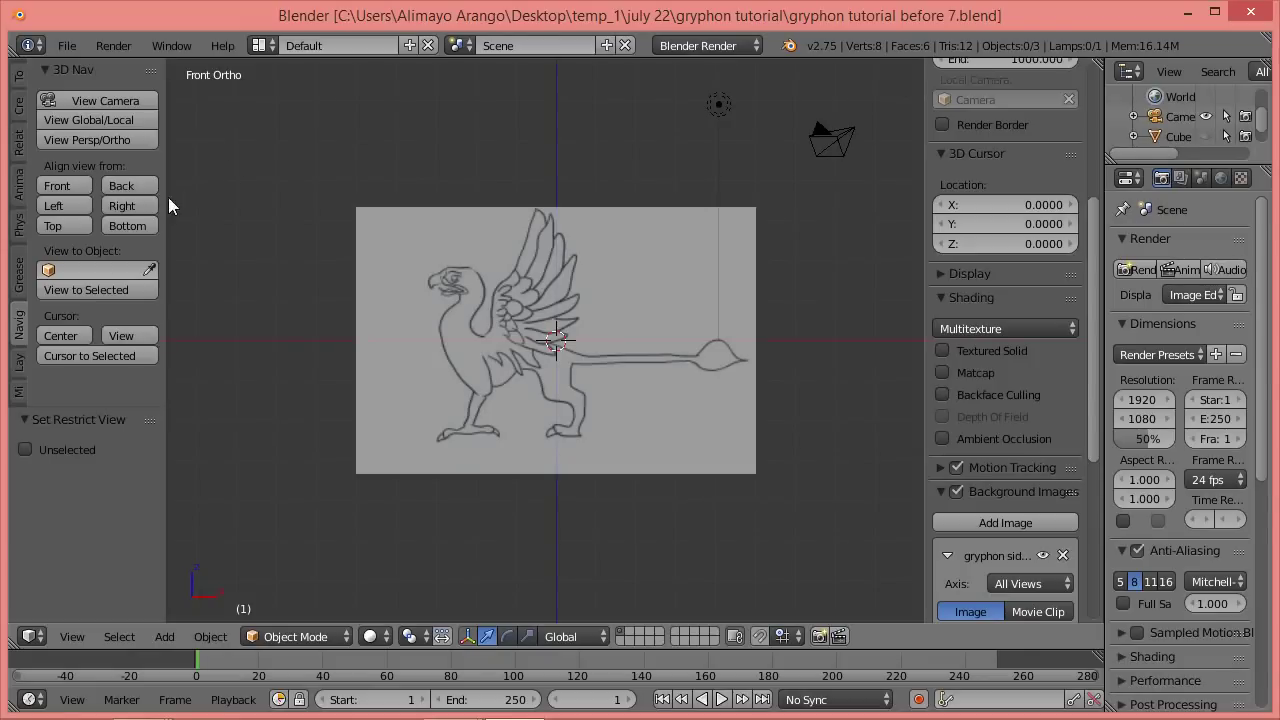
{"action": "left_click", "coordinate": [142, 206]}
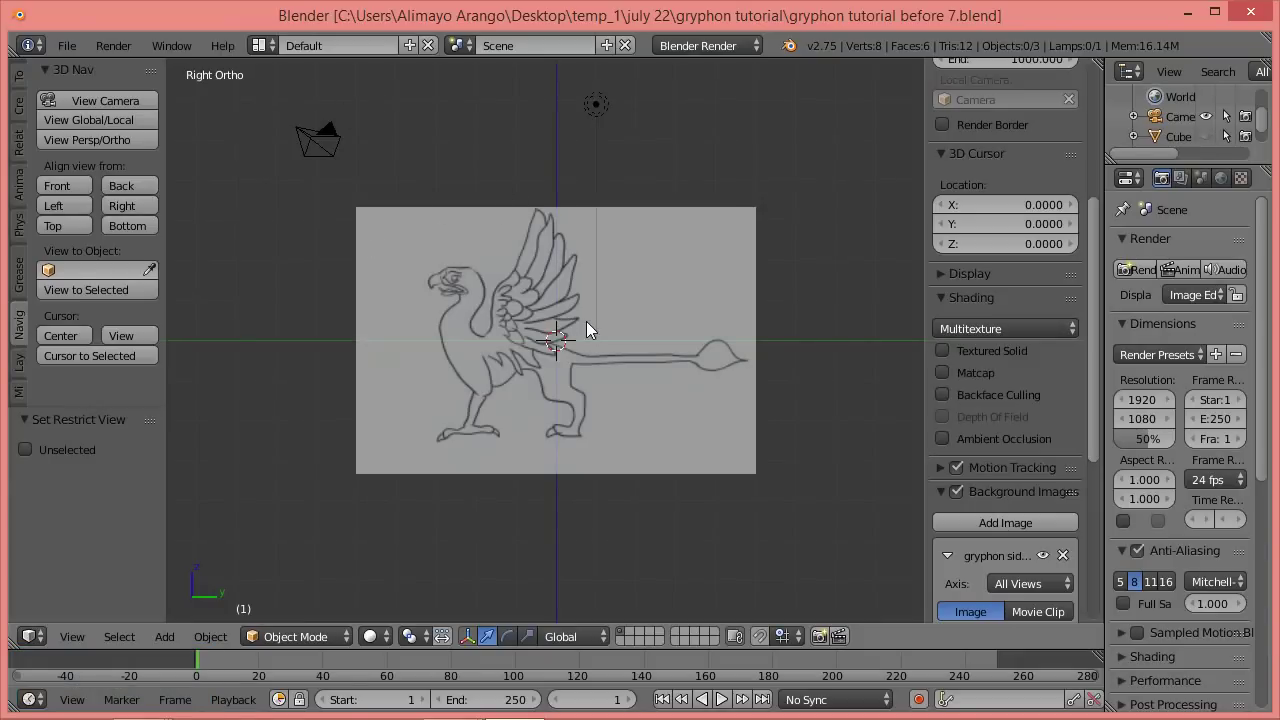
{"action": "left_click", "coordinate": [64, 184]}
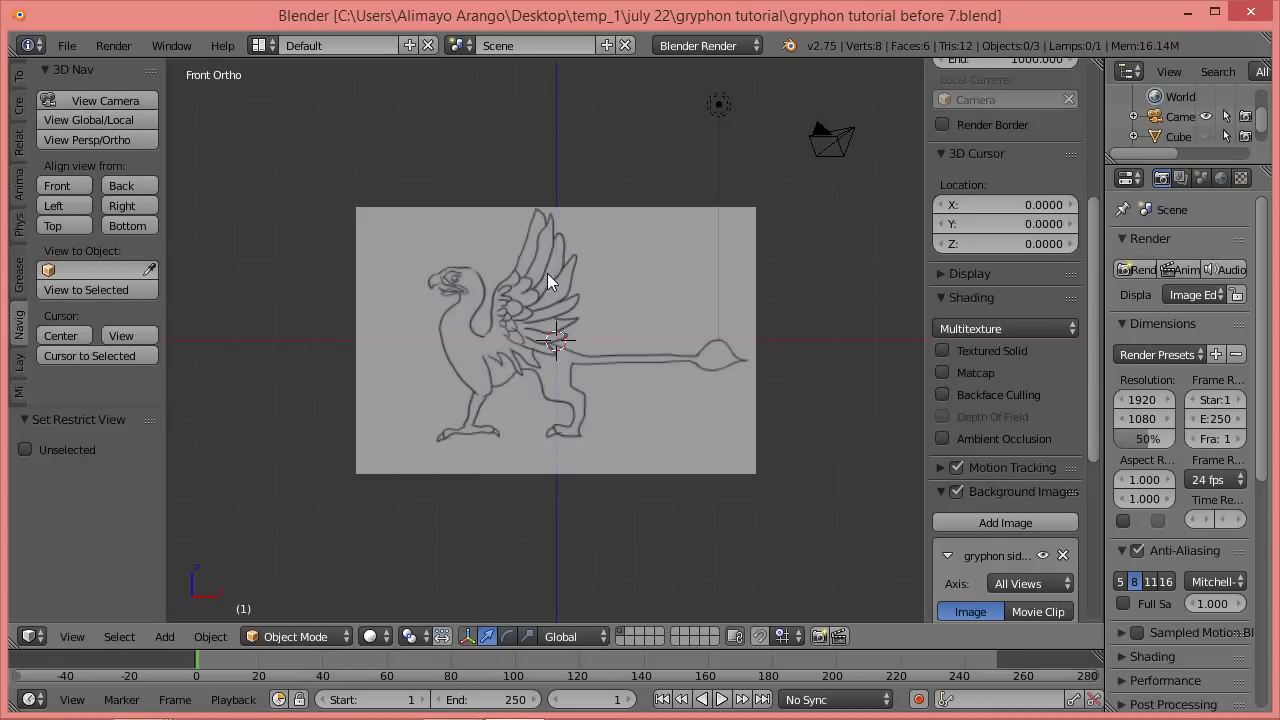
{"action": "left_click", "coordinate": [144, 205]}
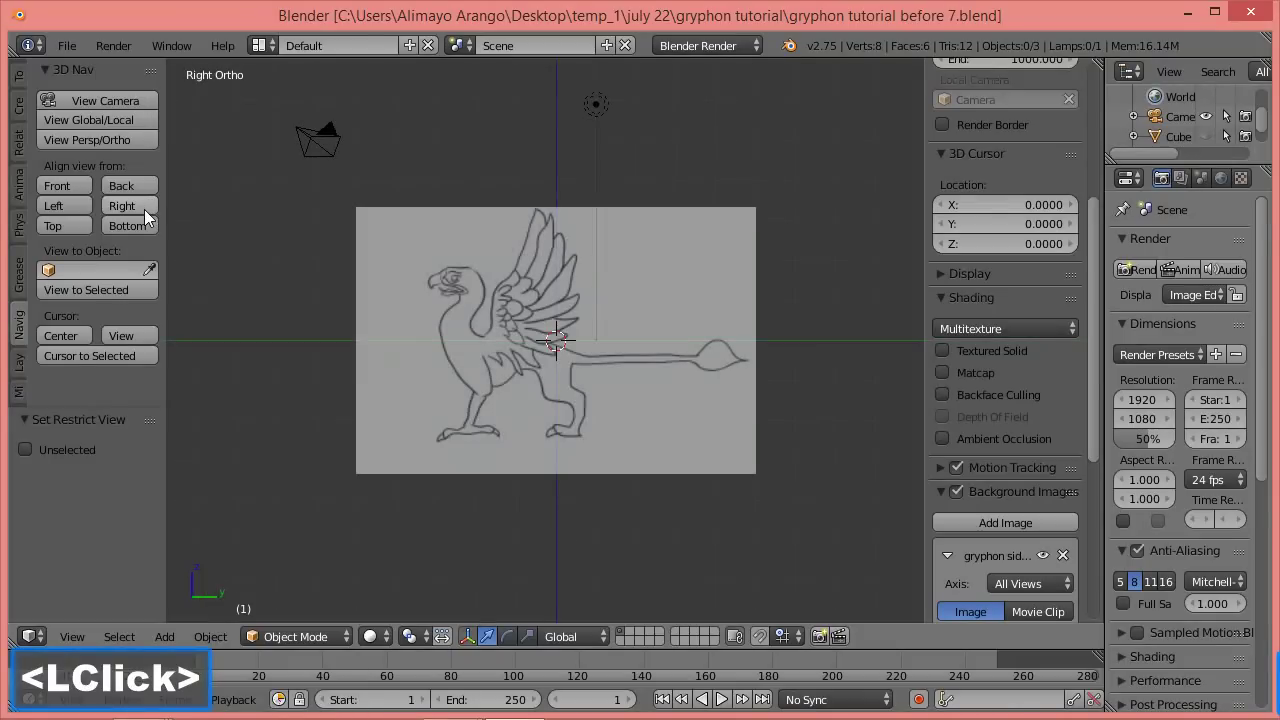
Restrict the gryphon background image to the Right view axis and check it by switching between the front and right views.
{"action": "left_click_drag", "start_coordinate": [1093, 379], "coordinate": [1088, 500]}
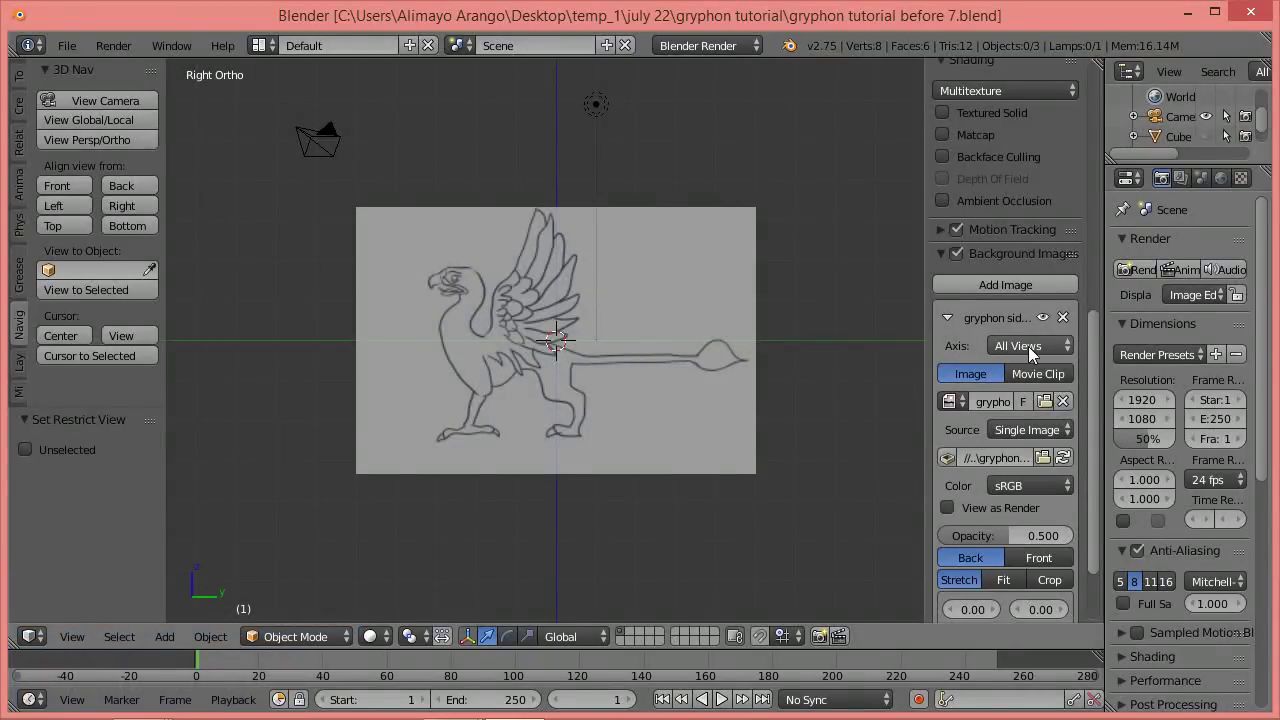
{"action": "left_click", "coordinate": [1058, 344]}
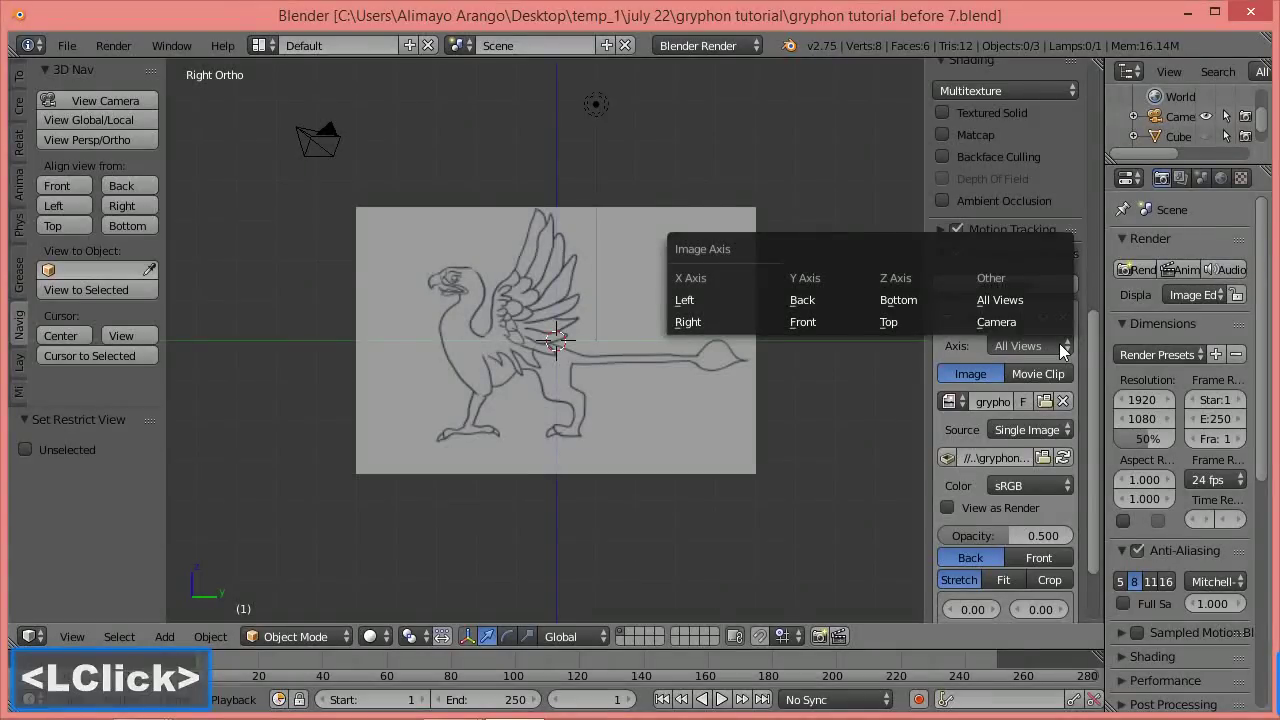
{"action": "left_click", "coordinate": [693, 321]}
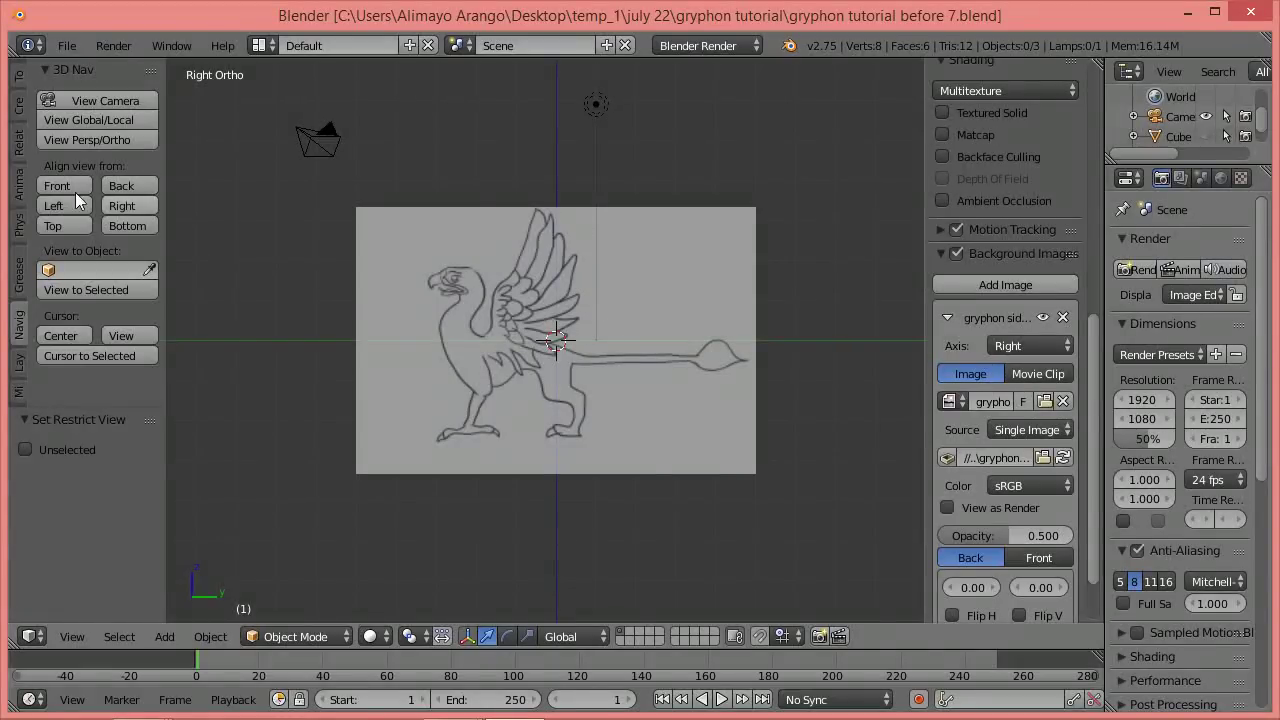
{"action": "left_click", "coordinate": [49, 184]}
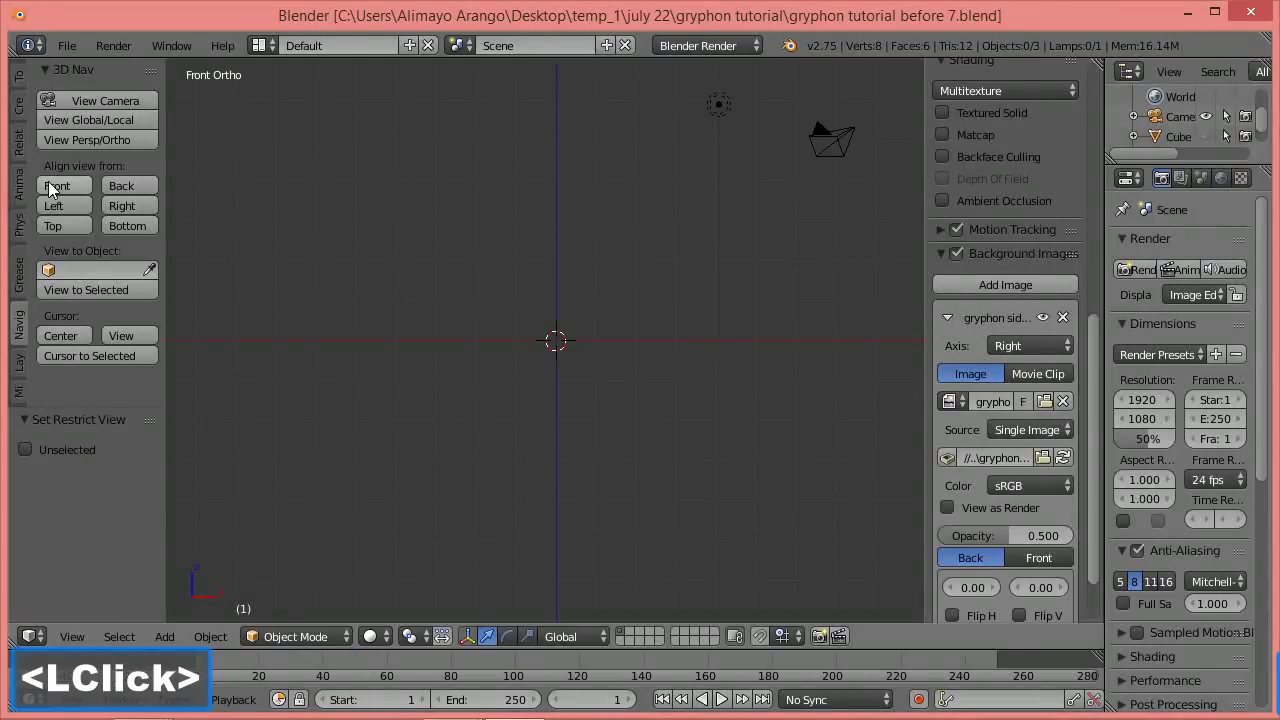
{"action": "left_click", "coordinate": [130, 205]}
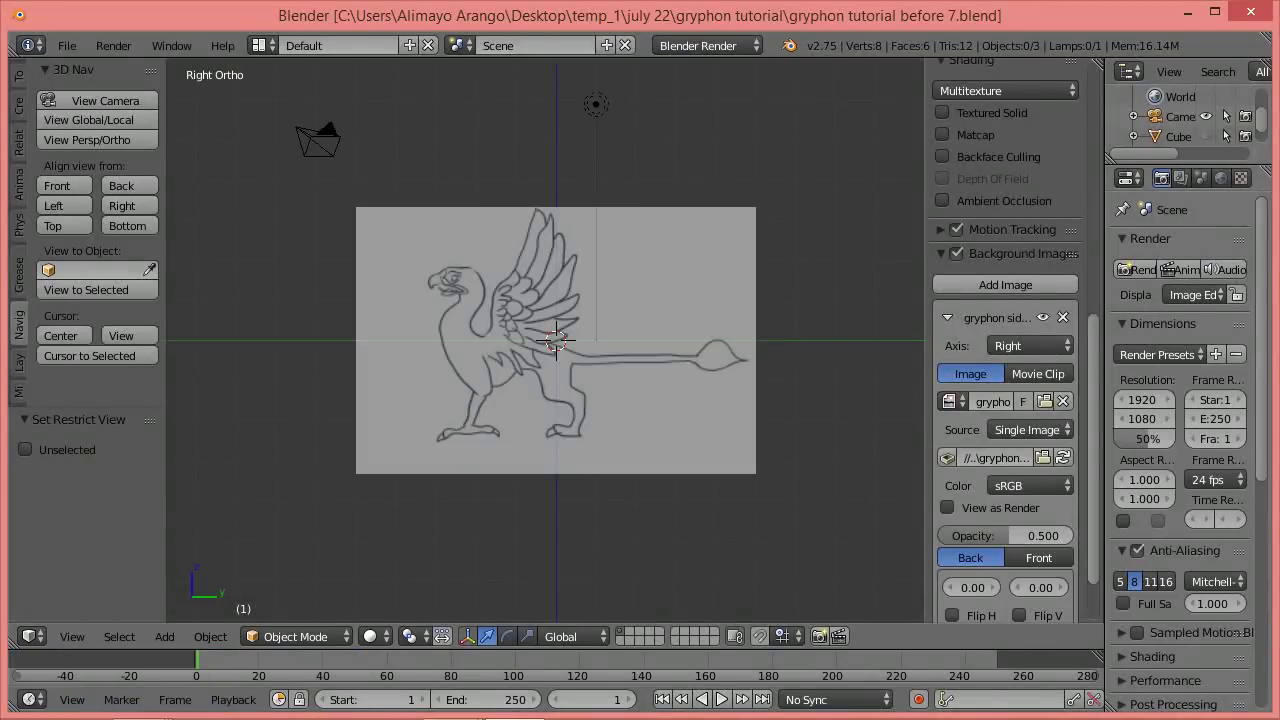
{"action": "left_click", "coordinate": [751, 110]}
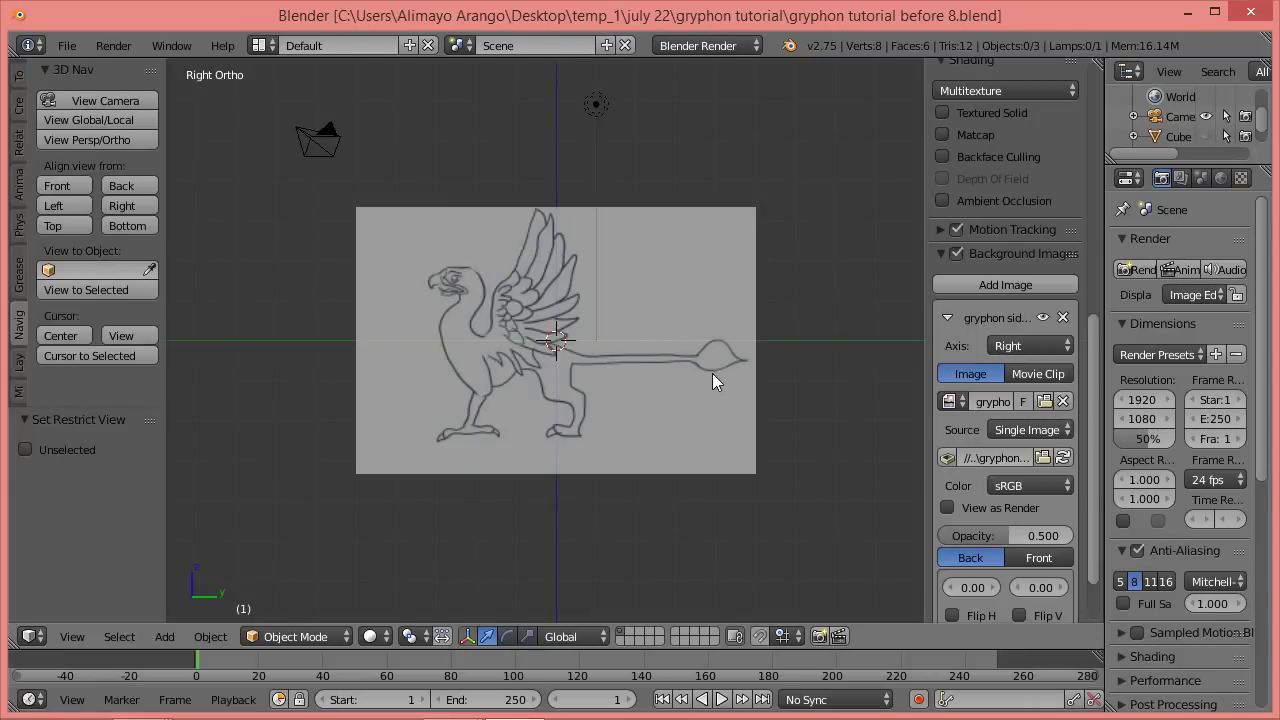
Try the background image at an opacity of 1.000 and restore the opacity to 0.500.
{"action": "left_click_drag", "start_coordinate": [987, 523], "coordinate": [1089, 537]}
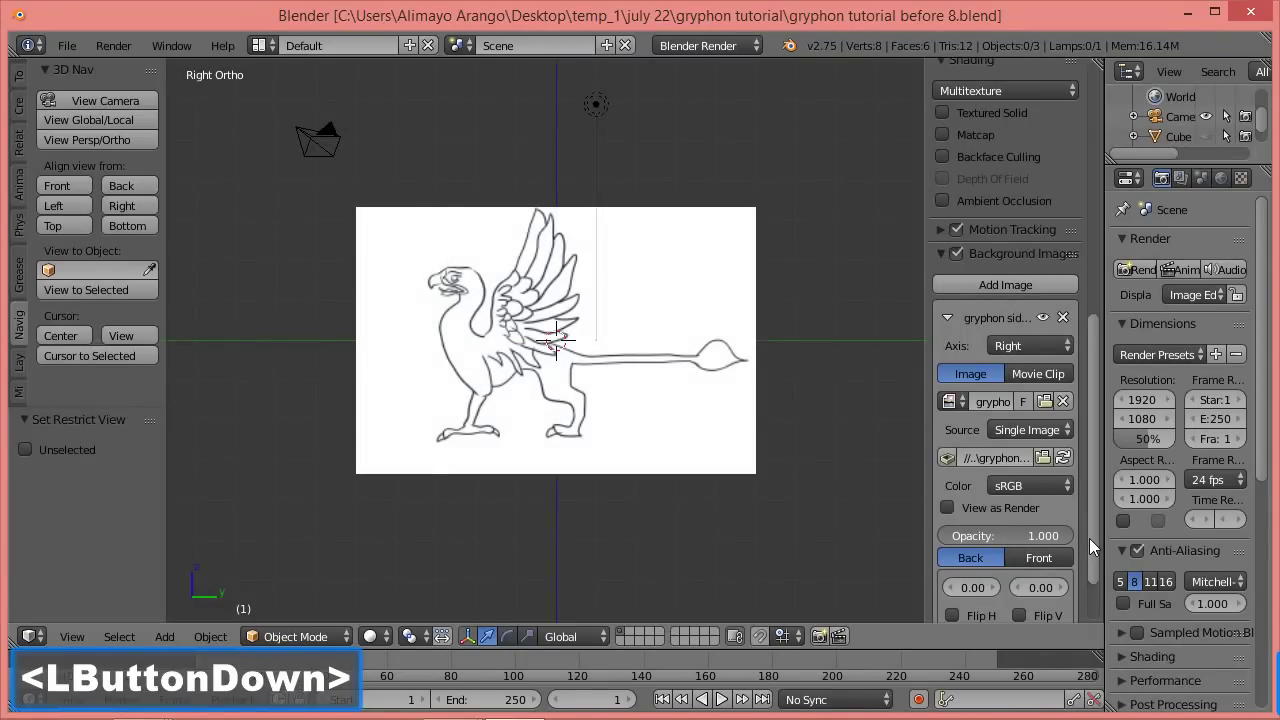
{"action": "left_click_drag", "start_coordinate": [1062, 539], "coordinate": [1008, 552]}
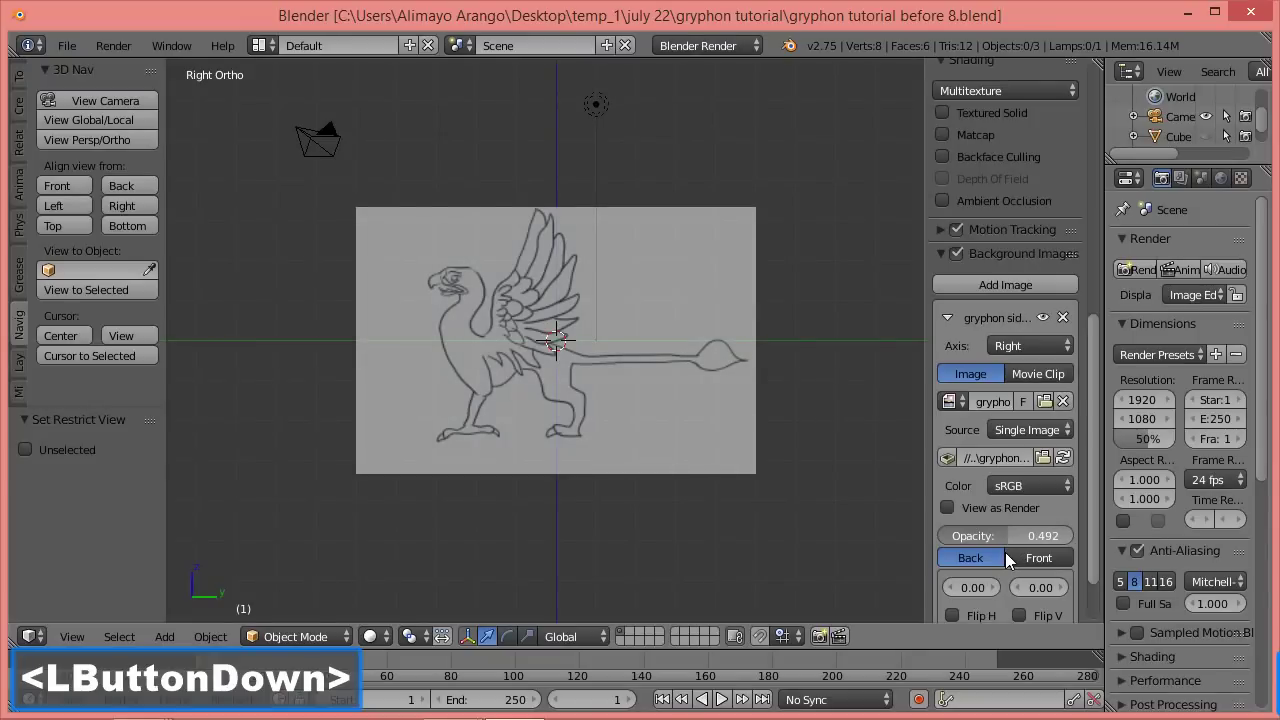
{"action": "left_click_drag", "start_coordinate": [1007, 550], "coordinate": [1007, 550]}
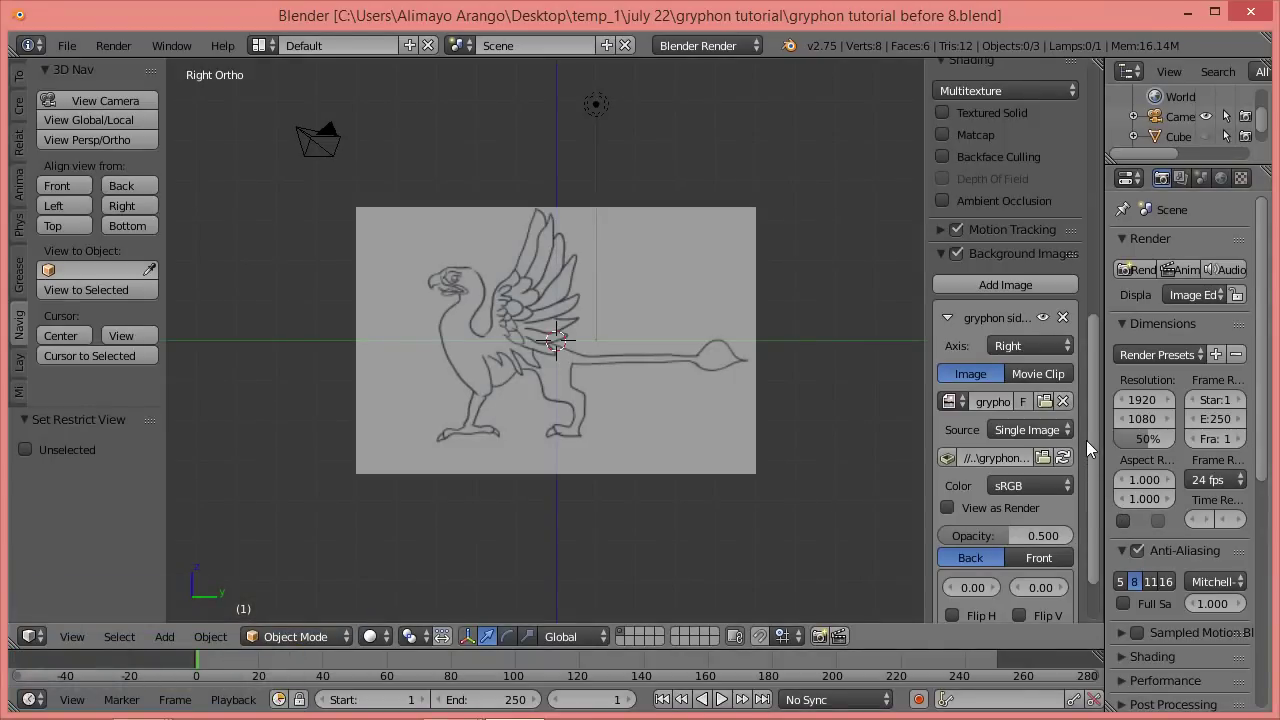
Try flipping the background image horizontally and vertically, reverting each flip.
{"action": "left_click_drag", "start_coordinate": [1089, 414], "coordinate": [1098, 492]}
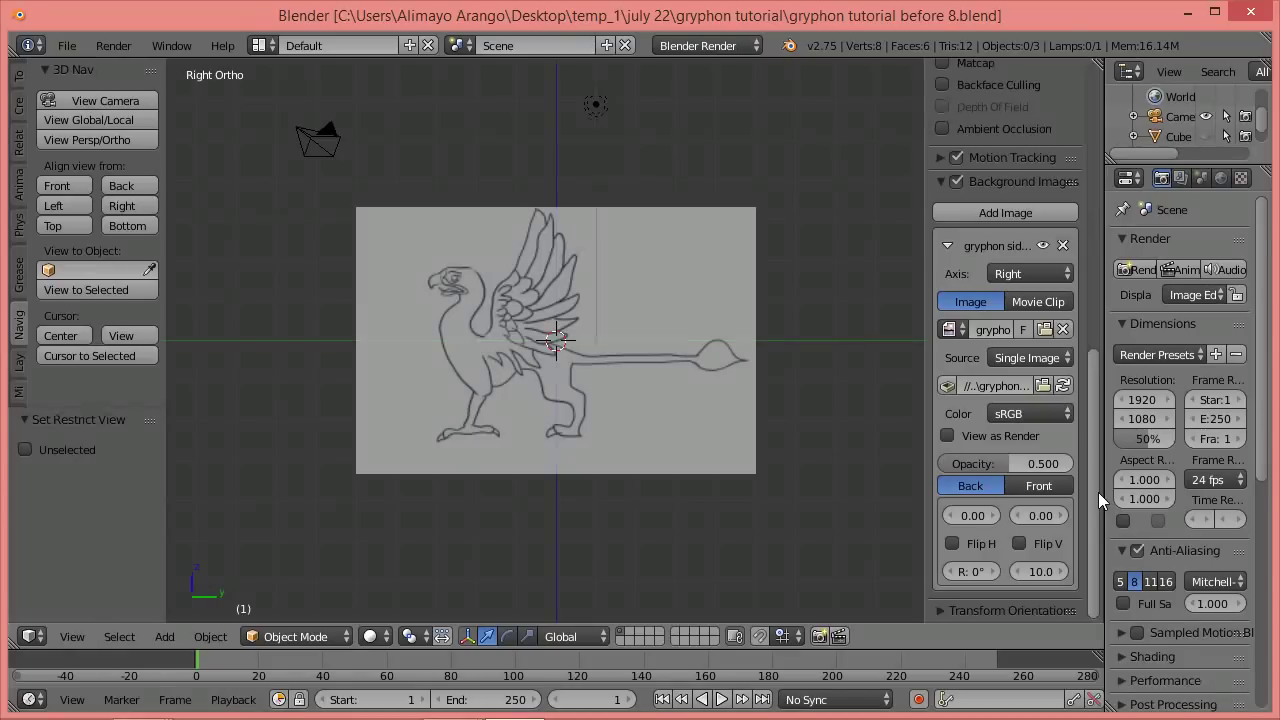
{"action": "left_click", "coordinate": [951, 543]}
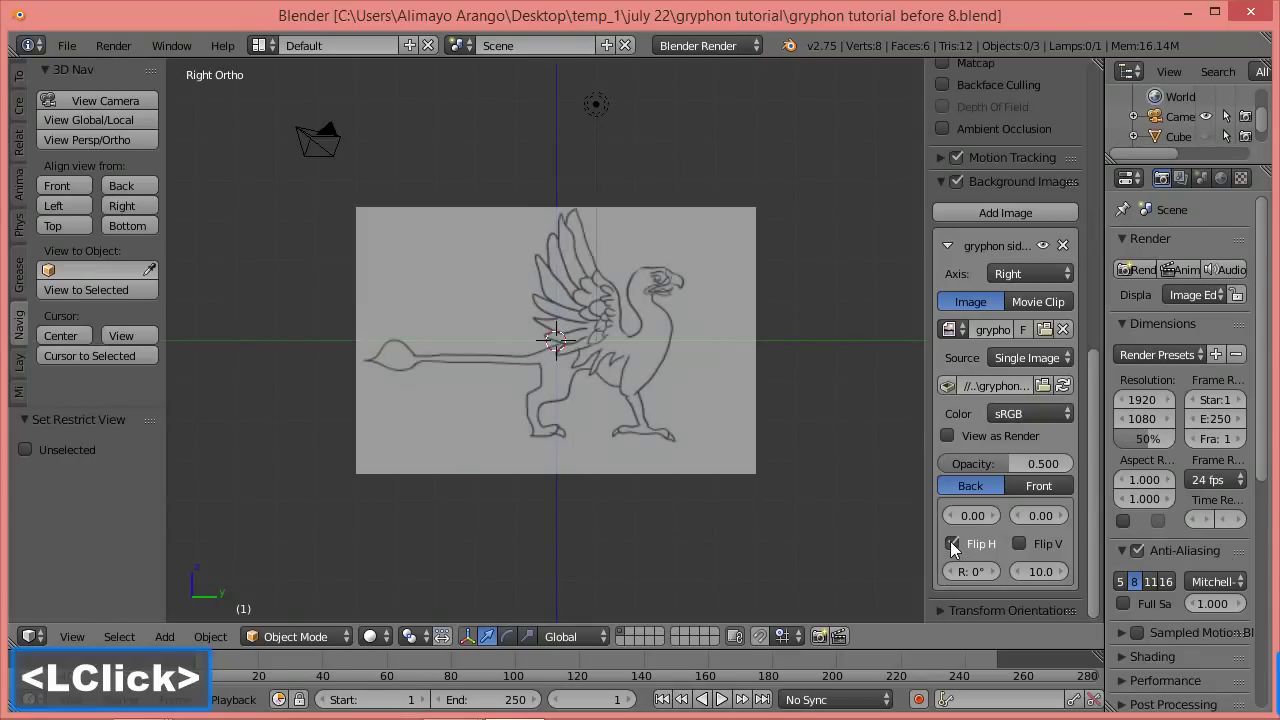
{"action": "left_click", "coordinate": [950, 543]}
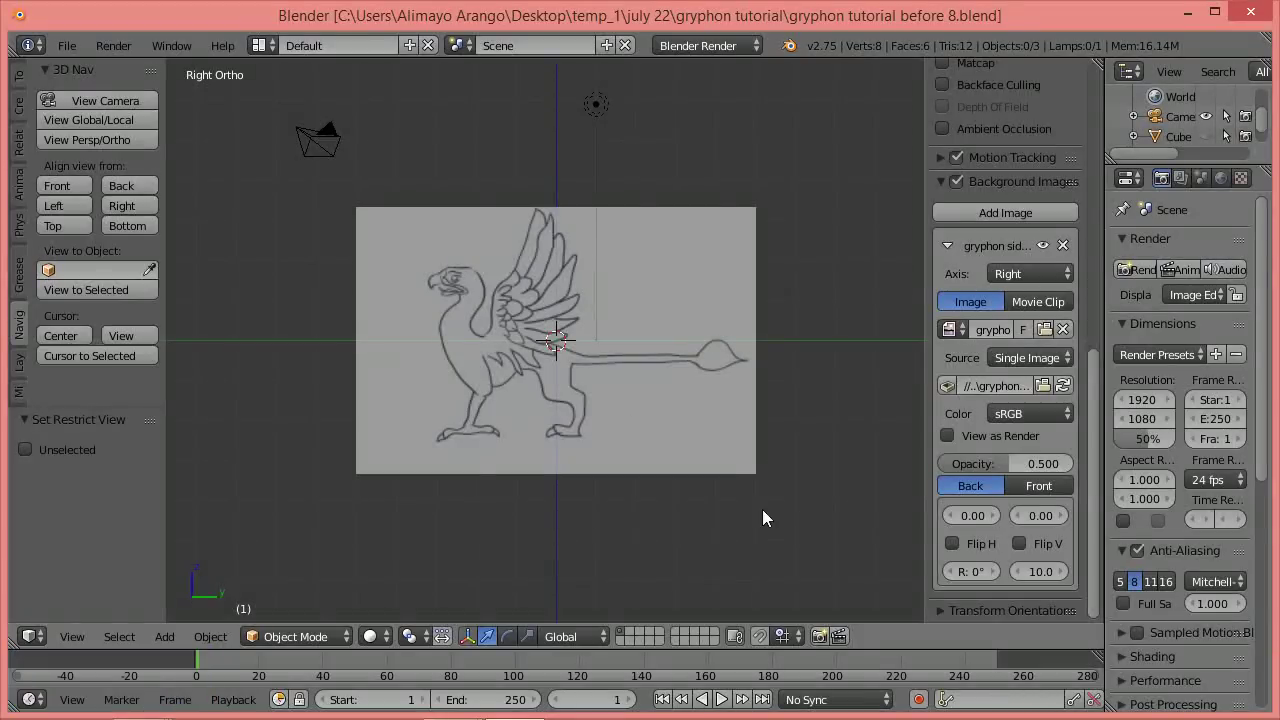
{"action": "left_click", "coordinate": [1027, 546]}
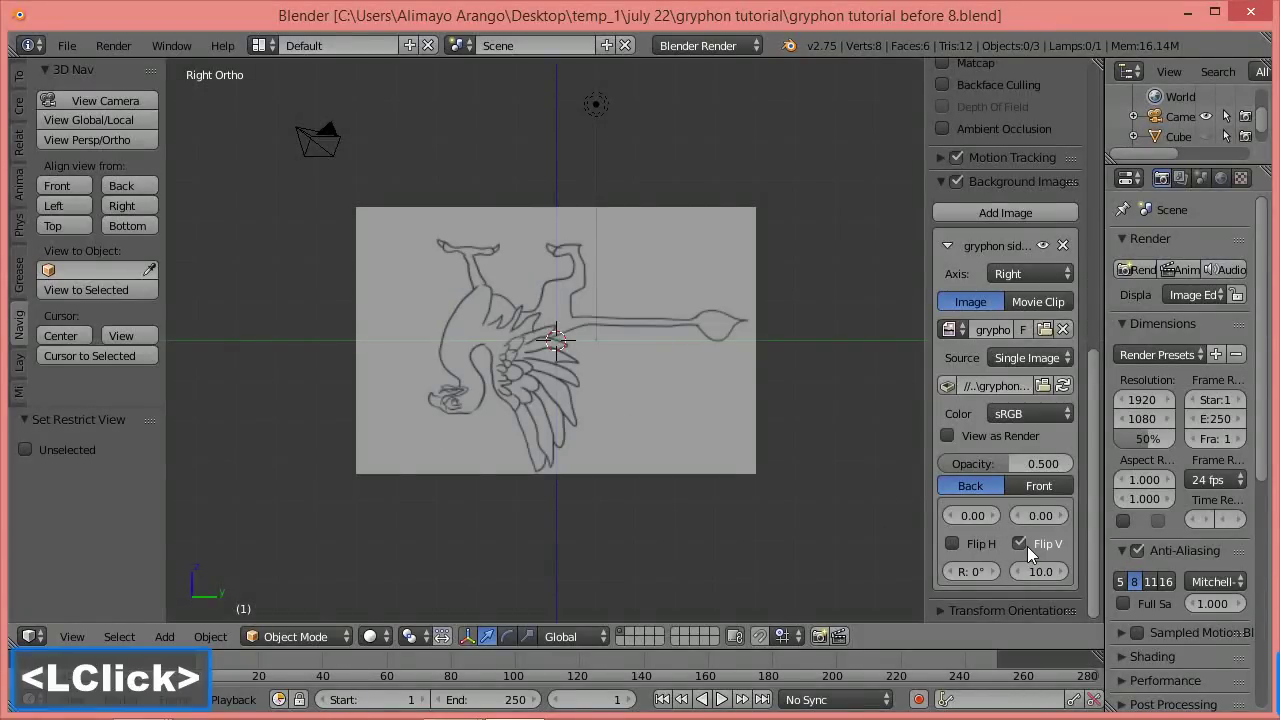
{"action": "left_click", "coordinate": [1027, 546]}
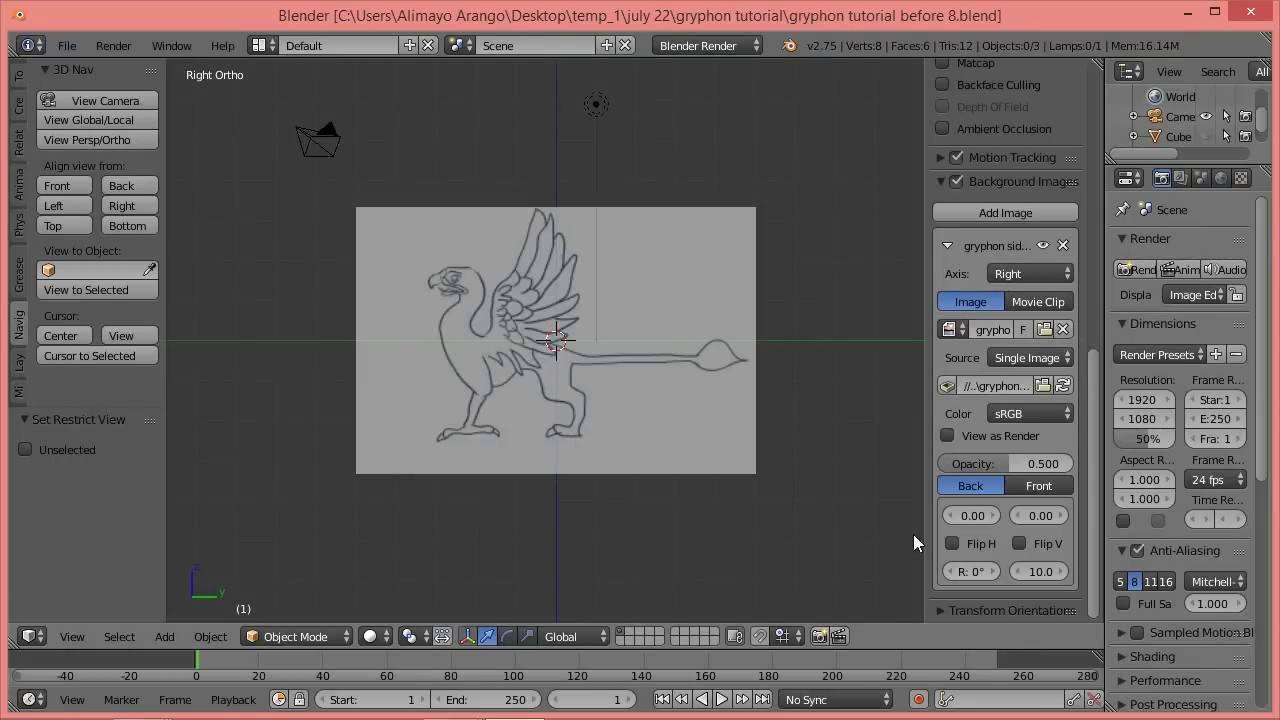
Widen the background image settings and offset the drawing to X 1.100 and Y 3.600 so the feet meet the ground line.
{"action": "left_click_drag", "start_coordinate": [923, 526], "coordinate": [860, 514]}
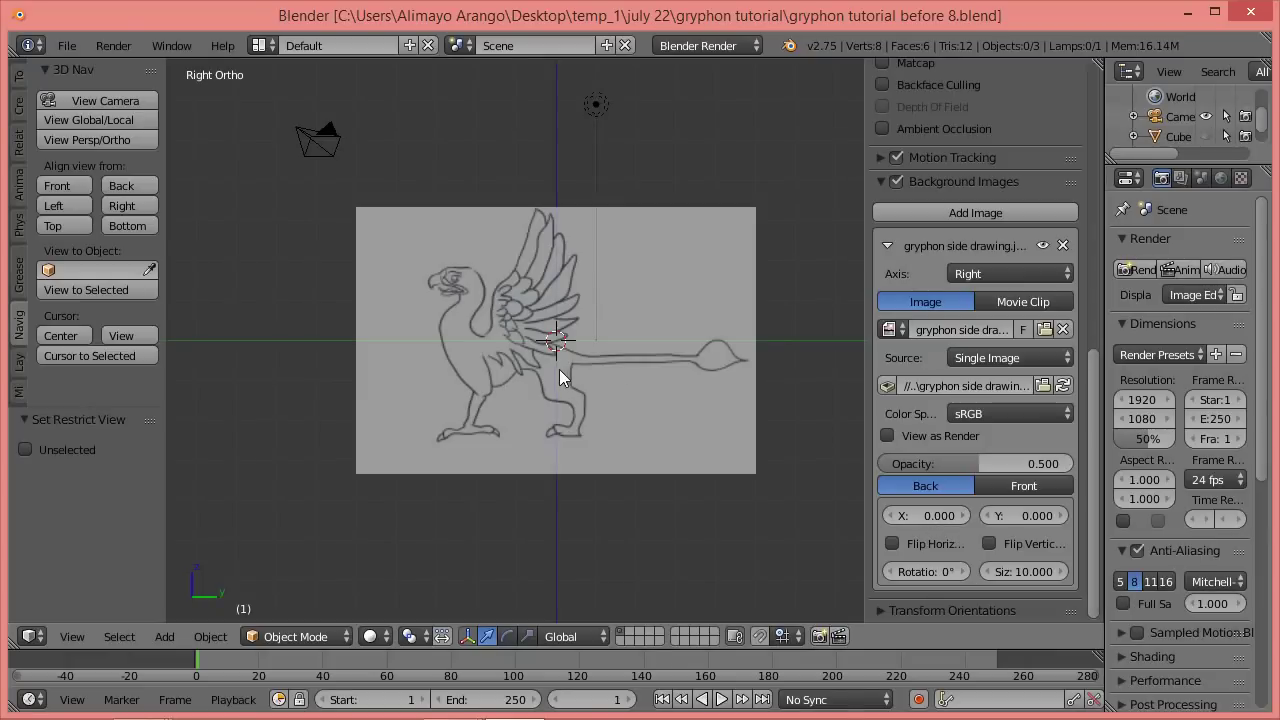
{"action": "mouse_move", "coordinate": [935, 514]}
{"action": "left_mouse_down"}
{"action": "mouse_move", "coordinate": [951, 514]}
{"action": "mouse_move", "coordinate": [928, 515]}
{"action": "left_mouse_up"}
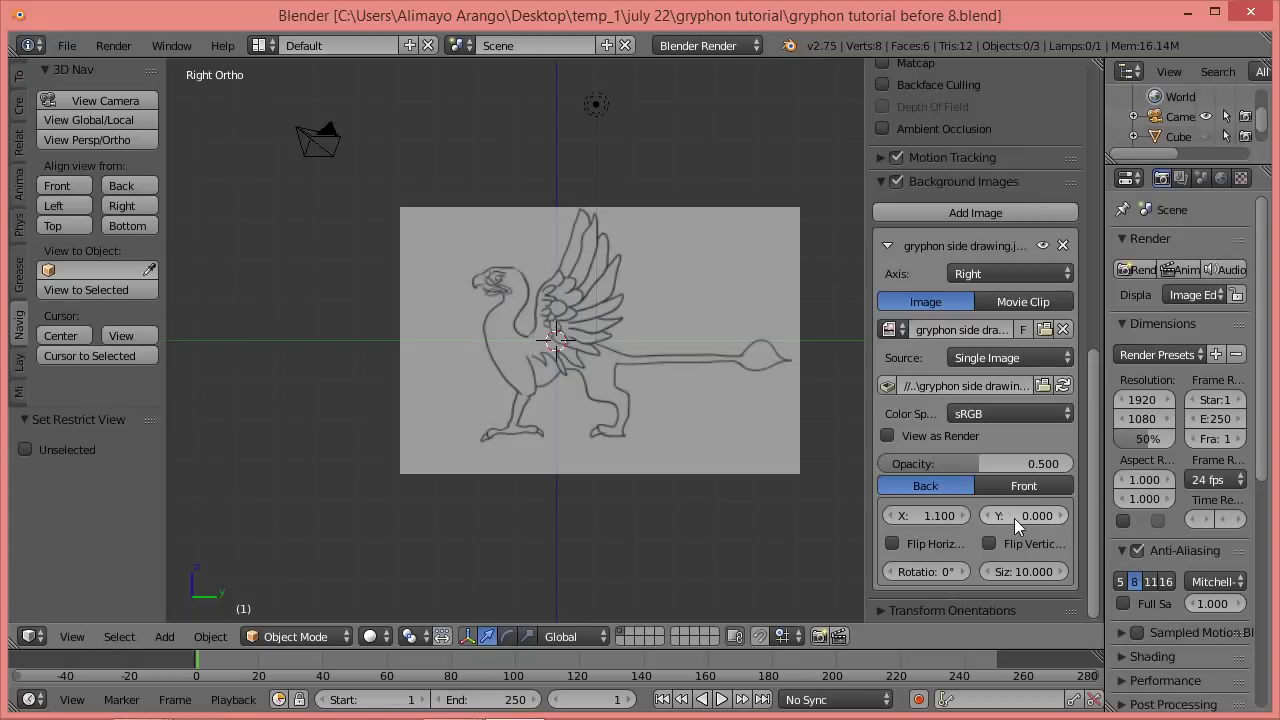
{"action": "left_click_drag", "start_coordinate": [1017, 517], "coordinate": [1061, 503]}
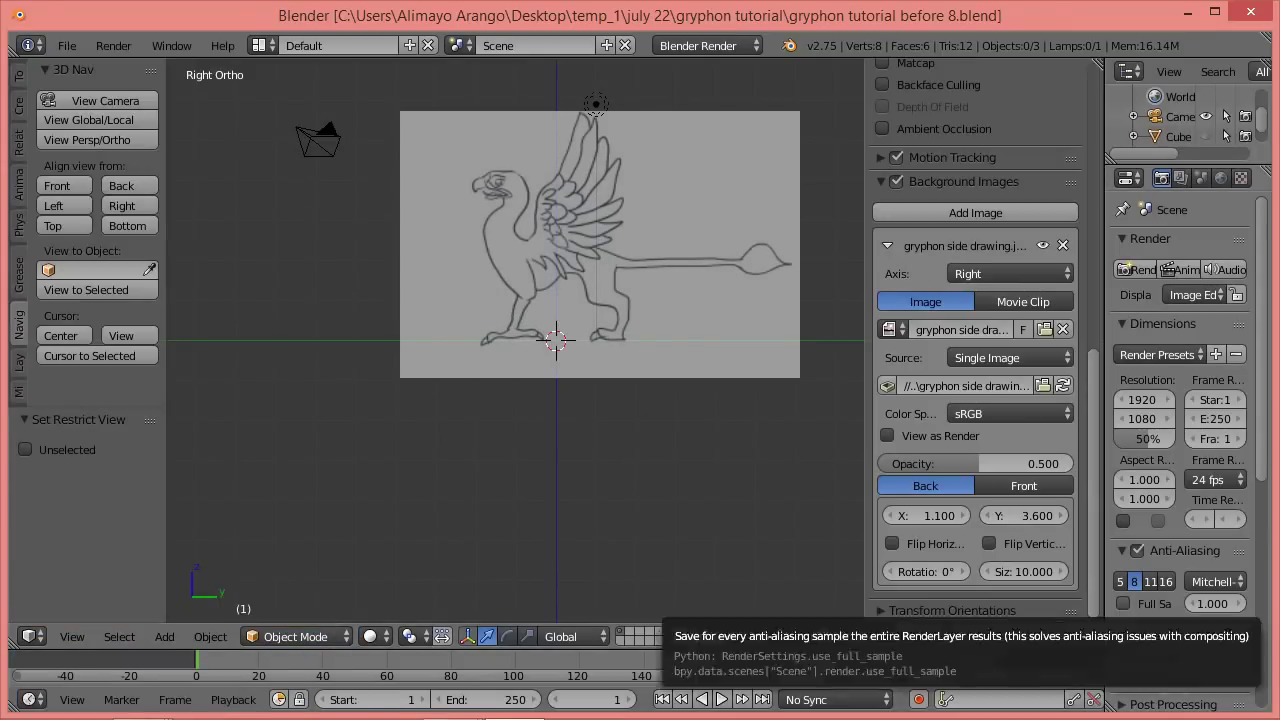
{"action": "left_click", "coordinate": [651, 250]}
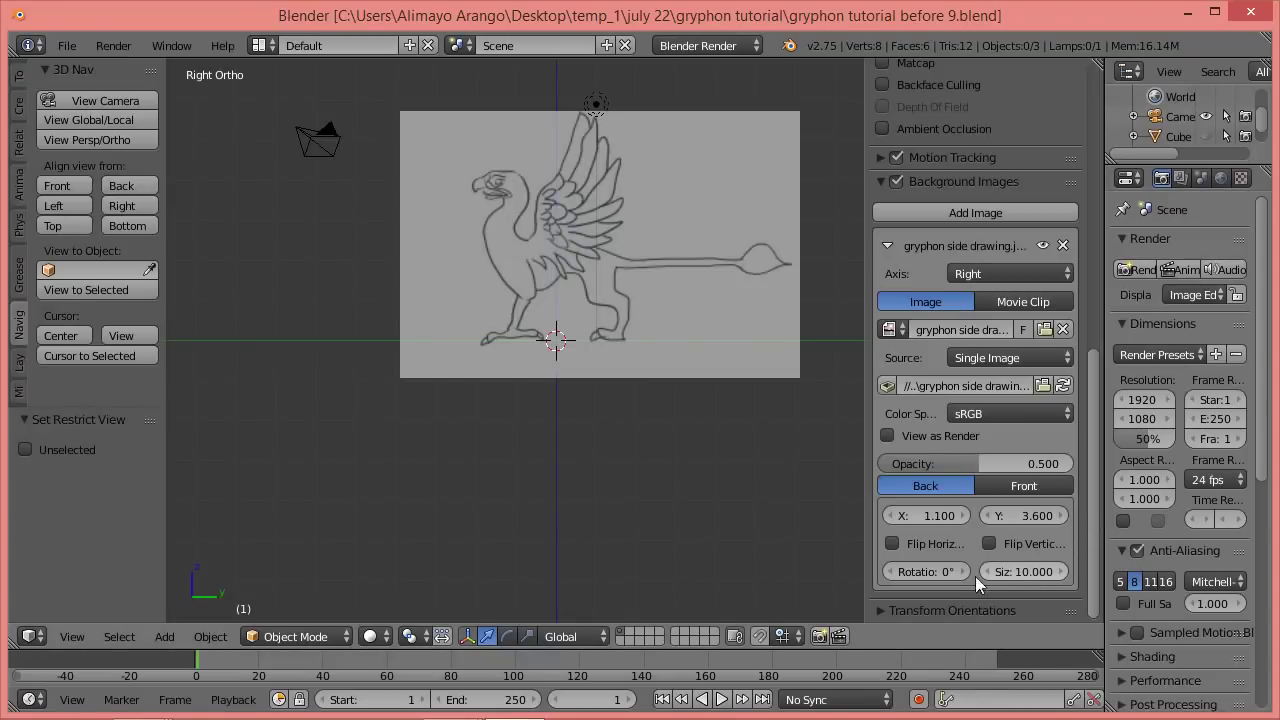
Enlarge the background image to size 14.300, set its Y offset to 5.100, and hide the view properties.
{"action": "left_click", "coordinate": [1021, 570]}
{"action": "left_click_drag", "start_coordinate": [1021, 570], "coordinate": [1064, 557]}
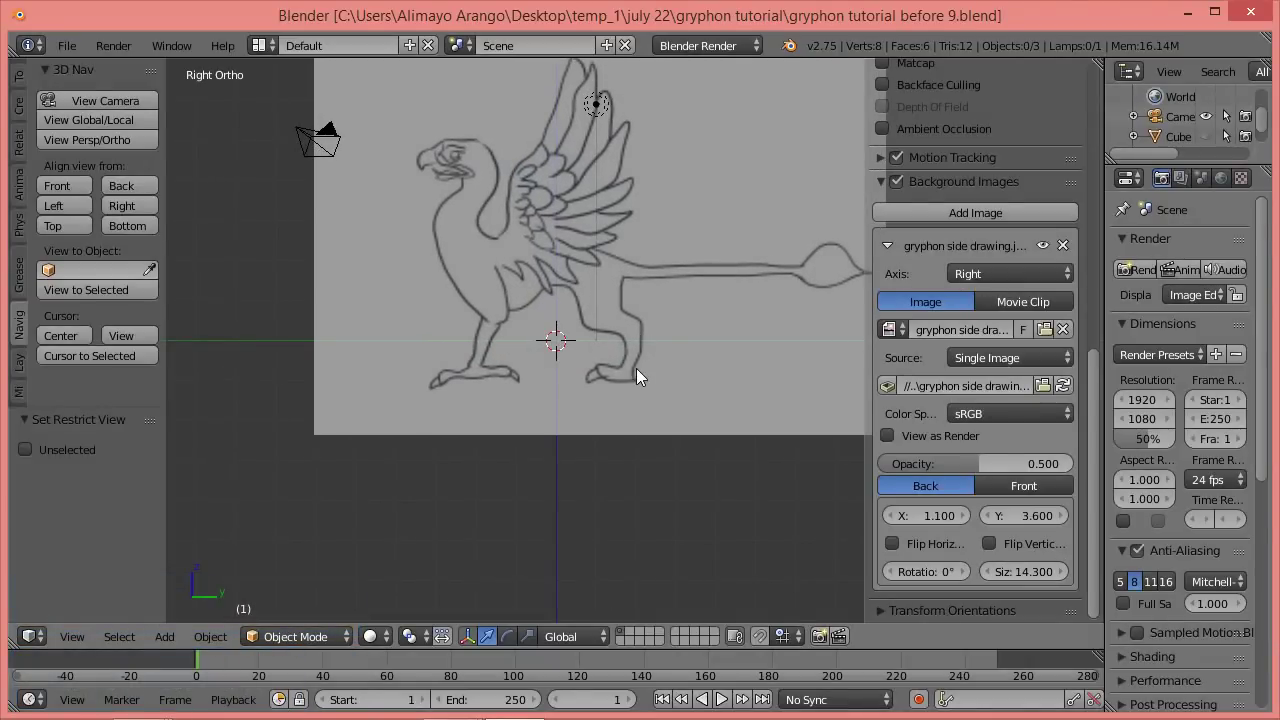
{"action": "left_click_drag", "start_coordinate": [1014, 514], "coordinate": [1040, 515]}
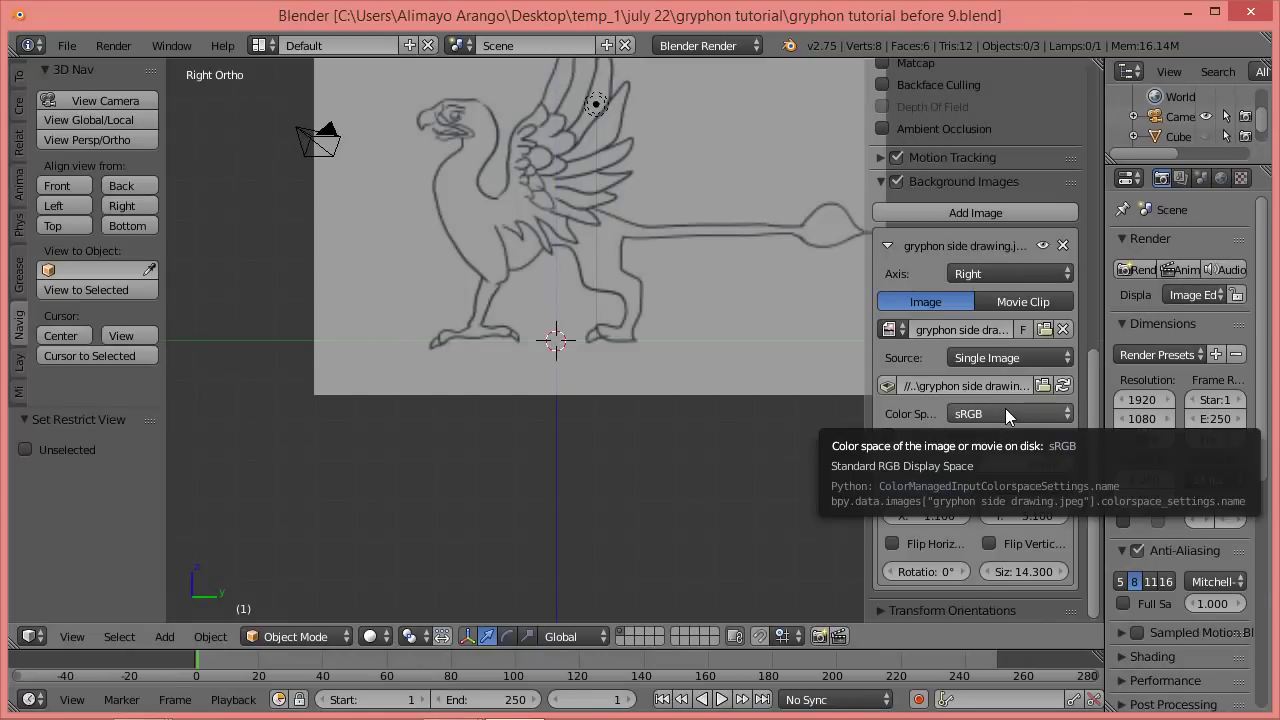
{"action": "key", "text": "n"}
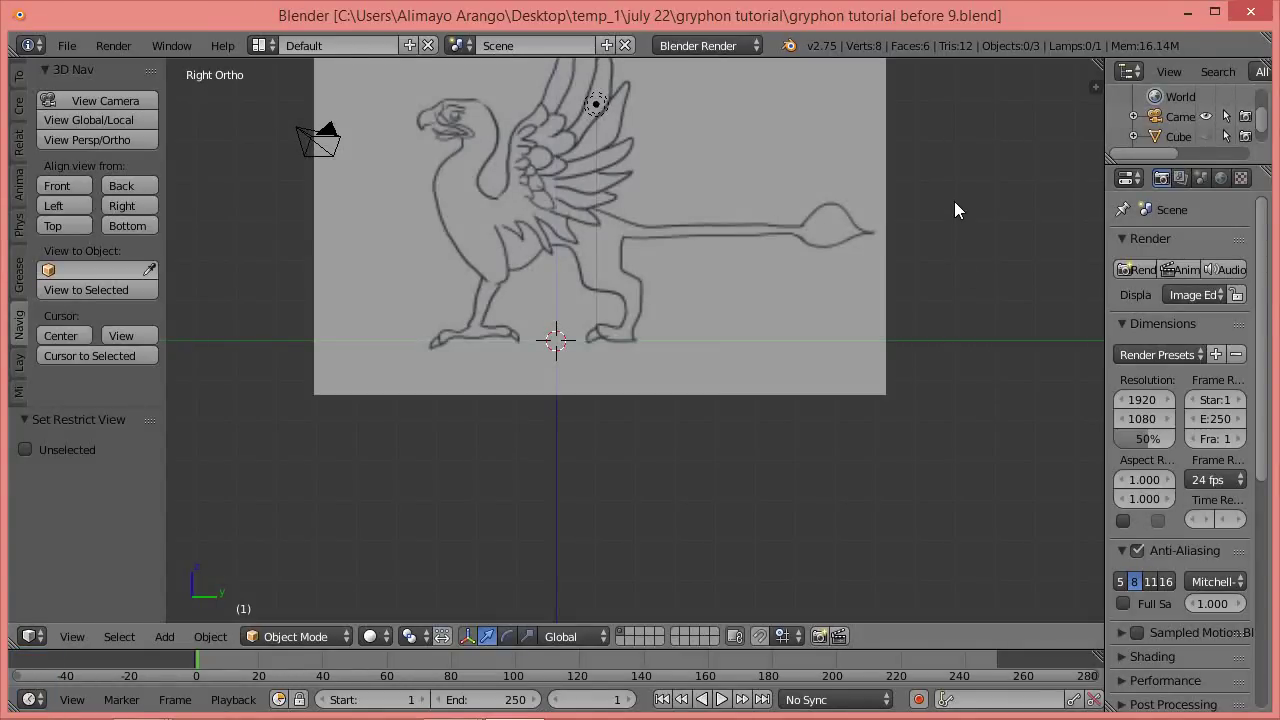
Unhide the cube, select it, and enter Edit Mode.
{"action": "middle_click_drag", "start_coordinate": [958, 202], "coordinate": [977, 358], "text": "shift"}
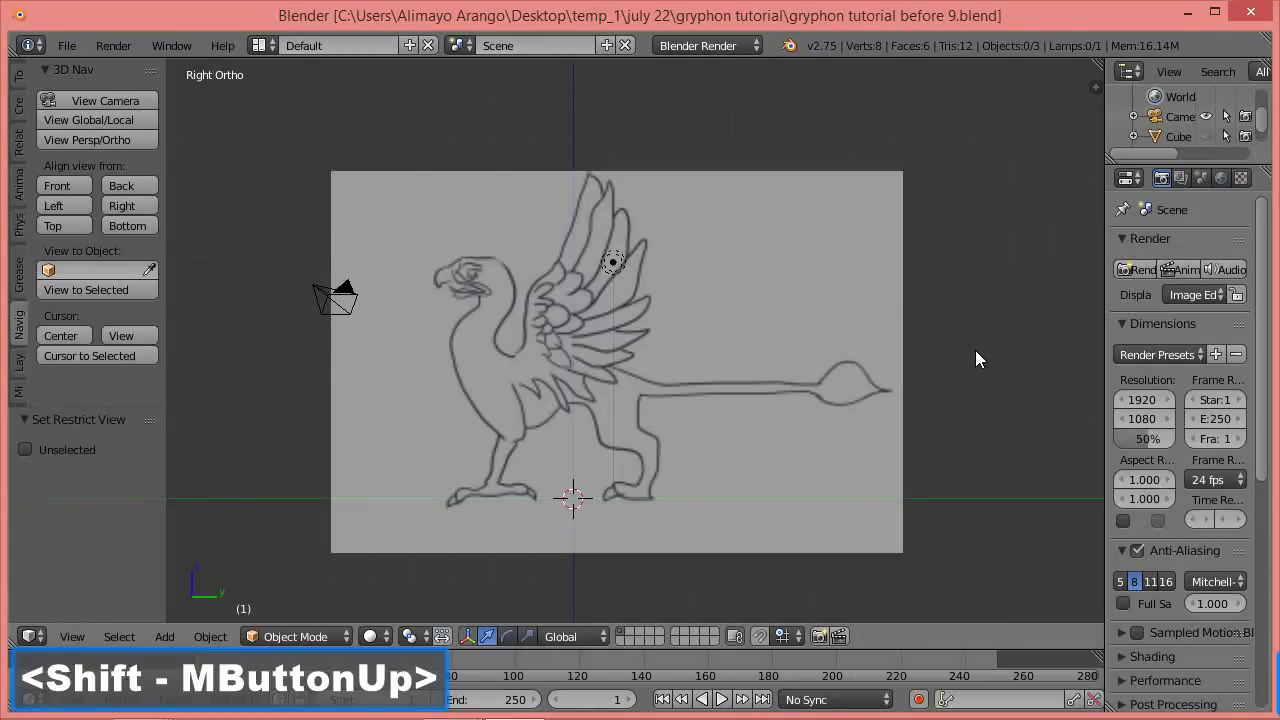
{"action": "key", "text": "alt+h"}
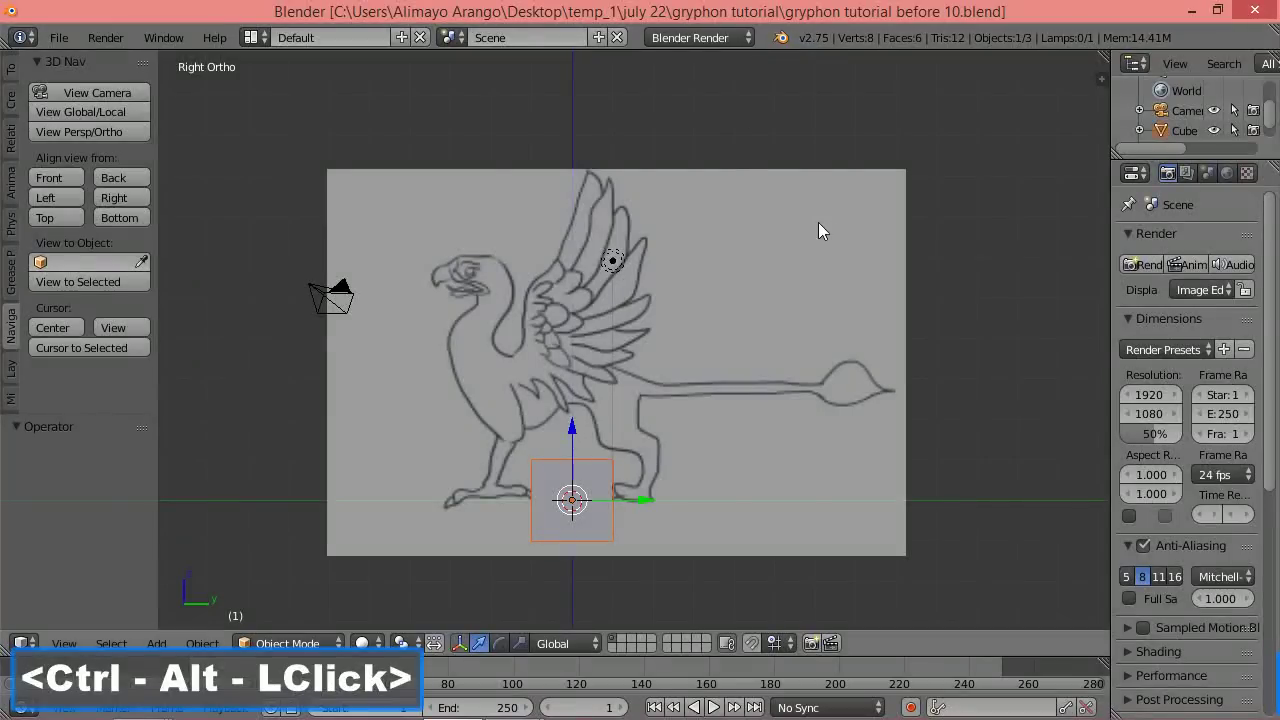
{"action": "left_click", "coordinate": [610, 474], "text": "ctrl+alt"}
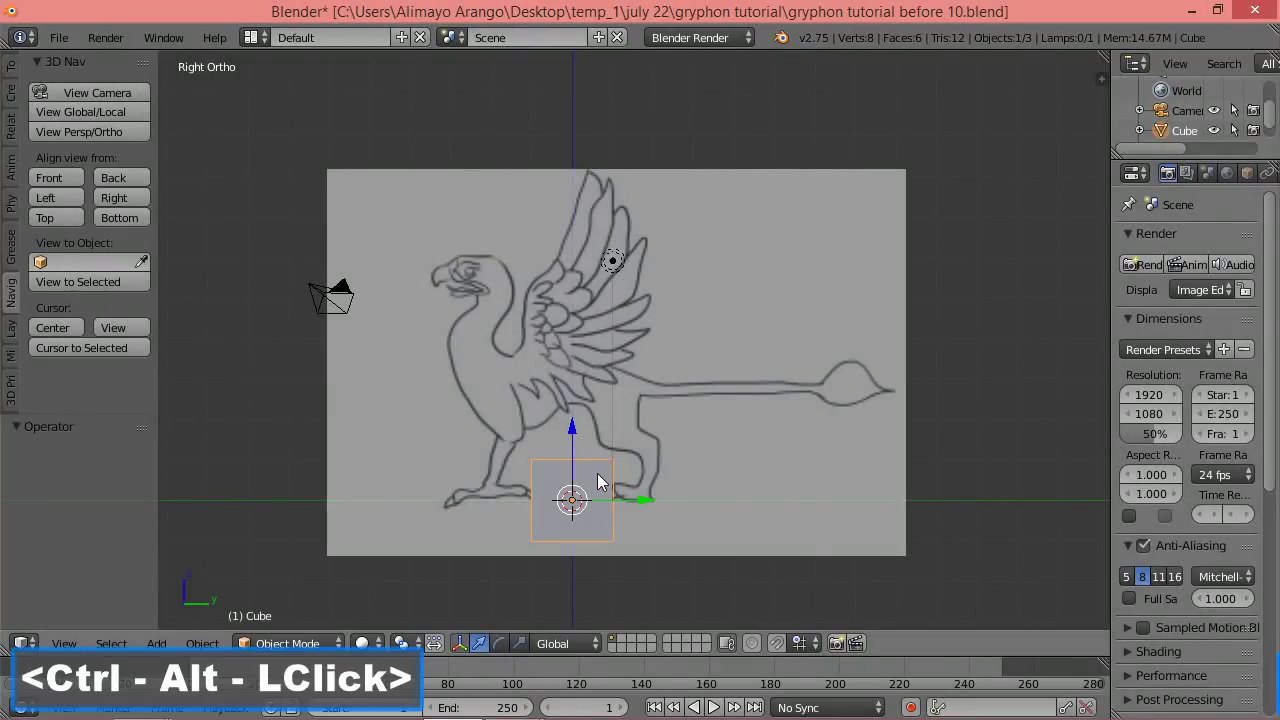
{"action": "left_click", "coordinate": [326, 645], "text": "ctrl+alt"}
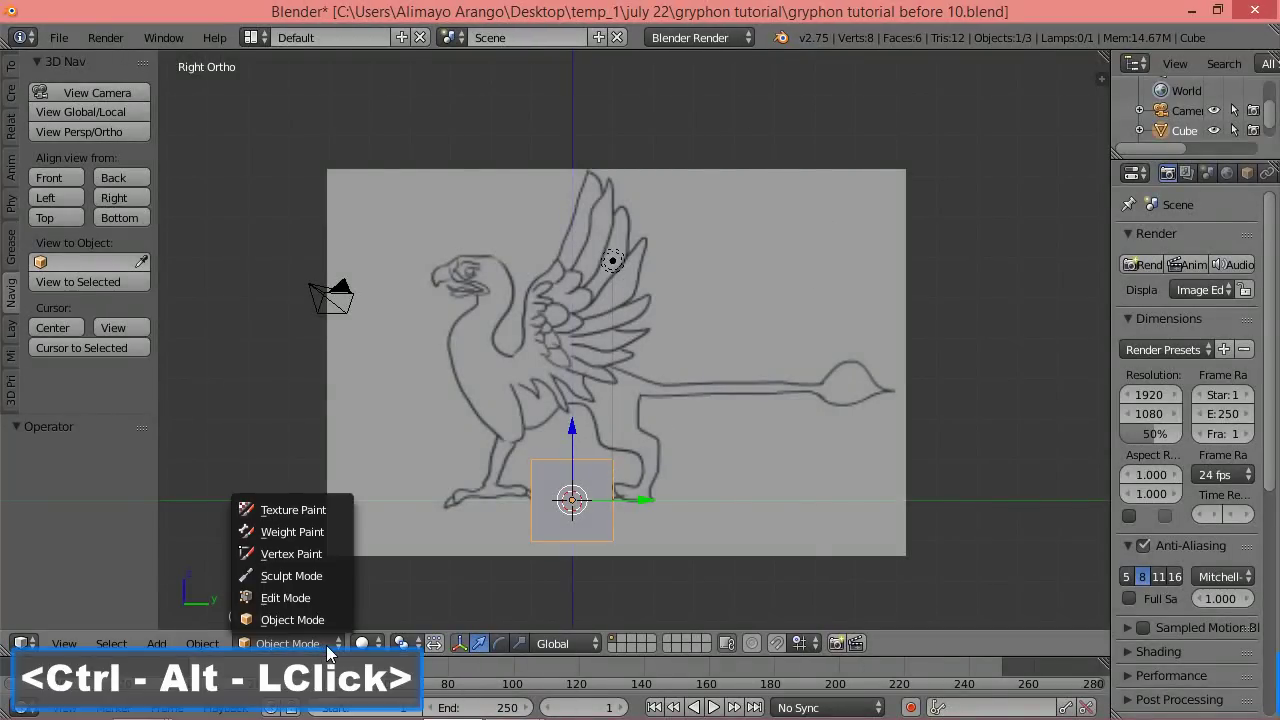
{"action": "left_click", "coordinate": [300, 598]}
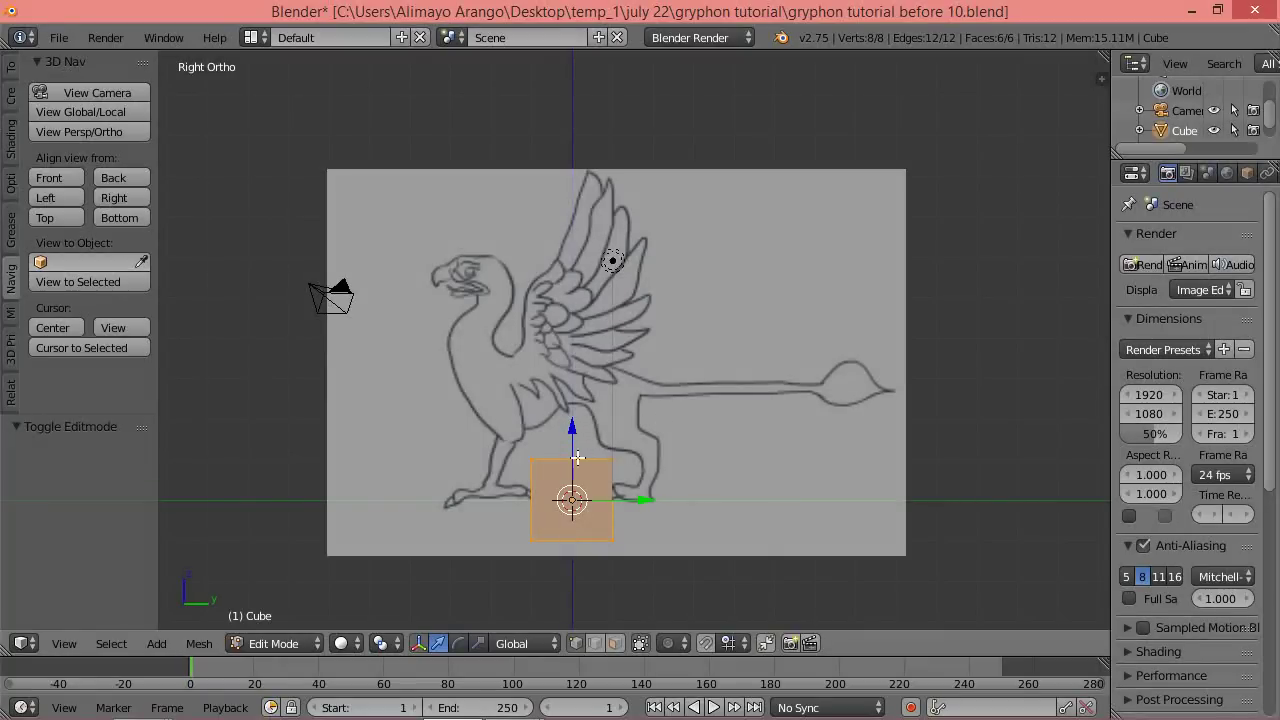
Move the whole cube mesh up about 2.864 along Z onto the gryphon's body and display it as wireframe.
{"action": "left_click_drag", "start_coordinate": [572, 428], "coordinate": [578, 318]}
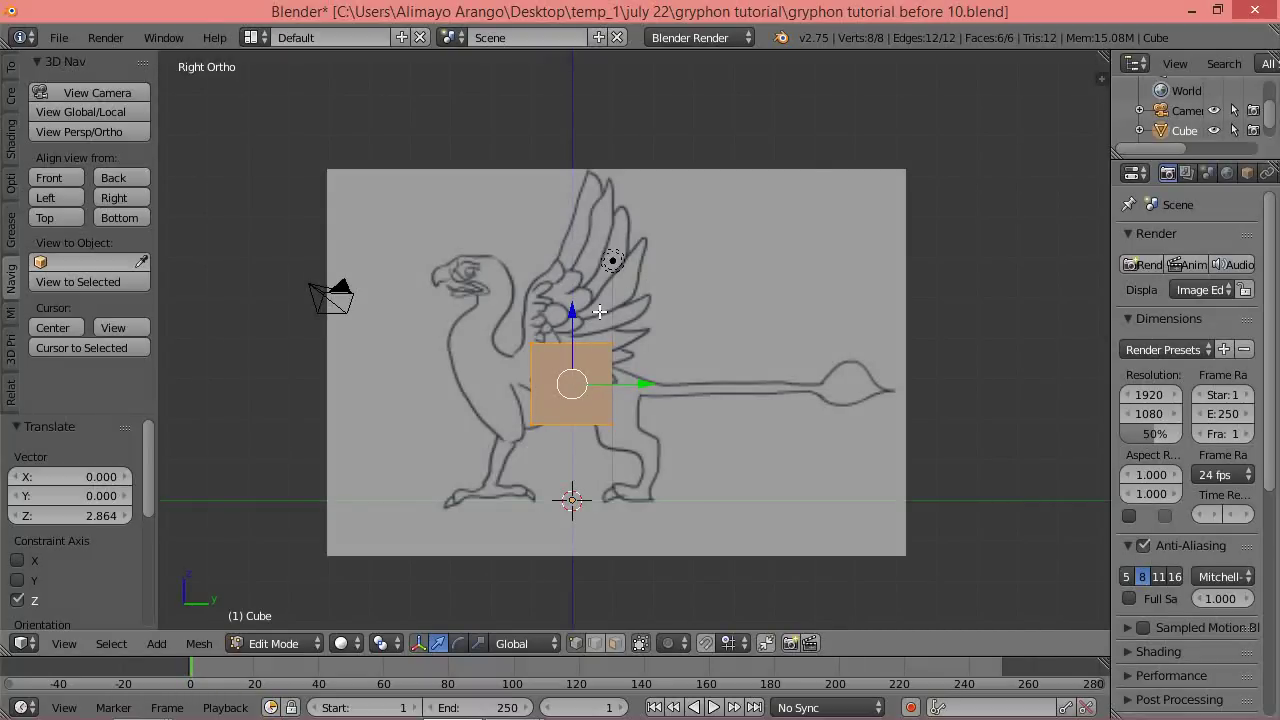
{"action": "key", "text": "ctrl+alt+z"}
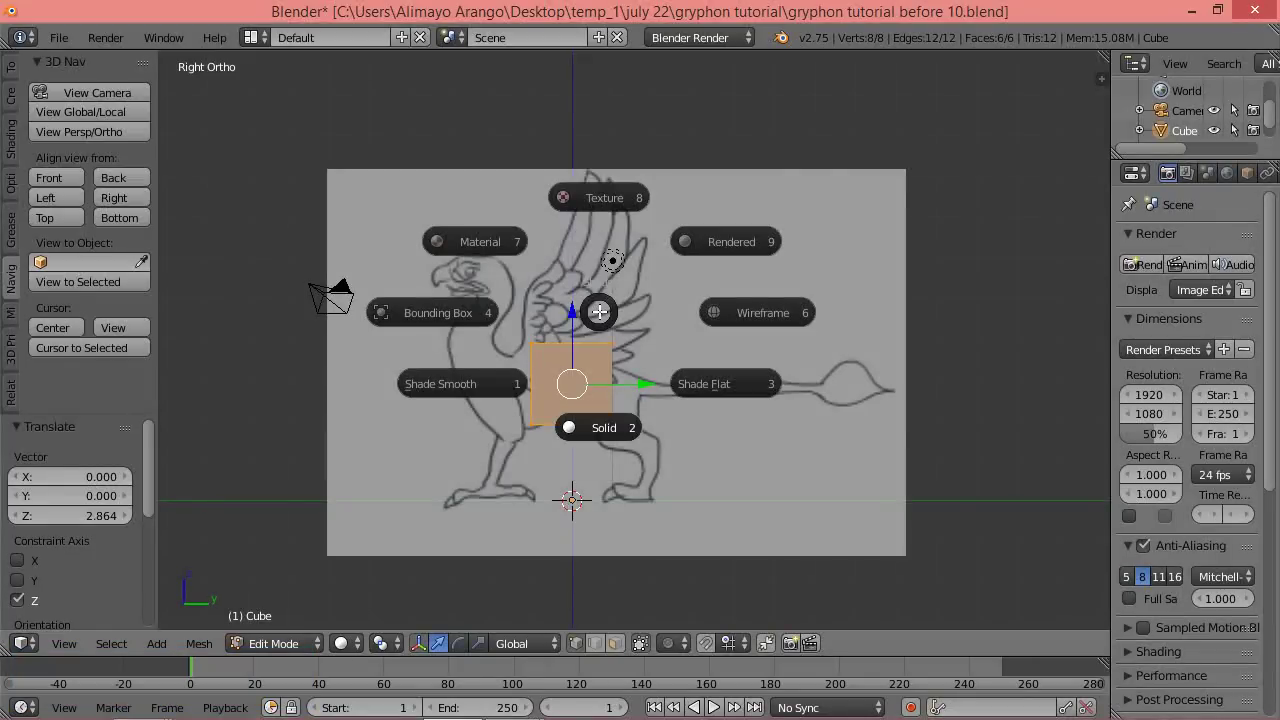
{"action": "left_click", "coordinate": [742, 313], "text": "ctrl+alt"}
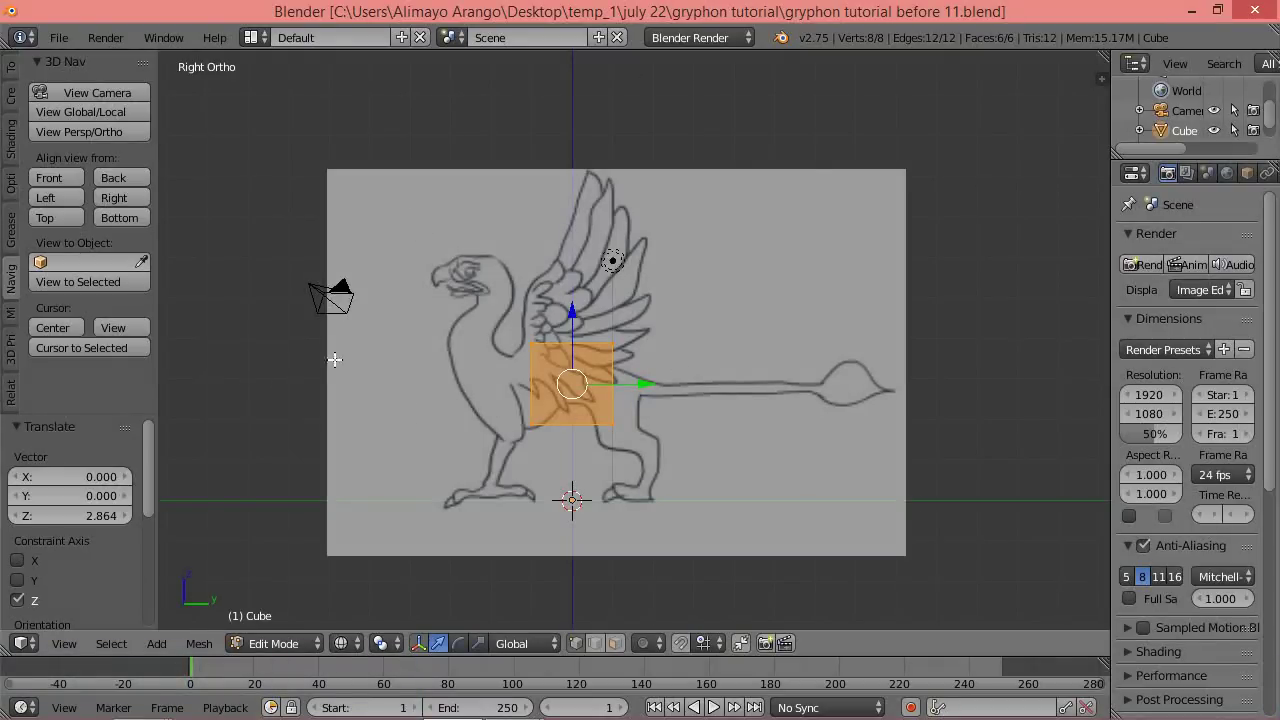
Look up the Pie Menus Official add-on in the user preferences and close them.
{"action": "left_click", "coordinate": [60, 38]}
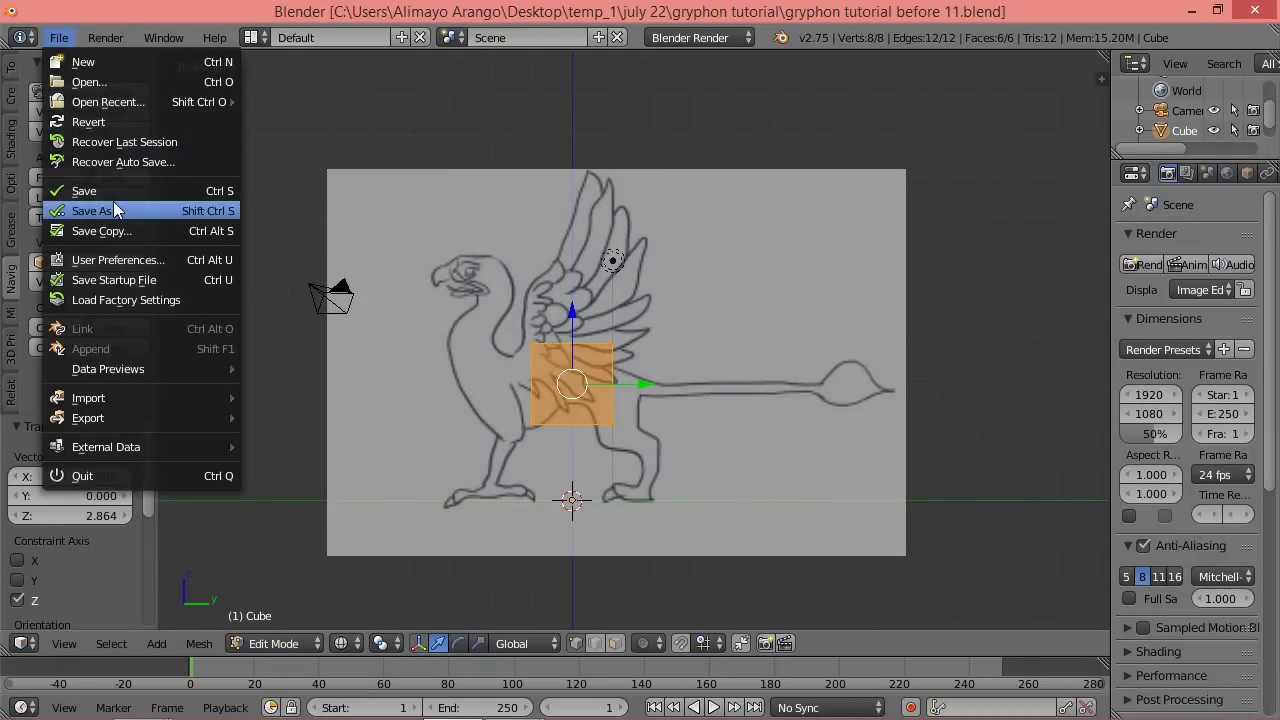
{"action": "left_click", "coordinate": [145, 265]}
{"action": "left_click_drag", "start_coordinate": [800, 92], "coordinate": [812, 470]}
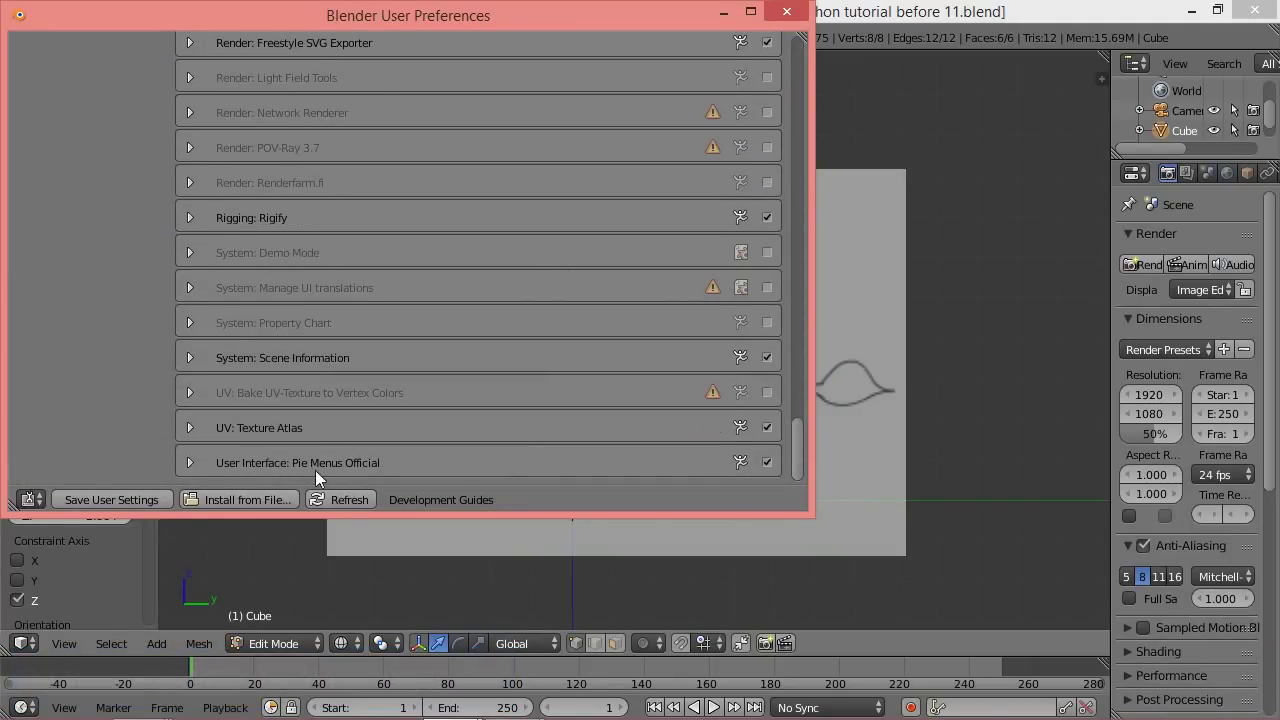
{"action": "left_click", "coordinate": [787, 11]}
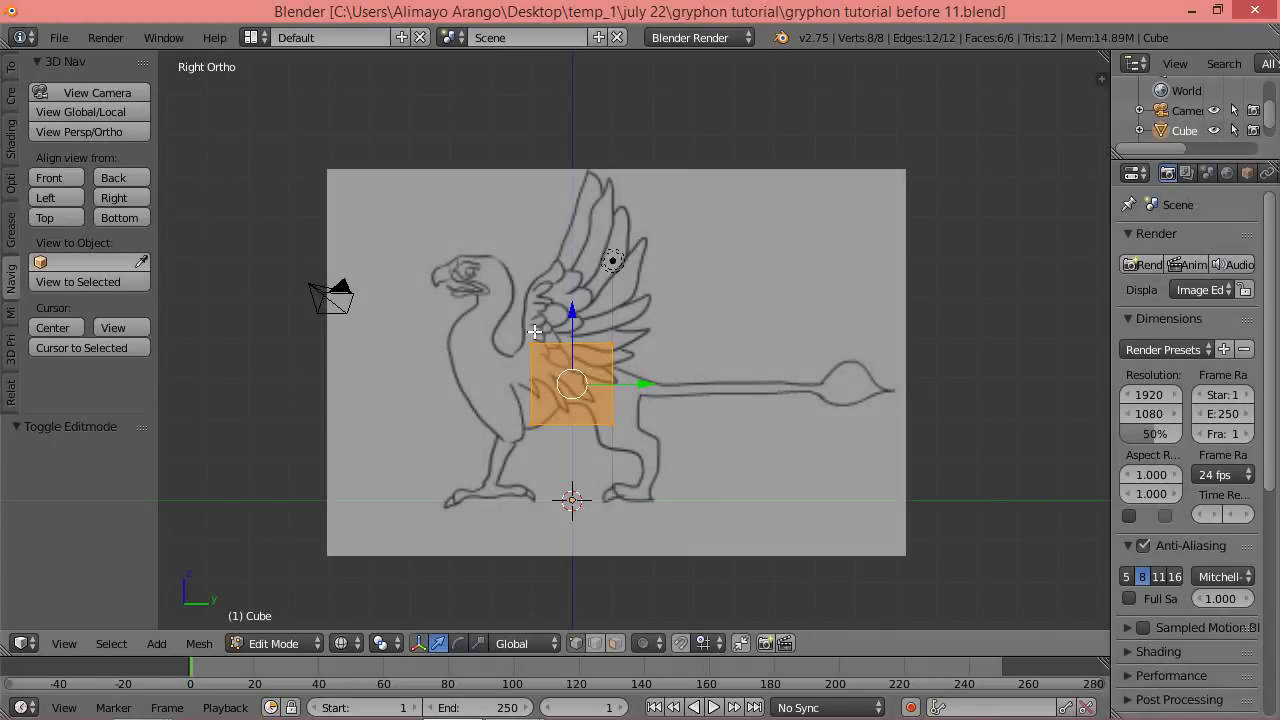
Inspect the cube from an angle, return to the right-side view, and deselect all of its vertices.
{"action": "middle_click_drag", "start_coordinate": [449, 368], "coordinate": [580, 398], "text": "ctrl+alt"}
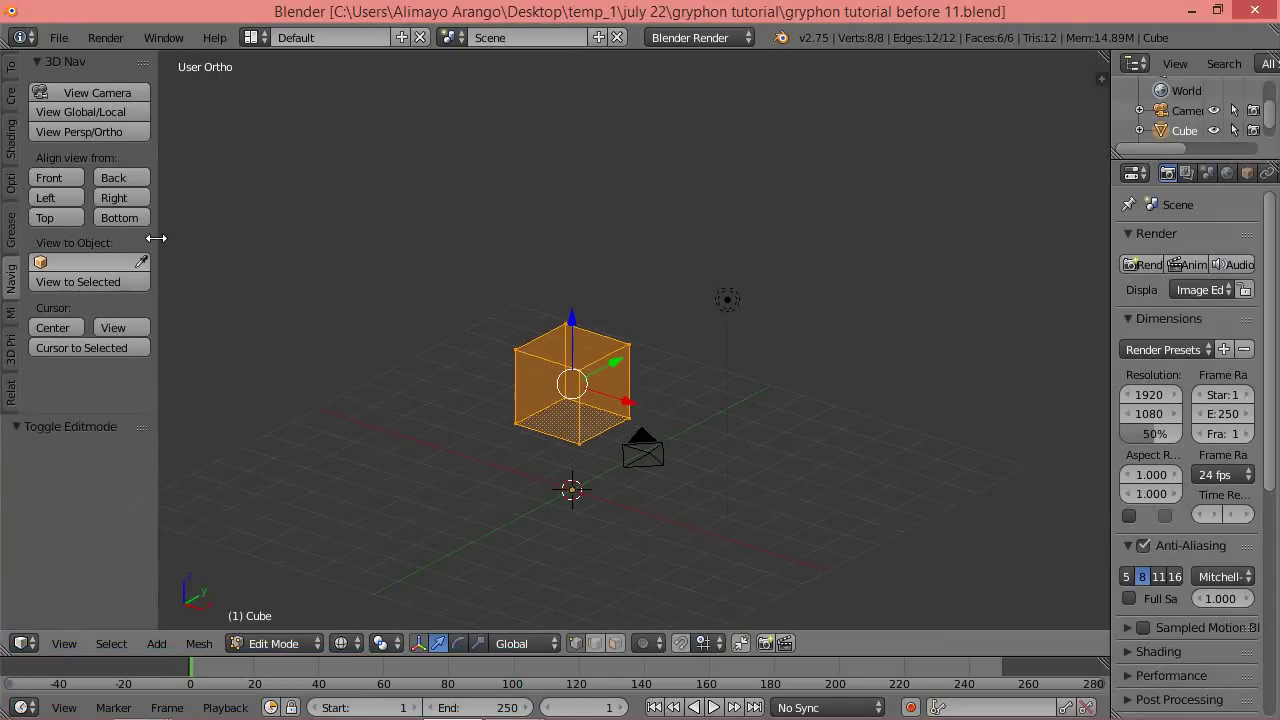
{"action": "left_click", "coordinate": [124, 203], "text": "ctrl+alt"}
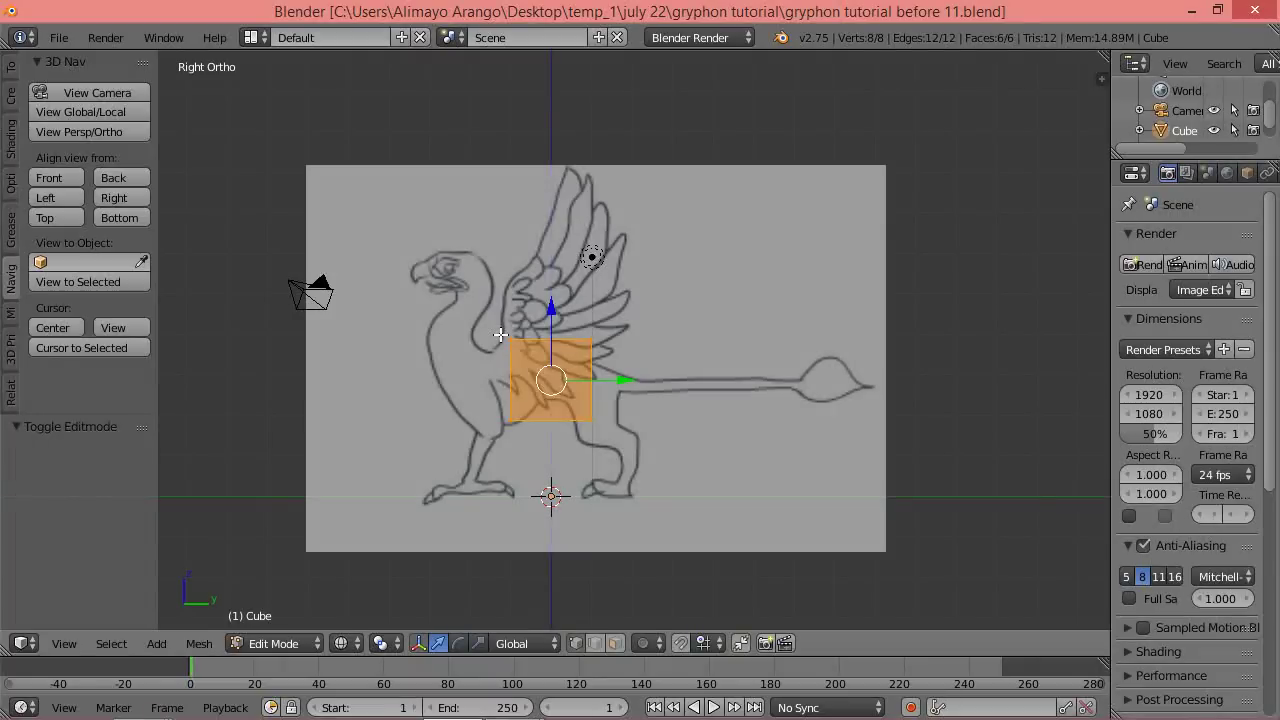
{"action": "key", "text": "a"}
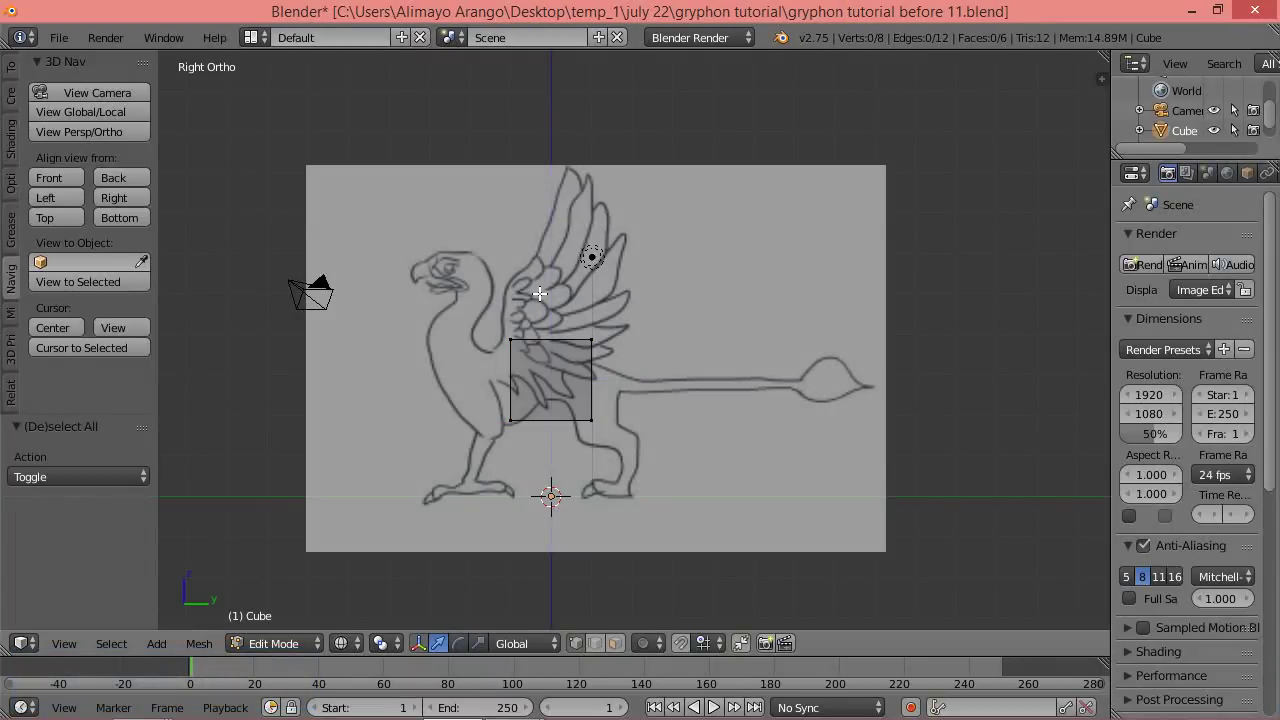
Select the cube's four front vertices and move them about -1.358 along Y toward the gryphon's chest.
{"action": "key", "text": "b"}
{"action": "left_click_drag", "start_coordinate": [533, 330], "coordinate": [462, 482]}
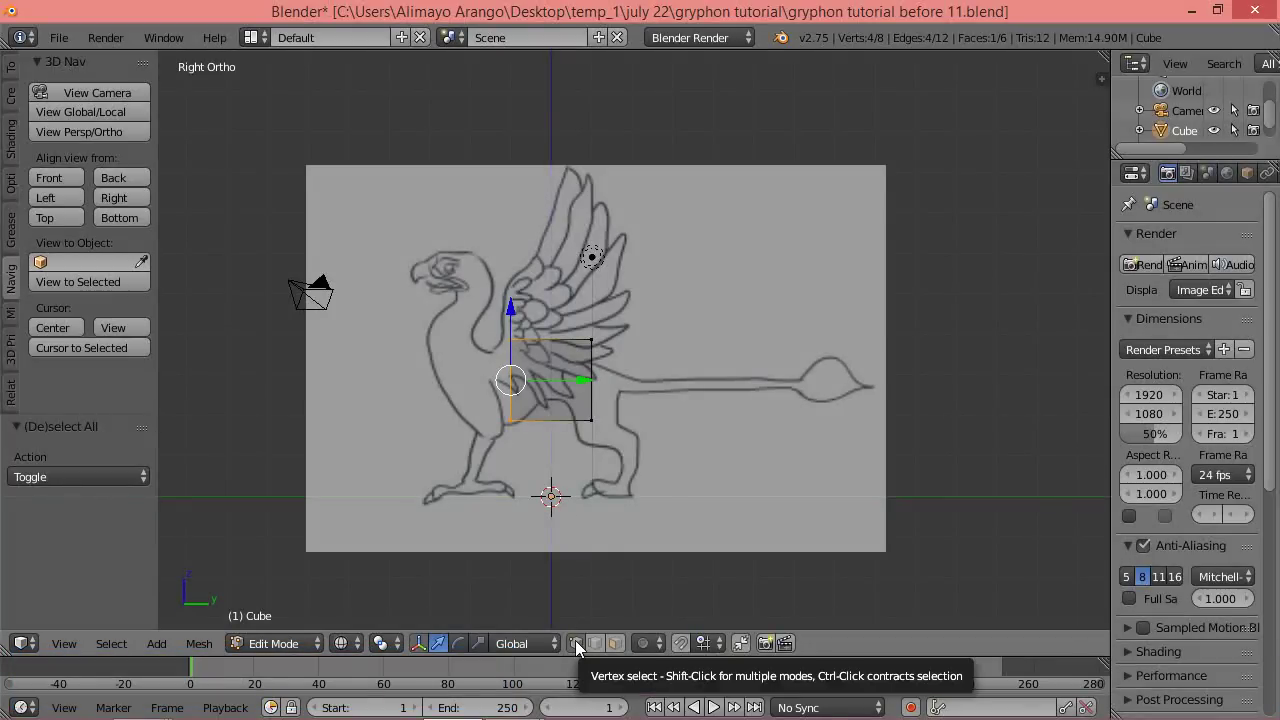
{"action": "left_click_drag", "start_coordinate": [585, 380], "coordinate": [530, 382]}
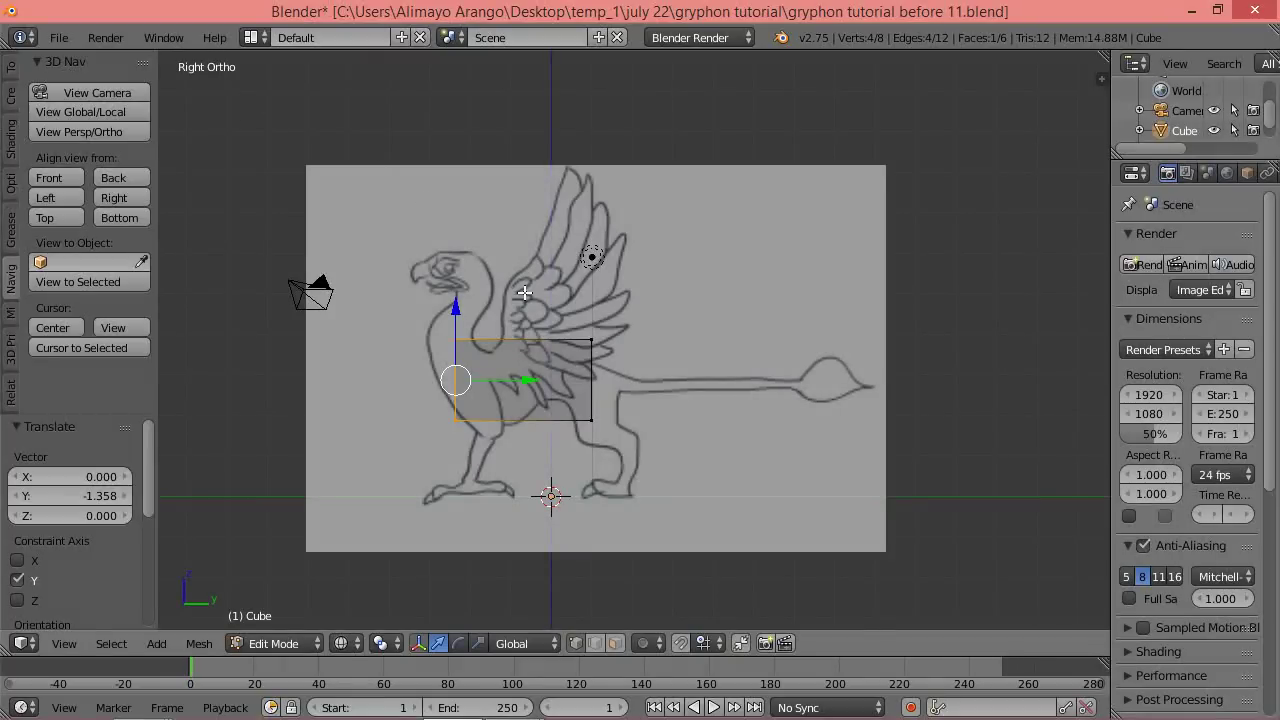
Rotate the front face about 33° to follow the slope between the neck and the chest.
{"action": "key", "text": "r"}
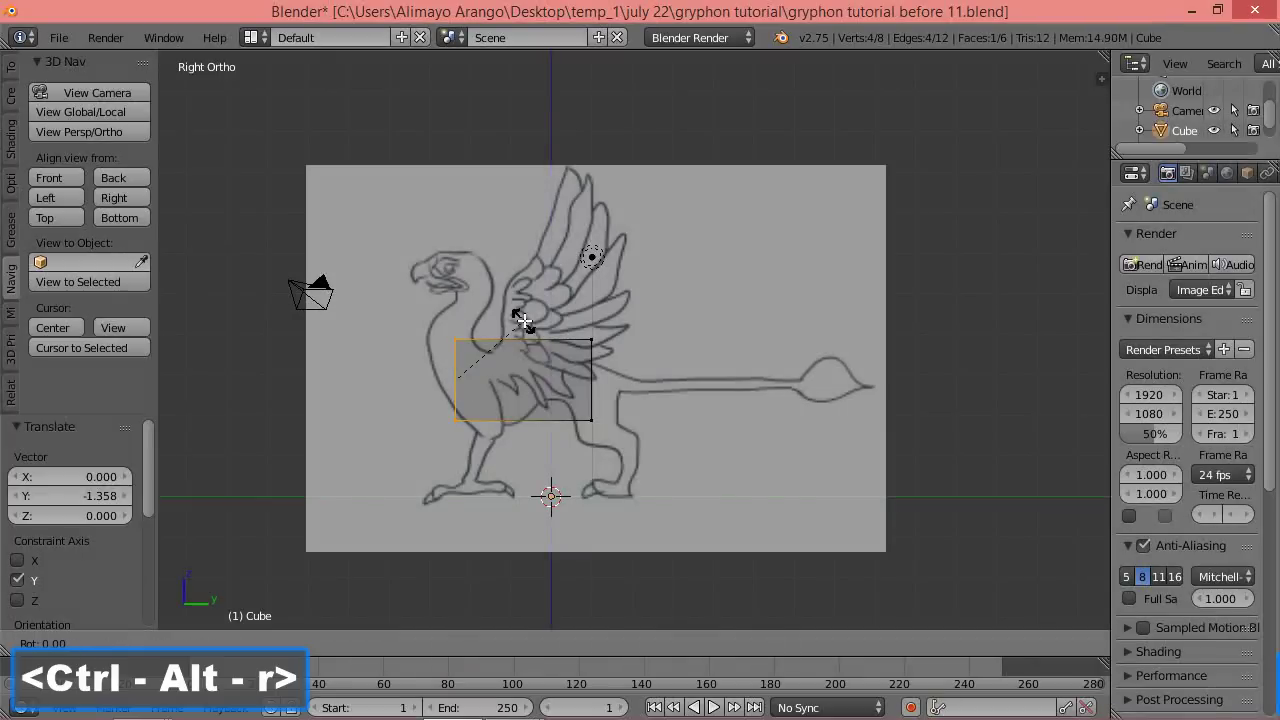
{"action": "left_click", "coordinate": [543, 367], "text": "ctrl+alt"}
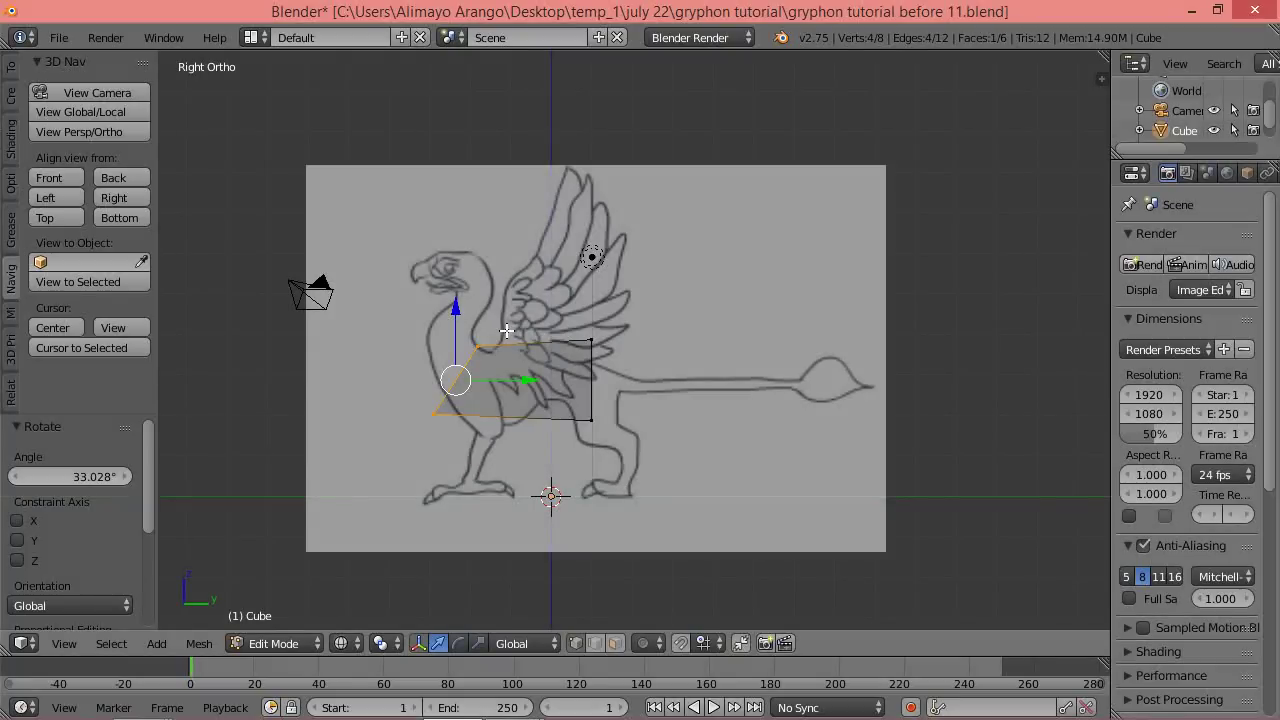
{"action": "middle_click_drag", "start_coordinate": [493, 332], "coordinate": [628, 392], "text": "ctrl+alt"}
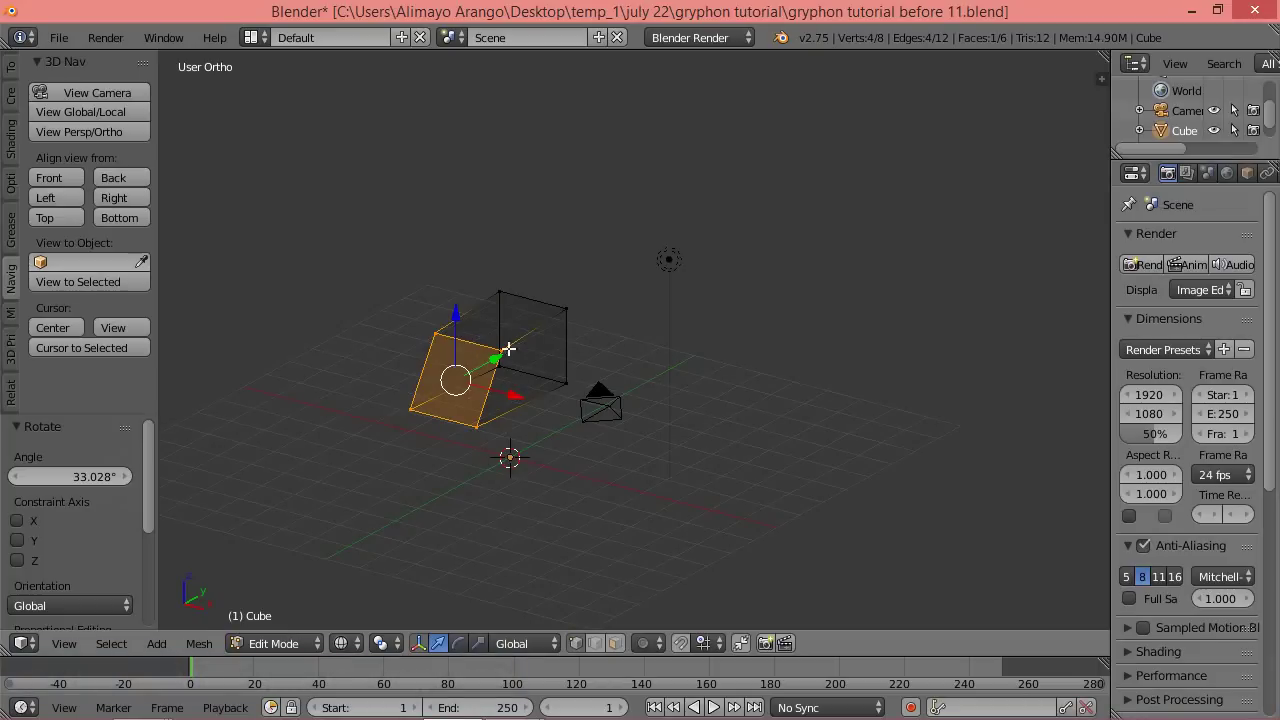
{"action": "left_click", "coordinate": [124, 197], "text": "ctrl+alt"}
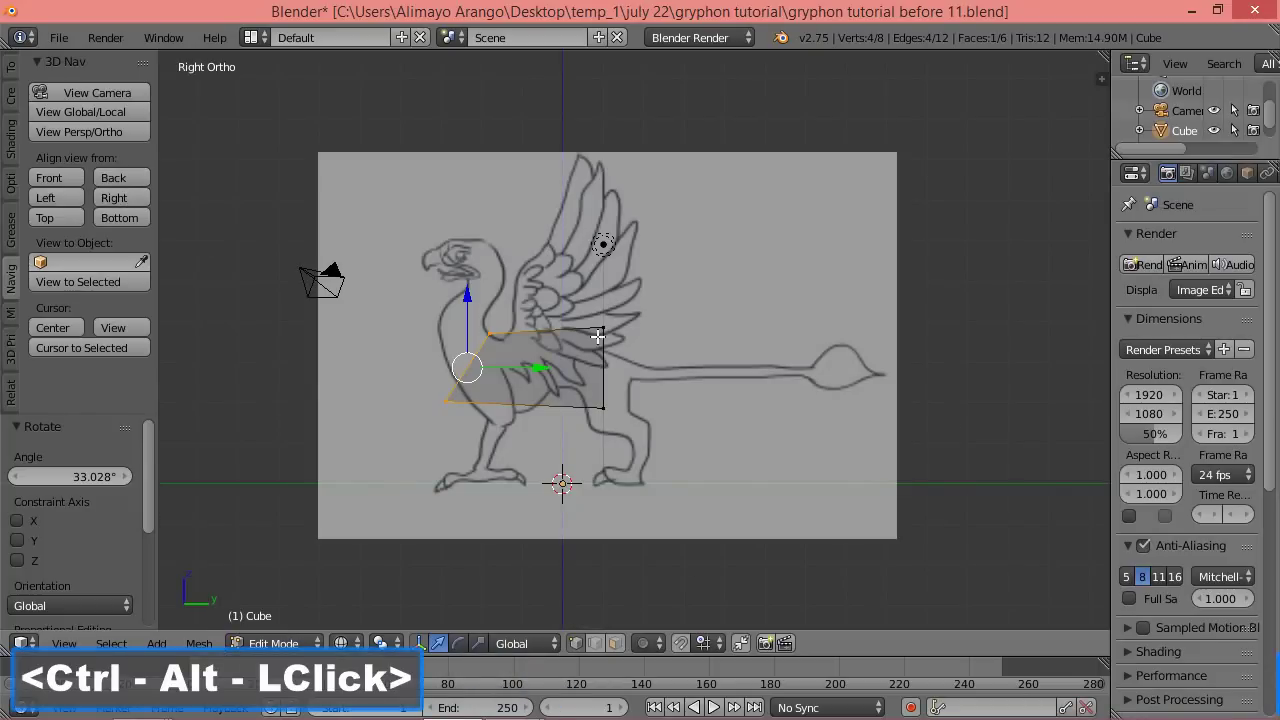
Try to fit the front face to the chest by scaling it uniformly and moving it up and about 0.123 along Y.
{"action": "key", "text": "ctrl+alt+s"}
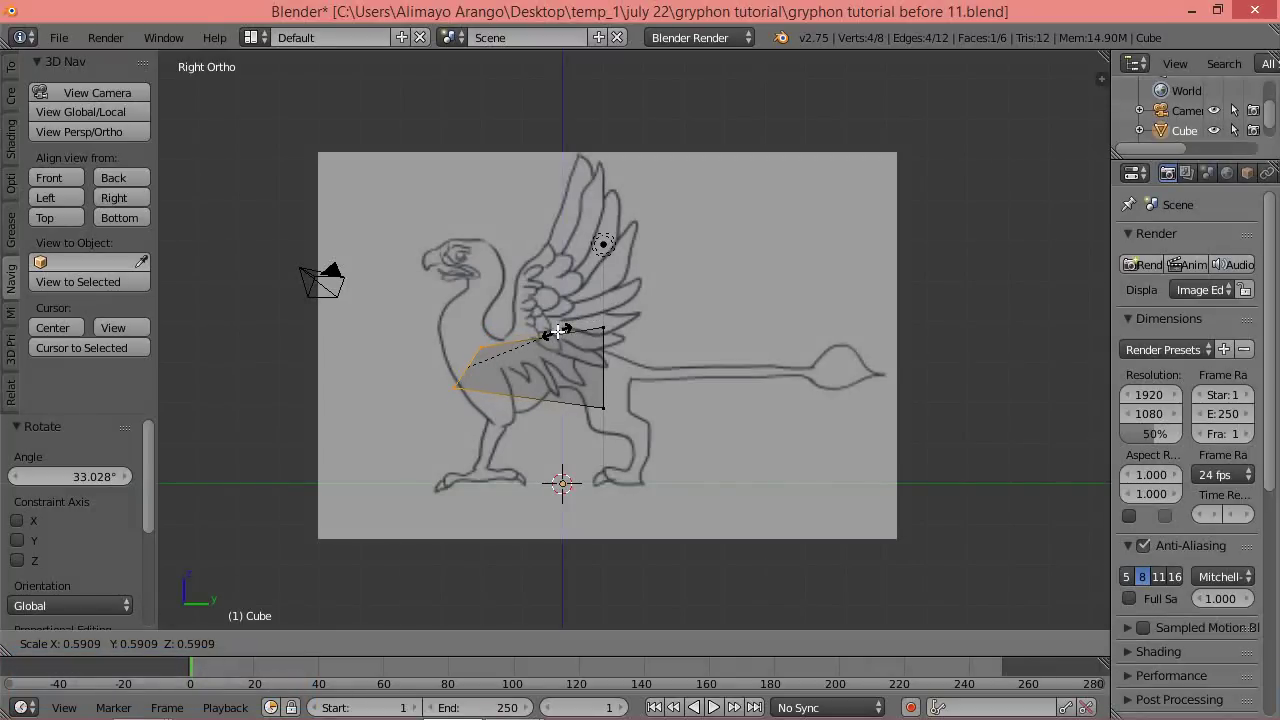
{"action": "left_click", "coordinate": [547, 330], "text": "ctrl+alt"}
{"action": "left_click_drag", "start_coordinate": [466, 308], "coordinate": [466, 288], "text": "ctrl+alt"}
{"action": "left_click_drag", "start_coordinate": [510, 356], "coordinate": [530, 356]}
{"action": "key", "text": "ctrl+alt+s"}
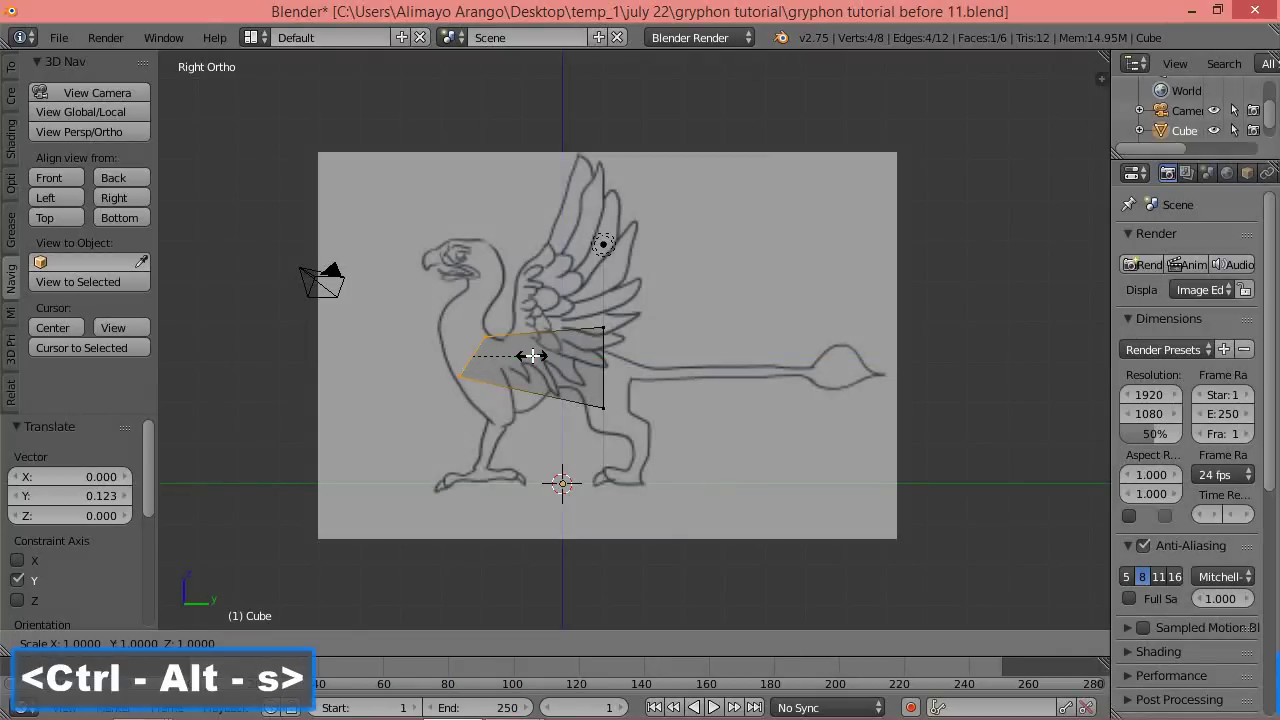
{"action": "left_click", "coordinate": [533, 356], "text": "ctrl+alt"}
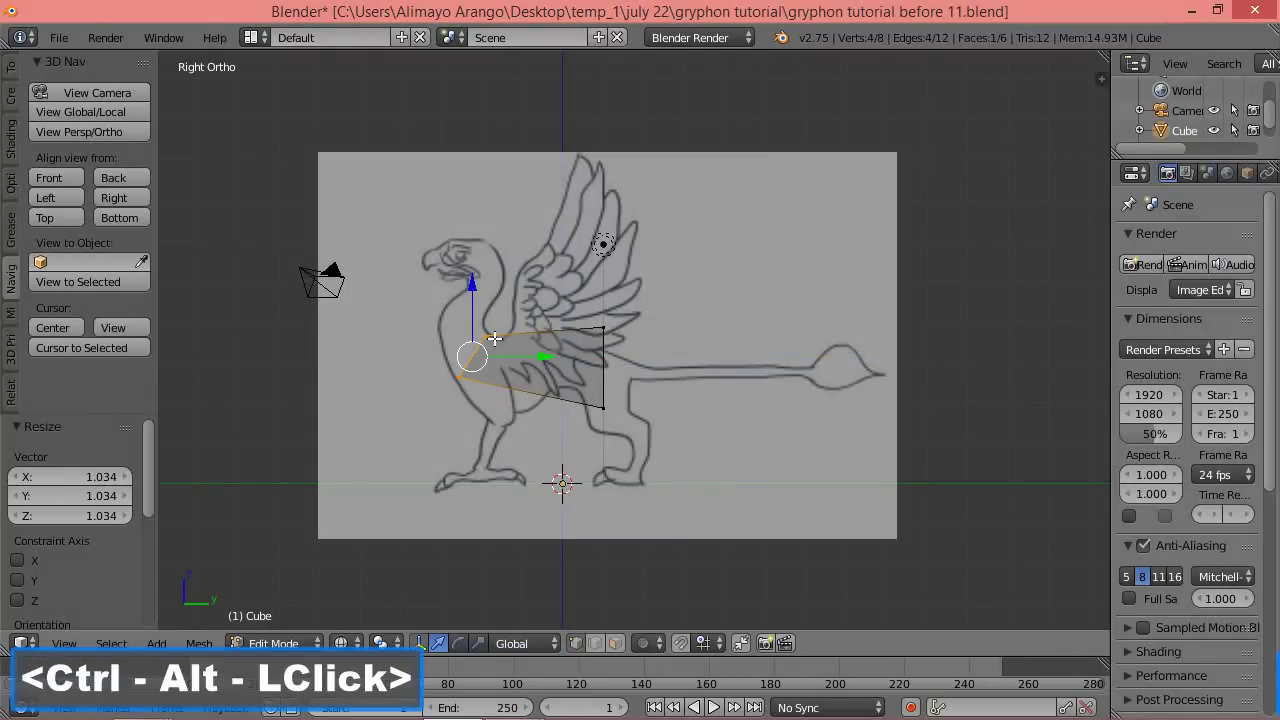
{"action": "scroll", "coordinate": [472, 355], "scroll_direction": "up", "scroll_amount": 2, "text": "ctrl+alt"}
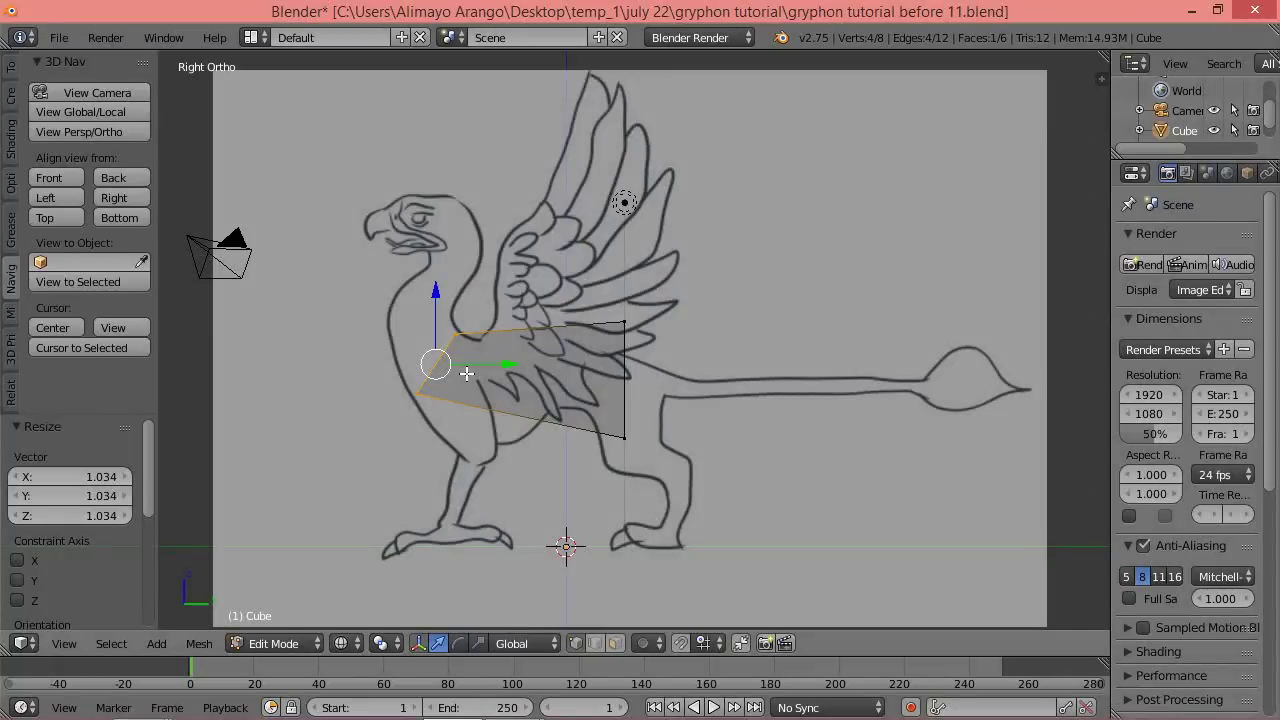
{"action": "mouse_move", "coordinate": [460, 380]}
{"action": "middle_mouse_down", "text": "ctrl+alt"}
{"action": "mouse_move", "coordinate": [474, 417]}
{"action": "mouse_move", "coordinate": [640, 443]}
{"action": "mouse_move", "coordinate": [675, 418]}
{"action": "middle_mouse_up", "text": "ctrl+alt"}
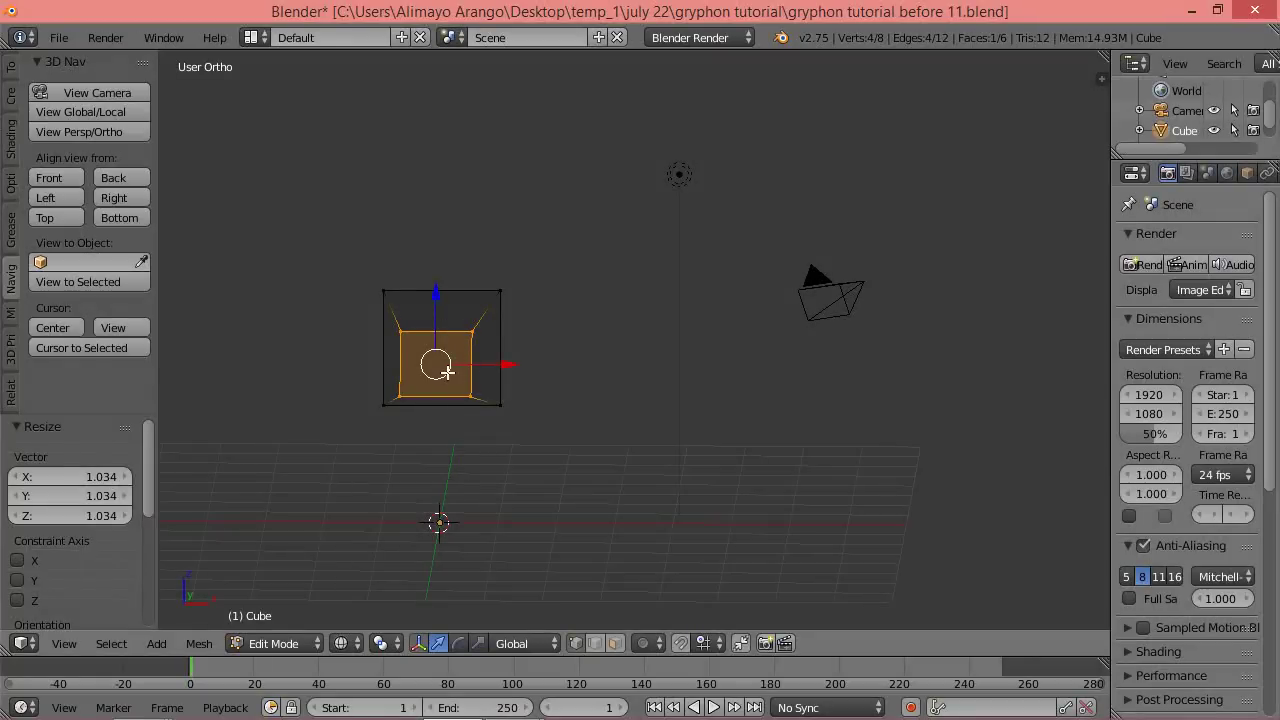
{"action": "left_click", "coordinate": [132, 198], "text": "ctrl+alt"}
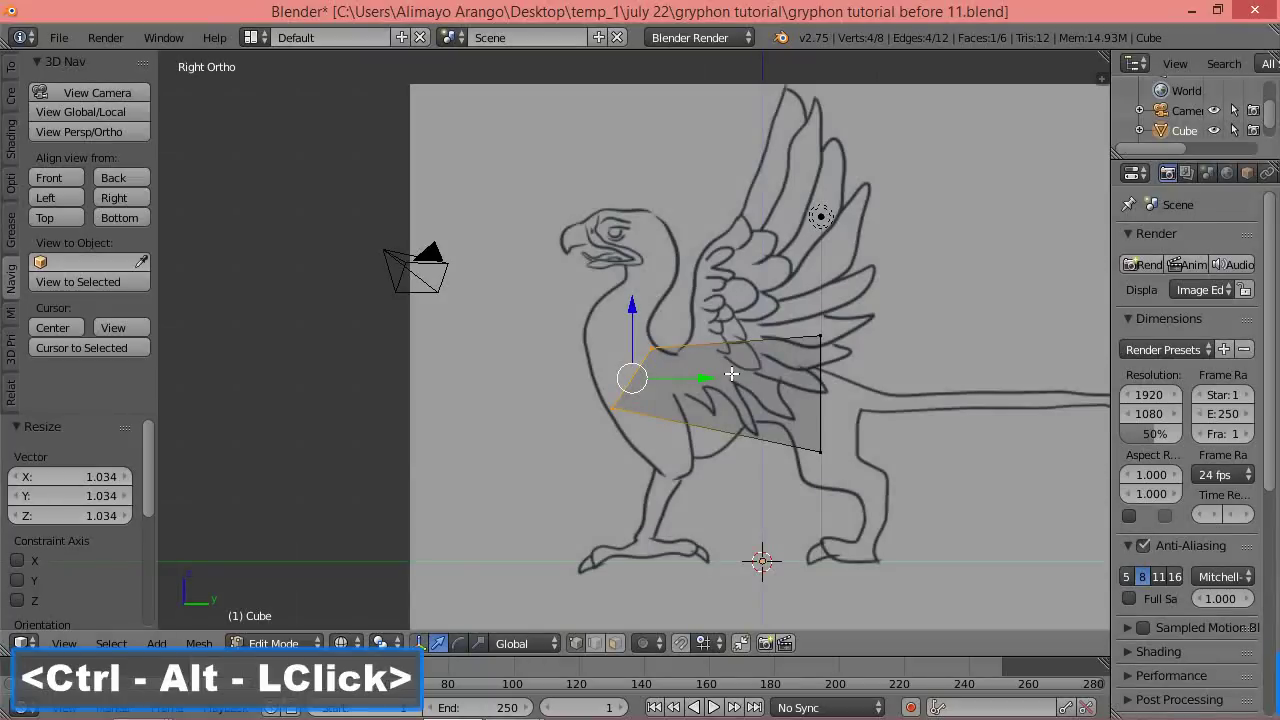
Undo the uniform scaling and moves of the front face, keeping its rotation.
{"action": "key", "text": "ctrl+alt+z"}
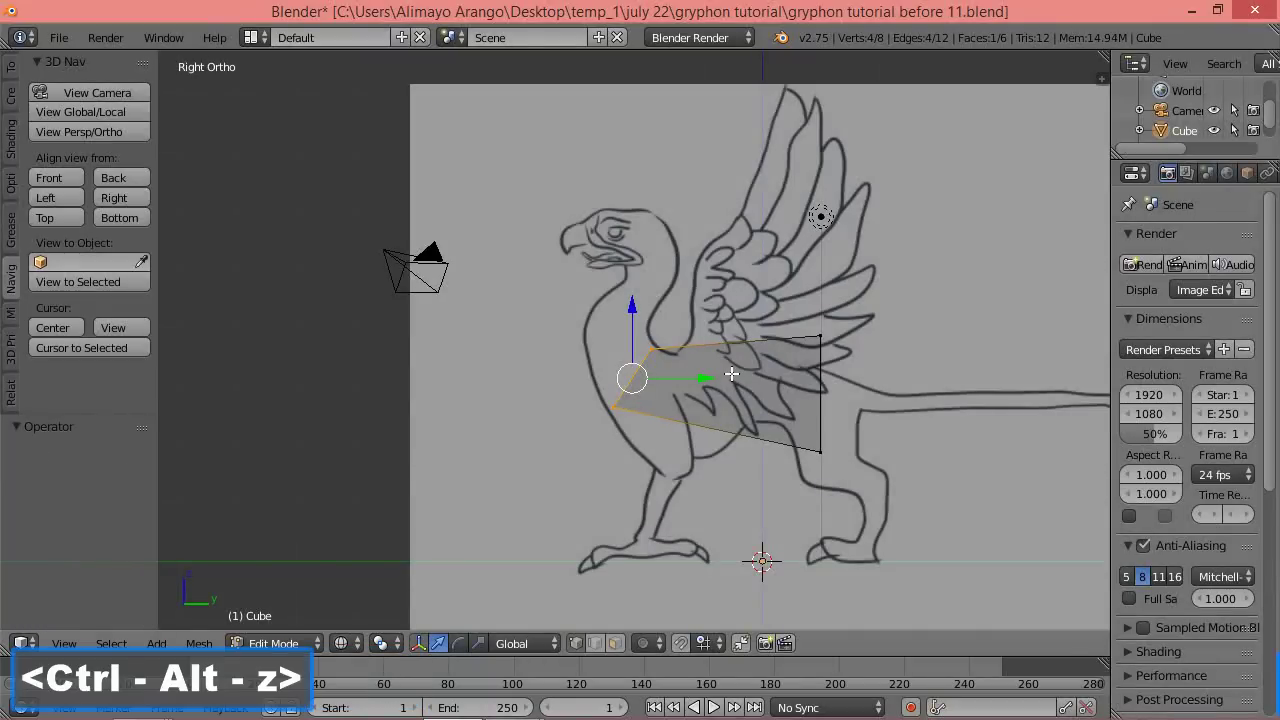
{"action": "key", "text": "ctrl+alt+z"}
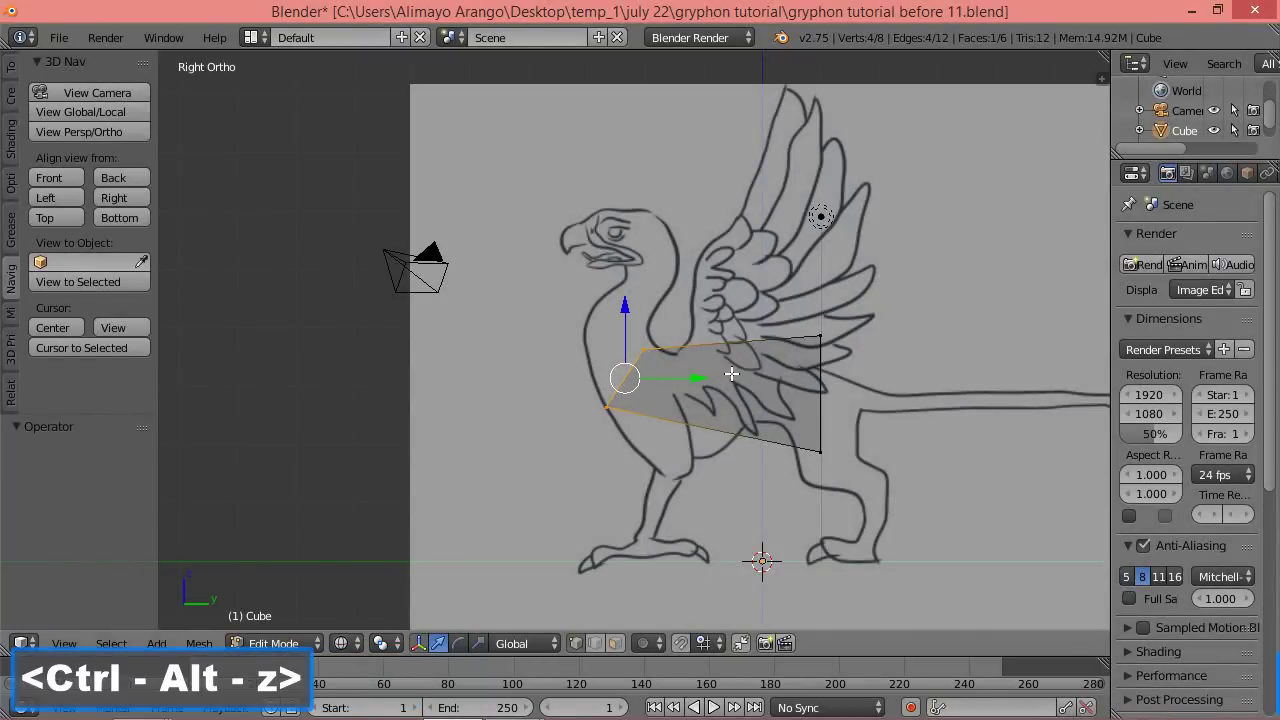
{"action": "key", "text": "ctrl+alt+z"}
{"action": "key", "text": "ctrl+alt+z"}
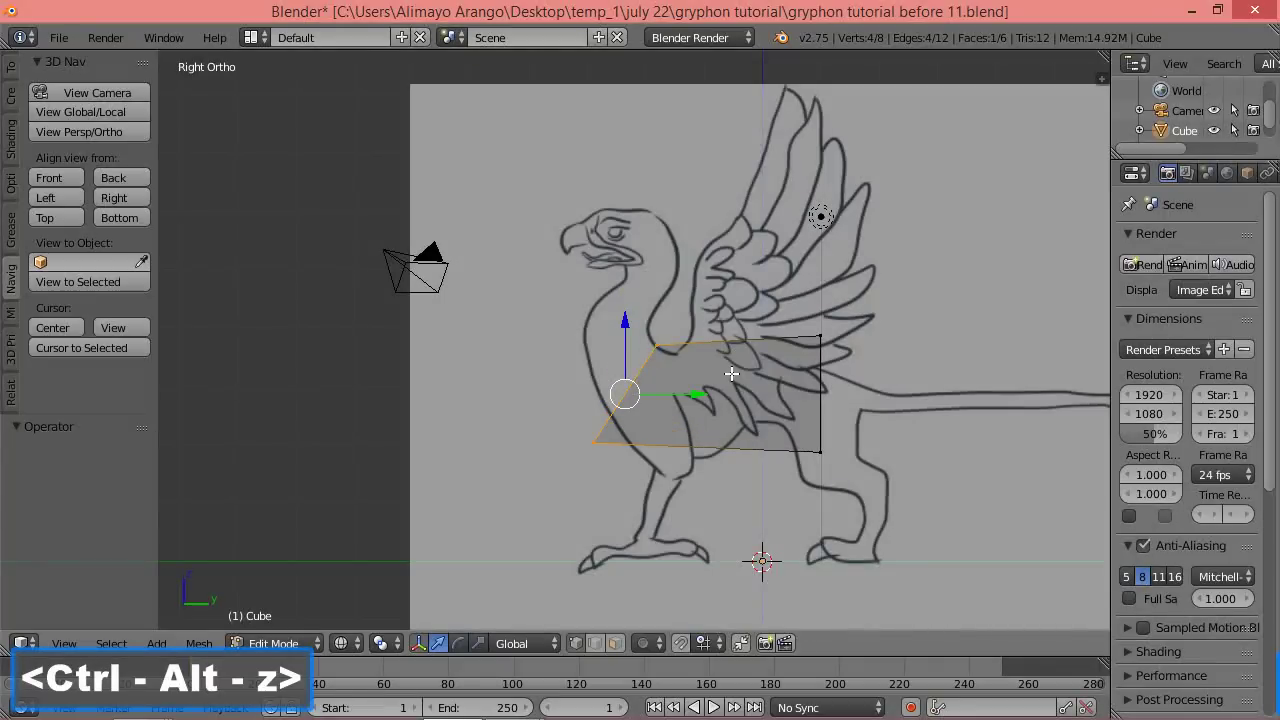
{"action": "key", "text": "ctrl+alt+z"}
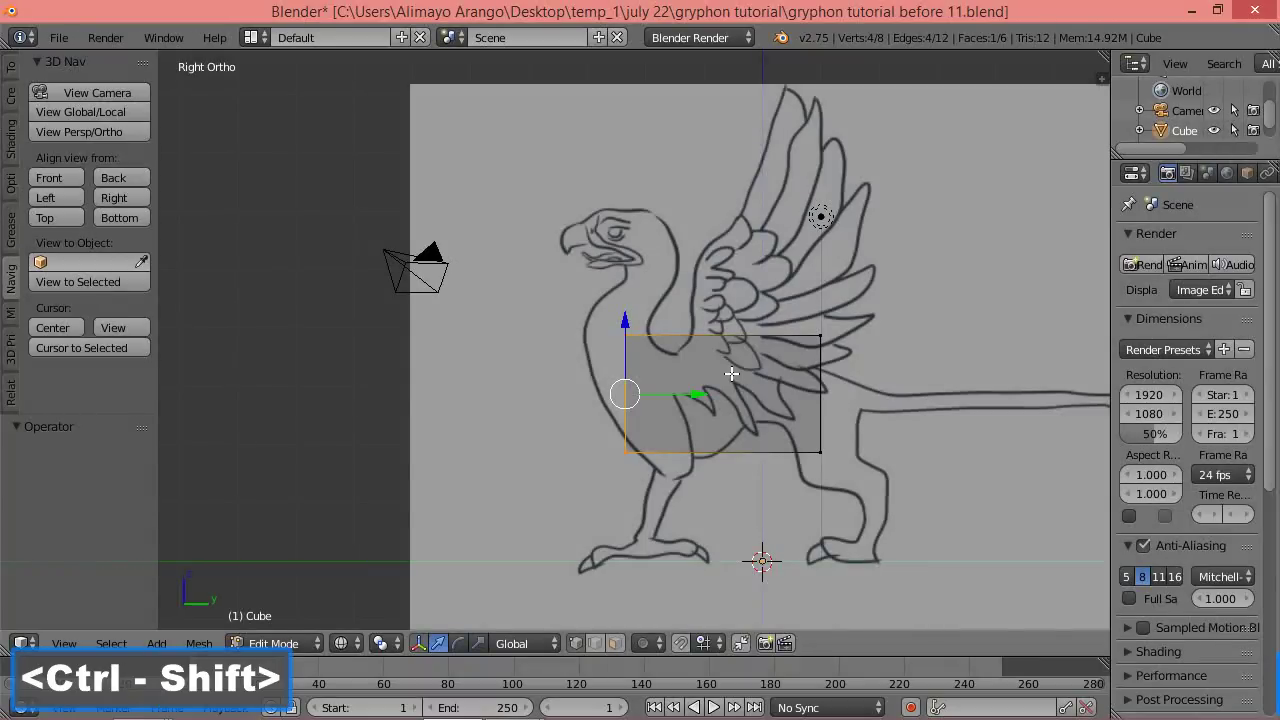
{"action": "key", "text": "ctrl+shift+z"}
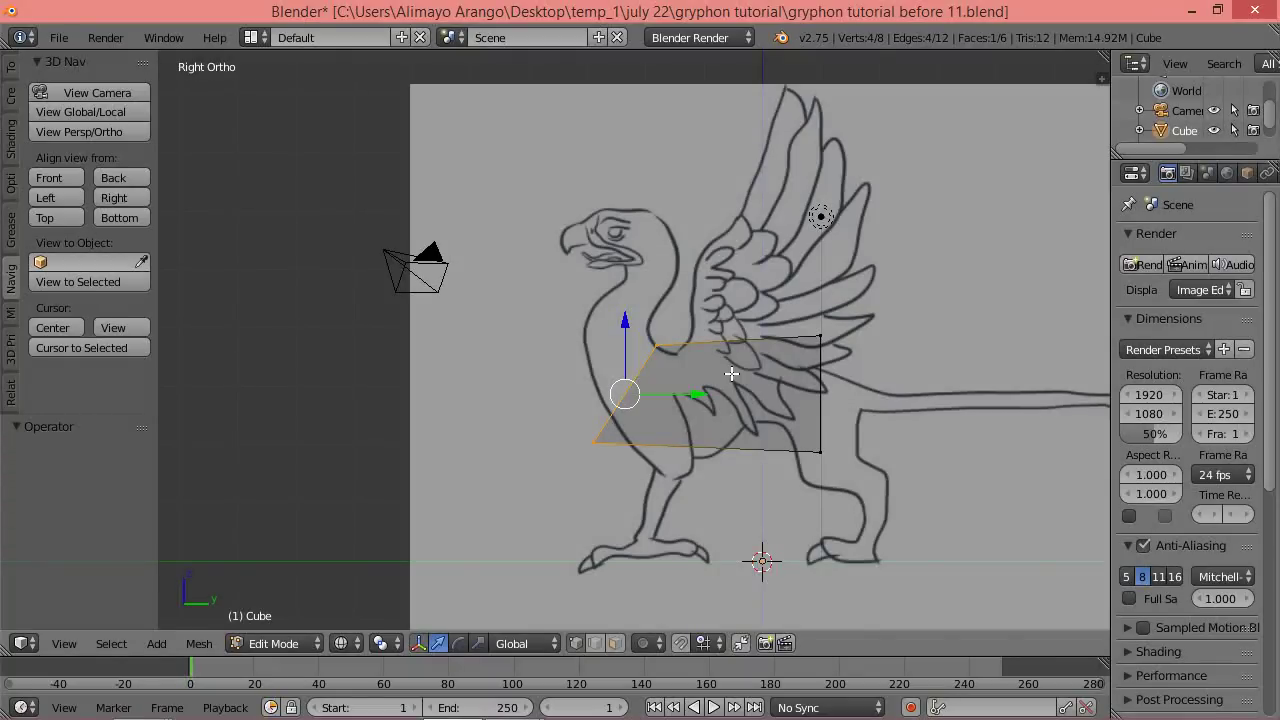
Scale the front face to 0.670 along Z only and move it up about 0.292 along Z.
{"action": "key", "text": "s"}
{"action": "key", "text": "z"}
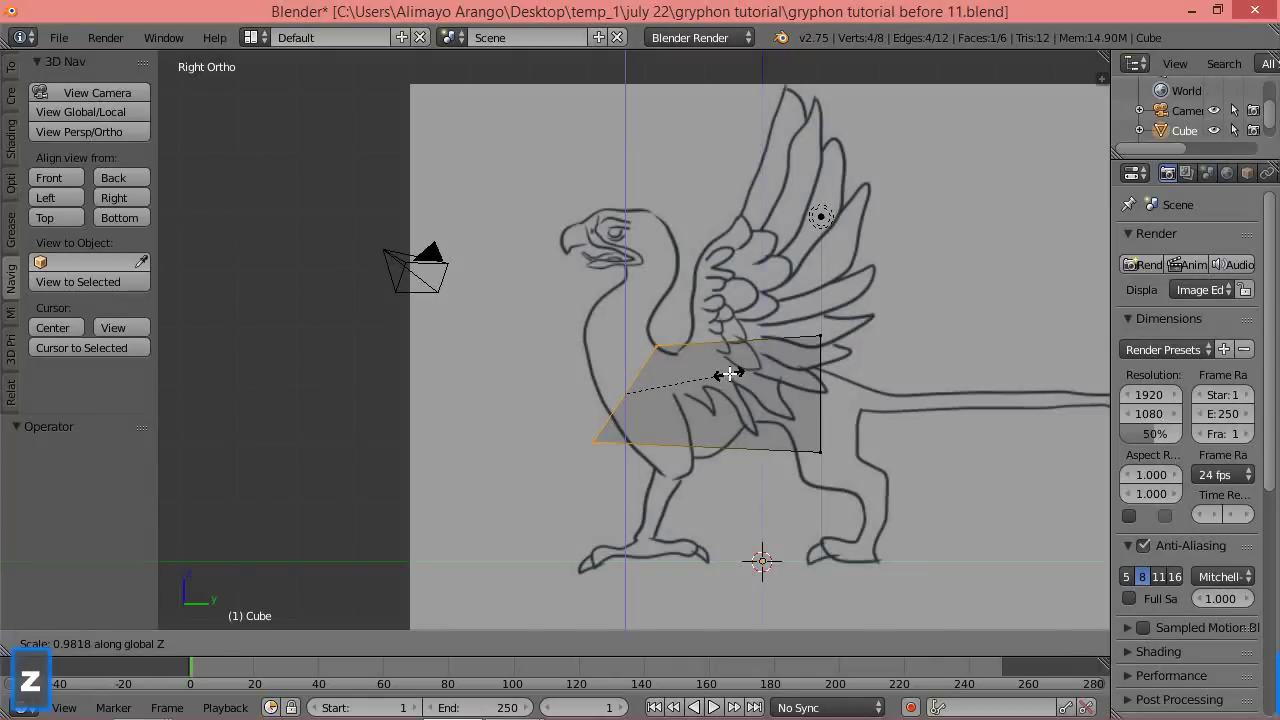
{"action": "left_click", "coordinate": [691, 371]}
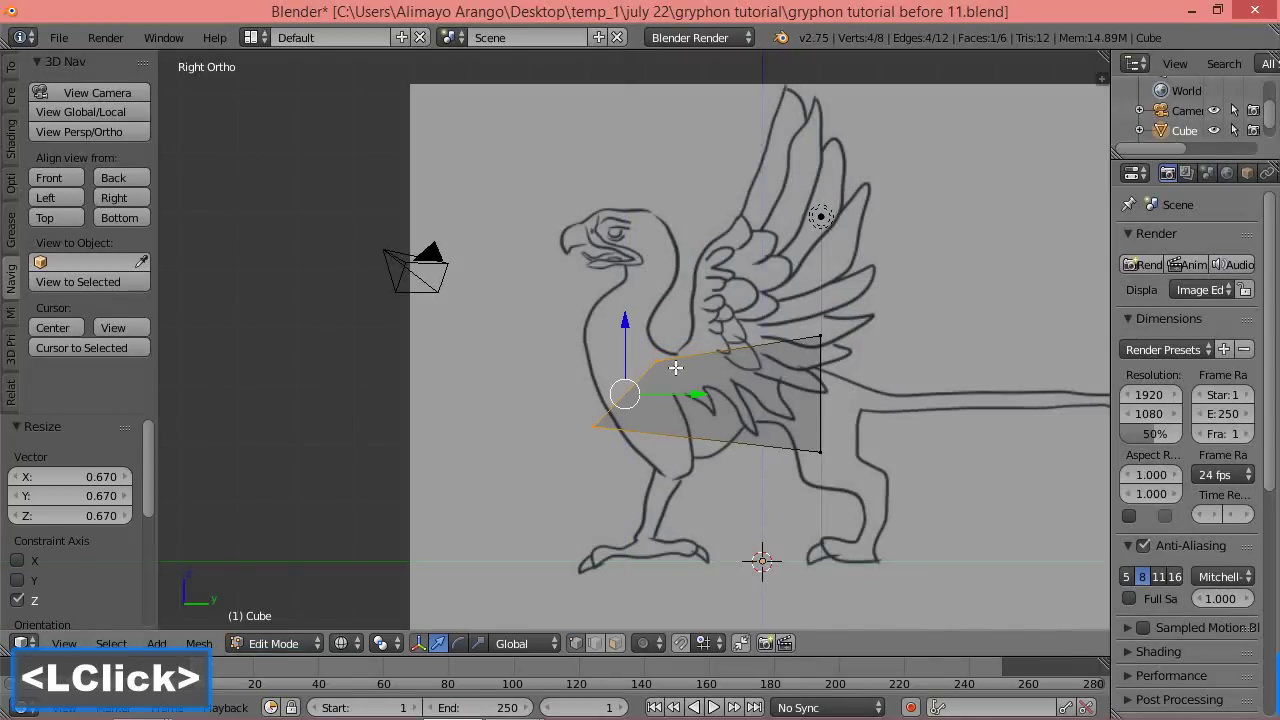
{"action": "left_click_drag", "start_coordinate": [625, 333], "coordinate": [627, 317]}
Scale the front face along Z again to about 0.71 and raise it slightly onto the neck base and chest outline.
{"action": "key", "text": "s"}
{"action": "key", "text": "z"}
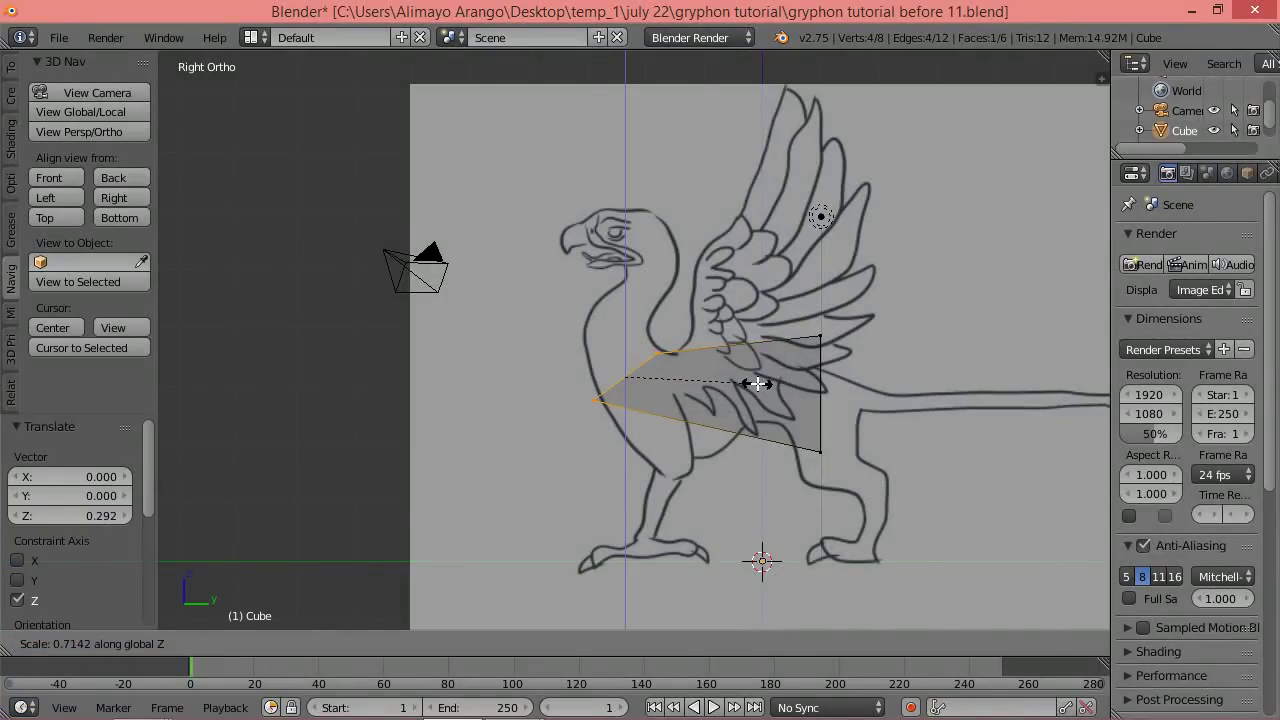
{"action": "left_click", "coordinate": [756, 382]}
{"action": "left_click_drag", "start_coordinate": [621, 310], "coordinate": [628, 307]}
Move only the two lower front vertices about 0.083 along Y onto the chest outline, and deselect everything.
{"action": "scroll", "coordinate": [625, 415], "scroll_direction": "up", "scroll_amount": 5}
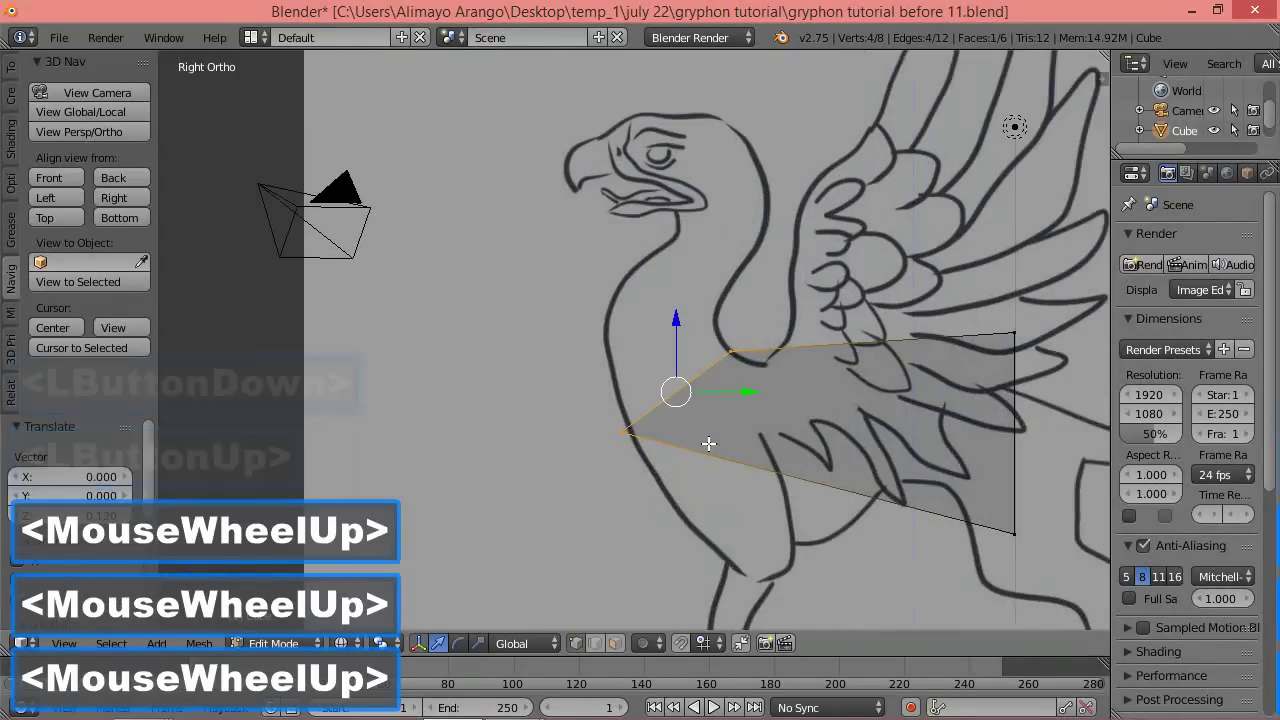
{"action": "key", "text": "a"}
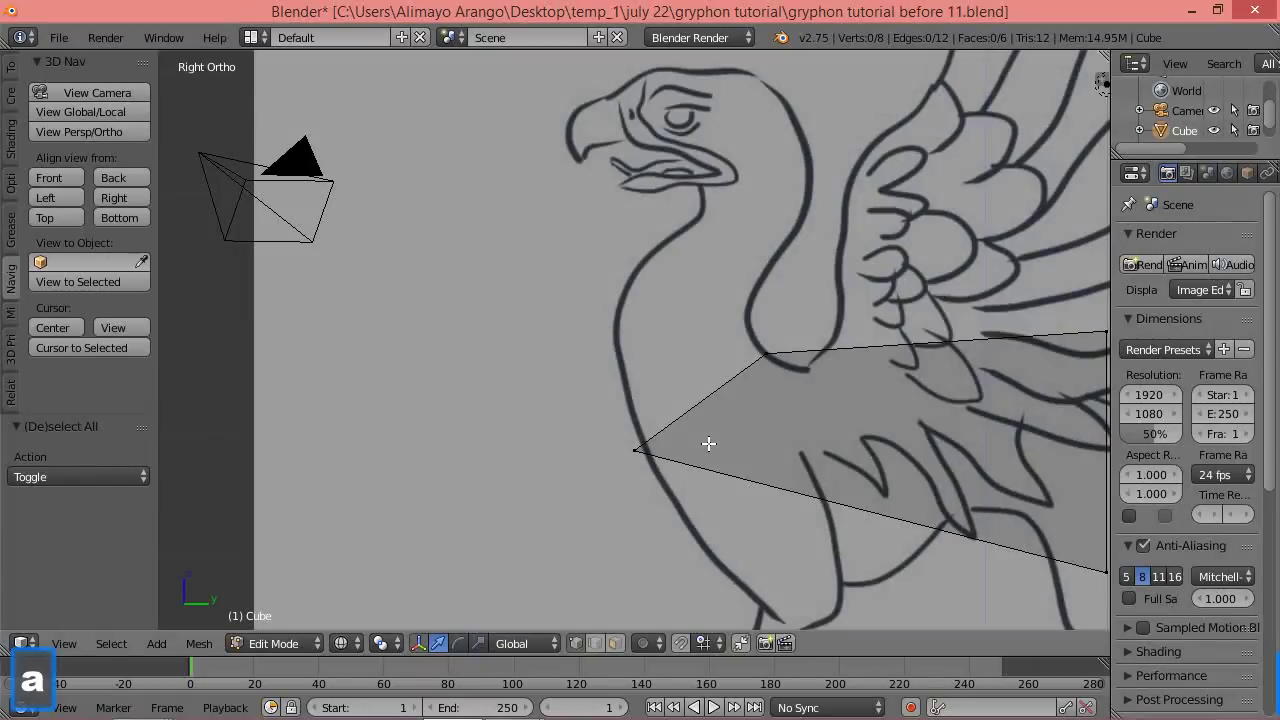
{"action": "key", "text": "b"}
{"action": "left_click_drag", "start_coordinate": [612, 406], "coordinate": [668, 498]}
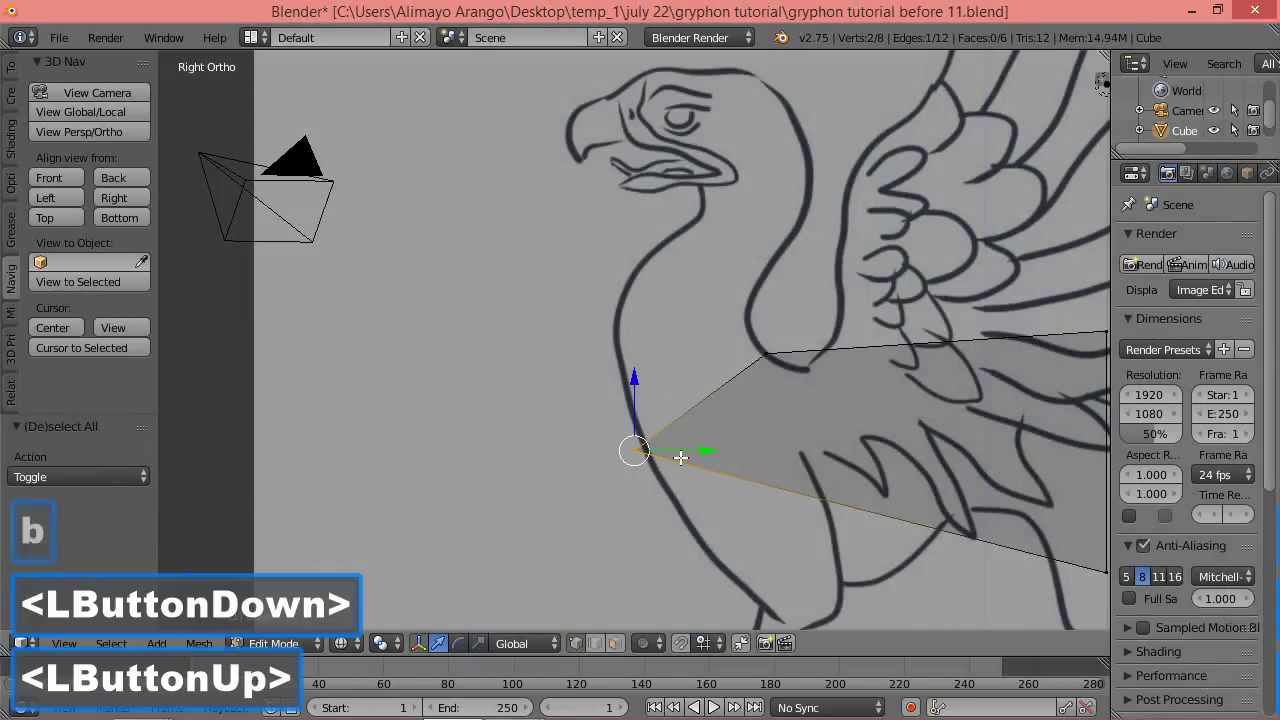
{"action": "left_click_drag", "start_coordinate": [688, 451], "coordinate": [697, 449]}
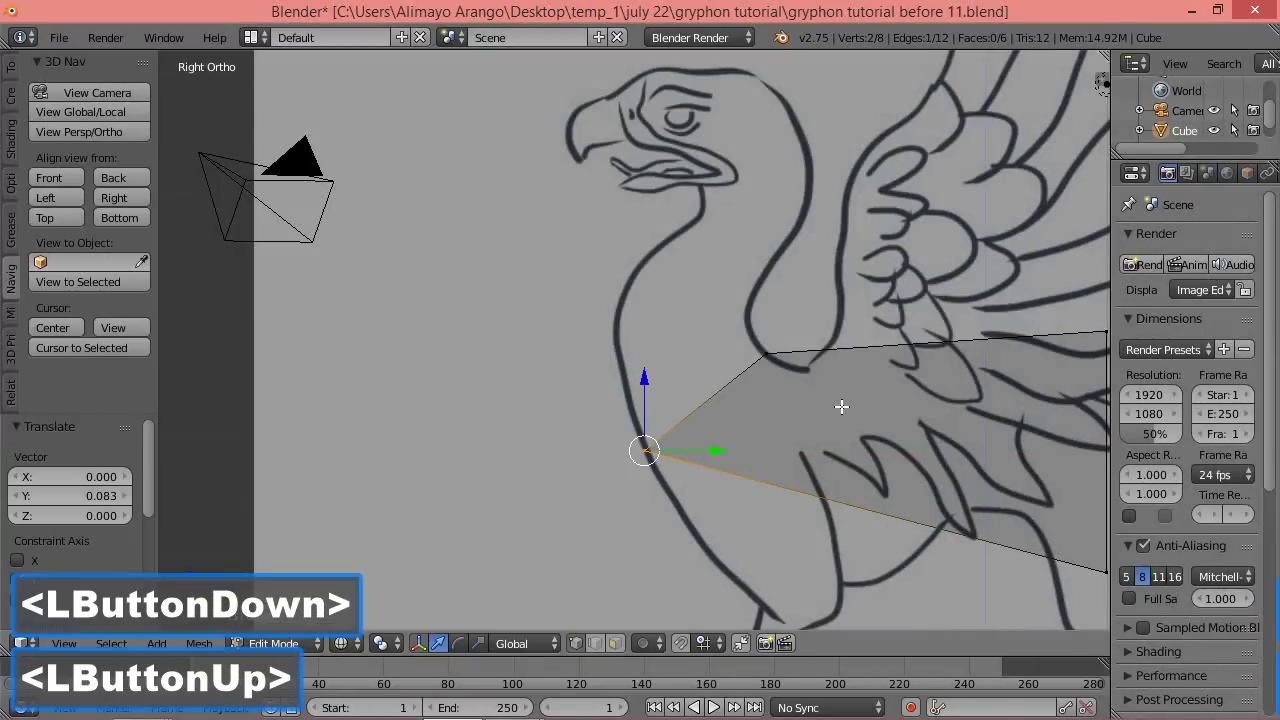
{"action": "scroll", "coordinate": [842, 404], "scroll_direction": "down", "scroll_amount": 3}
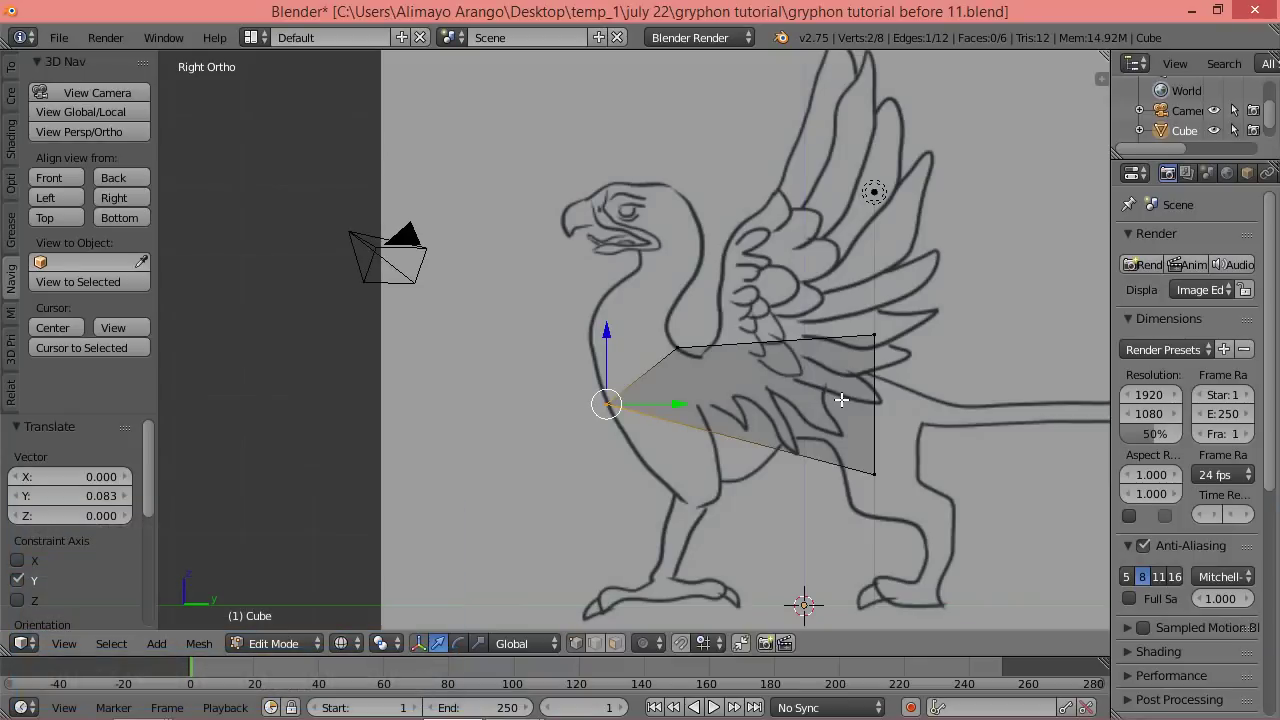
{"action": "key", "text": "a"}
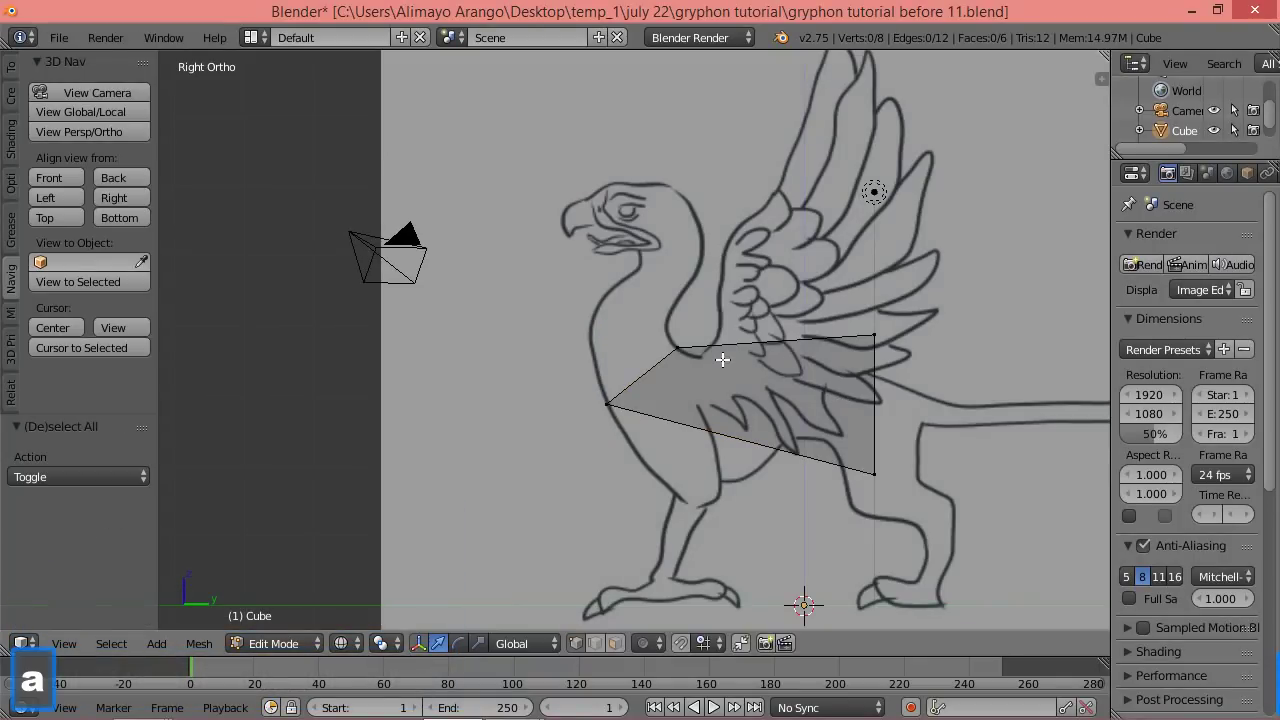
Select the cube's four rear vertices in the right-side view and scale them to about 0.69 along Z.
{"action": "middle_click_drag", "start_coordinate": [715, 361], "coordinate": [870, 420]}
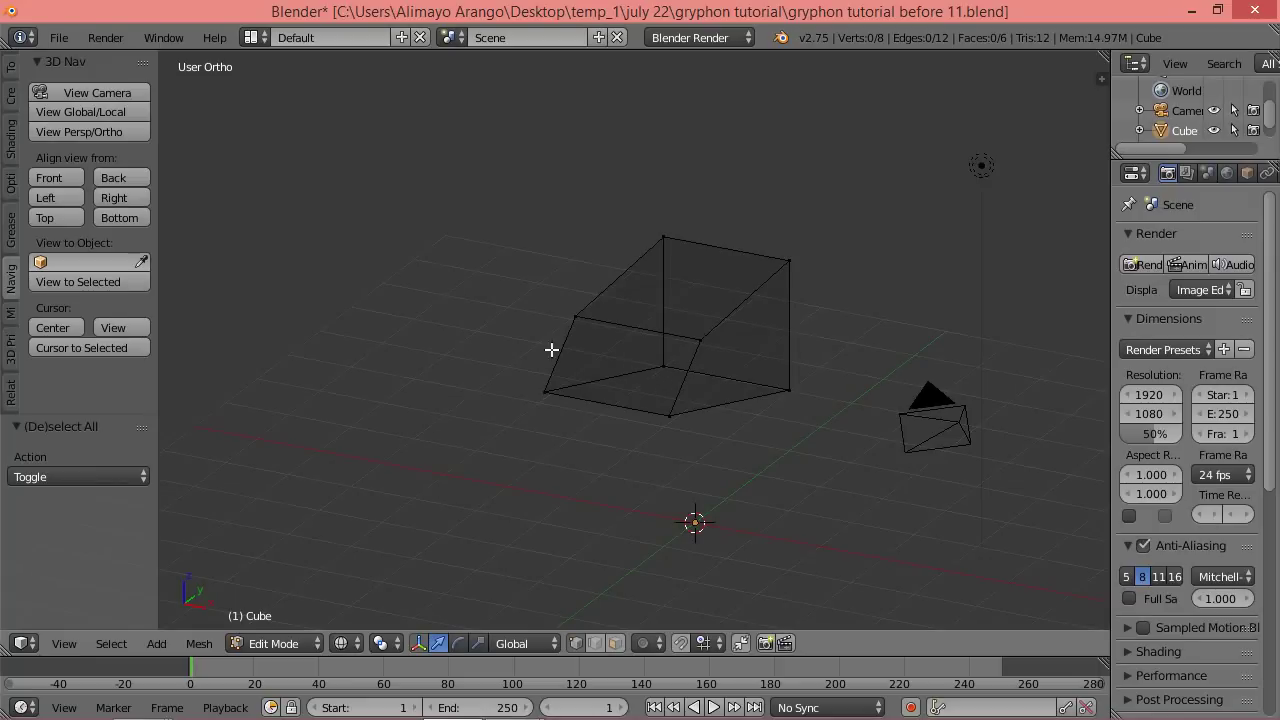
{"action": "left_click", "coordinate": [128, 197]}
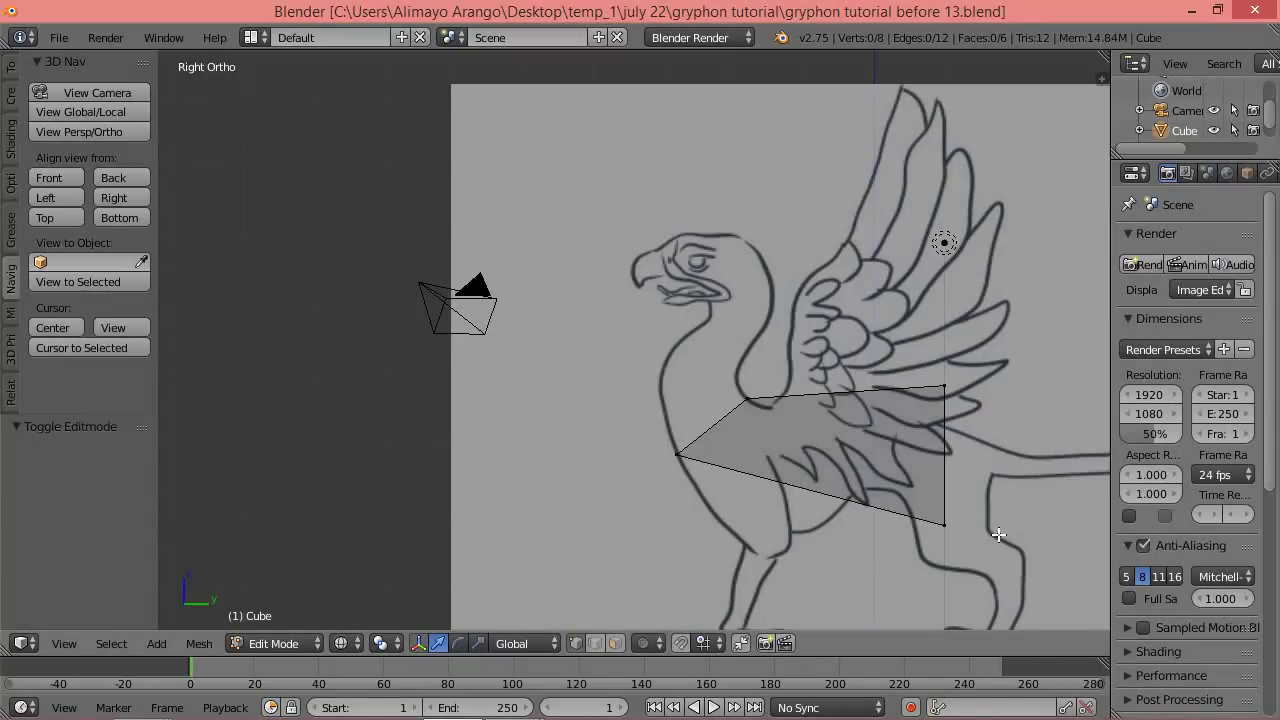
{"action": "key", "text": "b"}
{"action": "left_click_drag", "start_coordinate": [981, 364], "coordinate": [909, 578]}
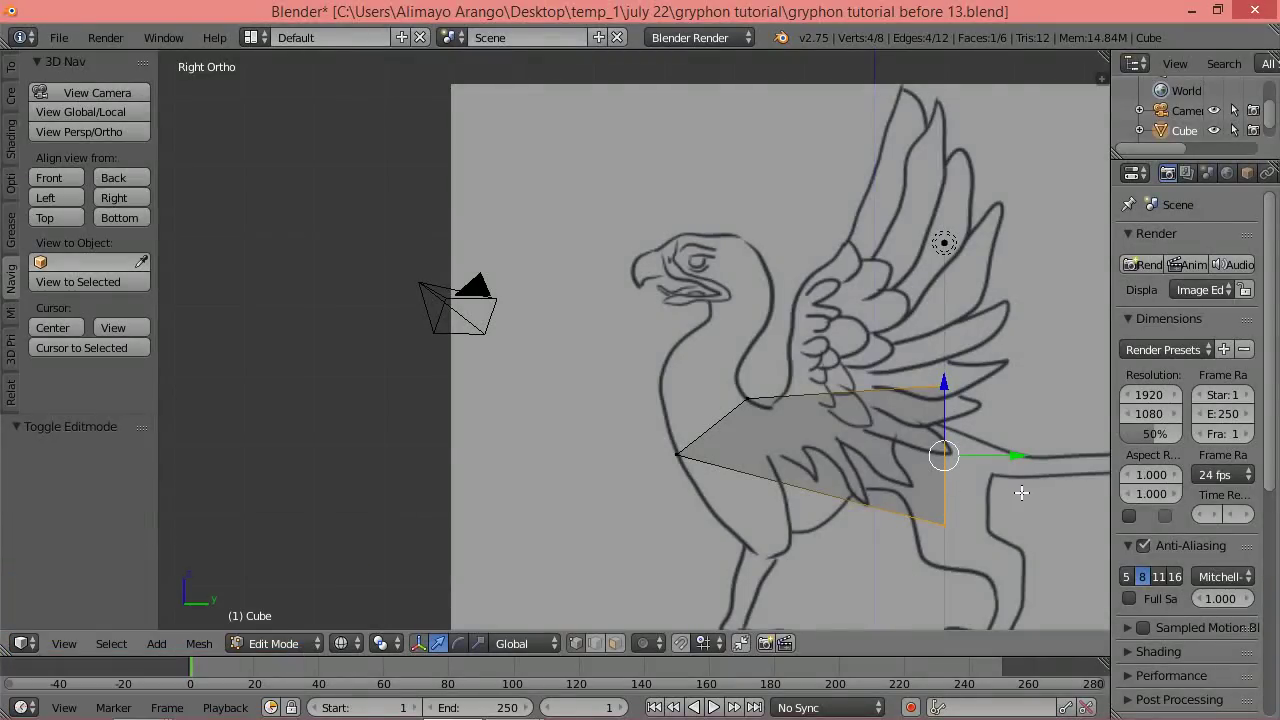
{"action": "key", "text": "s"}
{"action": "key", "text": "z"}
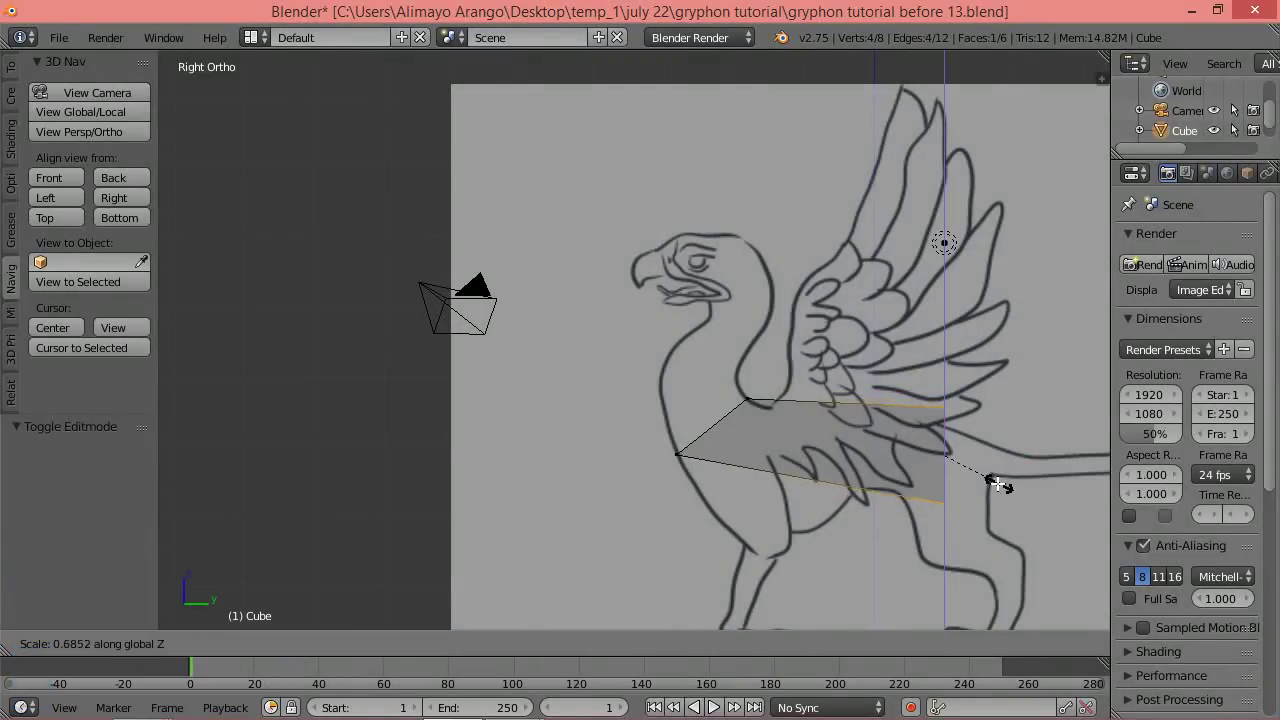
{"action": "left_click", "coordinate": [995, 484]}
Move the rear face down and back along Y to the rump, finishing with about -0.143 along Z.
{"action": "left_click_drag", "start_coordinate": [945, 381], "coordinate": [944, 402]}
{"action": "left_click_drag", "start_coordinate": [1002, 480], "coordinate": [1030, 479]}
{"action": "left_click_drag", "start_coordinate": [987, 401], "coordinate": [987, 410]}
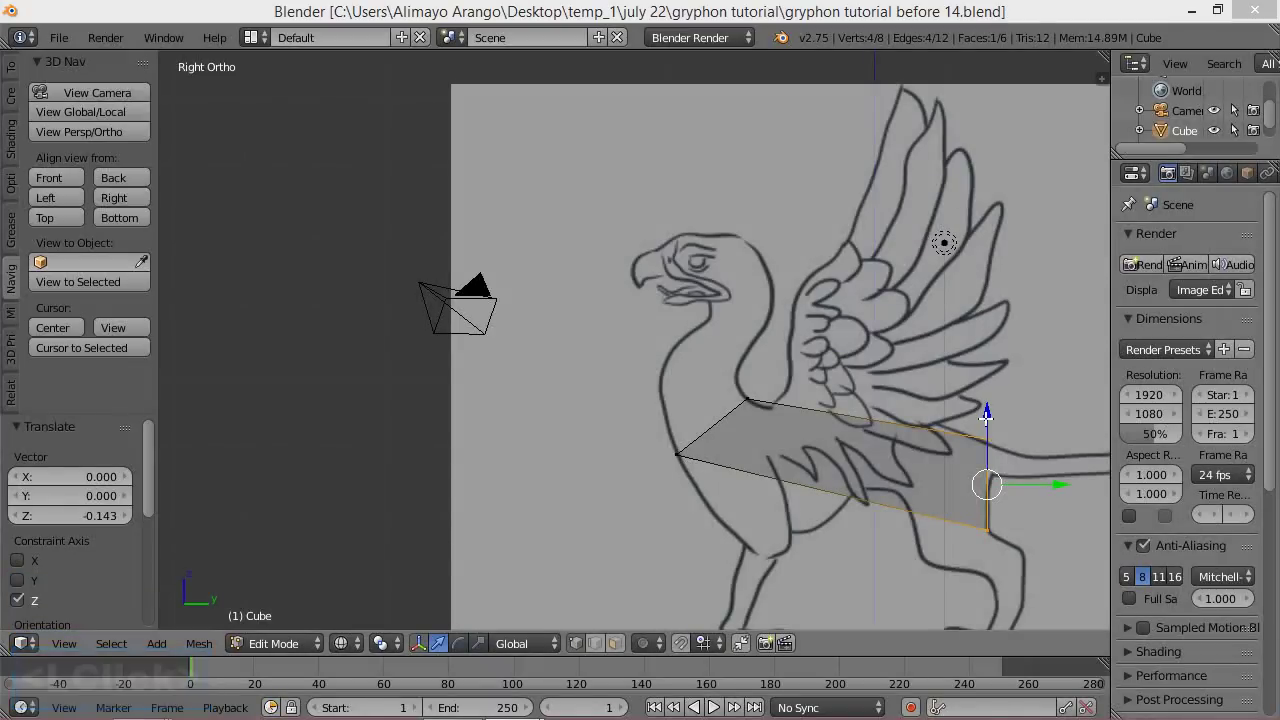
Add one loop cut across the middle of the body in the right-side view and slide it toward the chest.
{"action": "mouse_move", "coordinate": [986, 413]}
{"action": "middle_mouse_down", "text": "shift"}
{"action": "mouse_move", "coordinate": [957, 389]}
{"action": "mouse_move", "coordinate": [976, 432]}
{"action": "mouse_move", "coordinate": [856, 337]}
{"action": "middle_mouse_up", "text": "shift"}
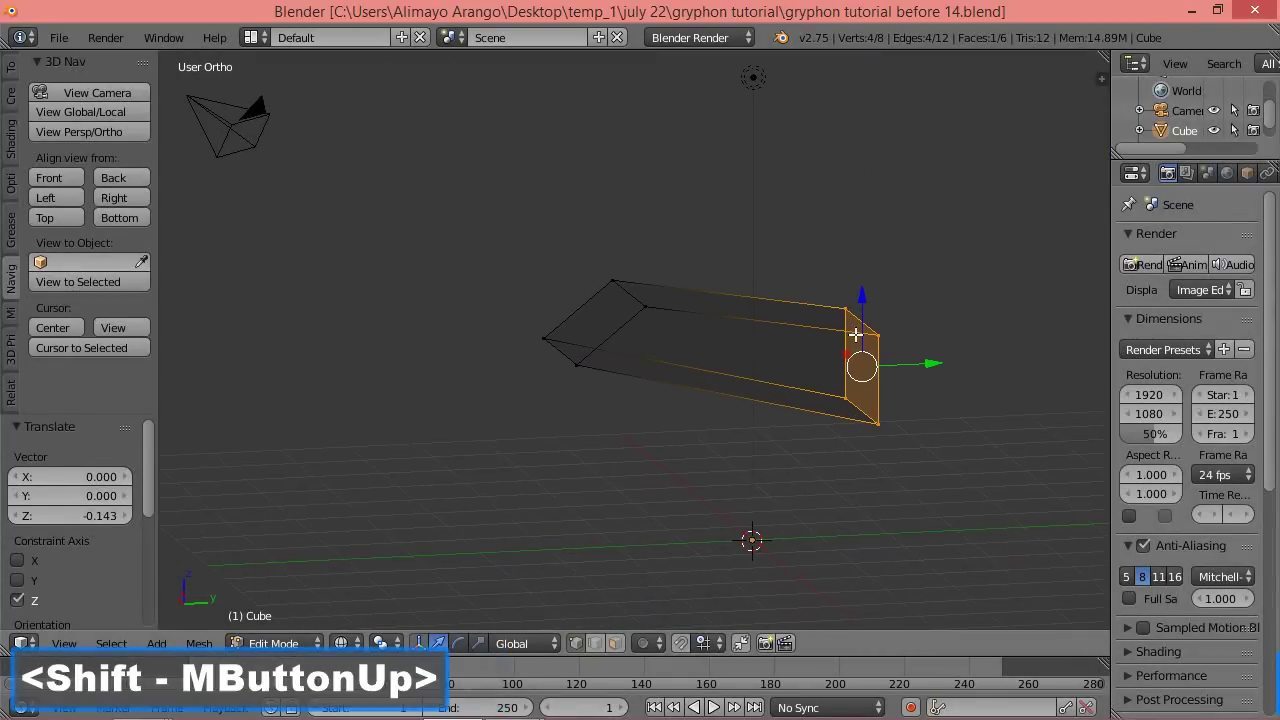
{"action": "left_click", "coordinate": [134, 196]}
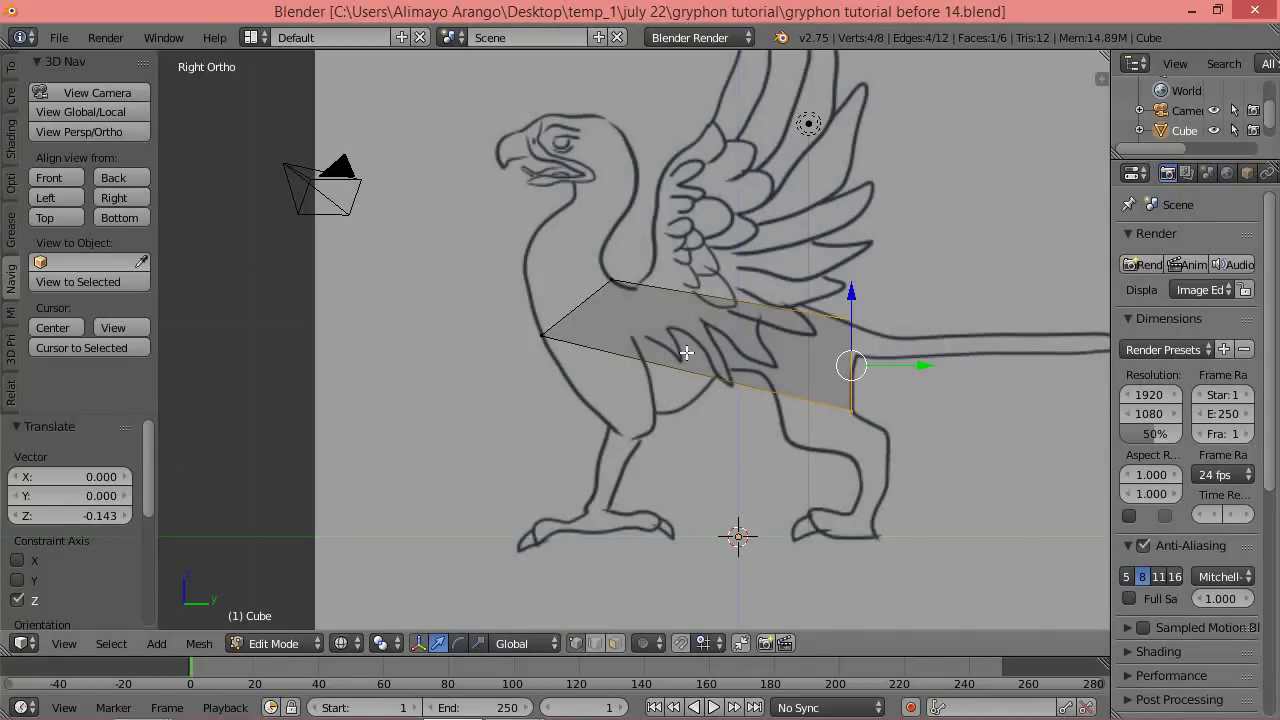
{"action": "key", "text": "ctrl"}
{"action": "key", "text": "ctrl+r"}
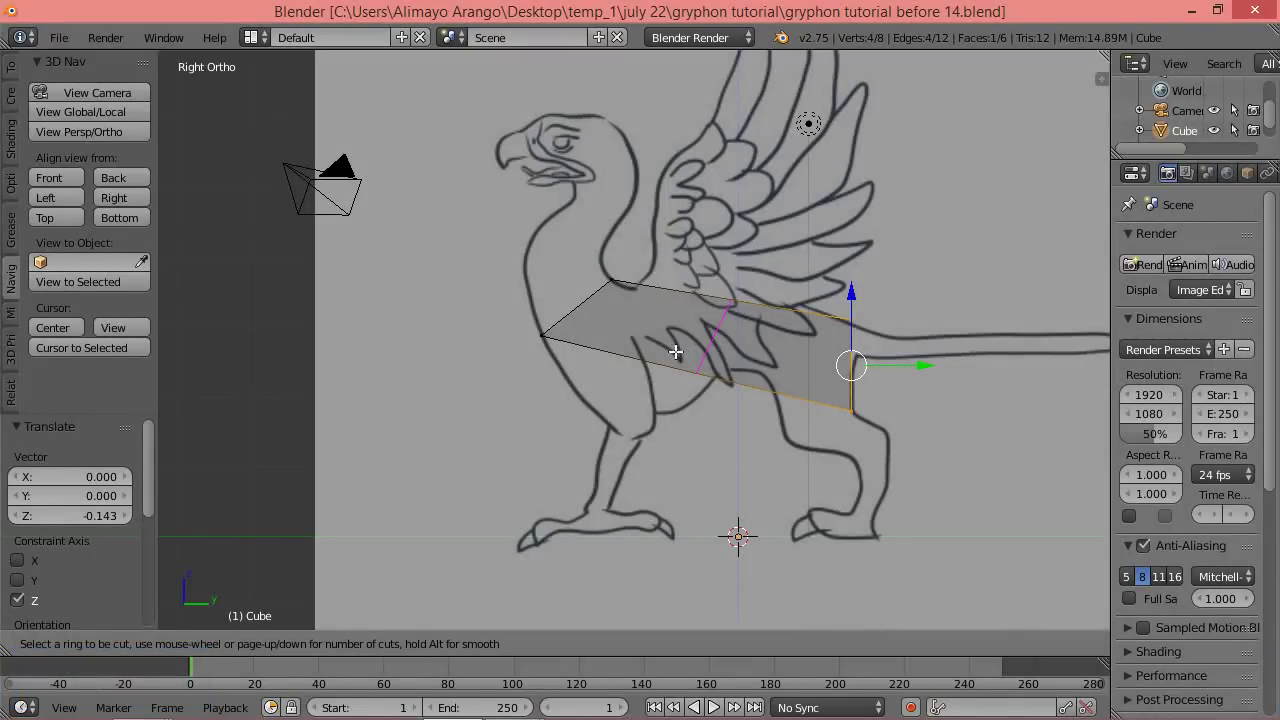
{"action": "left_click", "coordinate": [678, 353]}
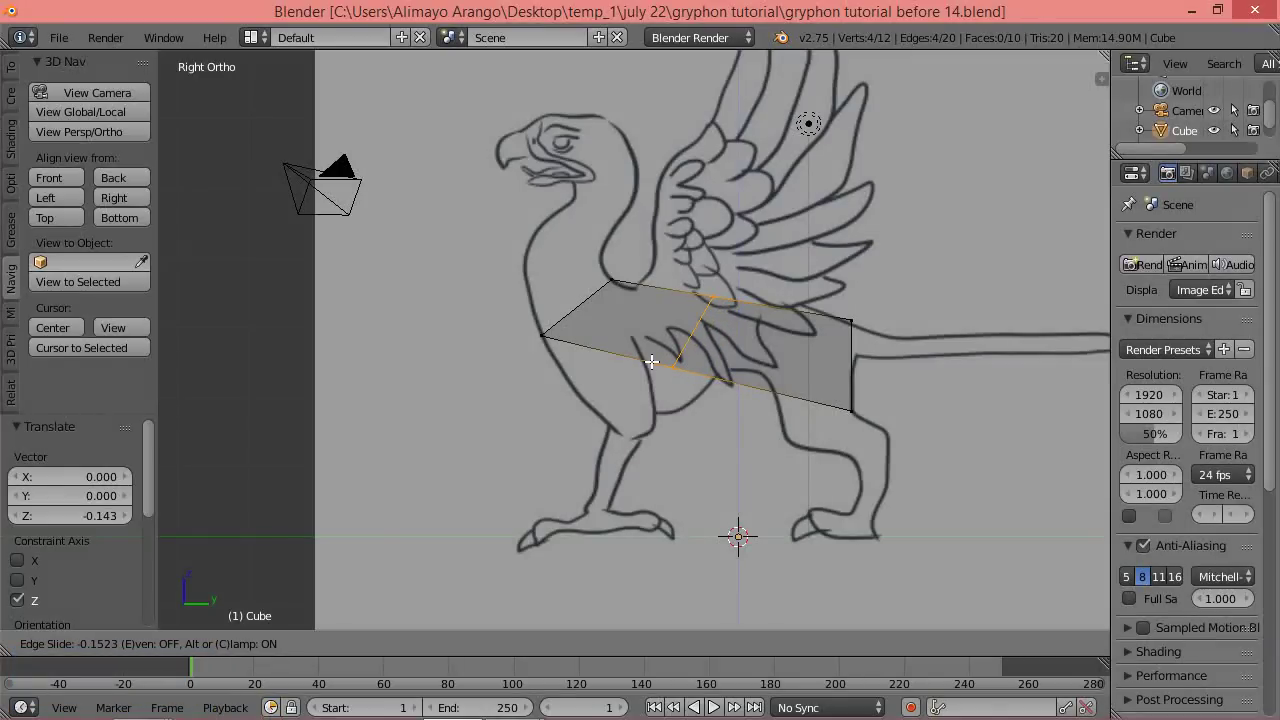
{"action": "left_click", "coordinate": [651, 362]}
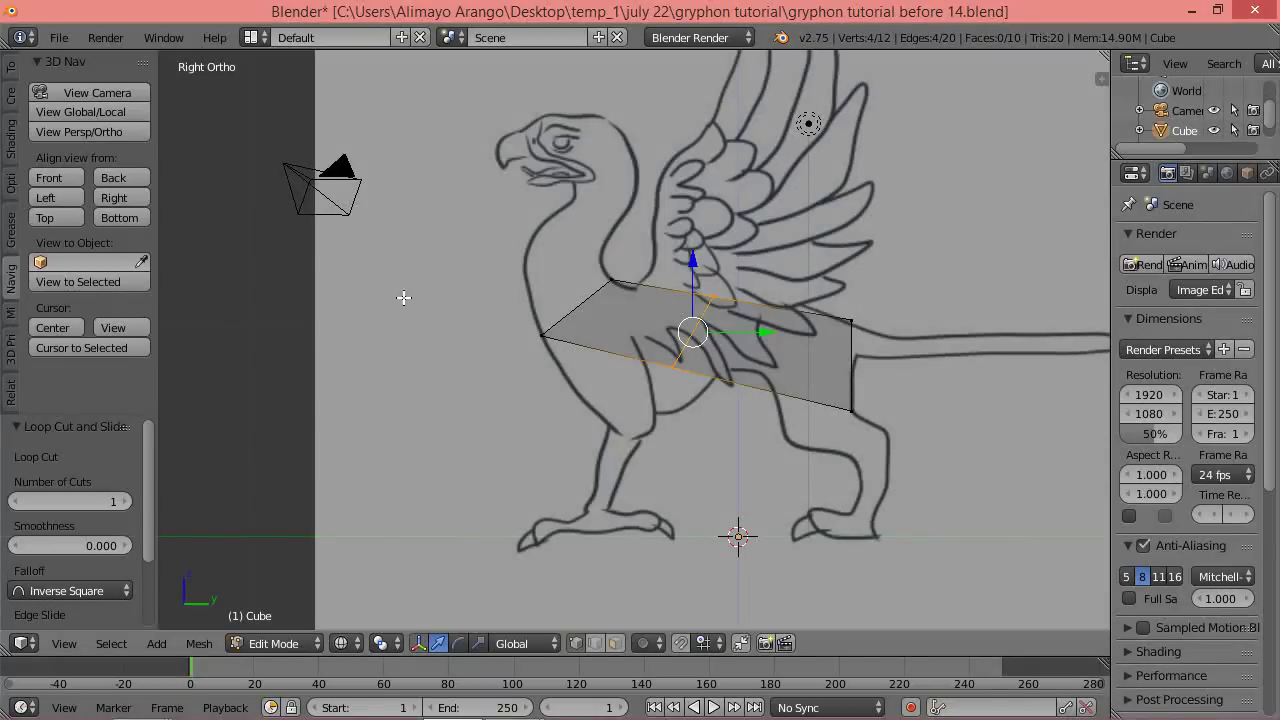
{"action": "left_click", "coordinate": [12, 72]}
{"action": "left_click_drag", "start_coordinate": [149, 126], "coordinate": [137, 191]}
{"action": "left_click", "coordinate": [67, 289]}
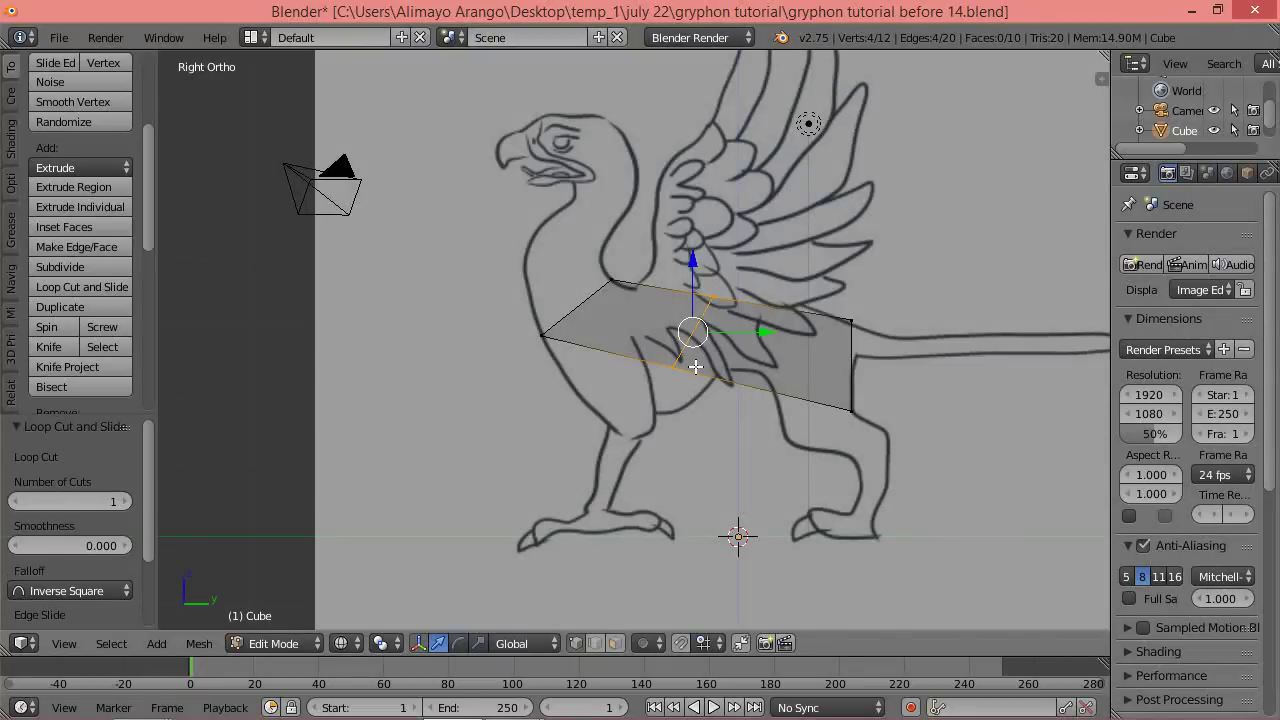
{"action": "left_click", "coordinate": [520, 17]}
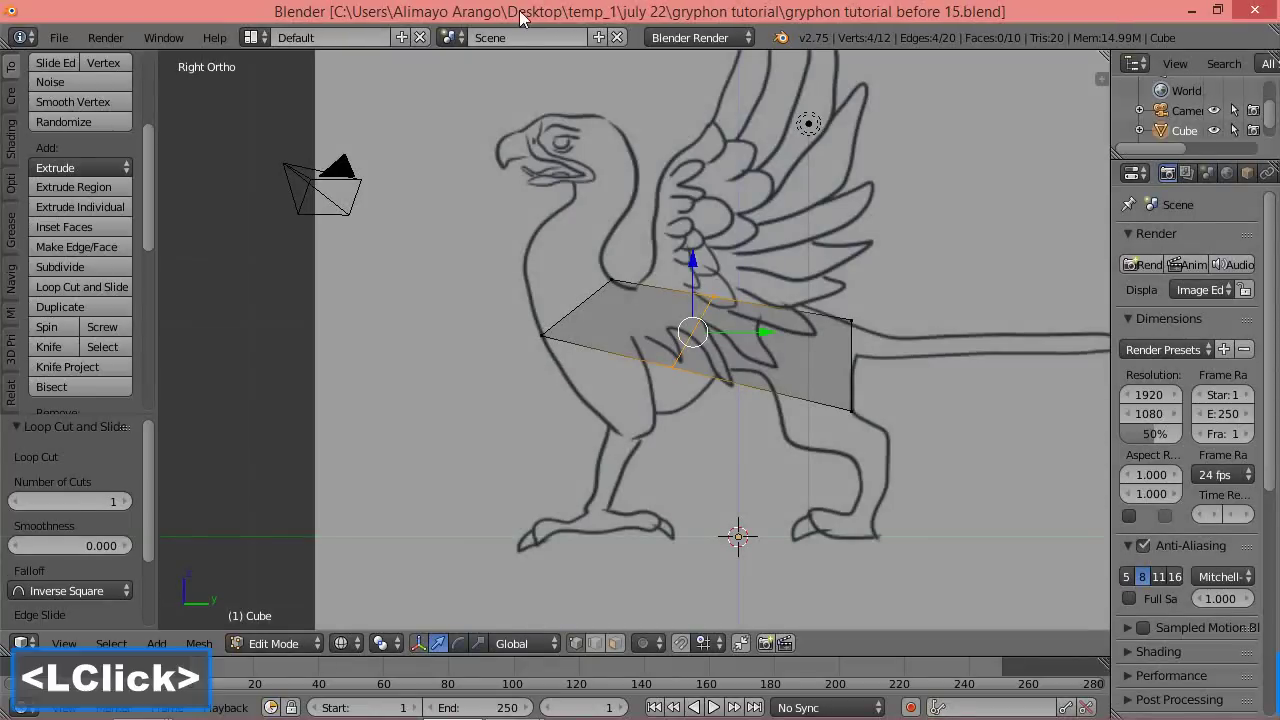
{"action": "left_click", "coordinate": [12, 278]}
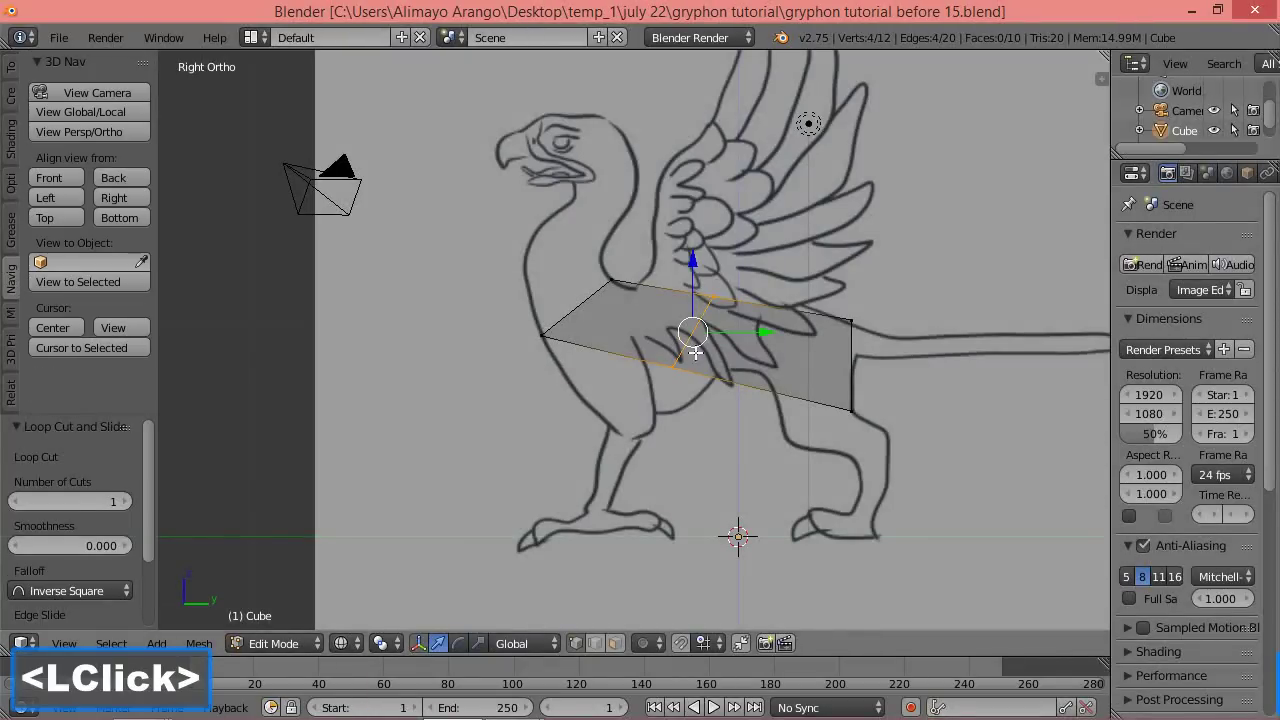
Rotate the new edge loop until it stands vertical and move it -0.414 along Y toward the chest.
{"action": "key", "text": "r"}
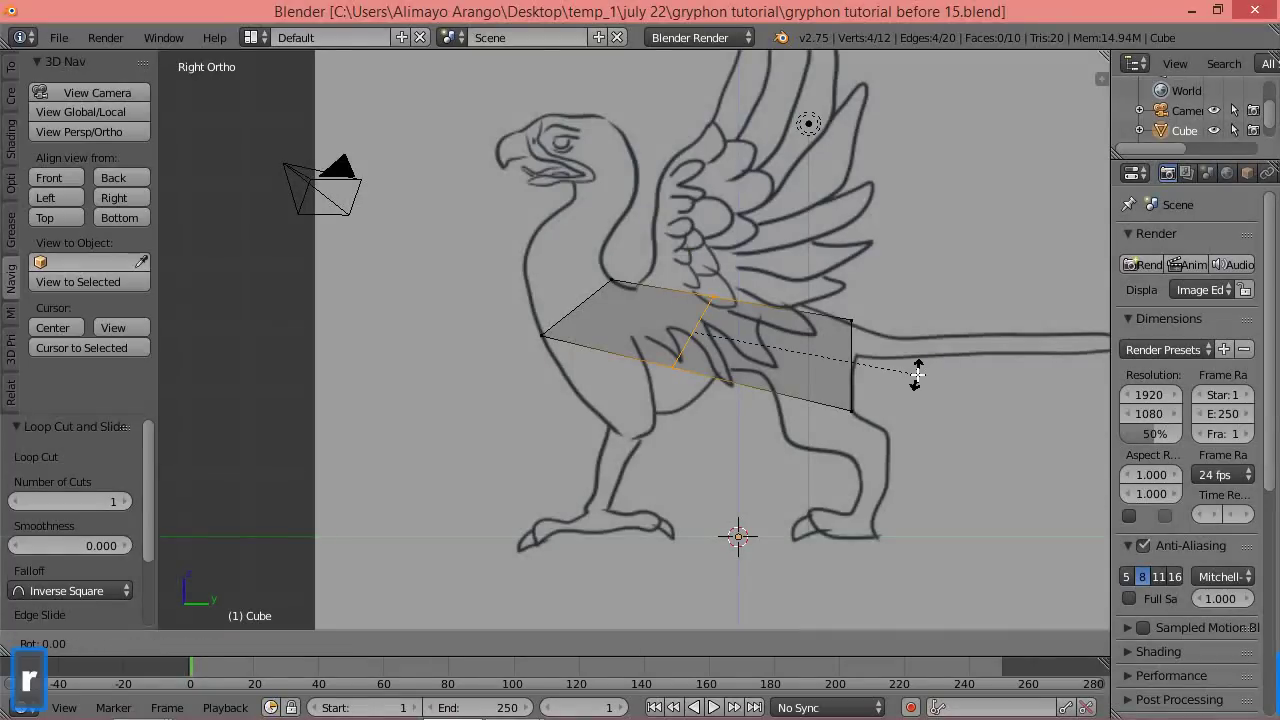
{"action": "left_click", "coordinate": [903, 262]}
{"action": "left_click_drag", "start_coordinate": [771, 329], "coordinate": [742, 326]}
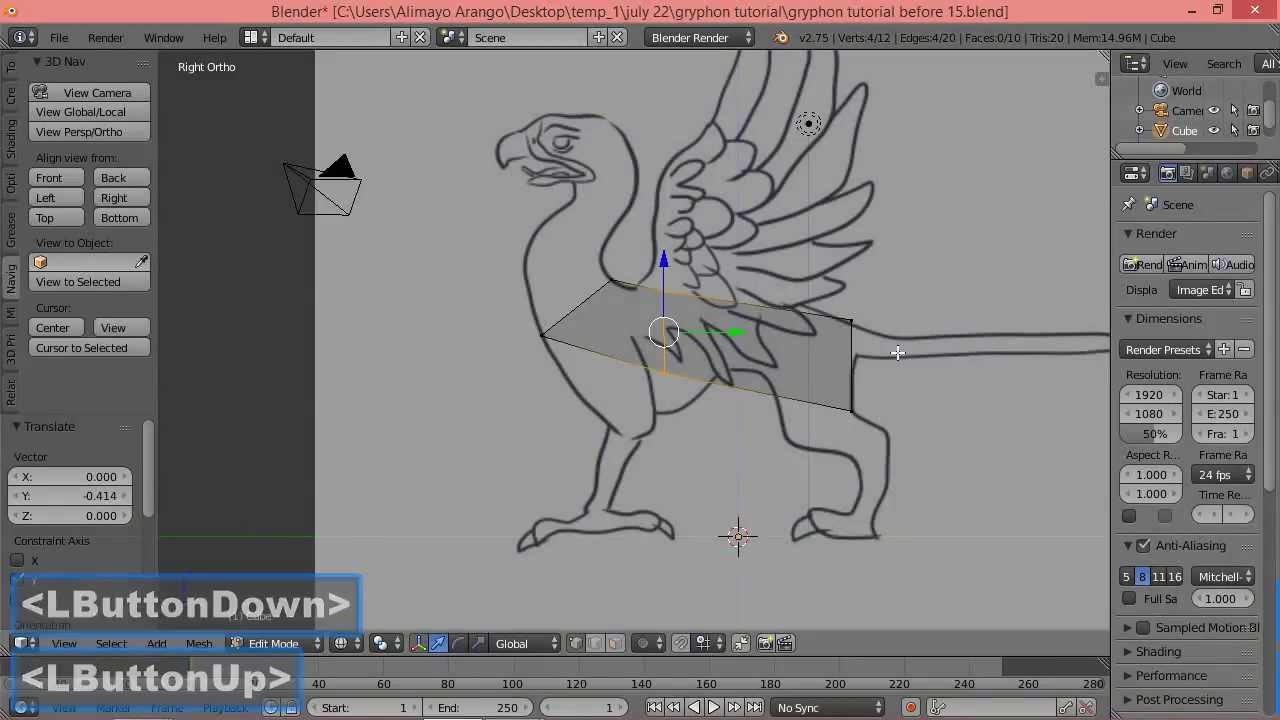
Scale the chest loop to about 1.403 along Z and lower it 0.300 to fit the back and chest outline.
{"action": "key", "text": "s"}
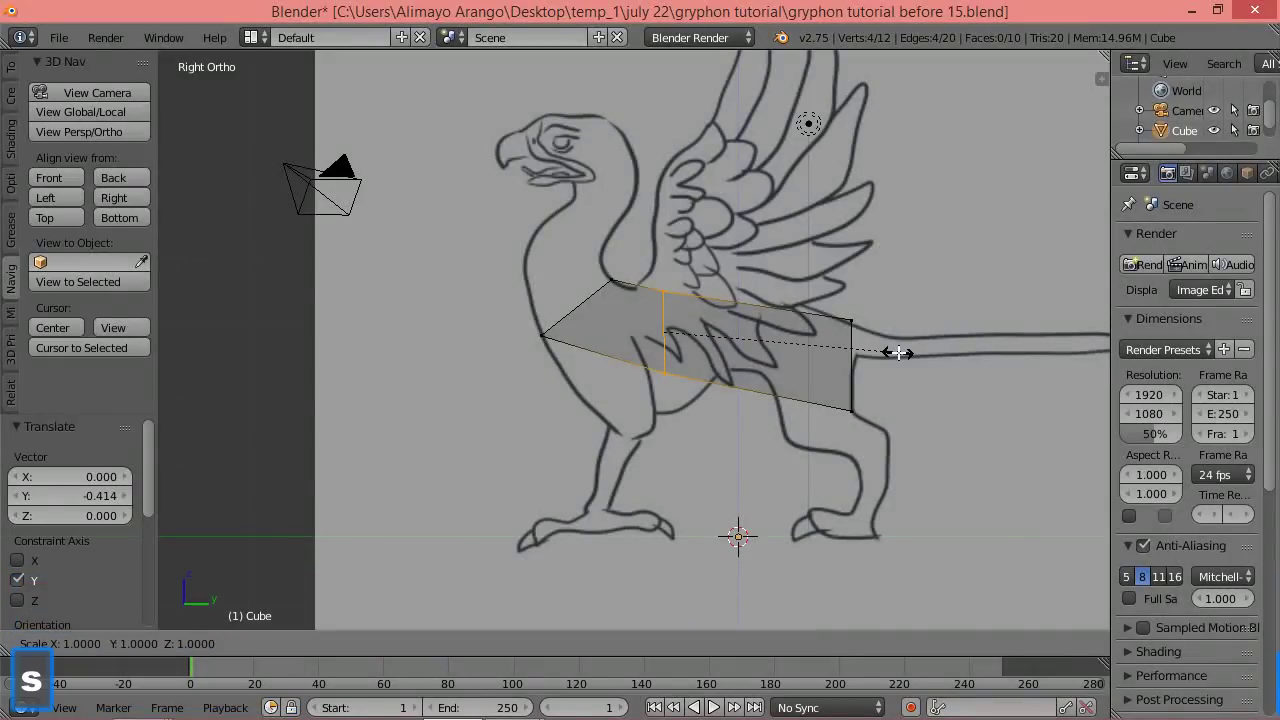
{"action": "key", "text": "z"}
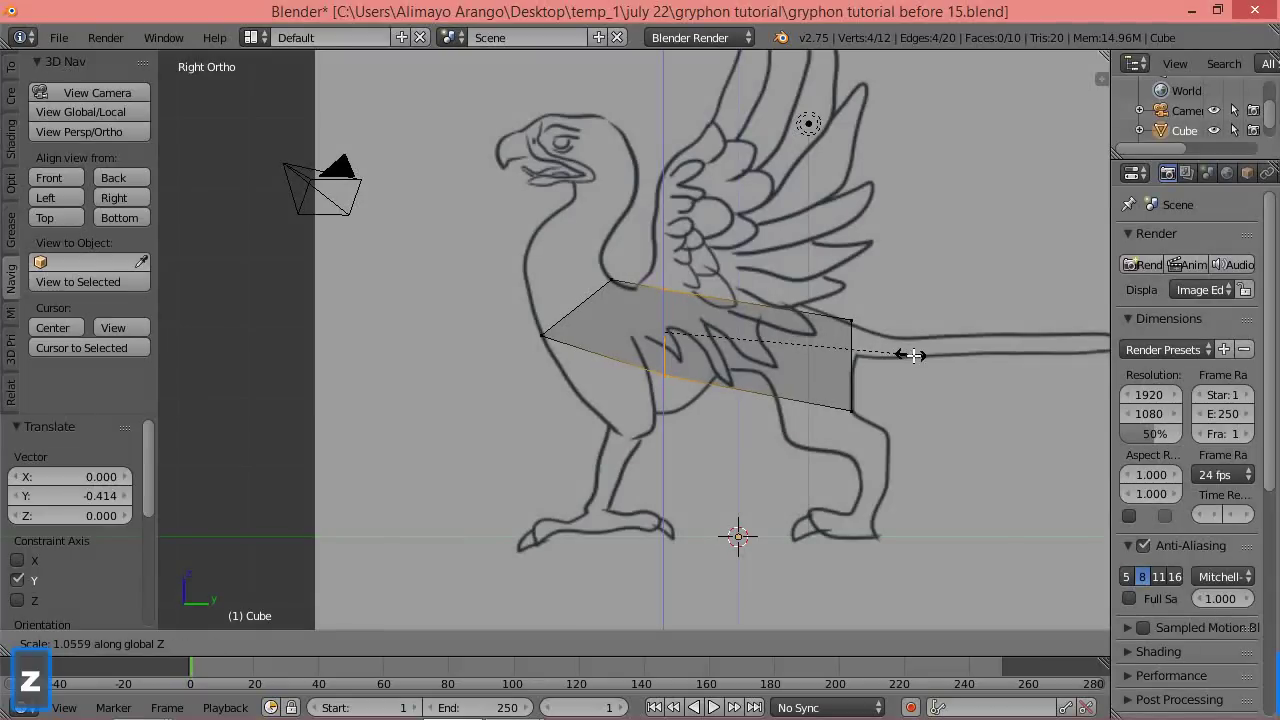
{"action": "left_click", "coordinate": [988, 398]}
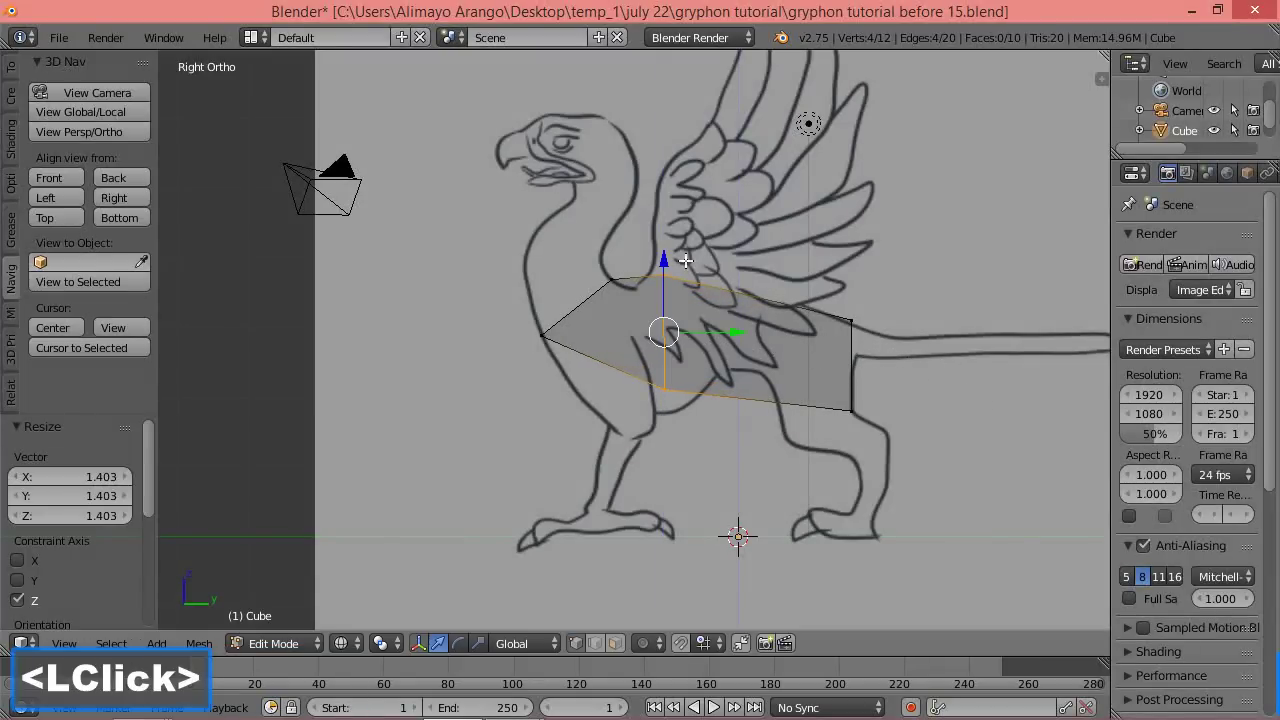
{"action": "left_click_drag", "start_coordinate": [667, 258], "coordinate": [663, 281]}
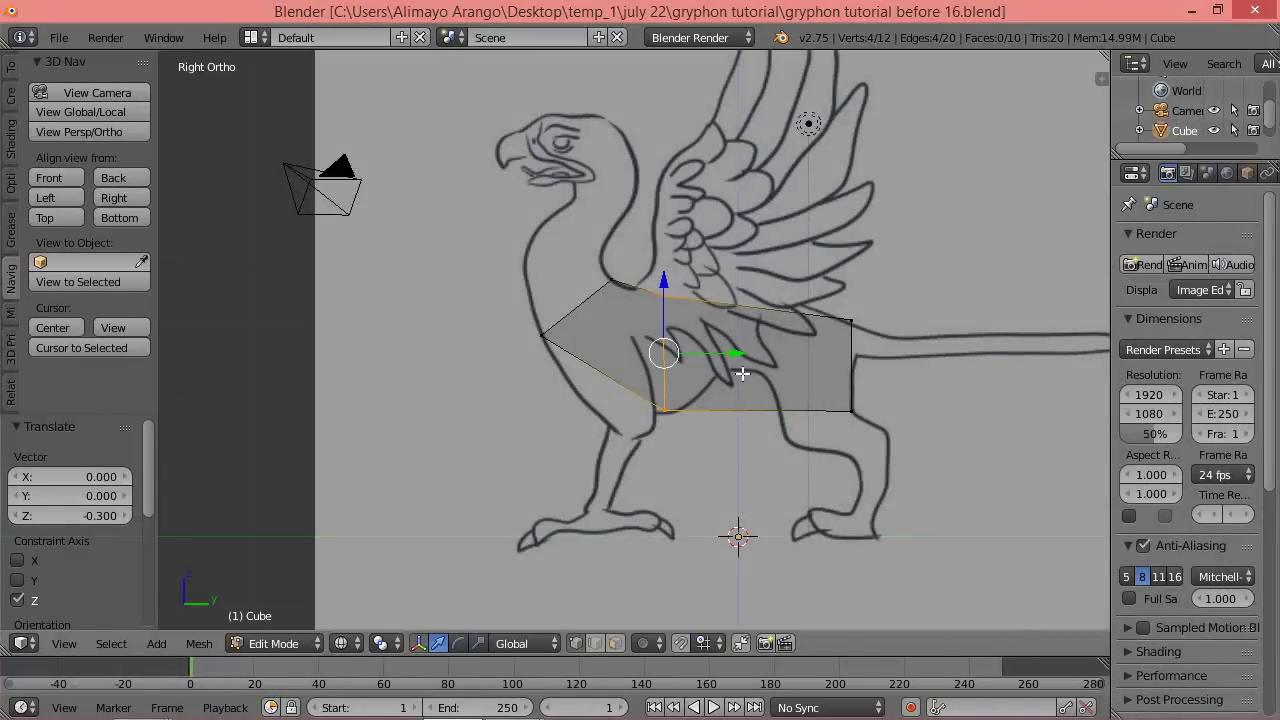
Add a single loop cut midway between the chest loop and the rear face.
{"action": "left_click", "coordinate": [12, 70]}
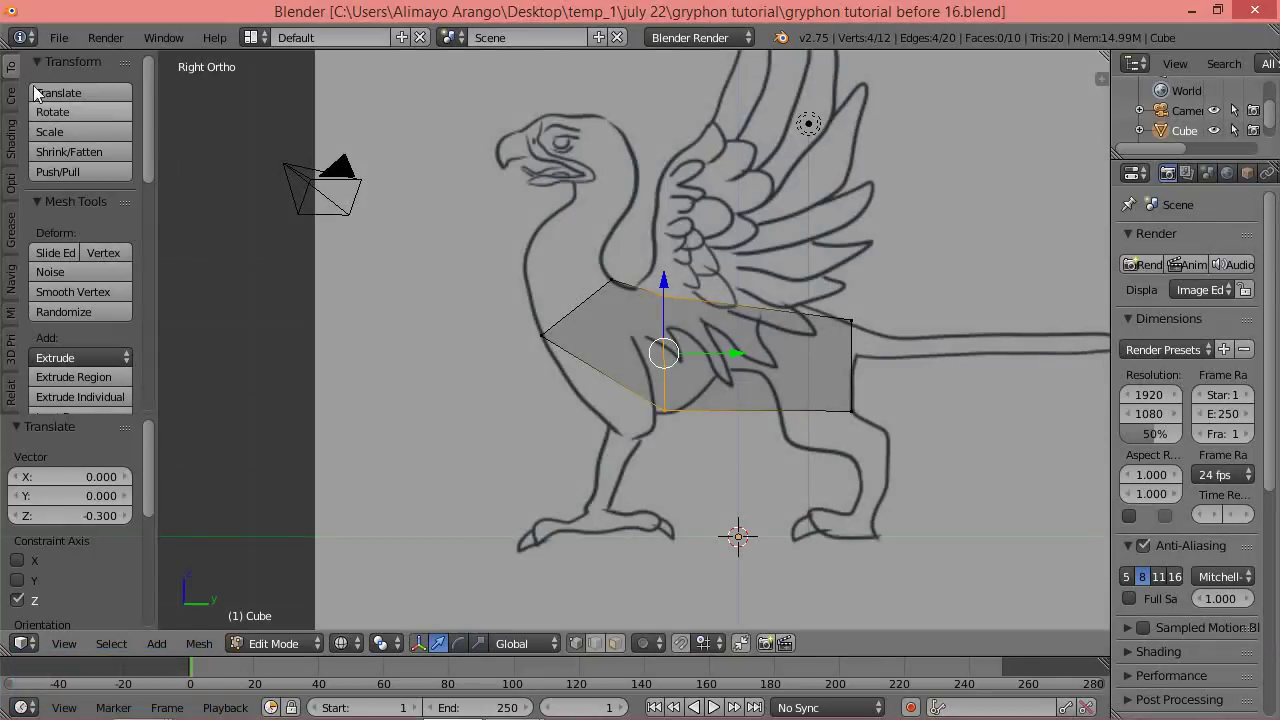
{"action": "left_click_drag", "start_coordinate": [146, 164], "coordinate": [136, 231]}
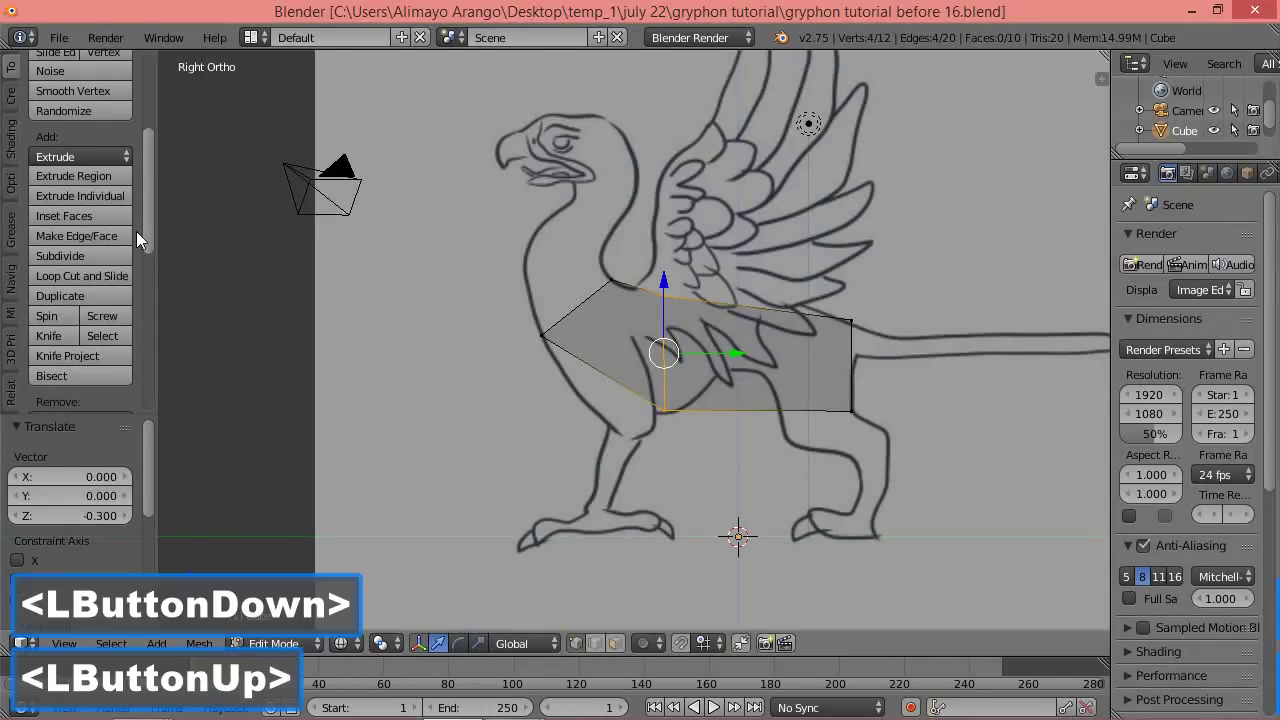
{"action": "left_click", "coordinate": [105, 279]}
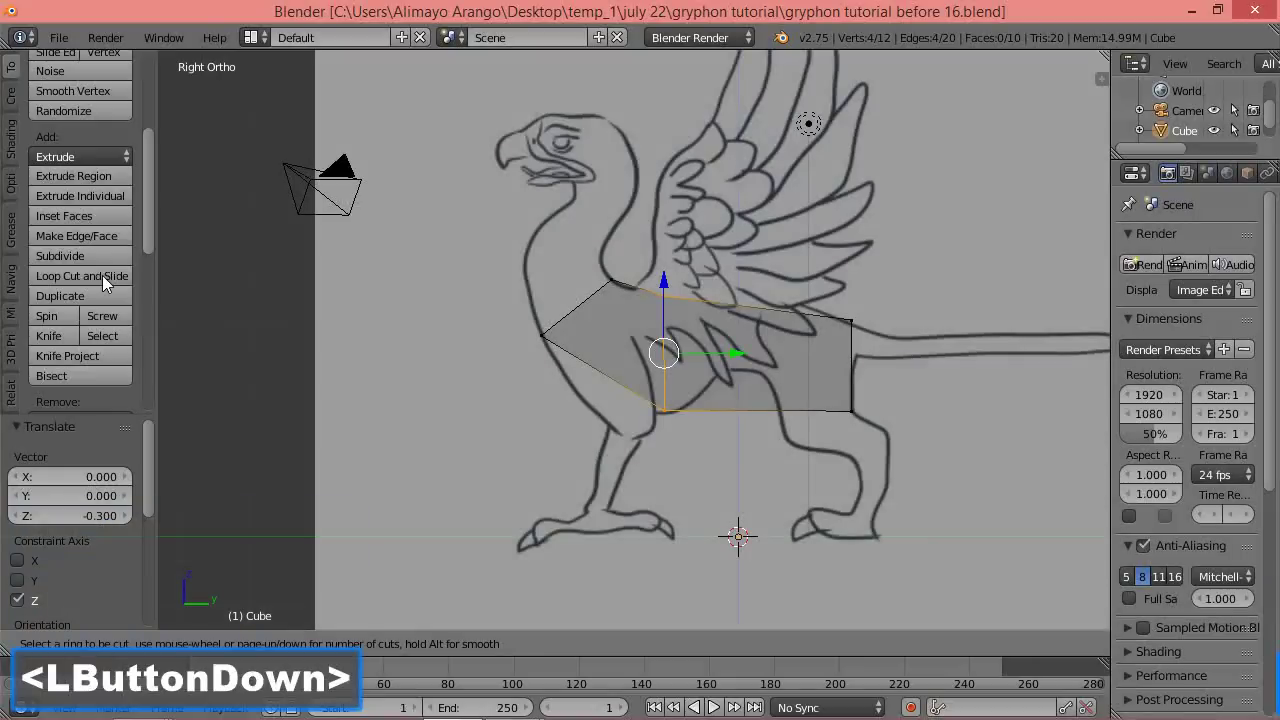
{"action": "left_click", "coordinate": [768, 381]}
{"action": "left_click", "coordinate": [768, 374]}
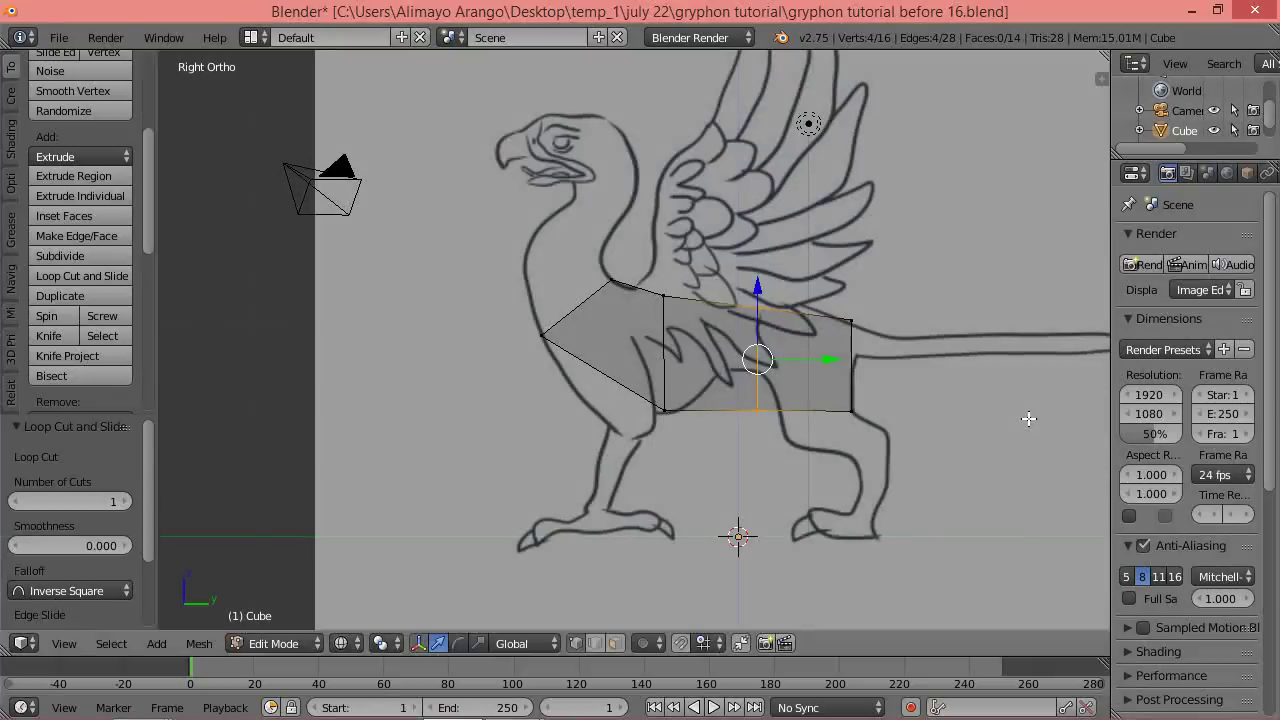
Shrink the new waist loop along Z and raise it 0.057.
{"action": "key", "text": "s"}
{"action": "key", "text": "z"}
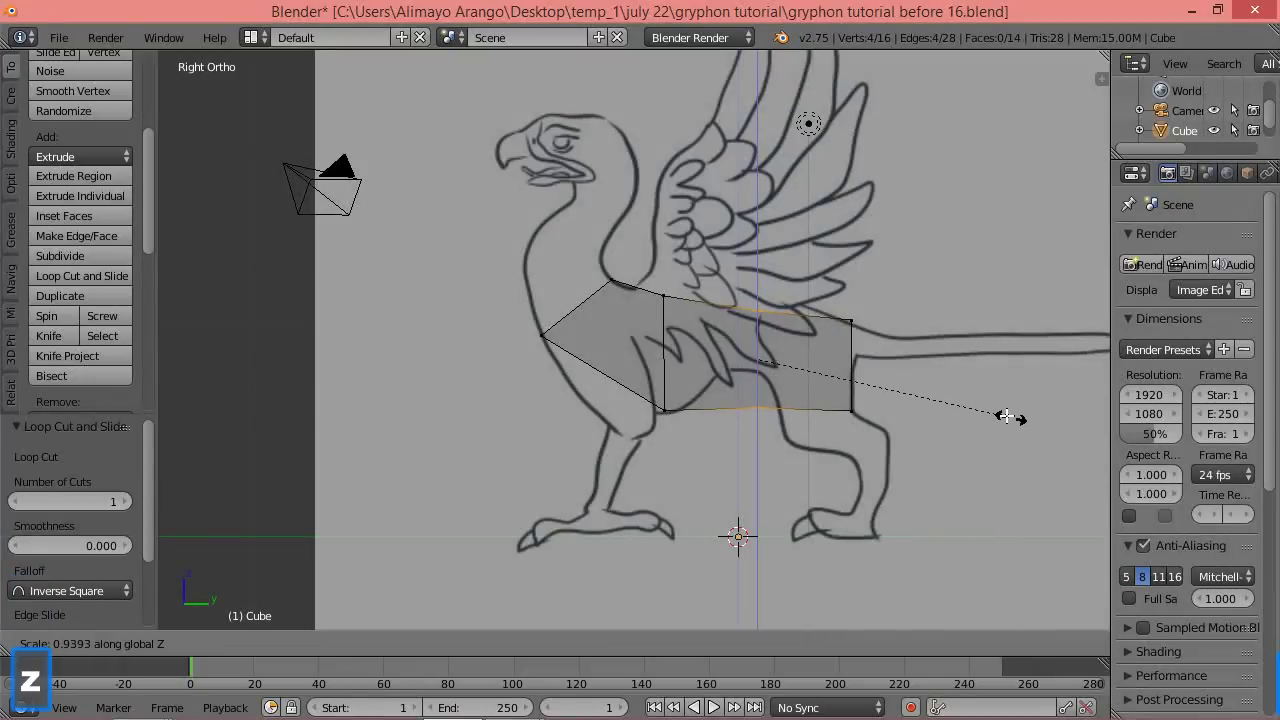
{"action": "left_click", "coordinate": [935, 398]}
{"action": "left_click_drag", "start_coordinate": [758, 287], "coordinate": [758, 283]}
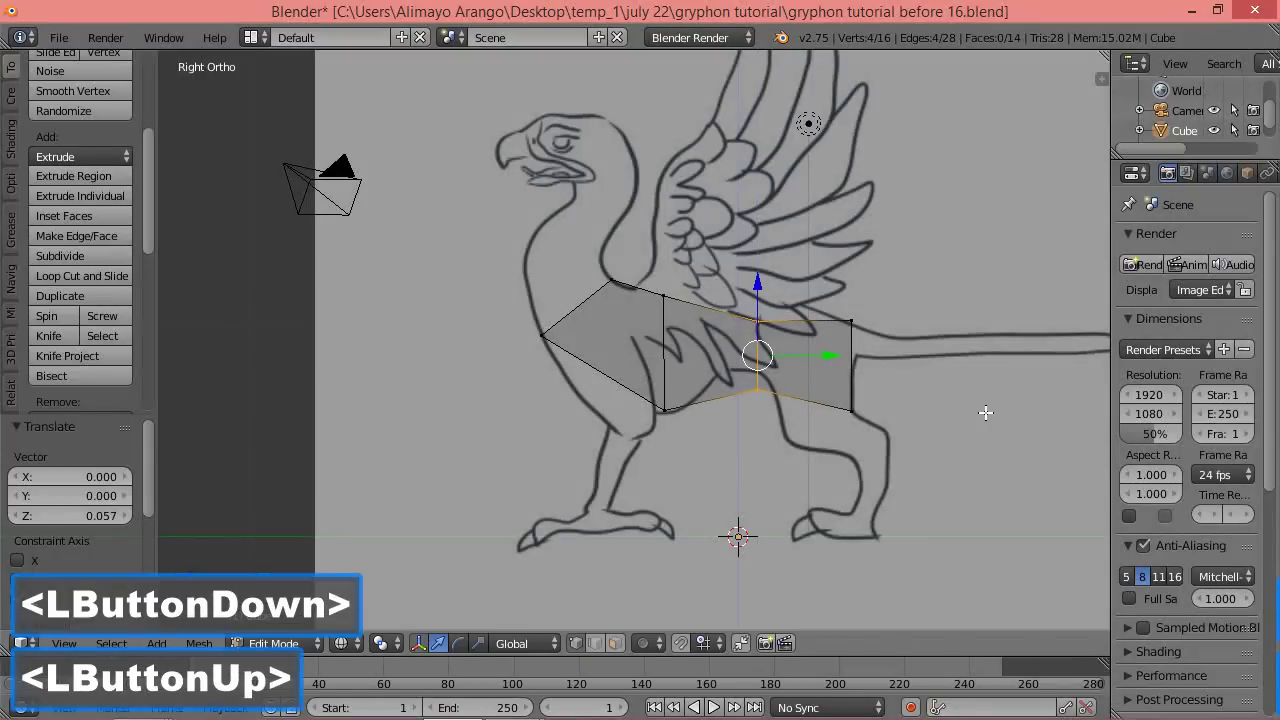
Scale the waist loop along Z again to about 0.765 and raise it 0.429 onto the back outline.
{"action": "key", "text": "s"}
{"action": "key", "text": "z"}
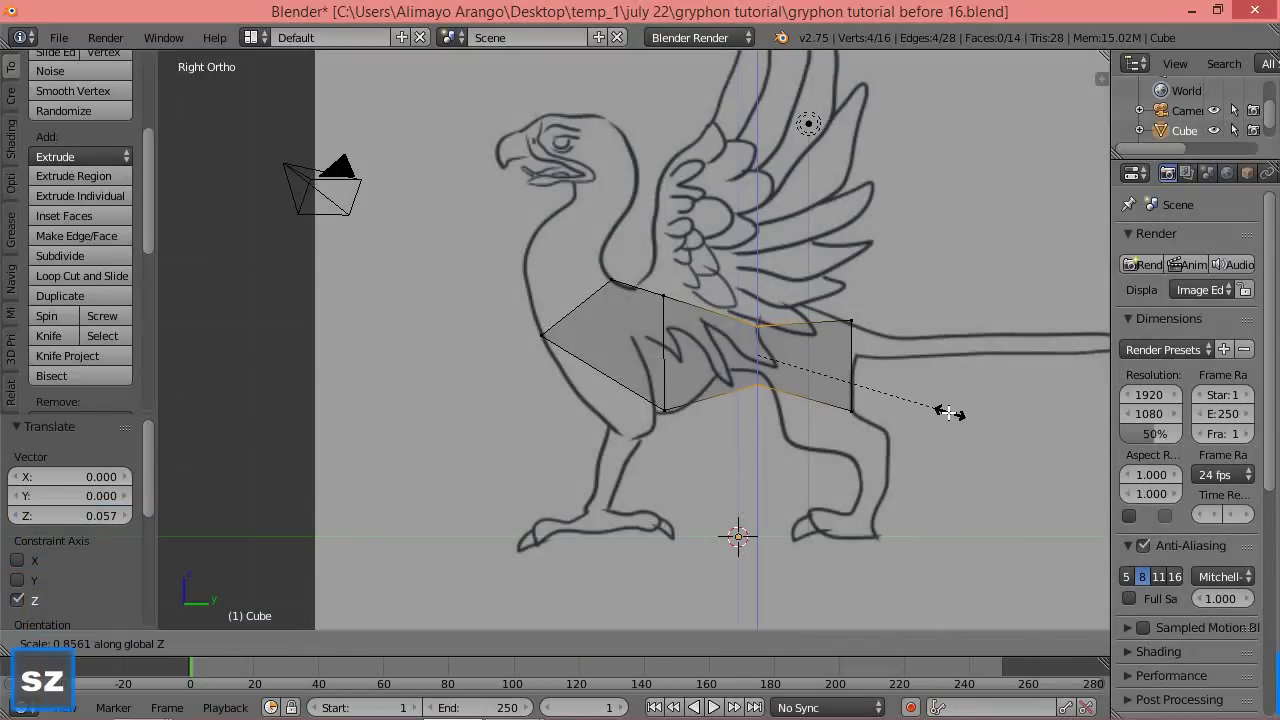
{"action": "left_click", "coordinate": [930, 408]}
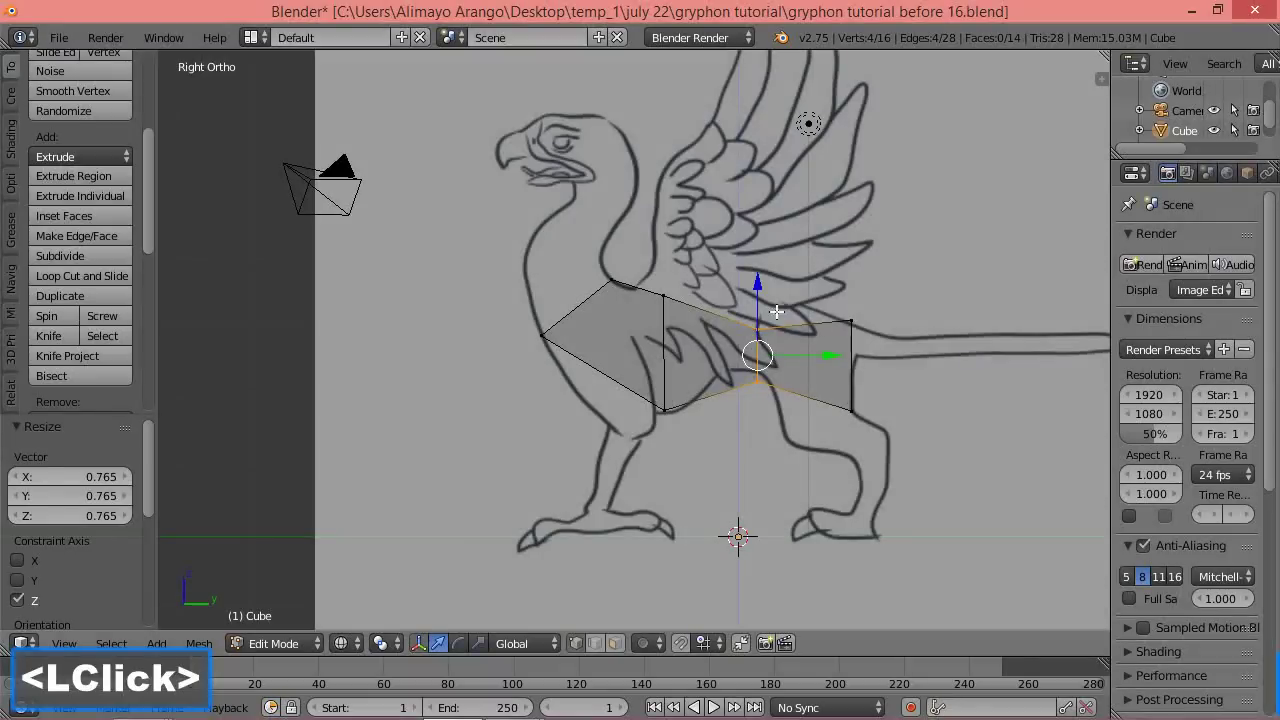
{"action": "left_click_drag", "start_coordinate": [760, 300], "coordinate": [758, 272]}
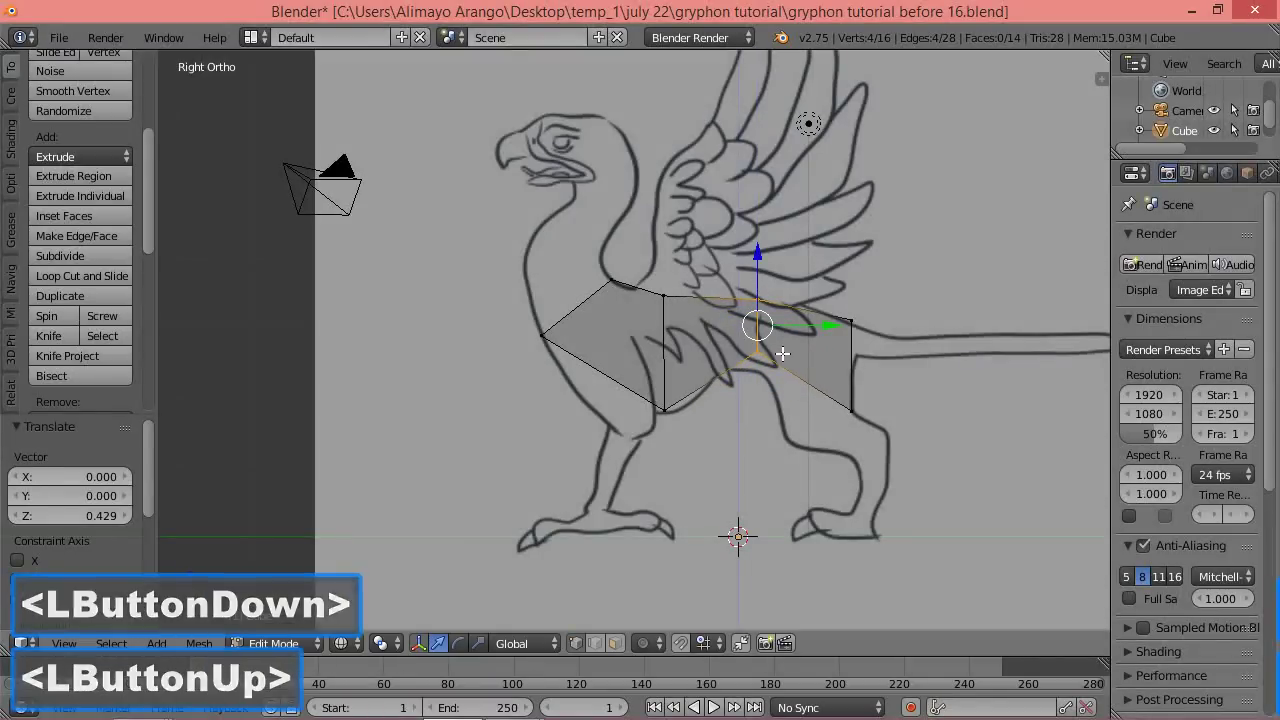
Move only the waist loop's two lower vertices -0.300 along Z onto the belly outline, and deselect everything.
{"action": "key", "text": "a"}
{"action": "key", "text": "b"}
{"action": "left_click_drag", "start_coordinate": [770, 344], "coordinate": [748, 368]}
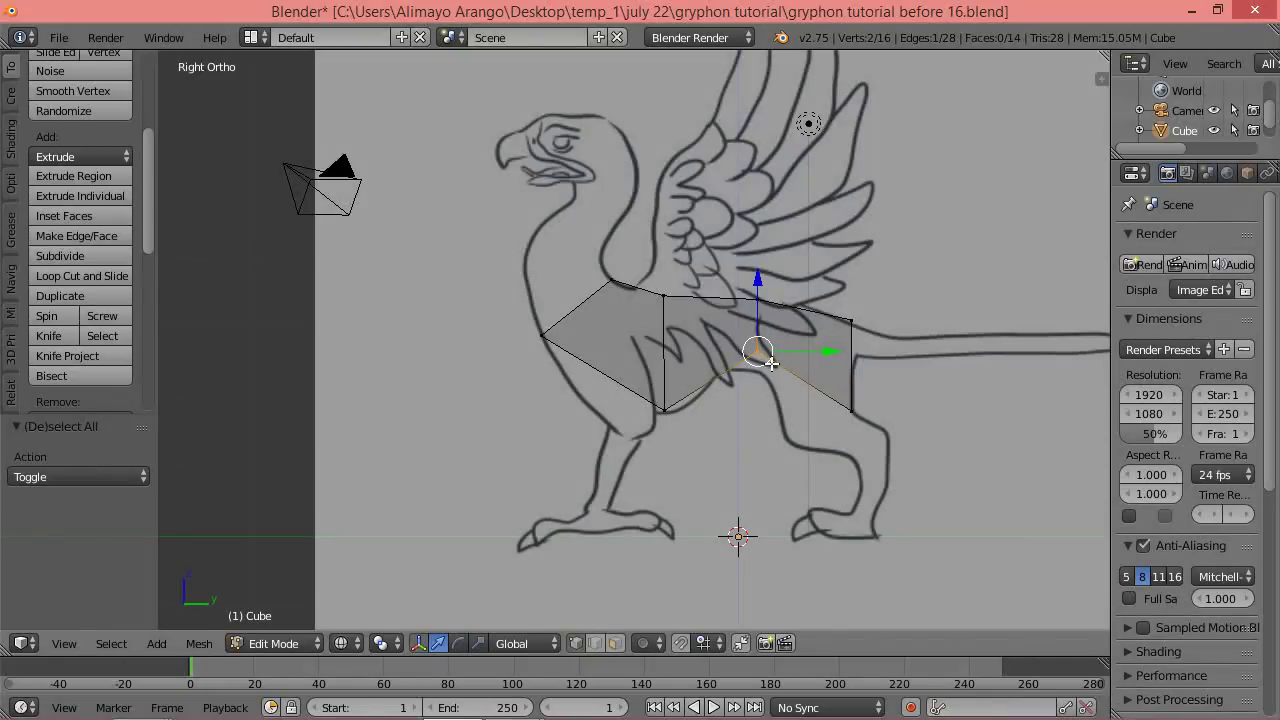
{"action": "middle_click_drag", "start_coordinate": [668, 387], "coordinate": [788, 432]}
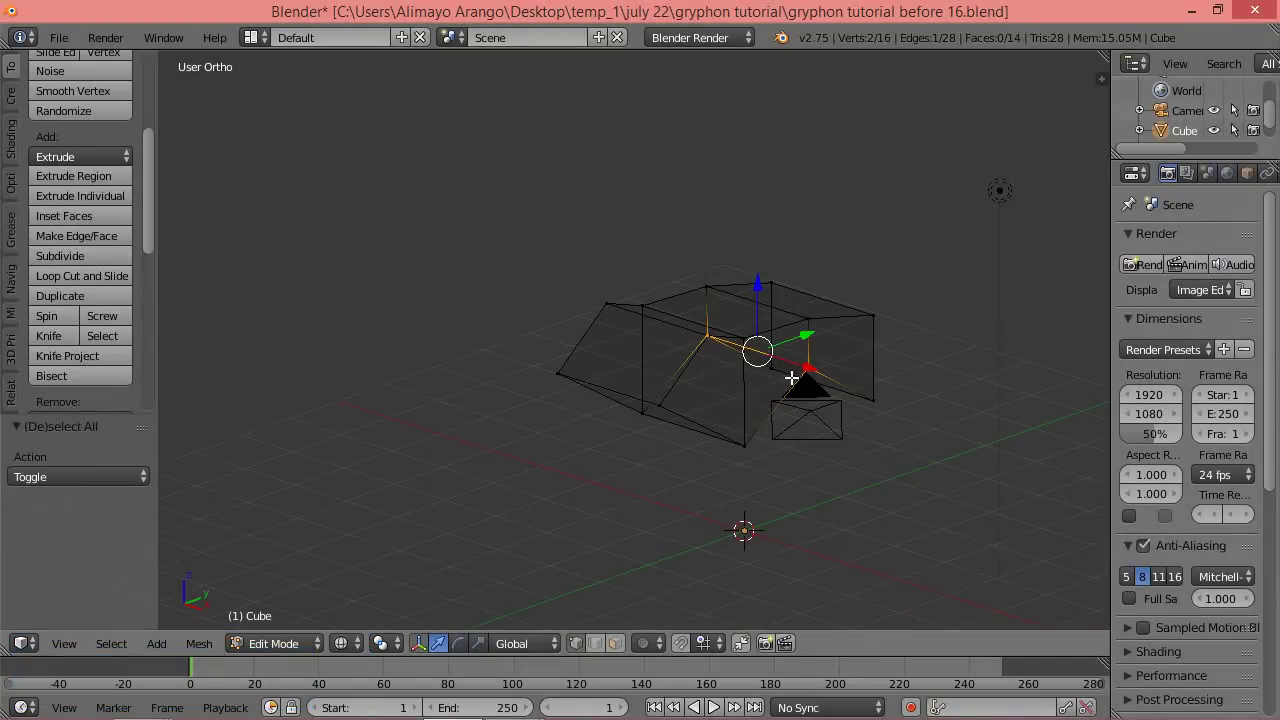
{"action": "key", "text": "Page_Down"}
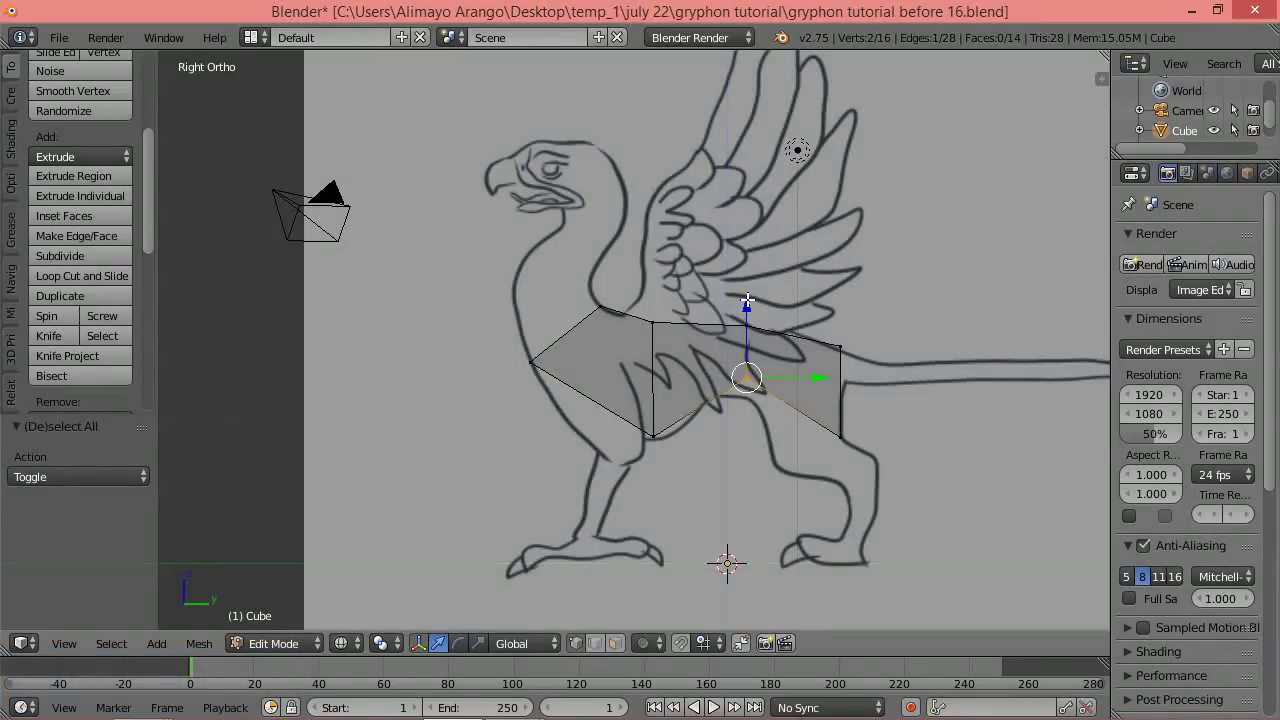
{"action": "left_click_drag", "start_coordinate": [746, 306], "coordinate": [740, 329]}
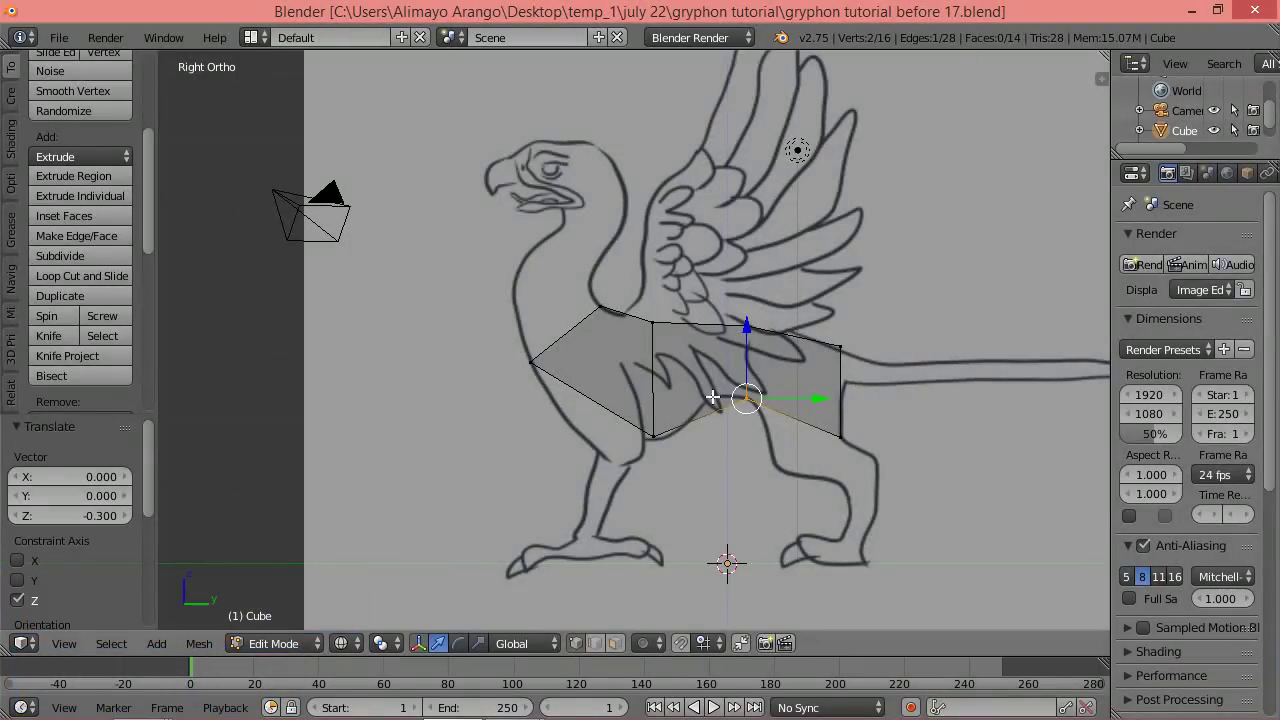
{"action": "key", "text": "a"}
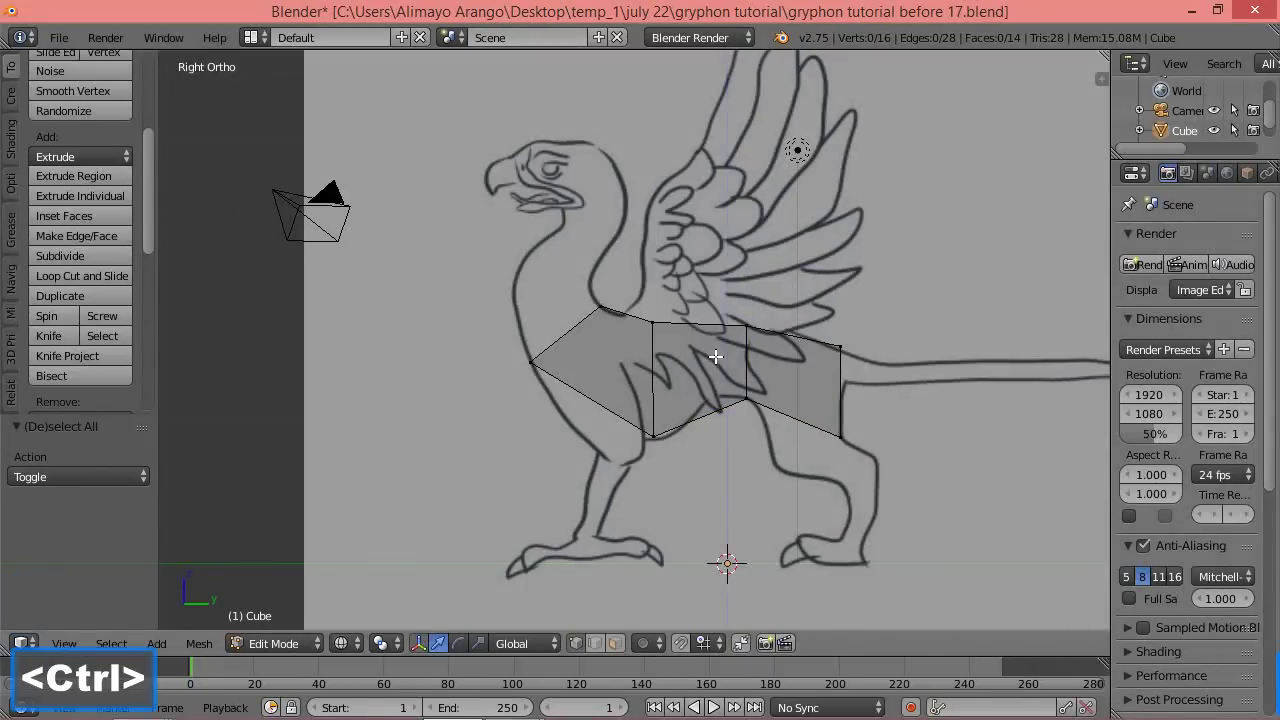
Add a loop cut between the chest loop and the waist loop, sliding it slightly toward the waist.
{"action": "key", "text": "ctrl+r"}
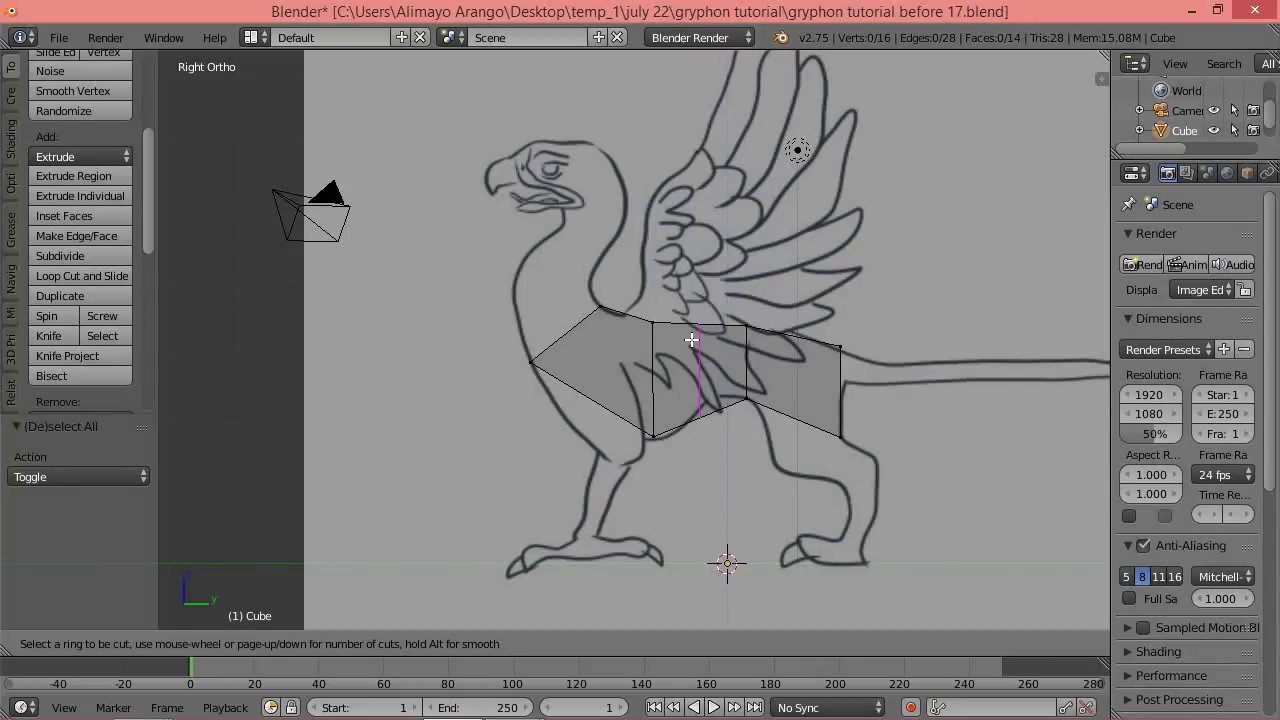
{"action": "left_click", "coordinate": [691, 340]}
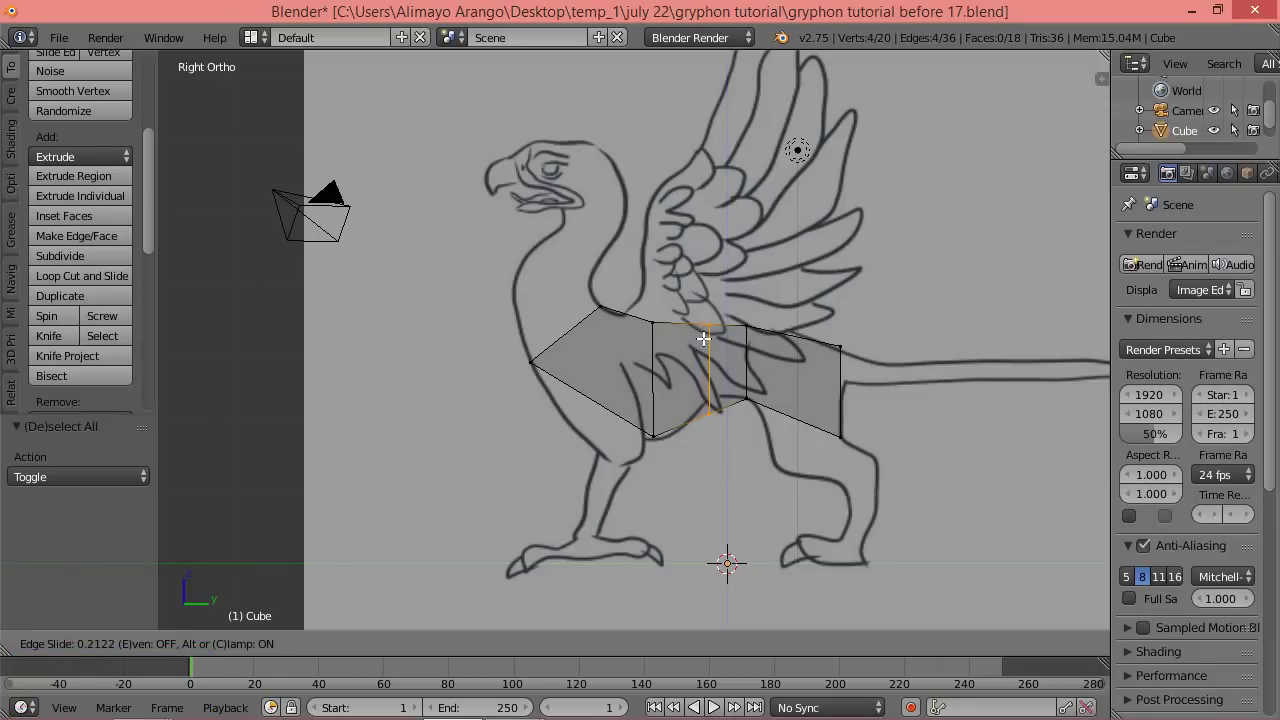
{"action": "left_click", "coordinate": [703, 339]}
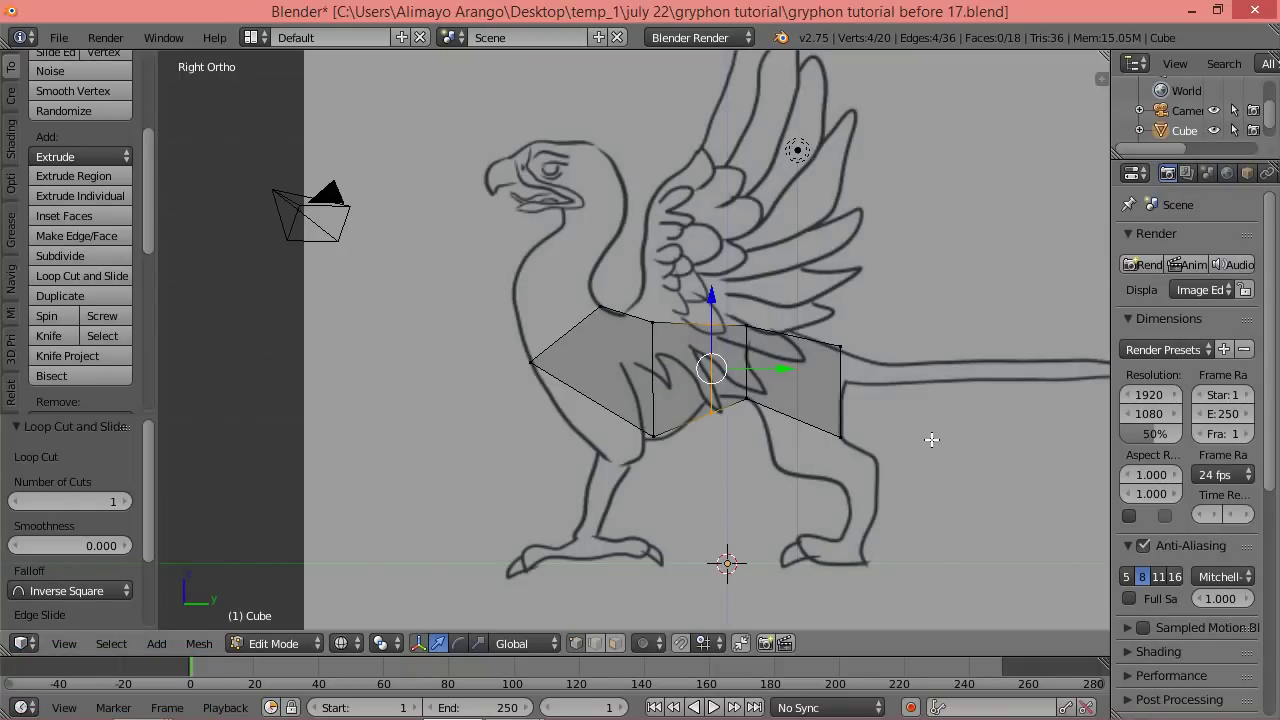
Scale the new belly loop down slightly along Z and raise it 0.114 to follow the back and belly outlines.
{"action": "key", "text": "s"}
{"action": "key", "text": "z"}
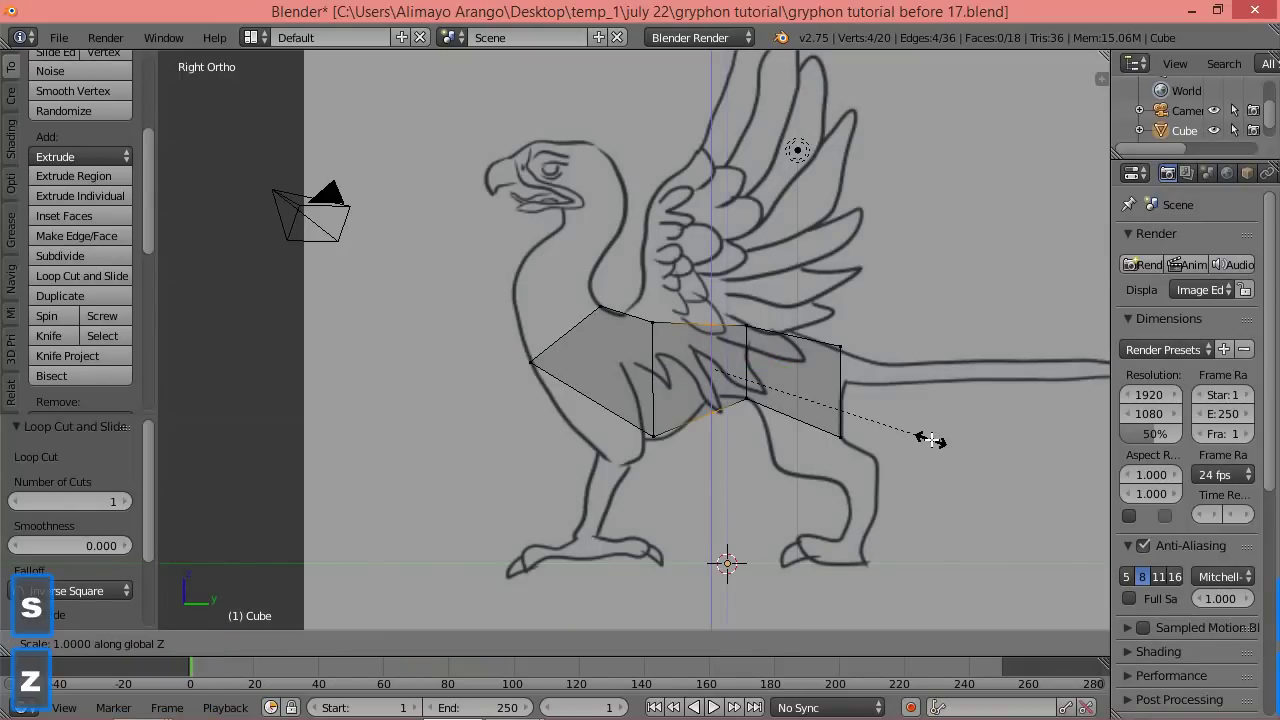
{"action": "left_click", "coordinate": [903, 430]}
{"action": "left_click_drag", "start_coordinate": [706, 292], "coordinate": [709, 291]}
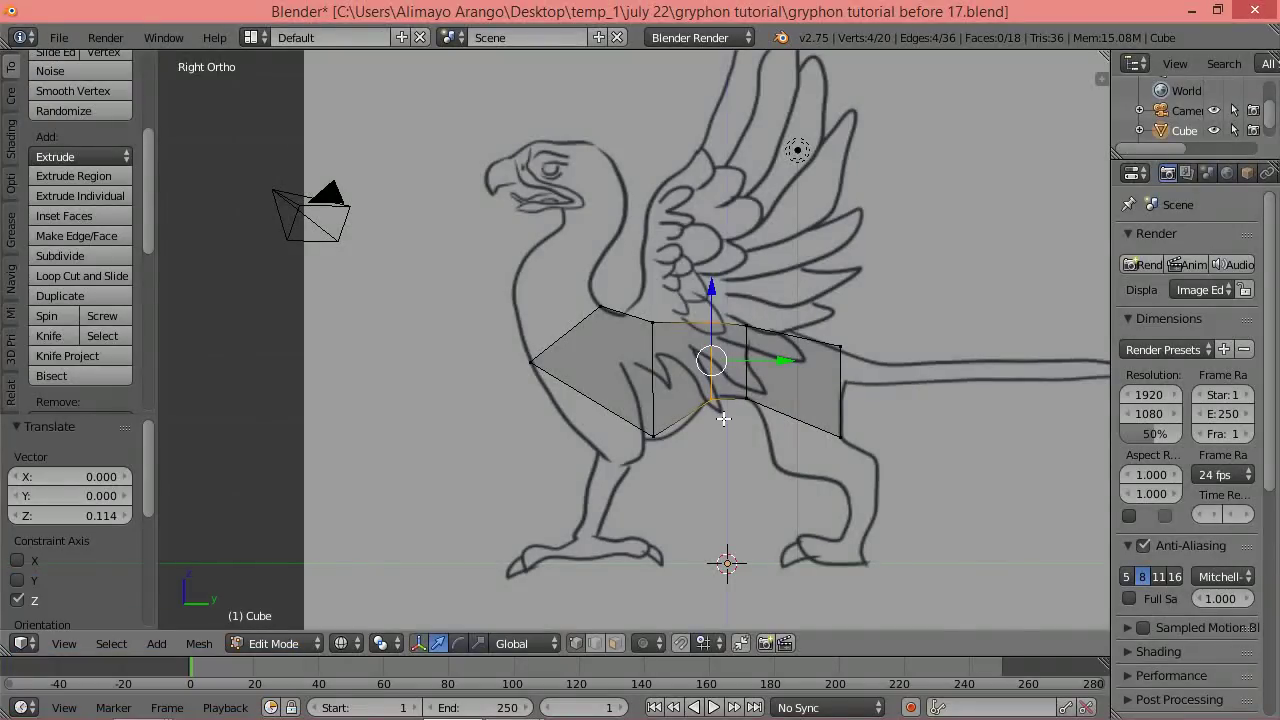
Add a centred loop cut between the chest loop and the belly loop, without sliding it.
{"action": "key", "text": "ctrl"}
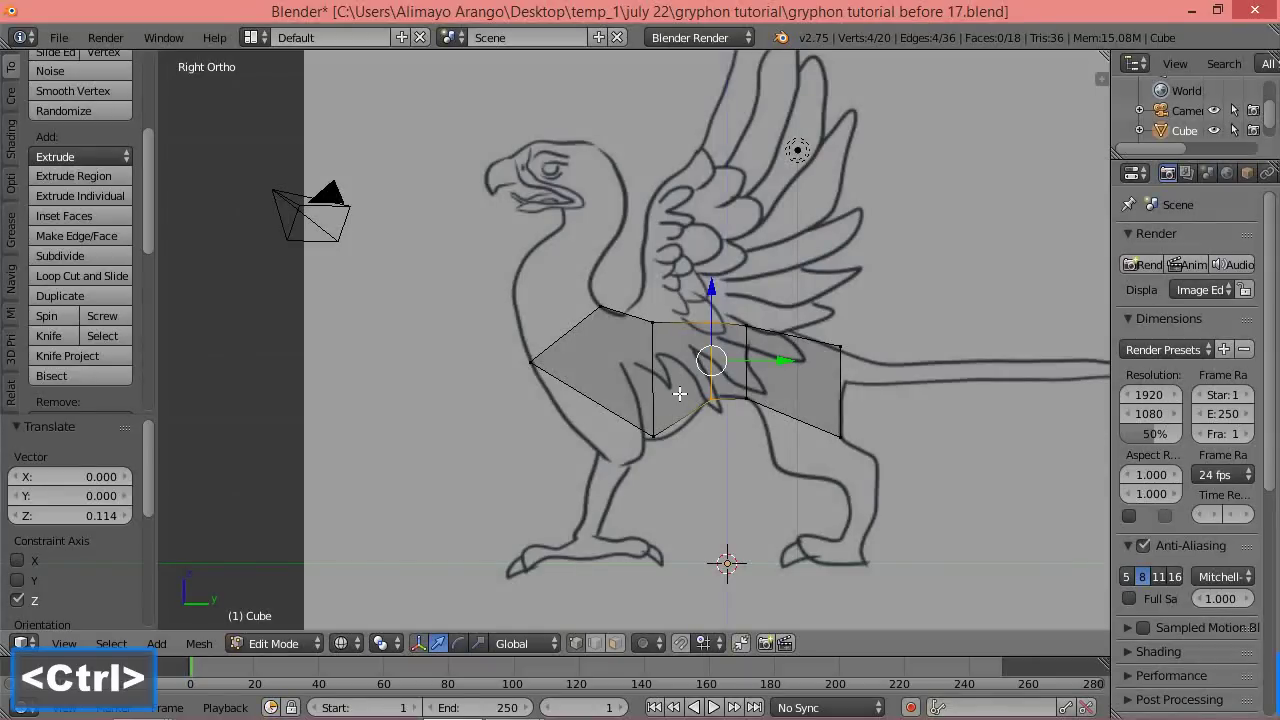
{"action": "key", "text": "ctrl+r"}
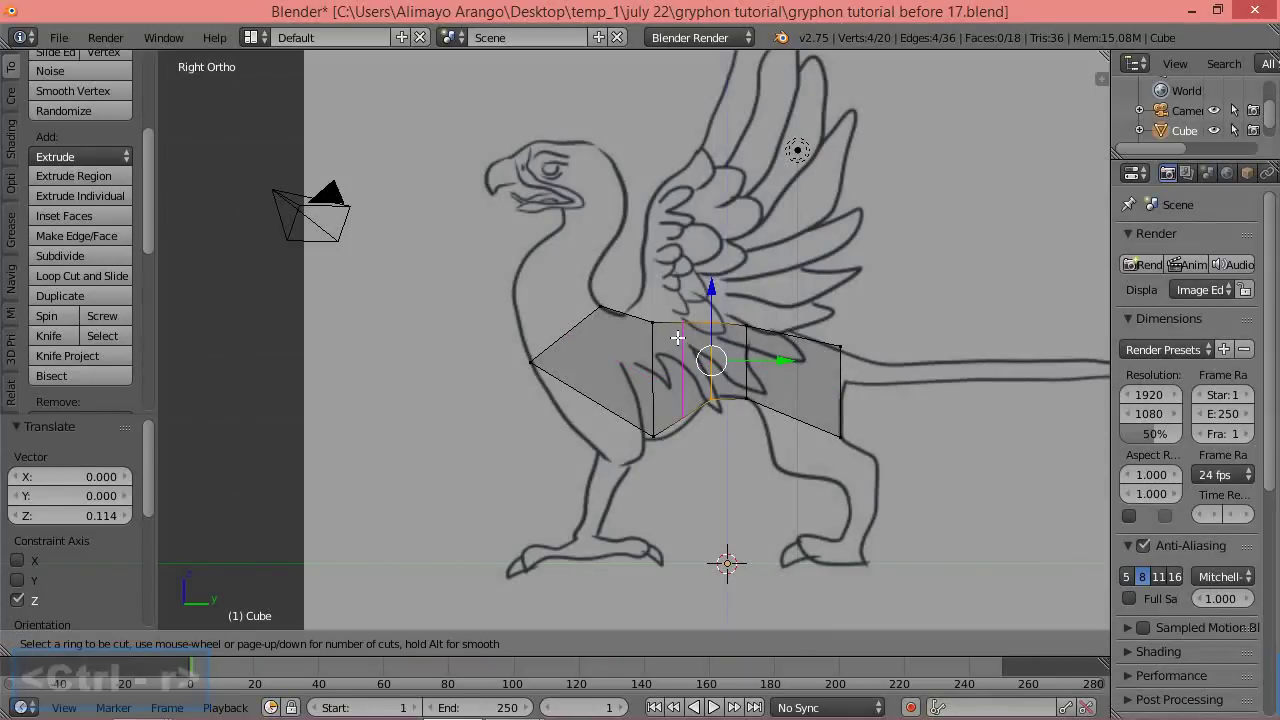
{"action": "left_click", "coordinate": [677, 338]}
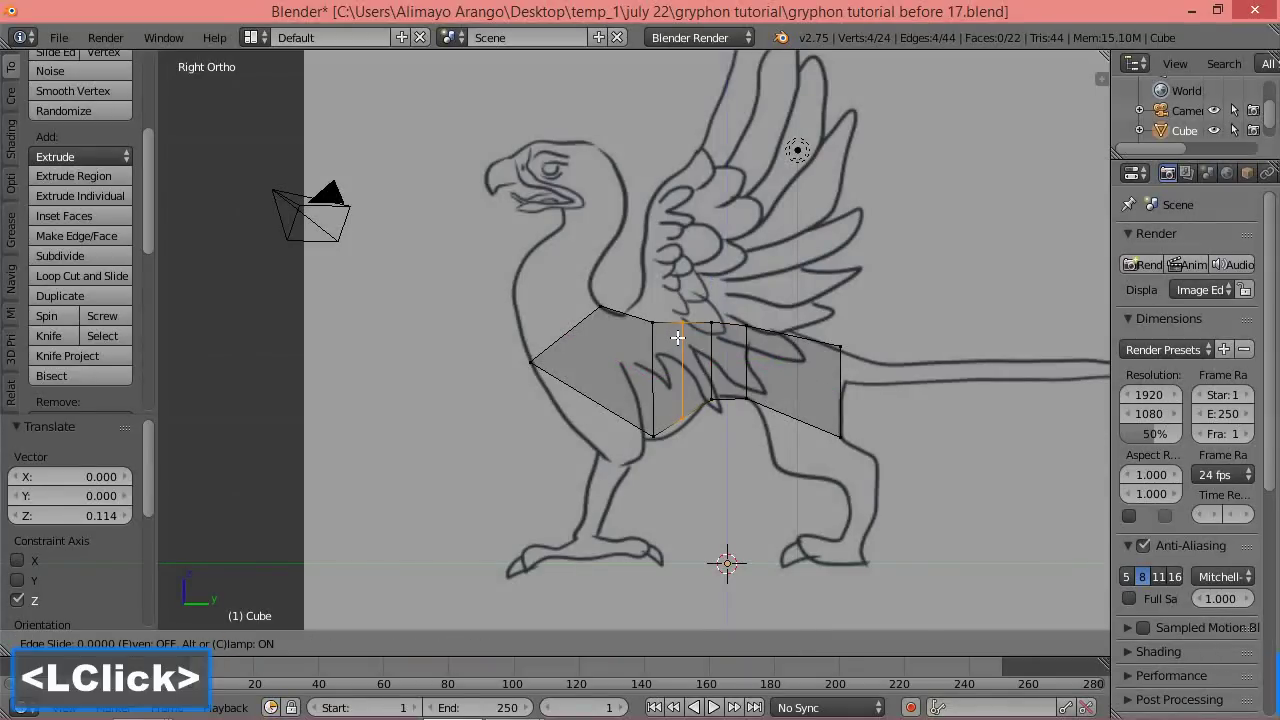
{"action": "left_click", "coordinate": [677, 338]}
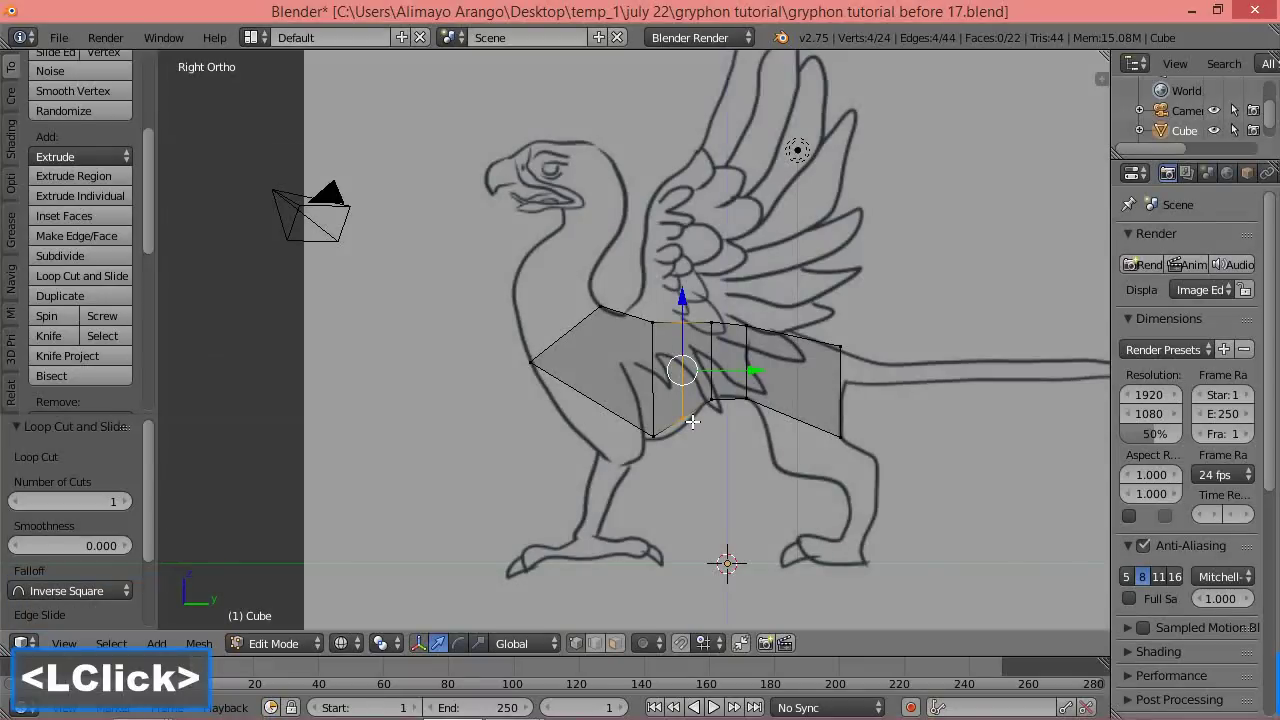
Move the new loop's two lower vertices -0.157 along Z onto the belly outline, and save the file as gryphon tutorial before 18.blend.
{"action": "key", "text": "a"}
{"action": "key", "text": "b"}
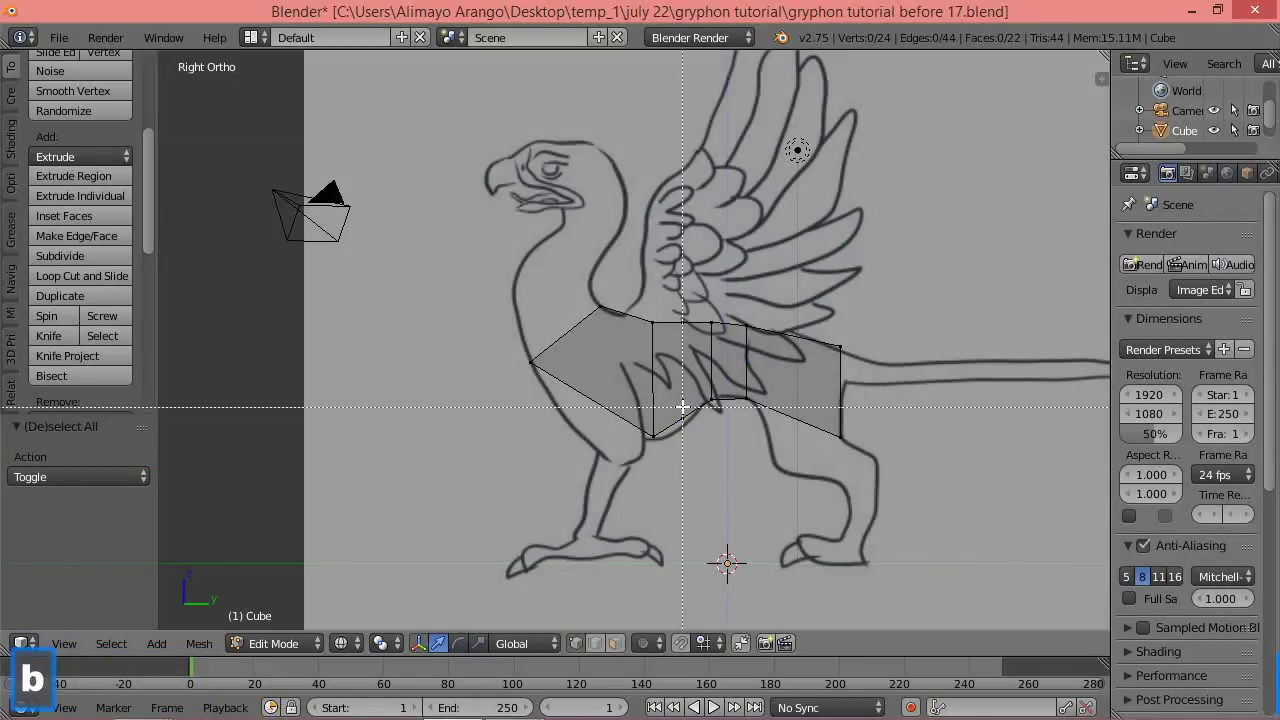
{"action": "left_click_drag", "start_coordinate": [690, 402], "coordinate": [682, 440]}
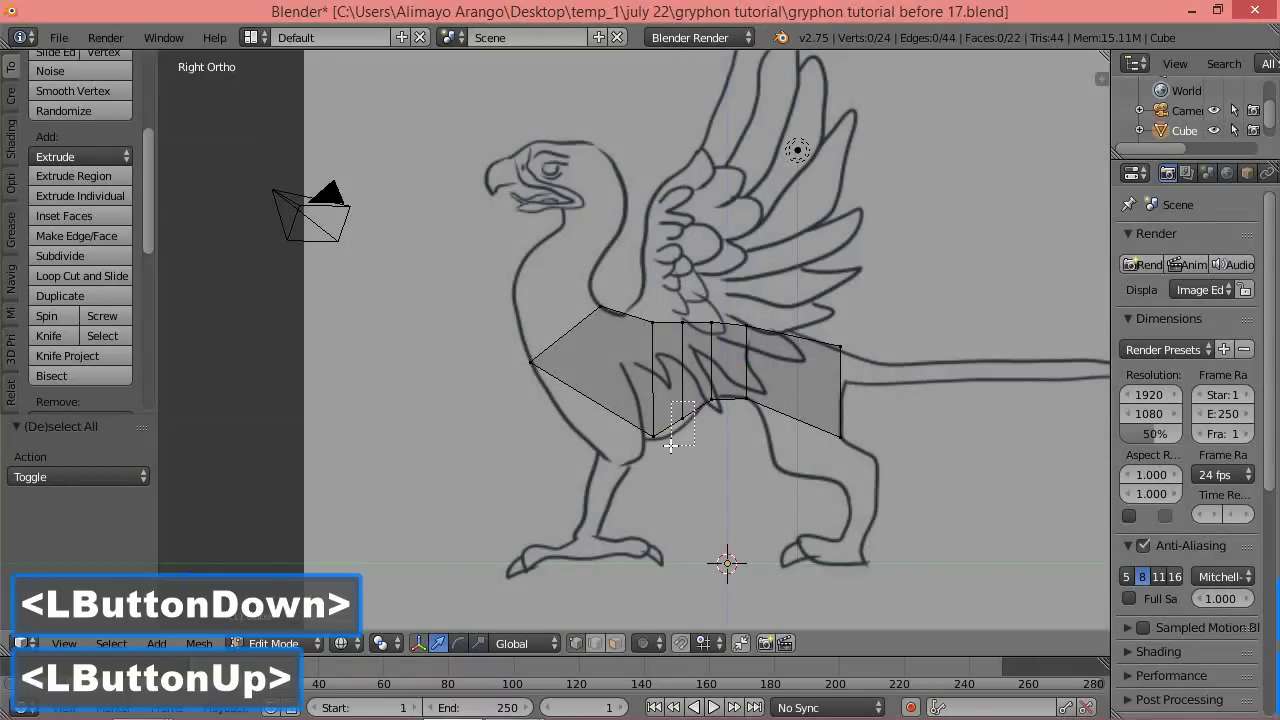
{"action": "middle_click_drag", "start_coordinate": [652, 480], "coordinate": [786, 517]}
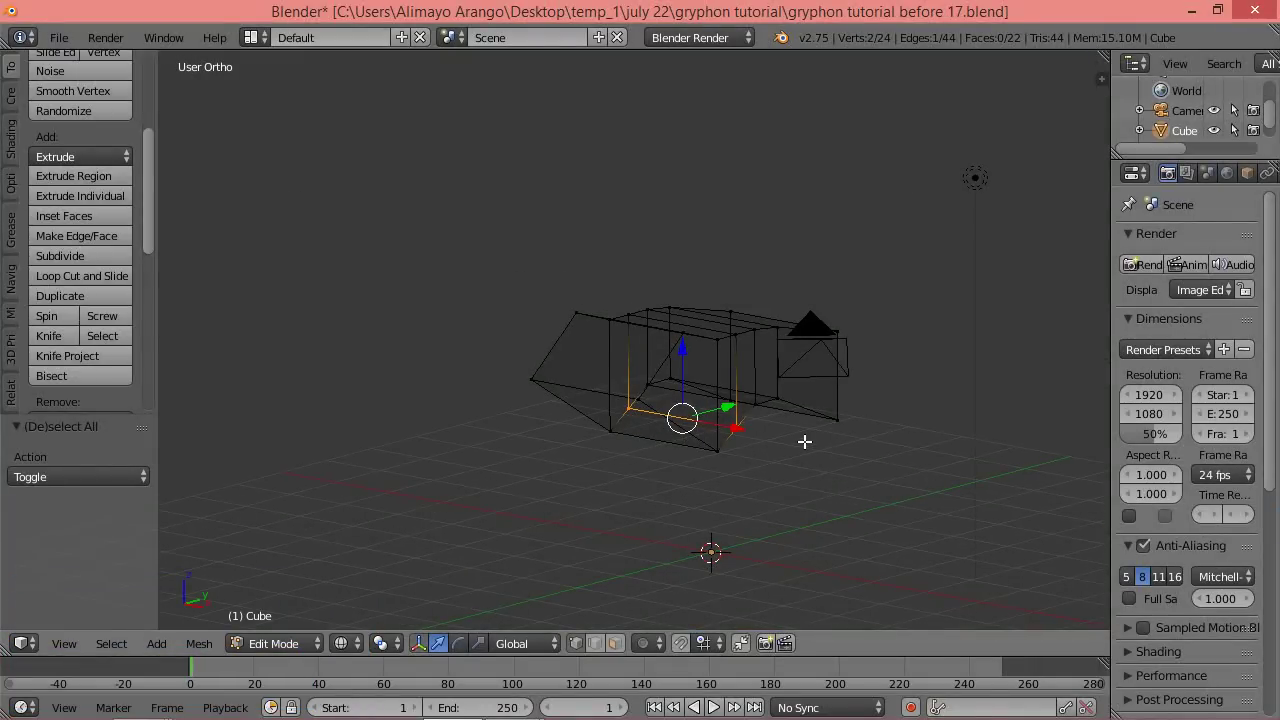
{"action": "left_click", "coordinate": [13, 272]}
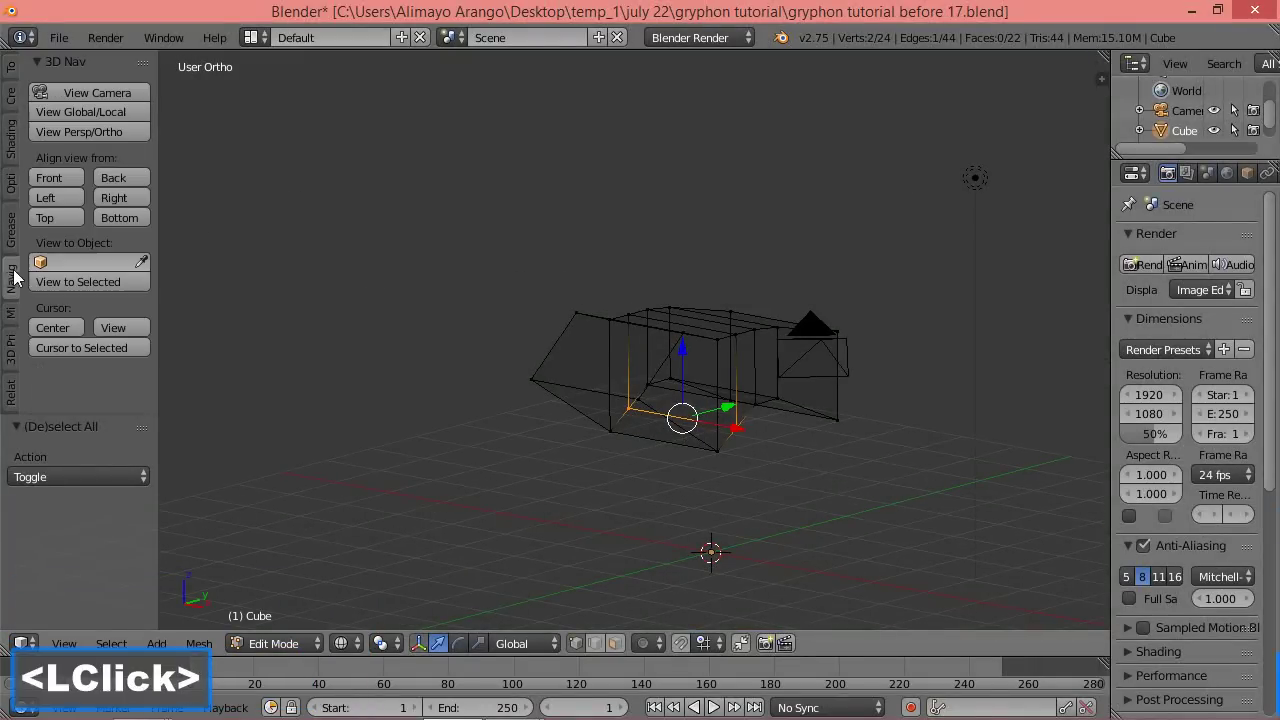
{"action": "left_click", "coordinate": [114, 197]}
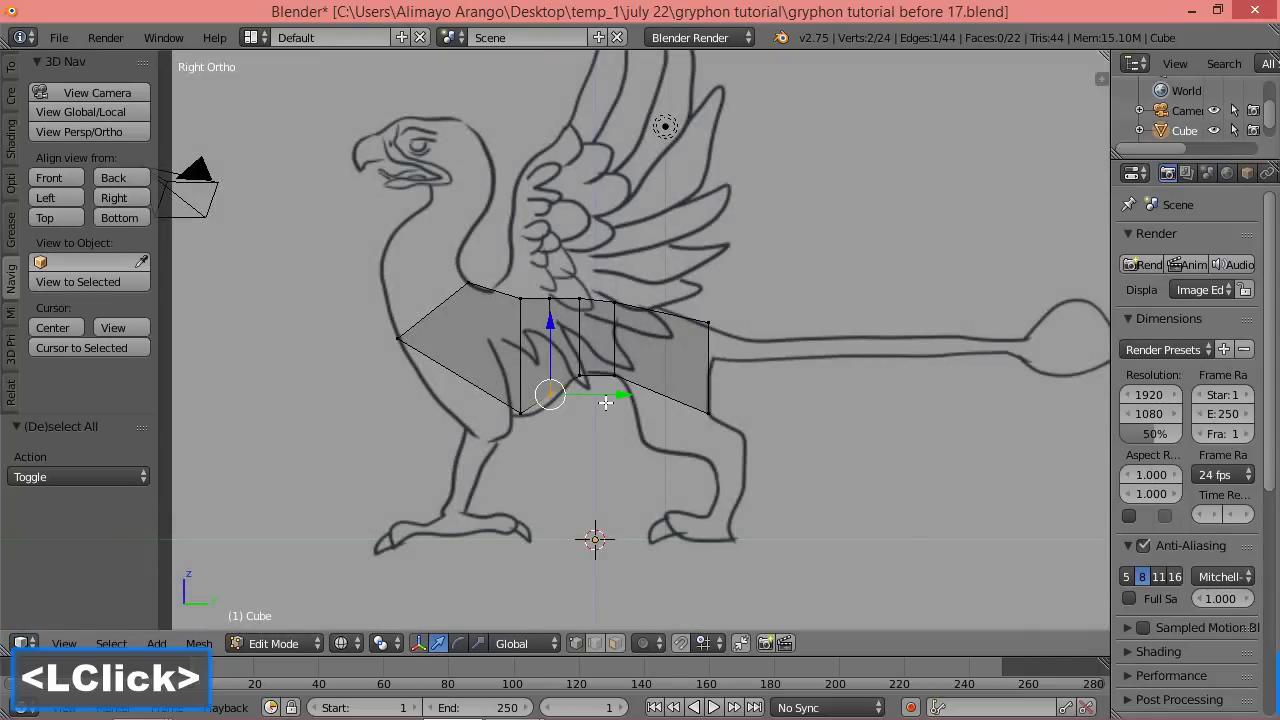
{"action": "left_click_drag", "start_coordinate": [556, 339], "coordinate": [548, 400]}
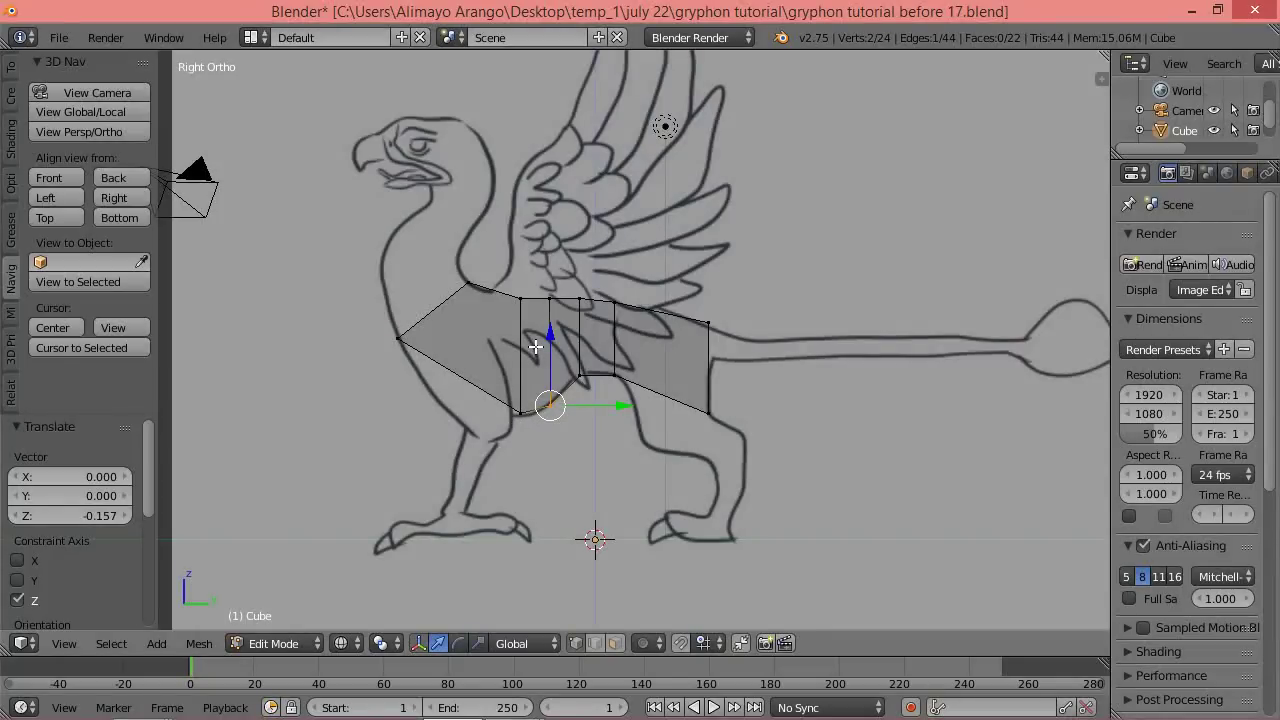
{"action": "key", "text": "a"}
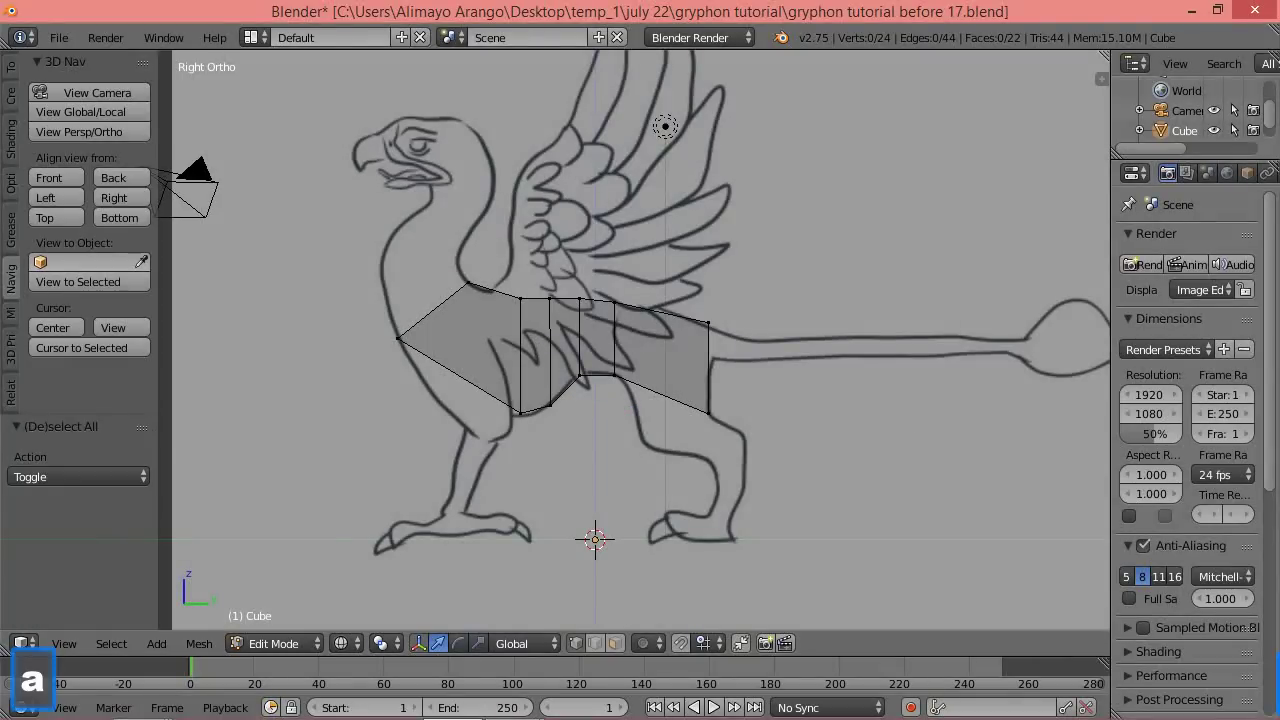
{"action": "left_click", "coordinate": [857, 11]}
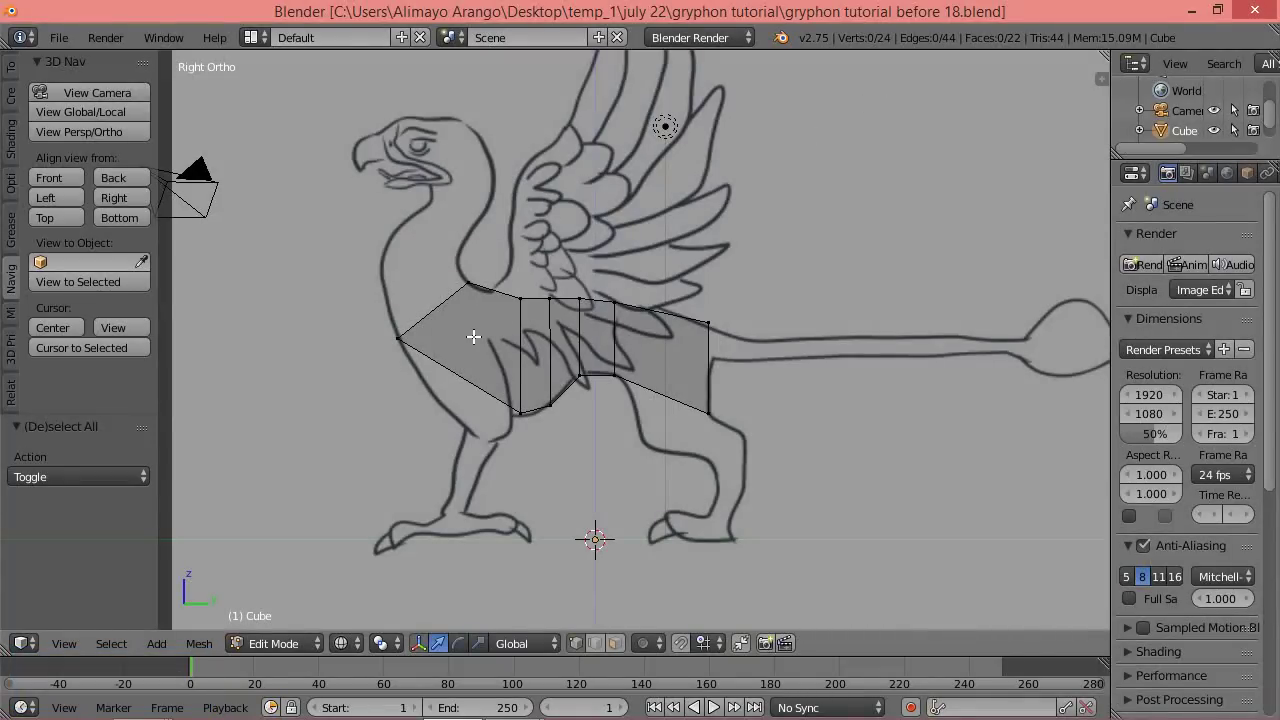
Add a centred loop cut between the slanted front face and the chest loop, without sliding it.
{"action": "key", "text": "ctrl"}
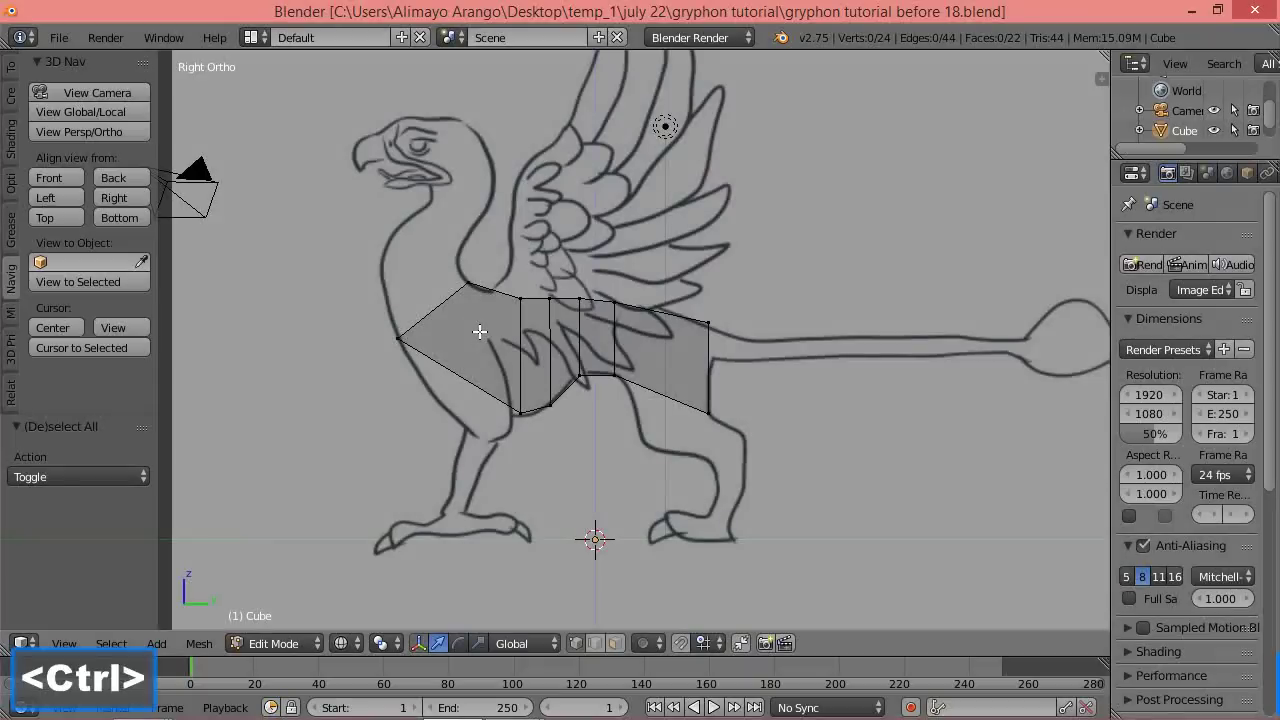
{"action": "key", "text": "ctrl+r"}
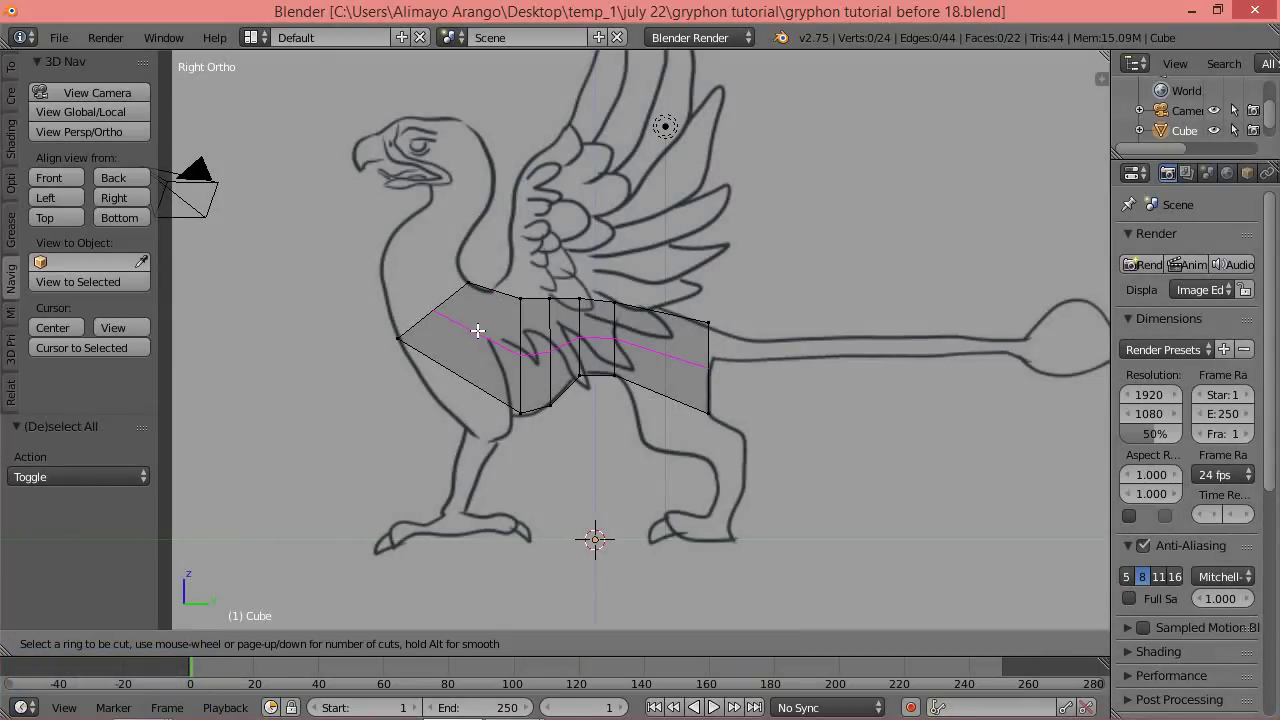
{"action": "left_click", "coordinate": [482, 290]}
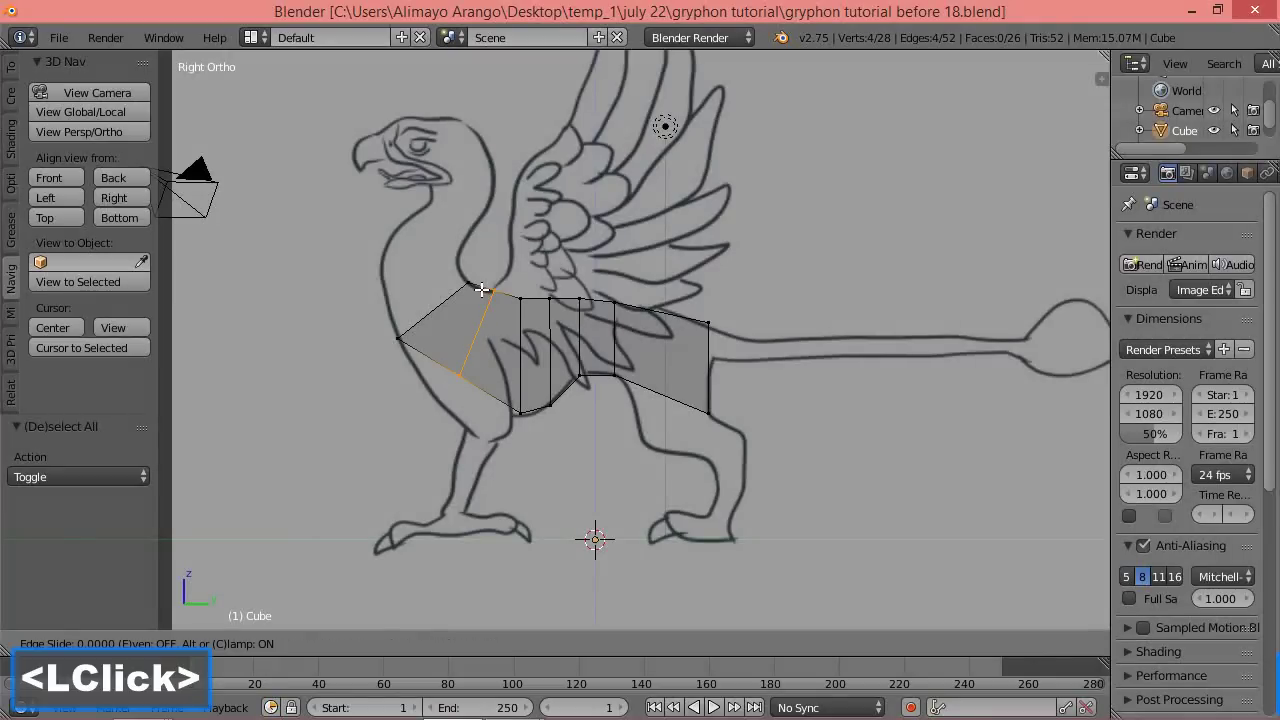
{"action": "left_click", "coordinate": [482, 290]}
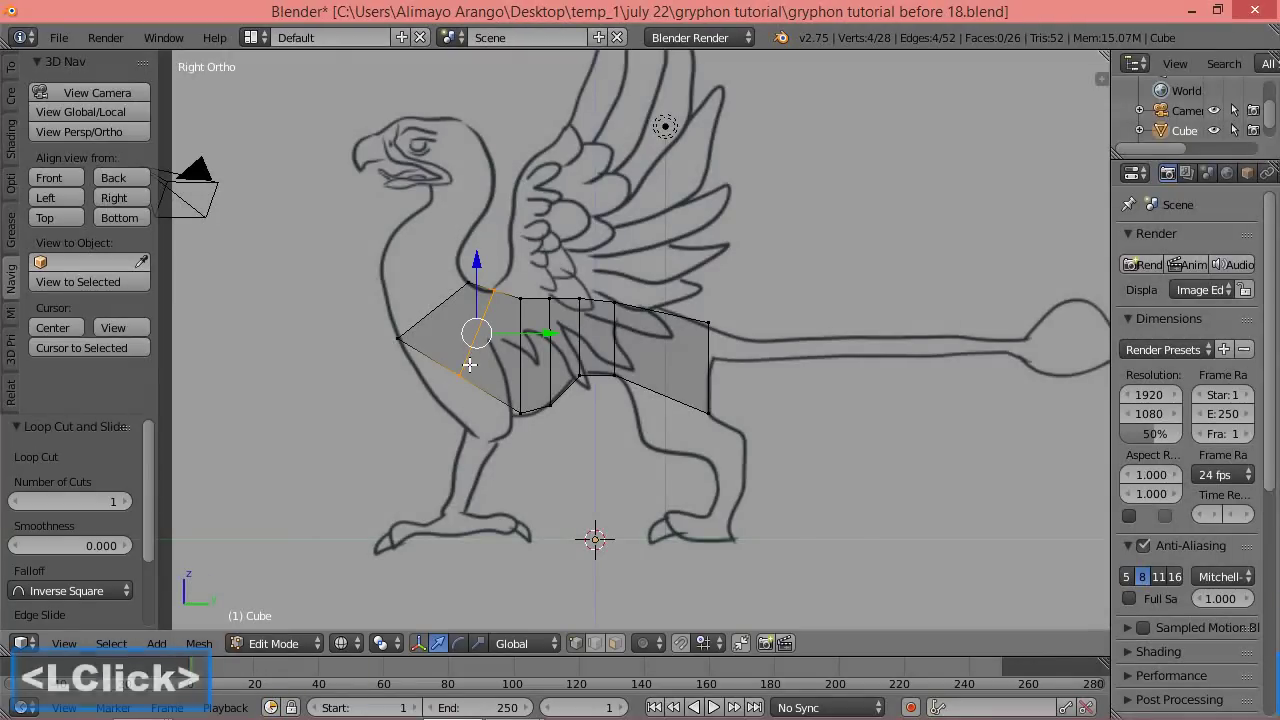
Move only the new front loop's two lower vertices along Y and Z onto the chest outline, ending with a -0.100 Y shift, and deselect everything.
{"action": "key", "text": "a"}
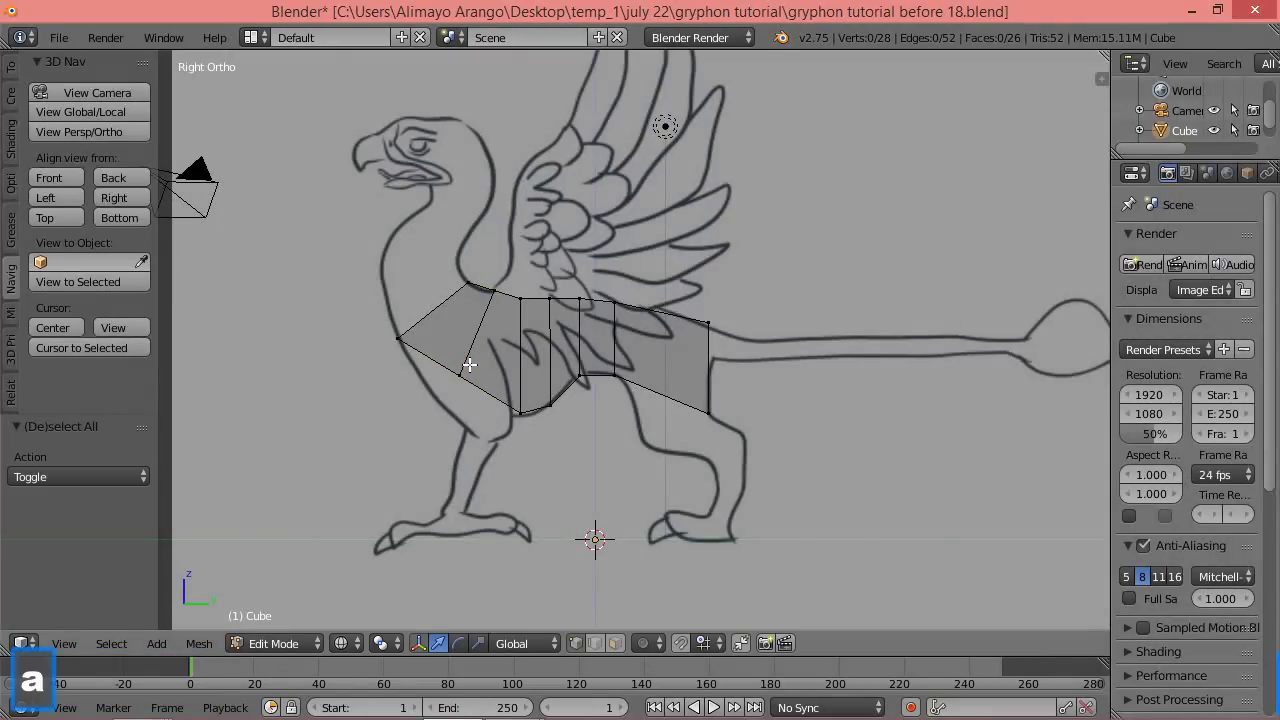
{"action": "key", "text": "b"}
{"action": "left_click_drag", "start_coordinate": [485, 355], "coordinate": [430, 385]}
{"action": "left_click_drag", "start_coordinate": [461, 309], "coordinate": [443, 348]}
{"action": "left_click_drag", "start_coordinate": [526, 417], "coordinate": [506, 415]}
{"action": "left_click_drag", "start_coordinate": [443, 351], "coordinate": [441, 333]}
{"action": "left_click_drag", "start_coordinate": [513, 399], "coordinate": [505, 399]}
{"action": "left_click_drag", "start_coordinate": [432, 334], "coordinate": [431, 328]}
{"action": "left_click_drag", "start_coordinate": [501, 391], "coordinate": [496, 391]}
{"action": "left_click_drag", "start_coordinate": [429, 319], "coordinate": [430, 311]}
{"action": "left_click_drag", "start_coordinate": [501, 378], "coordinate": [499, 380]}
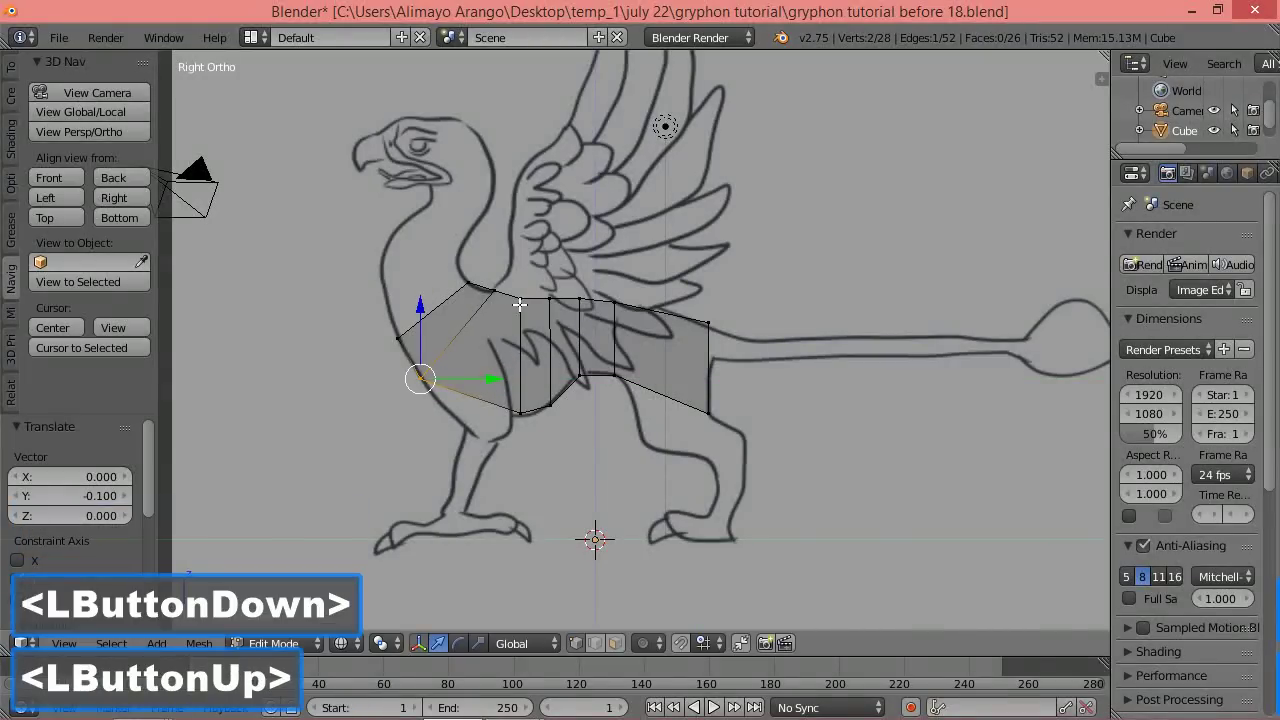
{"action": "key", "text": "a"}
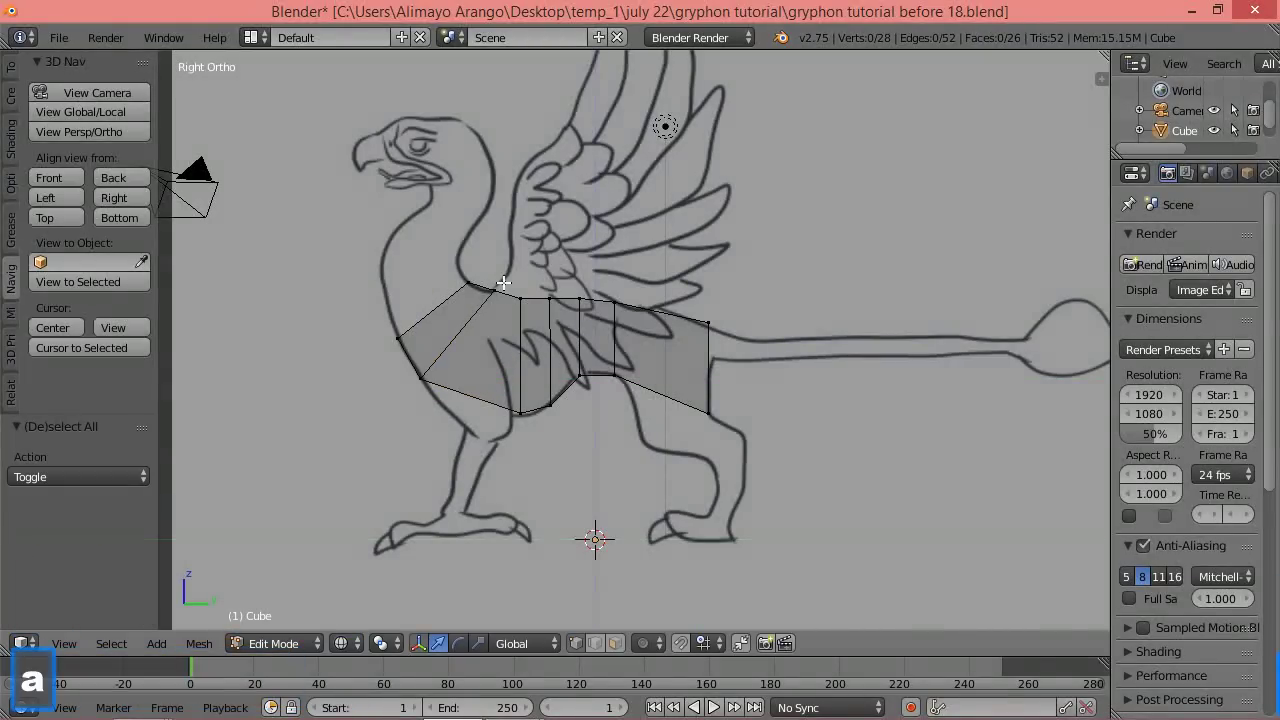
Move the front loop's two upper vertices -0.171 along Y toward the base of the neck, and deselect everything.
{"action": "key", "text": "b"}
{"action": "left_click_drag", "start_coordinate": [512, 267], "coordinate": [488, 310]}
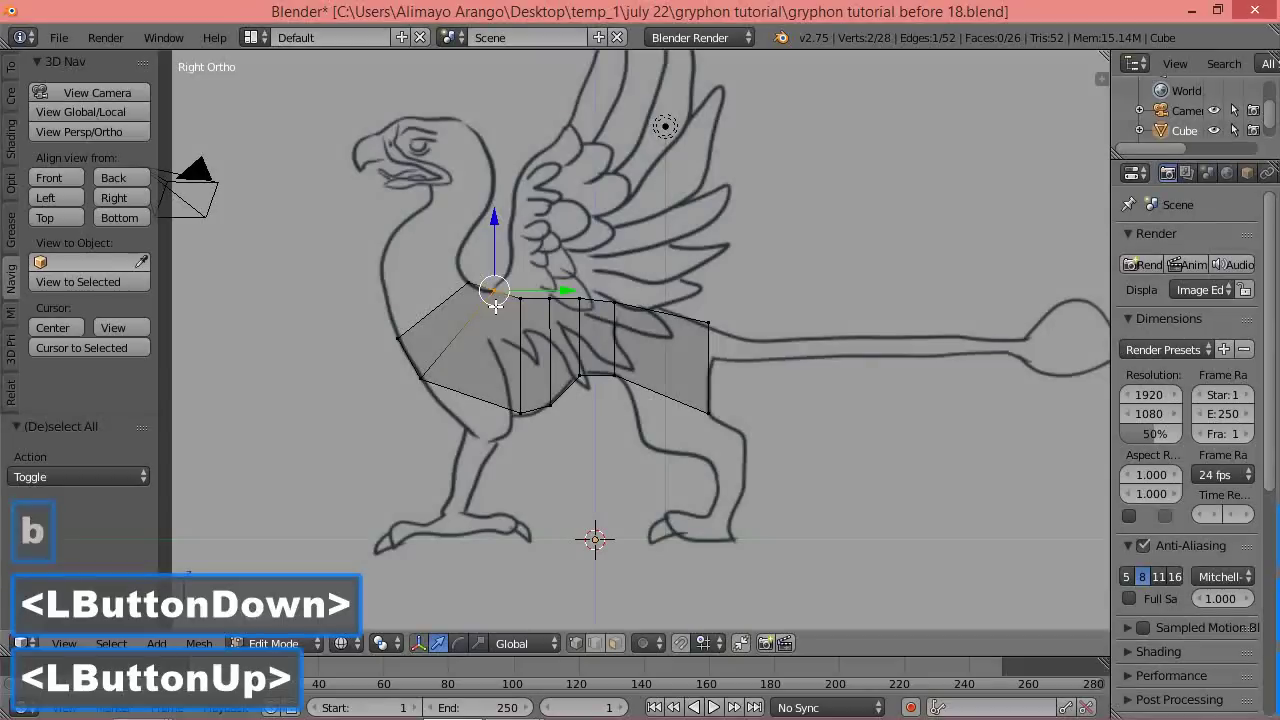
{"action": "key", "text": "a"}
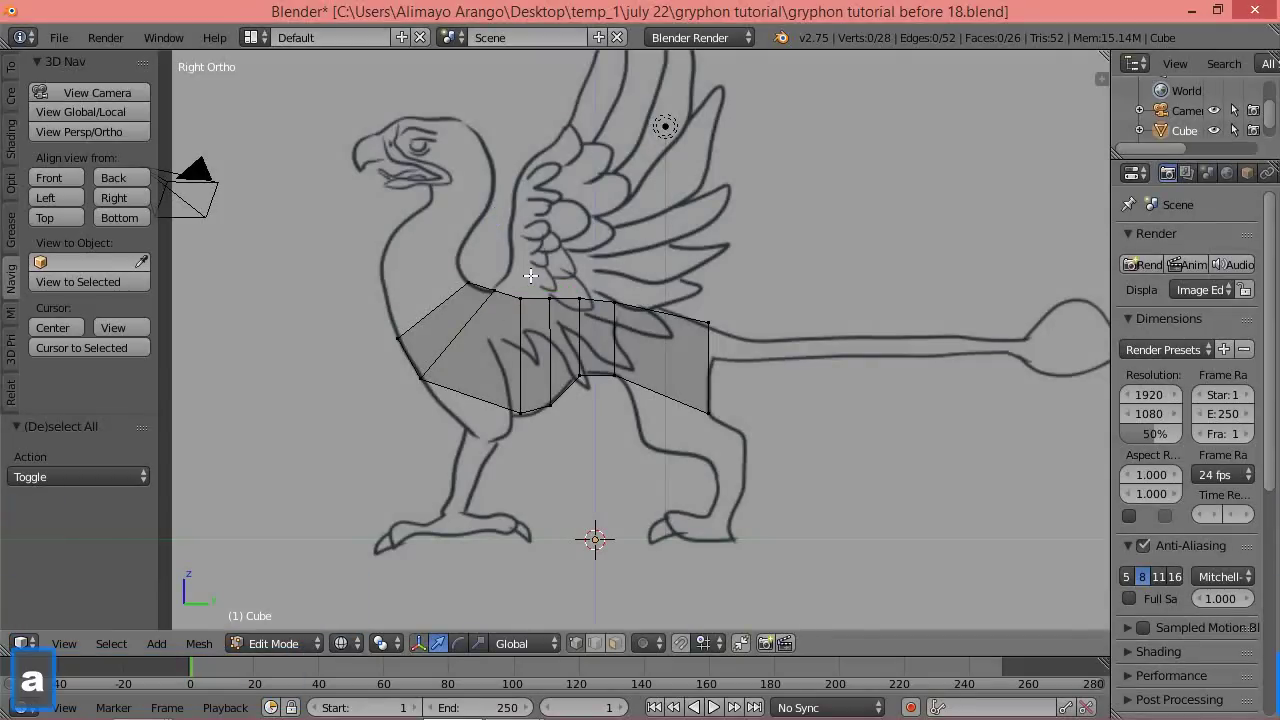
{"action": "key", "text": "b"}
{"action": "left_click_drag", "start_coordinate": [514, 257], "coordinate": [477, 314]}
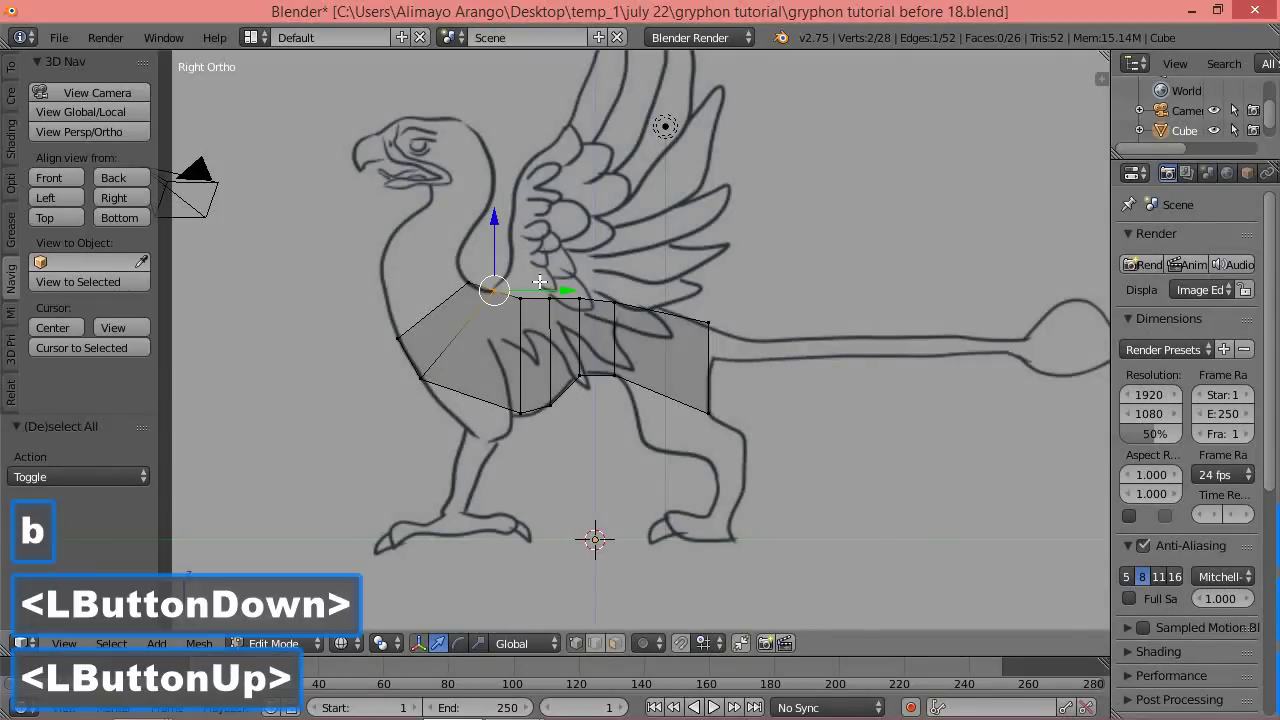
{"action": "left_click_drag", "start_coordinate": [565, 289], "coordinate": [549, 302]}
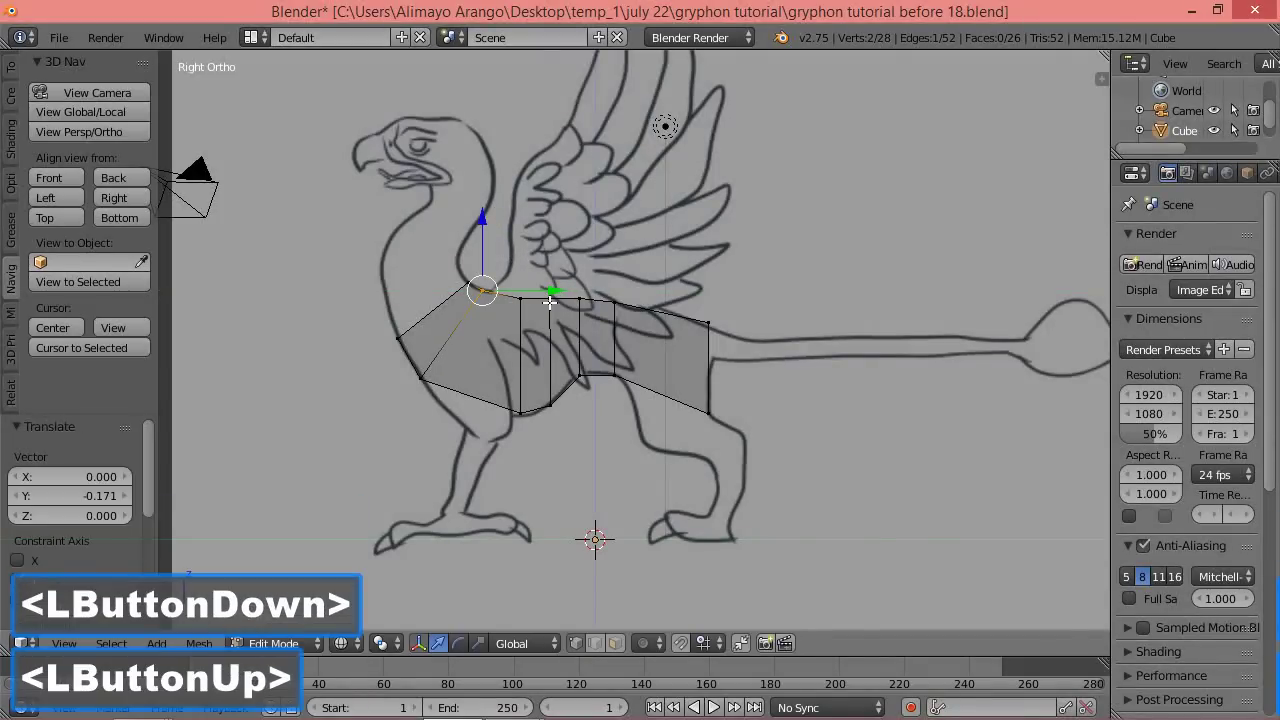
{"action": "key", "text": "a"}
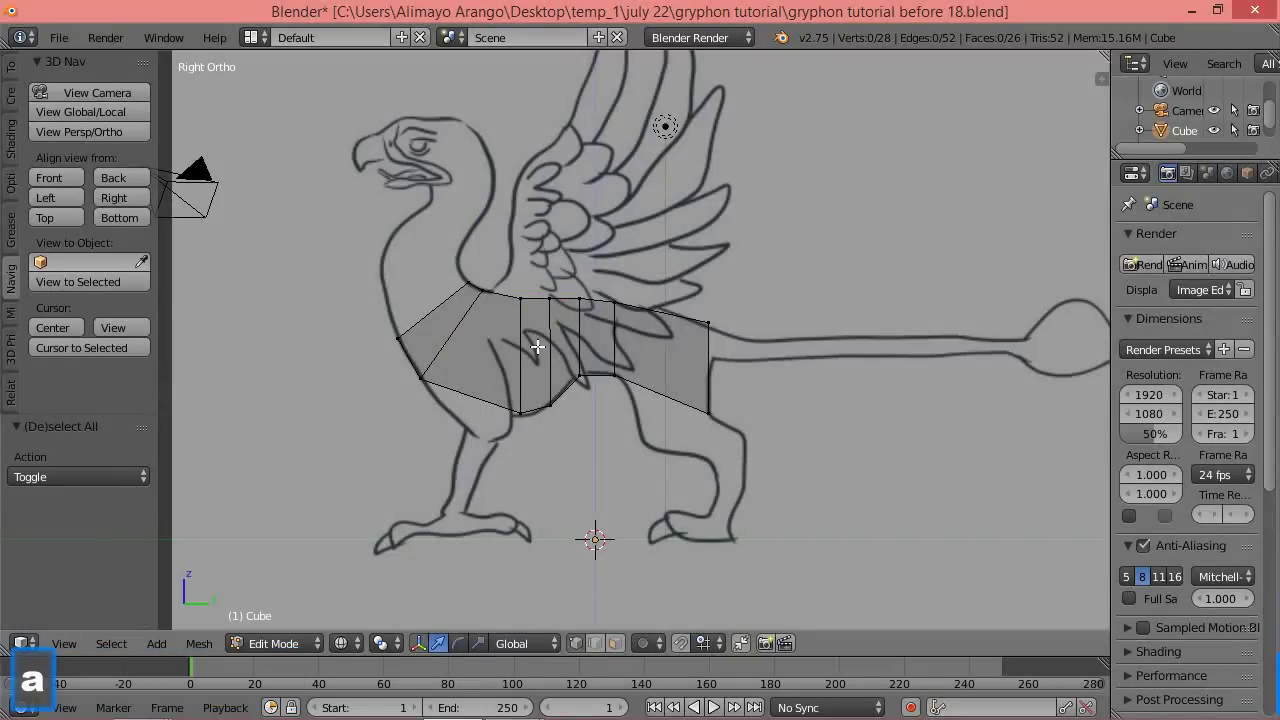
Shift the chest loop's two upper vertices slightly forward along Y, and save the file as gryphon tutorial before 19.blend.
{"action": "key", "text": "b"}
{"action": "left_click_drag", "start_coordinate": [534, 286], "coordinate": [559, 298]}
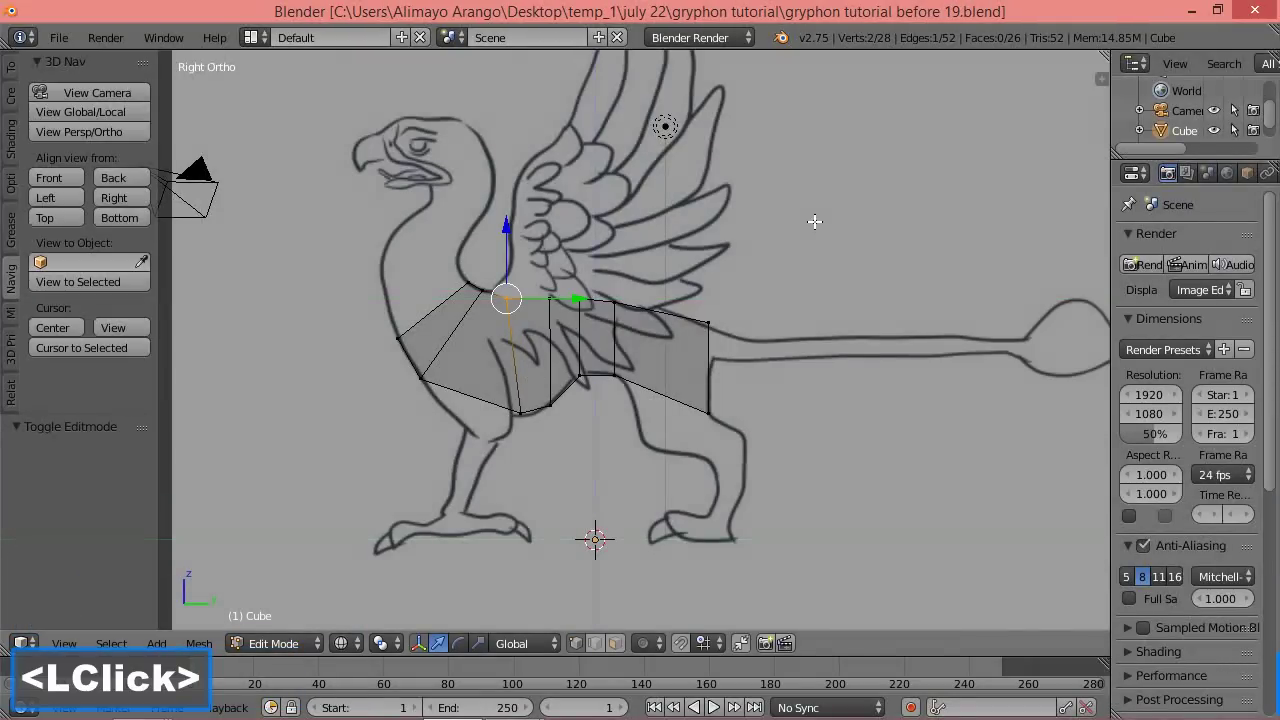
{"action": "key", "text": "a"}
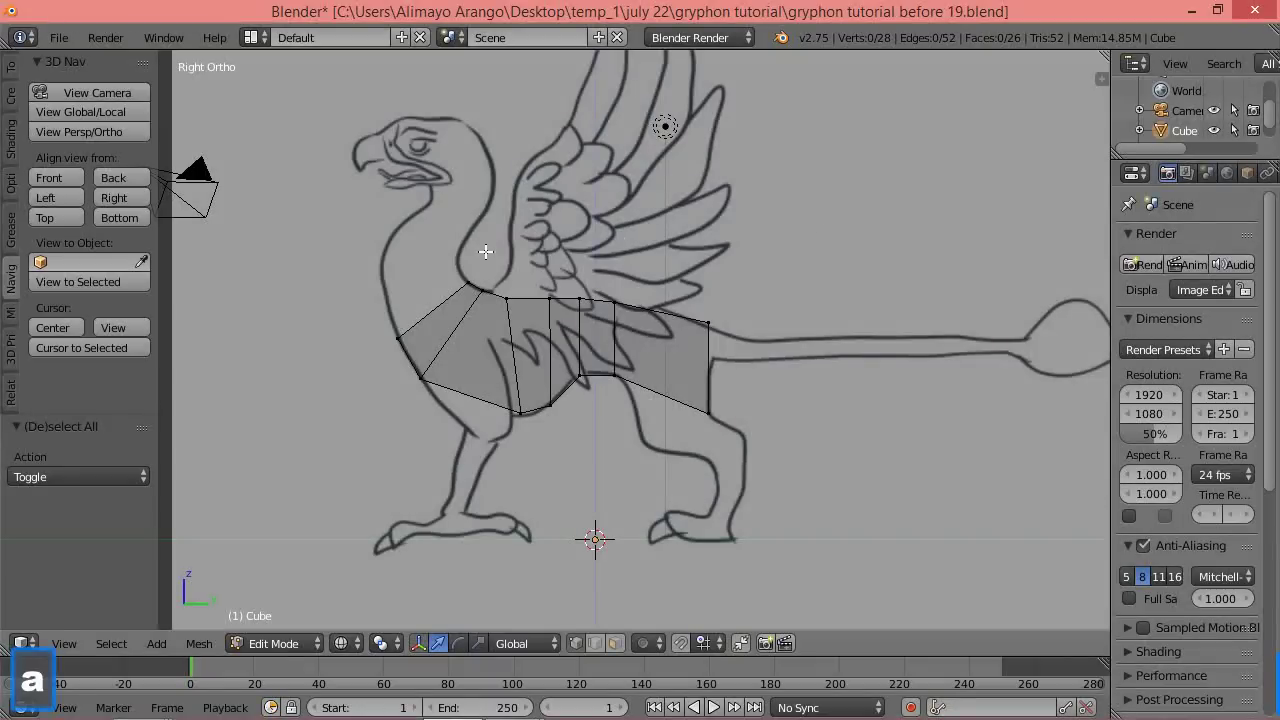
Extrude the slanted front face along its normal into the neck, by -0.451 in Y and 0.566 in Z.
{"action": "mouse_move", "coordinate": [476, 247]}
{"action": "right_mouse_down", "text": "ctrl"}
{"action": "mouse_move", "coordinate": [403, 260]}
{"action": "mouse_move", "coordinate": [358, 332]}
{"action": "mouse_move", "coordinate": [386, 363]}
{"action": "mouse_move", "coordinate": [430, 335]}
{"action": "mouse_move", "coordinate": [477, 282]}
{"action": "mouse_move", "coordinate": [480, 258]}
{"action": "mouse_move", "coordinate": [476, 268]}
{"action": "right_mouse_up", "text": "ctrl"}
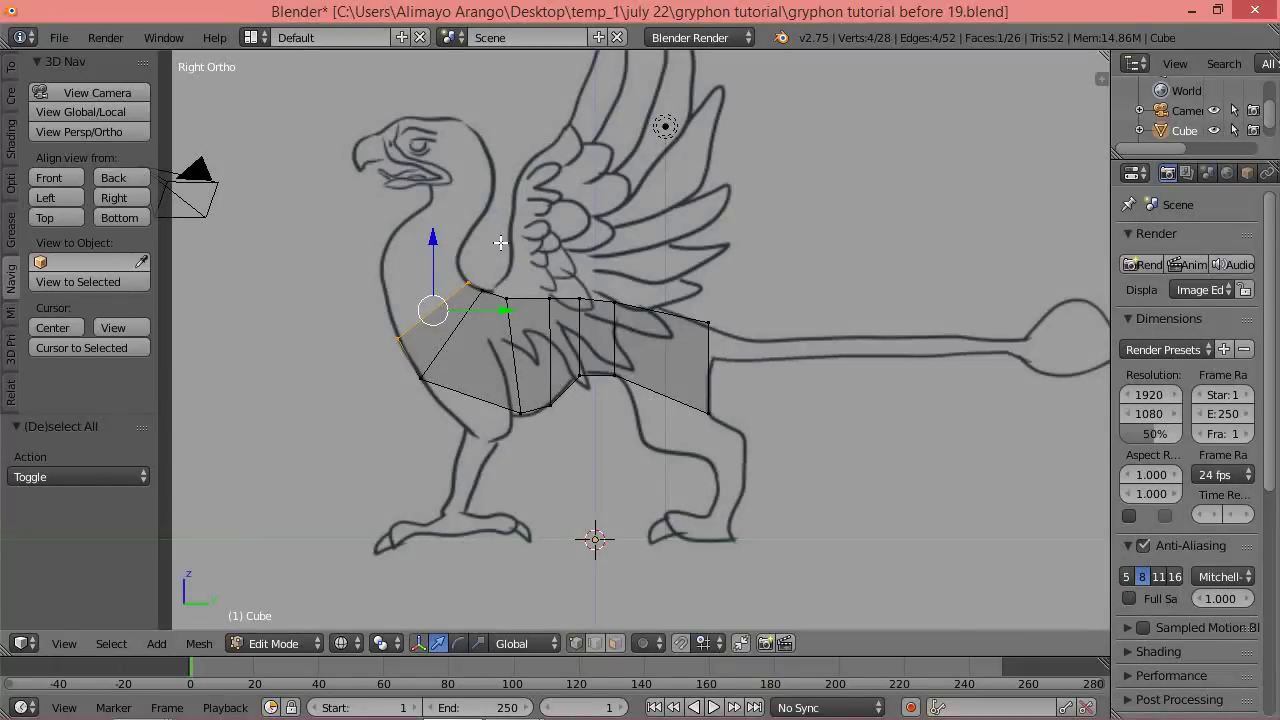
{"action": "key", "text": "e"}
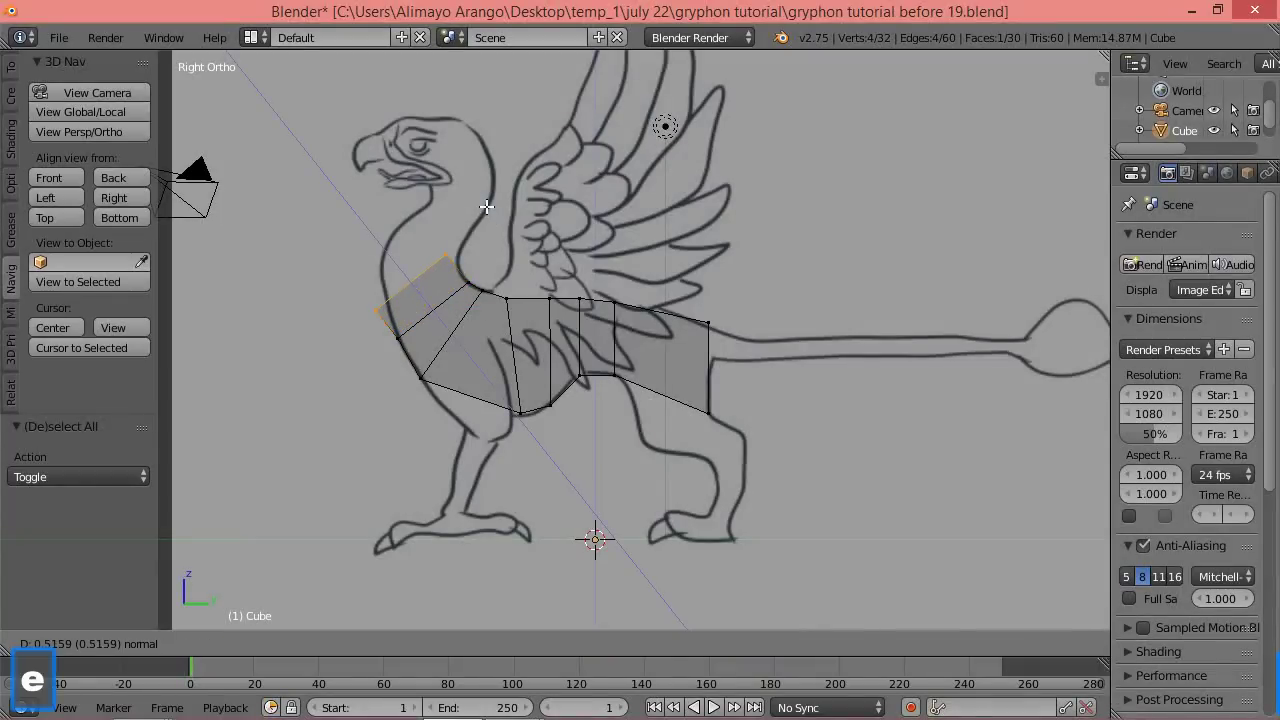
{"action": "left_click", "coordinate": [480, 196]}
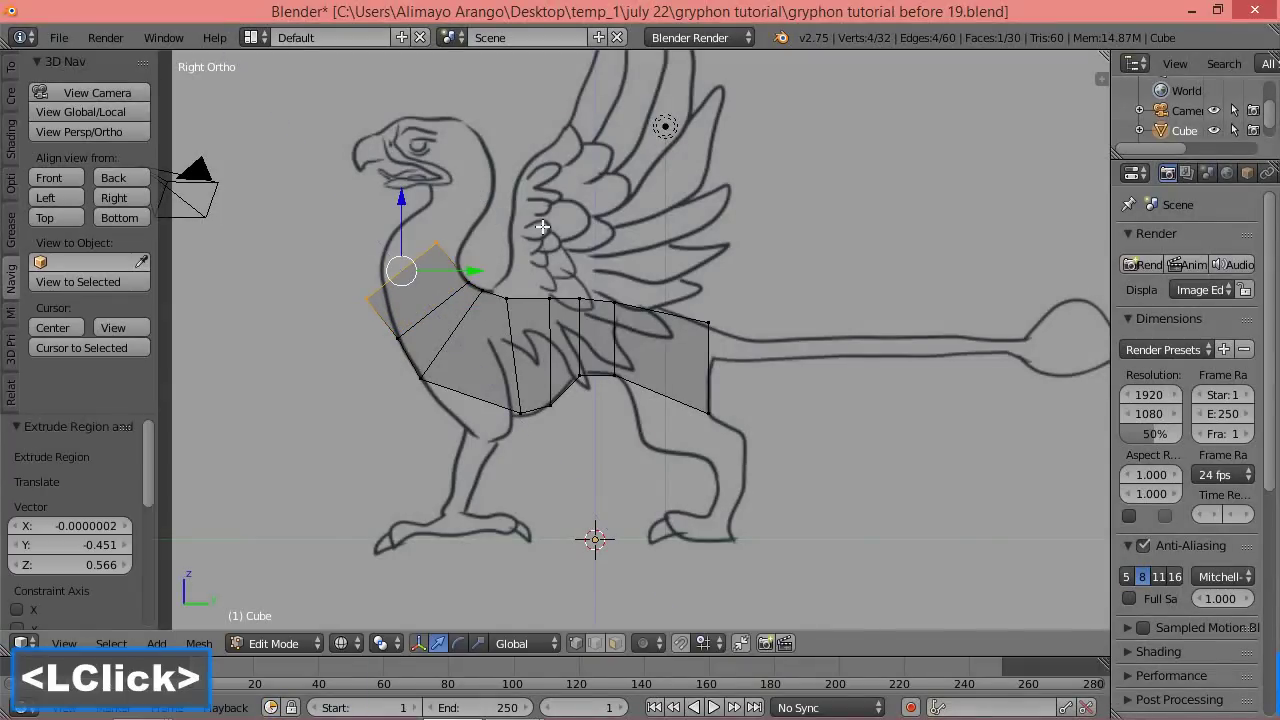
Rotate the extruded neck face closer to horizontal and move it 0.157 along Y toward the back of the neck.
{"action": "key", "text": "r"}
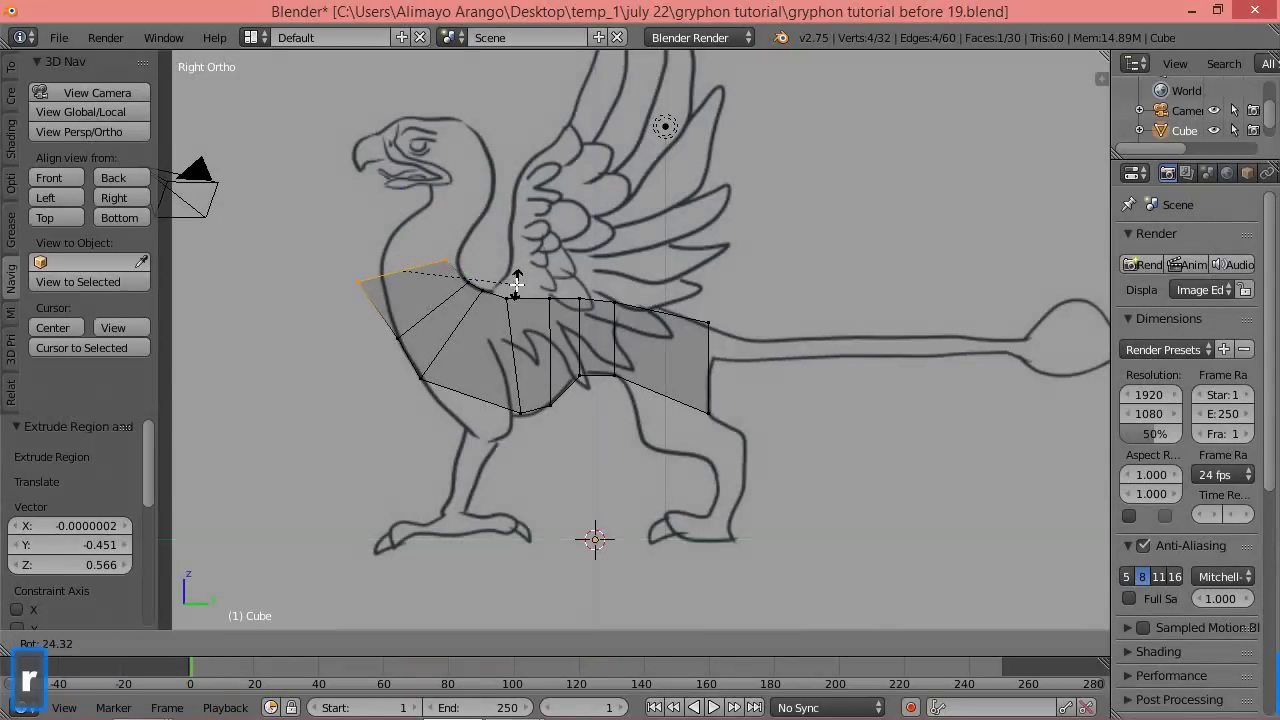
{"action": "left_click", "coordinate": [500, 288]}
{"action": "left_click_drag", "start_coordinate": [472, 270], "coordinate": [482, 268]}
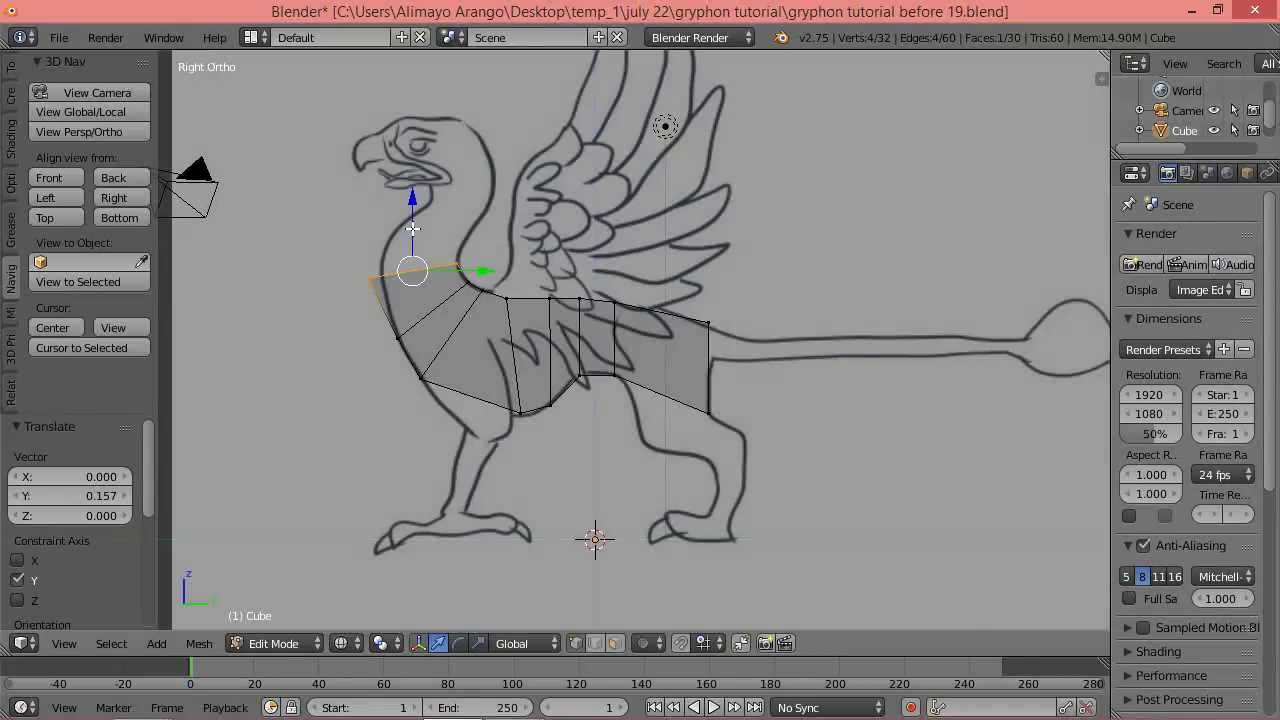
Move the neck face's two front vertices 0.229 along Y onto the front neck outline, and deselect everything.
{"action": "key", "text": "a"}
{"action": "key", "text": "b"}
{"action": "left_click_drag", "start_coordinate": [368, 236], "coordinate": [382, 320]}
{"action": "left_click_drag", "start_coordinate": [423, 278], "coordinate": [438, 278]}
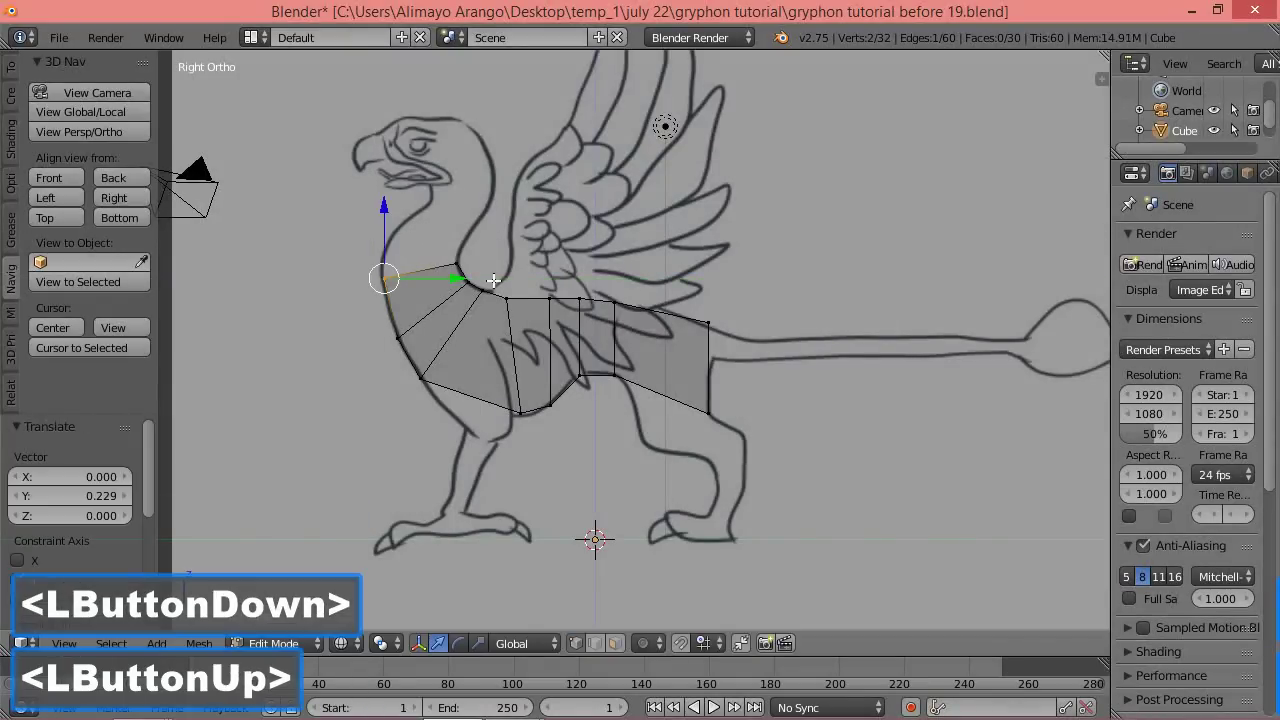
{"action": "key", "text": "a"}
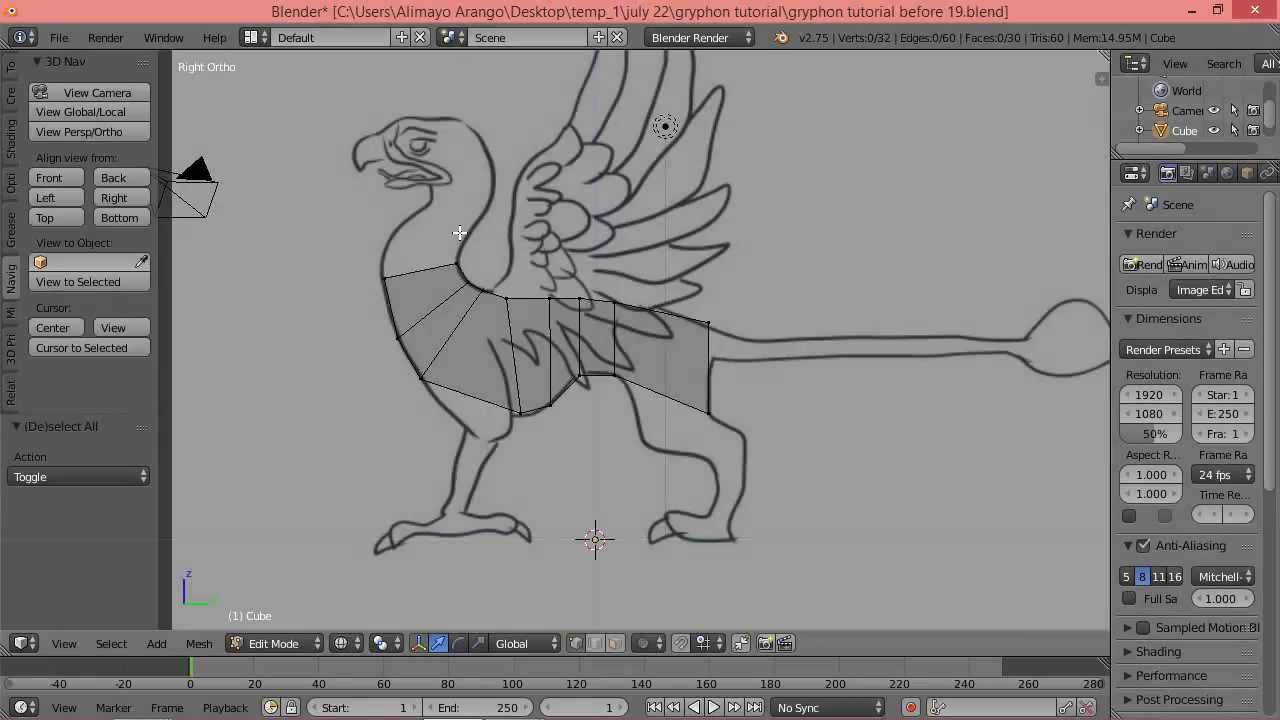
Extrude the top neck face along its normal by -0.118 in Y and 0.570 in Z, and rotate it to slope down toward the back.
{"action": "mouse_move", "coordinate": [476, 228]}
{"action": "right_mouse_down", "text": "ctrl"}
{"action": "mouse_move", "coordinate": [356, 220]}
{"action": "mouse_move", "coordinate": [362, 298]}
{"action": "mouse_move", "coordinate": [468, 274]}
{"action": "mouse_move", "coordinate": [474, 258]}
{"action": "right_mouse_up", "text": "ctrl"}
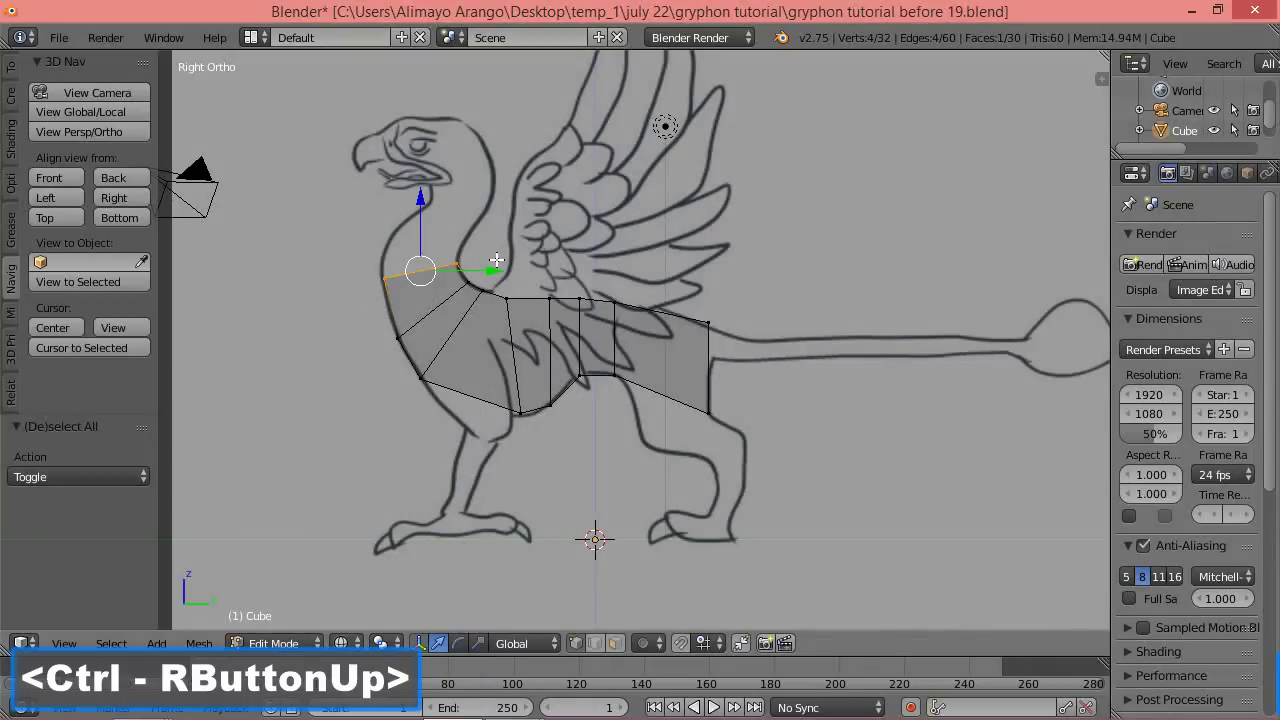
{"action": "key", "text": "e"}
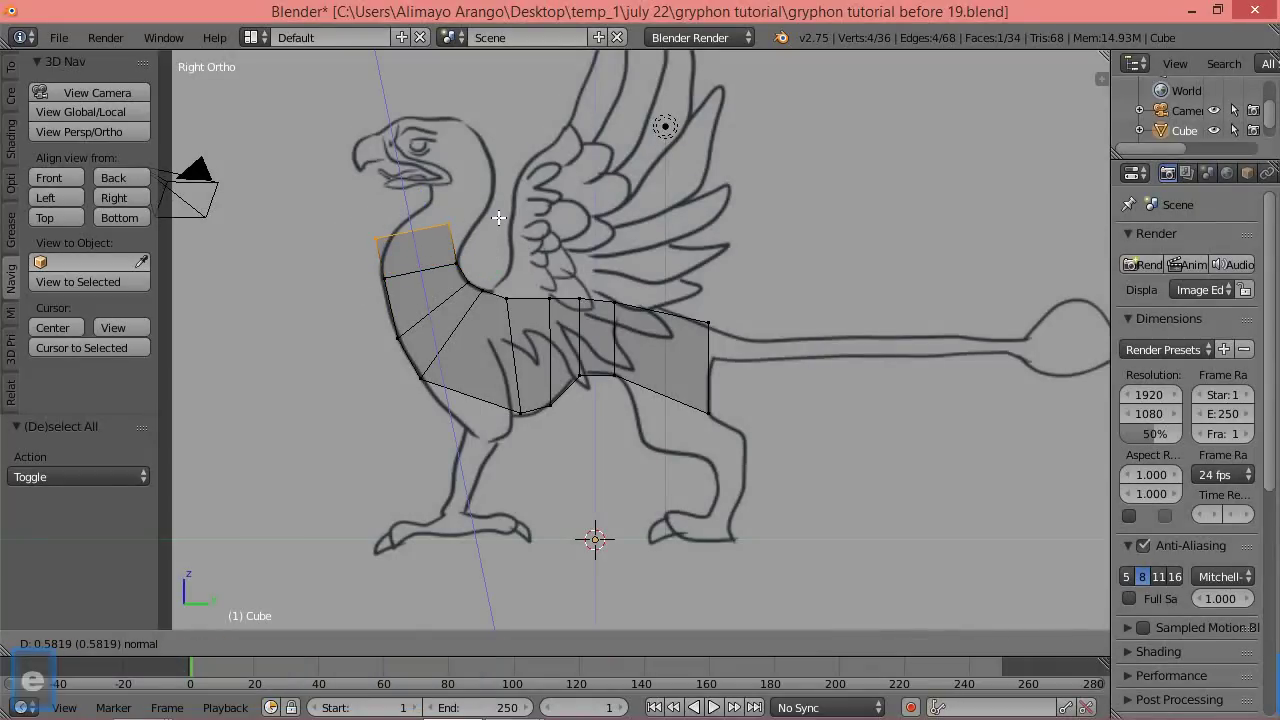
{"action": "left_click", "coordinate": [498, 217]}
{"action": "key", "text": "r"}
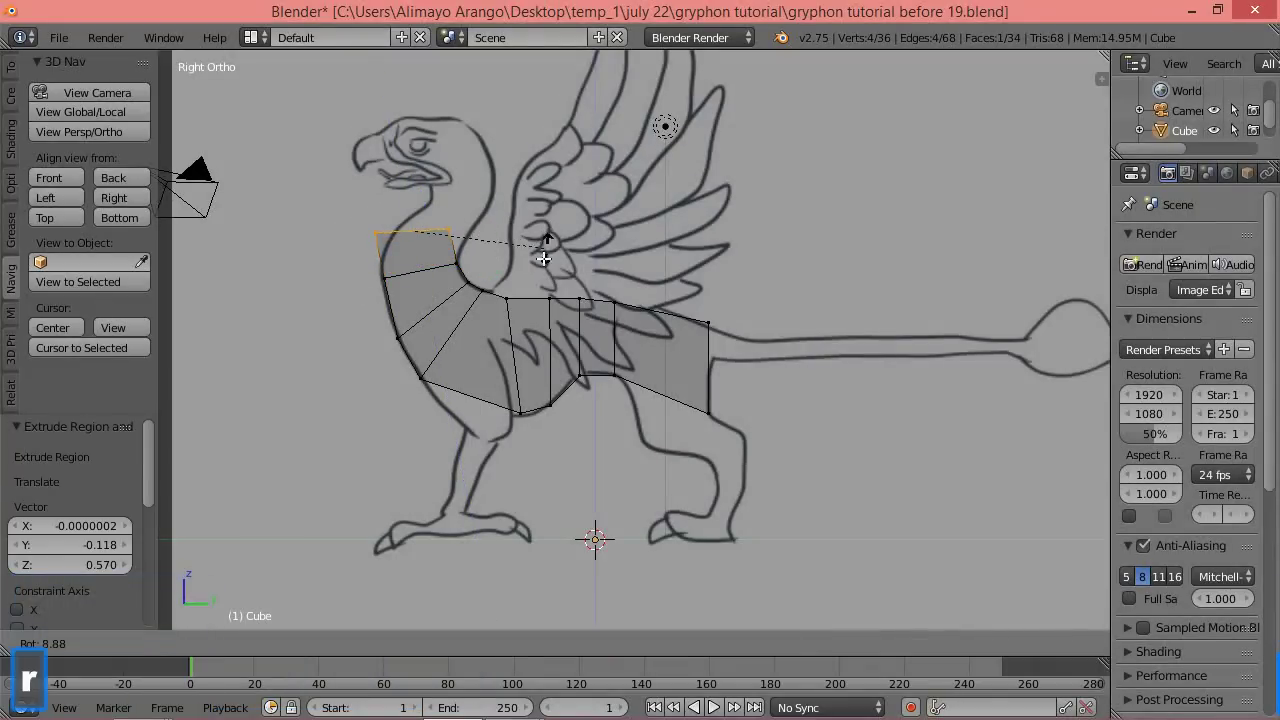
{"action": "left_click", "coordinate": [520, 262]}
Shift the rotated neck face about 0.13 along Y, lower it slightly to fit the neck outline, and deselect everything.
{"action": "left_click_drag", "start_coordinate": [484, 233], "coordinate": [504, 231]}
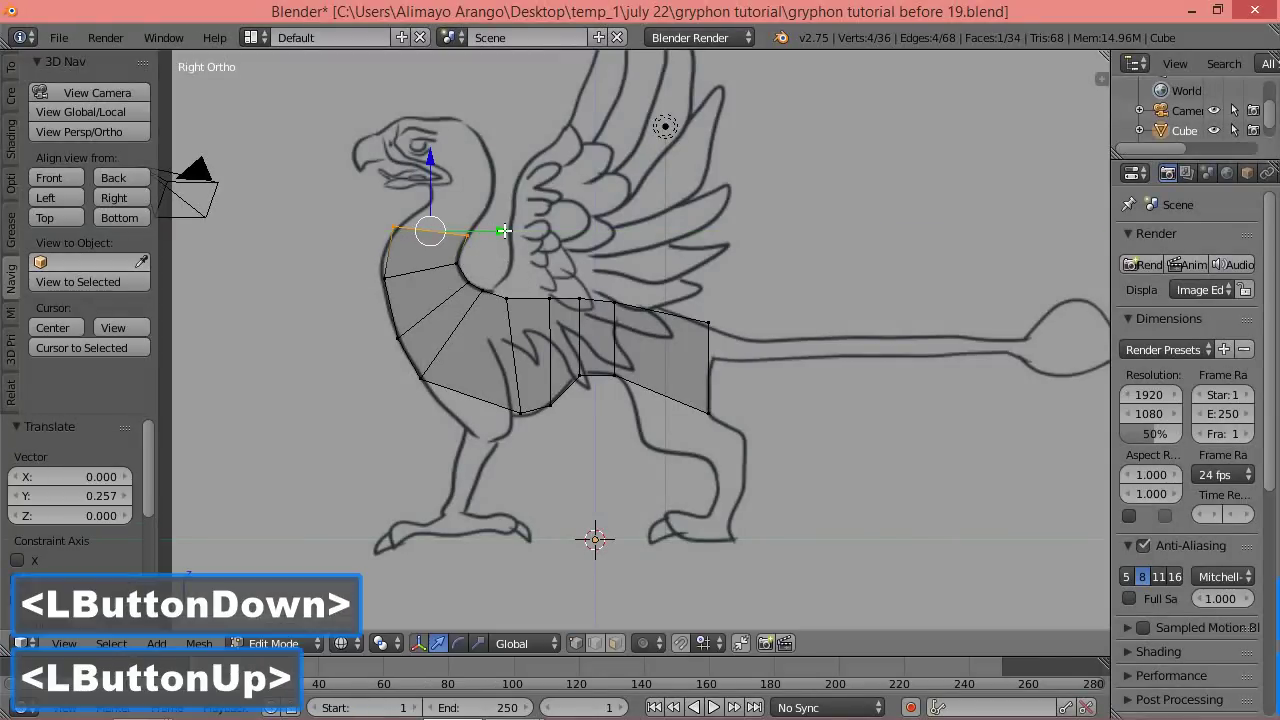
{"action": "left_click_drag", "start_coordinate": [430, 161], "coordinate": [429, 168]}
{"action": "left_click_drag", "start_coordinate": [504, 238], "coordinate": [495, 238]}
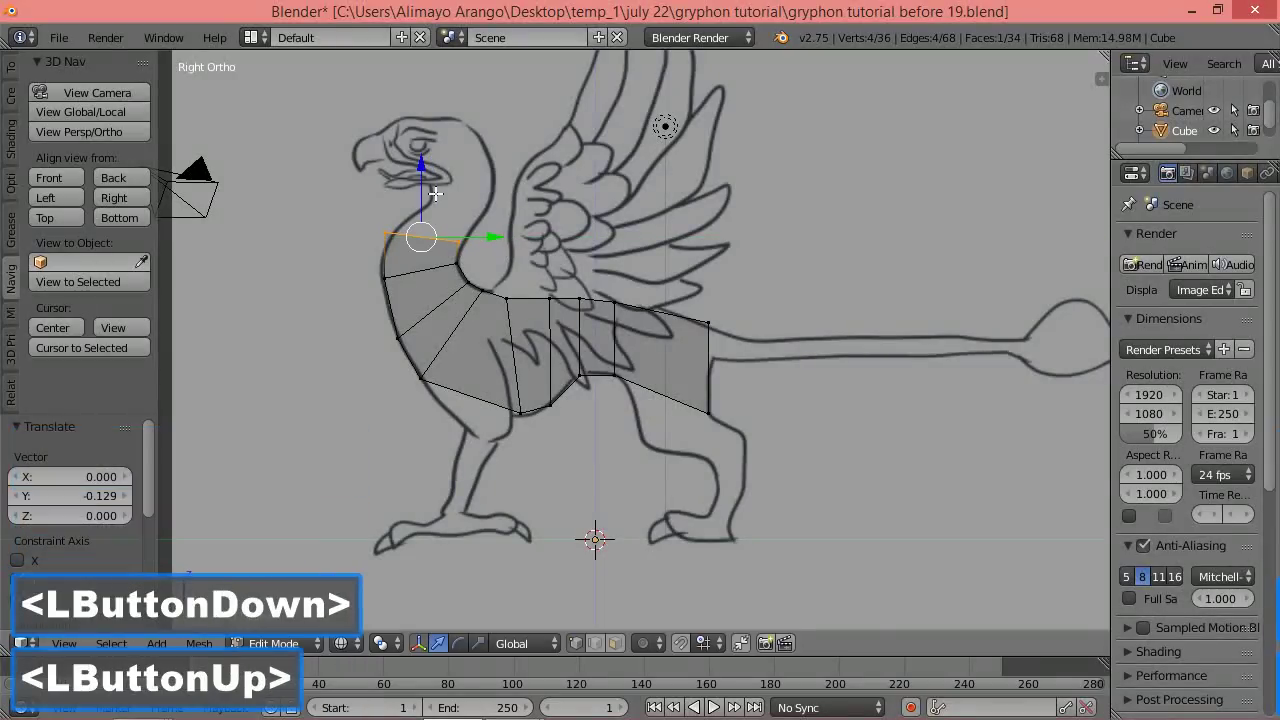
{"action": "left_click_drag", "start_coordinate": [421, 168], "coordinate": [420, 178]}
{"action": "key", "text": "a"}
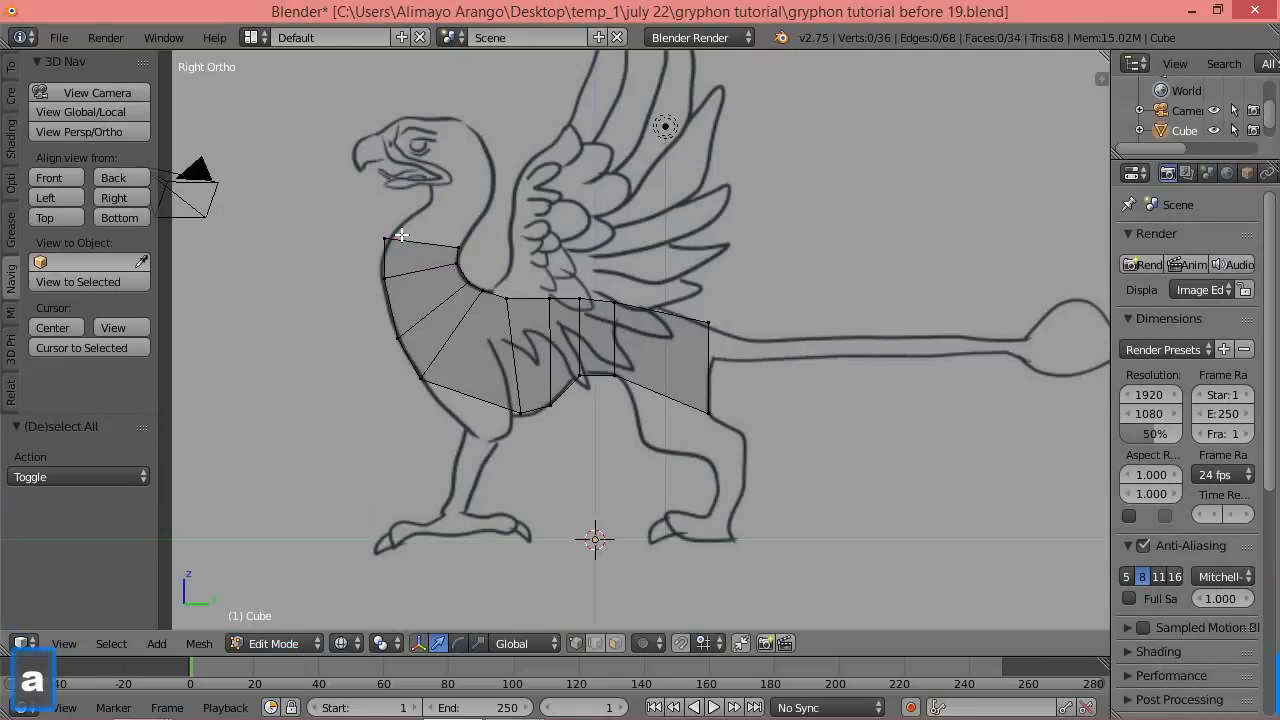
Move the top neck face's two front vertices -0.143 along Z, and deselect them.
{"action": "key", "text": "b"}
{"action": "left_click_drag", "start_coordinate": [378, 234], "coordinate": [390, 187]}
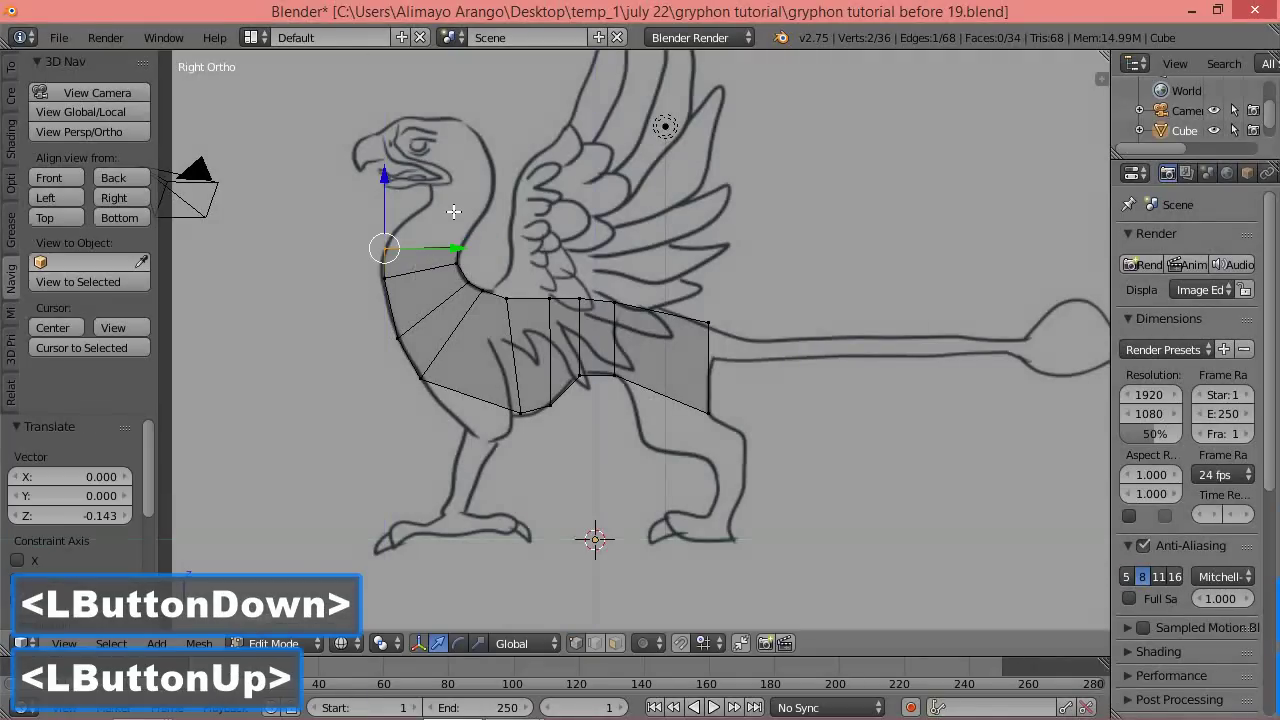
{"action": "key", "text": "a"}
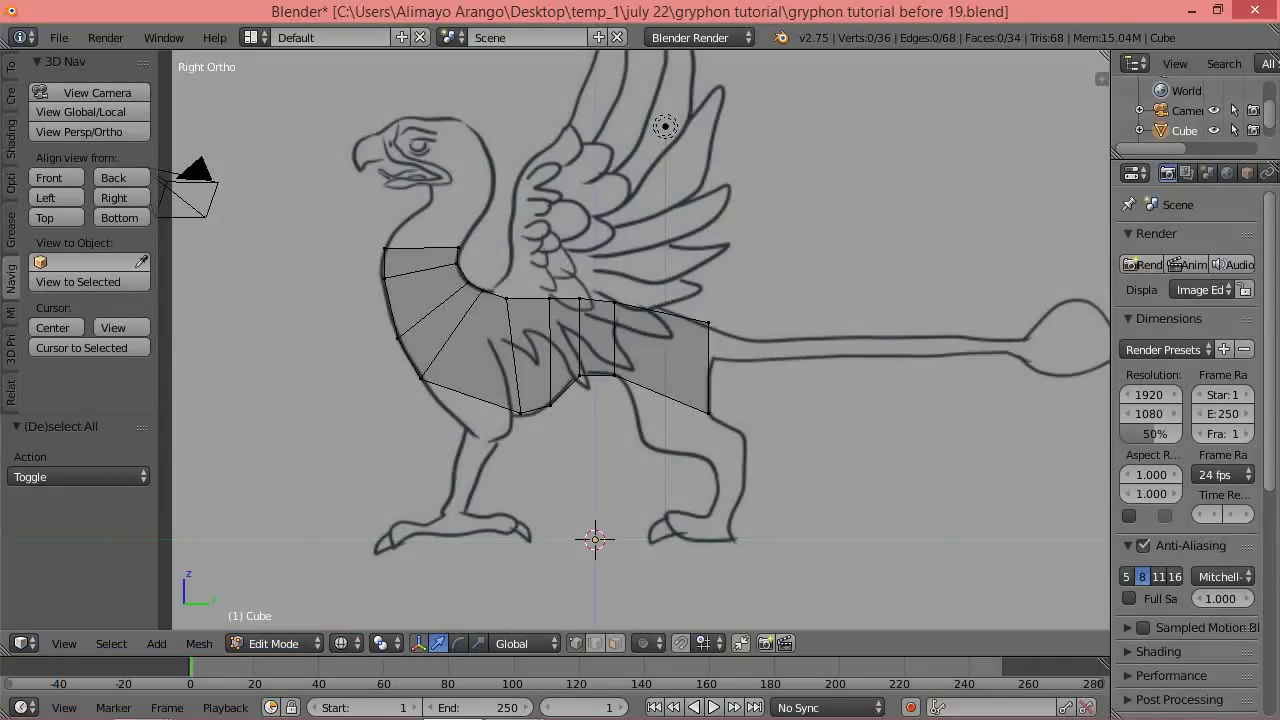
{"action": "left_click", "coordinate": [943, 12]}
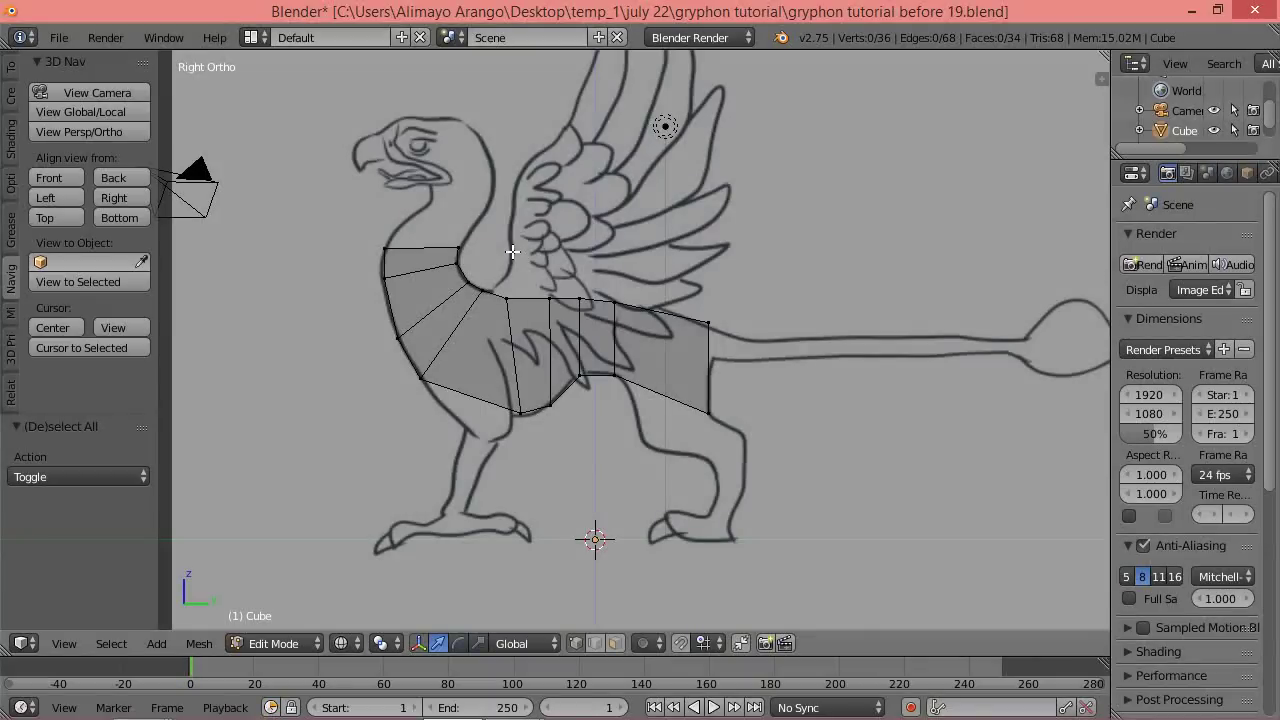
Extrude the horizontal top neck face upward by 0.513 in Z in the right view.
{"action": "key", "text": "ctrl"}
{"action": "mouse_move", "coordinate": [489, 226]}
{"action": "right_mouse_down", "text": "ctrl"}
{"action": "mouse_move", "coordinate": [440, 212]}
{"action": "mouse_move", "coordinate": [371, 223]}
{"action": "mouse_move", "coordinate": [371, 257]}
{"action": "mouse_move", "coordinate": [474, 255]}
{"action": "right_mouse_up", "text": "ctrl"}
{"action": "mouse_move", "coordinate": [418, 288]}
{"action": "middle_mouse_down"}
{"action": "mouse_move", "coordinate": [457, 323]}
{"action": "mouse_move", "coordinate": [513, 332]}
{"action": "middle_mouse_up"}
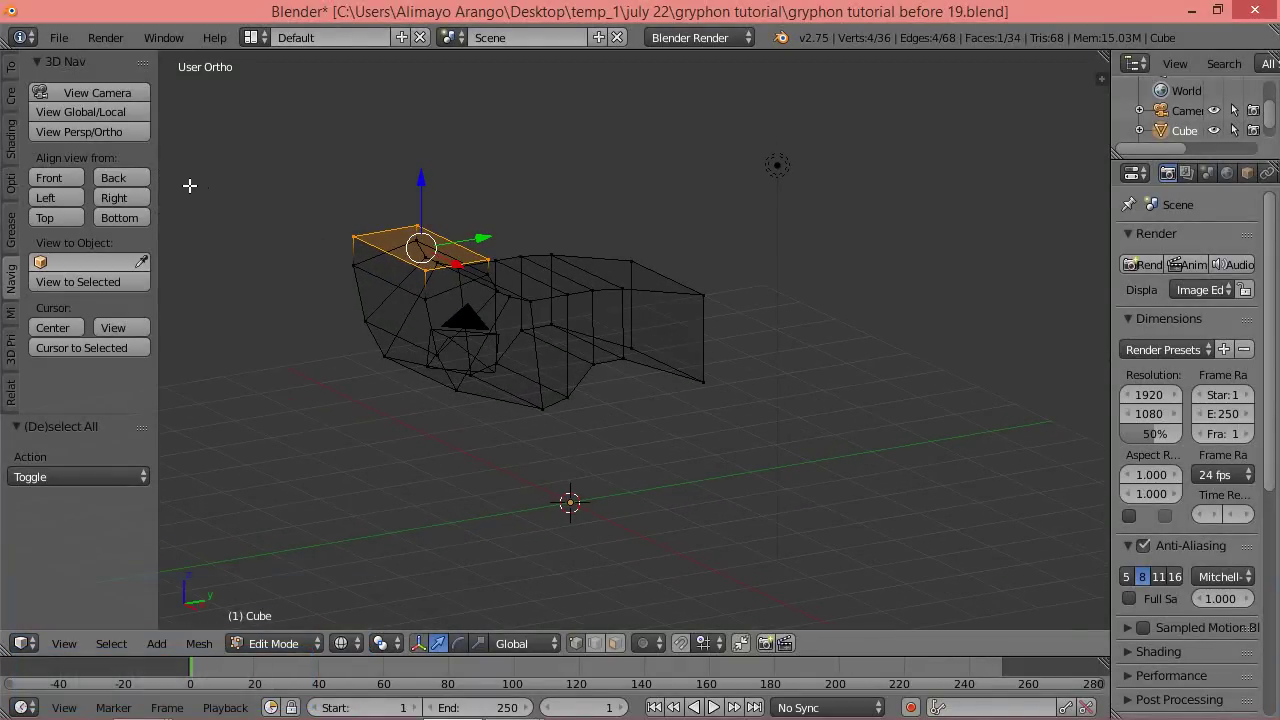
{"action": "left_click", "coordinate": [121, 199]}
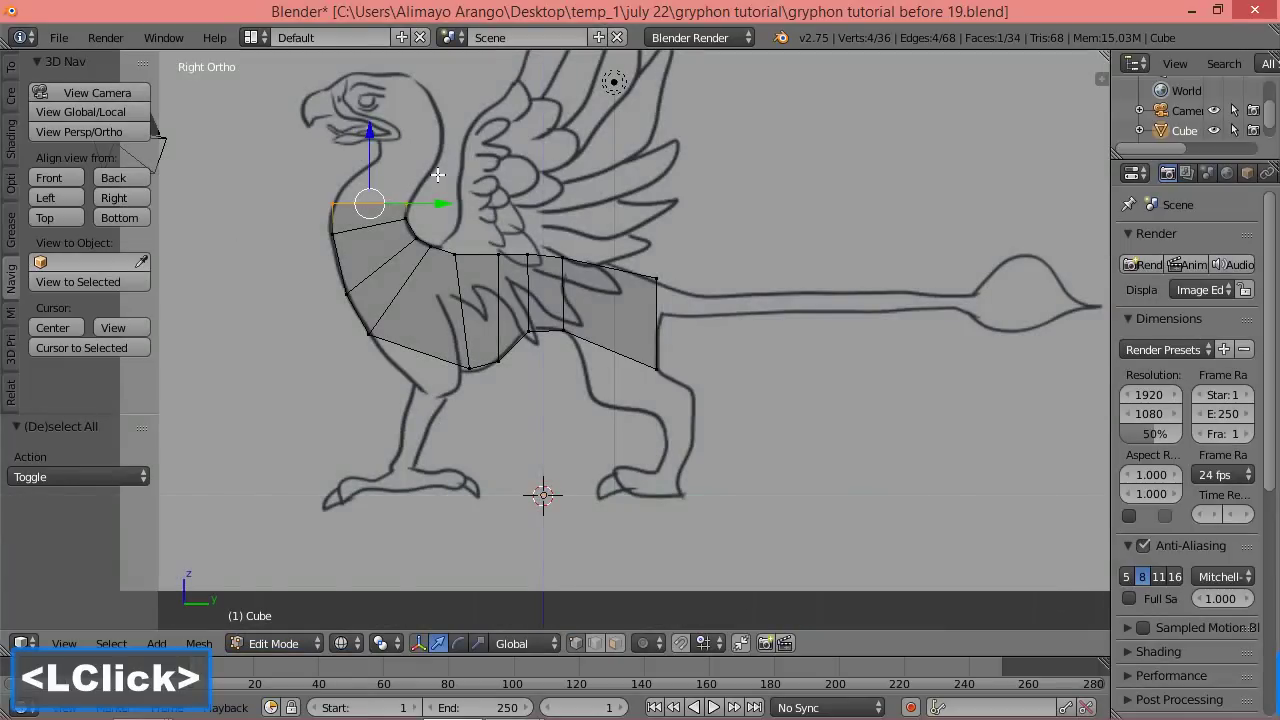
{"action": "key", "text": "e"}
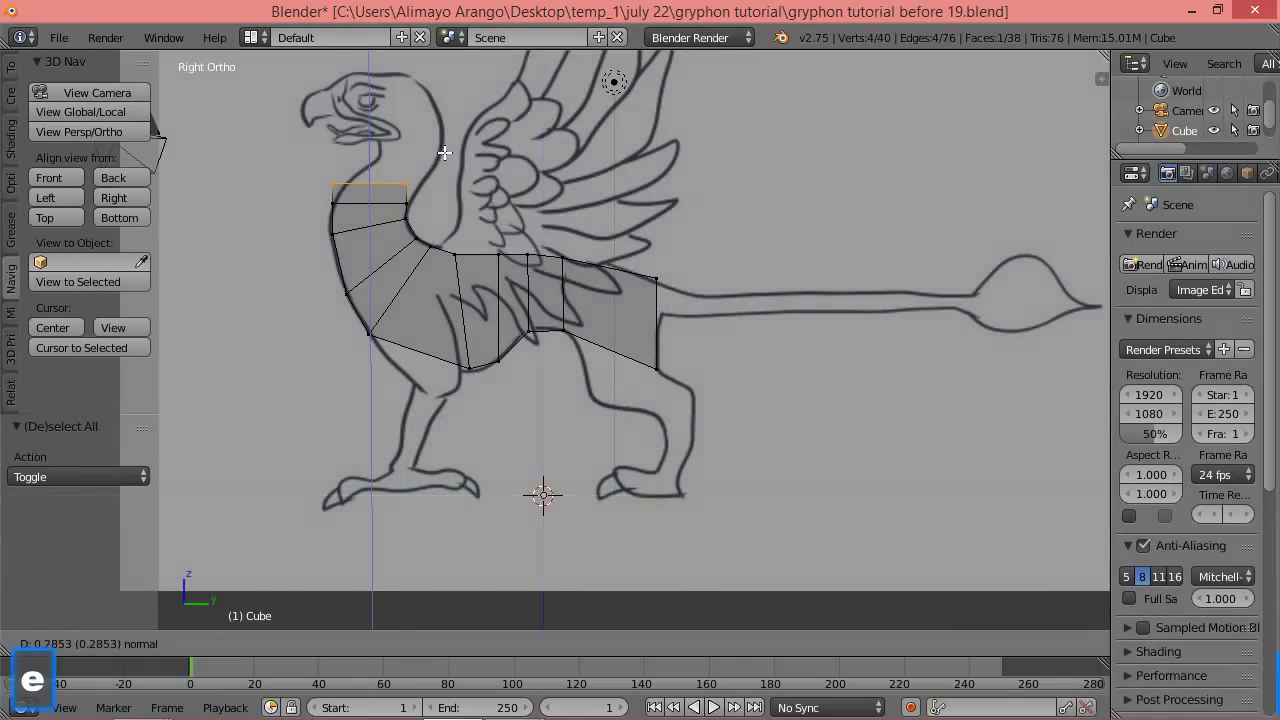
{"action": "left_click", "coordinate": [446, 139]}
Rotate the new top neck face down toward the back, move it 0.314 along Y, and deselect it.
{"action": "key", "text": "r"}
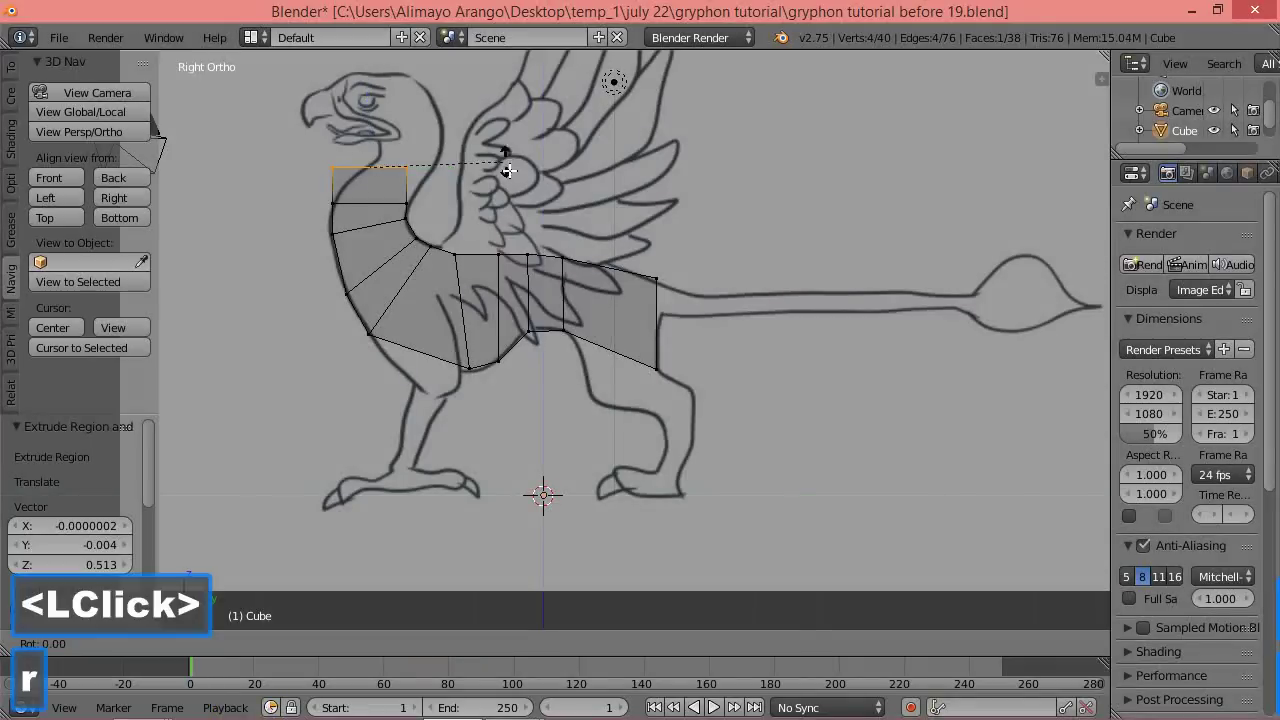
{"action": "left_click", "coordinate": [456, 187]}
{"action": "left_click_drag", "start_coordinate": [430, 167], "coordinate": [452, 173]}
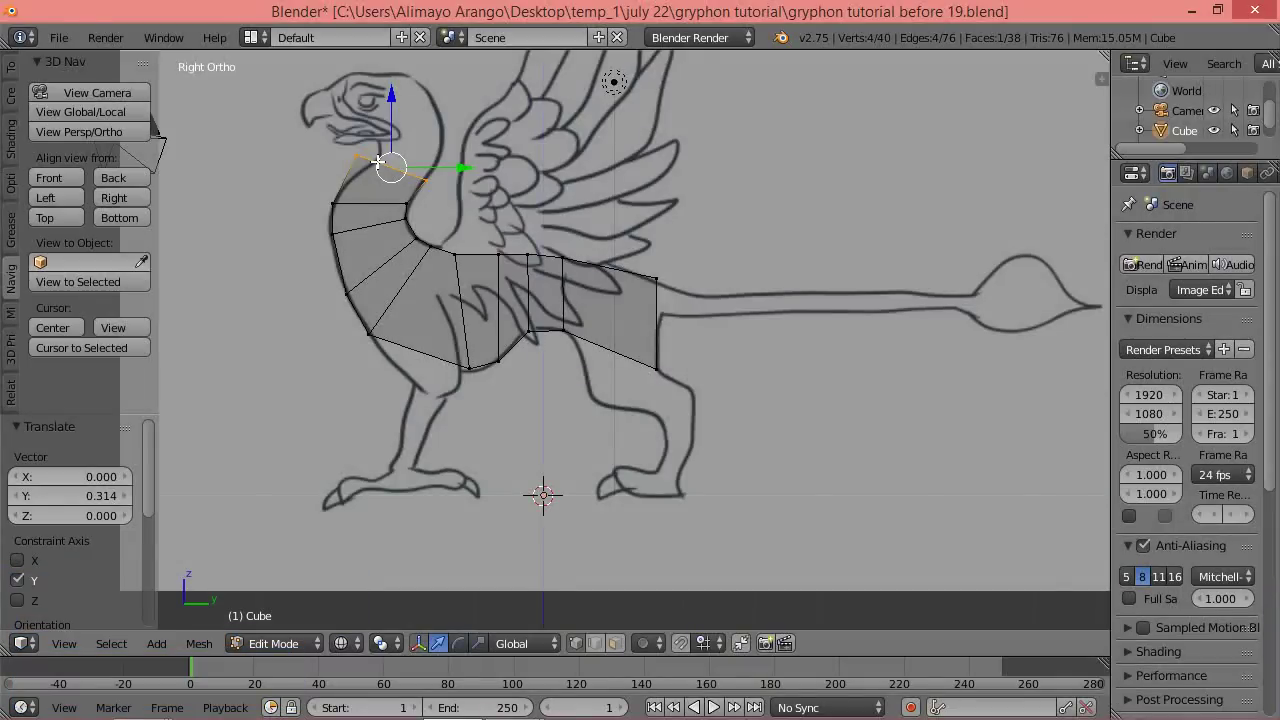
{"action": "key", "text": "a"}
Move the top neck face's two front vertices down and slightly back onto the front neck outline, and deselect them.
{"action": "key", "text": "b"}
{"action": "left_click_drag", "start_coordinate": [344, 135], "coordinate": [373, 181]}
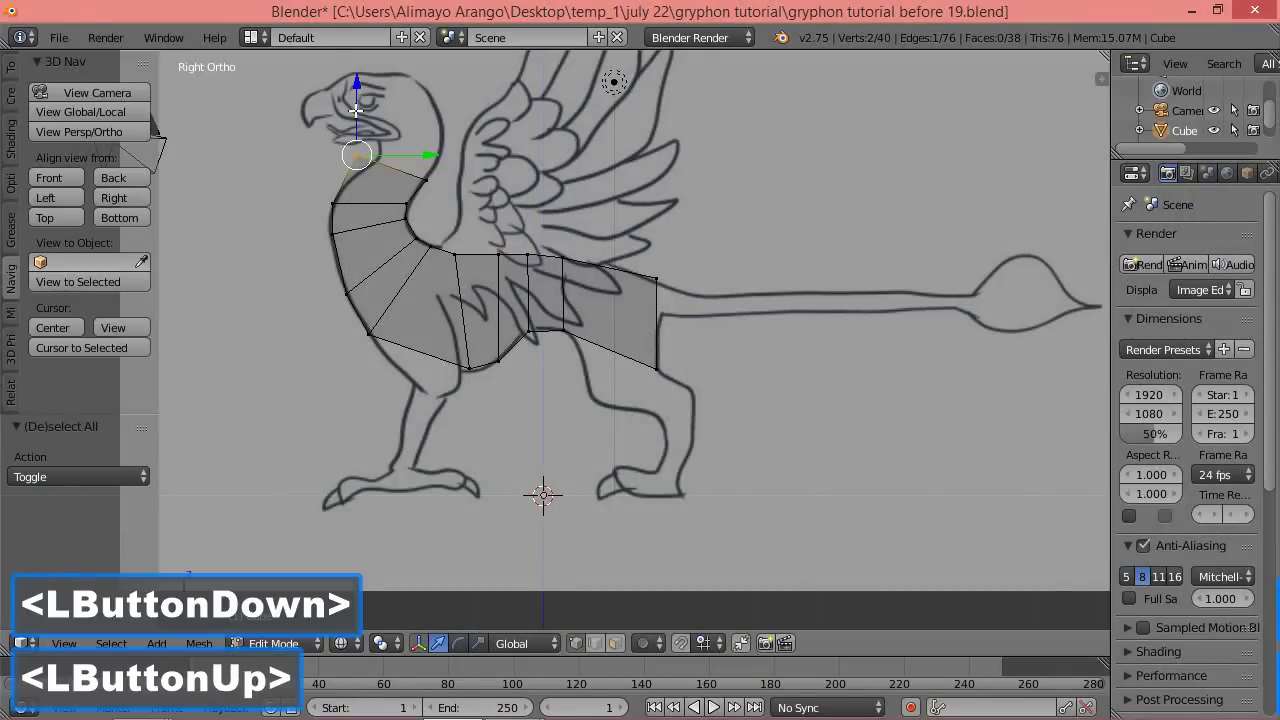
{"action": "left_click_drag", "start_coordinate": [357, 90], "coordinate": [357, 97]}
{"action": "left_click_drag", "start_coordinate": [426, 165], "coordinate": [438, 161]}
{"action": "left_click_drag", "start_coordinate": [369, 91], "coordinate": [369, 93]}
{"action": "left_click_drag", "start_coordinate": [437, 172], "coordinate": [428, 171]}
{"action": "left_click_drag", "start_coordinate": [366, 100], "coordinate": [367, 105]}
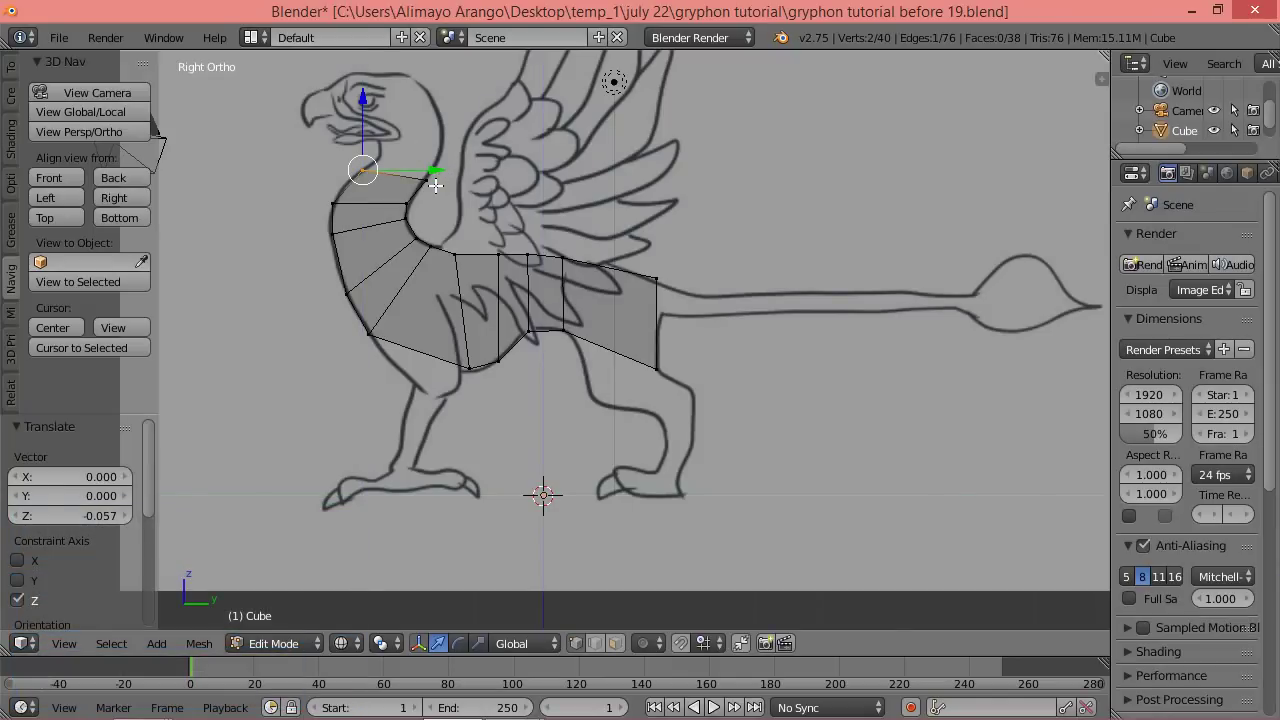
{"action": "key", "text": "a"}
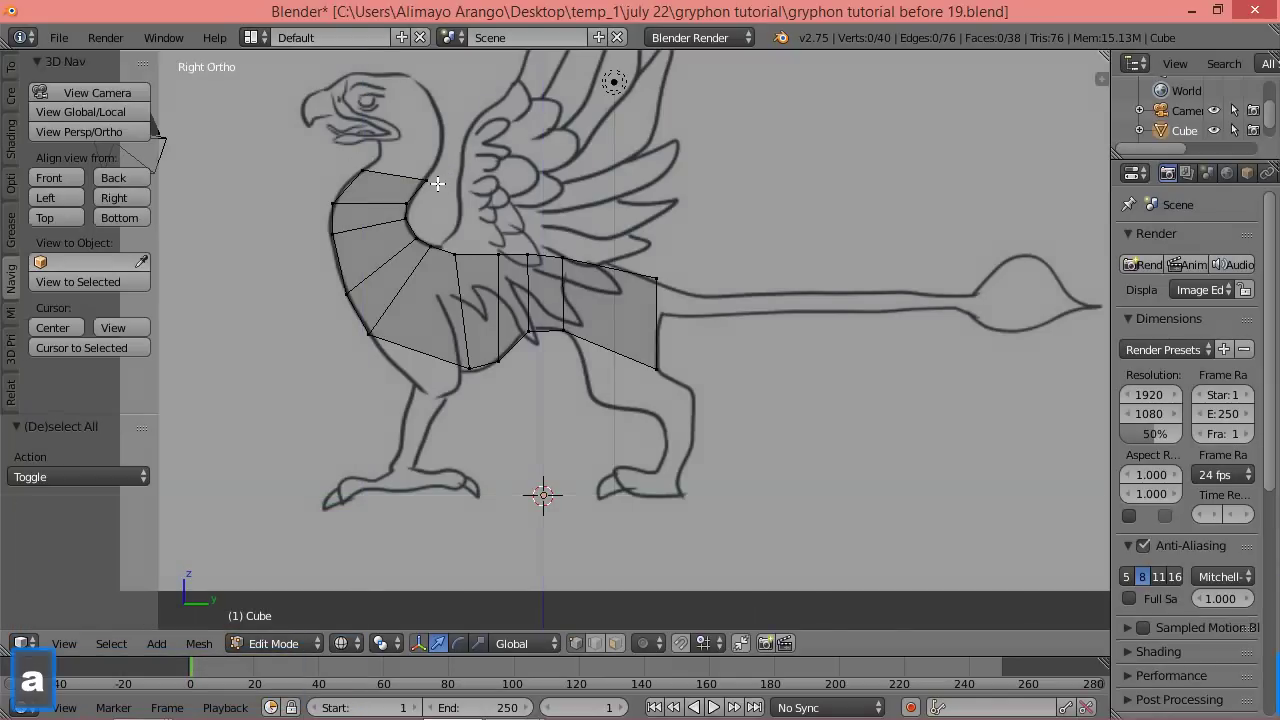
Lower the top neck face's two back vertices slightly and move them -0.071 along Y onto the back neck outline.
{"action": "key", "text": "b"}
{"action": "left_click_drag", "start_coordinate": [440, 170], "coordinate": [412, 192]}
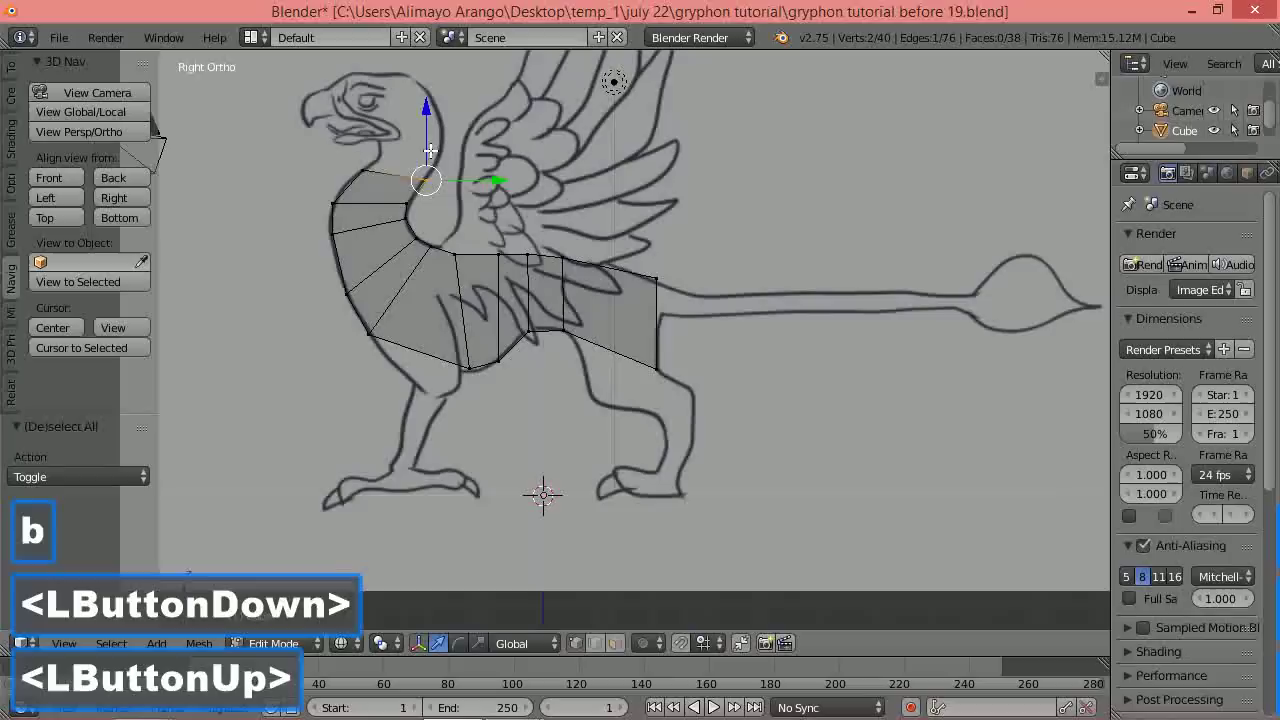
{"action": "left_click_drag", "start_coordinate": [424, 104], "coordinate": [425, 110]}
{"action": "left_click_drag", "start_coordinate": [481, 183], "coordinate": [476, 185]}
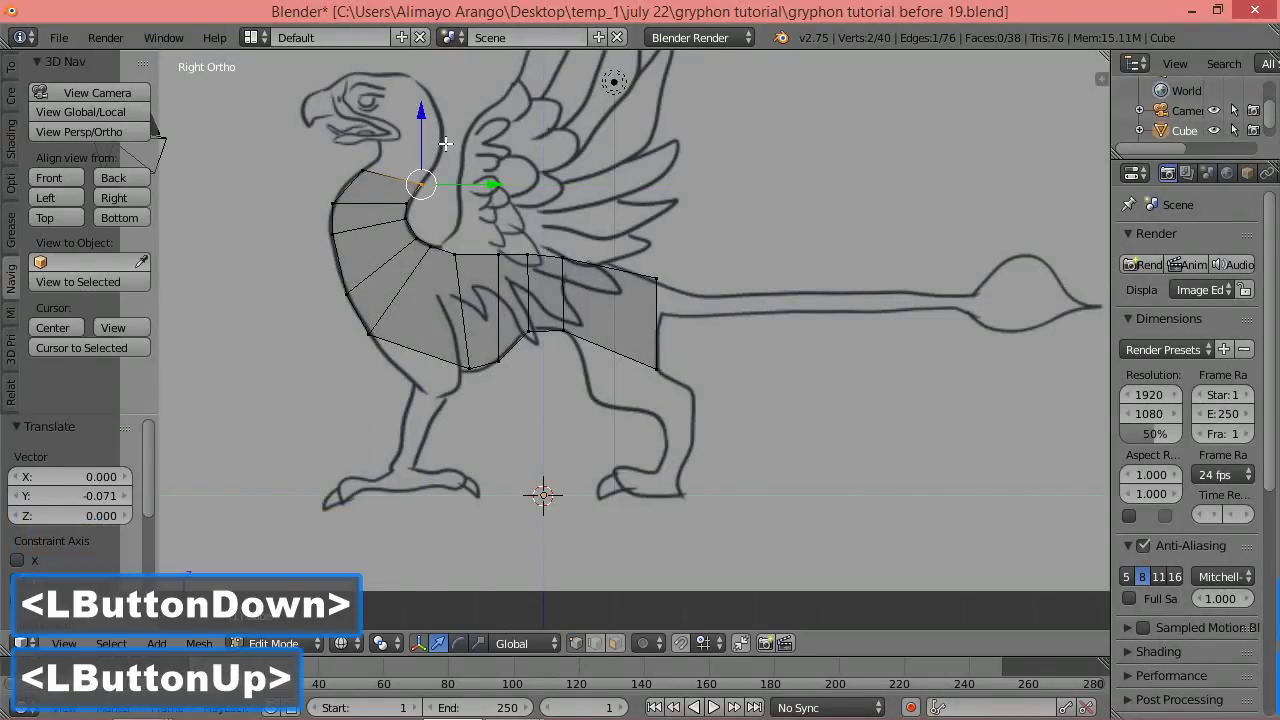
{"action": "key", "text": "a"}
Extrude the slanted top neck face along its normal by 0.100 in Y and 0.407 in Z.
{"action": "key", "text": "b"}
{"action": "left_click_drag", "start_coordinate": [348, 142], "coordinate": [450, 204]}
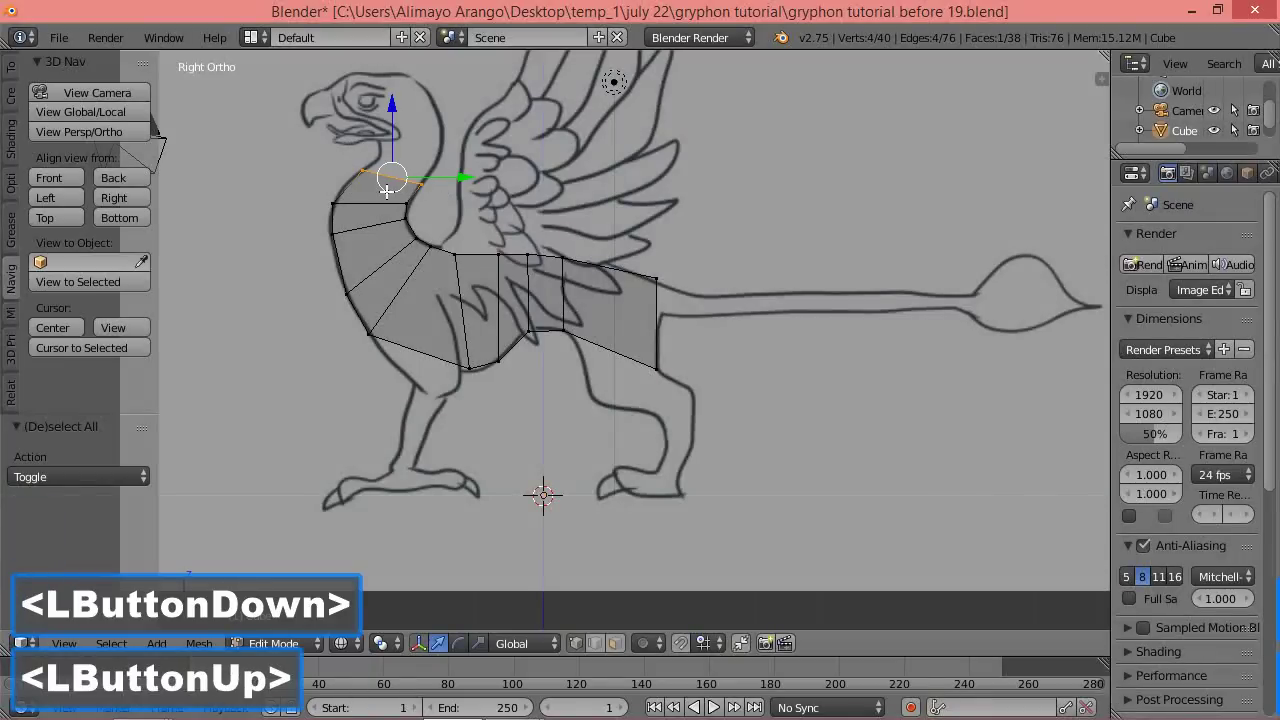
{"action": "key", "text": "e"}
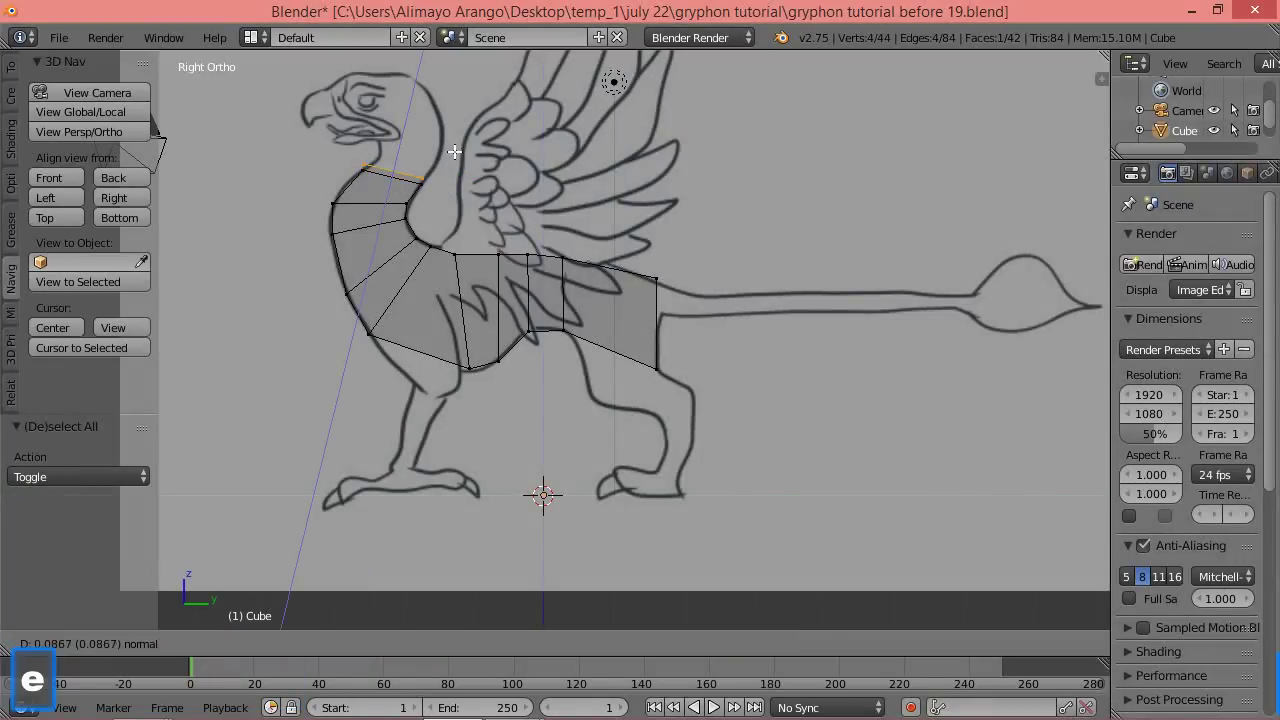
{"action": "left_click", "coordinate": [463, 134]}
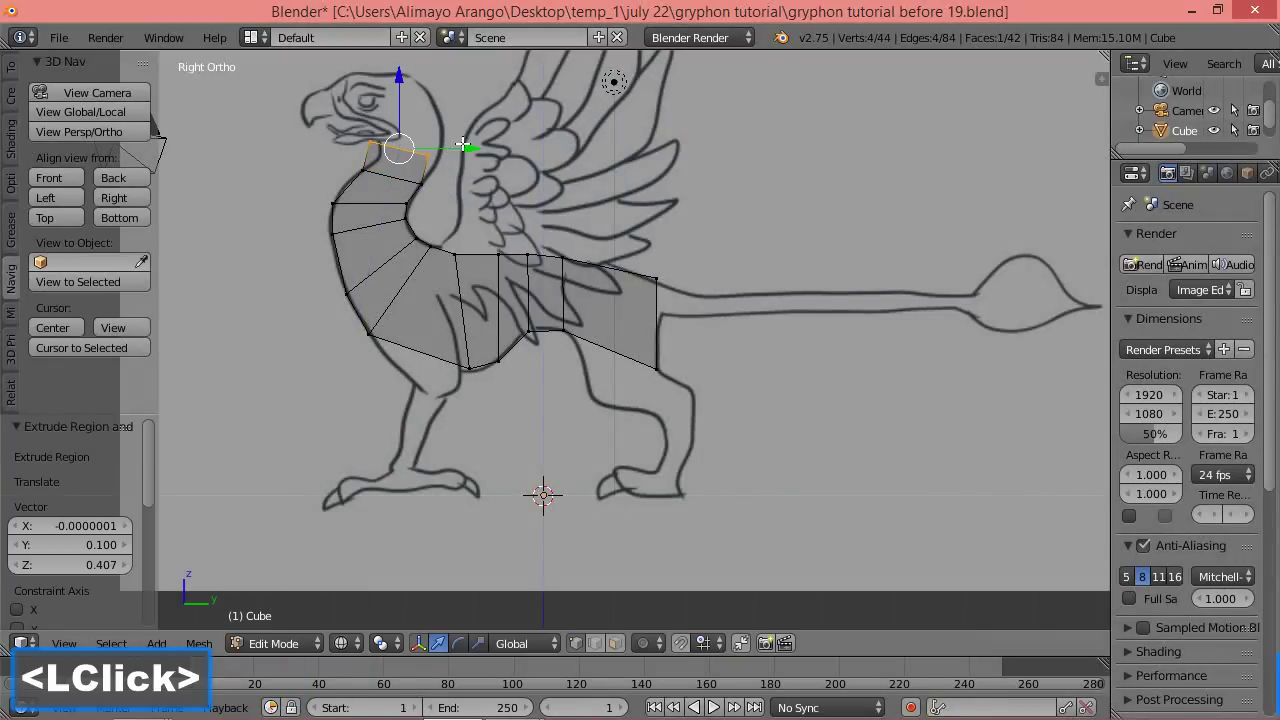
Move the newly extruded neck face 0.171 along Y and -0.186 along Z to below the jaw, and deselect it.
{"action": "left_click_drag", "start_coordinate": [465, 150], "coordinate": [481, 149]}
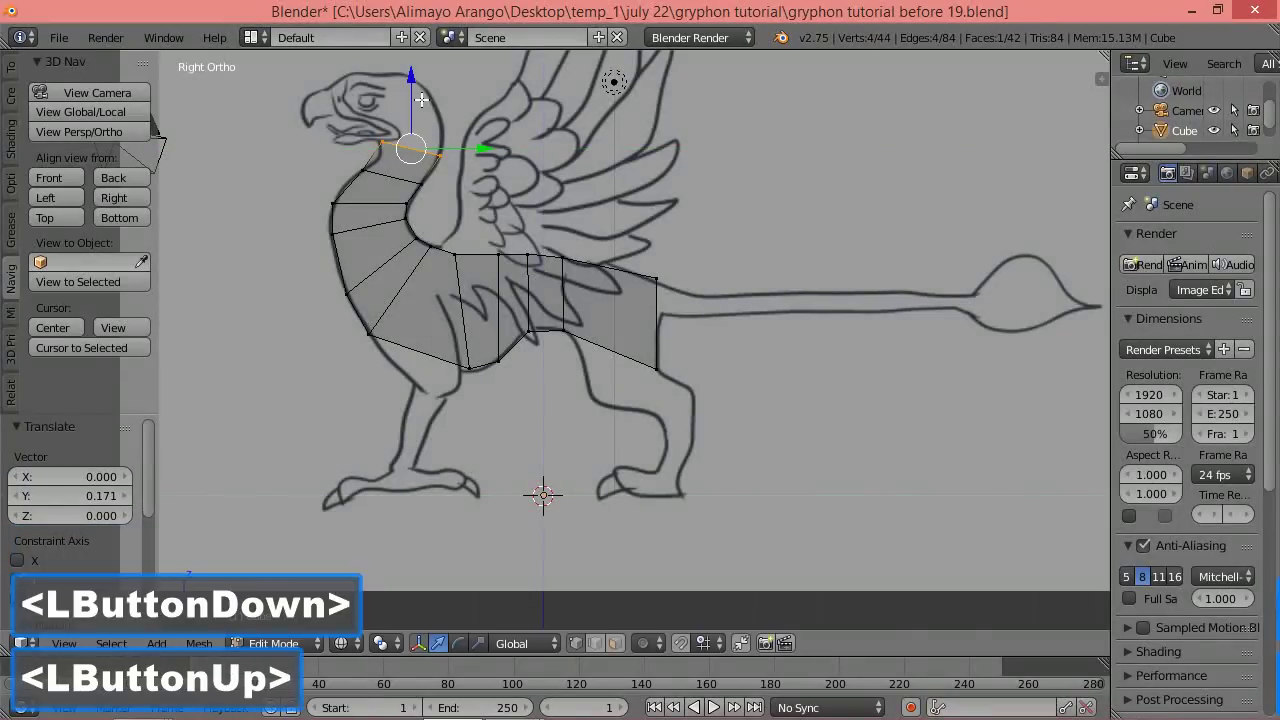
{"action": "left_click_drag", "start_coordinate": [417, 82], "coordinate": [418, 95]}
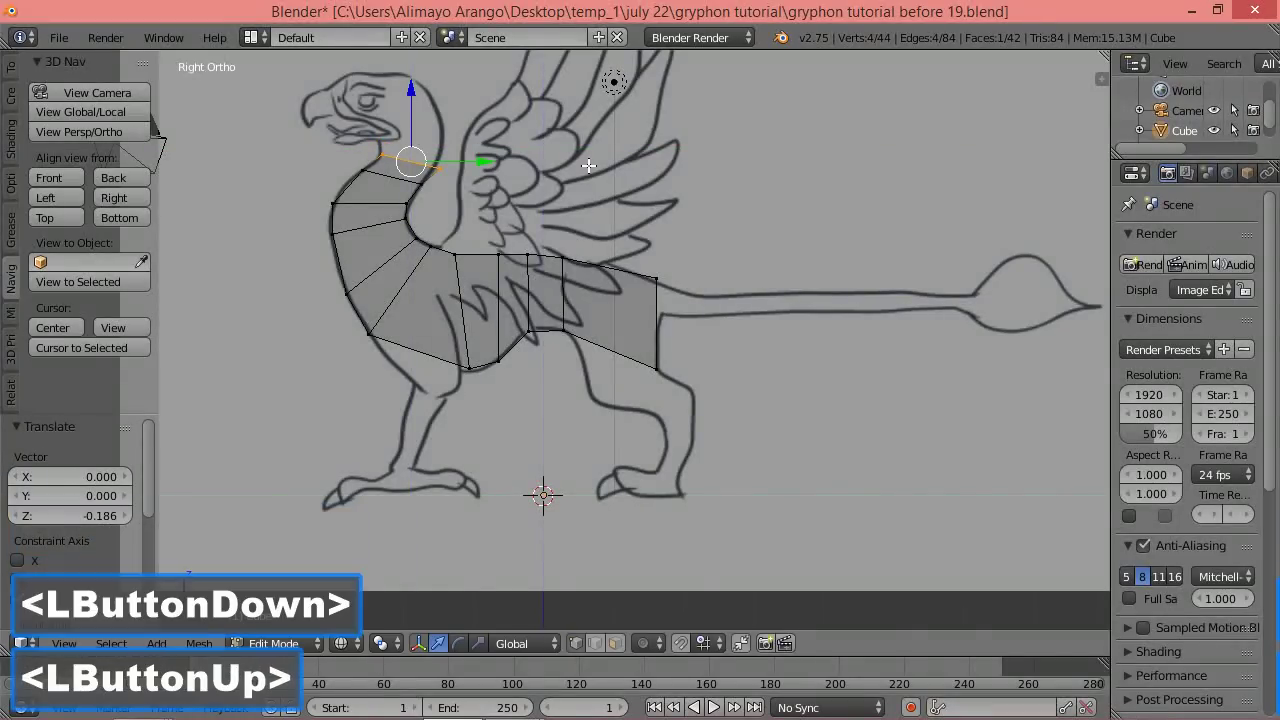
{"action": "key", "text": "a"}
Move the top neck face's two back vertices -0.157 along Y onto the back neck outline, and deselect them.
{"action": "key", "text": "b"}
{"action": "left_click_drag", "start_coordinate": [484, 152], "coordinate": [432, 186]}
{"action": "left_click_drag", "start_coordinate": [525, 168], "coordinate": [512, 167]}
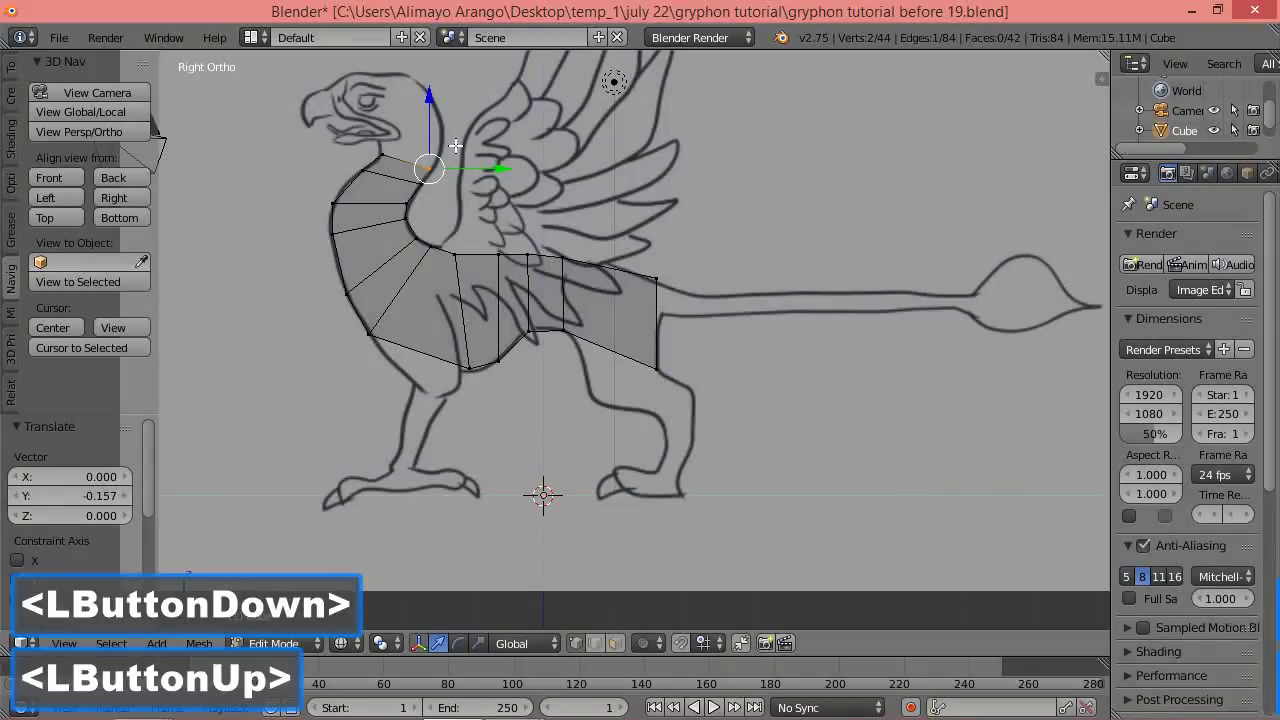
{"action": "key", "text": "a"}
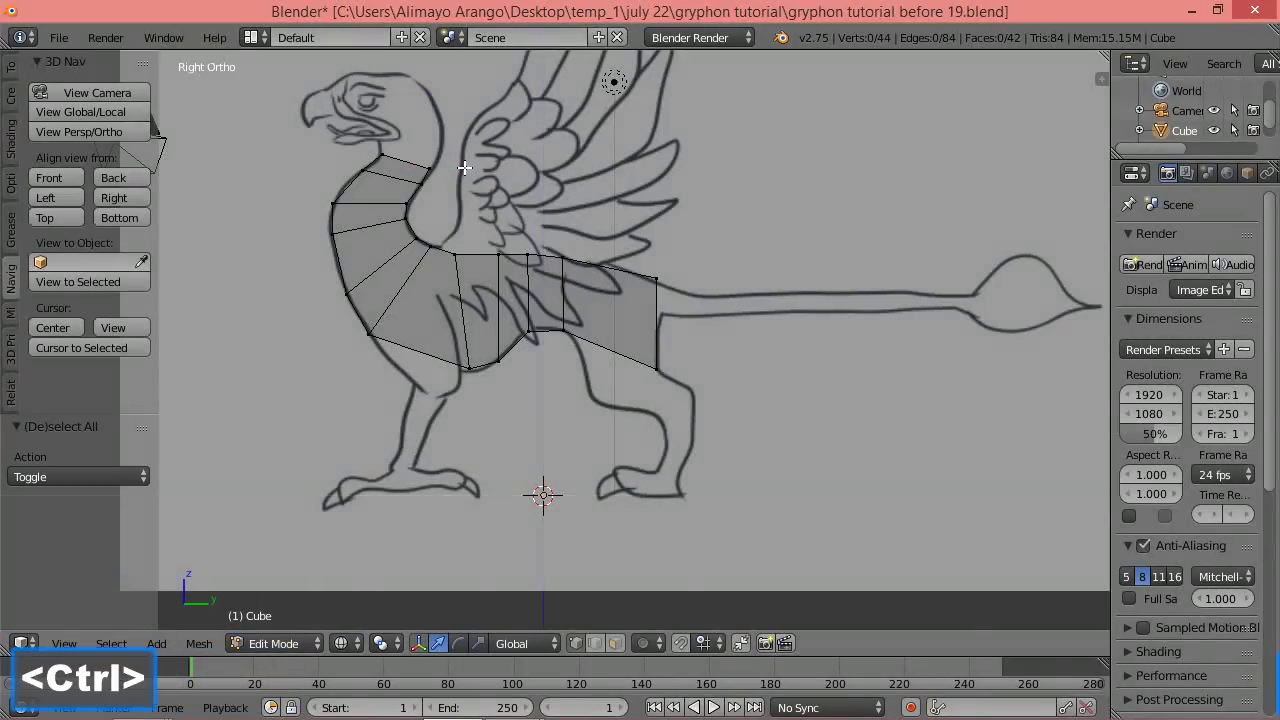
Extrude the slanted neck face below the jaw along its normal by 0.057 in Y and 0.189 in Z.
{"action": "mouse_move", "coordinate": [475, 168]}
{"action": "right_mouse_down", "text": "ctrl"}
{"action": "mouse_move", "coordinate": [400, 140]}
{"action": "mouse_move", "coordinate": [368, 152]}
{"action": "mouse_move", "coordinate": [448, 170]}
{"action": "right_mouse_up", "text": "ctrl"}
{"action": "key", "text": "e"}
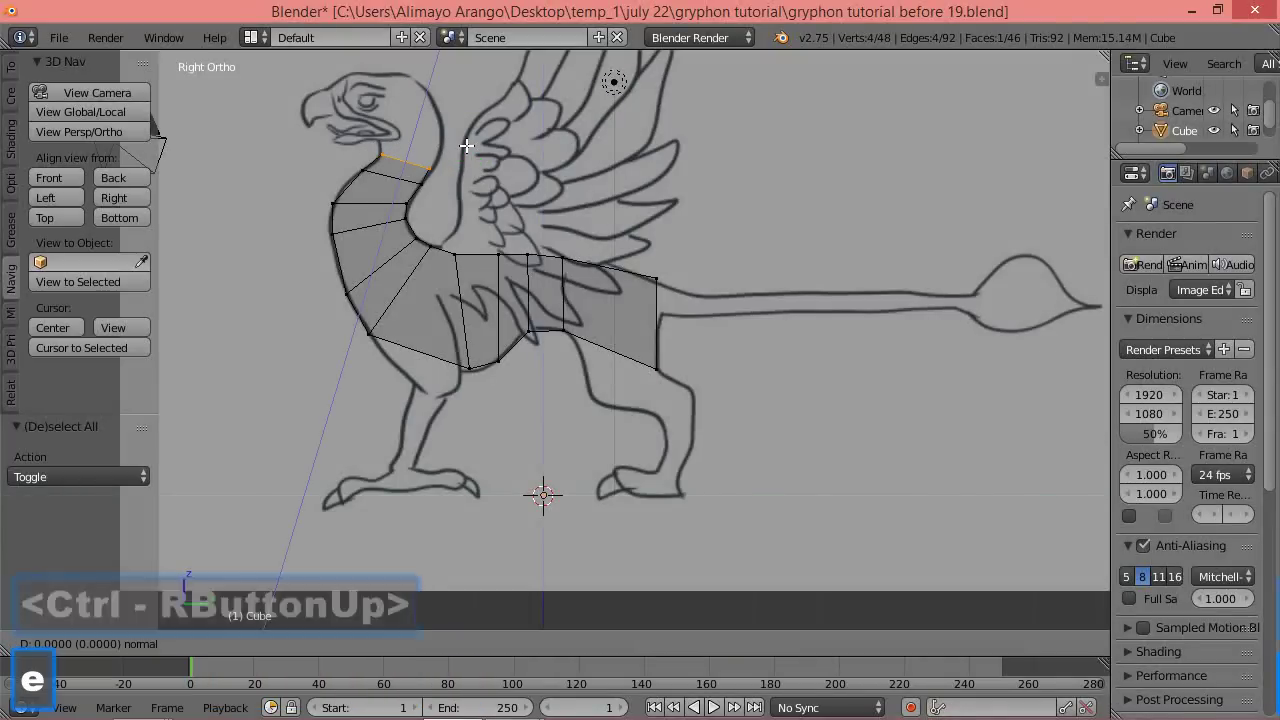
{"action": "left_click", "coordinate": [472, 137]}
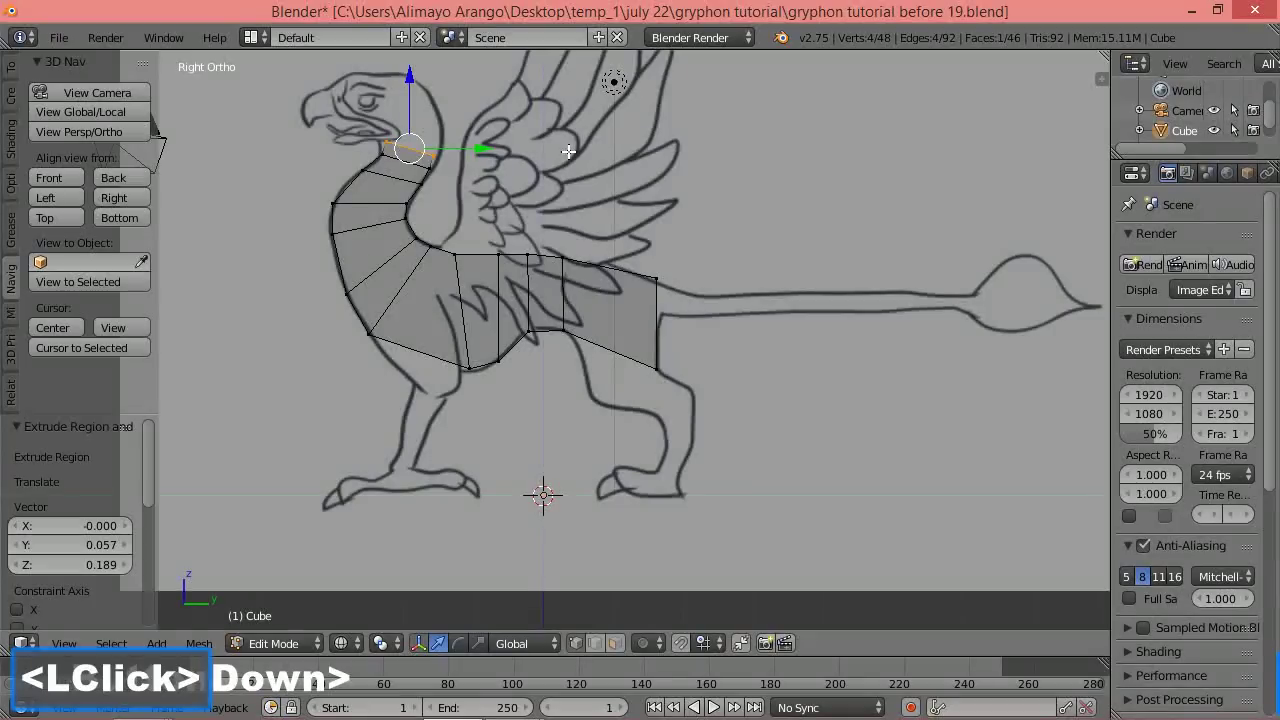
Rotate the new top neck face by -15.008° to near horizontal, and move it -0.029 along Y.
{"action": "key", "text": "r"}
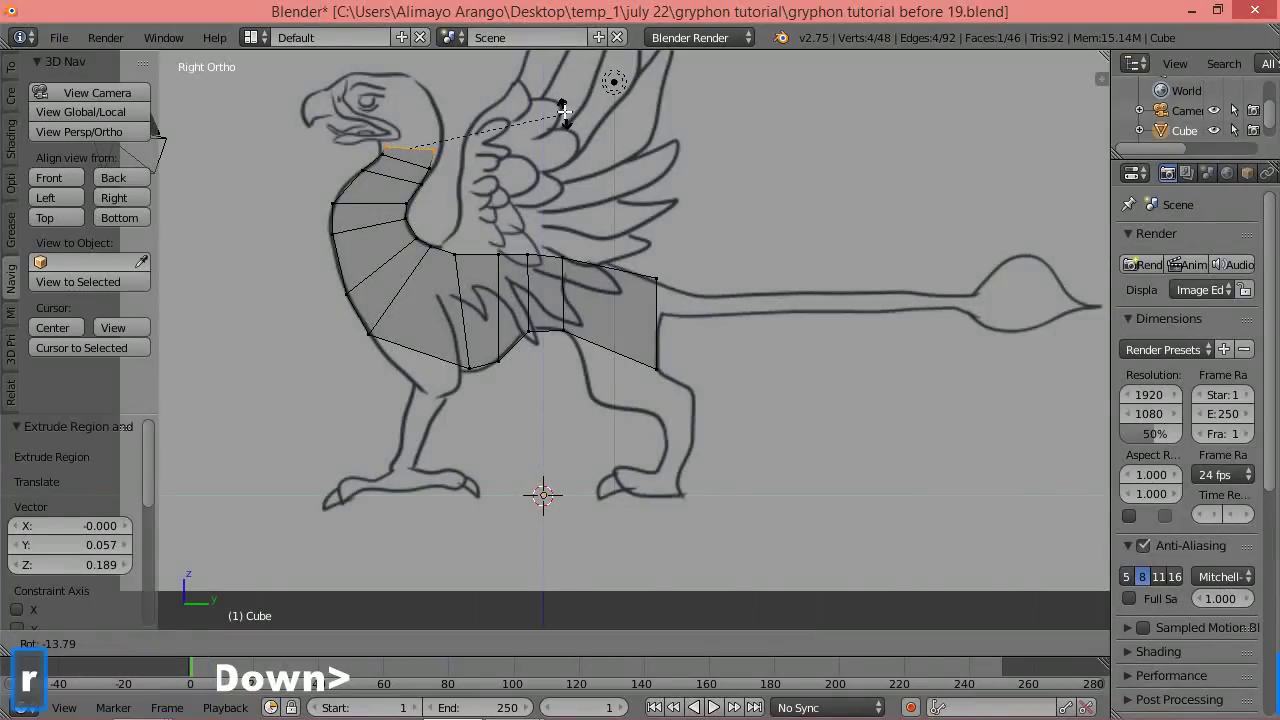
{"action": "left_click", "coordinate": [563, 113]}
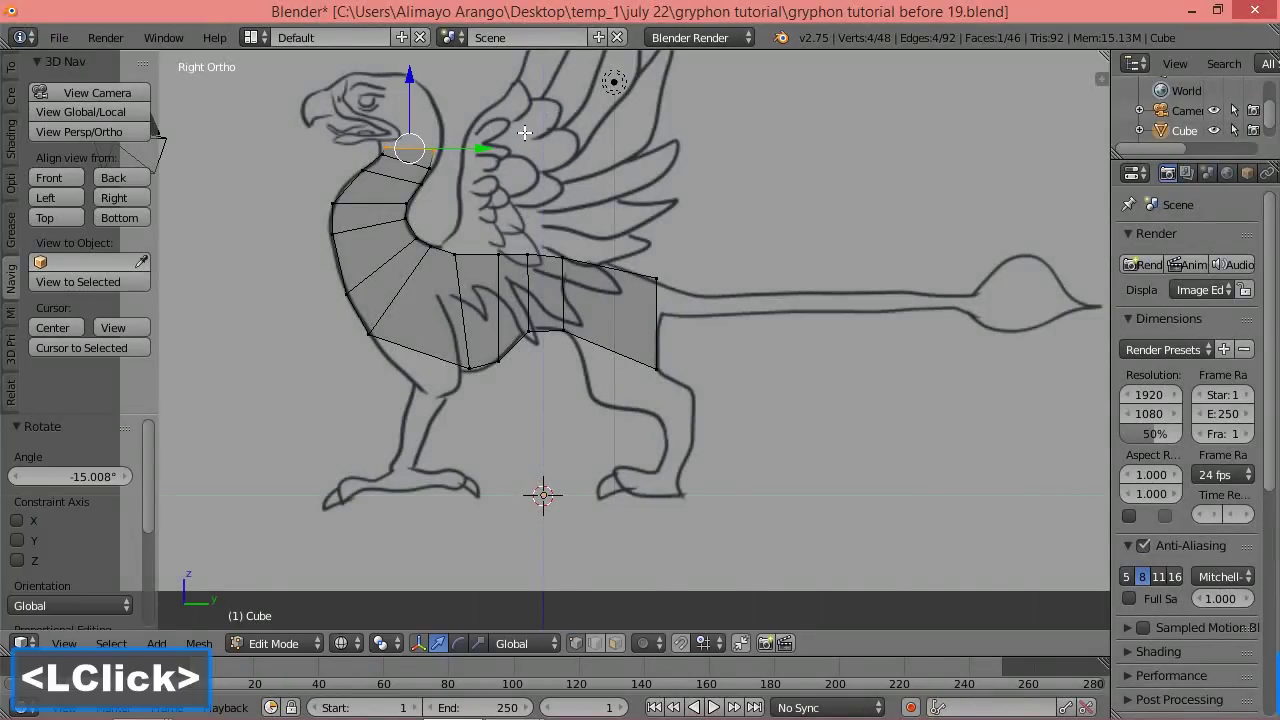
{"action": "left_click_drag", "start_coordinate": [489, 148], "coordinate": [487, 149]}
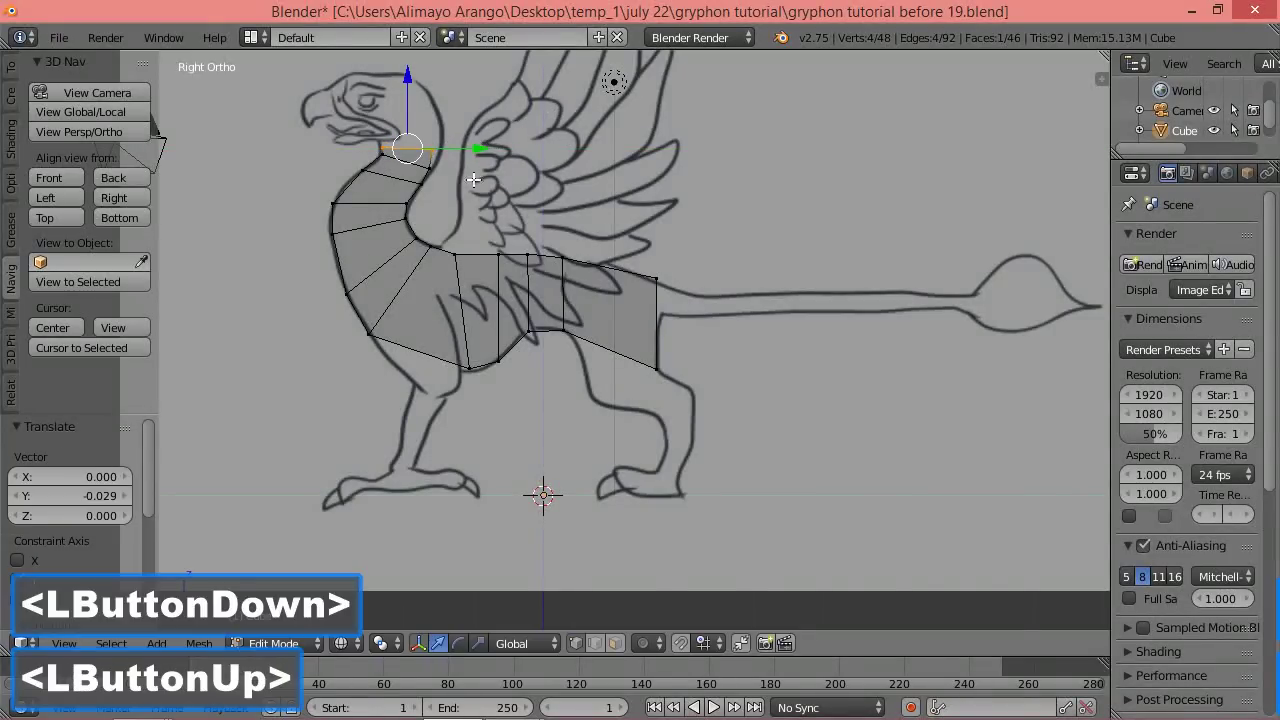
Move only the top neck face's two back vertices 0.119 along Y onto the outline behind the head.
{"action": "scroll", "coordinate": [487, 149], "scroll_direction": "up", "scroll_amount": 2}
{"action": "middle_click_drag", "start_coordinate": [523, 132], "coordinate": [584, 333], "text": "shift"}
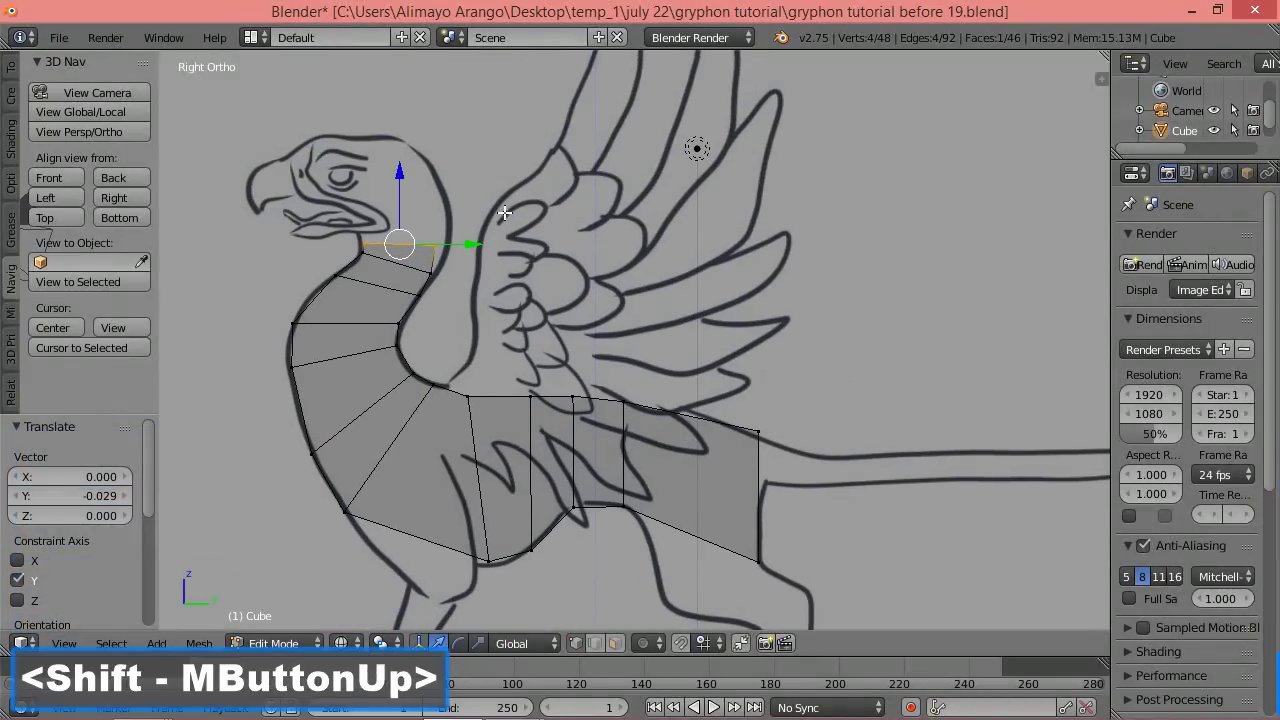
{"action": "key", "text": "a"}
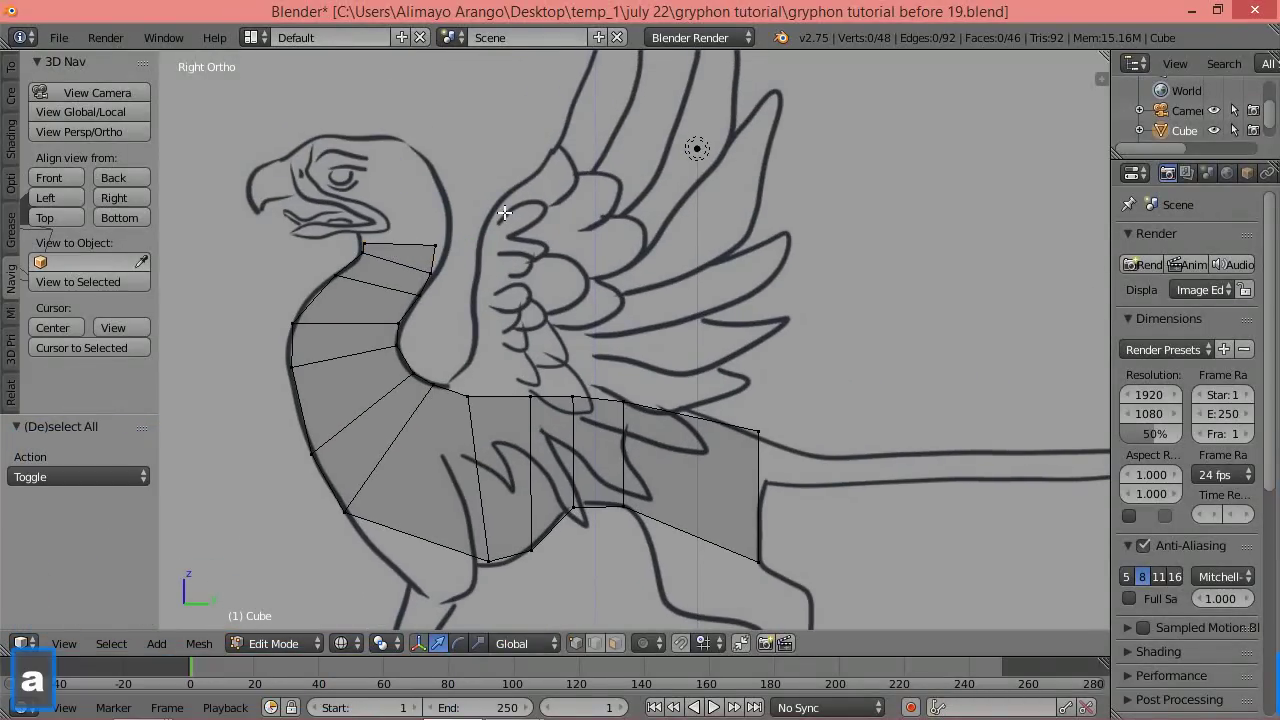
{"action": "left_click", "coordinate": [428, 254]}
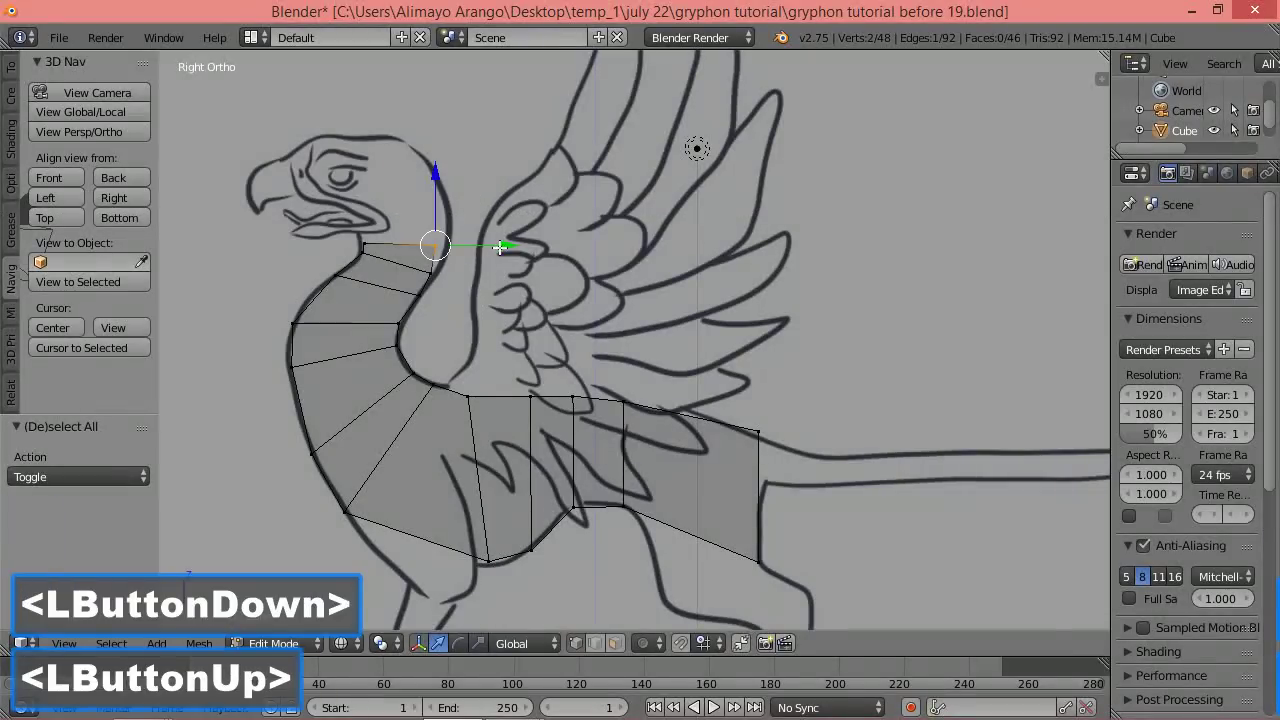
{"action": "left_click_drag", "start_coordinate": [506, 244], "coordinate": [518, 245]}
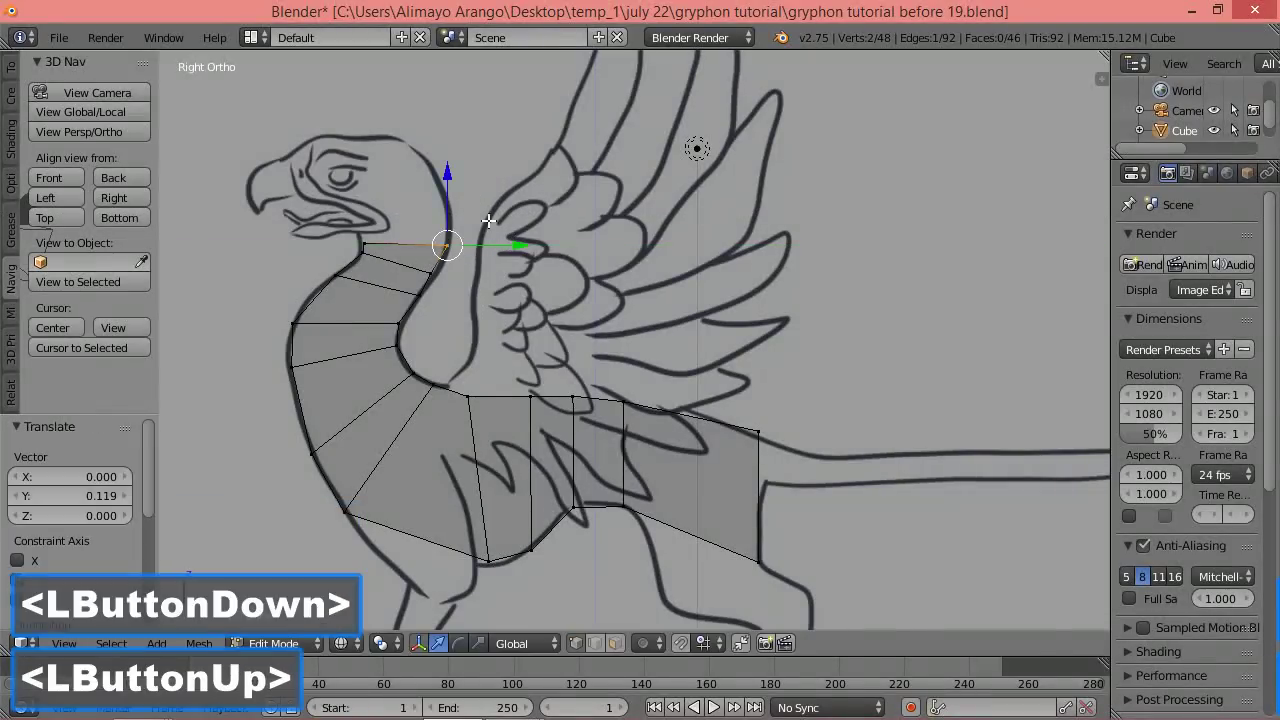
Move the two back vertices of the neck ring just below the top face 0.030 along Y onto the neck outline.
{"action": "key", "text": "a"}
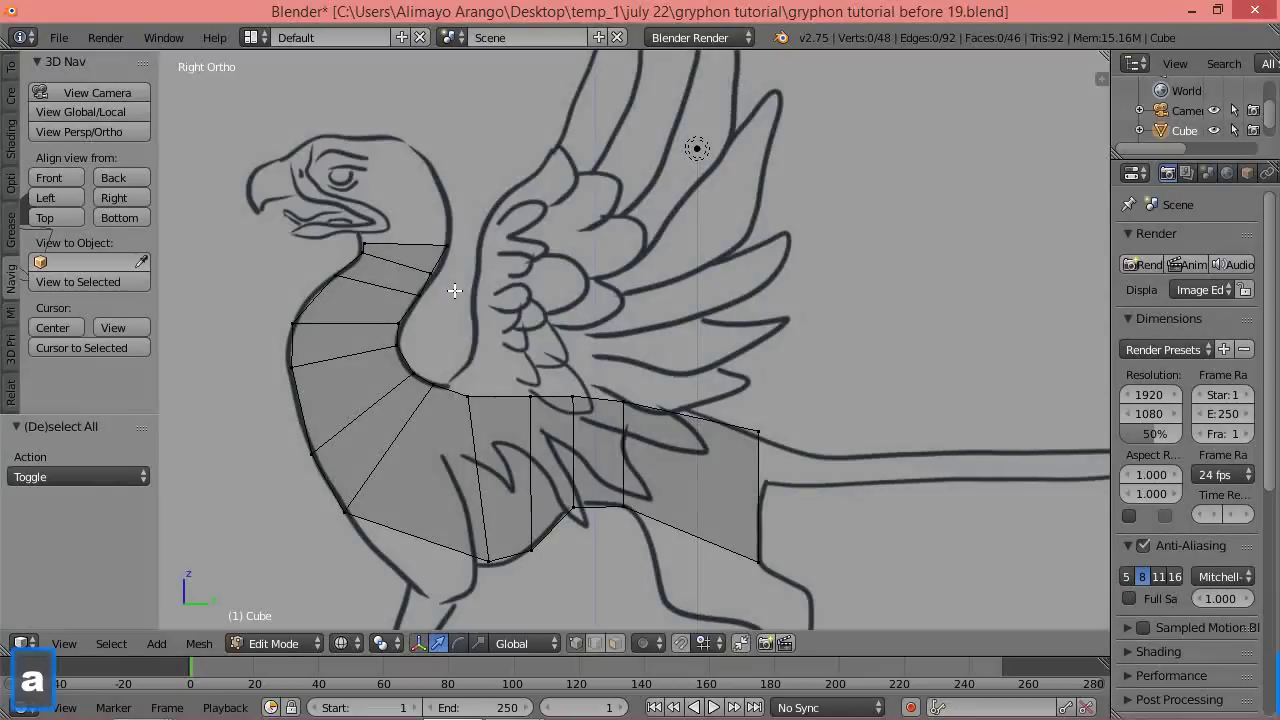
{"action": "key", "text": "b"}
{"action": "left_click_drag", "start_coordinate": [412, 258], "coordinate": [500, 271]}
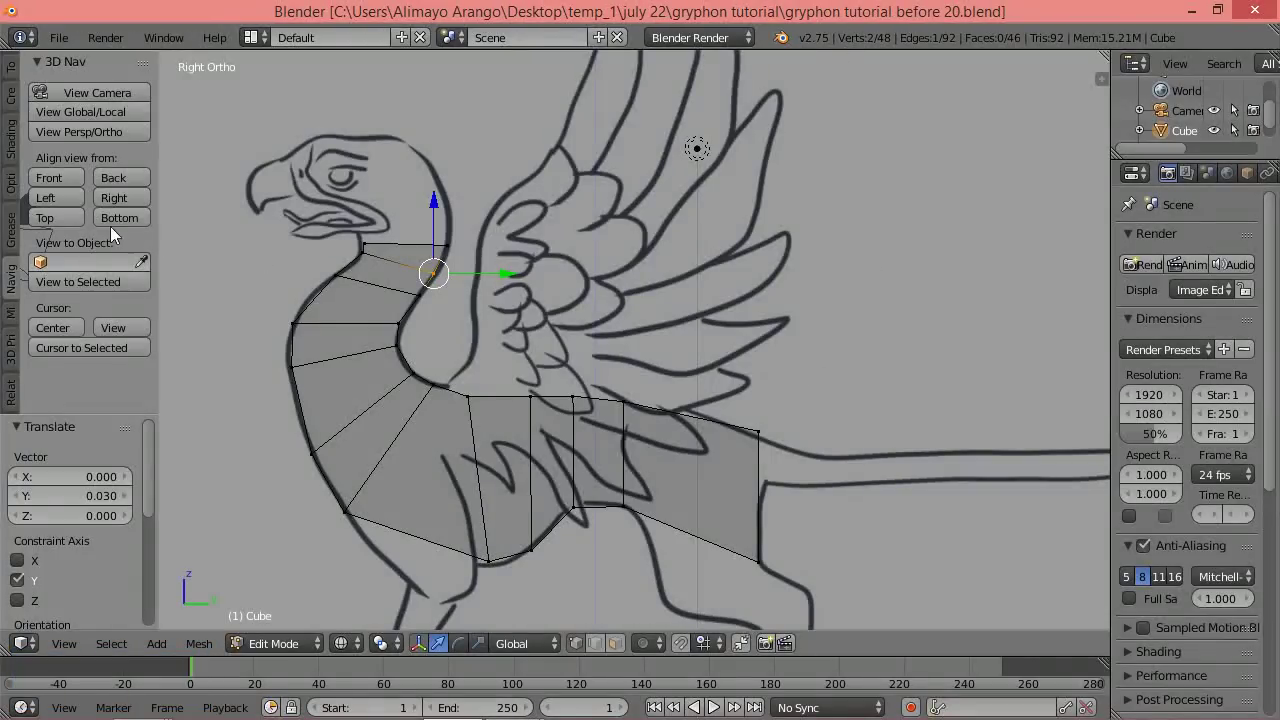
Add one centered loop cut lengthwise through the whole body in the top view, and deselect it.
{"action": "left_click", "coordinate": [57, 216]}
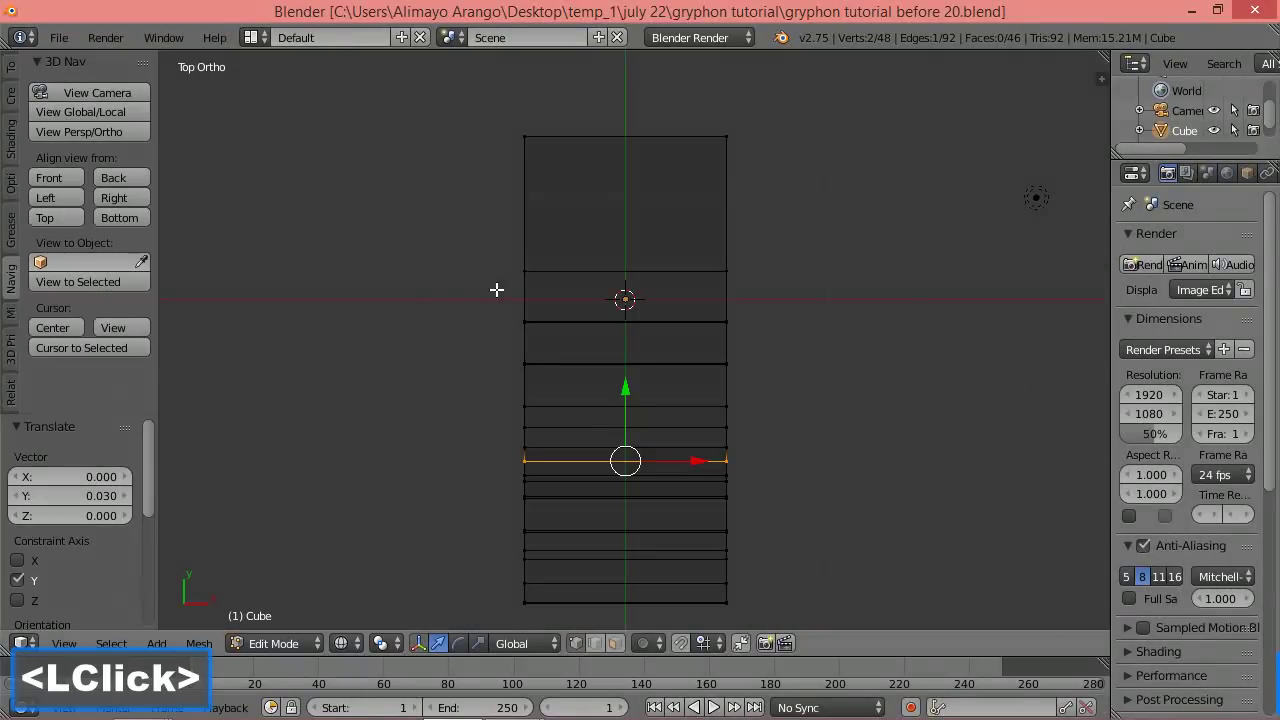
{"action": "key", "text": "a"}
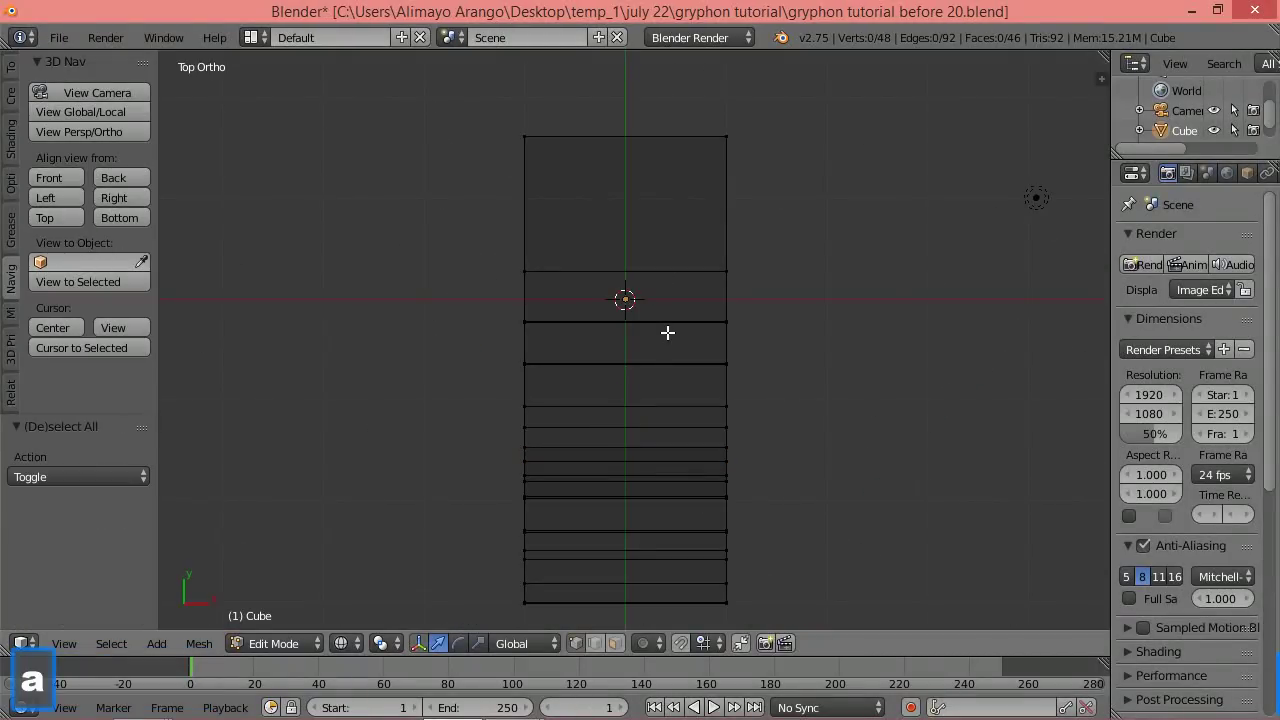
{"action": "key", "text": "ctrl"}
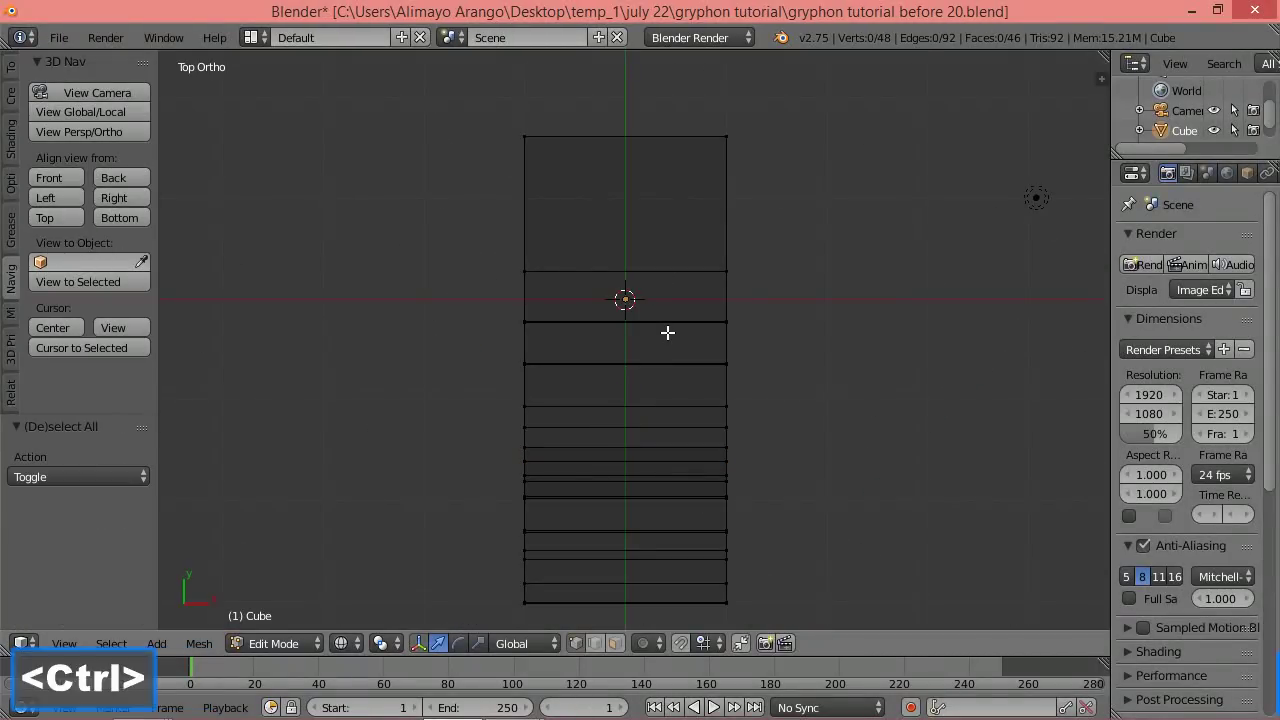
{"action": "key", "text": "ctrl+r"}
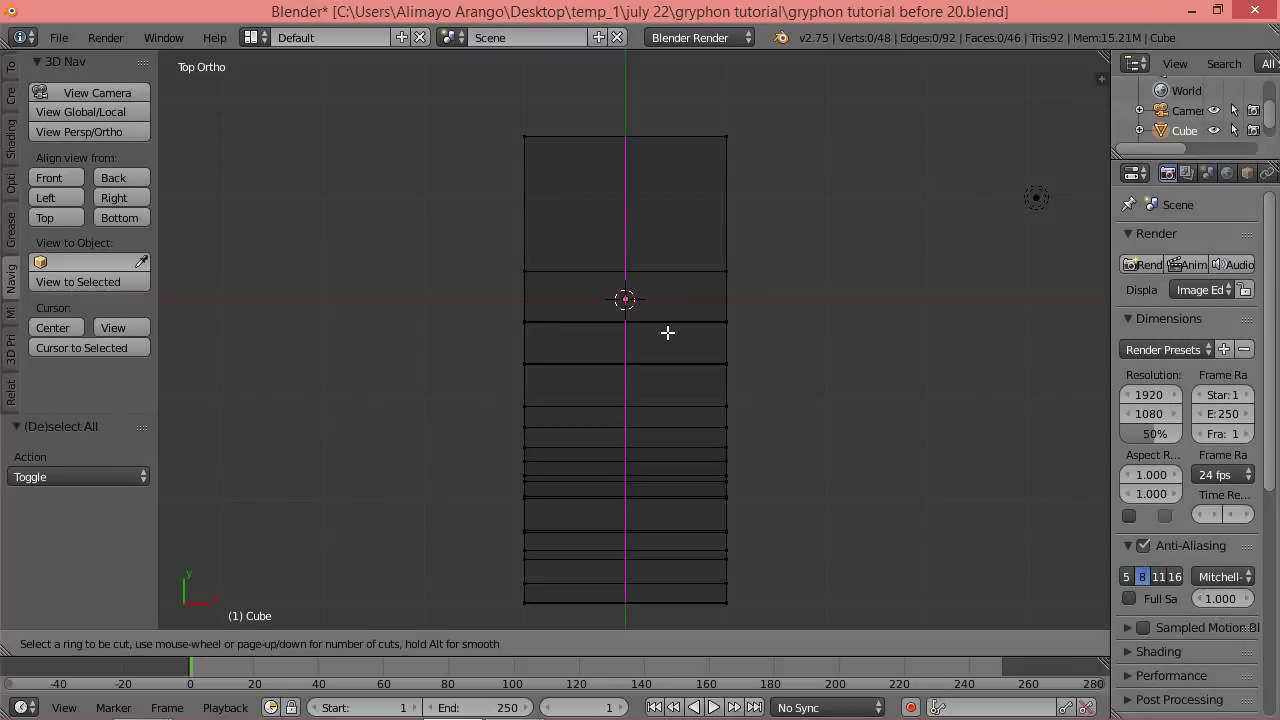
{"action": "left_click", "coordinate": [668, 332]}
{"action": "left_click", "coordinate": [668, 332]}
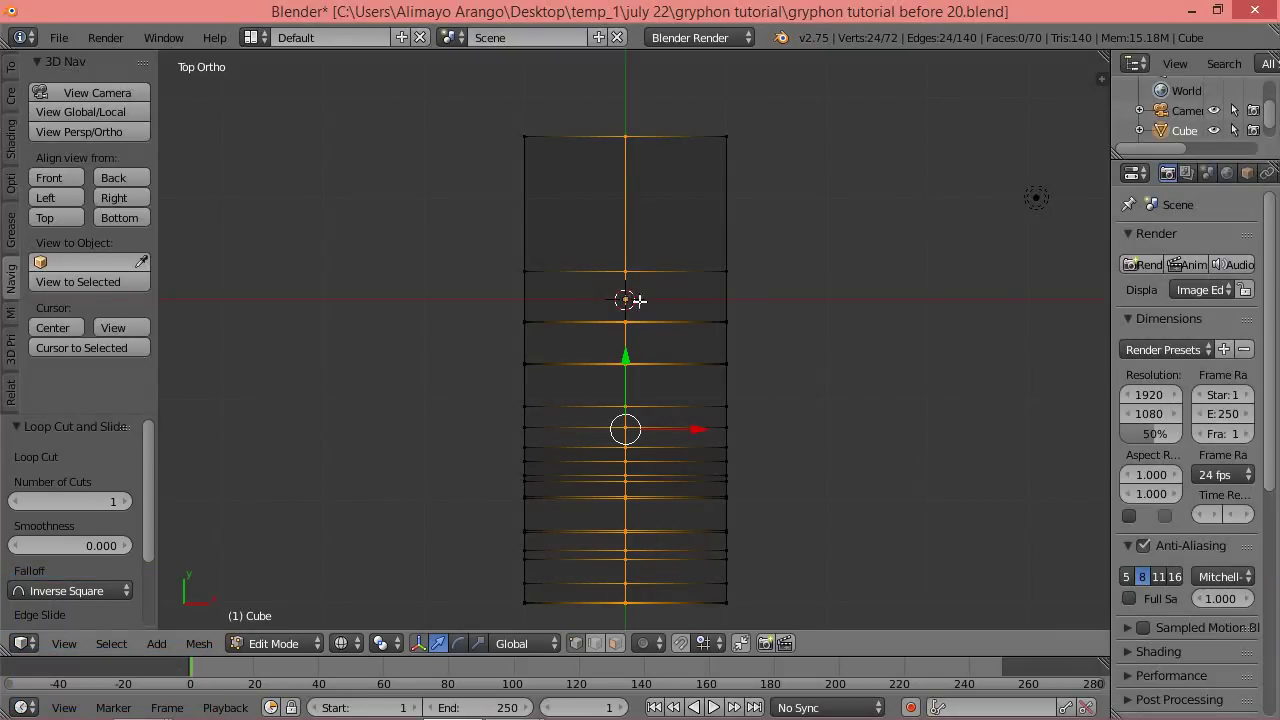
{"action": "key", "text": "a"}
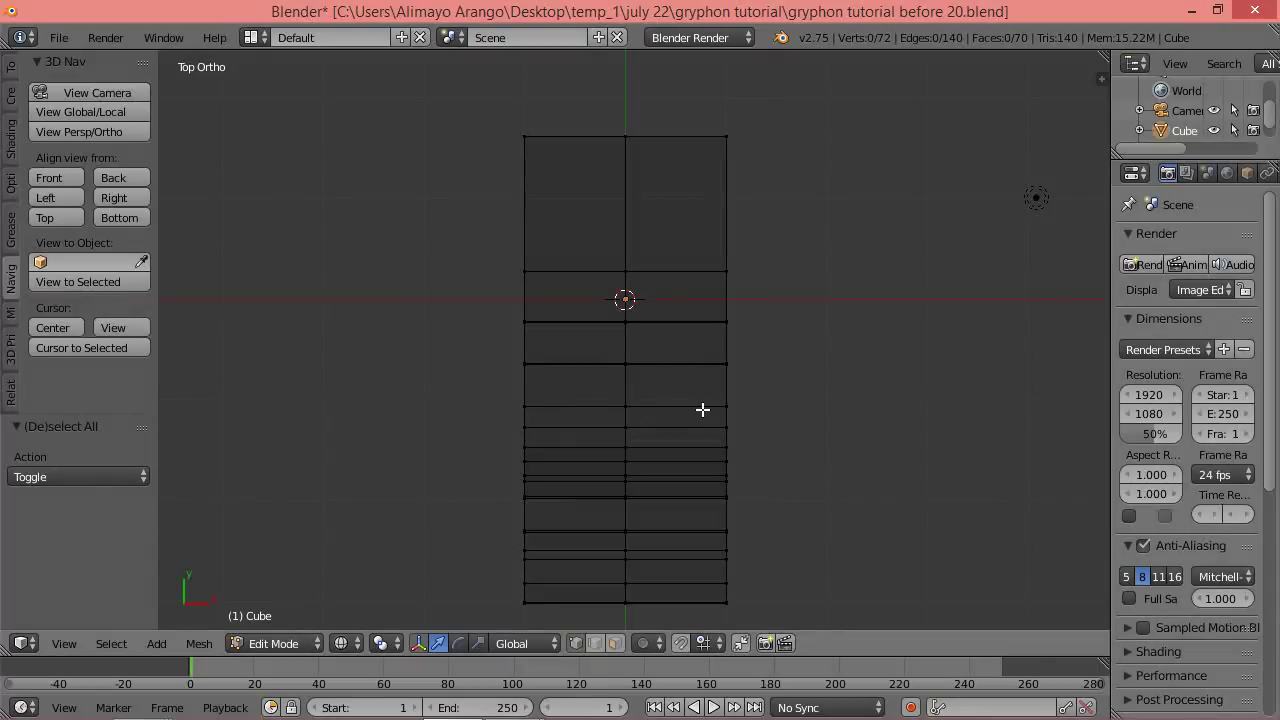
Delete all faces on the negative-X half of the body in the top view.
{"action": "left_click", "coordinate": [575, 643]}
{"action": "key", "text": "b"}
{"action": "left_click_drag", "start_coordinate": [478, 105], "coordinate": [633, 624]}
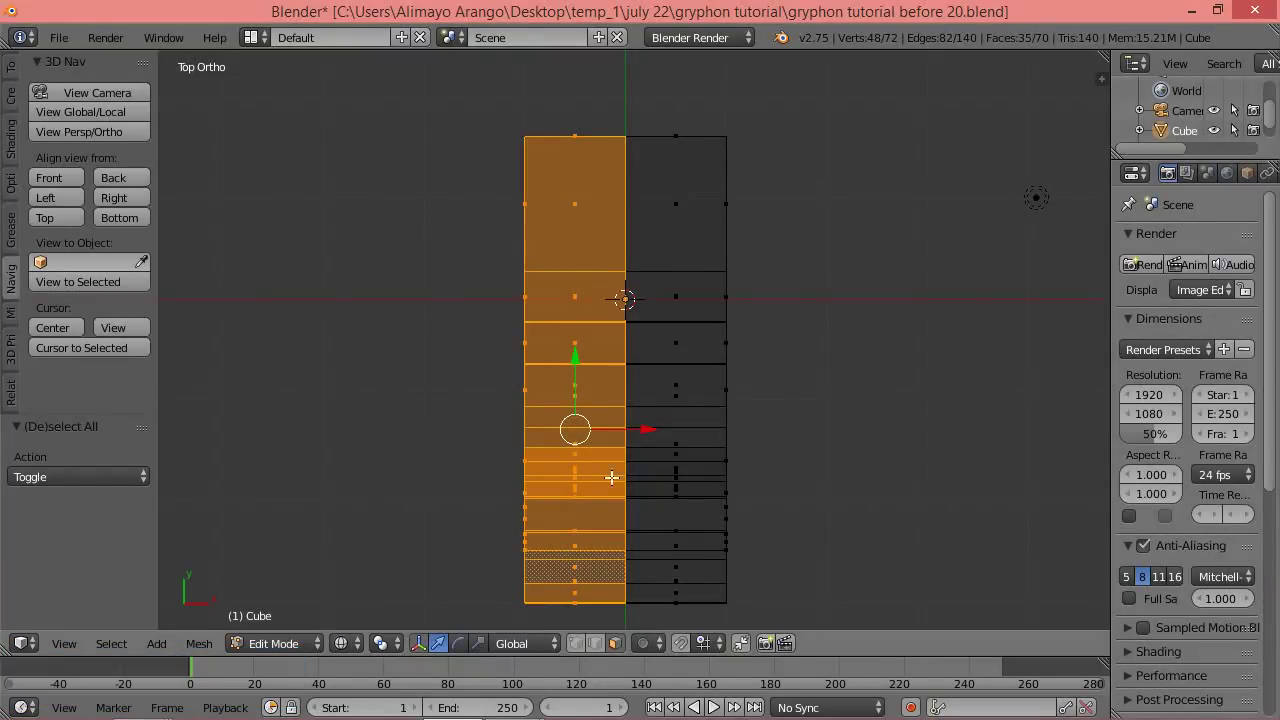
{"action": "key", "text": "x"}
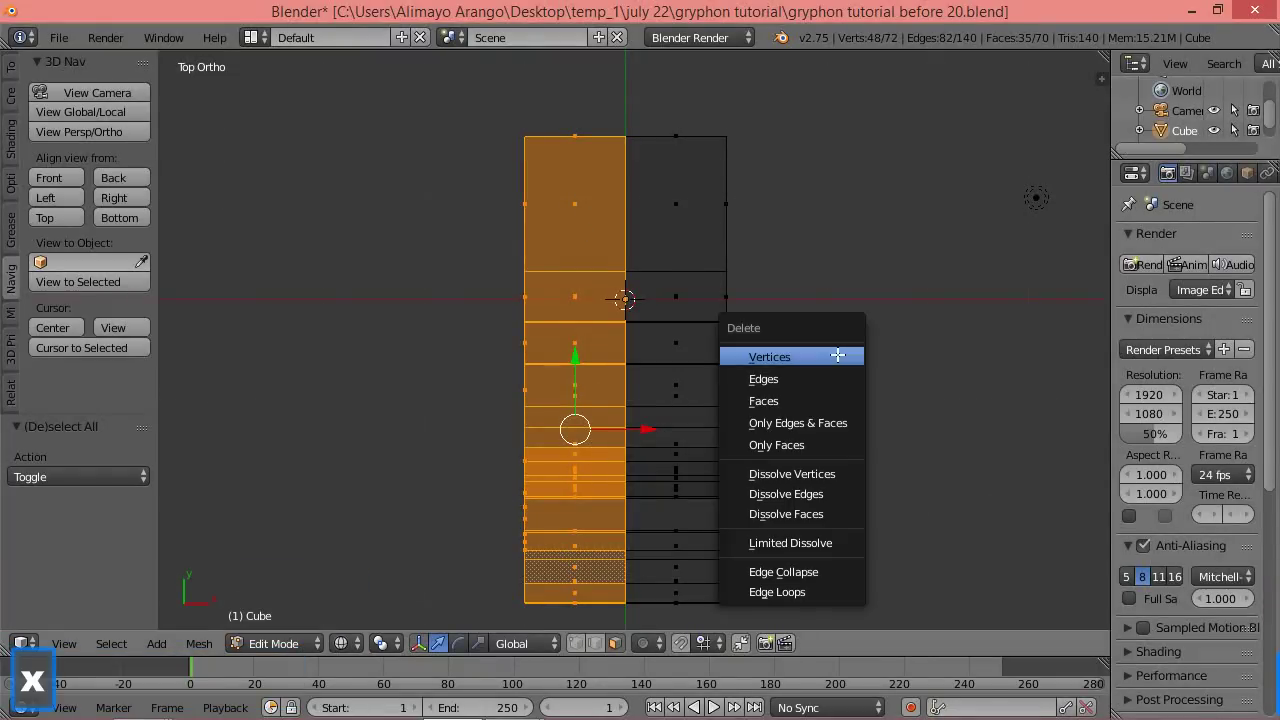
{"action": "left_click", "coordinate": [812, 405]}
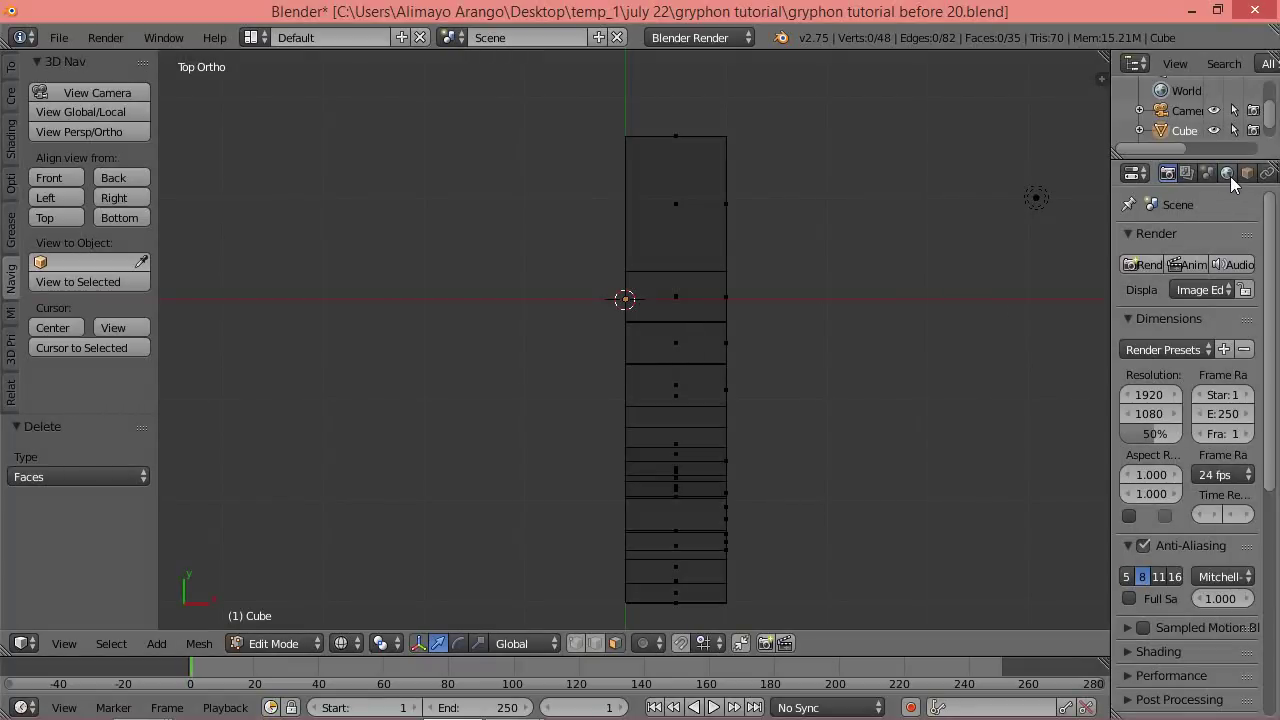
Add a Mirror modifier to the half body with Clipping enabled, and show the mirrored side as part of the editing cage.
{"action": "scroll", "coordinate": [1218, 177], "scroll_direction": "down", "scroll_amount": 2}
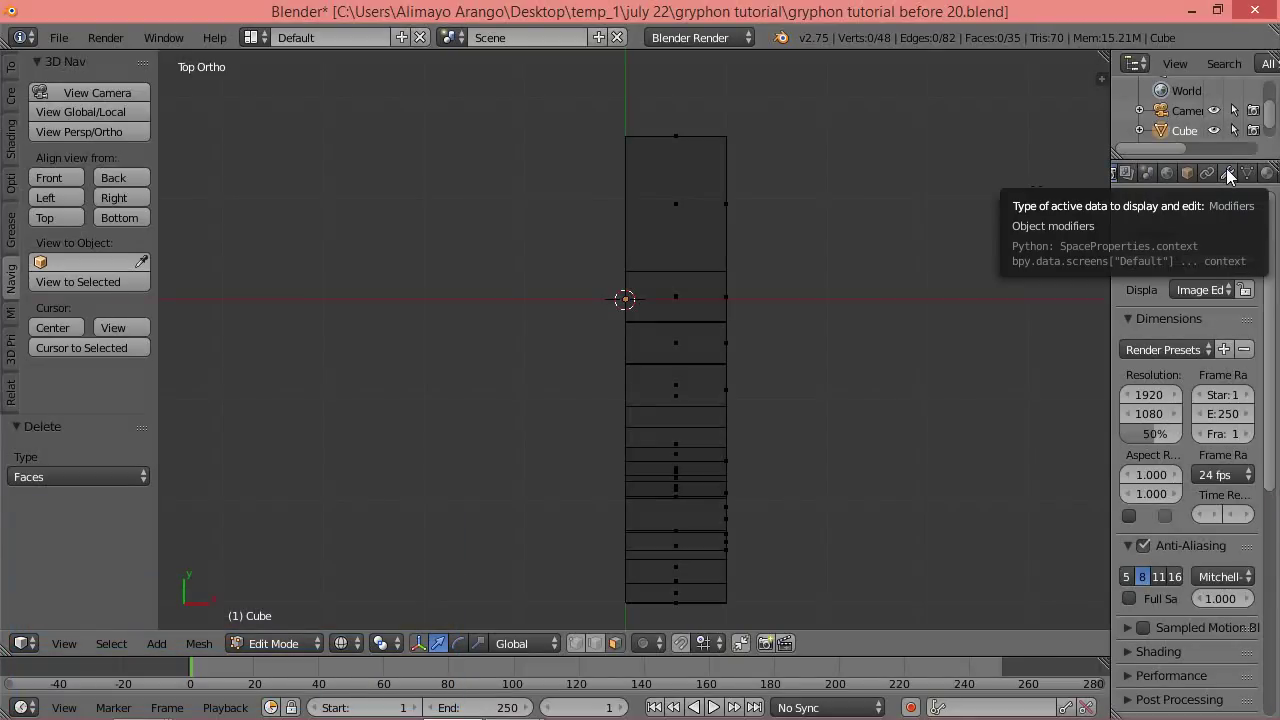
{"action": "left_click", "coordinate": [1229, 175]}
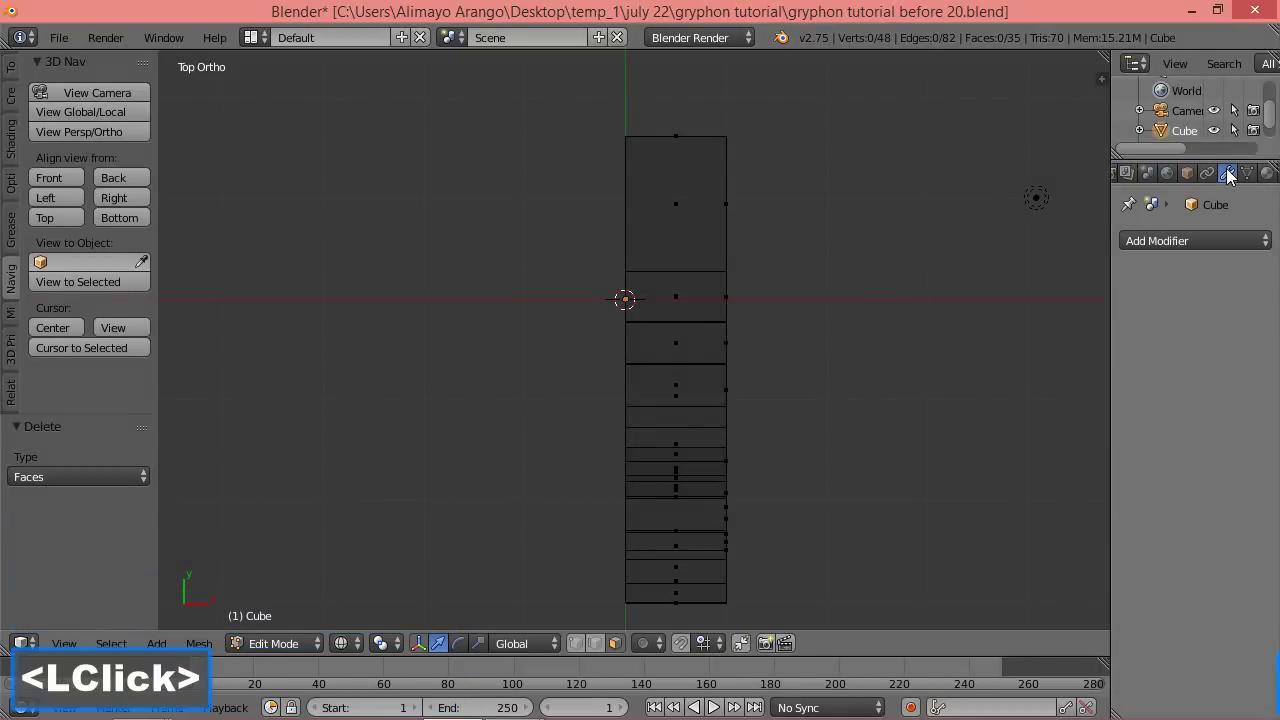
{"action": "left_click", "coordinate": [1236, 238]}
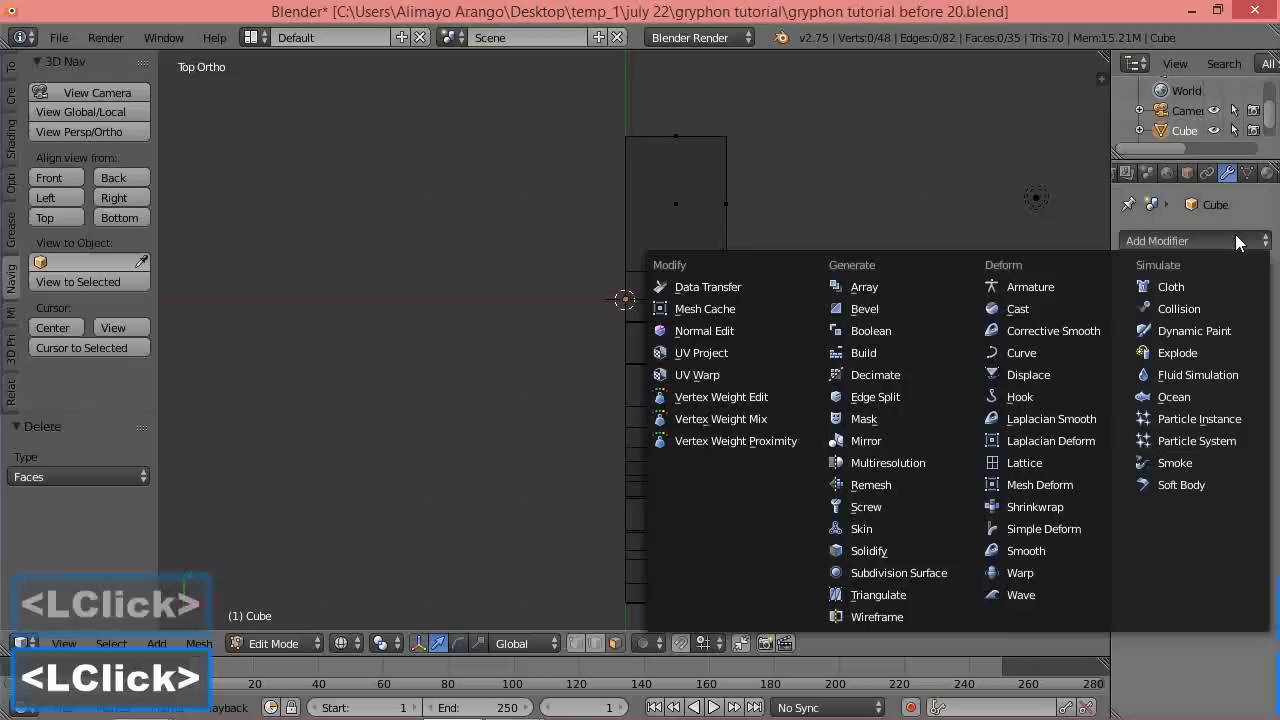
{"action": "left_click", "coordinate": [904, 443]}
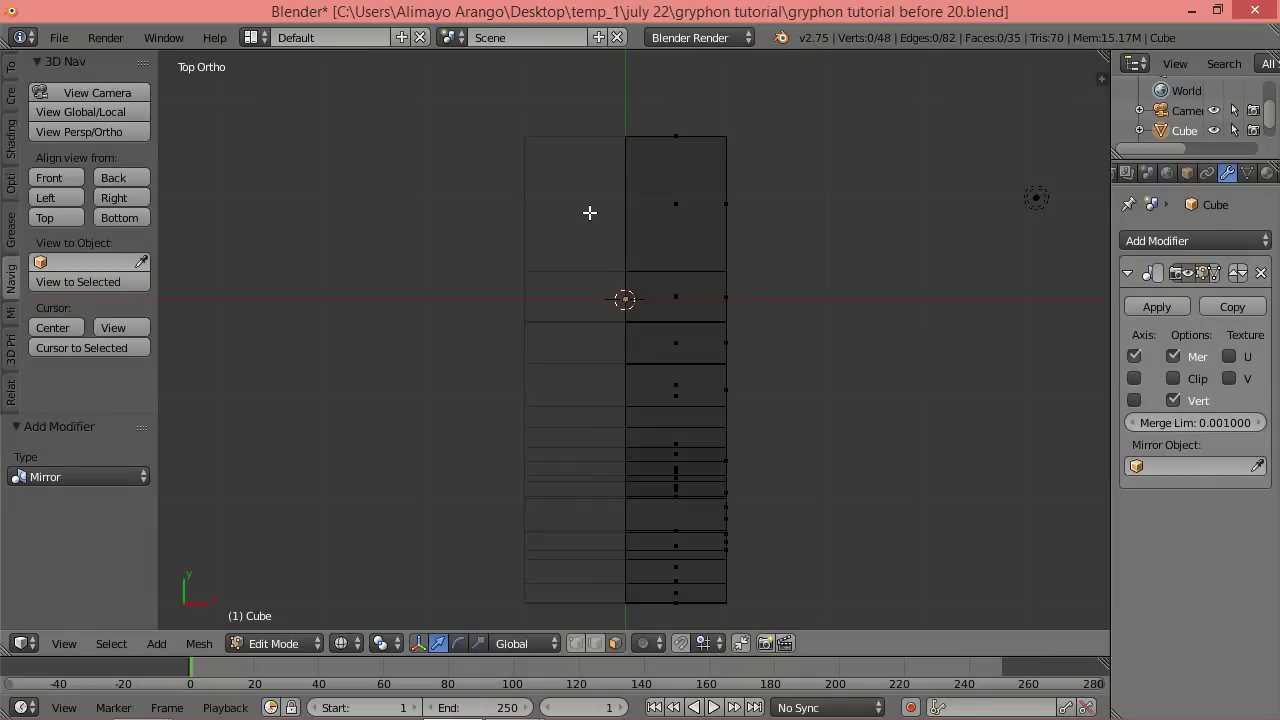
{"action": "left_click", "coordinate": [1173, 379]}
{"action": "left_click", "coordinate": [1214, 275]}
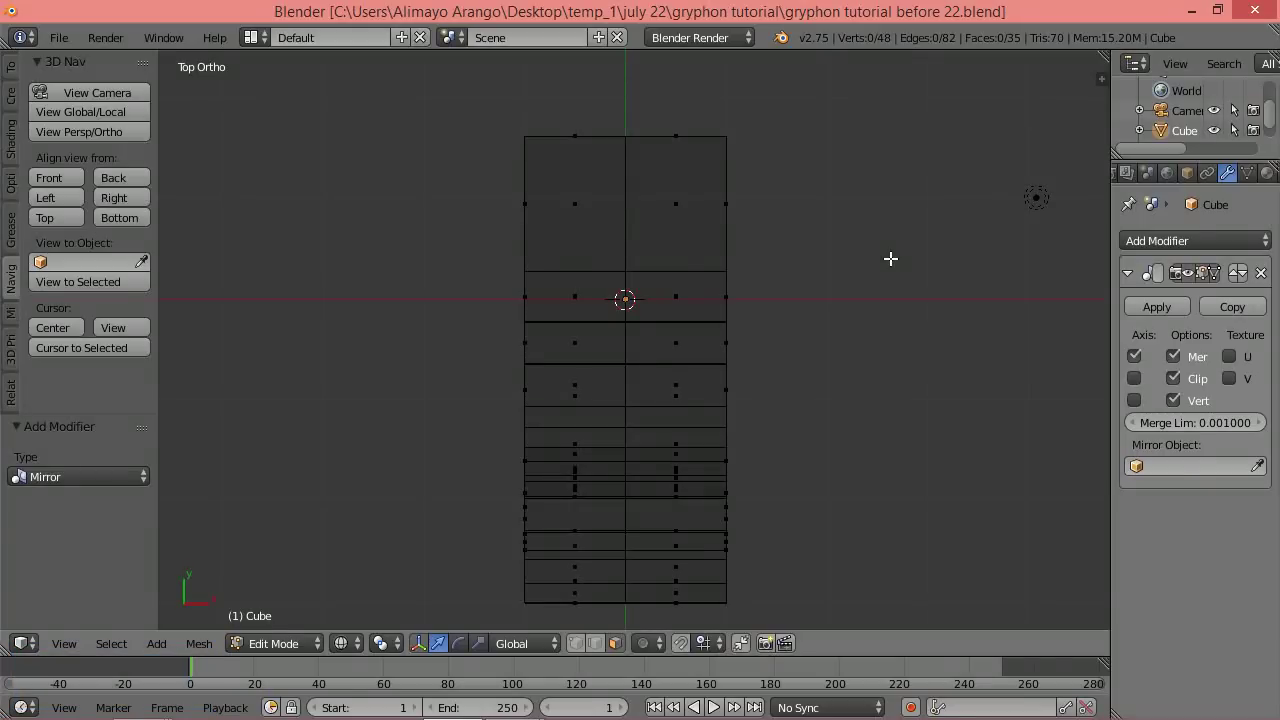
Display the mesh in solid shading, and narrow the body by moving all its faces -0.064 and another -0.113 along X.
{"action": "key", "text": "a"}
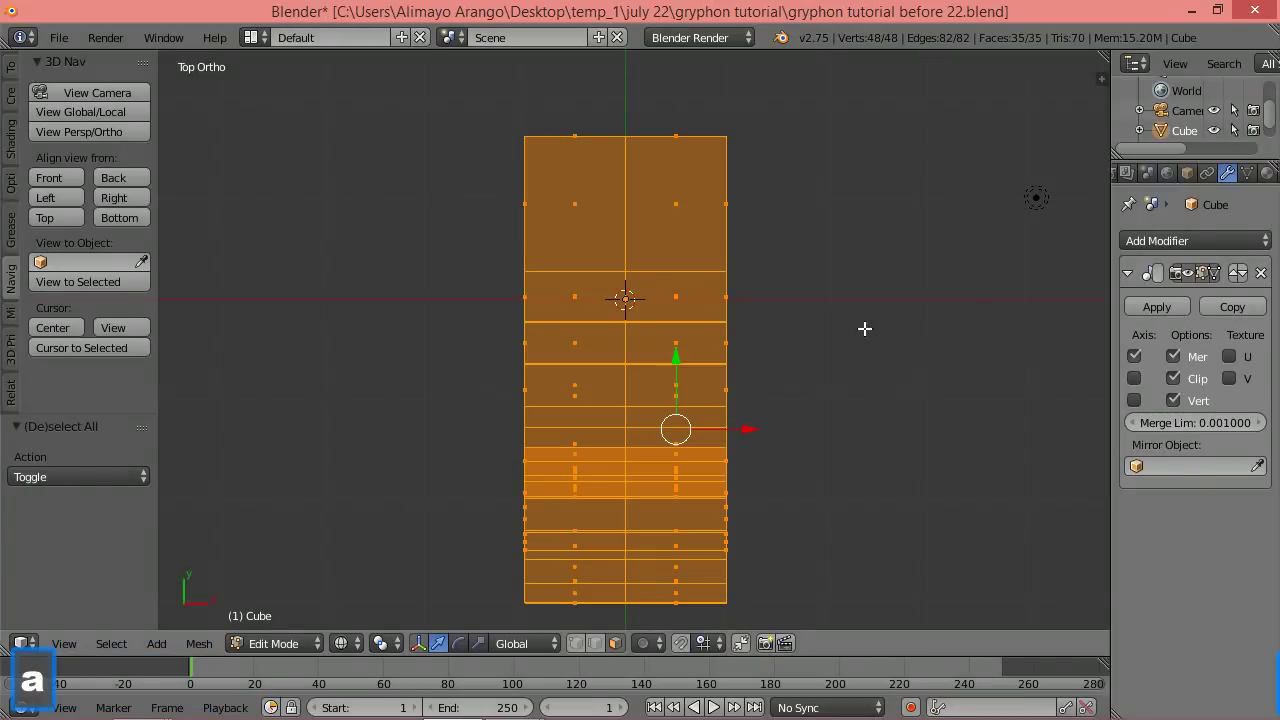
{"action": "middle_click_drag", "start_coordinate": [891, 531], "coordinate": [774, 389]}
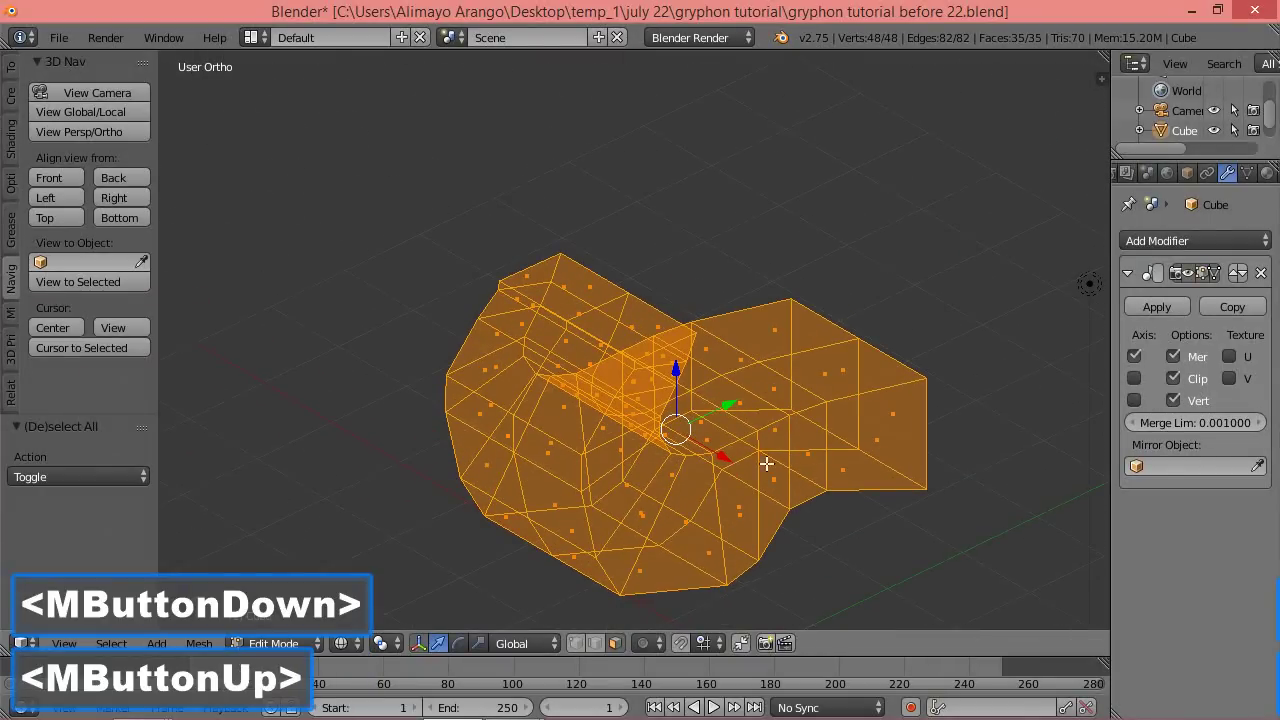
{"action": "key", "text": "z"}
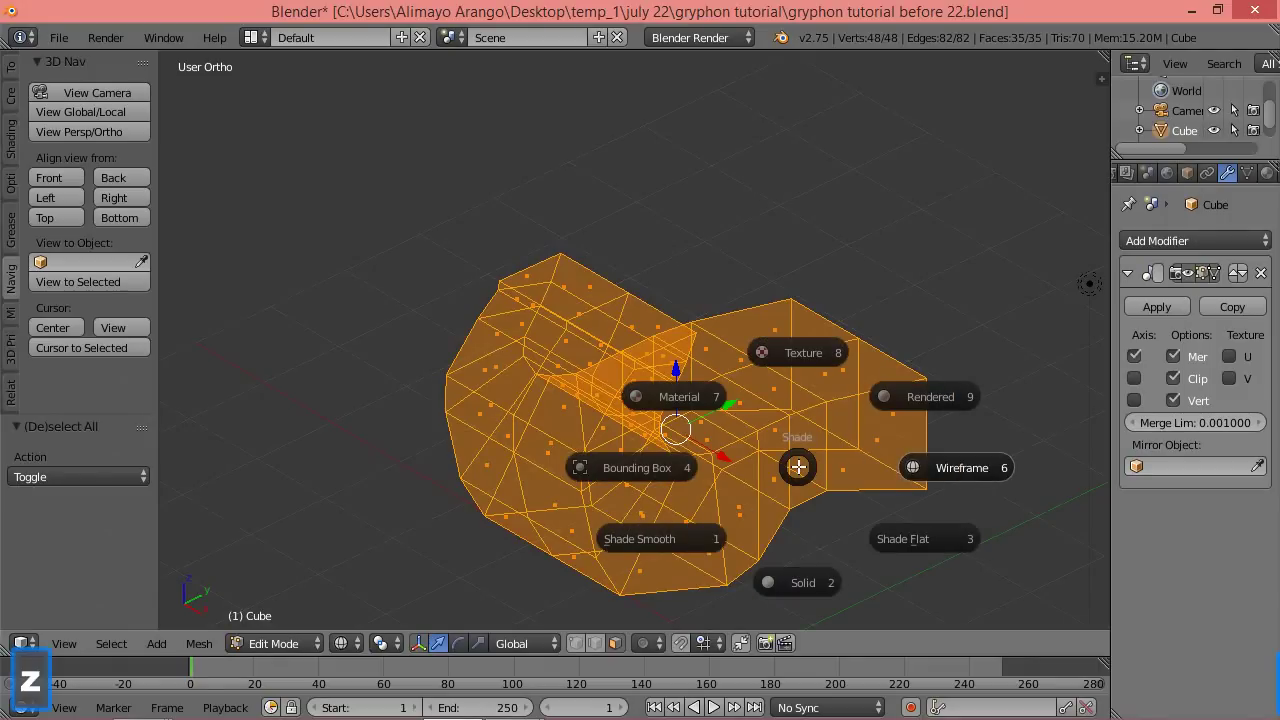
{"action": "left_click", "coordinate": [803, 584]}
{"action": "middle_click_drag", "start_coordinate": [757, 478], "coordinate": [789, 483]}
{"action": "left_click_drag", "start_coordinate": [748, 447], "coordinate": [719, 442]}
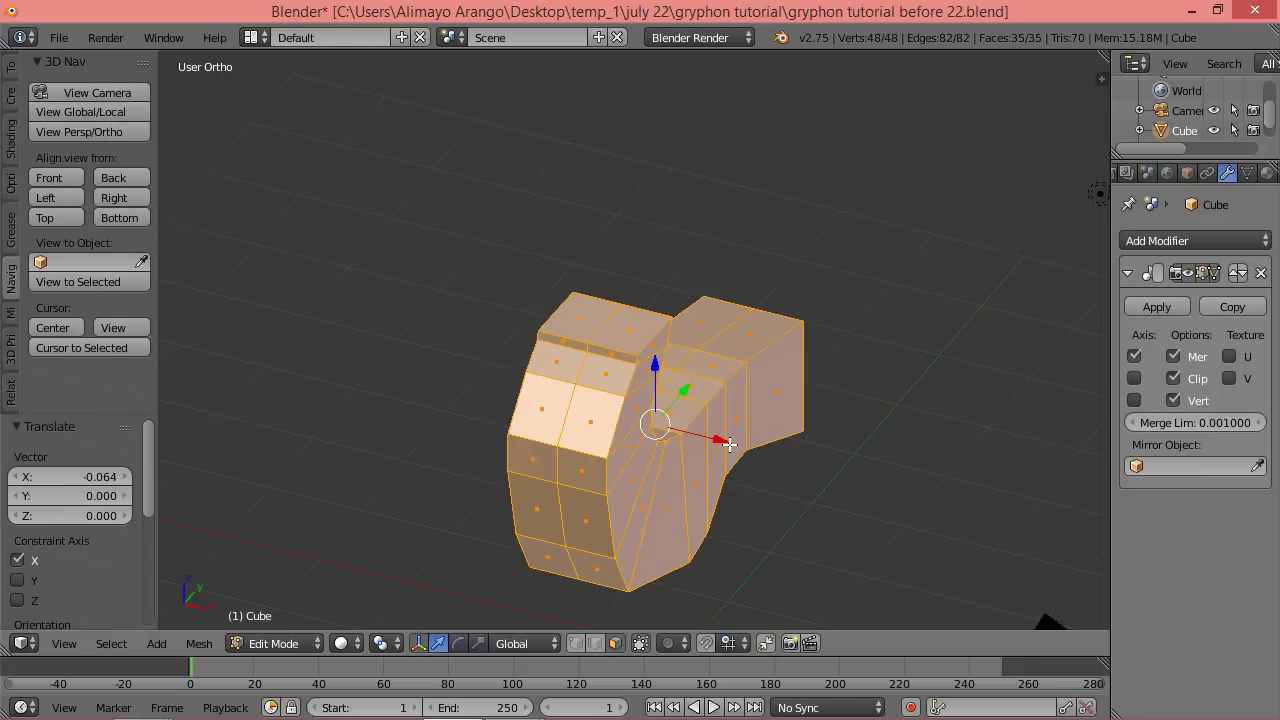
{"action": "left_click_drag", "start_coordinate": [726, 442], "coordinate": [710, 444]}
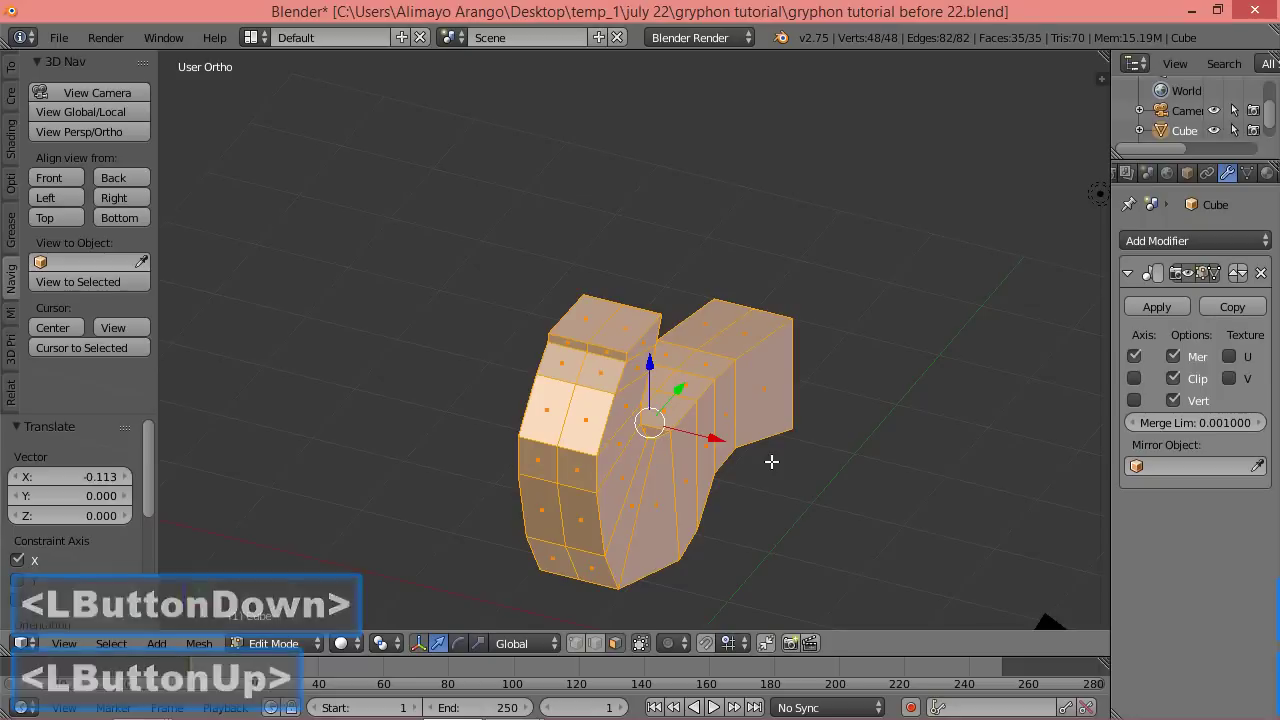
Examine the narrowed body against the reference drawing in the right view and from above, and deselect everything.
{"action": "left_click", "coordinate": [114, 197]}
{"action": "scroll", "coordinate": [666, 286], "scroll_direction": "down", "scroll_amount": 1}
{"action": "scroll", "coordinate": [666, 286], "scroll_direction": "down", "scroll_amount": 2}
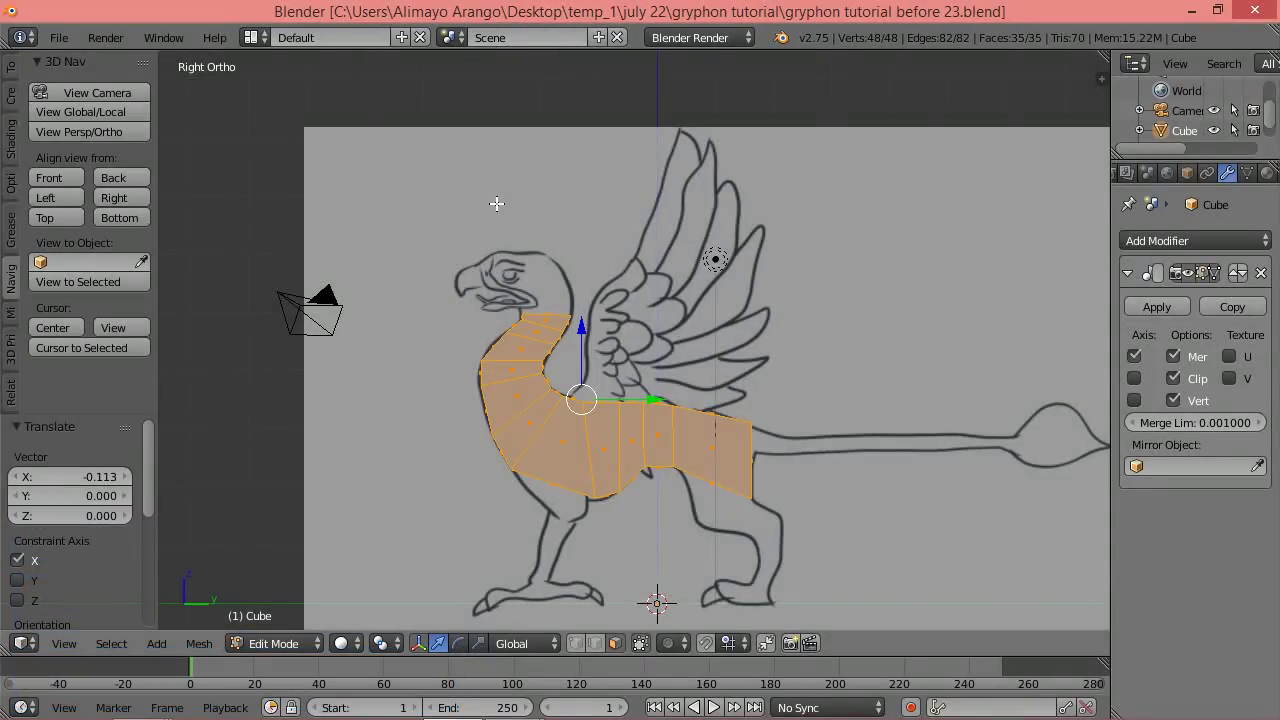
{"action": "middle_click_drag", "start_coordinate": [489, 230], "coordinate": [540, 336]}
{"action": "scroll", "coordinate": [540, 336], "scroll_direction": "up", "scroll_amount": 3}
{"action": "scroll", "coordinate": [540, 336], "scroll_direction": "up", "scroll_amount": 2}
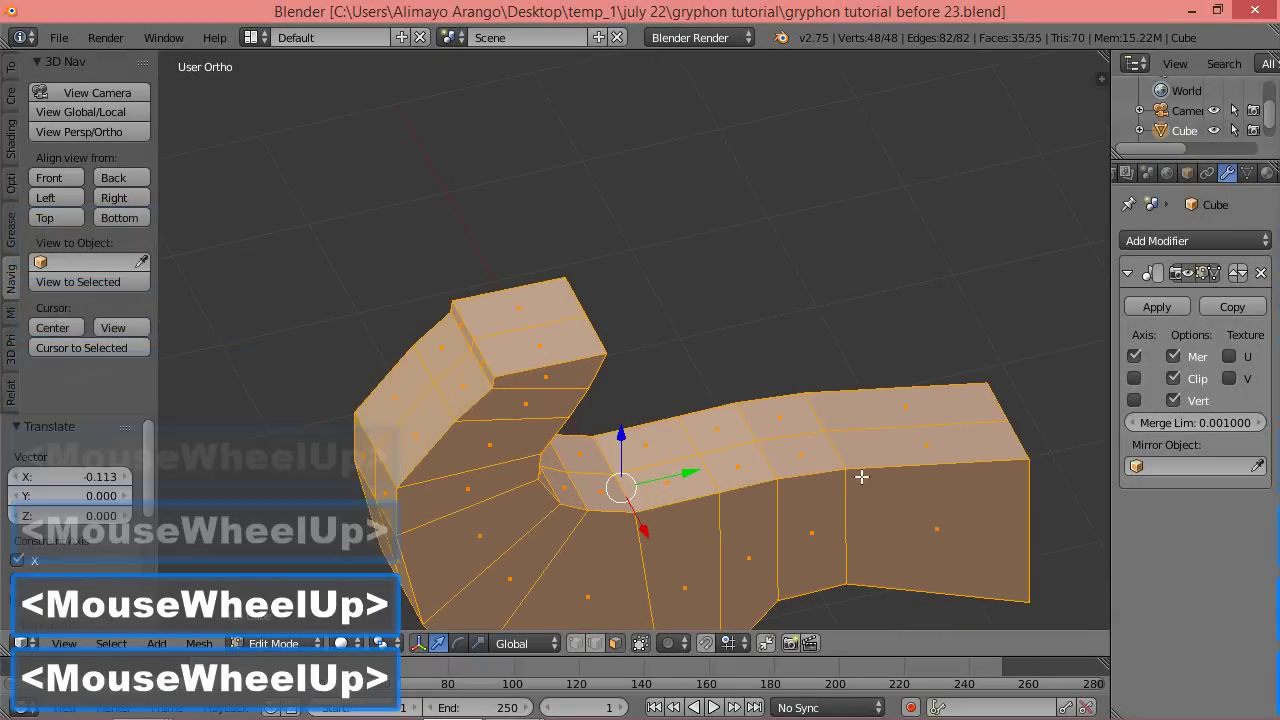
{"action": "key", "text": "a"}
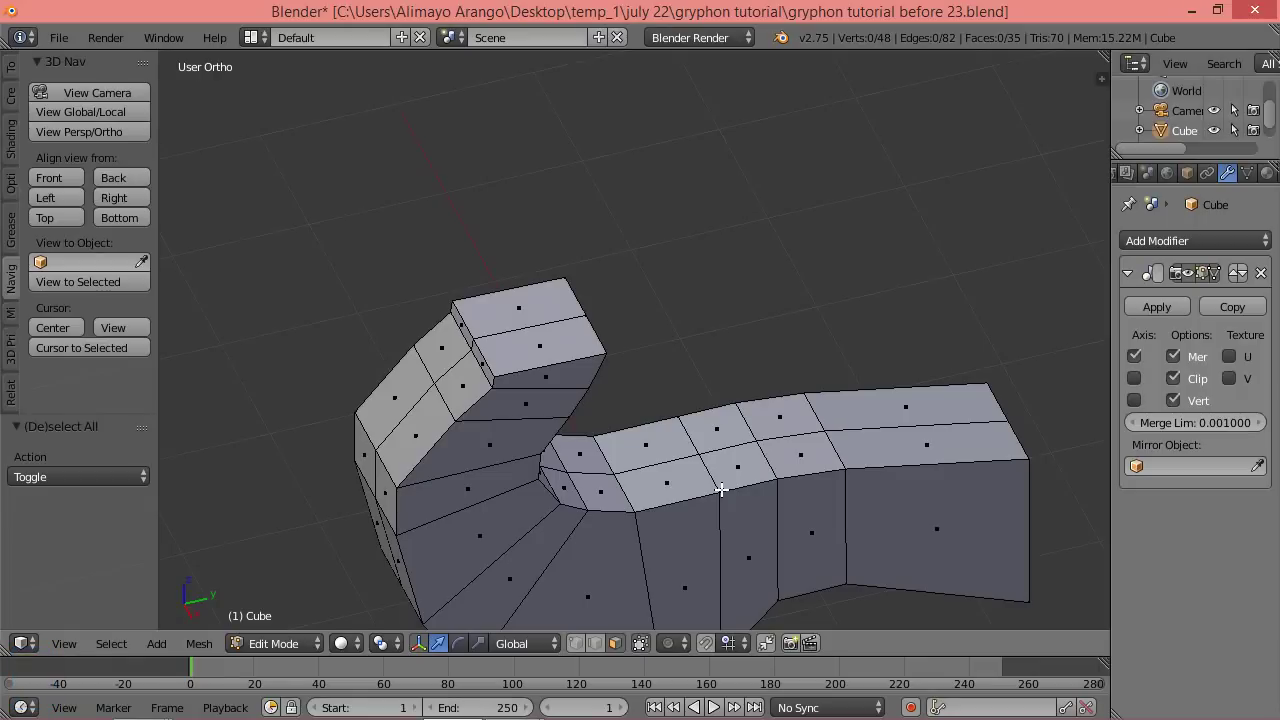
Bevel the upper outer edge loop running along the back and rear of the neck by 0.183 with one segment.
{"action": "key", "text": "alt"}
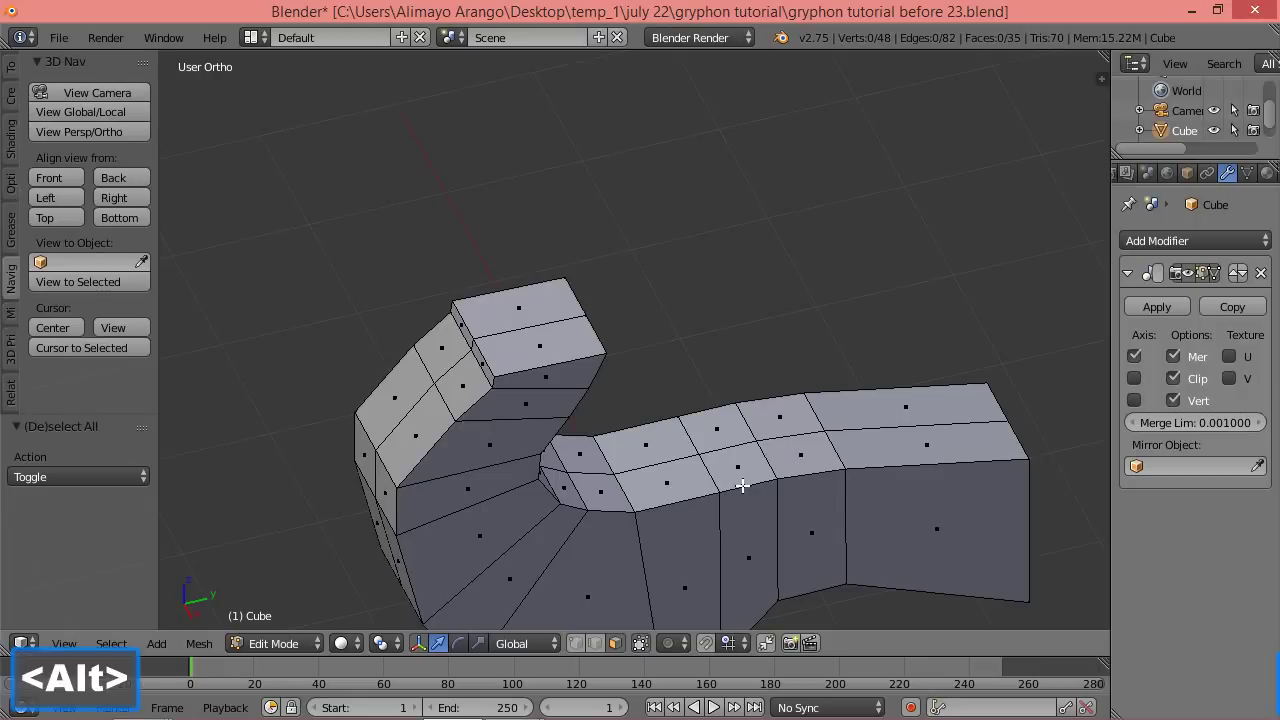
{"action": "left_click", "coordinate": [594, 644], "text": "alt"}
{"action": "key", "text": "alt"}
{"action": "left_click", "coordinate": [685, 500], "text": "alt"}
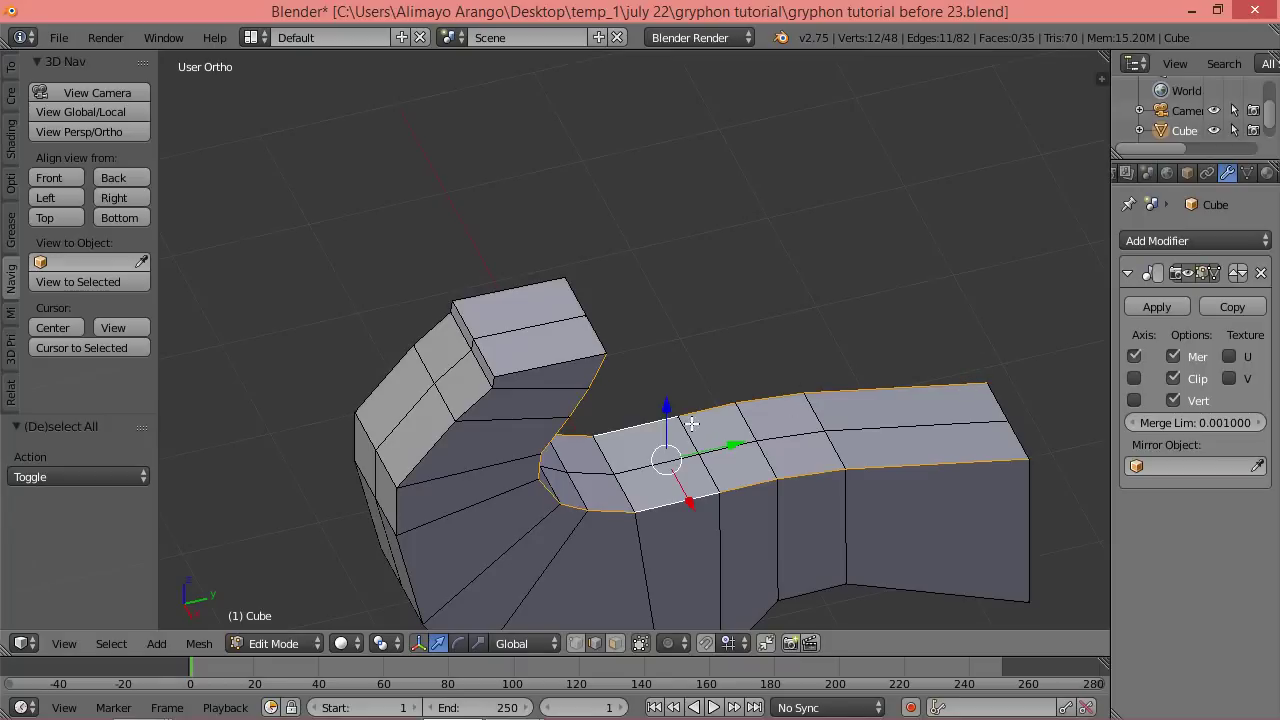
{"action": "scroll", "coordinate": [812, 390], "scroll_direction": "down", "scroll_amount": 2}
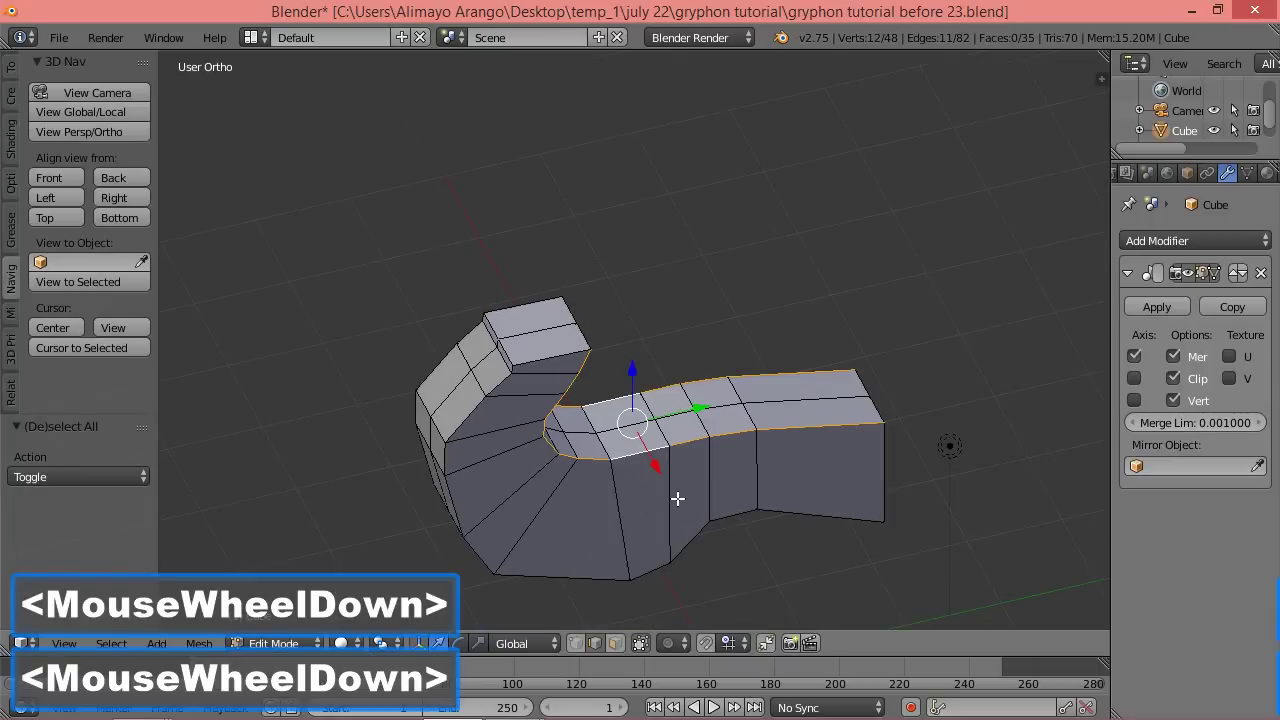
{"action": "middle_click_drag", "start_coordinate": [654, 509], "coordinate": [727, 492]}
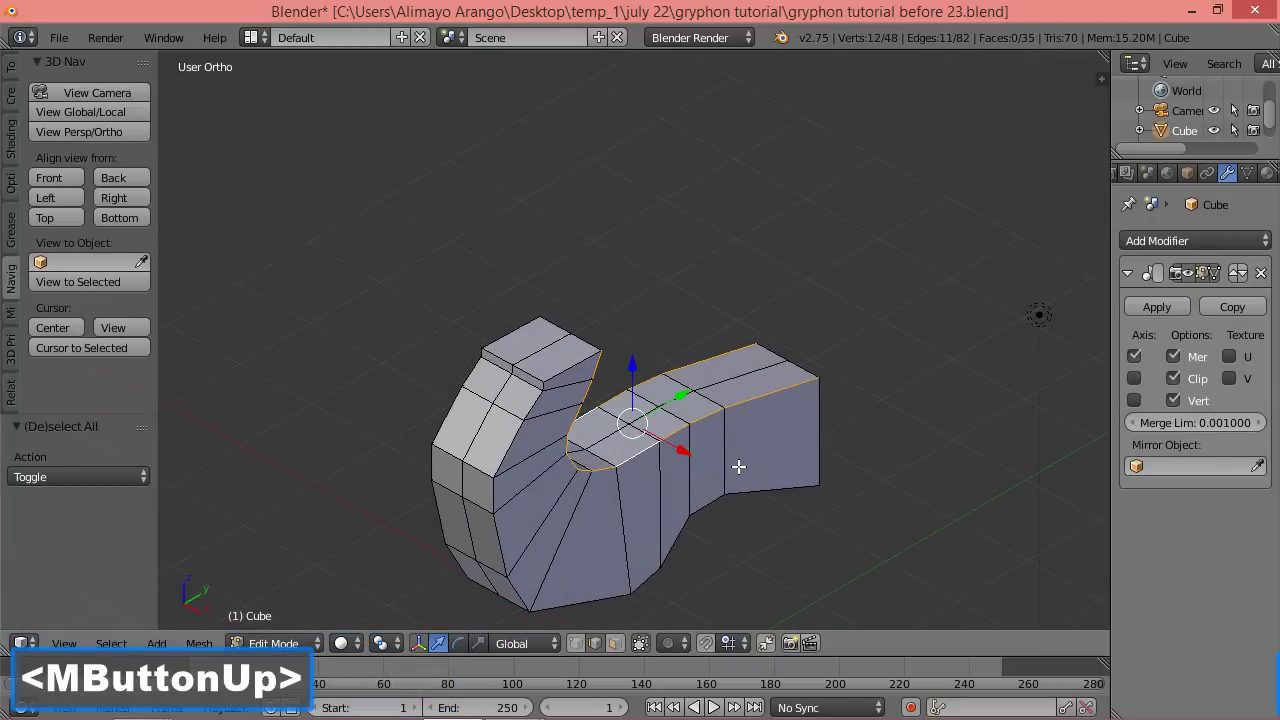
{"action": "key", "text": "ctrl"}
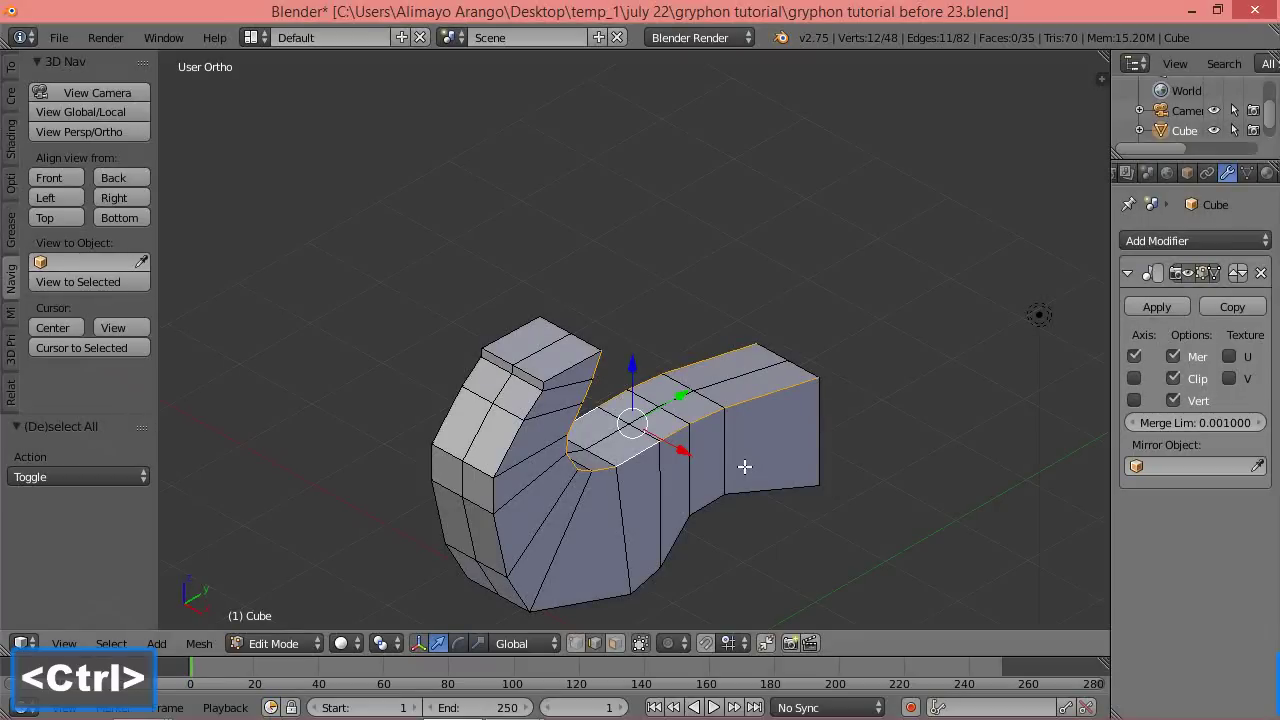
{"action": "key", "text": "ctrl+b"}
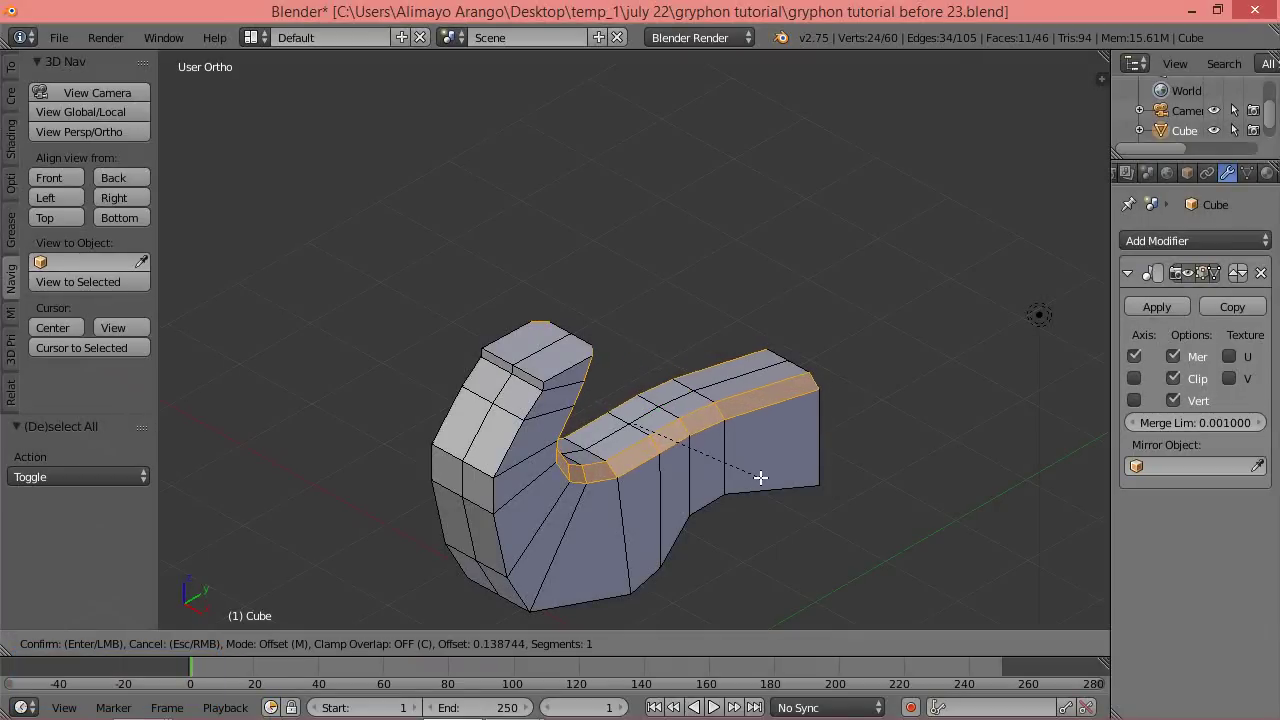
{"action": "left_click", "coordinate": [764, 480]}
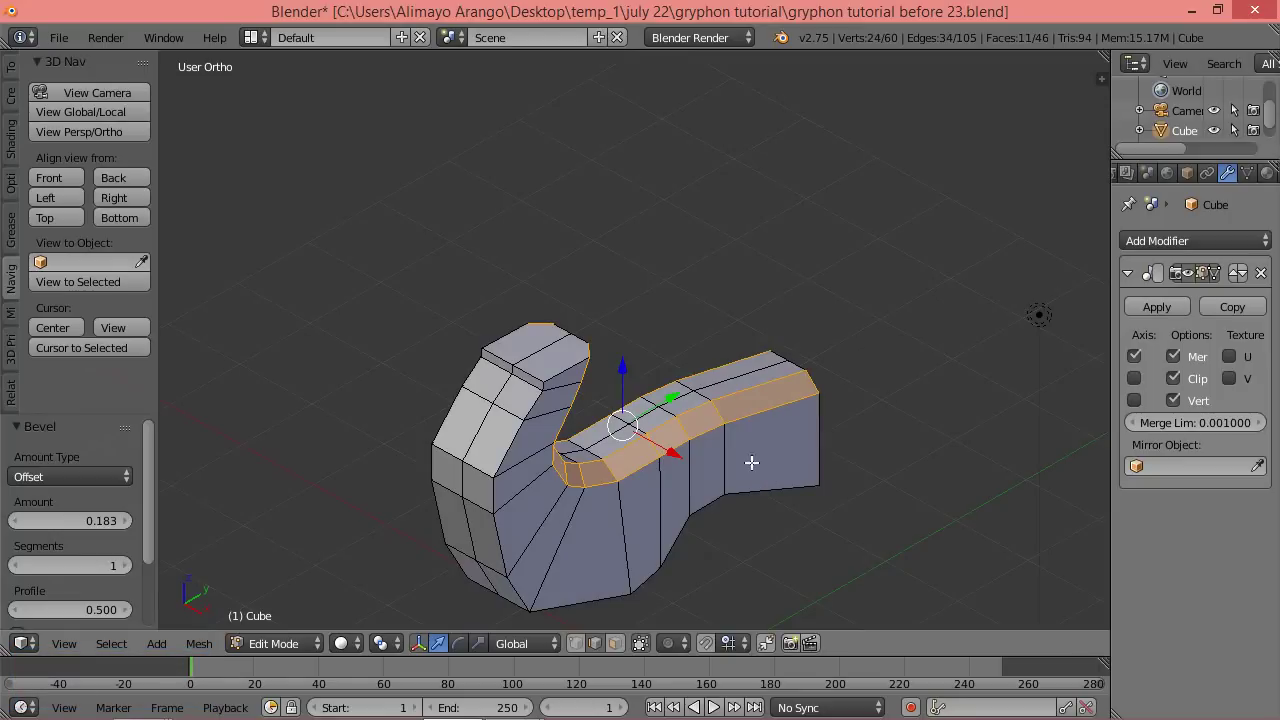
Bevel the outer edge loop running down the front of the neck and along the underside of the body by 0.154 with one segment.
{"action": "middle_click_drag", "start_coordinate": [688, 542], "coordinate": [606, 398]}
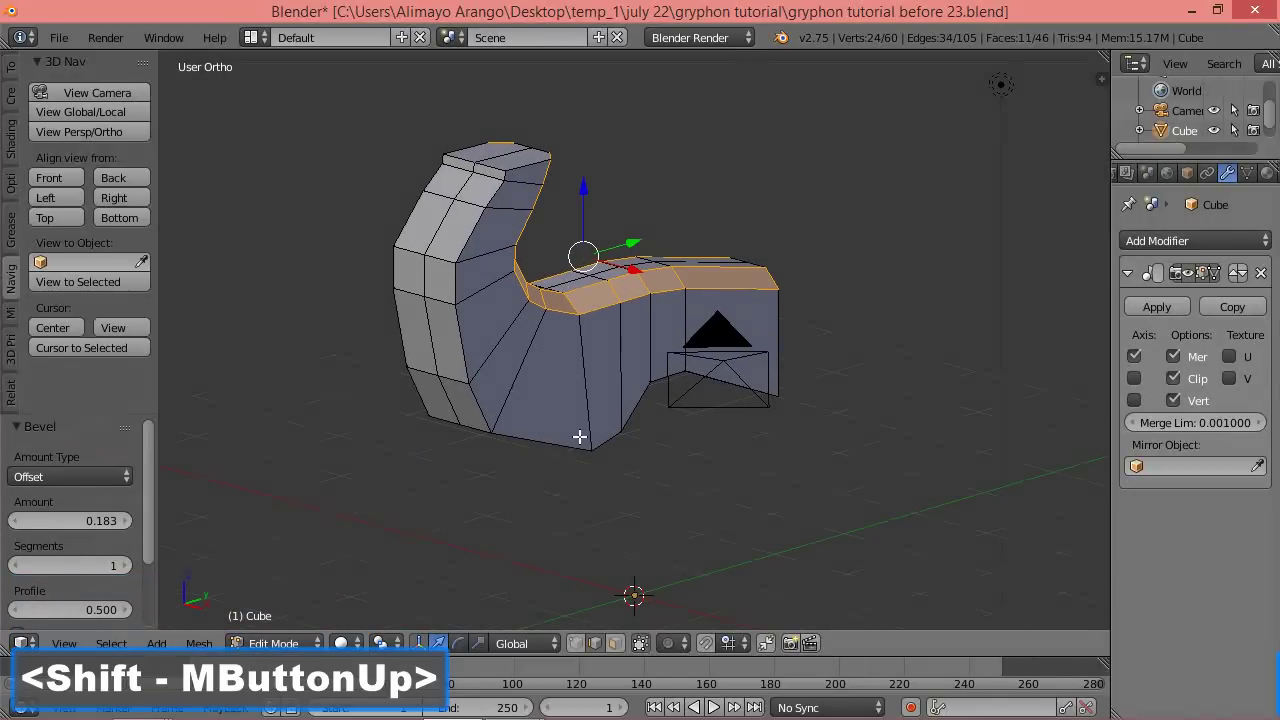
{"action": "left_click", "coordinate": [540, 440], "text": "alt"}
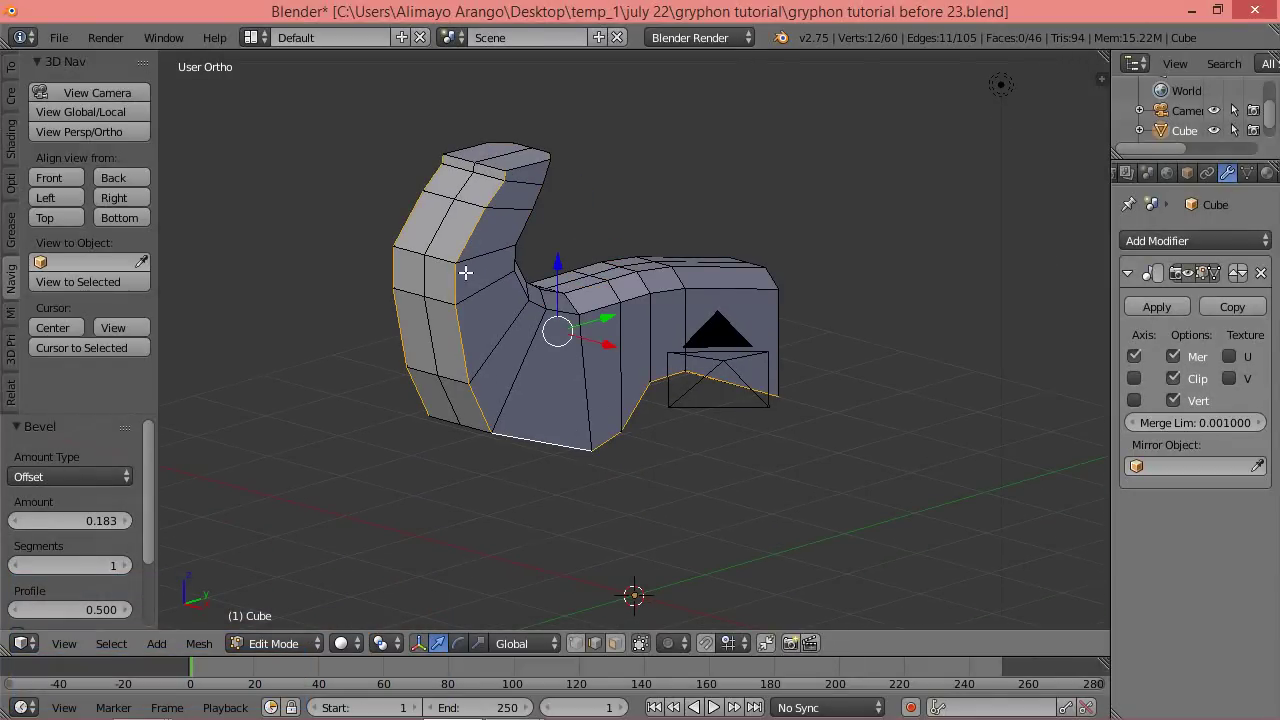
{"action": "middle_click_drag", "start_coordinate": [534, 509], "coordinate": [586, 491]}
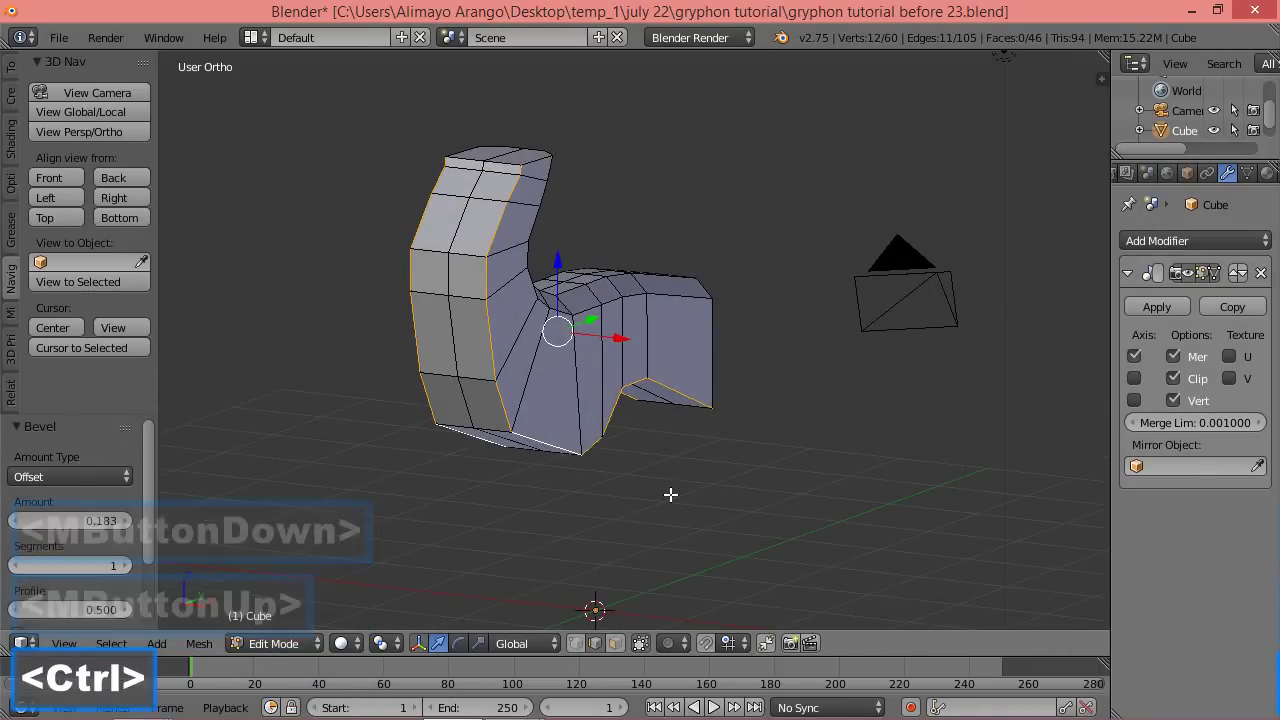
{"action": "key", "text": "ctrl+b"}
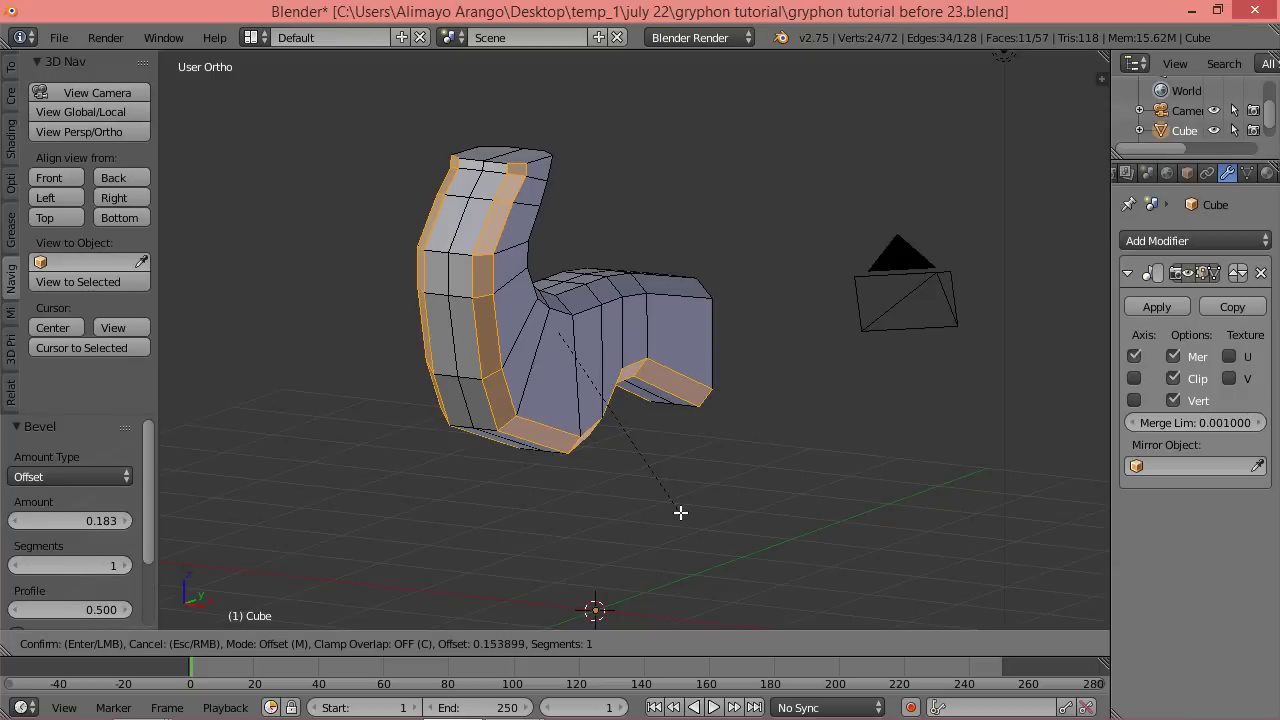
{"action": "left_click", "coordinate": [680, 511]}
{"action": "middle_click_drag", "start_coordinate": [654, 423], "coordinate": [577, 328]}
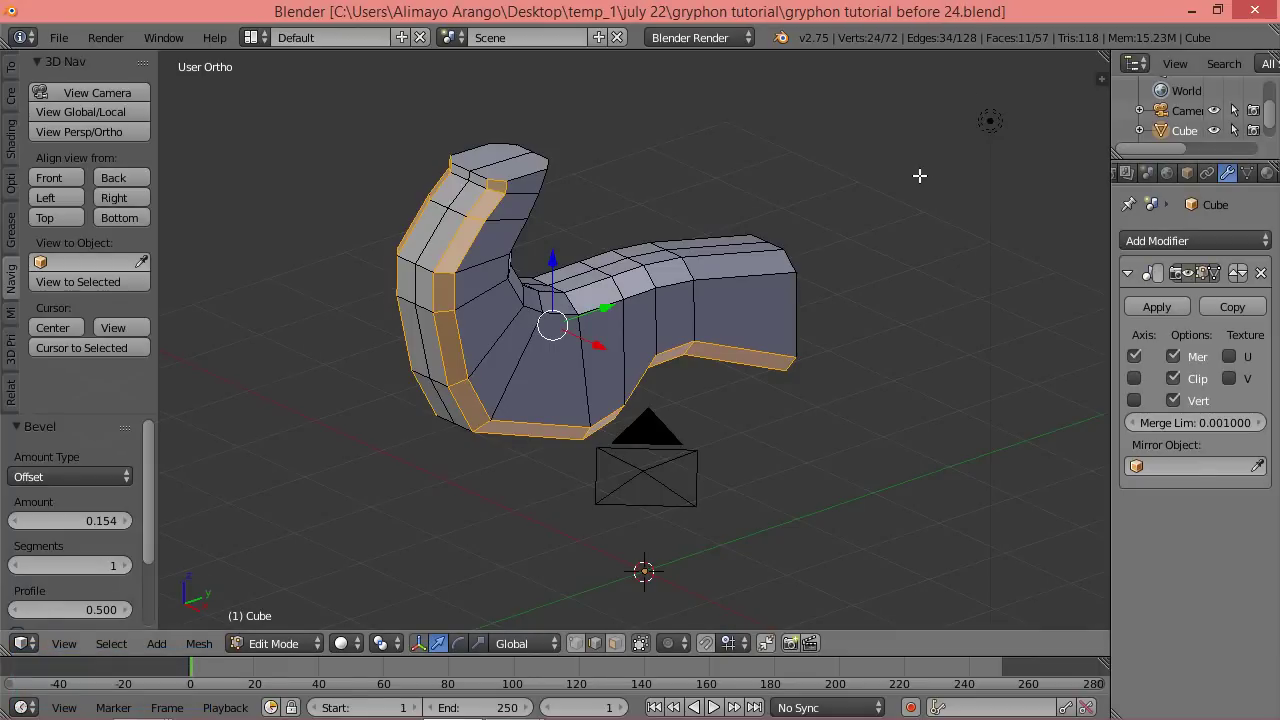
Add one centered loop cut running lengthwise along the side of the neck and body.
{"action": "key", "text": "a"}
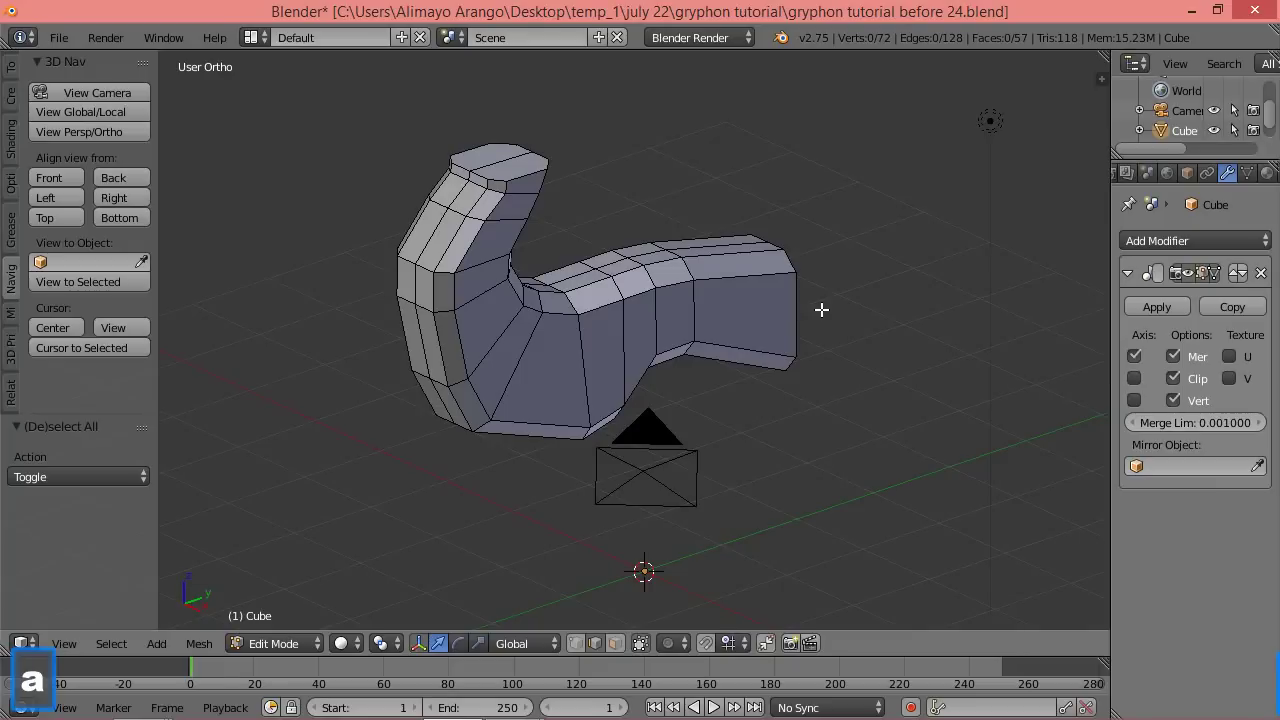
{"action": "key", "text": "ctrl"}
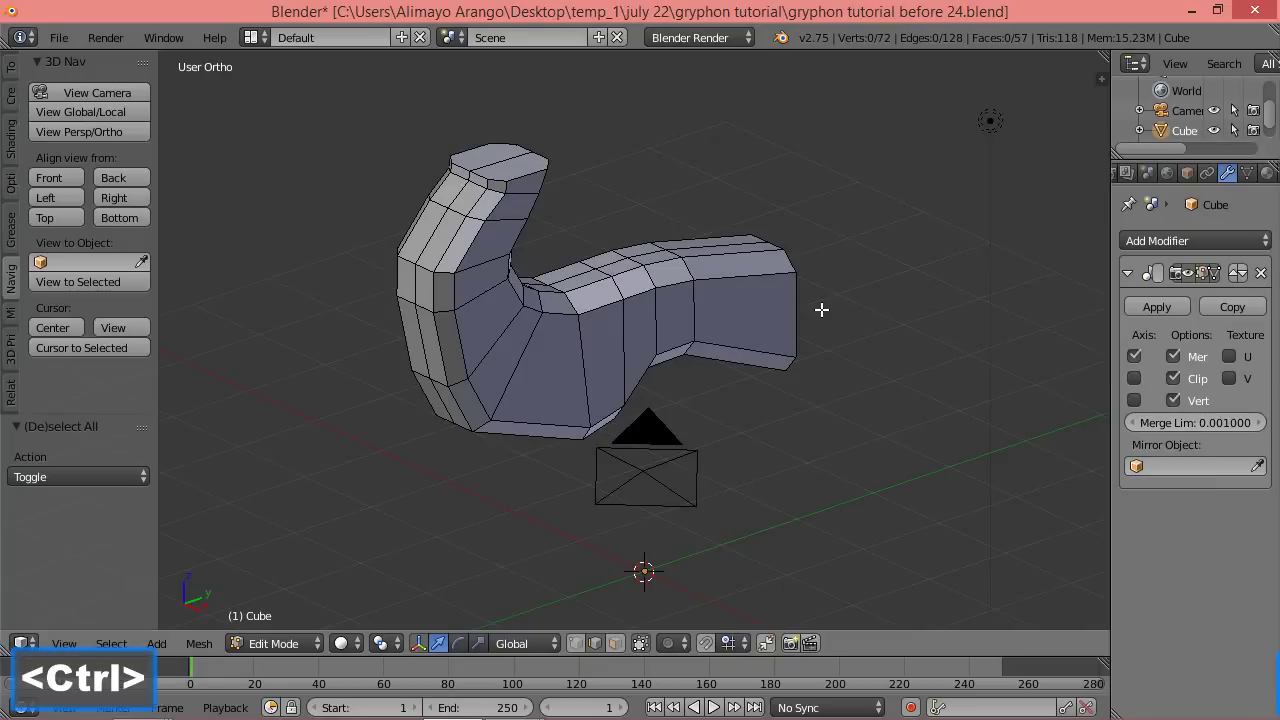
{"action": "key", "text": "ctrl+r"}
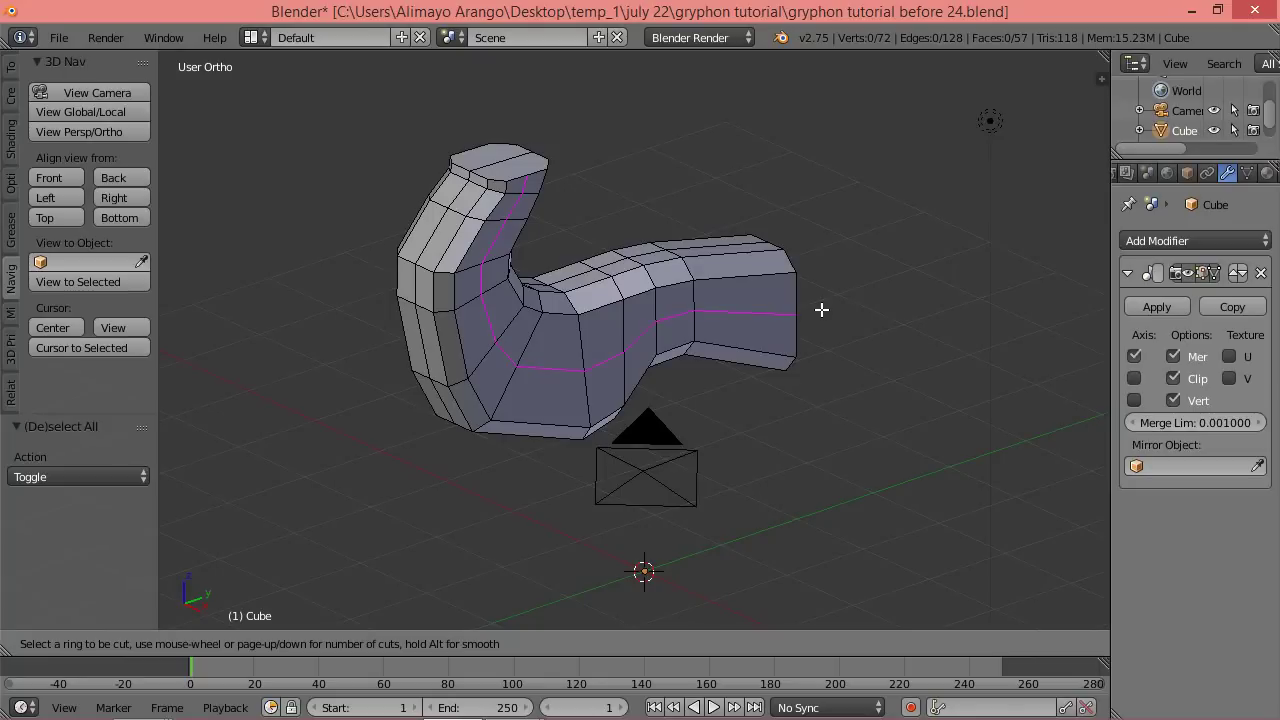
{"action": "left_click", "coordinate": [821, 310]}
{"action": "left_click", "coordinate": [821, 310]}
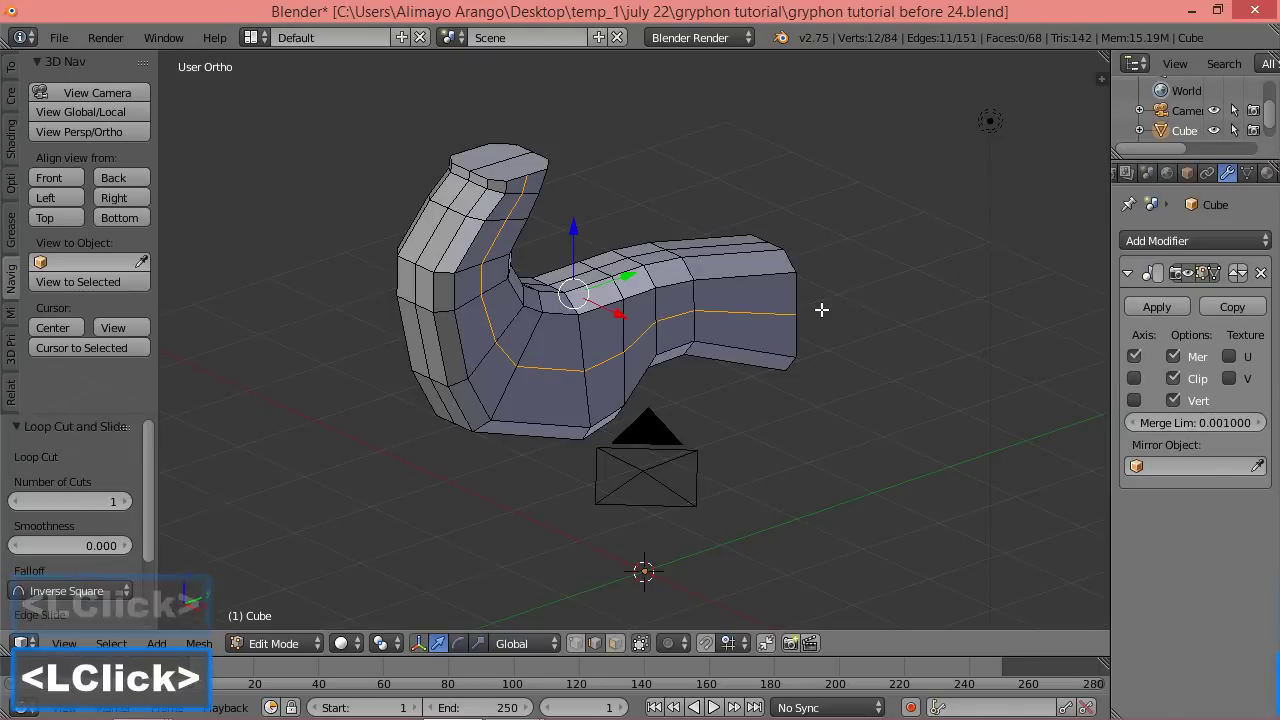
Move the new lengthwise side loop outward by 0.103 along X to round out the body.
{"action": "middle_click_drag", "start_coordinate": [628, 408], "coordinate": [700, 449]}
{"action": "left_click_drag", "start_coordinate": [640, 309], "coordinate": [649, 309]}
{"action": "middle_click_drag", "start_coordinate": [732, 365], "coordinate": [590, 313]}
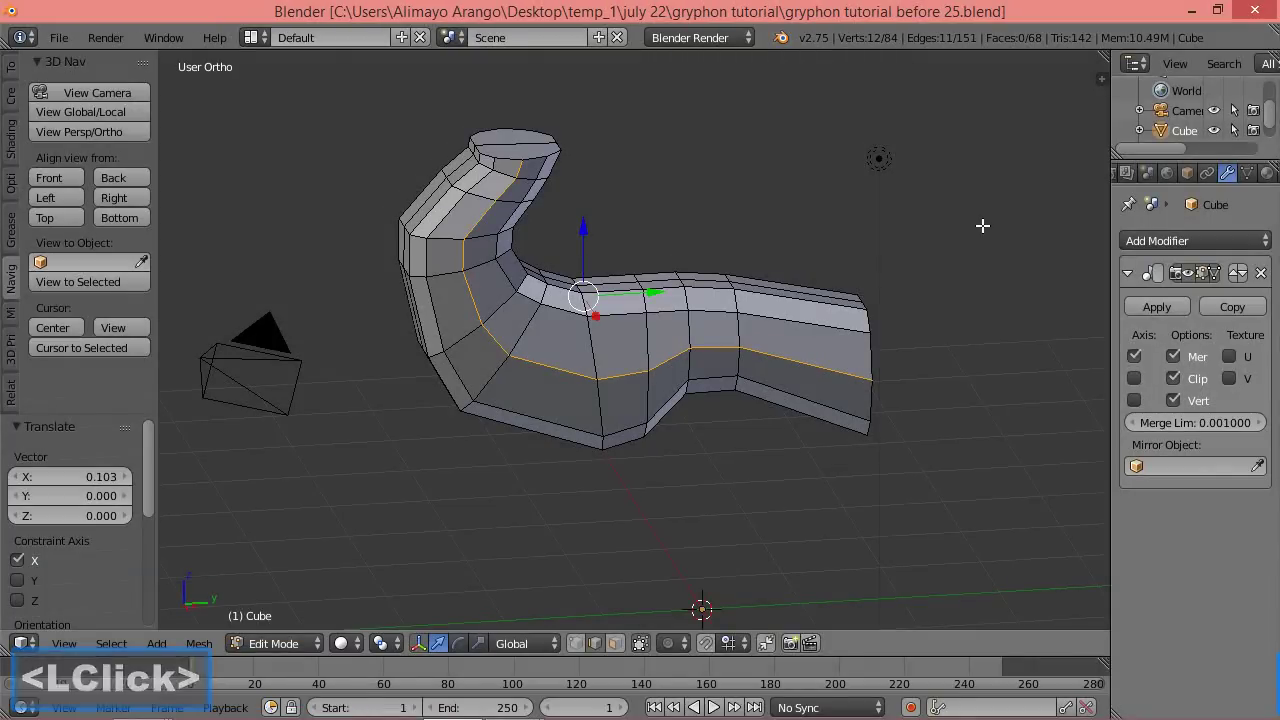
Add one centered loop cut running vertically through the wide shoulder section at the base of the neck.
{"action": "key", "text": "a"}
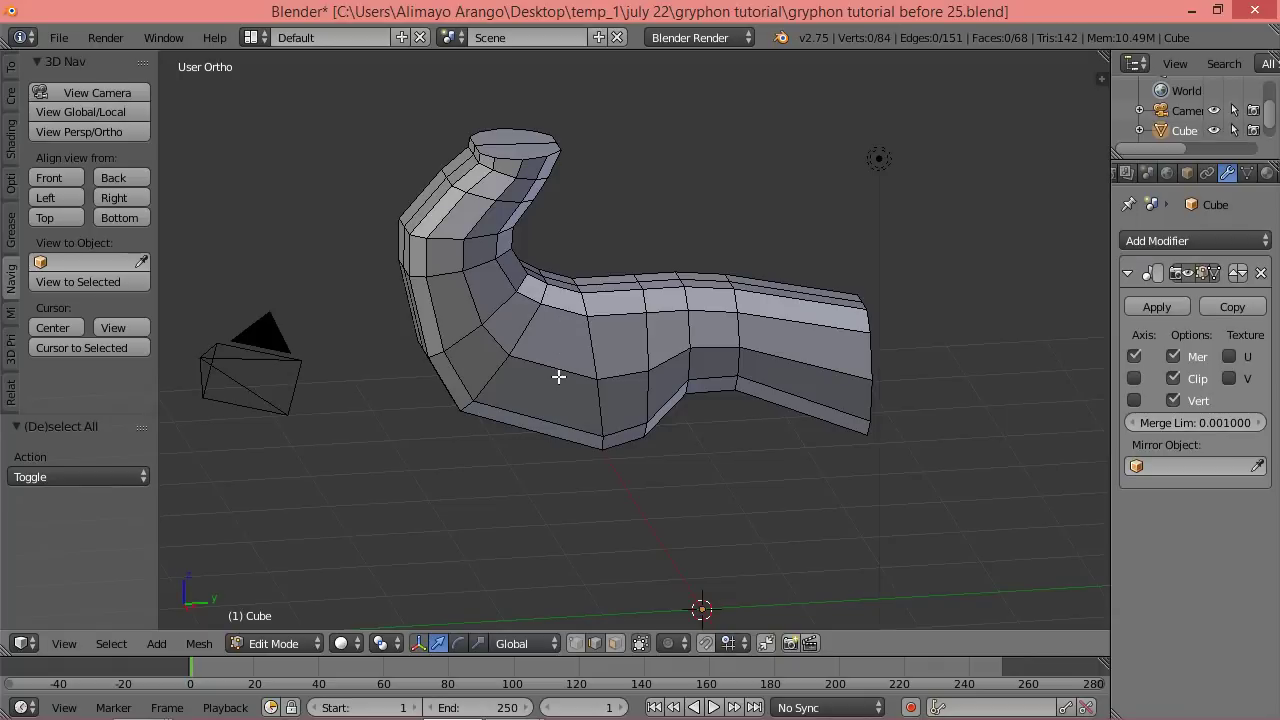
{"action": "key", "text": "ctrl"}
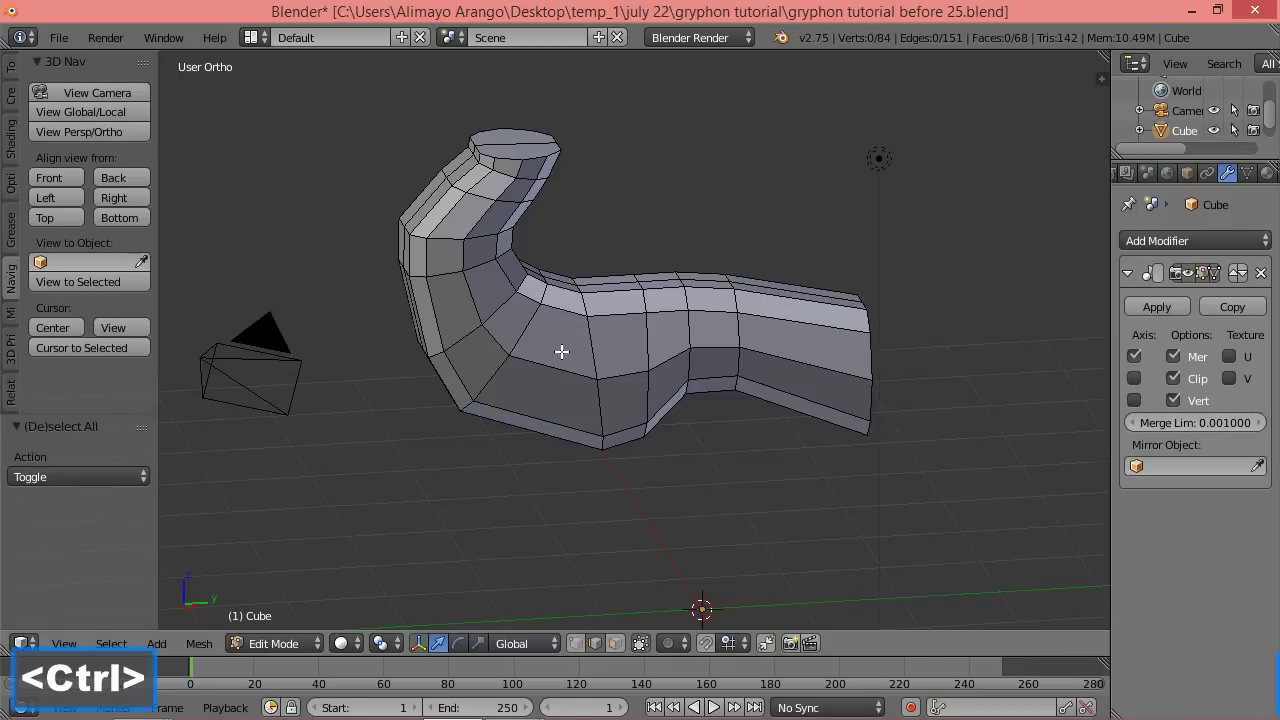
{"action": "key", "text": "ctrl+r"}
{"action": "left_click", "coordinate": [561, 351]}
{"action": "left_click", "coordinate": [561, 351]}
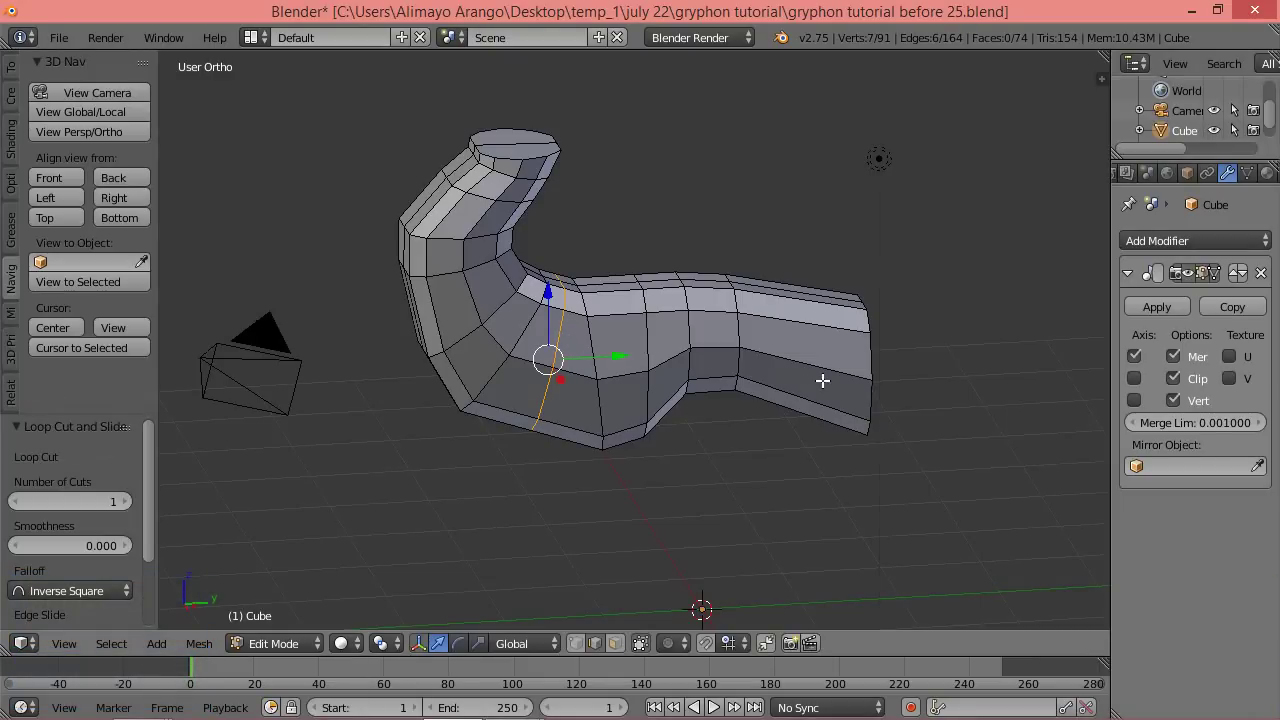
Add one centered loop cut running vertically through the long rear section of the body.
{"action": "key", "text": "a"}
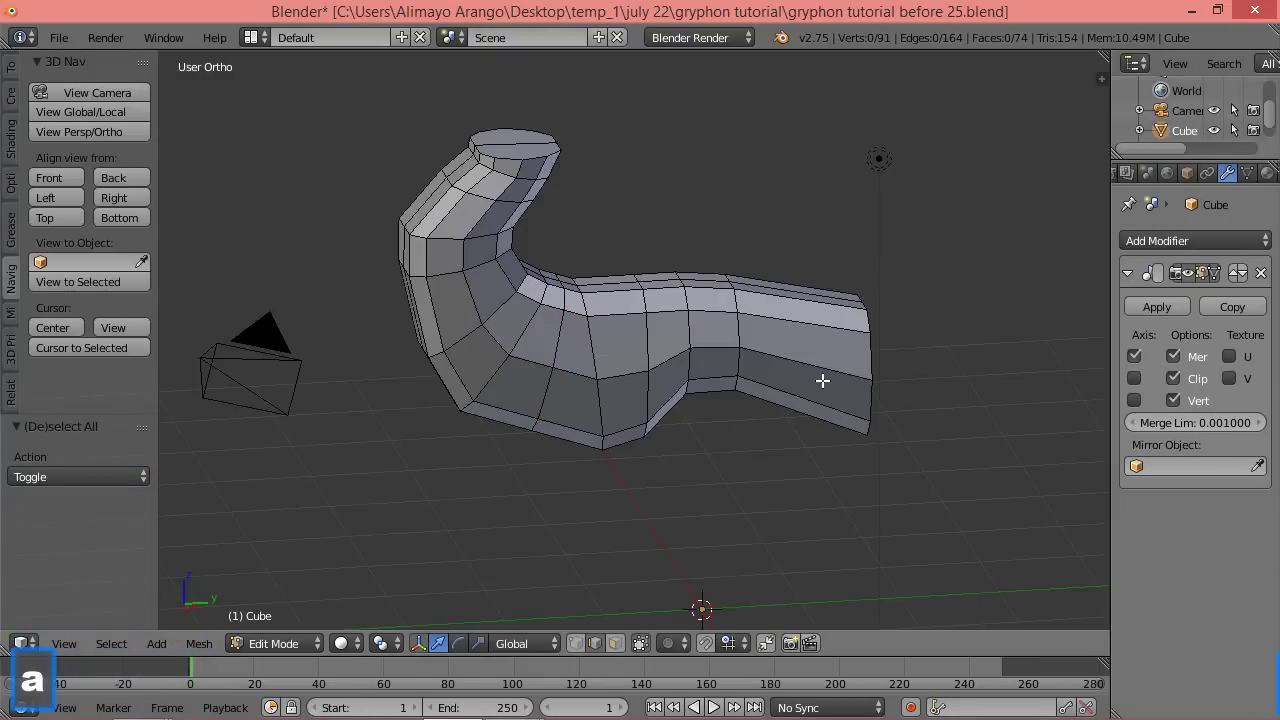
{"action": "key", "text": "ctrl+r"}
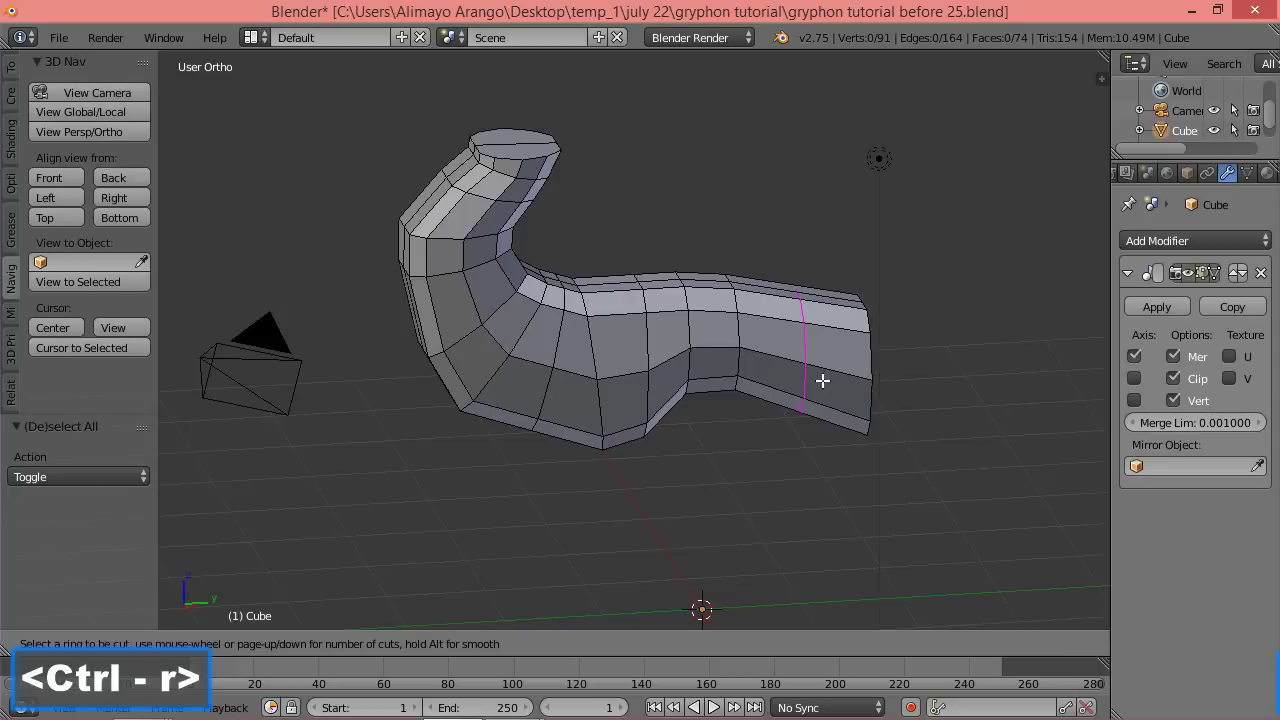
{"action": "left_click", "coordinate": [822, 380]}
{"action": "left_click", "coordinate": [822, 380]}
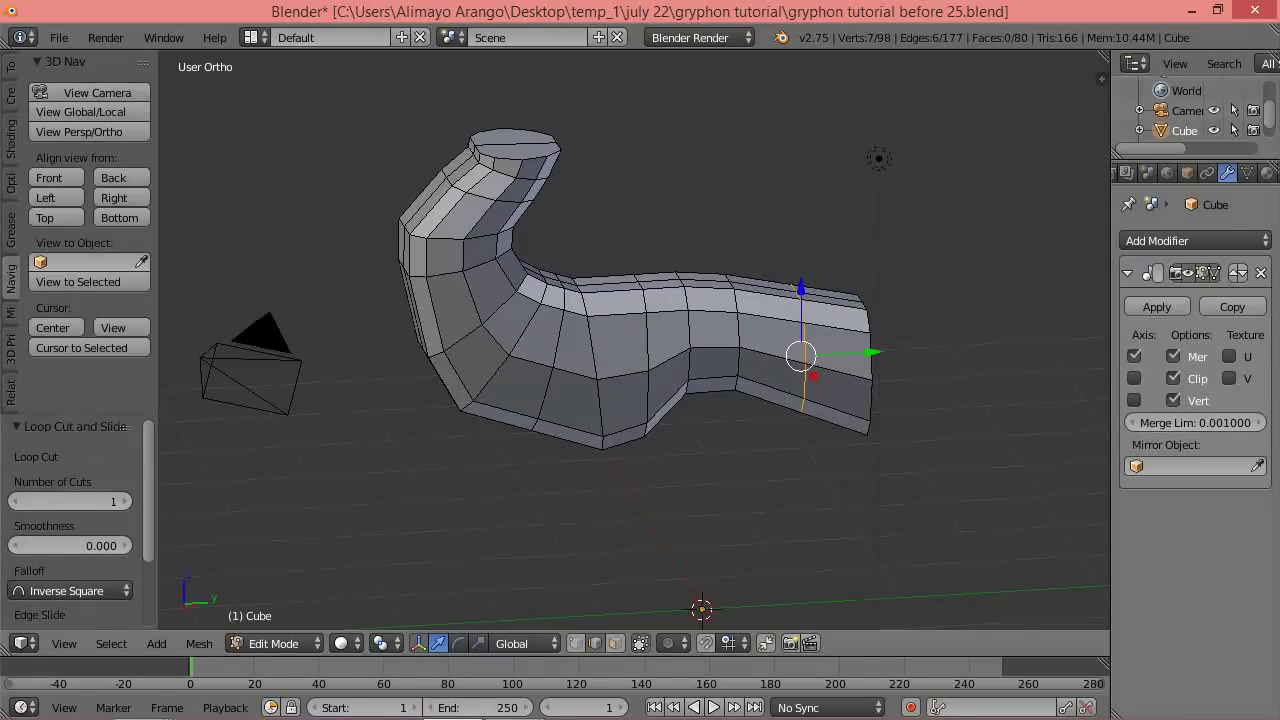
{"action": "left_click", "coordinate": [494, 16]}
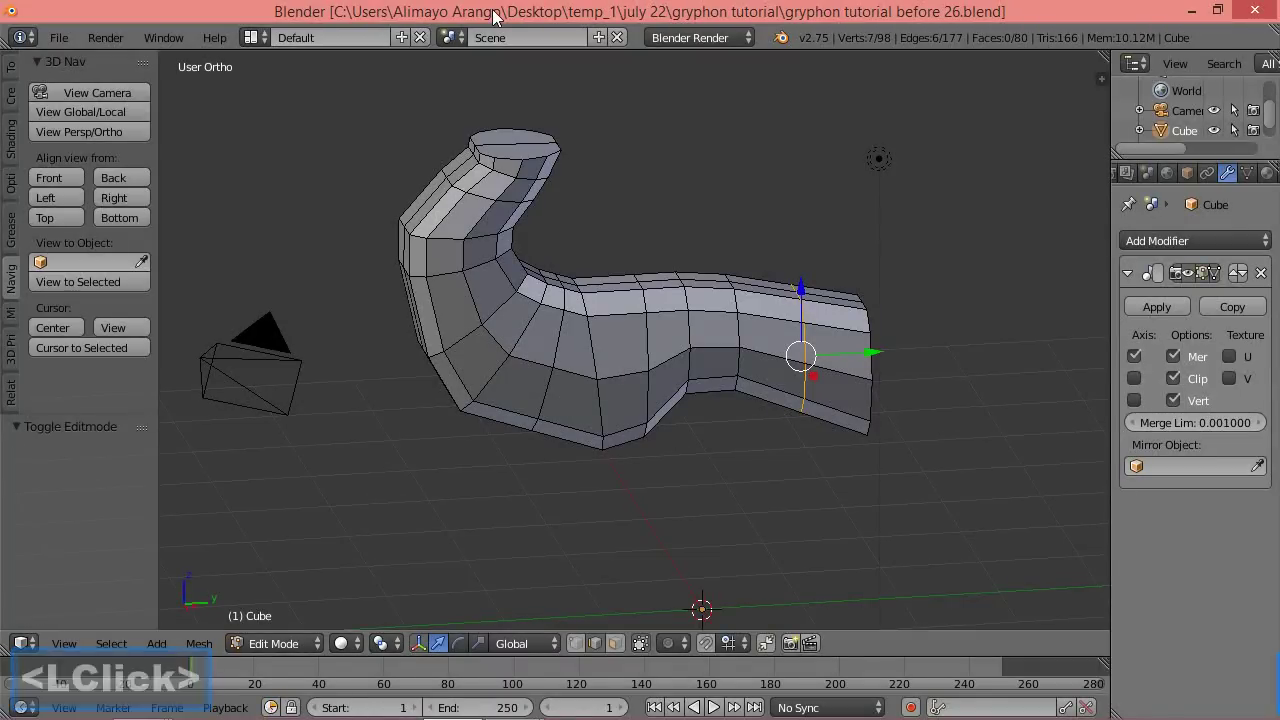
Delete the four side faces at the shoulder where the reference drawing shows the front leg, leaving an opening for it.
{"action": "key", "text": "a"}
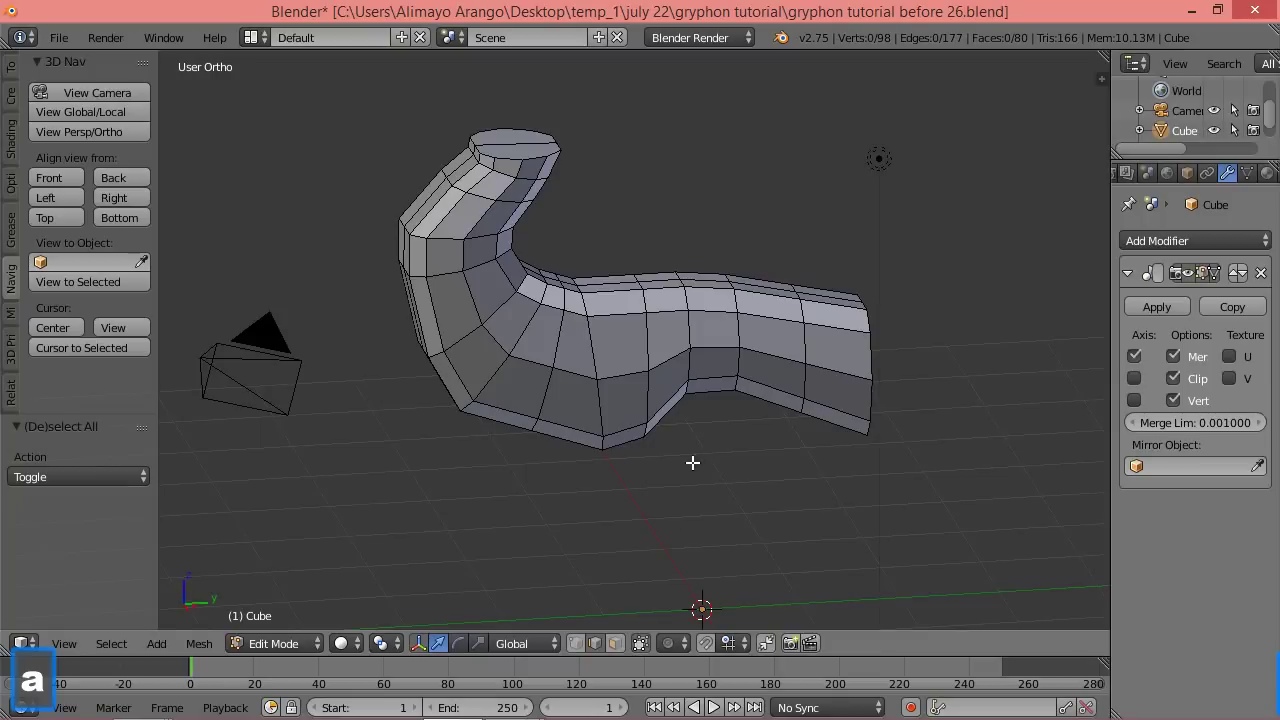
{"action": "left_click", "coordinate": [615, 643]}
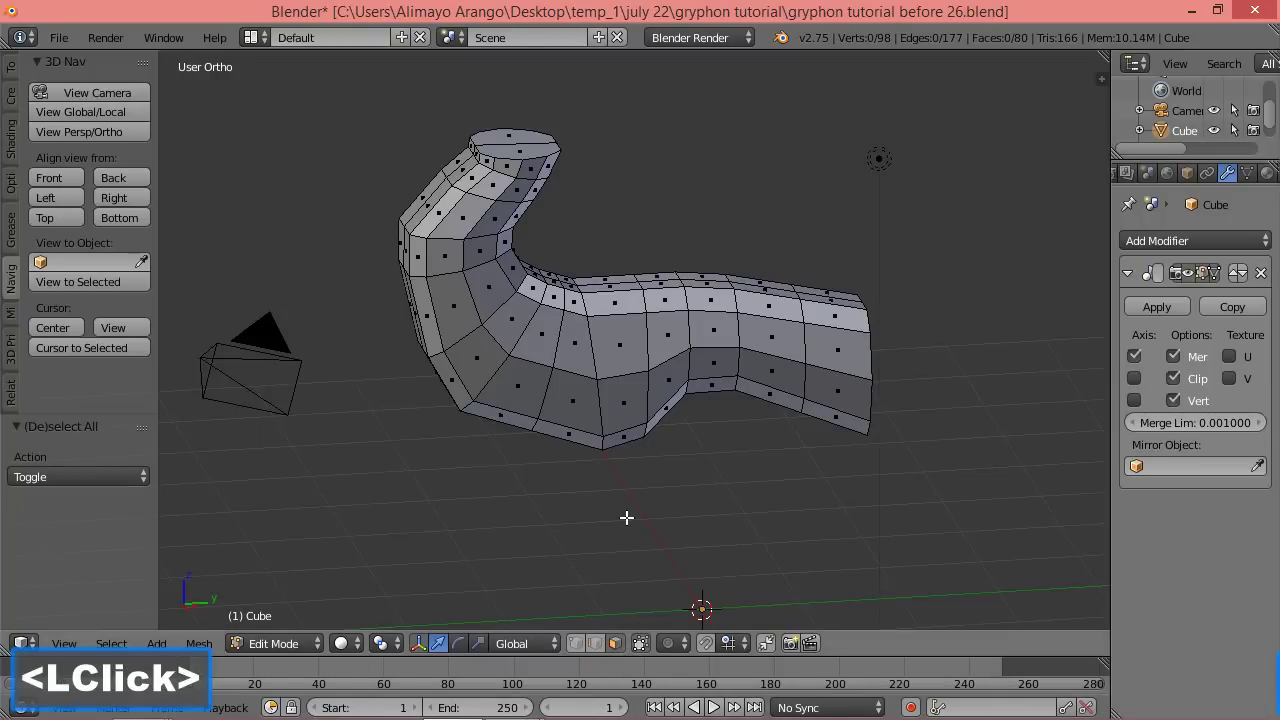
{"action": "left_click", "coordinate": [537, 336]}
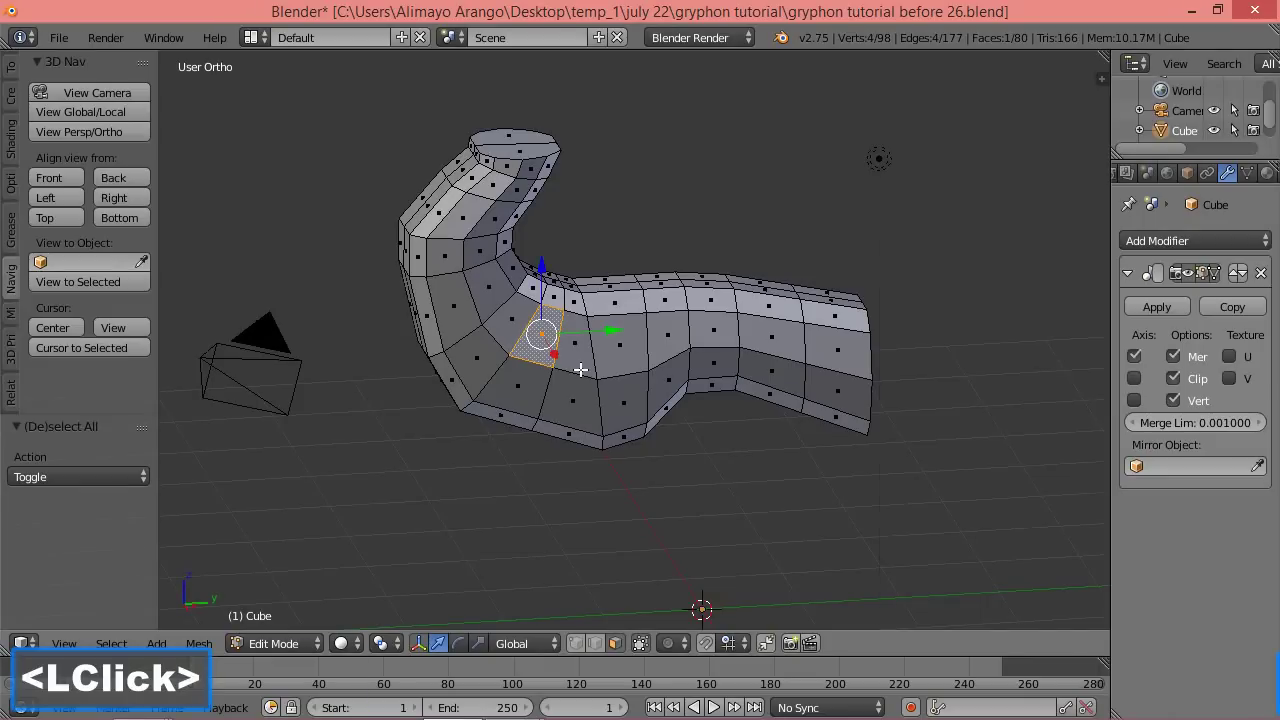
{"action": "left_click", "coordinate": [572, 357], "text": "shift"}
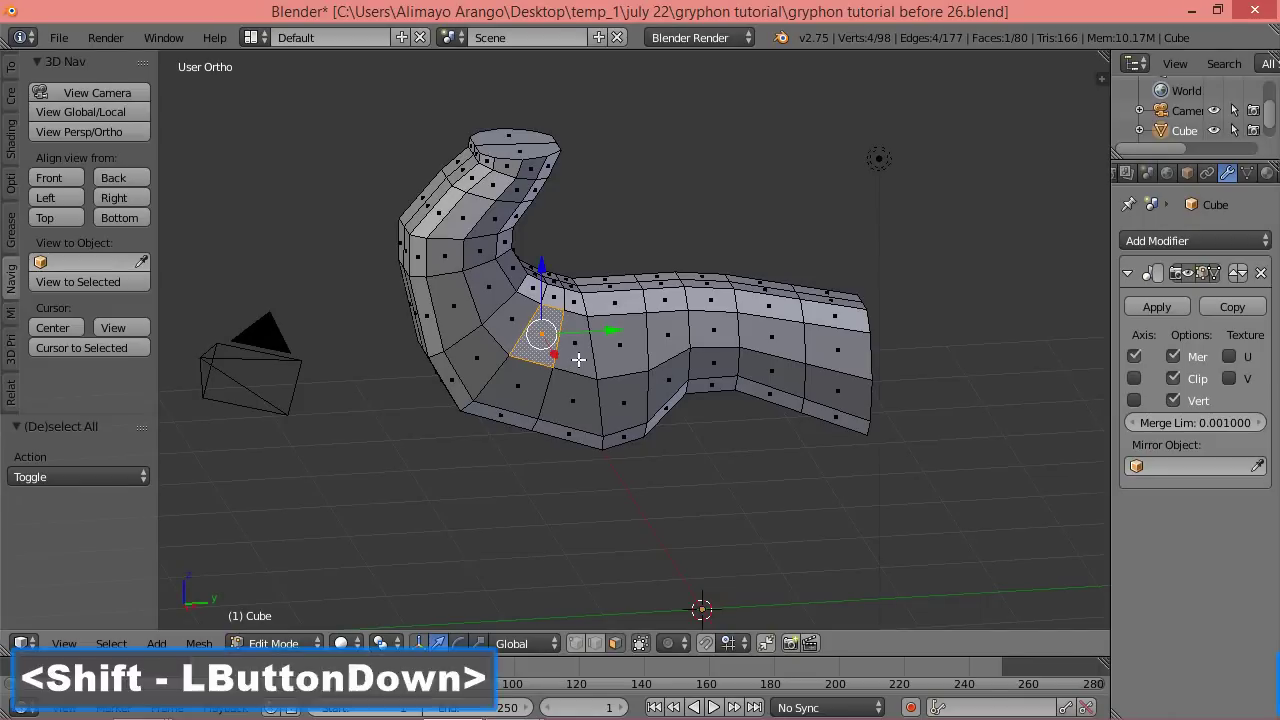
{"action": "left_click", "coordinate": [528, 391], "text": "shift"}
{"action": "left_click", "coordinate": [571, 394], "text": "shift"}
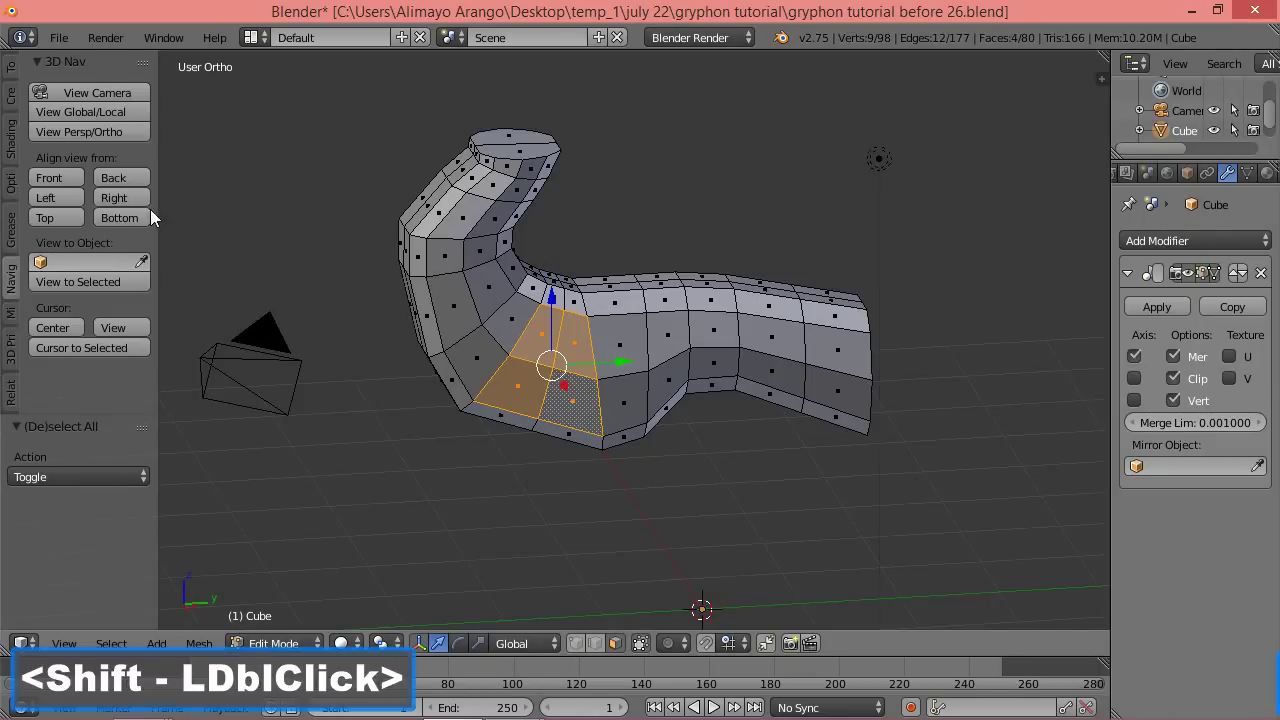
{"action": "left_click", "coordinate": [125, 203]}
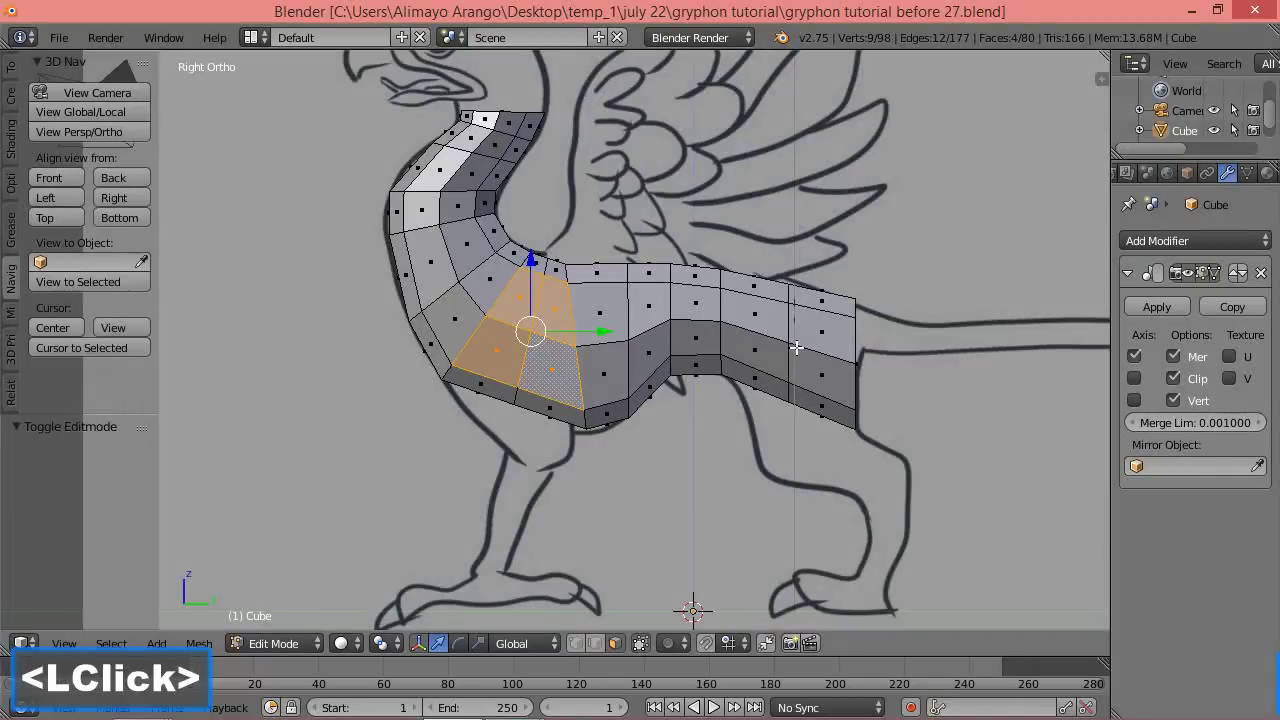
{"action": "scroll", "coordinate": [797, 347], "scroll_direction": "down", "scroll_amount": 1}
{"action": "scroll", "coordinate": [797, 348], "scroll_direction": "down", "scroll_amount": 1}
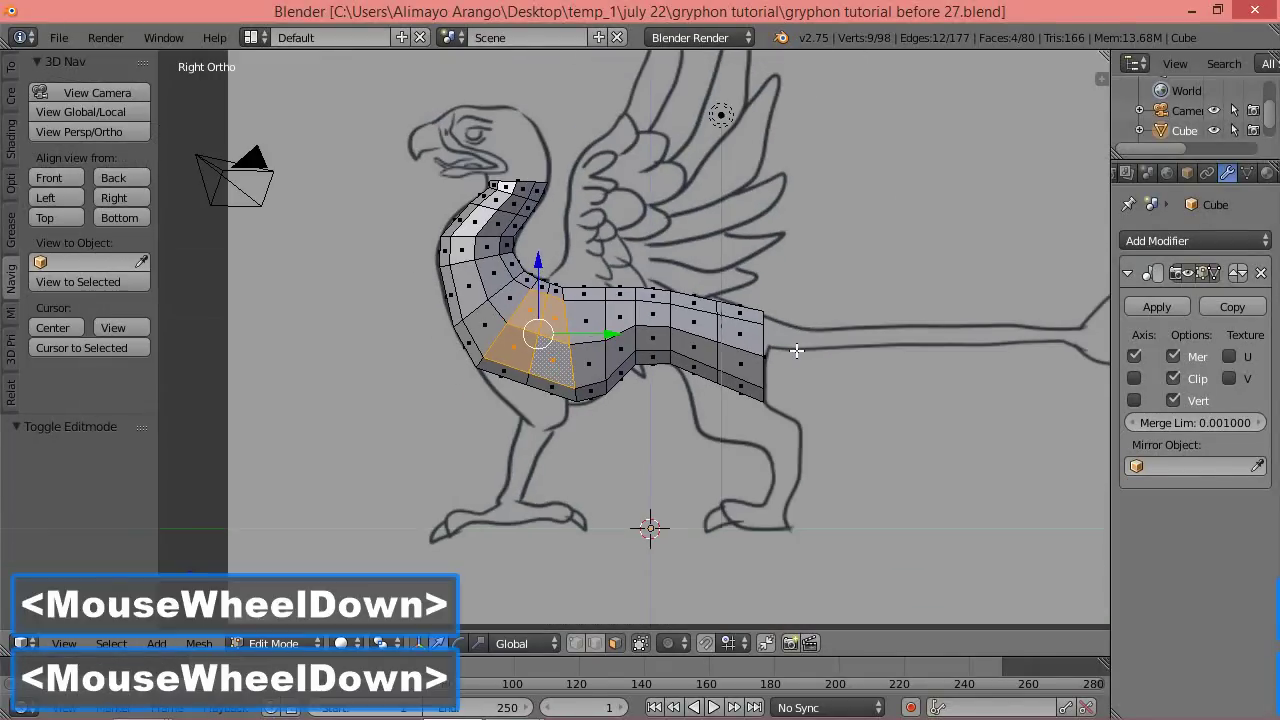
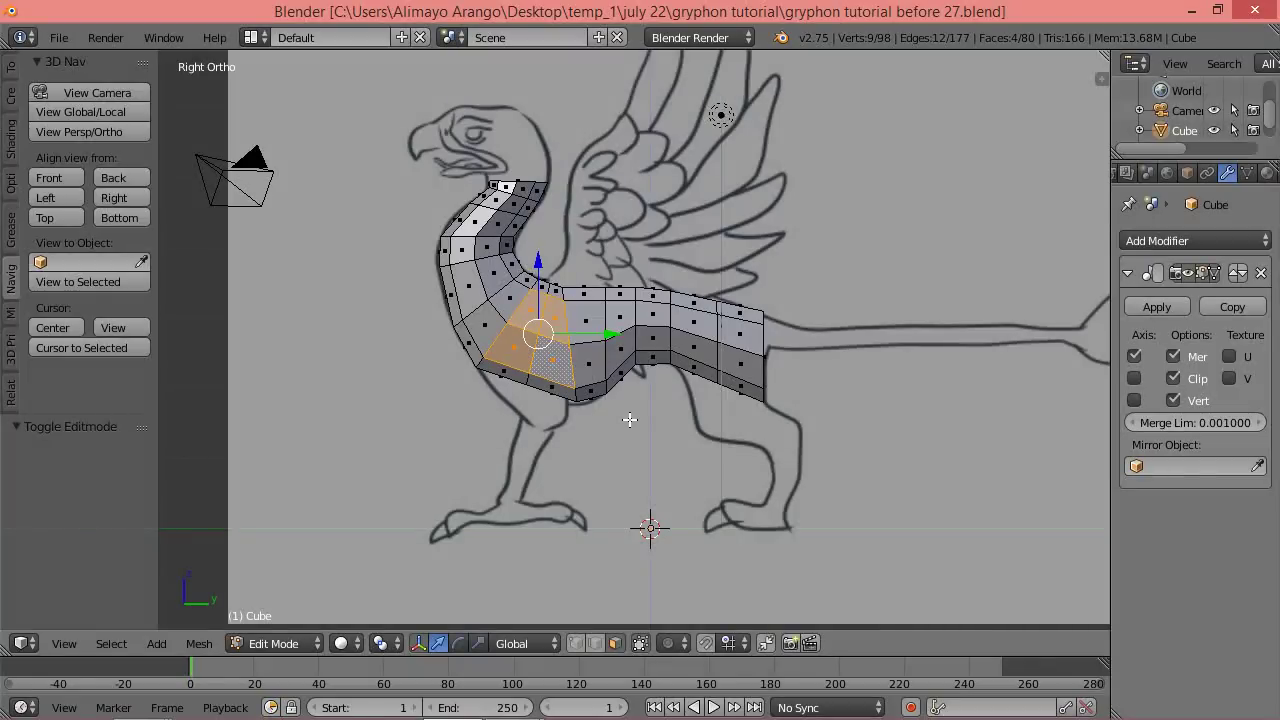
{"action": "key", "text": "x"}
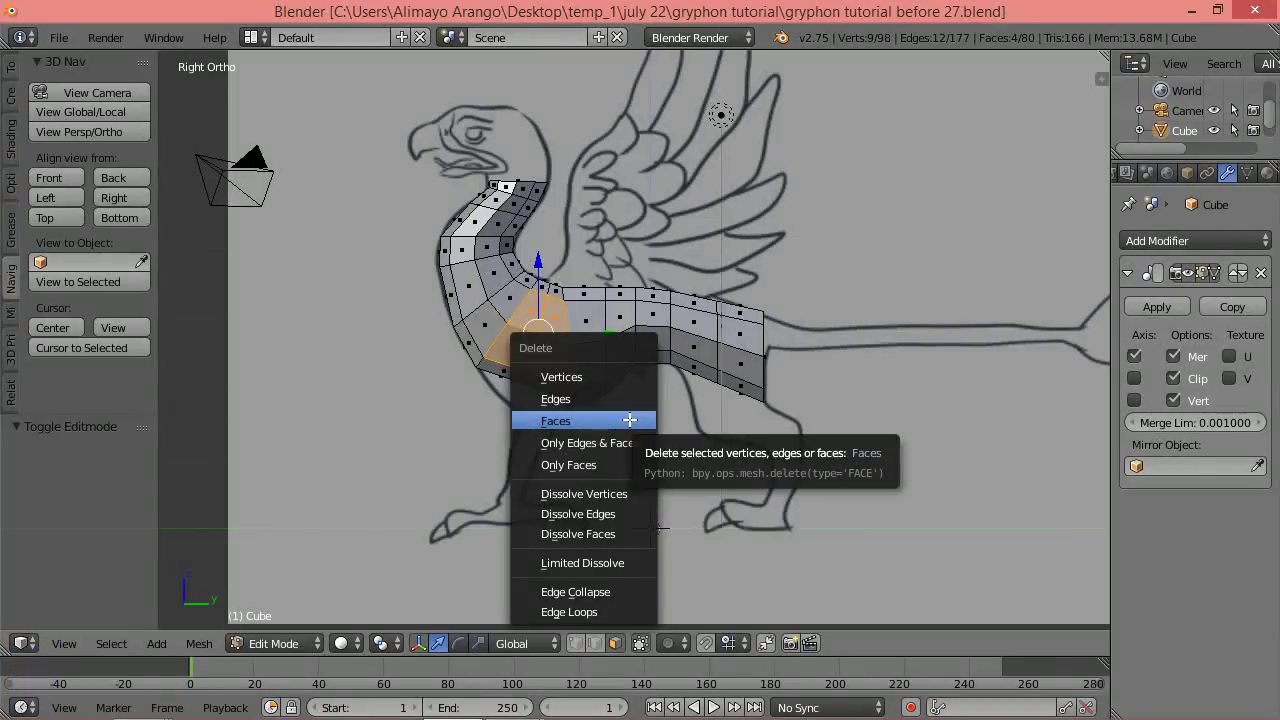
{"action": "left_click", "coordinate": [629, 420]}
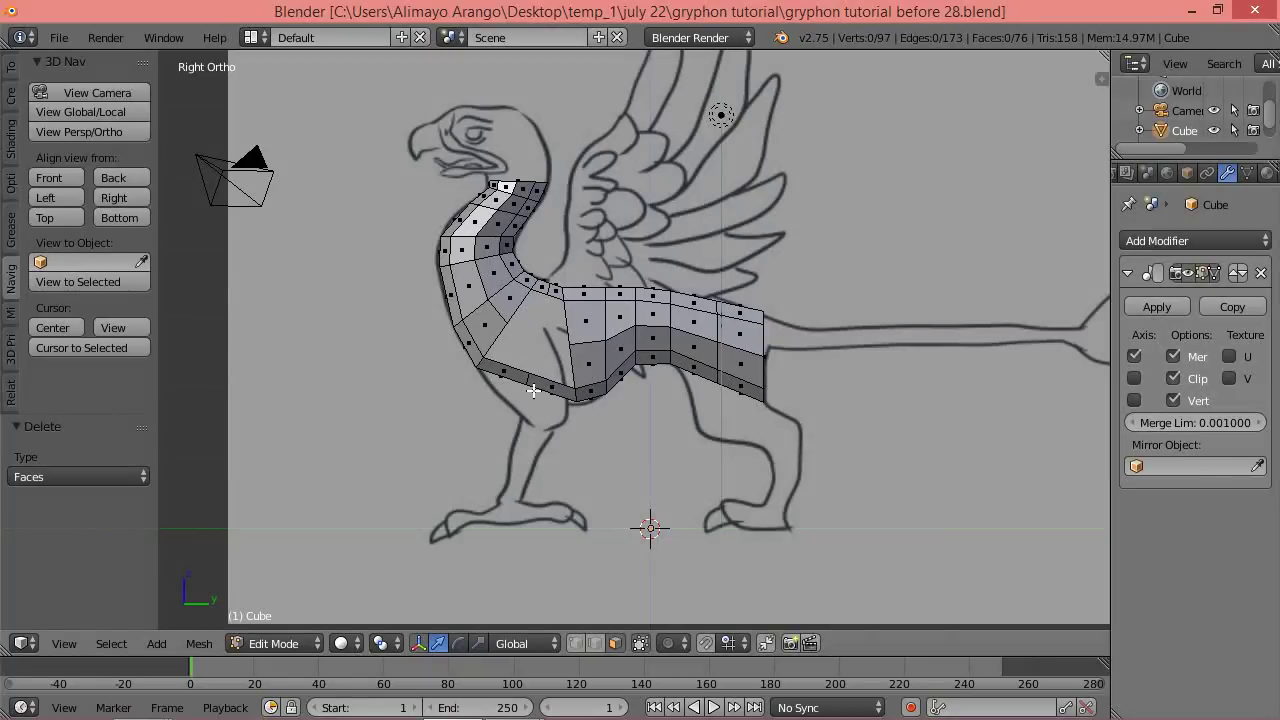
Extrude the upper front and upper rear edges of the shoulder opening 0.678 along X, and fill a face between their outer ends.
{"action": "middle_click_drag", "start_coordinate": [472, 422], "coordinate": [651, 437]}
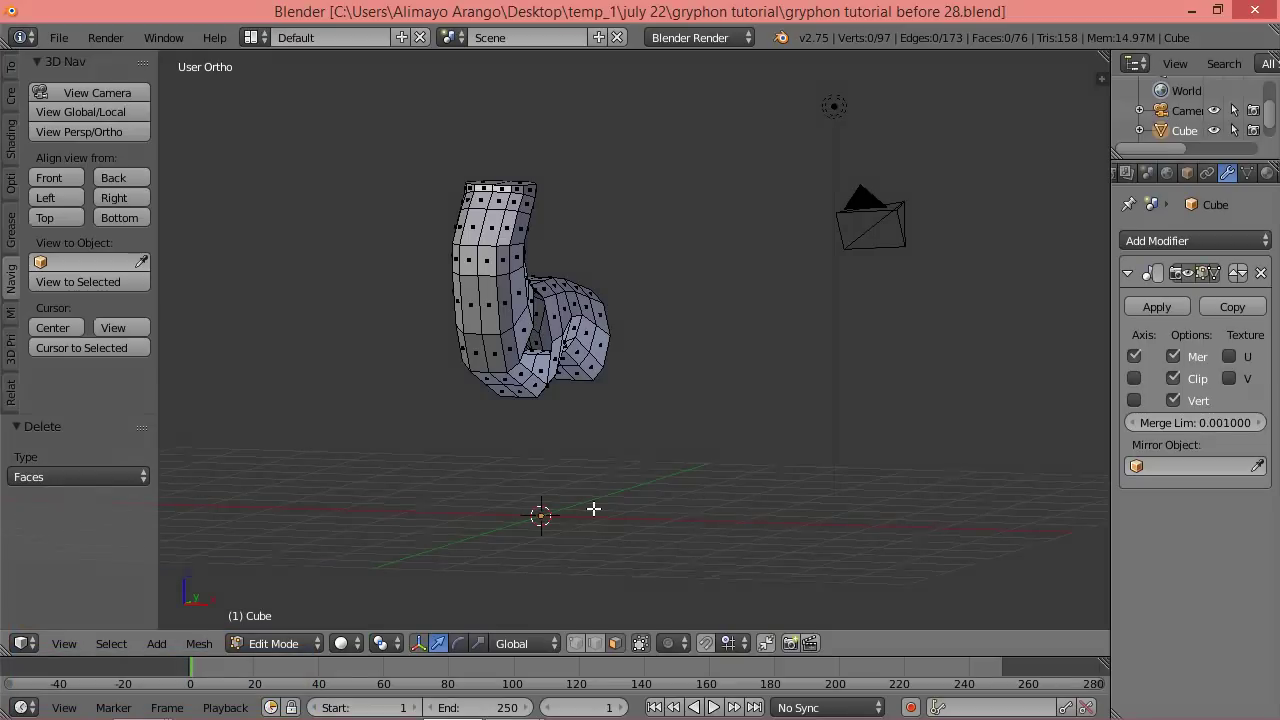
{"action": "middle_click_drag", "start_coordinate": [683, 360], "coordinate": [551, 460]}
{"action": "left_click", "coordinate": [594, 643]}
{"action": "left_click", "coordinate": [521, 315]}
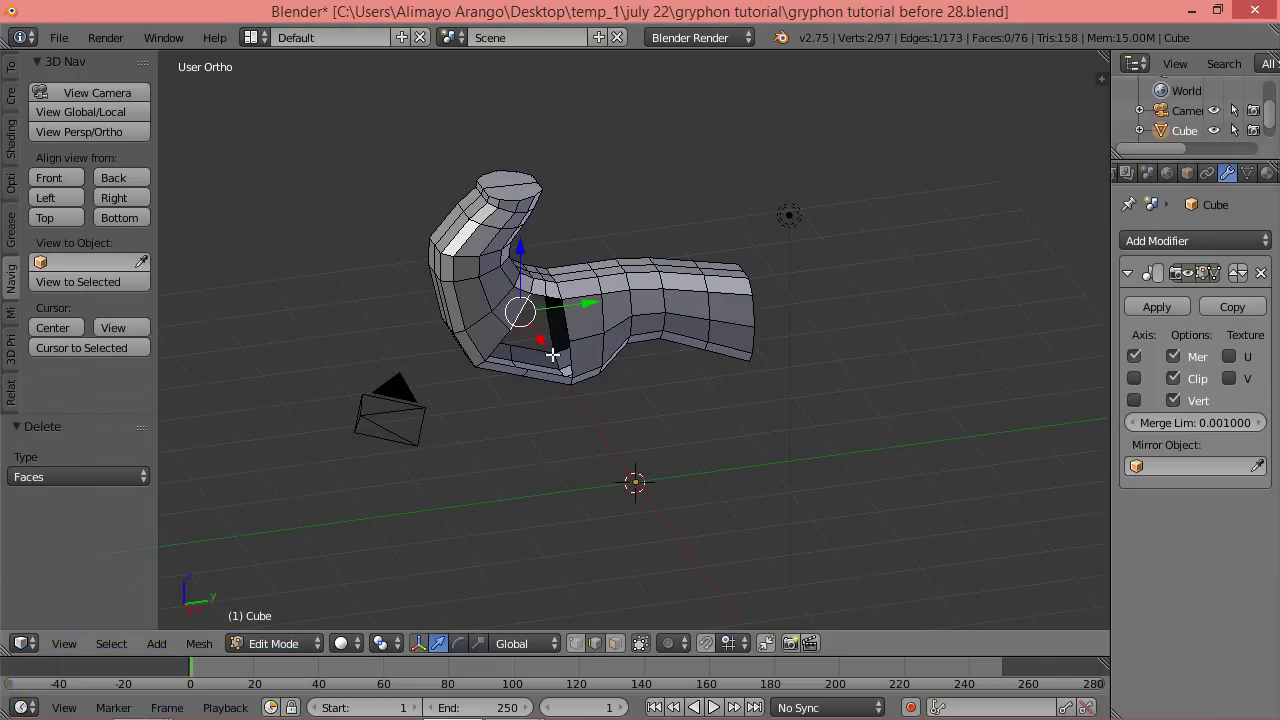
{"action": "left_click", "coordinate": [566, 331], "text": "shift"}
{"action": "scroll", "coordinate": [683, 371], "scroll_direction": "up", "scroll_amount": 2}
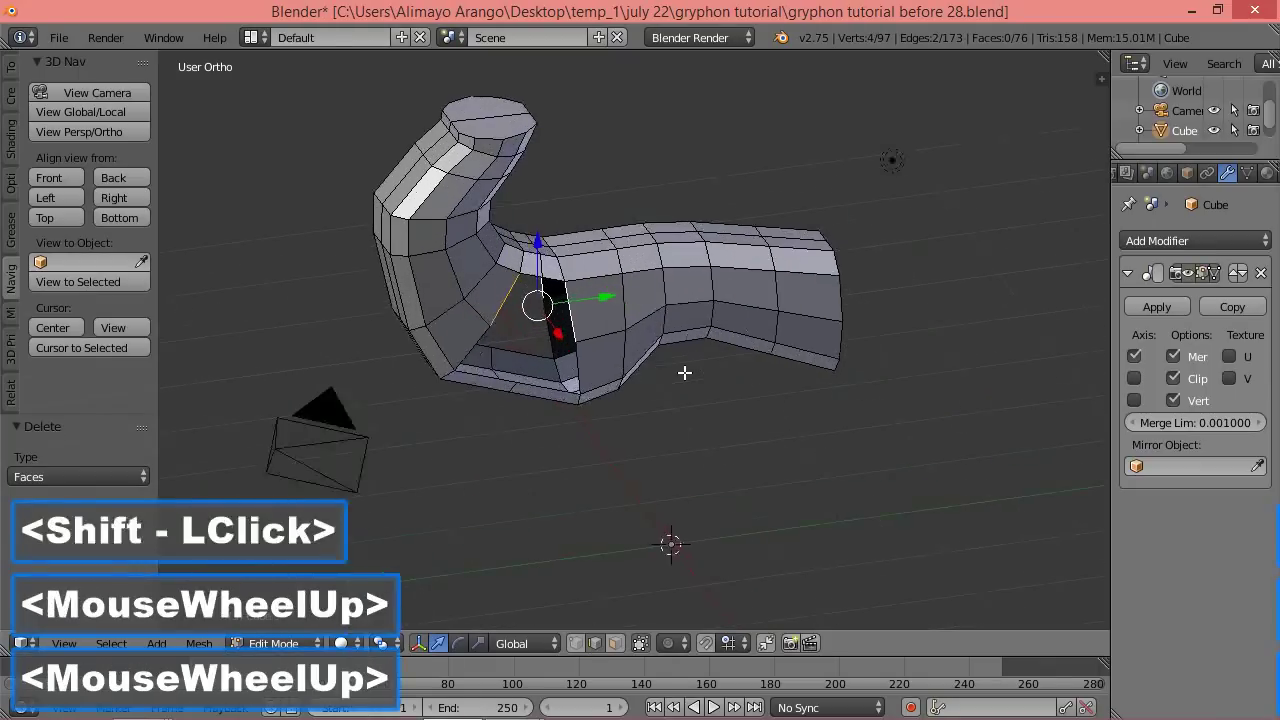
{"action": "scroll", "coordinate": [683, 371], "scroll_direction": "down", "scroll_amount": 1}
{"action": "scroll", "coordinate": [683, 371], "scroll_direction": "up", "scroll_amount": 3}
{"action": "middle_click_drag", "start_coordinate": [826, 400], "coordinate": [665, 396]}
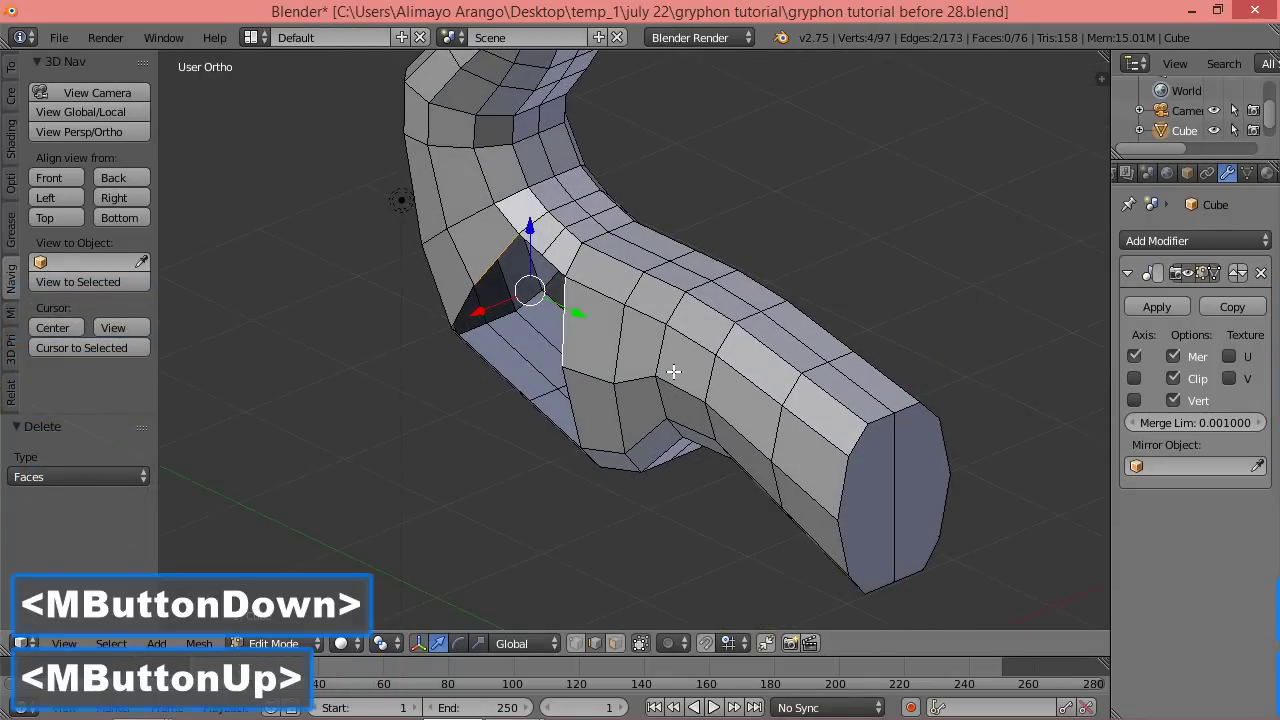
{"action": "key", "text": "e"}
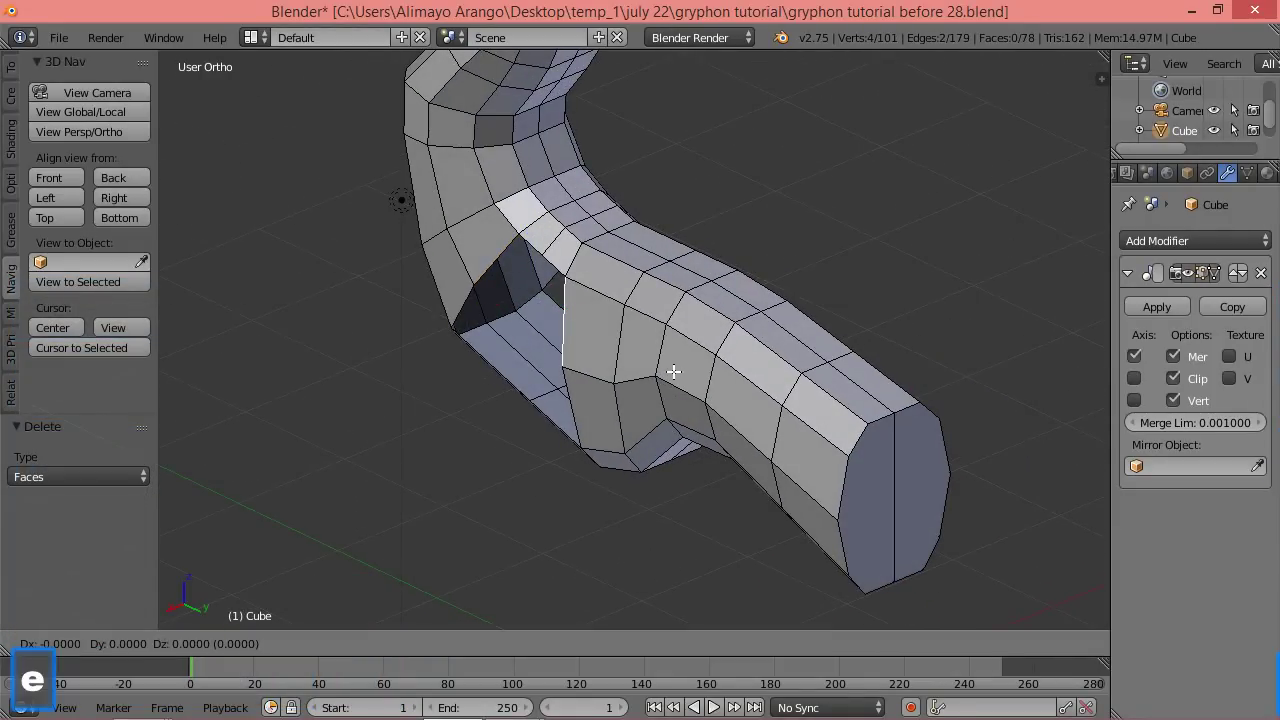
{"action": "key", "text": "x"}
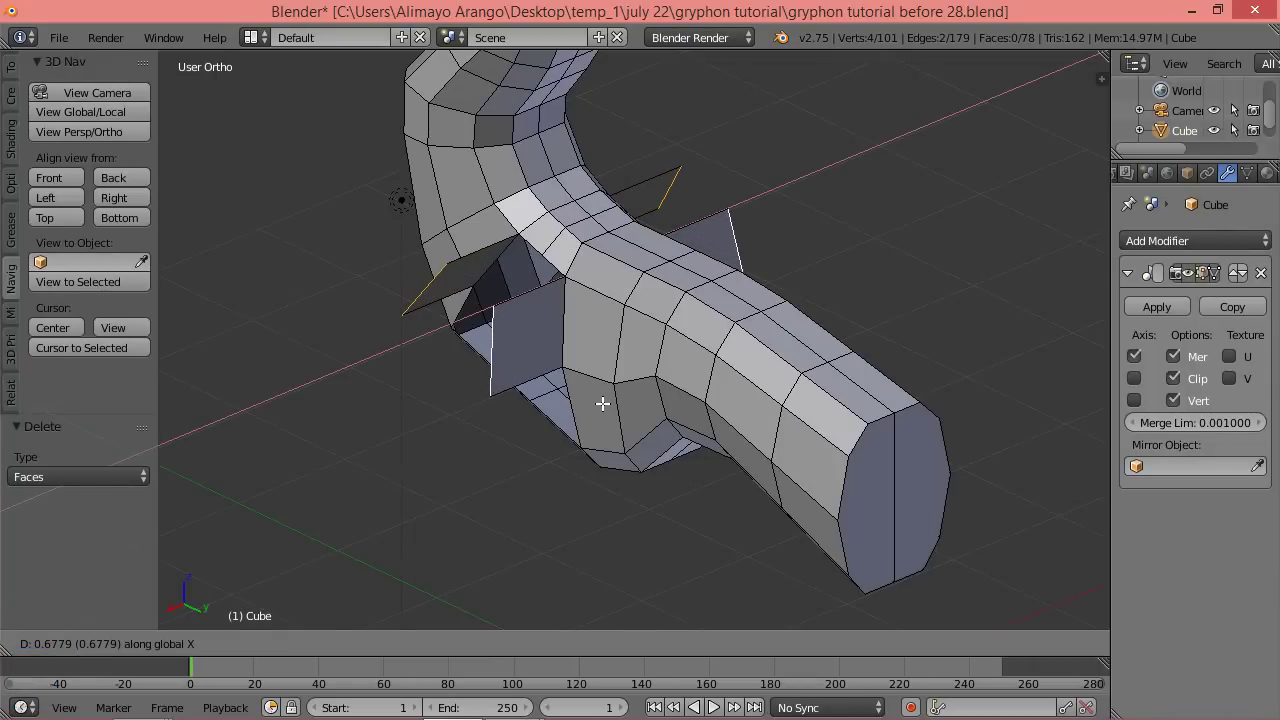
{"action": "left_click", "coordinate": [602, 403]}
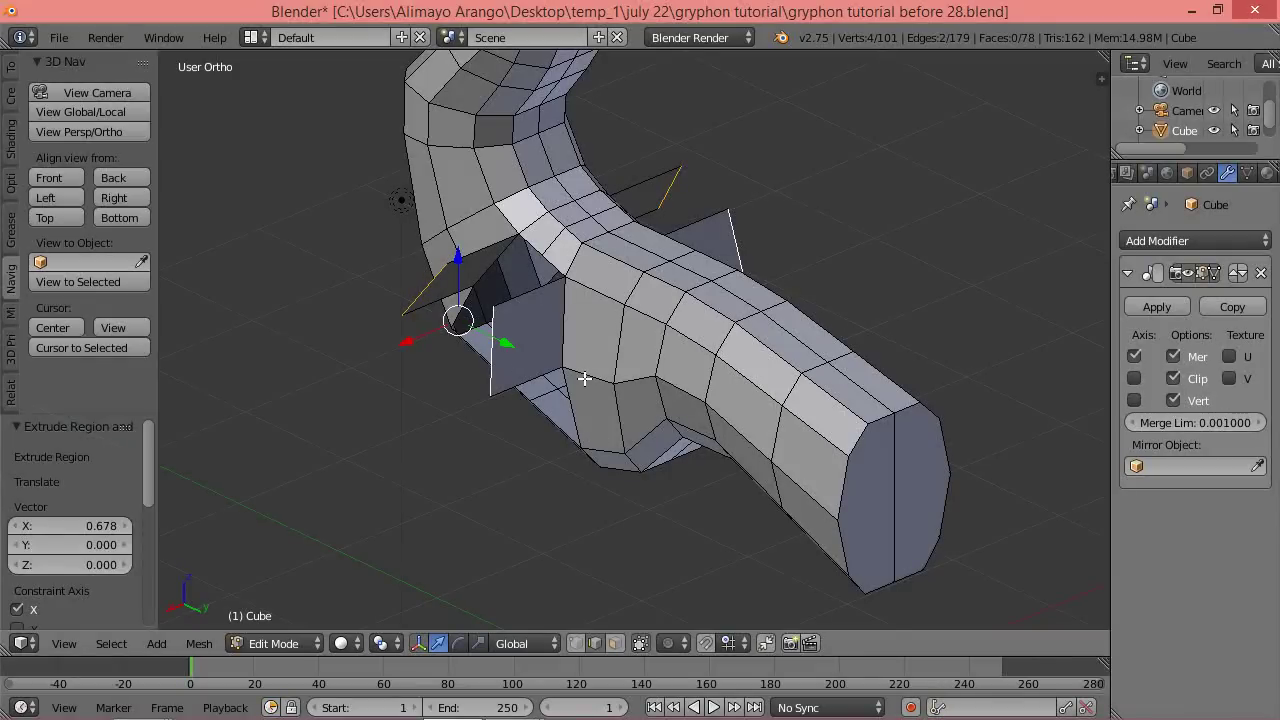
{"action": "key", "text": "f"}
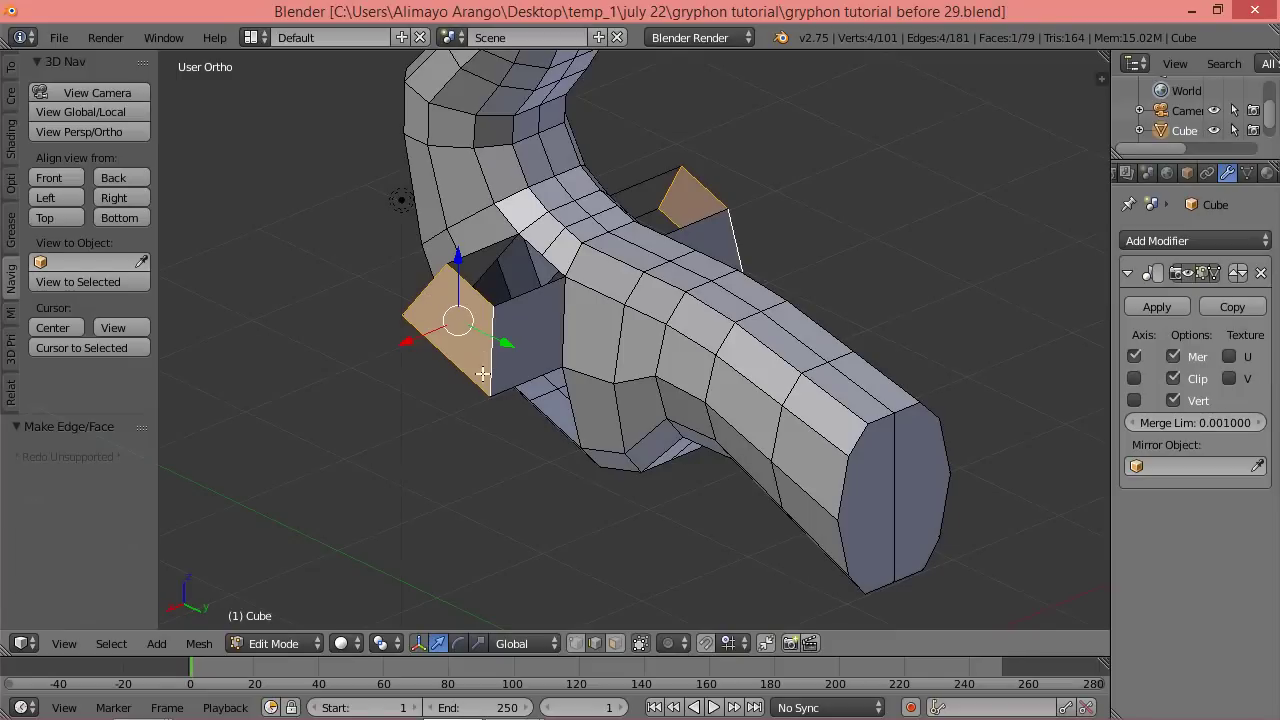
Add one centered loop cut running vertically through the outer face of the shoulder block.
{"action": "middle_click_drag", "start_coordinate": [443, 394], "coordinate": [538, 381]}
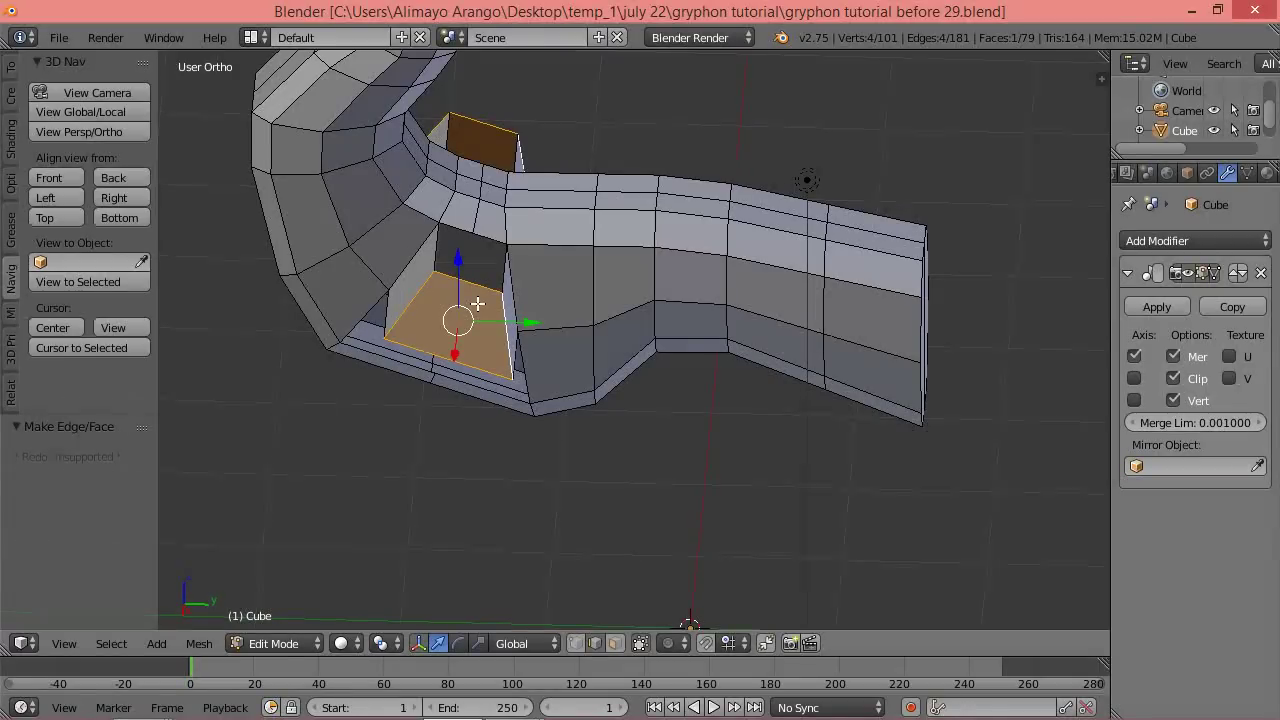
{"action": "key", "text": "ctrl+r"}
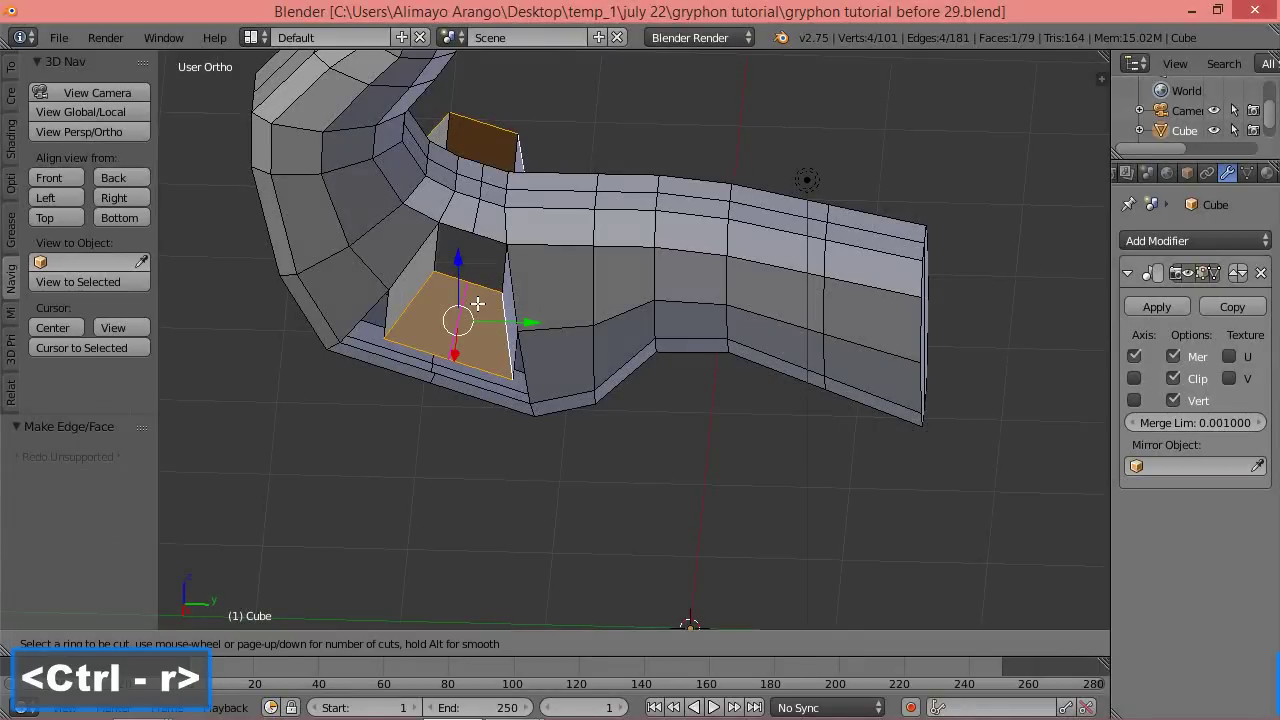
{"action": "left_click", "coordinate": [478, 304]}
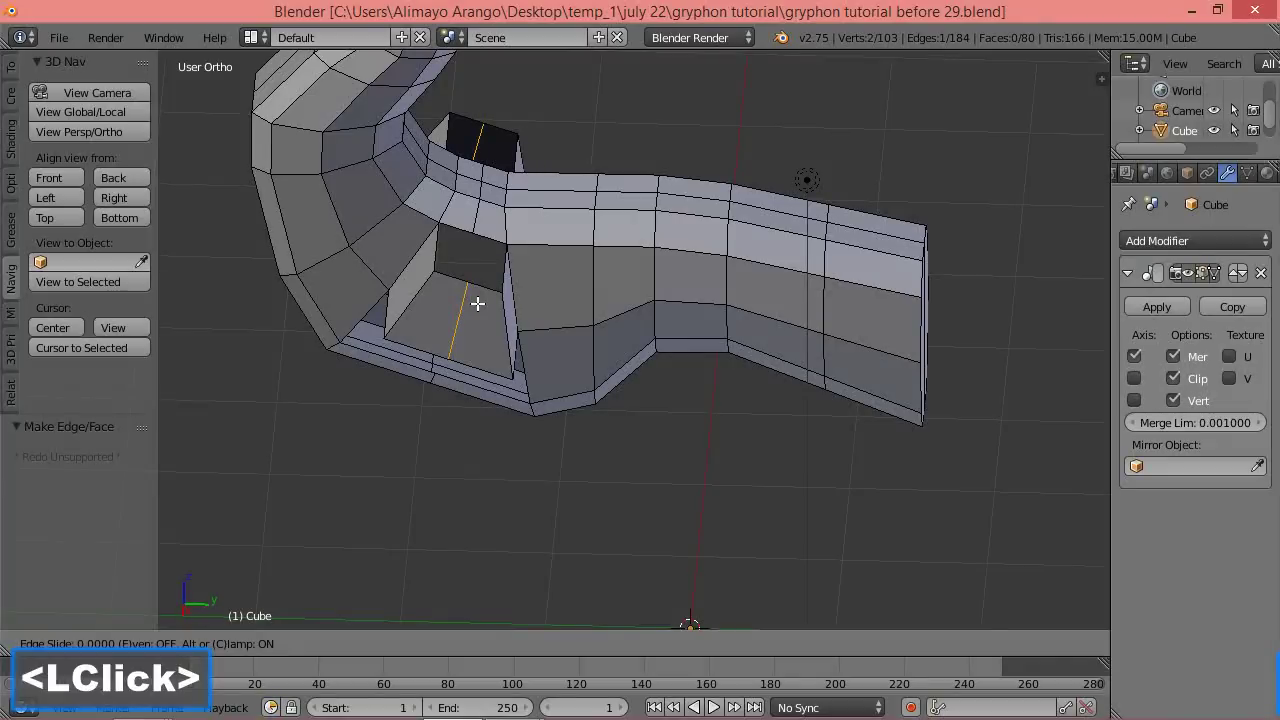
{"action": "left_click", "coordinate": [478, 304]}
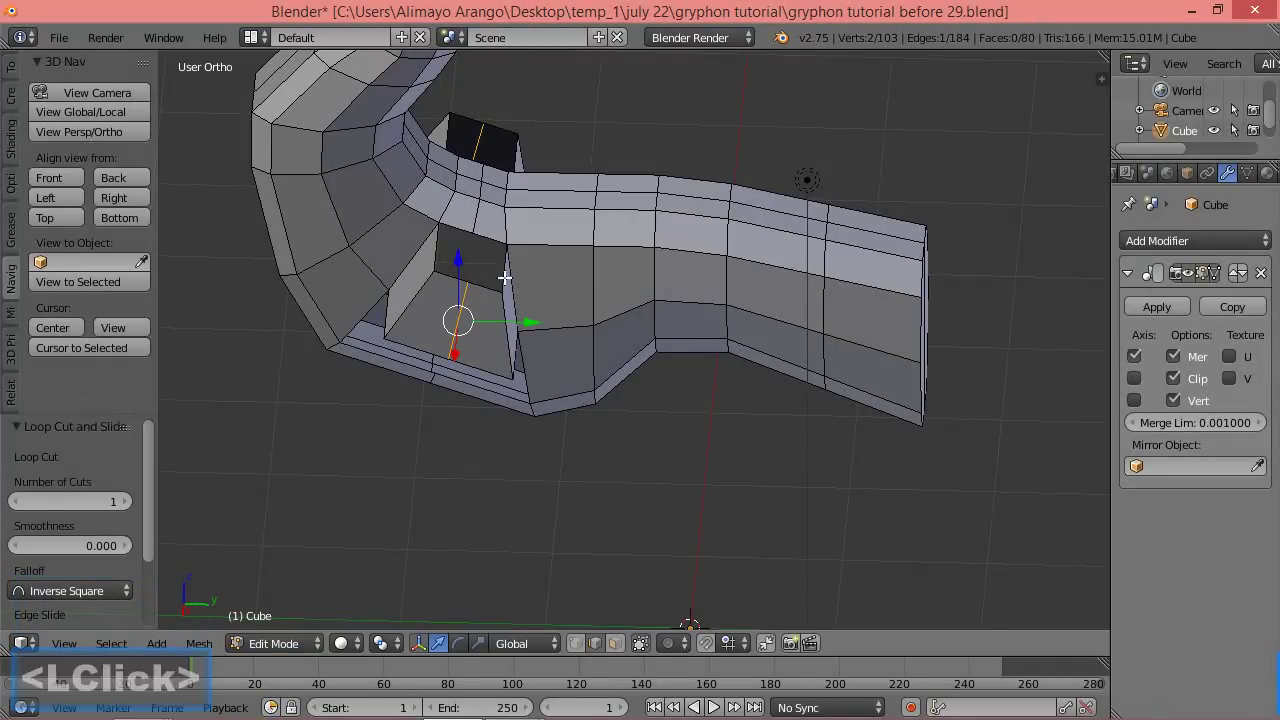
Fill a face over the front half of the gap on top of the shoulder block, using its four corner vertices.
{"action": "middle_click_drag", "start_coordinate": [529, 292], "coordinate": [423, 346]}
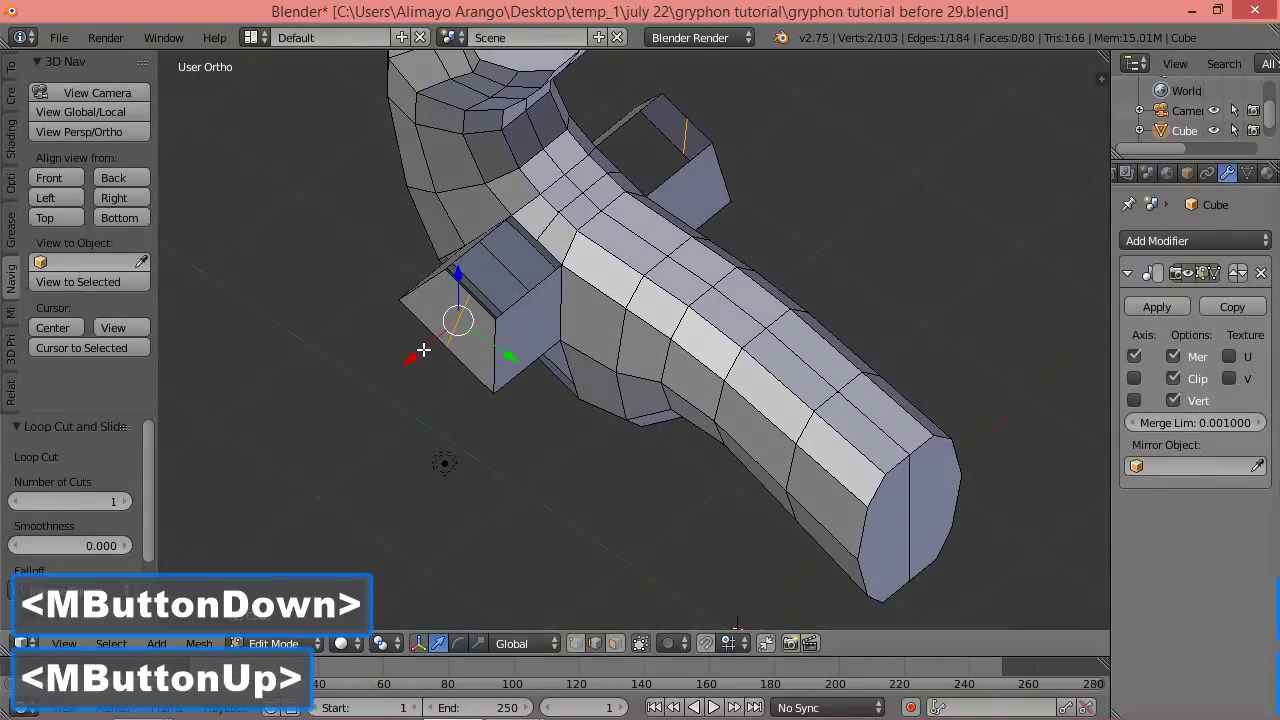
{"action": "left_click", "coordinate": [578, 644]}
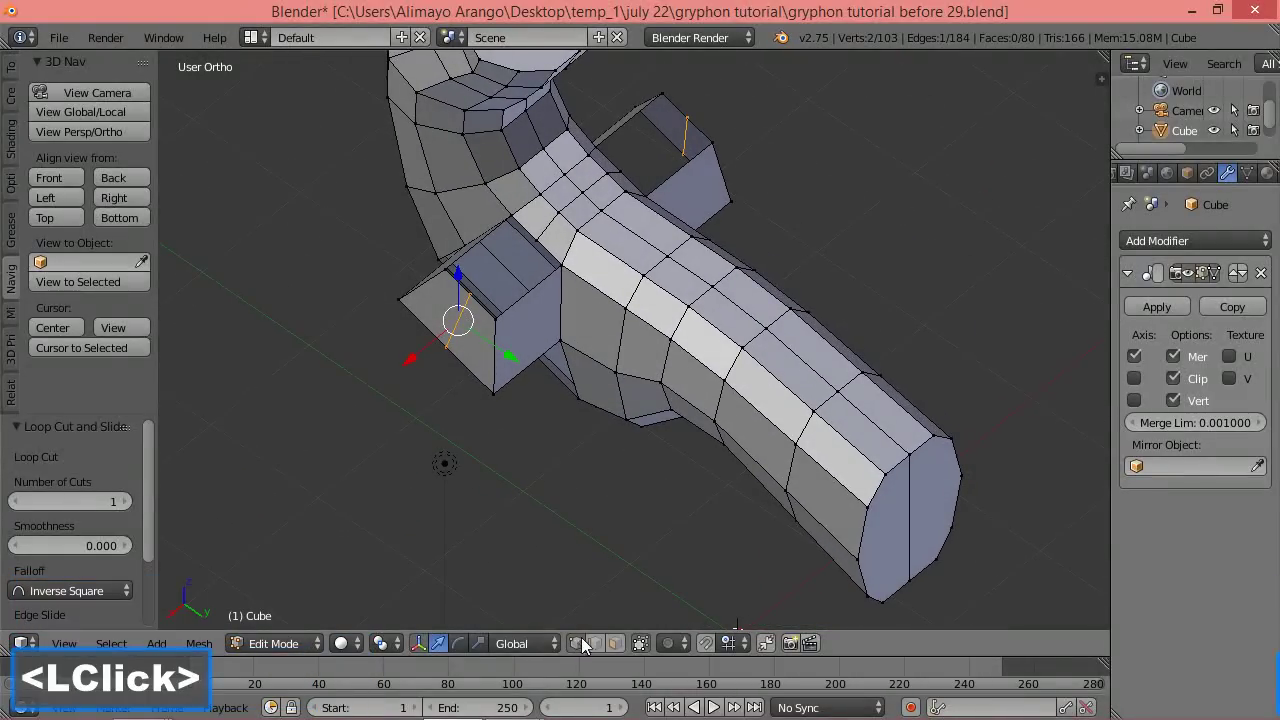
{"action": "left_click", "coordinate": [515, 224]}
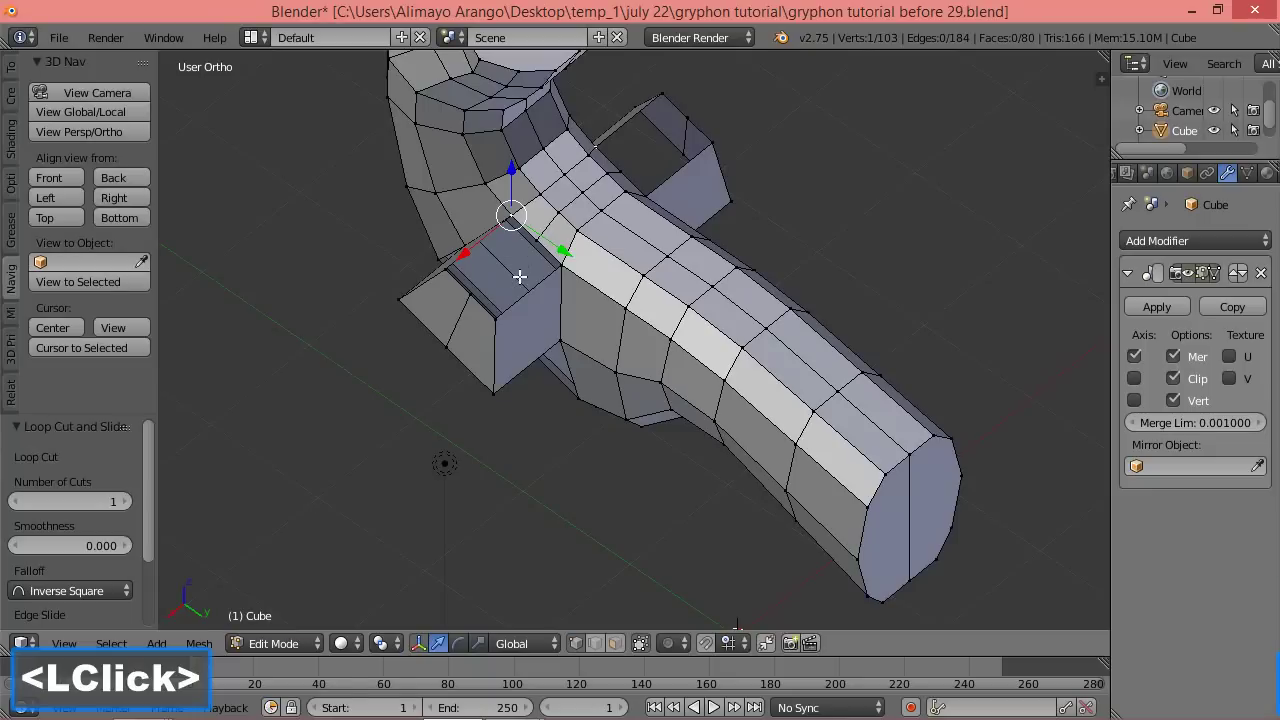
{"action": "scroll", "coordinate": [519, 277], "scroll_direction": "up", "scroll_amount": 3}
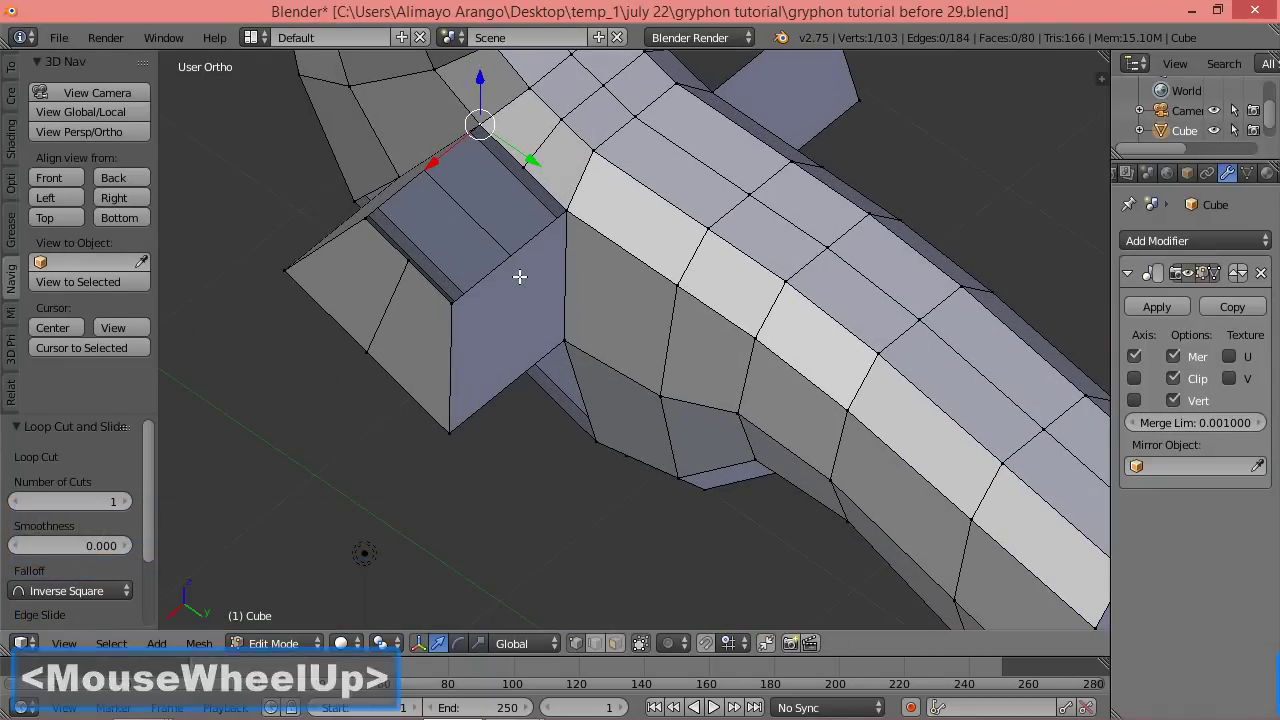
{"action": "left_click", "coordinate": [364, 215], "text": "shift"}
{"action": "left_click", "coordinate": [407, 264], "text": "shift"}
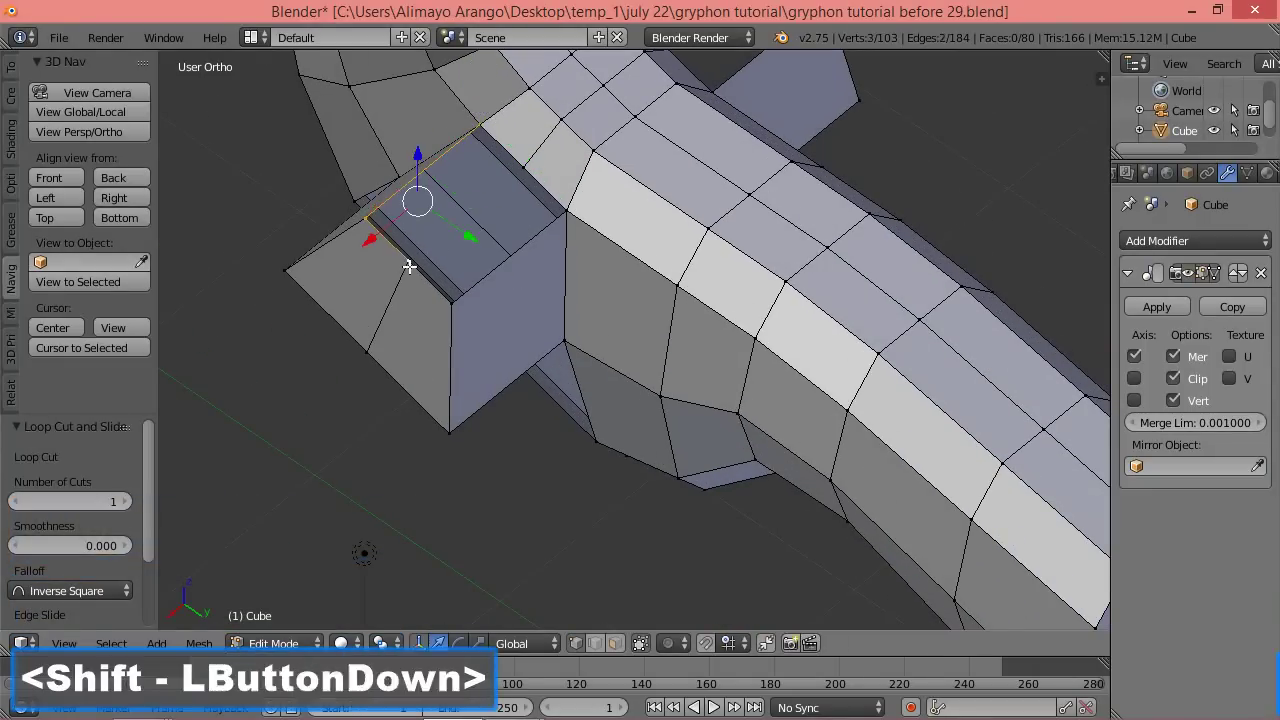
{"action": "left_click", "coordinate": [530, 163], "text": "shift"}
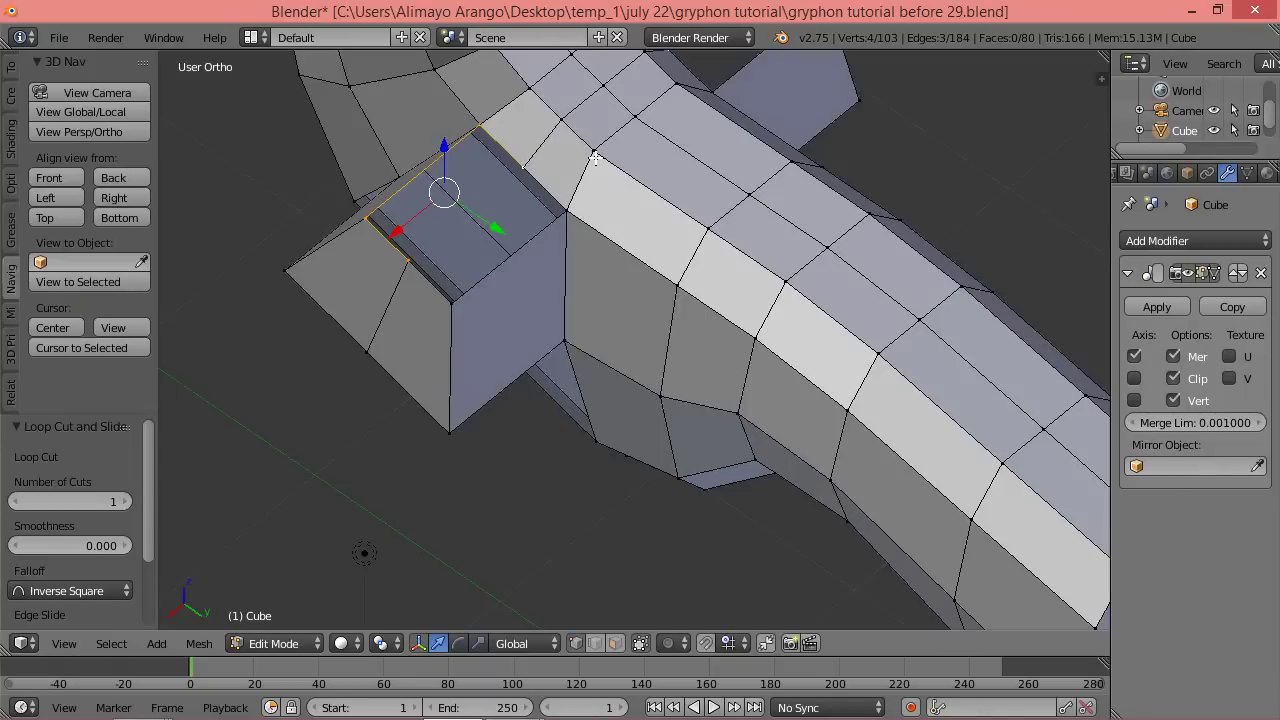
{"action": "key", "text": "f"}
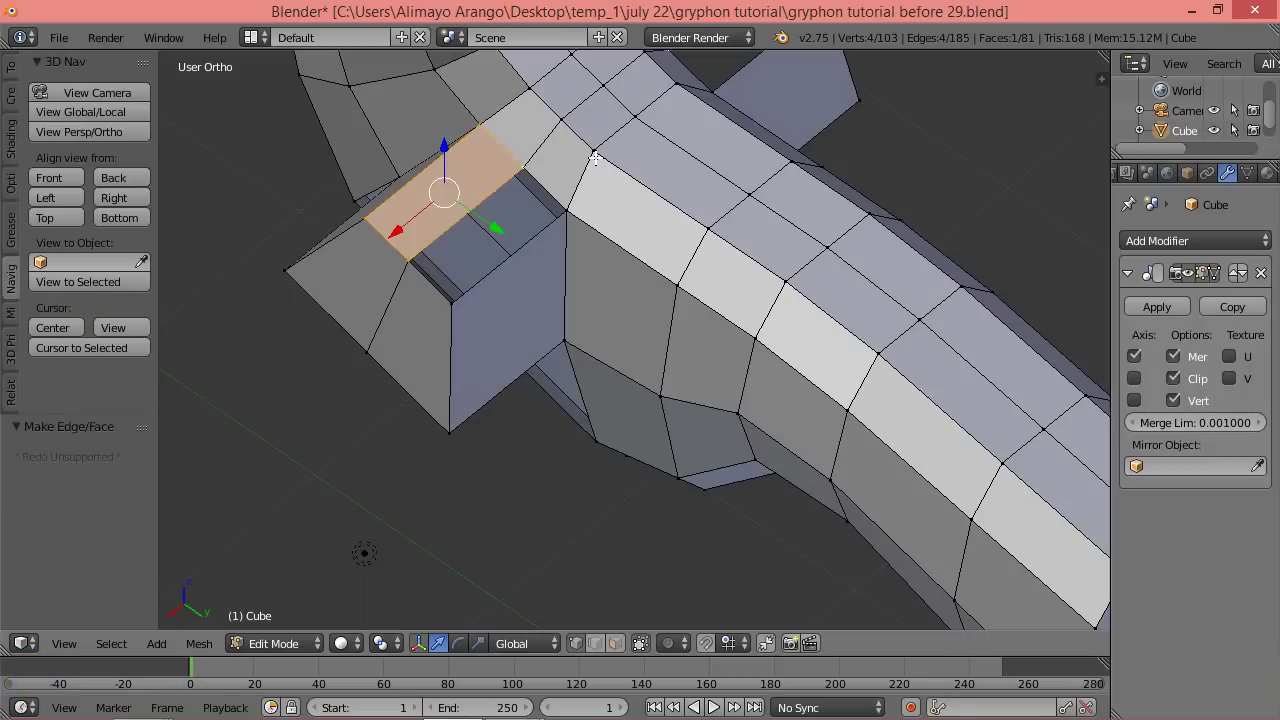
Fill the remaining rear half of the gap on top of the shoulder block with a four-vertex face.
{"action": "left_click", "coordinate": [523, 173]}
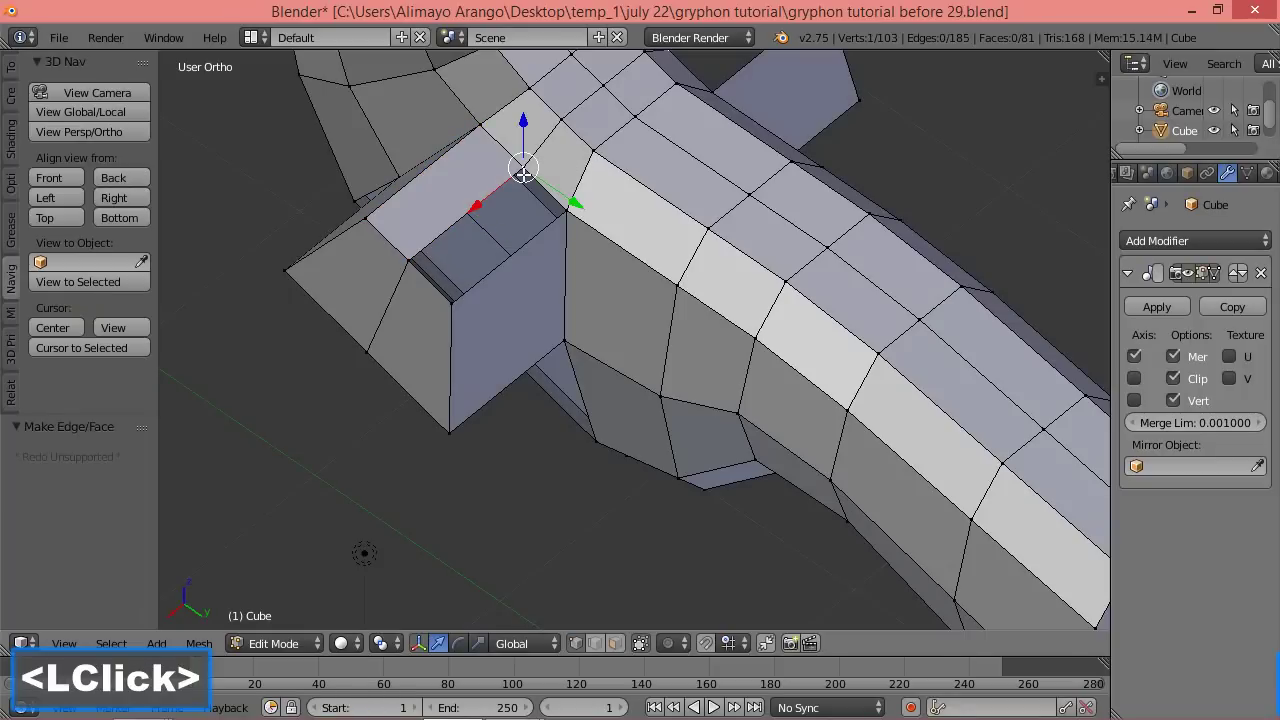
{"action": "left_click", "coordinate": [411, 259], "text": "shift"}
{"action": "left_click", "coordinate": [452, 300], "text": "shift"}
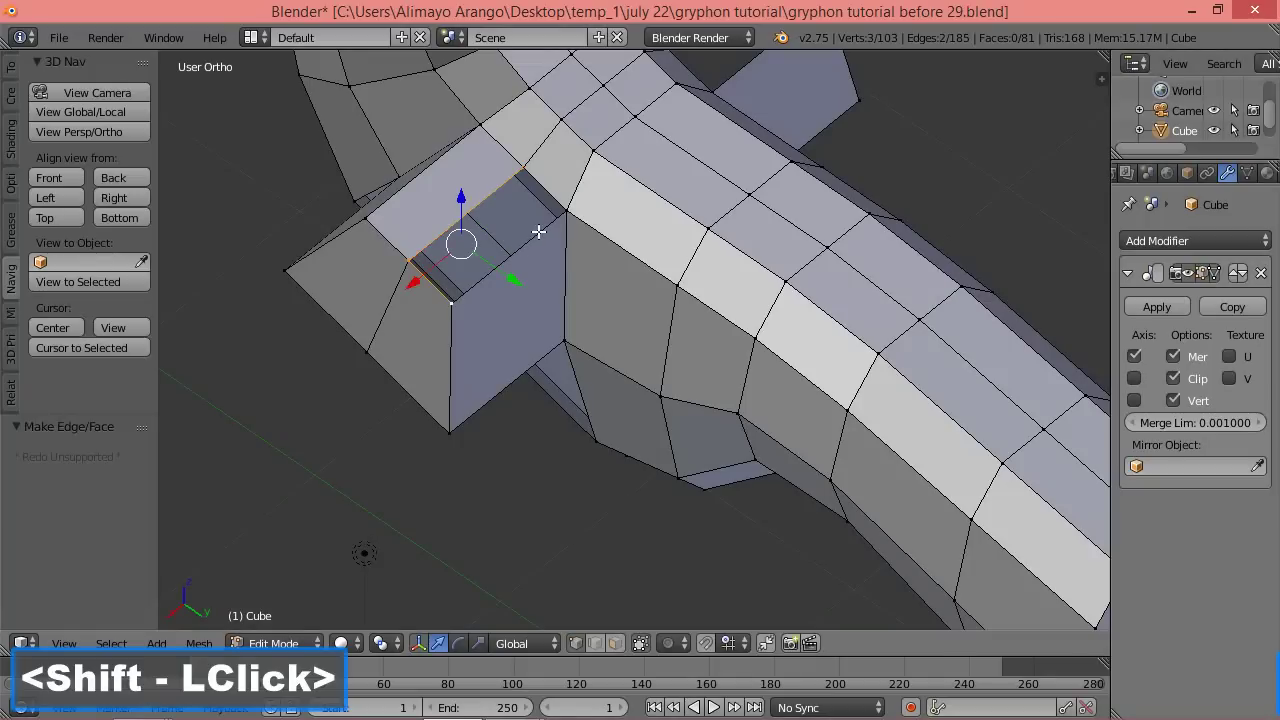
{"action": "left_click", "coordinate": [566, 214], "text": "shift"}
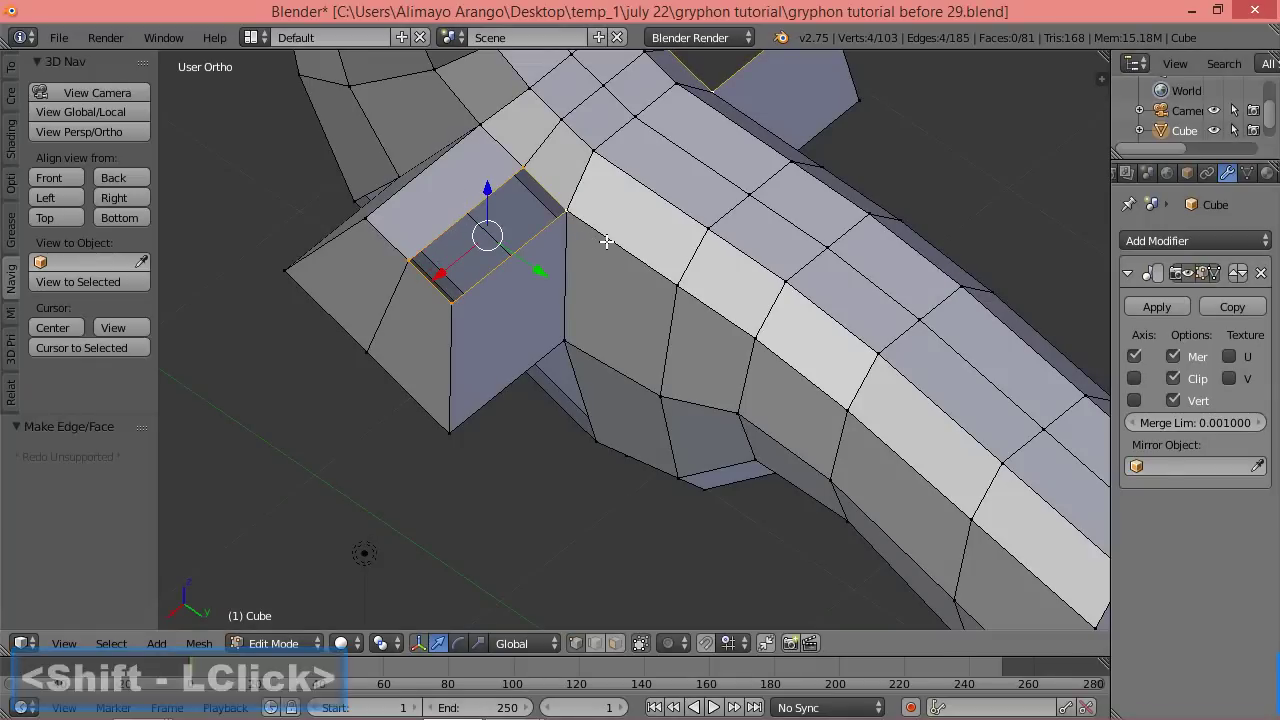
{"action": "key", "text": "f"}
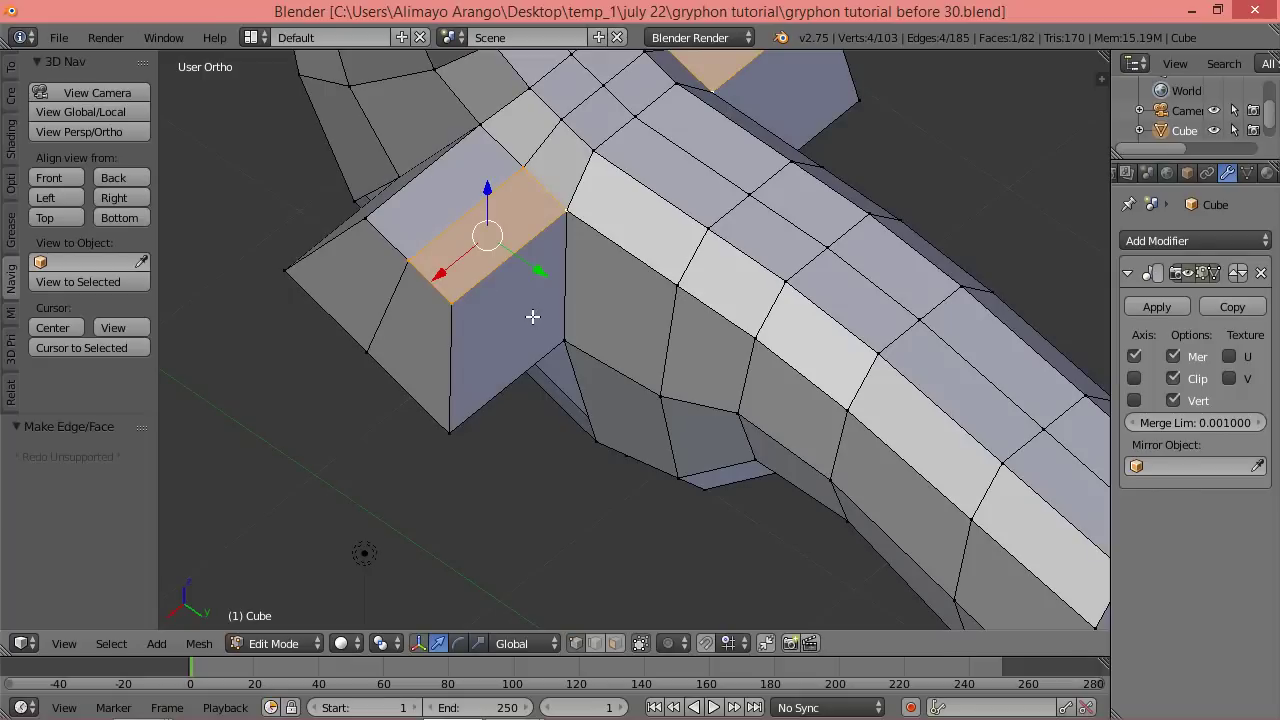
Add one centered loop cut over the shoulder block's front, top and rear faces, midway between the body and the outer face.
{"action": "key", "text": "ctrl"}
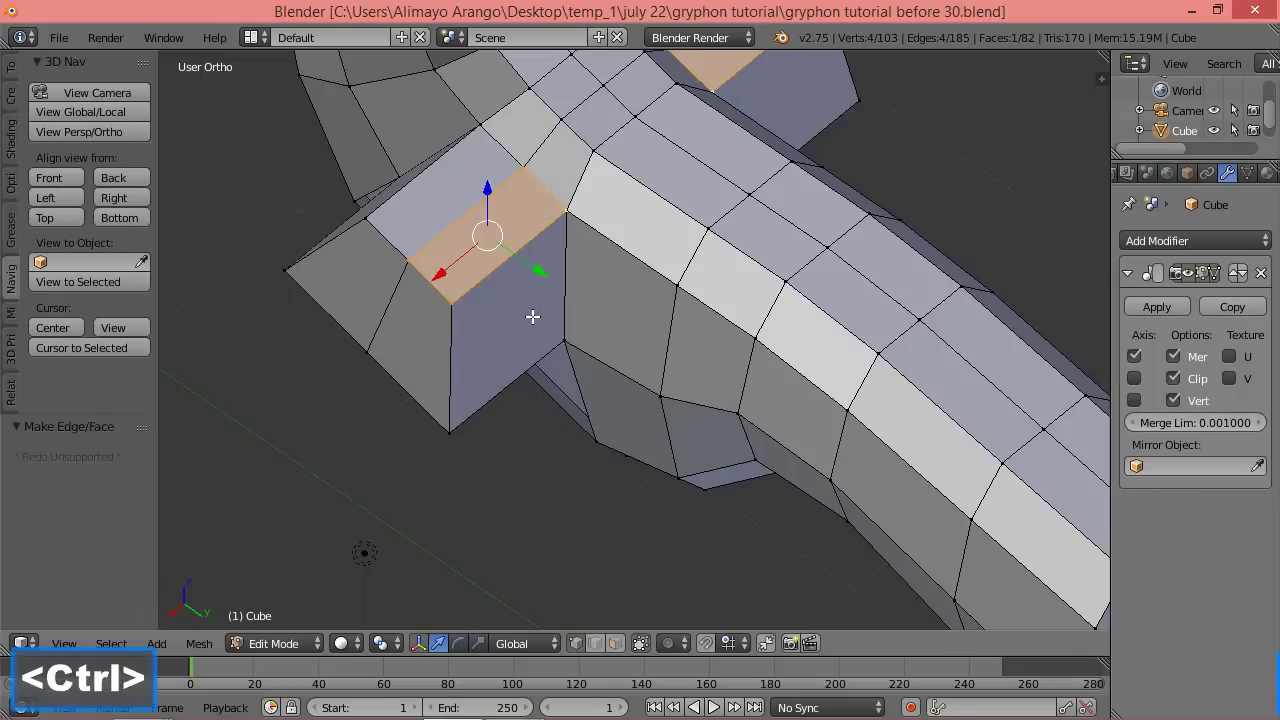
{"action": "key", "text": "ctrl+r"}
{"action": "left_click", "coordinate": [532, 316]}
{"action": "left_click", "coordinate": [532, 316]}
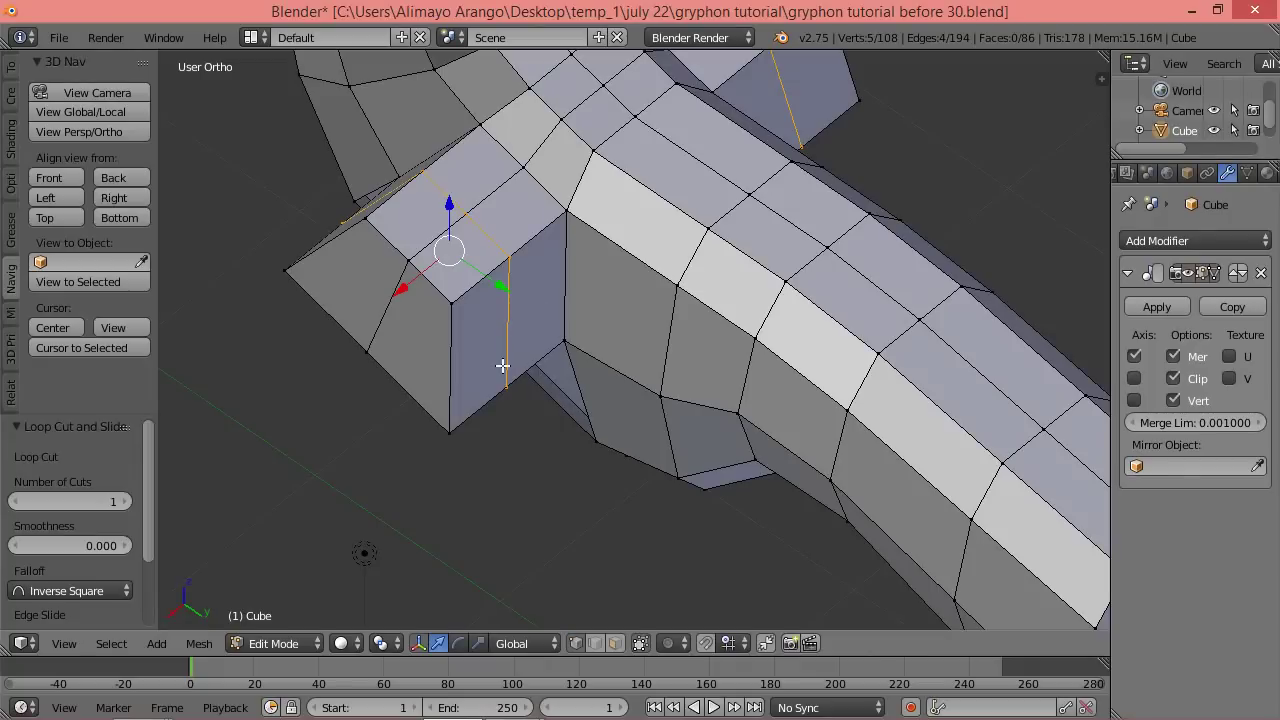
Extrude the open edge loop on the underside of the shoulder block 0.655 downward along Z, following the reference drawing's front leg.
{"action": "middle_click_drag", "start_coordinate": [400, 435], "coordinate": [620, 346]}
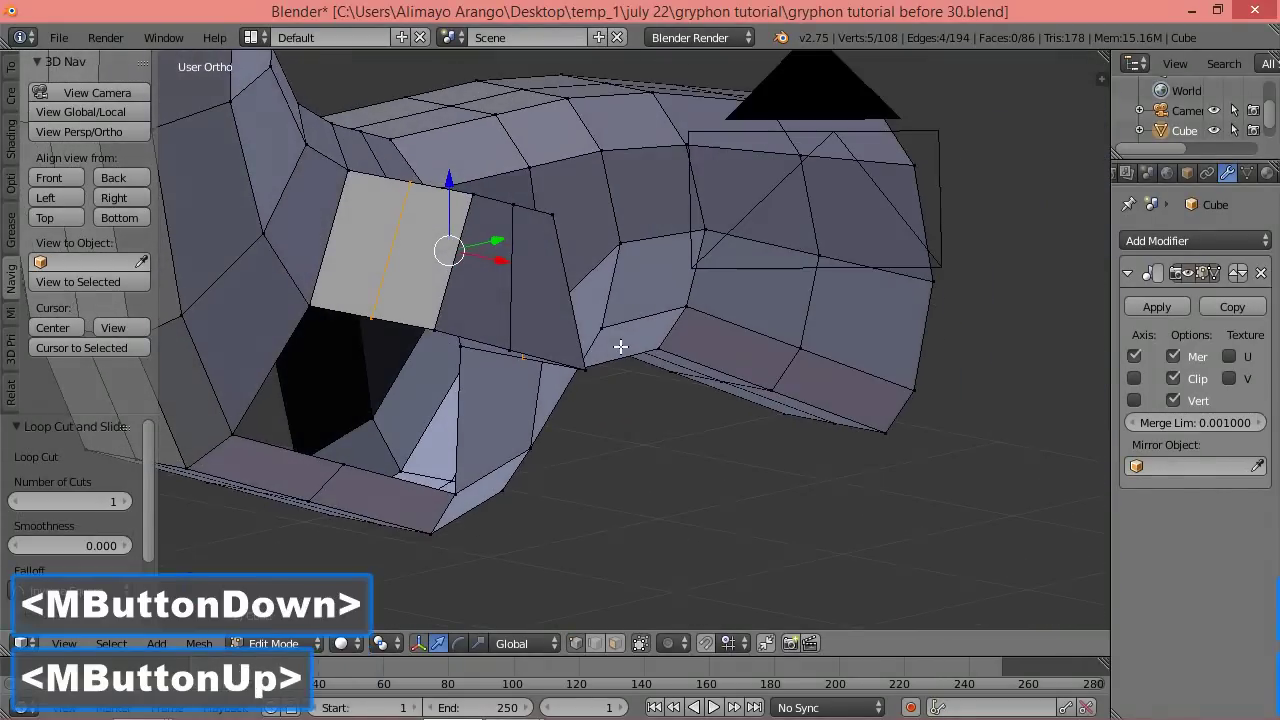
{"action": "scroll", "coordinate": [466, 290], "scroll_direction": "down", "scroll_amount": 2}
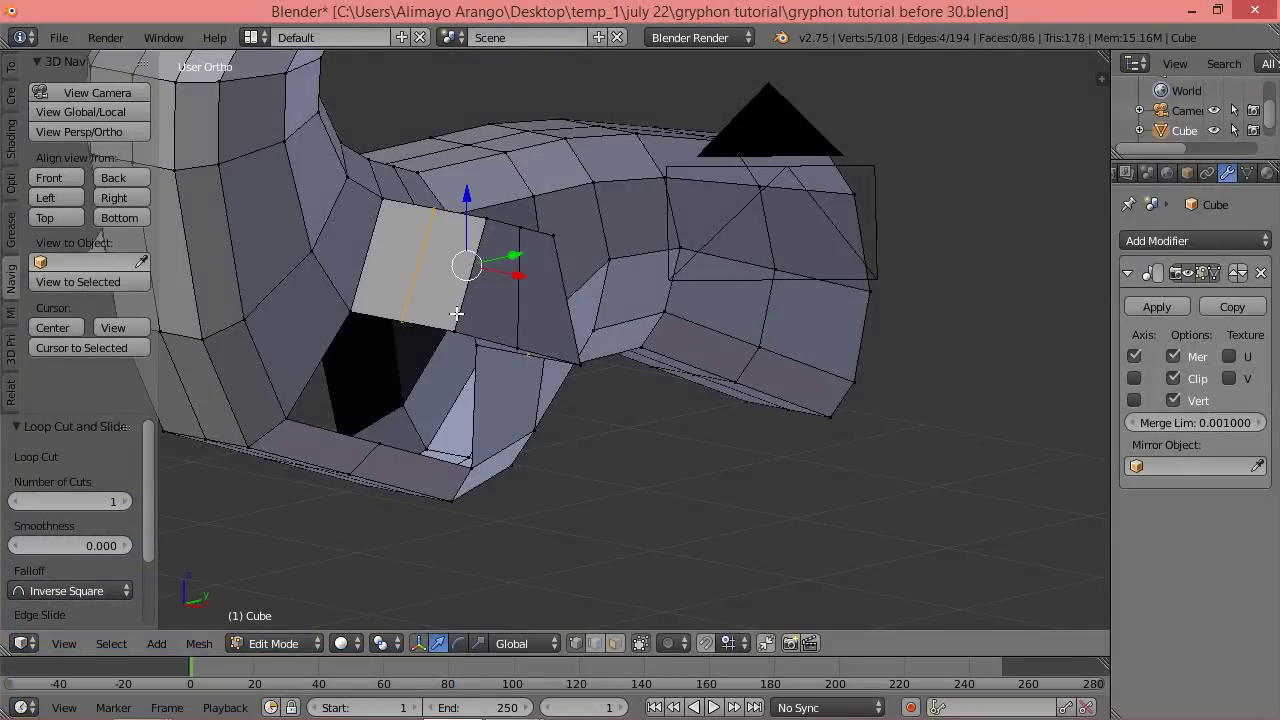
{"action": "middle_click_drag", "start_coordinate": [476, 305], "coordinate": [471, 342]}
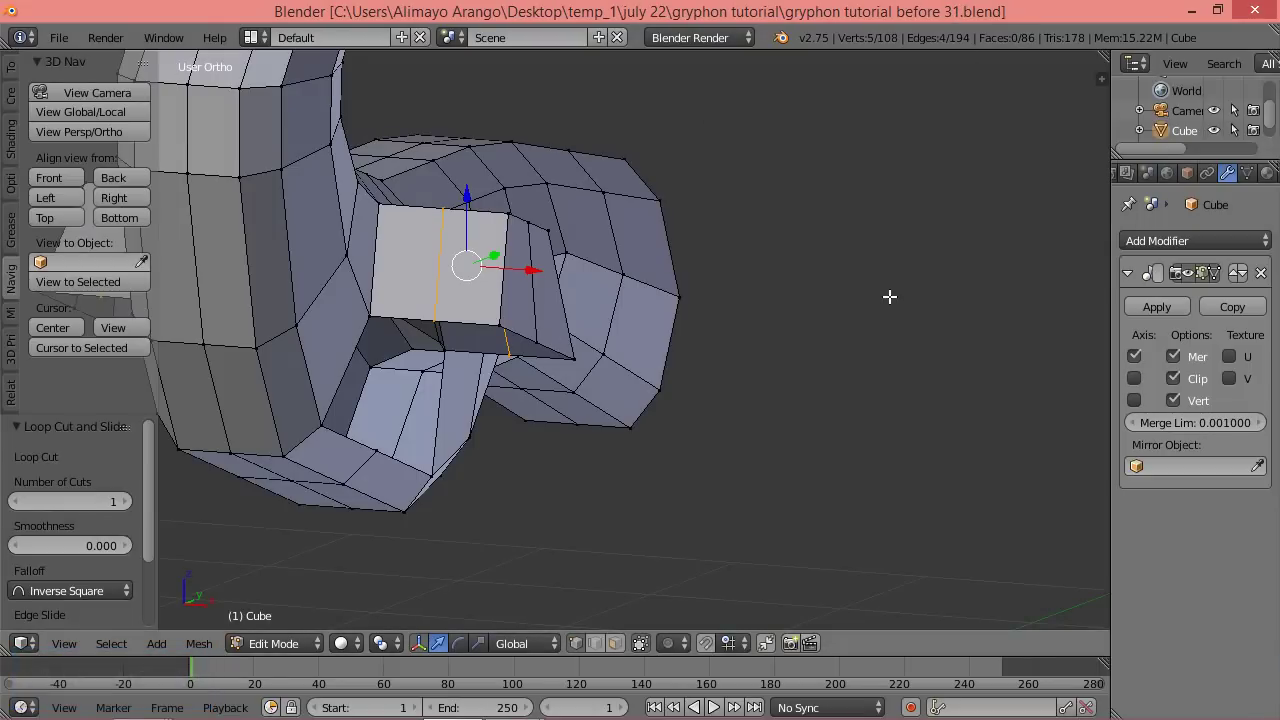
{"action": "key", "text": "a"}
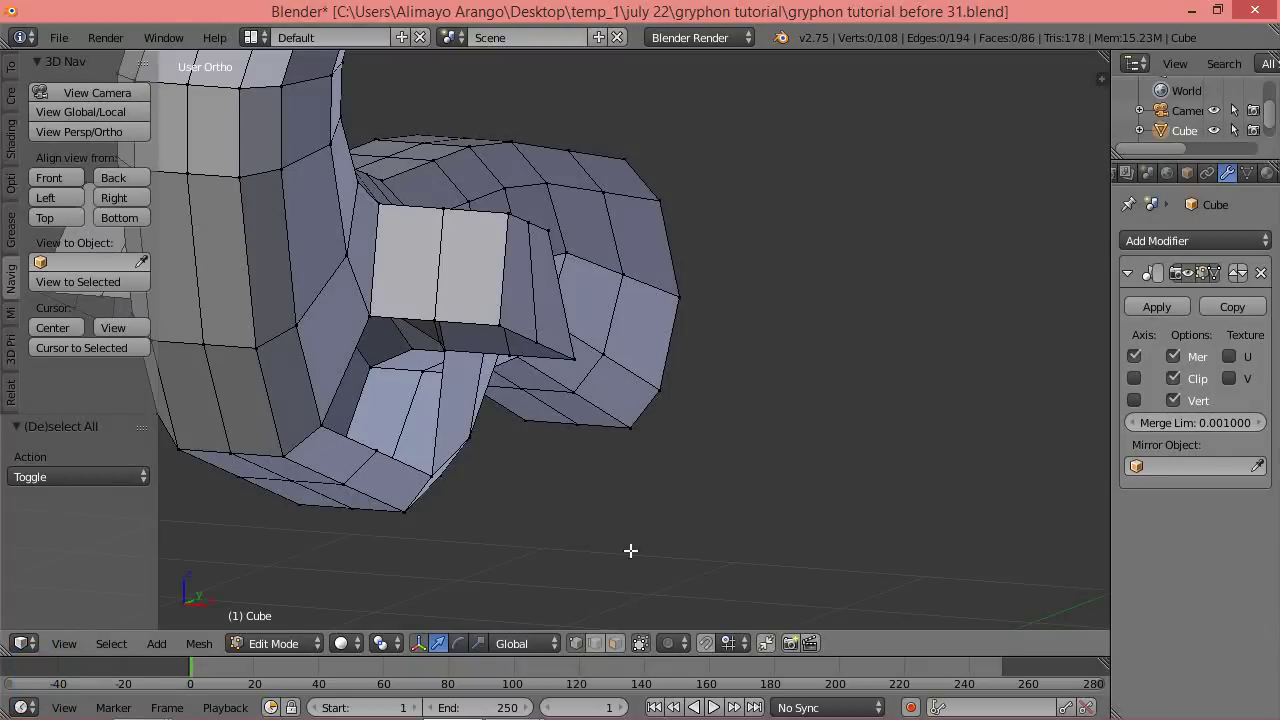
{"action": "left_click", "coordinate": [598, 646]}
{"action": "key", "text": "alt"}
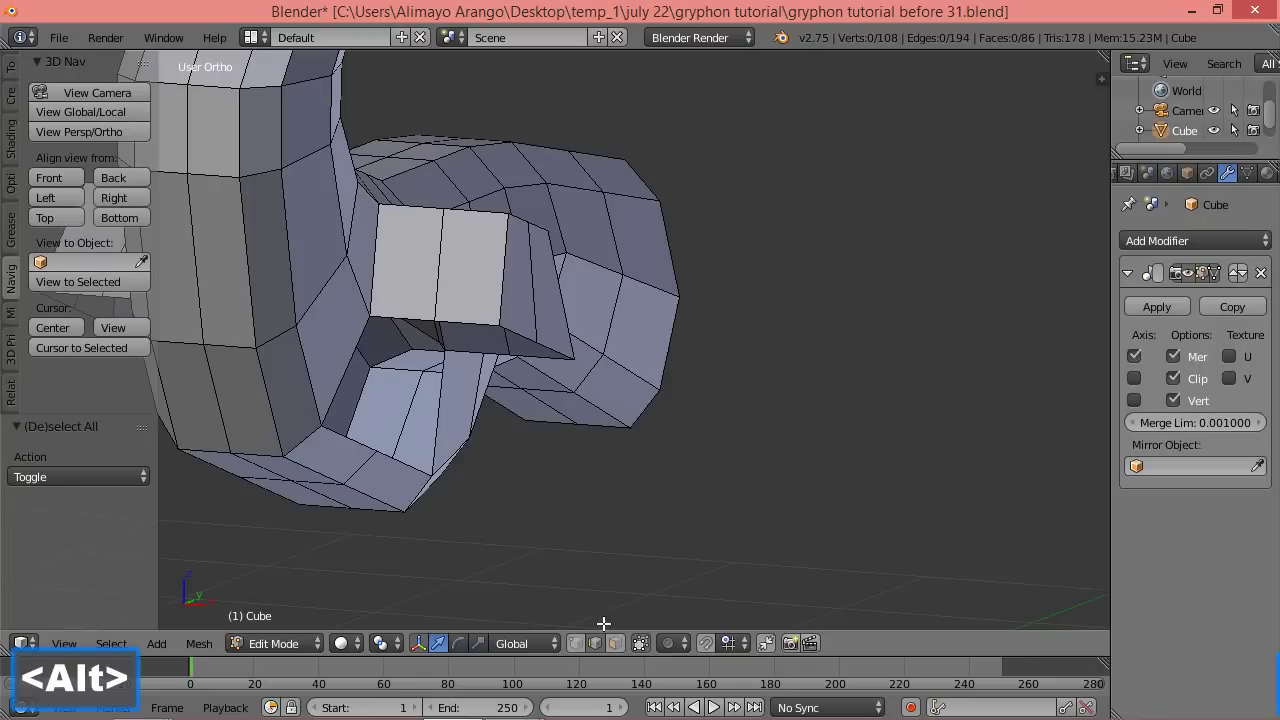
{"action": "left_click", "coordinate": [471, 323], "text": "alt"}
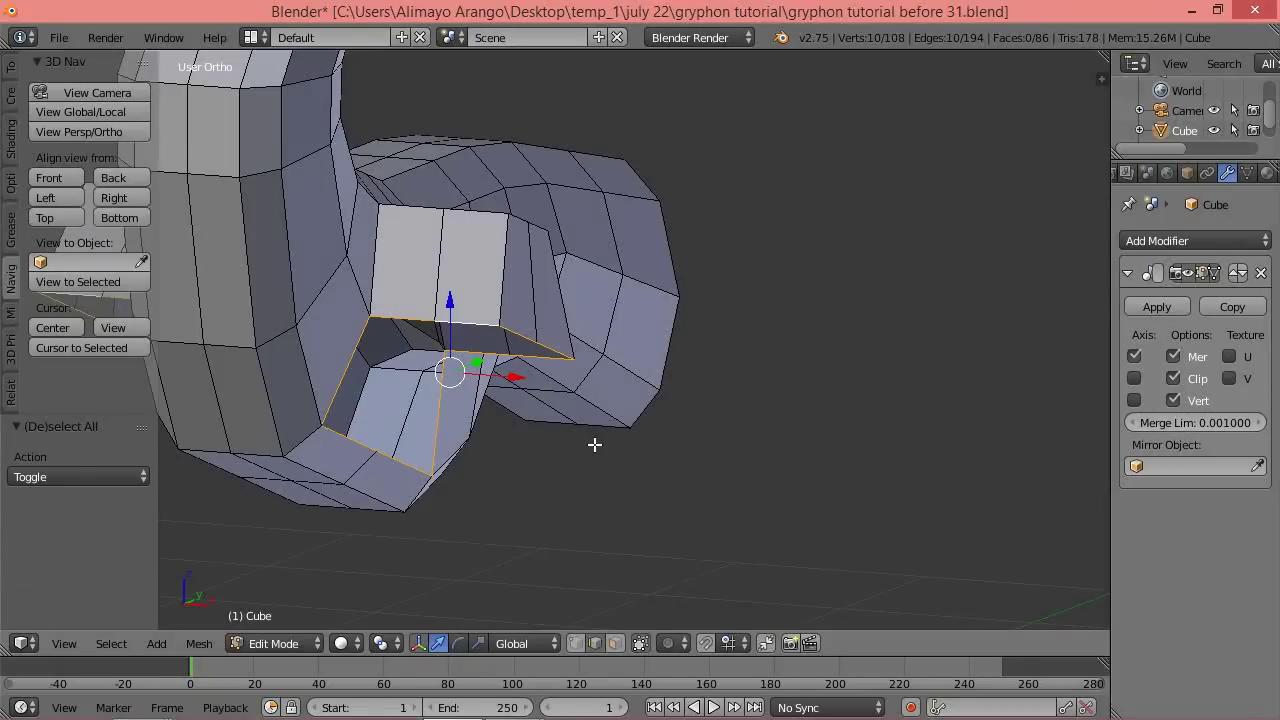
{"action": "left_click", "coordinate": [114, 197]}
{"action": "scroll", "coordinate": [480, 310], "scroll_direction": "down", "scroll_amount": 4}
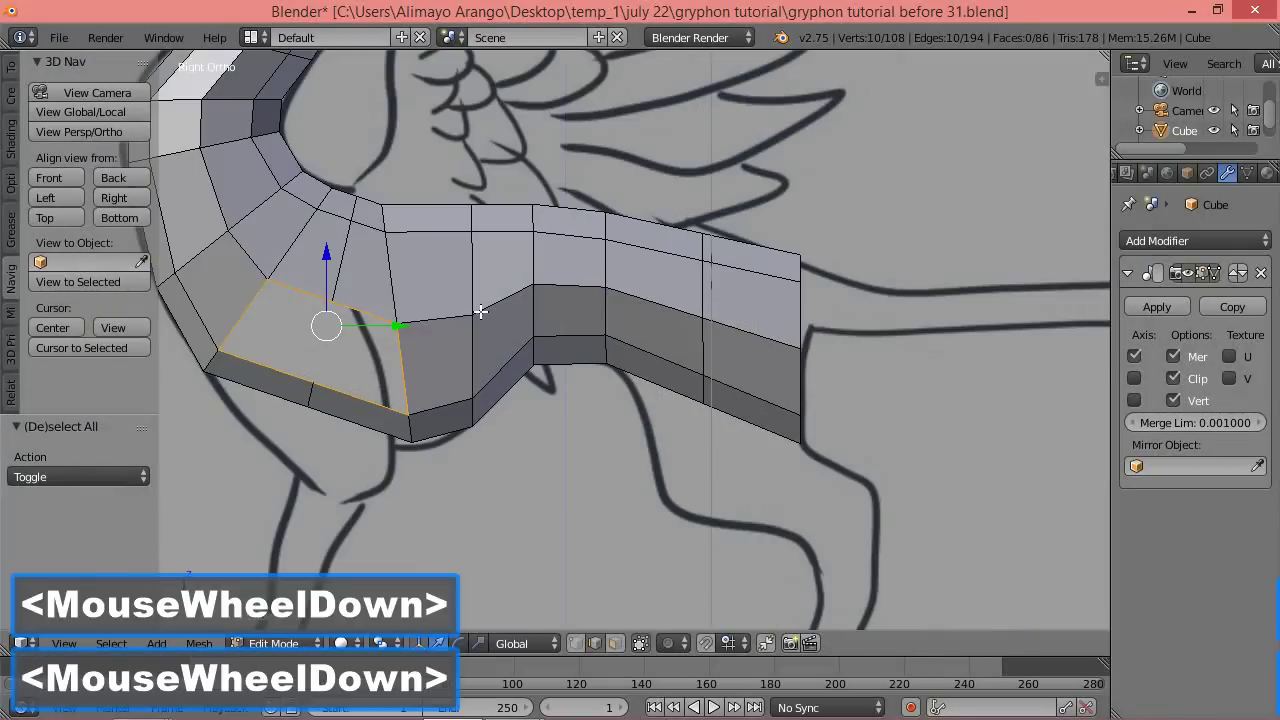
{"action": "middle_click_drag", "start_coordinate": [480, 312], "coordinate": [614, 311], "text": "shift"}
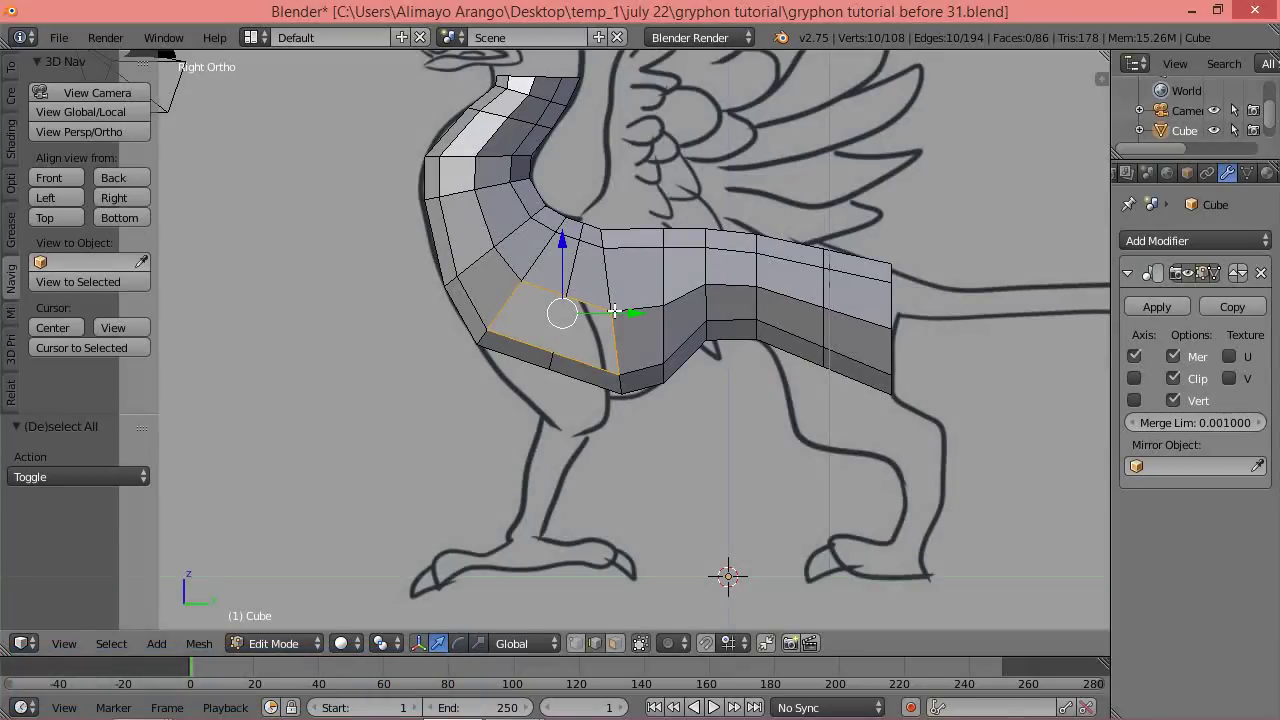
{"action": "key", "text": "e"}
{"action": "key", "text": "z"}
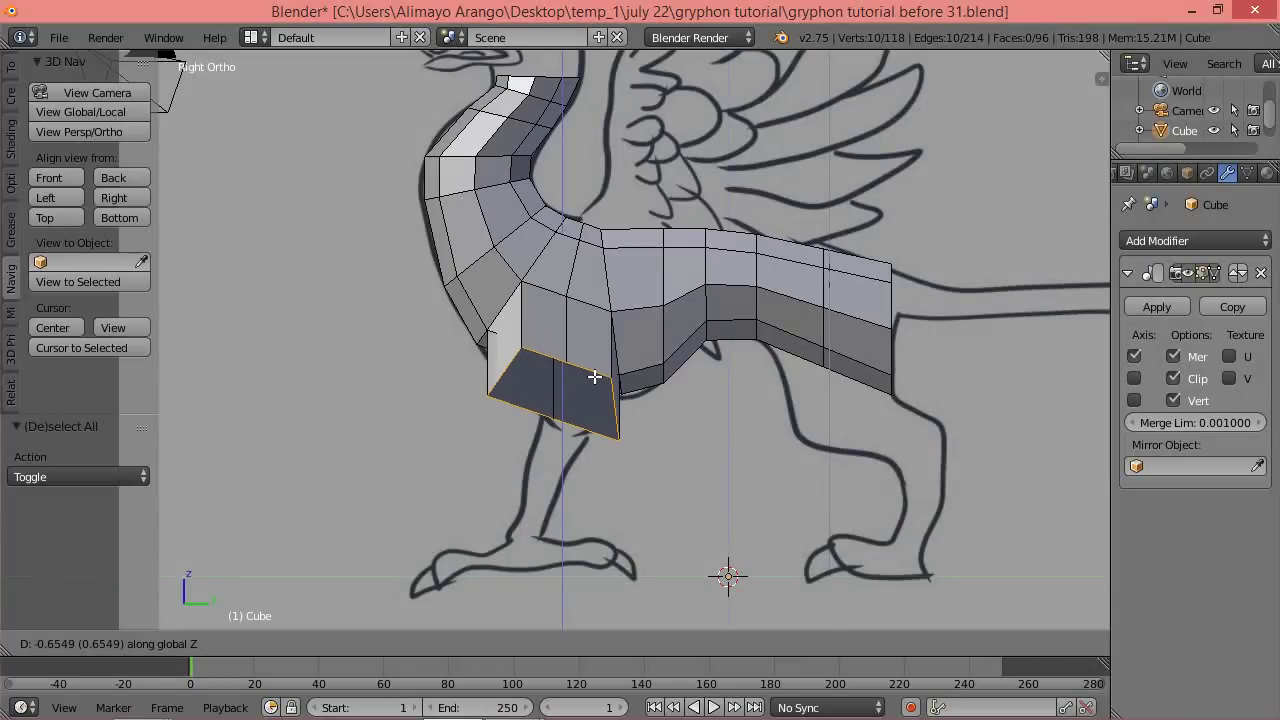
{"action": "left_click", "coordinate": [595, 376]}
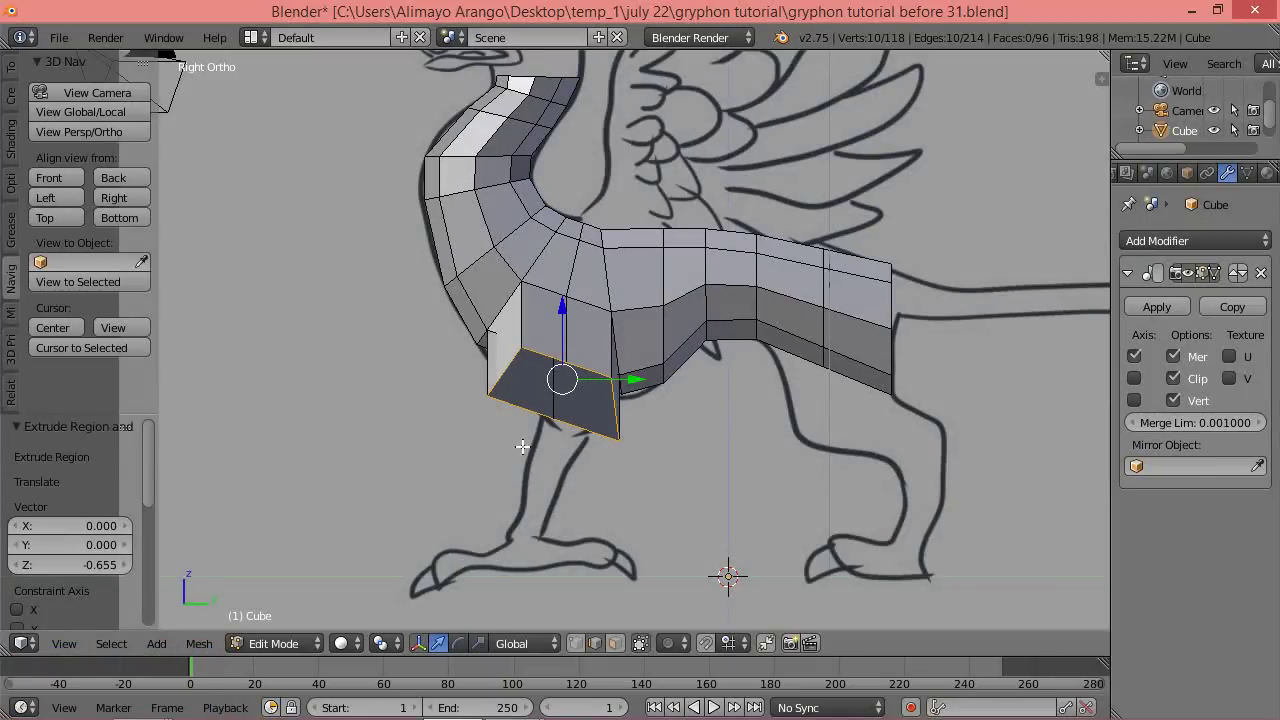
Flatten the lower edge loop of the front leg by scaling it to 0 along Z.
{"action": "middle_click_drag", "start_coordinate": [481, 433], "coordinate": [614, 449]}
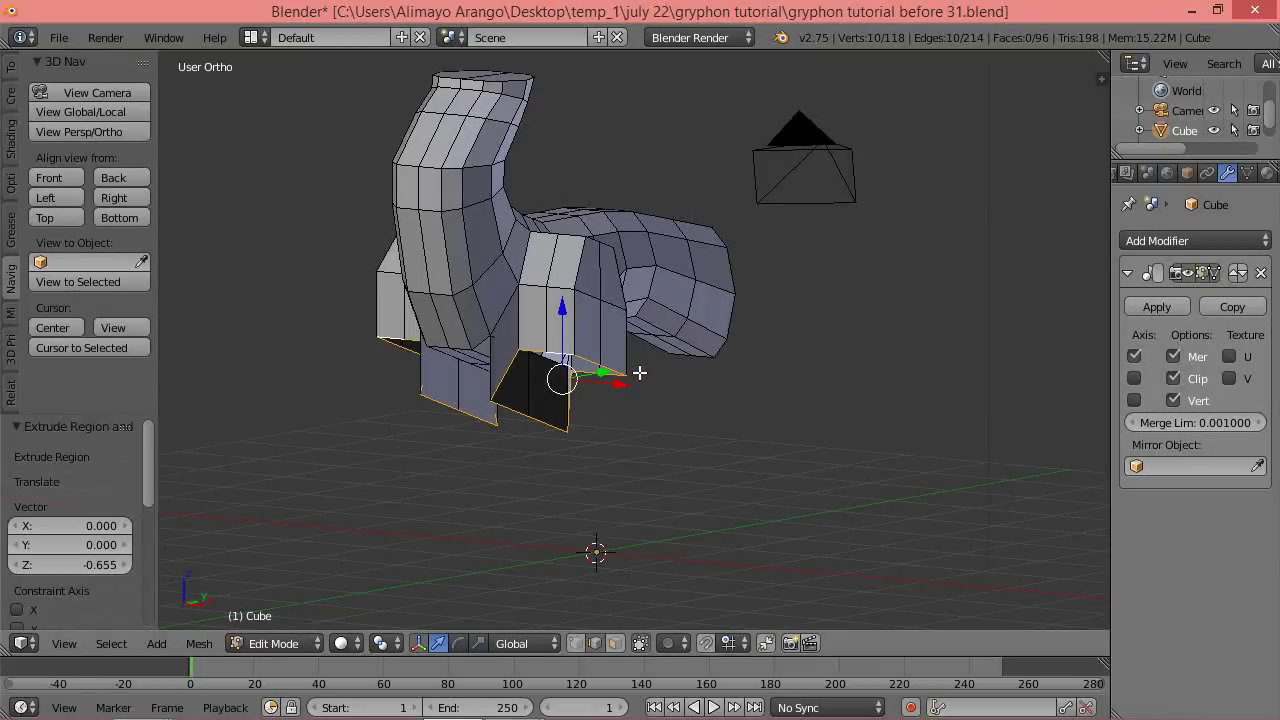
{"action": "key", "text": "s"}
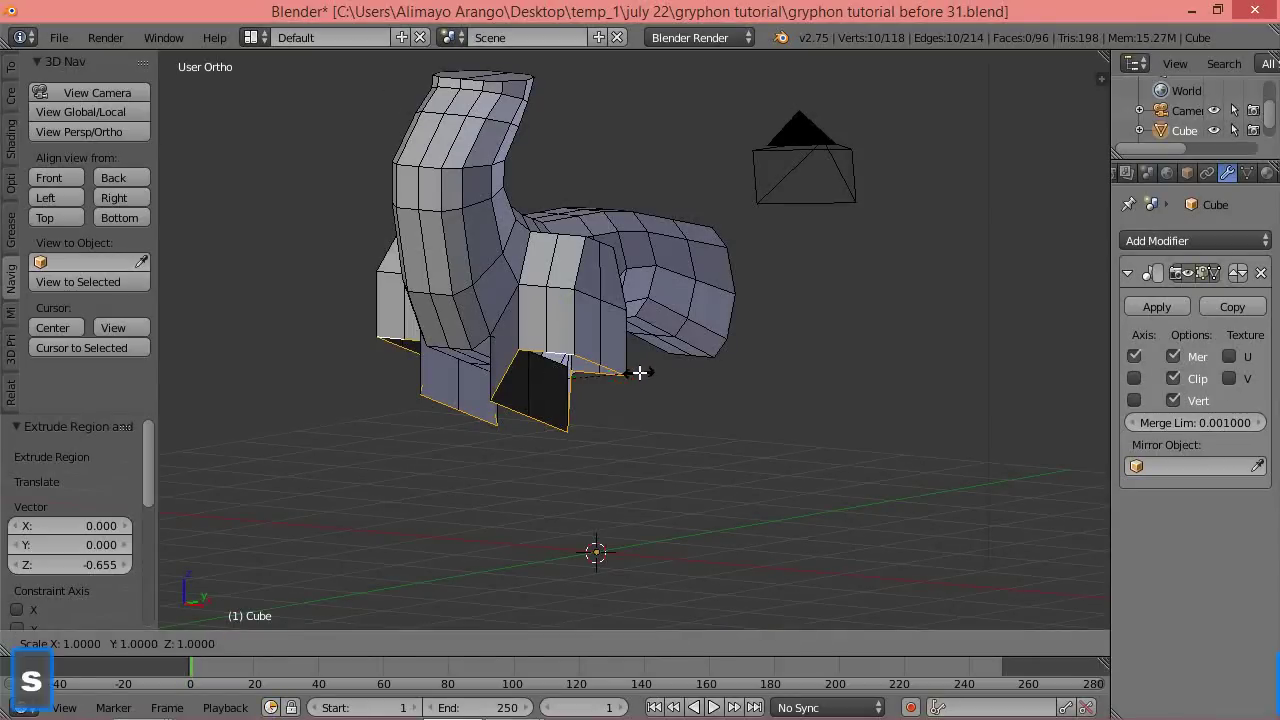
{"action": "key", "text": "z"}
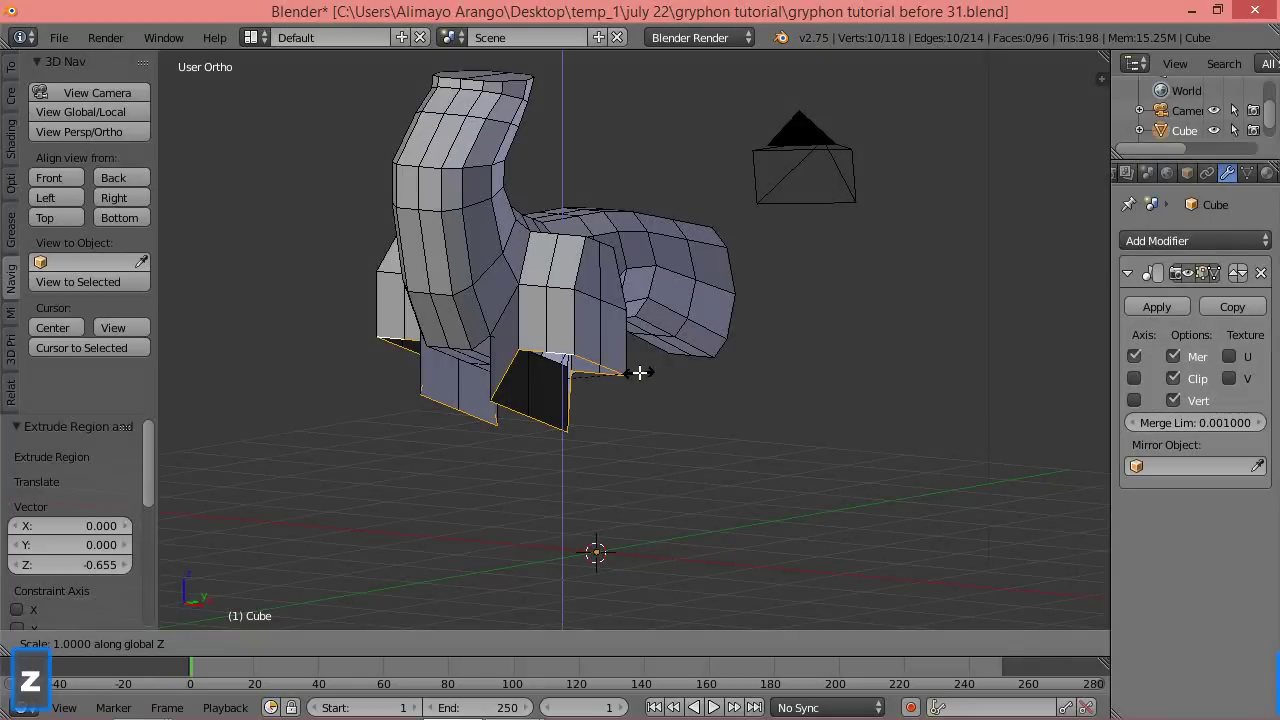
{"action": "key", "text": "0"}
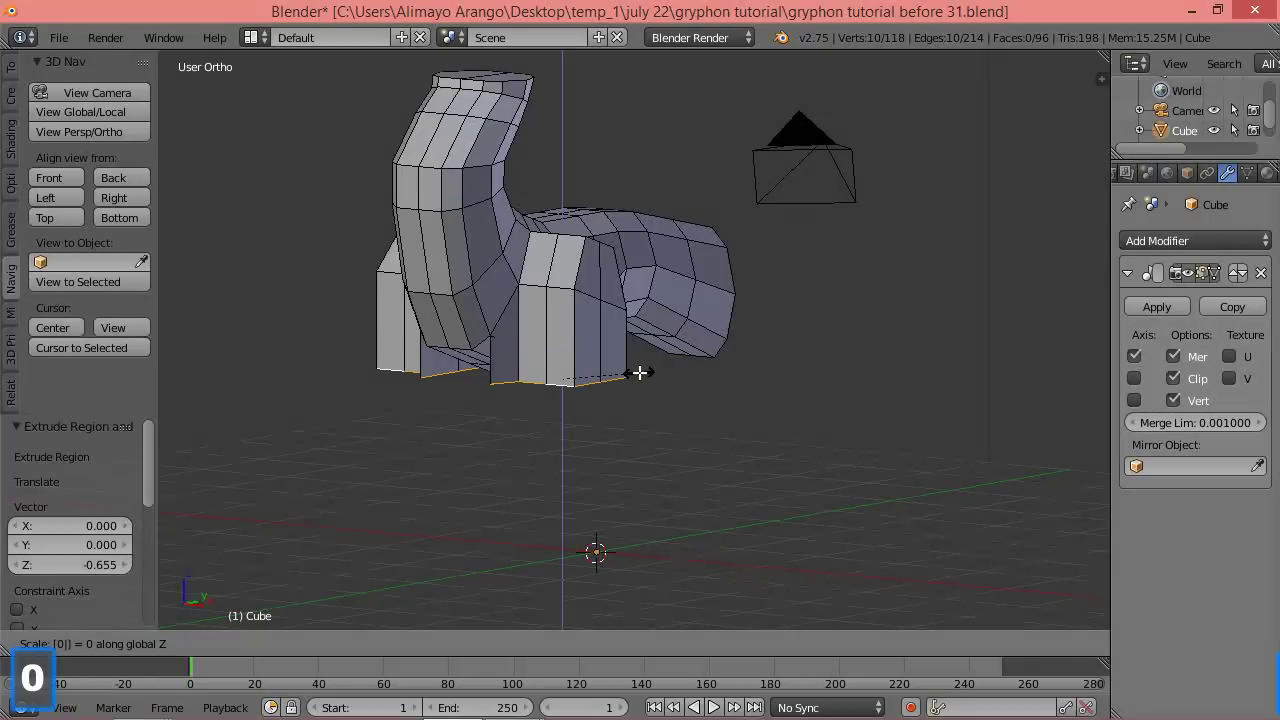
{"action": "left_click", "coordinate": [640, 373]}
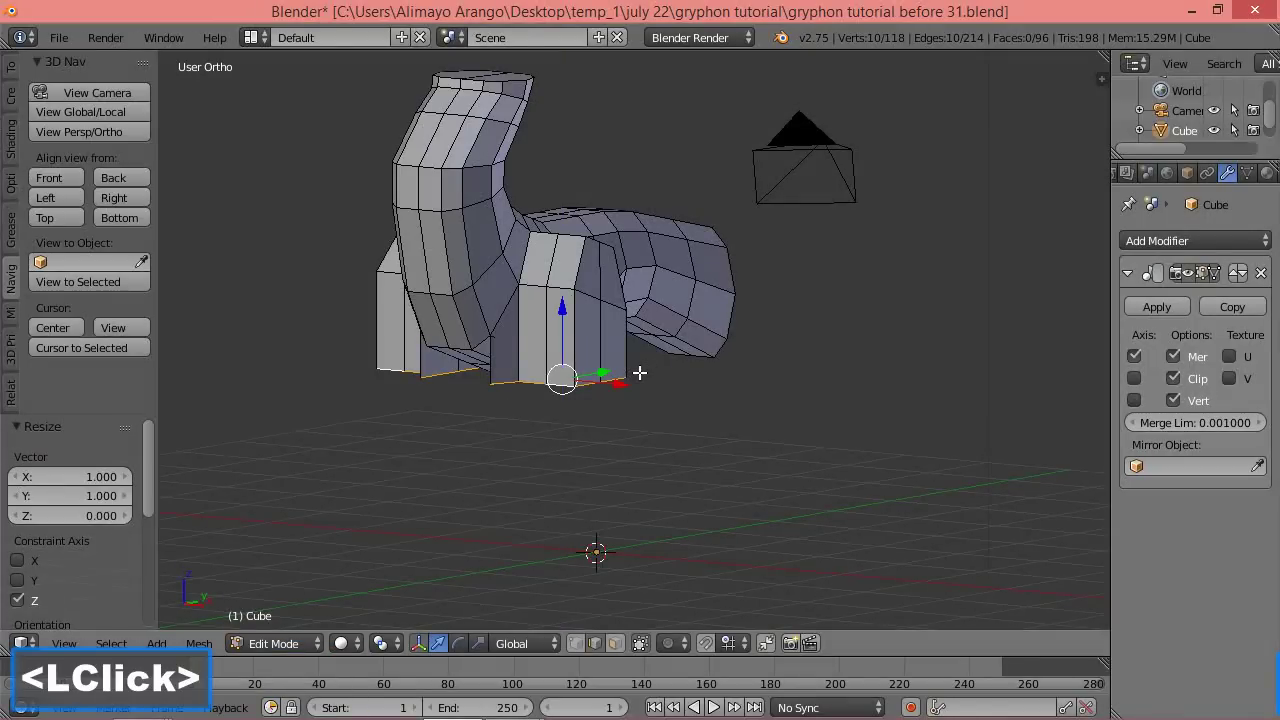
Save the model as gryphon tutorial before 32.blend.
{"action": "middle_click_drag", "start_coordinate": [655, 420], "coordinate": [640, 376]}
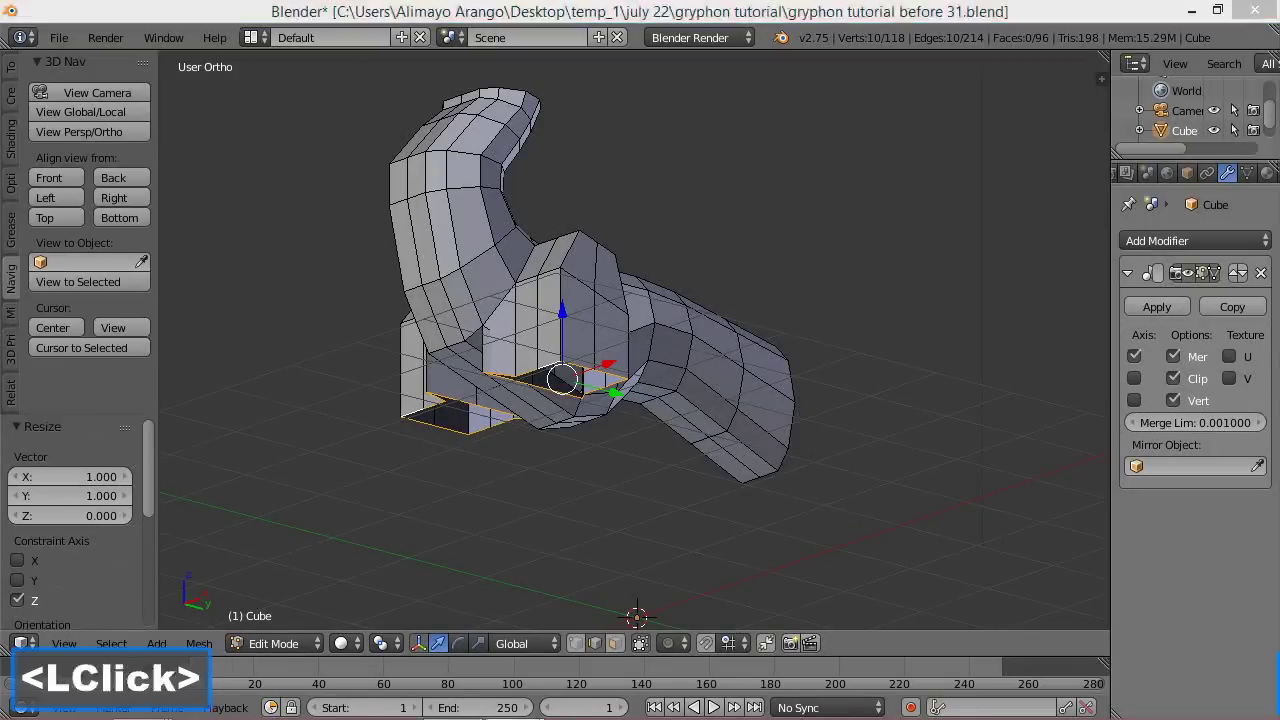
{"action": "left_click", "coordinate": [858, 154]}
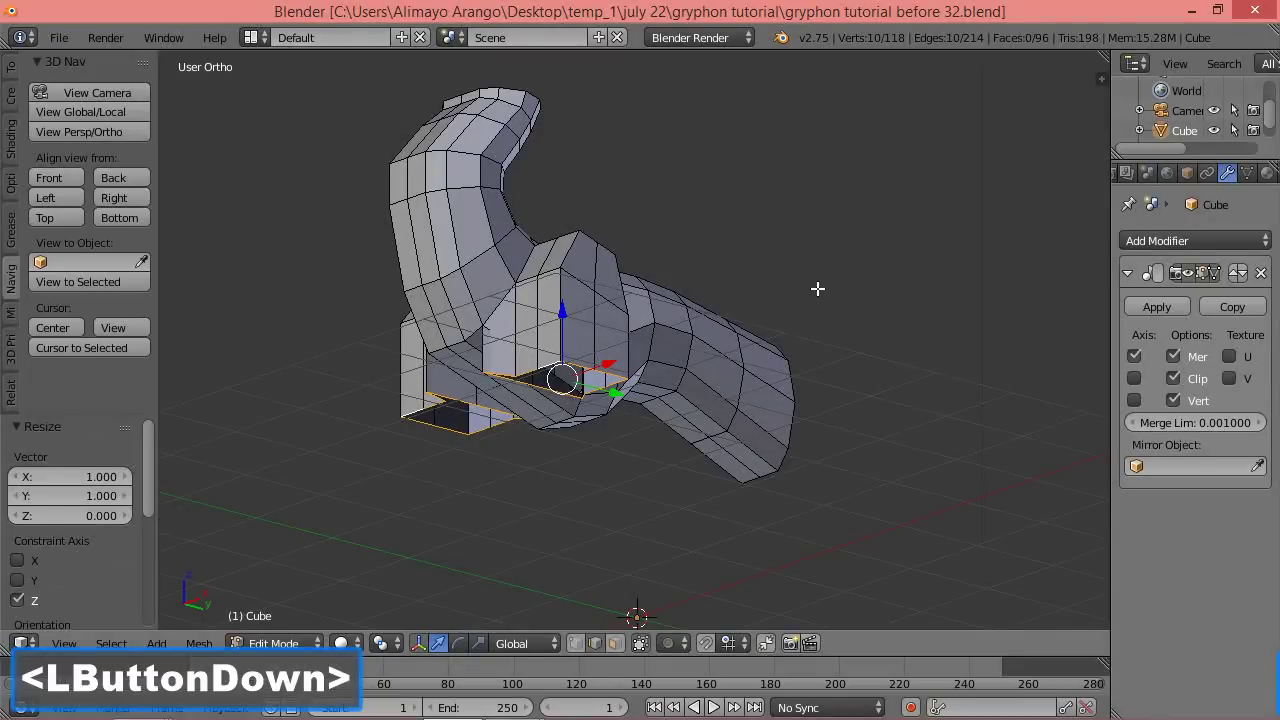
Shape the open lower edge loop of the front leg into a regular circle with the LoopTools Circle operation.
{"action": "key", "text": "w"}
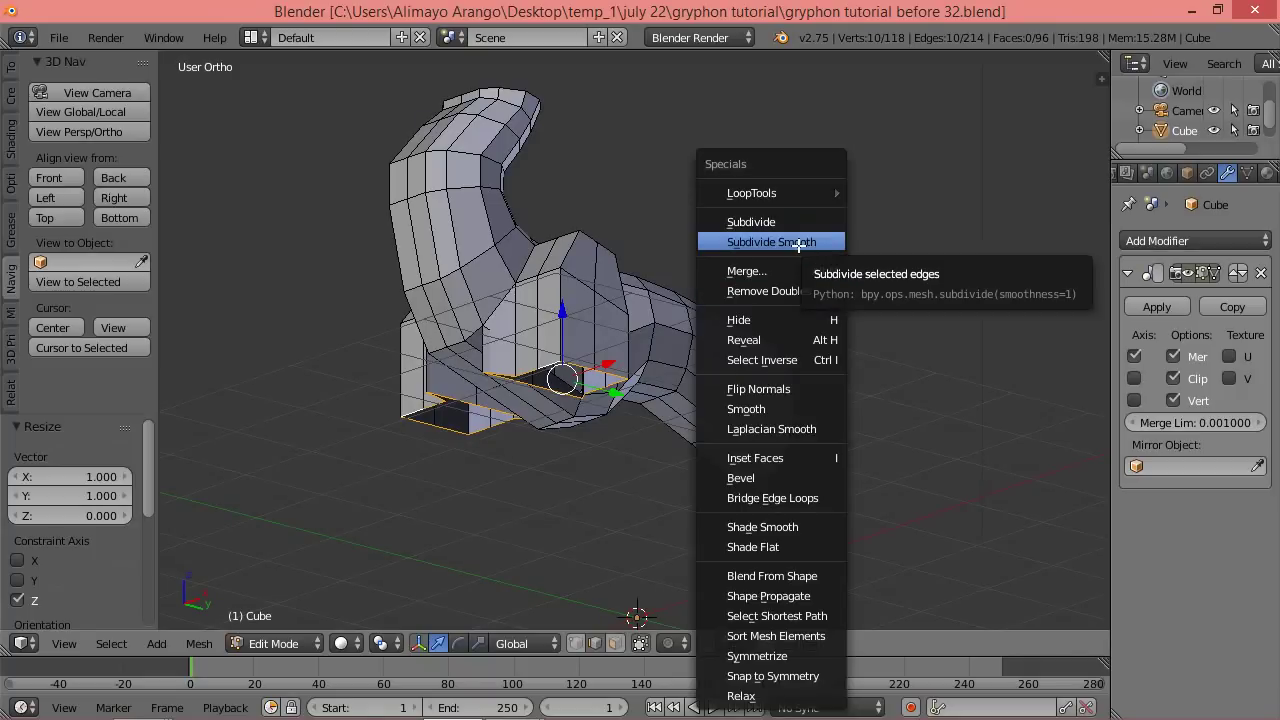
{"action": "mouse_move", "coordinate": [792, 192]}
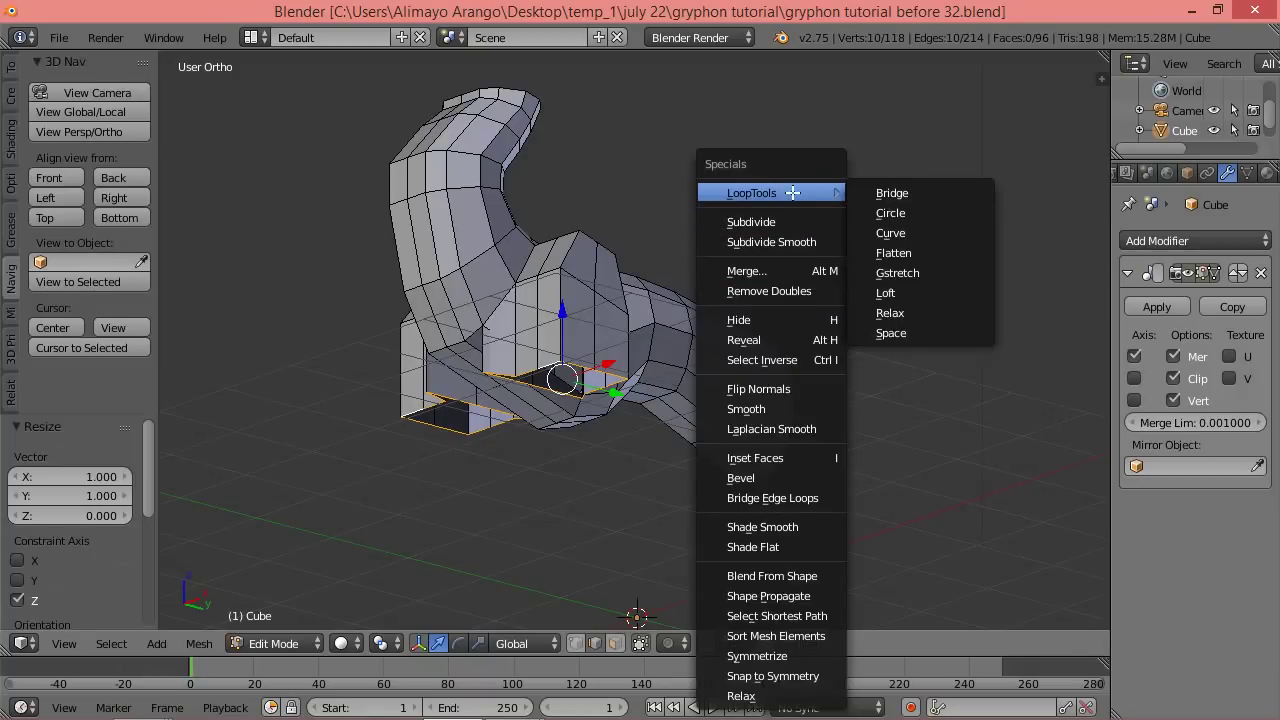
{"action": "left_click", "coordinate": [890, 213]}
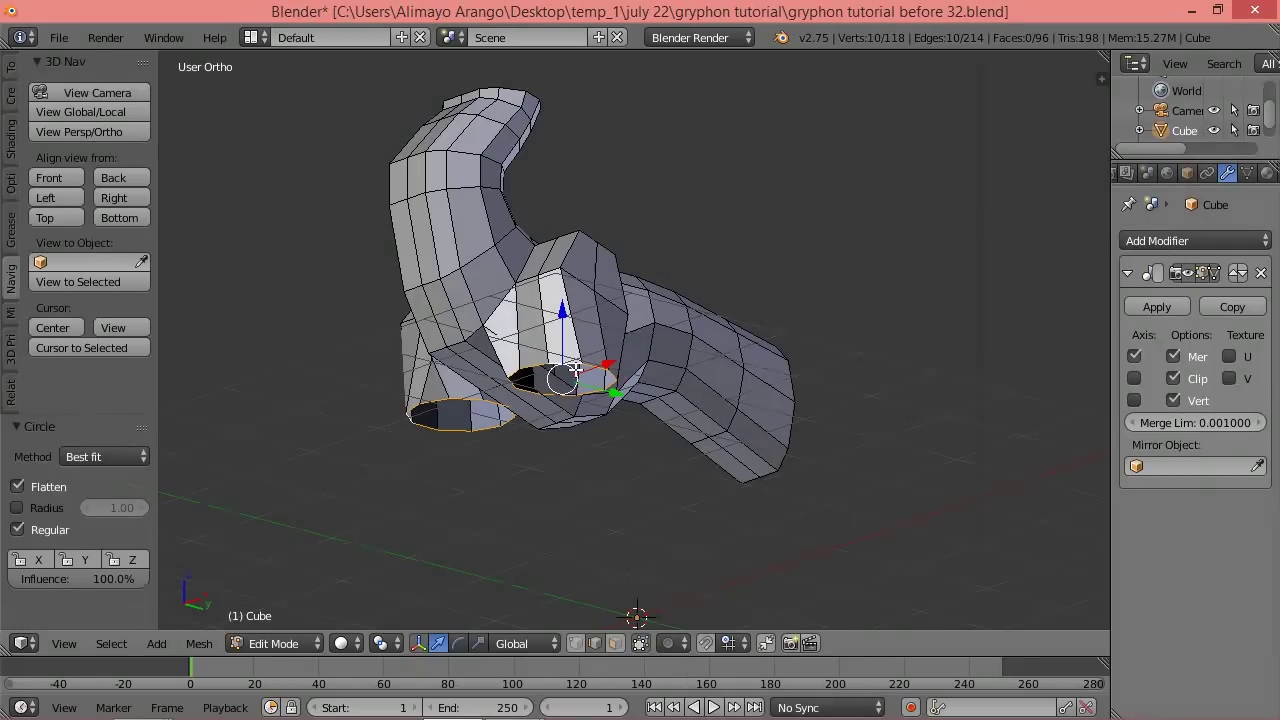
{"action": "middle_click_drag", "start_coordinate": [655, 400], "coordinate": [686, 423]}
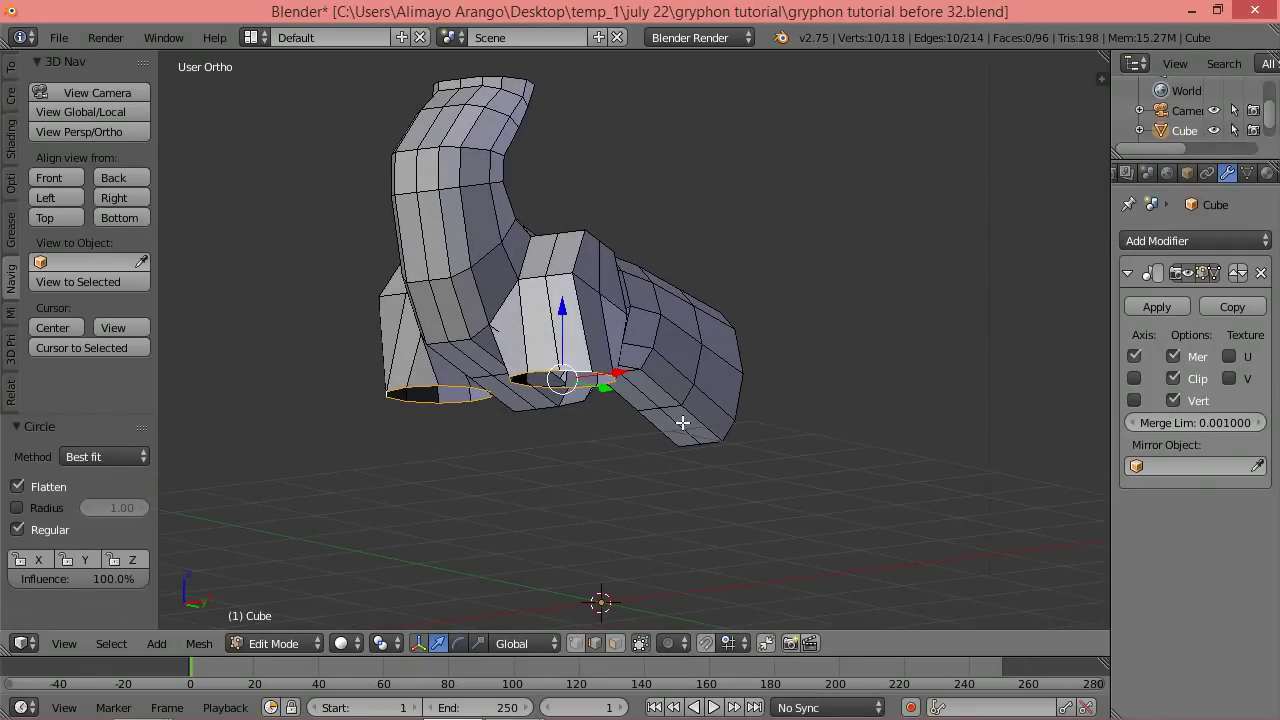
In the right side view, scale the circular leg loop to 0.925 and move it -0.079 along Y to match the drawing.
{"action": "left_click", "coordinate": [141, 197]}
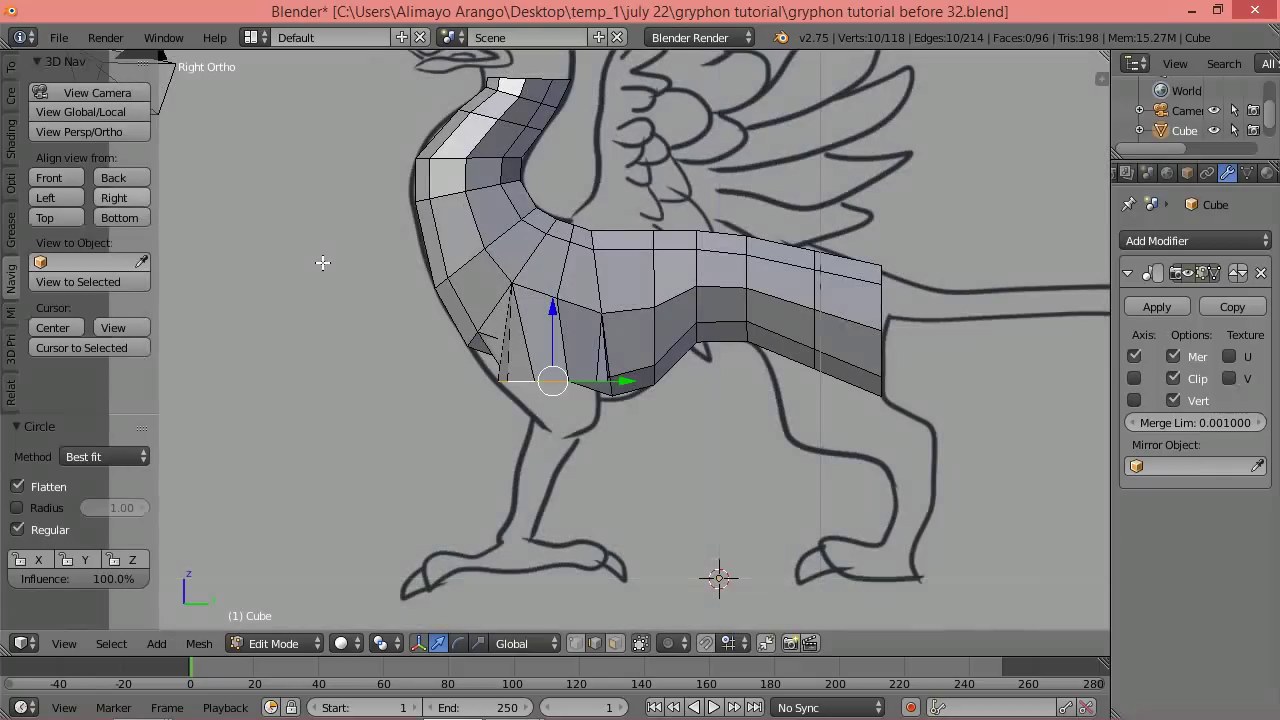
{"action": "key", "text": "s"}
{"action": "left_click", "coordinate": [694, 369]}
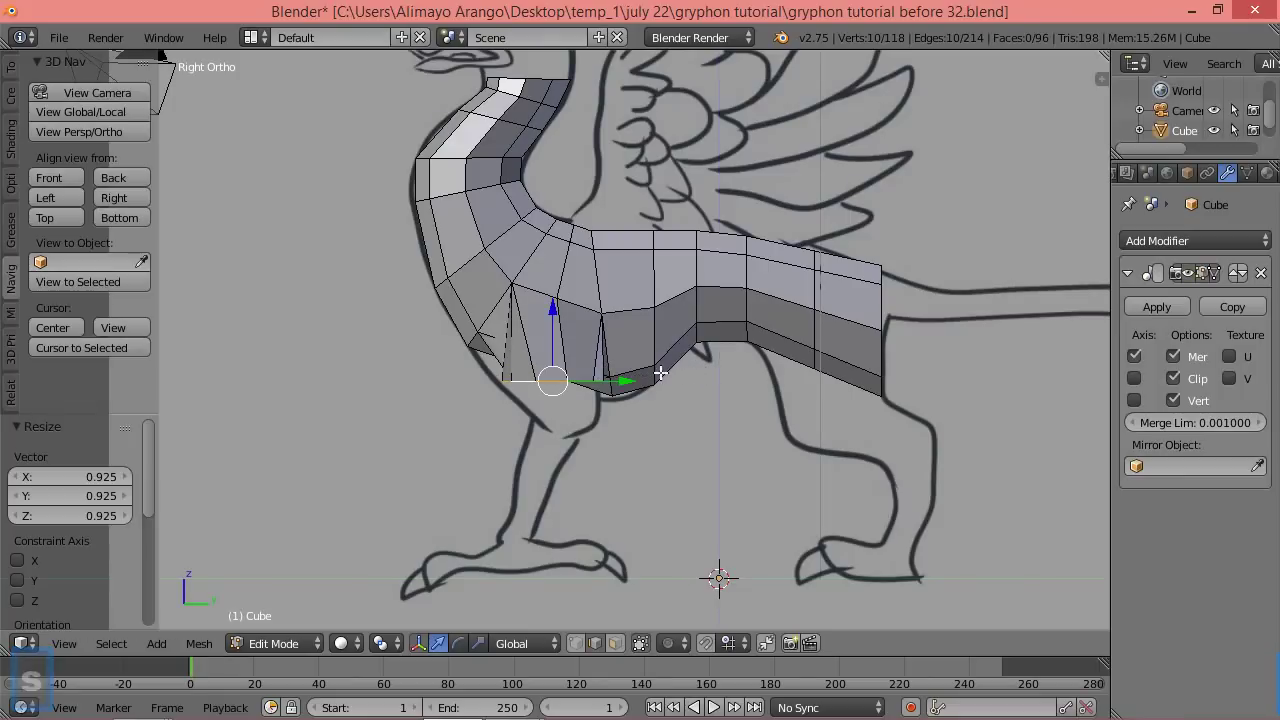
{"action": "left_click_drag", "start_coordinate": [617, 381], "coordinate": [623, 382]}
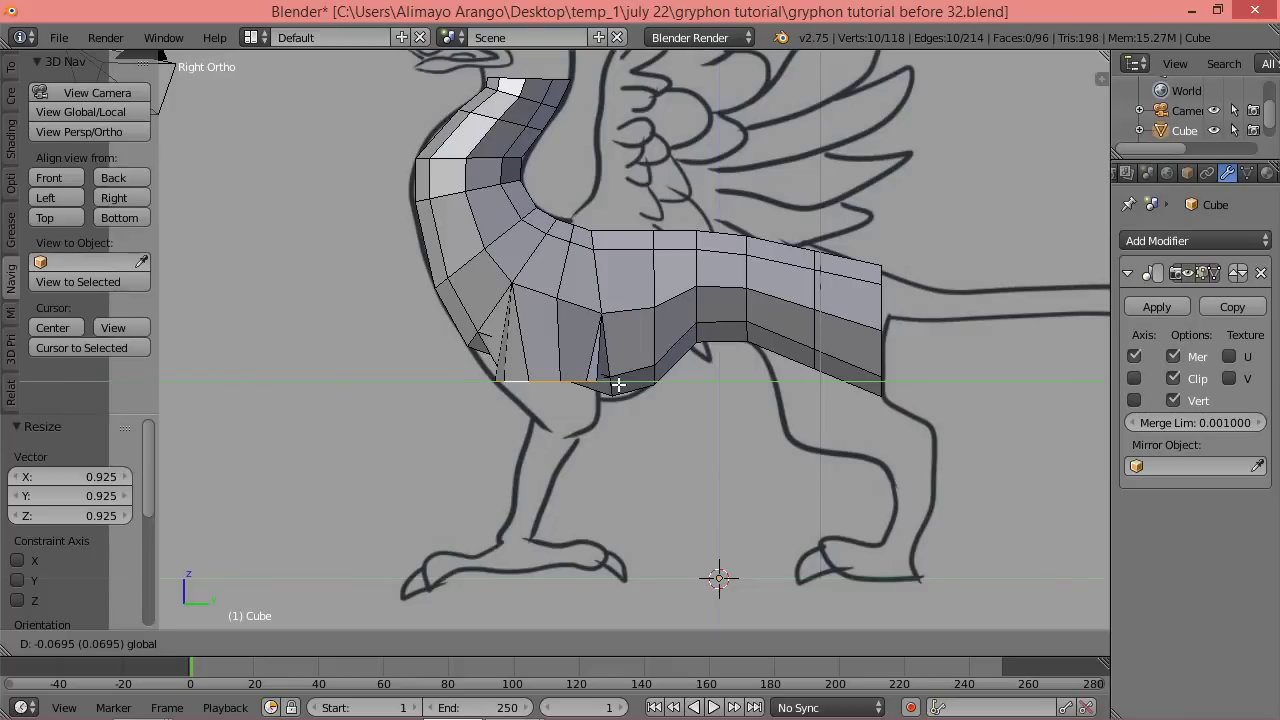
{"action": "left_click", "coordinate": [618, 384]}
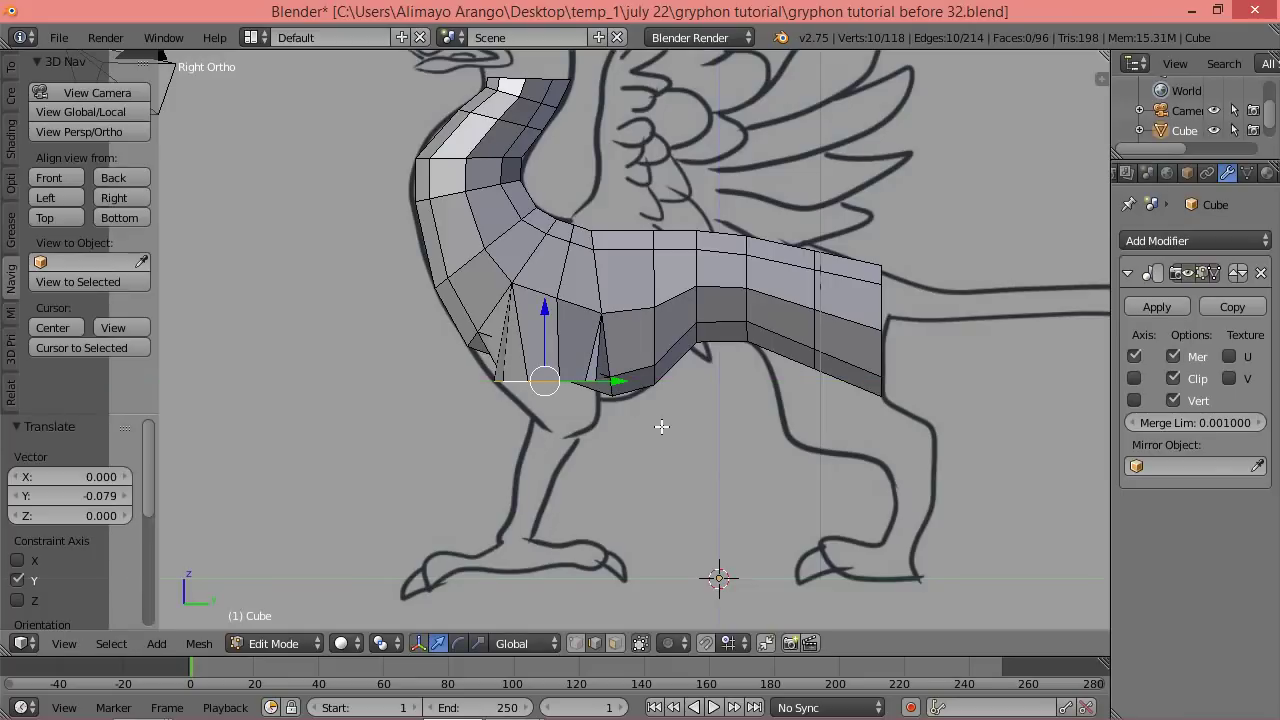
Switch to wireframe display and extrude the front leg's lower loop 0.413 downward along Z.
{"action": "scroll", "coordinate": [661, 427], "scroll_direction": "up", "scroll_amount": 2}
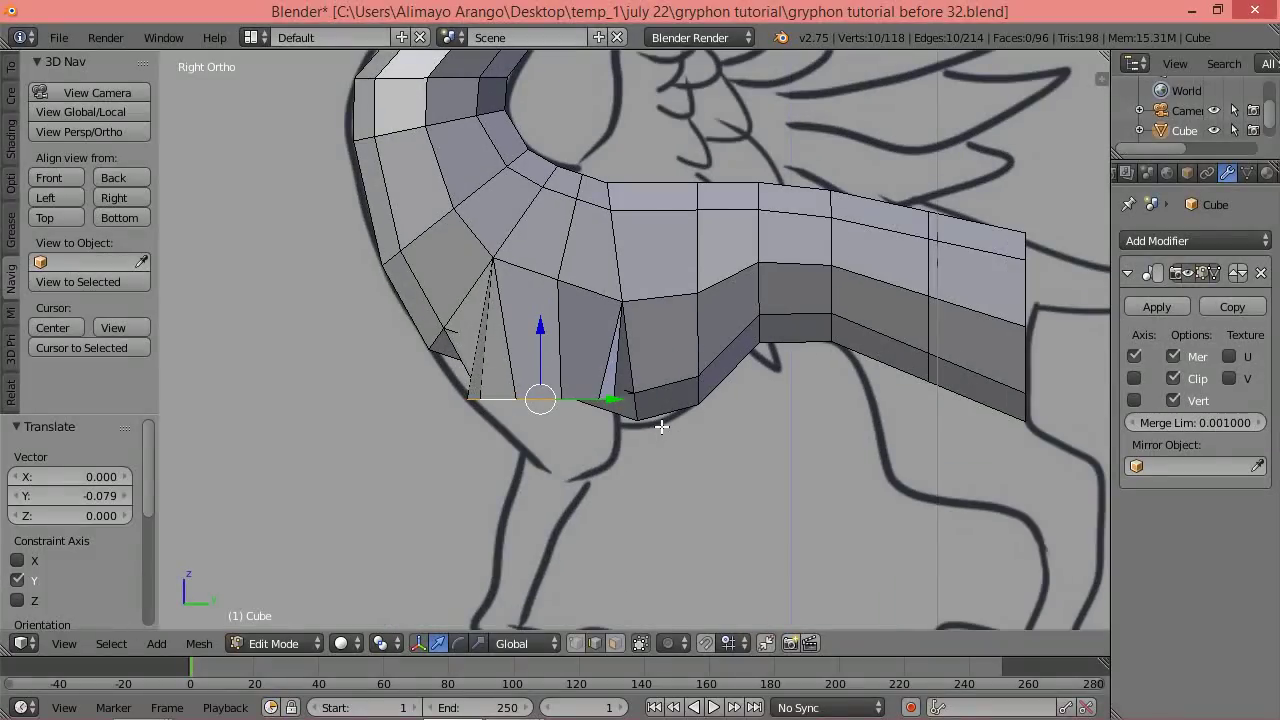
{"action": "middle_click_drag", "start_coordinate": [683, 443], "coordinate": [672, 317], "text": "shift"}
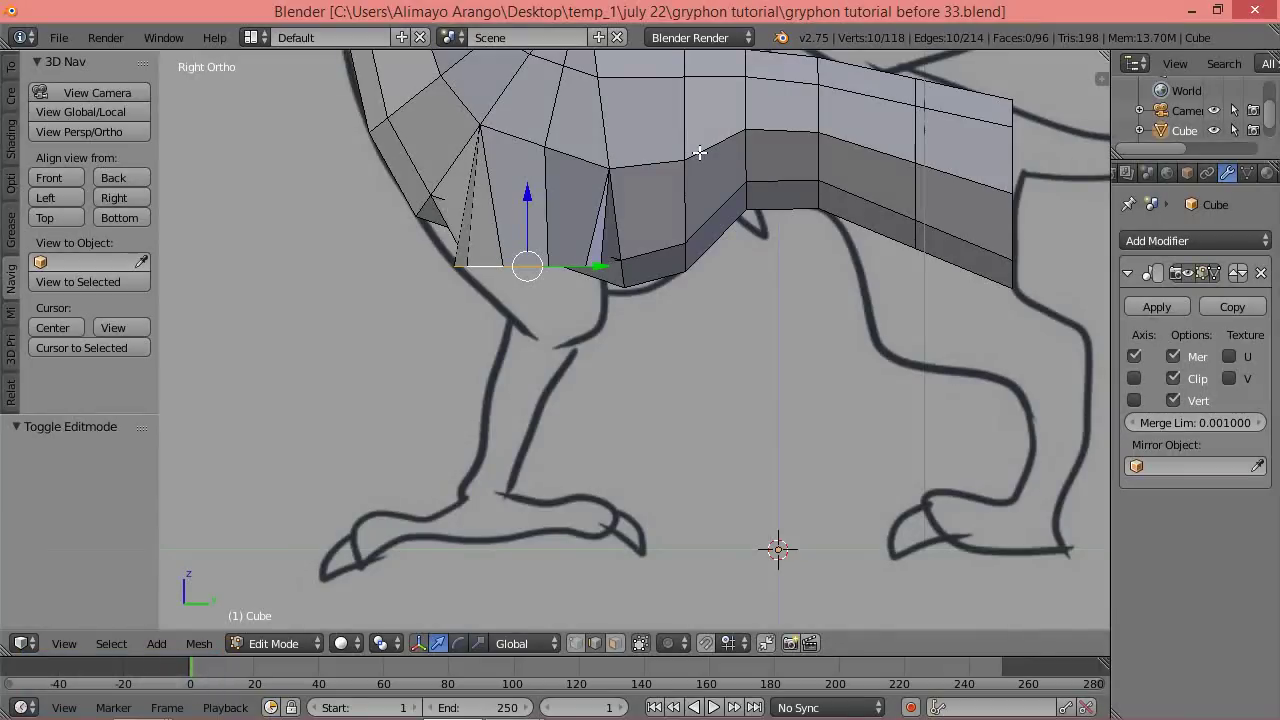
{"action": "key", "text": "z"}
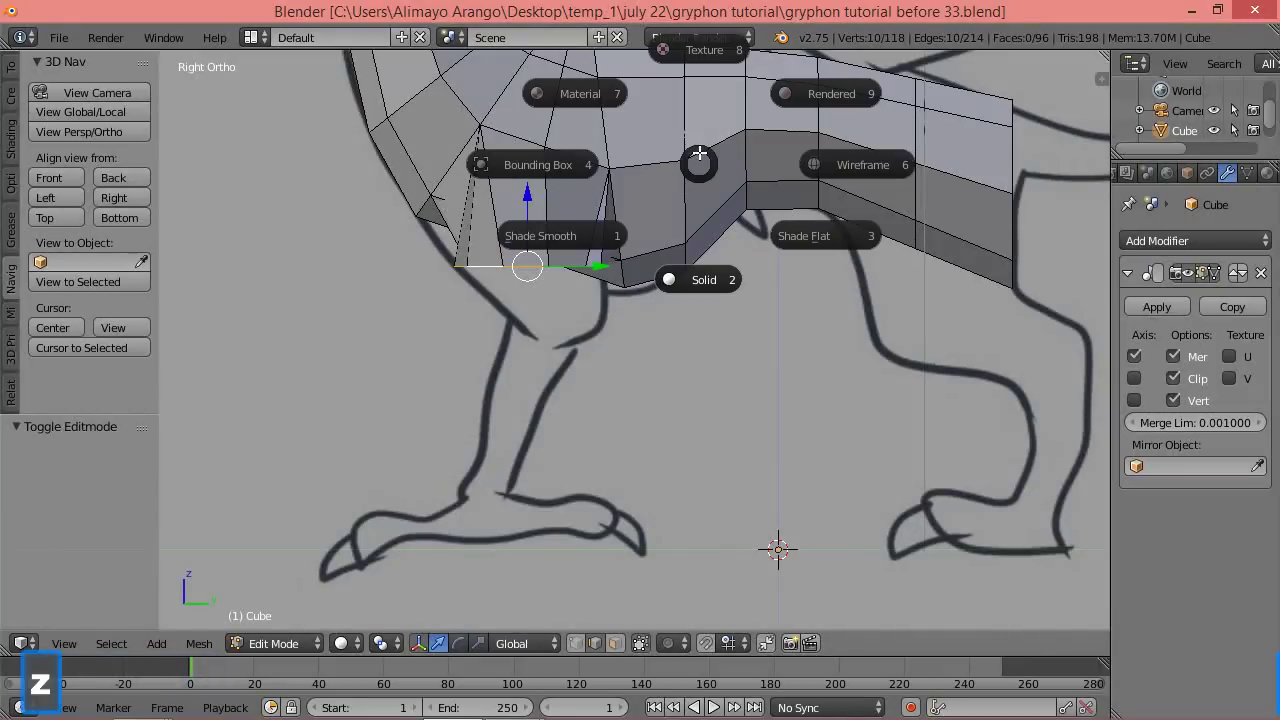
{"action": "left_click", "coordinate": [875, 164]}
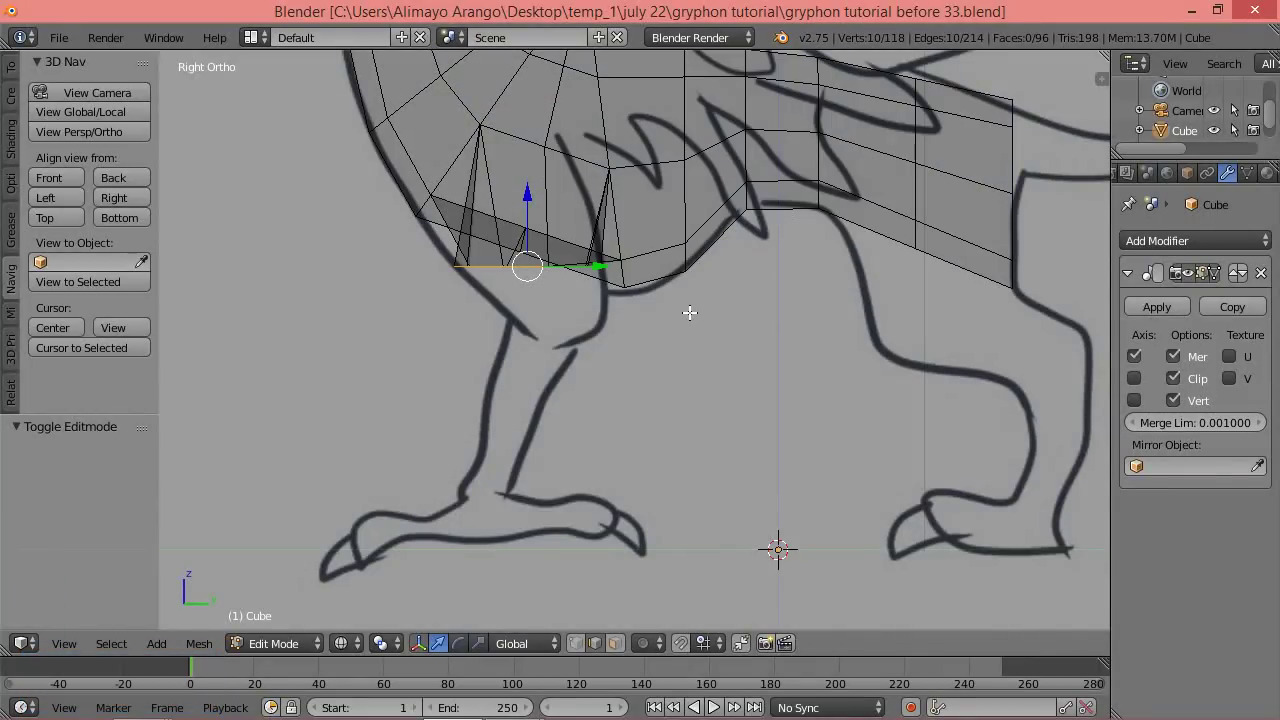
{"action": "key", "text": "e"}
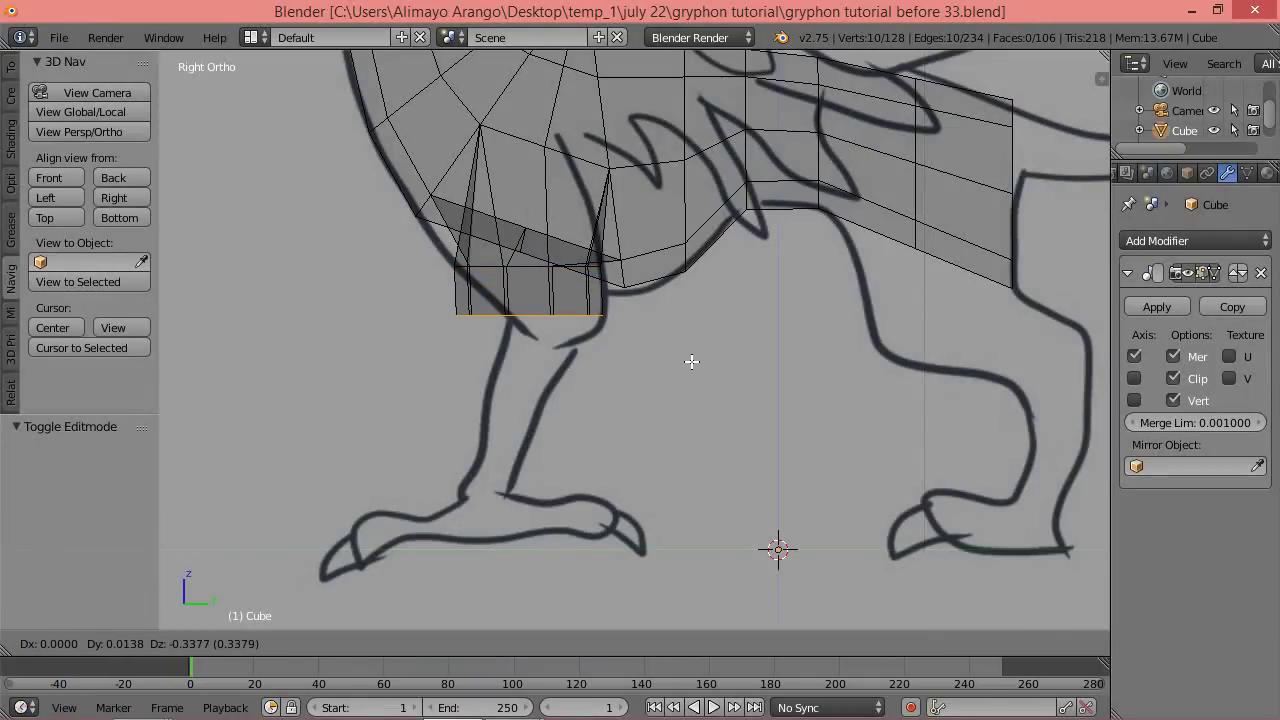
{"action": "key", "text": "z"}
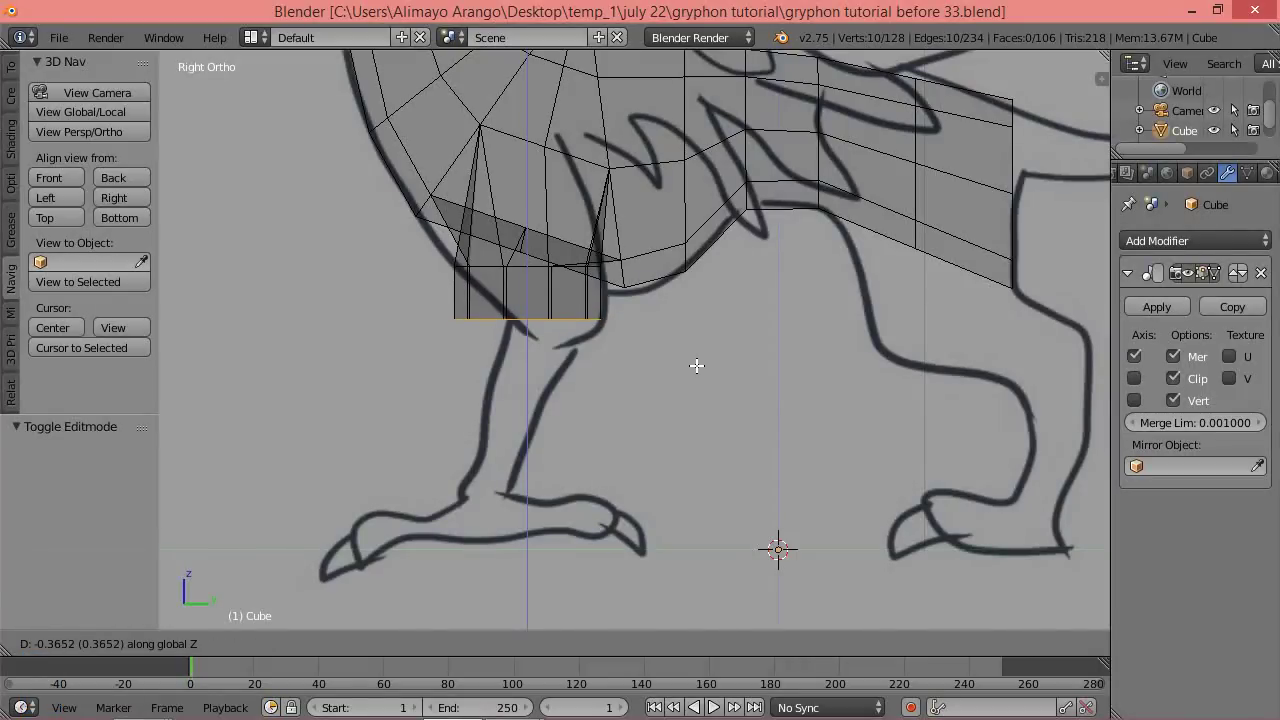
{"action": "left_click", "coordinate": [697, 372]}
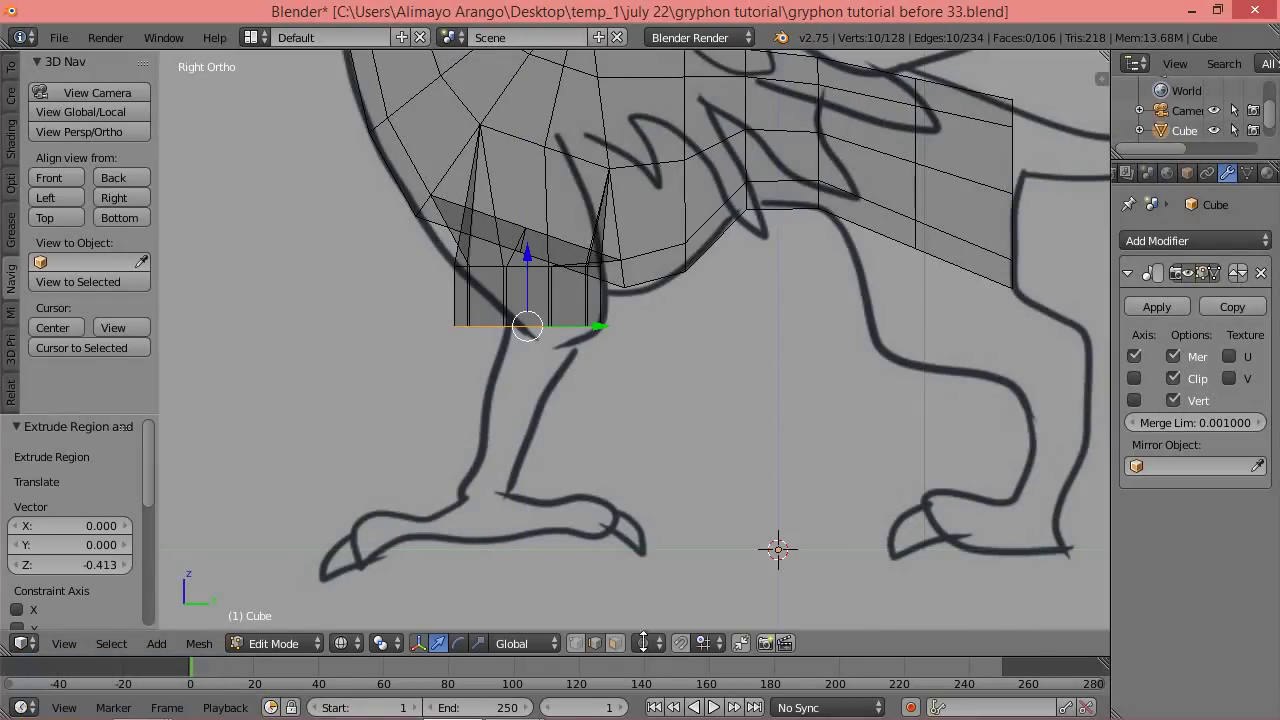
Using vertex selection mode, shift the front leg's lower loop 0.186 along Y and scale it to about 0.73.
{"action": "left_click", "coordinate": [570, 644]}
{"action": "left_click_drag", "start_coordinate": [598, 326], "coordinate": [617, 326]}
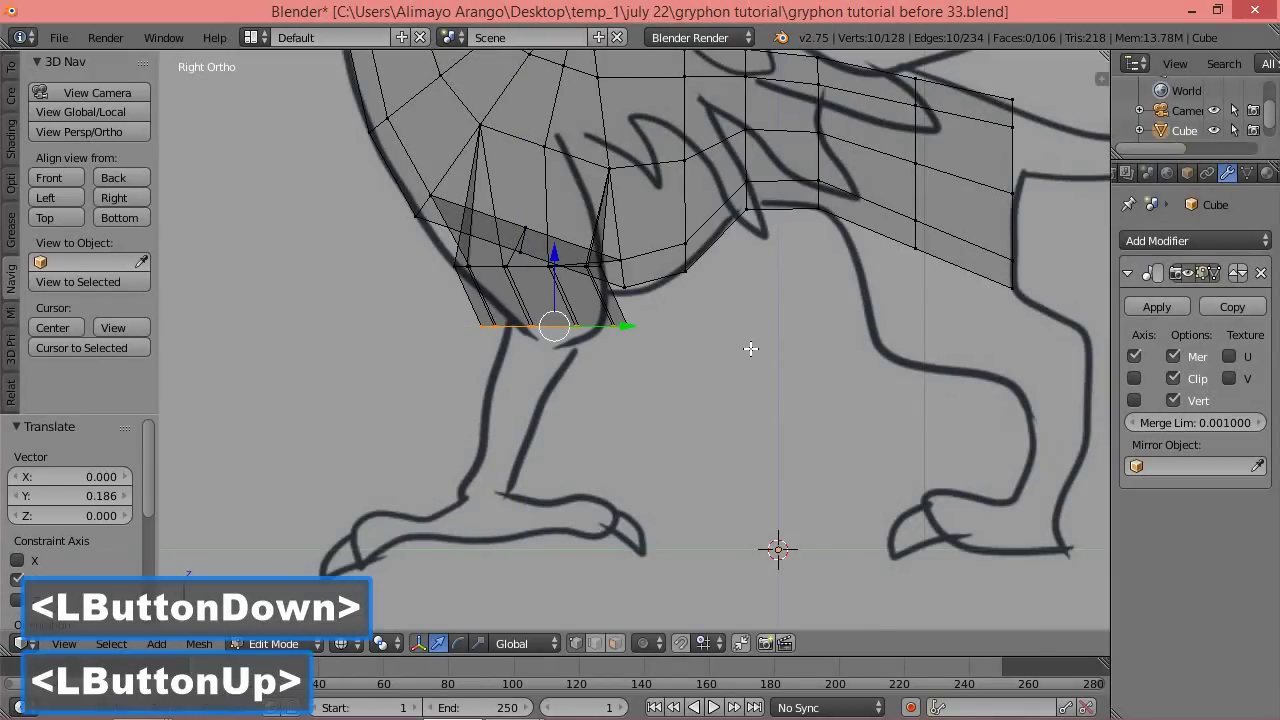
{"action": "key", "text": "s"}
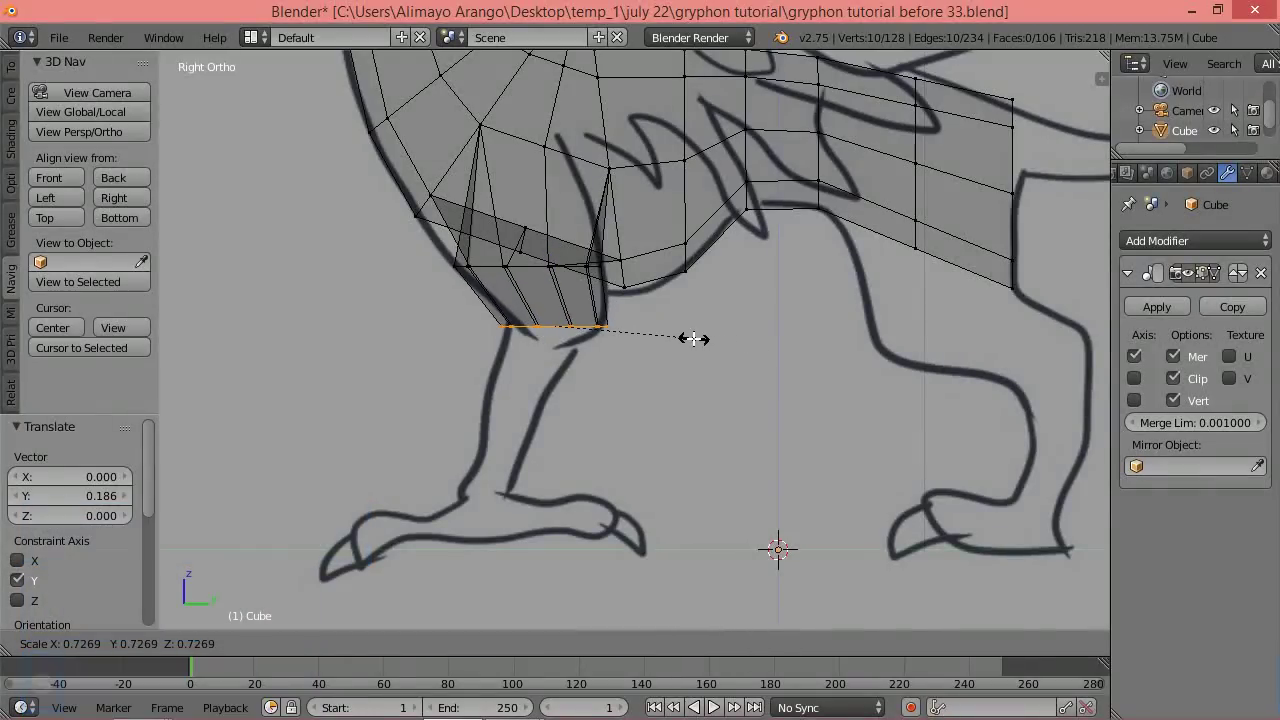
{"action": "left_click", "coordinate": [691, 339]}
Raise the front leg's lower loop 0.131 along Z and rotate it -13.976° to follow the elbow in the drawing.
{"action": "left_click_drag", "start_coordinate": [553, 251], "coordinate": [550, 237]}
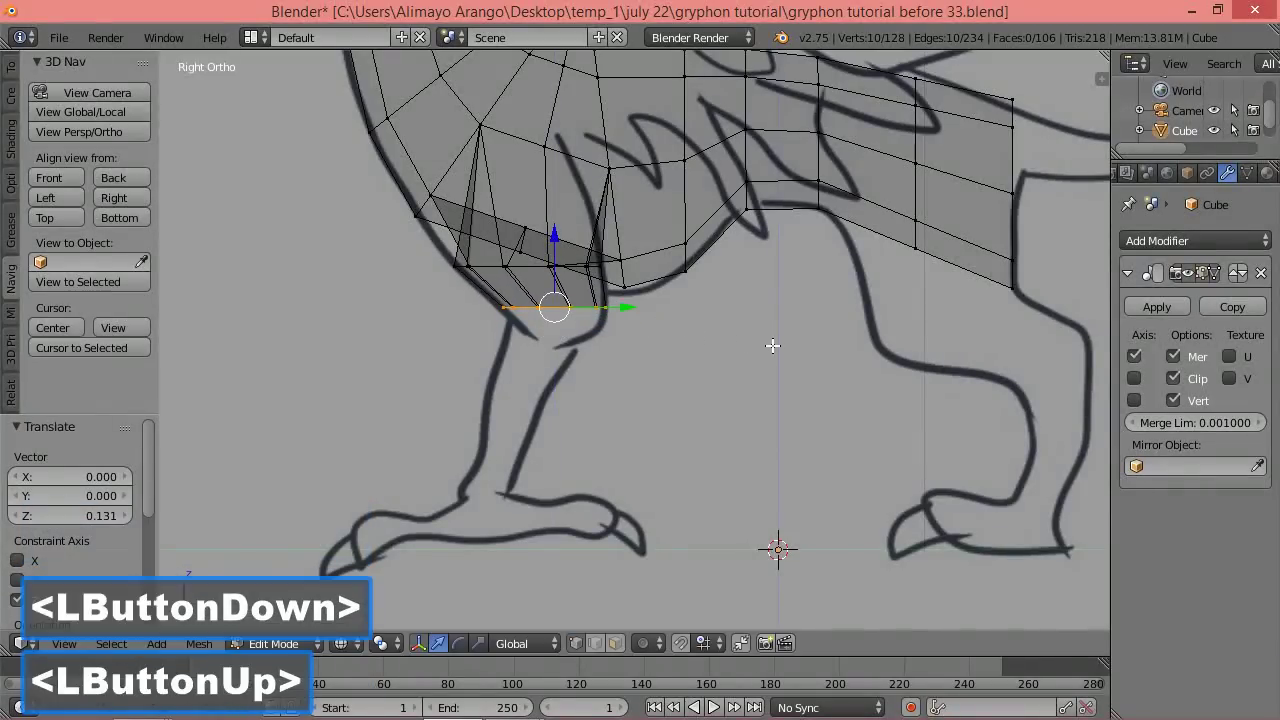
{"action": "key", "text": "r"}
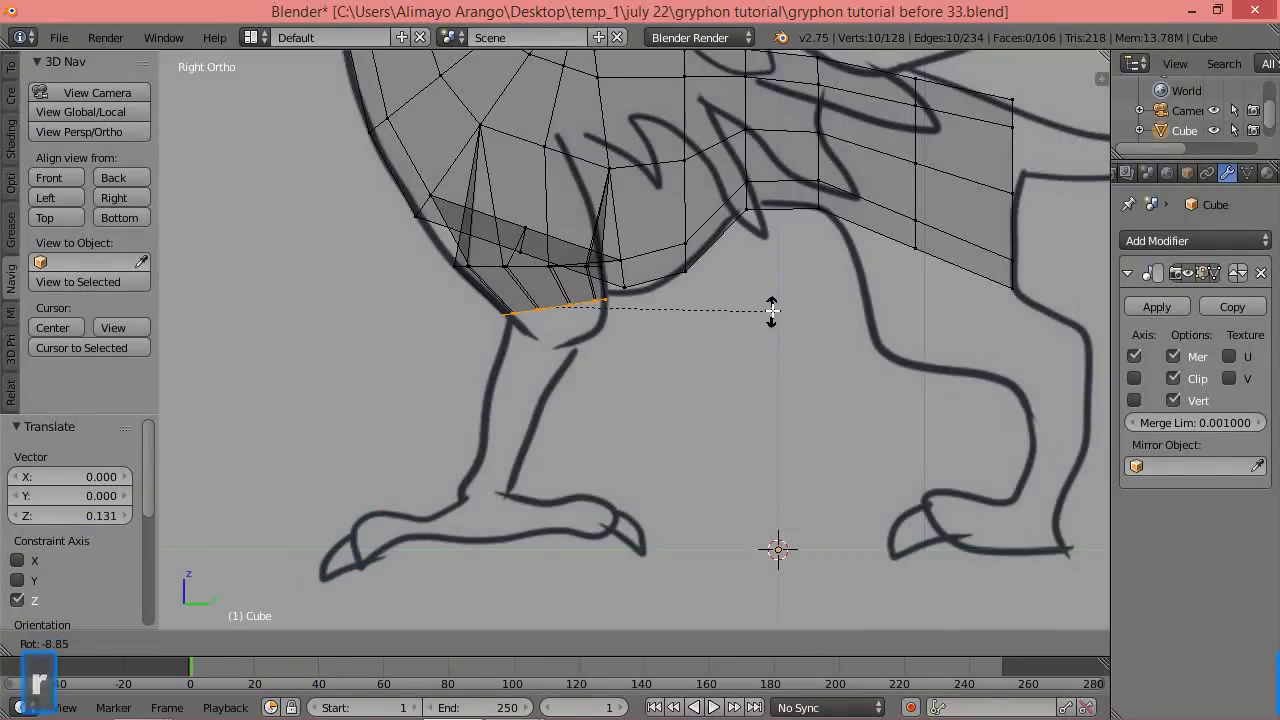
{"action": "left_click", "coordinate": [763, 290]}
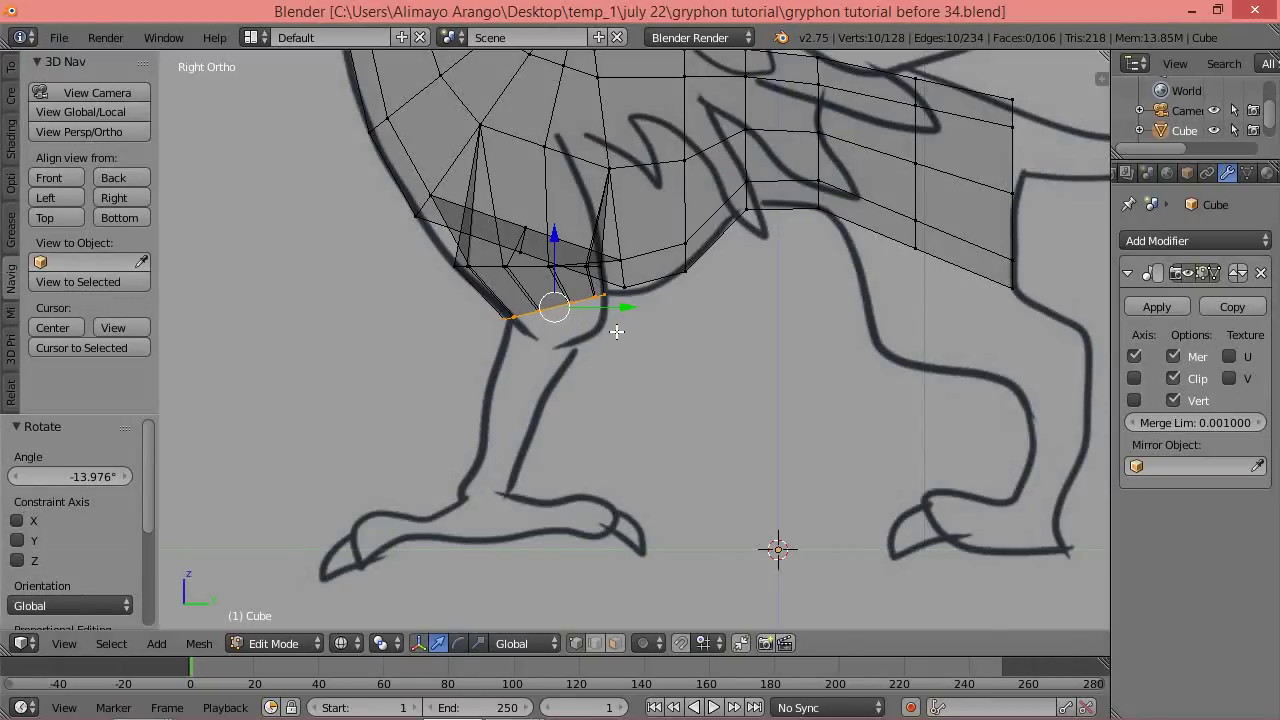
Extrude the elbow loop 0.034 along Y and -0.083 along Z, and rotate the new loop closer to horizontal.
{"action": "key", "text": "e"}
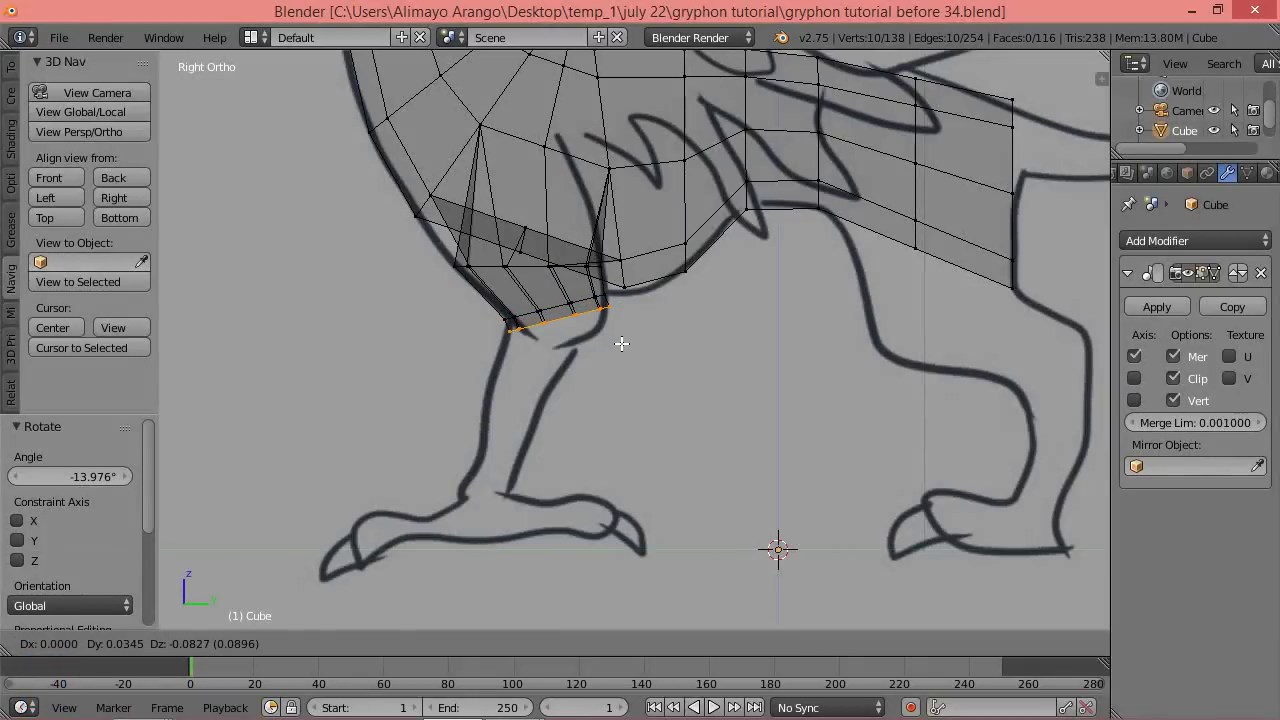
{"action": "left_click", "coordinate": [622, 343]}
{"action": "key", "text": "r"}
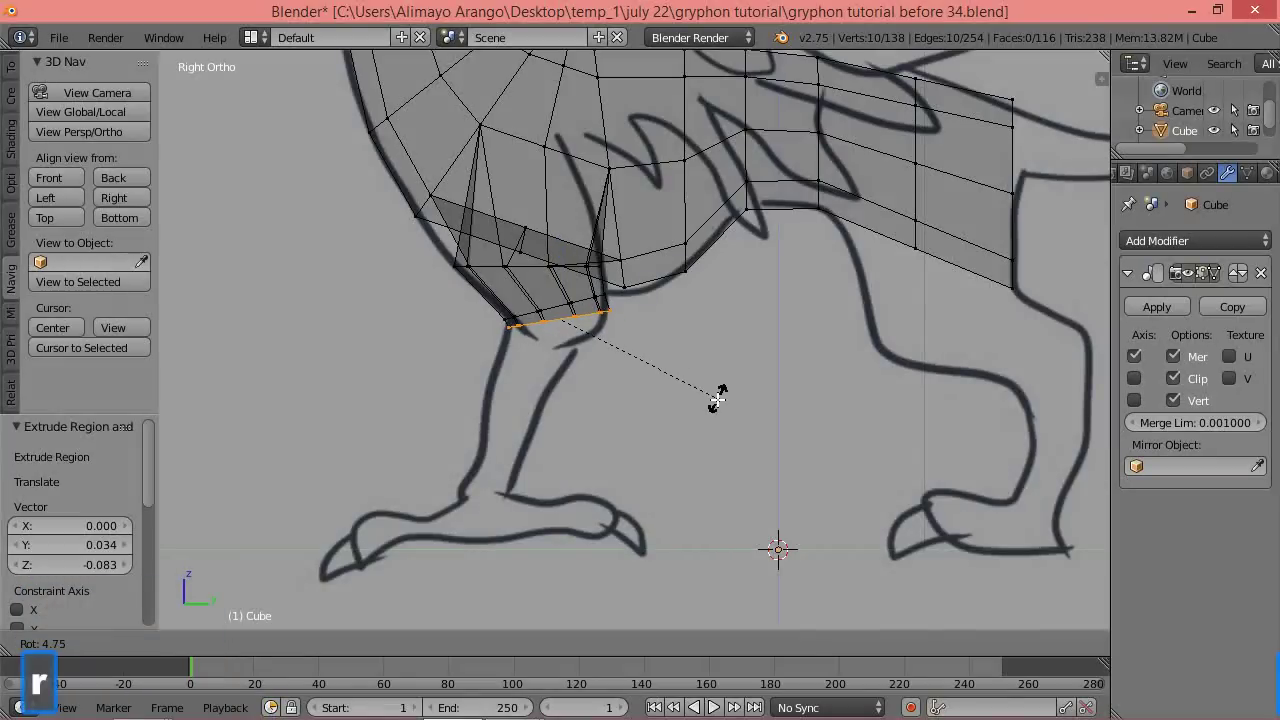
{"action": "left_click", "coordinate": [710, 402]}
Lower the new elbow loop slightly, shift it -0.021 along Y and rotate it 3.507°.
{"action": "left_click_drag", "start_coordinate": [560, 246], "coordinate": [560, 252]}
{"action": "left_click_drag", "start_coordinate": [630, 325], "coordinate": [636, 329]}
{"action": "key", "text": "r"}
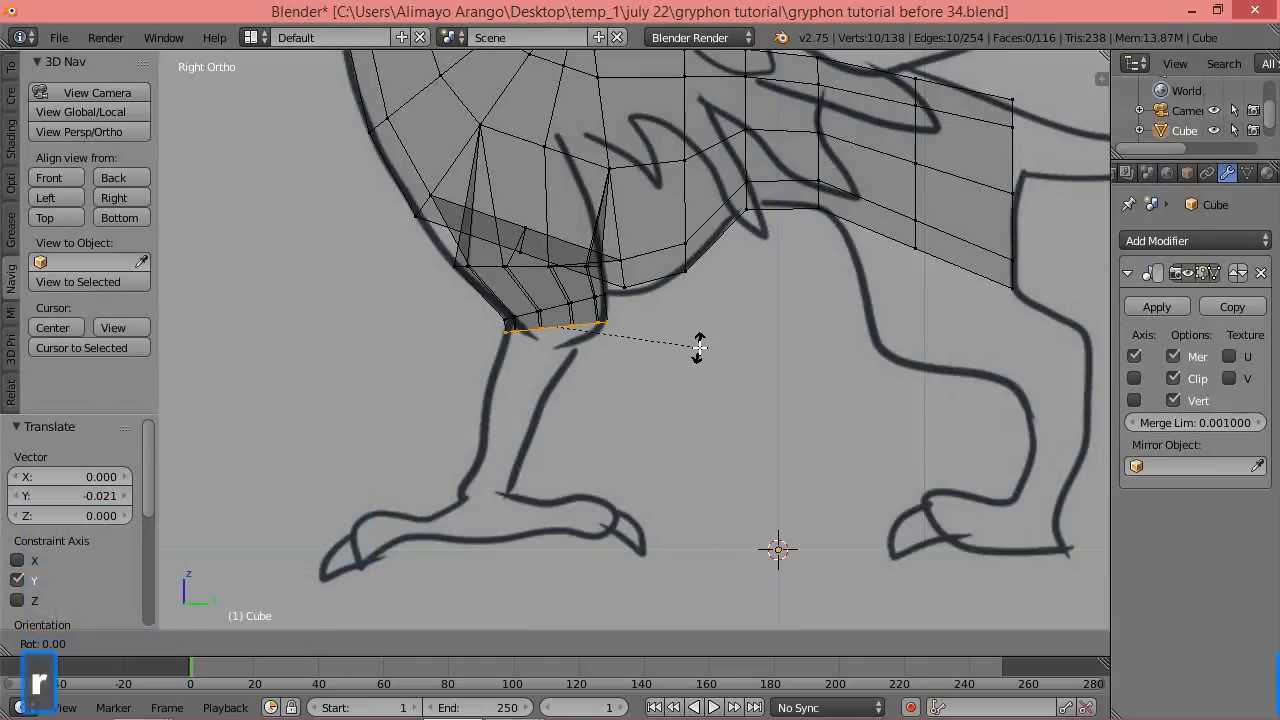
{"action": "left_click", "coordinate": [700, 356]}
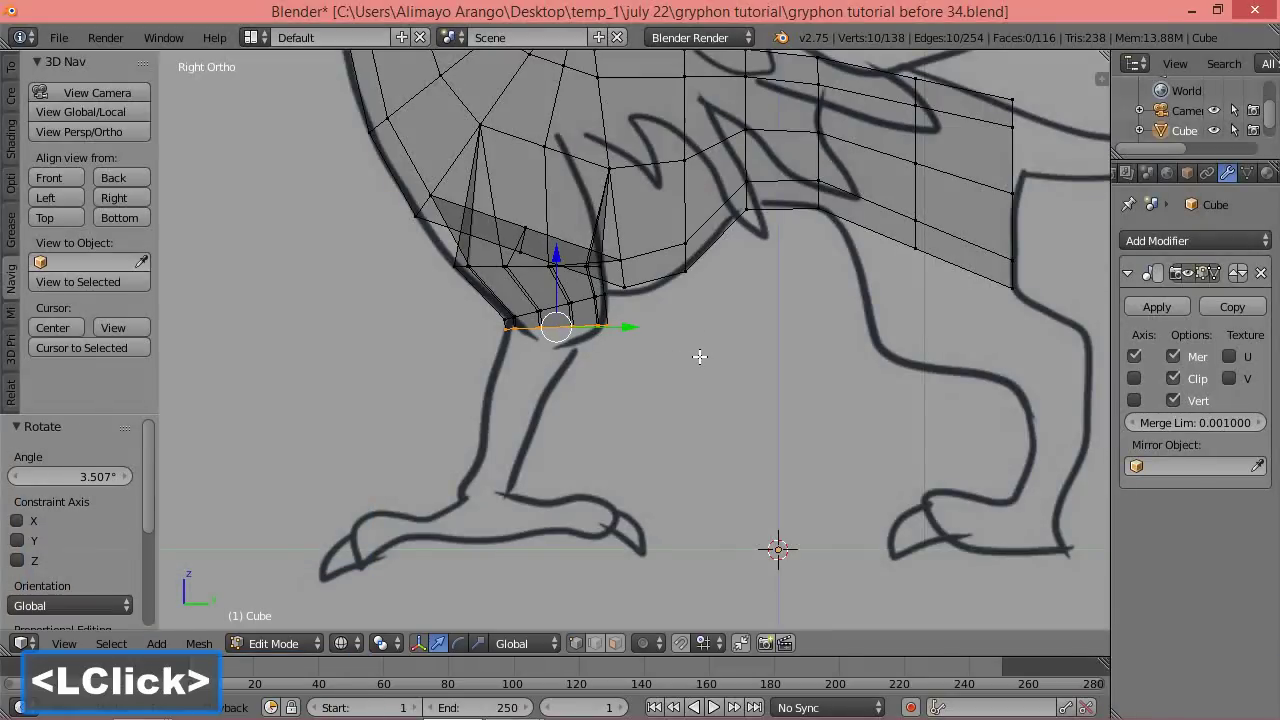
Extrude the next elbow section -0.028 along Y and -0.117 along Z, and rotate its end loop 8.692°.
{"action": "key", "text": "e"}
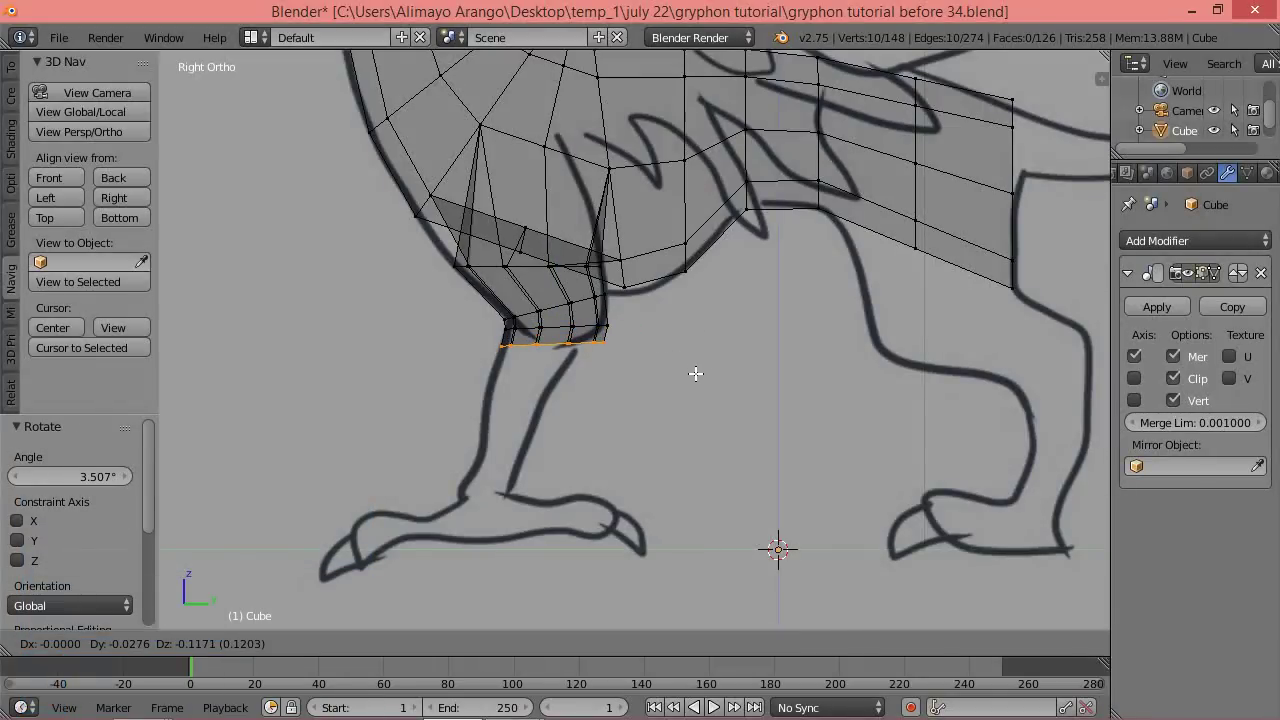
{"action": "left_click", "coordinate": [695, 373]}
{"action": "key", "text": "r"}
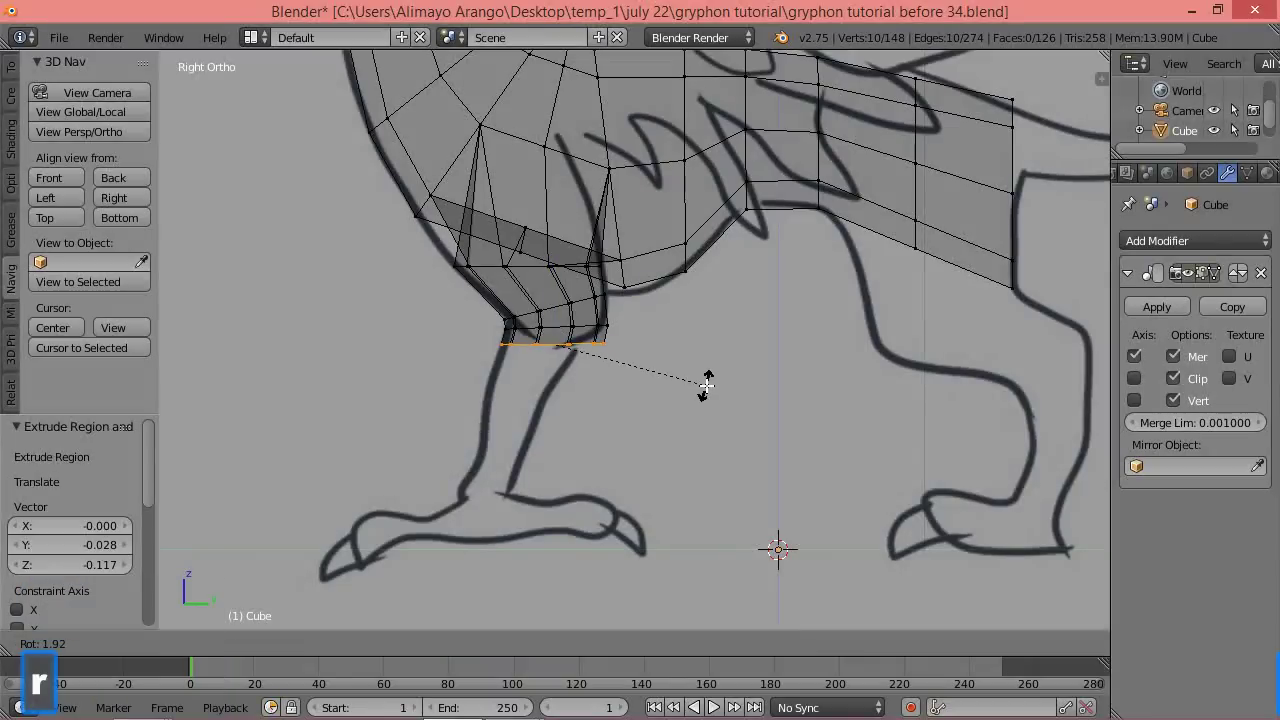
{"action": "left_click", "coordinate": [697, 402]}
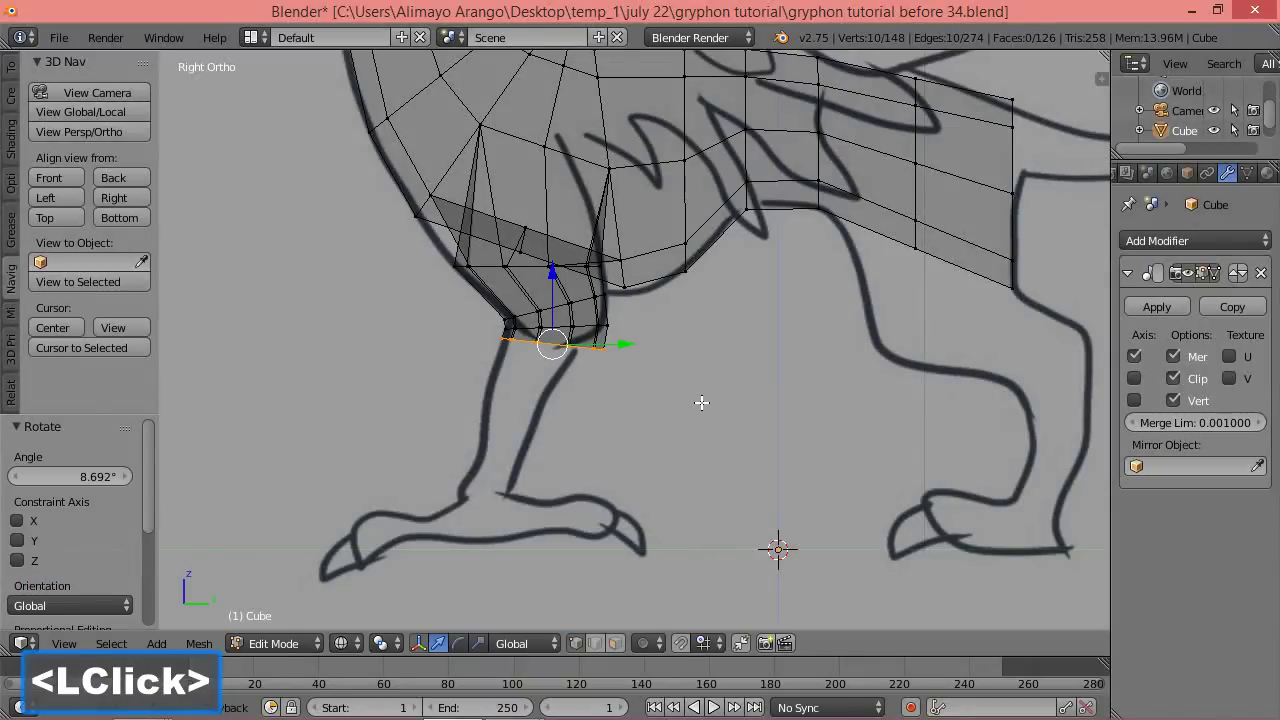
Narrow the end loop to the drawn lower leg's width, moving it -0.069 along Y and scaling it by a final 0.947.
{"action": "key", "text": "s"}
{"action": "left_click", "coordinate": [616, 345]}
{"action": "left_click_drag", "start_coordinate": [617, 344], "coordinate": [617, 346]}
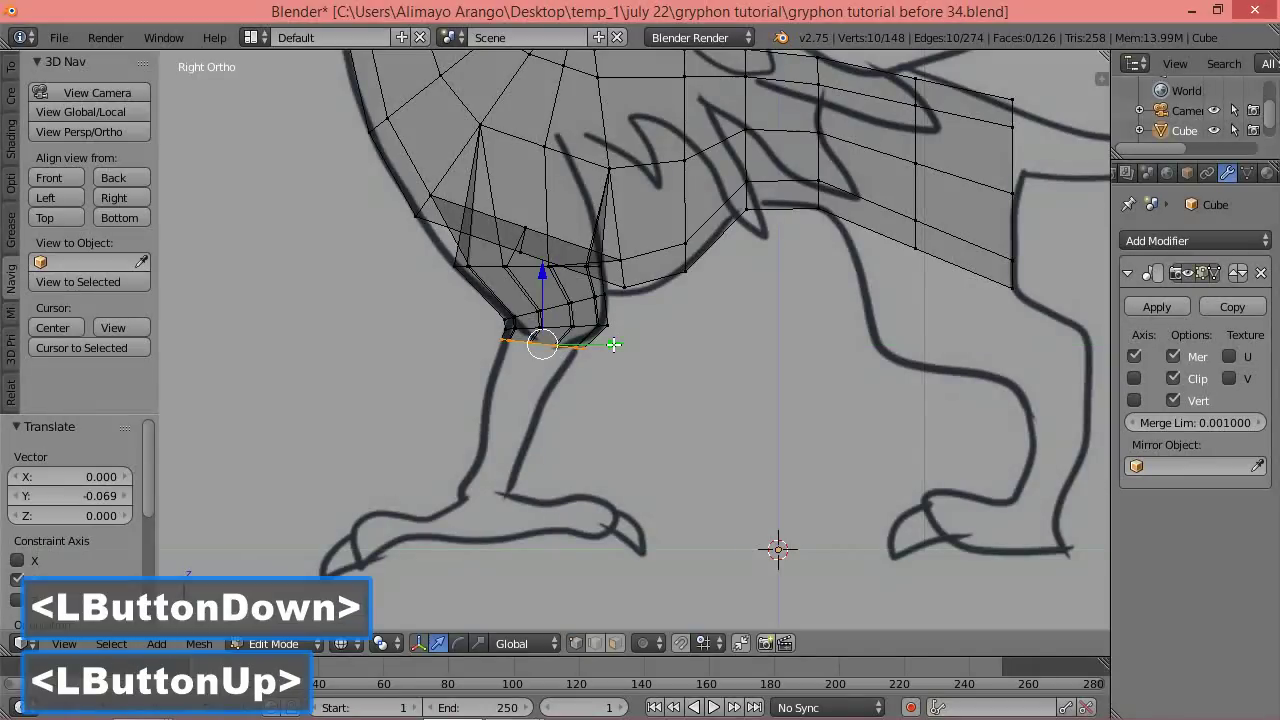
{"action": "key", "text": "s"}
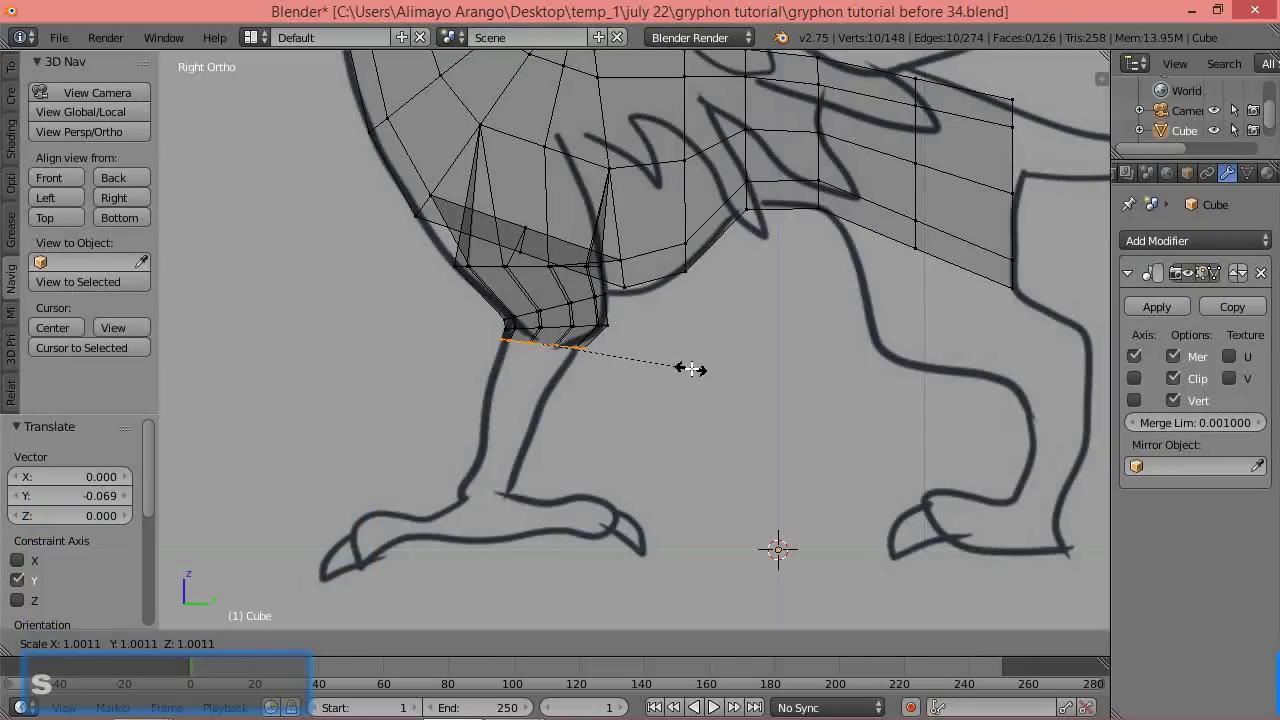
{"action": "left_click", "coordinate": [680, 372]}
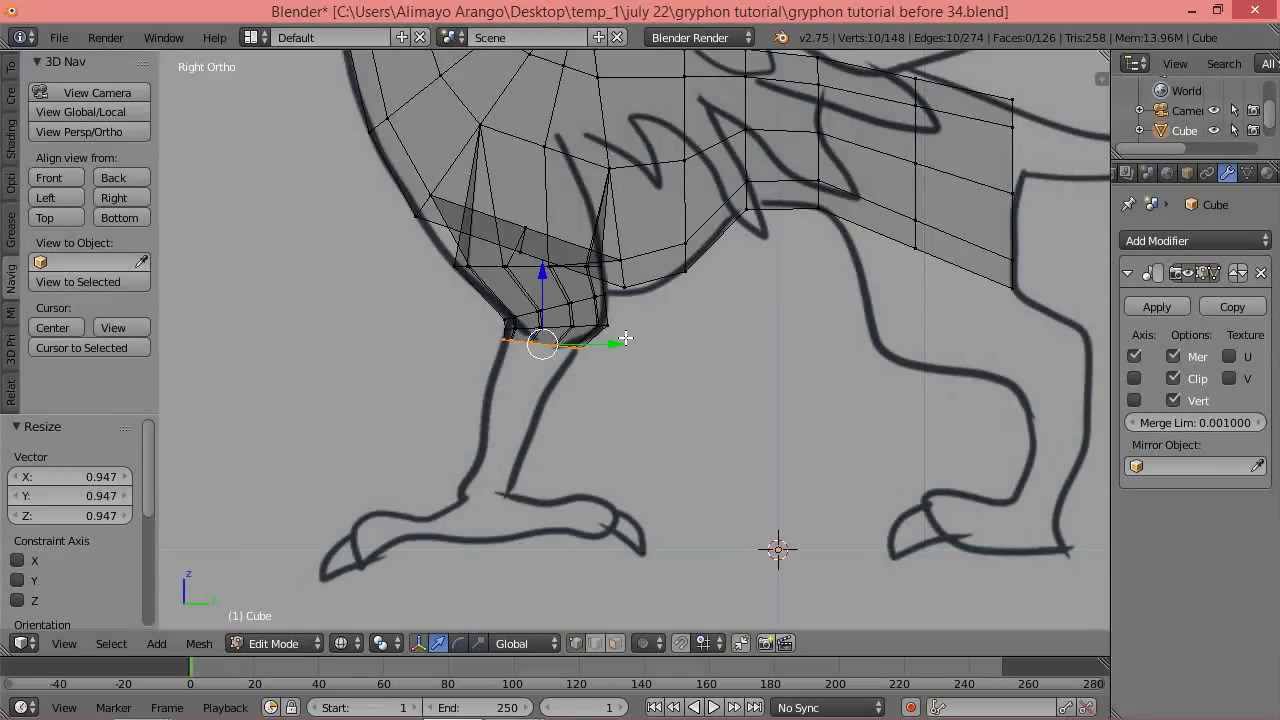
Extrude the lower leg -0.345 along Y and -0.951 along Z to the ankle, and scale its end loop by 0.691.
{"action": "key", "text": "e"}
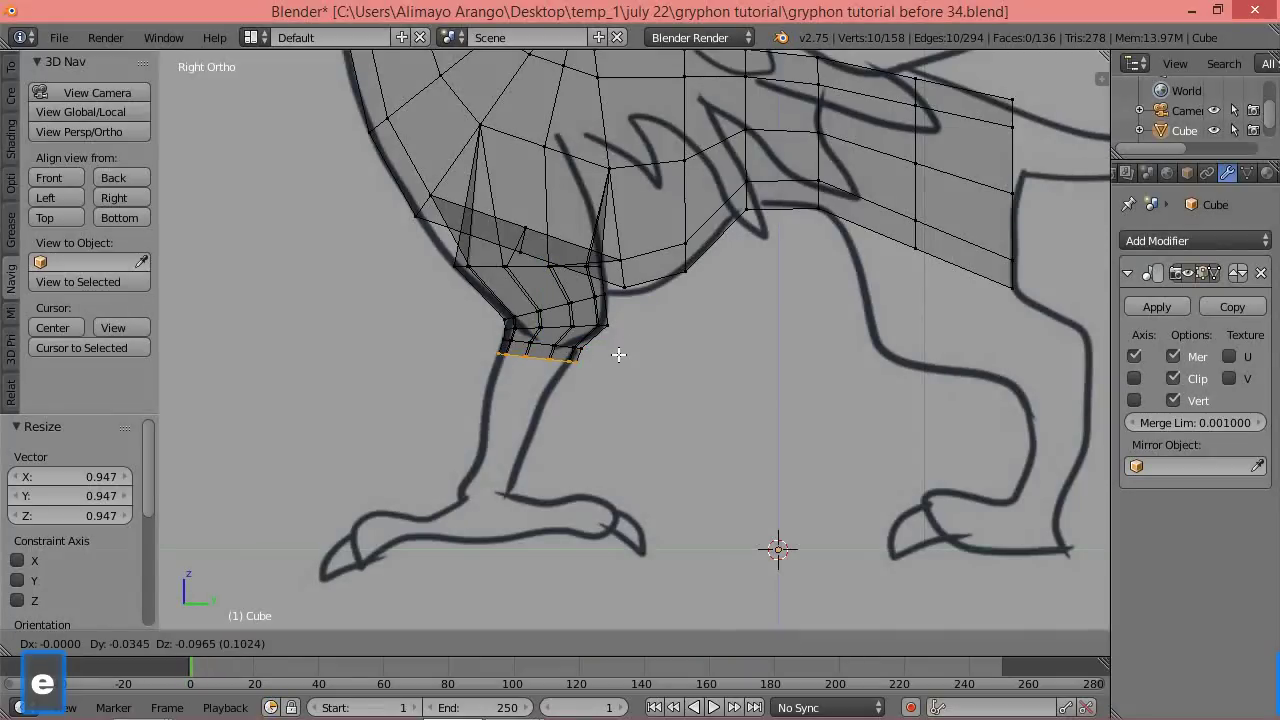
{"action": "left_click", "coordinate": [576, 476]}
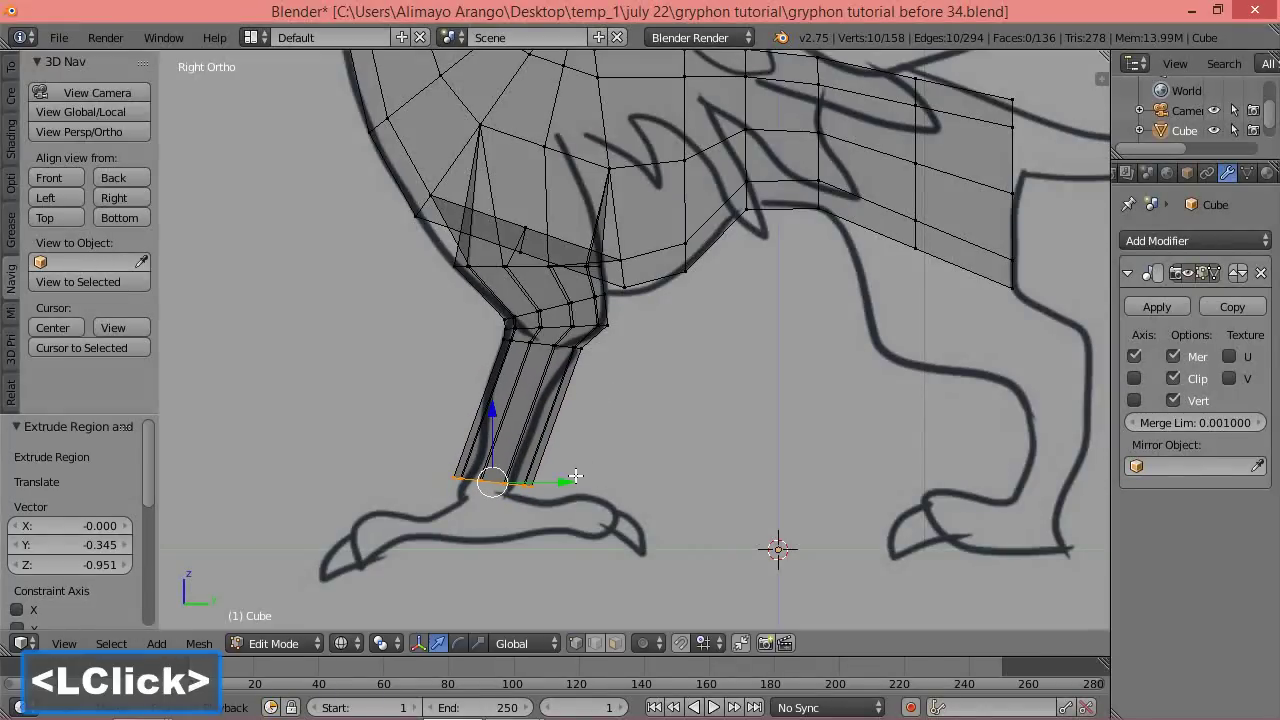
{"action": "key", "text": "s"}
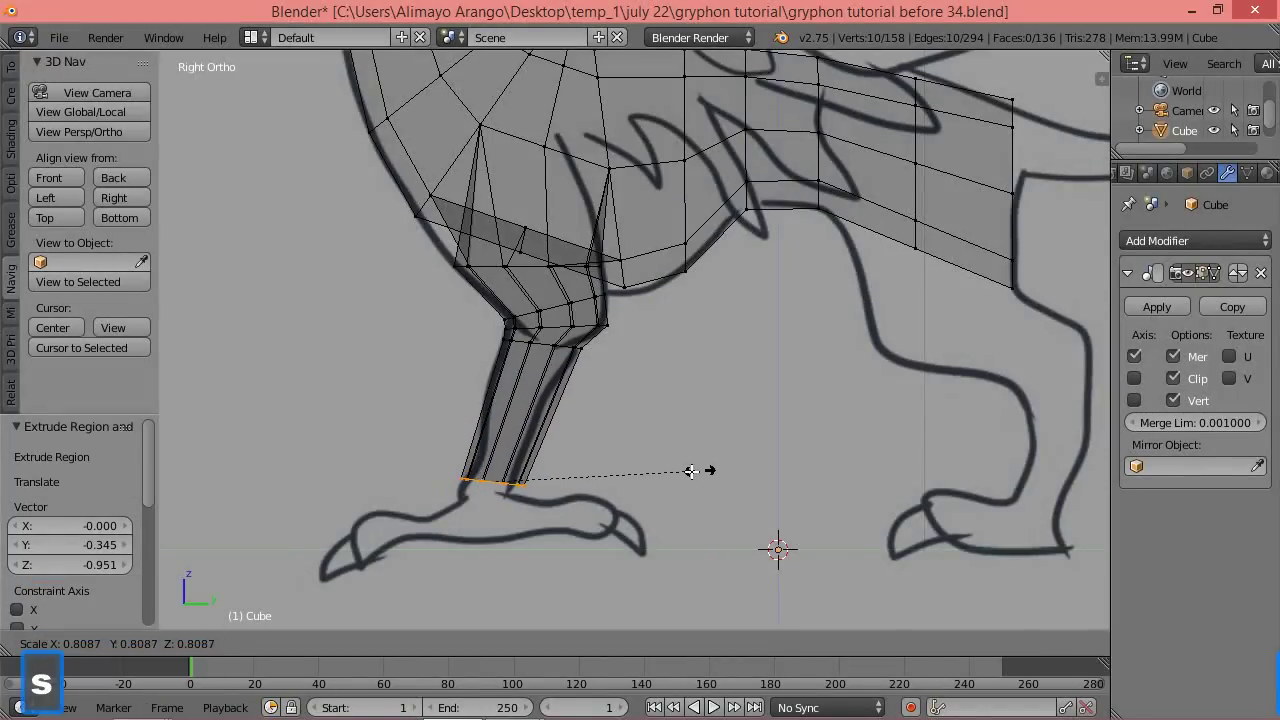
{"action": "left_click", "coordinate": [658, 468]}
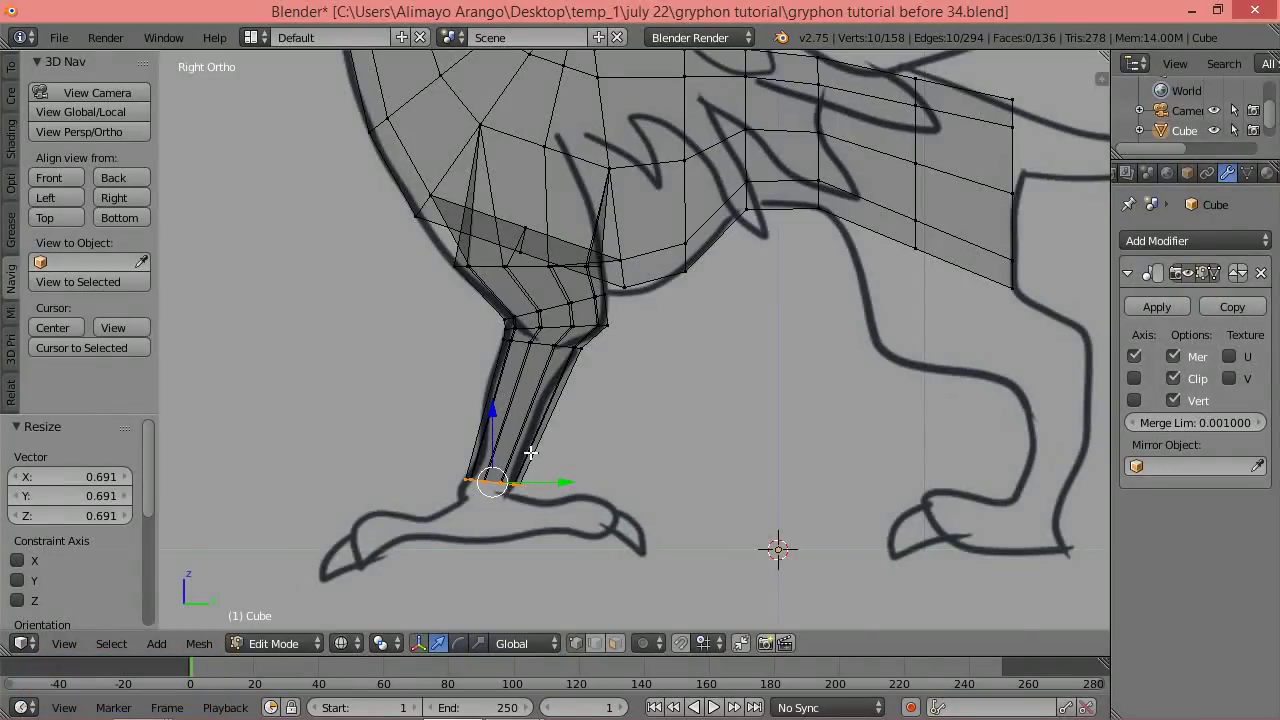
Extrude a short ankle section about 0.007 along Y and -0.083 along Z, adjust its end loop -0.028 along Y and 0.036 along Z, and scale it by 0.962.
{"action": "middle_click_drag", "start_coordinate": [406, 383], "coordinate": [580, 414]}
{"action": "middle_click_drag", "start_coordinate": [646, 443], "coordinate": [520, 435]}
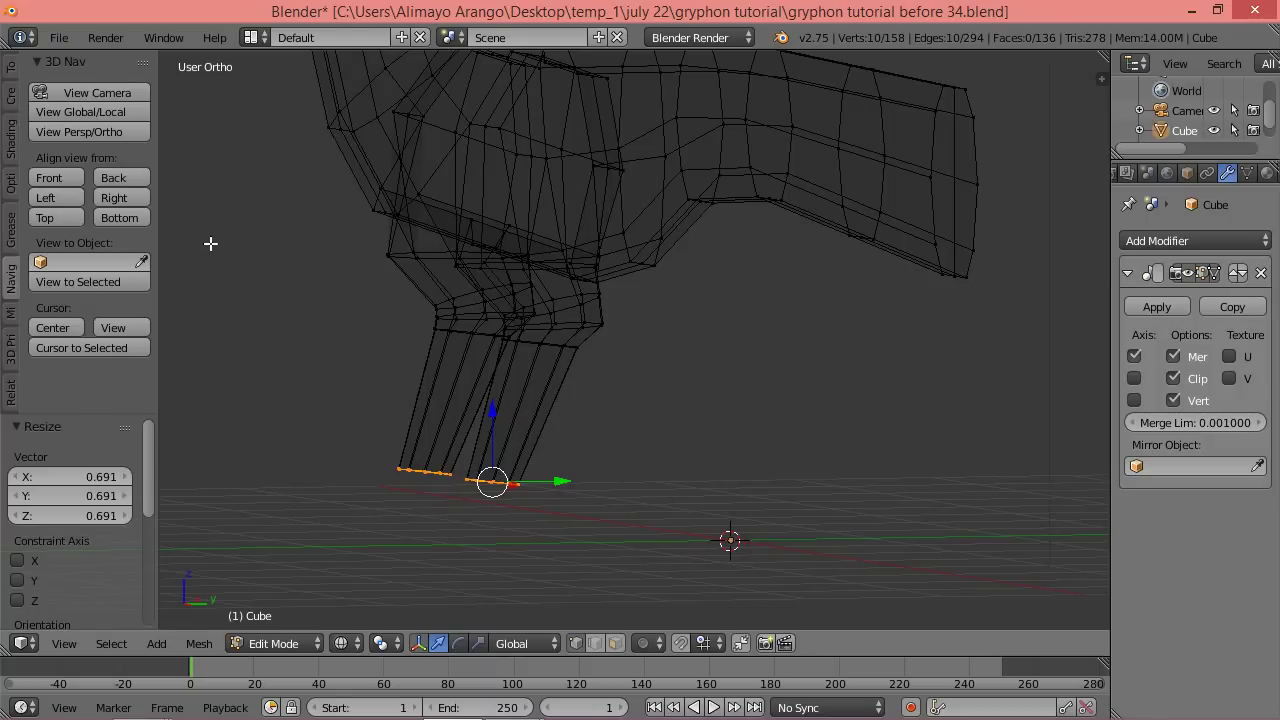
{"action": "left_click", "coordinate": [114, 197]}
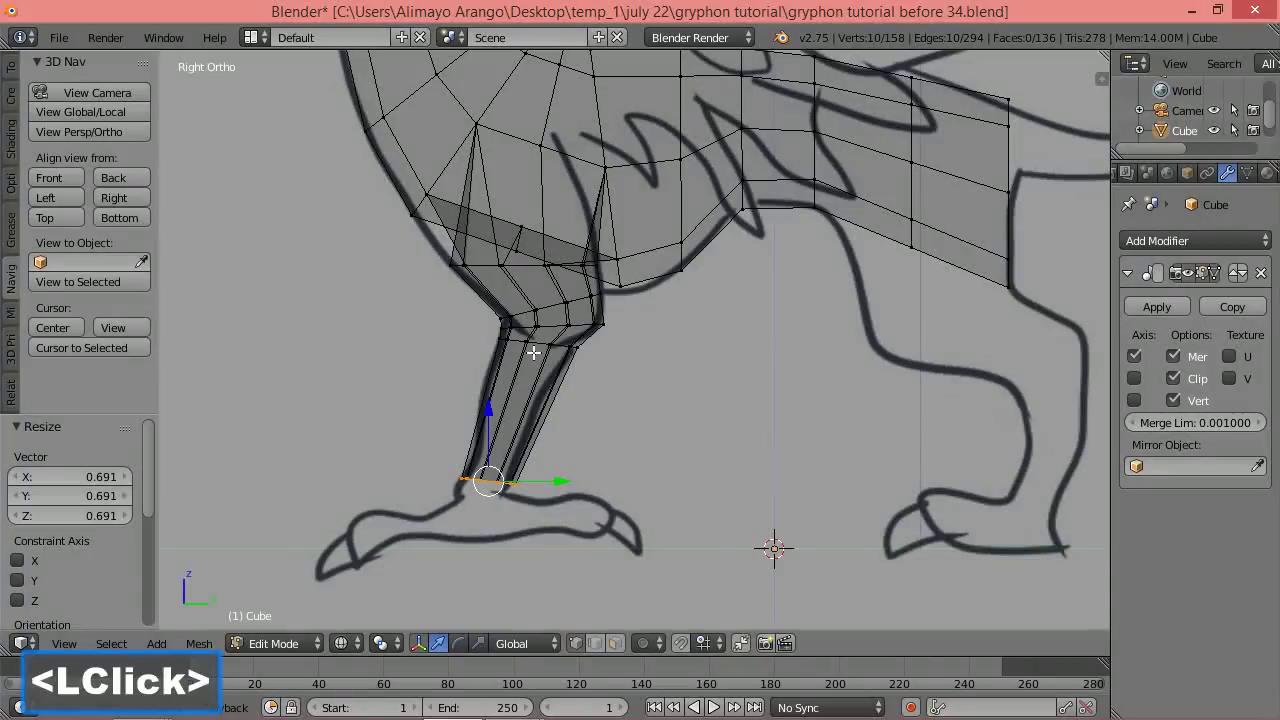
{"action": "key", "text": "e"}
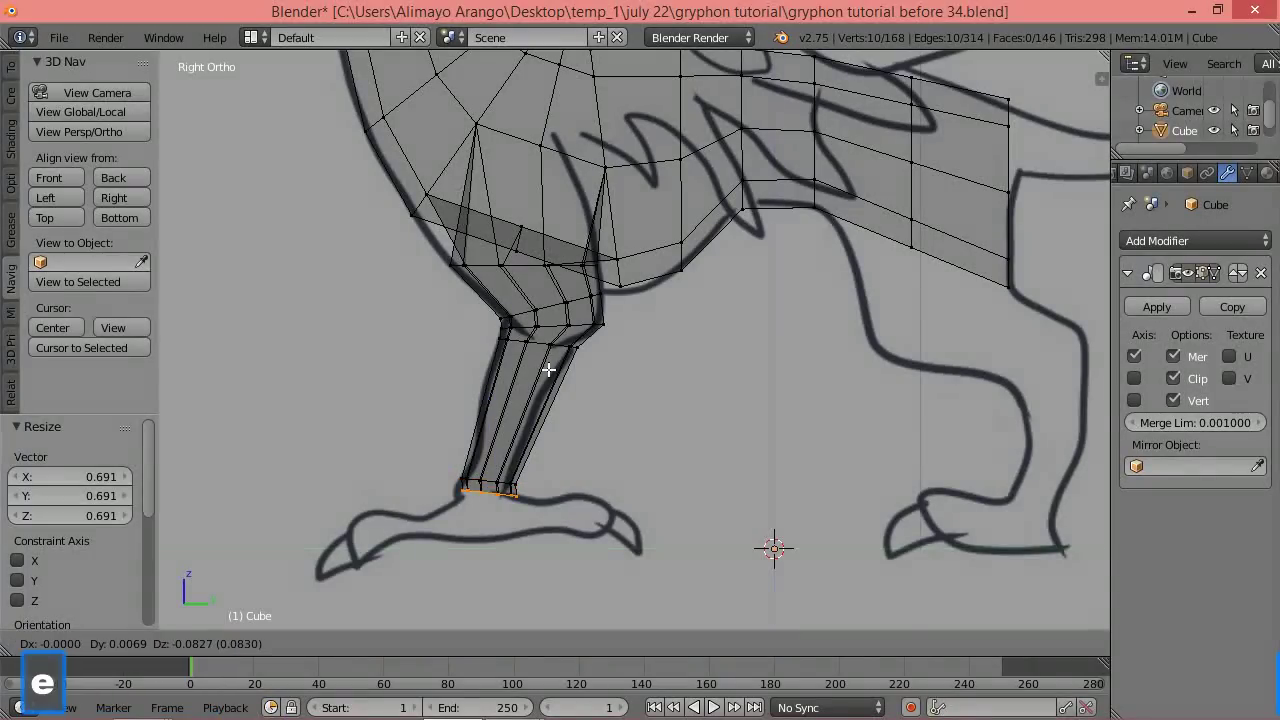
{"action": "left_click", "coordinate": [548, 369]}
{"action": "left_click_drag", "start_coordinate": [569, 487], "coordinate": [555, 492]}
{"action": "scroll", "coordinate": [530, 452], "scroll_direction": "up", "scroll_amount": 3}
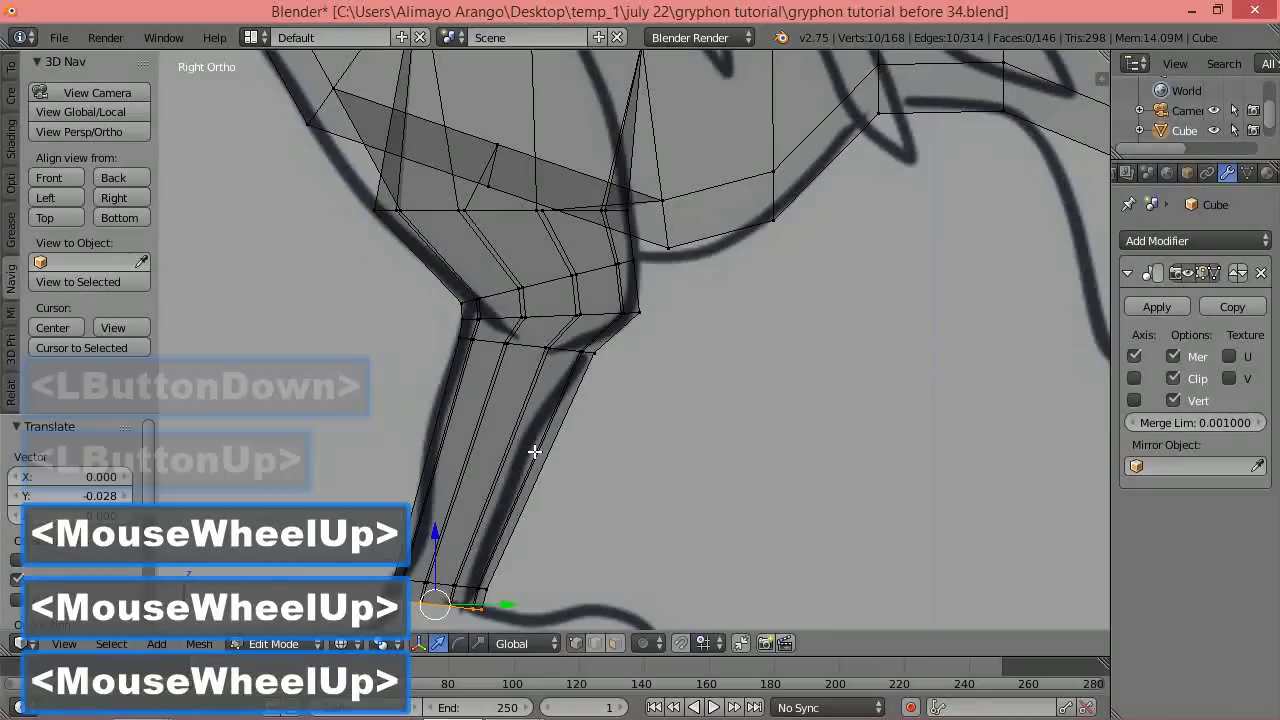
{"action": "middle_click_drag", "start_coordinate": [574, 474], "coordinate": [620, 175], "text": "shift"}
{"action": "left_click_drag", "start_coordinate": [466, 272], "coordinate": [469, 262]}
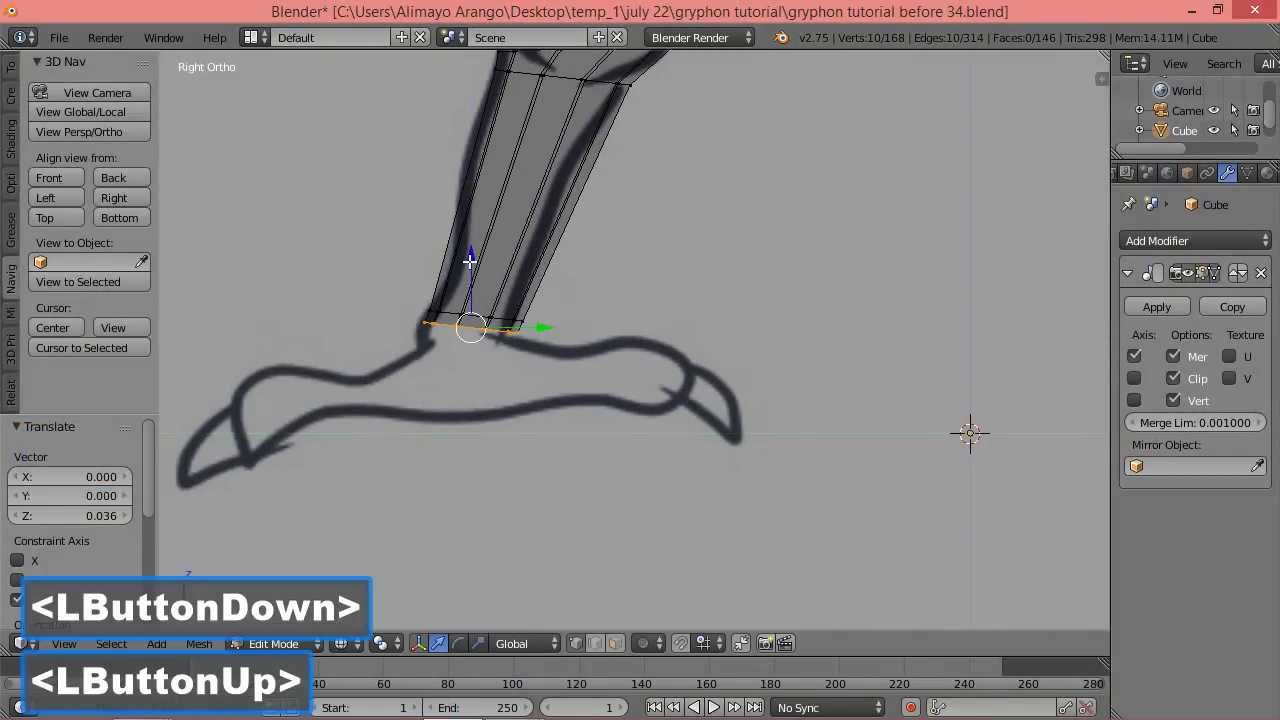
{"action": "key", "text": "s"}
{"action": "left_click", "coordinate": [642, 342]}
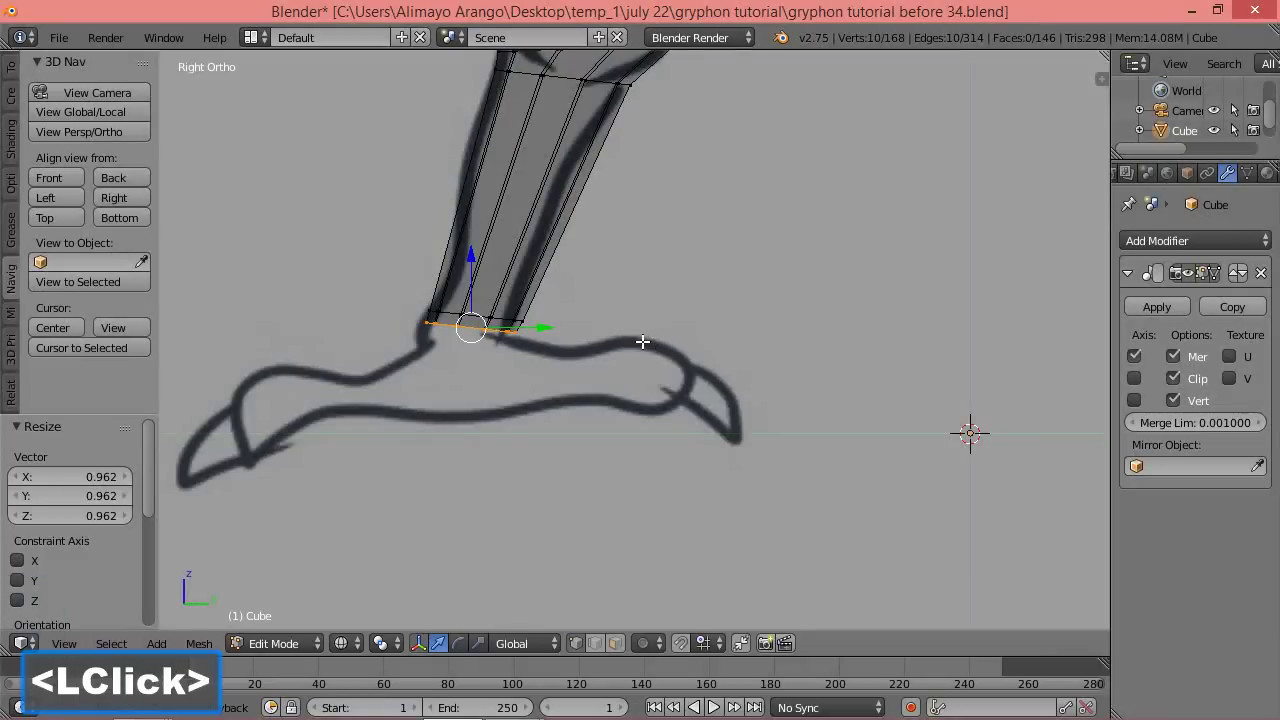
Extrude another ankle section about -0.024 along Y and -0.036 along Z, rotate its loop -6.155°, shift it slightly along Y and lower it 0.012.
{"action": "key", "text": "e"}
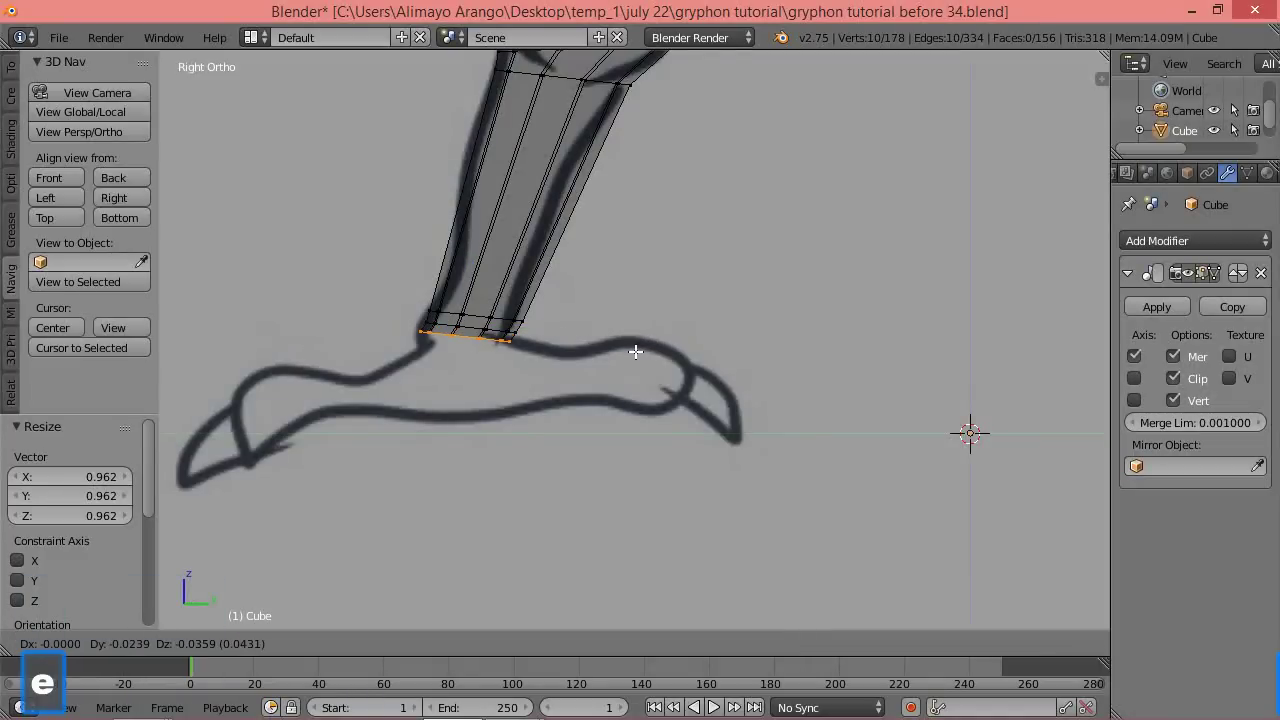
{"action": "left_click", "coordinate": [635, 351]}
{"action": "key", "text": "r"}
{"action": "left_click", "coordinate": [586, 343]}
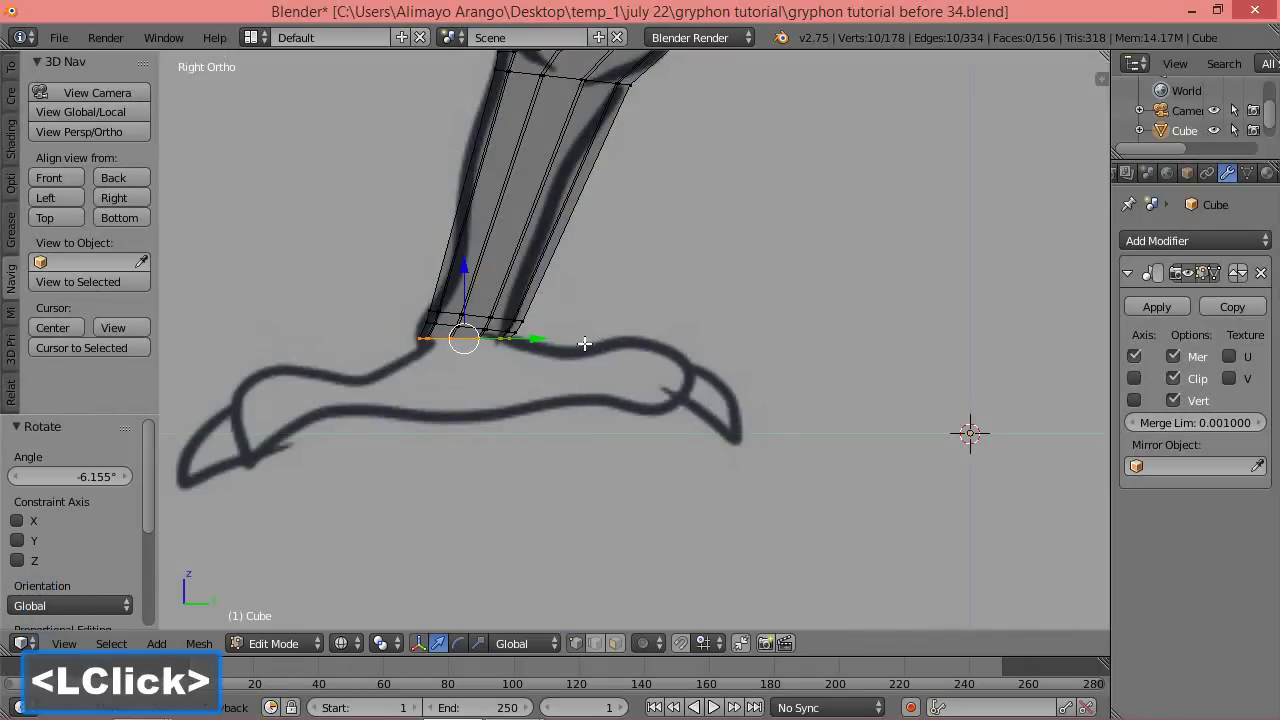
{"action": "left_click", "coordinate": [538, 340]}
{"action": "left_click_drag", "start_coordinate": [531, 343], "coordinate": [467, 269]}
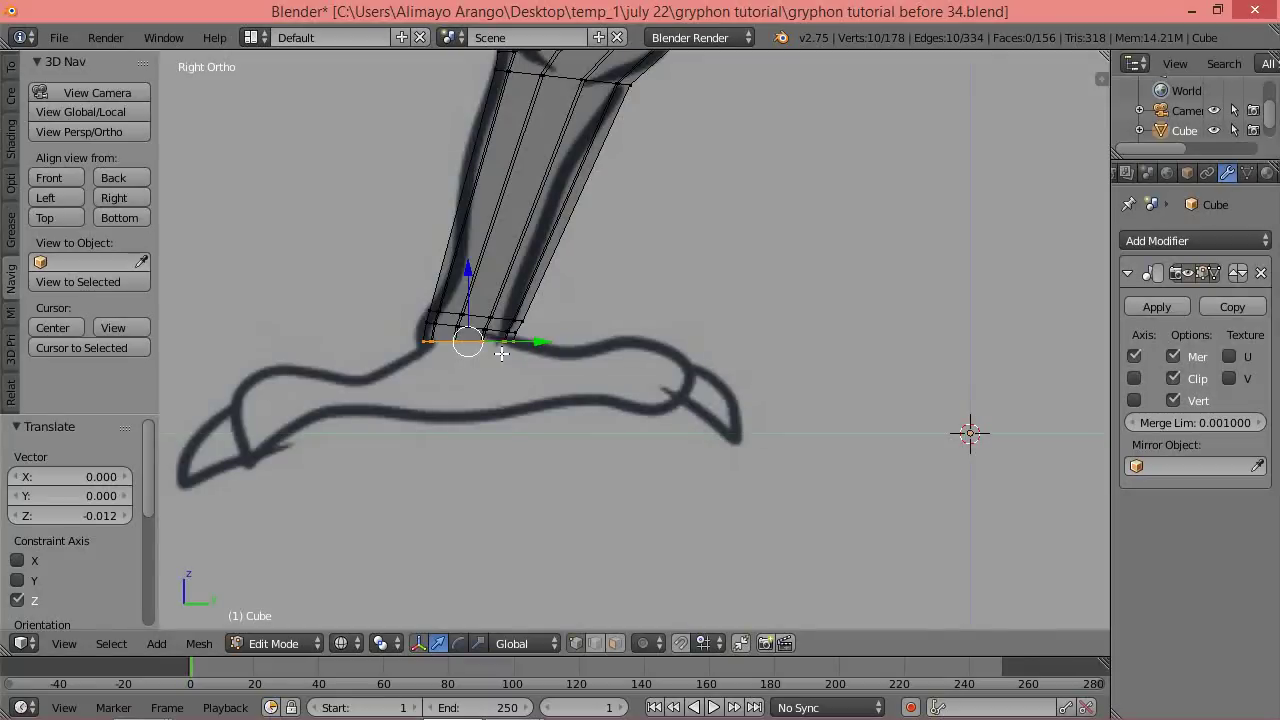
Extrude the ankle loop -0.299 along Z to the drawn foot's sole, and switch the viewport to solid shading.
{"action": "key", "text": "e"}
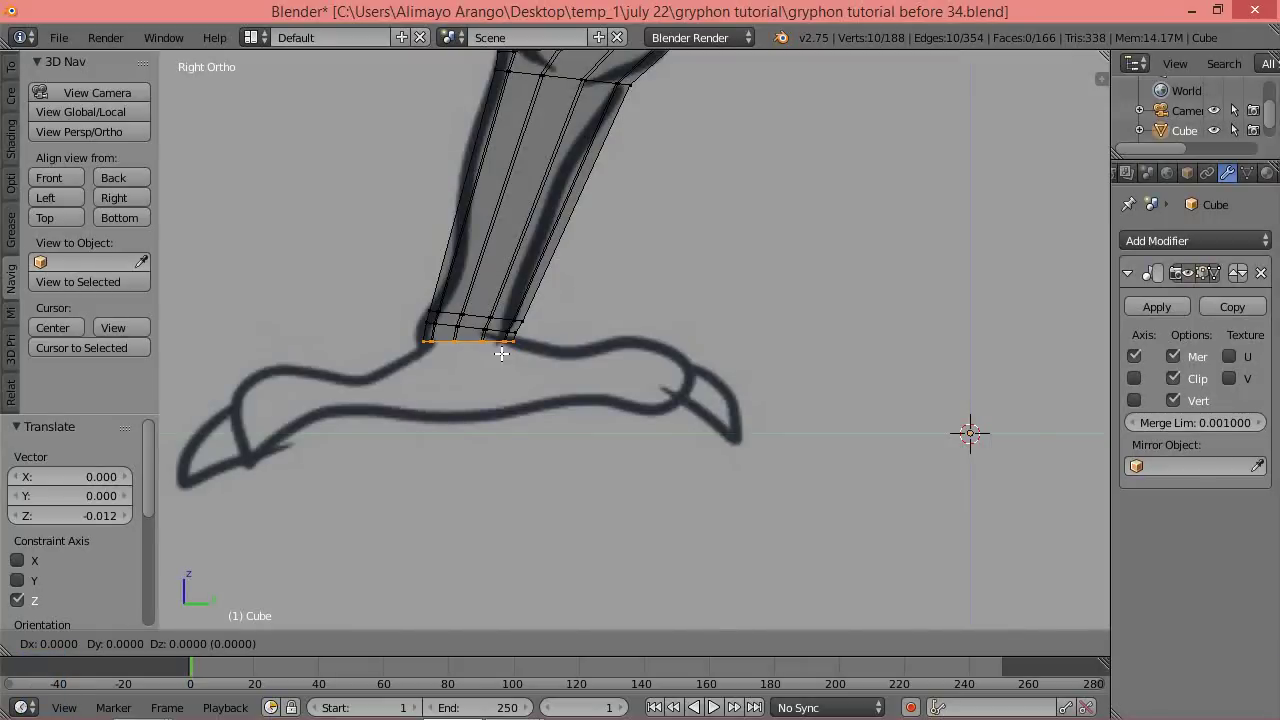
{"action": "key", "text": "z"}
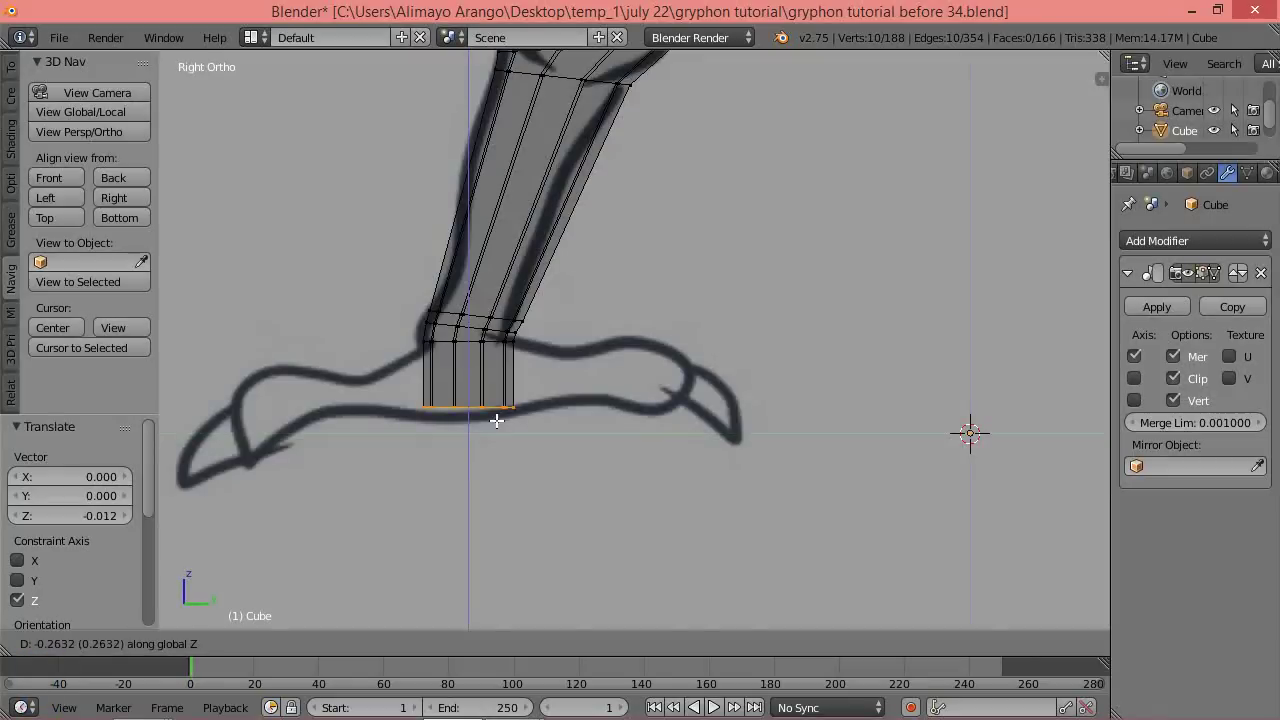
{"action": "left_click", "coordinate": [497, 428]}
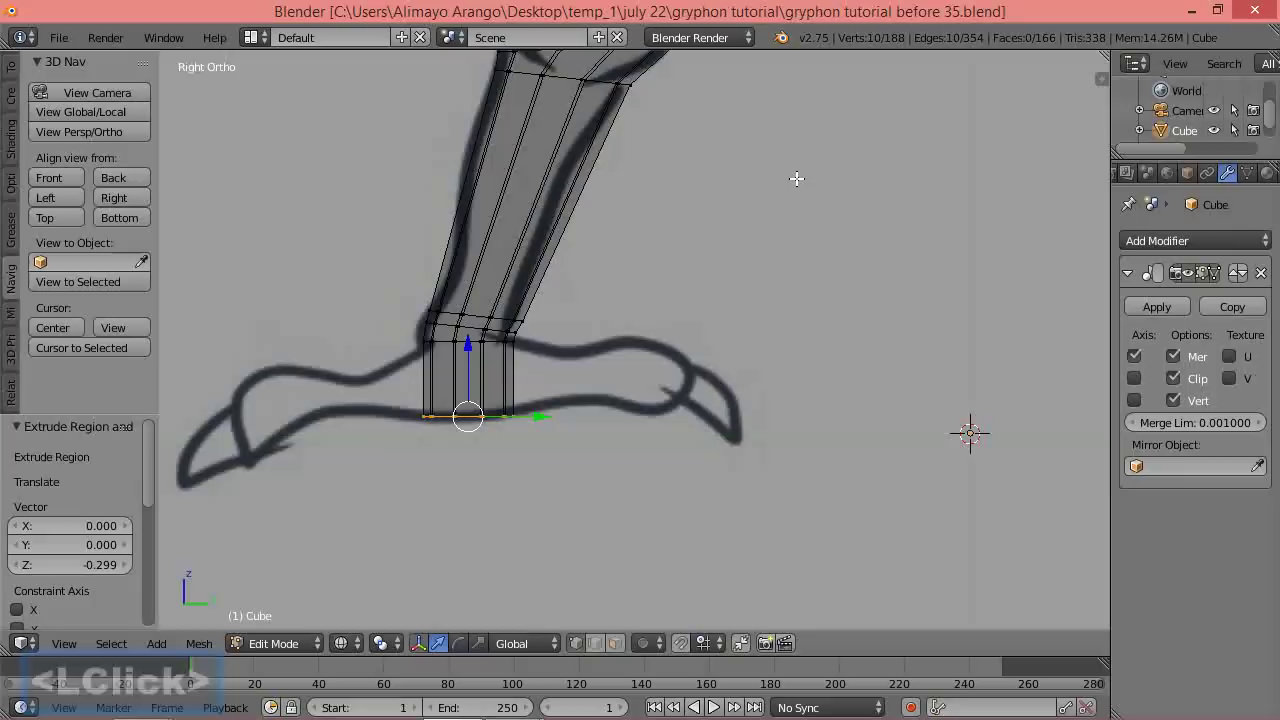
{"action": "key", "text": "z"}
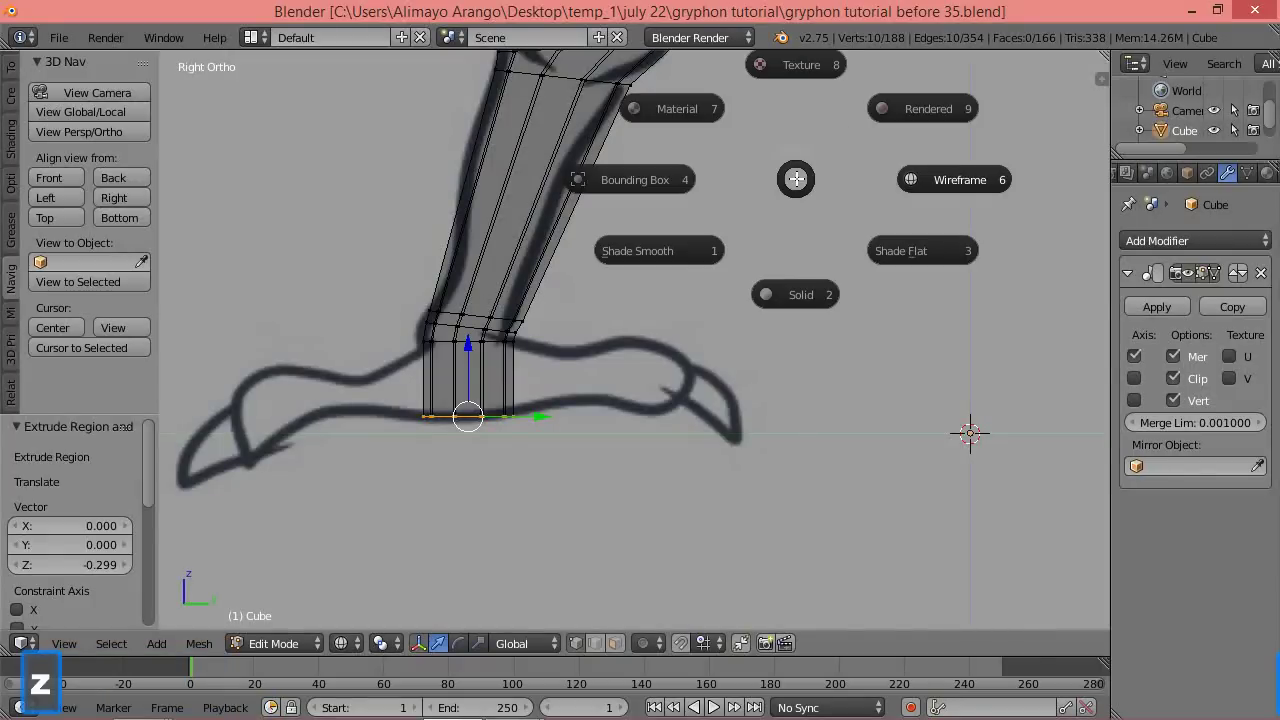
{"action": "left_click", "coordinate": [800, 296]}
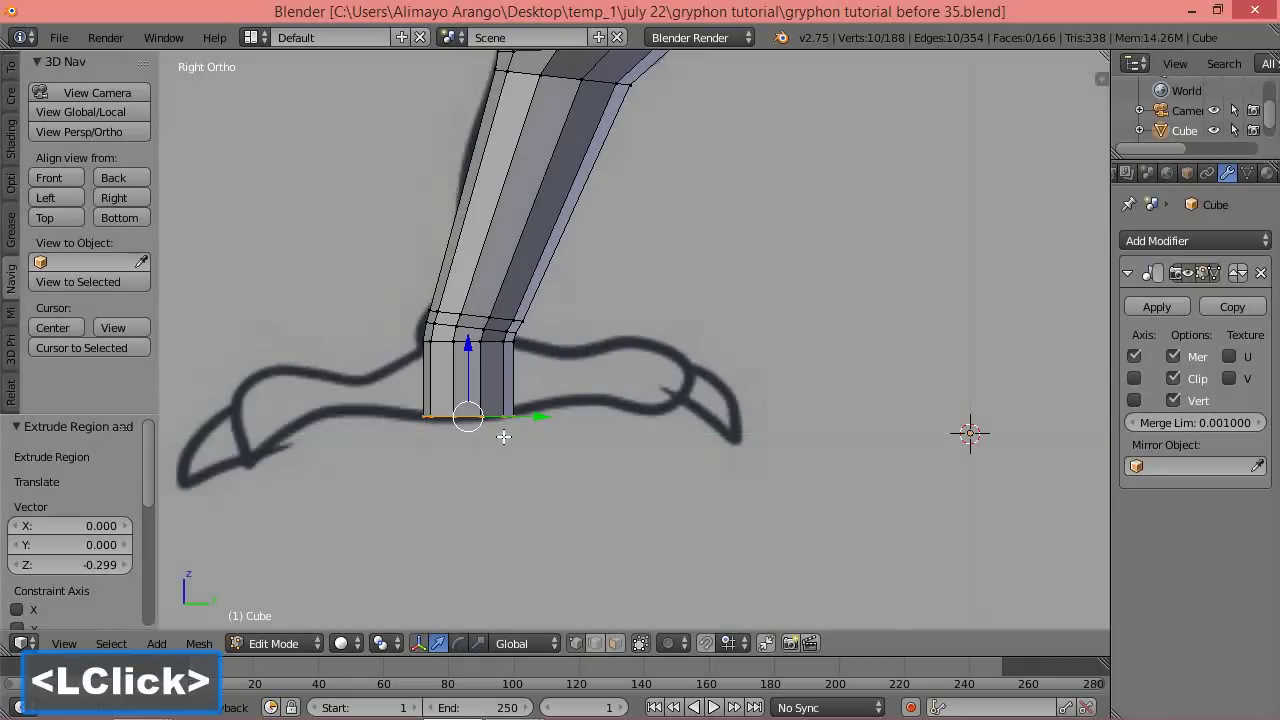
Cap the open edge loop at the bottom of the leg with Grid Fill using a span of 2.
{"action": "middle_click_drag", "start_coordinate": [484, 456], "coordinate": [569, 384]}
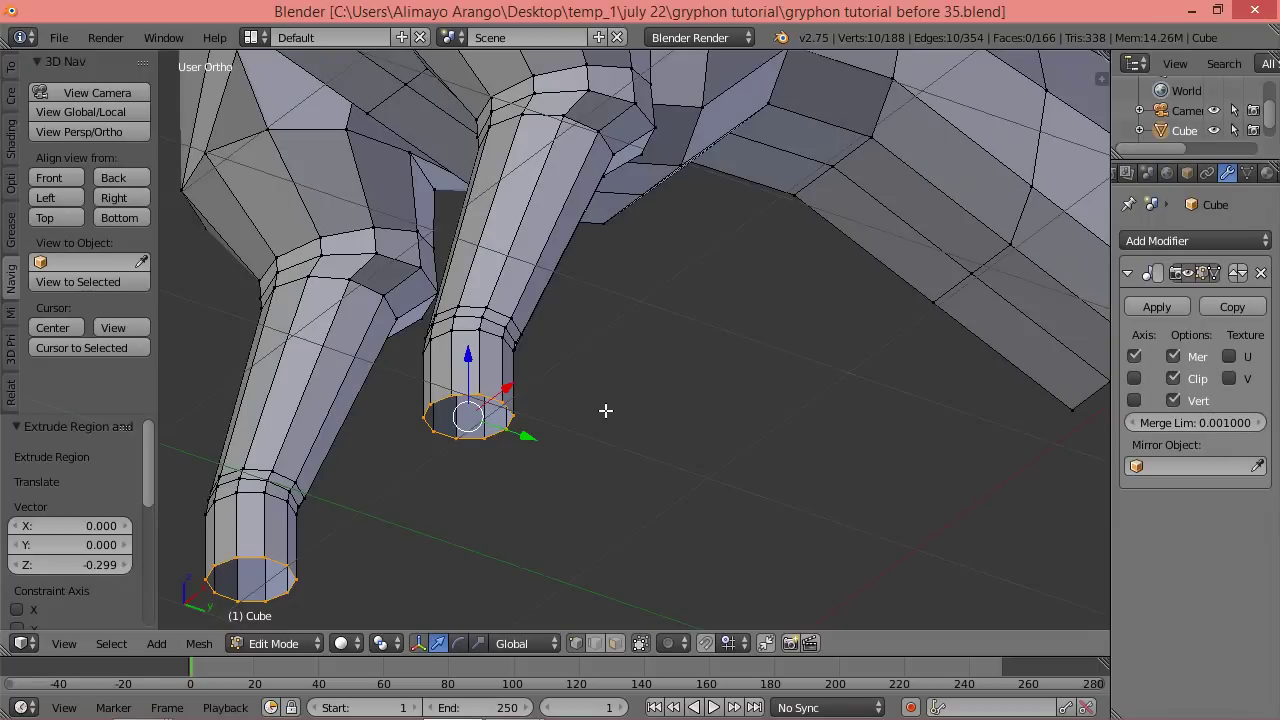
{"action": "key", "text": "ctrl"}
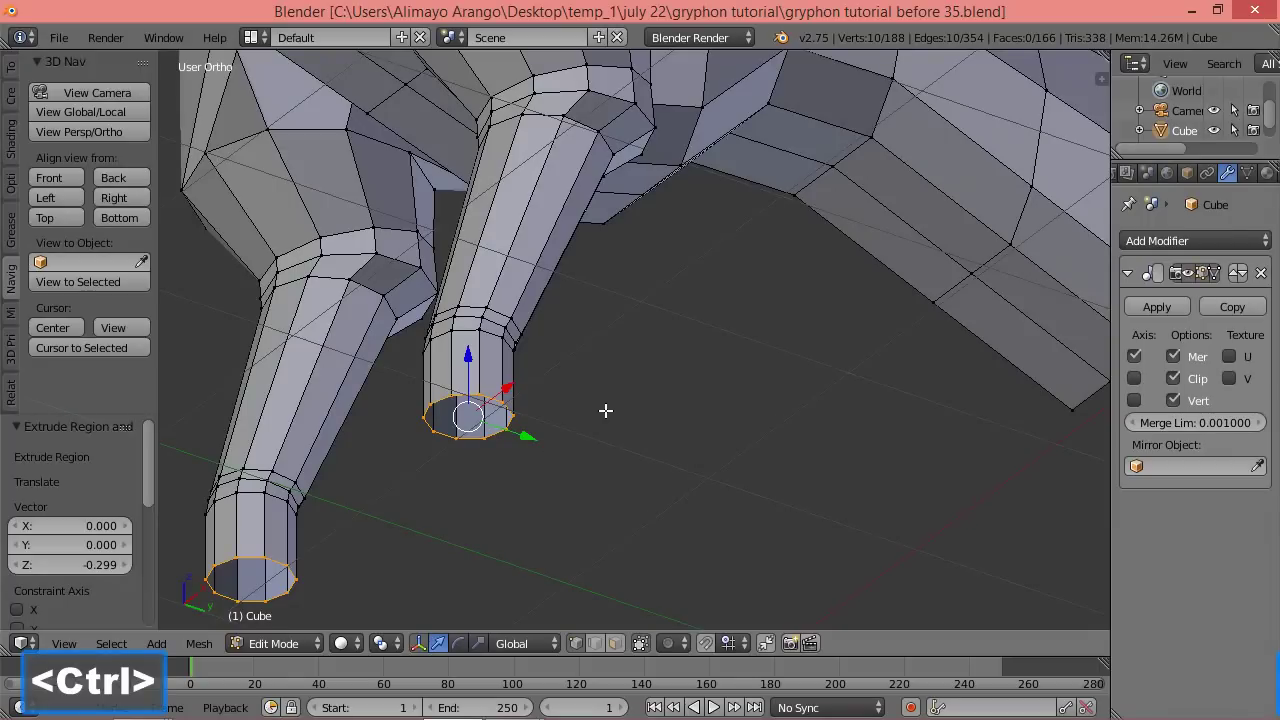
{"action": "key", "text": "ctrl+f"}
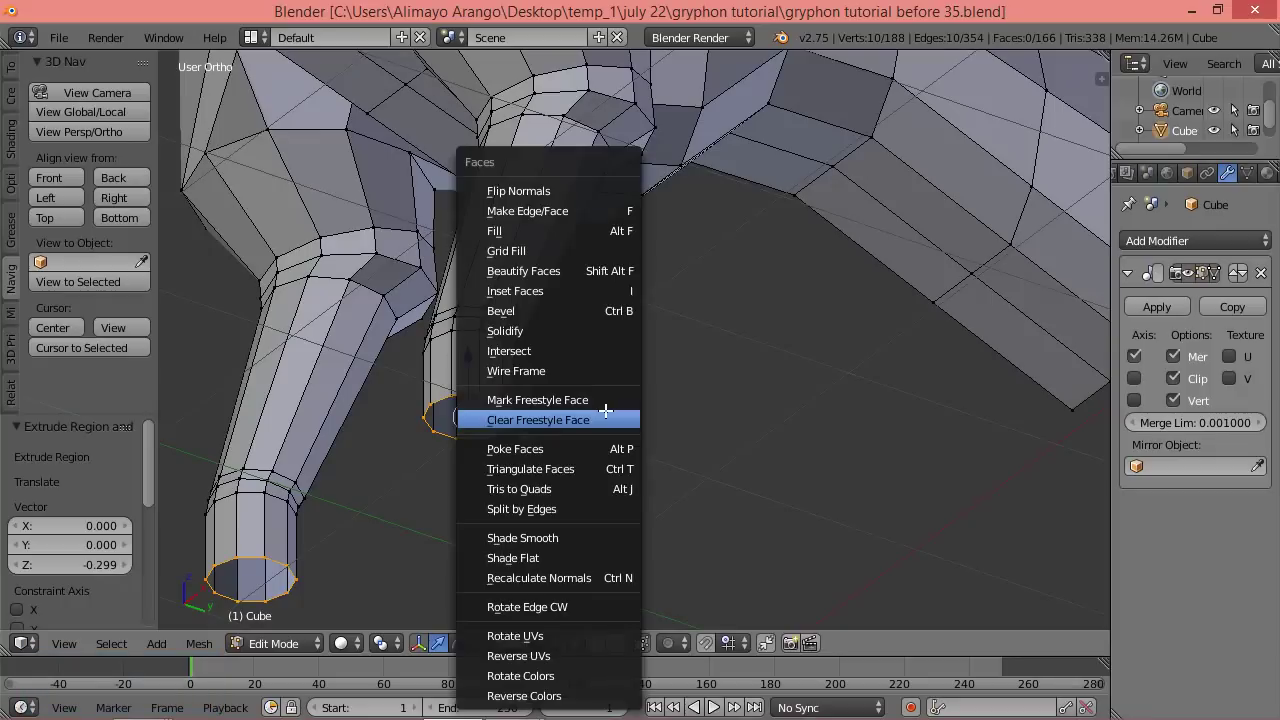
{"action": "left_click", "coordinate": [558, 251]}
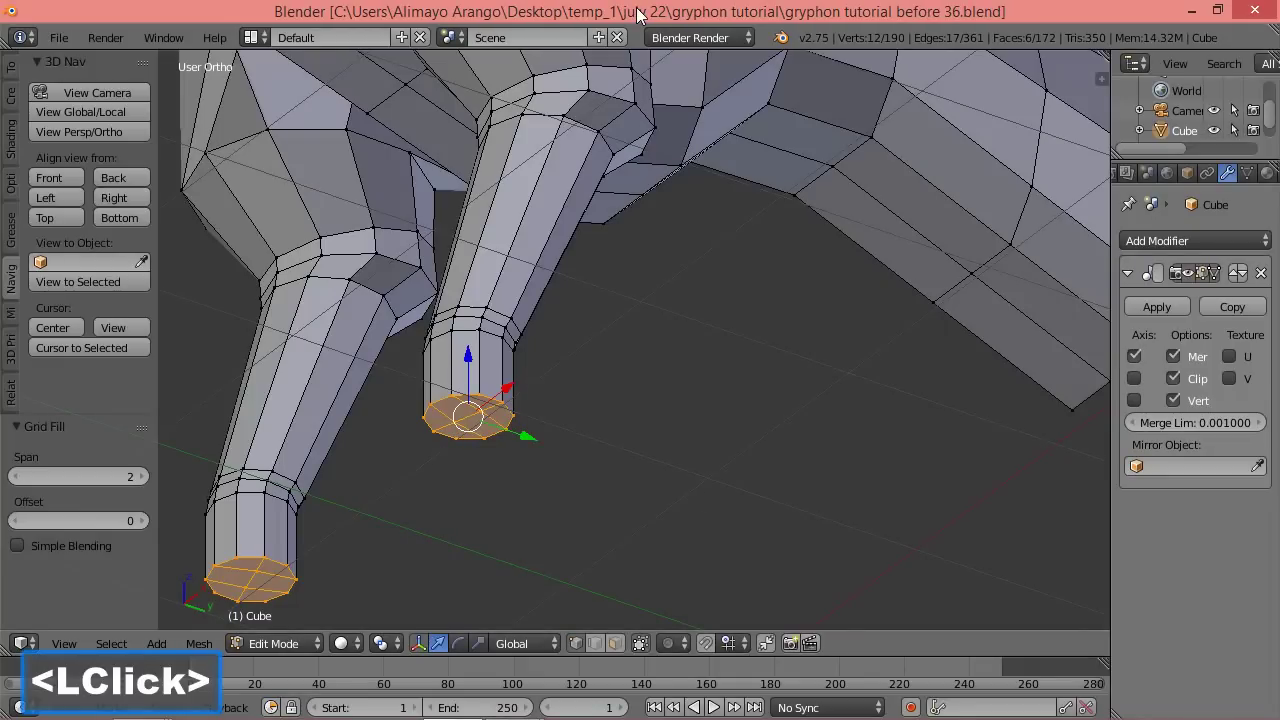
Enable proportional editing with a reduced influence radius and scale the capped leg bottom up by about 1.77 to flare the ankle.
{"action": "left_click", "coordinate": [110, 198]}
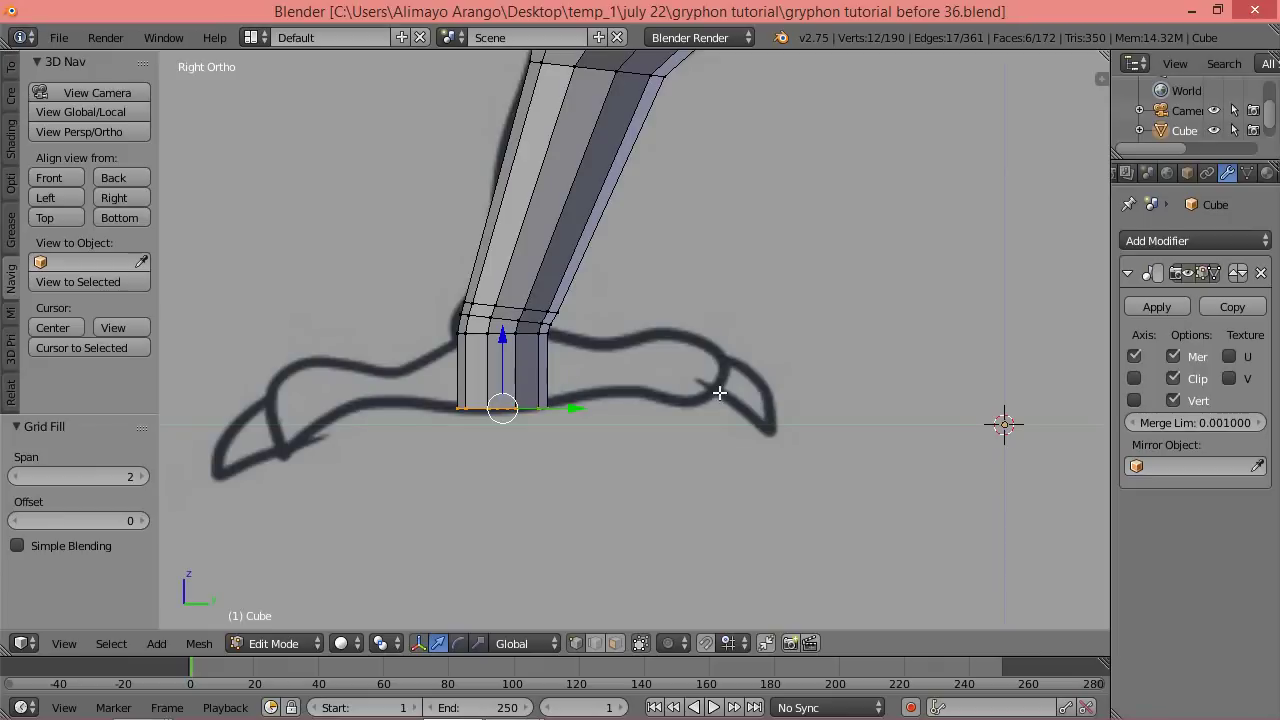
{"action": "middle_click_drag", "start_coordinate": [397, 333], "coordinate": [560, 331]}
{"action": "scroll", "coordinate": [584, 376], "scroll_direction": "up", "scroll_amount": 1}
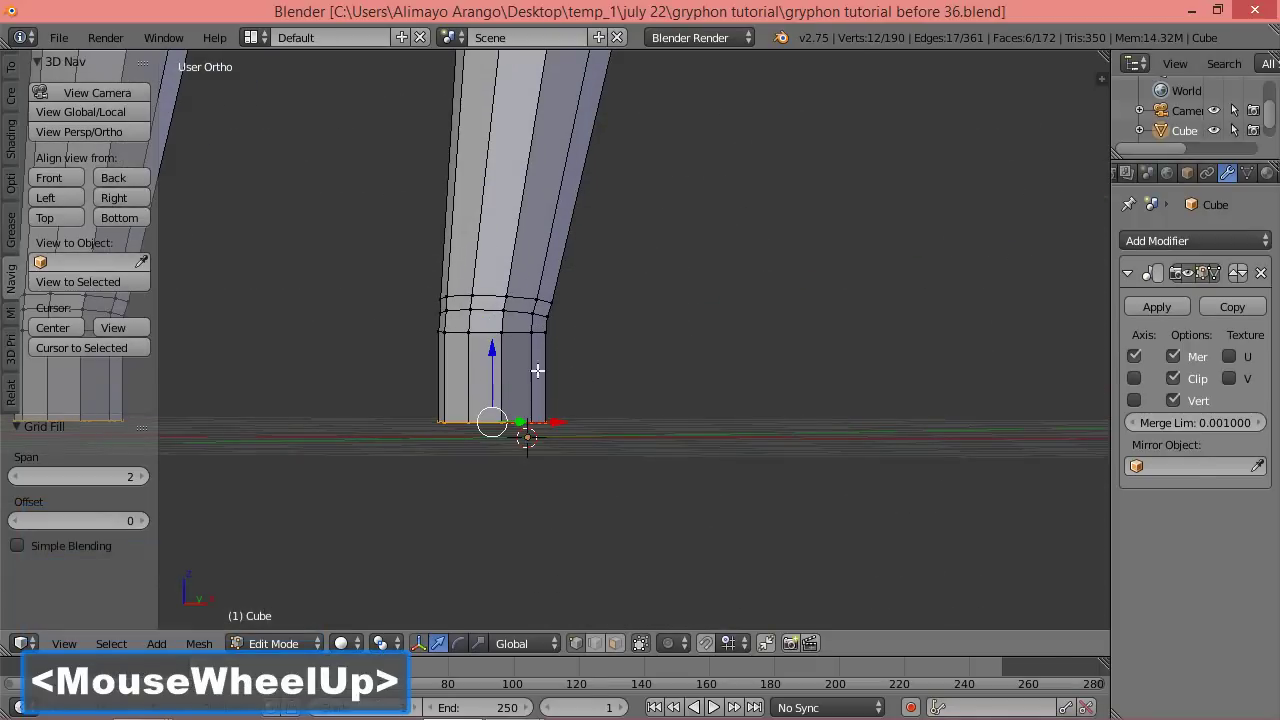
{"action": "middle_click_drag", "start_coordinate": [549, 403], "coordinate": [597, 405]}
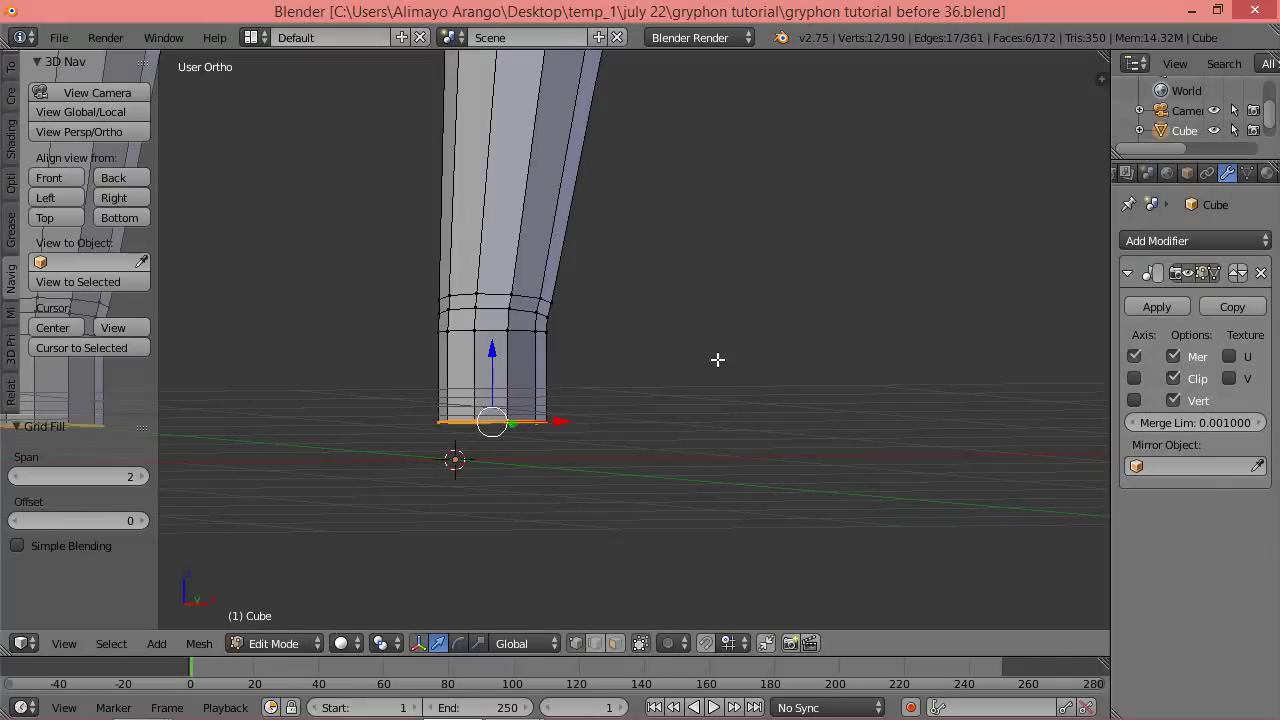
{"action": "key", "text": "o"}
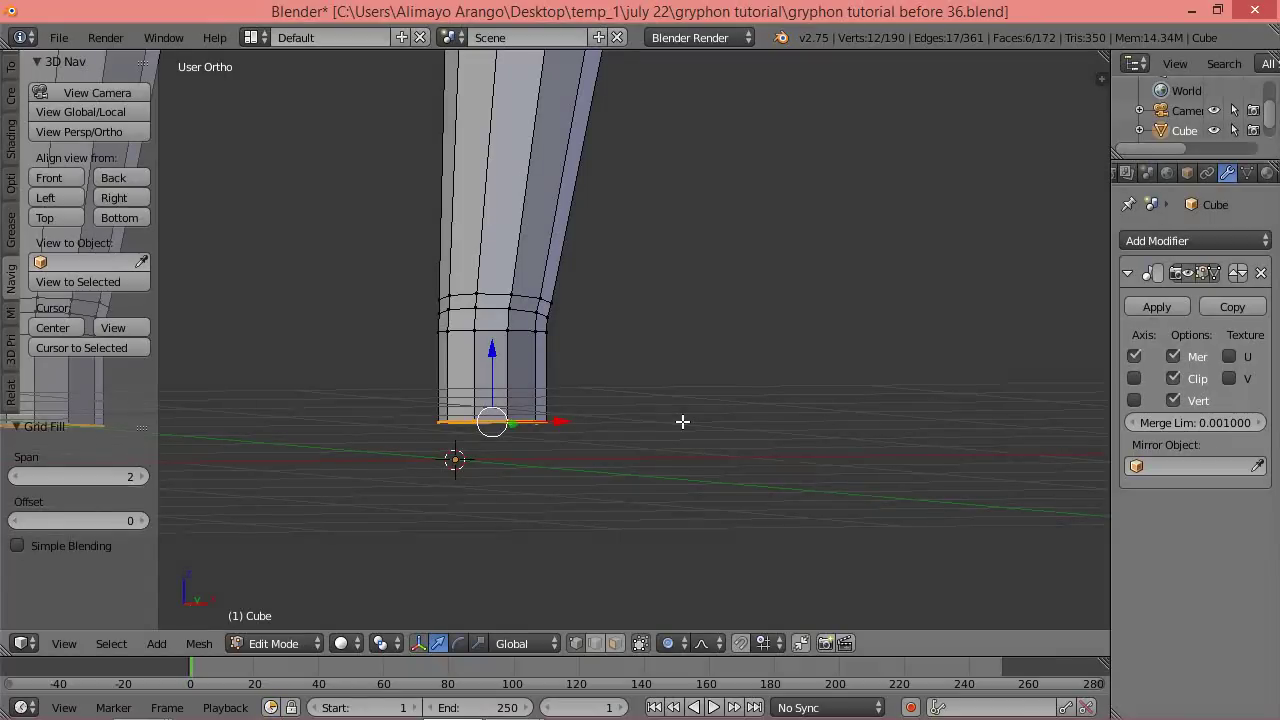
{"action": "key", "text": "g"}
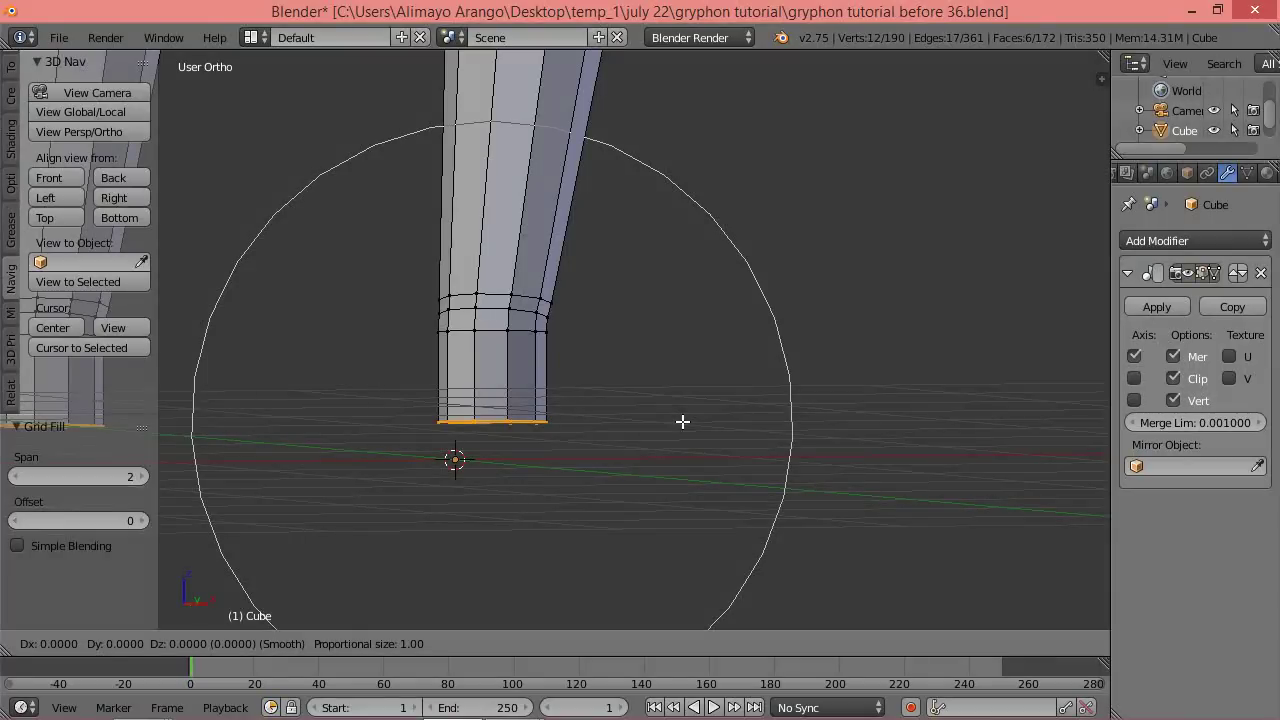
{"action": "scroll", "coordinate": [682, 422], "scroll_direction": "up", "scroll_amount": 14}
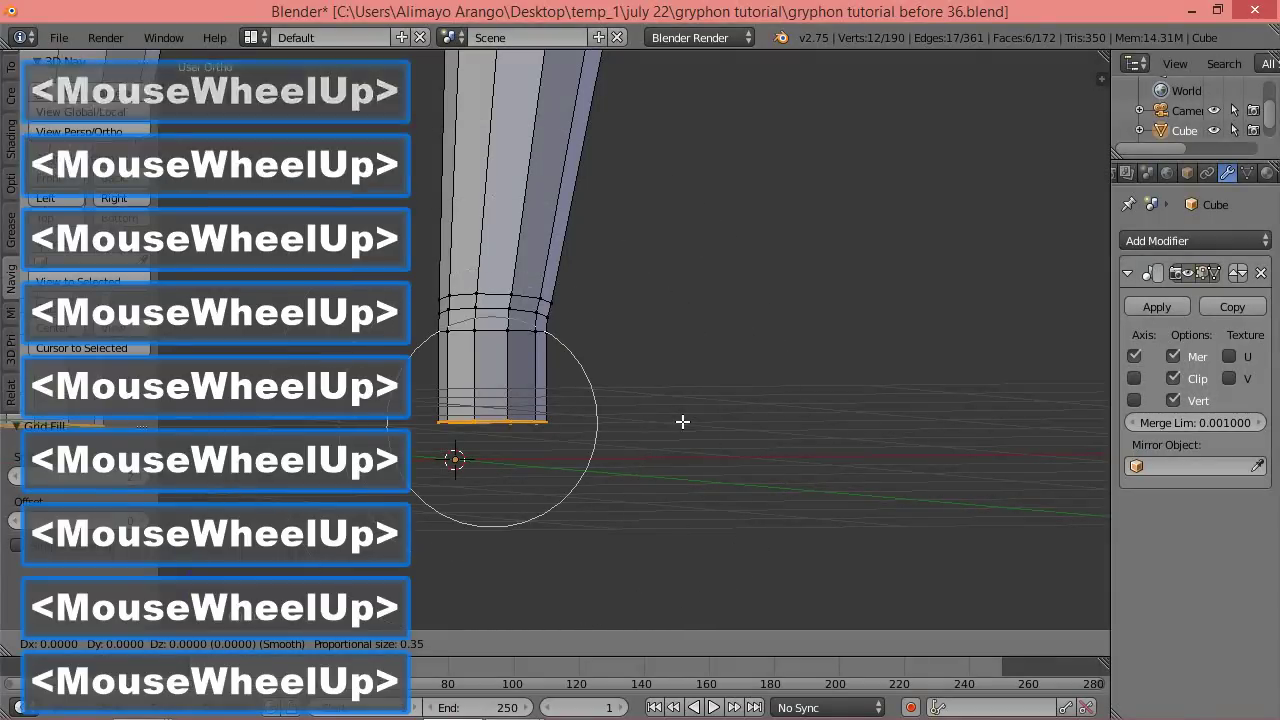
{"action": "scroll", "coordinate": [682, 422], "scroll_direction": "down", "scroll_amount": 7}
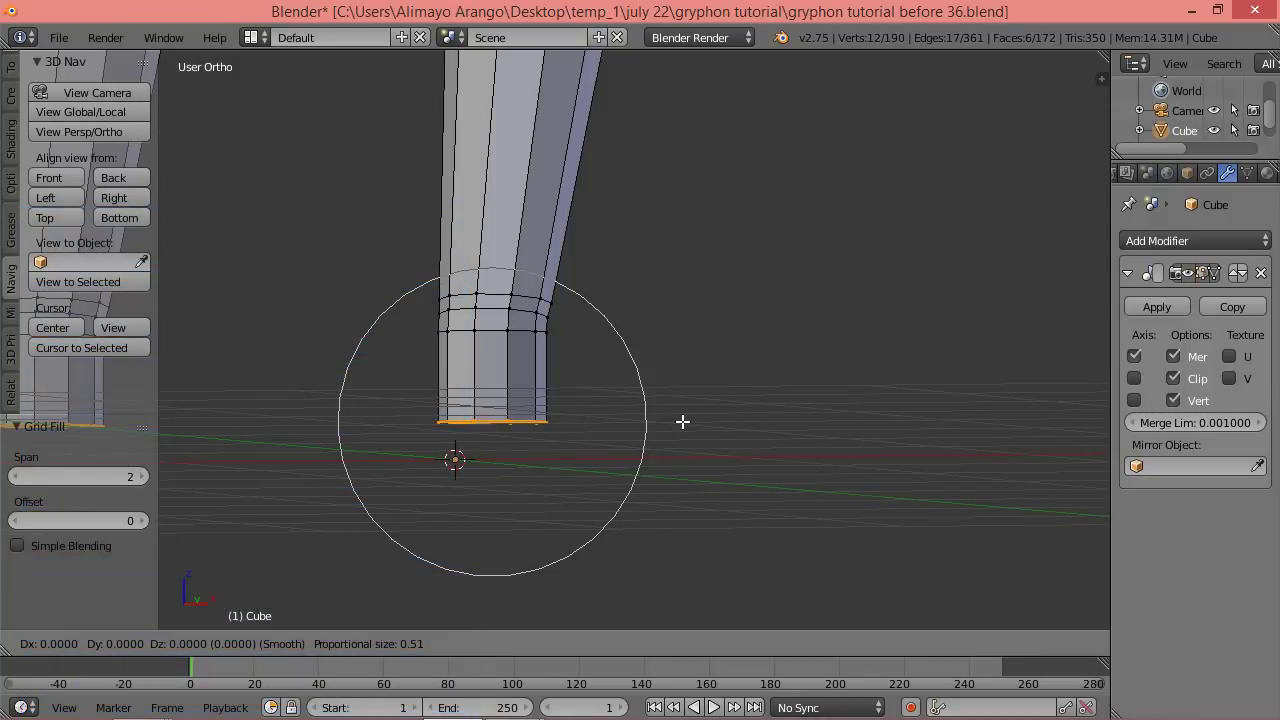
{"action": "key", "text": "s"}
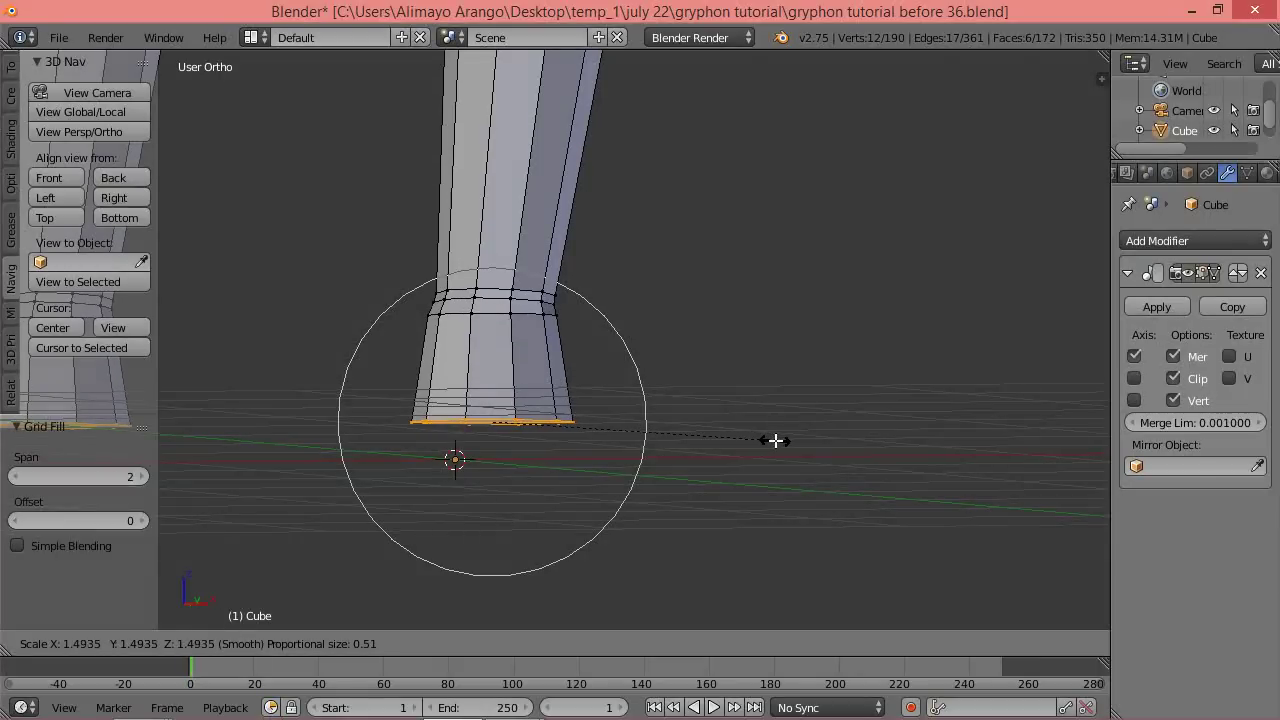
{"action": "scroll", "coordinate": [781, 441], "scroll_direction": "down", "scroll_amount": 2}
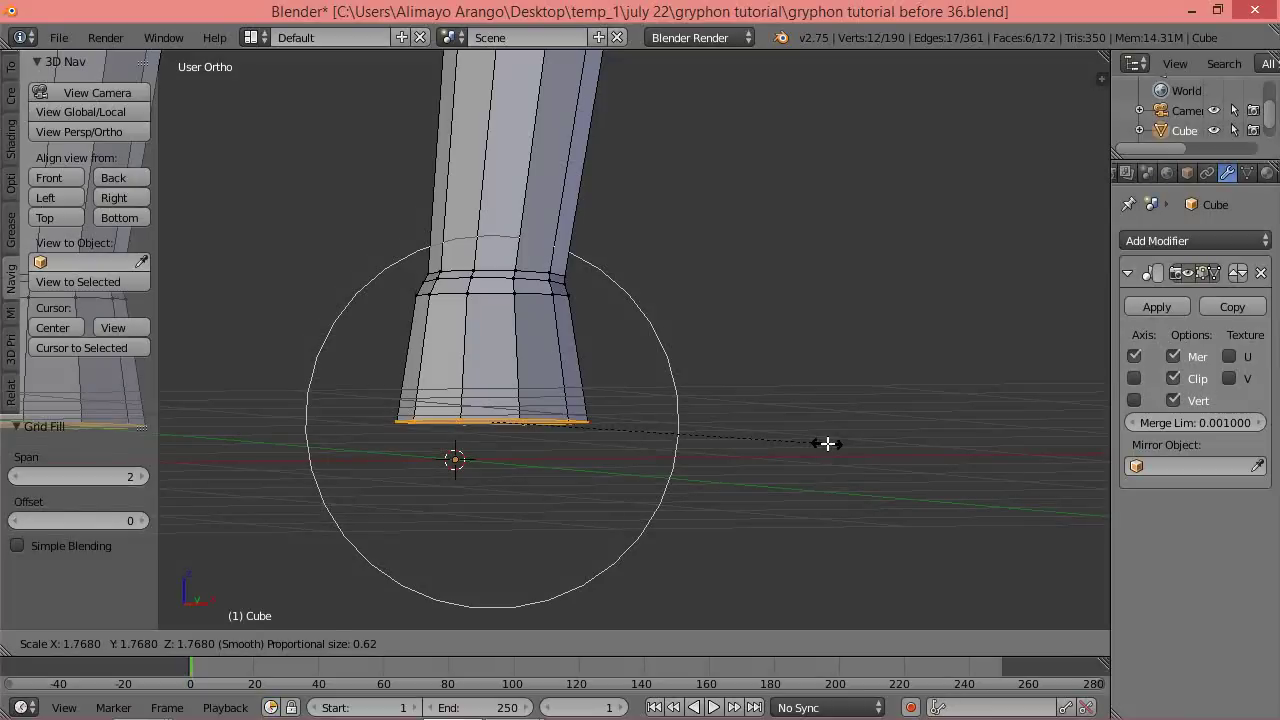
{"action": "scroll", "coordinate": [829, 443], "scroll_direction": "down", "scroll_amount": 1}
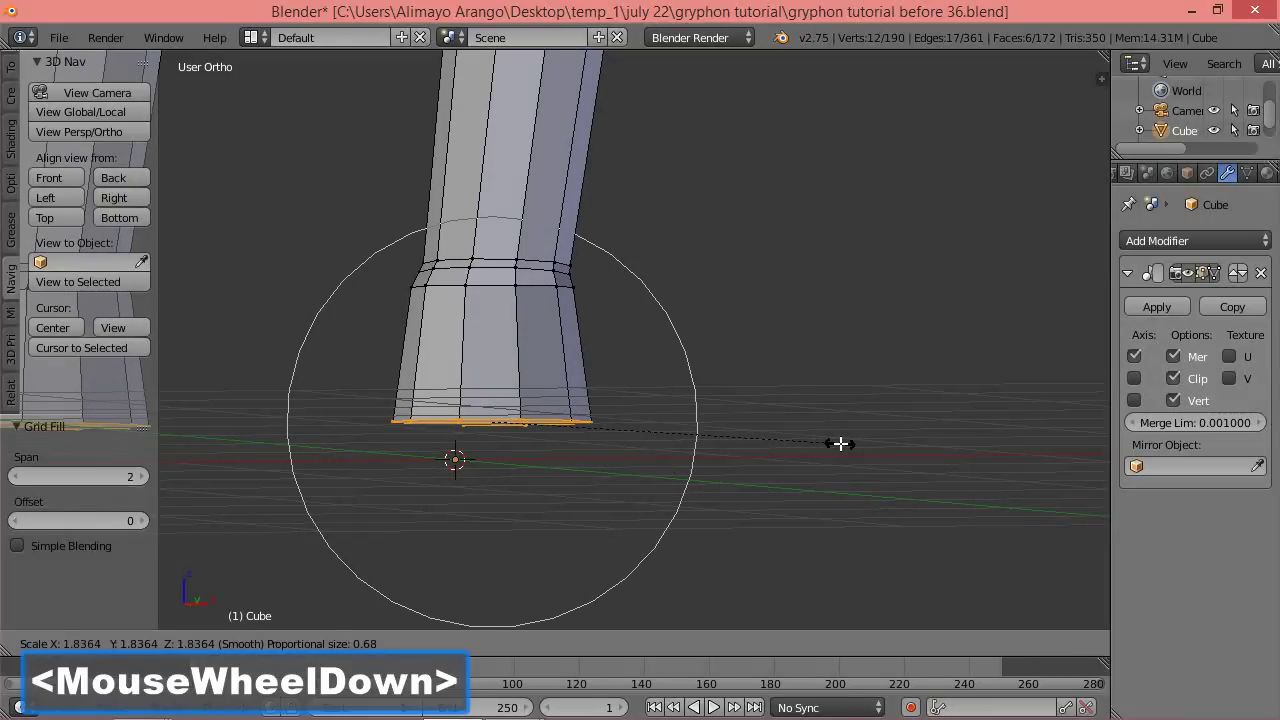
{"action": "left_click", "coordinate": [829, 443]}
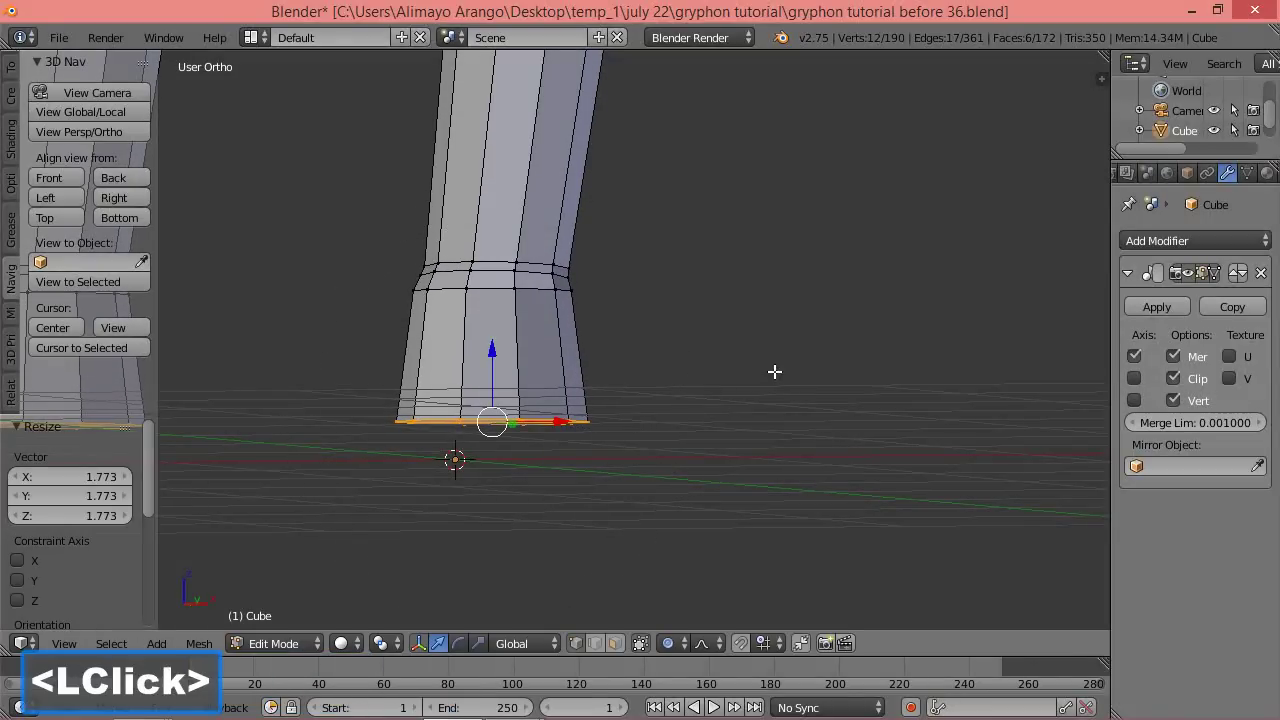
Add one loop cut around the flared foot block and slide it slightly above the middle, near the sketched top of the toes.
{"action": "scroll", "coordinate": [744, 271], "scroll_direction": "down", "scroll_amount": 7}
{"action": "middle_click_drag", "start_coordinate": [689, 320], "coordinate": [666, 343]}
{"action": "scroll", "coordinate": [666, 343], "scroll_direction": "up", "scroll_amount": 6}
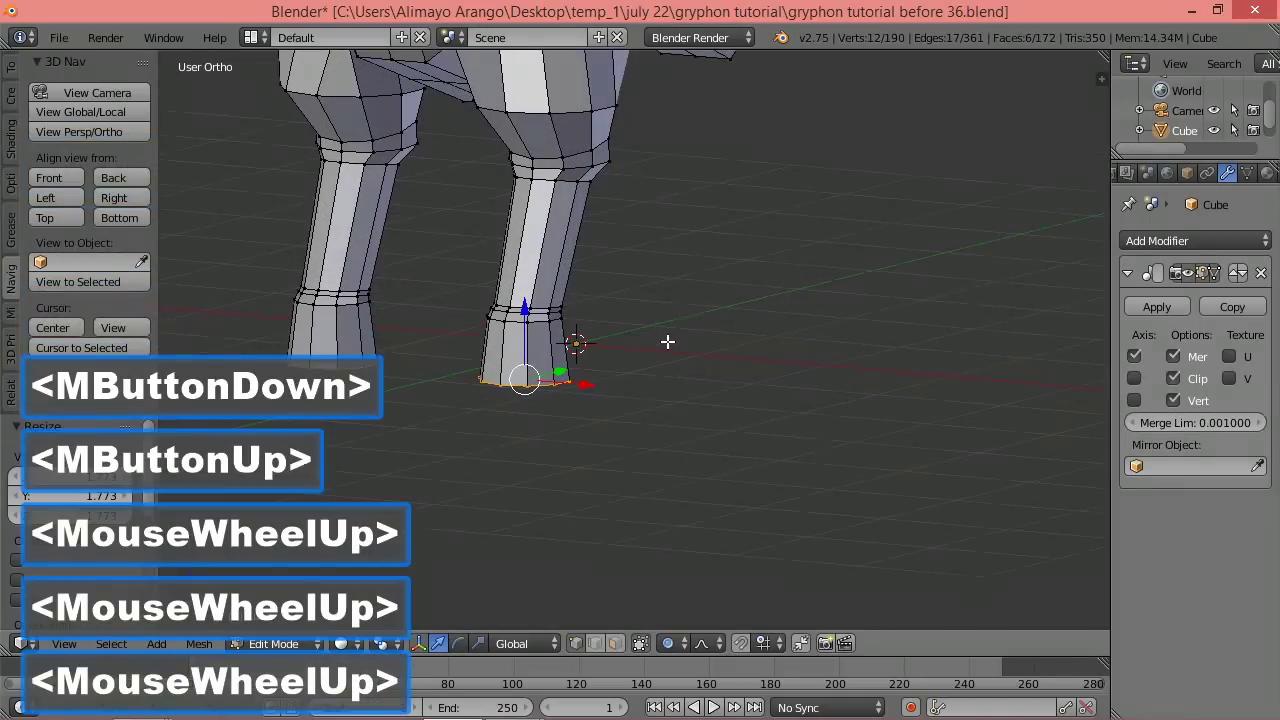
{"action": "middle_click_drag", "start_coordinate": [651, 429], "coordinate": [706, 434]}
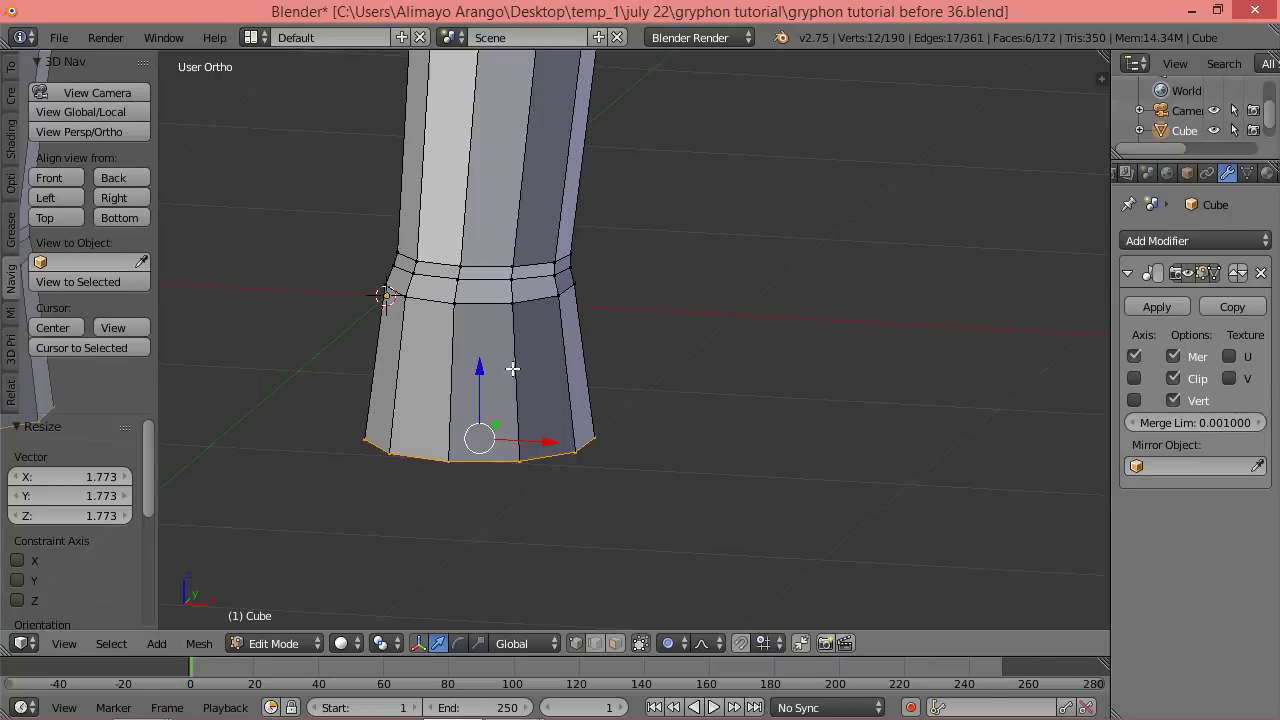
{"action": "left_click", "coordinate": [133, 201]}
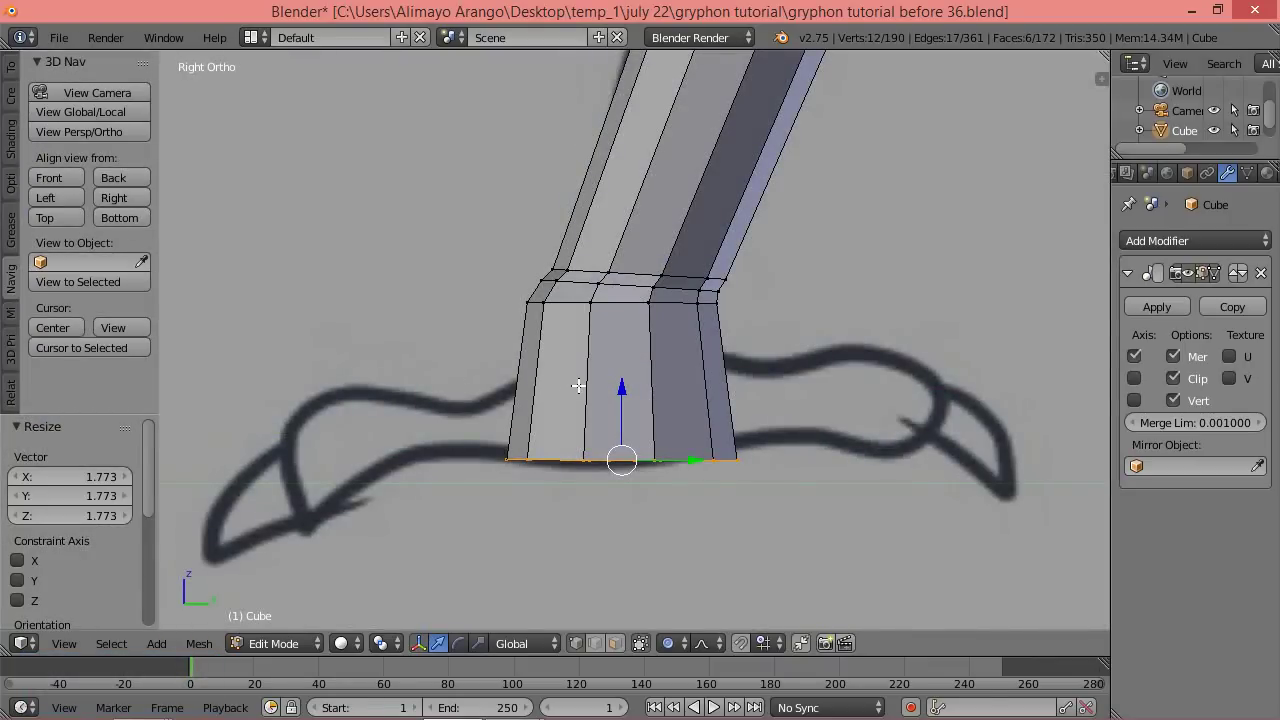
{"action": "key", "text": "ctrl"}
{"action": "key", "text": "ctrl+r"}
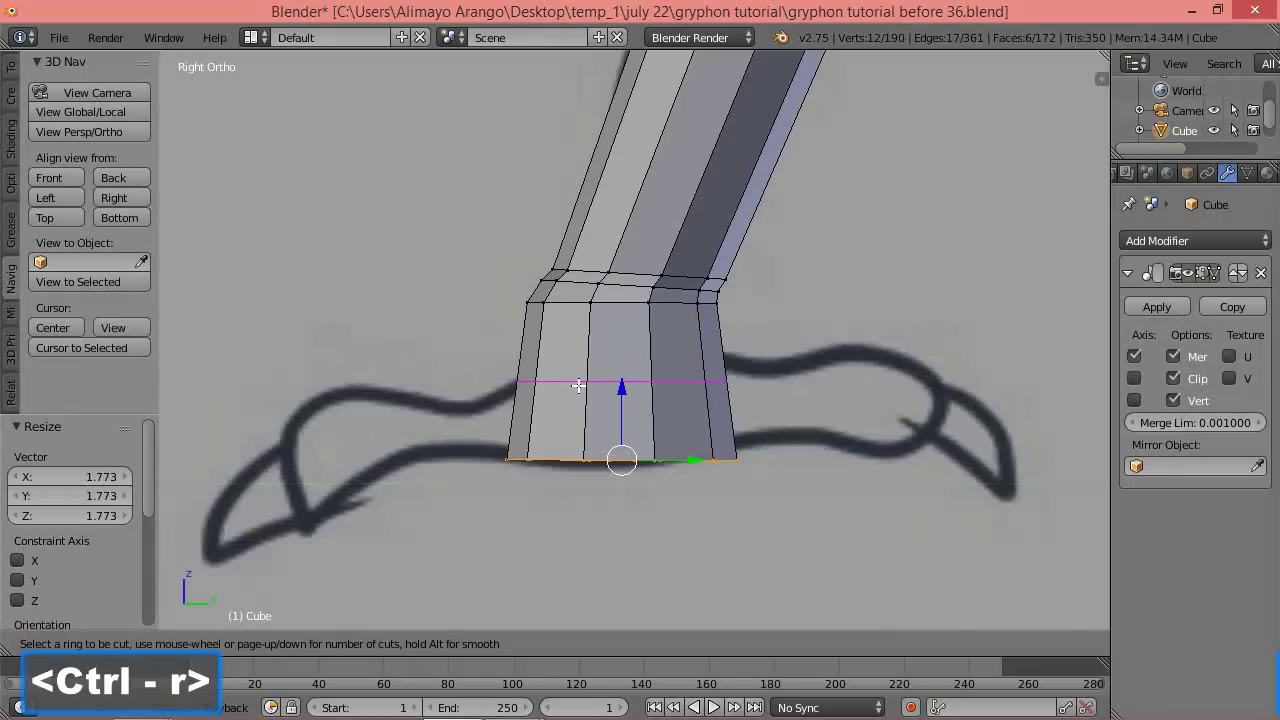
{"action": "left_click", "coordinate": [578, 385]}
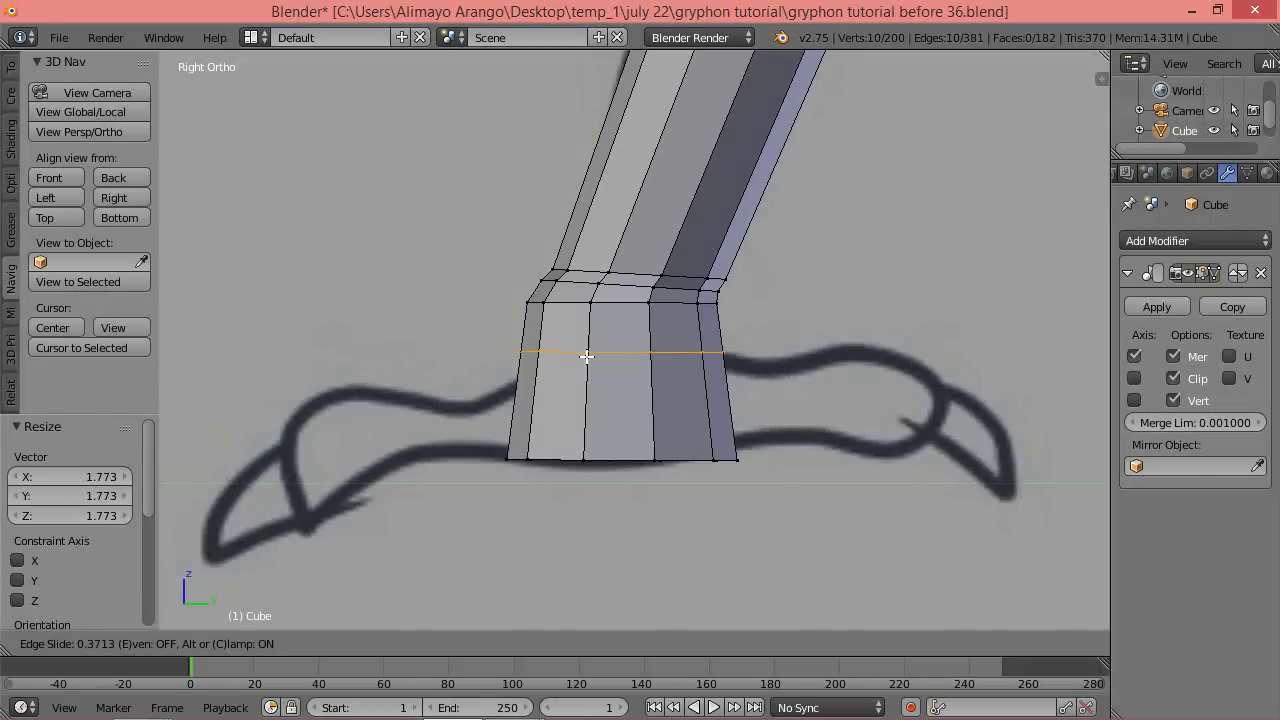
{"action": "left_click", "coordinate": [585, 370]}
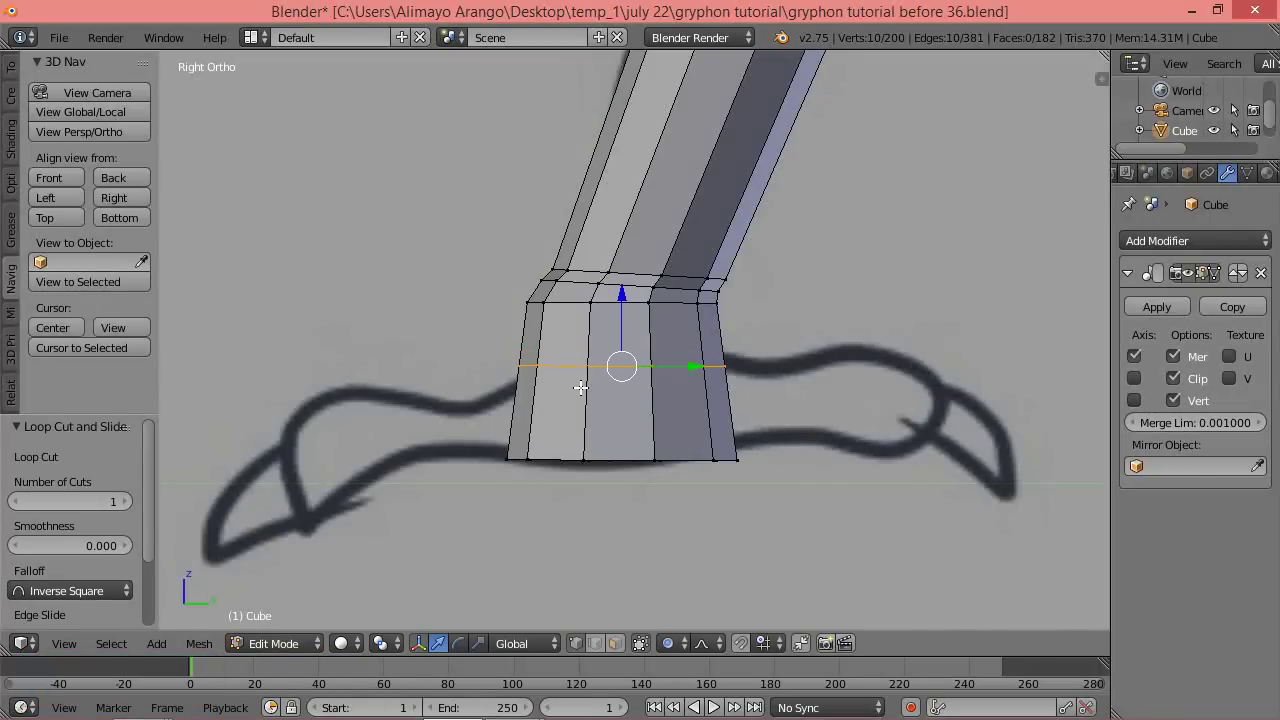
Disable proportional editing.
{"action": "middle_click_drag", "start_coordinate": [506, 401], "coordinate": [727, 448]}
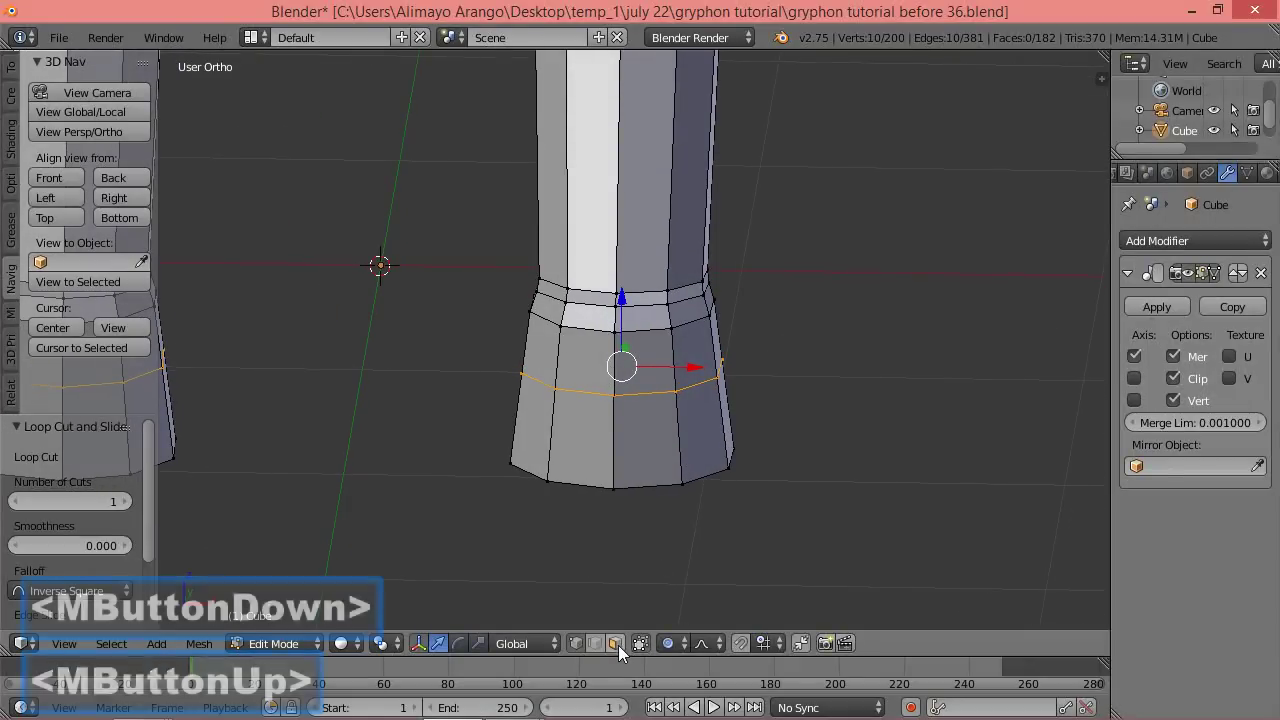
{"action": "left_click", "coordinate": [678, 643]}
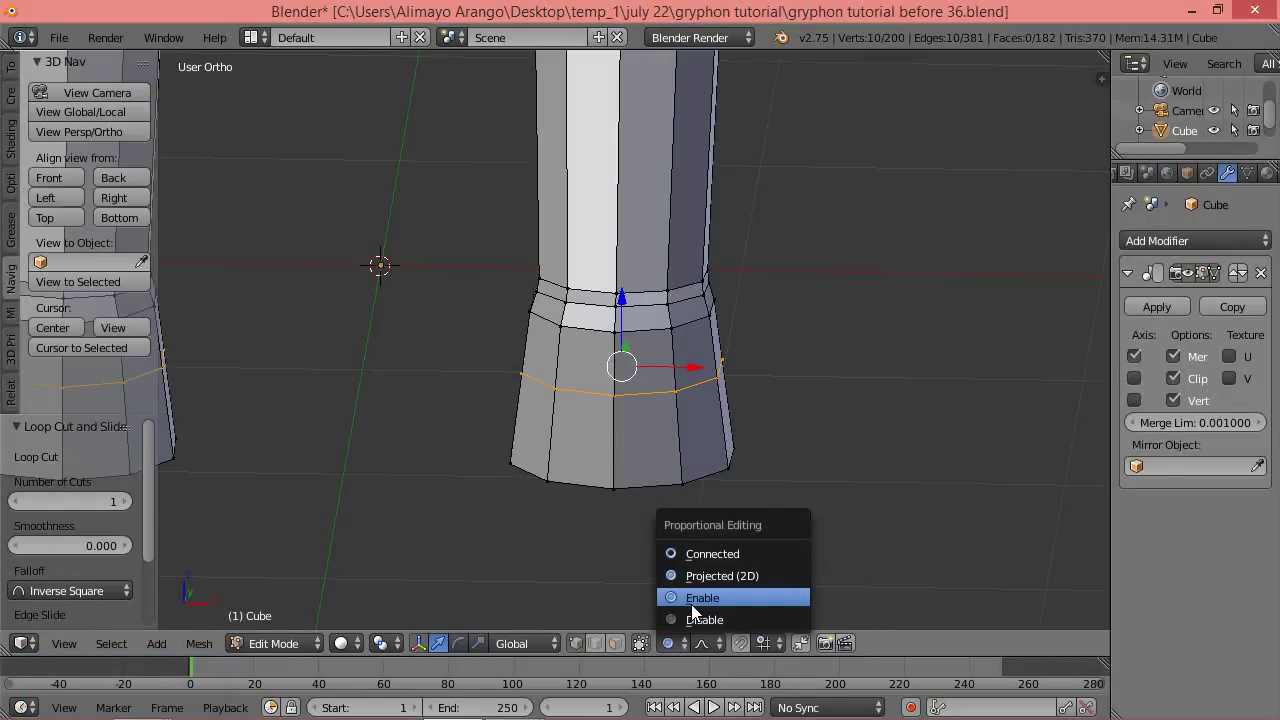
{"action": "left_click", "coordinate": [691, 619]}
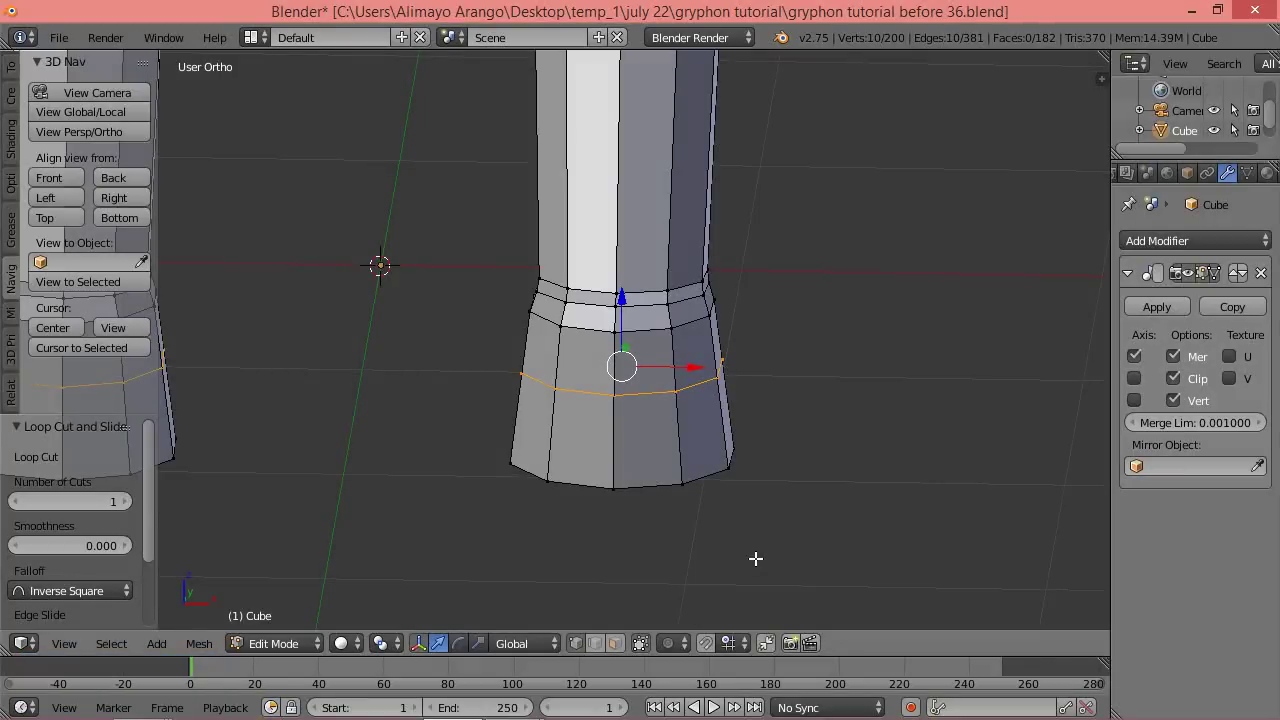
In face select mode, select the two lower front faces of the foot block and extrude them forward about 0.24.
{"action": "left_click", "coordinate": [614, 643]}
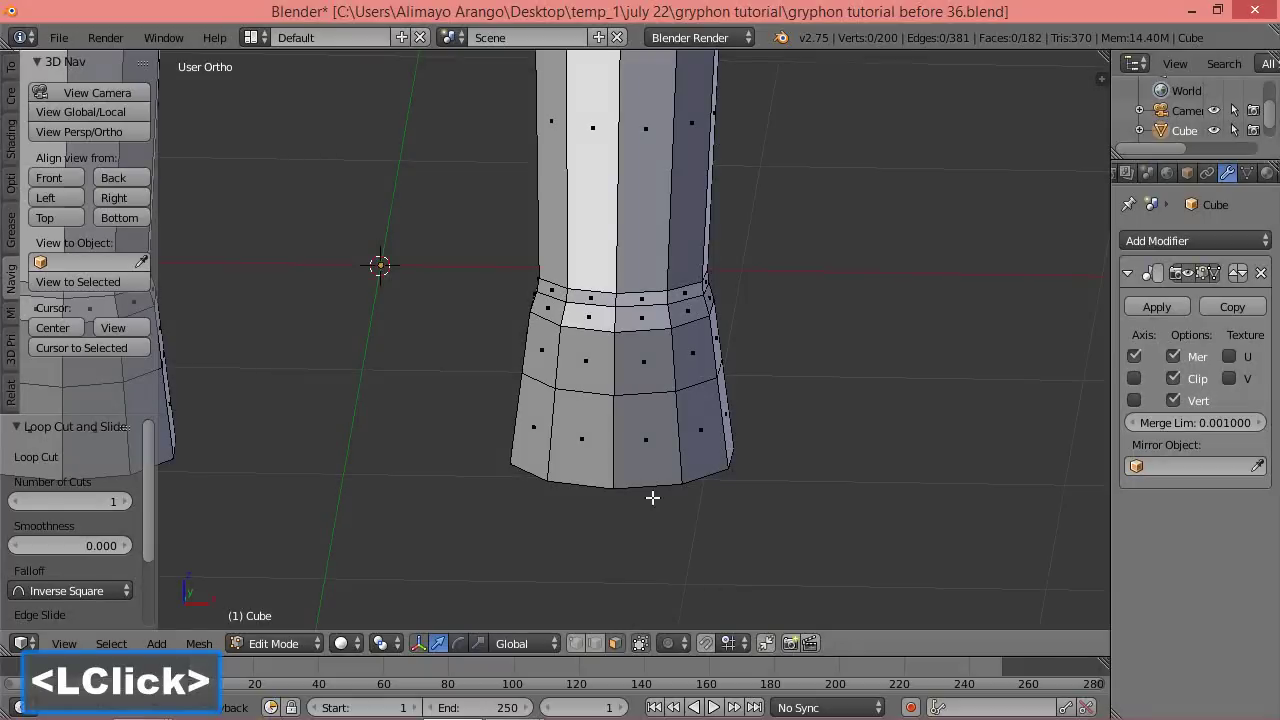
{"action": "left_click", "coordinate": [646, 440]}
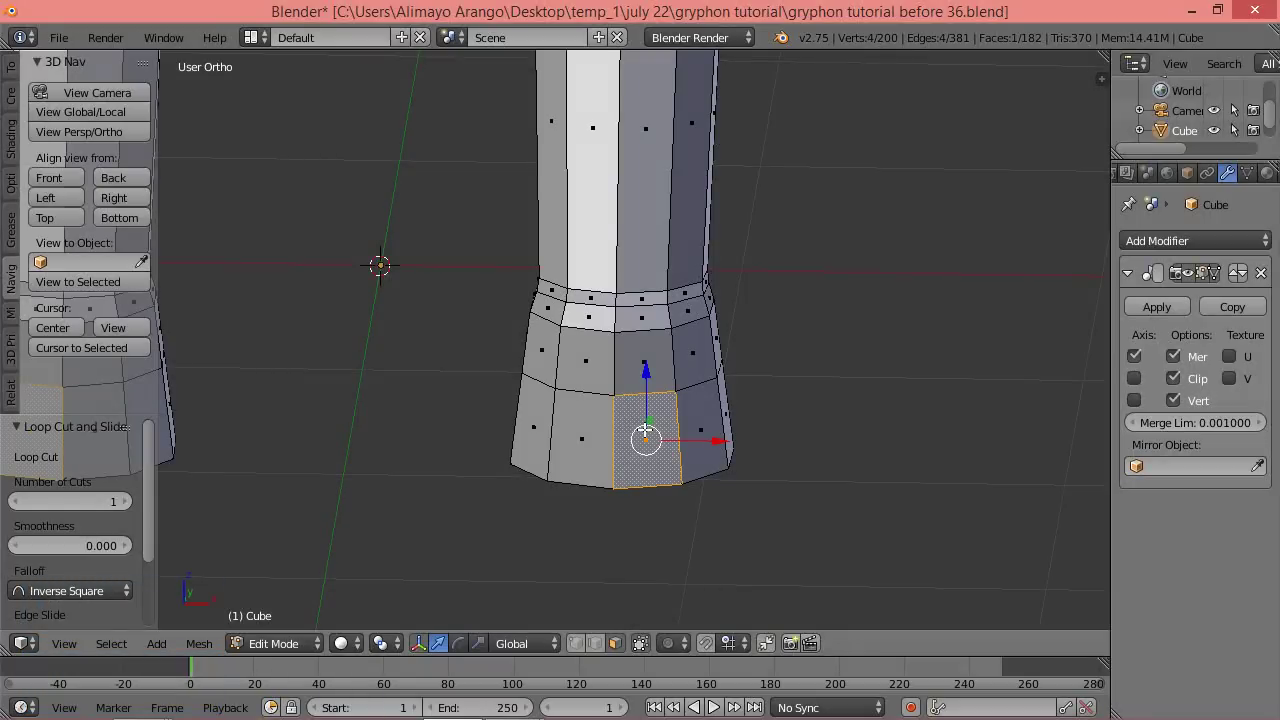
{"action": "left_click", "coordinate": [590, 438], "text": "shift"}
{"action": "middle_click_drag", "start_coordinate": [769, 380], "coordinate": [628, 400]}
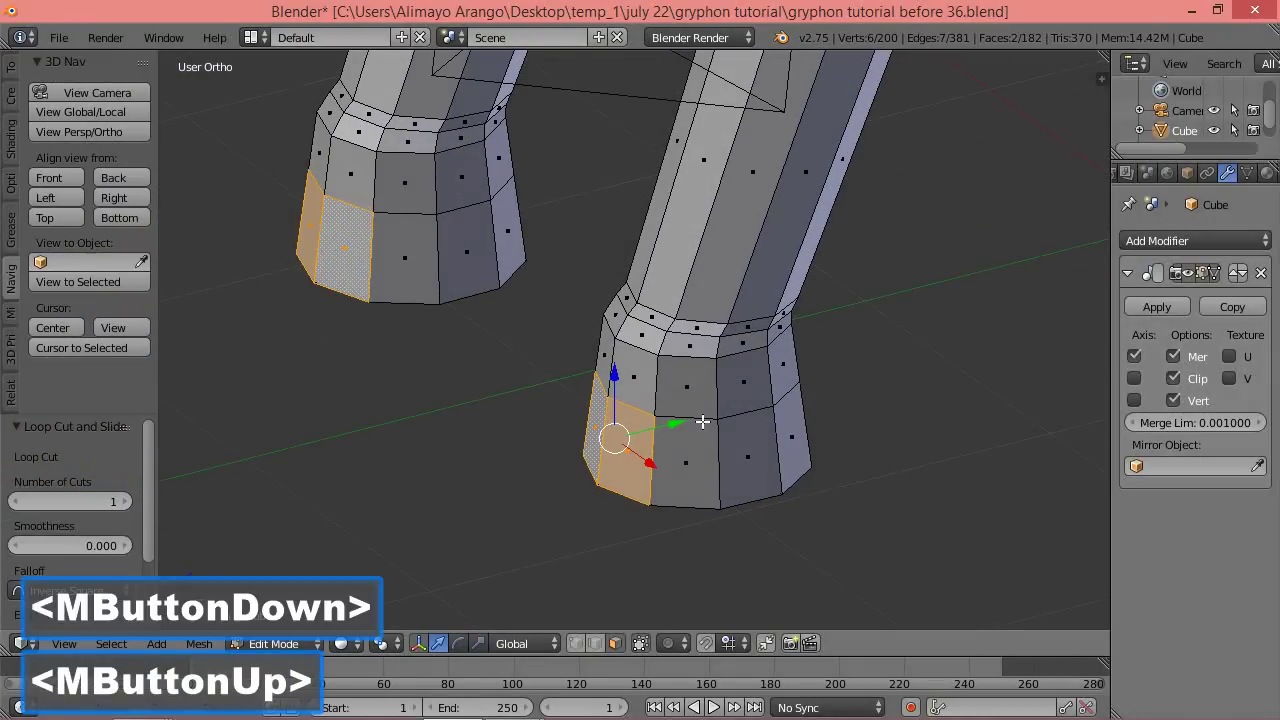
{"action": "key", "text": "e"}
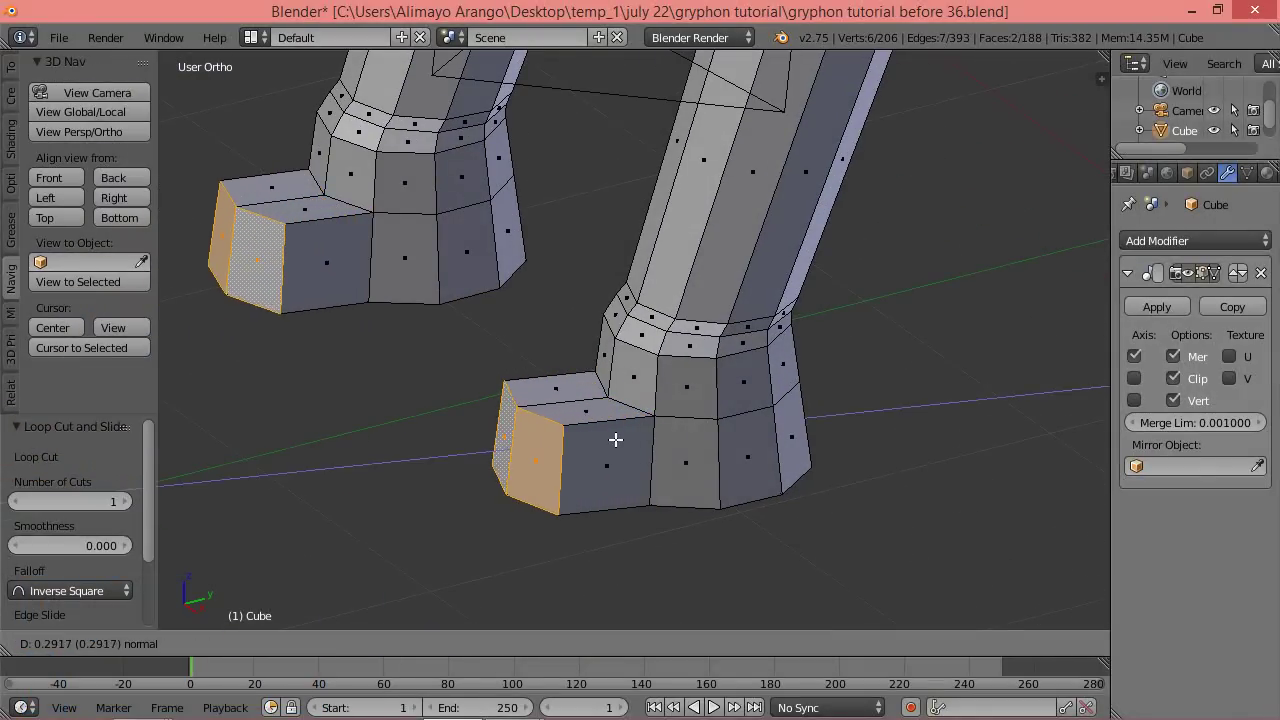
{"action": "left_click", "coordinate": [628, 436]}
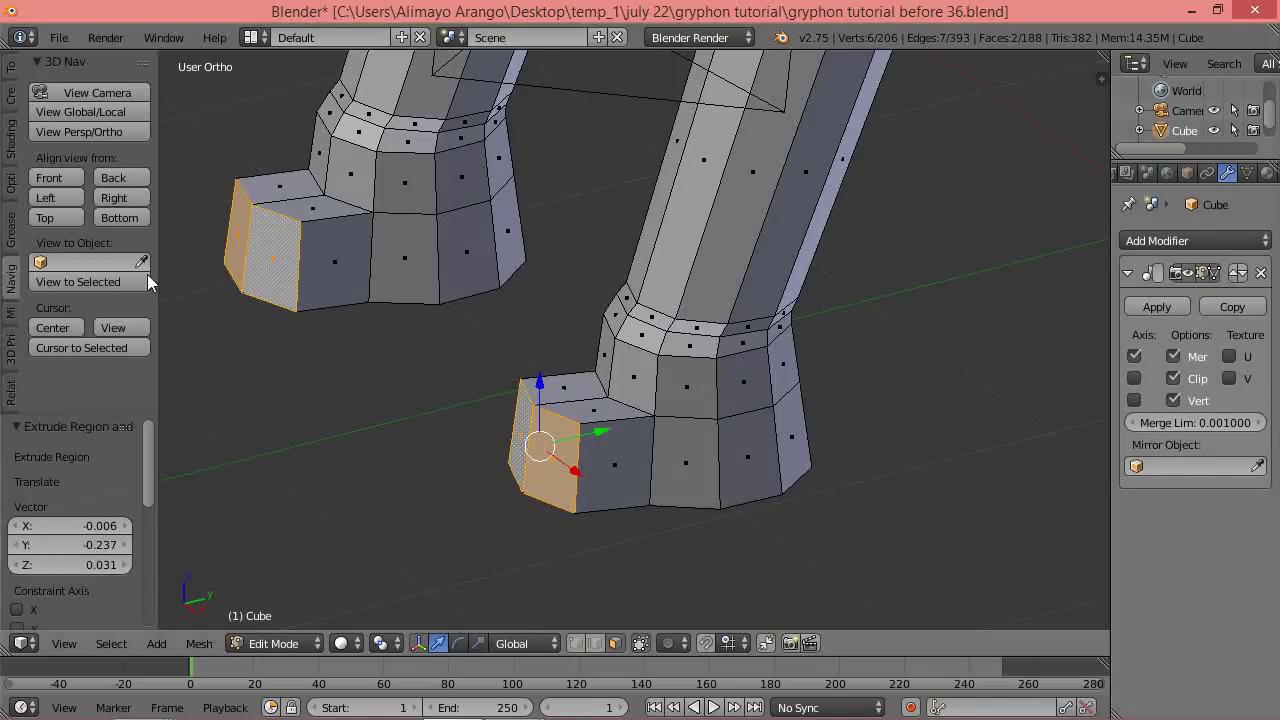
Scale the extruded toe faces to about 0.785 and lower them 0.047 along Z to match the sketch in right view.
{"action": "left_click", "coordinate": [109, 198]}
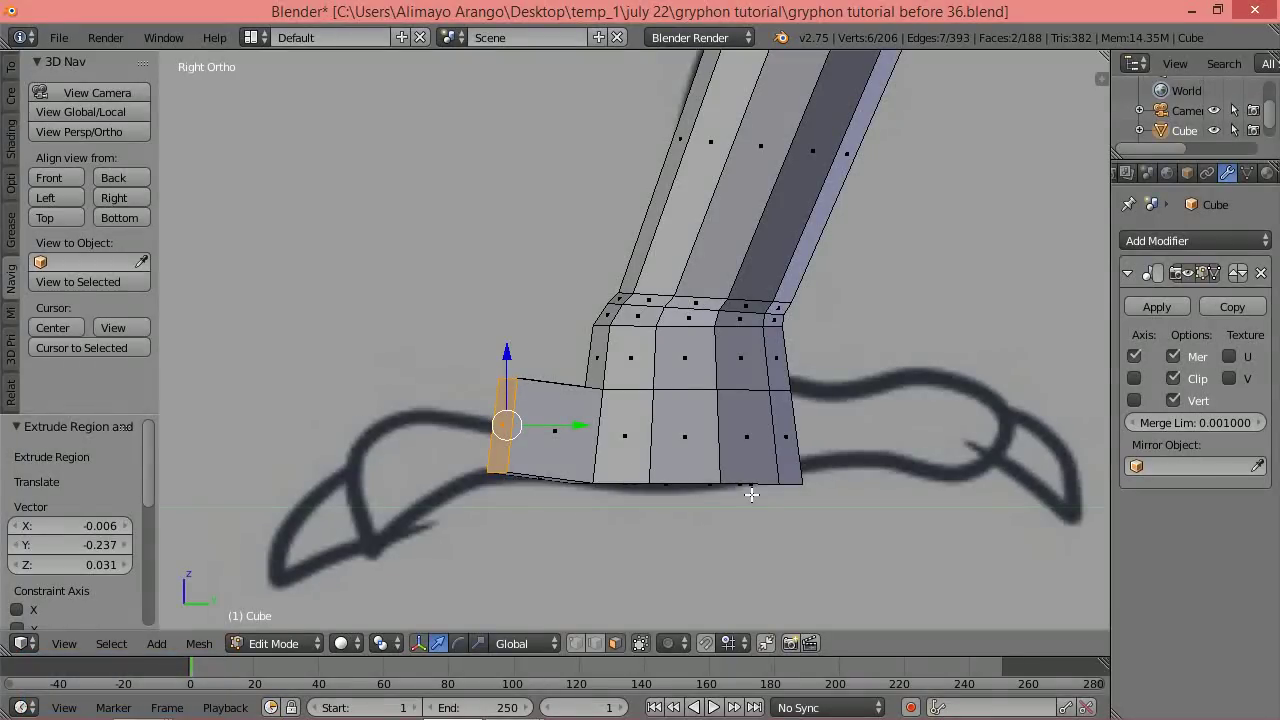
{"action": "key", "text": "s"}
{"action": "left_click", "coordinate": [696, 481]}
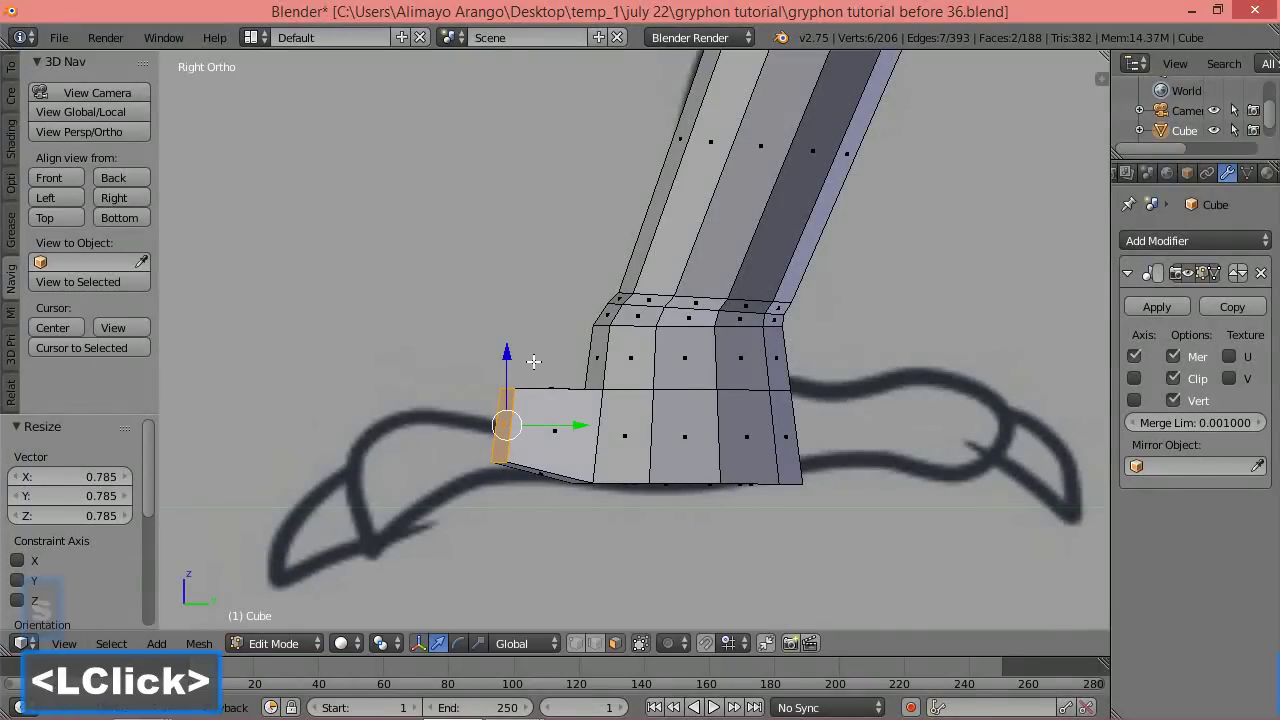
{"action": "left_click_drag", "start_coordinate": [506, 349], "coordinate": [543, 381]}
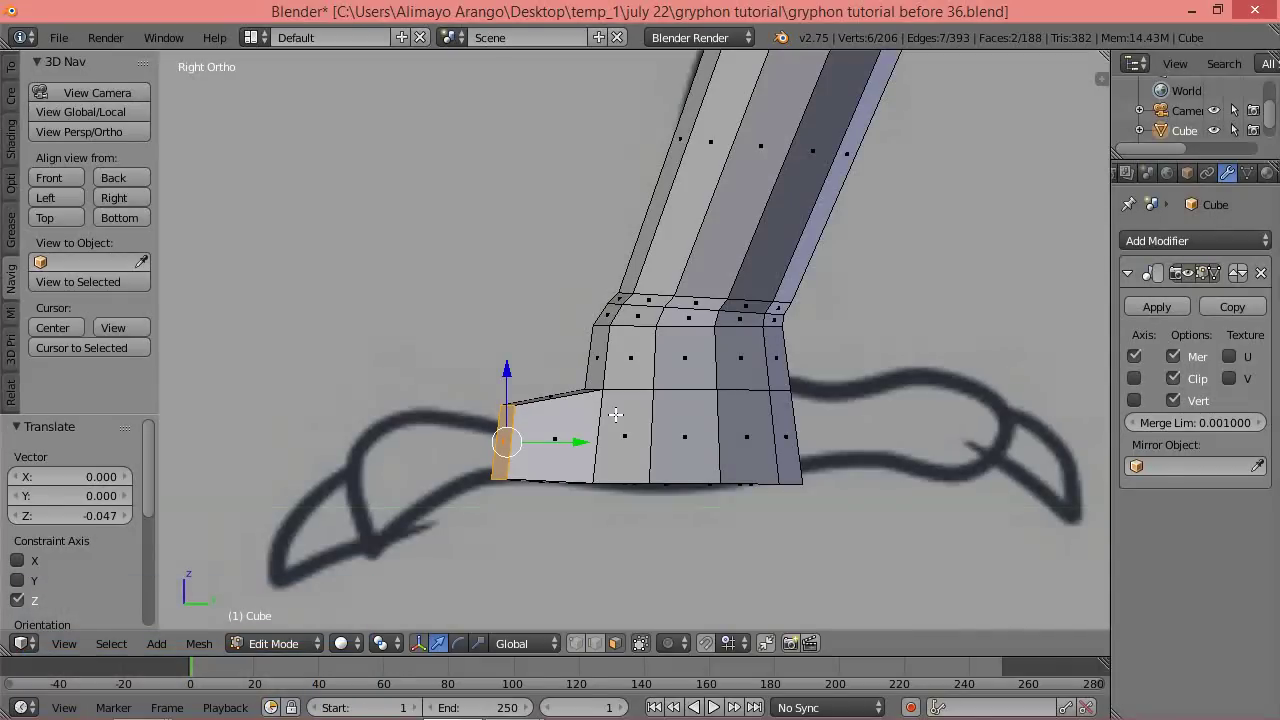
Extrude two more toe segments forward, the first about 0.3 long, and shift them to follow the sketched toe, lowering the last end 0.127.
{"action": "key", "text": "e"}
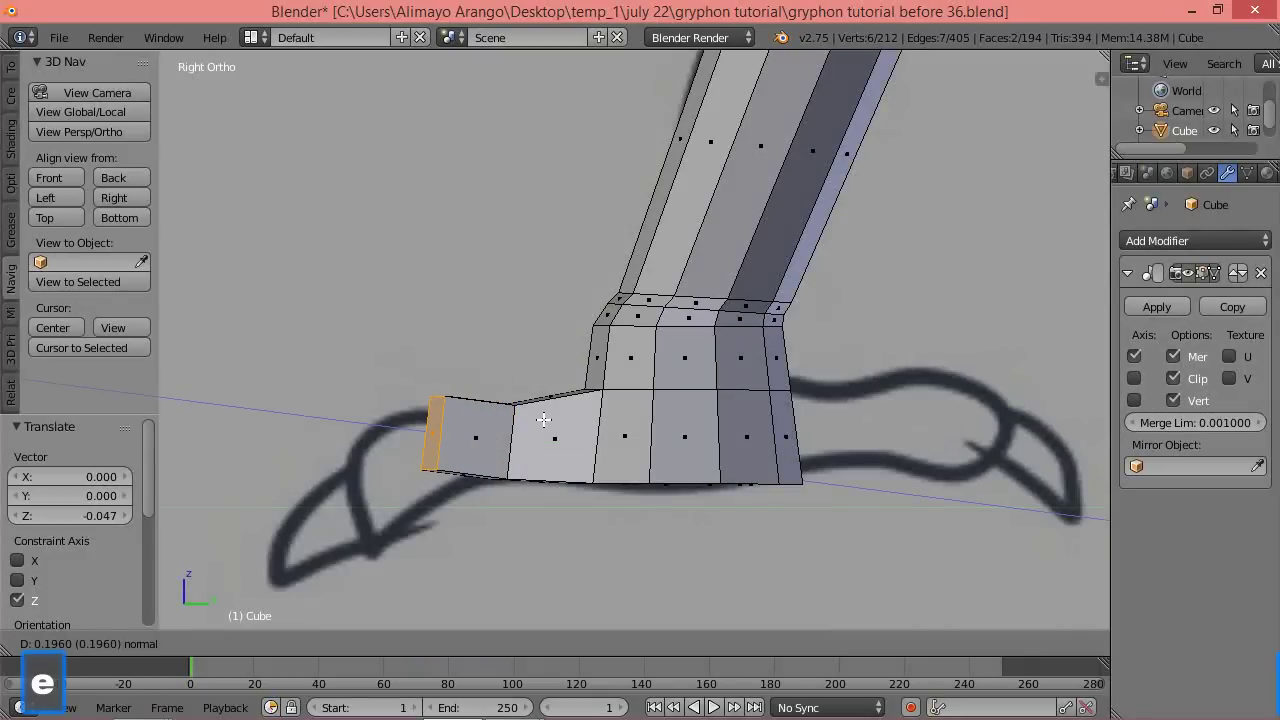
{"action": "left_click", "coordinate": [503, 422]}
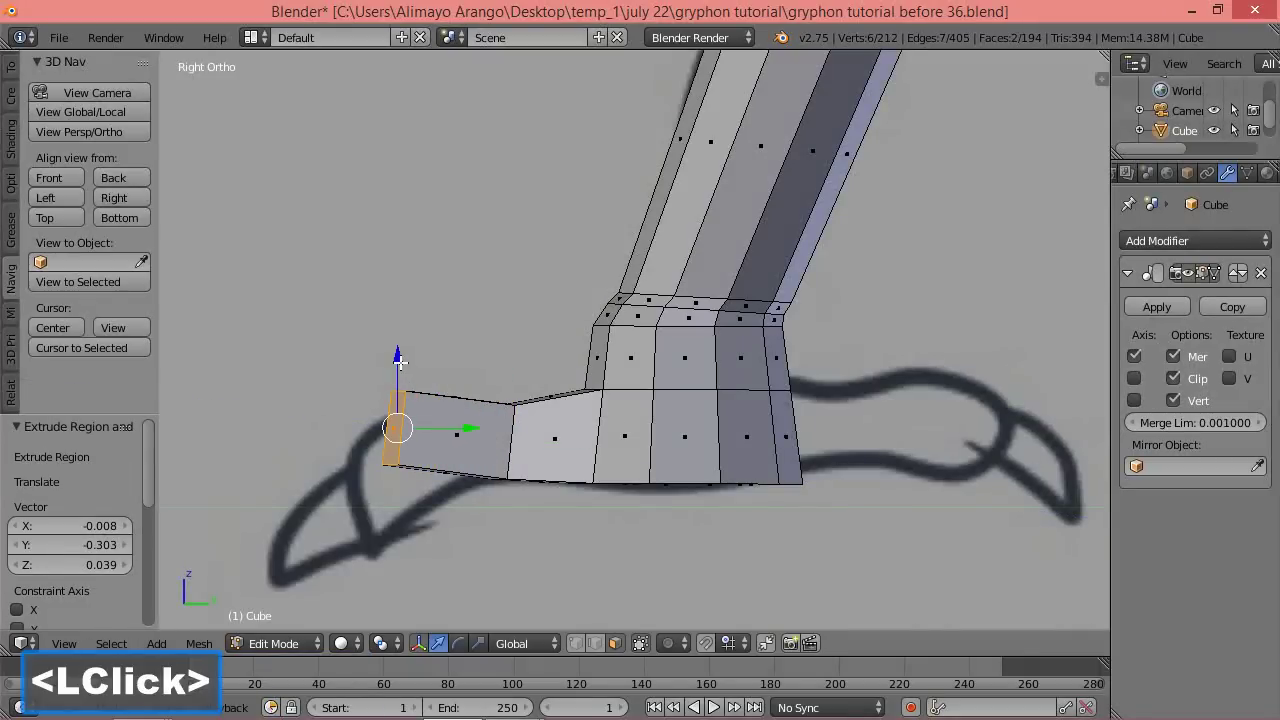
{"action": "left_click_drag", "start_coordinate": [456, 428], "coordinate": [482, 429]}
{"action": "left_click_drag", "start_coordinate": [424, 362], "coordinate": [377, 416]}
{"action": "key", "text": "e"}
{"action": "left_click", "coordinate": [549, 443]}
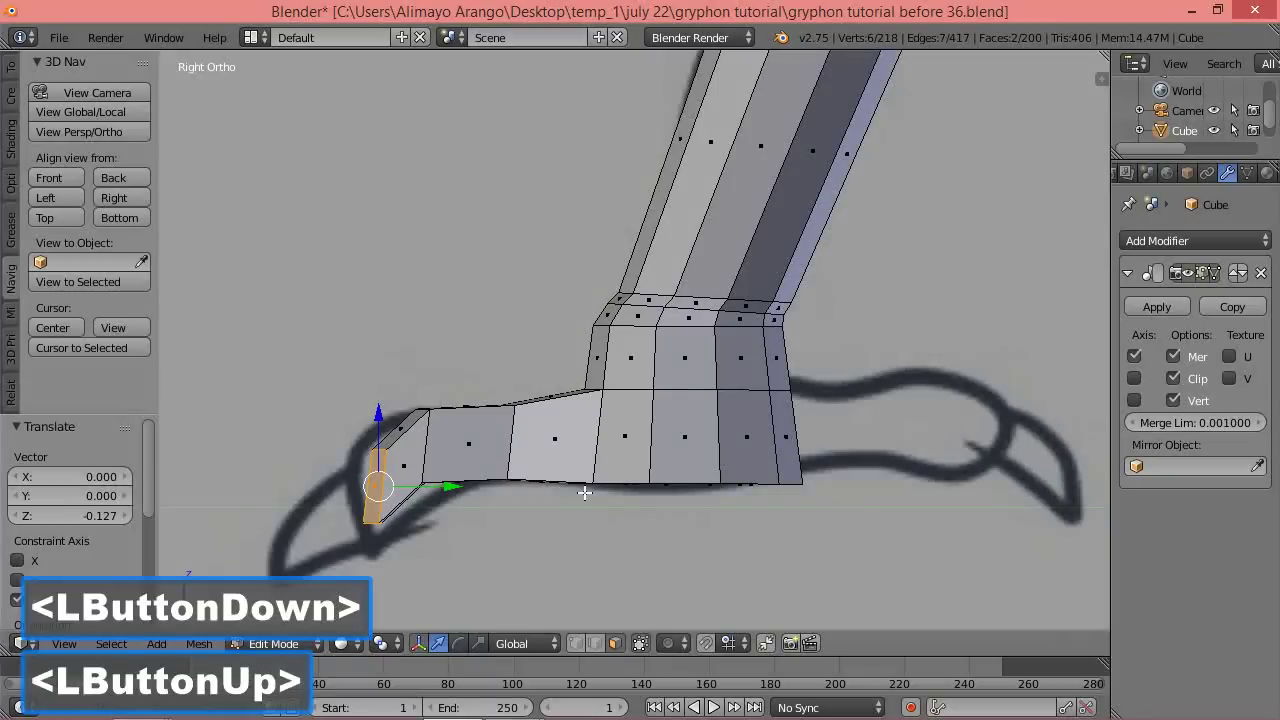
Rotate the toe's end faces about -18.6° in right view and inset them with an in-place extrusion scaled to about 0.808.
{"action": "key", "text": "r"}
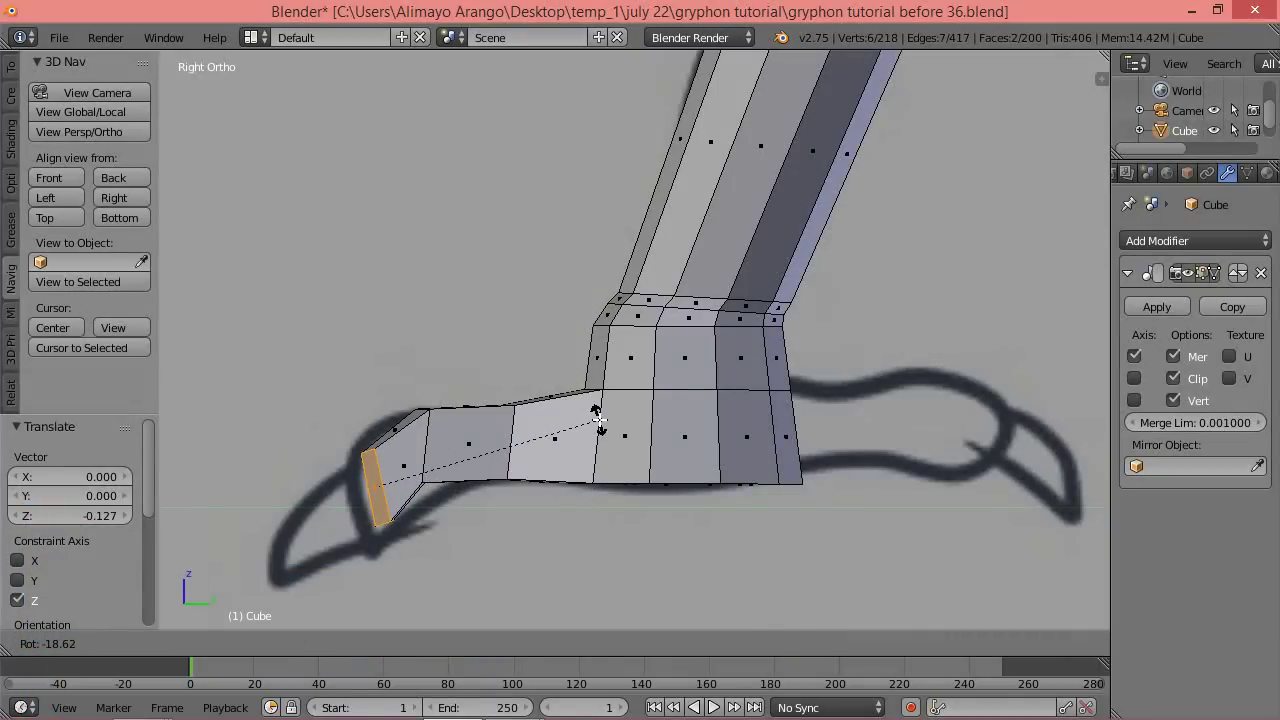
{"action": "left_click", "coordinate": [597, 415]}
{"action": "middle_click_drag", "start_coordinate": [469, 399], "coordinate": [618, 420]}
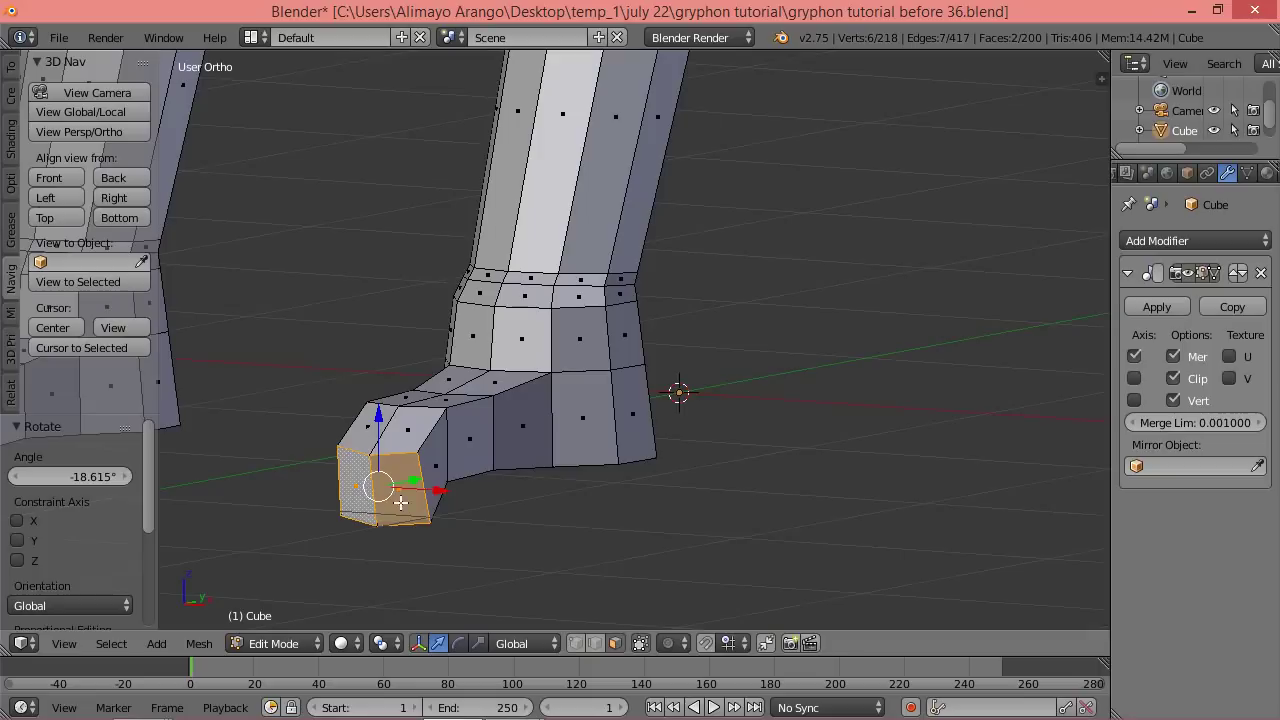
{"action": "key", "text": "e"}
{"action": "left_click", "coordinate": [561, 491]}
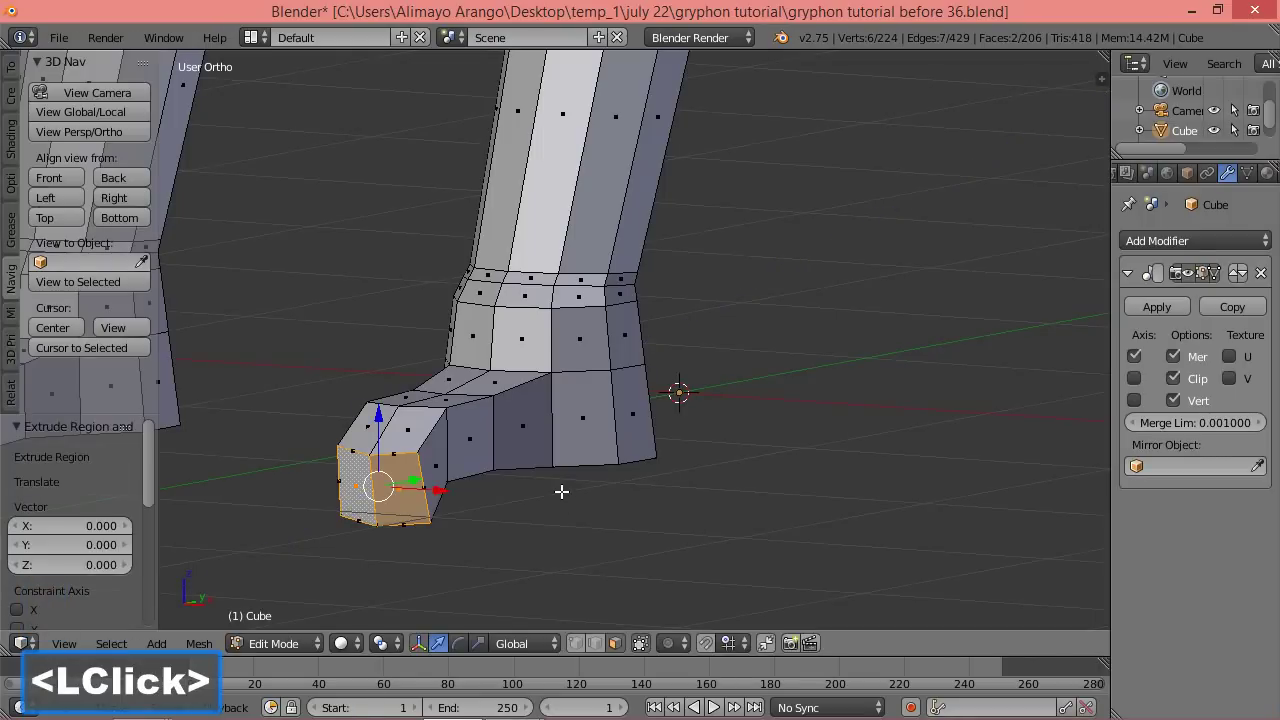
{"action": "key", "text": "s"}
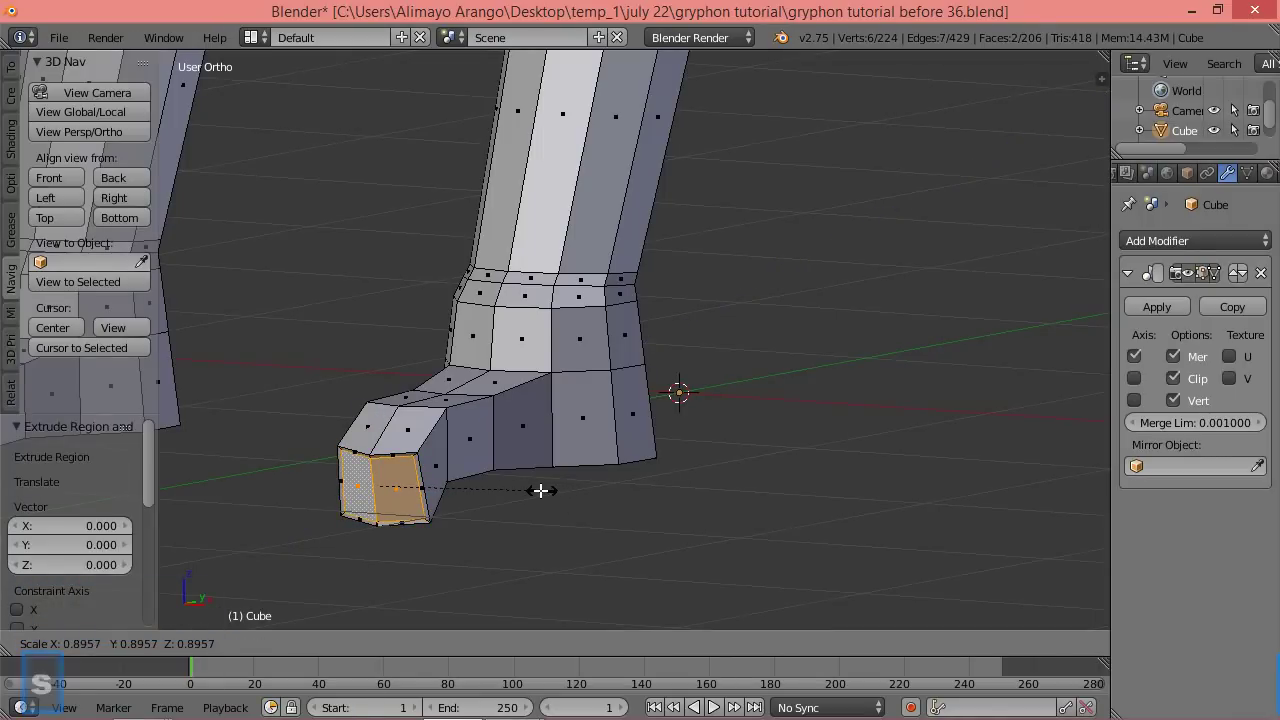
{"action": "left_click", "coordinate": [526, 489]}
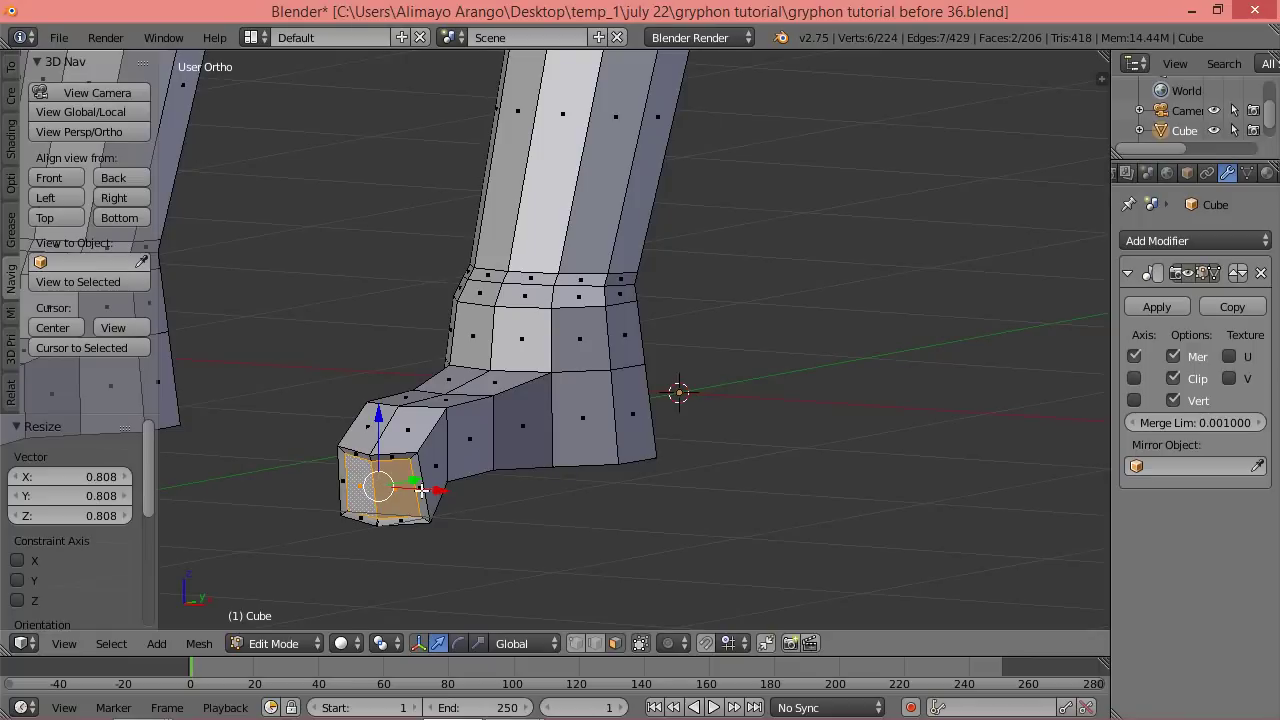
Scale the inset faces at the toe's end down further by about 0.933.
{"action": "scroll", "coordinate": [568, 518], "scroll_direction": "up", "scroll_amount": 1}
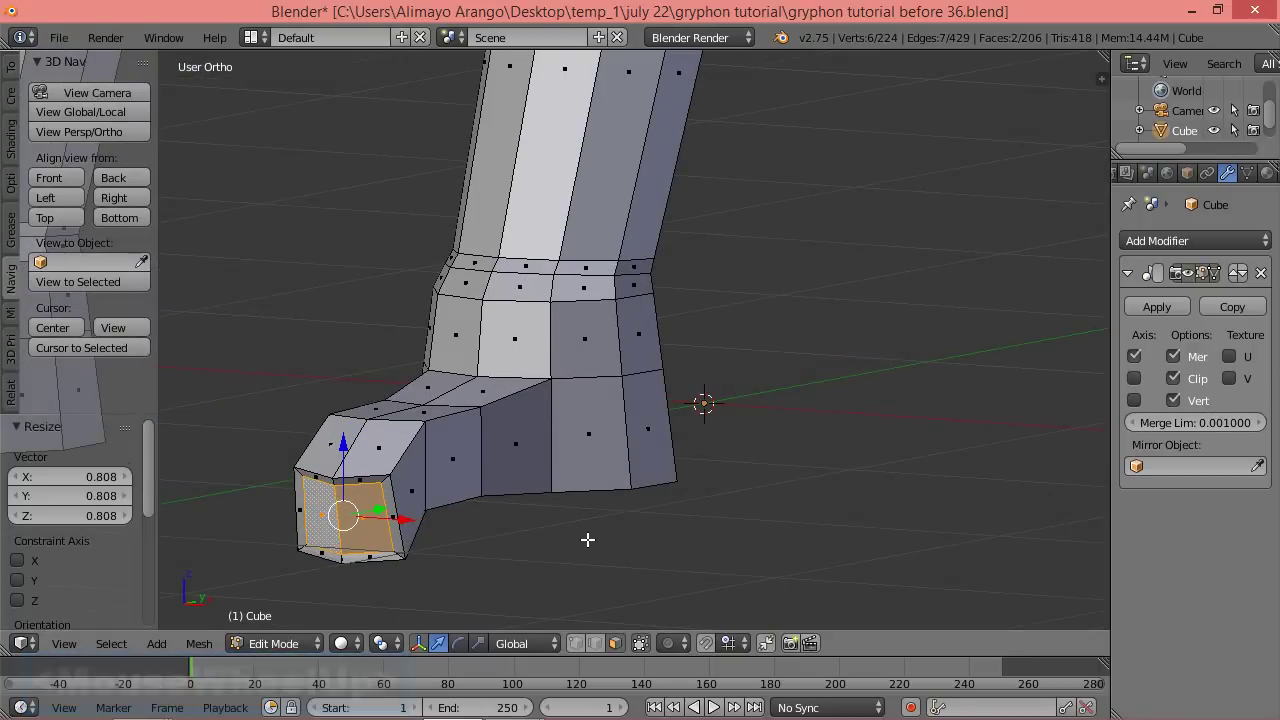
{"action": "middle_click", "coordinate": [554, 537], "text": "shift"}
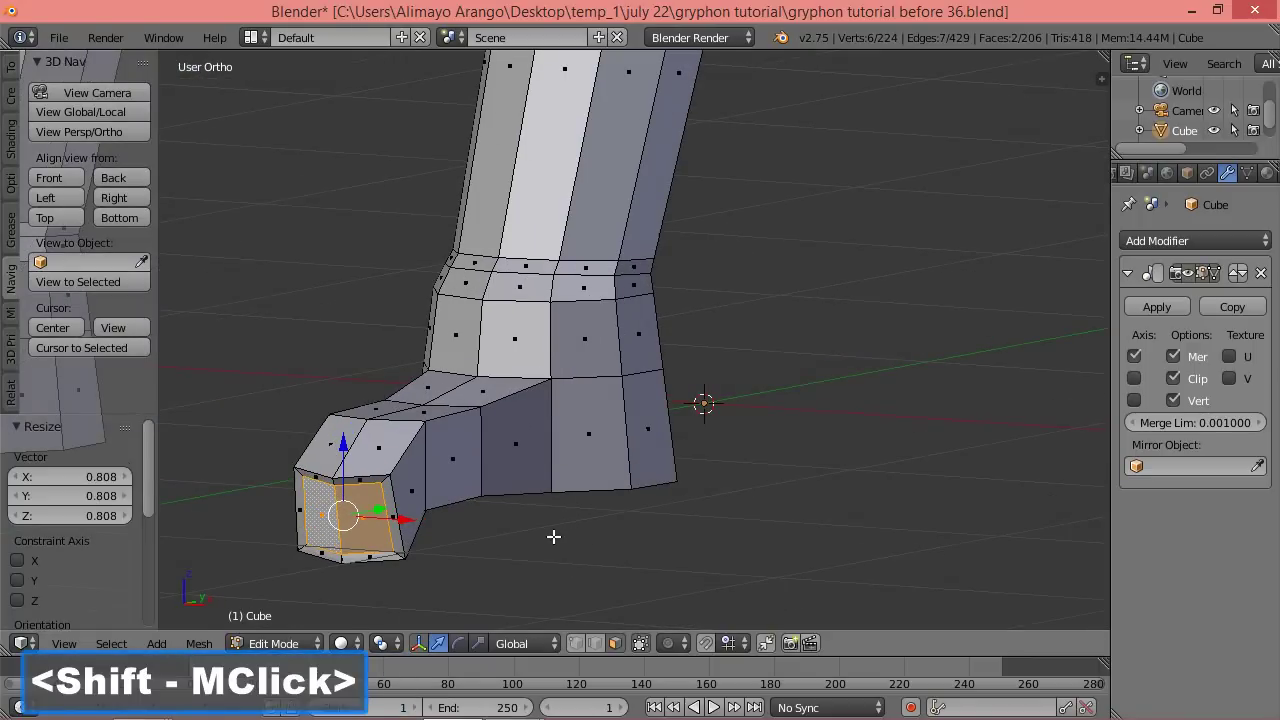
{"action": "middle_click_drag", "start_coordinate": [554, 534], "coordinate": [758, 391], "text": "shift"}
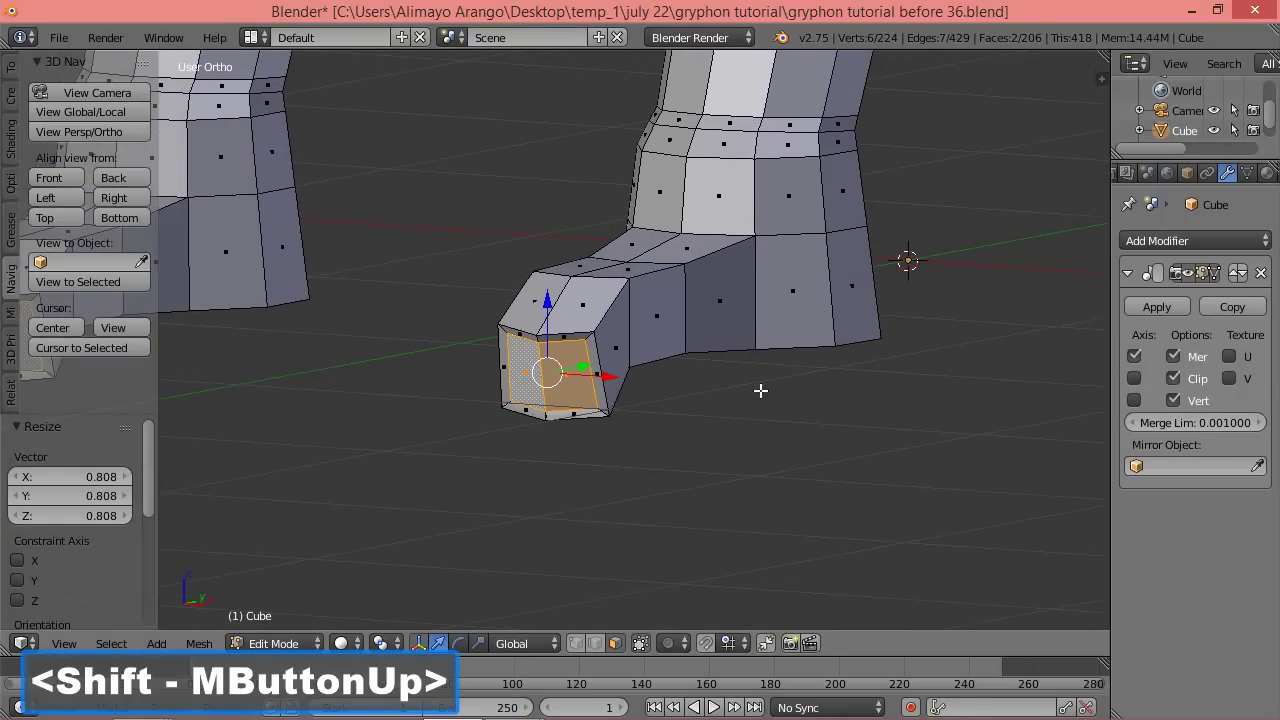
{"action": "scroll", "coordinate": [760, 390], "scroll_direction": "up", "scroll_amount": 2}
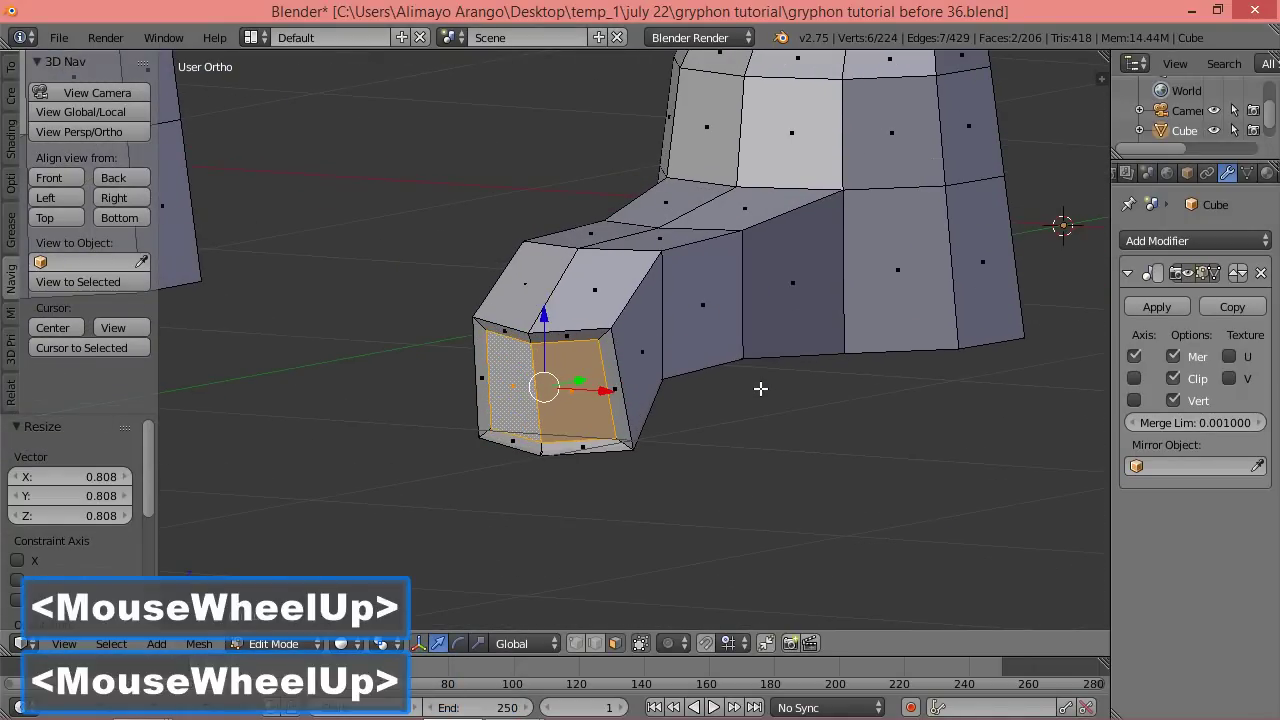
{"action": "key", "text": "s"}
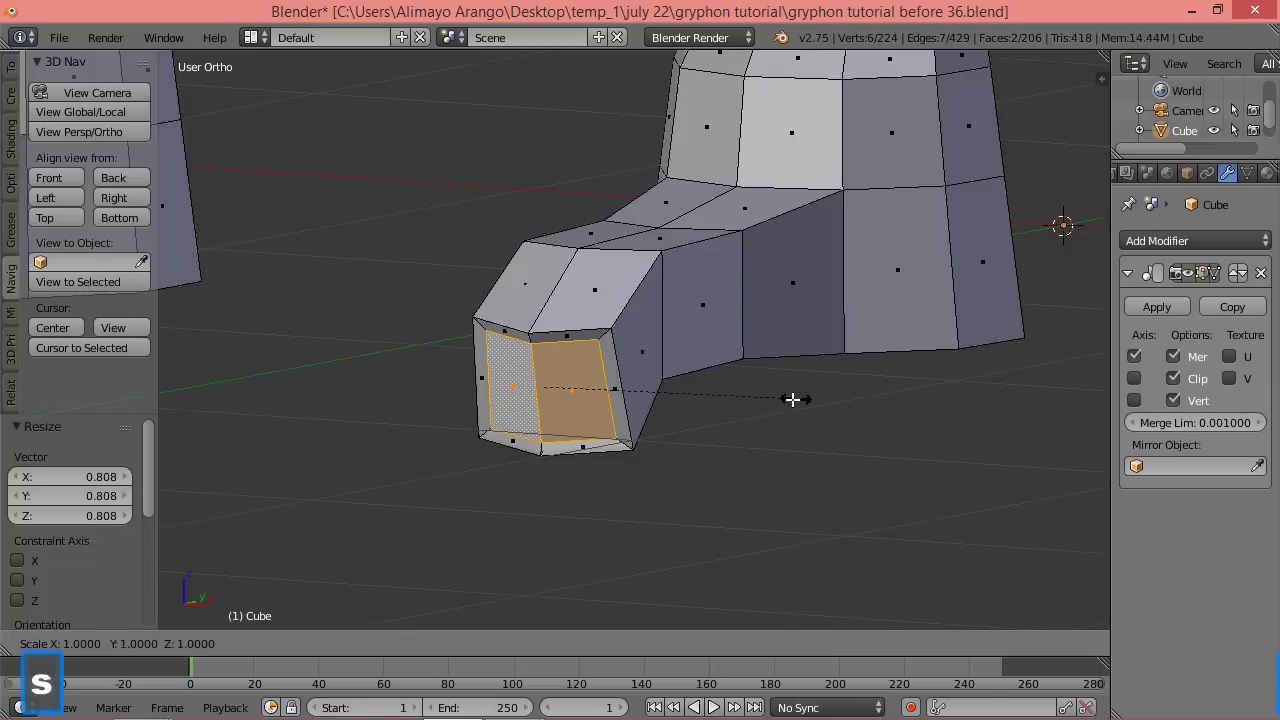
{"action": "left_click", "coordinate": [779, 399]}
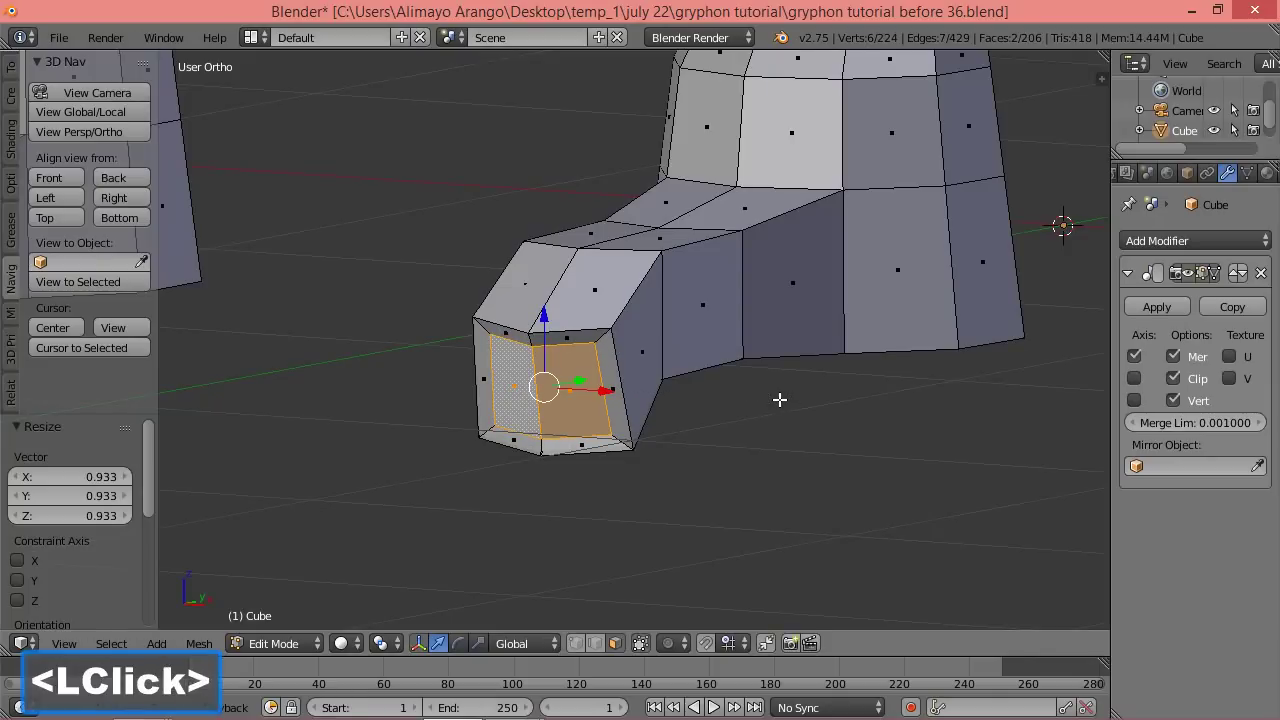
Extrude the inset toe faces inward about 0.023 along Y and scale them to about 0.788.
{"action": "key", "text": "e"}
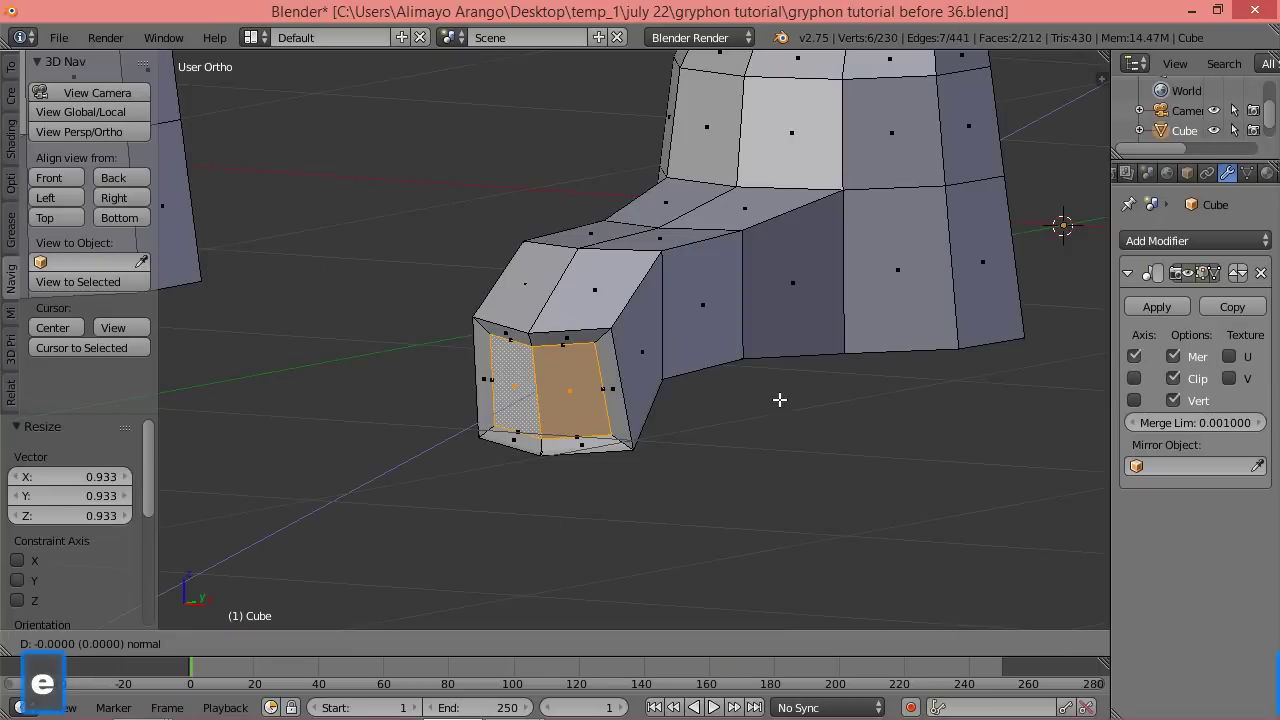
{"action": "key", "text": "y"}
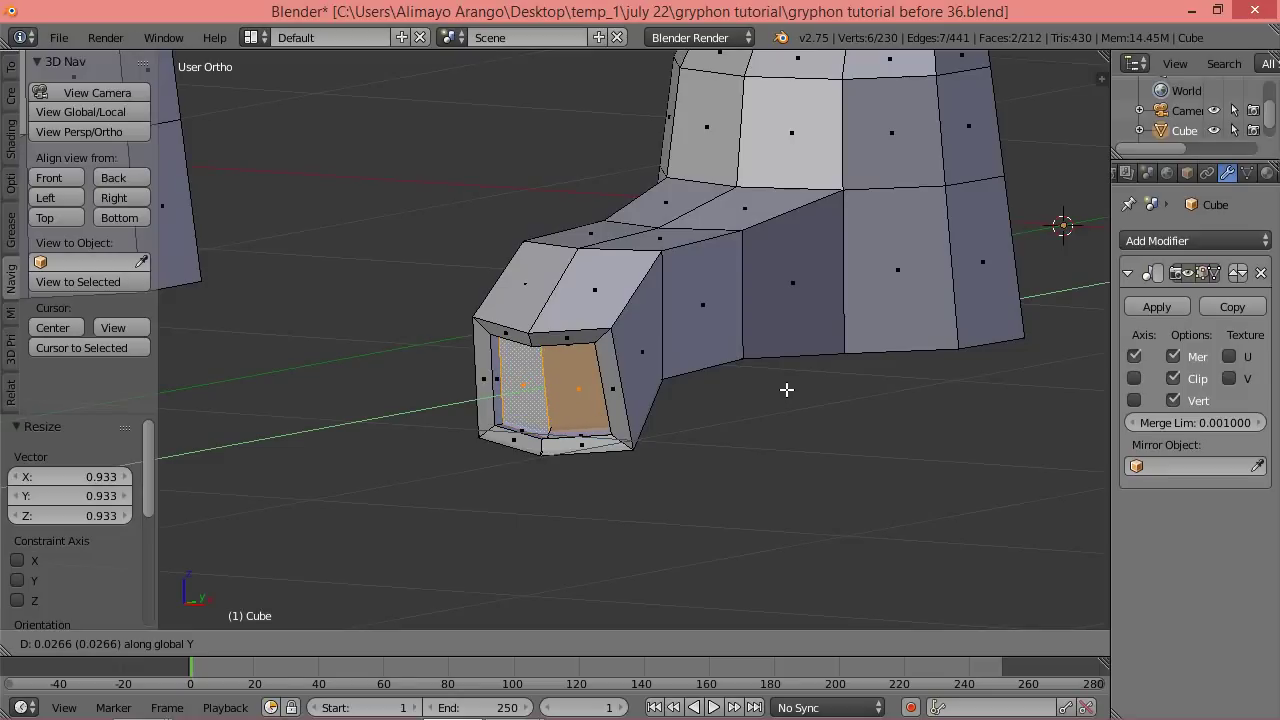
{"action": "left_click", "coordinate": [785, 390]}
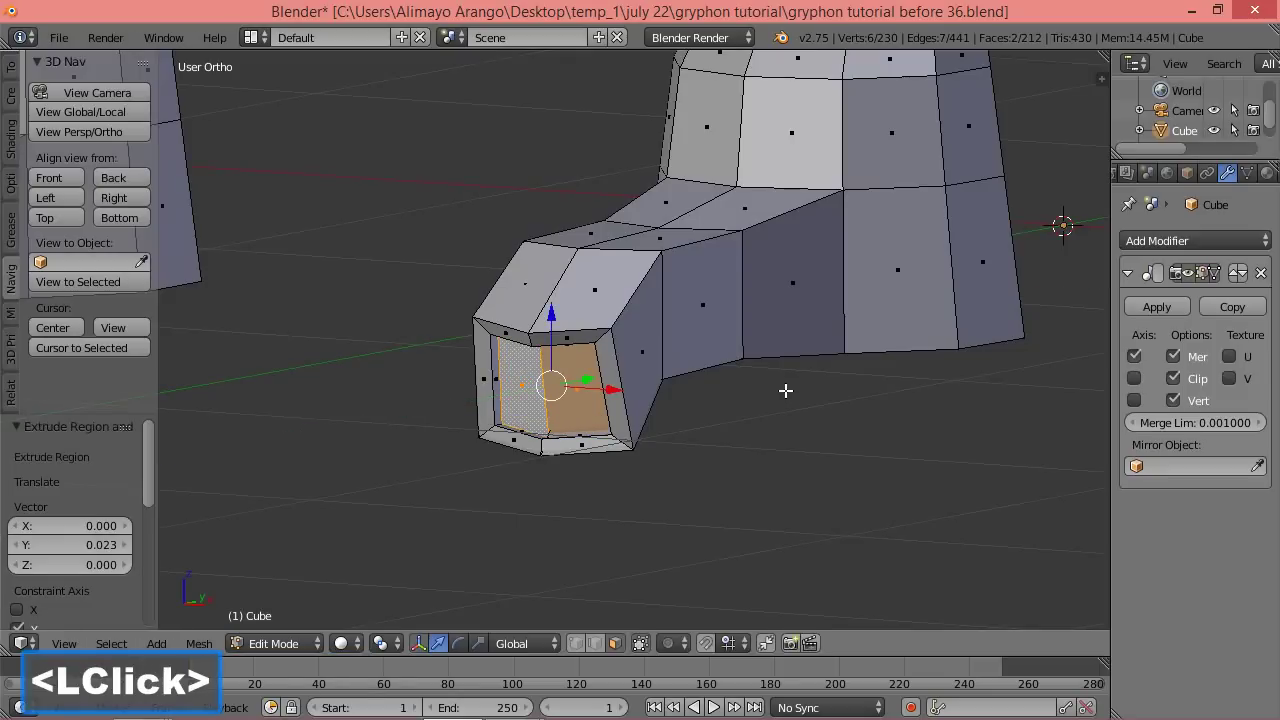
{"action": "key", "text": "s"}
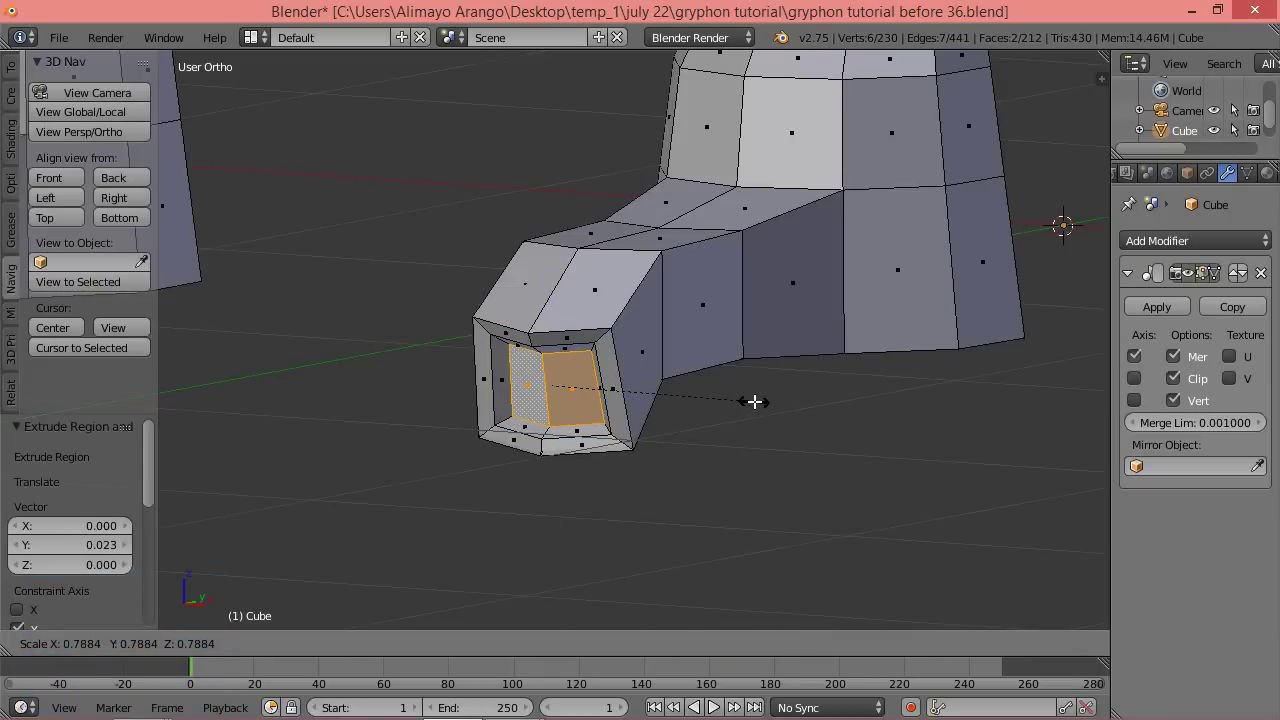
{"action": "left_click", "coordinate": [754, 401]}
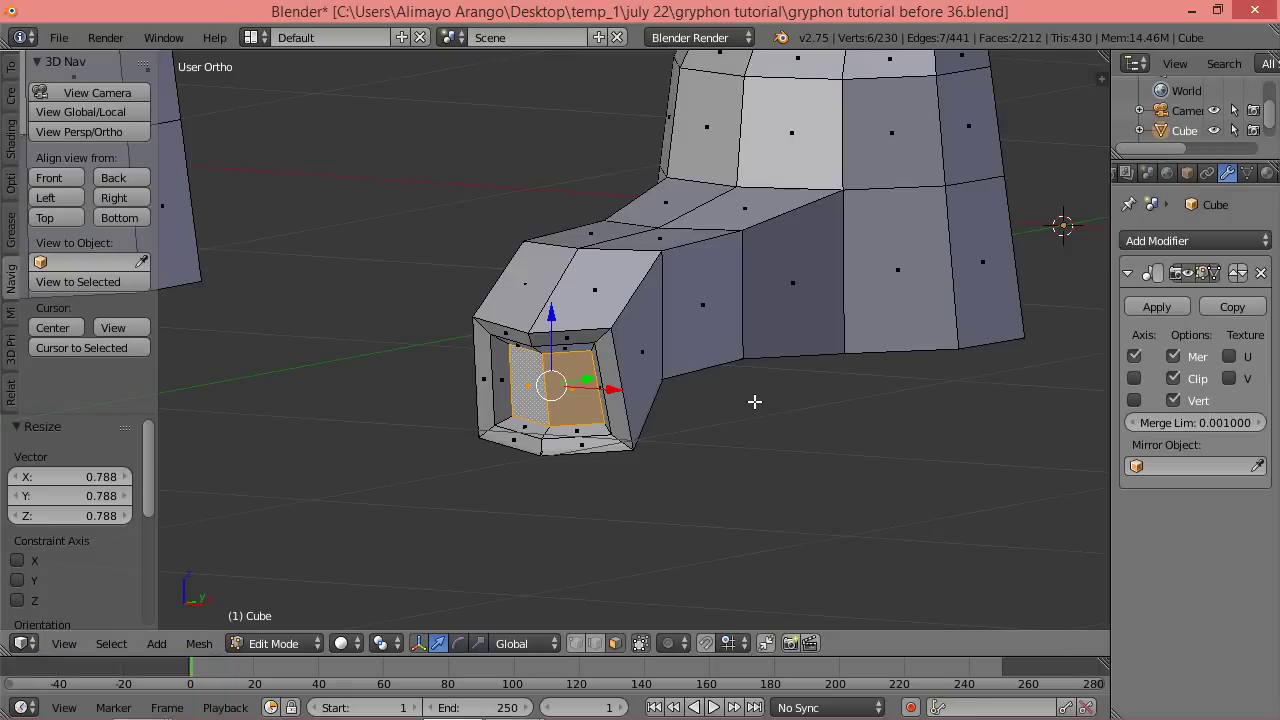
Inset the recessed toe faces once more with an in-place extrusion scaled to about 0.852.
{"action": "key", "text": "e"}
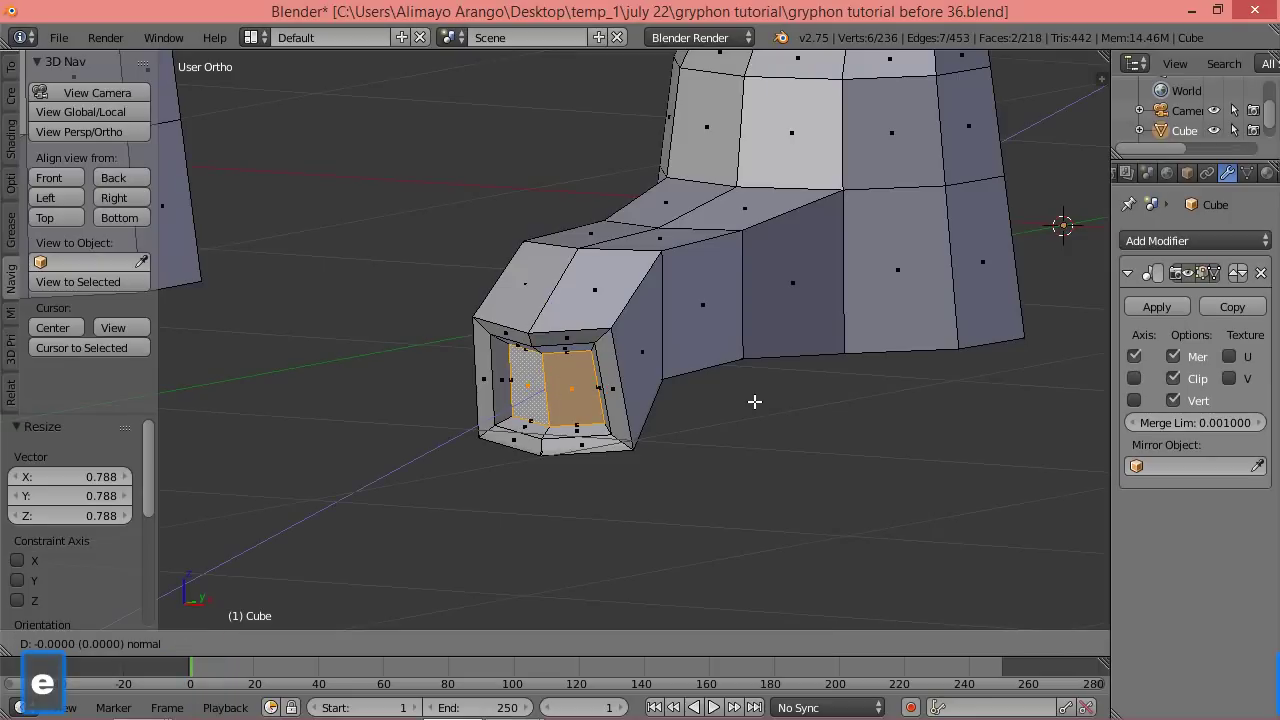
{"action": "left_click", "coordinate": [754, 401]}
{"action": "key", "text": "s"}
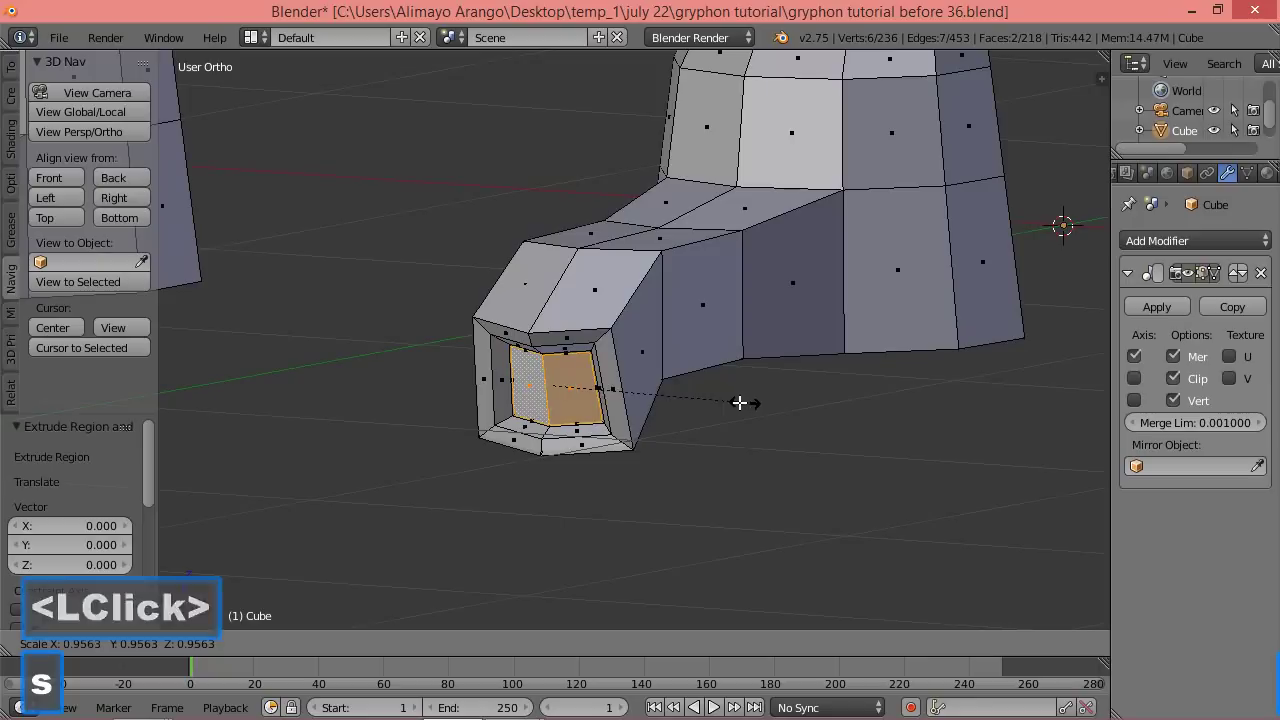
{"action": "left_click", "coordinate": [721, 400]}
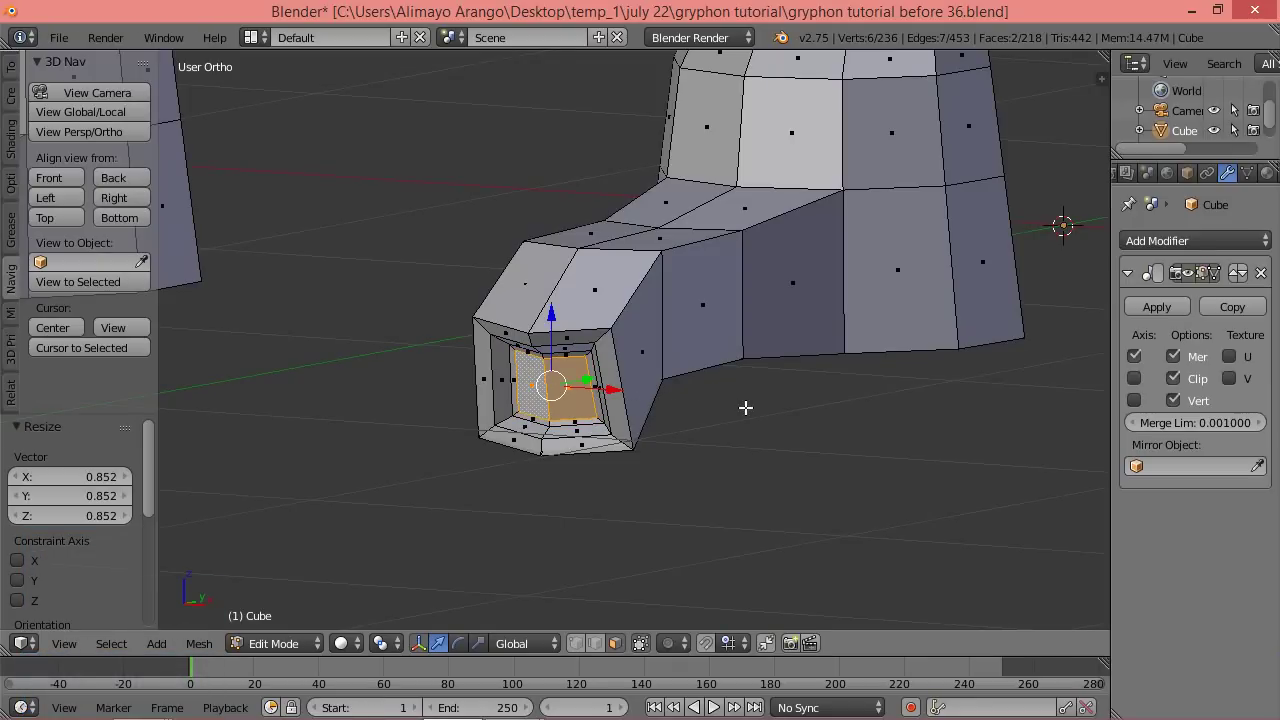
In right wireframe view, select all vertices of the toe's end and move them about -0.055 along Y and -0.045 along Z to match the sketch.
{"action": "left_click", "coordinate": [114, 197]}
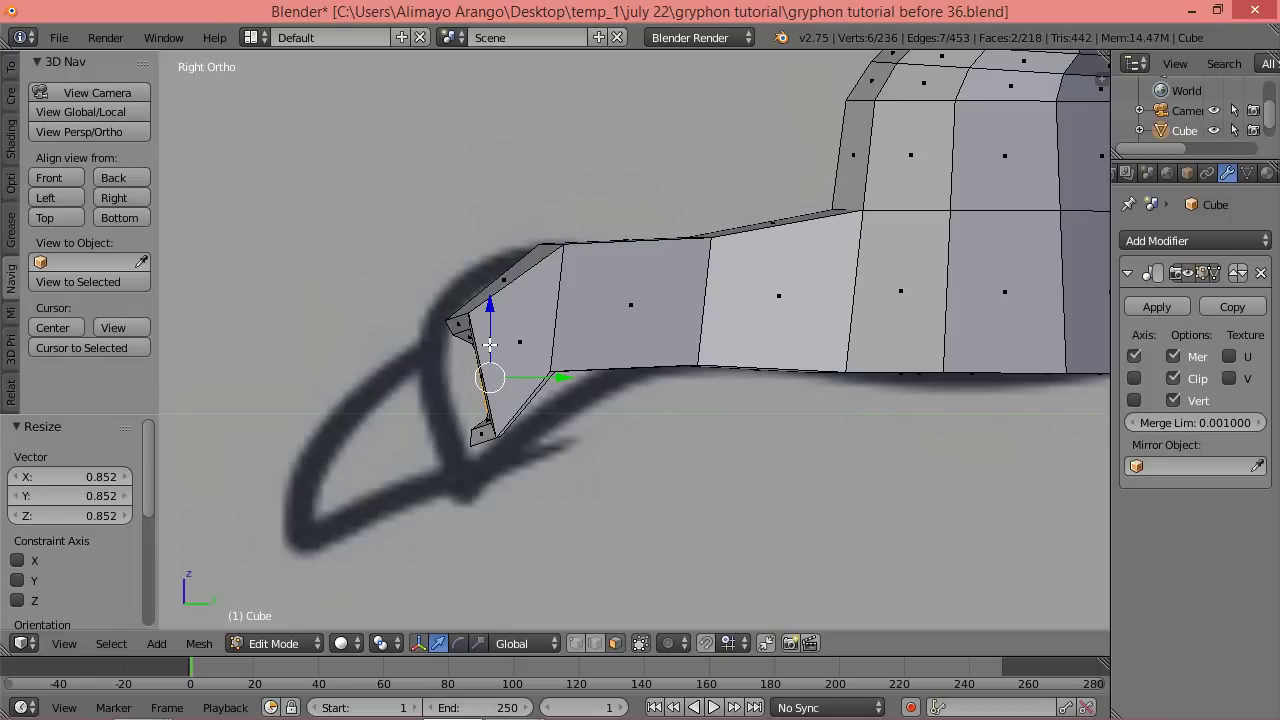
{"action": "key", "text": "a"}
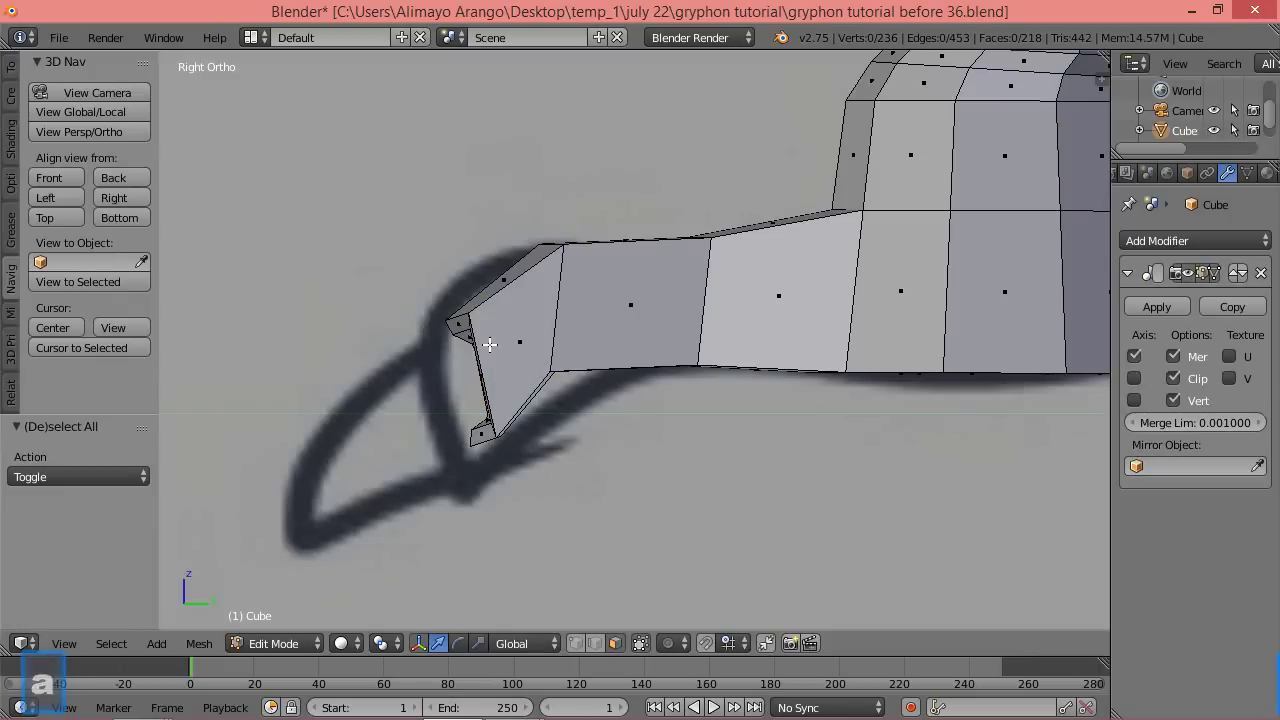
{"action": "key", "text": "z"}
{"action": "left_click", "coordinate": [630, 339]}
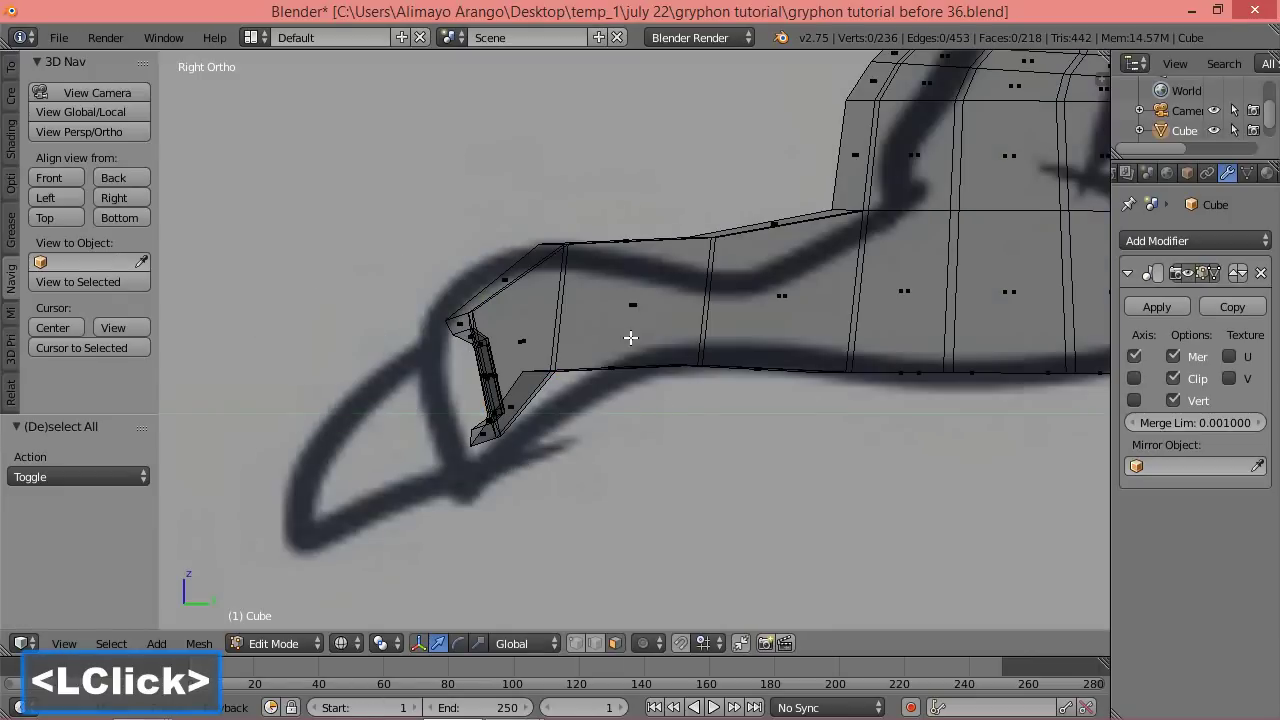
{"action": "key", "text": "ctrl"}
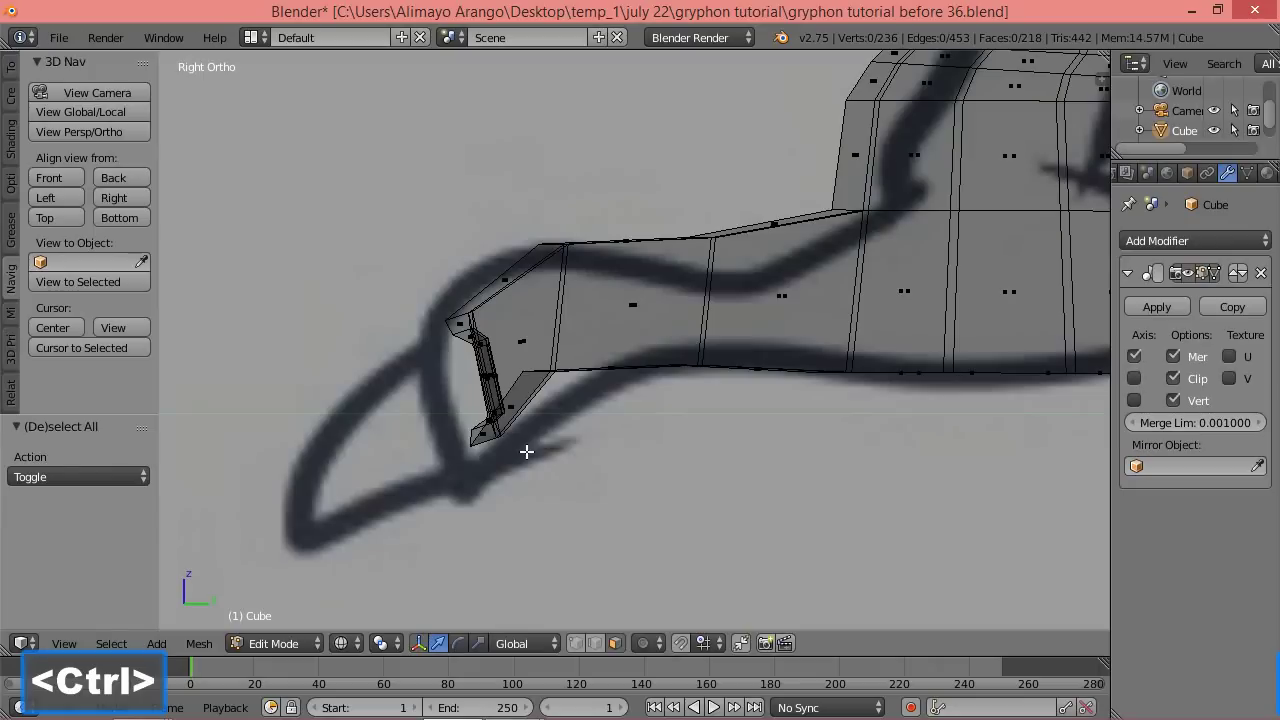
{"action": "left_click", "coordinate": [576, 643], "text": "ctrl"}
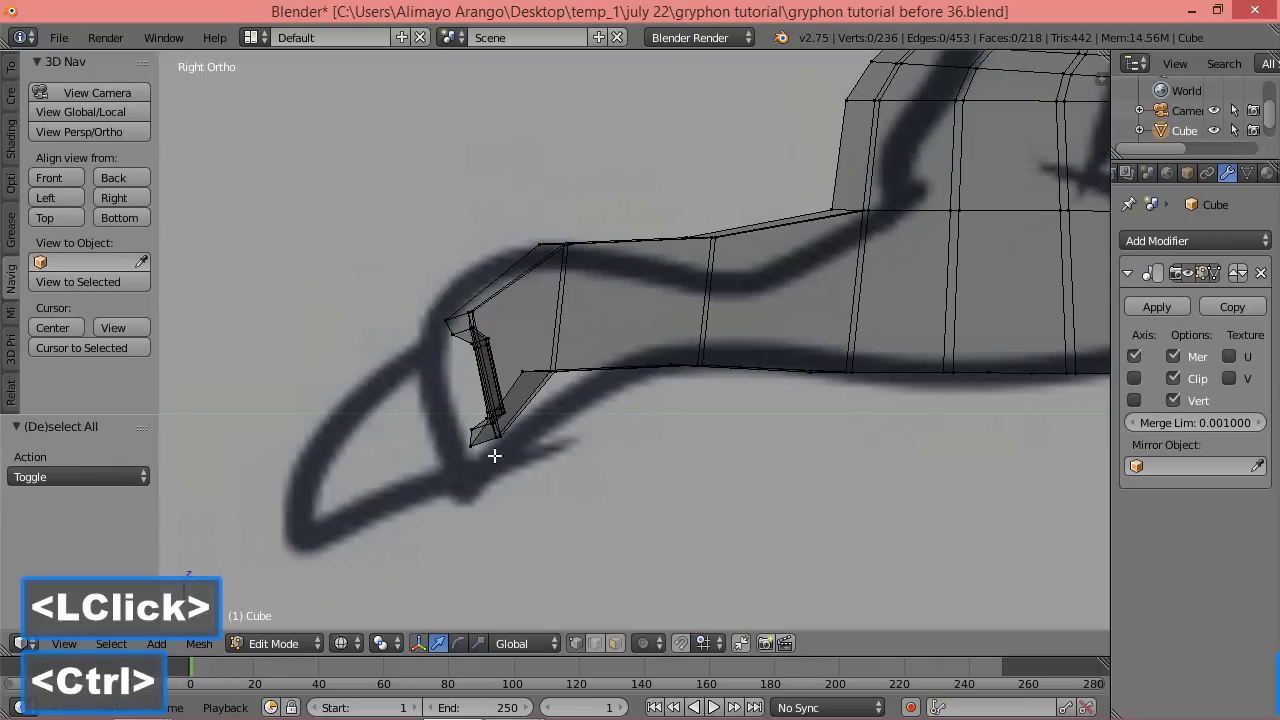
{"action": "mouse_move", "coordinate": [491, 466]}
{"action": "right_mouse_down", "text": "ctrl"}
{"action": "mouse_move", "coordinate": [514, 466]}
{"action": "mouse_move", "coordinate": [523, 417]}
{"action": "mouse_move", "coordinate": [490, 300]}
{"action": "mouse_move", "coordinate": [420, 357]}
{"action": "mouse_move", "coordinate": [477, 486]}
{"action": "mouse_move", "coordinate": [521, 383]}
{"action": "right_mouse_up", "text": "ctrl"}
{"action": "left_click_drag", "start_coordinate": [545, 376], "coordinate": [522, 376]}
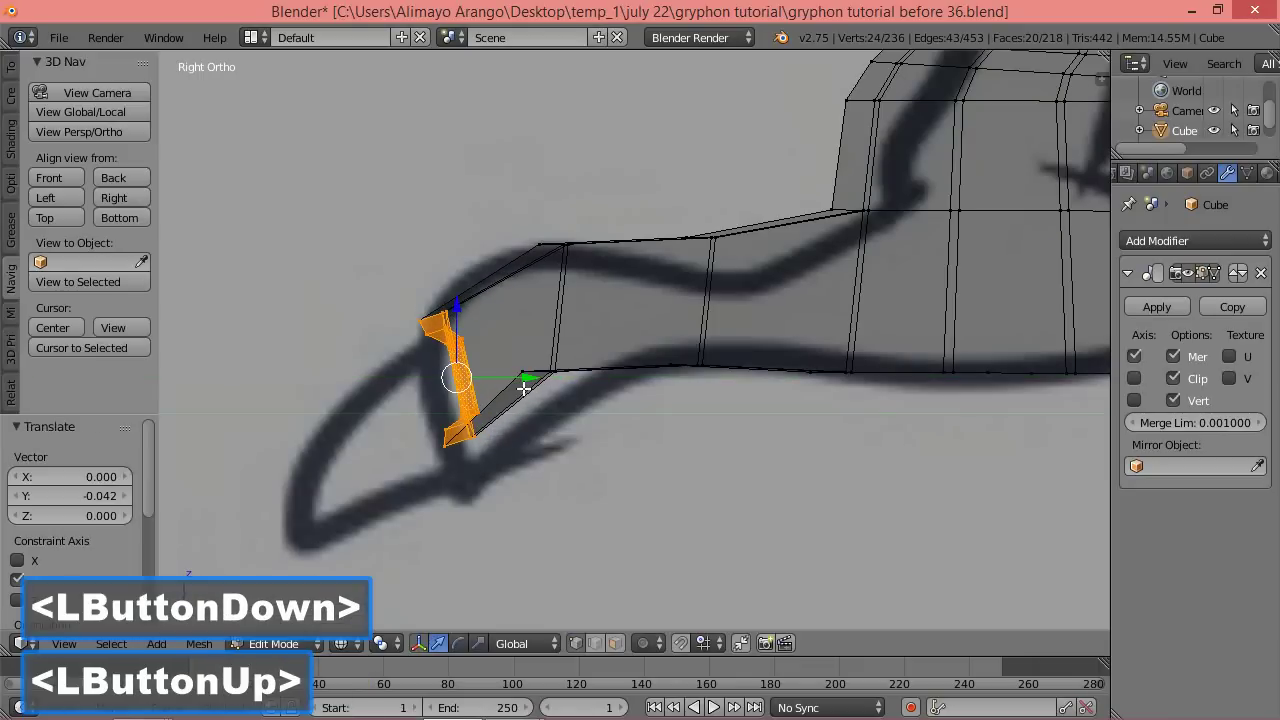
{"action": "left_click_drag", "start_coordinate": [455, 312], "coordinate": [455, 338]}
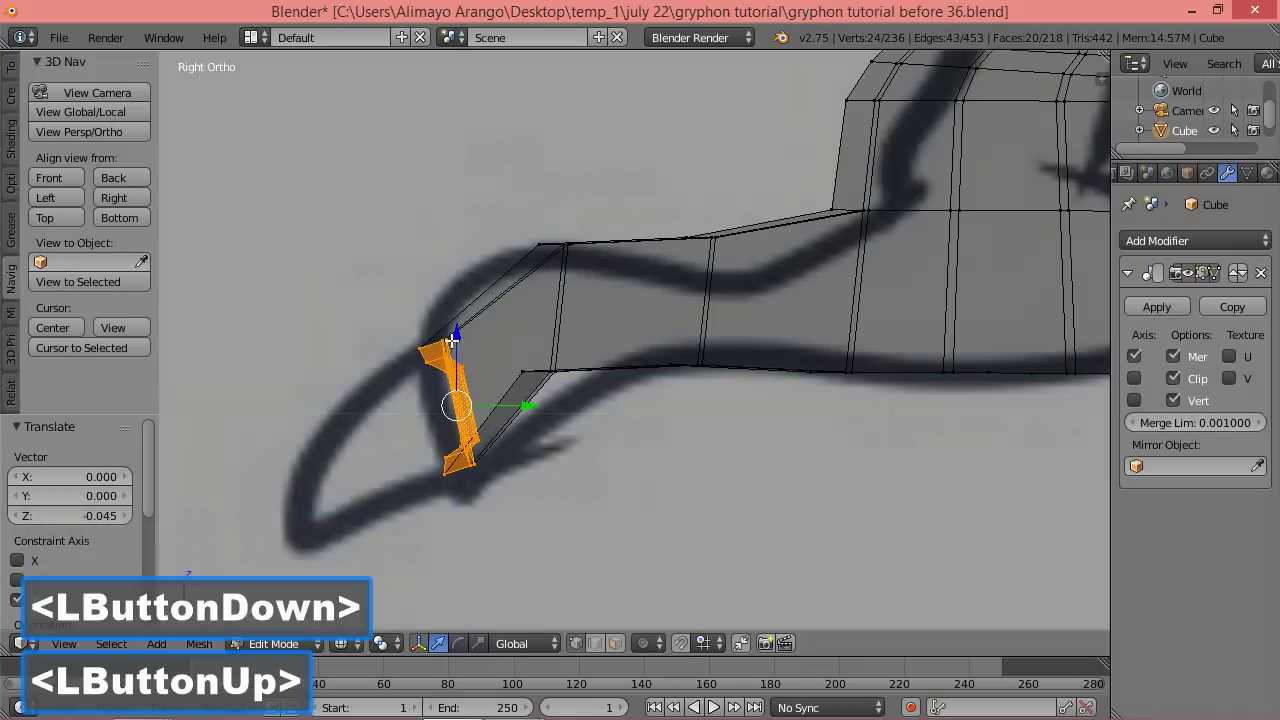
{"action": "left_click_drag", "start_coordinate": [527, 404], "coordinate": [525, 410]}
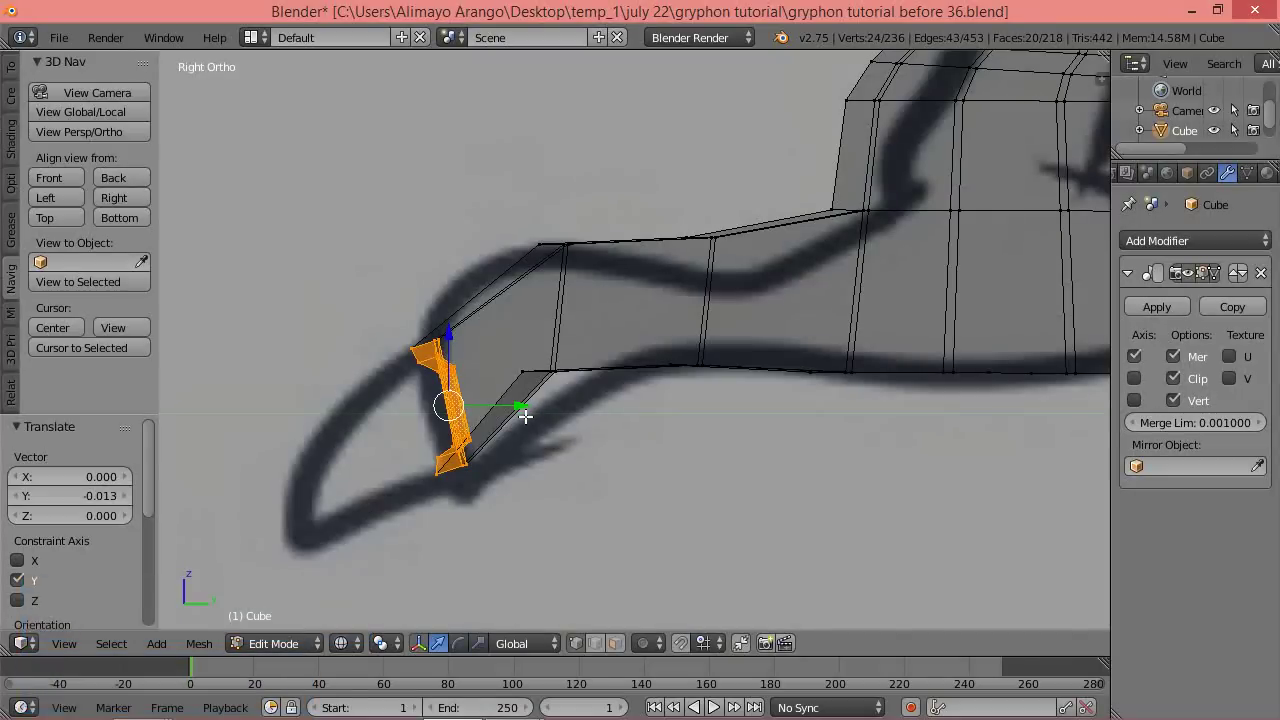
Deselect everything and return to solid shading and face select mode.
{"action": "key", "text": "a"}
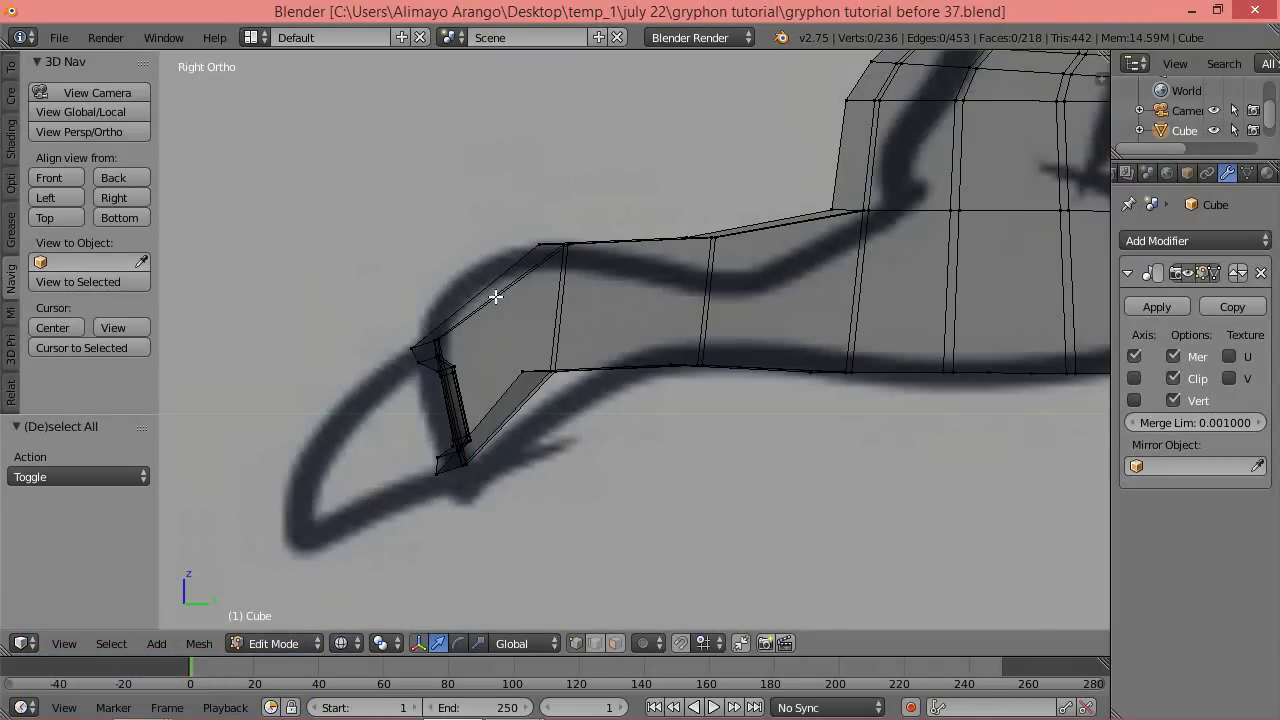
{"action": "middle_click_drag", "start_coordinate": [509, 286], "coordinate": [629, 305]}
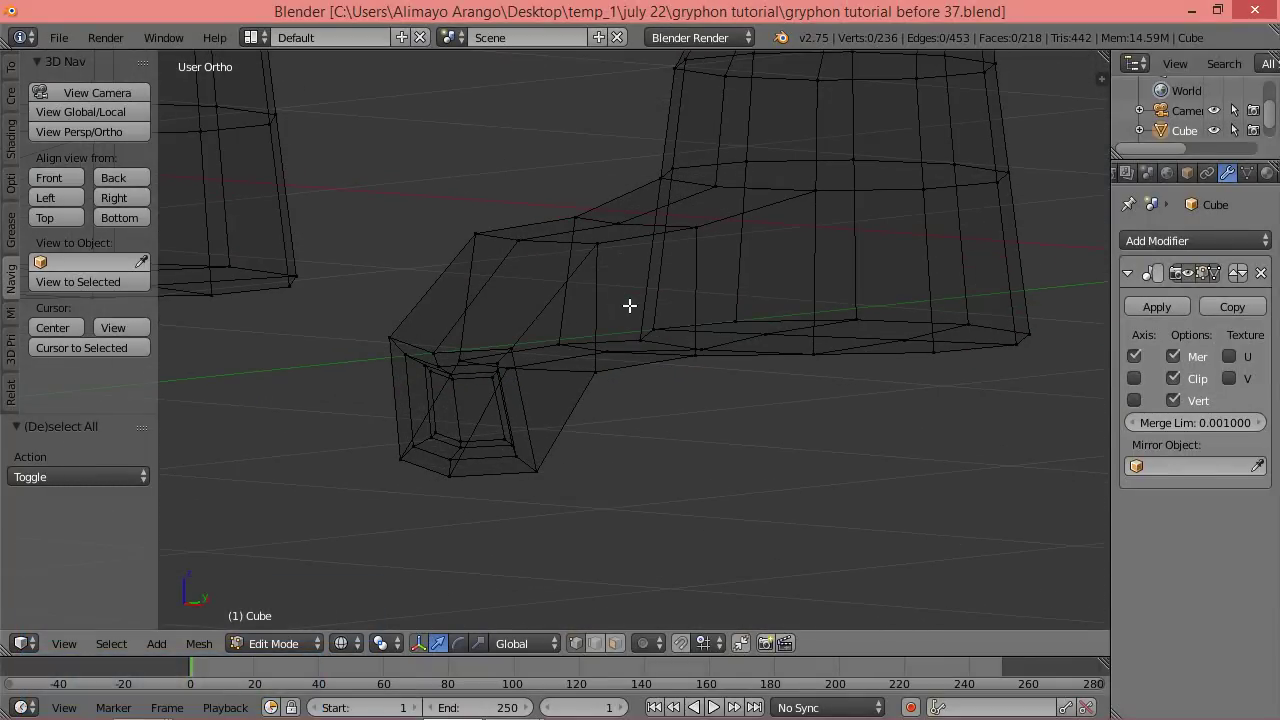
{"action": "key", "text": "z"}
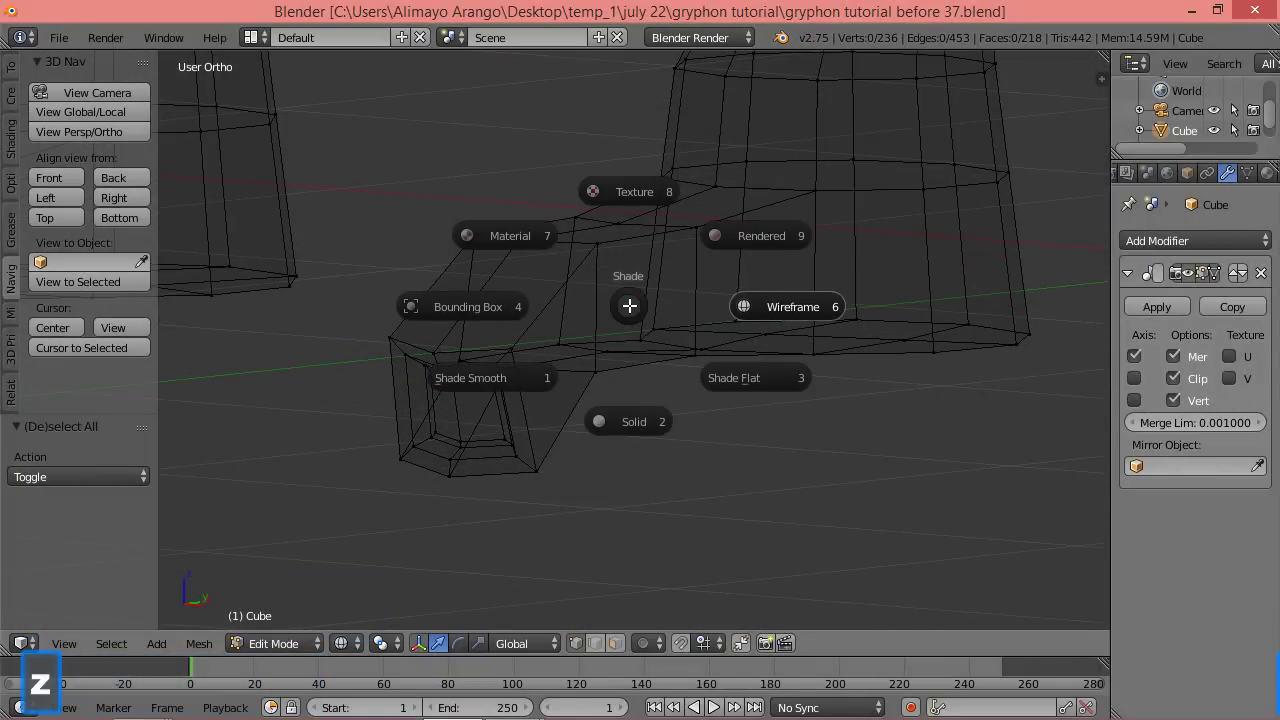
{"action": "left_click", "coordinate": [634, 430]}
{"action": "left_click", "coordinate": [616, 641]}
In right view, extrude the two innermost faces of the toe's recess about -0.075 along Y and -0.015 along Z, and enlarge them.
{"action": "left_click", "coordinate": [491, 431]}
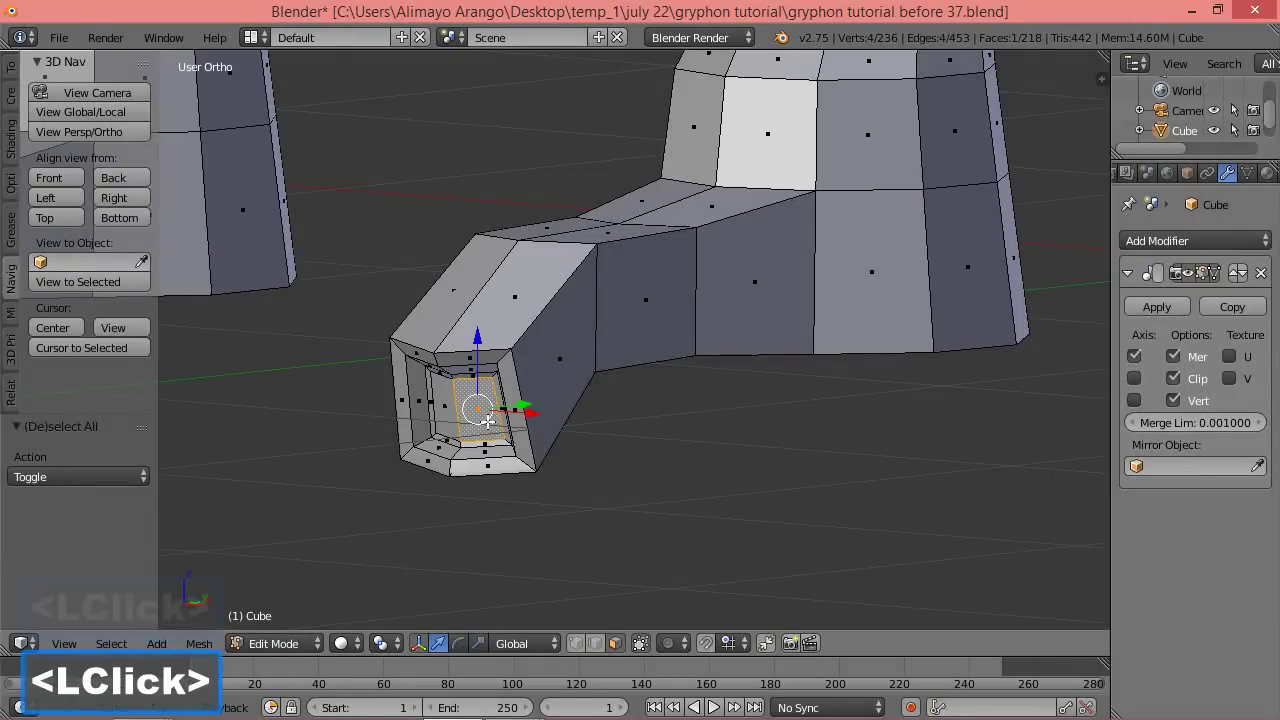
{"action": "left_click", "coordinate": [442, 407], "text": "shift"}
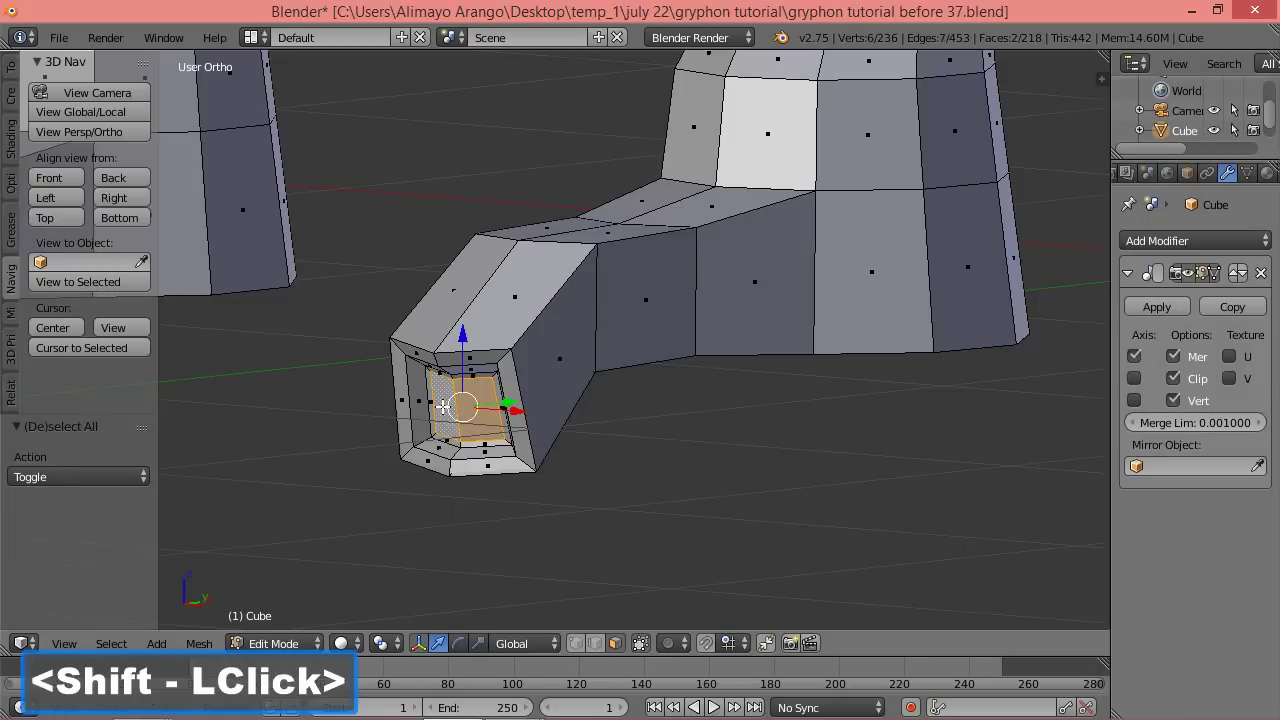
{"action": "left_click", "coordinate": [130, 200]}
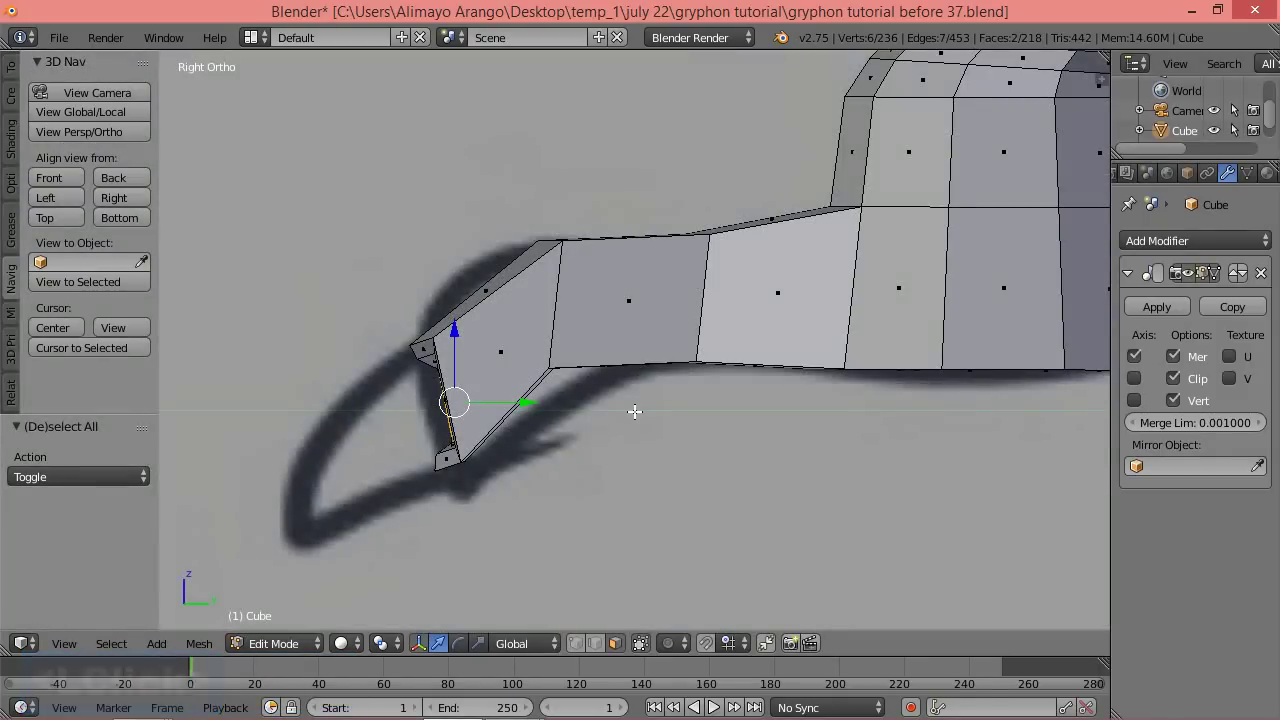
{"action": "key", "text": "e"}
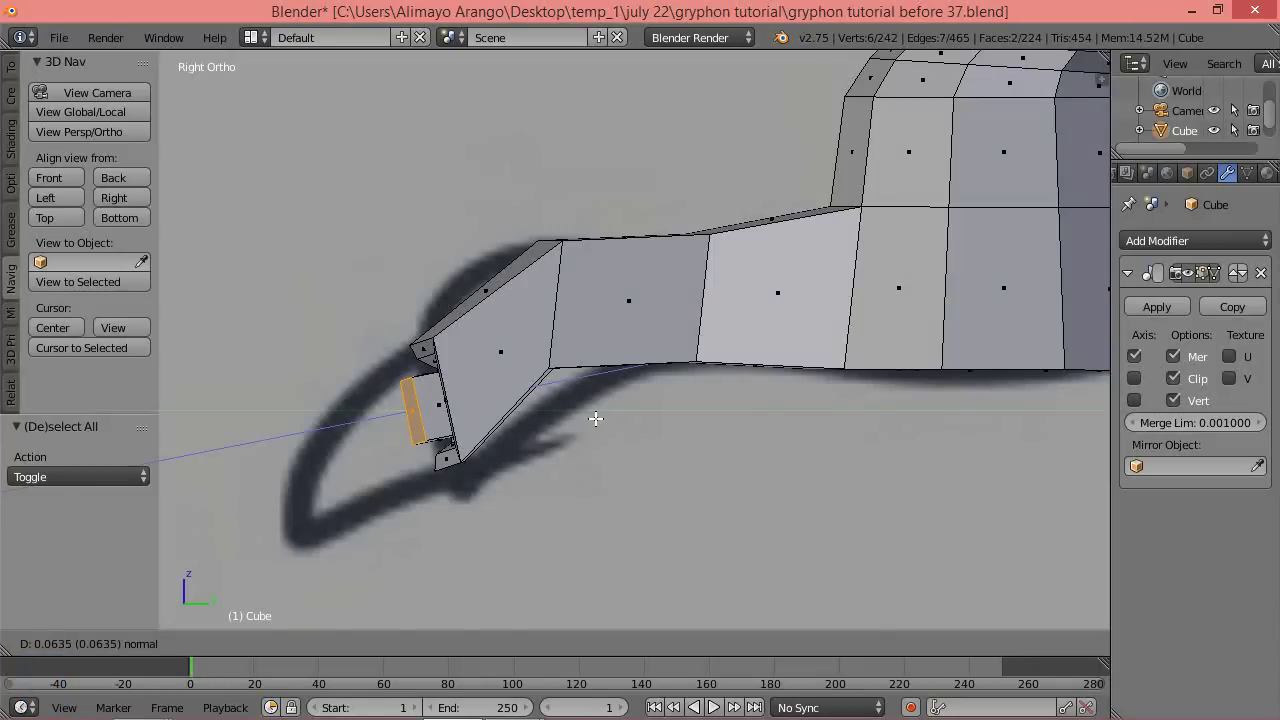
{"action": "left_click", "coordinate": [587, 420]}
{"action": "key", "text": "s"}
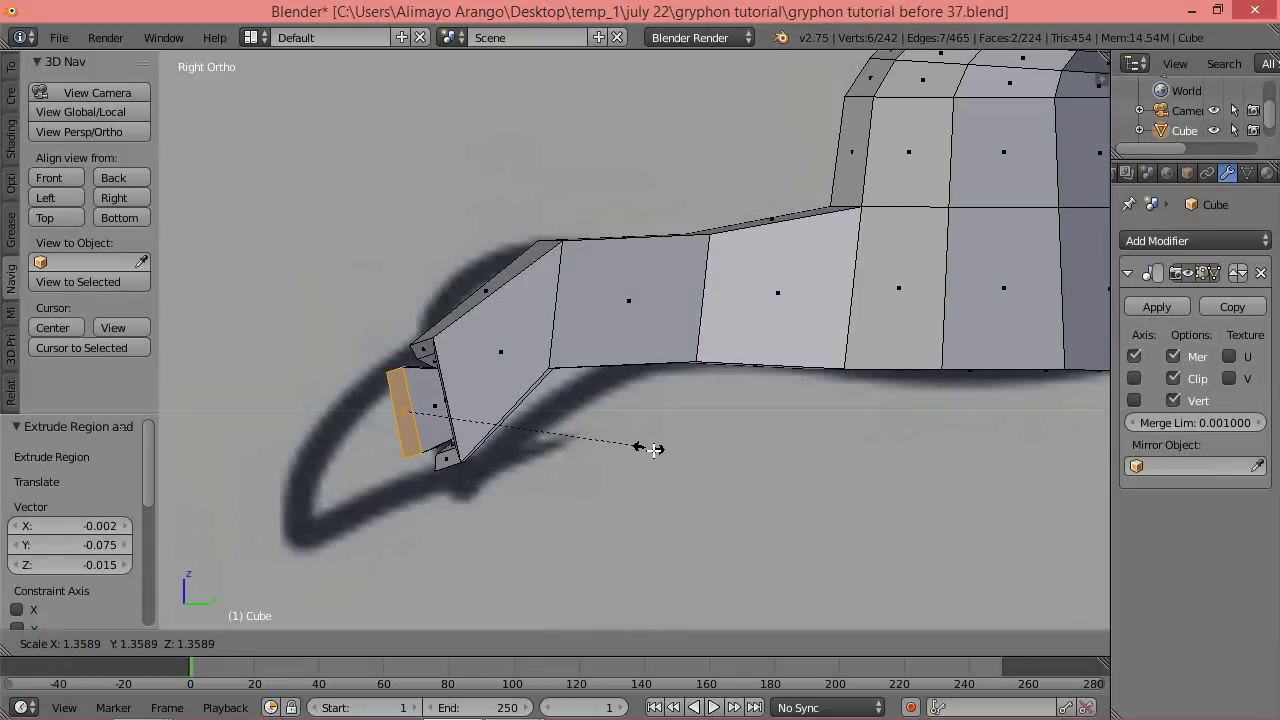
{"action": "left_click", "coordinate": [699, 481]}
Move the claw's end faces about -0.006 along Y and rotate them about -6.9°.
{"action": "left_click_drag", "start_coordinate": [484, 416], "coordinate": [470, 420]}
{"action": "key", "text": "r"}
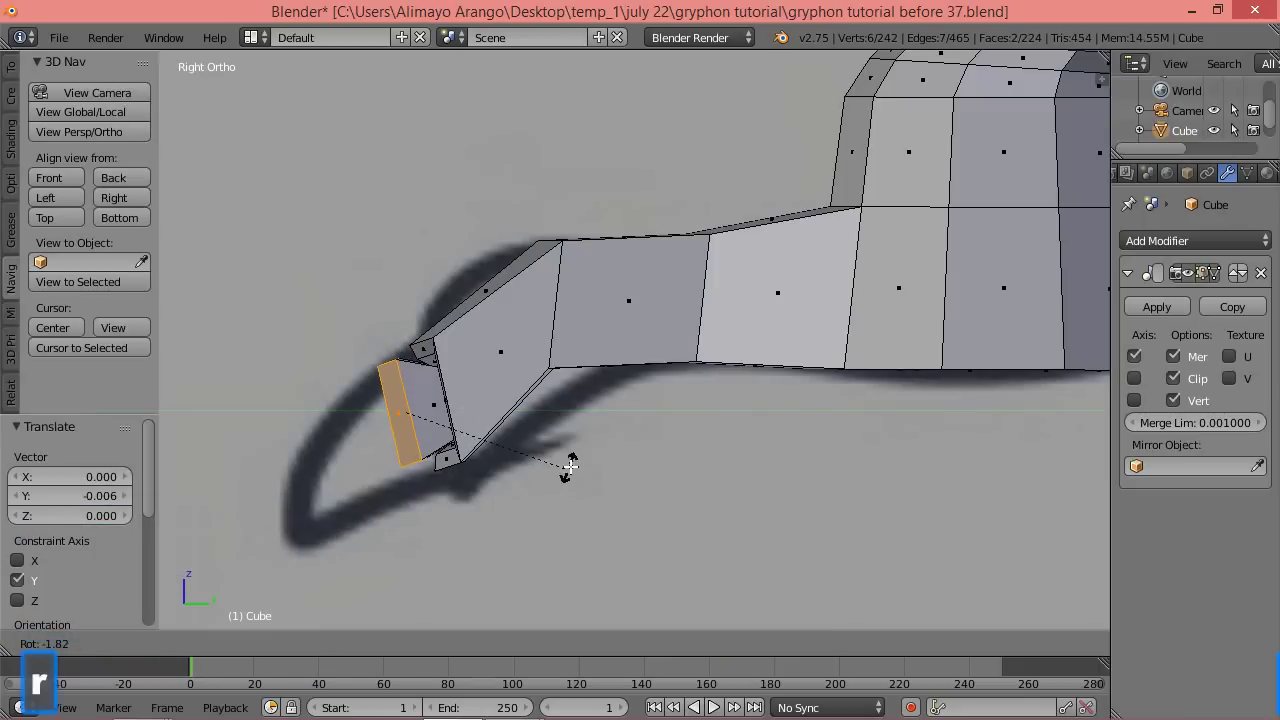
{"action": "left_click", "coordinate": [576, 455]}
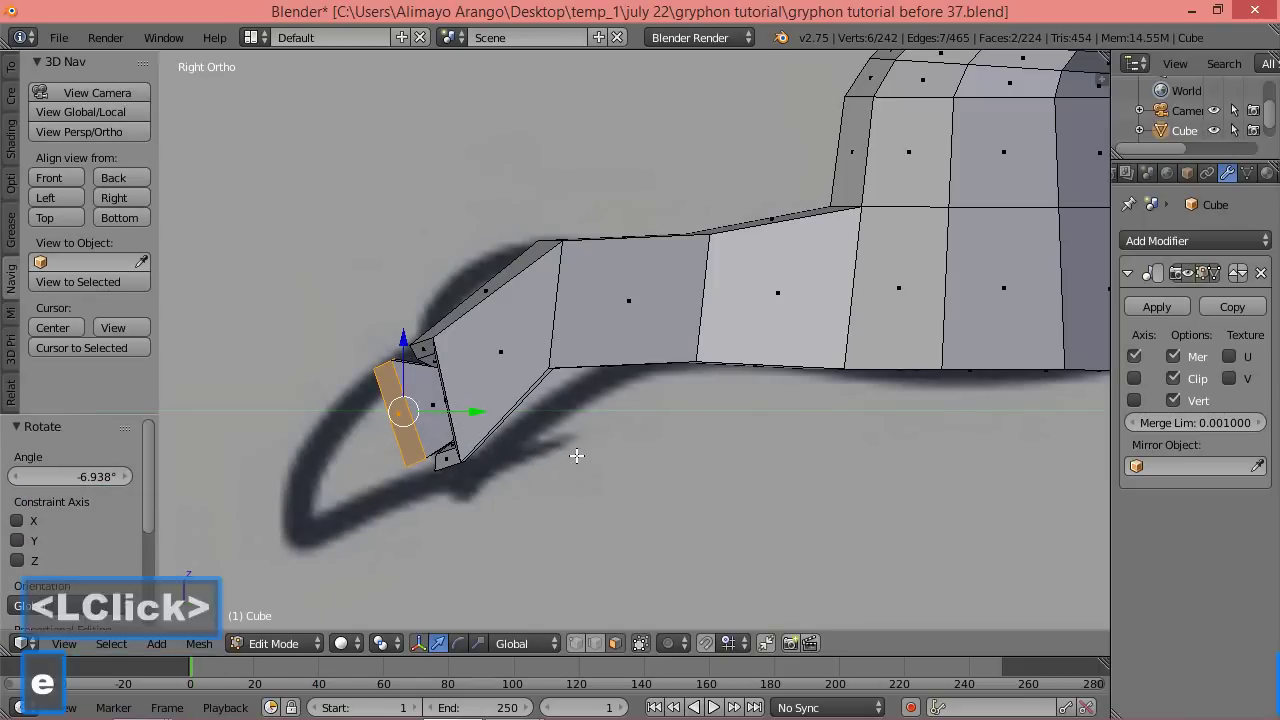
Extrude a second claw segment about -0.079 along Y and -0.026 along Z, and scale its end to about 0.666.
{"action": "key", "text": "e"}
{"action": "left_click", "coordinate": [527, 470]}
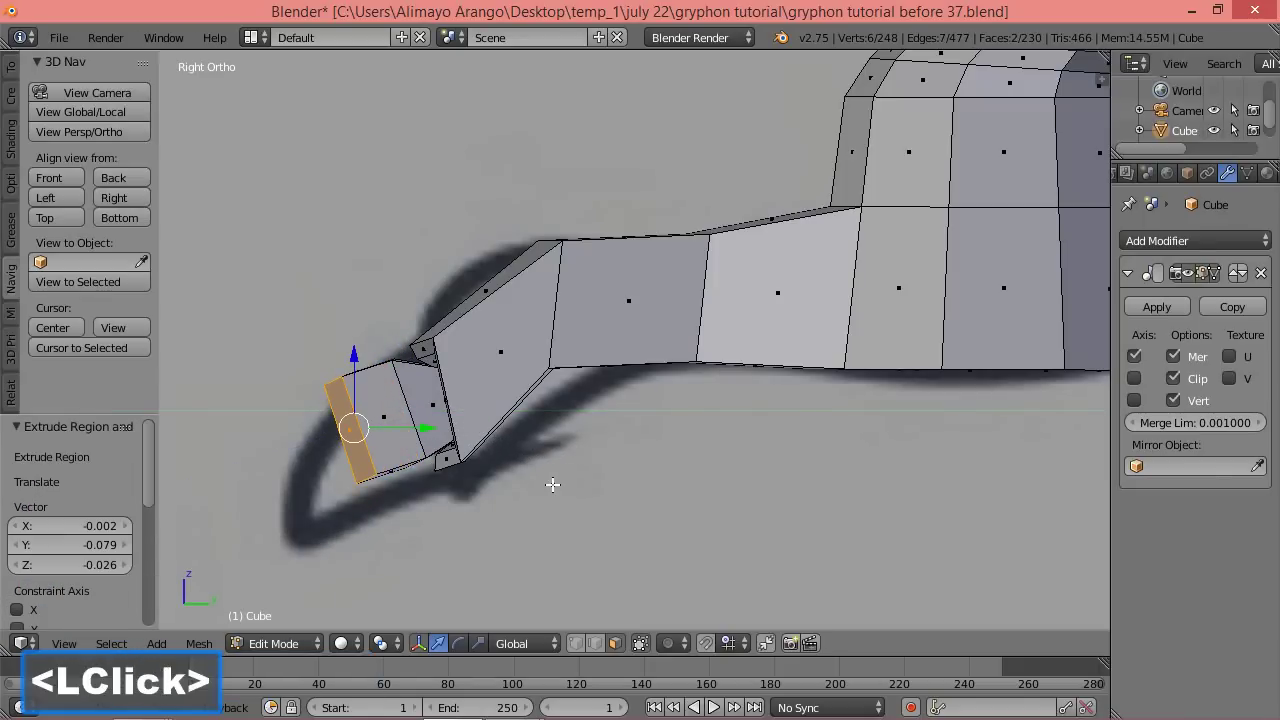
{"action": "key", "text": "s"}
{"action": "left_click", "coordinate": [487, 472]}
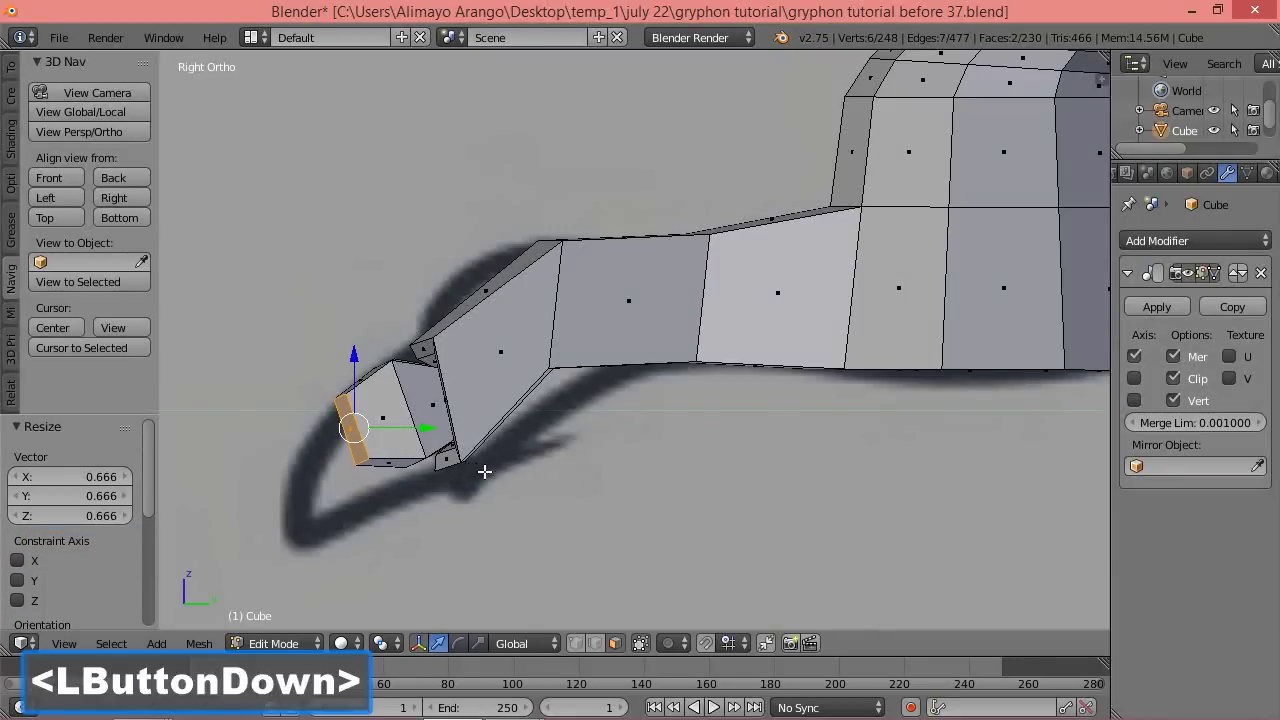
Fit the second claw segment's end to the sketch: move it about -0.035 along Z, rotate about -16.8° and scale to about 1.228.
{"action": "left_click_drag", "start_coordinate": [355, 364], "coordinate": [391, 403]}
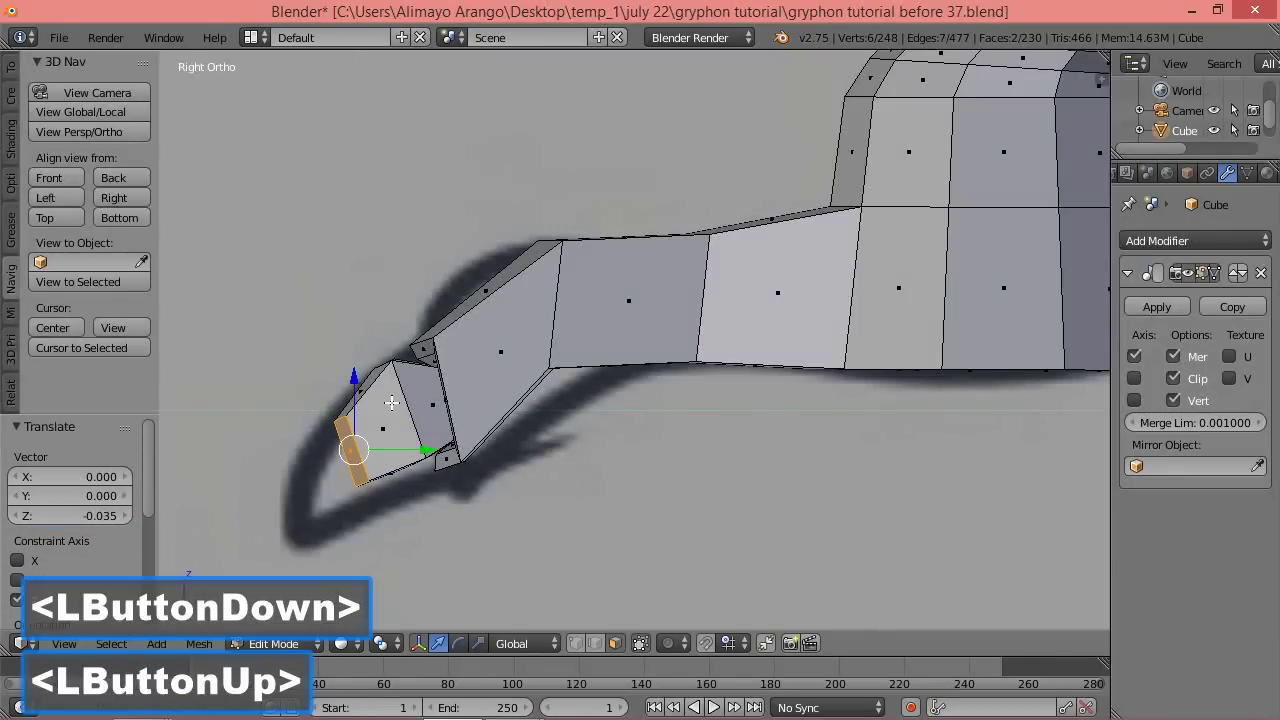
{"action": "key", "text": "r"}
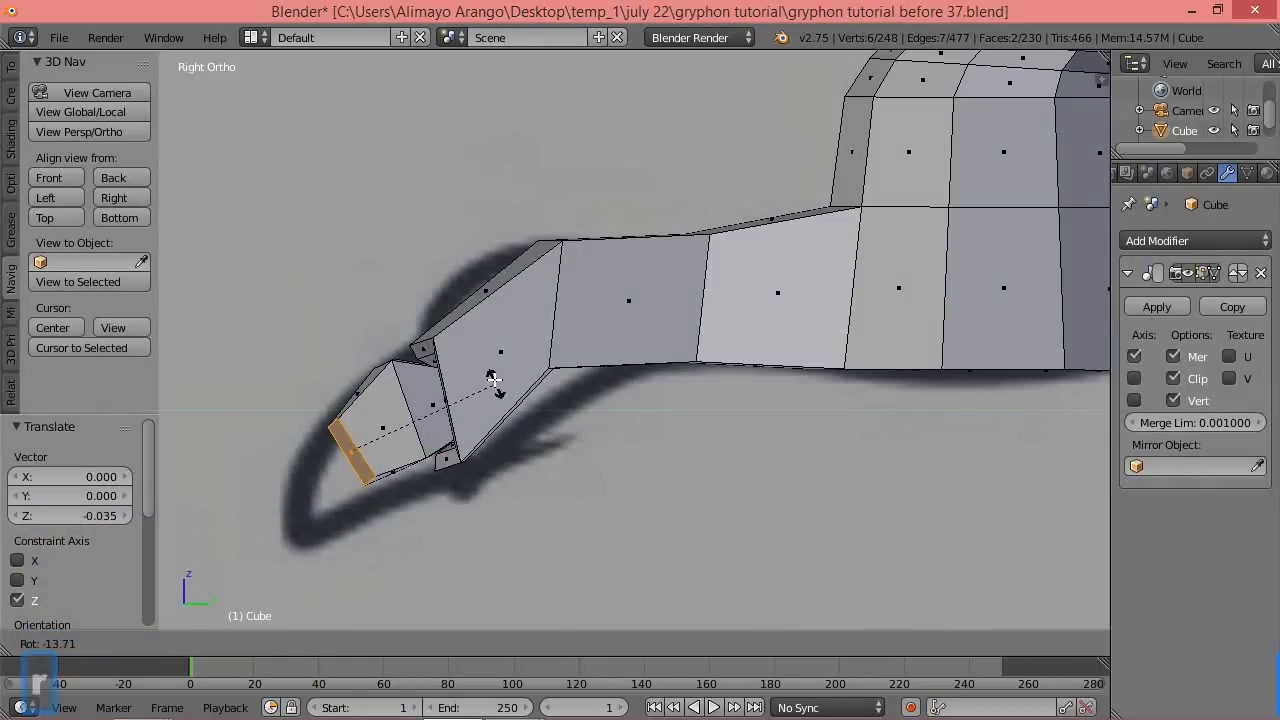
{"action": "left_click", "coordinate": [493, 375]}
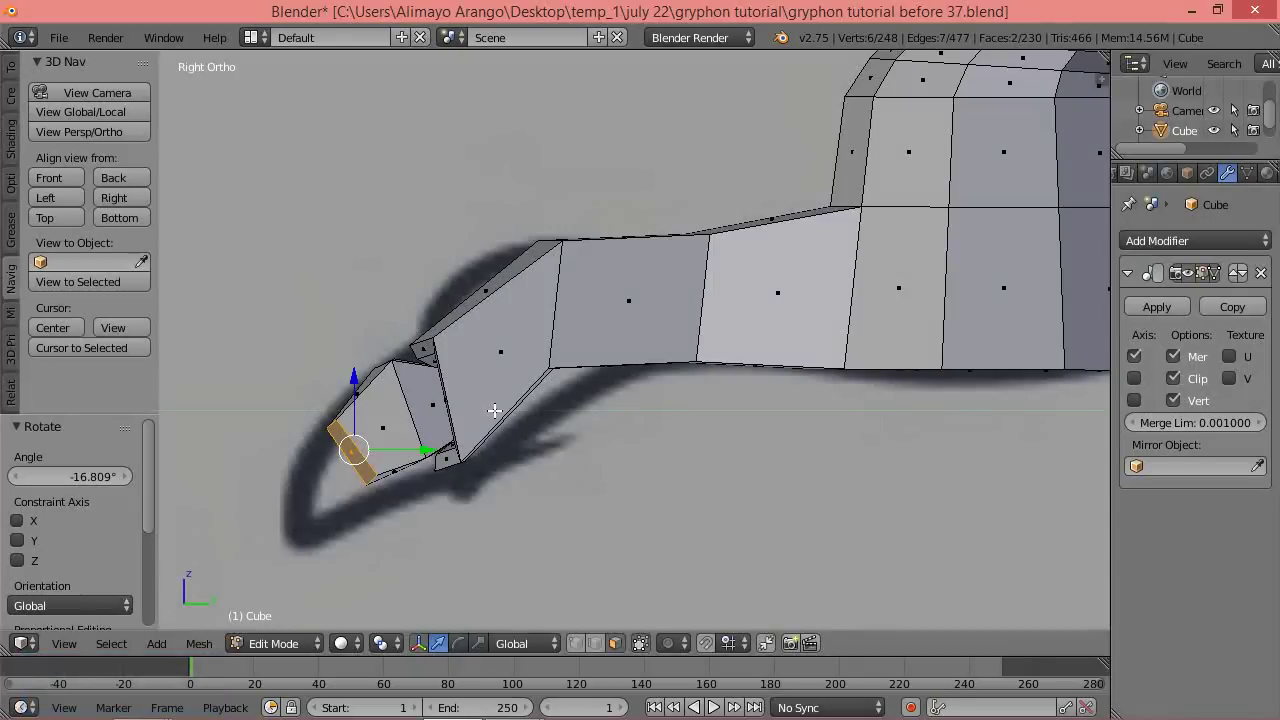
{"action": "key", "text": "s"}
{"action": "left_click", "coordinate": [526, 407]}
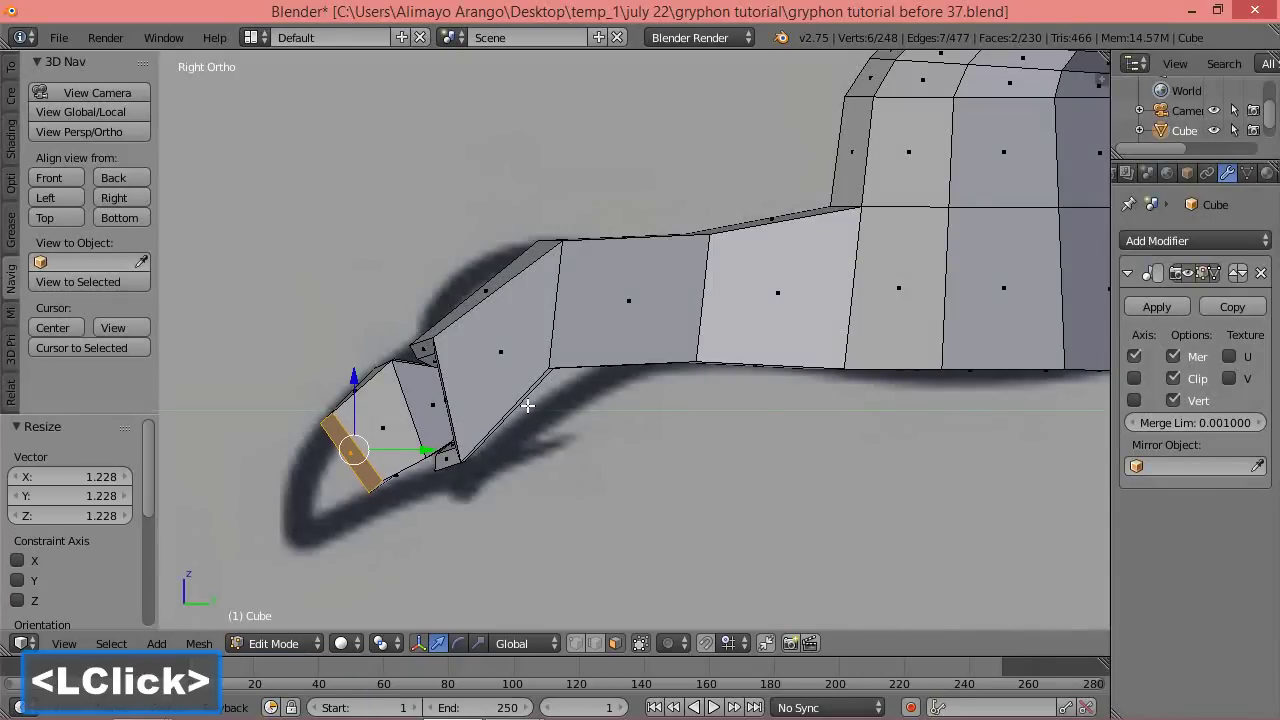
Extrude the claw's tip segment about -0.064 along Y and -0.045 along Z, and scale its end to about 0.401.
{"action": "key", "text": "e"}
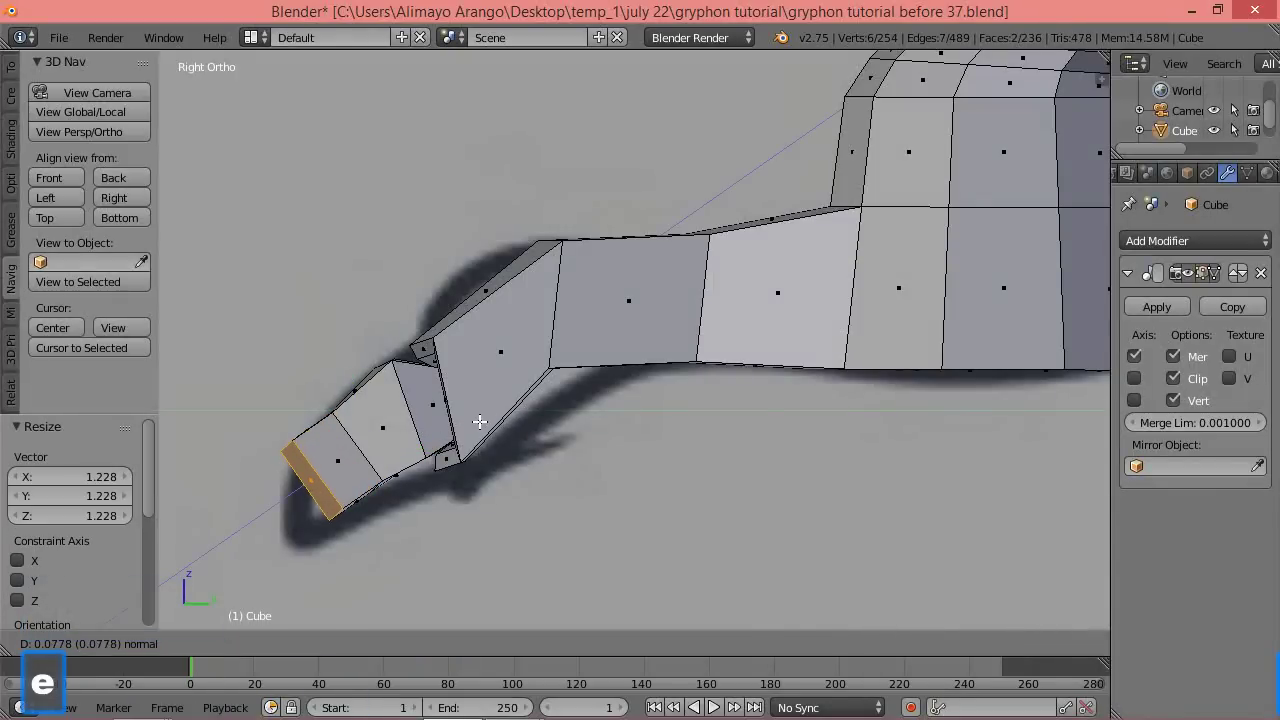
{"action": "left_click", "coordinate": [480, 422]}
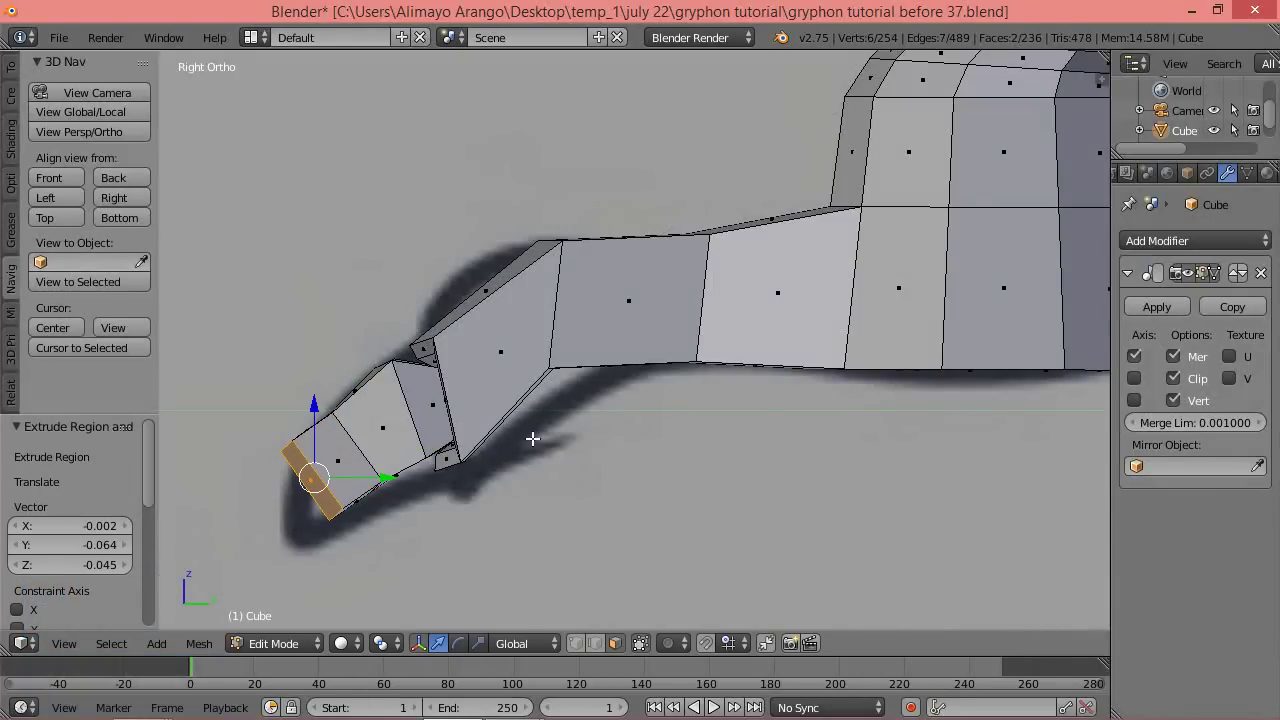
{"action": "key", "text": "s"}
{"action": "left_click", "coordinate": [382, 440]}
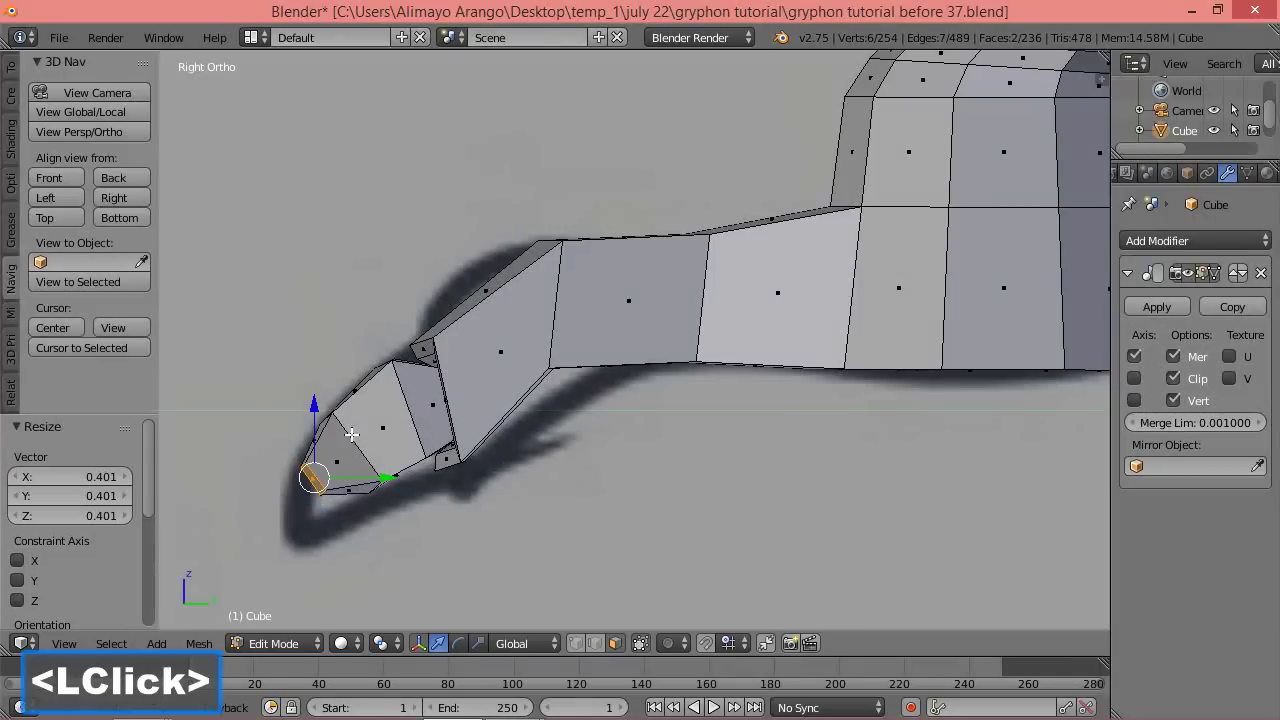
Move the claw tip about -0.046 along Z and rotate it about -15.7°.
{"action": "left_click_drag", "start_coordinate": [314, 409], "coordinate": [310, 429]}
{"action": "key", "text": "r"}
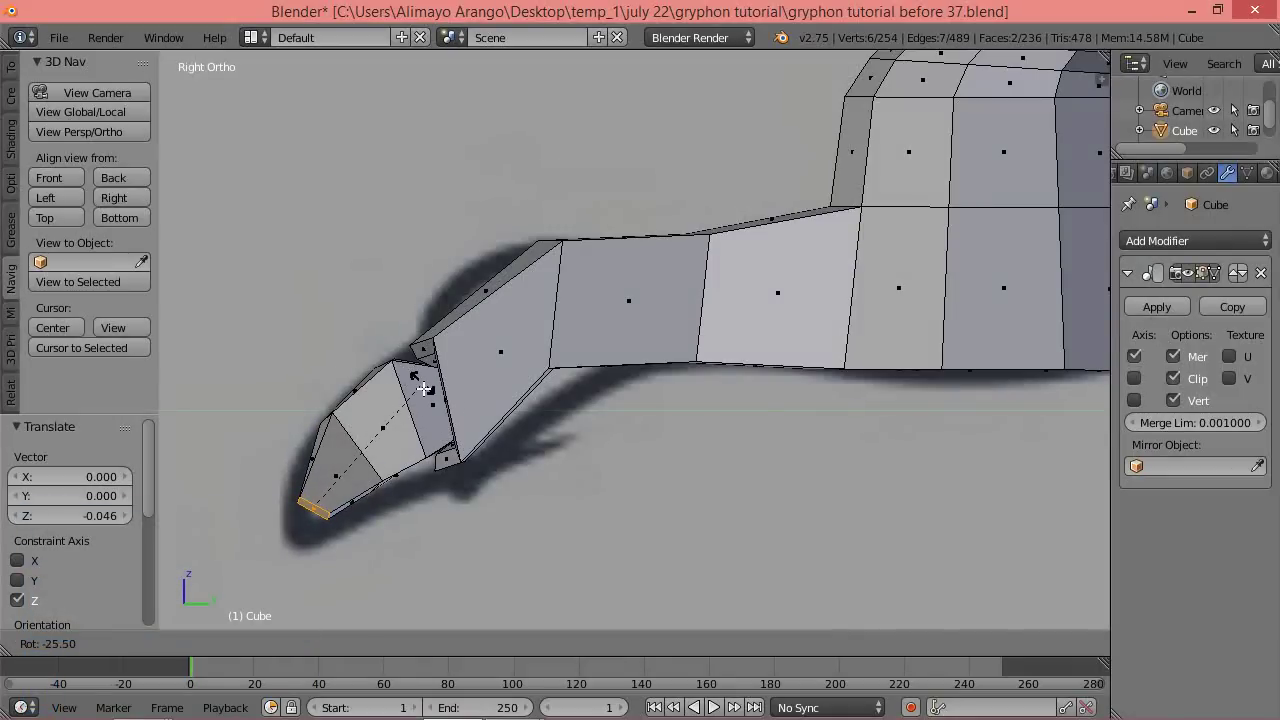
{"action": "left_click", "coordinate": [438, 417]}
Scale the claw tip to about 0.661 and shift it slightly down and about -0.011 along Y to reach the sketched point.
{"action": "key", "text": "s"}
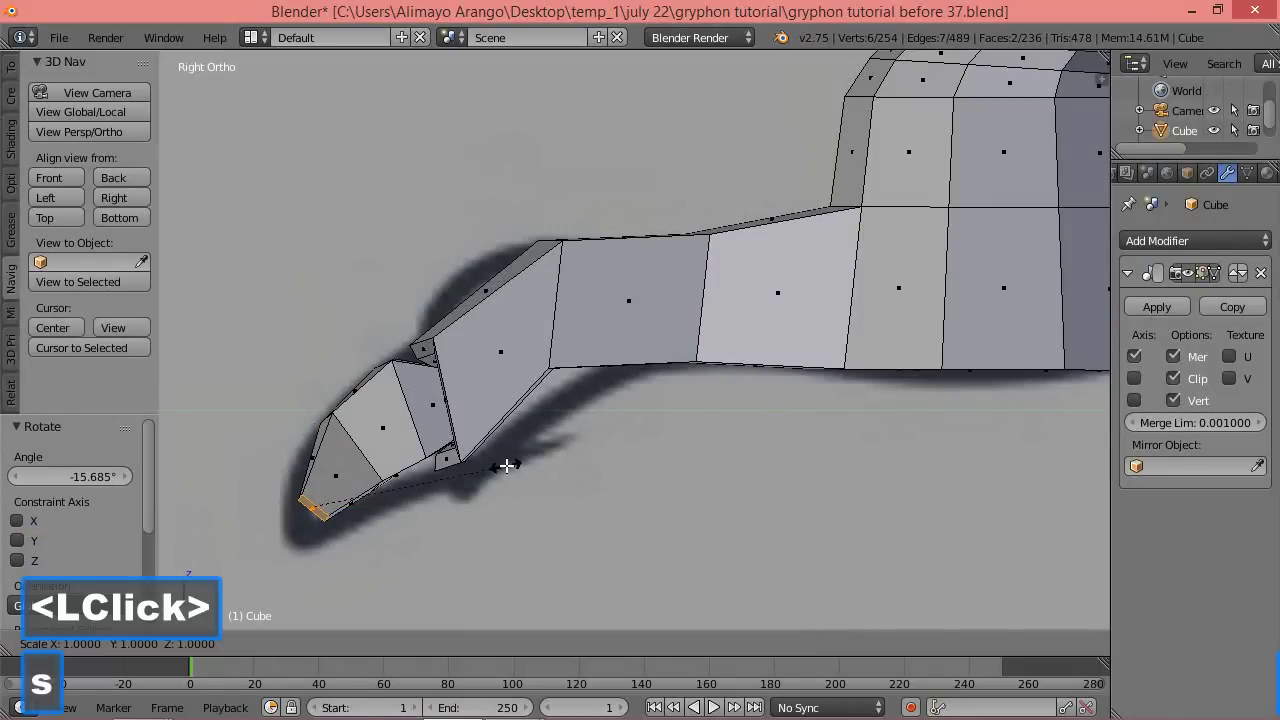
{"action": "left_click", "coordinate": [439, 479]}
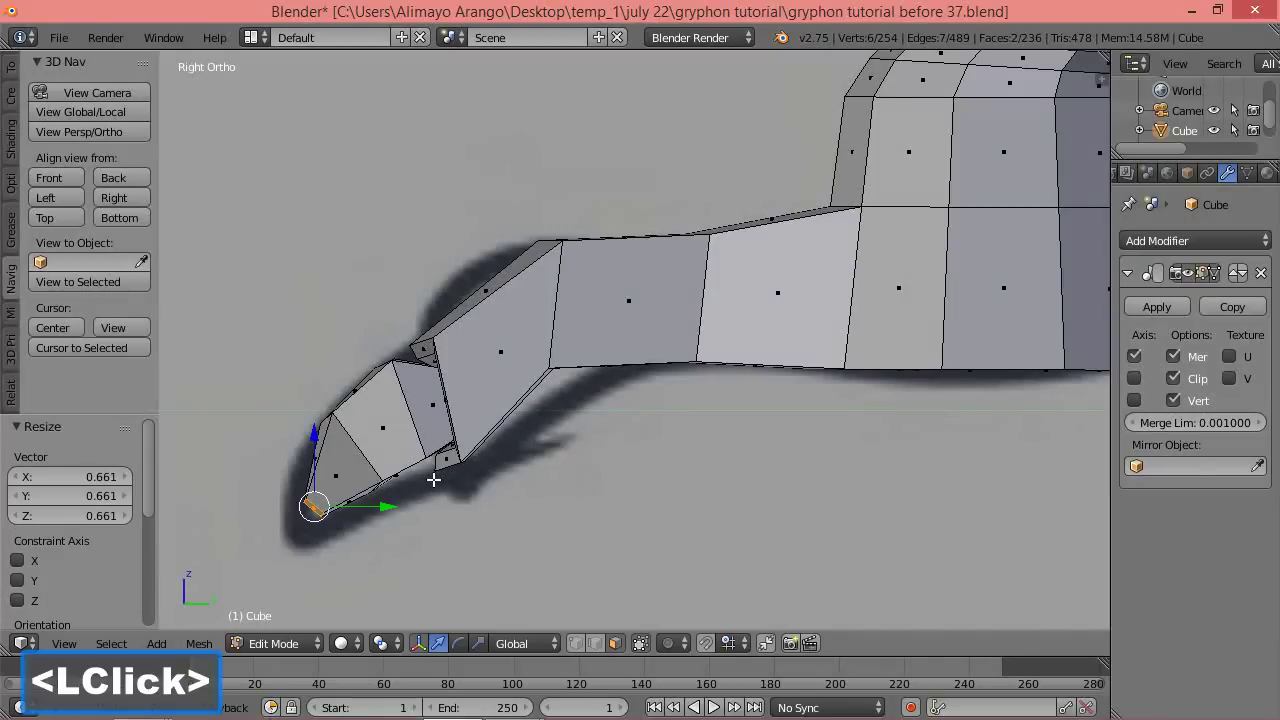
{"action": "left_click_drag", "start_coordinate": [318, 446], "coordinate": [320, 453]}
{"action": "left_click_drag", "start_coordinate": [387, 514], "coordinate": [380, 515]}
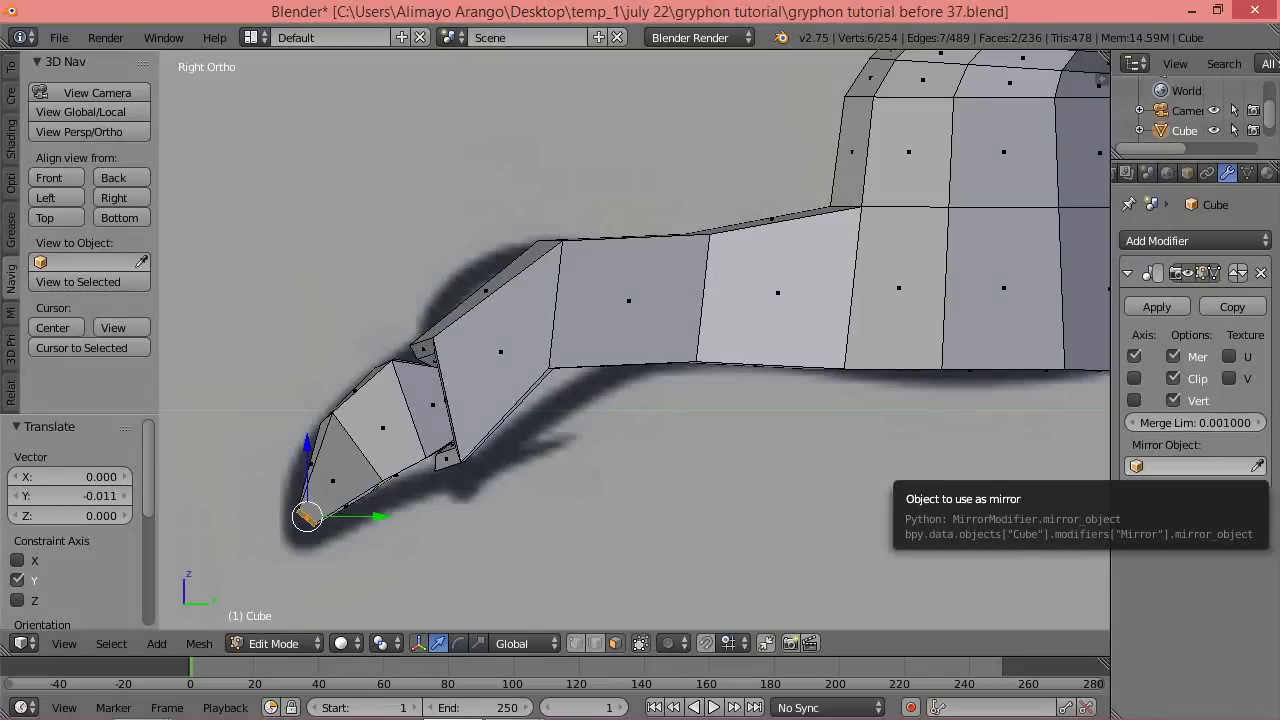
{"action": "left_click", "coordinate": [777, 20]}
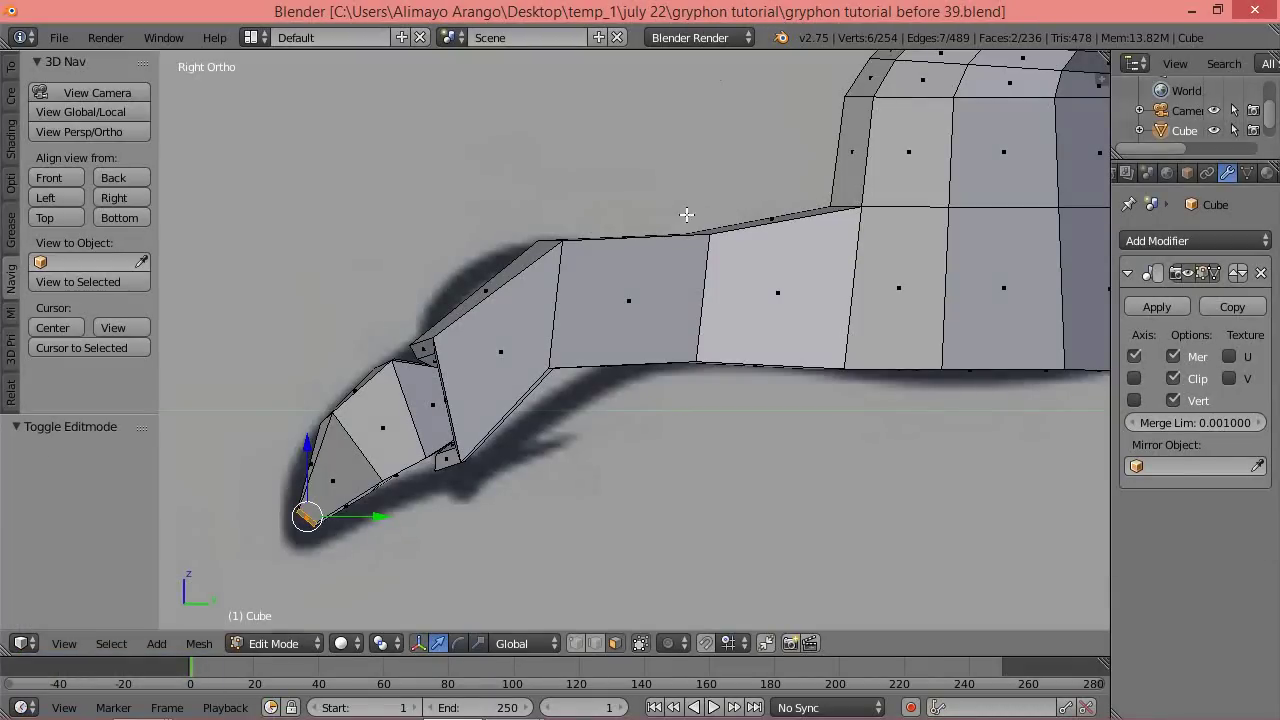
Deselect everything and set the right side view to wireframe shading with vertex select mode.
{"action": "scroll", "coordinate": [676, 315], "scroll_direction": "down", "scroll_amount": 3}
{"action": "middle_click_drag", "start_coordinate": [666, 297], "coordinate": [711, 352]}
{"action": "left_click", "coordinate": [98, 195]}
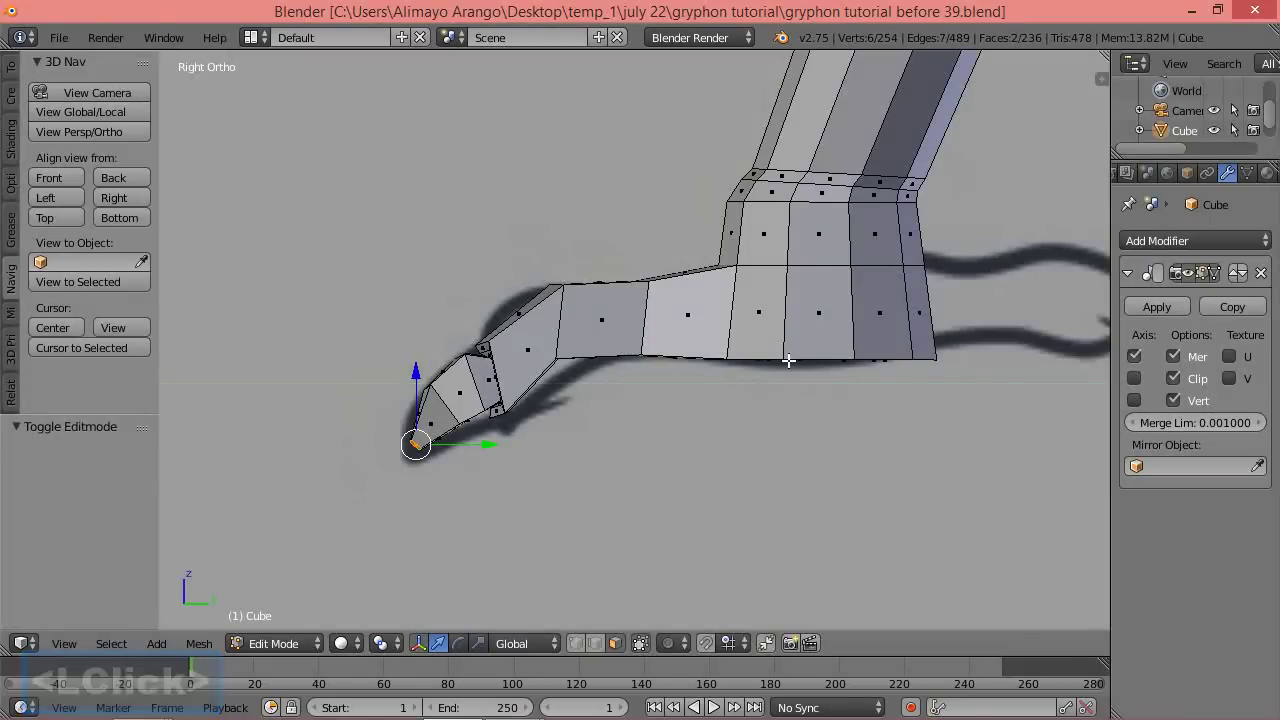
{"action": "key", "text": "a"}
{"action": "key", "text": "z"}
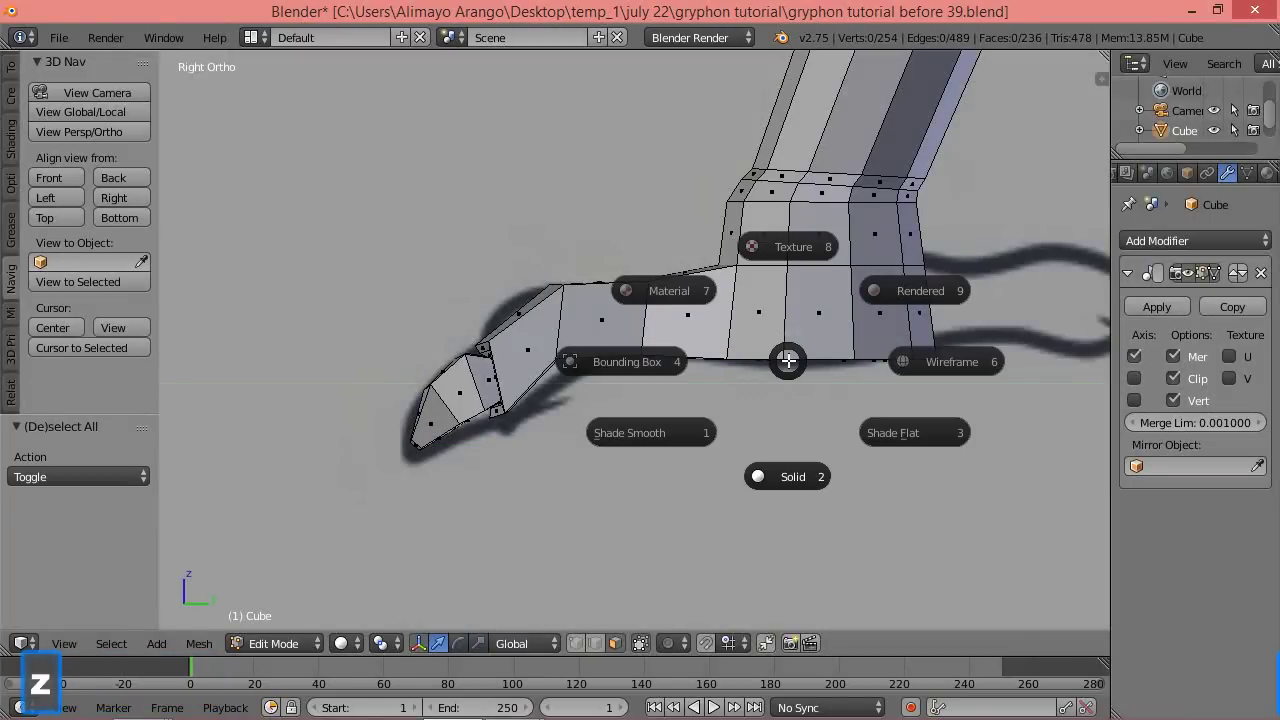
{"action": "left_click", "coordinate": [935, 362]}
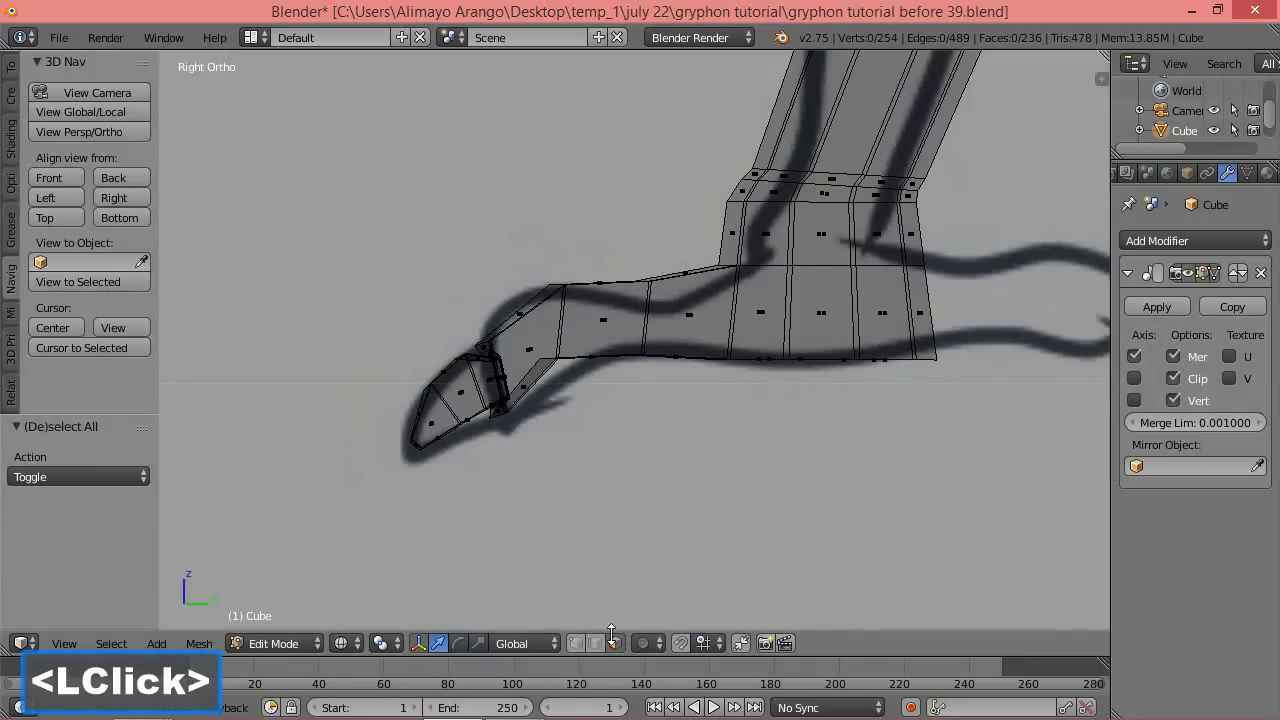
{"action": "left_click", "coordinate": [575, 643]}
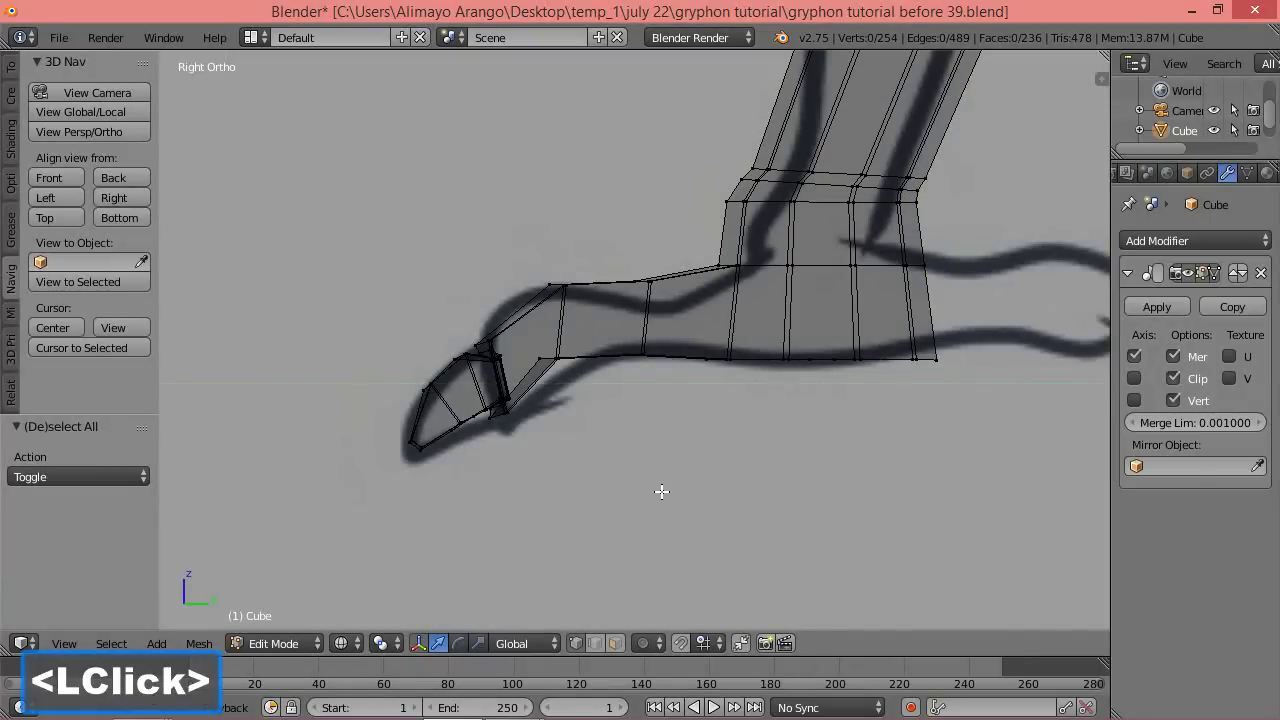
Duplicate all vertices of the toe and its claw, move the copy about 0.525 along X, and return to solid shading.
{"action": "key", "text": "ctrl"}
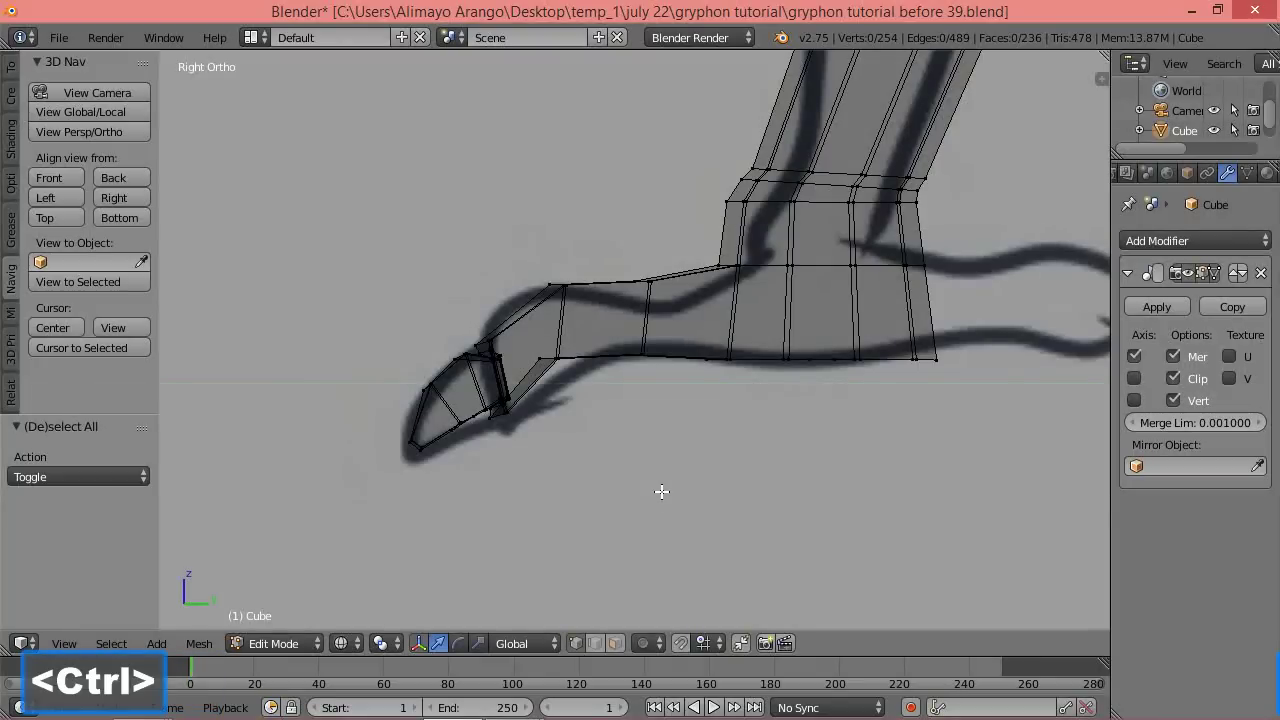
{"action": "mouse_move", "coordinate": [666, 463]}
{"action": "right_mouse_down", "text": "ctrl"}
{"action": "mouse_move", "coordinate": [732, 456]}
{"action": "mouse_move", "coordinate": [756, 348]}
{"action": "mouse_move", "coordinate": [746, 260]}
{"action": "mouse_move", "coordinate": [509, 289]}
{"action": "mouse_move", "coordinate": [374, 354]}
{"action": "mouse_move", "coordinate": [360, 557]}
{"action": "mouse_move", "coordinate": [423, 542]}
{"action": "mouse_move", "coordinate": [596, 441]}
{"action": "right_mouse_up", "text": "ctrl"}
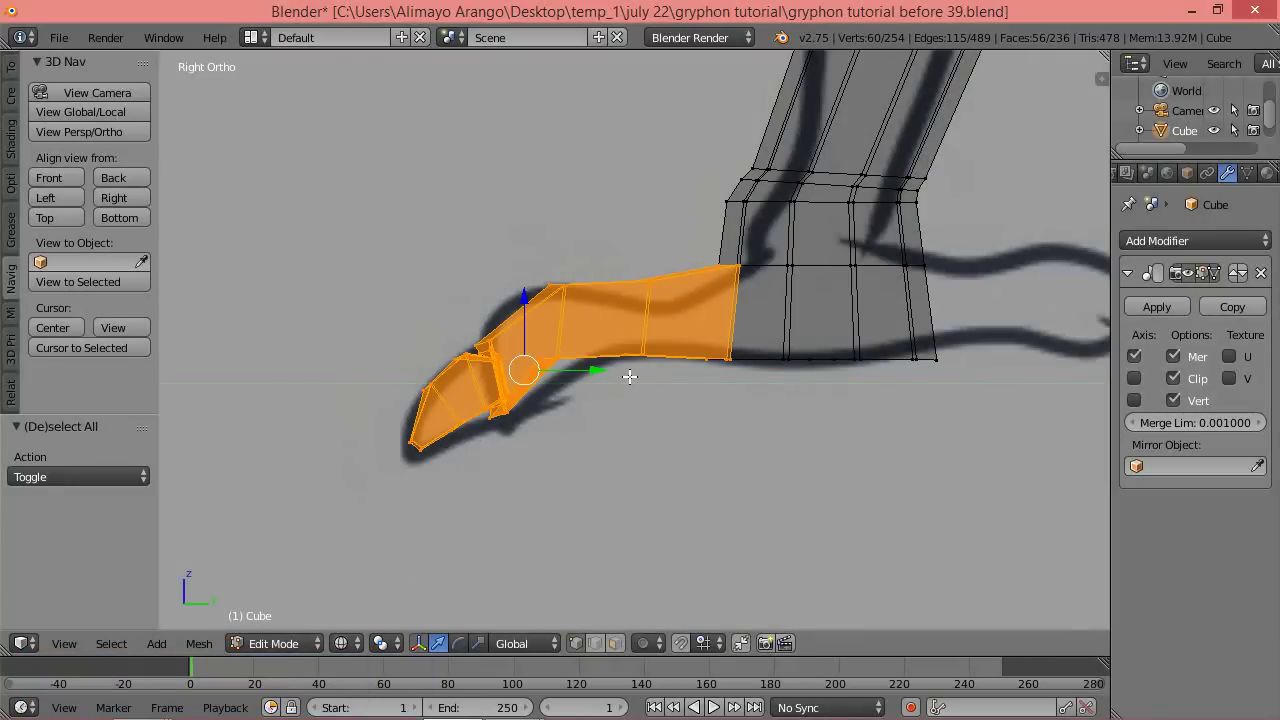
{"action": "middle_click_drag", "start_coordinate": [632, 388], "coordinate": [755, 429]}
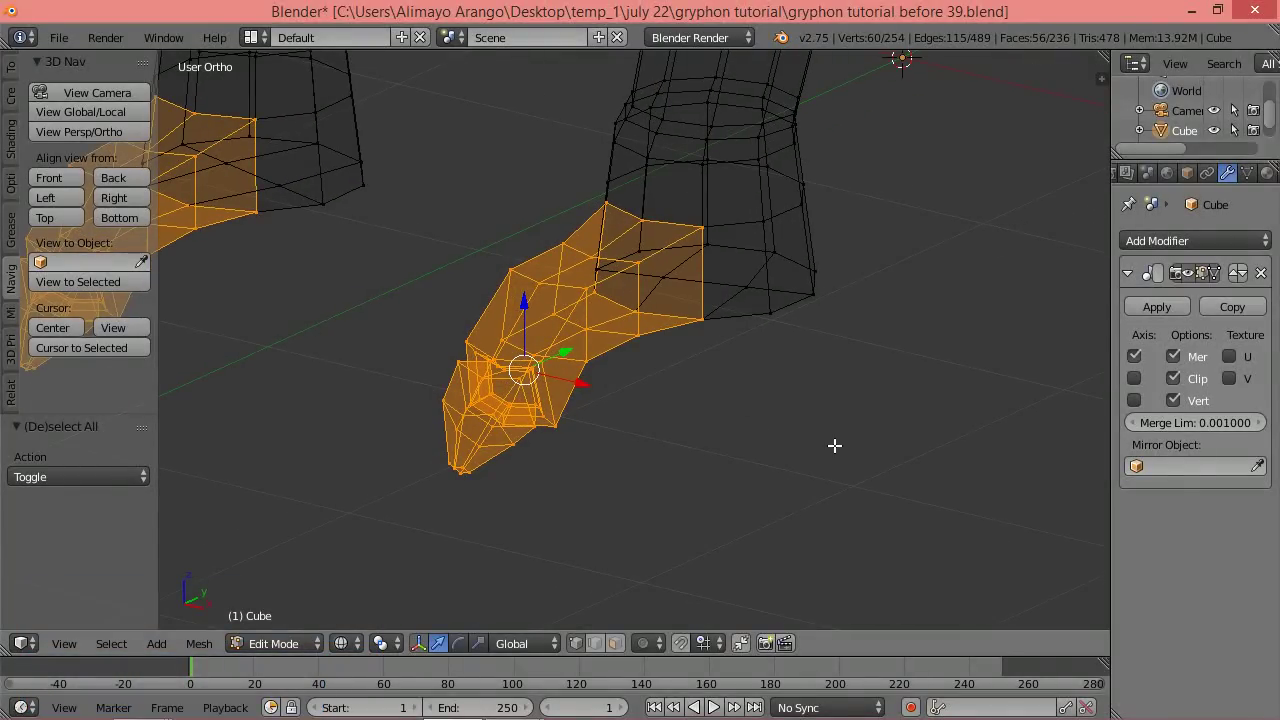
{"action": "key", "text": "shift+d"}
{"action": "left_click", "coordinate": [523, 370]}
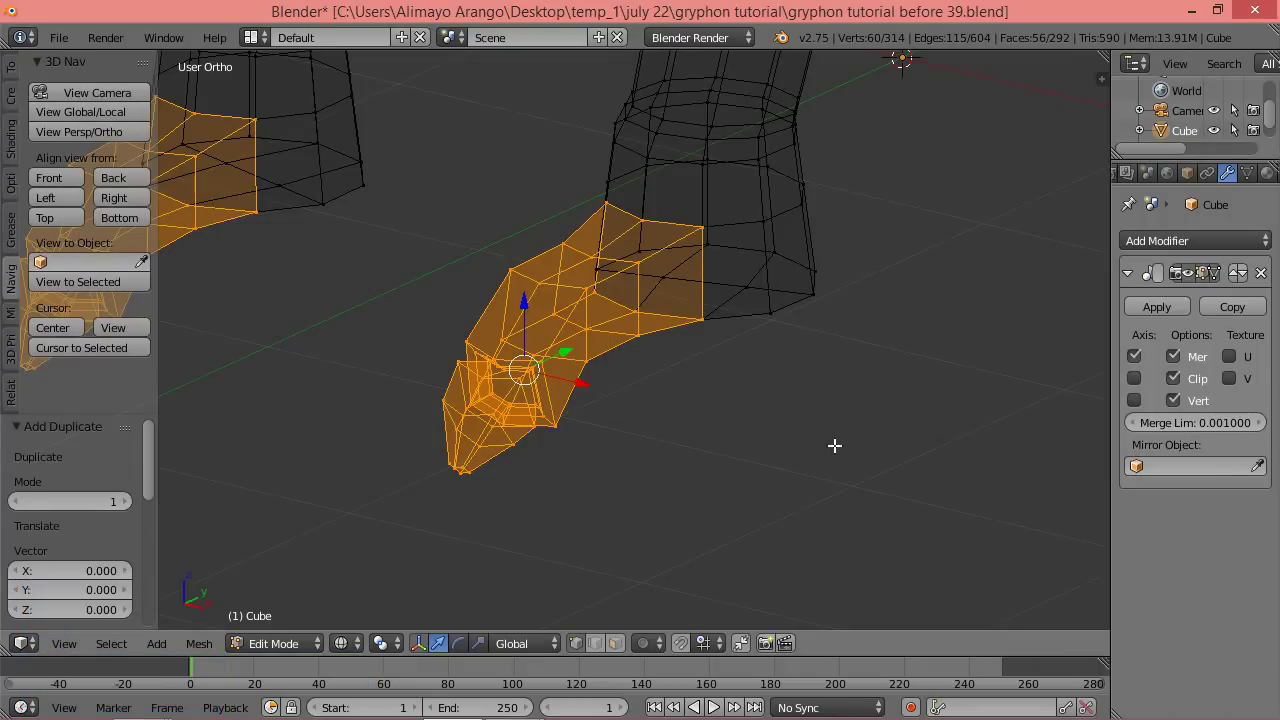
{"action": "left_click_drag", "start_coordinate": [587, 382], "coordinate": [729, 443]}
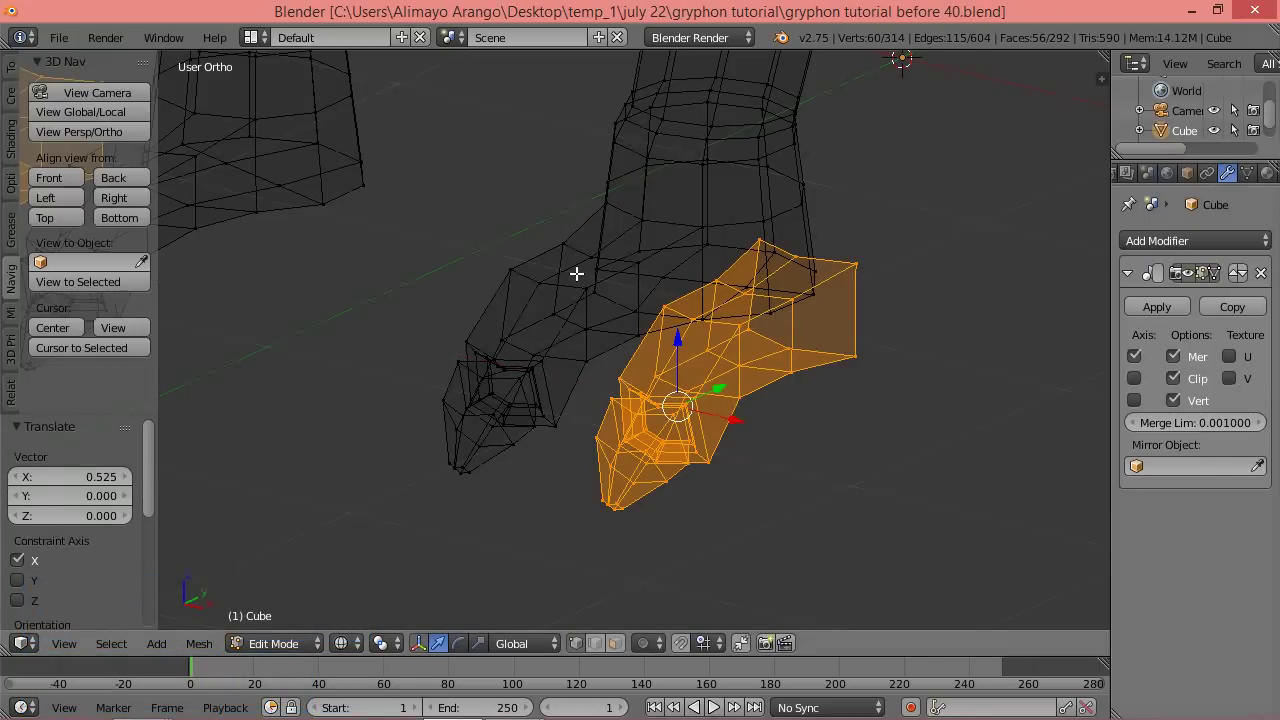
{"action": "key", "text": "z"}
{"action": "left_click", "coordinate": [587, 396]}
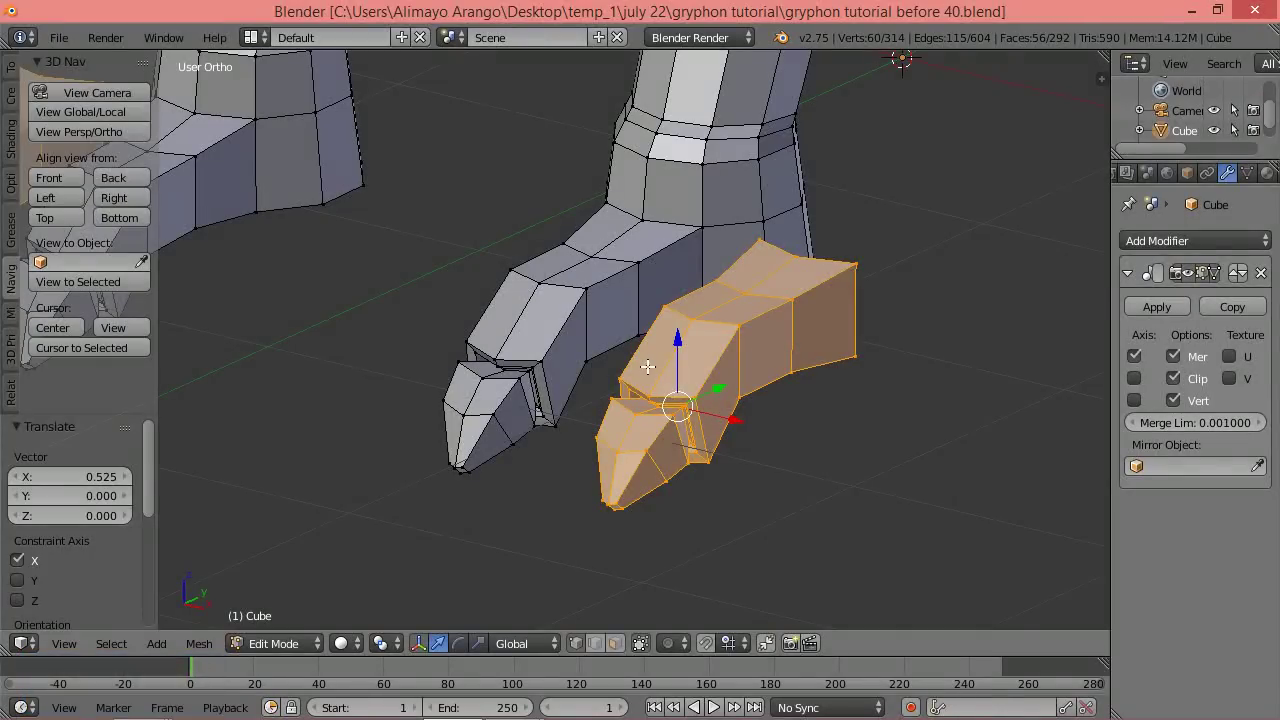
{"action": "scroll", "coordinate": [648, 367], "scroll_direction": "down", "scroll_amount": 9}
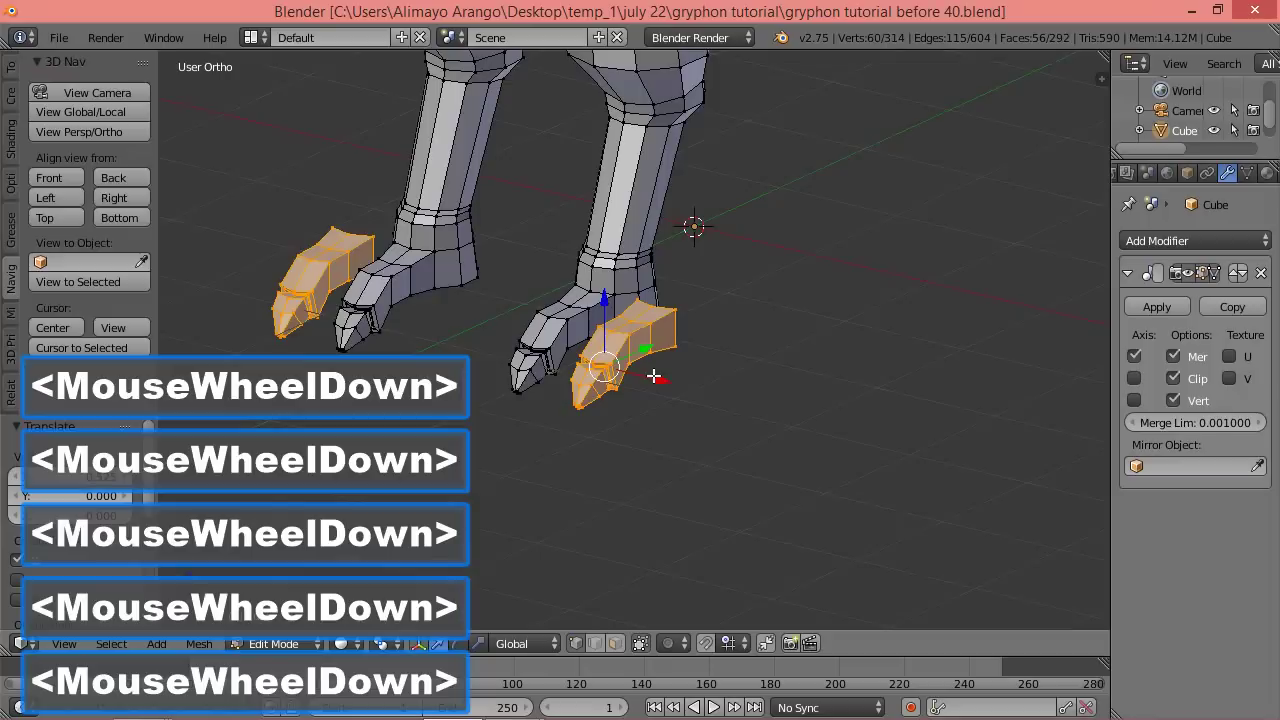
{"action": "scroll", "coordinate": [652, 374], "scroll_direction": "down", "scroll_amount": 4}
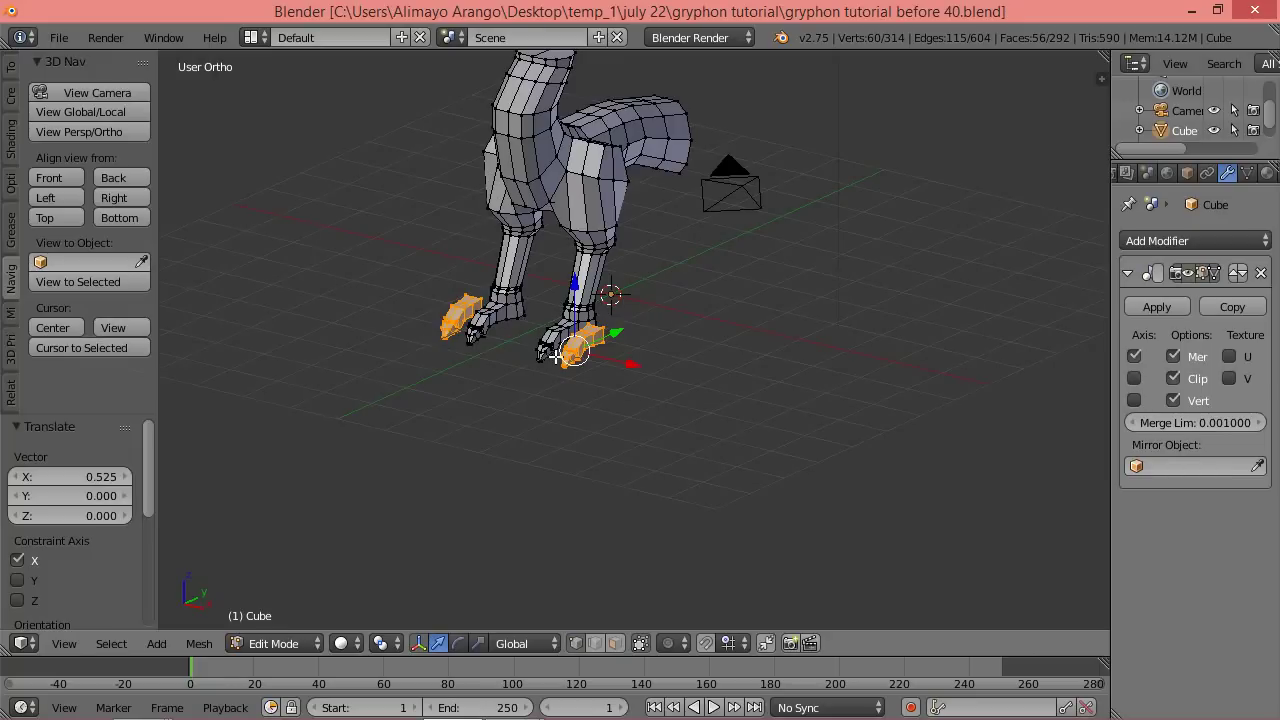
{"action": "scroll", "coordinate": [550, 360], "scroll_direction": "up", "scroll_amount": 5}
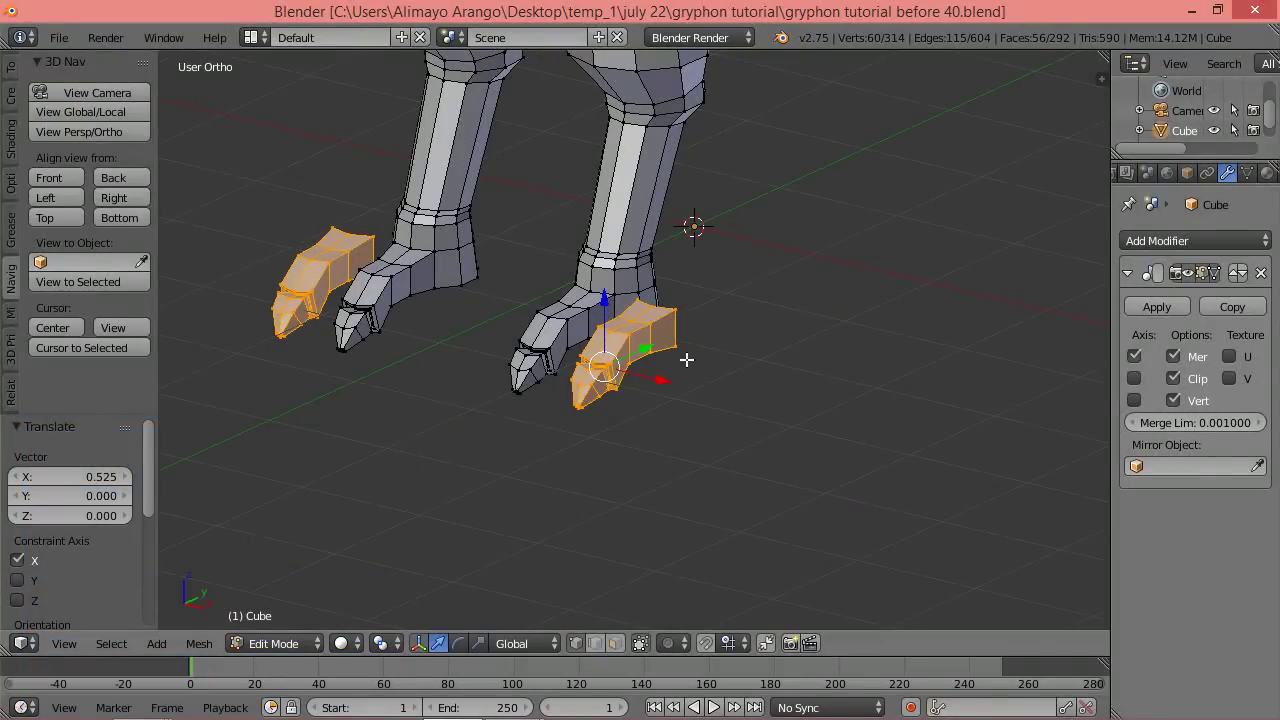
{"action": "scroll", "coordinate": [687, 359], "scroll_direction": "up", "scroll_amount": 2}
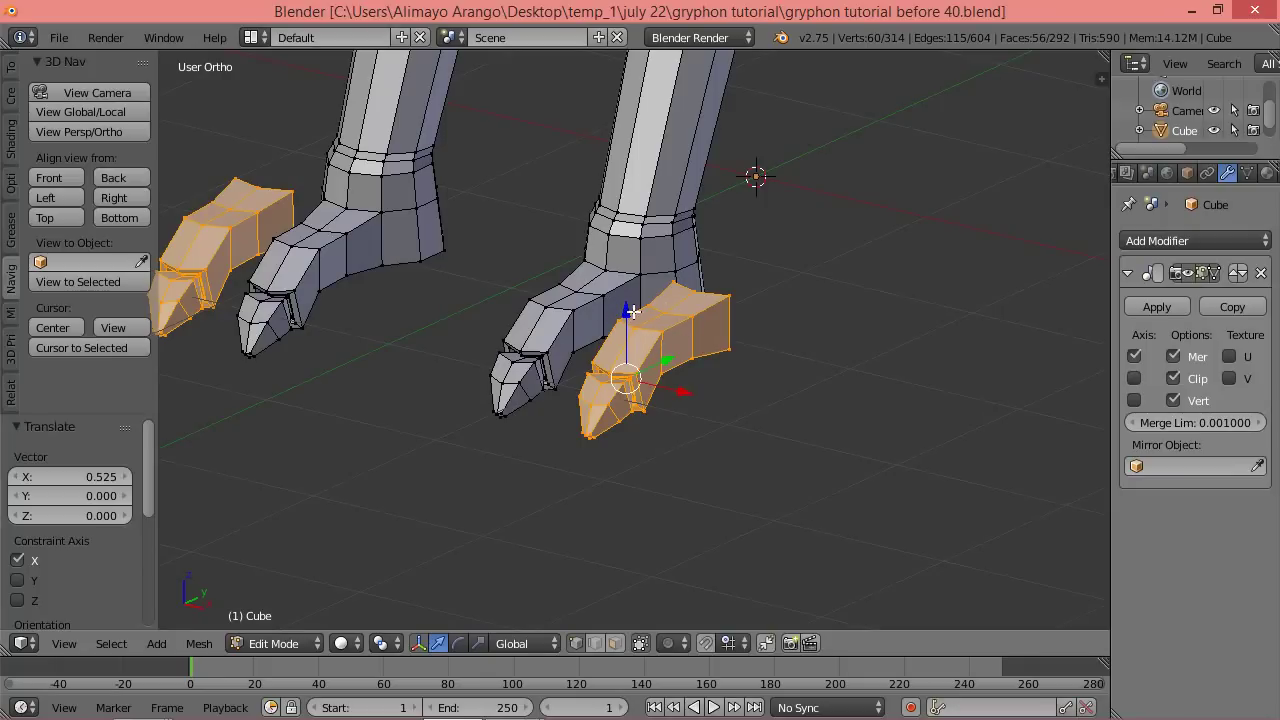
In edge select mode, select the vertical edge at the lower outer side of the foot and move it about 0.106 along X.
{"action": "middle_click_drag", "start_coordinate": [771, 369], "coordinate": [705, 393]}
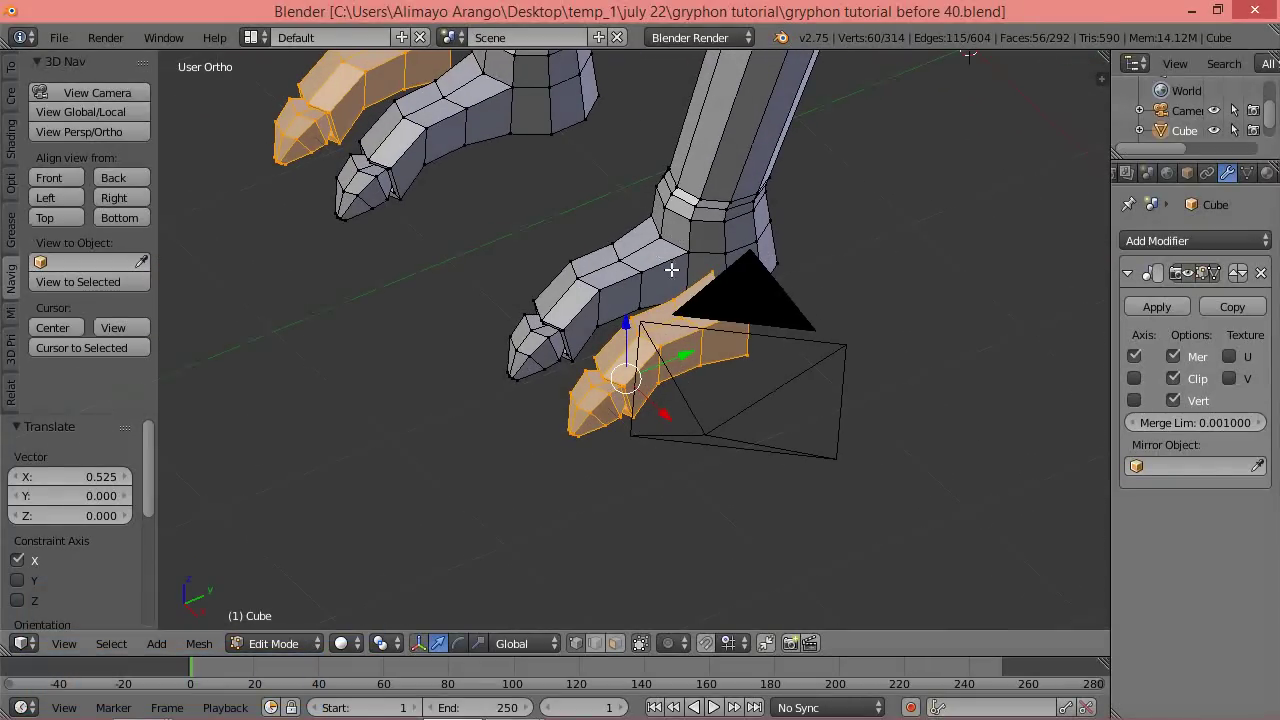
{"action": "middle_click_drag", "start_coordinate": [899, 325], "coordinate": [751, 277]}
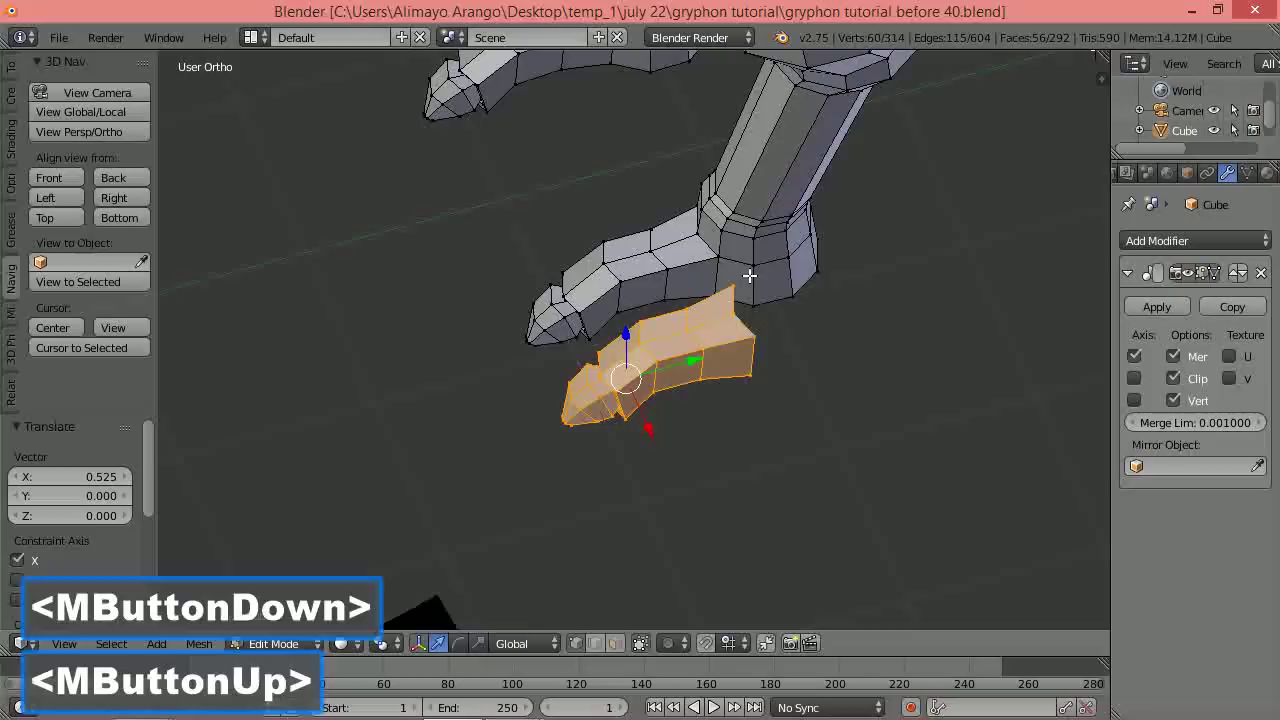
{"action": "scroll", "coordinate": [788, 344], "scroll_direction": "up", "scroll_amount": 2}
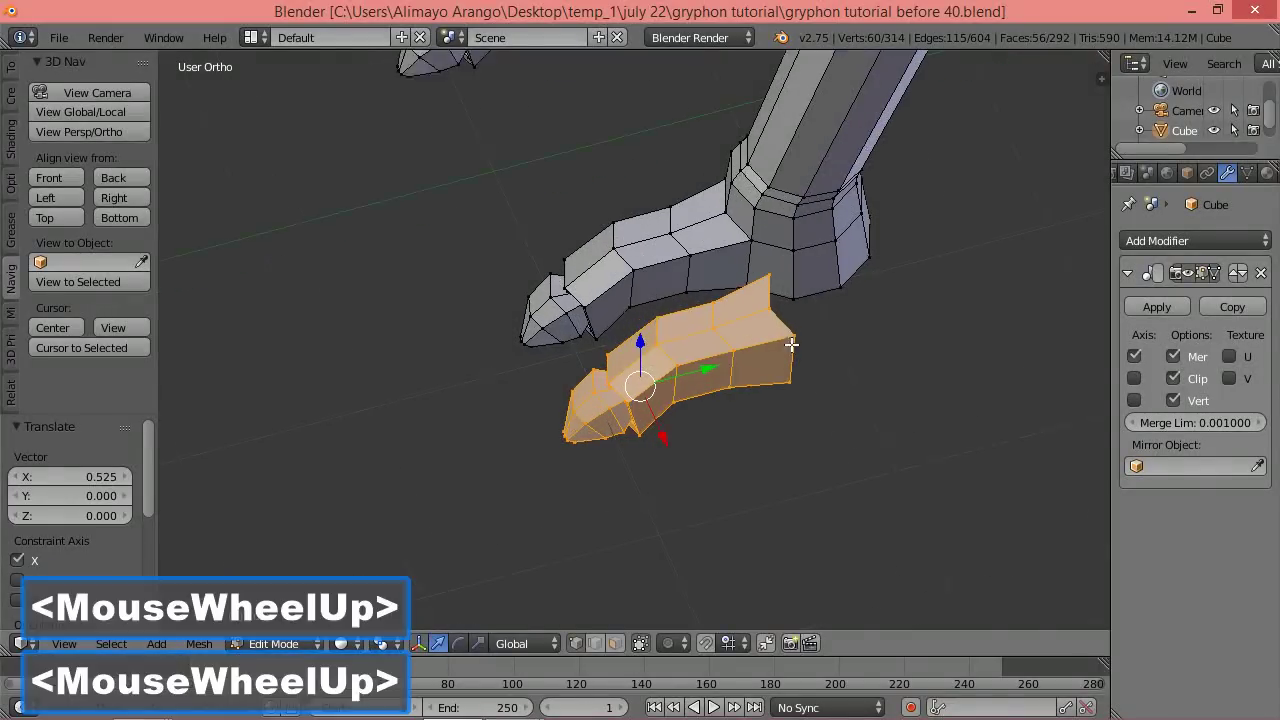
{"action": "left_click", "coordinate": [592, 643]}
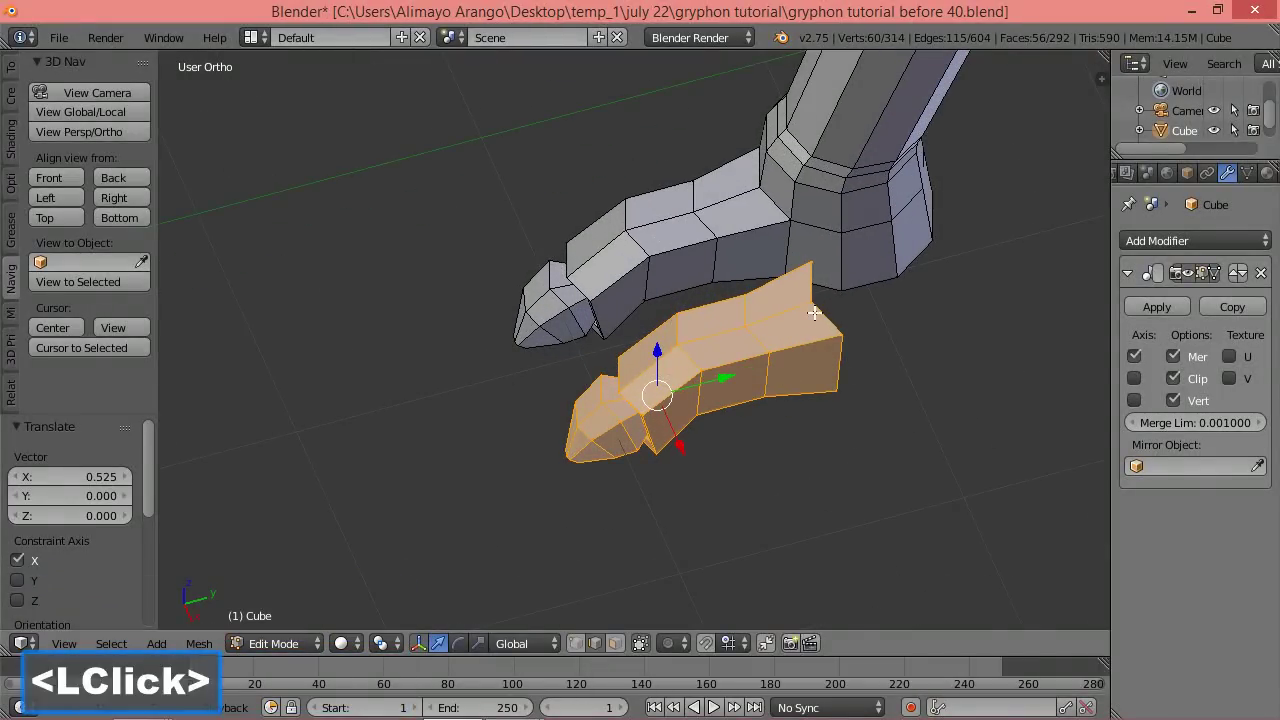
{"action": "left_click", "coordinate": [848, 249]}
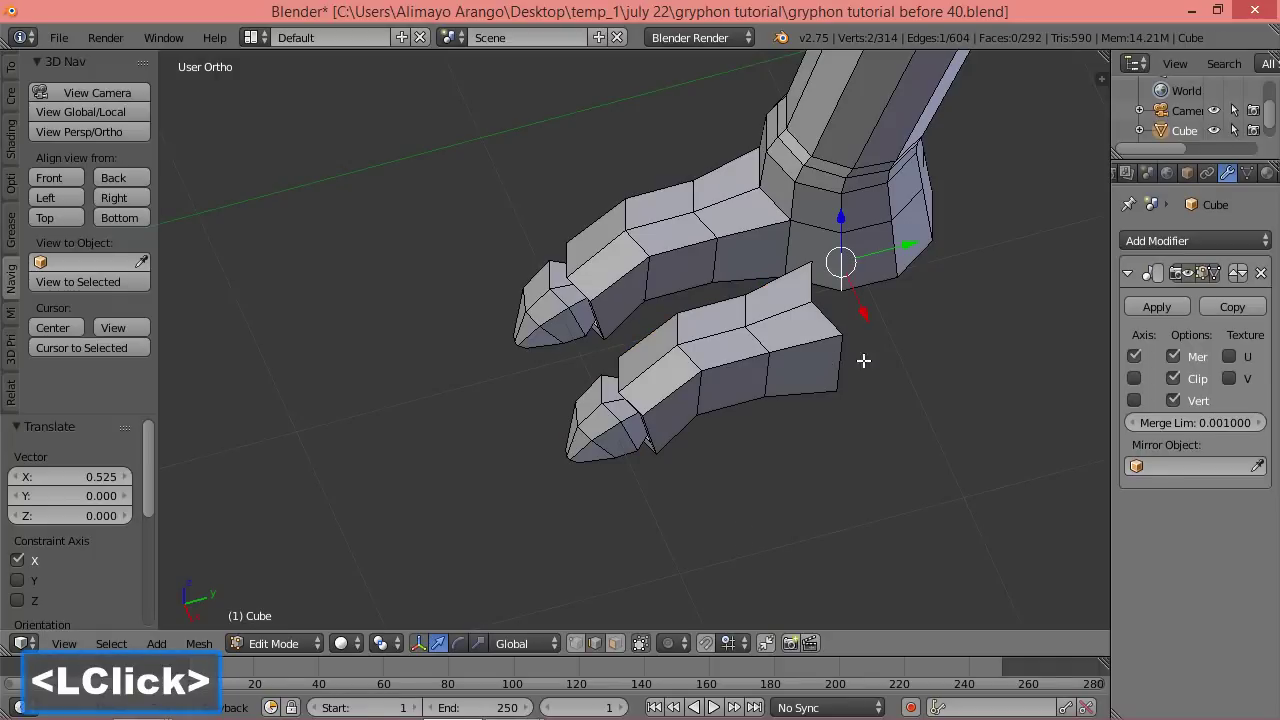
{"action": "middle_click_drag", "start_coordinate": [863, 363], "coordinate": [894, 371]}
{"action": "left_click_drag", "start_coordinate": [877, 323], "coordinate": [896, 333]}
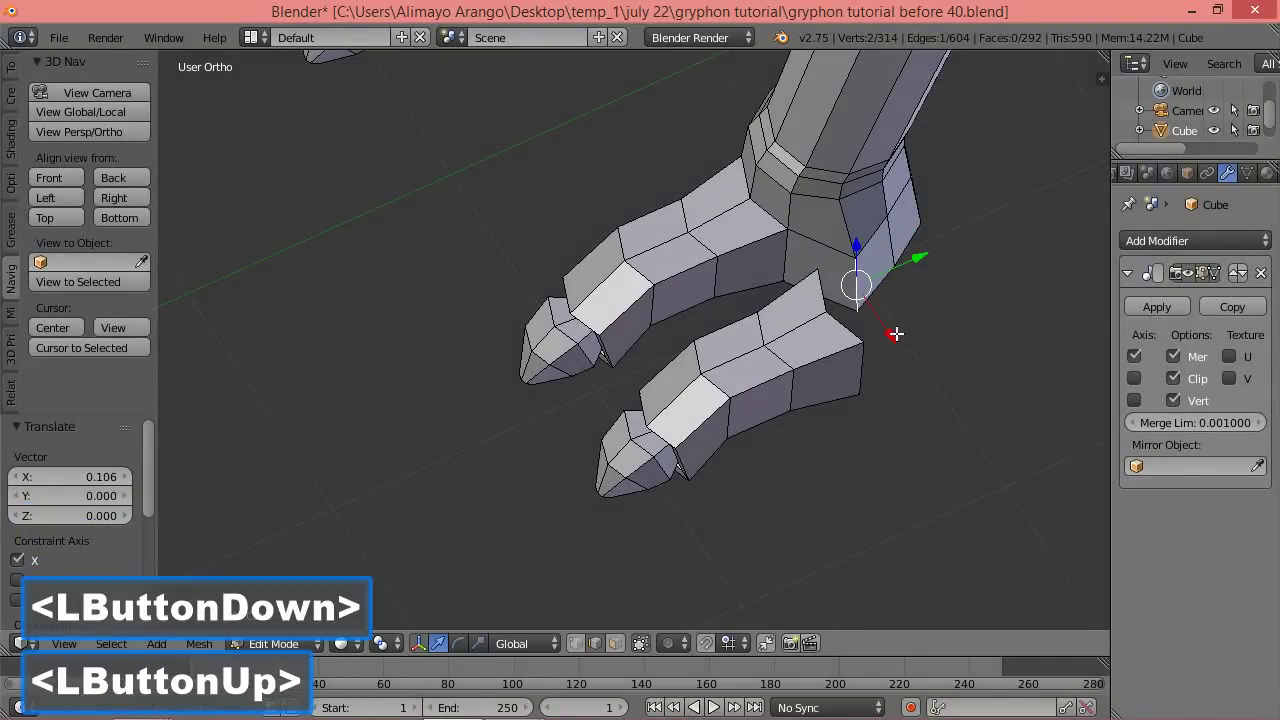
Select the lengthwise center edge loop of the duplicated toe and dissolve its edges.
{"action": "middle_click_drag", "start_coordinate": [785, 454], "coordinate": [812, 442]}
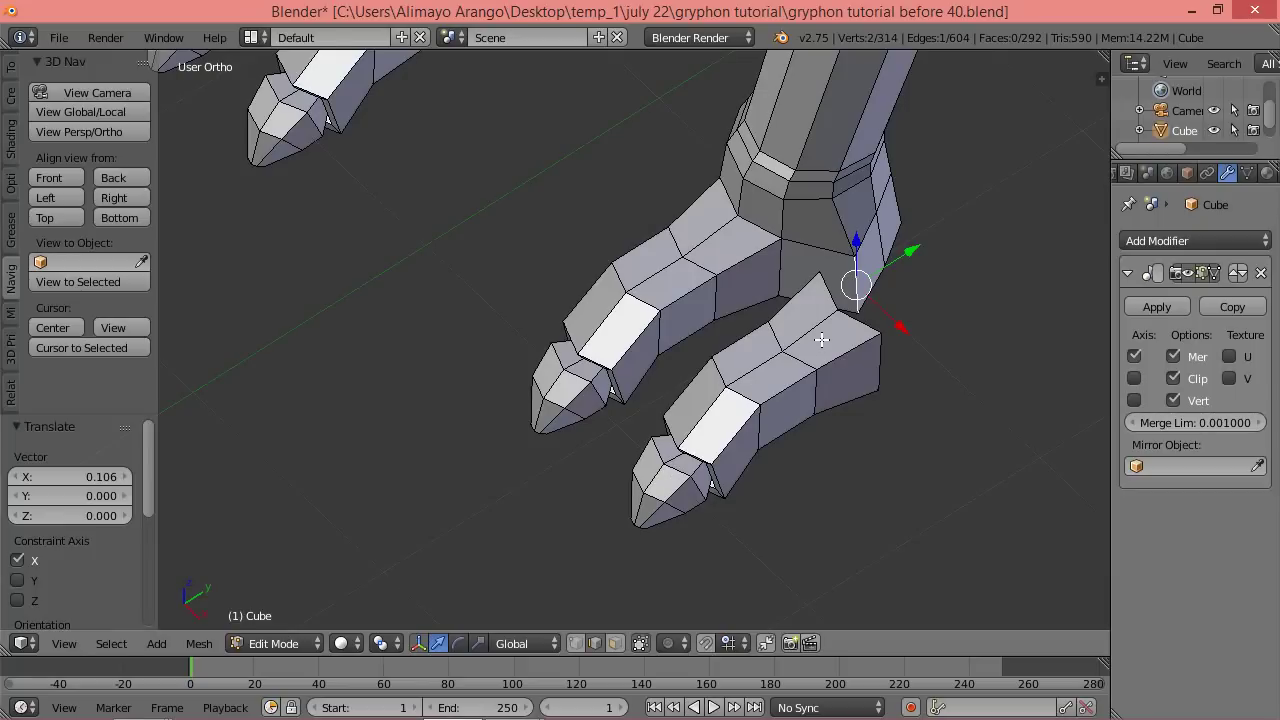
{"action": "key", "text": "a"}
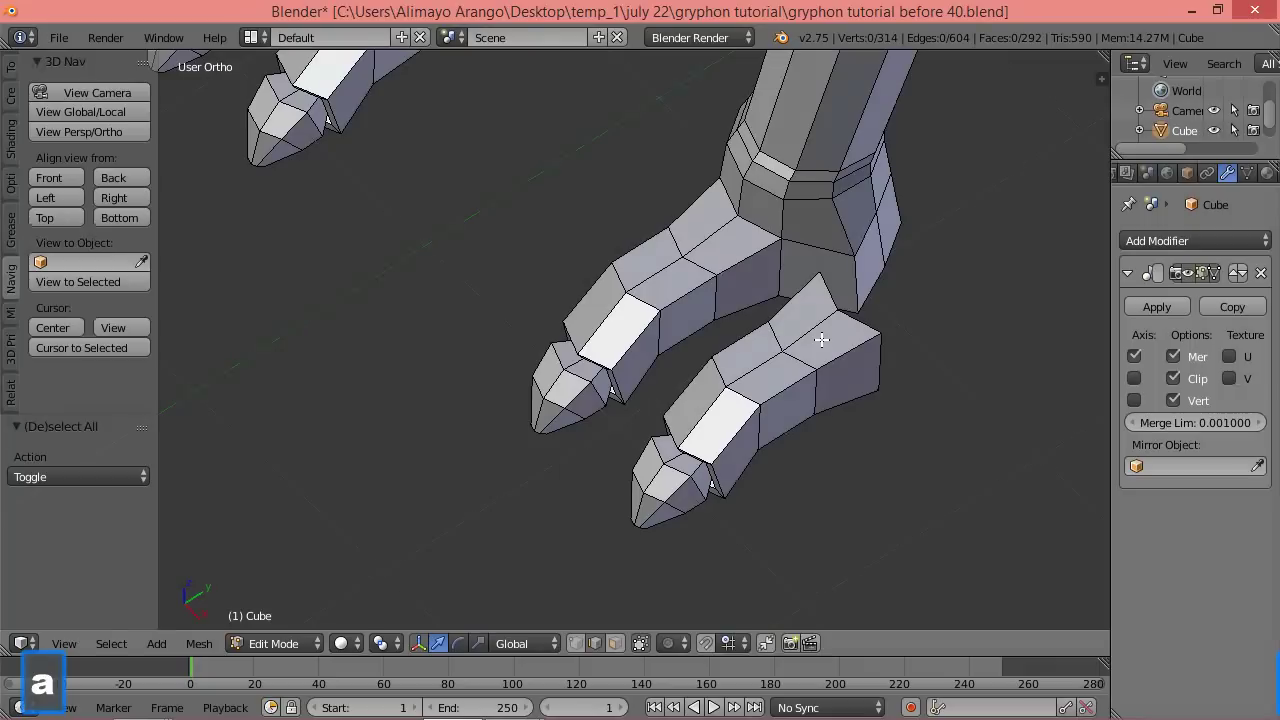
{"action": "key", "text": "alt"}
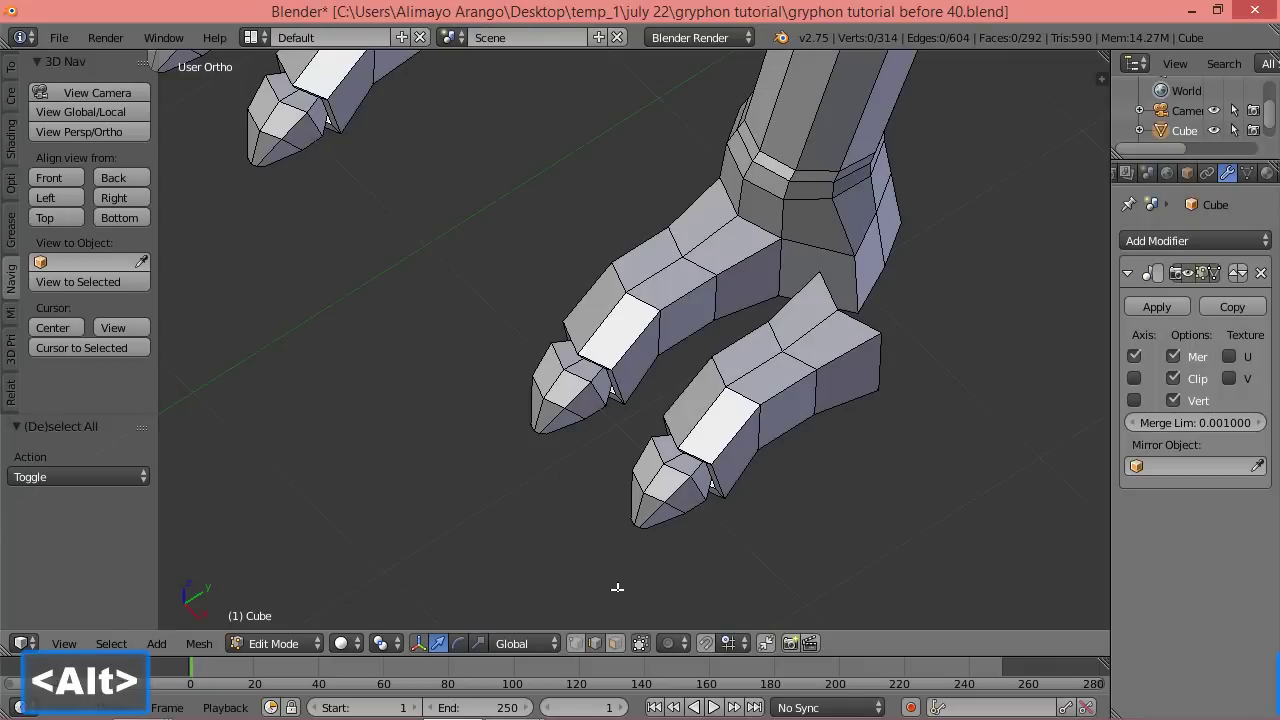
{"action": "left_click", "coordinate": [713, 407], "text": "alt"}
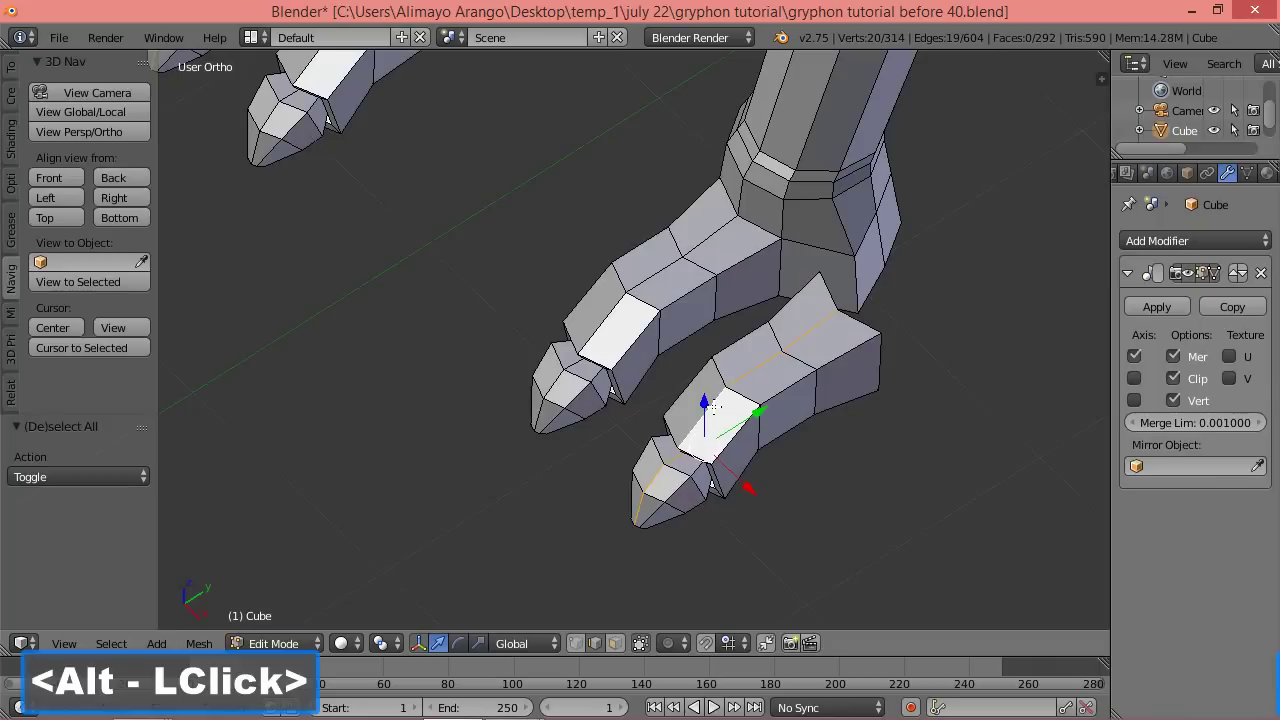
{"action": "key", "text": "x"}
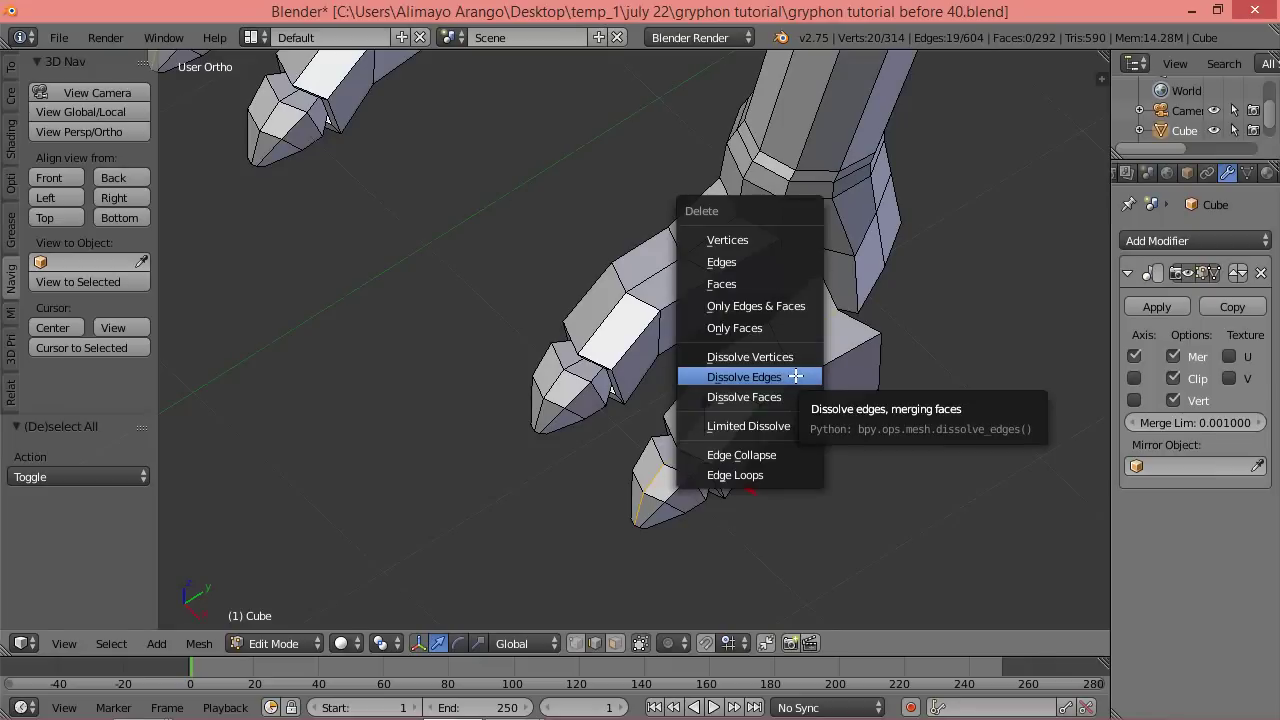
{"action": "left_click", "coordinate": [796, 376]}
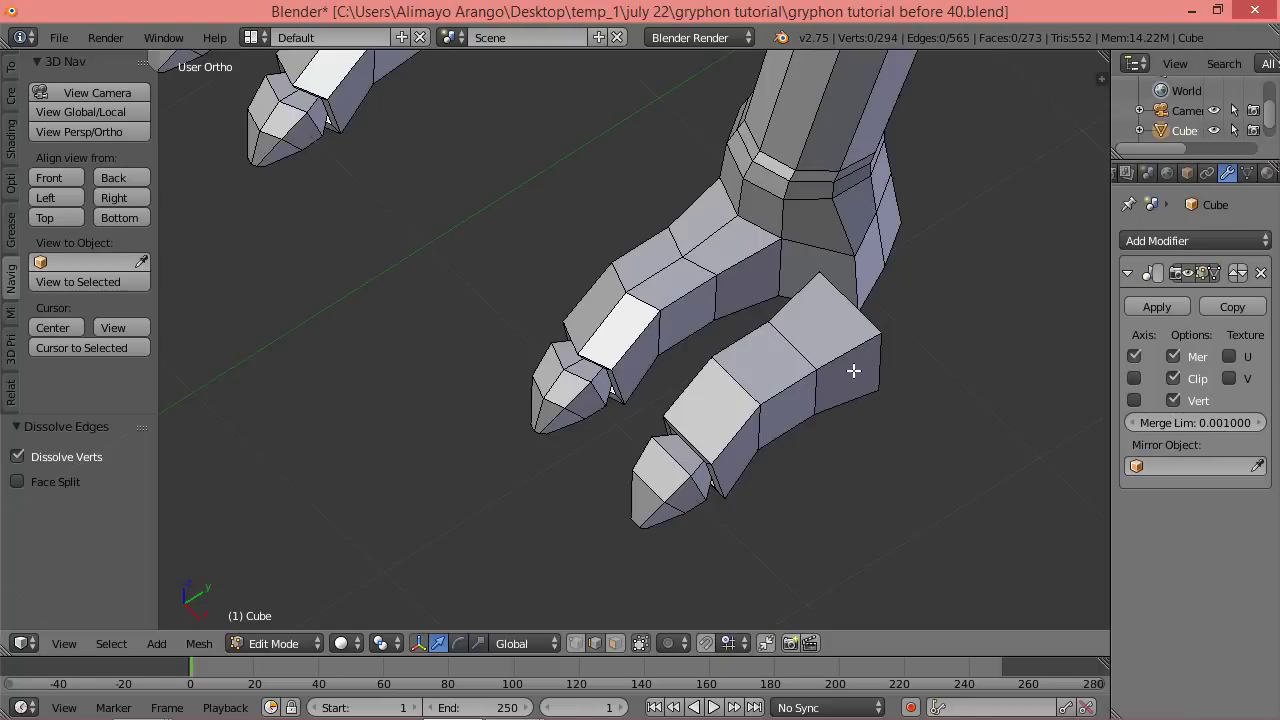
In face select mode, select the rearmost ring of faces on the duplicated toe and delete those faces.
{"action": "left_click", "coordinate": [616, 643]}
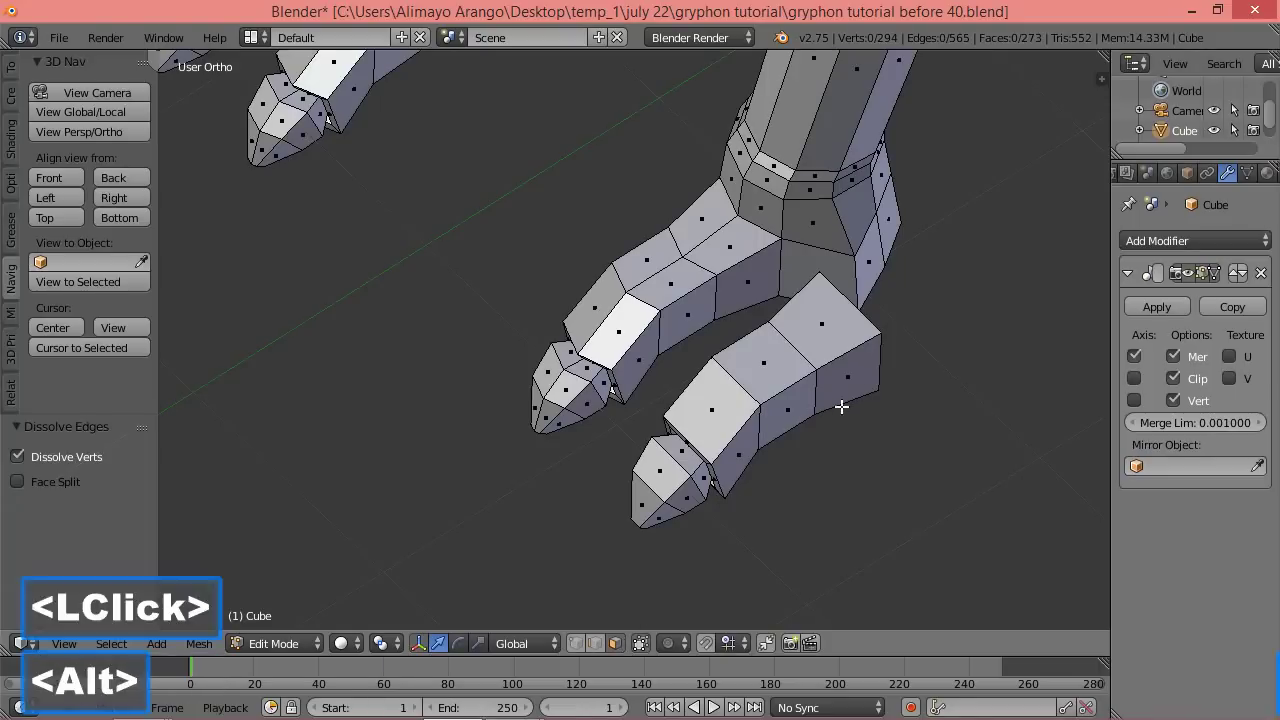
{"action": "left_click", "coordinate": [846, 352], "text": "alt"}
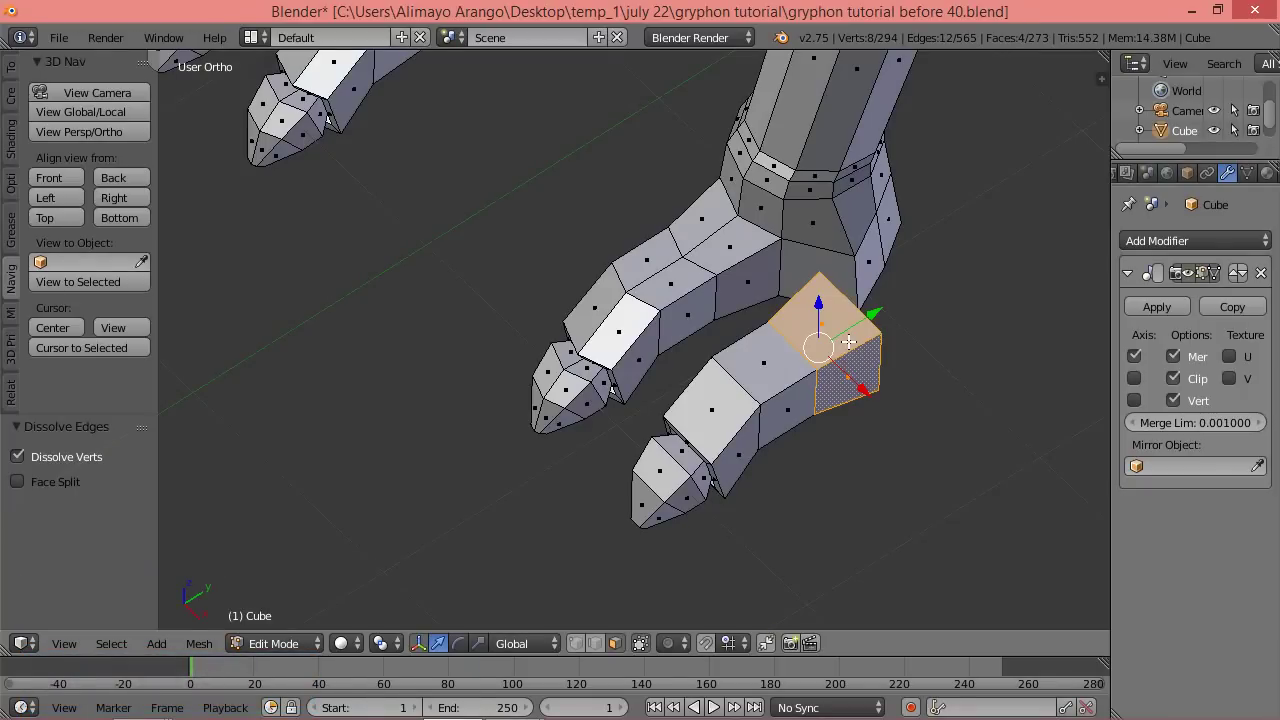
{"action": "key", "text": "x"}
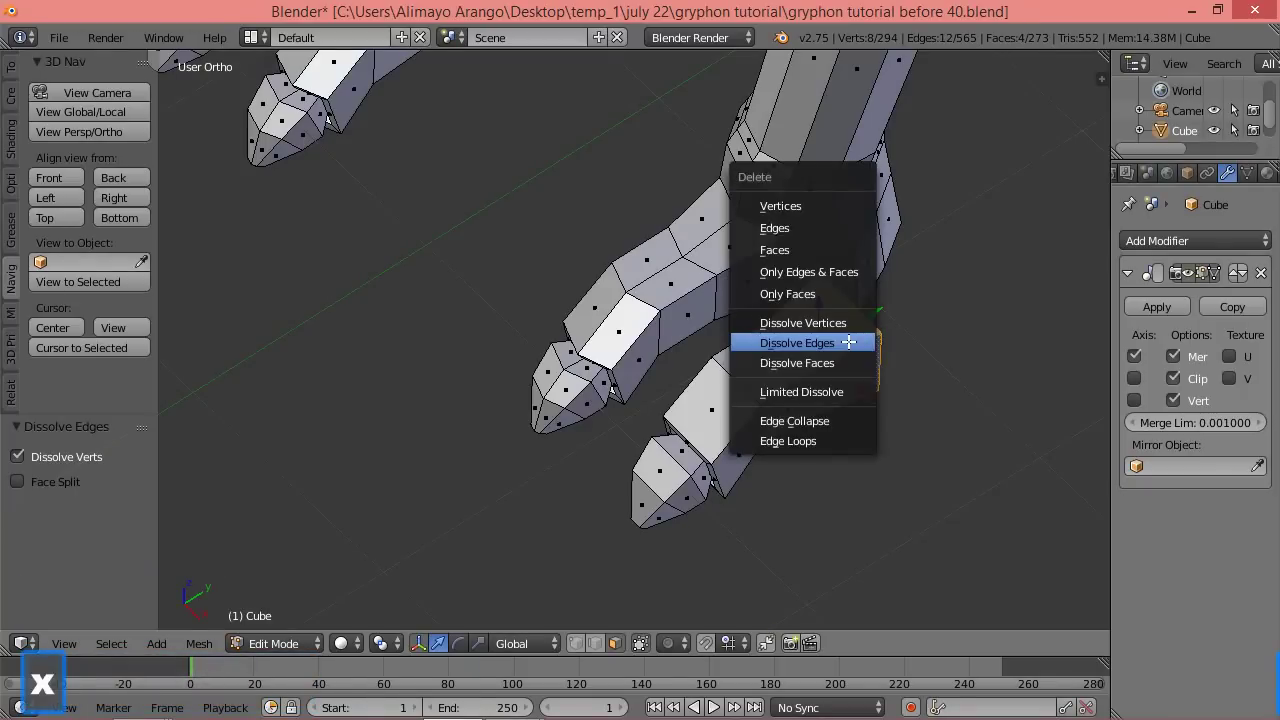
{"action": "left_click", "coordinate": [816, 249]}
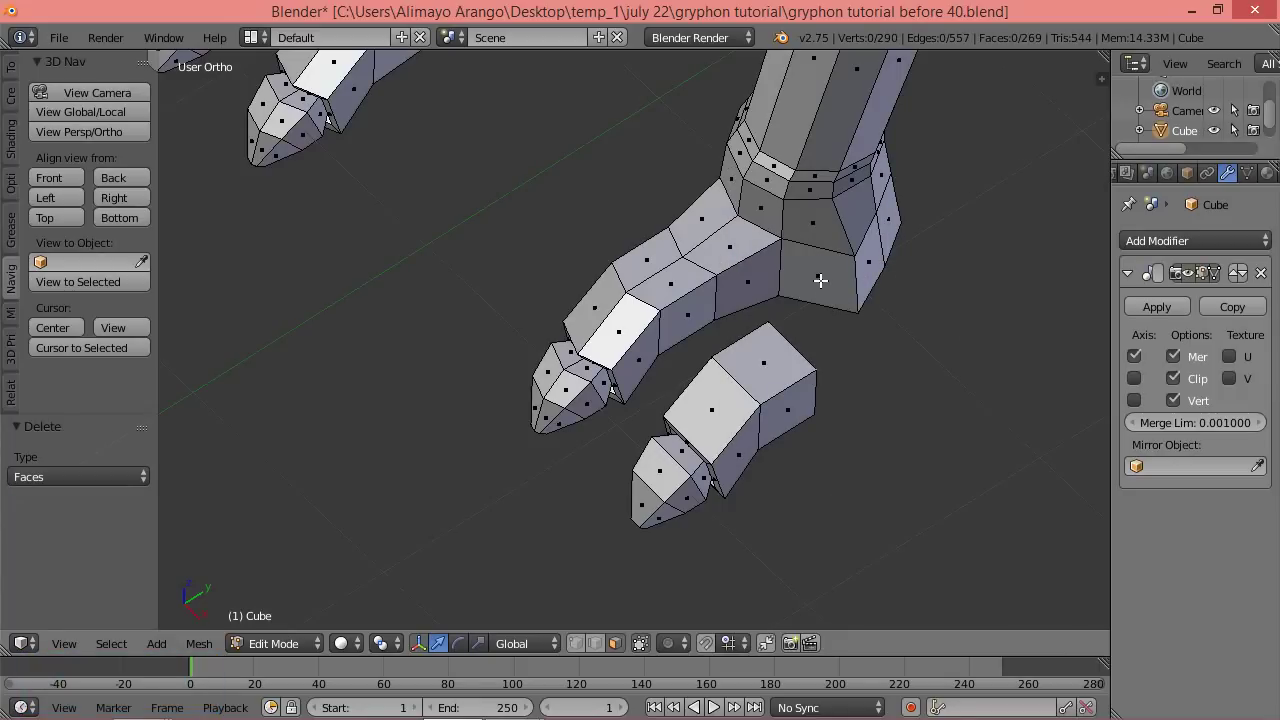
Delete the lower side face of the foot facing the duplicated toe to open a hole for it.
{"action": "left_click", "coordinate": [820, 280]}
{"action": "key", "text": "x"}
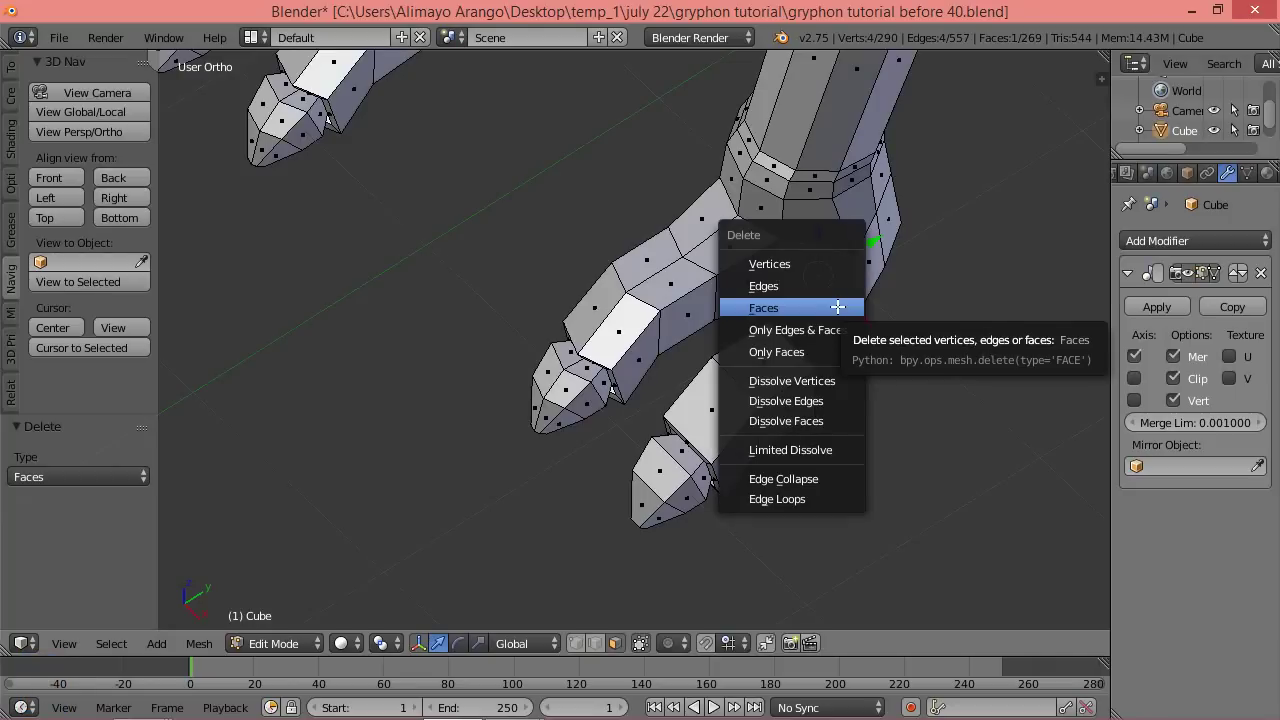
{"action": "left_click", "coordinate": [838, 307]}
Select the whole duplicated toe, place the 3D cursor behind its rear end as pivot, and rotate the toe about 45.96° around Z.
{"action": "middle_click_drag", "start_coordinate": [838, 307], "coordinate": [879, 398]}
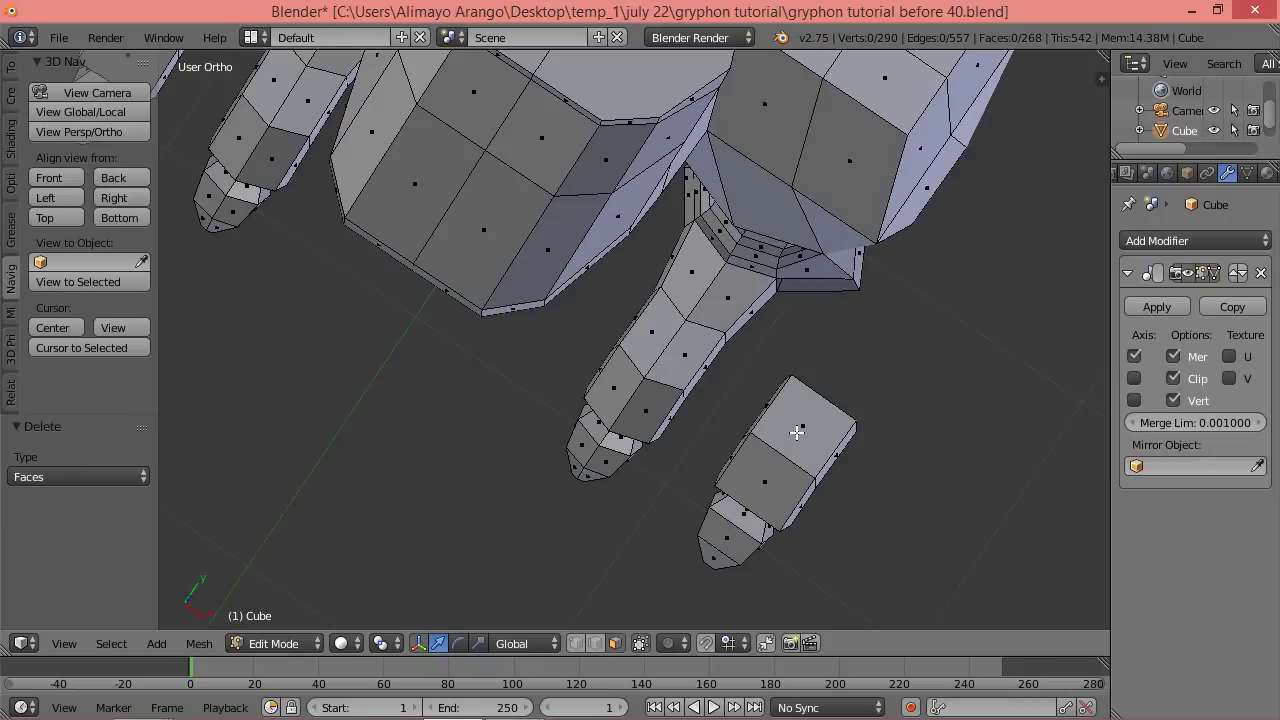
{"action": "key", "text": "l"}
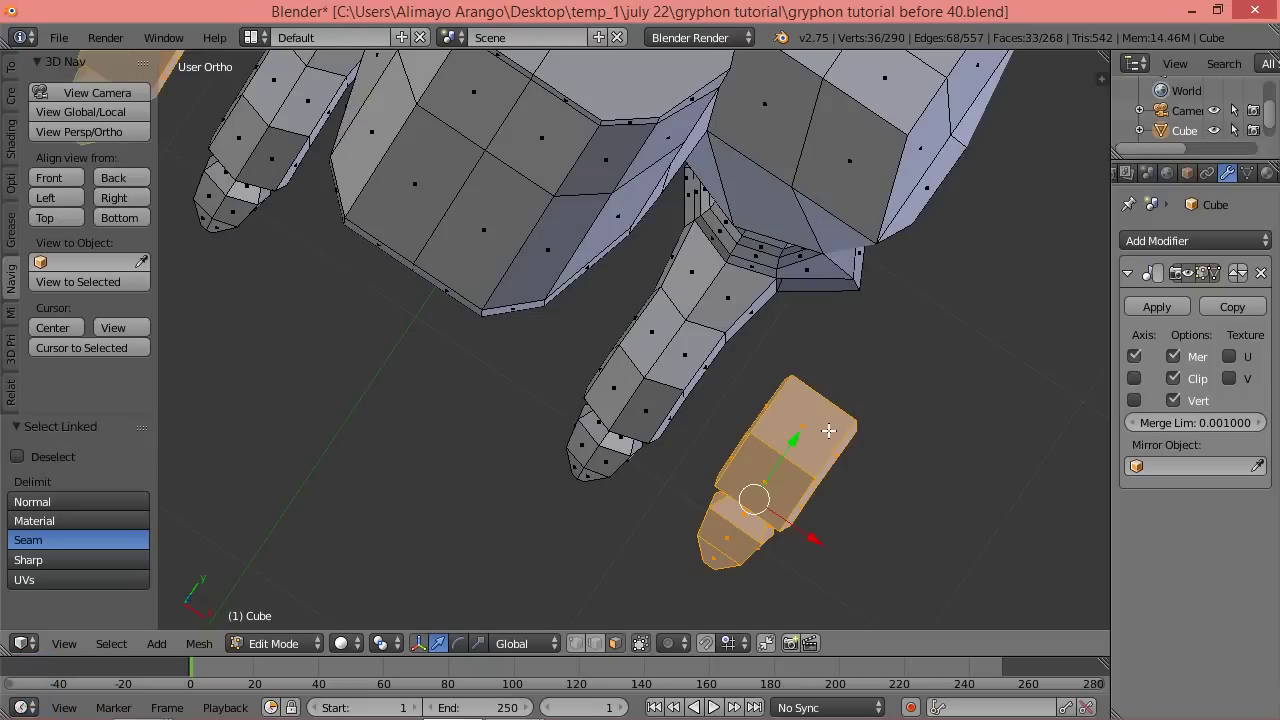
{"action": "right_click", "coordinate": [832, 381]}
{"action": "left_click", "coordinate": [388, 645]}
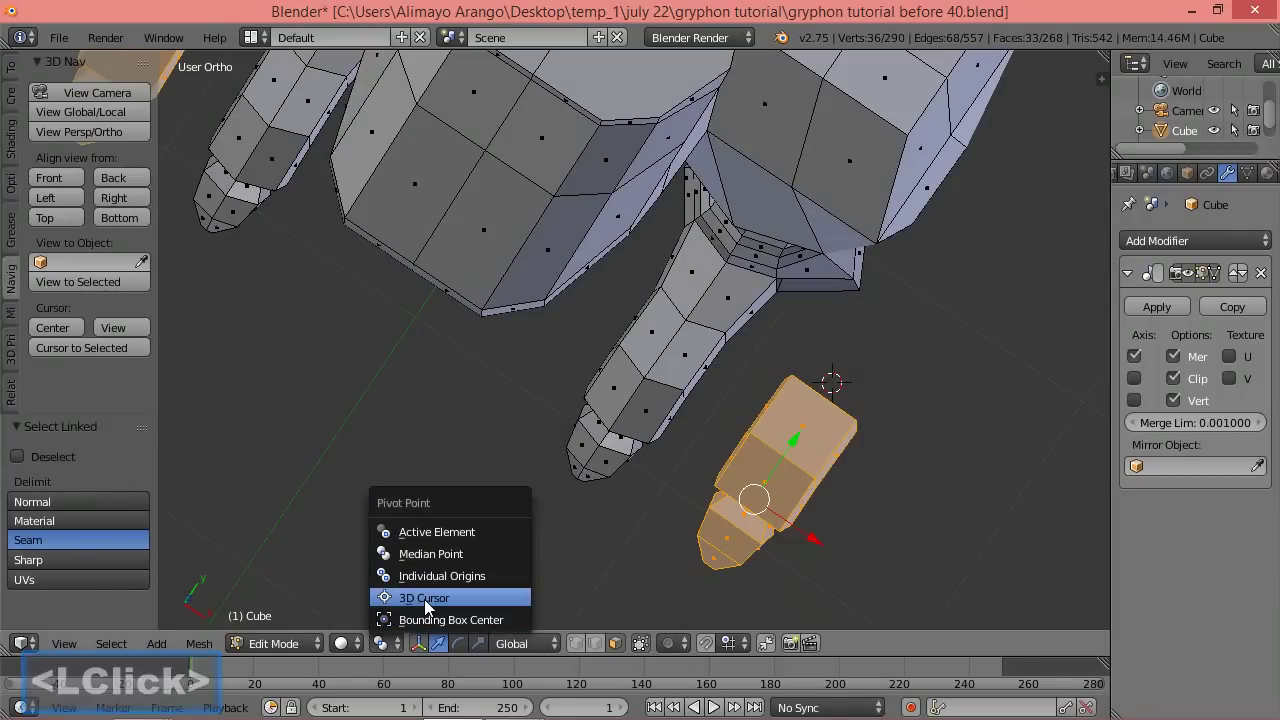
{"action": "left_click", "coordinate": [422, 598]}
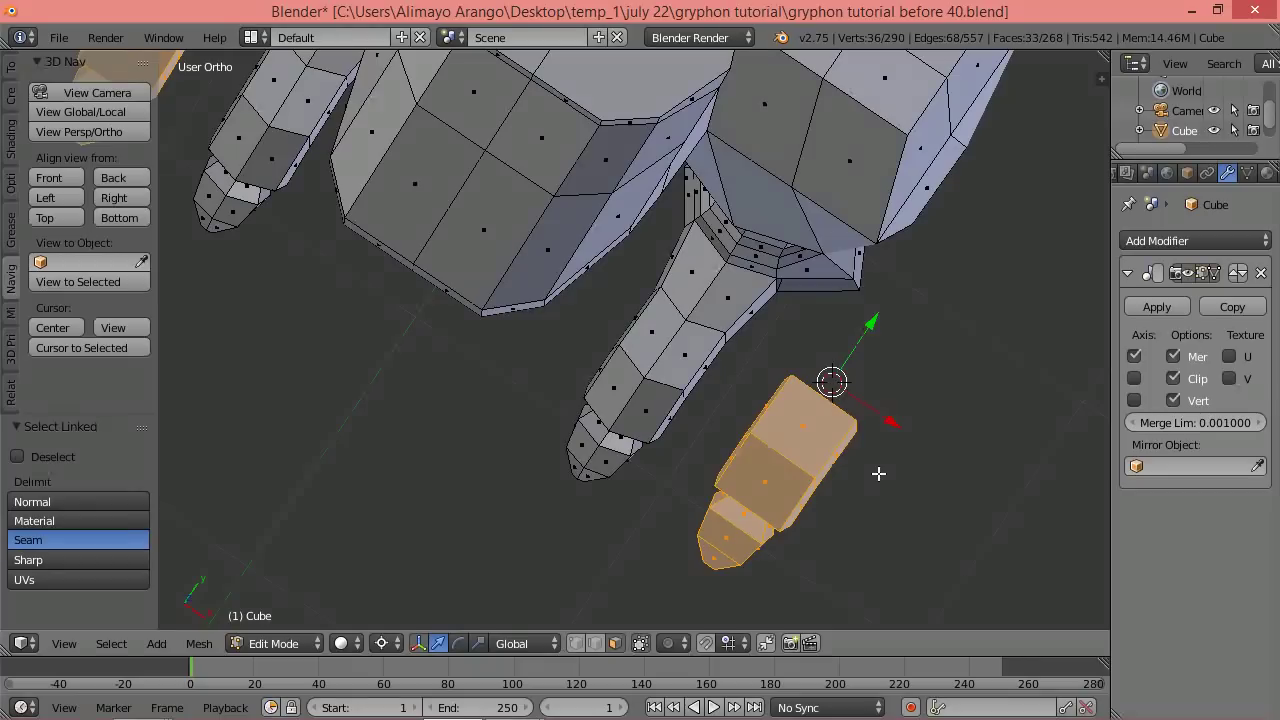
{"action": "key", "text": "r"}
{"action": "key", "text": "z"}
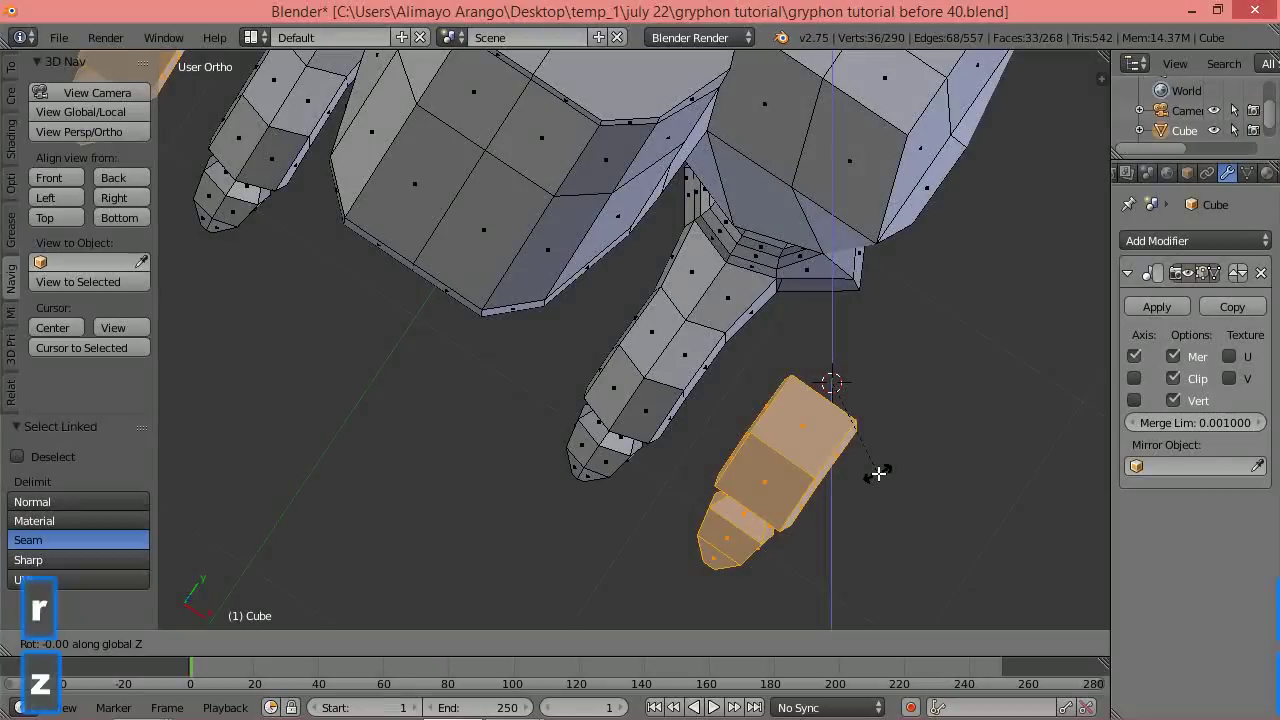
{"action": "left_click", "coordinate": [940, 415]}
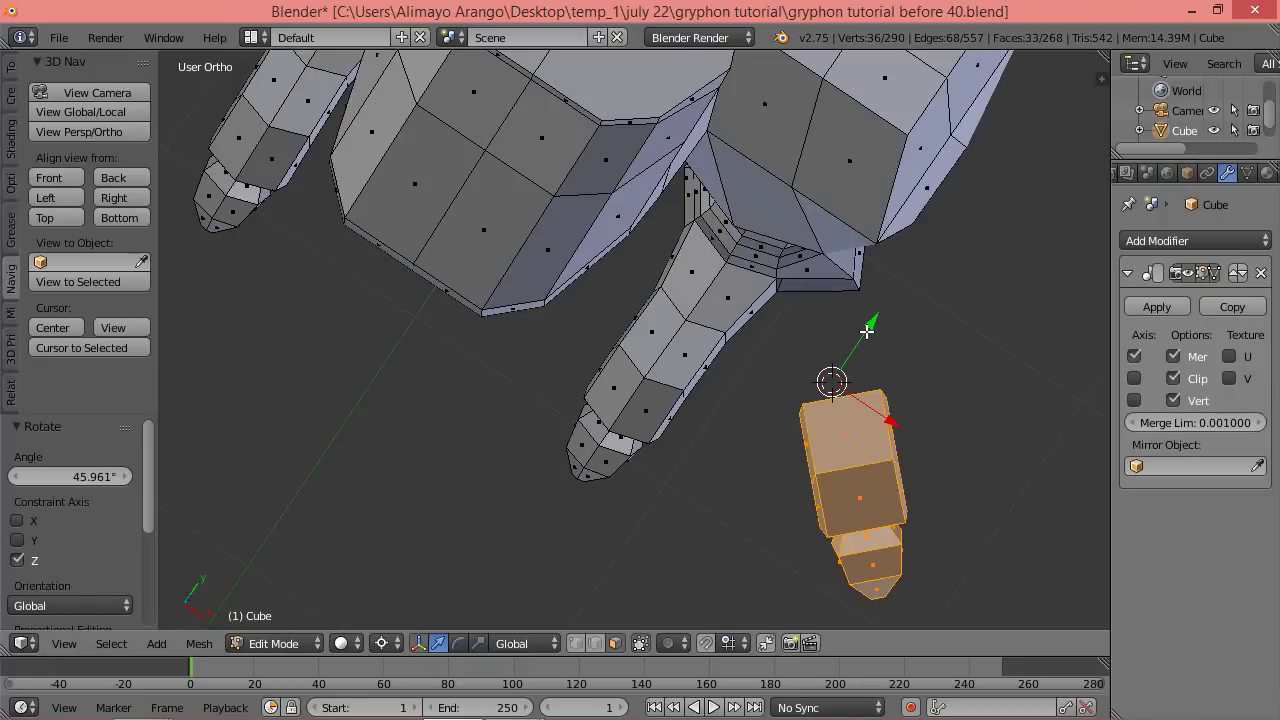
Switch the pivot point away from the 3D cursor and move the rotated toe closer to the opening in the foot.
{"action": "left_click", "coordinate": [386, 643]}
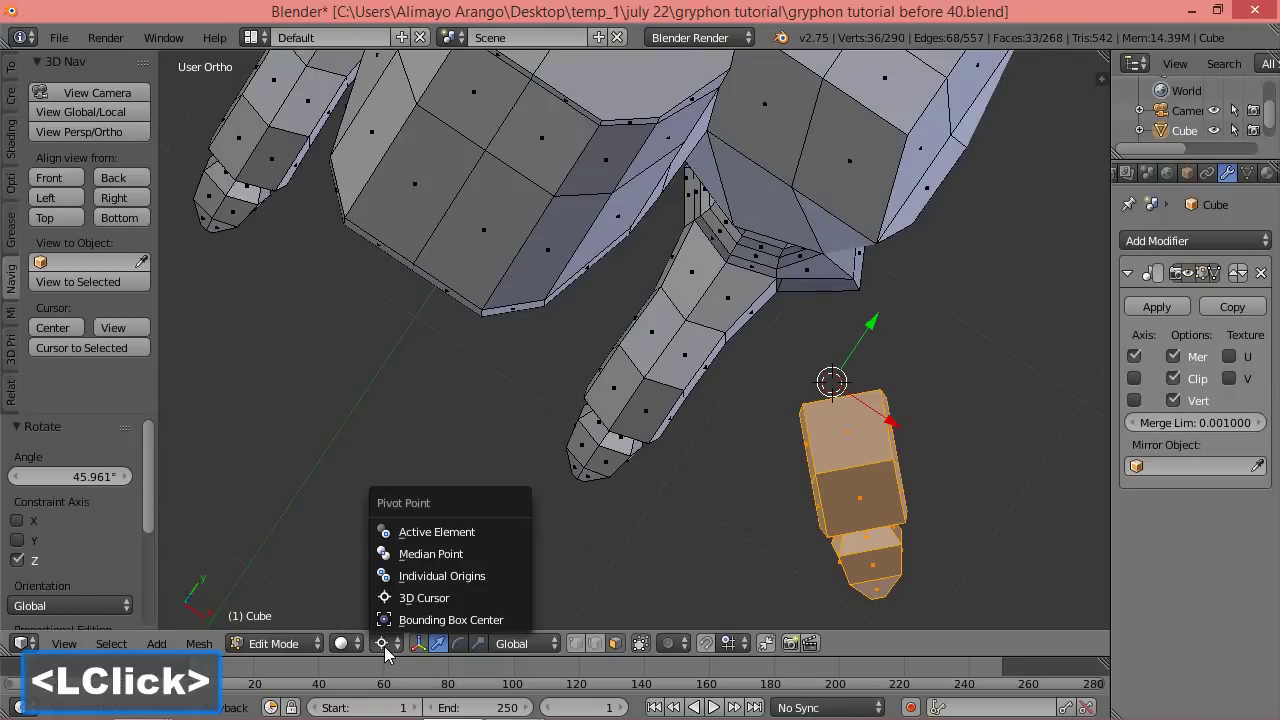
{"action": "left_click", "coordinate": [430, 572]}
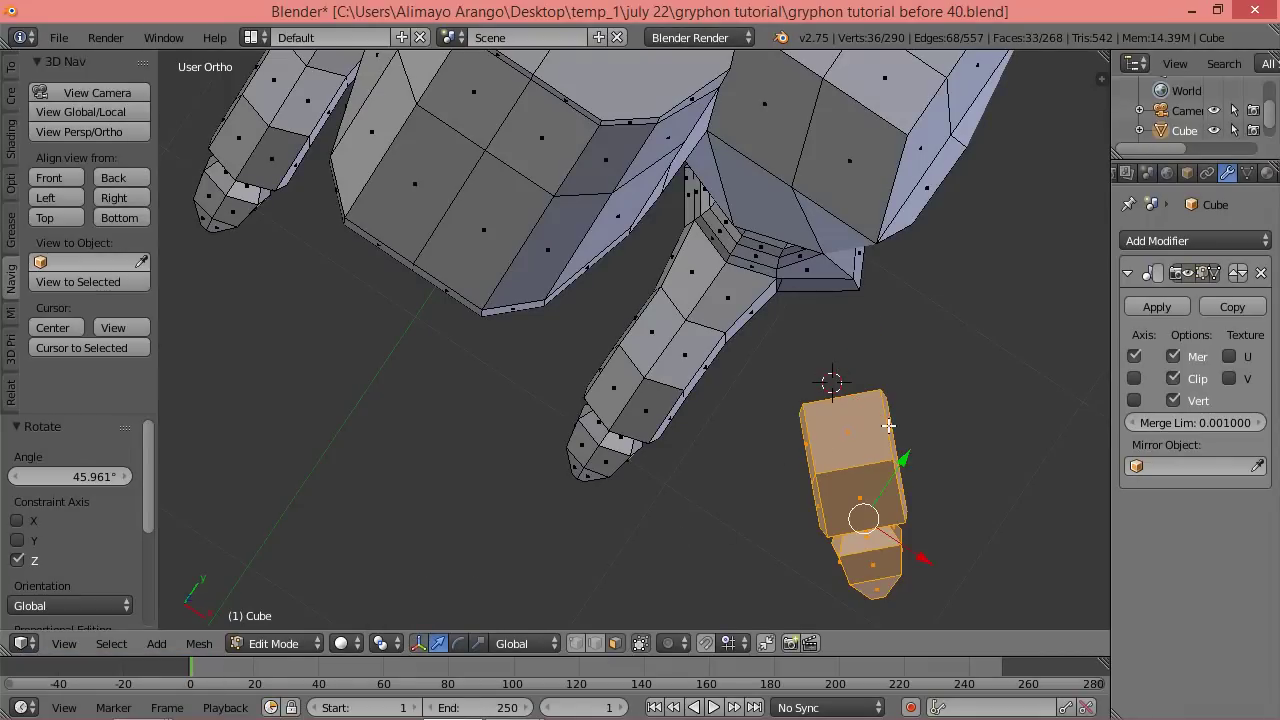
{"action": "left_click_drag", "start_coordinate": [923, 560], "coordinate": [894, 534]}
{"action": "left_click_drag", "start_coordinate": [868, 436], "coordinate": [894, 411]}
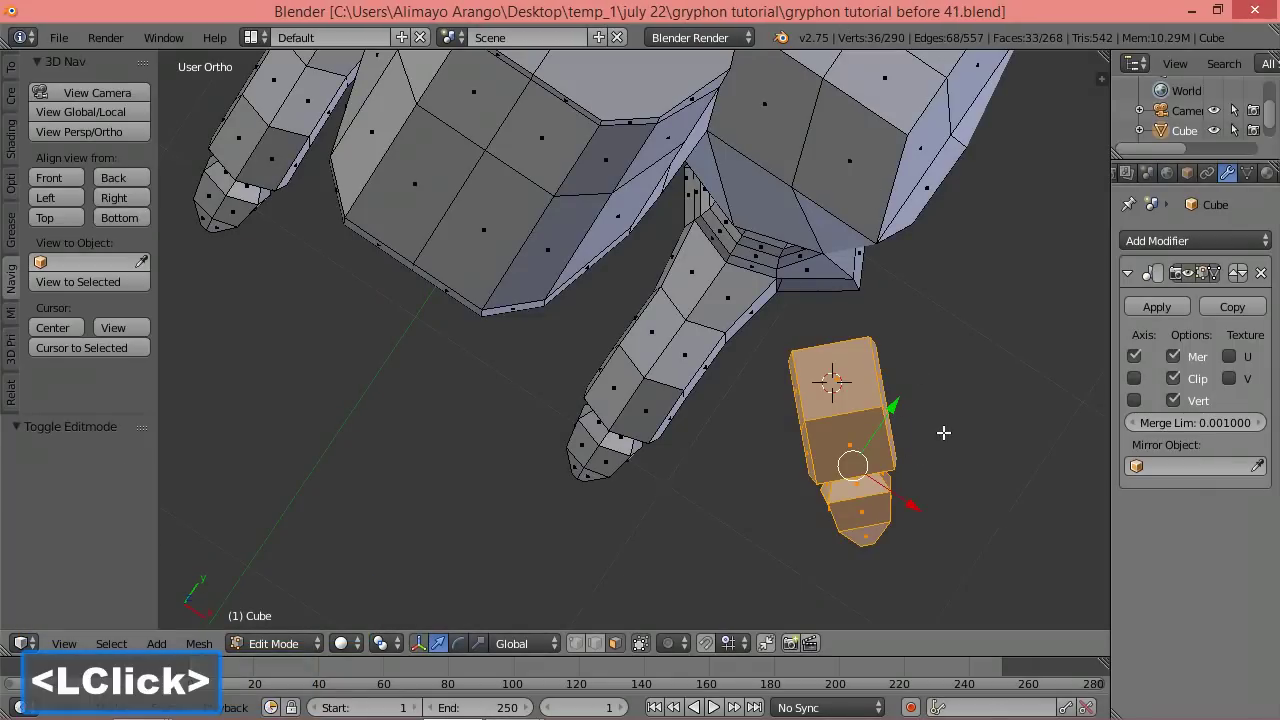
Duplicate the rotated toe and move the copy about 0.910 along Y, behind the foot.
{"action": "middle_click_drag", "start_coordinate": [970, 485], "coordinate": [880, 362]}
{"action": "middle_click_drag", "start_coordinate": [994, 399], "coordinate": [677, 369], "text": "shift"}
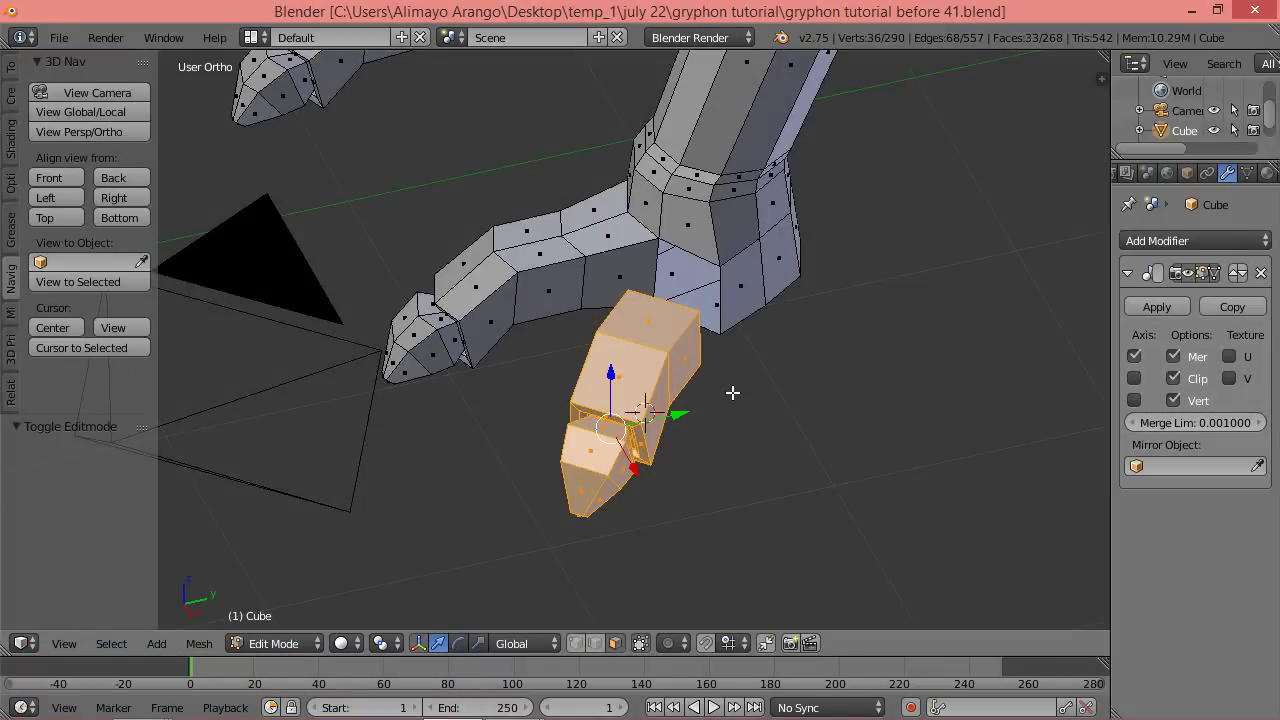
{"action": "key", "text": "shift+d"}
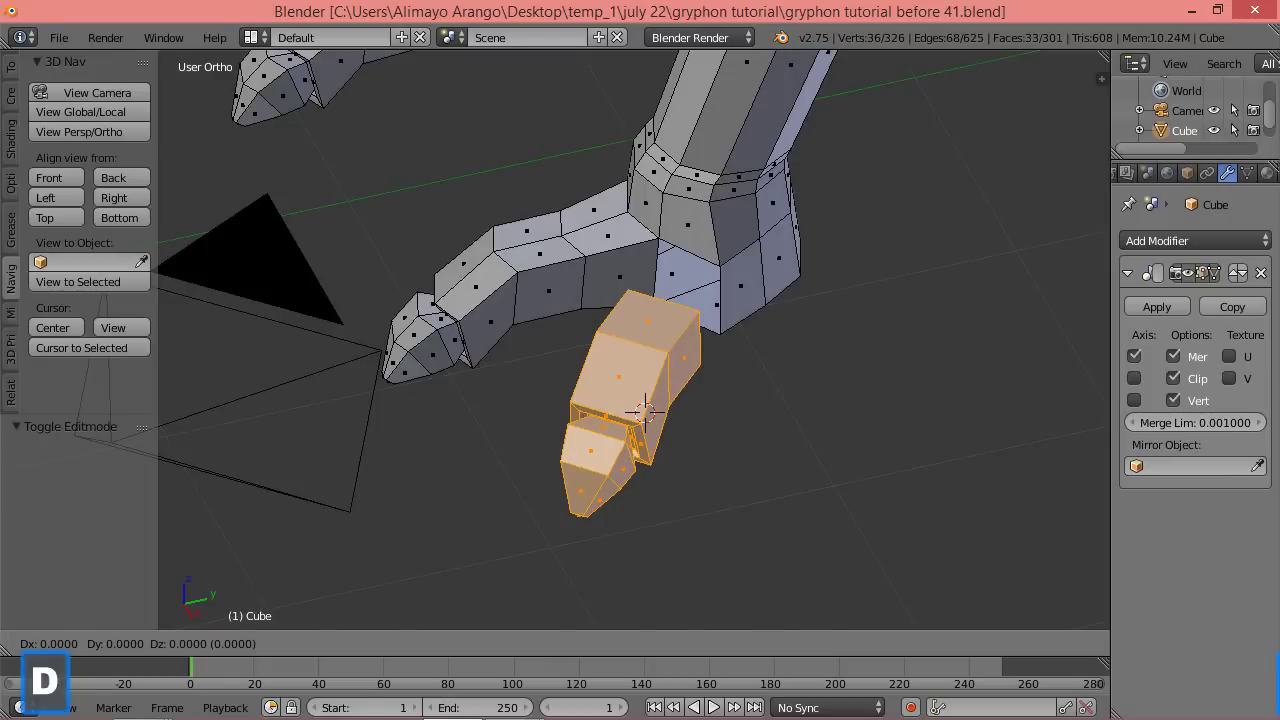
{"action": "left_click", "coordinate": [646, 411]}
{"action": "left_click_drag", "start_coordinate": [676, 410], "coordinate": [945, 410]}
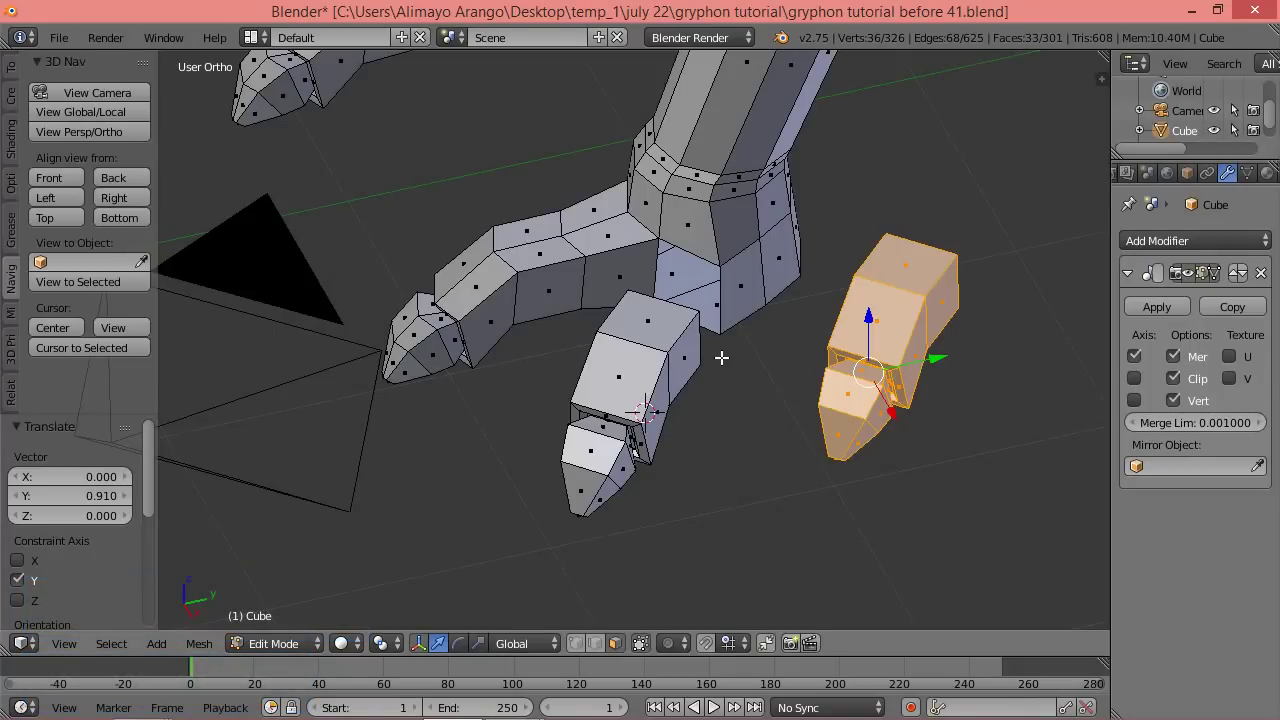
Bridge the rear edge loop of the rotated toe to the opening in the foot with LoopTools Bridge.
{"action": "key", "text": "a"}
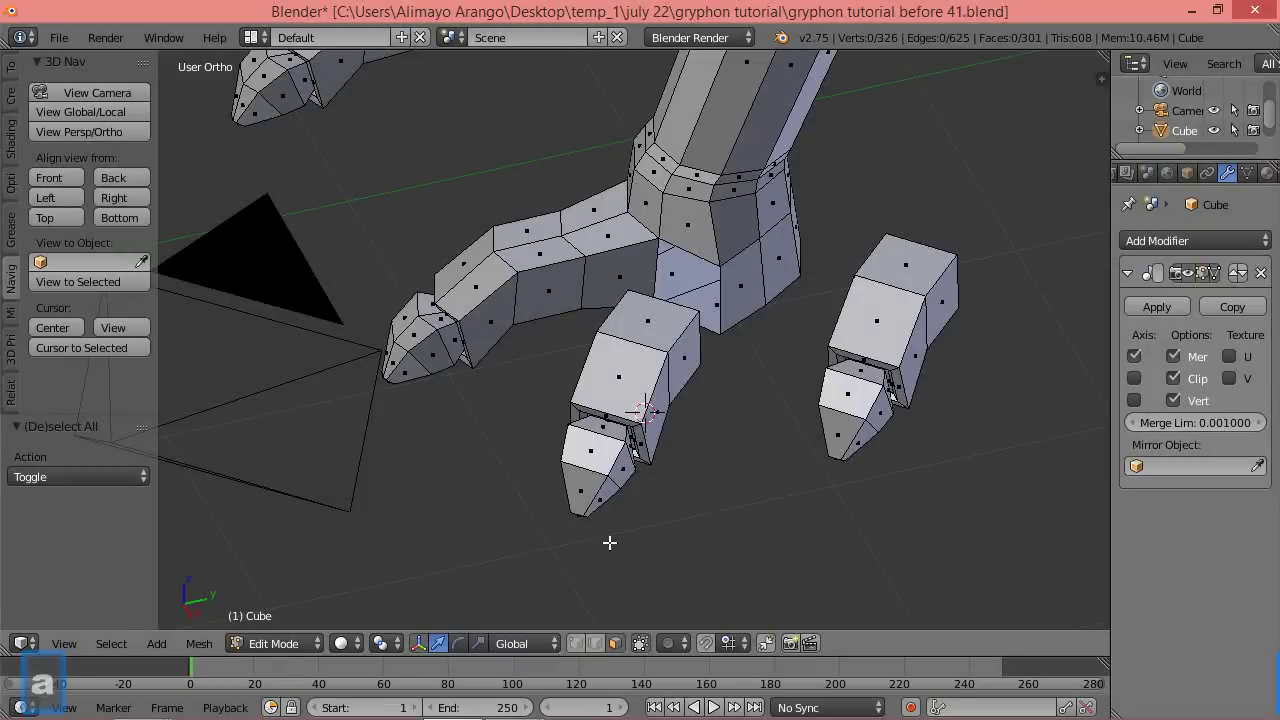
{"action": "left_click", "coordinate": [596, 643]}
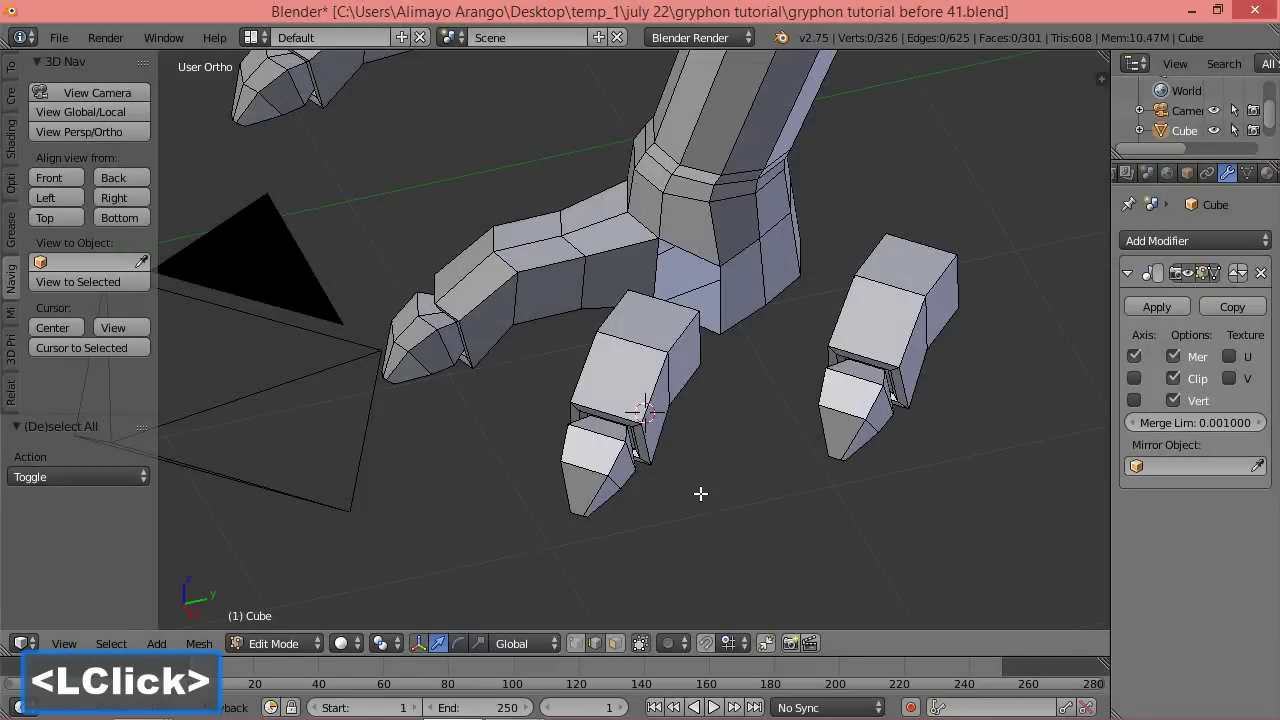
{"action": "left_click", "coordinate": [687, 307], "text": "alt"}
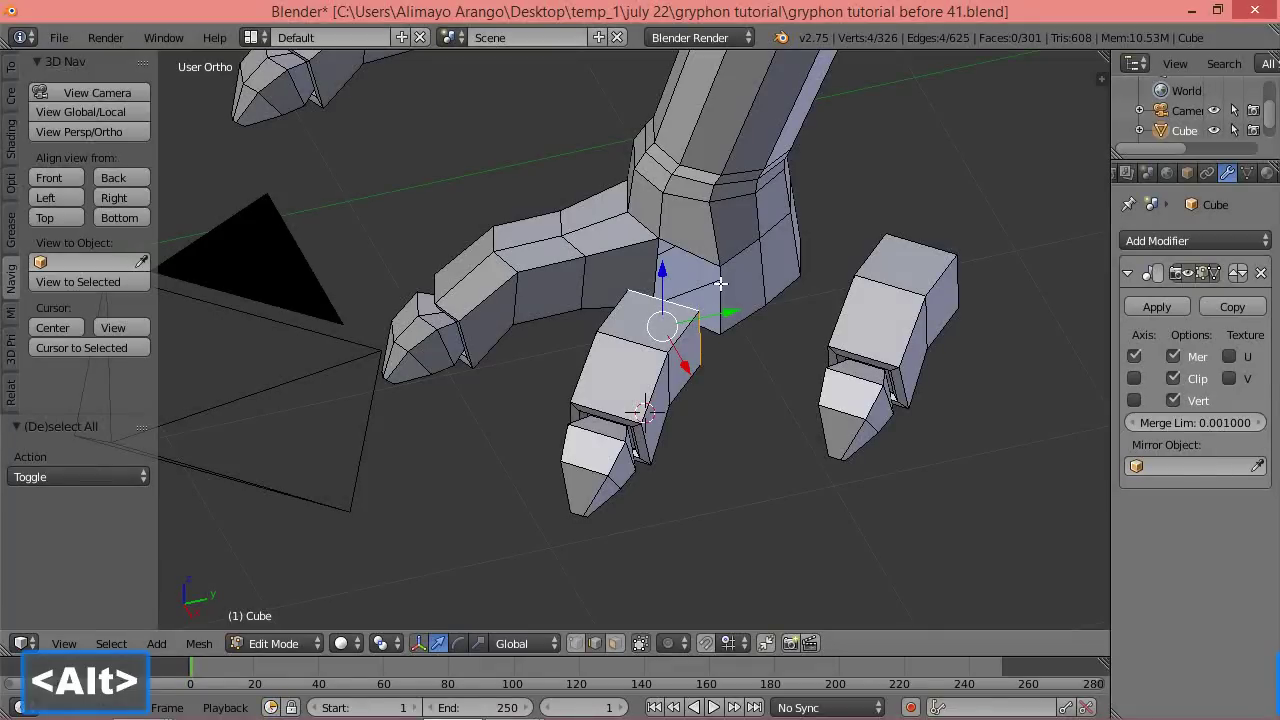
{"action": "left_click", "coordinate": [720, 285], "text": "alt"}
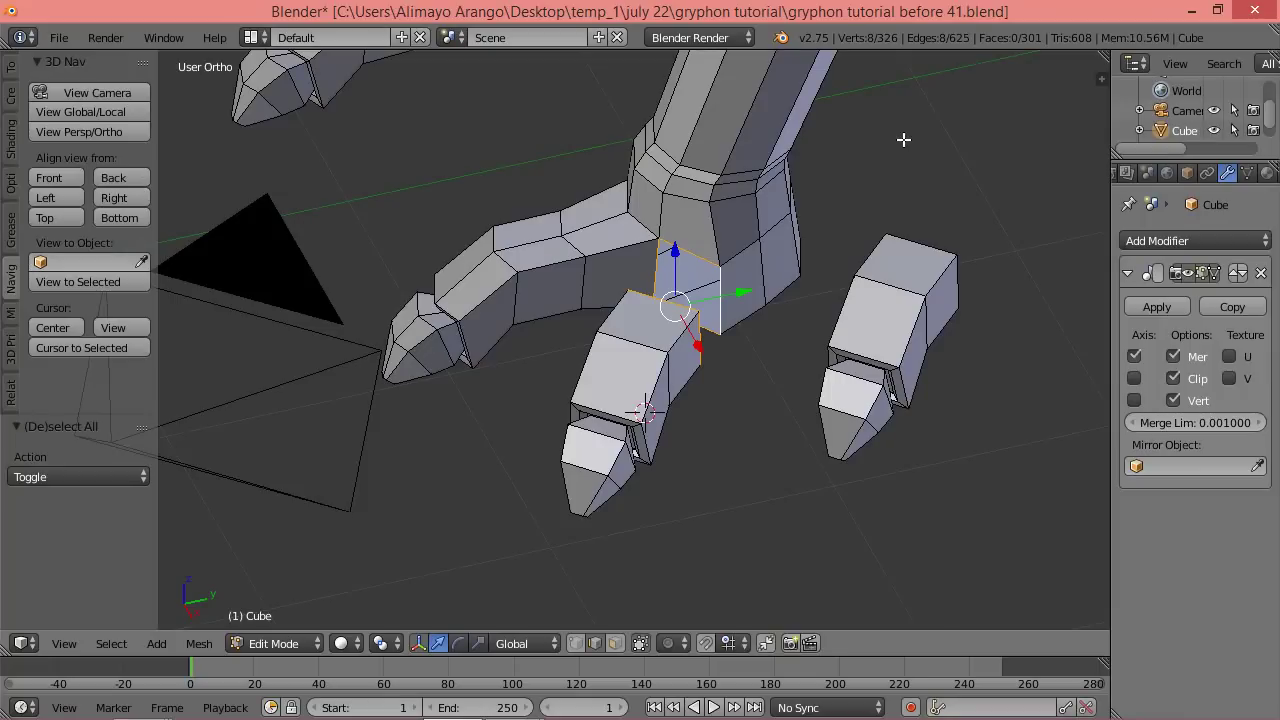
{"action": "key", "text": "w"}
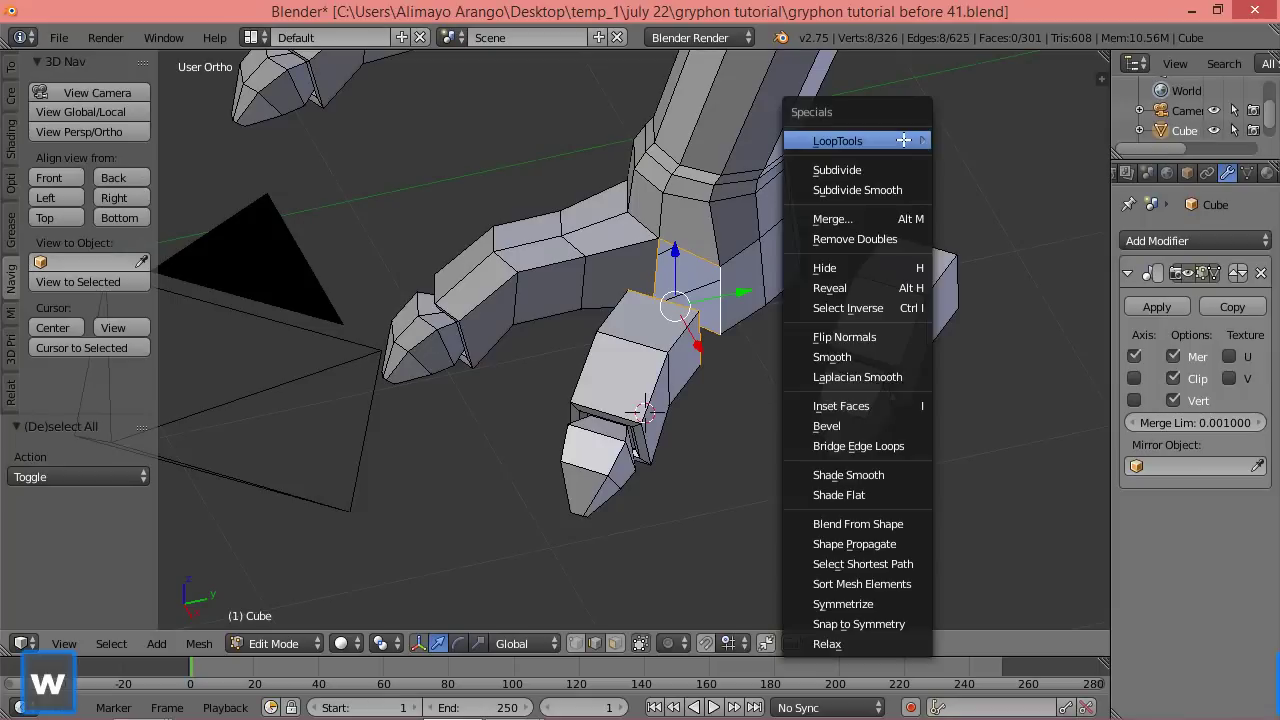
{"action": "mouse_move", "coordinate": [903, 140]}
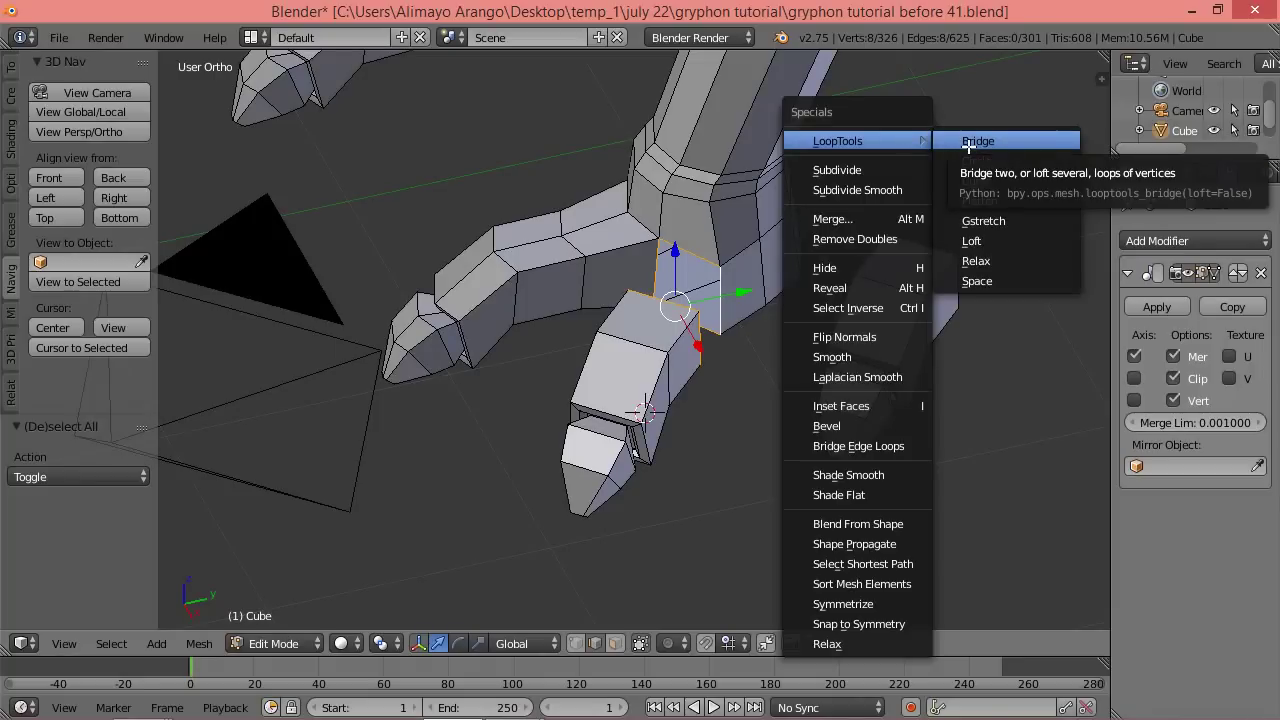
{"action": "left_click", "coordinate": [1020, 141]}
{"action": "middle_click_drag", "start_coordinate": [737, 383], "coordinate": [705, 345]}
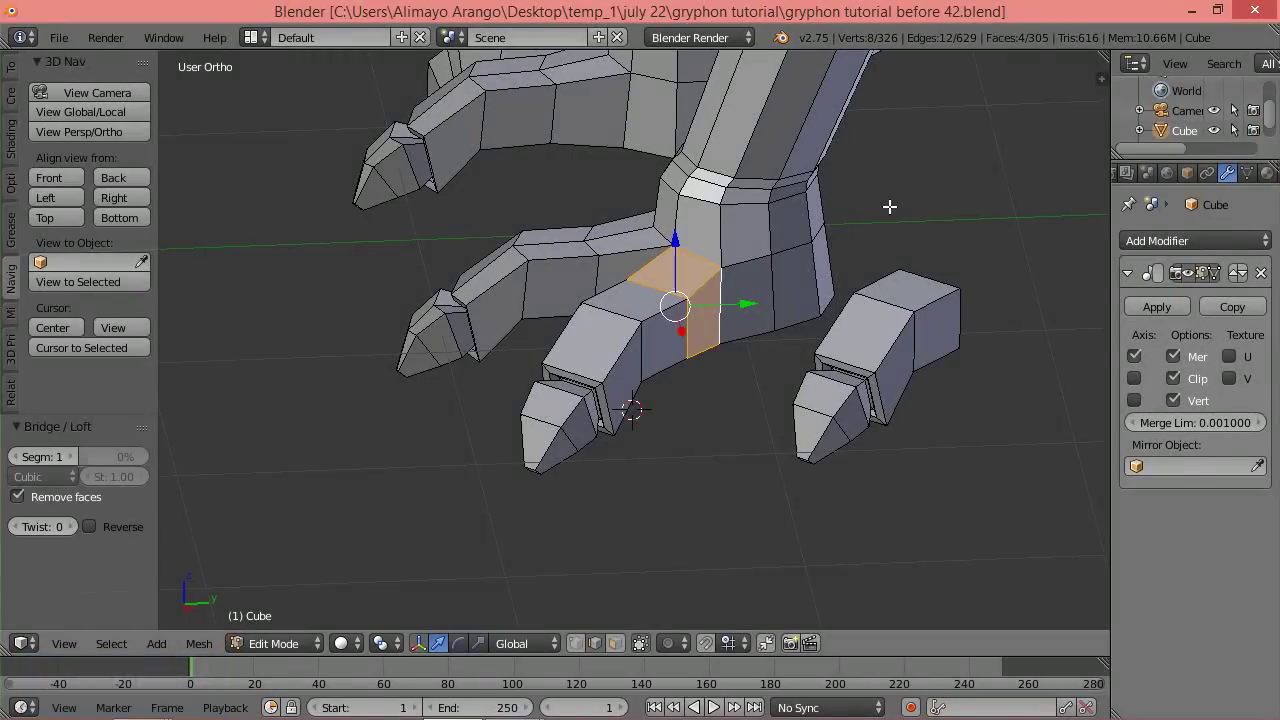
Select the whole remaining loose toe and move it along Y by about -0.673 and a further -0.616, past the bridged toe.
{"action": "key", "text": "a"}
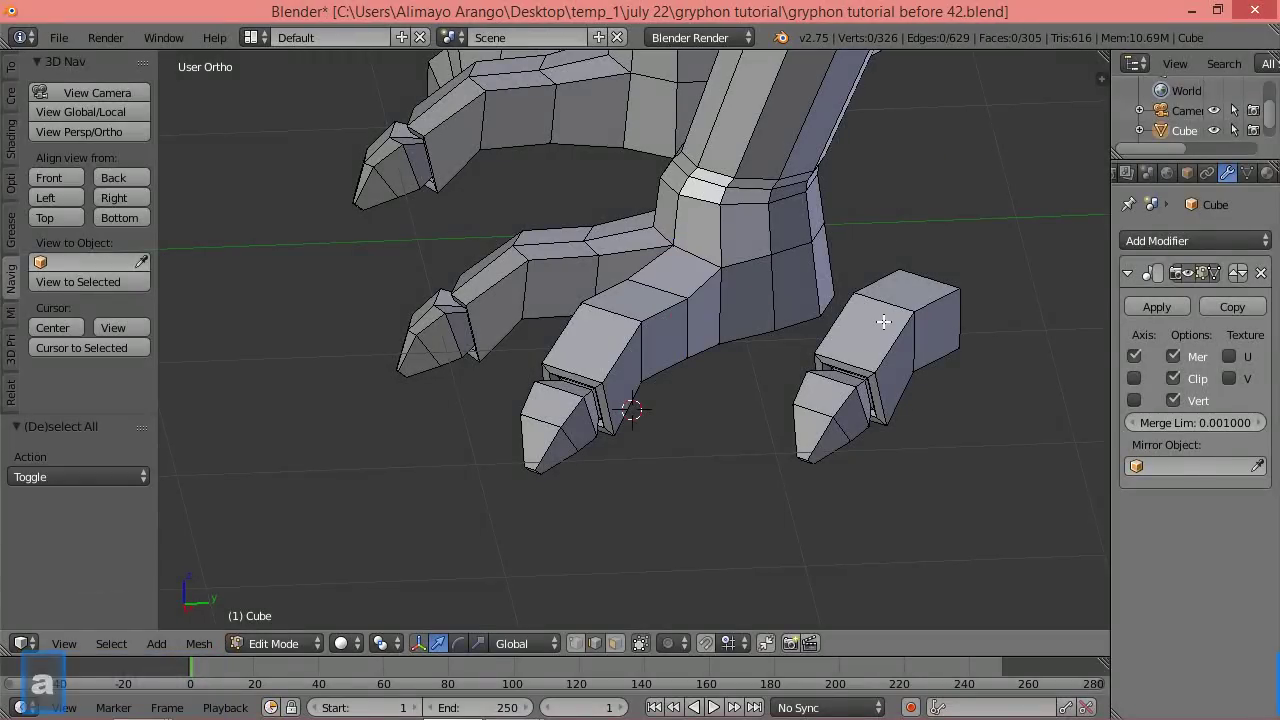
{"action": "key", "text": "l"}
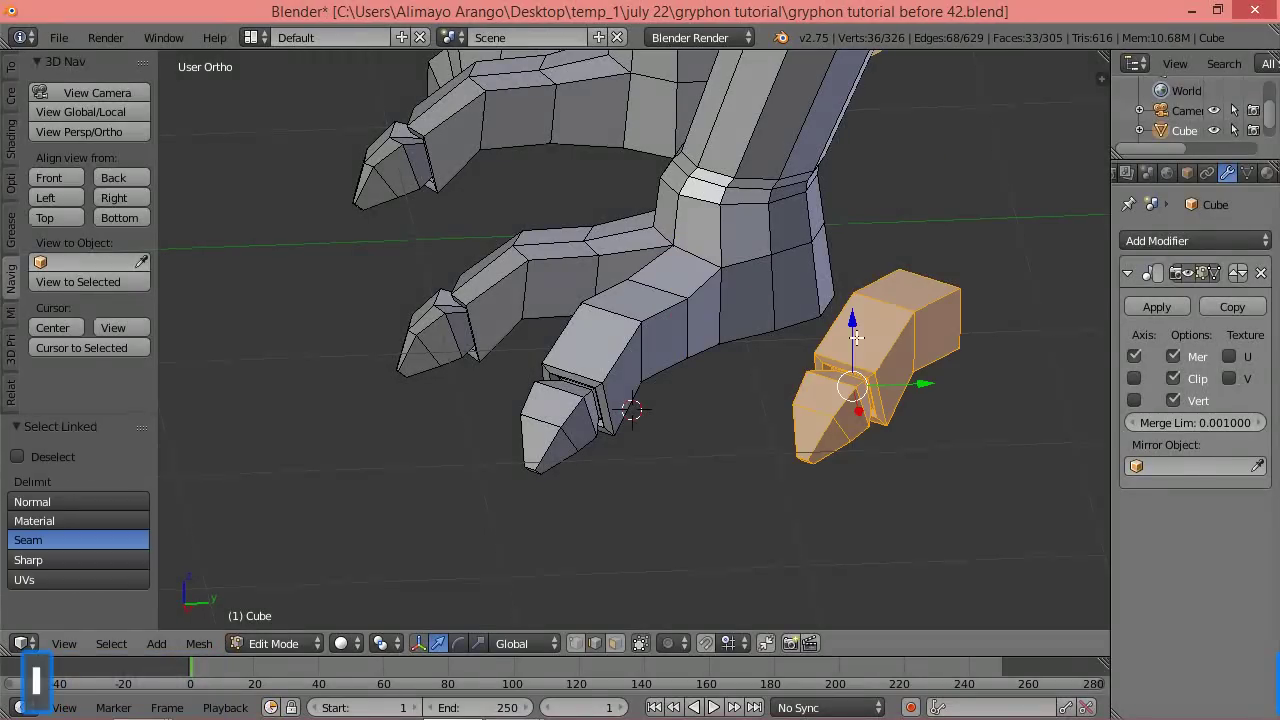
{"action": "middle_click_drag", "start_coordinate": [683, 366], "coordinate": [779, 406]}
{"action": "left_click_drag", "start_coordinate": [904, 358], "coordinate": [750, 425]}
{"action": "middle_click_drag", "start_coordinate": [783, 506], "coordinate": [750, 491]}
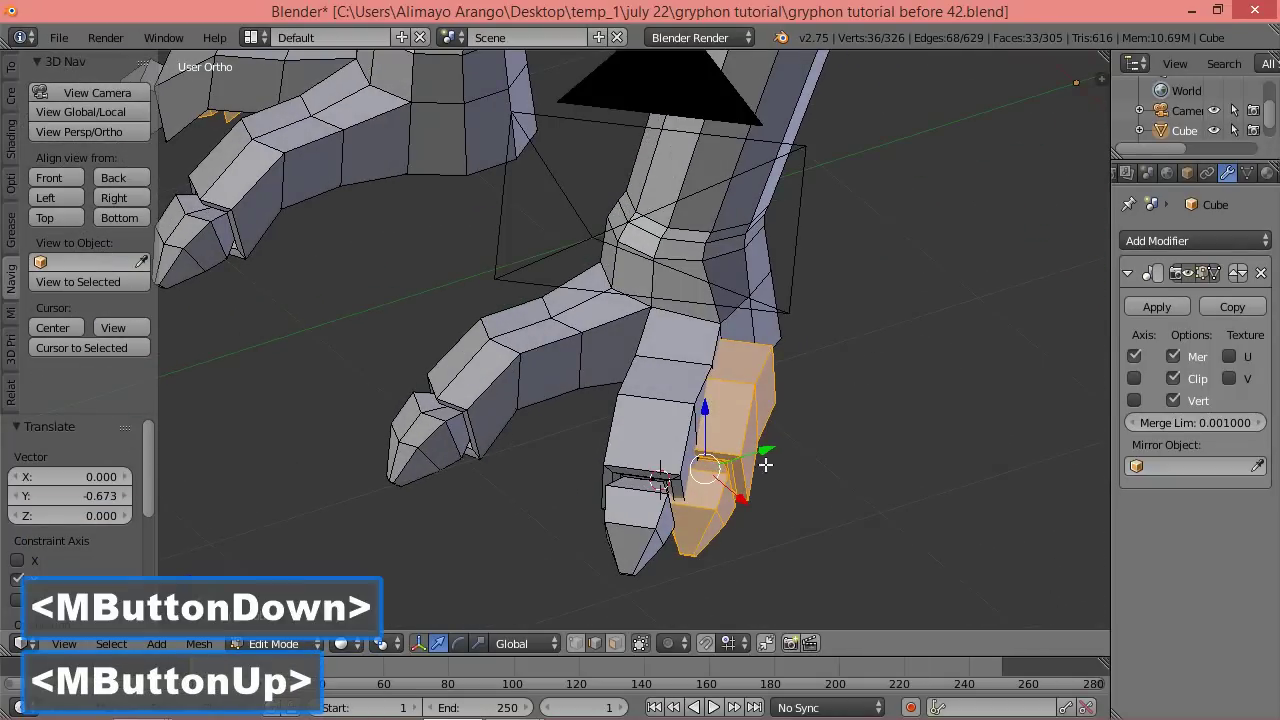
{"action": "left_click_drag", "start_coordinate": [763, 451], "coordinate": [601, 487]}
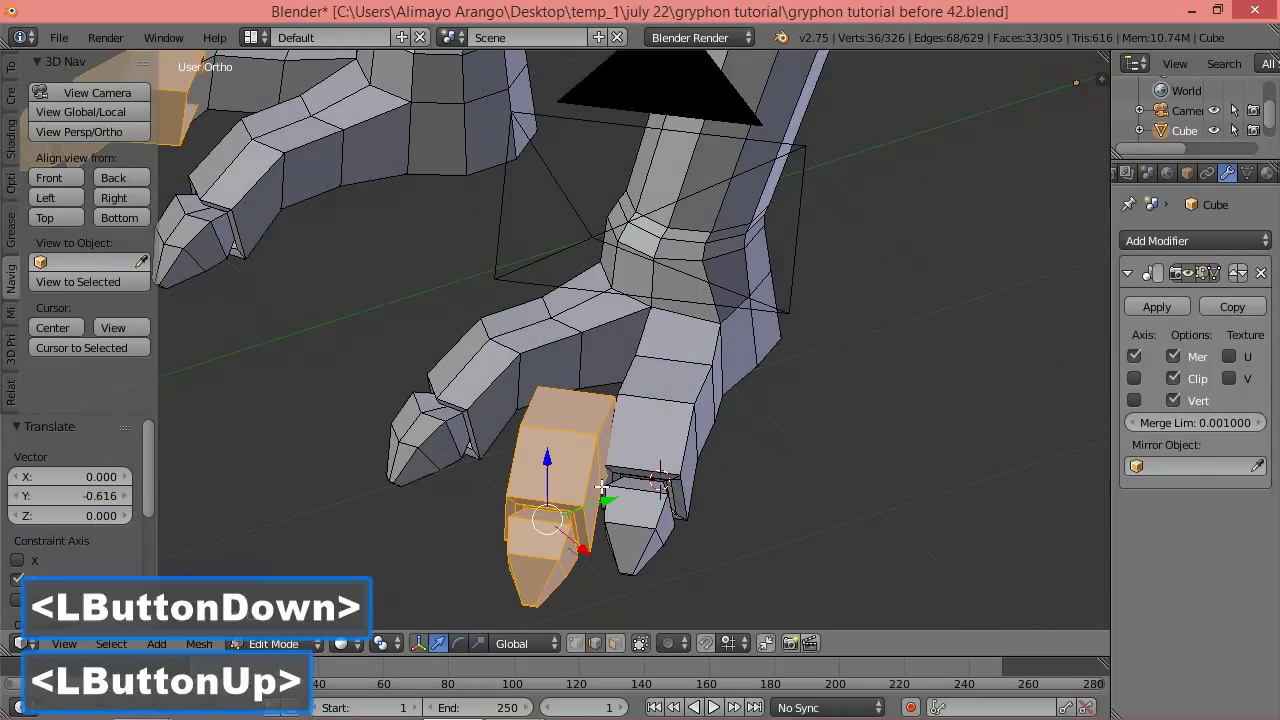
Move the loose toe to the inner side of the foot, about -0.977 along X and 0.264 along Y.
{"action": "middle_click_drag", "start_coordinate": [557, 479], "coordinate": [617, 523]}
{"action": "left_click_drag", "start_coordinate": [606, 542], "coordinate": [395, 371]}
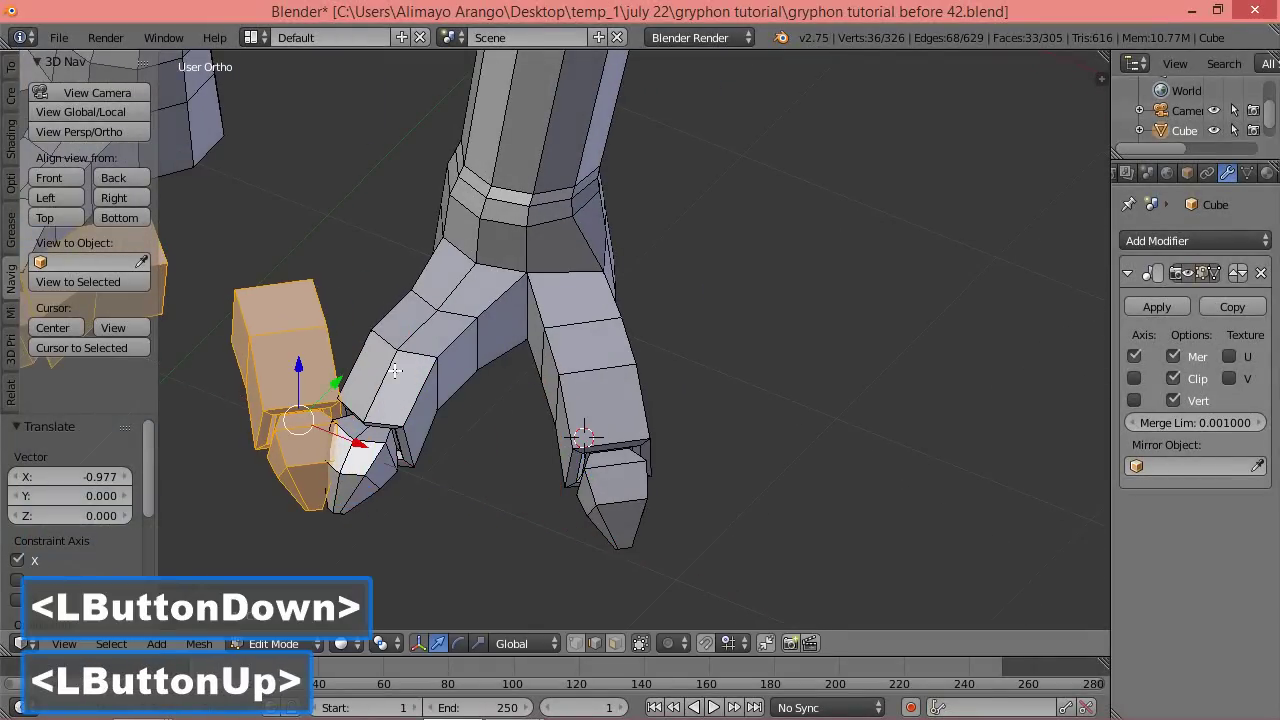
{"action": "middle_click_drag", "start_coordinate": [441, 367], "coordinate": [460, 393]}
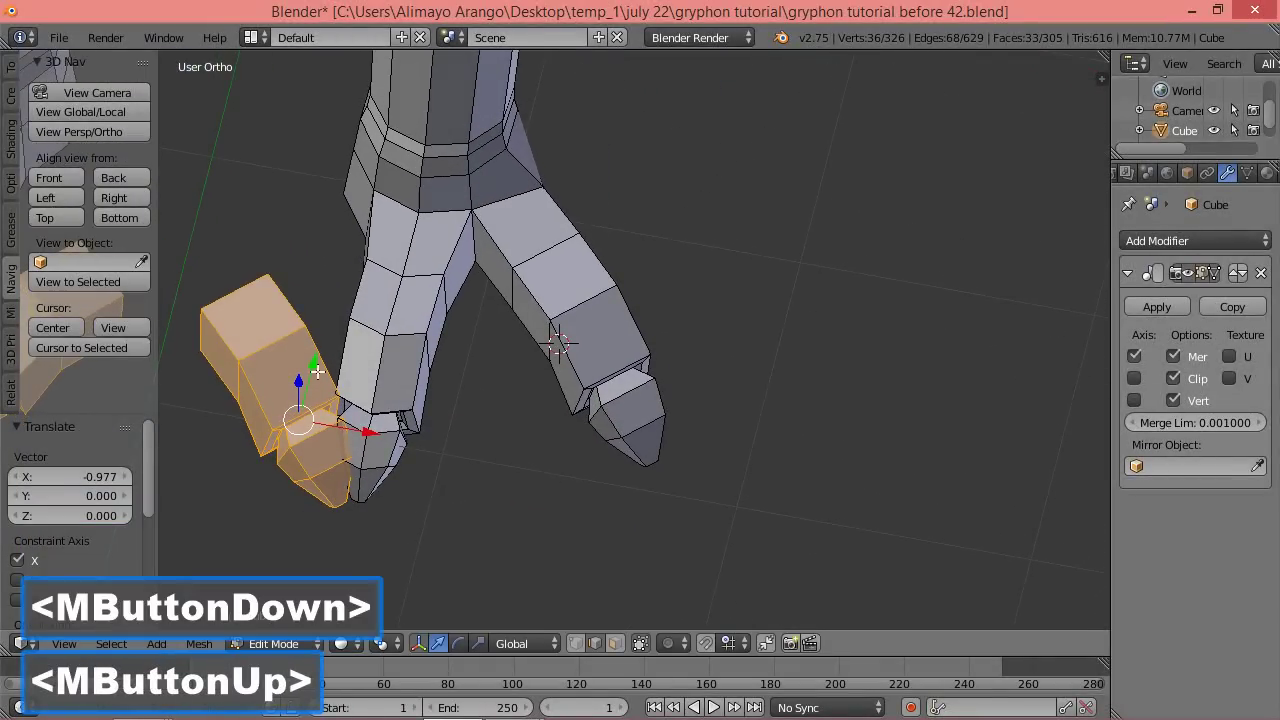
{"action": "left_click_drag", "start_coordinate": [313, 360], "coordinate": [352, 299]}
{"action": "scroll", "coordinate": [342, 272], "scroll_direction": "down", "scroll_amount": 1}
{"action": "middle_click_drag", "start_coordinate": [349, 282], "coordinate": [358, 356]}
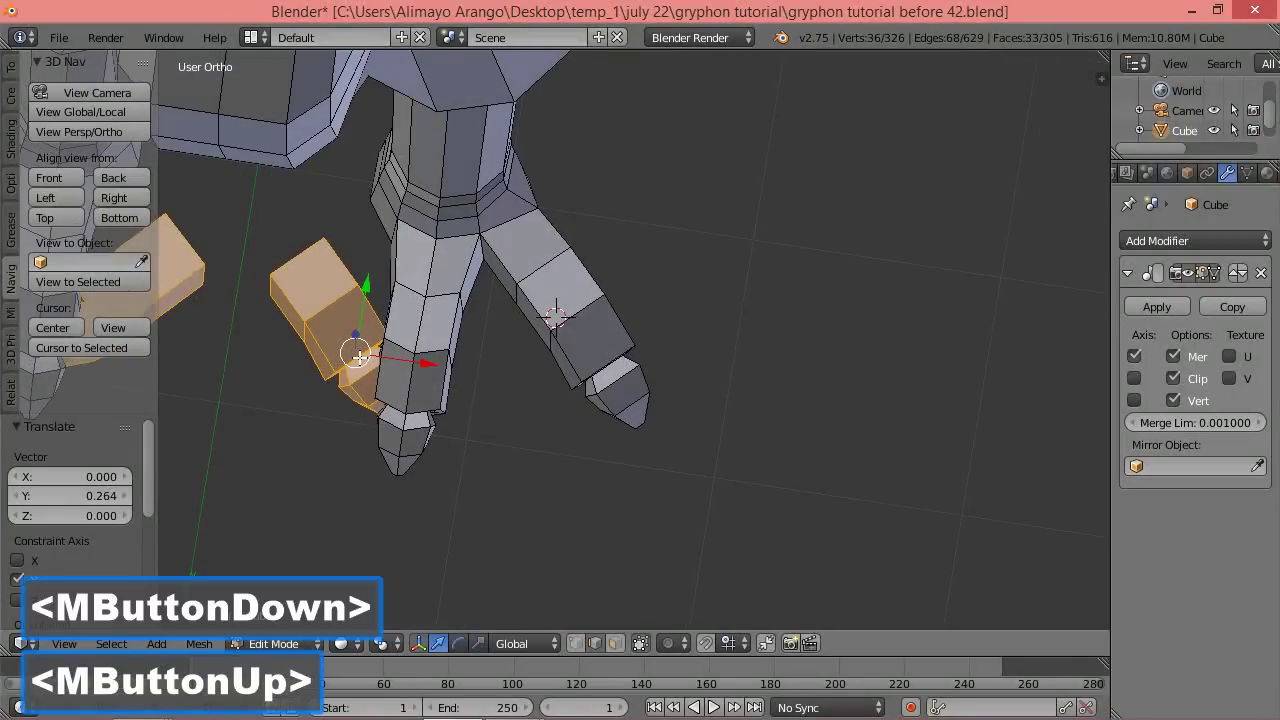
Rotate the loose toe about -23.149° around Z with the 3D cursor at its rear end as pivot, and move it about 0.301 along X.
{"action": "right_click", "coordinate": [289, 245]}
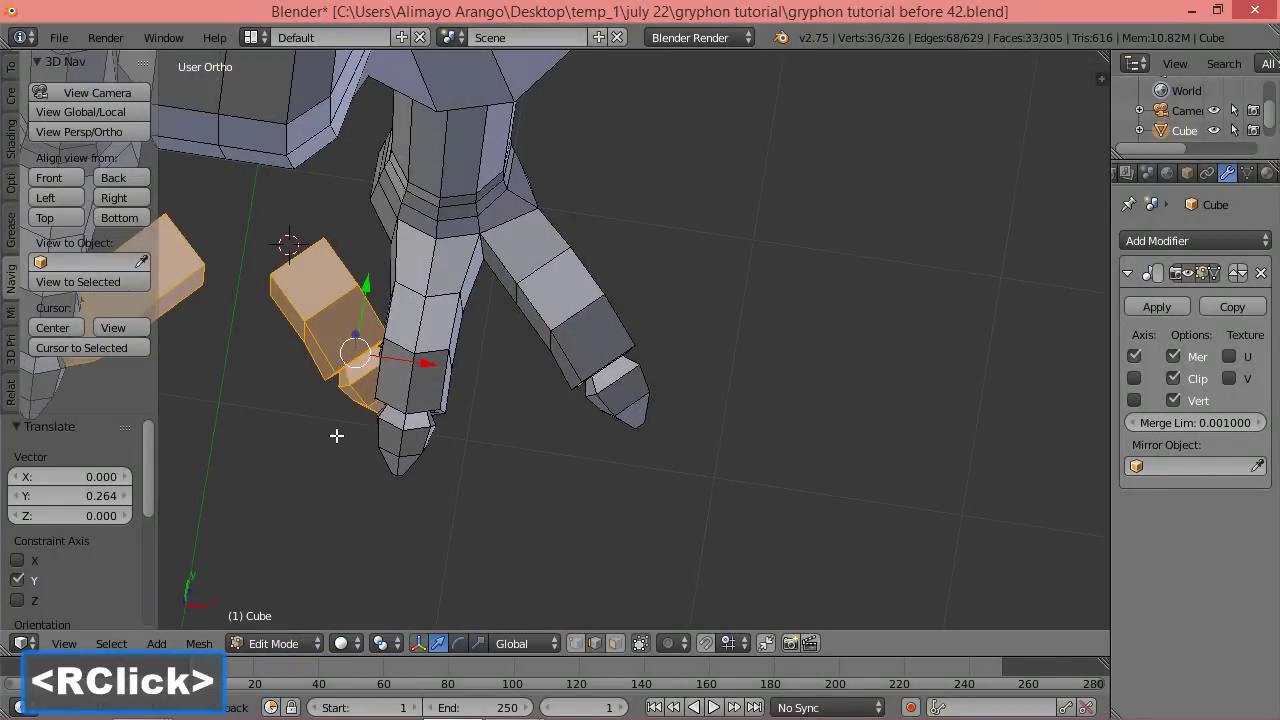
{"action": "left_click", "coordinate": [384, 643]}
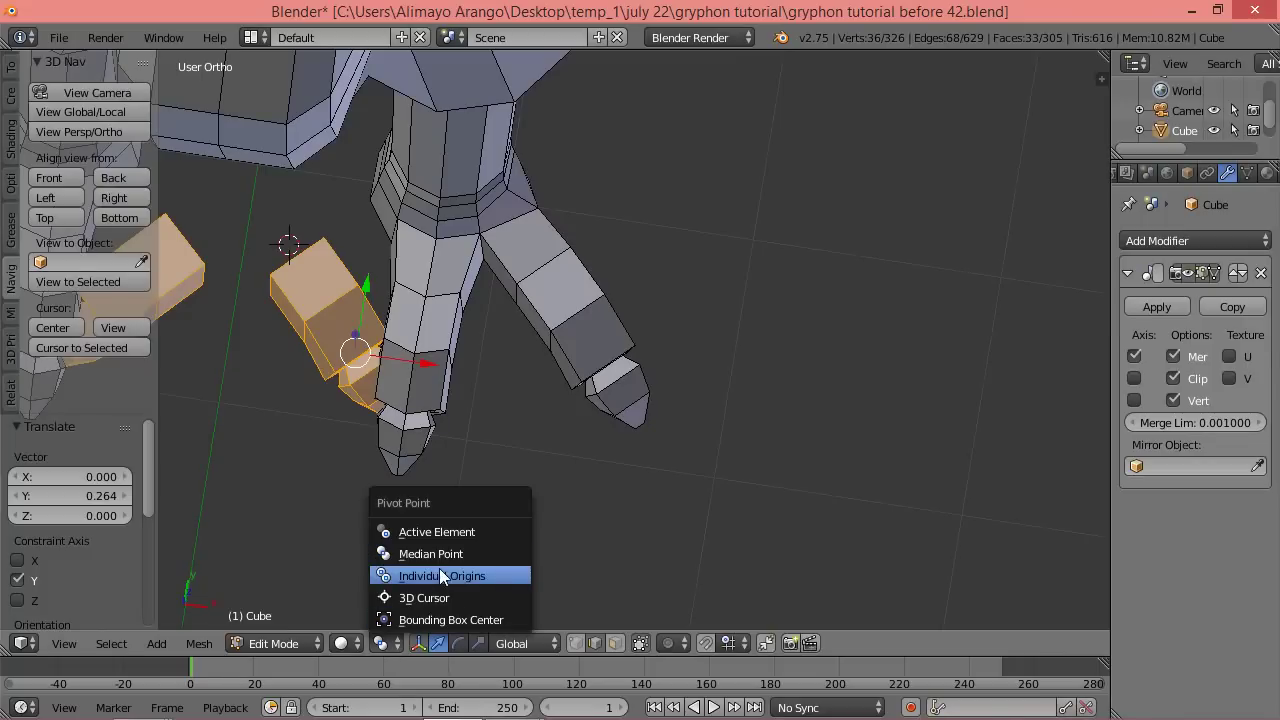
{"action": "left_click", "coordinate": [424, 598]}
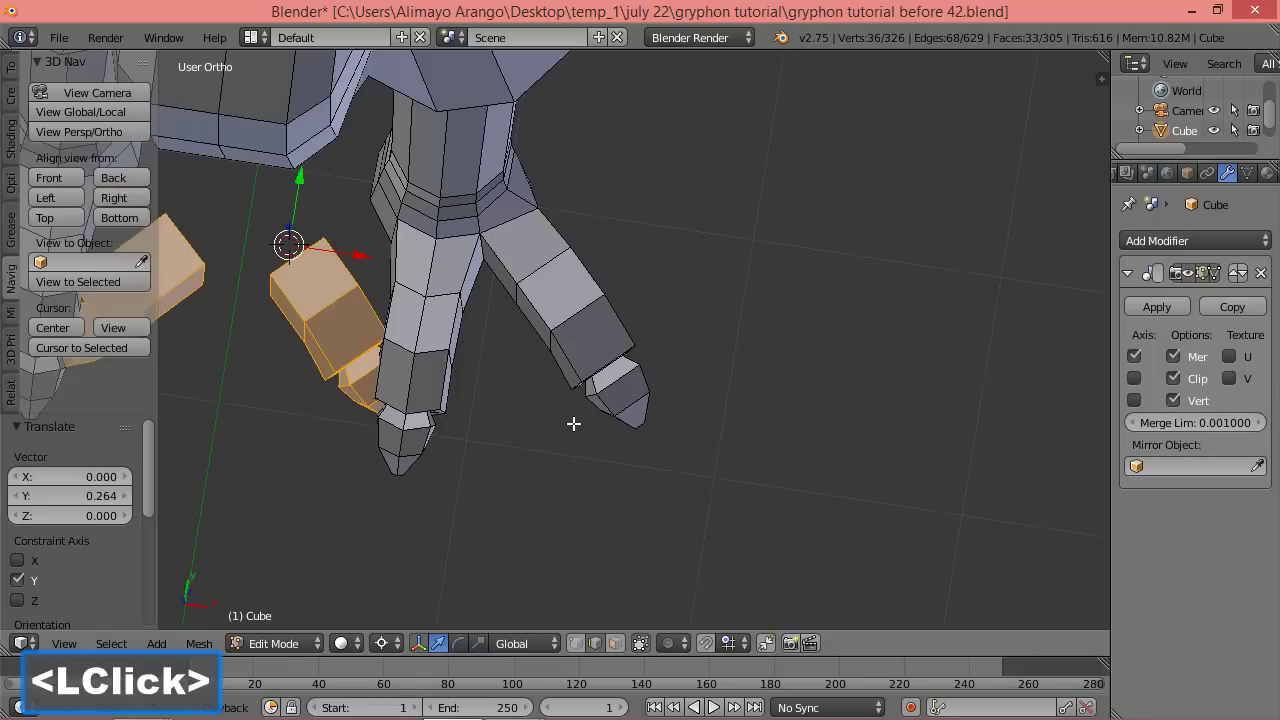
{"action": "key", "text": "r"}
{"action": "key", "text": "z"}
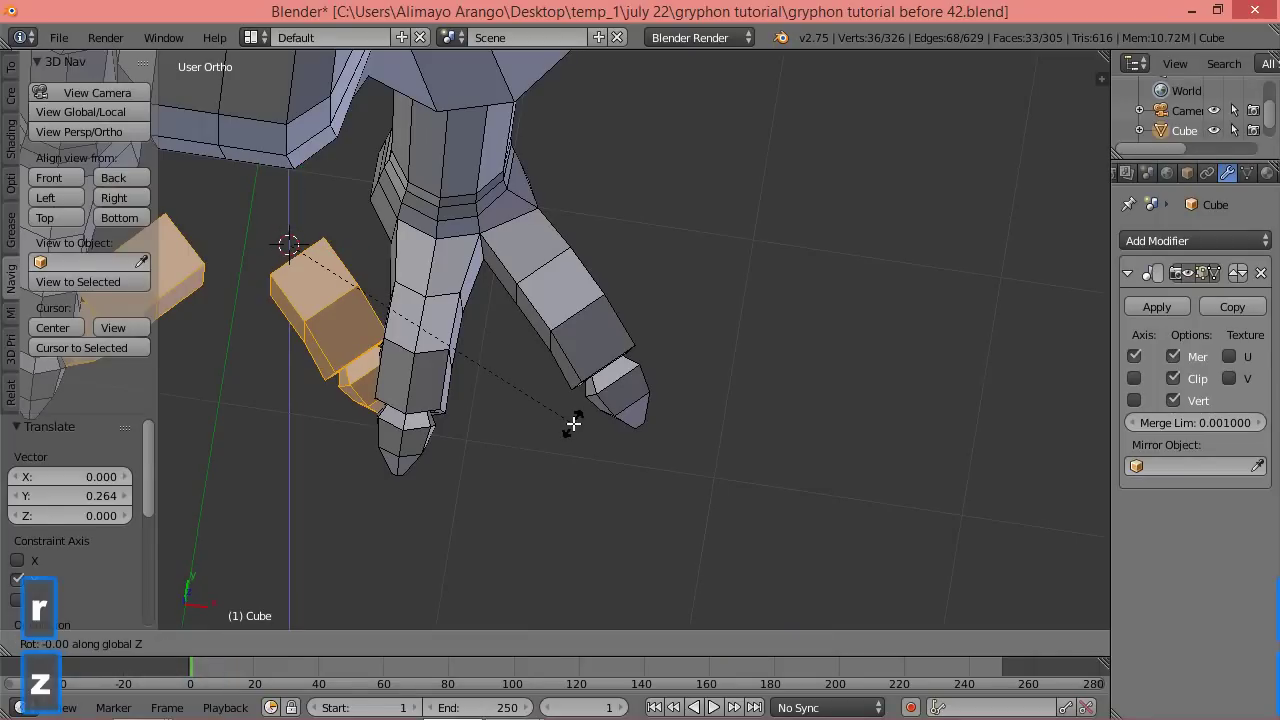
{"action": "left_click", "coordinate": [433, 461]}
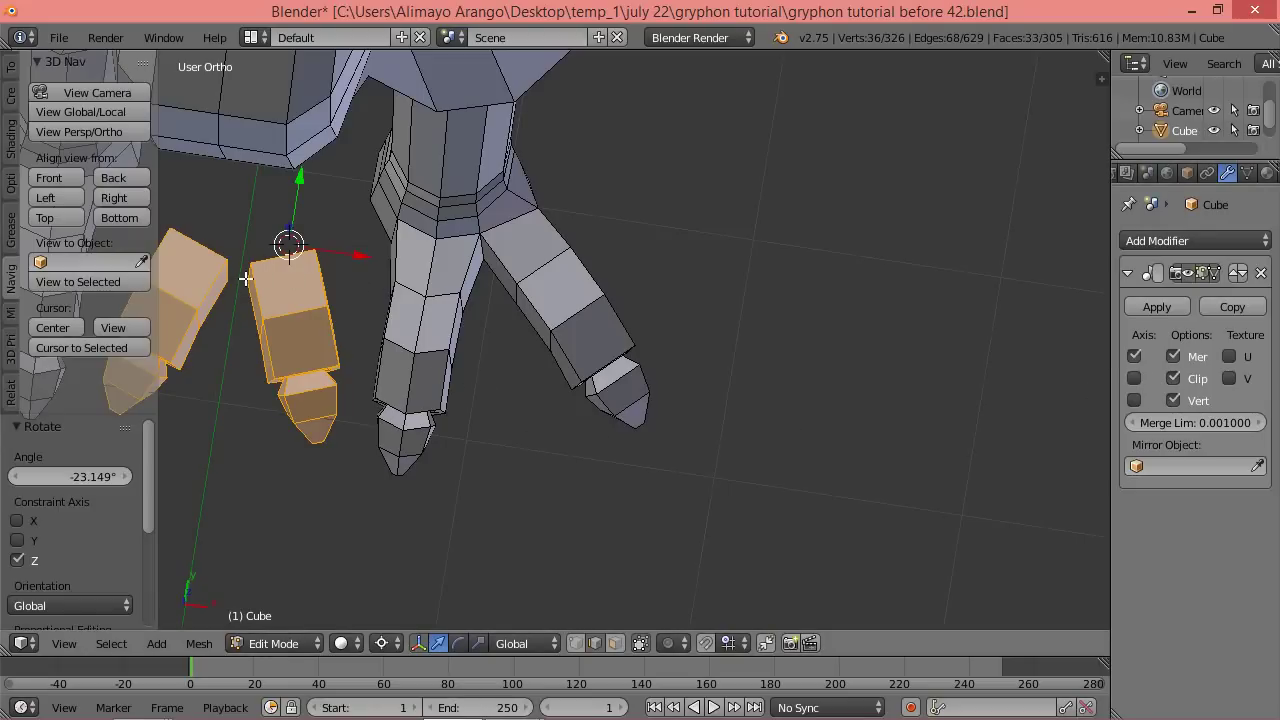
{"action": "left_click_drag", "start_coordinate": [357, 253], "coordinate": [433, 262]}
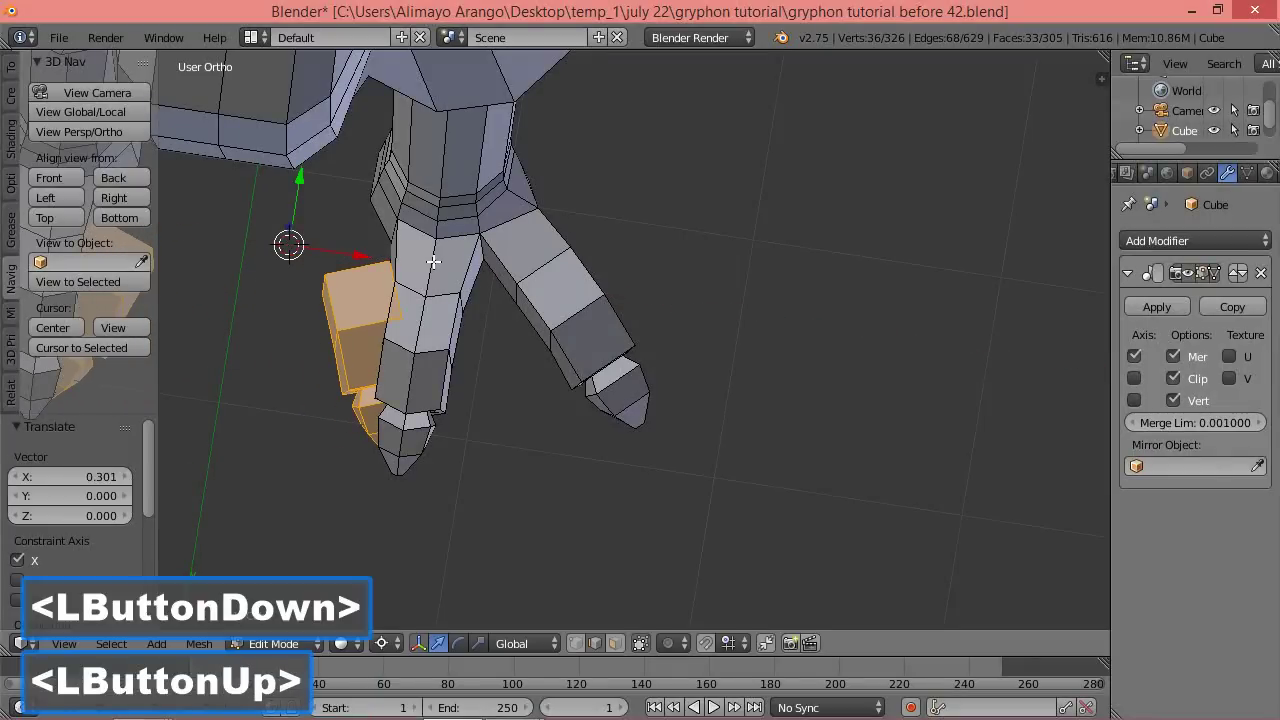
Place the 3D cursor at the toe's rear end again, rotate the toe about -42.173° around Z and move it about 0.137 along Y.
{"action": "right_click", "coordinate": [355, 258]}
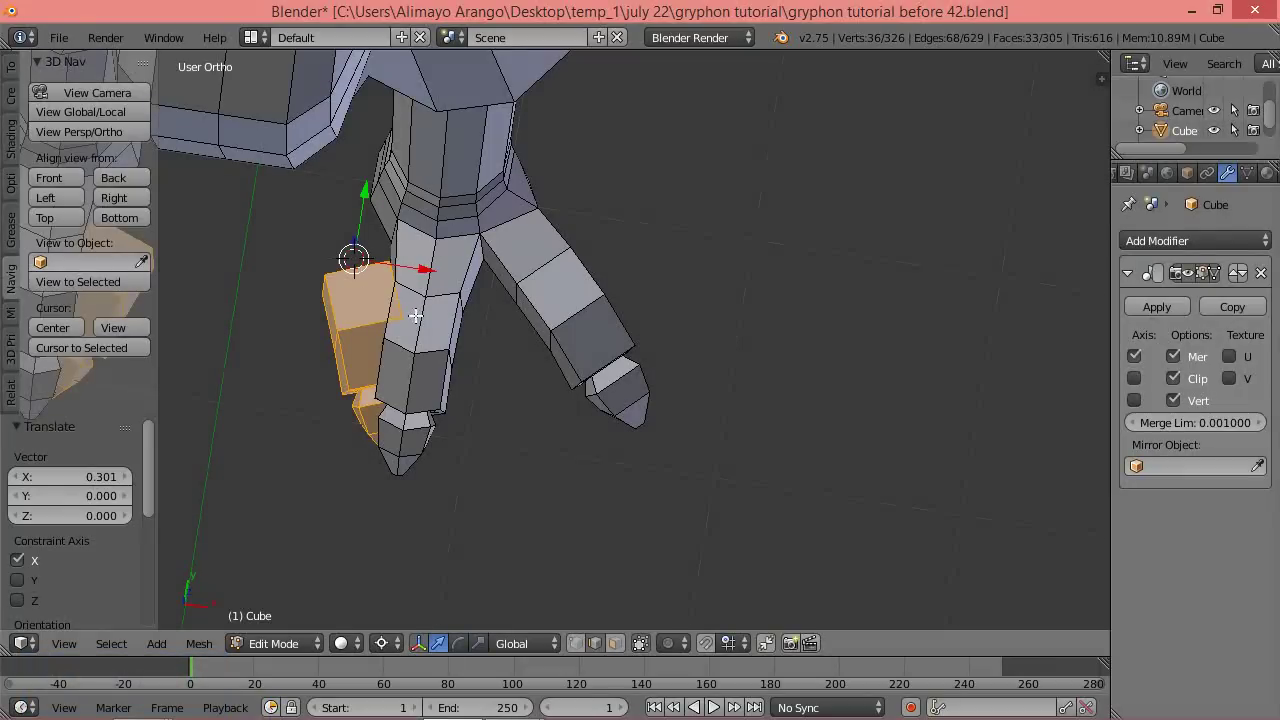
{"action": "key", "text": "r"}
{"action": "key", "text": "z"}
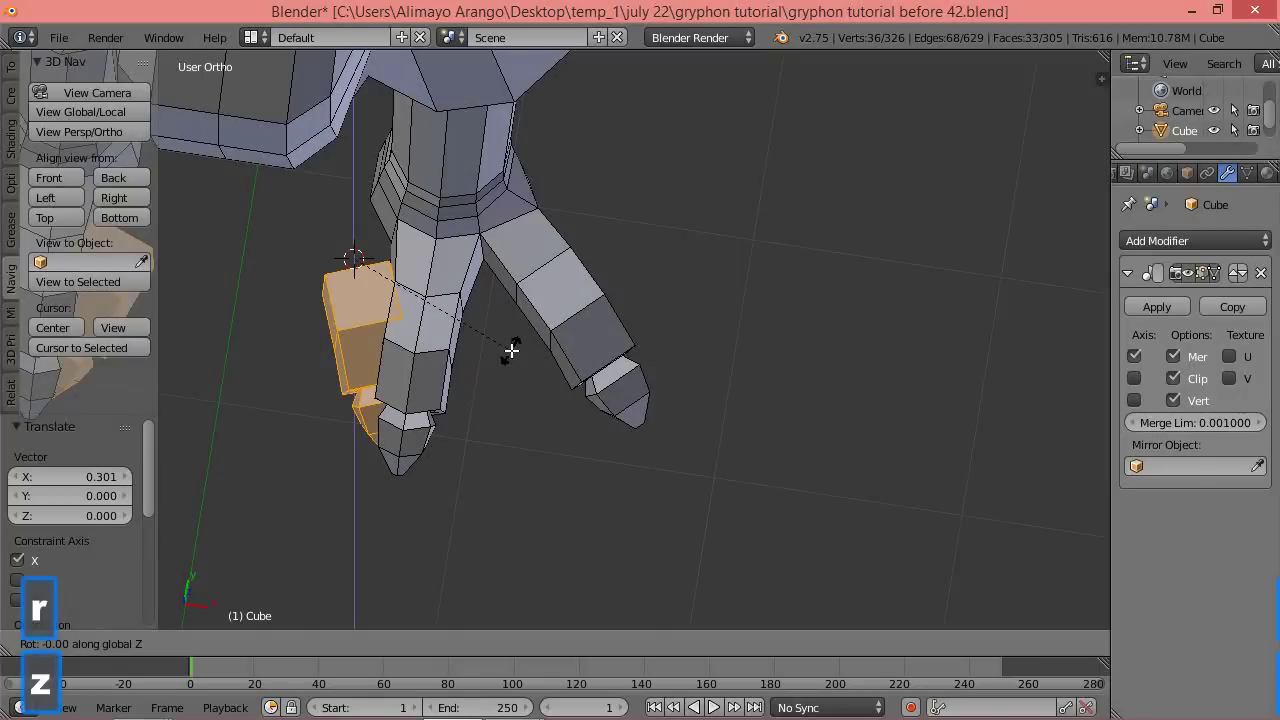
{"action": "left_click", "coordinate": [386, 382]}
{"action": "scroll", "coordinate": [354, 340], "scroll_direction": "down", "scroll_amount": 4}
{"action": "scroll", "coordinate": [381, 355], "scroll_direction": "up", "scroll_amount": 3}
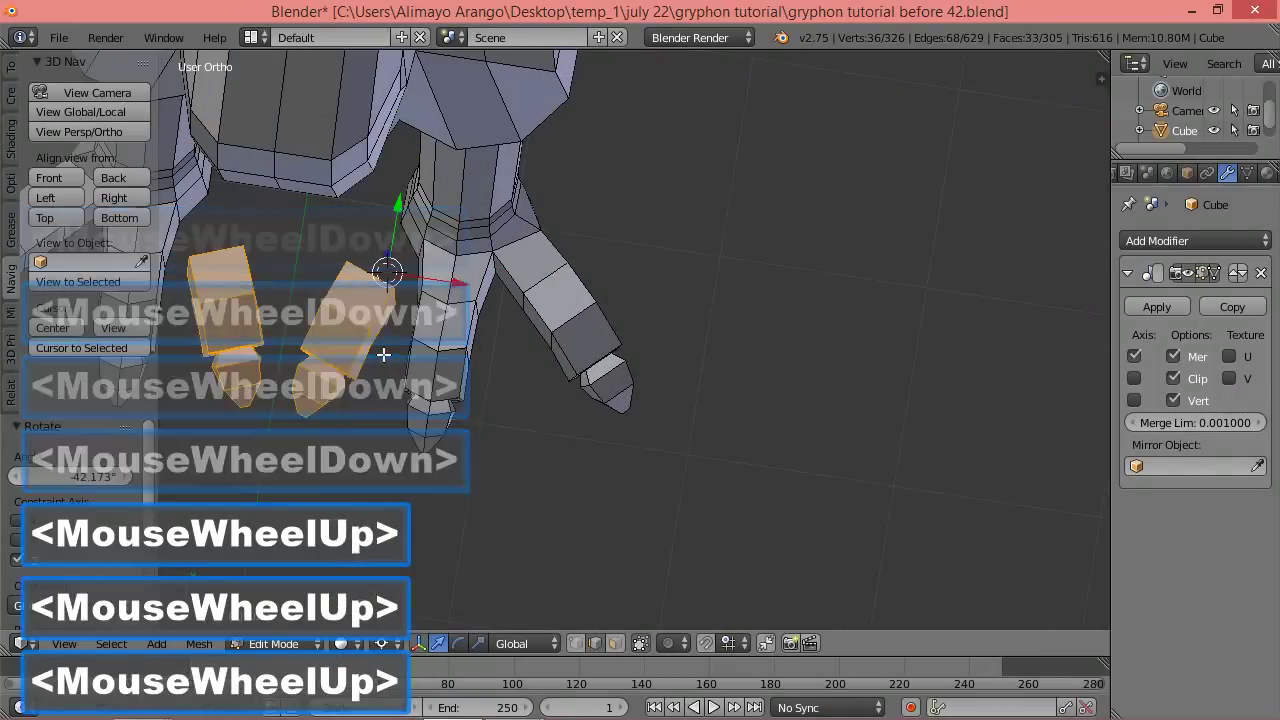
{"action": "left_click_drag", "start_coordinate": [398, 213], "coordinate": [410, 190]}
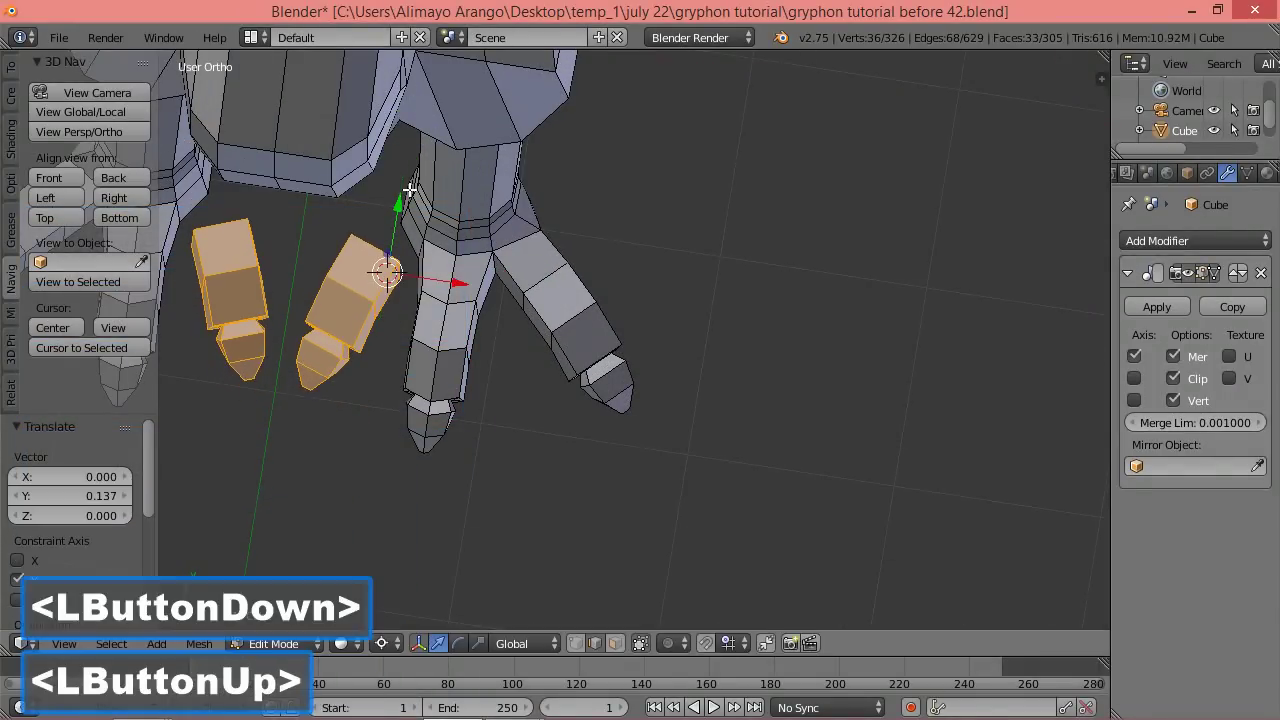
In wireframe display, select the entire front foot including the loose inner toe and move it about 0.222 outward along X.
{"action": "middle_click_drag", "start_coordinate": [588, 437], "coordinate": [596, 331]}
{"action": "scroll", "coordinate": [615, 345], "scroll_direction": "down", "scroll_amount": 6}
{"action": "scroll", "coordinate": [596, 331], "scroll_direction": "up", "scroll_amount": 2}
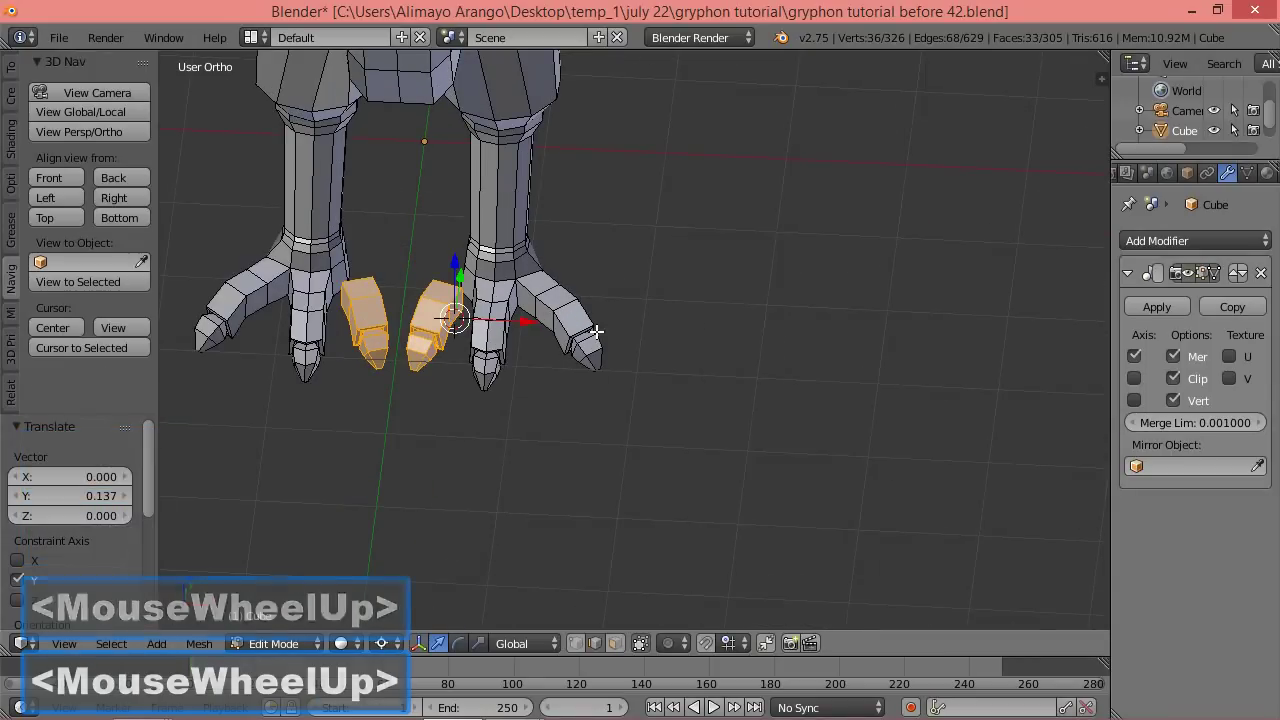
{"action": "key", "text": "z"}
{"action": "left_click", "coordinate": [714, 331]}
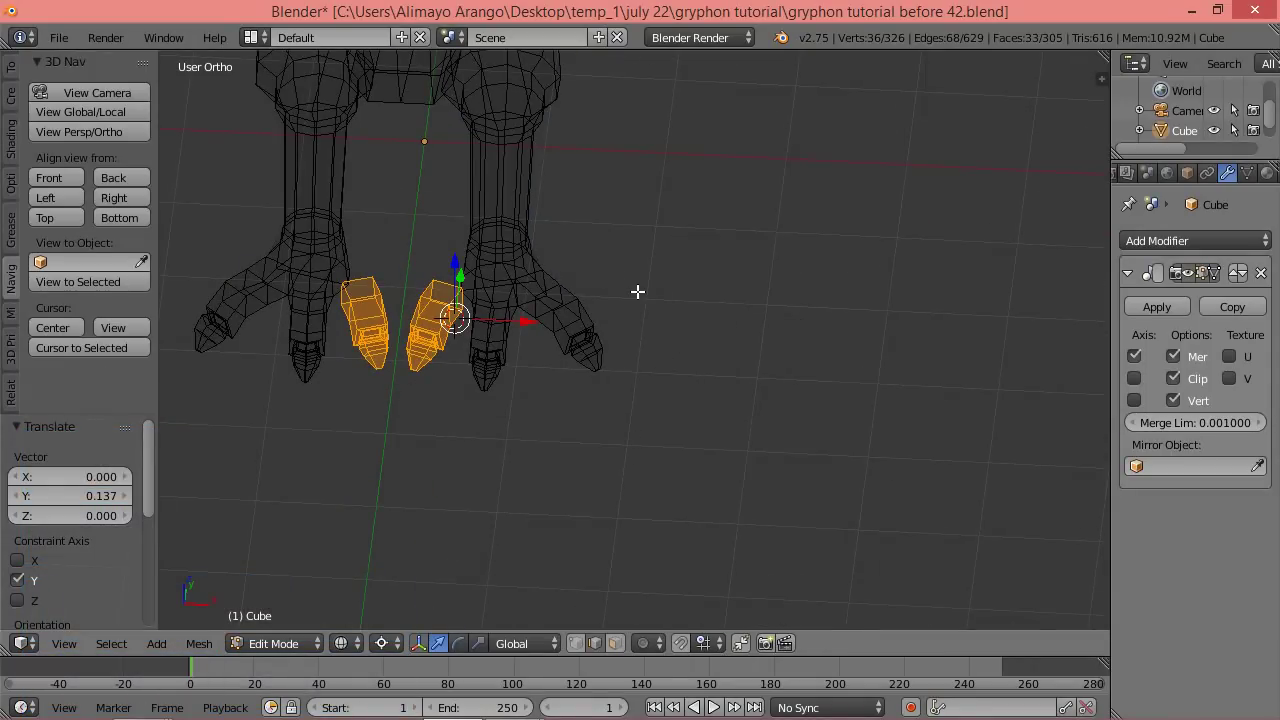
{"action": "key", "text": "a"}
{"action": "mouse_move", "coordinate": [645, 257]}
{"action": "right_mouse_down", "text": "ctrl"}
{"action": "mouse_move", "coordinate": [534, 194]}
{"action": "mouse_move", "coordinate": [481, 200]}
{"action": "mouse_move", "coordinate": [431, 240]}
{"action": "mouse_move", "coordinate": [403, 349]}
{"action": "mouse_move", "coordinate": [663, 451]}
{"action": "mouse_move", "coordinate": [707, 424]}
{"action": "right_mouse_up", "text": "ctrl"}
{"action": "left_click_drag", "start_coordinate": [526, 322], "coordinate": [556, 318]}
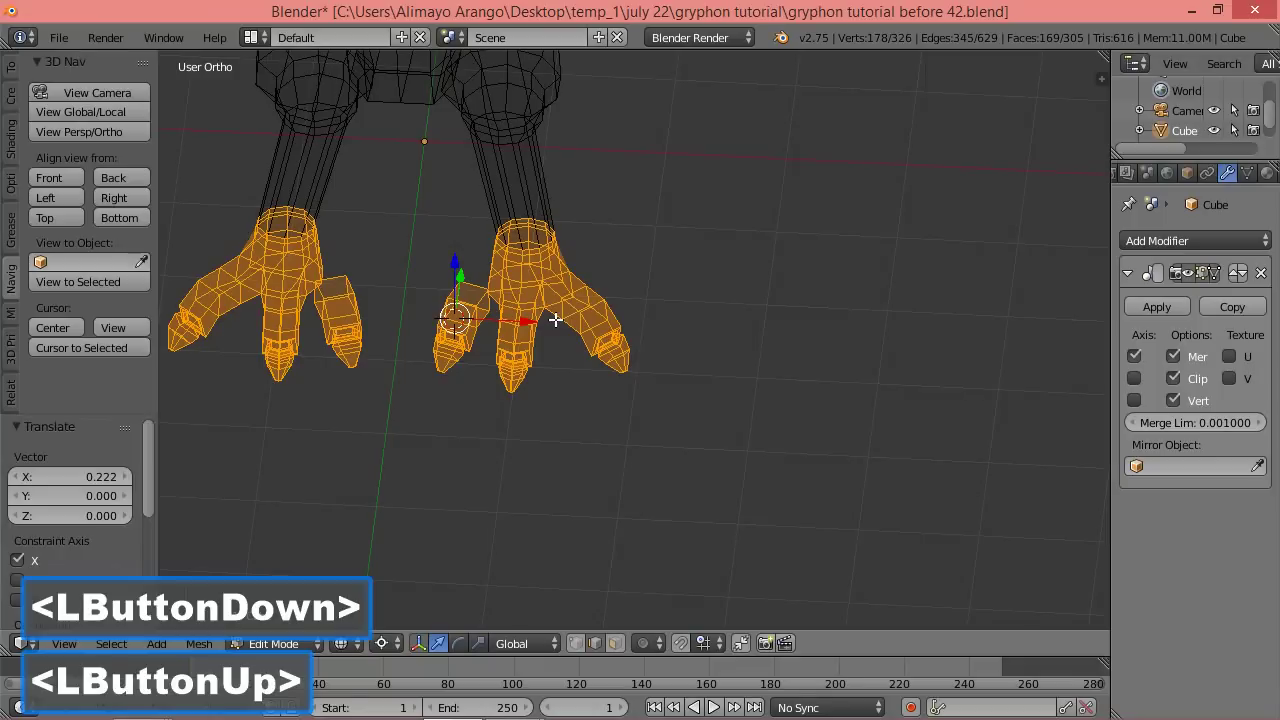
{"action": "scroll", "coordinate": [644, 260], "scroll_direction": "down", "scroll_amount": 2}
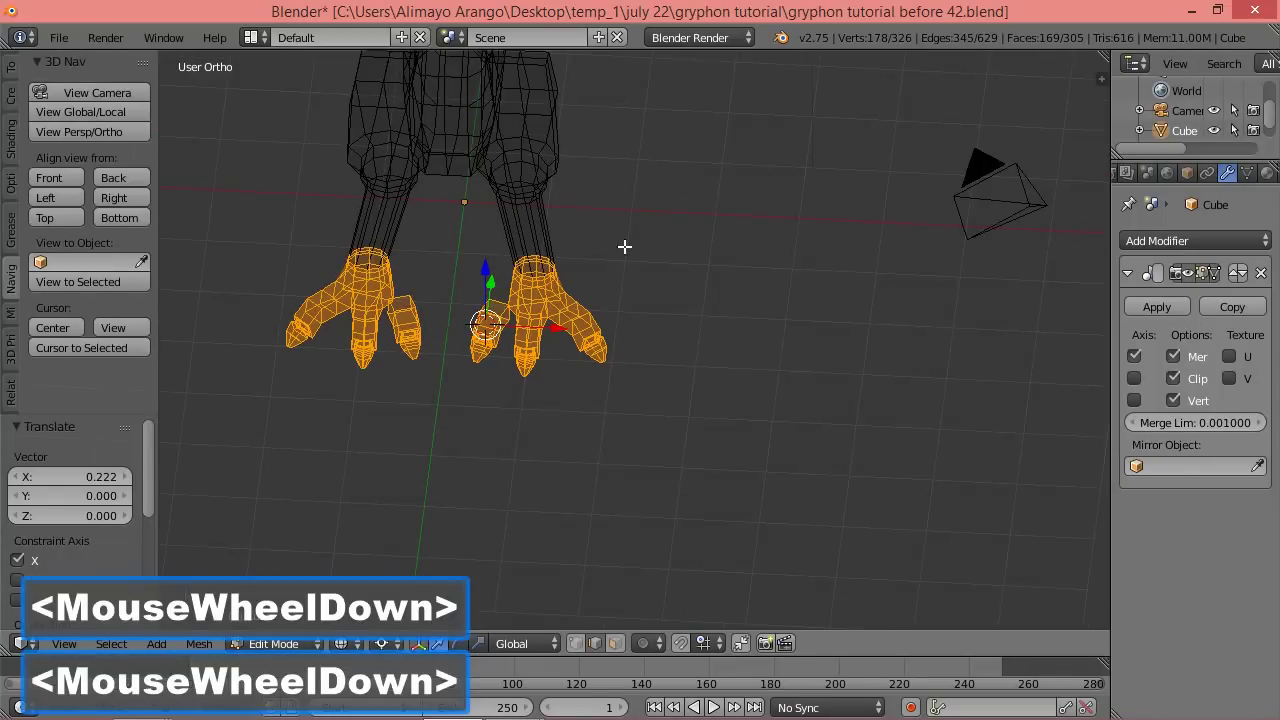
{"action": "scroll", "coordinate": [616, 243], "scroll_direction": "down", "scroll_amount": 1}
{"action": "middle_click_drag", "start_coordinate": [531, 219], "coordinate": [599, 151]}
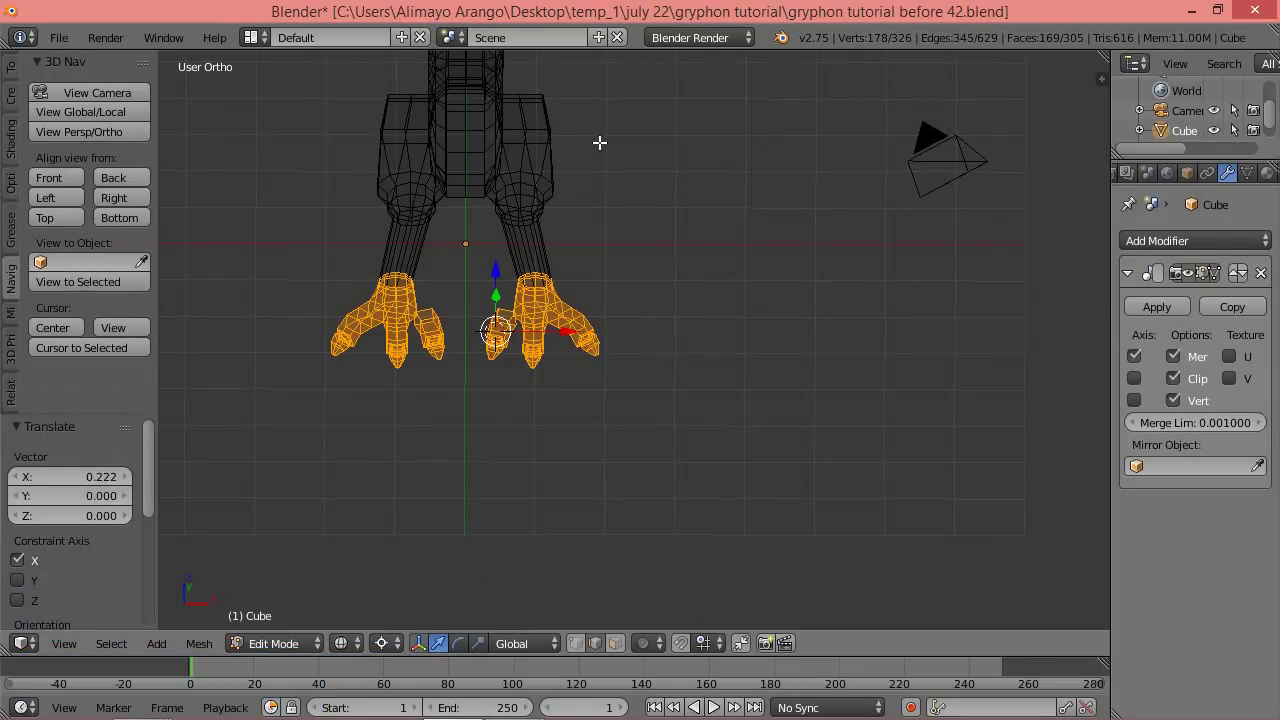
{"action": "key", "text": "a"}
{"action": "key", "text": "ctrl"}
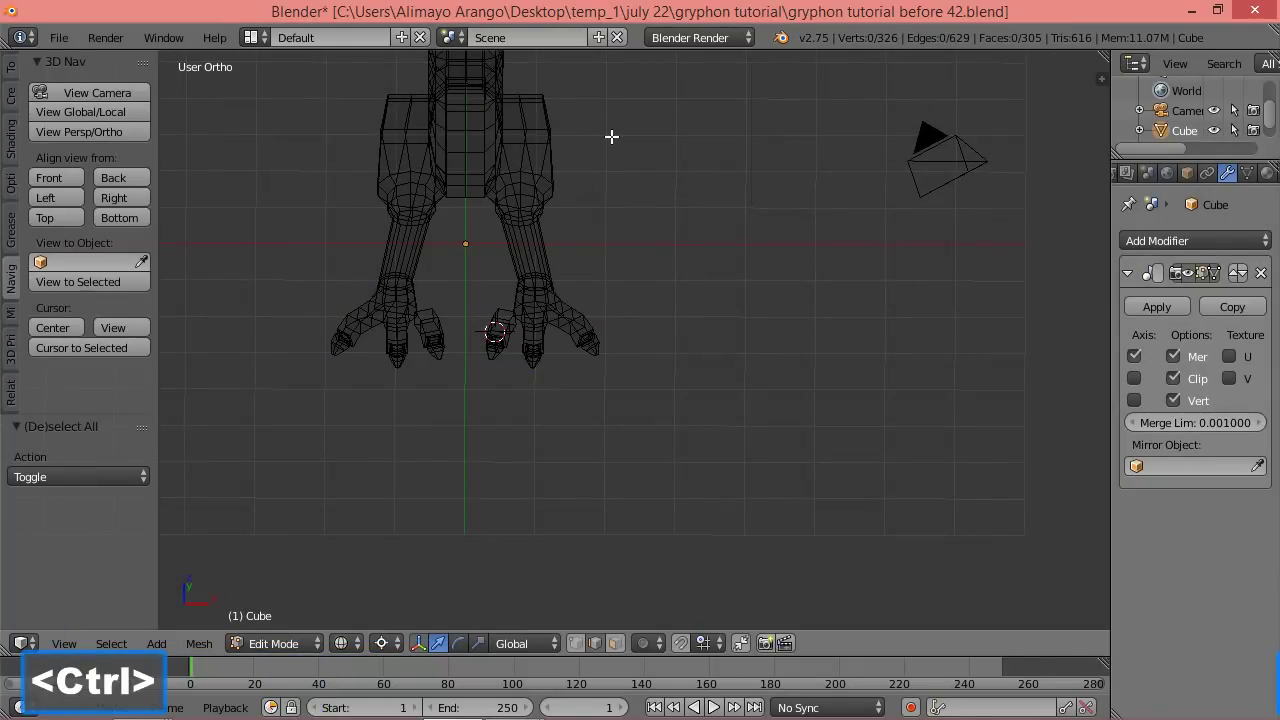
{"action": "mouse_move", "coordinate": [612, 136]}
{"action": "right_mouse_down", "text": "ctrl"}
{"action": "mouse_move", "coordinate": [566, 80]}
{"action": "mouse_move", "coordinate": [529, 77]}
{"action": "mouse_move", "coordinate": [503, 97]}
{"action": "mouse_move", "coordinate": [477, 189]}
{"action": "mouse_move", "coordinate": [497, 233]}
{"action": "mouse_move", "coordinate": [571, 233]}
{"action": "right_mouse_up", "text": "ctrl"}
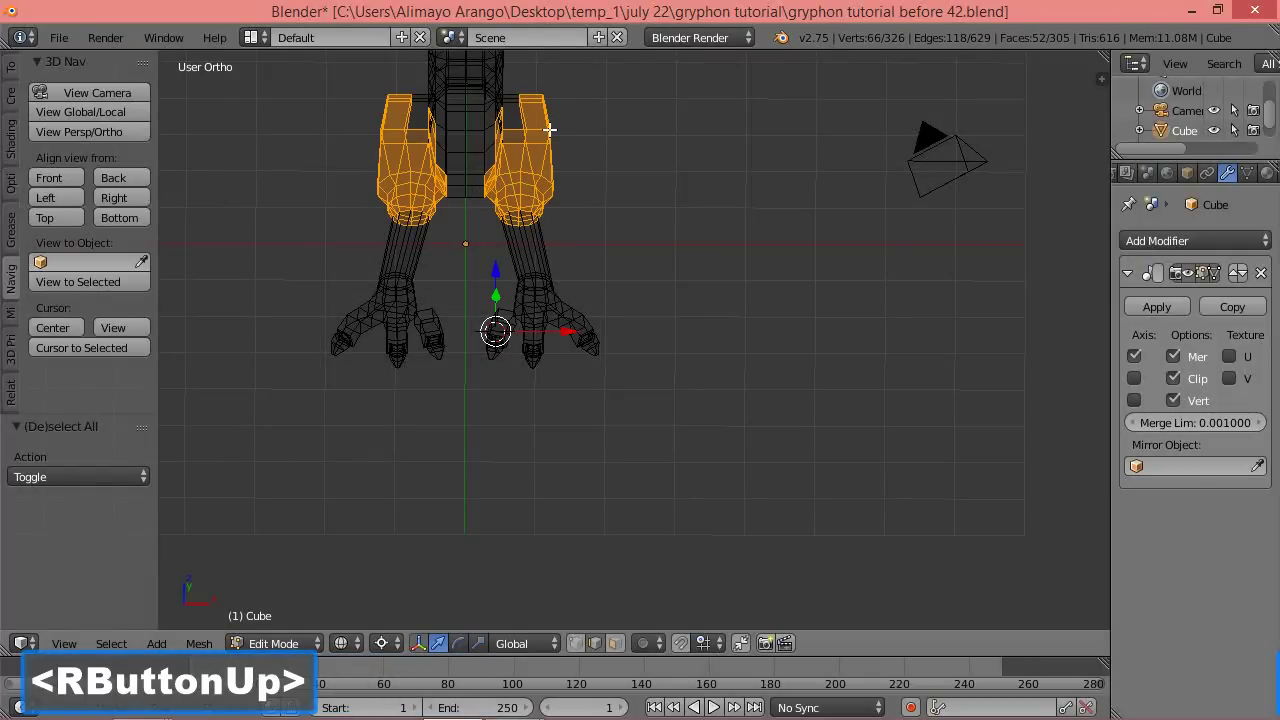
{"action": "mouse_move", "coordinate": [586, 106]}
{"action": "right_mouse_down", "text": "ctrl"}
{"action": "mouse_move", "coordinate": [493, 117]}
{"action": "mouse_move", "coordinate": [528, 163]}
{"action": "mouse_move", "coordinate": [556, 162]}
{"action": "right_mouse_up", "text": "ctrl"}
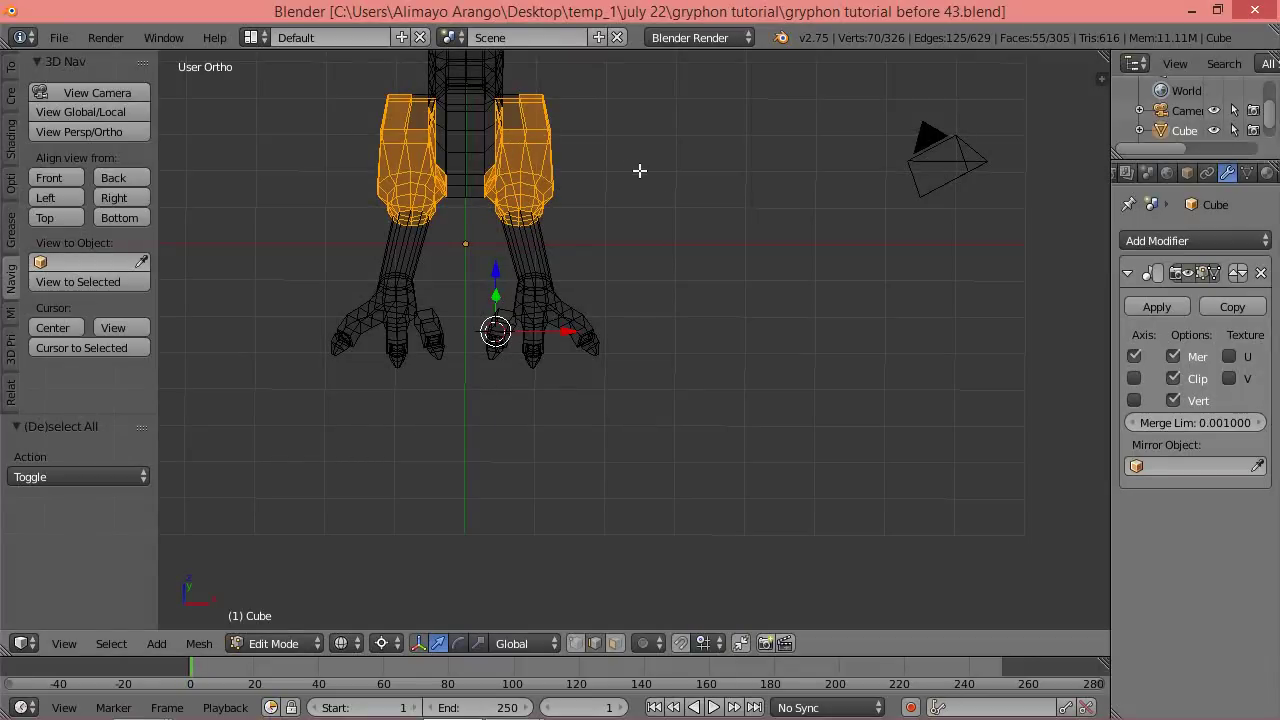
{"action": "middle_click_drag", "start_coordinate": [721, 254], "coordinate": [650, 253]}
{"action": "scroll", "coordinate": [637, 240], "scroll_direction": "up", "scroll_amount": 1}
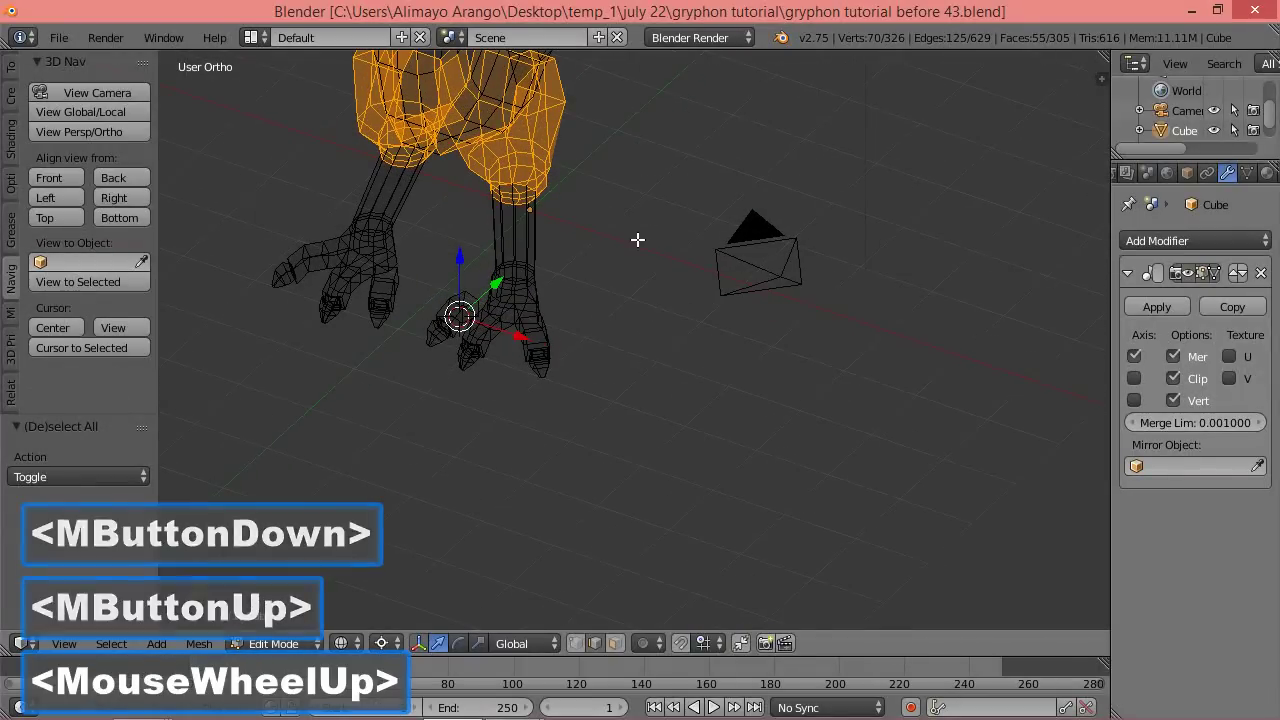
{"action": "middle_click_drag", "start_coordinate": [591, 214], "coordinate": [638, 373], "text": "shift"}
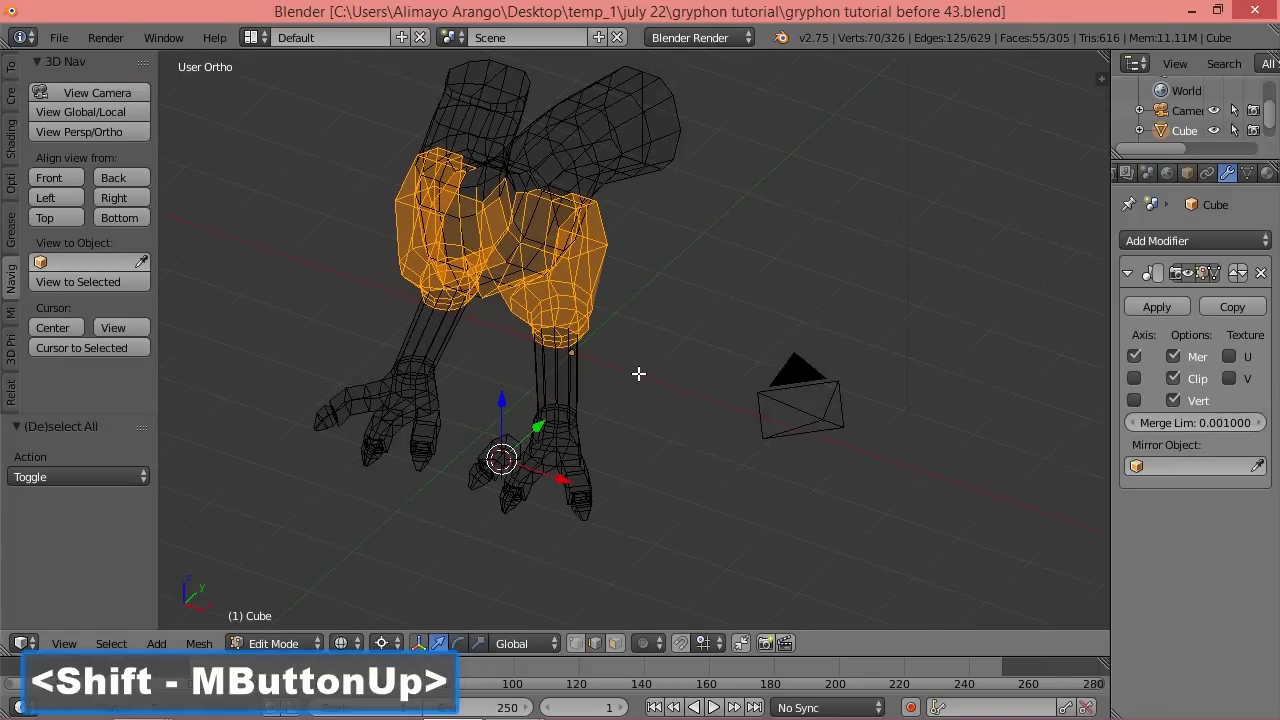
{"action": "key", "text": "a"}
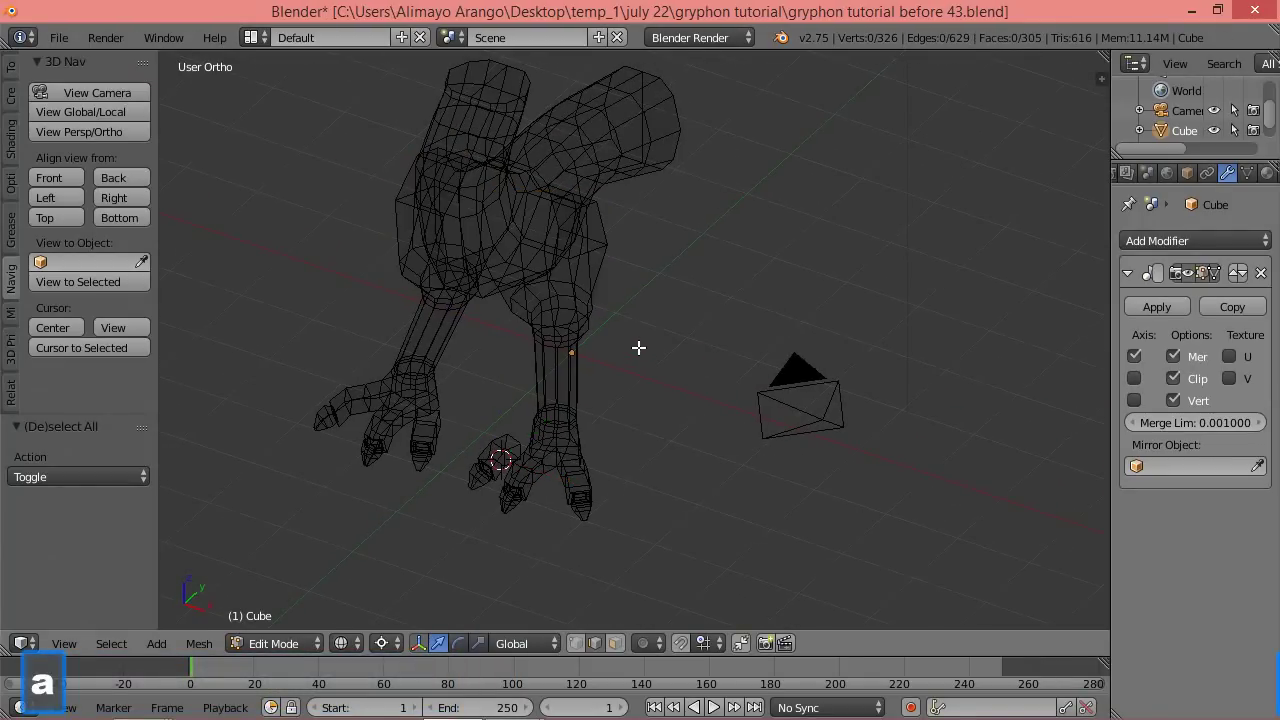
Switch to solid display and face selection, and circle-select the front faces of the upper front leg.
{"action": "key", "text": "z"}
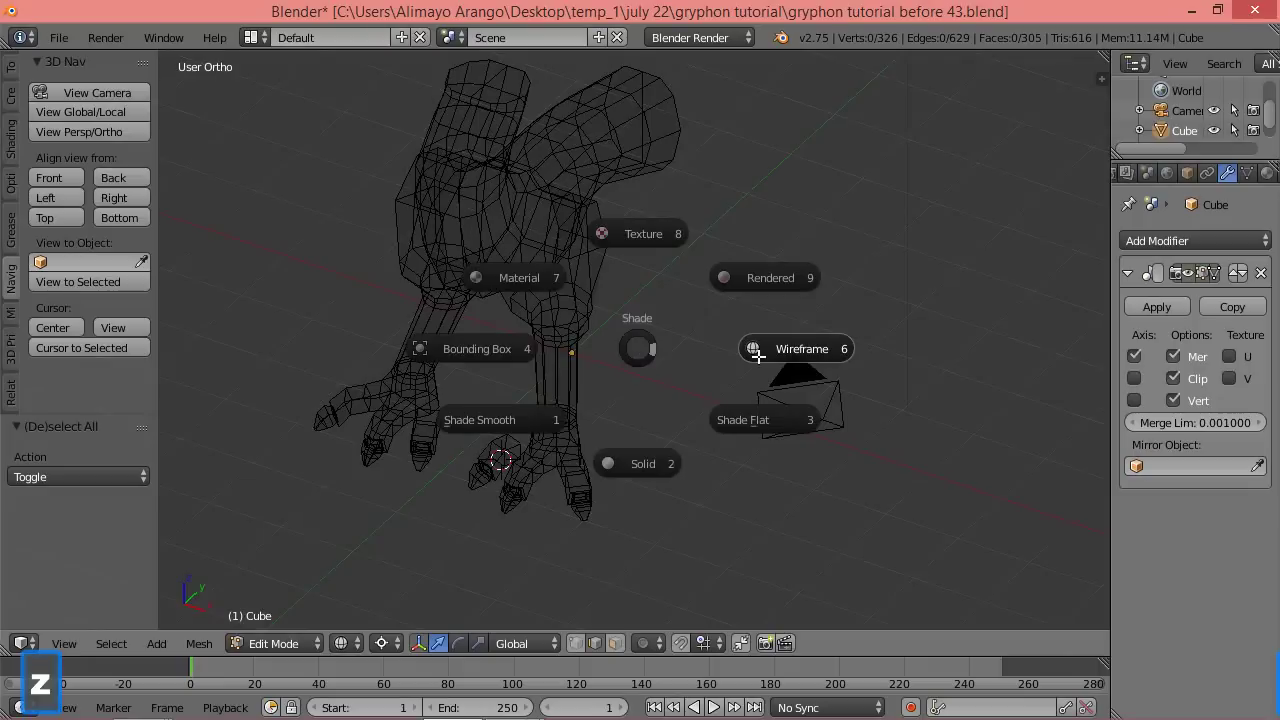
{"action": "left_click", "coordinate": [643, 463]}
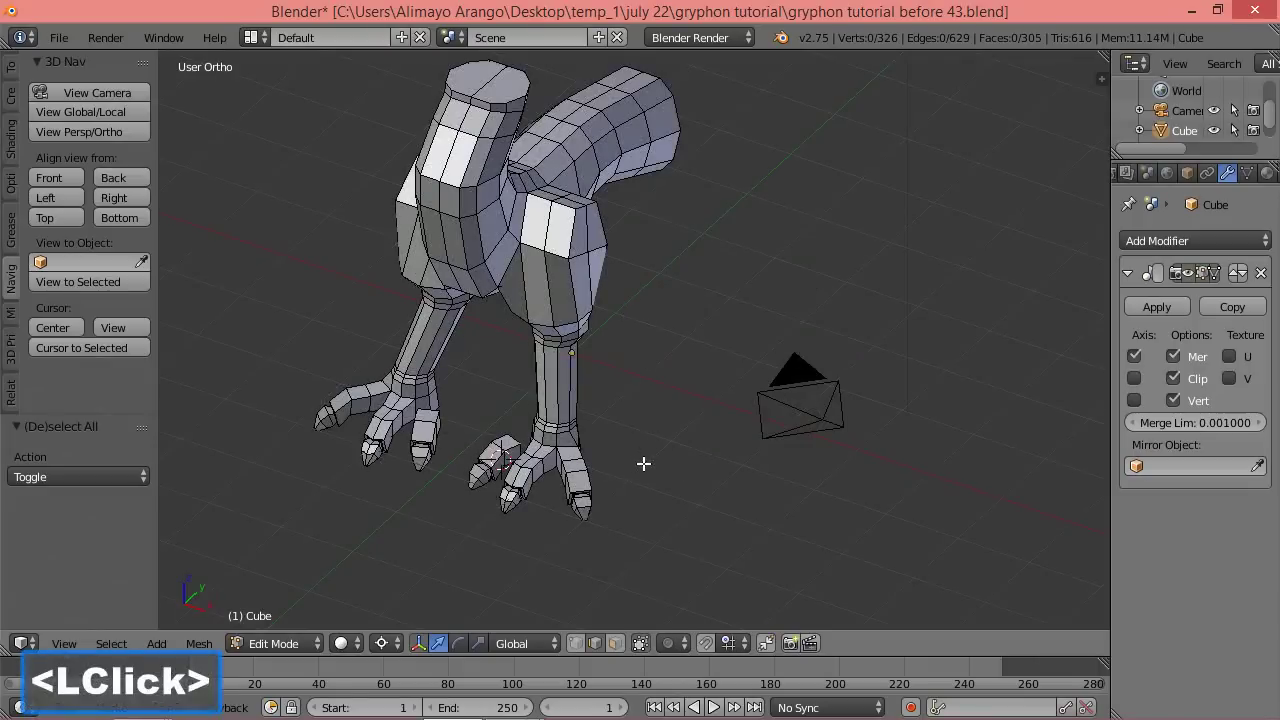
{"action": "scroll", "coordinate": [638, 423], "scroll_direction": "up", "scroll_amount": 2}
{"action": "middle_click_drag", "start_coordinate": [611, 386], "coordinate": [616, 289]}
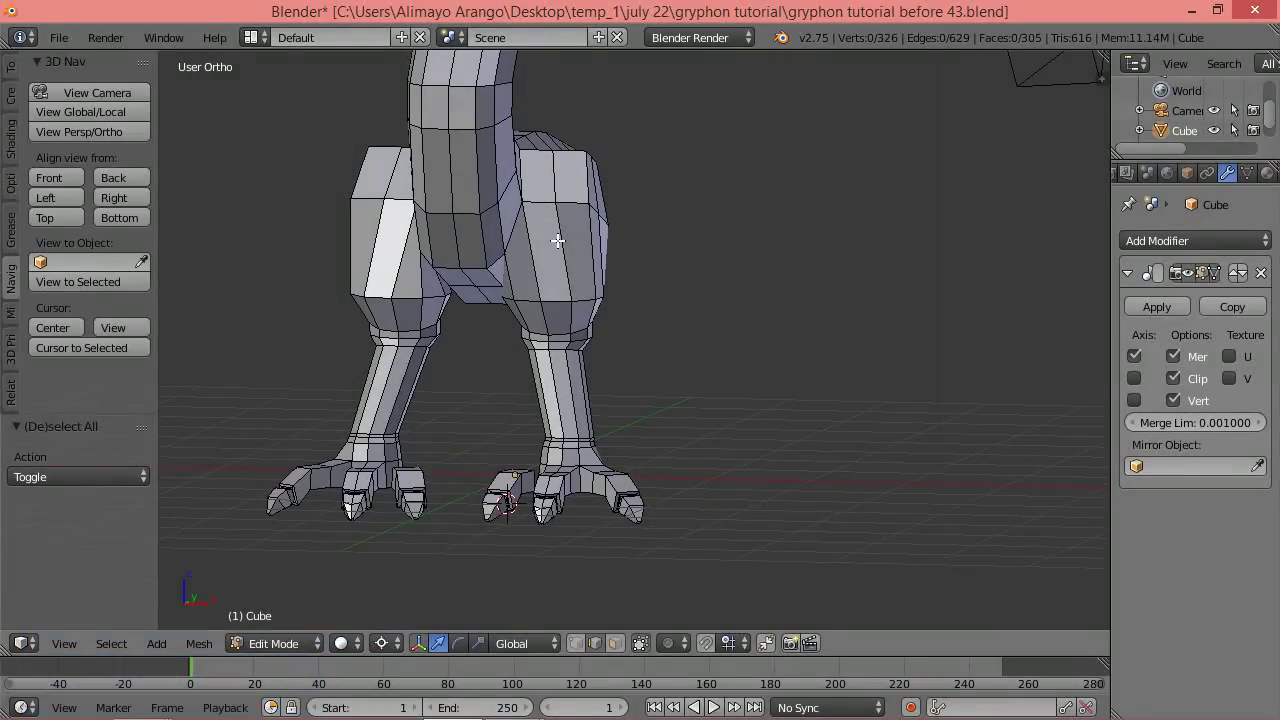
{"action": "left_click", "coordinate": [615, 643]}
{"action": "key", "text": "c"}
{"action": "scroll", "coordinate": [565, 263], "scroll_direction": "up", "scroll_amount": 2}
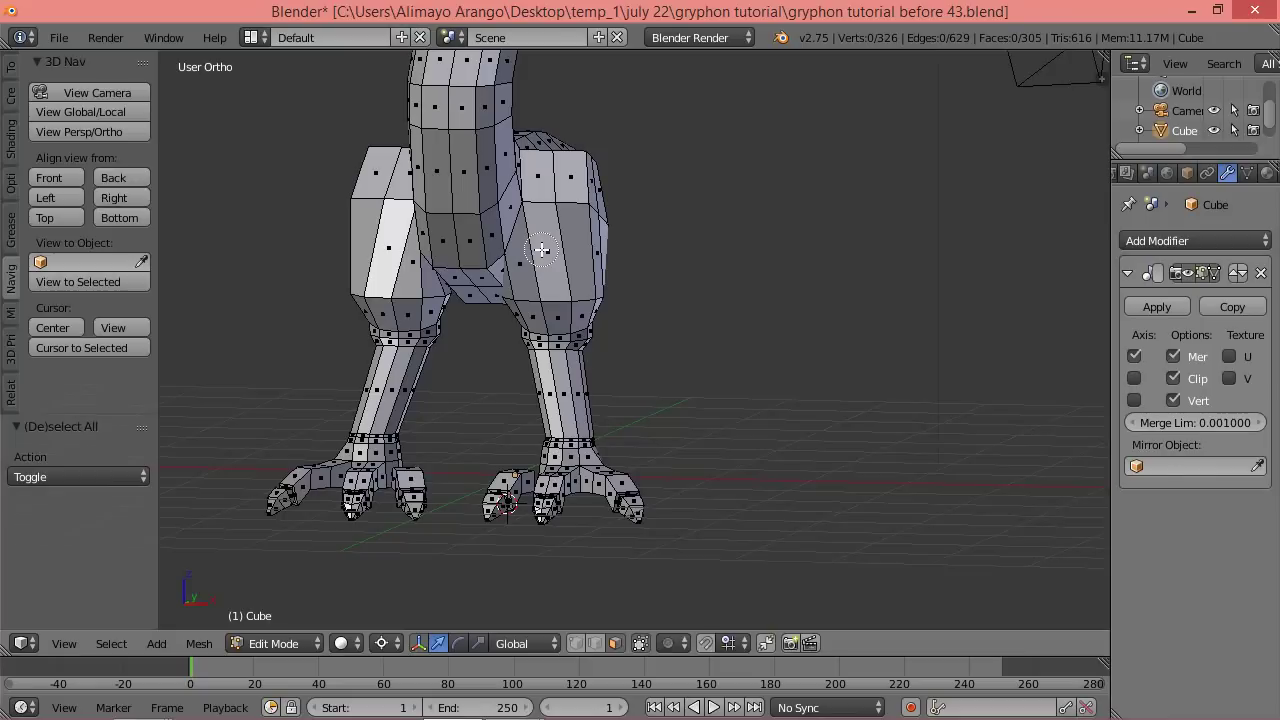
{"action": "mouse_move", "coordinate": [541, 249]}
{"action": "left_mouse_down"}
{"action": "mouse_move", "coordinate": [551, 267]}
{"action": "mouse_move", "coordinate": [566, 185]}
{"action": "left_mouse_up"}
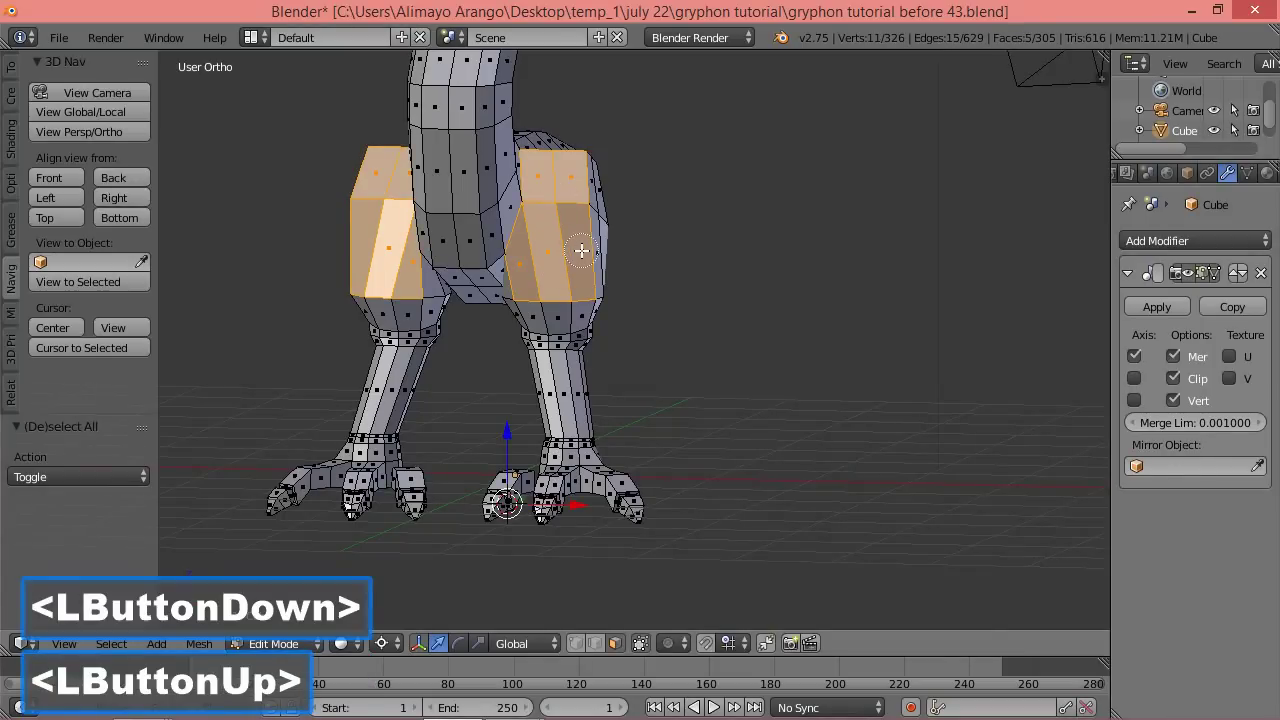
{"action": "left_click", "coordinate": [583, 226]}
{"action": "left_click_drag", "start_coordinate": [568, 305], "coordinate": [534, 309]}
{"action": "left_click", "coordinate": [524, 301]}
{"action": "left_click", "coordinate": [588, 303]}
{"action": "right_click", "coordinate": [708, 280]}
Add the outer side, rear and top faces of the upper front leg to the selection.
{"action": "middle_click_drag", "start_coordinate": [726, 274], "coordinate": [540, 284]}
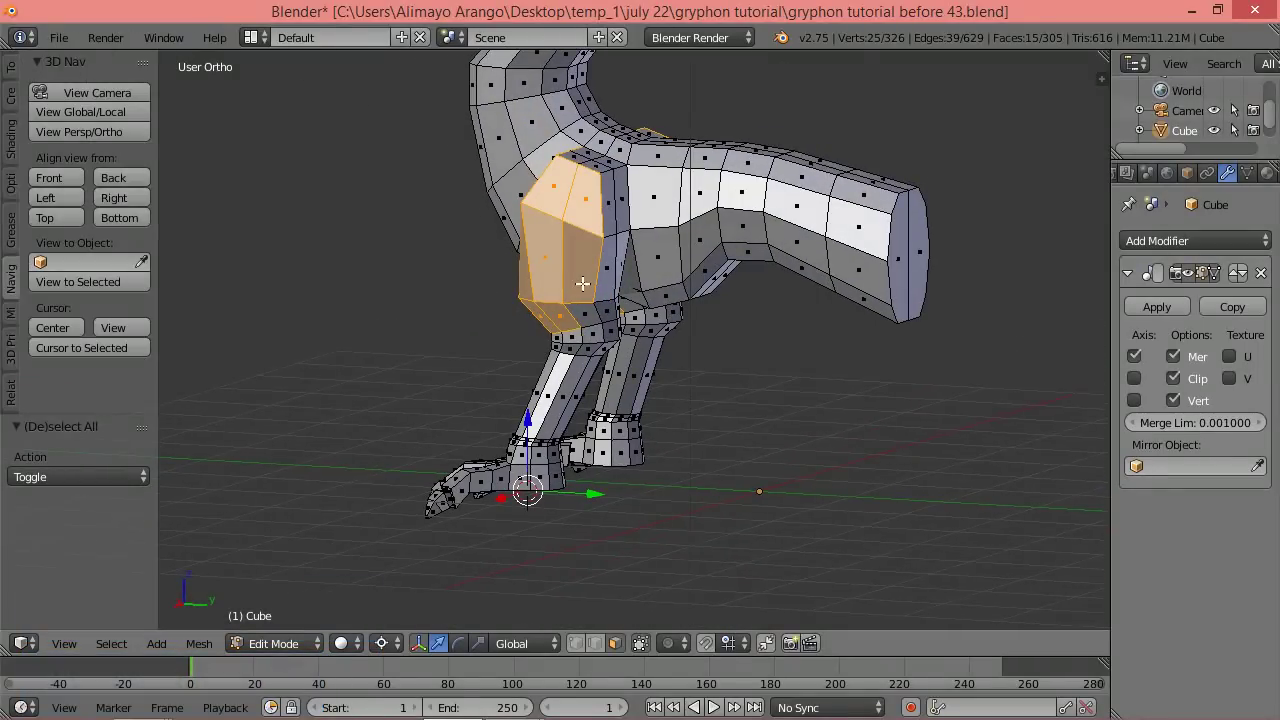
{"action": "key", "text": "c"}
{"action": "left_click", "coordinate": [584, 288]}
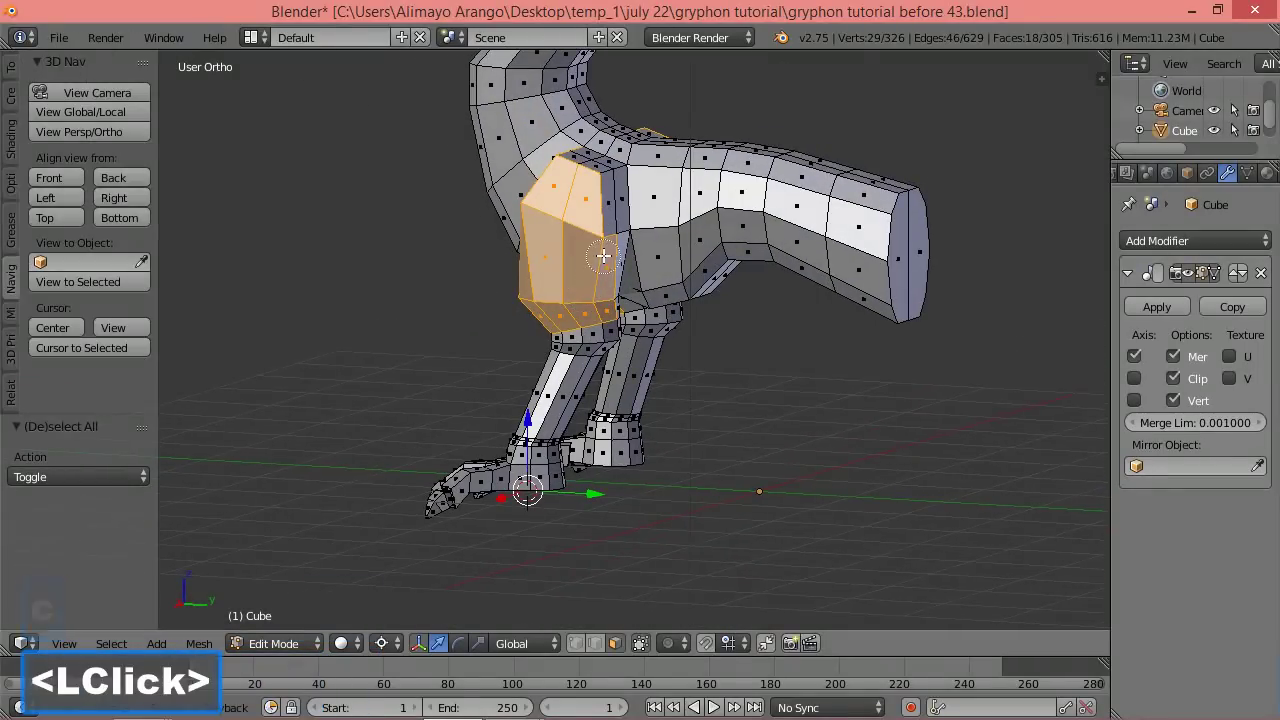
{"action": "left_click", "coordinate": [598, 210]}
{"action": "left_click", "coordinate": [584, 168]}
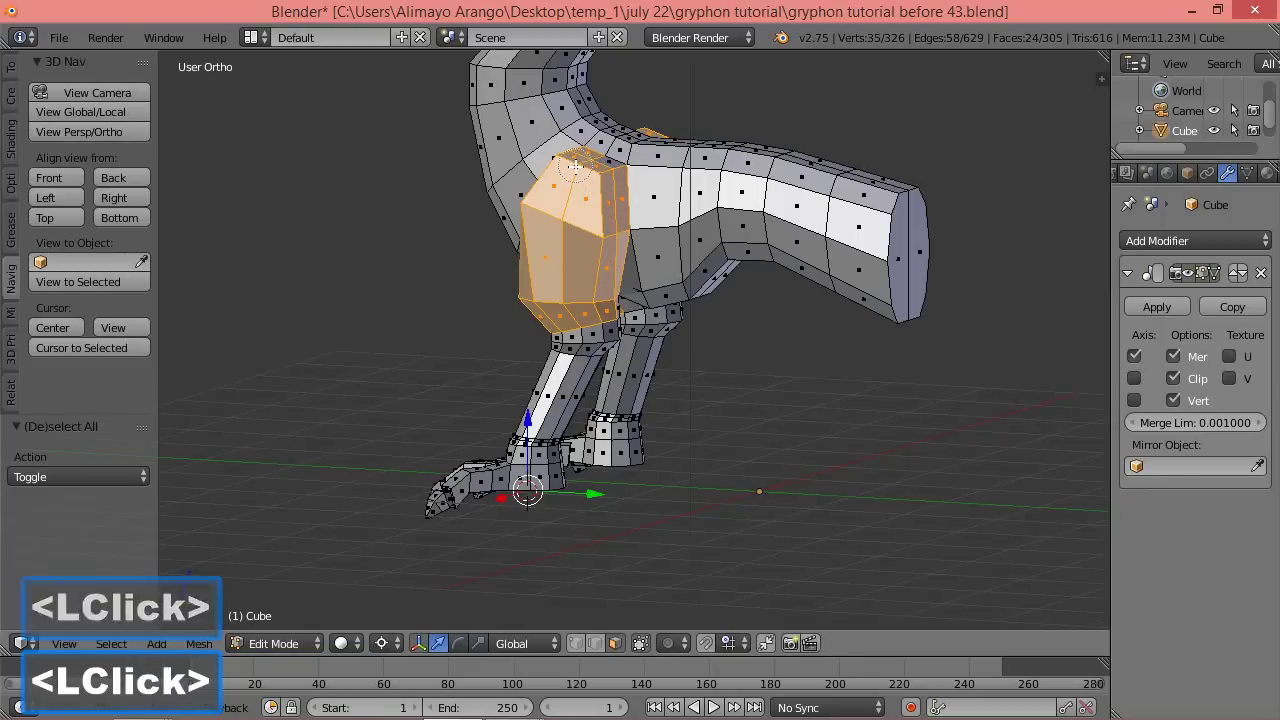
{"action": "left_click", "coordinate": [598, 300]}
{"action": "right_click", "coordinate": [598, 300]}
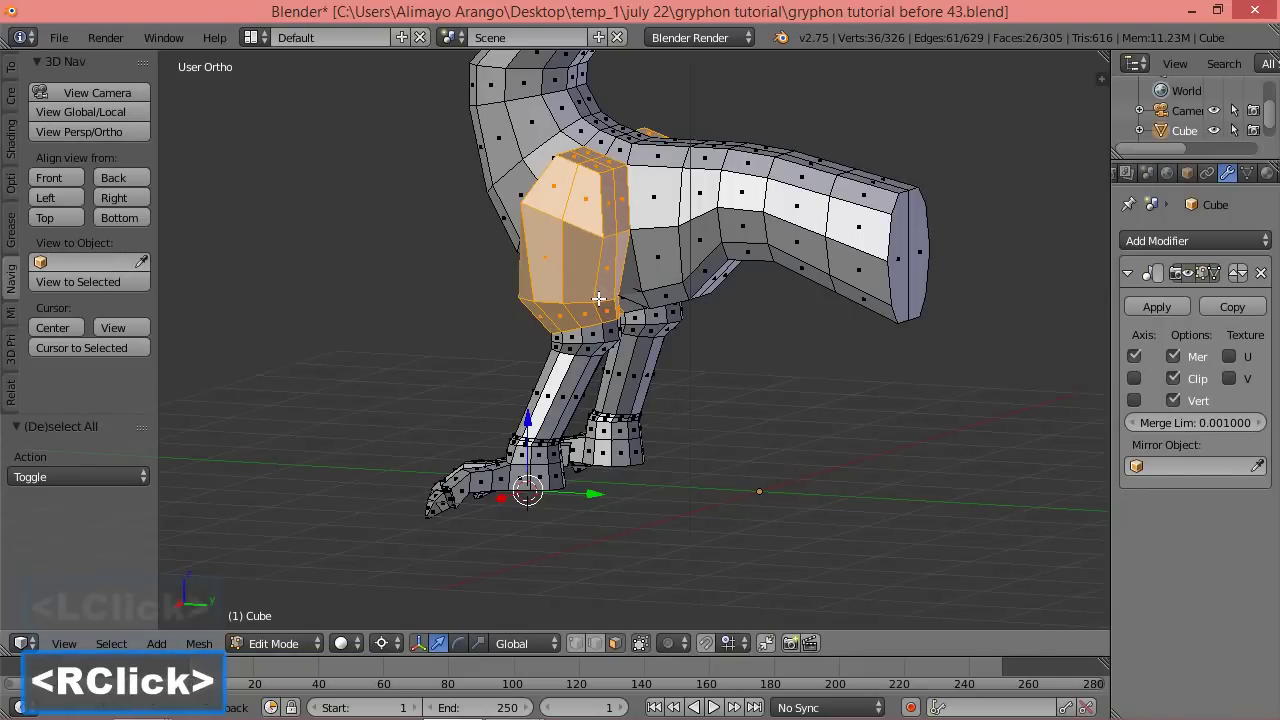
Add the lower inner faces of the upper front leg, just above the knee rings, to the selection.
{"action": "middle_click_drag", "start_coordinate": [694, 314], "coordinate": [659, 307]}
{"action": "scroll", "coordinate": [659, 307], "scroll_direction": "up", "scroll_amount": 3}
{"action": "scroll", "coordinate": [660, 304], "scroll_direction": "up", "scroll_amount": 2}
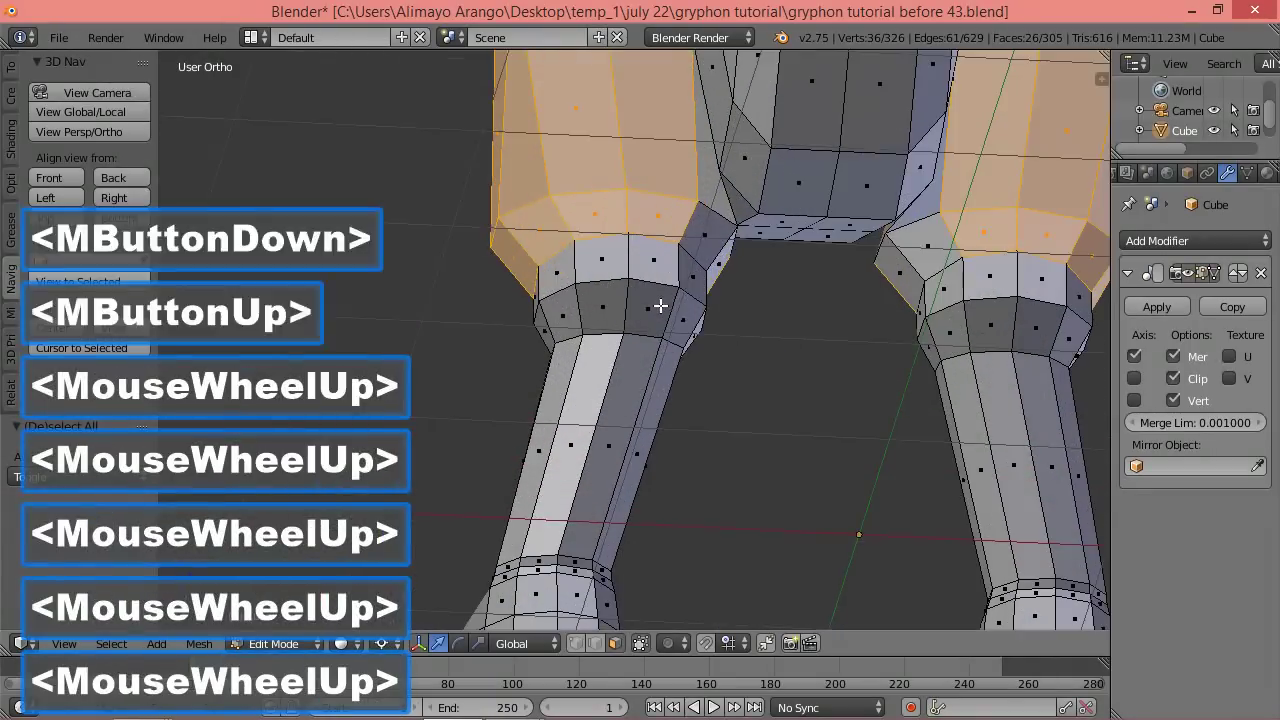
{"action": "left_click", "coordinate": [713, 192], "text": "shift"}
{"action": "left_click", "coordinate": [693, 233], "text": "shift"}
{"action": "left_click", "coordinate": [720, 258], "text": "shift"}
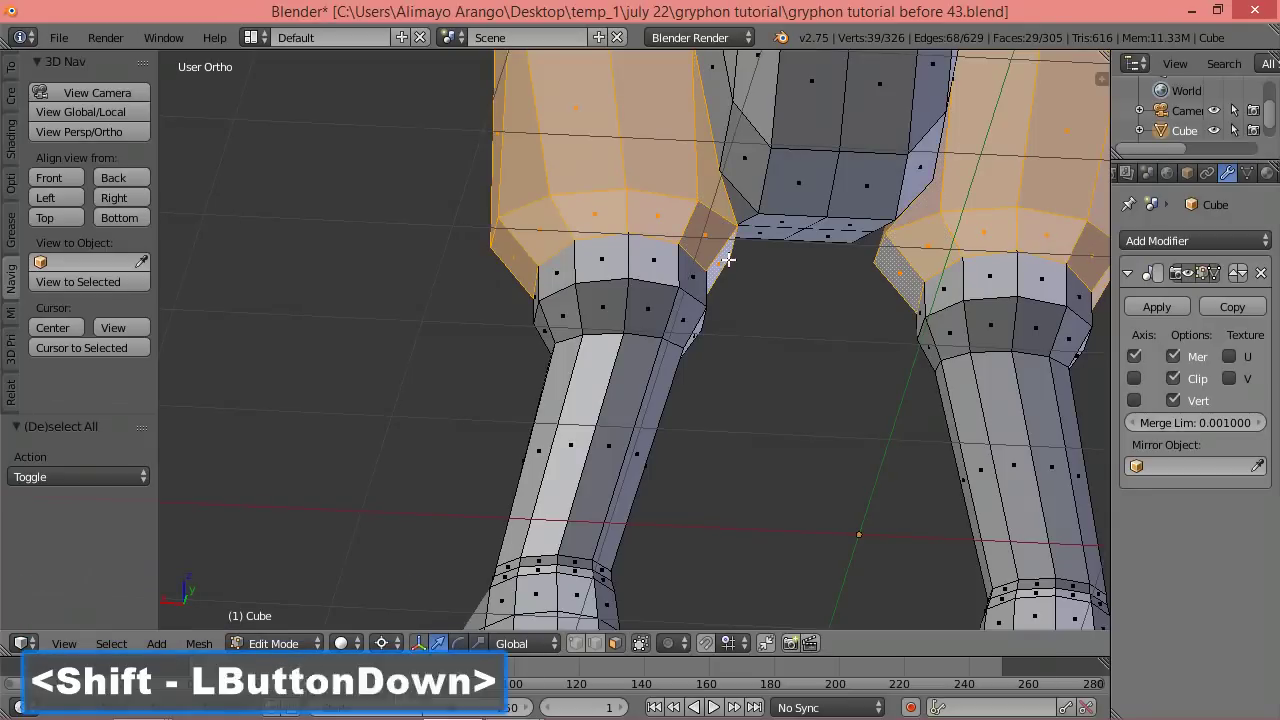
{"action": "middle_click_drag", "start_coordinate": [751, 263], "coordinate": [669, 309]}
{"action": "left_click", "coordinate": [733, 211], "text": "shift"}
Set the pivot to Median Point and move the selected upper leg faces about 0.092 outward along X.
{"action": "scroll", "coordinate": [620, 298], "scroll_direction": "down", "scroll_amount": 2}
{"action": "middle_click_drag", "start_coordinate": [557, 269], "coordinate": [749, 320]}
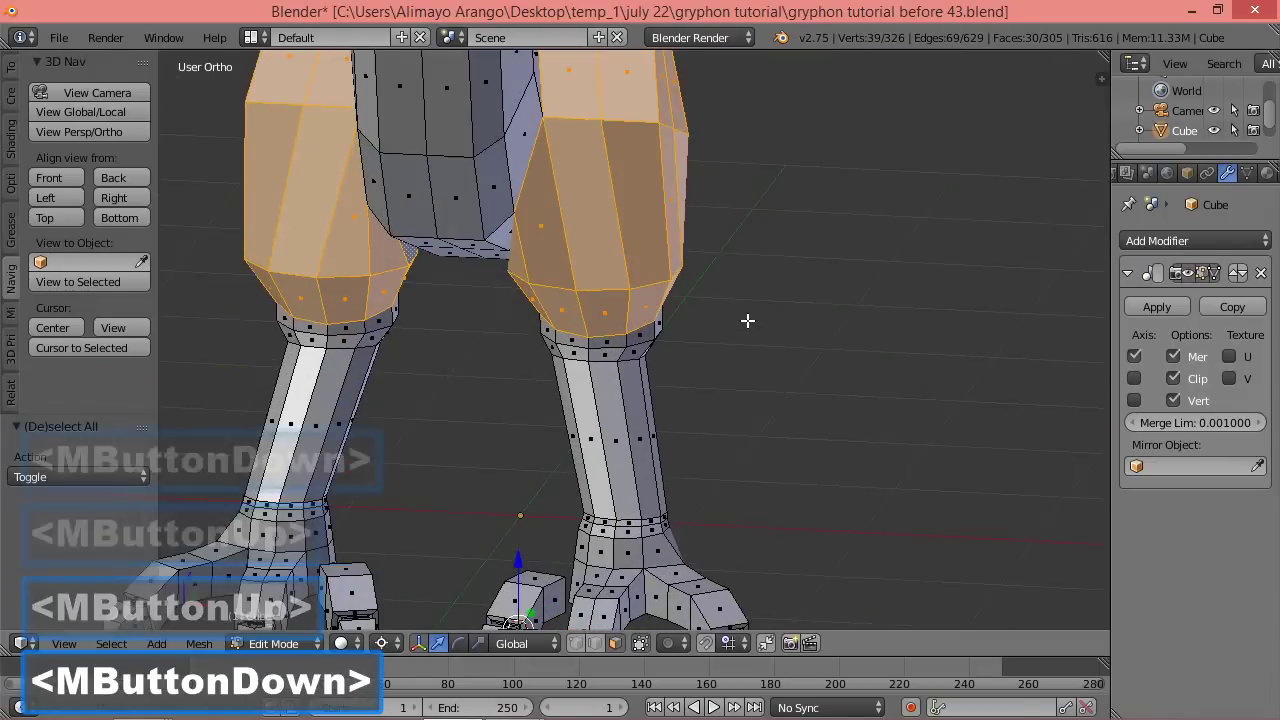
{"action": "scroll", "coordinate": [746, 320], "scroll_direction": "down", "scroll_amount": 2}
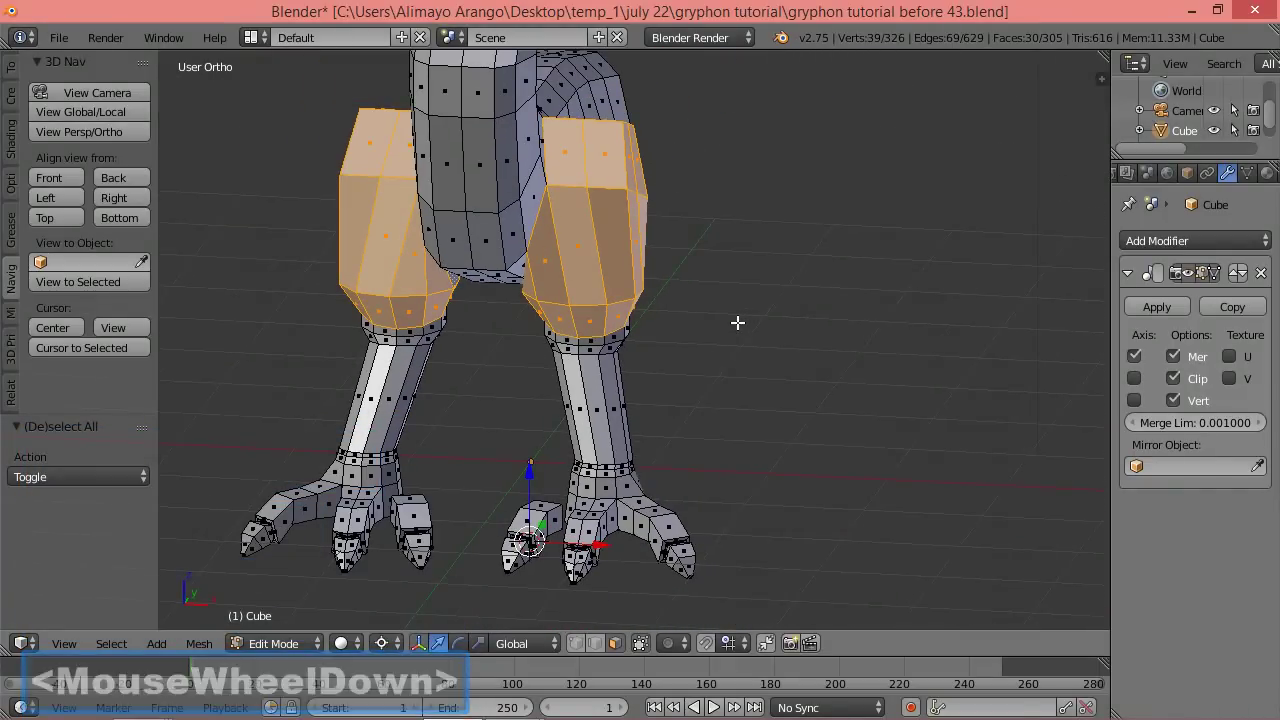
{"action": "left_click", "coordinate": [382, 643]}
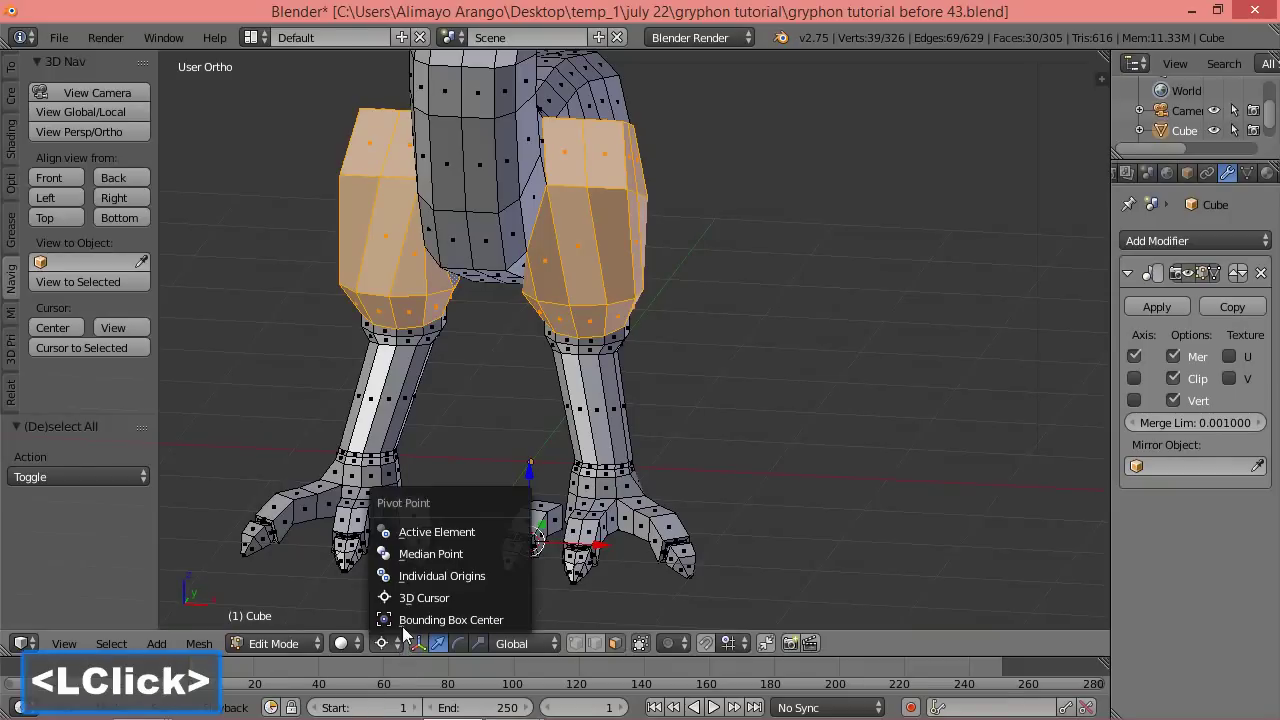
{"action": "left_click", "coordinate": [426, 550]}
{"action": "left_click_drag", "start_coordinate": [652, 242], "coordinate": [668, 243]}
{"action": "middle_click_drag", "start_coordinate": [668, 363], "coordinate": [706, 341]}
{"action": "scroll", "coordinate": [706, 341], "scroll_direction": "up", "scroll_amount": 2}
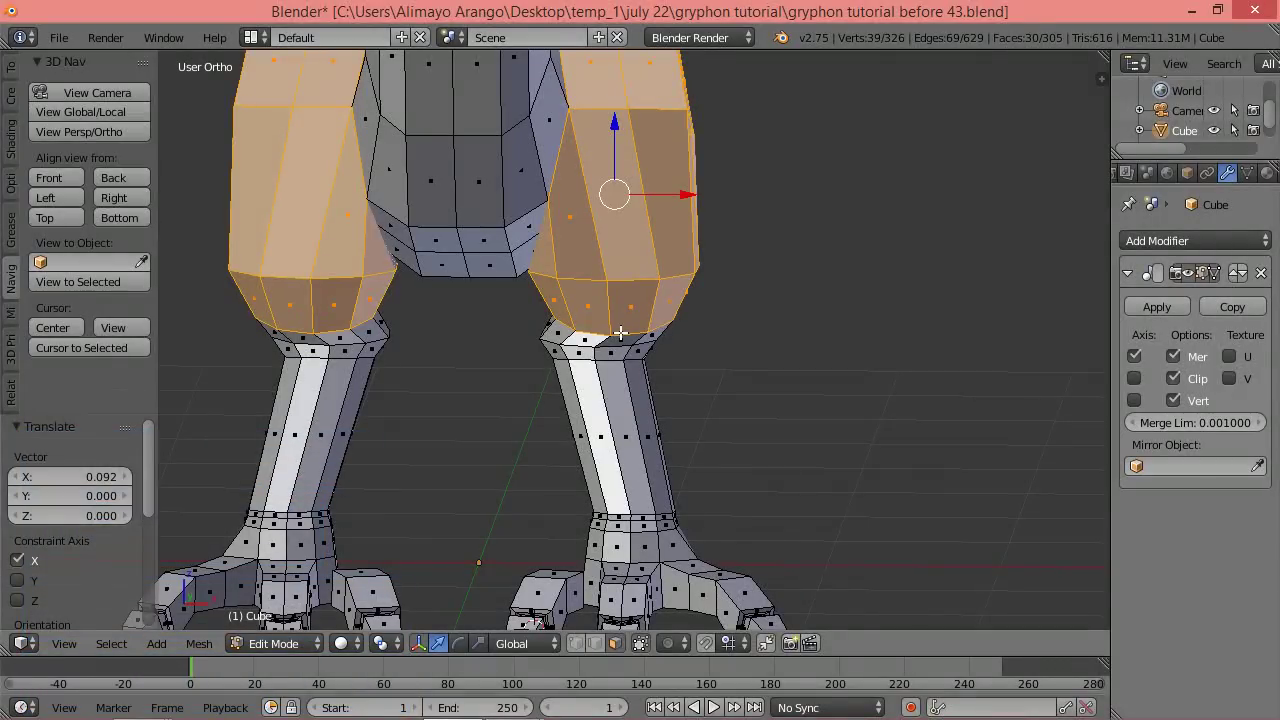
{"action": "key", "text": "a"}
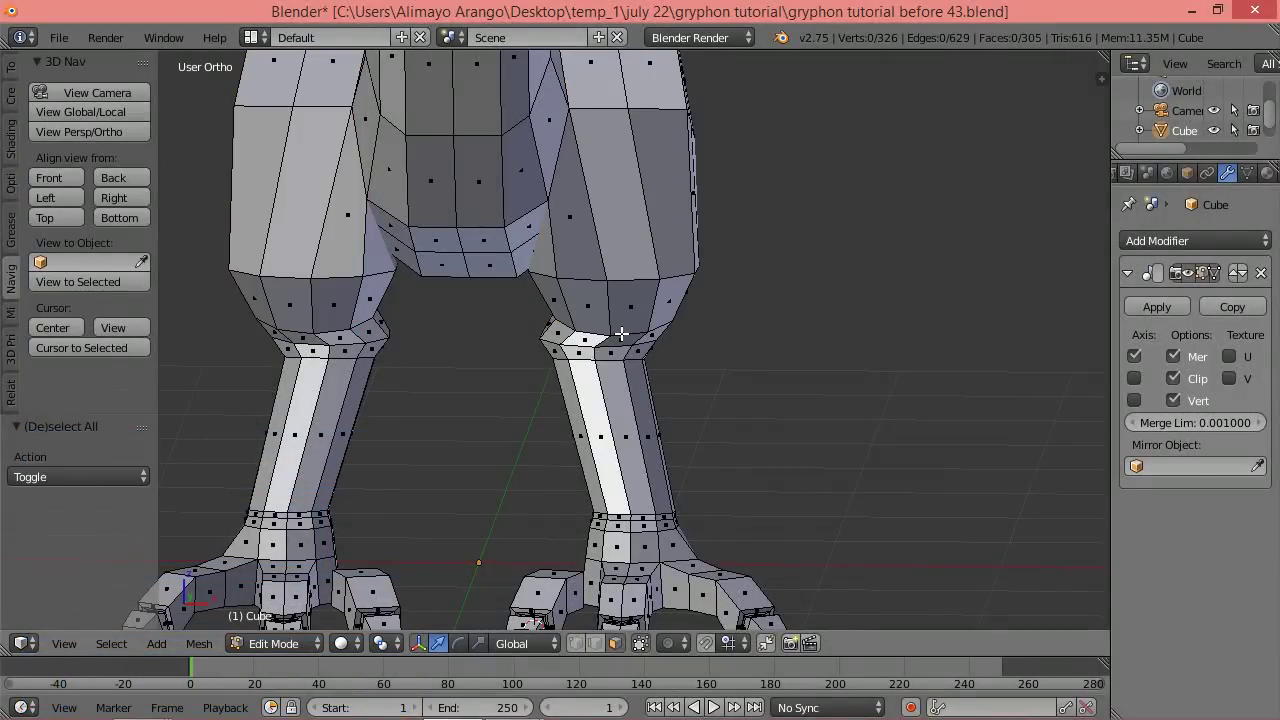
{"action": "key", "text": "alt"}
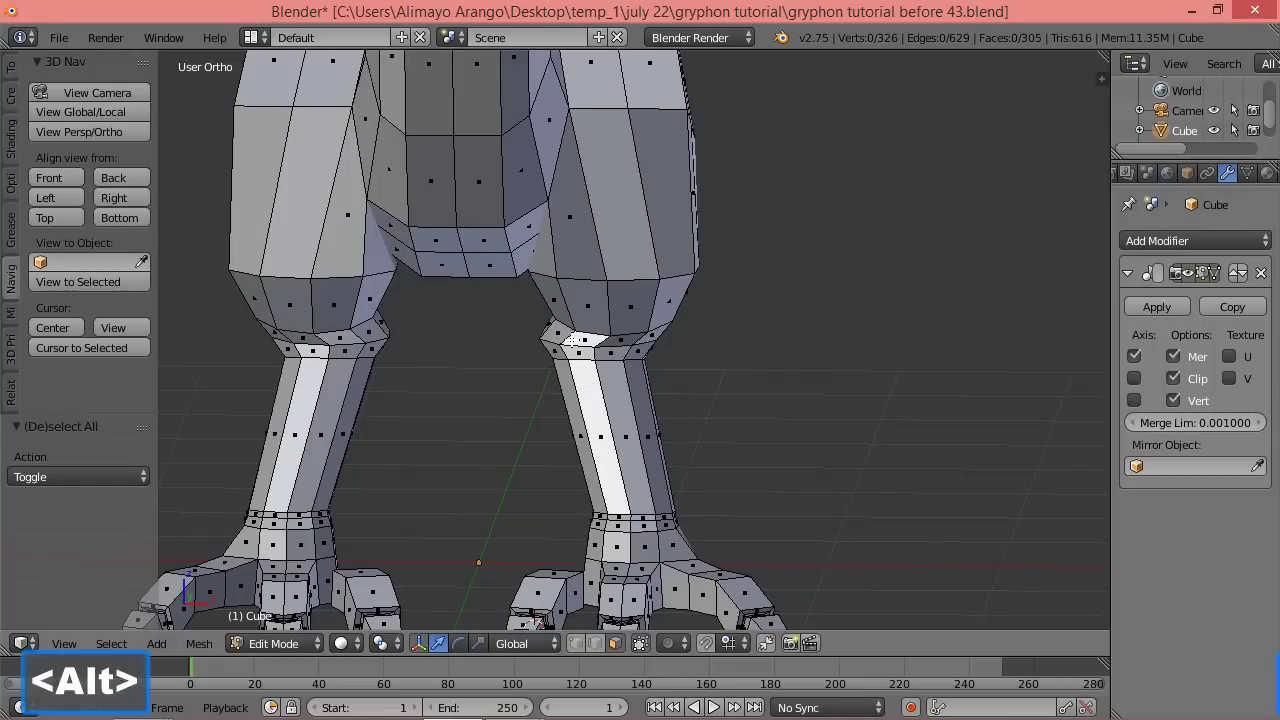
{"action": "left_click", "coordinate": [570, 340], "text": "alt"}
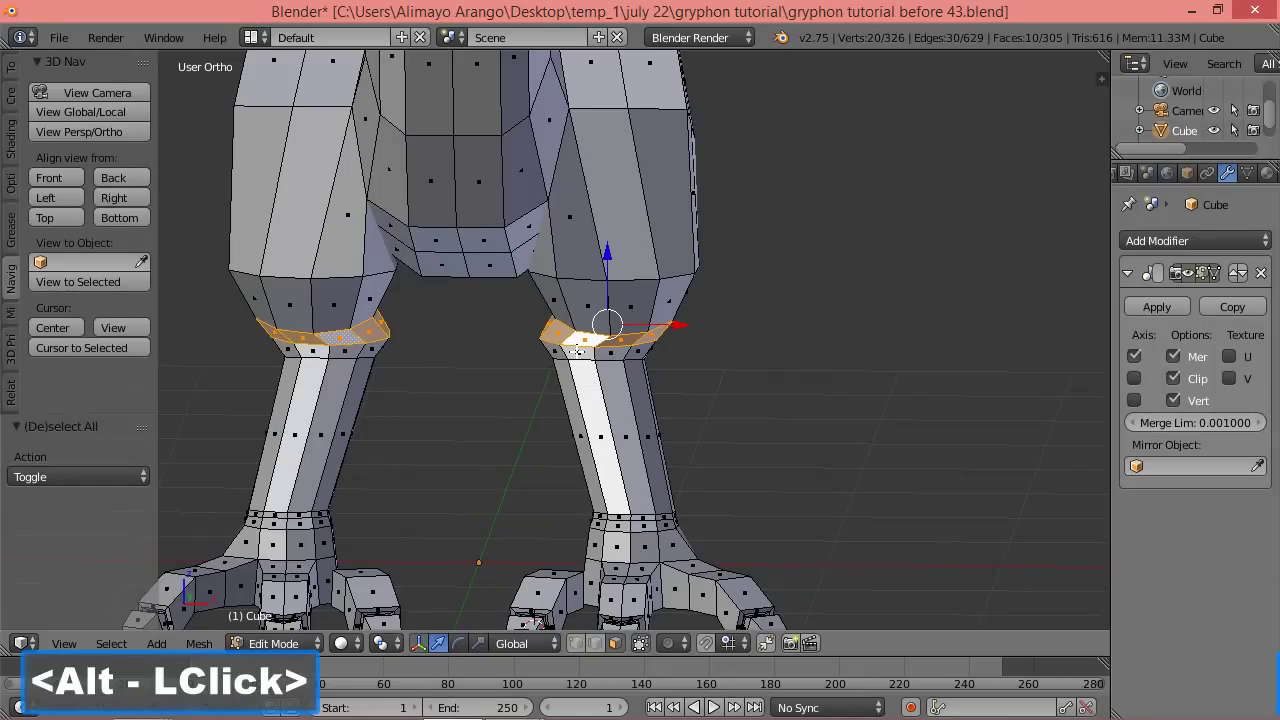
{"action": "key", "text": "alt+shift"}
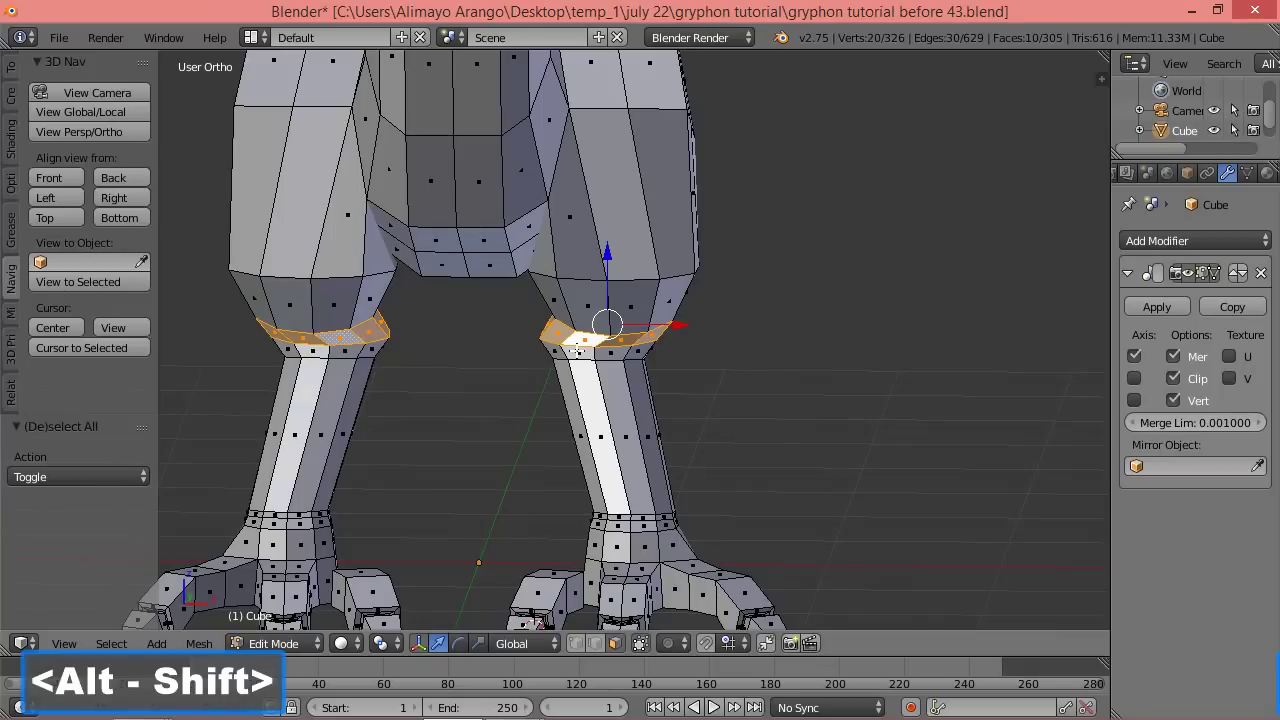
{"action": "right_click", "coordinate": [576, 350], "text": "alt+shift"}
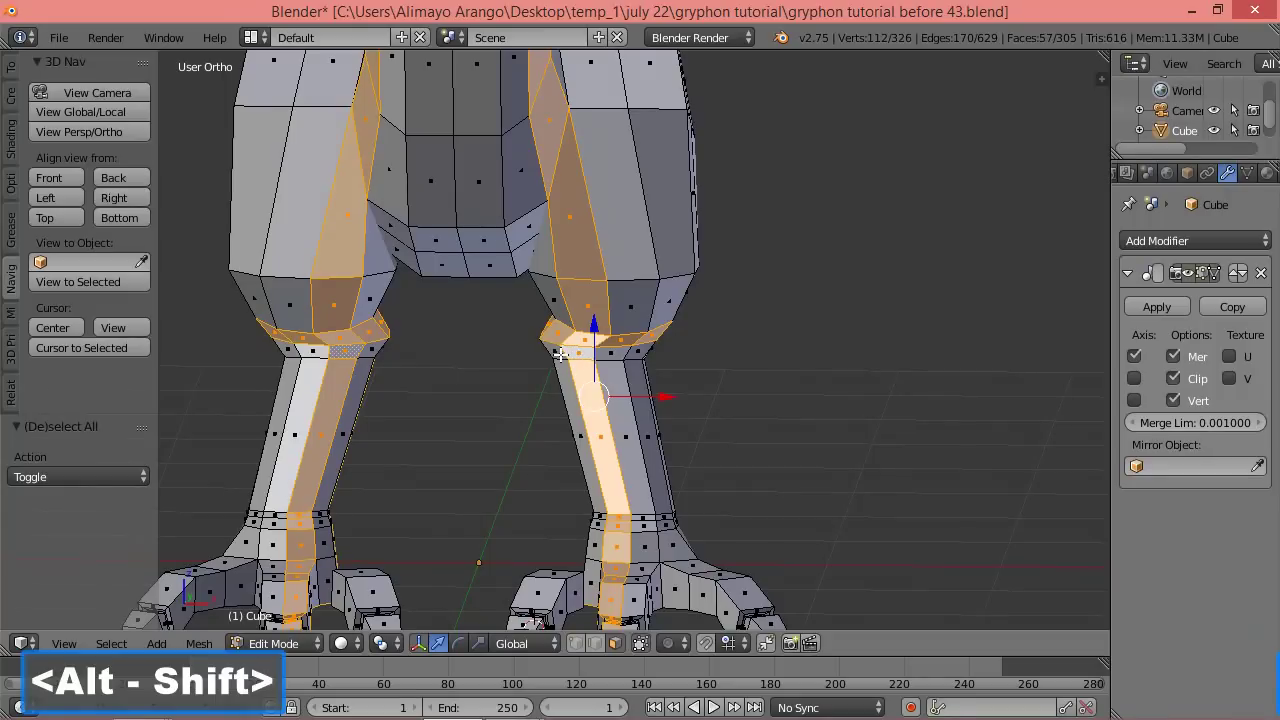
{"action": "right_click", "coordinate": [561, 353], "text": "alt+shift"}
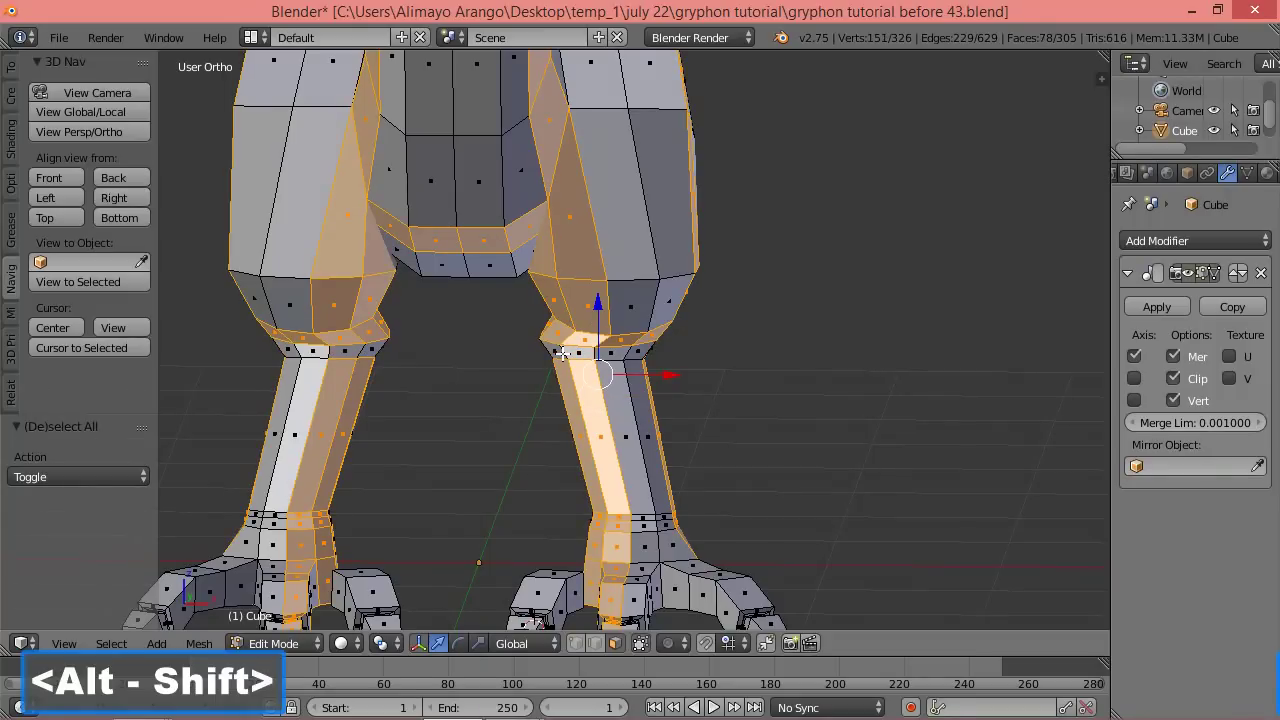
{"action": "key", "text": "a"}
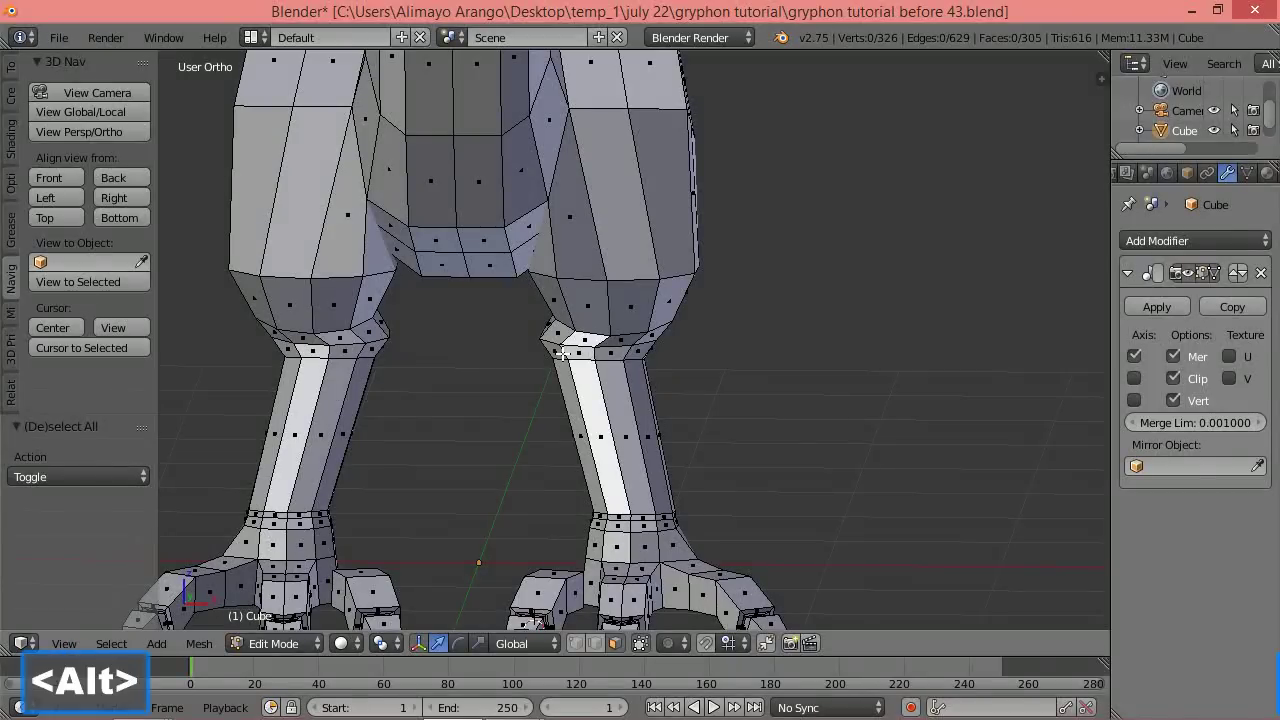
Select the two face rings at the knee and, using proportional editing with a size of about 0.47, move them about 0.201 outward along X.
{"action": "left_click", "coordinate": [571, 343], "text": "alt"}
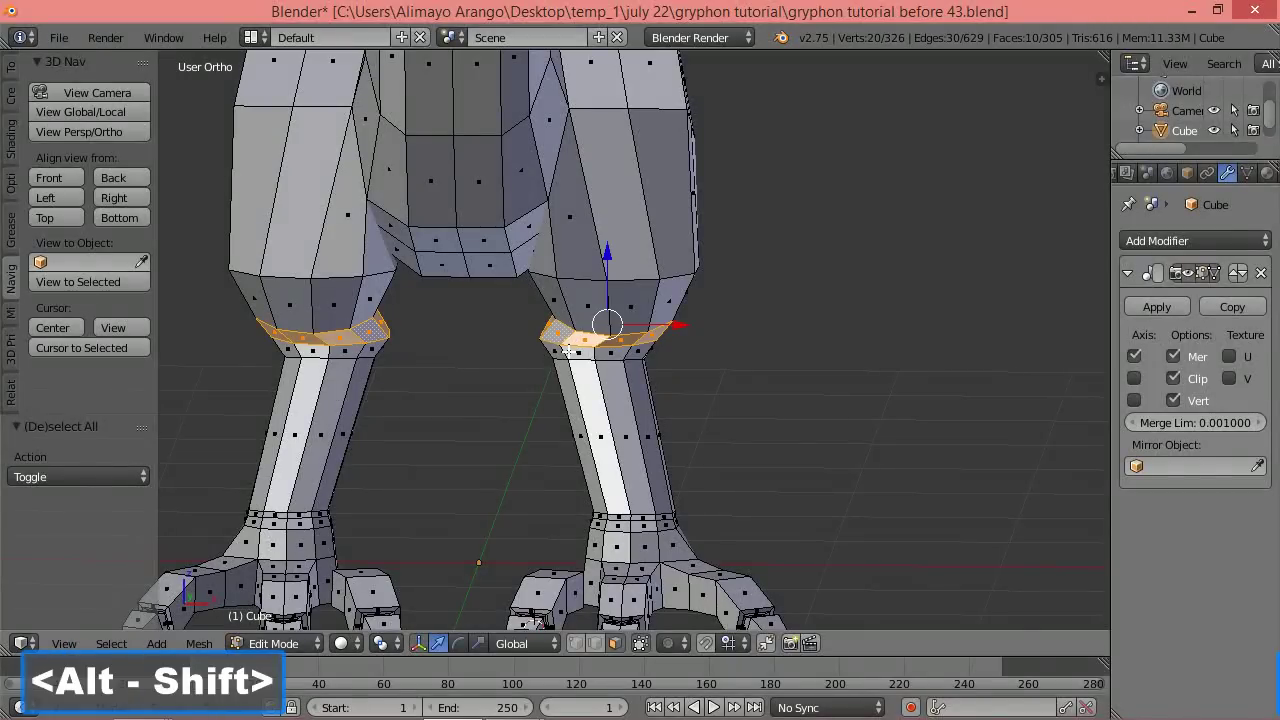
{"action": "left_click", "coordinate": [566, 351], "text": "alt+shift"}
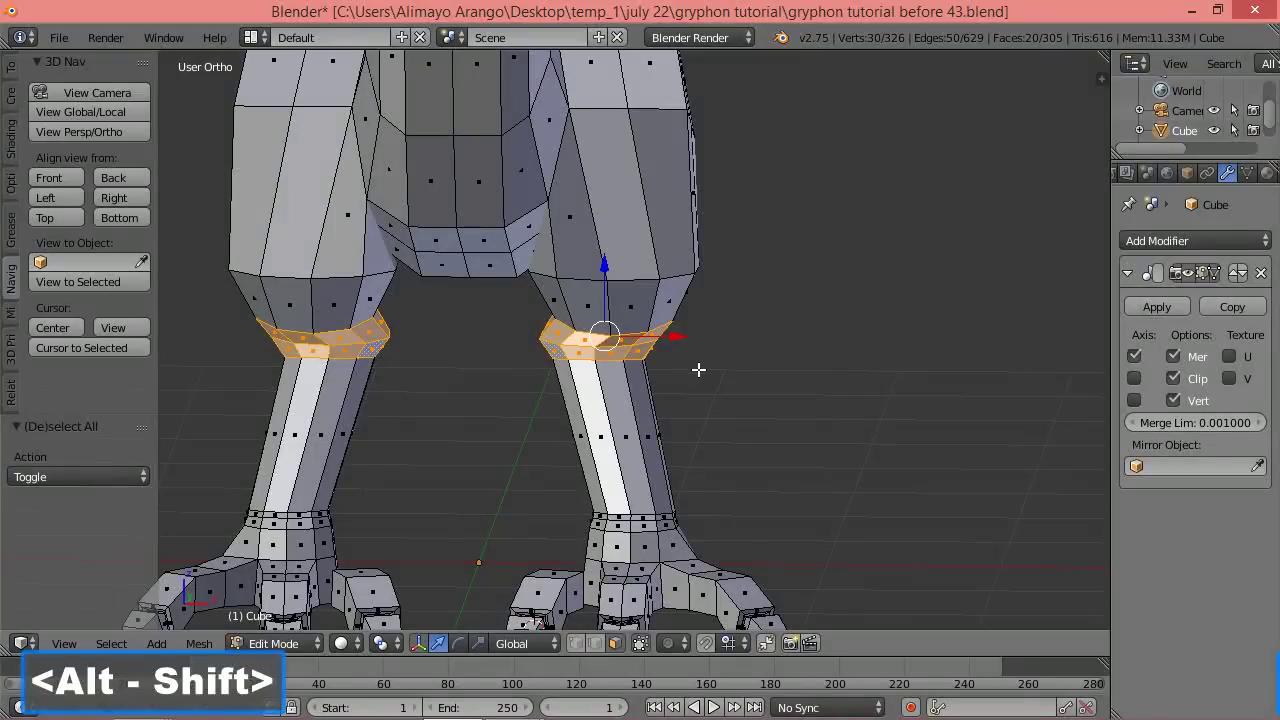
{"action": "key", "text": "o"}
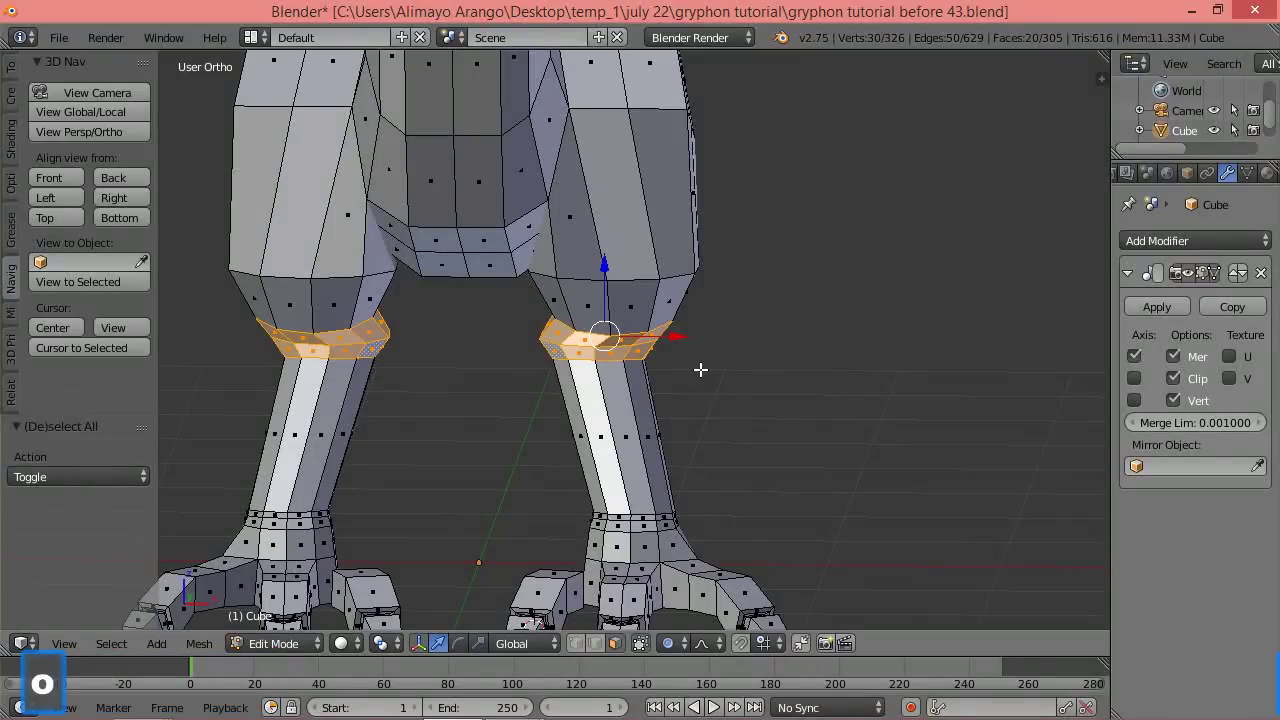
{"action": "scroll", "coordinate": [700, 370], "scroll_direction": "down", "scroll_amount": 1}
{"action": "scroll", "coordinate": [700, 370], "scroll_direction": "up", "scroll_amount": 1}
{"action": "scroll", "coordinate": [700, 370], "scroll_direction": "down", "scroll_amount": 1}
{"action": "scroll", "coordinate": [700, 370], "scroll_direction": "up", "scroll_amount": 1}
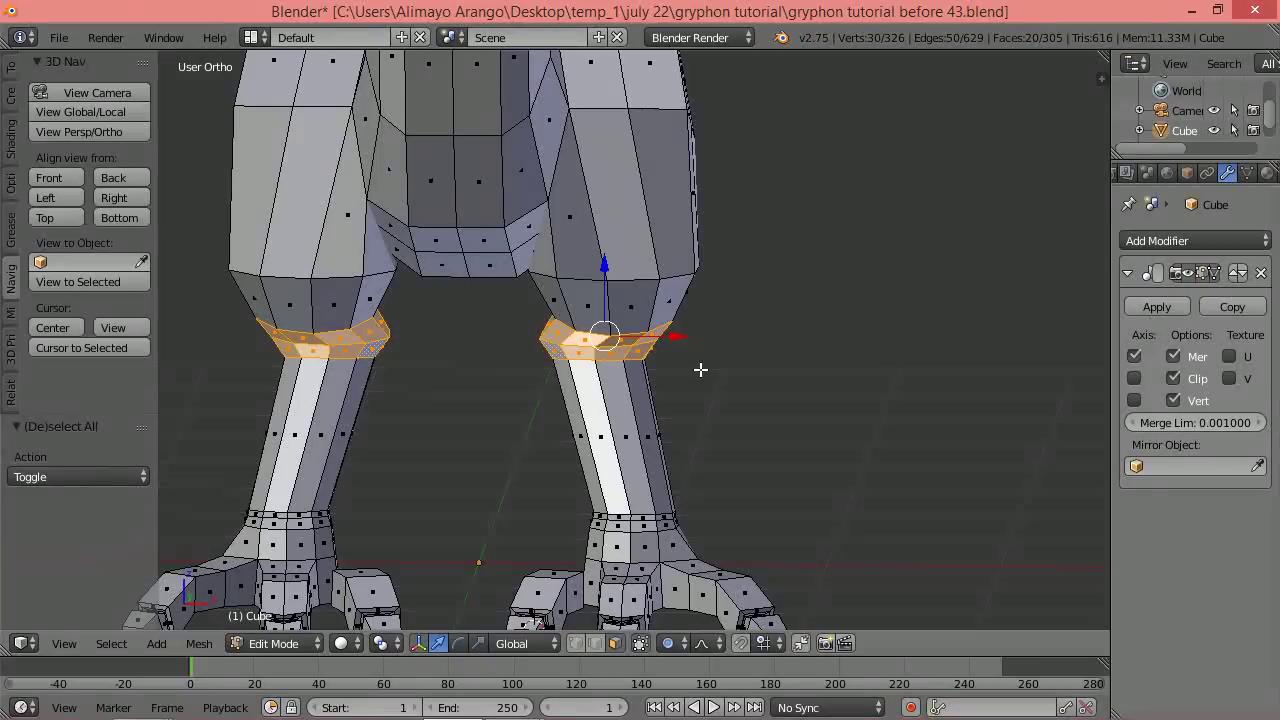
{"action": "key", "text": "g"}
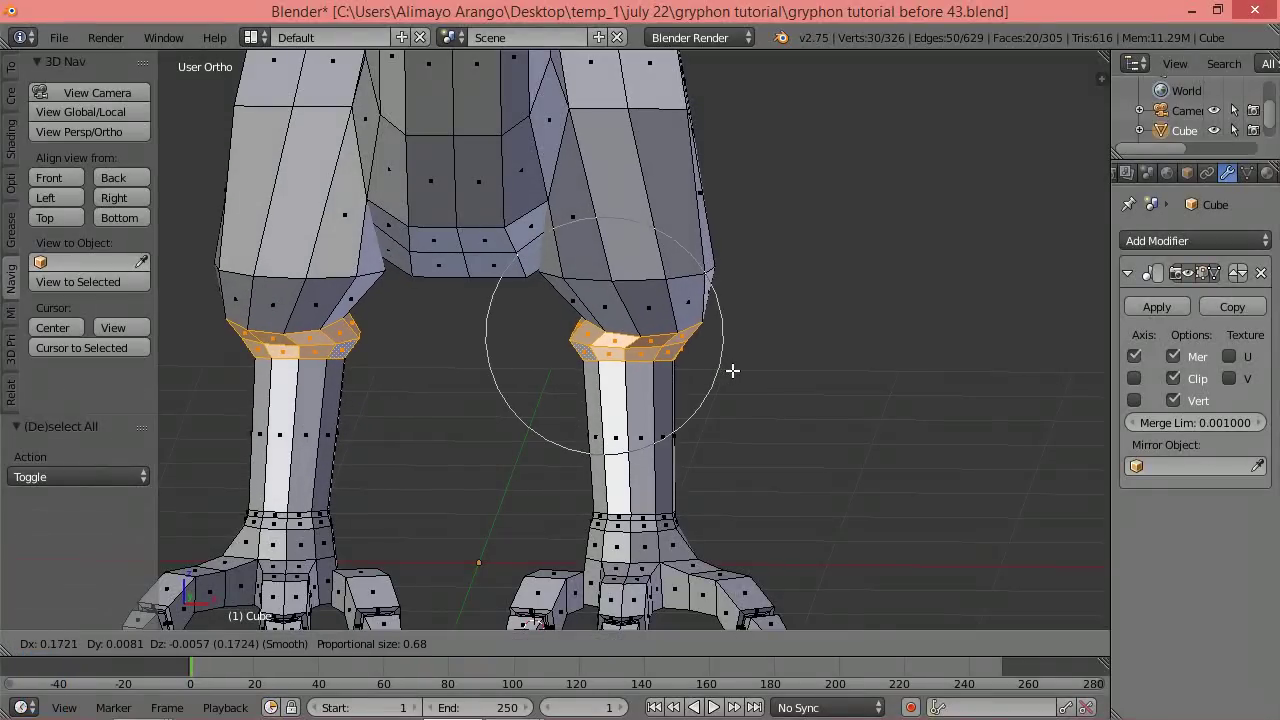
{"action": "scroll", "coordinate": [732, 371], "scroll_direction": "up", "scroll_amount": 2}
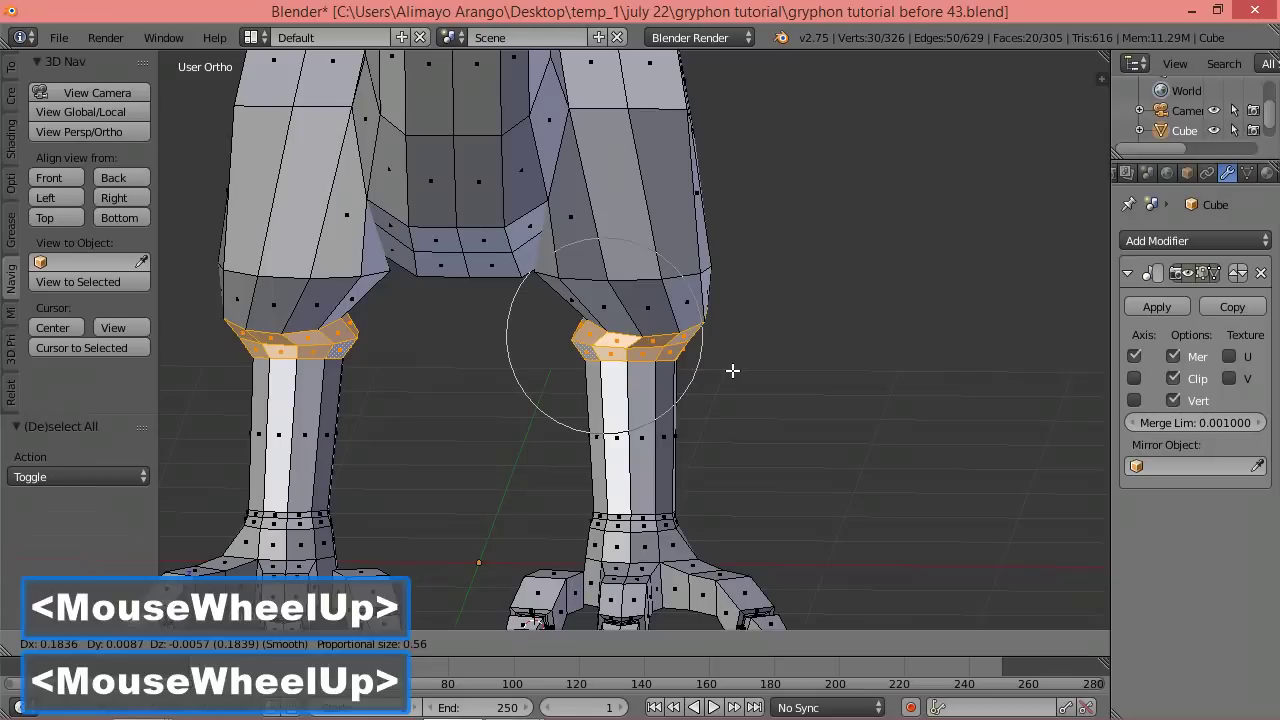
{"action": "scroll", "coordinate": [733, 371], "scroll_direction": "up", "scroll_amount": 2}
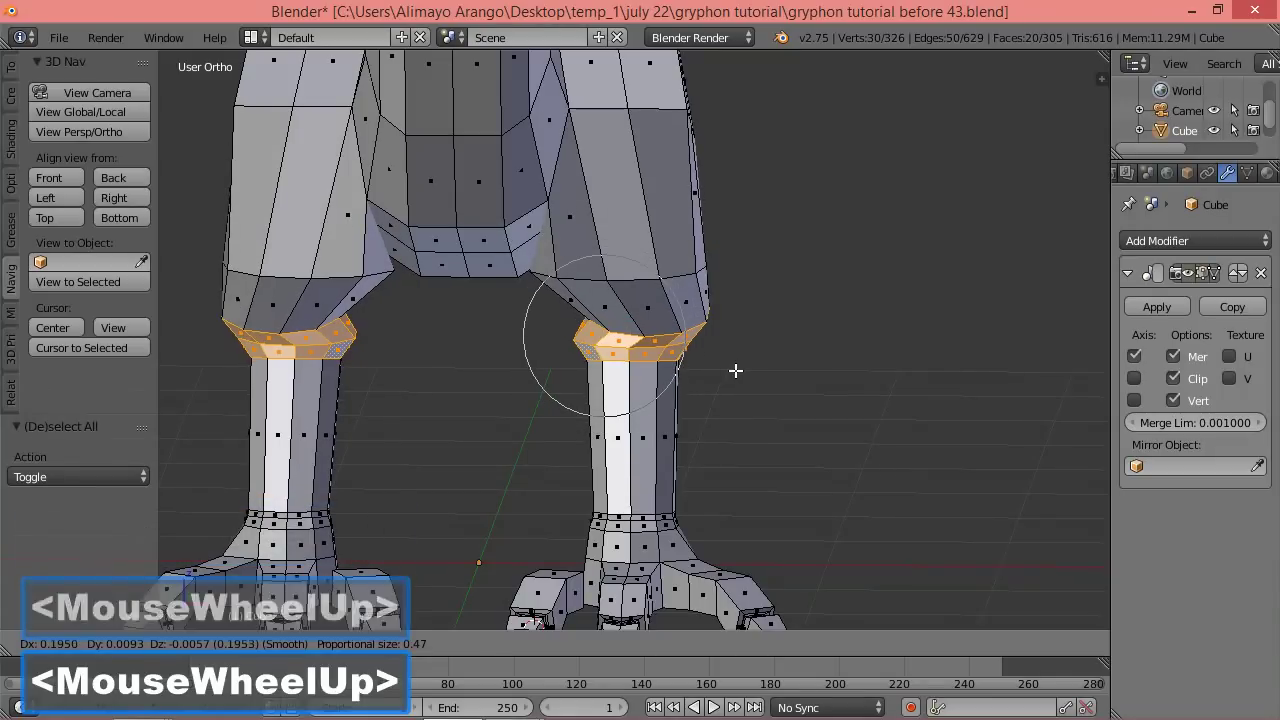
{"action": "left_click", "coordinate": [735, 371]}
{"action": "scroll", "coordinate": [735, 370], "scroll_direction": "down", "scroll_amount": 1}
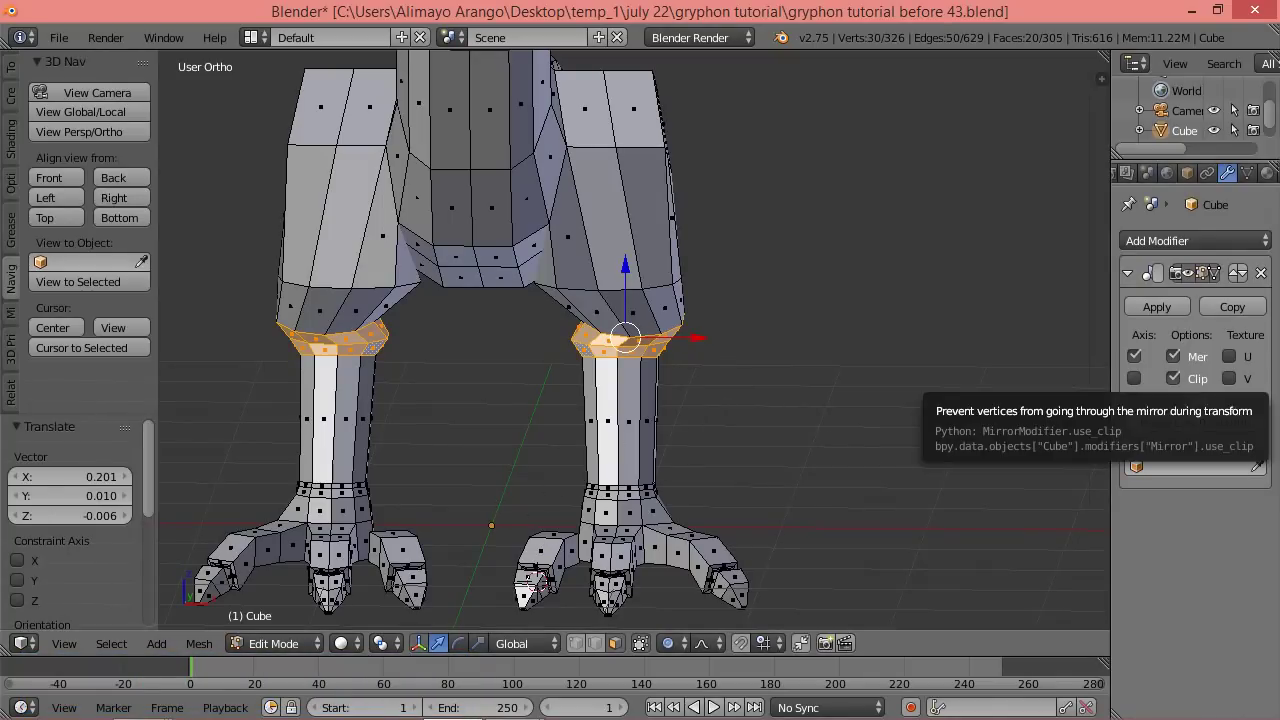
Save the file as gryphon tutorial before 44.blend and clear the face selection.
{"action": "left_click", "coordinate": [627, 15]}
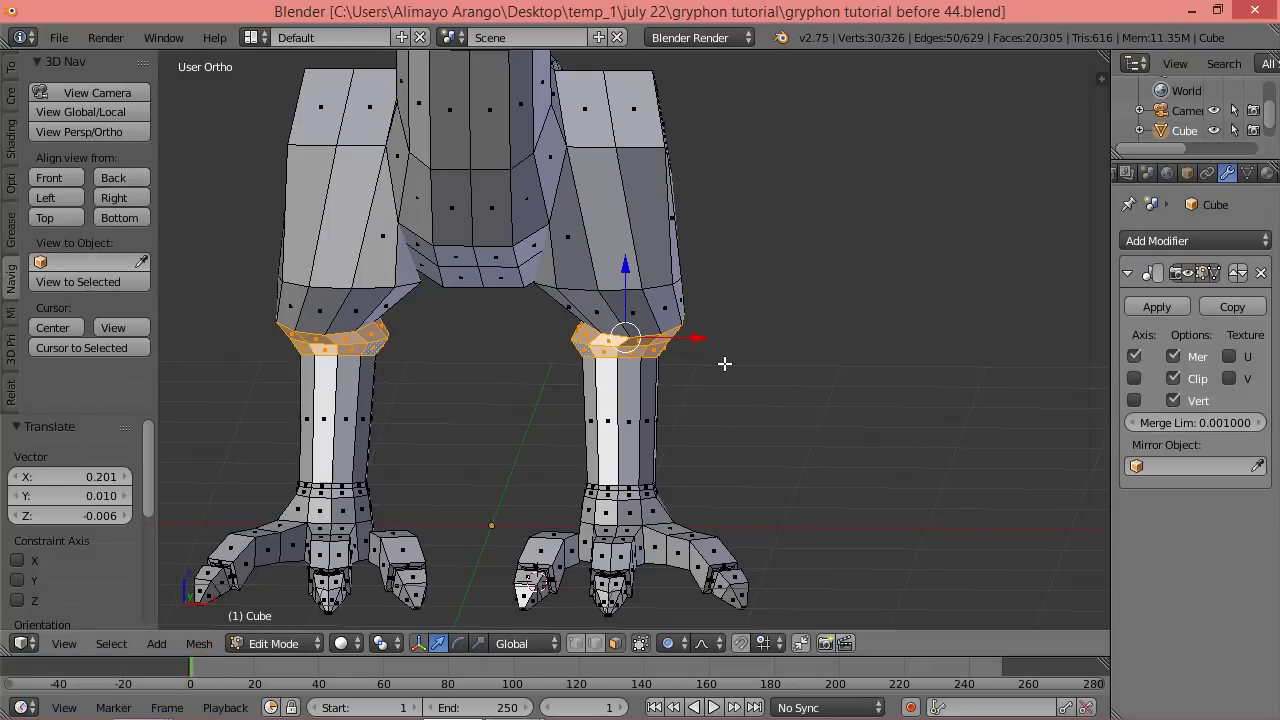
{"action": "middle_click_drag", "start_coordinate": [618, 436], "coordinate": [634, 500]}
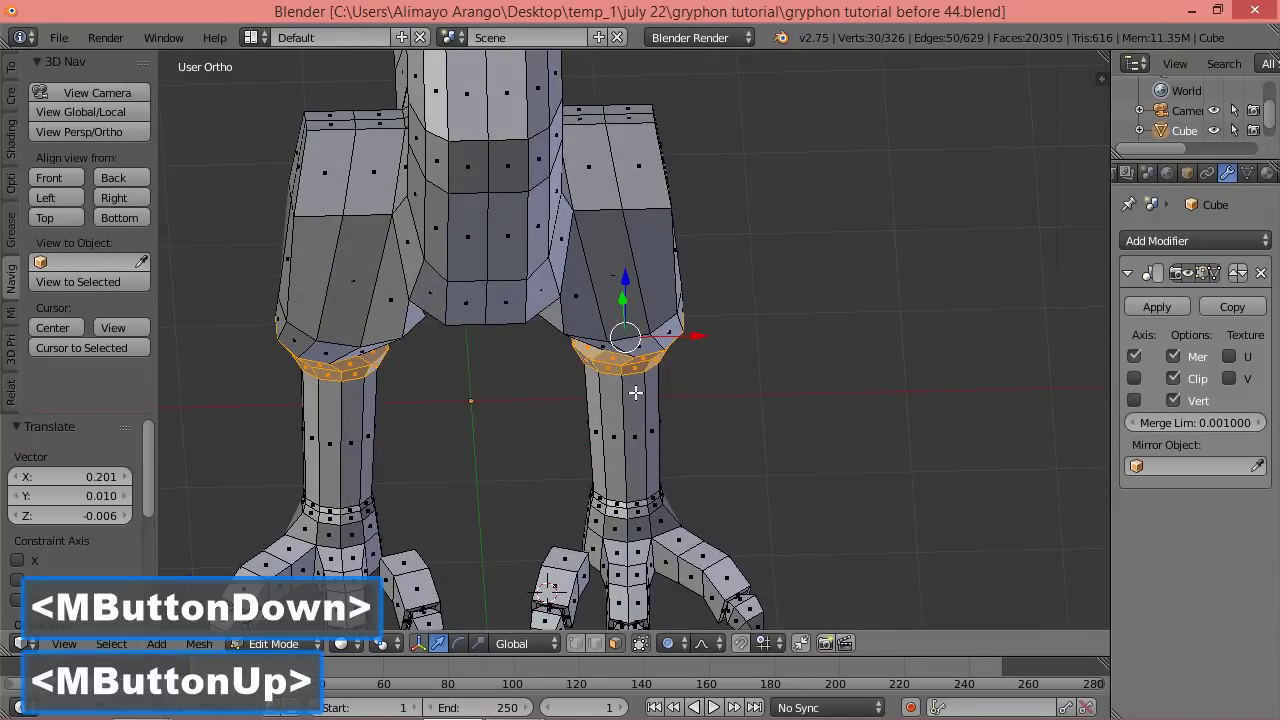
{"action": "key", "text": "a"}
Place the 3D cursor at the base end of the loose inner toe and set the pivot to 3D Cursor.
{"action": "middle_click_drag", "start_coordinate": [655, 440], "coordinate": [704, 433]}
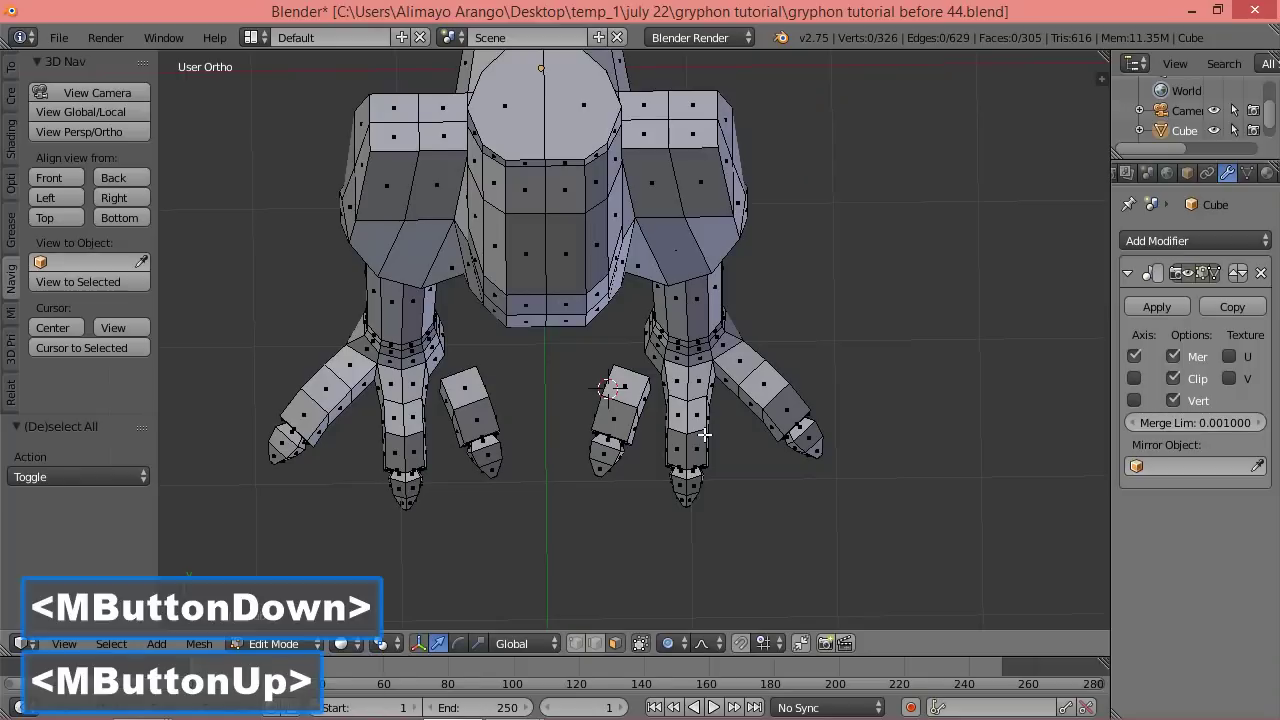
{"action": "scroll", "coordinate": [704, 433], "scroll_direction": "up", "scroll_amount": 6}
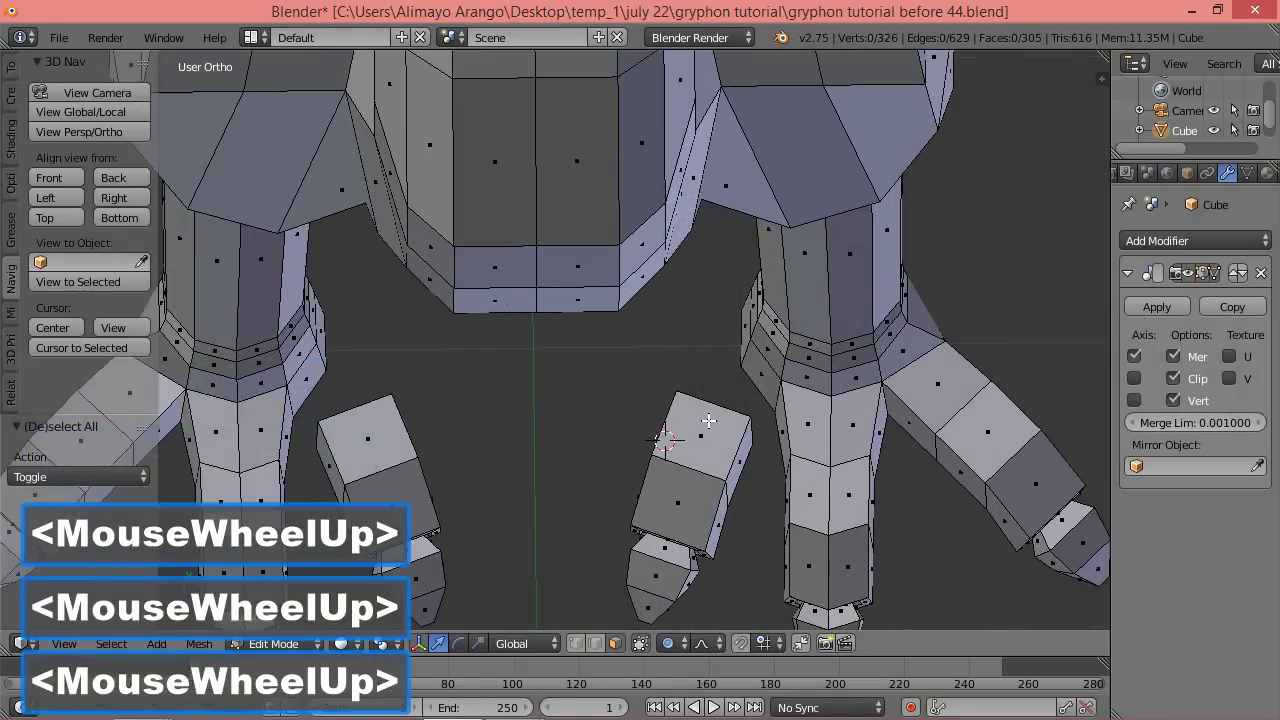
{"action": "right_click", "coordinate": [716, 399]}
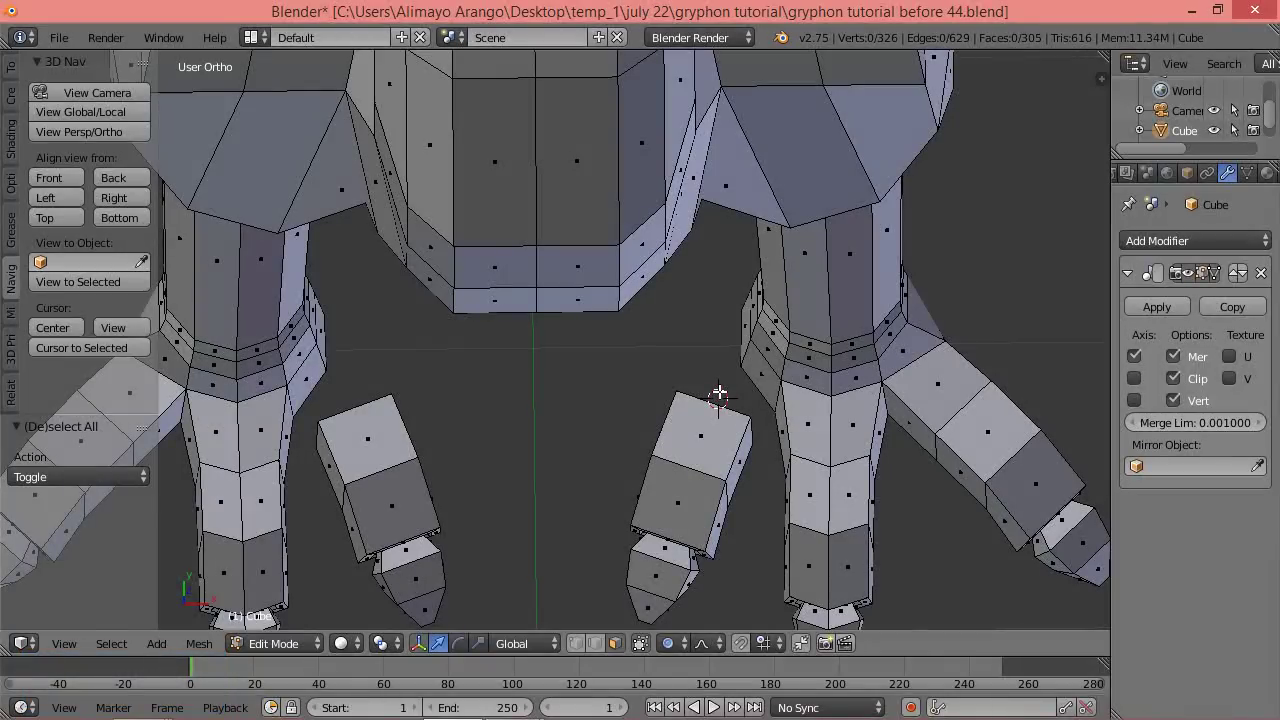
{"action": "right_click", "coordinate": [719, 393]}
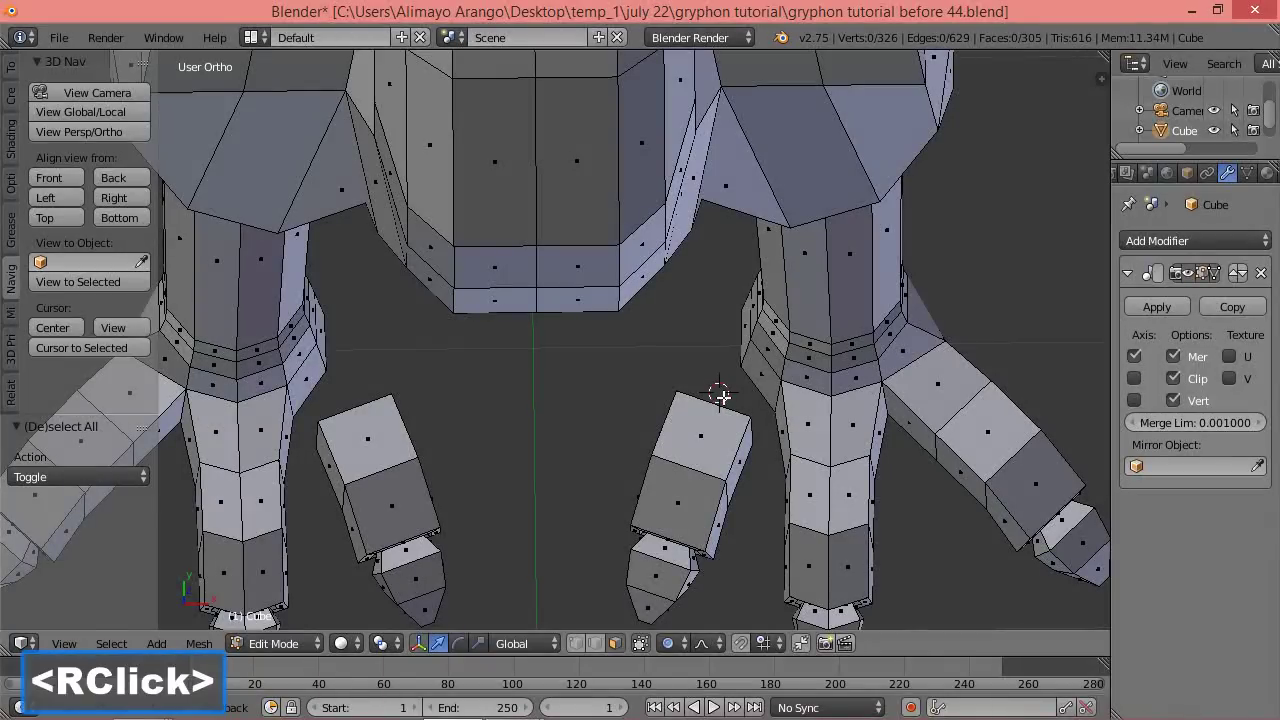
{"action": "left_click", "coordinate": [380, 643]}
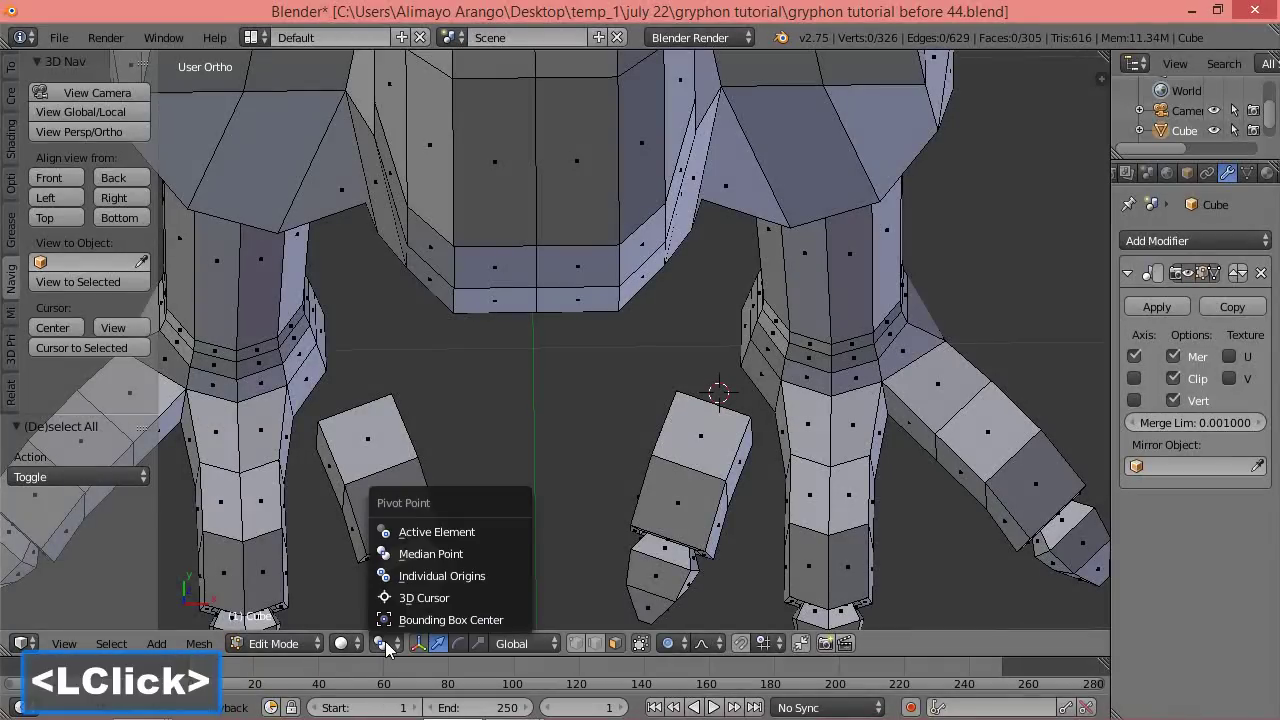
{"action": "left_click", "coordinate": [424, 597]}
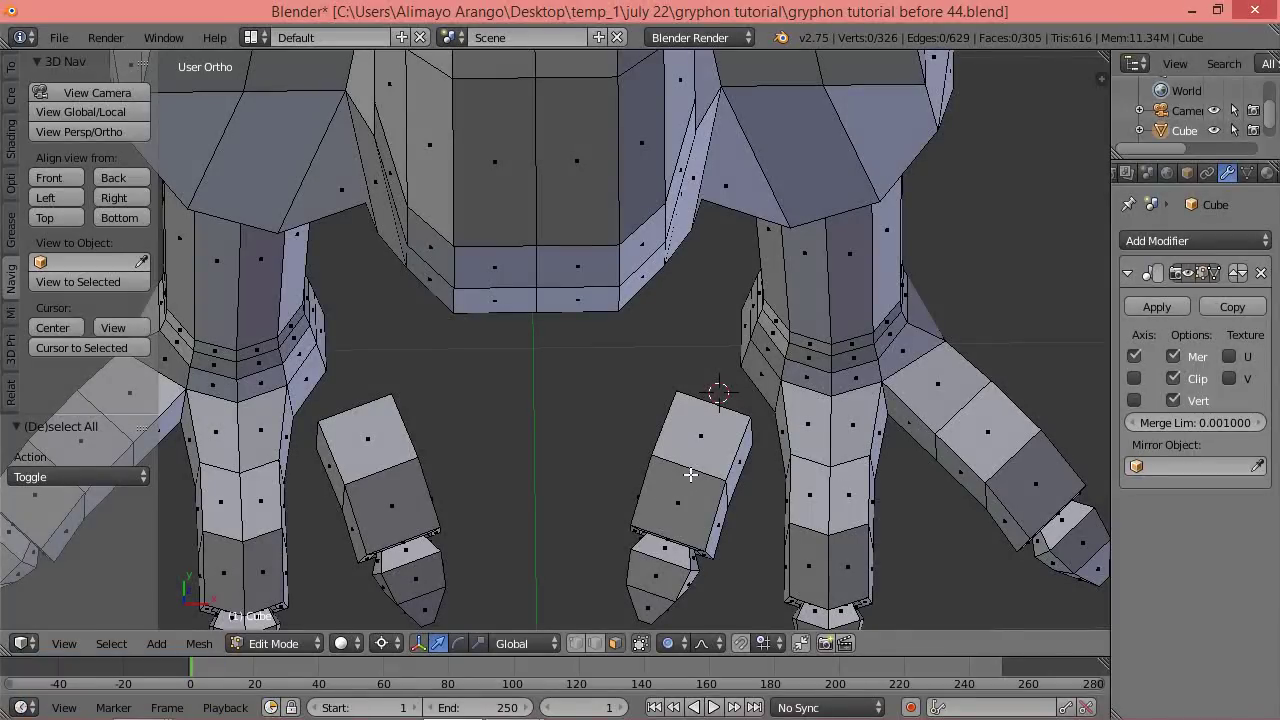
Select the whole loose inner toe and, with proportional editing disabled, rotate it about -20.2° around the global Z axis.
{"action": "key", "text": "l"}
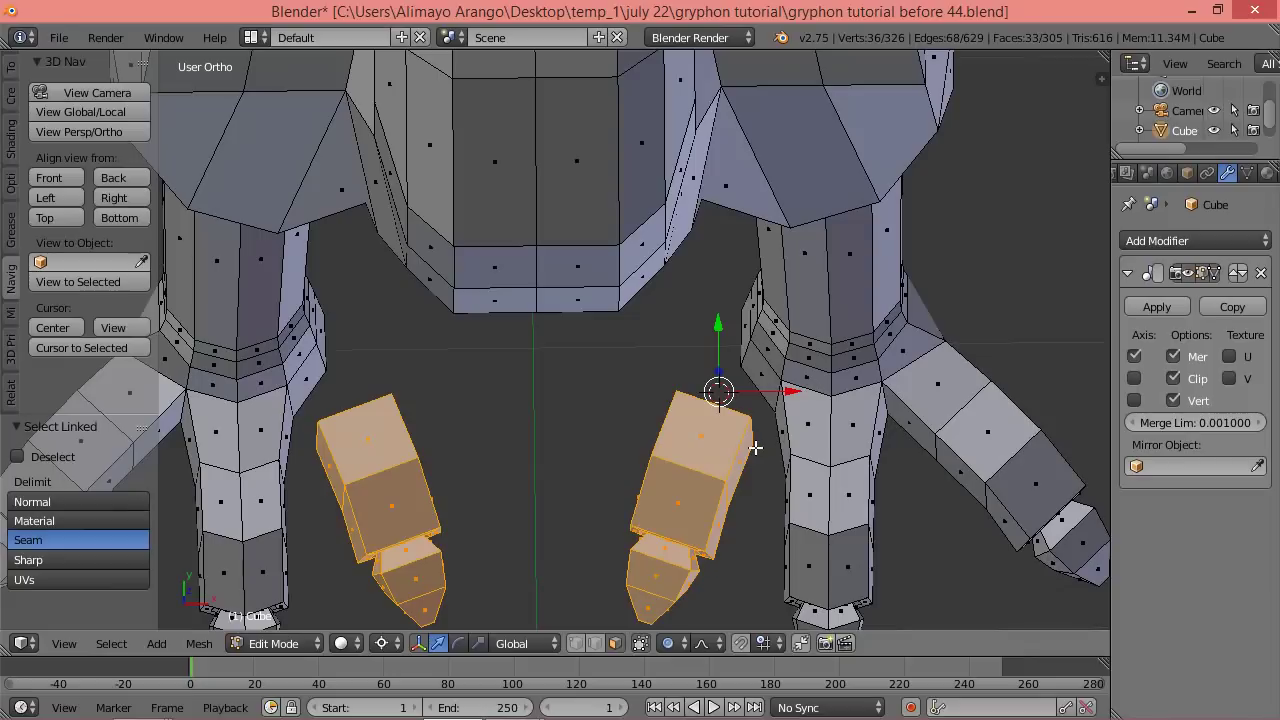
{"action": "key", "text": "r"}
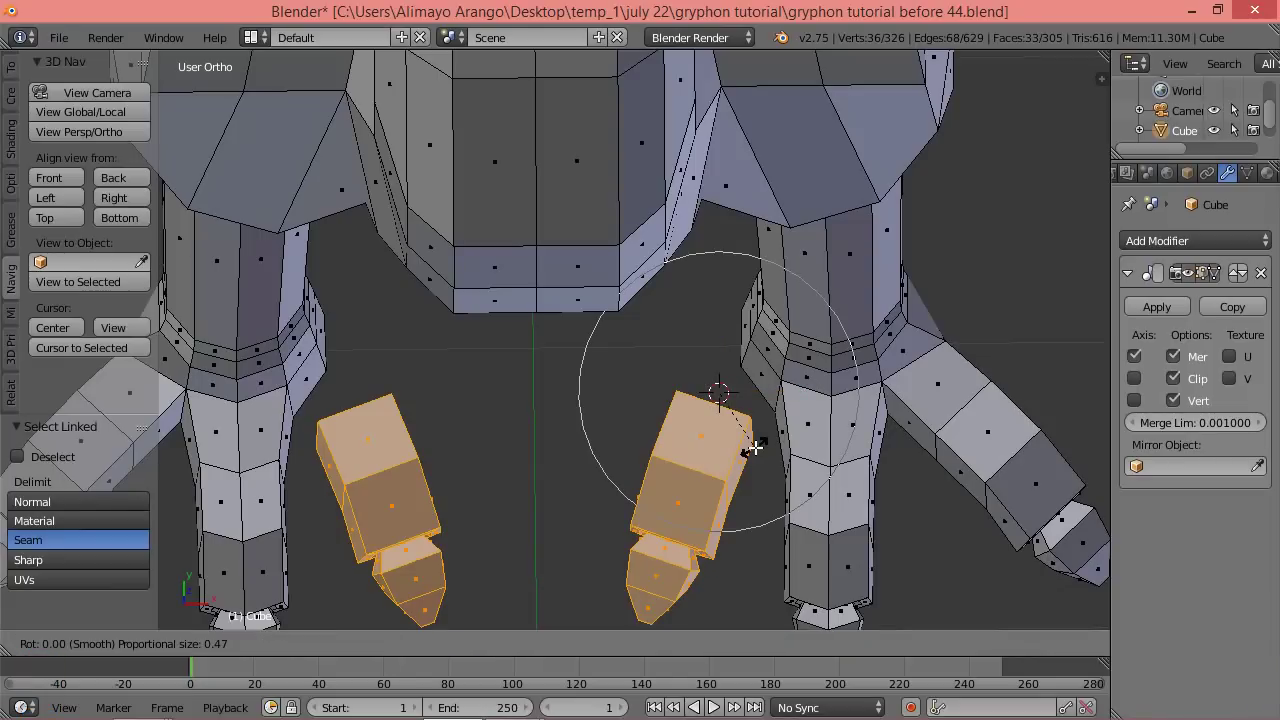
{"action": "right_click", "coordinate": [752, 449]}
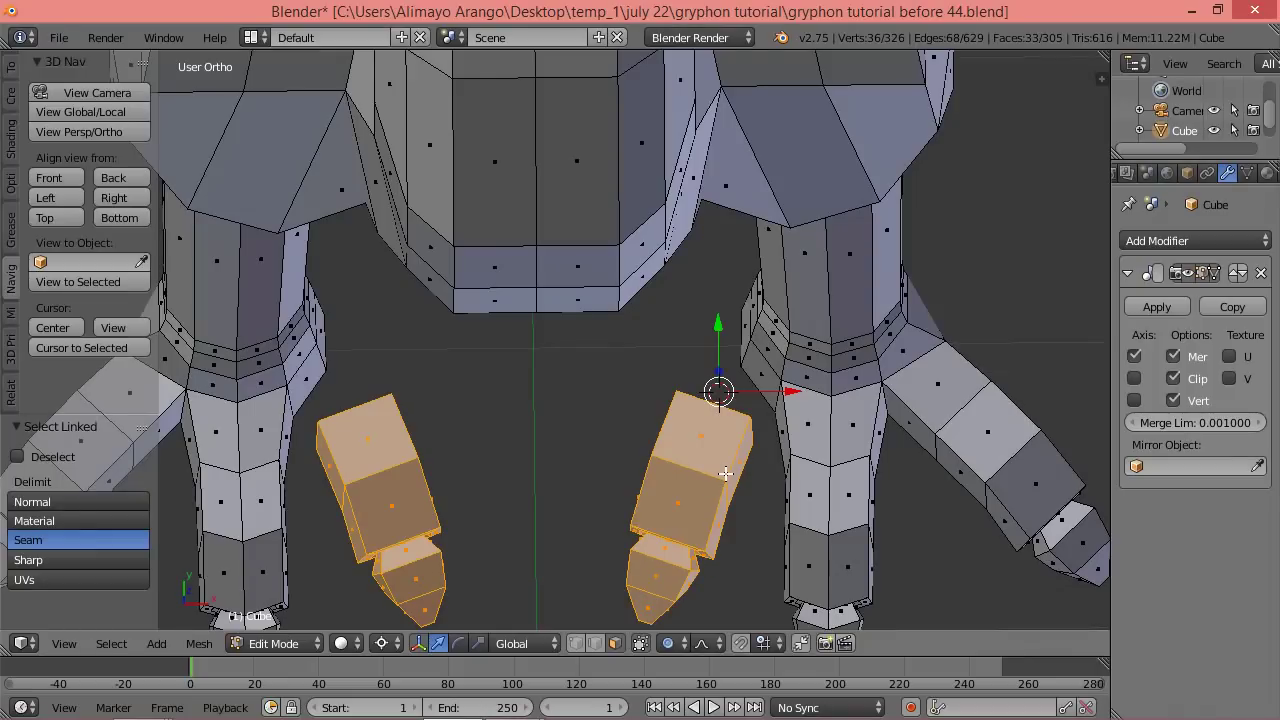
{"action": "left_click", "coordinate": [675, 644]}
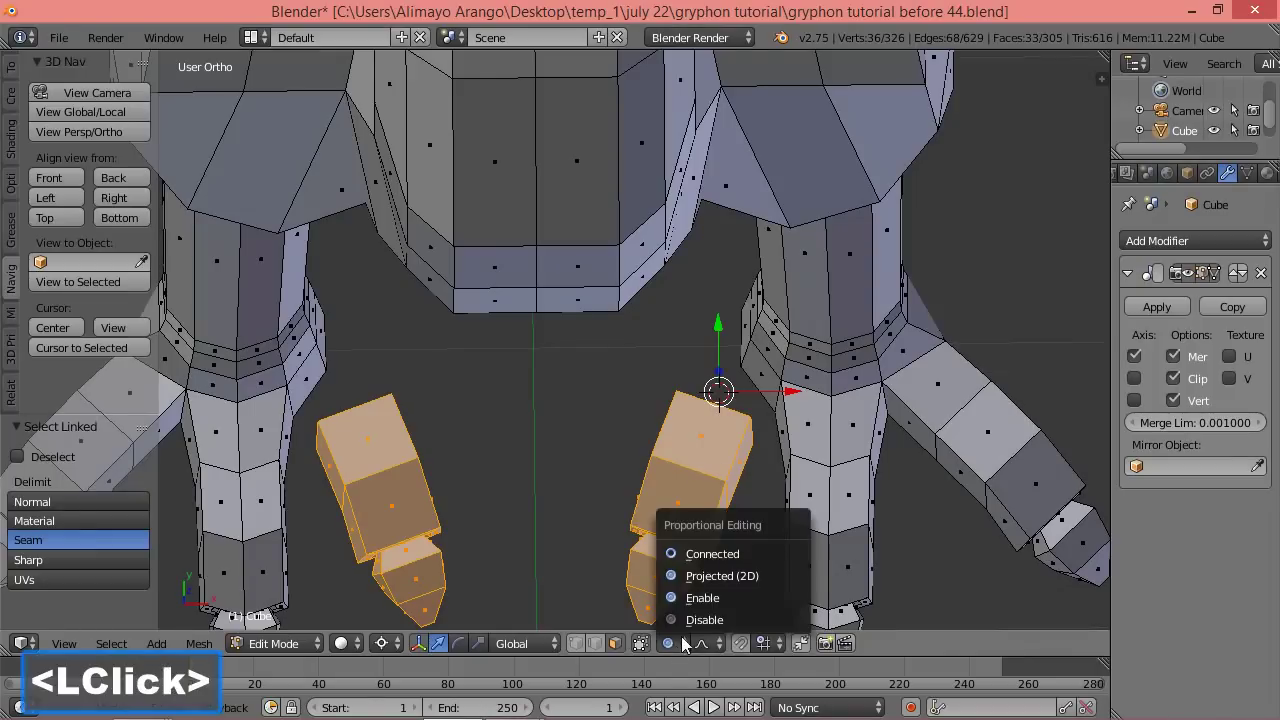
{"action": "left_click", "coordinate": [700, 621]}
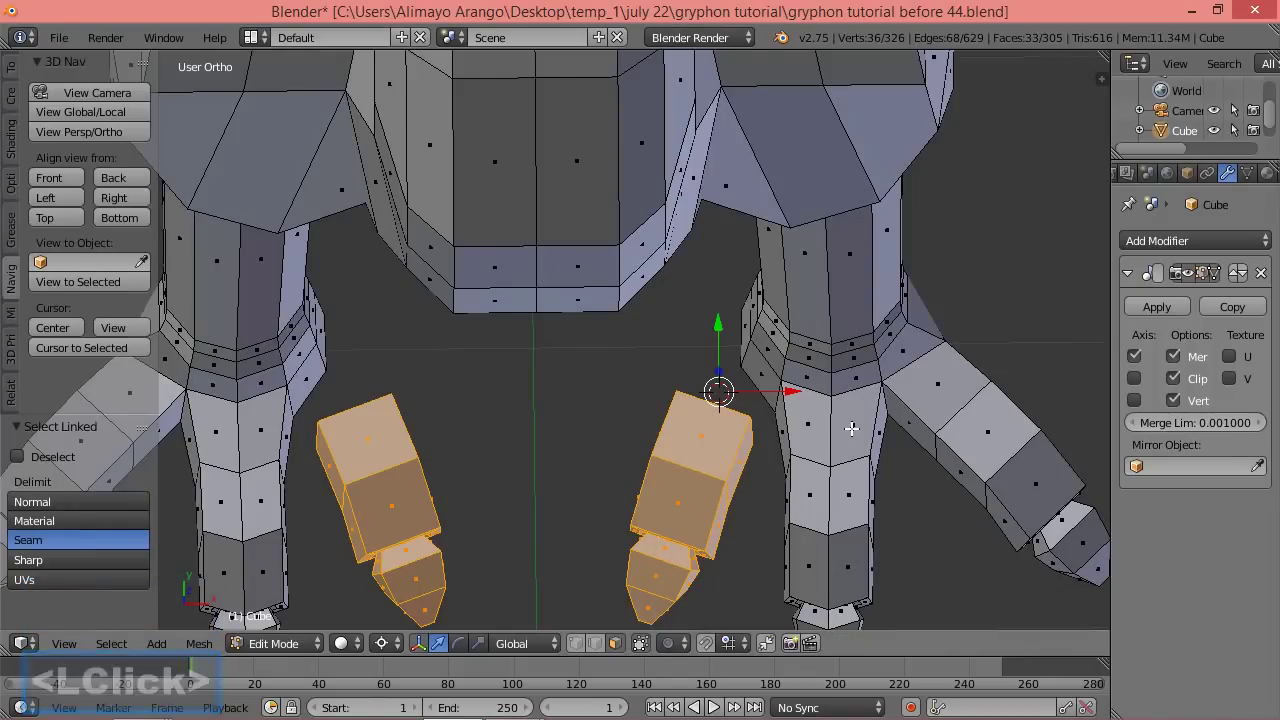
{"action": "key", "text": "r"}
{"action": "key", "text": "z"}
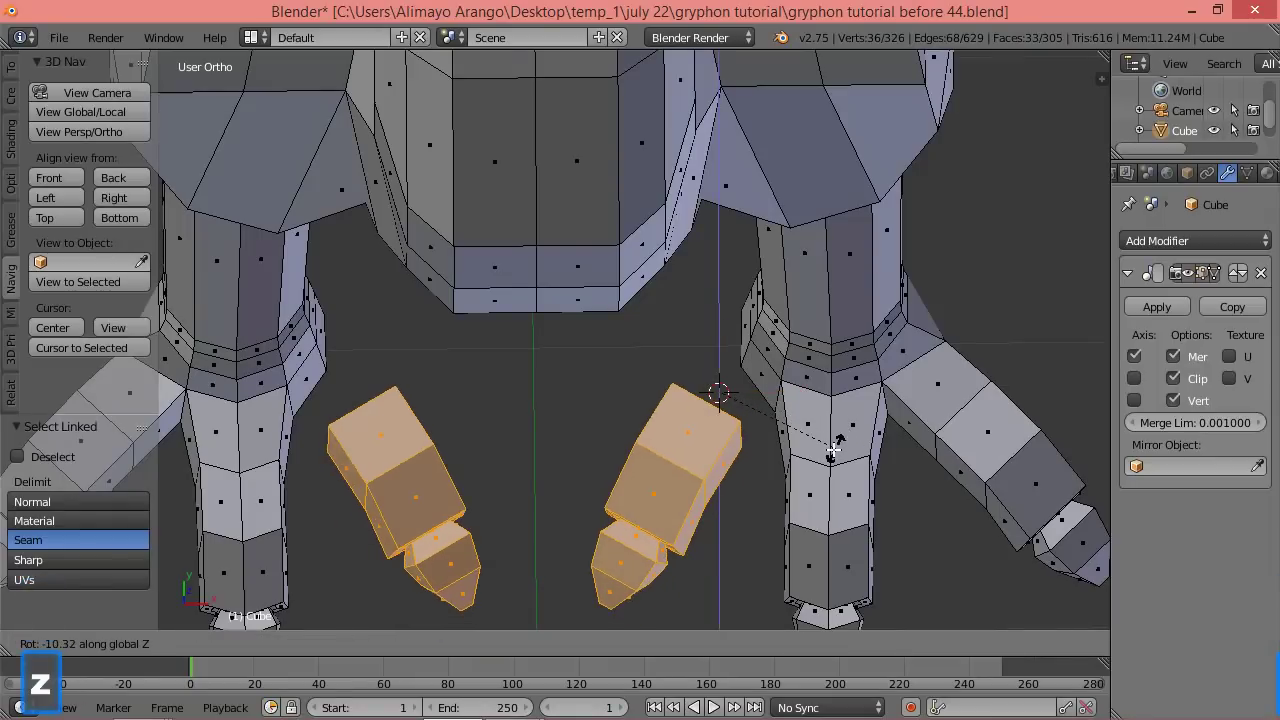
{"action": "left_click", "coordinate": [816, 460]}
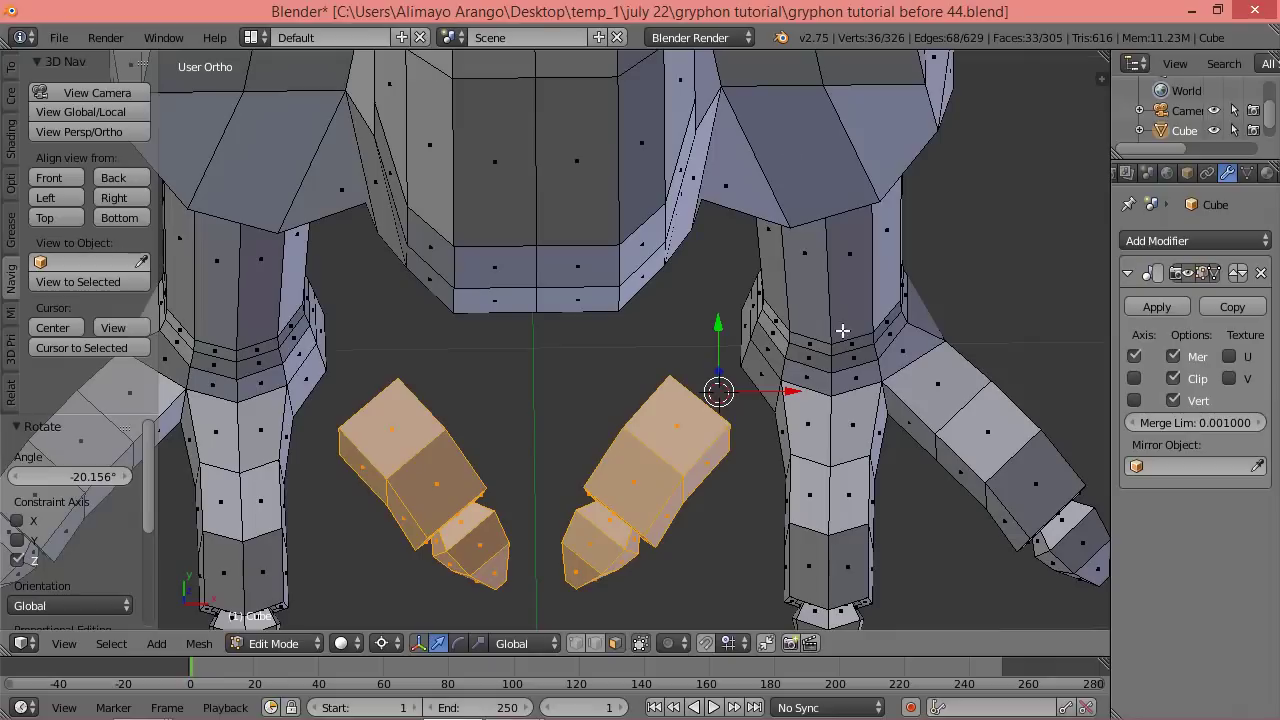
Move the loose toe about 0.023 along X, rotate it about another -6.6° around Z, and clear the selection.
{"action": "left_click_drag", "start_coordinate": [786, 391], "coordinate": [798, 402]}
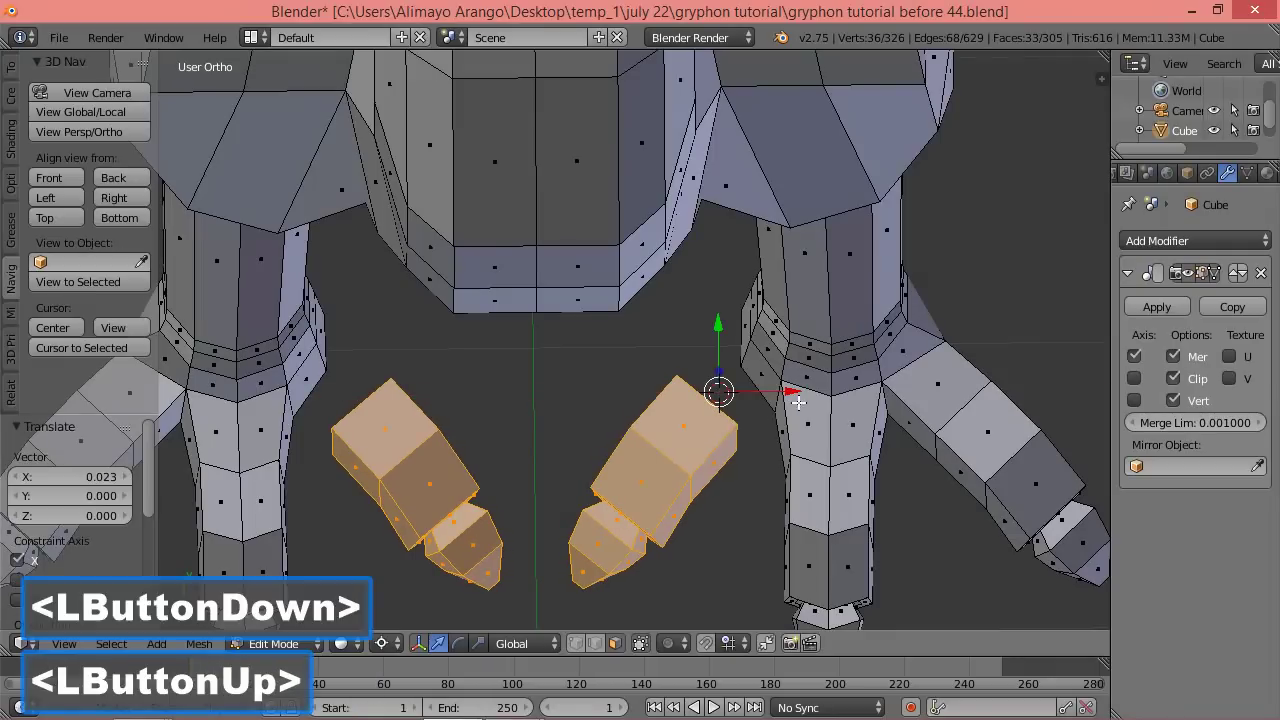
{"action": "key", "text": "r"}
{"action": "key", "text": "z"}
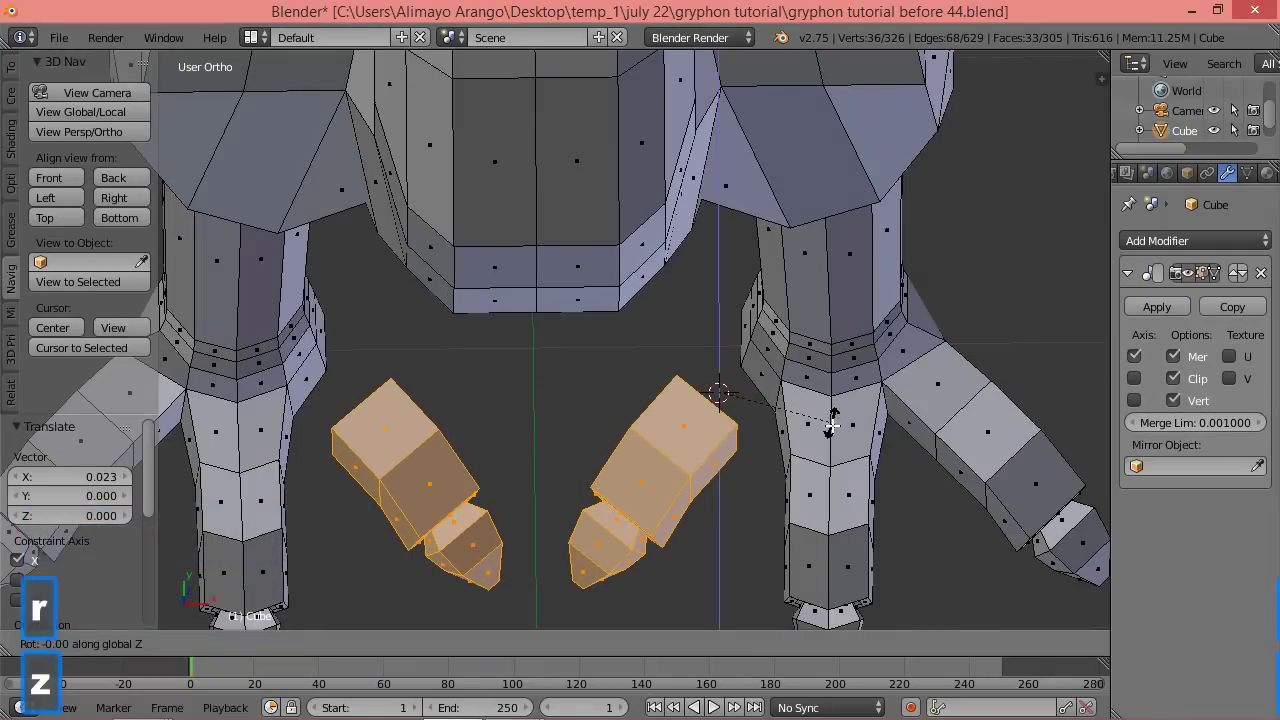
{"action": "left_click", "coordinate": [833, 438]}
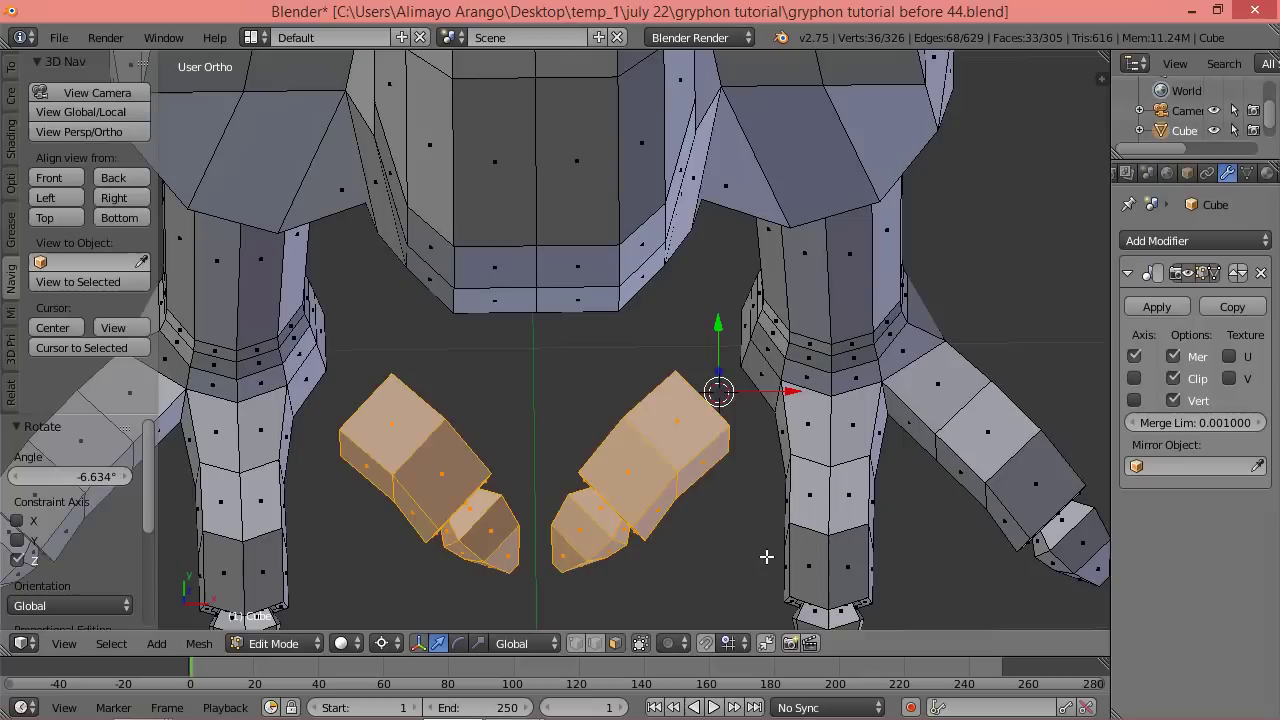
{"action": "key", "text": "a"}
Select the edge on the inner side of the foot facing the loose toe and move it about -0.100 along X.
{"action": "left_click", "coordinate": [595, 643]}
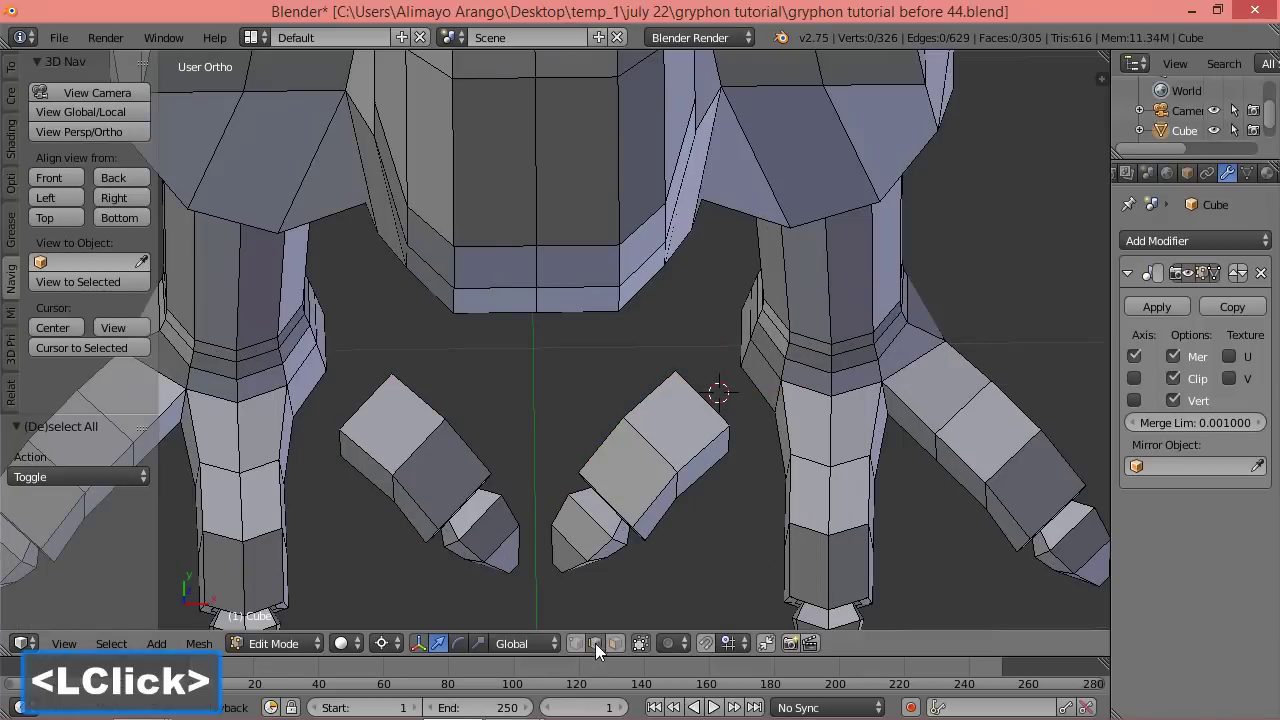
{"action": "left_click", "coordinate": [740, 359]}
{"action": "scroll", "coordinate": [745, 348], "scroll_direction": "up", "scroll_amount": 4}
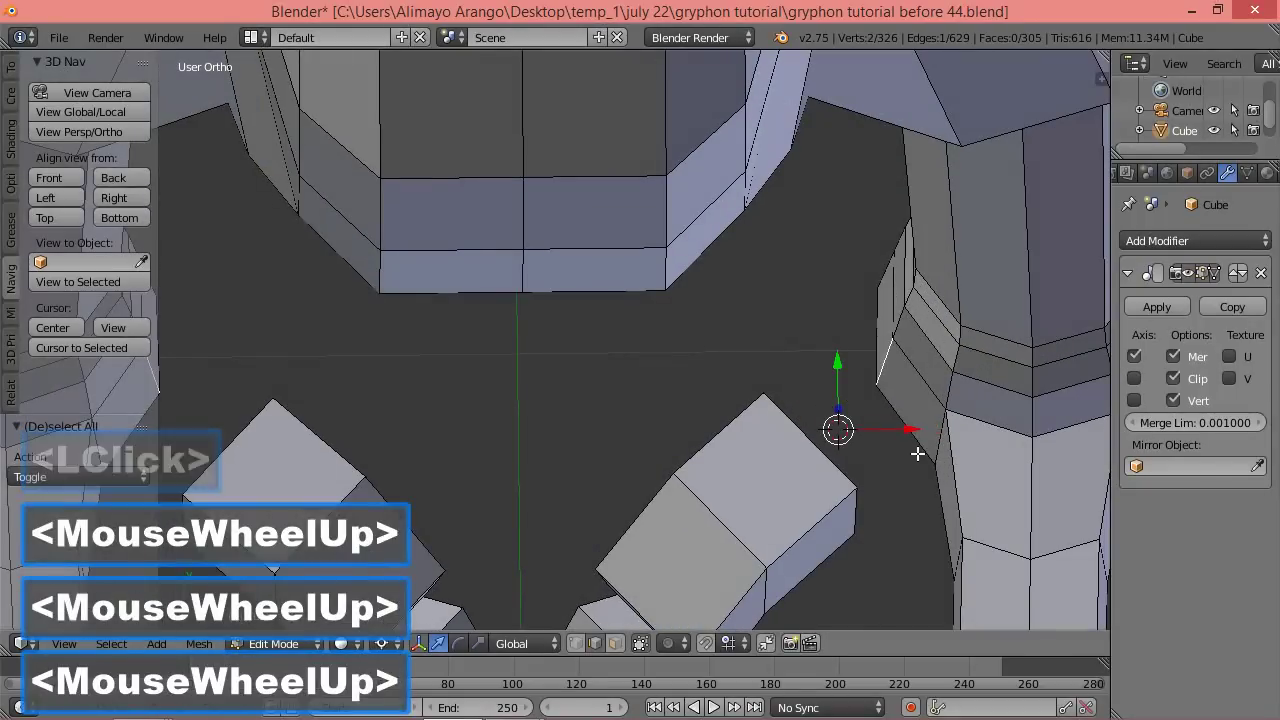
{"action": "mouse_move", "coordinate": [914, 433]}
{"action": "middle_mouse_down"}
{"action": "mouse_move", "coordinate": [909, 415]}
{"action": "mouse_move", "coordinate": [886, 417]}
{"action": "mouse_move", "coordinate": [933, 420]}
{"action": "middle_mouse_up"}
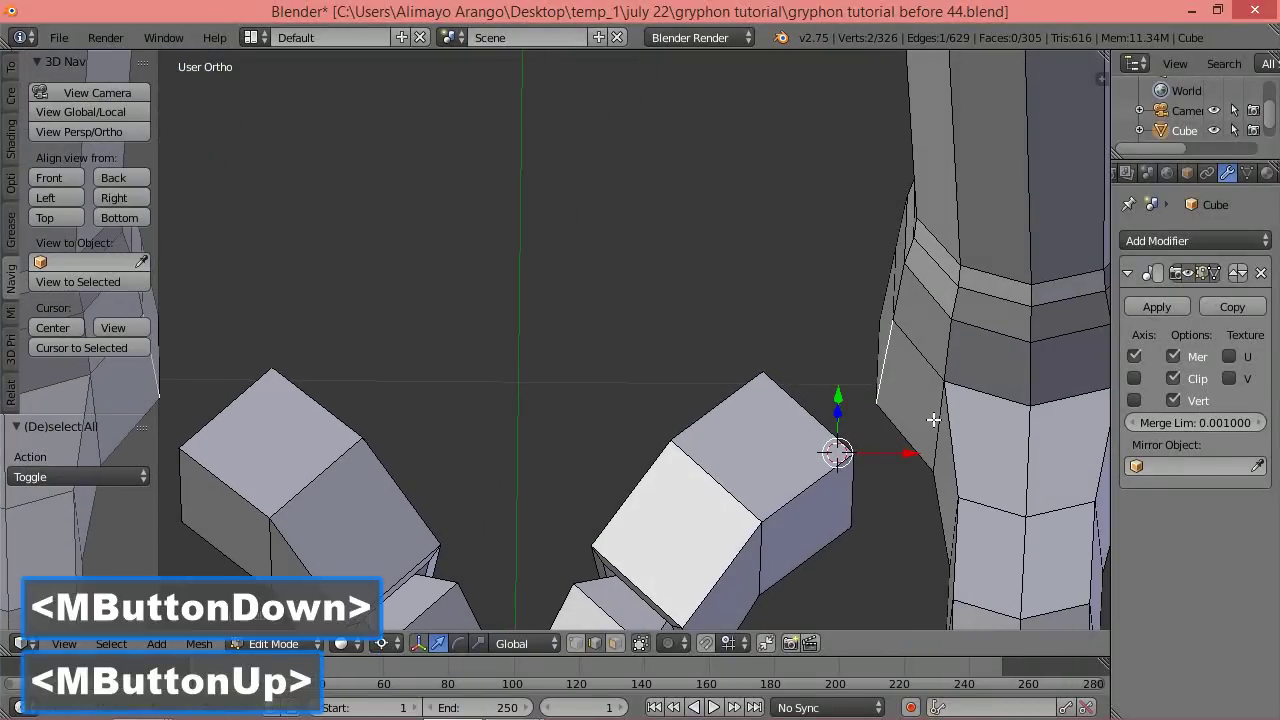
{"action": "left_click", "coordinate": [389, 645]}
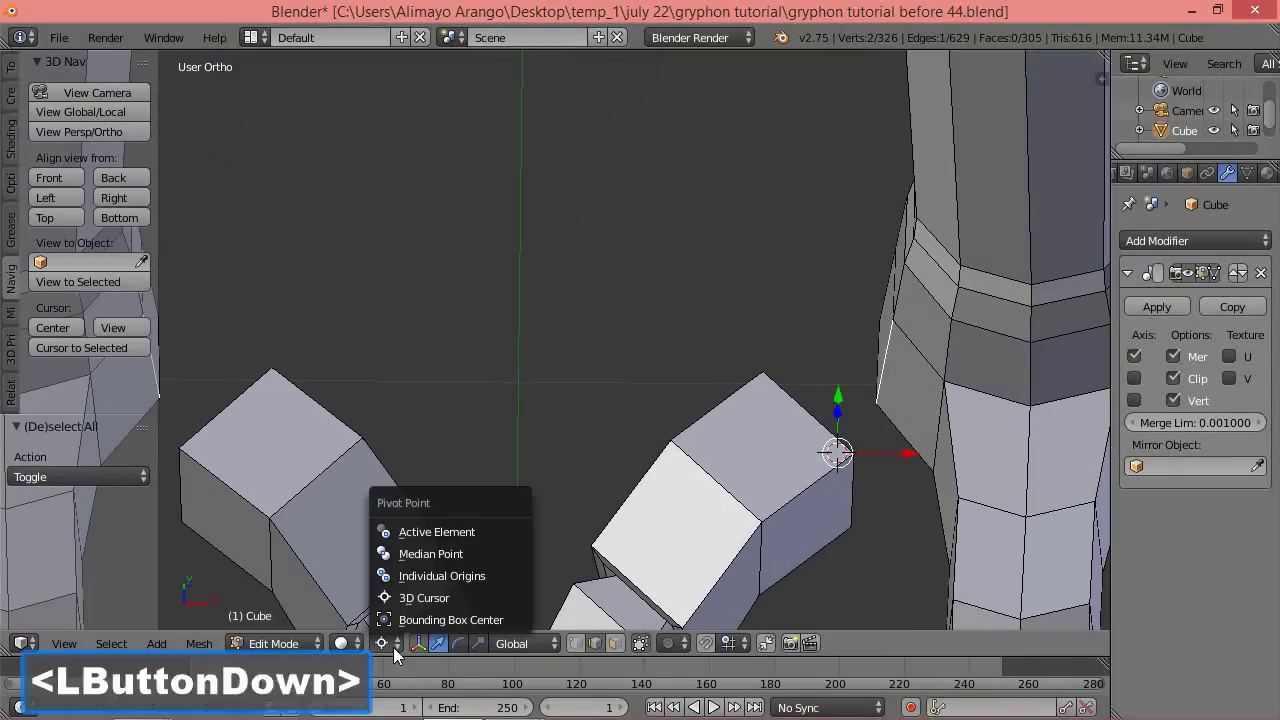
{"action": "left_click", "coordinate": [428, 574]}
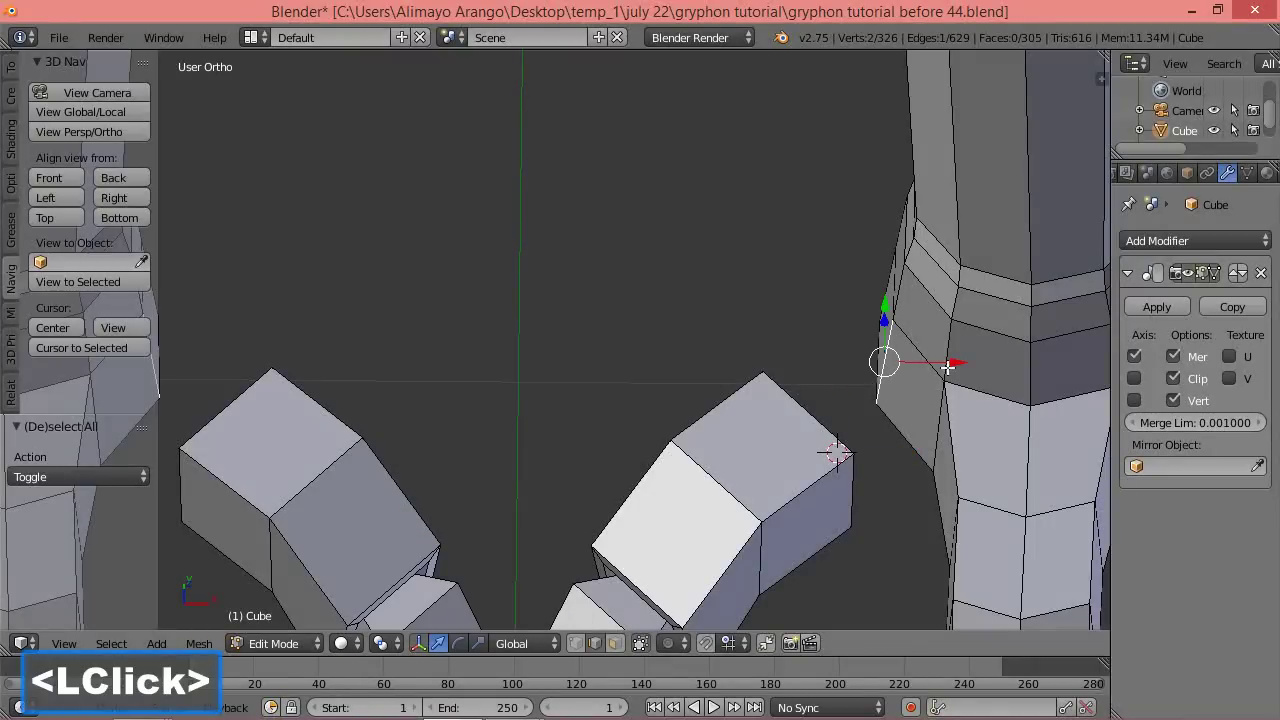
{"action": "left_click_drag", "start_coordinate": [945, 364], "coordinate": [899, 366]}
Delete the inner foot face opposite the base of the loose toe.
{"action": "scroll", "coordinate": [899, 366], "scroll_direction": "down", "scroll_amount": 2}
{"action": "middle_click_drag", "start_coordinate": [870, 455], "coordinate": [827, 547]}
{"action": "left_click", "coordinate": [615, 643]}
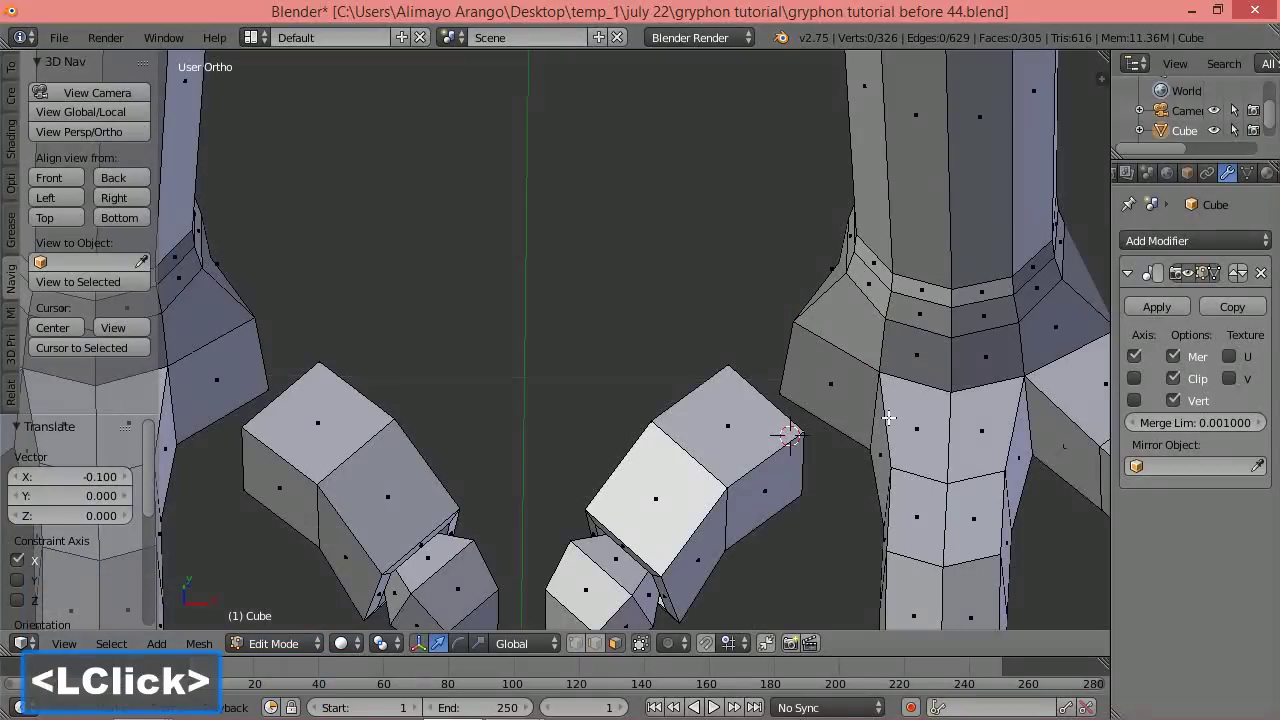
{"action": "left_click", "coordinate": [838, 390]}
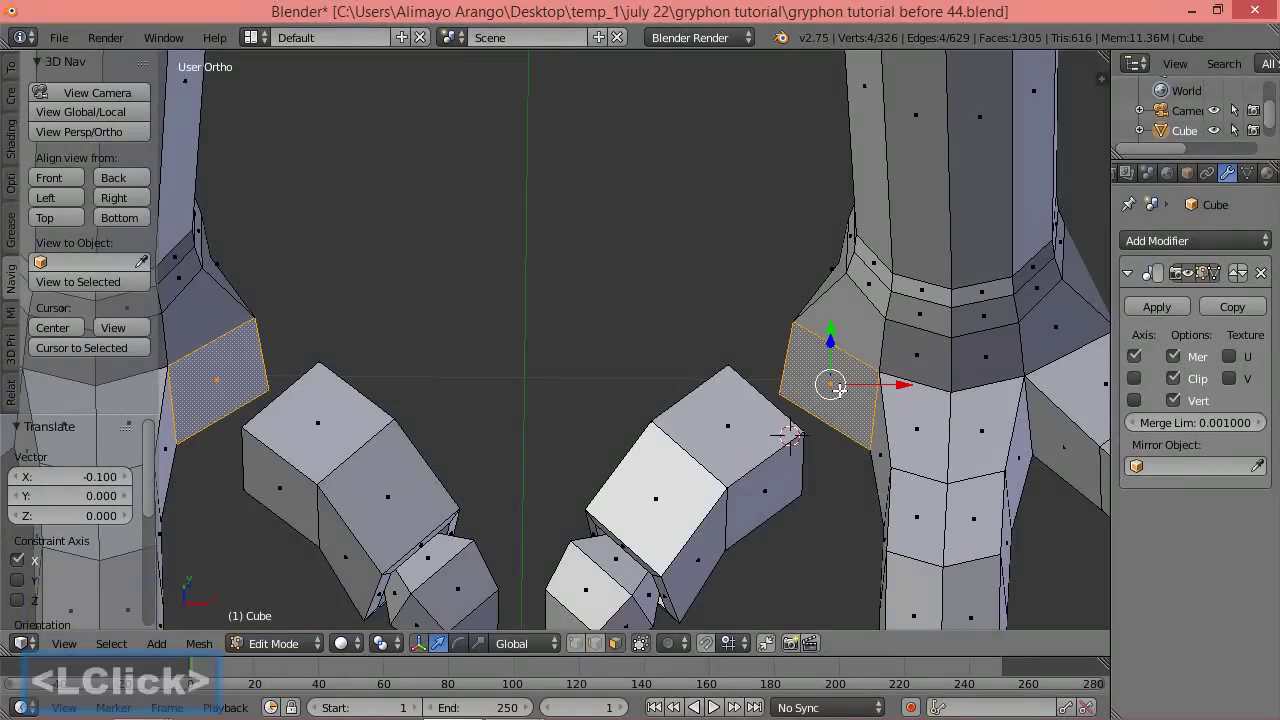
{"action": "key", "text": "x"}
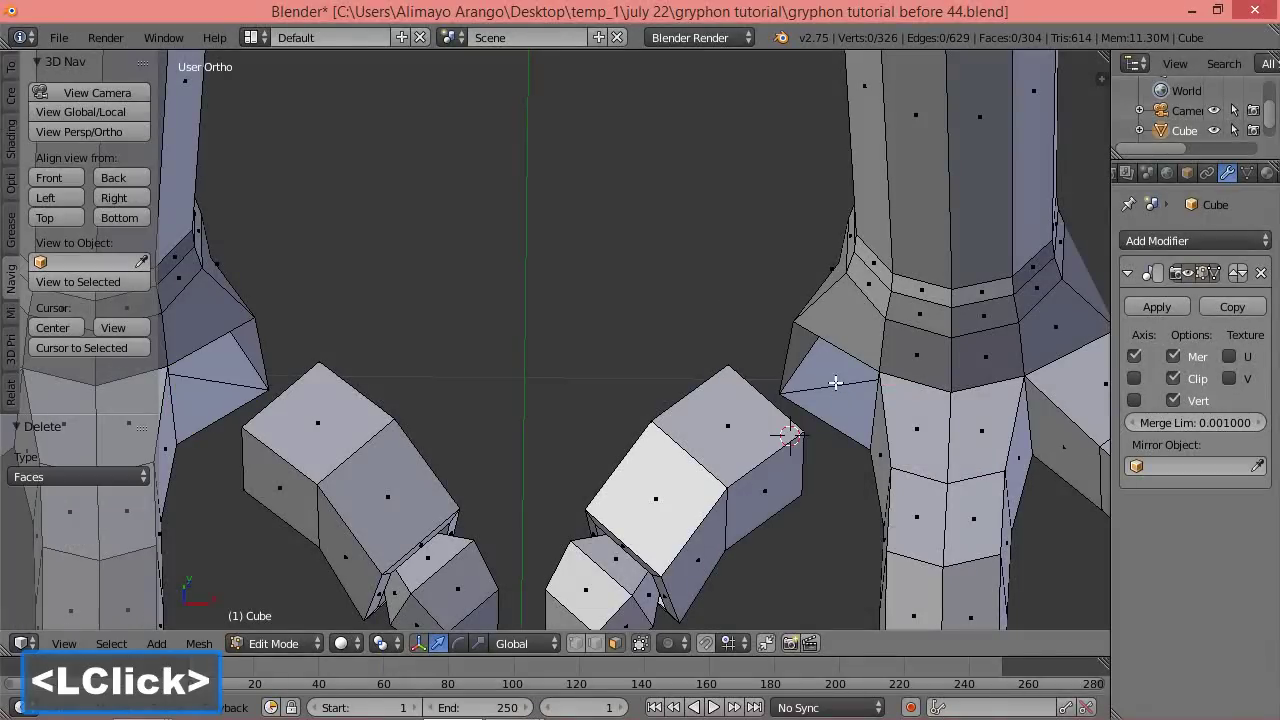
Select the open edge loops of the loose toe and the foot opening and join them with the LoopTools Bridge operation.
{"action": "left_click", "coordinate": [590, 651]}
{"action": "left_click", "coordinate": [801, 469], "text": "alt"}
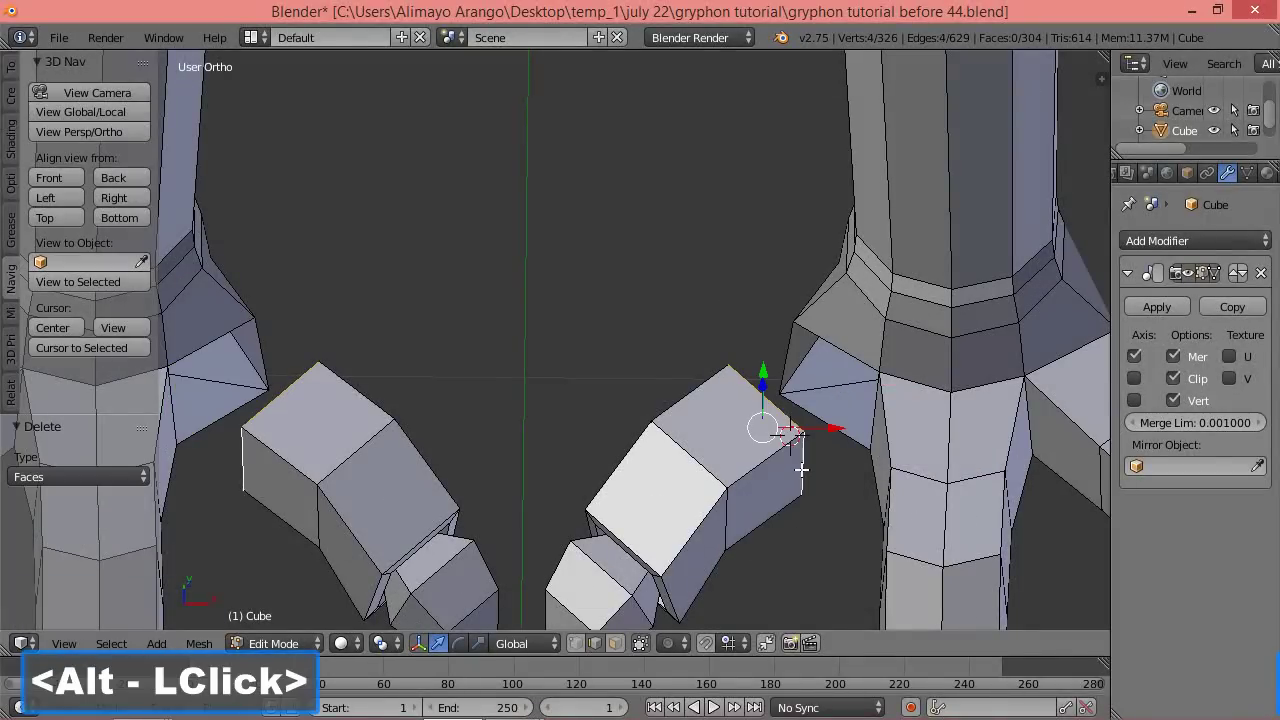
{"action": "key", "text": "alt"}
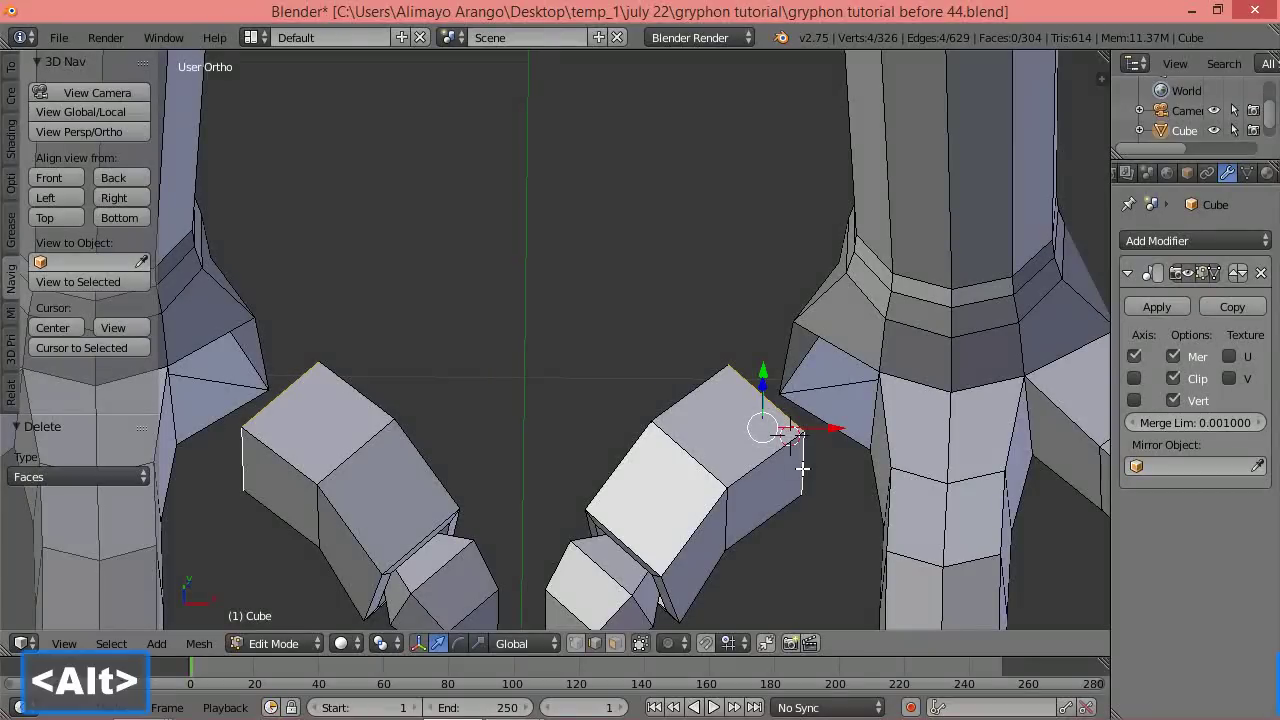
{"action": "left_click", "coordinate": [862, 360], "text": "alt+shift"}
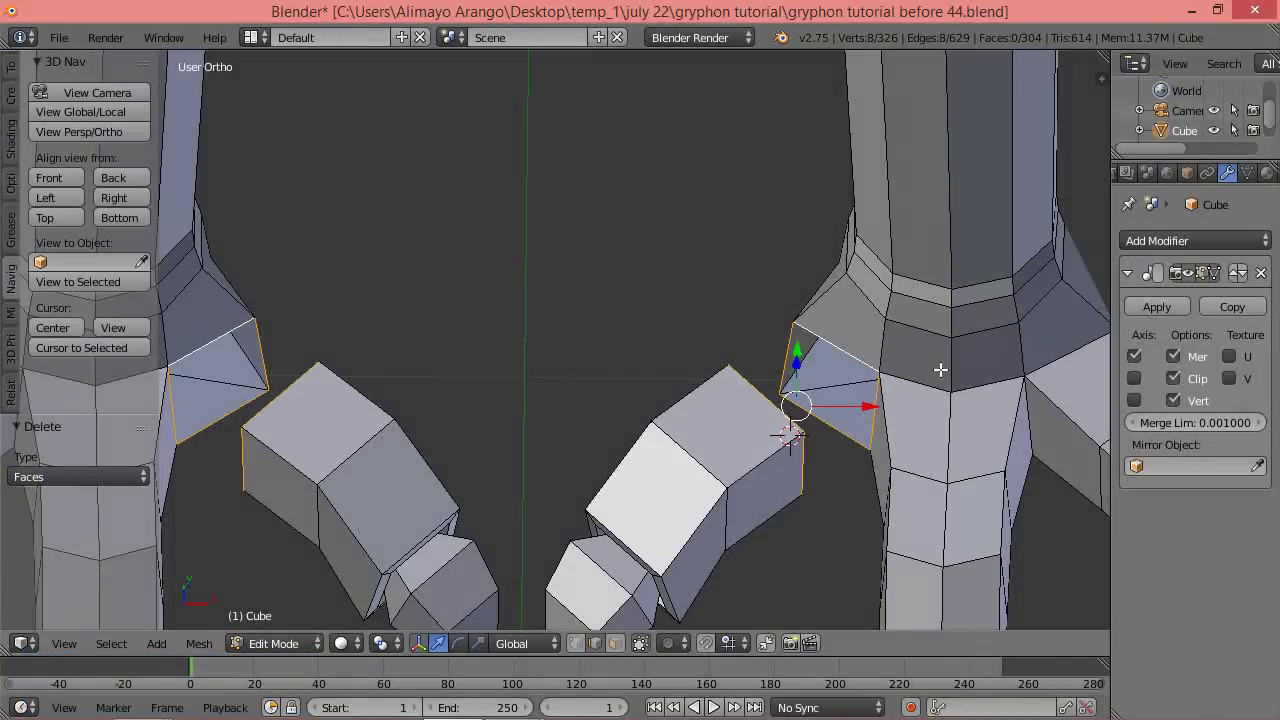
{"action": "scroll", "coordinate": [943, 368], "scroll_direction": "down", "scroll_amount": 3}
{"action": "scroll", "coordinate": [943, 368], "scroll_direction": "down", "scroll_amount": 1}
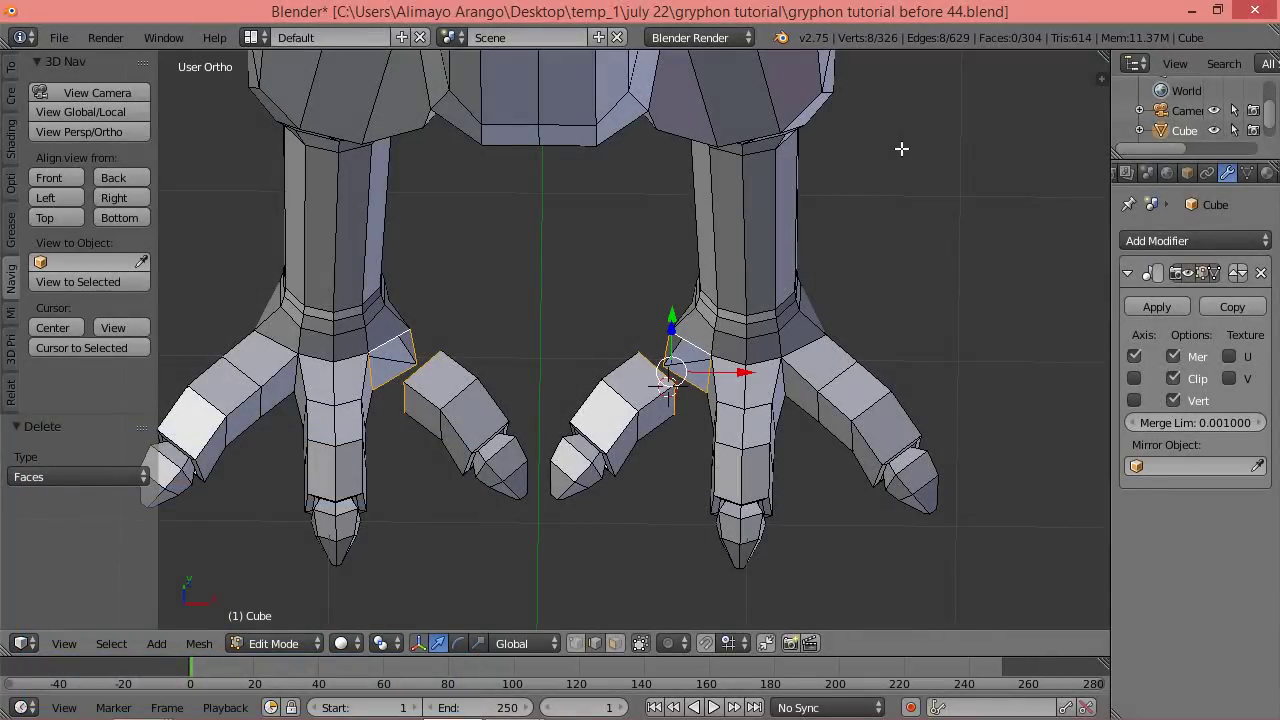
{"action": "key", "text": "w"}
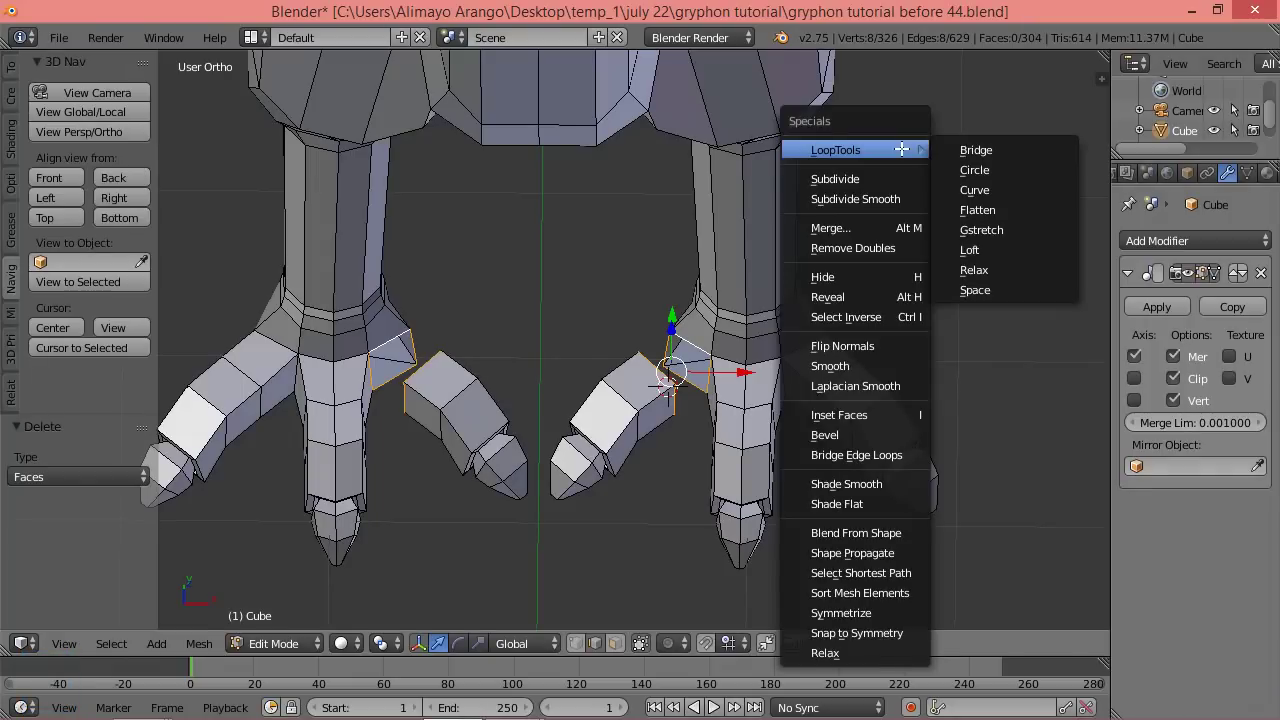
{"action": "left_click", "coordinate": [958, 150]}
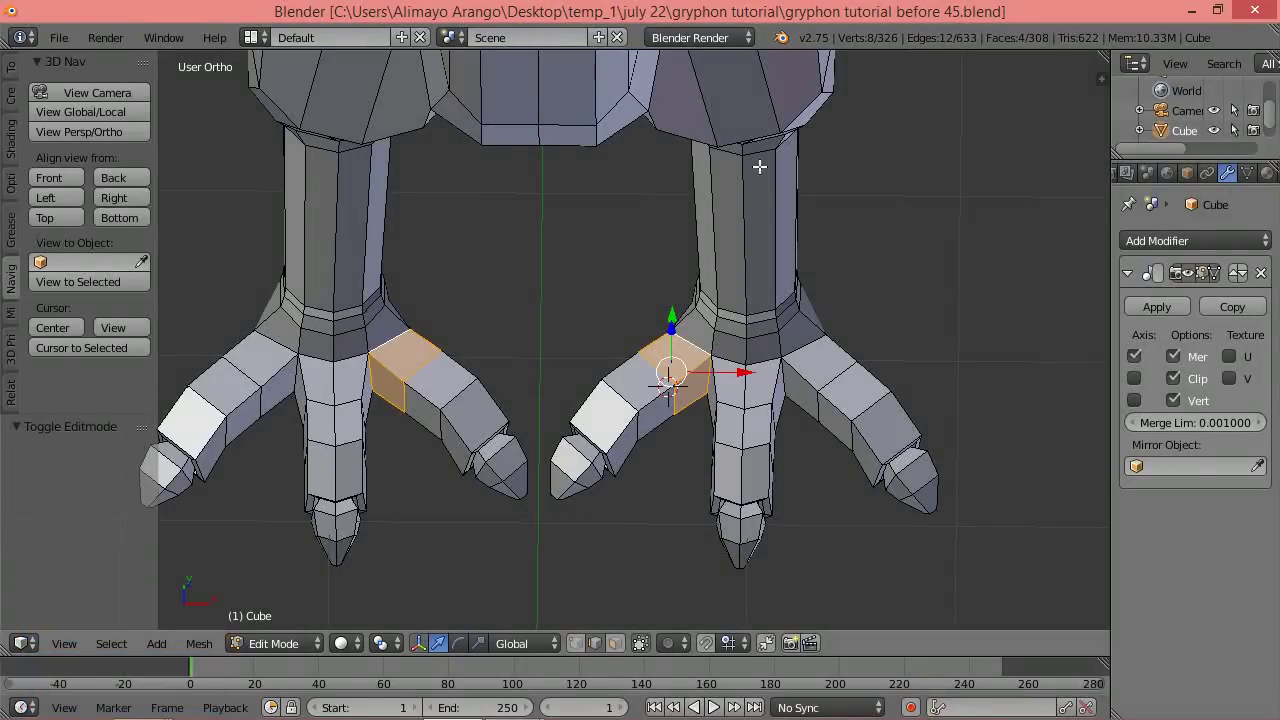
Check the attached toe from the right side and above, clear the selection, and display the foot in wireframe.
{"action": "left_click", "coordinate": [142, 195]}
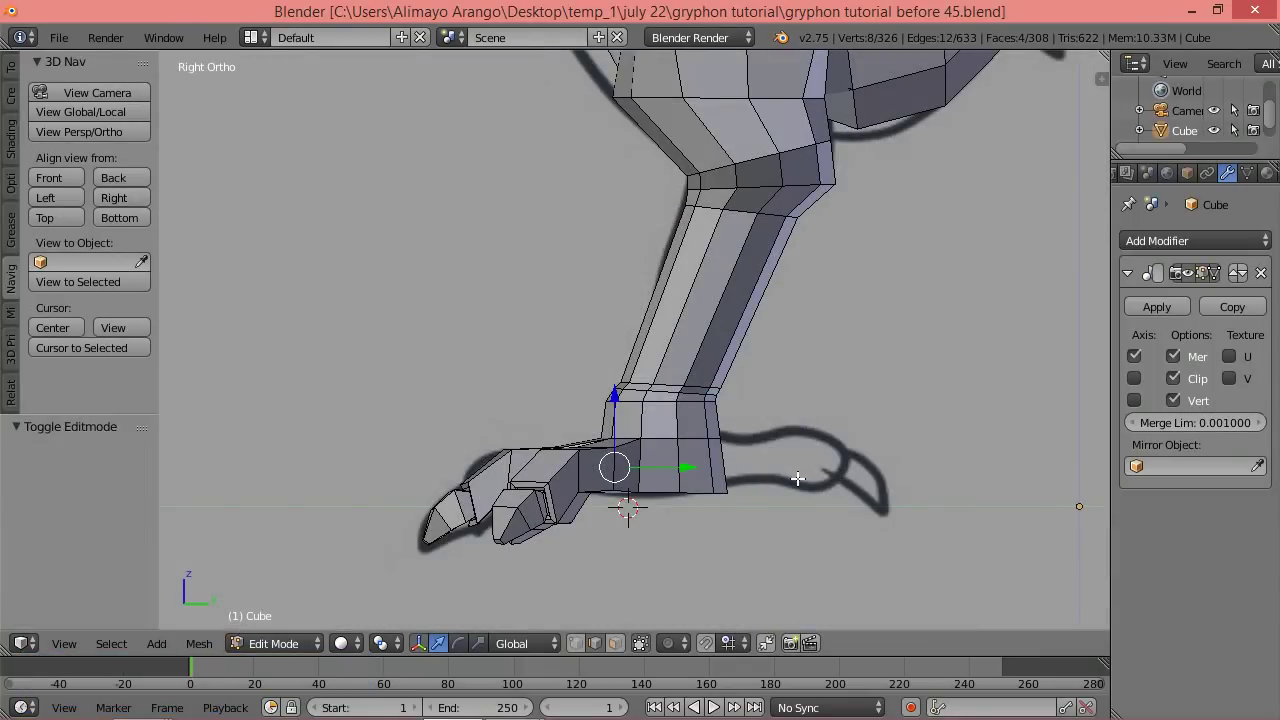
{"action": "middle_click_drag", "start_coordinate": [521, 314], "coordinate": [741, 478]}
{"action": "key", "text": "a"}
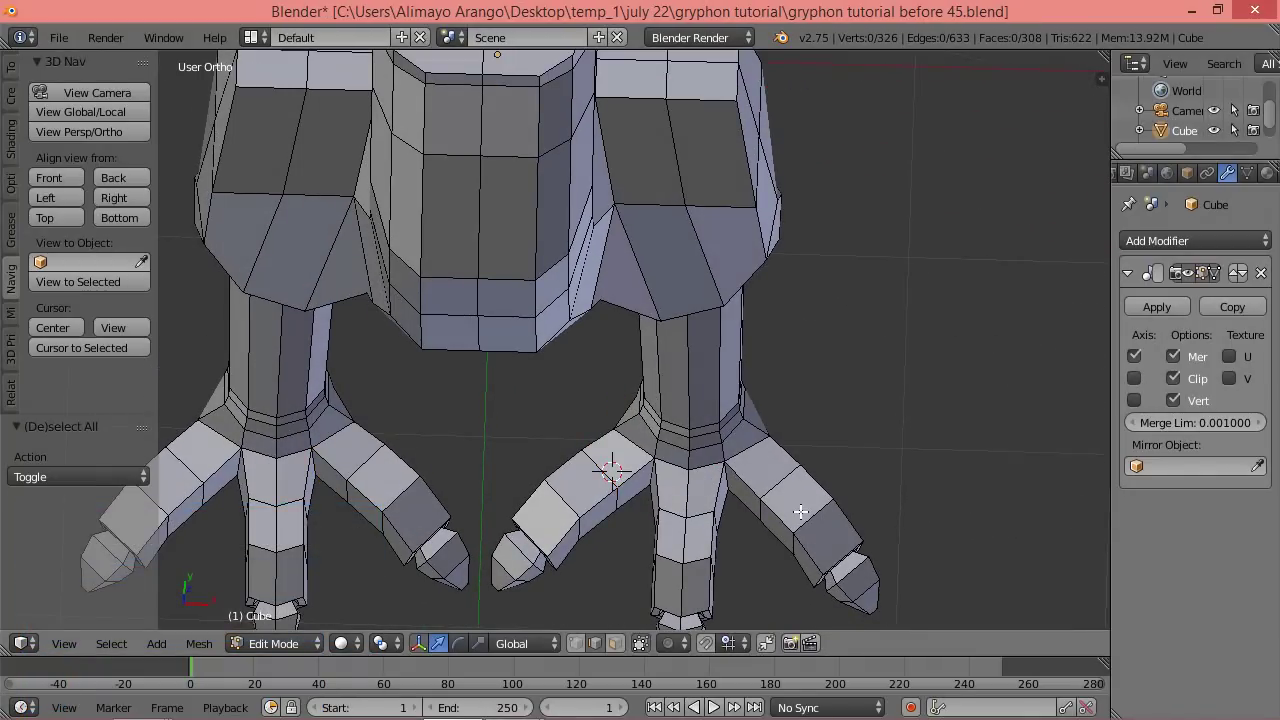
{"action": "middle_click_drag", "start_coordinate": [800, 512], "coordinate": [773, 345], "text": "shift"}
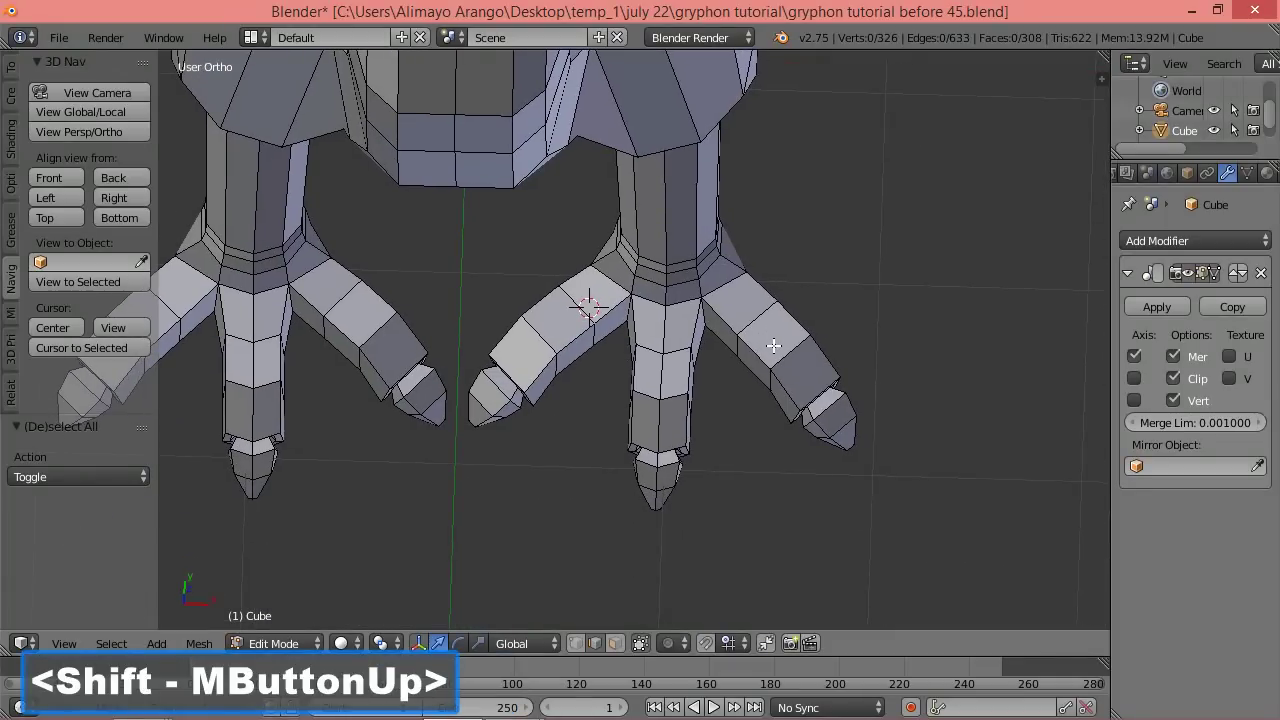
{"action": "scroll", "coordinate": [773, 345], "scroll_direction": "up", "scroll_amount": 2}
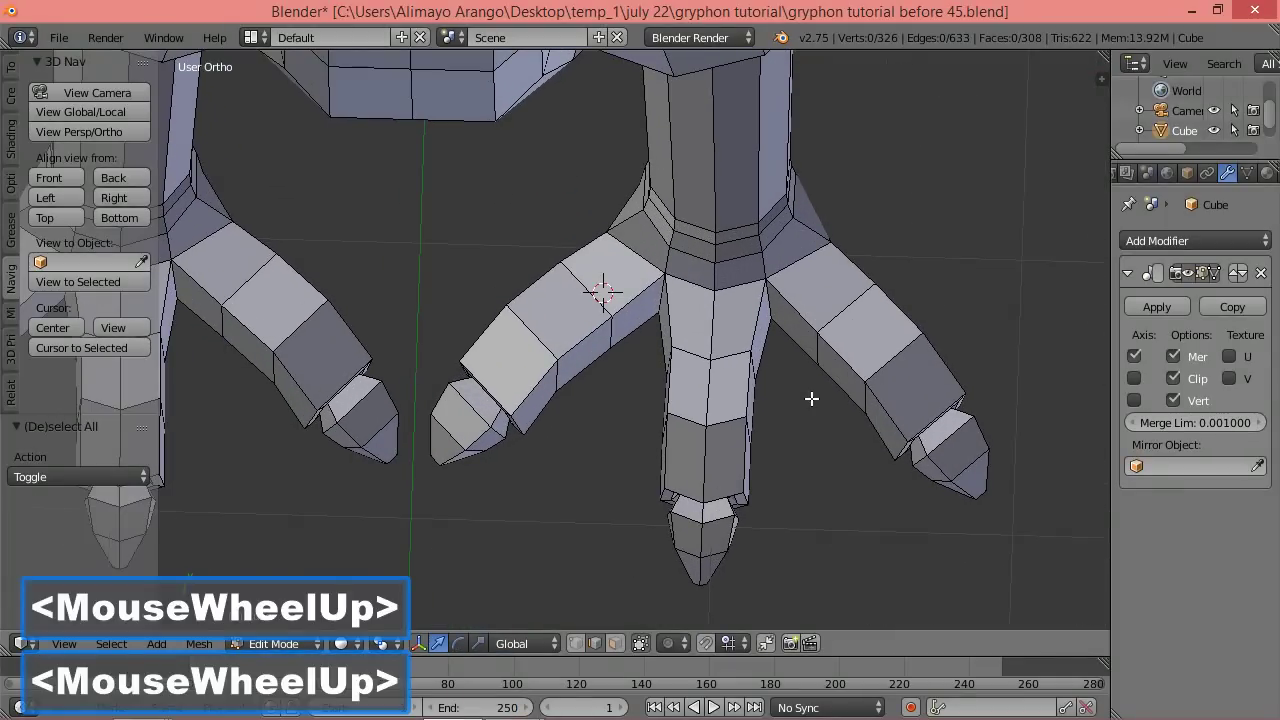
{"action": "key", "text": "z"}
{"action": "left_click", "coordinate": [958, 402]}
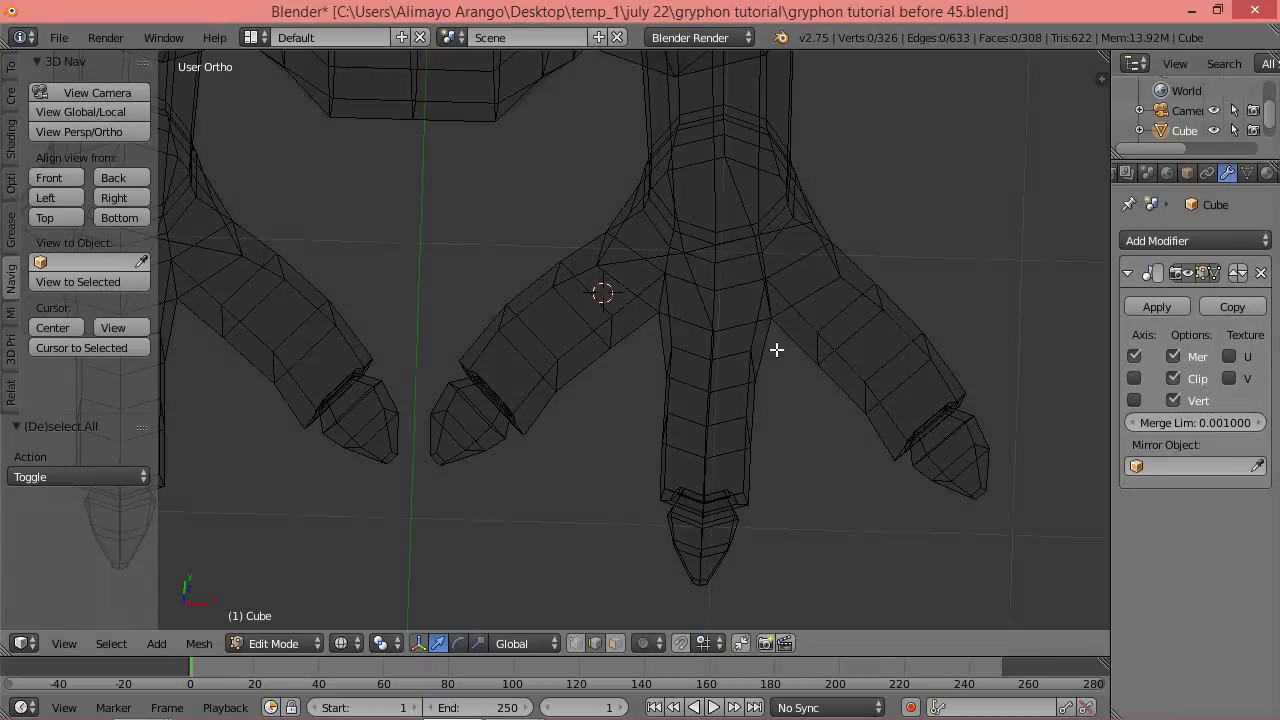
Select all faces of the middle front toe and its claw through the wireframe, and return the foot to solid display.
{"action": "key", "text": "ctrl"}
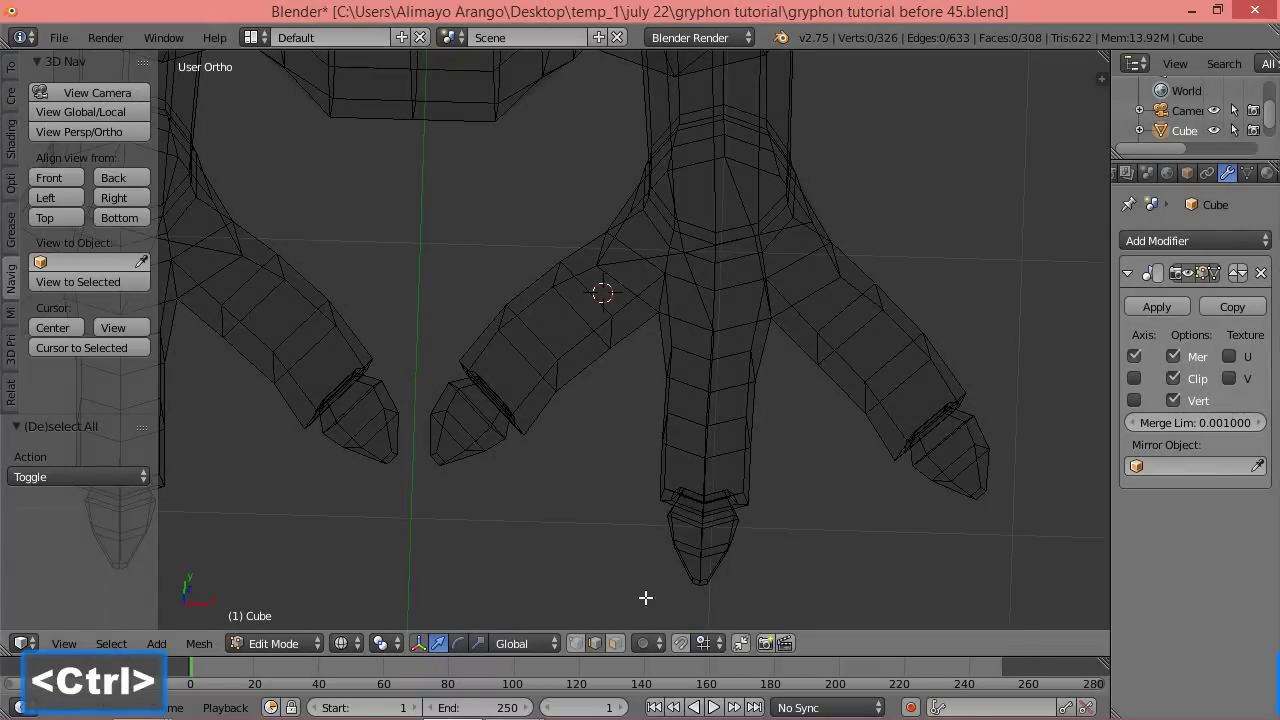
{"action": "left_click", "coordinate": [618, 645]}
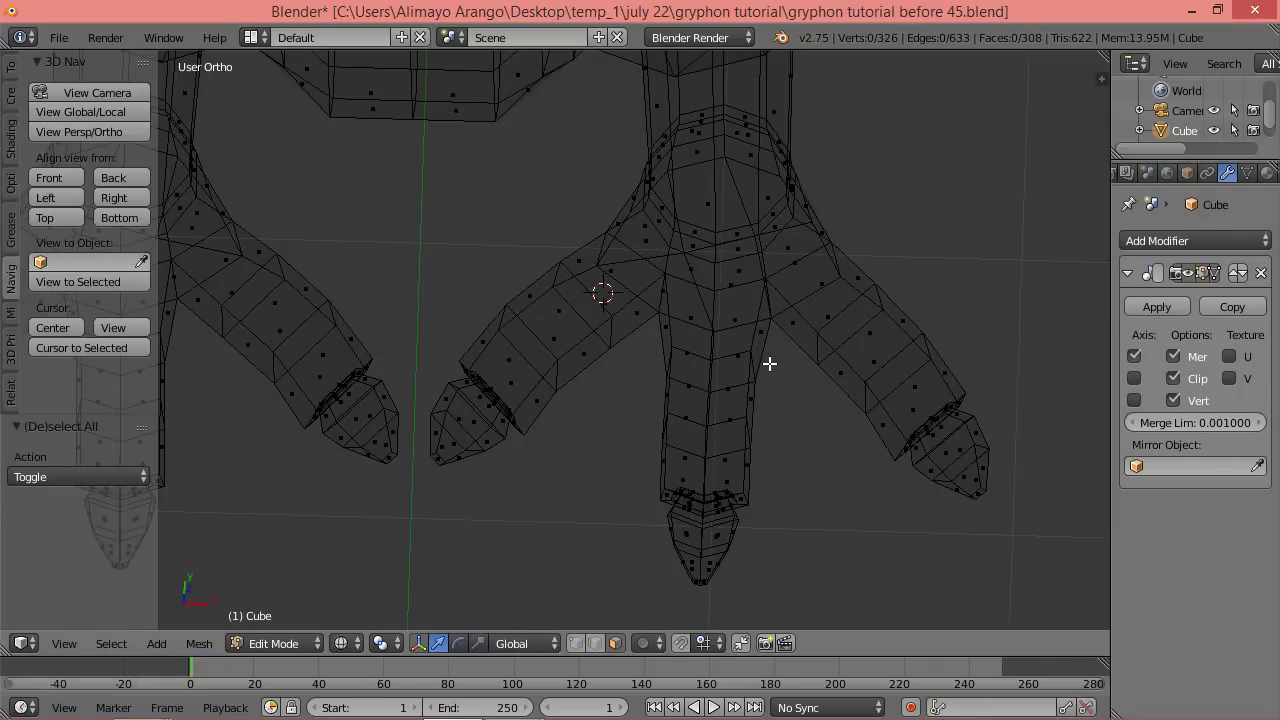
{"action": "key", "text": "ctrl"}
{"action": "mouse_move", "coordinate": [780, 372]}
{"action": "right_mouse_down", "text": "ctrl"}
{"action": "mouse_move", "coordinate": [760, 343]}
{"action": "mouse_move", "coordinate": [669, 338]}
{"action": "mouse_move", "coordinate": [618, 412]}
{"action": "mouse_move", "coordinate": [642, 580]}
{"action": "mouse_move", "coordinate": [791, 582]}
{"action": "mouse_move", "coordinate": [810, 562]}
{"action": "right_mouse_up", "text": "ctrl"}
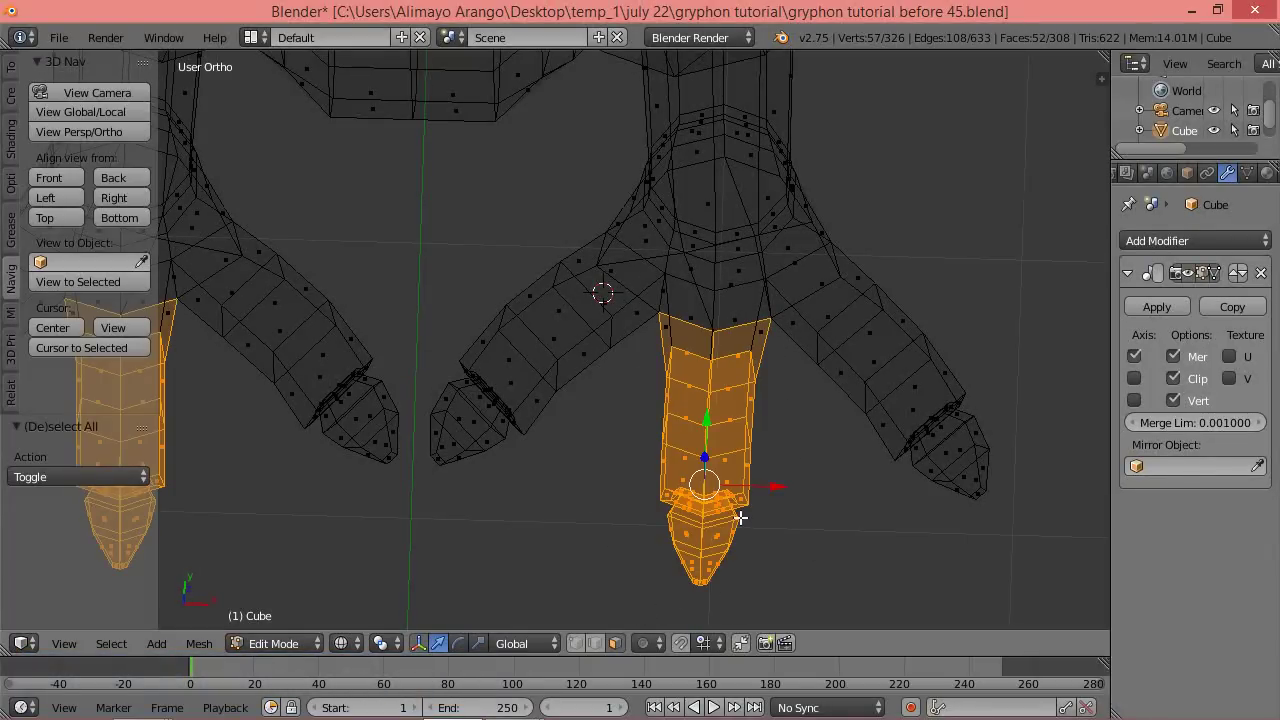
{"action": "key", "text": "z"}
{"action": "left_click", "coordinate": [734, 620]}
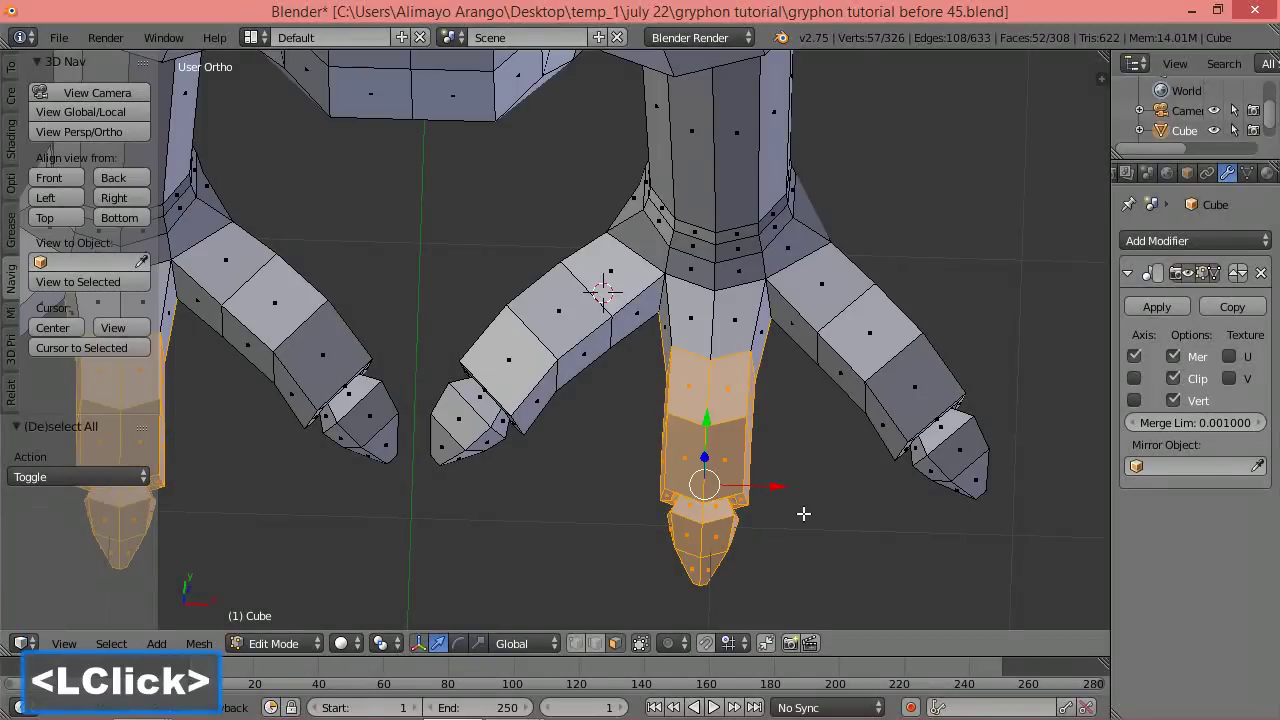
Remove the two underside foot faces next to the middle toe from the selection with circle select.
{"action": "middle_click_drag", "start_coordinate": [820, 482], "coordinate": [817, 553]}
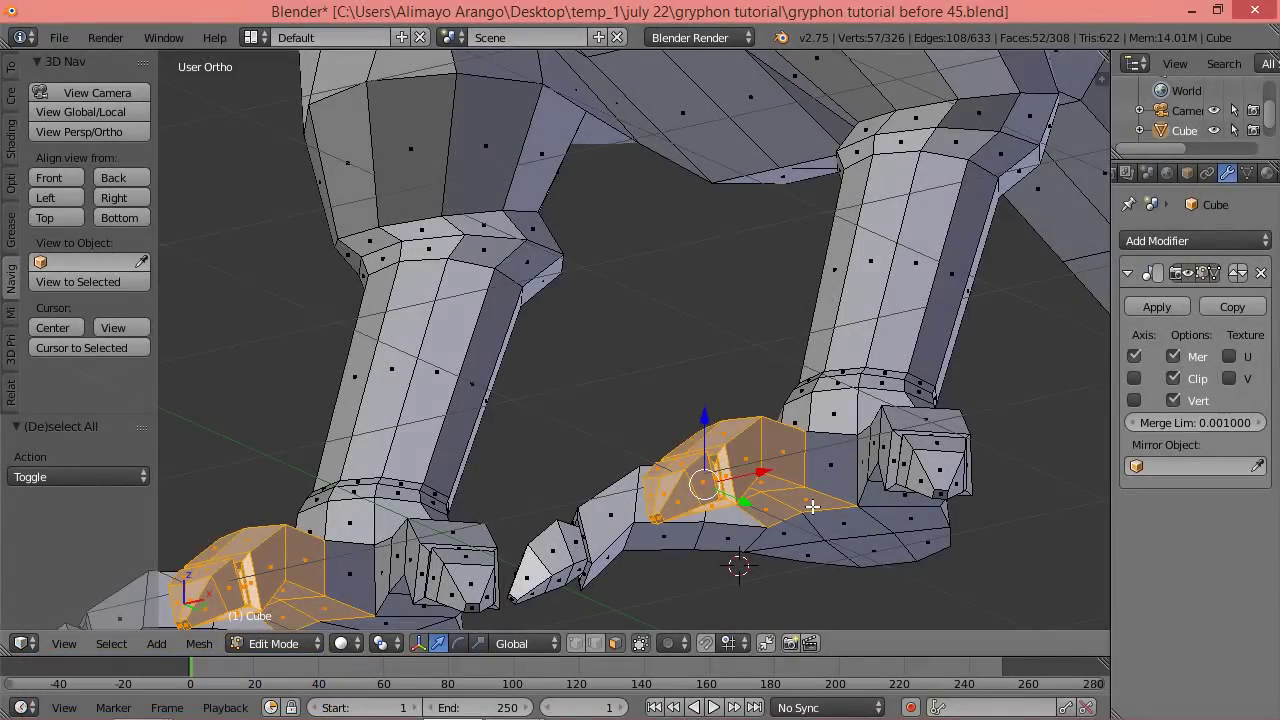
{"action": "key", "text": "c"}
{"action": "mouse_move", "coordinate": [826, 506]}
{"action": "middle_mouse_down"}
{"action": "mouse_move", "coordinate": [806, 504]}
{"action": "mouse_move", "coordinate": [788, 525]}
{"action": "middle_mouse_up"}
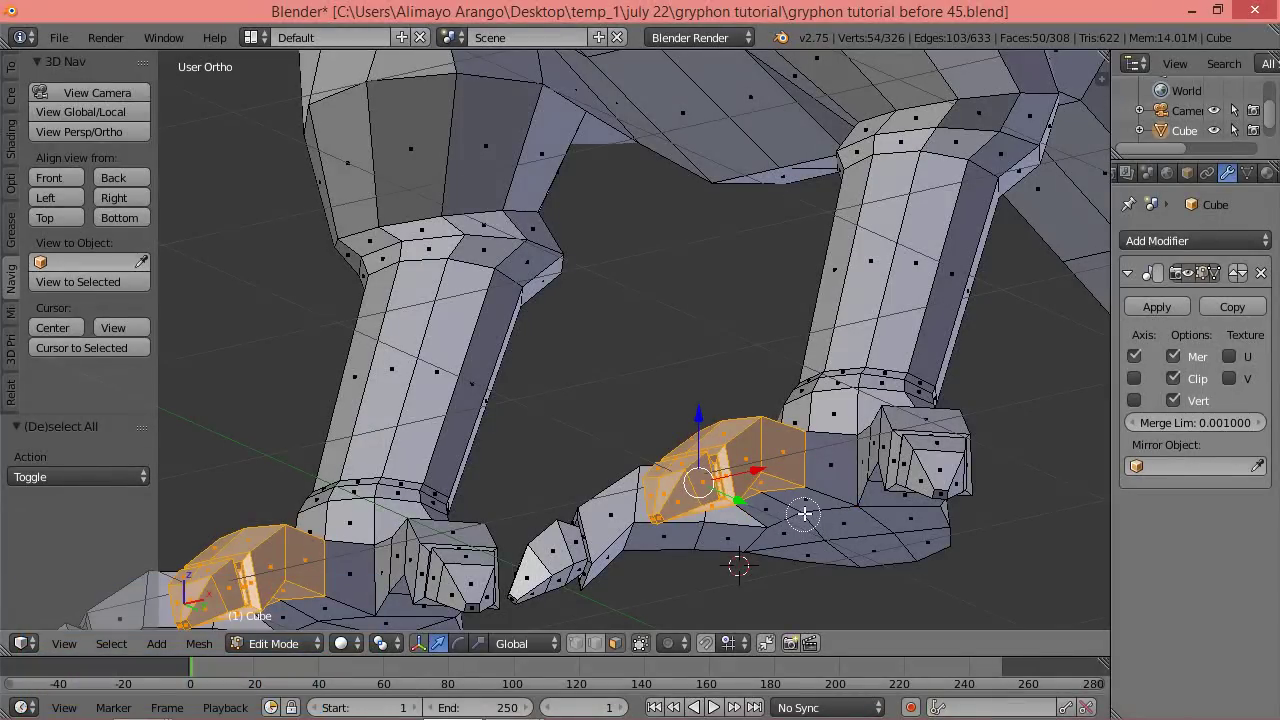
{"action": "right_click", "coordinate": [805, 513]}
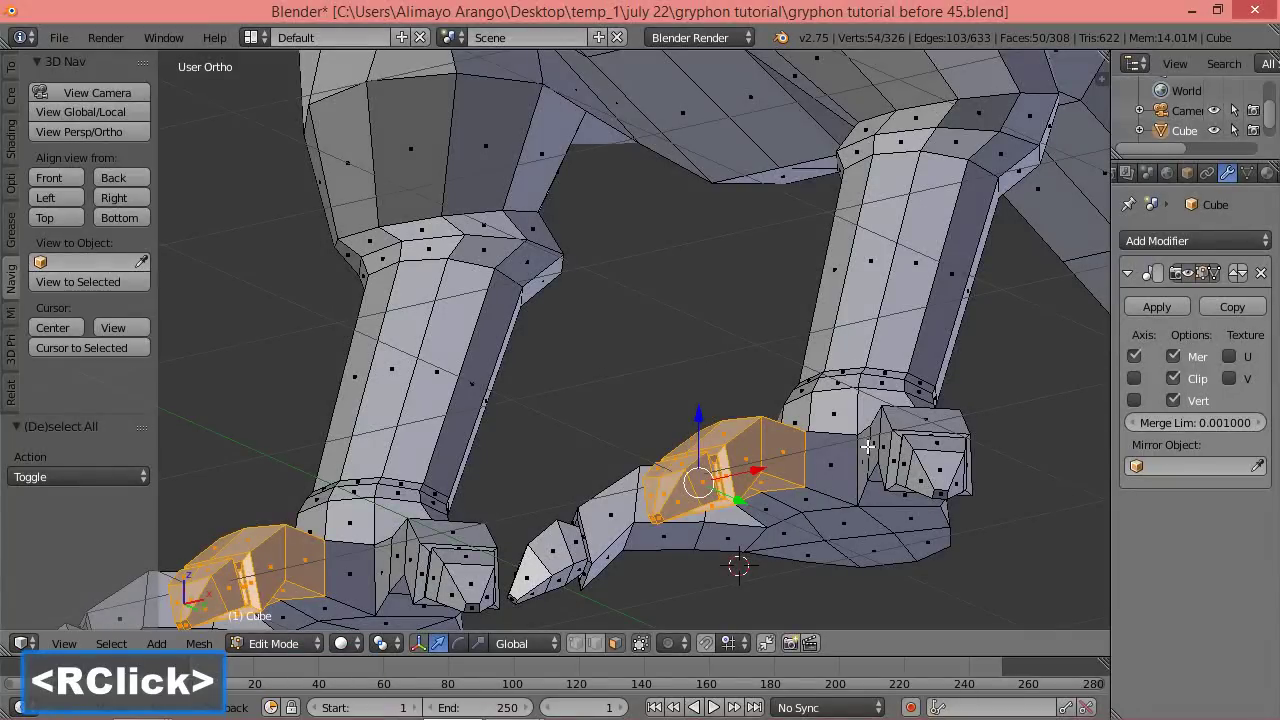
Duplicate the selected middle toe in place and move the copy about -1.257 along Y, in front of the foot.
{"action": "middle_click_drag", "start_coordinate": [857, 366], "coordinate": [853, 462]}
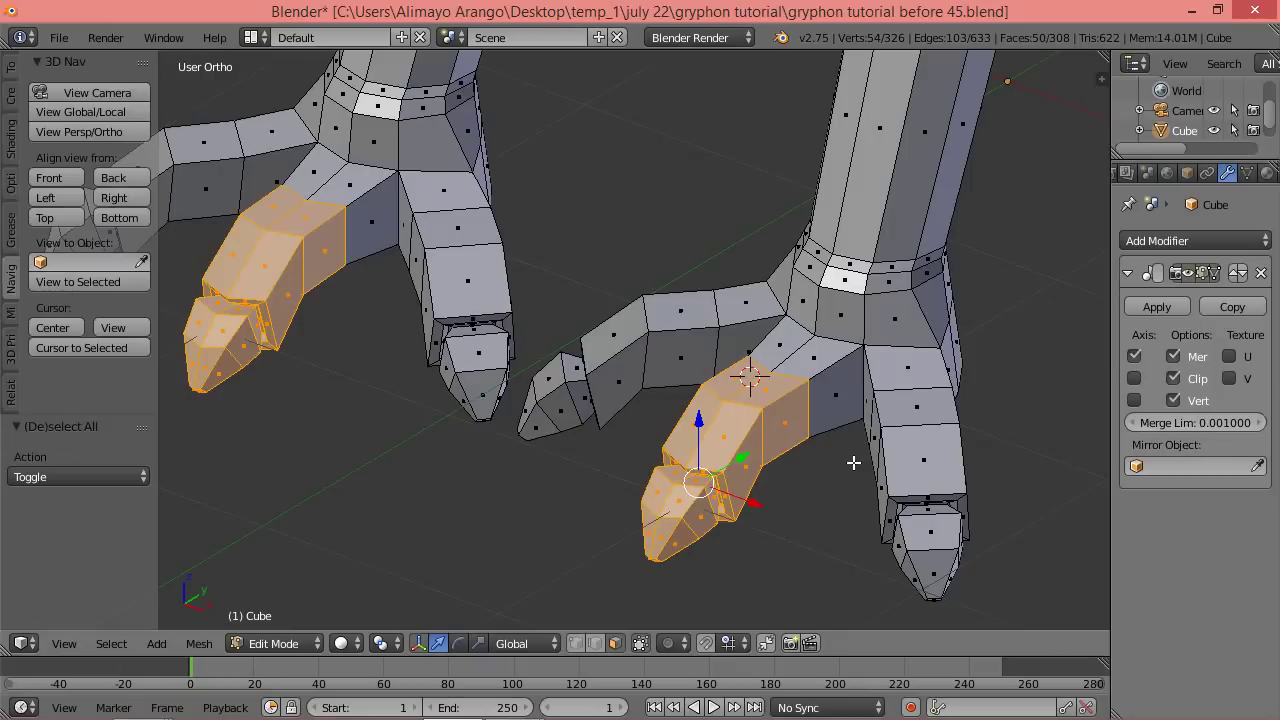
{"action": "key", "text": "shift+d"}
{"action": "left_click", "coordinate": [853, 462]}
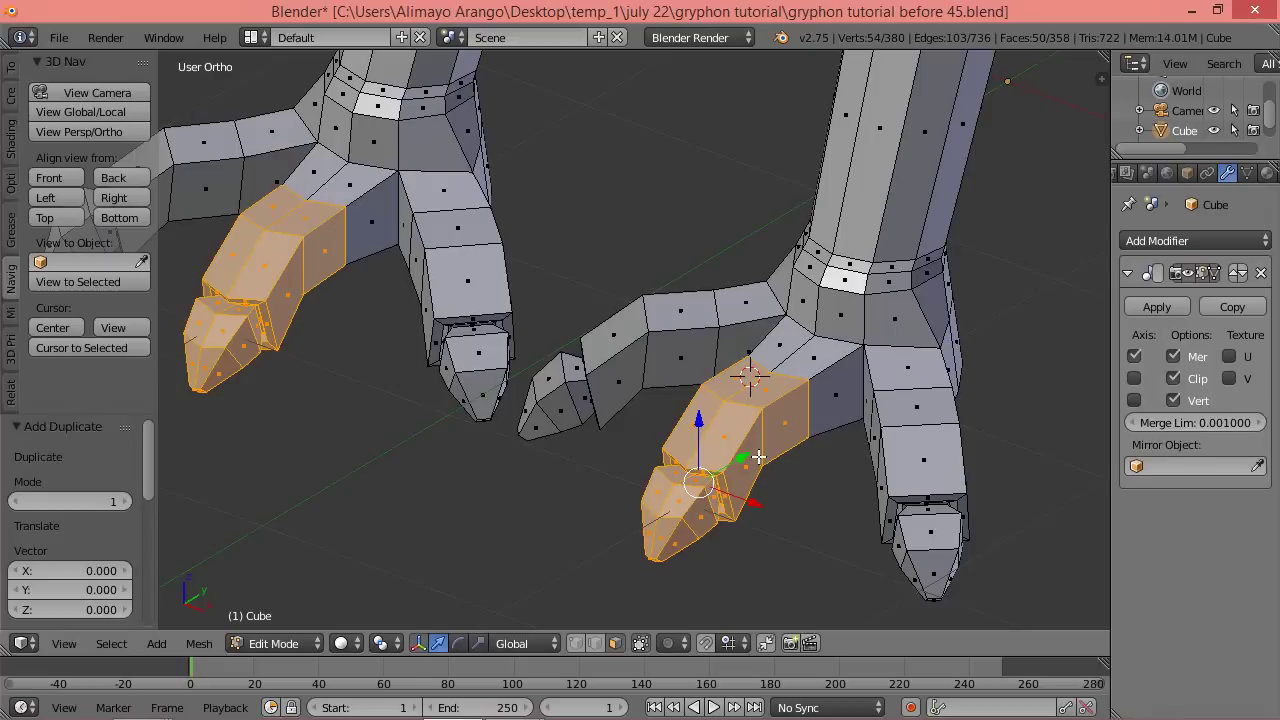
{"action": "scroll", "coordinate": [757, 450], "scroll_direction": "down", "scroll_amount": 2}
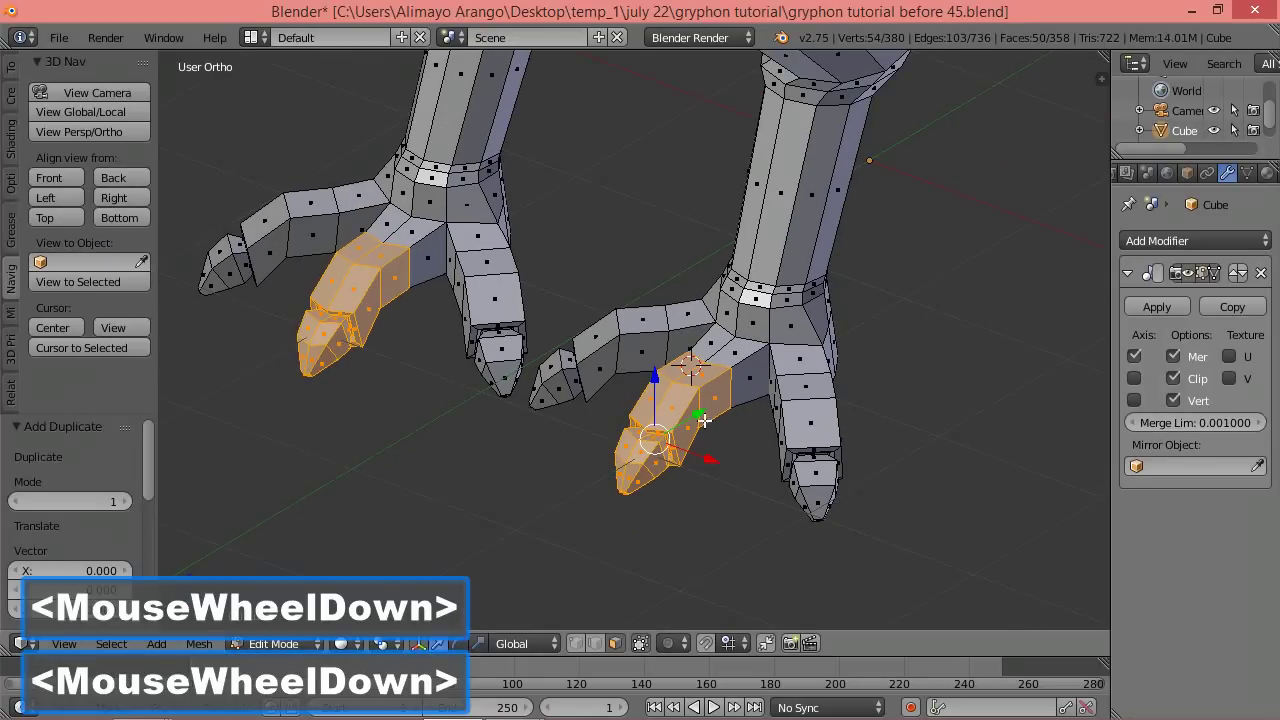
{"action": "left_click_drag", "start_coordinate": [704, 421], "coordinate": [613, 495]}
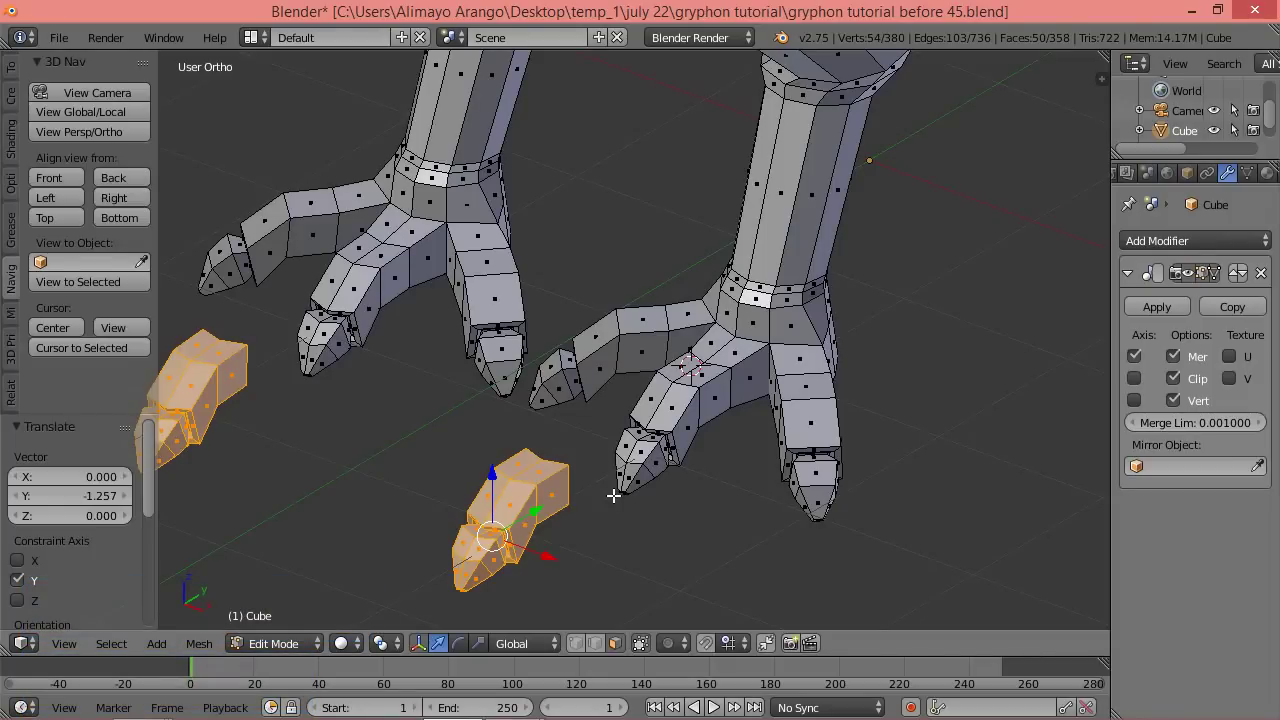
Rotate the duplicated toe 180 degrees around the global Z axis.
{"action": "key", "text": "r"}
{"action": "key", "text": "z"}
{"action": "type", "text": "1"}
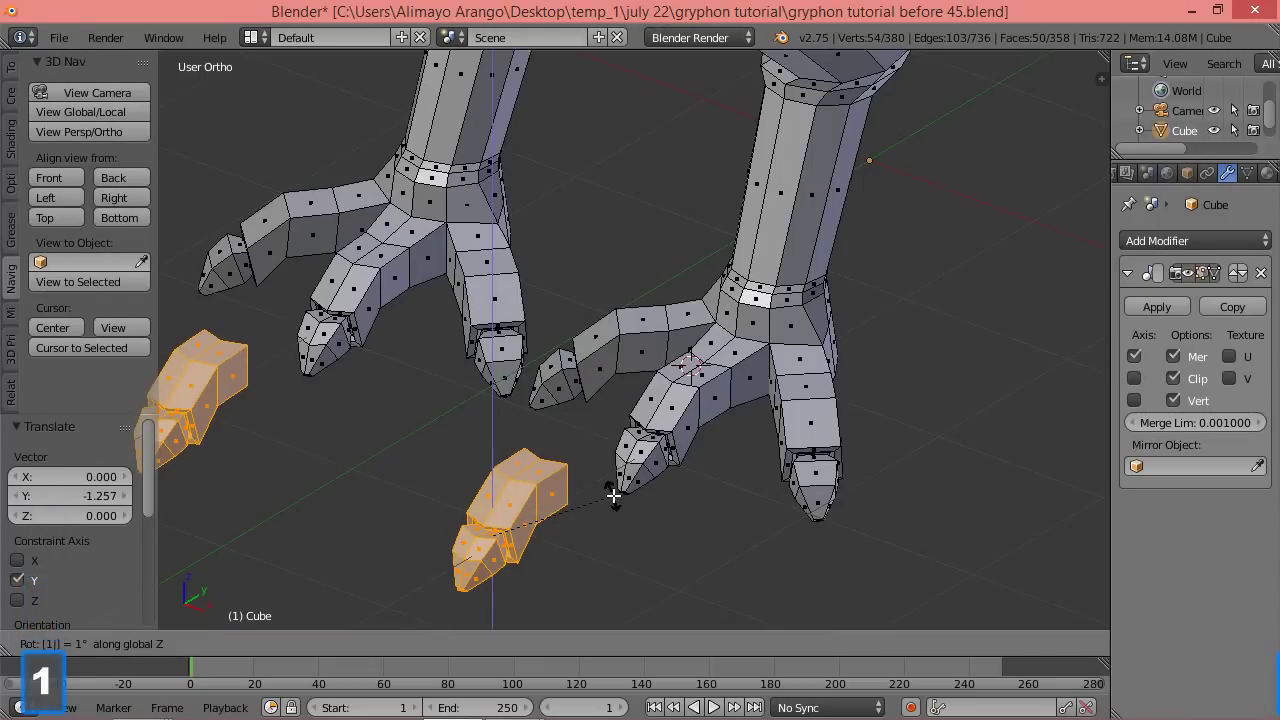
{"action": "type", "text": "80"}
{"action": "left_click", "coordinate": [613, 495]}
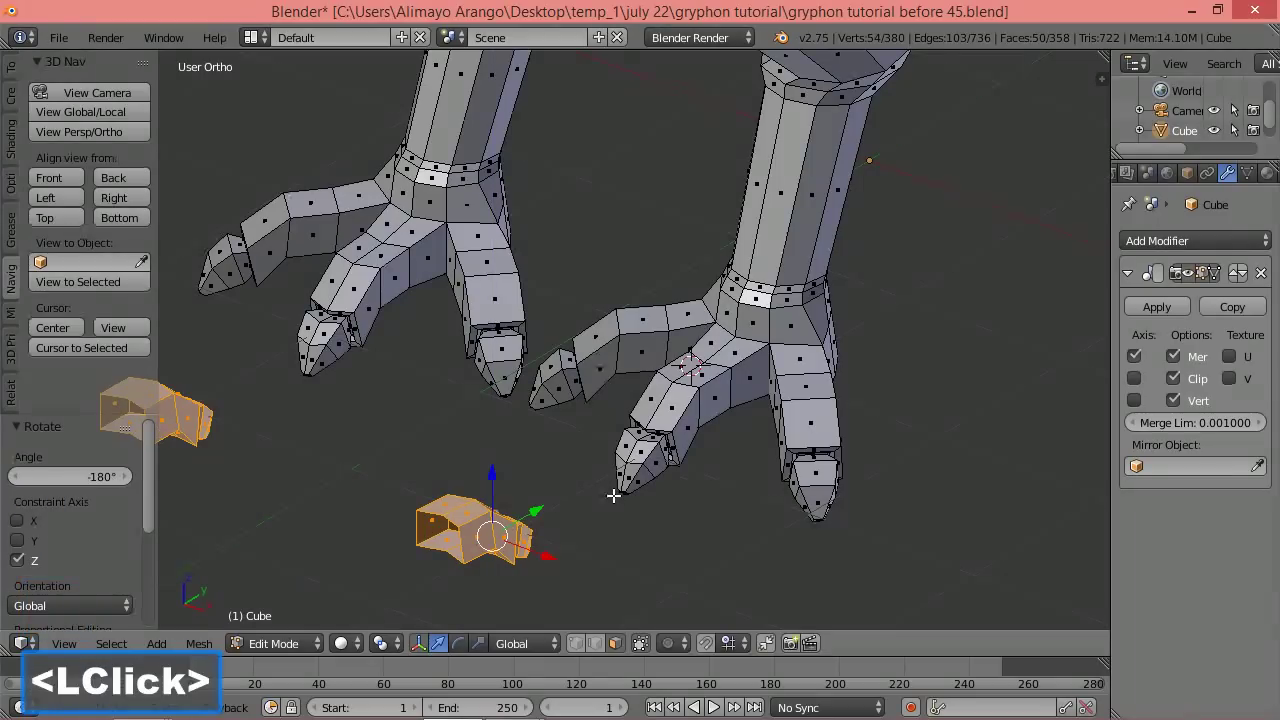
Move the rotated toe about 3.136 and then -0.106 along Y to just behind the foot, and save as gryphon tutorial before 46.blend.
{"action": "left_click_drag", "start_coordinate": [537, 513], "coordinate": [956, 294]}
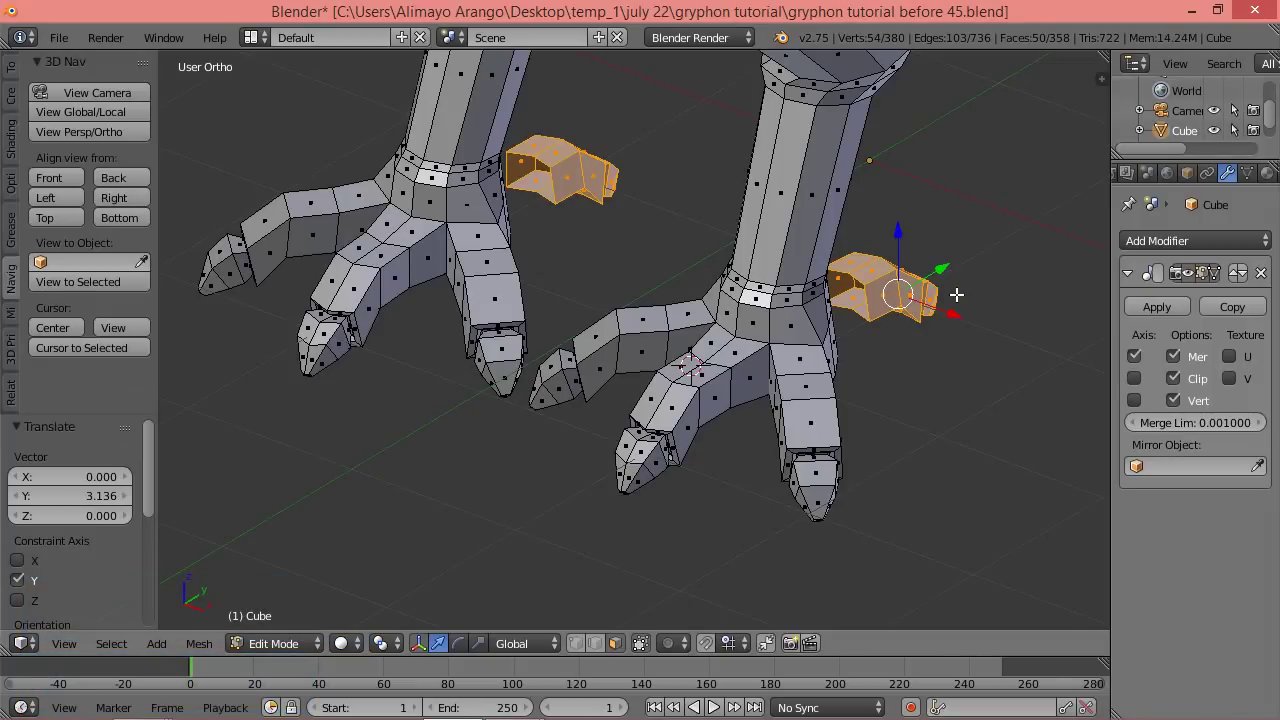
{"action": "middle_click_drag", "start_coordinate": [983, 354], "coordinate": [866, 369]}
{"action": "left_click_drag", "start_coordinate": [968, 288], "coordinate": [850, 298]}
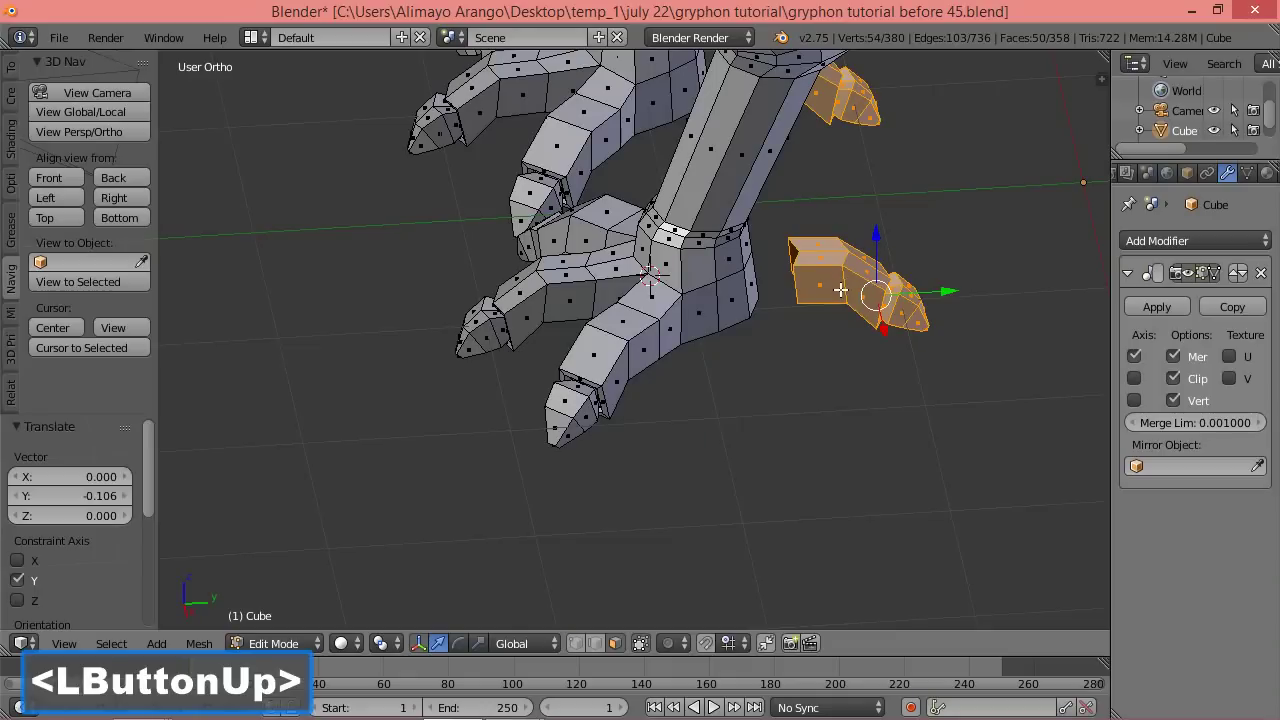
{"action": "middle_click_drag", "start_coordinate": [825, 285], "coordinate": [800, 343]}
{"action": "middle_click_drag", "start_coordinate": [940, 300], "coordinate": [652, 434], "text": "shift"}
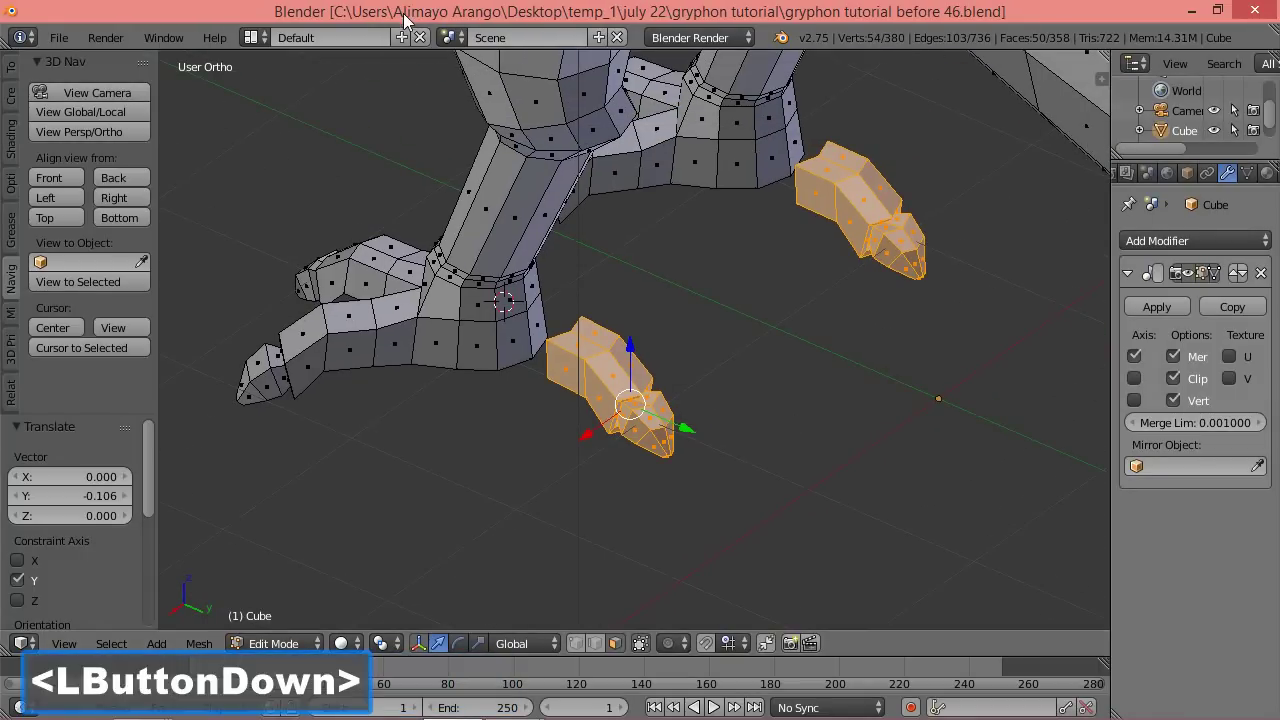
Delete the two lower faces at the back of the foot that face the loose rear toe.
{"action": "scroll", "coordinate": [600, 374], "scroll_direction": "up", "scroll_amount": 3}
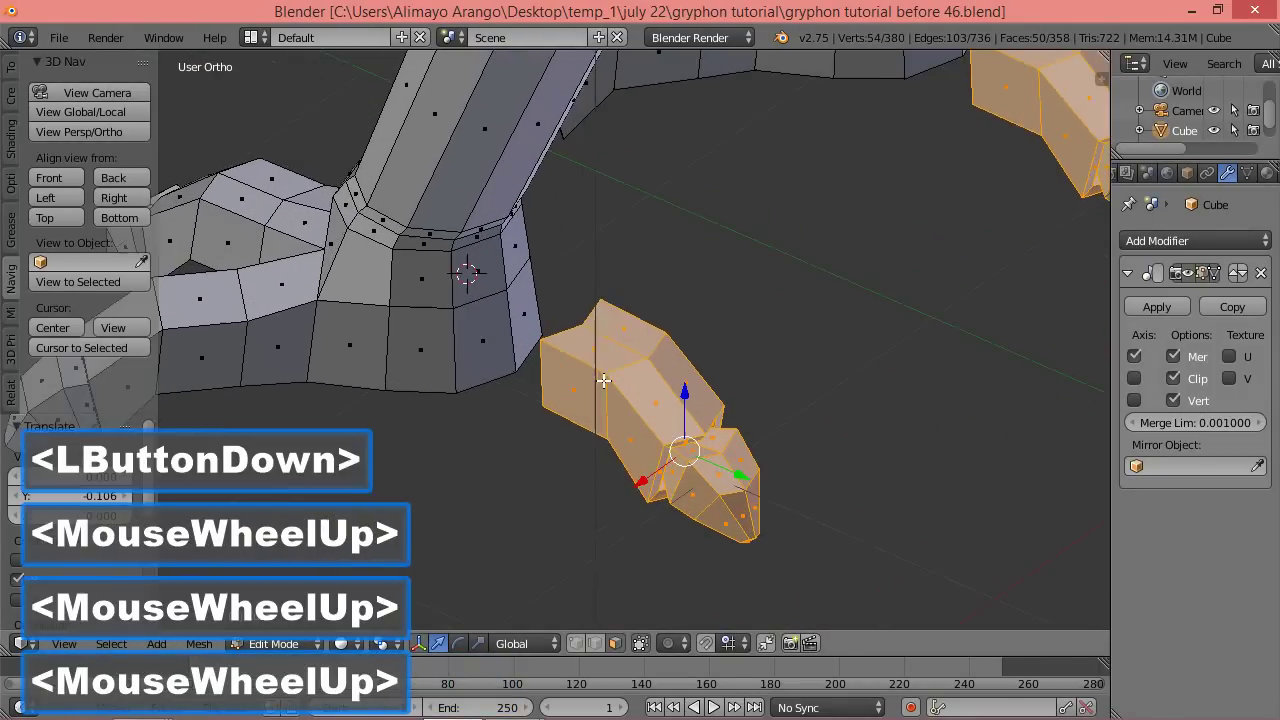
{"action": "left_click", "coordinate": [484, 344]}
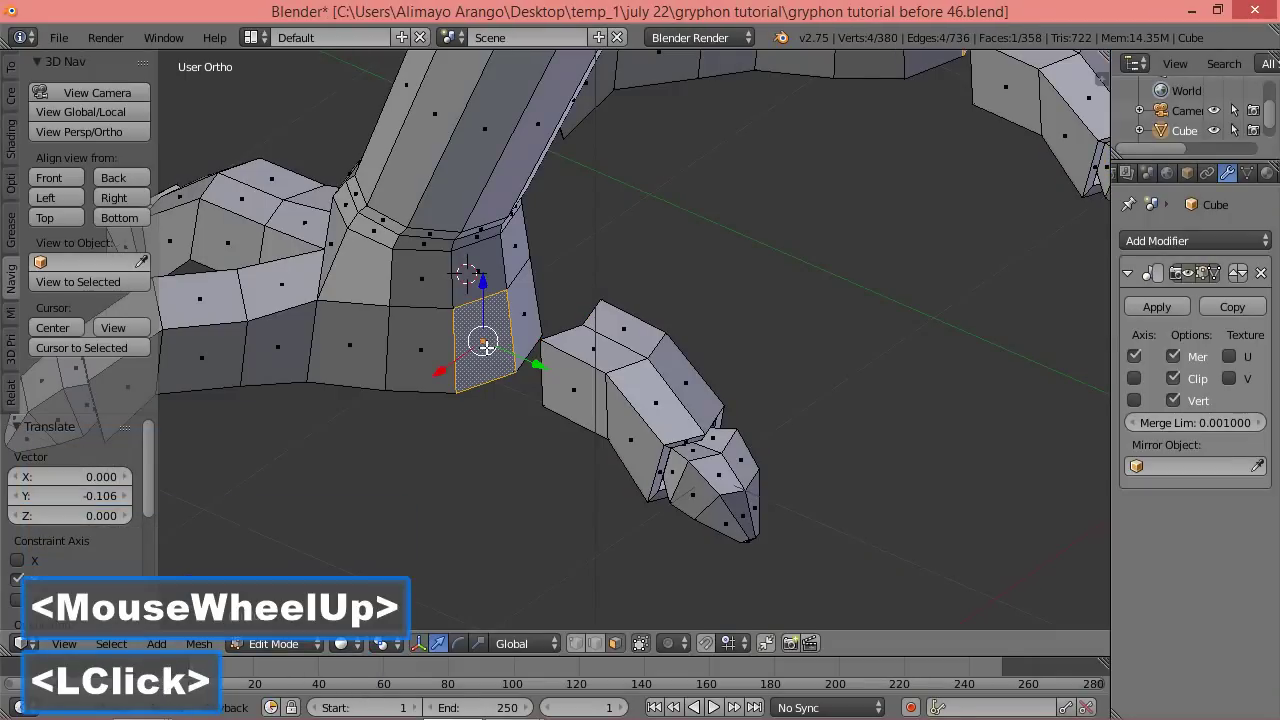
{"action": "left_click", "coordinate": [526, 313], "text": "shift"}
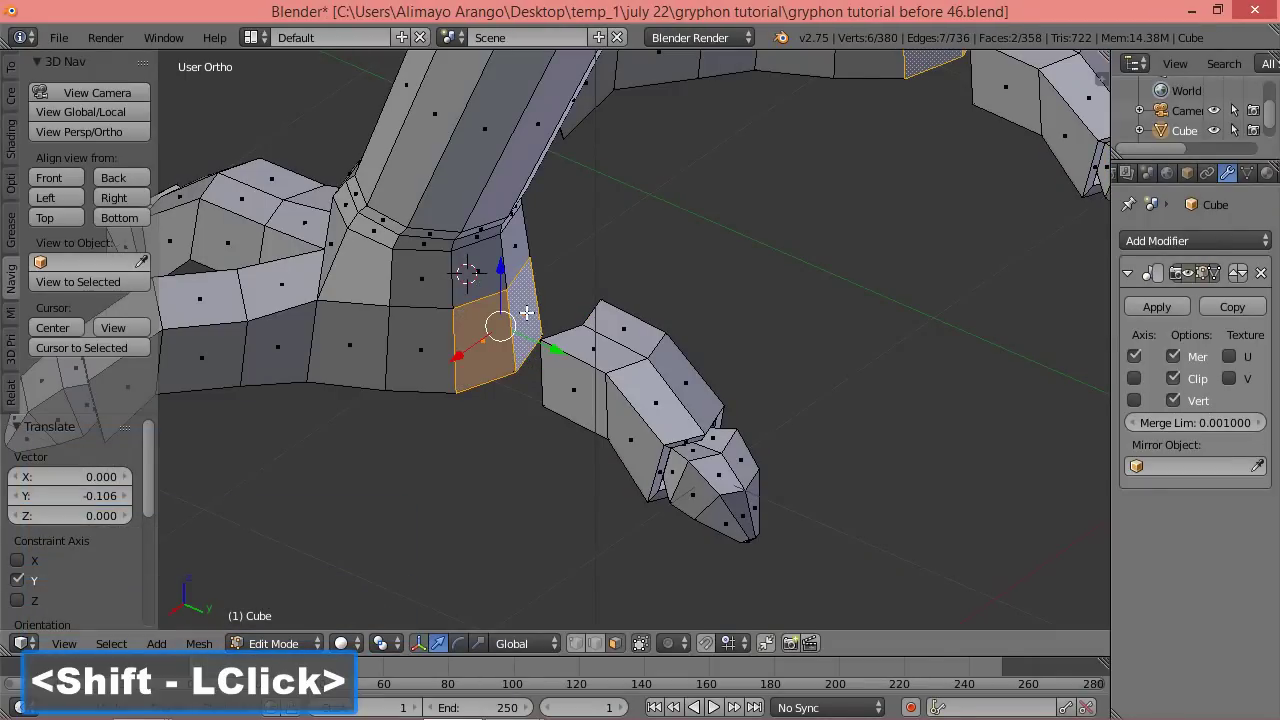
{"action": "key", "text": "x"}
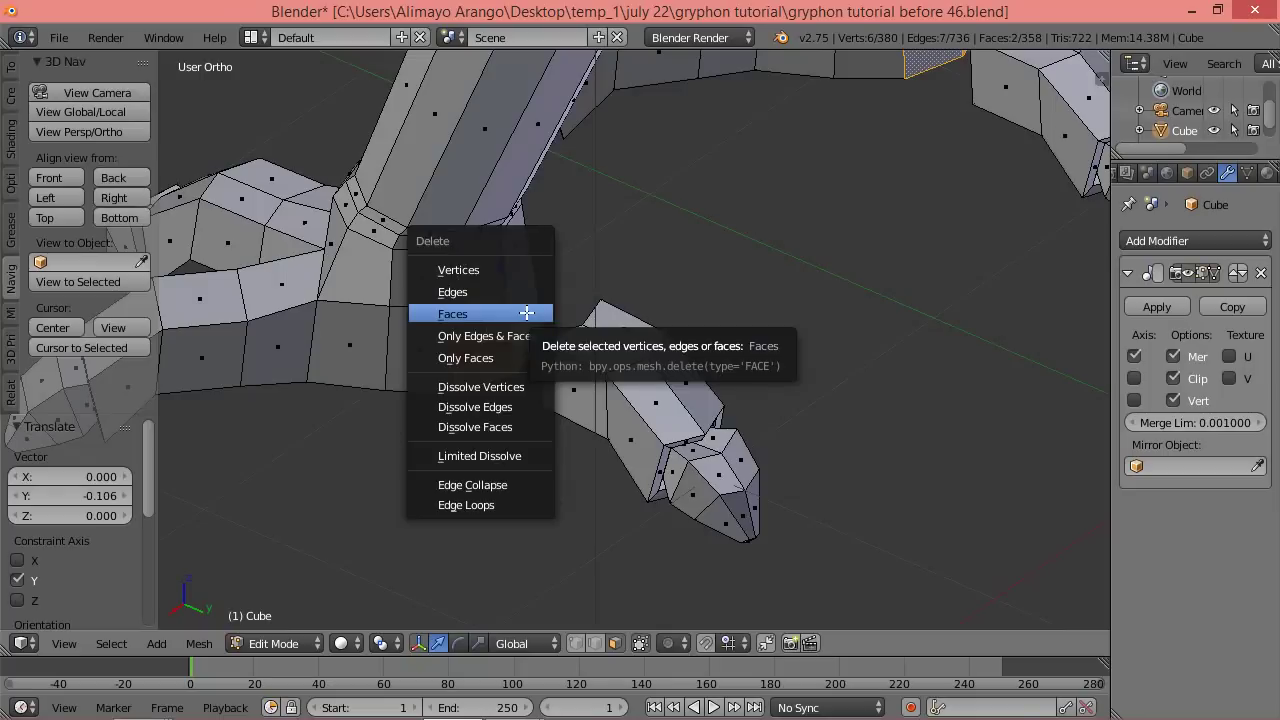
{"action": "left_click", "coordinate": [526, 313]}
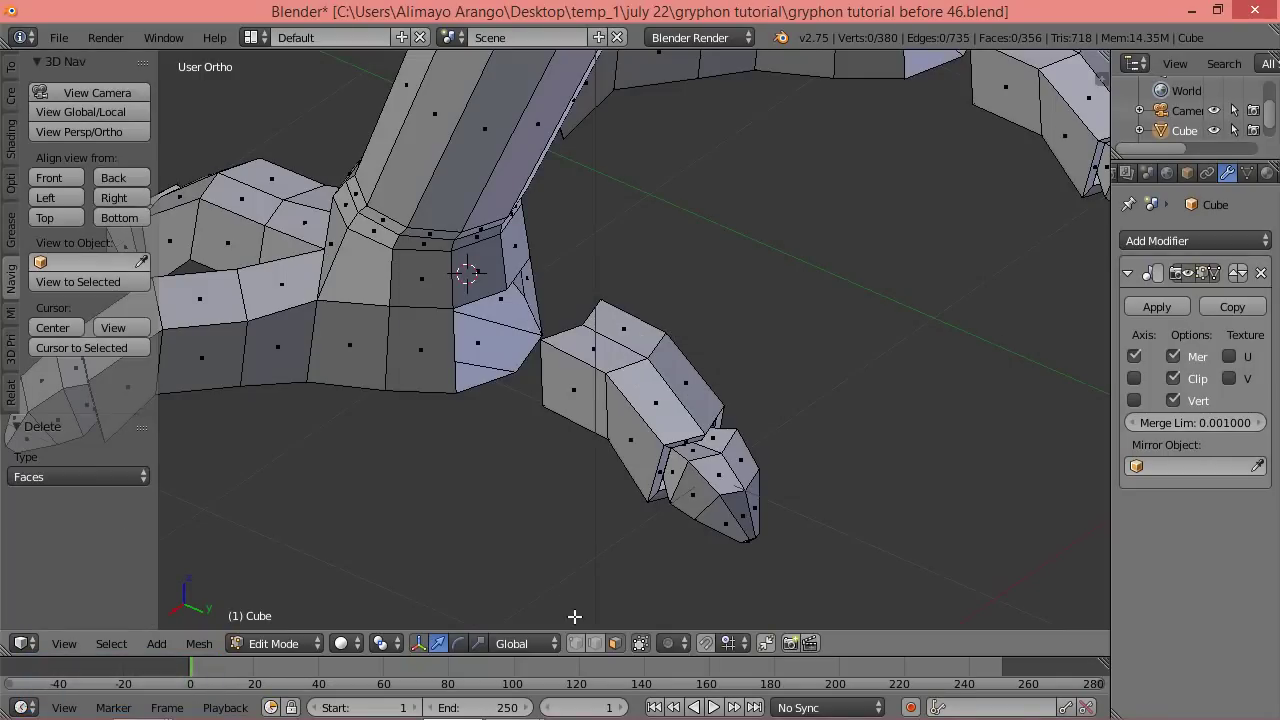
Join the foot's rear opening and the rear toe's open edge loop with LoopTools Bridge, and save as gryphon tutorial before 47.blend.
{"action": "left_click", "coordinate": [596, 643]}
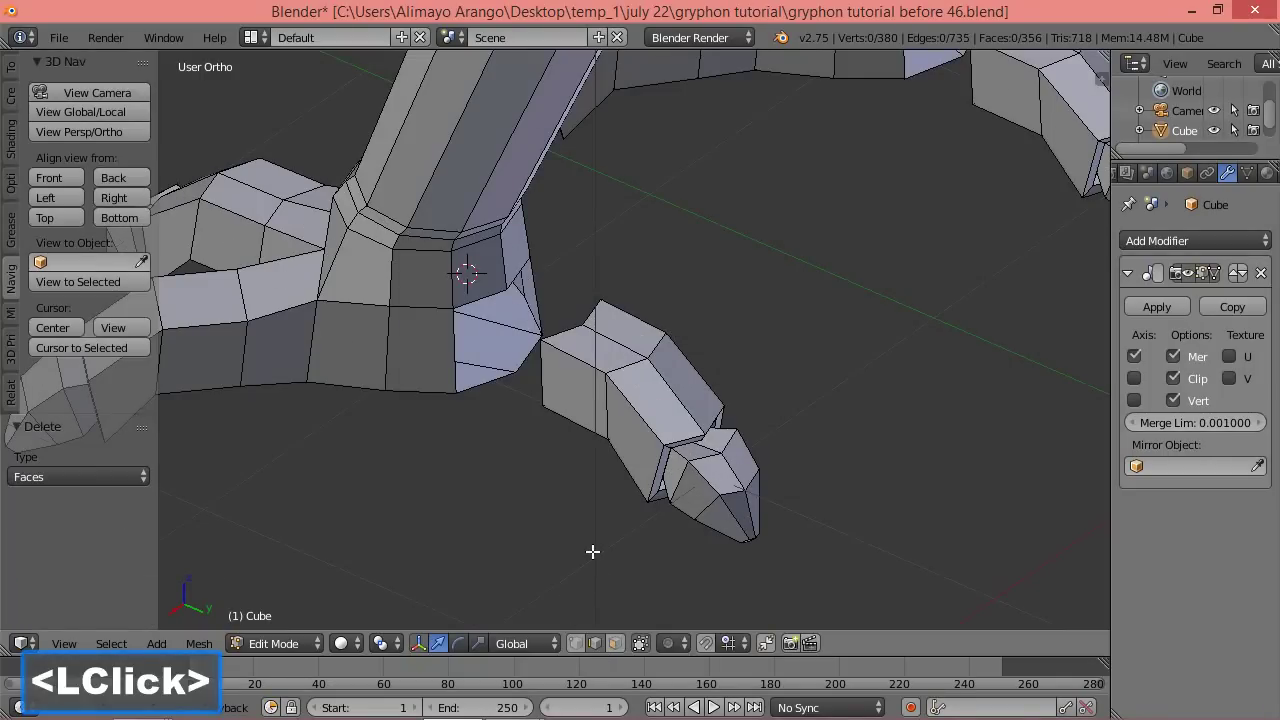
{"action": "left_click", "coordinate": [454, 350], "text": "alt"}
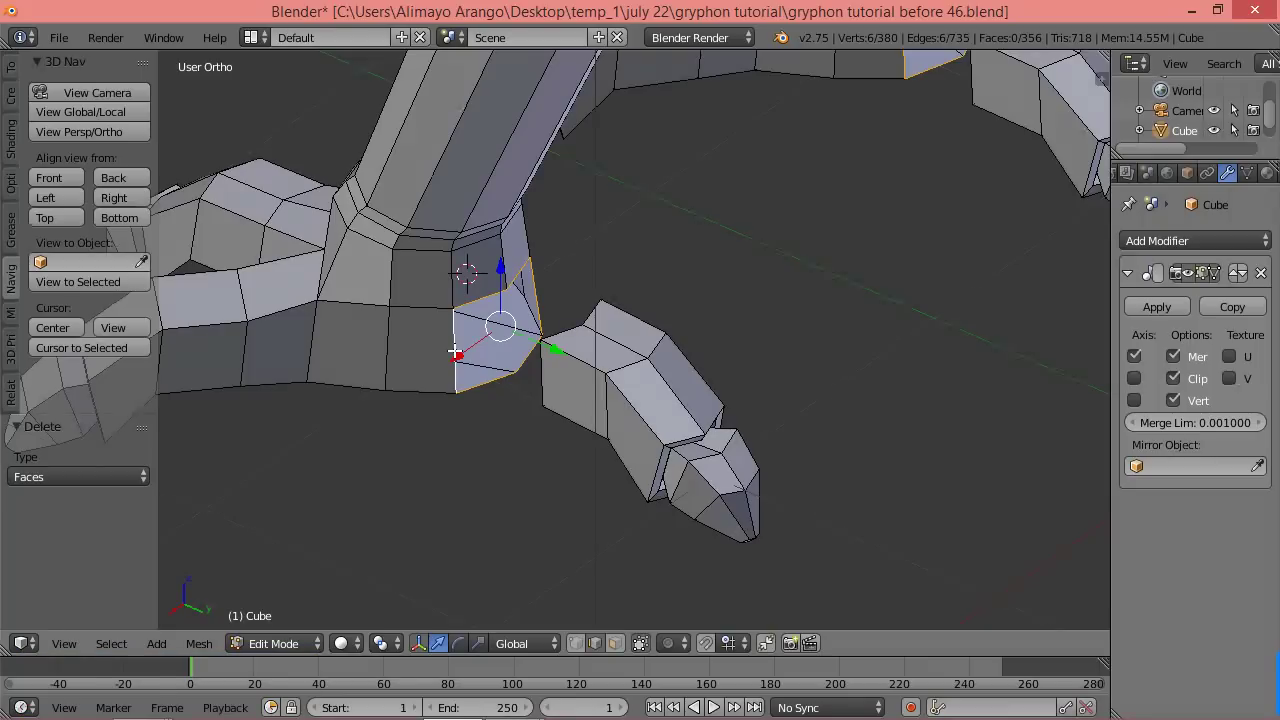
{"action": "left_click", "coordinate": [543, 375], "text": "alt+shift"}
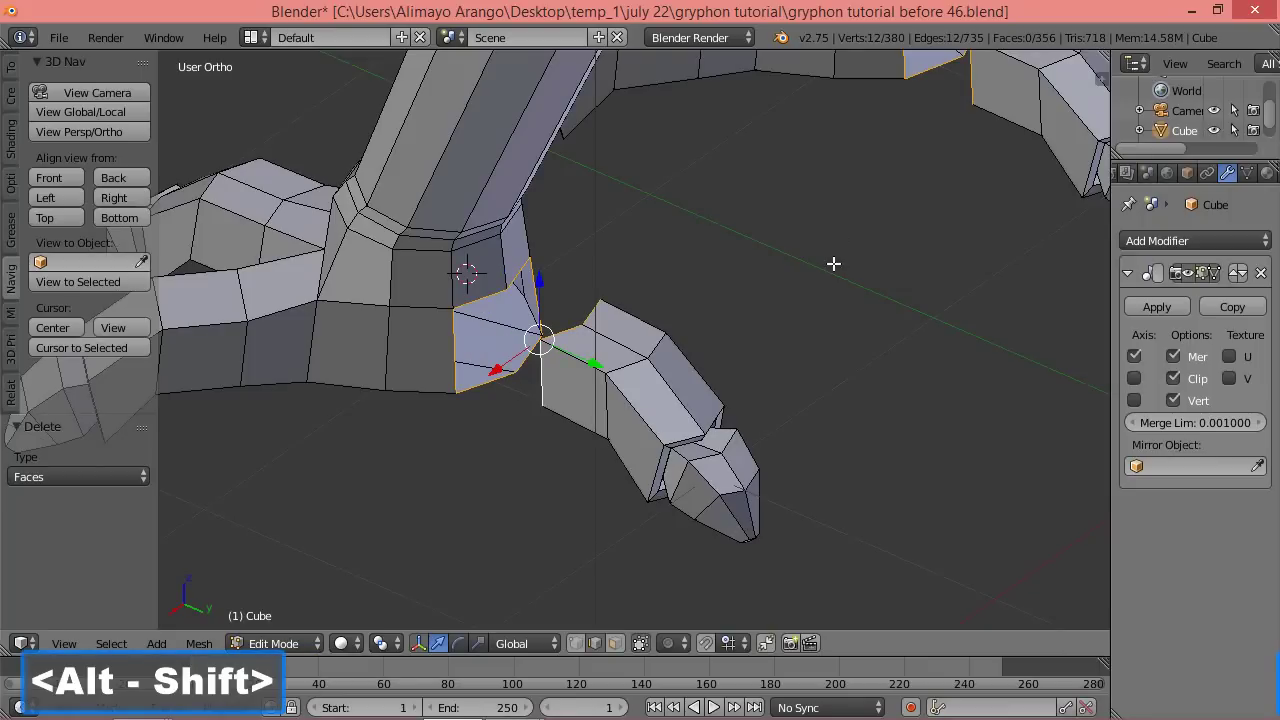
{"action": "key", "text": "w"}
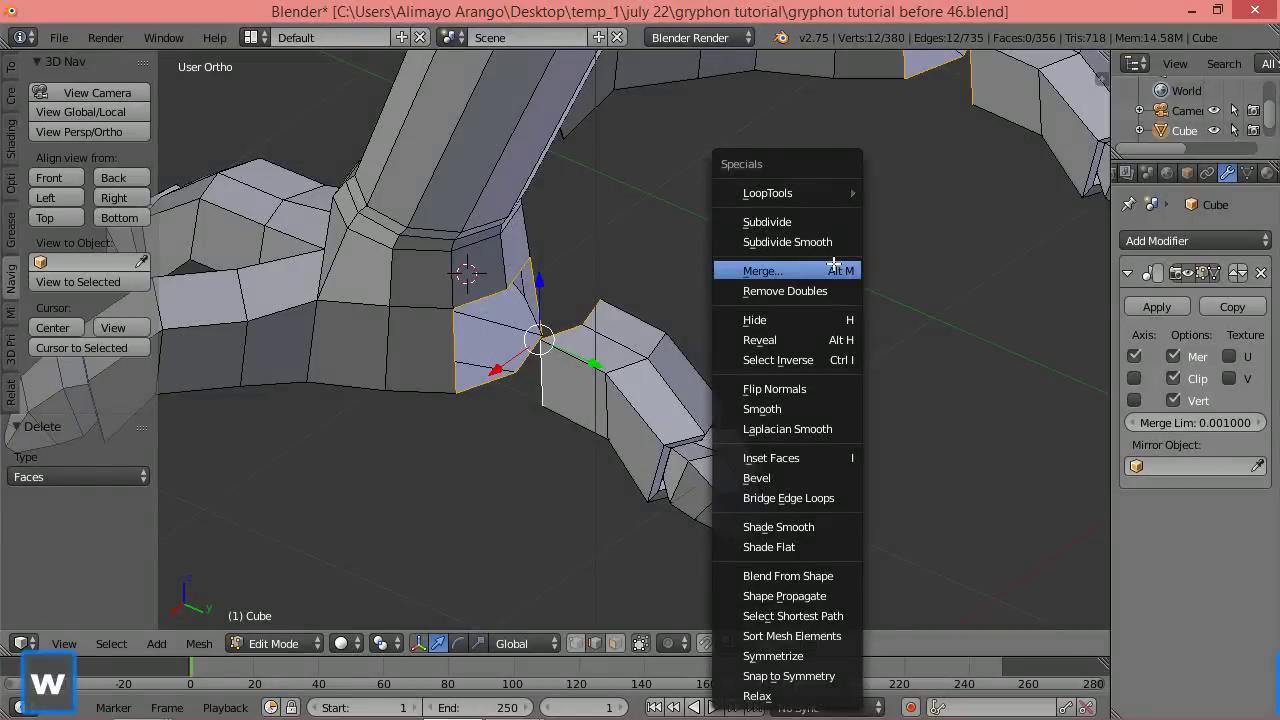
{"action": "mouse_move", "coordinate": [822, 193]}
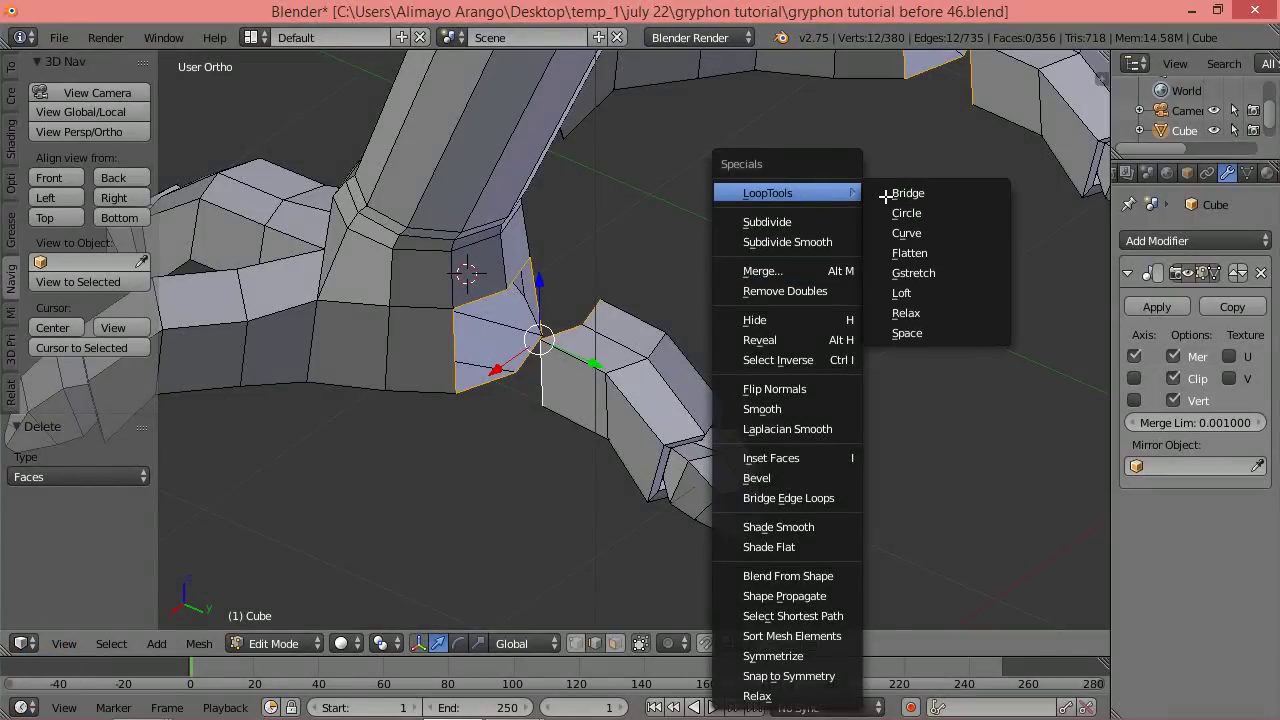
{"action": "left_click", "coordinate": [875, 193]}
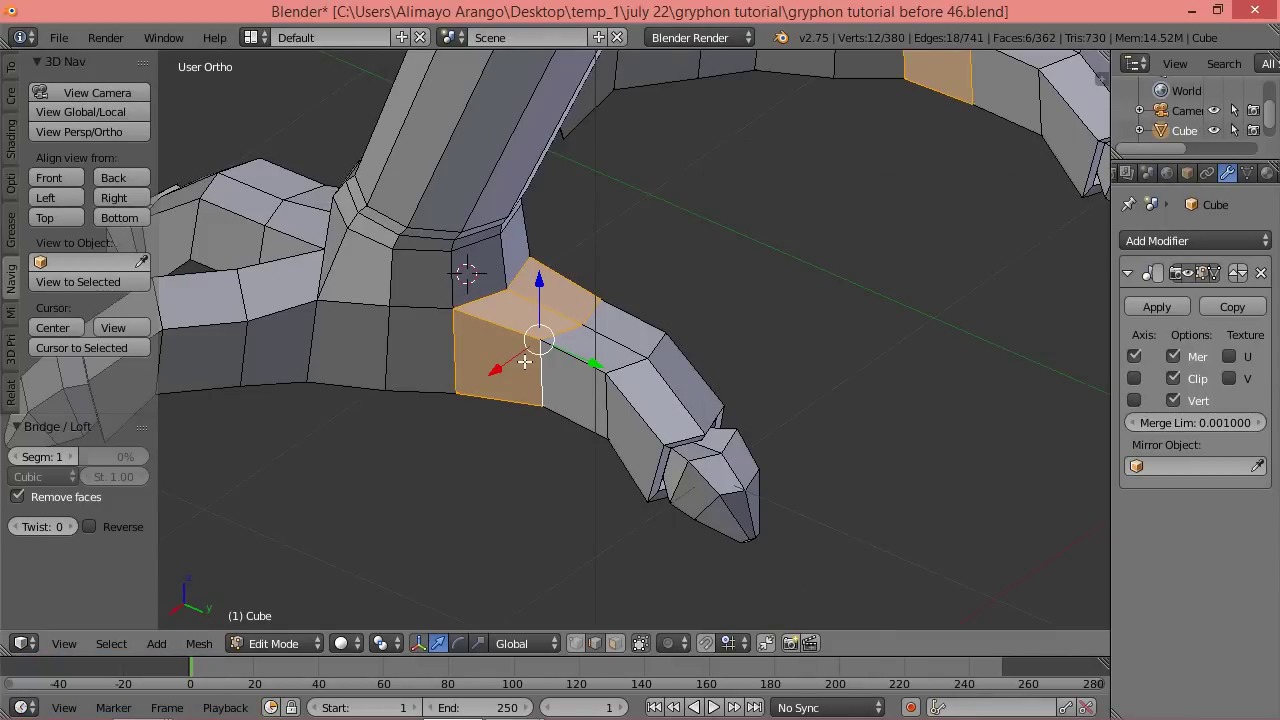
{"action": "left_click", "coordinate": [219, 11]}
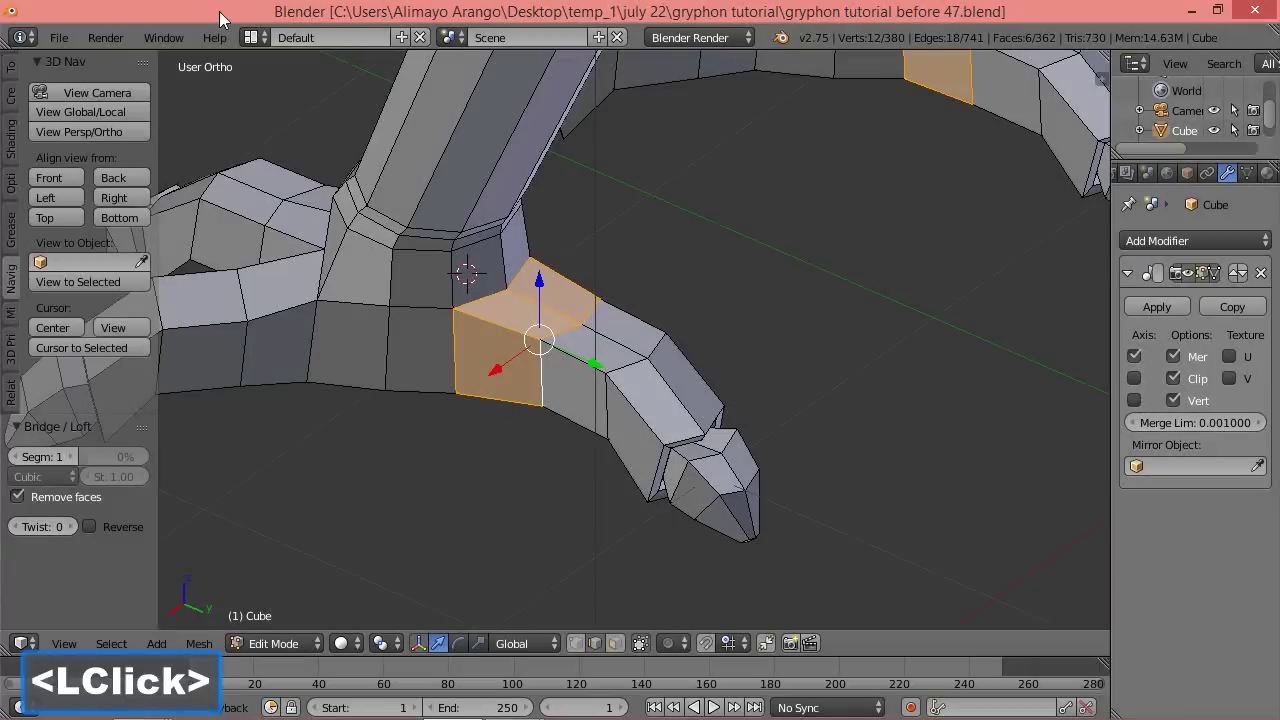
In right side view, raise the edge loop at the rear toe's middle knuckle about 0.062 along Z to follow the reference drawing.
{"action": "left_click", "coordinate": [122, 193]}
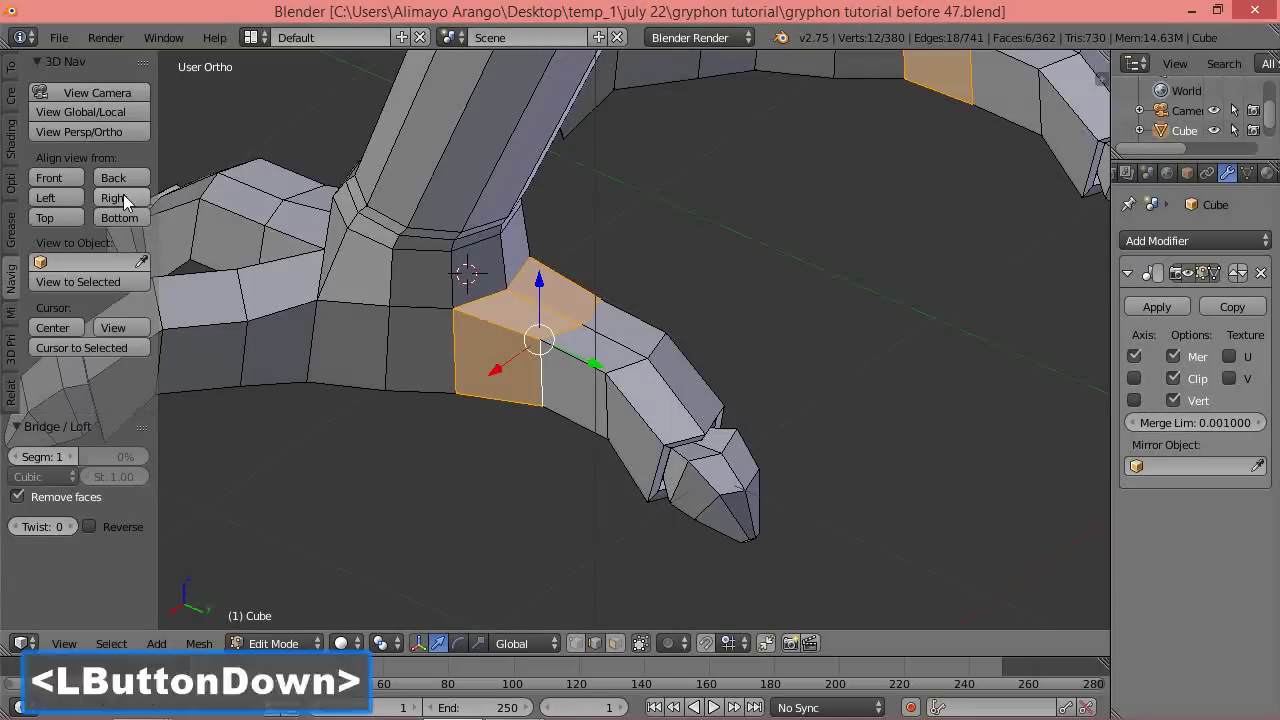
{"action": "scroll", "coordinate": [591, 278], "scroll_direction": "down", "scroll_amount": 4}
{"action": "scroll", "coordinate": [591, 278], "scroll_direction": "down", "scroll_amount": 2}
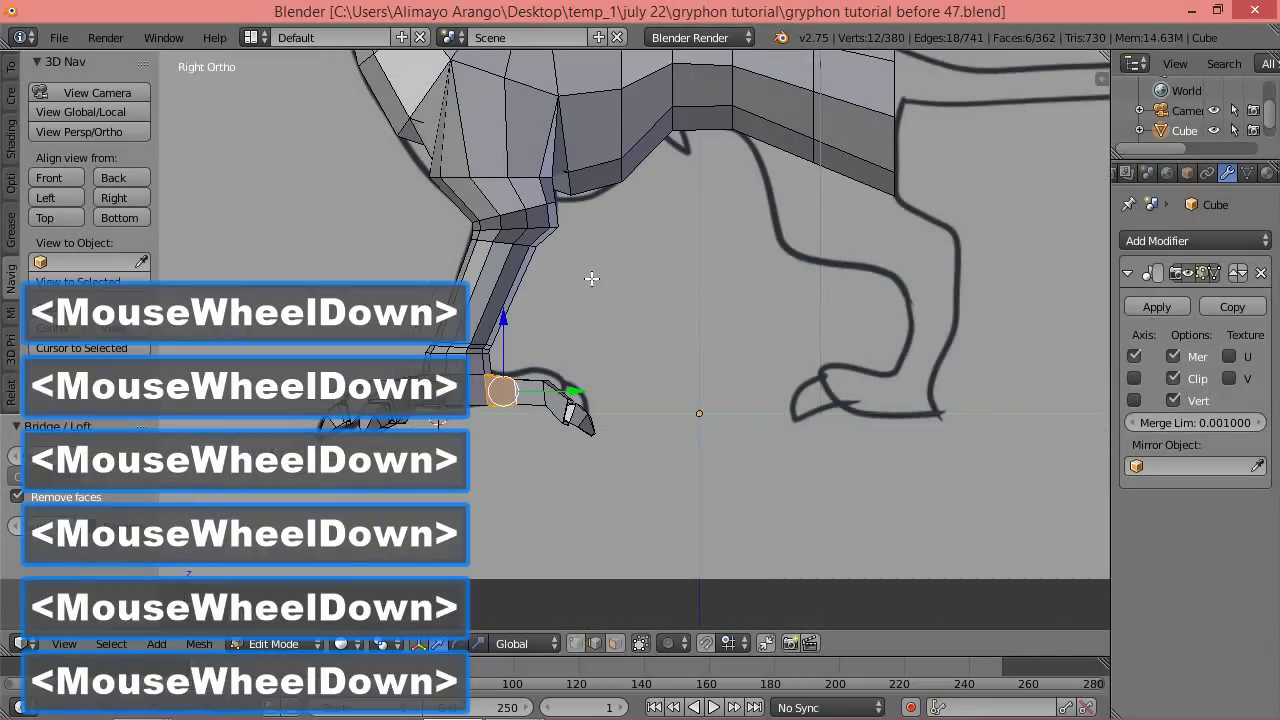
{"action": "scroll", "coordinate": [591, 278], "scroll_direction": "up", "scroll_amount": 4}
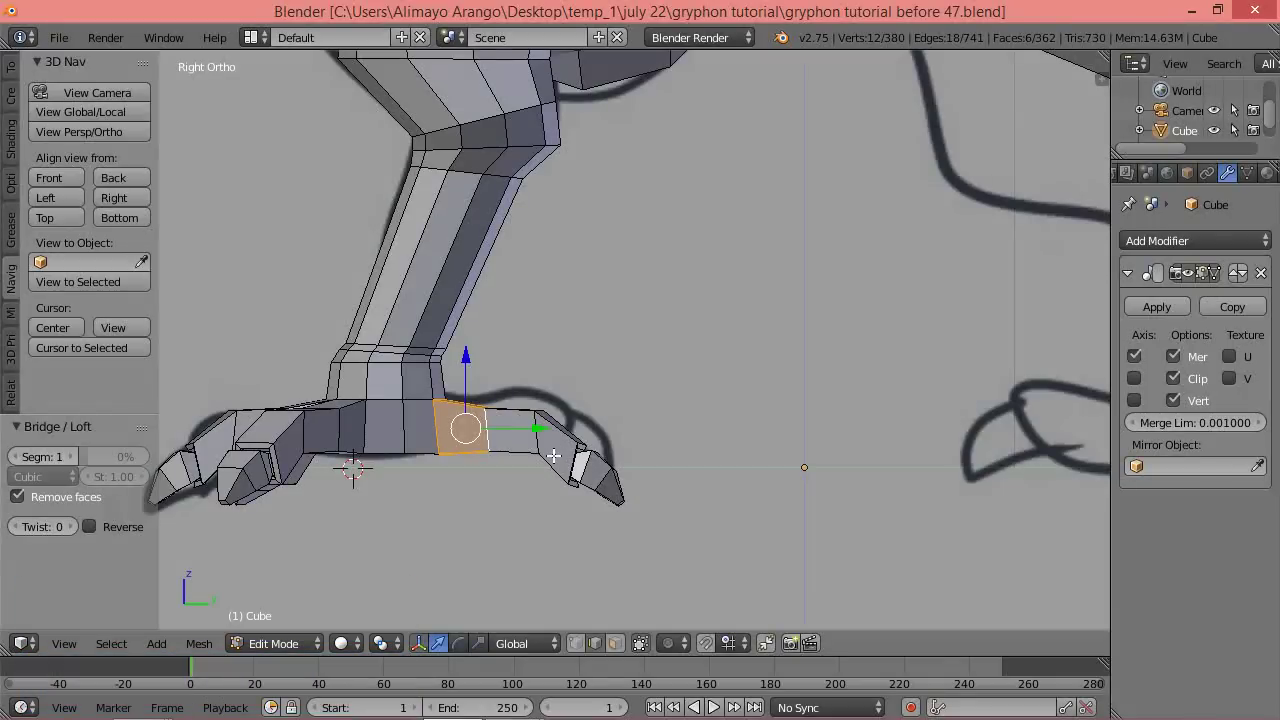
{"action": "key", "text": "a"}
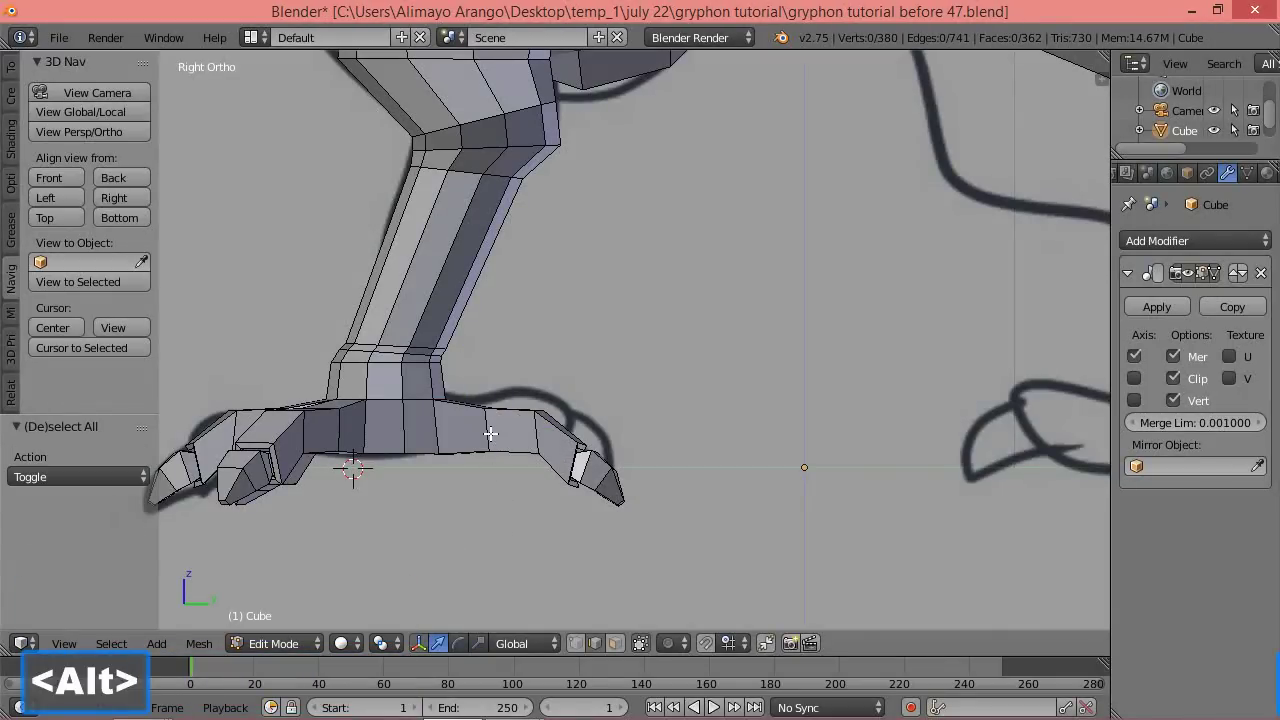
{"action": "left_click", "coordinate": [540, 433], "text": "alt"}
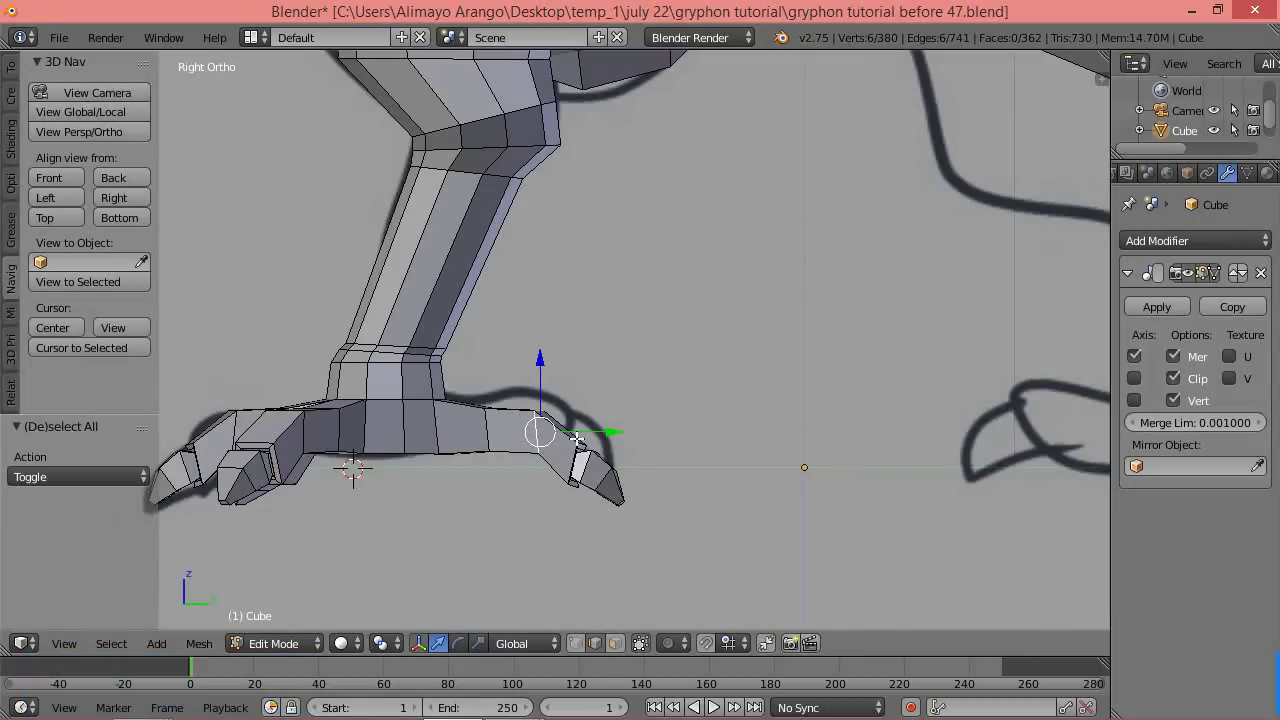
{"action": "left_click_drag", "start_coordinate": [540, 362], "coordinate": [541, 348]}
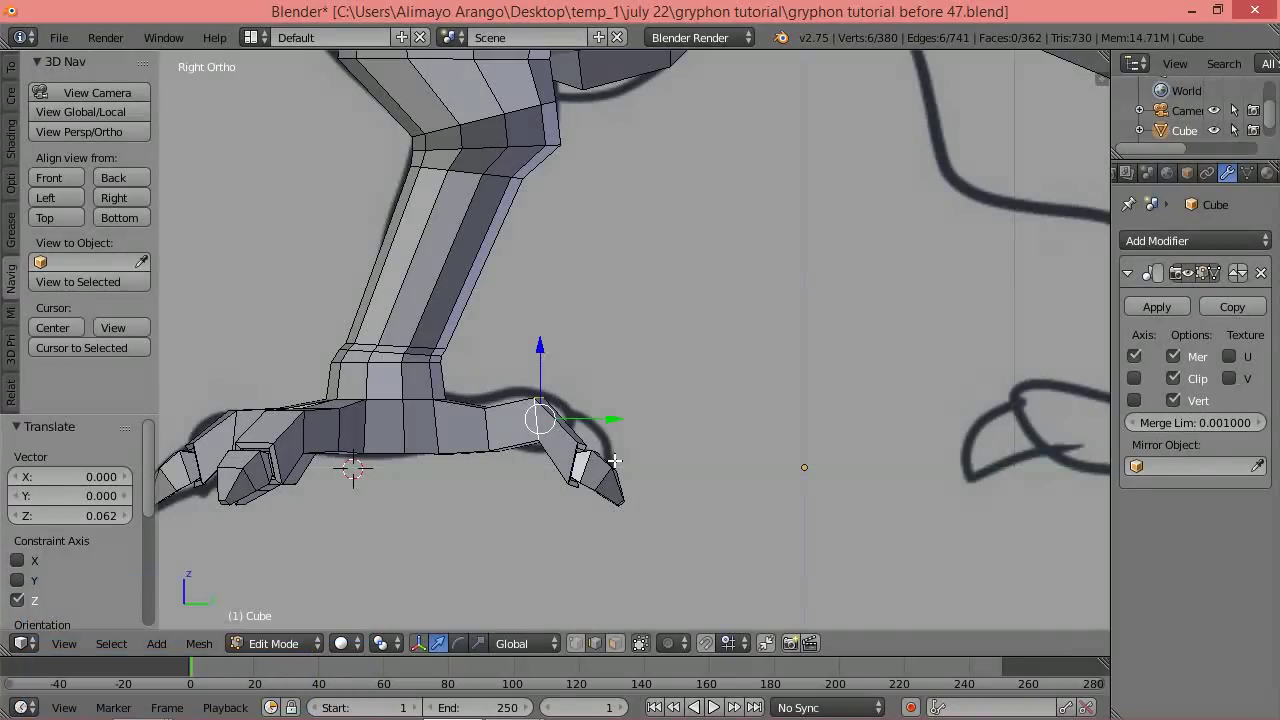
In wireframe shading, raise the rear toe's claw end along Z and rotate it about 12.46° to match the drawn claw.
{"action": "key", "text": "z"}
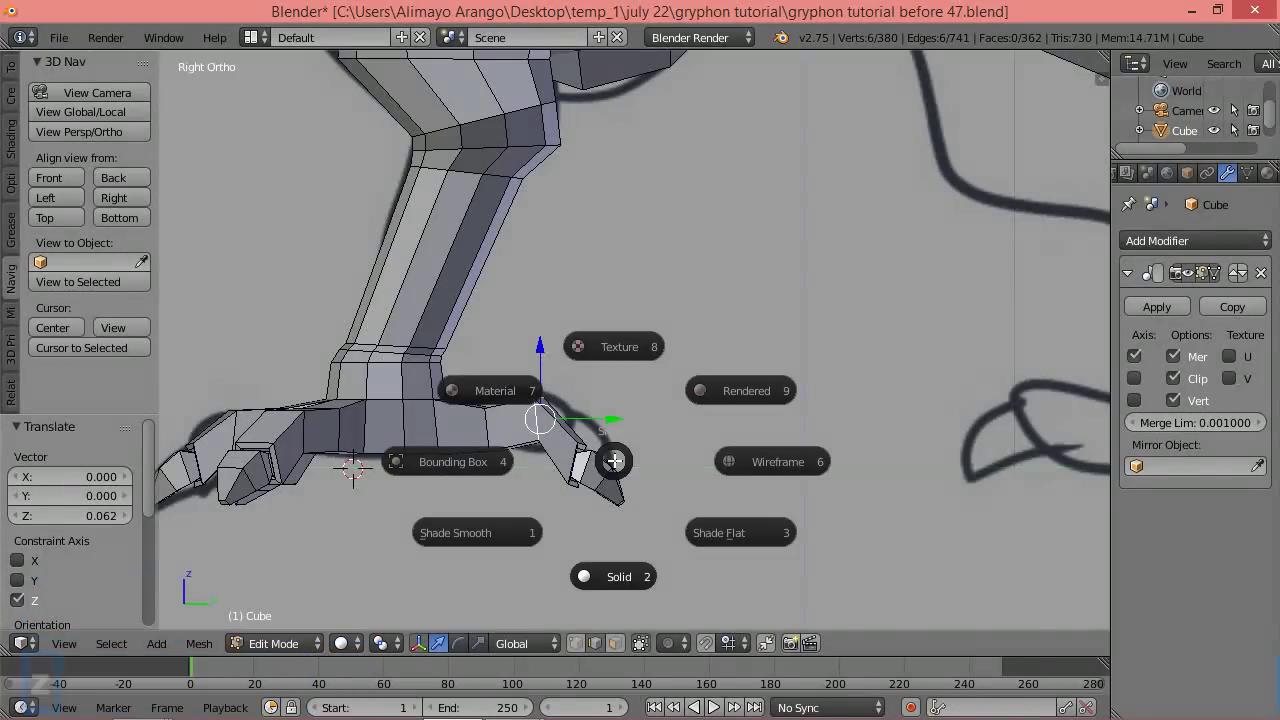
{"action": "left_click", "coordinate": [732, 472]}
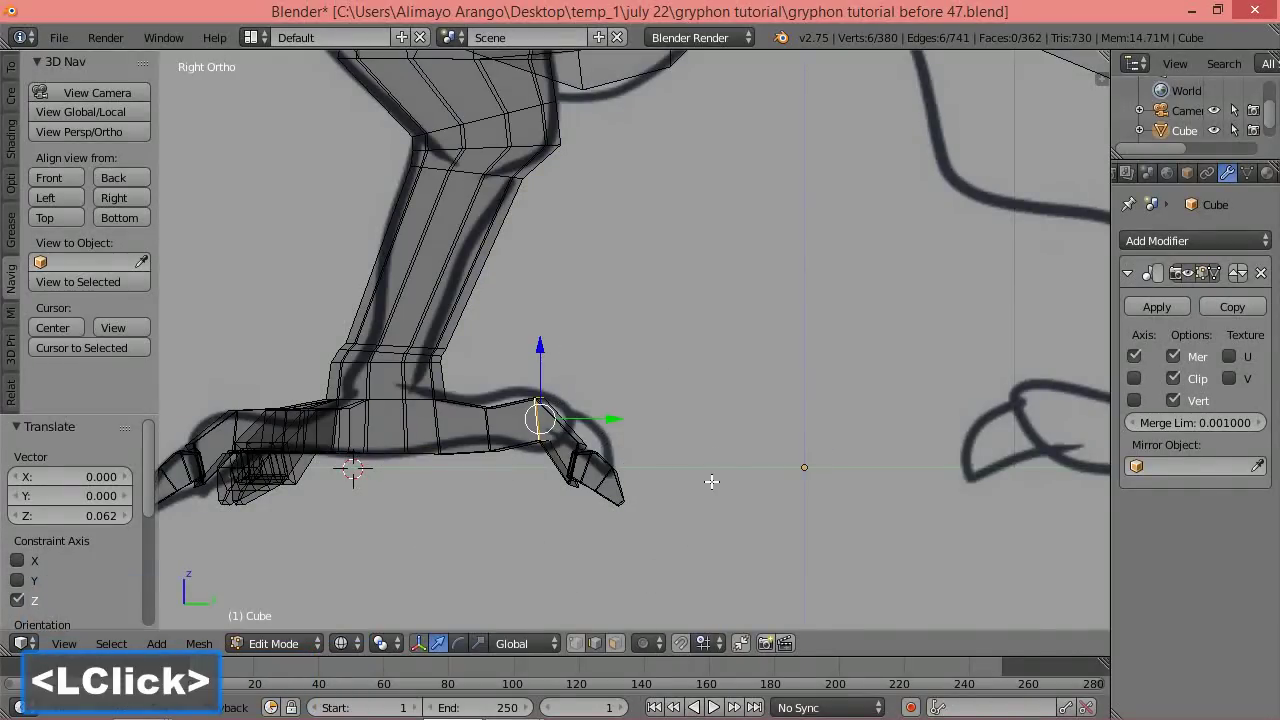
{"action": "key", "text": "a"}
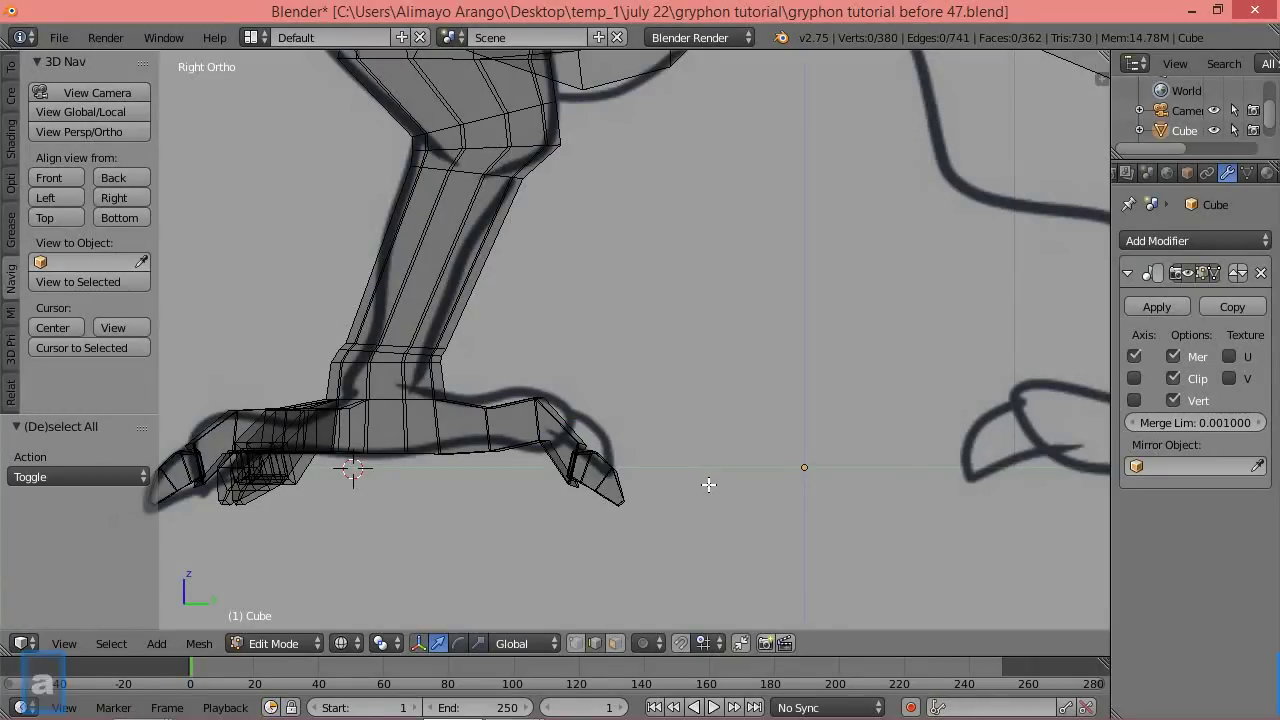
{"action": "key", "text": "ctrl"}
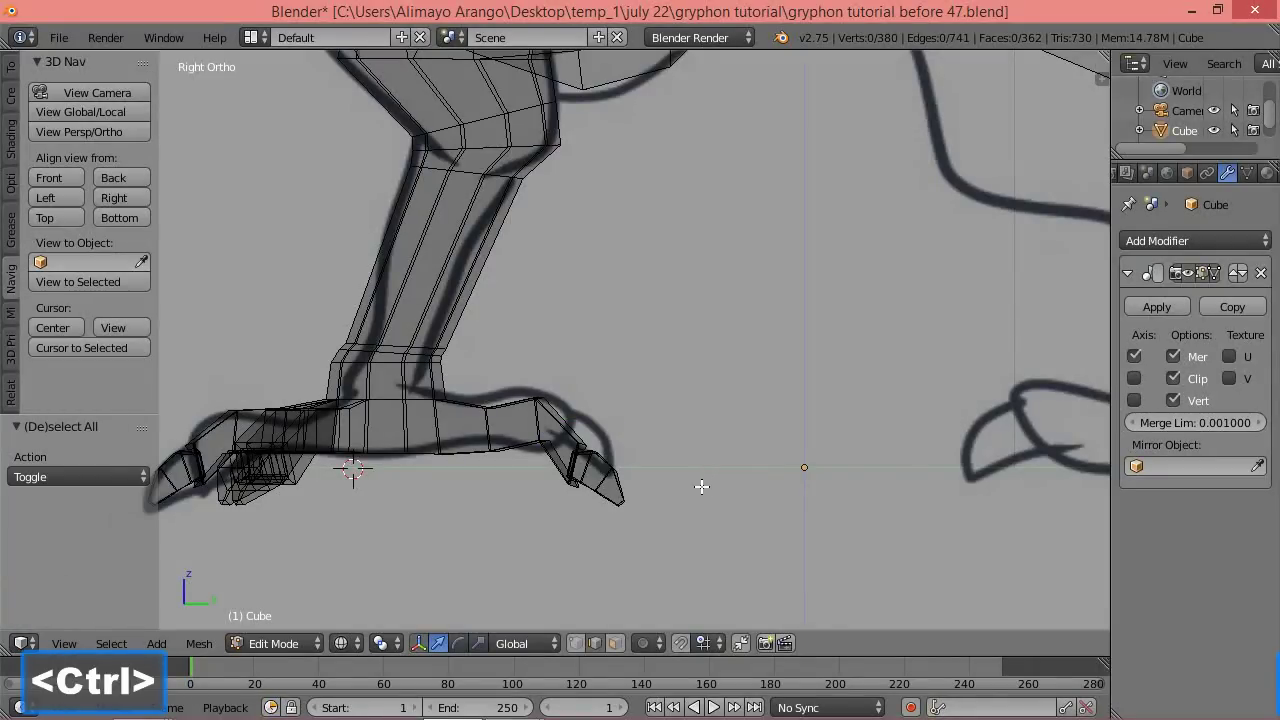
{"action": "mouse_move", "coordinate": [697, 482]}
{"action": "right_mouse_down", "text": "ctrl"}
{"action": "mouse_move", "coordinate": [666, 438]}
{"action": "mouse_move", "coordinate": [610, 422]}
{"action": "mouse_move", "coordinate": [563, 437]}
{"action": "mouse_move", "coordinate": [551, 469]}
{"action": "mouse_move", "coordinate": [589, 534]}
{"action": "mouse_move", "coordinate": [649, 546]}
{"action": "right_mouse_up", "text": "ctrl"}
{"action": "left_click", "coordinate": [582, 642]}
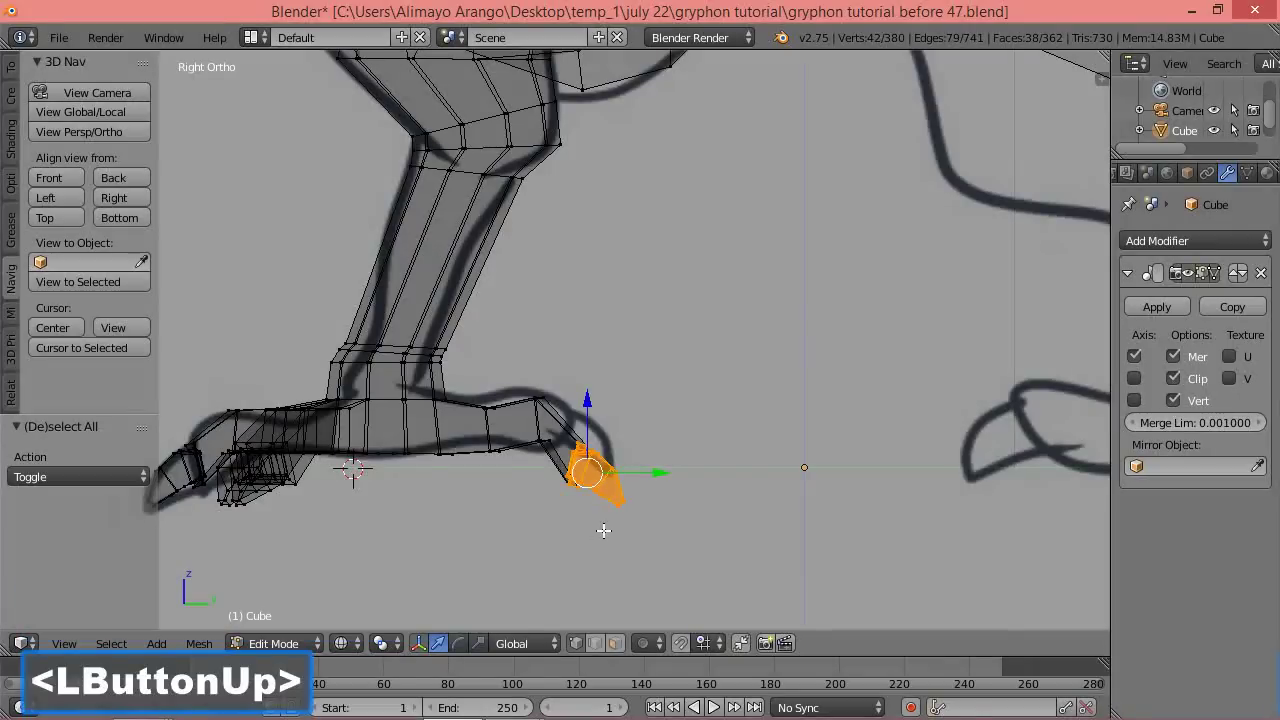
{"action": "left_click_drag", "start_coordinate": [589, 405], "coordinate": [638, 408]}
{"action": "key", "text": "r"}
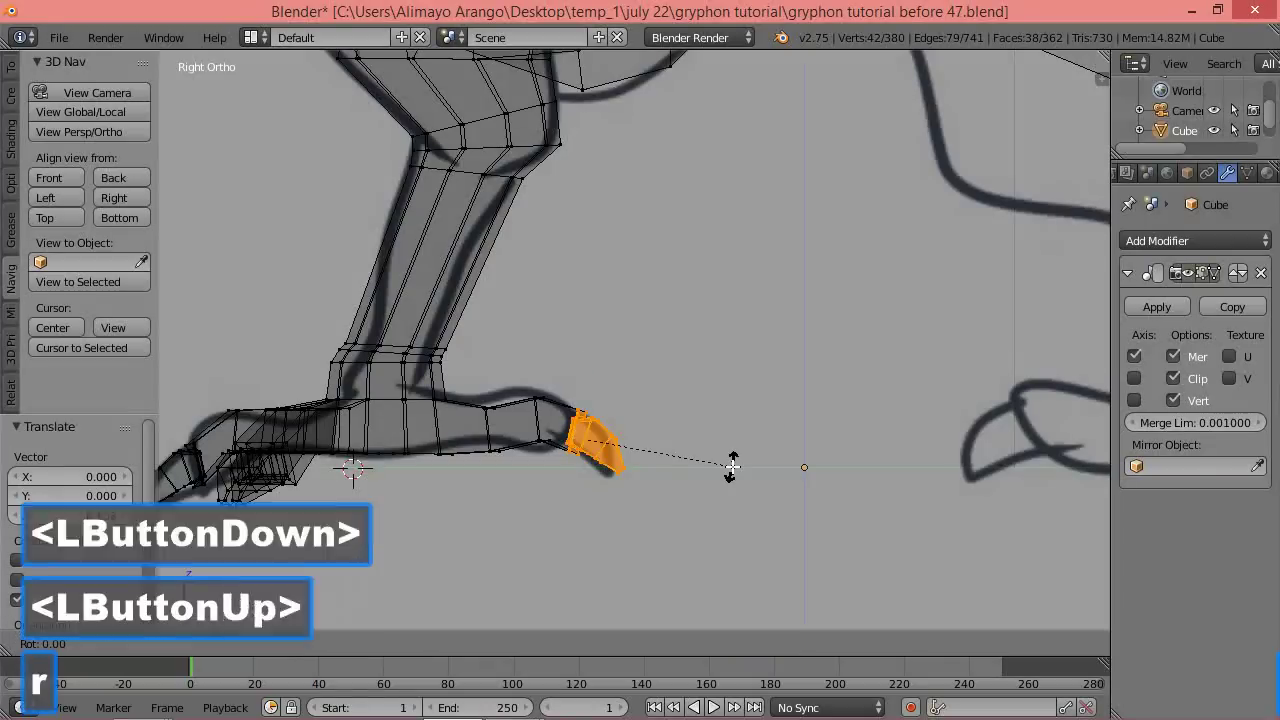
{"action": "left_click", "coordinate": [712, 492]}
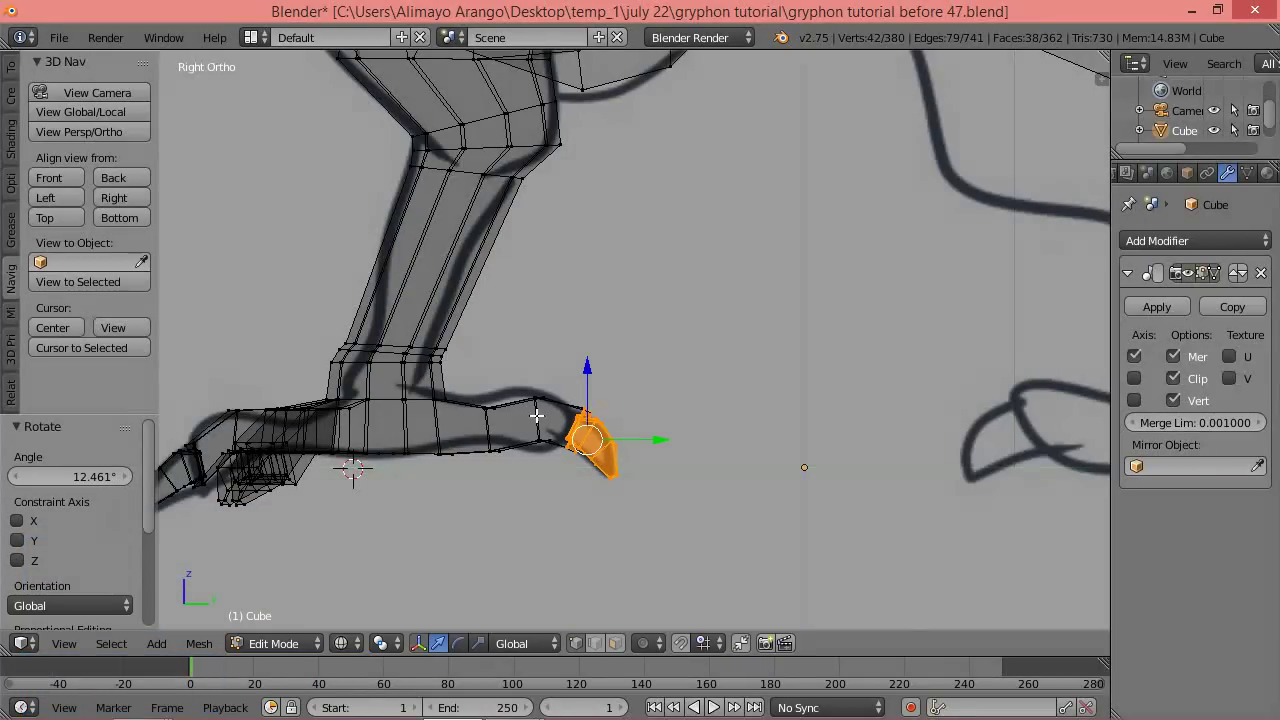
Raise the edge loop at the base of the rear toe about 0.067 along Z and scale it to about 0.941 in Z.
{"action": "key", "text": "a"}
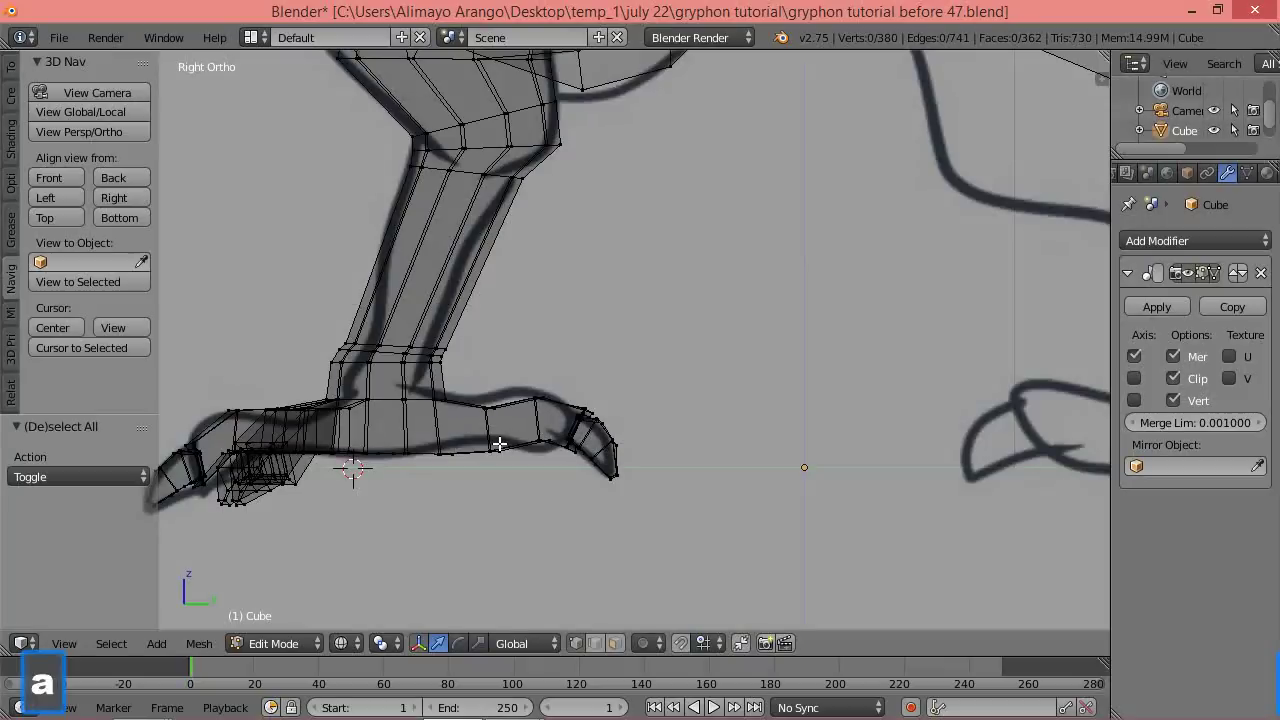
{"action": "key", "text": "b"}
{"action": "left_click_drag", "start_coordinate": [500, 393], "coordinate": [478, 476]}
{"action": "left_click_drag", "start_coordinate": [487, 375], "coordinate": [485, 362]}
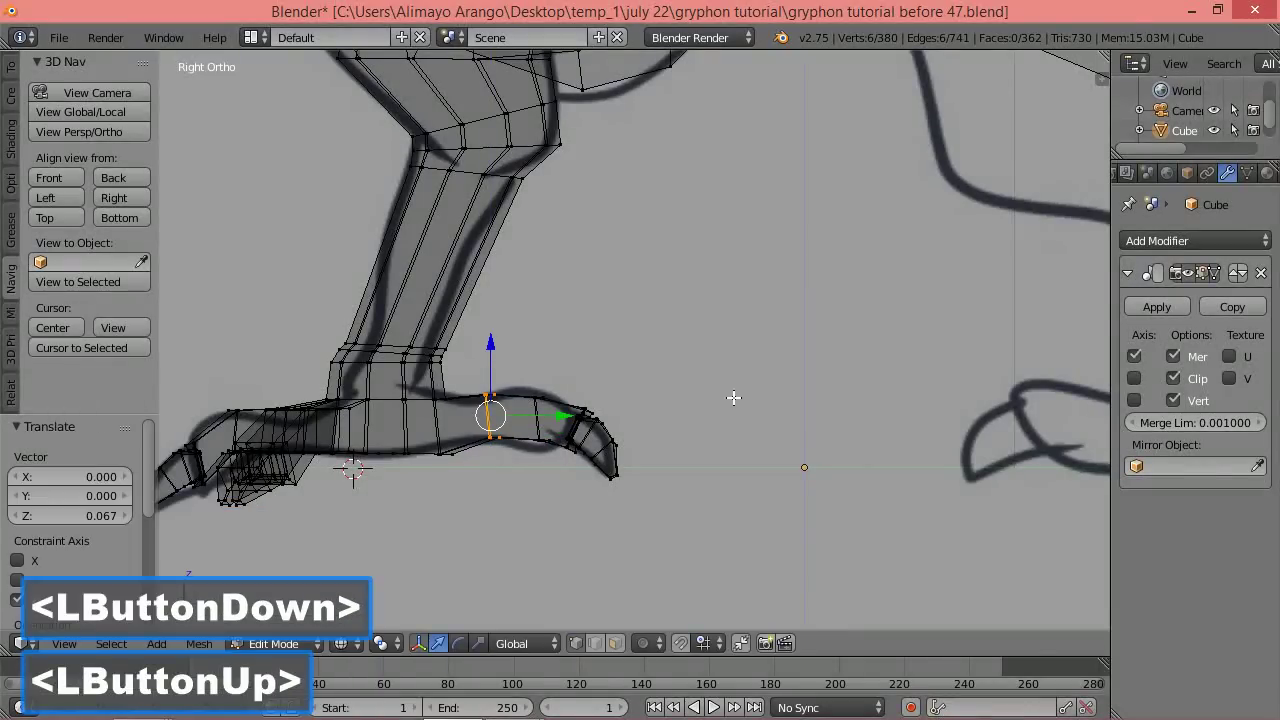
{"action": "key", "text": "s"}
{"action": "key", "text": "z"}
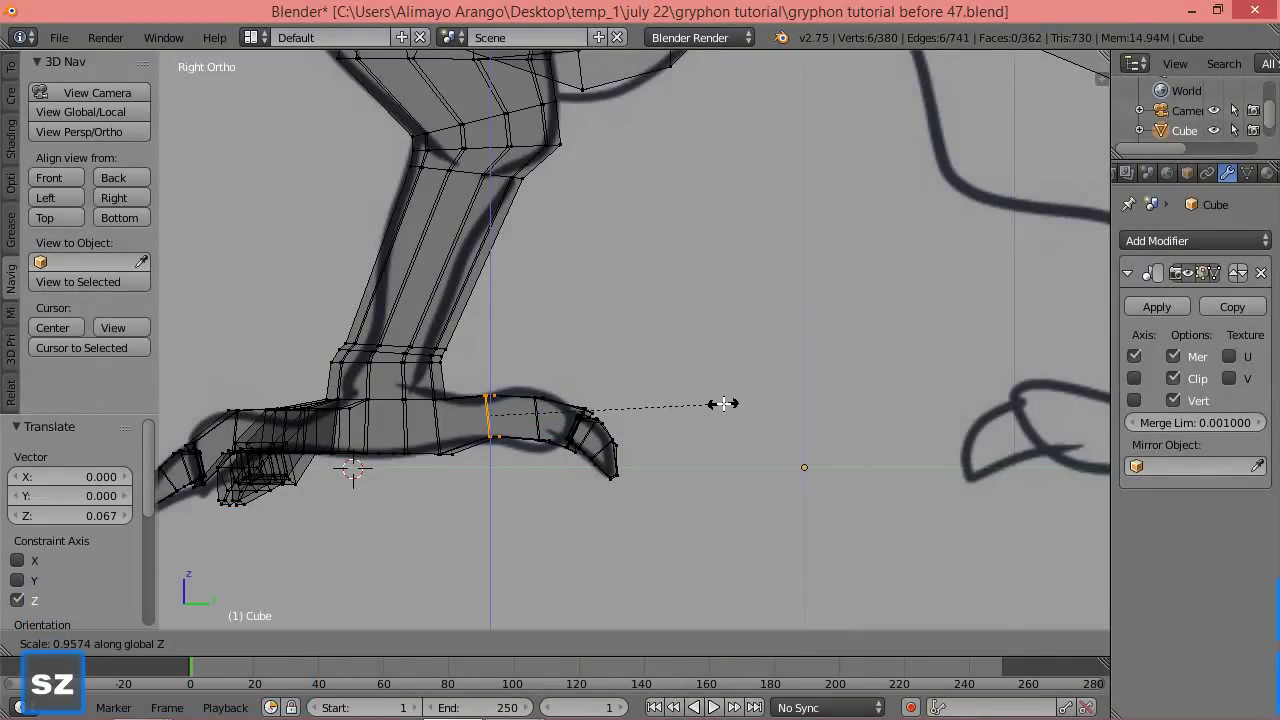
{"action": "left_click", "coordinate": [718, 405]}
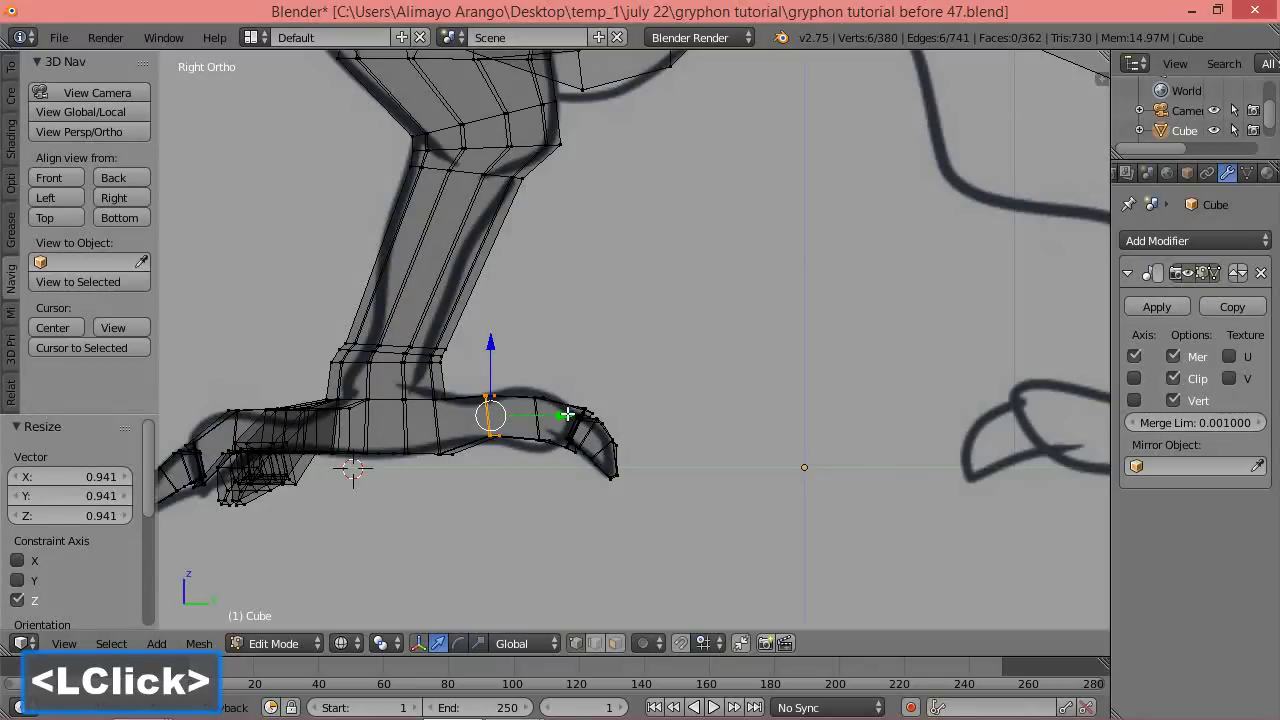
{"action": "key", "text": "a"}
{"action": "key", "text": "b"}
{"action": "left_click_drag", "start_coordinate": [534, 372], "coordinate": [545, 469]}
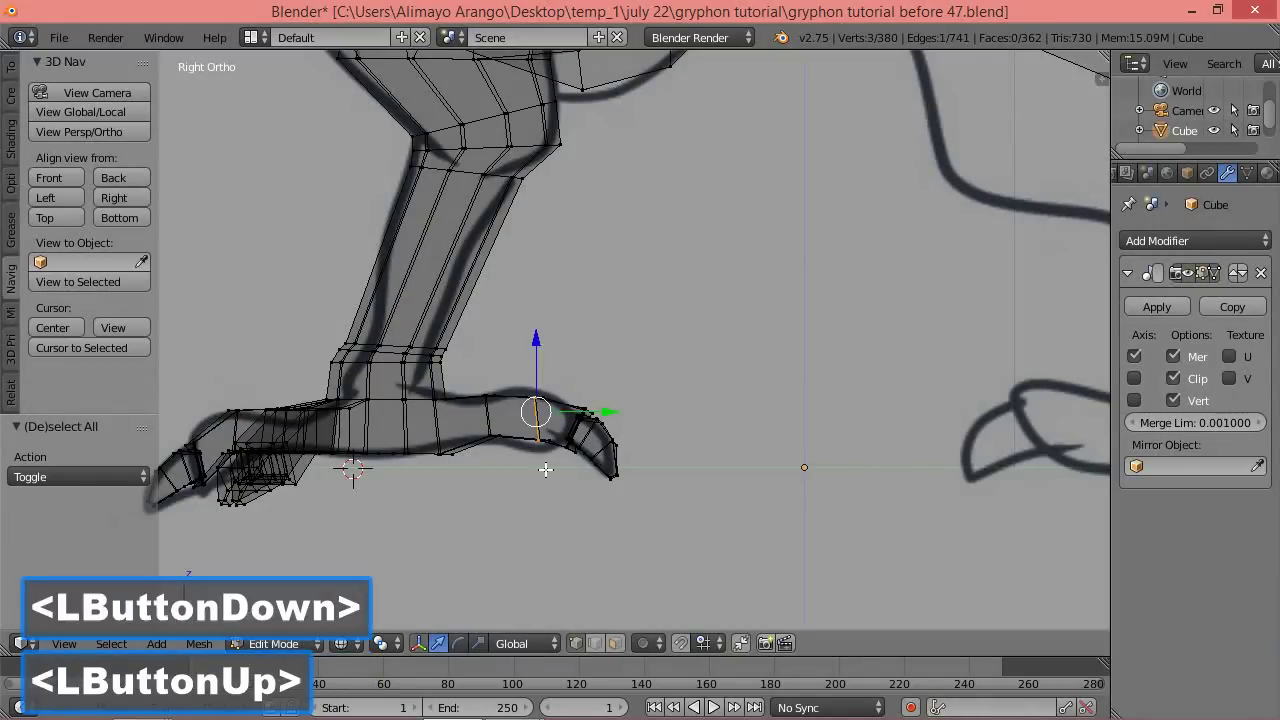
{"action": "key", "text": "s"}
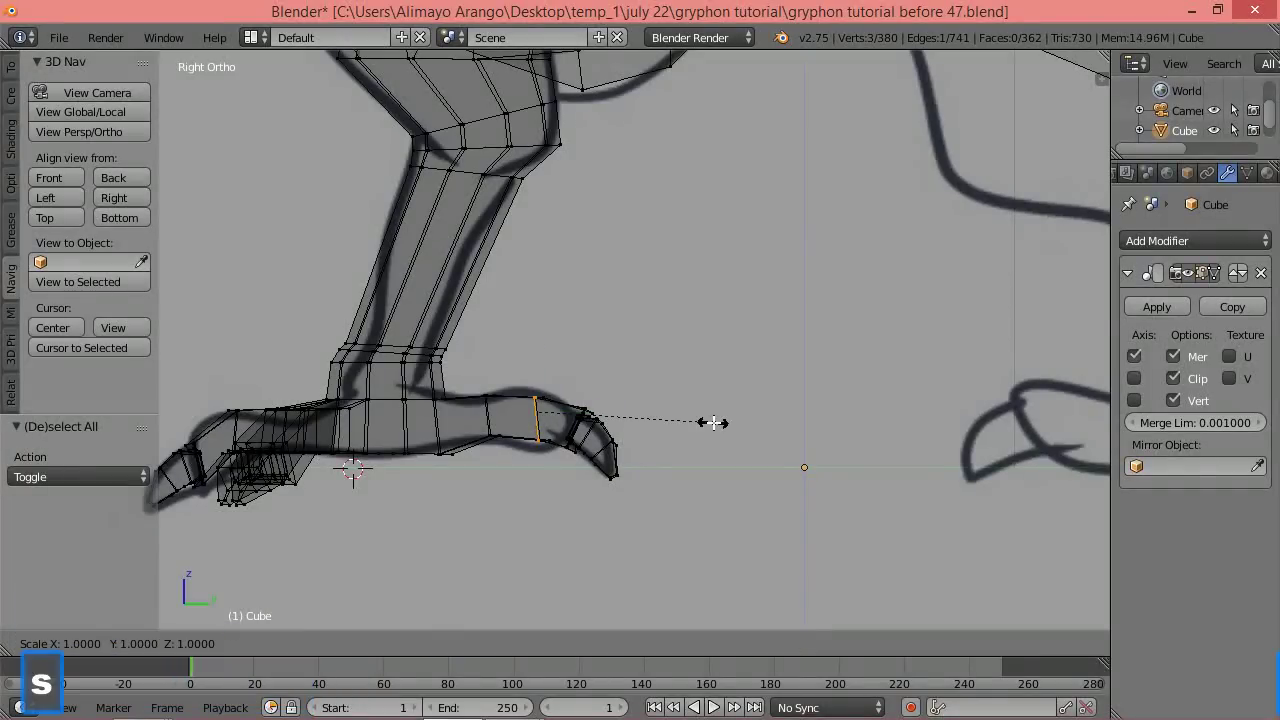
{"action": "key", "text": "z"}
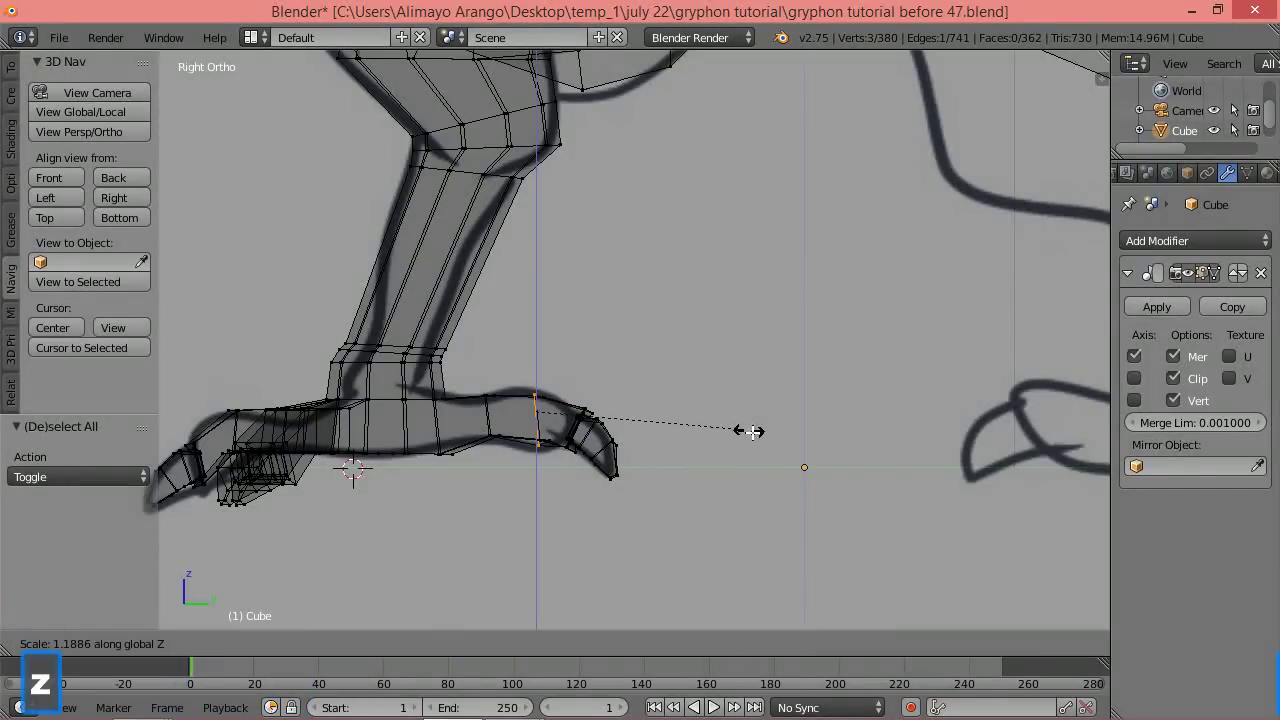
{"action": "right_click", "coordinate": [755, 435]}
Select all vertices of the rear toe's middle knuckle loop and scale them to about 1.333 along Z to fill the drawn outline.
{"action": "scroll", "coordinate": [627, 475], "scroll_direction": "up", "scroll_amount": 1}
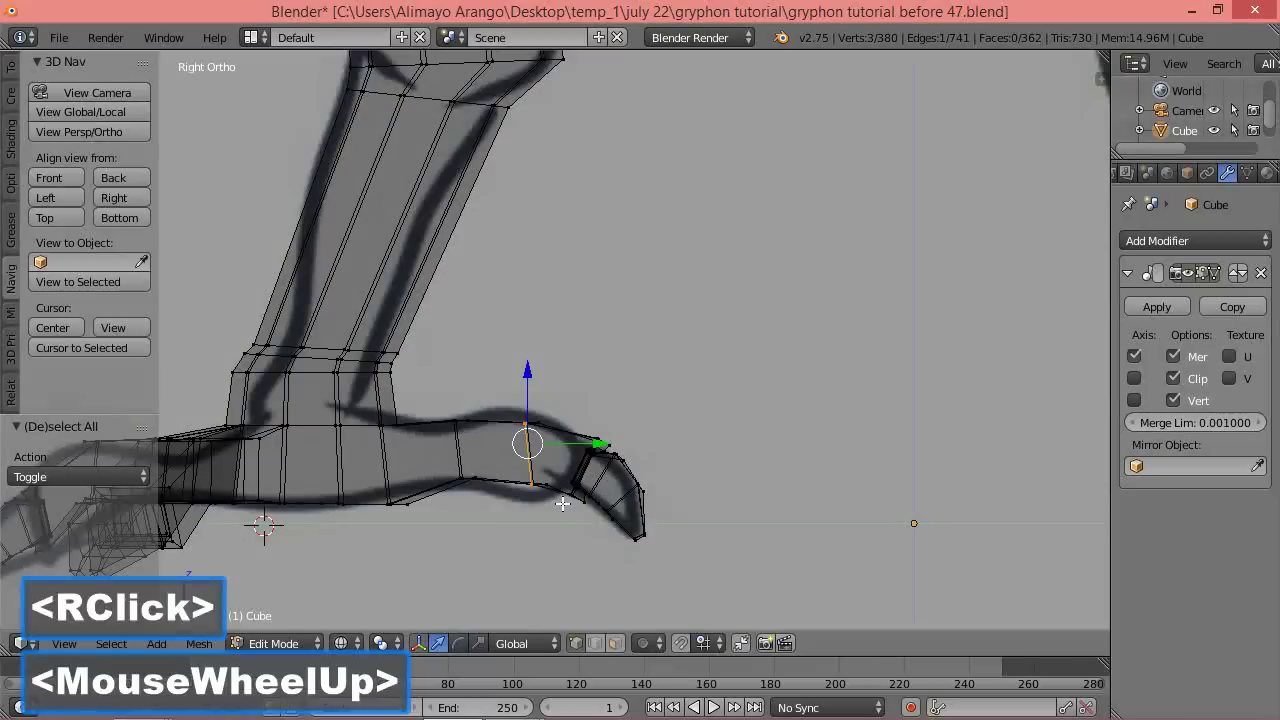
{"action": "key", "text": "a"}
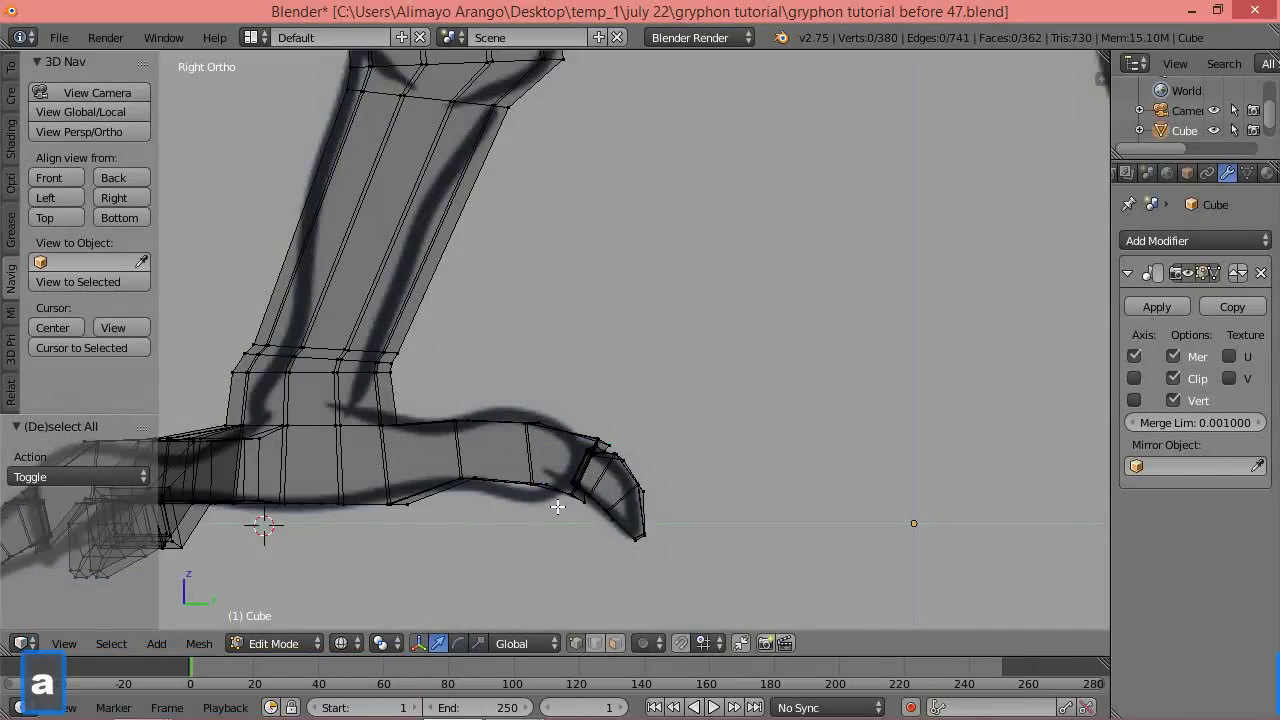
{"action": "mouse_move", "coordinate": [555, 515]}
{"action": "right_mouse_down", "text": "ctrl"}
{"action": "mouse_move", "coordinate": [546, 402]}
{"action": "mouse_move", "coordinate": [512, 425]}
{"action": "mouse_move", "coordinate": [515, 492]}
{"action": "mouse_move", "coordinate": [540, 521]}
{"action": "right_mouse_up", "text": "ctrl"}
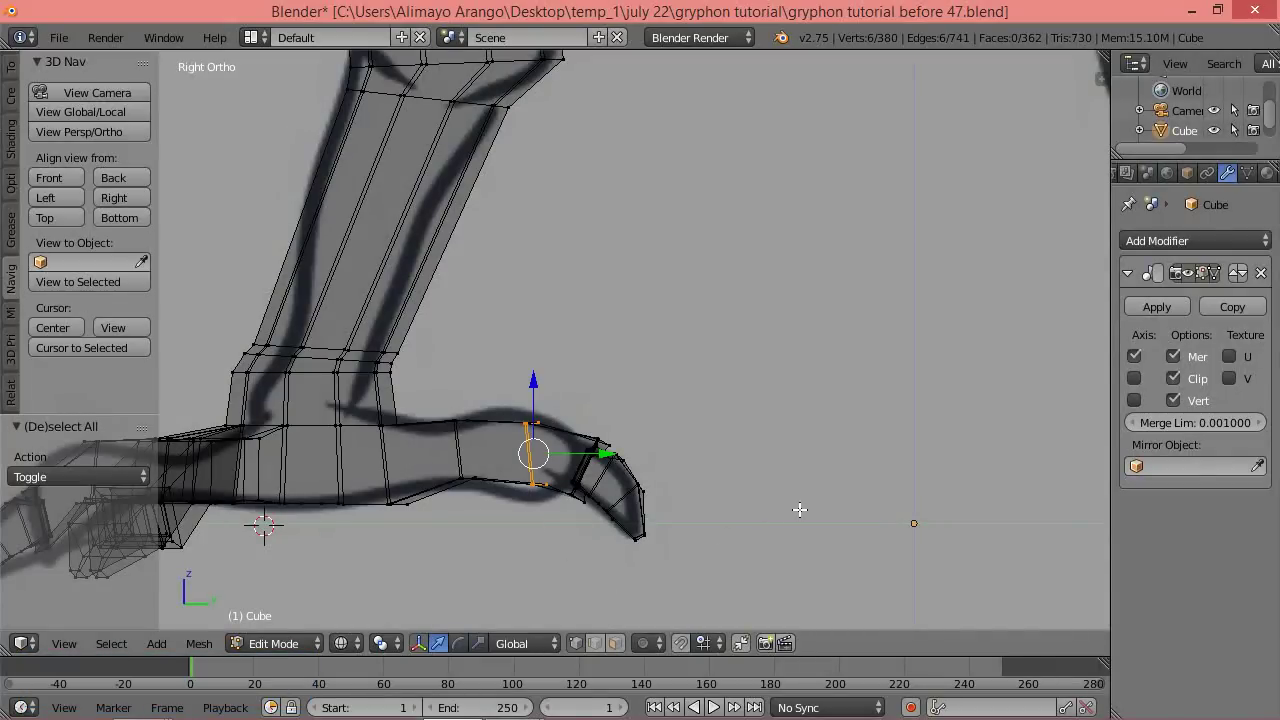
{"action": "key", "text": "s"}
{"action": "key", "text": "z"}
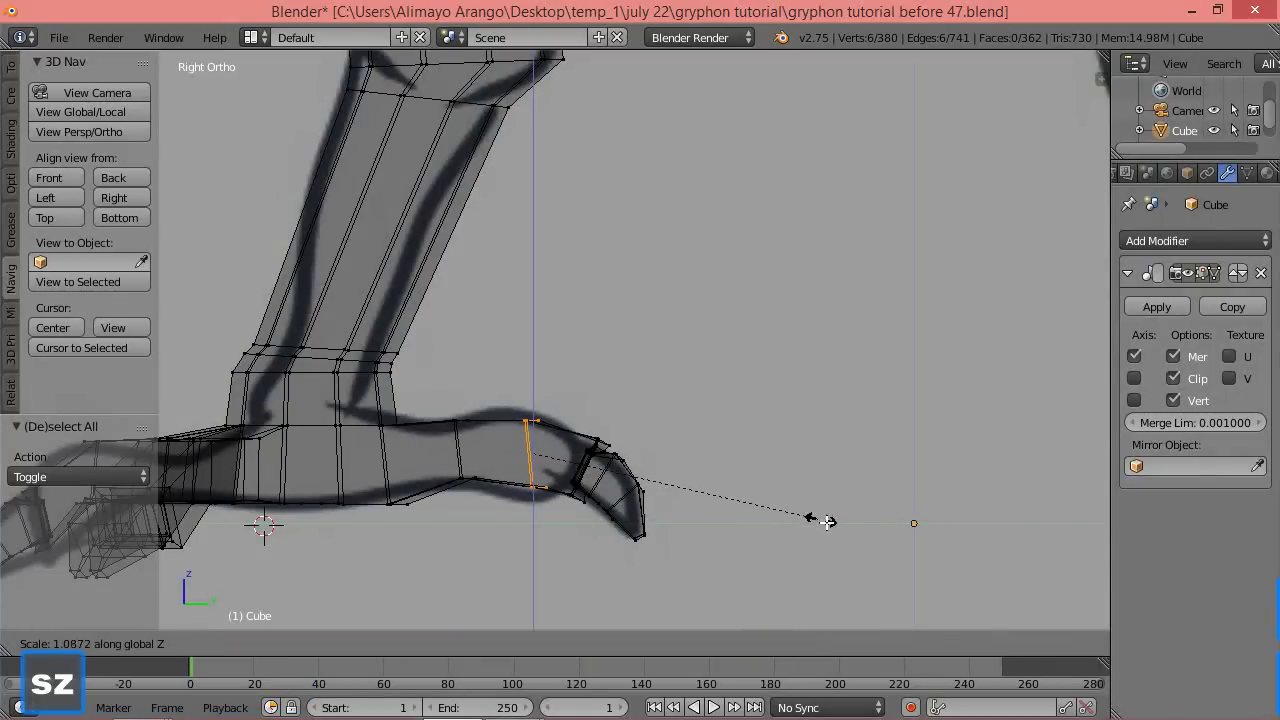
{"action": "left_click", "coordinate": [878, 563]}
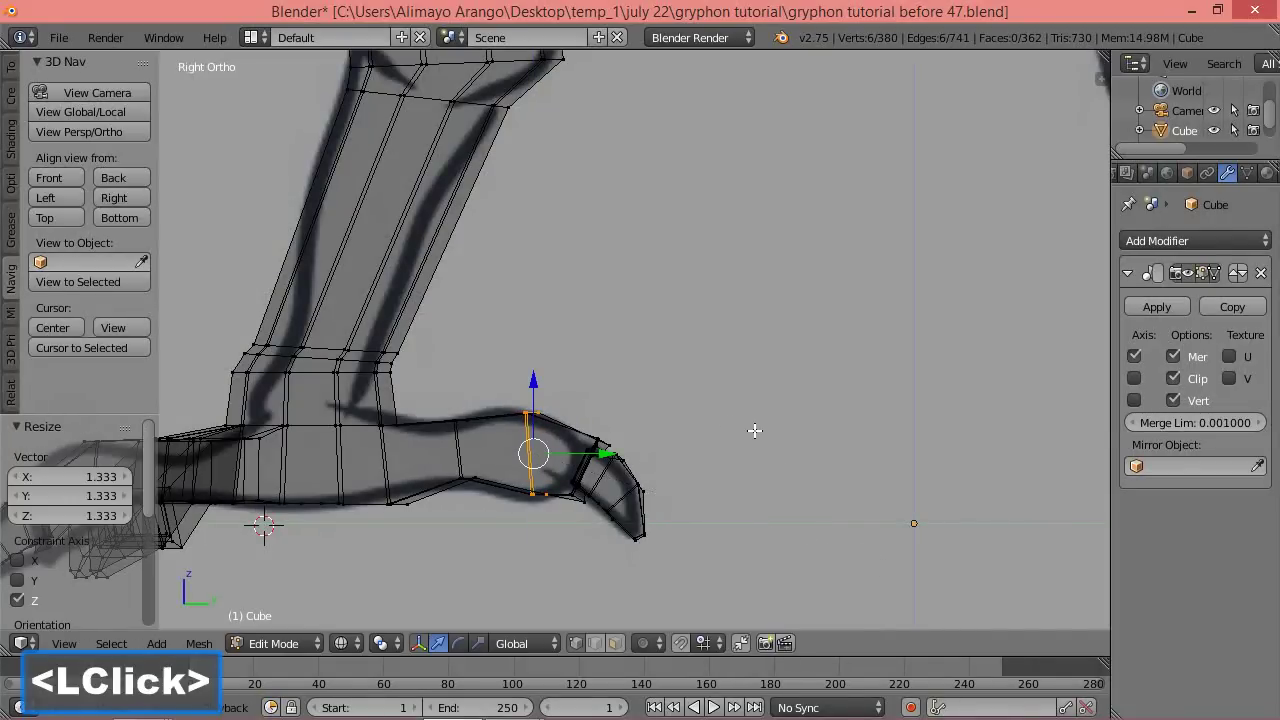
Deselect everything, save as gryphon tutorial before 48.blend, and return the model to solid shading.
{"action": "scroll", "coordinate": [754, 430], "scroll_direction": "down", "scroll_amount": 2}
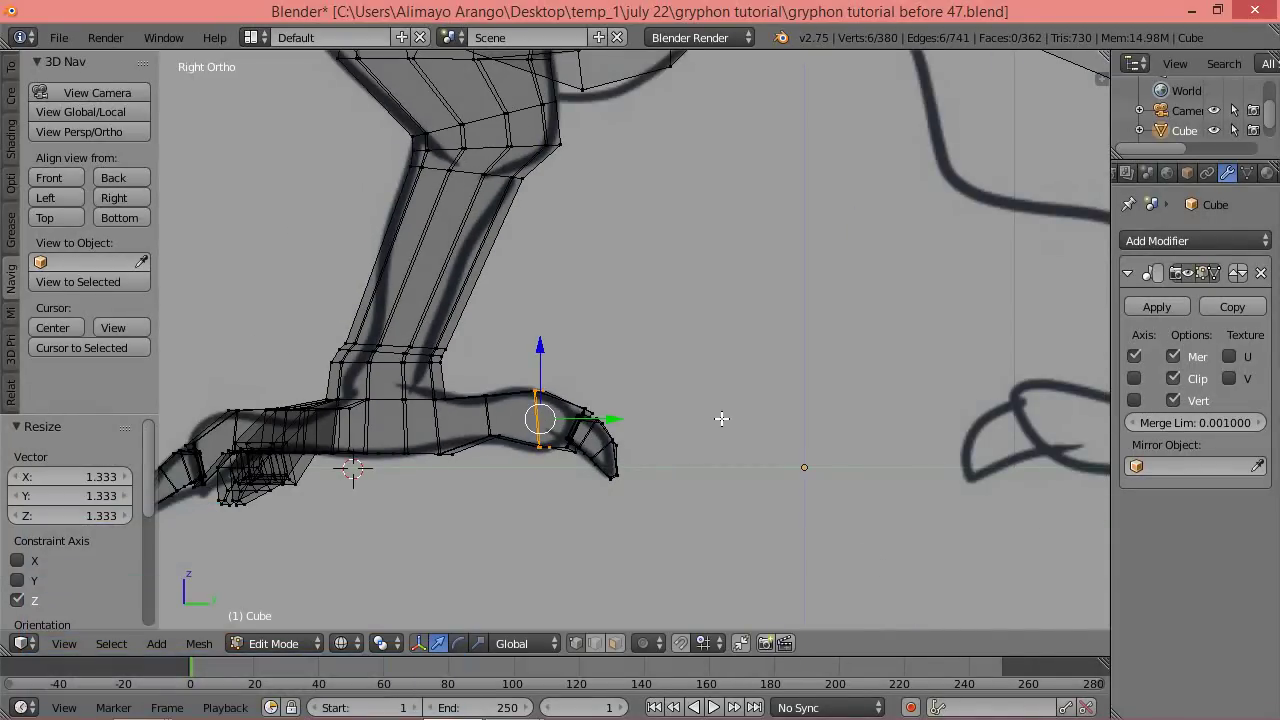
{"action": "scroll", "coordinate": [721, 418], "scroll_direction": "down", "scroll_amount": 2}
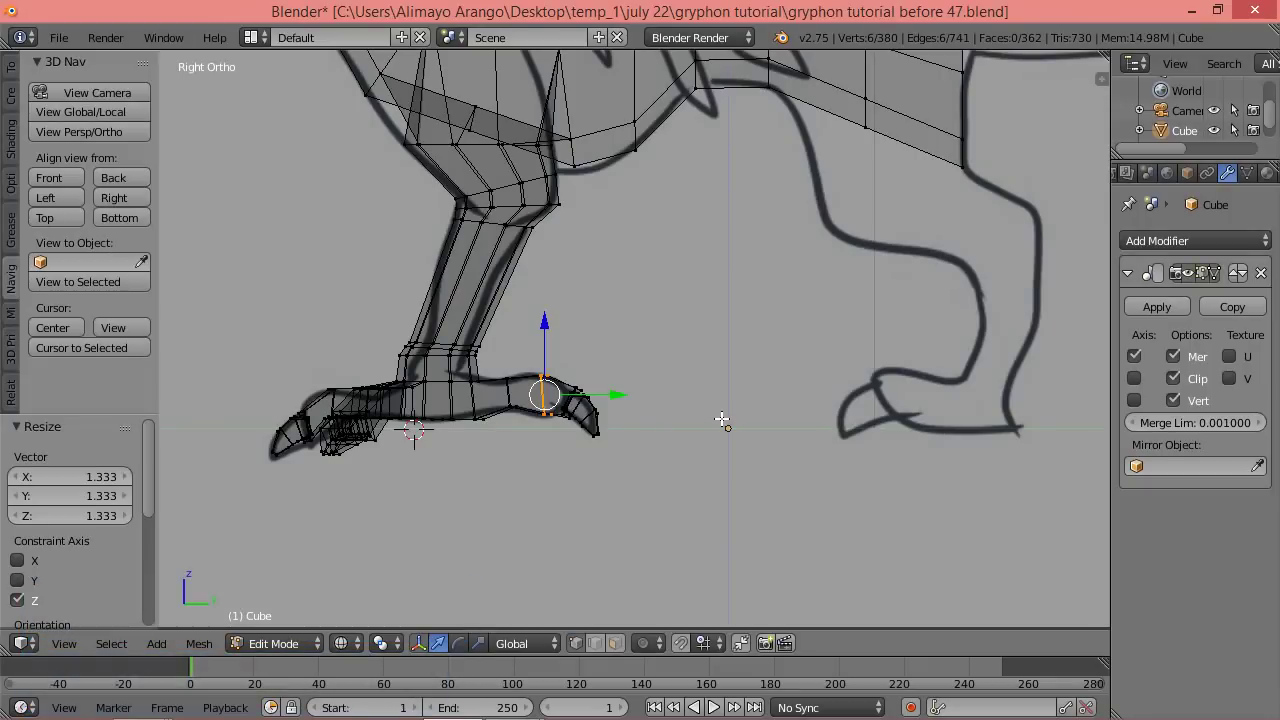
{"action": "key", "text": "a"}
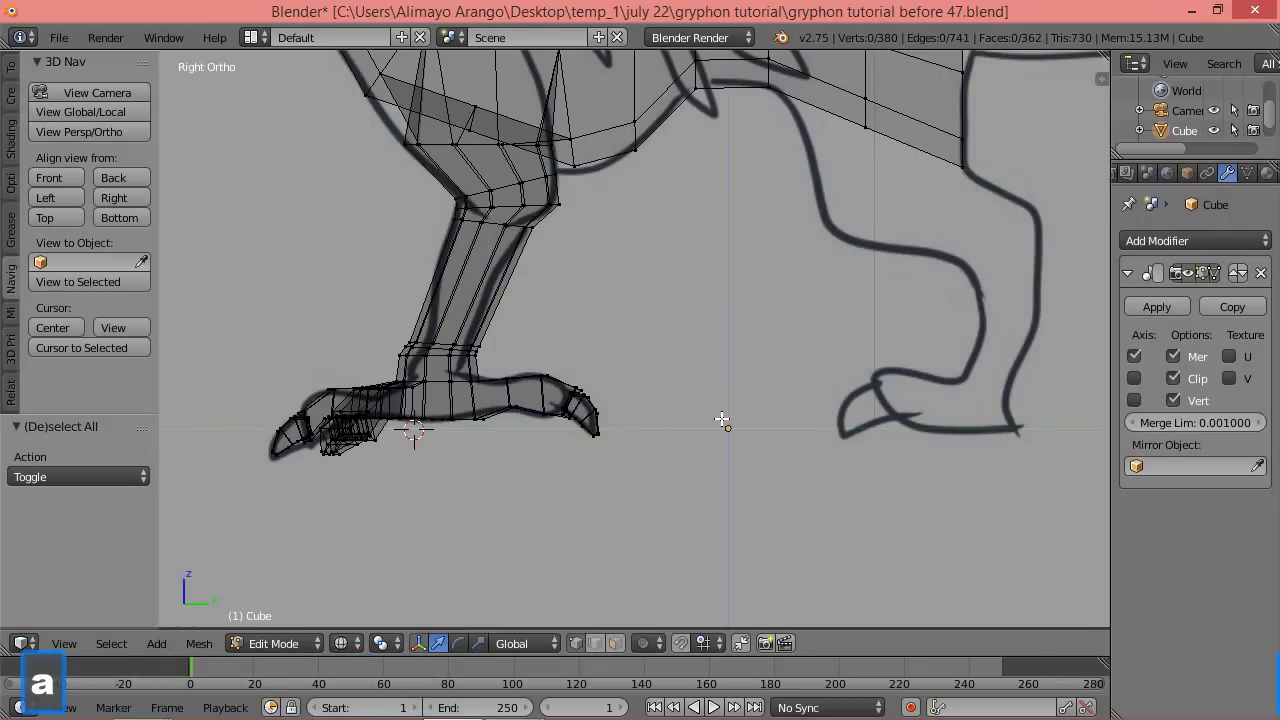
{"action": "scroll", "coordinate": [722, 420], "scroll_direction": "down", "scroll_amount": 8}
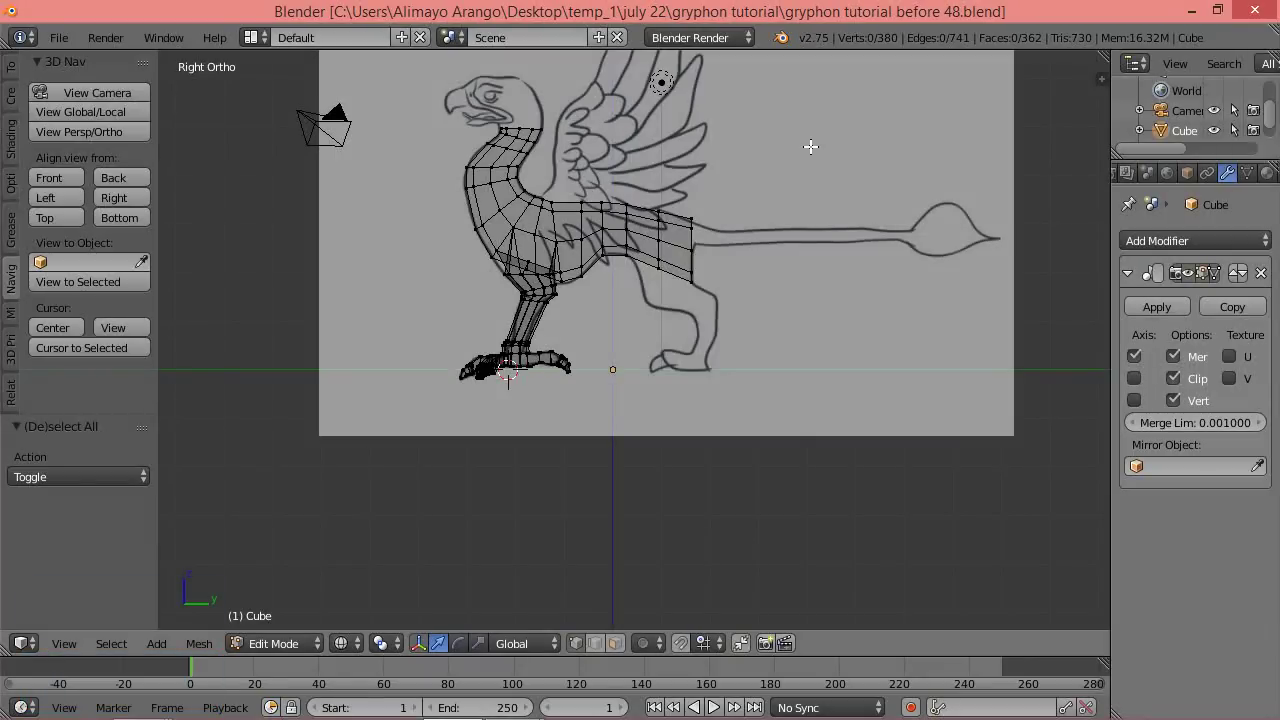
{"action": "key", "text": "z"}
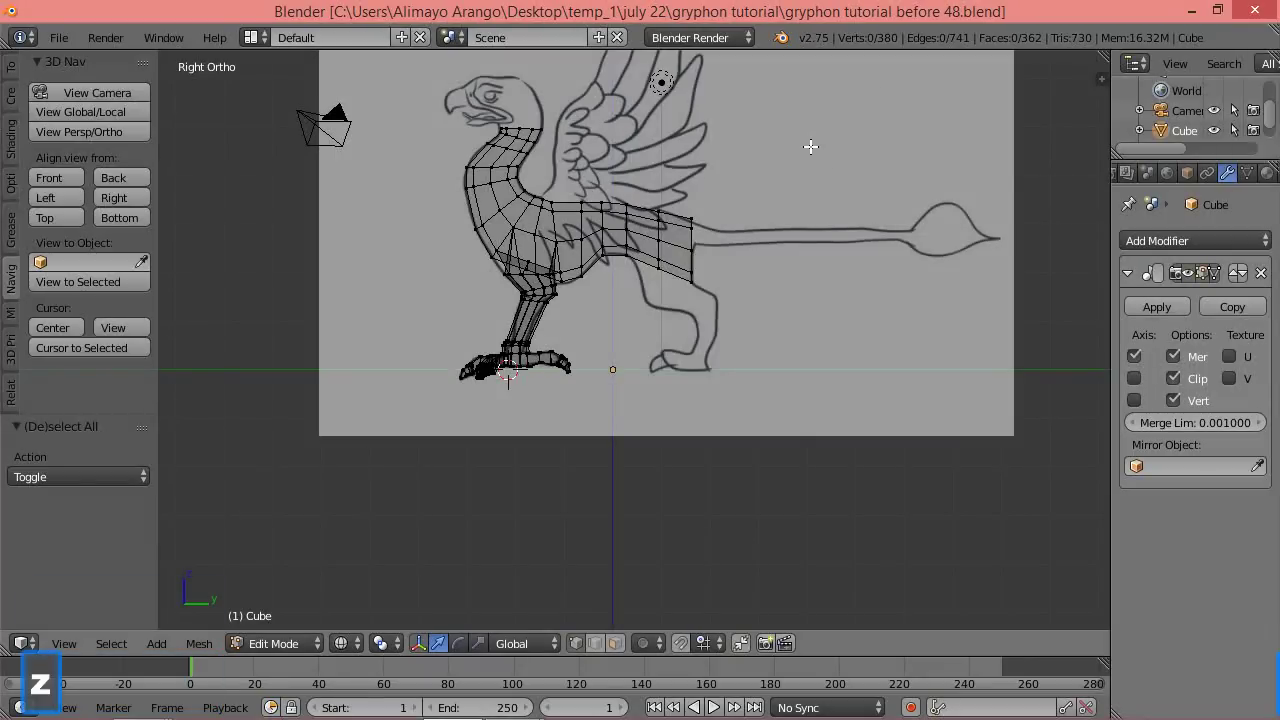
{"action": "left_click", "coordinate": [809, 281]}
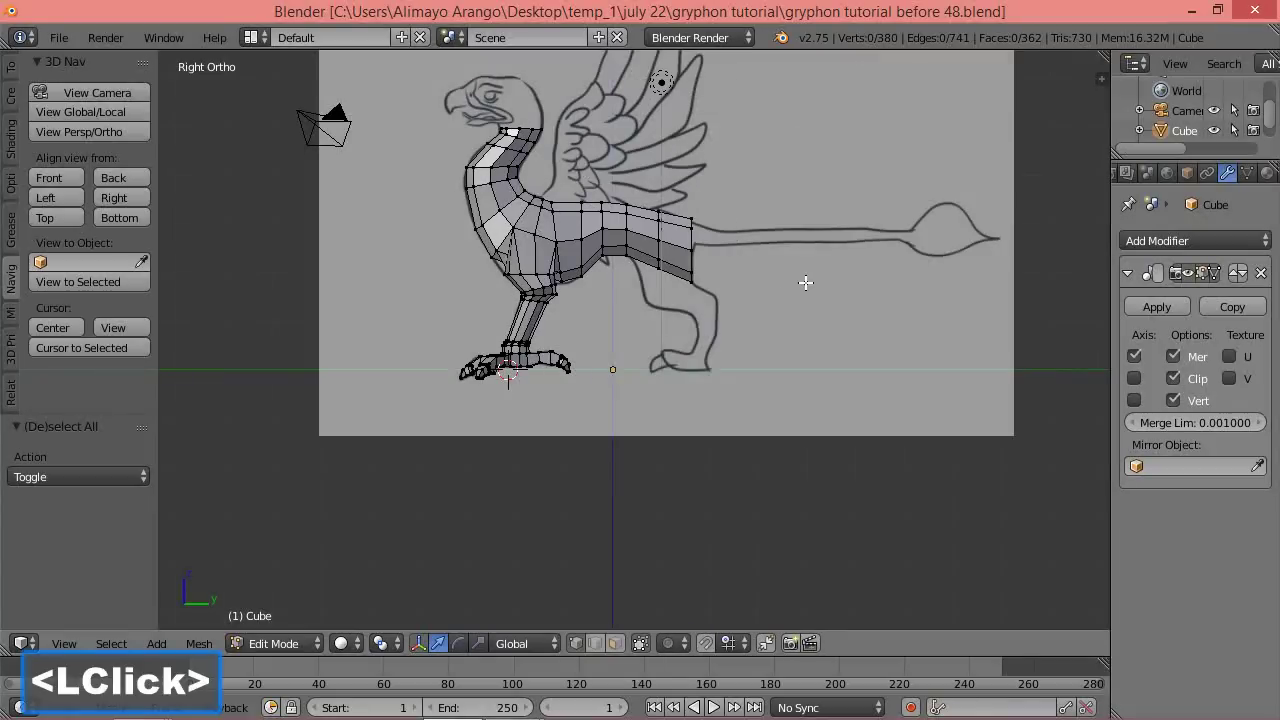
Examine the rear half of the body against the reference drawing's hind leg and tail.
{"action": "scroll", "coordinate": [795, 284], "scroll_direction": "up", "scroll_amount": 2}
{"action": "scroll", "coordinate": [777, 288], "scroll_direction": "down", "scroll_amount": 1}
{"action": "scroll", "coordinate": [777, 288], "scroll_direction": "up", "scroll_amount": 1}
{"action": "scroll", "coordinate": [777, 288], "scroll_direction": "up", "scroll_amount": 1}
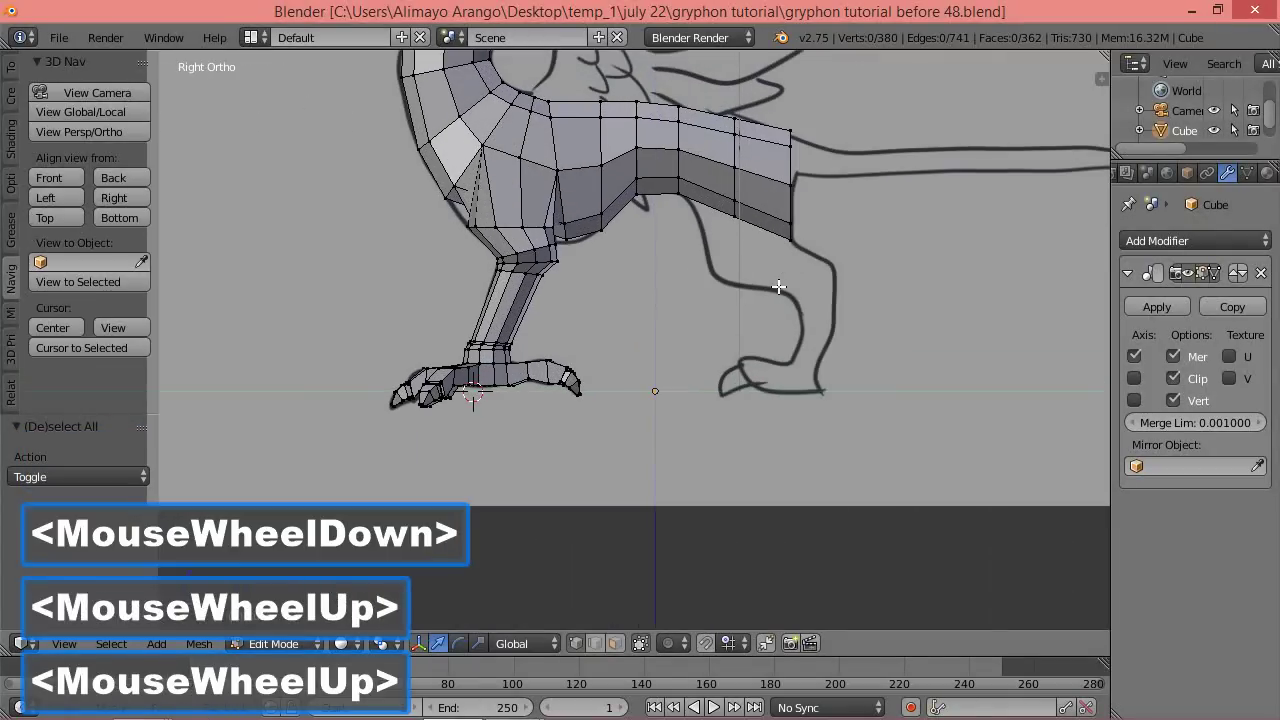
{"action": "middle_click_drag", "start_coordinate": [874, 195], "coordinate": [800, 394], "text": "shift"}
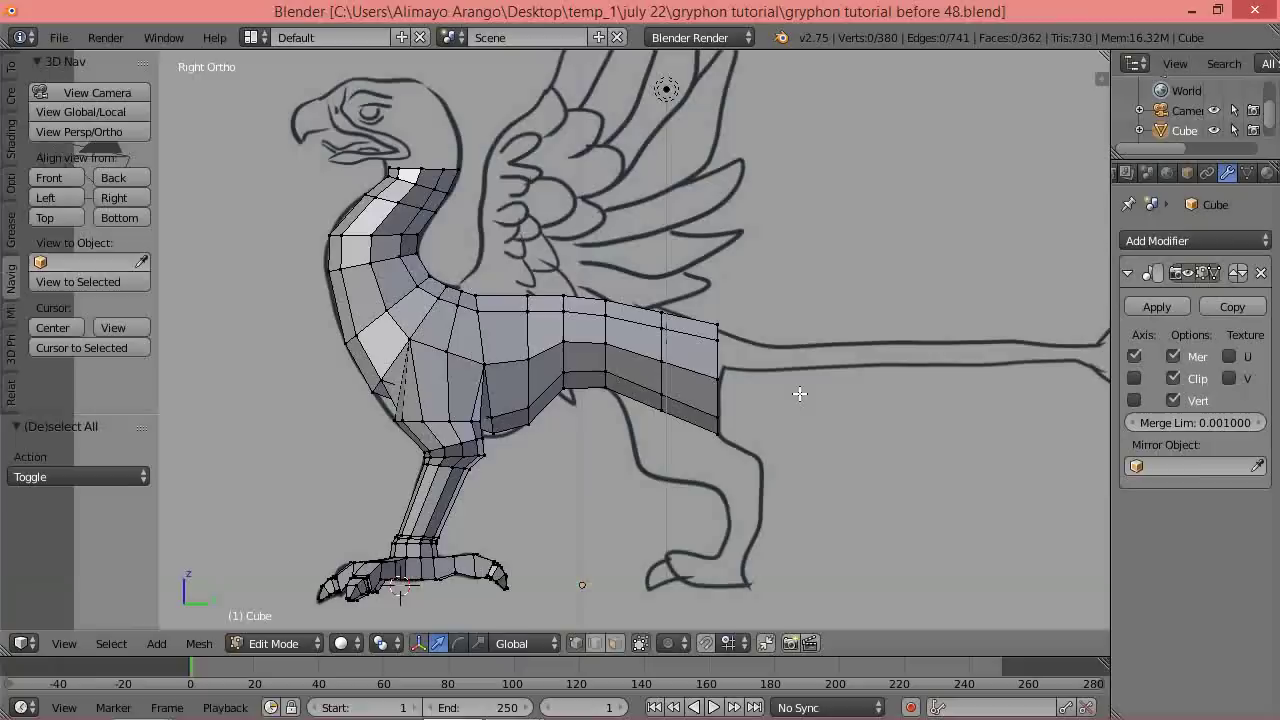
{"action": "scroll", "coordinate": [799, 394], "scroll_direction": "up", "scroll_amount": 2}
{"action": "scroll", "coordinate": [800, 394], "scroll_direction": "up", "scroll_amount": 1}
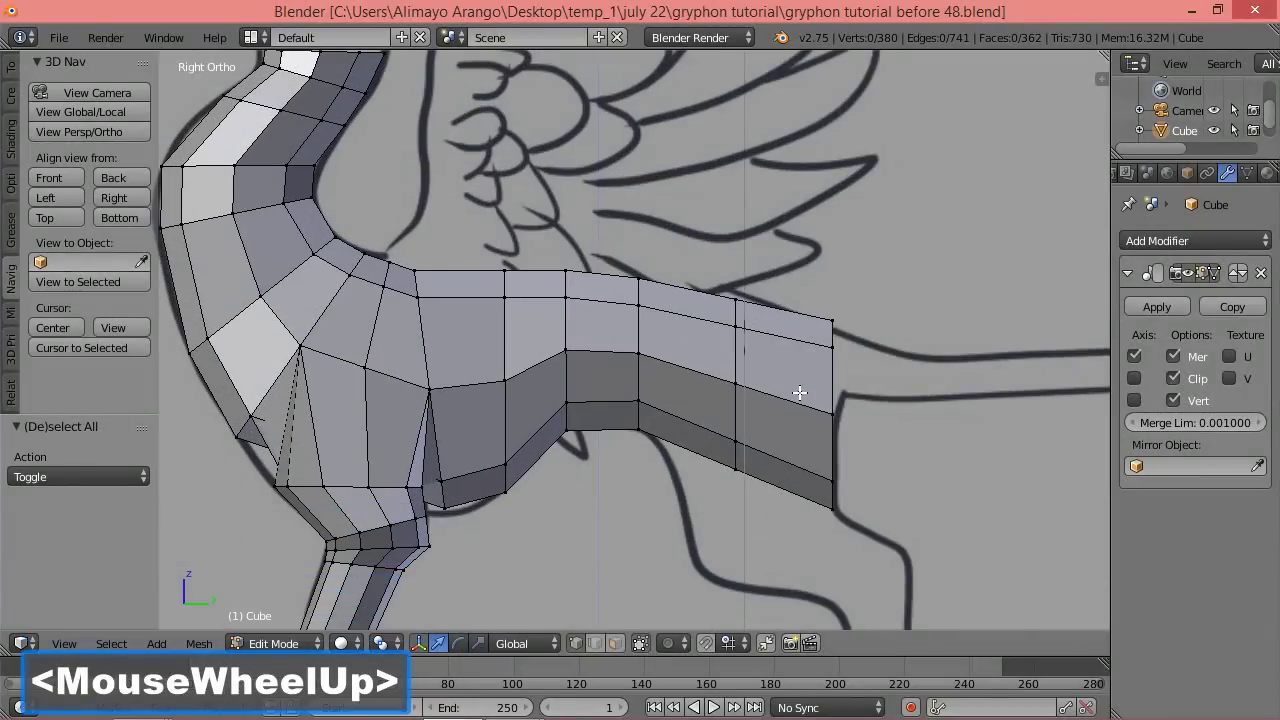
{"action": "scroll", "coordinate": [743, 420], "scroll_direction": "up", "scroll_amount": 1}
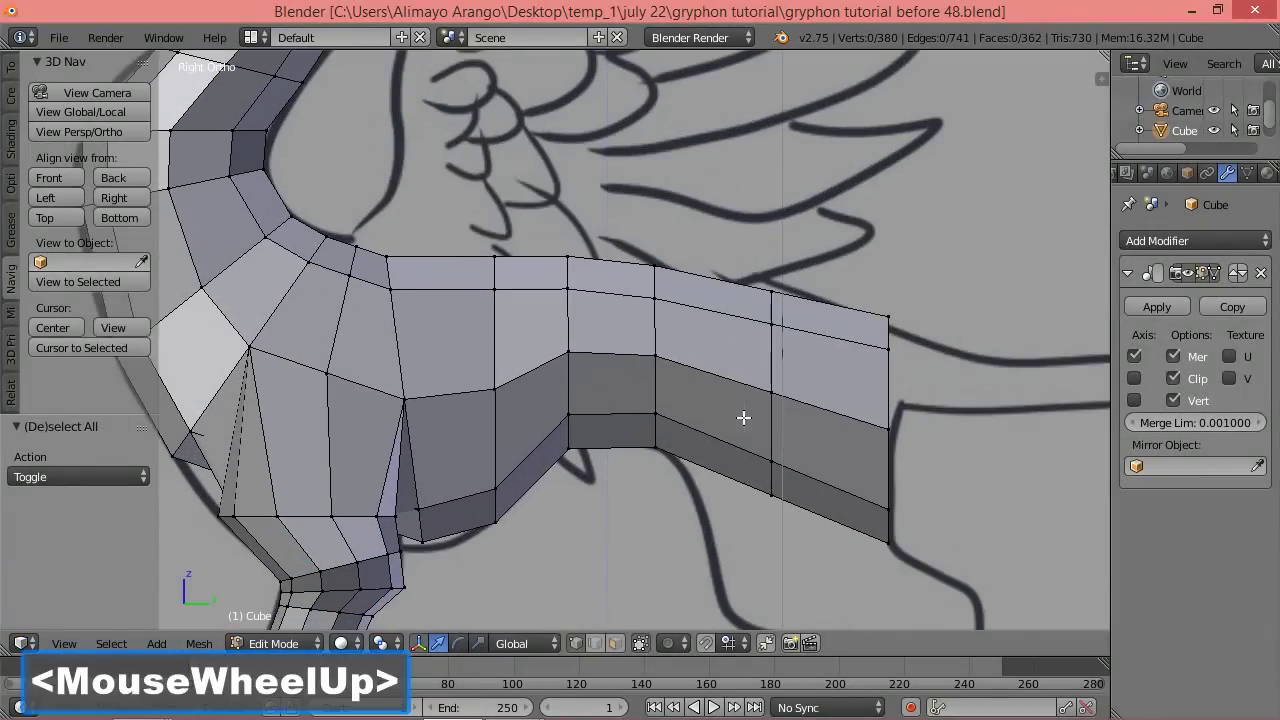
Delete the four middle side faces at the rear end of the body to open a hole for the hind leg.
{"action": "left_click", "coordinate": [616, 643]}
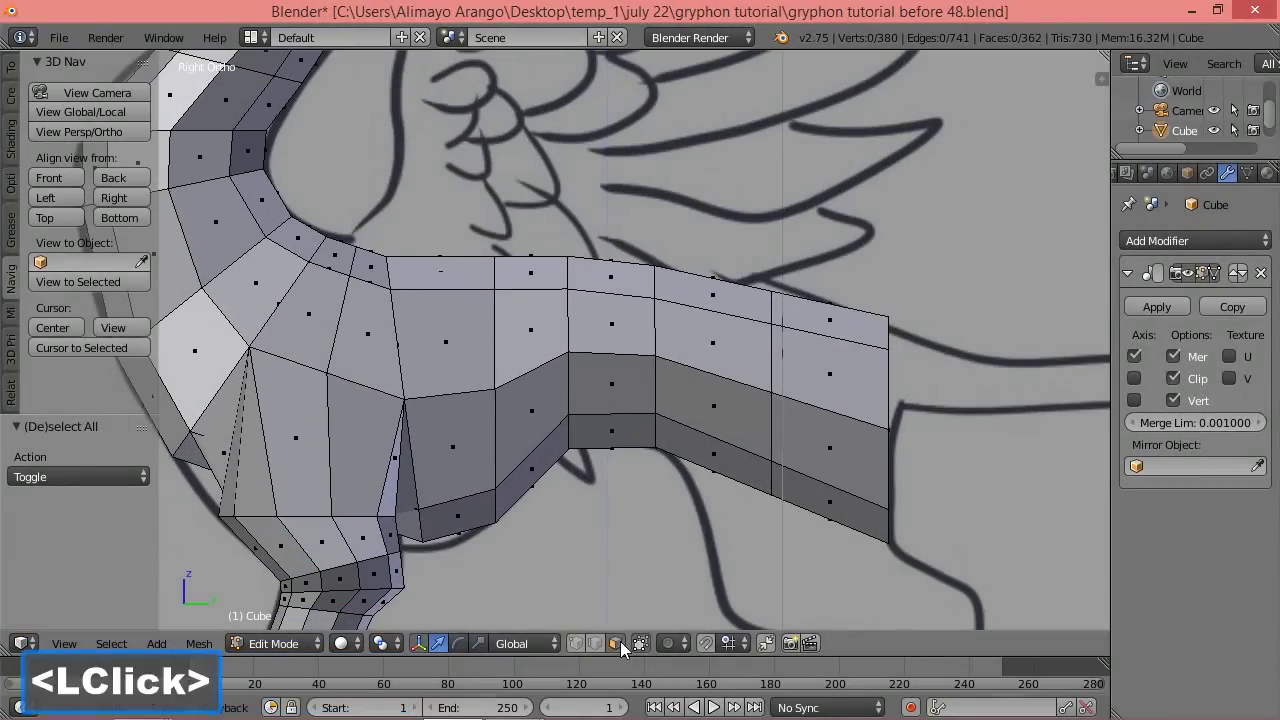
{"action": "left_click", "coordinate": [733, 348]}
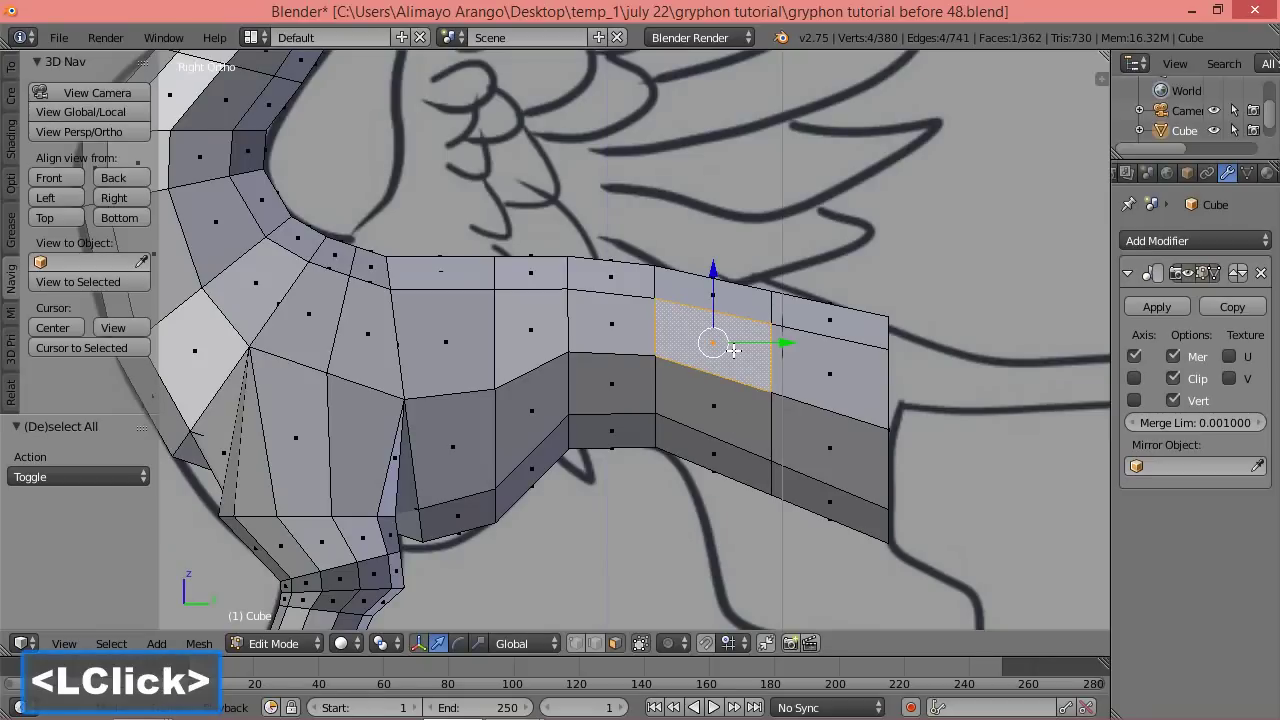
{"action": "left_click", "coordinate": [805, 393], "text": "shift"}
{"action": "left_click", "coordinate": [743, 425], "text": "shift"}
{"action": "left_click", "coordinate": [814, 430], "text": "shift"}
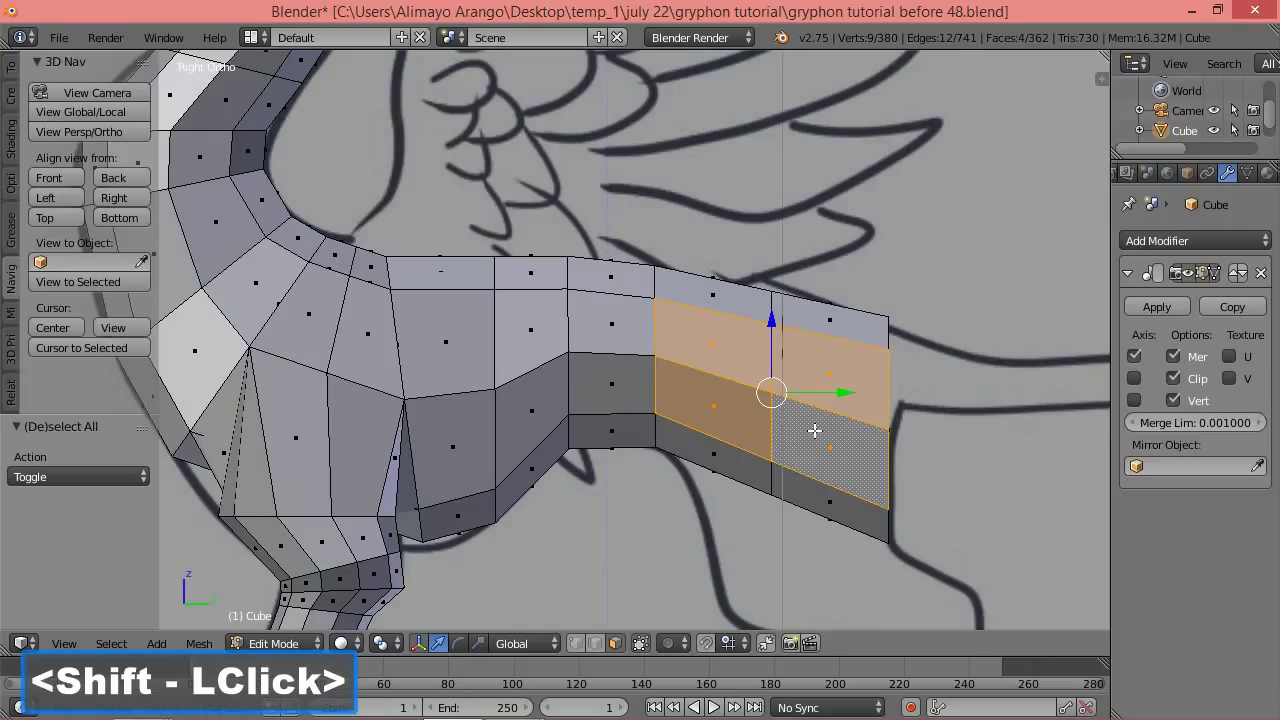
{"action": "scroll", "coordinate": [814, 430], "scroll_direction": "down", "scroll_amount": 1}
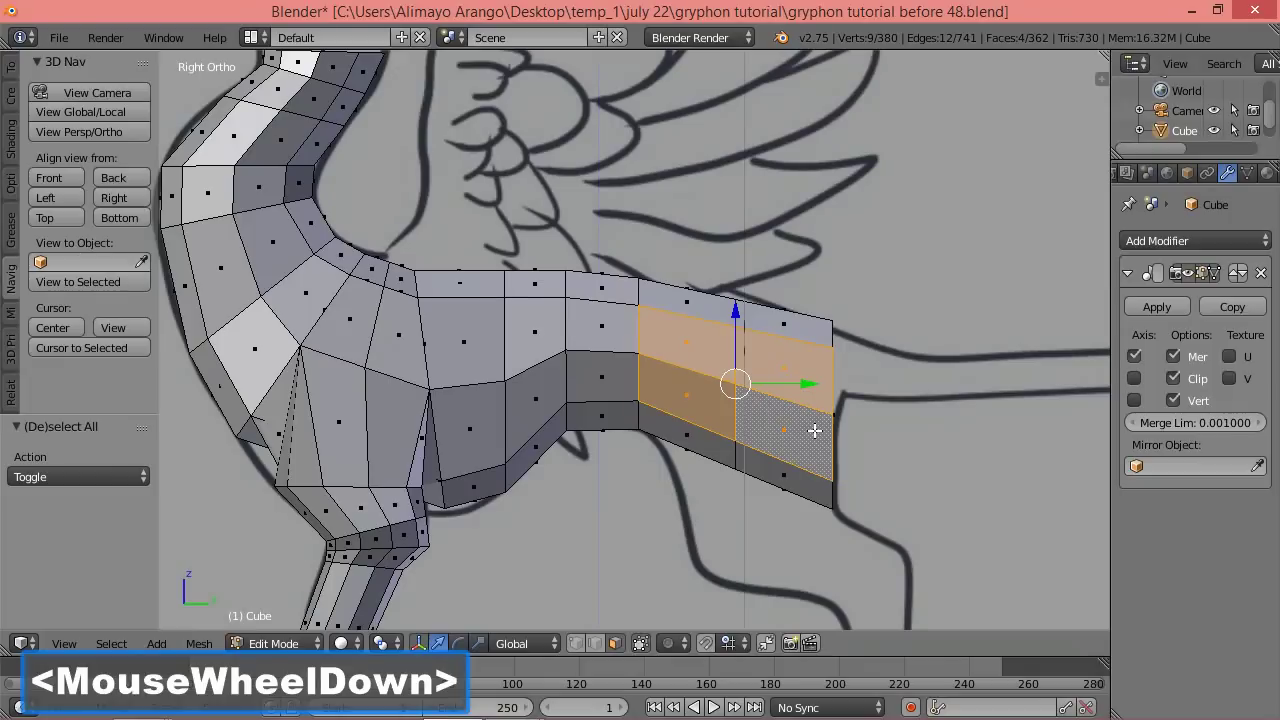
{"action": "scroll", "coordinate": [814, 430], "scroll_direction": "down", "scroll_amount": 1}
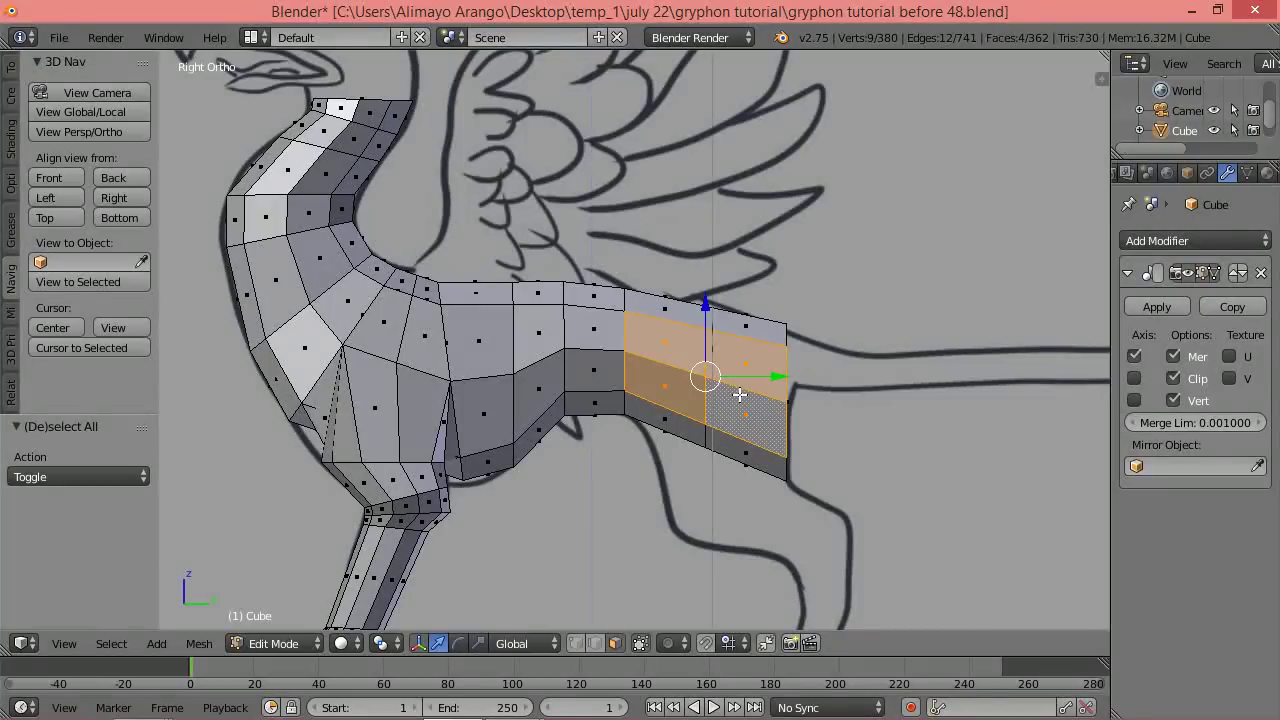
{"action": "middle_click_drag", "start_coordinate": [670, 458], "coordinate": [745, 510]}
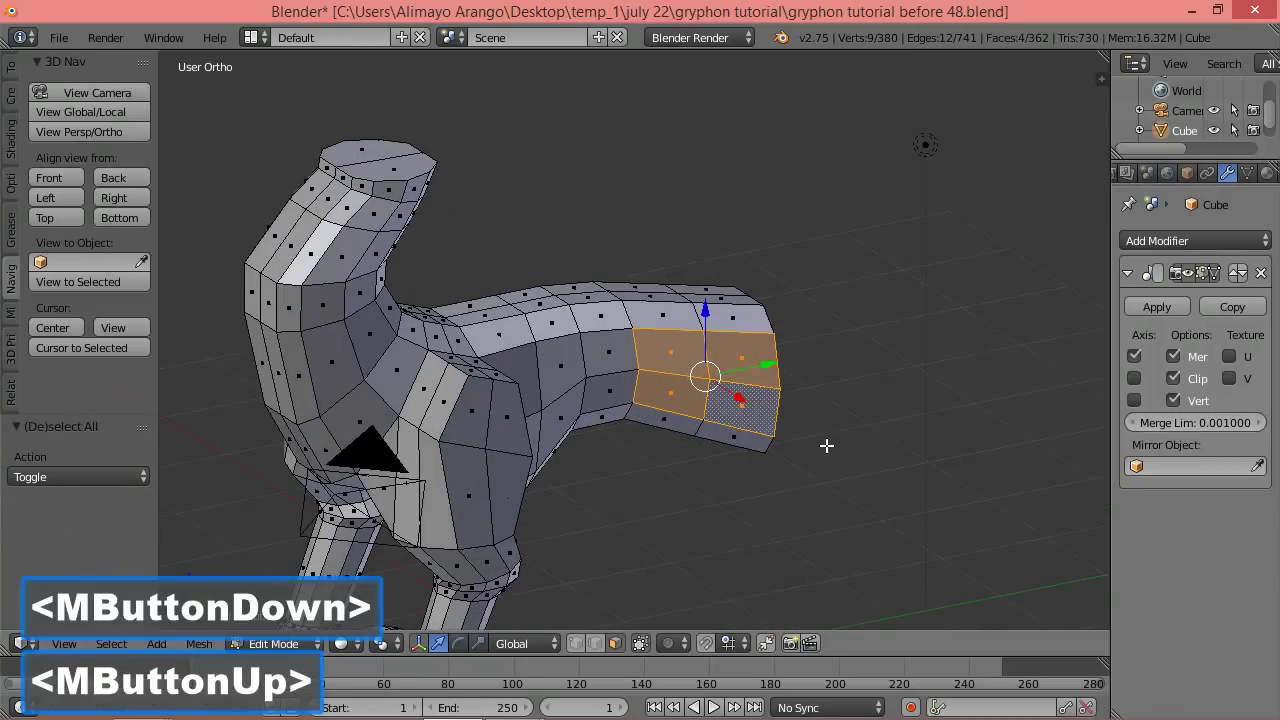
{"action": "key", "text": "x"}
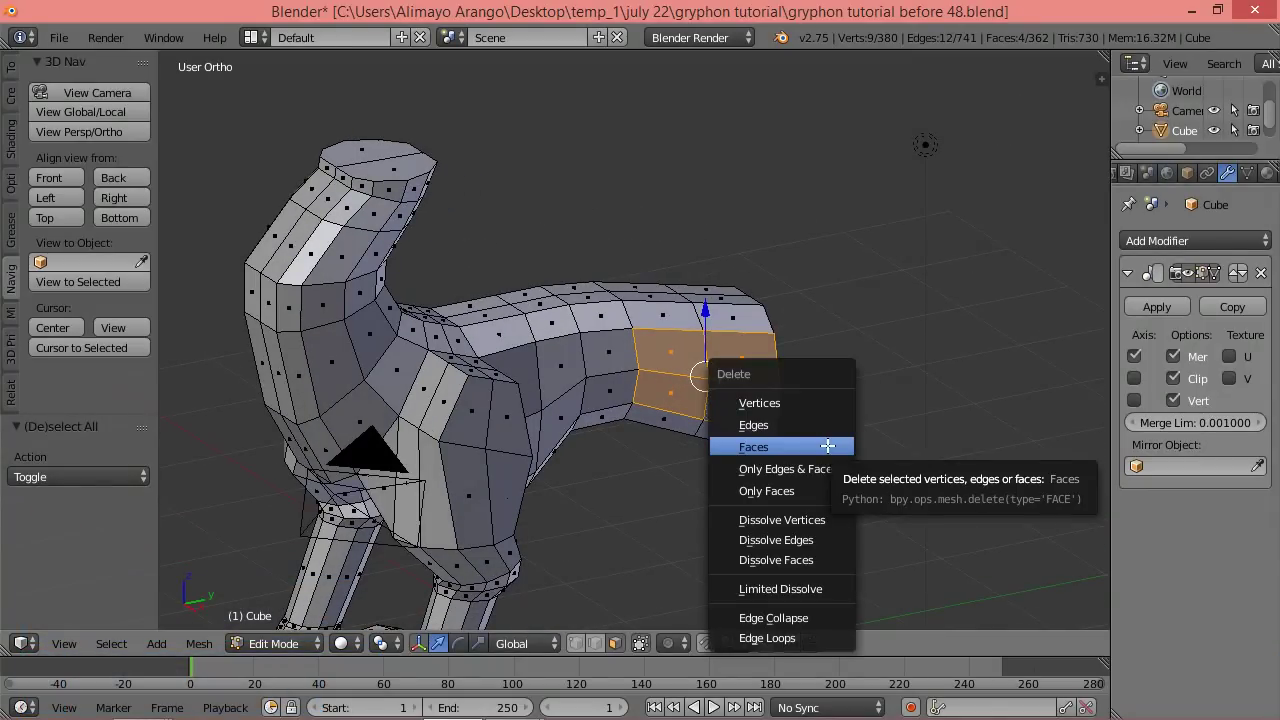
{"action": "left_click", "coordinate": [828, 446]}
Extrude the upper front and upper rear edges of the hind leg opening 0.574 outward along X.
{"action": "left_click", "coordinate": [596, 643]}
{"action": "middle_click_drag", "start_coordinate": [849, 423], "coordinate": [711, 450]}
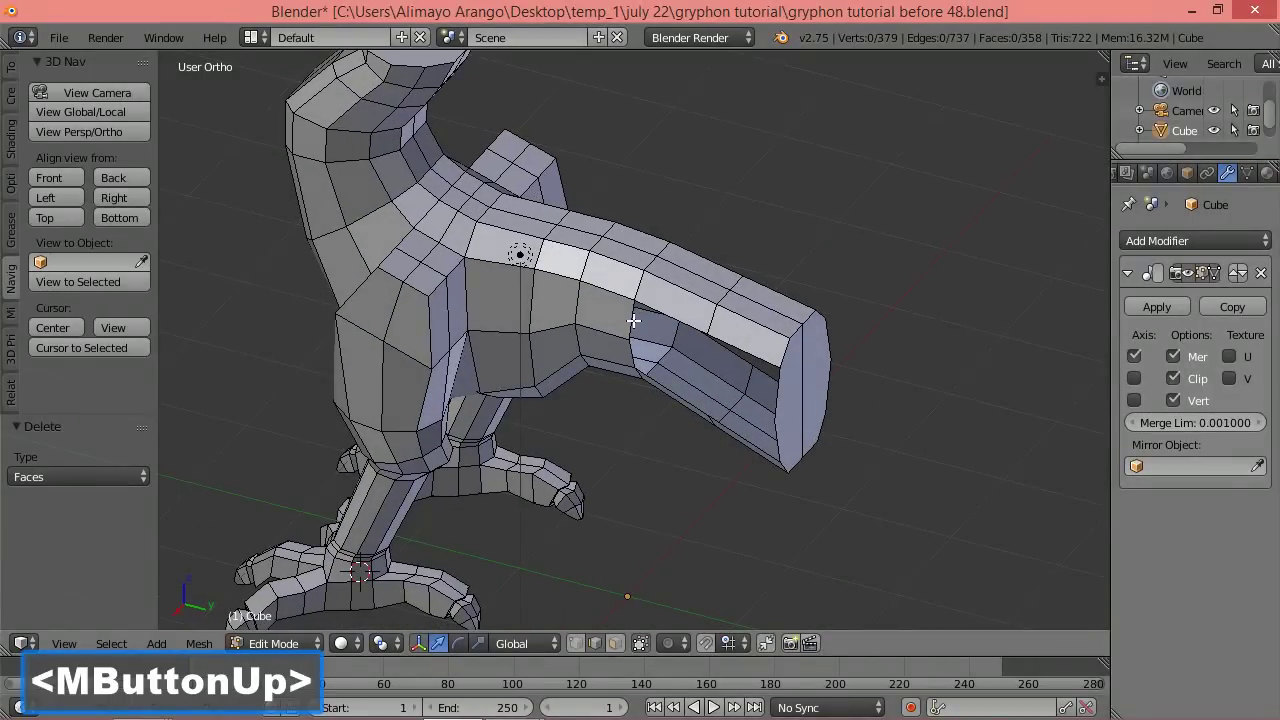
{"action": "left_click", "coordinate": [678, 348]}
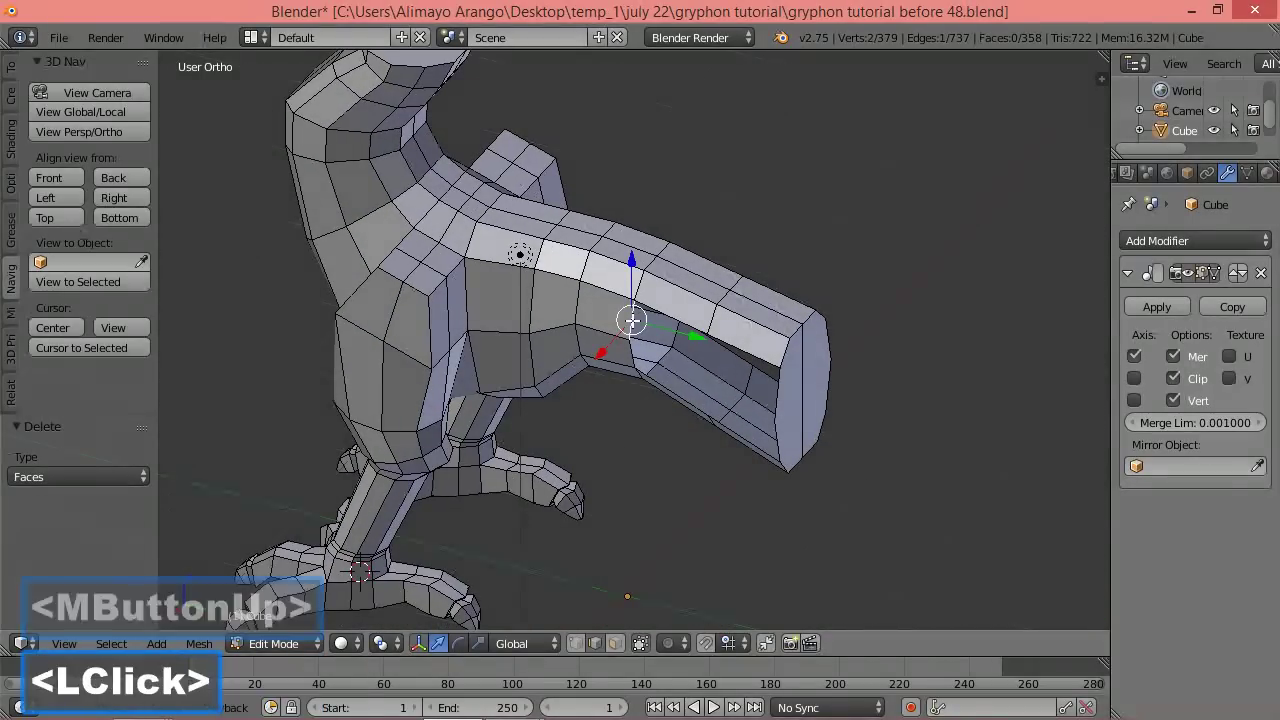
{"action": "left_click", "coordinate": [777, 383], "text": "shift"}
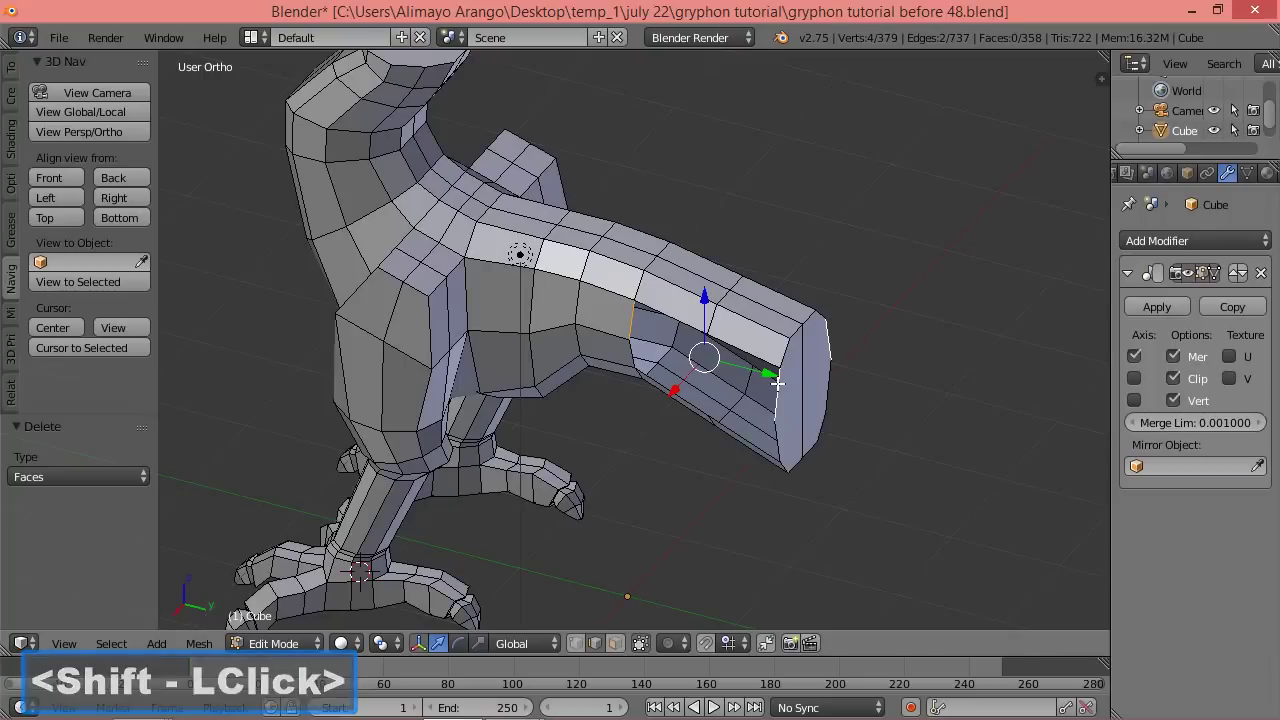
{"action": "key", "text": "e"}
{"action": "key", "text": "x"}
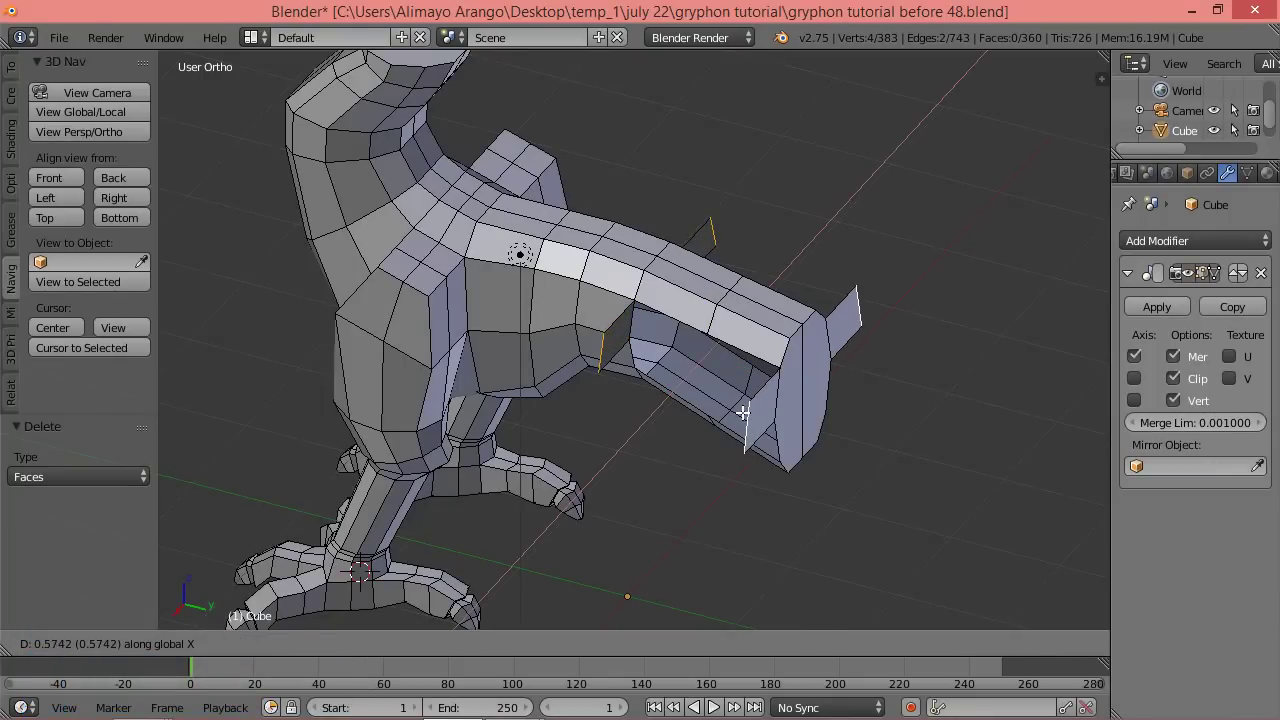
{"action": "left_click", "coordinate": [743, 412]}
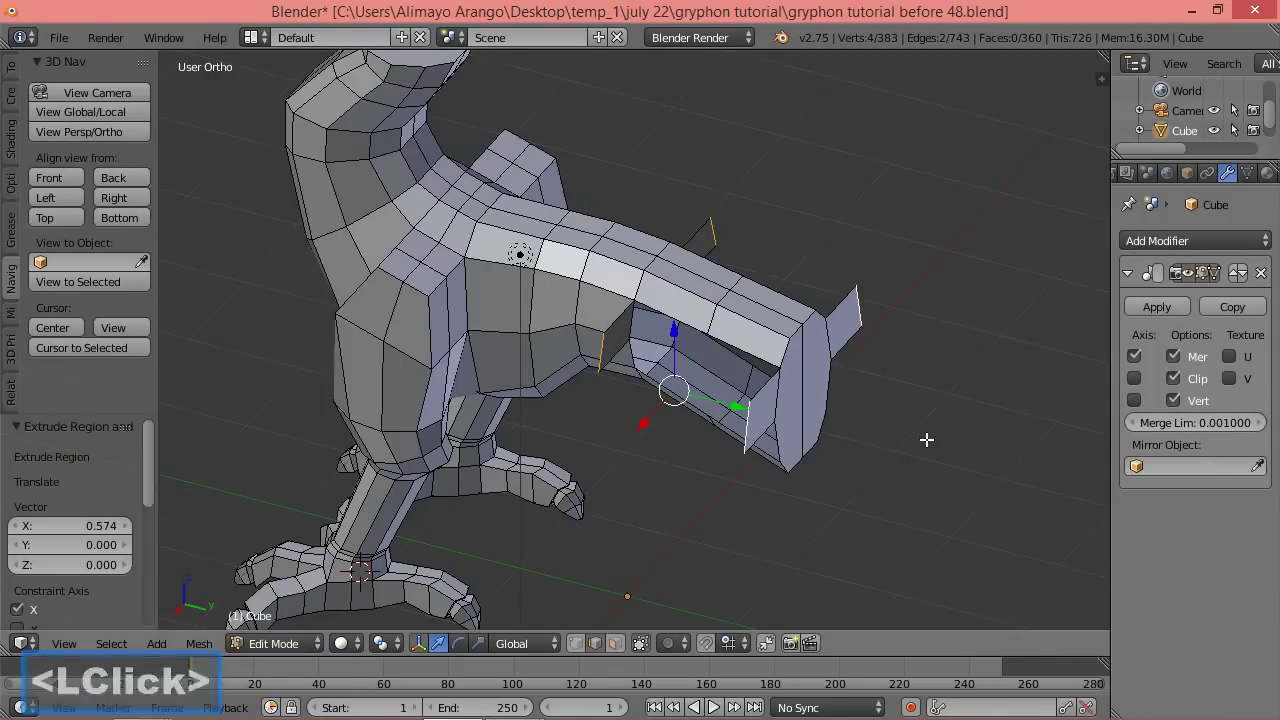
Scale the two extruded edges to 0.625 along Y and save the file as gryphon tutorial before 49.blend.
{"action": "key", "text": "s"}
{"action": "key", "text": "y"}
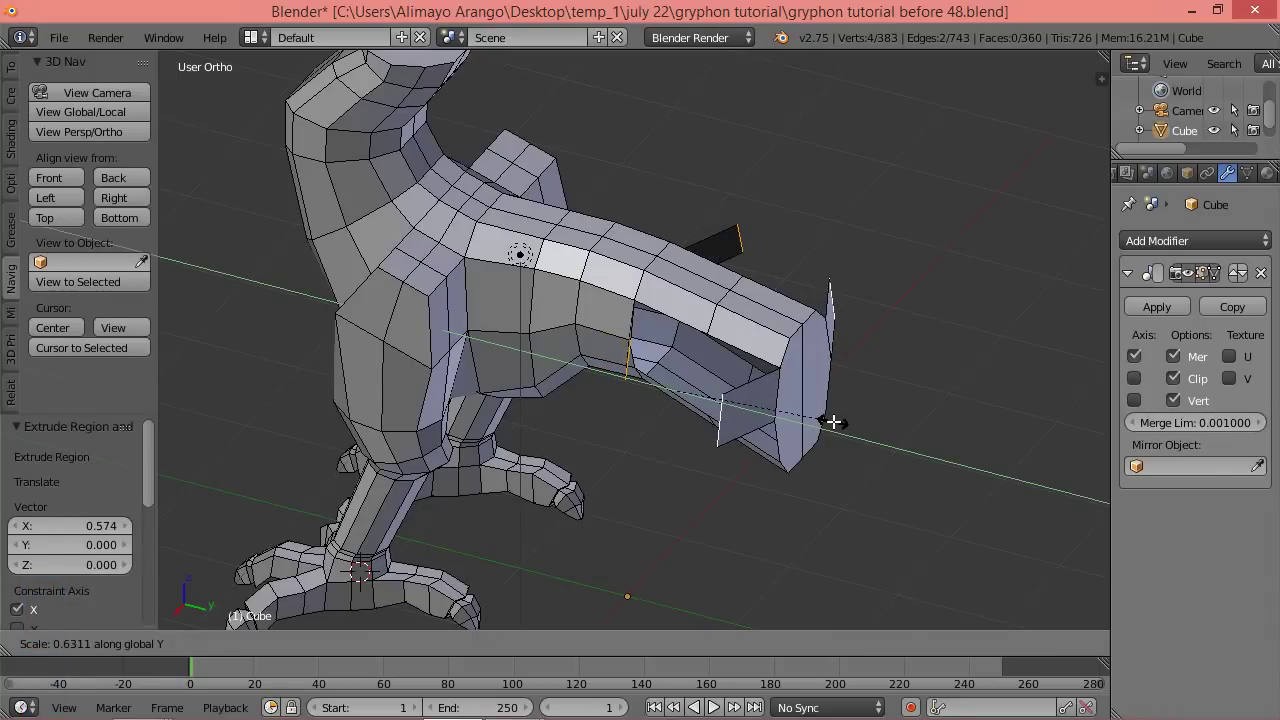
{"action": "left_click", "coordinate": [831, 423]}
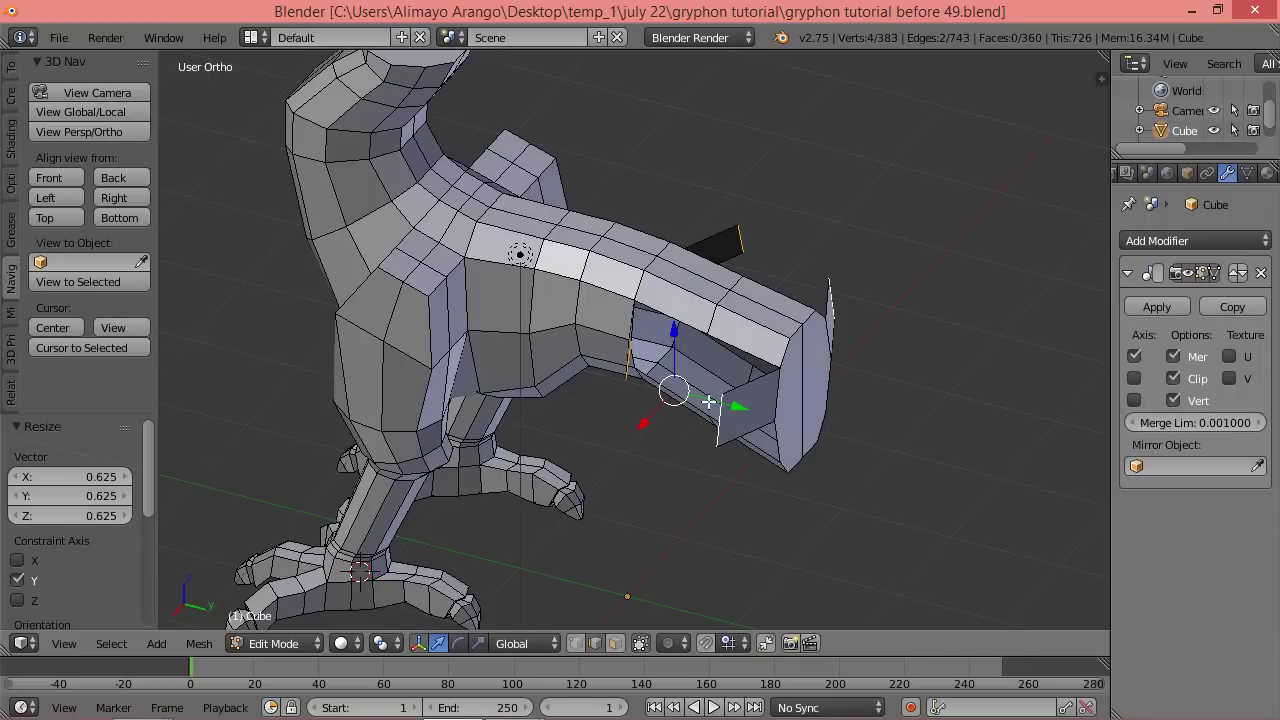
Bridge the two extruded edges with an outer thigh face and split it with one centred vertical loop cut.
{"action": "key", "text": "f"}
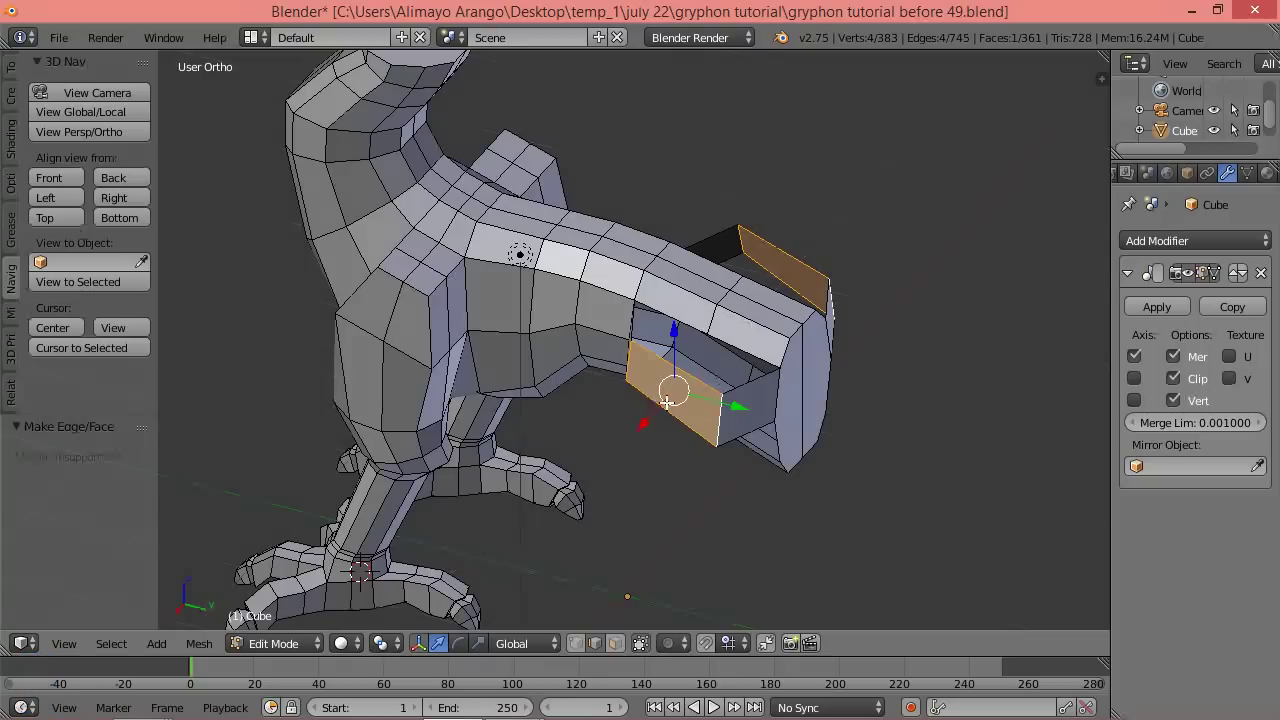
{"action": "scroll", "coordinate": [684, 388], "scroll_direction": "up", "scroll_amount": 2}
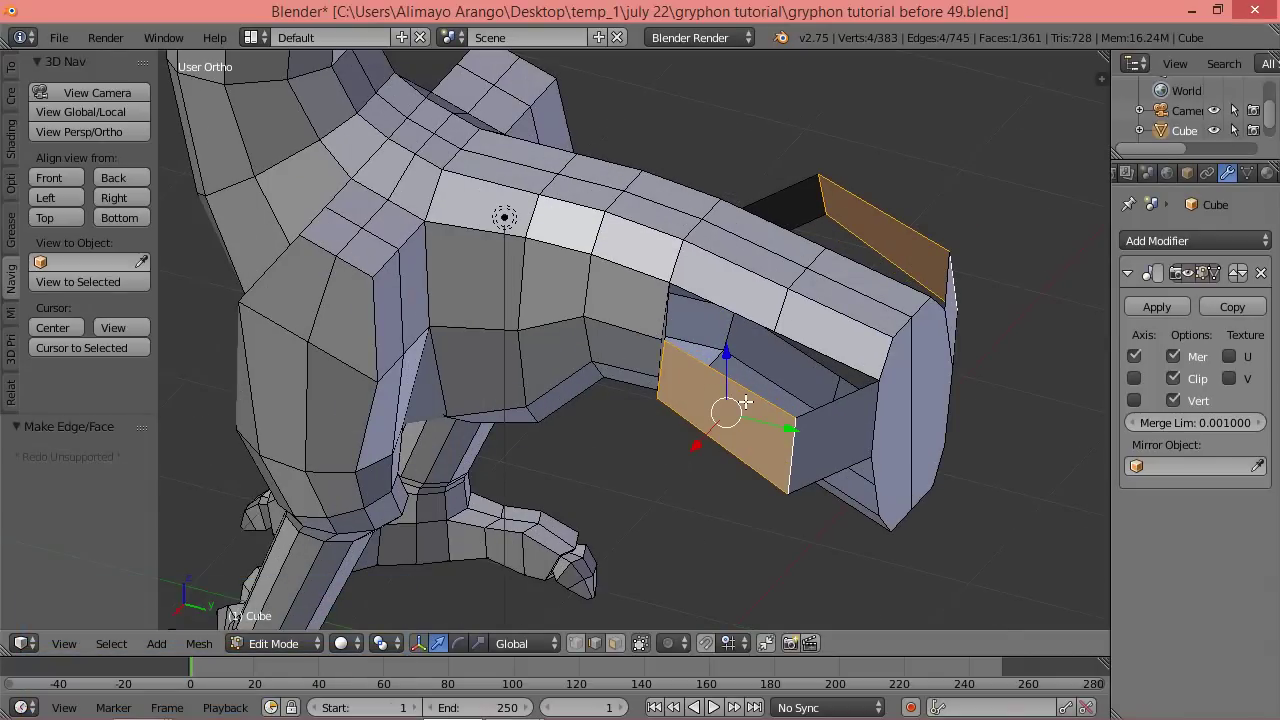
{"action": "key", "text": "ctrl"}
{"action": "key", "text": "ctrl+r"}
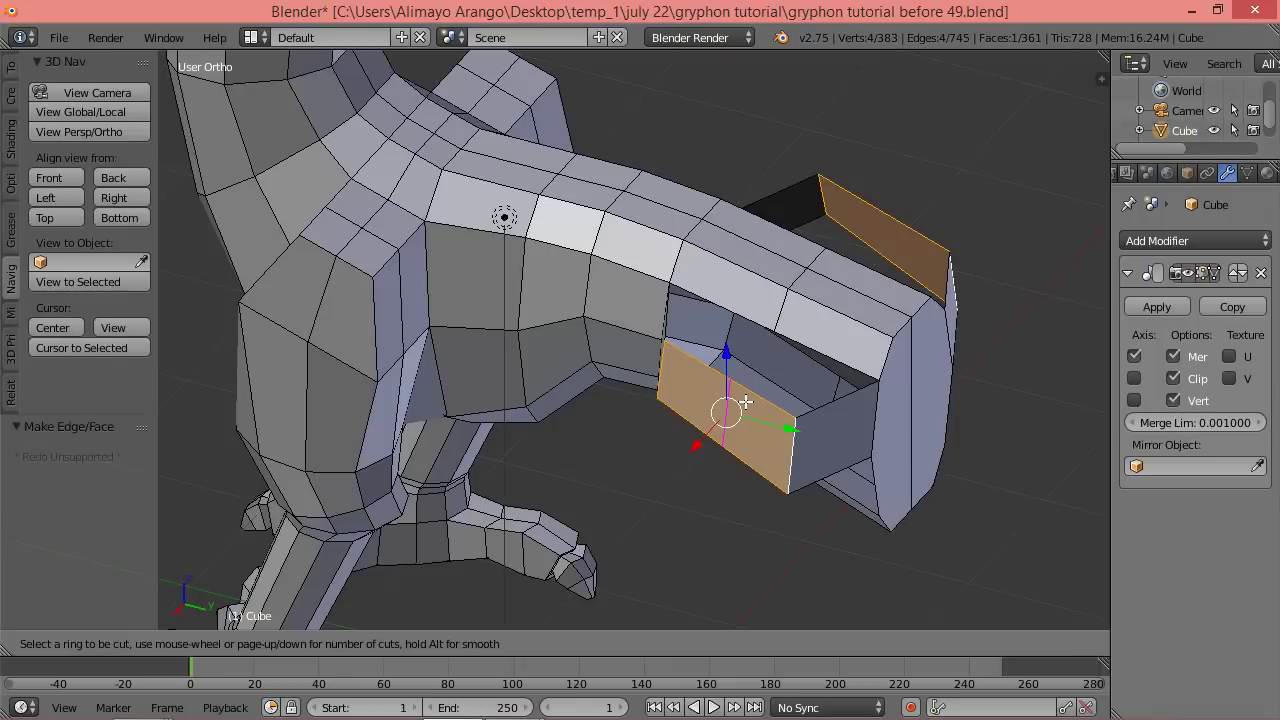
{"action": "left_click", "coordinate": [745, 401]}
{"action": "left_click", "coordinate": [745, 401]}
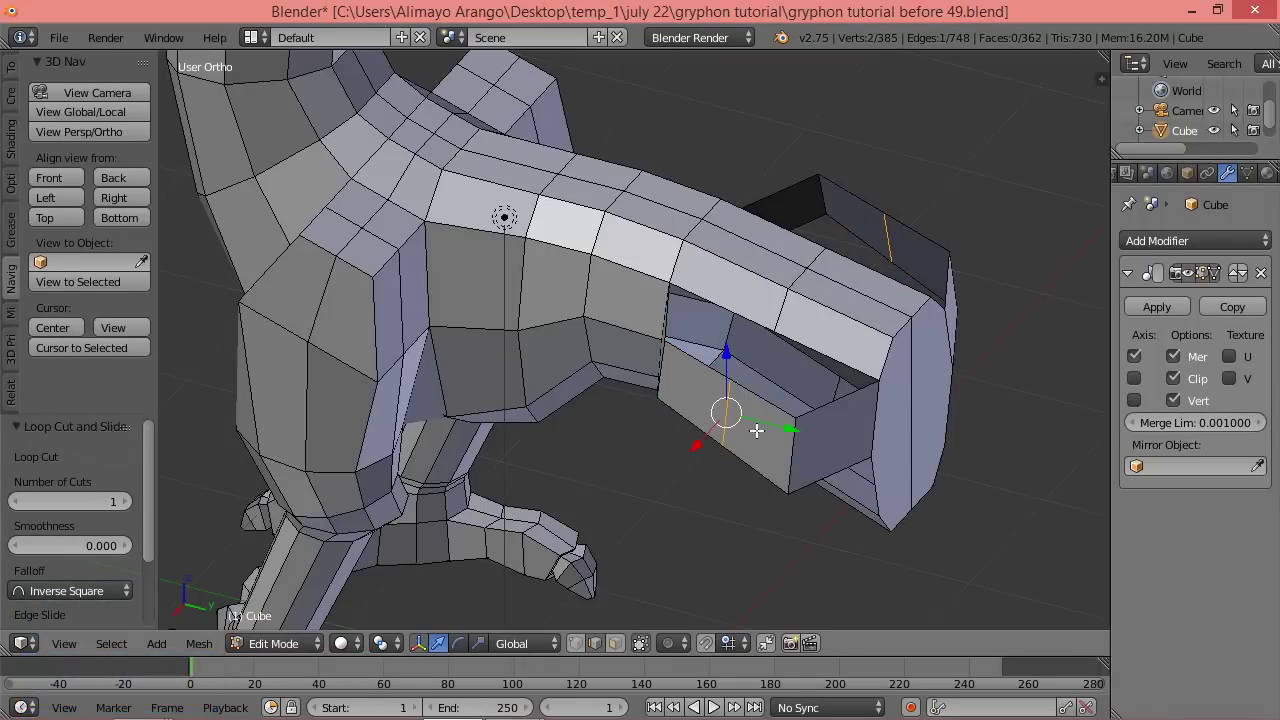
Fill the front half of the gap above the thigh with a four-vertex face joining the body to the outer face.
{"action": "left_click", "coordinate": [578, 644]}
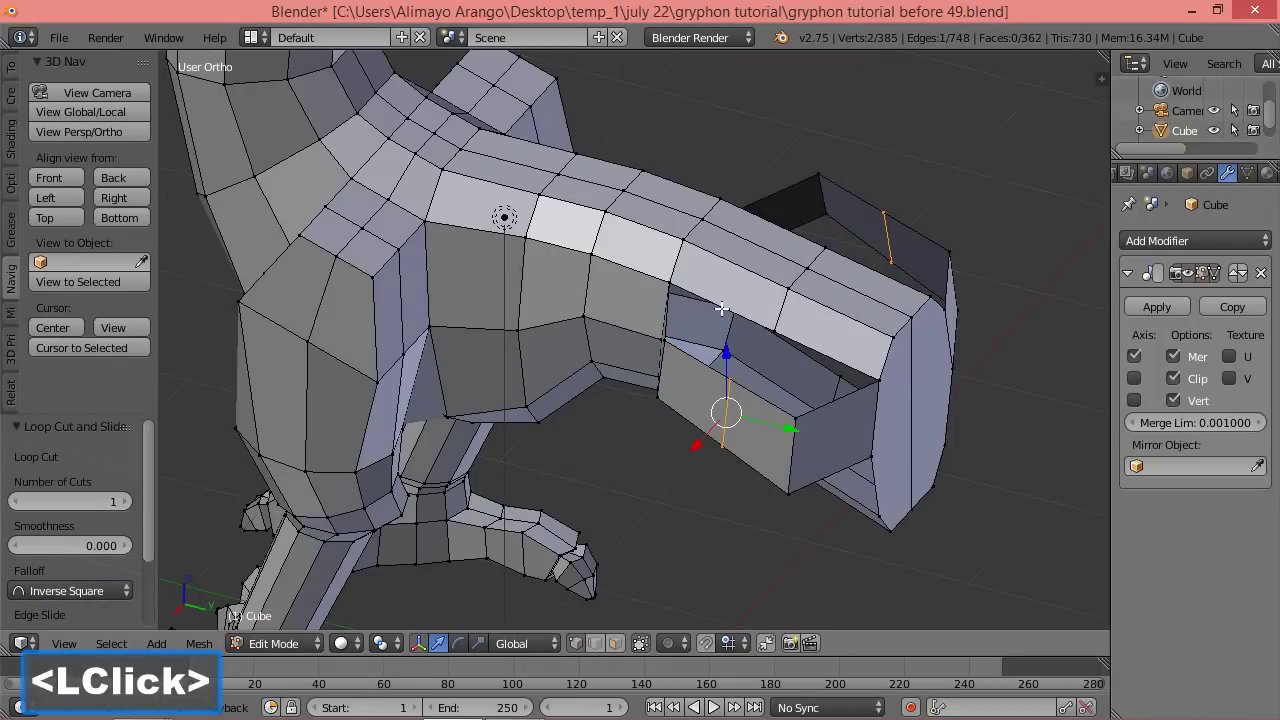
{"action": "left_click", "coordinate": [669, 282]}
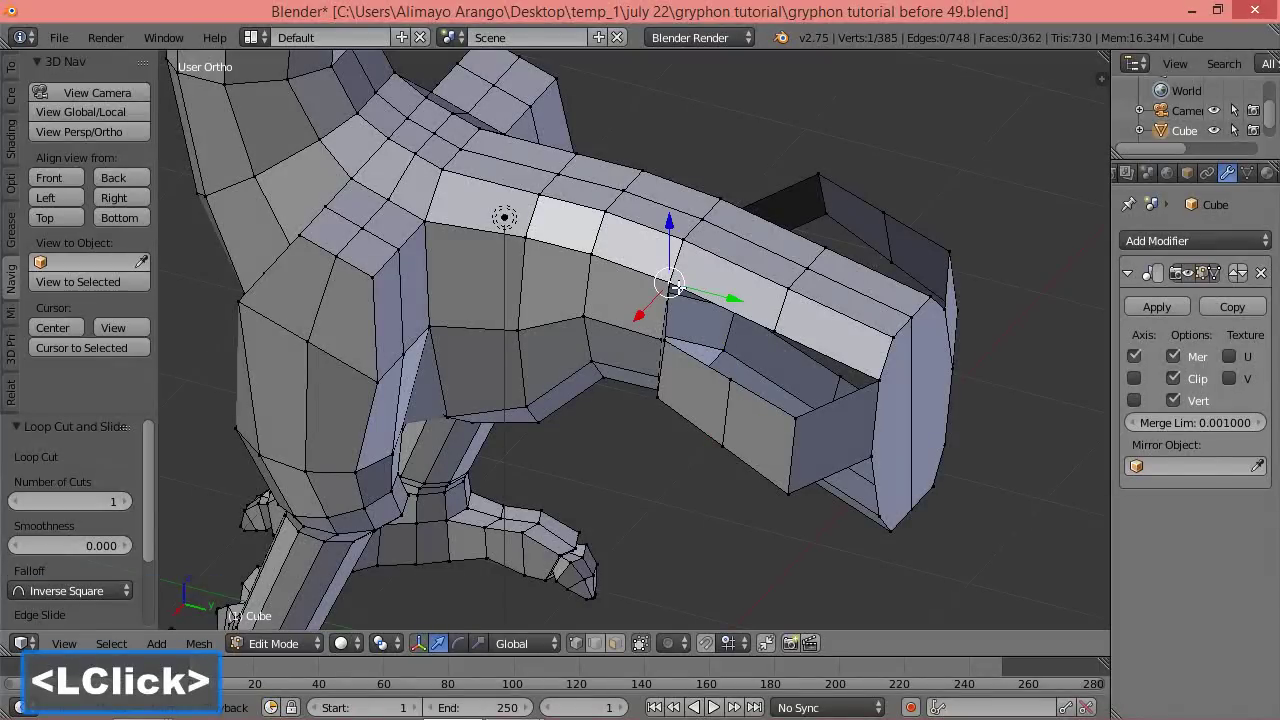
{"action": "middle_click_drag", "start_coordinate": [703, 373], "coordinate": [653, 365]}
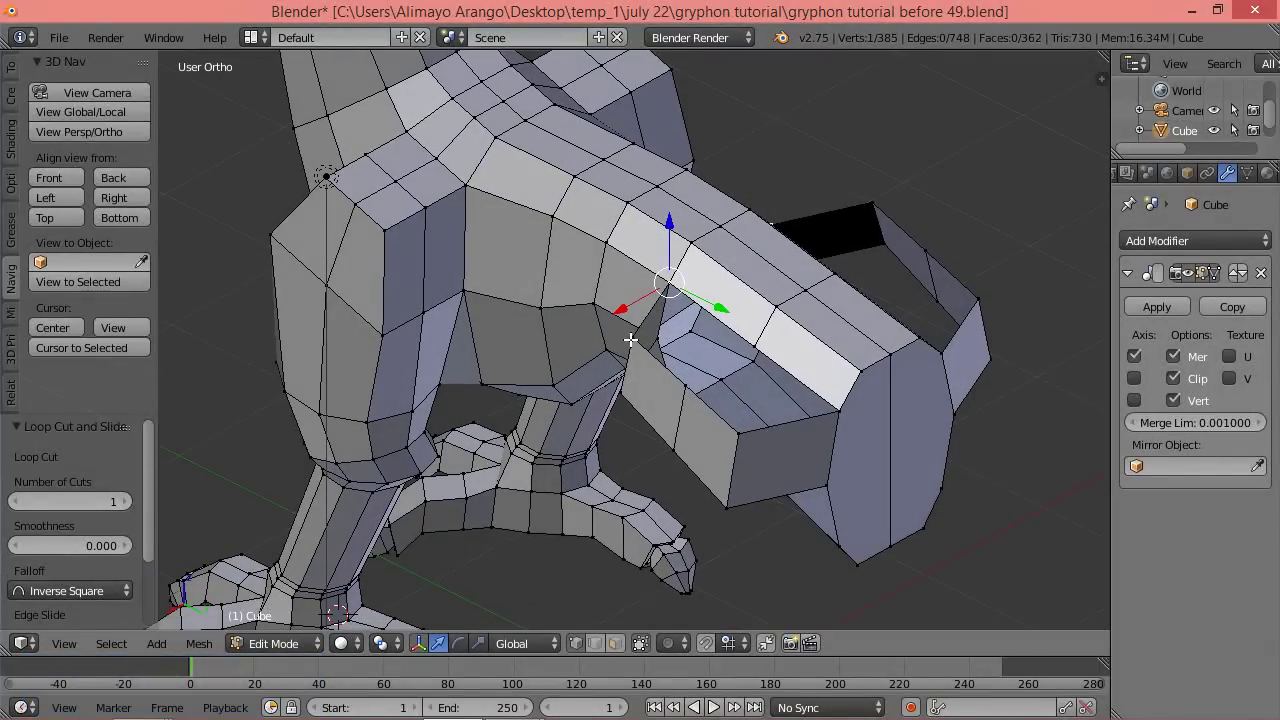
{"action": "left_click", "coordinate": [630, 340], "text": "shift"}
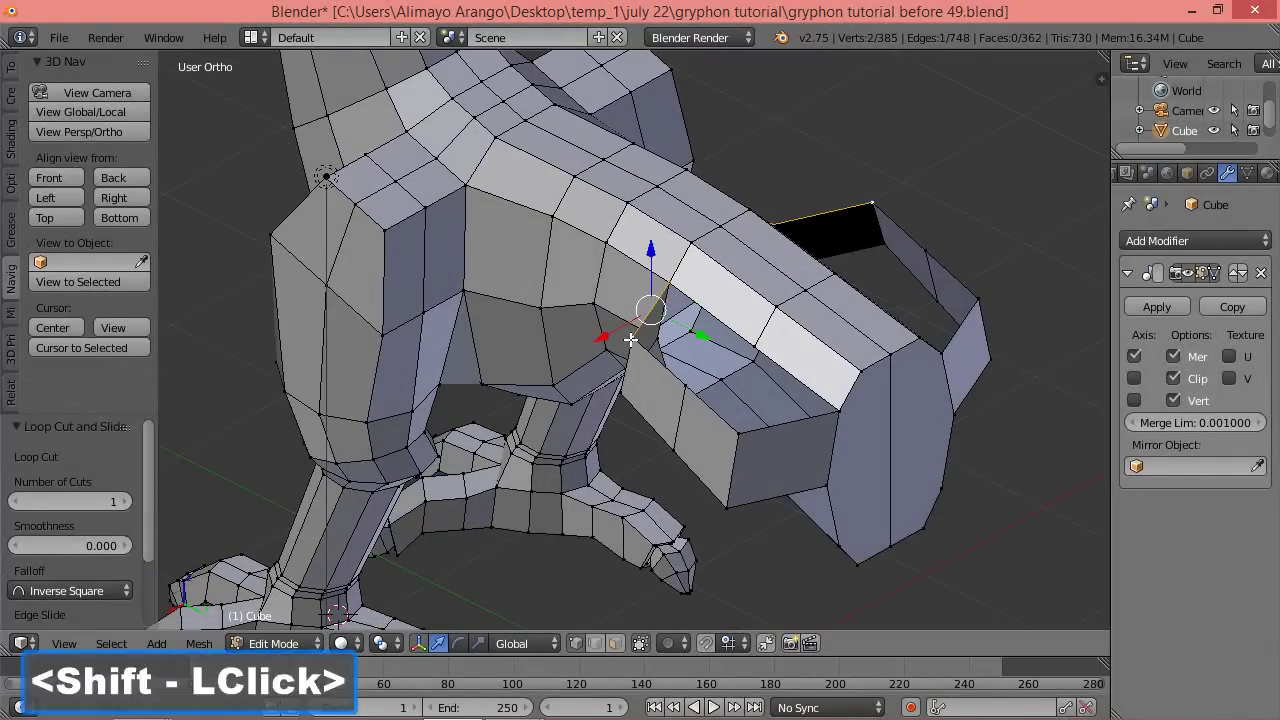
{"action": "left_click", "coordinate": [748, 345], "text": "shift"}
{"action": "middle_click_drag", "start_coordinate": [773, 368], "coordinate": [803, 370]}
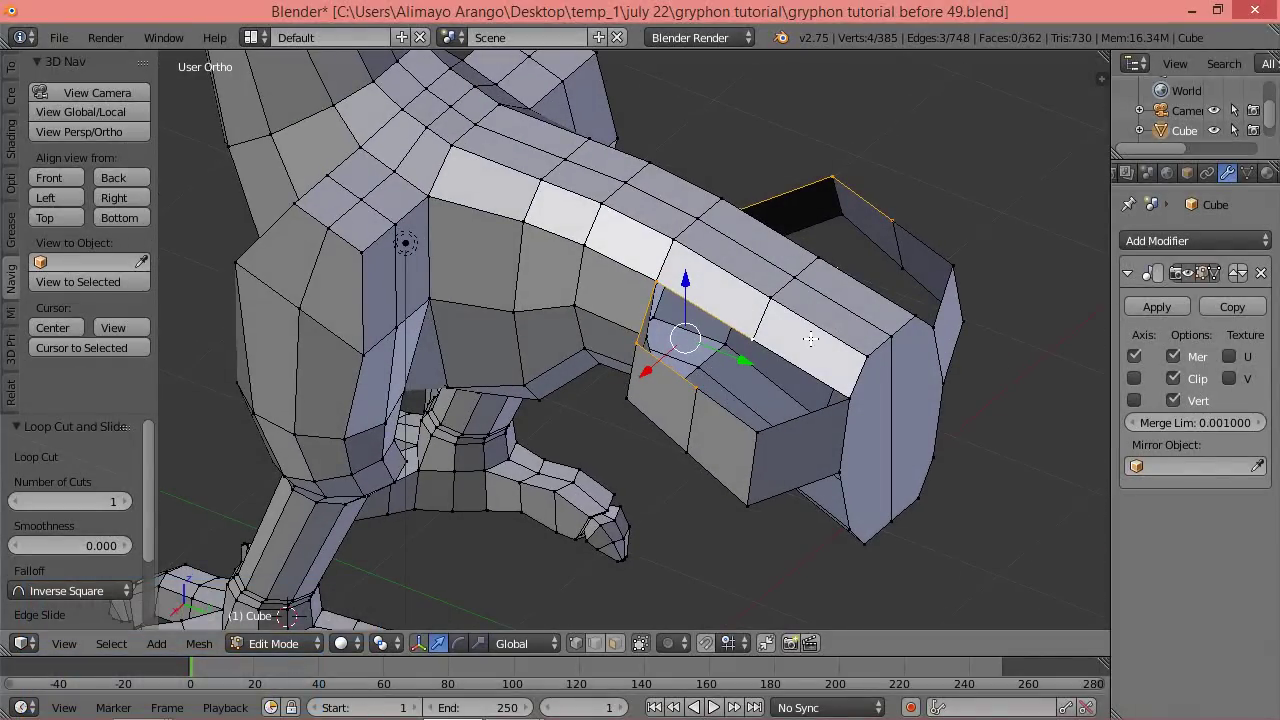
{"action": "key", "text": "f"}
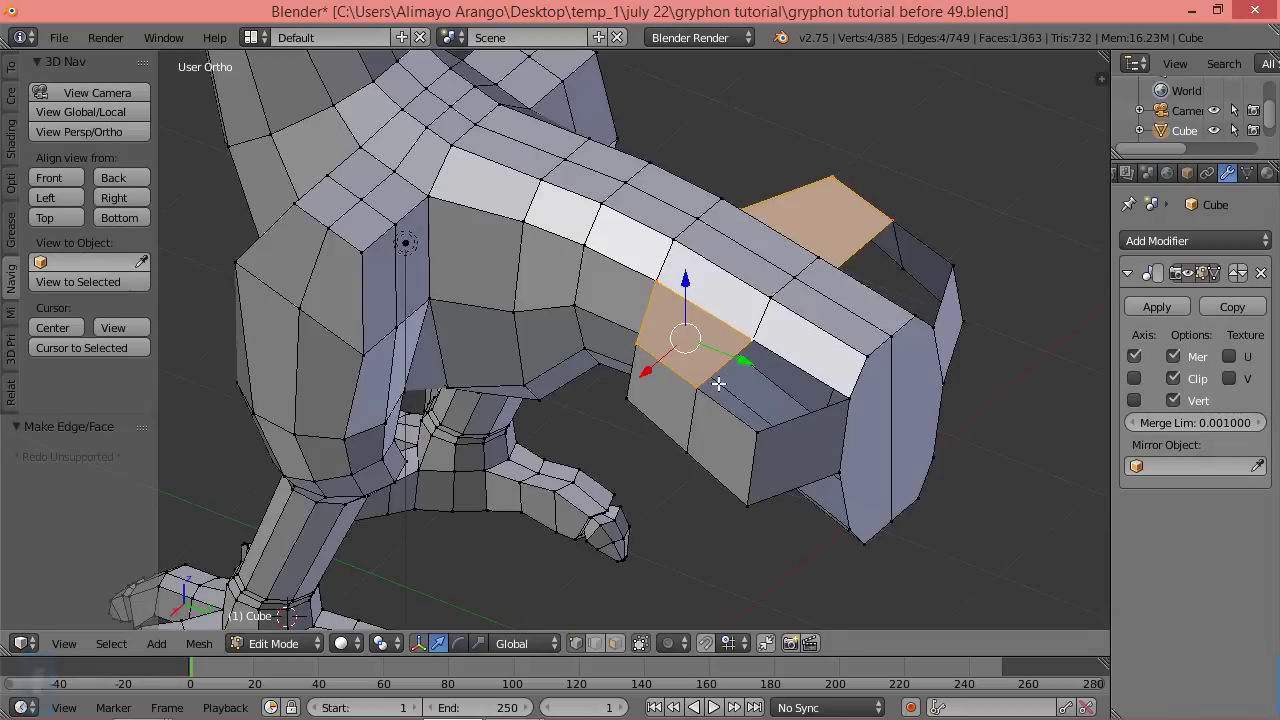
Fill the rear half of the gap above the thigh with a face between its four corner vertices.
{"action": "left_click", "coordinate": [755, 338]}
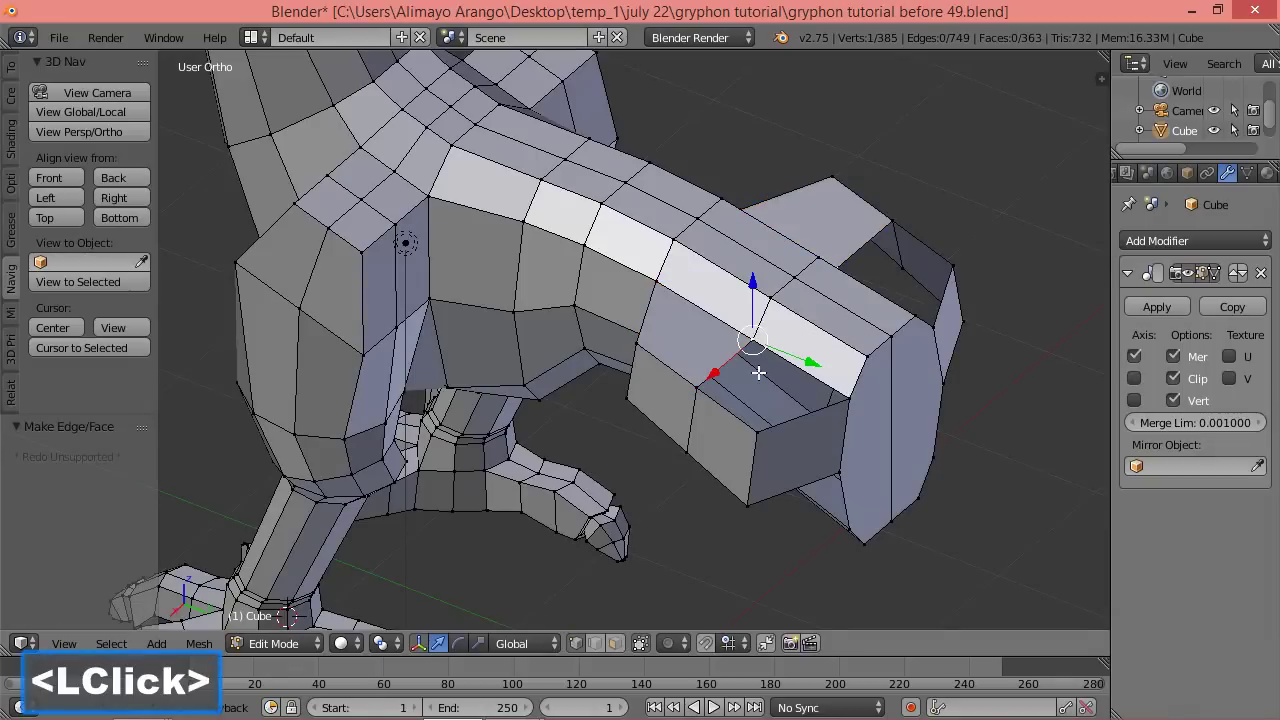
{"action": "left_click", "coordinate": [694, 389], "text": "shift"}
{"action": "left_click", "coordinate": [757, 432], "text": "shift"}
{"action": "left_click", "coordinate": [850, 398], "text": "shift"}
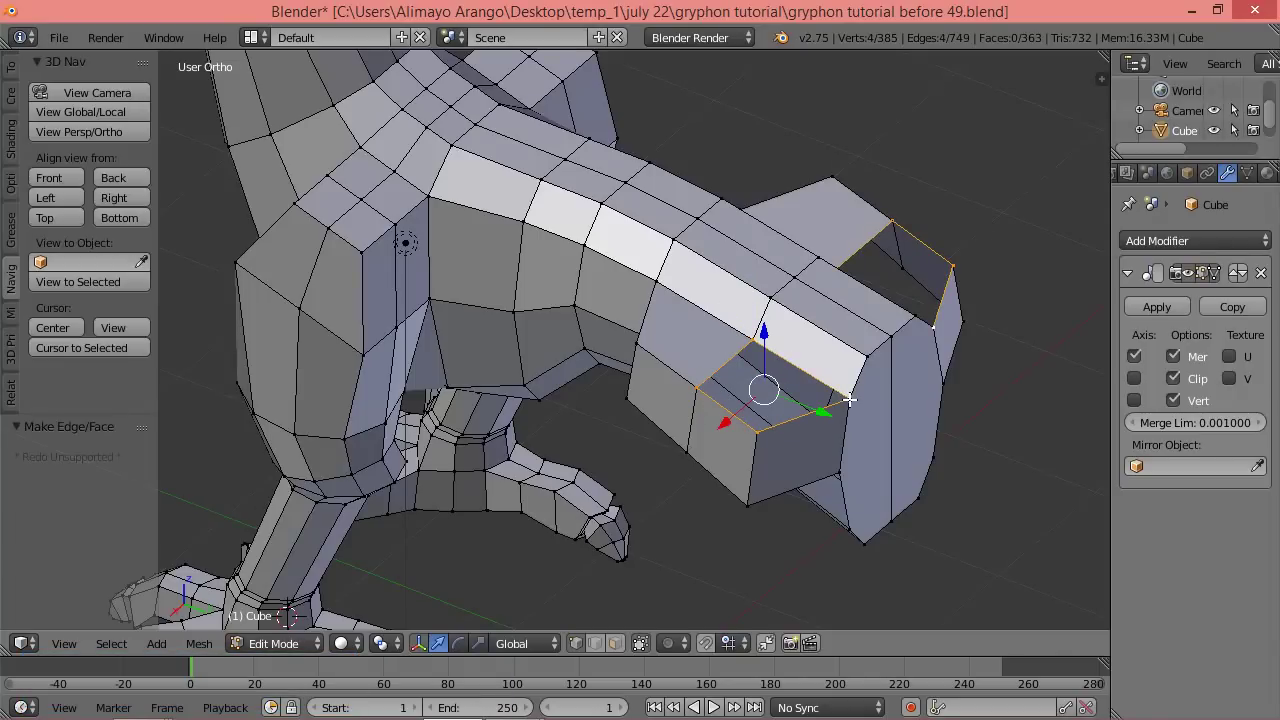
{"action": "key", "text": "f"}
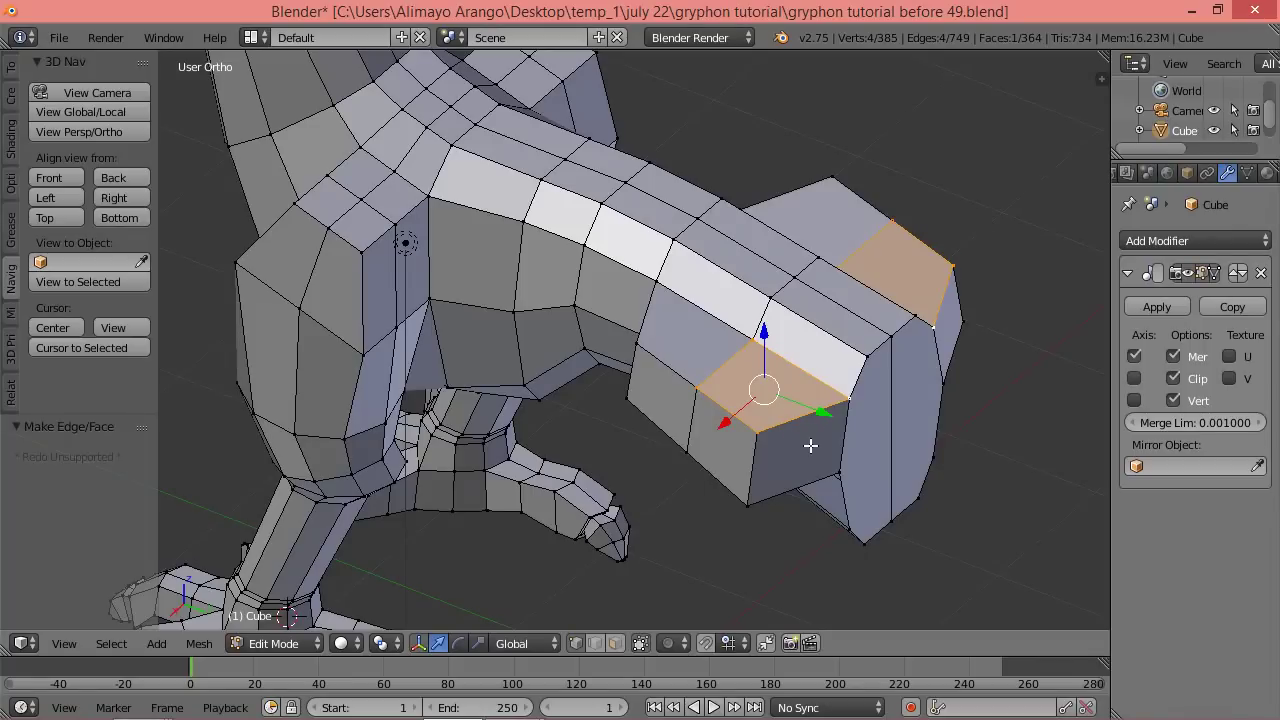
Add one centred loop cut around the thigh's front, top and rear faces, save as gryphon tutorial before 50.blend, and deselect everything.
{"action": "key", "text": "ctrl+r"}
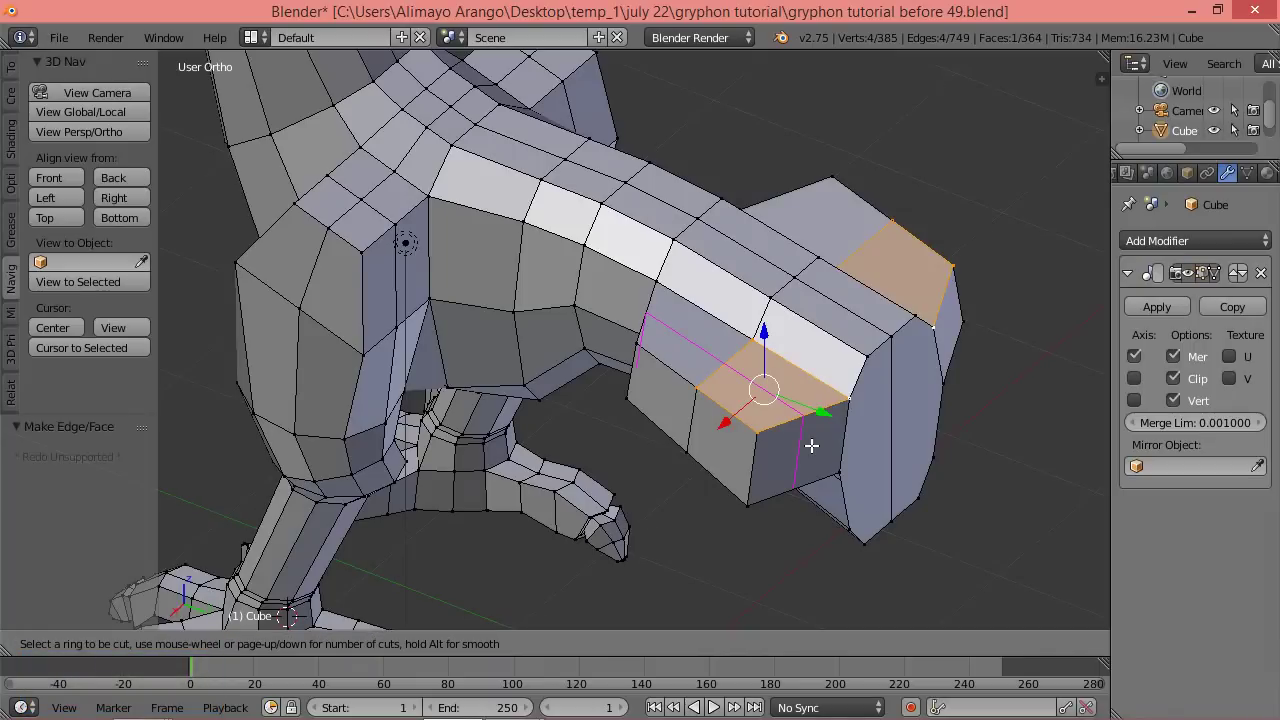
{"action": "left_click", "coordinate": [811, 445]}
{"action": "left_click", "coordinate": [811, 445]}
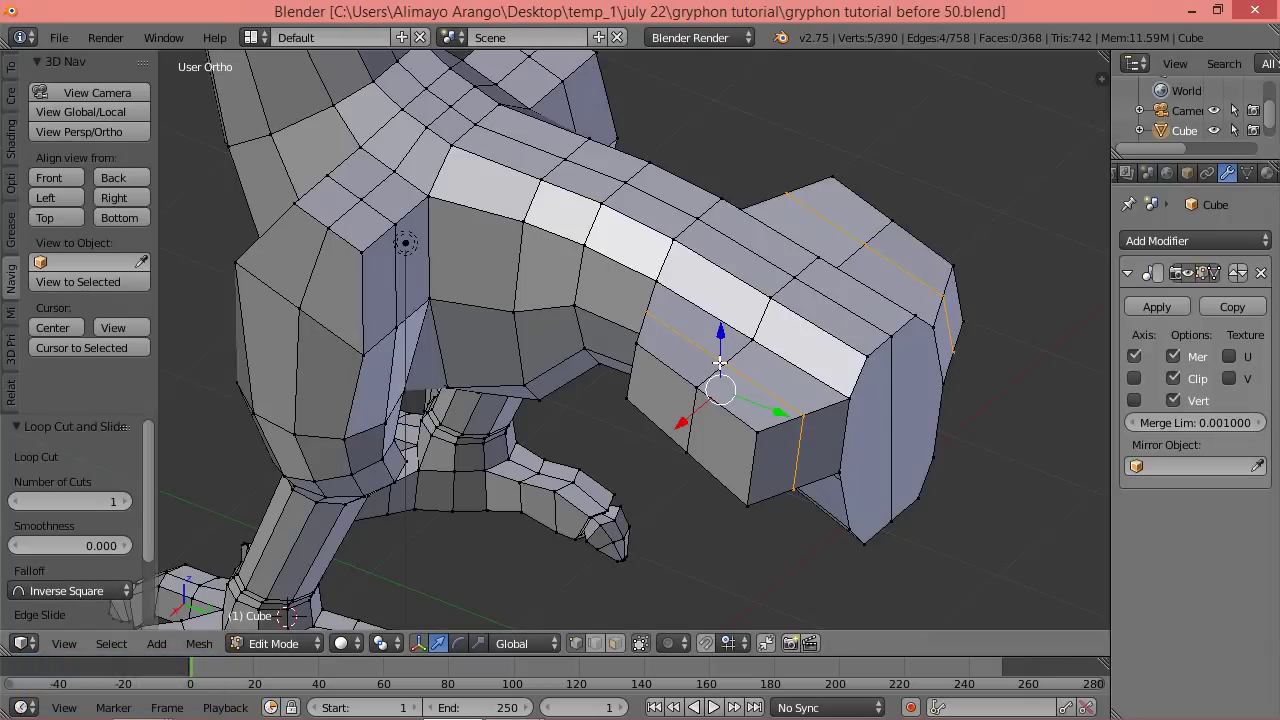
{"action": "key", "text": "a"}
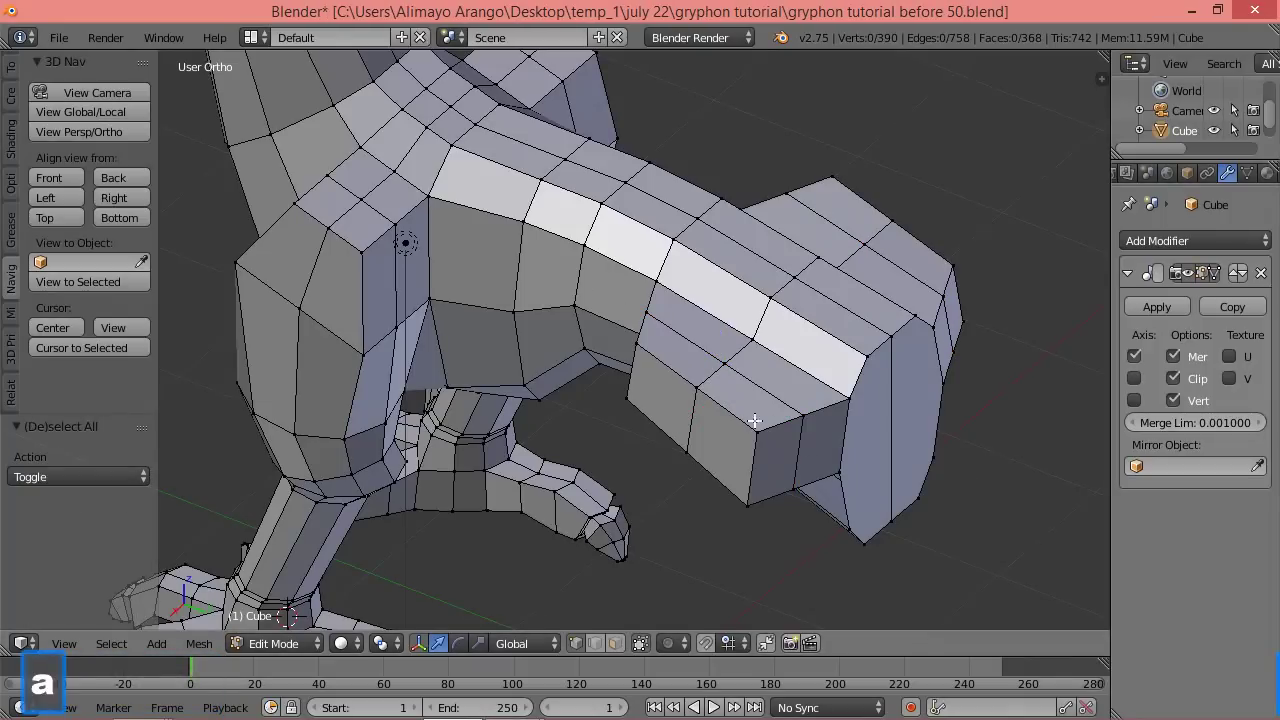
Select the edge loop around the open underside of the hind thigh and extrude it about 0.554 downward along global Z.
{"action": "middle_click_drag", "start_coordinate": [760, 423], "coordinate": [829, 300]}
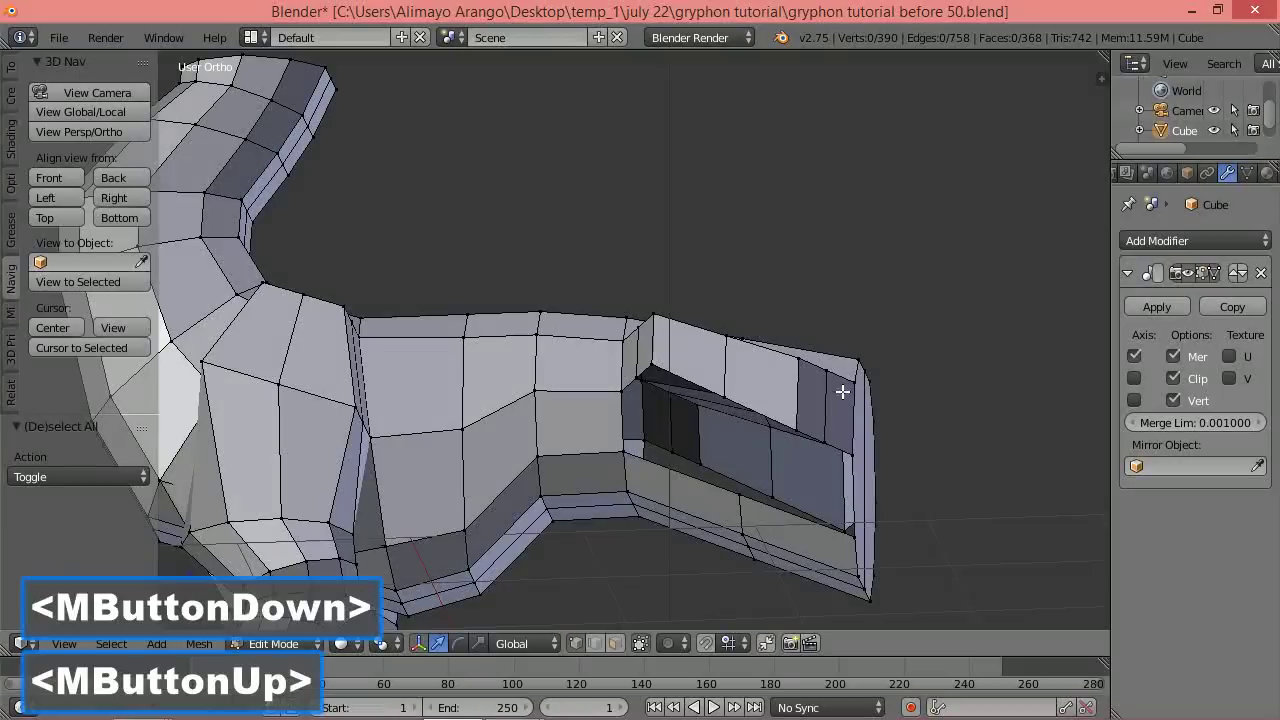
{"action": "key", "text": "alt"}
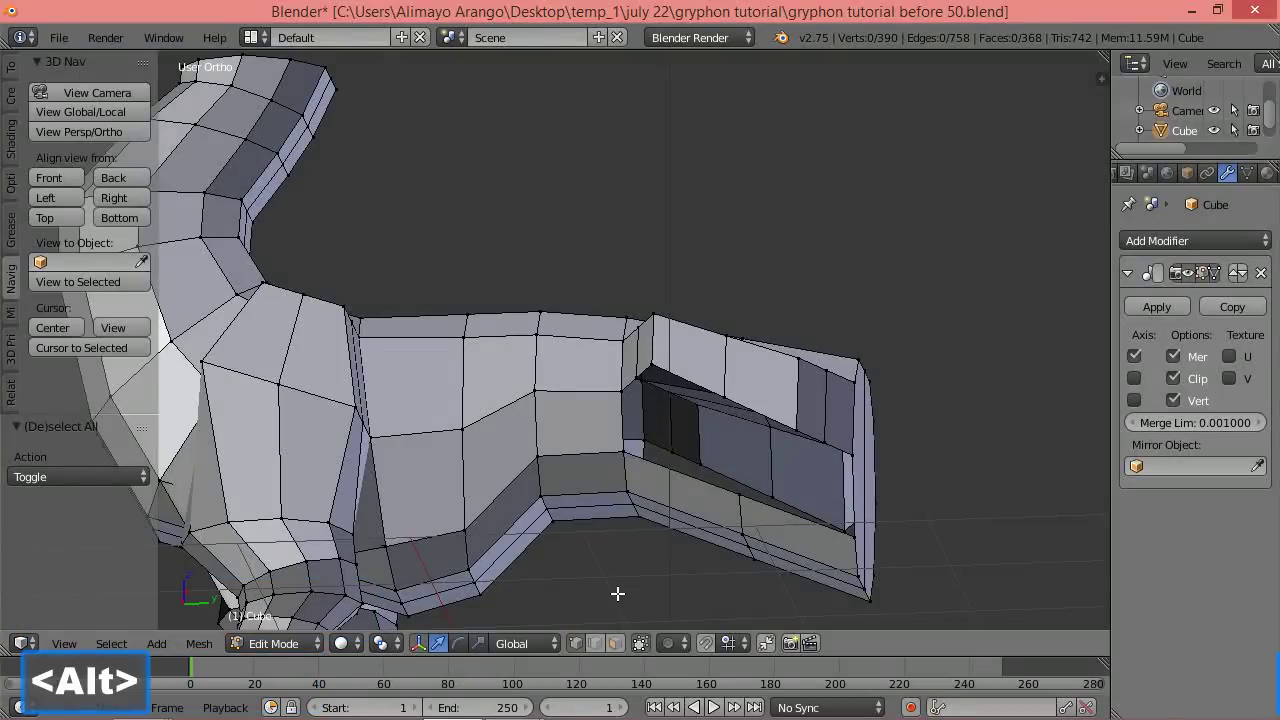
{"action": "left_click", "coordinate": [596, 648]}
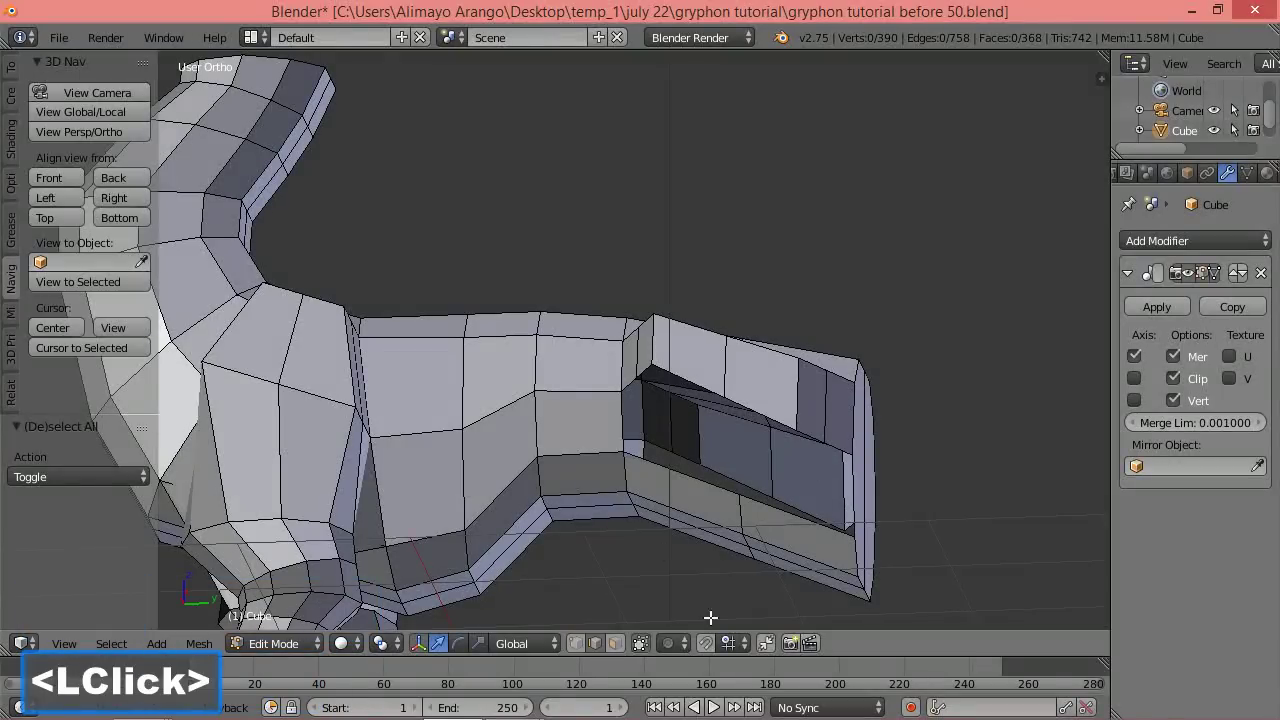
{"action": "left_click", "coordinate": [853, 508], "text": "alt"}
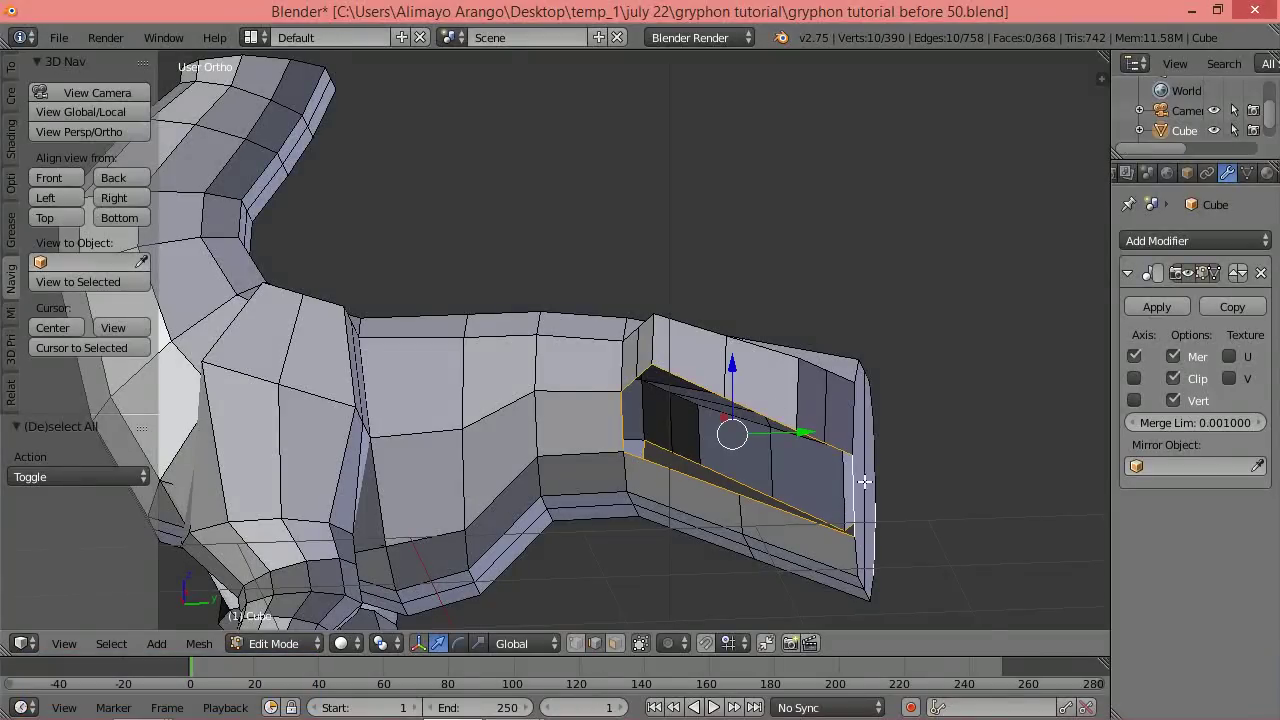
{"action": "middle_click_drag", "start_coordinate": [896, 424], "coordinate": [908, 455]}
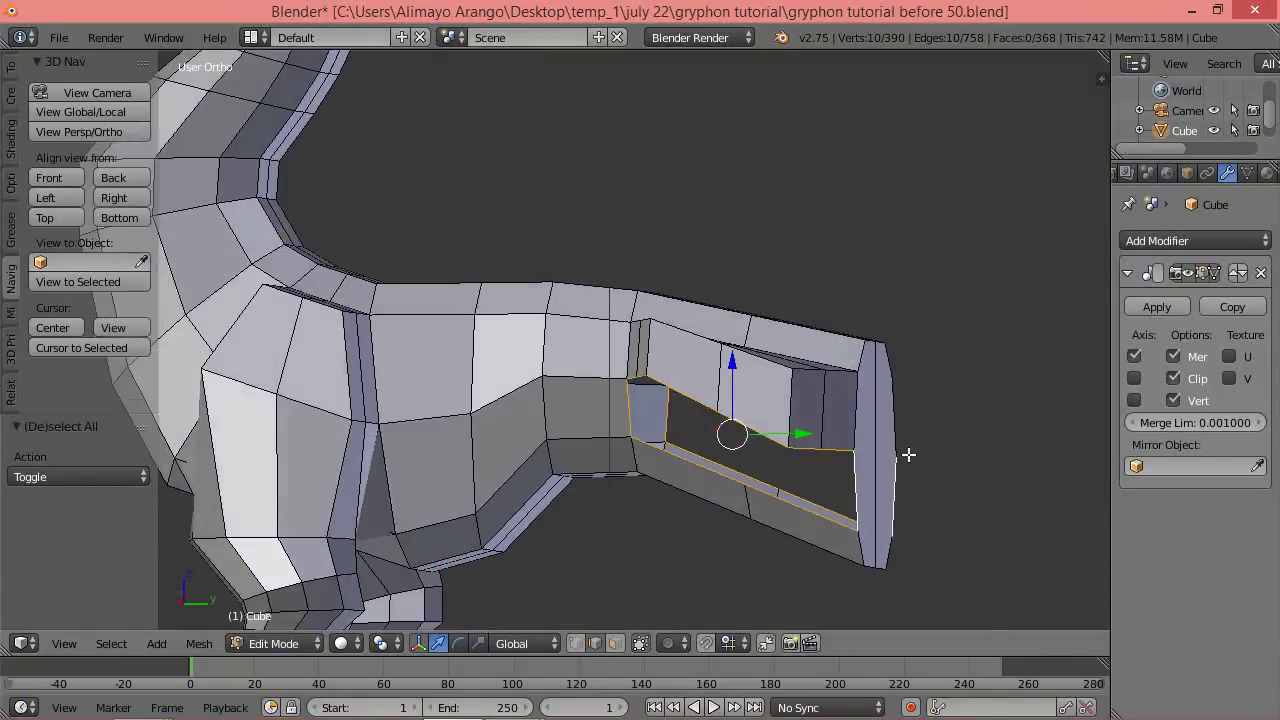
{"action": "left_click", "coordinate": [135, 198]}
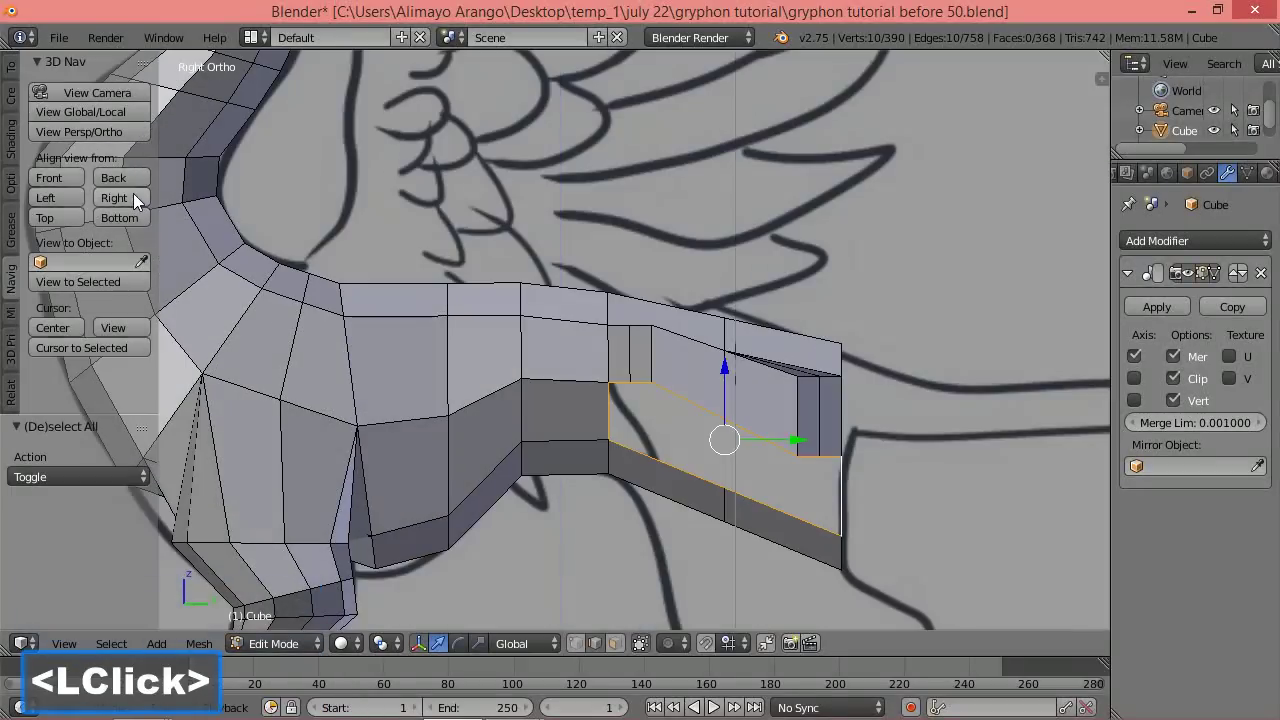
{"action": "scroll", "coordinate": [741, 317], "scroll_direction": "down", "scroll_amount": 2}
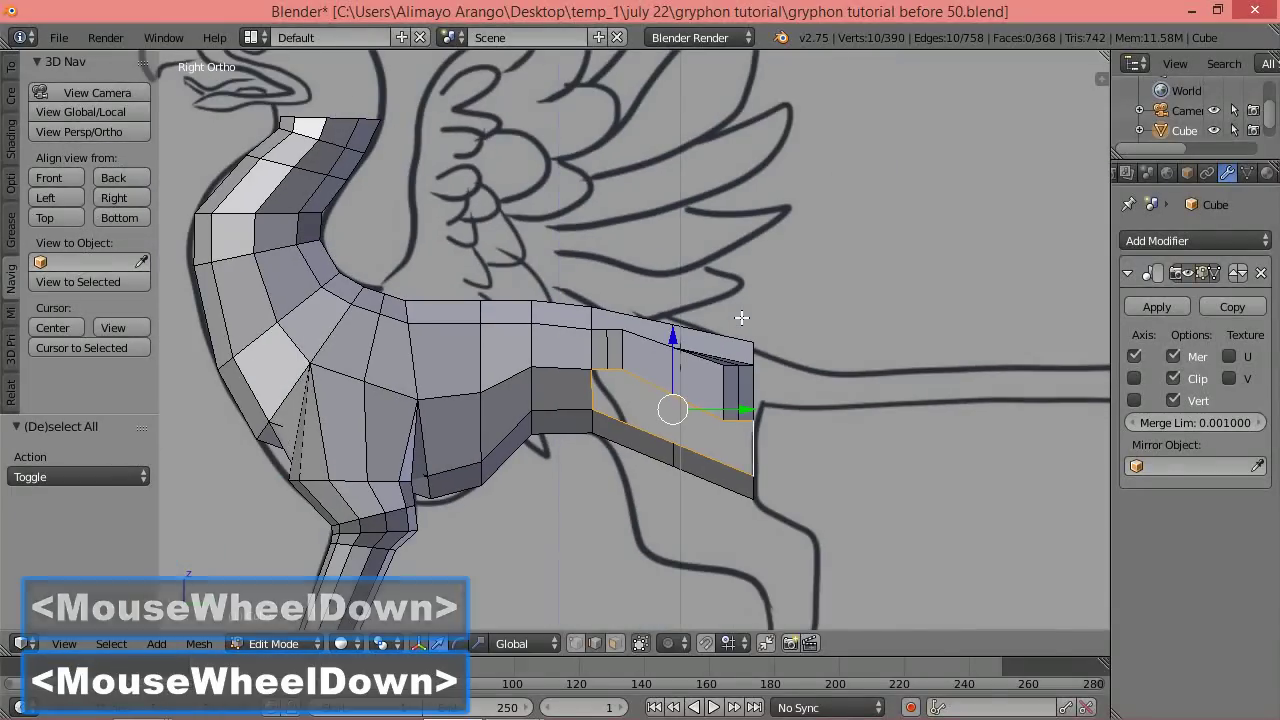
{"action": "key", "text": "e"}
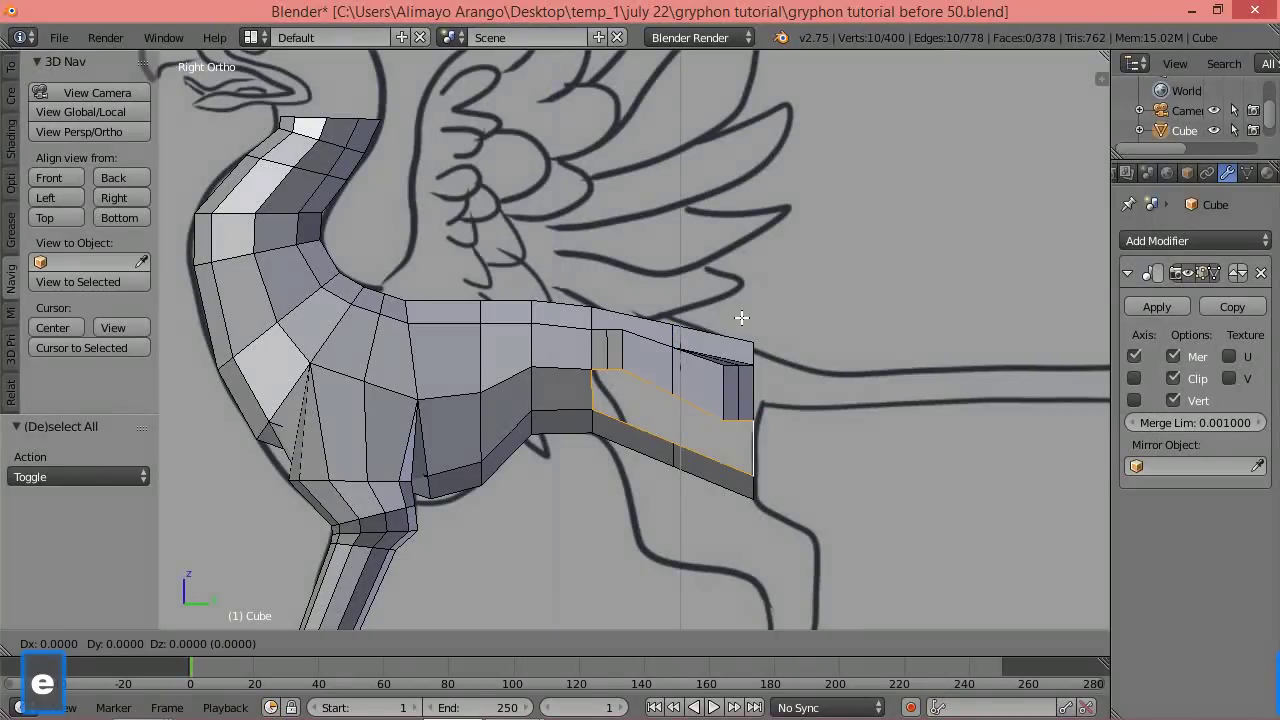
{"action": "key", "text": "z"}
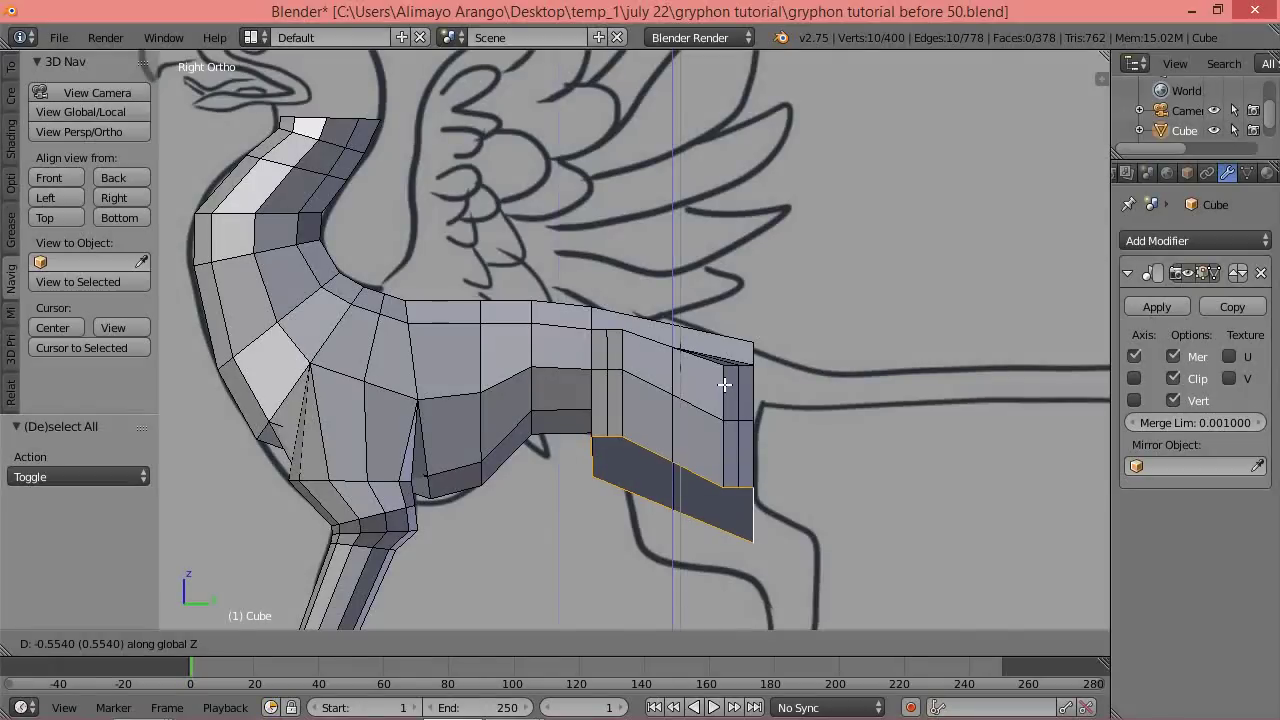
{"action": "left_click", "coordinate": [724, 384]}
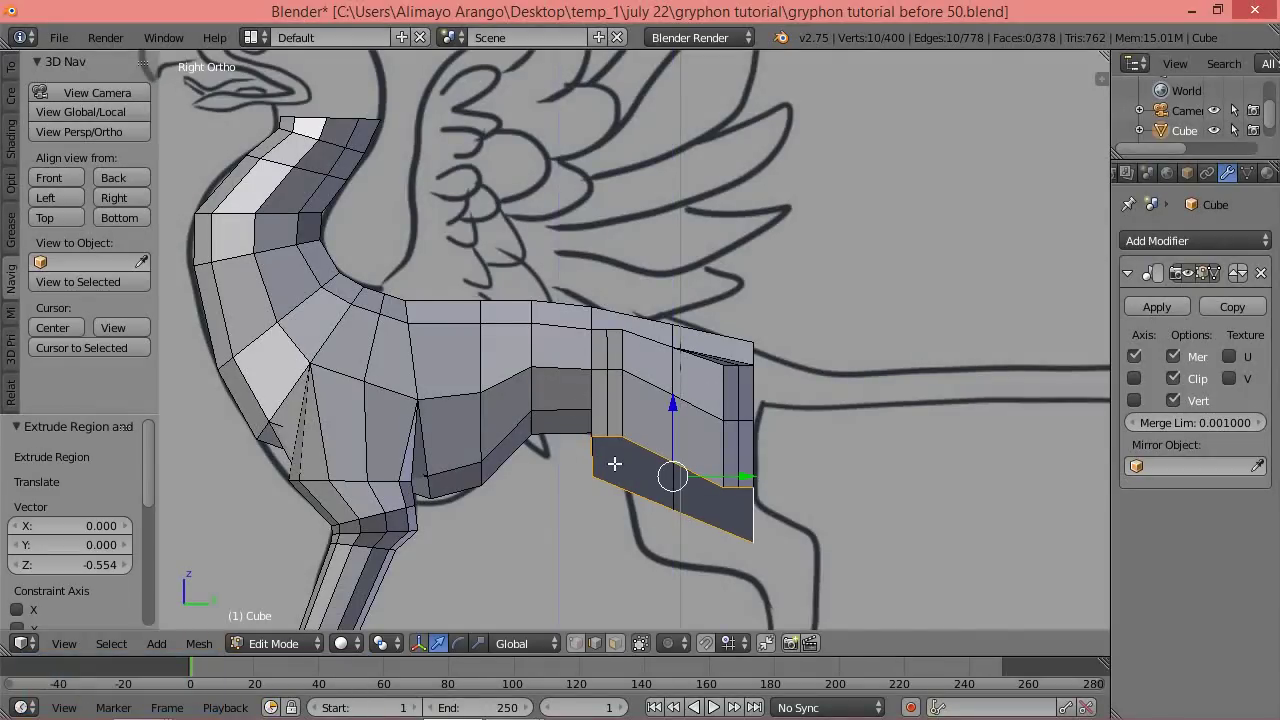
Flatten the extruded thigh edge loop by scaling it to 0 along global Z.
{"action": "mouse_move", "coordinate": [615, 464]}
{"action": "middle_mouse_down"}
{"action": "mouse_move", "coordinate": [687, 484]}
{"action": "mouse_move", "coordinate": [633, 451]}
{"action": "middle_mouse_up"}
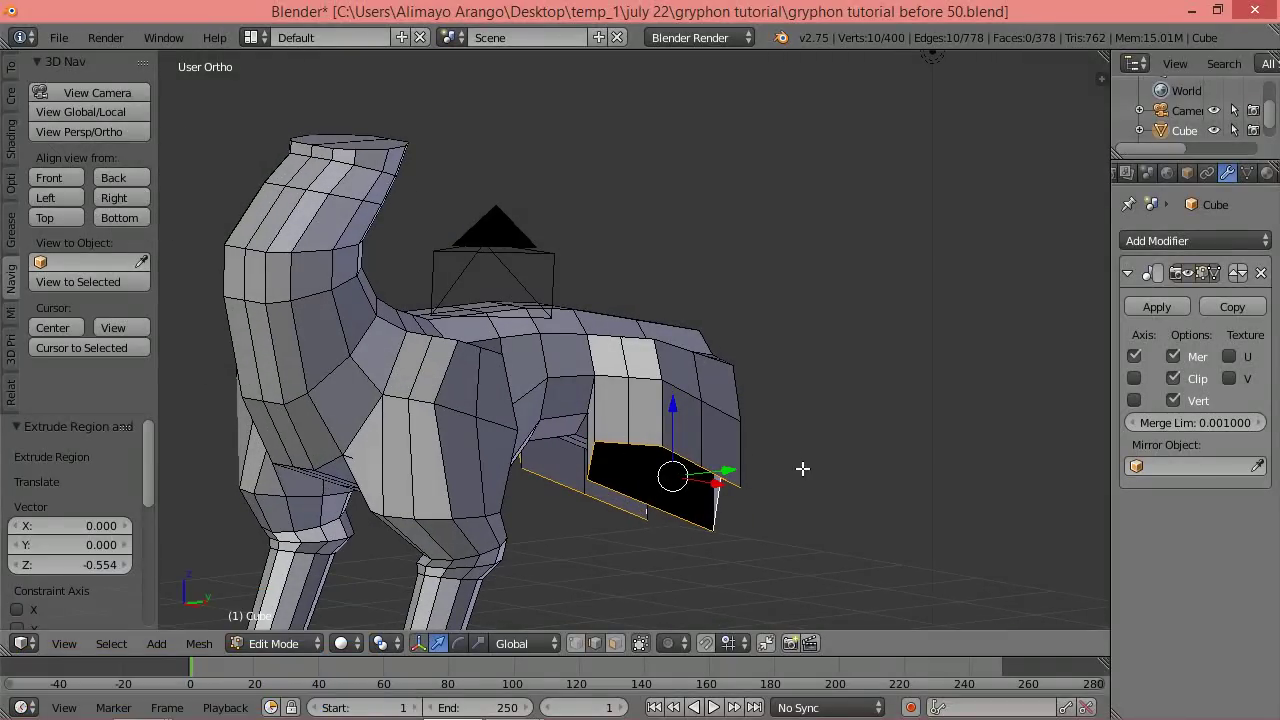
{"action": "key", "text": "s"}
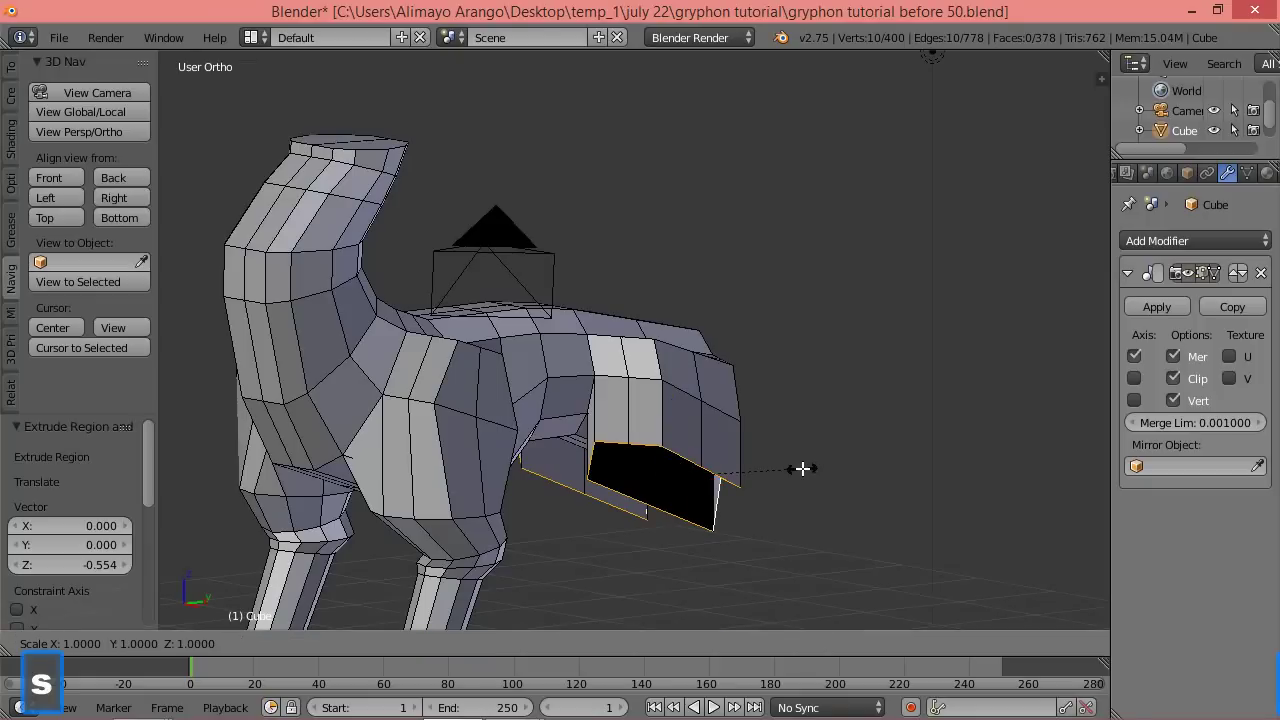
{"action": "key", "text": "z"}
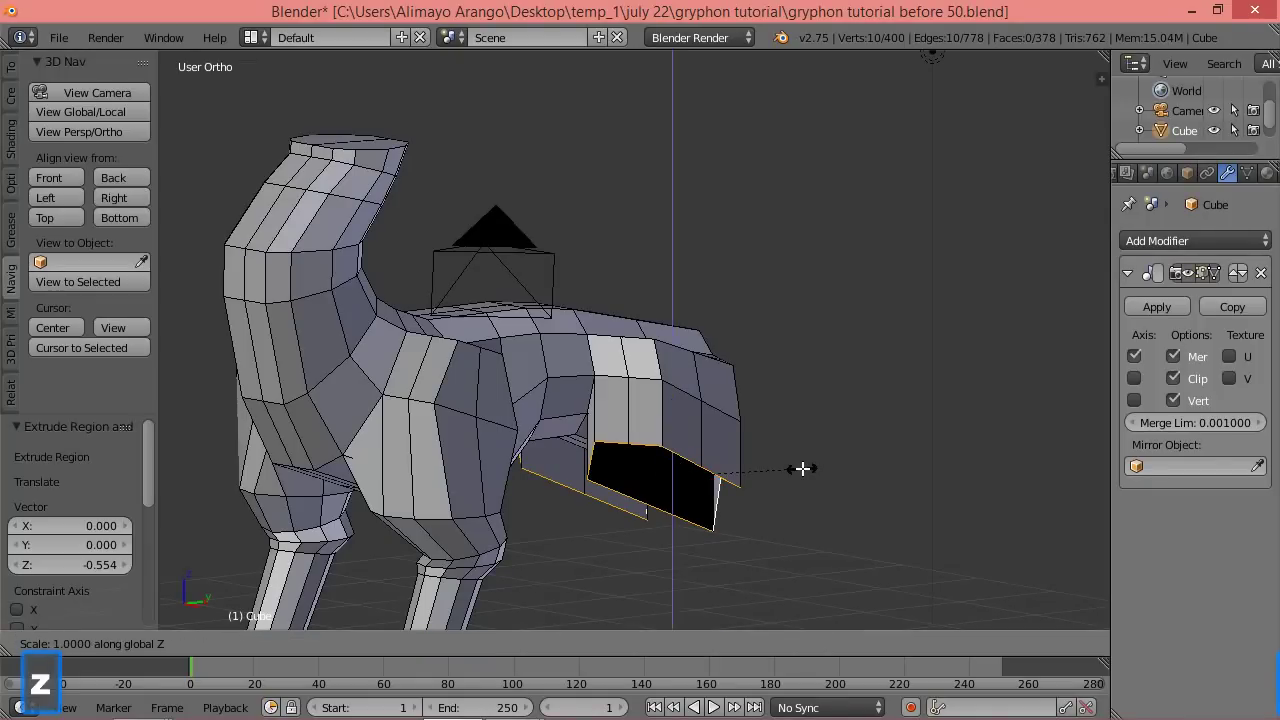
{"action": "key", "text": "0"}
{"action": "left_click", "coordinate": [802, 468]}
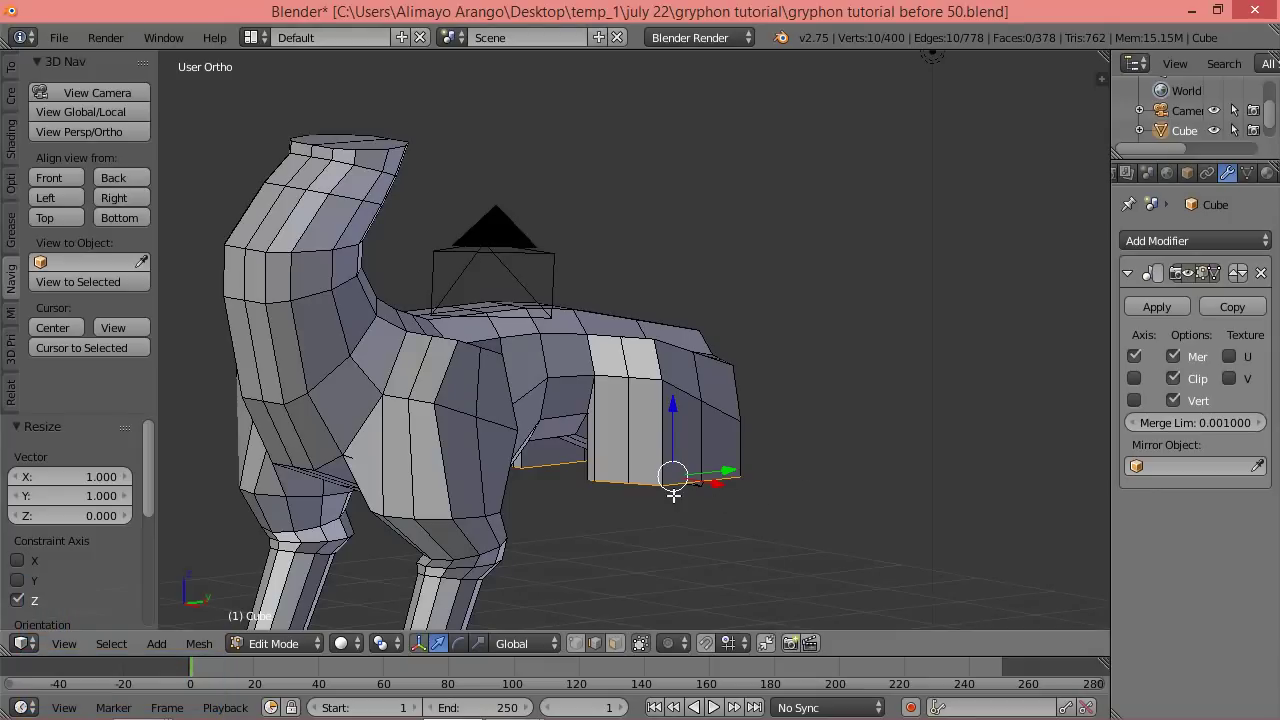
Shape the thigh's bottom edge loop into a circle with LoopTools and scale it uniformly to about 0.715.
{"action": "middle_click_drag", "start_coordinate": [708, 540], "coordinate": [717, 478]}
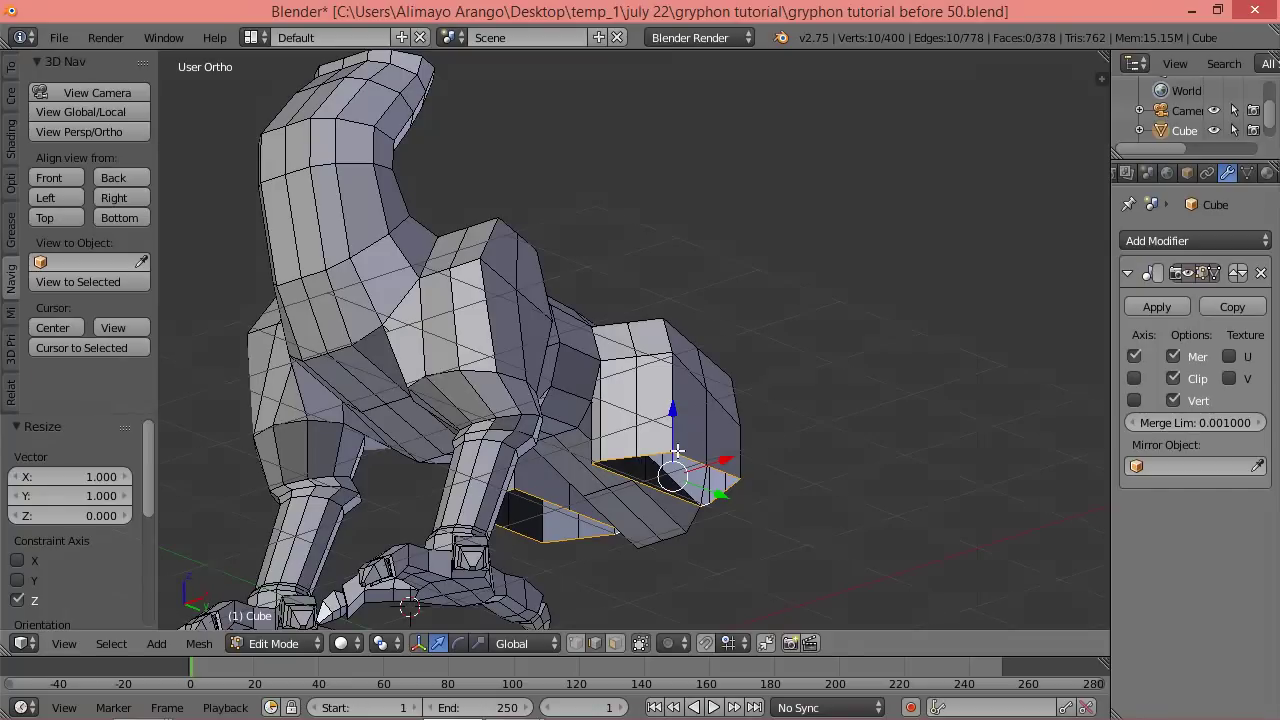
{"action": "key", "text": "w"}
{"action": "mouse_move", "coordinate": [765, 141]}
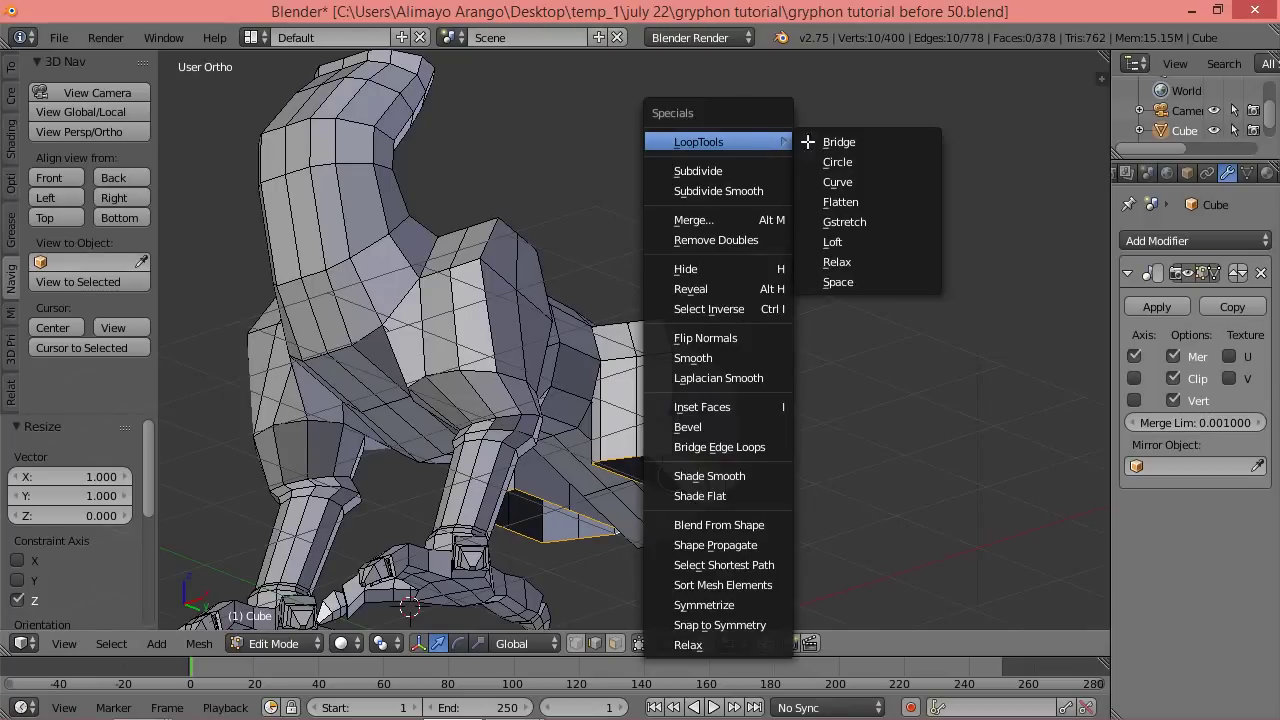
{"action": "left_click", "coordinate": [837, 162]}
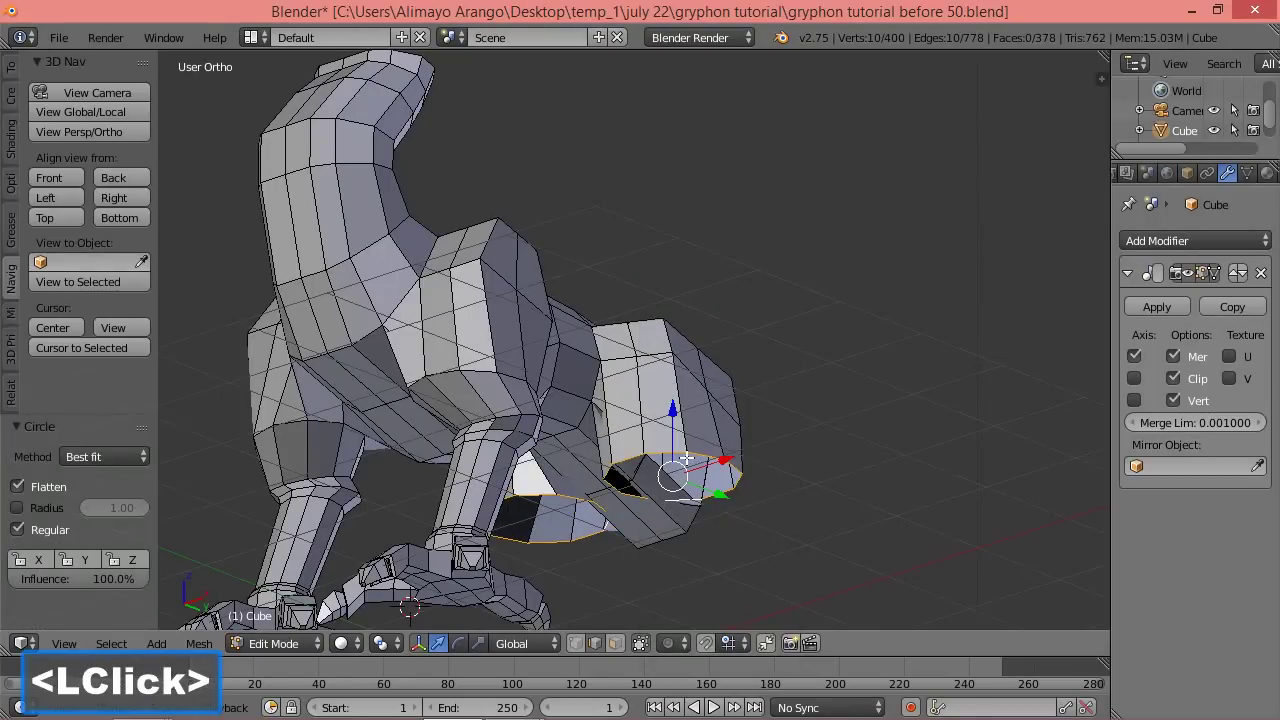
{"action": "middle_click_drag", "start_coordinate": [771, 411], "coordinate": [819, 471]}
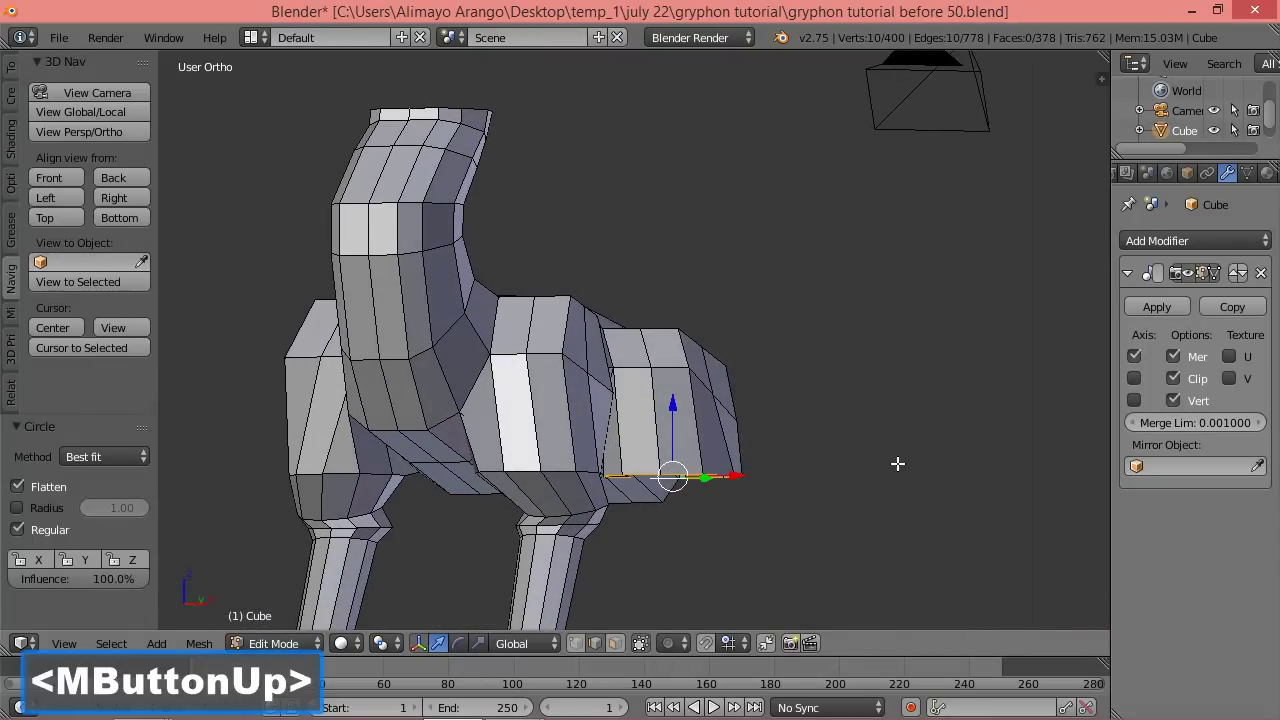
{"action": "key", "text": "s"}
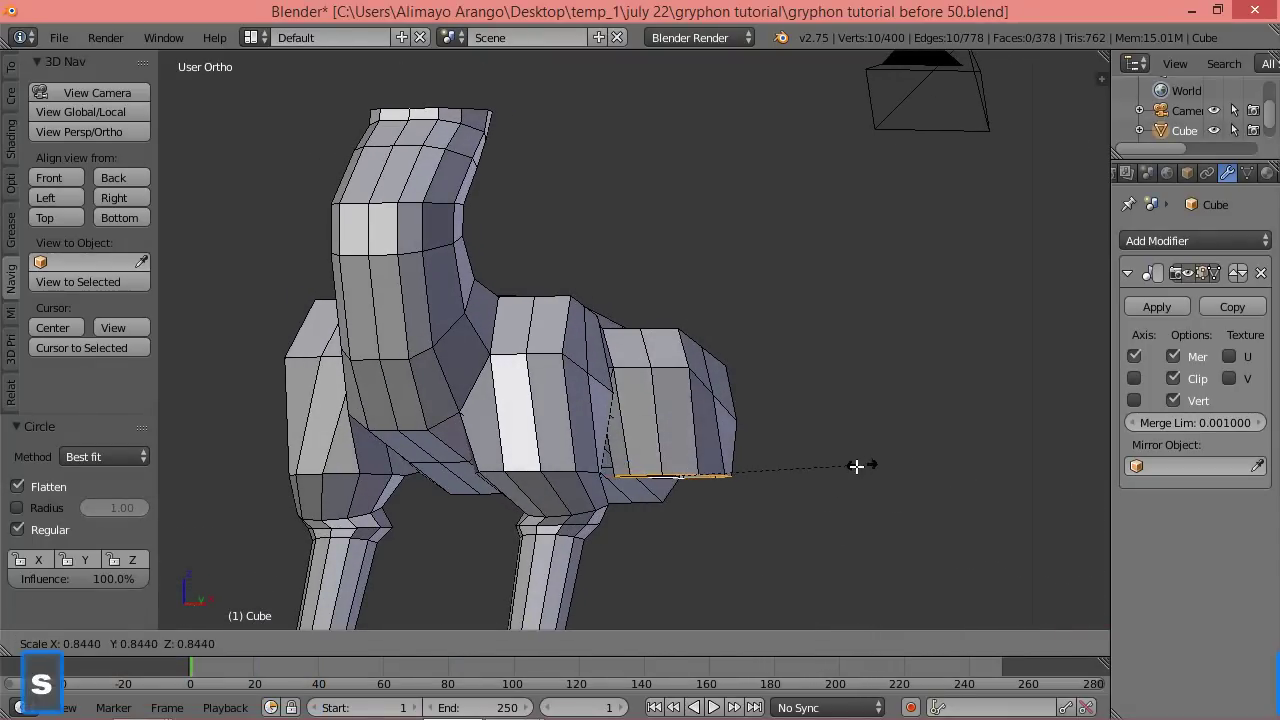
{"action": "left_click", "coordinate": [831, 466]}
Select the four faces on top of the hind thigh in face mode and move them about 0.1 outward along X.
{"action": "middle_click_drag", "start_coordinate": [757, 540], "coordinate": [737, 517]}
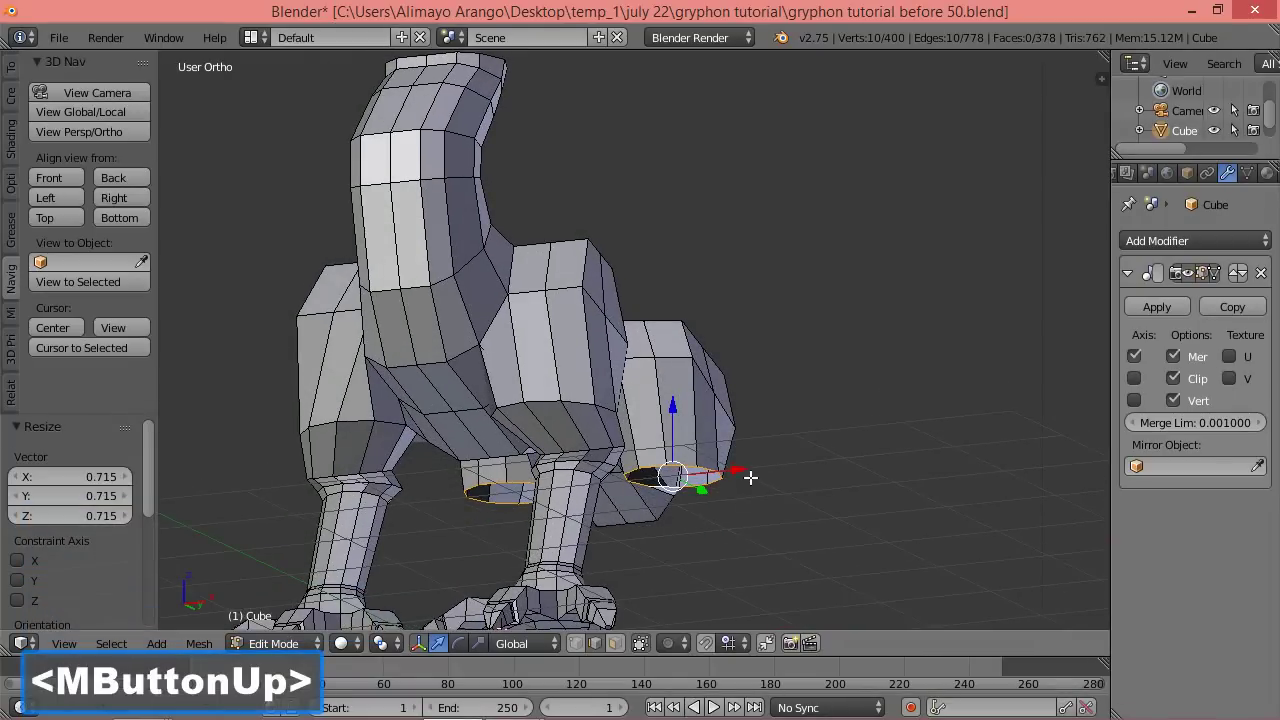
{"action": "middle_click_drag", "start_coordinate": [797, 414], "coordinate": [770, 499]}
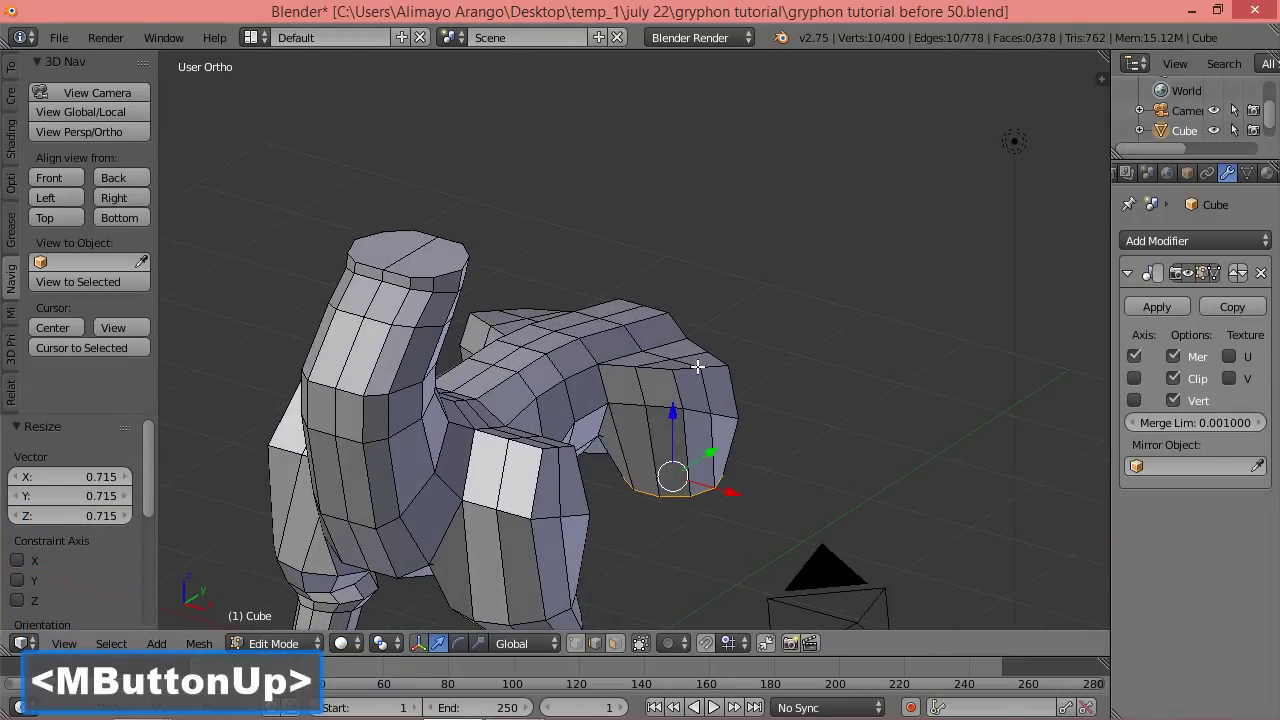
{"action": "left_click", "coordinate": [614, 643]}
{"action": "left_click", "coordinate": [694, 349]}
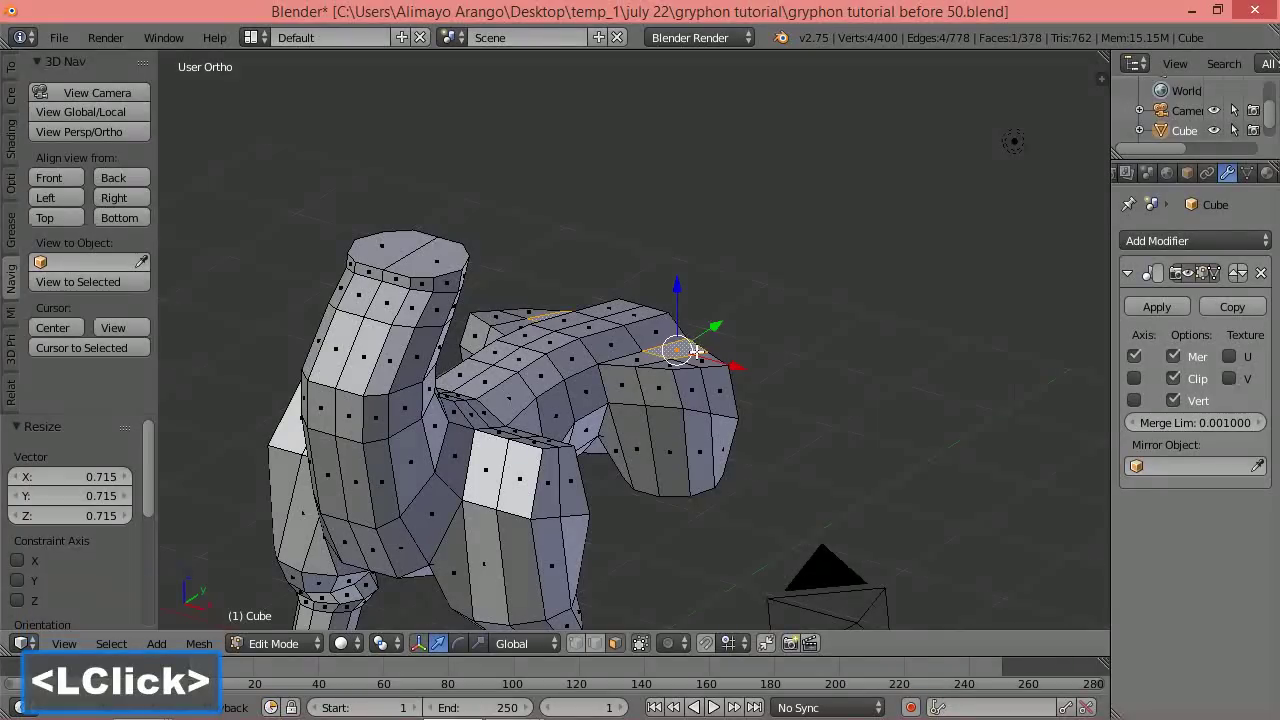
{"action": "middle_click_drag", "start_coordinate": [751, 357], "coordinate": [706, 370]}
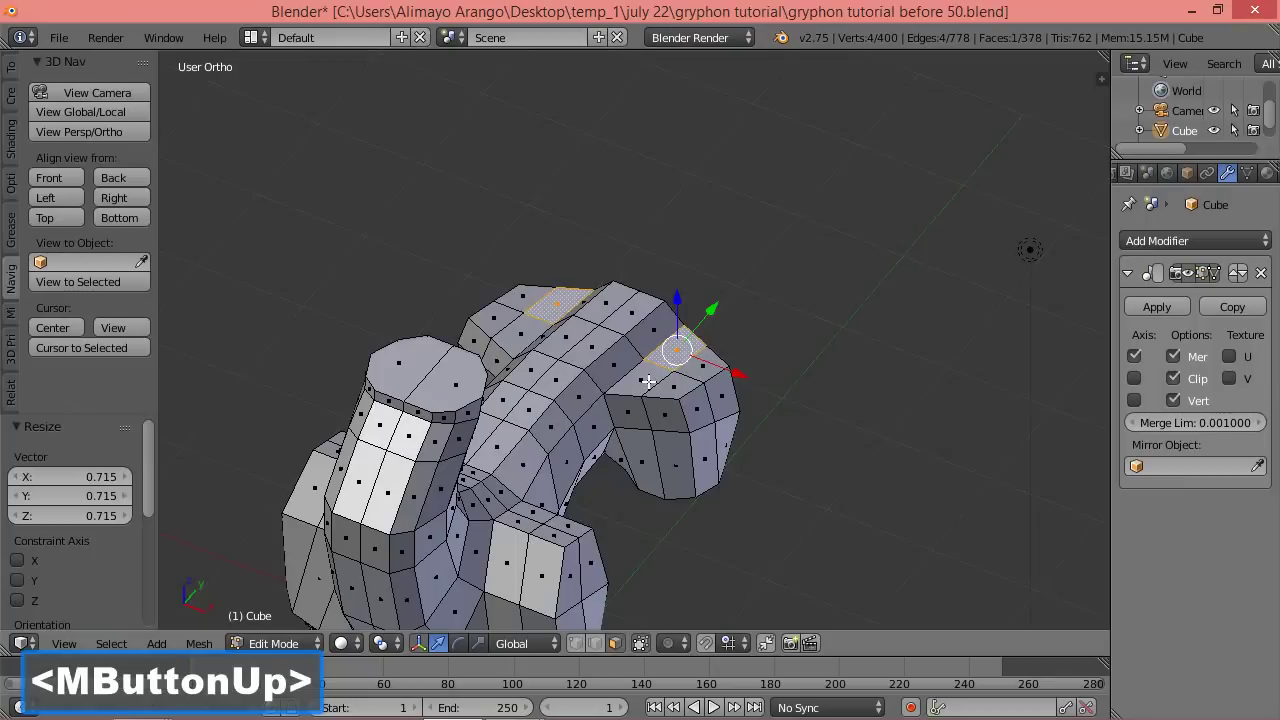
{"action": "left_click", "coordinate": [708, 367], "text": "shift"}
{"action": "left_click", "coordinate": [708, 367], "text": "shift"}
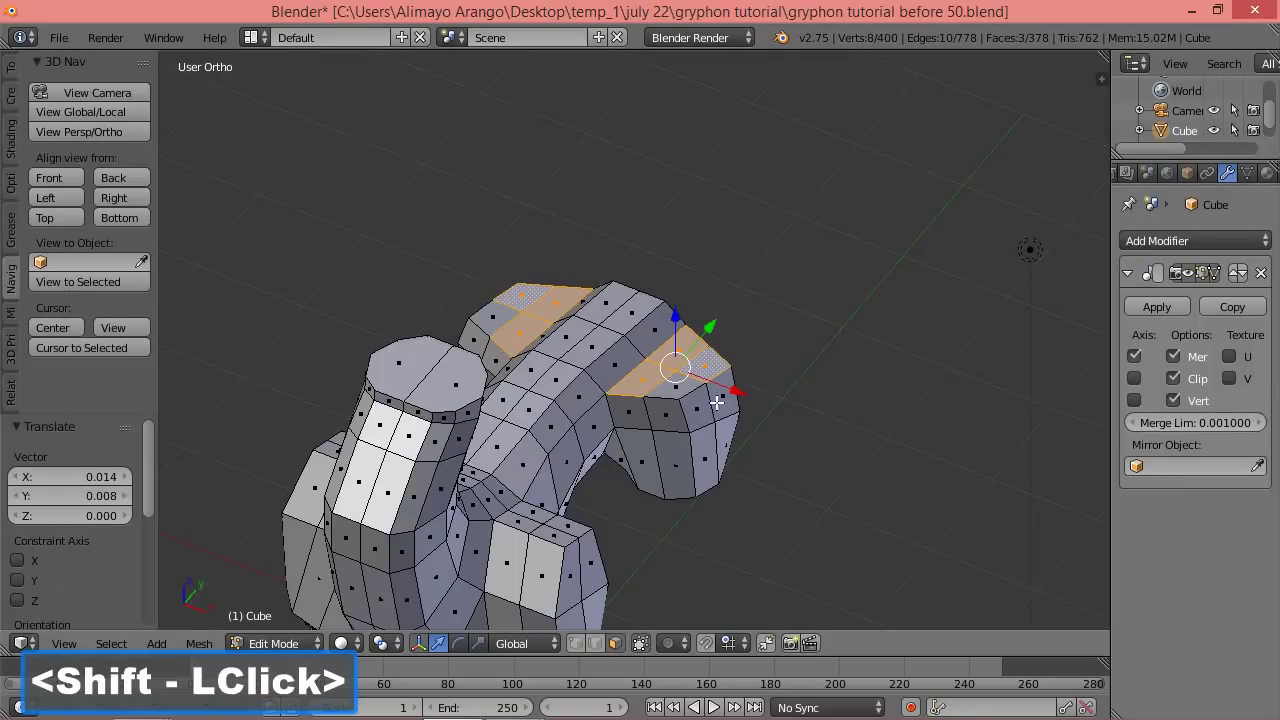
{"action": "left_click", "coordinate": [677, 395], "text": "shift"}
{"action": "left_click_drag", "start_coordinate": [736, 393], "coordinate": [748, 401]}
{"action": "middle_click_drag", "start_coordinate": [729, 475], "coordinate": [727, 428]}
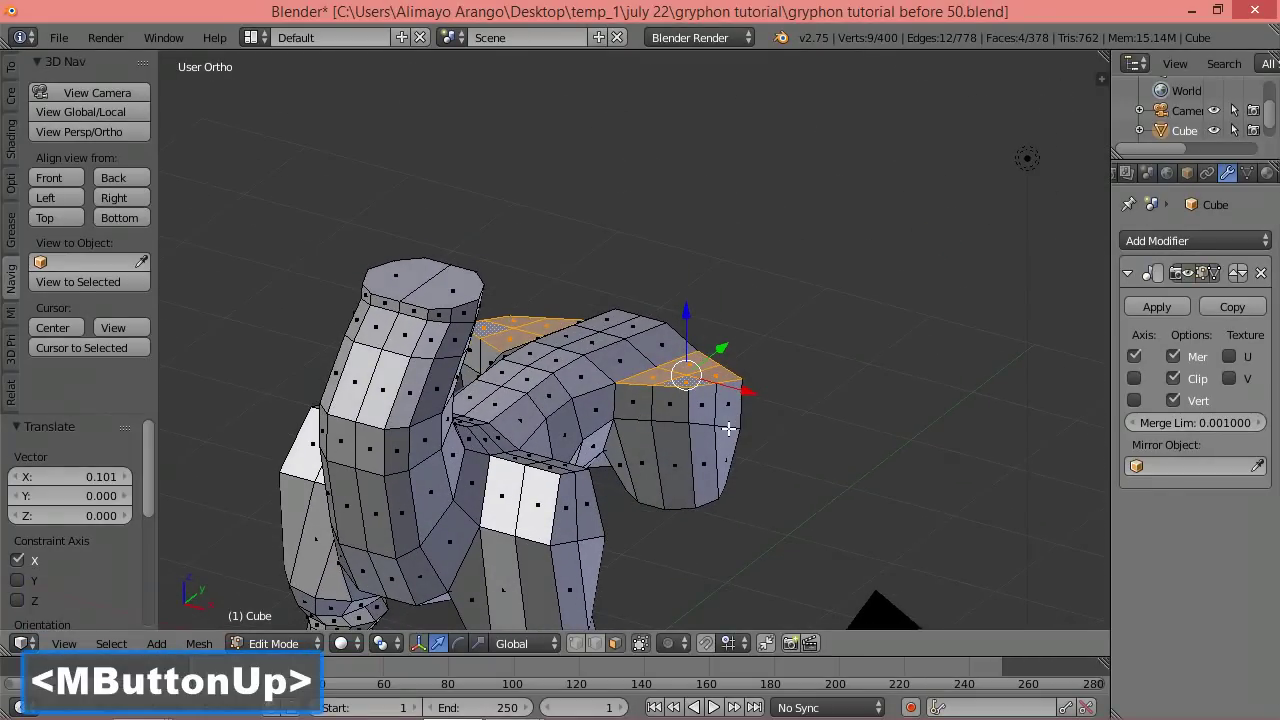
Switch to edge selection and move the edge loop around the upper hind leg slightly outward along X.
{"action": "key", "text": "a"}
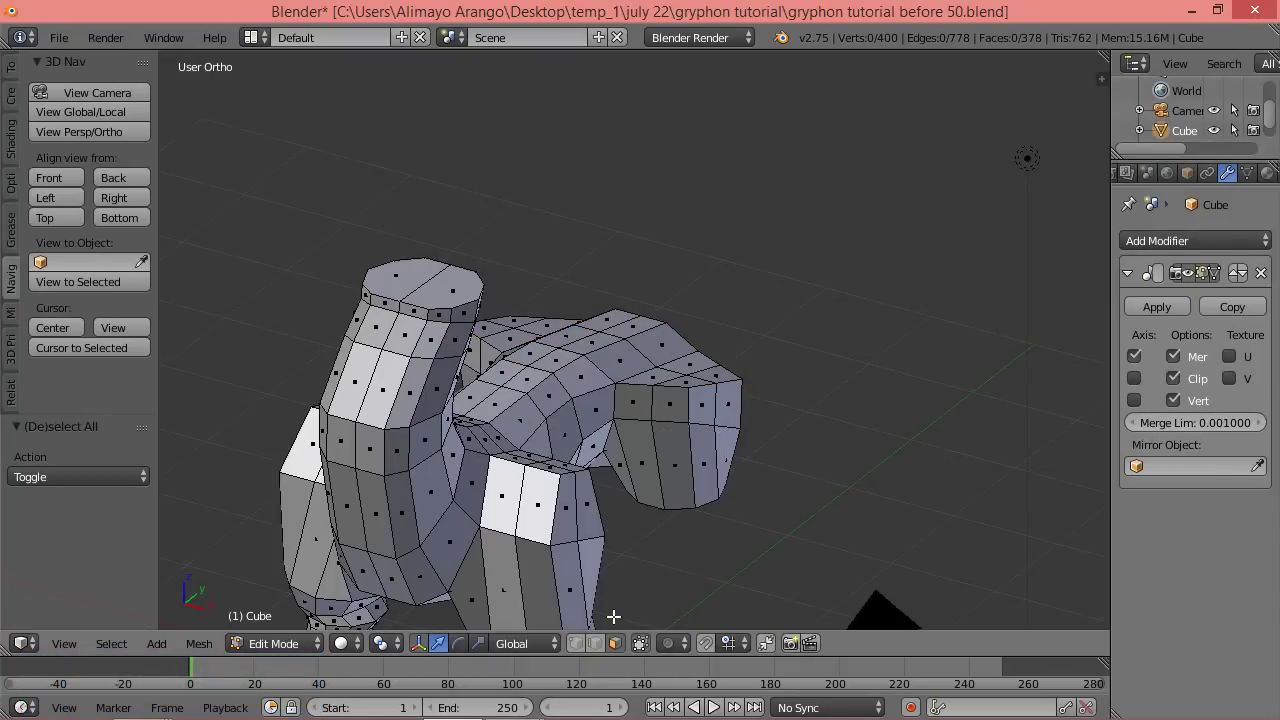
{"action": "left_click", "coordinate": [597, 644]}
{"action": "left_click", "coordinate": [680, 428], "text": "alt"}
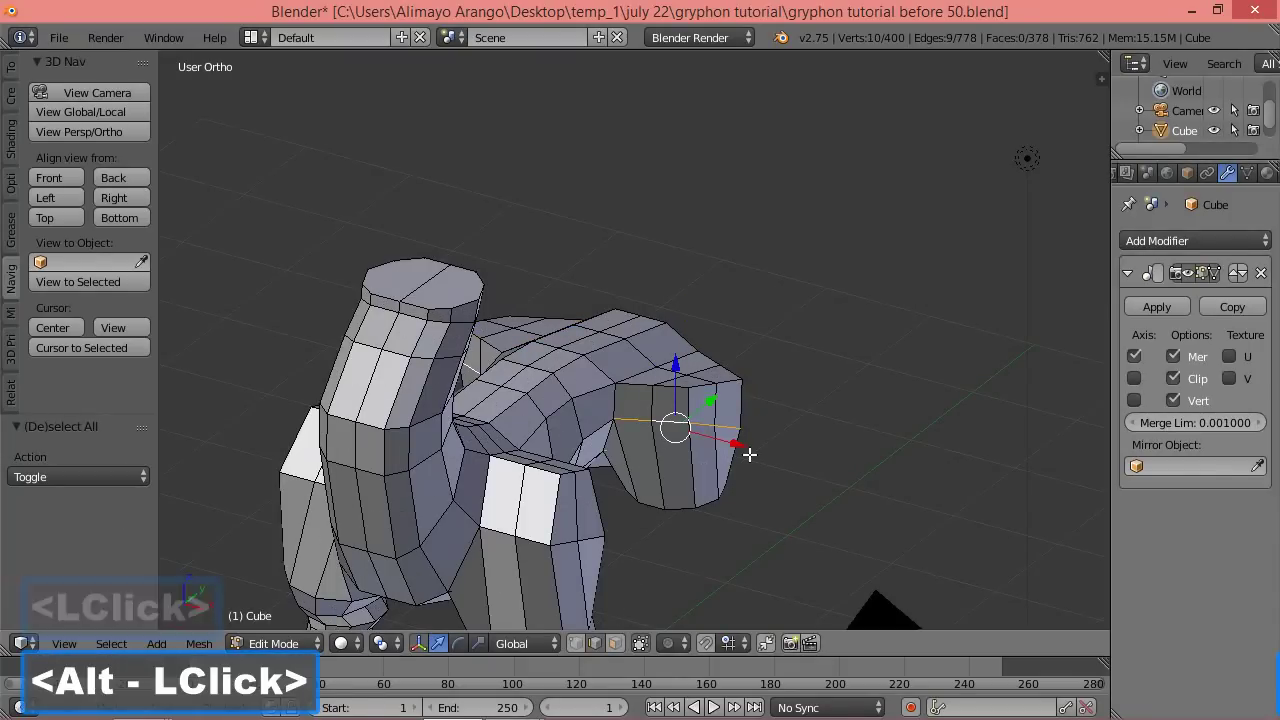
{"action": "left_click_drag", "start_coordinate": [737, 441], "coordinate": [752, 444]}
{"action": "middle_click_drag", "start_coordinate": [723, 569], "coordinate": [695, 485]}
Select the open edge loop at the bottom of the hind leg and, in right view, scale it by about 1.244.
{"action": "key", "text": "a"}
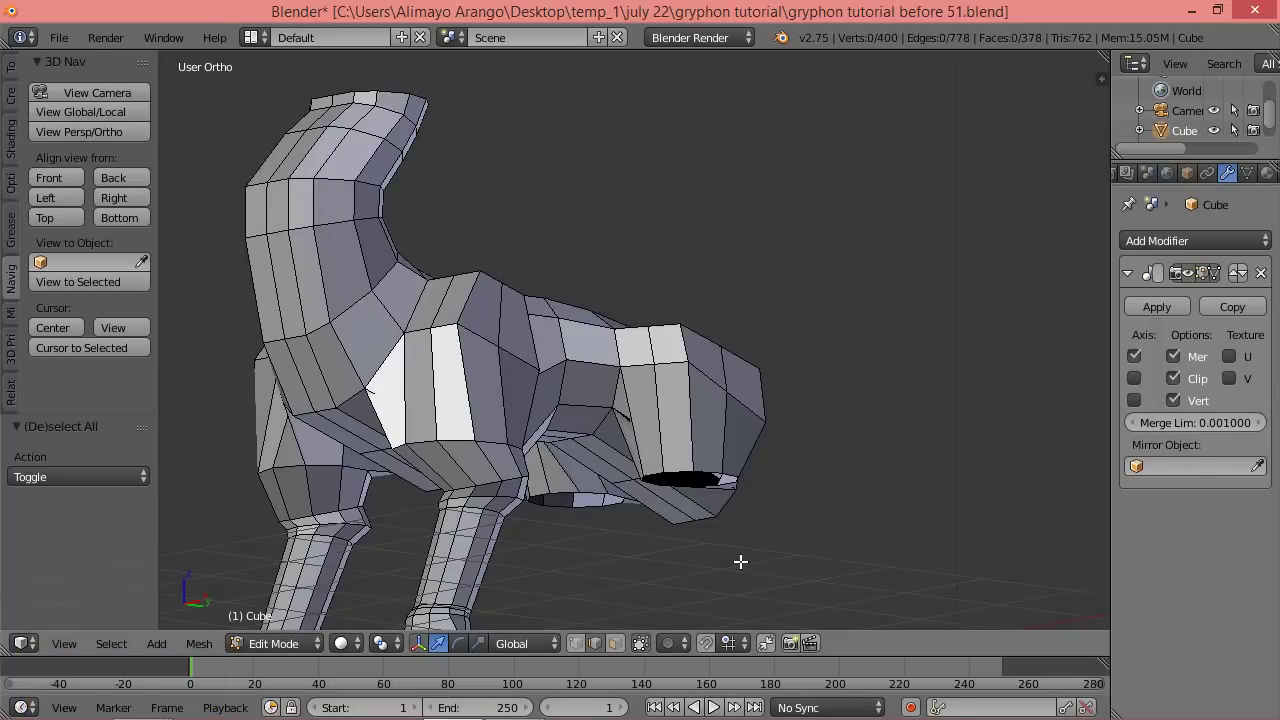
{"action": "key", "text": "alt"}
{"action": "left_click", "coordinate": [704, 469], "text": "alt"}
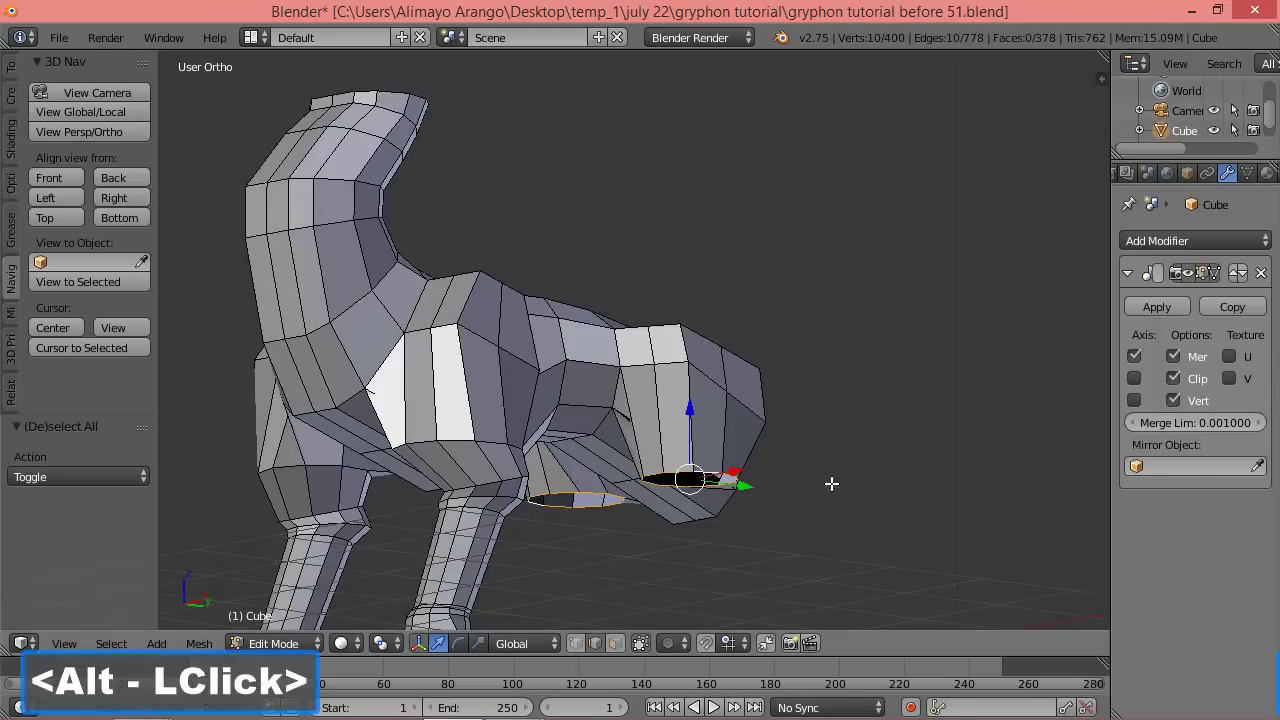
{"action": "left_click", "coordinate": [102, 199]}
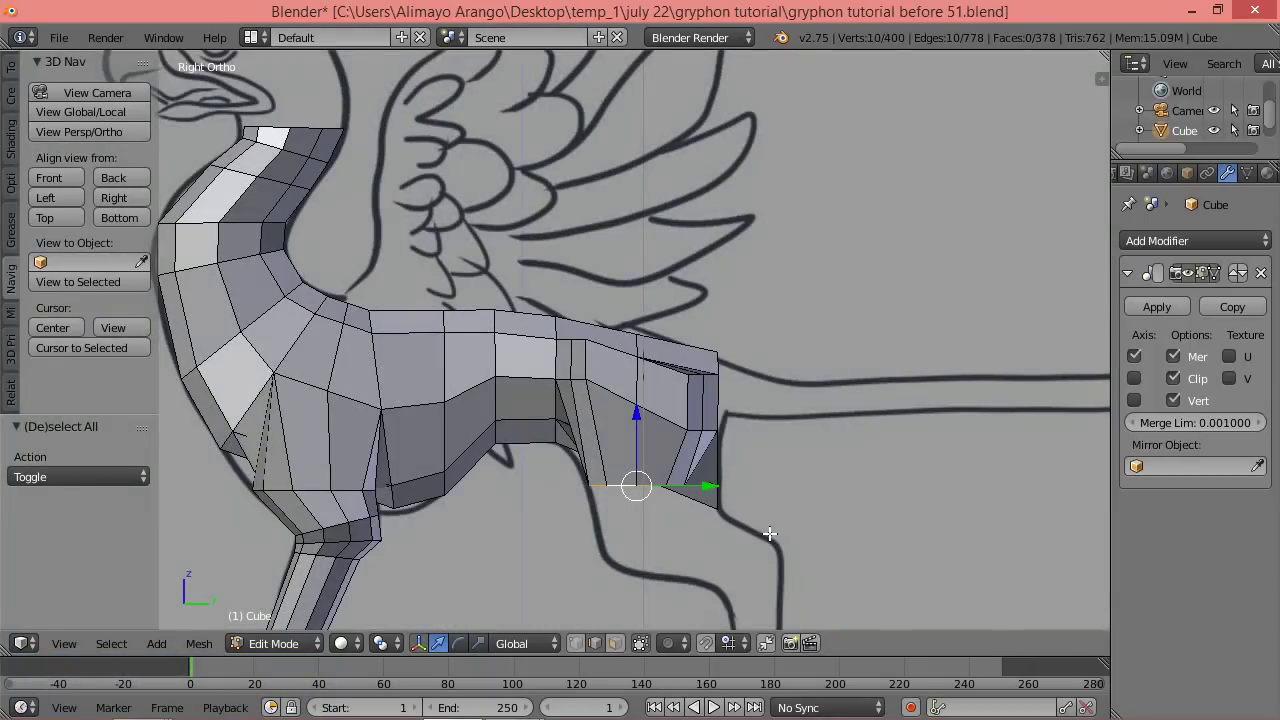
{"action": "key", "text": "s"}
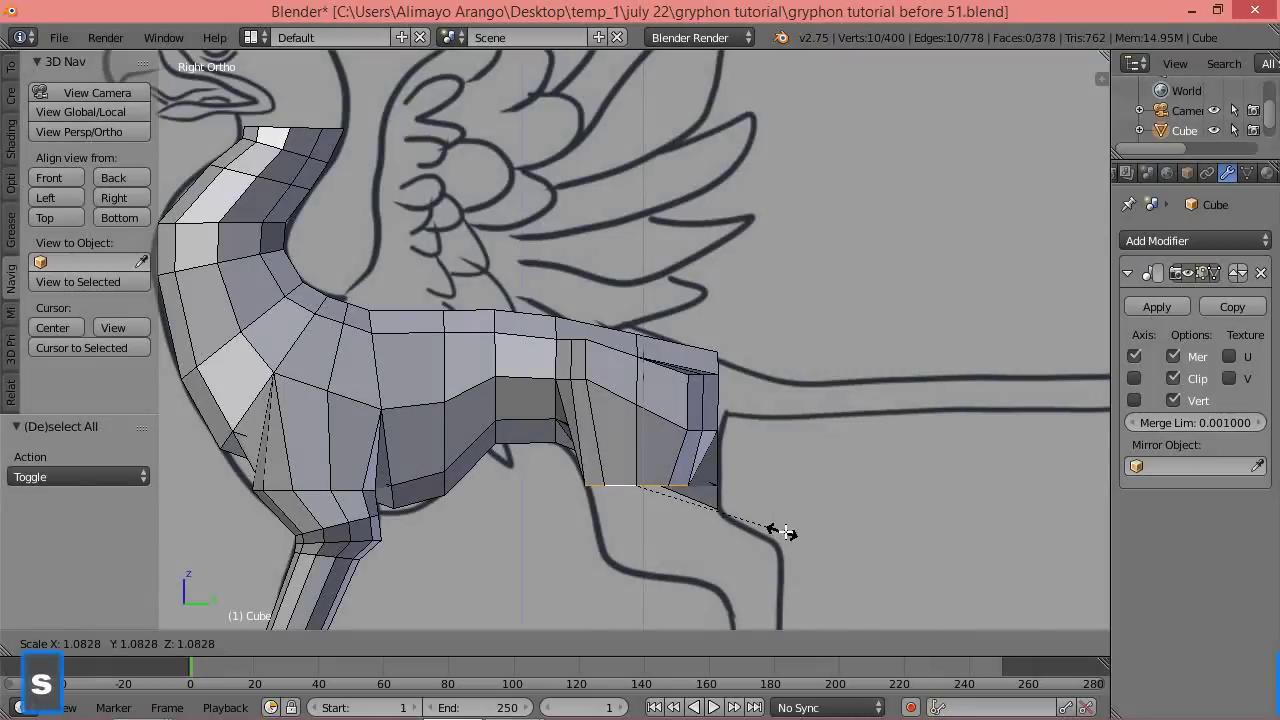
{"action": "left_click", "coordinate": [807, 525]}
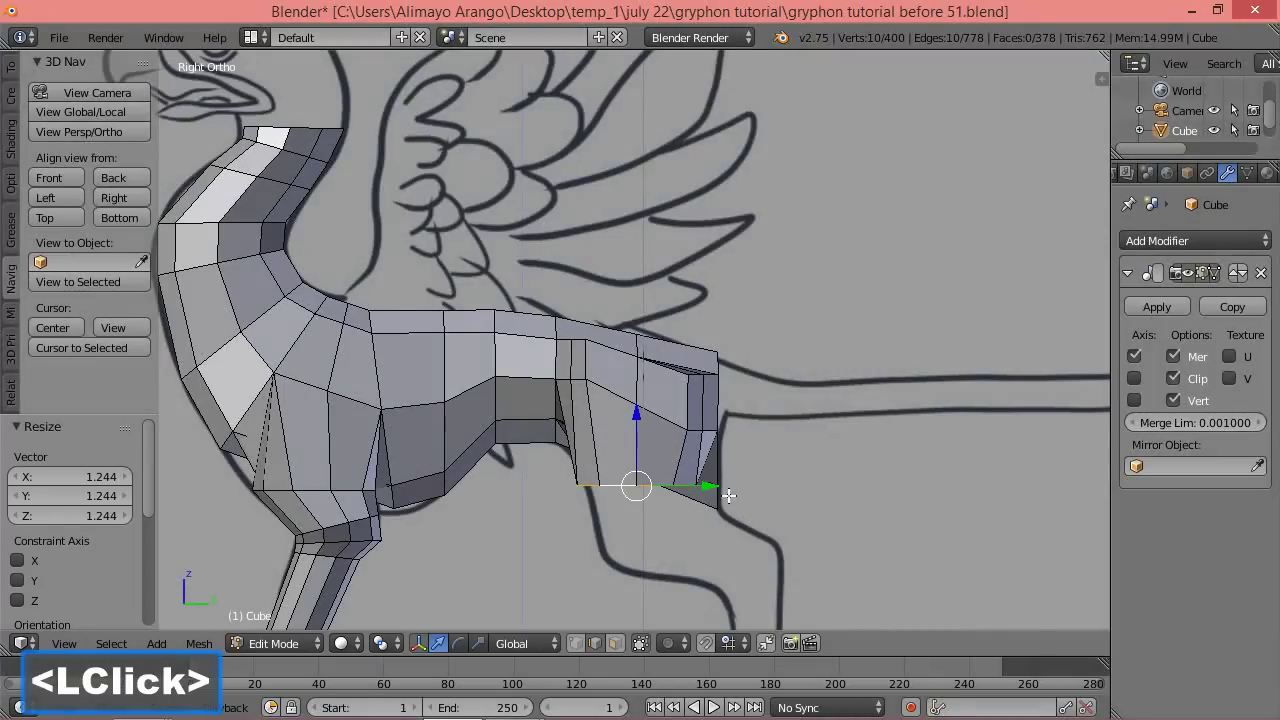
Move the hind leg's bottom loop about 0.124 along Y and scale it by about 1.074 to fit the reference outline.
{"action": "left_click_drag", "start_coordinate": [712, 488], "coordinate": [757, 500]}
{"action": "key", "text": "s"}
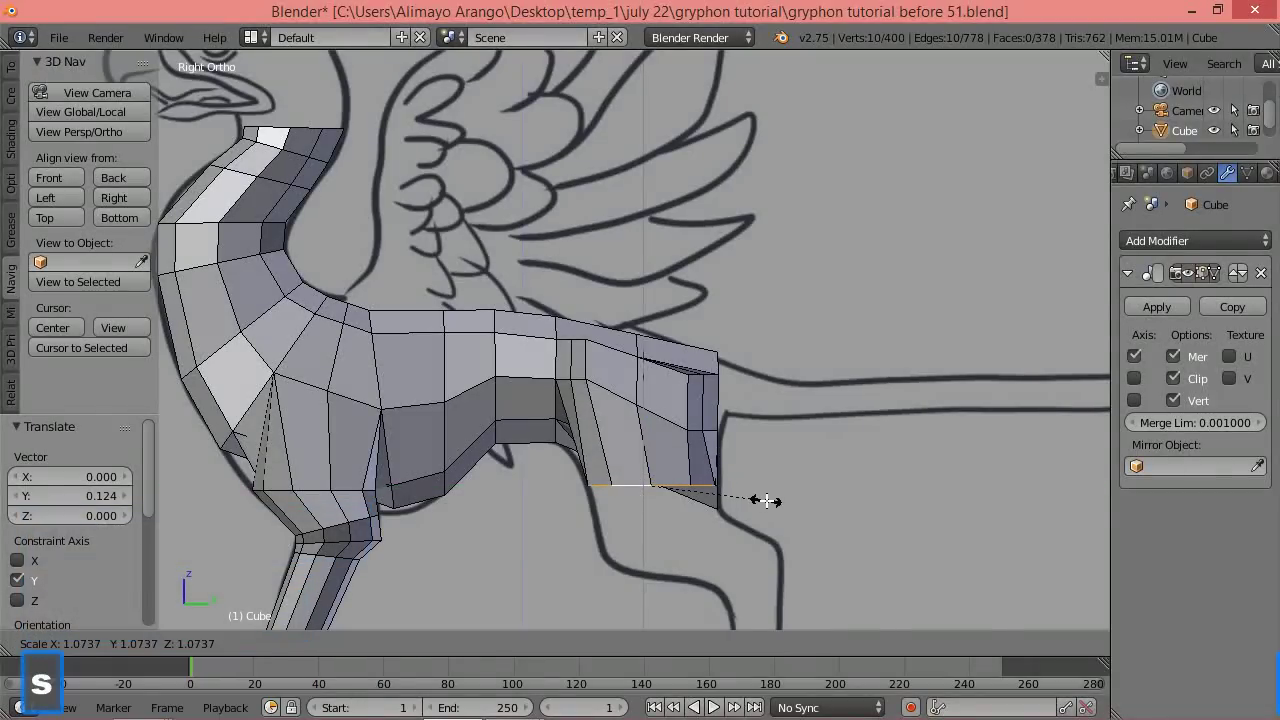
{"action": "left_click", "coordinate": [760, 510]}
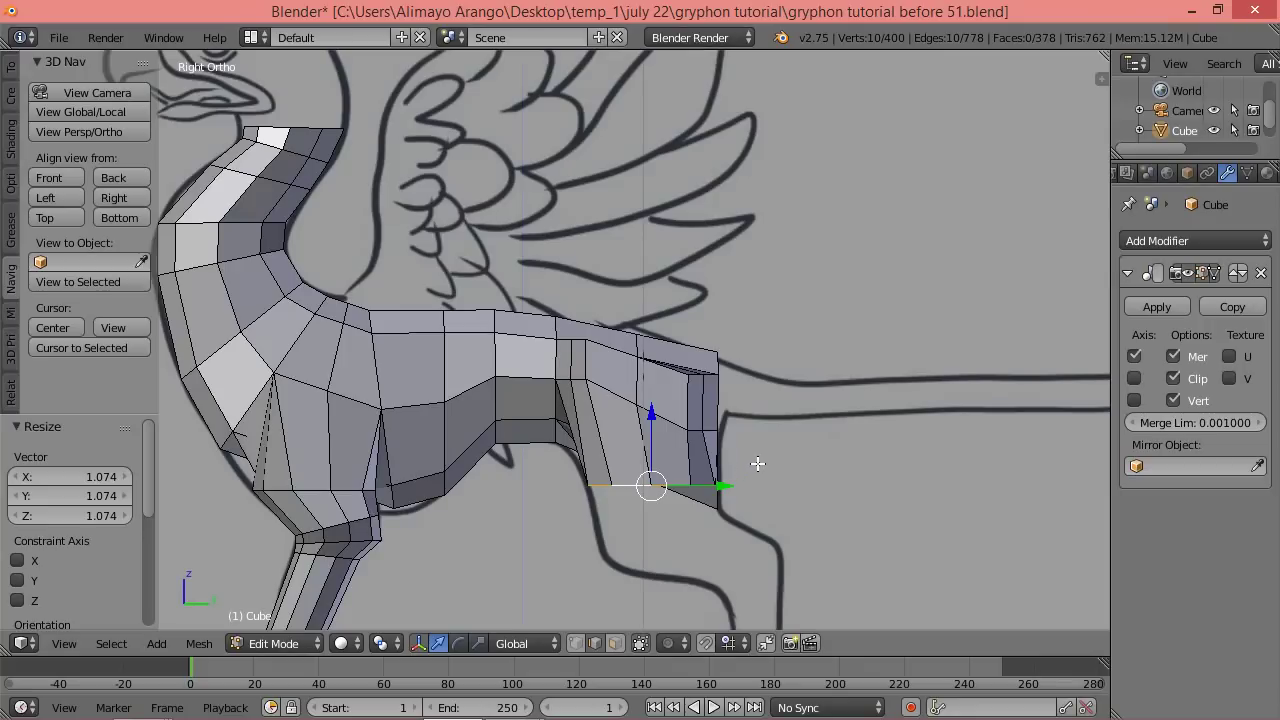
Narrow the hind leg's bottom loop along X only, scaling it by about 0.827.
{"action": "middle_click_drag", "start_coordinate": [607, 516], "coordinate": [743, 522]}
{"action": "key", "text": "s"}
{"action": "key", "text": "x"}
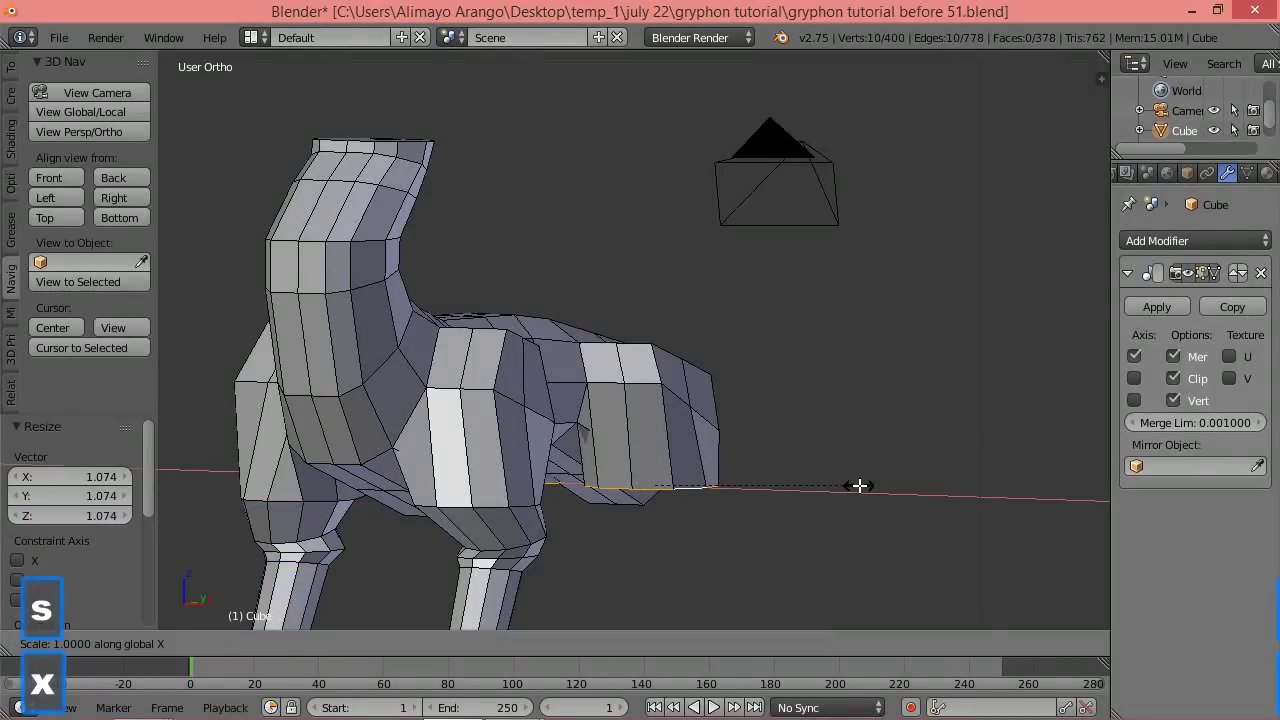
{"action": "left_click", "coordinate": [823, 482]}
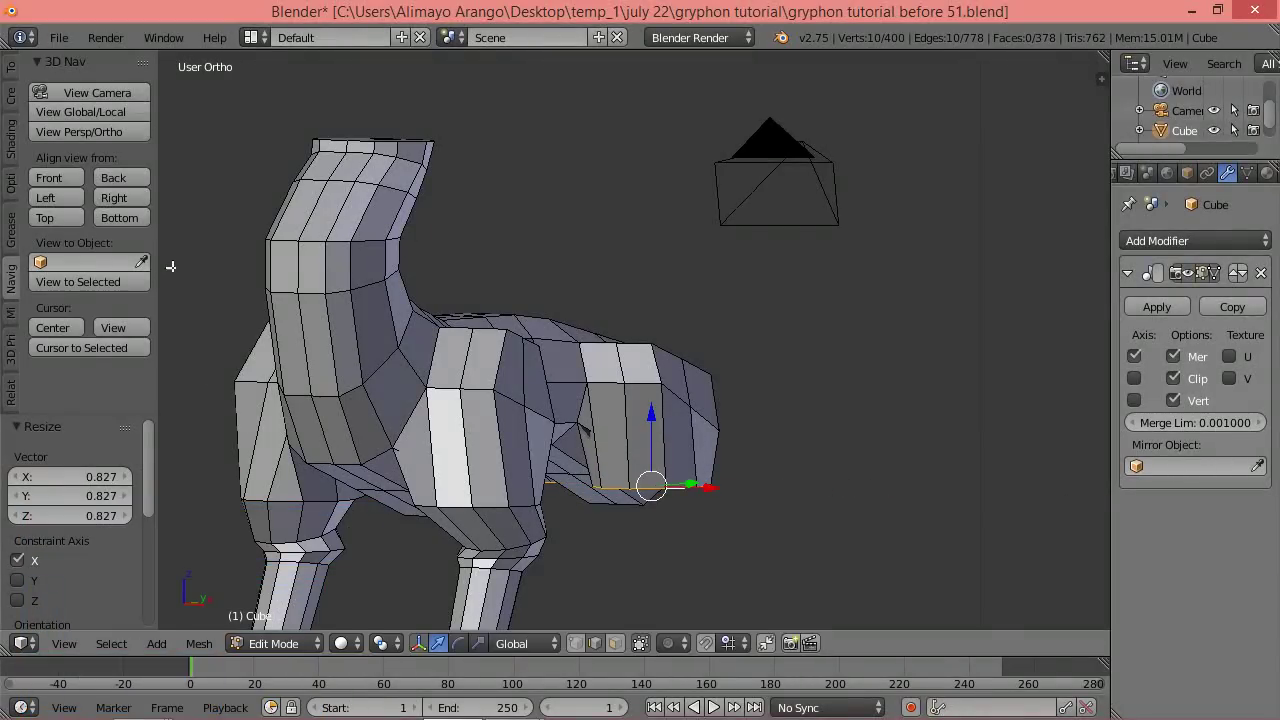
In right view, extrude the hind leg's bottom loop about 0.24 downward along Z.
{"action": "left_click", "coordinate": [129, 199]}
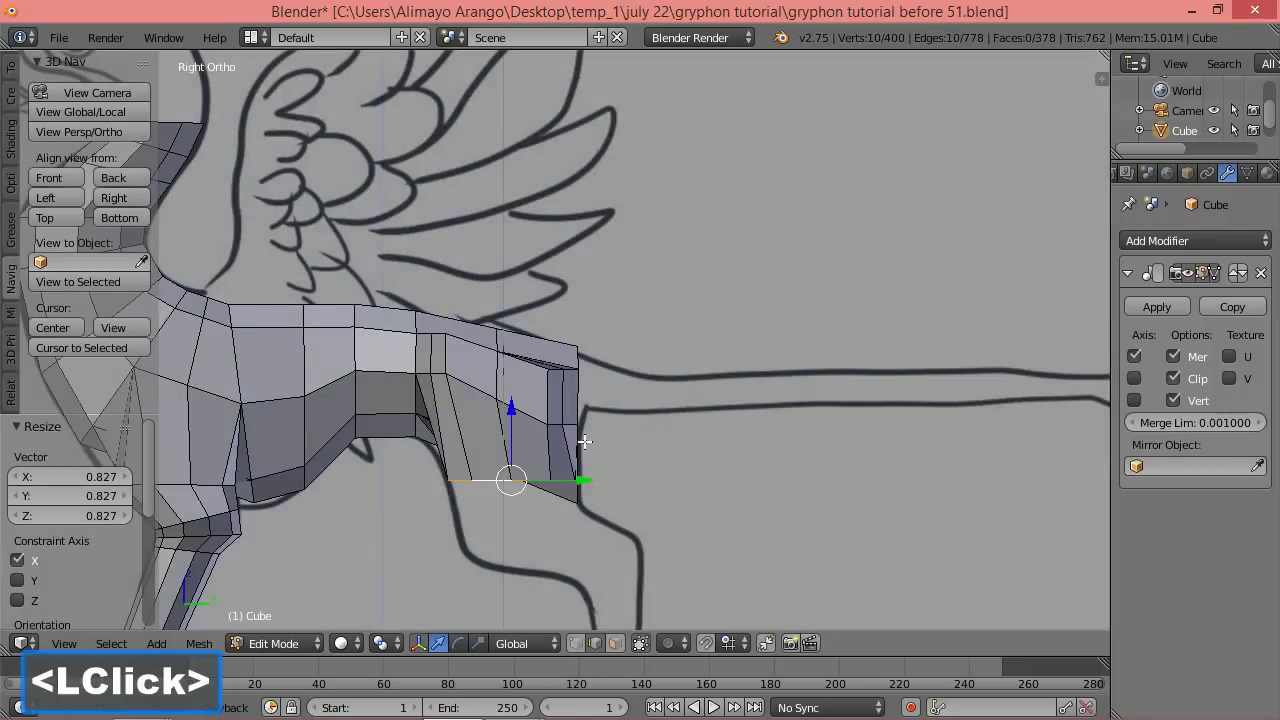
{"action": "key", "text": "e"}
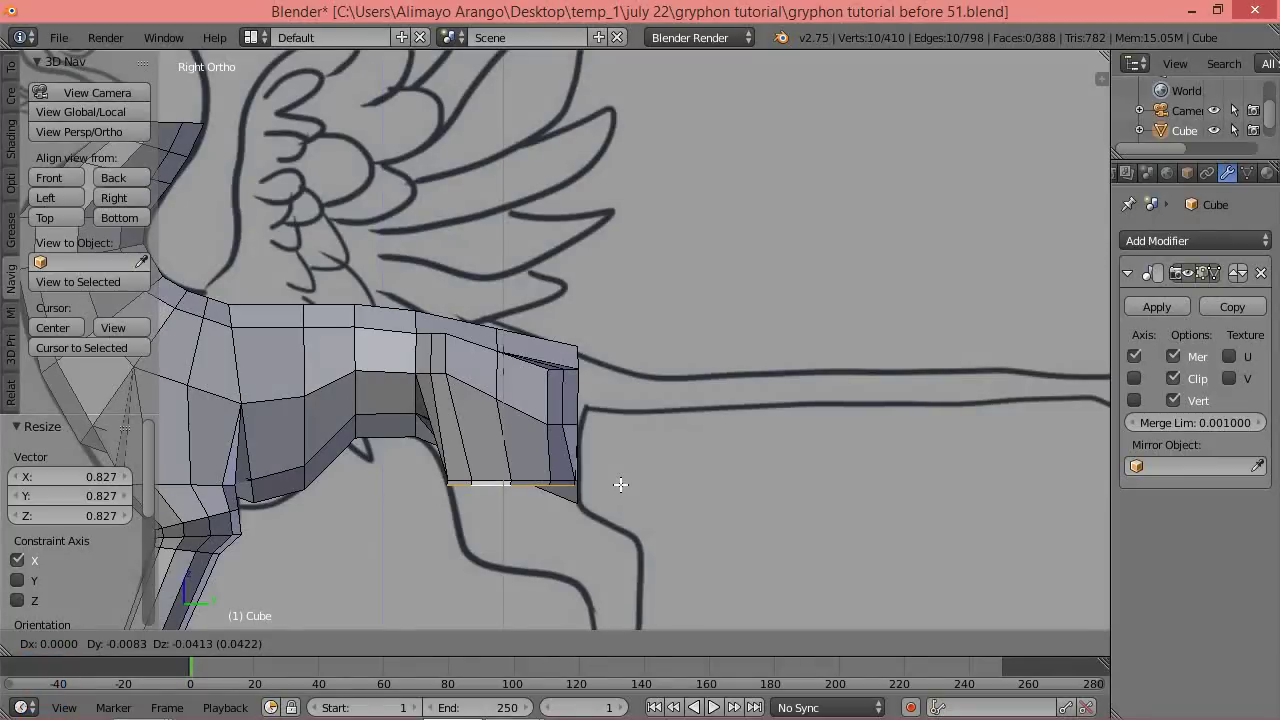
{"action": "key", "text": "z"}
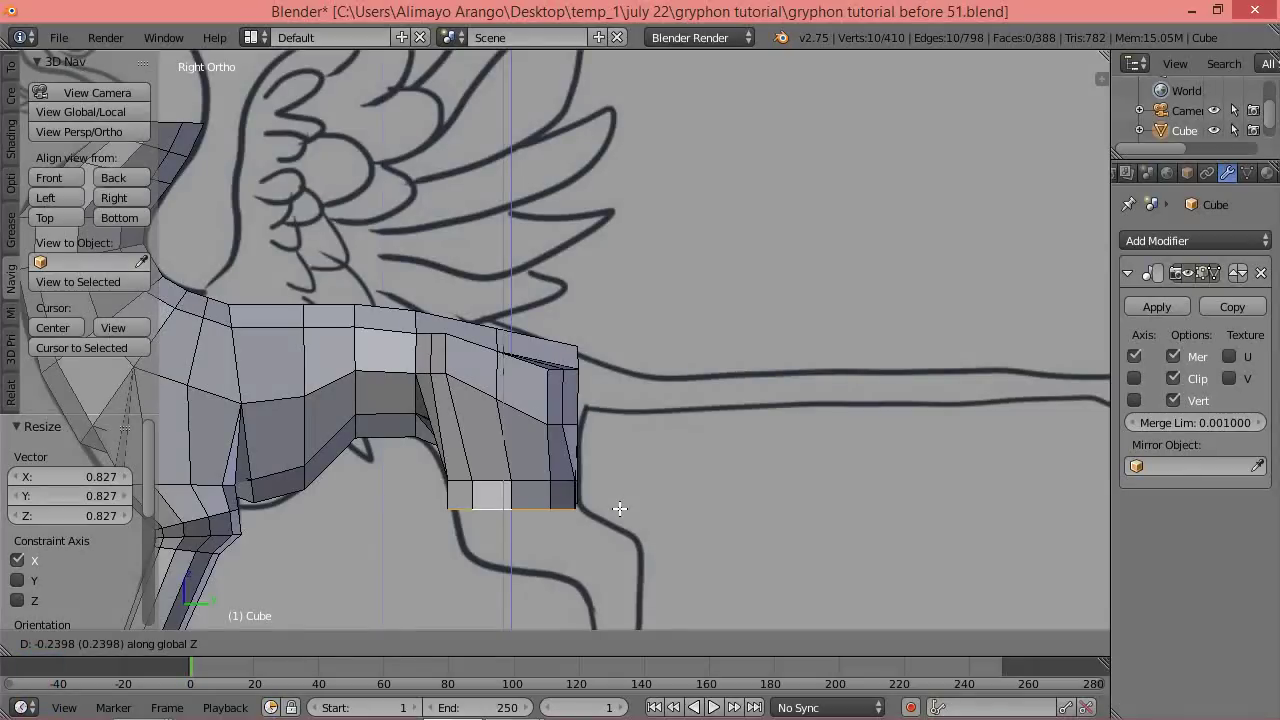
{"action": "left_click", "coordinate": [619, 509]}
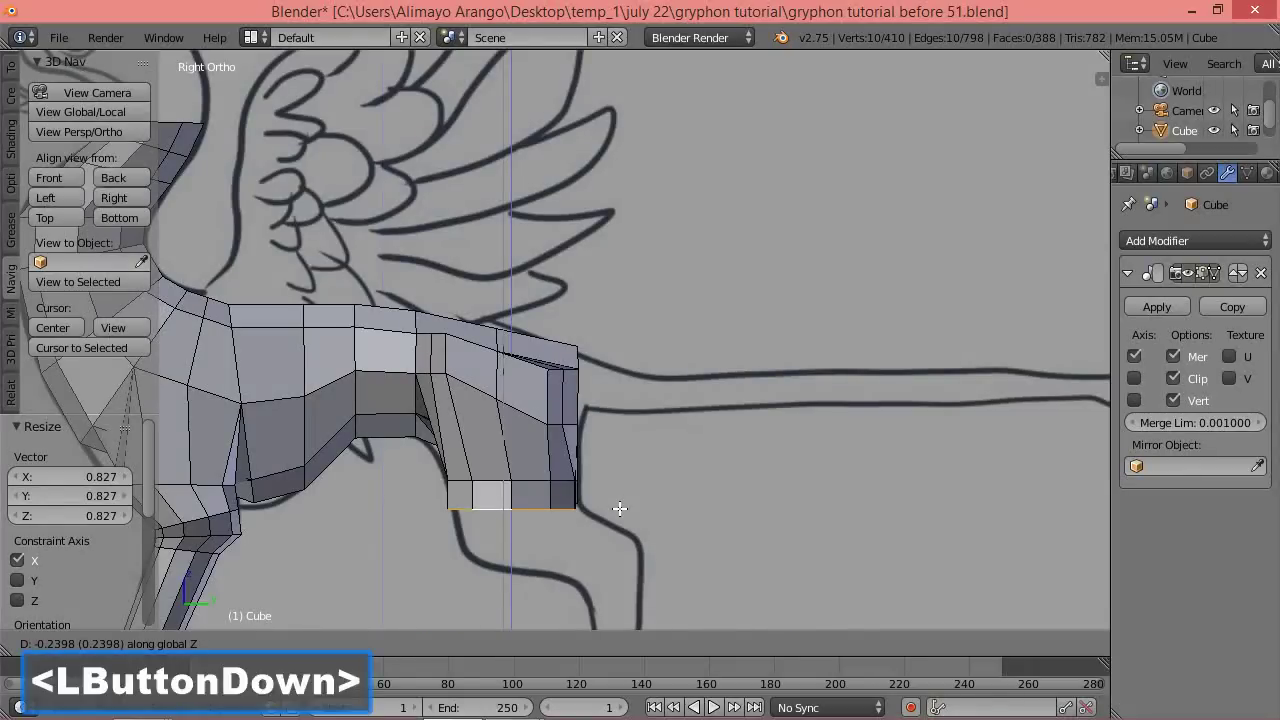
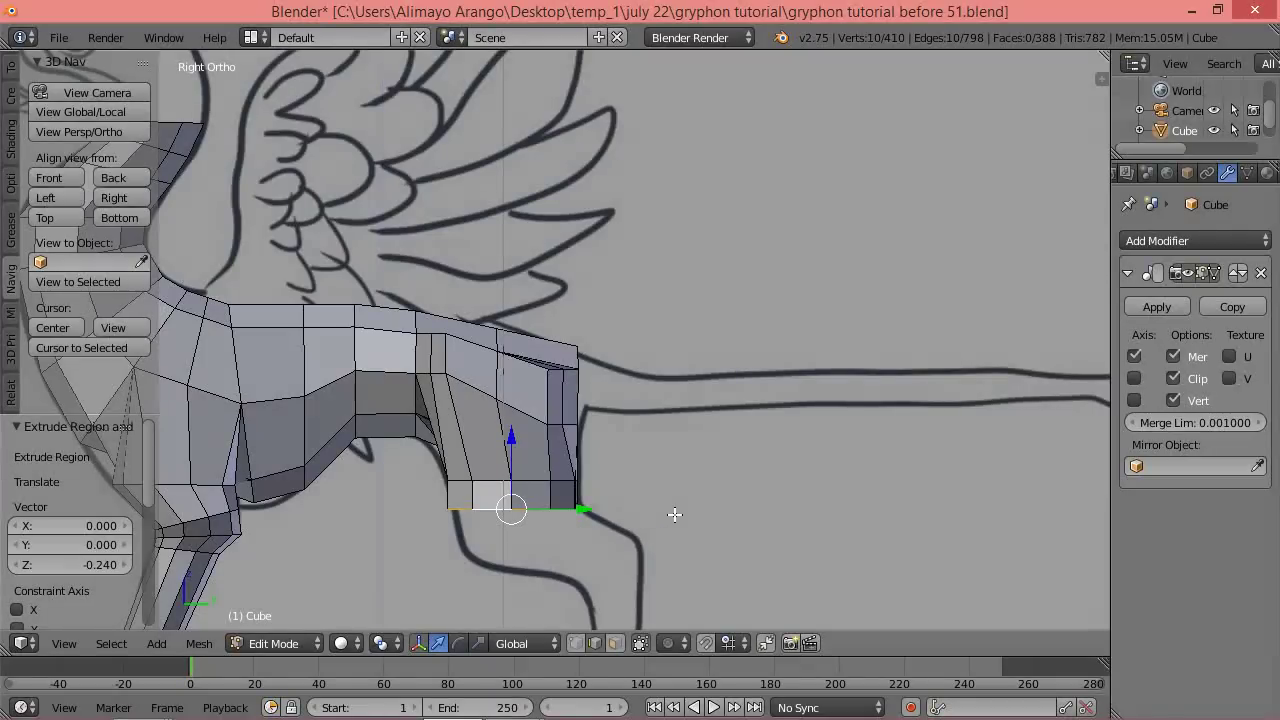
Rotate the extruded leg loop about 8.9° around X and move it about 0.058 along Y to follow the reference.
{"action": "key", "text": "r"}
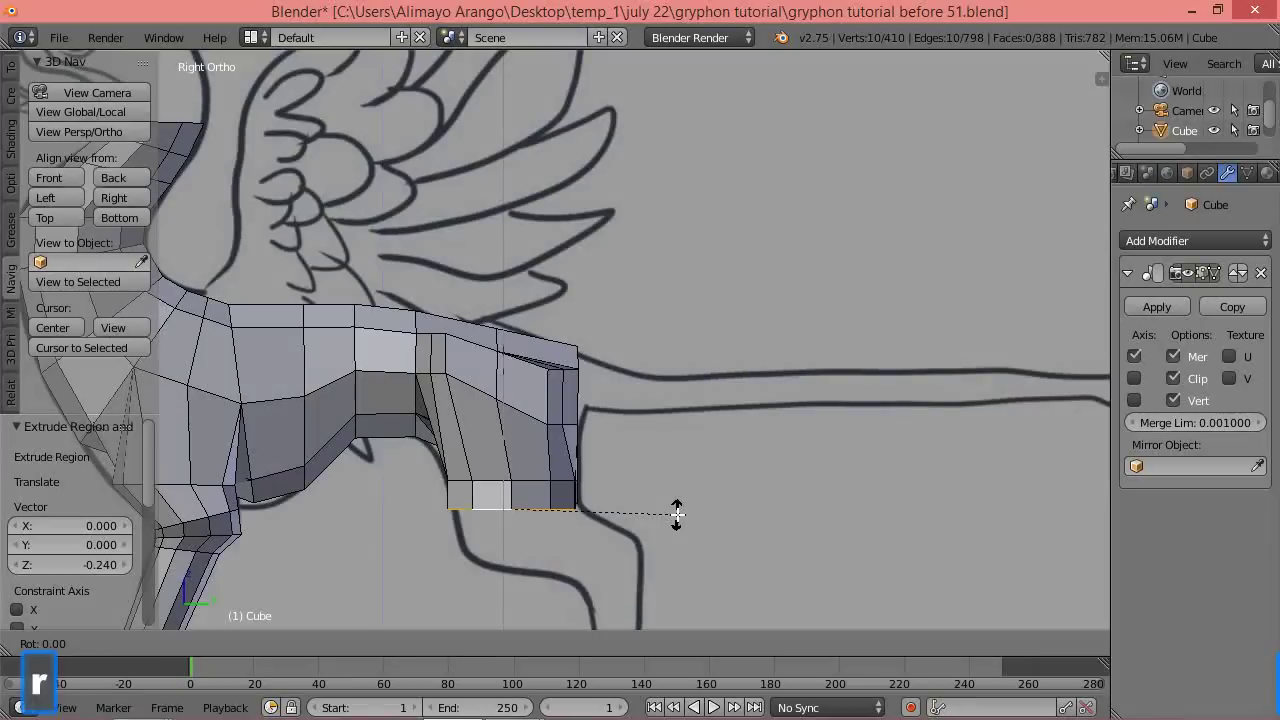
{"action": "key", "text": "x"}
{"action": "left_click", "coordinate": [677, 492]}
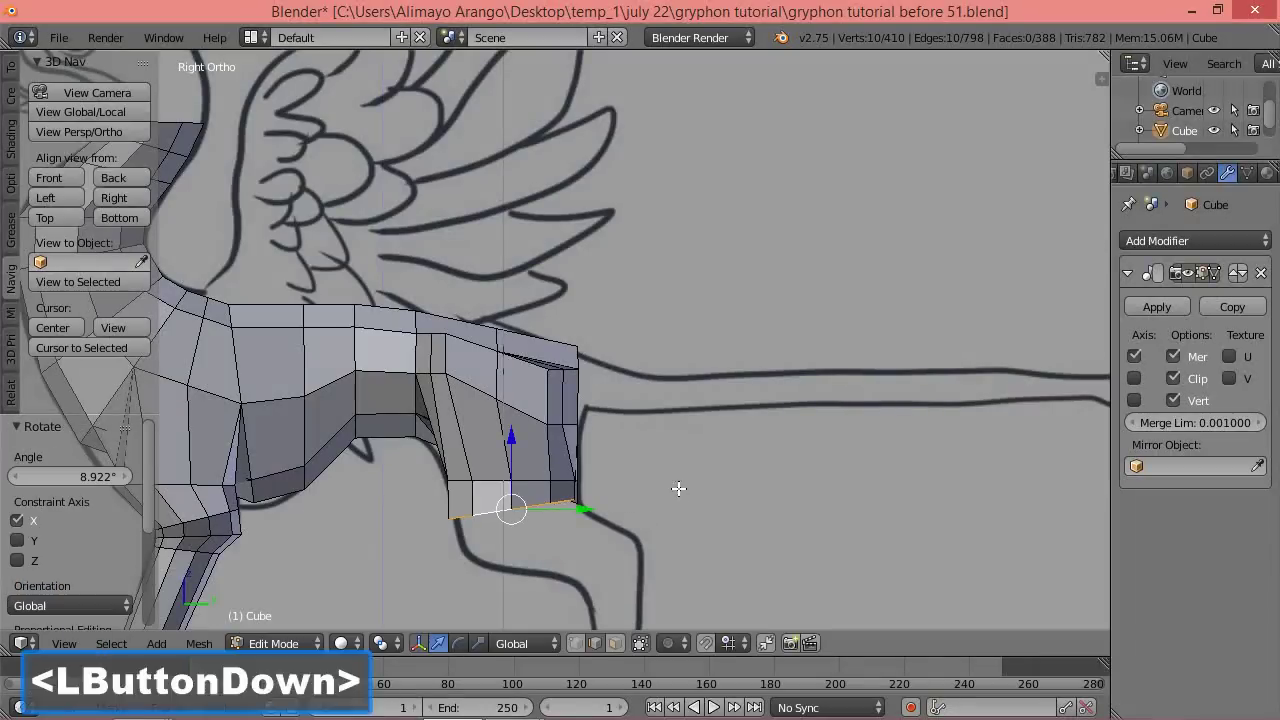
{"action": "left_click_drag", "start_coordinate": [587, 510], "coordinate": [594, 509]}
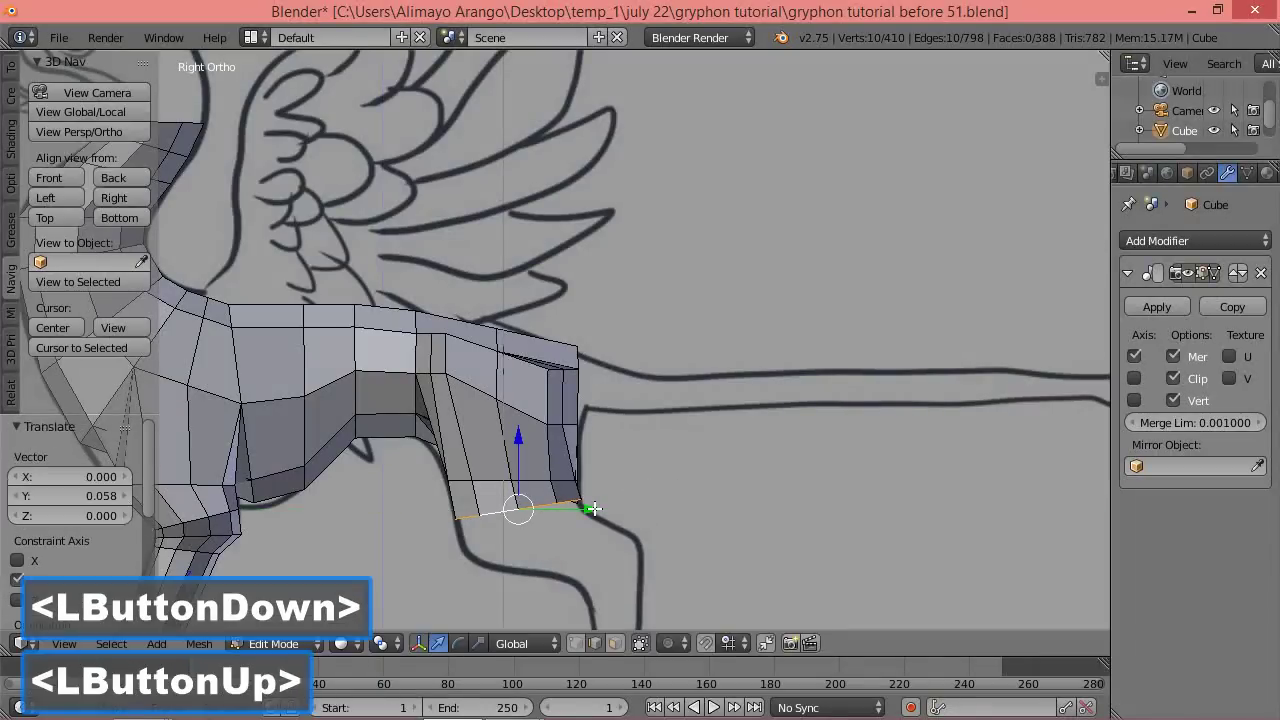
Extrude the leg loop again, about 0.033 along Y and -0.149 along Z, and rotate it about -4.6°.
{"action": "key", "text": "e"}
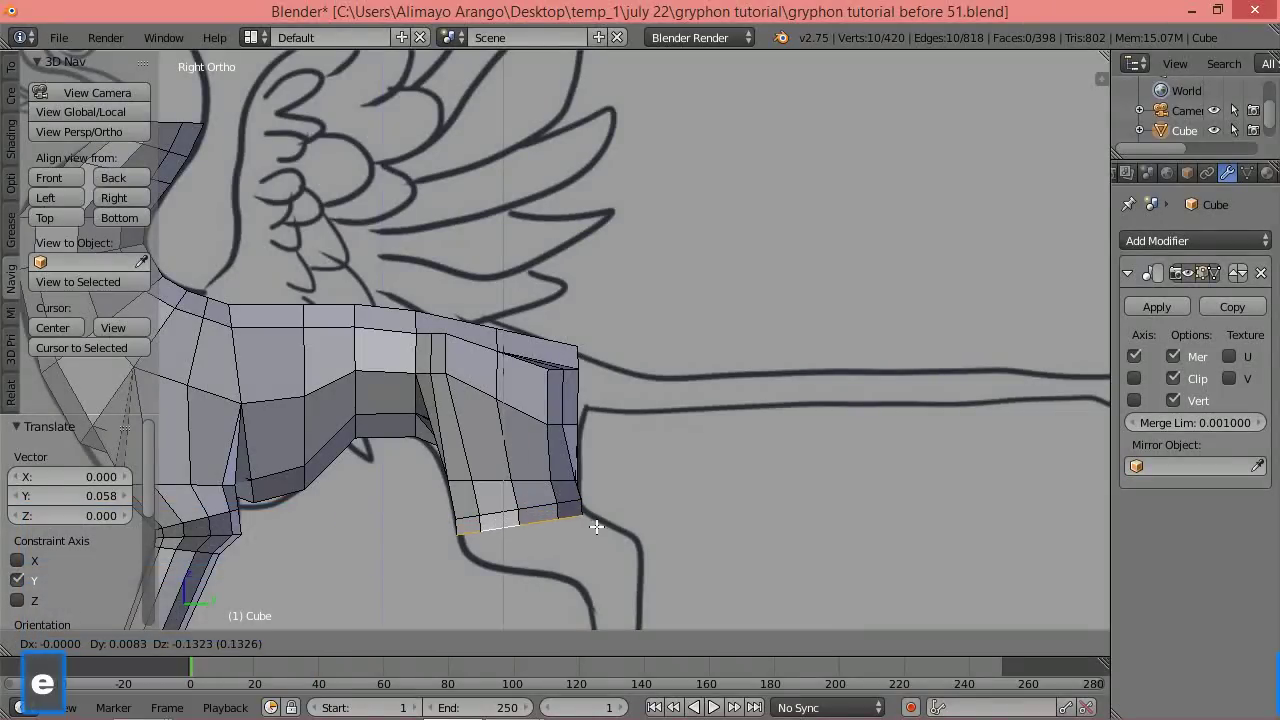
{"action": "left_click", "coordinate": [599, 527]}
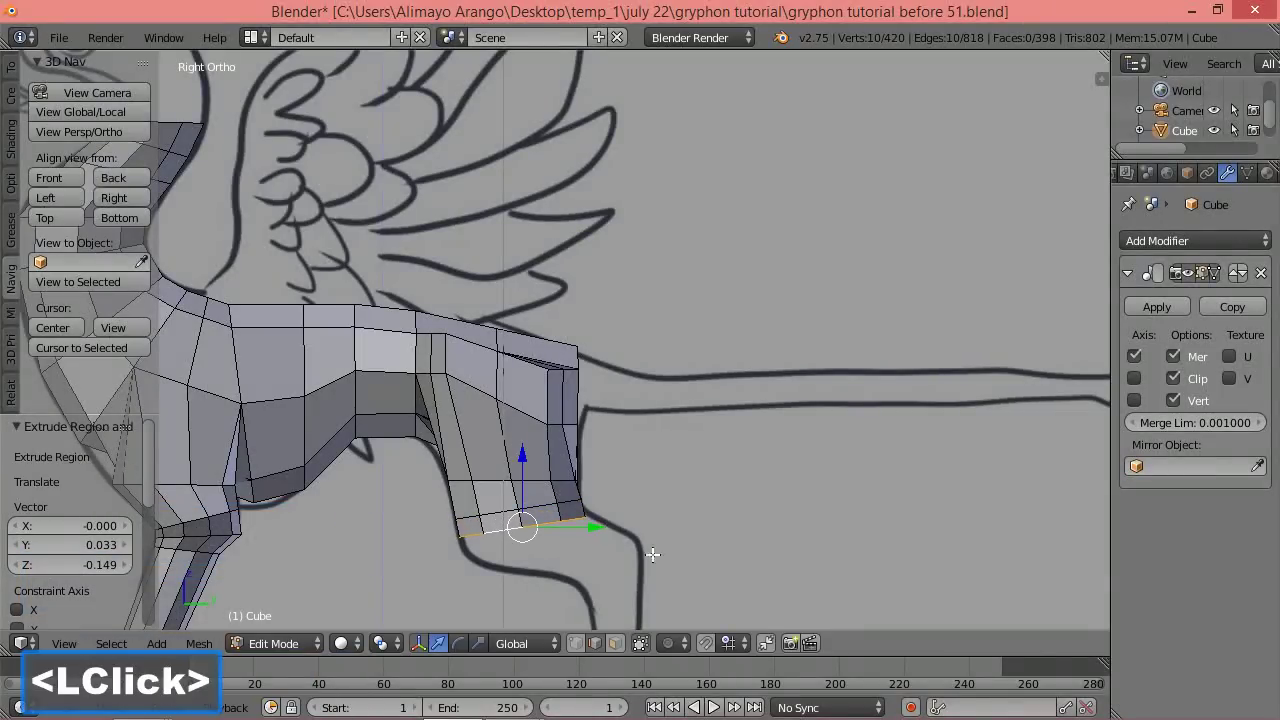
{"action": "key", "text": "r"}
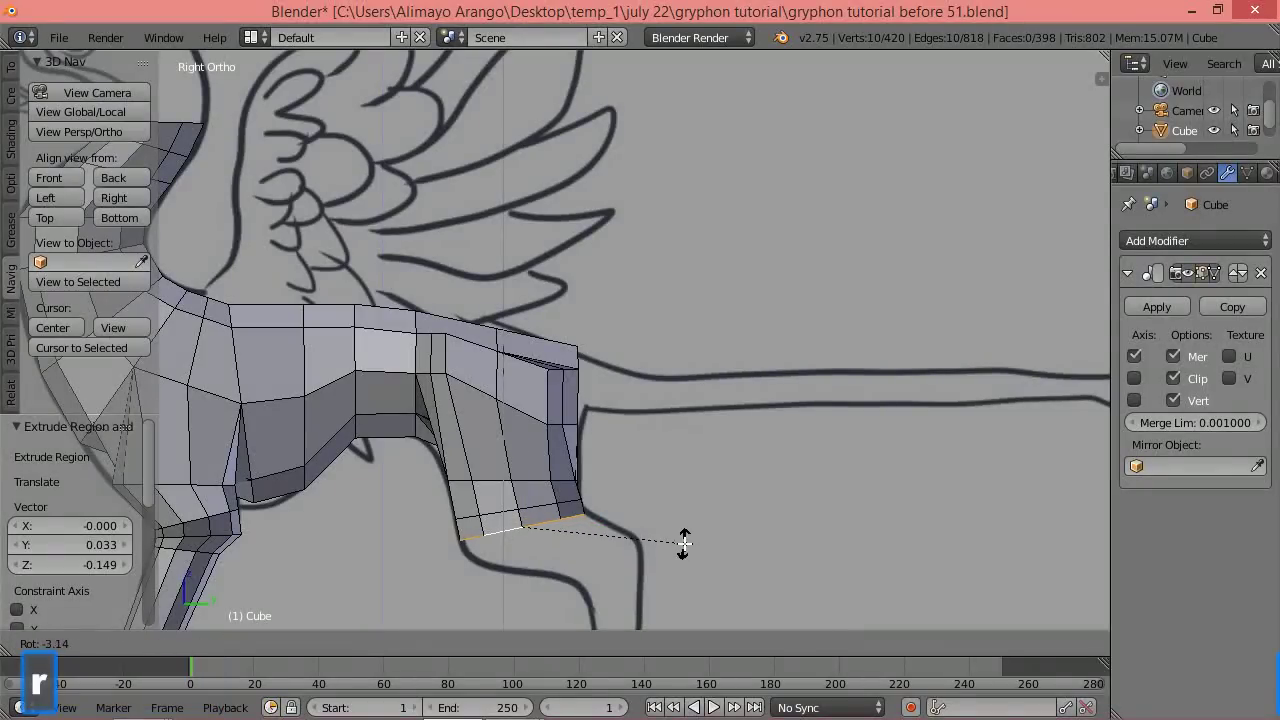
{"action": "left_click", "coordinate": [685, 540]}
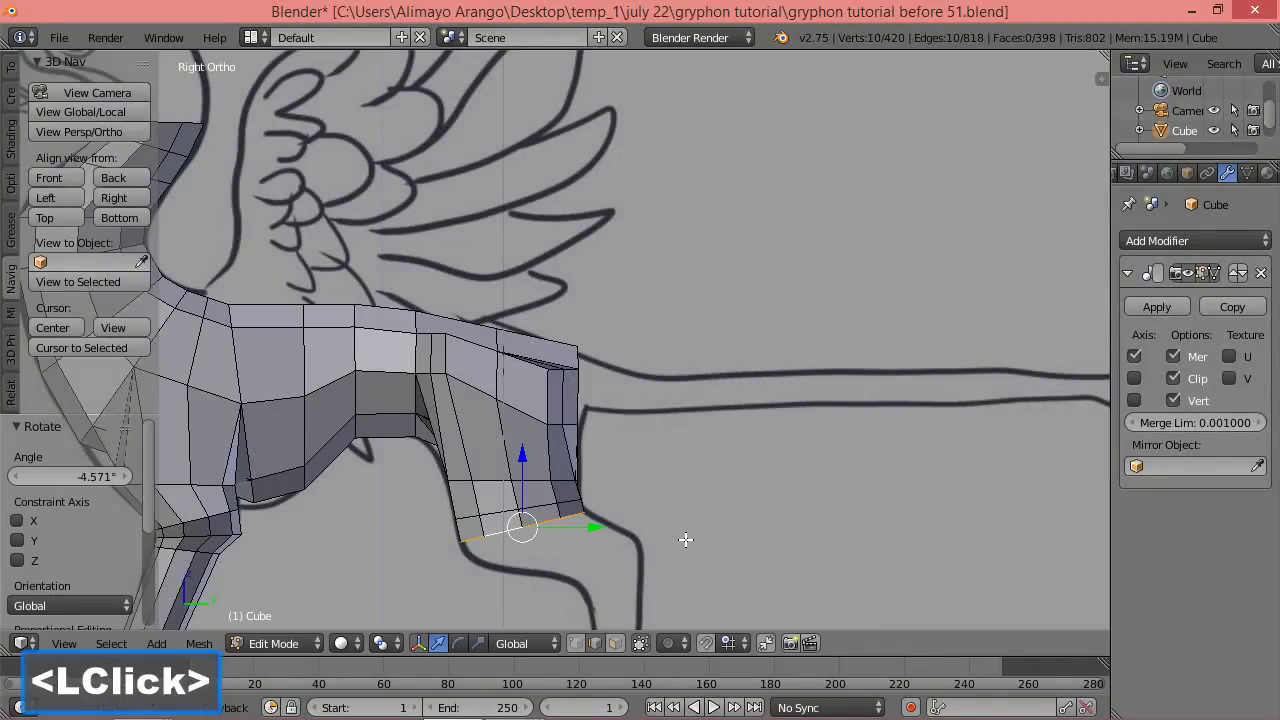
Extrude the leg loop about 0.25 down and backward along the reference leg, and rotate it about -11.9°.
{"action": "key", "text": "e"}
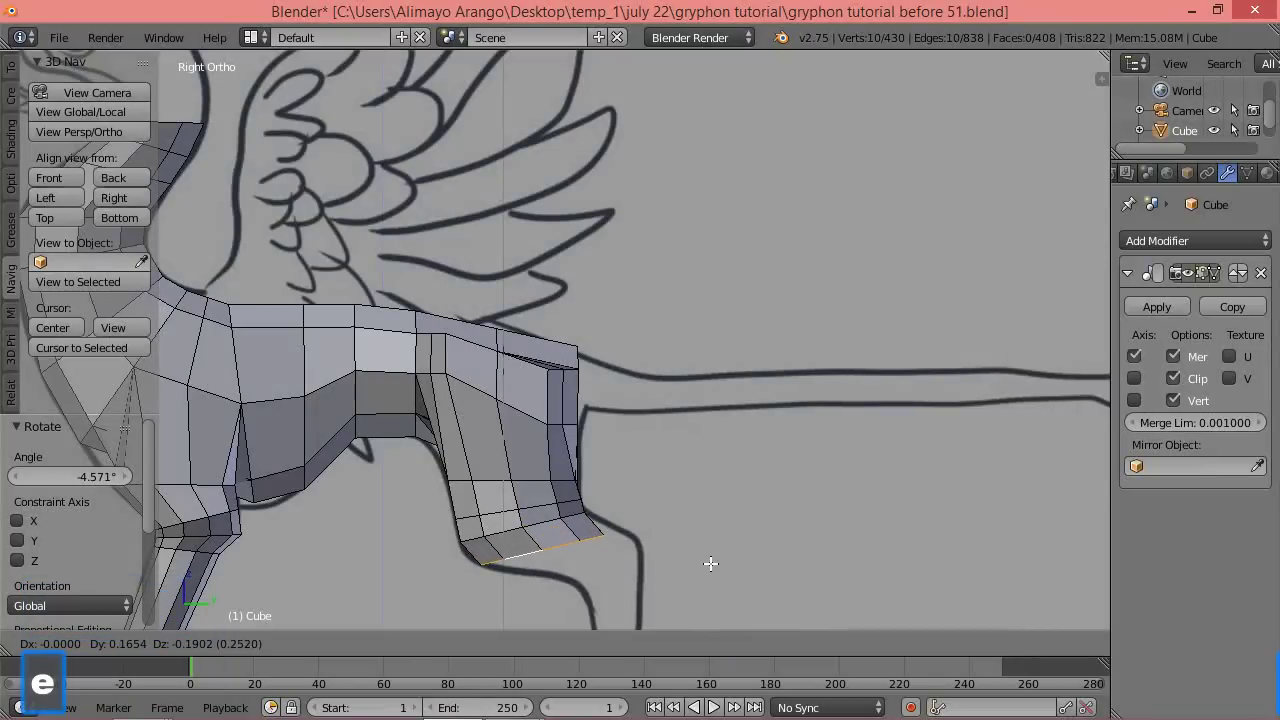
{"action": "left_click", "coordinate": [713, 562]}
{"action": "key", "text": "r"}
{"action": "left_click", "coordinate": [720, 528]}
Display the mesh in wireframe over the reference drawing and switch to vertex selection.
{"action": "key", "text": "z"}
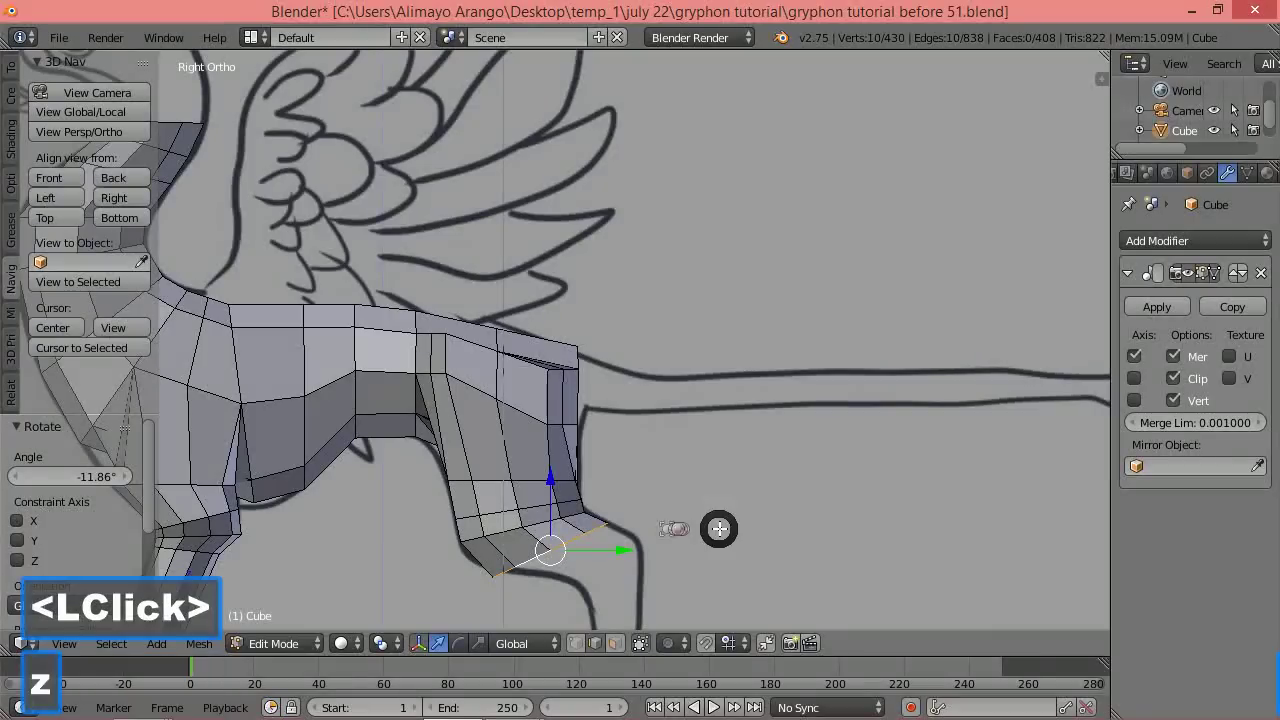
{"action": "left_click", "coordinate": [846, 529]}
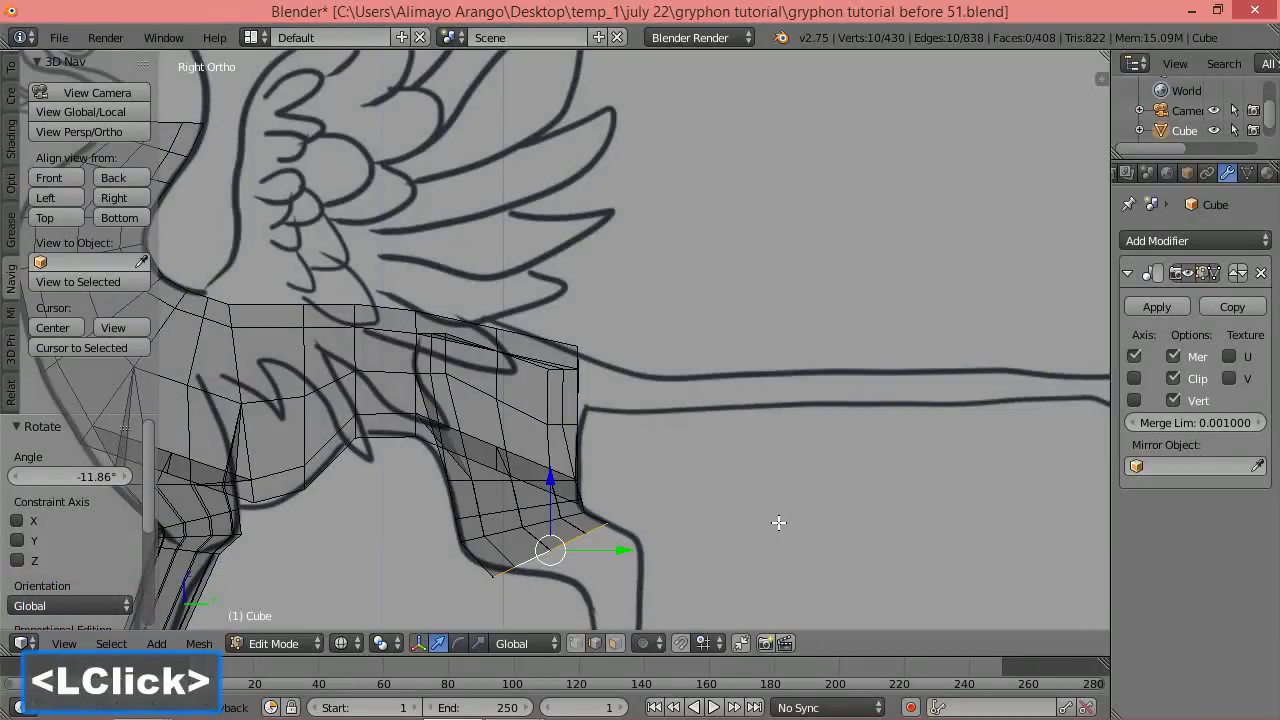
{"action": "left_click", "coordinate": [577, 643]}
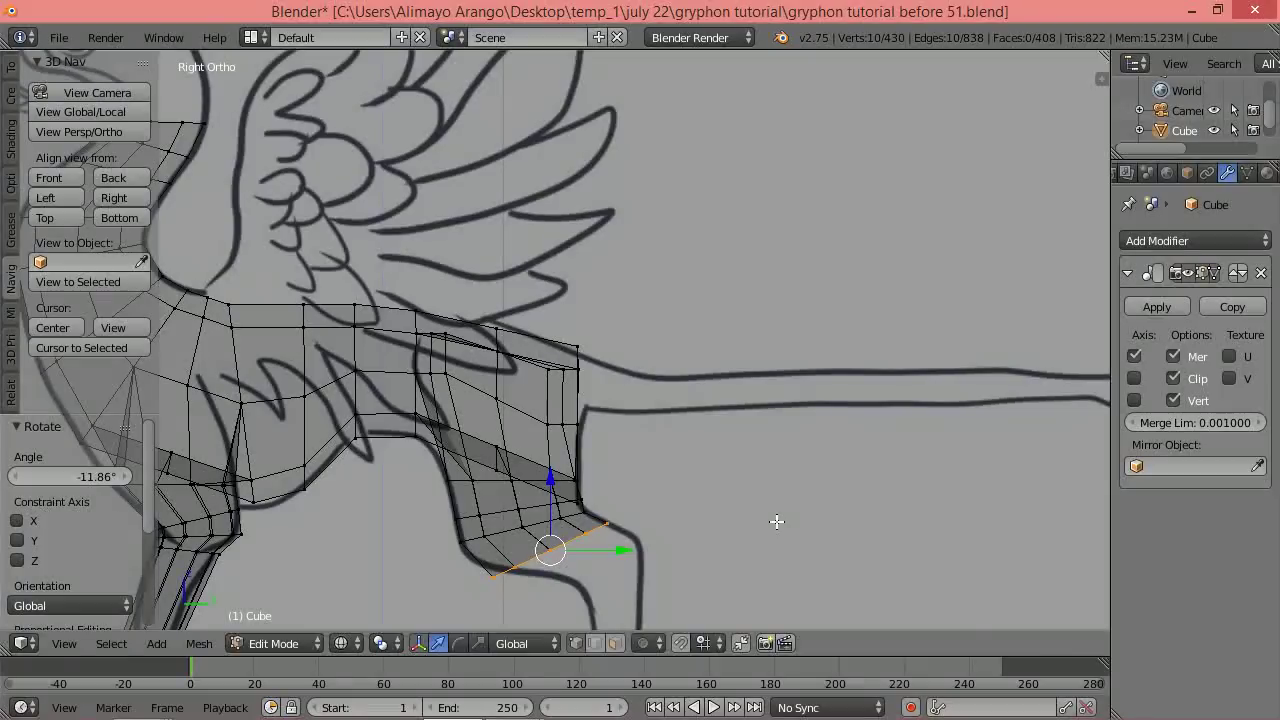
Scale the lowest leg loop by about 0.872 and move it about -0.033 along Y and 0.041 along Z.
{"action": "key", "text": "s"}
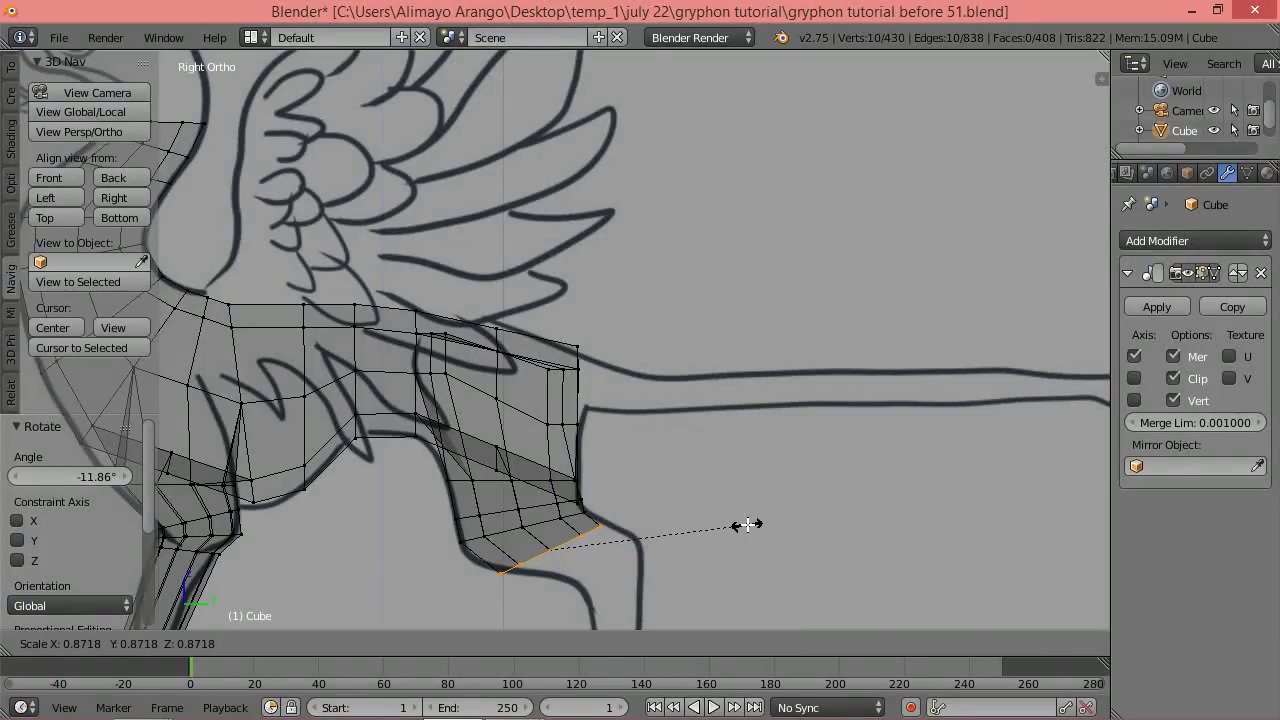
{"action": "left_click", "coordinate": [747, 524]}
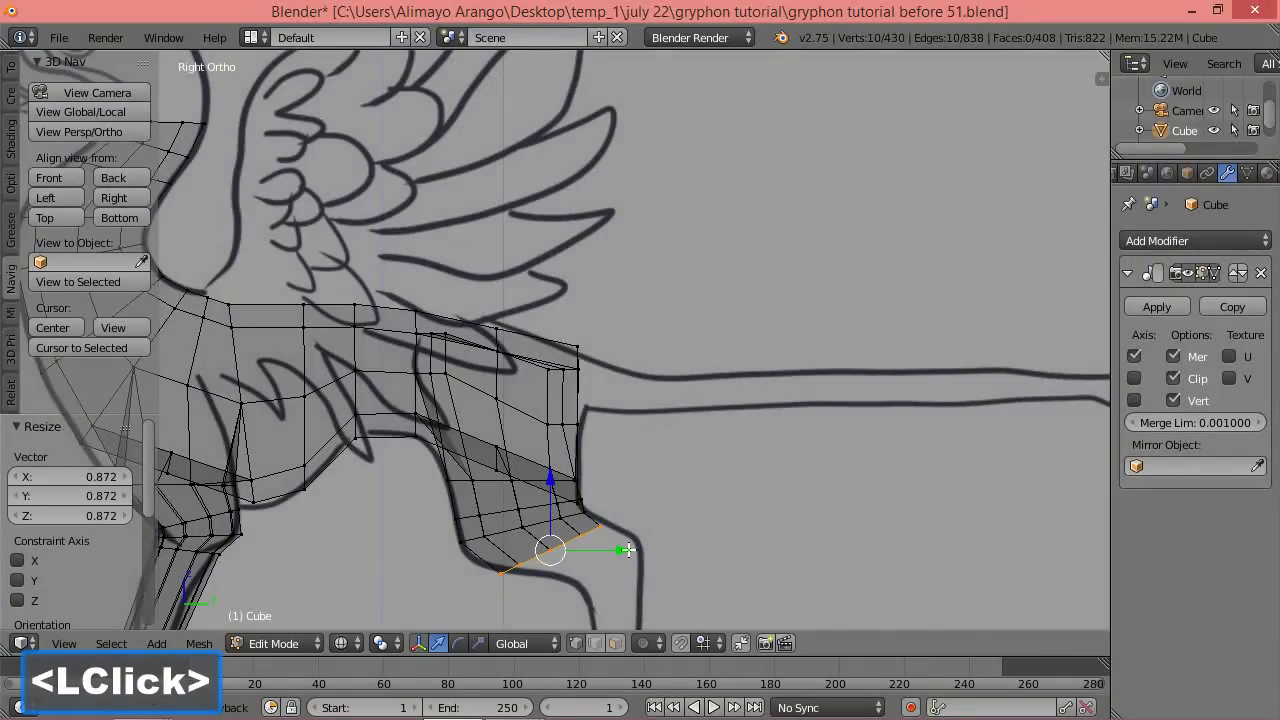
{"action": "left_click_drag", "start_coordinate": [626, 549], "coordinate": [619, 552]}
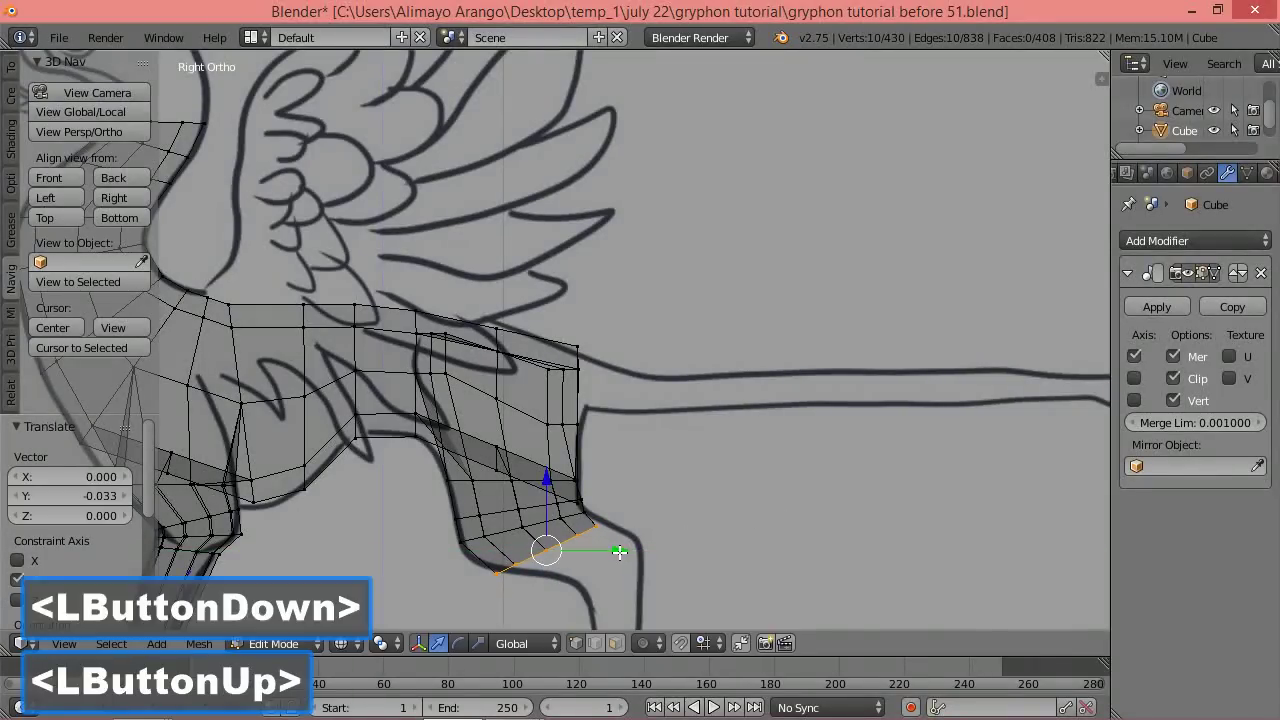
{"action": "left_click_drag", "start_coordinate": [547, 488], "coordinate": [549, 484]}
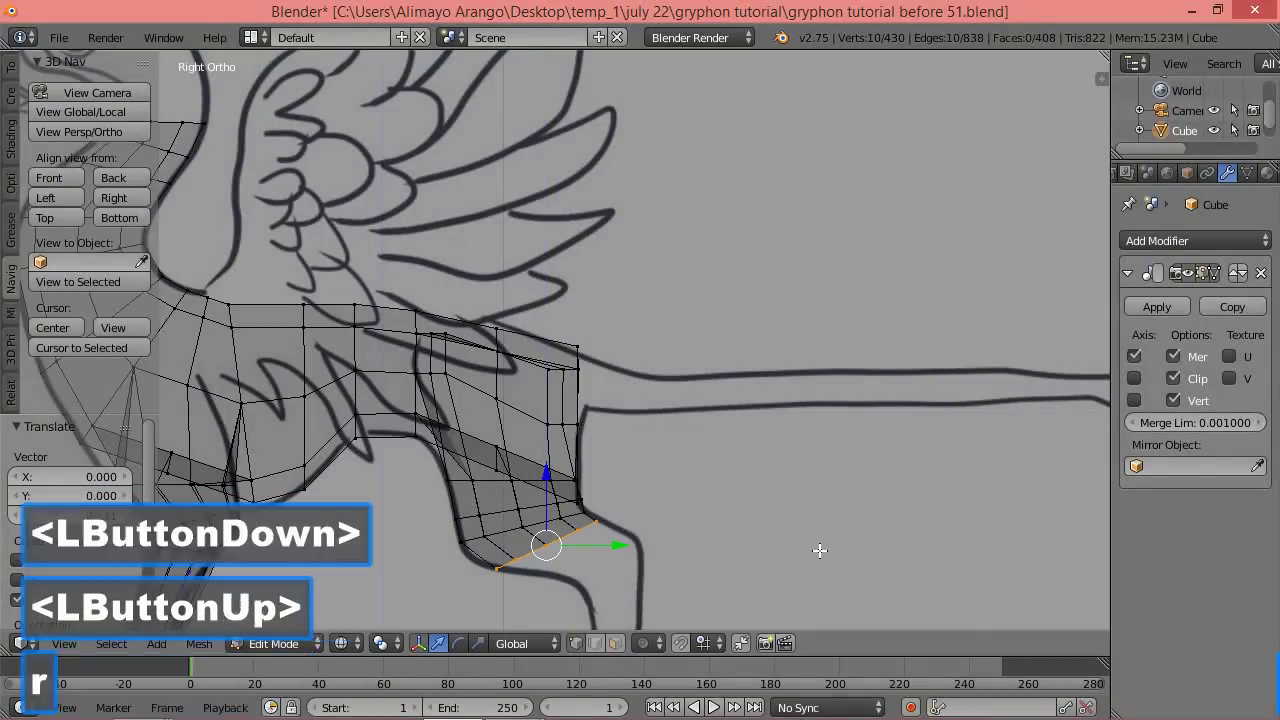
Rotate the lowest hind-leg loop about -5.5° and fine-tune its size, scaling by about 0.952 and by about 1.037.
{"action": "key", "text": "r"}
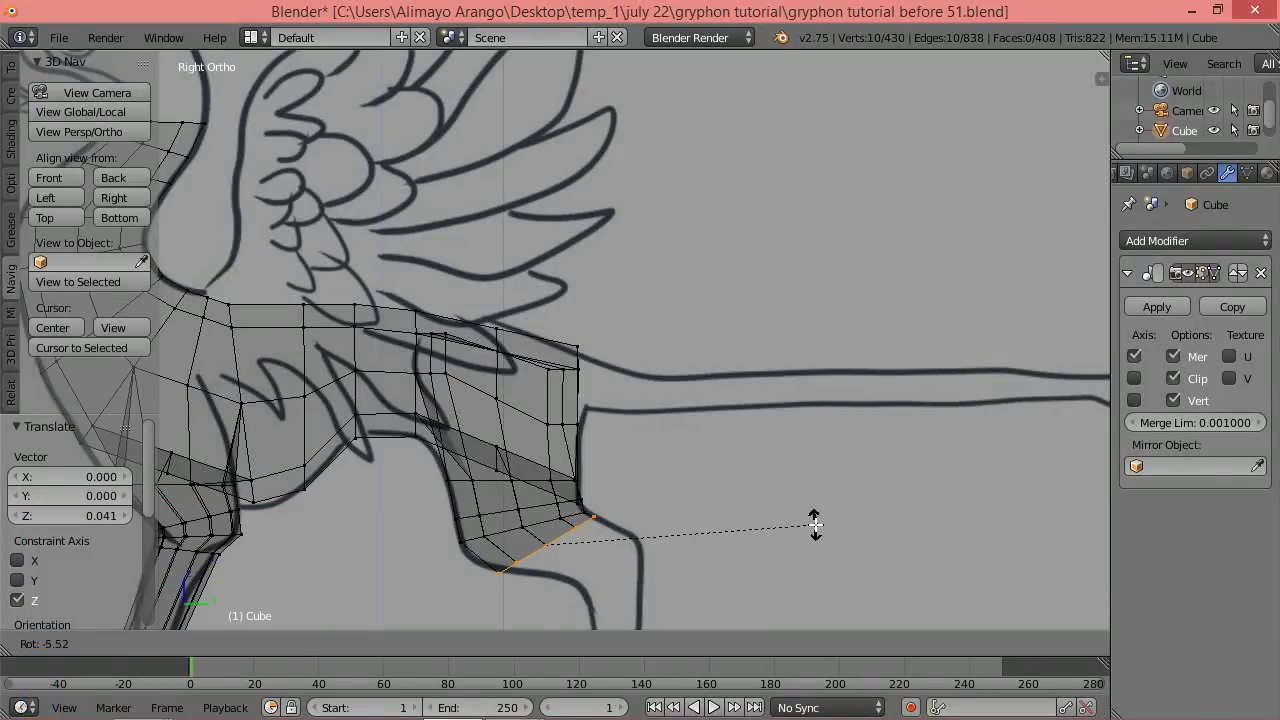
{"action": "left_click", "coordinate": [816, 524]}
{"action": "key", "text": "s"}
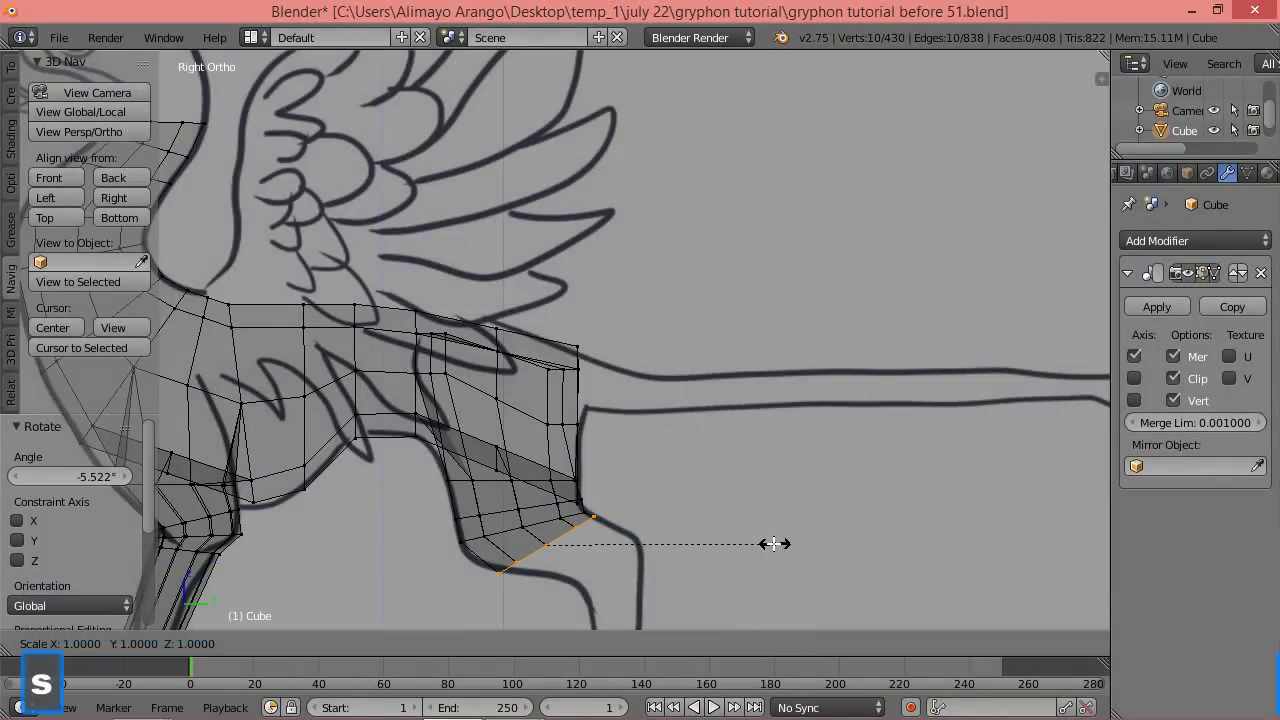
{"action": "left_click", "coordinate": [764, 545]}
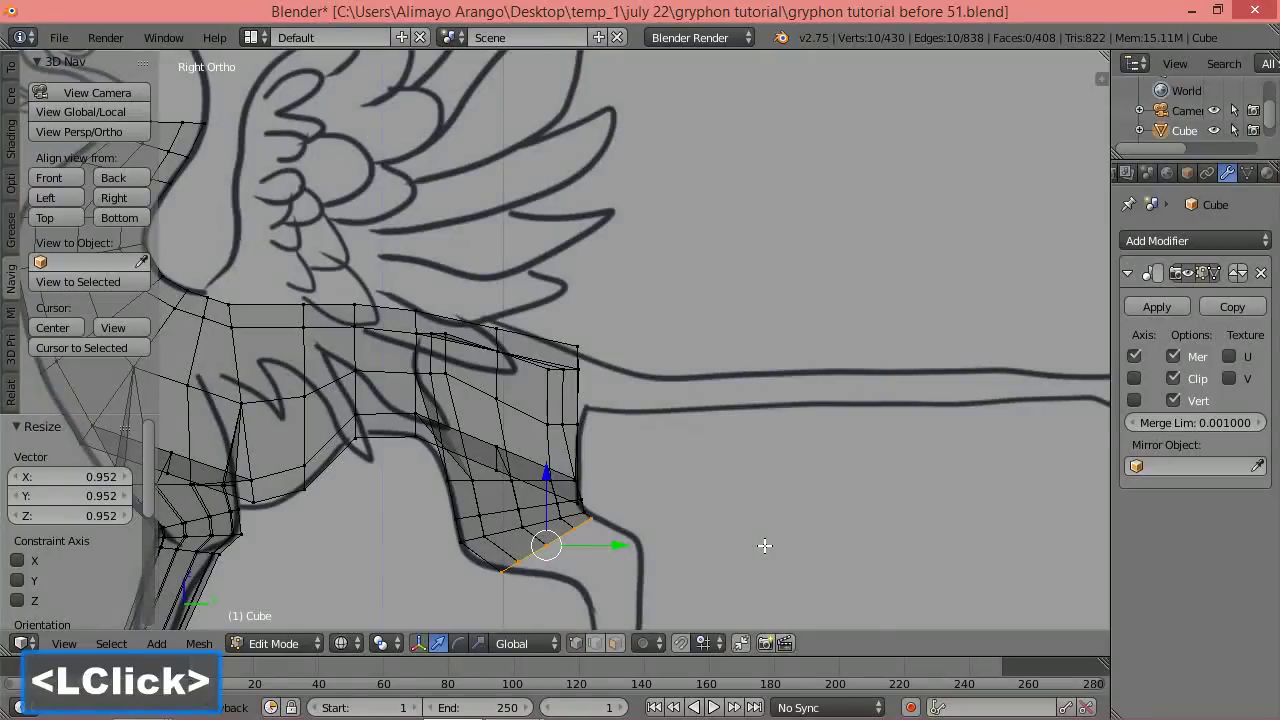
{"action": "key", "text": "s"}
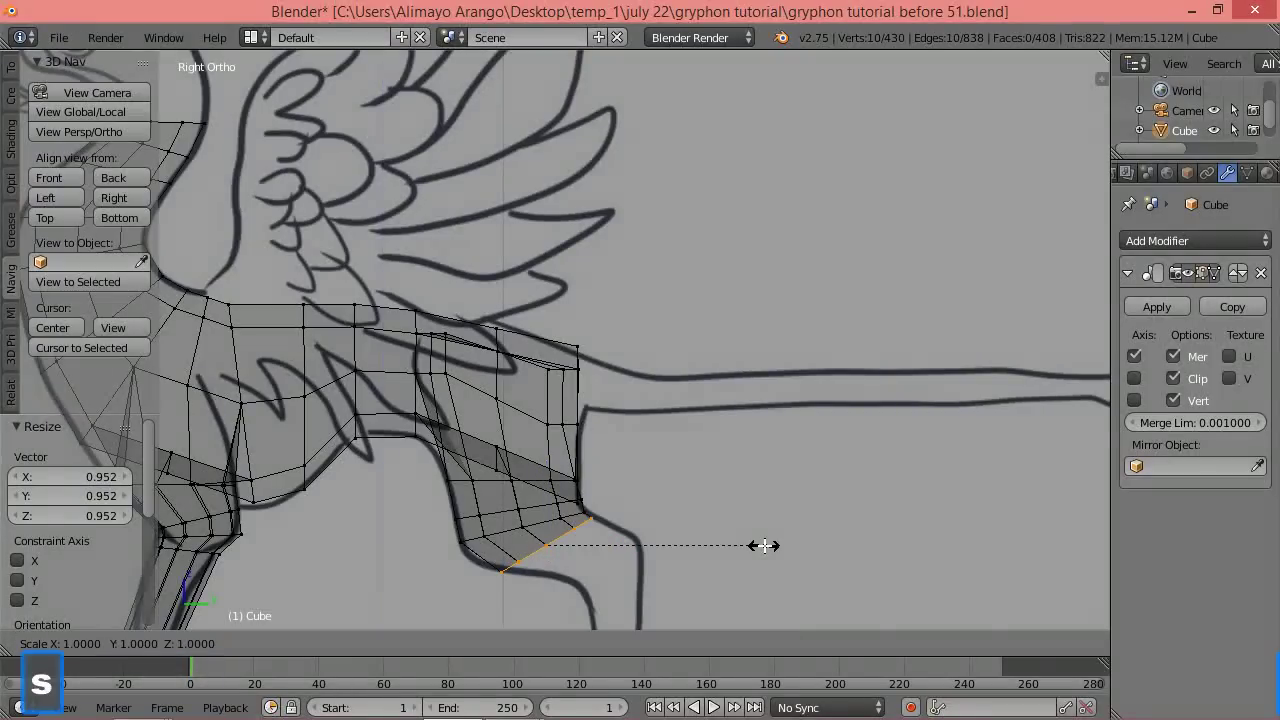
{"action": "left_click", "coordinate": [772, 543]}
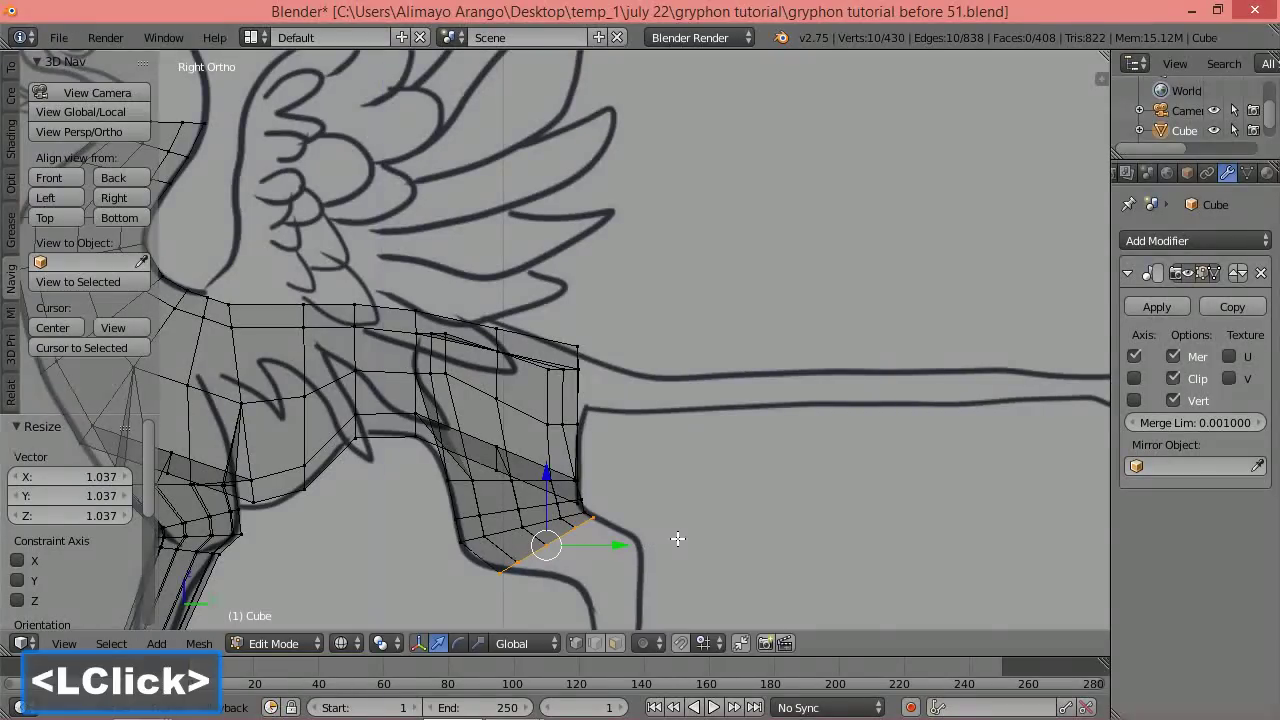
Extrude the lowest leg loop about 0.248 along Y and -0.108 along Z, and rotate it about -31.5°.
{"action": "key", "text": "e"}
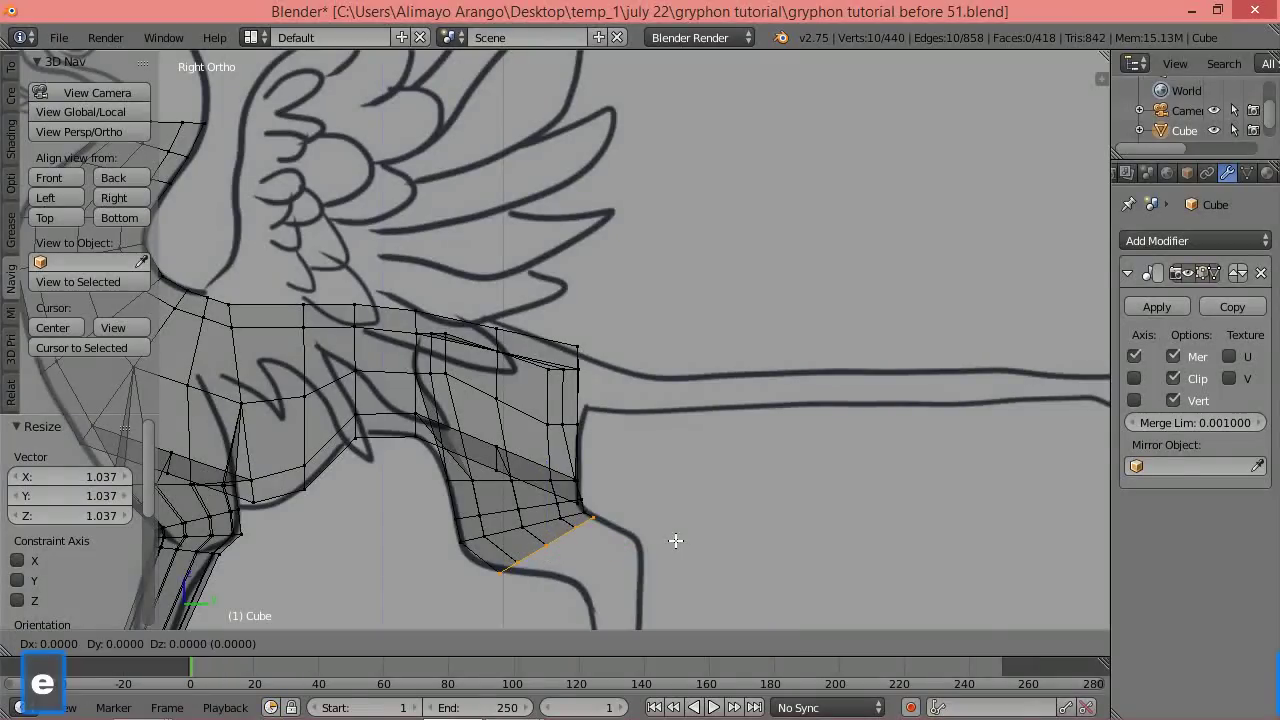
{"action": "left_click", "coordinate": [705, 554]}
{"action": "key", "text": "r"}
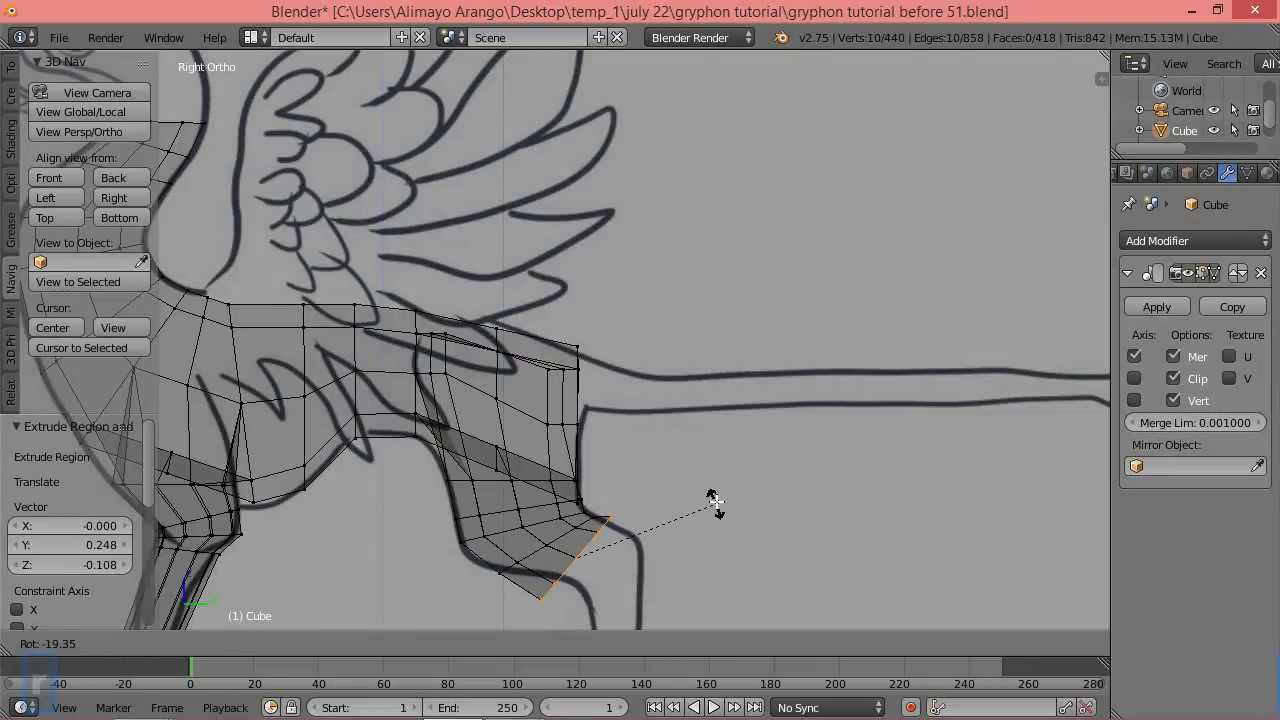
{"action": "left_click", "coordinate": [712, 468]}
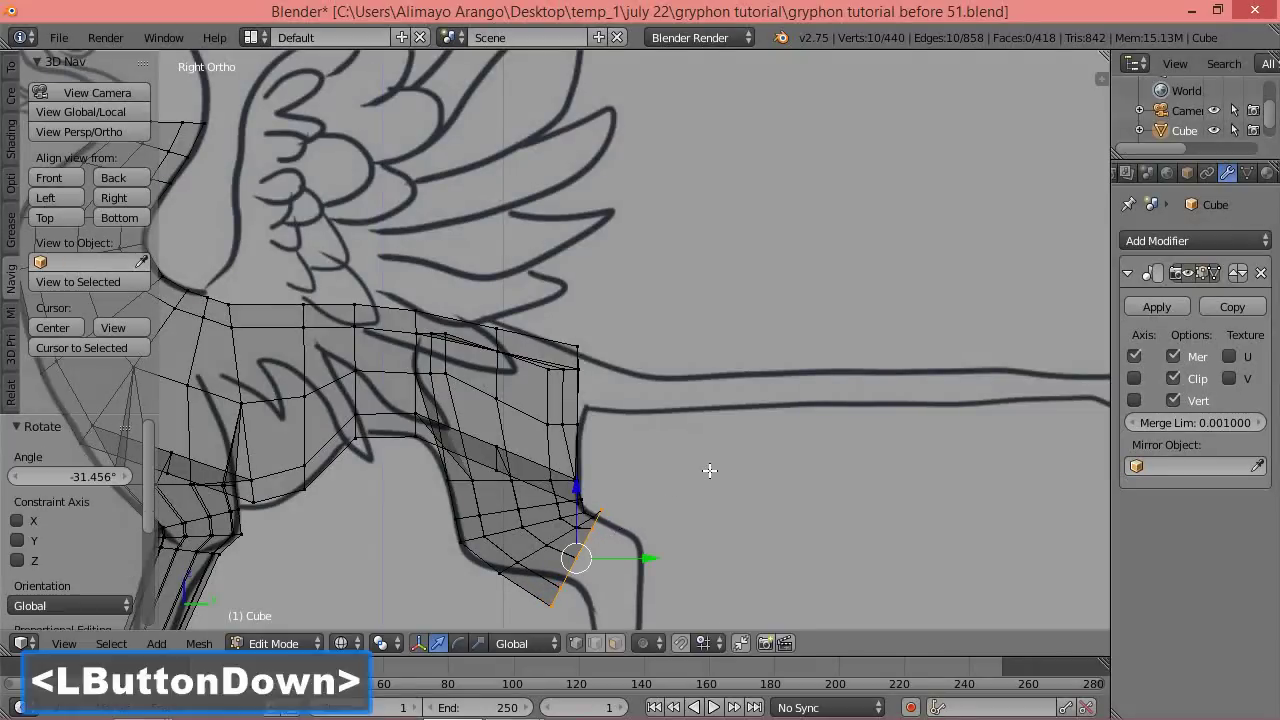
Scale the new loop by about 0.614 and nudge it along Y and about 0.008 up to fit the reference leg.
{"action": "key", "text": "s"}
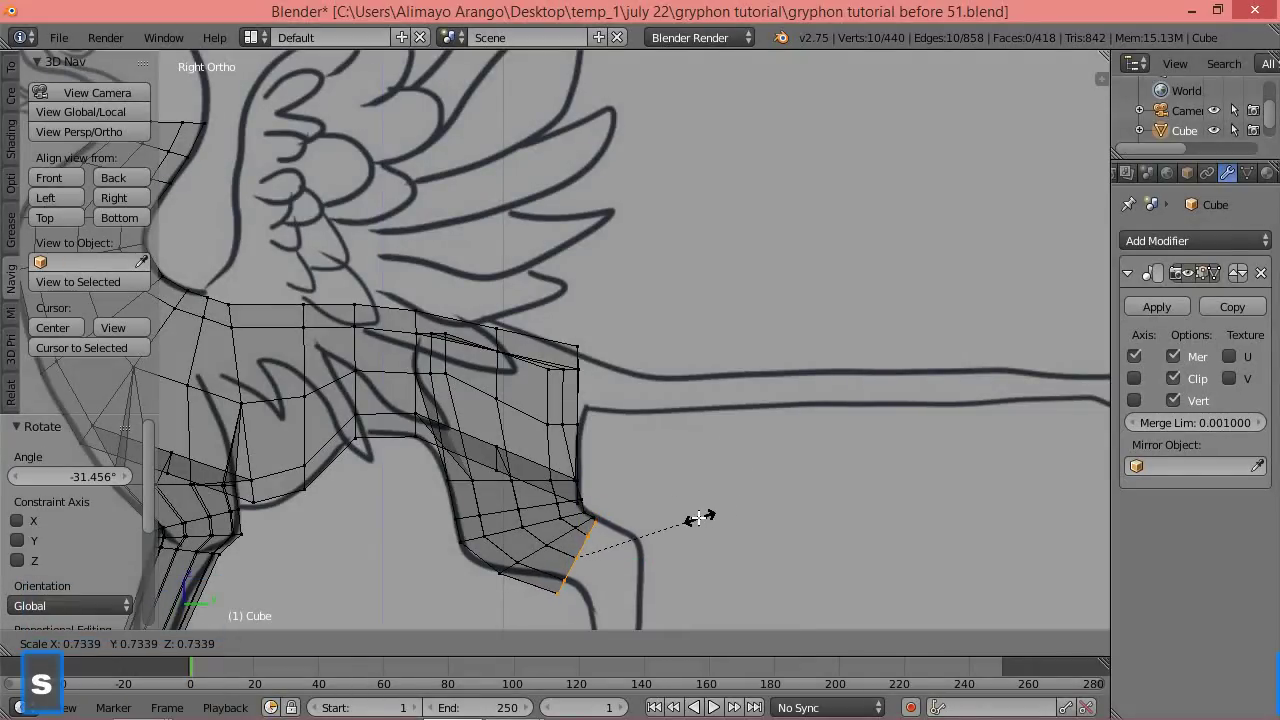
{"action": "left_click", "coordinate": [664, 524]}
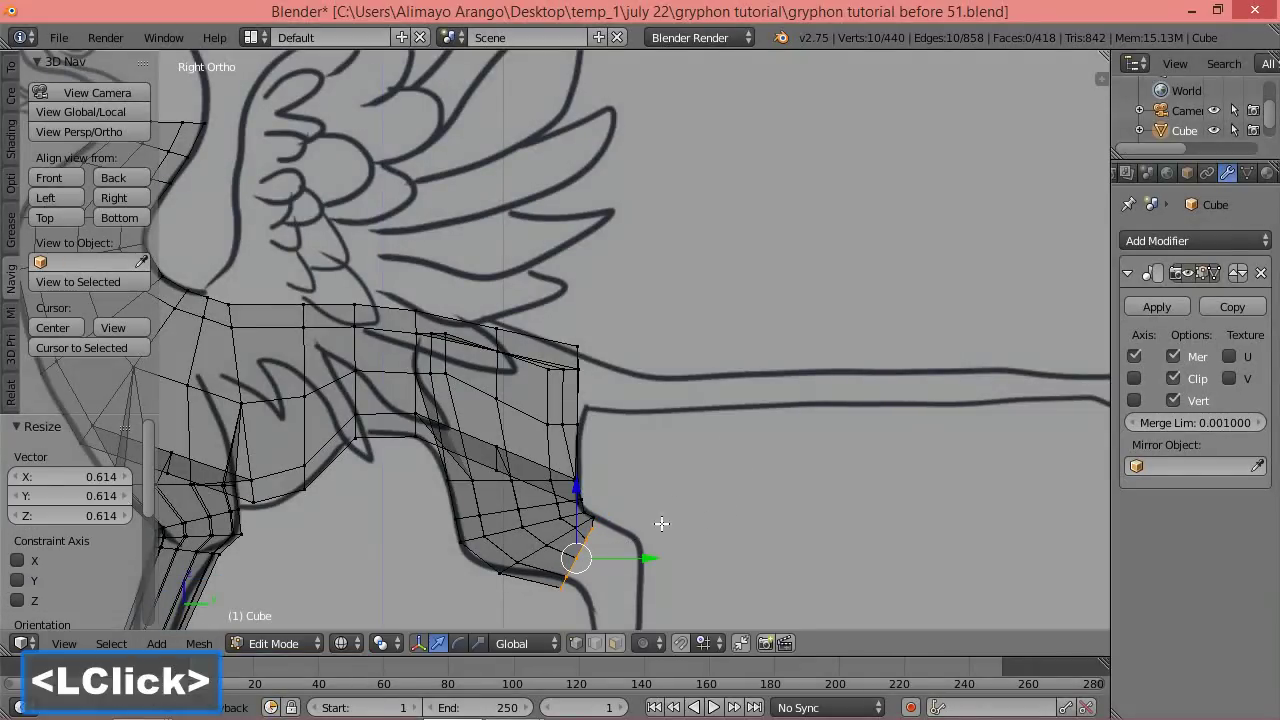
{"action": "left_click", "coordinate": [578, 489]}
{"action": "left_click_drag", "start_coordinate": [647, 557], "coordinate": [651, 552]}
{"action": "left_click_drag", "start_coordinate": [583, 482], "coordinate": [583, 480]}
{"action": "middle_click_drag", "start_coordinate": [455, 484], "coordinate": [621, 503]}
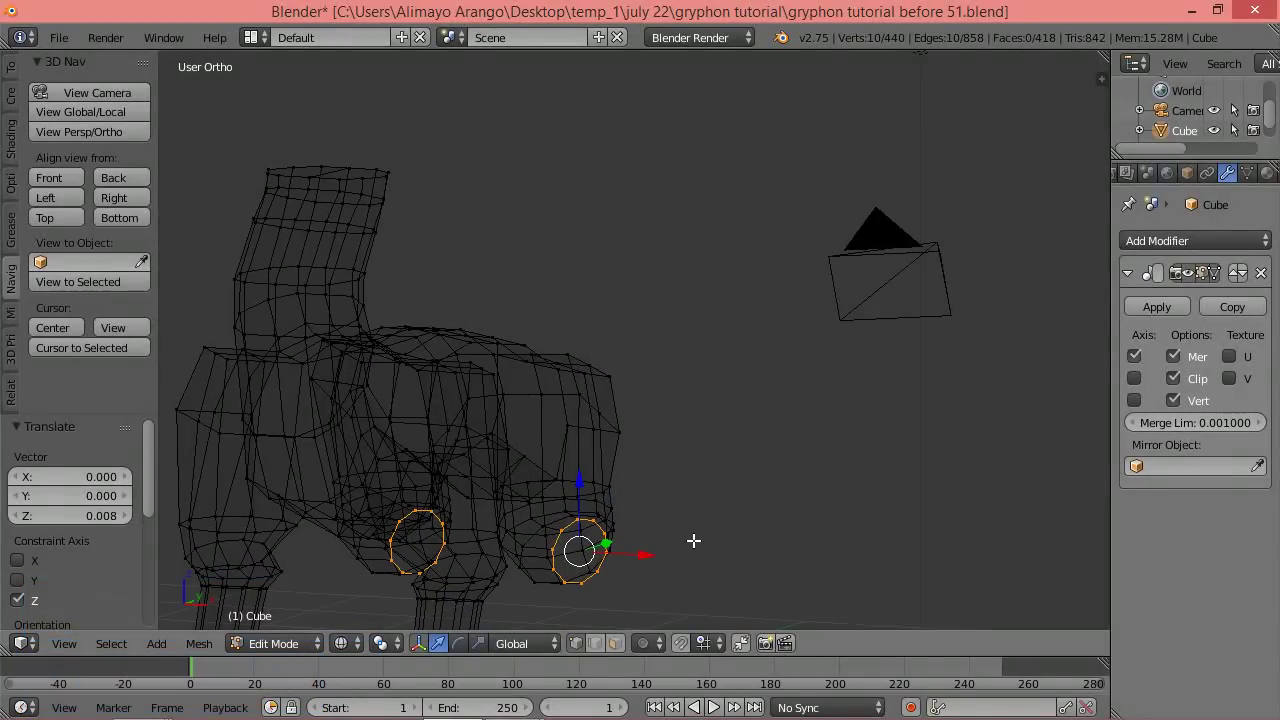
{"action": "left_click", "coordinate": [124, 196]}
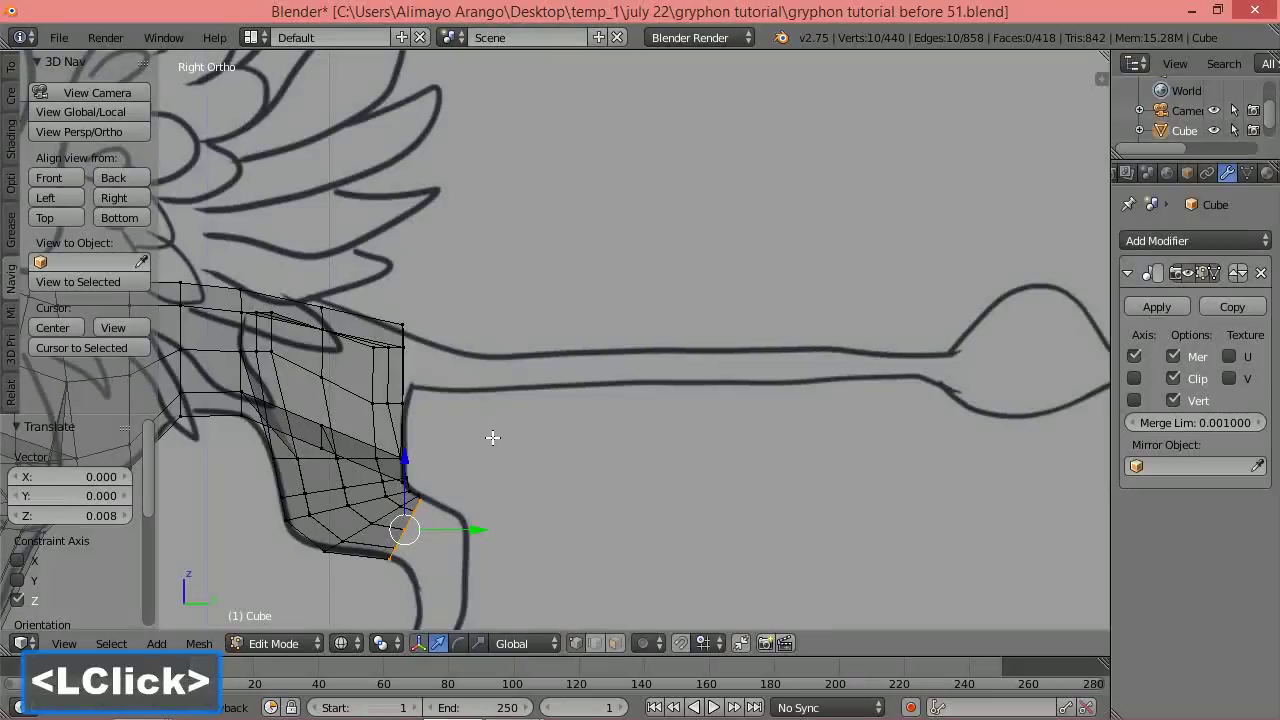
Extrude the leg loop toward the hock, about 0.149 along Y and -0.050 along Z, and rotate it about 8.7°.
{"action": "key", "text": "e"}
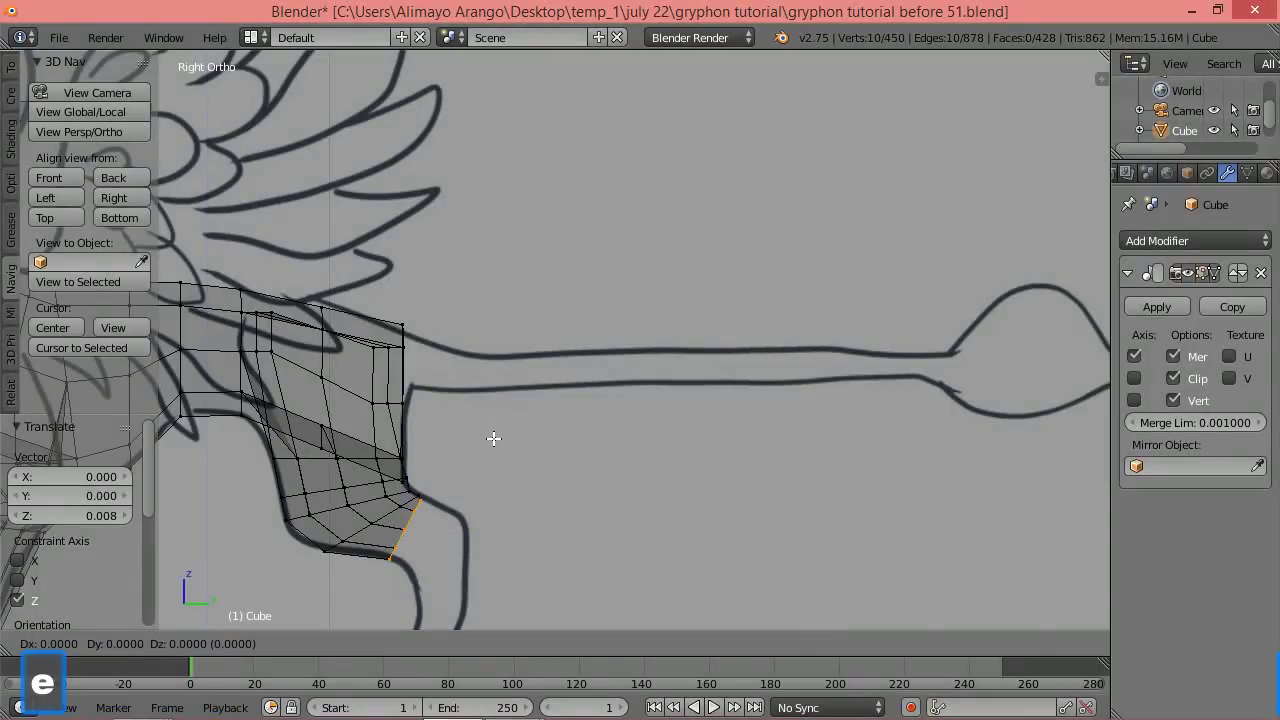
{"action": "left_click", "coordinate": [510, 443]}
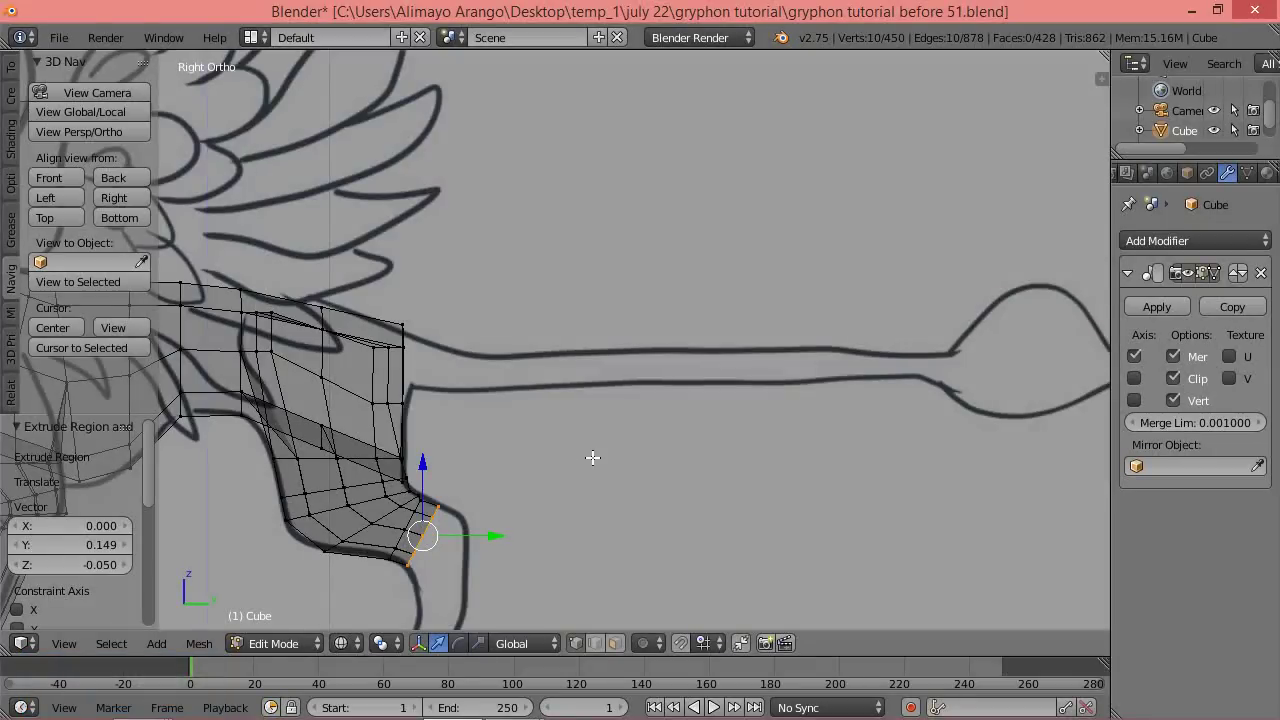
{"action": "key", "text": "r"}
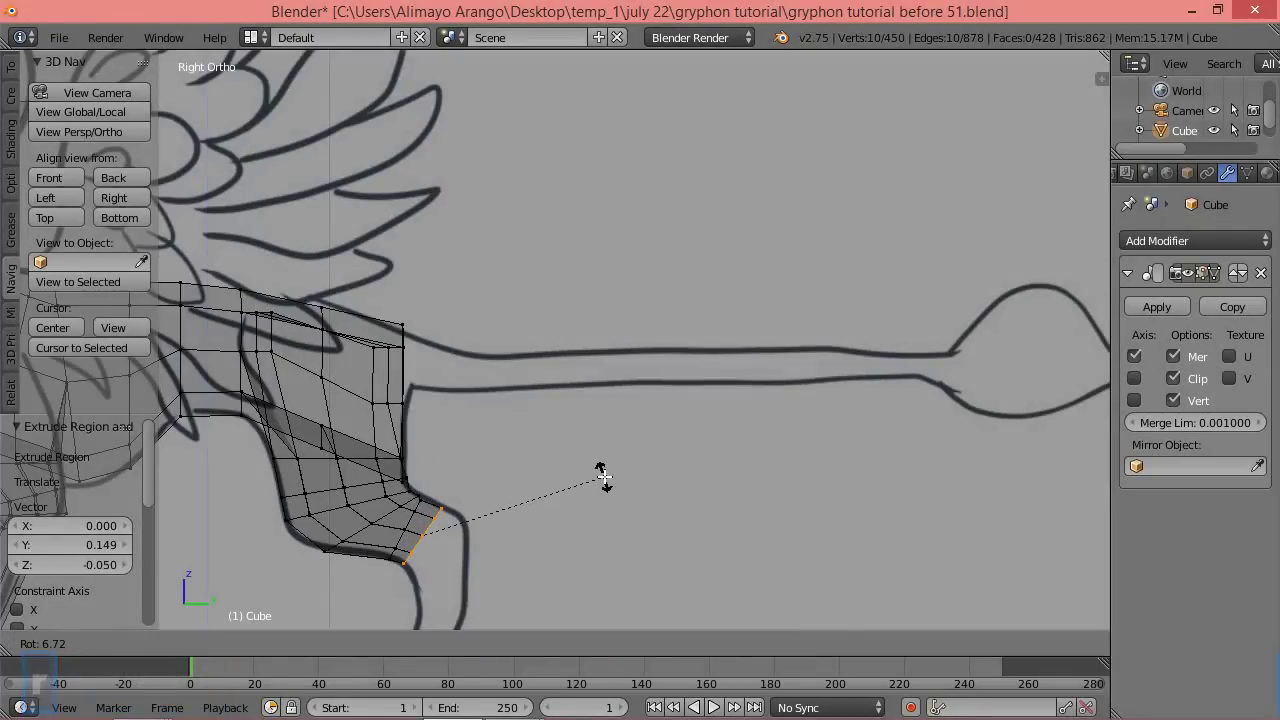
{"action": "left_click", "coordinate": [604, 484]}
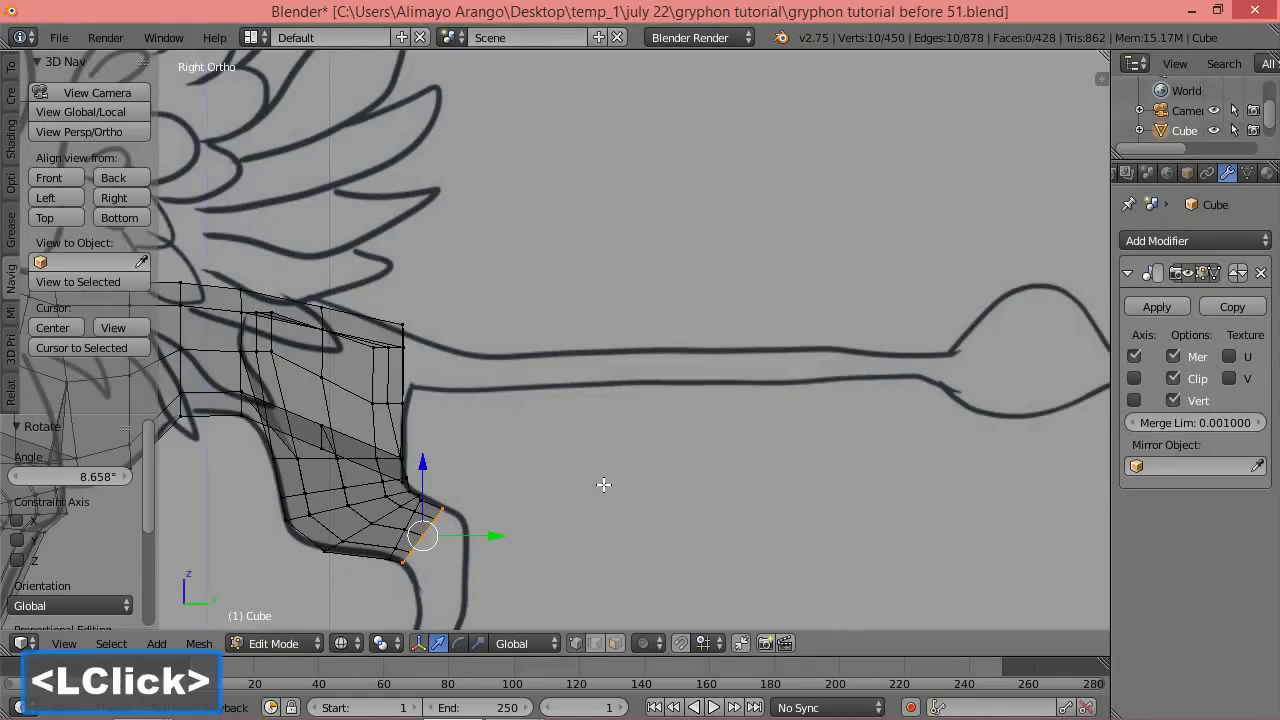
Extrude the loop around the hock, about 0.116 along Y and -0.108 along Z, rotate it about 22.3° and raise it about 0.008.
{"action": "key", "text": "e"}
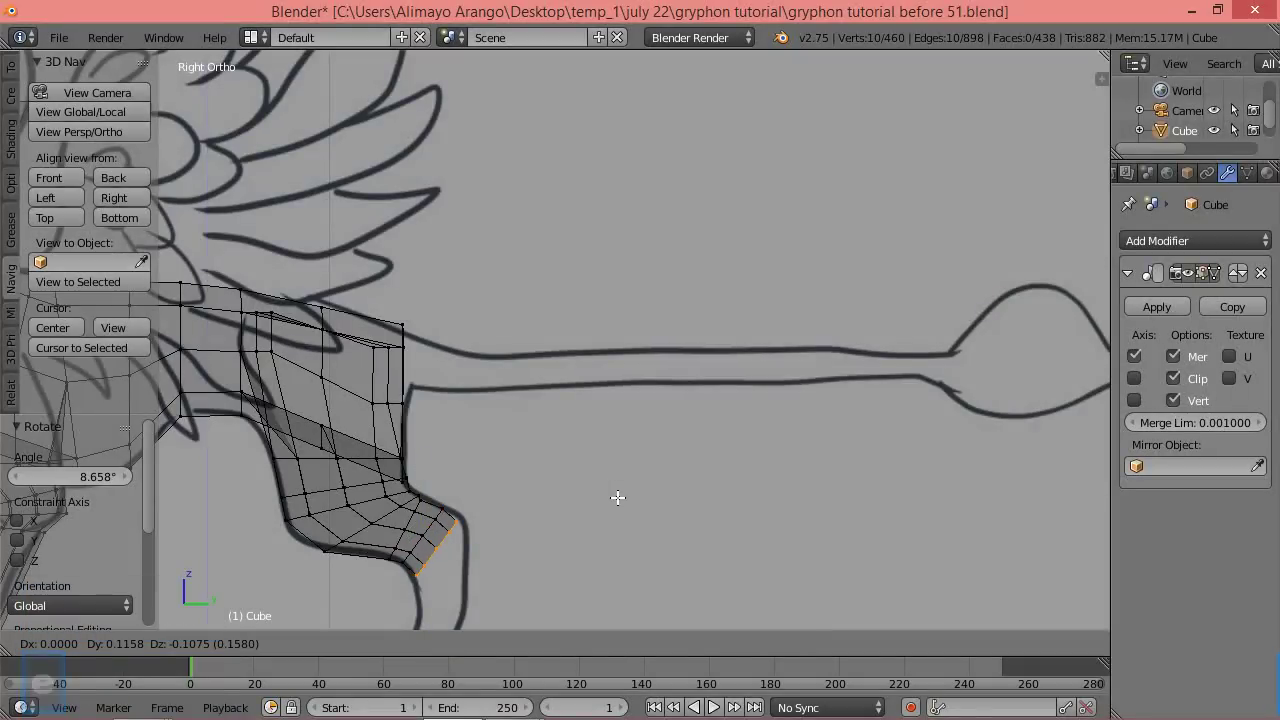
{"action": "left_click", "coordinate": [617, 497]}
{"action": "key", "text": "r"}
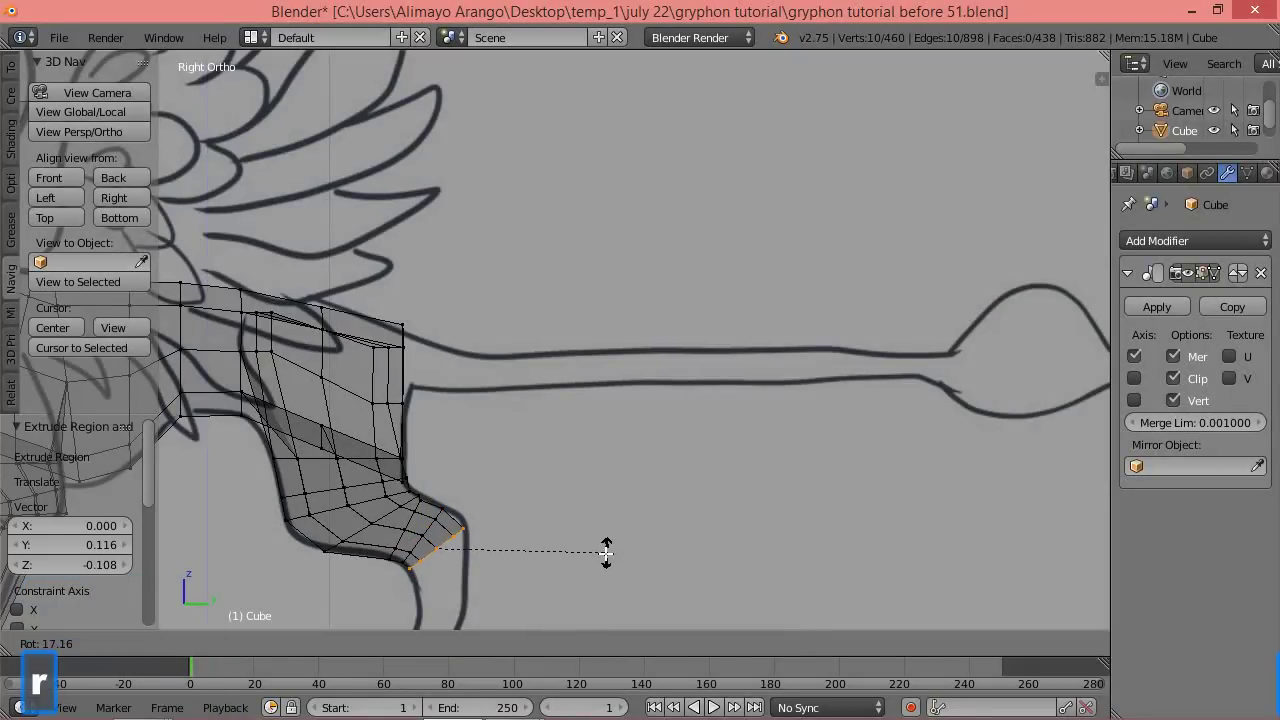
{"action": "left_click", "coordinate": [600, 560]}
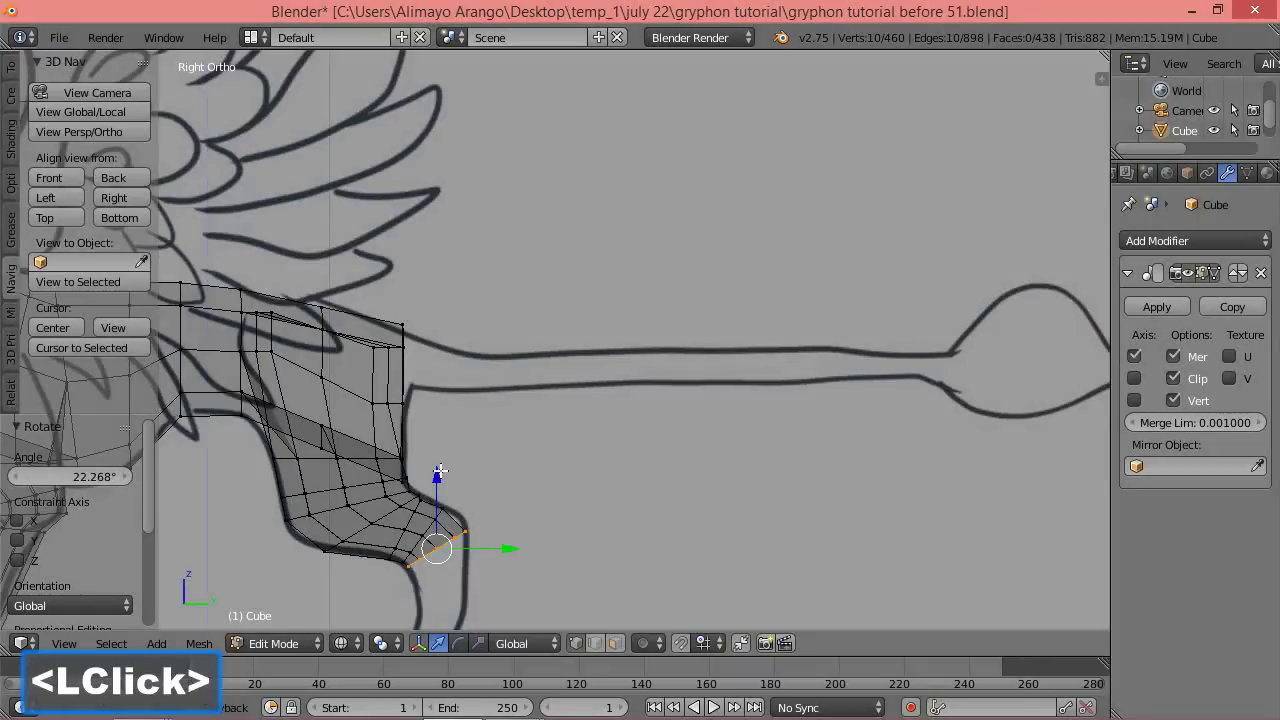
{"action": "left_click_drag", "start_coordinate": [437, 476], "coordinate": [438, 474]}
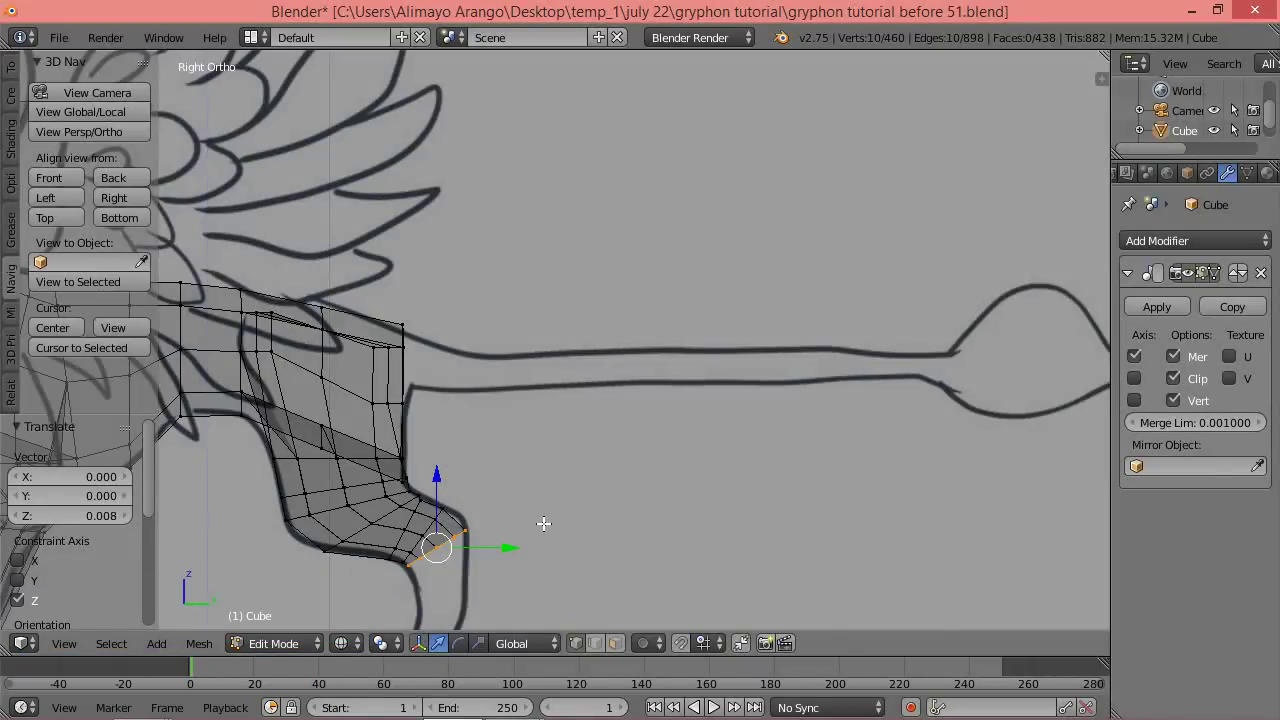
Extrude the loop below the hock, about 0.060 along Y and -0.248 along Z, and rotate it about 13.6°.
{"action": "scroll", "coordinate": [543, 523], "scroll_direction": "down", "scroll_amount": 1}
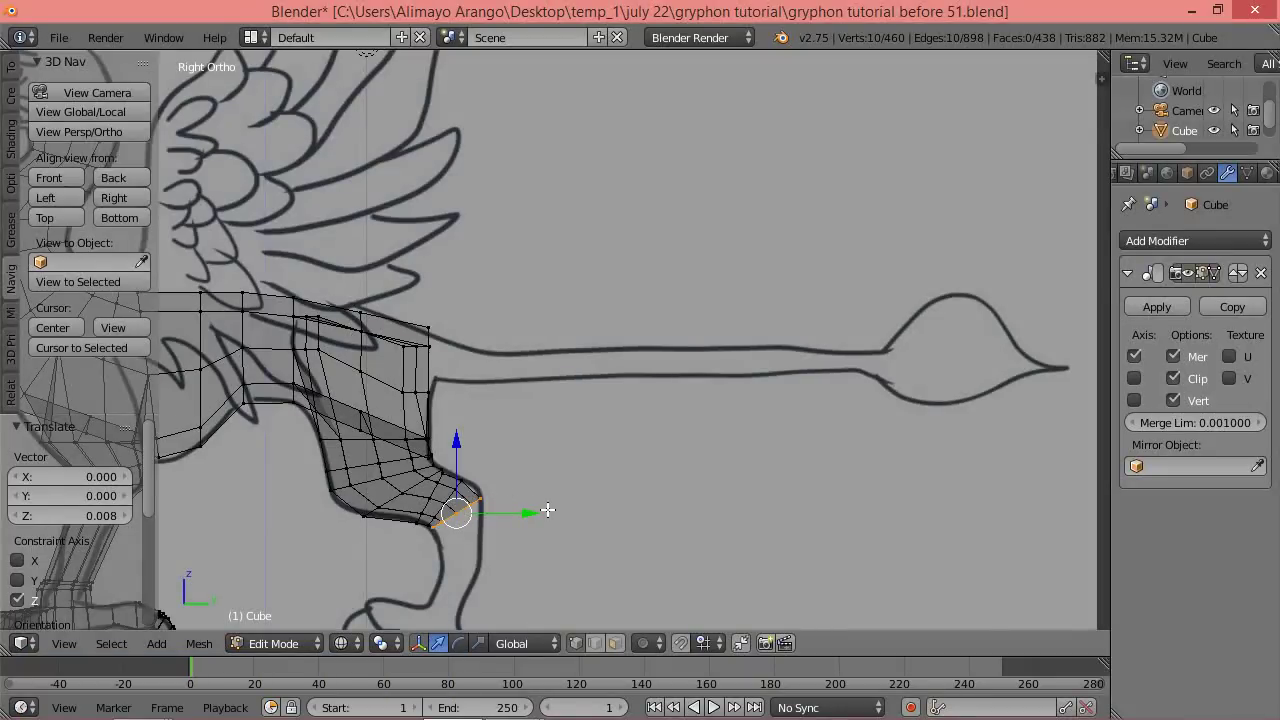
{"action": "key", "text": "e"}
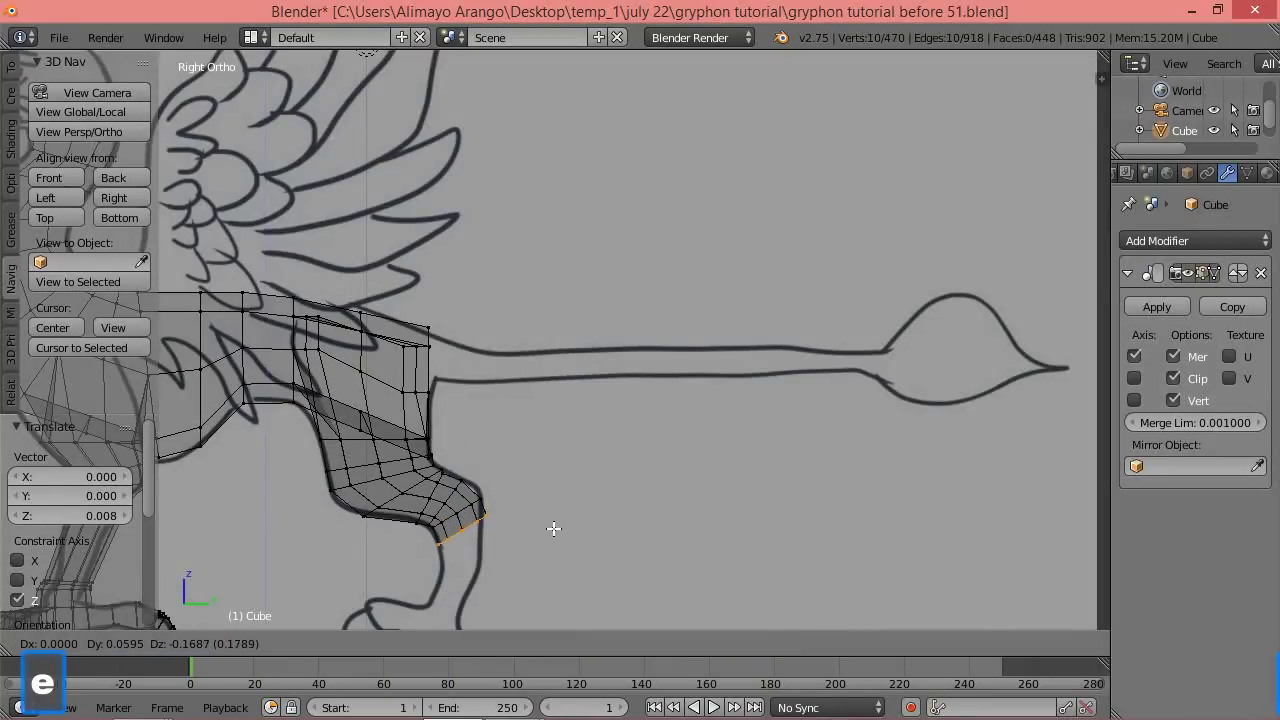
{"action": "left_click", "coordinate": [553, 535]}
{"action": "key", "text": "r"}
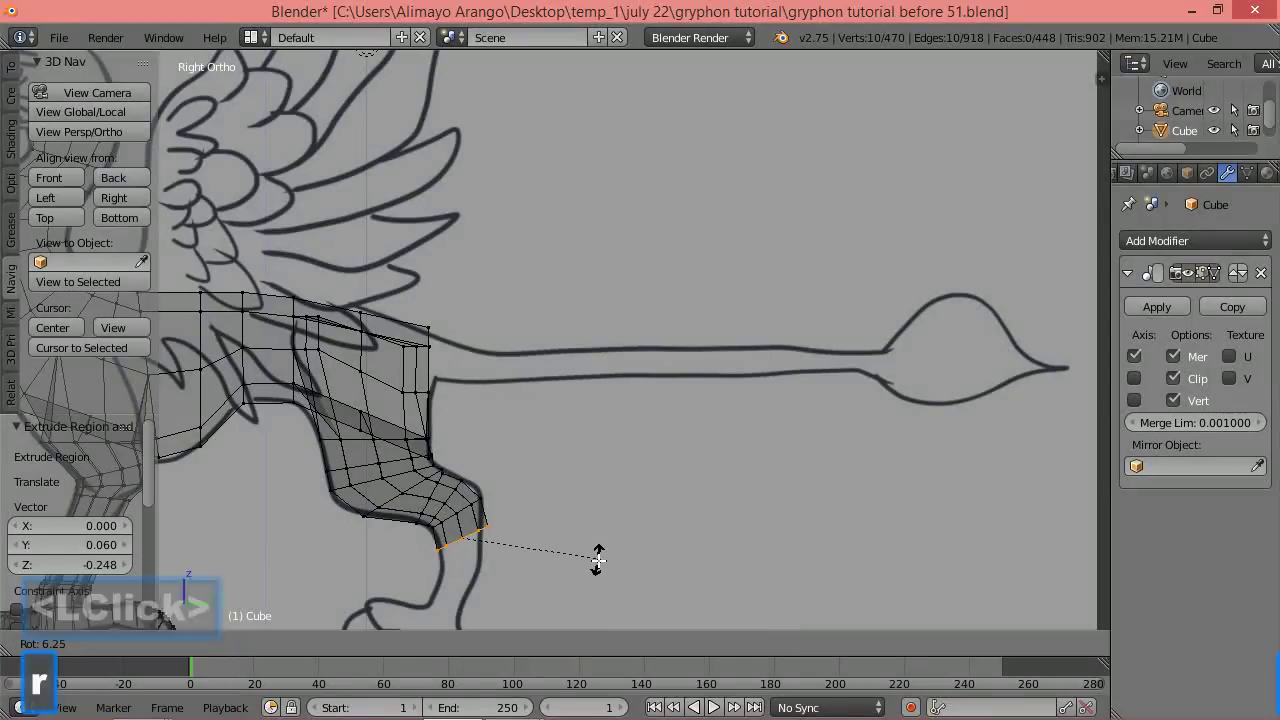
{"action": "left_click", "coordinate": [591, 572]}
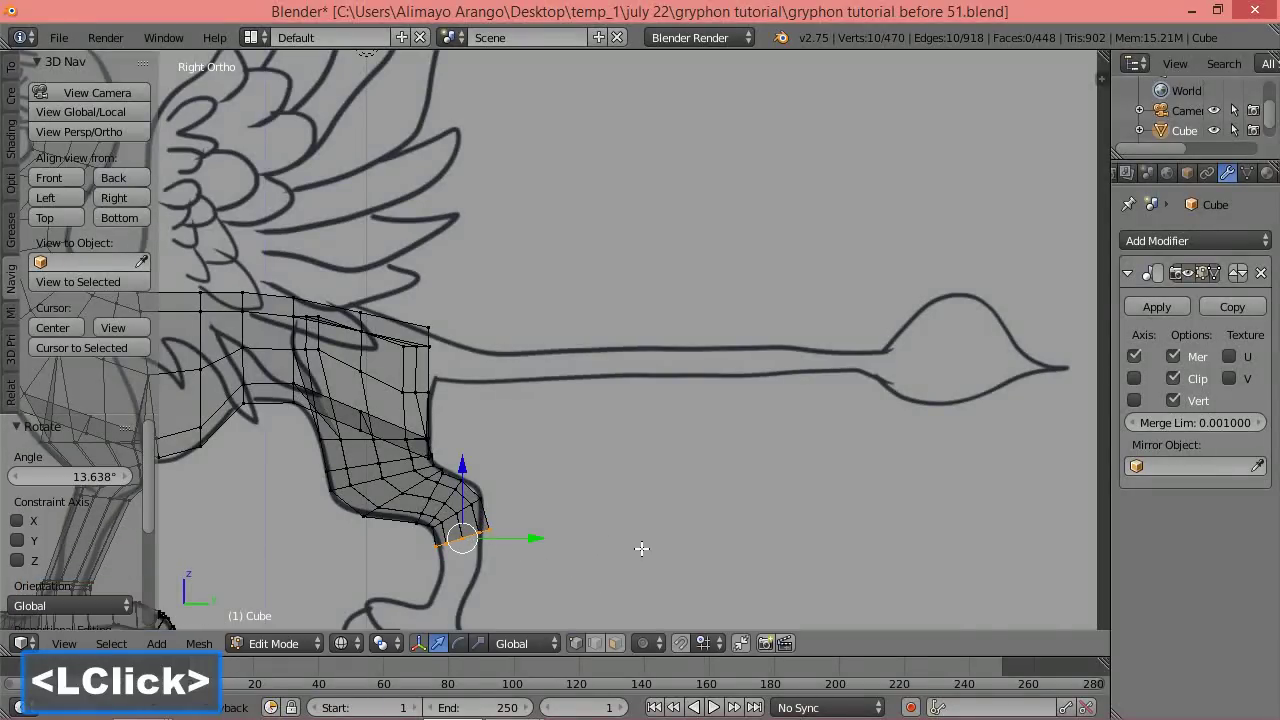
Scale the loop below the hock by about 0.803, raise it slightly and move it about -0.030 along Y.
{"action": "key", "text": "s"}
{"action": "left_click", "coordinate": [610, 545]}
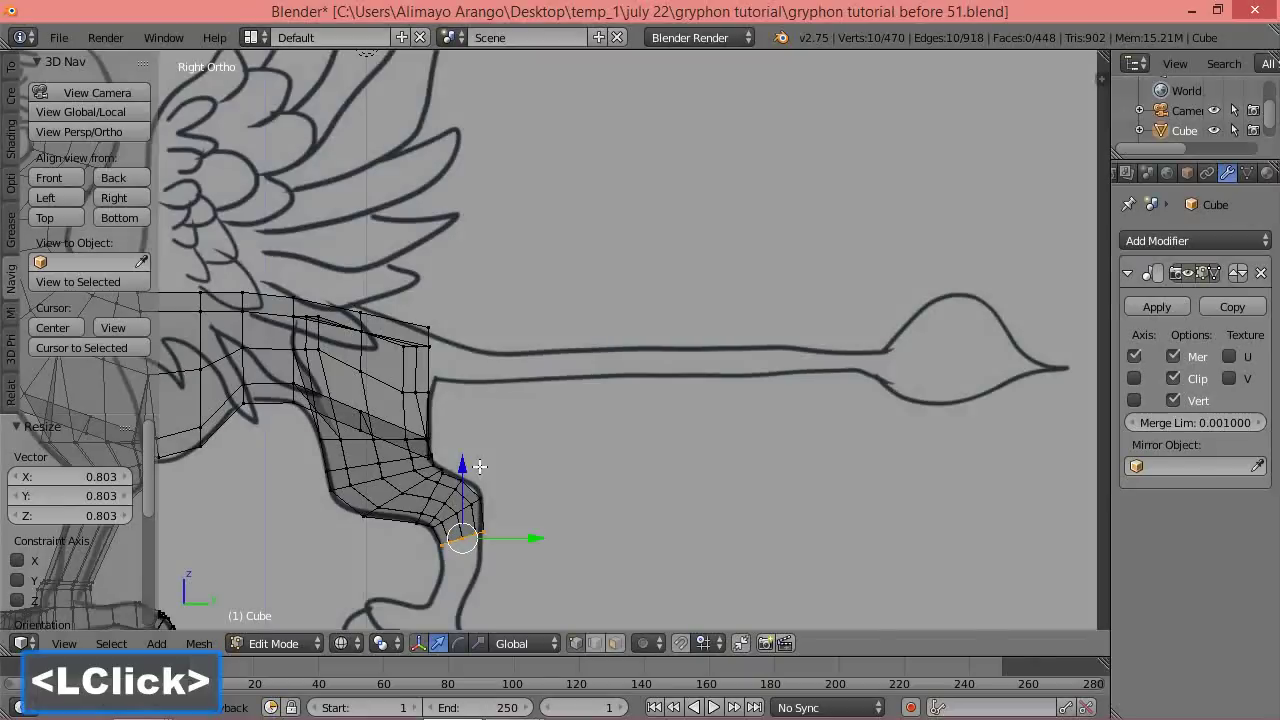
{"action": "left_click_drag", "start_coordinate": [462, 467], "coordinate": [463, 458]}
{"action": "left_click_drag", "start_coordinate": [528, 536], "coordinate": [527, 537]}
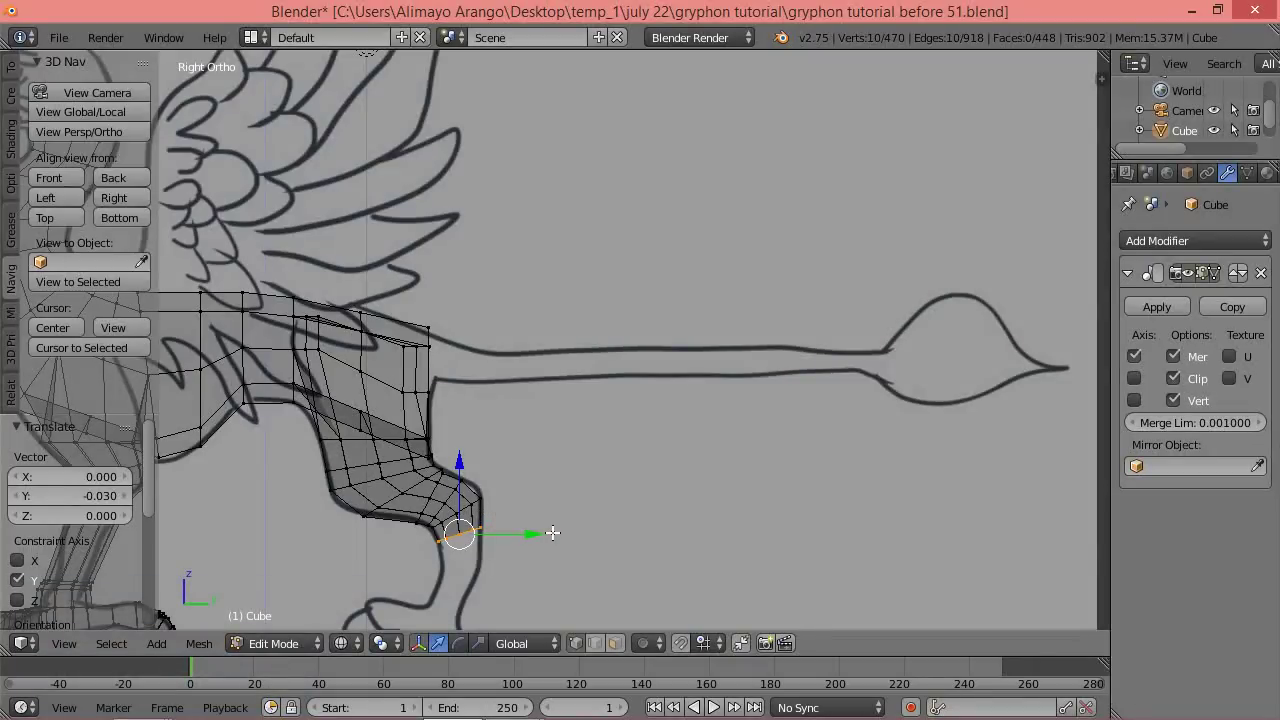
Extrude the loop down the lower leg, about 0.010 along Y and -0.218 along Z.
{"action": "key", "text": "e"}
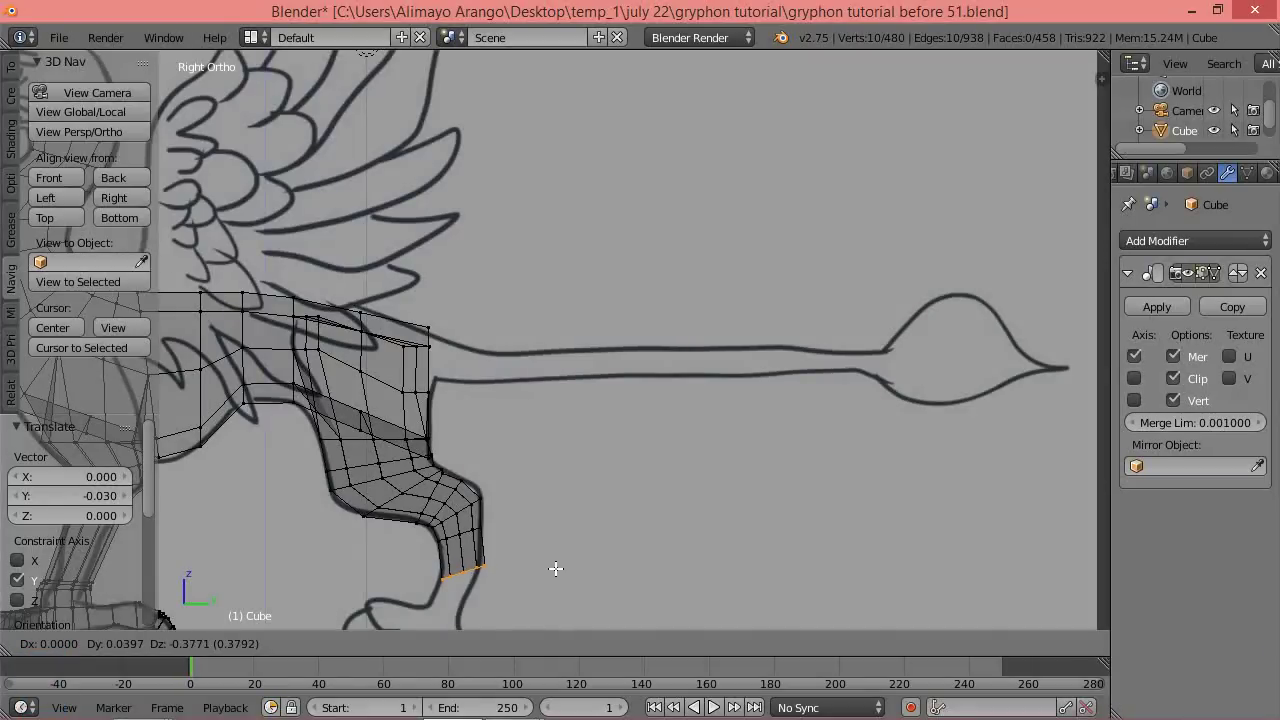
{"action": "left_click", "coordinate": [554, 555]}
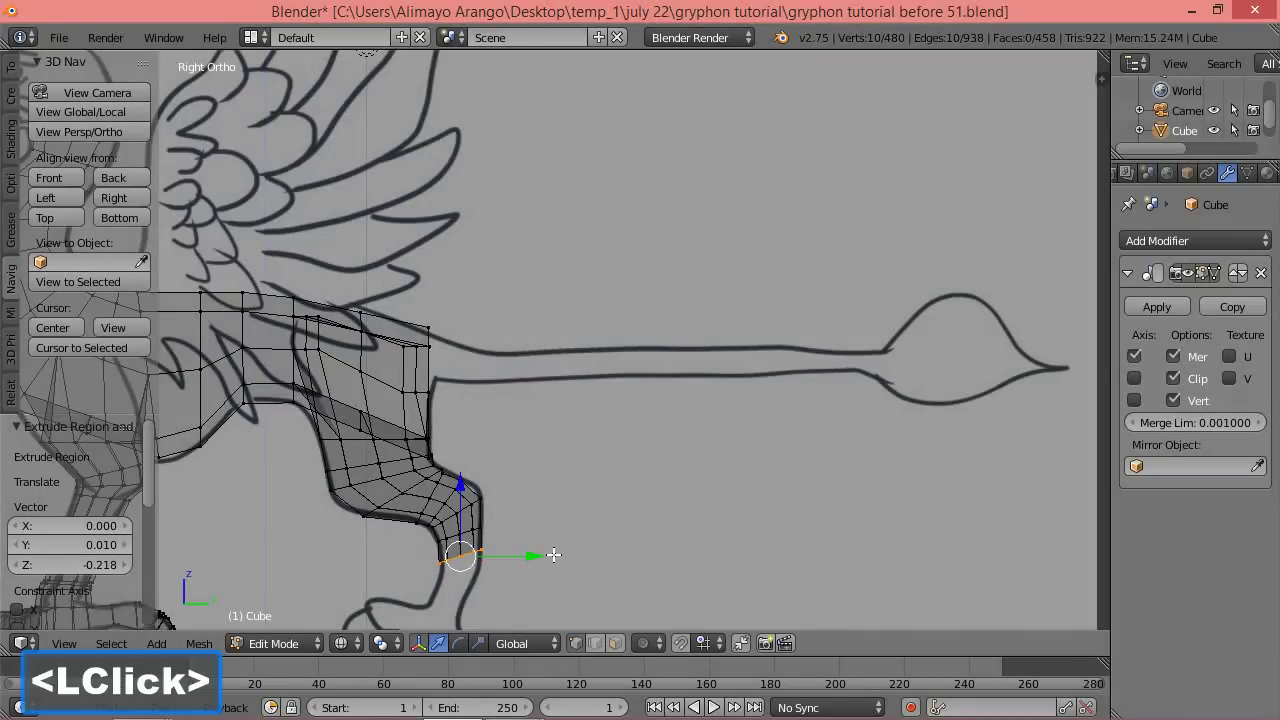
Extrude the lower-leg loop about 0.011 along Y and -0.063 along Z, and rotate it to follow the reference leg.
{"action": "scroll", "coordinate": [570, 560], "scroll_direction": "up", "scroll_amount": 1}
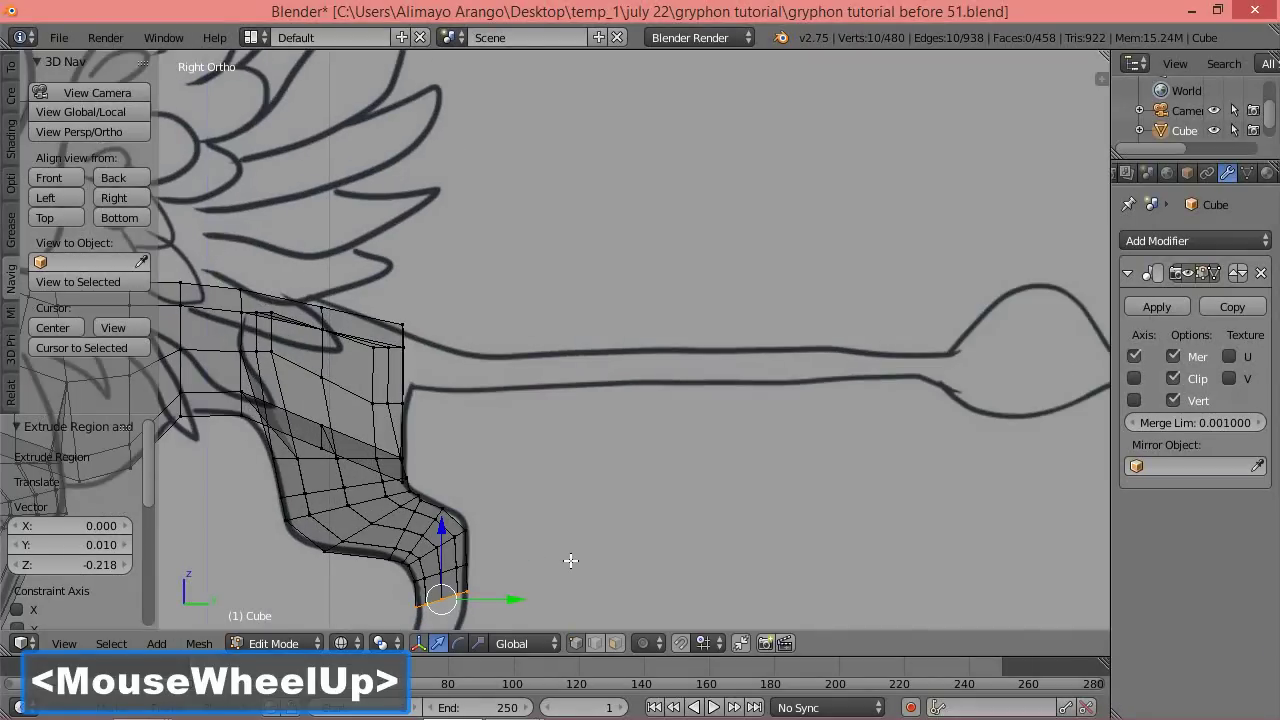
{"action": "scroll", "coordinate": [595, 530], "scroll_direction": "up", "scroll_amount": 3}
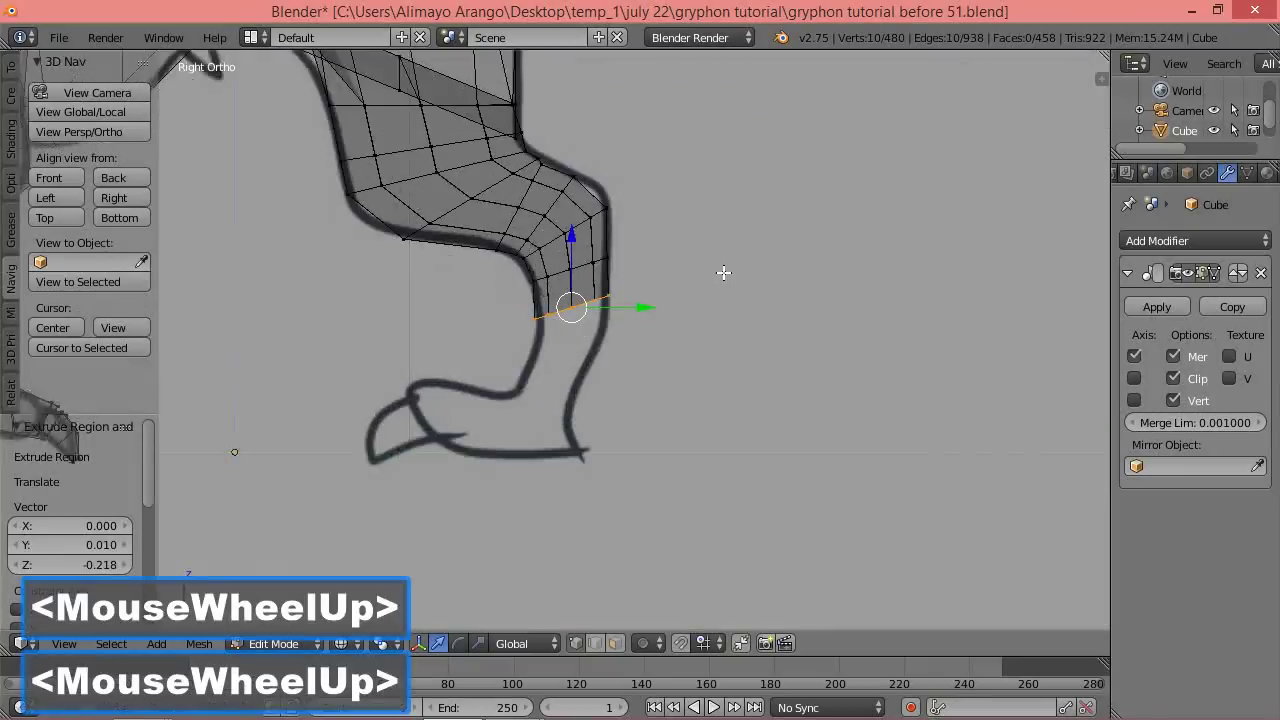
{"action": "scroll", "coordinate": [765, 301], "scroll_direction": "down", "scroll_amount": 1}
{"action": "scroll", "coordinate": [765, 301], "scroll_direction": "up", "scroll_amount": 1}
{"action": "scroll", "coordinate": [765, 301], "scroll_direction": "down", "scroll_amount": 1}
{"action": "key", "text": "e"}
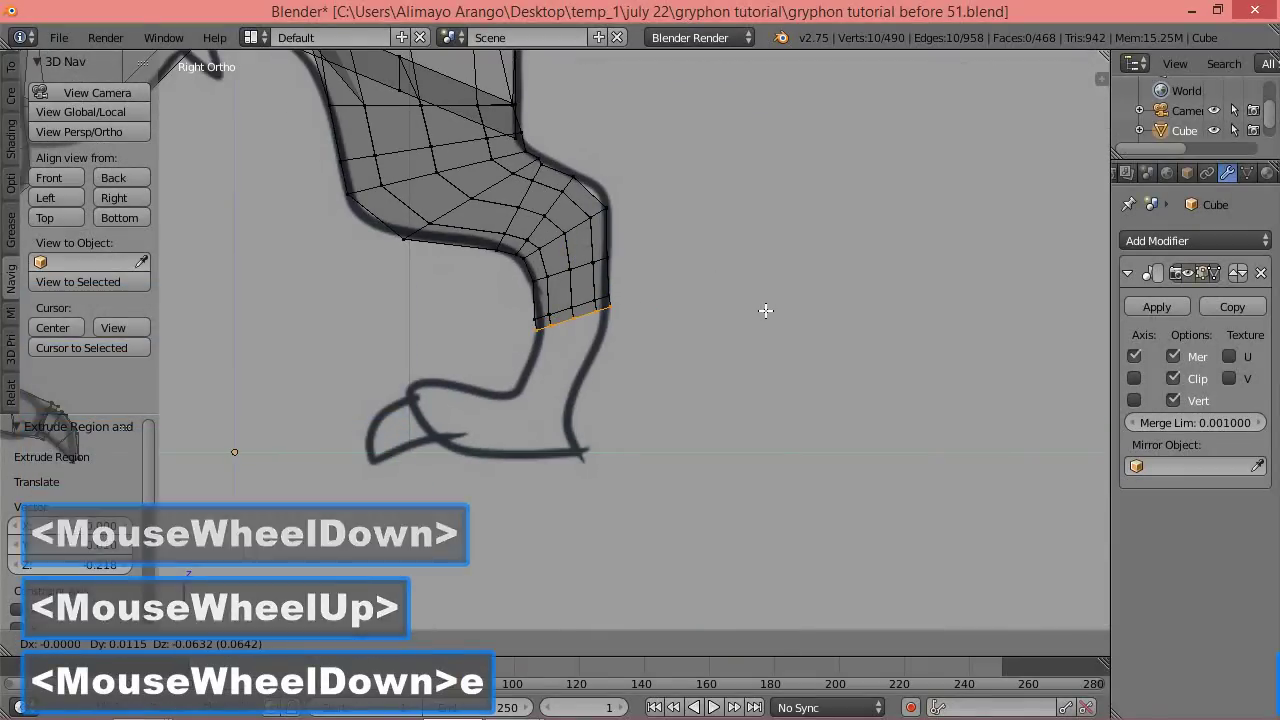
{"action": "left_click", "coordinate": [774, 318]}
{"action": "key", "text": "r"}
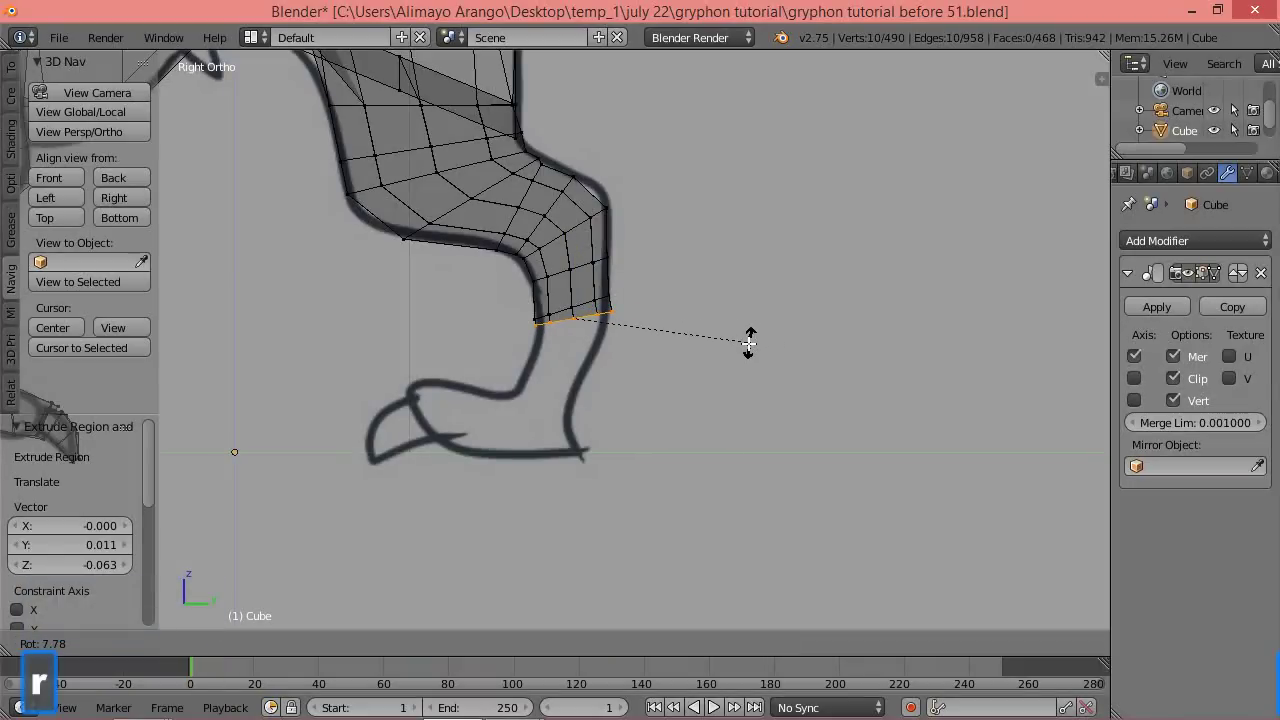
{"action": "left_click", "coordinate": [746, 346]}
Adjust the new loop's height, scale it by about 0.901 and move it about -0.006 along Y.
{"action": "left_click_drag", "start_coordinate": [575, 248], "coordinate": [573, 251]}
{"action": "key", "text": "s"}
{"action": "left_click", "coordinate": [732, 322]}
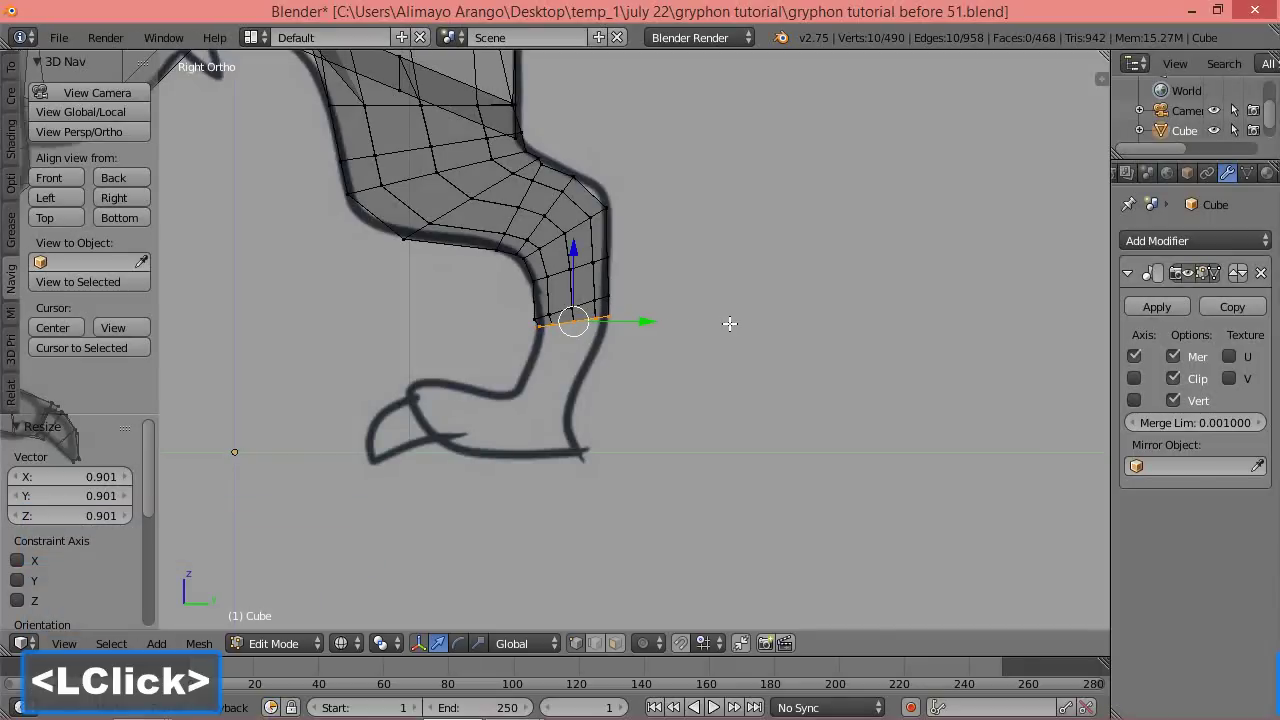
{"action": "left_click_drag", "start_coordinate": [652, 320], "coordinate": [652, 321]}
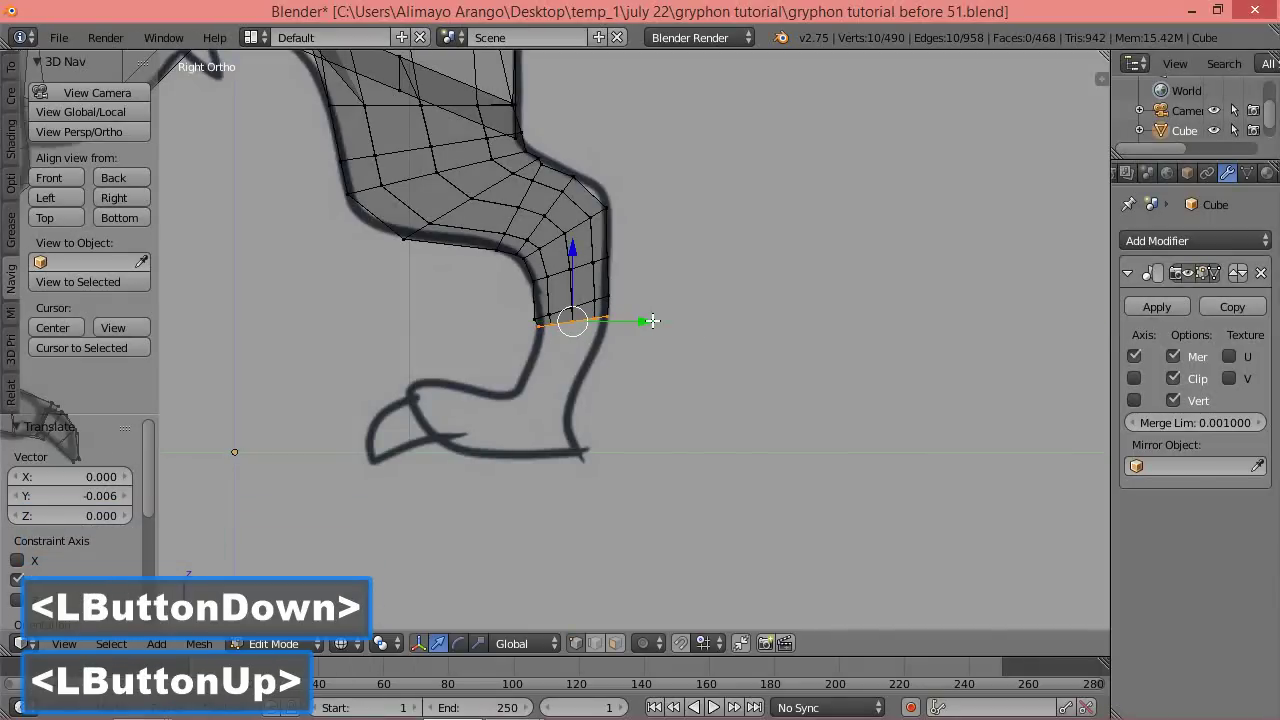
Extrude the lowest loop toward the foot, about -0.006 along Y and -0.075 along Z.
{"action": "key", "text": "e"}
{"action": "left_click", "coordinate": [652, 334]}
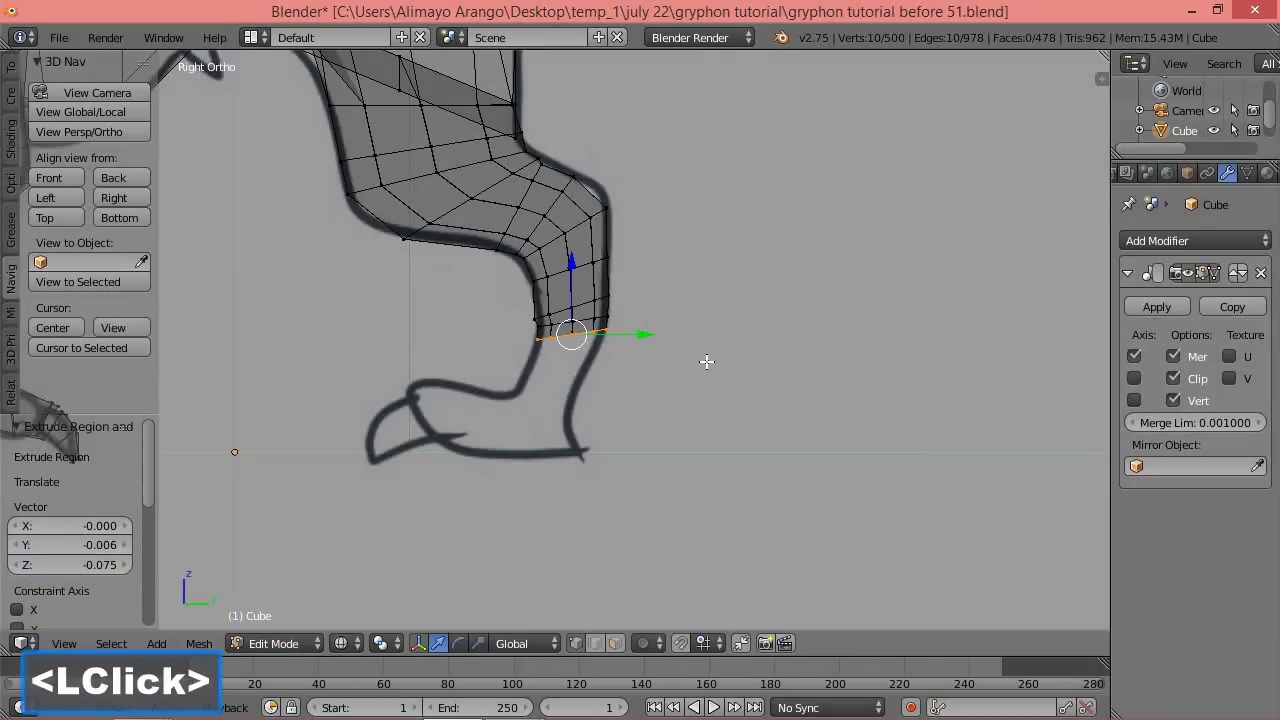
Rotate the lowest leg loop about 12.55° and extrude it about -0.069 along Y and -0.126 along Z.
{"action": "key", "text": "r"}
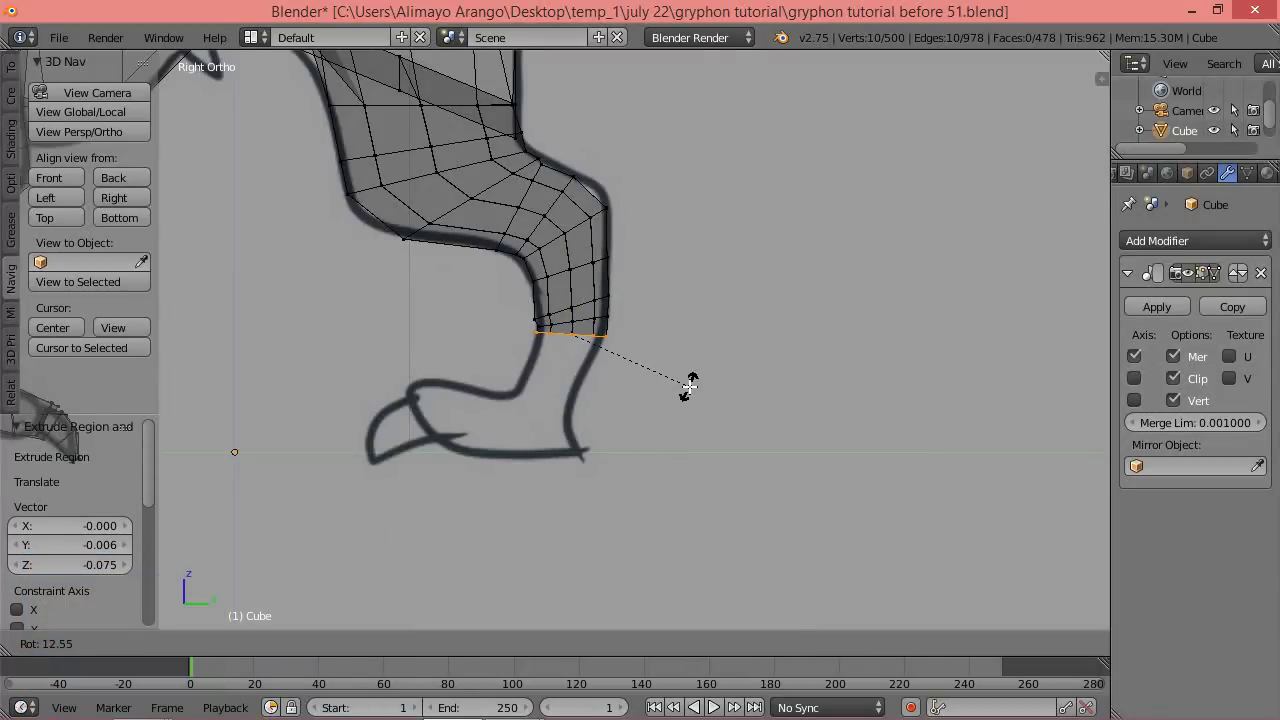
{"action": "left_click", "coordinate": [690, 386]}
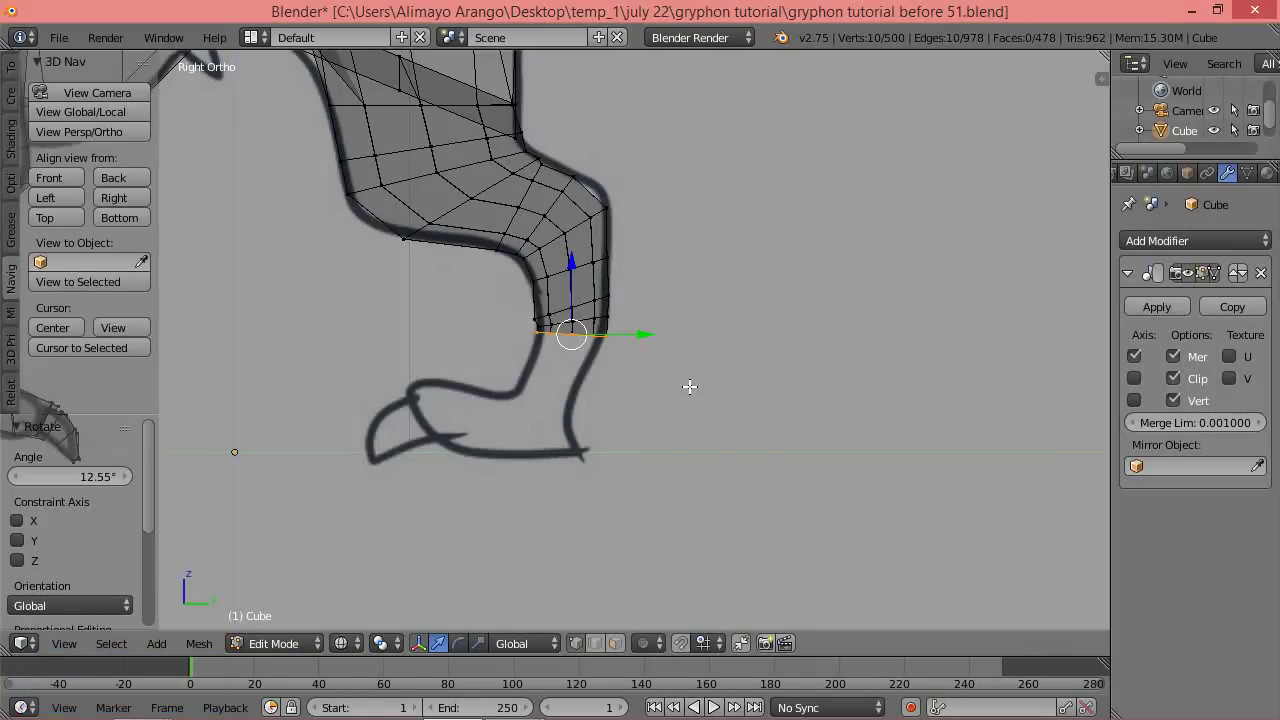
{"action": "key", "text": "e"}
{"action": "left_click", "coordinate": [677, 408]}
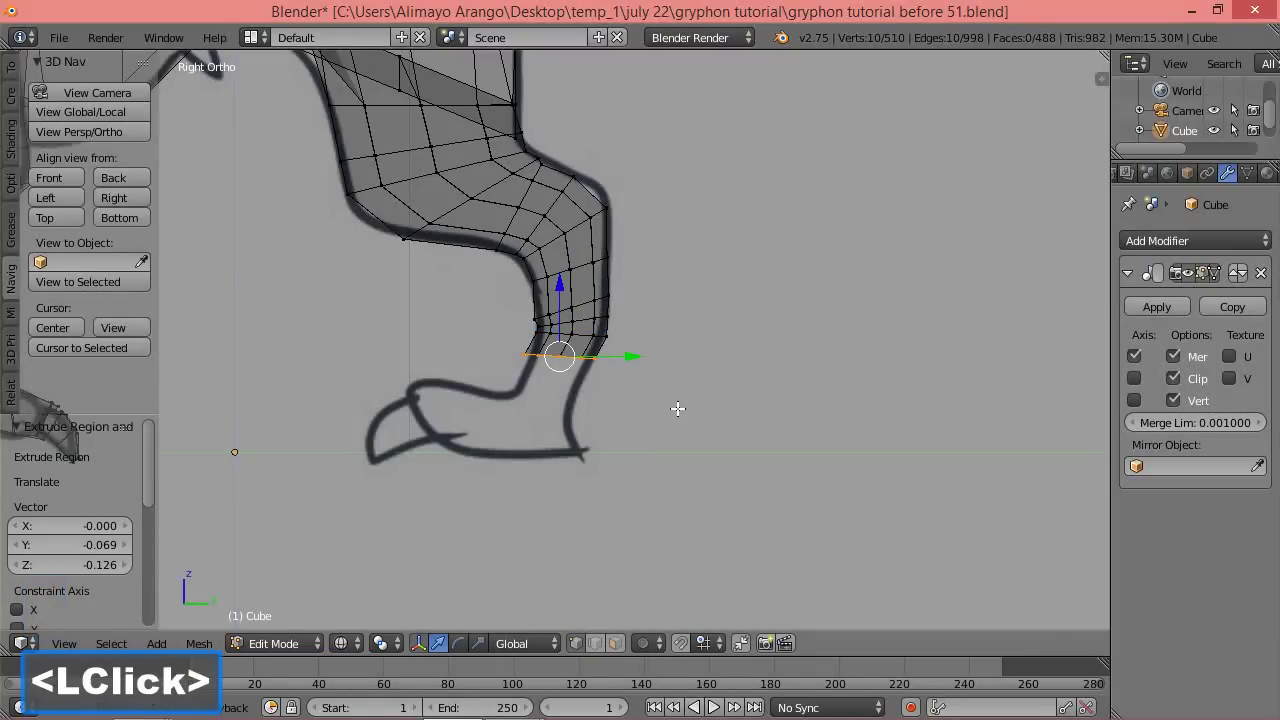
Scale the new loop by about 0.886 and rotate it about 10.35° to match the reference ankle.
{"action": "key", "text": "s"}
{"action": "left_click", "coordinate": [668, 418]}
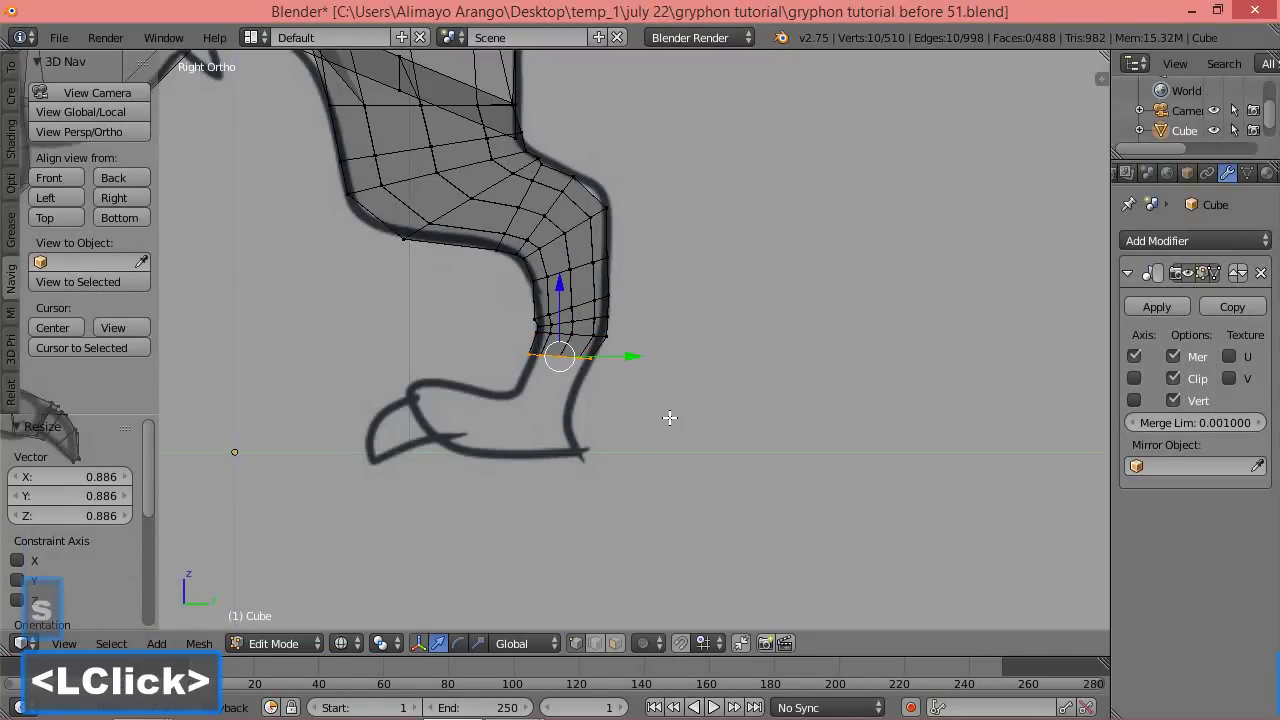
{"action": "key", "text": "r"}
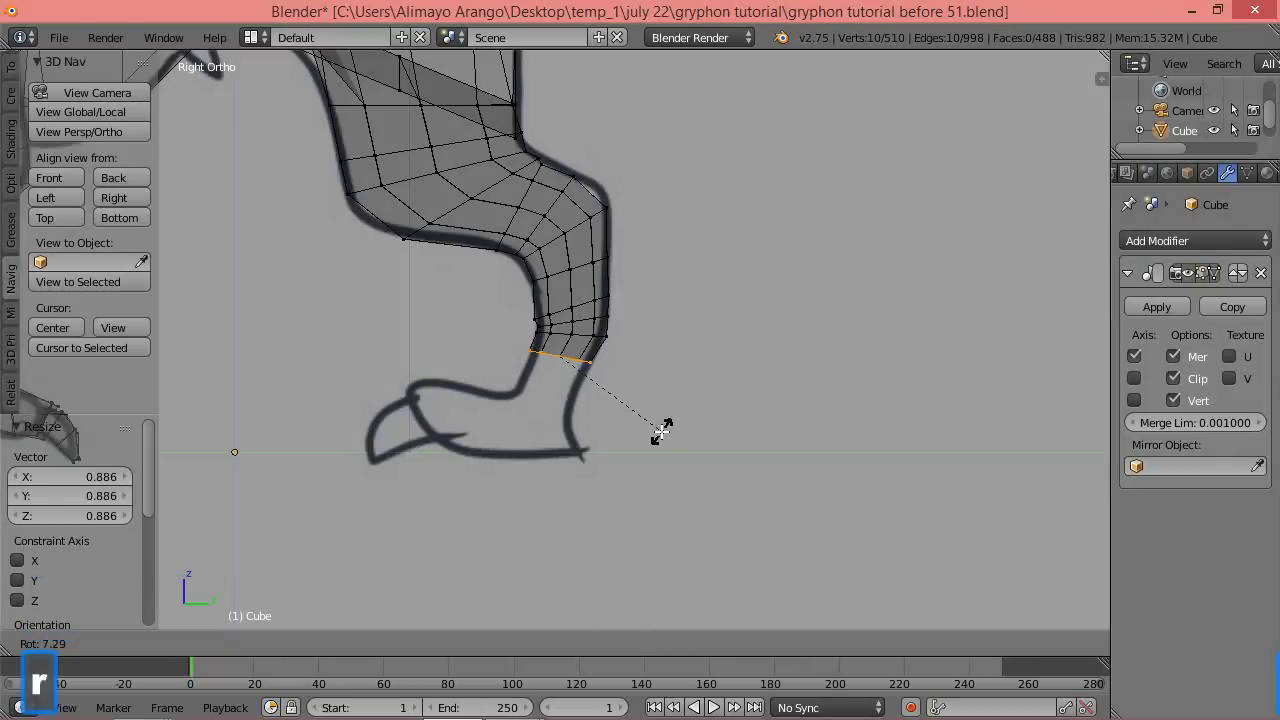
{"action": "left_click", "coordinate": [655, 434]}
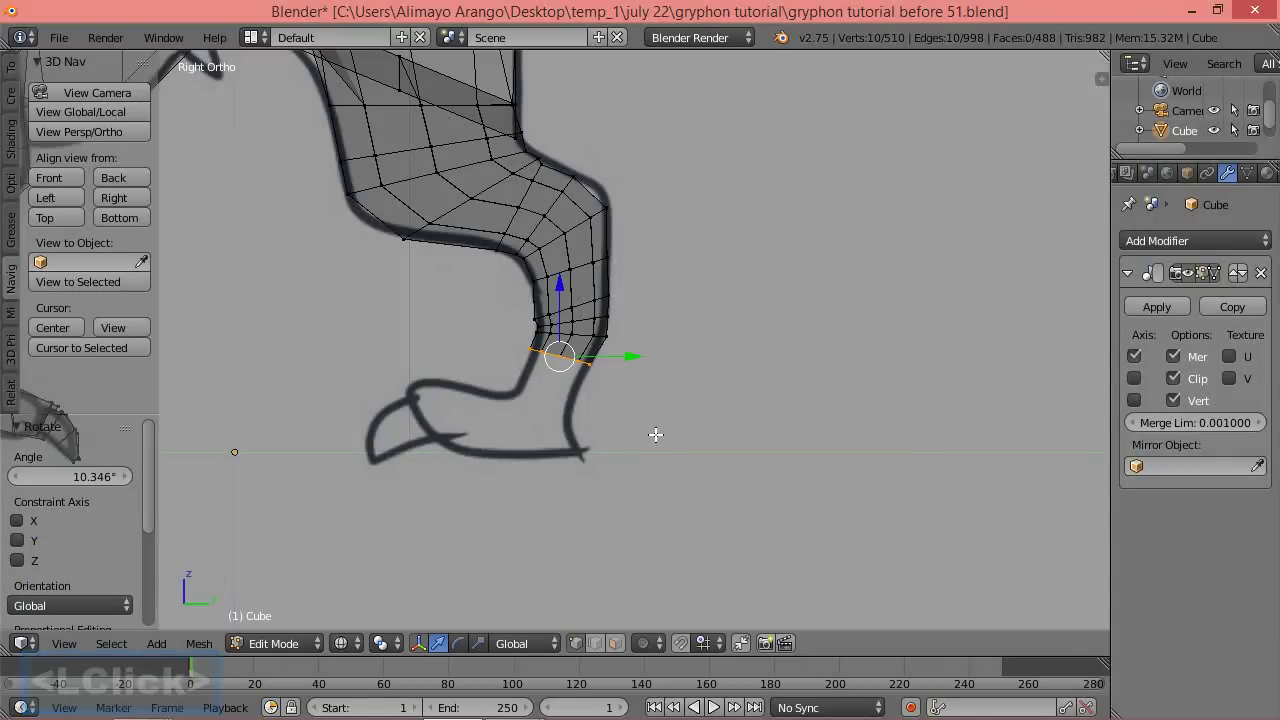
Extrude the ankle loop twice: about -0.075 along Y and -0.184 along Z, and about -0.029 along Y and -0.046 along Z.
{"action": "key", "text": "e"}
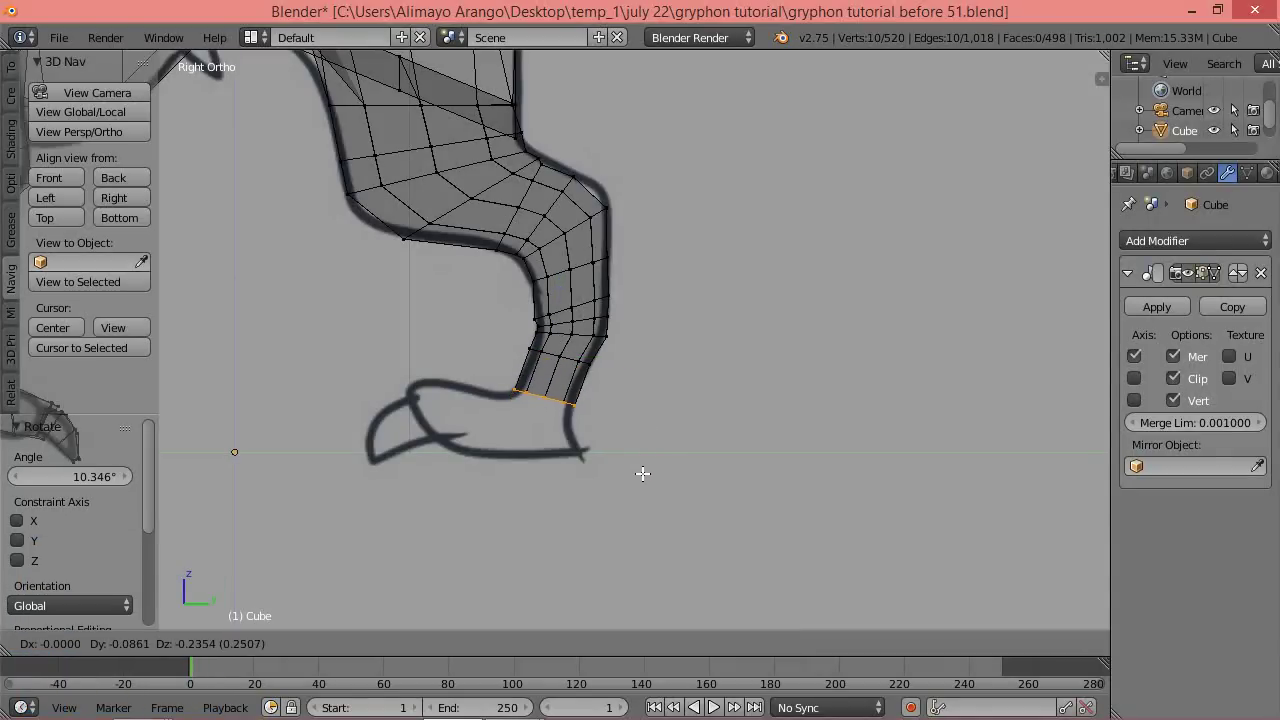
{"action": "left_click", "coordinate": [642, 466]}
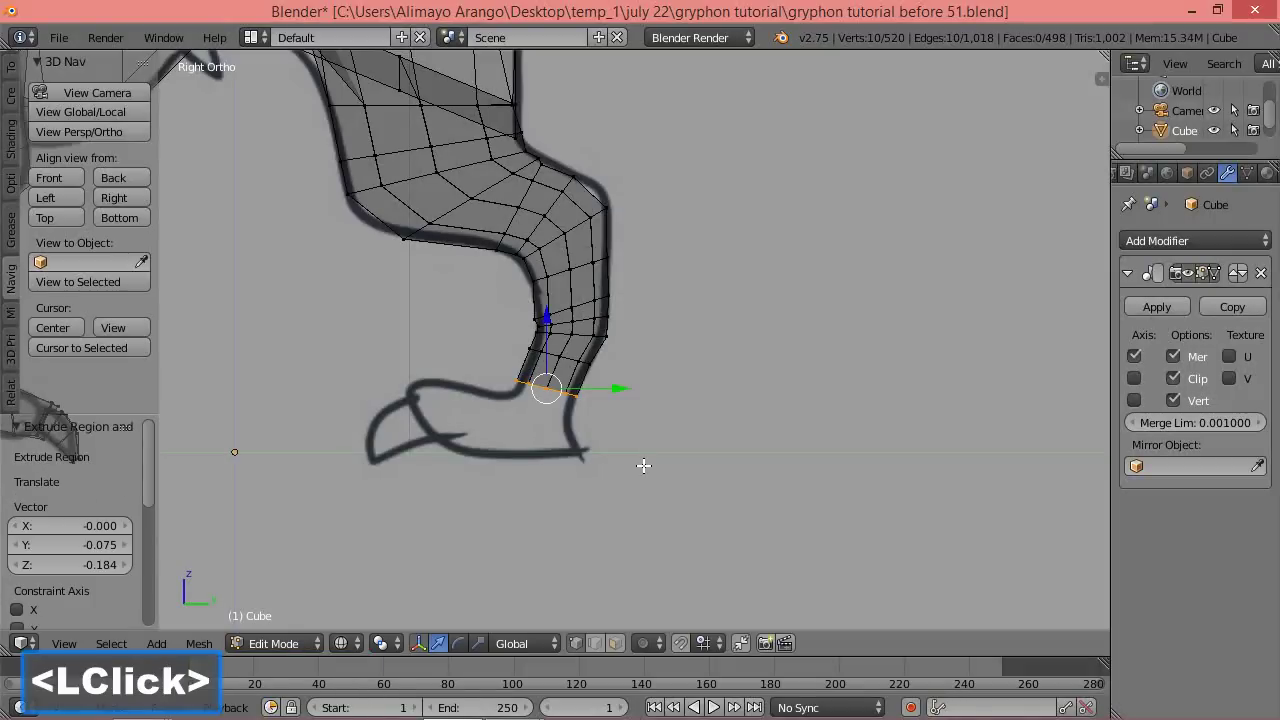
{"action": "key", "text": "e"}
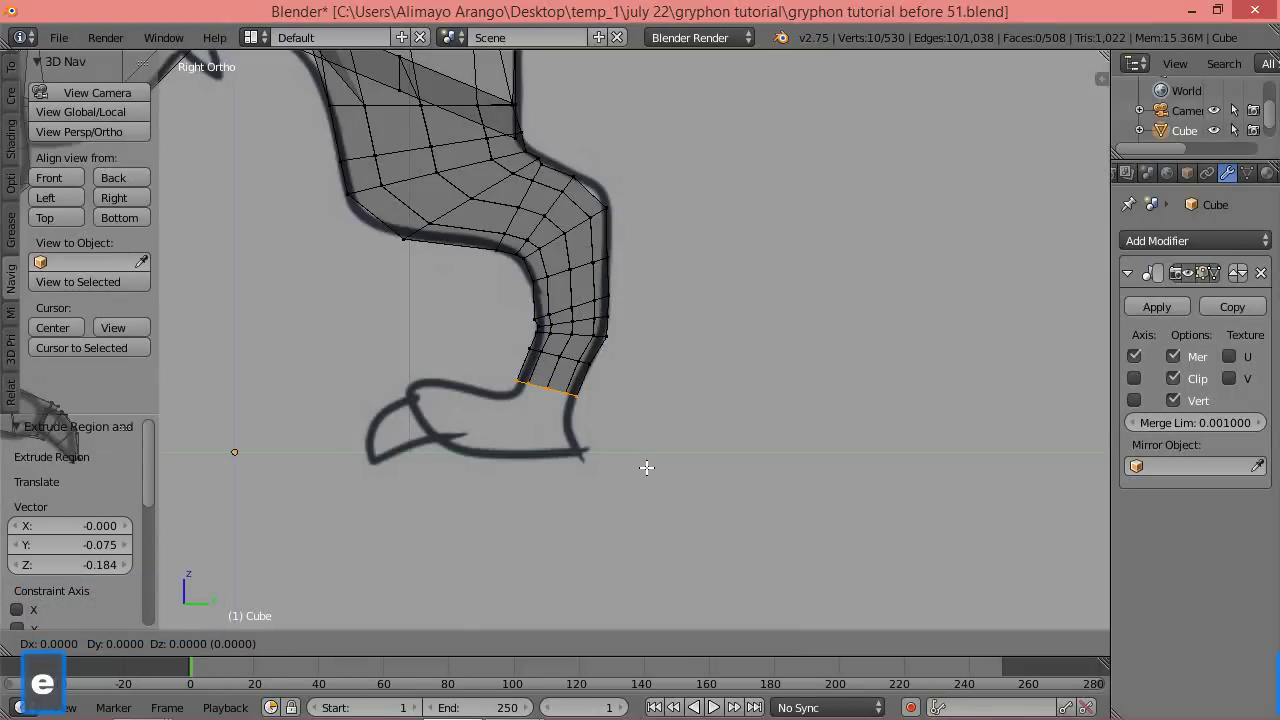
{"action": "left_click", "coordinate": [643, 470]}
Rotate the lowest ankle loop about -4.3° to level it toward the foot.
{"action": "key", "text": "r"}
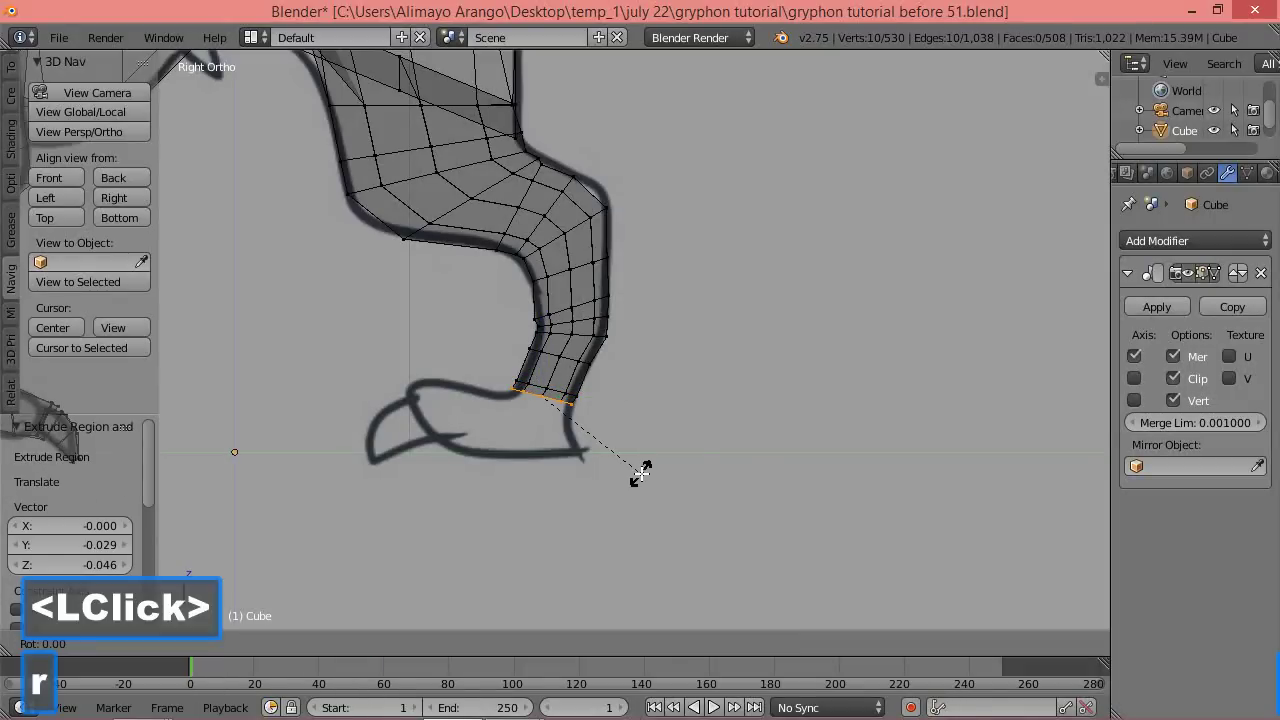
{"action": "left_click", "coordinate": [652, 469]}
{"action": "key", "text": "r"}
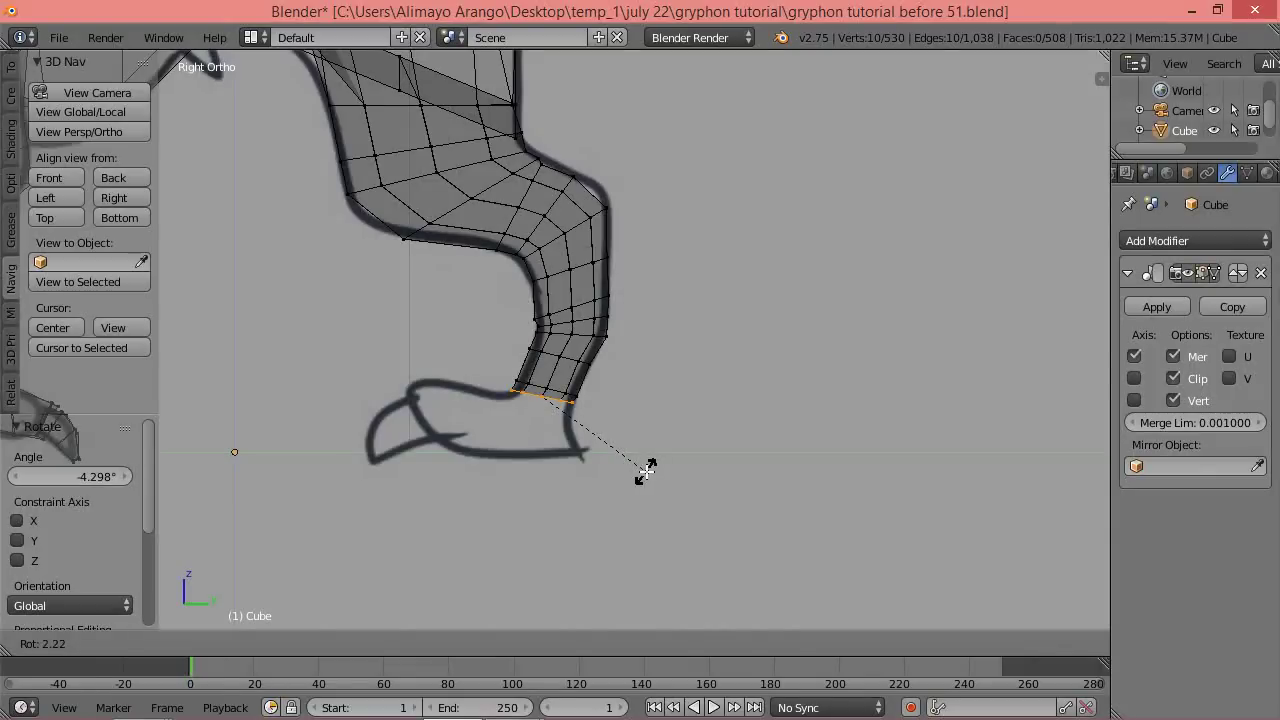
{"action": "right_click", "coordinate": [647, 471]}
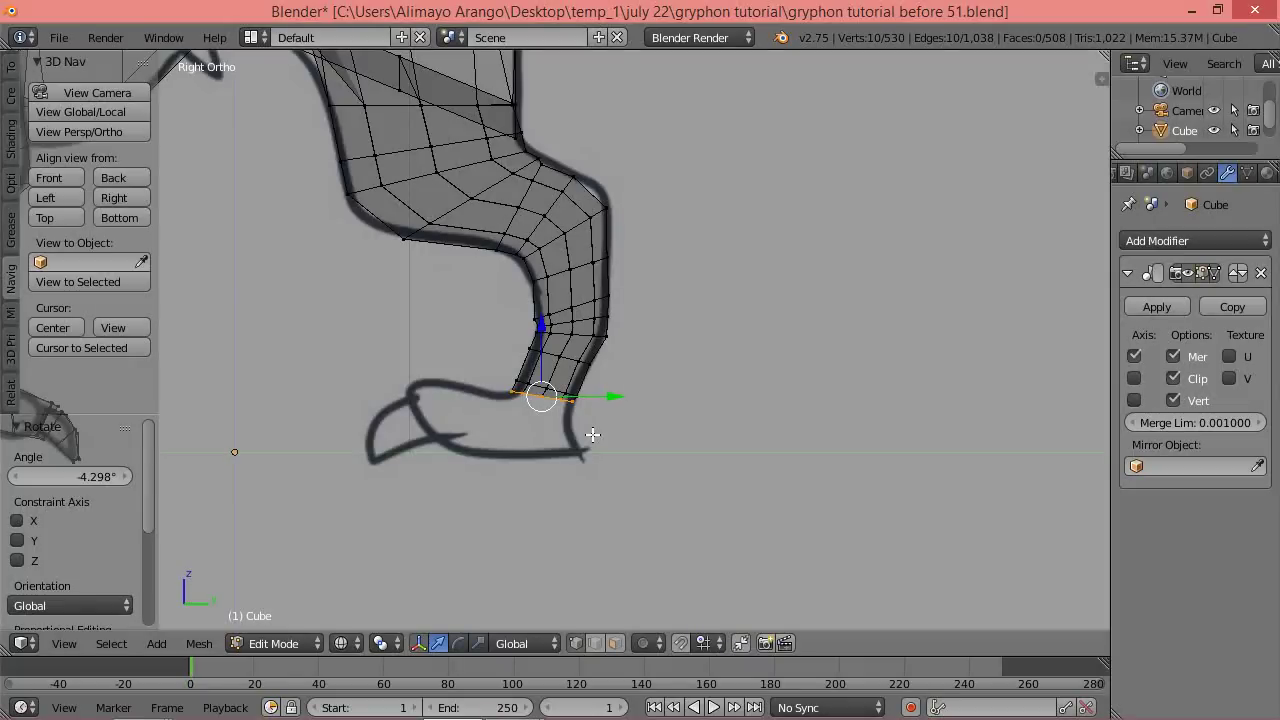
Extrude the loop about -0.023 along Y and -0.052 along Z, and rotate it about -5.93°.
{"action": "key", "text": "e"}
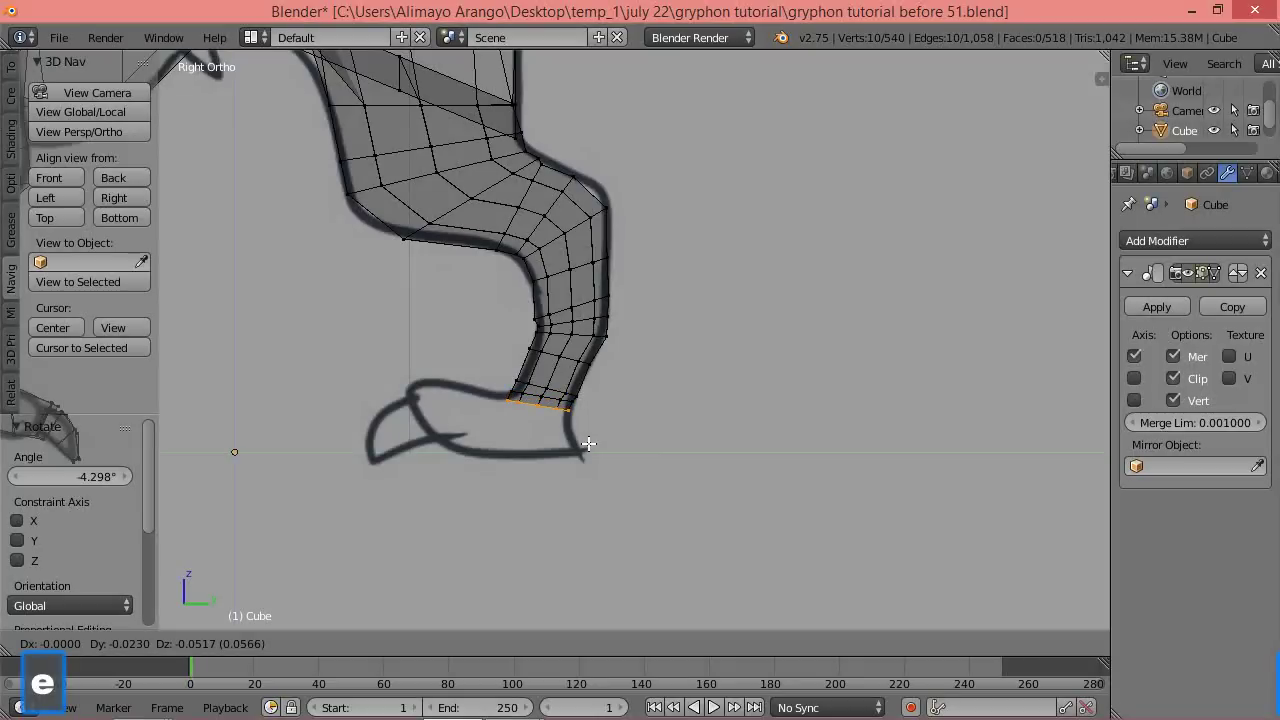
{"action": "left_click", "coordinate": [588, 443]}
{"action": "key", "text": "r"}
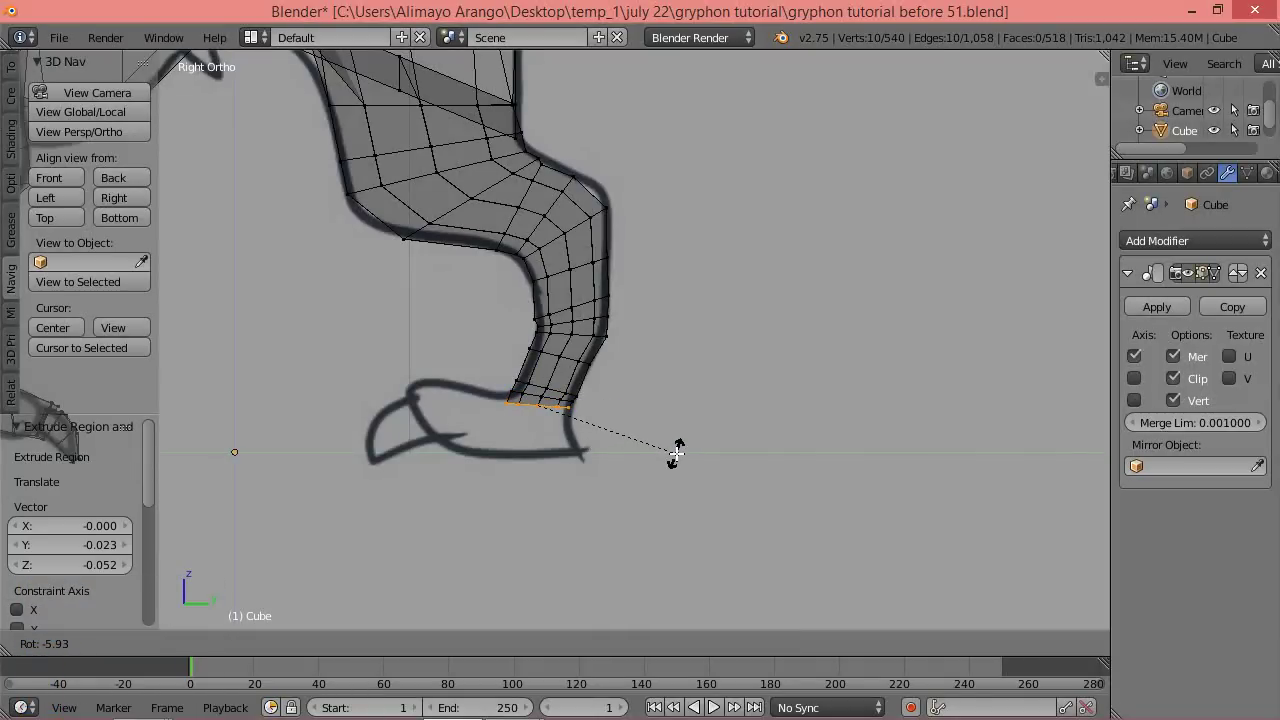
{"action": "left_click", "coordinate": [676, 452]}
Extrude the loop about -0.293 along Z to the reference sole and flatten it by scaling to 0 along Z.
{"action": "key", "text": "e"}
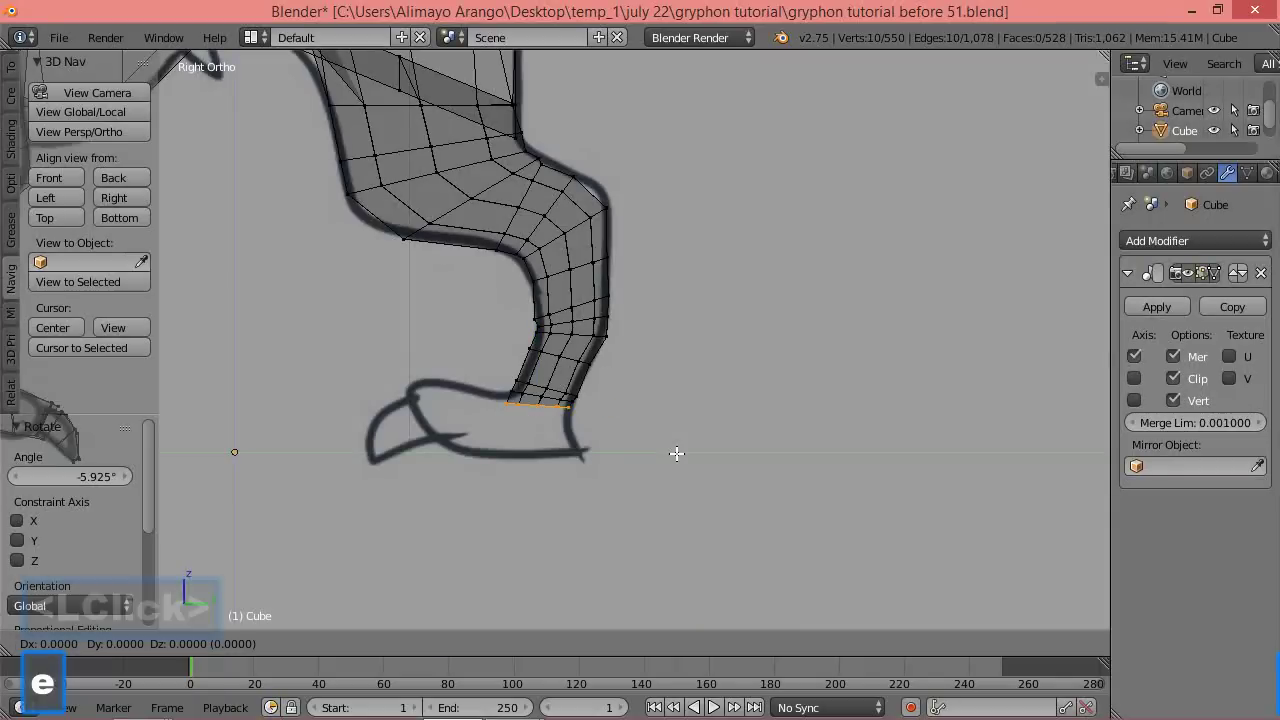
{"action": "key", "text": "z"}
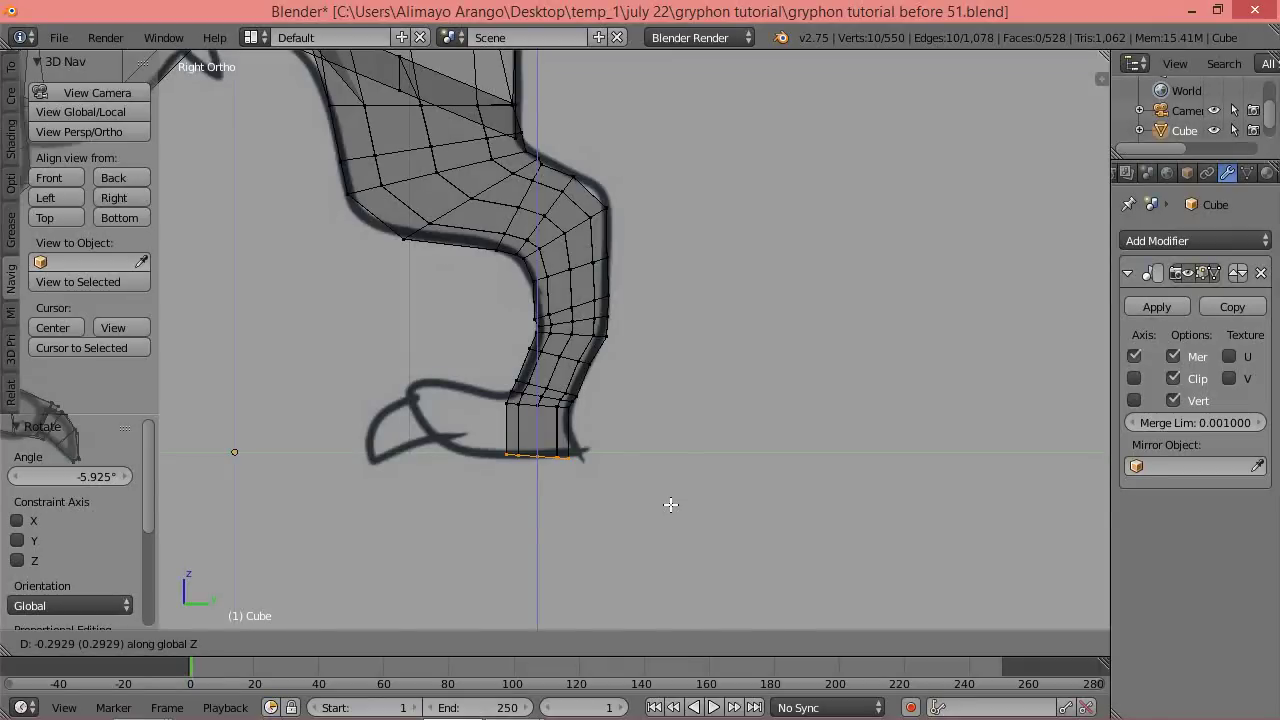
{"action": "left_click", "coordinate": [671, 508]}
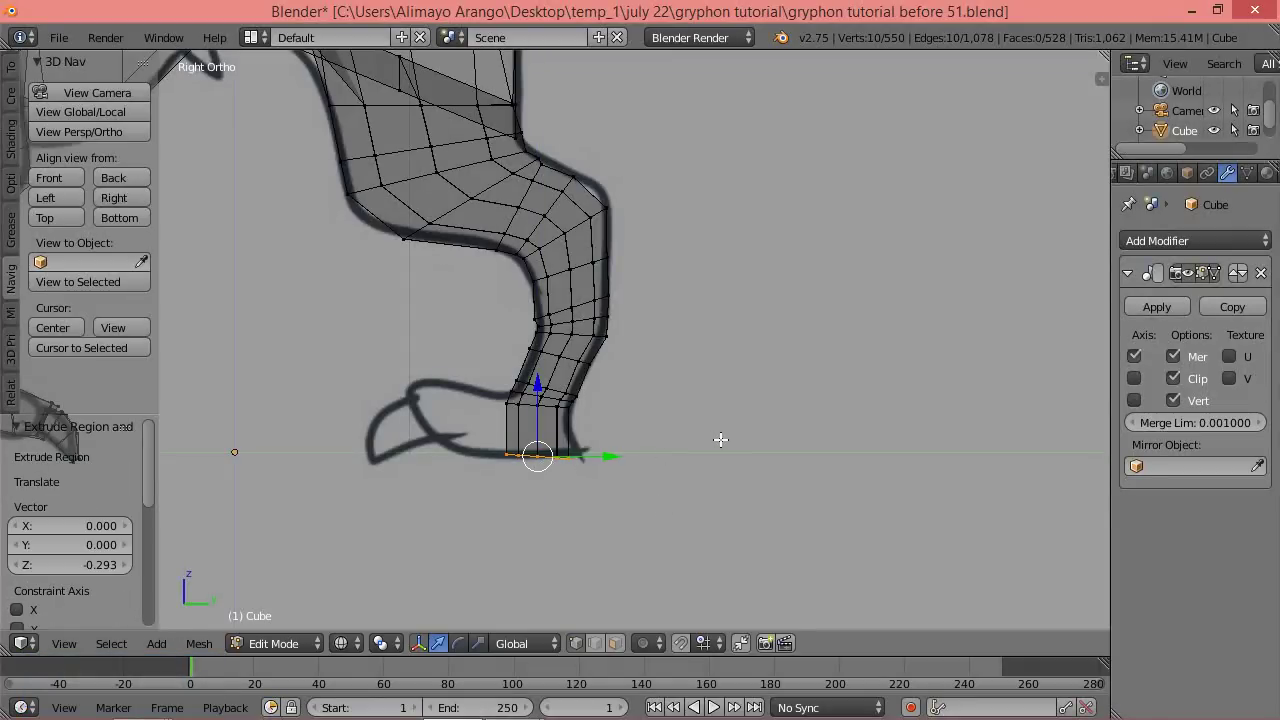
{"action": "key", "text": "s"}
{"action": "key", "text": "z"}
{"action": "key", "text": "0"}
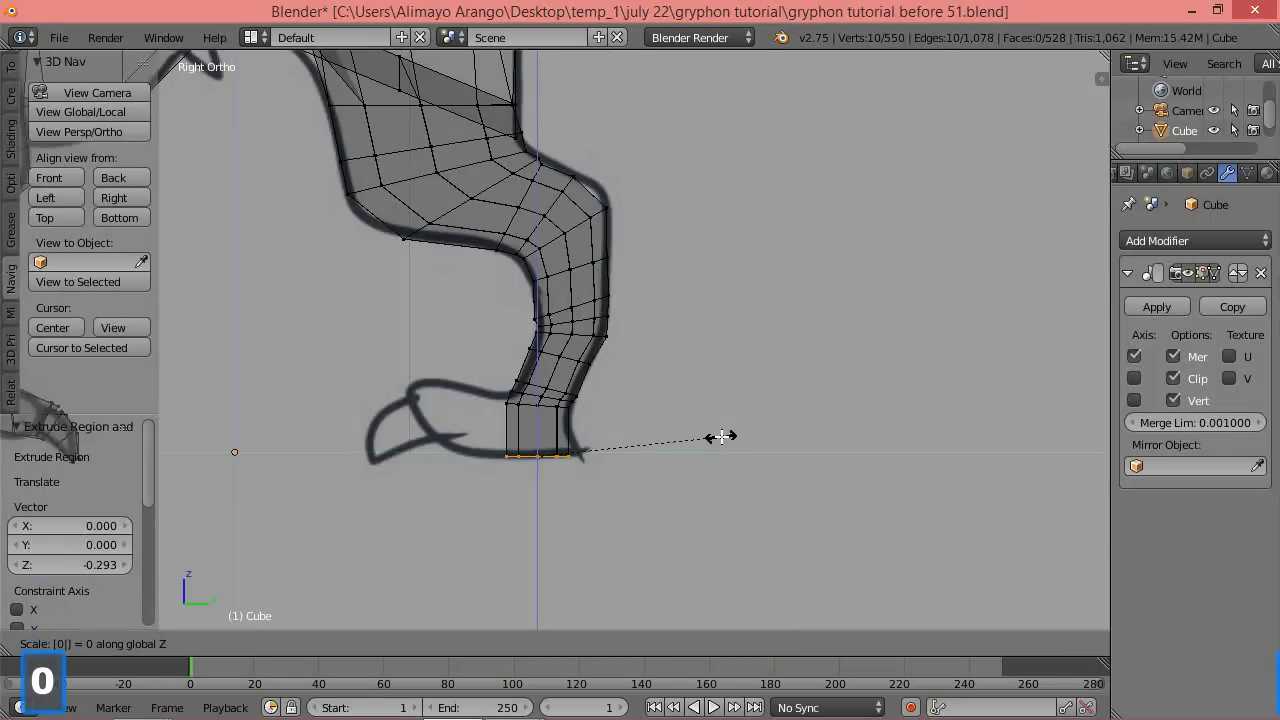
{"action": "left_click", "coordinate": [721, 437]}
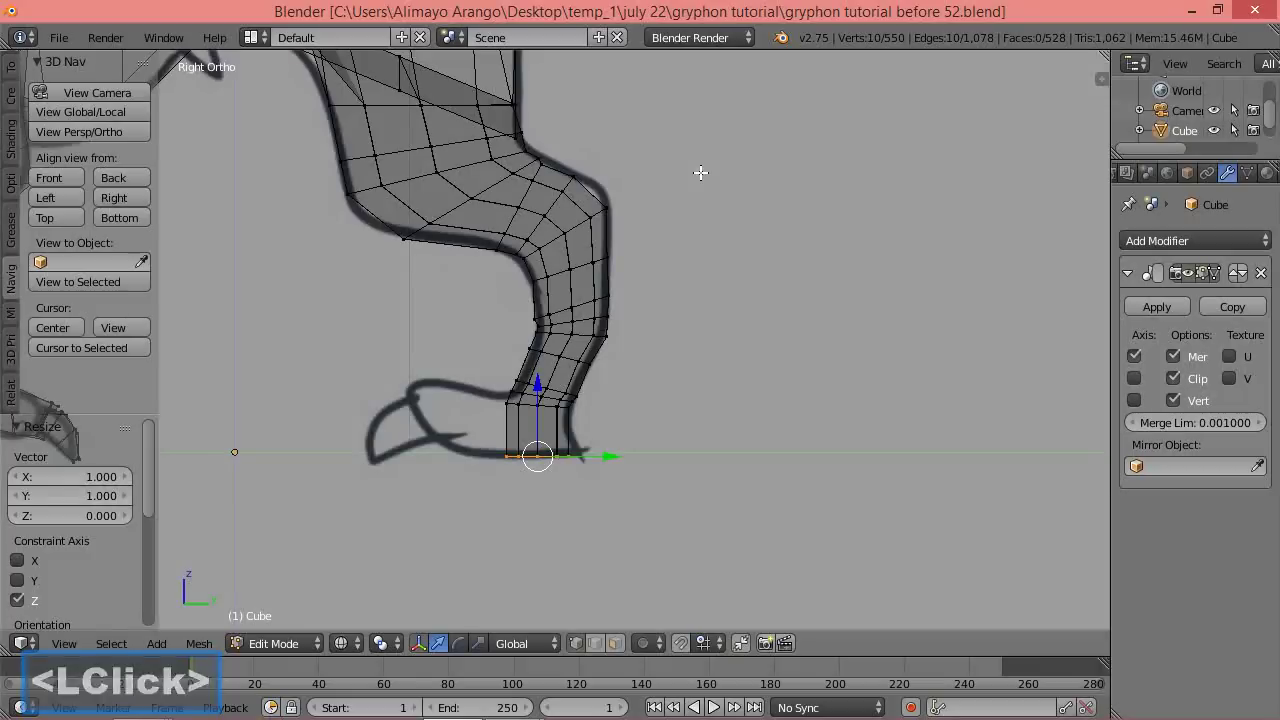
Show the model in solid shading and cap the open end of the hind leg with Grid Fill.
{"action": "key", "text": "z"}
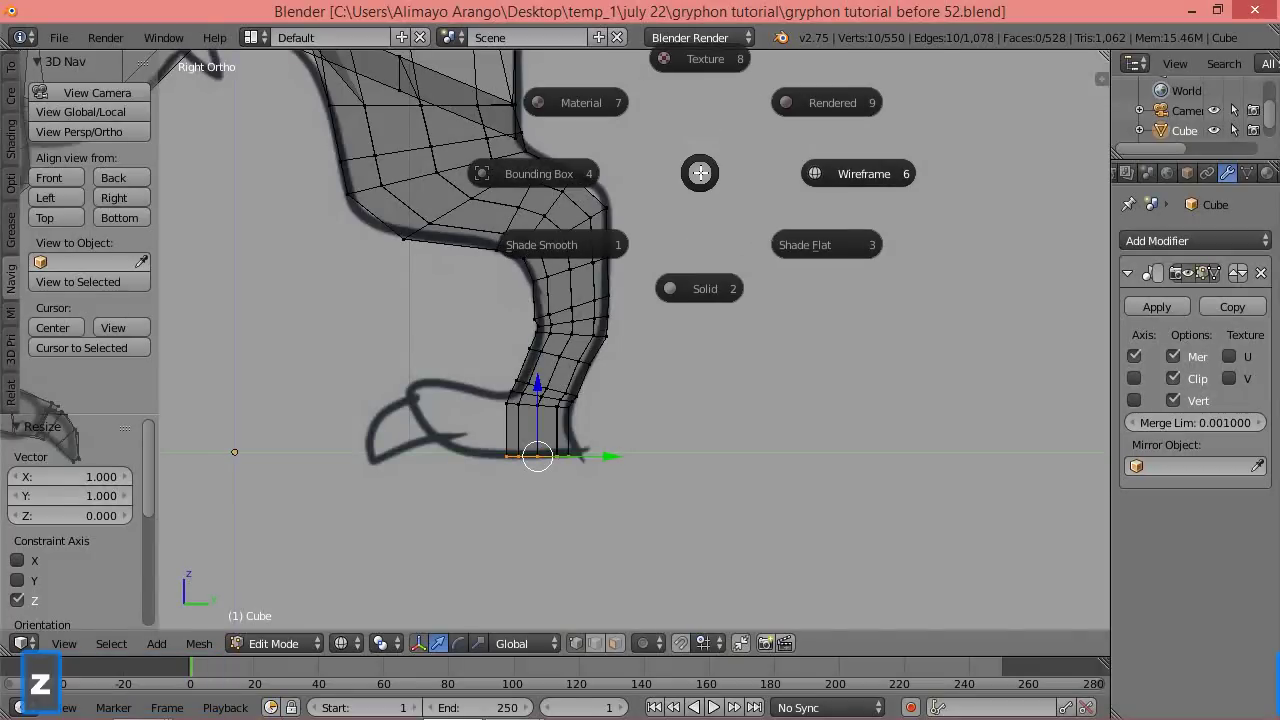
{"action": "left_click", "coordinate": [702, 288]}
{"action": "middle_click_drag", "start_coordinate": [632, 401], "coordinate": [757, 340]}
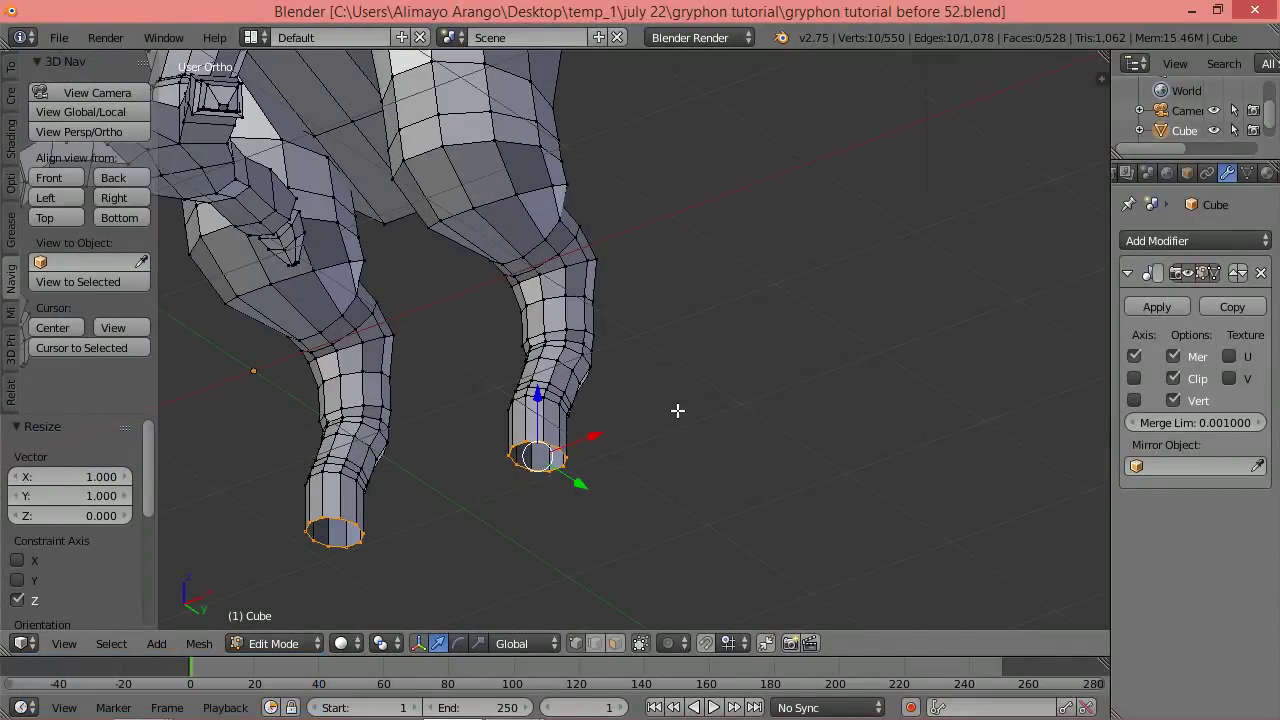
{"action": "key", "text": "ctrl"}
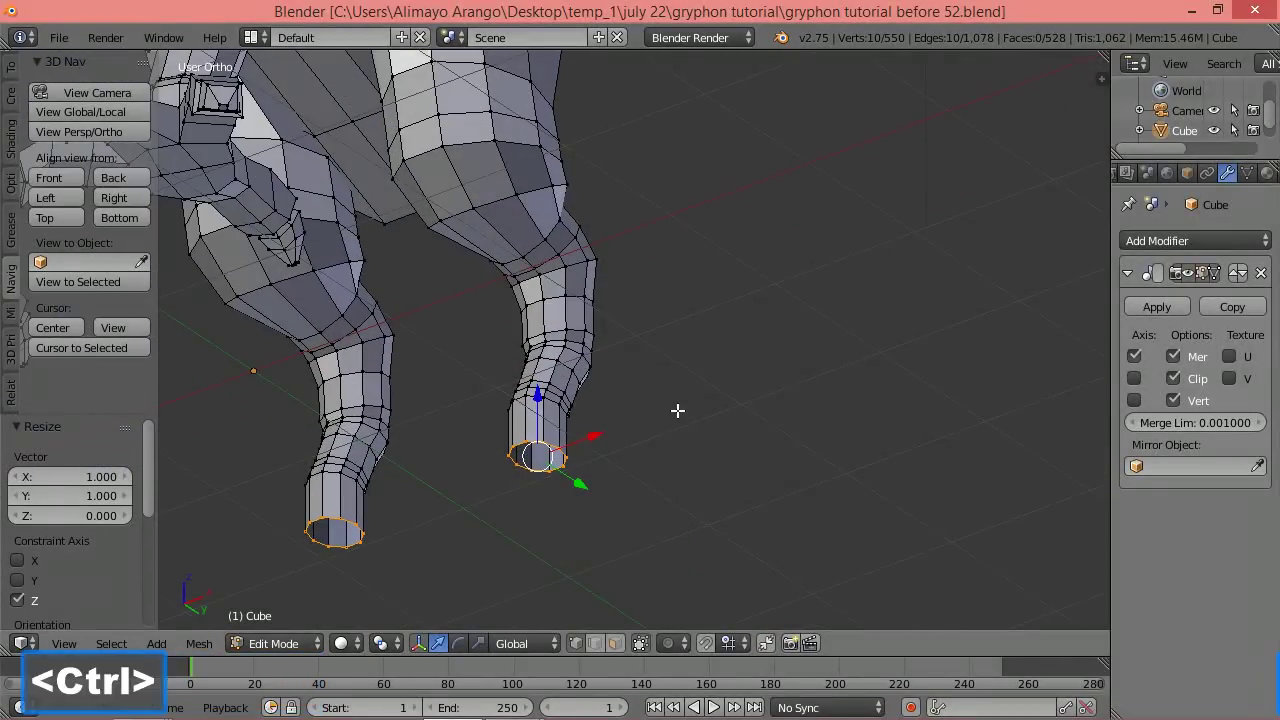
{"action": "key", "text": "ctrl+f"}
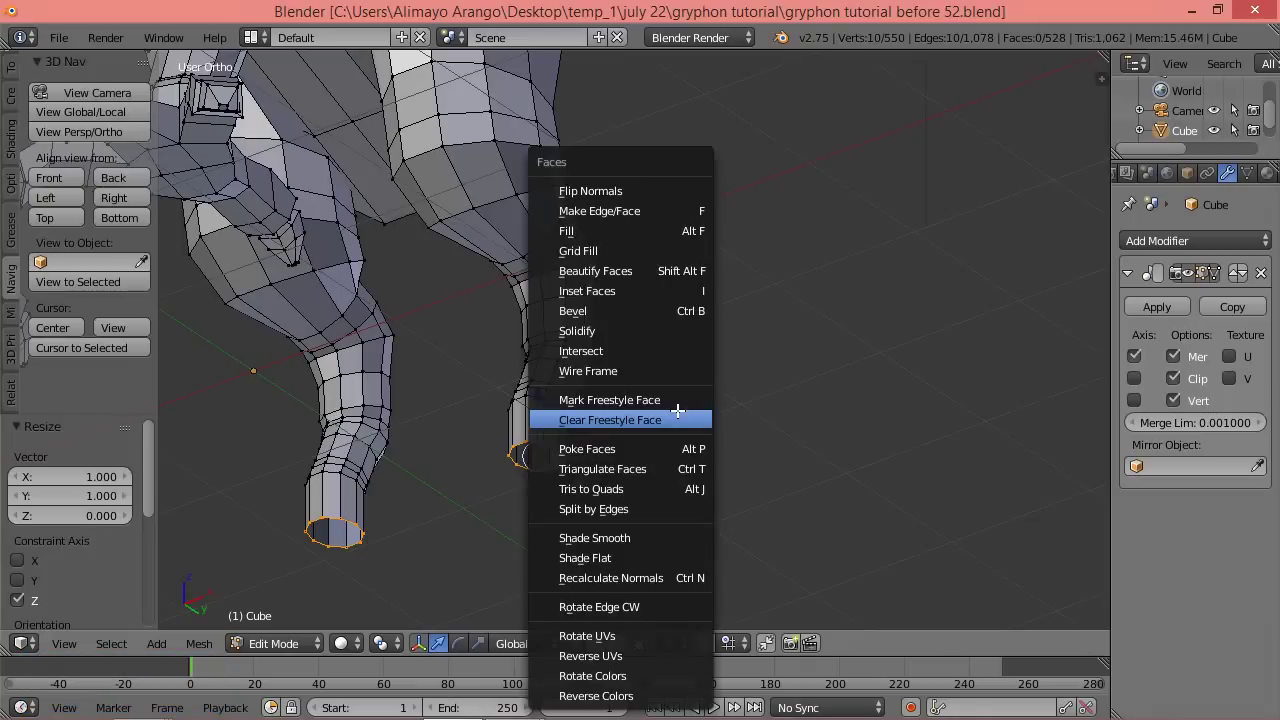
{"action": "left_click", "coordinate": [637, 255]}
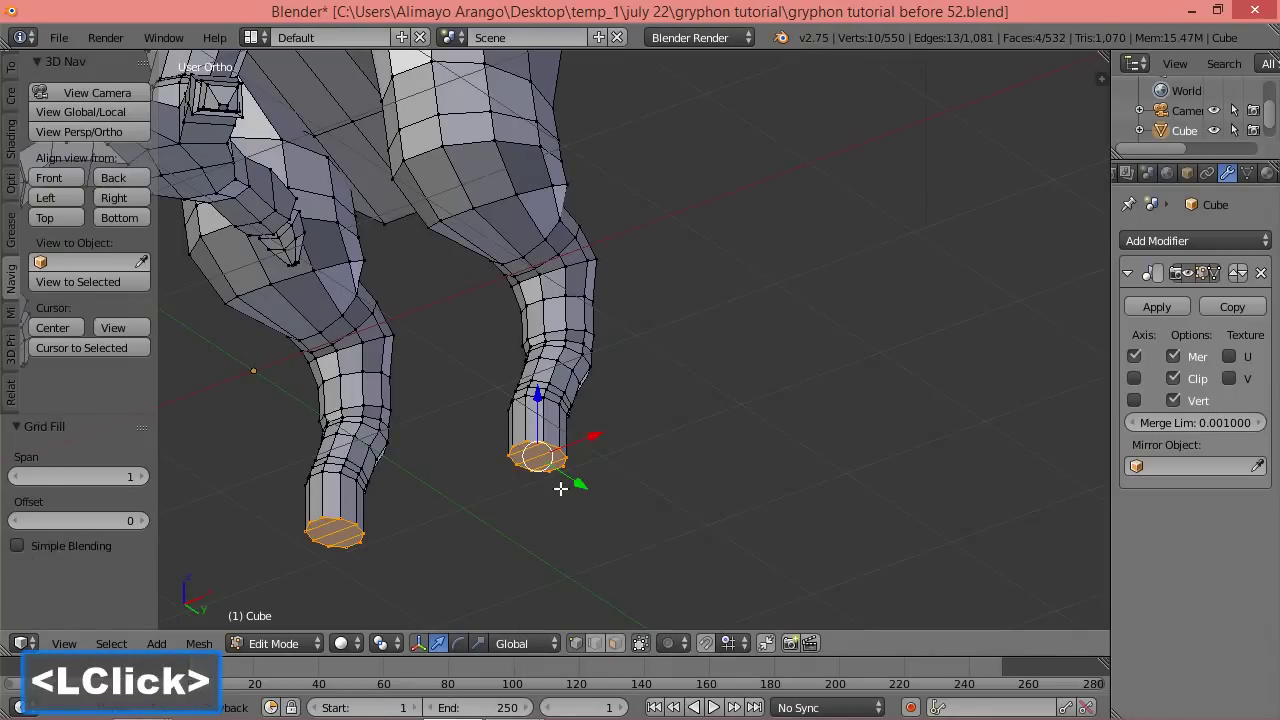
Set the Grid Fill span to 3 and the offset to 1 for the sole cap.
{"action": "scroll", "coordinate": [577, 461], "scroll_direction": "up", "scroll_amount": 1}
{"action": "scroll", "coordinate": [577, 461], "scroll_direction": "up", "scroll_amount": 1}
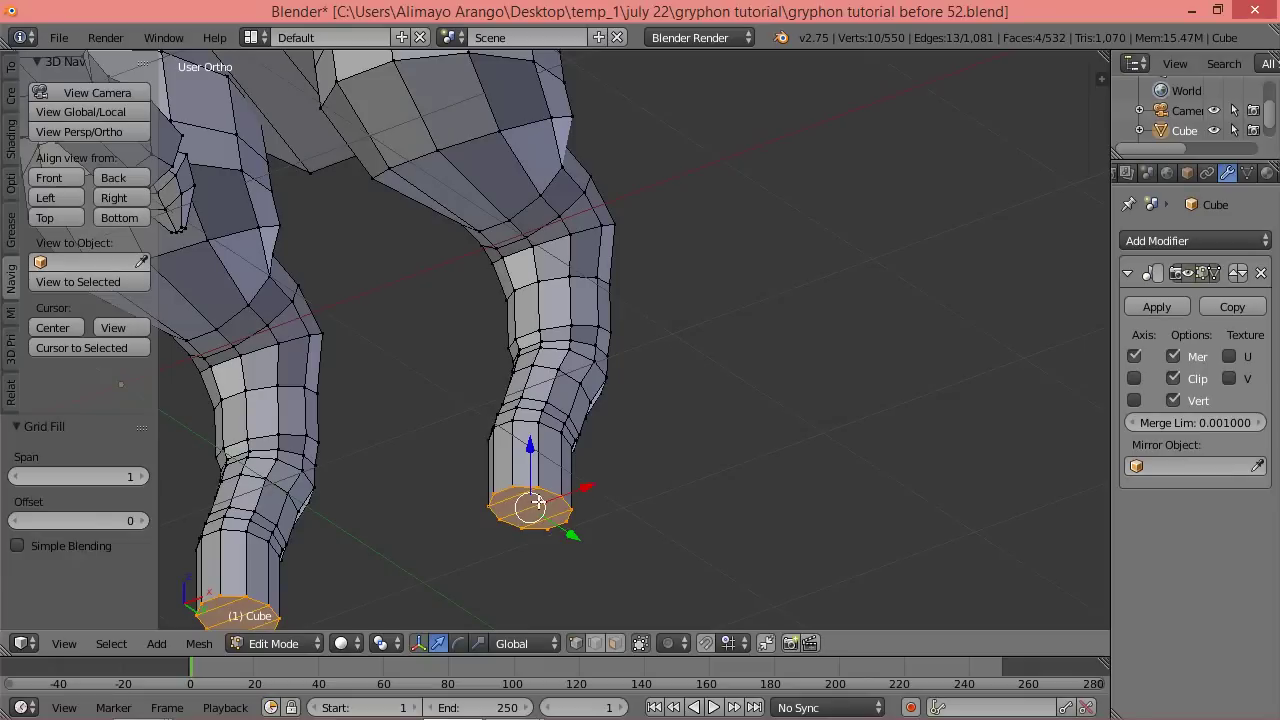
{"action": "left_click", "coordinate": [144, 477]}
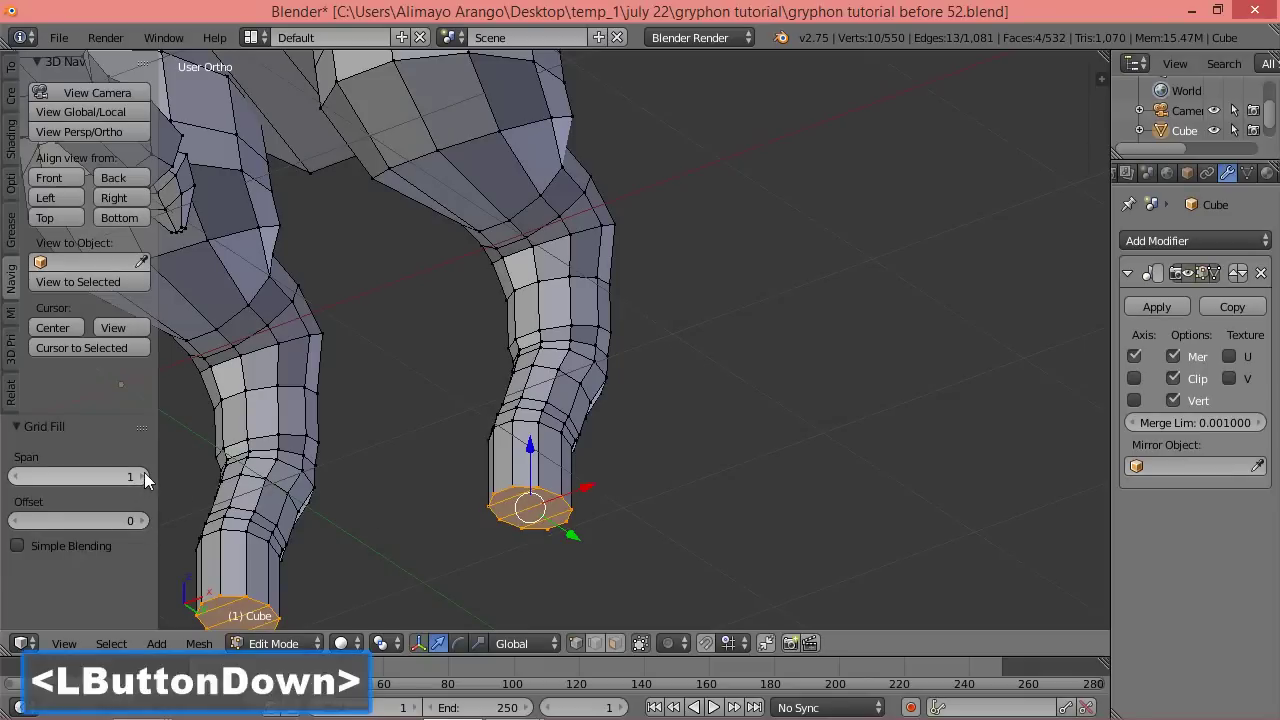
{"action": "left_click", "coordinate": [144, 477]}
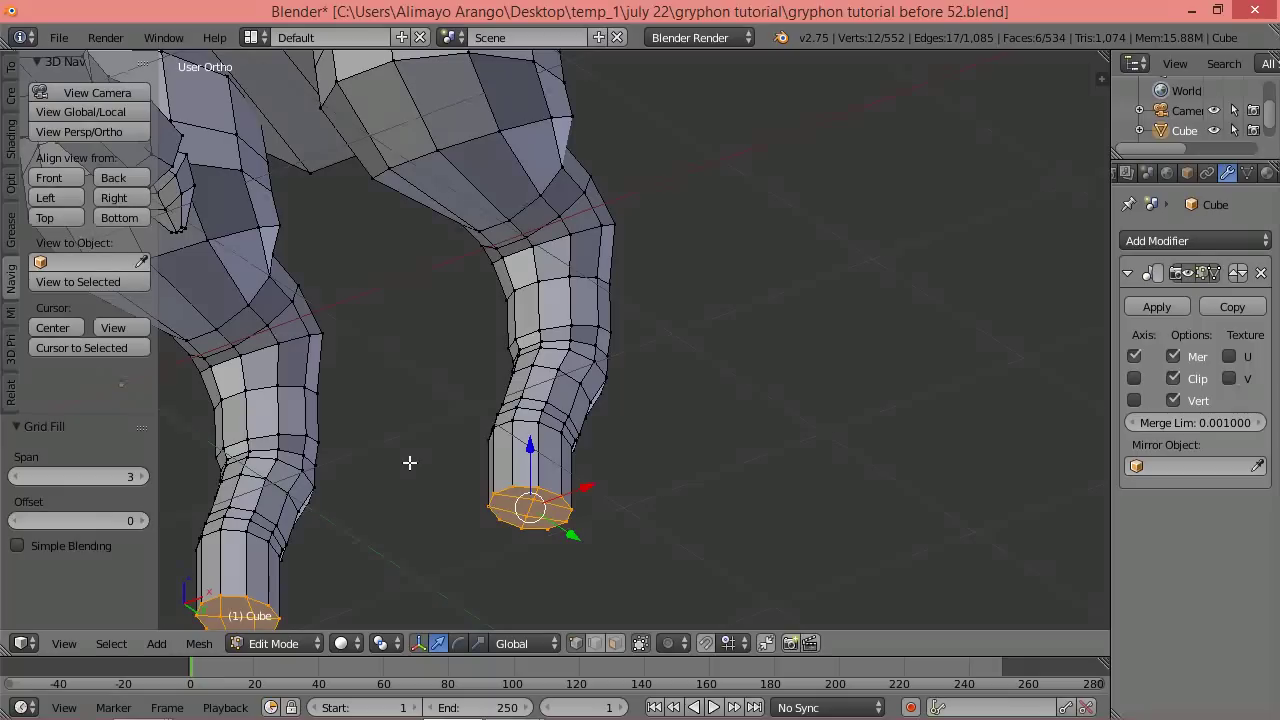
{"action": "left_click", "coordinate": [144, 521]}
In face select mode, enable proportional editing and scale the sole by about 1.563 with a proportional size of 0.47.
{"action": "left_click", "coordinate": [617, 643]}
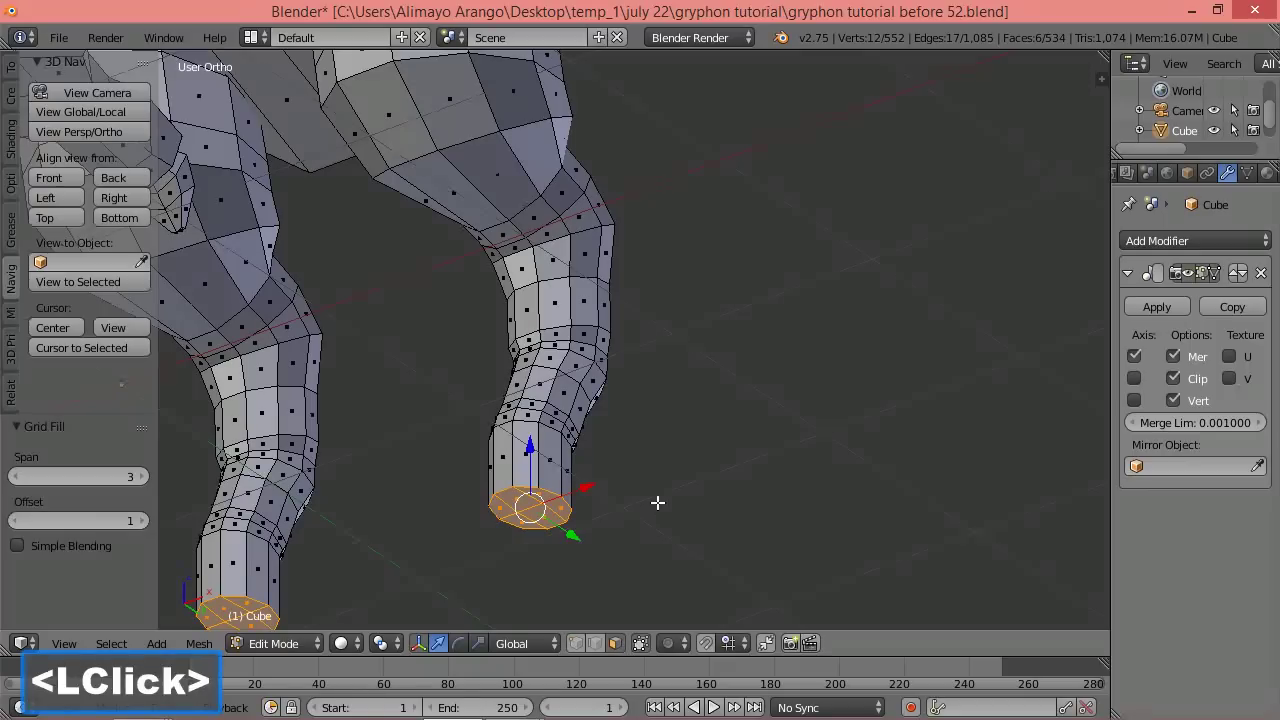
{"action": "key", "text": "o"}
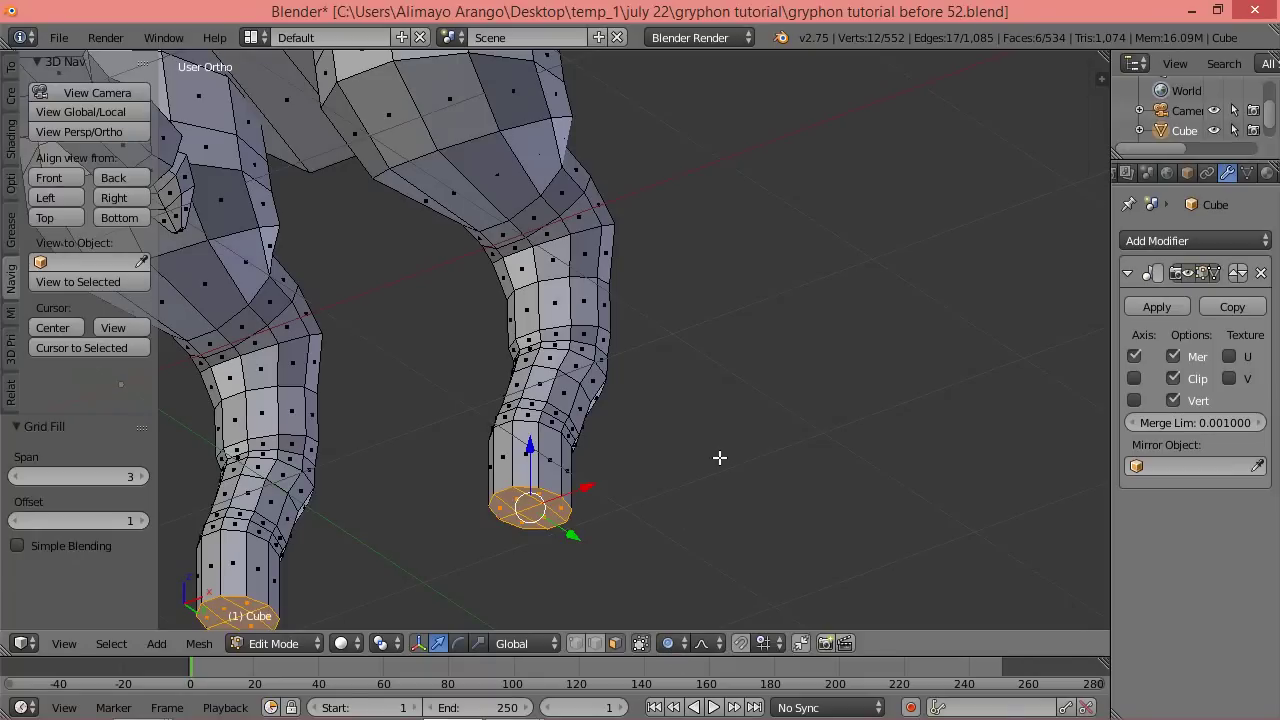
{"action": "key", "text": "g"}
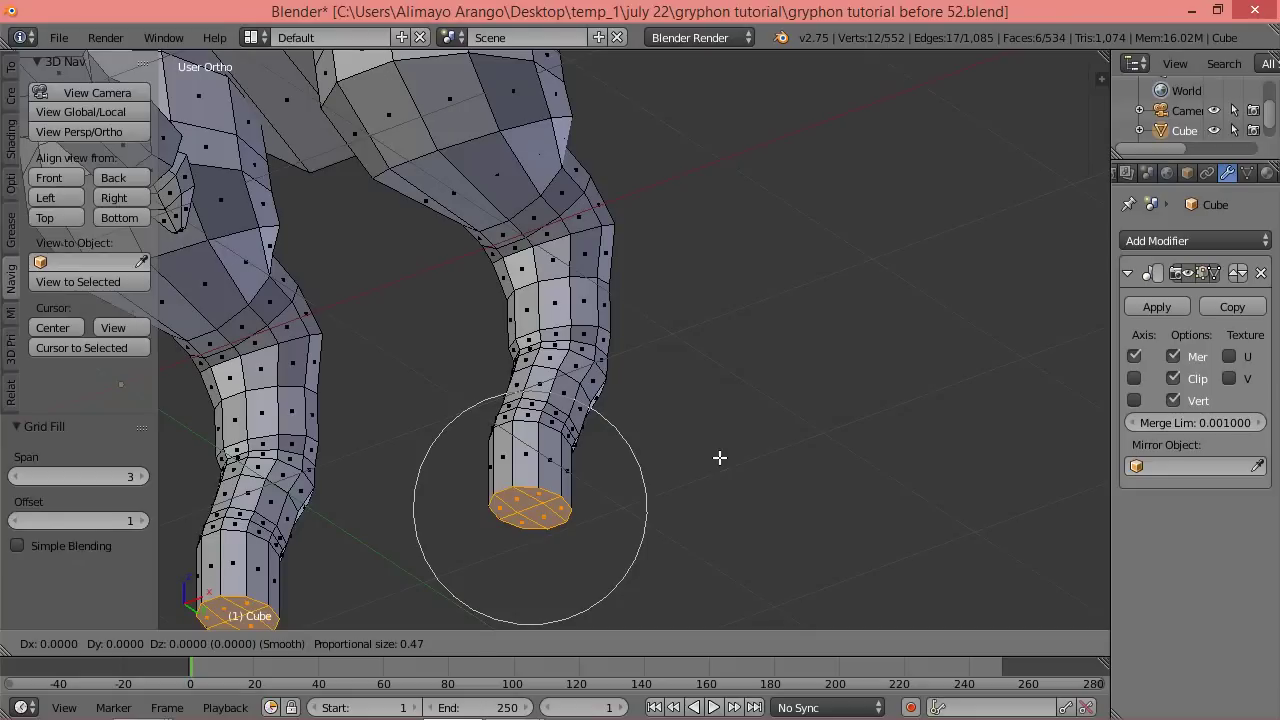
{"action": "key", "text": "s"}
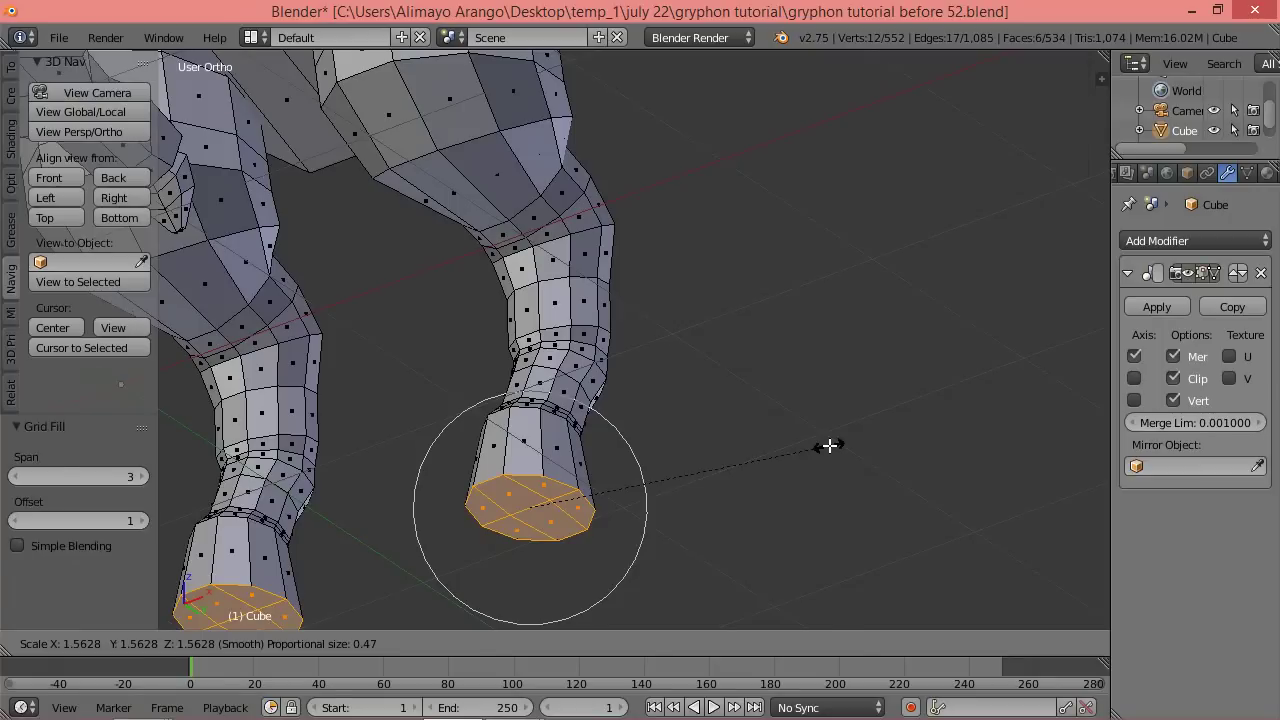
{"action": "left_click", "coordinate": [826, 446]}
Widen the sole along X by about 1.329 and check the flared foot base against the side-view reference.
{"action": "key", "text": "s"}
{"action": "key", "text": "x"}
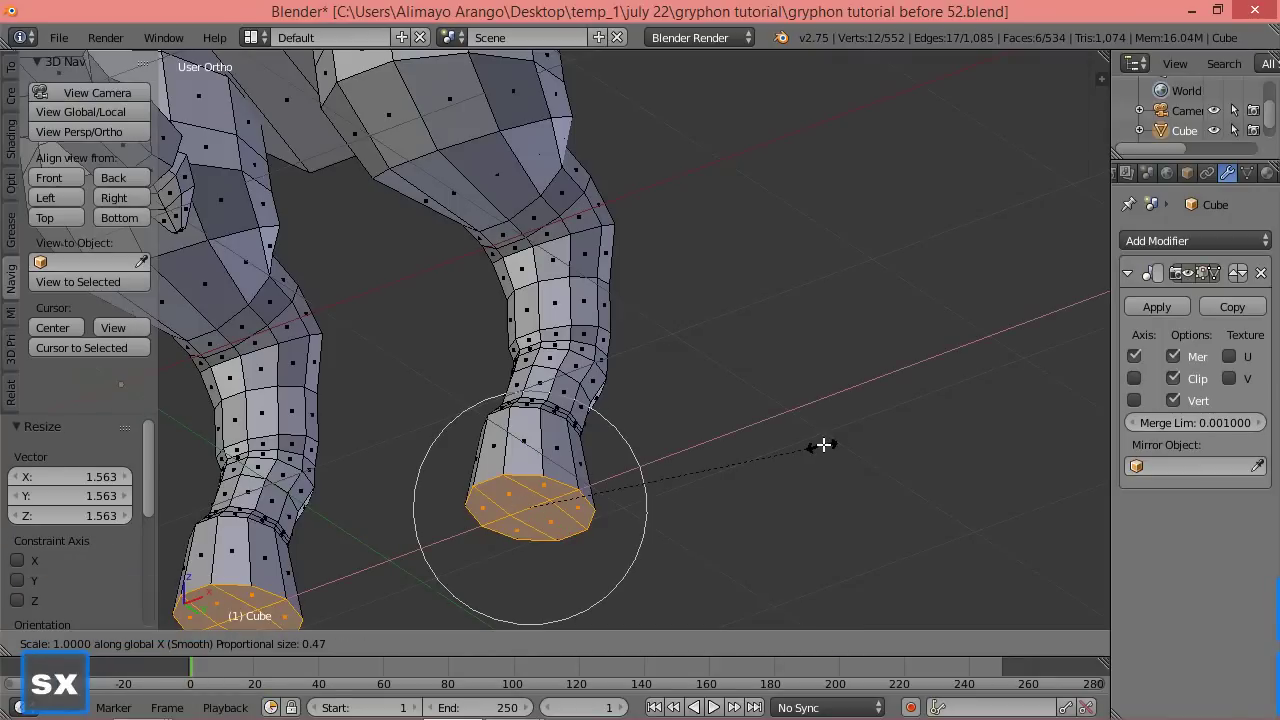
{"action": "left_click", "coordinate": [918, 427]}
{"action": "middle_click_drag", "start_coordinate": [695, 313], "coordinate": [731, 429]}
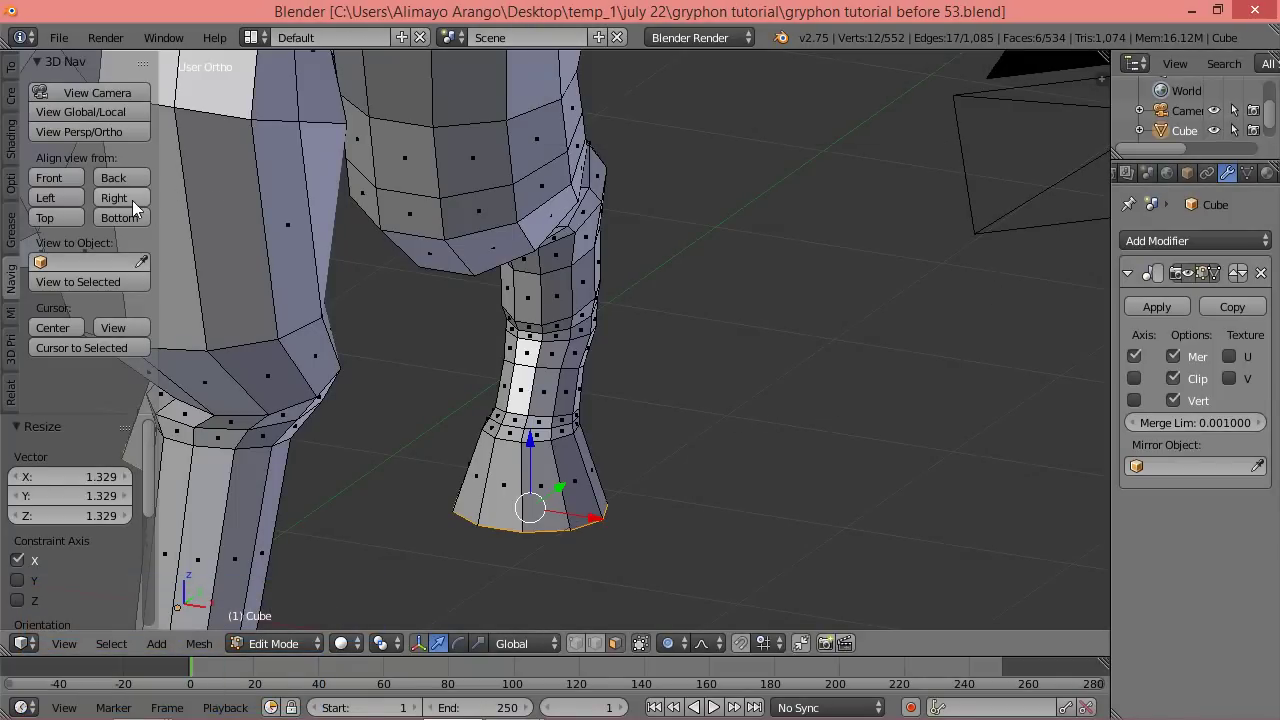
{"action": "left_click", "coordinate": [133, 201]}
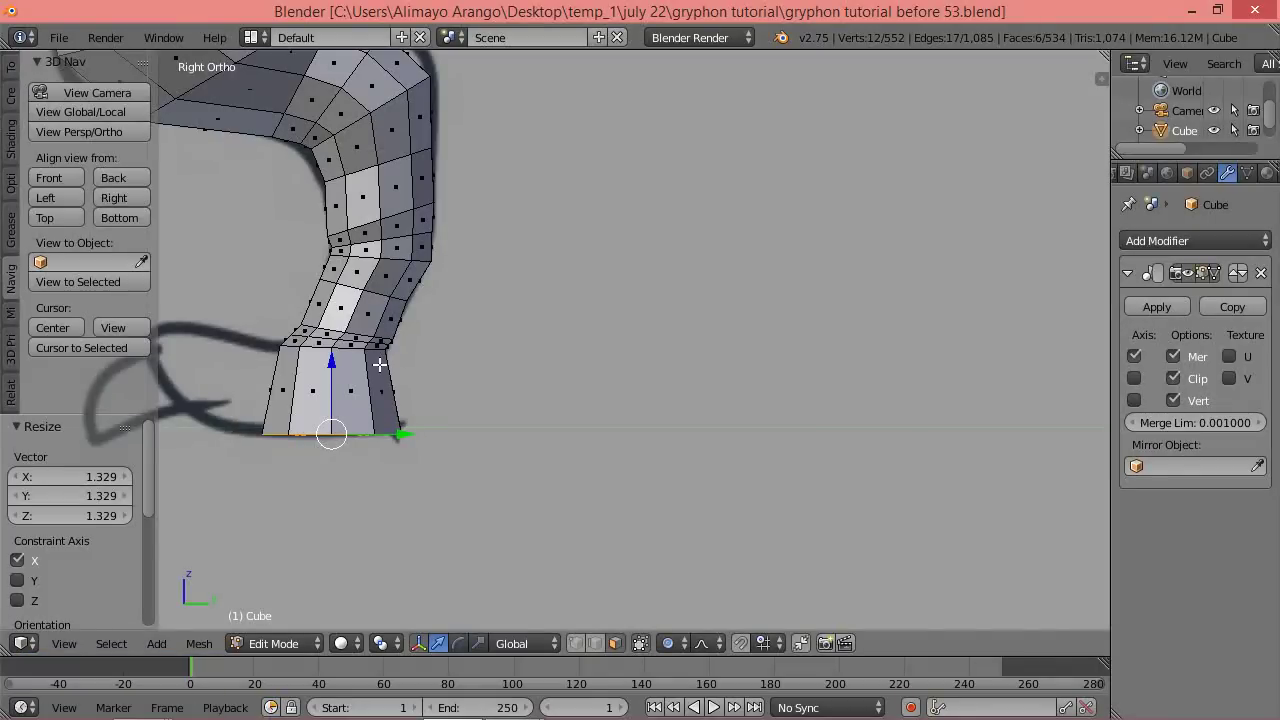
{"action": "middle_click_drag", "start_coordinate": [387, 383], "coordinate": [560, 405]}
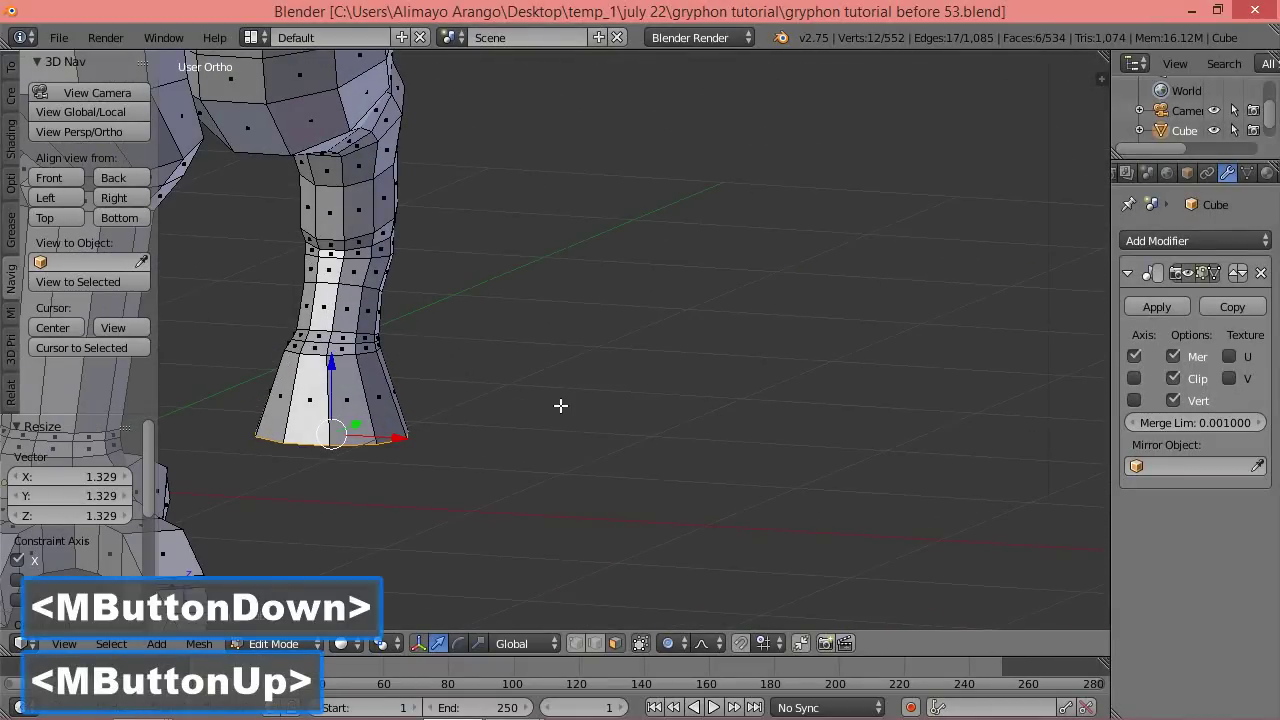
Clear the selection, disable proportional editing and select the four front faces of the flared hind foot.
{"action": "key", "text": "a"}
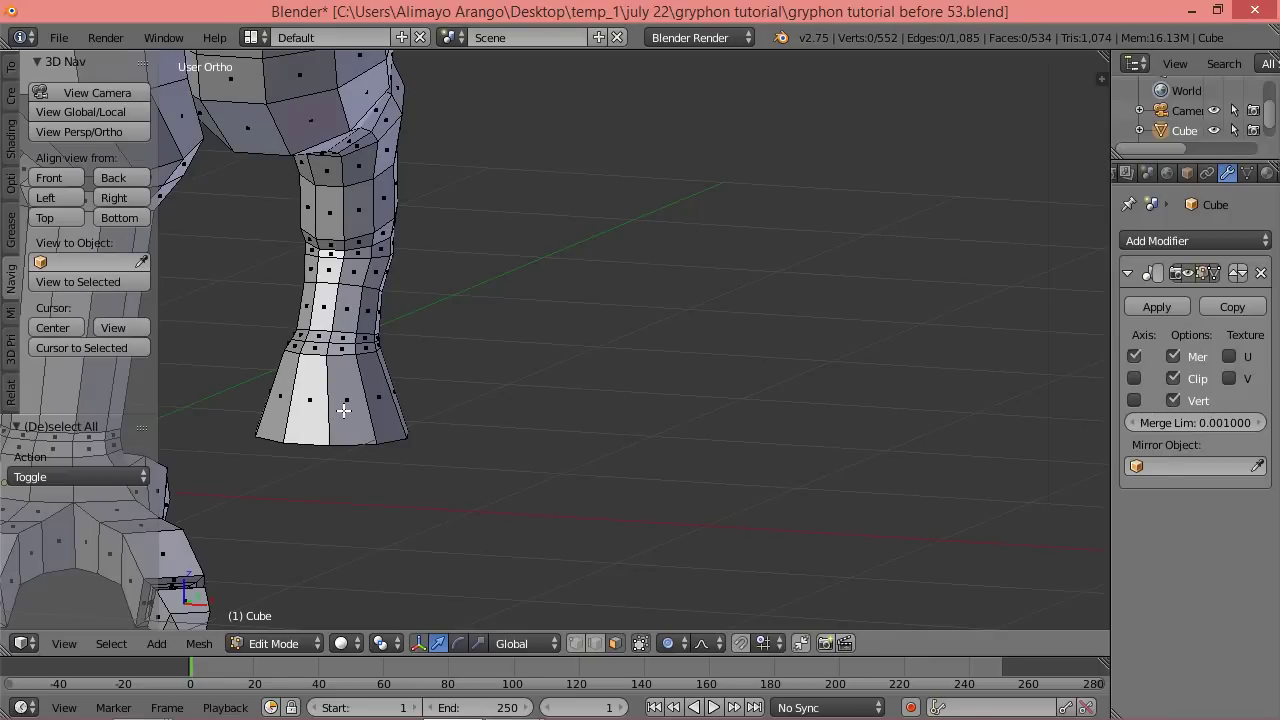
{"action": "left_click", "coordinate": [677, 640]}
{"action": "left_click", "coordinate": [700, 619]}
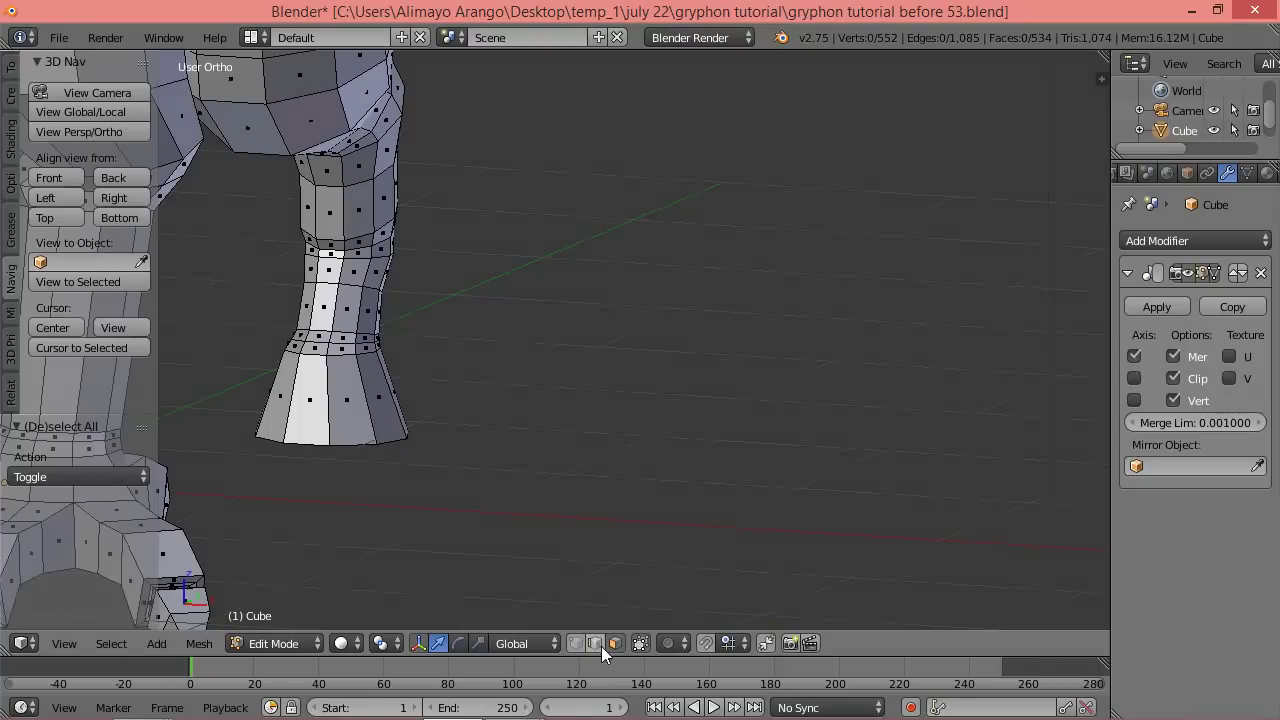
{"action": "left_click", "coordinate": [383, 423], "text": "shift"}
{"action": "left_click", "coordinate": [351, 423], "text": "shift"}
{"action": "left_click", "coordinate": [308, 416], "text": "shift"}
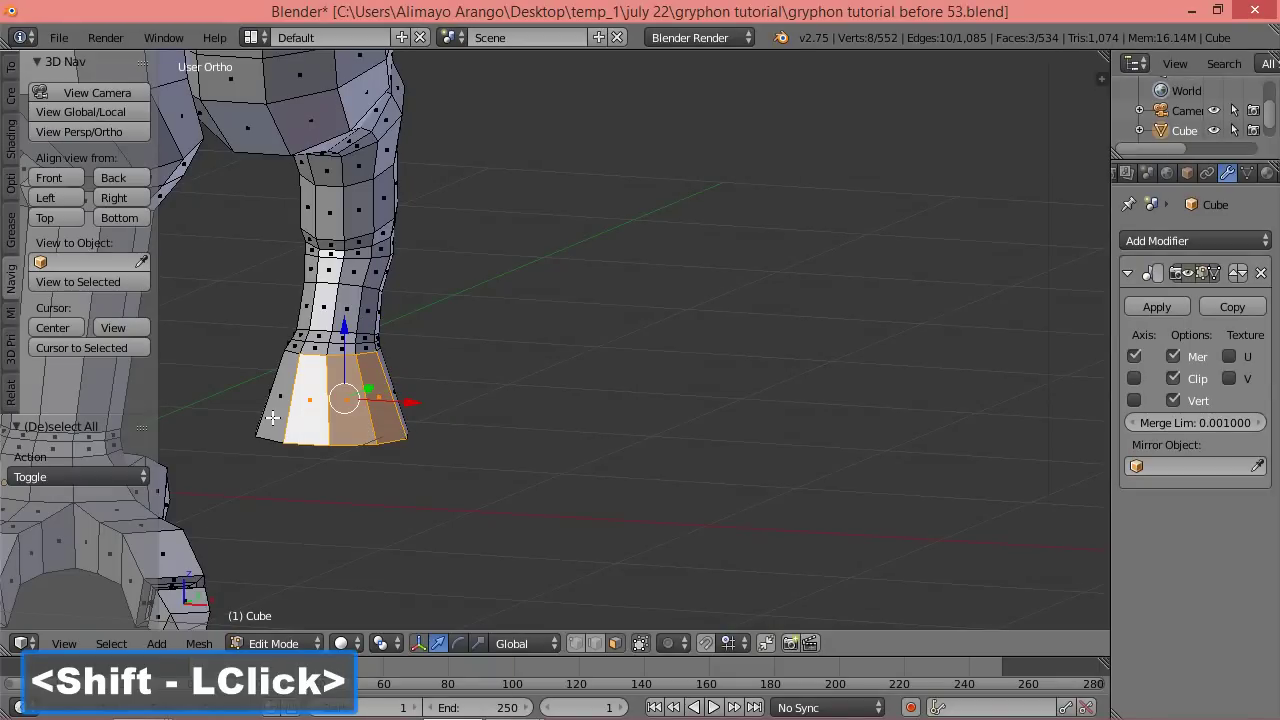
{"action": "left_click", "coordinate": [272, 418], "text": "shift"}
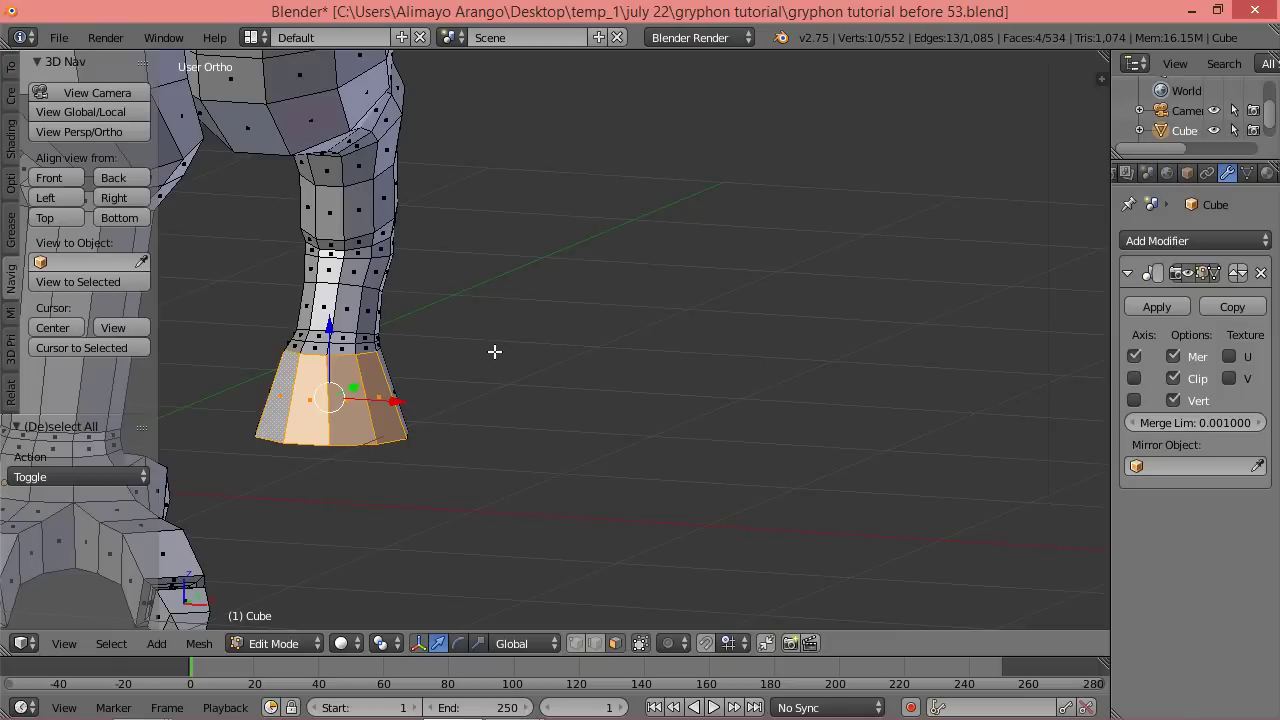
Set the pivot to Individual Origins, extrude the four foot faces individually by about 0.215 and compare them with the side-view reference.
{"action": "left_click", "coordinate": [390, 644]}
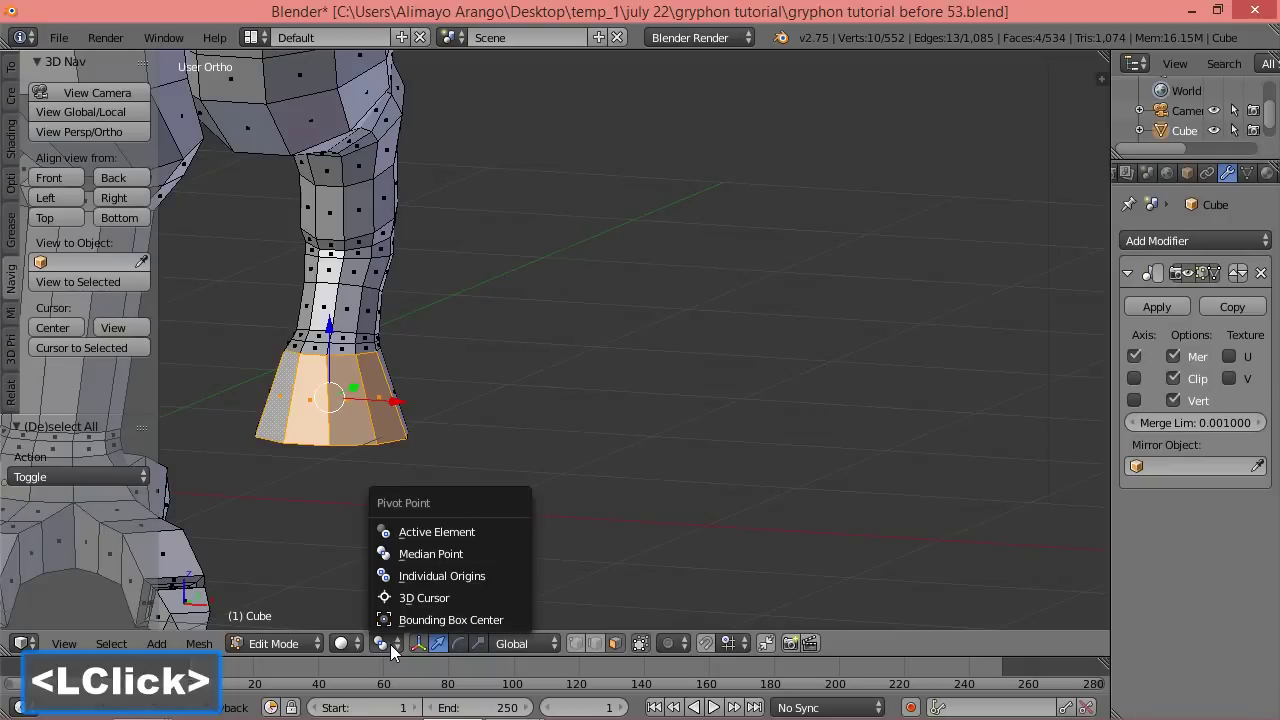
{"action": "left_click", "coordinate": [411, 578]}
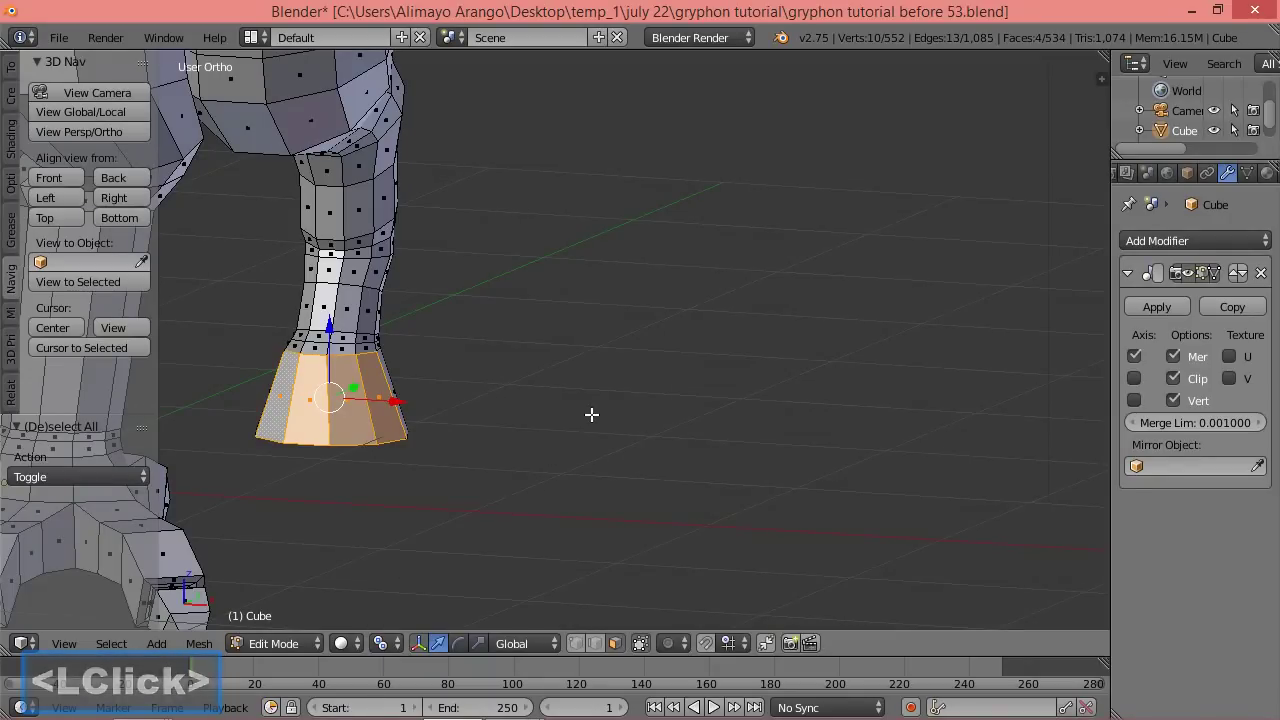
{"action": "key", "text": "alt+e"}
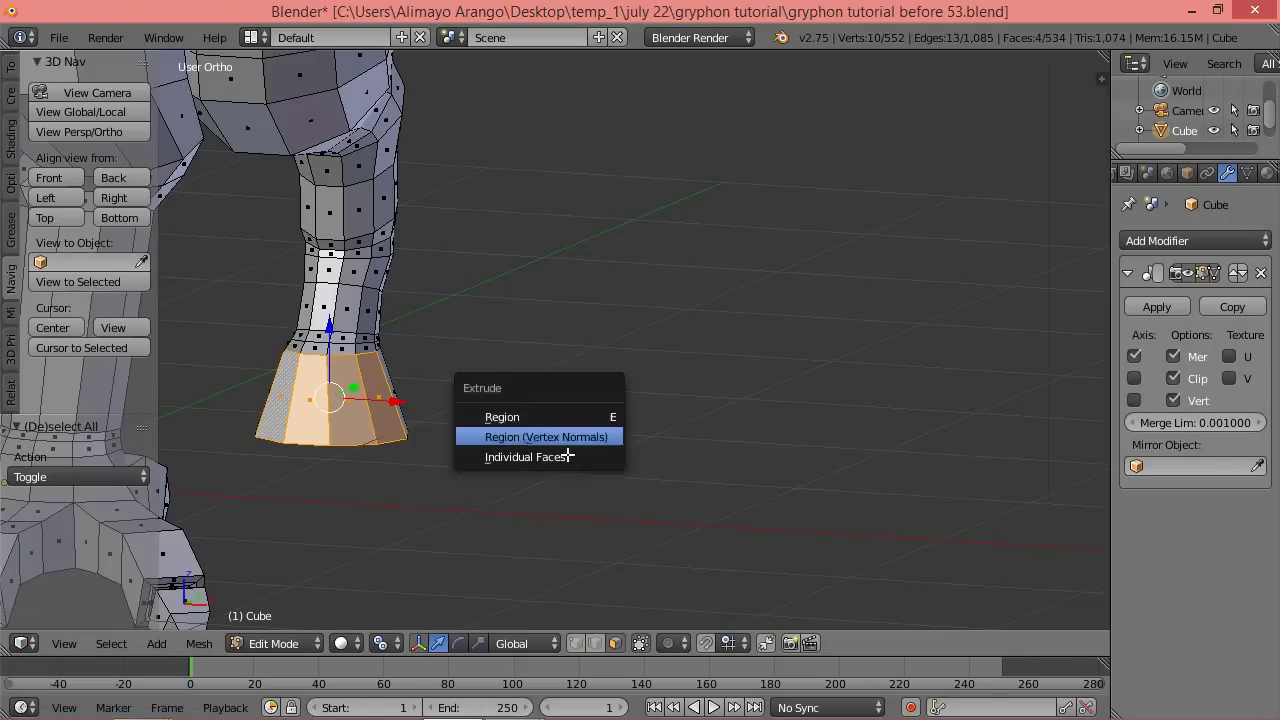
{"action": "left_click", "coordinate": [566, 458]}
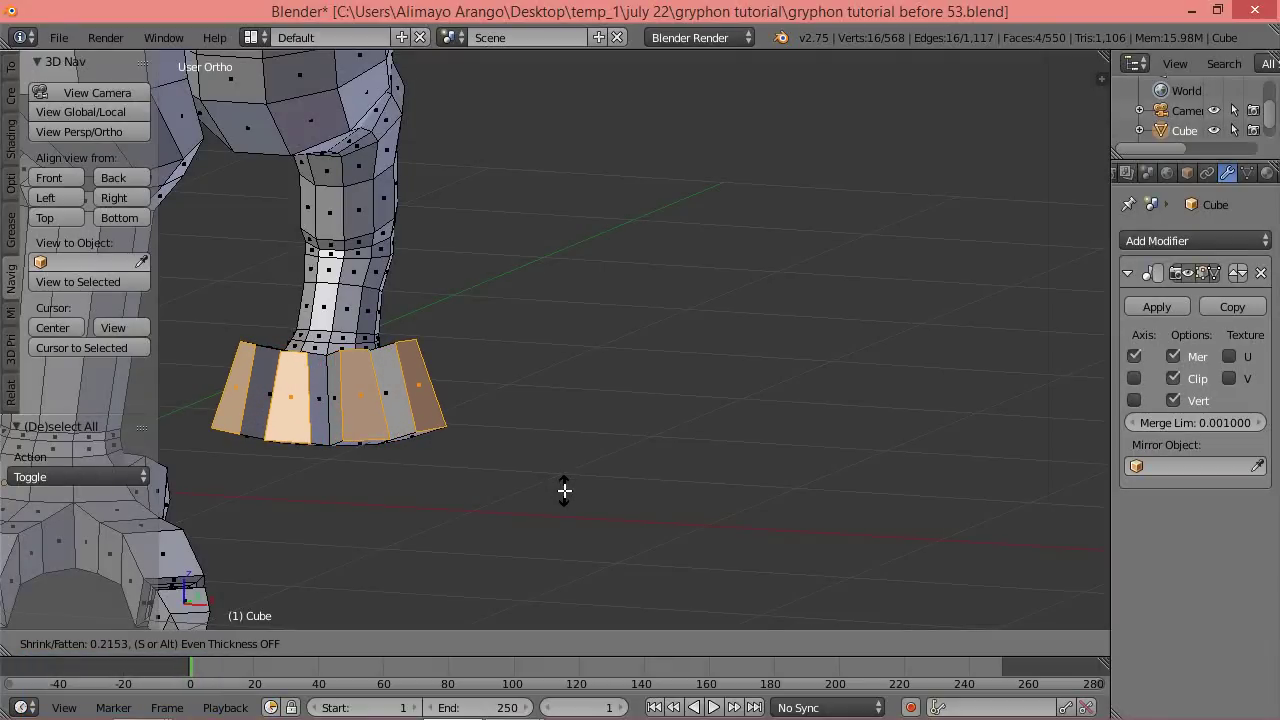
{"action": "left_click", "coordinate": [564, 490]}
{"action": "middle_click_drag", "start_coordinate": [634, 366], "coordinate": [460, 450]}
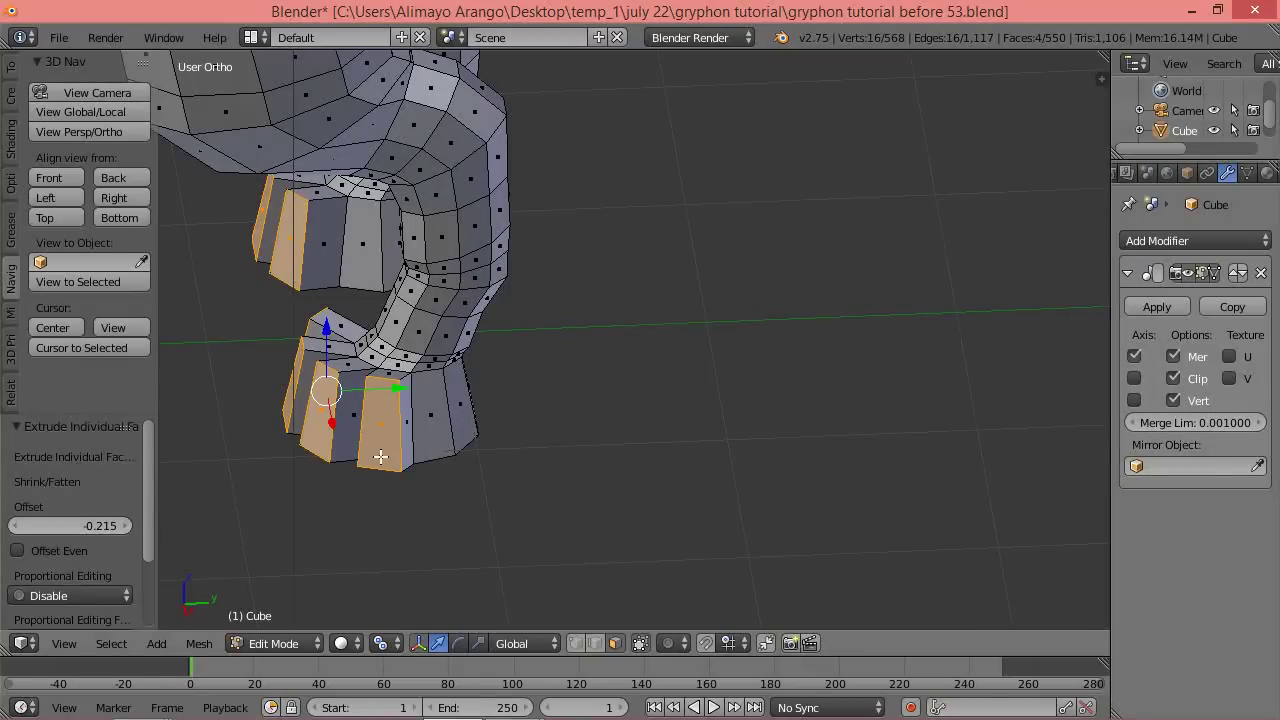
{"action": "middle_click_drag", "start_coordinate": [381, 466], "coordinate": [464, 451]}
{"action": "middle_click_drag", "start_coordinate": [465, 451], "coordinate": [336, 469]}
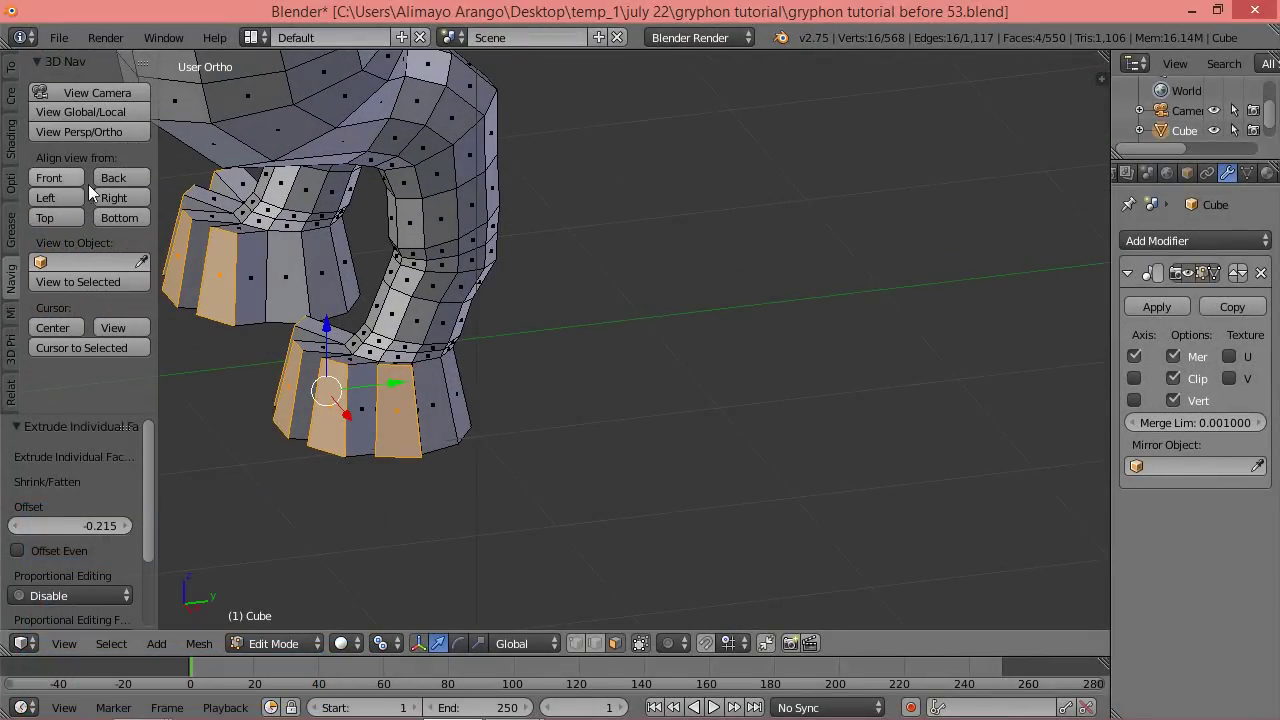
{"action": "left_click", "coordinate": [118, 199]}
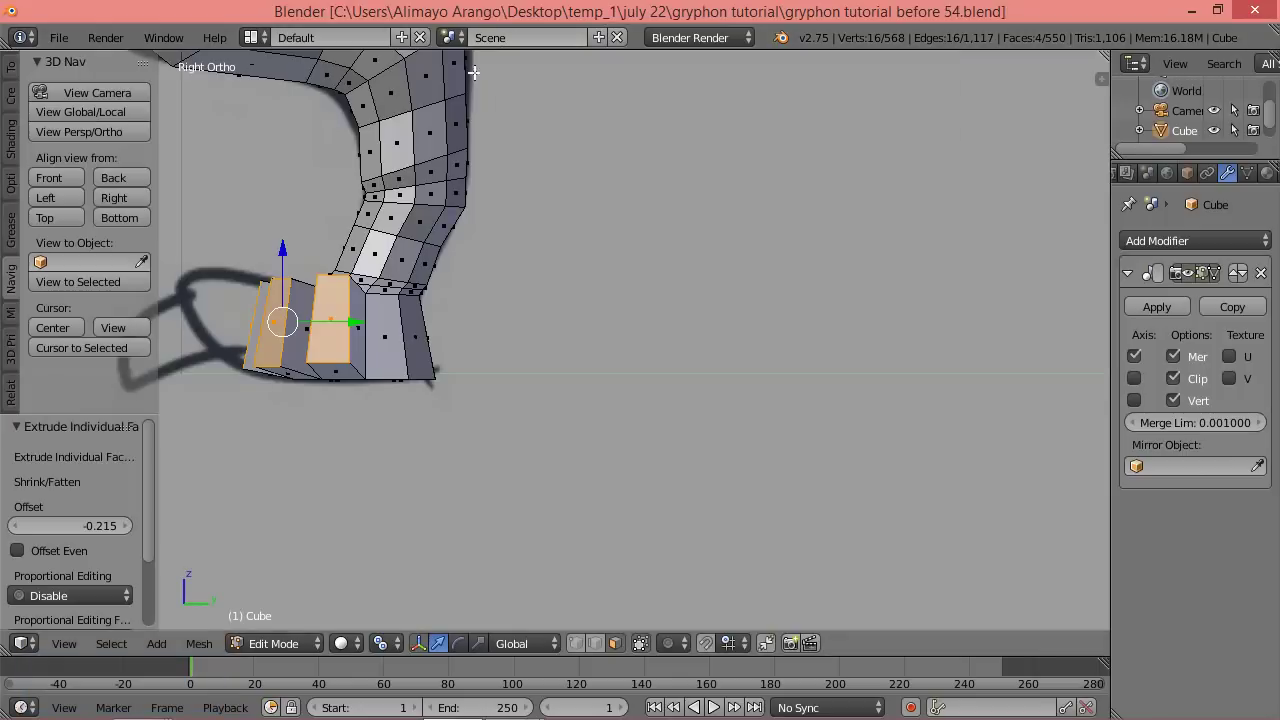
{"action": "middle_click_drag", "start_coordinate": [455, 236], "coordinate": [605, 318]}
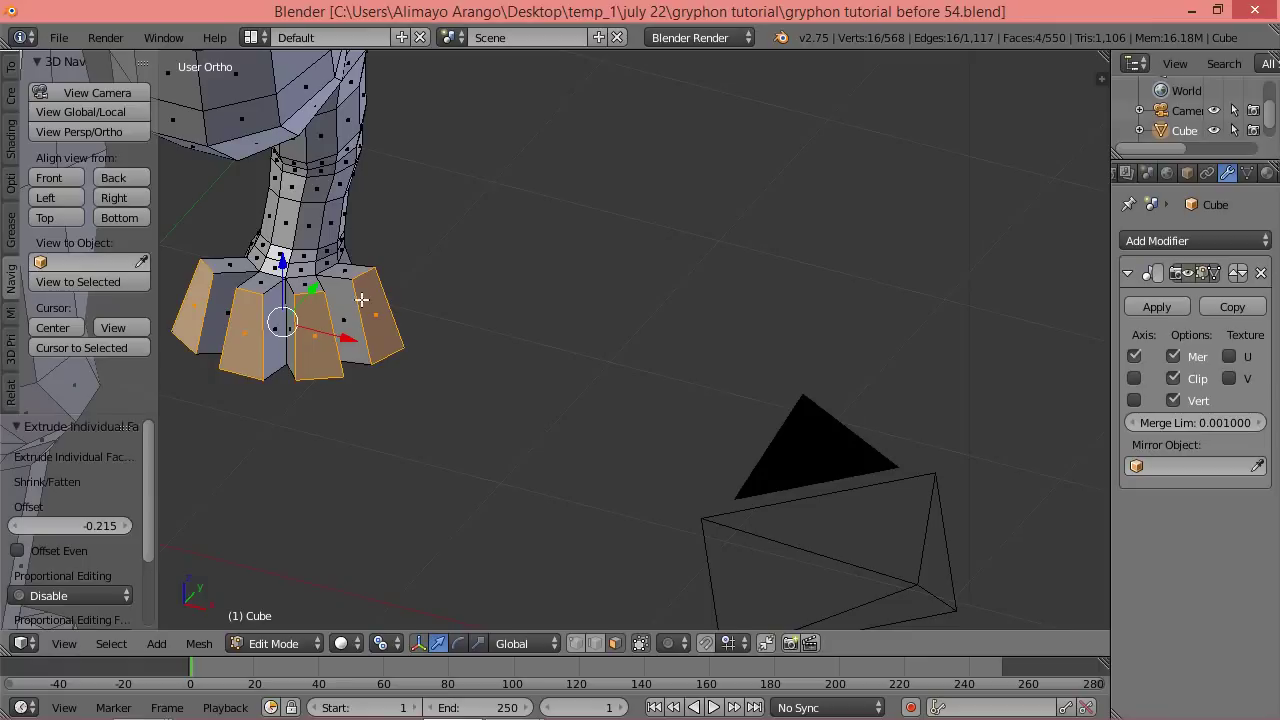
Set the pivot to Median Point and scale the four toe faces by about 0.828 along X.
{"action": "left_click", "coordinate": [384, 643]}
{"action": "left_click", "coordinate": [420, 554]}
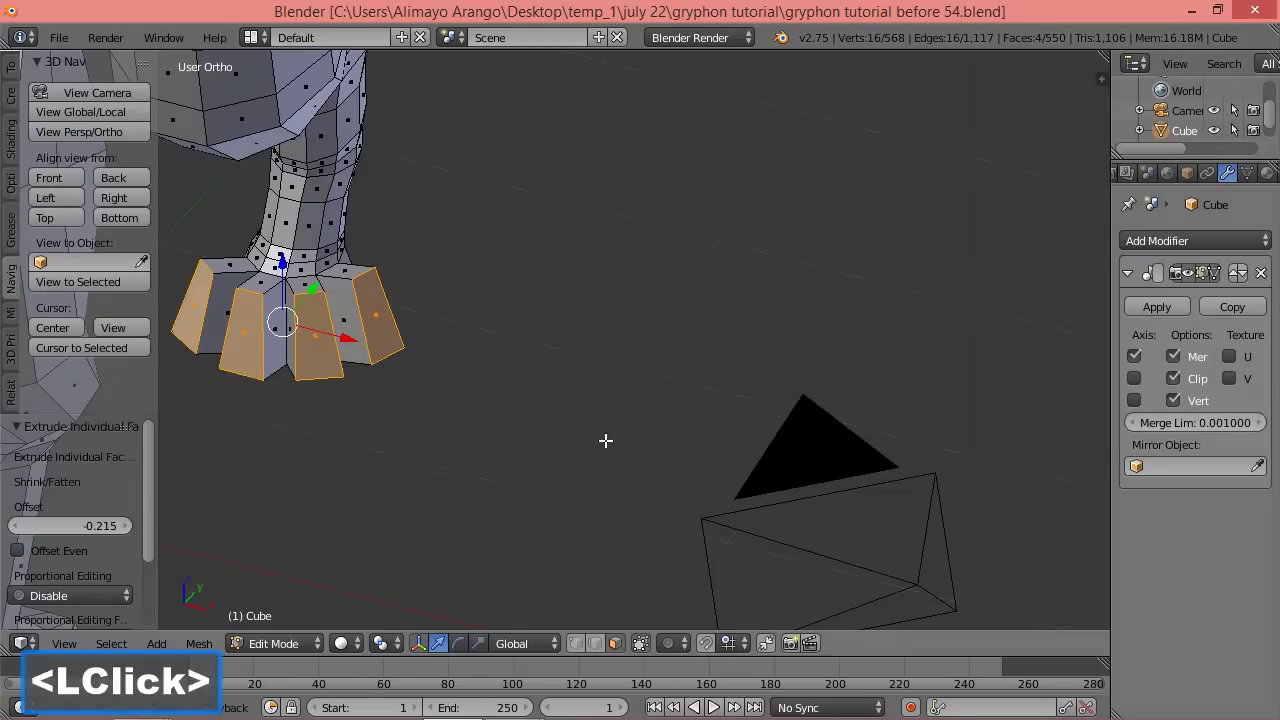
{"action": "key", "text": "s"}
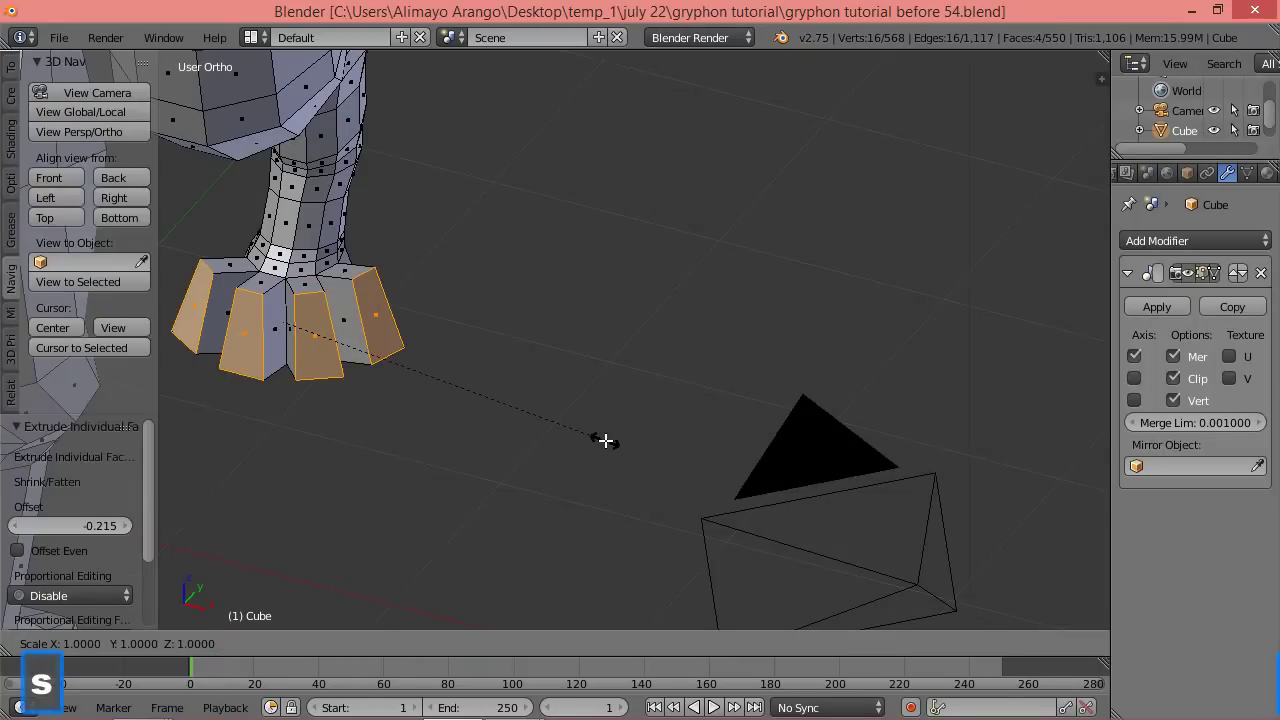
{"action": "key", "text": "x"}
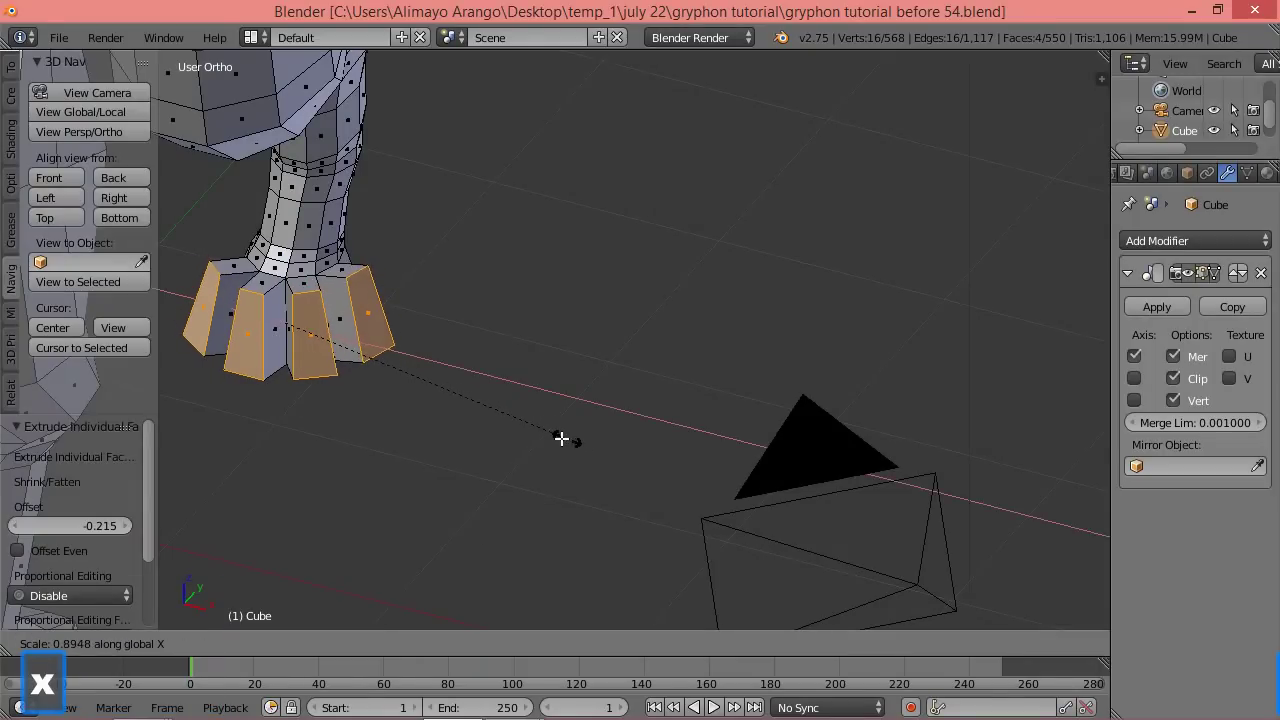
{"action": "left_click", "coordinate": [543, 437]}
{"action": "middle_click_drag", "start_coordinate": [518, 424], "coordinate": [414, 406]}
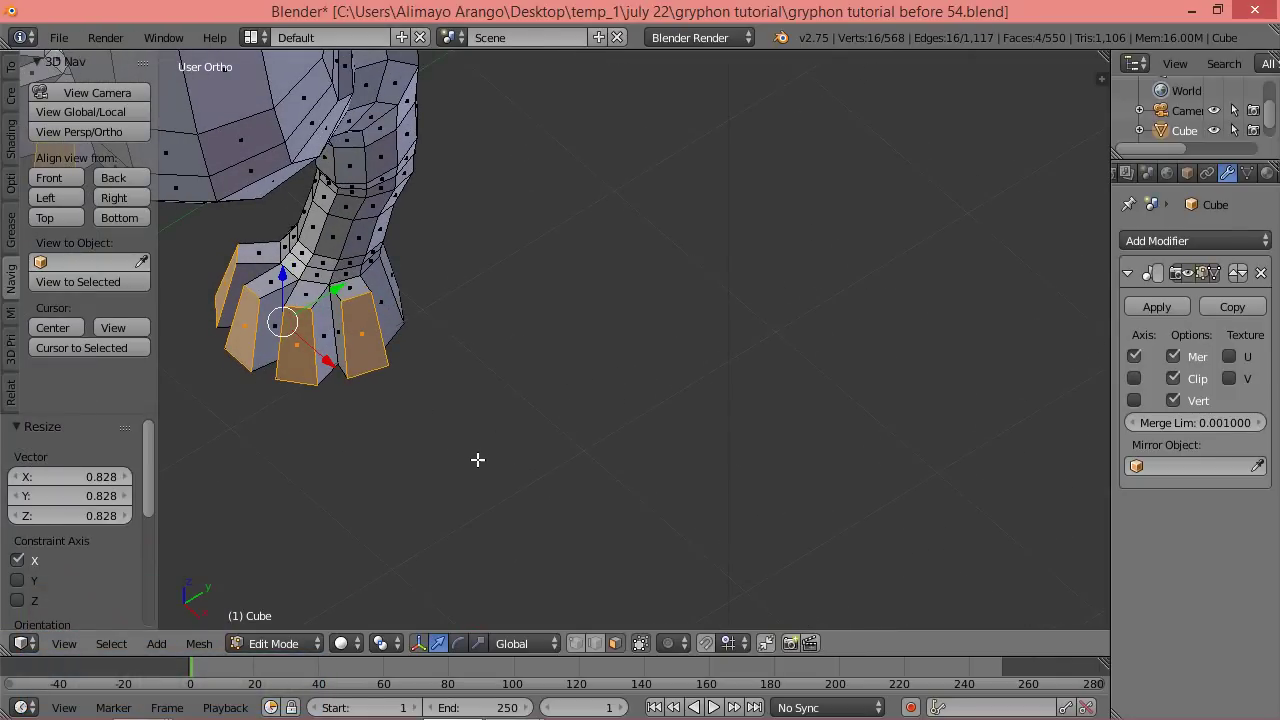
With the pivot on Individual Origins, extrude the toes about 0.194 further and scale their end faces by about 0.759 along Z.
{"action": "left_click", "coordinate": [383, 643]}
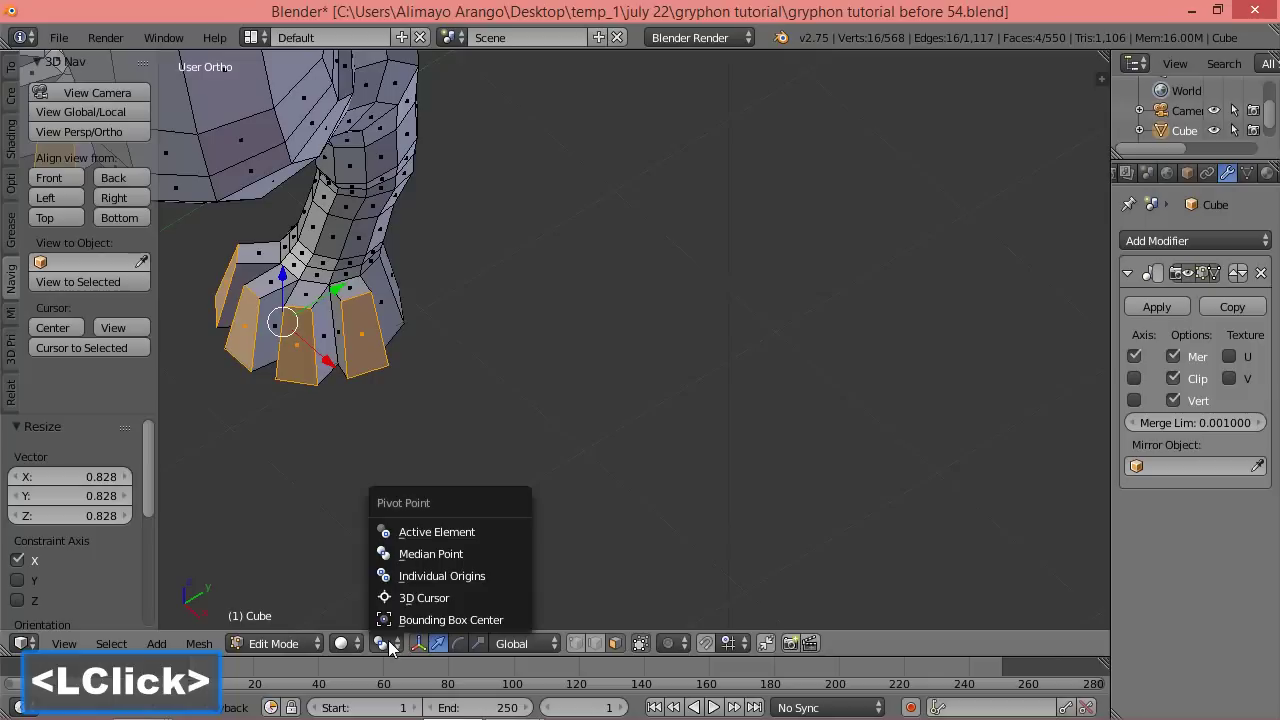
{"action": "left_click", "coordinate": [420, 576]}
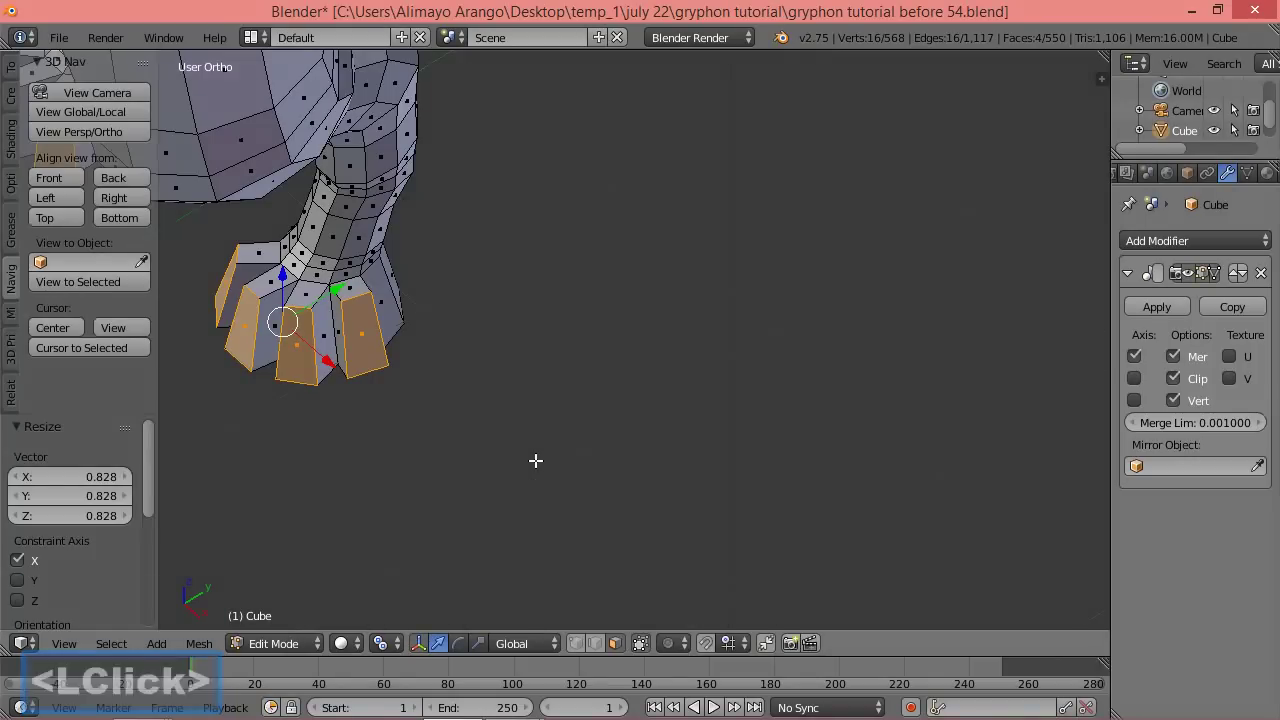
{"action": "middle_click_drag", "start_coordinate": [551, 463], "coordinate": [455, 437]}
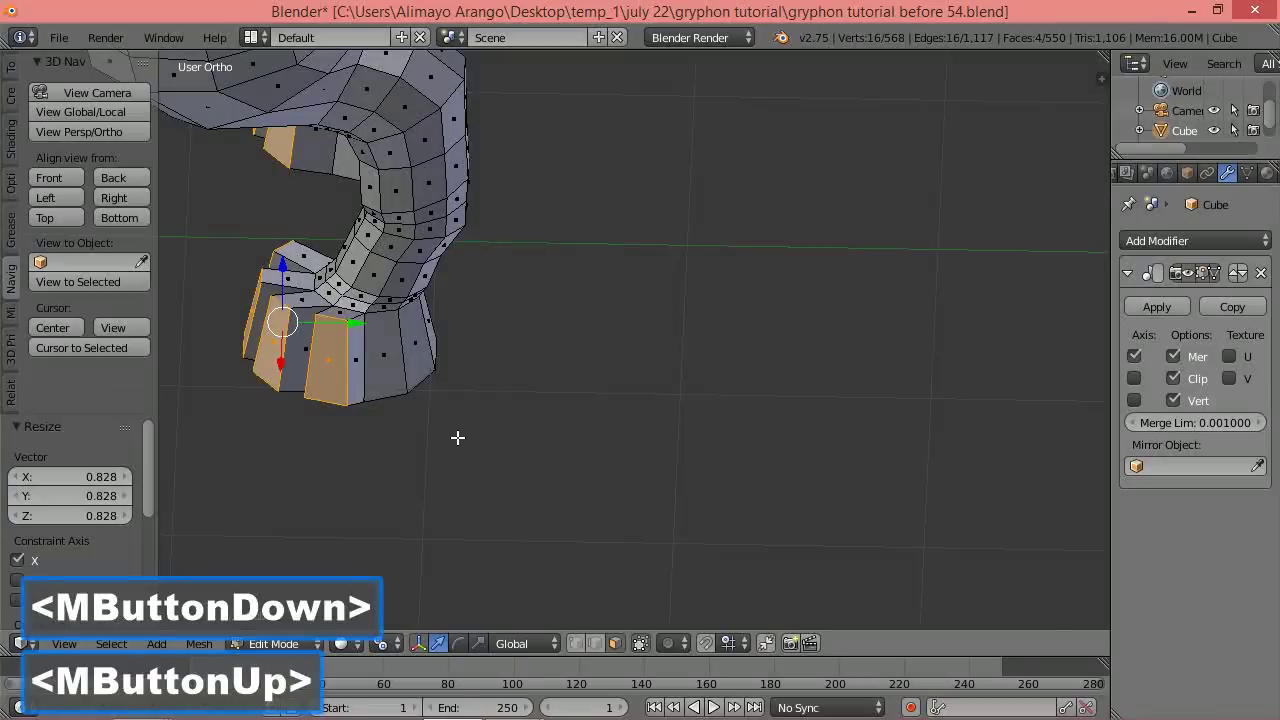
{"action": "scroll", "coordinate": [464, 435], "scroll_direction": "down", "scroll_amount": 1}
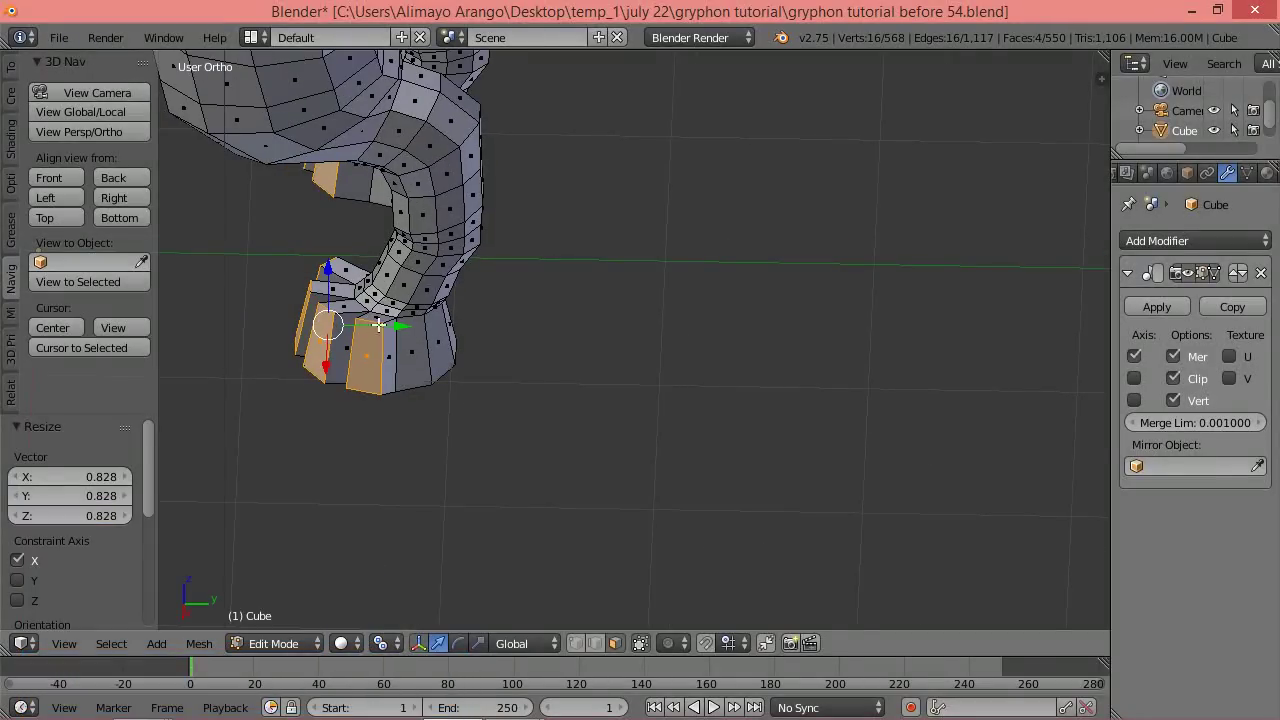
{"action": "key", "text": "e"}
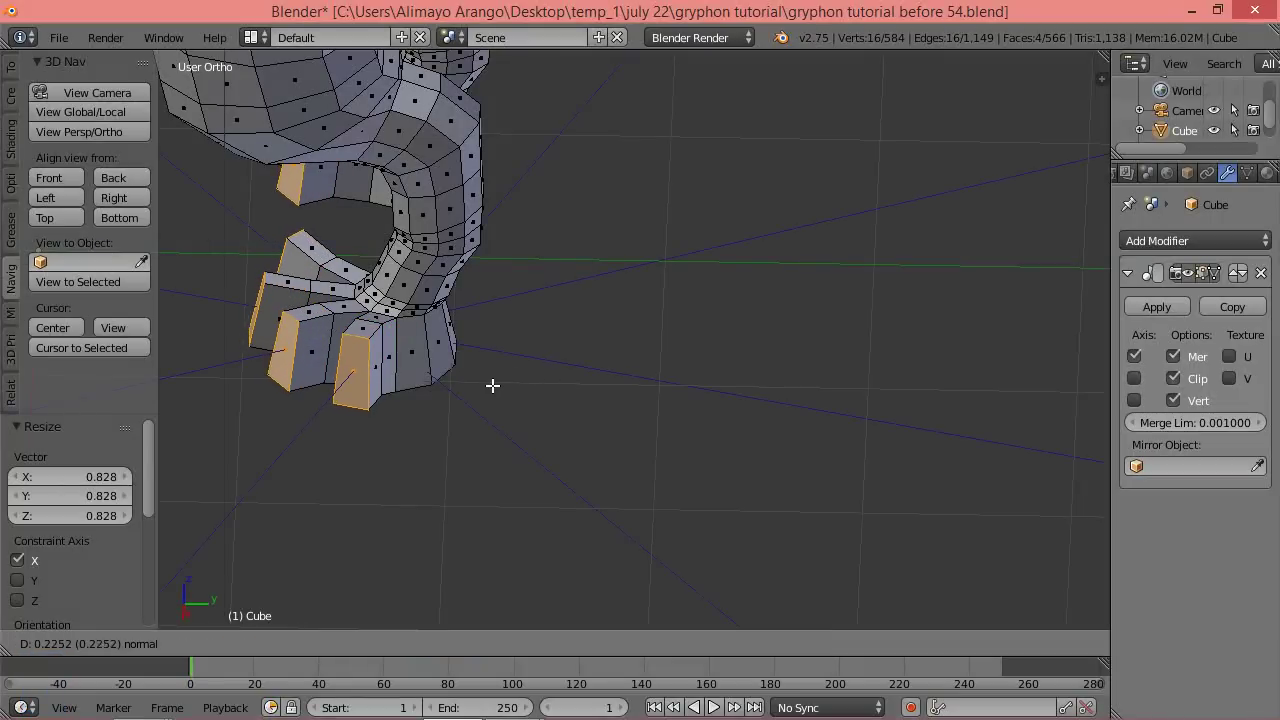
{"action": "left_click", "coordinate": [490, 384]}
{"action": "key", "text": "s"}
{"action": "key", "text": "z"}
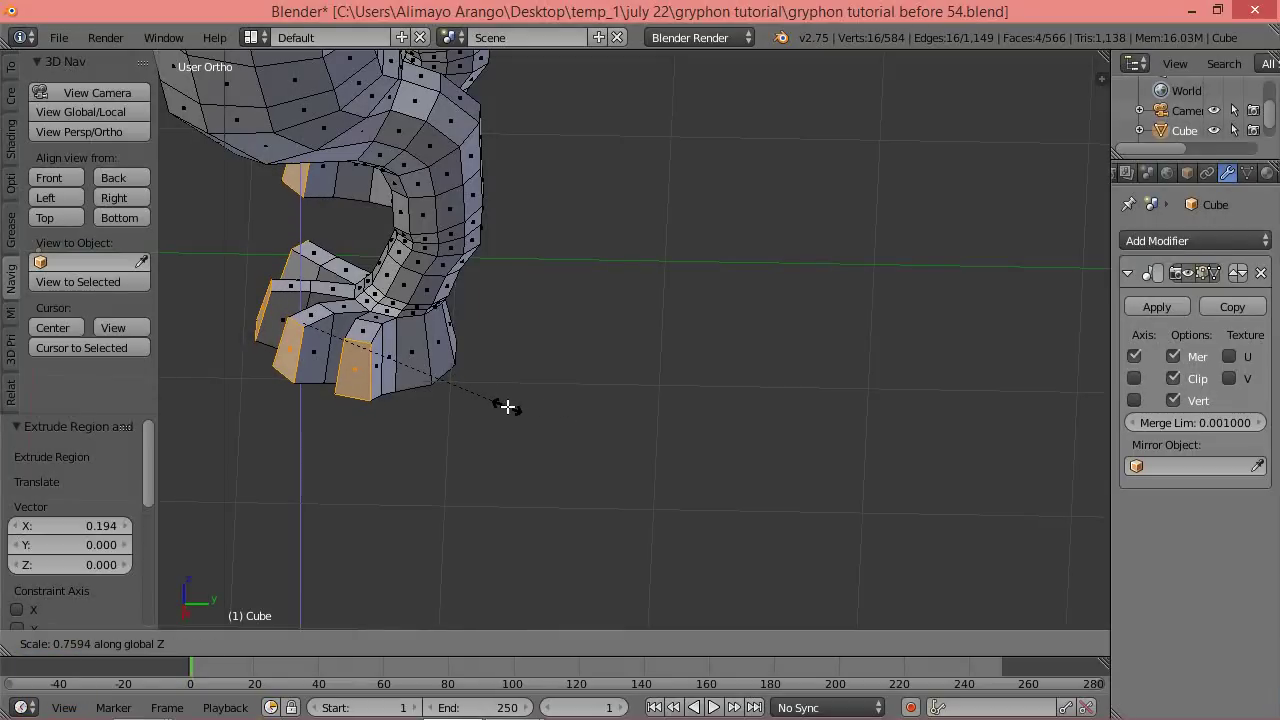
{"action": "left_click", "coordinate": [507, 406]}
{"action": "middle_click_drag", "start_coordinate": [509, 426], "coordinate": [432, 431]}
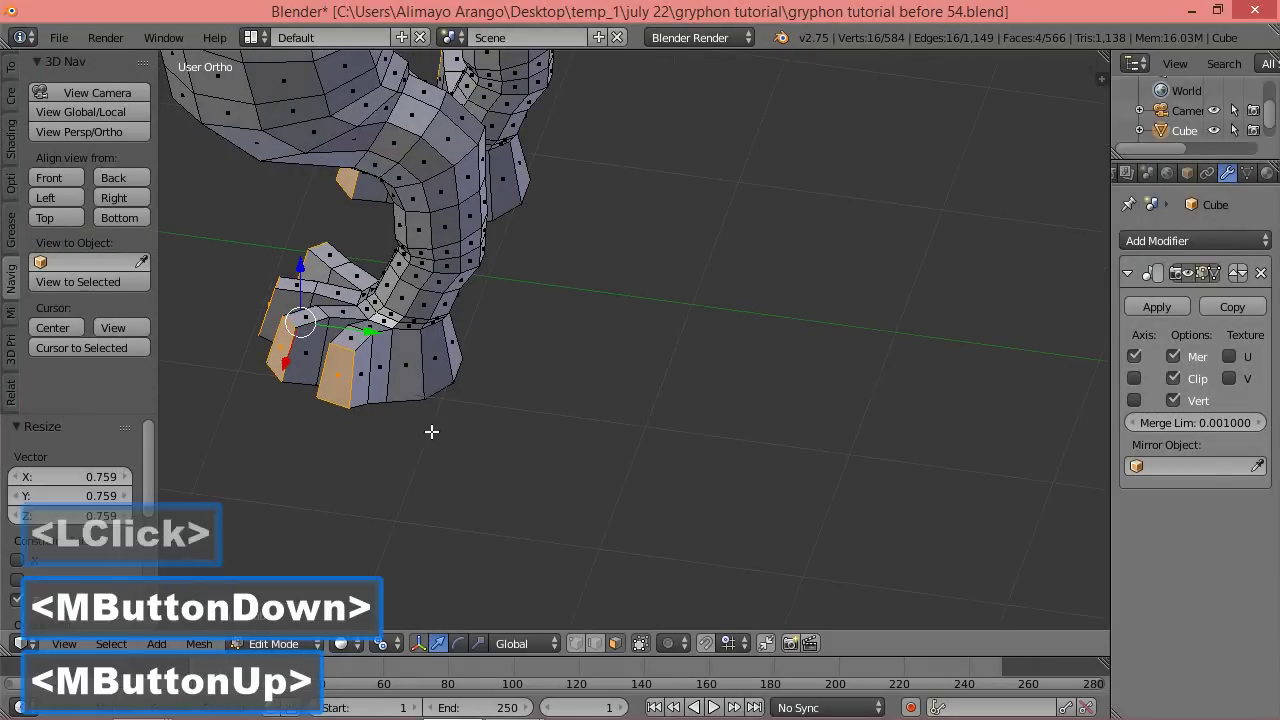
Extrude another toe segment from the four end faces and lower it about 0.108 along Z.
{"action": "key", "text": "e"}
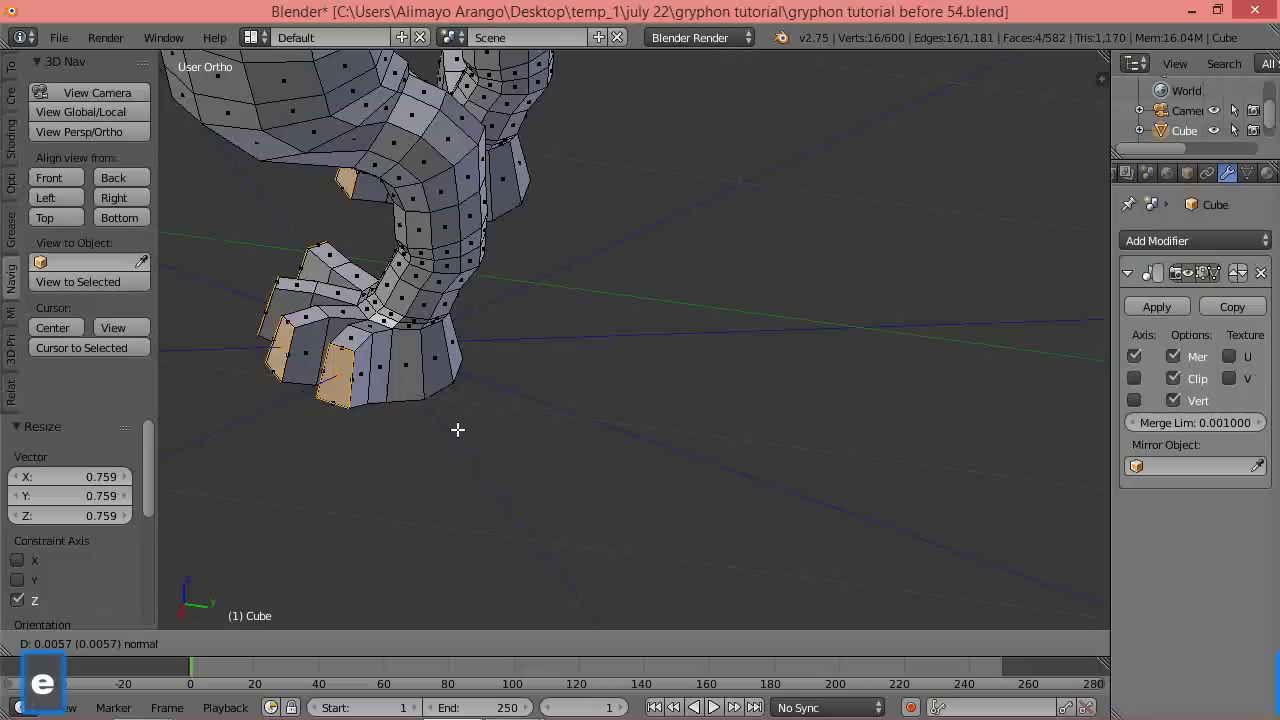
{"action": "left_click", "coordinate": [433, 440]}
{"action": "left_click_drag", "start_coordinate": [285, 283], "coordinate": [273, 305]}
{"action": "middle_click_drag", "start_coordinate": [268, 323], "coordinate": [360, 329]}
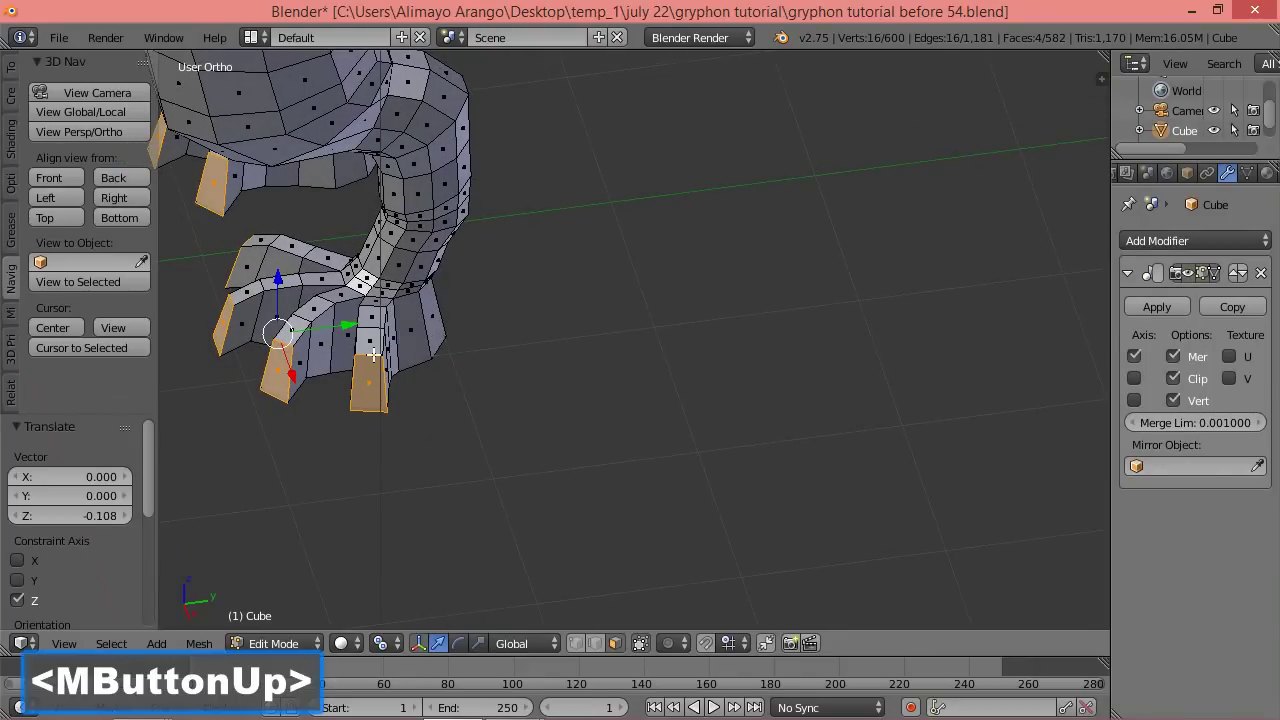
Extrude the toe end faces in place and scale them to about 0.789 to form an inner rim.
{"action": "key", "text": "e"}
{"action": "left_click", "coordinate": [484, 382]}
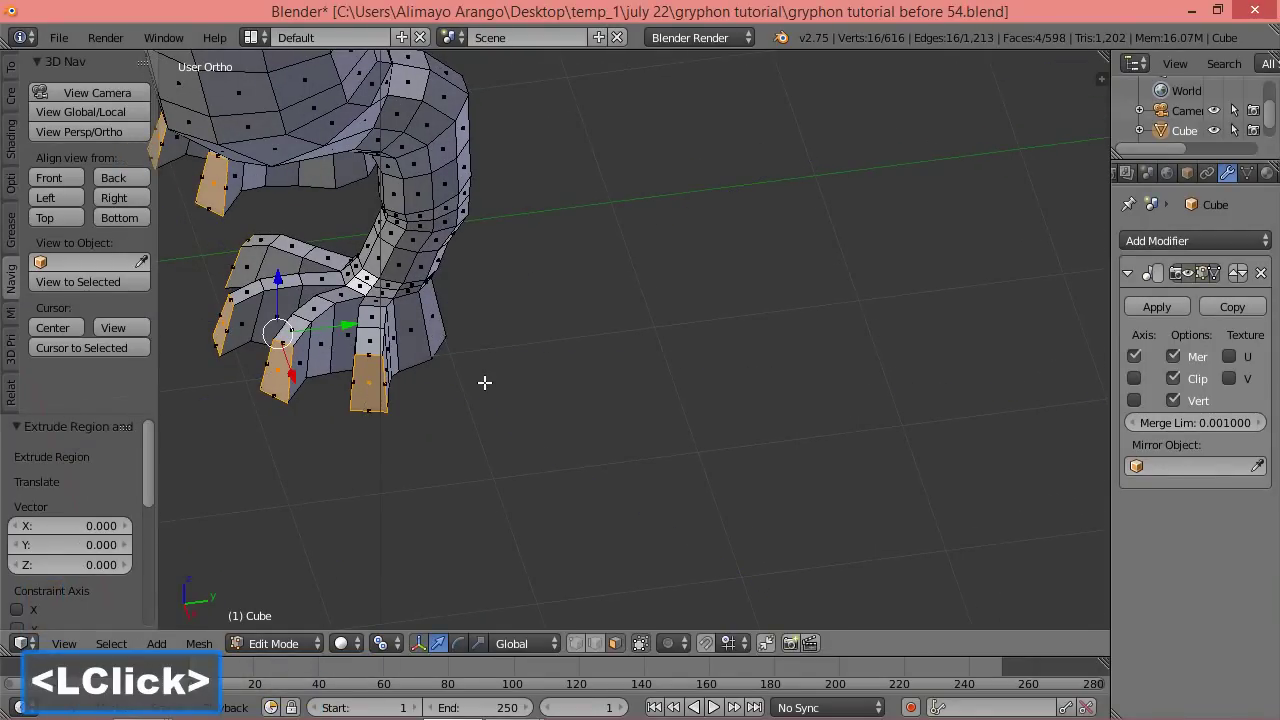
{"action": "key", "text": "s"}
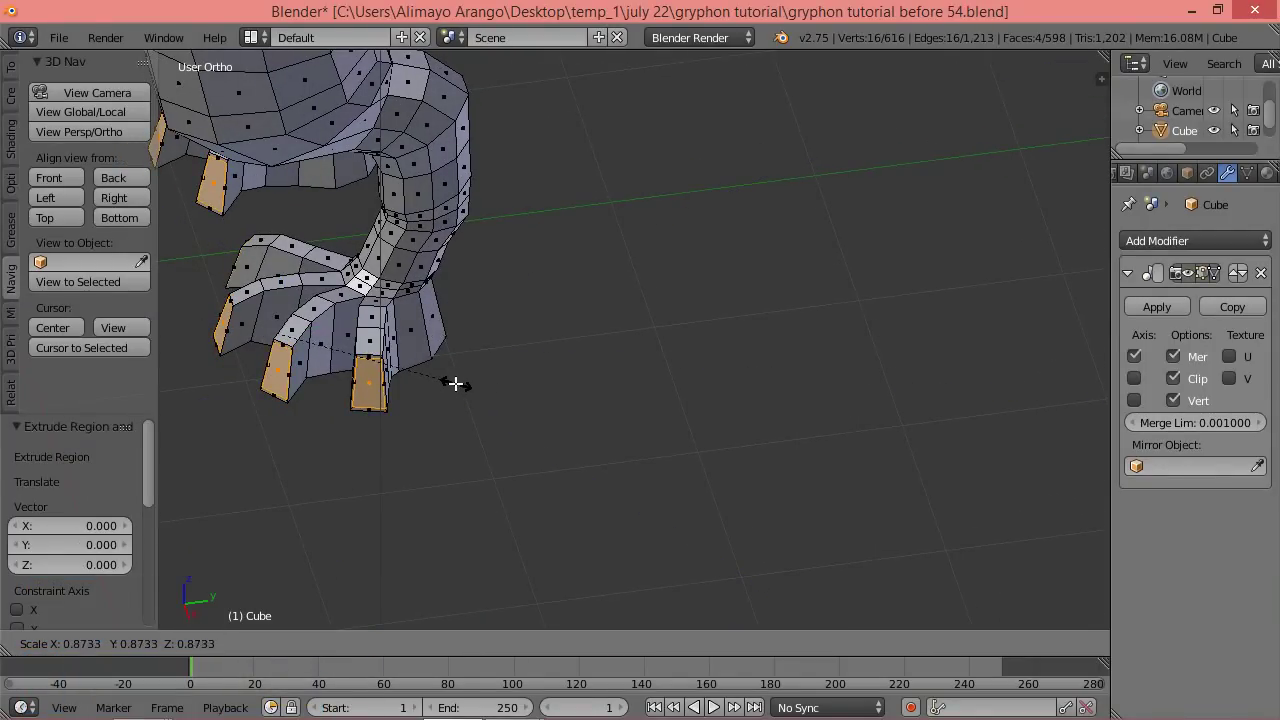
{"action": "left_click", "coordinate": [437, 384]}
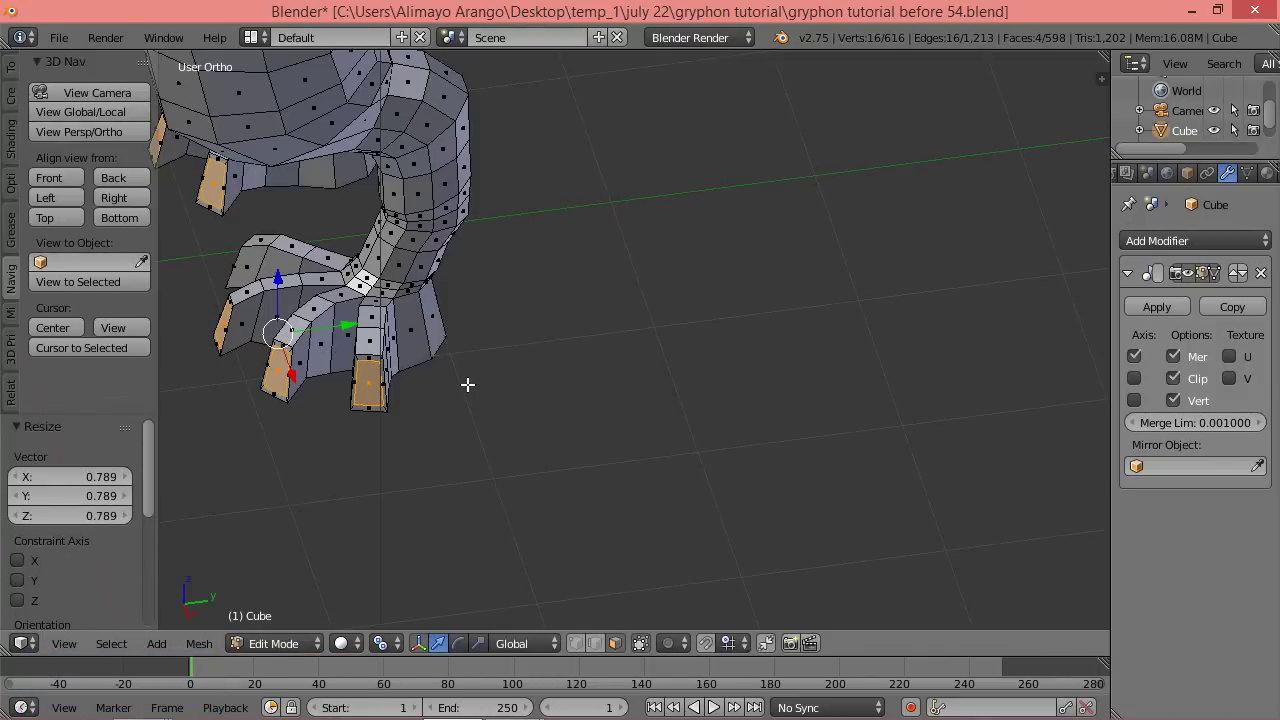
Extrude the inner toe faces about 0.037 inward and scale them to about 0.781 as recessed claw sockets.
{"action": "key", "text": "e"}
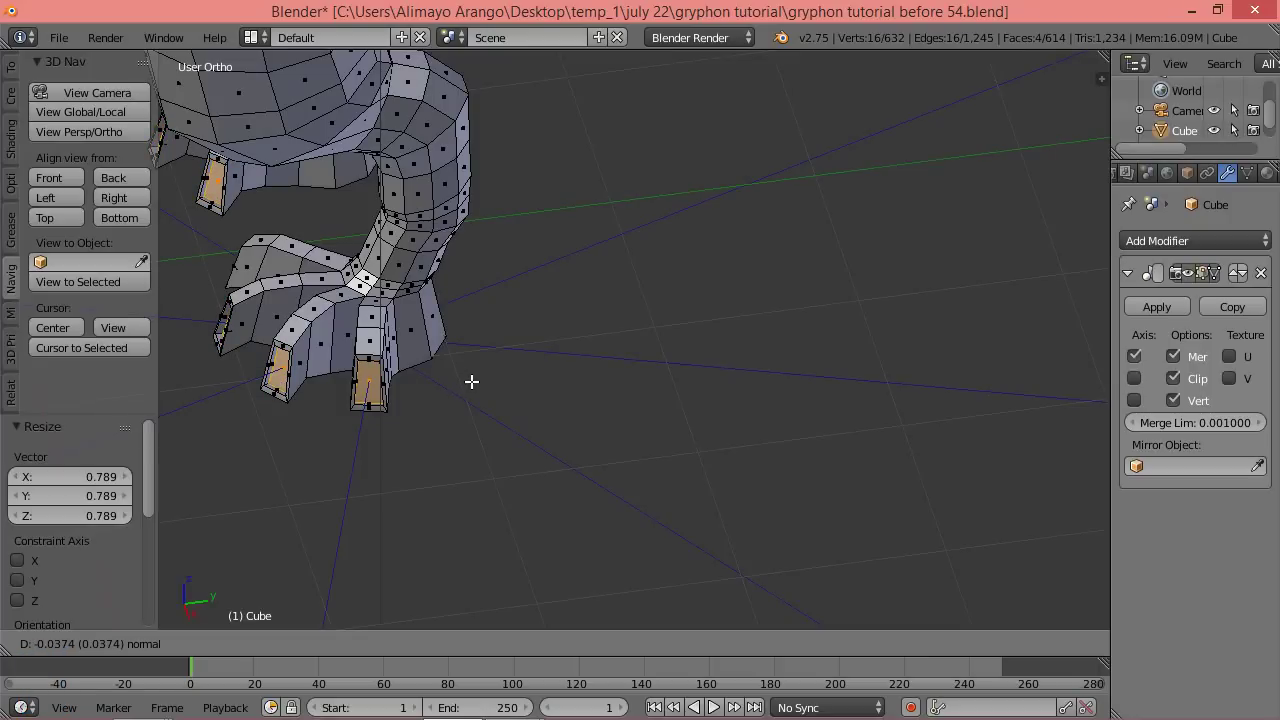
{"action": "left_click", "coordinate": [471, 381]}
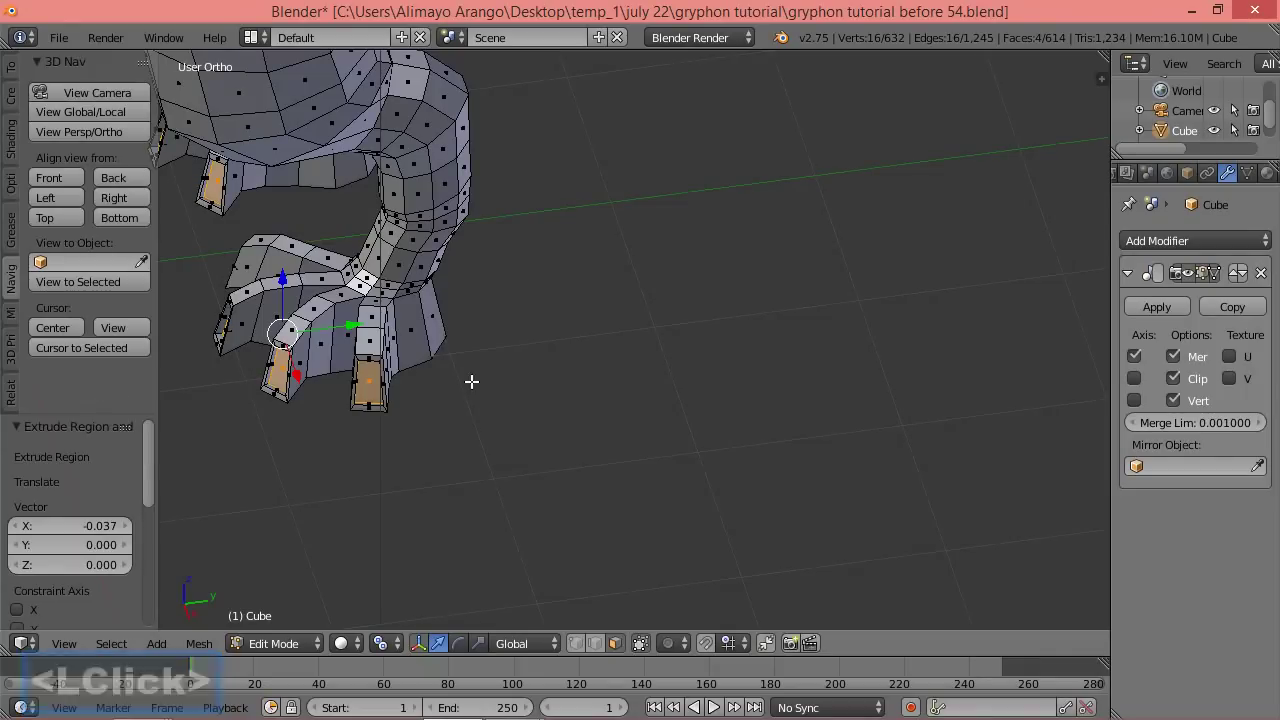
{"action": "key", "text": "s"}
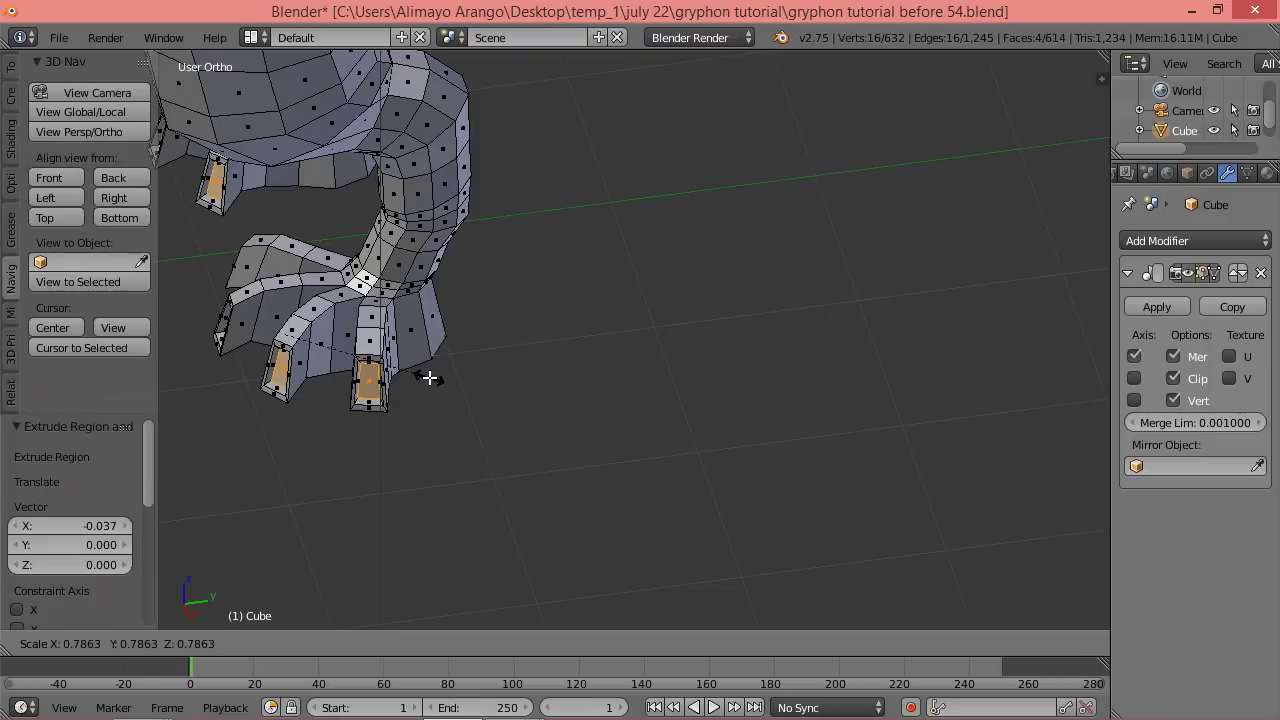
{"action": "left_click", "coordinate": [430, 378]}
Extrude the claws about 0.23 outward from the recessed faces and taper their tips to about 0.308.
{"action": "key", "text": "e"}
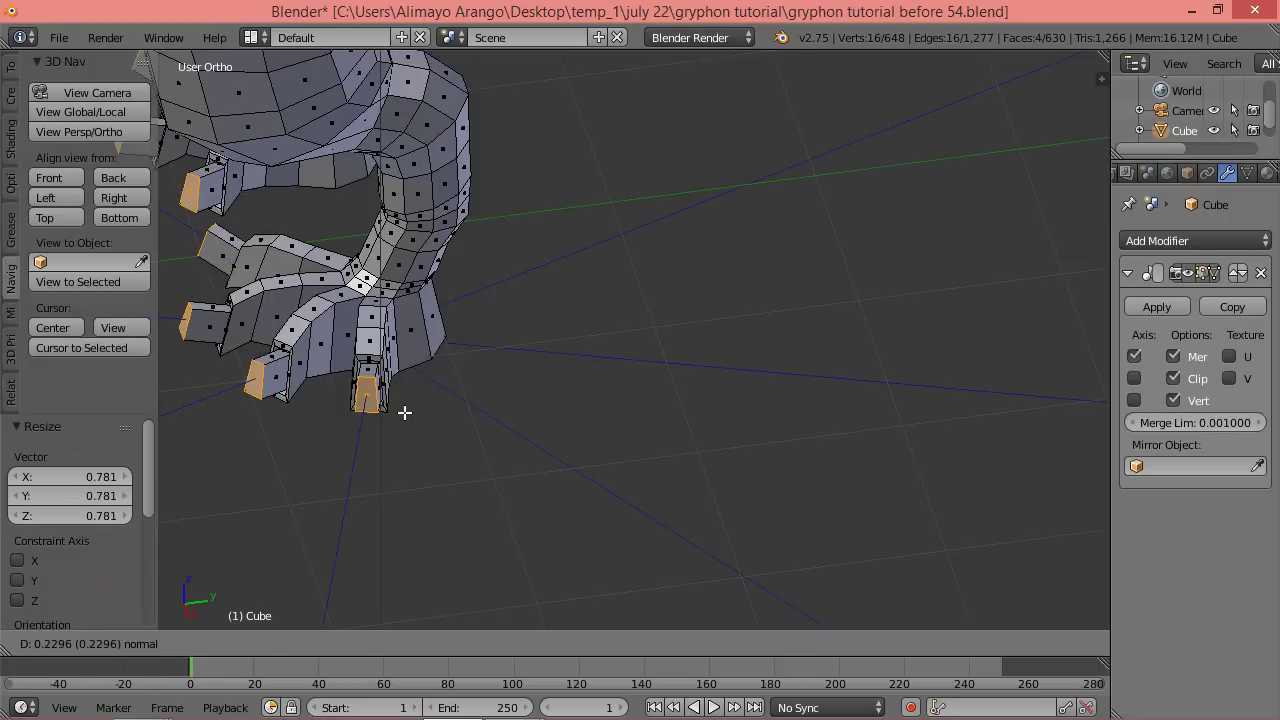
{"action": "left_click", "coordinate": [404, 412]}
{"action": "key", "text": "s"}
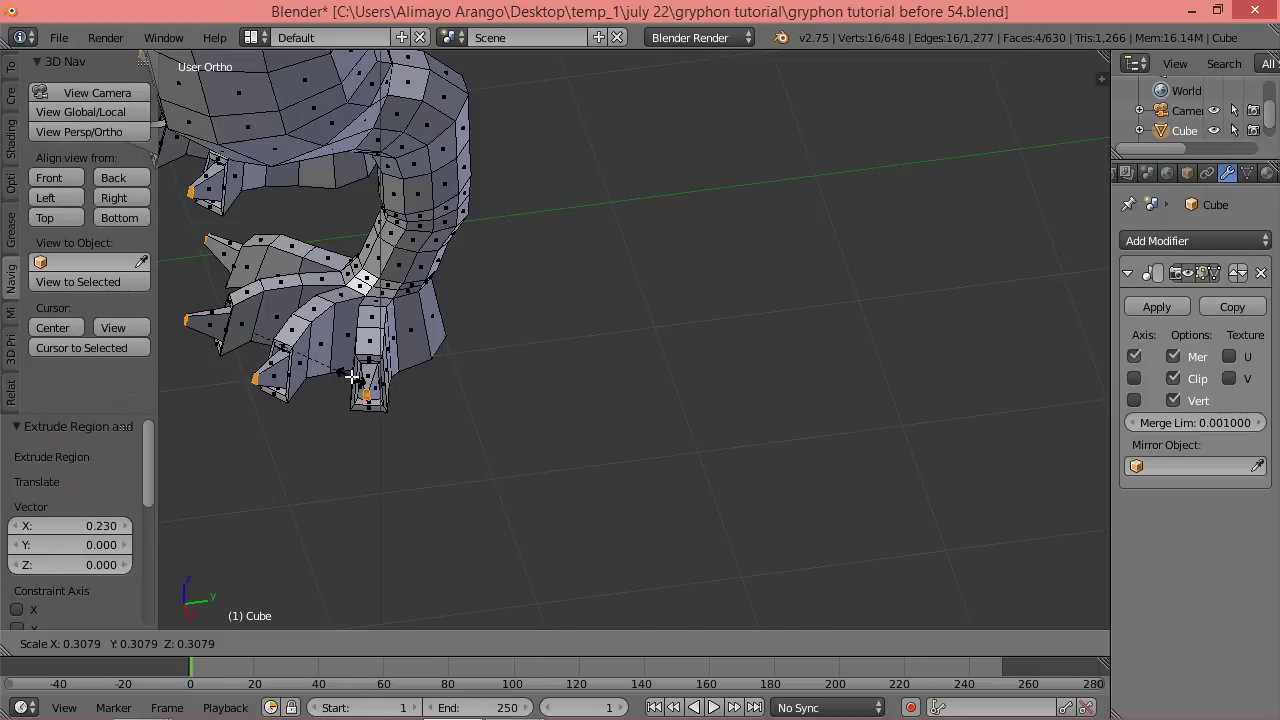
{"action": "left_click", "coordinate": [352, 376]}
Move the claw tips down about 0.321 along Z and check the clawed foot against the rest of the model.
{"action": "left_click_drag", "start_coordinate": [250, 278], "coordinate": [244, 324]}
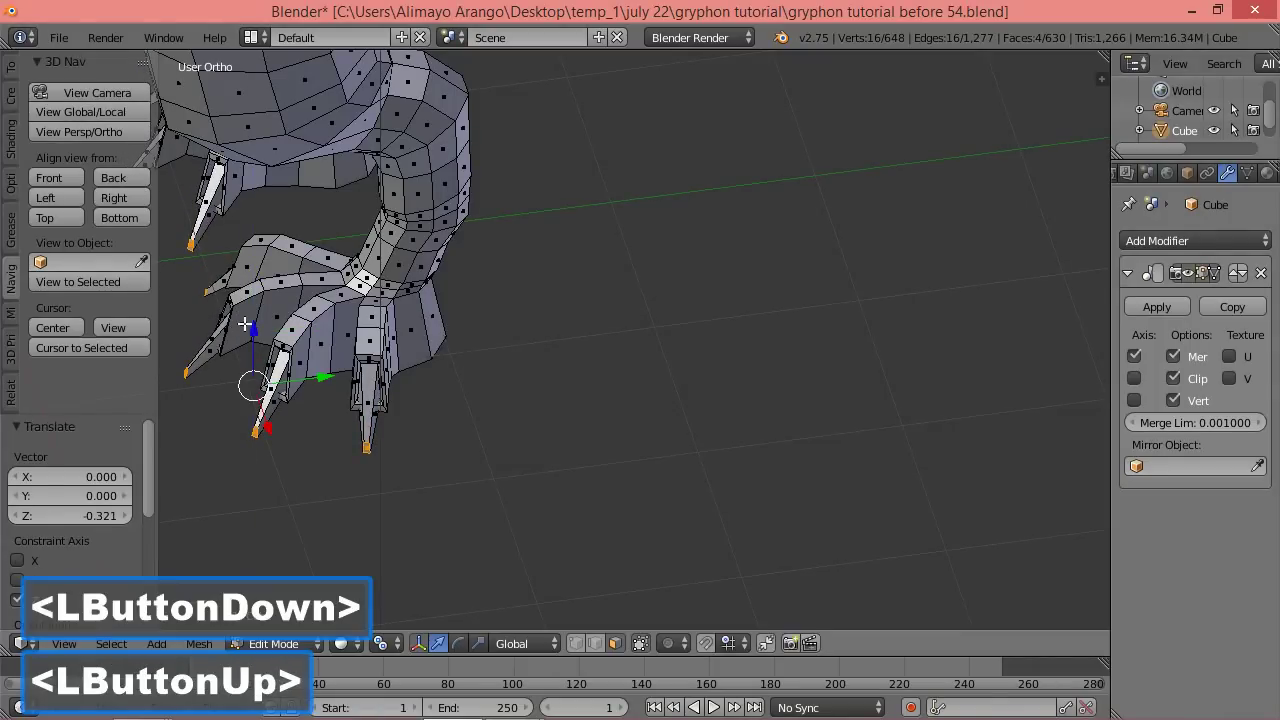
{"action": "scroll", "coordinate": [449, 315], "scroll_direction": "up", "scroll_amount": 1}
{"action": "scroll", "coordinate": [470, 330], "scroll_direction": "down", "scroll_amount": 5}
{"action": "middle_click_drag", "start_coordinate": [537, 386], "coordinate": [318, 386]}
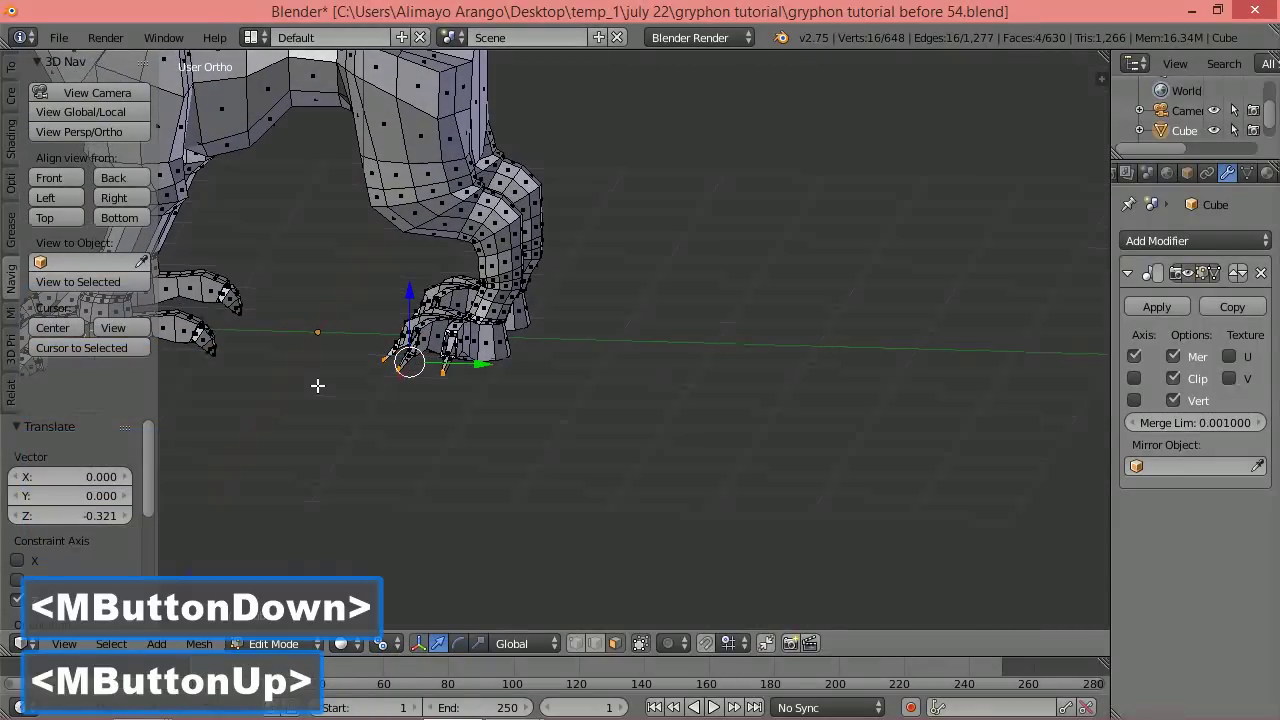
Check the clawed foot against the side reference, deselect everything and save the file as gryphon tutorial before 55.blend.
{"action": "left_click", "coordinate": [118, 196]}
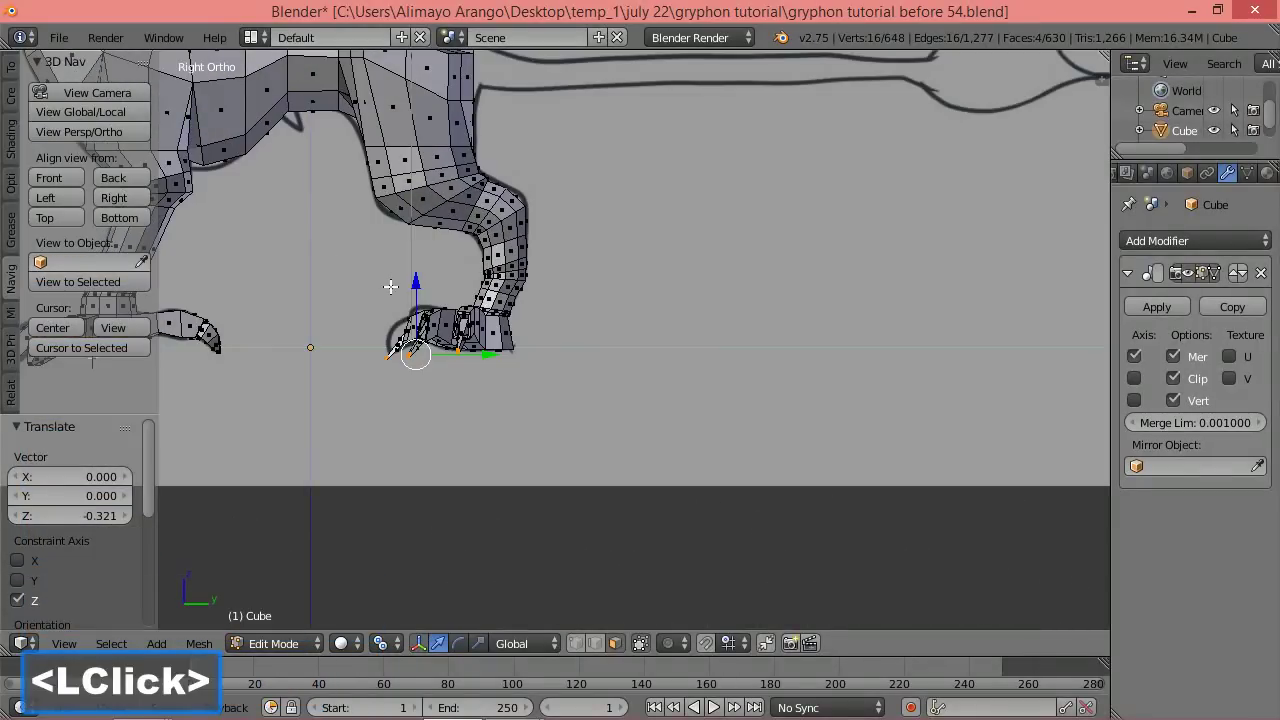
{"action": "scroll", "coordinate": [392, 287], "scroll_direction": "up", "scroll_amount": 1}
{"action": "scroll", "coordinate": [405, 289], "scroll_direction": "down", "scroll_amount": 1}
{"action": "middle_click_drag", "start_coordinate": [418, 290], "coordinate": [493, 359]}
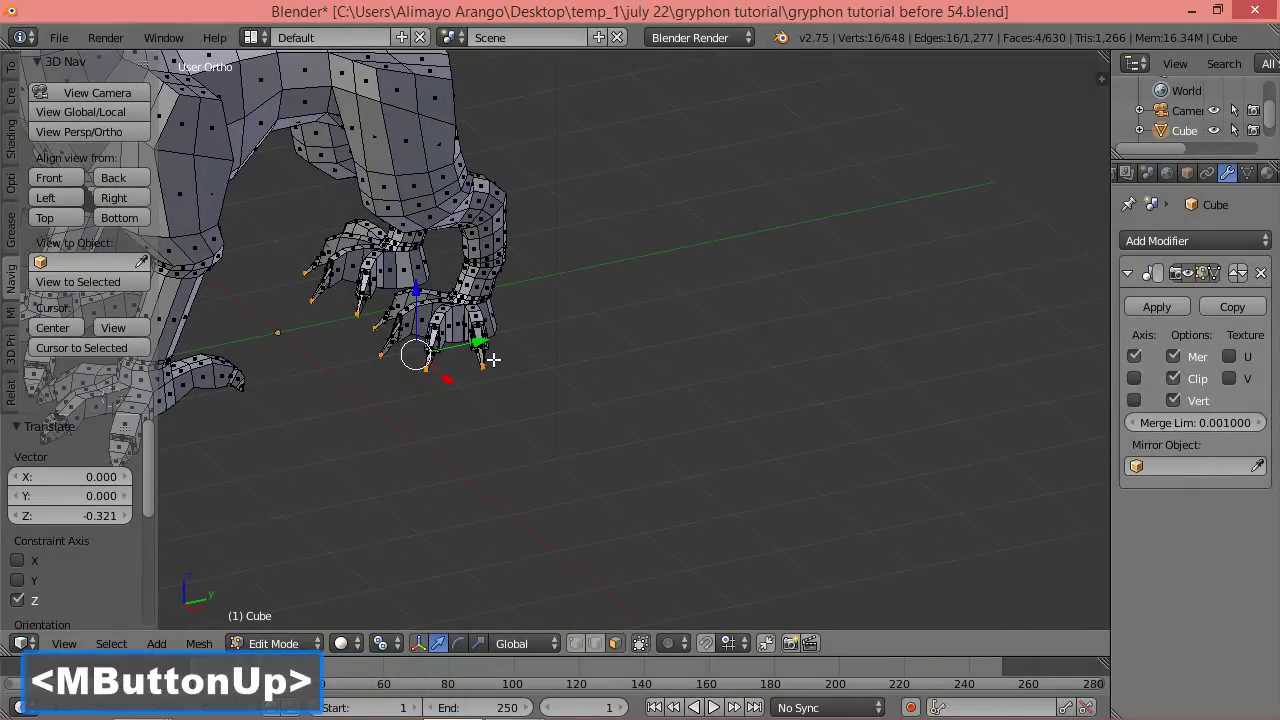
{"action": "scroll", "coordinate": [497, 357], "scroll_direction": "up", "scroll_amount": 1}
{"action": "key", "text": "a"}
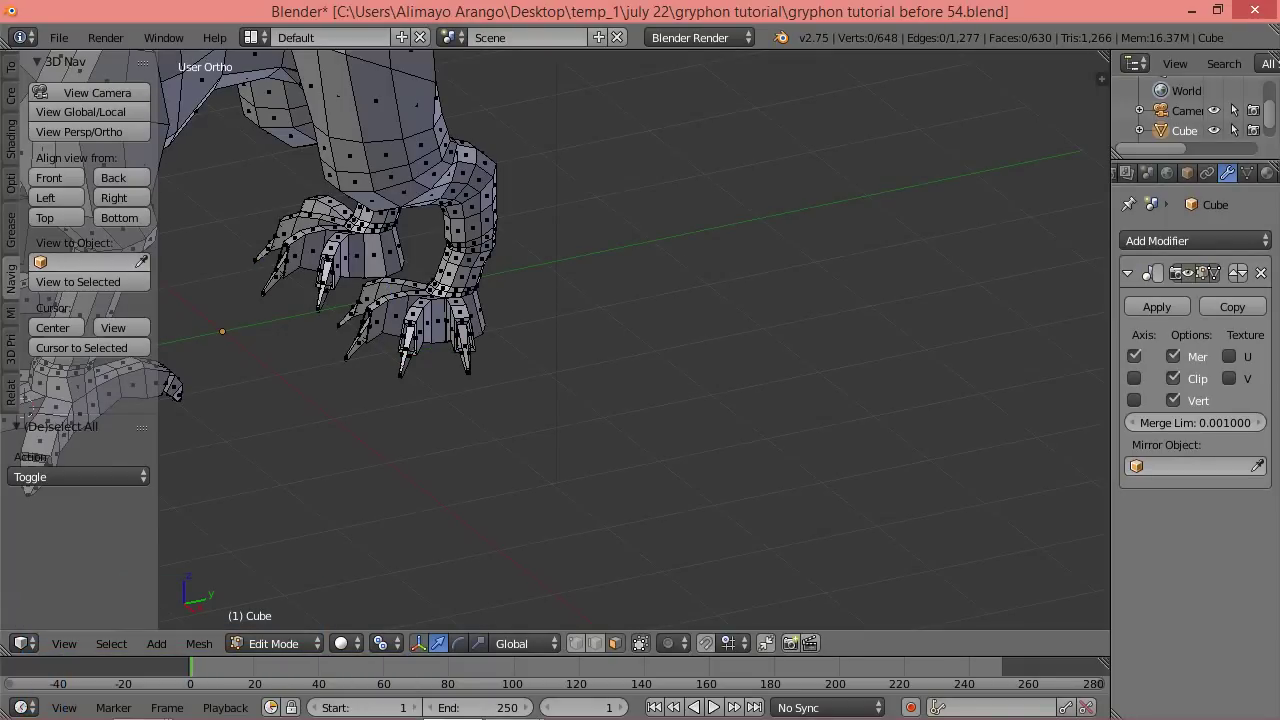
{"action": "left_click", "coordinate": [684, 22]}
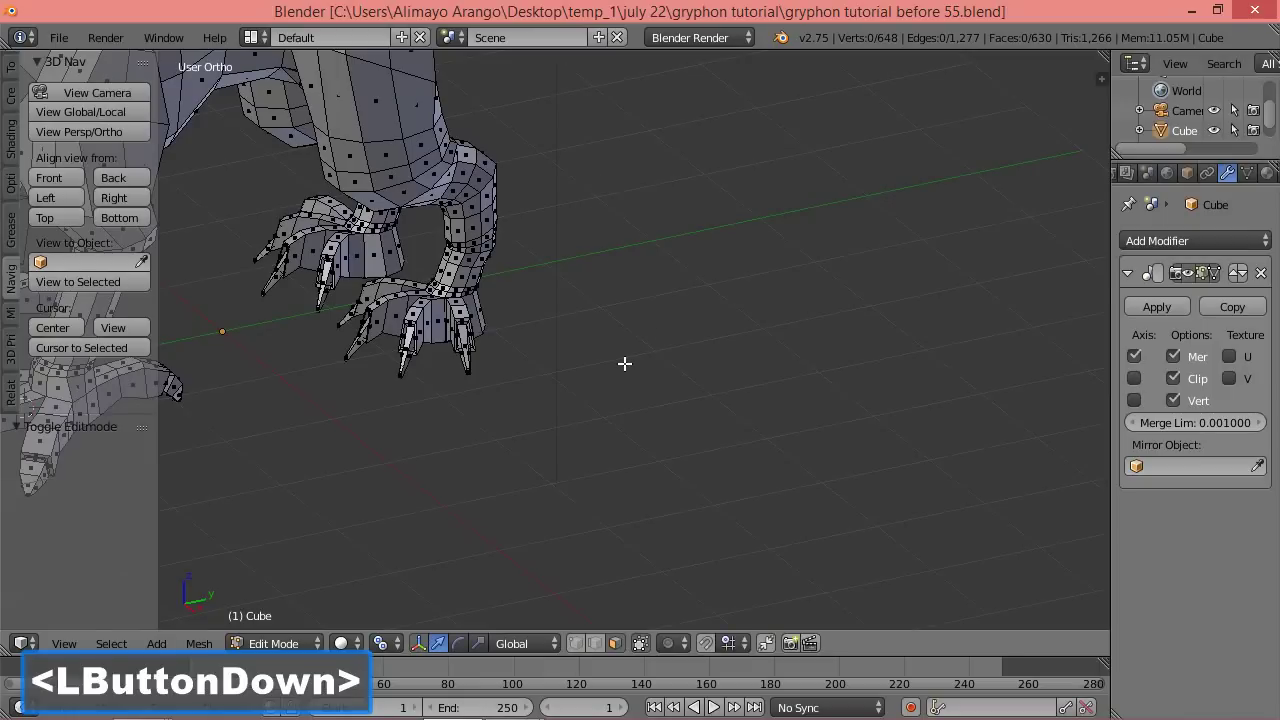
Switch to wireframe shading in the right view and lasso-select the whole hind foot, including its claws and lower ankle faces.
{"action": "scroll", "coordinate": [624, 364], "scroll_direction": "up", "scroll_amount": 2}
{"action": "middle_click_drag", "start_coordinate": [559, 379], "coordinate": [866, 457], "text": "shift"}
{"action": "scroll", "coordinate": [866, 457], "scroll_direction": "up", "scroll_amount": 1}
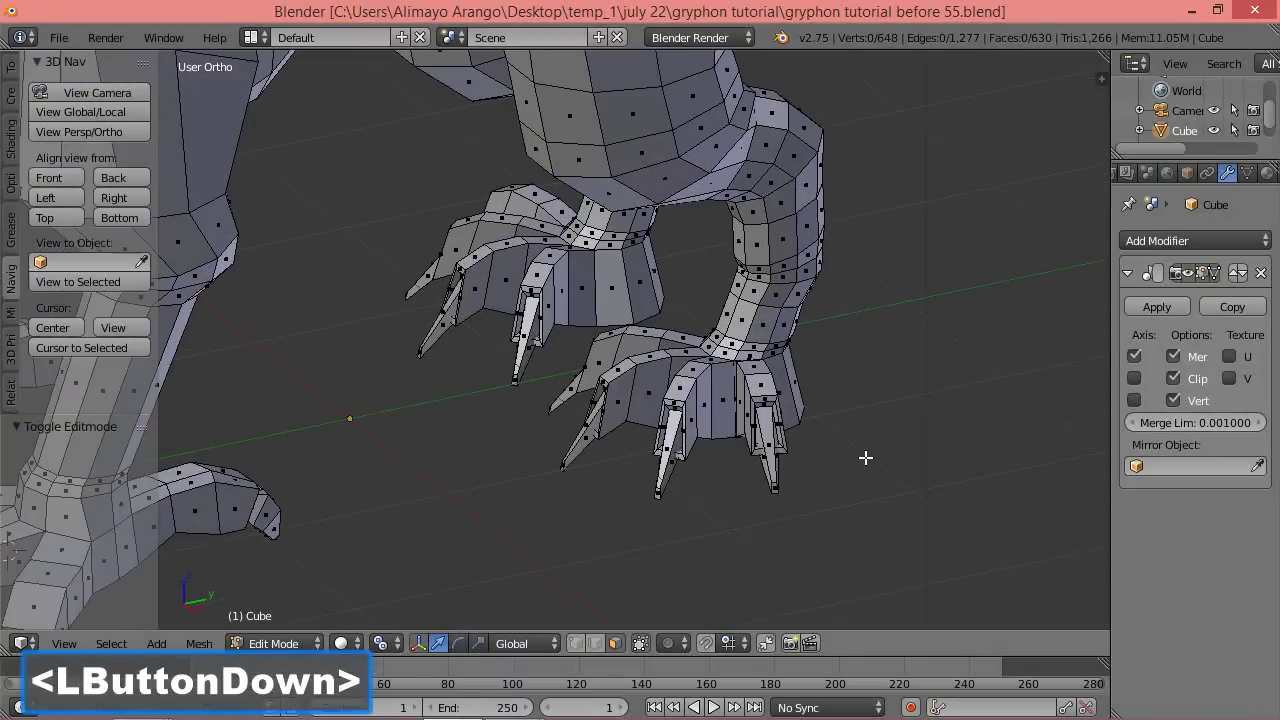
{"action": "left_click_drag", "start_coordinate": [845, 449], "coordinate": [788, 392], "text": "alt"}
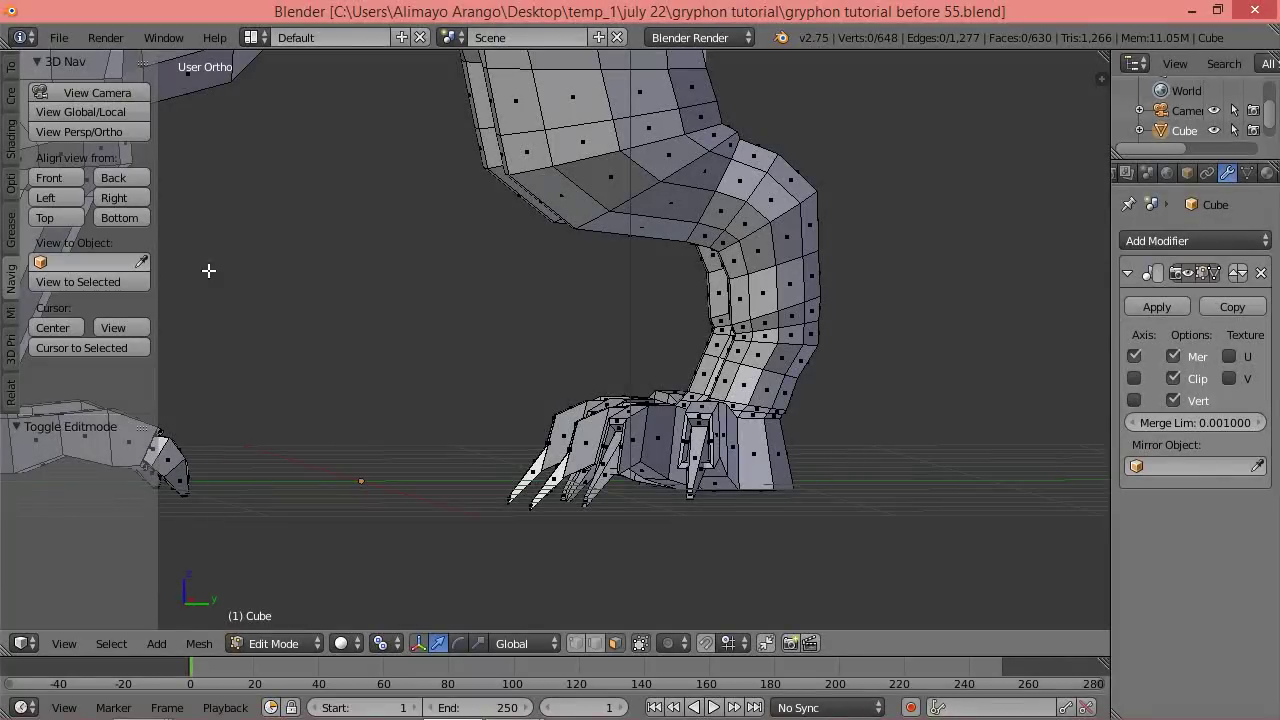
{"action": "left_click", "coordinate": [110, 195]}
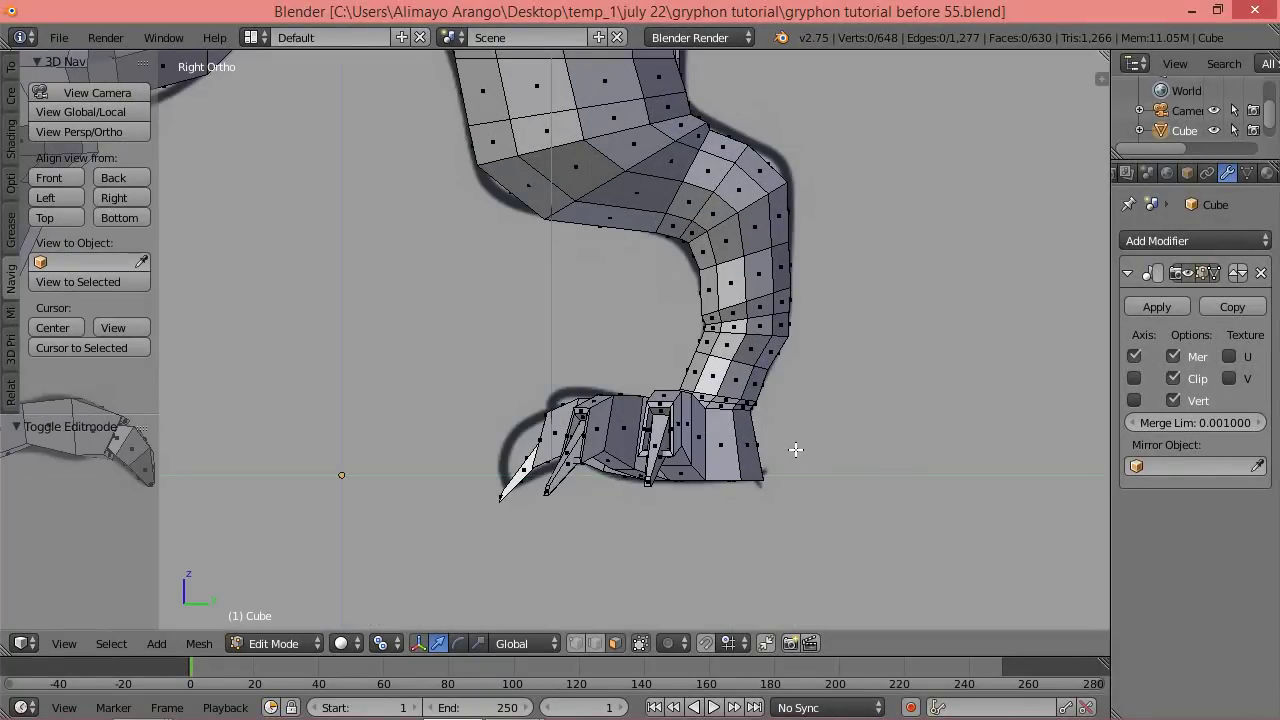
{"action": "key", "text": "z"}
{"action": "left_click", "coordinate": [920, 444]}
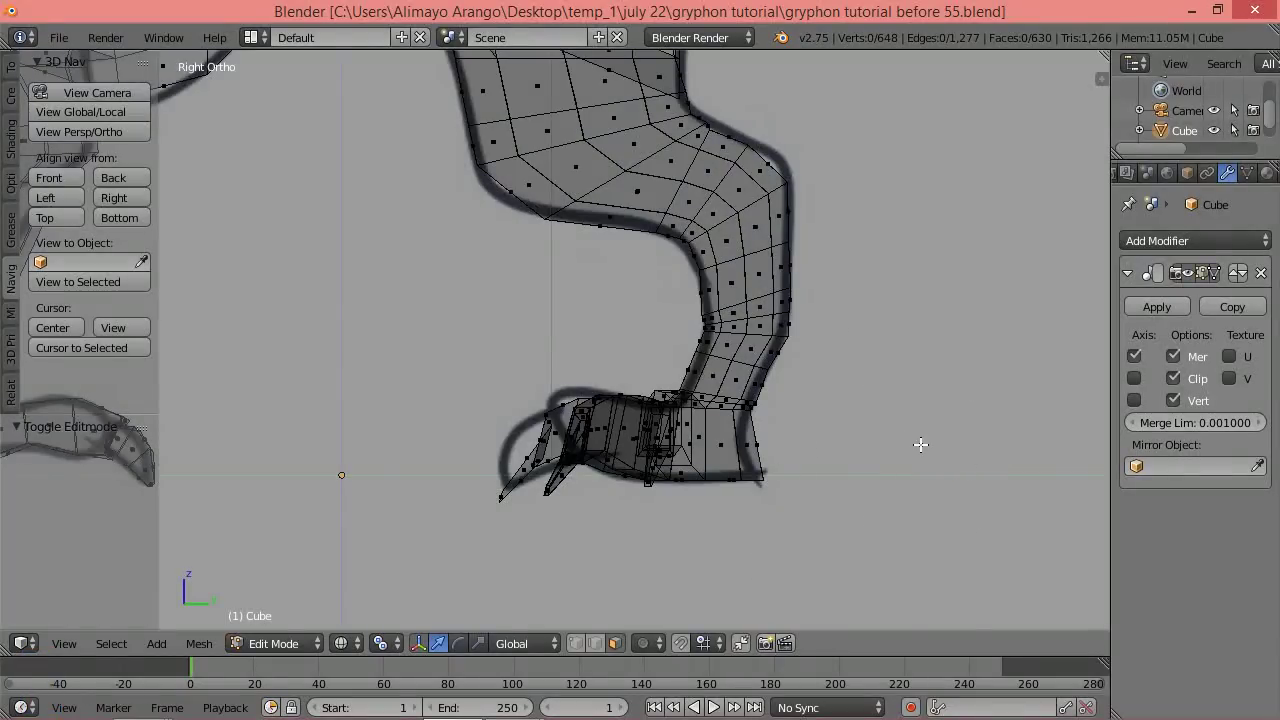
{"action": "key", "text": "ctrl"}
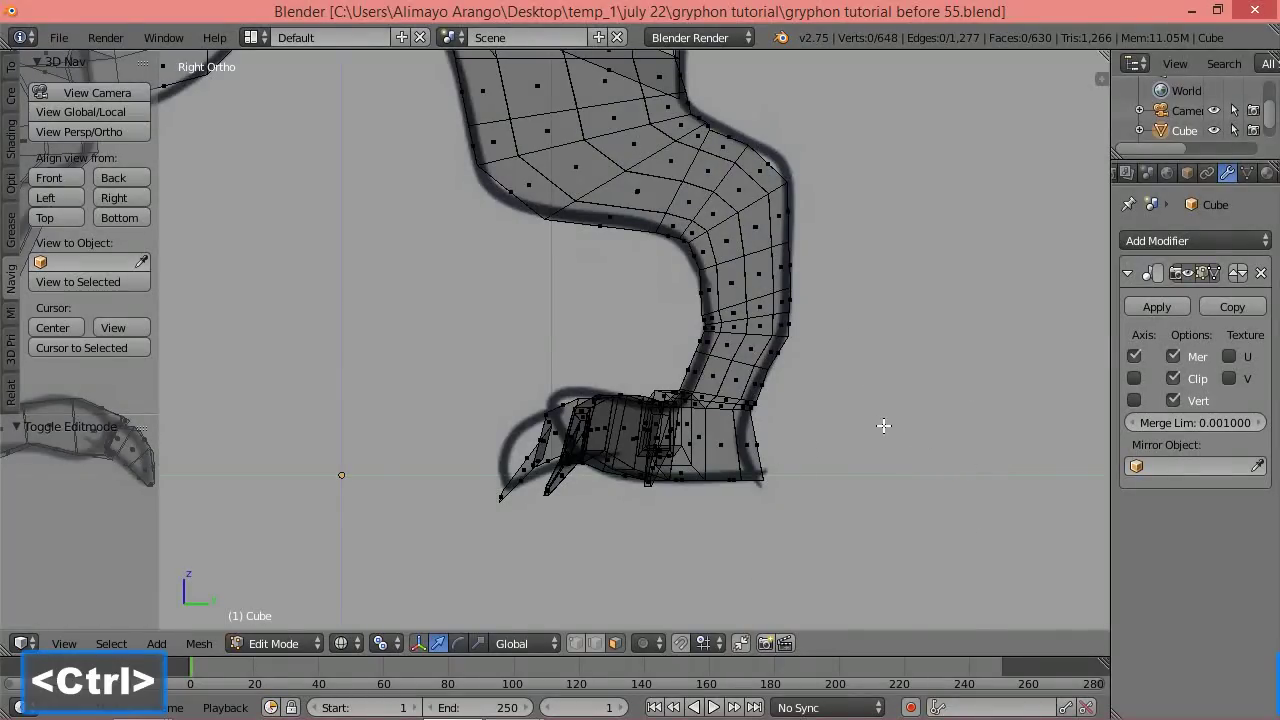
{"action": "mouse_move", "coordinate": [880, 418]}
{"action": "left_mouse_down", "text": "ctrl"}
{"action": "mouse_move", "coordinate": [772, 355]}
{"action": "mouse_move", "coordinate": [674, 340]}
{"action": "mouse_move", "coordinate": [426, 409]}
{"action": "mouse_move", "coordinate": [480, 580]}
{"action": "mouse_move", "coordinate": [927, 577]}
{"action": "left_mouse_up", "text": "ctrl"}
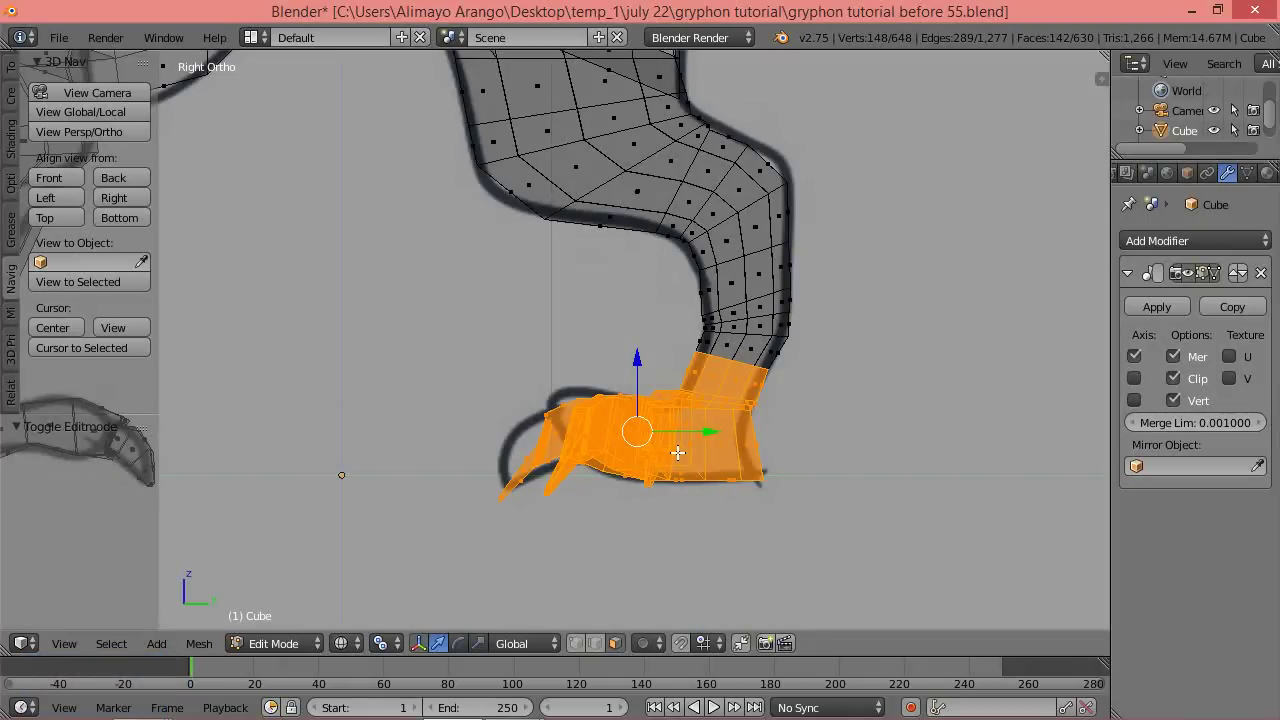
Return to solid shading and save the file as gryphon tutorial before 56.blend.
{"action": "key", "text": "z"}
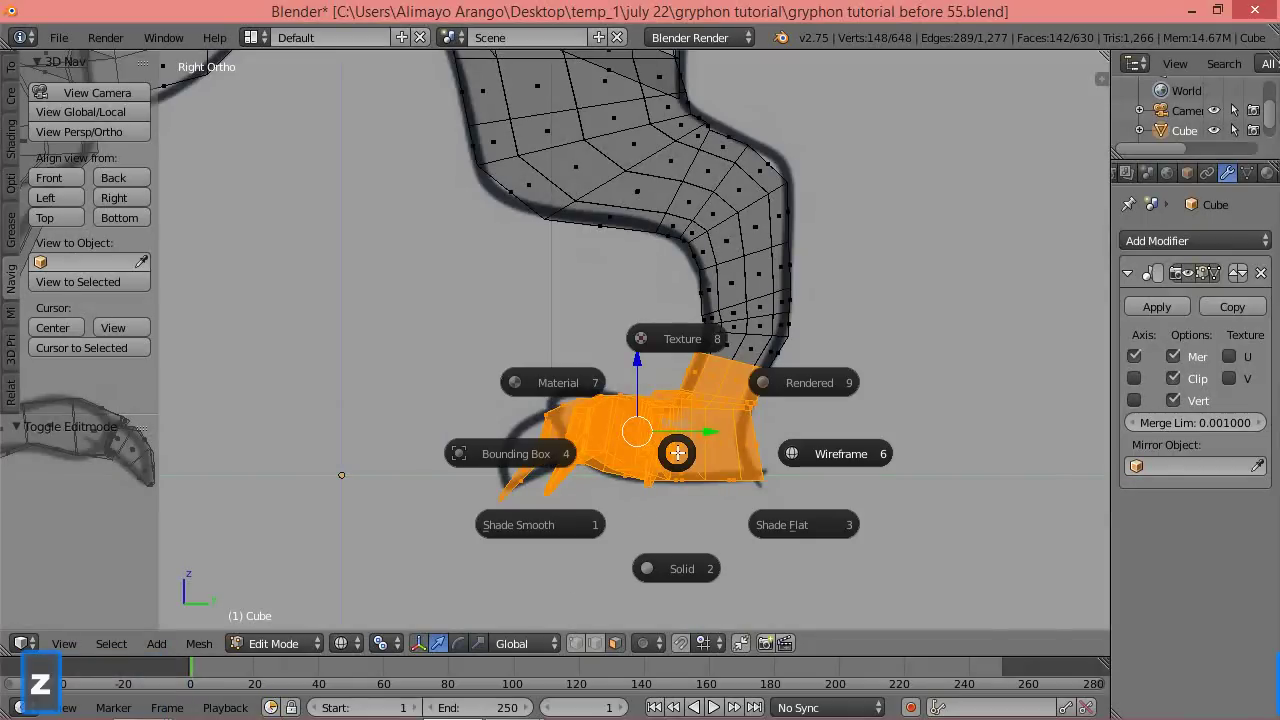
{"action": "left_click", "coordinate": [677, 568]}
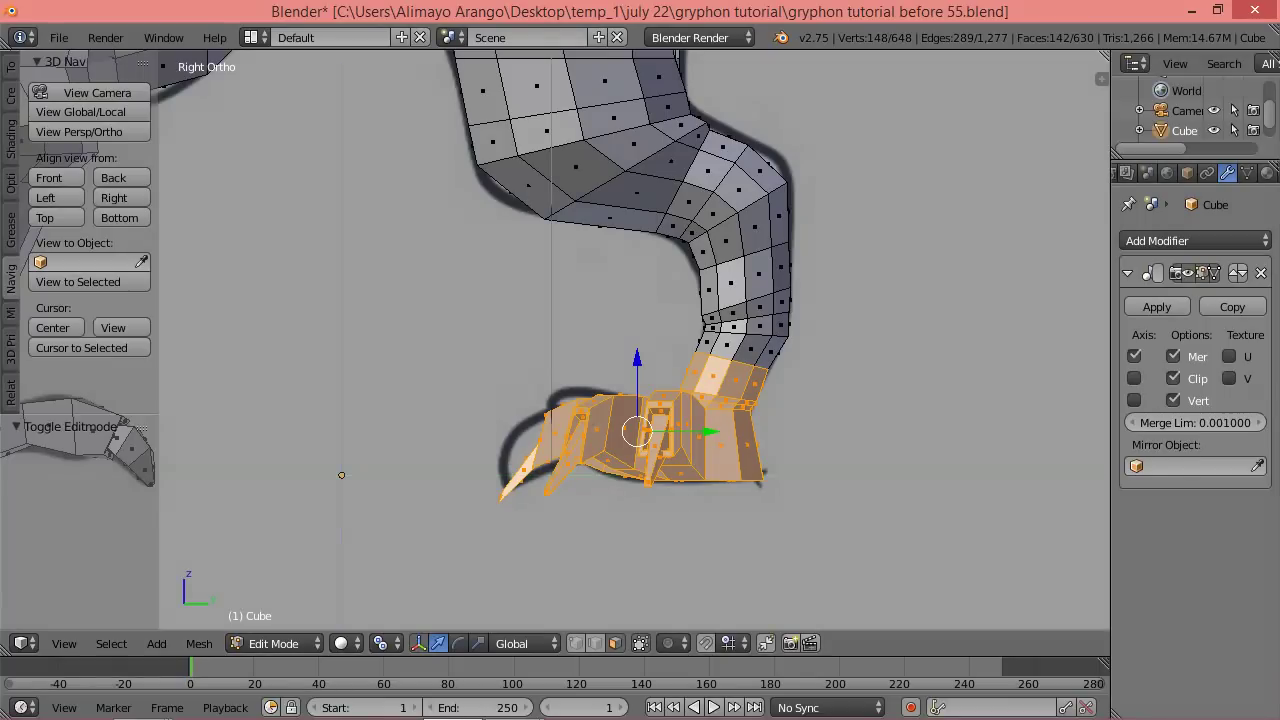
{"action": "key", "text": "ctrl+alt+s"}
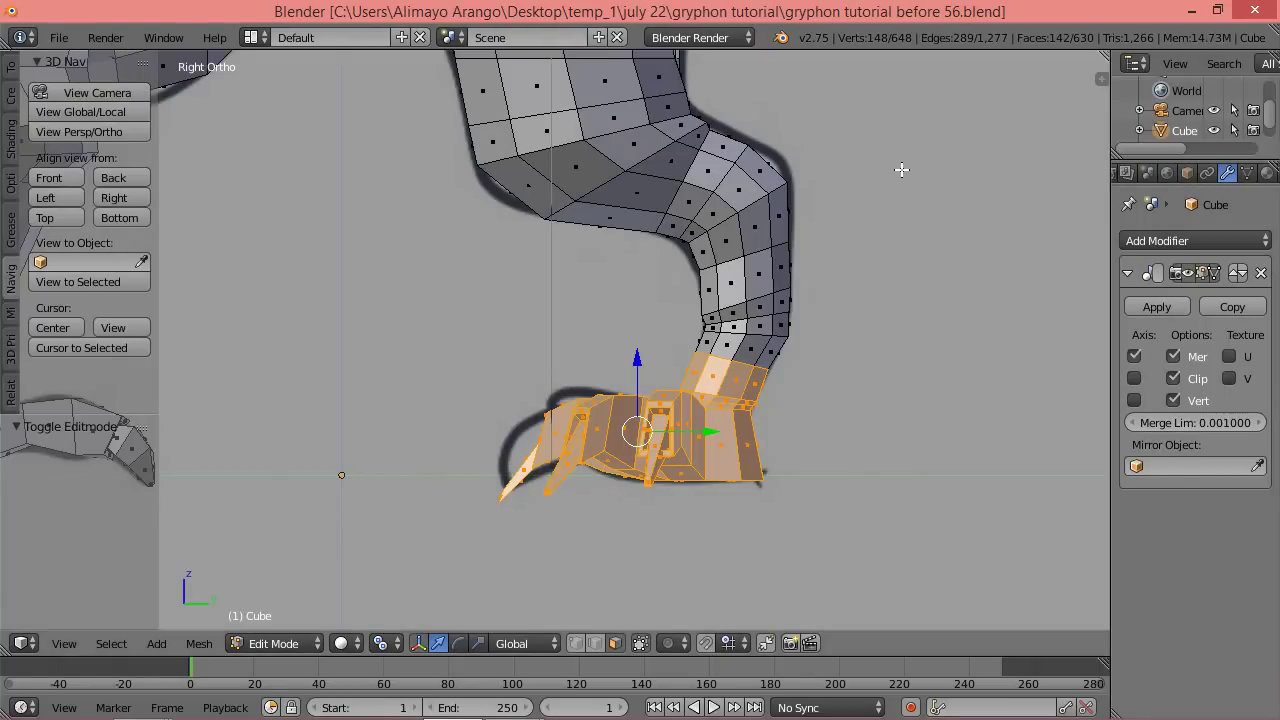
Deselect the claw faces and claw tips visible from the outer side of the hind foot, leaving the toes selected.
{"action": "middle_click_drag", "start_coordinate": [766, 305], "coordinate": [834, 338]}
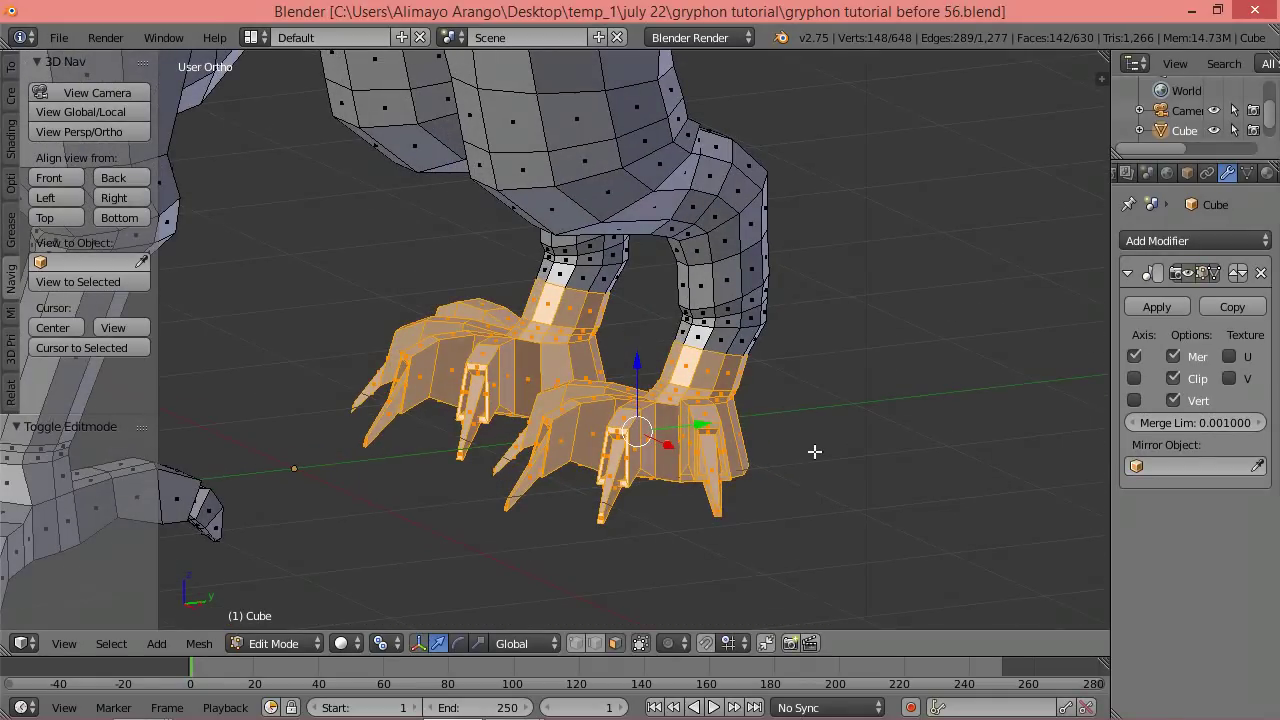
{"action": "scroll", "coordinate": [813, 458], "scroll_direction": "up", "scroll_amount": 1}
{"action": "middle_click_drag", "start_coordinate": [813, 509], "coordinate": [811, 380], "text": "shift"}
{"action": "scroll", "coordinate": [814, 381], "scroll_direction": "up", "scroll_amount": 2}
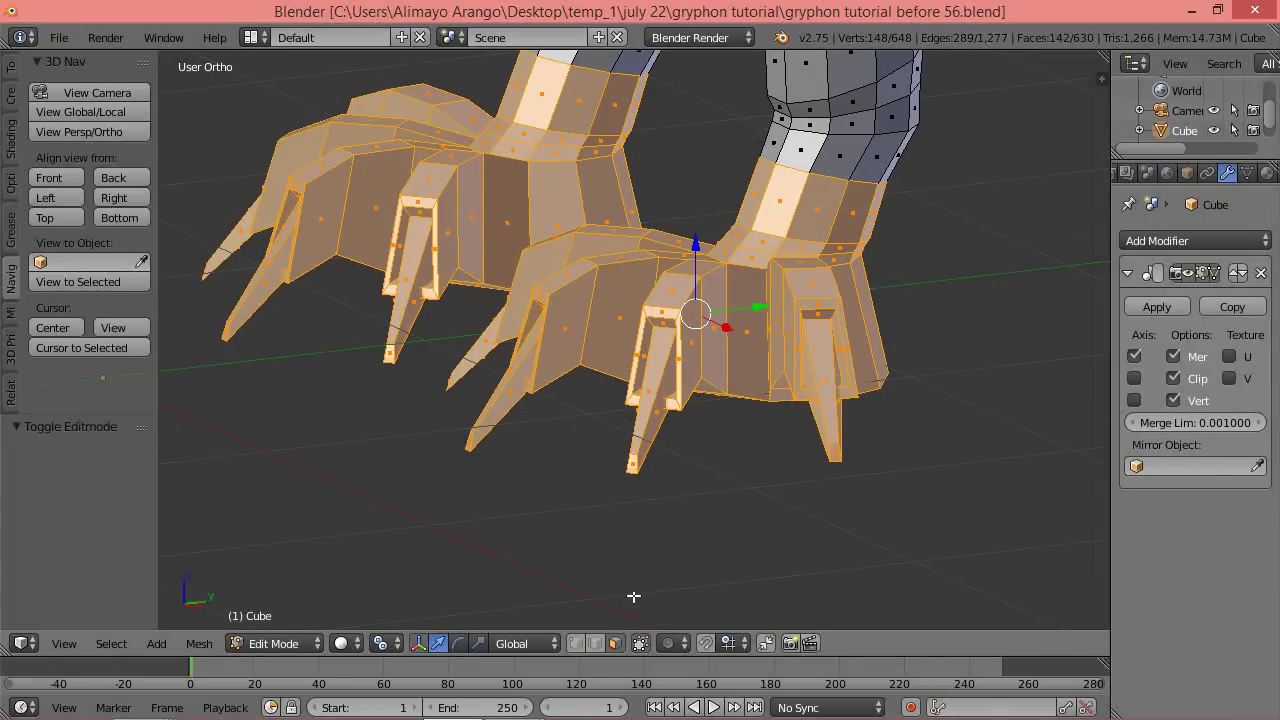
{"action": "right_click", "coordinate": [829, 414], "text": "shift"}
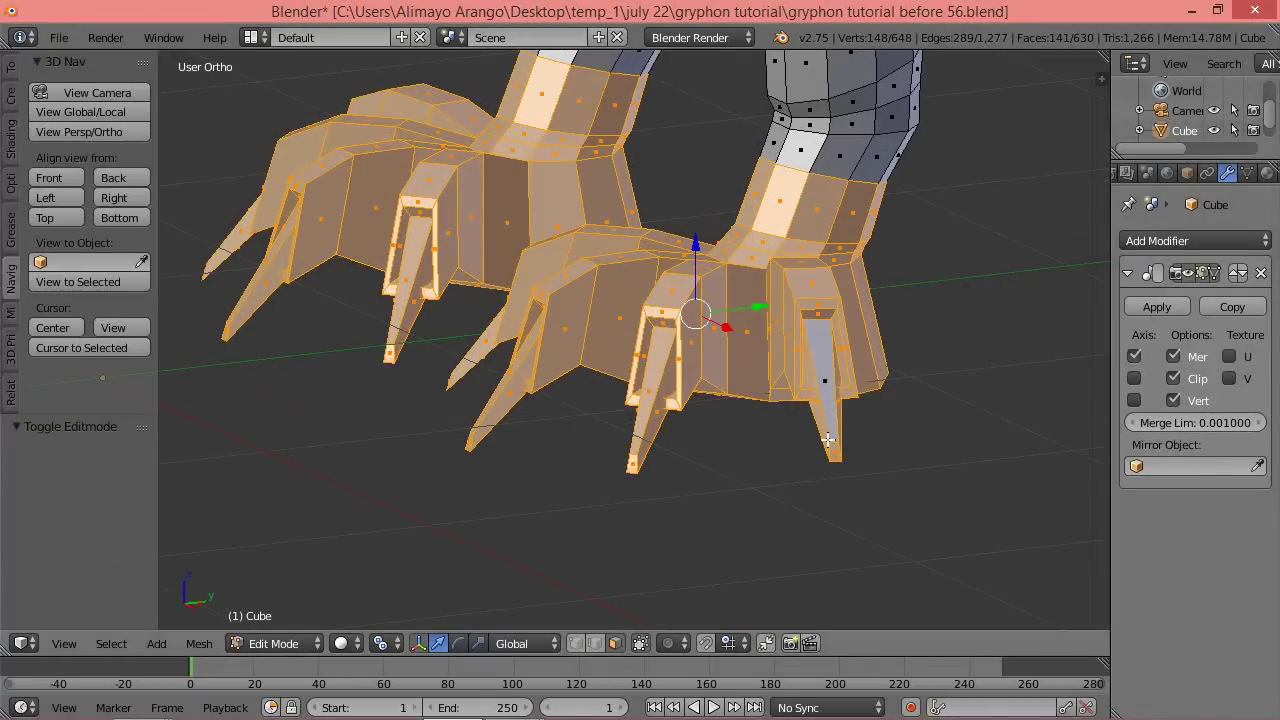
{"action": "right_click", "coordinate": [822, 430], "text": "shift"}
{"action": "right_click", "coordinate": [840, 443], "text": "shift"}
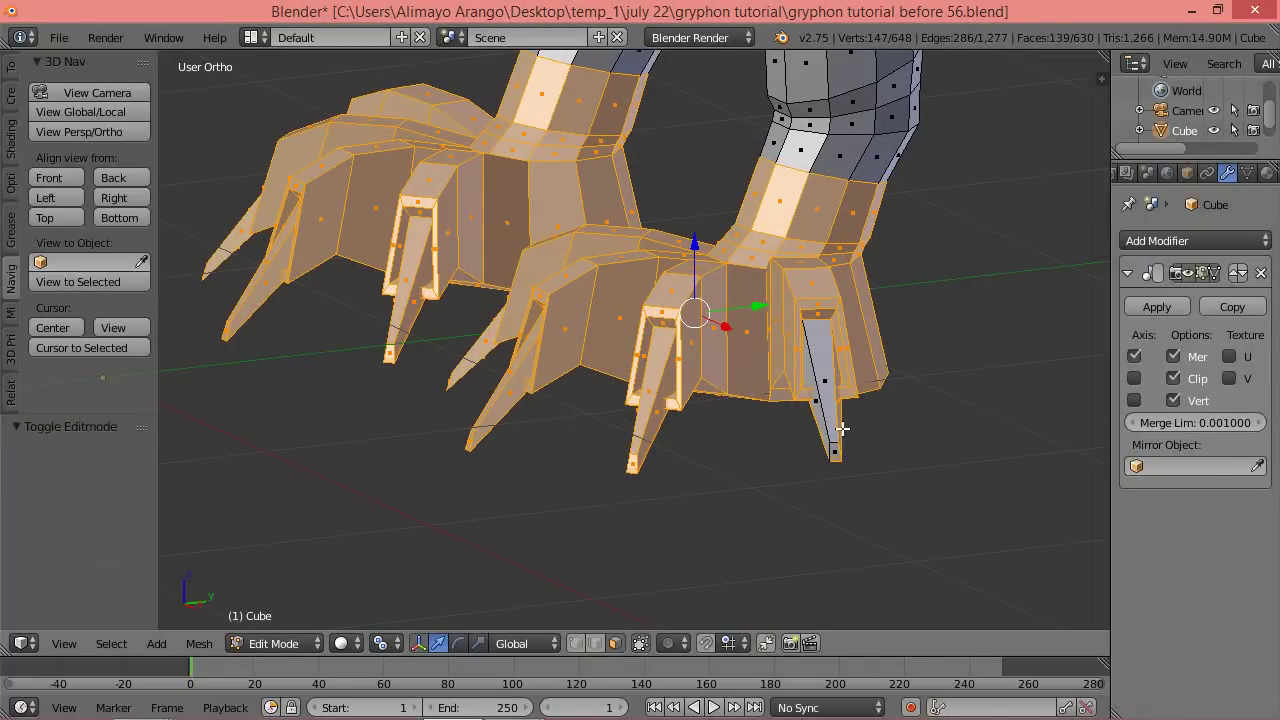
{"action": "right_click", "coordinate": [648, 424], "text": "shift"}
{"action": "right_click", "coordinate": [645, 426], "text": "shift"}
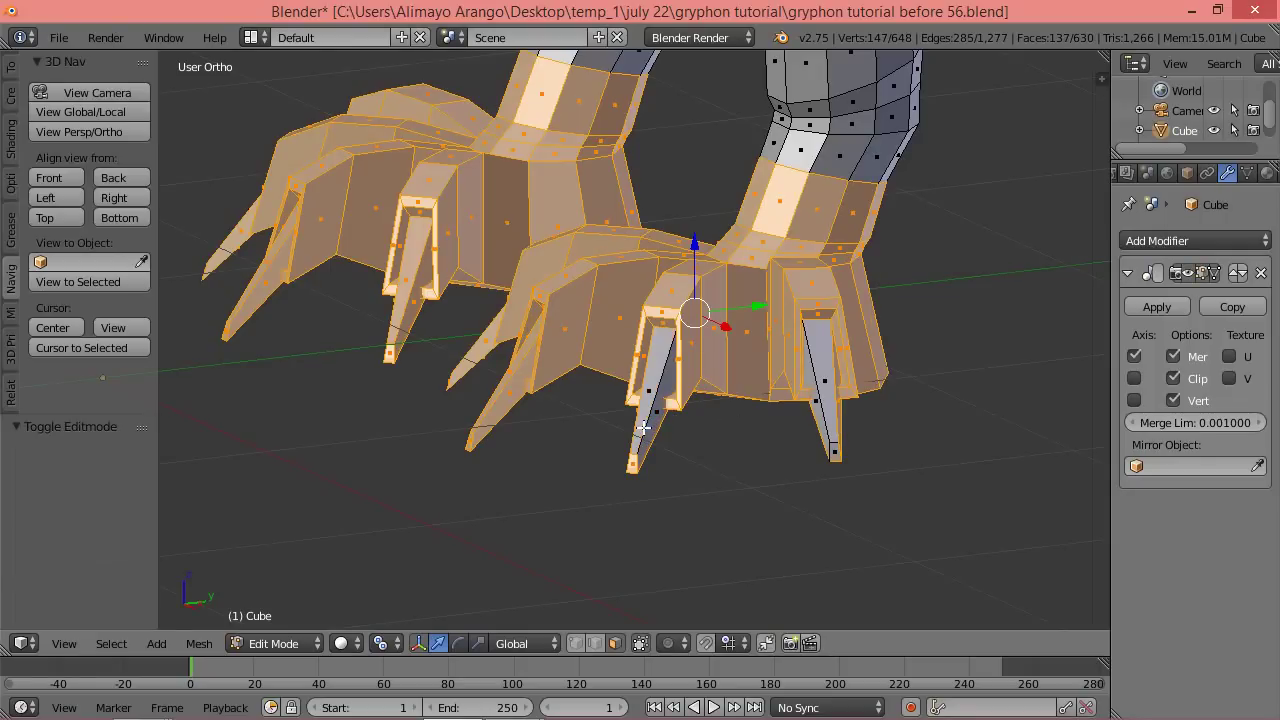
{"action": "right_click", "coordinate": [632, 465], "text": "shift"}
{"action": "right_click", "coordinate": [505, 411], "text": "shift"}
{"action": "right_click", "coordinate": [489, 410], "text": "shift"}
{"action": "right_click", "coordinate": [458, 367], "text": "shift"}
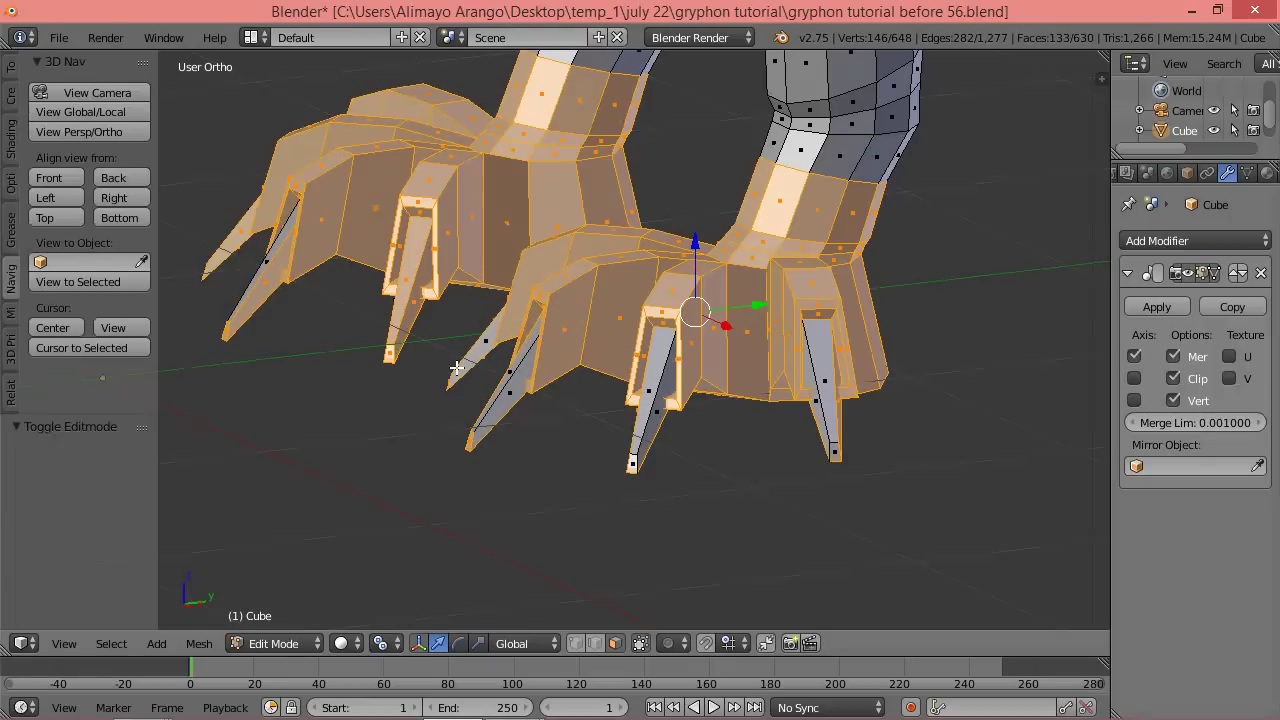
{"action": "right_click", "coordinate": [469, 443], "text": "shift"}
Deselect the rear and underside faces of the four claws as seen from behind the hind foot.
{"action": "middle_click_drag", "start_coordinate": [802, 469], "coordinate": [543, 375]}
{"action": "right_click", "coordinate": [459, 330], "text": "shift"}
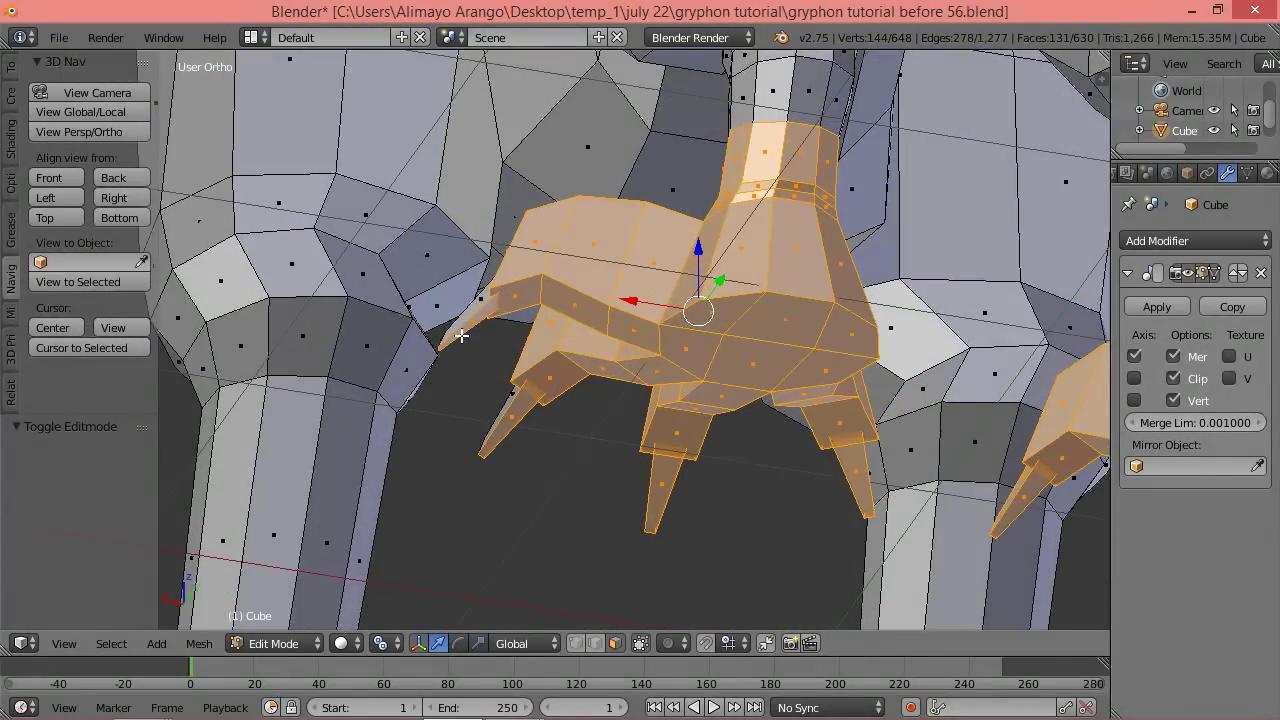
{"action": "right_click", "coordinate": [461, 333], "text": "shift"}
{"action": "right_click", "coordinate": [512, 423], "text": "shift"}
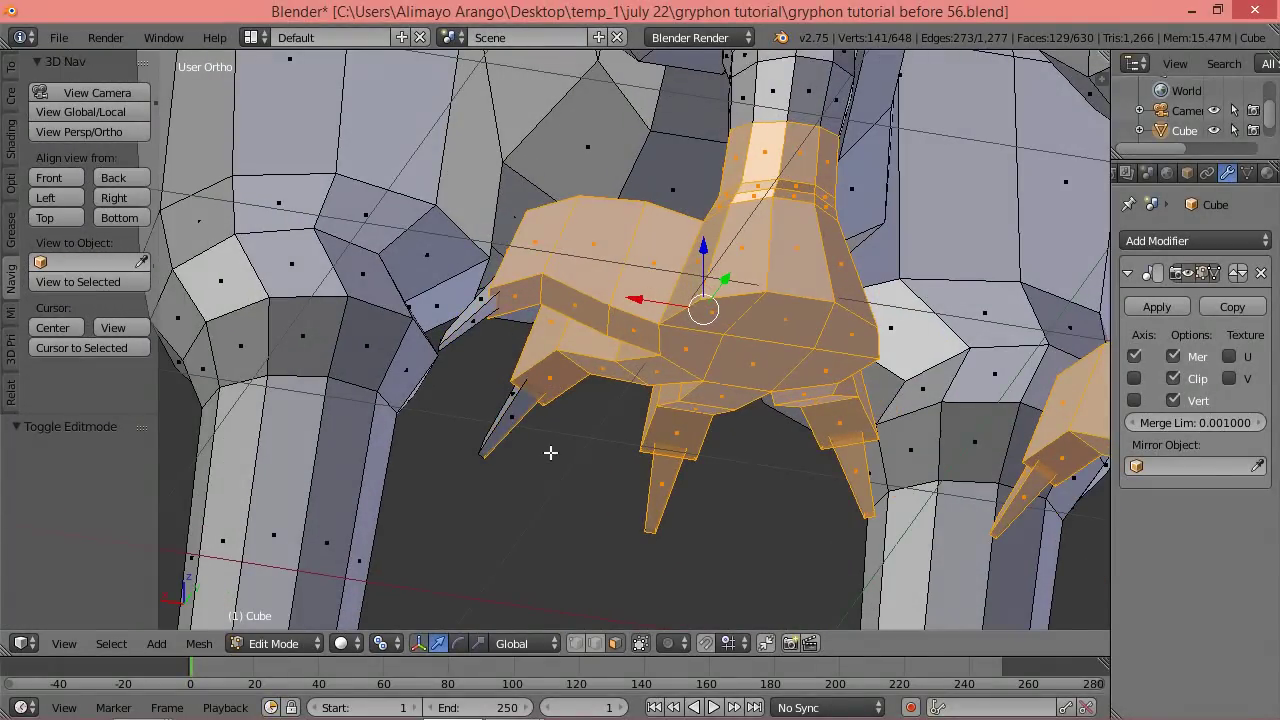
{"action": "right_click", "coordinate": [663, 498], "text": "shift"}
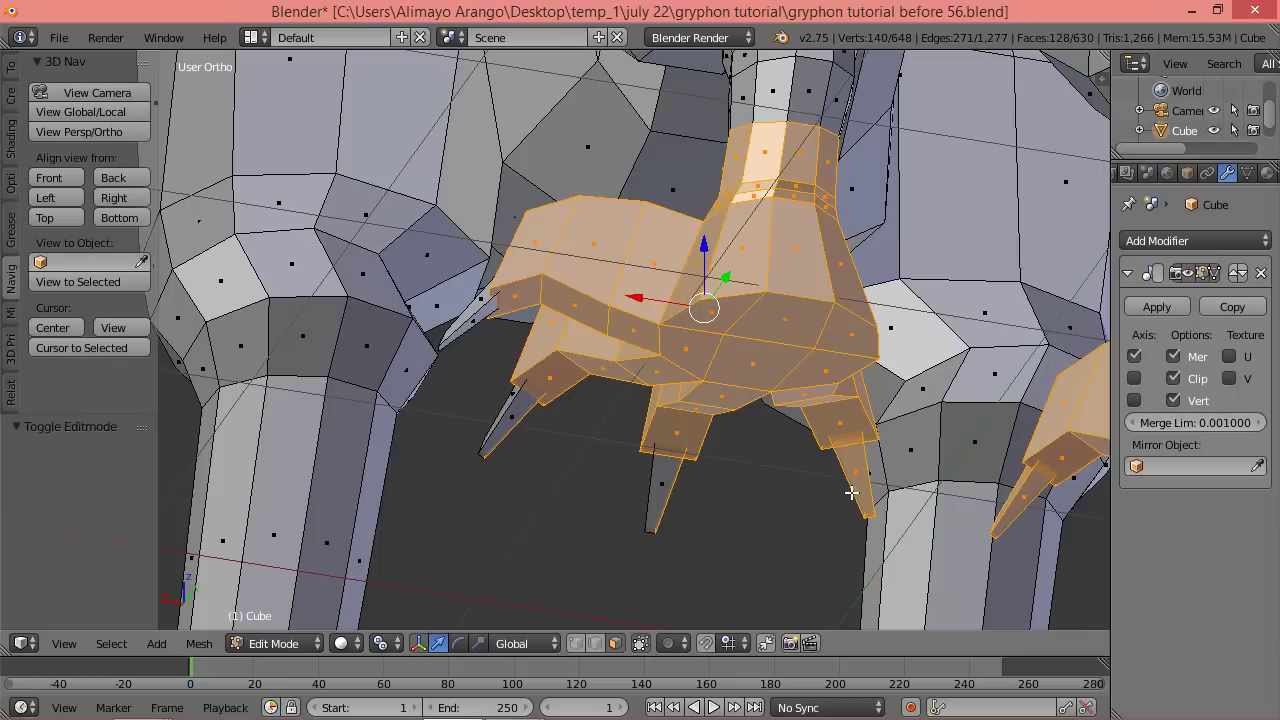
{"action": "right_click", "coordinate": [866, 488], "text": "shift"}
{"action": "right_click", "coordinate": [1004, 497], "text": "shift"}
{"action": "right_click", "coordinate": [867, 512], "text": "shift"}
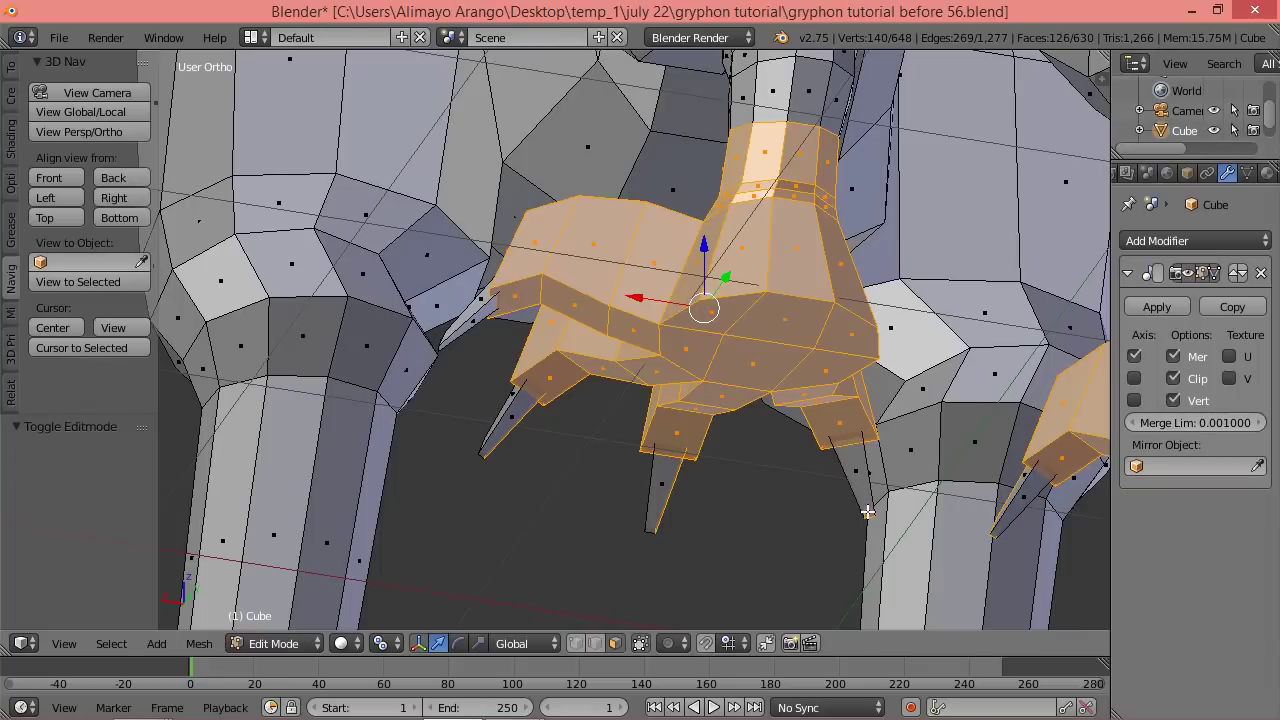
Deselect the remaining claw side faces and tips from the front and inner side, and save as gryphon tutorial before 57.blend.
{"action": "middle_click_drag", "start_coordinate": [561, 474], "coordinate": [884, 520]}
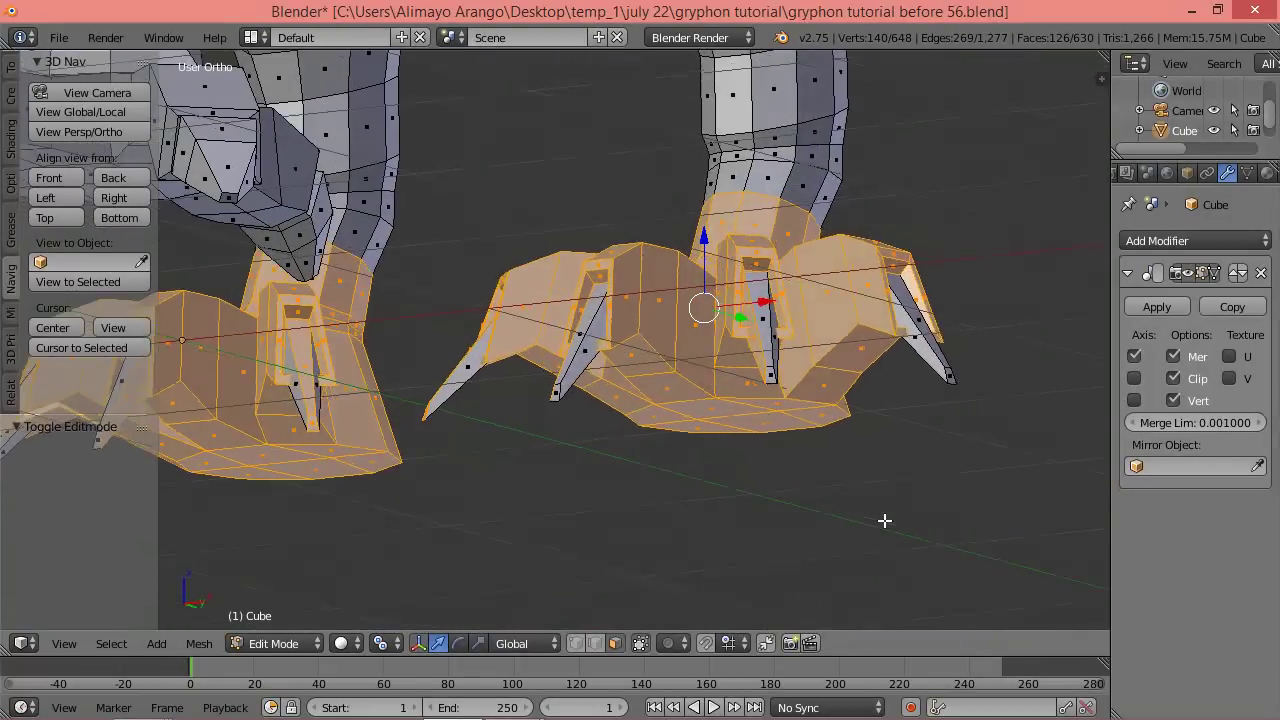
{"action": "right_click", "coordinate": [760, 362], "text": "shift"}
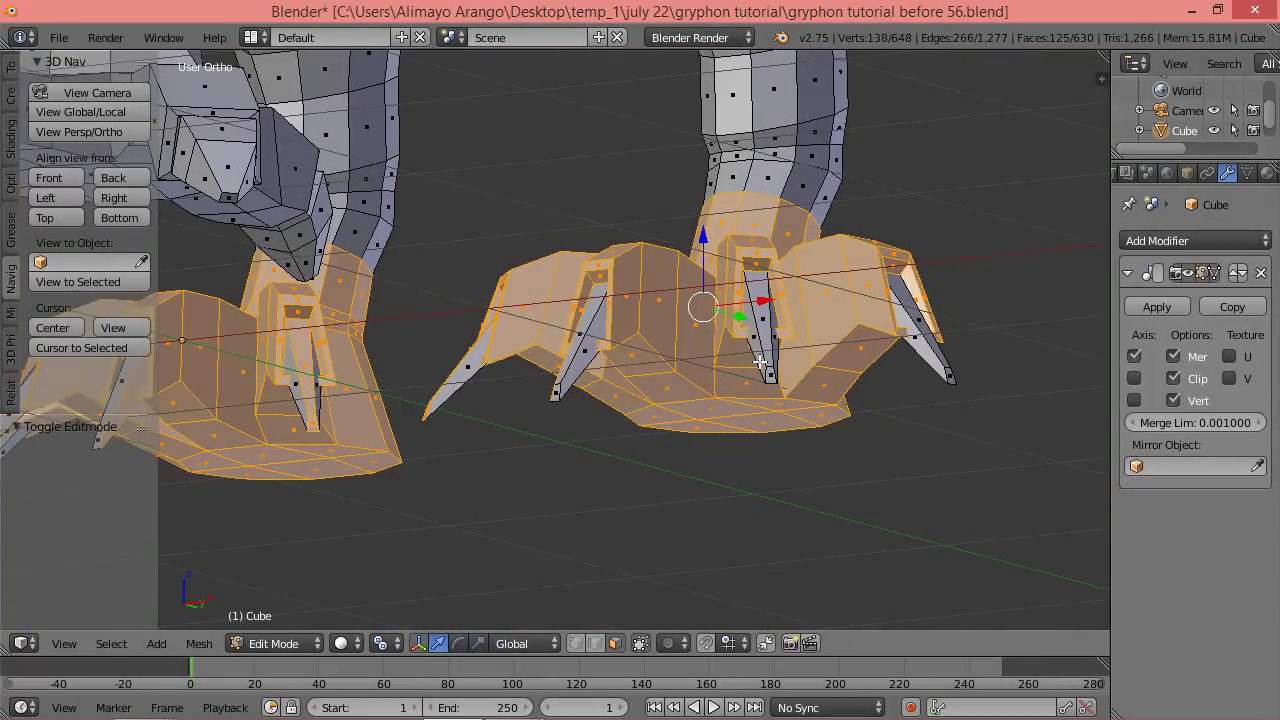
{"action": "middle_click_drag", "start_coordinate": [647, 385], "coordinate": [793, 386]}
{"action": "right_click", "coordinate": [778, 375], "text": "shift"}
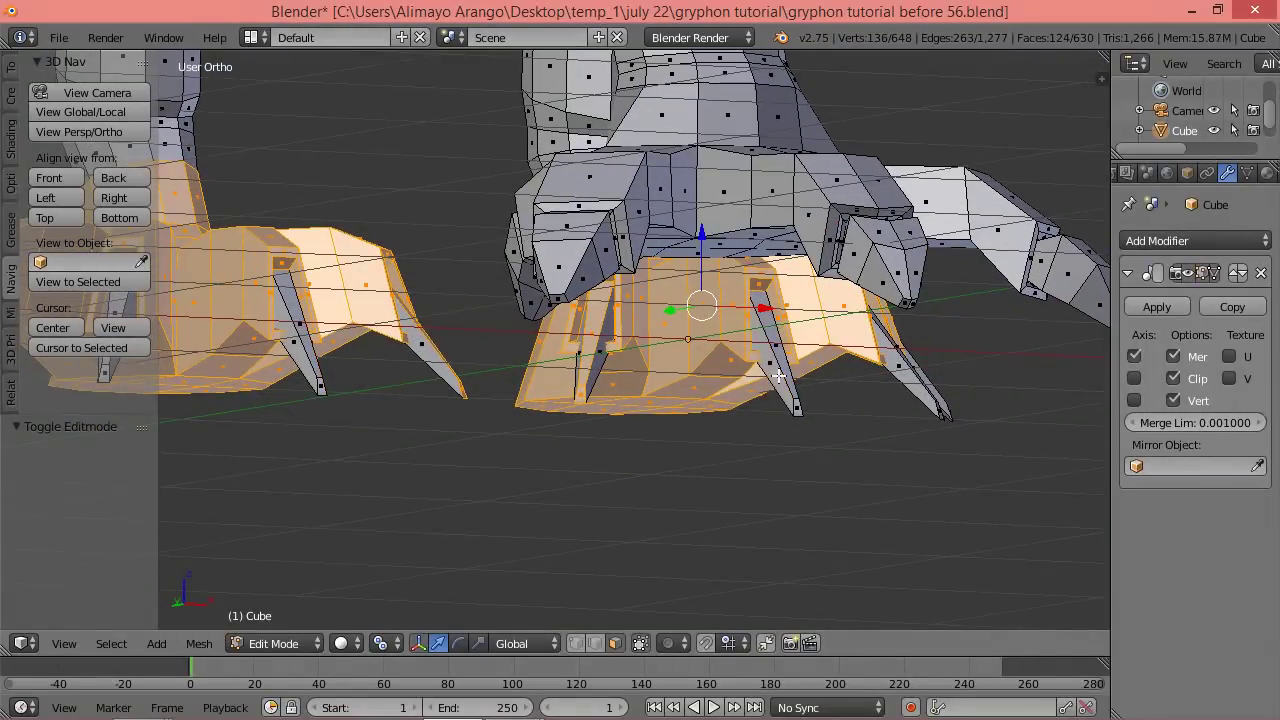
{"action": "right_click", "coordinate": [588, 368], "text": "shift"}
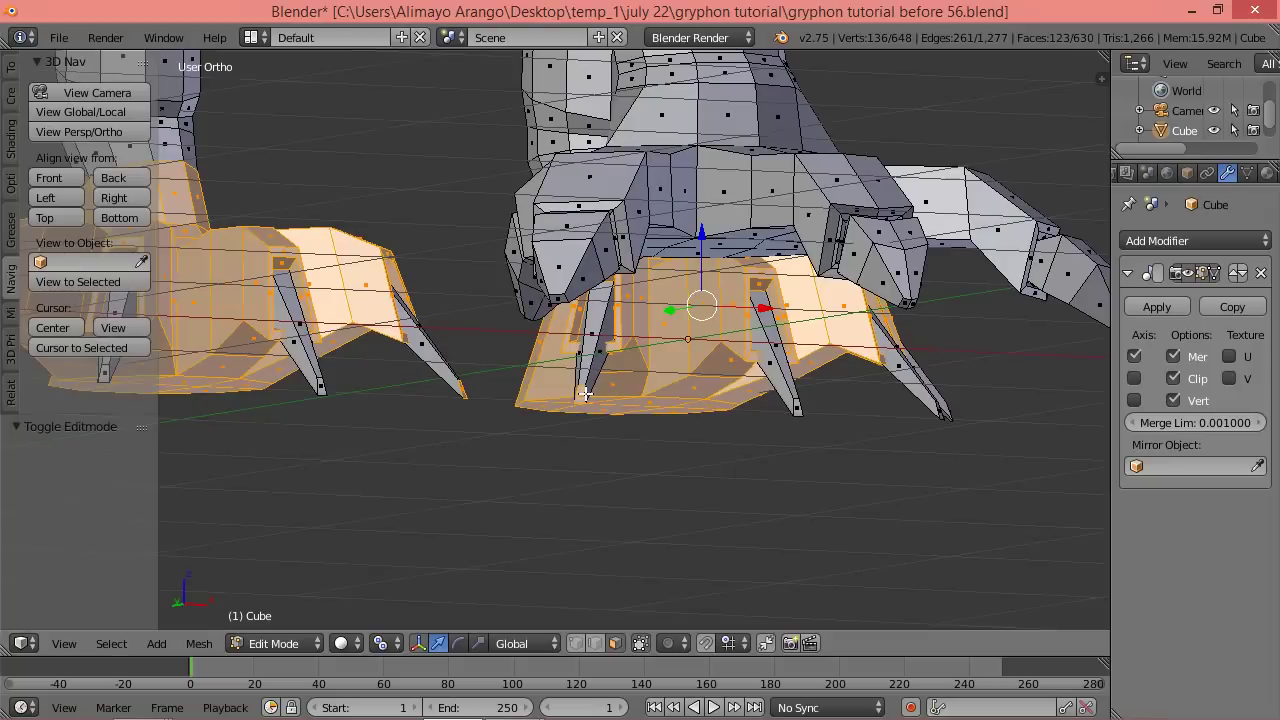
{"action": "right_click", "coordinate": [580, 396], "text": "shift"}
{"action": "middle_click_drag", "start_coordinate": [841, 436], "coordinate": [700, 489]}
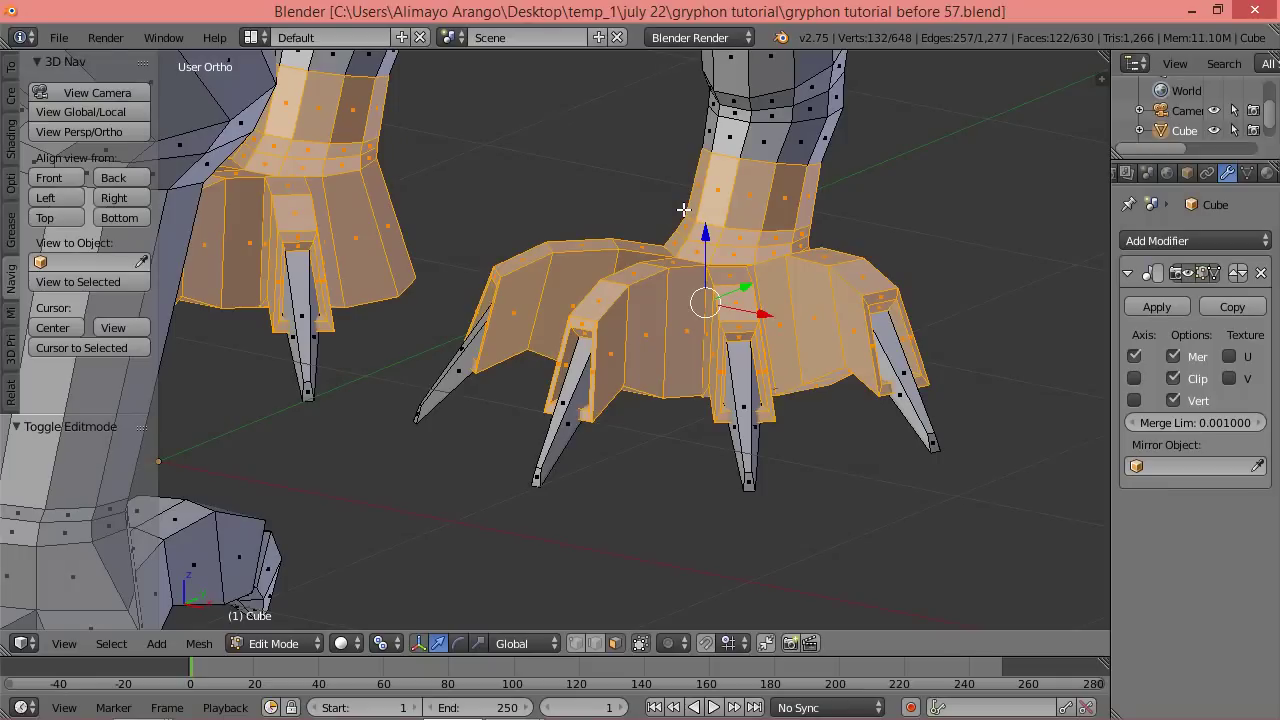
Set the pivot point to Median Point and save the file as gryphon tutorial before 58.blend.
{"action": "left_click", "coordinate": [388, 642]}
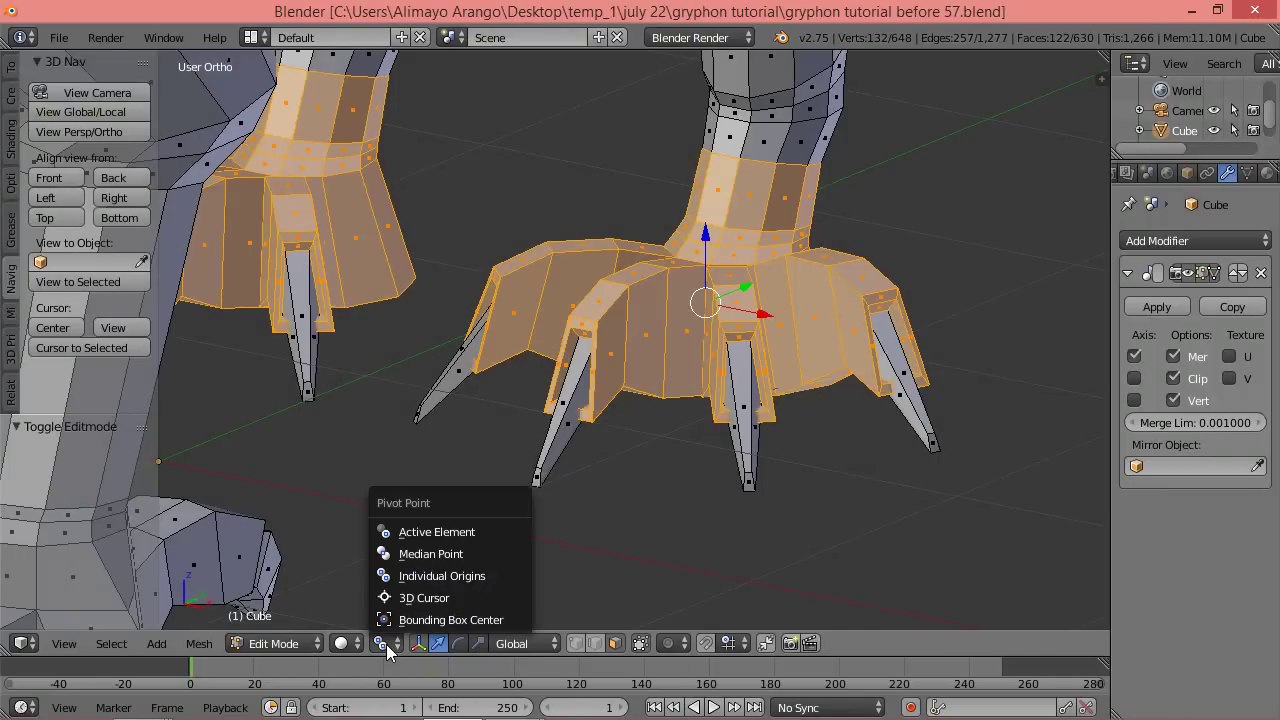
{"action": "left_click", "coordinate": [428, 555]}
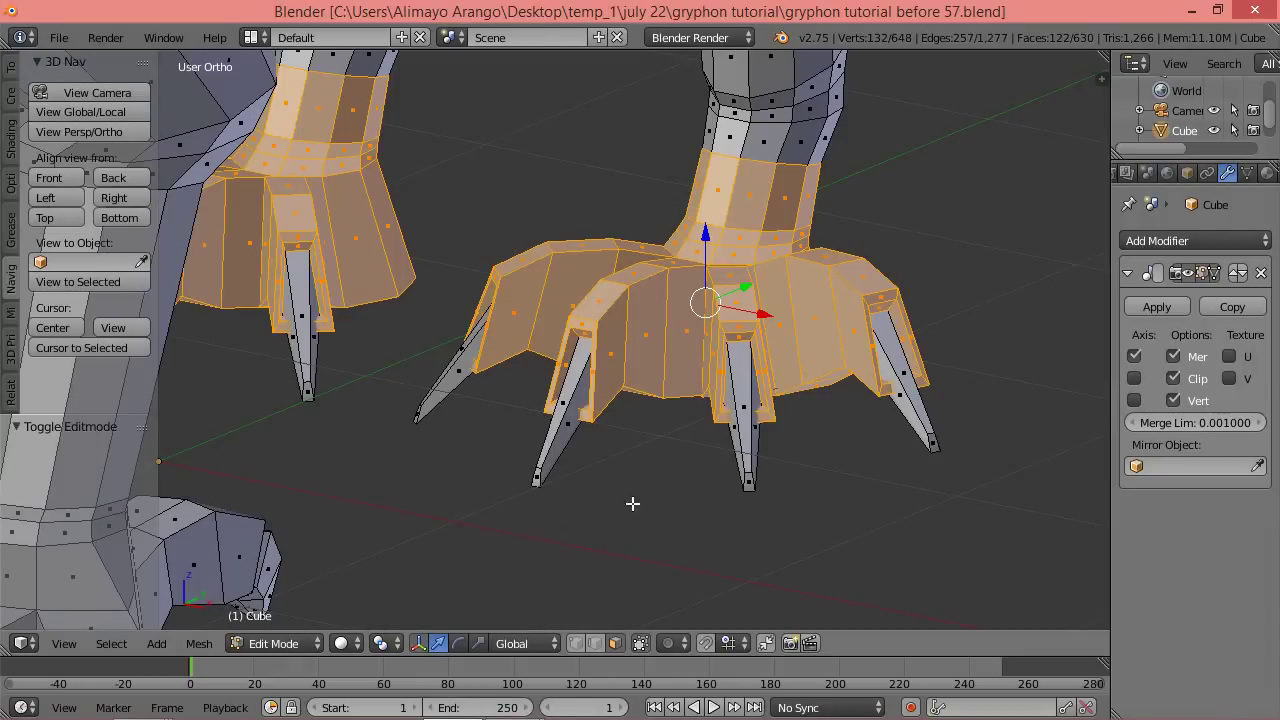
{"action": "scroll", "coordinate": [760, 476], "scroll_direction": "up", "scroll_amount": 2}
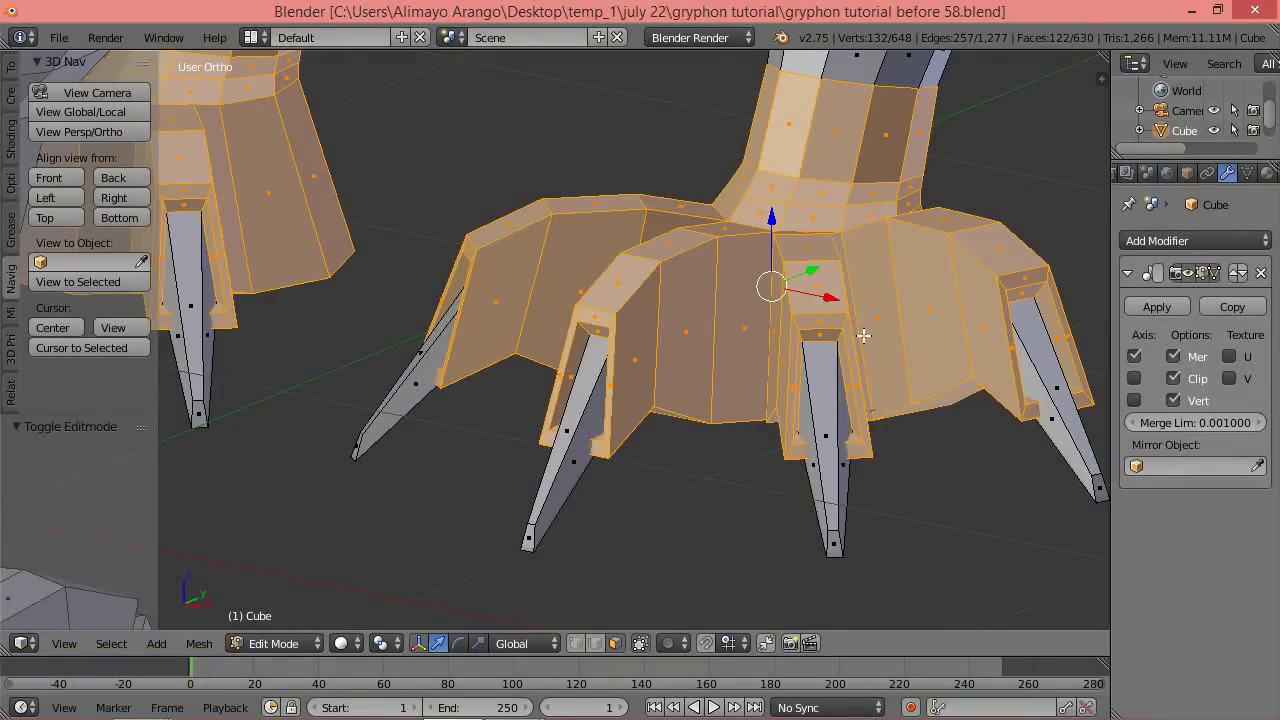
Fatten the selected hind foot and toes outward along their normals by about 0.024, leaving the claws out.
{"action": "scroll", "coordinate": [863, 336], "scroll_direction": "down", "scroll_amount": 3}
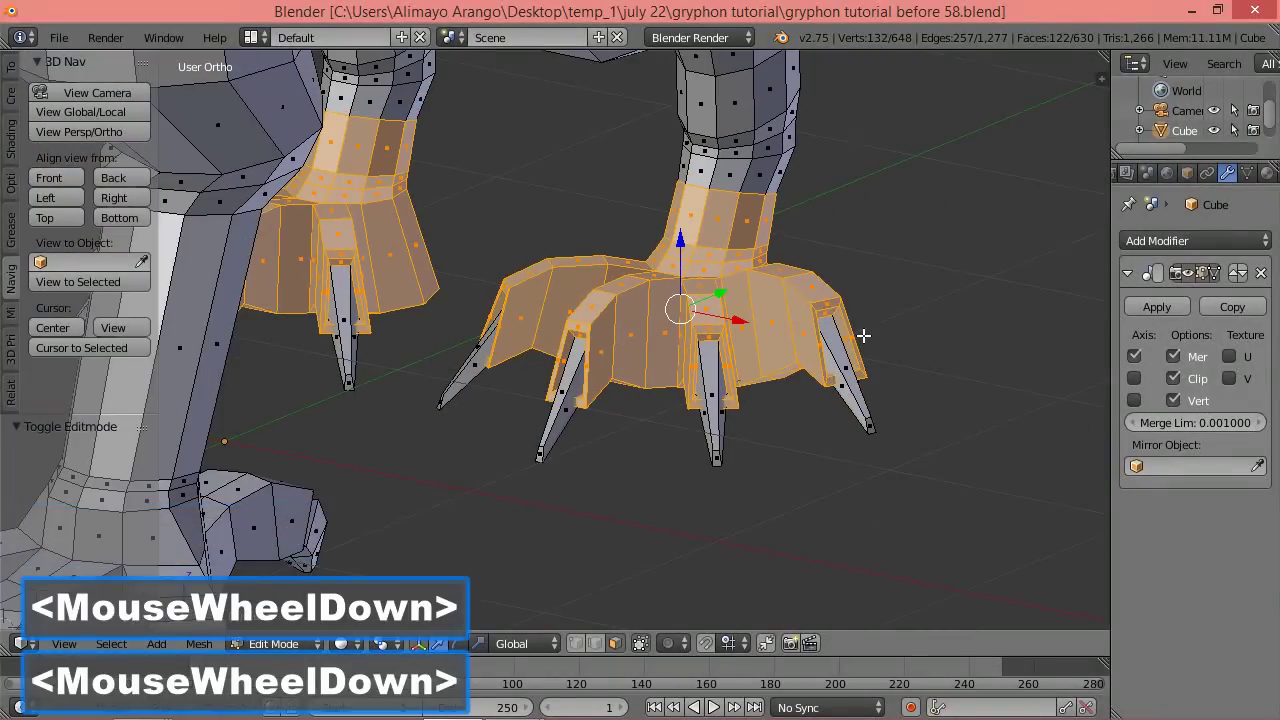
{"action": "scroll", "coordinate": [863, 336], "scroll_direction": "down", "scroll_amount": 1}
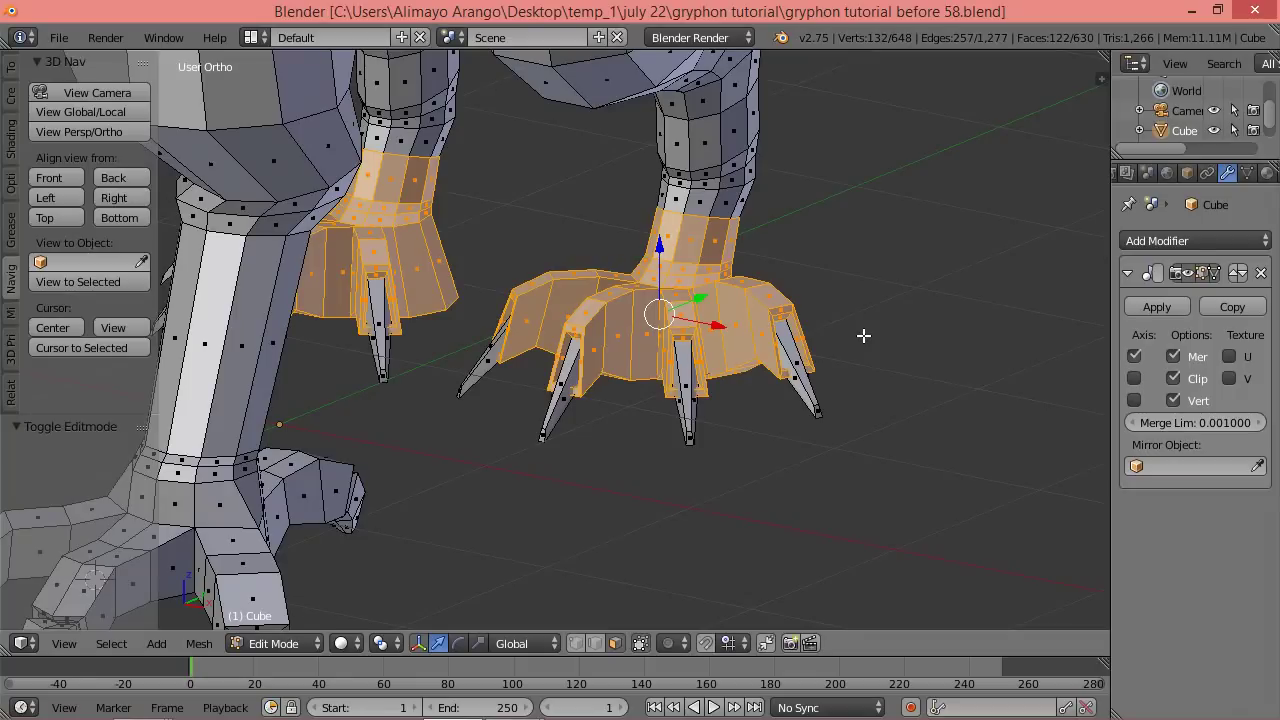
{"action": "key", "text": "alt"}
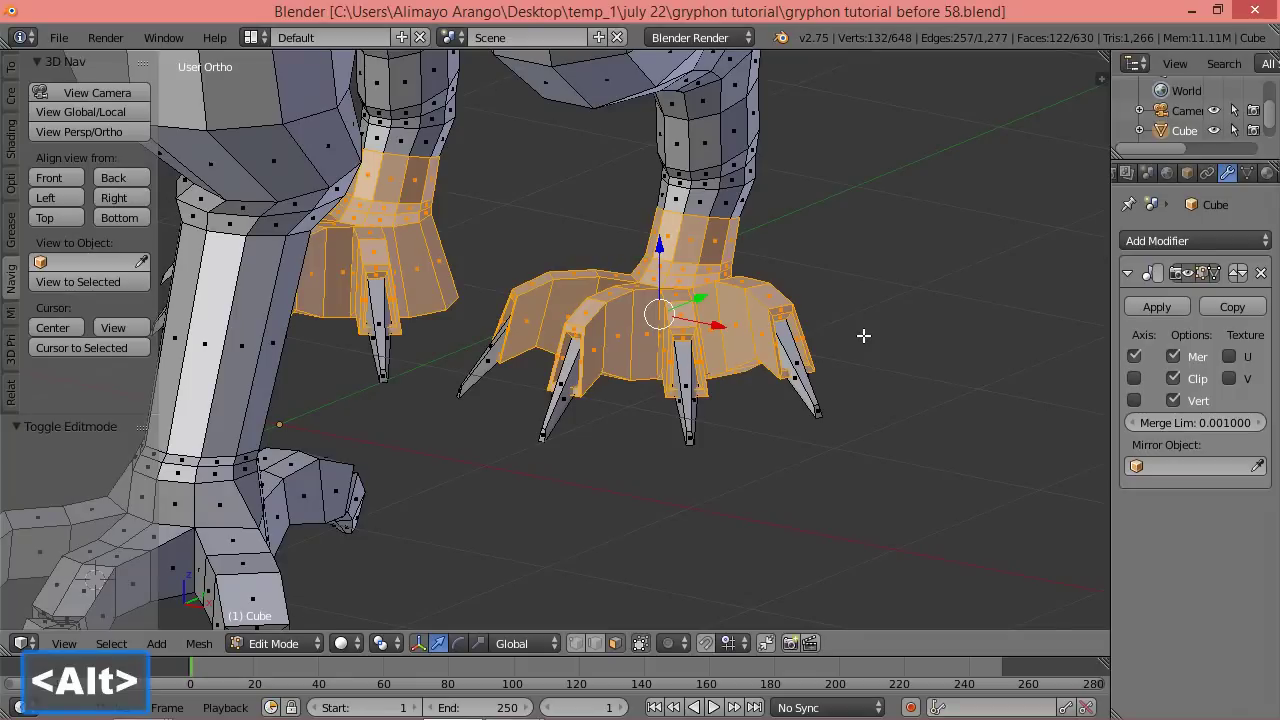
{"action": "key", "text": "alt+s"}
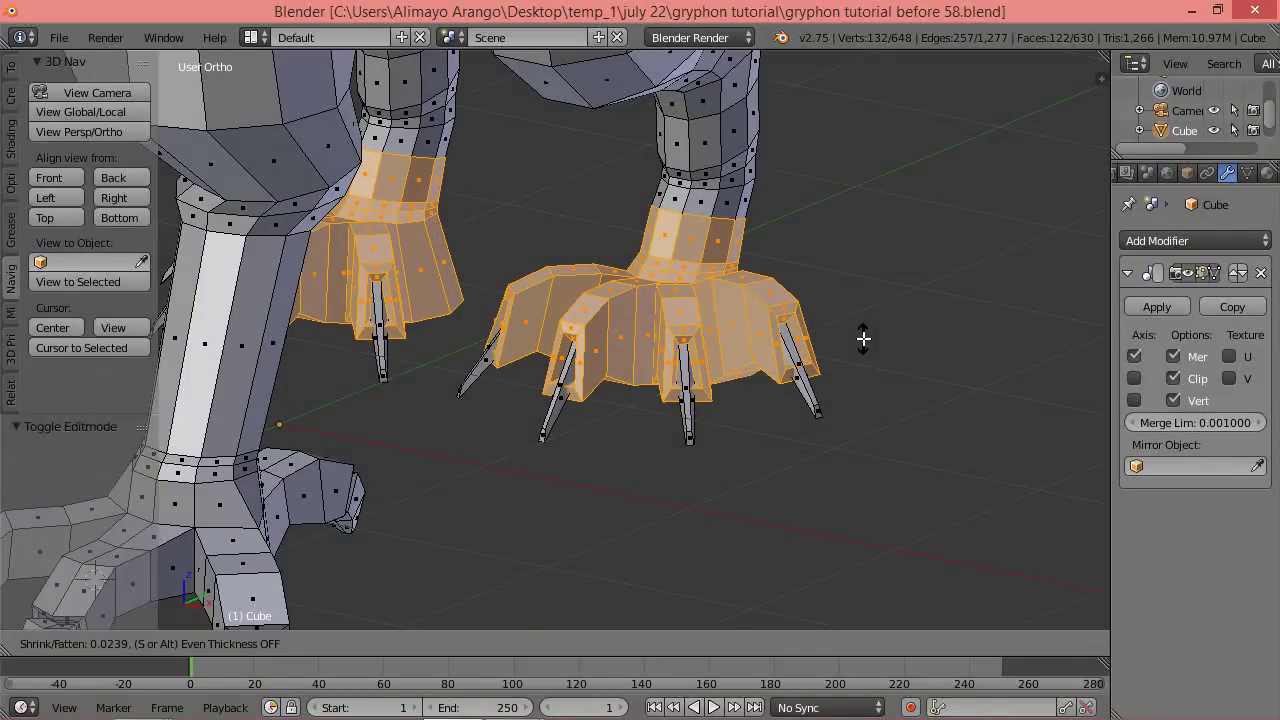
{"action": "left_click", "coordinate": [863, 339]}
Lower the selected hind foot and toes by about 0.152 along Z relative to the claws.
{"action": "middle_click_drag", "start_coordinate": [877, 371], "coordinate": [735, 347]}
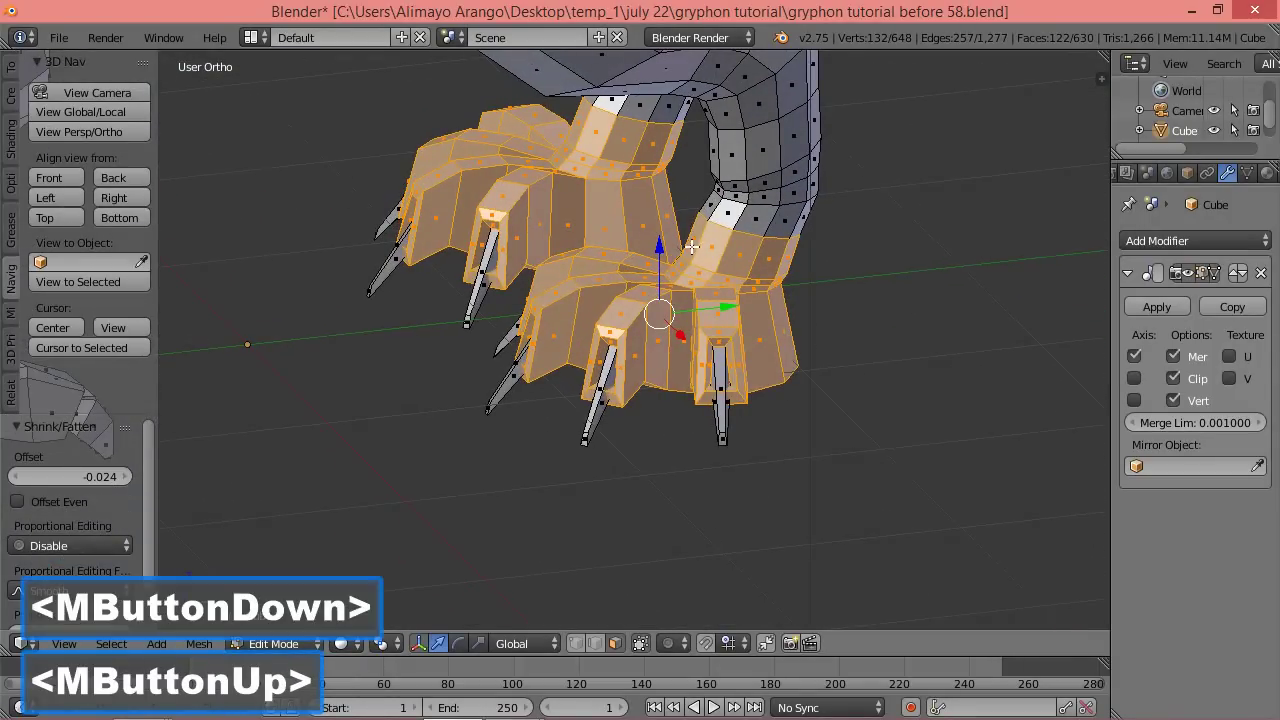
{"action": "left_click_drag", "start_coordinate": [659, 246], "coordinate": [660, 283]}
{"action": "middle_click_drag", "start_coordinate": [660, 283], "coordinate": [679, 400]}
{"action": "middle_click_drag", "start_coordinate": [757, 474], "coordinate": [618, 440]}
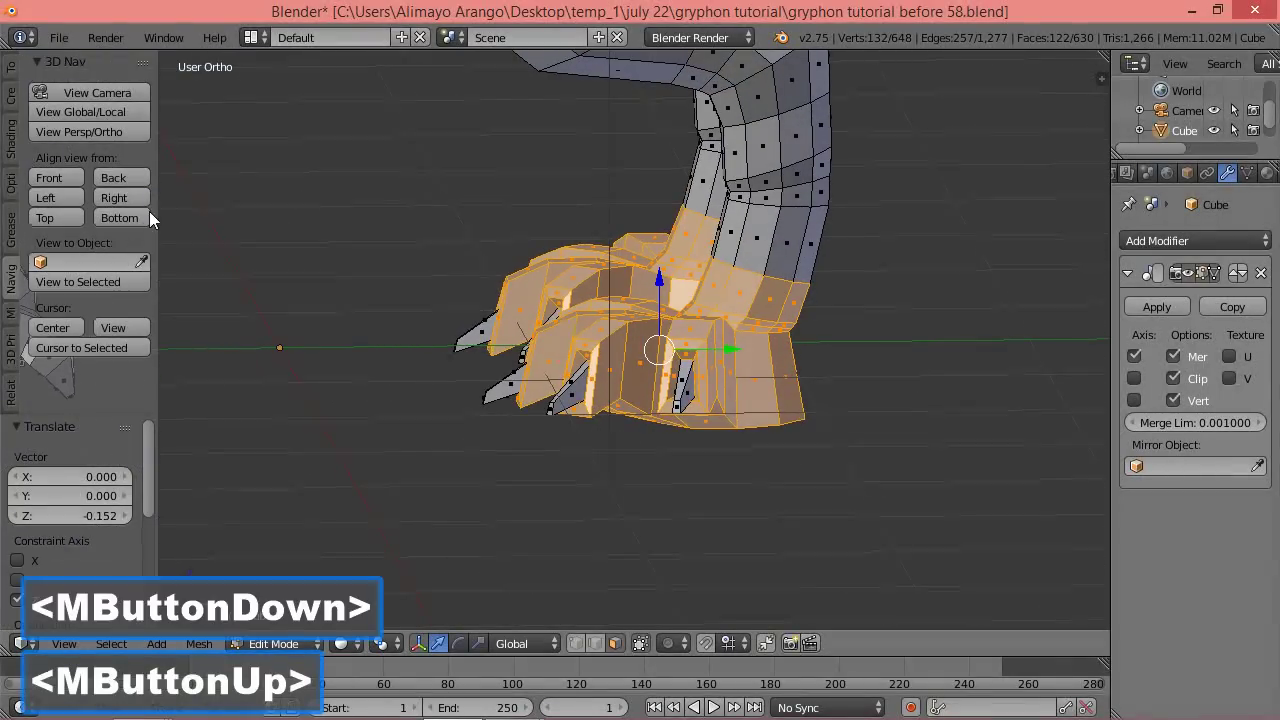
Add the claws to the selection, raise the whole hind foot about 0.150 along Z onto the side-view reference, and save as gryphon tutorial before 59.blend.
{"action": "left_click", "coordinate": [114, 197]}
{"action": "scroll", "coordinate": [542, 288], "scroll_direction": "down", "scroll_amount": 4}
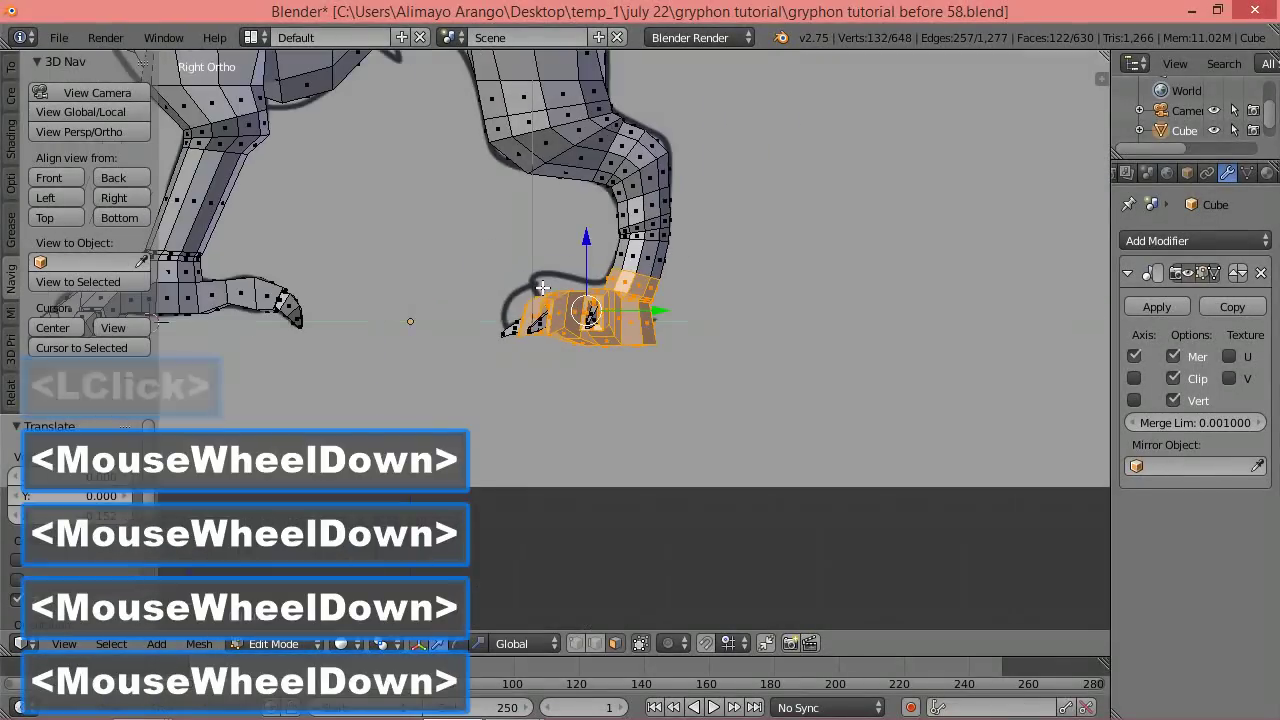
{"action": "scroll", "coordinate": [542, 288], "scroll_direction": "down", "scroll_amount": 1}
{"action": "scroll", "coordinate": [542, 288], "scroll_direction": "up", "scroll_amount": 6}
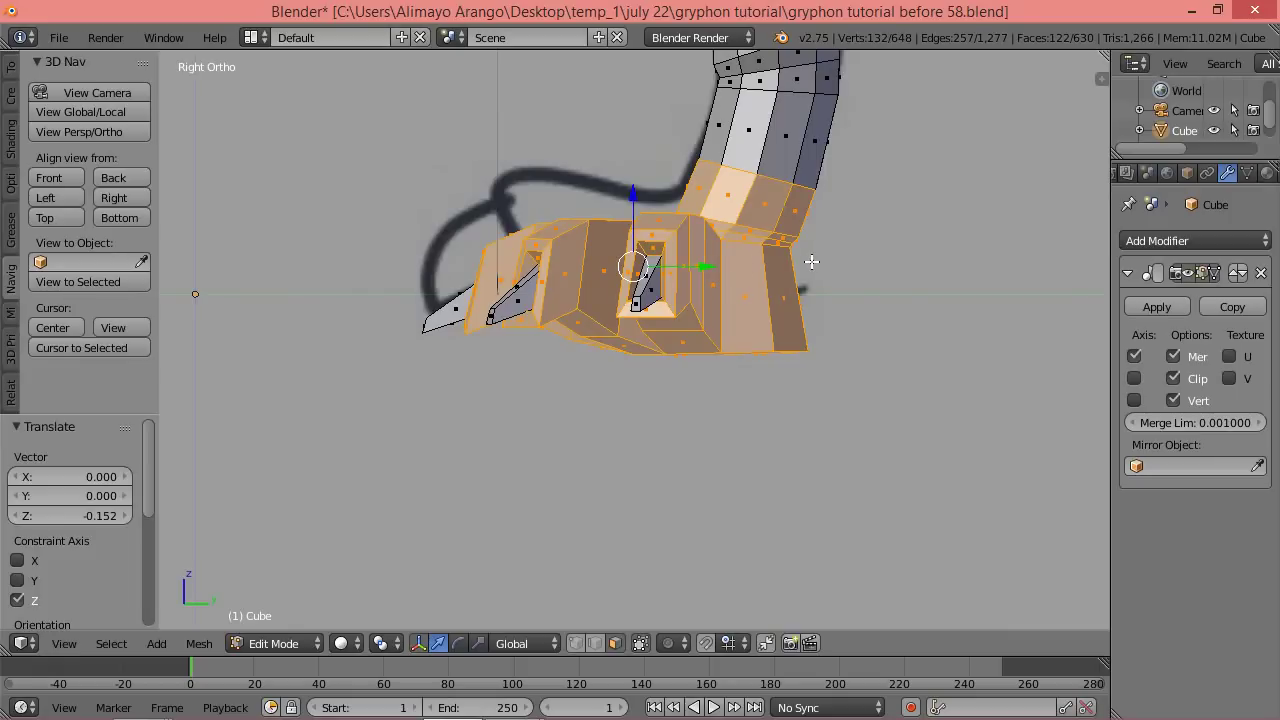
{"action": "key", "text": "z"}
{"action": "left_click", "coordinate": [948, 255]}
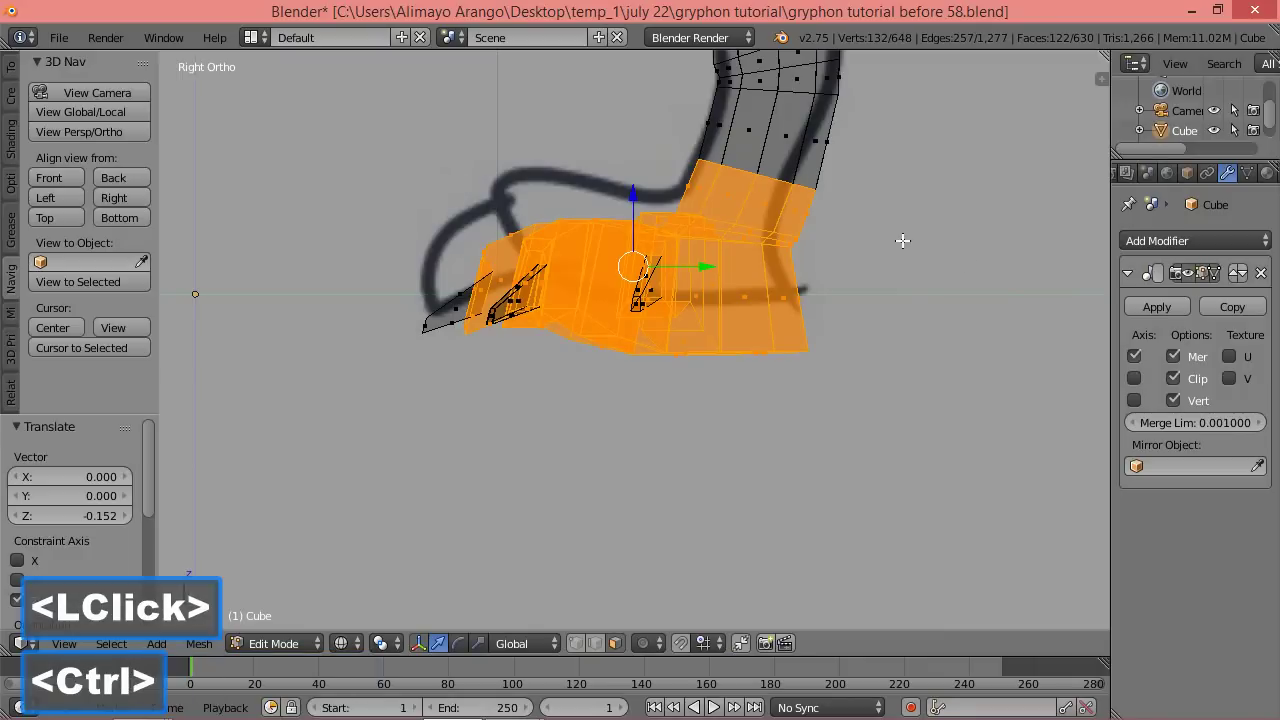
{"action": "right_click", "coordinate": [903, 240], "text": "ctrl"}
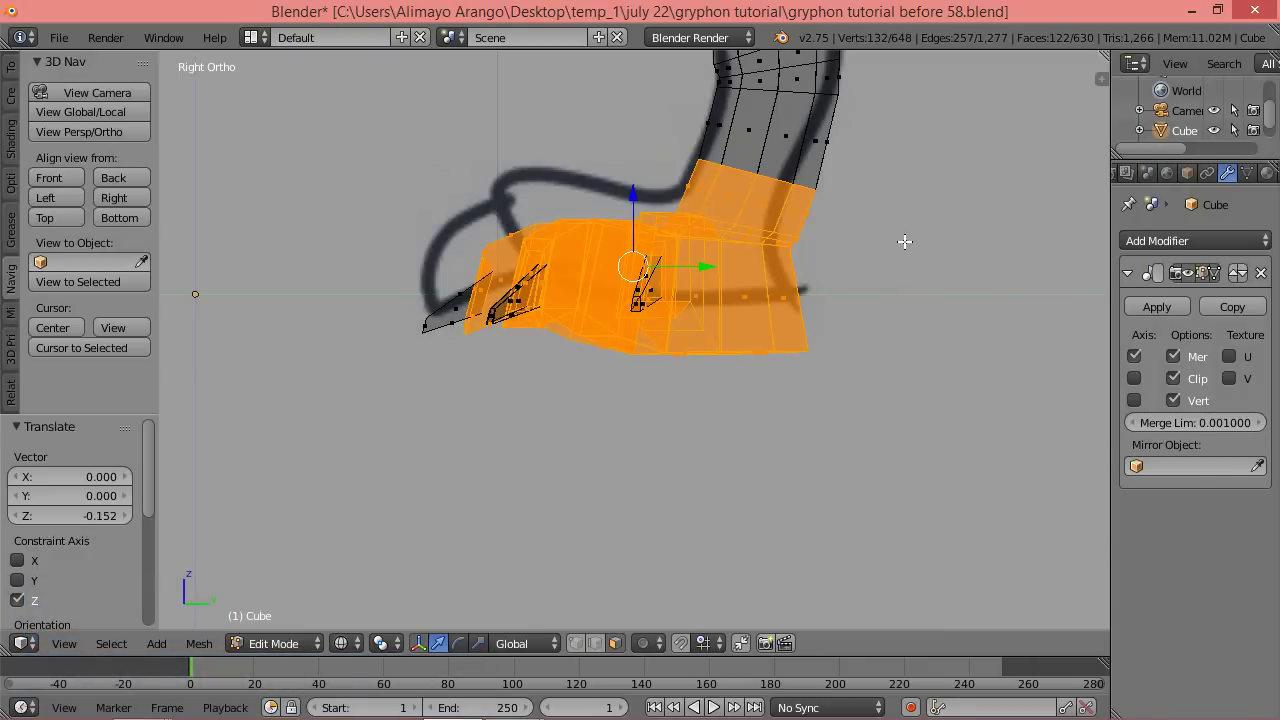
{"action": "mouse_move", "coordinate": [903, 236]}
{"action": "right_mouse_down", "text": "ctrl"}
{"action": "mouse_move", "coordinate": [792, 168]}
{"action": "mouse_move", "coordinate": [660, 150]}
{"action": "mouse_move", "coordinate": [432, 205]}
{"action": "mouse_move", "coordinate": [649, 451]}
{"action": "mouse_move", "coordinate": [818, 441]}
{"action": "right_mouse_up", "text": "ctrl"}
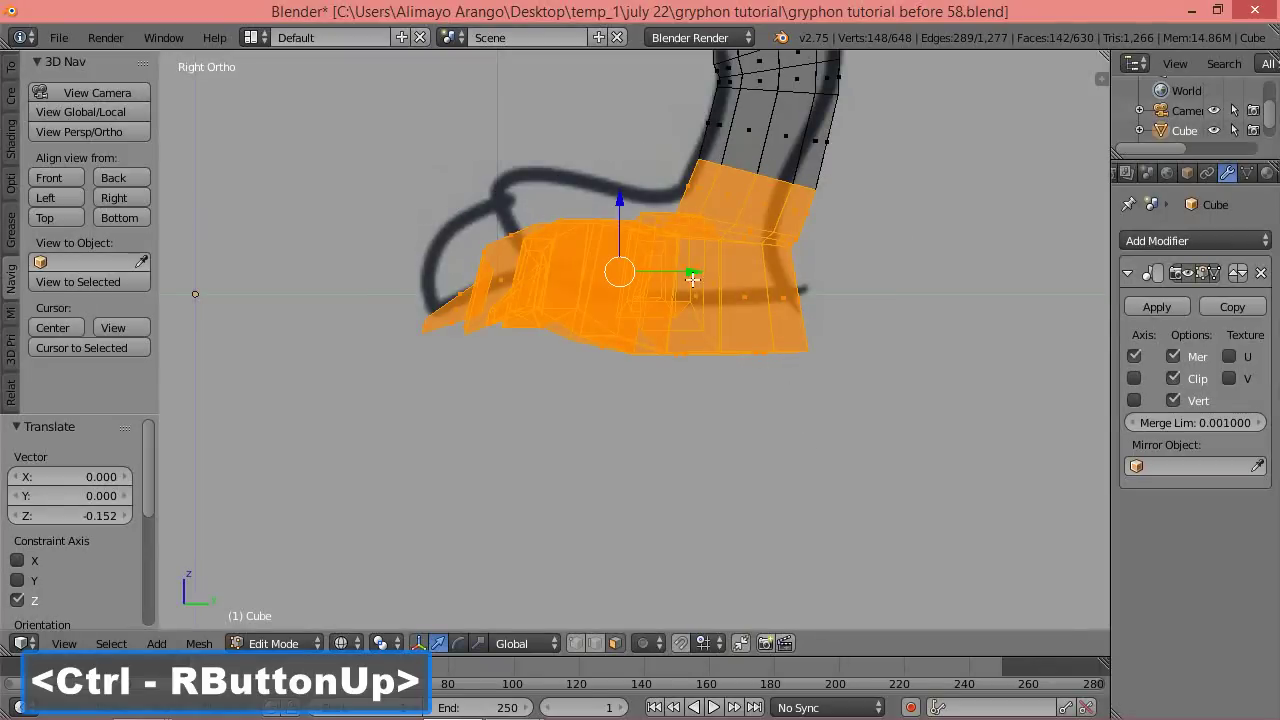
{"action": "left_click_drag", "start_coordinate": [619, 200], "coordinate": [617, 155]}
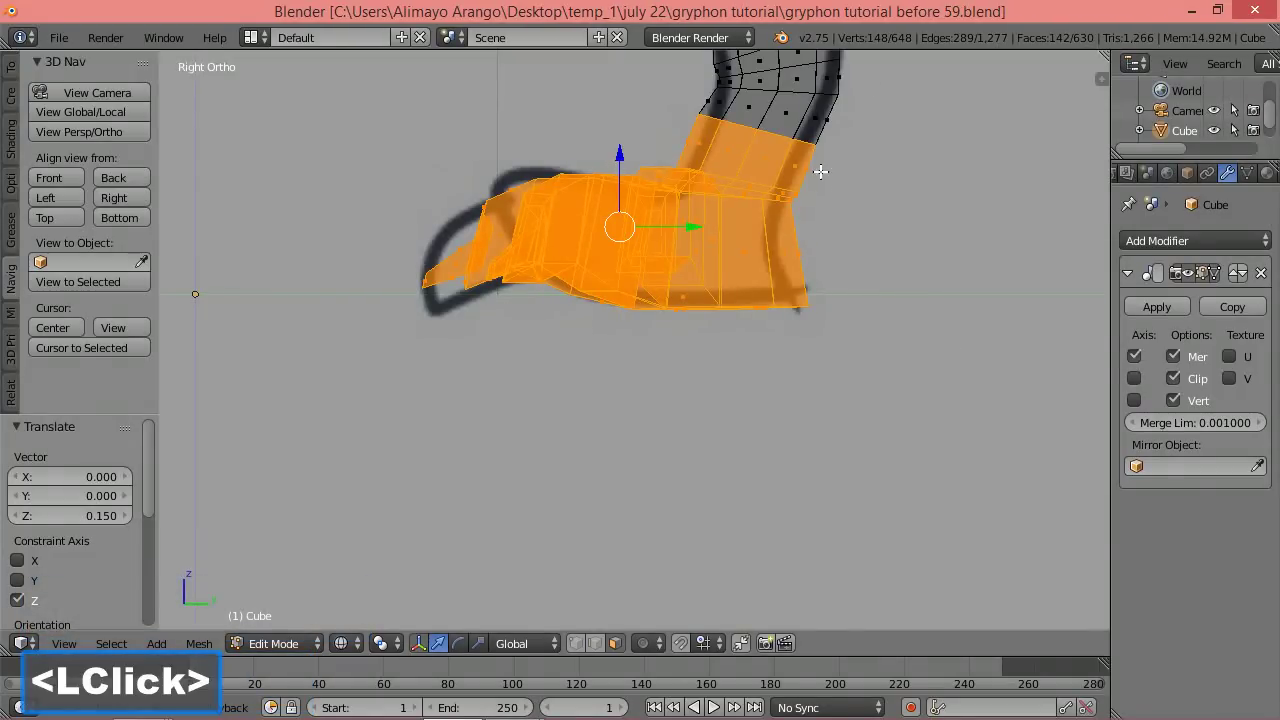
Scale the whole hind foot, claws included, uniformly by about 1.098 in solid shading.
{"action": "scroll", "coordinate": [820, 172], "scroll_direction": "down", "scroll_amount": 5}
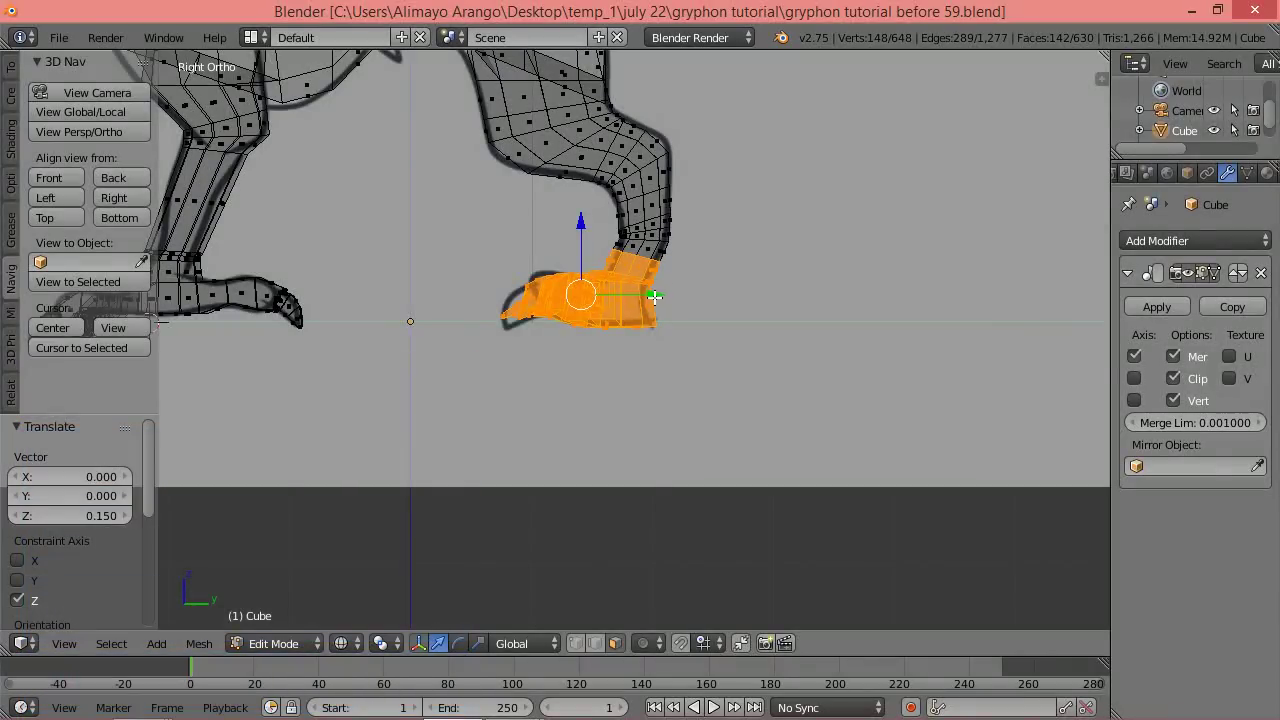
{"action": "key", "text": "z"}
{"action": "left_click", "coordinate": [632, 383]}
{"action": "middle_click_drag", "start_coordinate": [632, 383], "coordinate": [698, 458]}
{"action": "scroll", "coordinate": [697, 368], "scroll_direction": "down", "scroll_amount": 2}
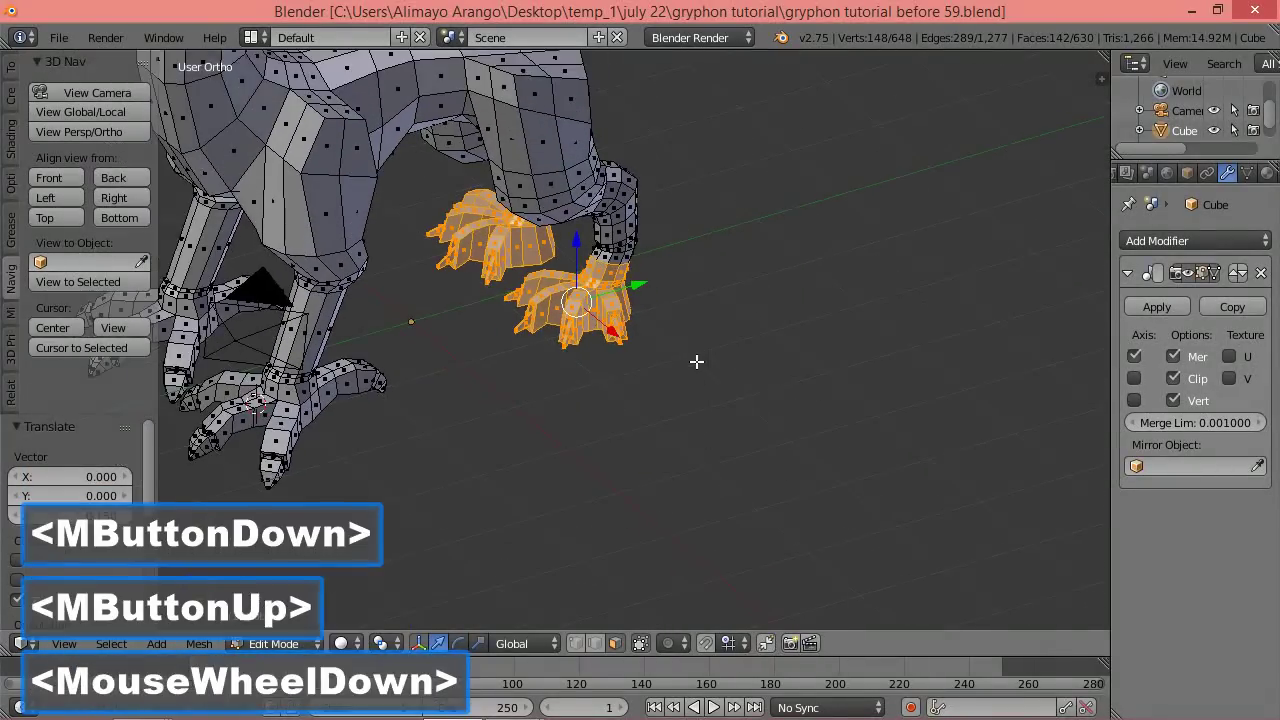
{"action": "middle_click_drag", "start_coordinate": [703, 371], "coordinate": [720, 391]}
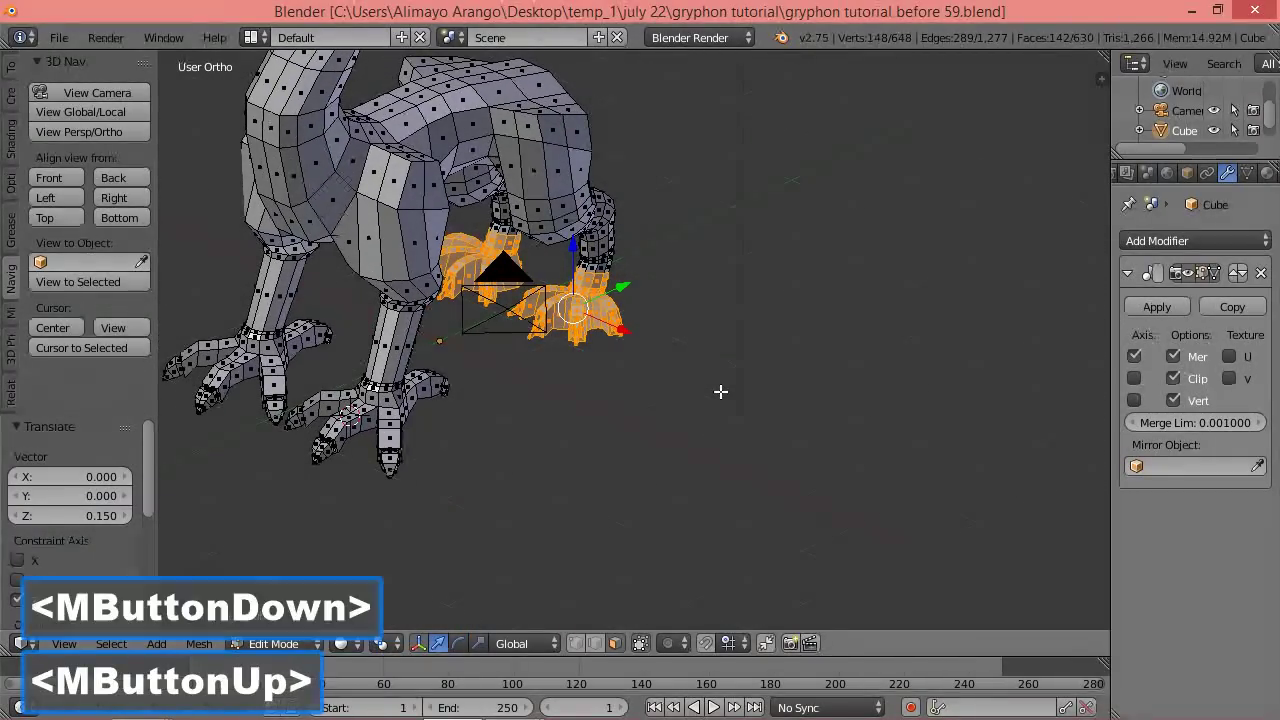
{"action": "scroll", "coordinate": [720, 391], "scroll_direction": "up", "scroll_amount": 1}
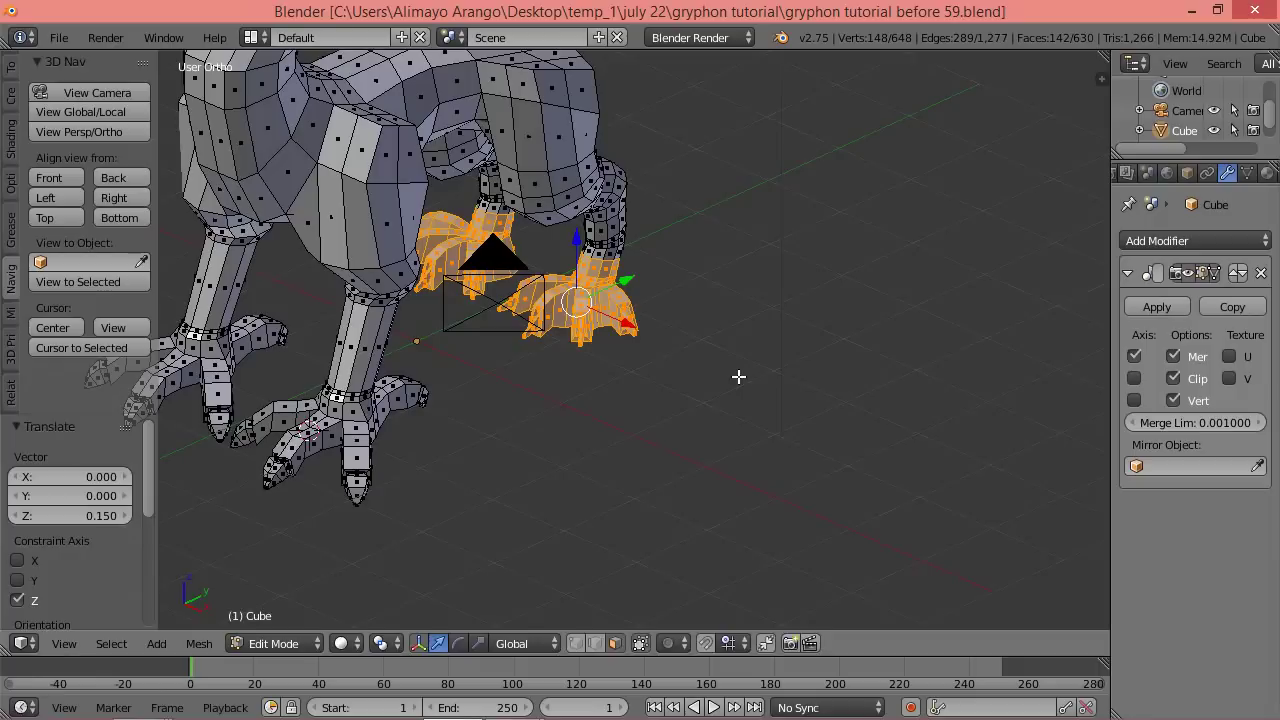
{"action": "key", "text": "s"}
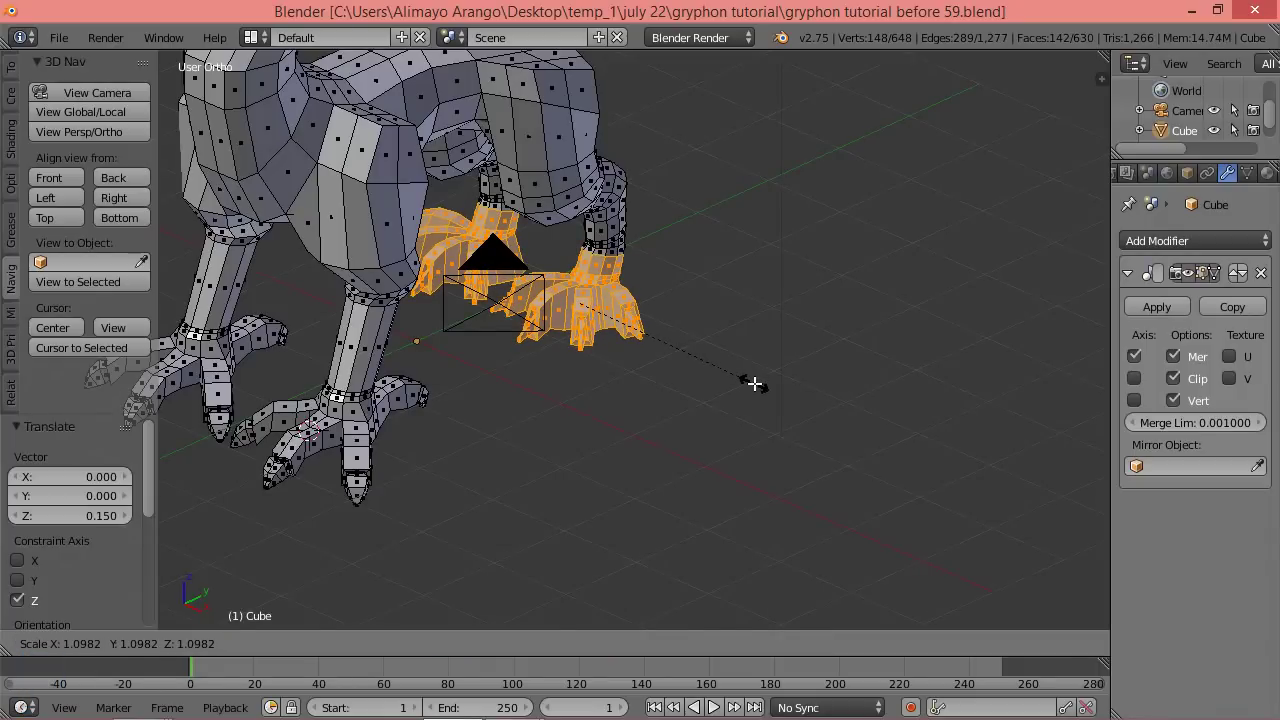
{"action": "left_click", "coordinate": [751, 380]}
{"action": "mouse_move", "coordinate": [697, 374]}
{"action": "middle_mouse_down"}
{"action": "mouse_move", "coordinate": [650, 357]}
{"action": "mouse_move", "coordinate": [683, 356]}
{"action": "middle_mouse_up"}
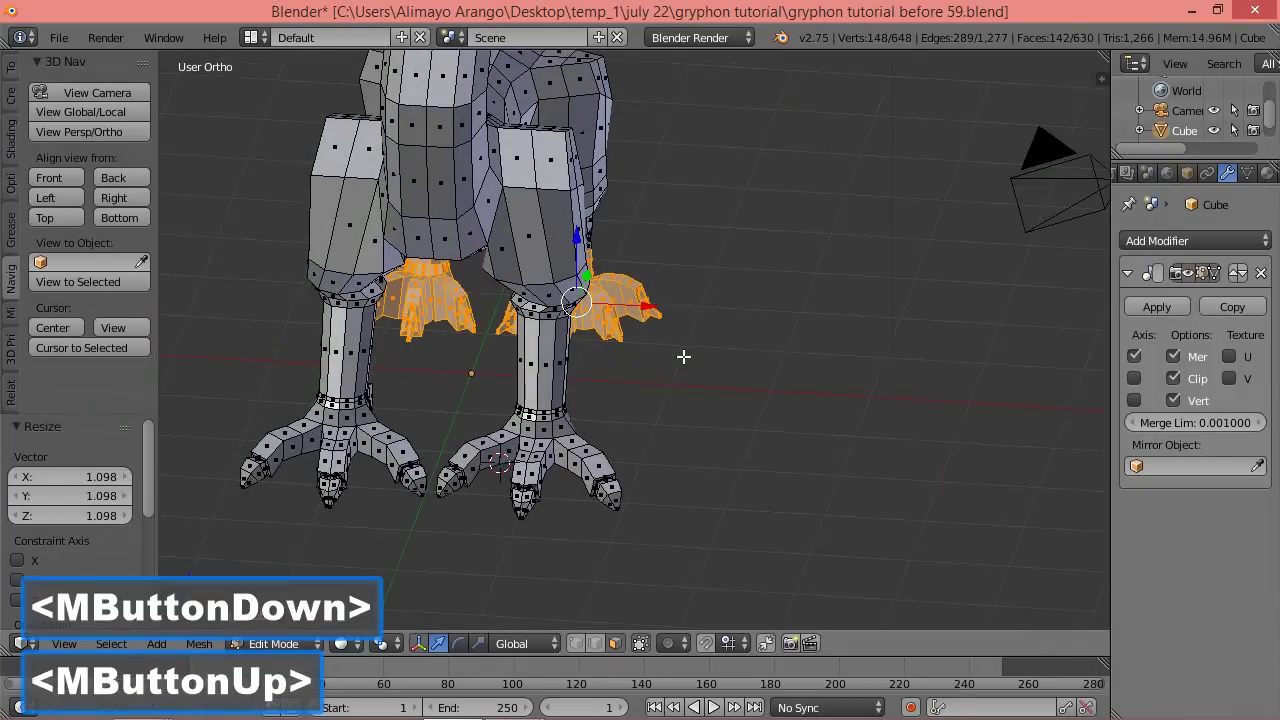
{"action": "middle_click_drag", "start_coordinate": [797, 283], "coordinate": [618, 297]}
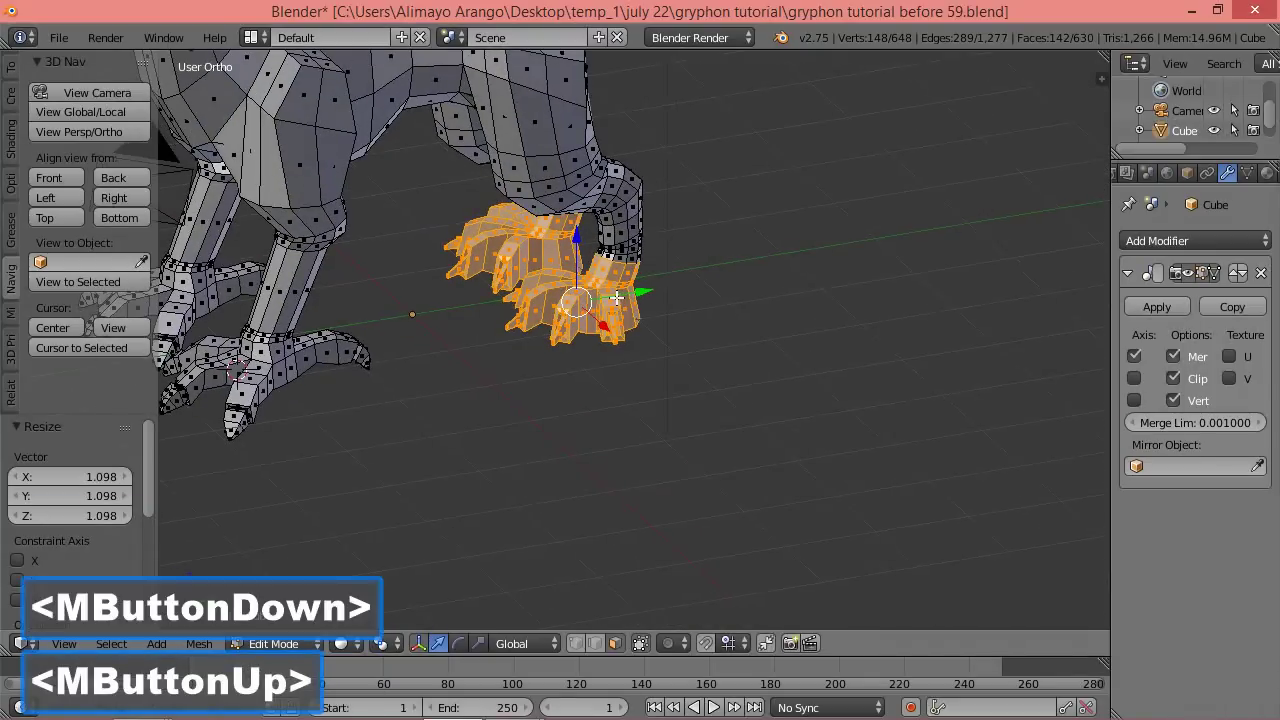
Stretch the hind foot by about 1.143 along Y and shift it slightly forward along the same axis.
{"action": "key", "text": "s"}
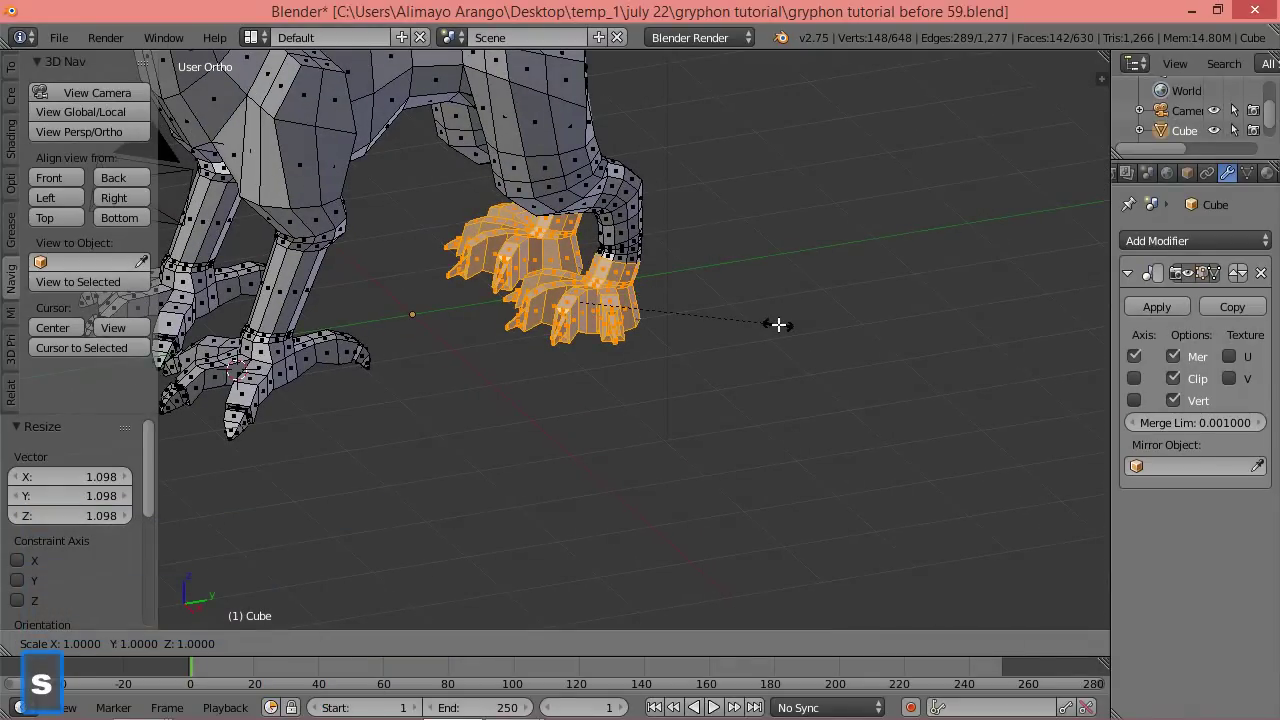
{"action": "key", "text": "y"}
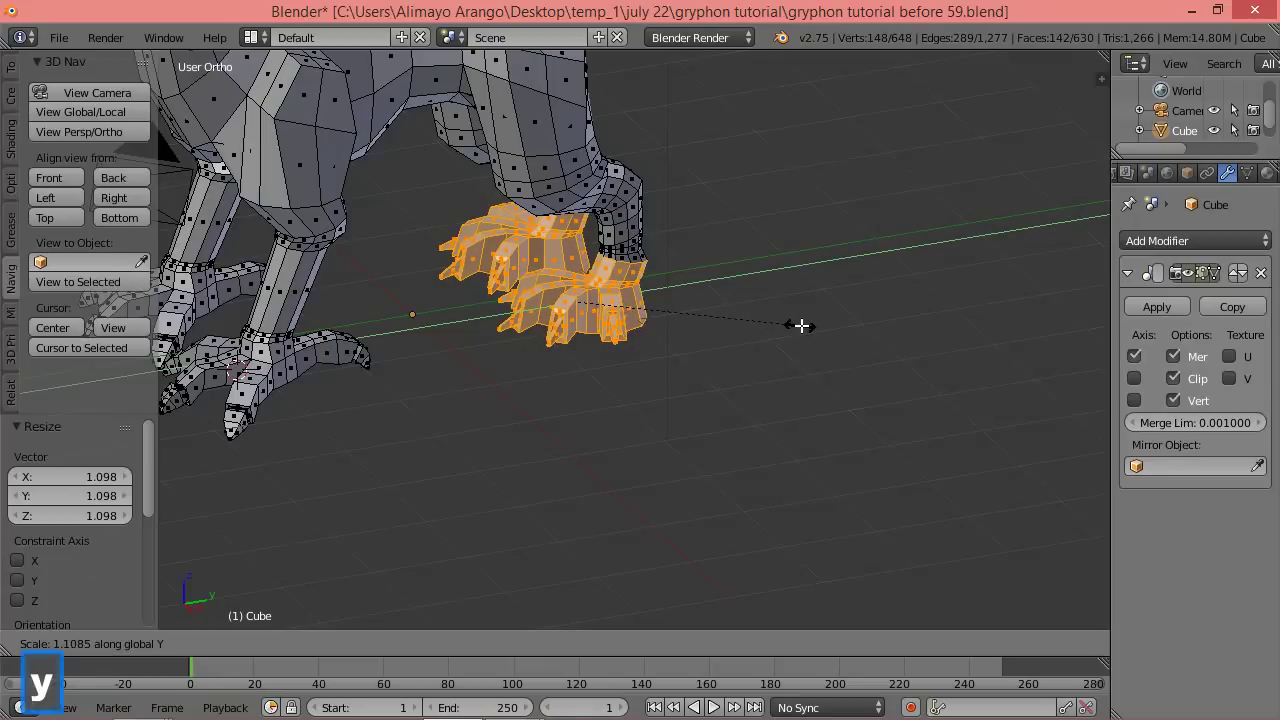
{"action": "left_click", "coordinate": [804, 325]}
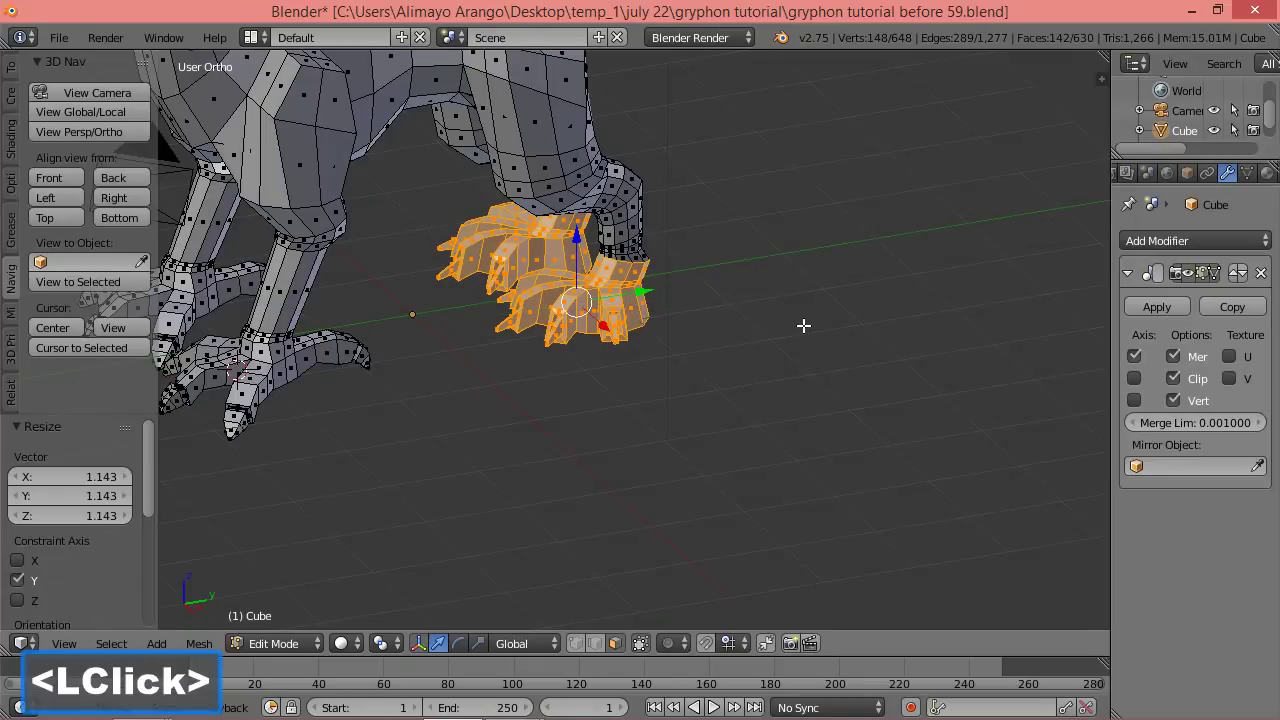
{"action": "middle_click_drag", "start_coordinate": [700, 366], "coordinate": [634, 308]}
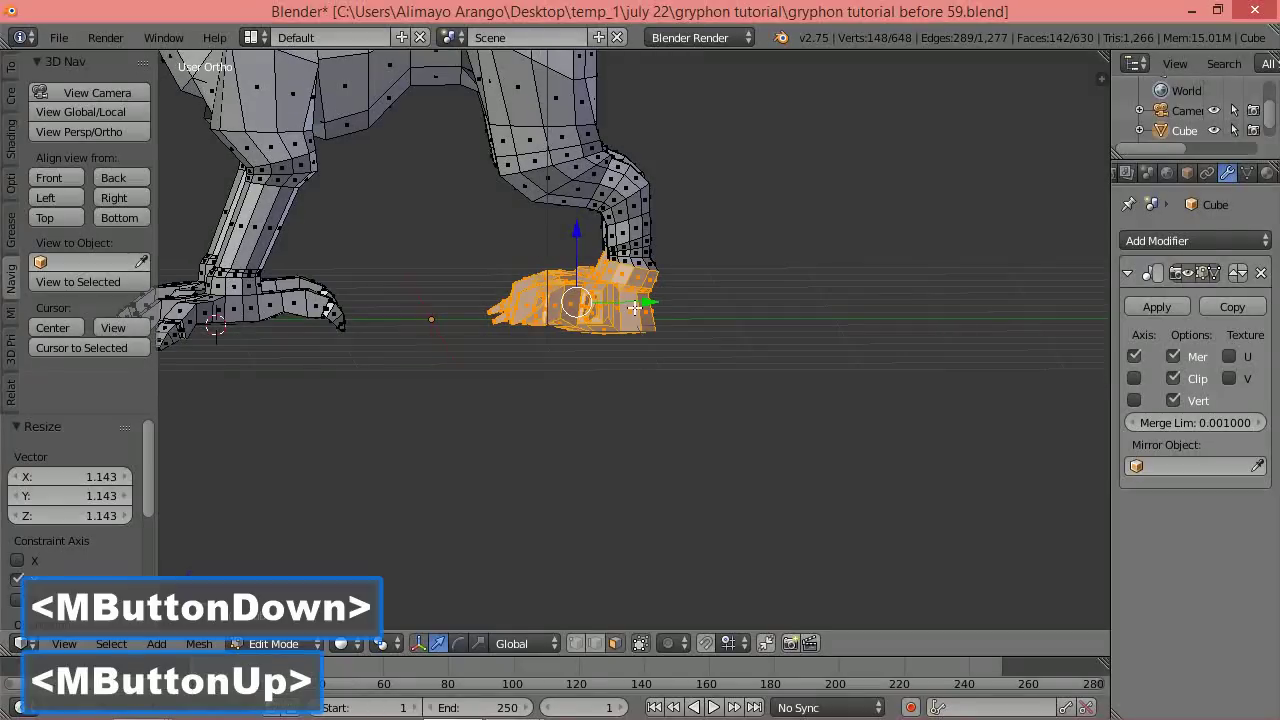
{"action": "left_click_drag", "start_coordinate": [652, 302], "coordinate": [645, 306]}
{"action": "middle_click_drag", "start_coordinate": [645, 306], "coordinate": [626, 344]}
Deselect the whole mesh and save the file as gryphon tutorial before 60.blend.
{"action": "key", "text": "a"}
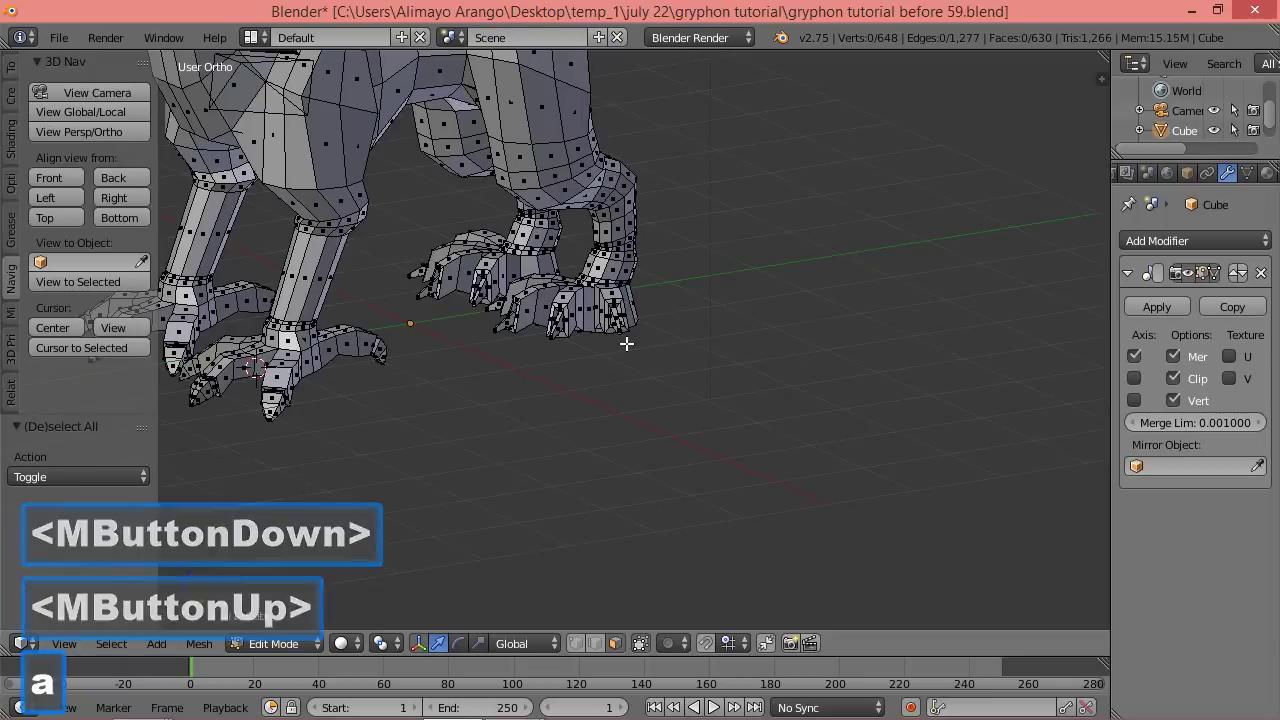
{"action": "scroll", "coordinate": [626, 344], "scroll_direction": "down", "scroll_amount": 2}
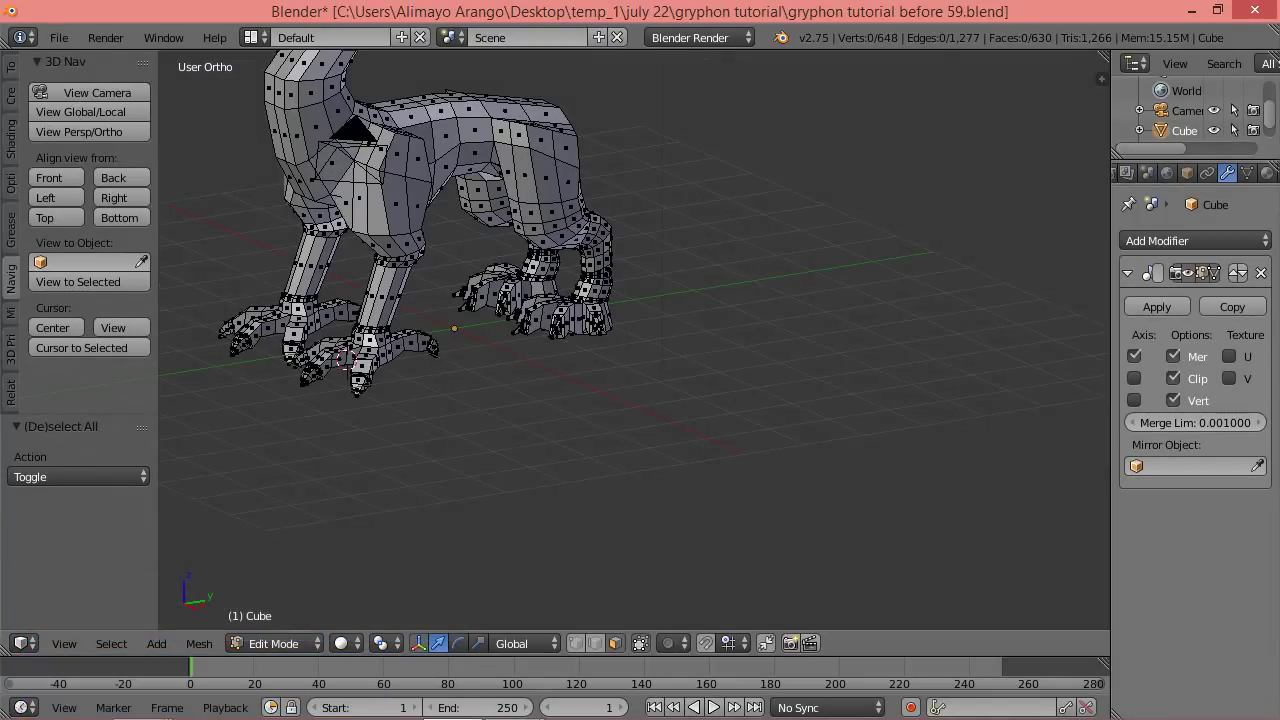
{"action": "left_click", "coordinate": [488, 17]}
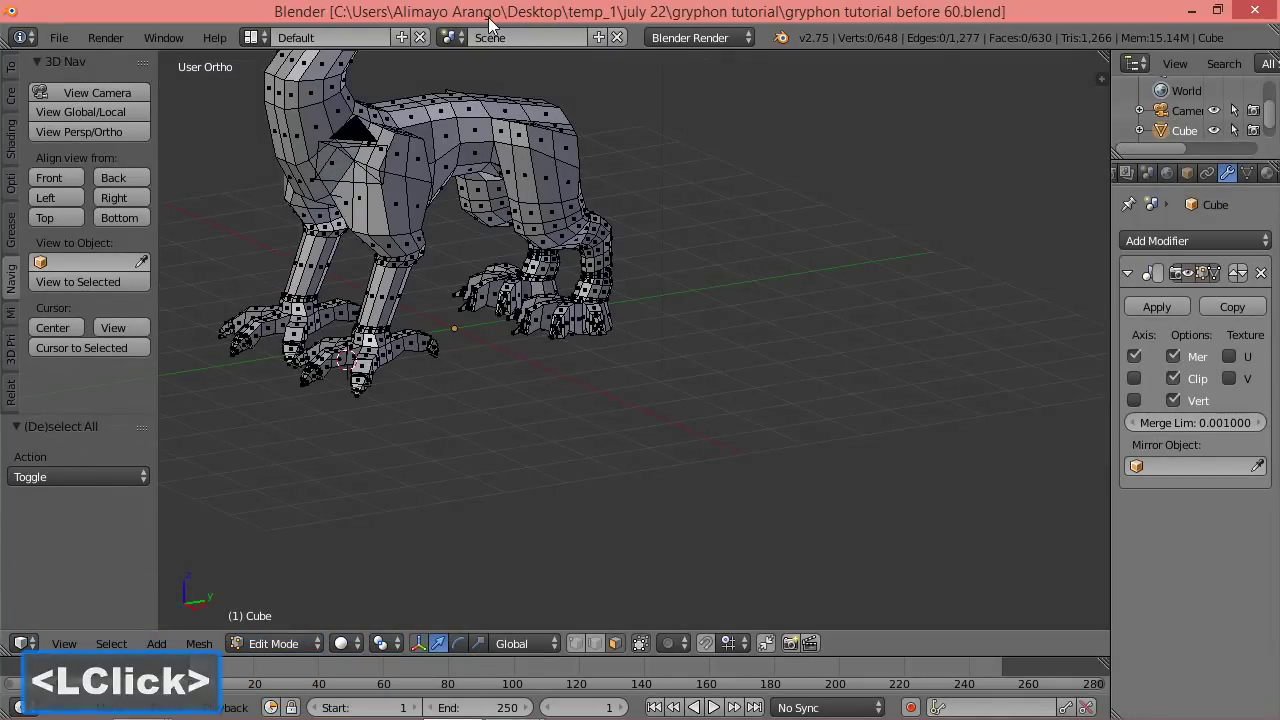
Extrude the rear end face of the gryphon's body in place and scale it inward to form the tail base.
{"action": "middle_click_drag", "start_coordinate": [526, 357], "coordinate": [613, 360]}
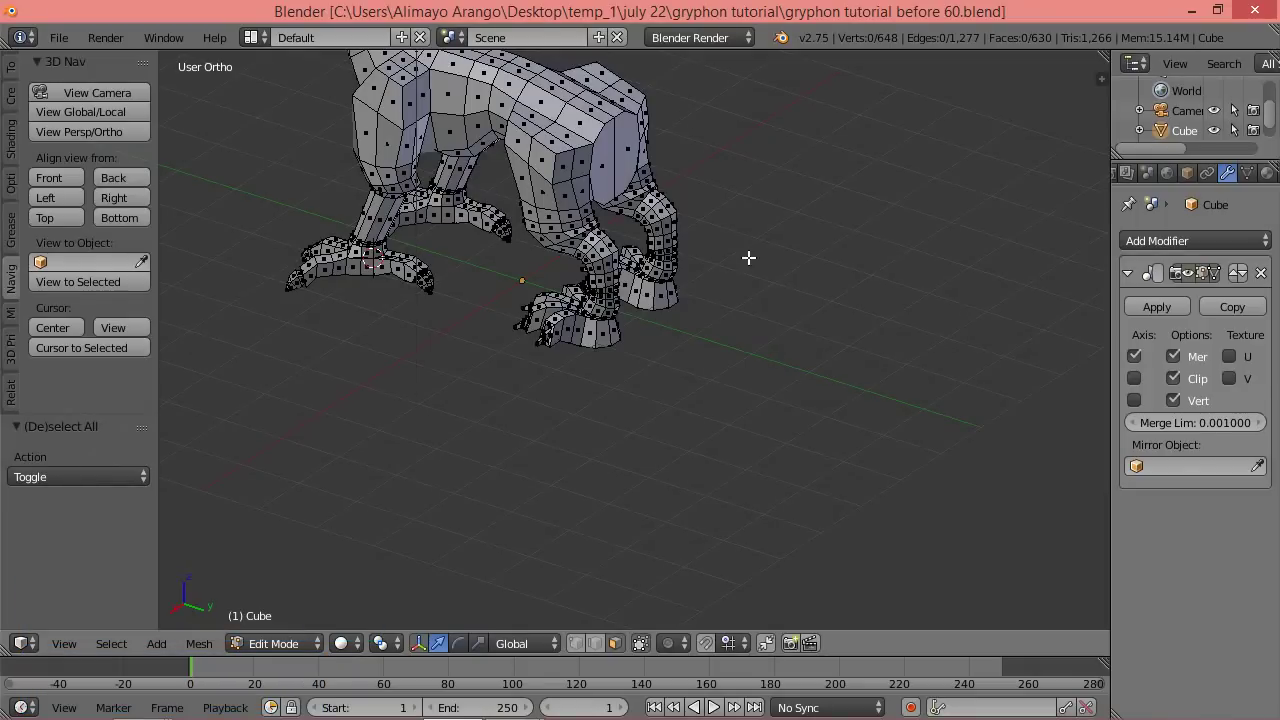
{"action": "left_click", "coordinate": [630, 155]}
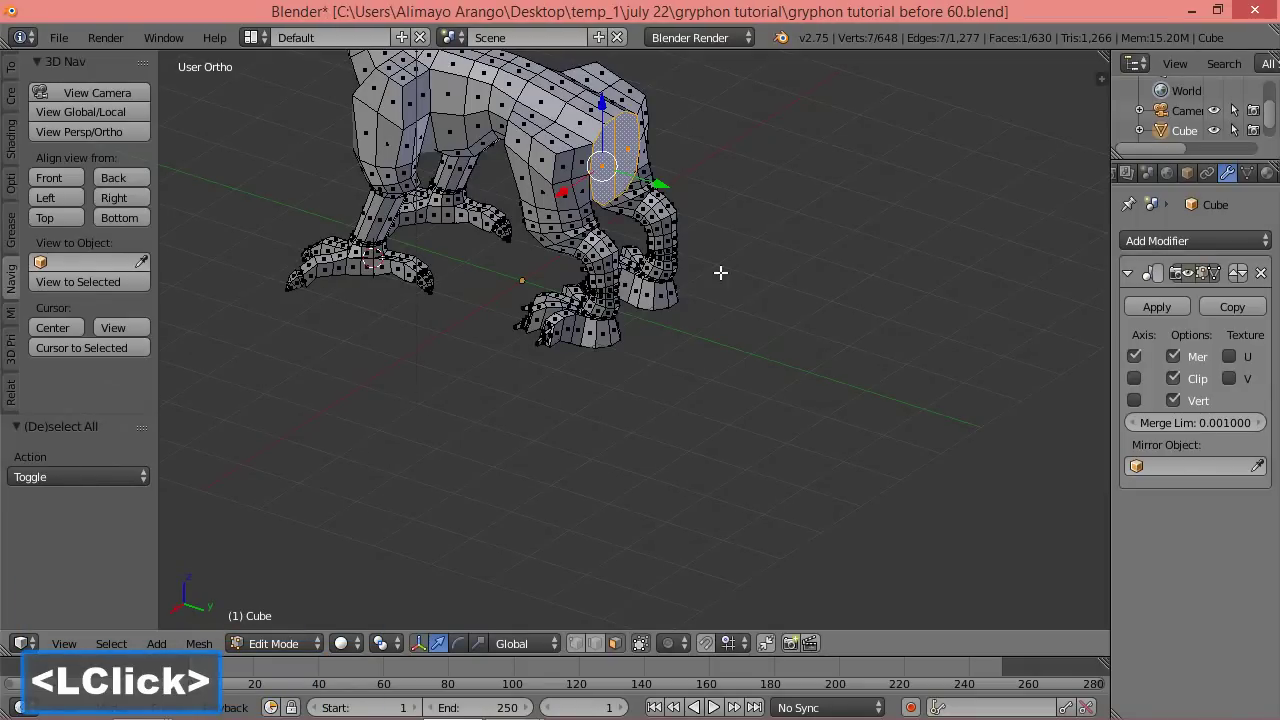
{"action": "scroll", "coordinate": [720, 272], "scroll_direction": "up", "scroll_amount": 2}
{"action": "middle_click_drag", "start_coordinate": [837, 206], "coordinate": [834, 448], "text": "shift"}
{"action": "scroll", "coordinate": [834, 448], "scroll_direction": "up", "scroll_amount": 1}
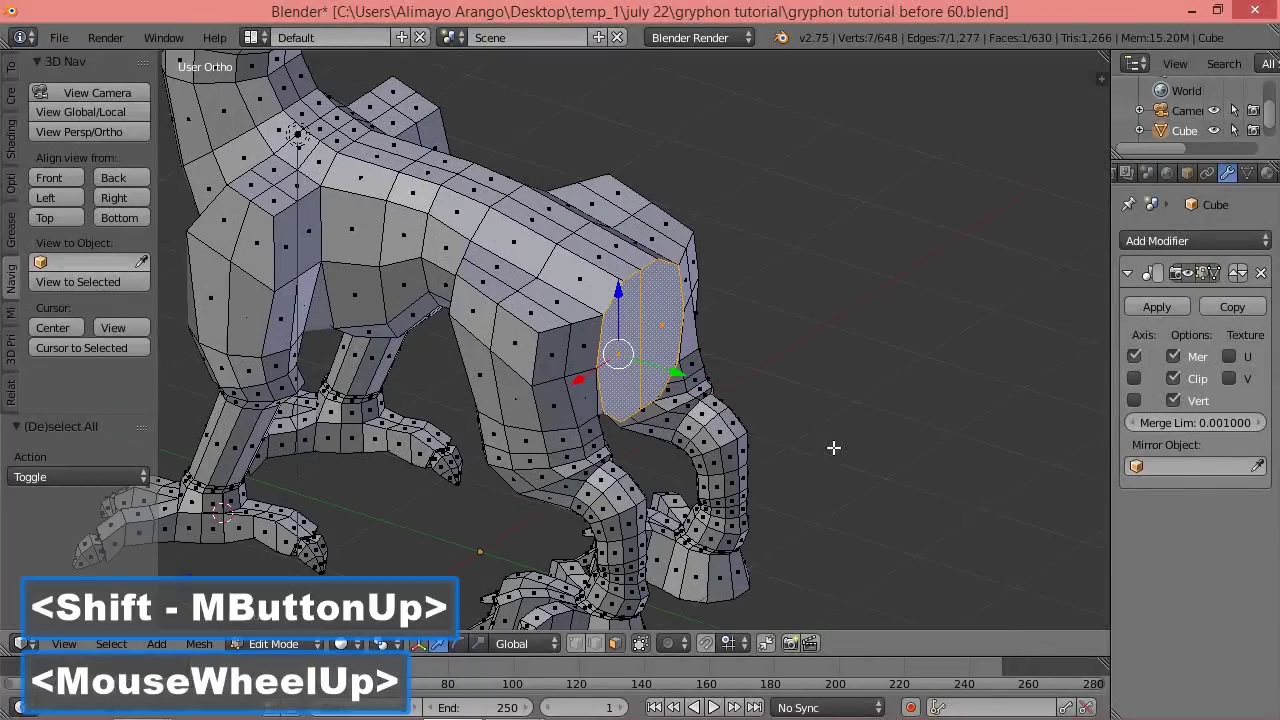
{"action": "key", "text": "e"}
{"action": "left_click", "coordinate": [926, 425]}
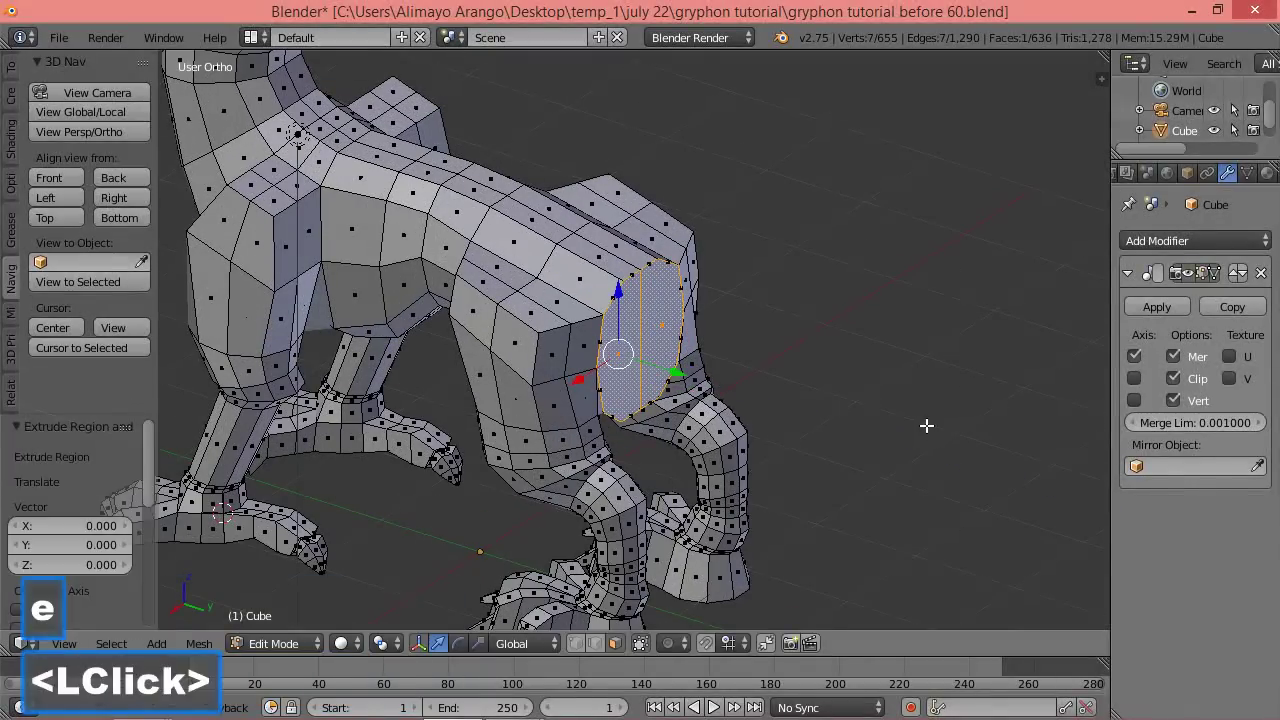
{"action": "key", "text": "s"}
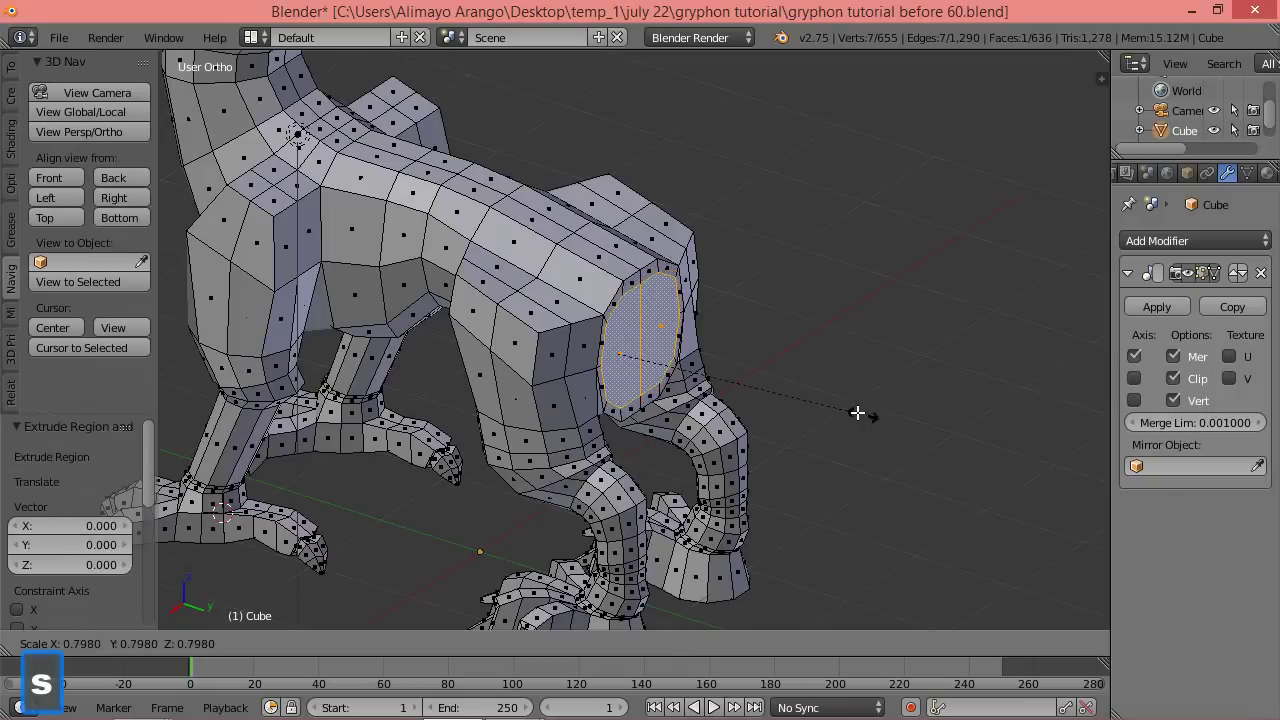
{"action": "left_click", "coordinate": [777, 383]}
Move the tail-base face about -0.124 along X and 0.140 along Y, and scale it to about 0.835.
{"action": "left_click_drag", "start_coordinate": [584, 377], "coordinate": [595, 375]}
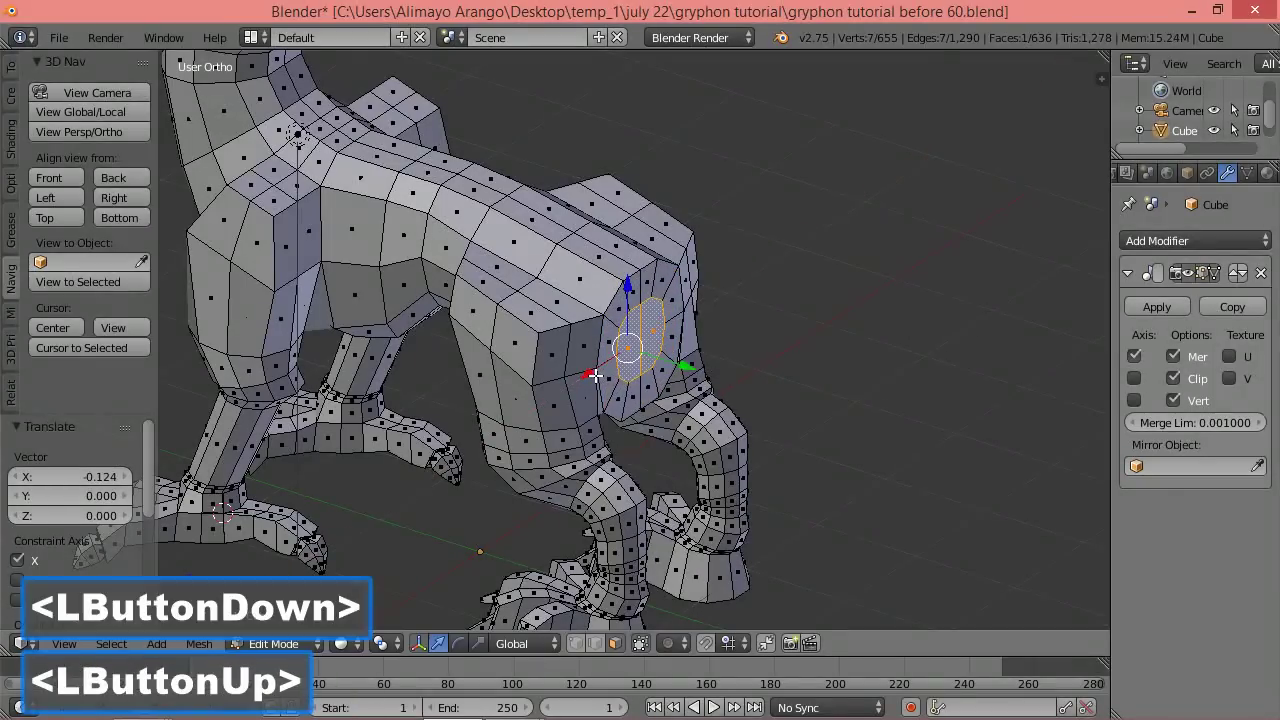
{"action": "left_click_drag", "start_coordinate": [685, 366], "coordinate": [695, 369]}
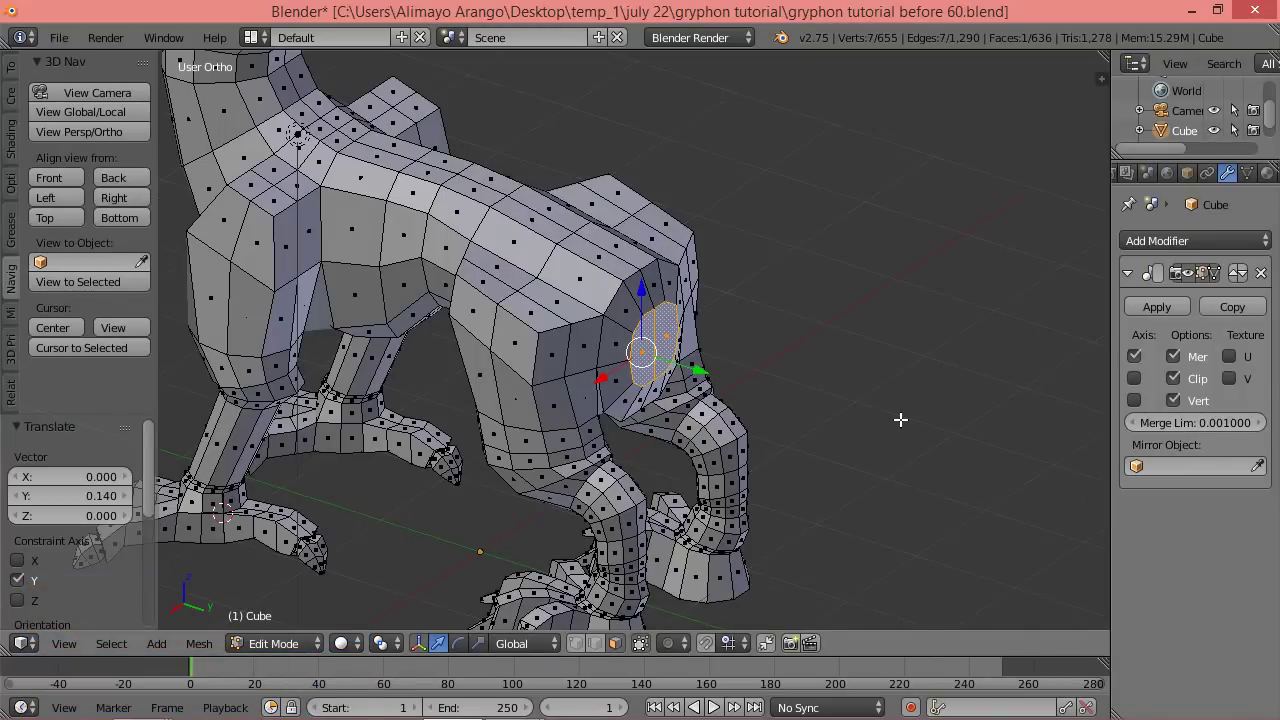
{"action": "key", "text": "s"}
{"action": "left_click", "coordinate": [857, 406]}
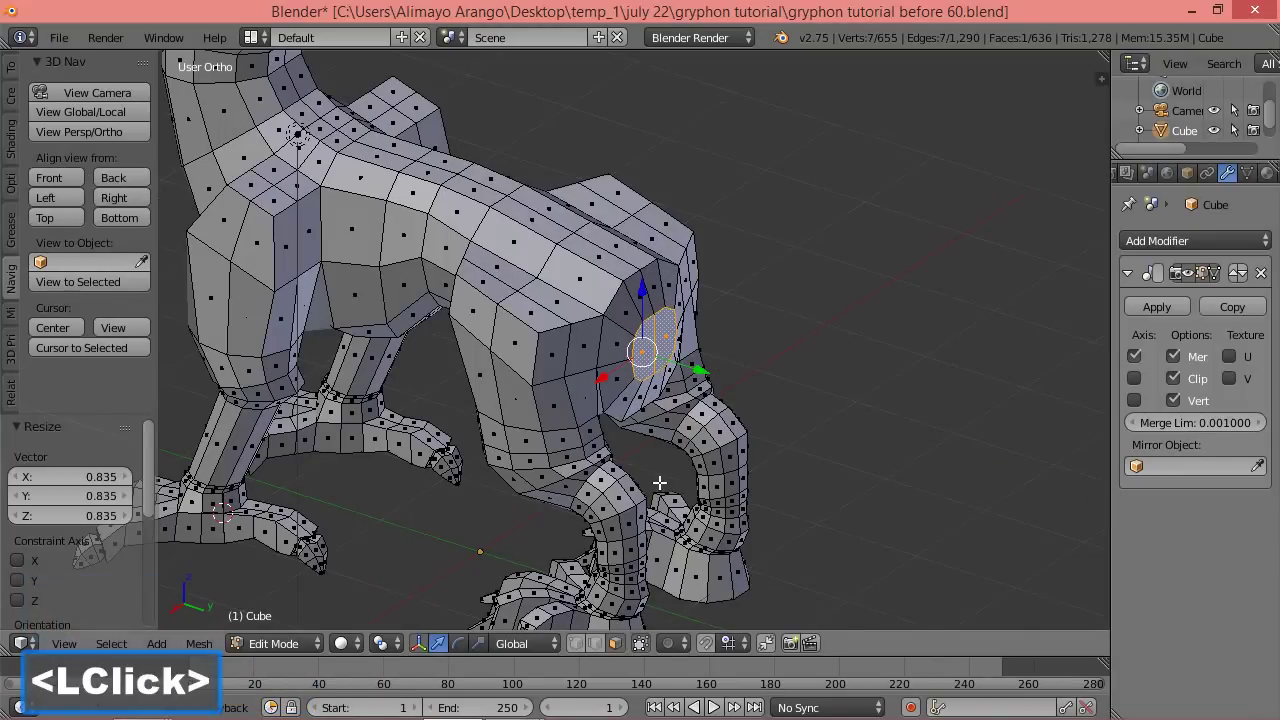
{"action": "left_click", "coordinate": [113, 197]}
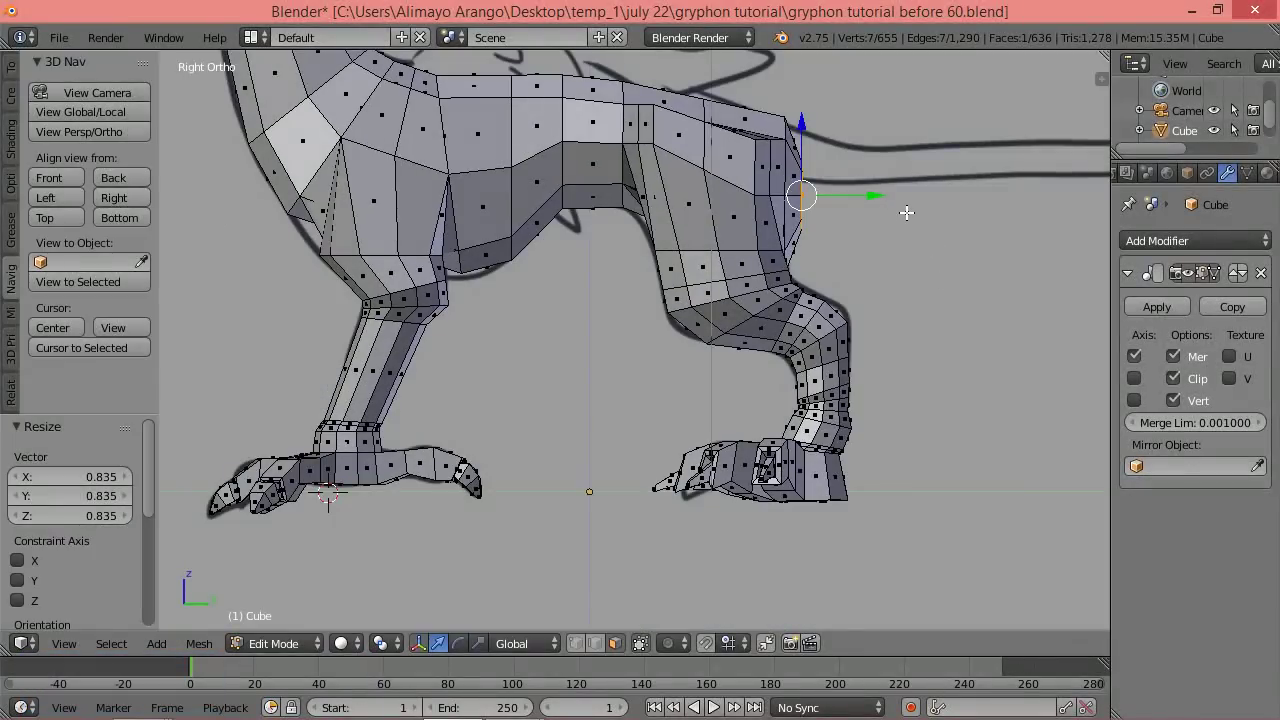
Raise the tail-base face about 0.314 along Z using smooth proportional editing with a proportional size of 0.56.
{"action": "middle_click_drag", "start_coordinate": [950, 278], "coordinate": [713, 357], "text": "shift"}
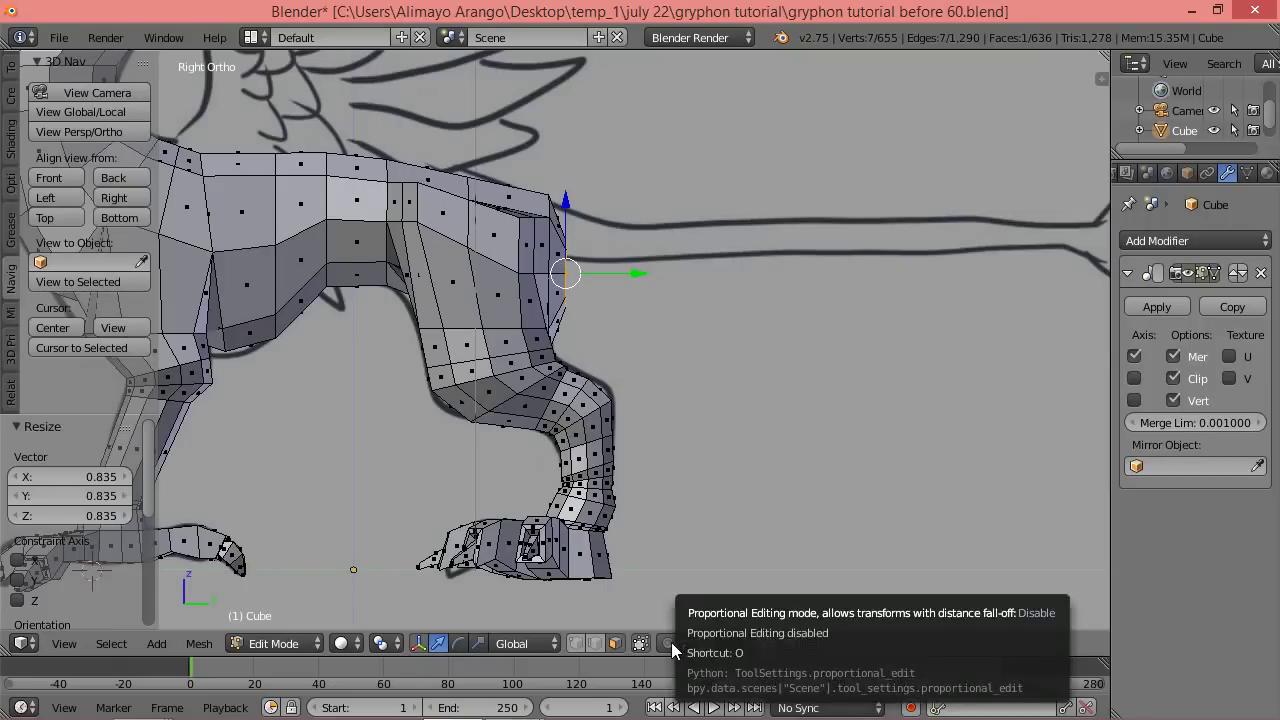
{"action": "key", "text": "o"}
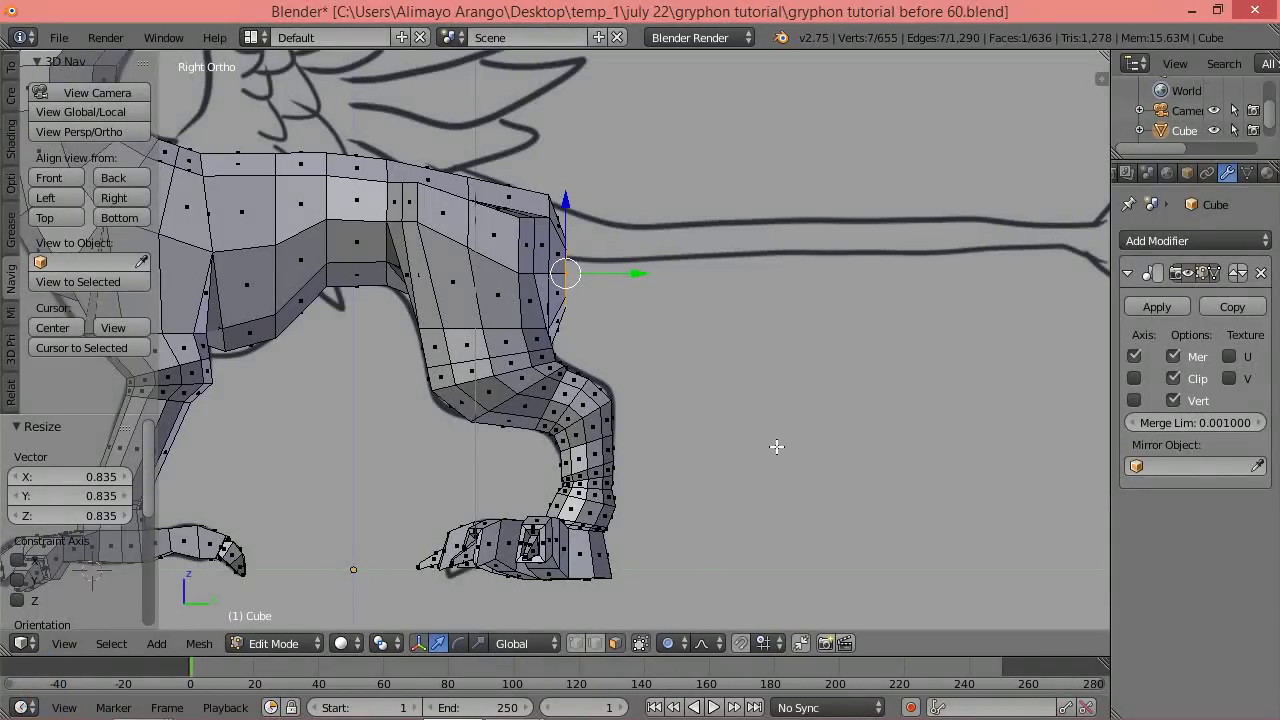
{"action": "key", "text": "g"}
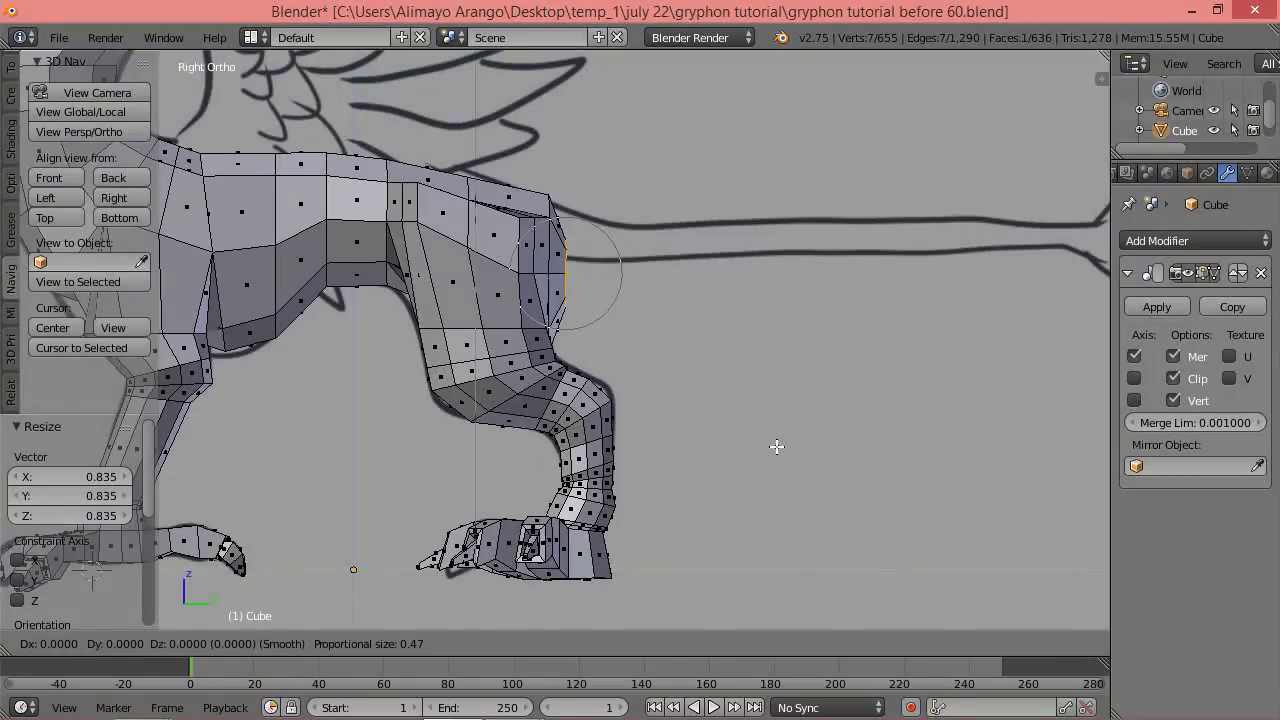
{"action": "scroll", "coordinate": [776, 446], "scroll_direction": "down", "scroll_amount": 2}
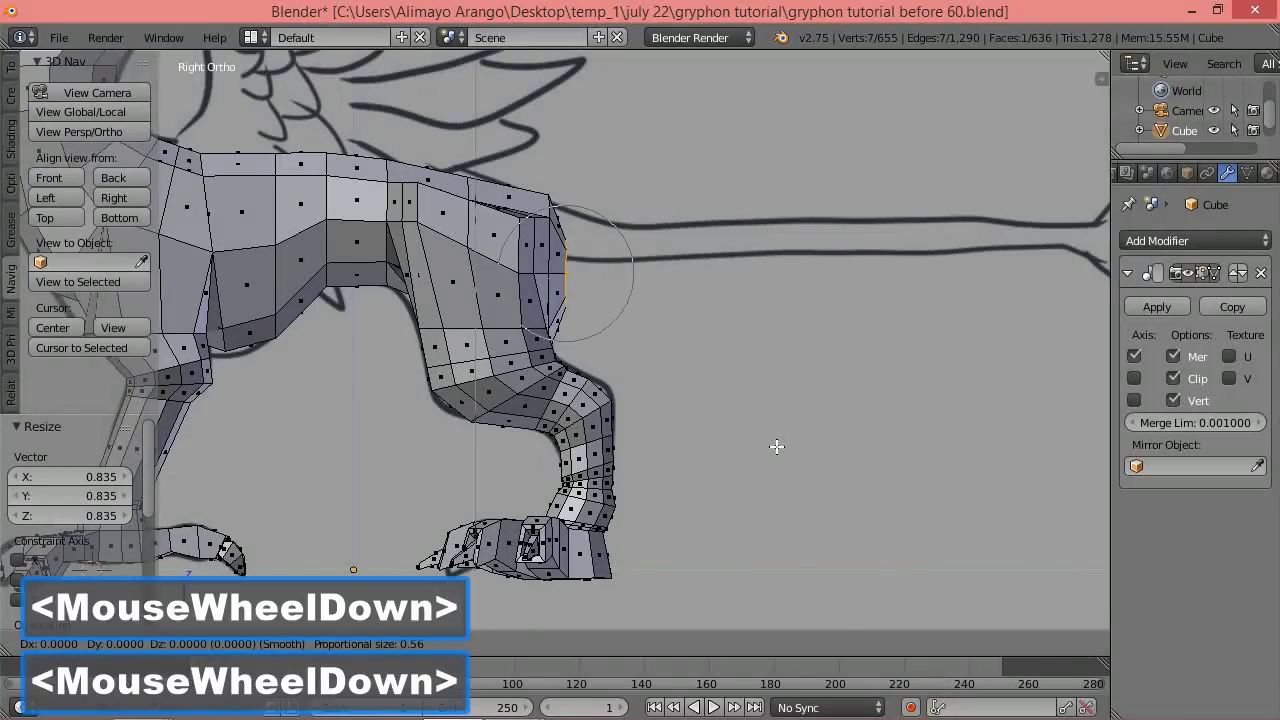
{"action": "key", "text": "z"}
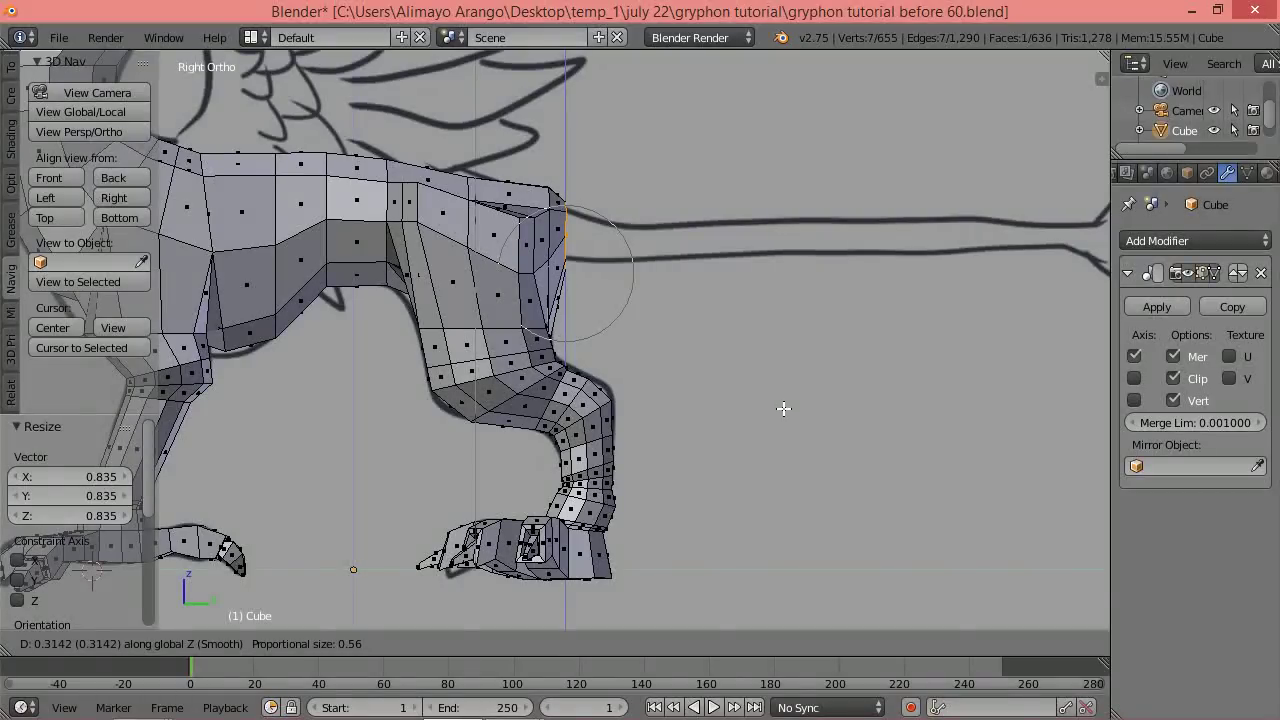
{"action": "left_click", "coordinate": [783, 408]}
Shift the tail-base face about 0.124 rearward along Y with proportional editing turned off.
{"action": "middle_click_drag", "start_coordinate": [807, 366], "coordinate": [704, 404]}
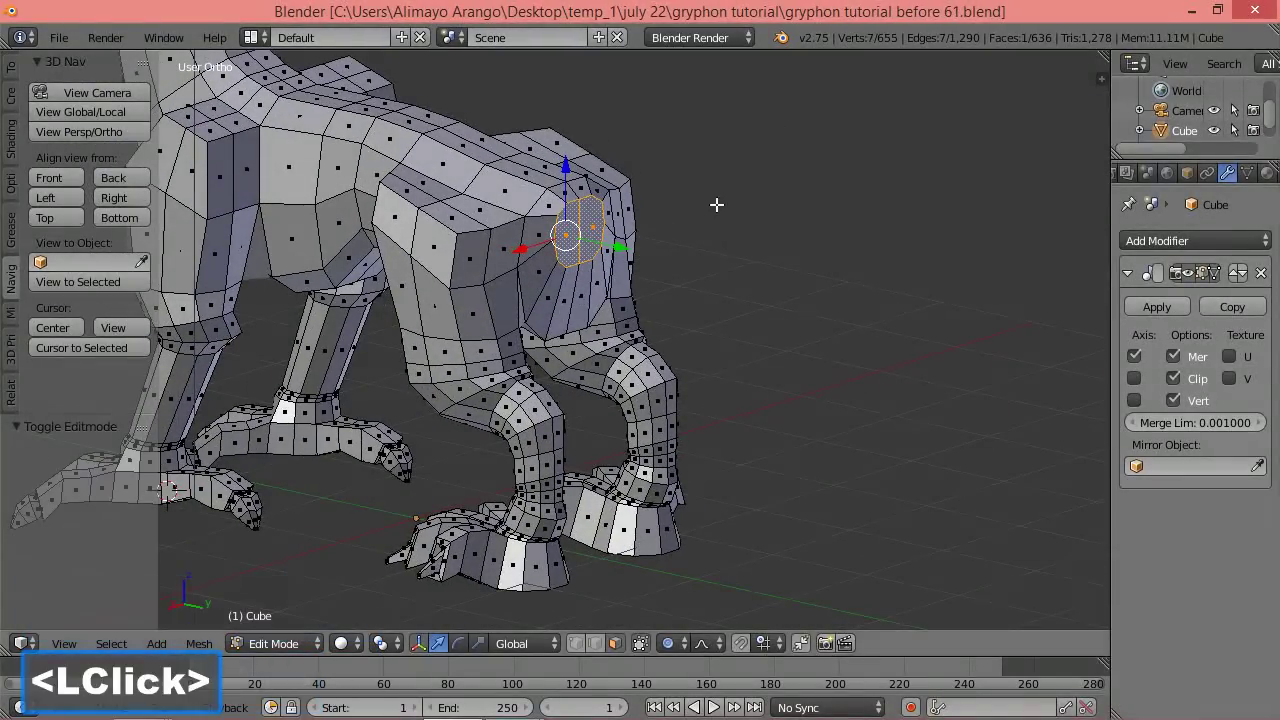
{"action": "middle_click_drag", "start_coordinate": [700, 262], "coordinate": [794, 250]}
{"action": "left_click_drag", "start_coordinate": [647, 235], "coordinate": [678, 234]}
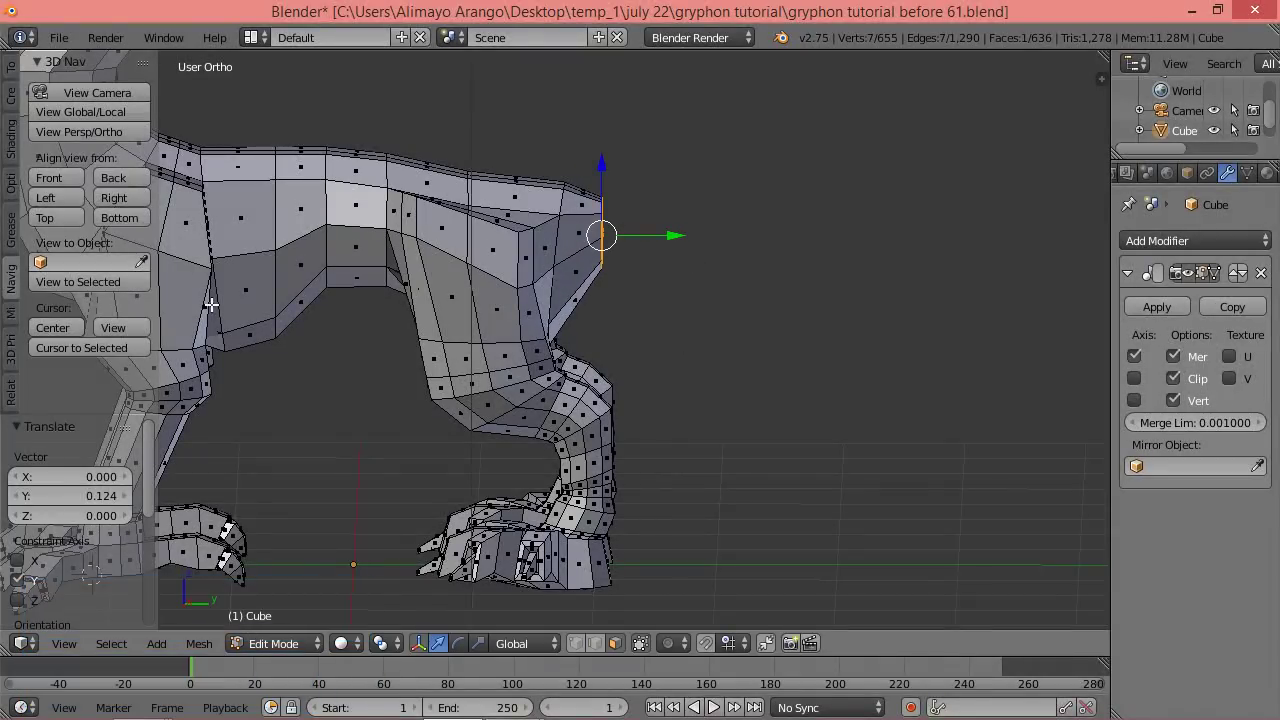
Extrude the tail-base face rearward about 3.341 and extend its end another 0.678 along Y to the start of the reference tuft.
{"action": "left_click", "coordinate": [141, 195]}
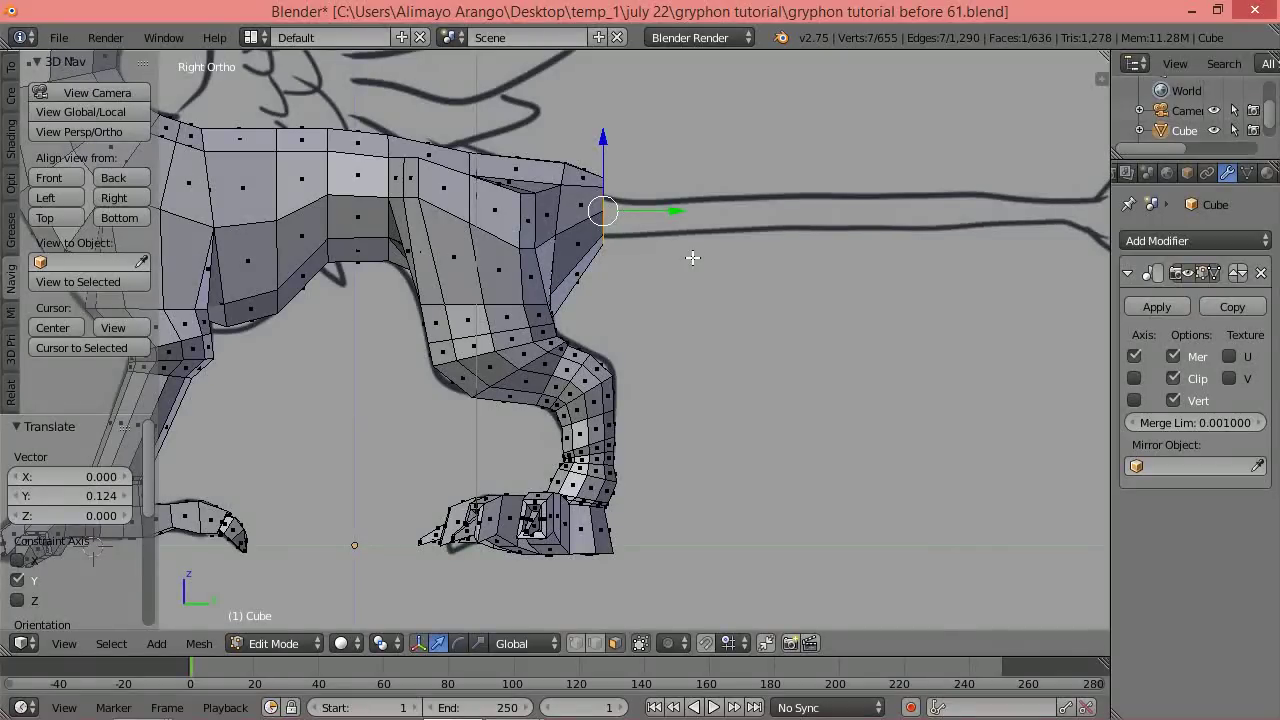
{"action": "key", "text": "e"}
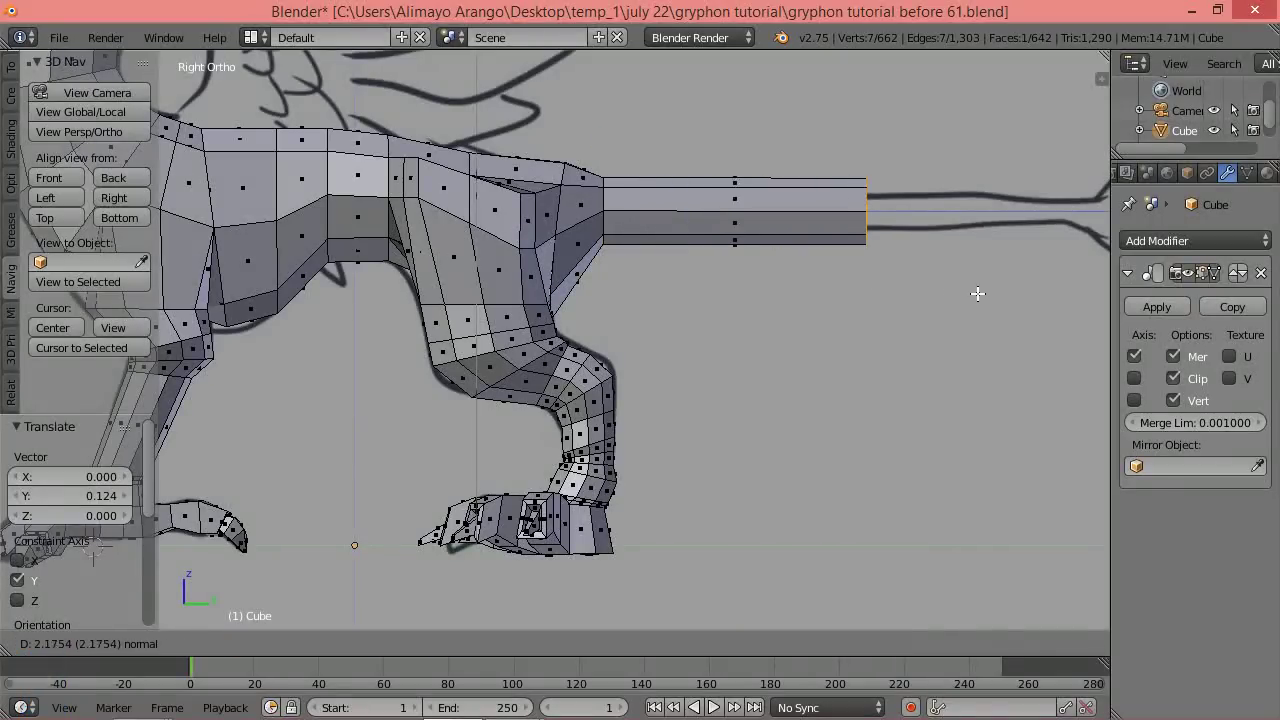
{"action": "left_click", "coordinate": [1070, 314]}
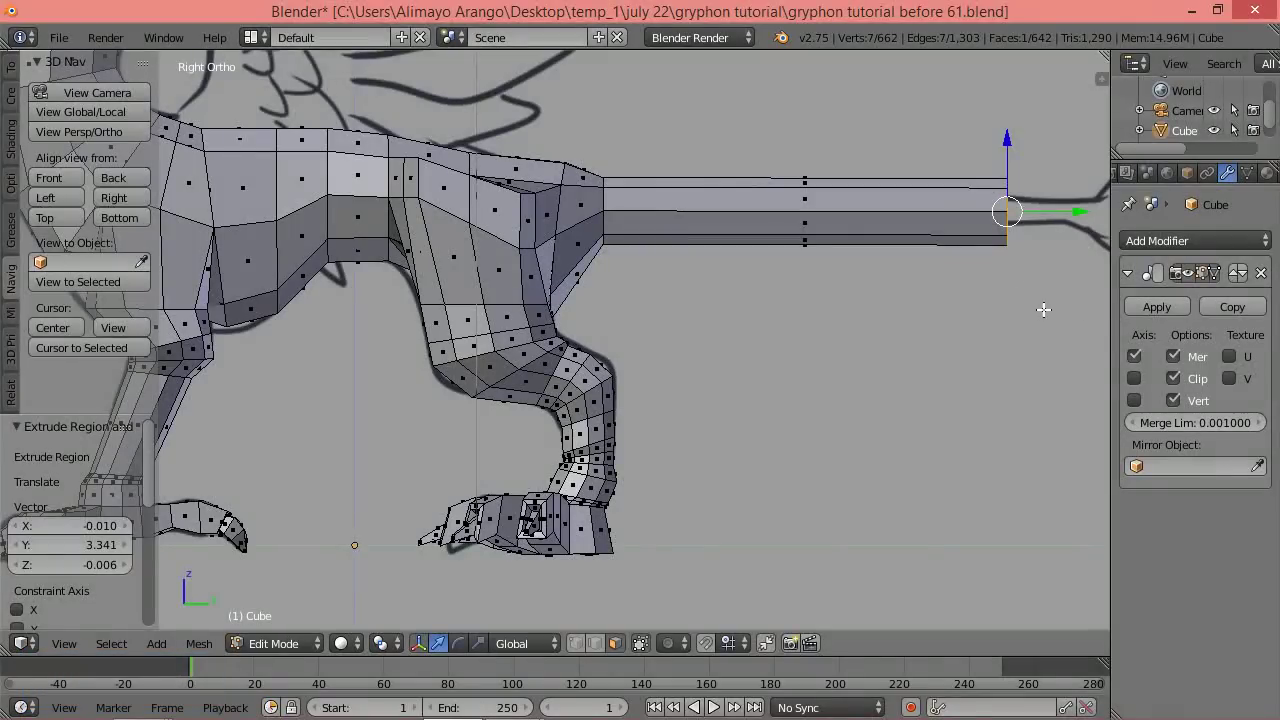
{"action": "middle_click_drag", "start_coordinate": [1054, 316], "coordinate": [824, 347], "text": "shift"}
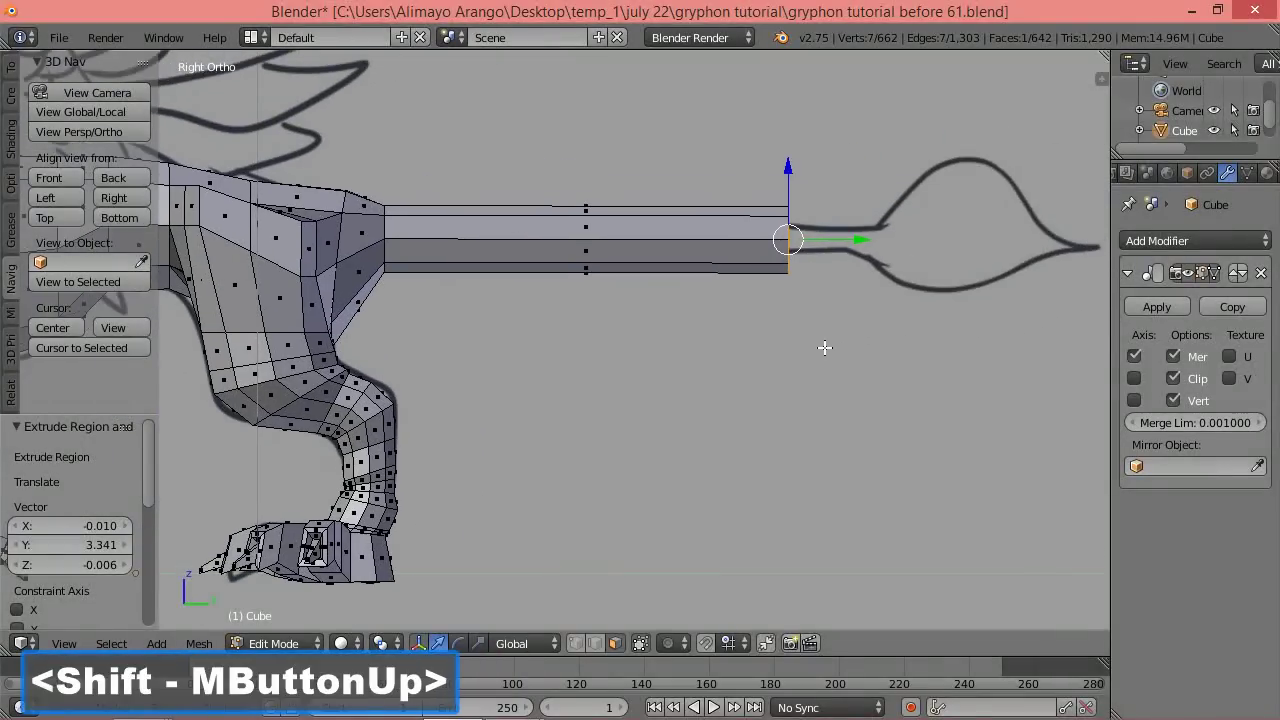
{"action": "left_click_drag", "start_coordinate": [864, 240], "coordinate": [947, 240]}
Scale down the tail's end face to taper the tail and move it about -0.053 along X.
{"action": "key", "text": "s"}
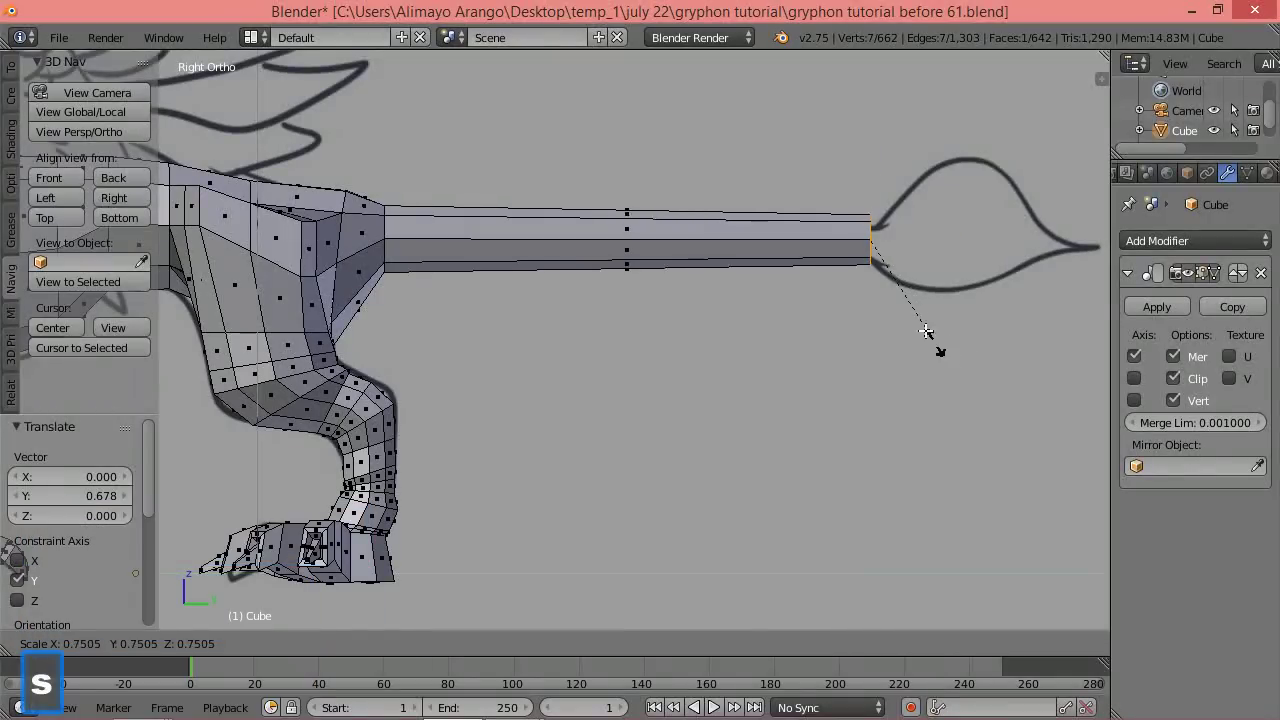
{"action": "left_click", "coordinate": [909, 305]}
{"action": "middle_click_drag", "start_coordinate": [941, 285], "coordinate": [807, 359]}
{"action": "left_click_drag", "start_coordinate": [814, 263], "coordinate": [818, 257]}
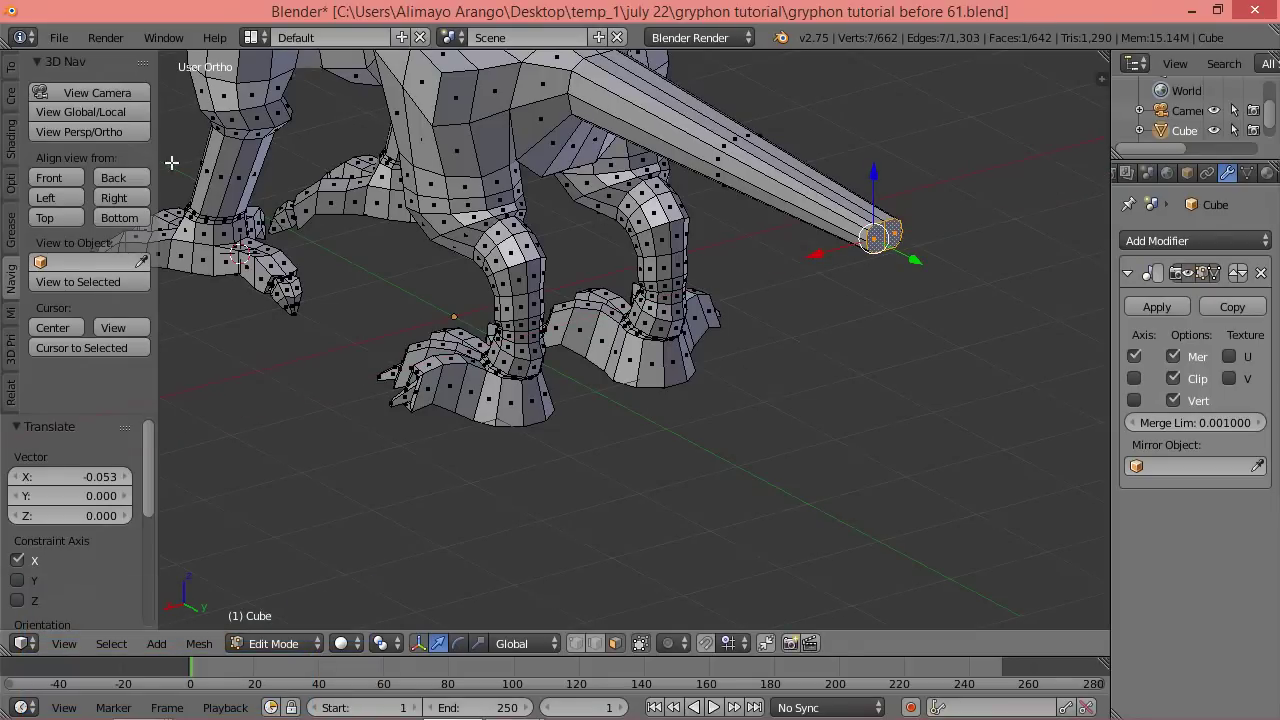
Extrude the tail's end face about 0.232 along Y and scale it up by about 2.324 and 1.054 to flare the tuft's start.
{"action": "left_click", "coordinate": [113, 197]}
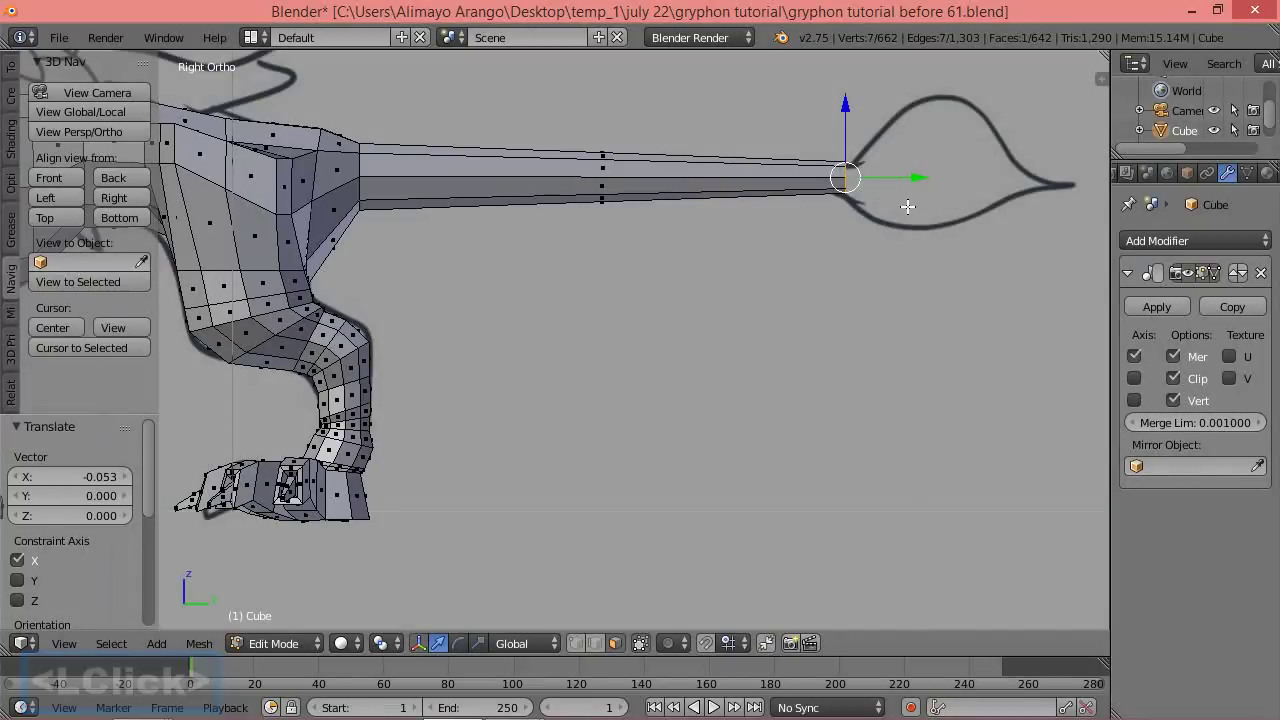
{"action": "key", "text": "e"}
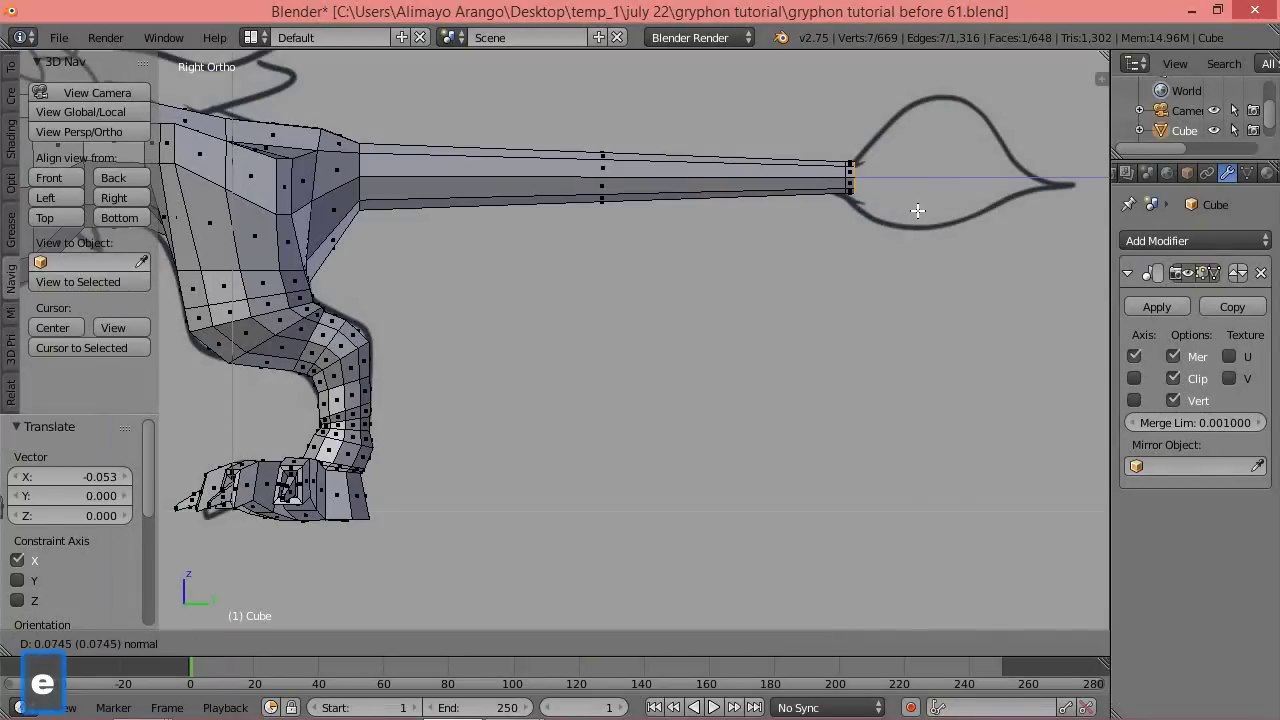
{"action": "left_click", "coordinate": [935, 210]}
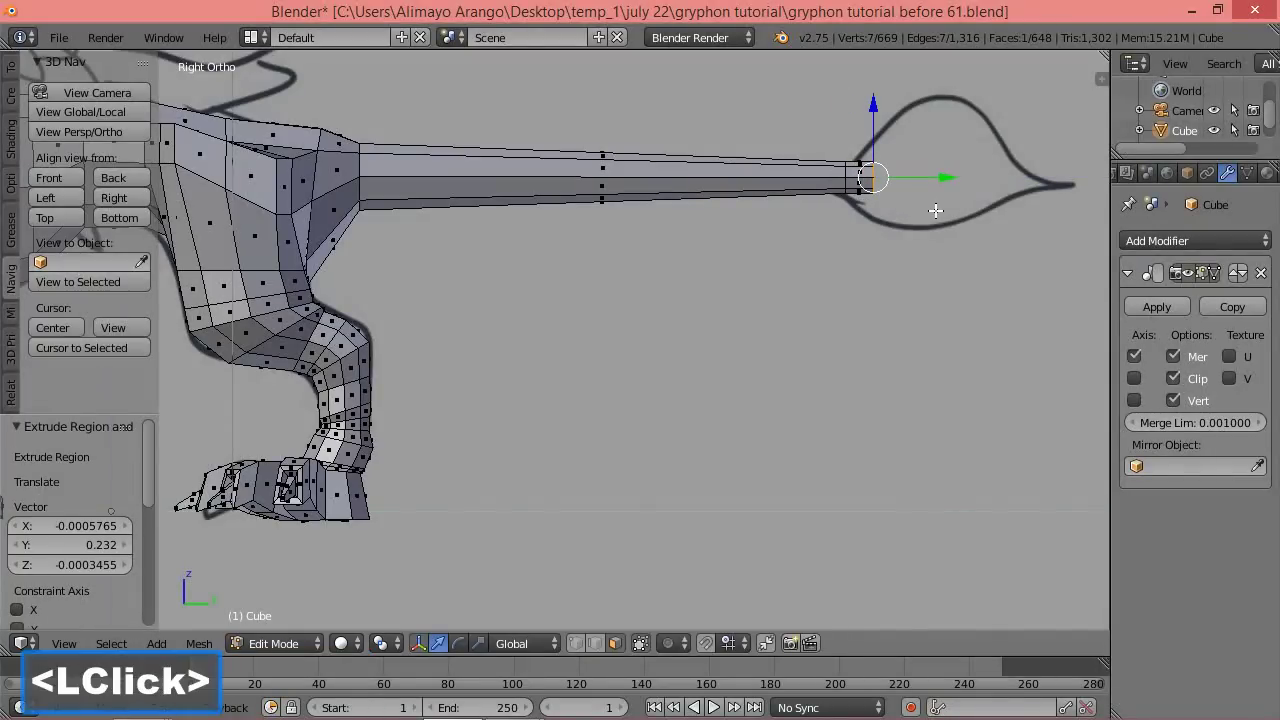
{"action": "key", "text": "s"}
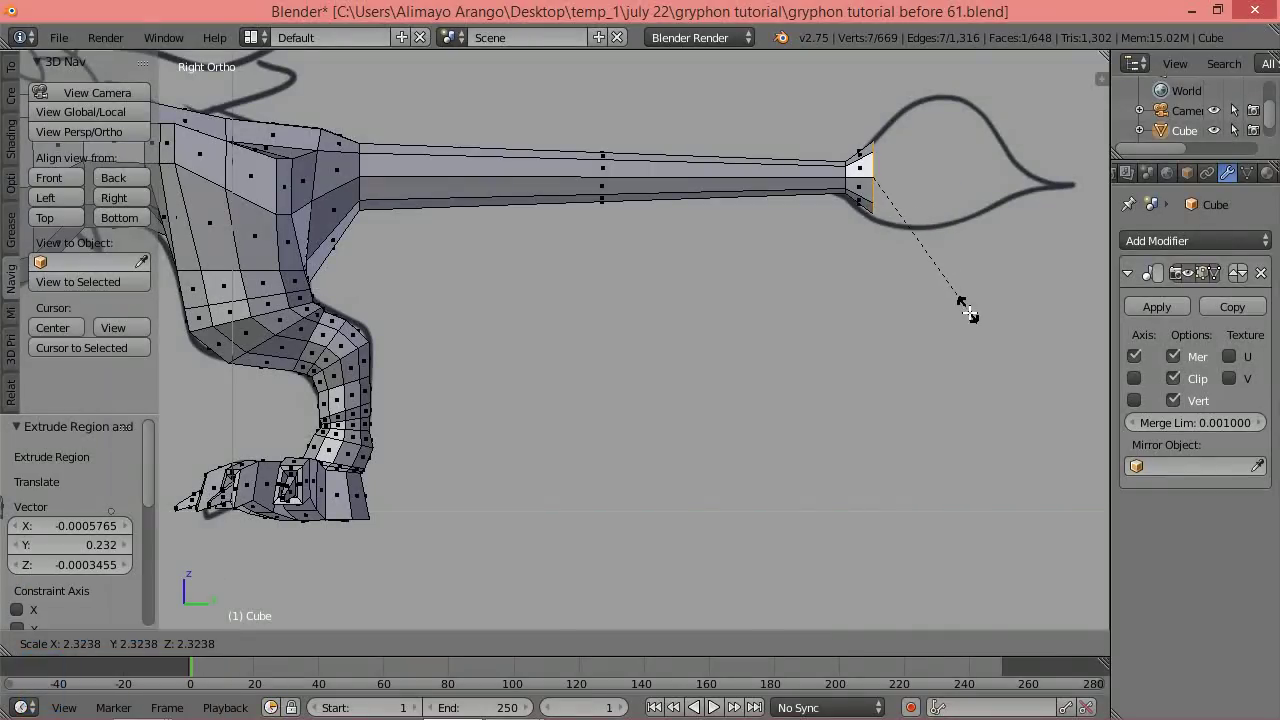
{"action": "left_click", "coordinate": [968, 312]}
{"action": "key", "text": "s"}
{"action": "left_click", "coordinate": [967, 300]}
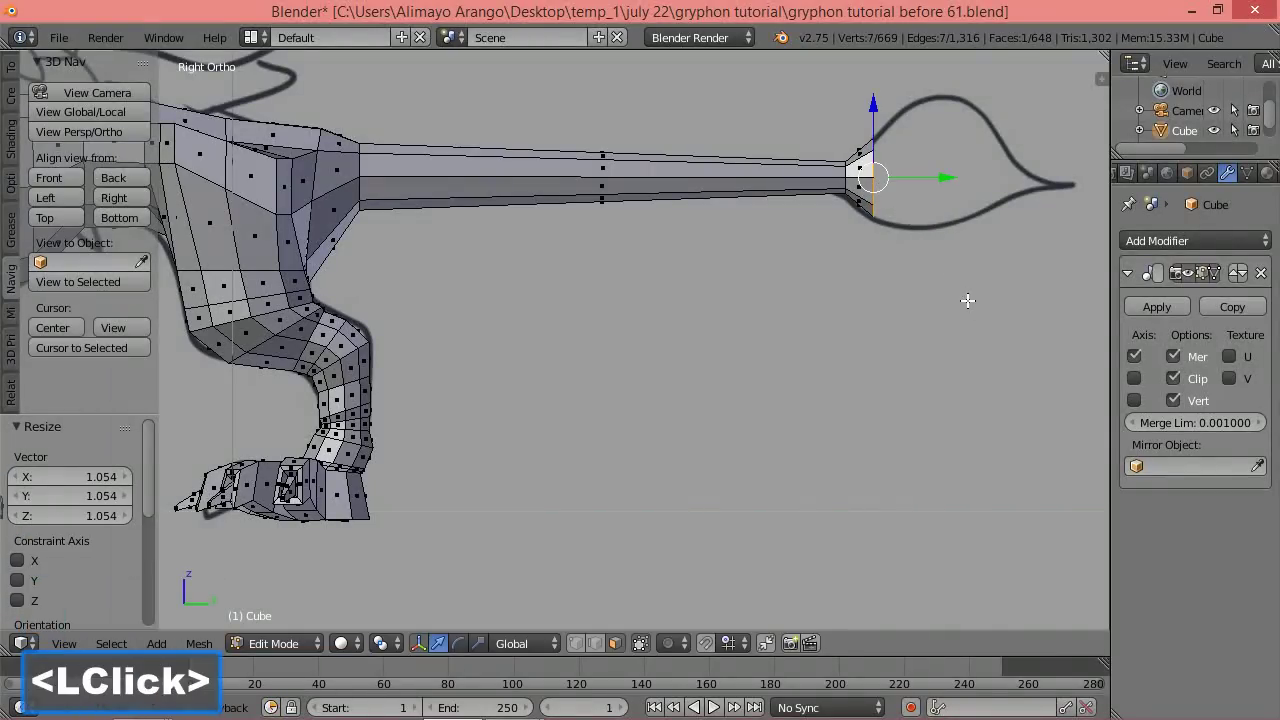
{"action": "middle_click_drag", "start_coordinate": [926, 306], "coordinate": [885, 346]}
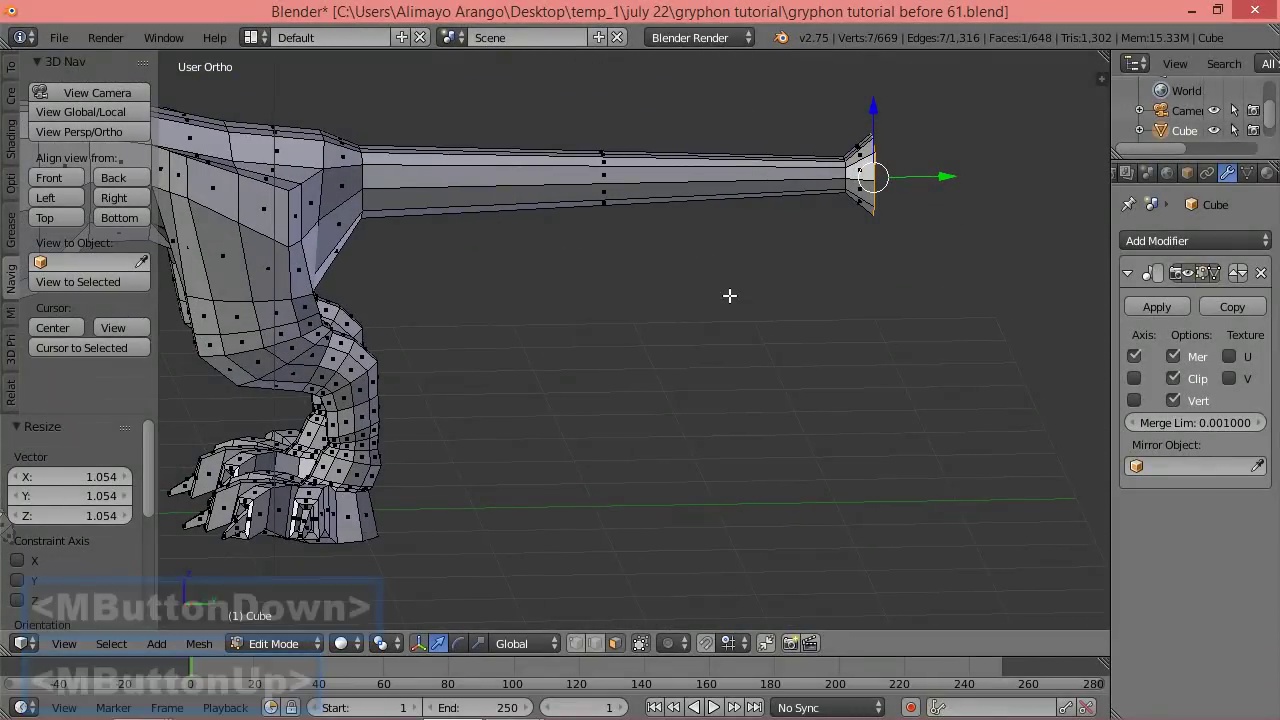
Extrude the flared end face about 0.447 along Y and scale it up toward the reference tuft's outline.
{"action": "left_click", "coordinate": [114, 197]}
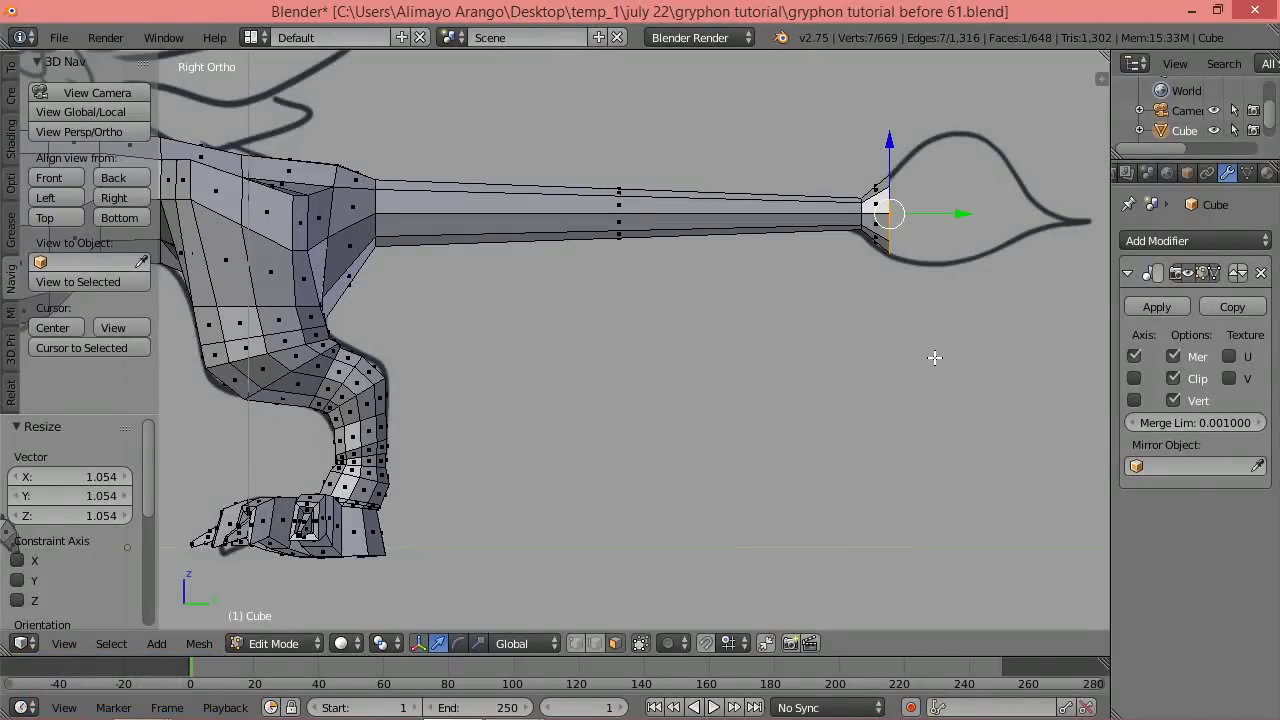
{"action": "key", "text": "e"}
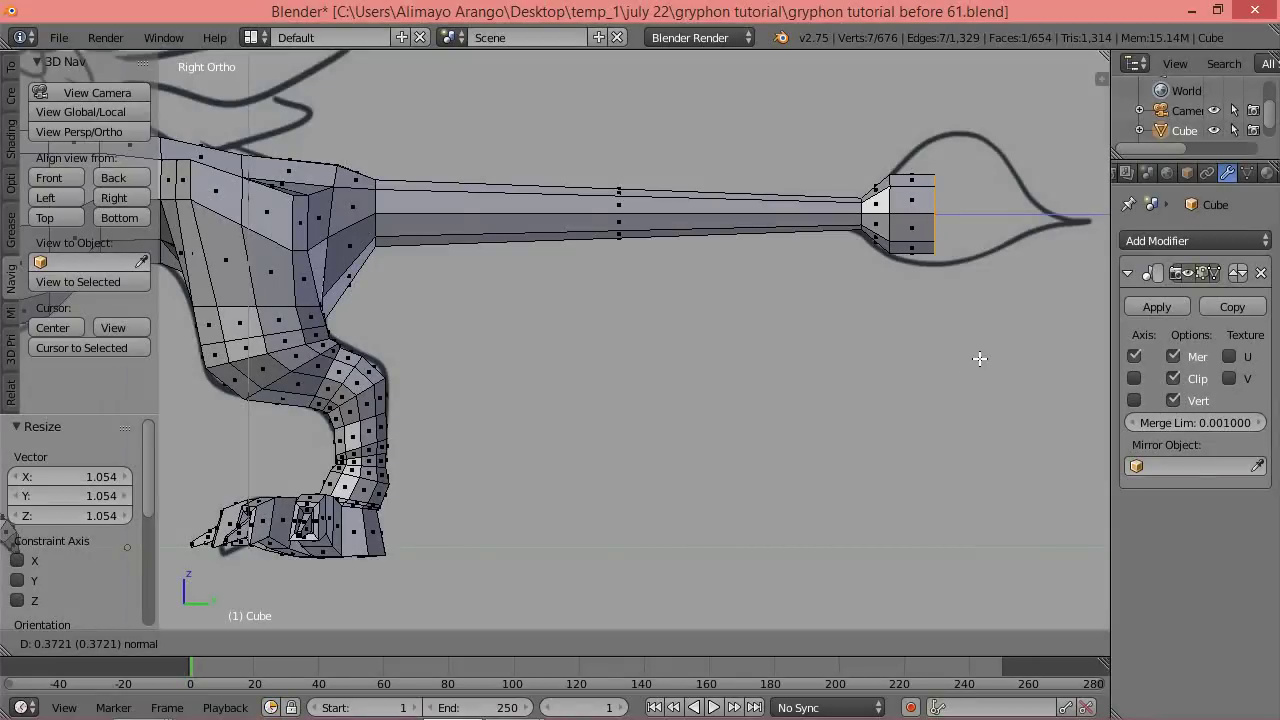
{"action": "key", "text": "y"}
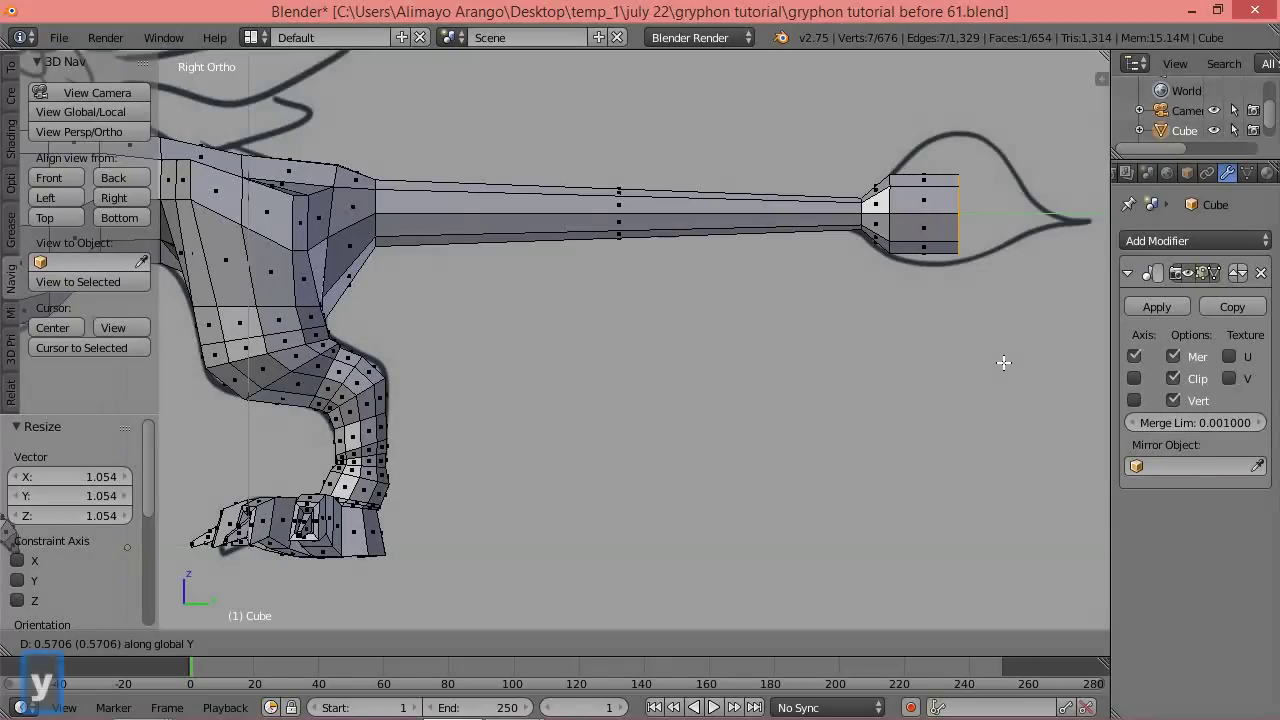
{"action": "left_click", "coordinate": [988, 364]}
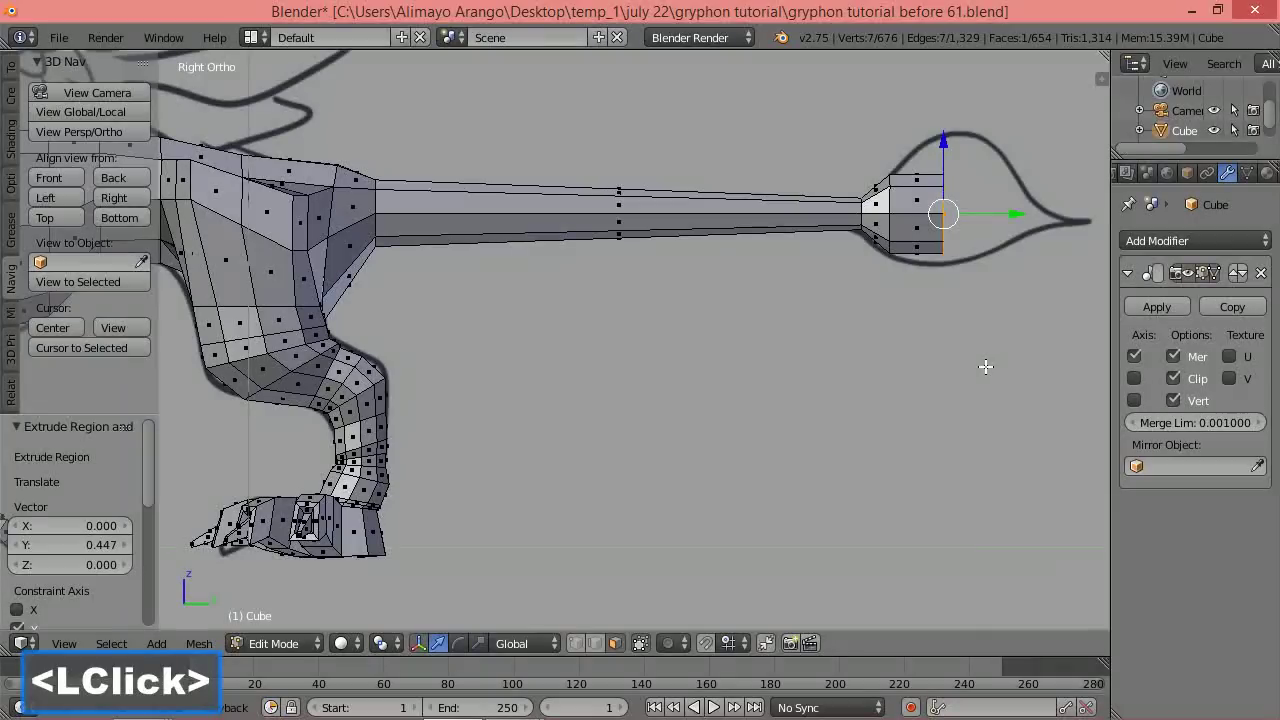
{"action": "key", "text": "s"}
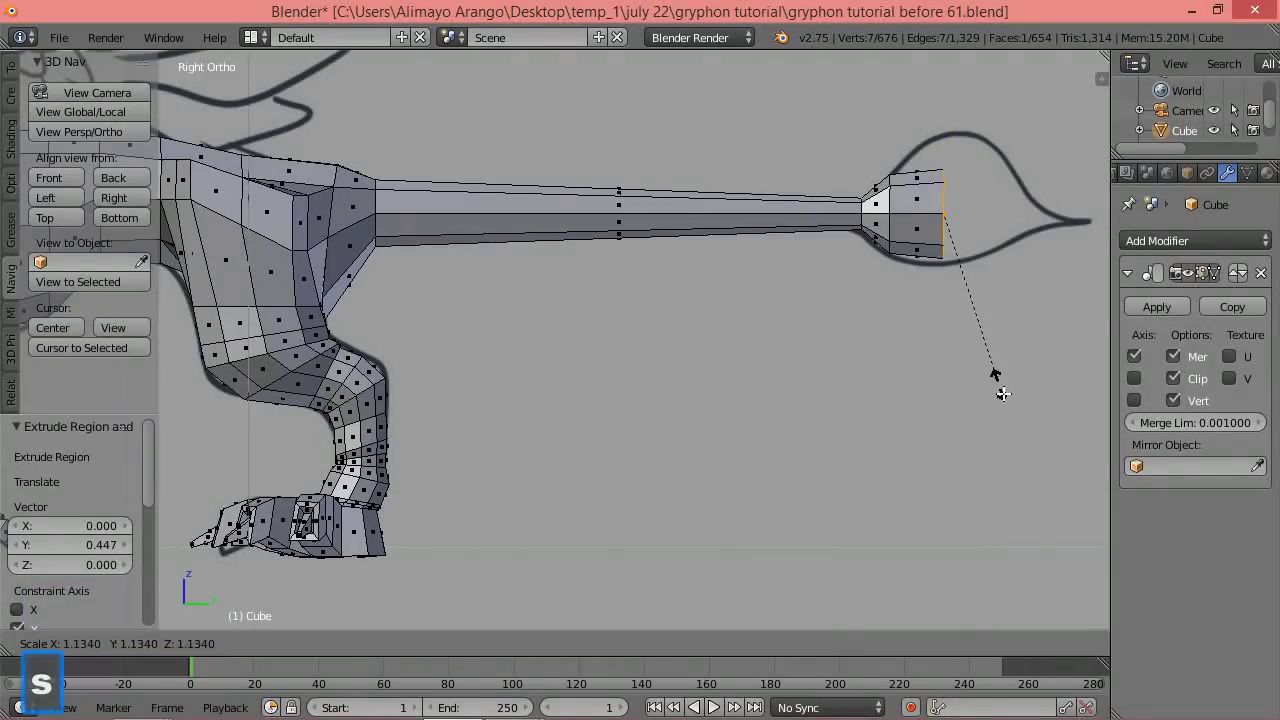
{"action": "left_click", "coordinate": [1018, 440]}
Raise the tuft's end face about 0.141 along Z and scale it to about 1.158 along Z.
{"action": "left_click_drag", "start_coordinate": [943, 143], "coordinate": [944, 128]}
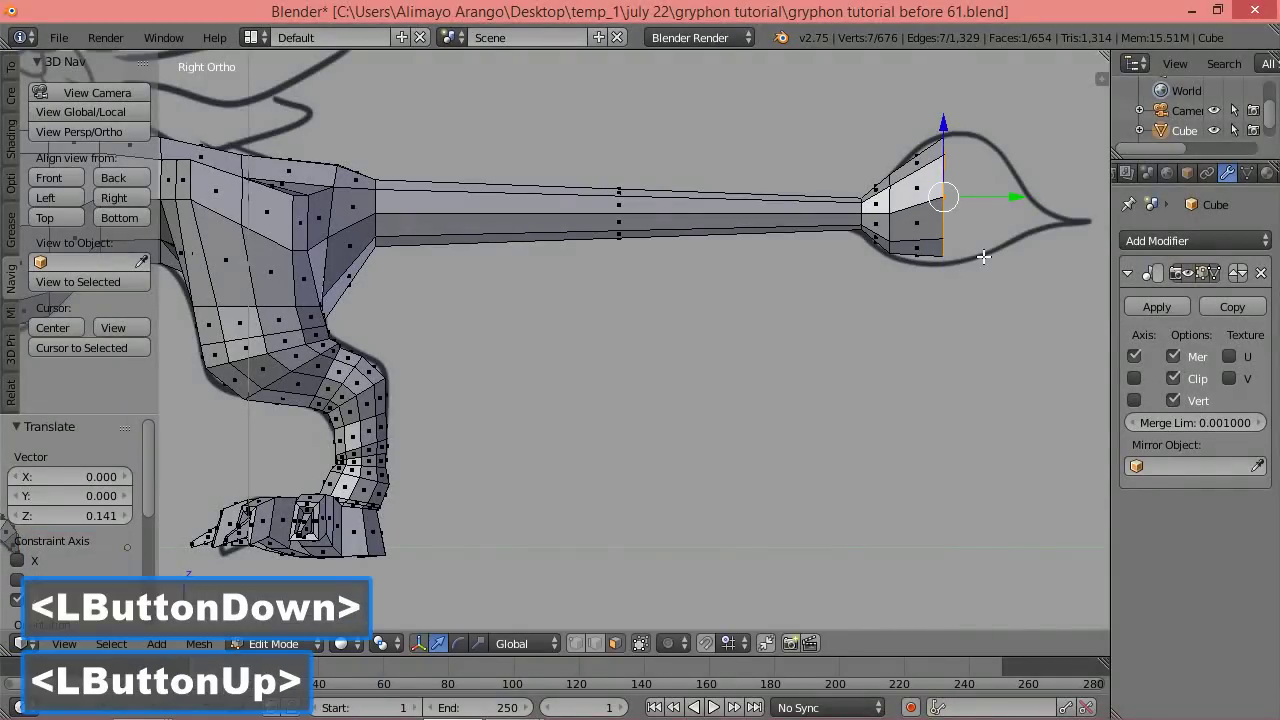
{"action": "key", "text": "s"}
{"action": "key", "text": "z"}
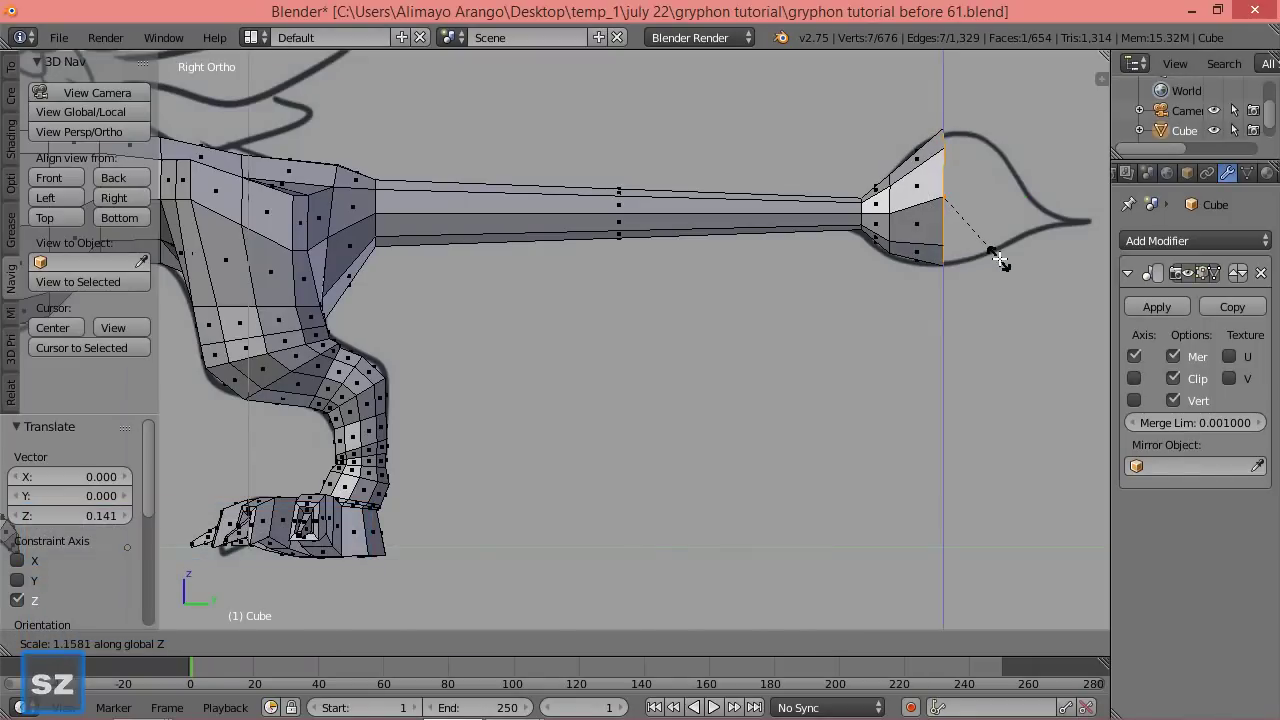
{"action": "left_click", "coordinate": [997, 261]}
Extrude the tuft's end face about 0.372 along Y and display the mesh as wireframe.
{"action": "key", "text": "e"}
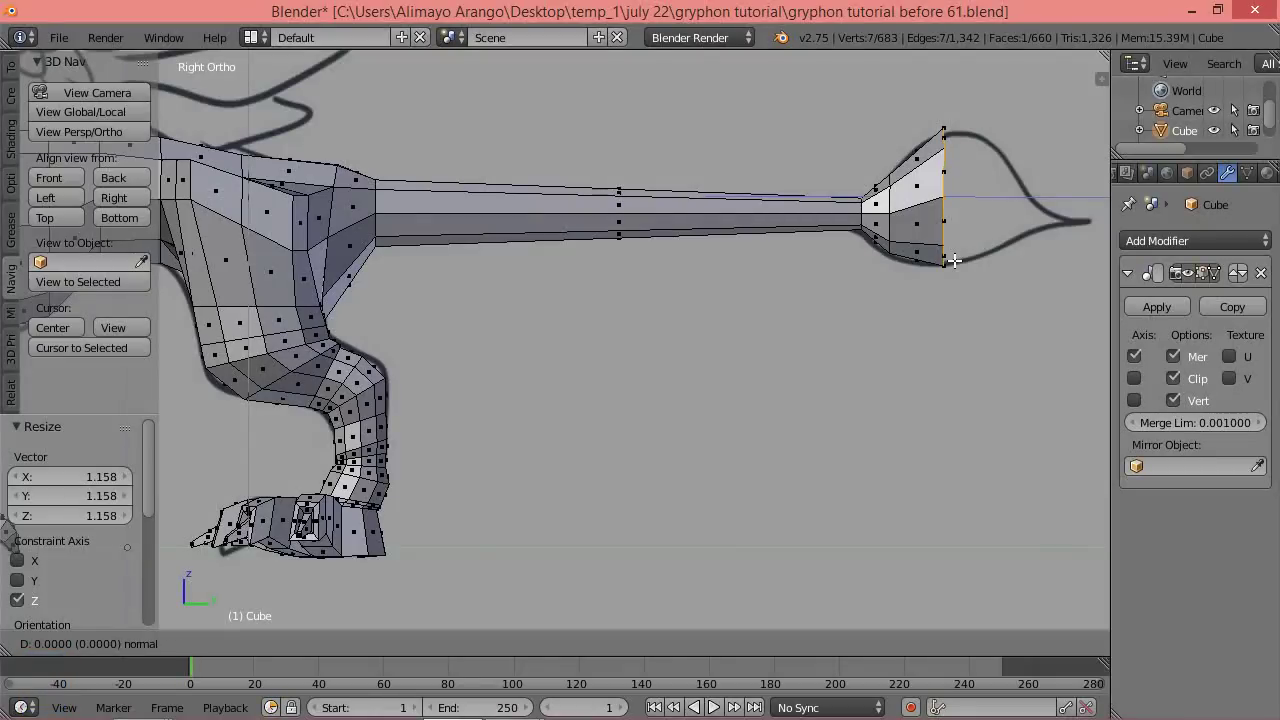
{"action": "left_click", "coordinate": [999, 265]}
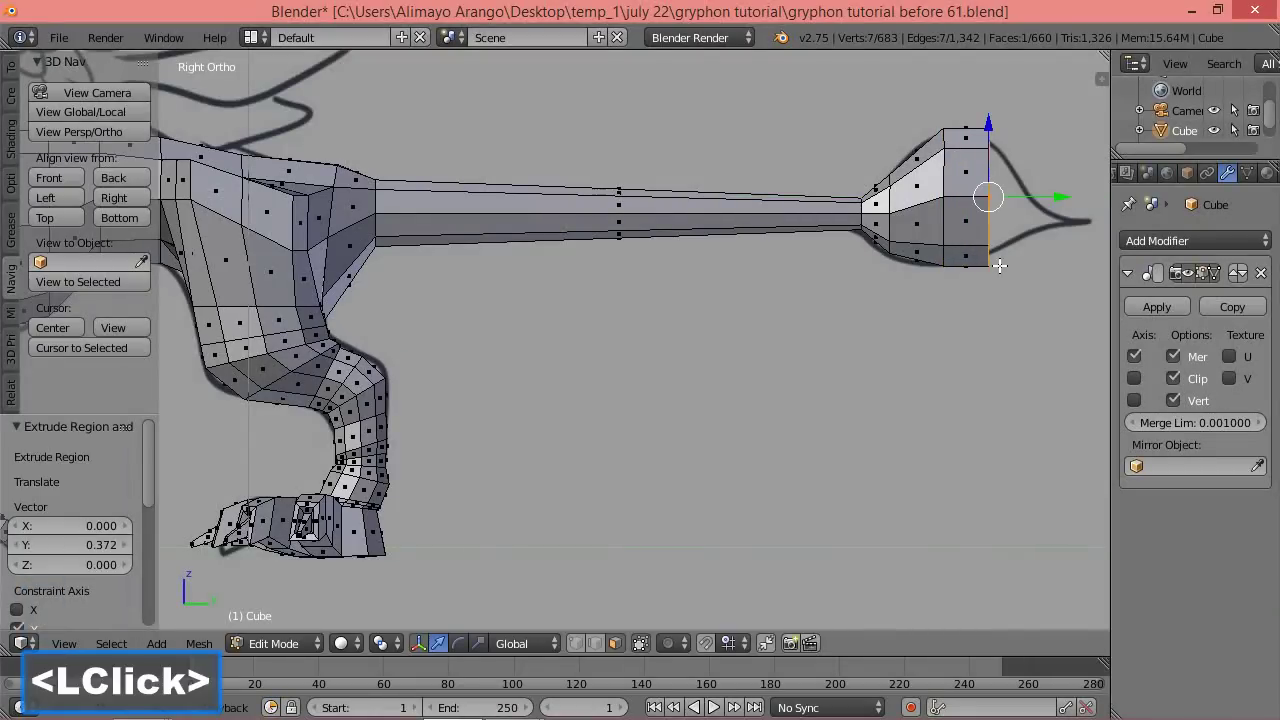
{"action": "key", "text": "z"}
{"action": "left_click", "coordinate": [1050, 280]}
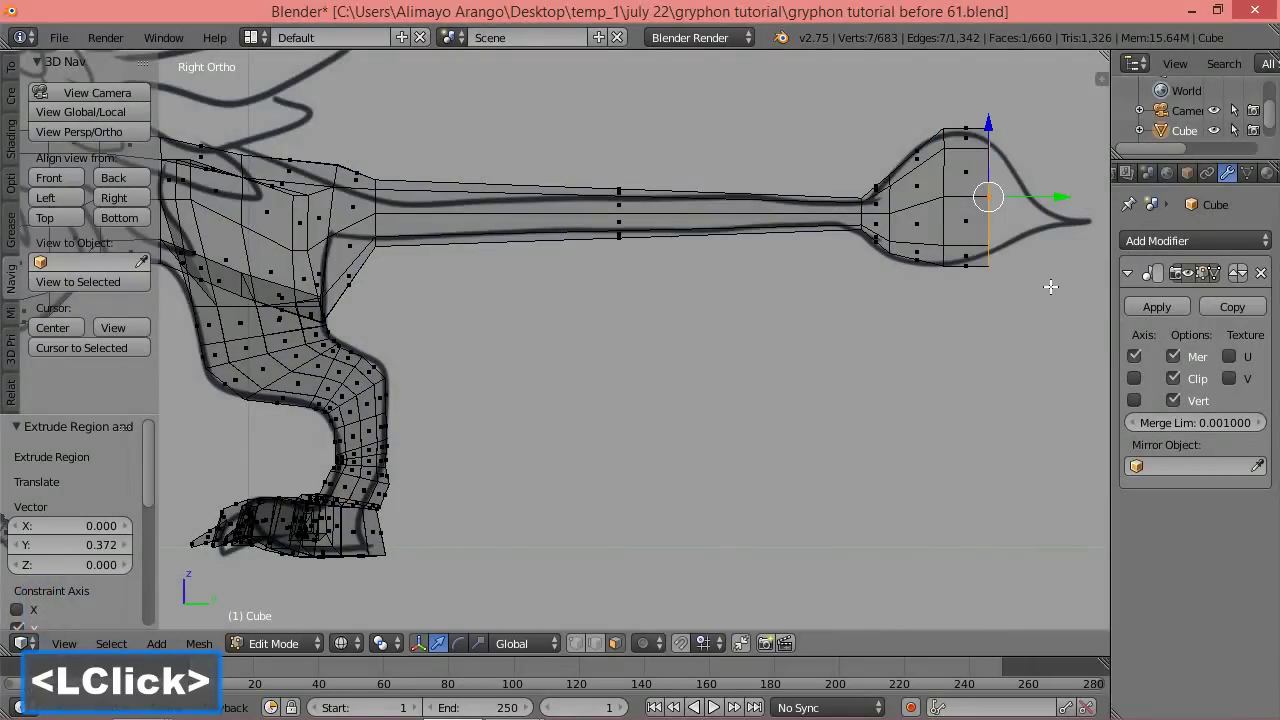
Switch to vertex selection and scale the tuft's end ring to about 0.820 along Z to fit the reference outline.
{"action": "left_click", "coordinate": [576, 643]}
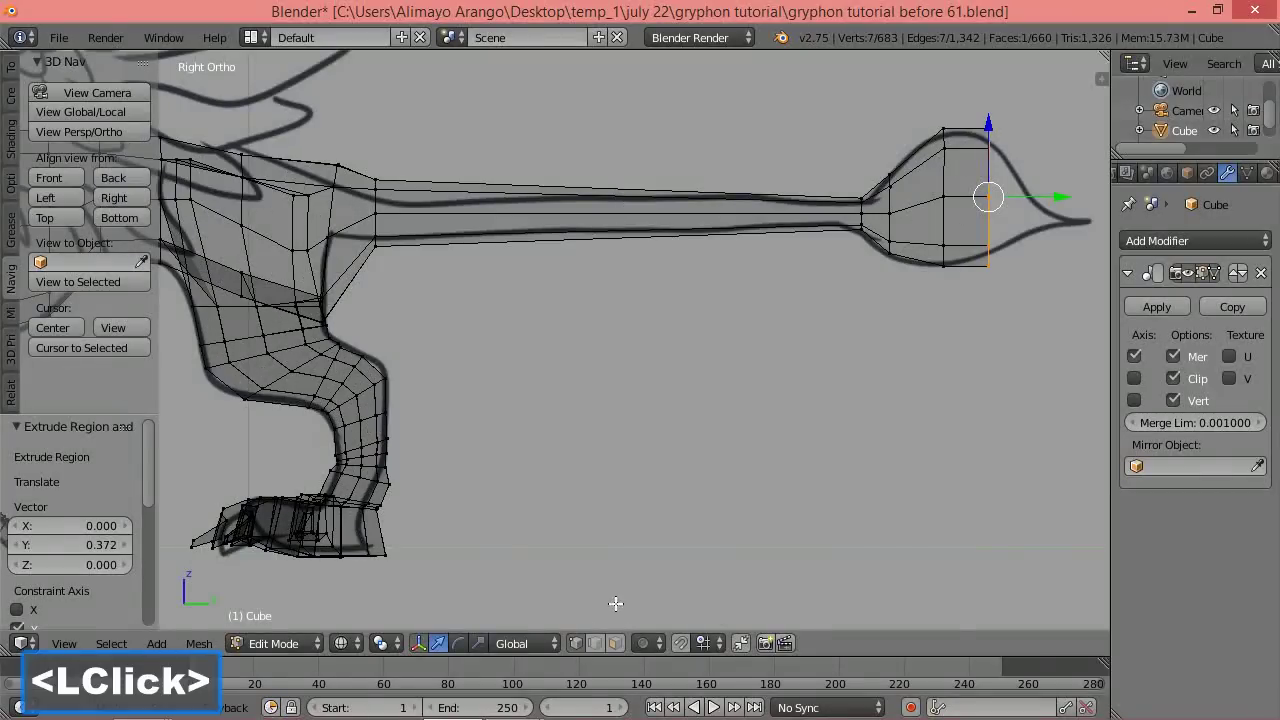
{"action": "key", "text": "s"}
{"action": "key", "text": "z"}
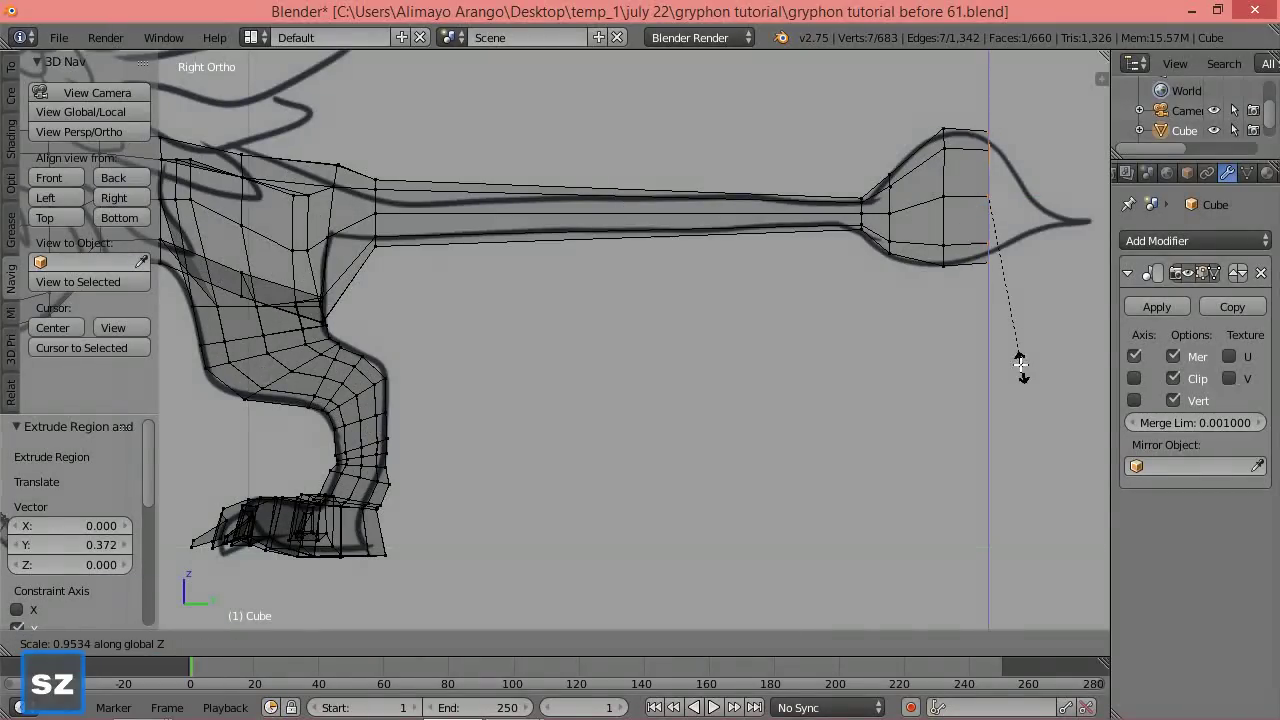
{"action": "left_click", "coordinate": [1004, 345]}
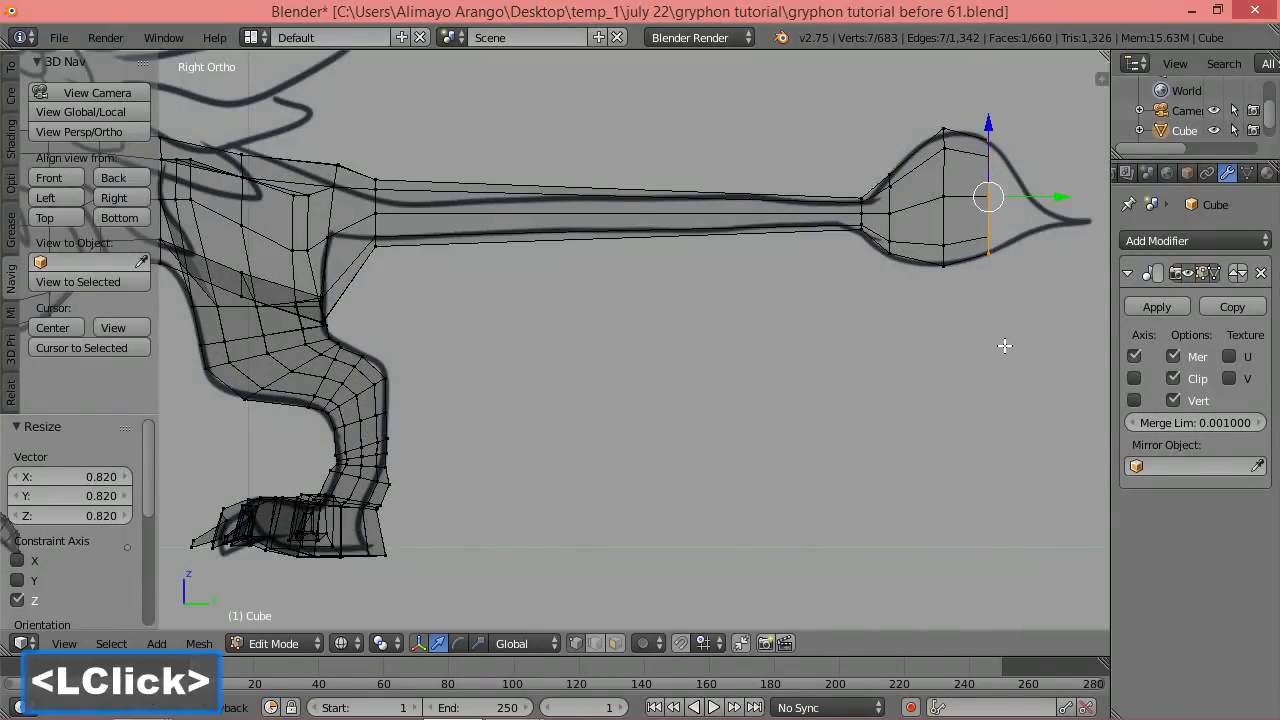
Extrude the tuft's end face about 0.314 along Y and scale it down toward the reference outline.
{"action": "middle_click_drag", "start_coordinate": [1010, 350], "coordinate": [655, 385], "text": "shift"}
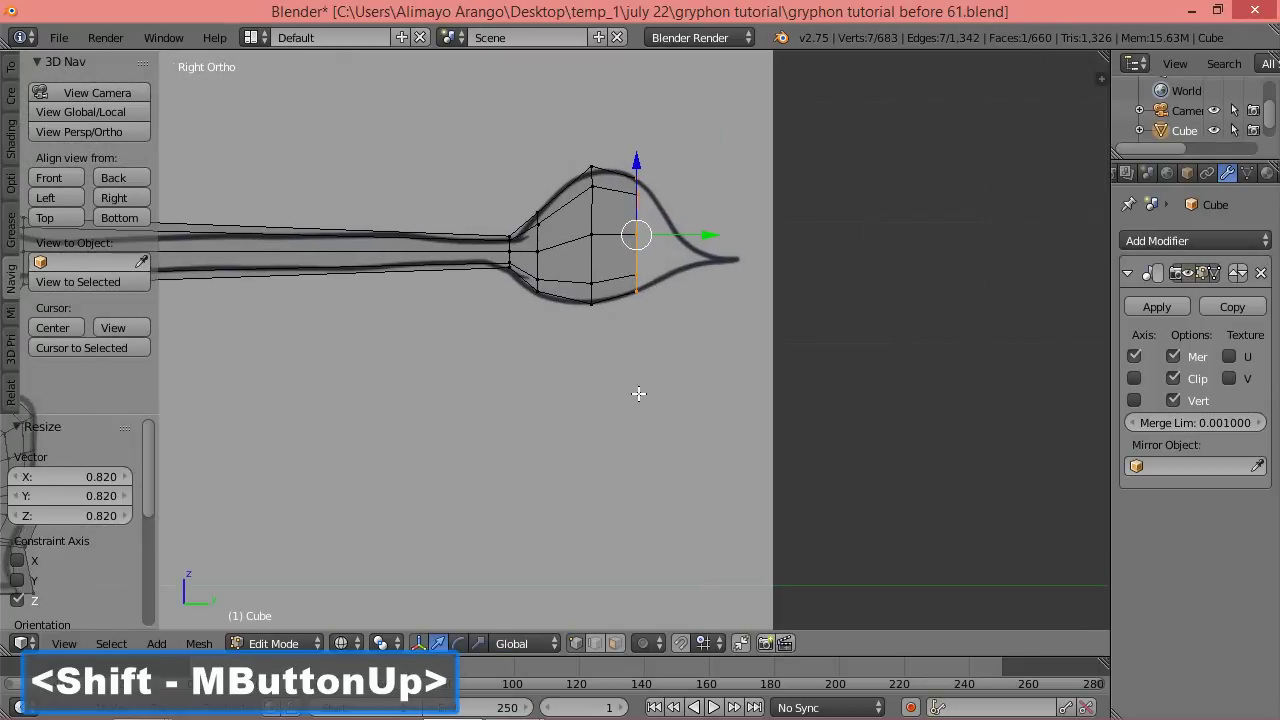
{"action": "key", "text": "e"}
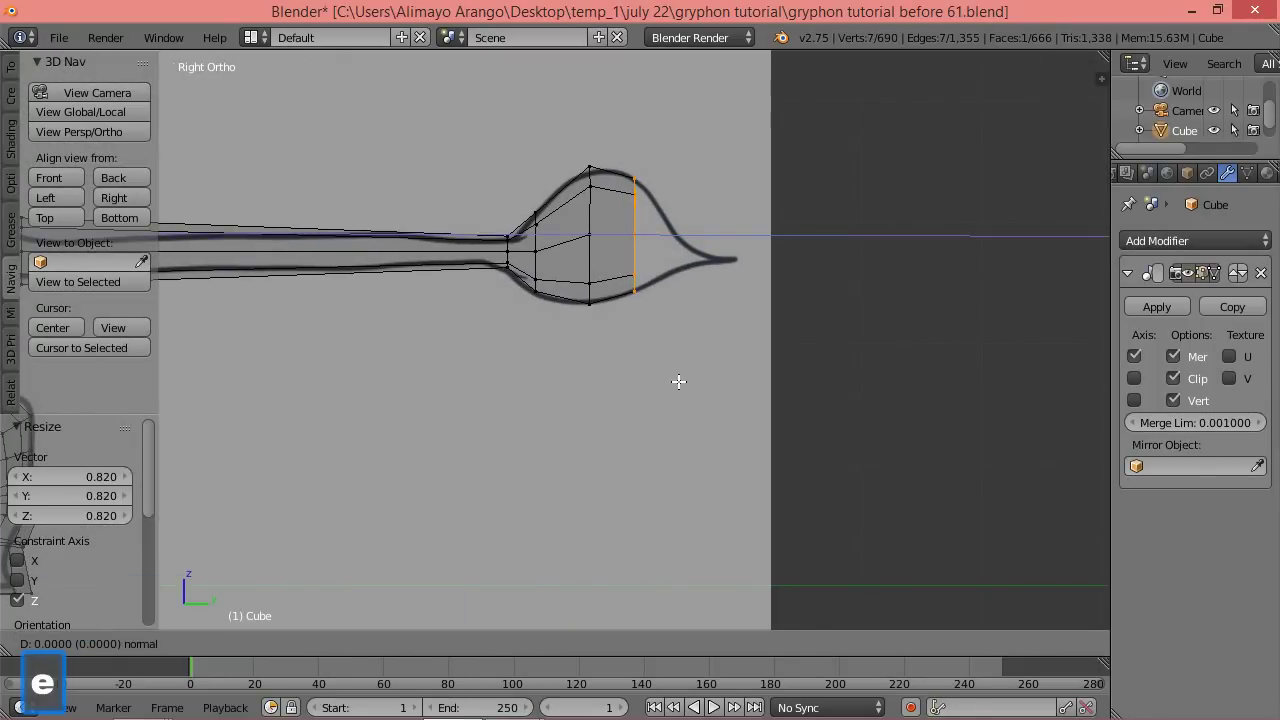
{"action": "key", "text": "y"}
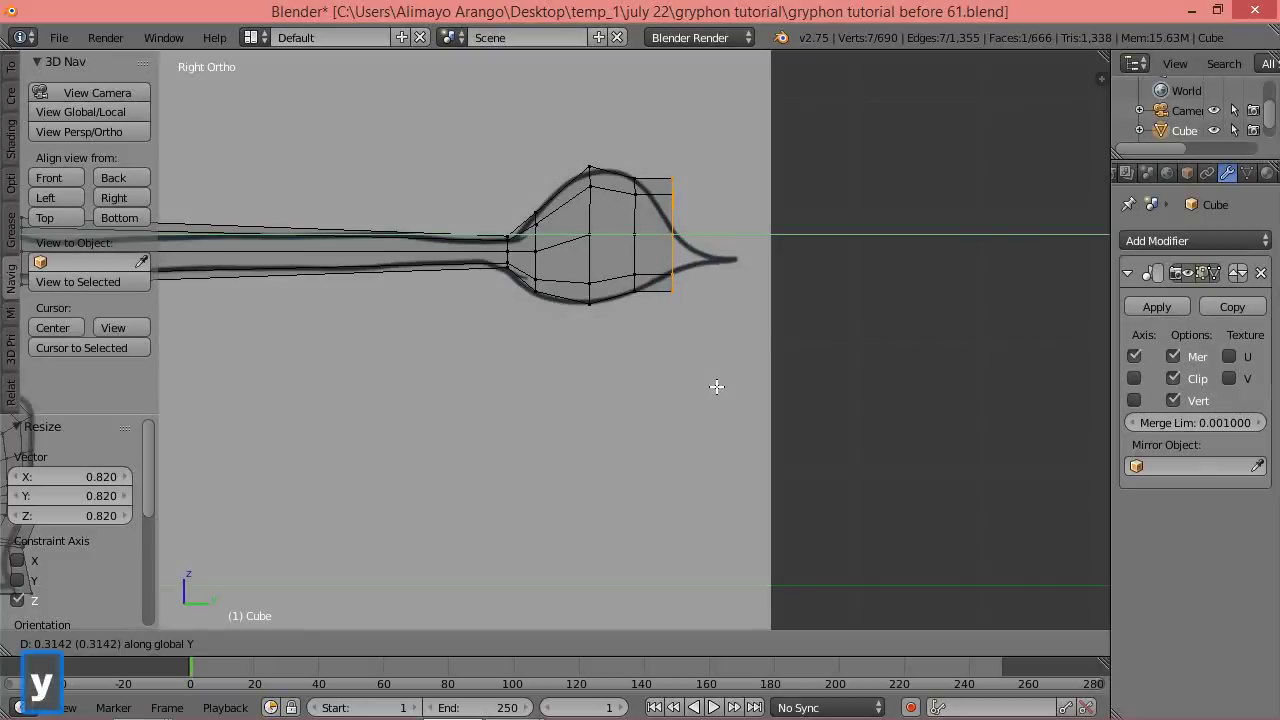
{"action": "left_click", "coordinate": [716, 387]}
{"action": "key", "text": "s"}
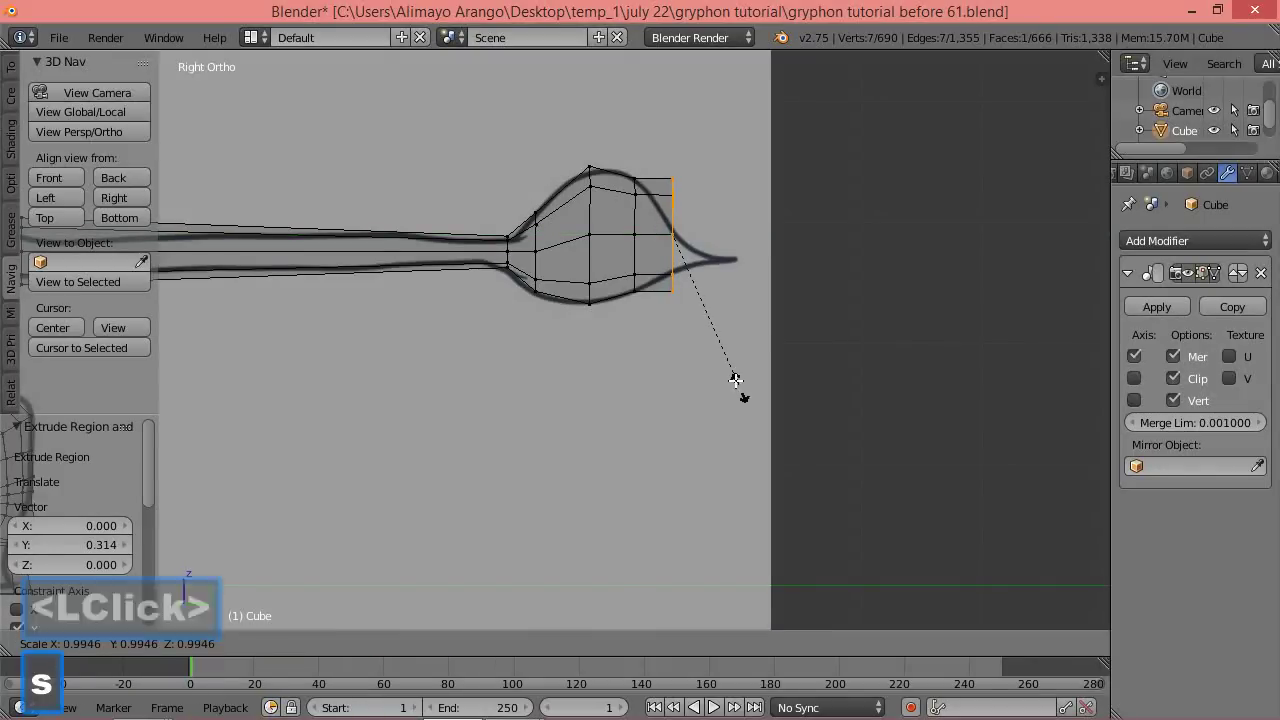
{"action": "left_click", "coordinate": [695, 308]}
Lower the tuft's end face about 0.132 along Z and scale it to about 0.818.
{"action": "left_click_drag", "start_coordinate": [667, 160], "coordinate": [667, 176]}
{"action": "key", "text": "s"}
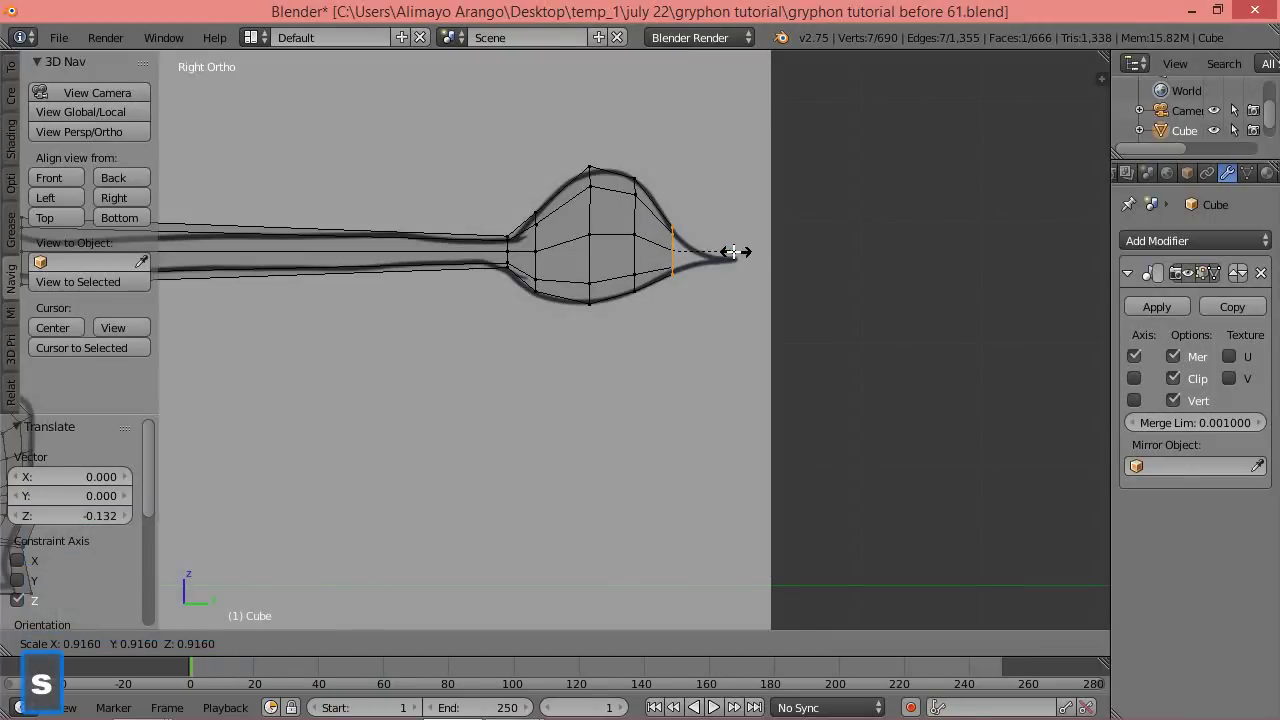
{"action": "left_click", "coordinate": [731, 252]}
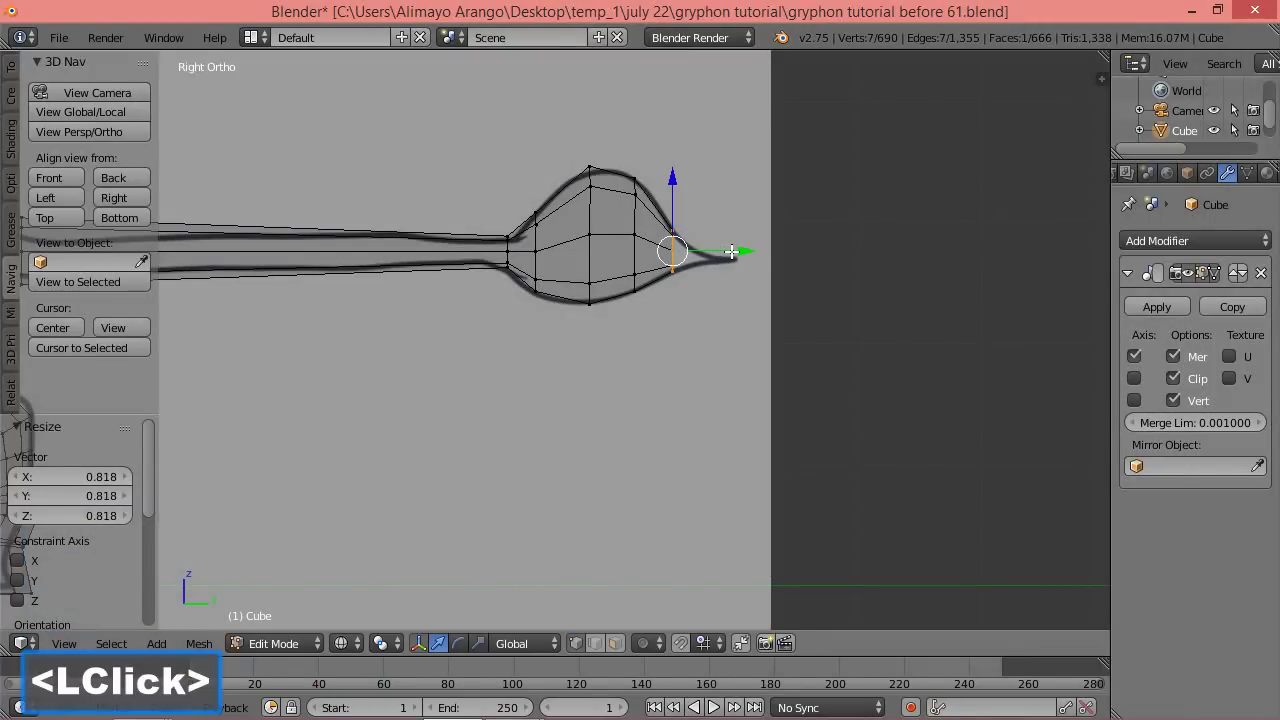
Extrude the tuft's end face about 0.190 along Y, scale it down and lower it about 0.058 to fit the narrowing outline.
{"action": "key", "text": "e"}
{"action": "left_click", "coordinate": [754, 257]}
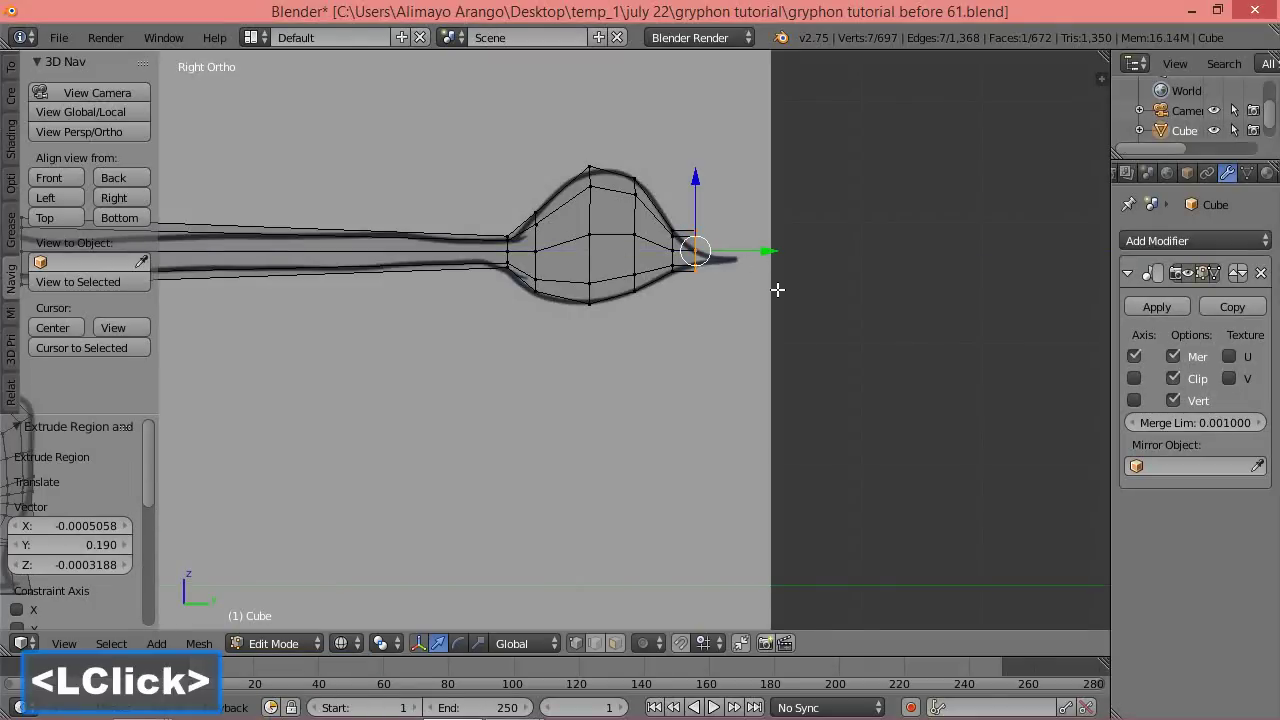
{"action": "key", "text": "s"}
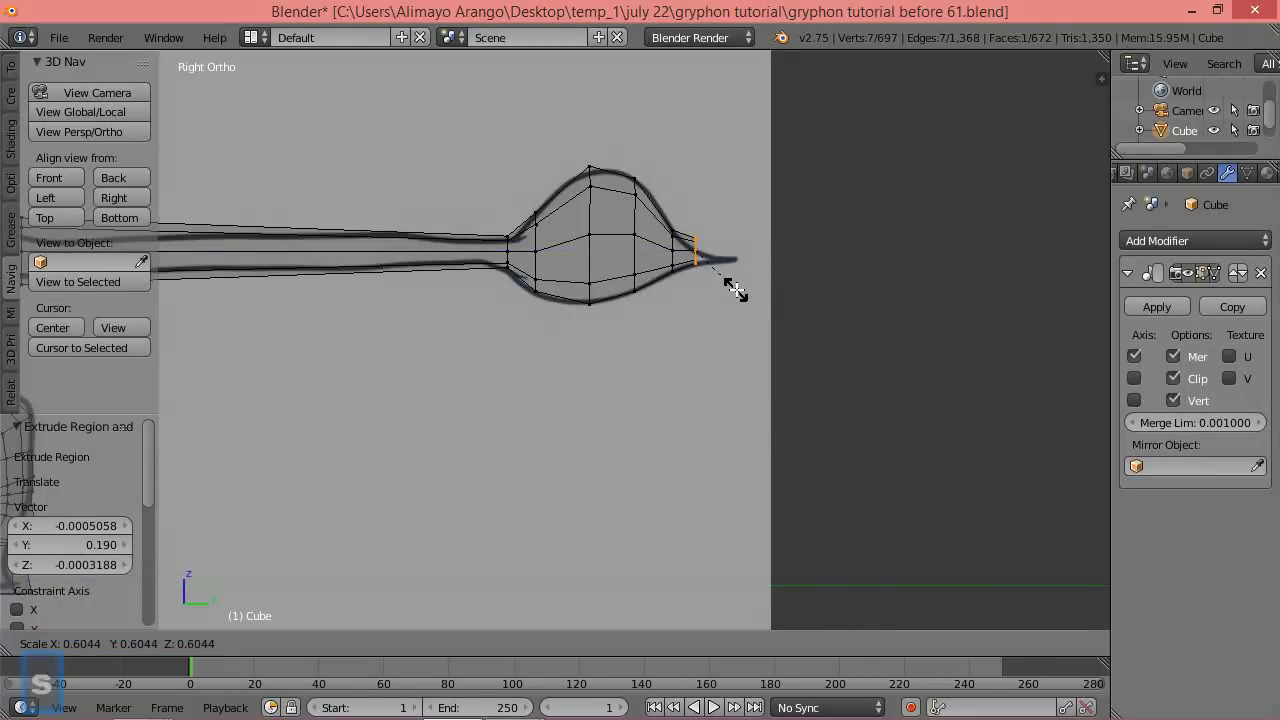
{"action": "left_click", "coordinate": [727, 287]}
{"action": "left_click_drag", "start_coordinate": [698, 181], "coordinate": [695, 189]}
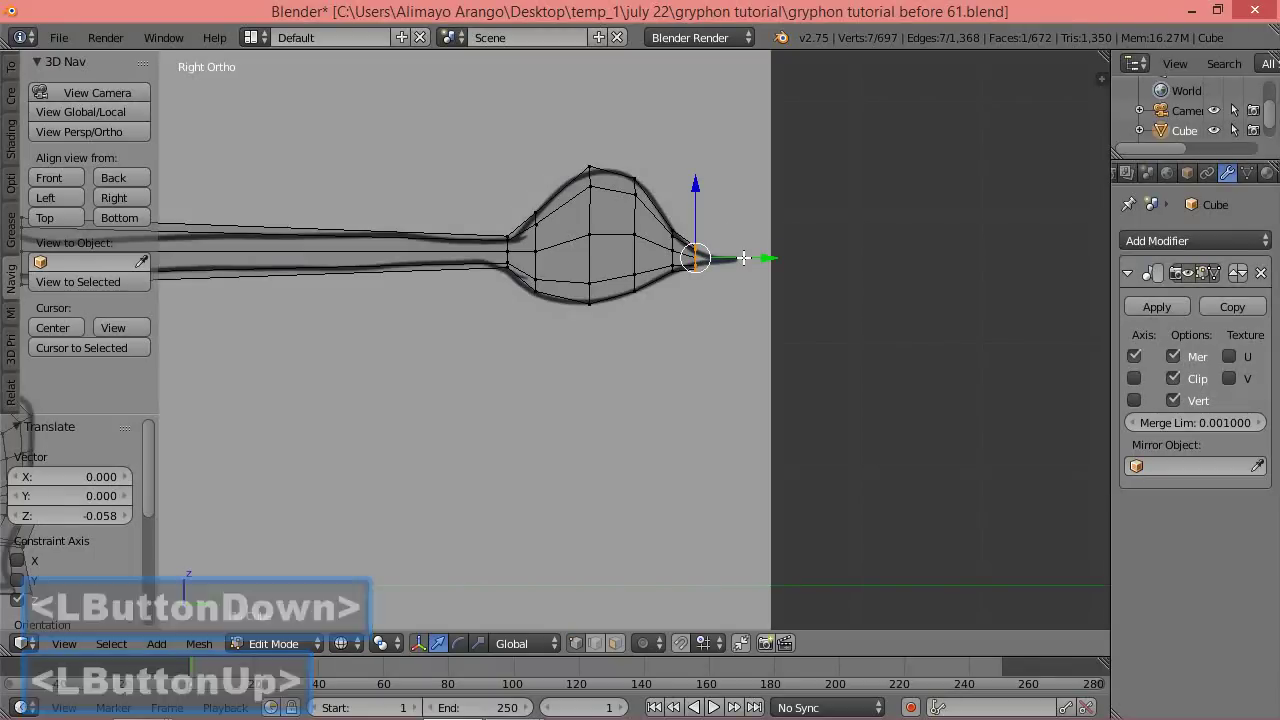
Extrude the narrowed end face about 0.331 along Y and fine-tune its Y position at the reference tip.
{"action": "key", "text": "e"}
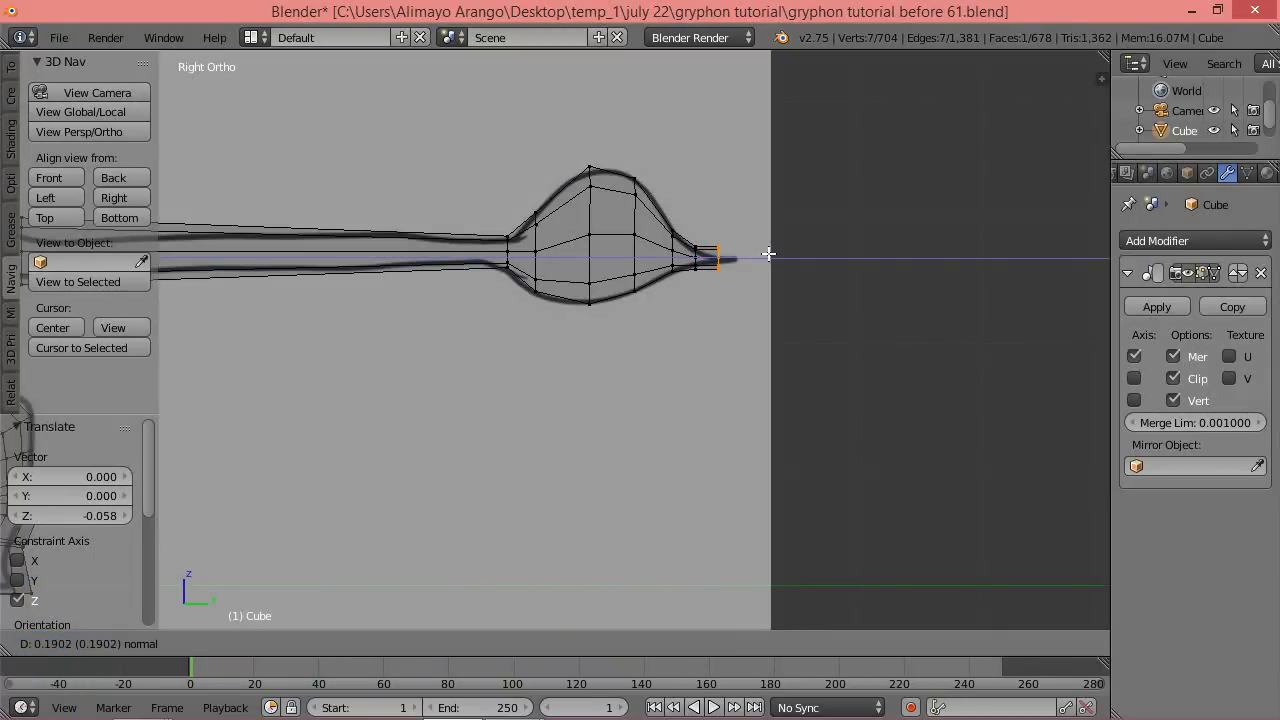
{"action": "left_click", "coordinate": [783, 255]}
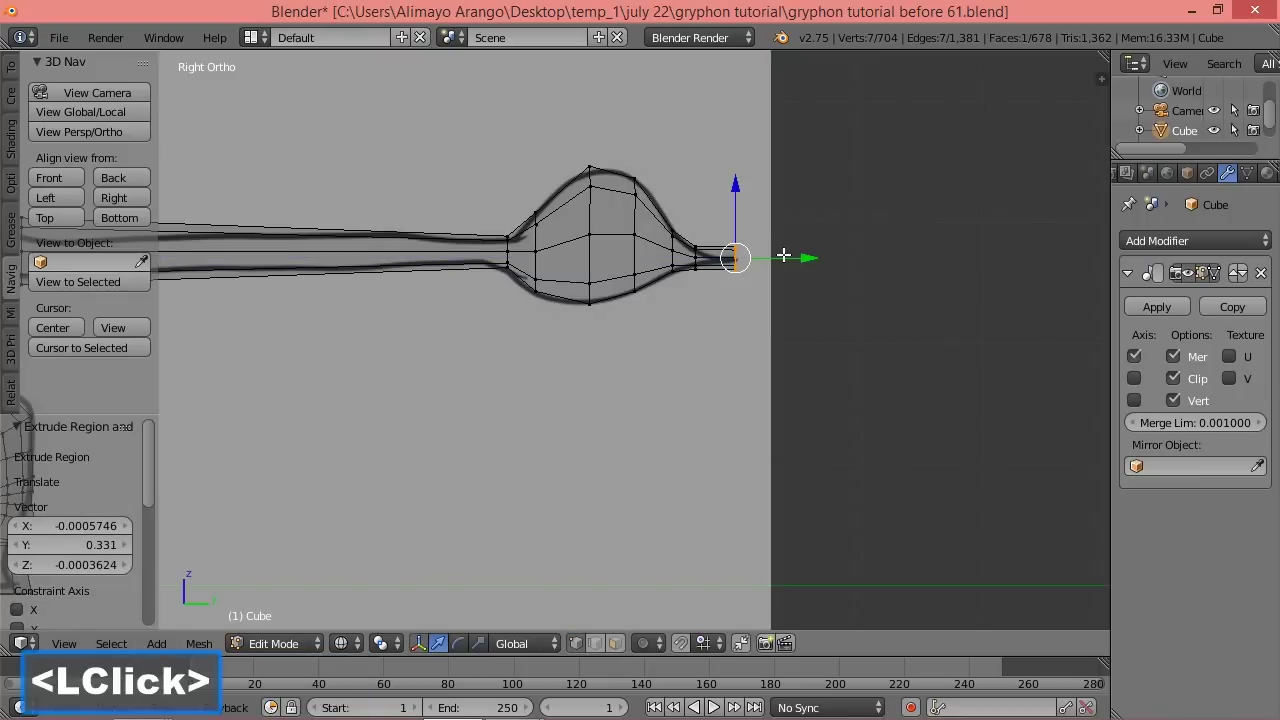
{"action": "left_click_drag", "start_coordinate": [791, 262], "coordinate": [800, 260]}
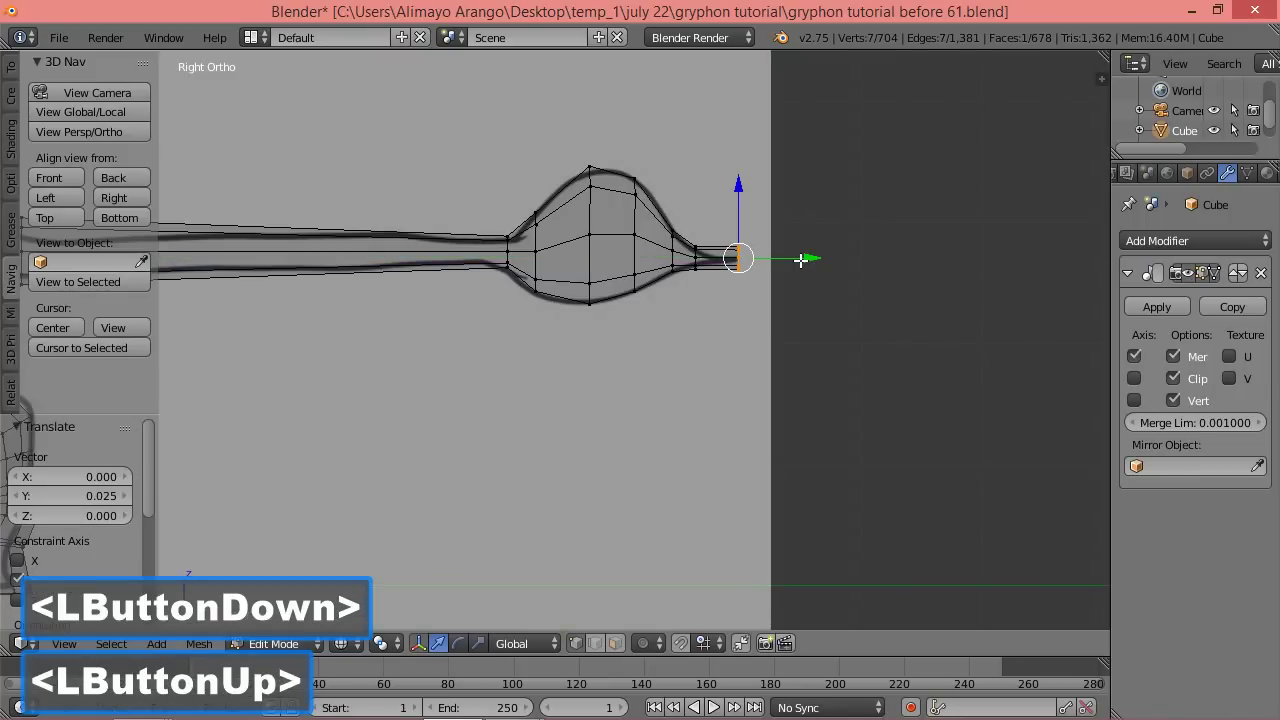
{"action": "left_click_drag", "start_coordinate": [817, 259], "coordinate": [810, 259]}
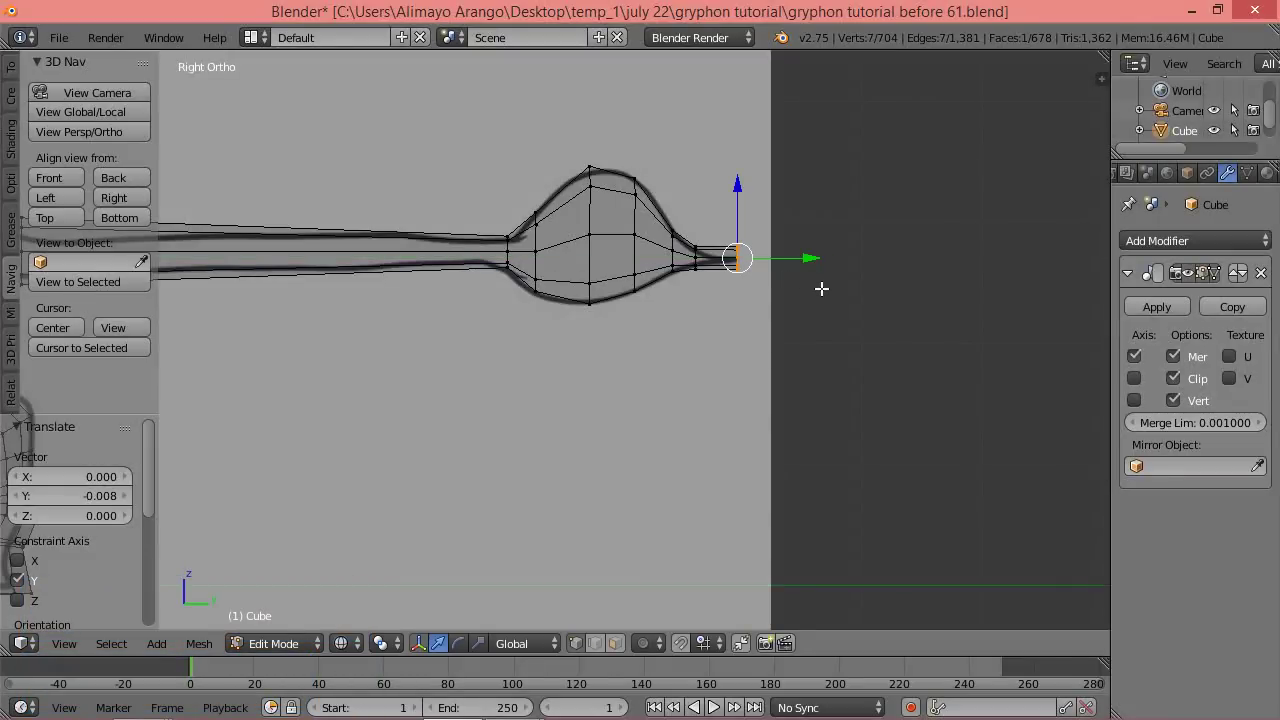
Display the mesh as solid, shift the tip's end face about -0.073 along X and scale it to about 0.528.
{"action": "middle_click_drag", "start_coordinate": [822, 289], "coordinate": [771, 323]}
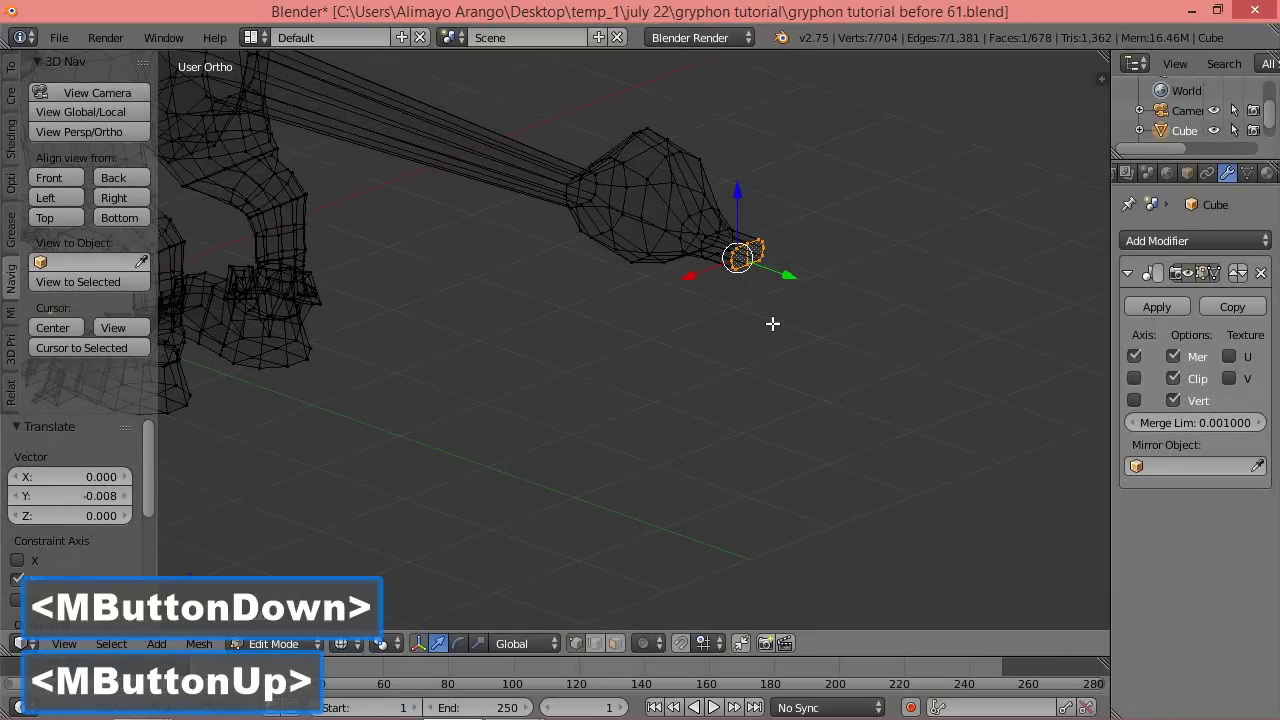
{"action": "scroll", "coordinate": [782, 319], "scroll_direction": "up", "scroll_amount": 2}
{"action": "scroll", "coordinate": [782, 319], "scroll_direction": "down", "scroll_amount": 1}
{"action": "scroll", "coordinate": [782, 319], "scroll_direction": "up", "scroll_amount": 1}
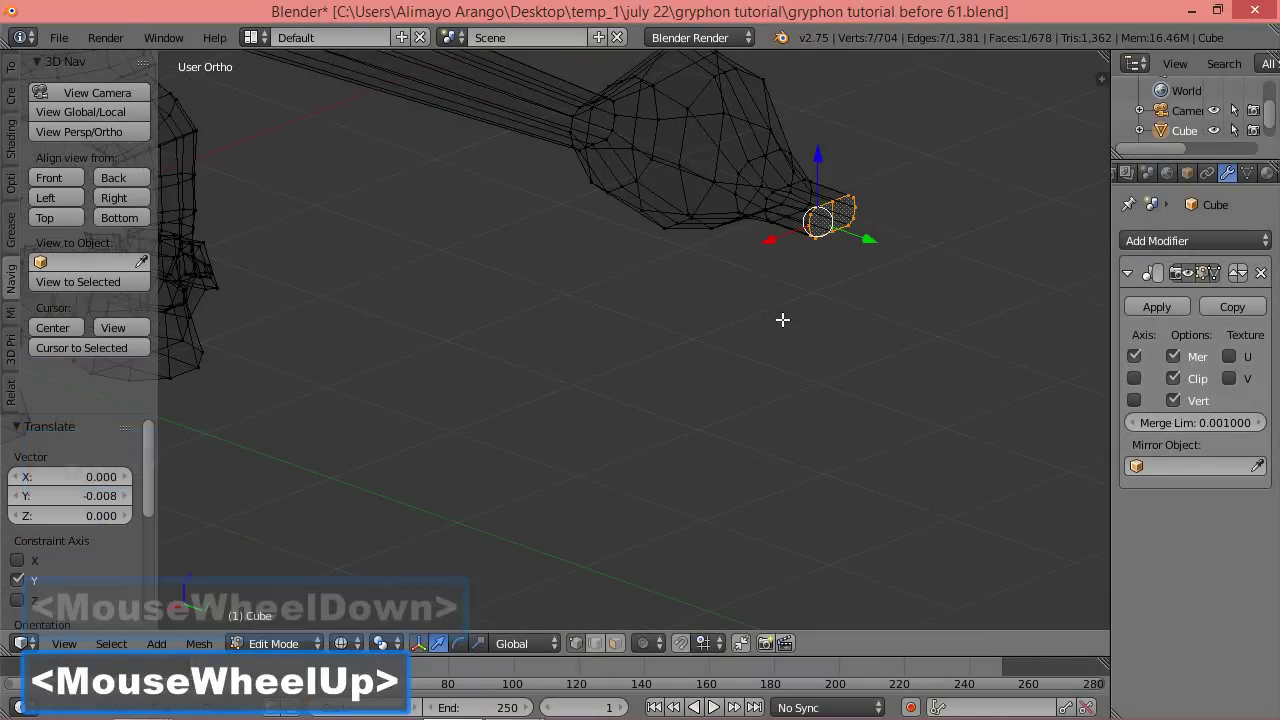
{"action": "key", "text": "z"}
{"action": "left_click", "coordinate": [793, 435]}
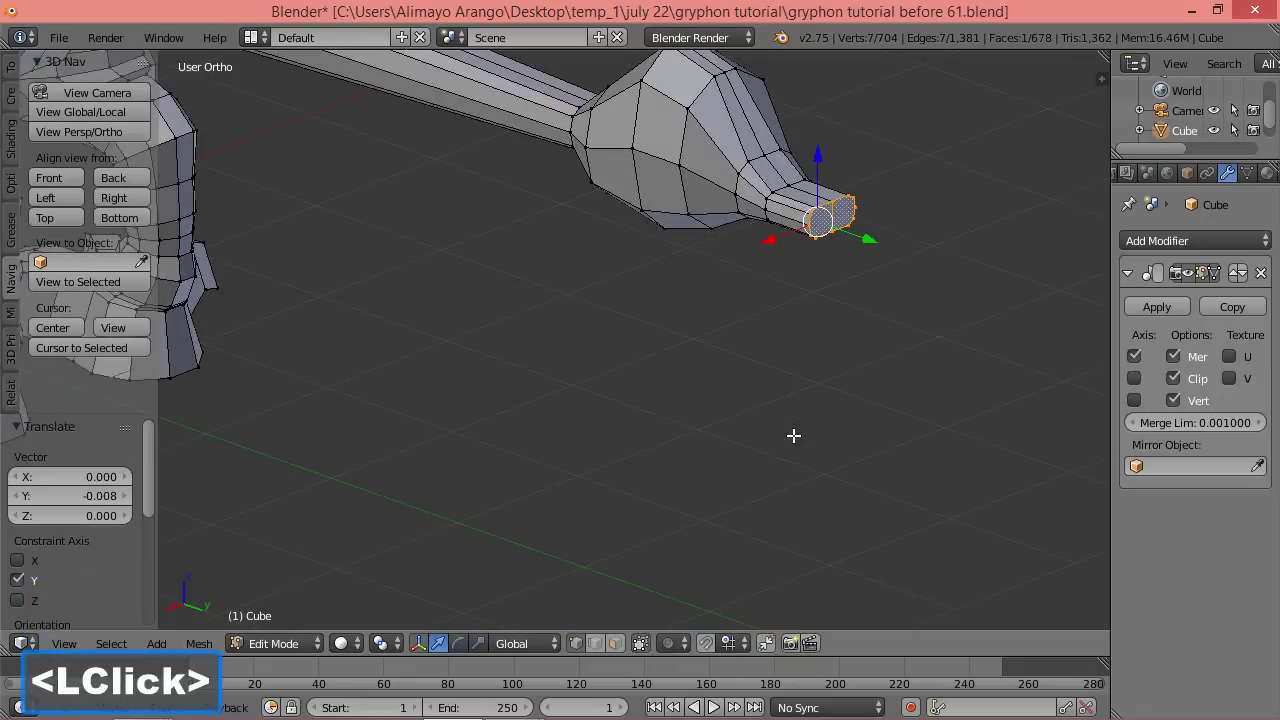
{"action": "left_click_drag", "start_coordinate": [775, 241], "coordinate": [787, 240]}
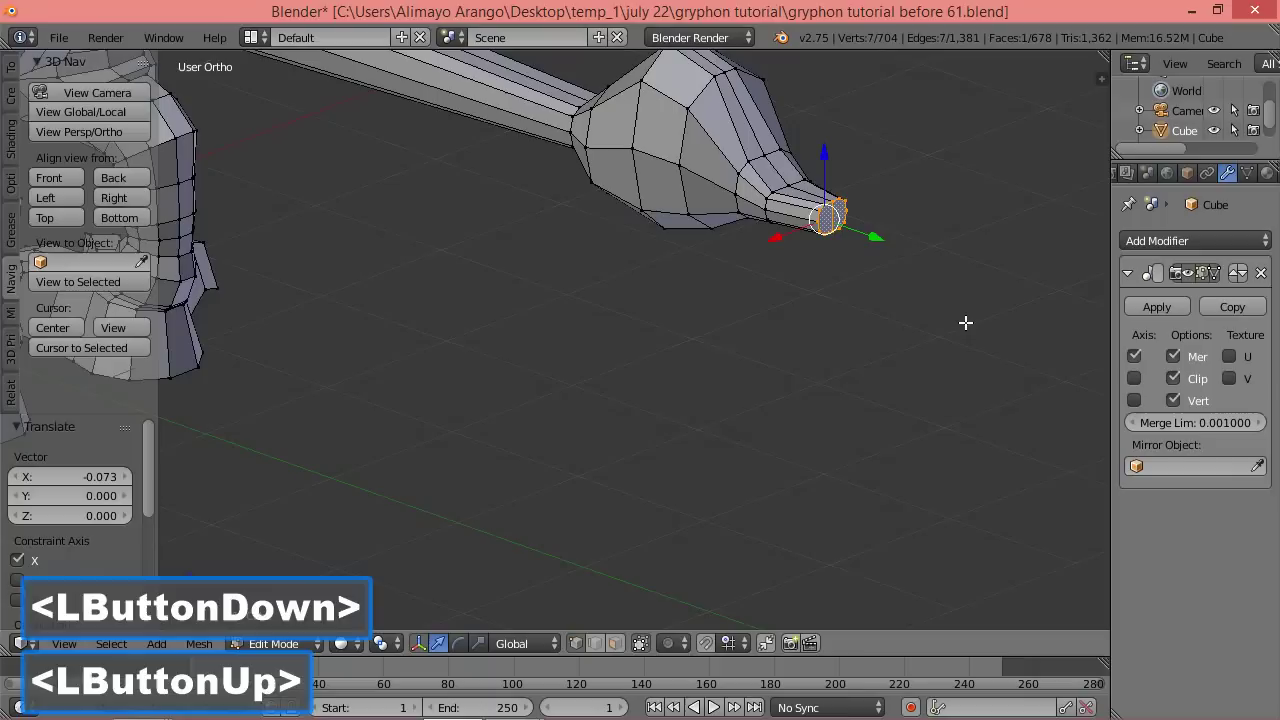
{"action": "key", "text": "s"}
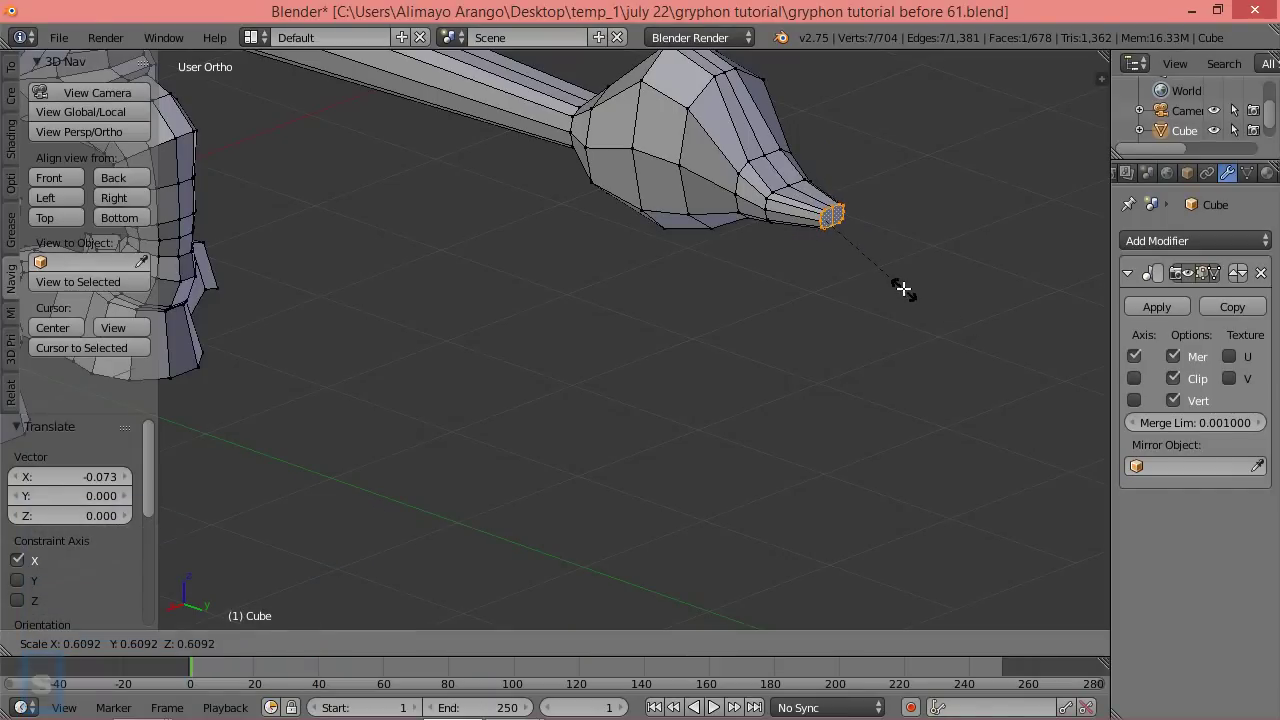
{"action": "left_click", "coordinate": [894, 277]}
Shift the tip's end face about -0.031 along X toward the mirror plane.
{"action": "scroll", "coordinate": [904, 276], "scroll_direction": "up", "scroll_amount": 2}
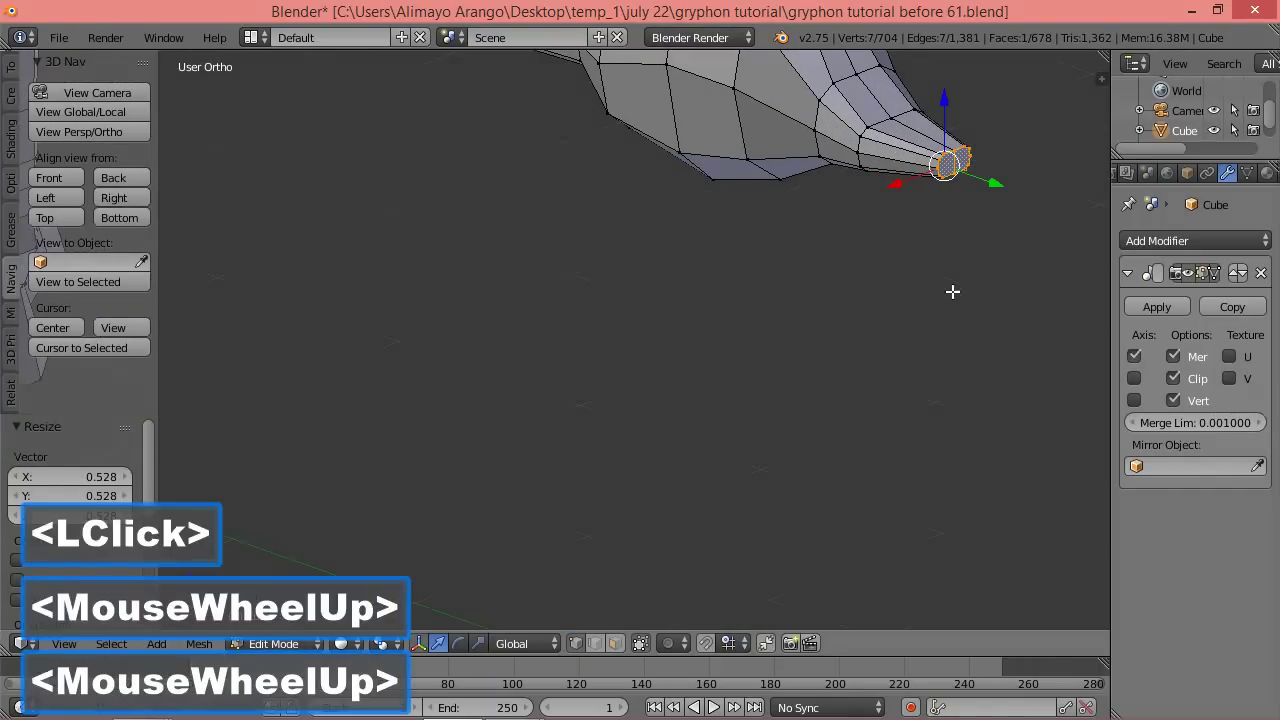
{"action": "middle_click_drag", "start_coordinate": [900, 300], "coordinate": [686, 489], "text": "shift"}
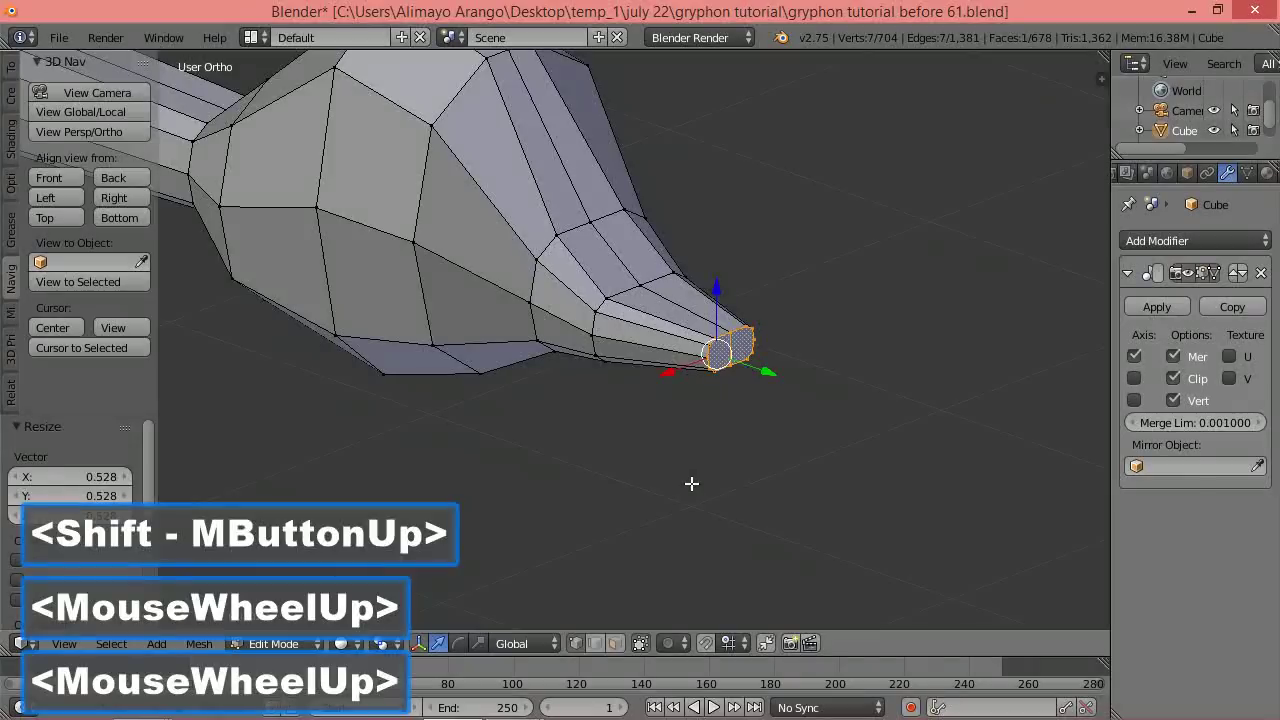
{"action": "scroll", "coordinate": [720, 450], "scroll_direction": "up", "scroll_amount": 3}
{"action": "left_click_drag", "start_coordinate": [746, 378], "coordinate": [752, 378]}
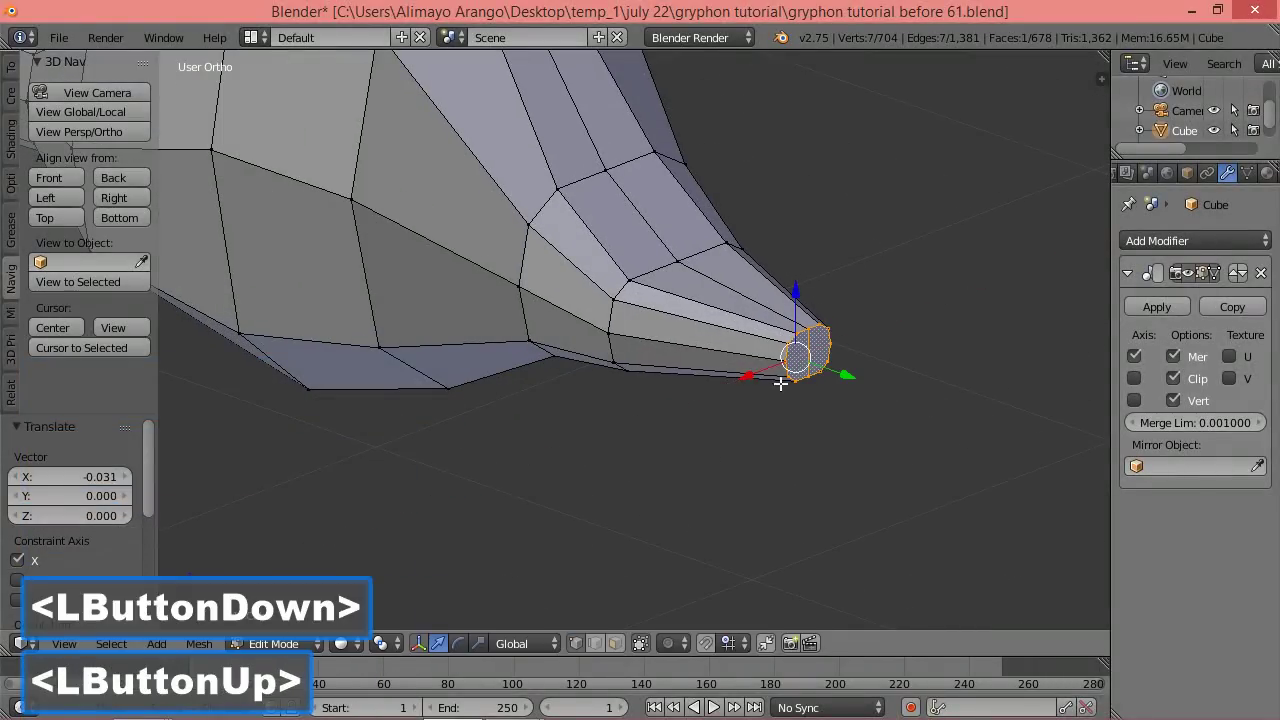
Extrude the tip's end face in place, scale it to about 0.613, and move it inward along X and about 0.070 along Y.
{"action": "key", "text": "e"}
{"action": "left_click", "coordinate": [939, 440]}
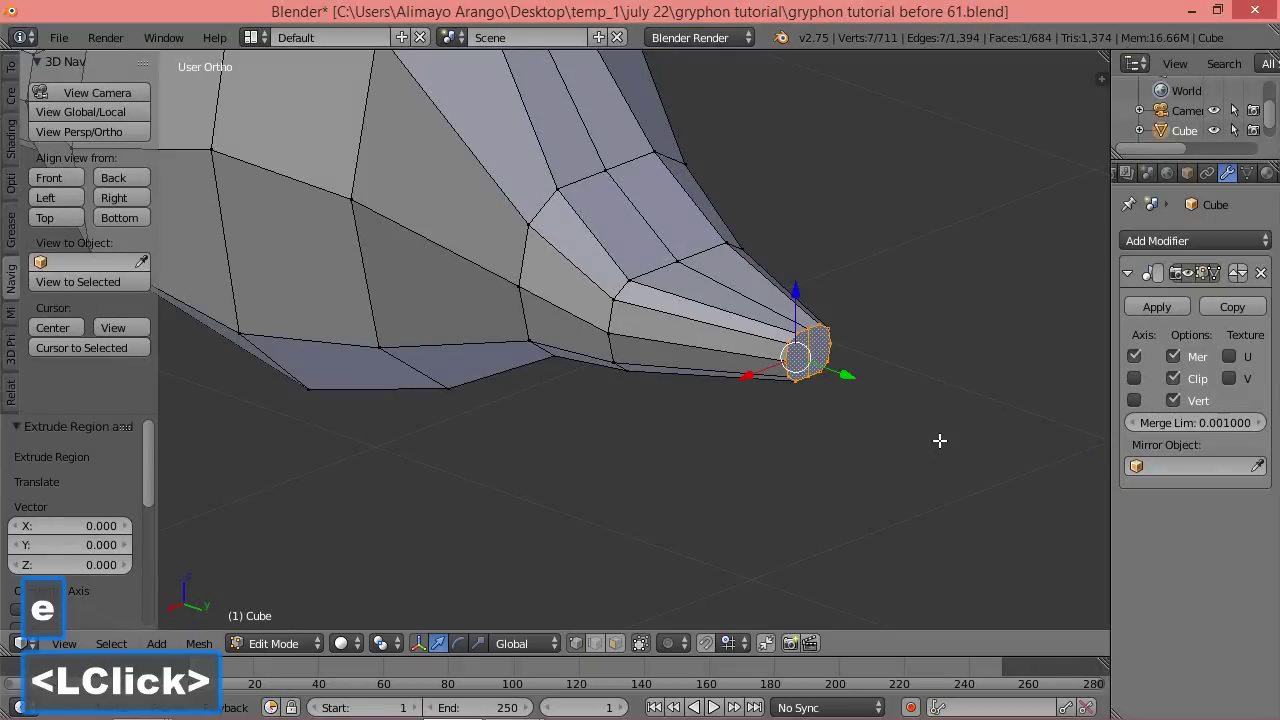
{"action": "key", "text": "s"}
{"action": "left_click", "coordinate": [885, 405]}
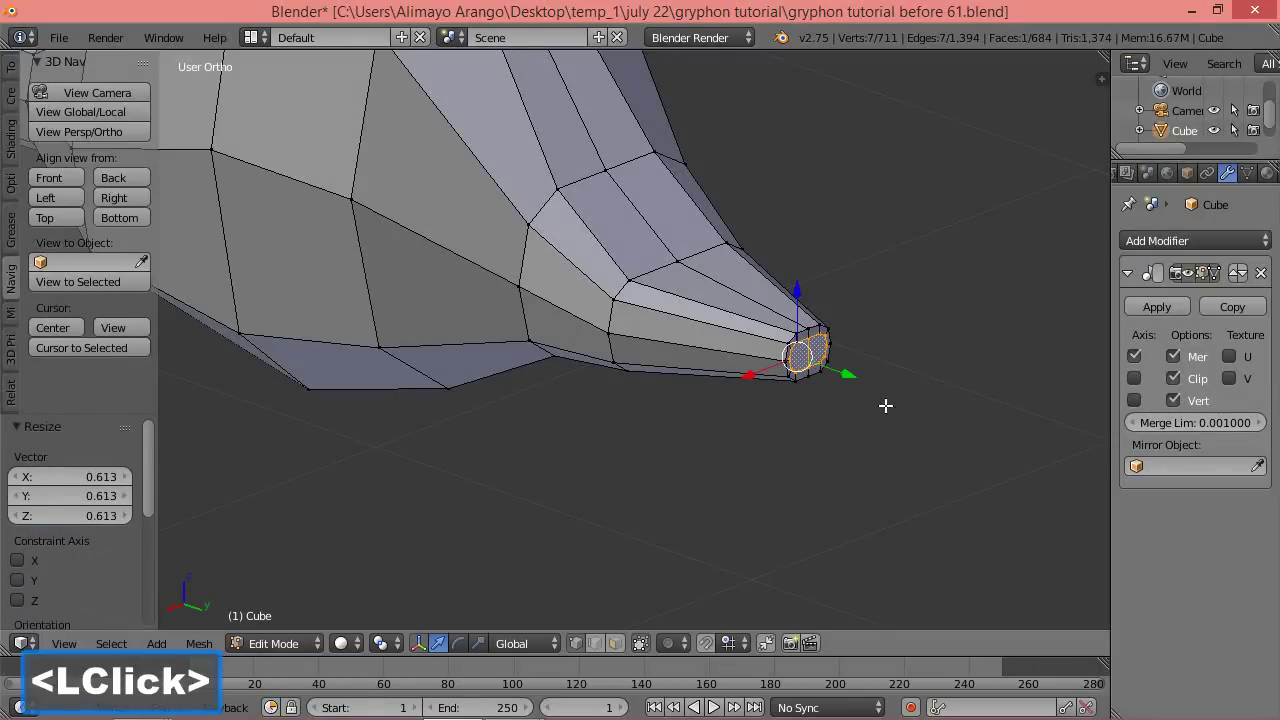
{"action": "left_click_drag", "start_coordinate": [759, 381], "coordinate": [764, 372]}
{"action": "left_click_drag", "start_coordinate": [850, 373], "coordinate": [866, 378]}
Scale the new end face to about 0.622, shift it inward along X and push it out about 0.047 along Y.
{"action": "key", "text": "s"}
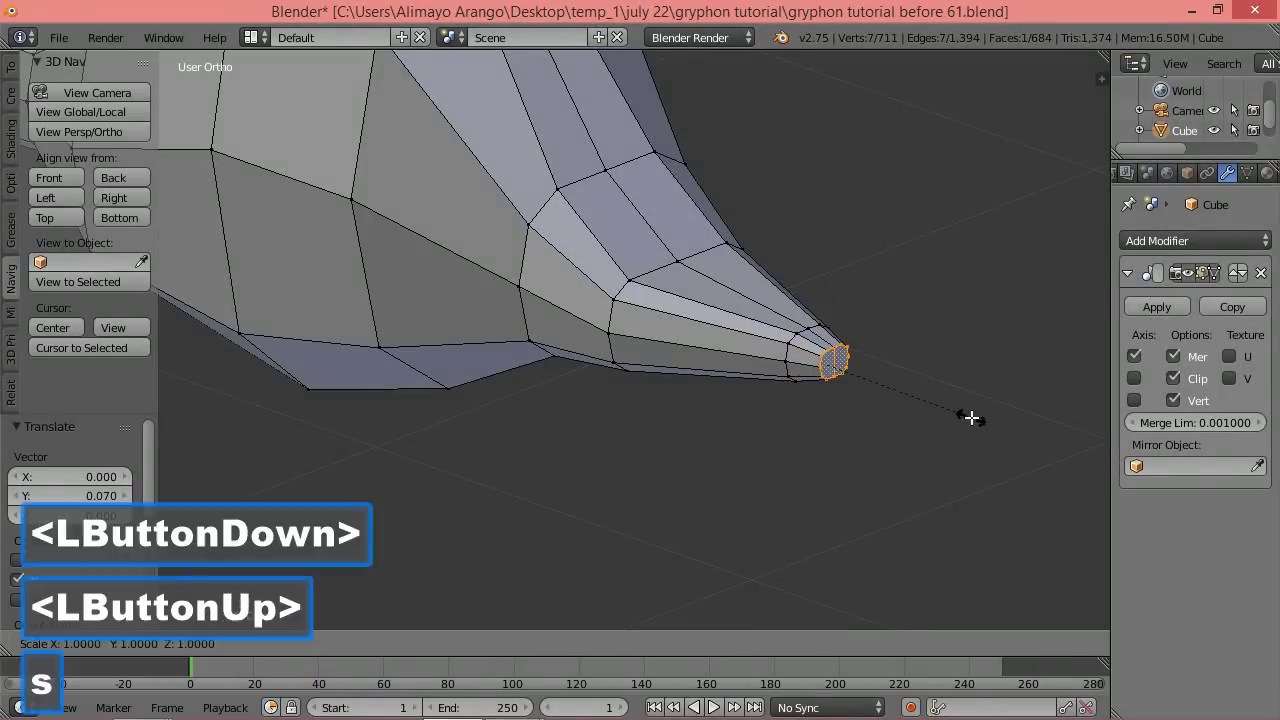
{"action": "left_click", "coordinate": [911, 409]}
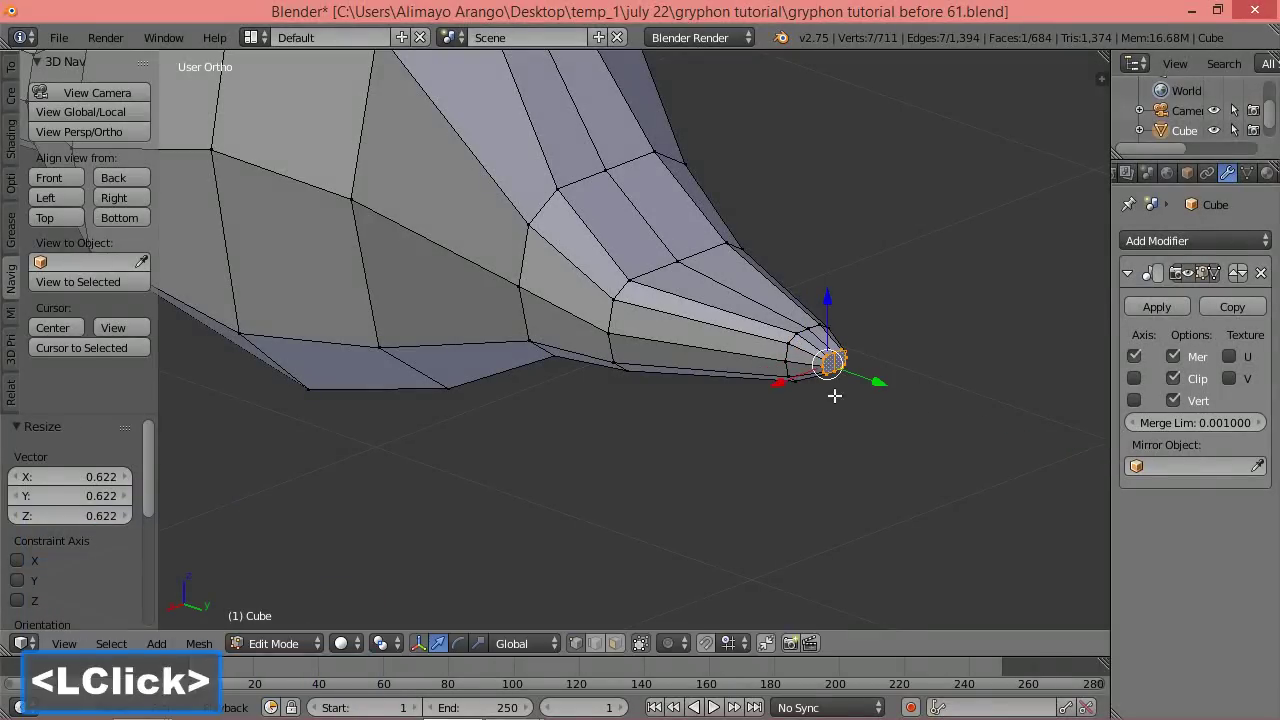
{"action": "left_click_drag", "start_coordinate": [789, 386], "coordinate": [810, 374]}
{"action": "scroll", "coordinate": [838, 399], "scroll_direction": "down", "scroll_amount": 2}
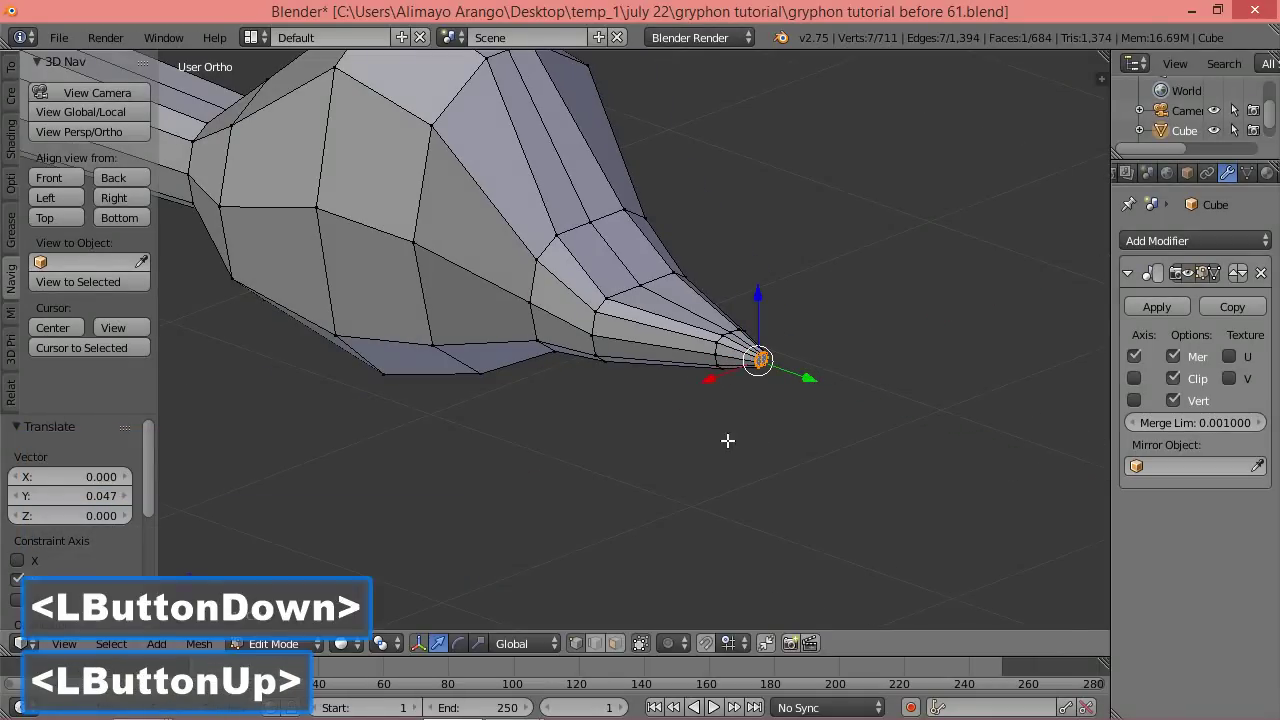
In right-side wireframe view, enable proportional editing and move the tip's end face about -0.116 along Y with proportional size 0.35.
{"action": "left_click", "coordinate": [130, 192]}
{"action": "key", "text": "z"}
{"action": "left_click", "coordinate": [565, 488]}
{"action": "scroll", "coordinate": [571, 483], "scroll_direction": "down", "scroll_amount": 2}
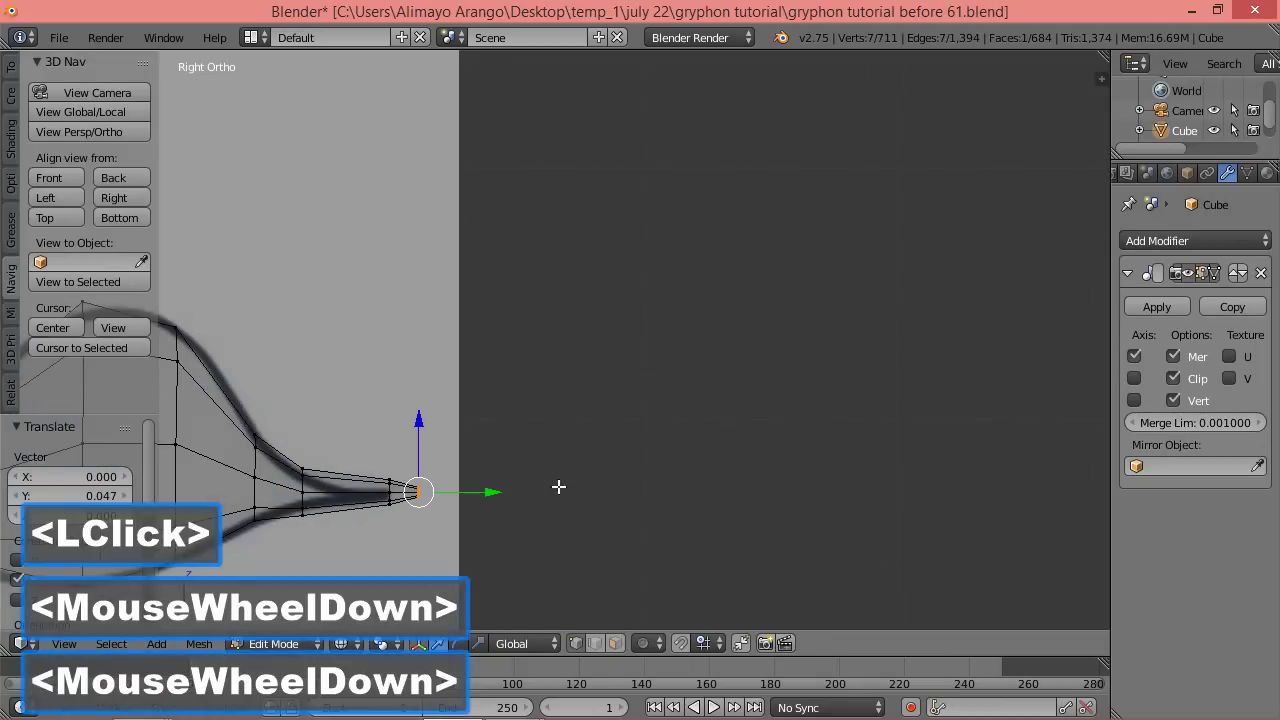
{"action": "middle_click_drag", "start_coordinate": [449, 521], "coordinate": [609, 437], "text": "shift"}
{"action": "scroll", "coordinate": [612, 438], "scroll_direction": "up", "scroll_amount": 2}
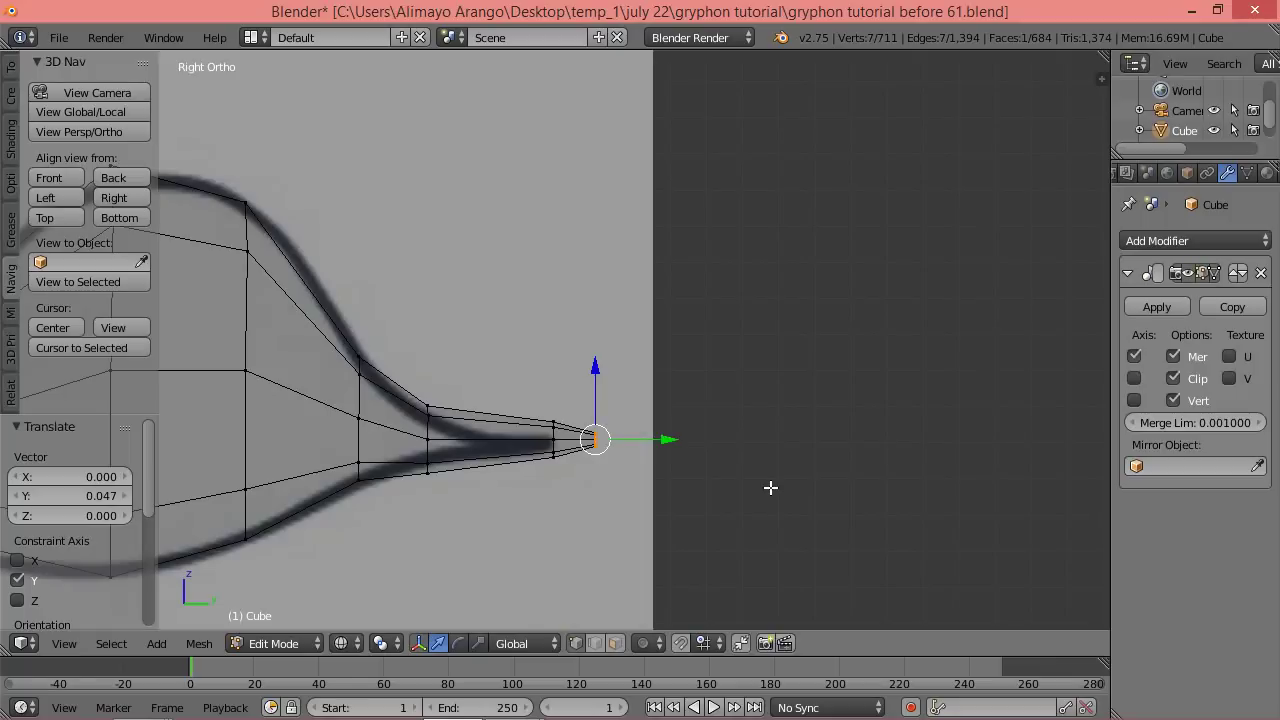
{"action": "key", "text": "o"}
{"action": "key", "text": "g"}
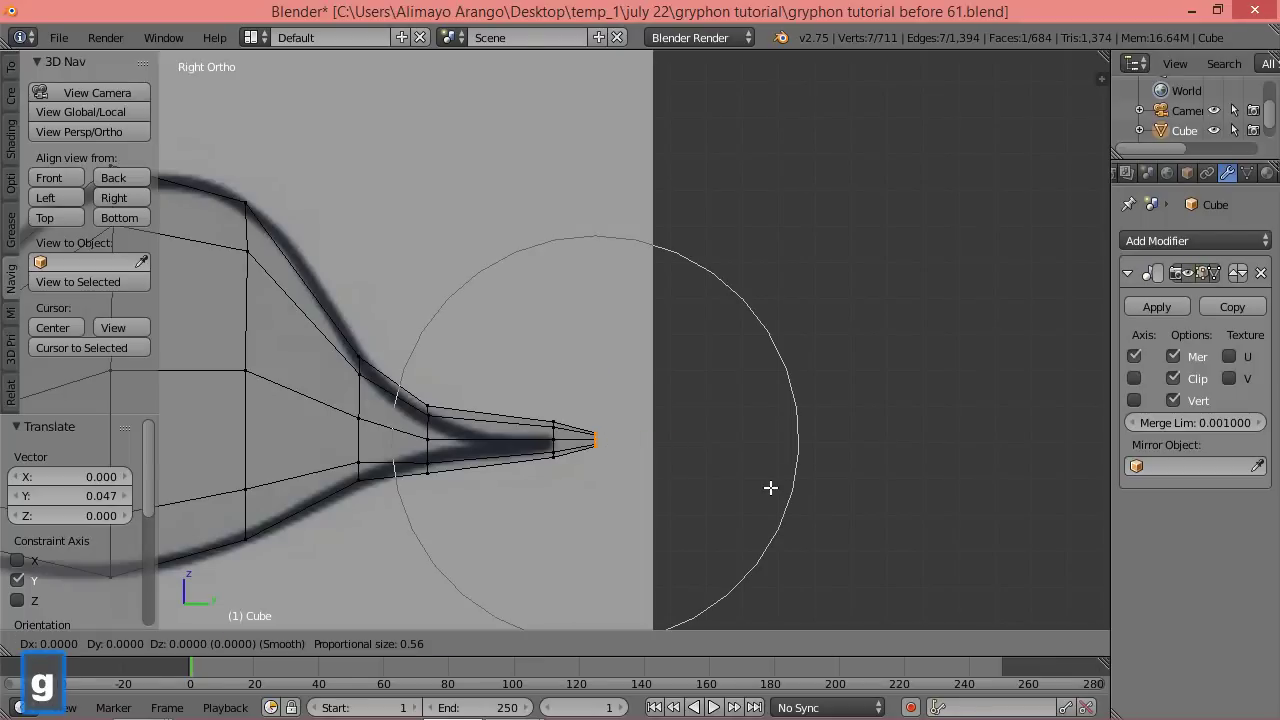
{"action": "scroll", "coordinate": [770, 487], "scroll_direction": "up", "scroll_amount": 5}
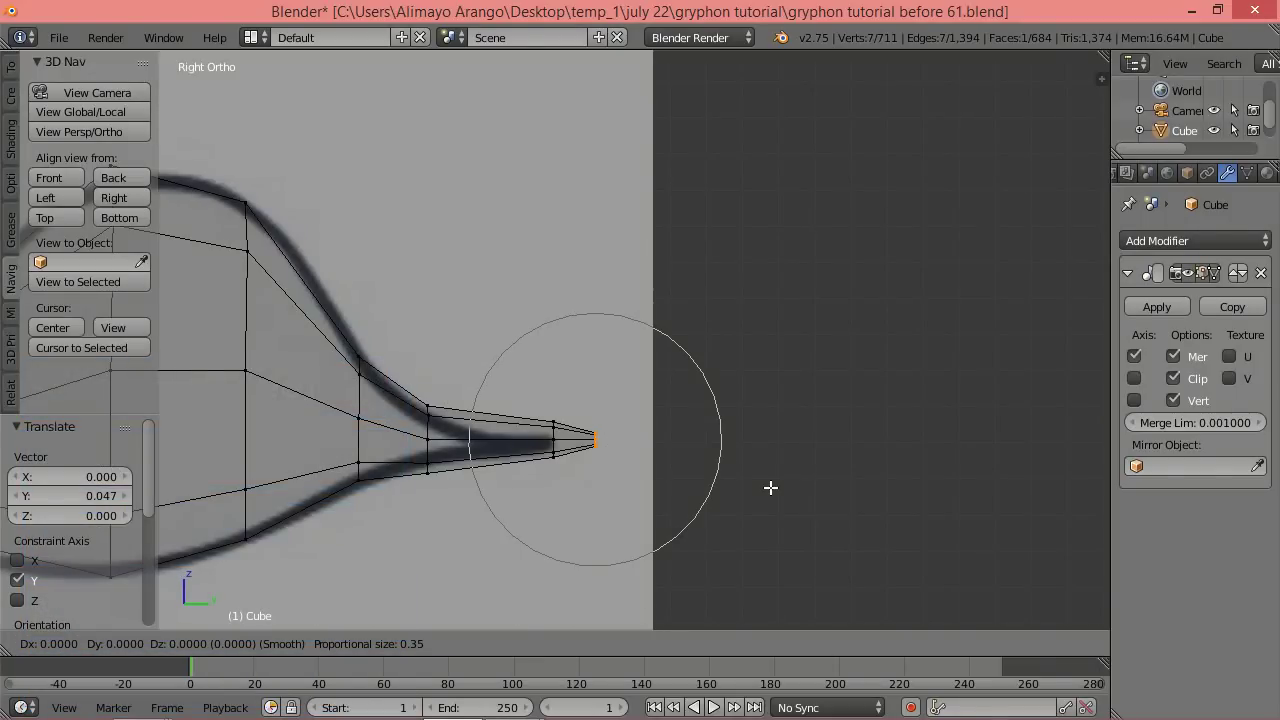
{"action": "key", "text": "y"}
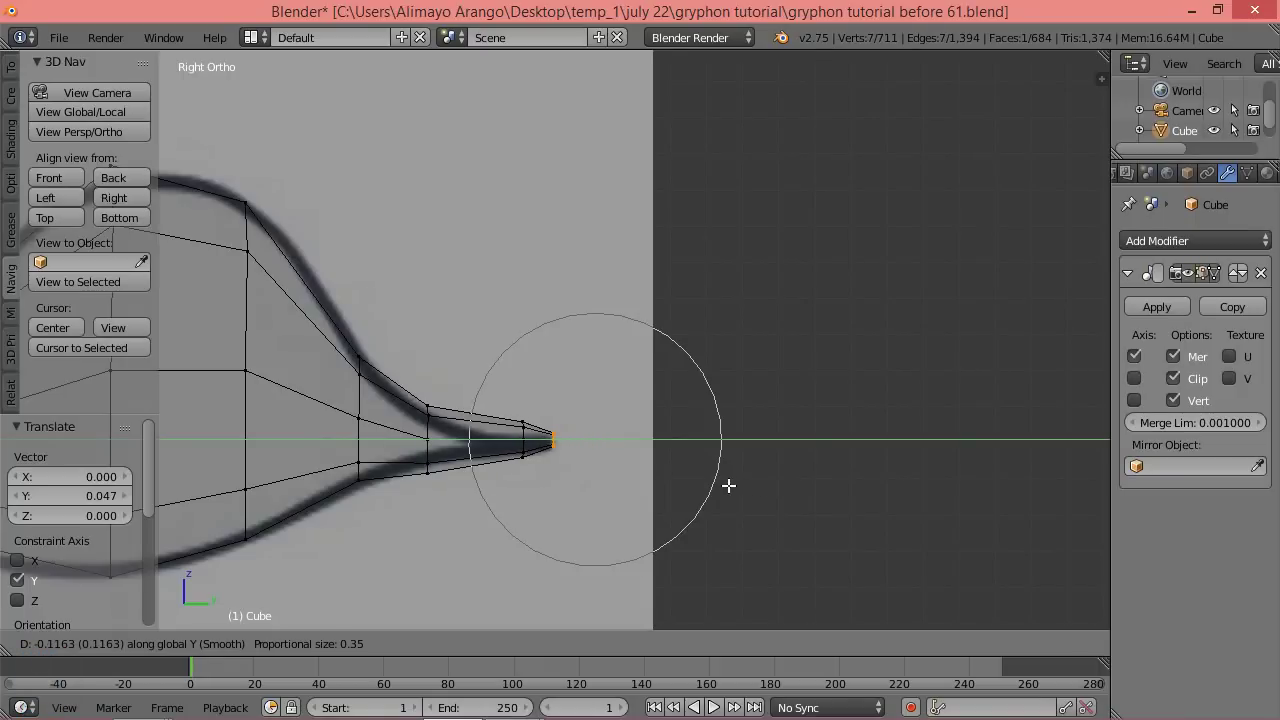
{"action": "left_click", "coordinate": [729, 485]}
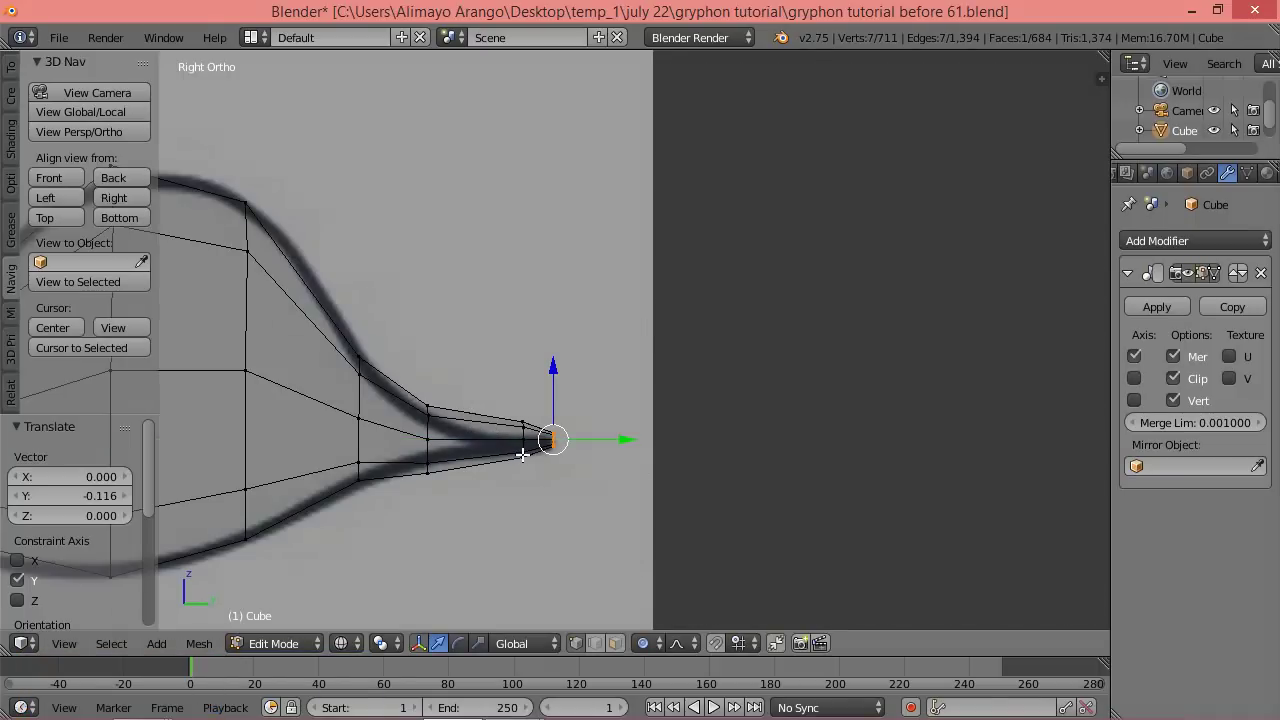
Select only the edge loop just before the tail tip's end and turn off proportional editing.
{"action": "key", "text": "a"}
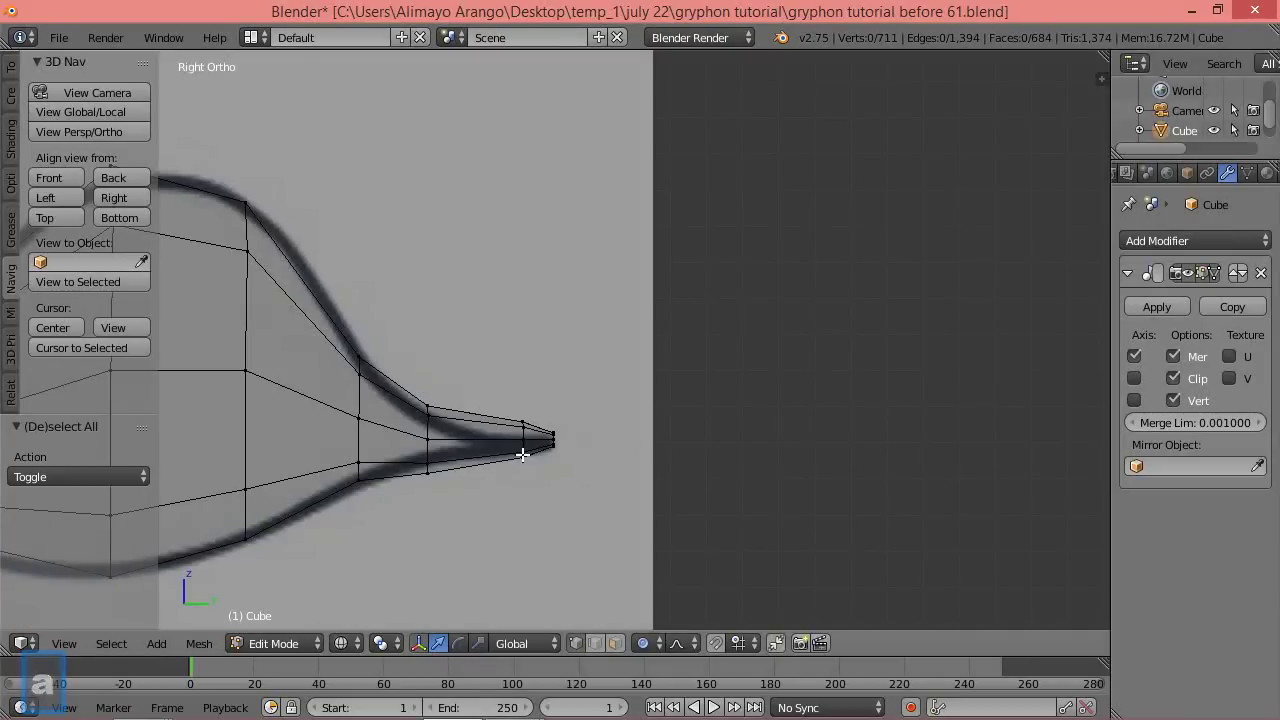
{"action": "key", "text": "b"}
{"action": "left_click_drag", "start_coordinate": [502, 395], "coordinate": [534, 482]}
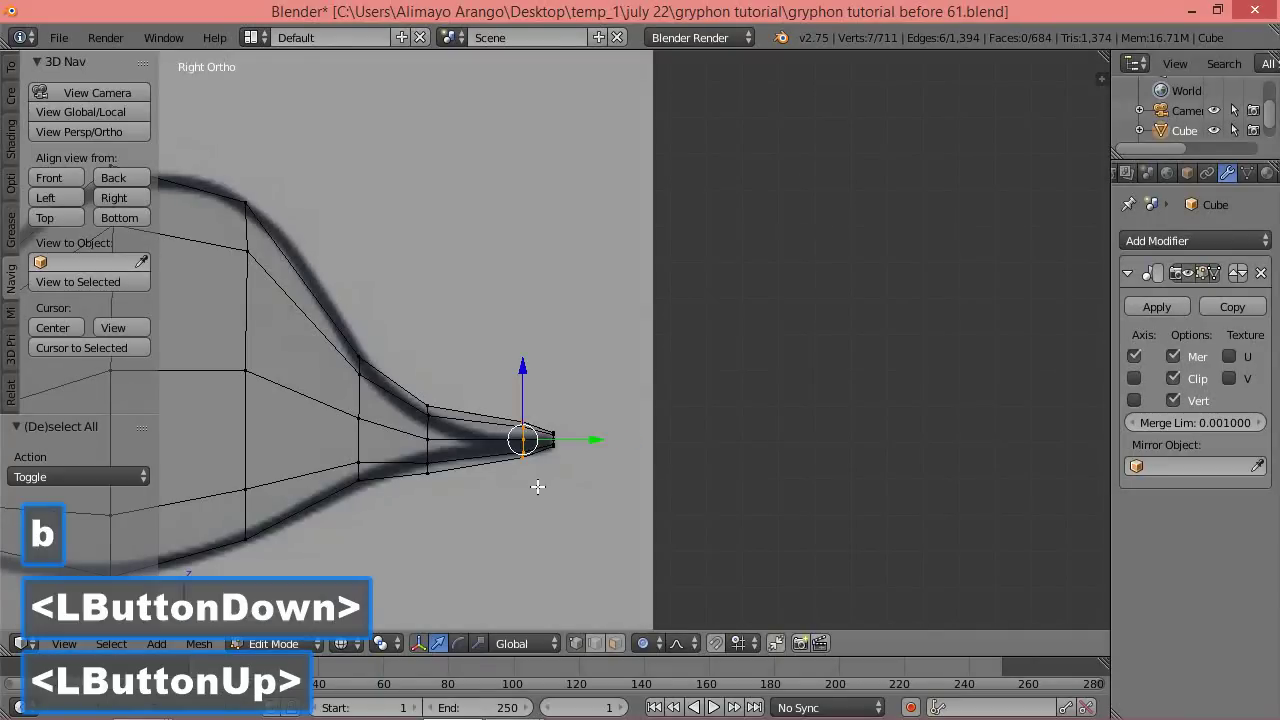
{"action": "key", "text": "s"}
{"action": "key", "text": "z"}
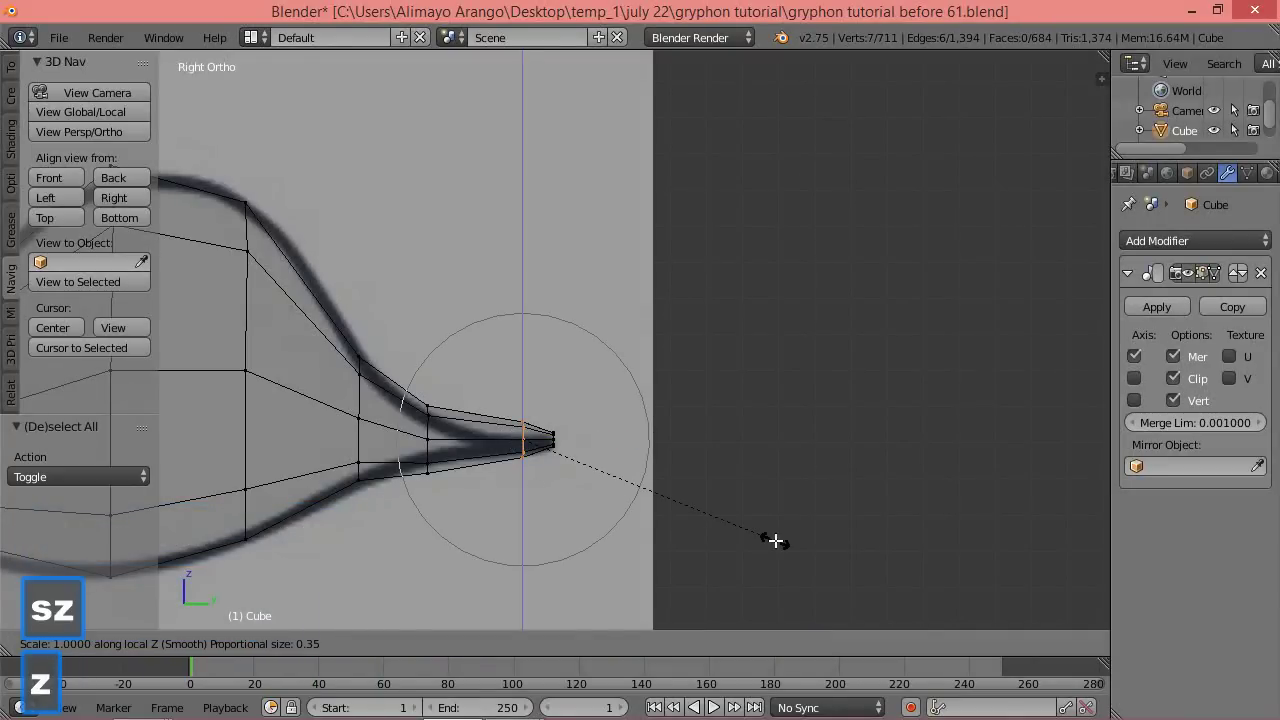
{"action": "right_click", "coordinate": [776, 541]}
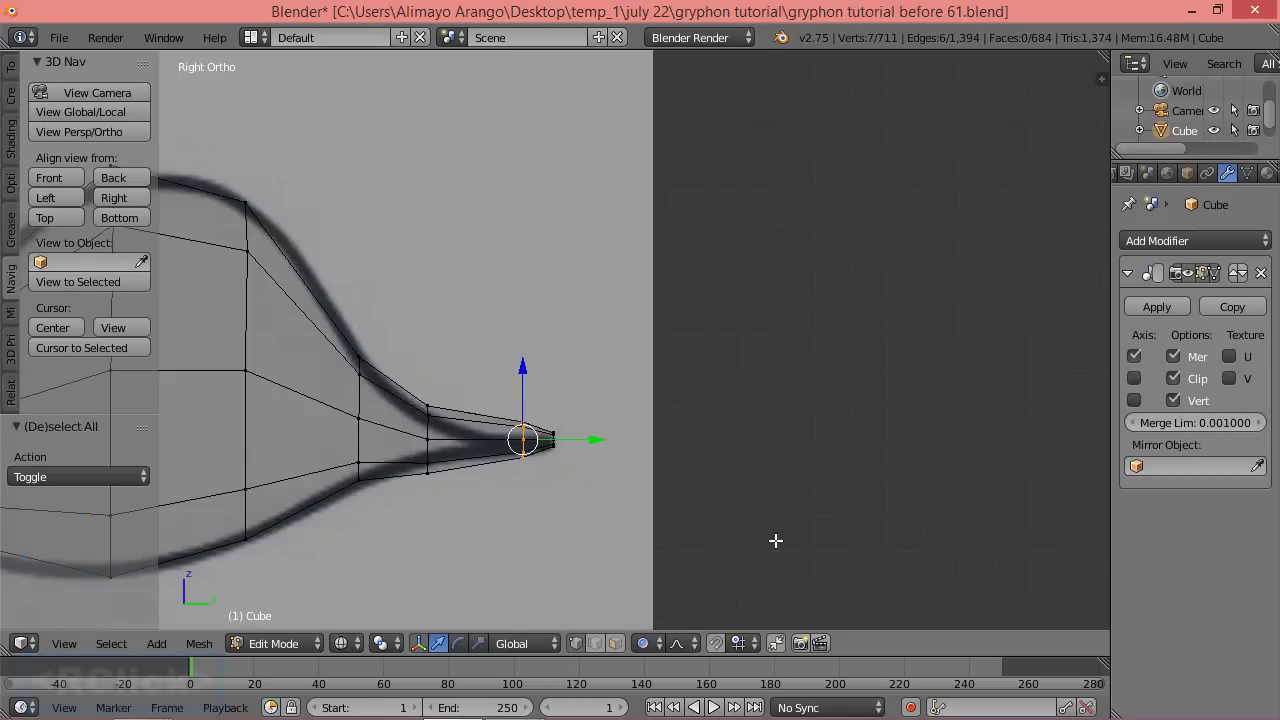
{"action": "key", "text": "o"}
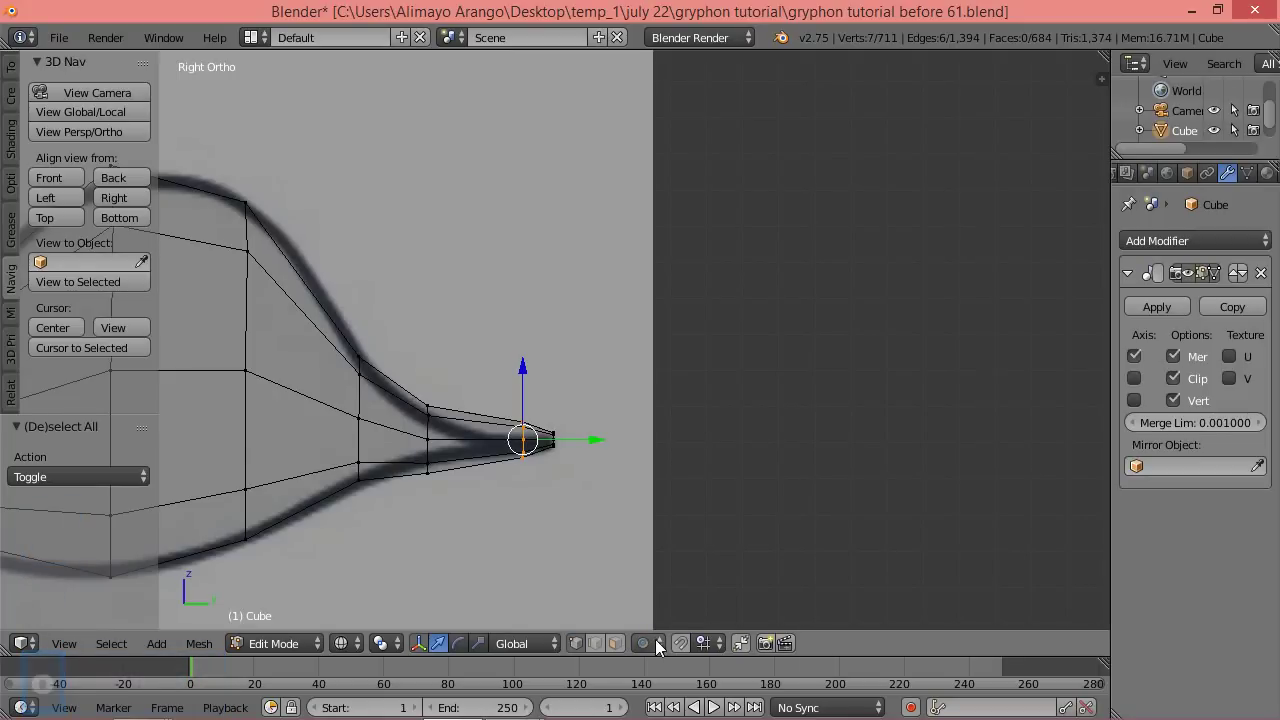
Scale the selected loop near the tail tip to about 0.727 along Z and move it about -0.017 along Z.
{"action": "key", "text": "s"}
{"action": "key", "text": "z"}
{"action": "left_click", "coordinate": [650, 513]}
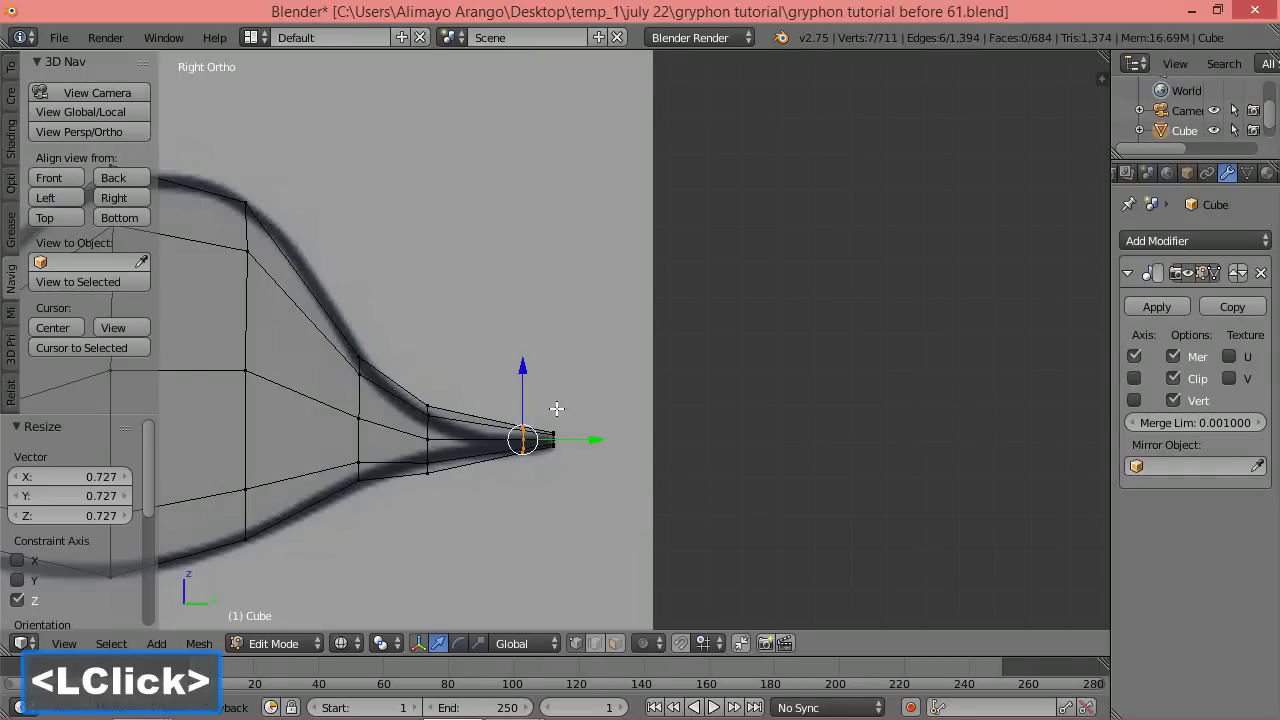
{"action": "left_click_drag", "start_coordinate": [521, 373], "coordinate": [520, 375]}
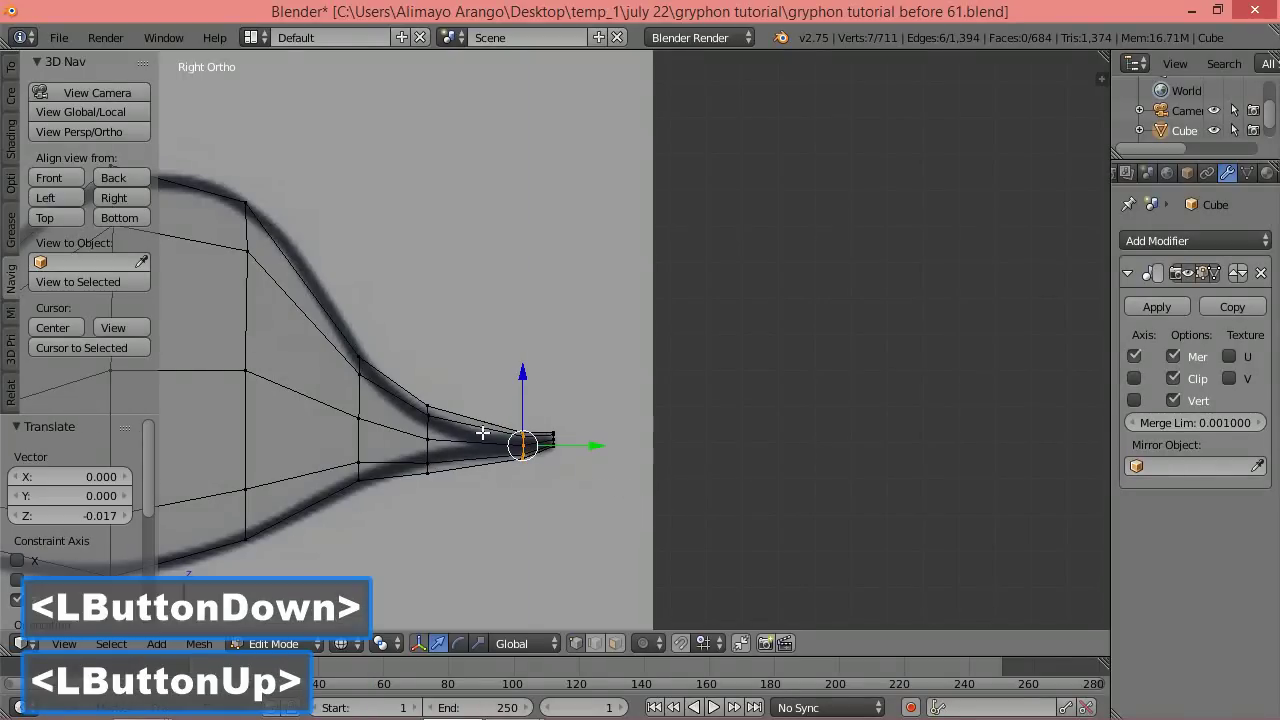
Add one centred loop cut to the tail tip's longer segment and scale the new loop to about 0.782.
{"action": "key", "text": "ctrl"}
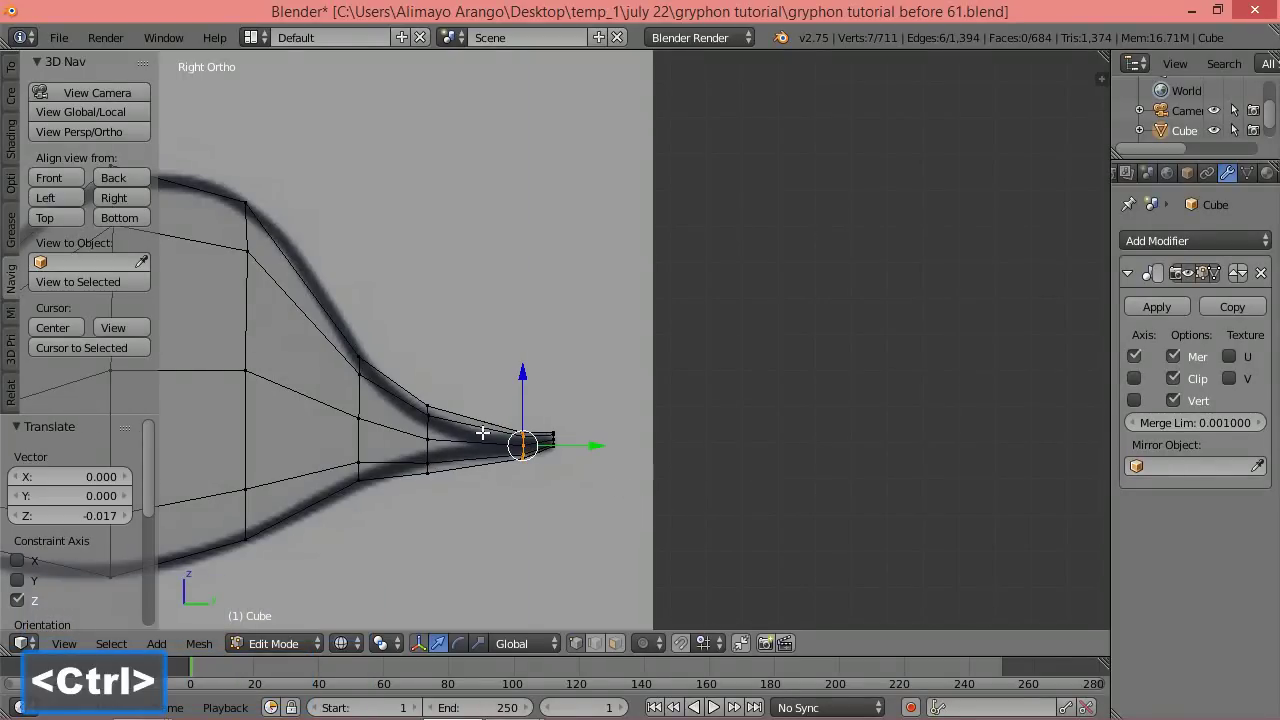
{"action": "key", "text": "ctrl+r"}
{"action": "left_click", "coordinate": [482, 432]}
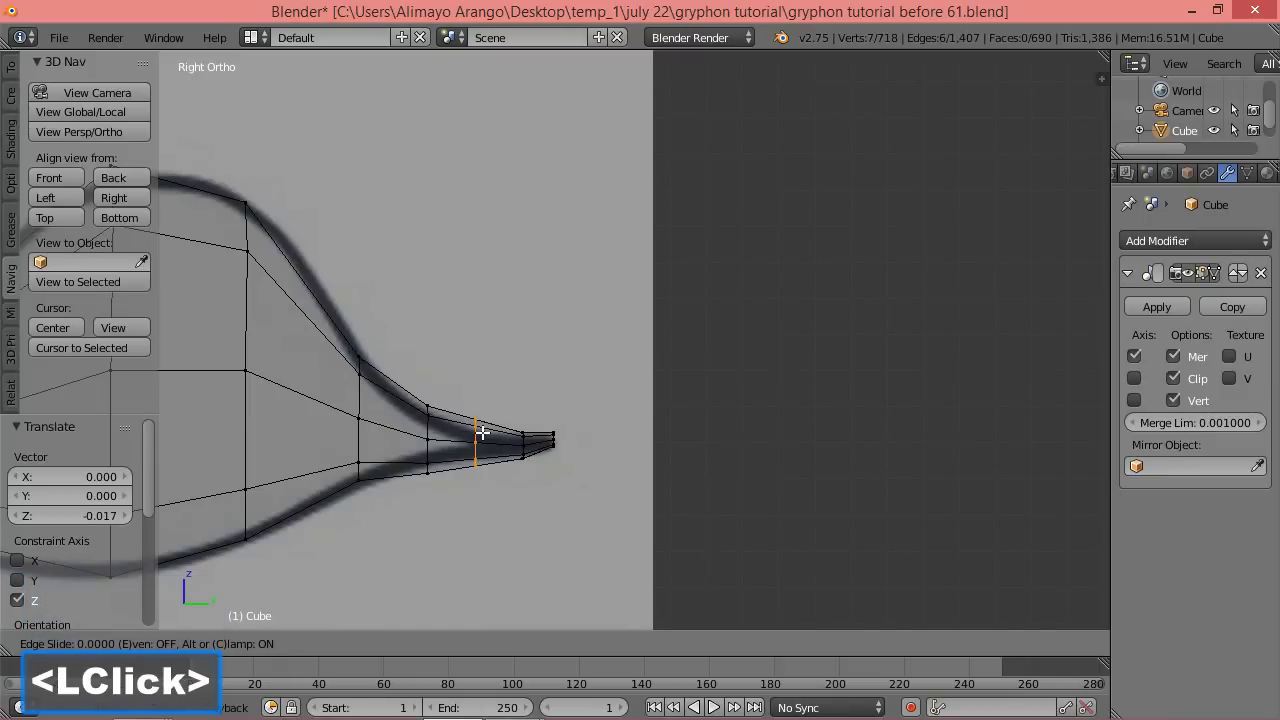
{"action": "left_click", "coordinate": [481, 433]}
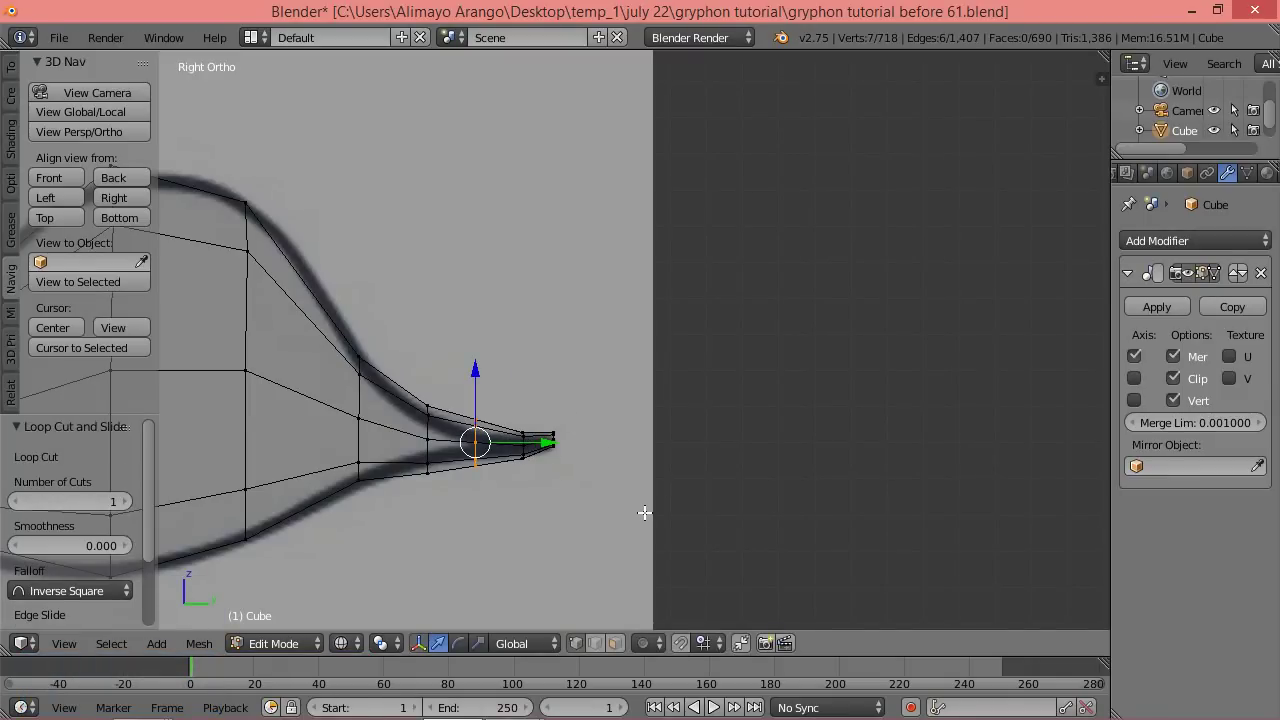
{"action": "key", "text": "s"}
{"action": "left_click", "coordinate": [598, 507]}
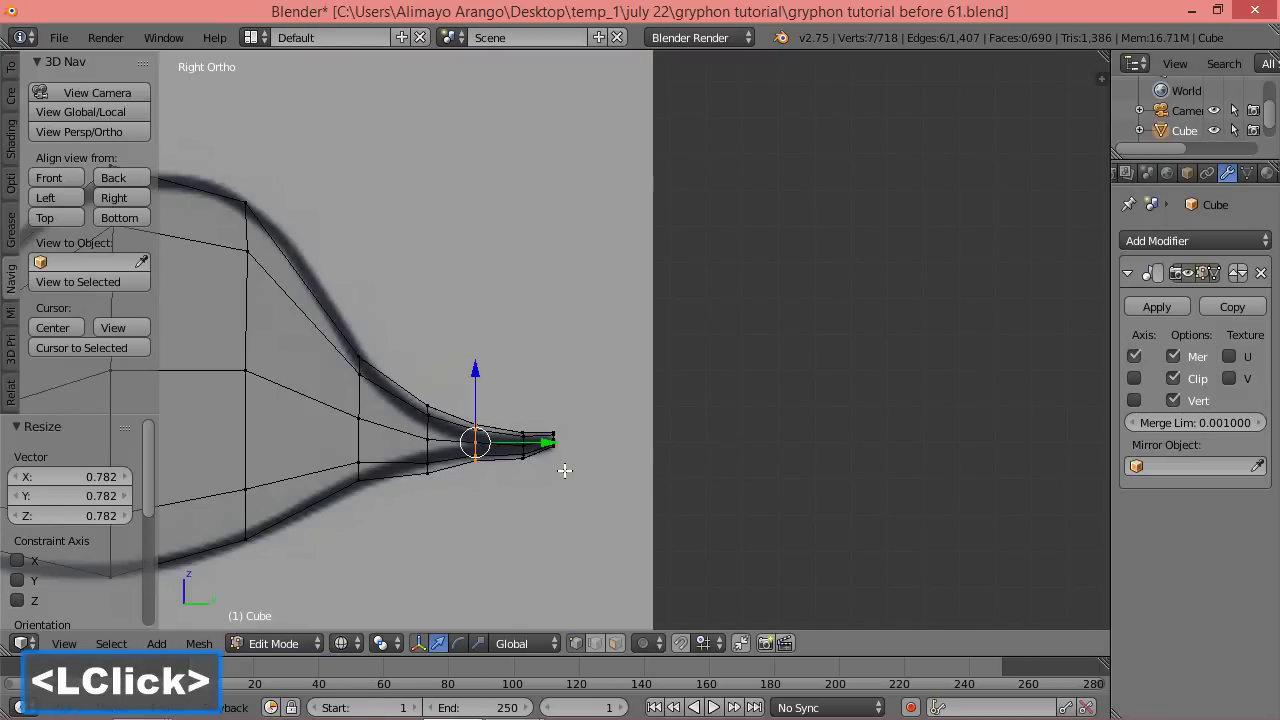
Shift the new tip loop about -0.008 along Y and scale it by about 0.927.
{"action": "left_click_drag", "start_coordinate": [548, 443], "coordinate": [548, 445]}
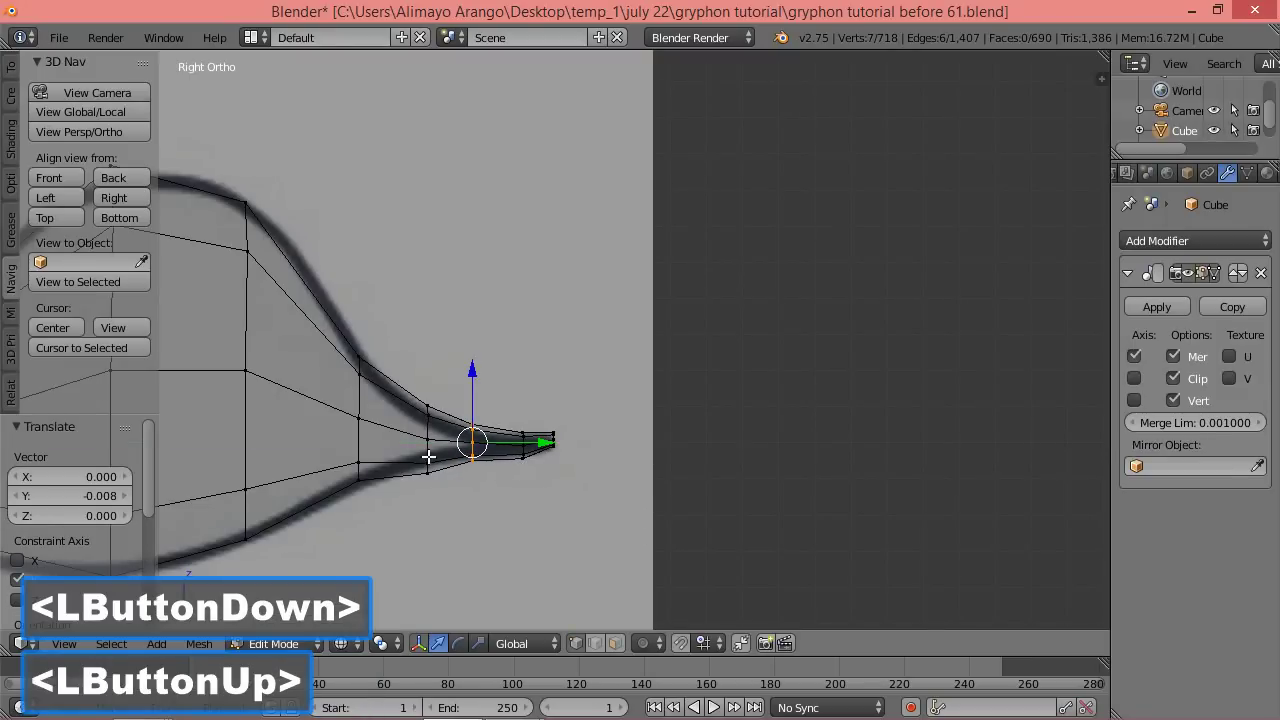
{"action": "key", "text": "s"}
{"action": "left_click", "coordinate": [556, 508]}
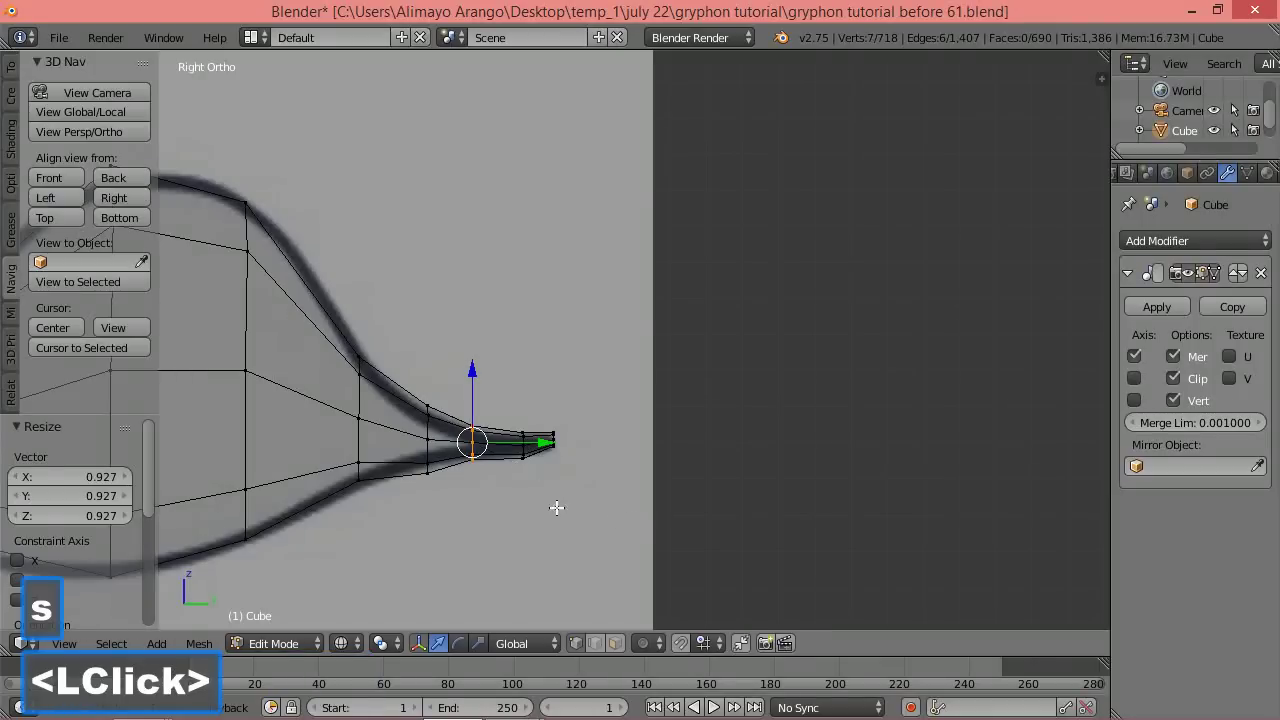
Scale down the adjacent loop on the tuft side to fit the reference outline and raise it about 0.008 along Z.
{"action": "left_click", "coordinate": [431, 431], "text": "alt"}
{"action": "key", "text": "s"}
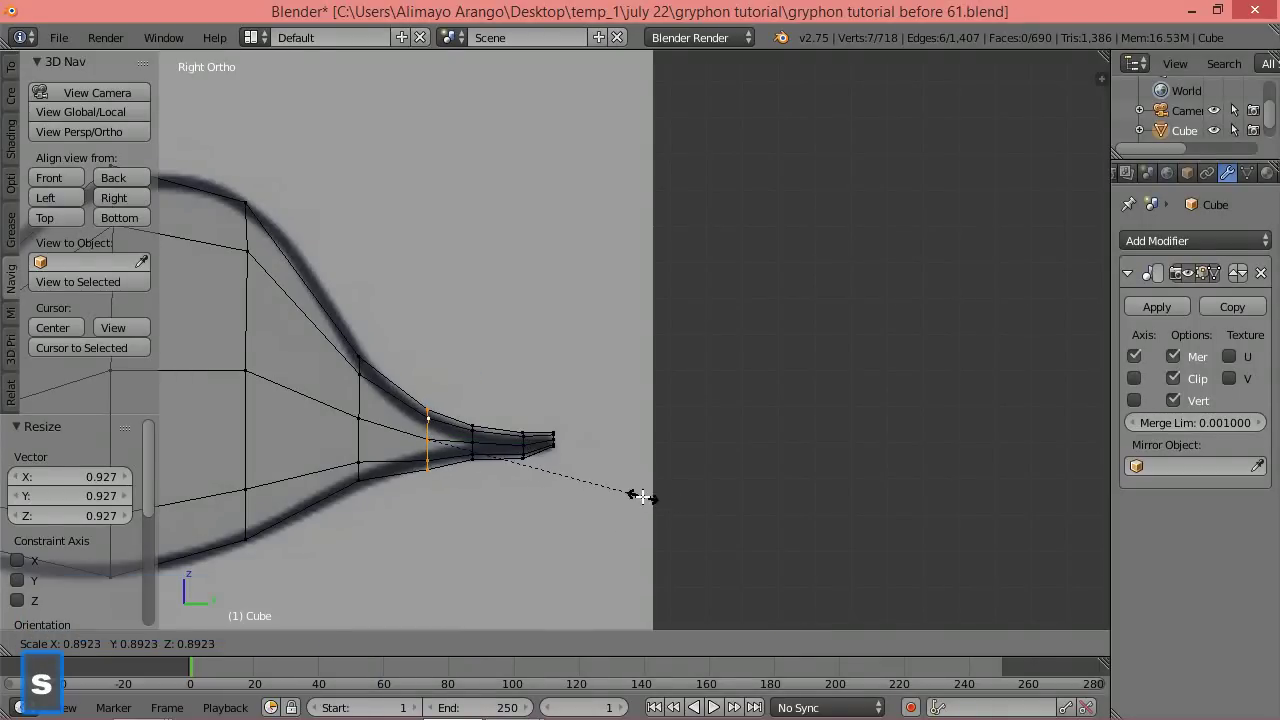
{"action": "left_click", "coordinate": [624, 494]}
{"action": "left_click_drag", "start_coordinate": [428, 366], "coordinate": [428, 362]}
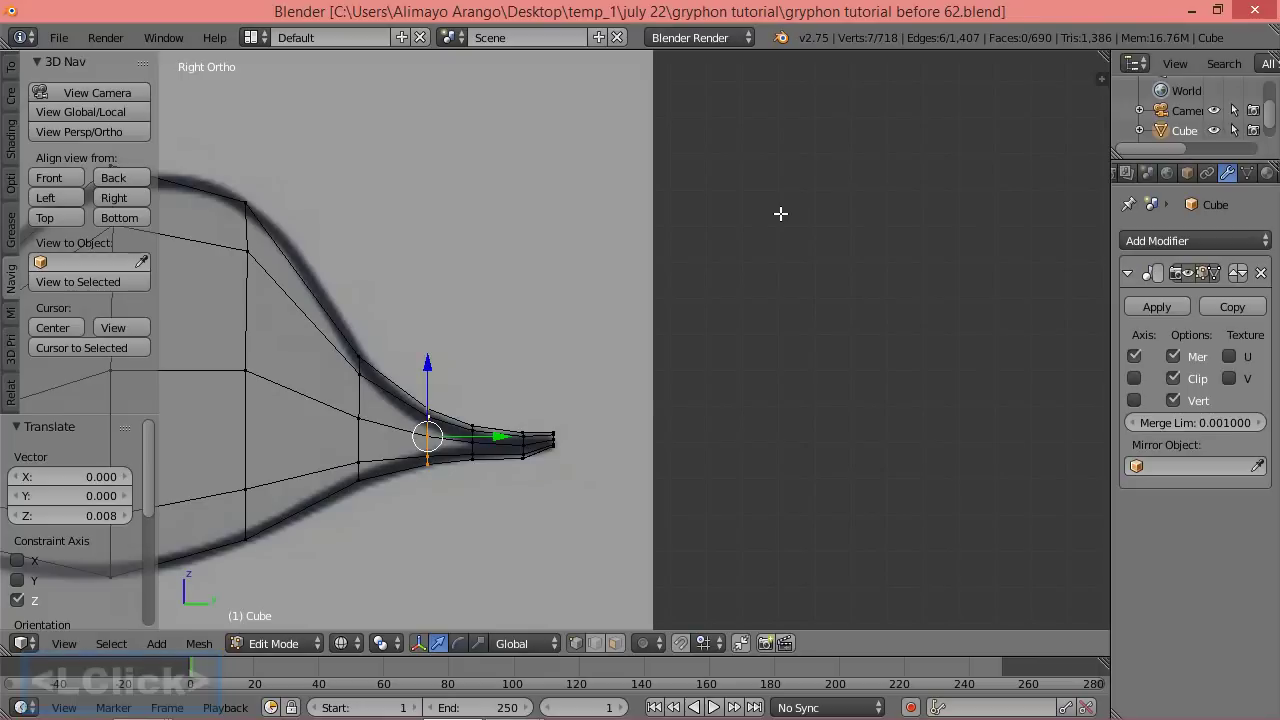
Switch to solid shading and examine the whole gryphon with its tail from an angled view.
{"action": "key", "text": "z"}
{"action": "left_click", "coordinate": [795, 335]}
{"action": "scroll", "coordinate": [768, 325], "scroll_direction": "down", "scroll_amount": 3}
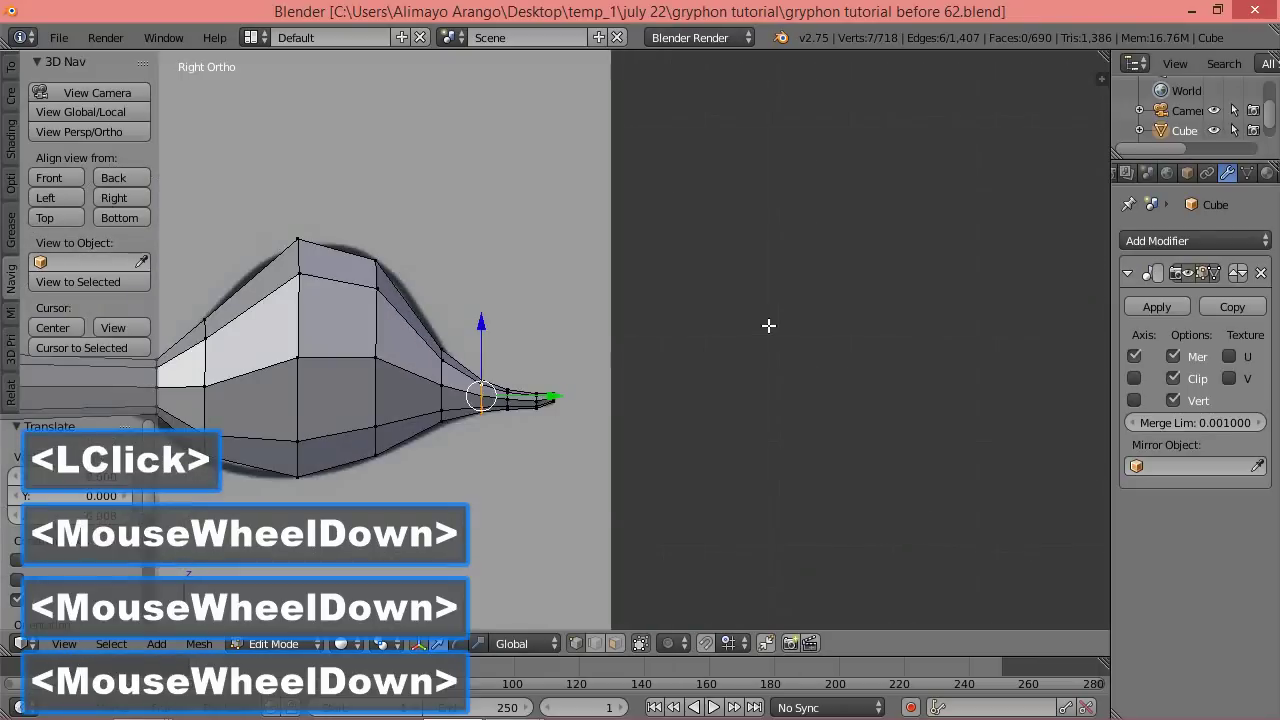
{"action": "scroll", "coordinate": [768, 325], "scroll_direction": "down", "scroll_amount": 7}
{"action": "middle_click_drag", "start_coordinate": [574, 385], "coordinate": [860, 354], "text": "shift"}
{"action": "middle_click_drag", "start_coordinate": [572, 387], "coordinate": [625, 432]}
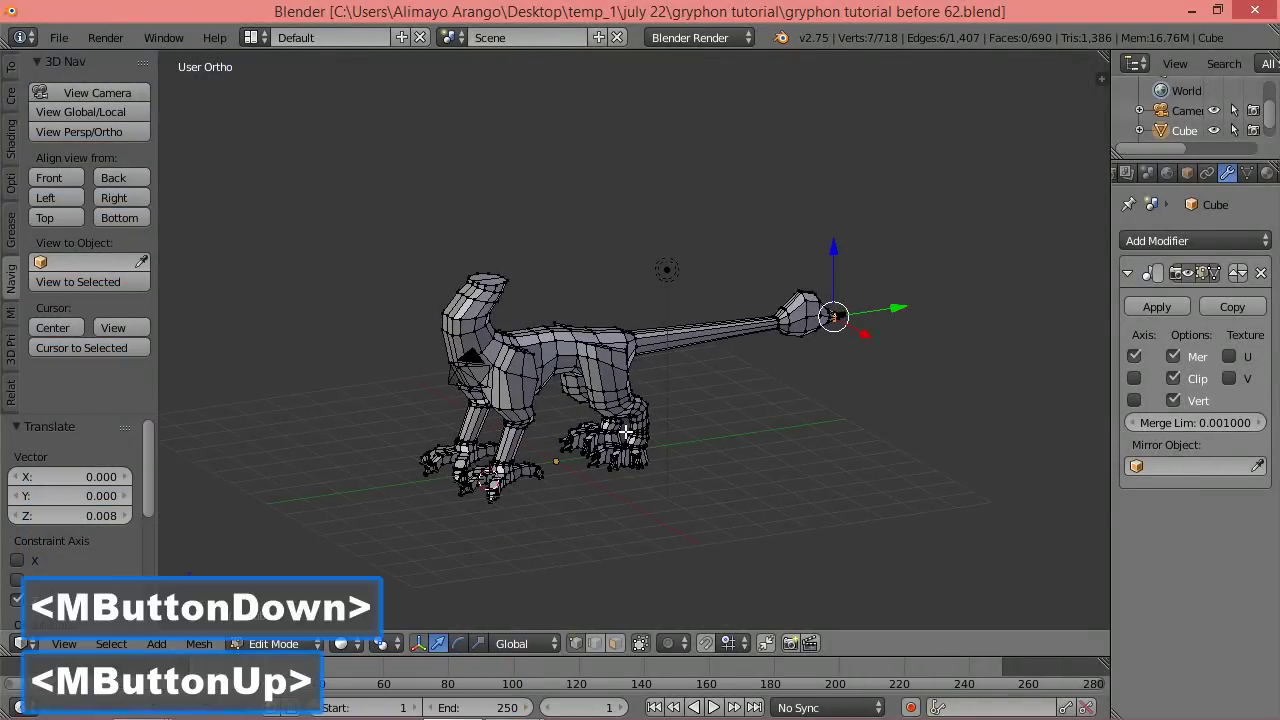
{"action": "scroll", "coordinate": [625, 432], "scroll_direction": "up", "scroll_amount": 2}
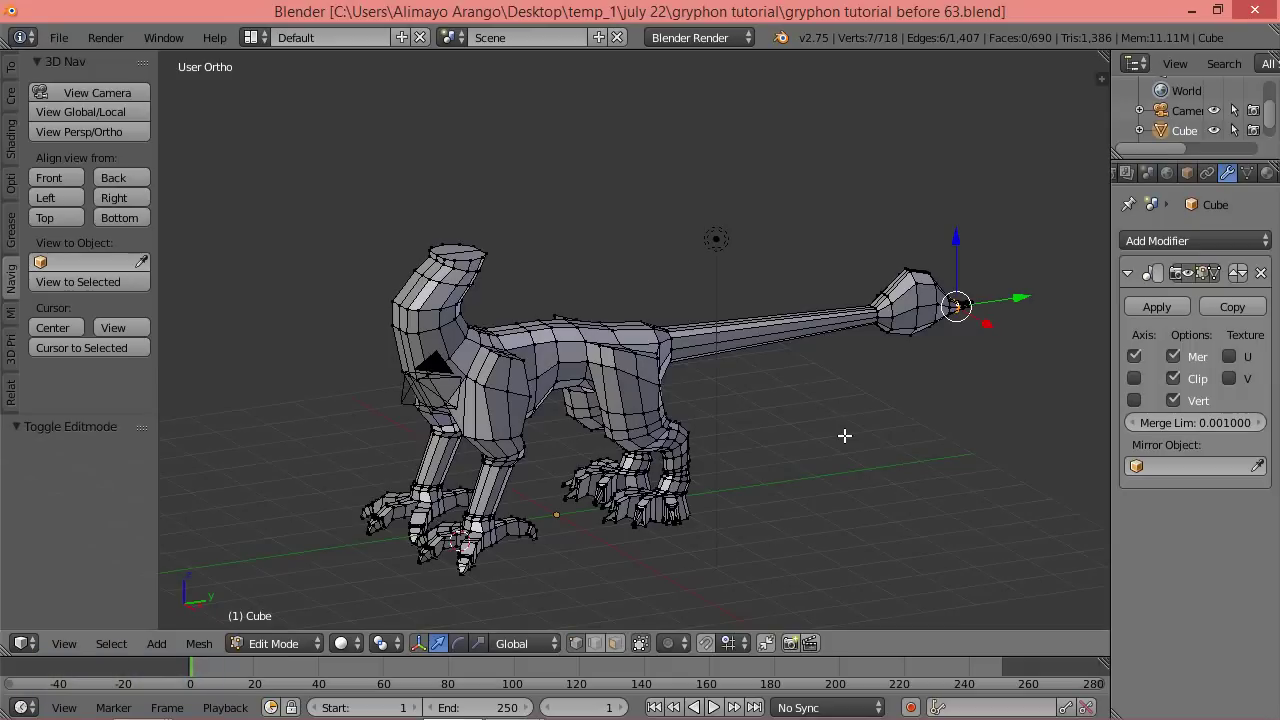
Switch the gryphon body to Object Mode and show only the empty second layer.
{"action": "left_click", "coordinate": [305, 644]}
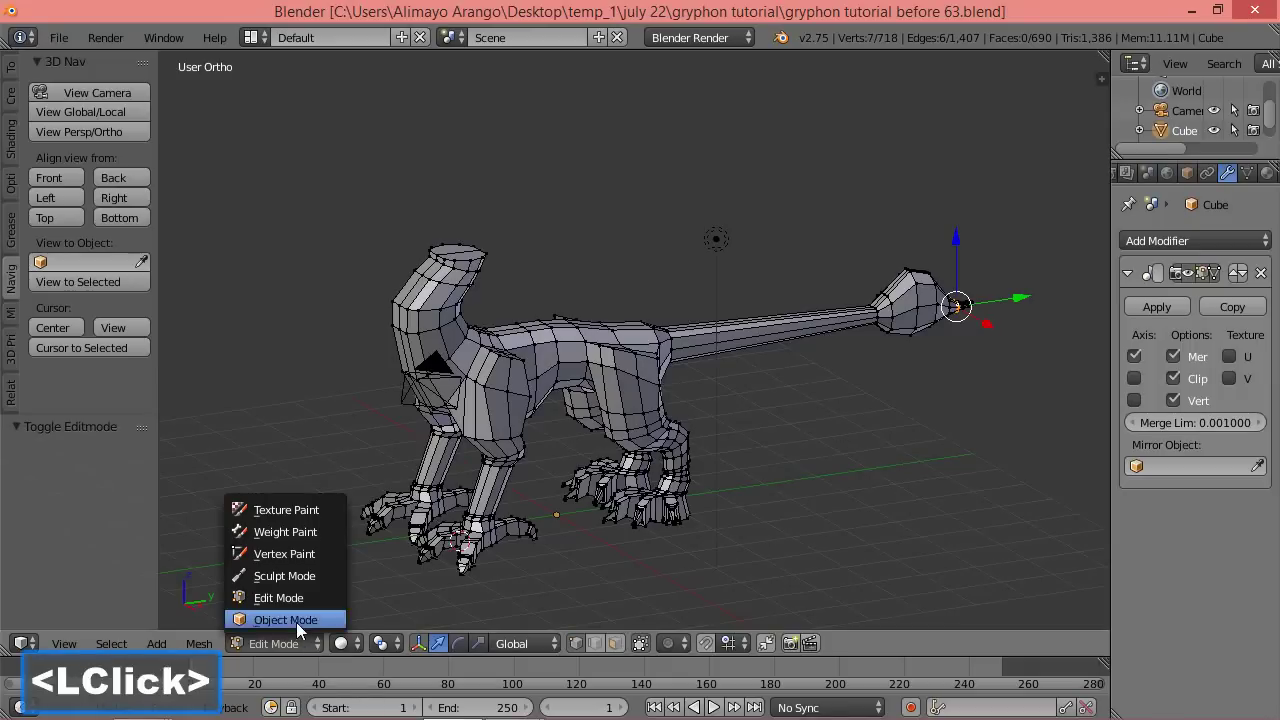
{"action": "left_click", "coordinate": [296, 622]}
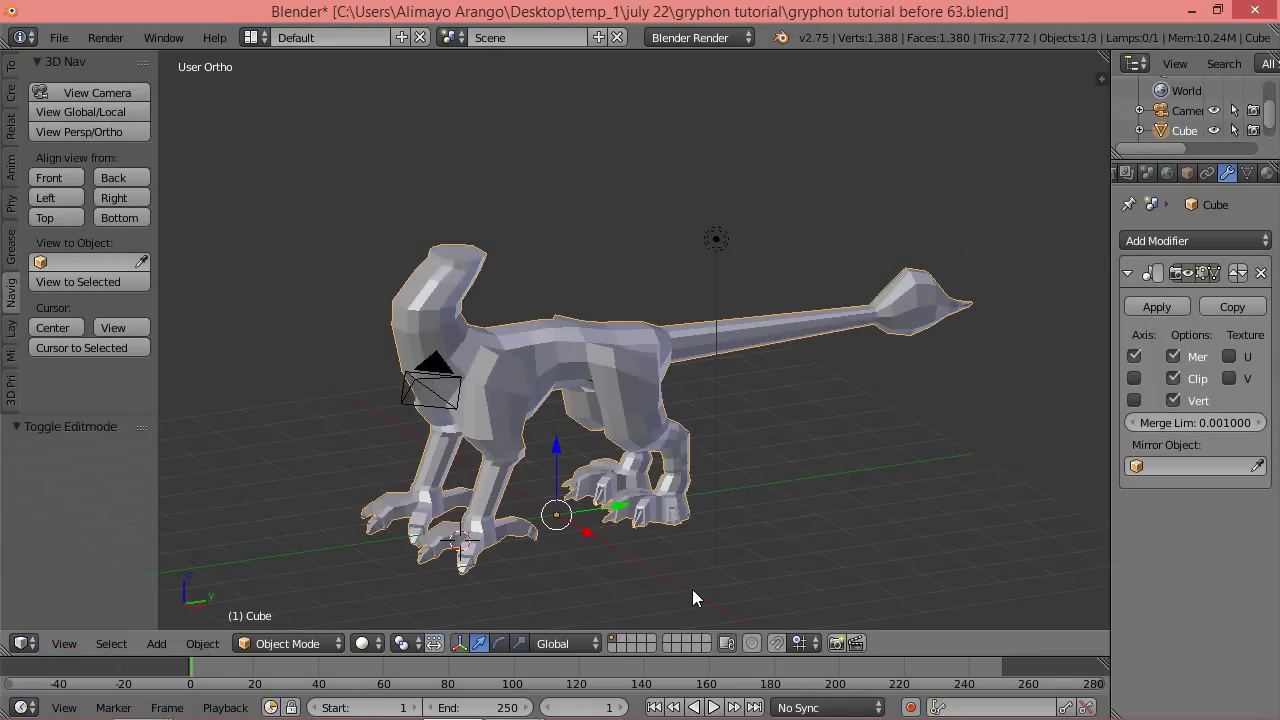
{"action": "left_click", "coordinate": [623, 639]}
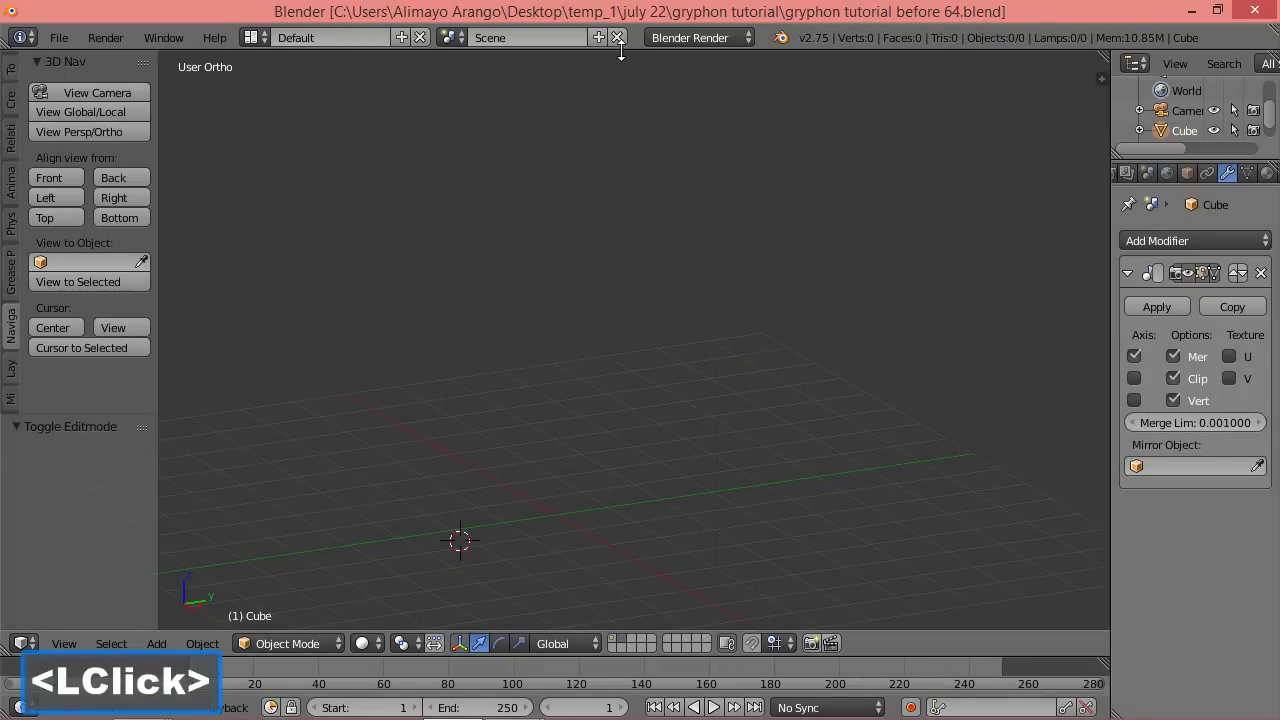
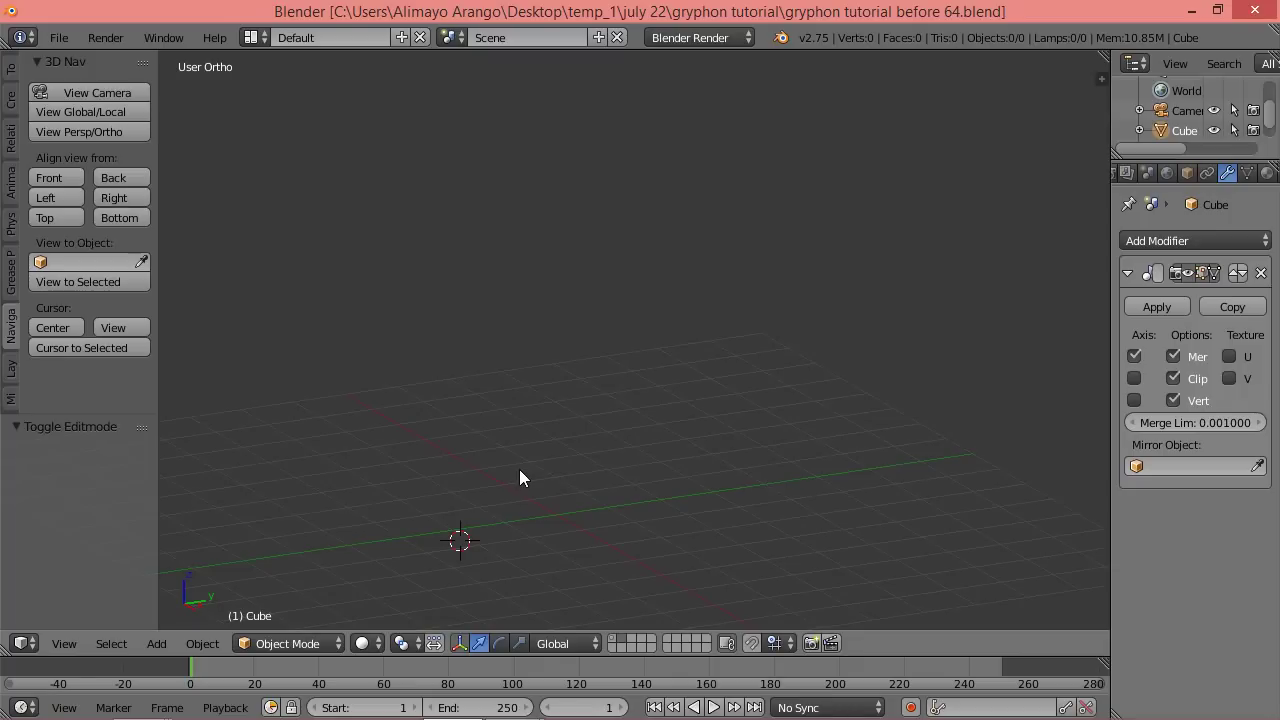
Add a cube mesh at the 3D cursor on the empty layer.
{"action": "key", "text": "shift+a"}
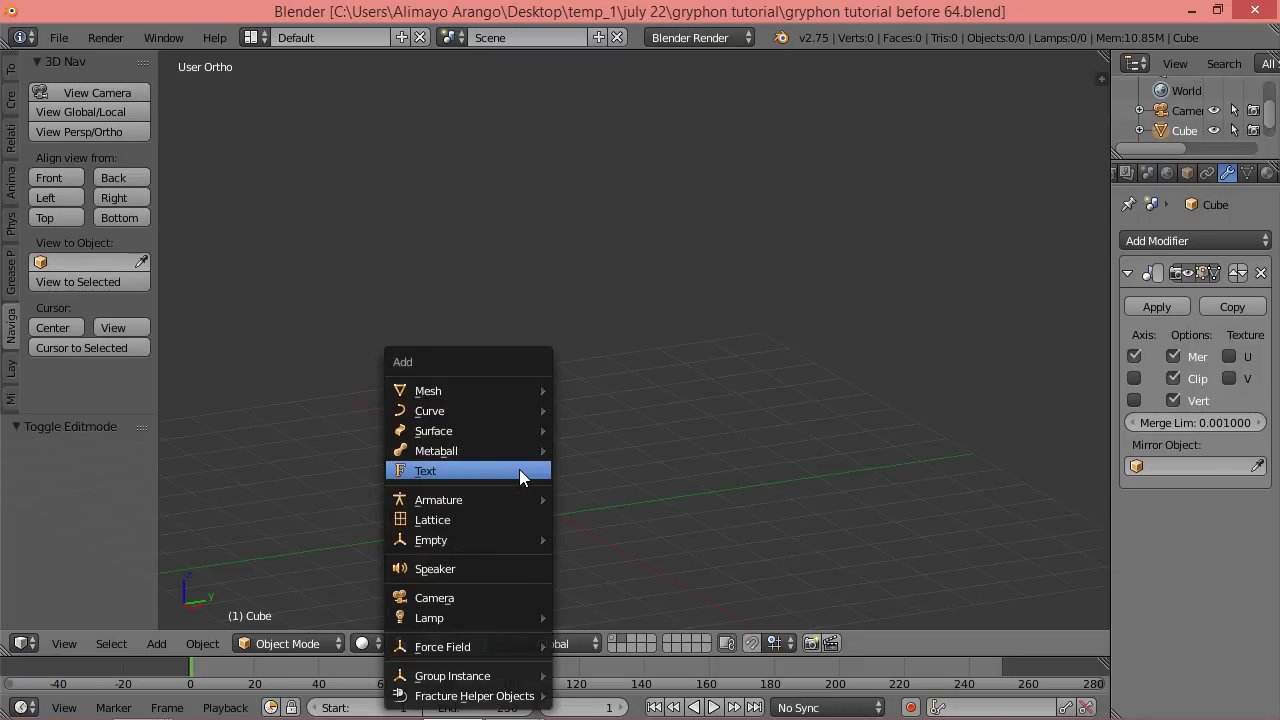
{"action": "mouse_move", "coordinate": [524, 390]}
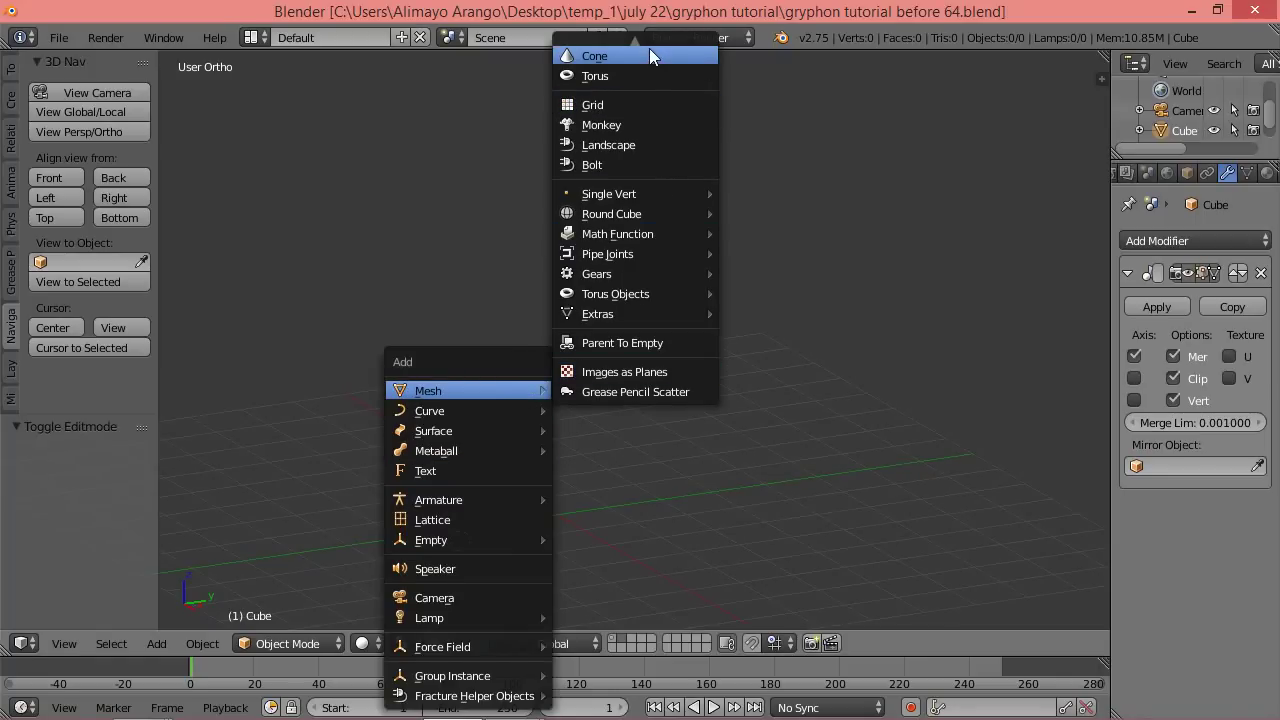
{"action": "mouse_move", "coordinate": [633, 45]}
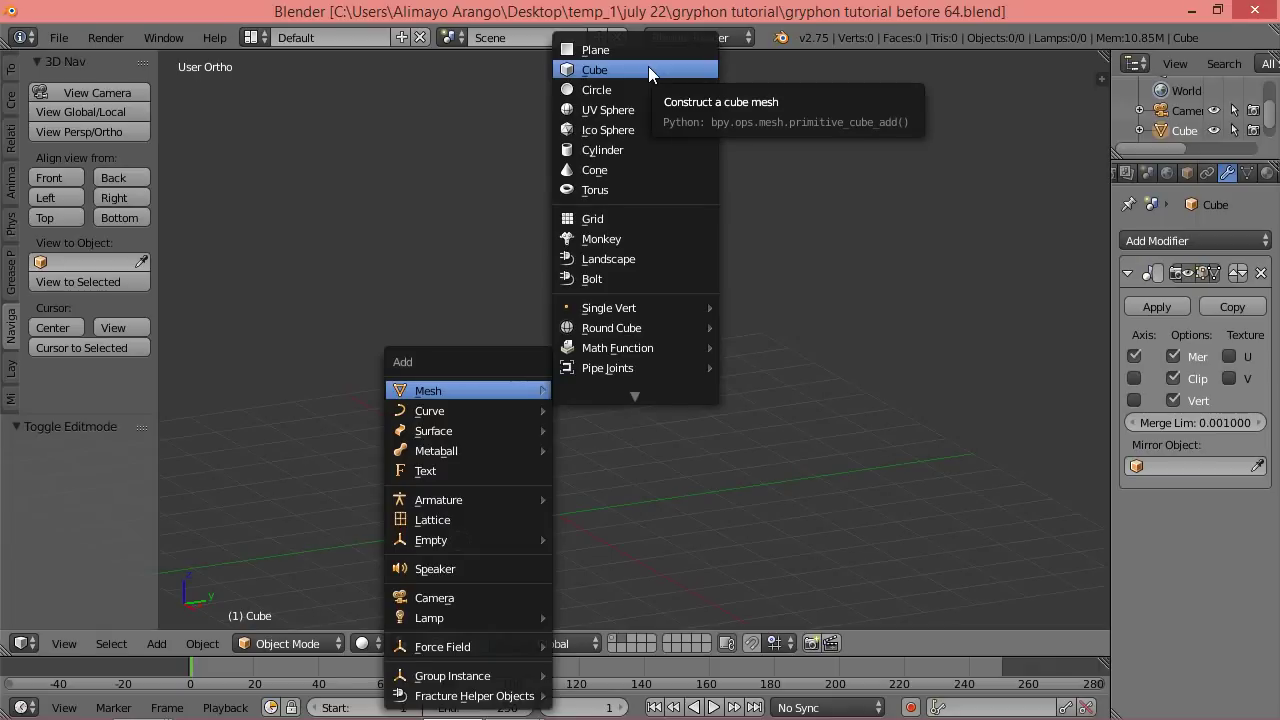
{"action": "left_click", "coordinate": [648, 69]}
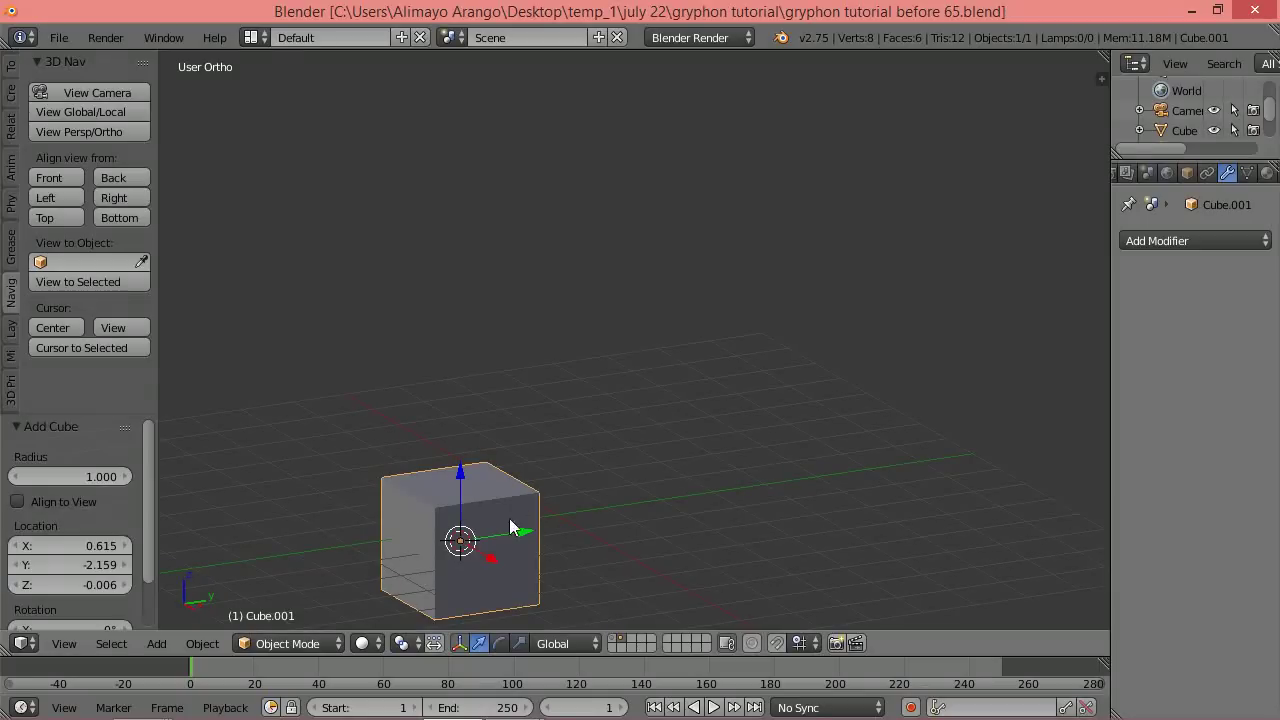
Enter Edit Mode on the cube and, in right view, move it about 5.693 along Z over the drawing's head.
{"action": "left_click", "coordinate": [329, 649]}
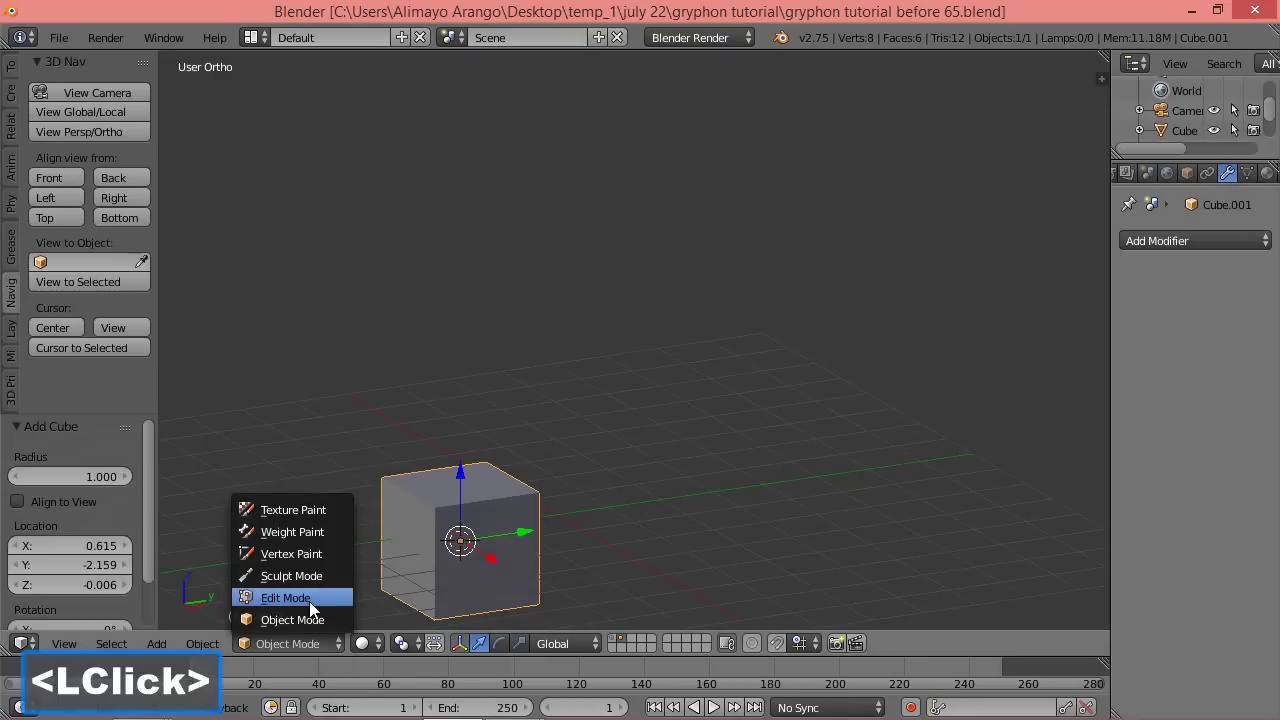
{"action": "left_click", "coordinate": [309, 600]}
{"action": "left_click", "coordinate": [129, 197]}
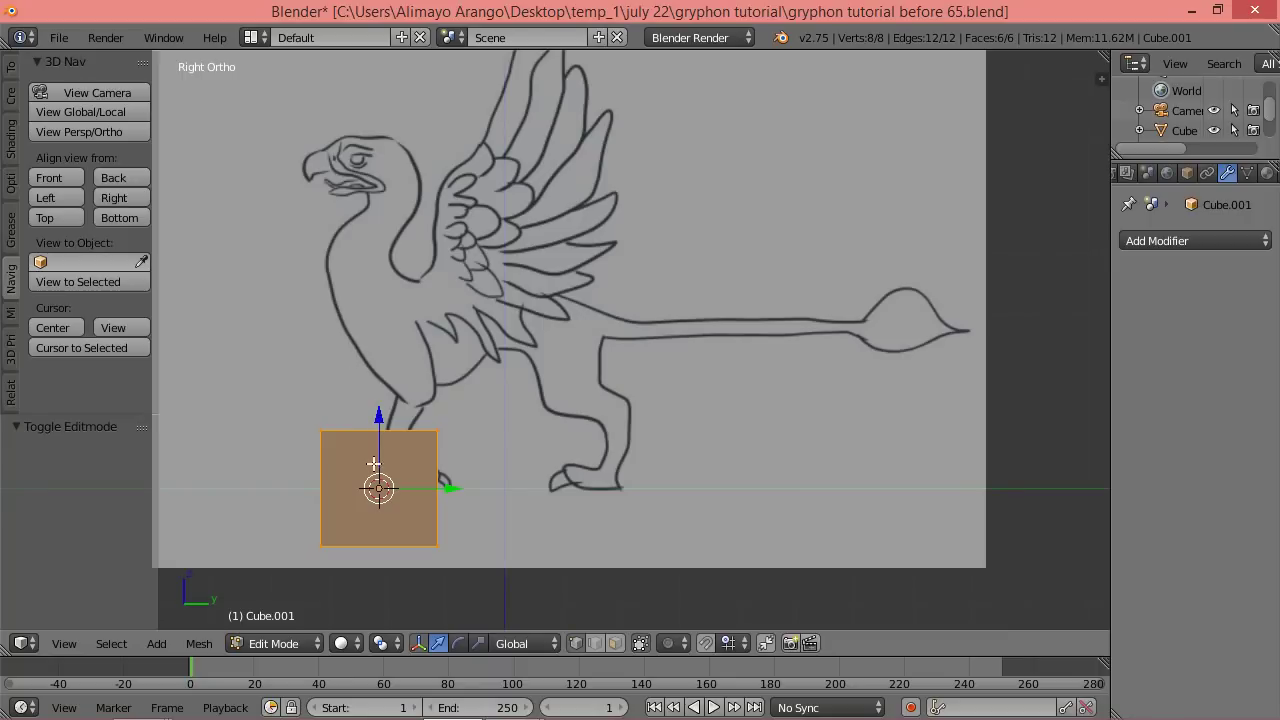
{"action": "left_click_drag", "start_coordinate": [379, 415], "coordinate": [387, 82]}
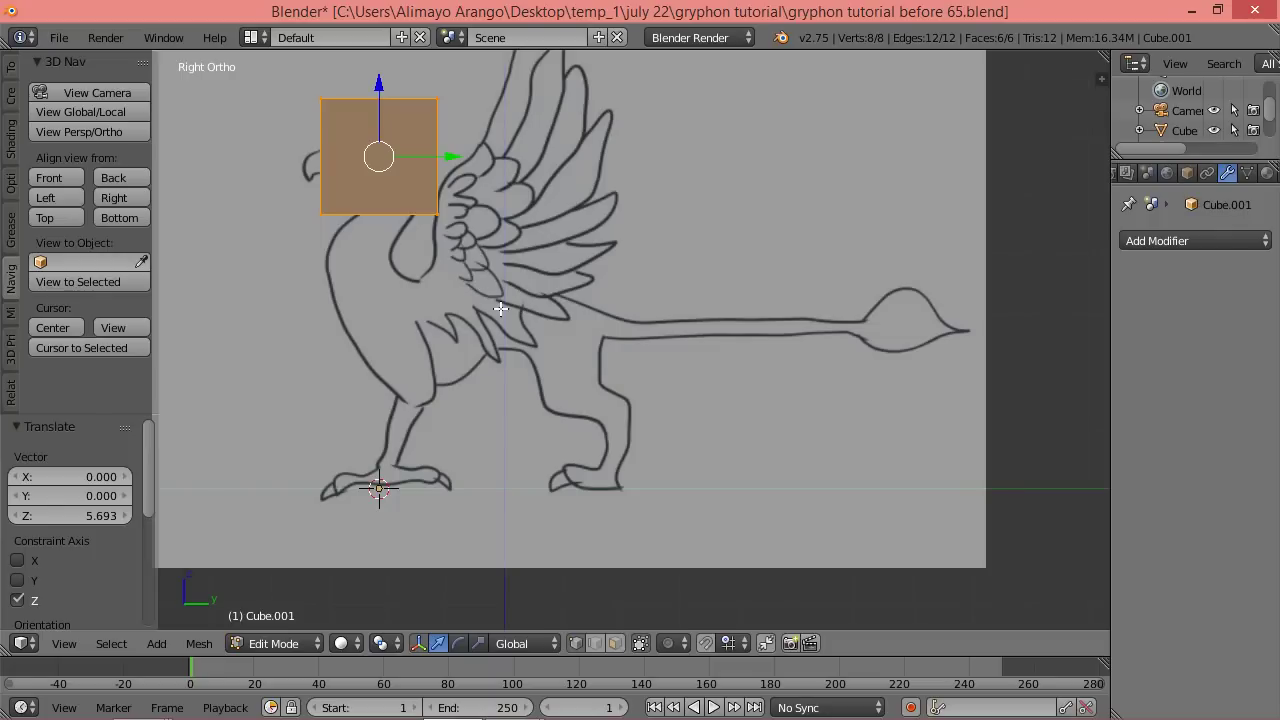
Hide the "gryphon side drawing.jpeg" background image in the viewport's background image settings.
{"action": "key", "text": "n"}
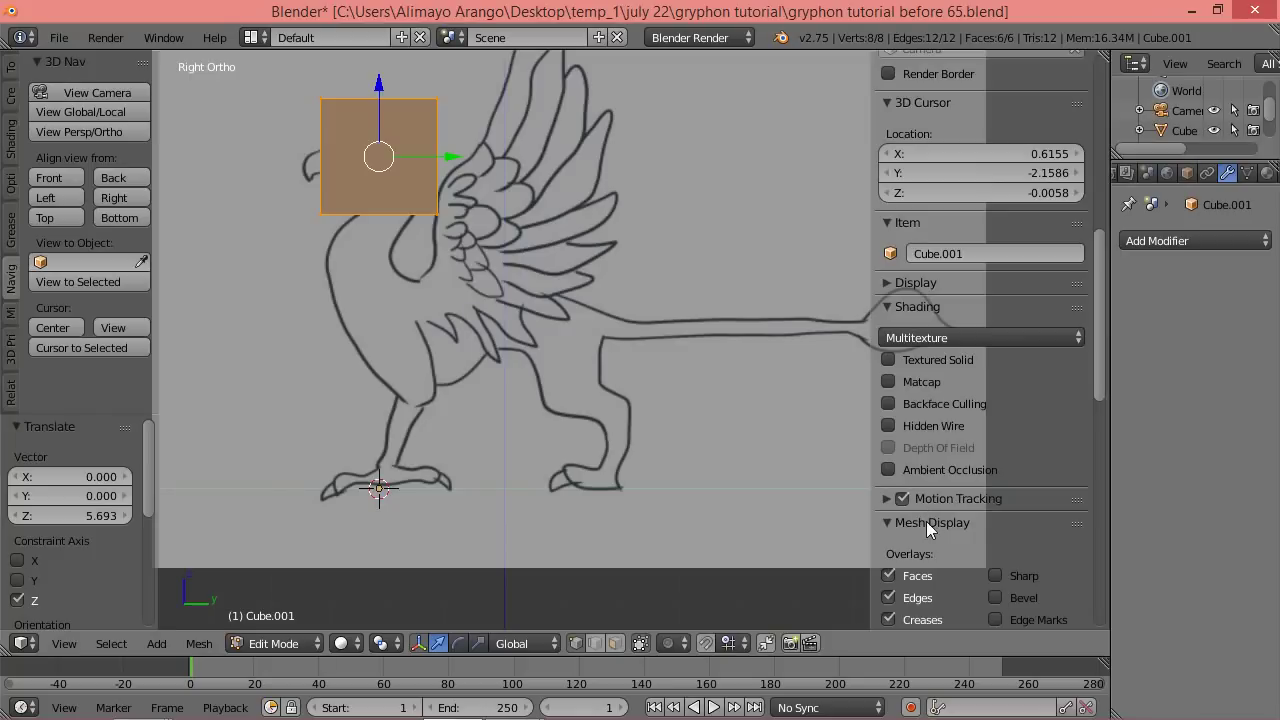
{"action": "left_click", "coordinate": [1103, 387]}
{"action": "left_click_drag", "start_coordinate": [1103, 386], "coordinate": [1116, 600]}
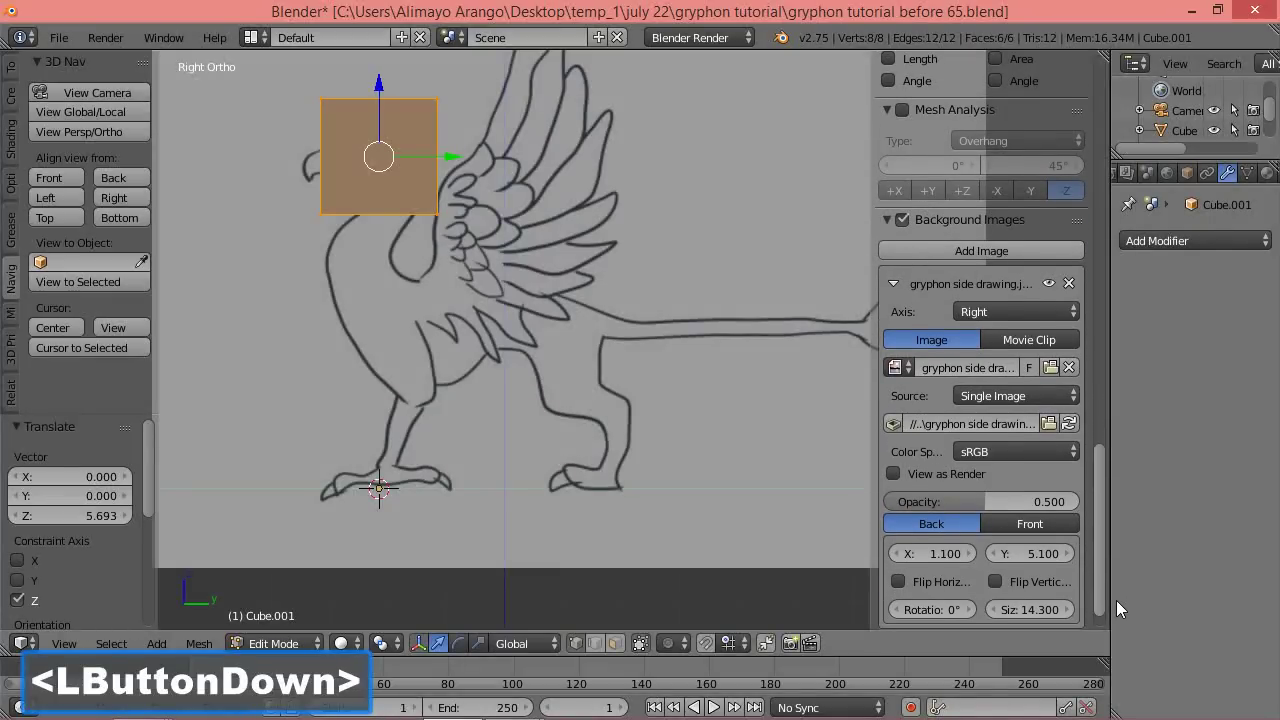
{"action": "left_click_drag", "start_coordinate": [1116, 600], "coordinate": [1116, 600]}
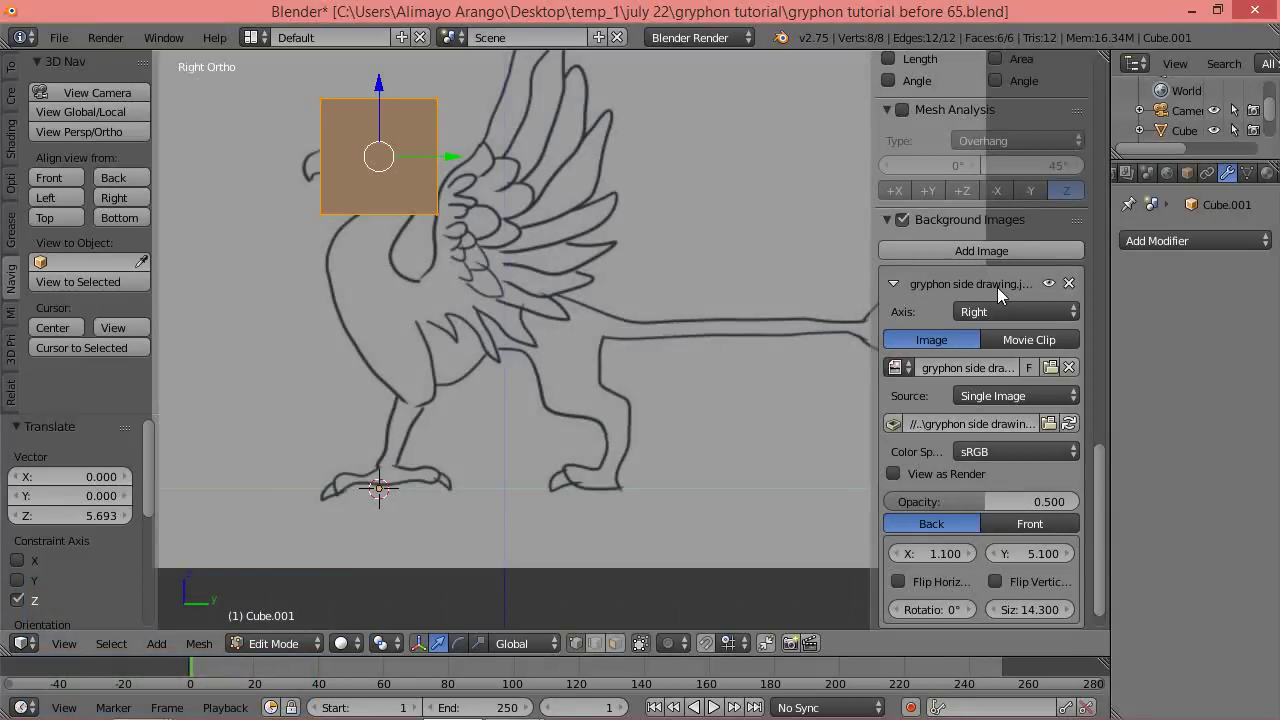
{"action": "left_click_drag", "start_coordinate": [877, 288], "coordinate": [853, 297]}
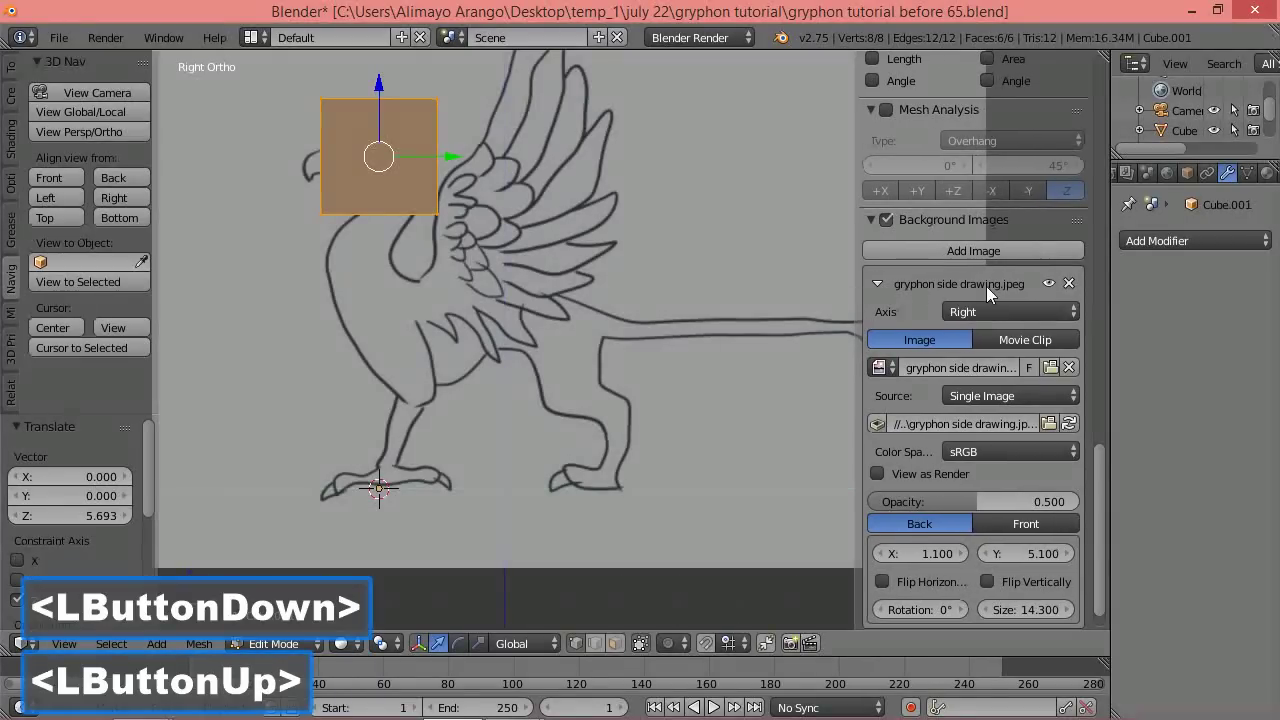
{"action": "left_click", "coordinate": [1047, 285]}
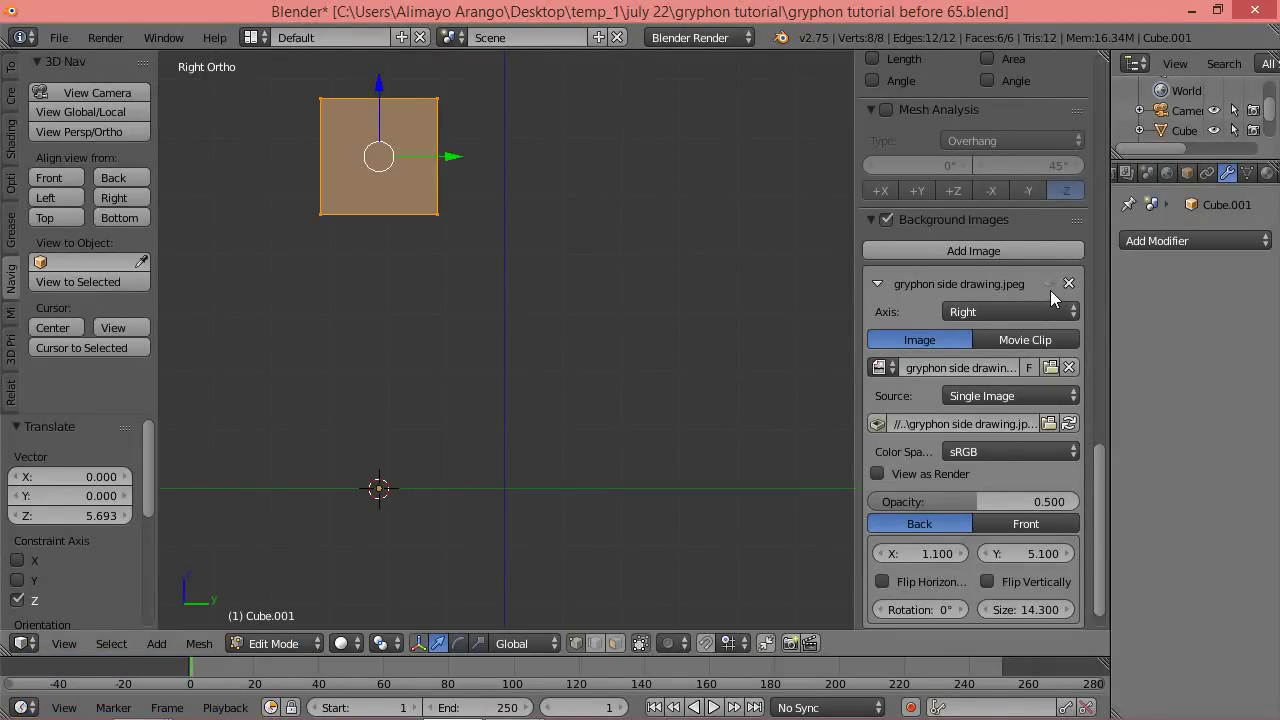
{"action": "key", "text": "n"}
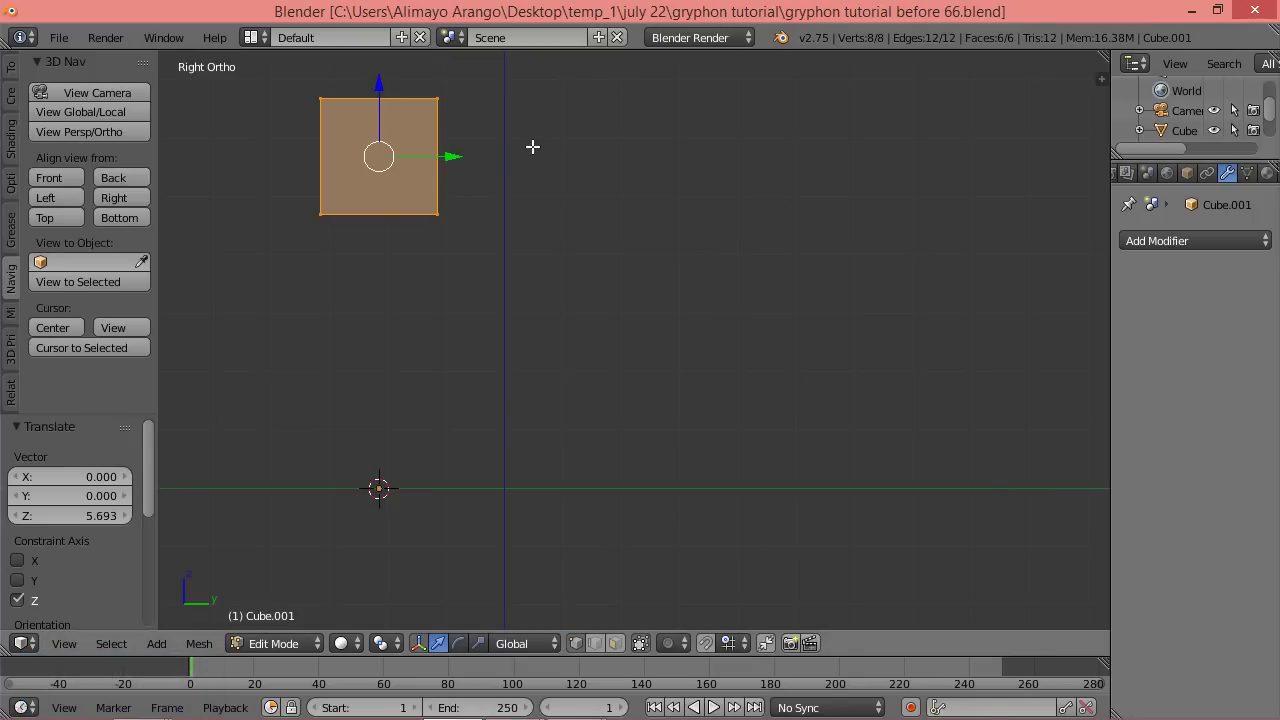
Show the cube in wireframe and extrude its +Y end face about 2.178 along Y.
{"action": "key", "text": "z"}
{"action": "left_click", "coordinate": [688, 160]}
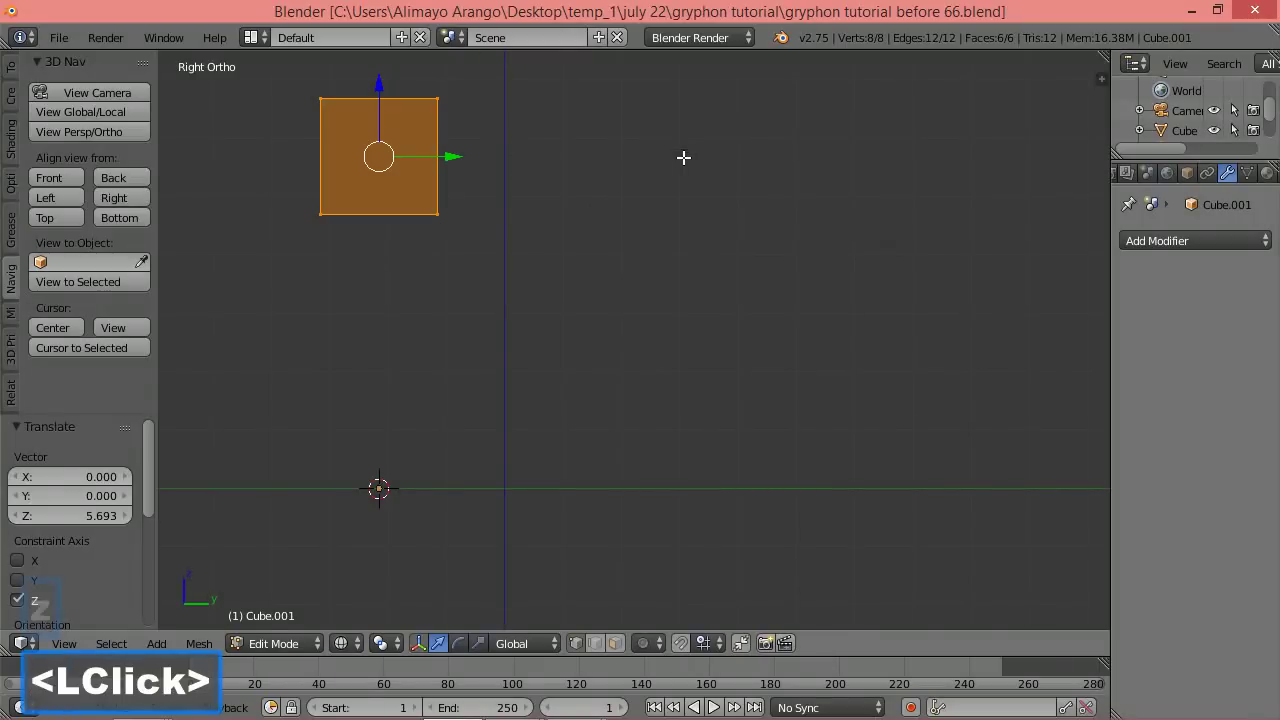
{"action": "key", "text": "a"}
{"action": "key", "text": "b"}
{"action": "left_click_drag", "start_coordinate": [478, 72], "coordinate": [424, 272]}
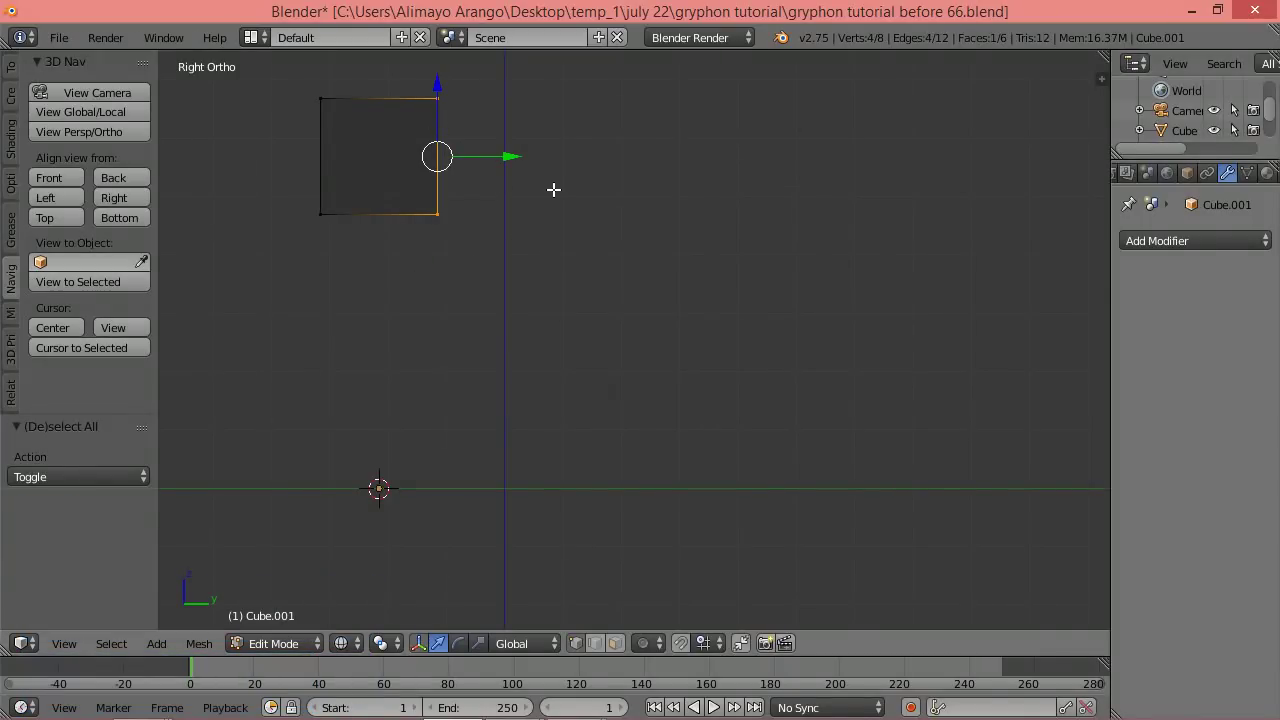
{"action": "key", "text": "e"}
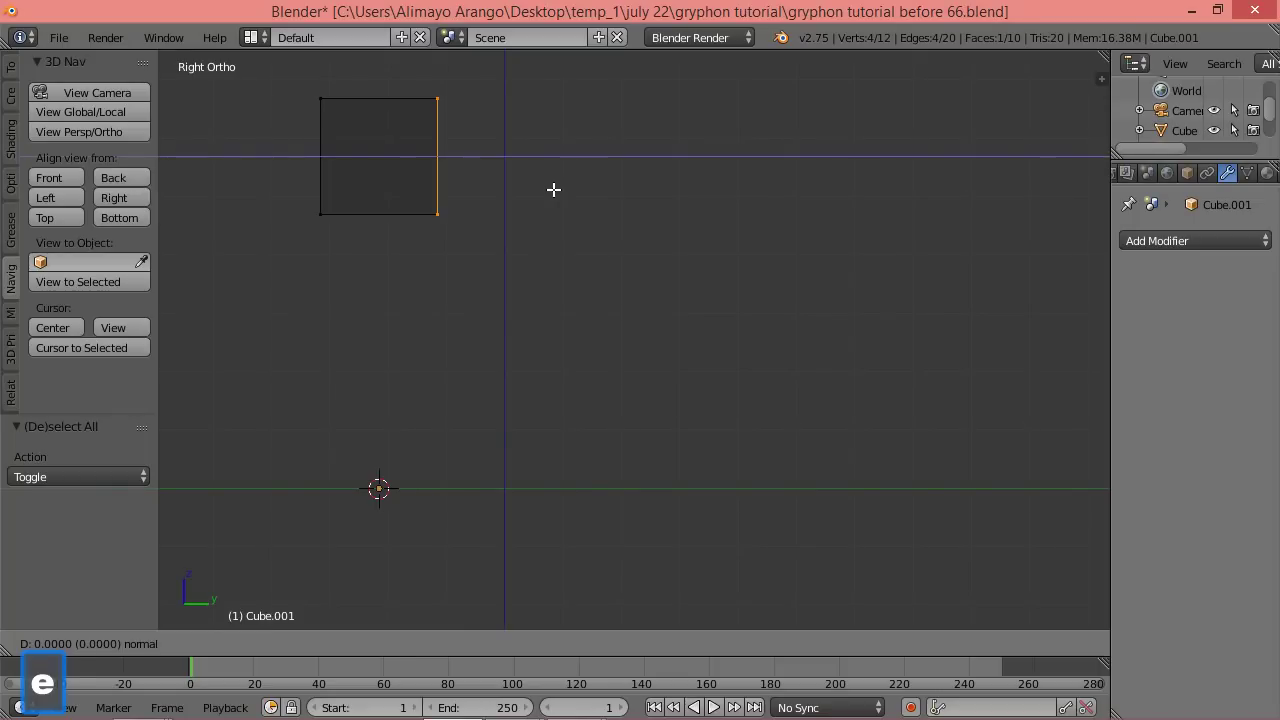
{"action": "left_click", "coordinate": [680, 206]}
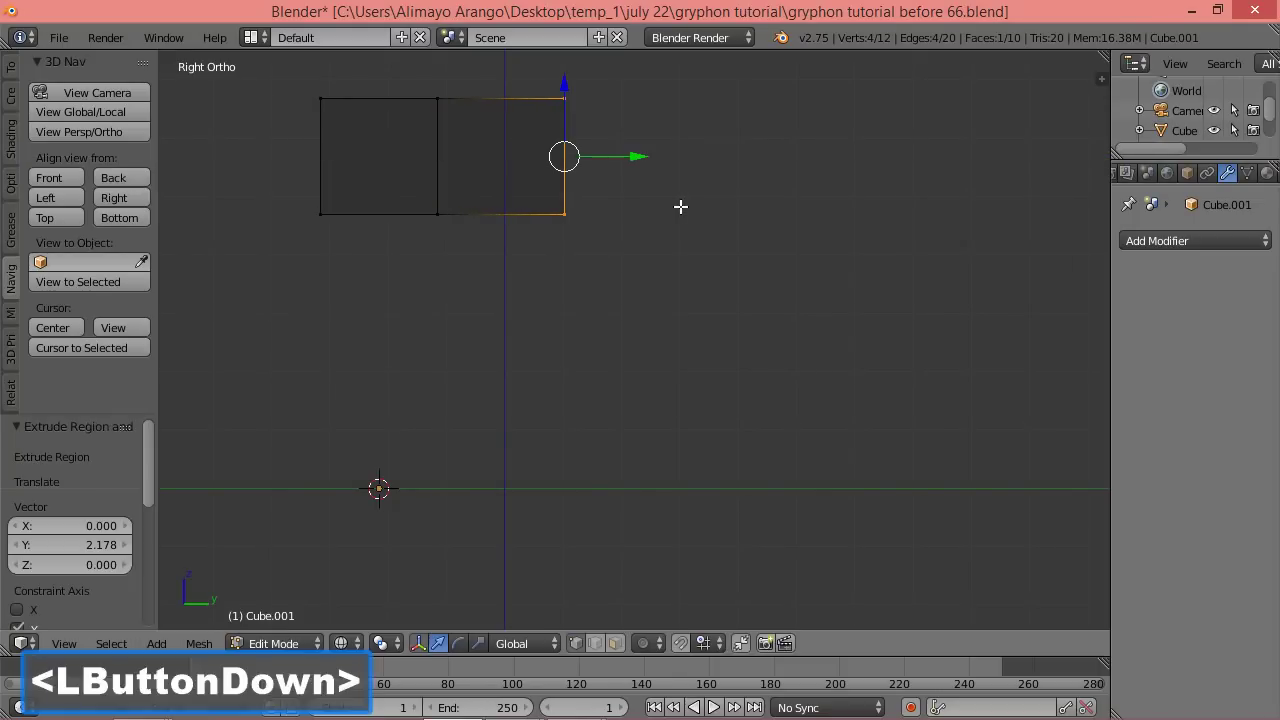
Rotate the extruded end face about 48° and move it about -1.578 along Z.
{"action": "key", "text": "r"}
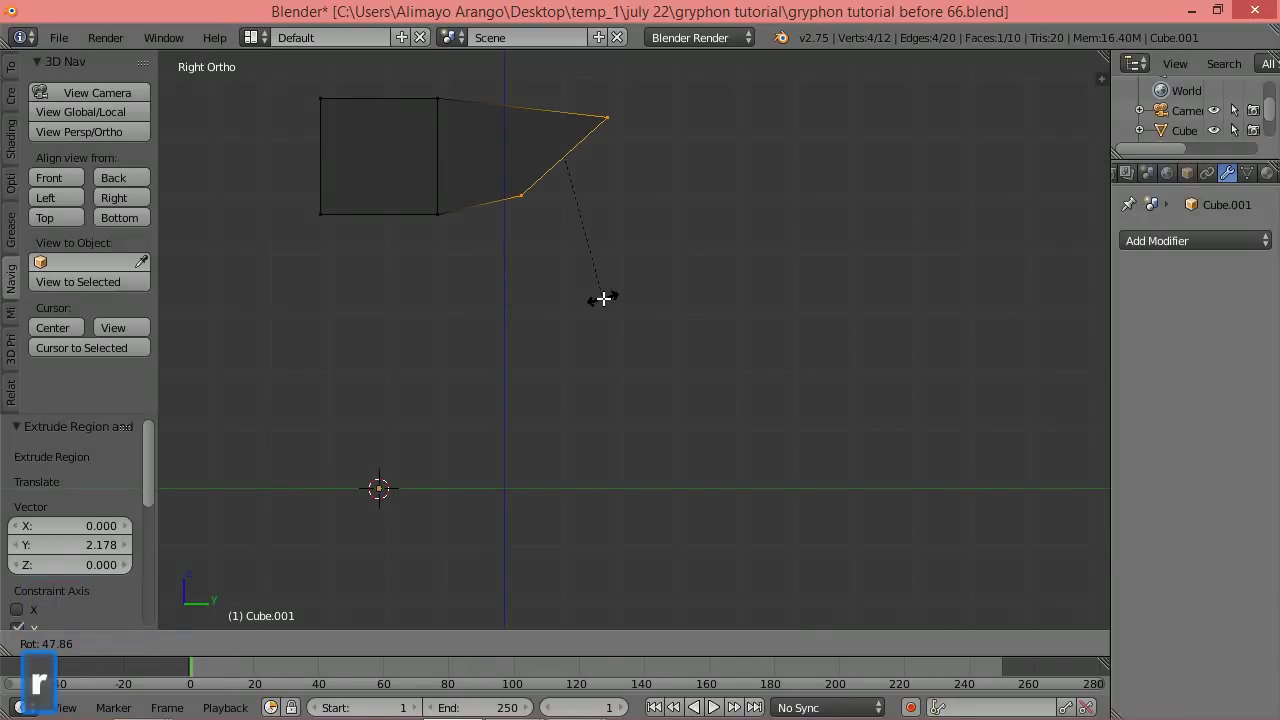
{"action": "left_click", "coordinate": [603, 298]}
{"action": "left_click_drag", "start_coordinate": [562, 86], "coordinate": [561, 177]}
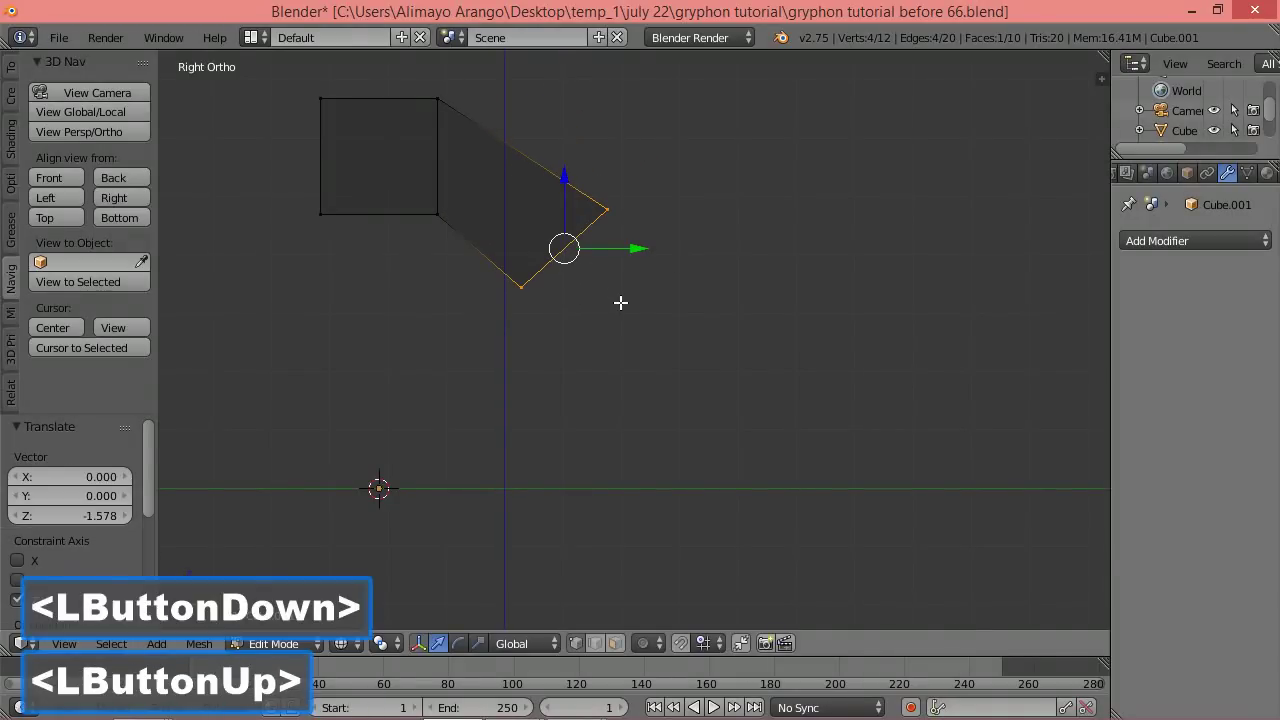
Extrude the angled end face about 2.01 along its normal and shift it about -1.320 along Y.
{"action": "key", "text": "e"}
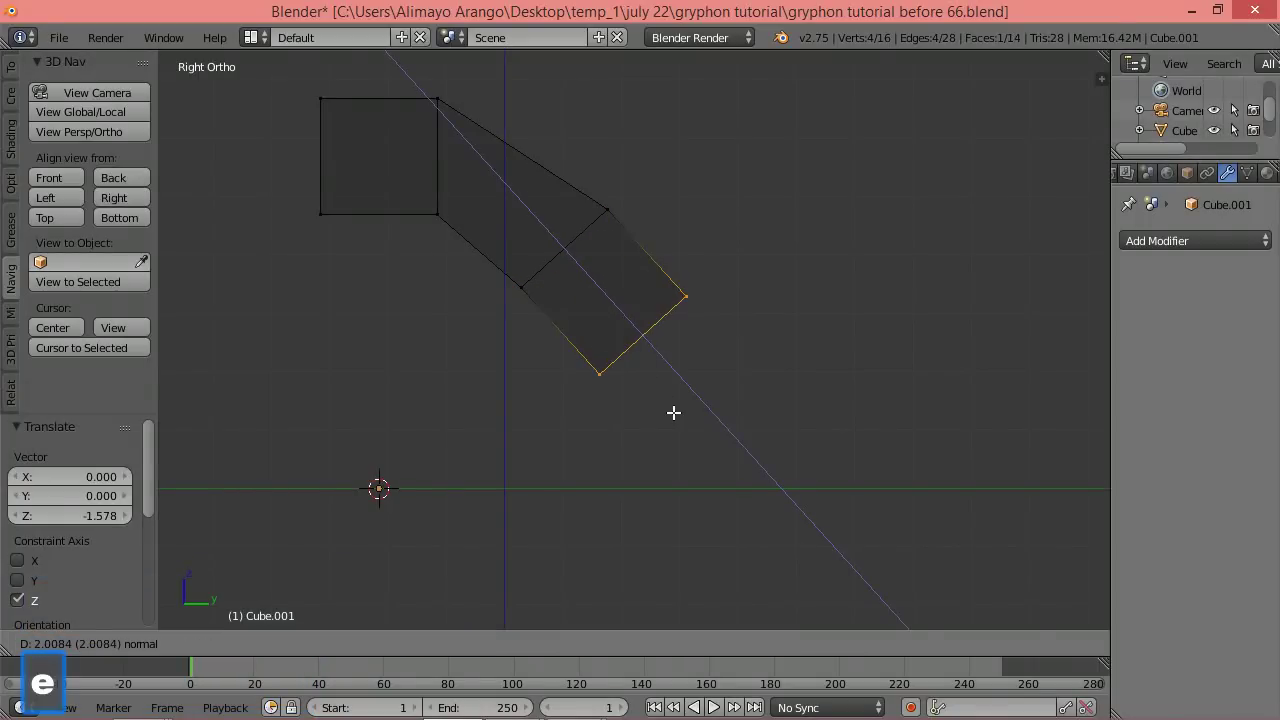
{"action": "left_click", "coordinate": [675, 412]}
{"action": "left_click_drag", "start_coordinate": [726, 339], "coordinate": [639, 357]}
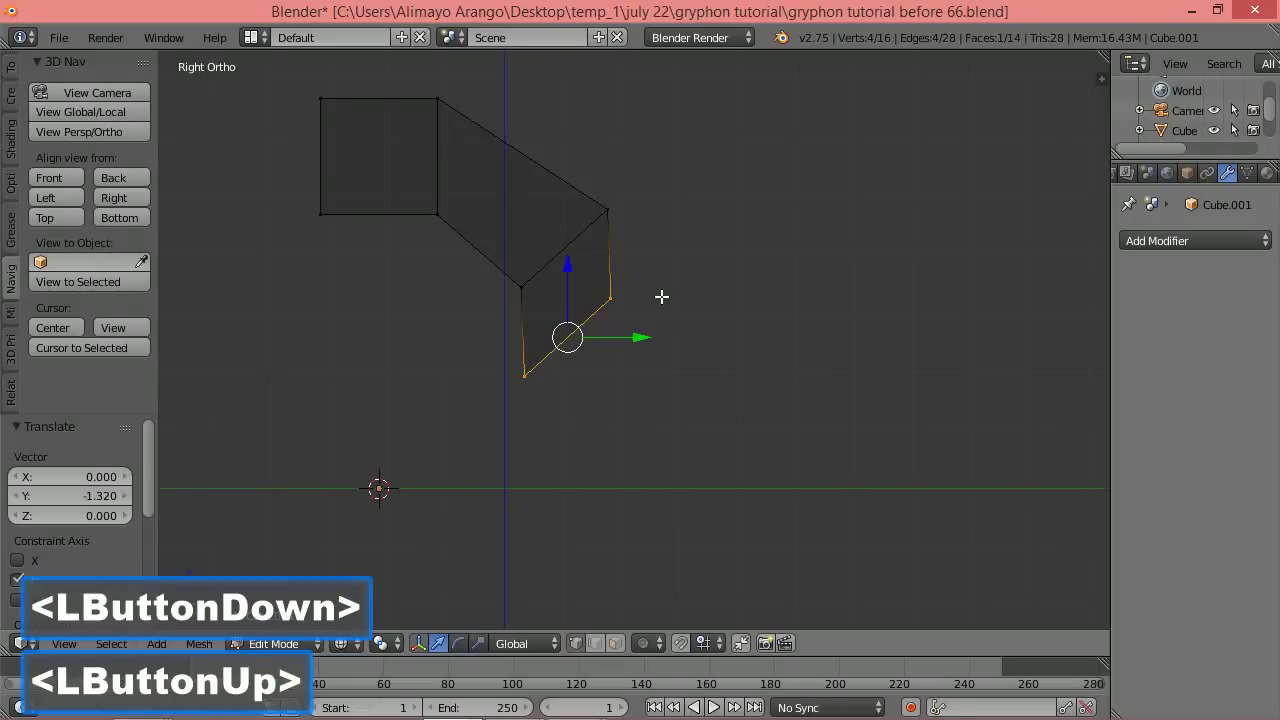
Move the outer corner vertices of the newest end face about -2.023 along Z.
{"action": "key", "text": "a"}
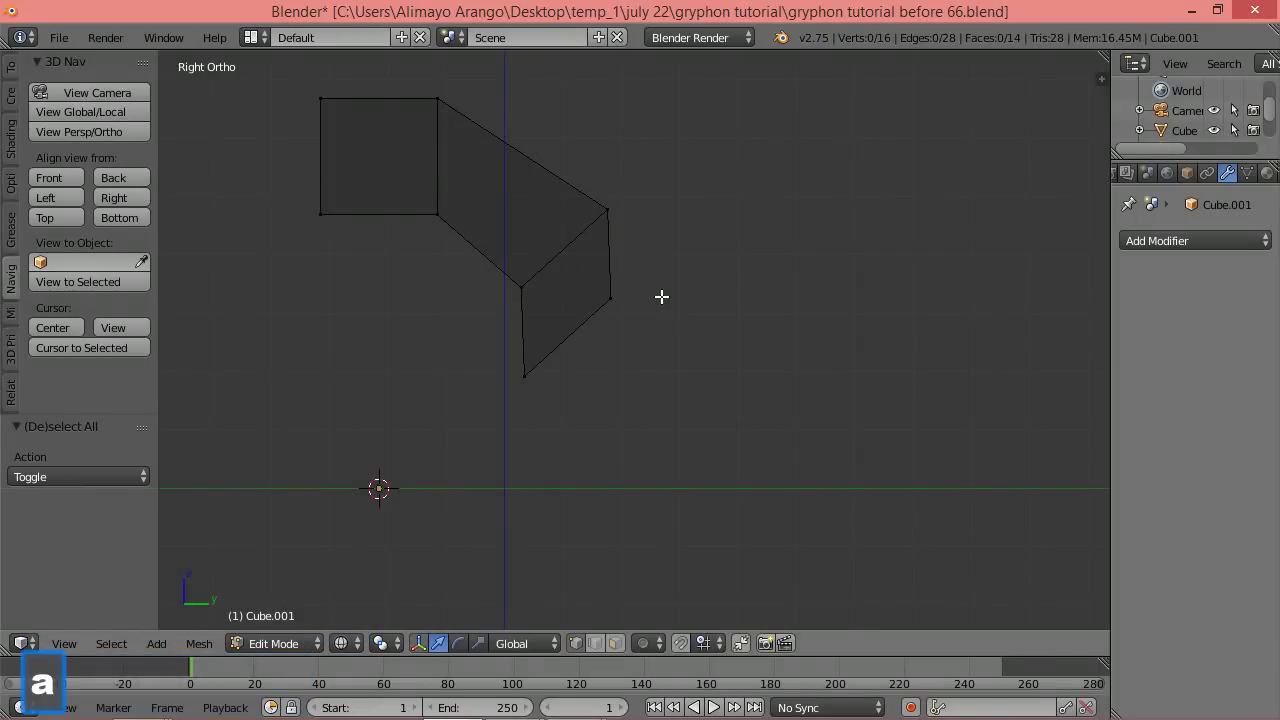
{"action": "key", "text": "b"}
{"action": "left_click_drag", "start_coordinate": [642, 288], "coordinate": [586, 349]}
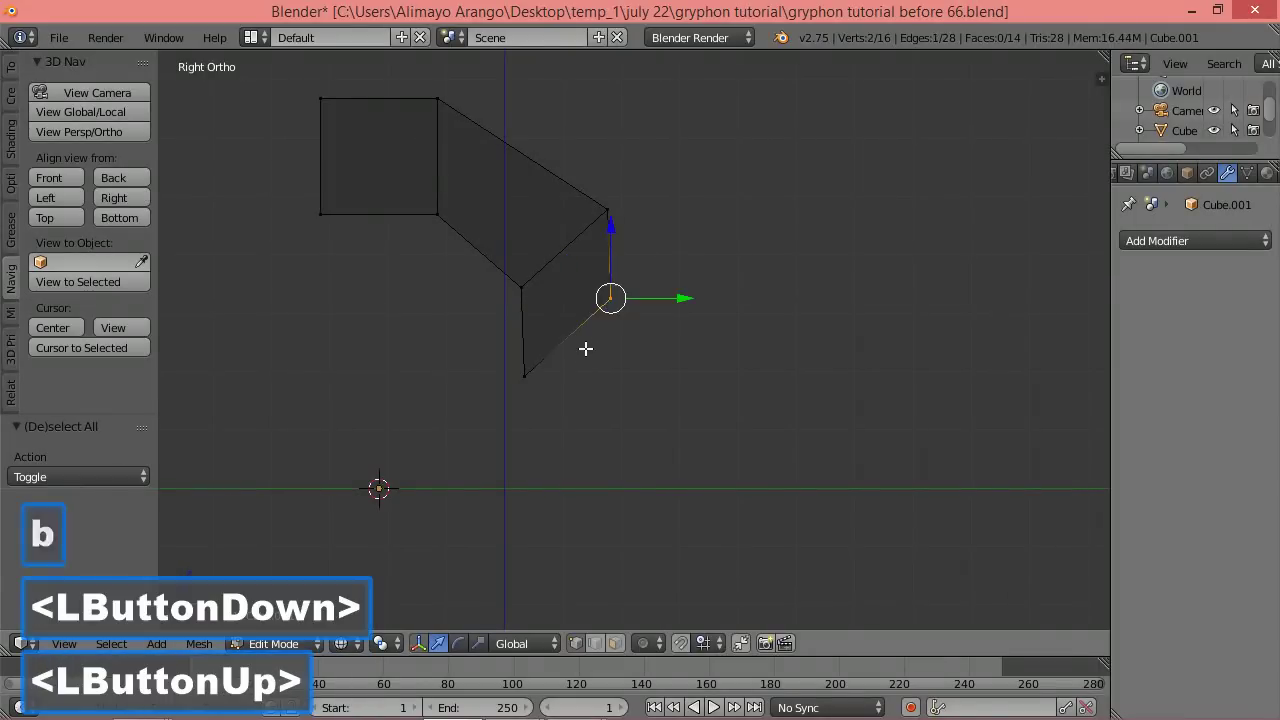
{"action": "left_click_drag", "start_coordinate": [609, 232], "coordinate": [604, 353]}
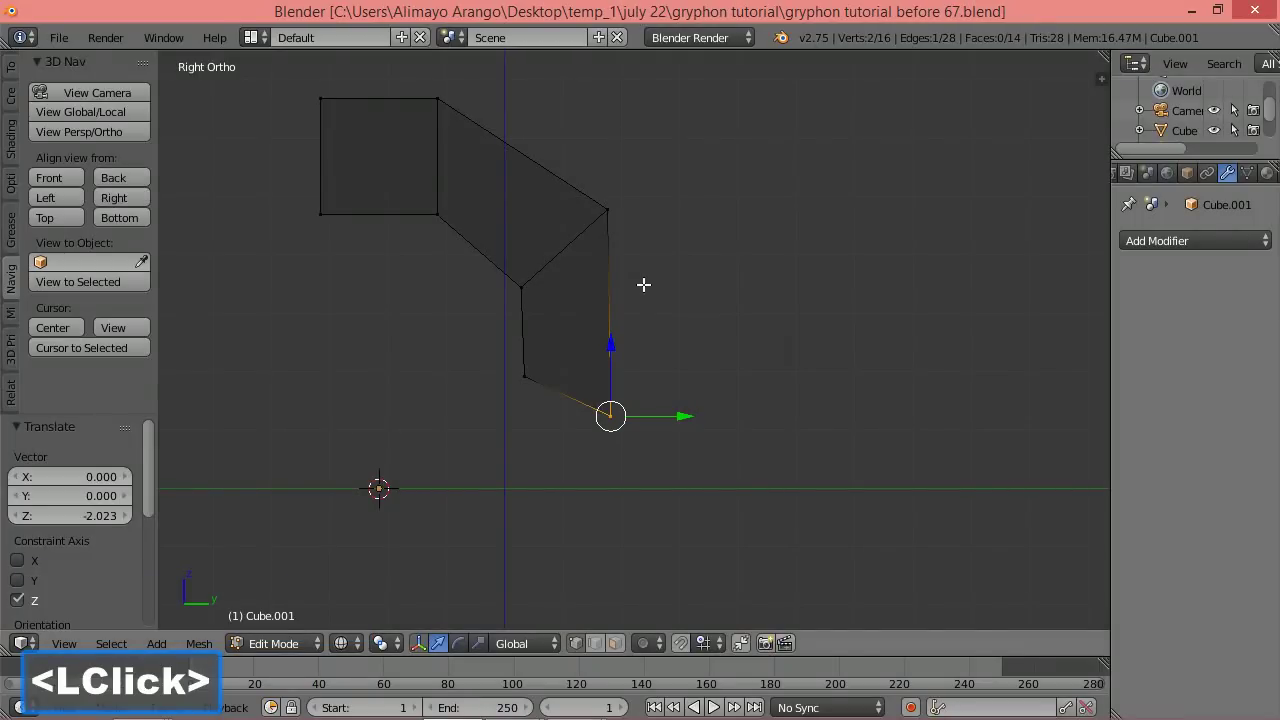
Extrude the lower end face along its normal, about -1.105 in Y and -2.403 in Z.
{"action": "key", "text": "a"}
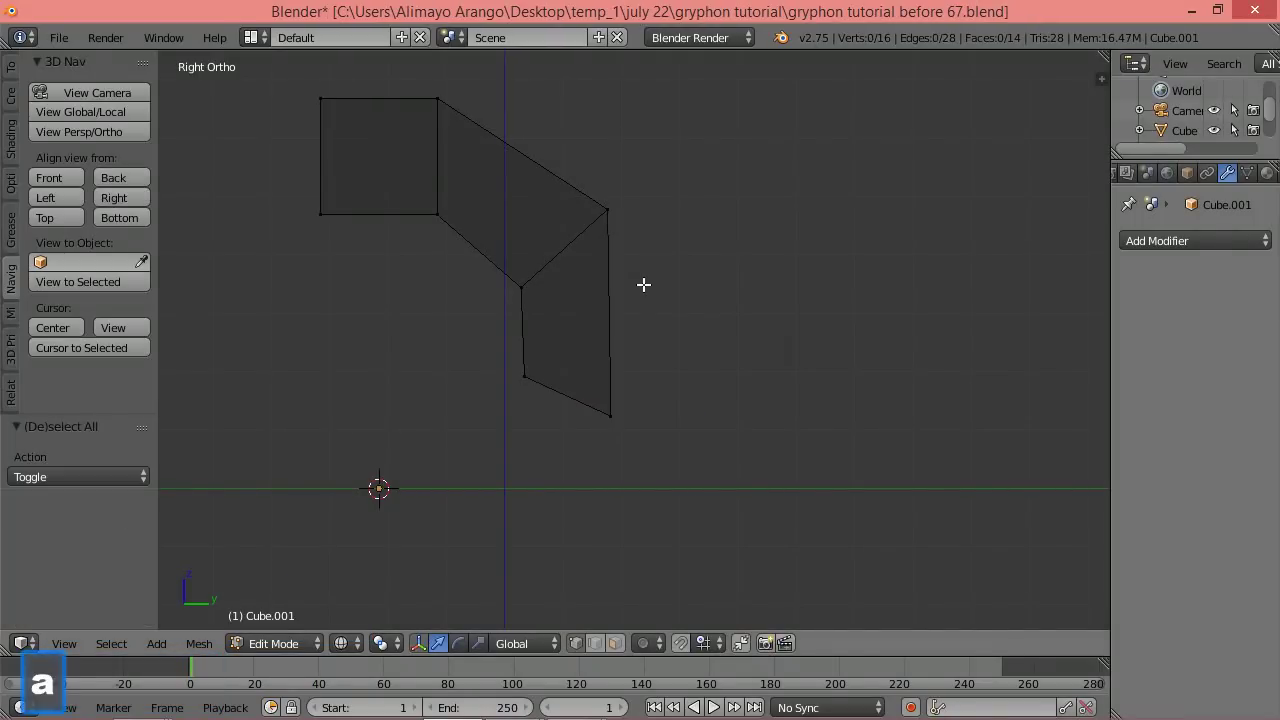
{"action": "key", "text": "b"}
{"action": "left_click_drag", "start_coordinate": [469, 333], "coordinate": [652, 498]}
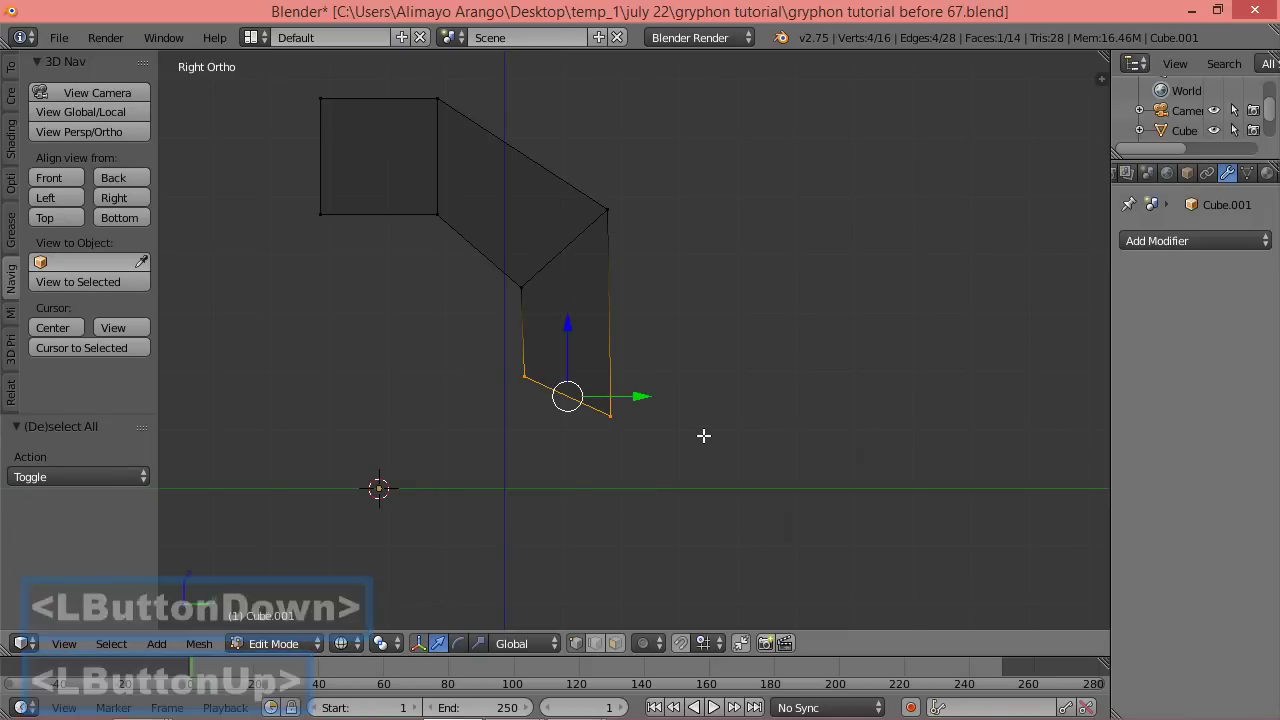
{"action": "key", "text": "e"}
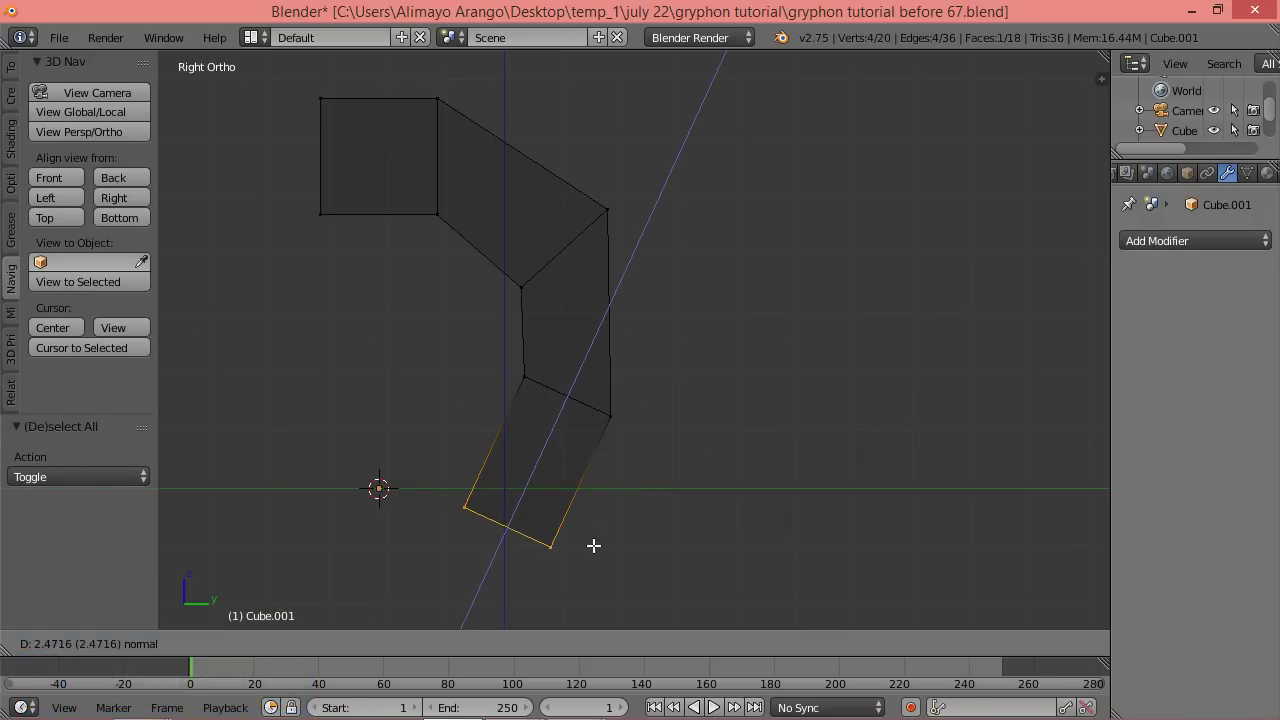
{"action": "left_click", "coordinate": [593, 550]}
Rotate the lower end face to vertical and move it about 1.097 along Z and -1.08 along Y.
{"action": "key", "text": "r"}
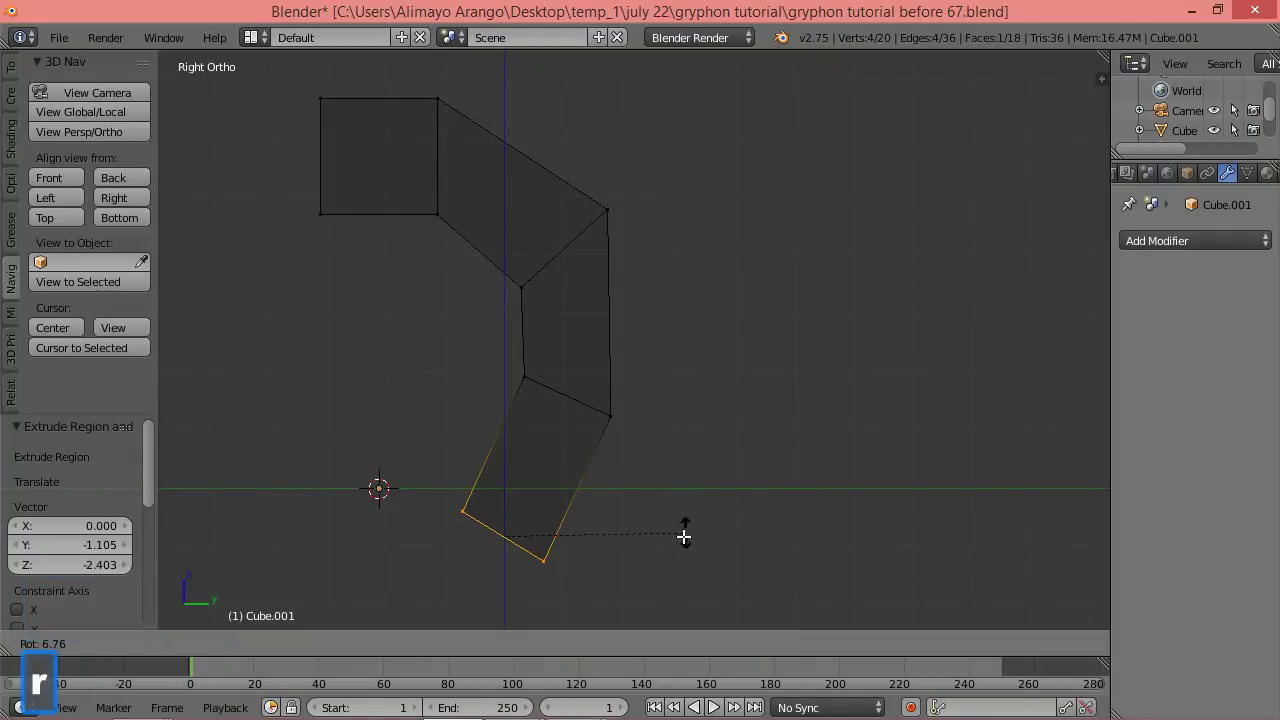
{"action": "left_click", "coordinate": [541, 596]}
{"action": "left_click_drag", "start_coordinate": [507, 471], "coordinate": [501, 404]}
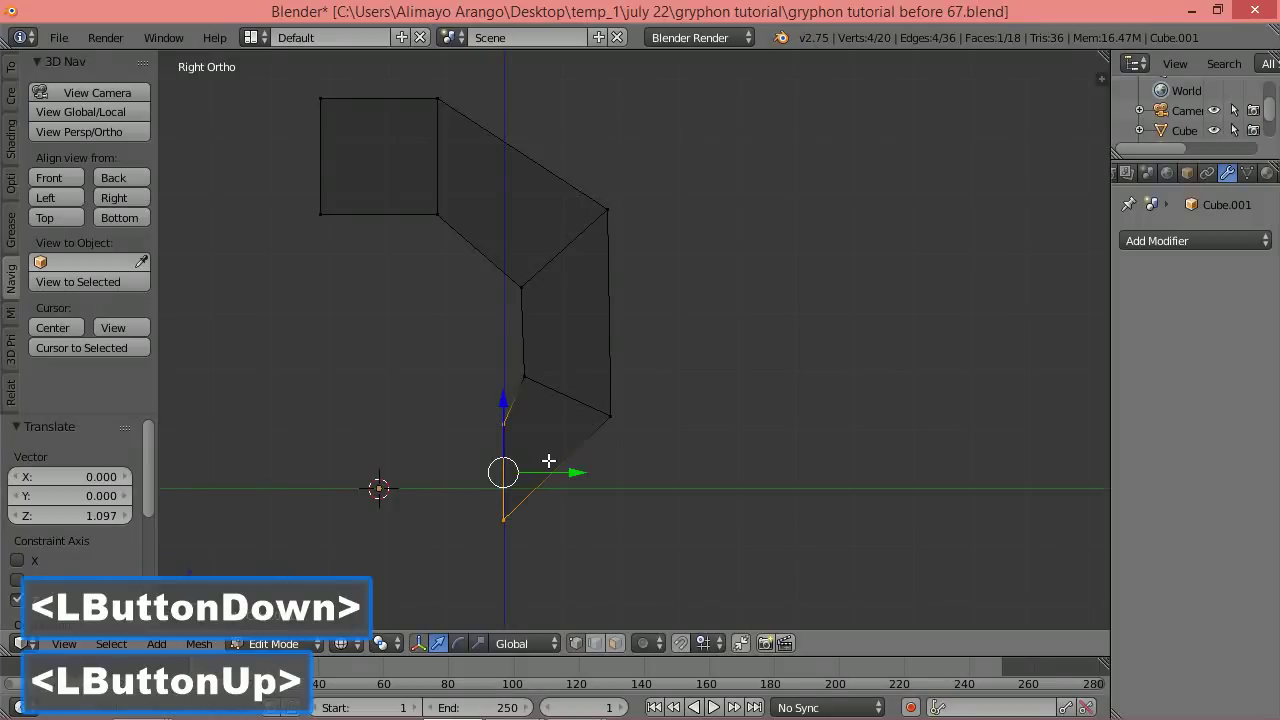
{"action": "left_click_drag", "start_coordinate": [573, 476], "coordinate": [517, 484]}
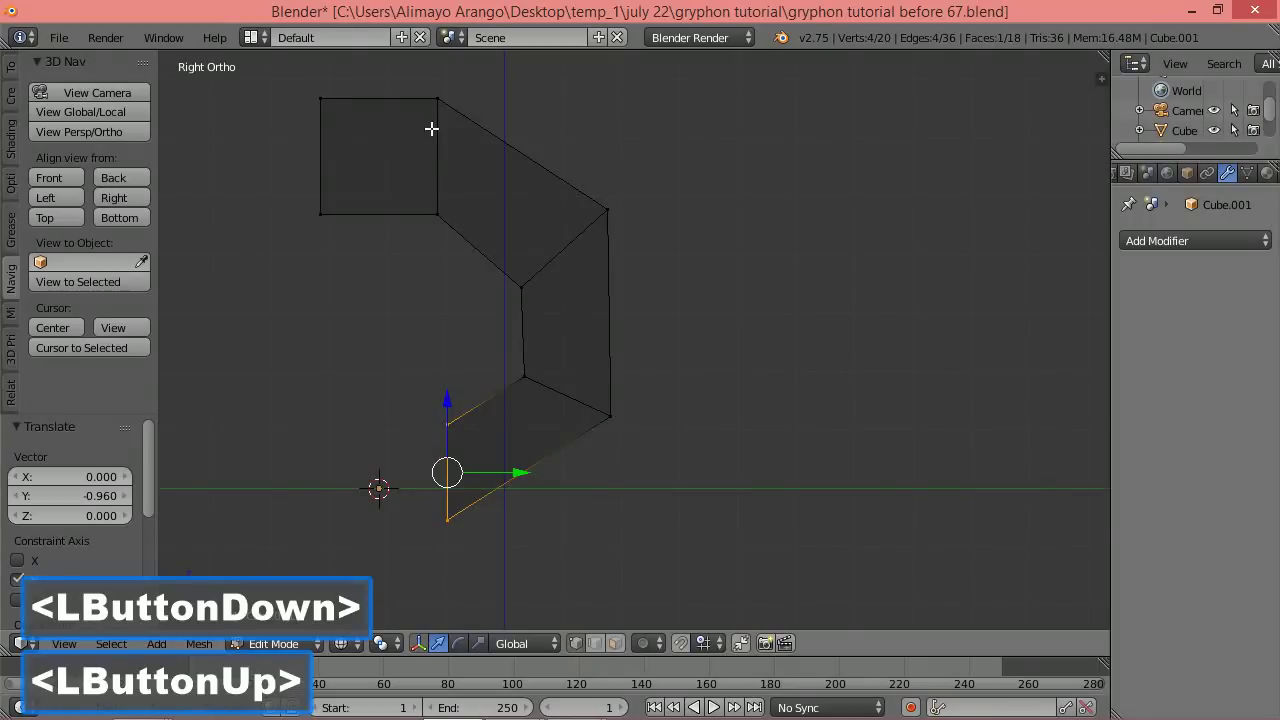
{"action": "left_click_drag", "start_coordinate": [522, 471], "coordinate": [516, 472]}
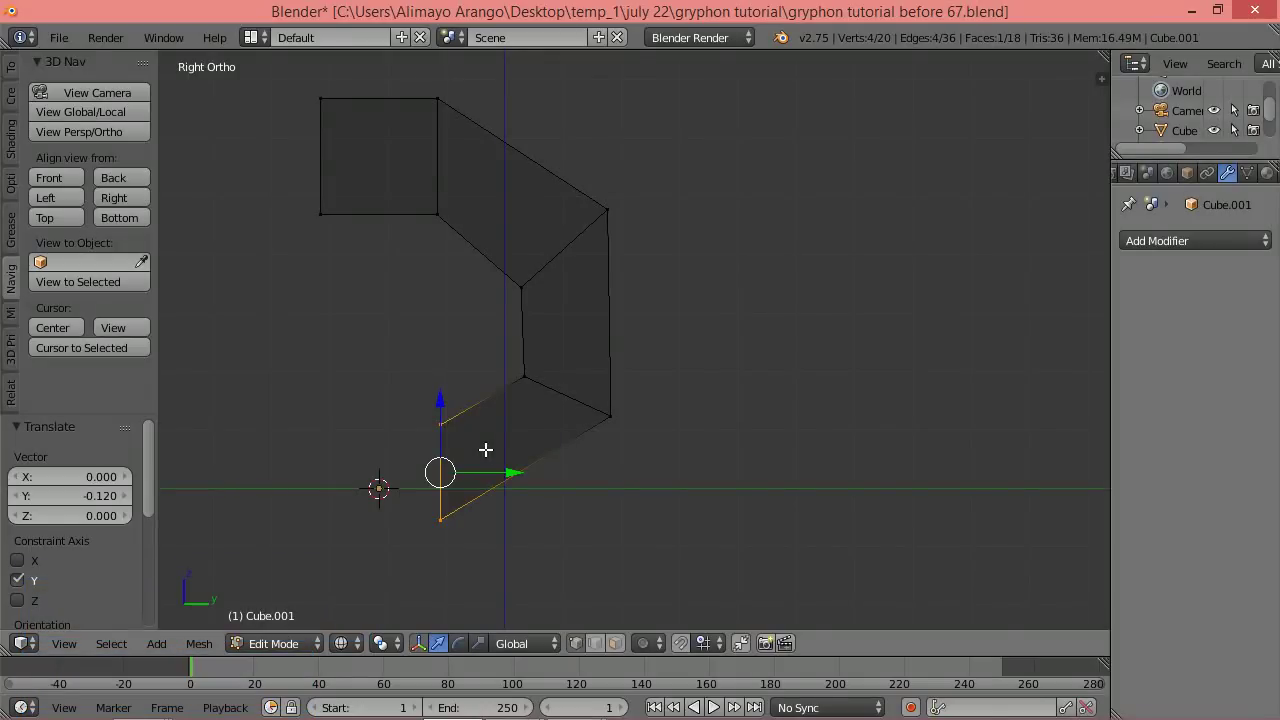
Extrude the lower end face about -2.041 along Y to form the lower jaw.
{"action": "key", "text": "e"}
{"action": "key", "text": "y"}
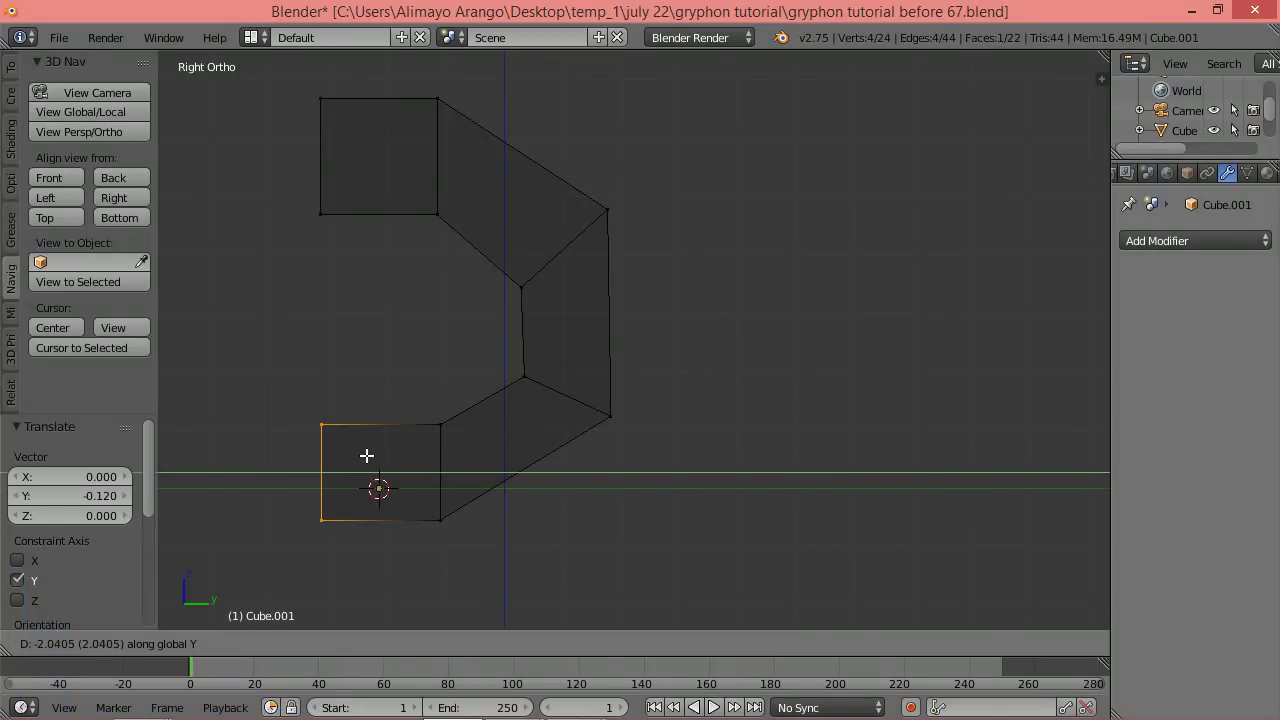
{"action": "left_click", "coordinate": [366, 455]}
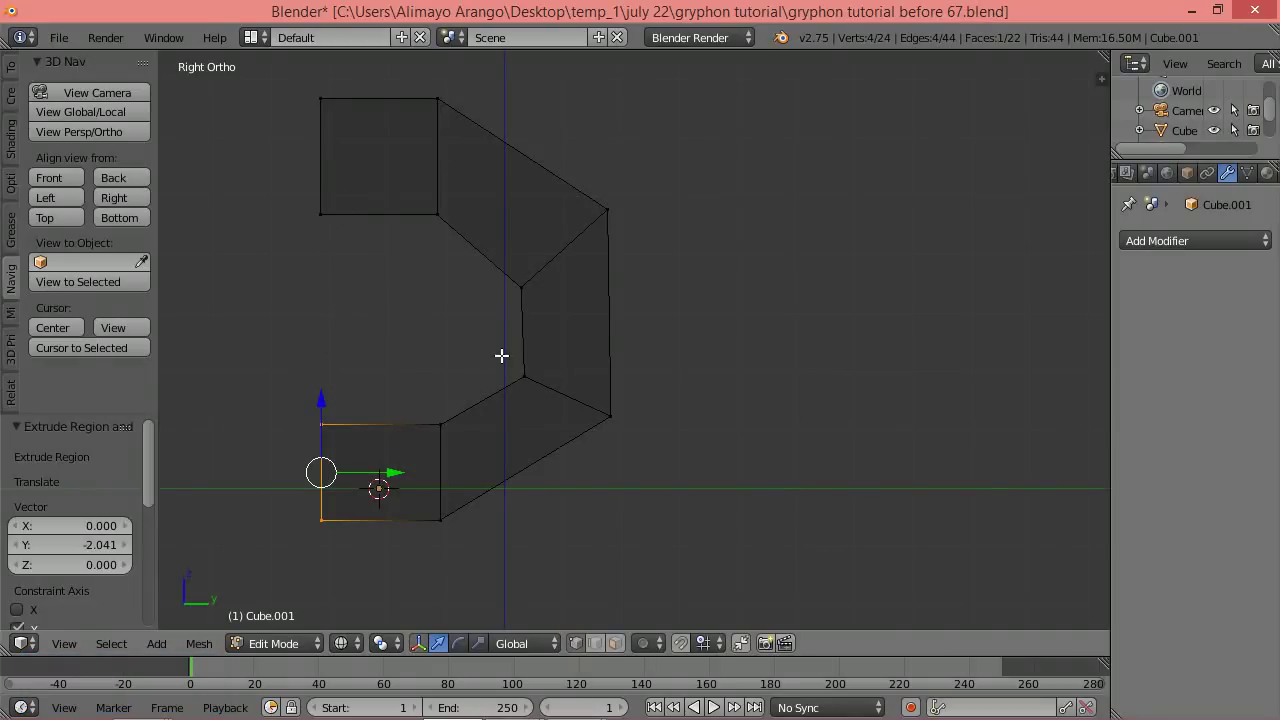
Lengthen both jaws by moving their open end faces together about -6.436 along Y.
{"action": "scroll", "coordinate": [501, 355], "scroll_direction": "down", "scroll_amount": 2}
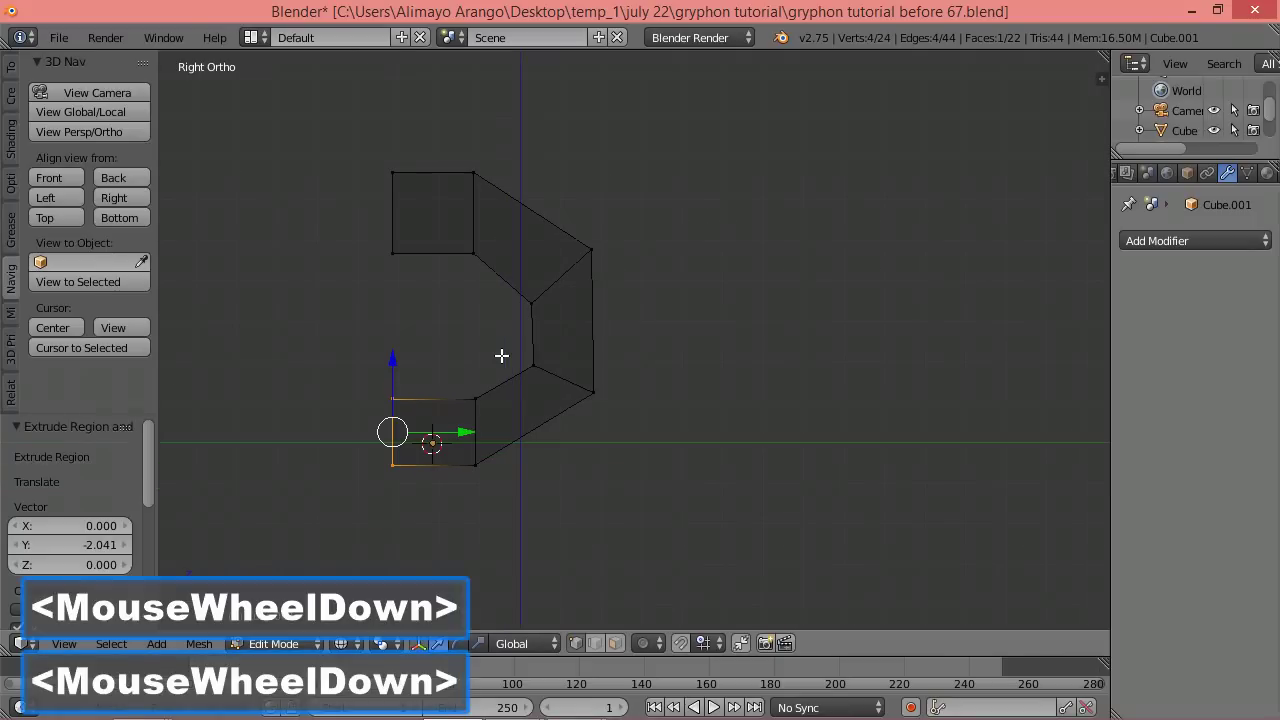
{"action": "scroll", "coordinate": [501, 355], "scroll_direction": "down", "scroll_amount": 1}
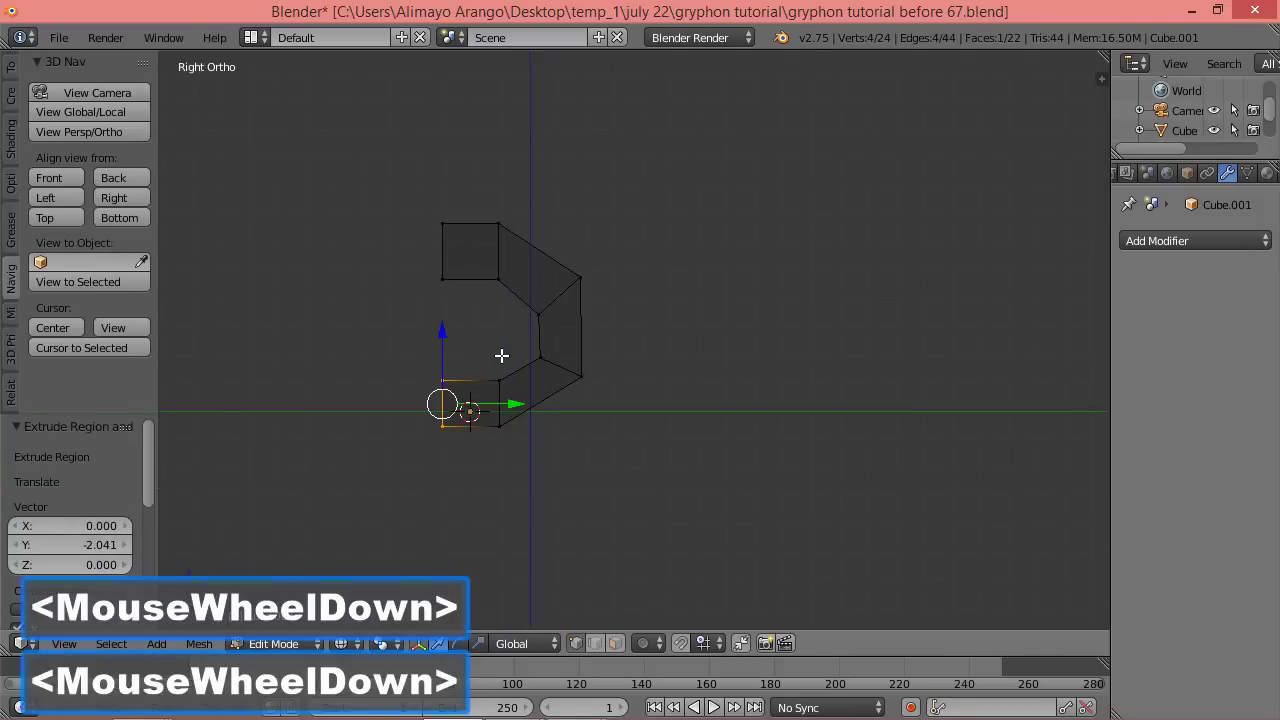
{"action": "key", "text": "a"}
{"action": "key", "text": "b"}
{"action": "left_click_drag", "start_coordinate": [474, 204], "coordinate": [375, 490]}
{"action": "left_click_drag", "start_coordinate": [508, 327], "coordinate": [331, 329]}
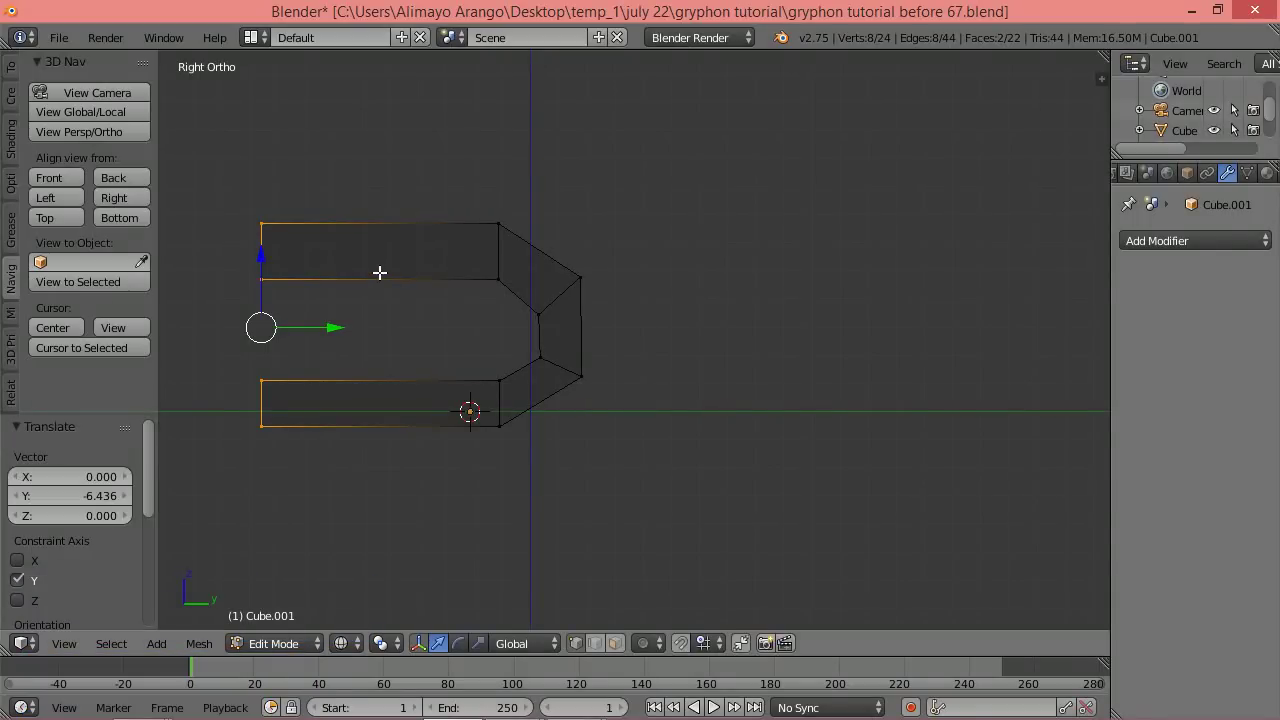
Move the inner tip vertices of both jaws about -2.418 along Y to slant the ends.
{"action": "key", "text": "a"}
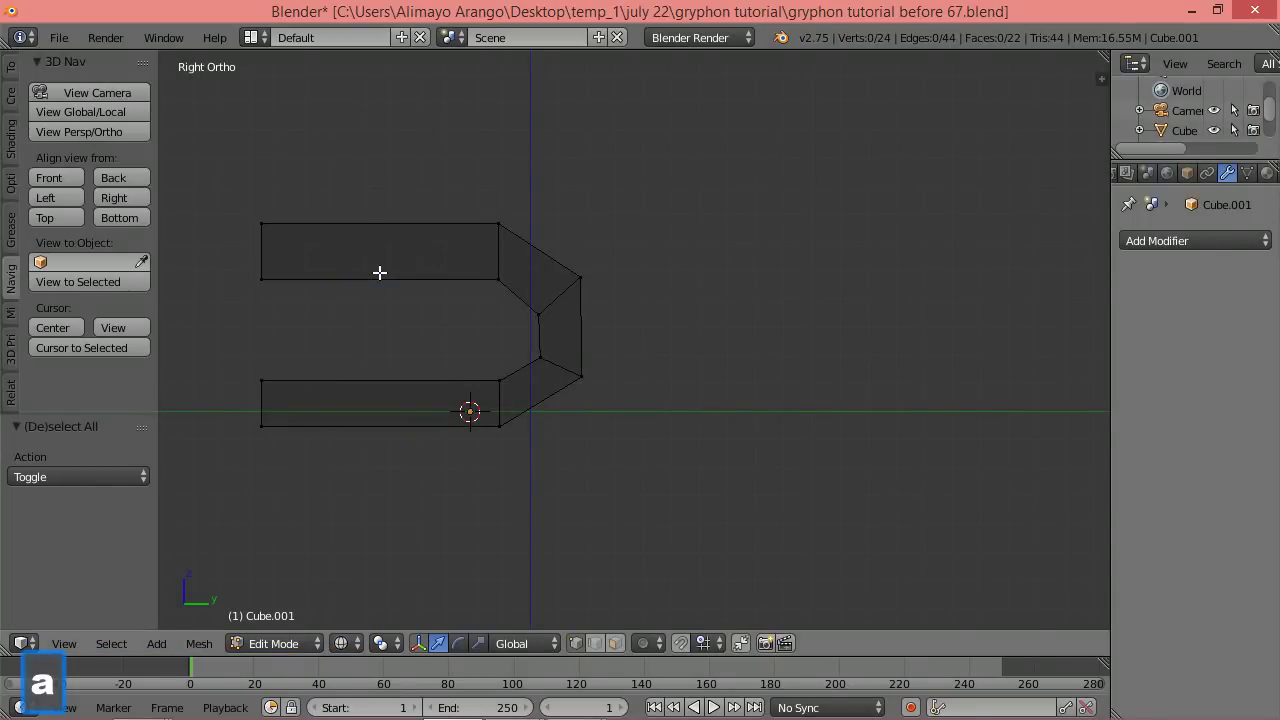
{"action": "key", "text": "b"}
{"action": "left_click_drag", "start_coordinate": [378, 266], "coordinate": [232, 388]}
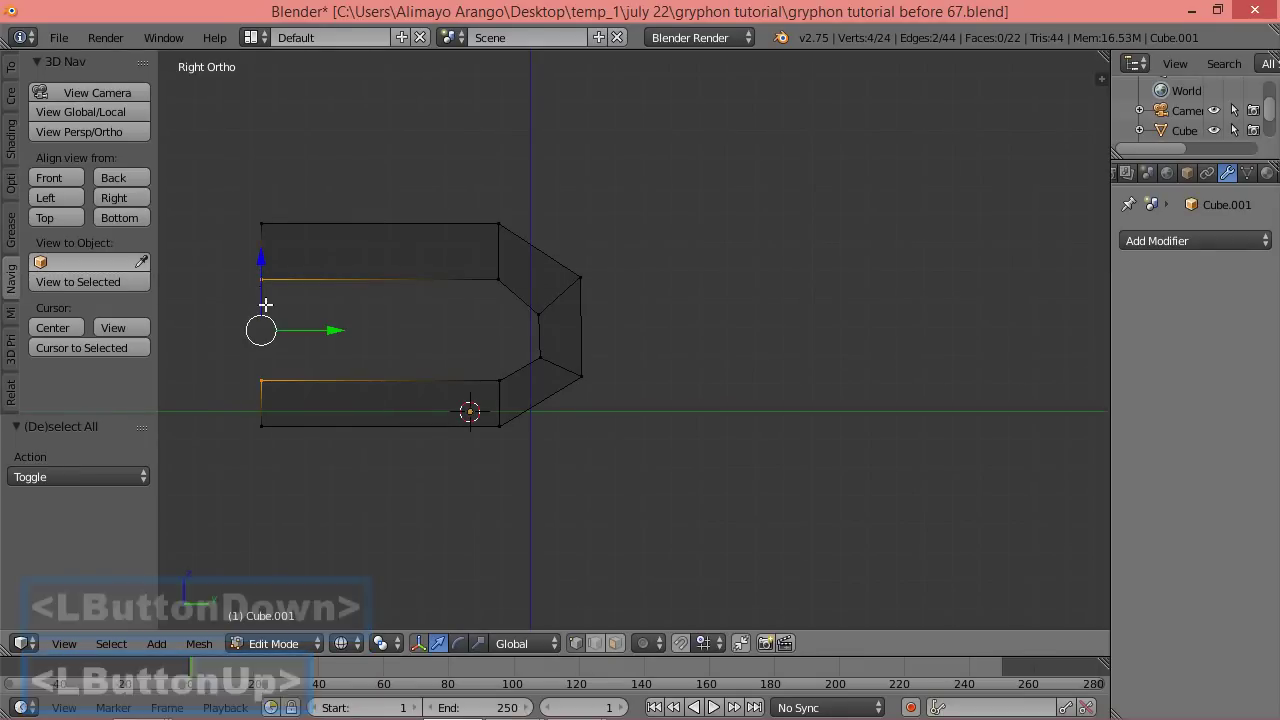
{"action": "left_click_drag", "start_coordinate": [334, 331], "coordinate": [264, 337]}
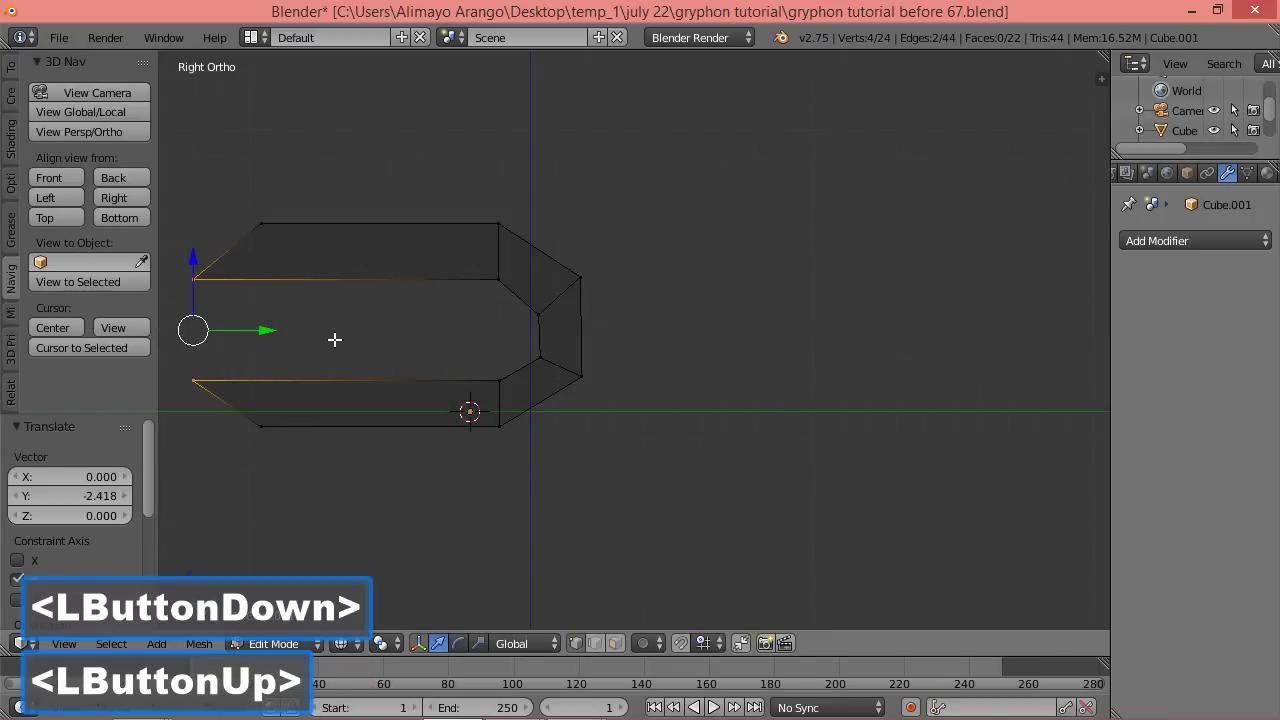
Scale the inner vertices at the back of the mouth to 0.376 along Z and save as "gryphon tutorial before 68.blend".
{"action": "key", "text": "a"}
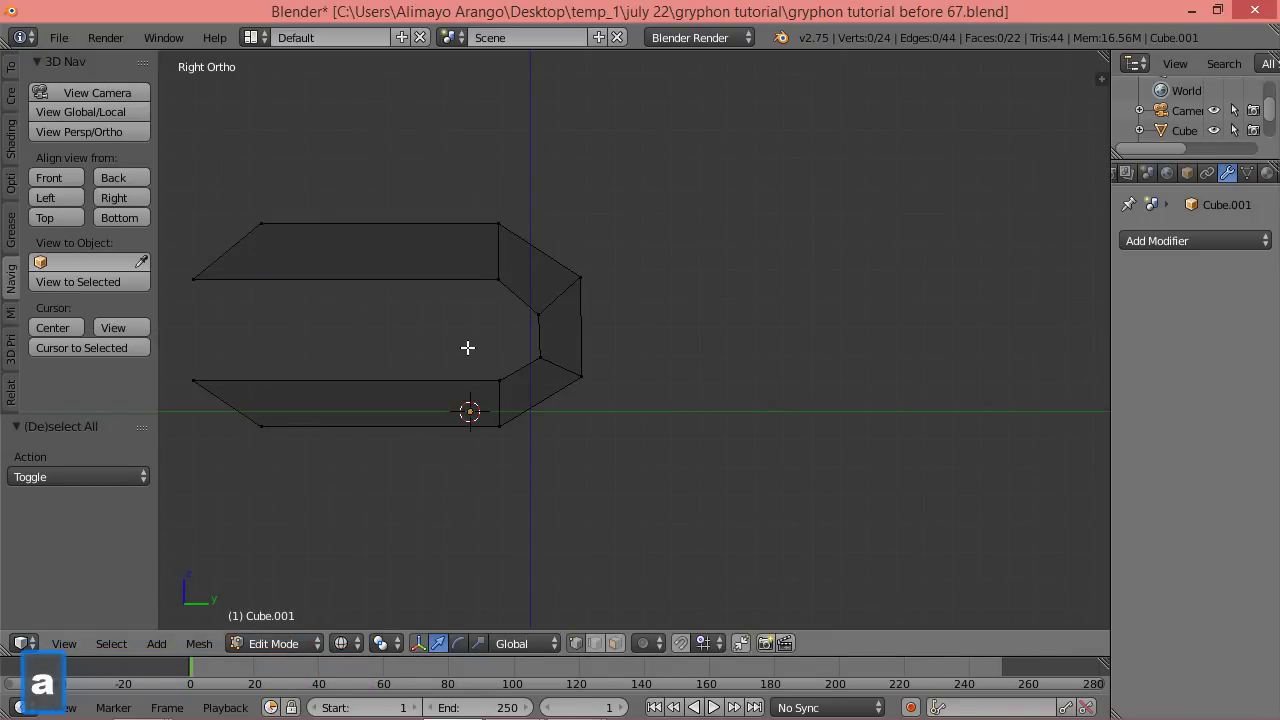
{"action": "key", "text": "ctrl"}
{"action": "mouse_move", "coordinate": [468, 347]}
{"action": "right_mouse_down", "text": "ctrl"}
{"action": "mouse_move", "coordinate": [457, 289]}
{"action": "mouse_move", "coordinate": [480, 269]}
{"action": "mouse_move", "coordinate": [519, 280]}
{"action": "mouse_move", "coordinate": [551, 331]}
{"action": "mouse_move", "coordinate": [554, 366]}
{"action": "mouse_move", "coordinate": [500, 403]}
{"action": "right_mouse_up", "text": "ctrl"}
{"action": "key", "text": "s"}
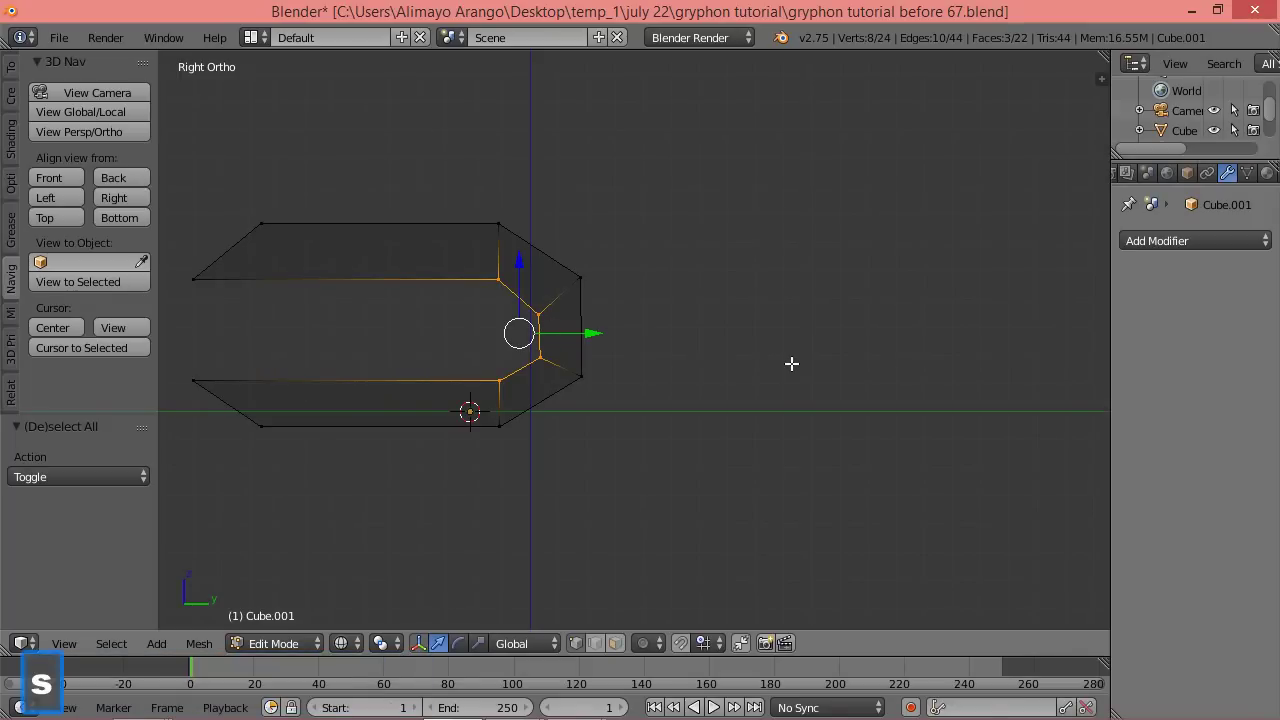
{"action": "key", "text": "z"}
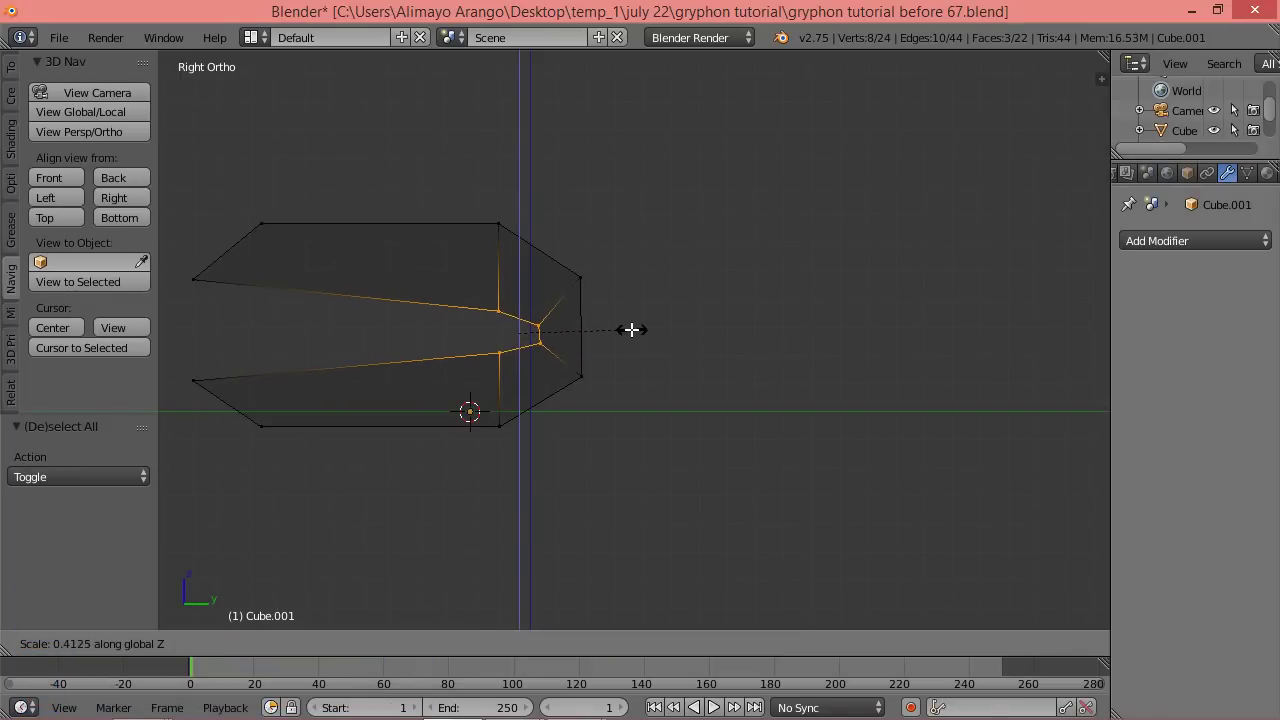
{"action": "left_click", "coordinate": [622, 329]}
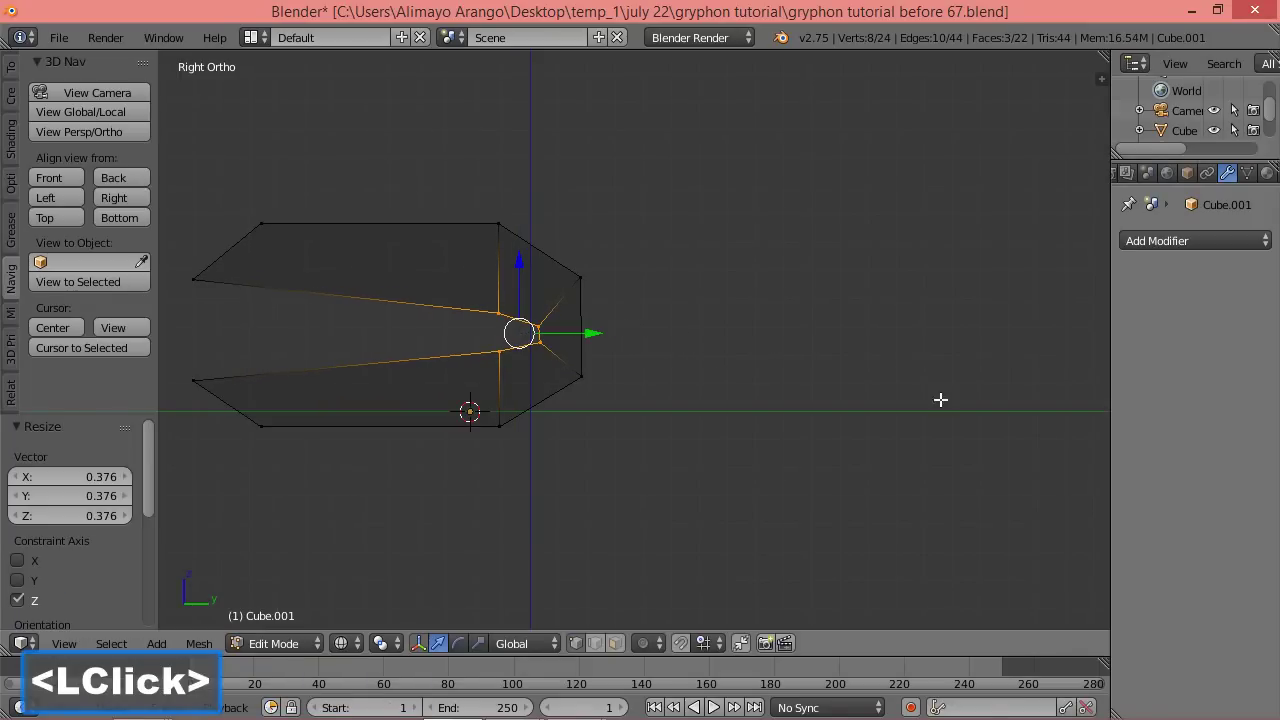
{"action": "key", "text": "ctrl+alt+s"}
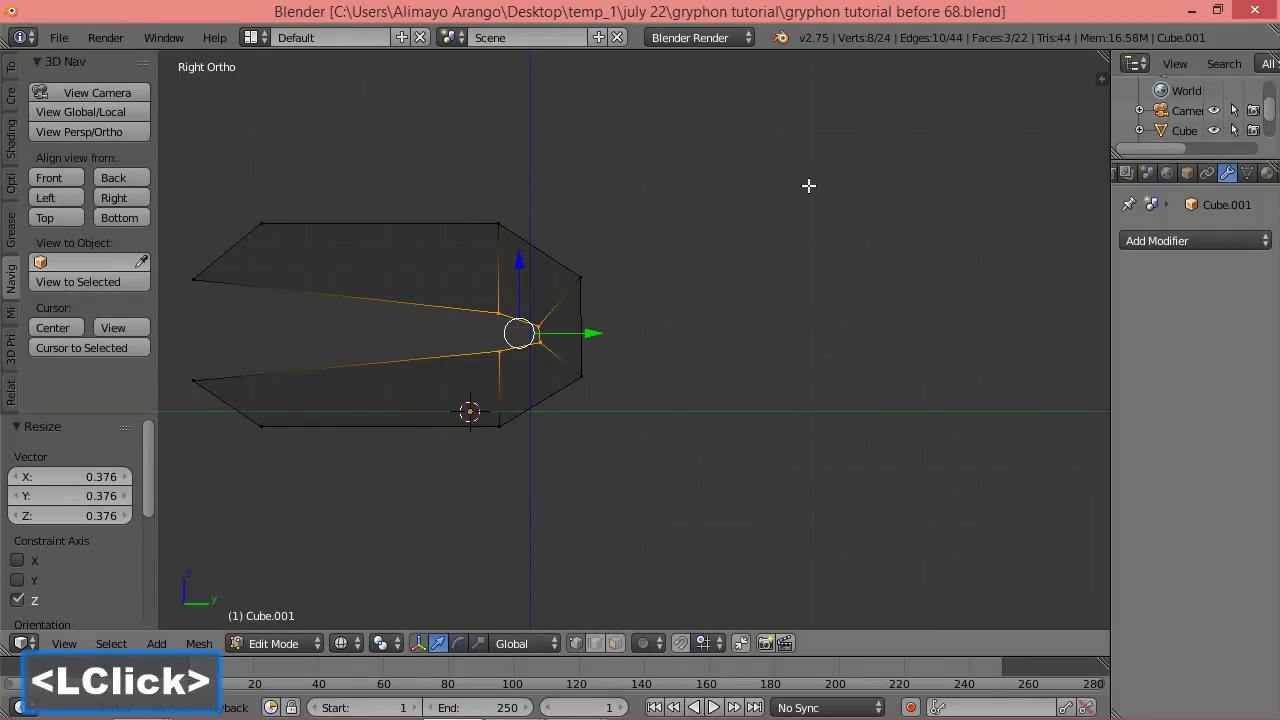
Add one centred loop cut running lengthwise through the head and jaws, dividing the mesh into two equal halves along X.
{"action": "left_click", "coordinate": [53, 220]}
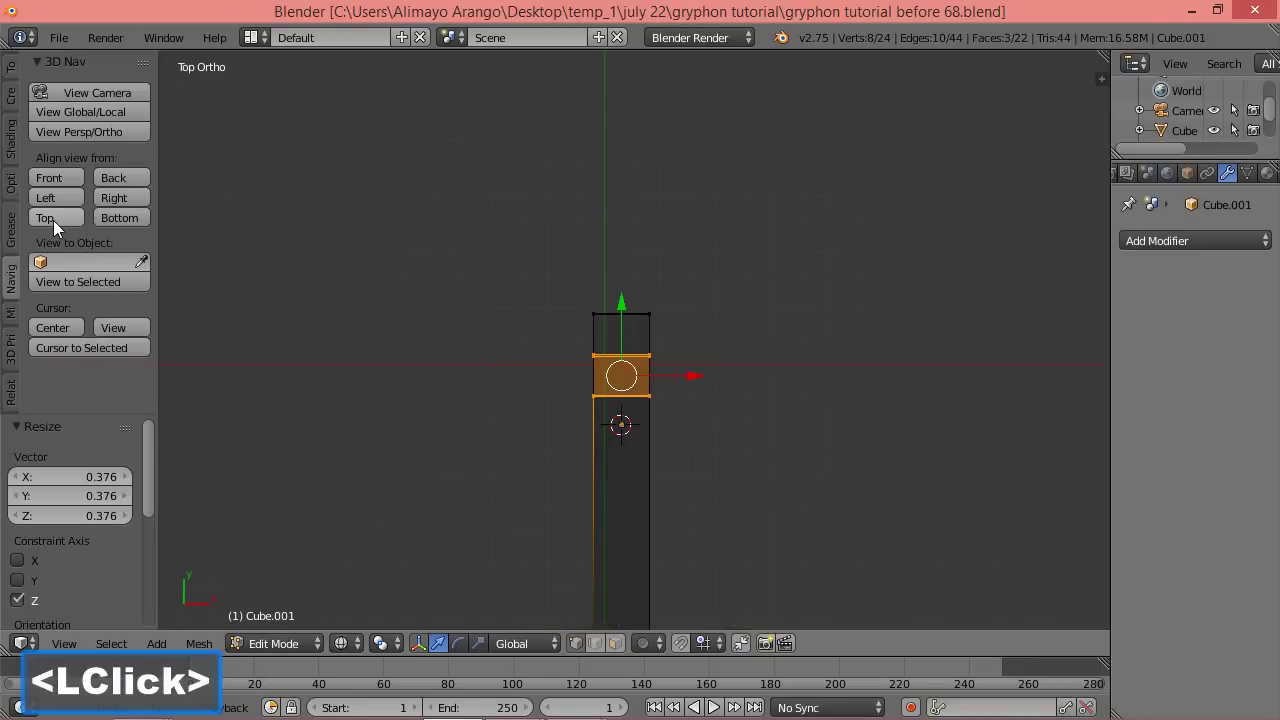
{"action": "middle_click_drag", "start_coordinate": [790, 508], "coordinate": [734, 379], "text": "shift"}
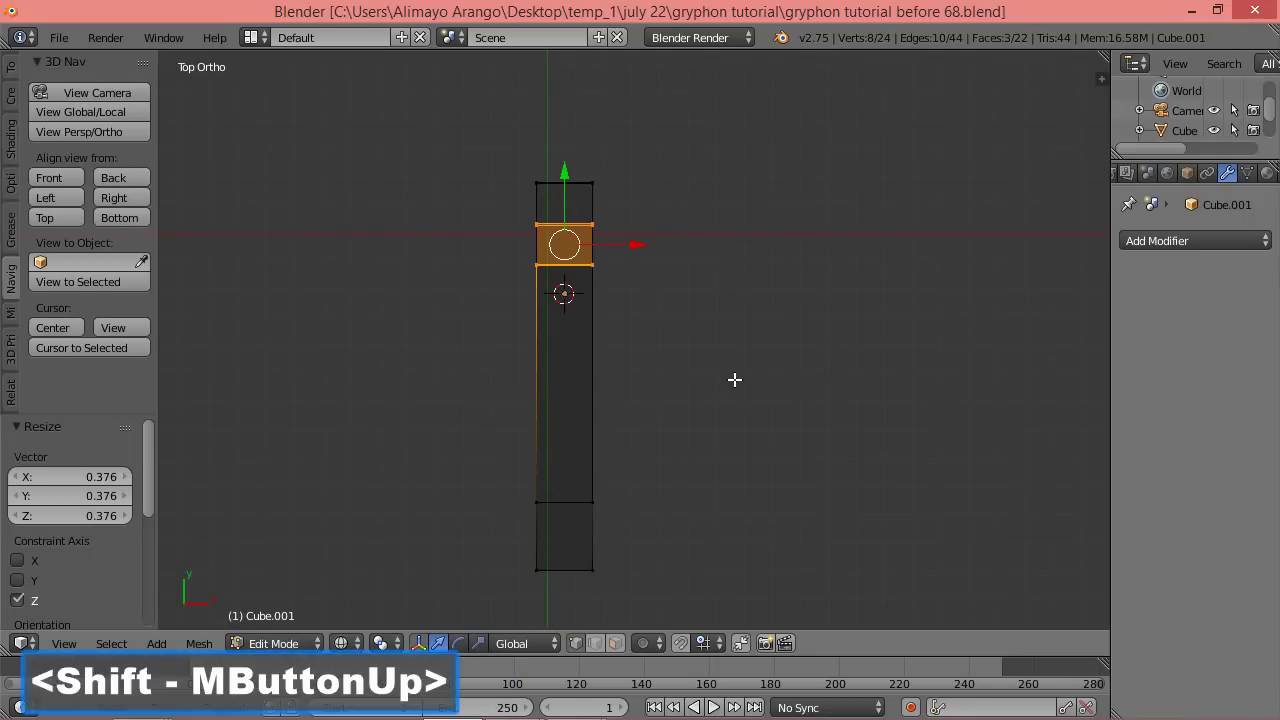
{"action": "key", "text": "a"}
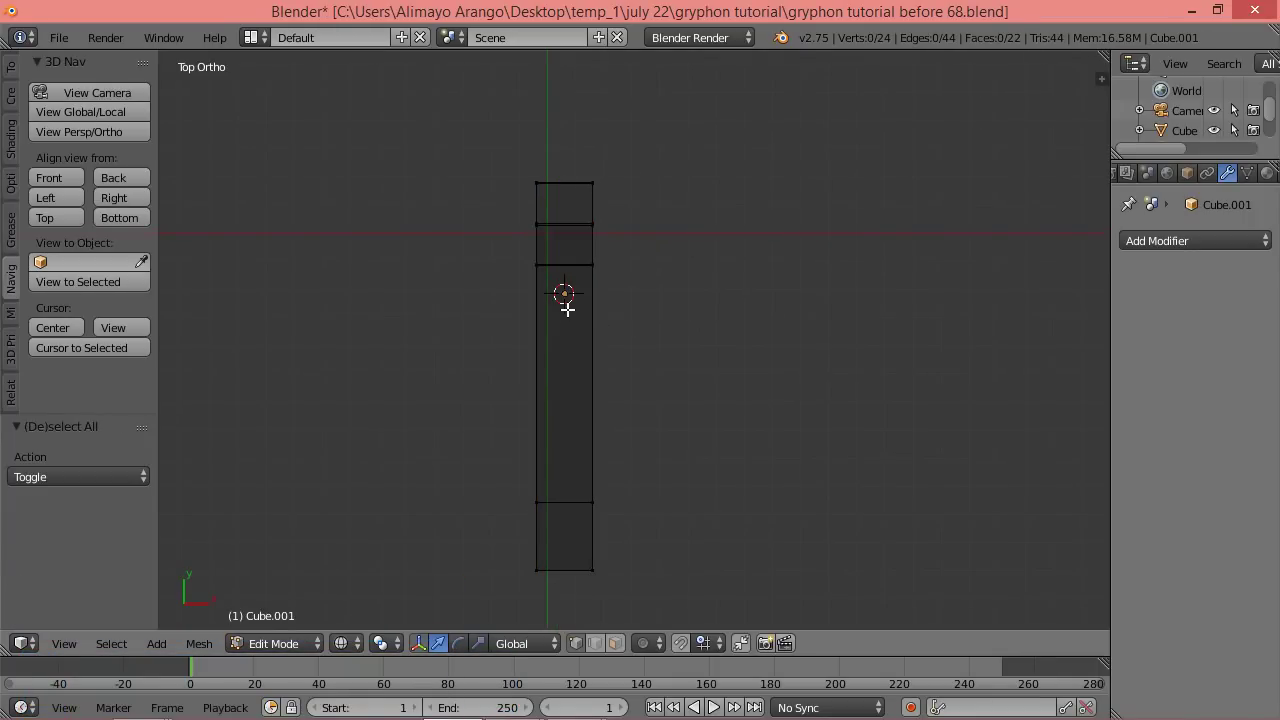
{"action": "key", "text": "ctrl+r"}
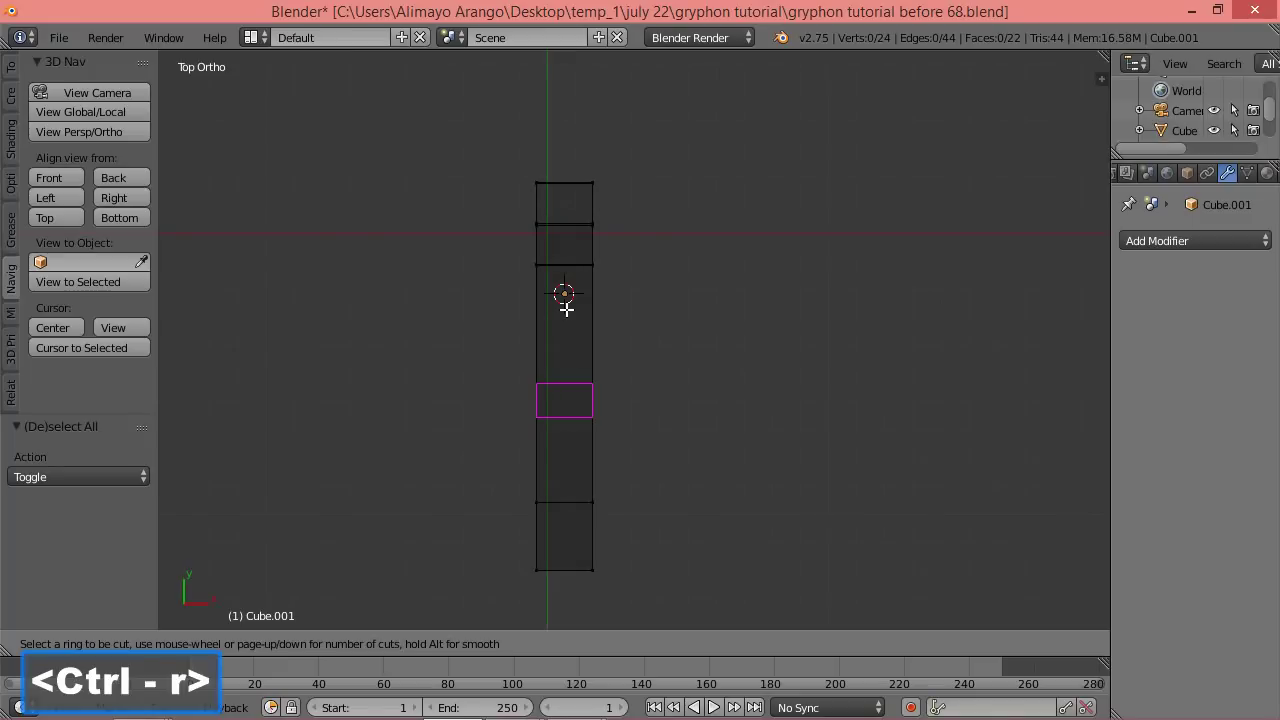
{"action": "left_click", "coordinate": [576, 247]}
{"action": "left_click", "coordinate": [576, 247]}
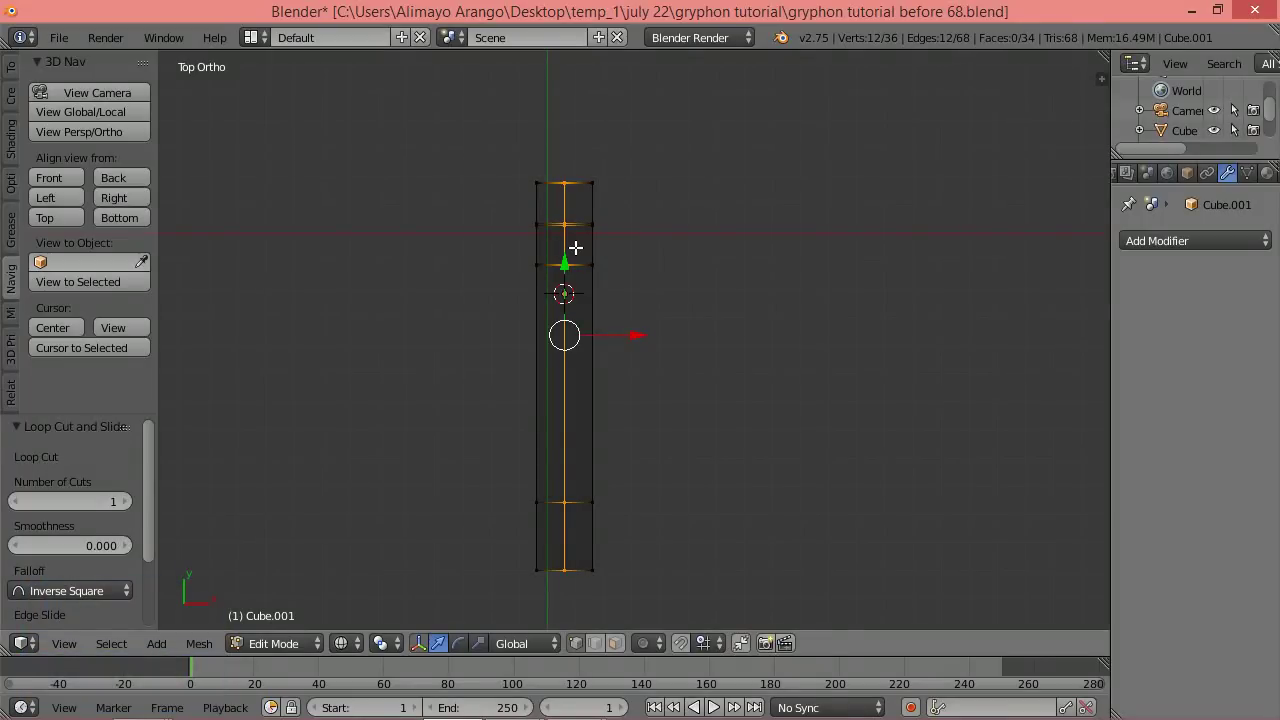
{"action": "key", "text": "a"}
Delete all faces of the head on the negative X side of the centre loop.
{"action": "left_click", "coordinate": [615, 643]}
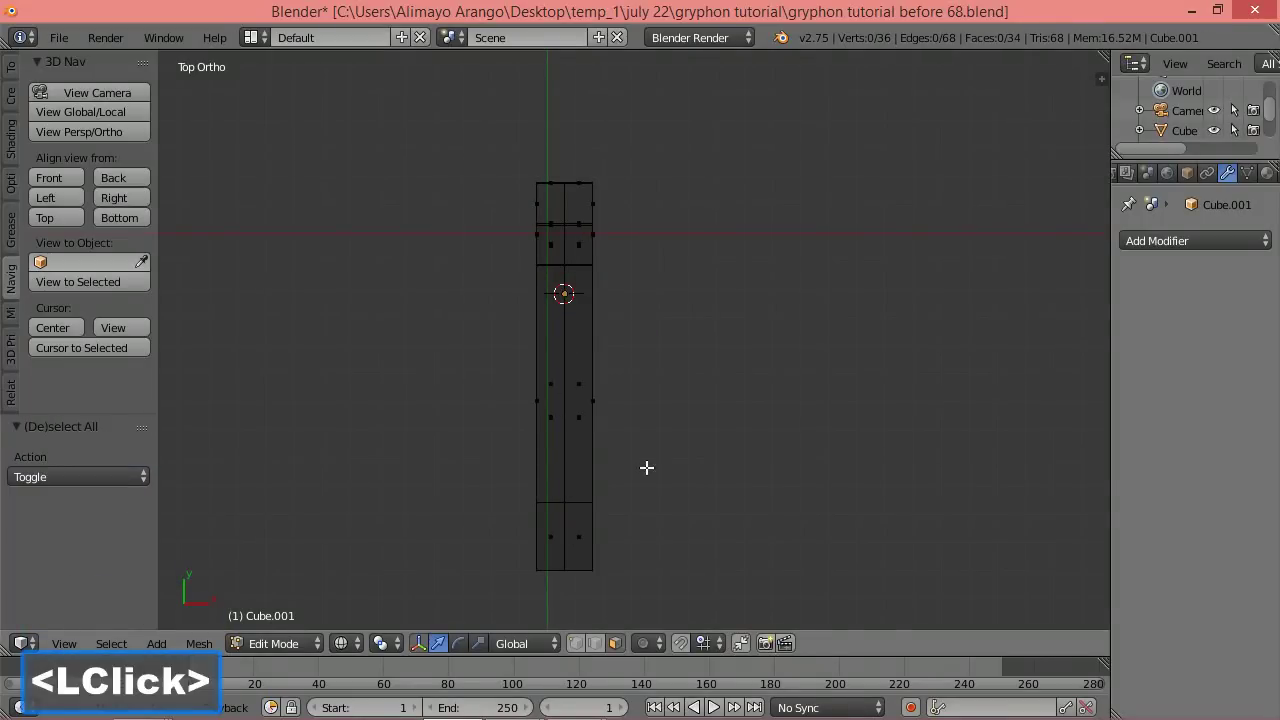
{"action": "key", "text": "b"}
{"action": "left_click_drag", "start_coordinate": [458, 142], "coordinate": [573, 580]}
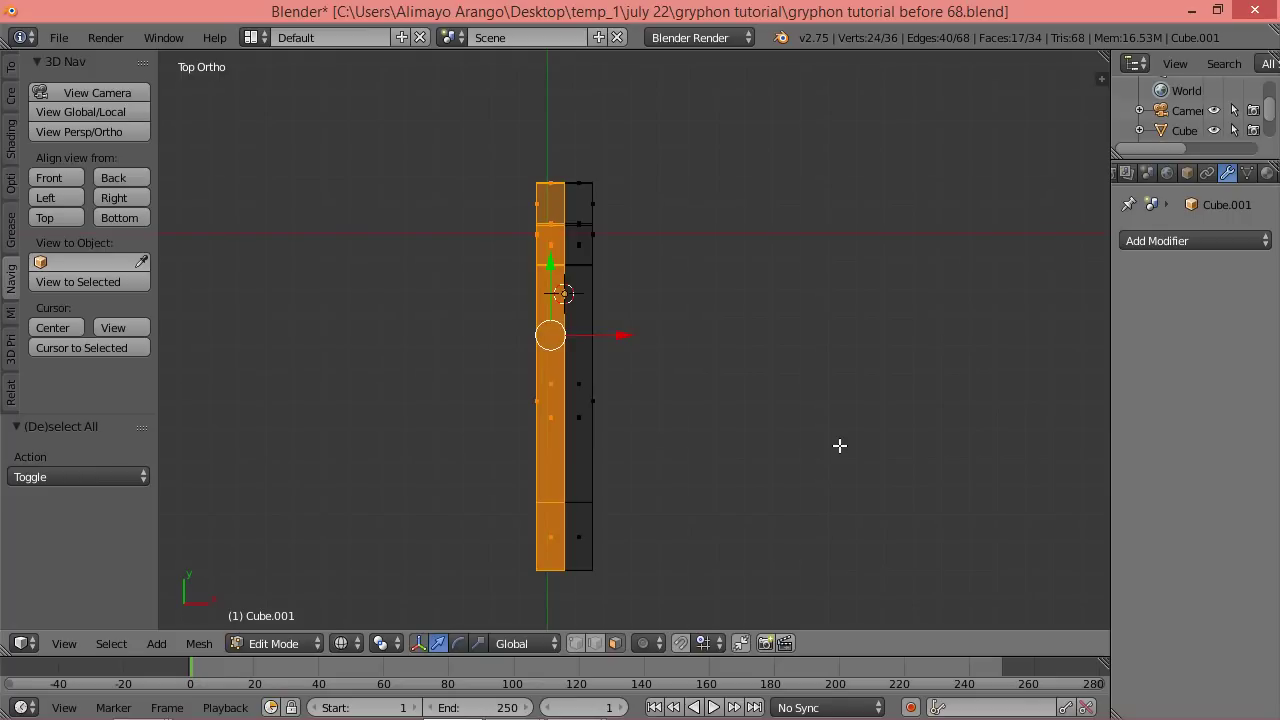
{"action": "key", "text": "x"}
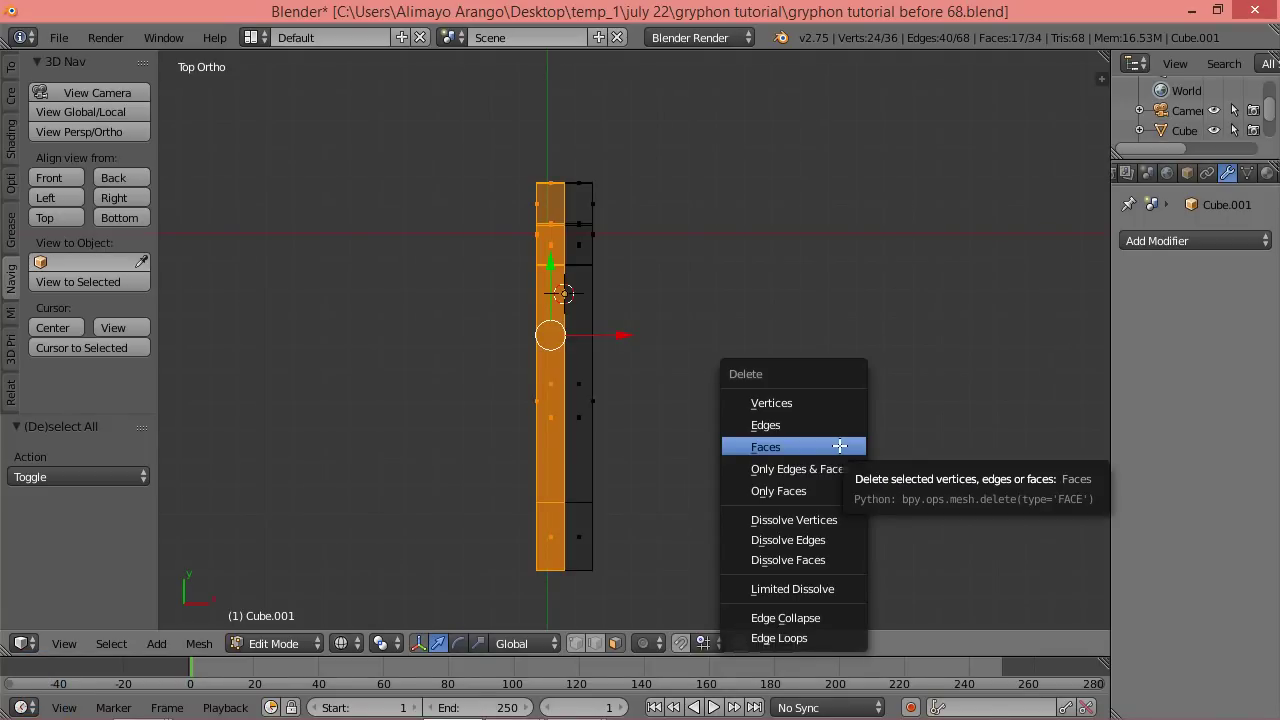
{"action": "left_click", "coordinate": [839, 446]}
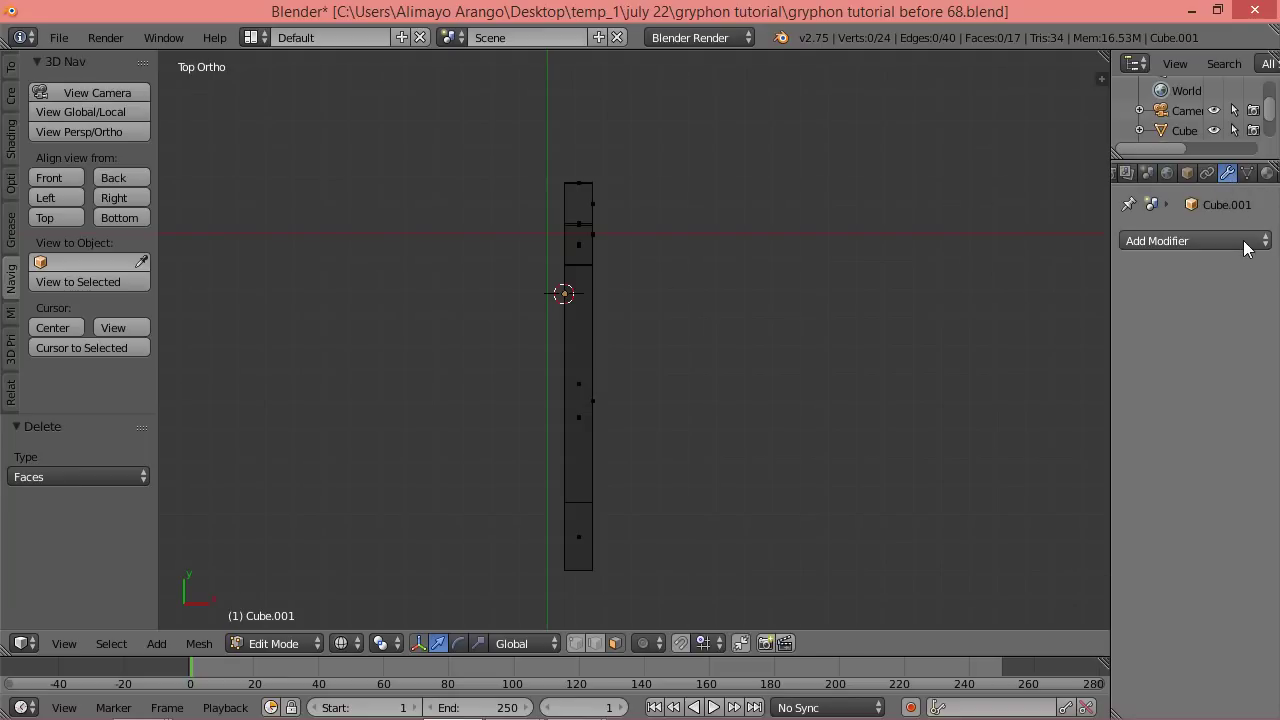
Add an X-axis Mirror modifier with clipping and edit-cage display enabled, and save as "gryphon tutorial before 69.blend".
{"action": "left_click", "coordinate": [1228, 243]}
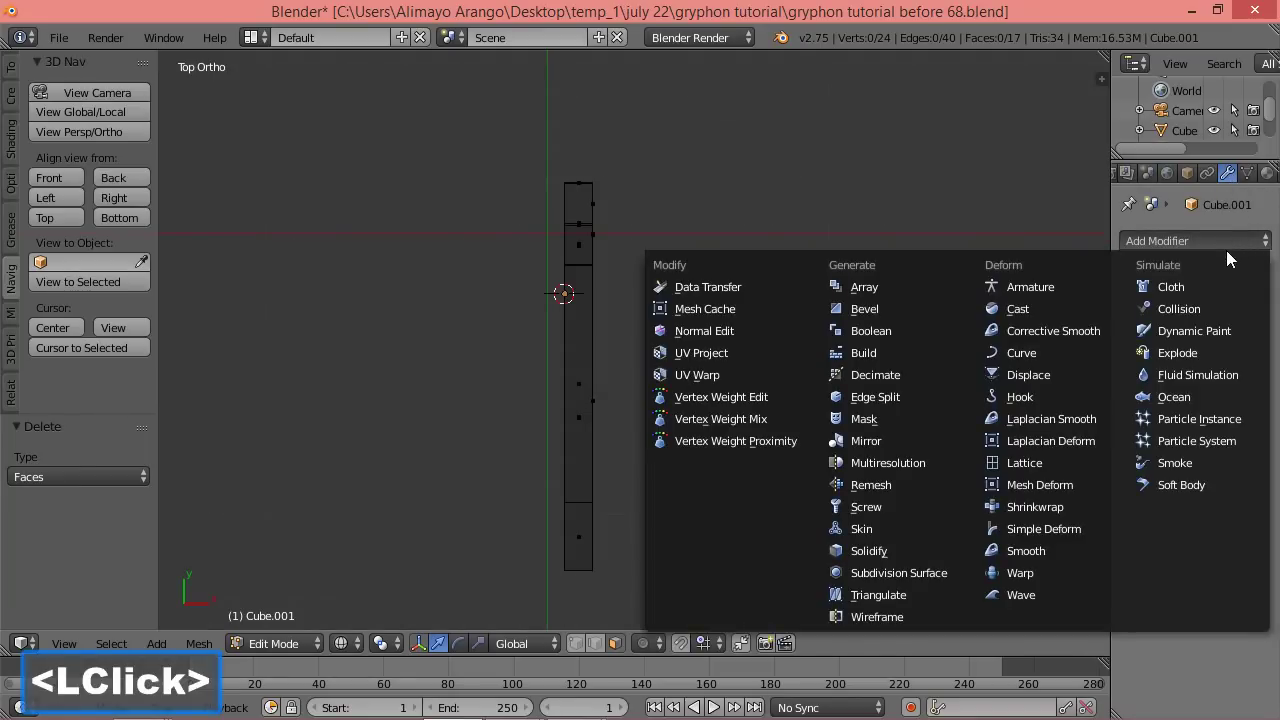
{"action": "left_click", "coordinate": [920, 440]}
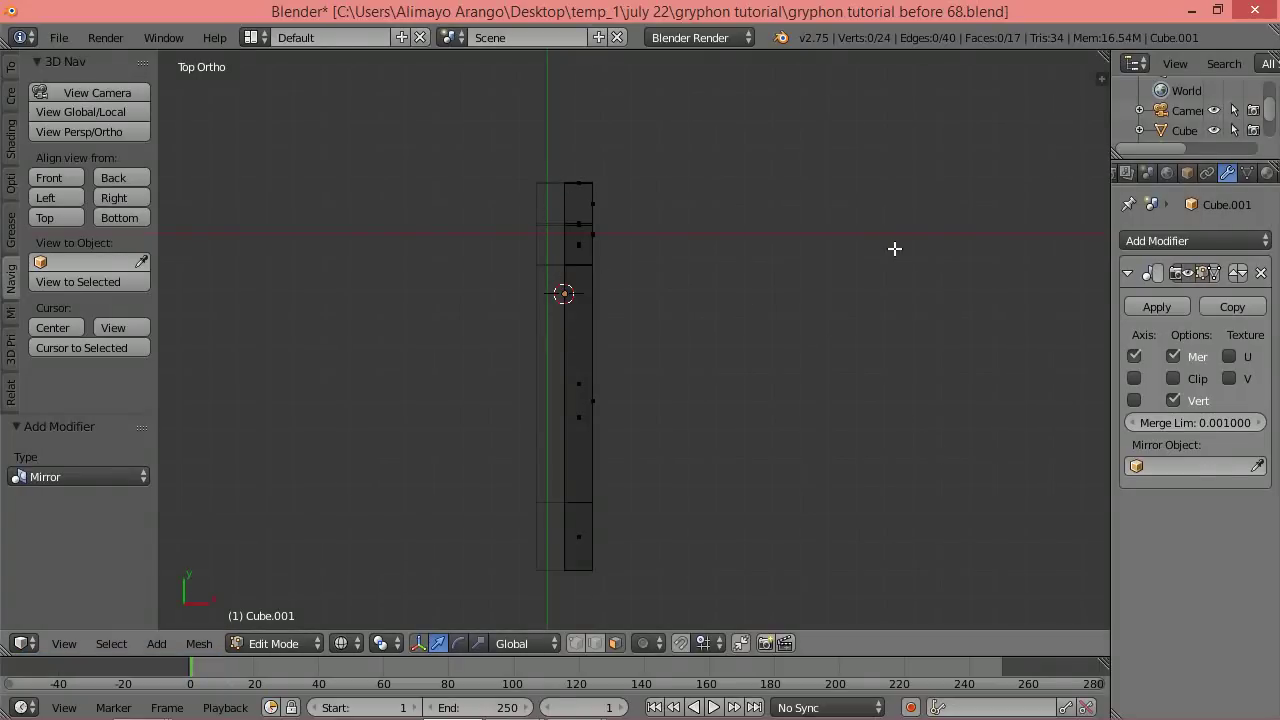
{"action": "left_click", "coordinate": [1174, 378]}
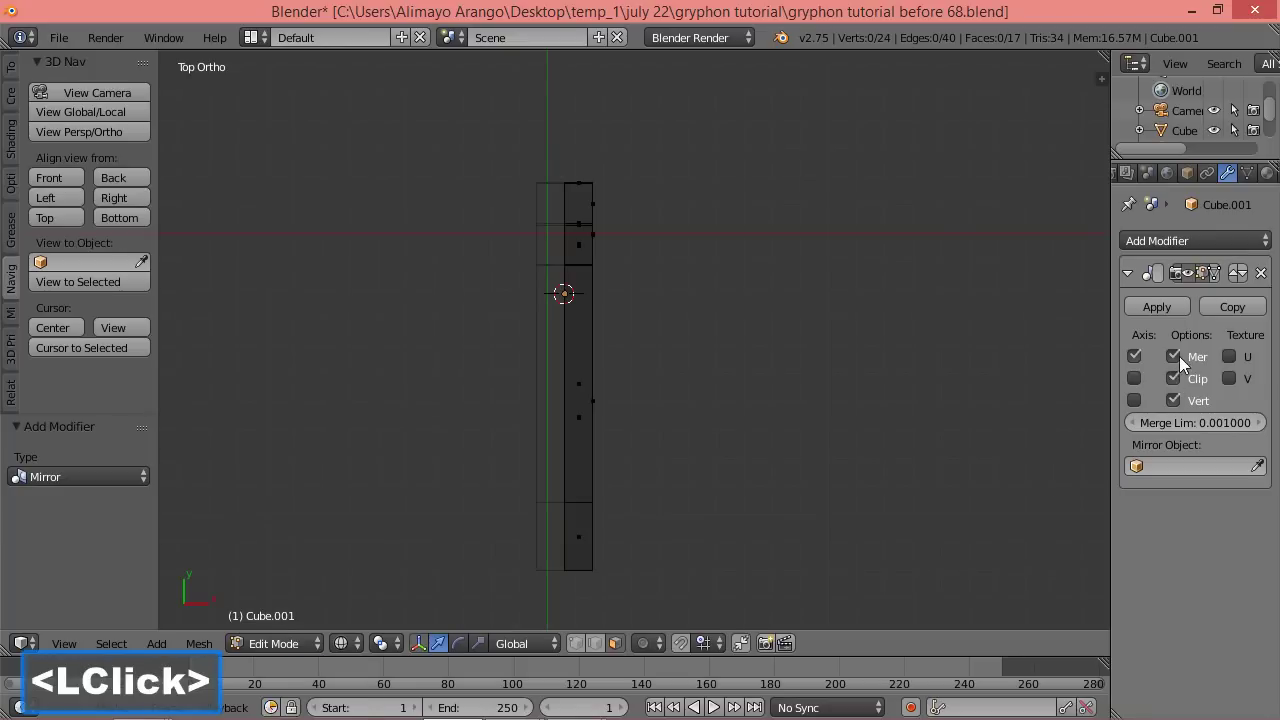
{"action": "left_click", "coordinate": [1214, 273]}
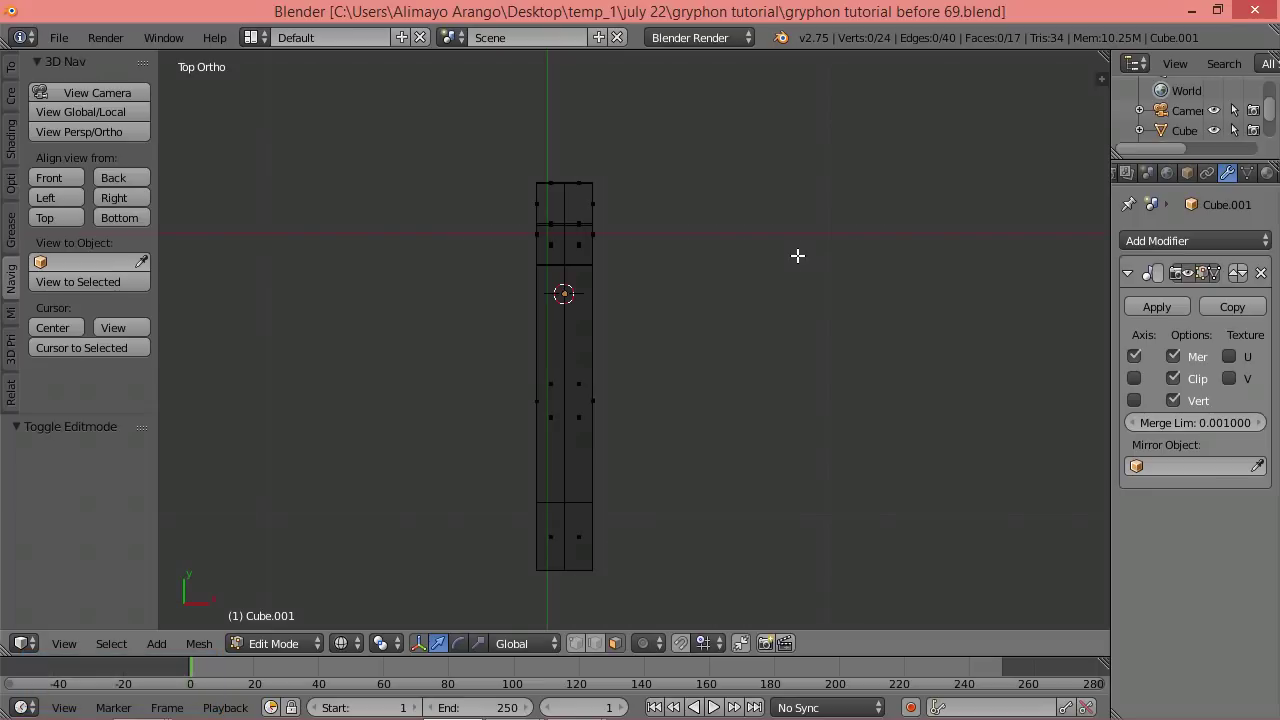
Widen the mirrored head by moving the whole half mesh about 6.009 along X.
{"action": "key", "text": "a"}
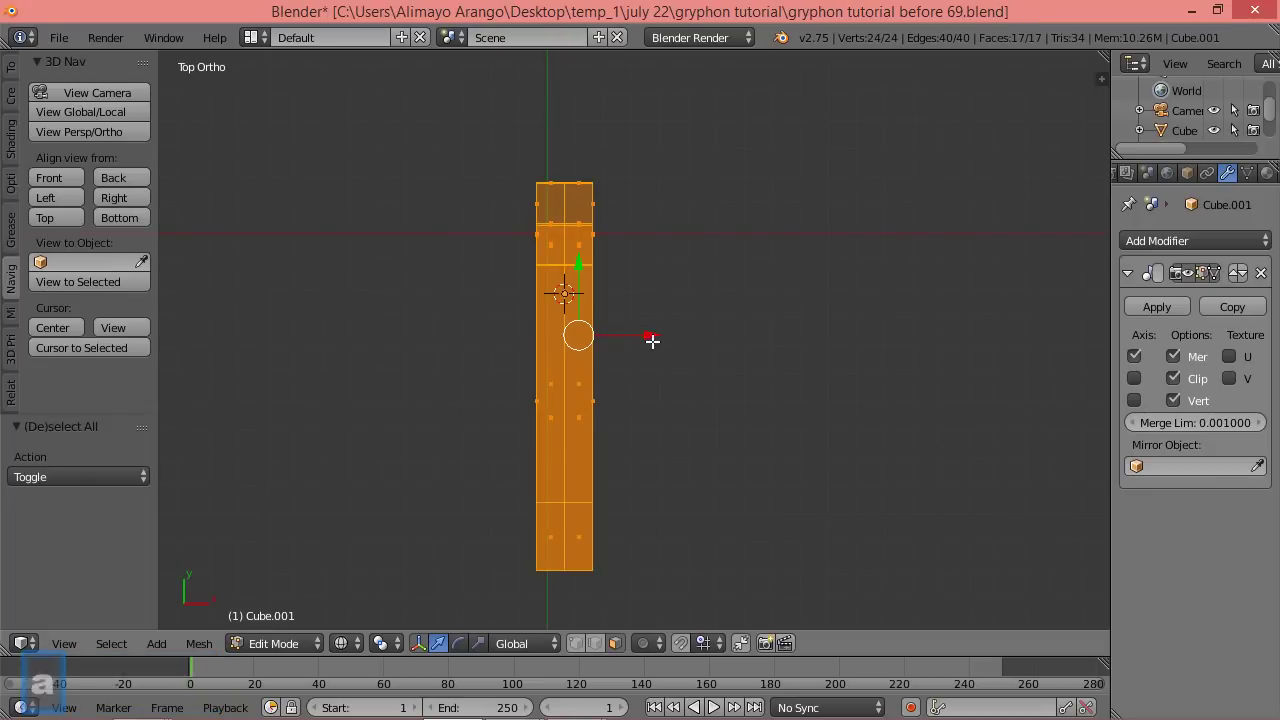
{"action": "left_click_drag", "start_coordinate": [650, 338], "coordinate": [823, 350]}
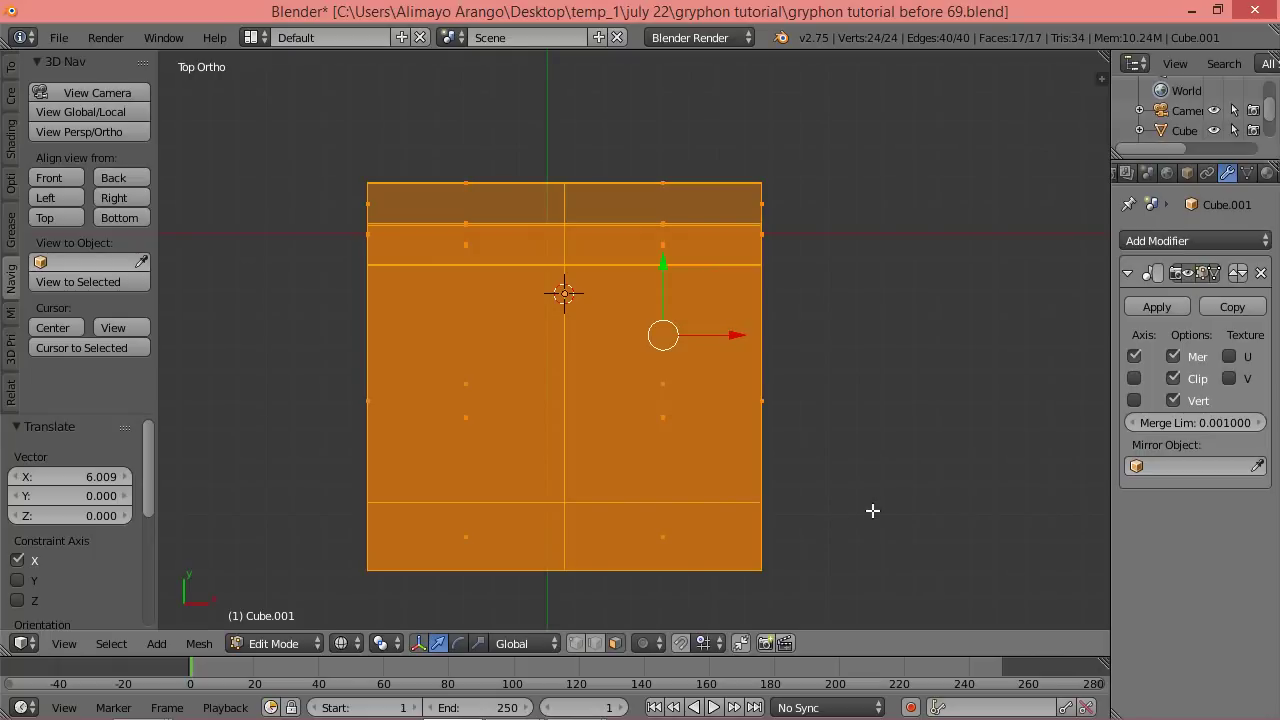
{"action": "middle_click_drag", "start_coordinate": [946, 503], "coordinate": [818, 378]}
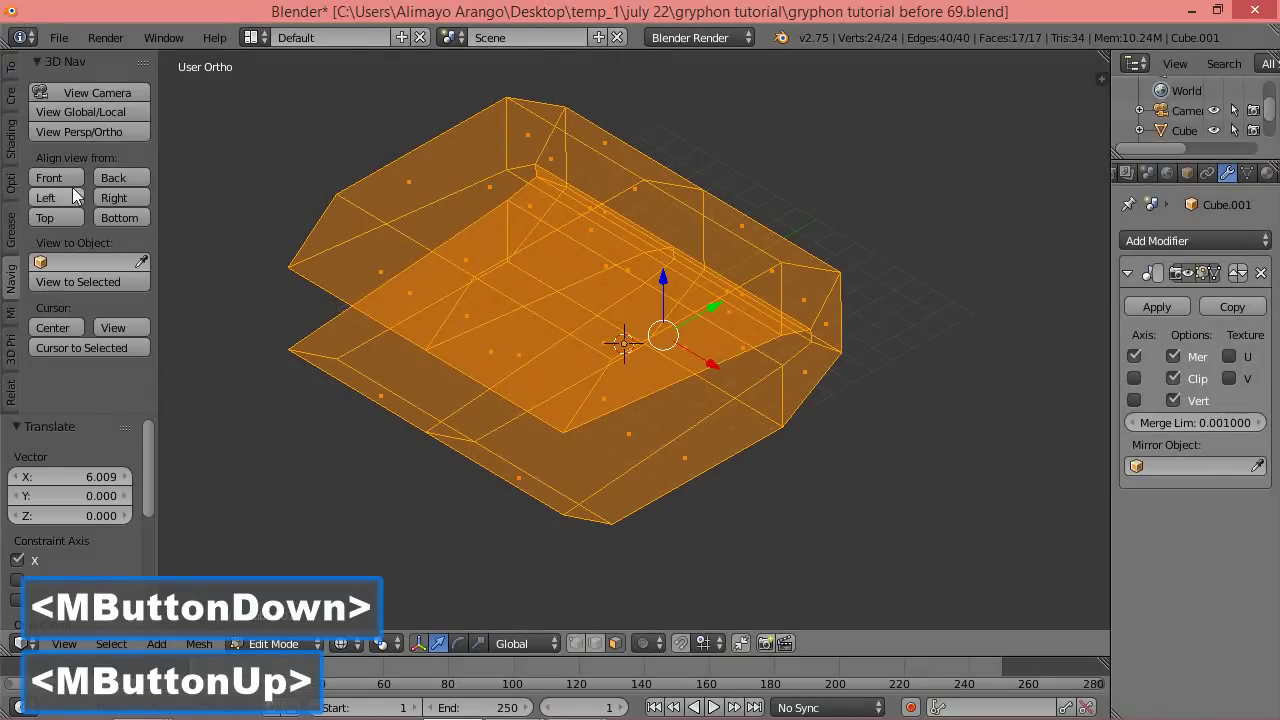
{"action": "left_click", "coordinate": [57, 217]}
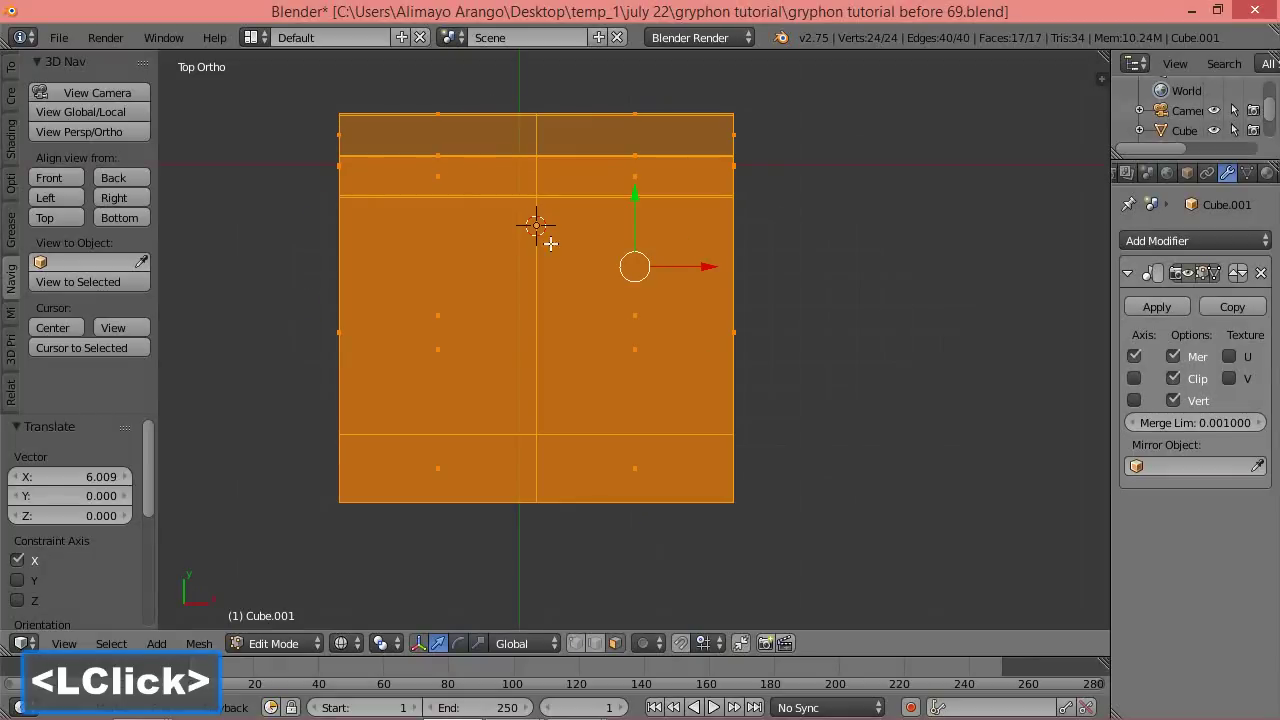
{"action": "key", "text": "a"}
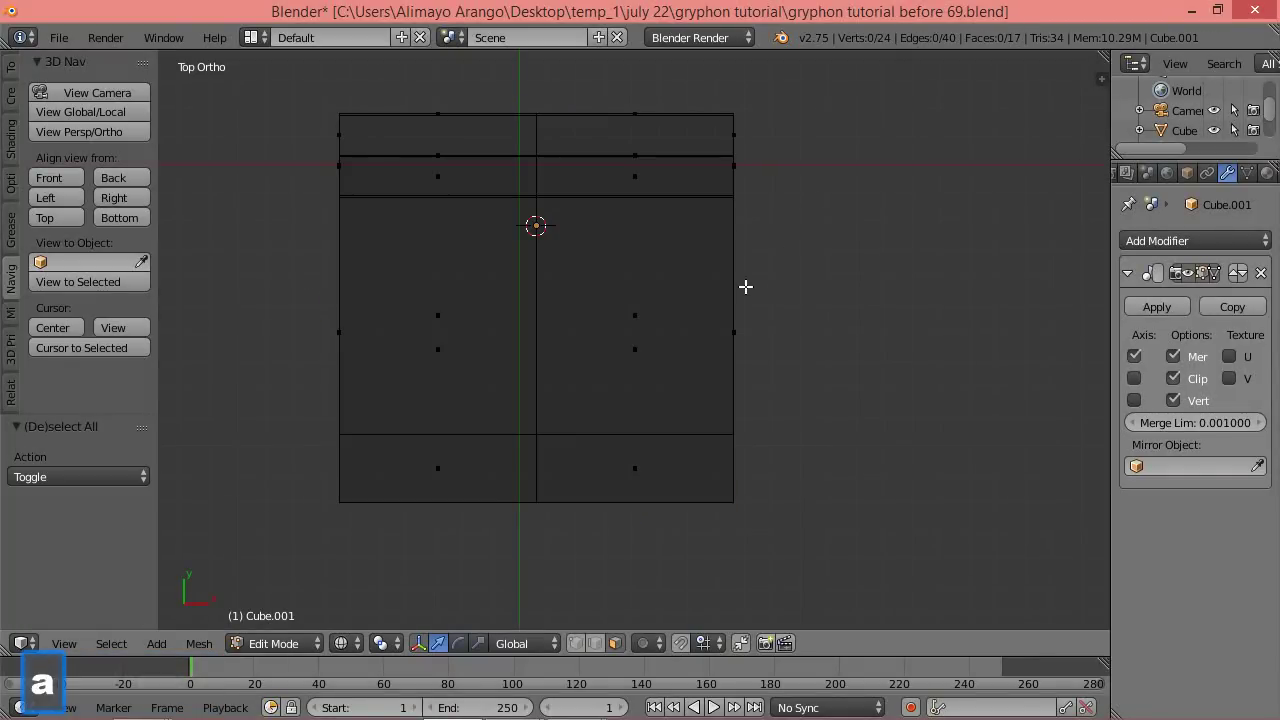
Select all vertices along the head's outer side in vertex mode and rotate them about 28° to taper it toward the front.
{"action": "left_click", "coordinate": [574, 641]}
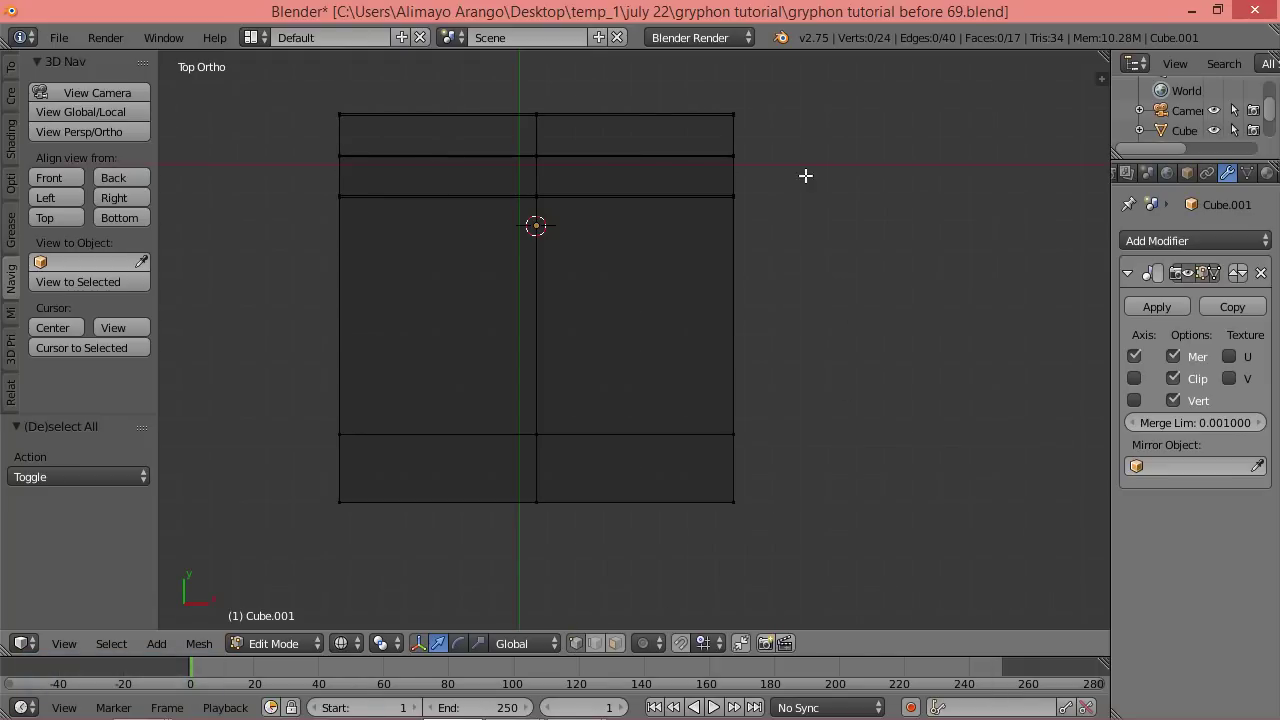
{"action": "key", "text": "b"}
{"action": "left_click_drag", "start_coordinate": [797, 86], "coordinate": [706, 543]}
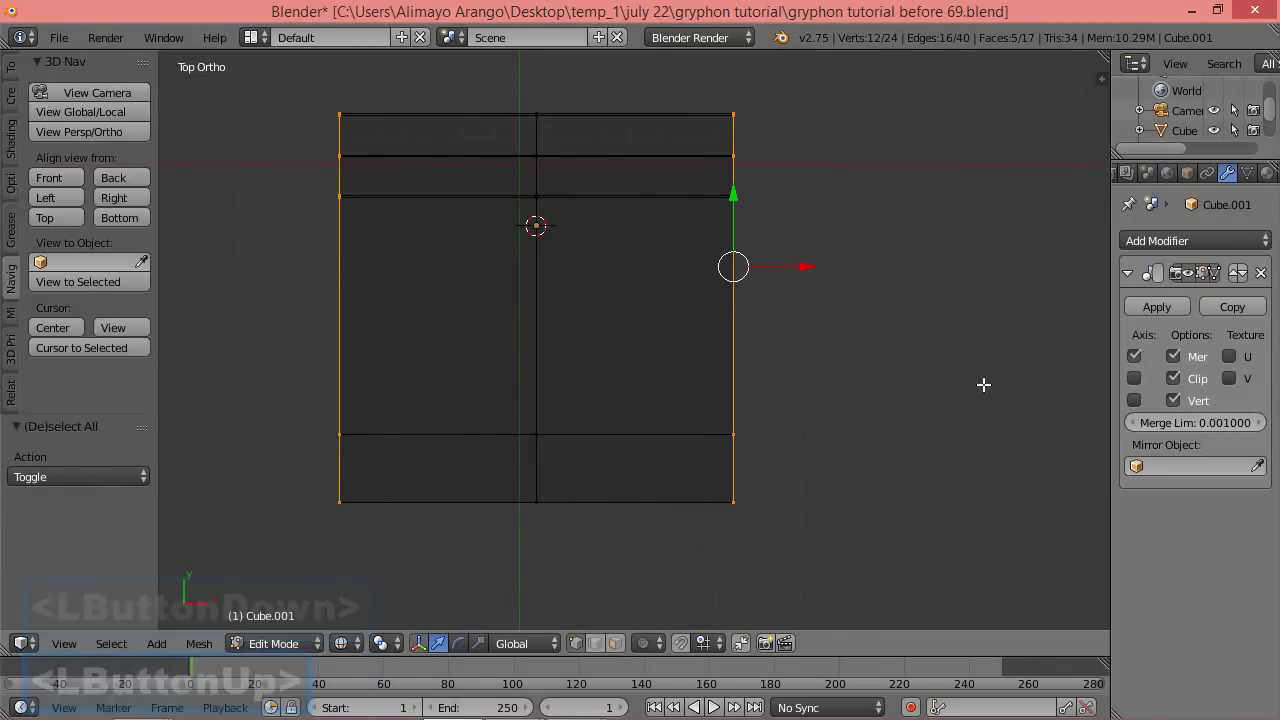
{"action": "key", "text": "r"}
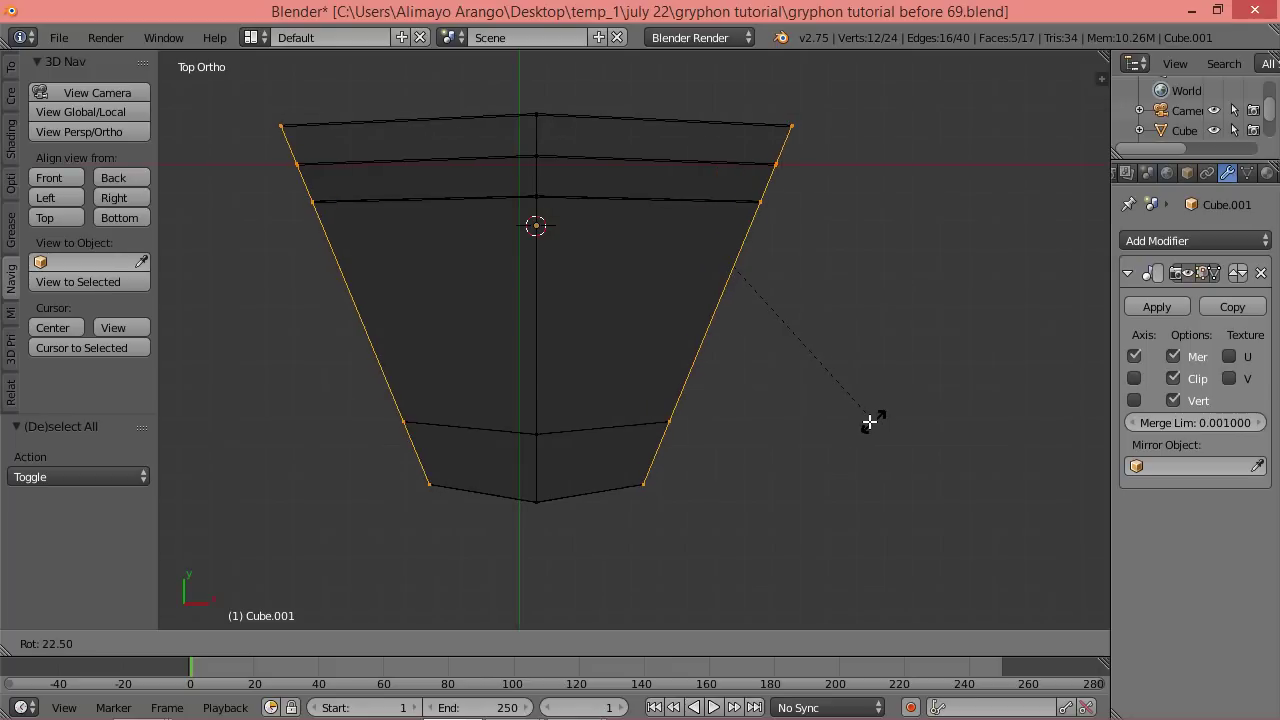
{"action": "left_click", "coordinate": [849, 423]}
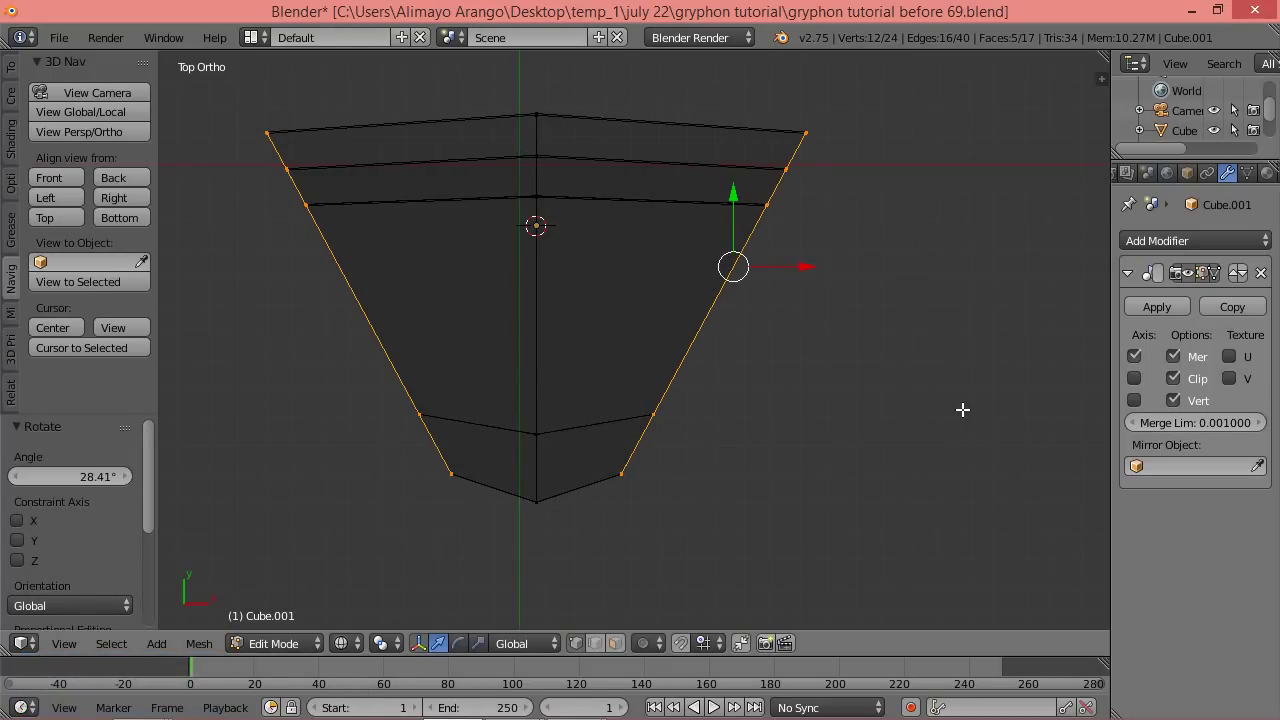
Scale the selected outer side vertices to about 0.66 and save the file as gryphon tutorial before 70.blend.
{"action": "key", "text": "s"}
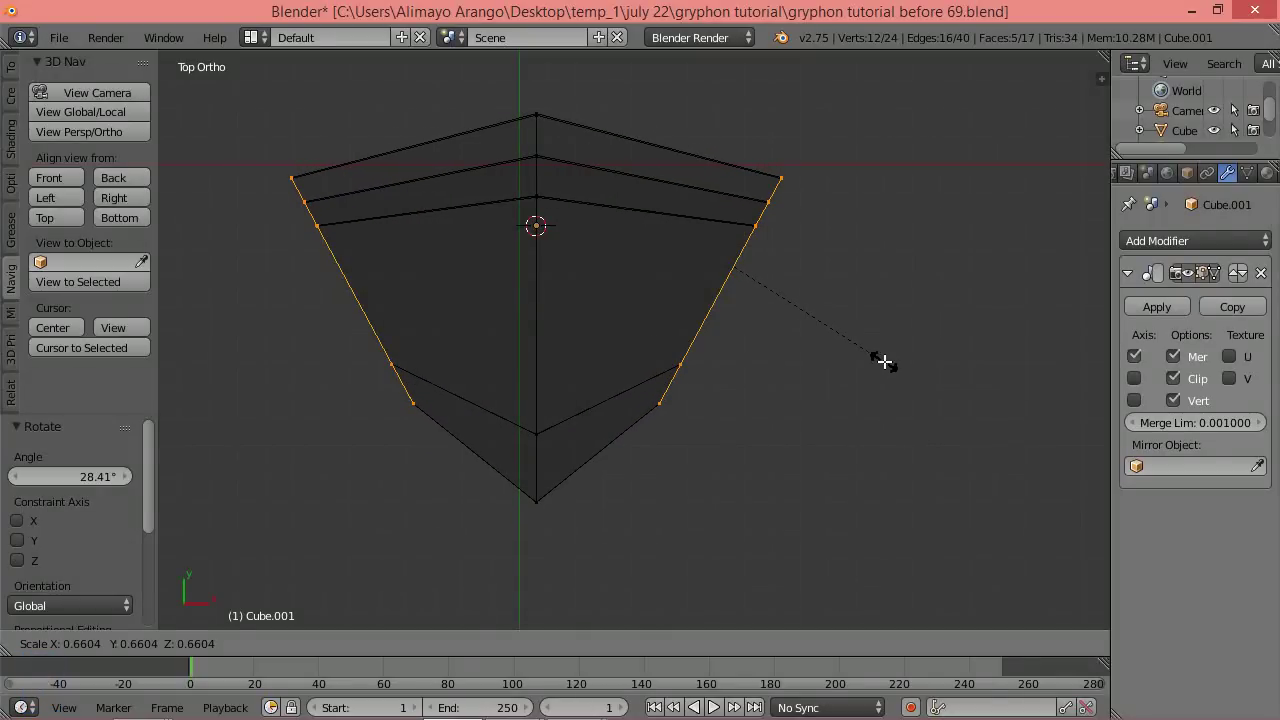
{"action": "left_click", "coordinate": [884, 362]}
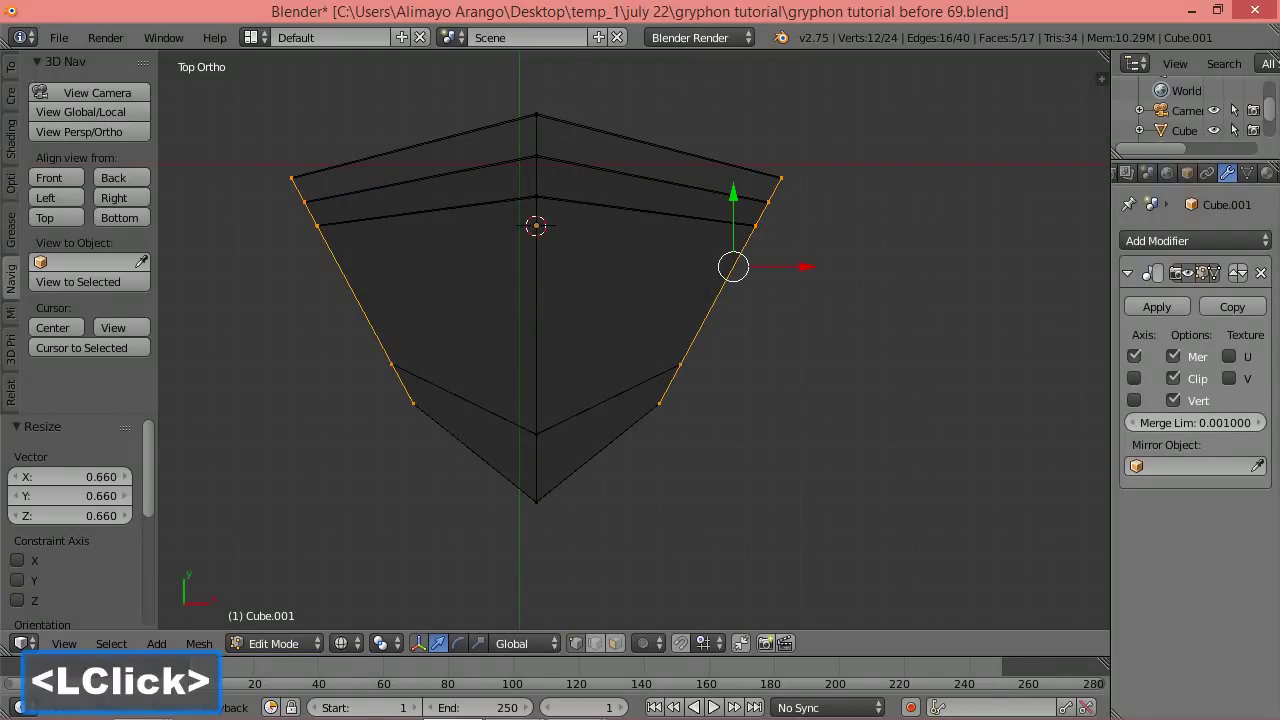
{"action": "key", "text": "ctrl+alt+s"}
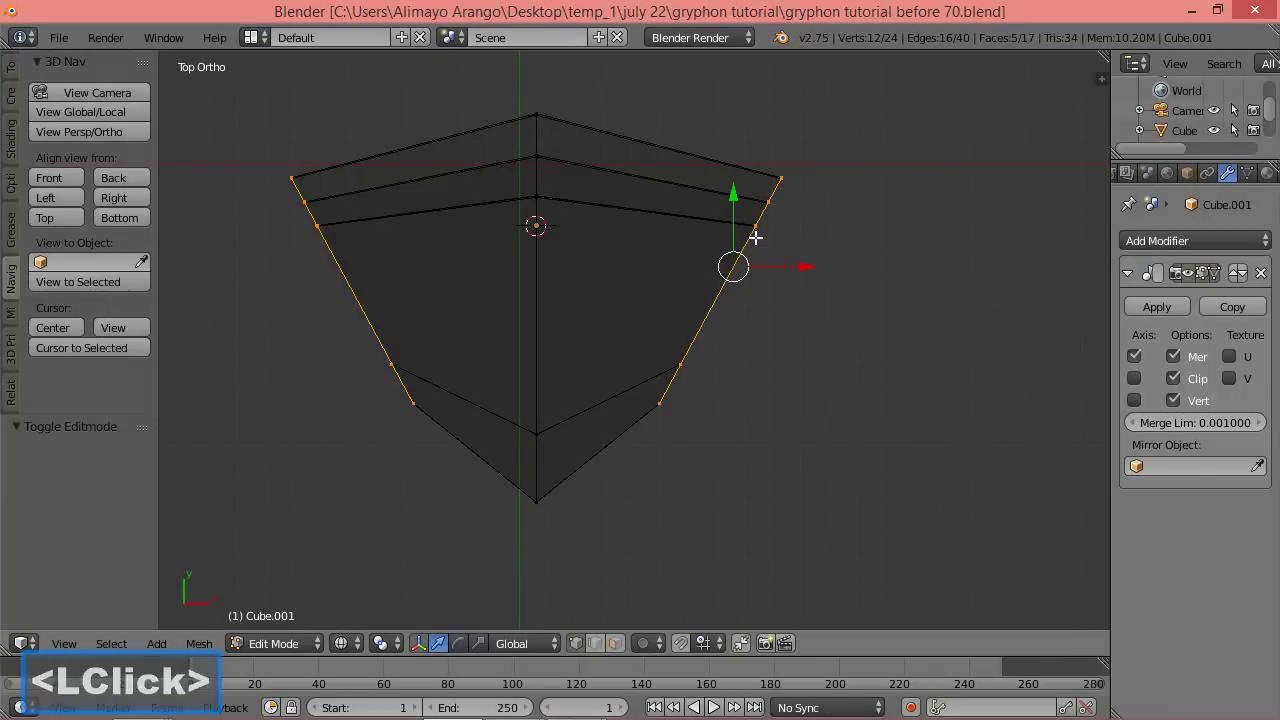
Switch to solid shading and edge selection, and move the upper jaw's top outer side edge inward about 1.226 along X.
{"action": "key", "text": "a"}
{"action": "middle_click_drag", "start_coordinate": [852, 407], "coordinate": [811, 288]}
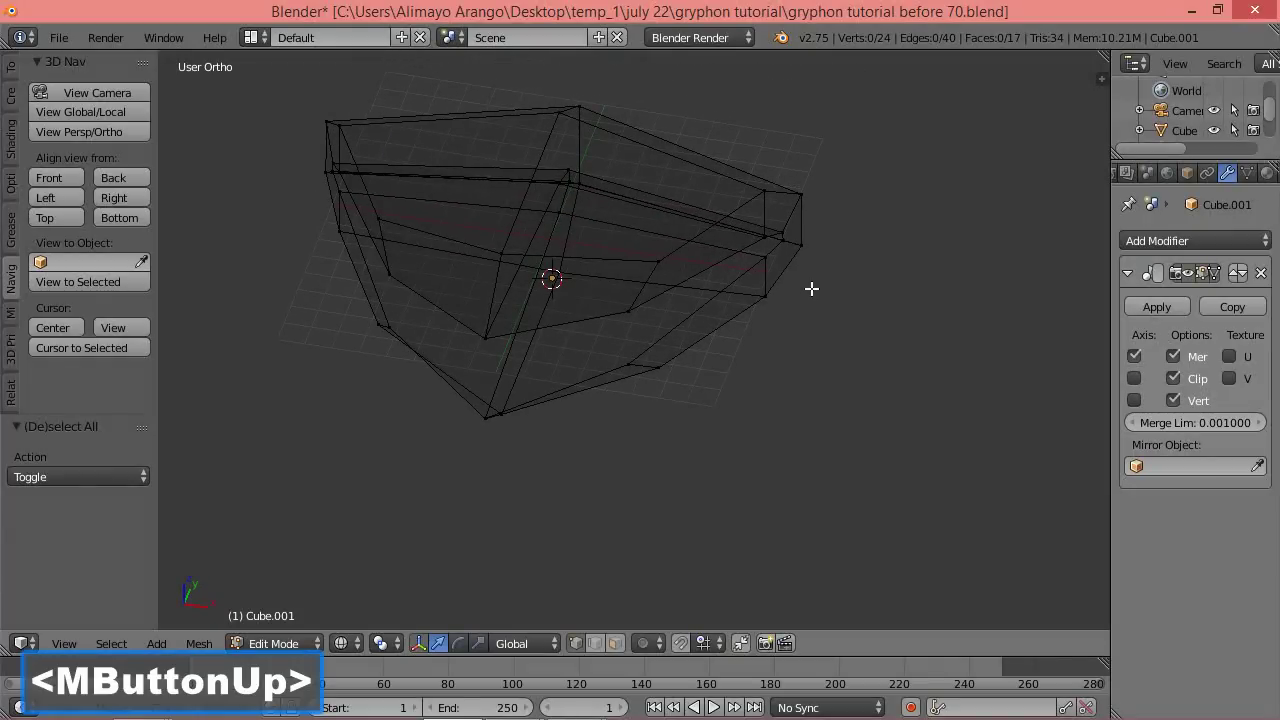
{"action": "key", "text": "z"}
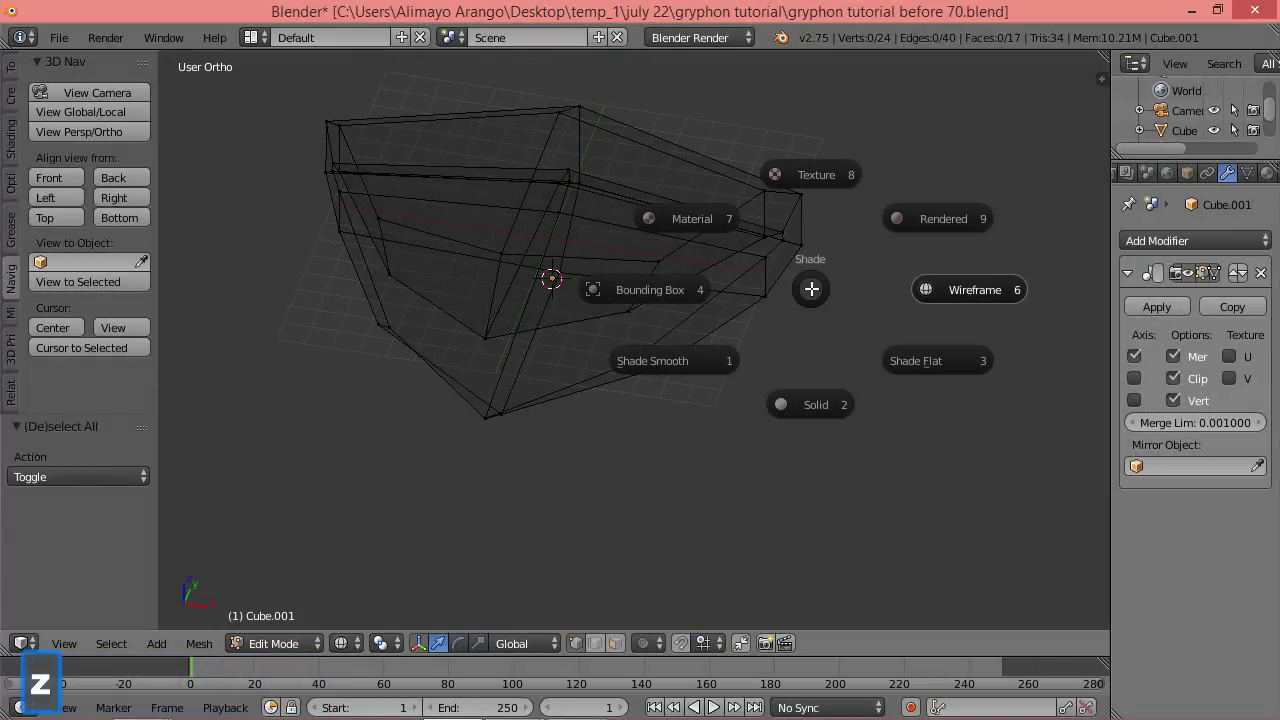
{"action": "left_click", "coordinate": [823, 410]}
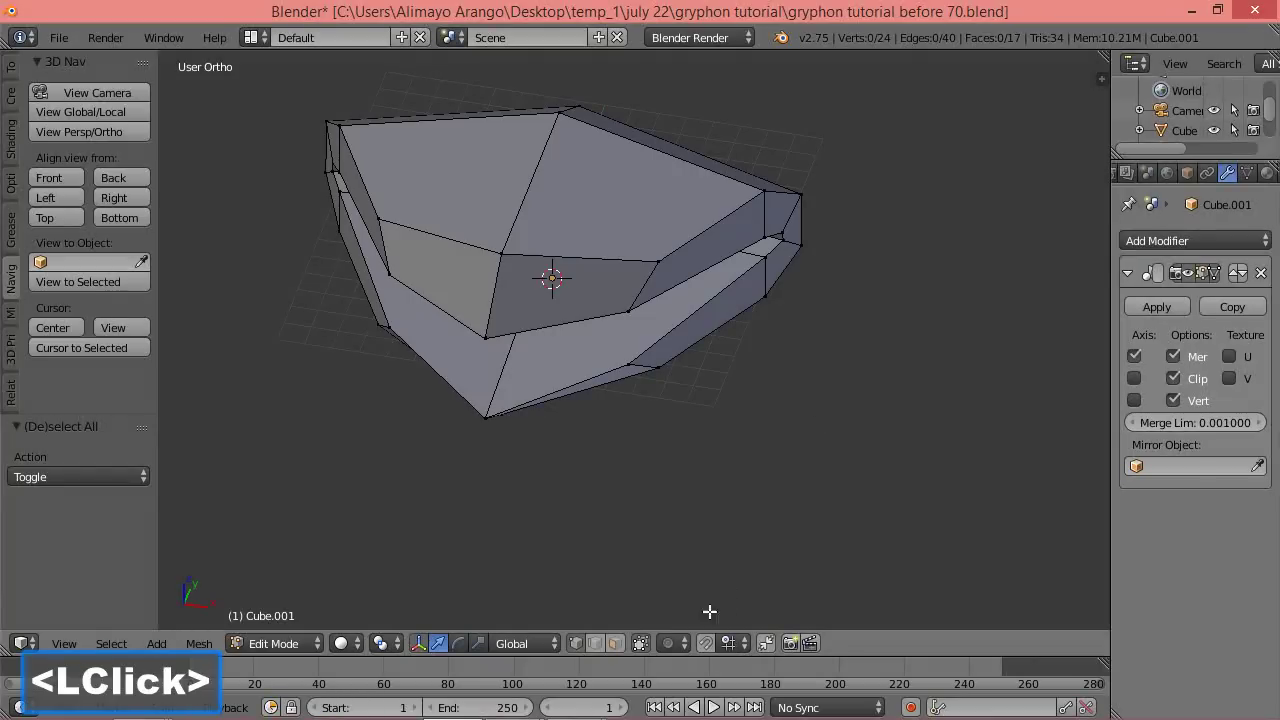
{"action": "left_click", "coordinate": [597, 643]}
{"action": "left_click", "coordinate": [706, 231]}
{"action": "left_click_drag", "start_coordinate": [770, 238], "coordinate": [736, 237]}
Move the lower jaw's bottom outer side edge inward along X to match the upper jaw.
{"action": "middle_click_drag", "start_coordinate": [711, 403], "coordinate": [704, 340]}
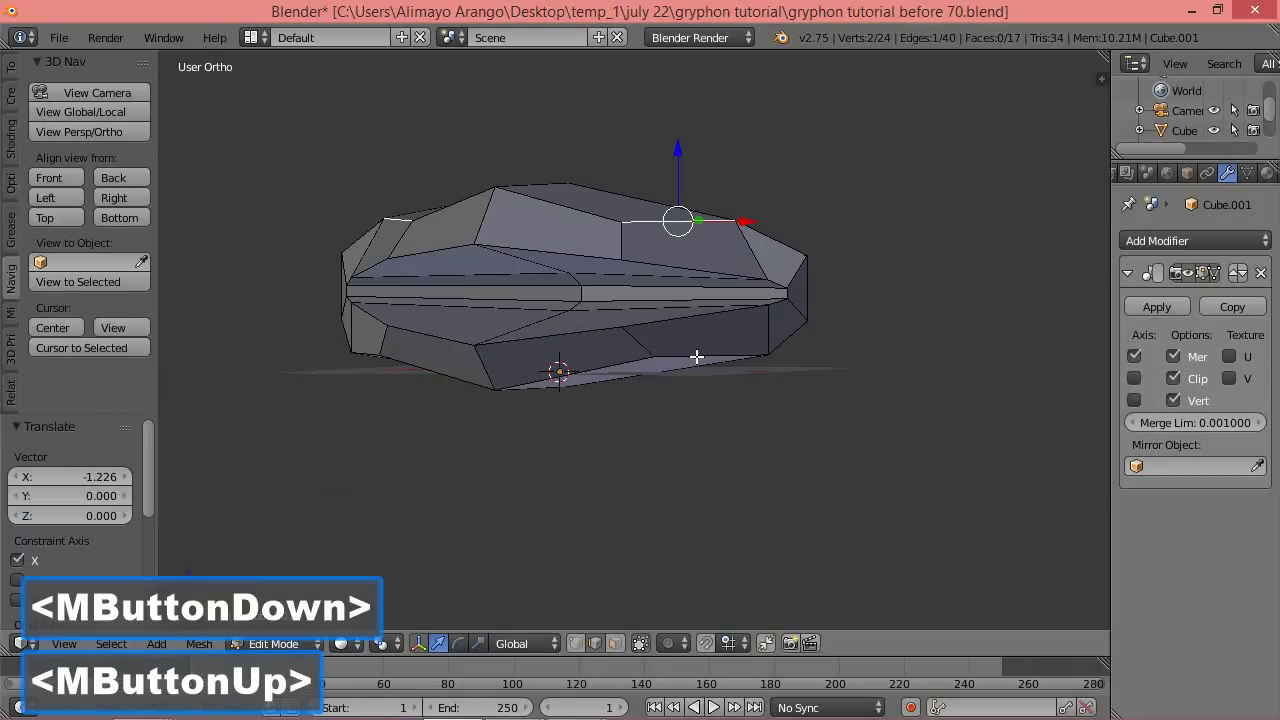
{"action": "left_click", "coordinate": [697, 356]}
{"action": "left_click_drag", "start_coordinate": [768, 358], "coordinate": [725, 363]}
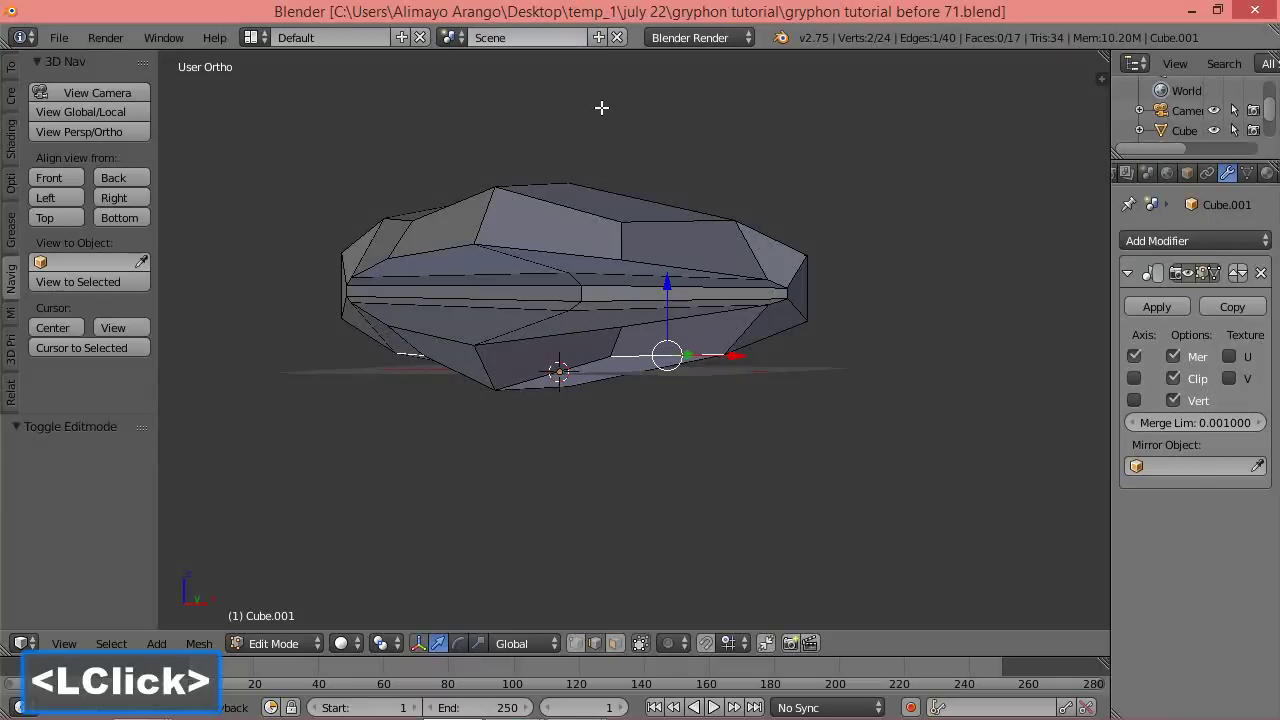
Add three evenly spaced loop cuts across the upper jaw's long side section, working in the right view.
{"action": "left_click", "coordinate": [114, 199]}
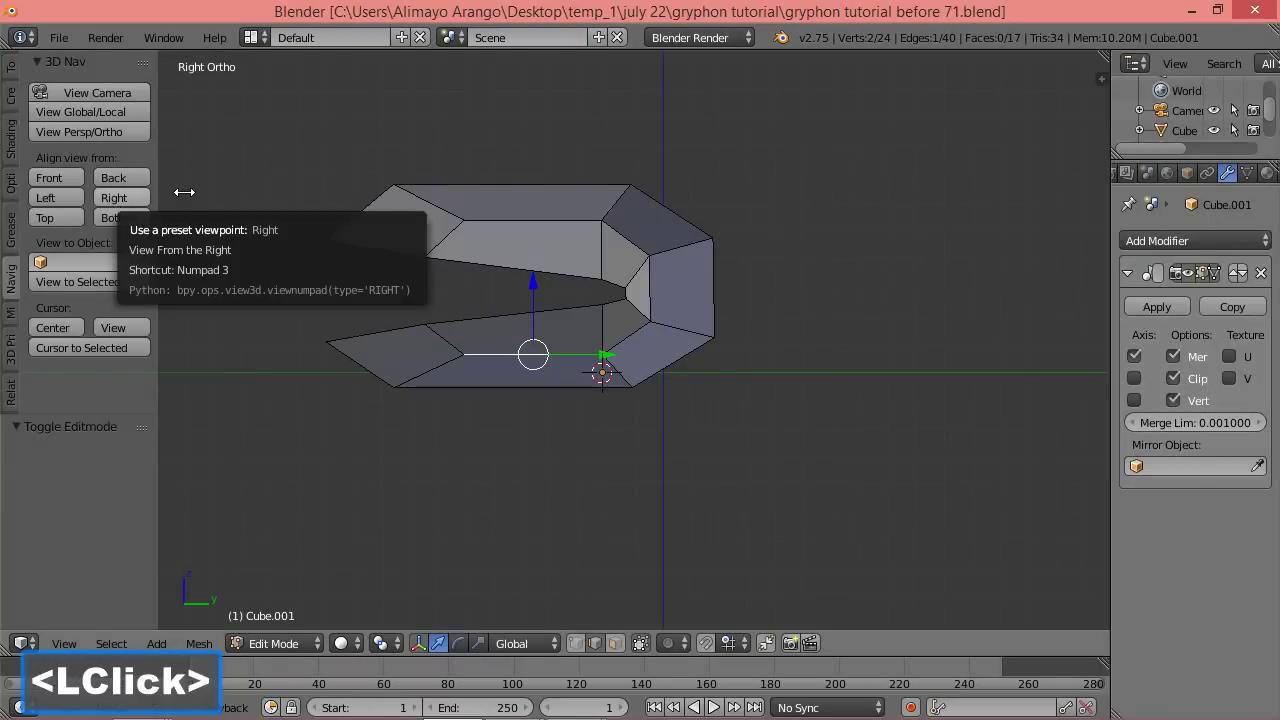
{"action": "key", "text": "a"}
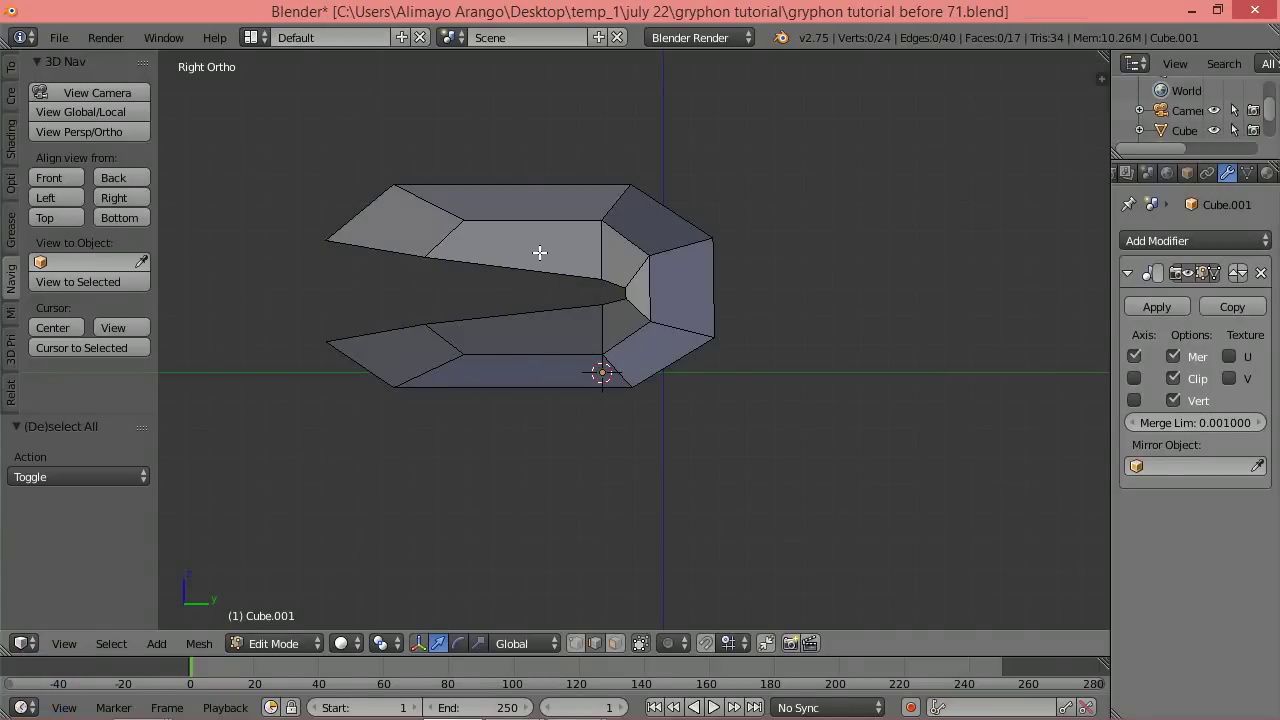
{"action": "key", "text": "ctrl"}
{"action": "key", "text": "ctrl+r"}
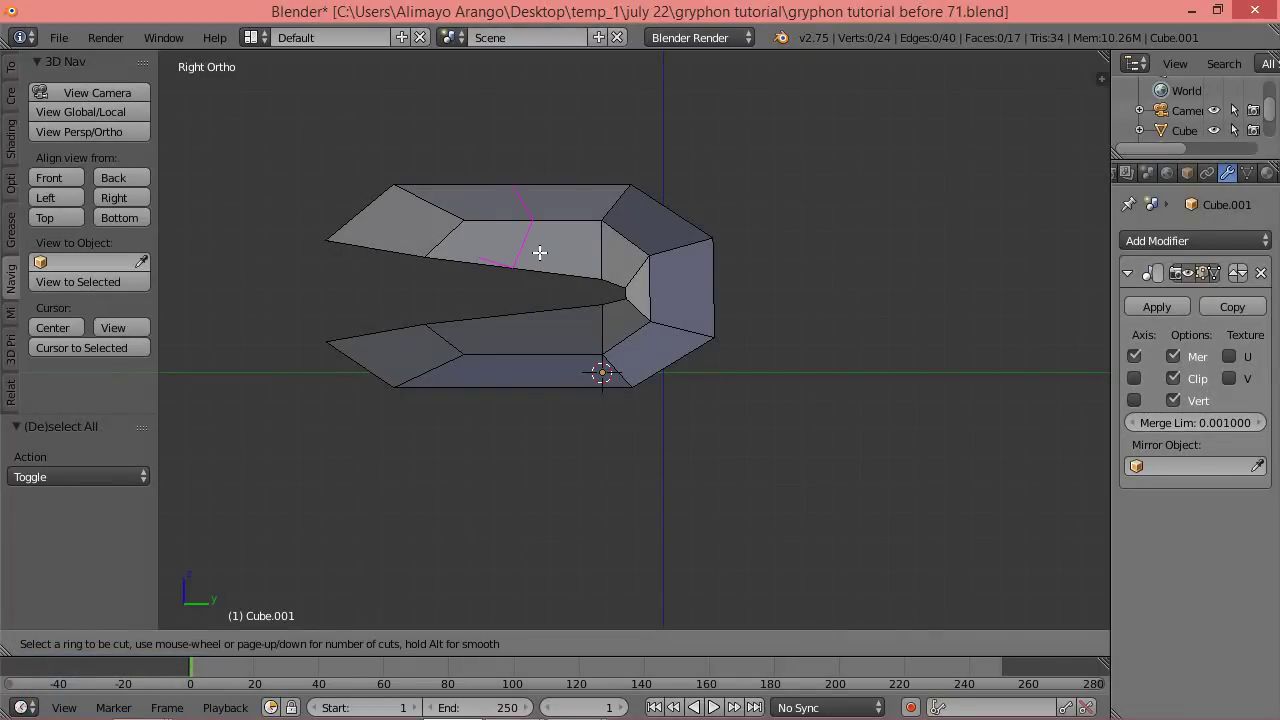
{"action": "scroll", "coordinate": [540, 253], "scroll_direction": "up", "scroll_amount": 1}
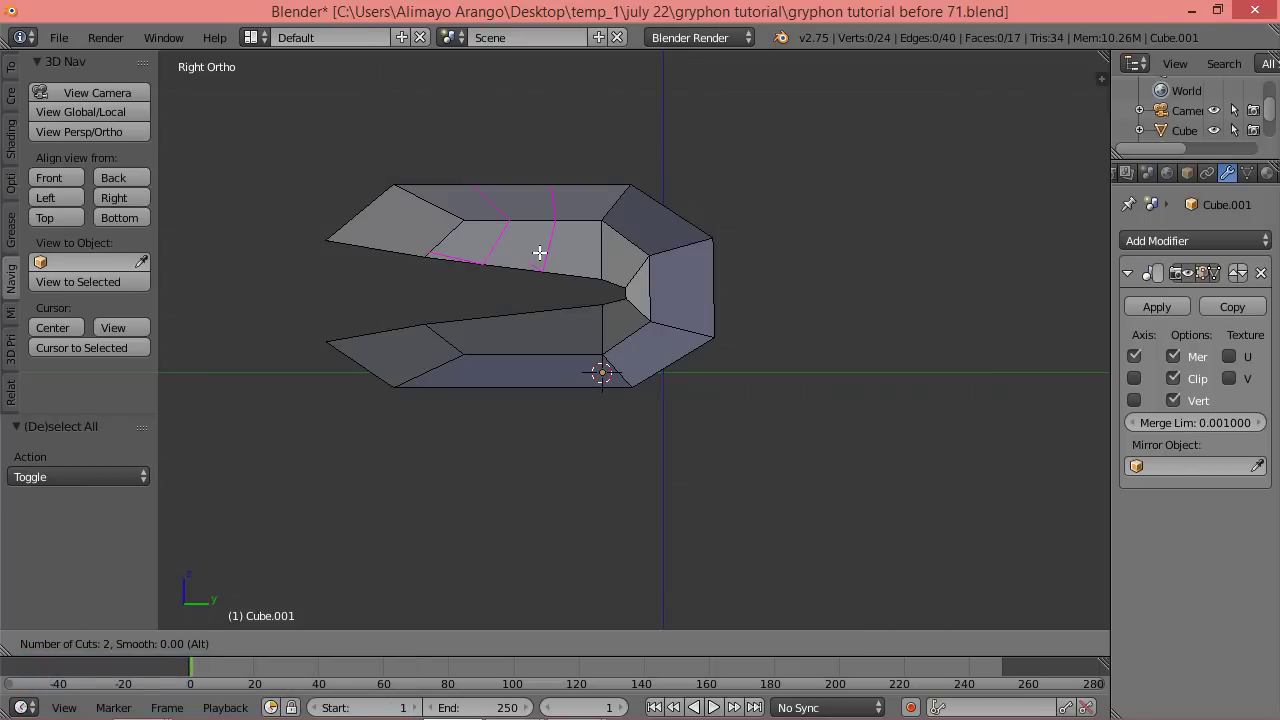
{"action": "scroll", "coordinate": [540, 253], "scroll_direction": "up", "scroll_amount": 1}
{"action": "left_click", "coordinate": [540, 253]}
{"action": "left_click", "coordinate": [540, 253]}
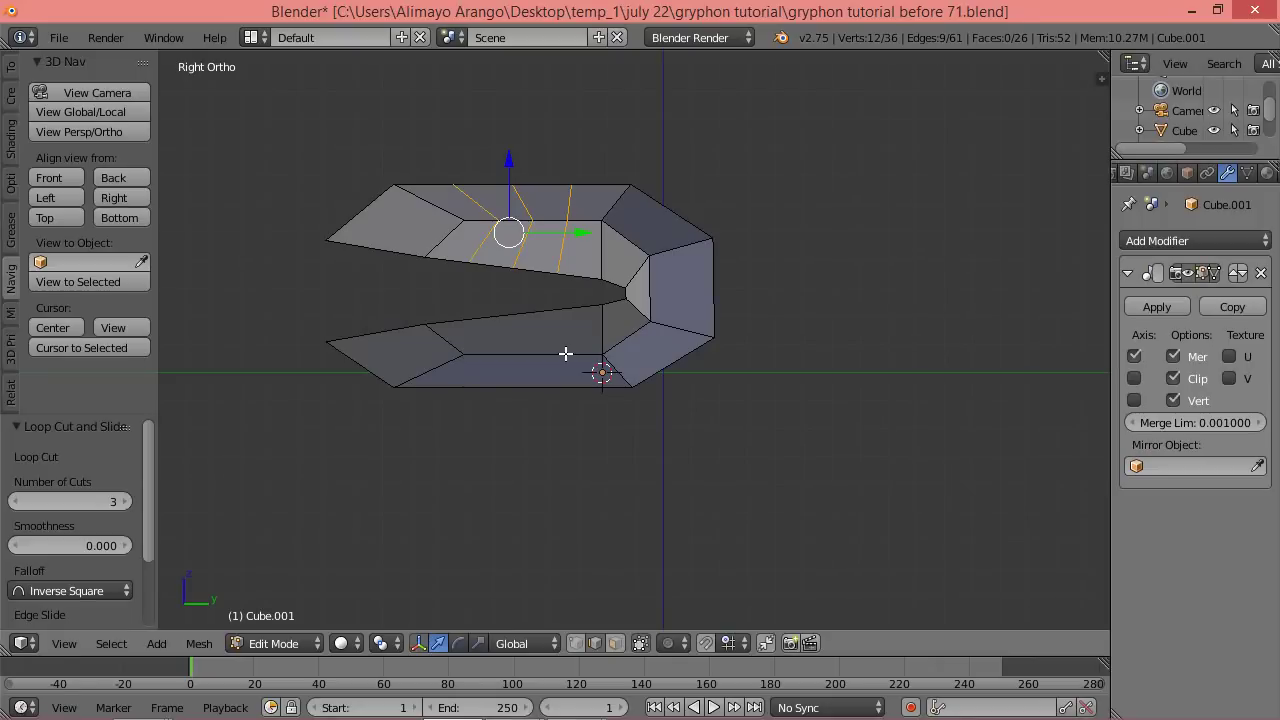
Add three evenly spaced loop cuts across the lower jaw's long side section.
{"action": "key", "text": "a"}
{"action": "key", "text": "ctrl+r"}
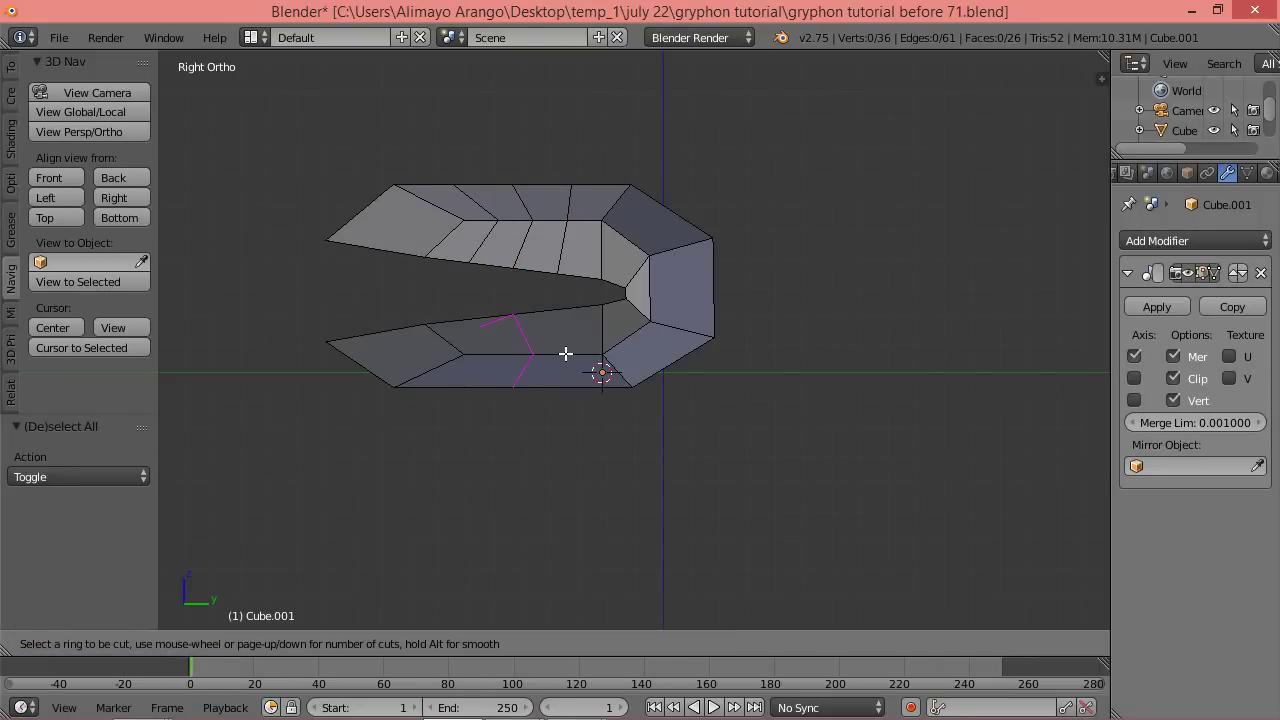
{"action": "scroll", "coordinate": [565, 353], "scroll_direction": "up", "scroll_amount": 2}
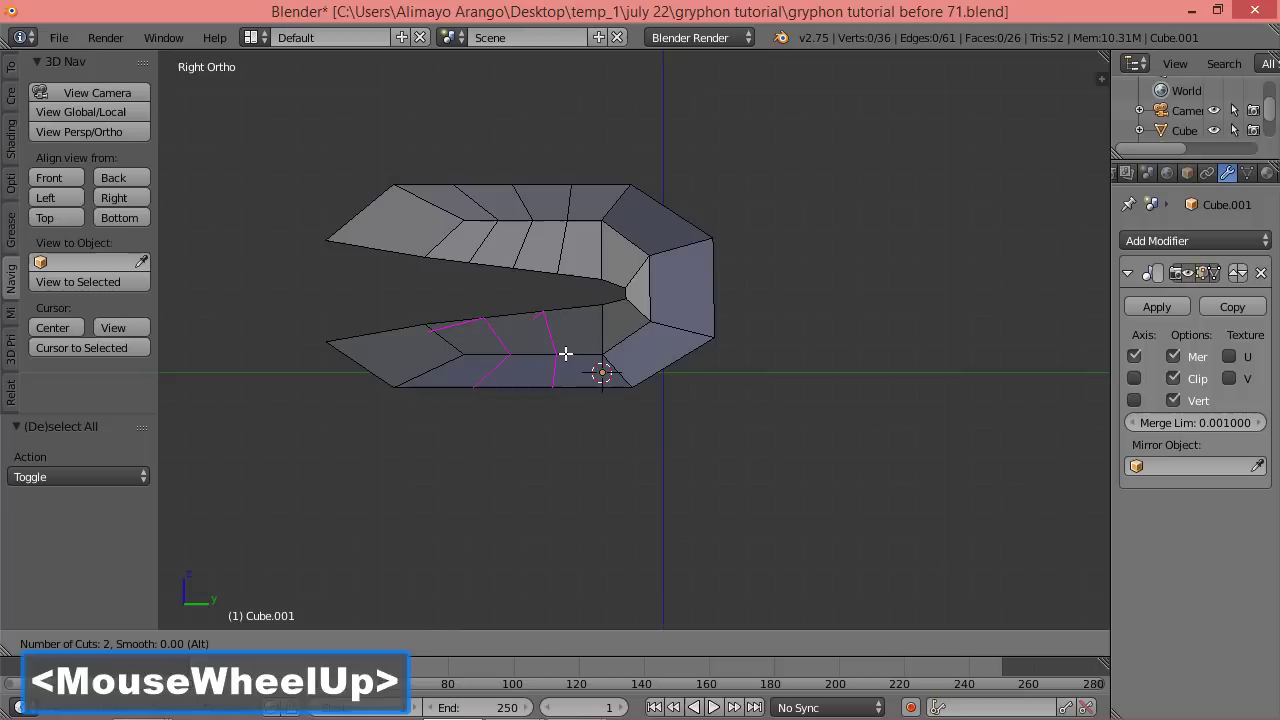
{"action": "left_click", "coordinate": [565, 353]}
{"action": "left_click", "coordinate": [565, 353]}
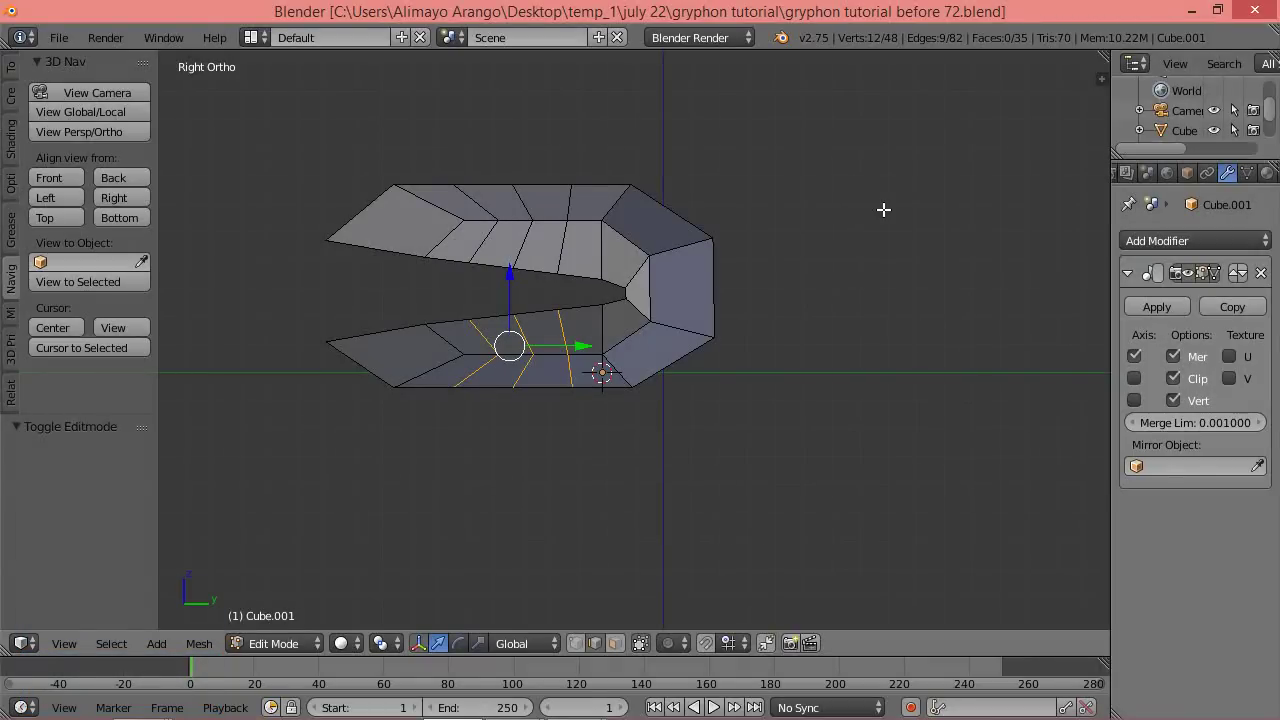
In wireframe, select the top vertices of the upper jaw's rearmost new loop and raise them about 1.031 along Z.
{"action": "key", "text": "a"}
{"action": "key", "text": "z"}
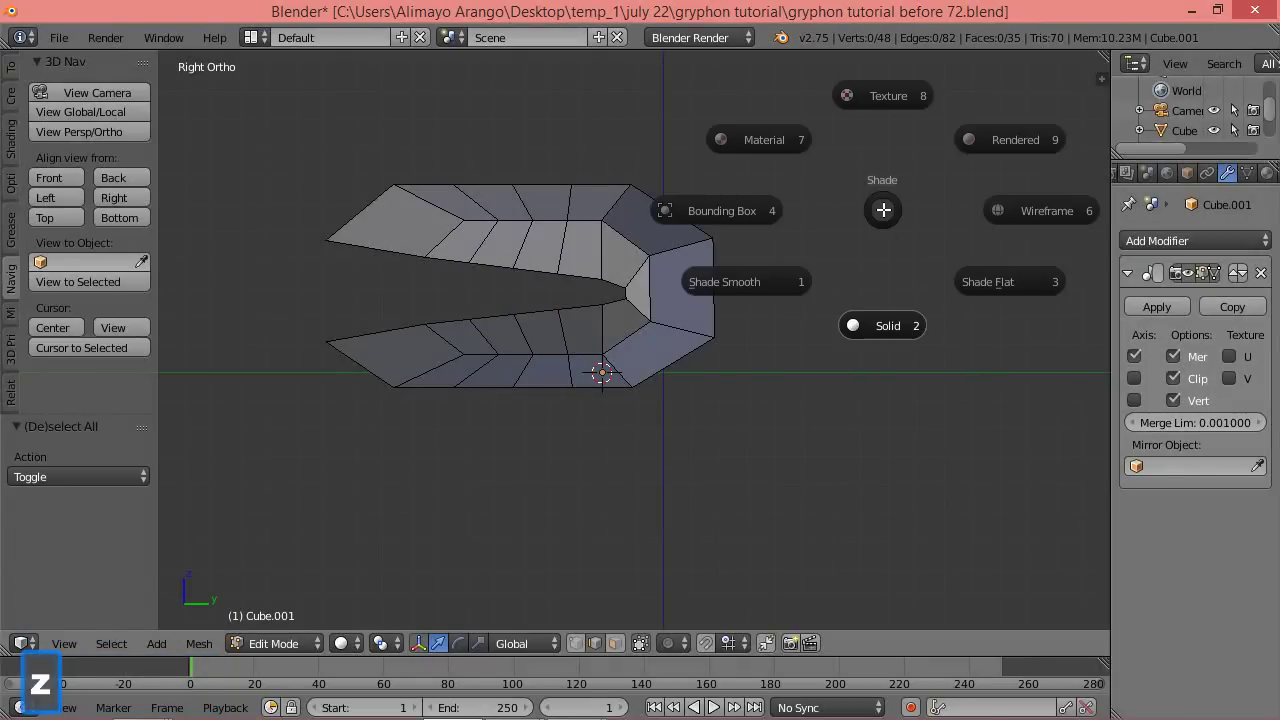
{"action": "left_click", "coordinate": [1008, 207]}
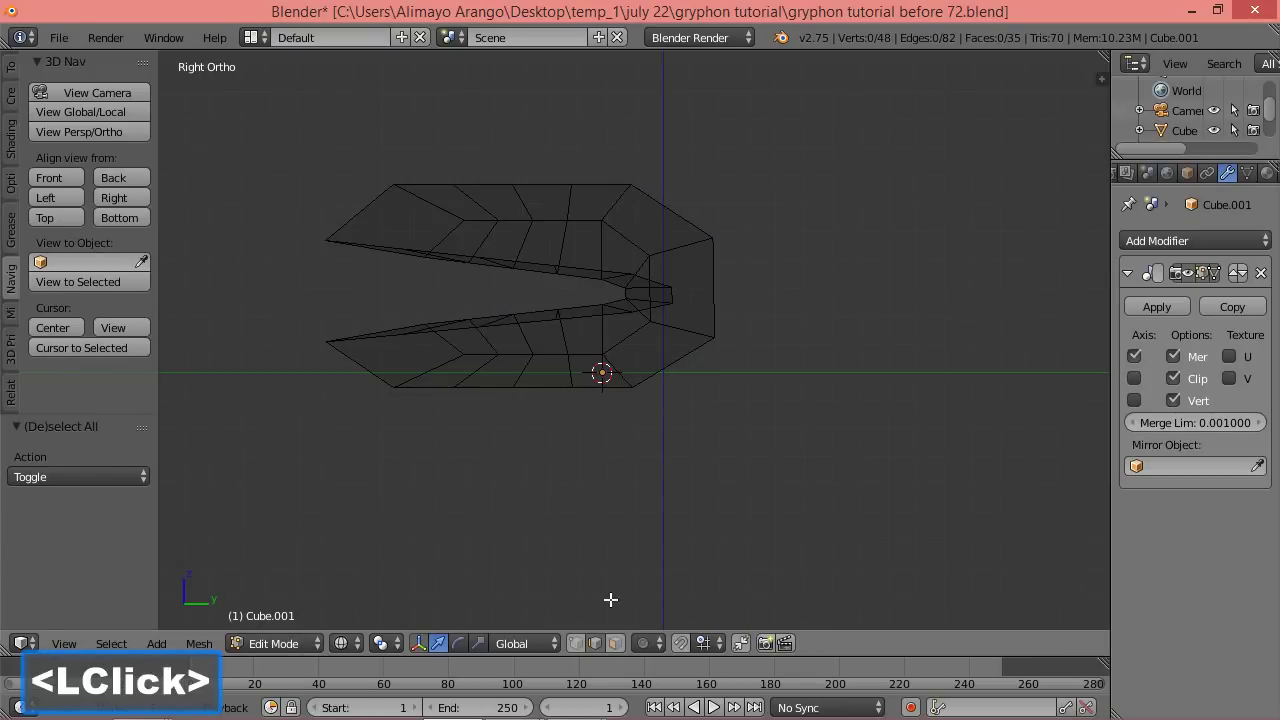
{"action": "left_click", "coordinate": [577, 644]}
{"action": "key", "text": "b"}
{"action": "left_click_drag", "start_coordinate": [552, 162], "coordinate": [580, 233]}
{"action": "middle_click_drag", "start_coordinate": [505, 238], "coordinate": [597, 303]}
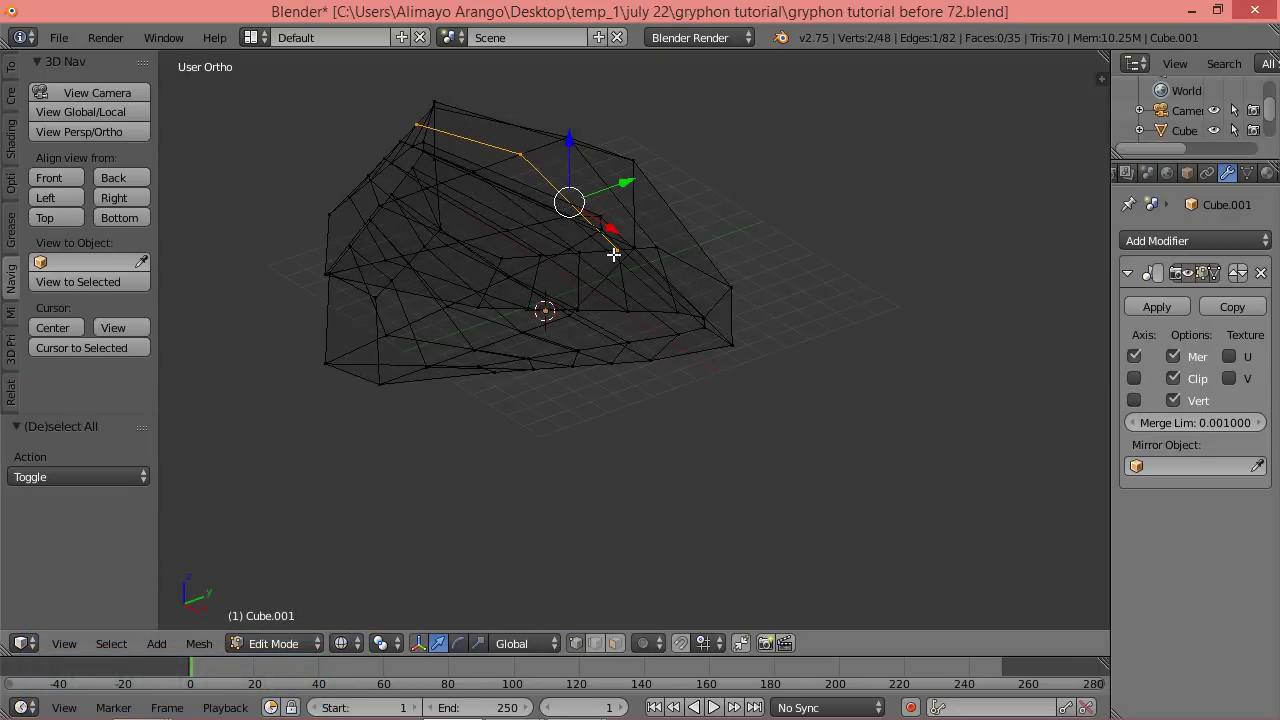
{"action": "left_click", "coordinate": [134, 200]}
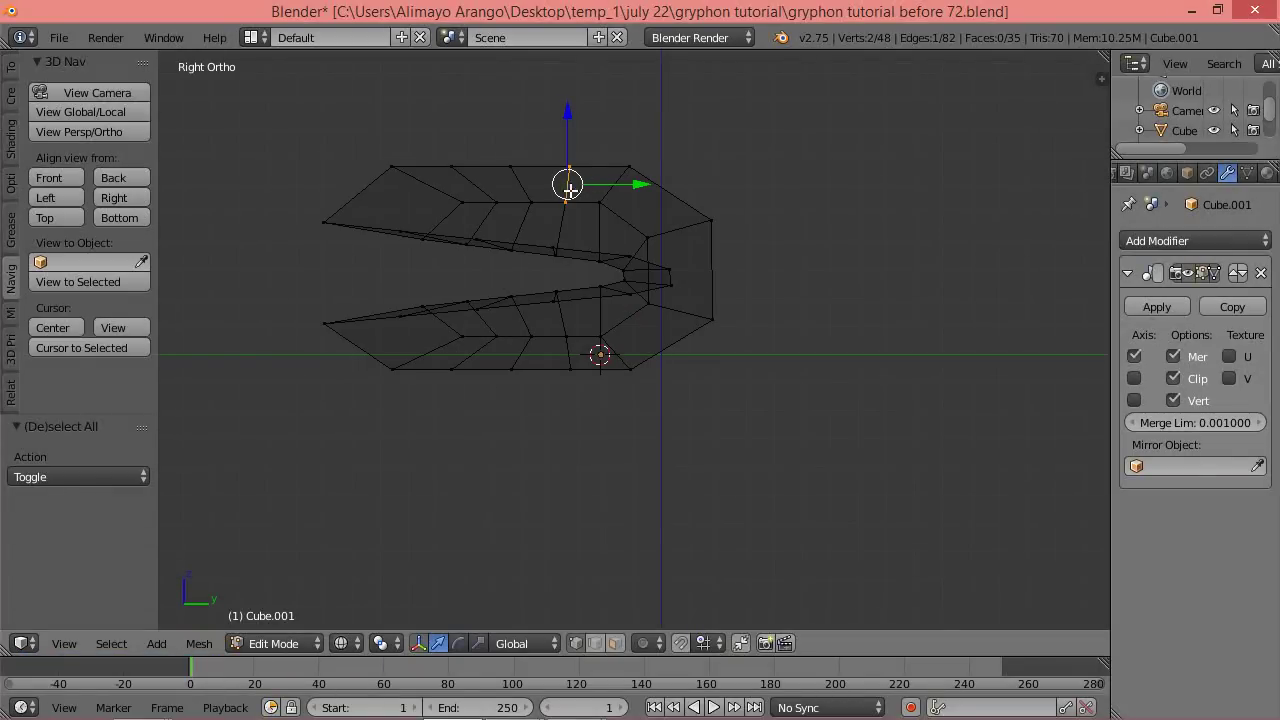
{"action": "left_click_drag", "start_coordinate": [567, 116], "coordinate": [567, 86]}
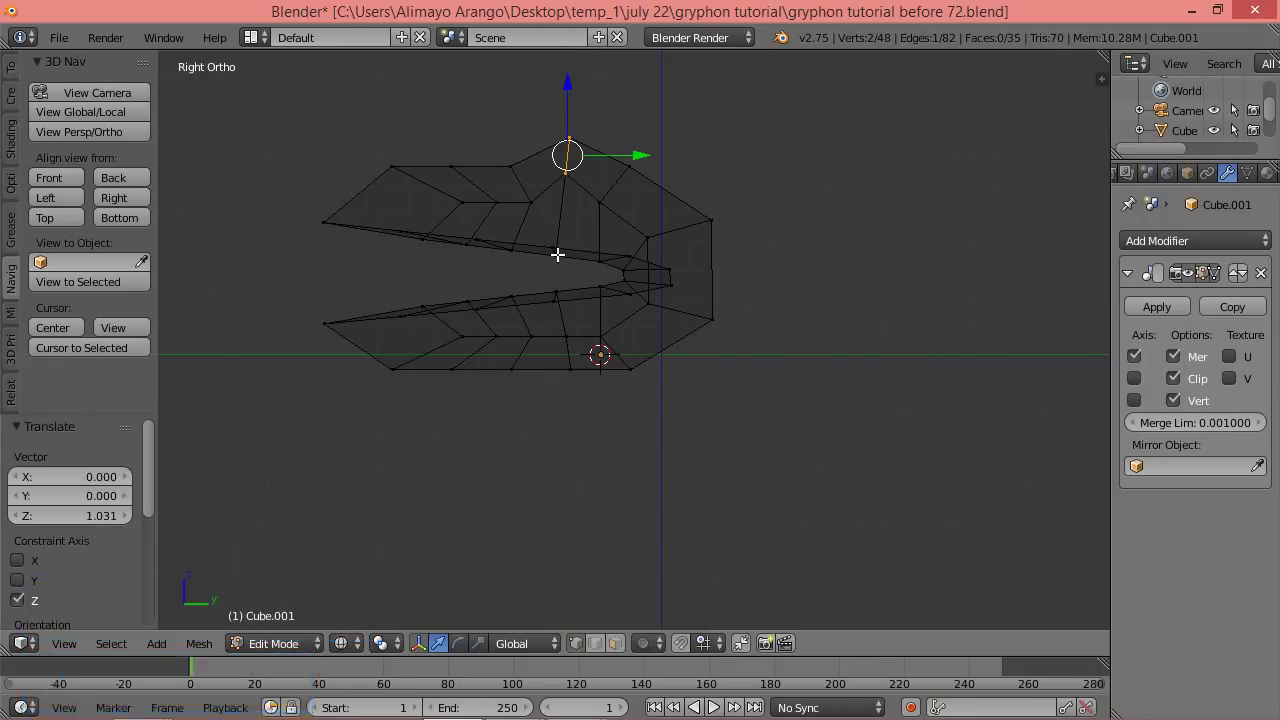
Select the two mouth-side vertices at the bottom of that same upper jaw loop and lower them along Z toward the lower jaw.
{"action": "scroll", "coordinate": [557, 255], "scroll_direction": "up", "scroll_amount": 2}
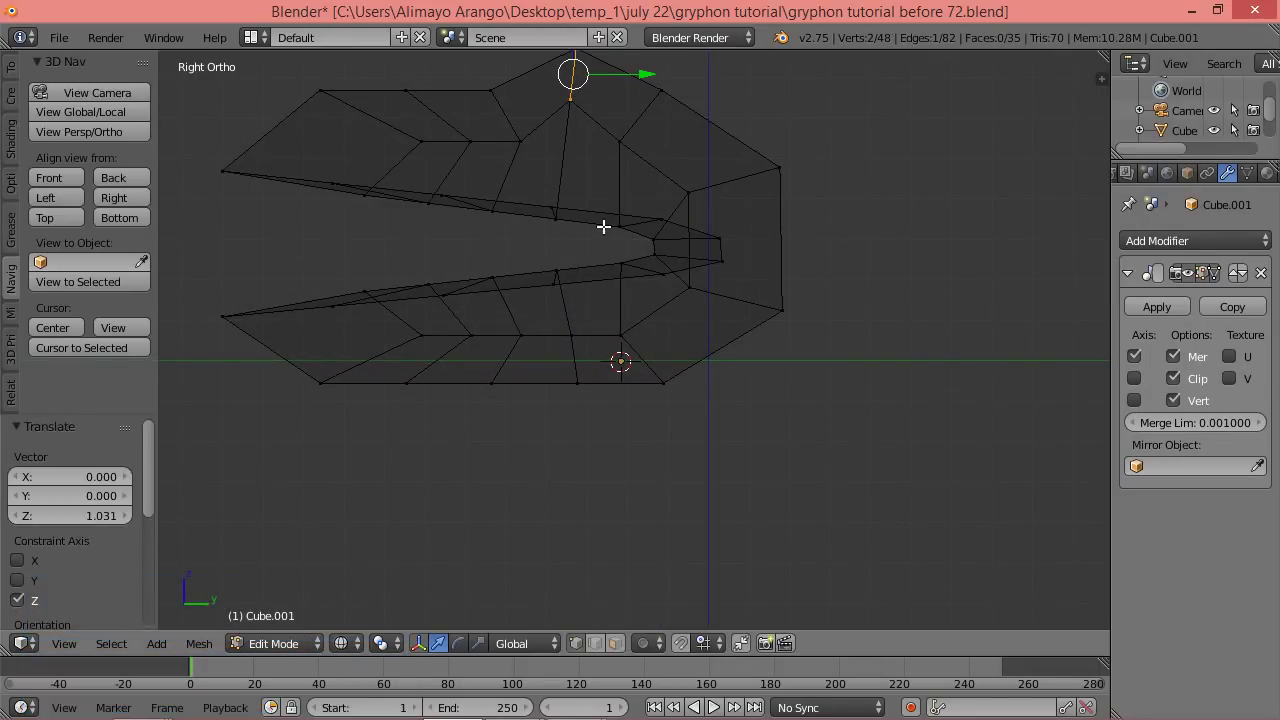
{"action": "middle_click_drag", "start_coordinate": [609, 277], "coordinate": [694, 331], "text": "shift"}
{"action": "scroll", "coordinate": [668, 393], "scroll_direction": "up", "scroll_amount": 1}
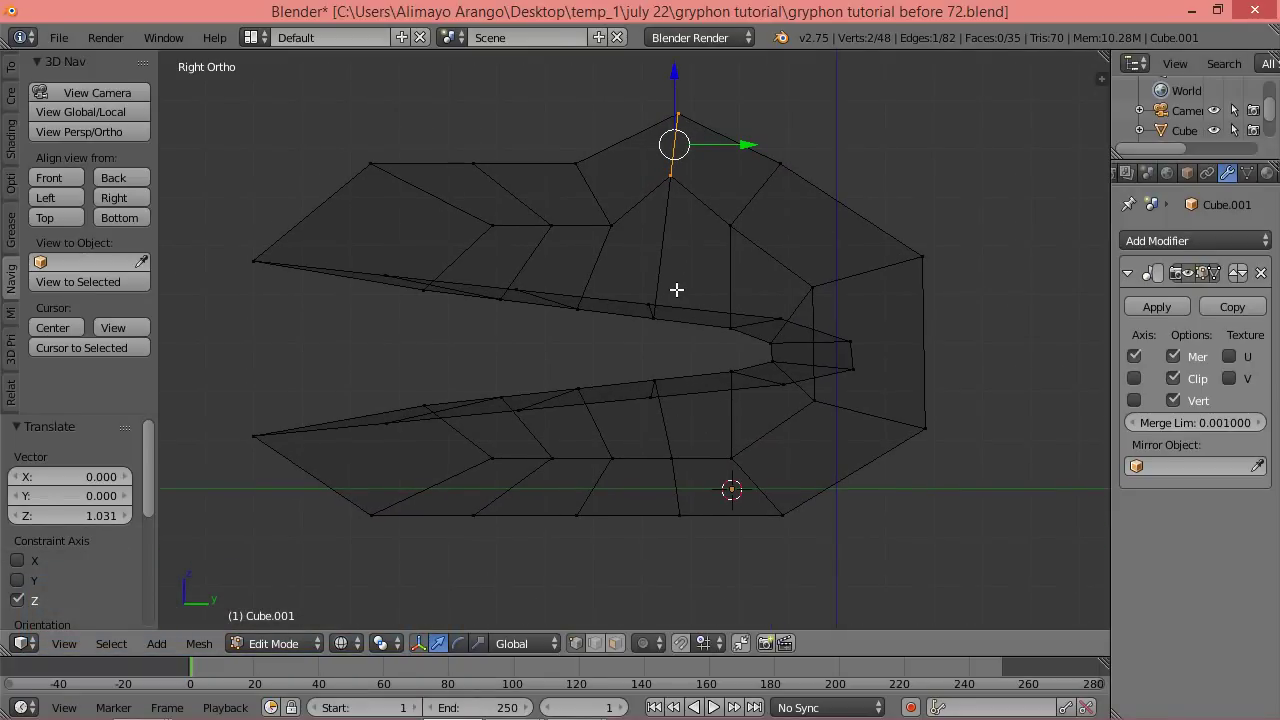
{"action": "key", "text": "a"}
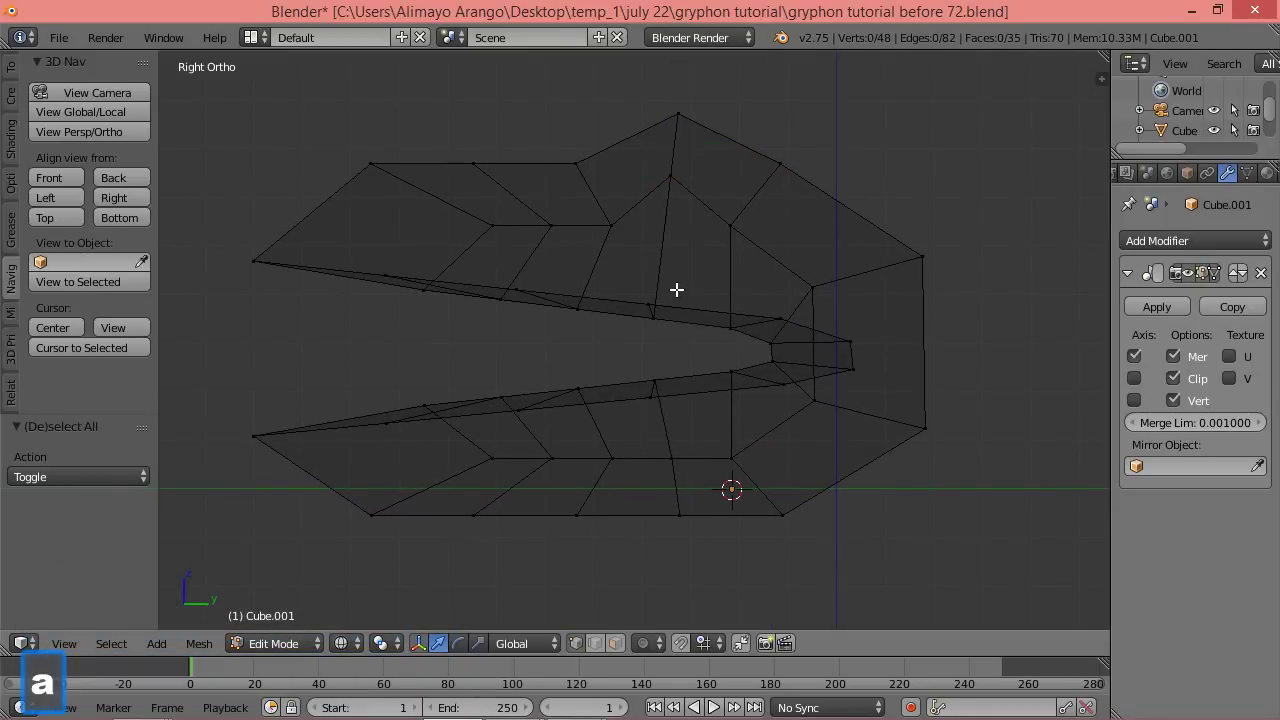
{"action": "key", "text": "b"}
{"action": "left_click_drag", "start_coordinate": [681, 273], "coordinate": [640, 325]}
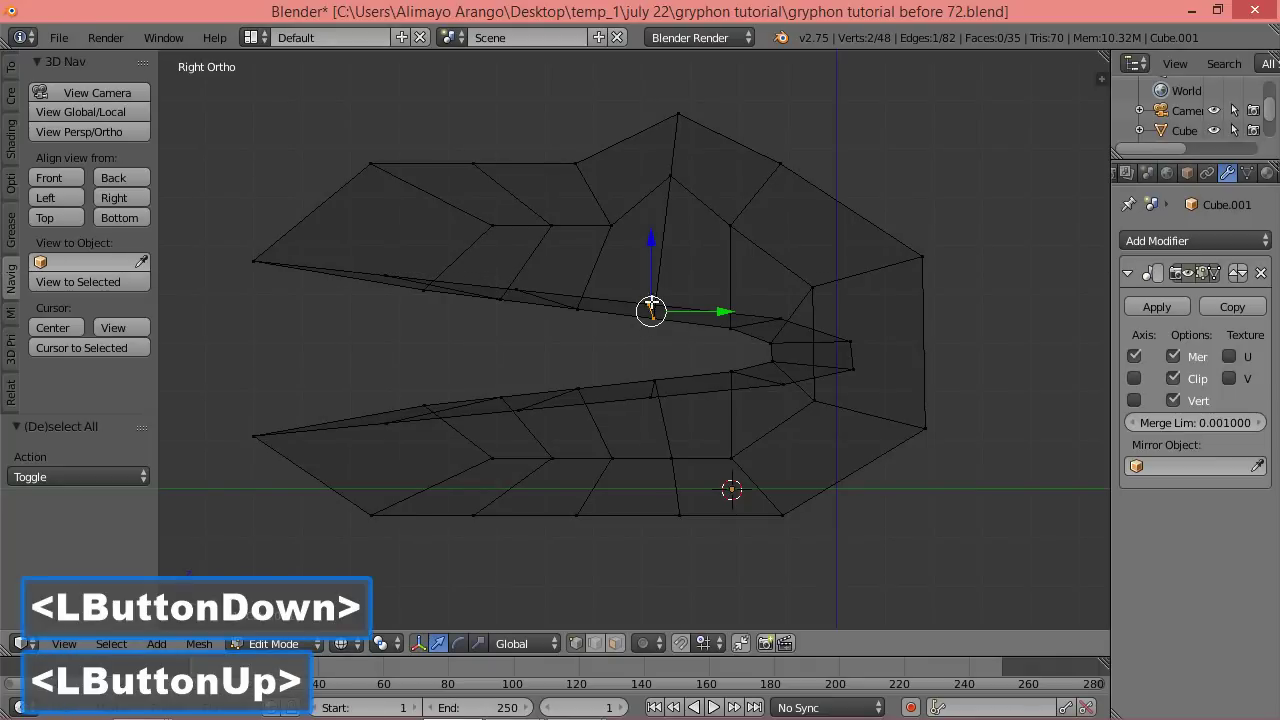
{"action": "left_click_drag", "start_coordinate": [654, 241], "coordinate": [654, 280]}
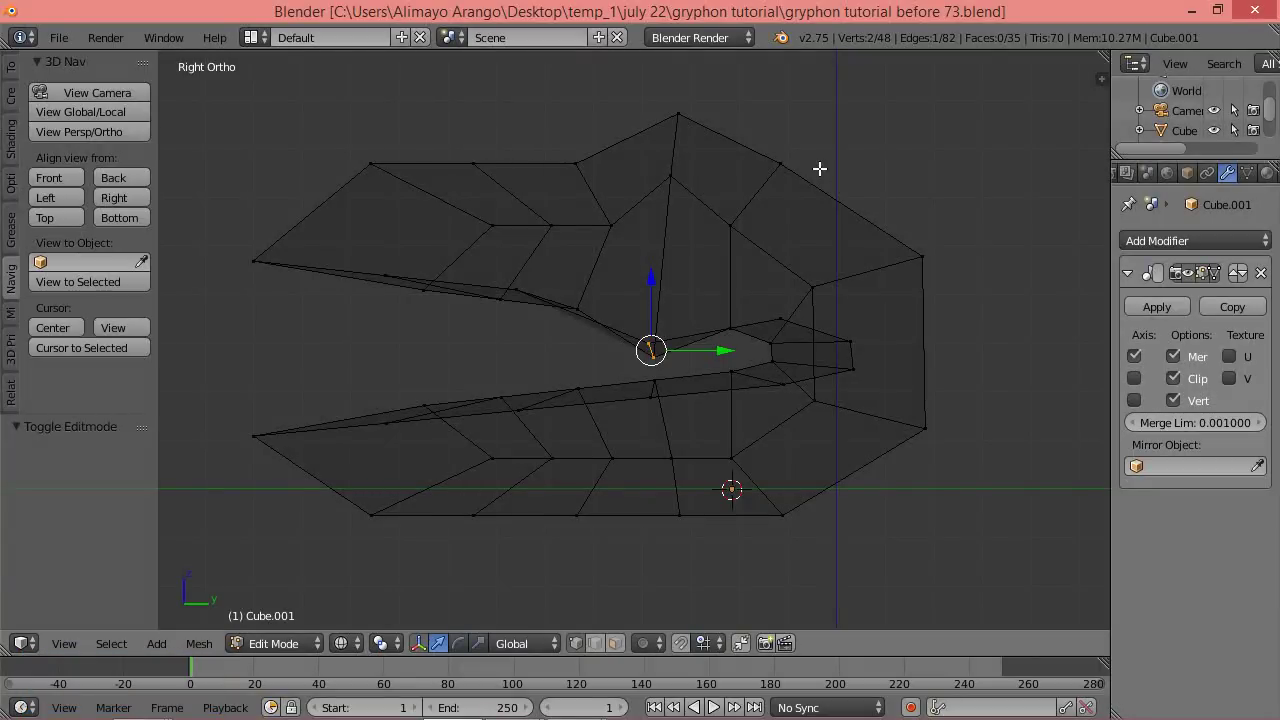
In solid shading, select the two side faces on either side of the raised upper jaw loop and extrude them in place with zero offset.
{"action": "key", "text": "a"}
{"action": "key", "text": "z"}
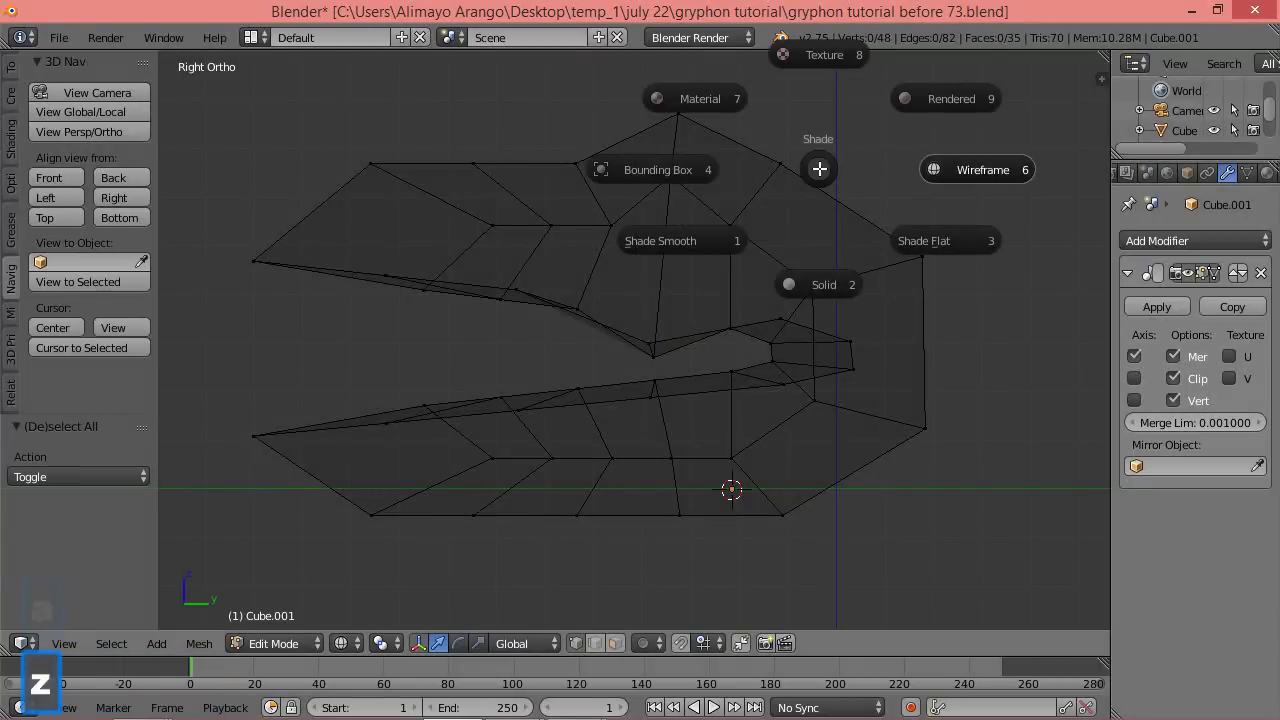
{"action": "left_click", "coordinate": [824, 284]}
{"action": "left_click", "coordinate": [615, 643]}
{"action": "left_click", "coordinate": [695, 298]}
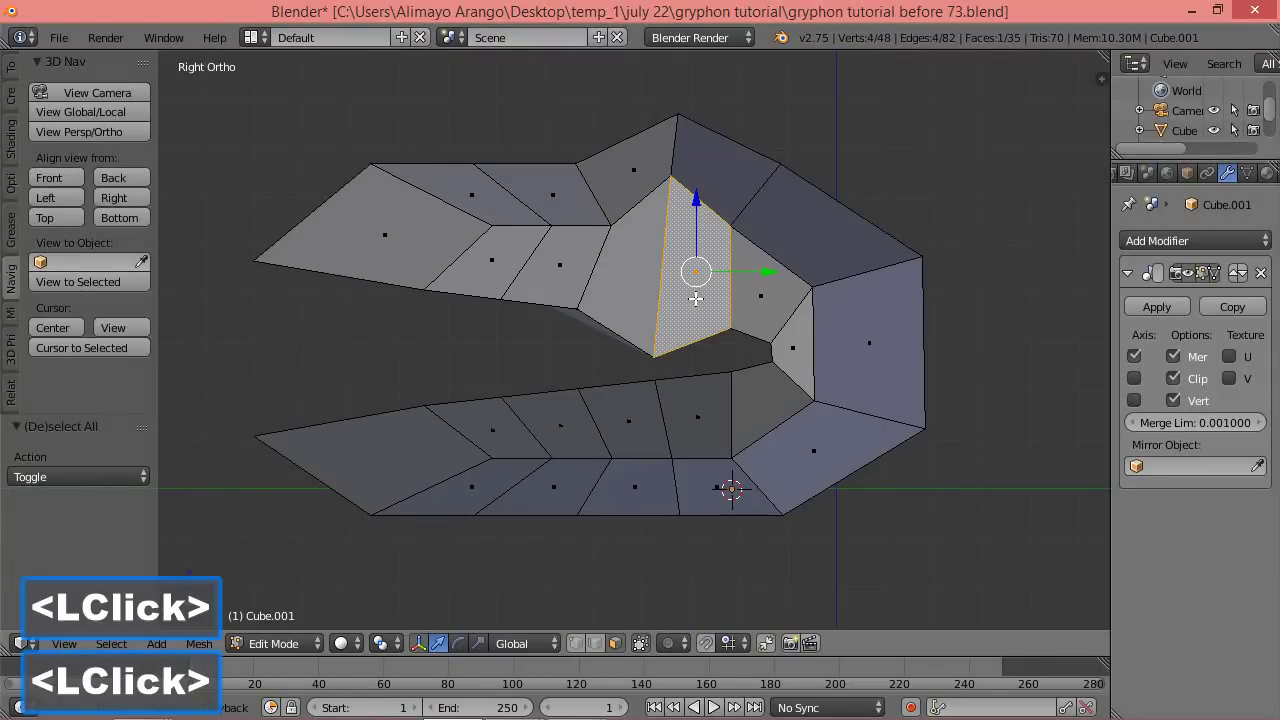
{"action": "left_click", "coordinate": [628, 284], "text": "shift"}
{"action": "middle_click_drag", "start_coordinate": [488, 251], "coordinate": [878, 357]}
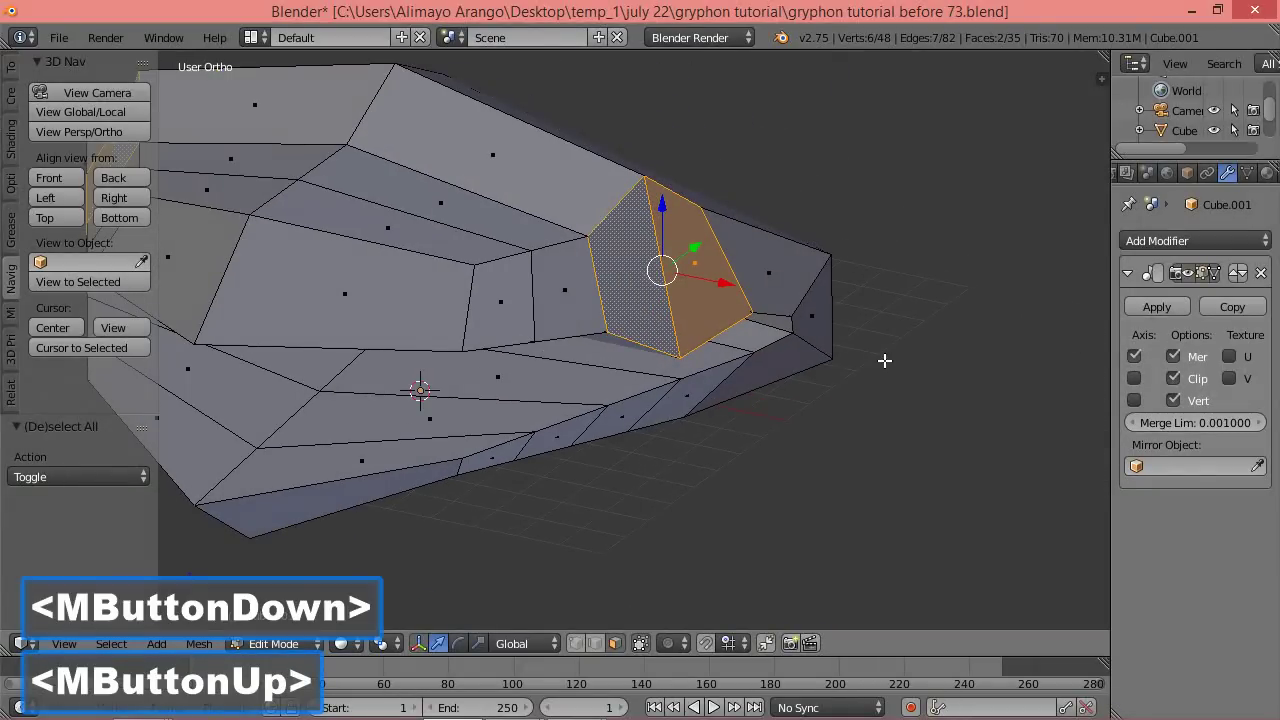
{"action": "key", "text": "e"}
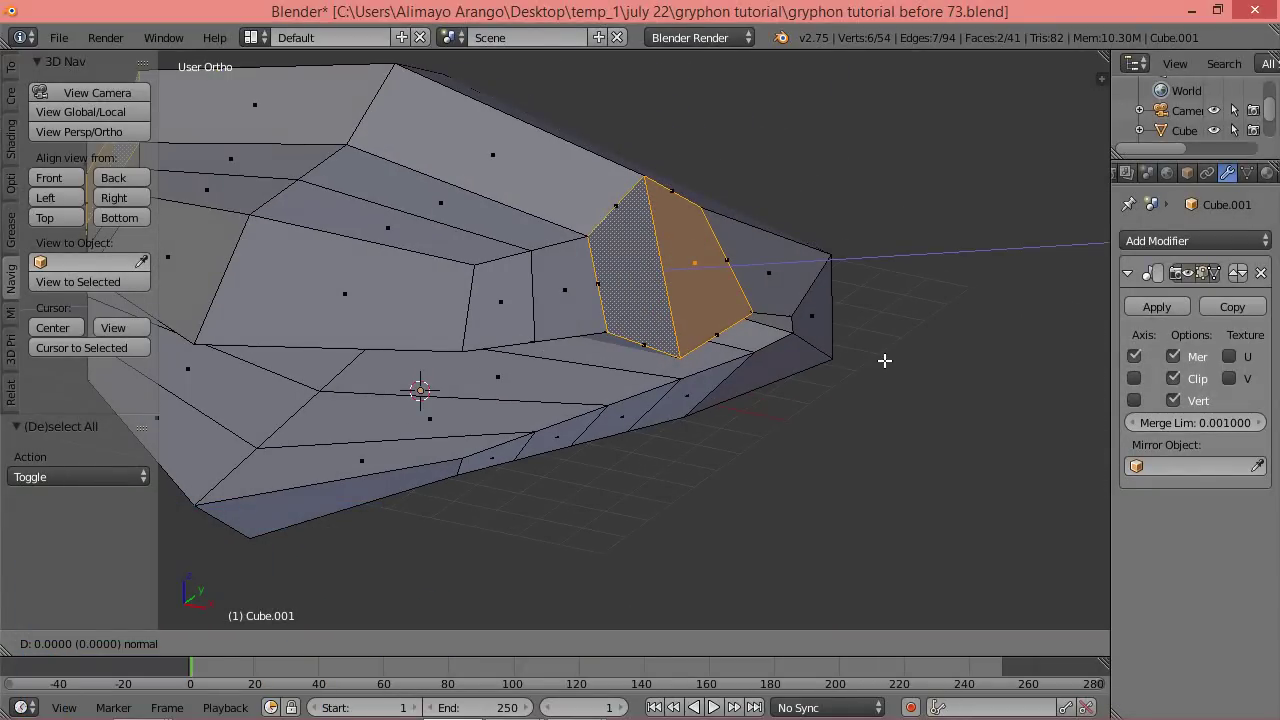
{"action": "left_click", "coordinate": [884, 360]}
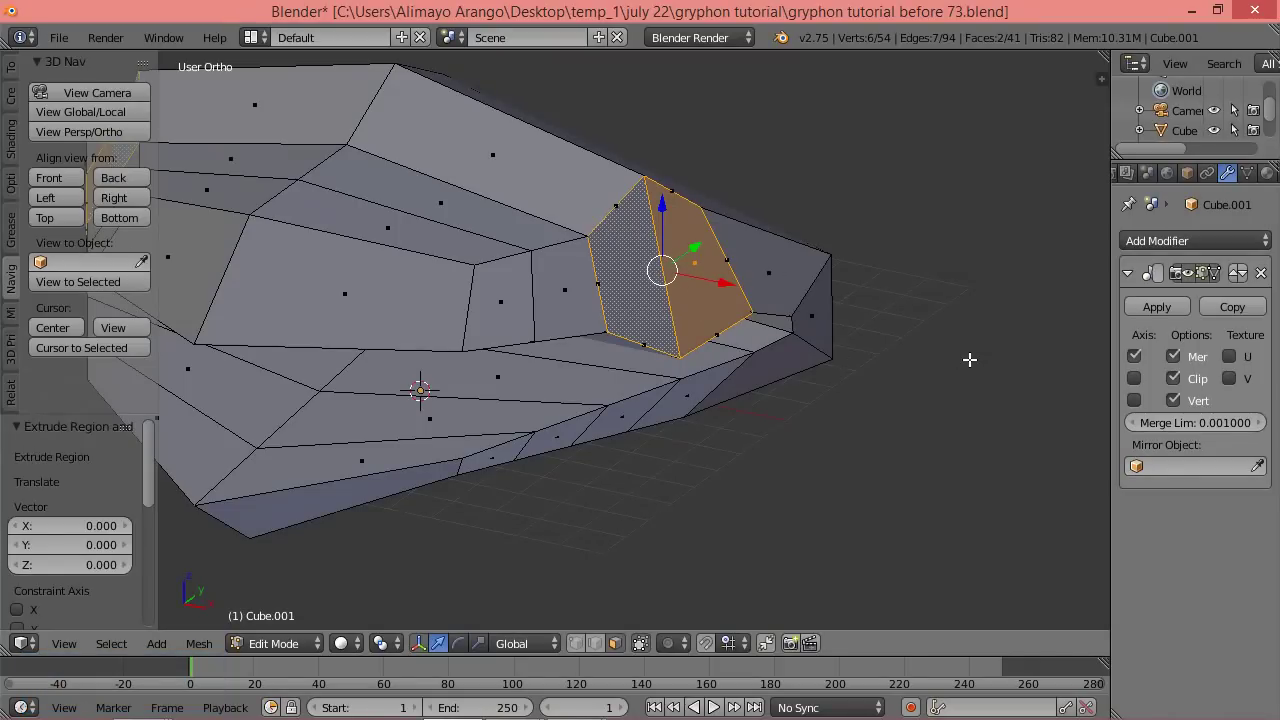
Scale the extruded upper jaw side faces to 0.657 and shift them -0.067 along X to form an inset.
{"action": "key", "text": "s"}
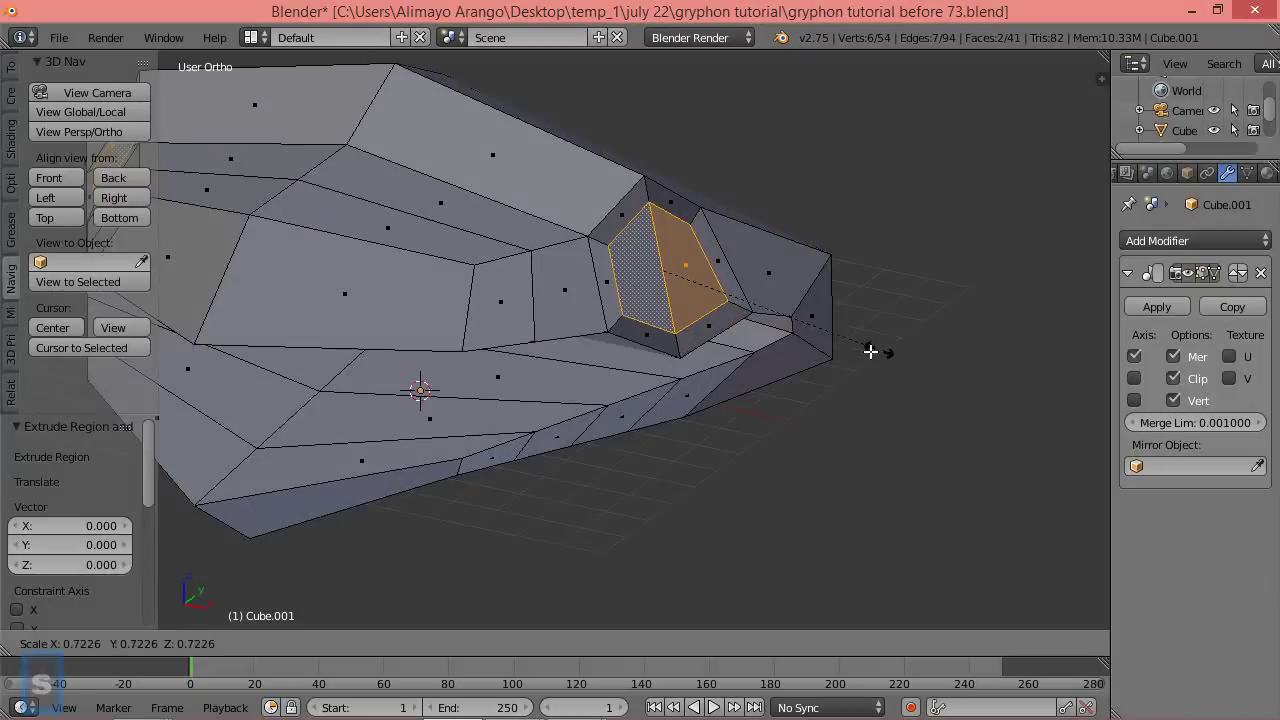
{"action": "left_click", "coordinate": [856, 350]}
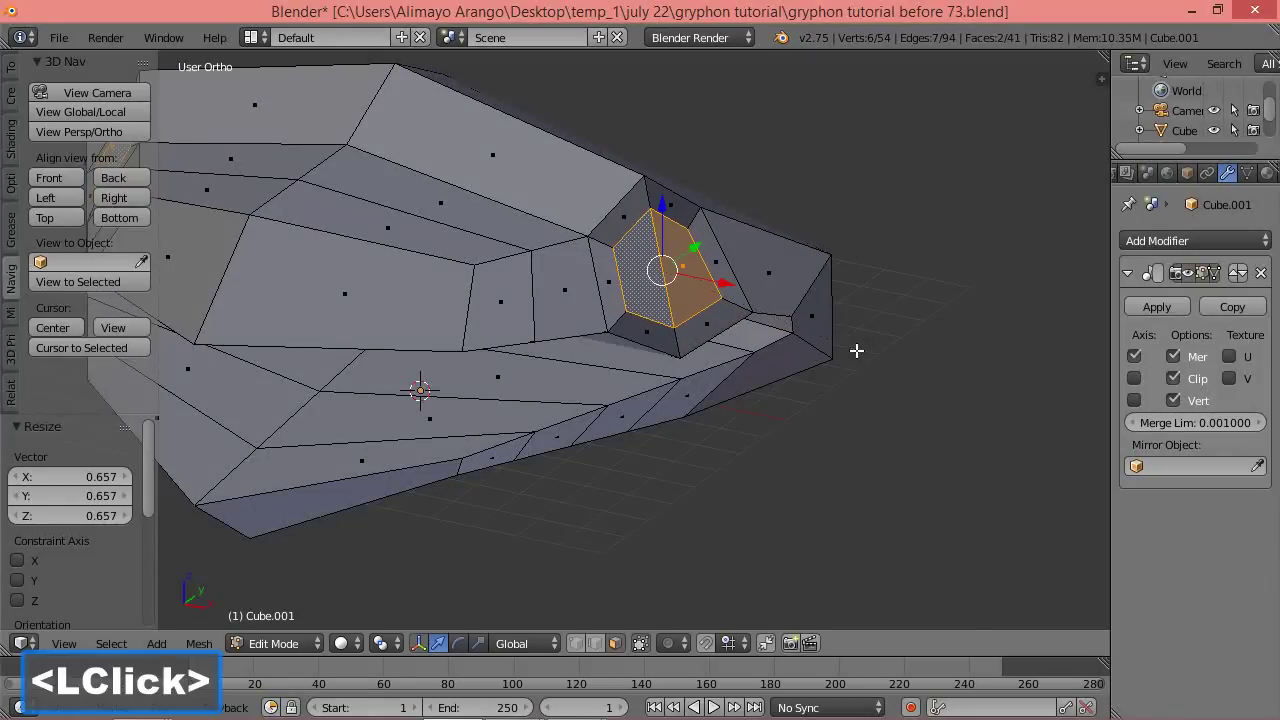
{"action": "left_click_drag", "start_coordinate": [734, 284], "coordinate": [726, 282]}
Extrude the inset side faces inward about 0.745, scale them to 0.839, and save as gryphon tutorial before 74.blend.
{"action": "key", "text": "e"}
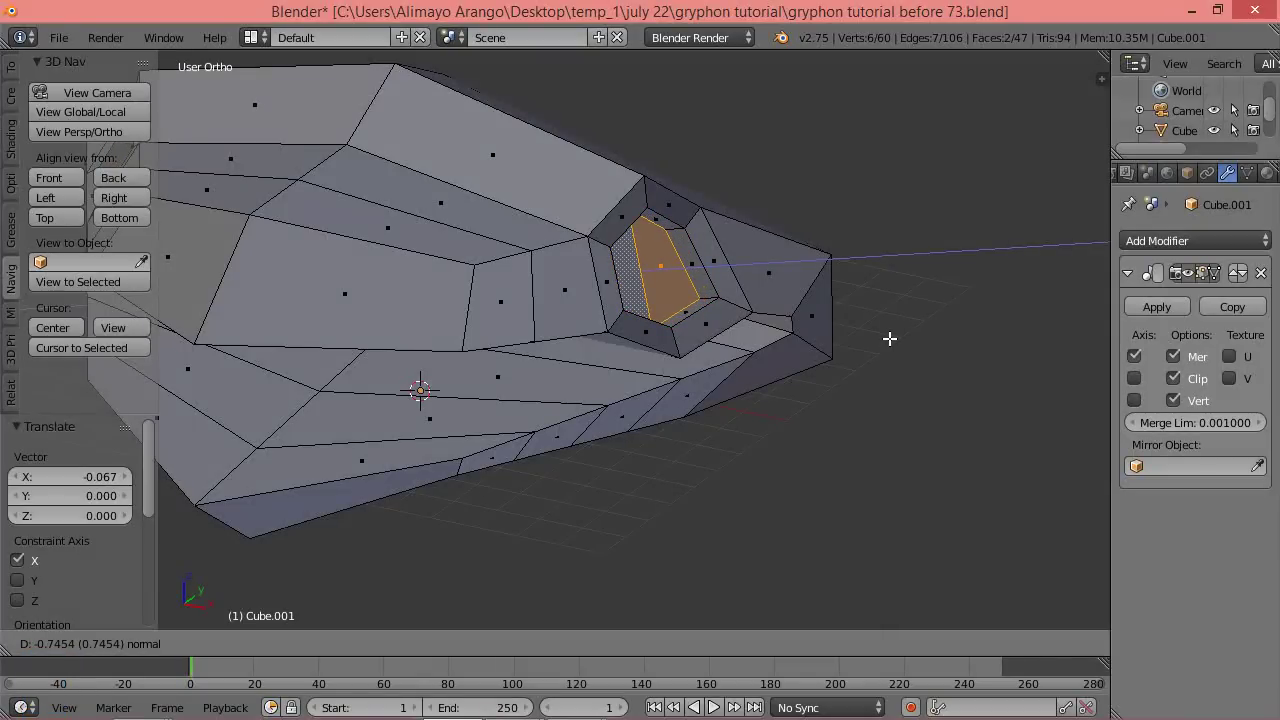
{"action": "left_click", "coordinate": [890, 339]}
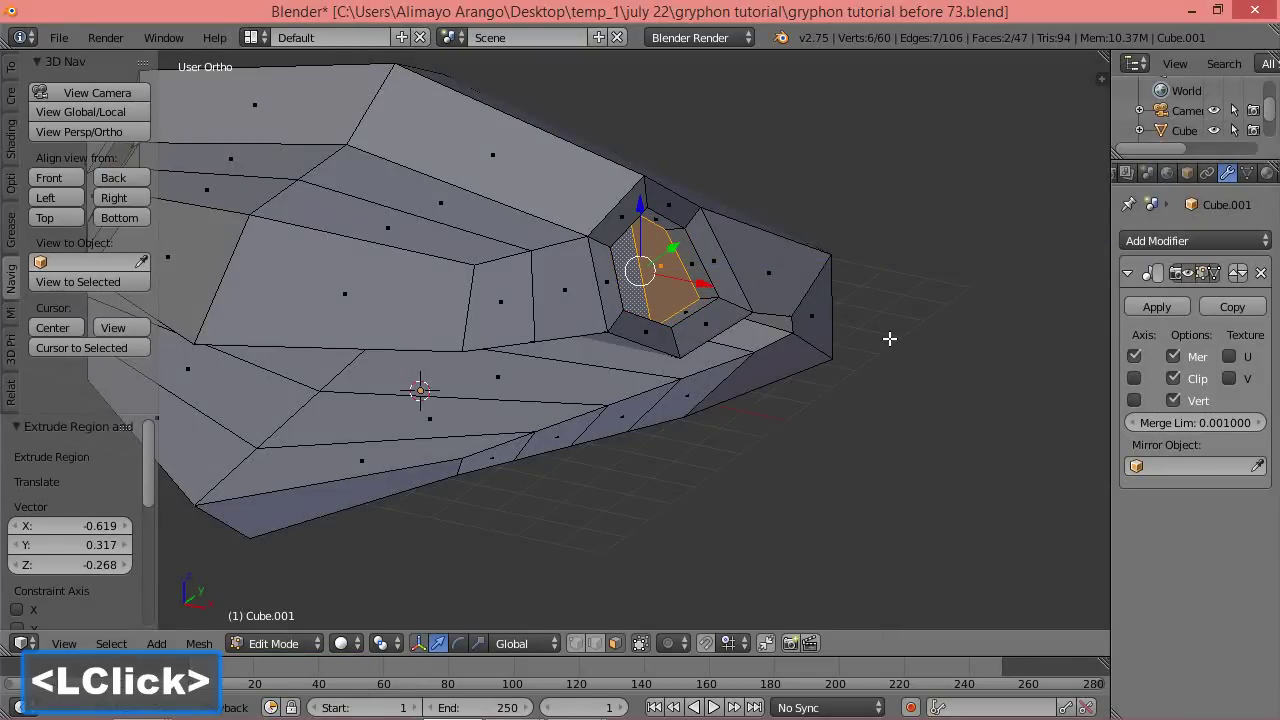
{"action": "key", "text": "s"}
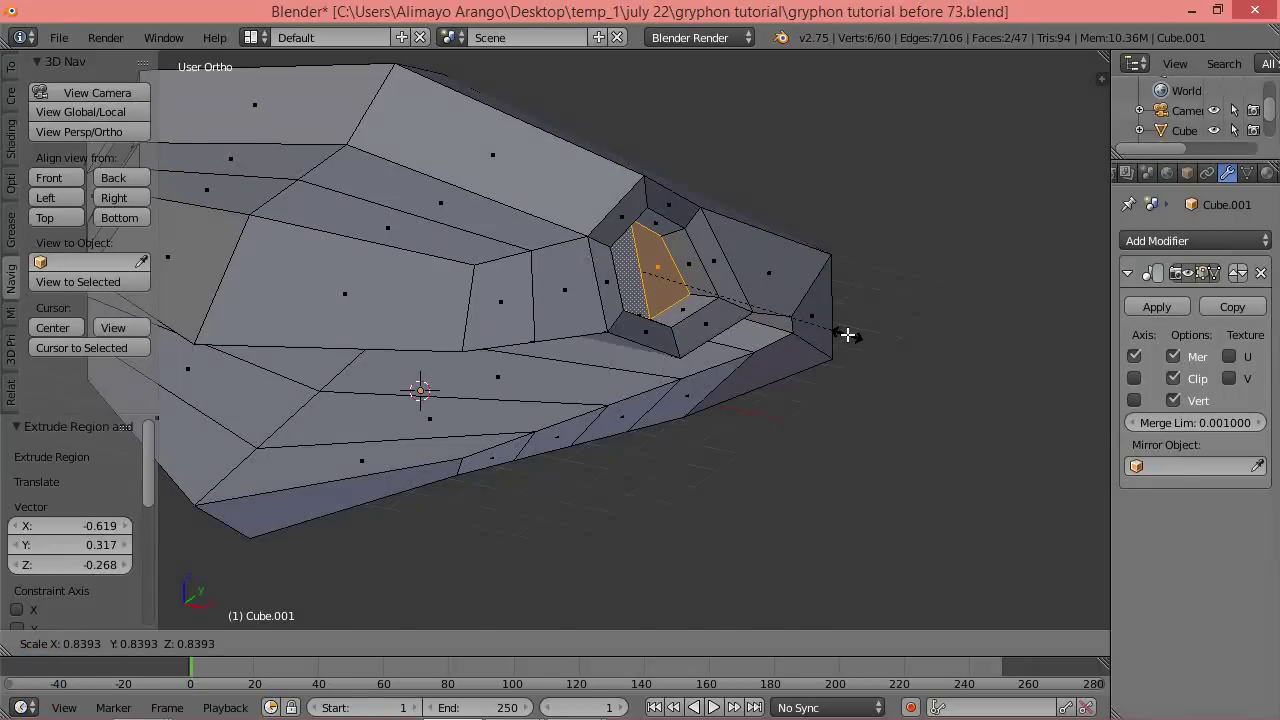
{"action": "left_click", "coordinate": [848, 335]}
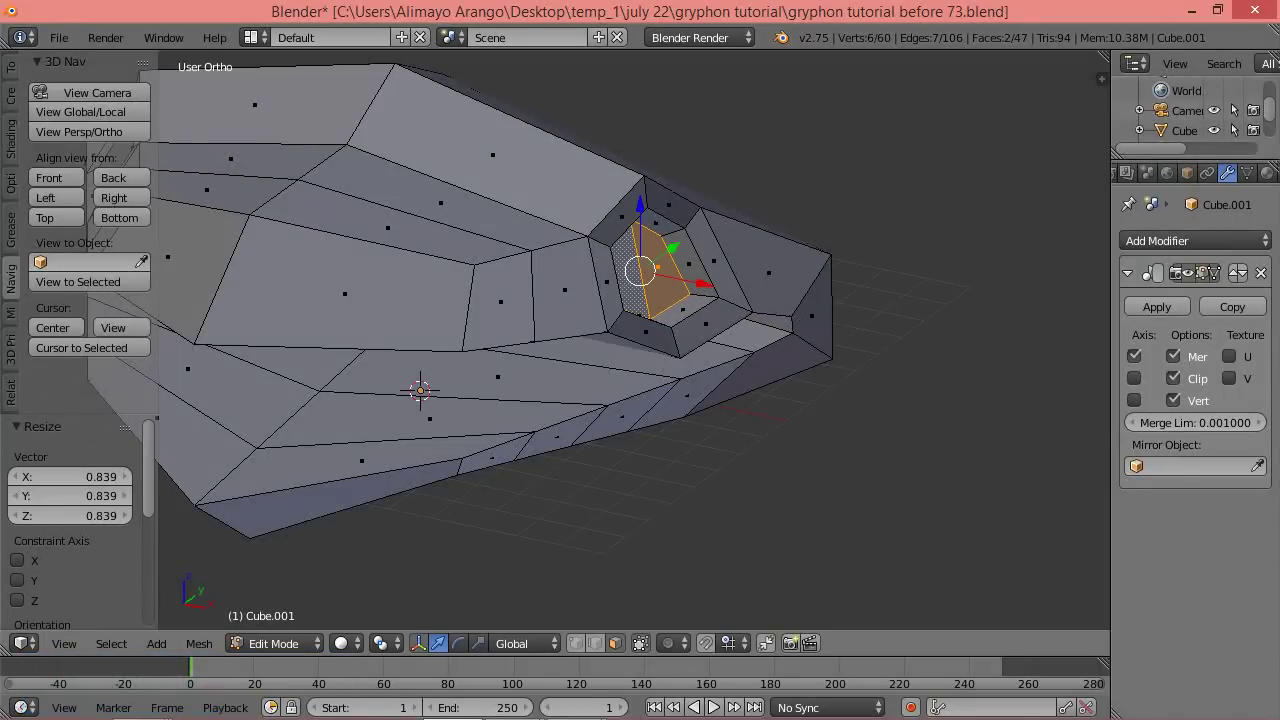
{"action": "left_click", "coordinate": [590, 37]}
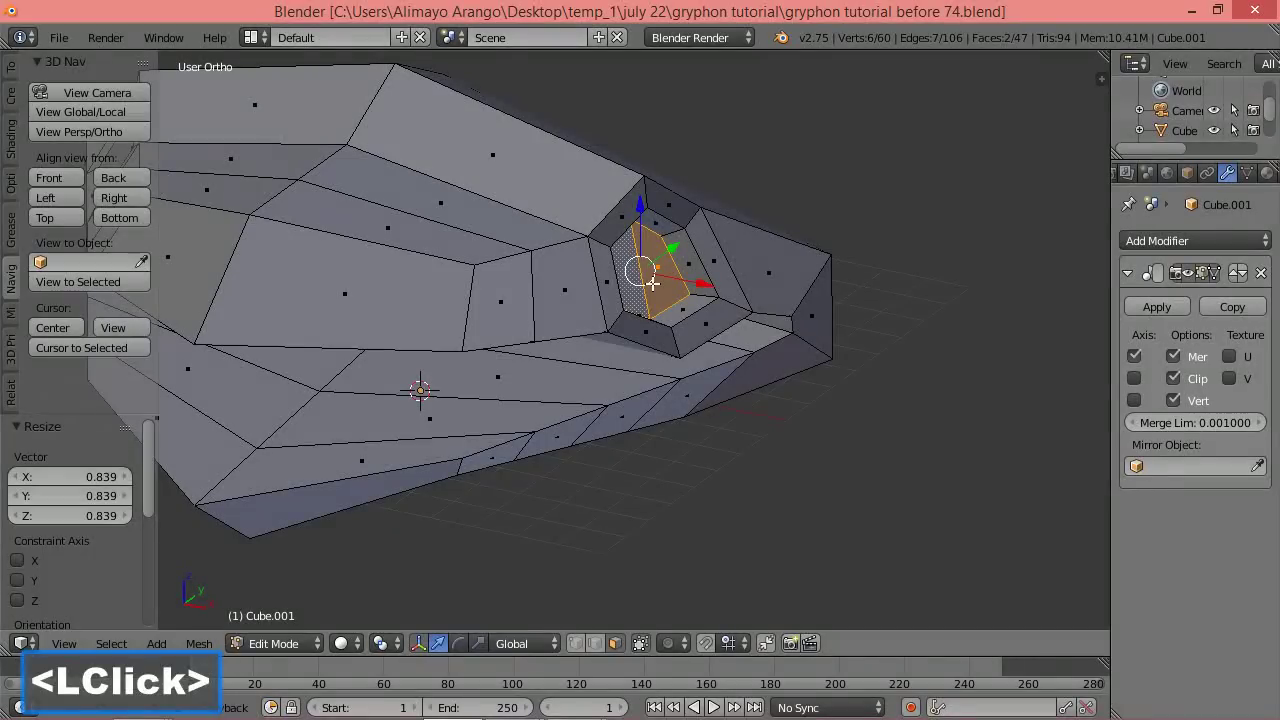
Select the two upper jaw side faces ahead of the recess and move them -1.877 along X with proportional editing at size 1.95.
{"action": "left_click", "coordinate": [567, 318]}
{"action": "left_click", "coordinate": [497, 314], "text": "shift"}
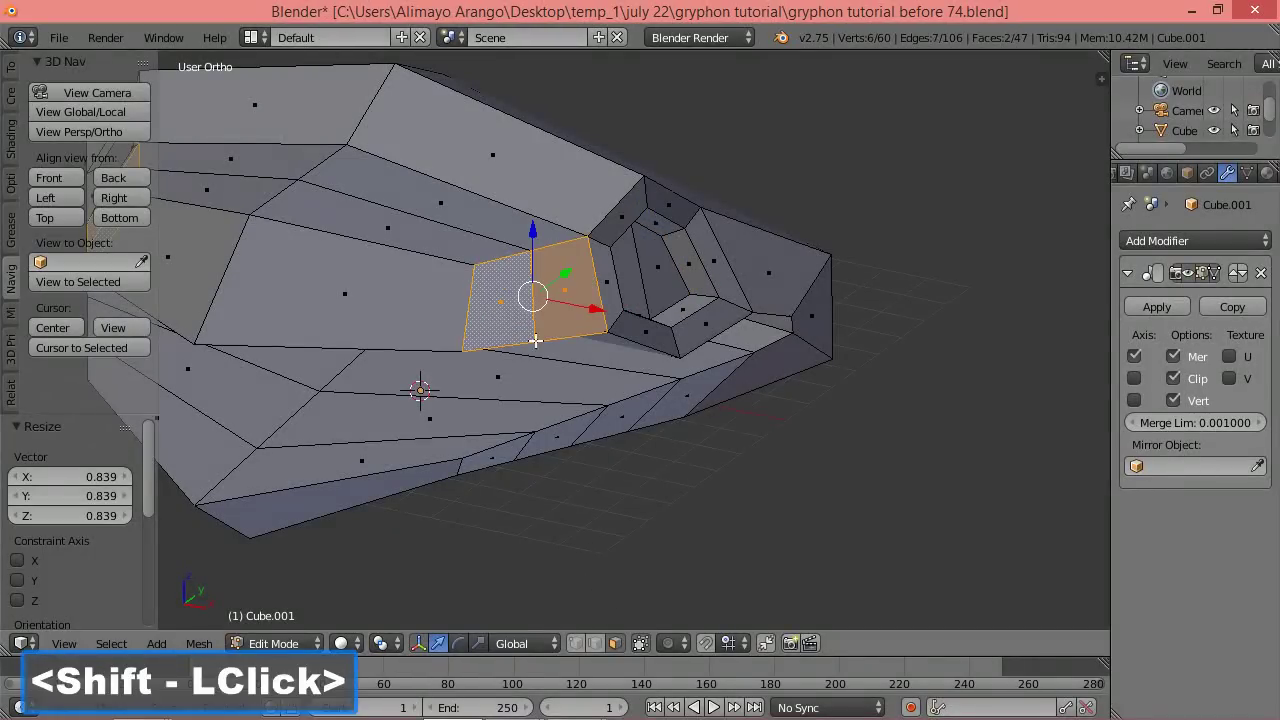
{"action": "key", "text": "o"}
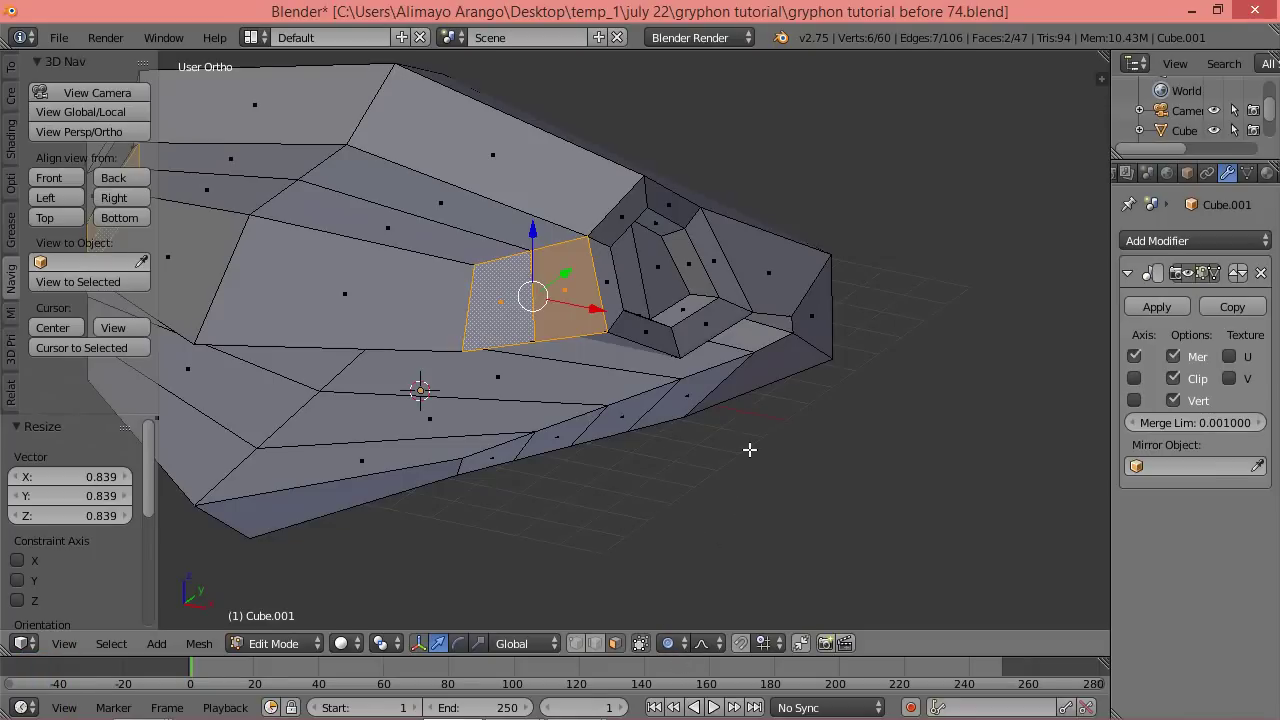
{"action": "scroll", "coordinate": [750, 450], "scroll_direction": "down", "scroll_amount": 2}
{"action": "middle_click_drag", "start_coordinate": [594, 449], "coordinate": [653, 499]}
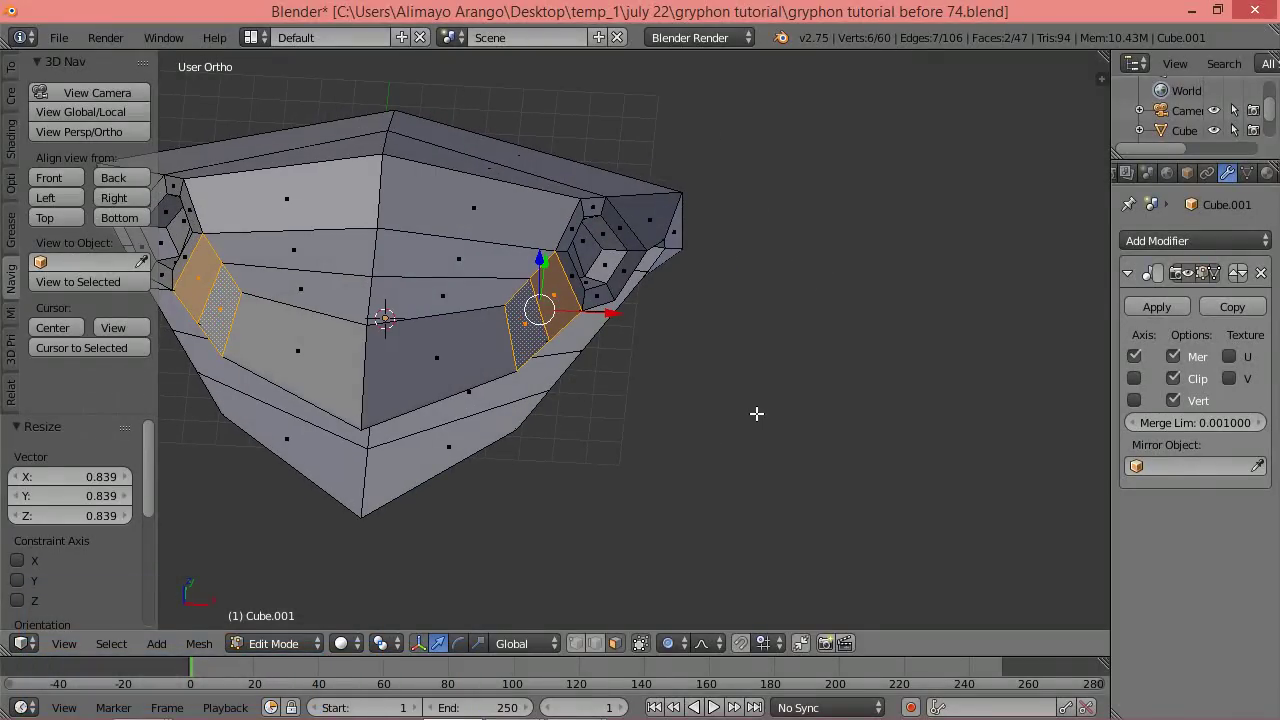
{"action": "key", "text": "g"}
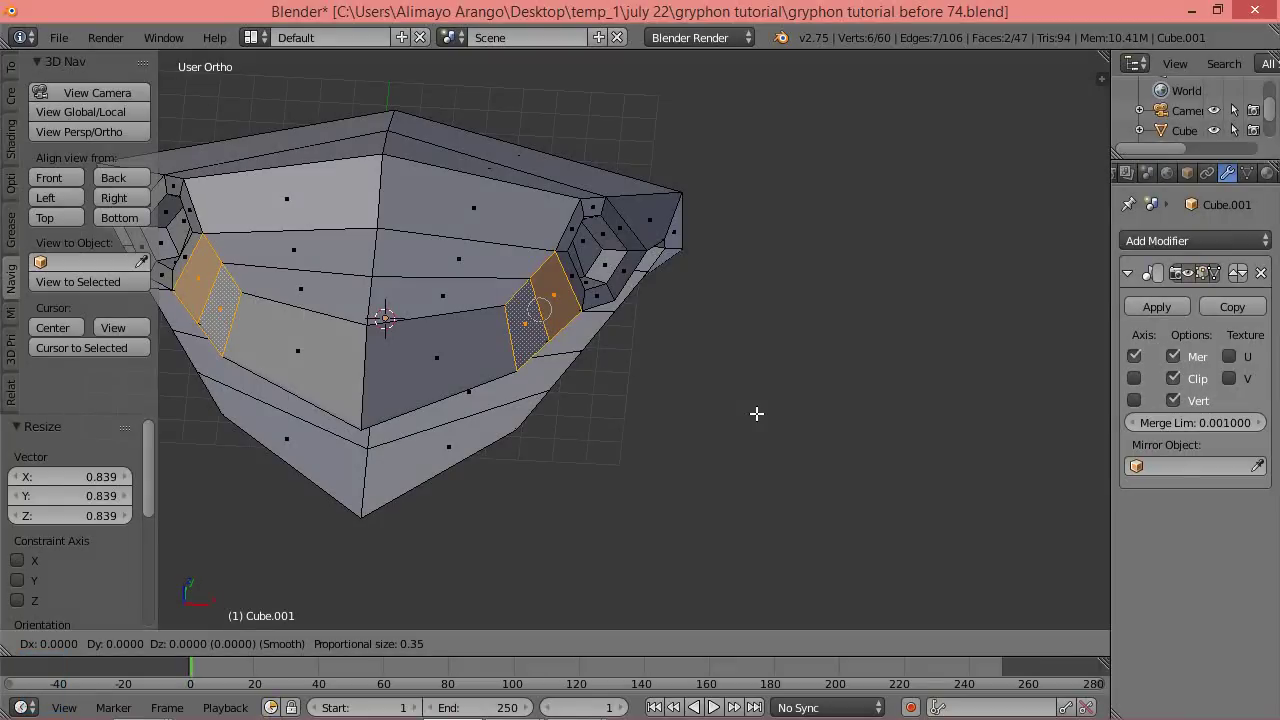
{"action": "scroll", "coordinate": [757, 413], "scroll_direction": "down", "scroll_amount": 18}
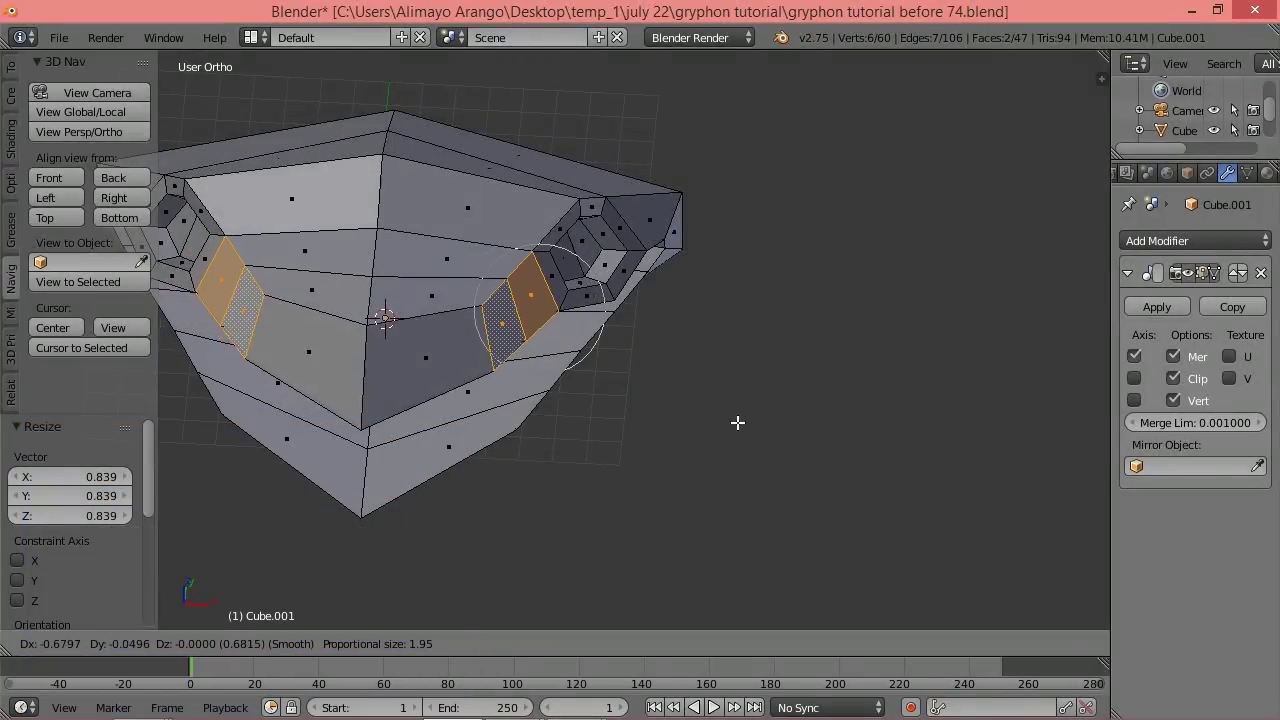
{"action": "key", "text": "x"}
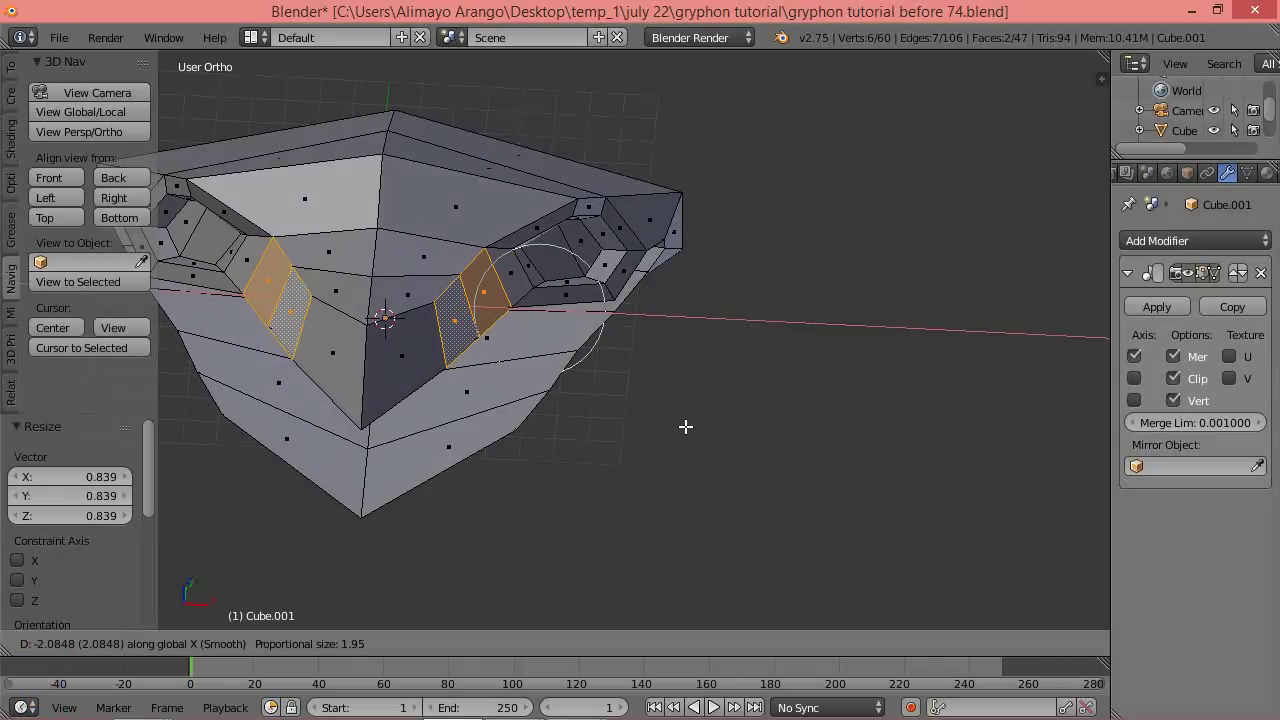
{"action": "left_click", "coordinate": [692, 426]}
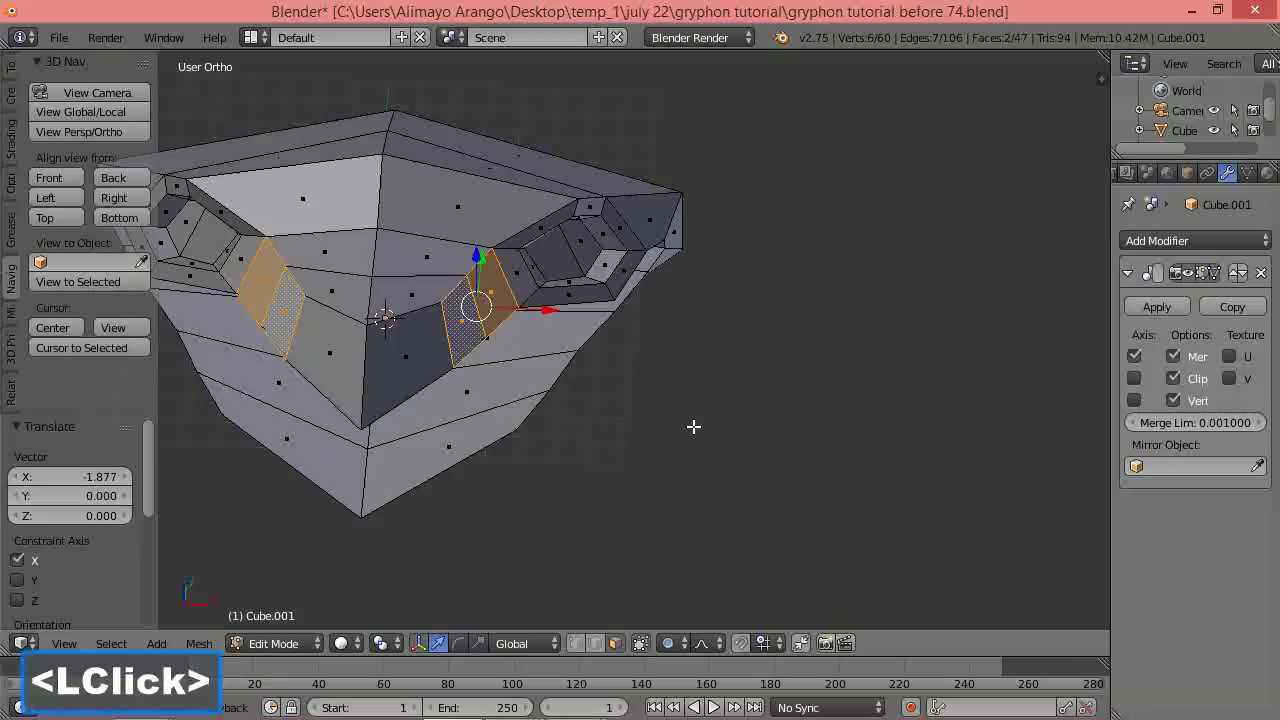
Select two adjacent faces midway along the lower jaw's side and pull them inward along X with proportional editing at size 1.95.
{"action": "middle_click_drag", "start_coordinate": [700, 430], "coordinate": [672, 380]}
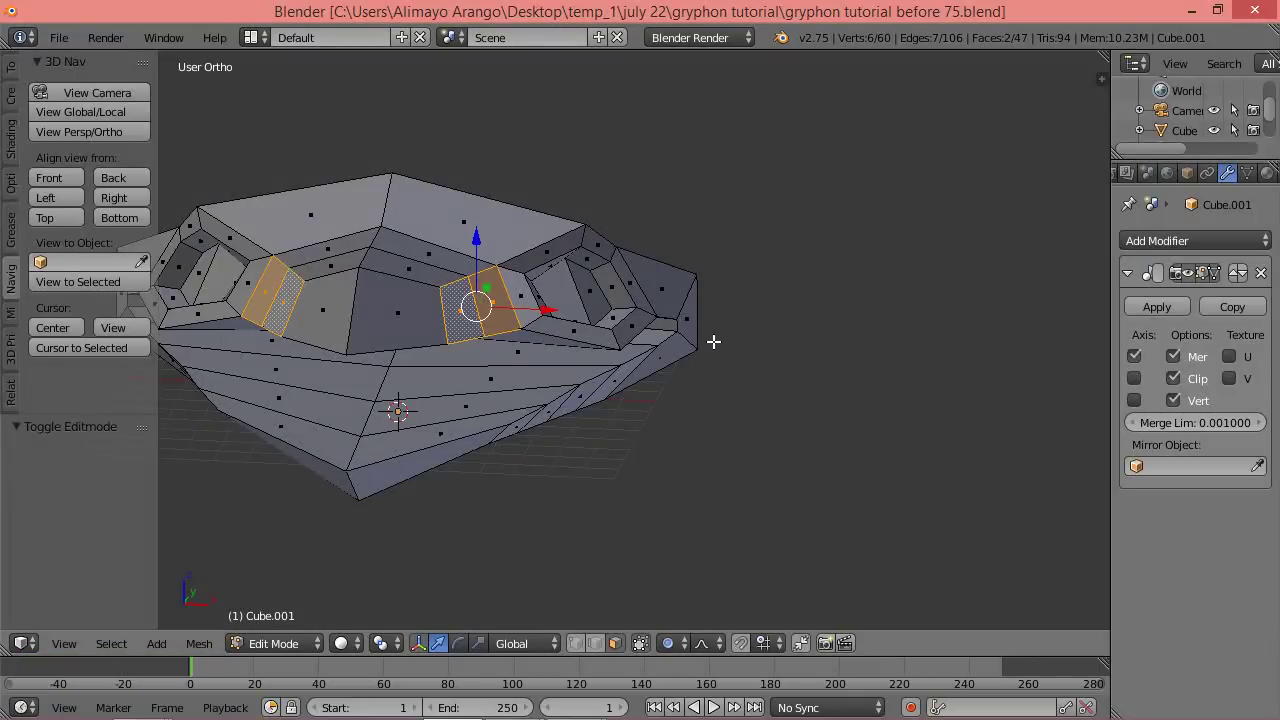
{"action": "middle_click_drag", "start_coordinate": [698, 438], "coordinate": [620, 417]}
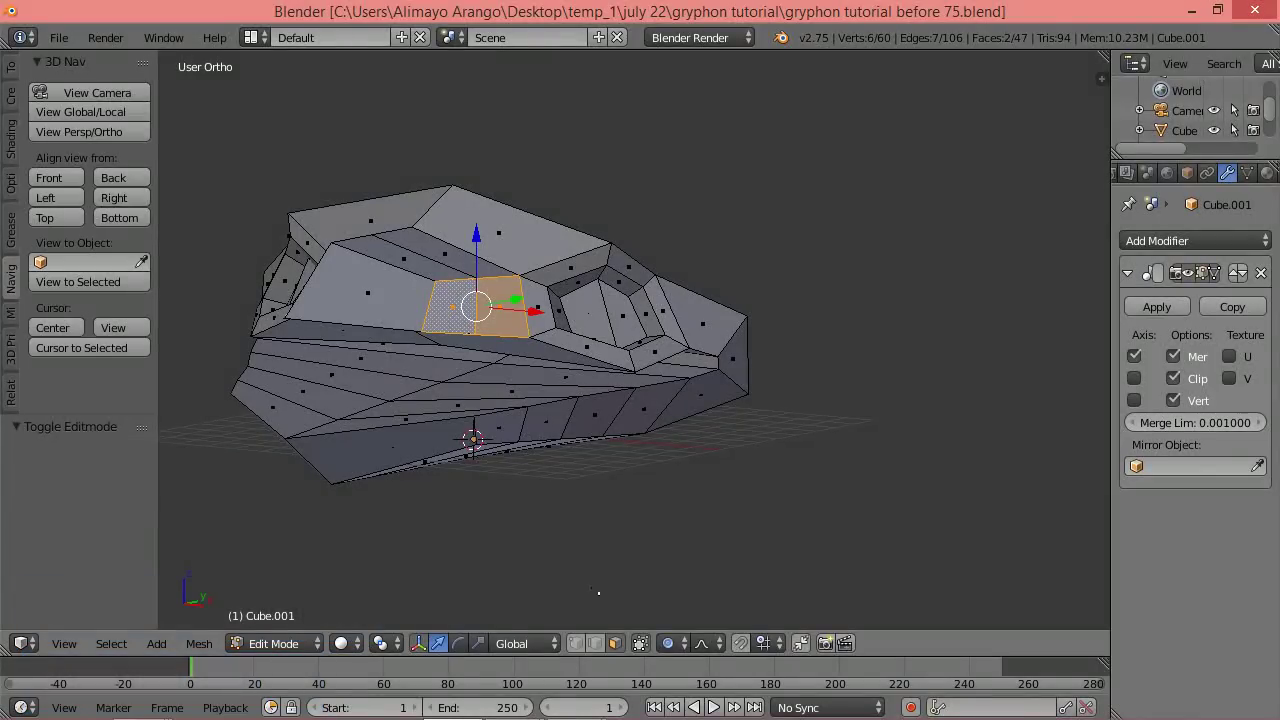
{"action": "left_click", "coordinate": [551, 428]}
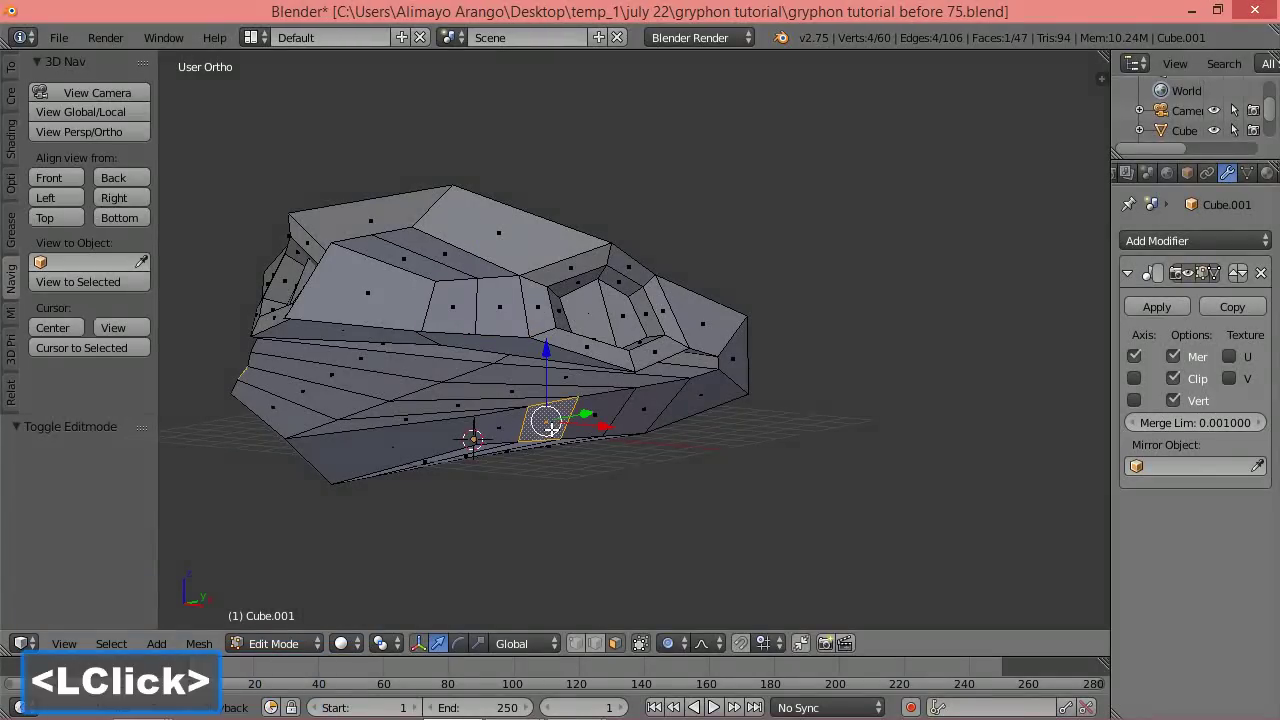
{"action": "left_click", "coordinate": [500, 437], "text": "shift"}
{"action": "middle_click_drag", "start_coordinate": [499, 464], "coordinate": [580, 494]}
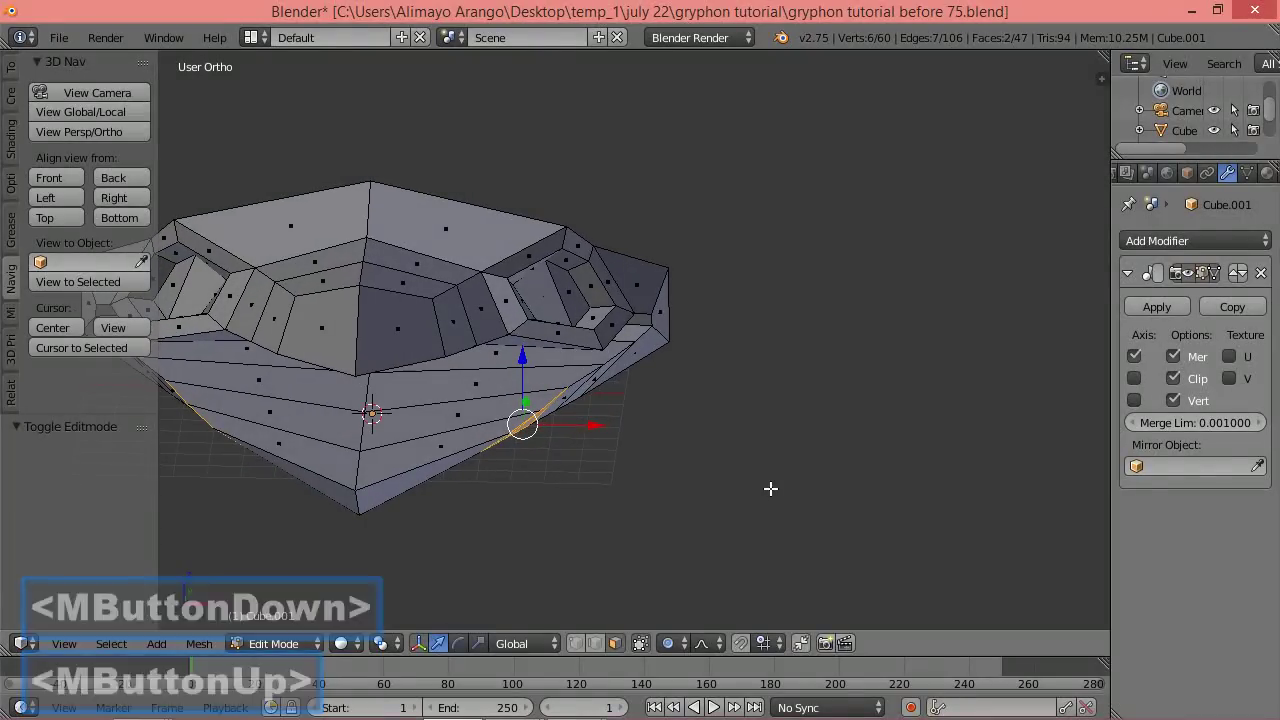
{"action": "key", "text": "g"}
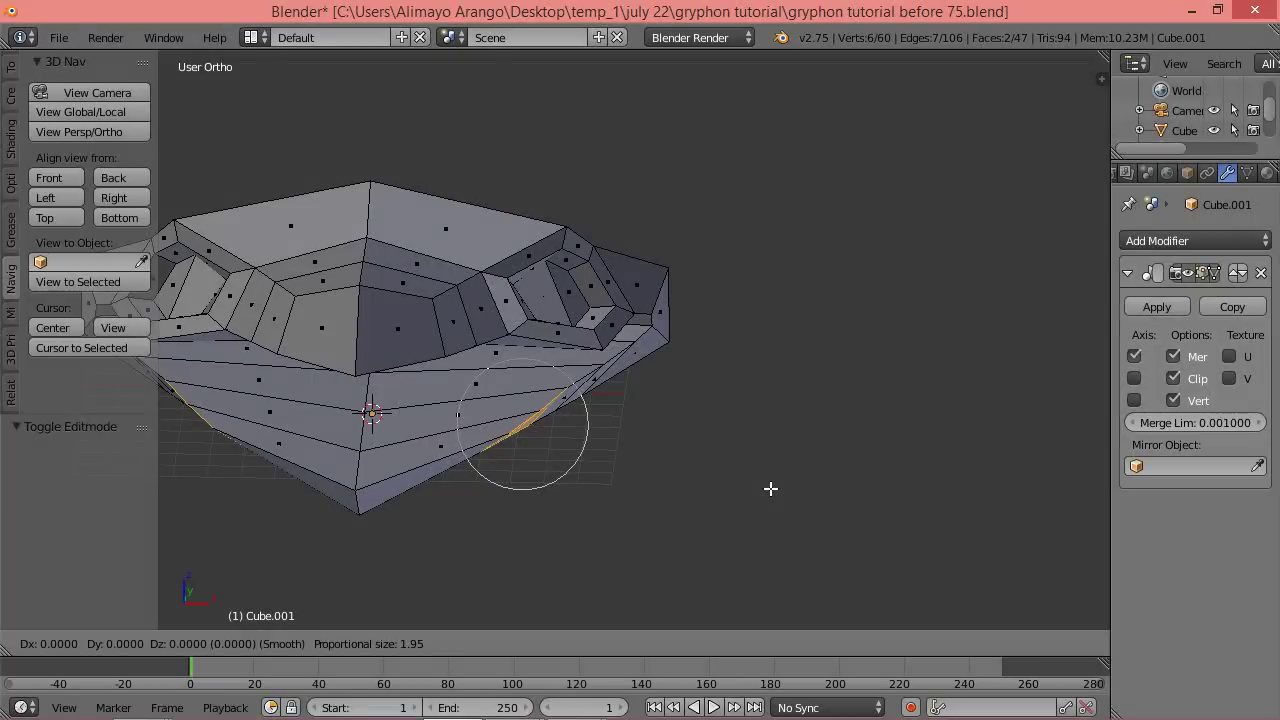
{"action": "key", "text": "x"}
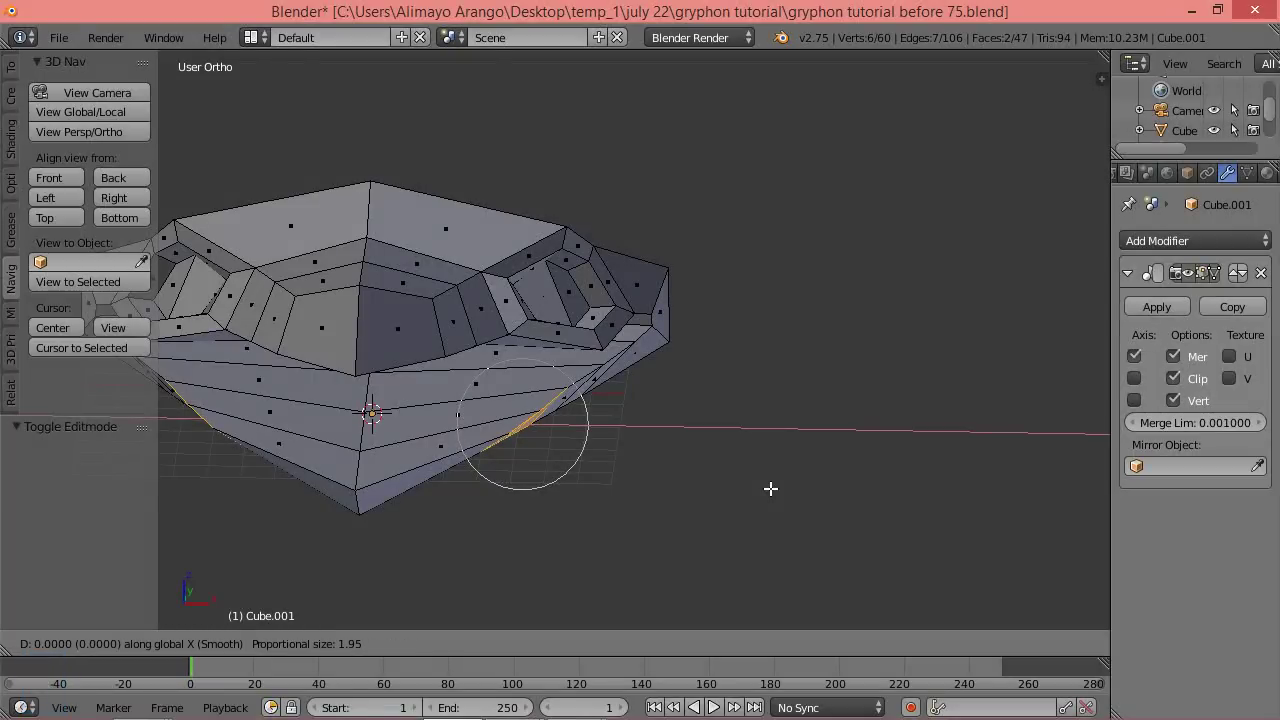
{"action": "left_click", "coordinate": [707, 507]}
Nudge the selected lower jaw side faces further inward along X, finishing with a move of -0.179.
{"action": "middle_click_drag", "start_coordinate": [706, 506], "coordinate": [539, 419]}
{"action": "left_click_drag", "start_coordinate": [515, 417], "coordinate": [486, 432]}
{"action": "middle_click_drag", "start_coordinate": [432, 463], "coordinate": [506, 428]}
{"action": "left_click_drag", "start_coordinate": [506, 425], "coordinate": [510, 430]}
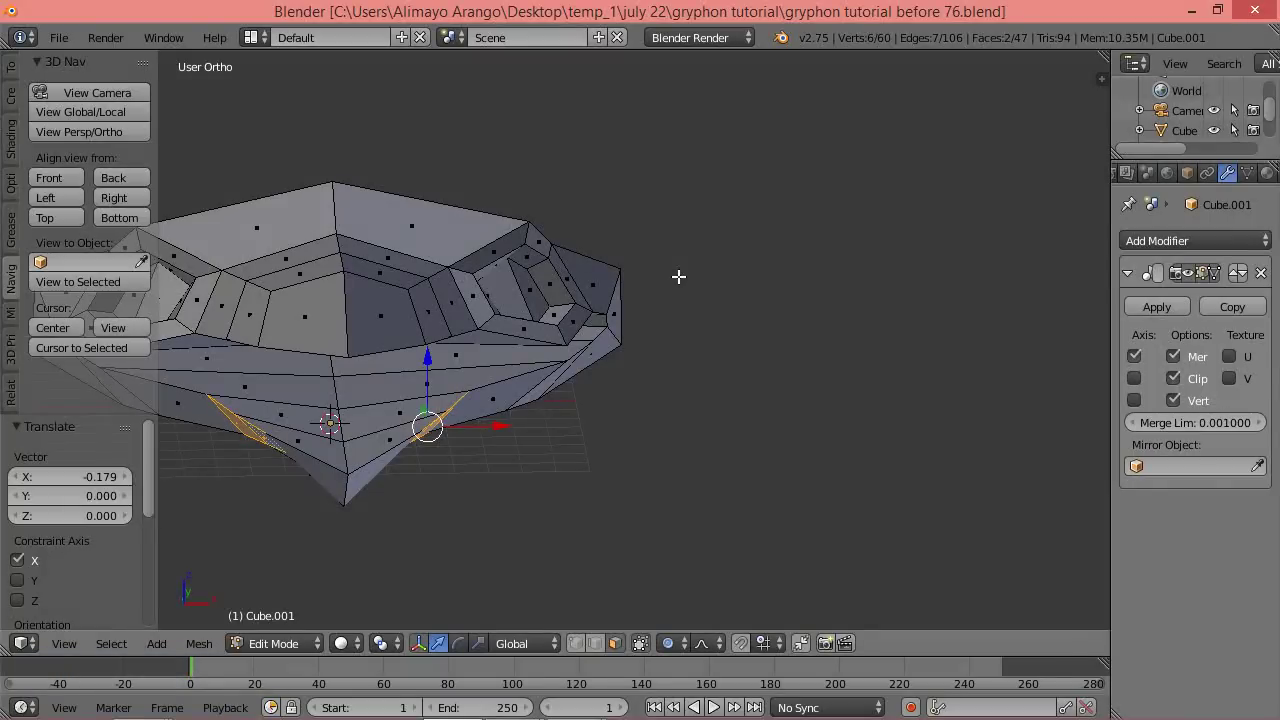
Add one centered loop cut running lengthwise through both jaws between the centerline and the outer side, and clear the selection.
{"action": "key", "text": "a"}
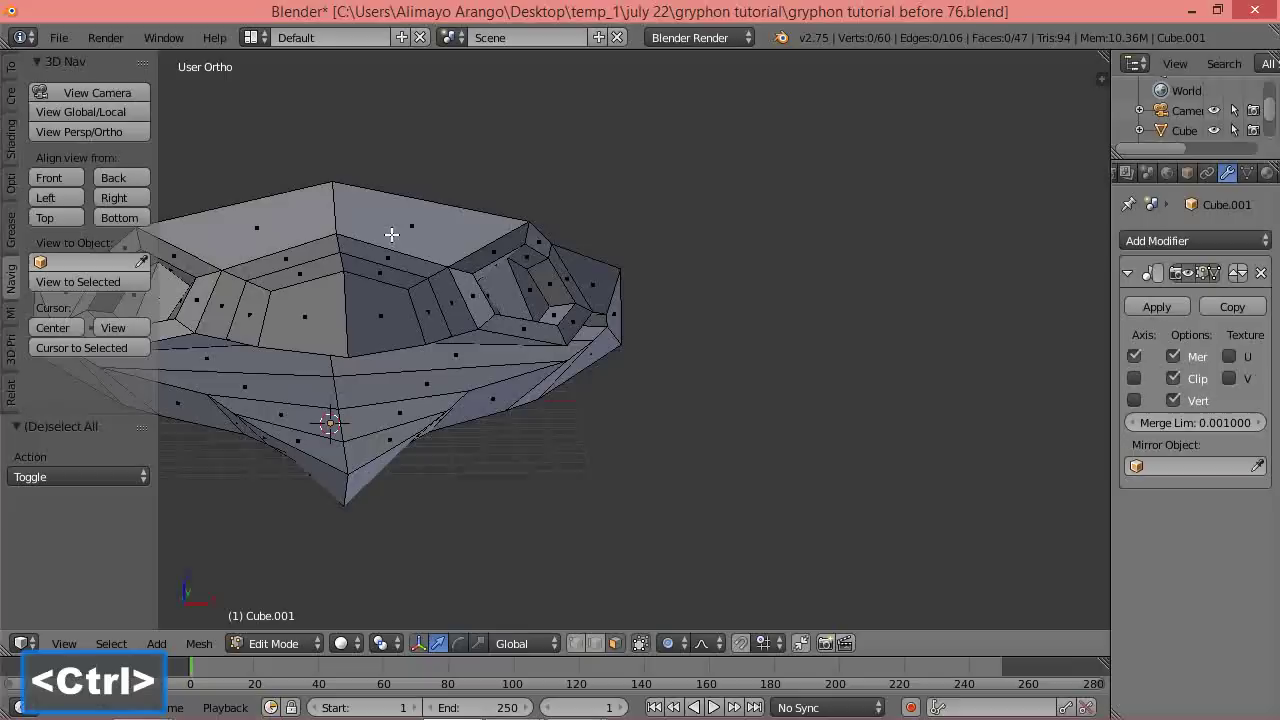
{"action": "key", "text": "ctrl+r"}
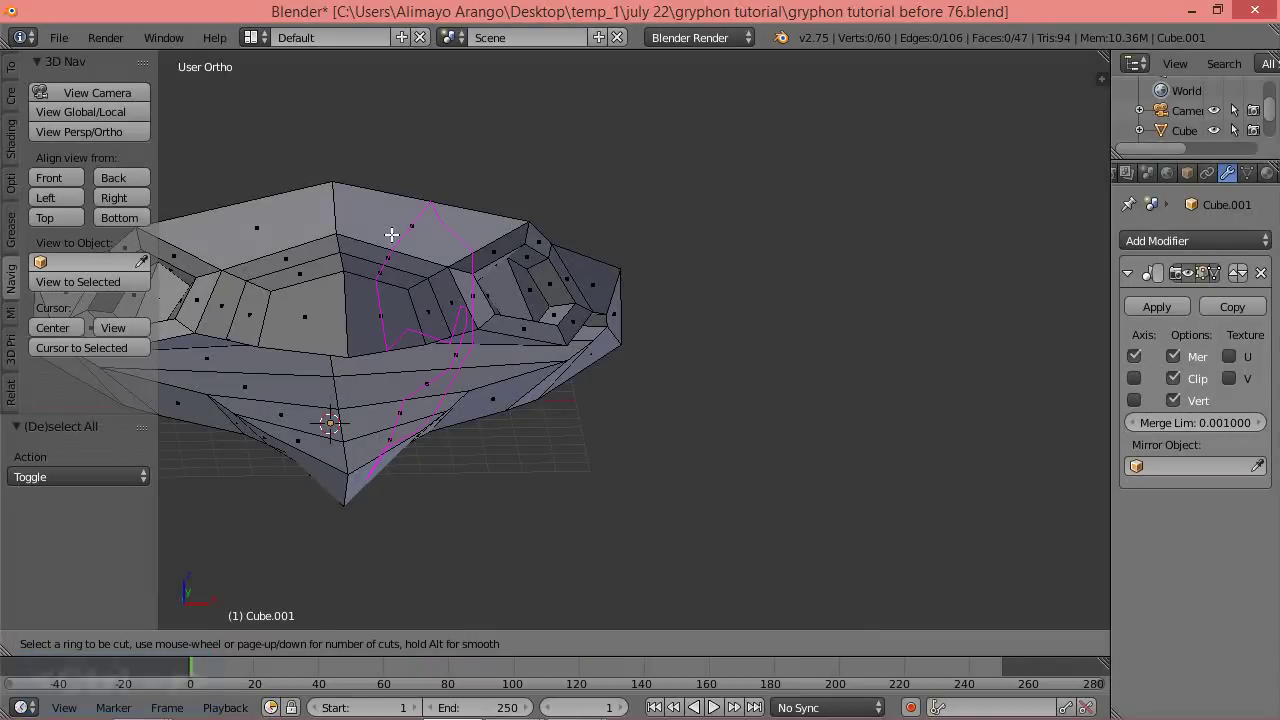
{"action": "left_click", "coordinate": [391, 234]}
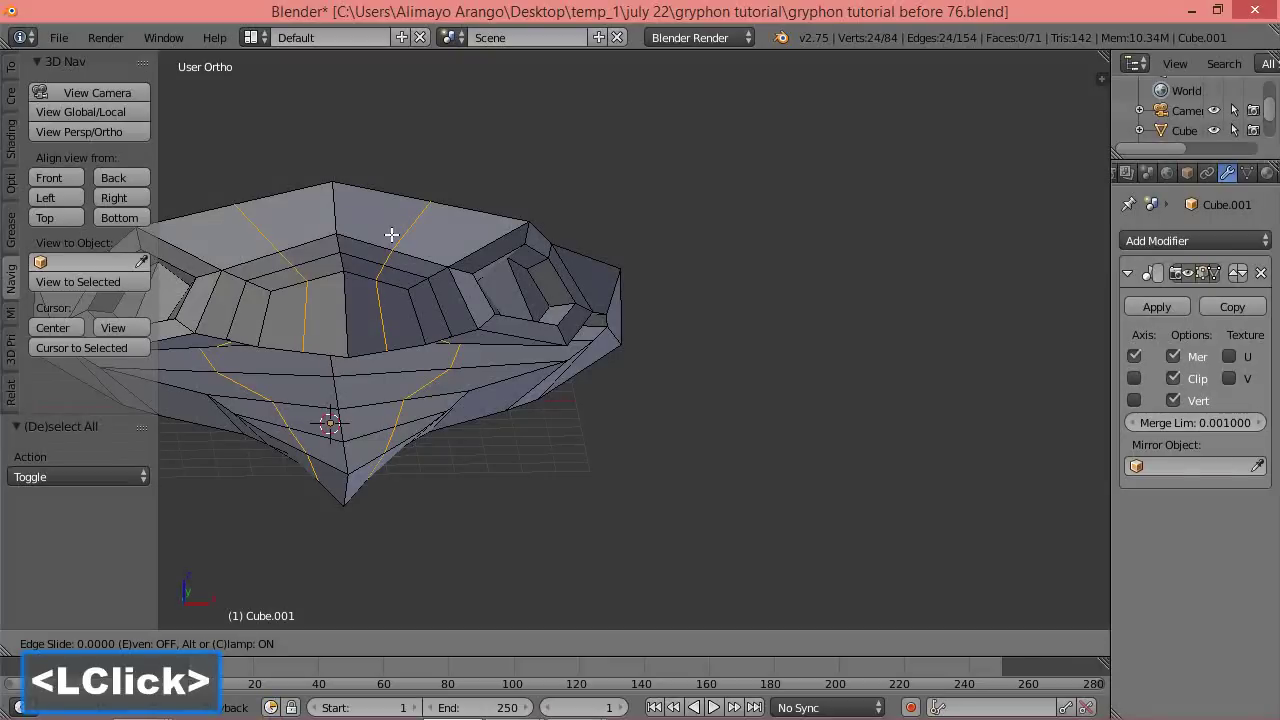
{"action": "left_click", "coordinate": [391, 234]}
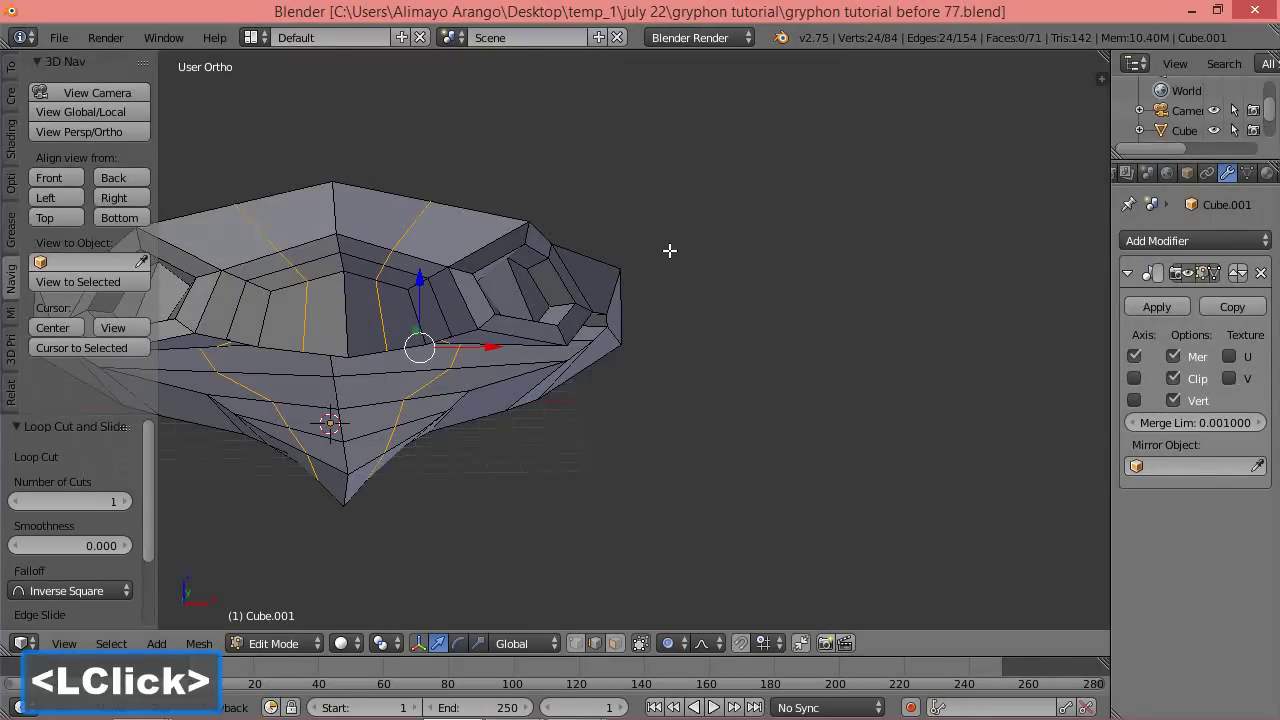
{"action": "key", "text": "a"}
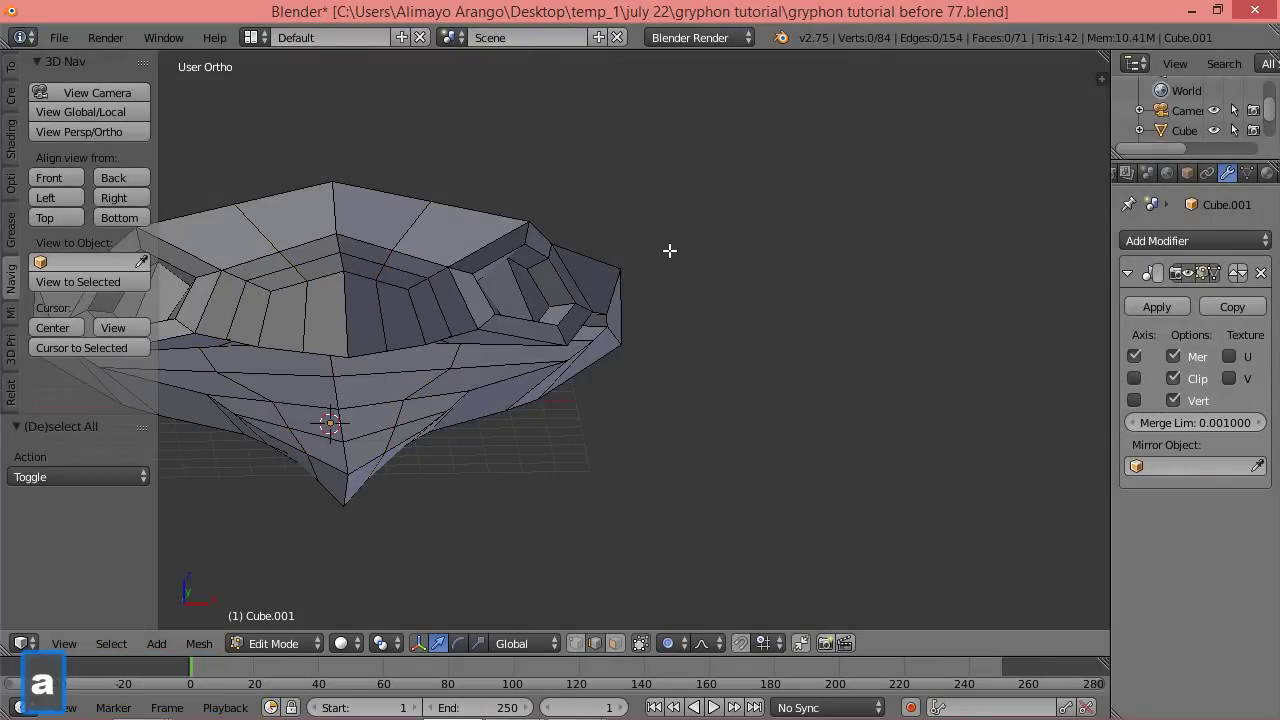
Disable proportional editing, select the new loop's edges on top of the upper jaw, and raise them about 0.216 along Z.
{"action": "middle_click_drag", "start_coordinate": [672, 254], "coordinate": [609, 349]}
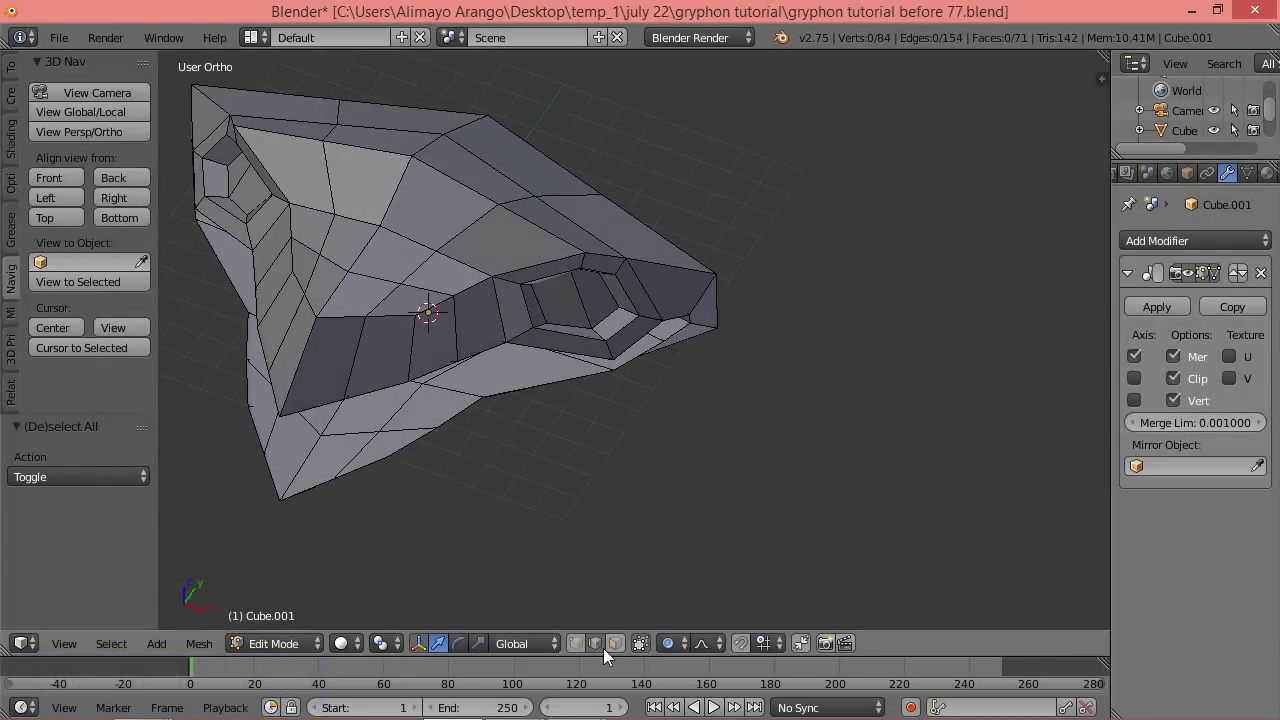
{"action": "left_click", "coordinate": [672, 643]}
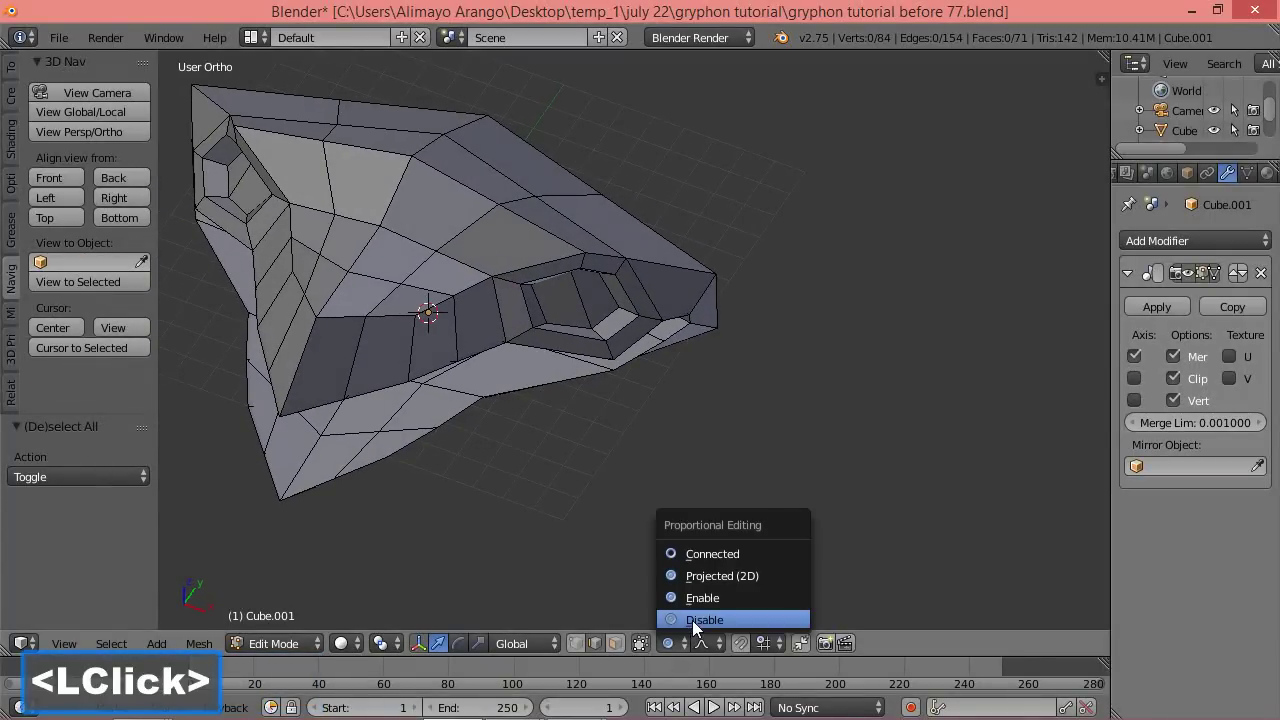
{"action": "left_click", "coordinate": [693, 620]}
{"action": "left_click", "coordinate": [466, 230]}
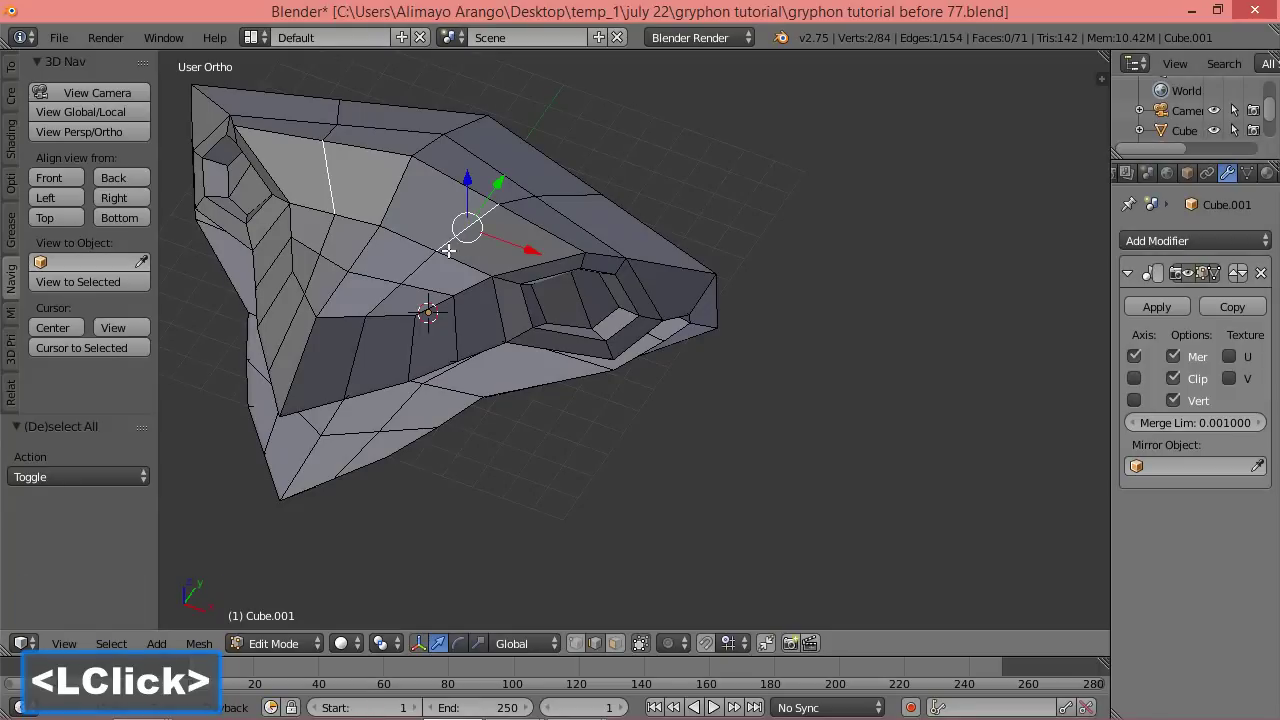
{"action": "left_click", "coordinate": [418, 265], "text": "shift"}
{"action": "left_click", "coordinate": [391, 296], "text": "shift"}
{"action": "middle_click_drag", "start_coordinate": [430, 390], "coordinate": [424, 288]}
{"action": "left_click_drag", "start_coordinate": [424, 197], "coordinate": [414, 192]}
Select the centerline ridge edges on top of the upper jaw and raise them about 0.278 along Z.
{"action": "left_click", "coordinate": [407, 211]}
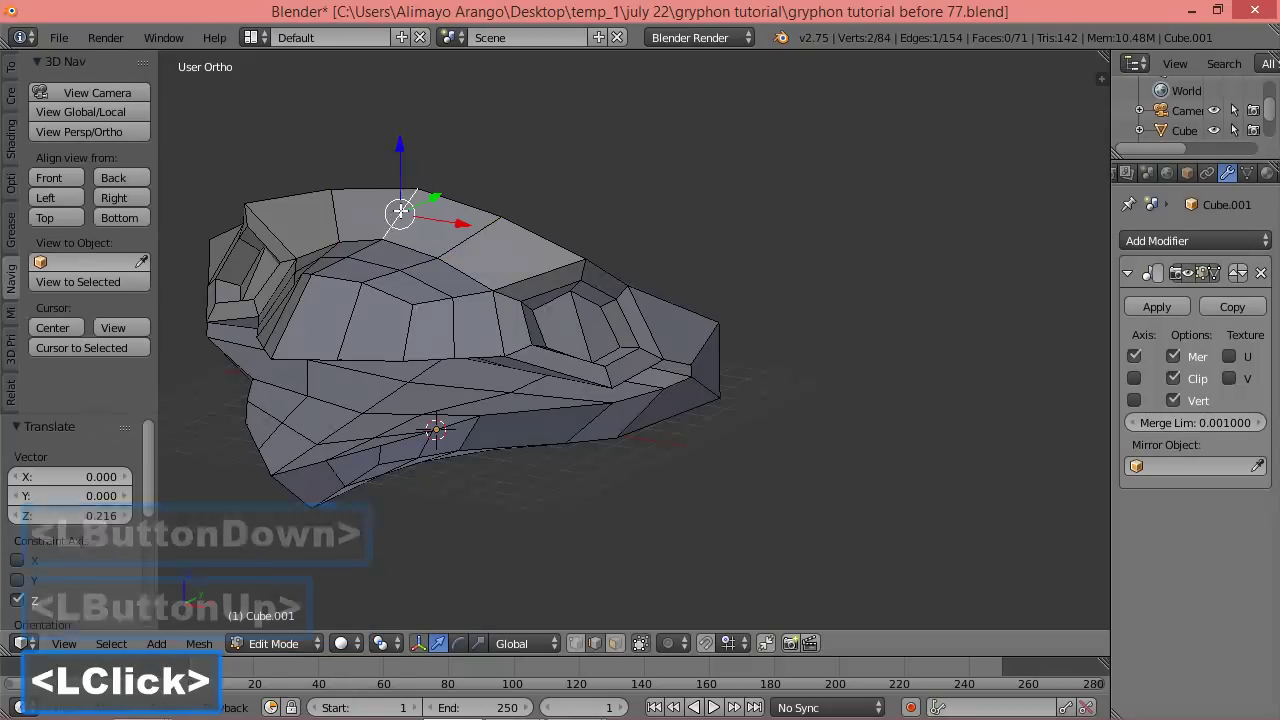
{"action": "left_click", "coordinate": [366, 246], "text": "shift"}
{"action": "left_click", "coordinate": [340, 259], "text": "shift"}
{"action": "left_click_drag", "start_coordinate": [363, 196], "coordinate": [360, 187]}
Select the new loop's two edges on the rear top of the head and raise them along Z.
{"action": "middle_click_drag", "start_coordinate": [515, 231], "coordinate": [423, 304]}
{"action": "left_click", "coordinate": [397, 375]}
{"action": "left_click", "coordinate": [372, 321], "text": "shift"}
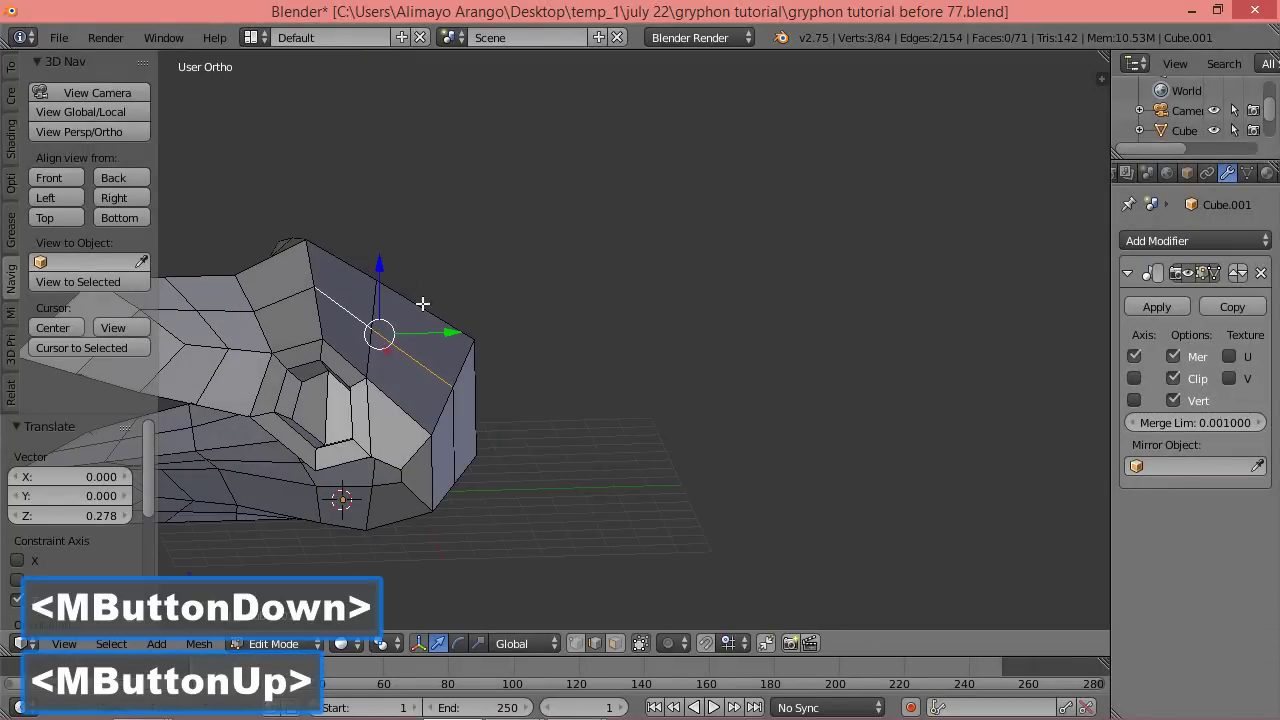
{"action": "left_click_drag", "start_coordinate": [380, 271], "coordinate": [378, 253]}
{"action": "middle_click_drag", "start_coordinate": [297, 423], "coordinate": [688, 340]}
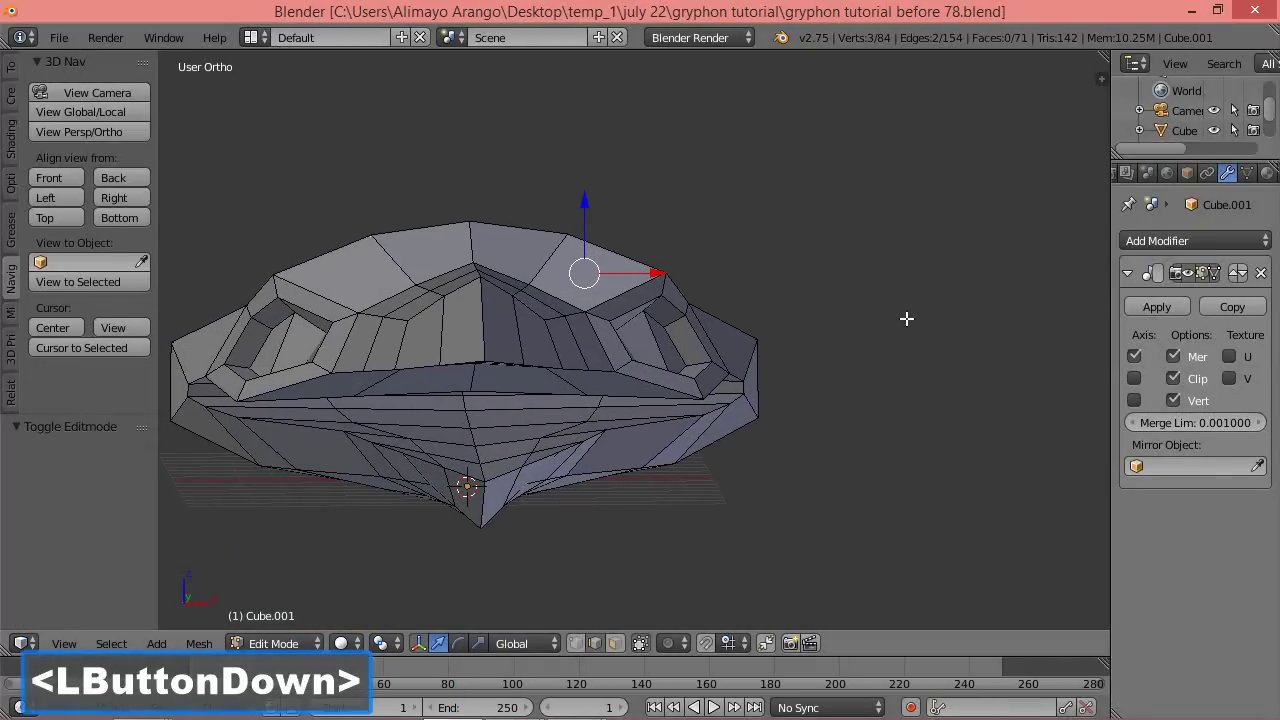
Select the whole head mesh and scale it along X to about 0.683.
{"action": "middle_click_drag", "start_coordinate": [906, 318], "coordinate": [820, 394]}
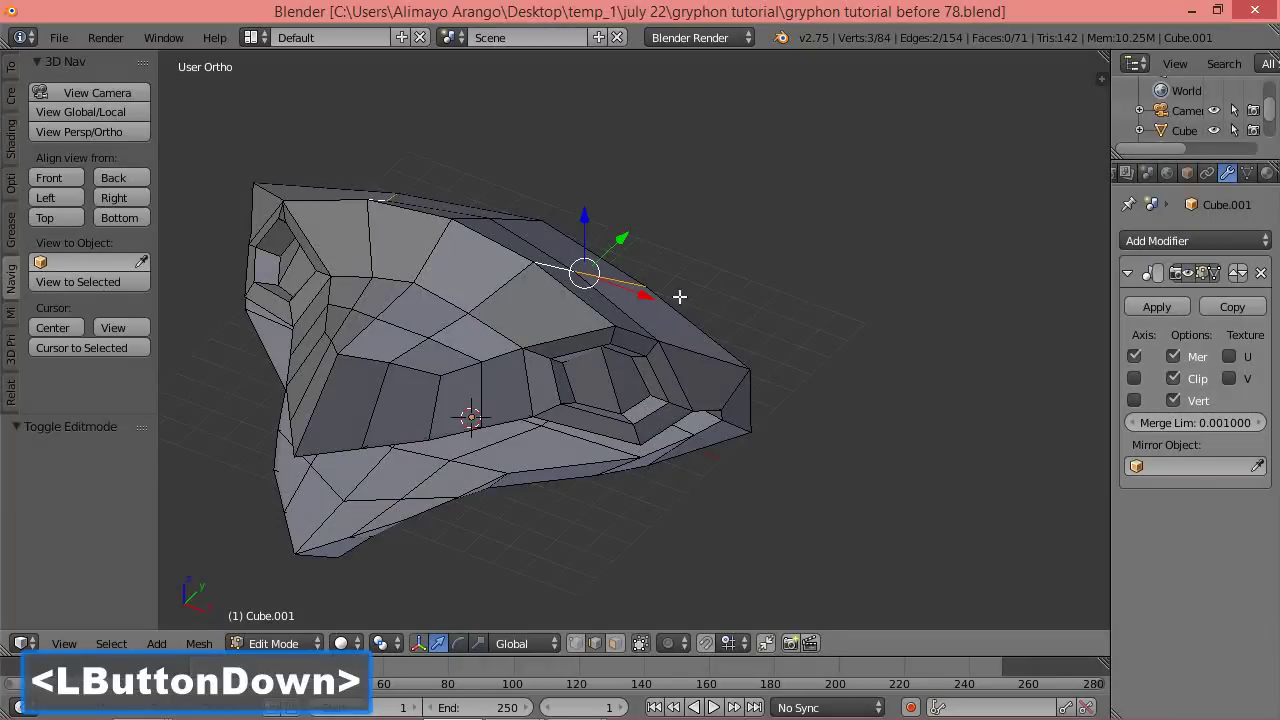
{"action": "key", "text": "a"}
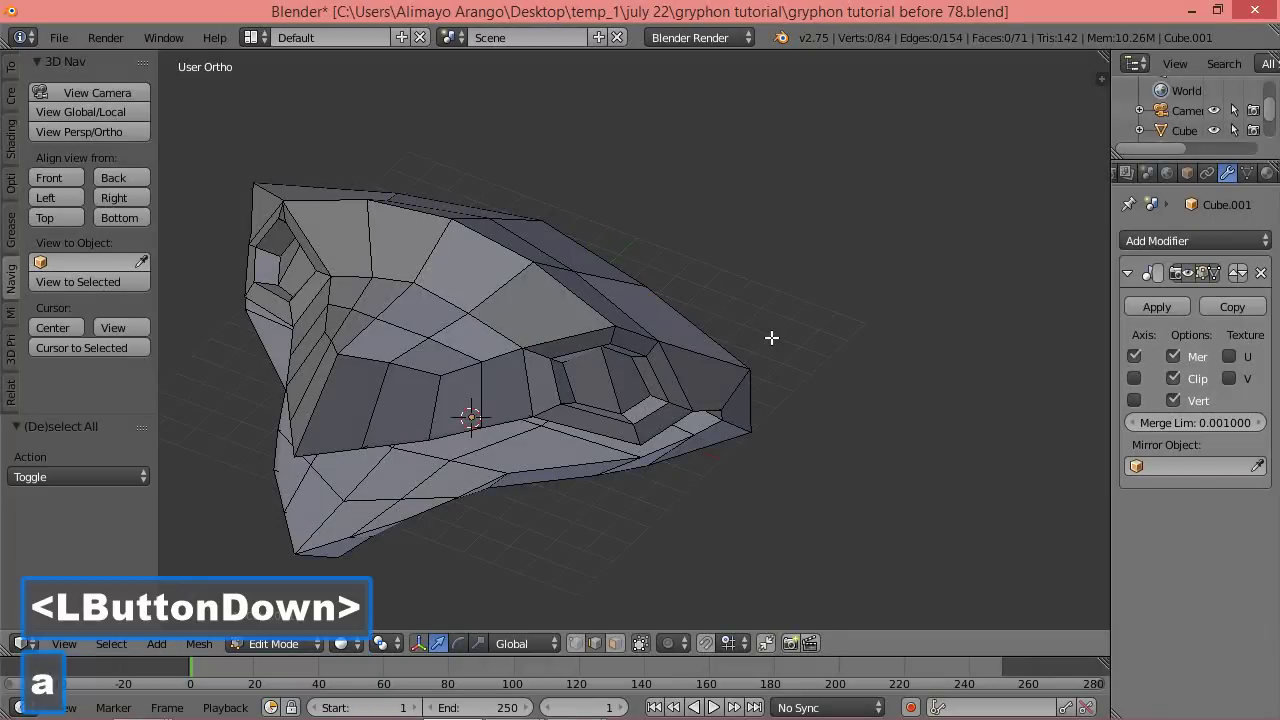
{"action": "key", "text": "a"}
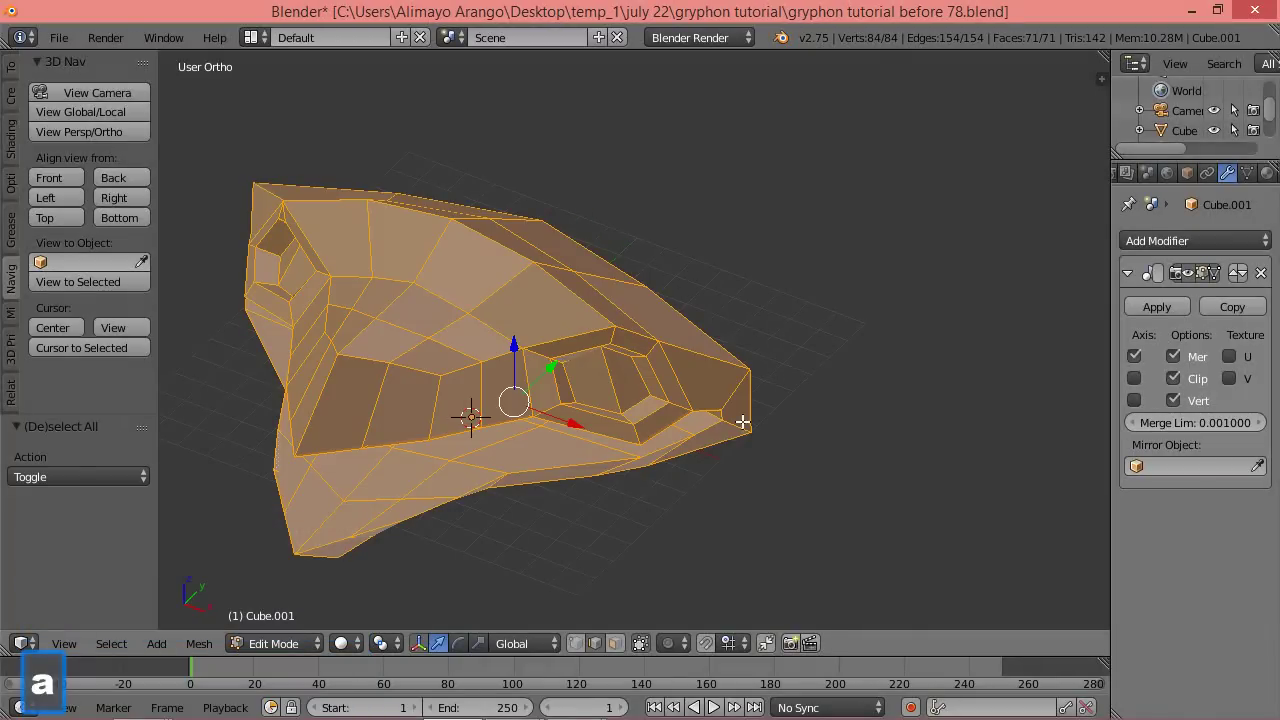
{"action": "middle_click_drag", "start_coordinate": [633, 483], "coordinate": [712, 424]}
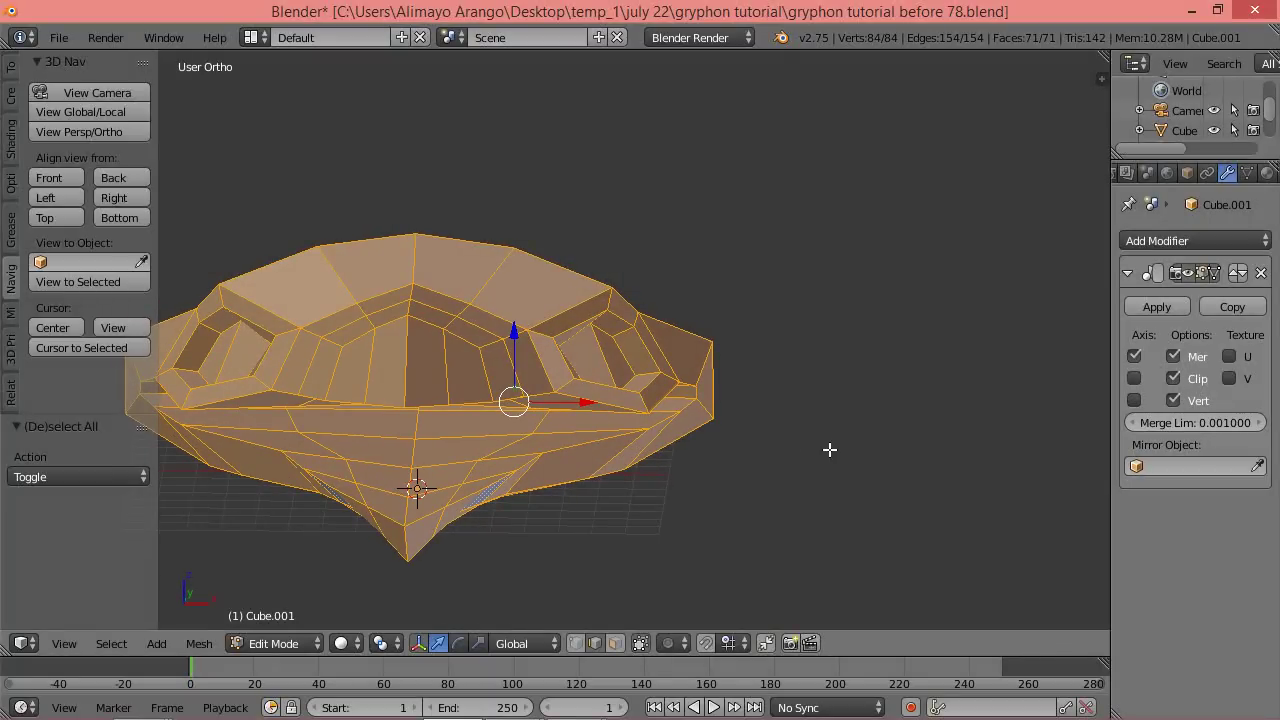
{"action": "key", "text": "s"}
{"action": "key", "text": "x"}
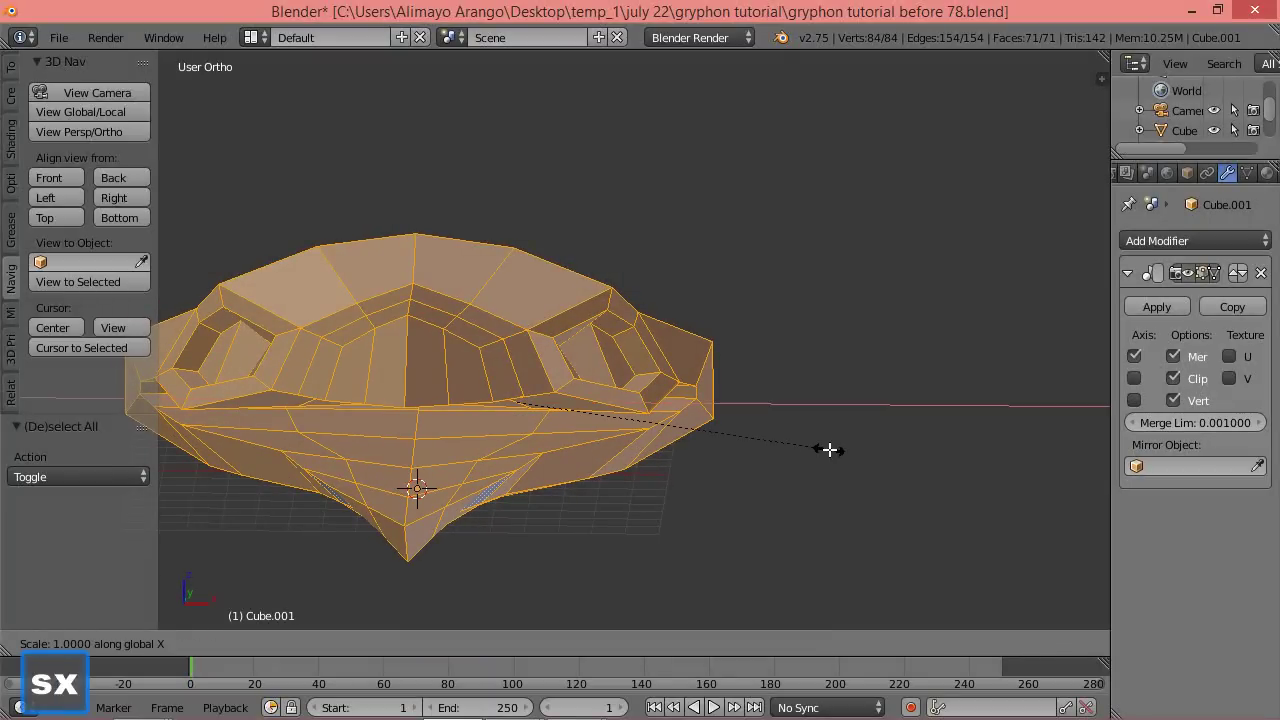
{"action": "left_click", "coordinate": [731, 429]}
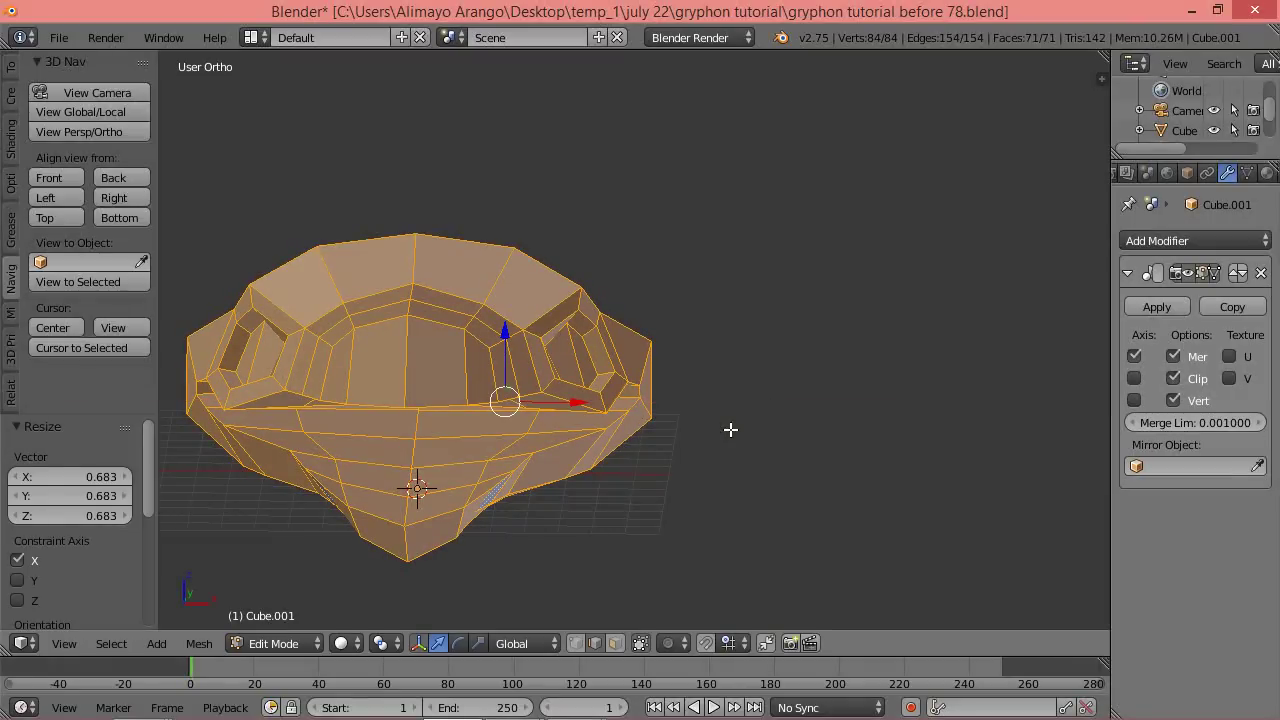
Scale the whole mesh slightly narrower along X once more.
{"action": "middle_click_drag", "start_coordinate": [738, 421], "coordinate": [733, 450]}
{"action": "key", "text": "s"}
{"action": "key", "text": "x"}
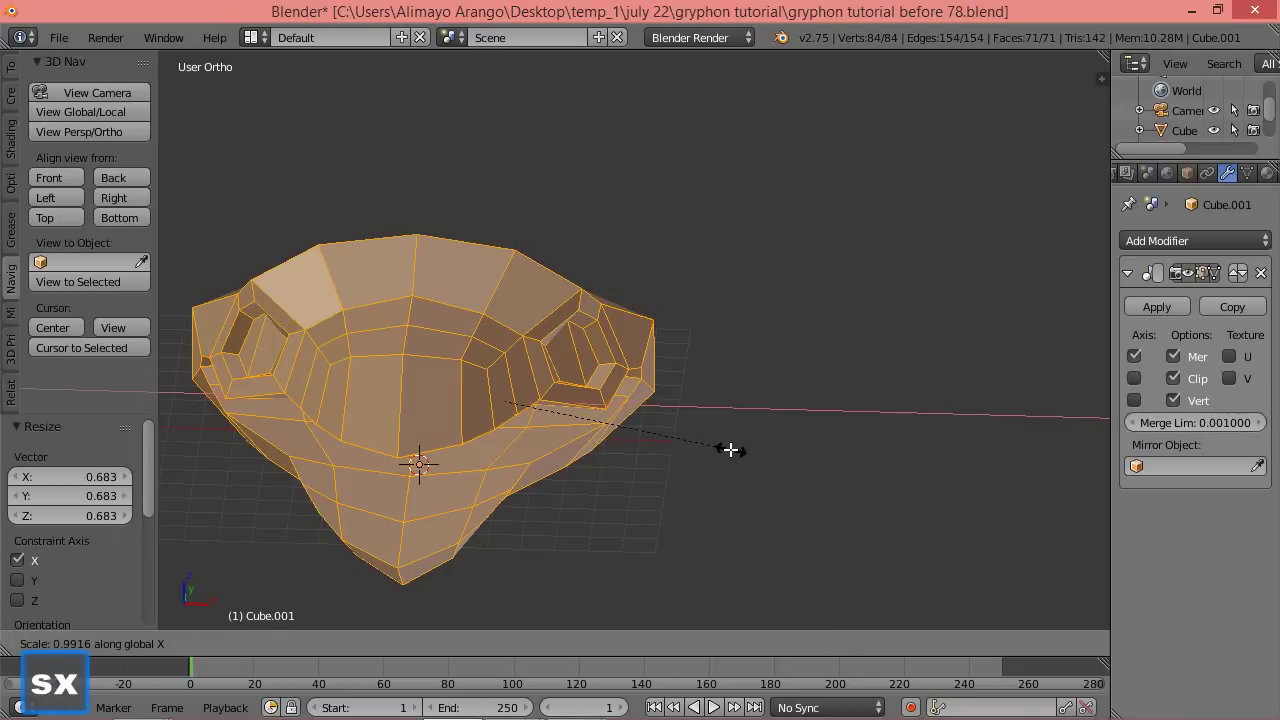
{"action": "left_click", "coordinate": [712, 440]}
Shift the whole mesh about -0.146 along X and save the file as gryphon tutorial before 79.blend.
{"action": "left_click_drag", "start_coordinate": [585, 404], "coordinate": [574, 406]}
{"action": "middle_click_drag", "start_coordinate": [606, 451], "coordinate": [580, 466]}
{"action": "key", "text": "ctrl+alt+s"}
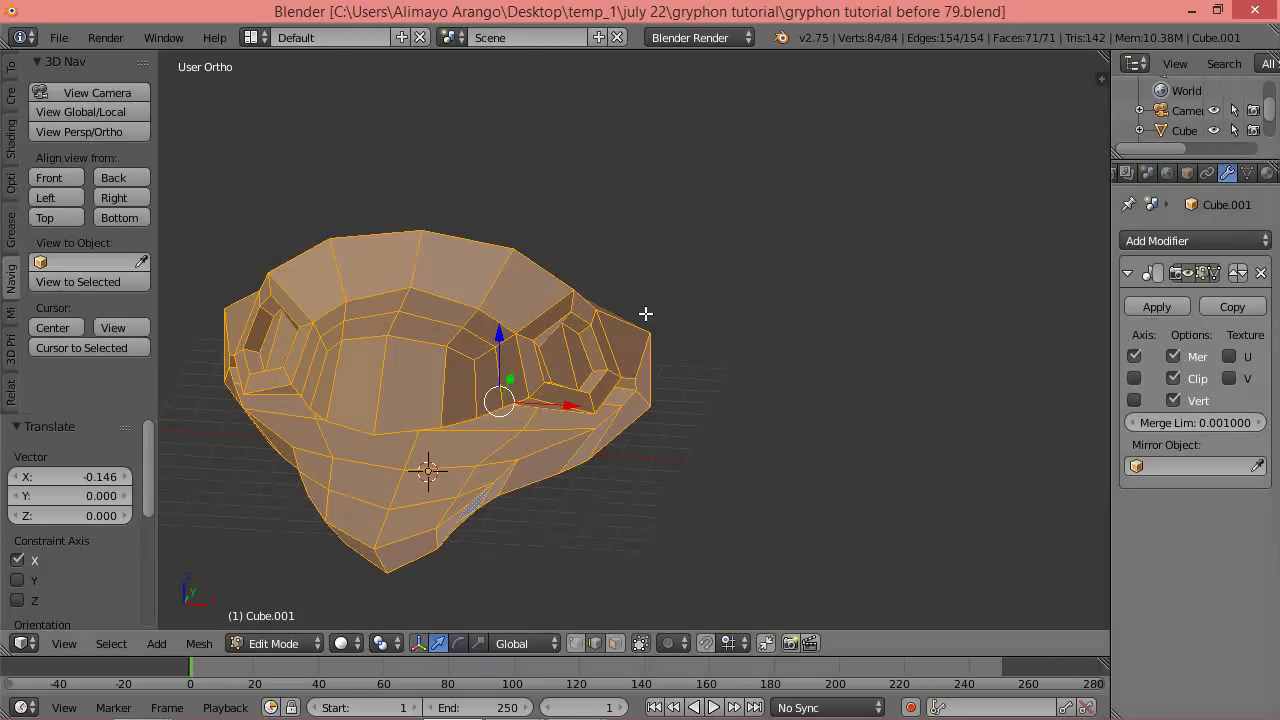
Select two adjacent side faces of the upper beak and move them about -0.971 along X with proportional editing at size 1.33.
{"action": "left_click", "coordinate": [615, 643]}
{"action": "right_click", "coordinate": [476, 370]}
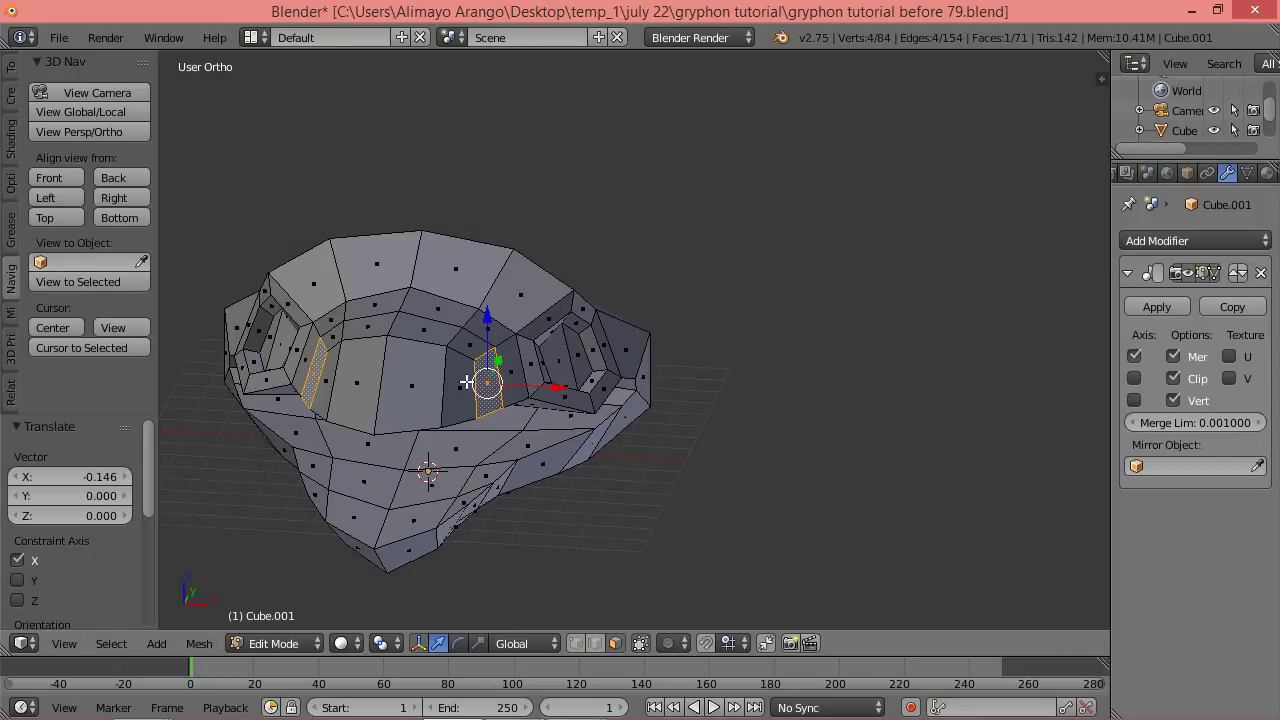
{"action": "right_click", "coordinate": [459, 396], "text": "shift"}
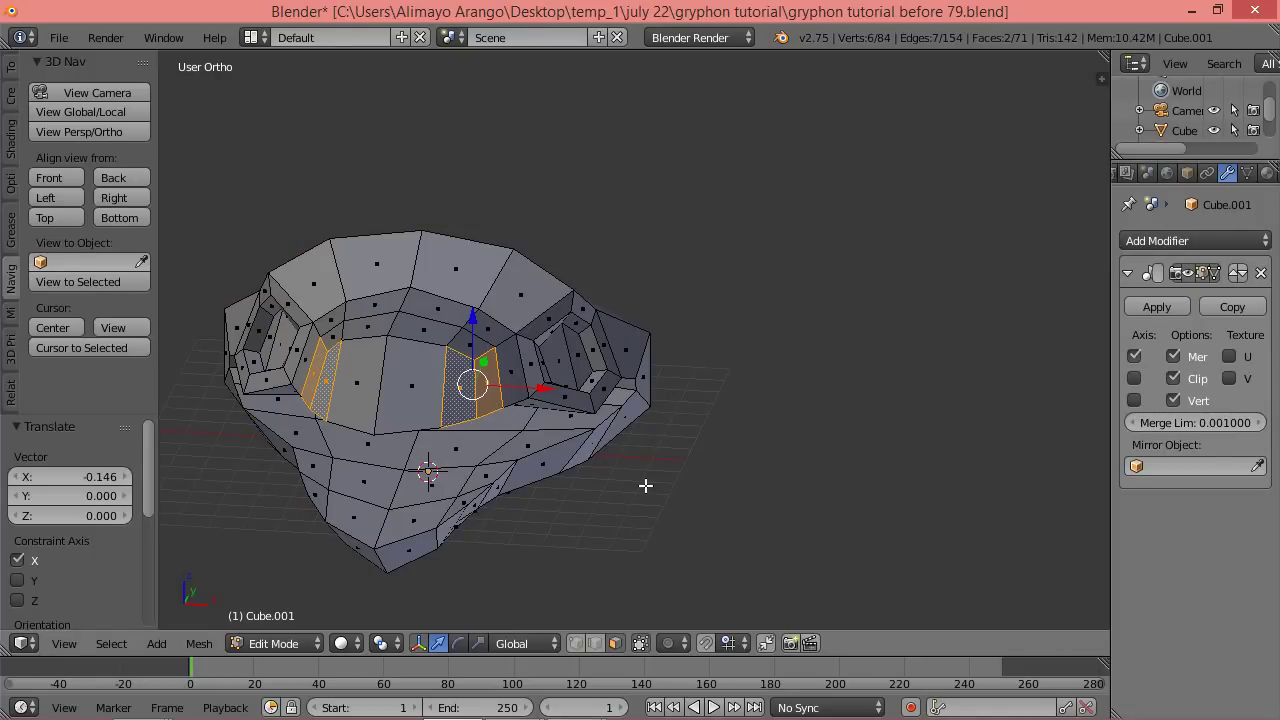
{"action": "key", "text": "o"}
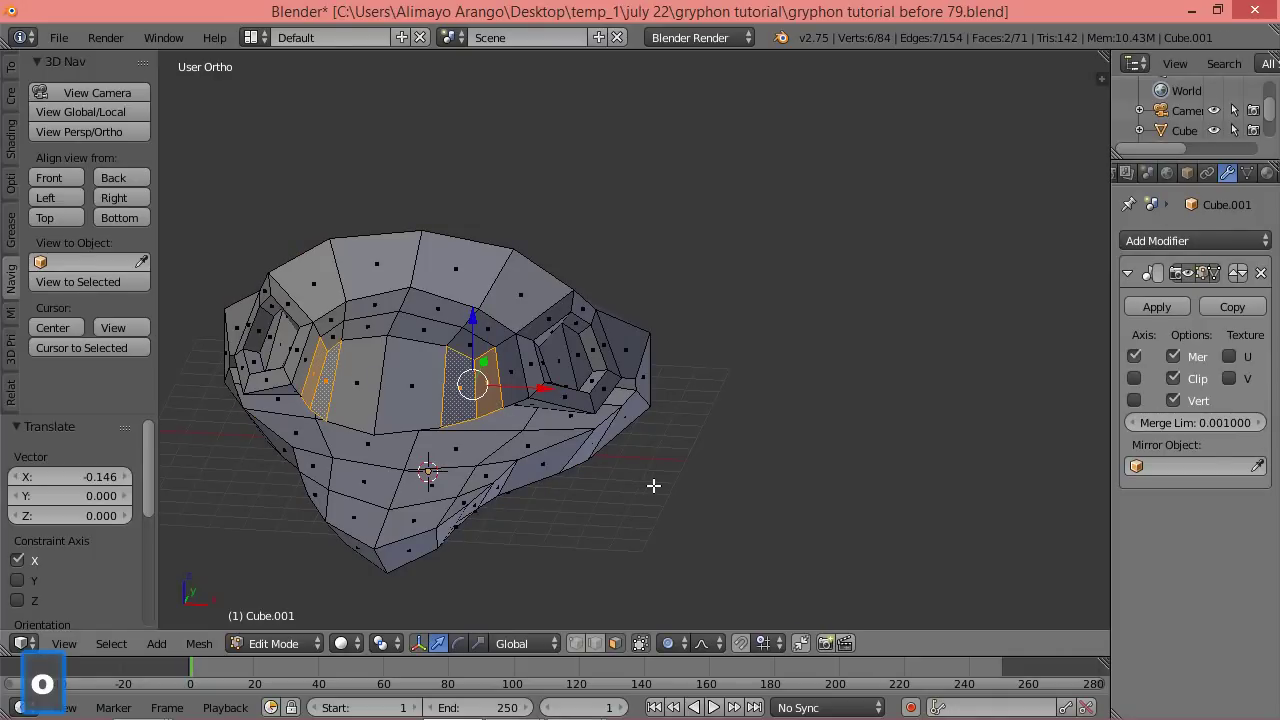
{"action": "key", "text": "g"}
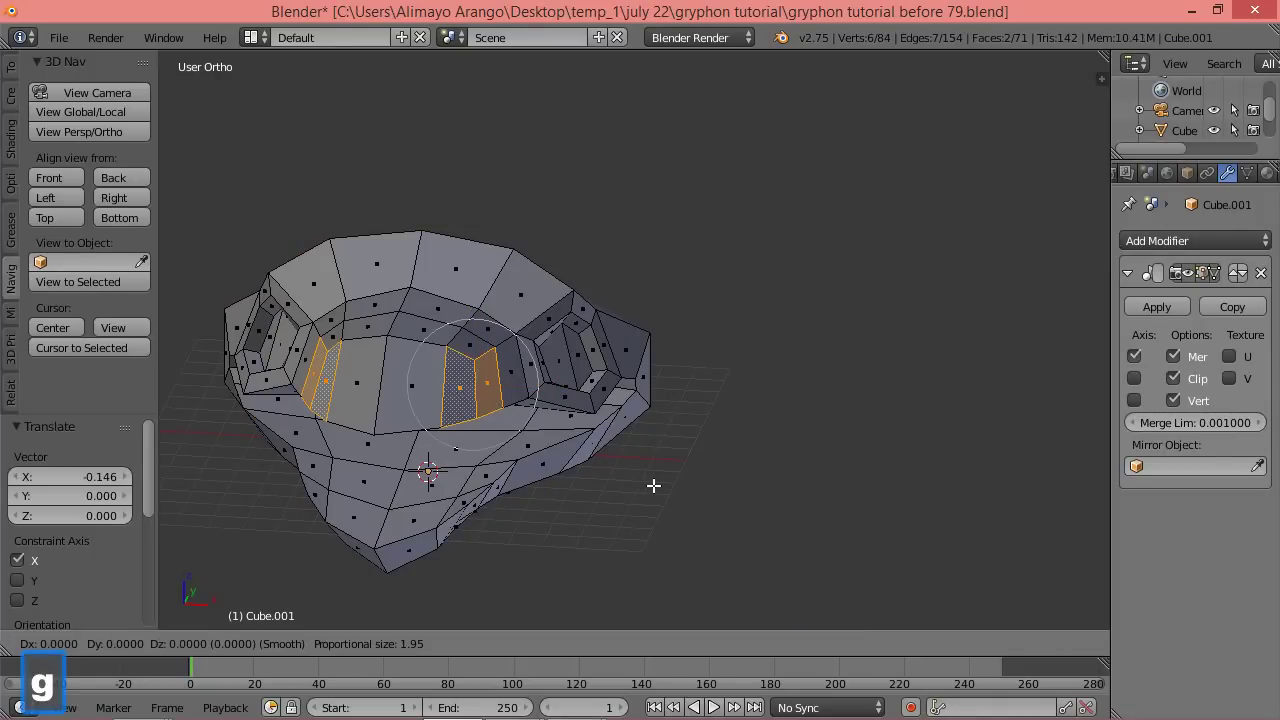
{"action": "key", "text": "x"}
{"action": "scroll", "coordinate": [648, 488], "scroll_direction": "down", "scroll_amount": 2}
{"action": "scroll", "coordinate": [635, 490], "scroll_direction": "up", "scroll_amount": 1}
{"action": "scroll", "coordinate": [632, 490], "scroll_direction": "down", "scroll_amount": 1}
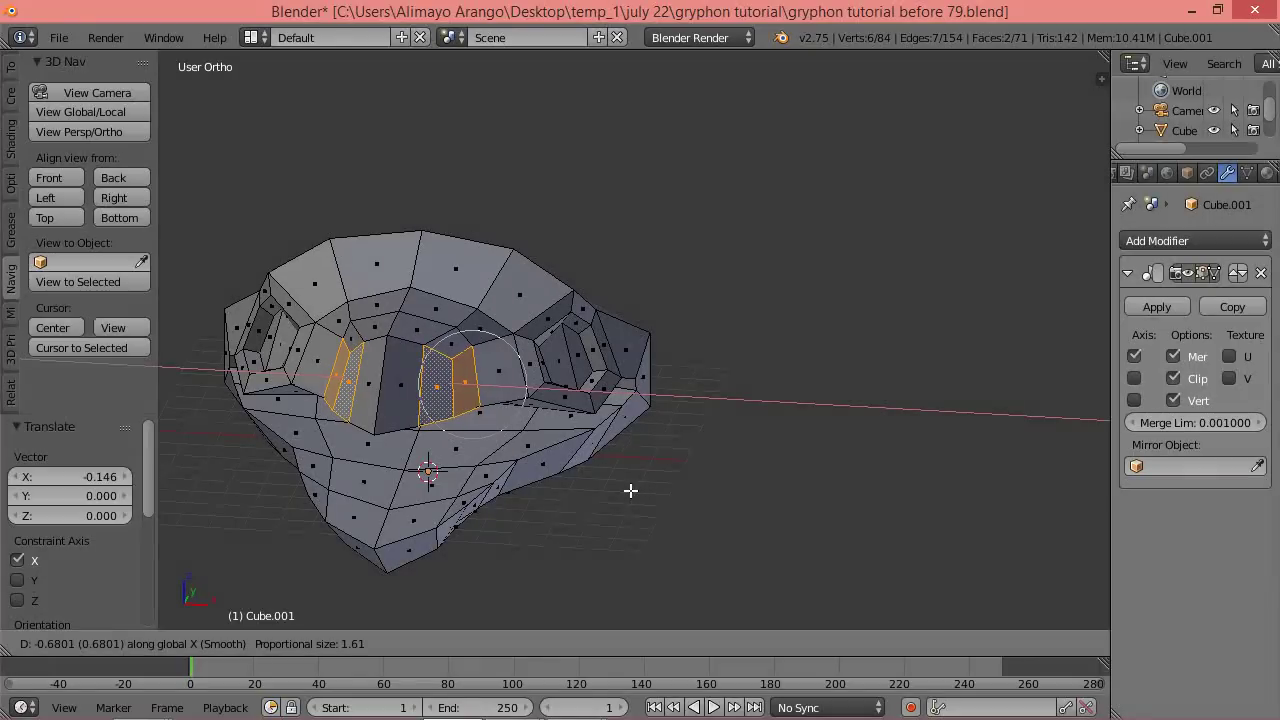
{"action": "scroll", "coordinate": [625, 492], "scroll_direction": "down", "scroll_amount": 1}
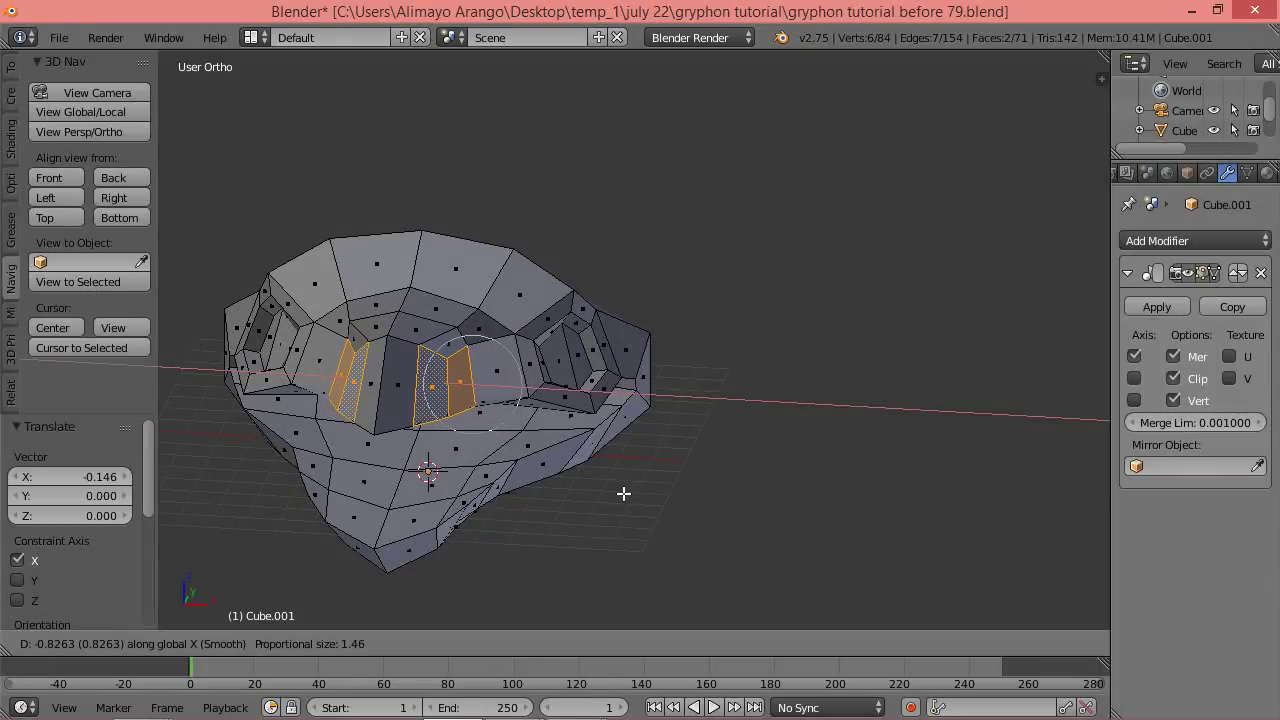
{"action": "scroll", "coordinate": [620, 495], "scroll_direction": "down", "scroll_amount": 1}
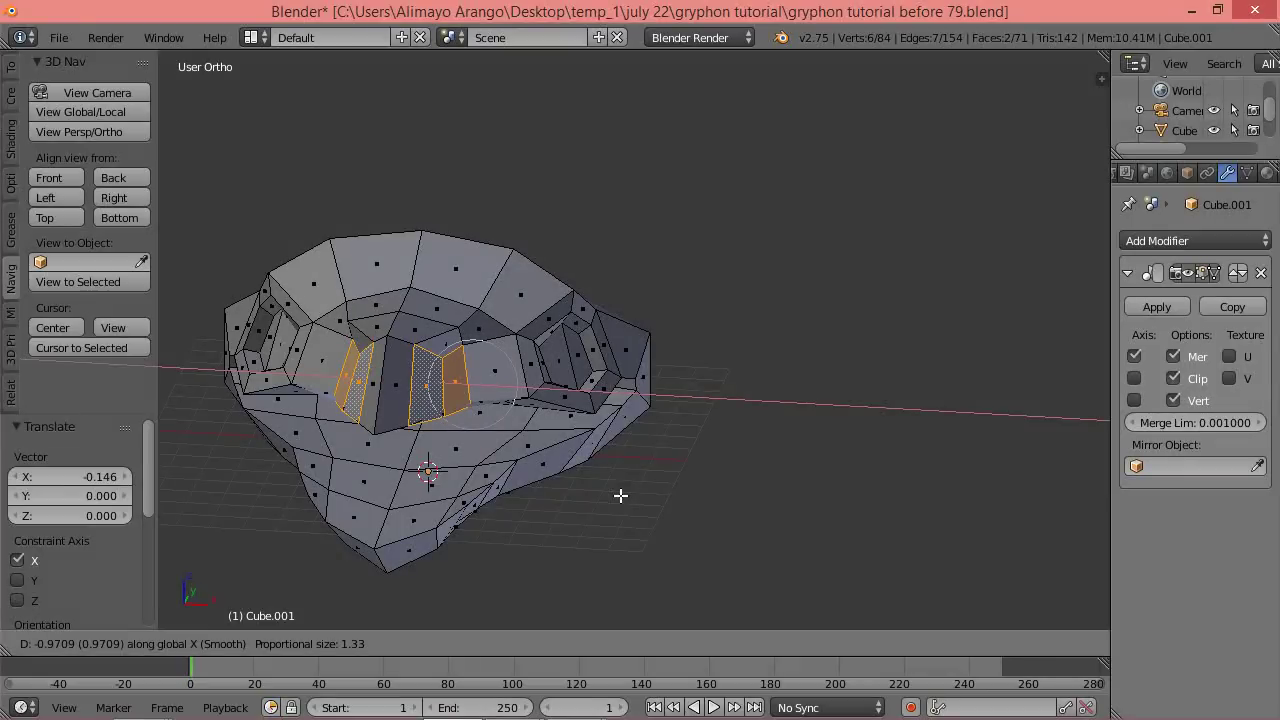
{"action": "left_click", "coordinate": [620, 495]}
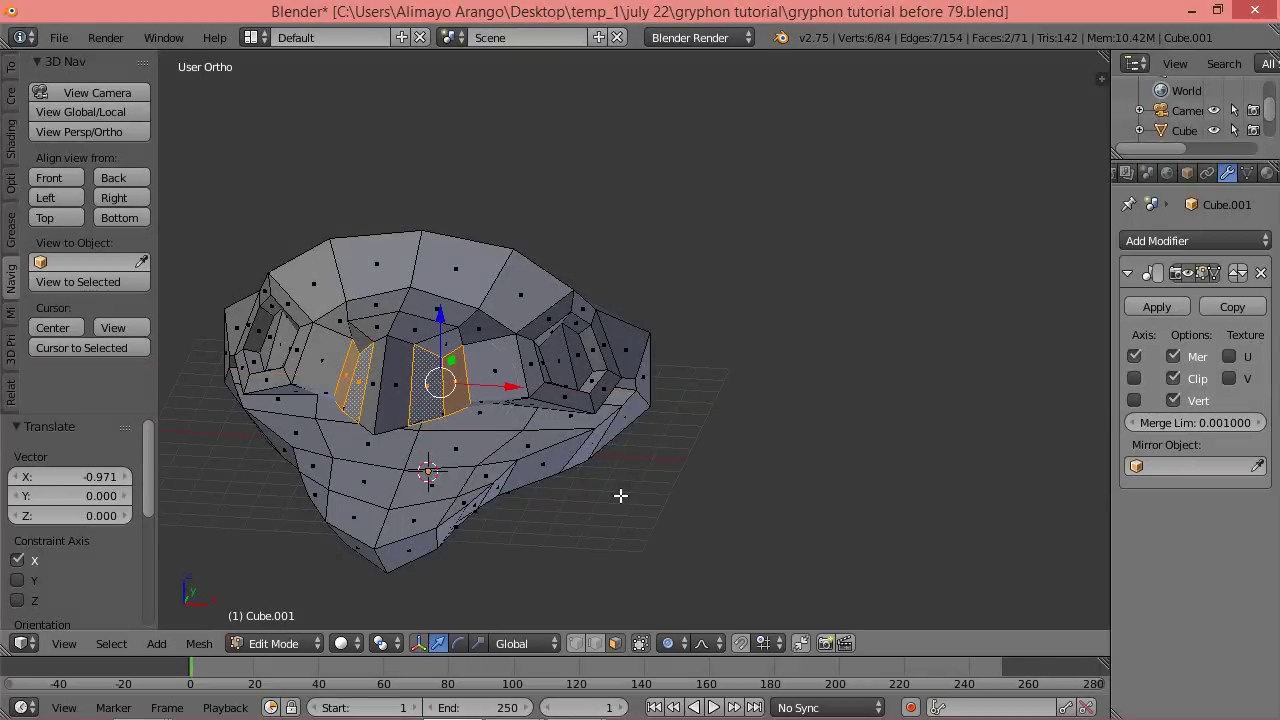
Move the two selected beak side faces back outward about 0.503 along X with proportional editing.
{"action": "mouse_move", "coordinate": [660, 491]}
{"action": "middle_mouse_down"}
{"action": "mouse_move", "coordinate": [674, 546]}
{"action": "mouse_move", "coordinate": [714, 514]}
{"action": "mouse_move", "coordinate": [648, 468]}
{"action": "mouse_move", "coordinate": [586, 460]}
{"action": "mouse_move", "coordinate": [640, 480]}
{"action": "middle_mouse_up"}
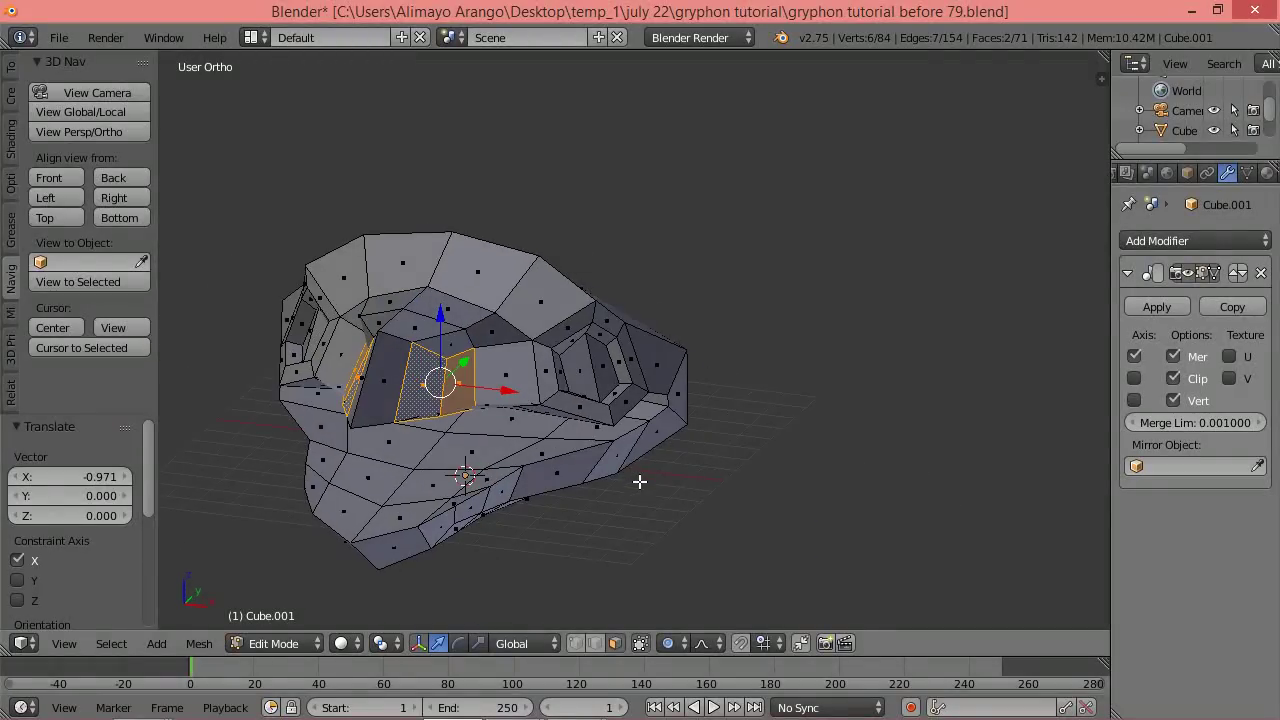
{"action": "mouse_move", "coordinate": [533, 369]}
{"action": "middle_mouse_down"}
{"action": "mouse_move", "coordinate": [589, 431]}
{"action": "mouse_move", "coordinate": [514, 374]}
{"action": "middle_mouse_up"}
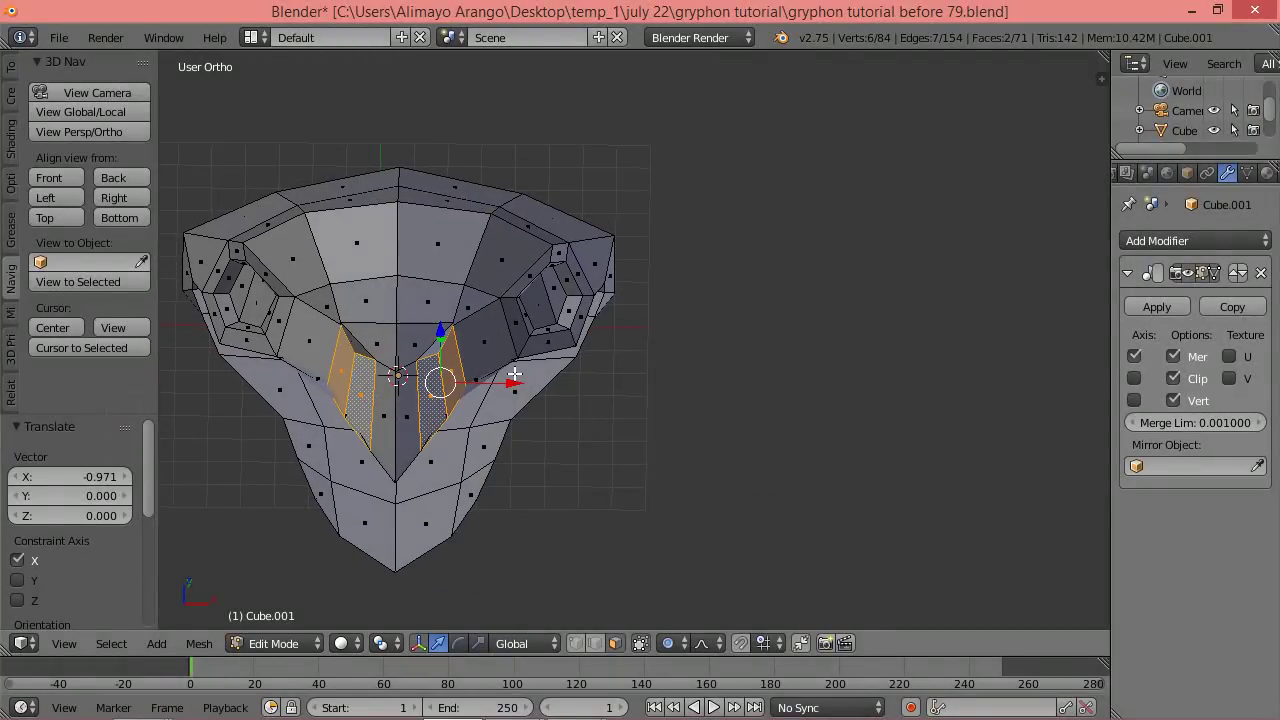
{"action": "left_click_drag", "start_coordinate": [509, 381], "coordinate": [509, 380]}
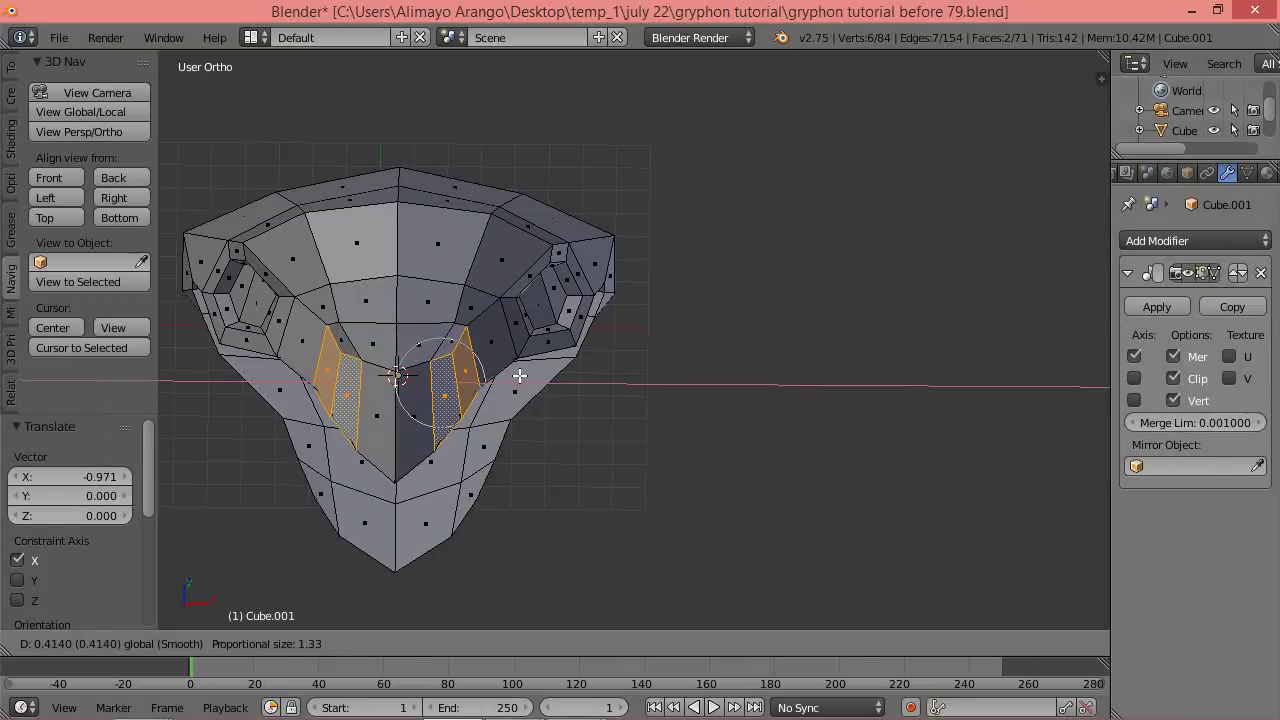
{"action": "left_click", "coordinate": [491, 351]}
{"action": "middle_click_drag", "start_coordinate": [483, 343], "coordinate": [456, 286]}
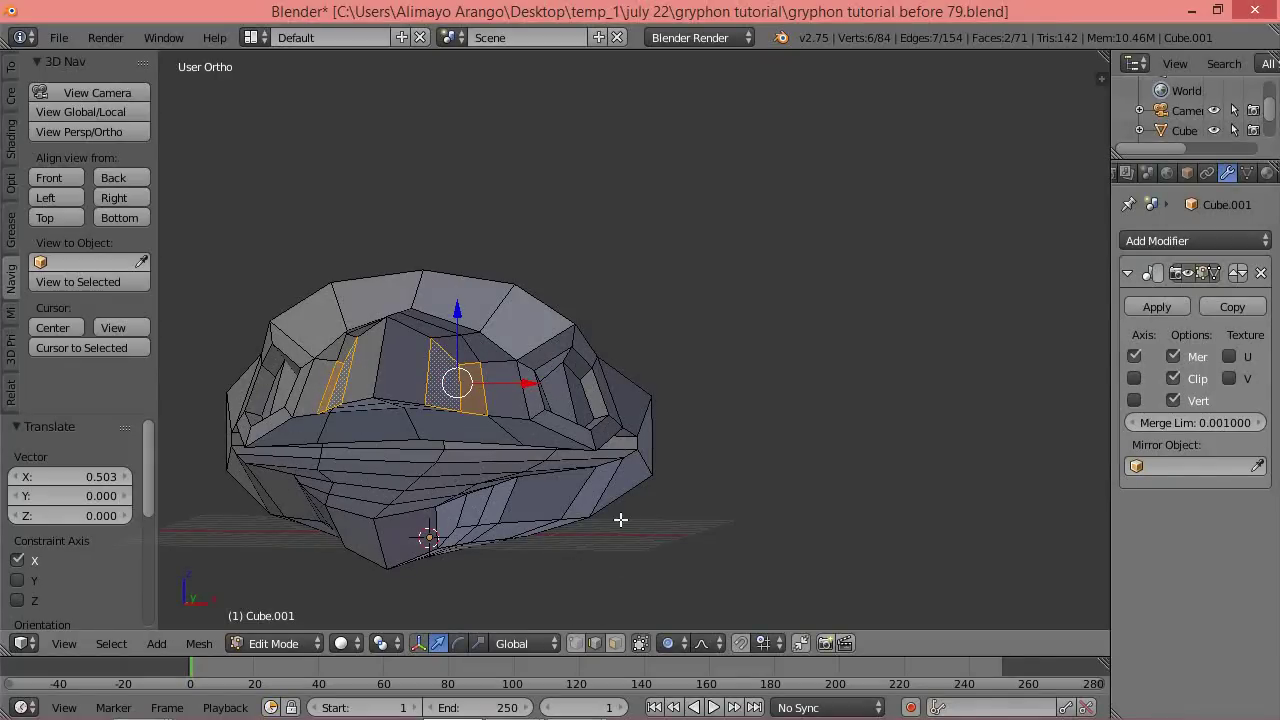
Turn off proportional editing and reposition the vertical edges on the upper beak's side one at a time to even out its contour.
{"action": "middle_click_drag", "start_coordinate": [609, 412], "coordinate": [550, 376]}
{"action": "right_click", "coordinate": [470, 352]}
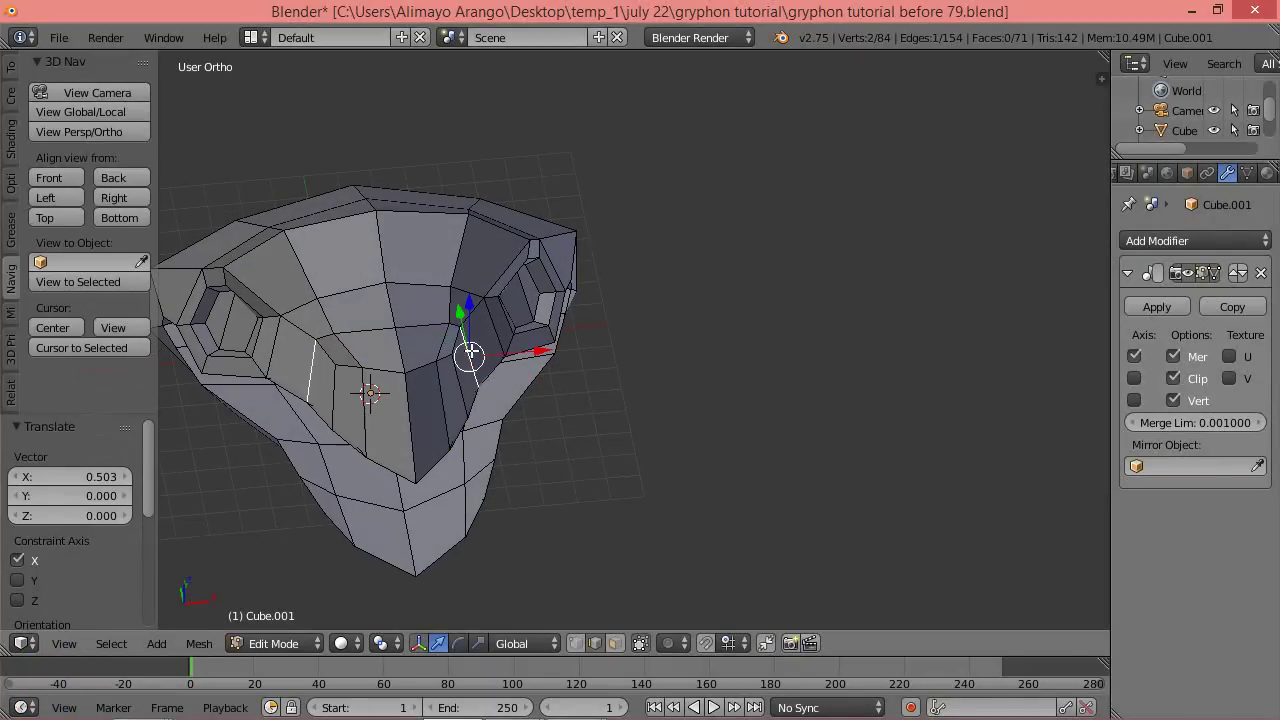
{"action": "left_click_drag", "start_coordinate": [540, 351], "coordinate": [503, 403]}
{"action": "right_click", "coordinate": [447, 405]}
{"action": "middle_click_drag", "start_coordinate": [560, 371], "coordinate": [424, 437]}
{"action": "left_click_drag", "start_coordinate": [478, 365], "coordinate": [457, 370]}
{"action": "left_click_drag", "start_coordinate": [457, 465], "coordinate": [469, 466]}
{"action": "left_click_drag", "start_coordinate": [450, 394], "coordinate": [455, 391]}
Select another vertical edge on the upper beak's side, move it about 0.092 along X, and select the vertical edge nearer the socket.
{"action": "right_click", "coordinate": [488, 405]}
{"action": "left_click_drag", "start_coordinate": [531, 438], "coordinate": [573, 425]}
{"action": "right_click", "coordinate": [539, 390]}
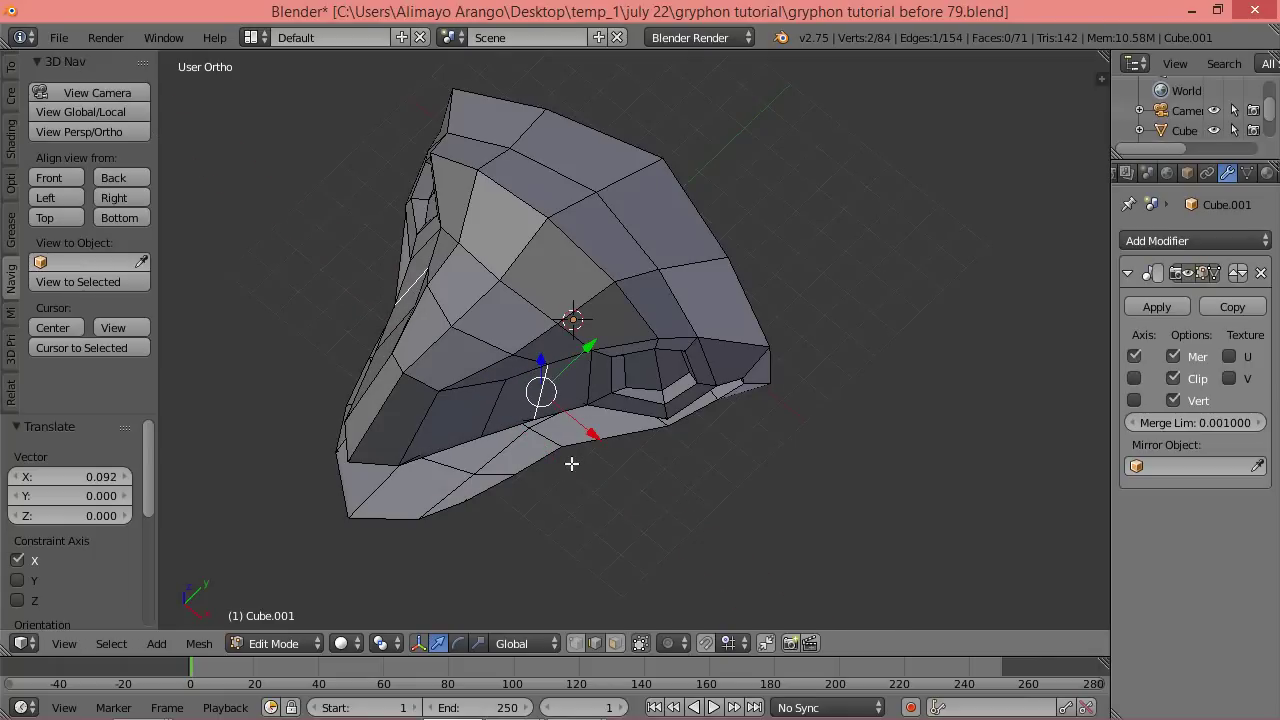
Select the crosswise edge beside the centerline beneath the beak and lower it about 0.369 along Z.
{"action": "middle_click_drag", "start_coordinate": [514, 488], "coordinate": [489, 409]}
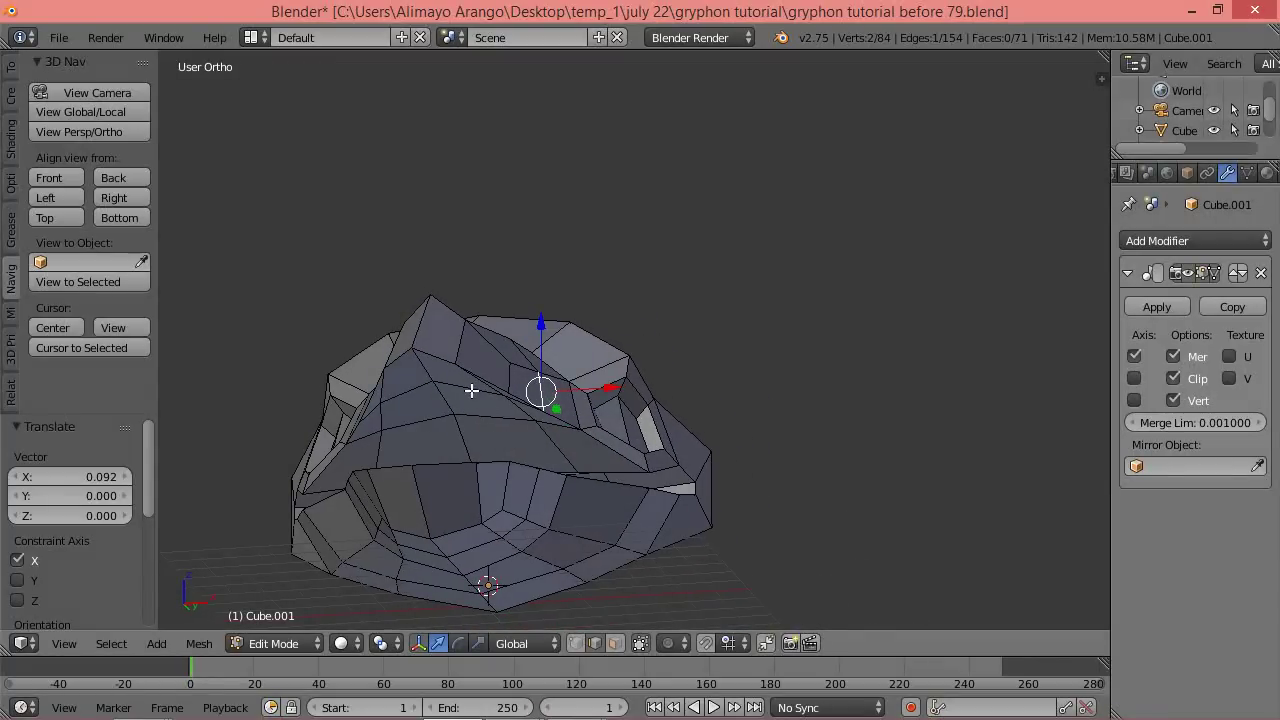
{"action": "right_click", "coordinate": [471, 390]}
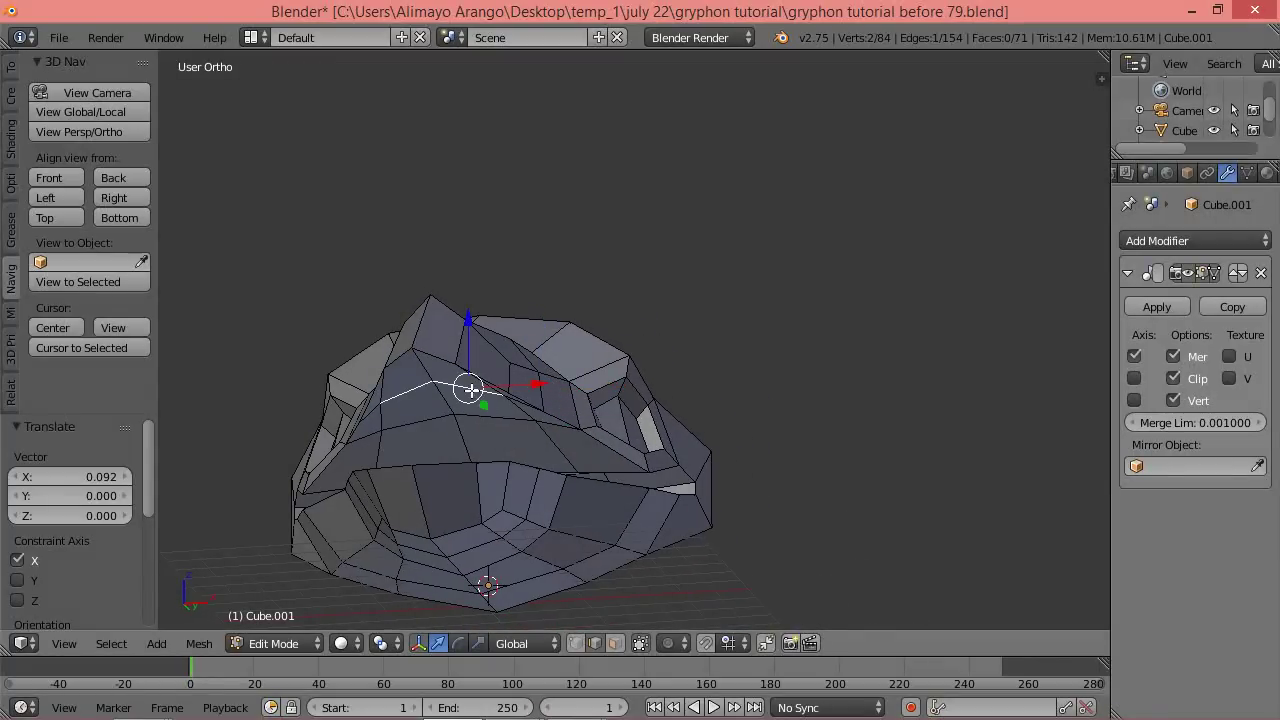
{"action": "key", "text": "g"}
{"action": "key", "text": "z"}
{"action": "left_click", "coordinate": [472, 336]}
Select the two connected edges beneath the beak's side rim and lower them about 0.164 along Z.
{"action": "middle_click_drag", "start_coordinate": [651, 365], "coordinate": [570, 385]}
{"action": "right_click", "coordinate": [580, 421]}
{"action": "scroll", "coordinate": [569, 417], "scroll_direction": "up", "scroll_amount": 3}
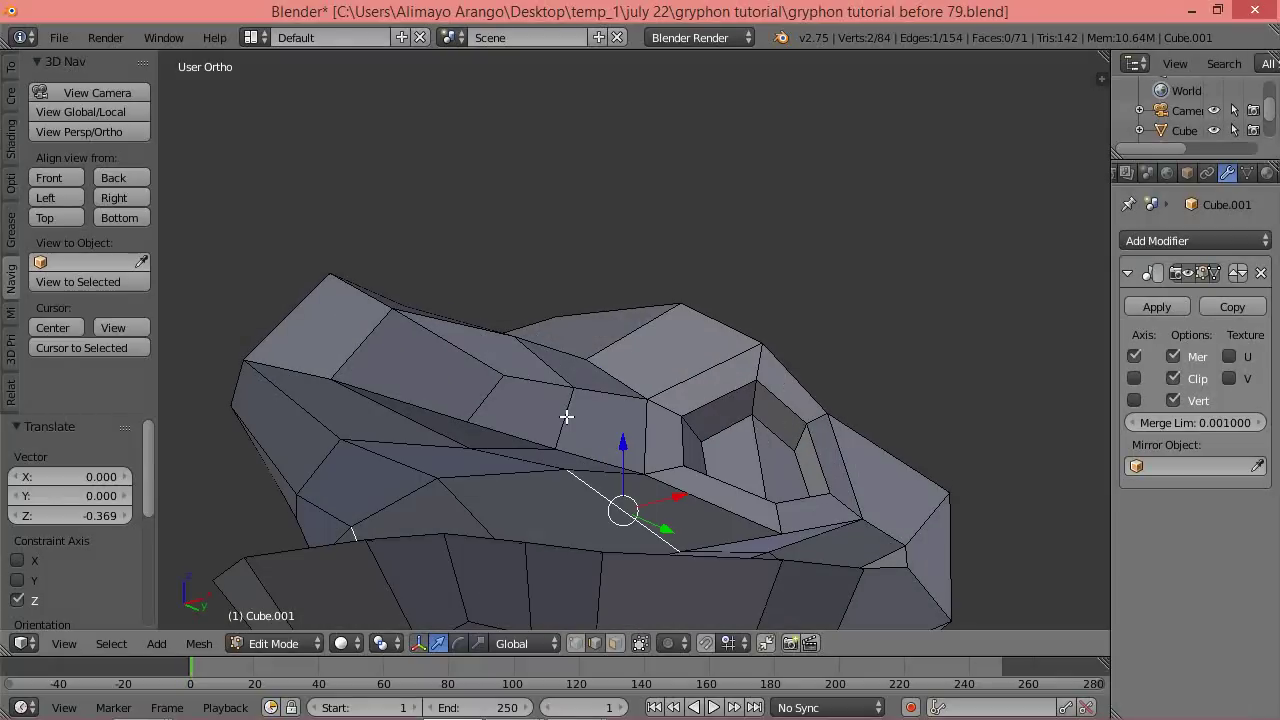
{"action": "right_click", "coordinate": [599, 472]}
{"action": "right_click", "coordinate": [550, 473], "text": "shift"}
{"action": "key", "text": "g"}
{"action": "key", "text": "z"}
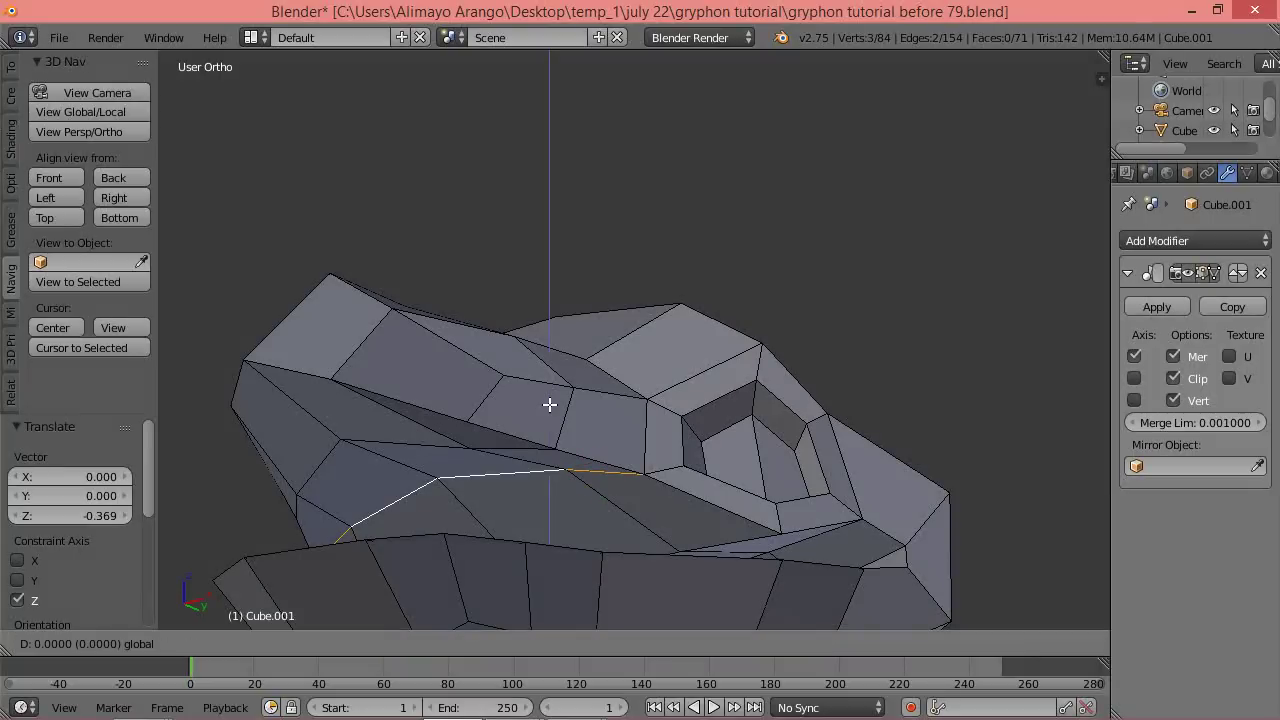
{"action": "left_click", "coordinate": [550, 414]}
Move a vertical edge on the upper beak's side outward along X and about -0.238 along Y, then save as gryphon tutorial before 80.blend.
{"action": "scroll", "coordinate": [554, 402], "scroll_direction": "down", "scroll_amount": 2}
{"action": "middle_click_drag", "start_coordinate": [553, 401], "coordinate": [592, 475]}
{"action": "scroll", "coordinate": [530, 397], "scroll_direction": "up", "scroll_amount": 1}
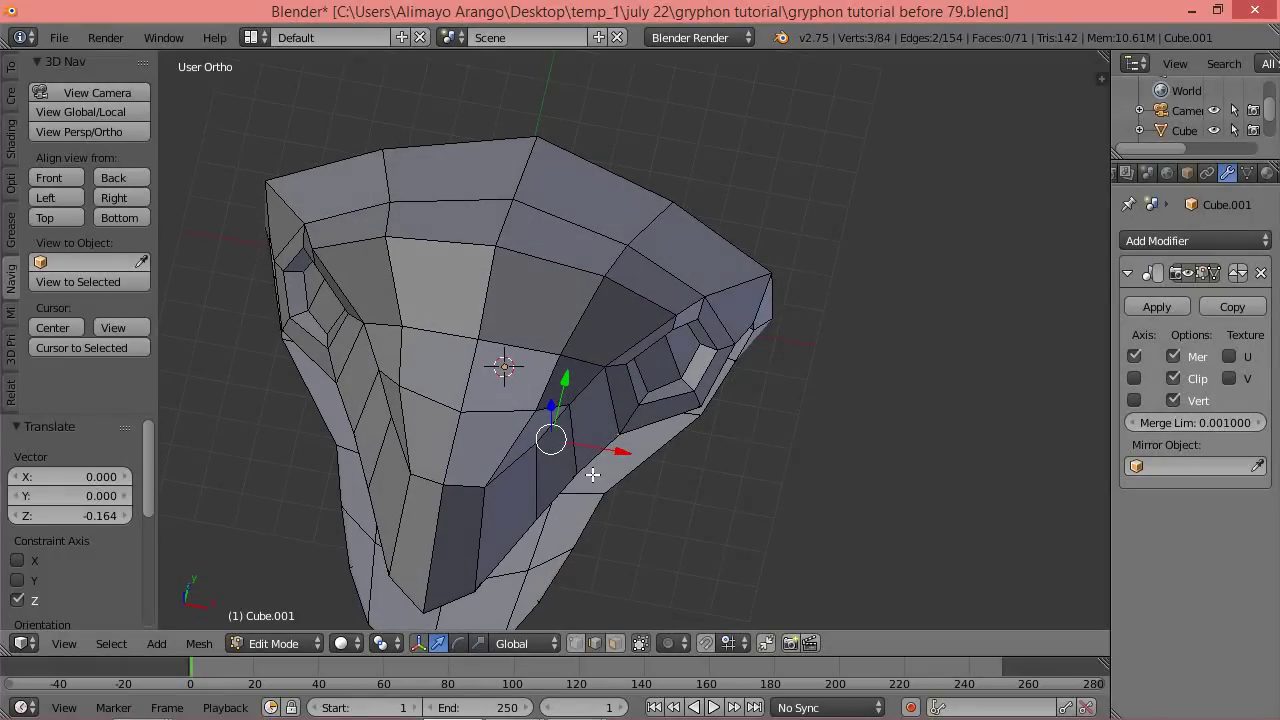
{"action": "right_click", "coordinate": [516, 458]}
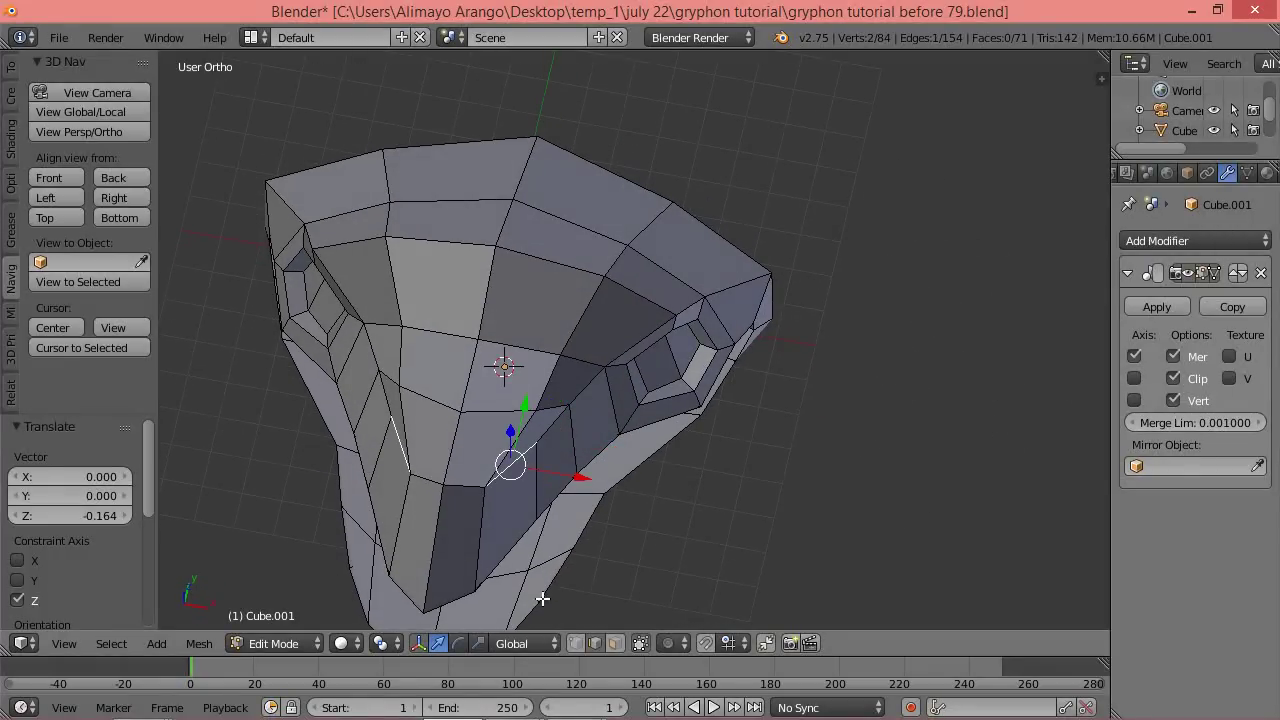
{"action": "right_click", "coordinate": [537, 495]}
{"action": "left_click_drag", "start_coordinate": [591, 495], "coordinate": [603, 491]}
{"action": "left_click_drag", "start_coordinate": [559, 422], "coordinate": [577, 437]}
{"action": "middle_click_drag", "start_coordinate": [567, 430], "coordinate": [568, 374]}
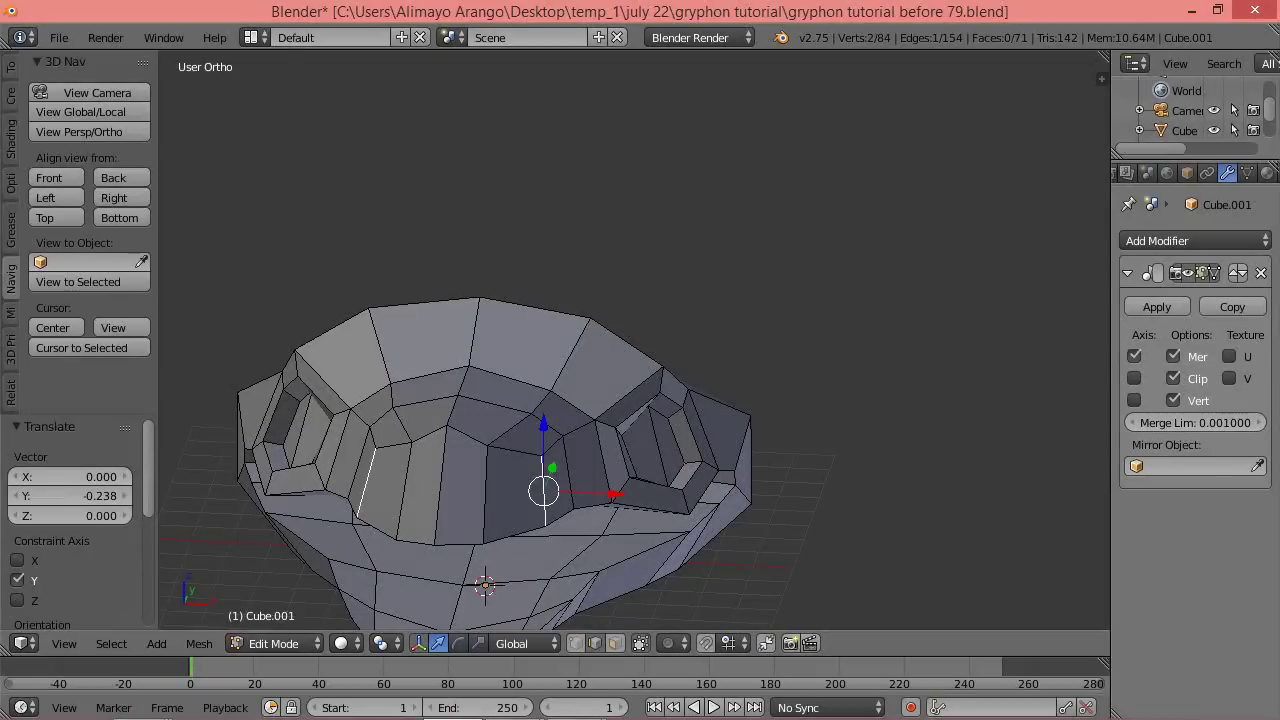
{"action": "key", "text": "ctrl+alt+s"}
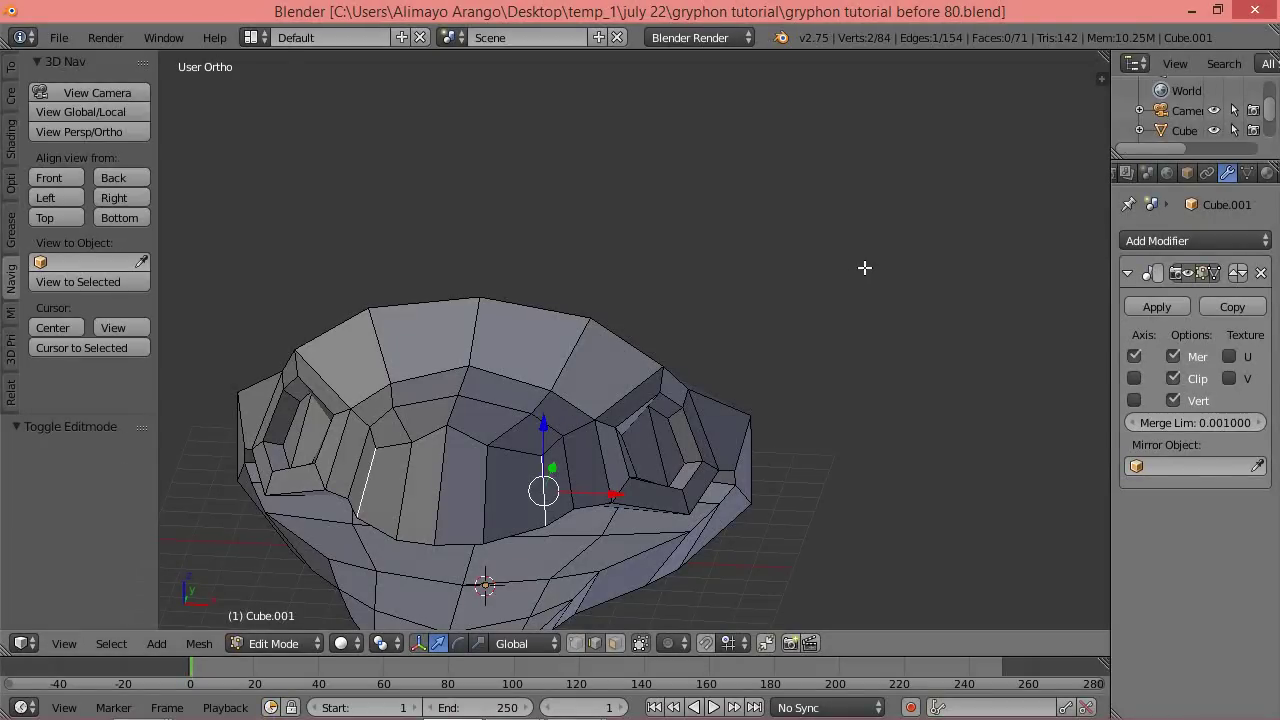
Clear the selection, set proportional editing to Connected, and switch to face selection.
{"action": "key", "text": "a"}
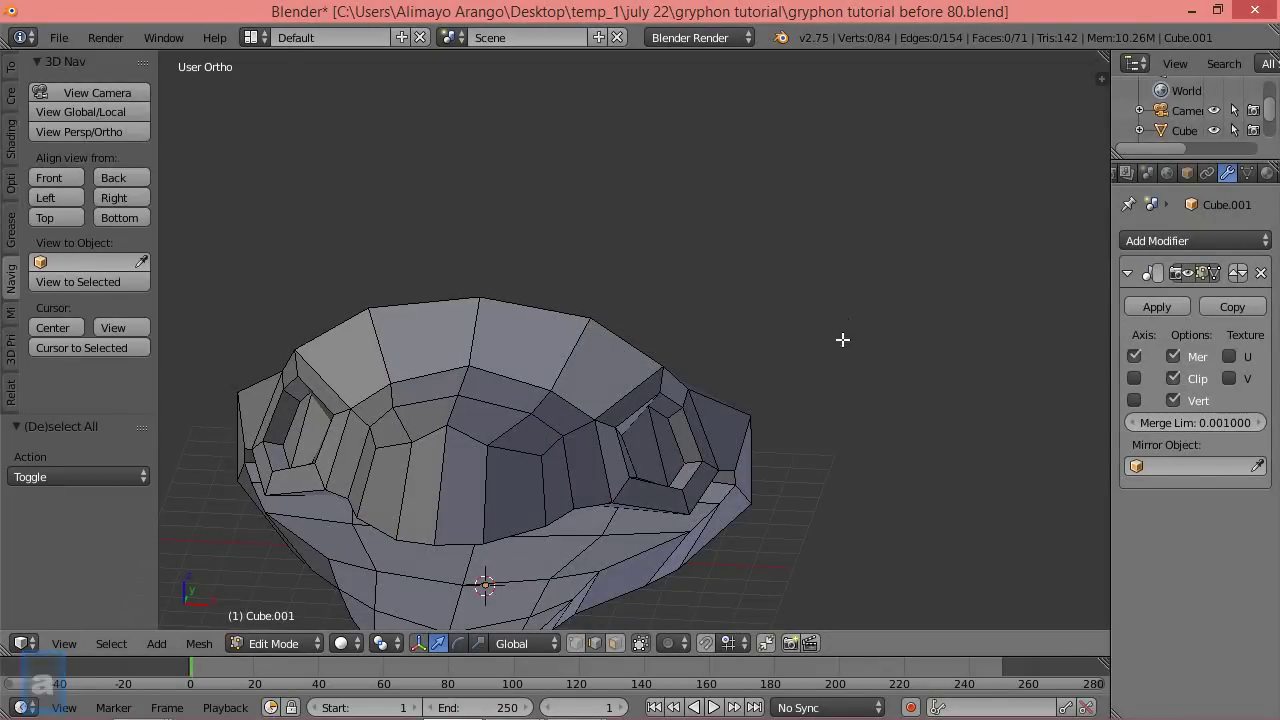
{"action": "middle_click_drag", "start_coordinate": [800, 466], "coordinate": [862, 305]}
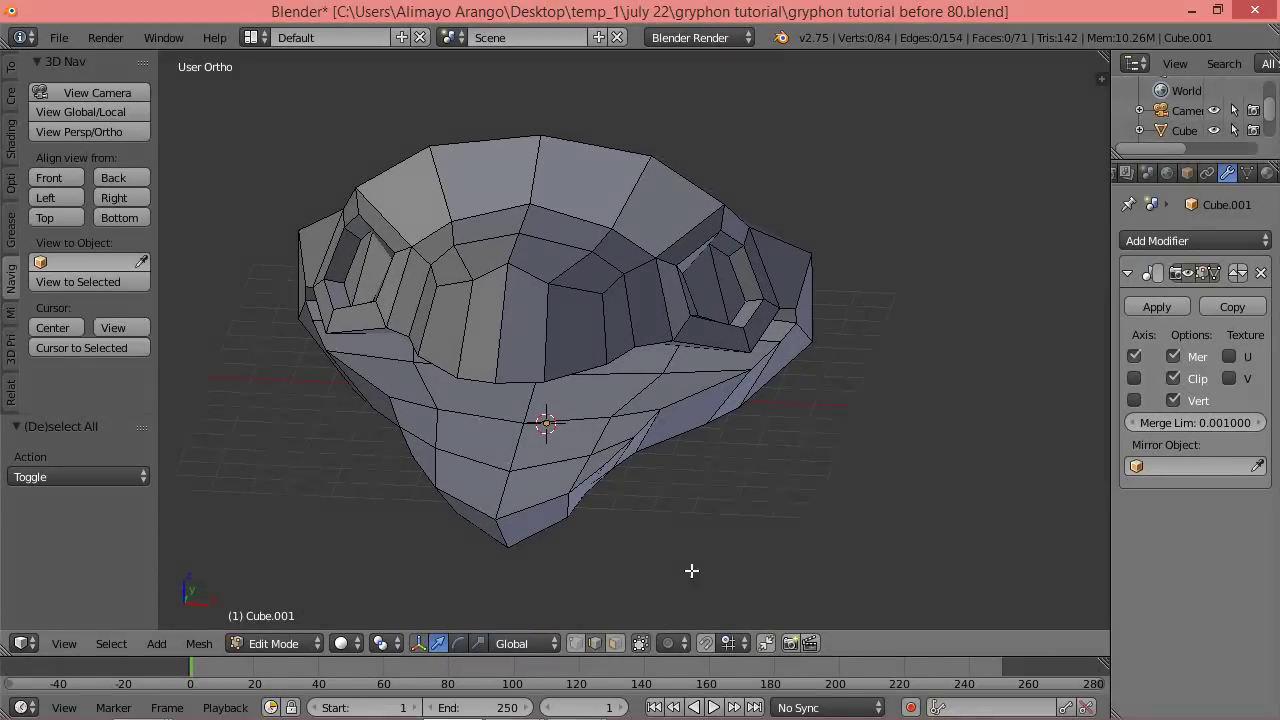
{"action": "left_click", "coordinate": [676, 647]}
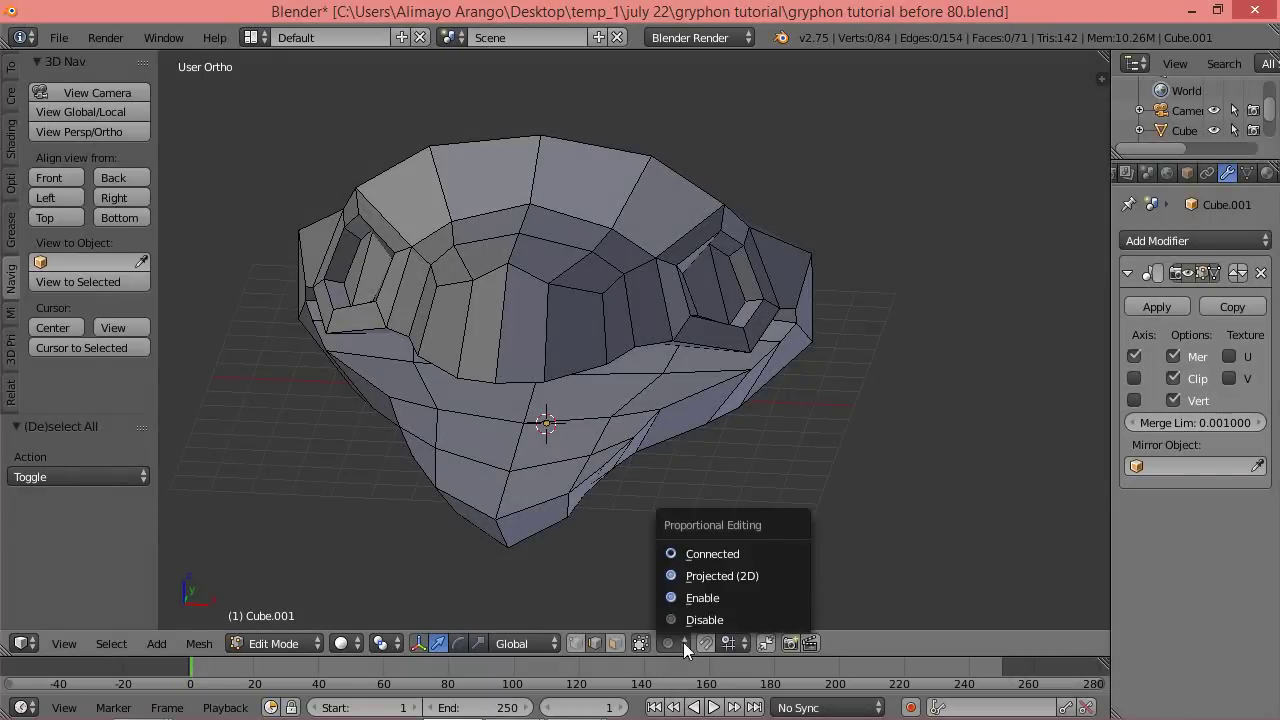
{"action": "left_click", "coordinate": [740, 553]}
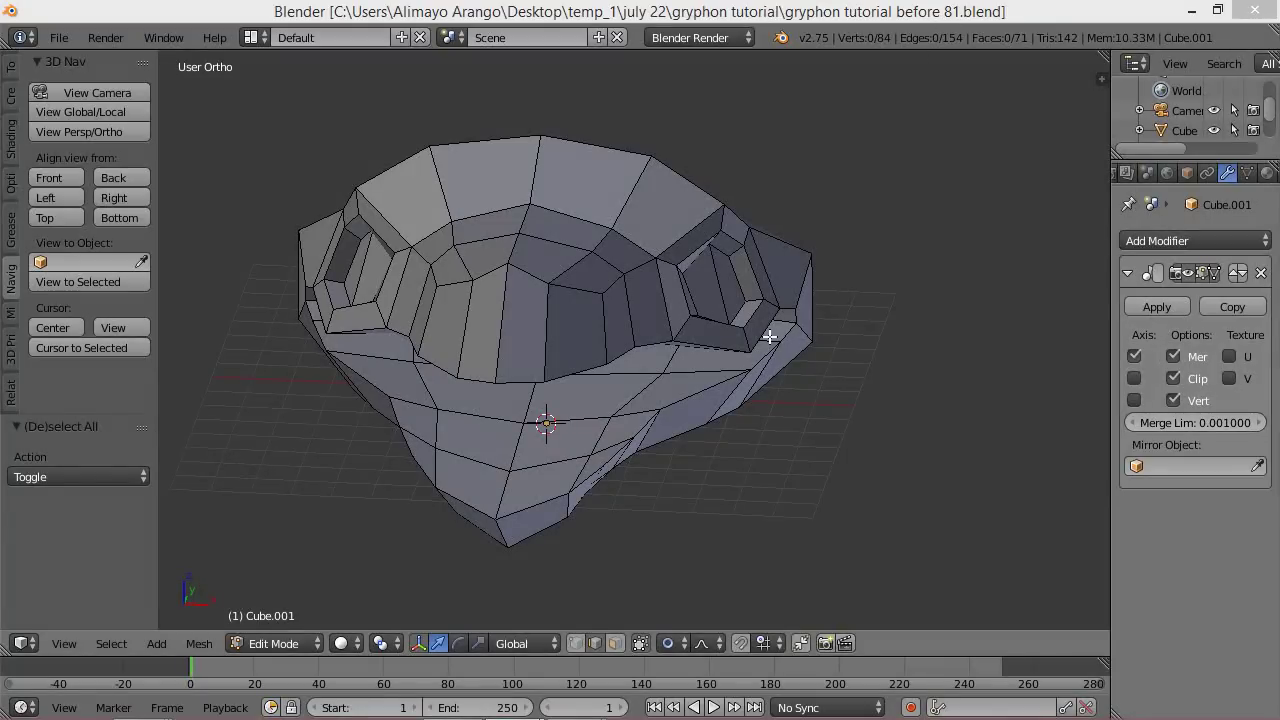
{"action": "middle_click_drag", "start_coordinate": [834, 520], "coordinate": [766, 521]}
{"action": "left_click", "coordinate": [616, 642]}
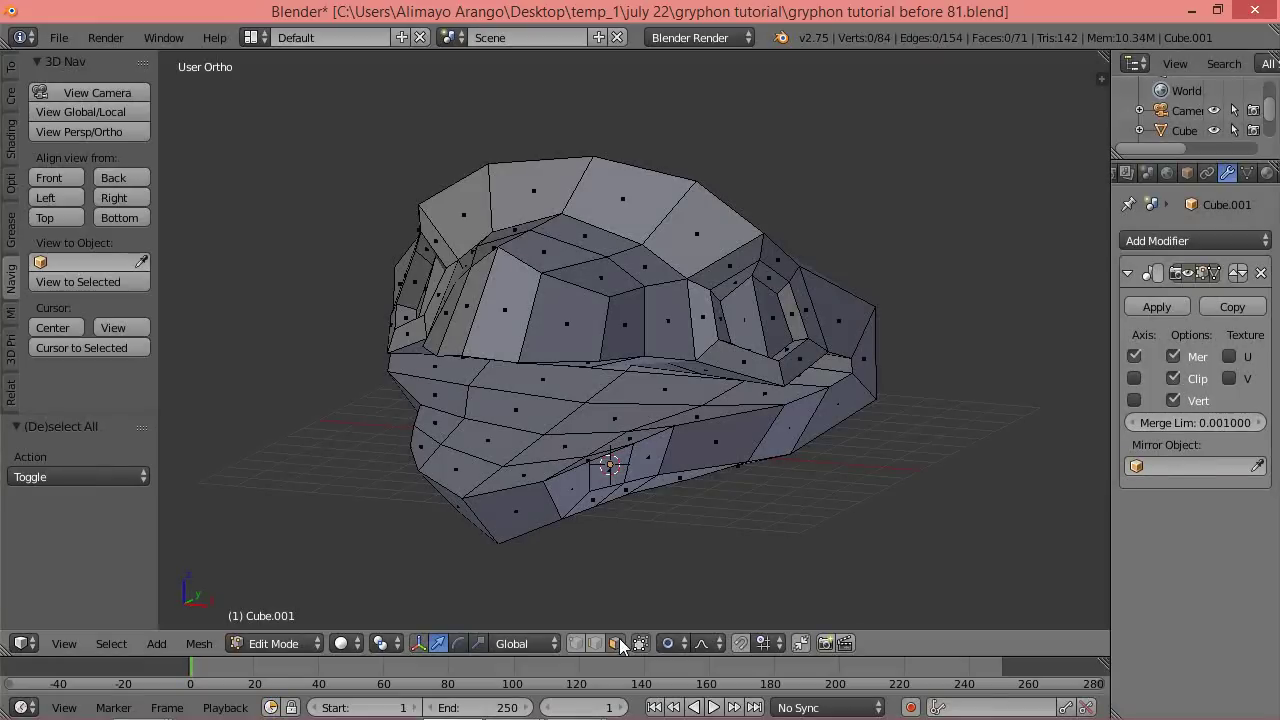
Select three adjoining faces along the lower beak's side and move them -0.977 along X with proportional editing, enlarging the influence radius.
{"action": "right_click", "coordinate": [646, 459]}
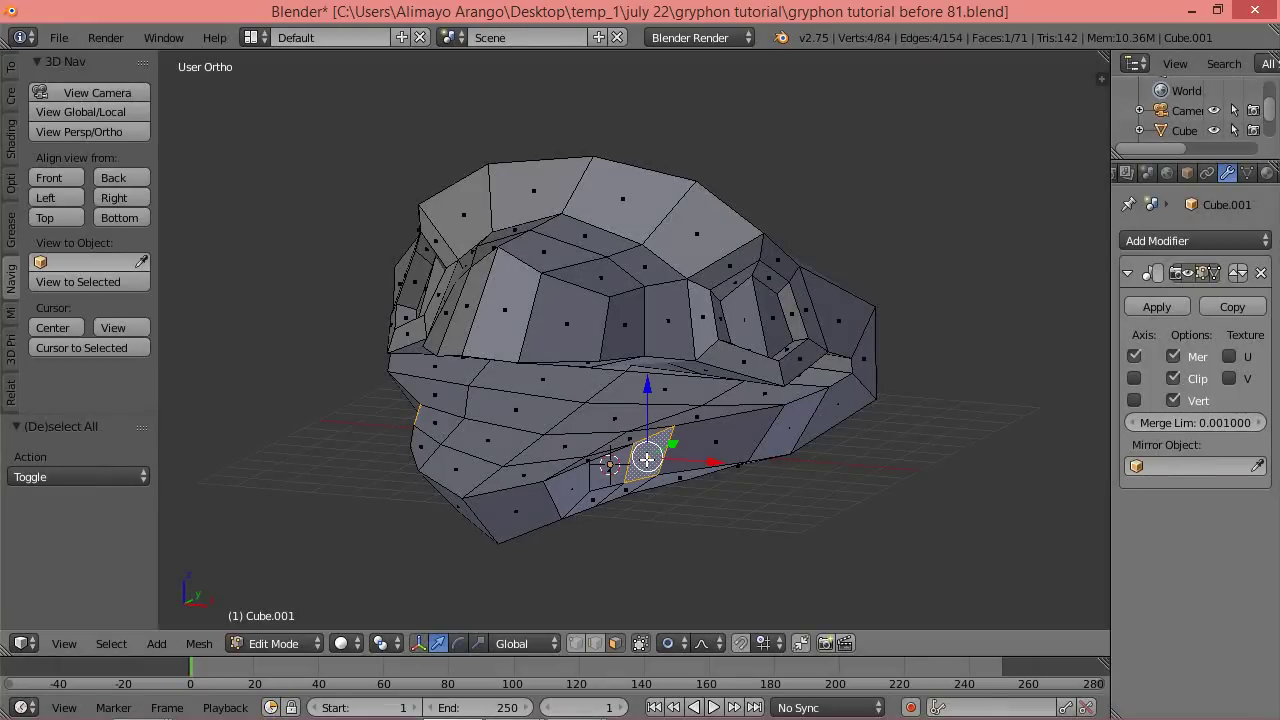
{"action": "right_click", "coordinate": [604, 473], "text": "shift"}
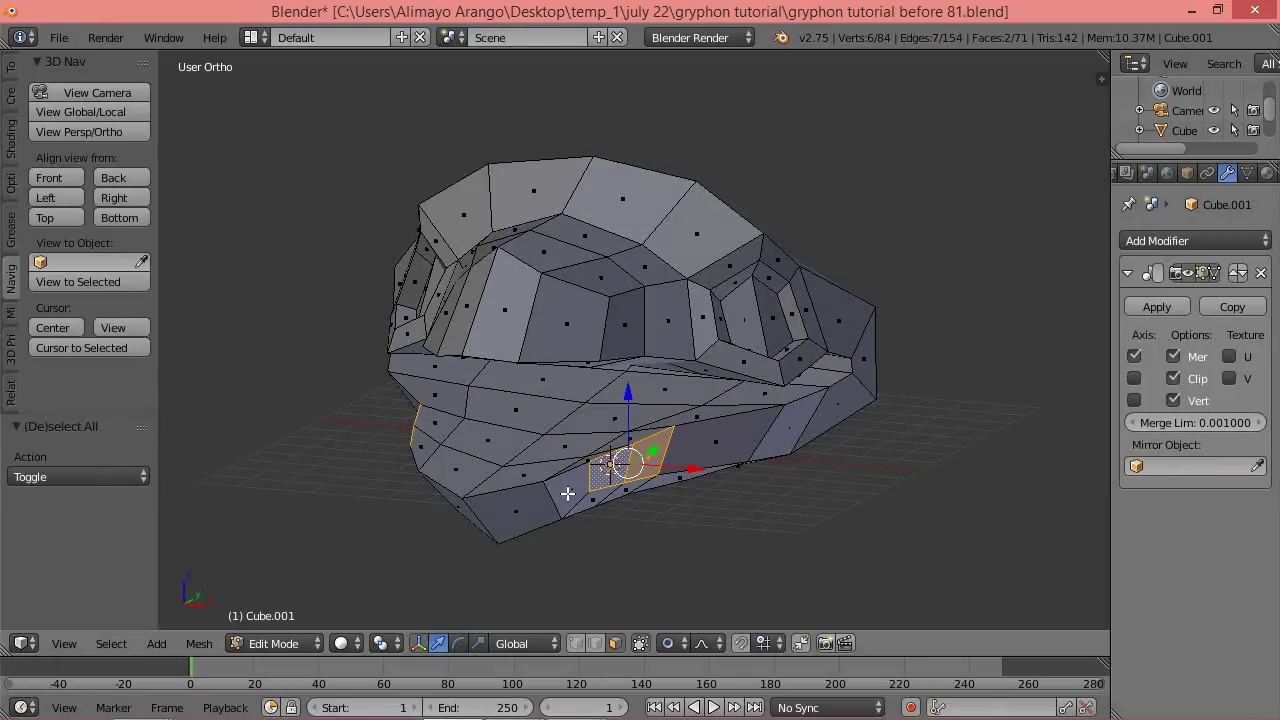
{"action": "right_click", "coordinate": [570, 489], "text": "shift"}
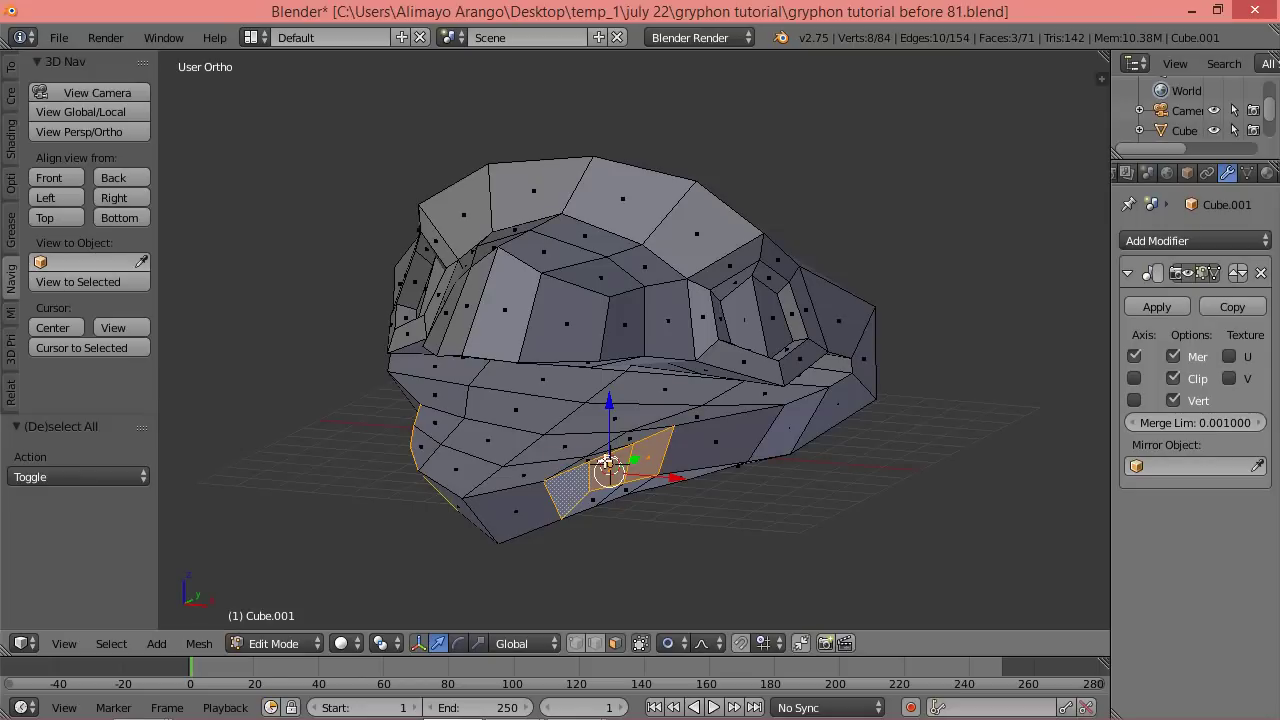
{"action": "middle_click_drag", "start_coordinate": [573, 463], "coordinate": [600, 470]}
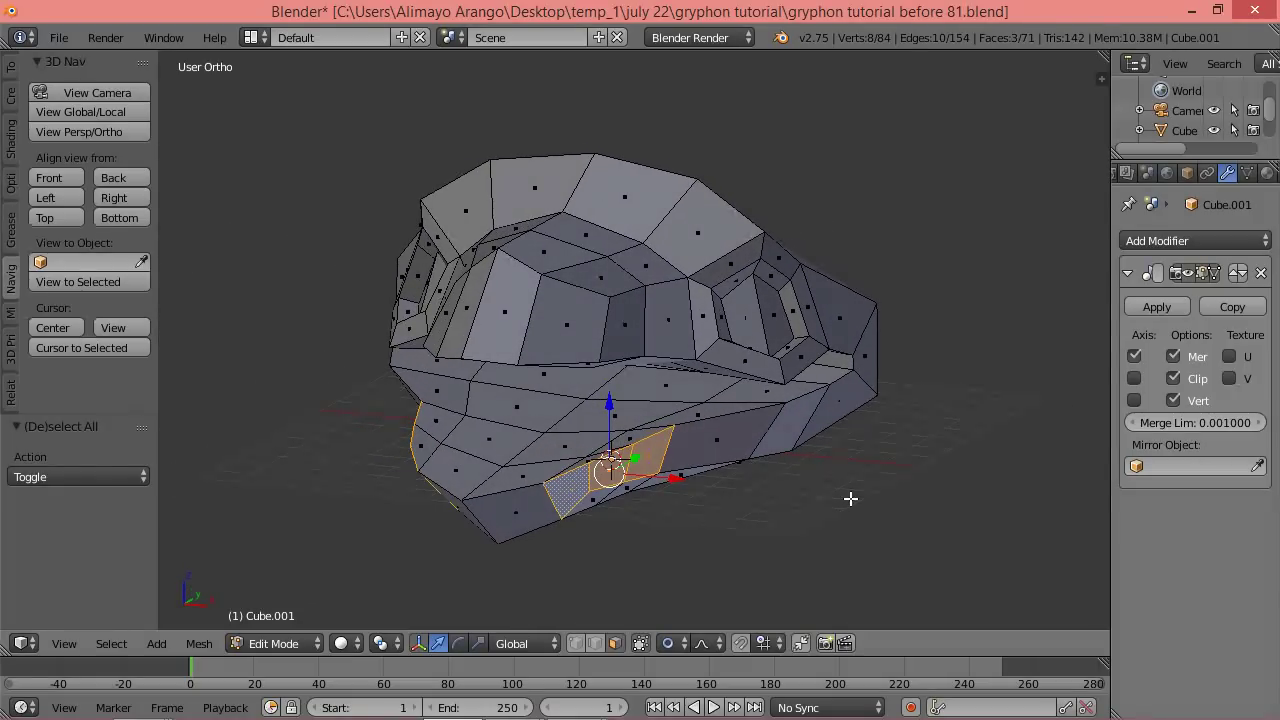
{"action": "key", "text": "g"}
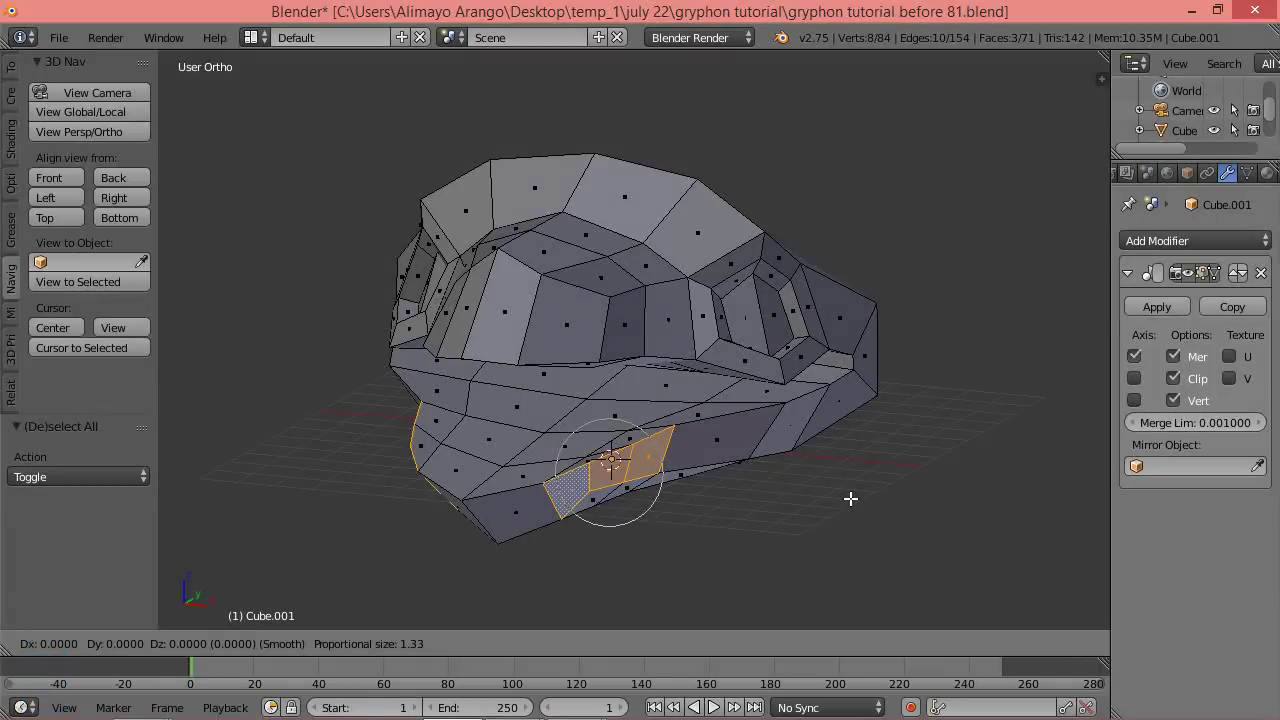
{"action": "key", "text": "x"}
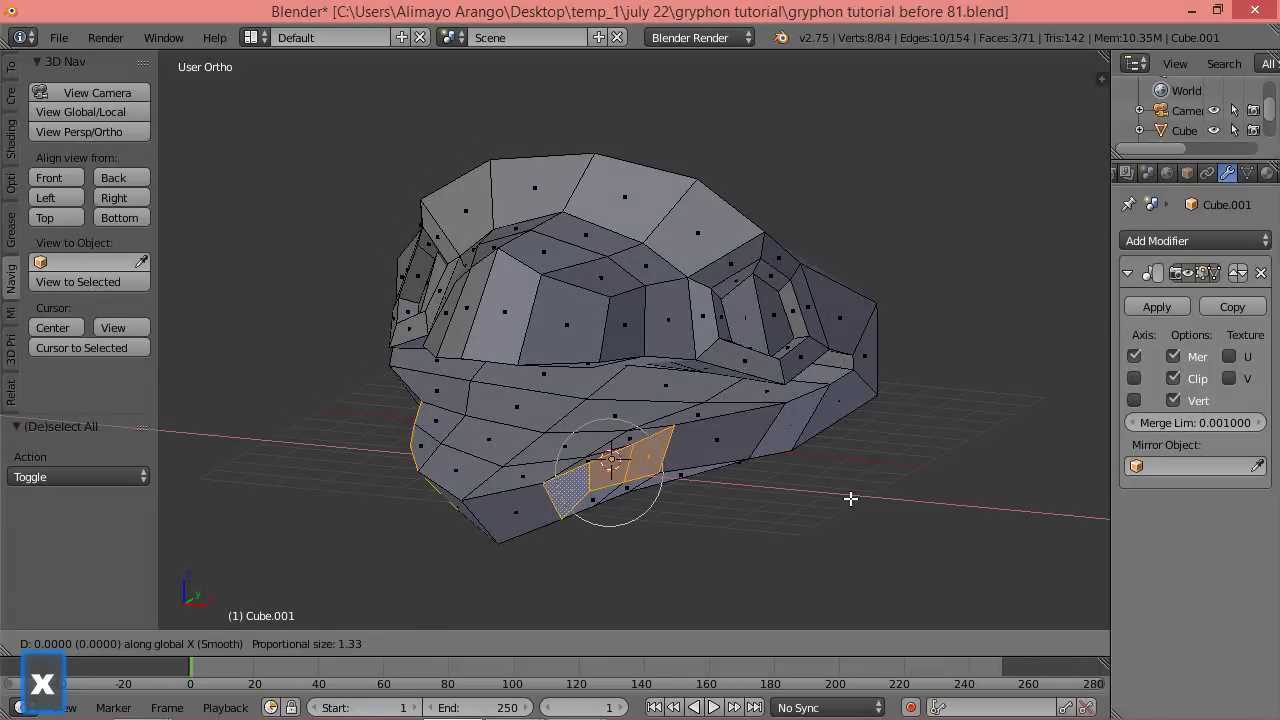
{"action": "scroll", "coordinate": [850, 498], "scroll_direction": "down", "scroll_amount": 3}
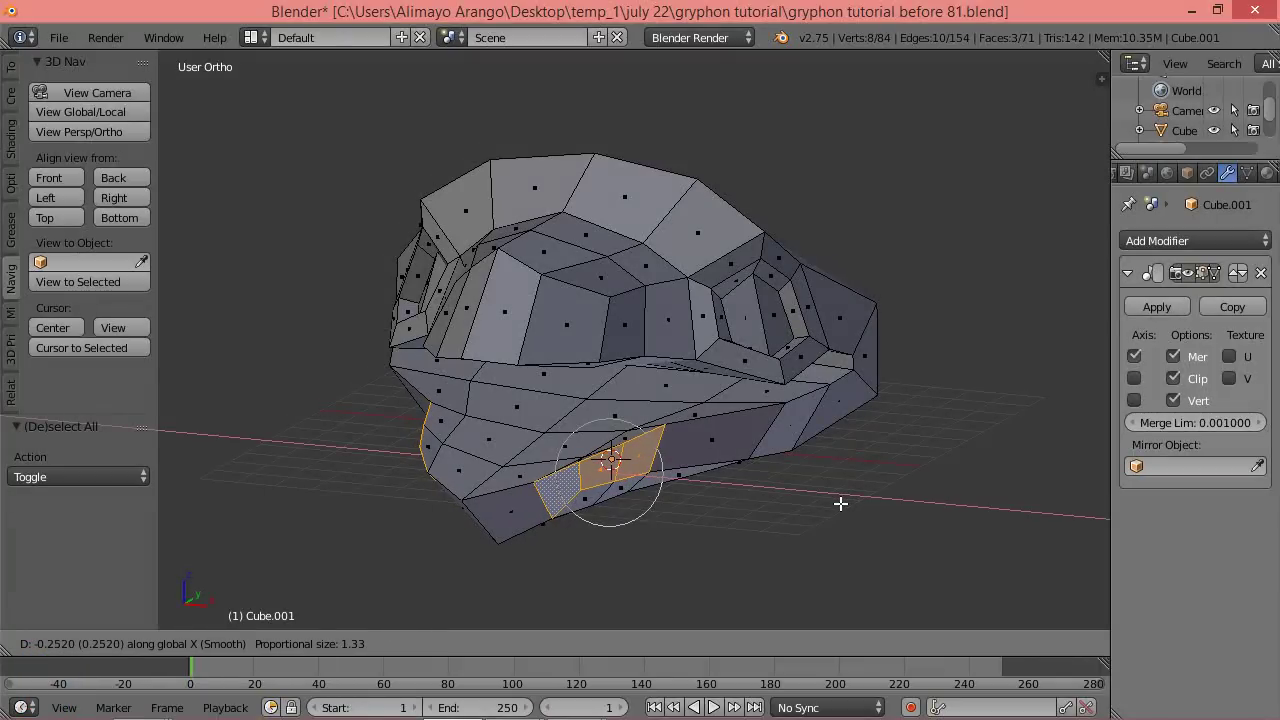
{"action": "scroll", "coordinate": [838, 507], "scroll_direction": "down", "scroll_amount": 7}
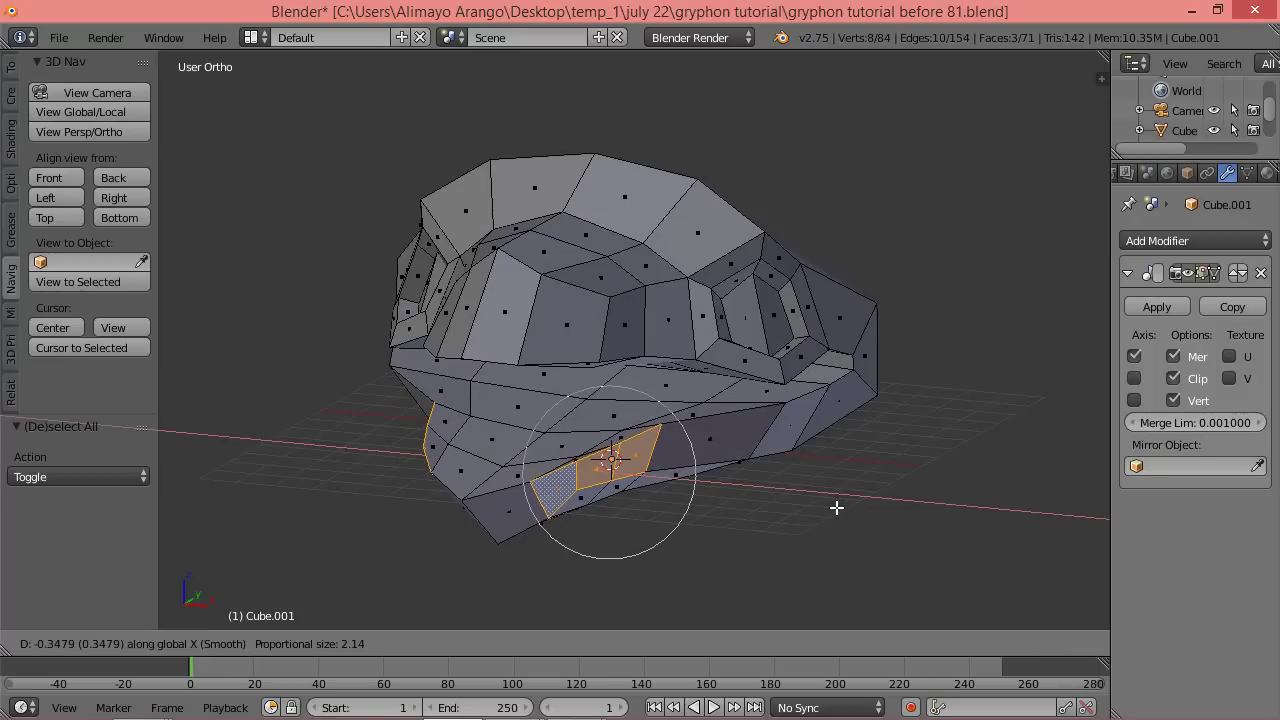
{"action": "scroll", "coordinate": [836, 507], "scroll_direction": "down", "scroll_amount": 1}
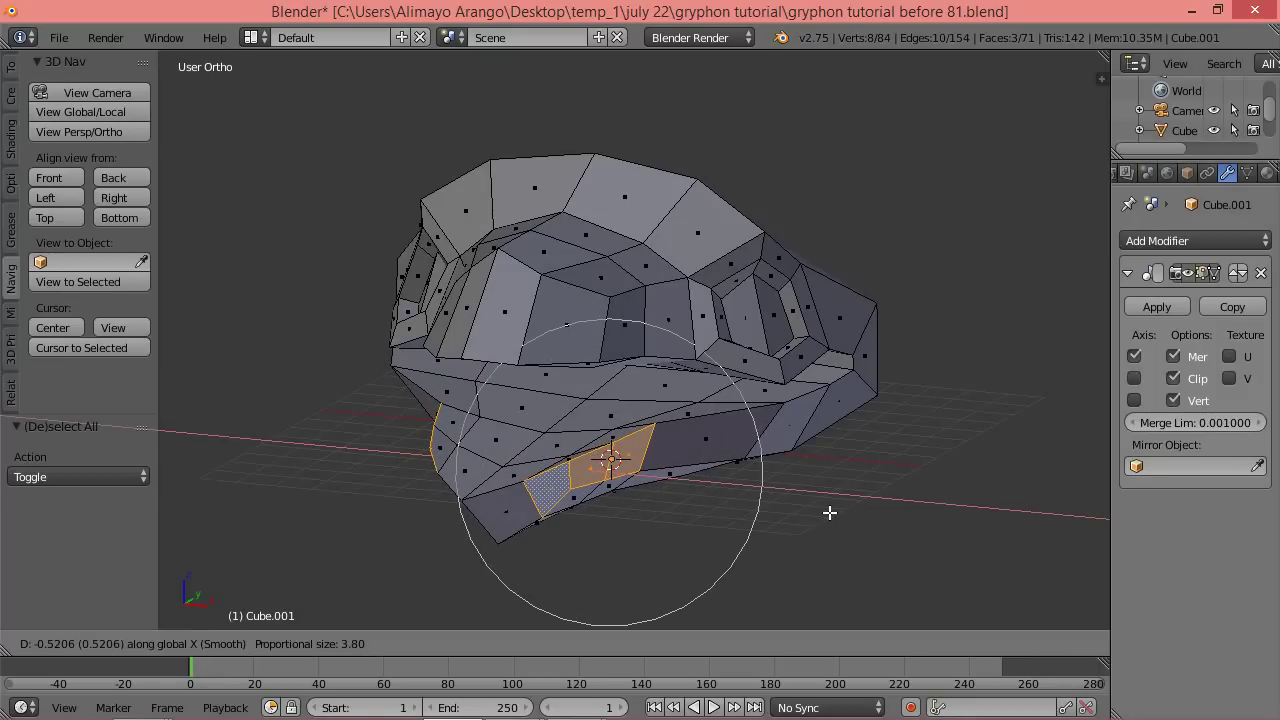
{"action": "scroll", "coordinate": [820, 516], "scroll_direction": "down", "scroll_amount": 2}
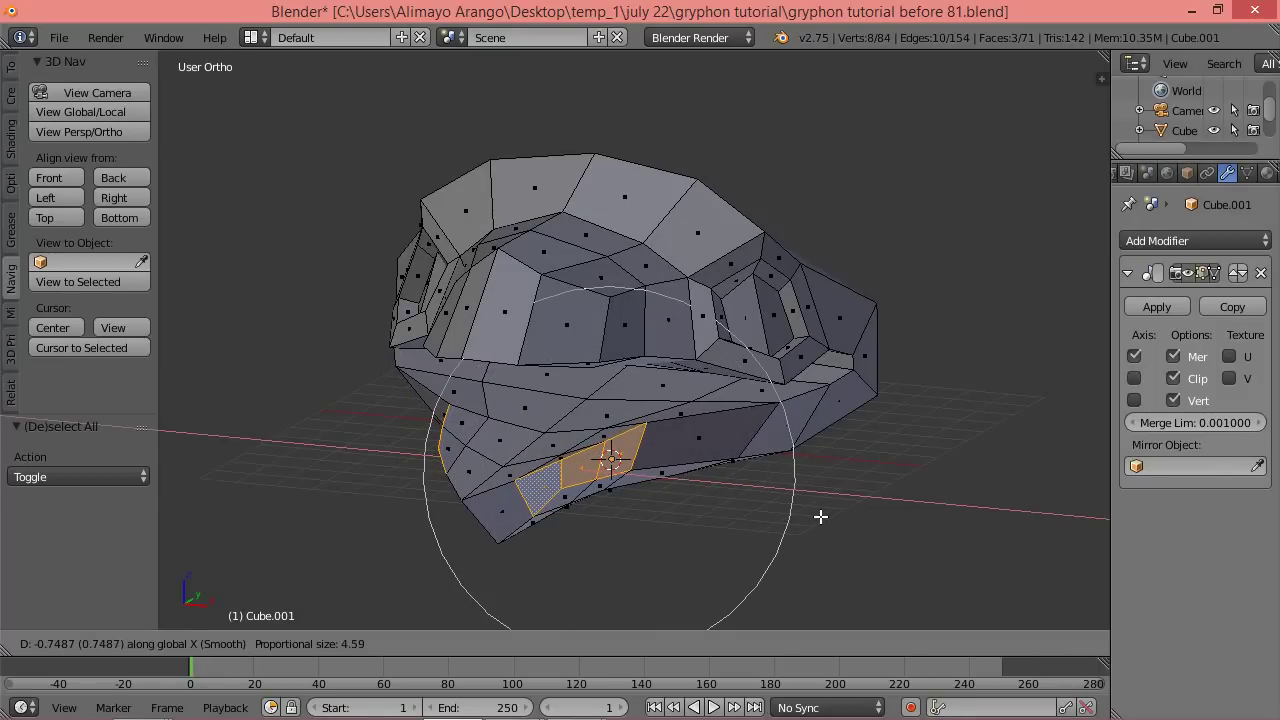
{"action": "scroll", "coordinate": [820, 516], "scroll_direction": "down", "scroll_amount": 1}
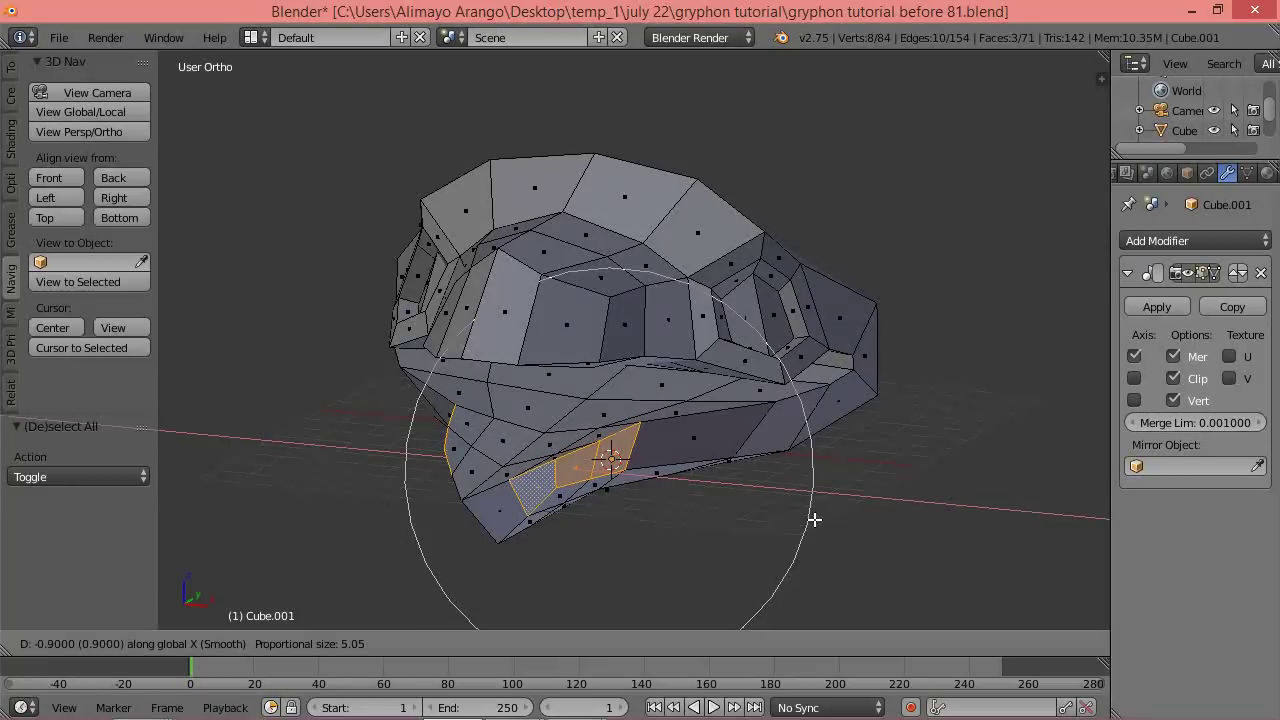
{"action": "left_click", "coordinate": [811, 520]}
{"action": "mouse_move", "coordinate": [663, 520]}
{"action": "middle_mouse_down"}
{"action": "mouse_move", "coordinate": [771, 517]}
{"action": "mouse_move", "coordinate": [651, 512]}
{"action": "mouse_move", "coordinate": [654, 523]}
{"action": "middle_mouse_up"}
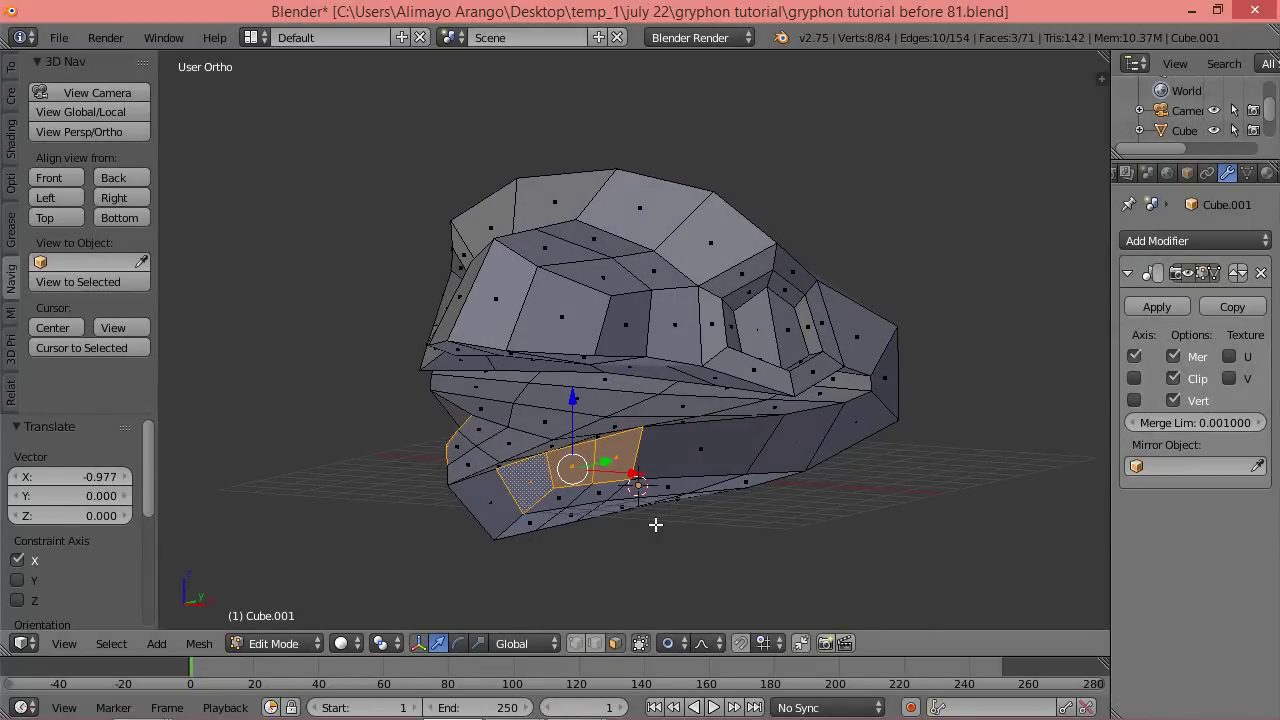
Save as gryphon tutorial before 82.blend with proportional editing disabled and edge selection active.
{"action": "left_click", "coordinate": [680, 645]}
{"action": "left_click", "coordinate": [698, 622]}
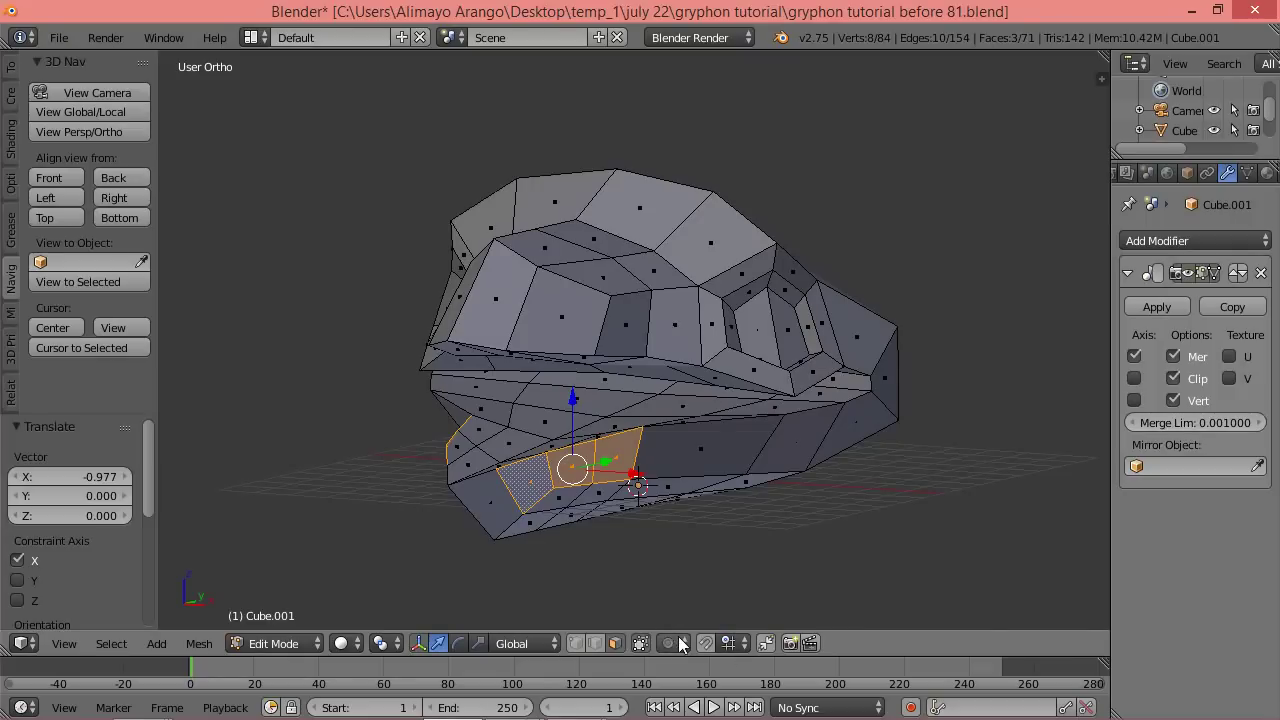
{"action": "mouse_move", "coordinate": [603, 549]}
{"action": "middle_mouse_down"}
{"action": "mouse_move", "coordinate": [594, 503]}
{"action": "mouse_move", "coordinate": [620, 537]}
{"action": "mouse_move", "coordinate": [618, 568]}
{"action": "middle_mouse_up"}
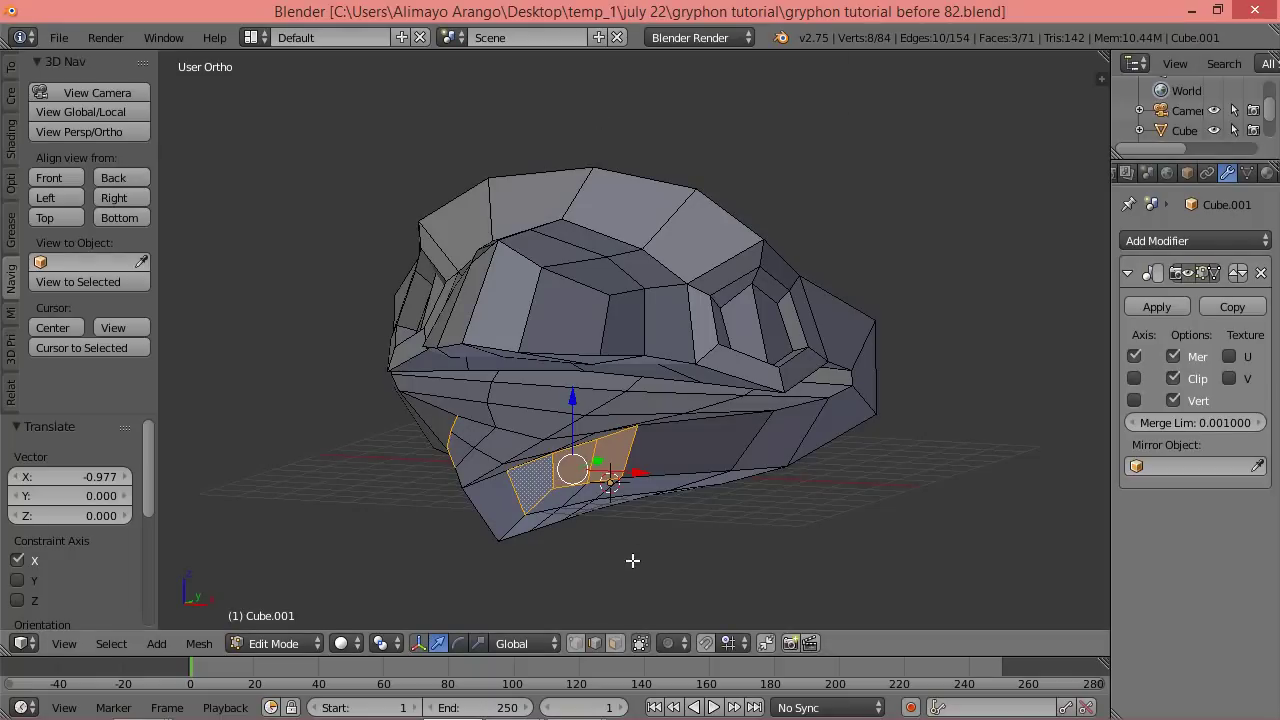
{"action": "scroll", "coordinate": [630, 546], "scroll_direction": "up", "scroll_amount": 1}
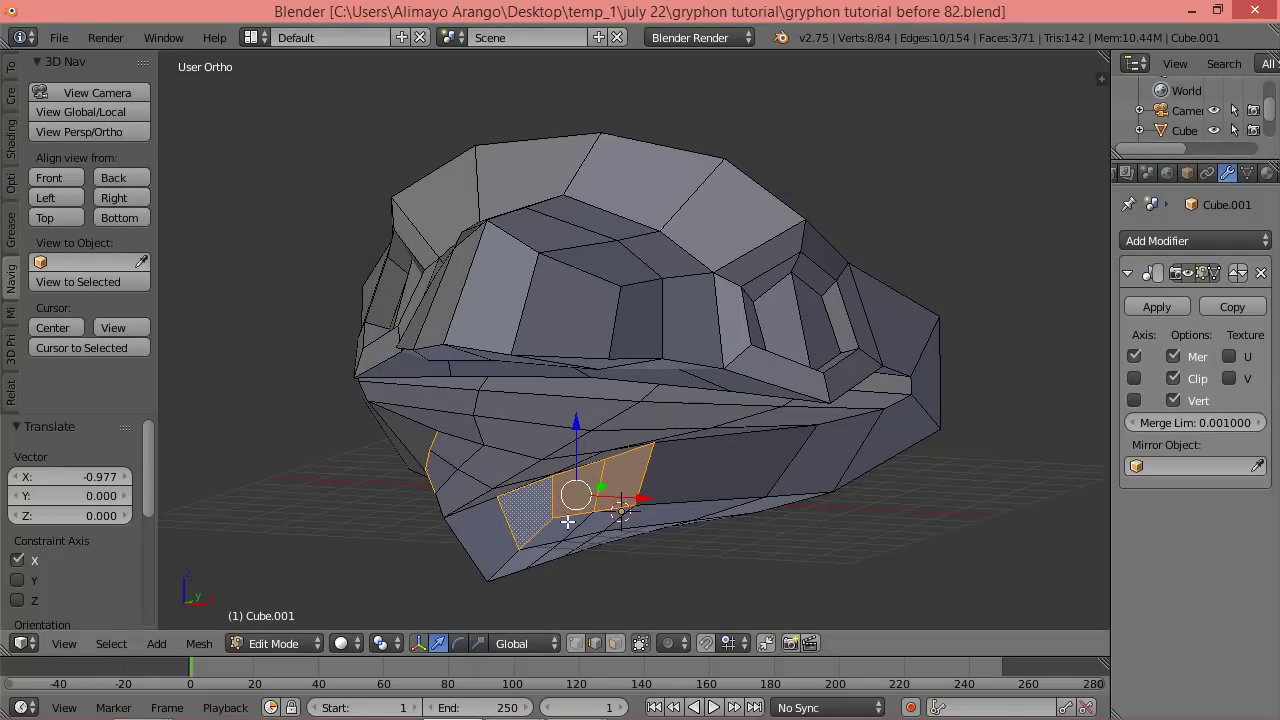
{"action": "left_click", "coordinate": [603, 478]}
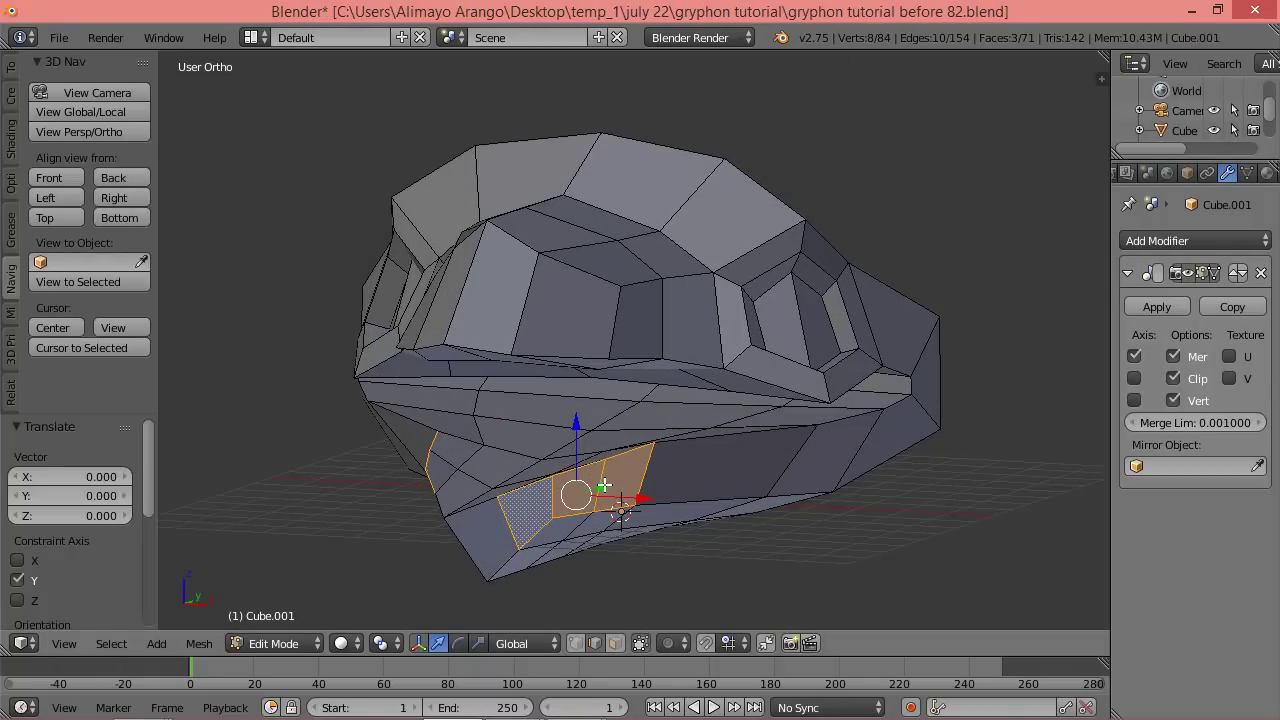
{"action": "left_click", "coordinate": [604, 472]}
Move the vertical edge between the lower beak's side faces about 0.131 along X and -0.264 along Z.
{"action": "middle_click_drag", "start_coordinate": [603, 472], "coordinate": [638, 397]}
{"action": "right_click", "coordinate": [570, 465]}
{"action": "middle_click_drag", "start_coordinate": [589, 451], "coordinate": [583, 617]}
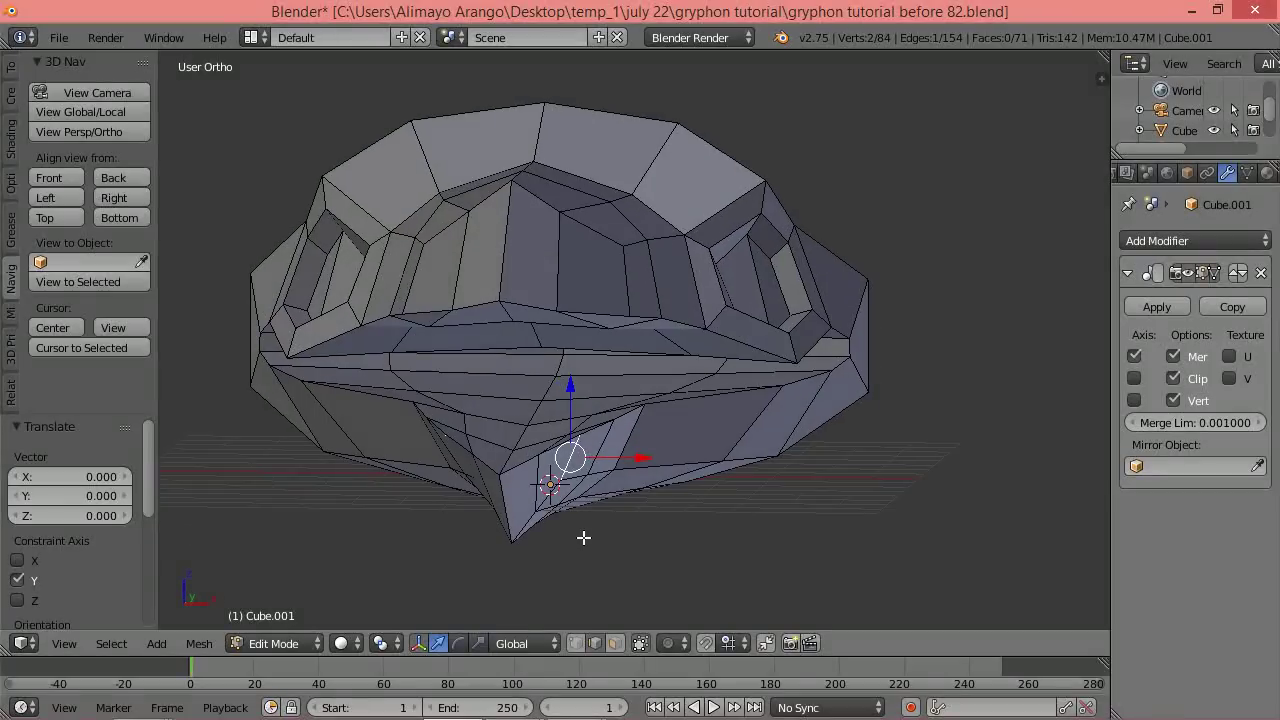
{"action": "middle_click_drag", "start_coordinate": [609, 563], "coordinate": [534, 509]}
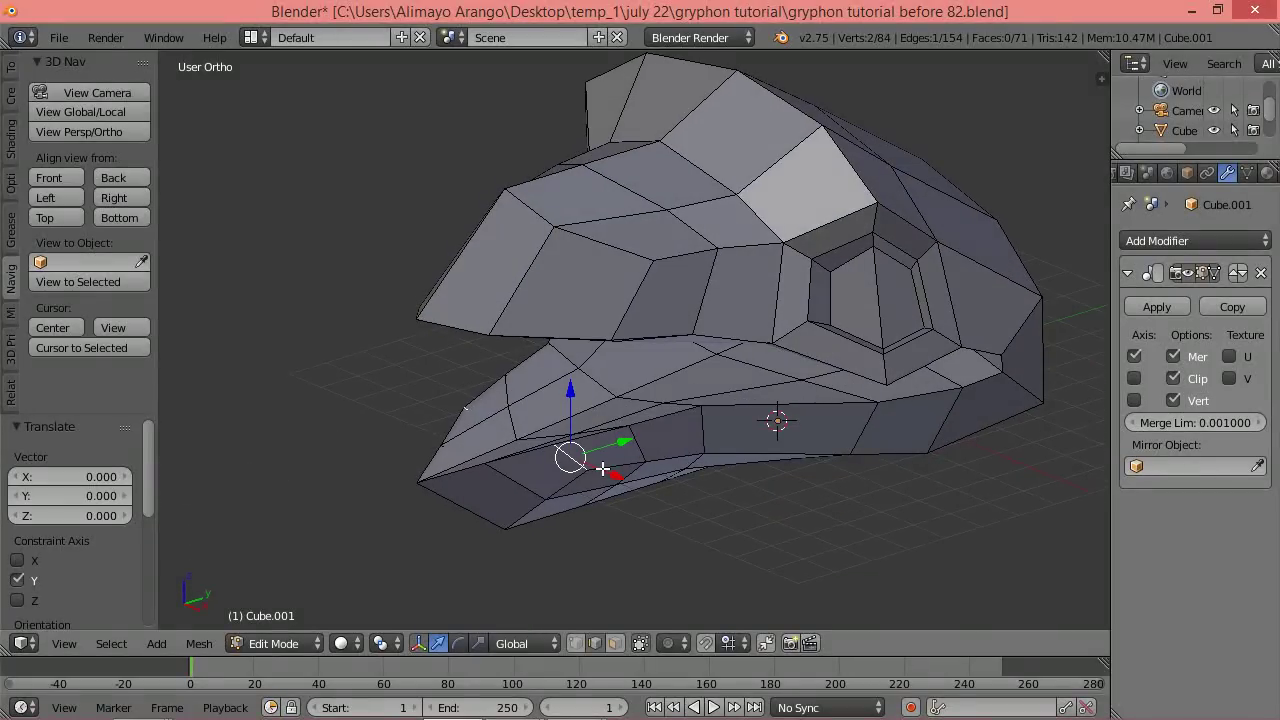
{"action": "key", "text": "g"}
{"action": "key", "text": "x"}
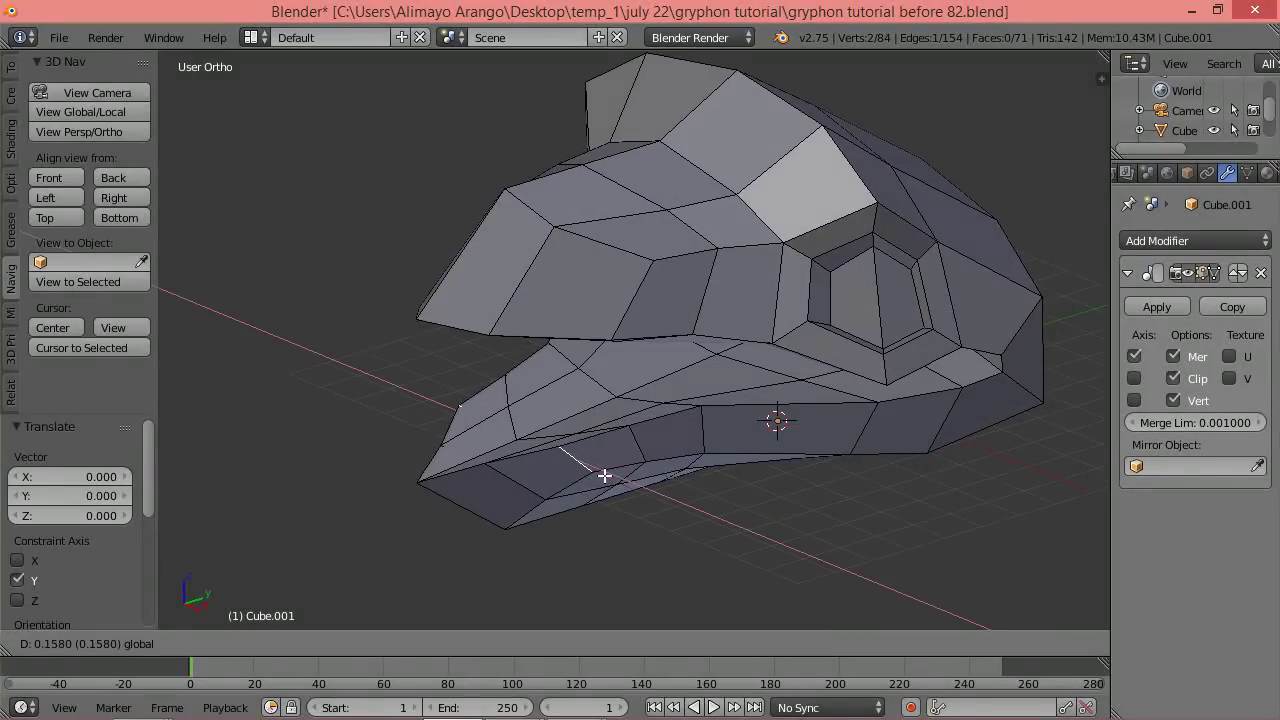
{"action": "left_click", "coordinate": [604, 476]}
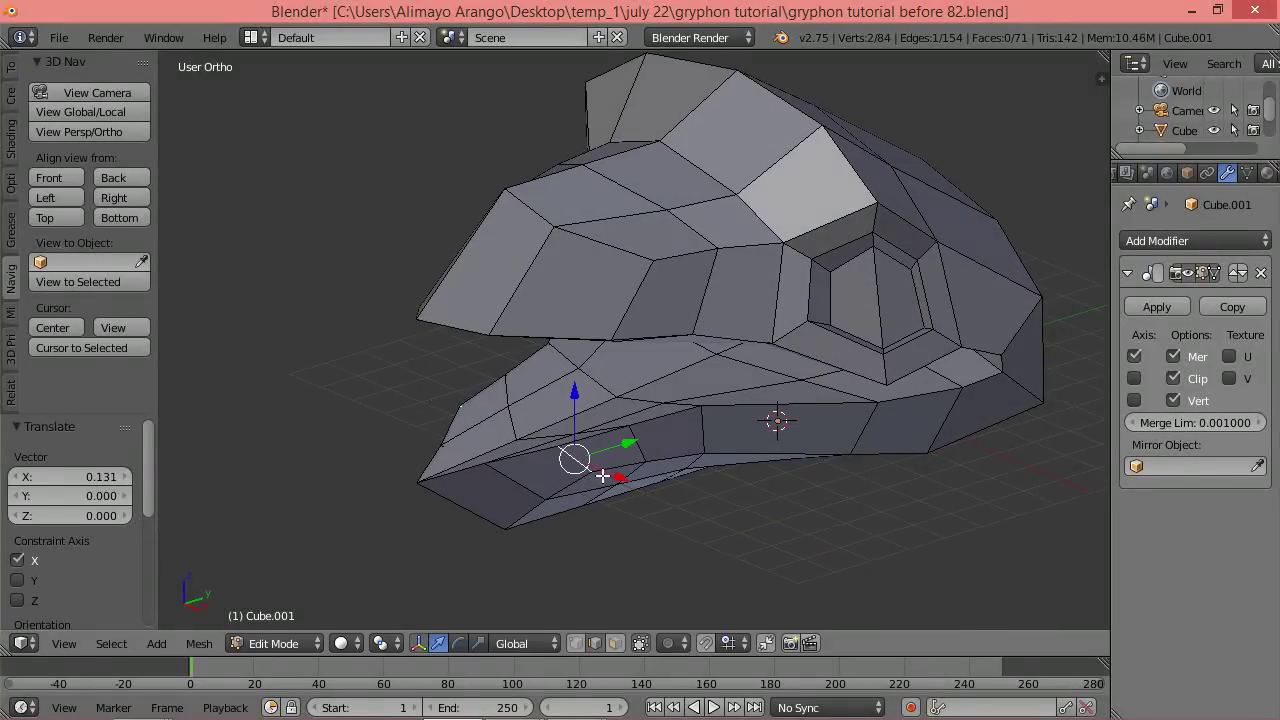
{"action": "key", "text": "g"}
{"action": "key", "text": "z"}
{"action": "left_click", "coordinate": [568, 420]}
{"action": "middle_click_drag", "start_coordinate": [568, 420], "coordinate": [623, 383]}
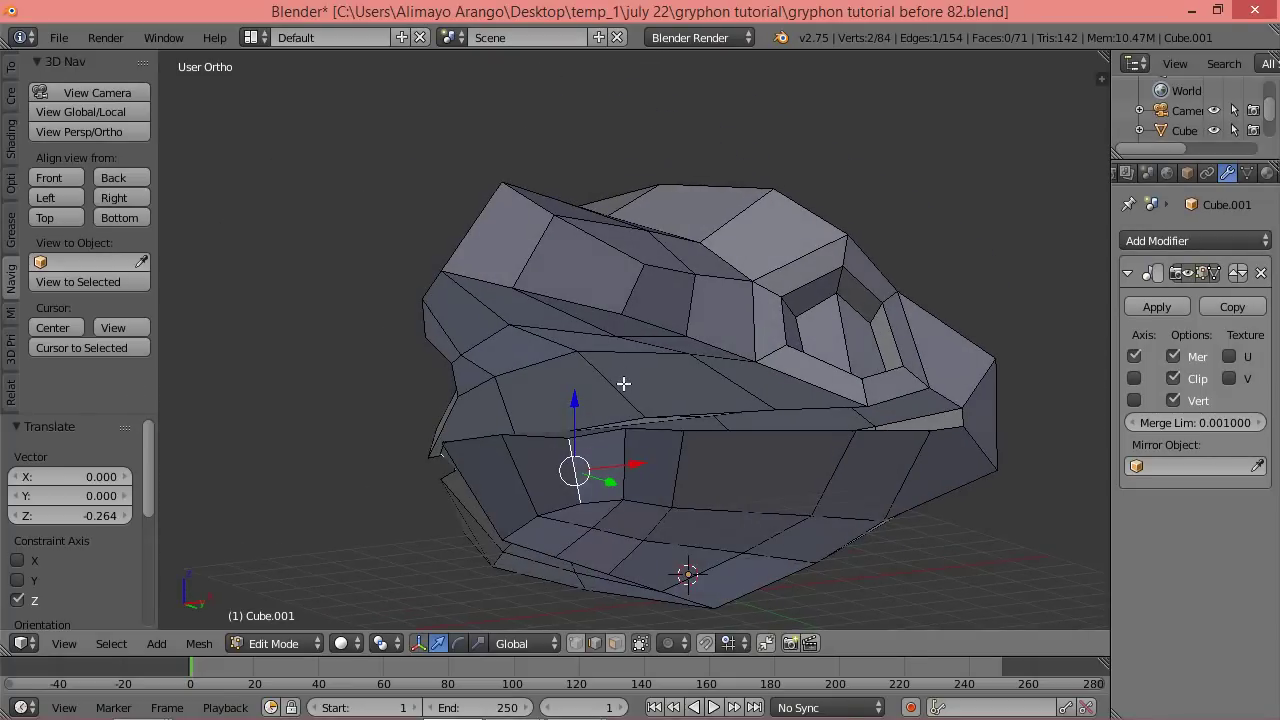
Lower an edge beneath the lower beak's side about 0.210 along Z and save as gryphon tutorial before 83.blend.
{"action": "right_click", "coordinate": [578, 521]}
{"action": "left_click_drag", "start_coordinate": [568, 452], "coordinate": [606, 442]}
{"action": "right_click", "coordinate": [604, 493]}
{"action": "middle_click_drag", "start_coordinate": [610, 389], "coordinate": [662, 437]}
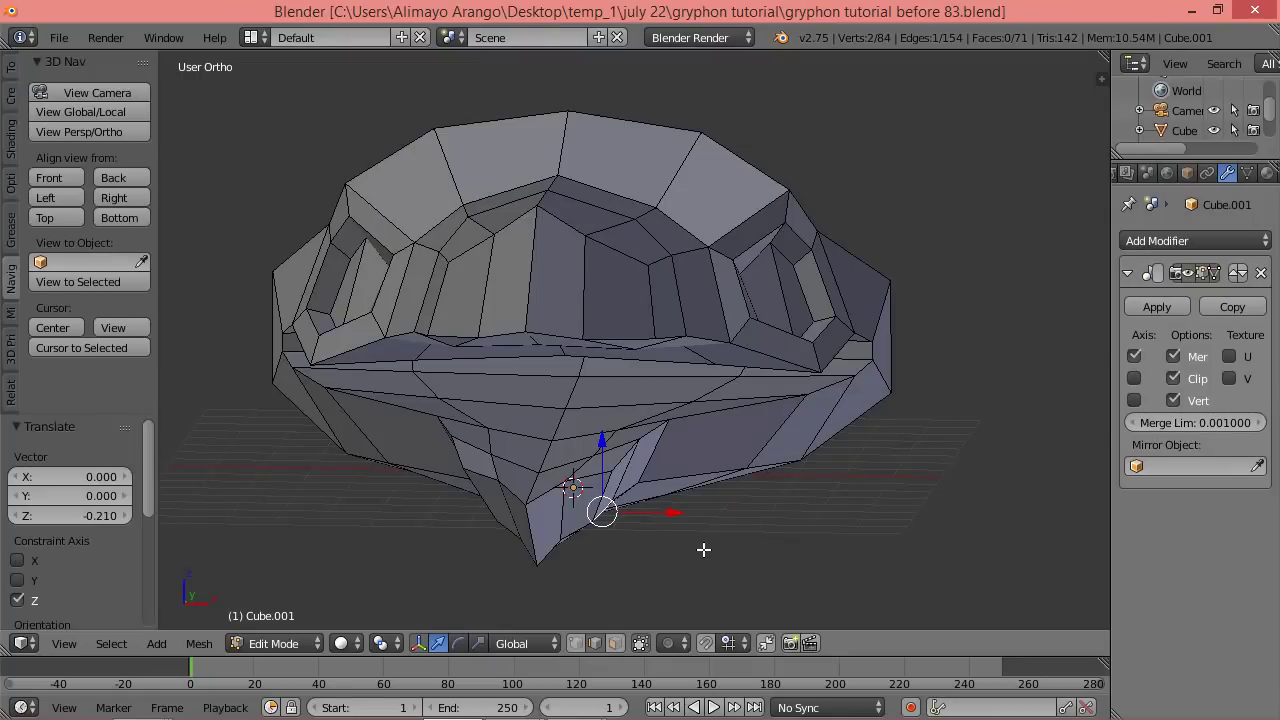
In face selection, select the four faces around the eye socket's front, top and rear and extrude them by X 0.432, Y -0.291, Z 0.116.
{"action": "key", "text": "a"}
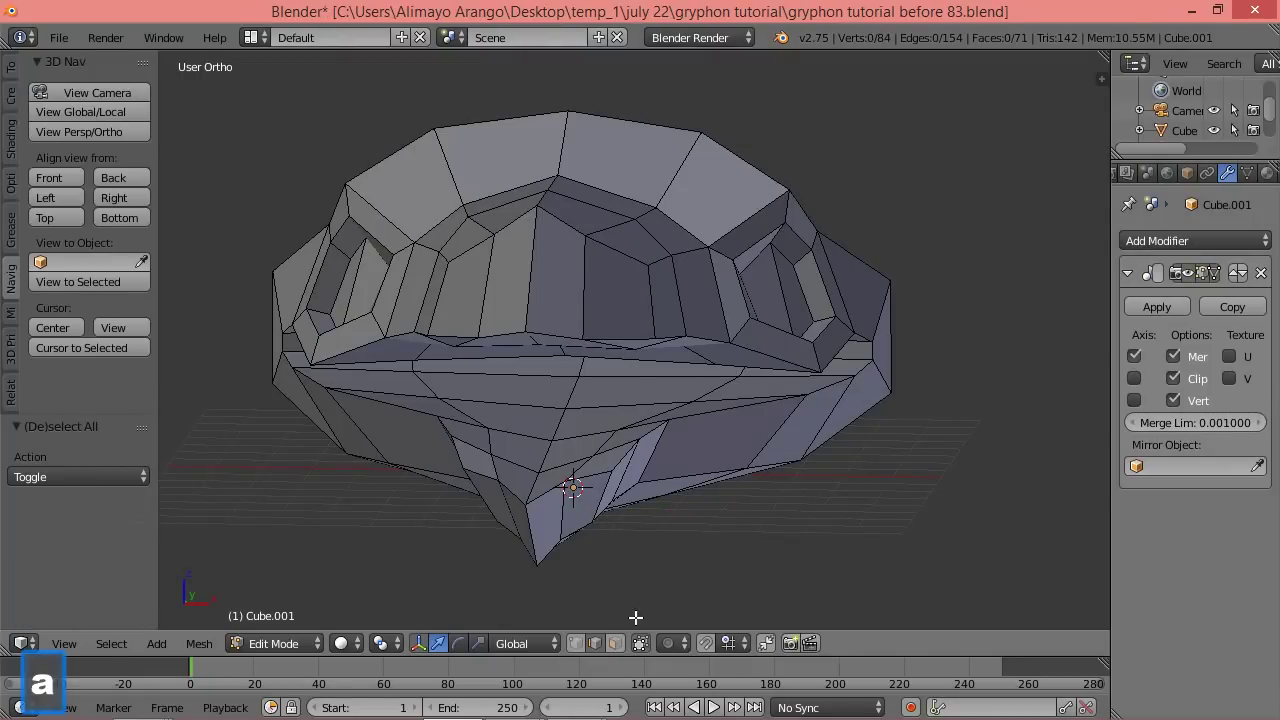
{"action": "right_click", "coordinate": [733, 298]}
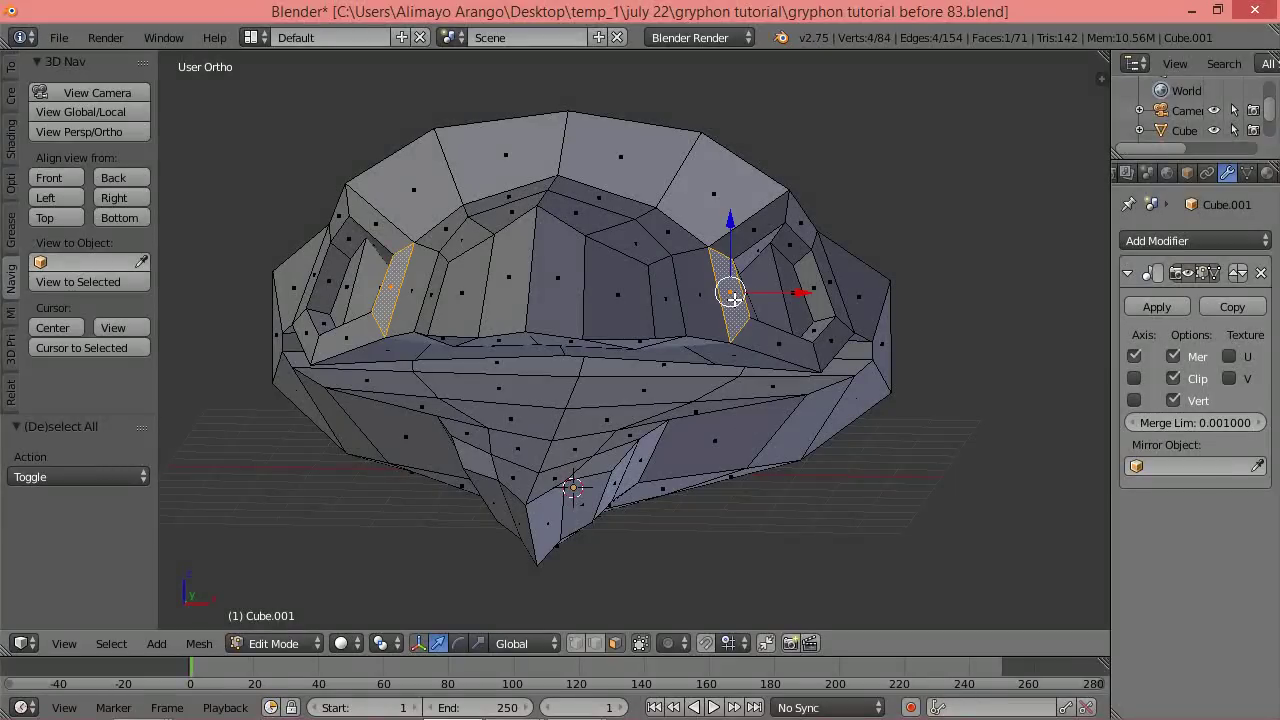
{"action": "right_click", "coordinate": [758, 228], "text": "shift"}
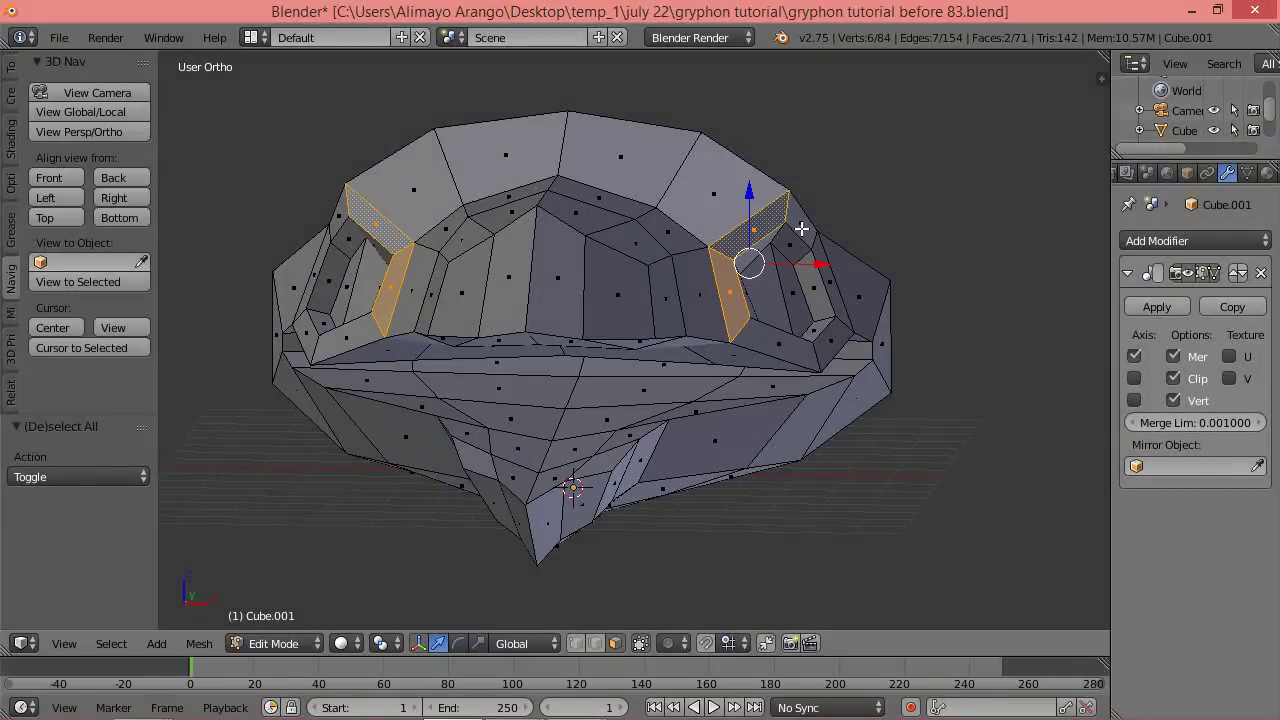
{"action": "right_click", "coordinate": [801, 229], "text": "shift"}
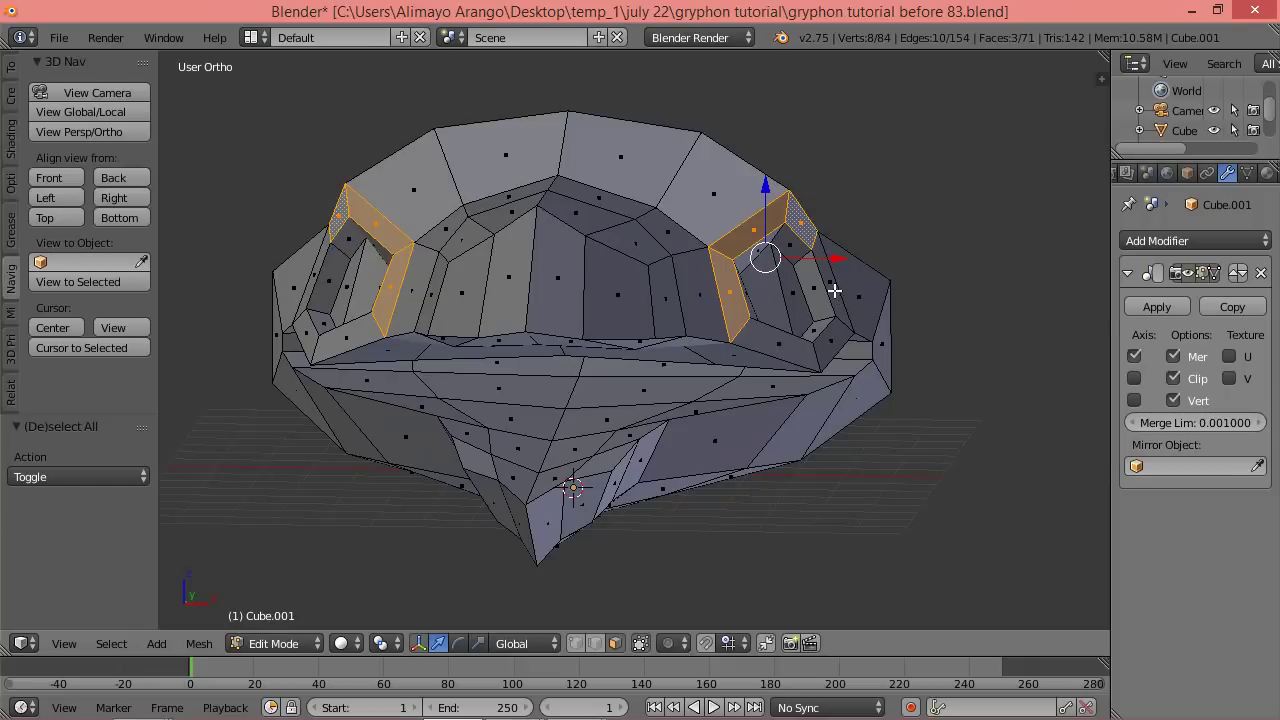
{"action": "right_click", "coordinate": [834, 290], "text": "shift"}
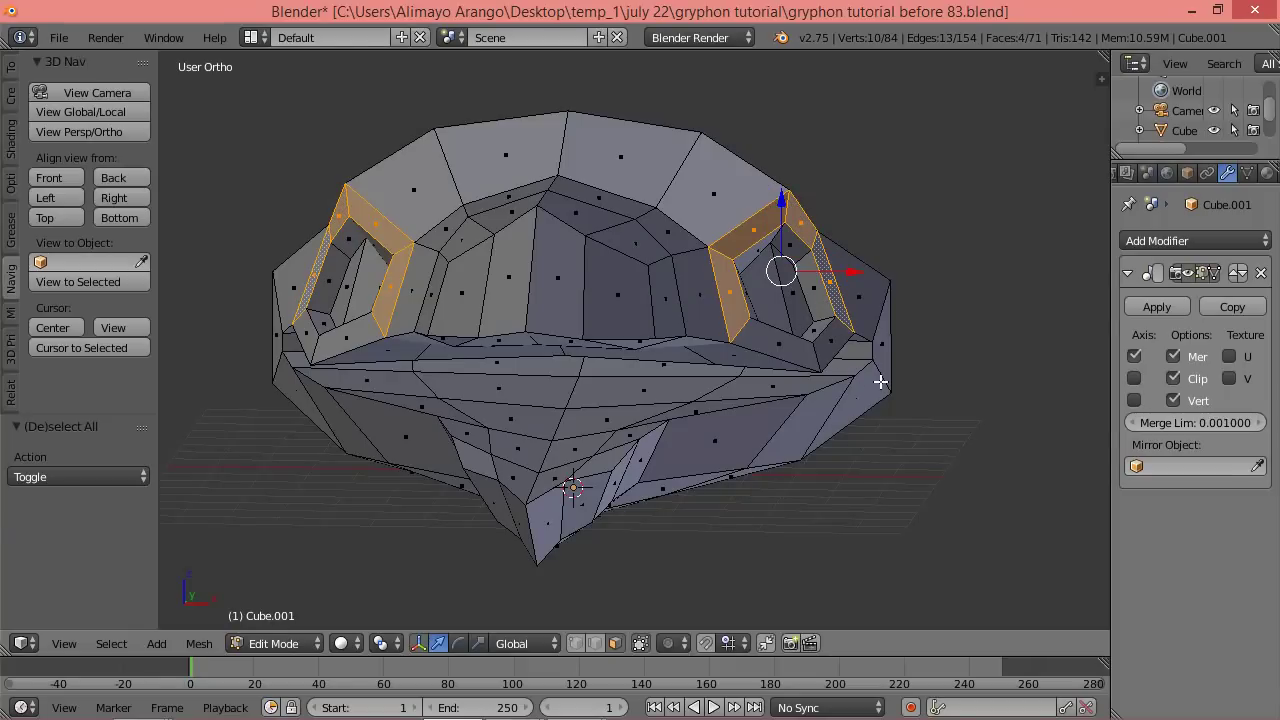
{"action": "key", "text": "e"}
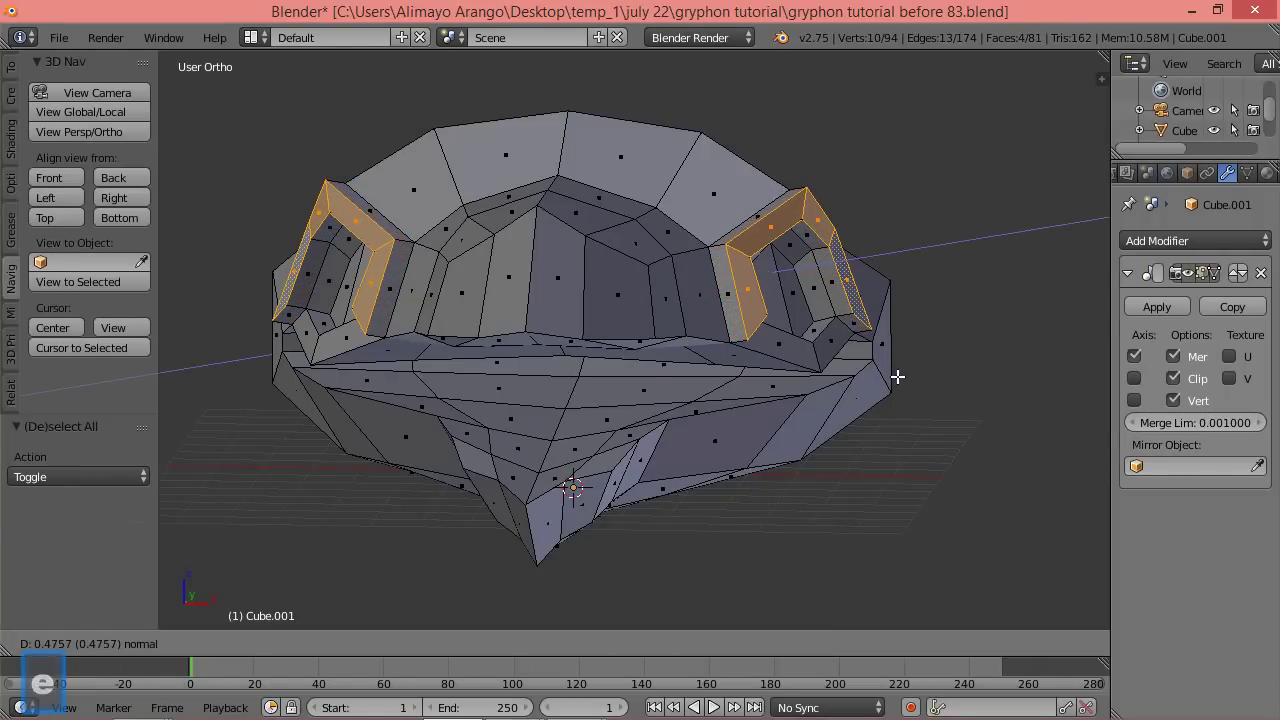
{"action": "left_click", "coordinate": [900, 375]}
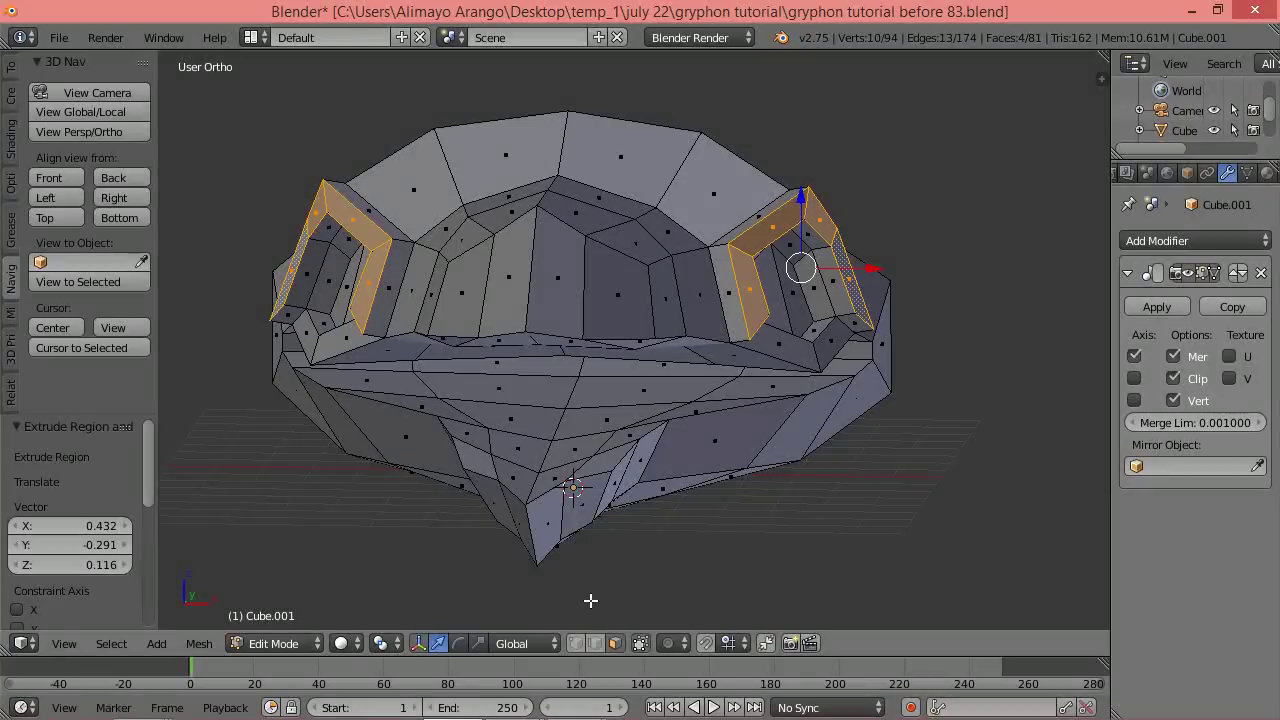
Move the extruded eye ridge's front outer edge -0.185 along X and its front inner edge -0.246 along X.
{"action": "right_click", "coordinate": [749, 298]}
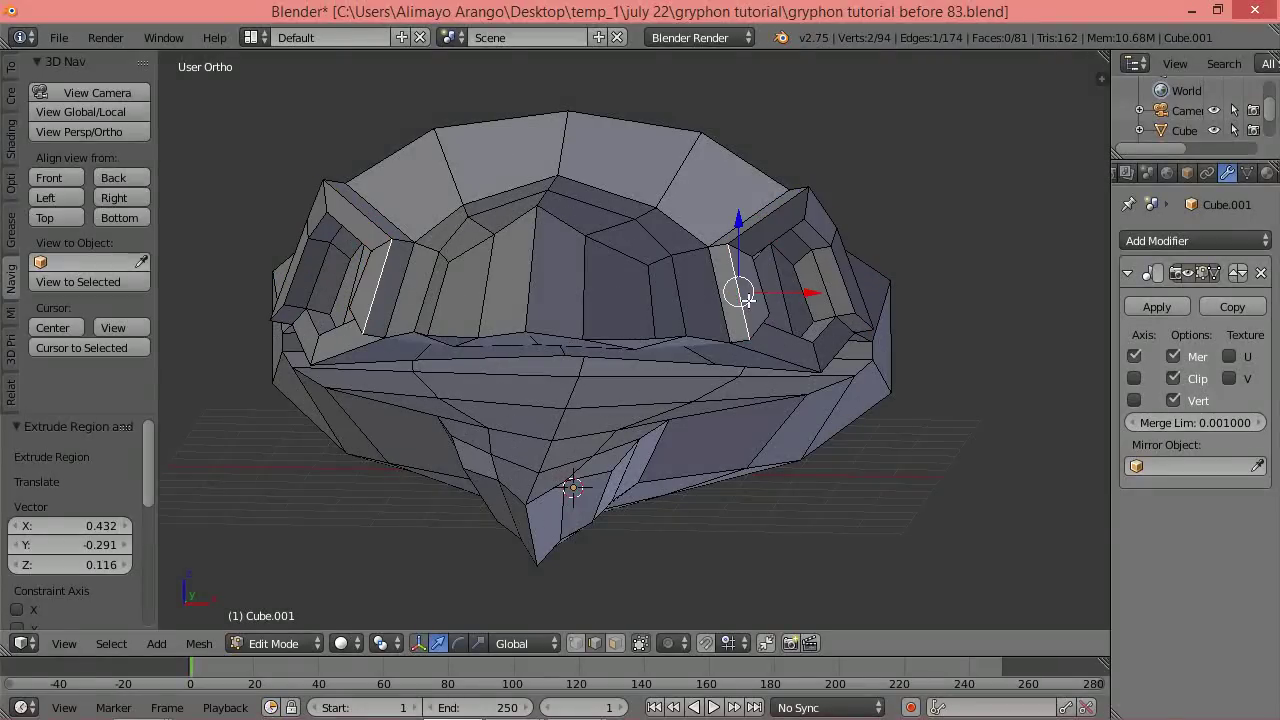
{"action": "key", "text": "g"}
{"action": "key", "text": "x"}
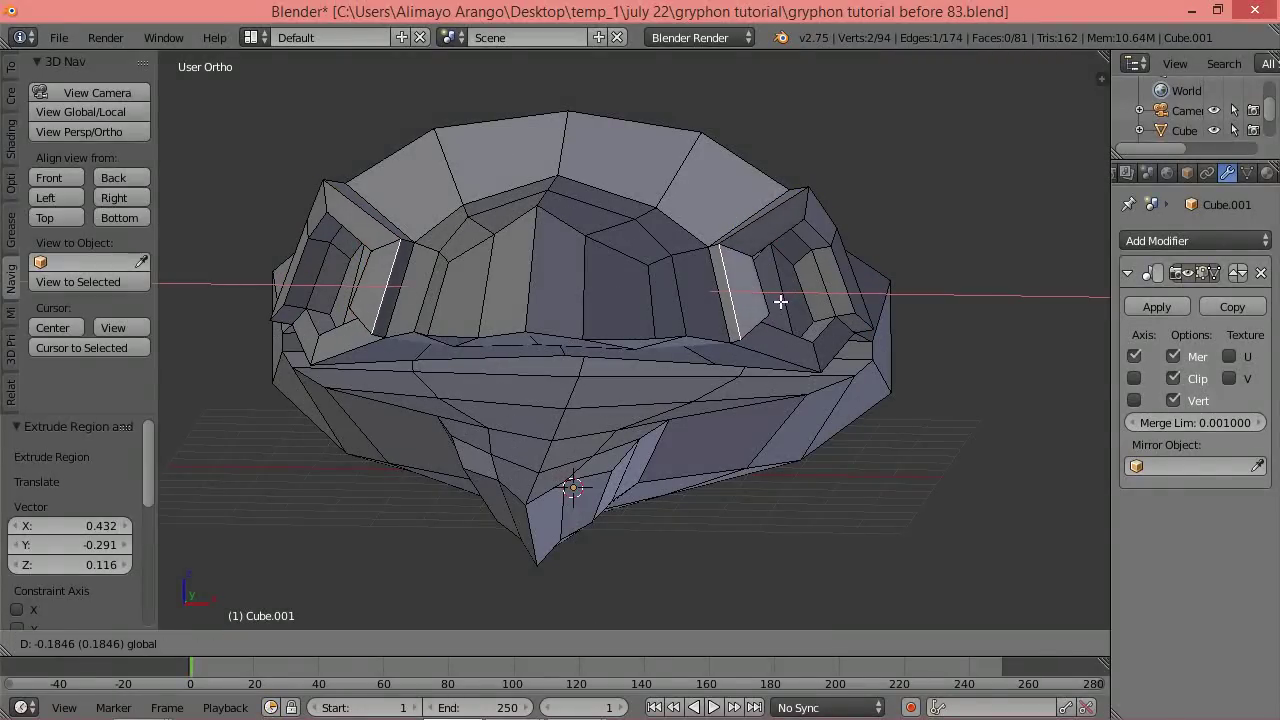
{"action": "left_click", "coordinate": [772, 292]}
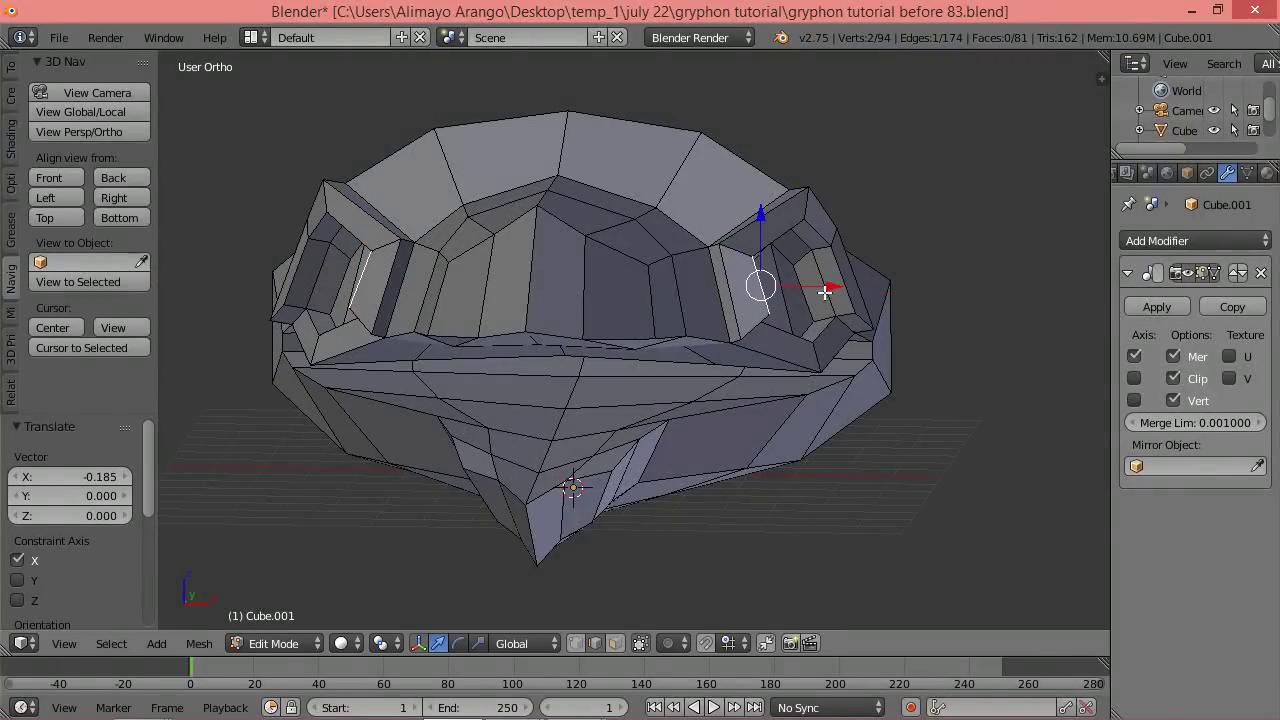
{"action": "key", "text": "g"}
{"action": "key", "text": "x"}
{"action": "left_click", "coordinate": [816, 297]}
Select the two connected outer edges at the eye ridge's rear, move them 0.288 along X, and save as gryphon tutorial before 84.blend.
{"action": "middle_click_drag", "start_coordinate": [898, 248], "coordinate": [861, 318]}
{"action": "right_click", "coordinate": [849, 204]}
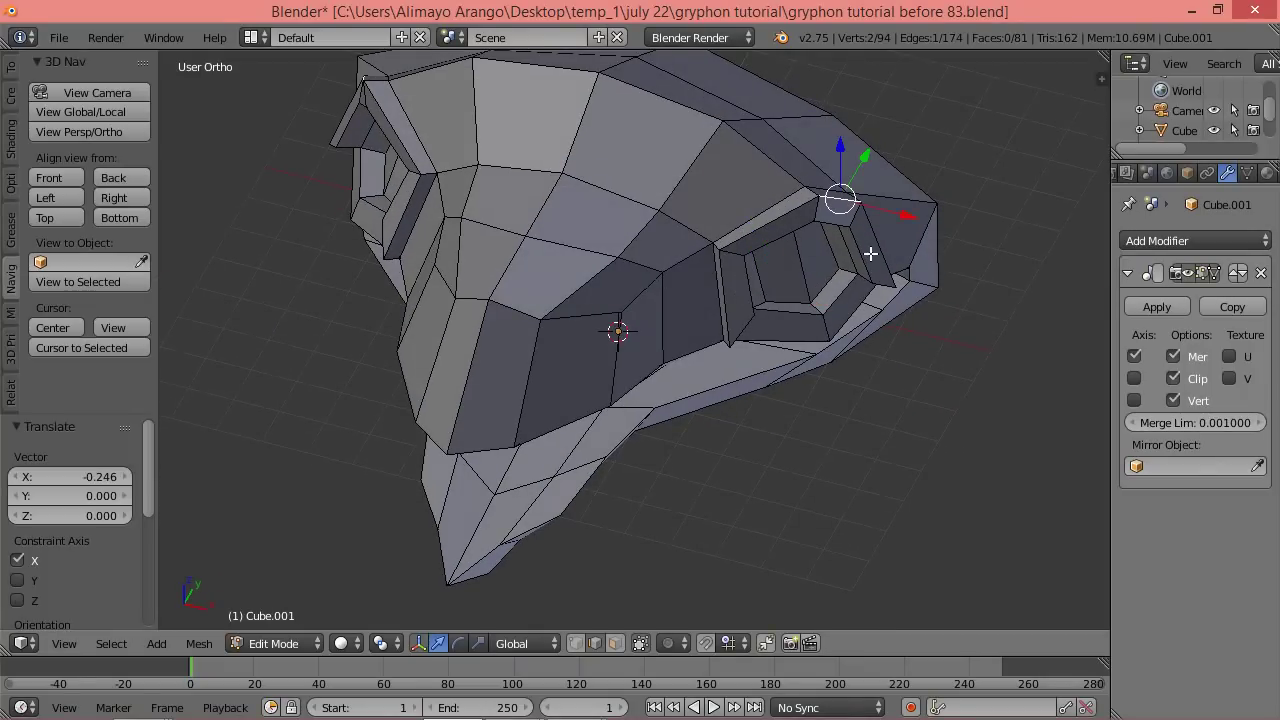
{"action": "right_click", "coordinate": [882, 243], "text": "shift"}
{"action": "middle_click_drag", "start_coordinate": [868, 279], "coordinate": [923, 228]}
{"action": "key", "text": "g"}
{"action": "key", "text": "x"}
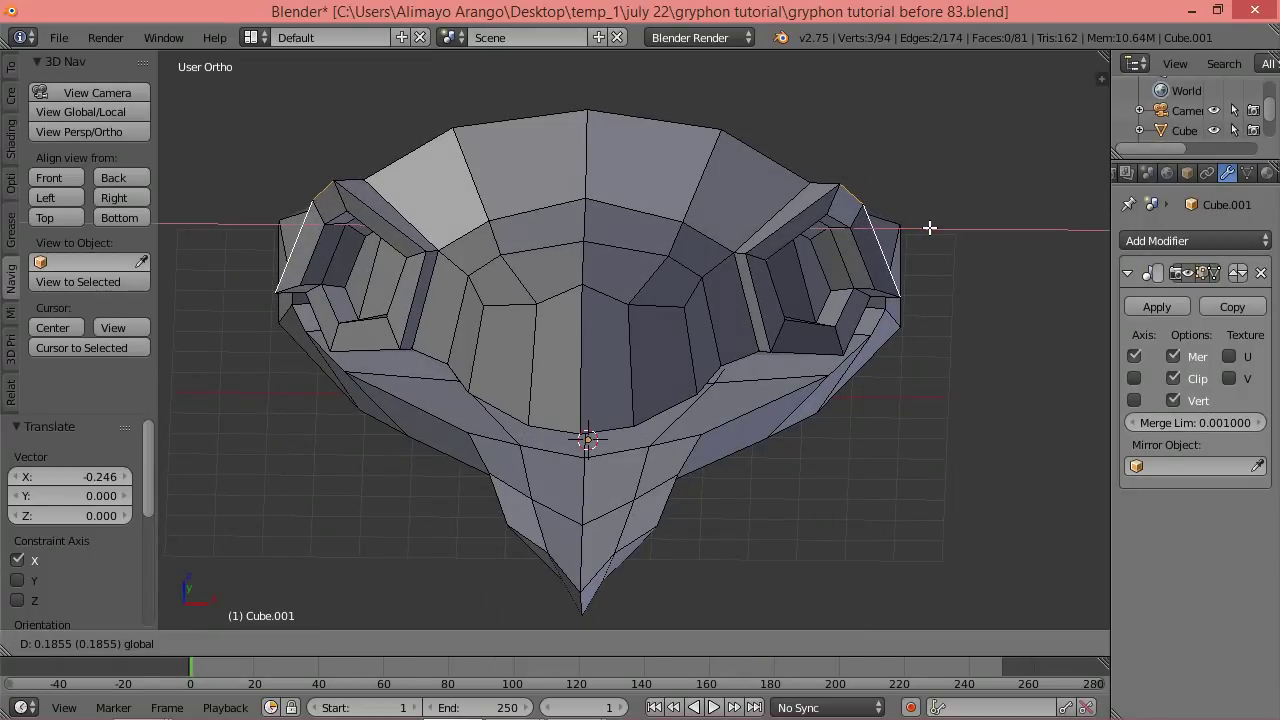
{"action": "left_click", "coordinate": [934, 226]}
{"action": "middle_click_drag", "start_coordinate": [806, 393], "coordinate": [724, 367]}
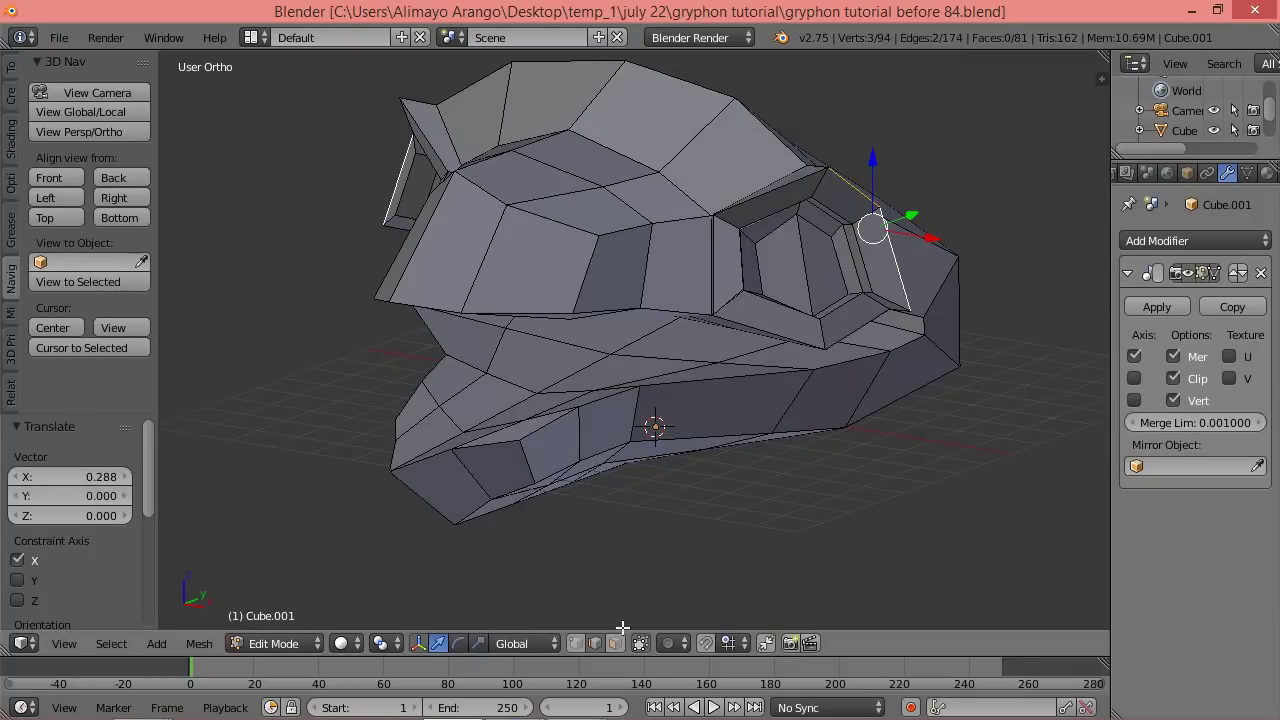
In face selection, select the band of three faces across the upper beak's rear, extrude it in place, raise it along Z and move it 0.225 along X.
{"action": "left_click", "coordinate": [617, 643]}
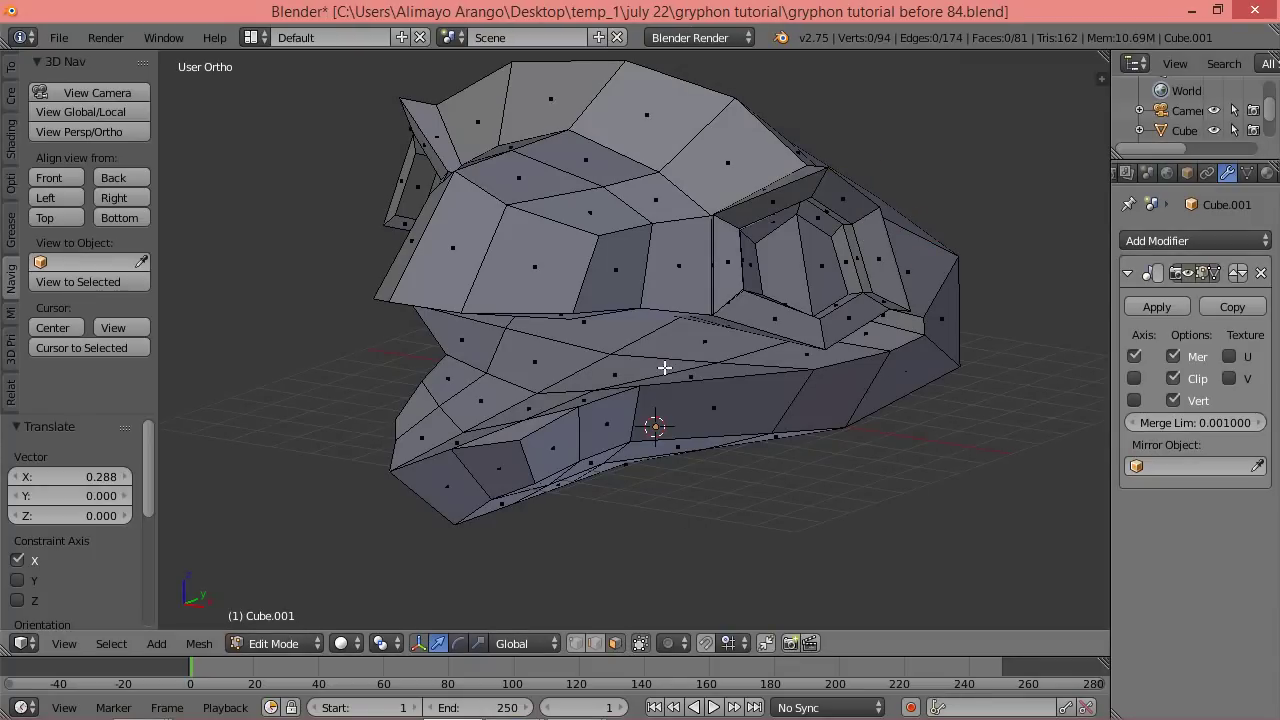
{"action": "right_click", "coordinate": [692, 288]}
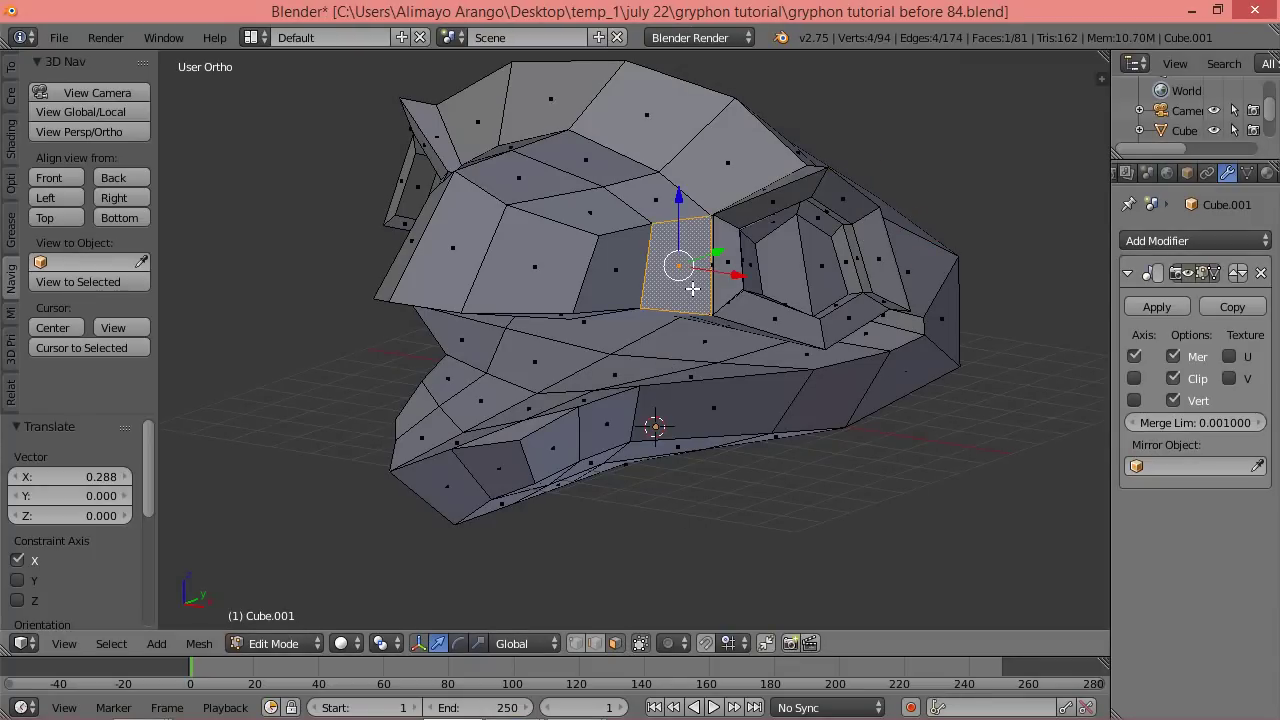
{"action": "right_click", "coordinate": [650, 198], "text": "shift"}
{"action": "right_click", "coordinate": [606, 162], "text": "shift"}
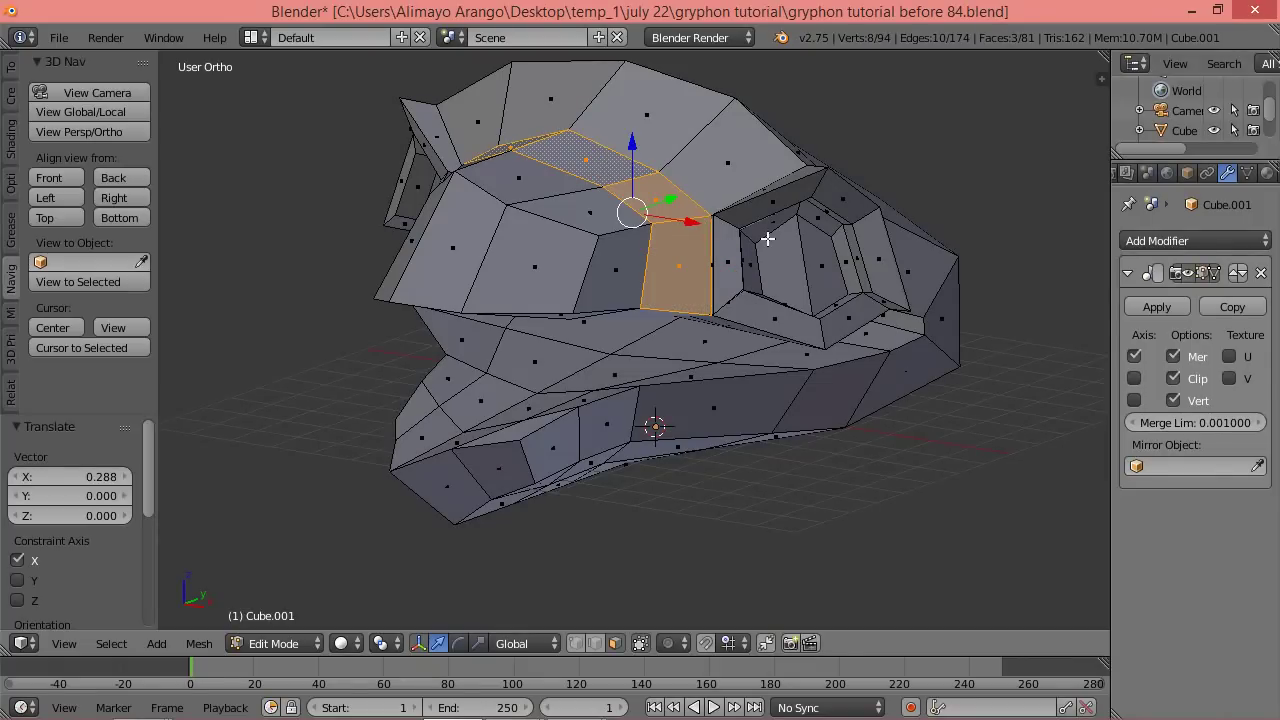
{"action": "key", "text": "e"}
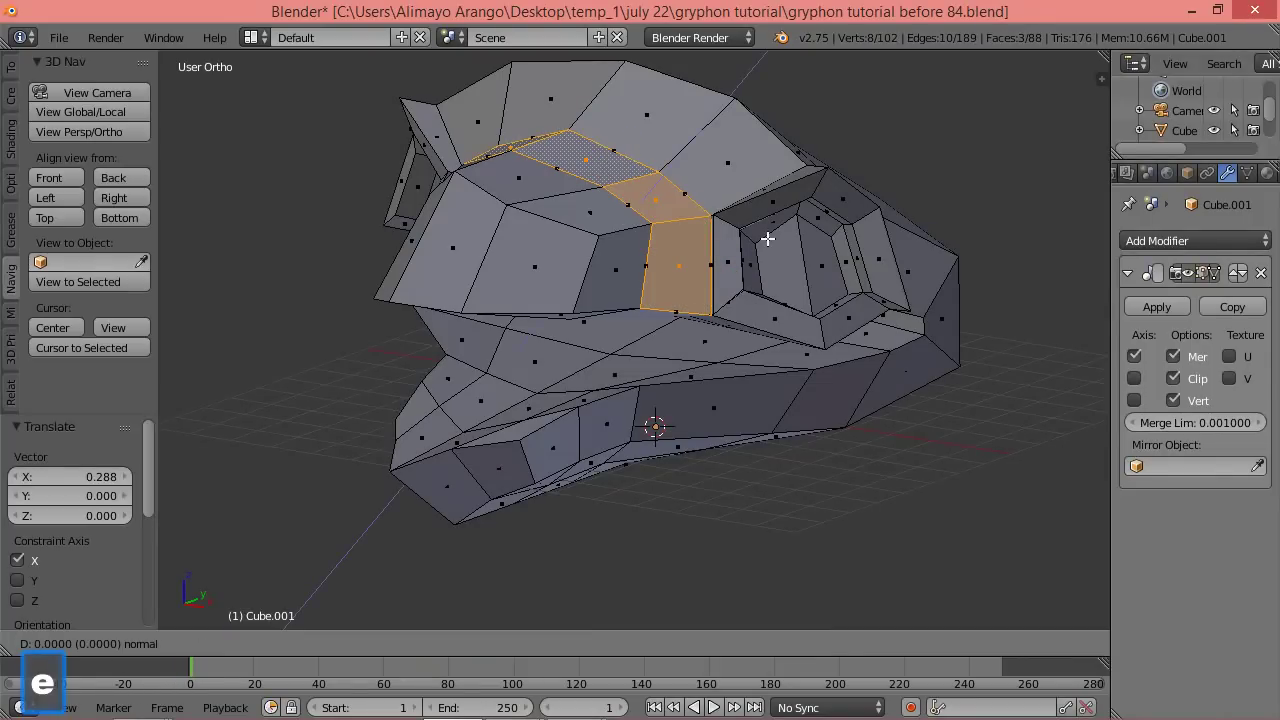
{"action": "left_click", "coordinate": [767, 238]}
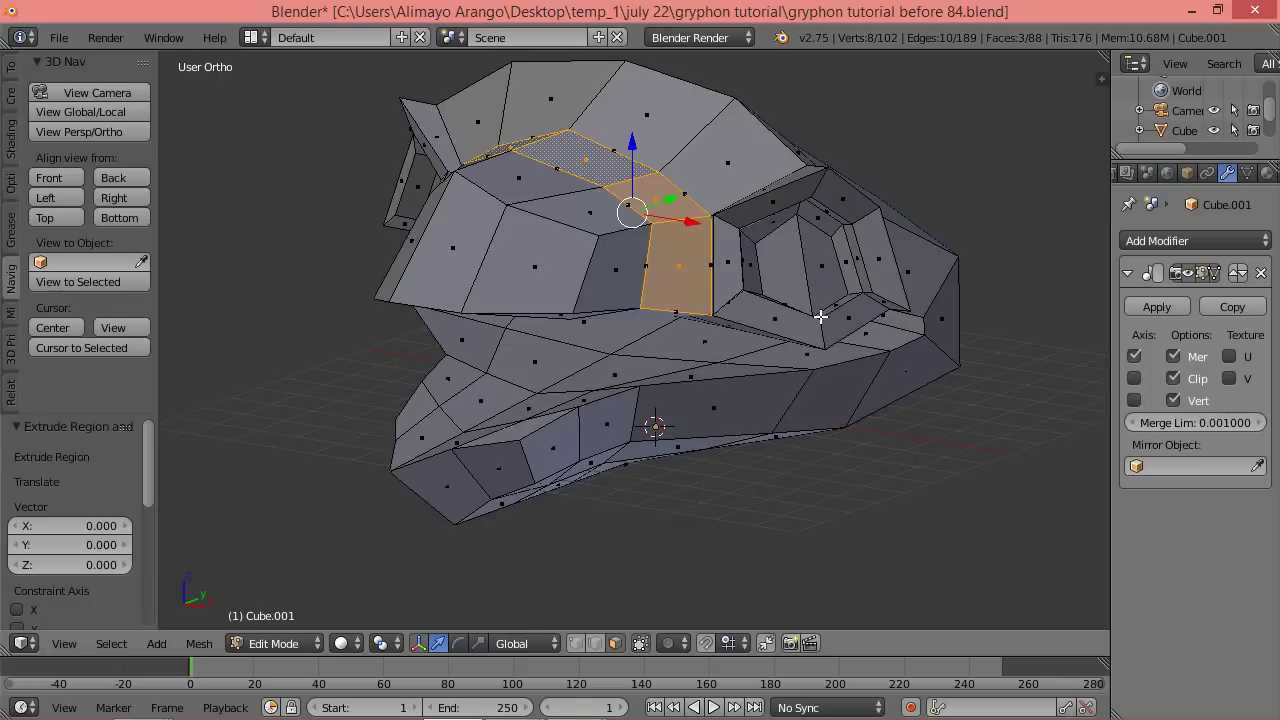
{"action": "left_click_drag", "start_coordinate": [634, 147], "coordinate": [645, 142]}
{"action": "left_click_drag", "start_coordinate": [695, 217], "coordinate": [706, 222]}
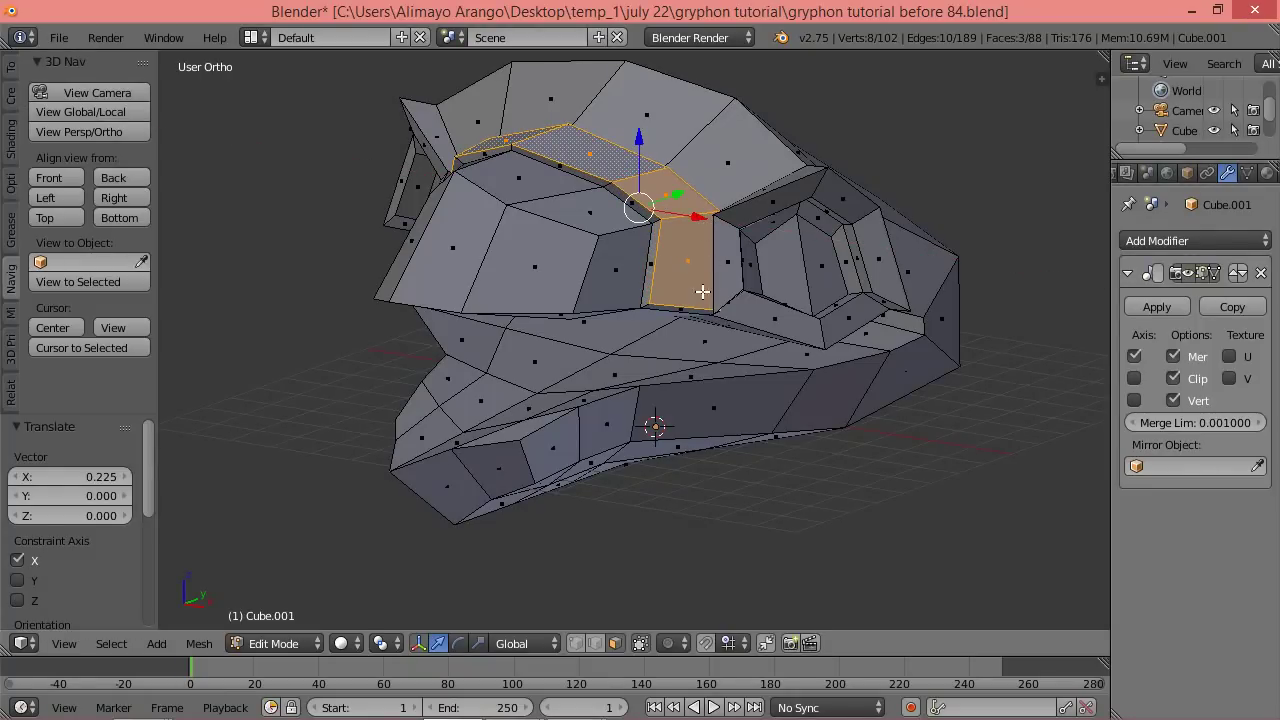
Lower only the raised band's side face 0.046 along Z and scale it to 0.660 along Y.
{"action": "middle_click_drag", "start_coordinate": [665, 326], "coordinate": [694, 351]}
{"action": "right_click", "coordinate": [690, 262]}
{"action": "left_click_drag", "start_coordinate": [692, 197], "coordinate": [692, 203]}
{"action": "middle_click_drag", "start_coordinate": [663, 280], "coordinate": [712, 307]}
{"action": "scroll", "coordinate": [712, 309], "scroll_direction": "up", "scroll_amount": 2}
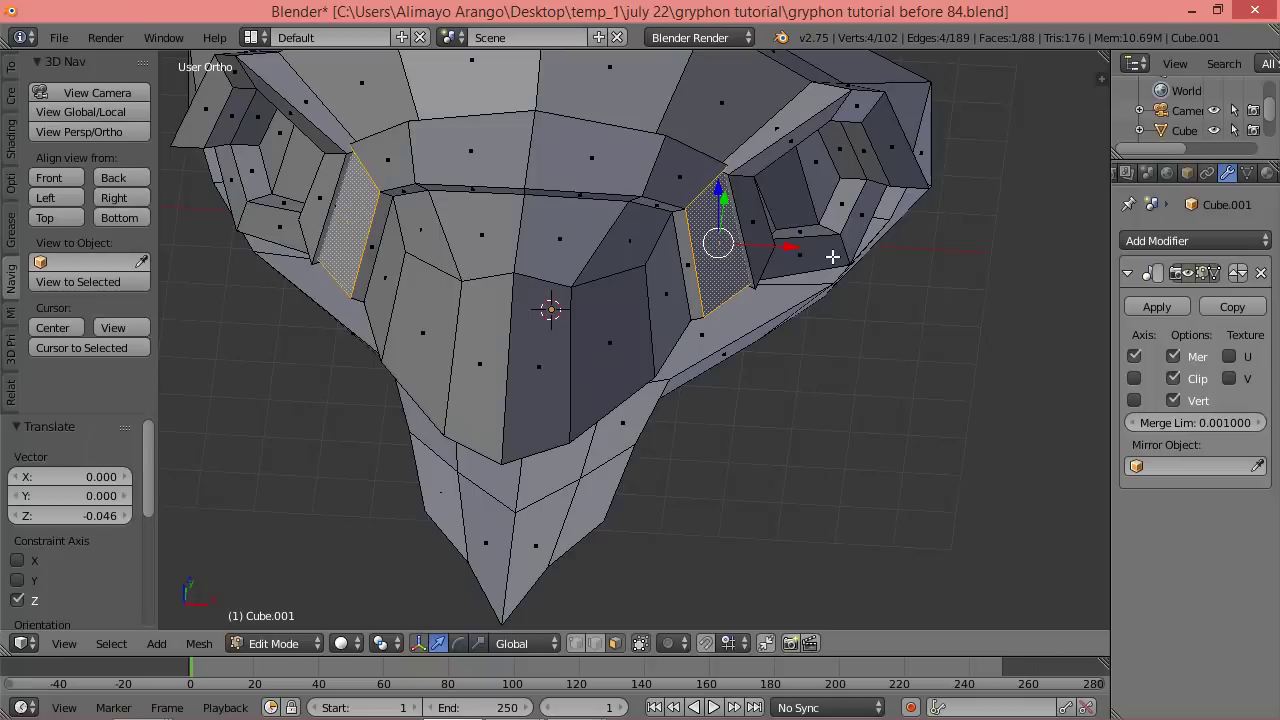
{"action": "key", "text": "s"}
{"action": "key", "text": "y"}
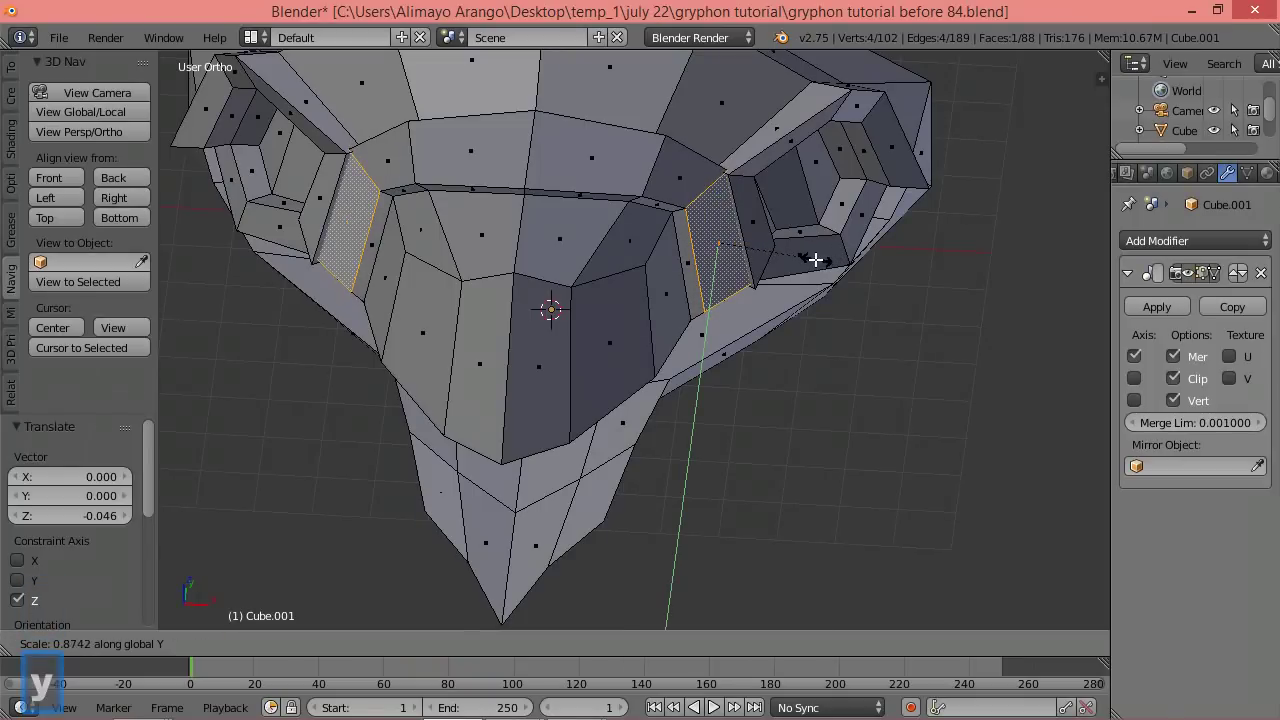
{"action": "left_click", "coordinate": [793, 254]}
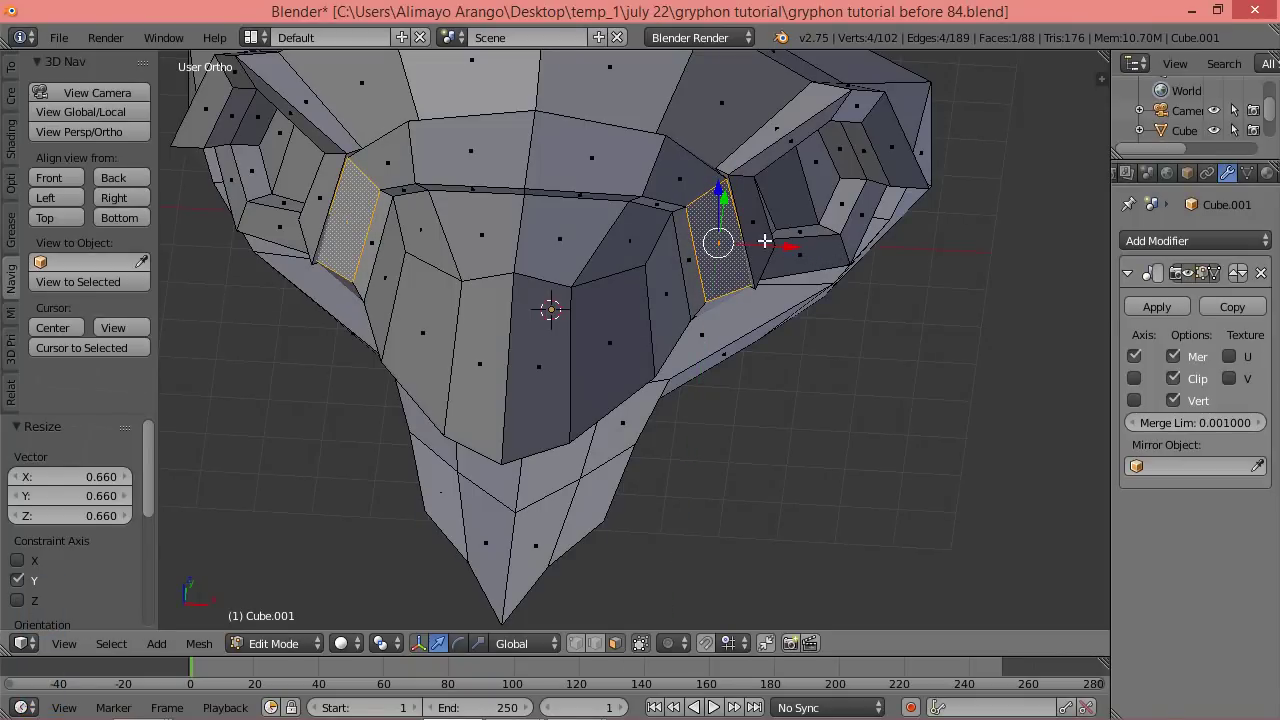
Move the band's side face -0.068 along X and about -0.17 along Y, and save as gryphon tutorial before 85.blend.
{"action": "key", "text": "g"}
{"action": "key", "text": "x"}
{"action": "left_click", "coordinate": [724, 220]}
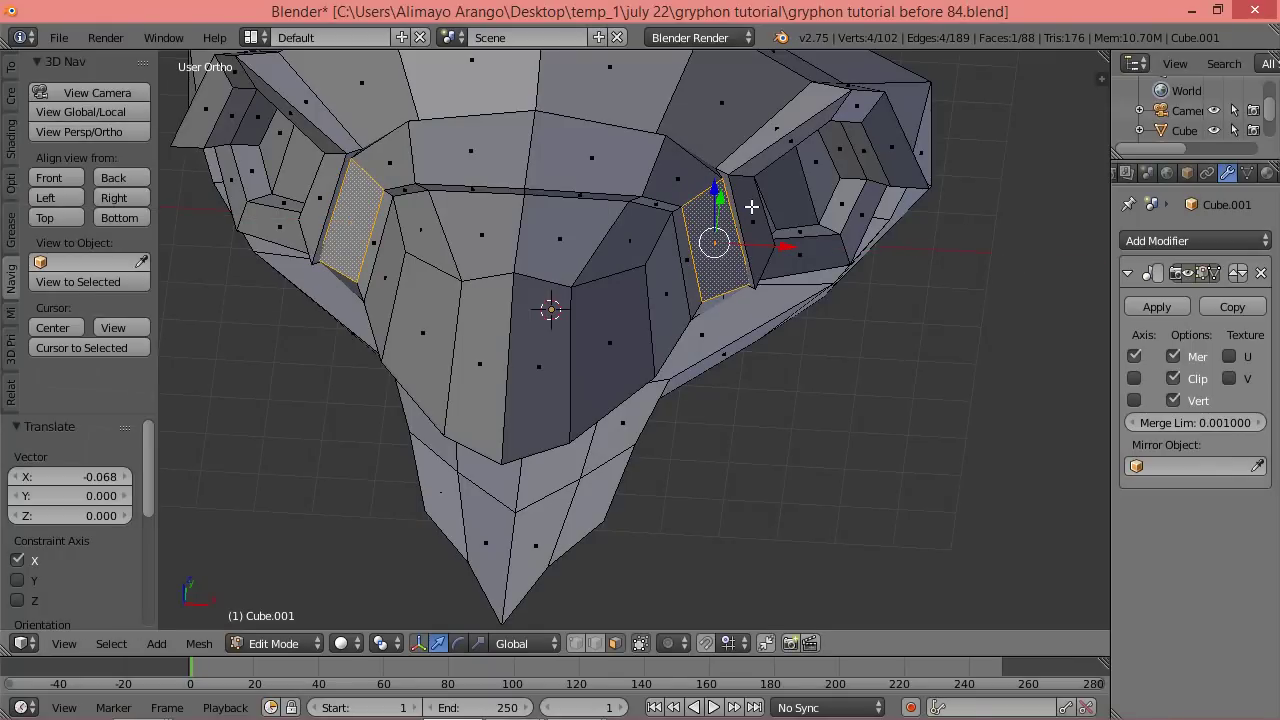
{"action": "middle_click_drag", "start_coordinate": [789, 334], "coordinate": [751, 248]}
{"action": "key", "text": "g"}
{"action": "key", "text": "y"}
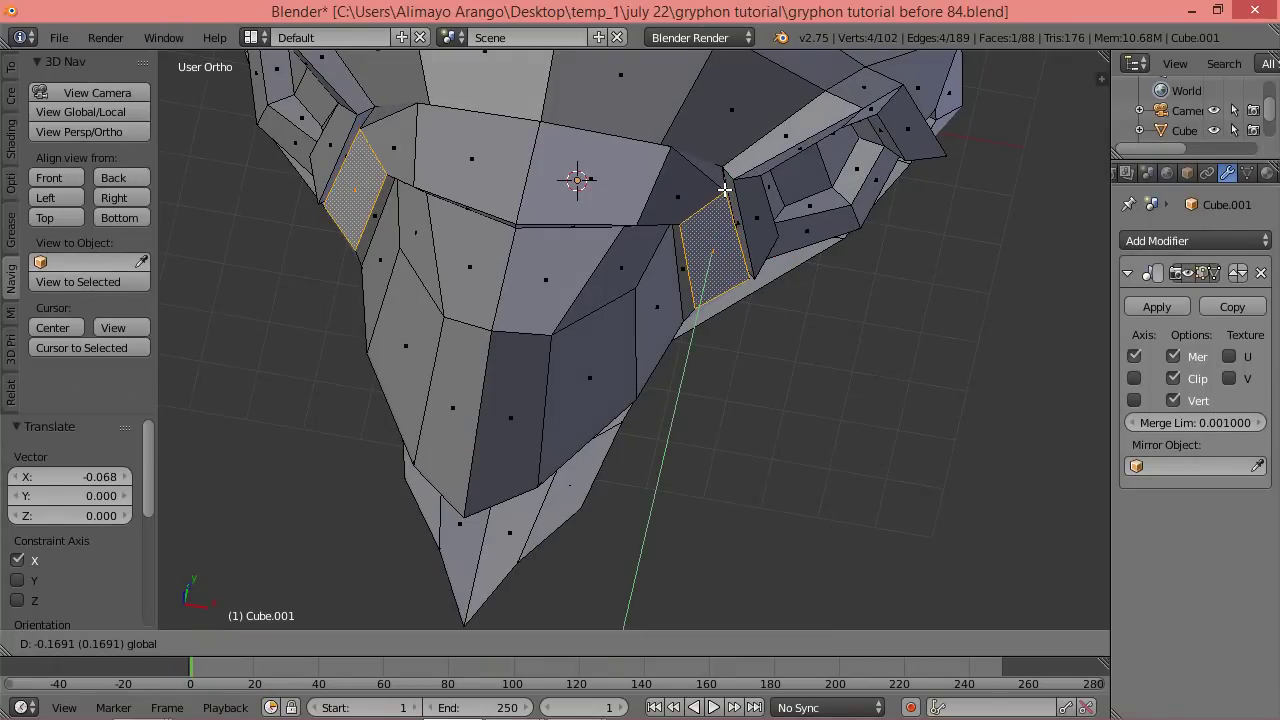
{"action": "left_click", "coordinate": [724, 188]}
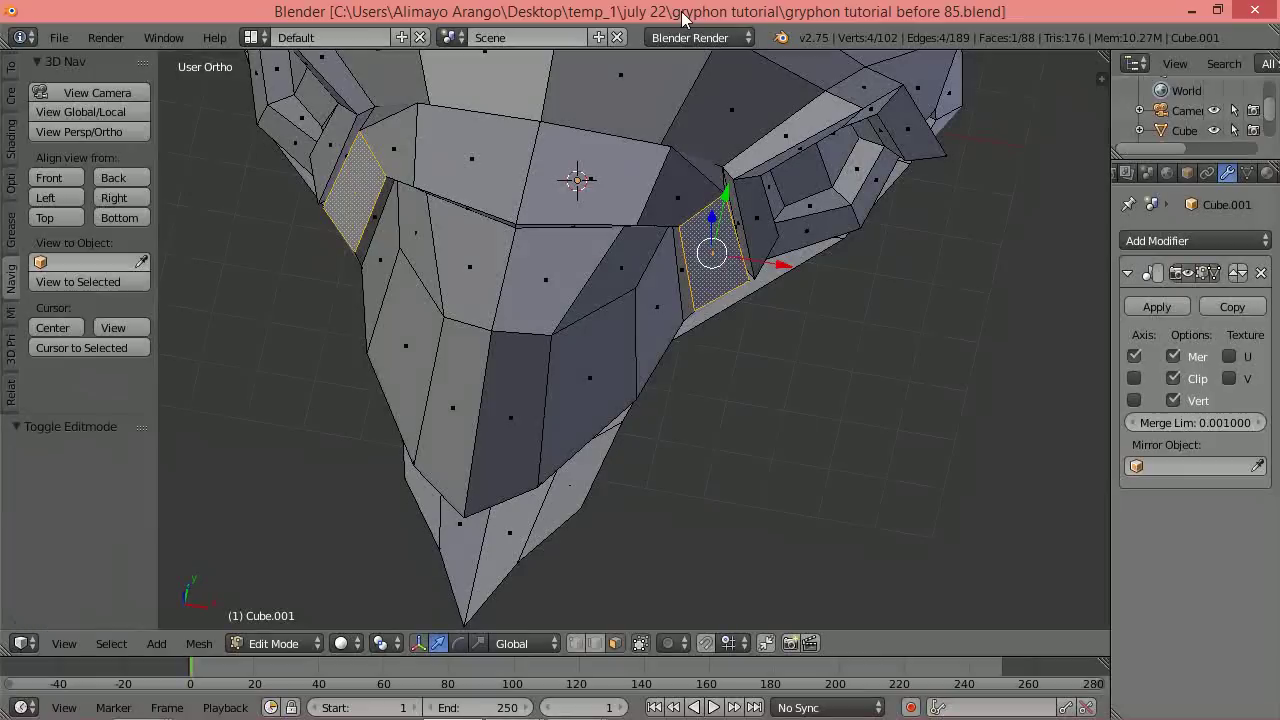
In vertex selection, move the side face's upper front corner outward along X and its upper rear corner -0.148 along Y.
{"action": "scroll", "coordinate": [711, 442], "scroll_direction": "up", "scroll_amount": 1}
{"action": "left_click", "coordinate": [576, 643]}
{"action": "right_click", "coordinate": [702, 204]}
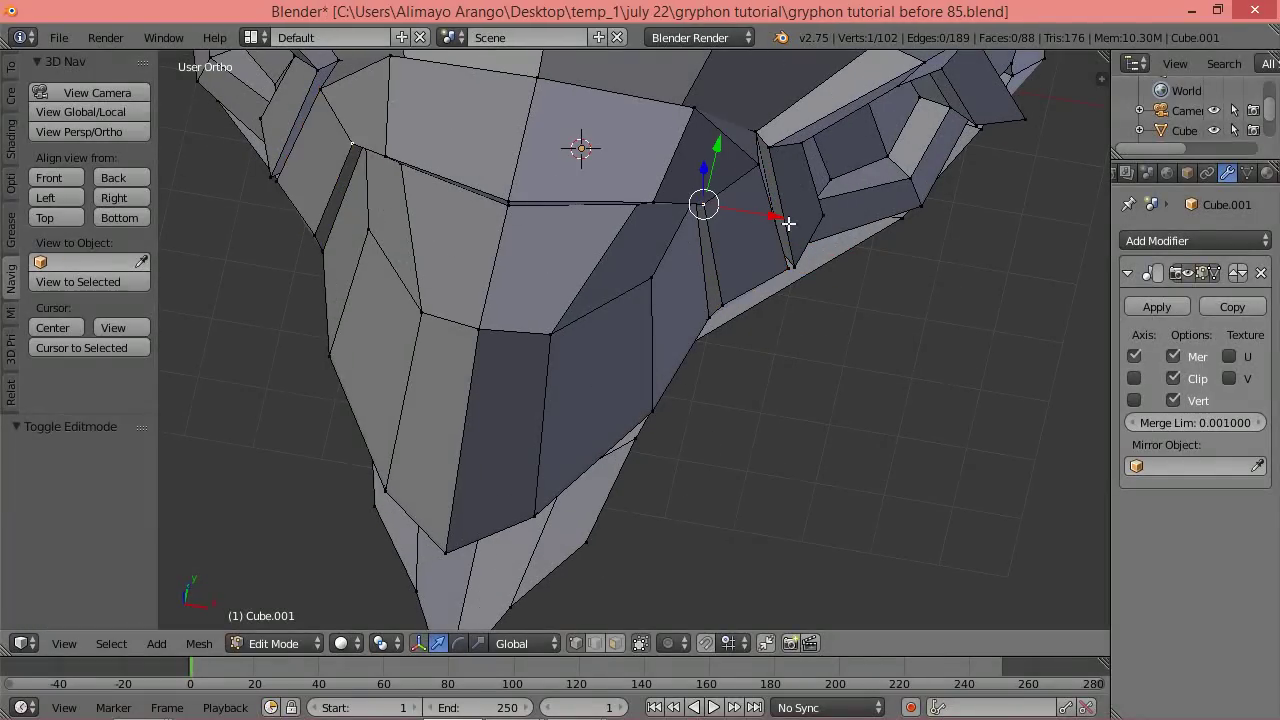
{"action": "left_click_drag", "start_coordinate": [773, 212], "coordinate": [784, 214]}
{"action": "right_click", "coordinate": [758, 163]}
{"action": "left_click_drag", "start_coordinate": [772, 110], "coordinate": [762, 119]}
{"action": "middle_click_drag", "start_coordinate": [794, 397], "coordinate": [803, 266]}
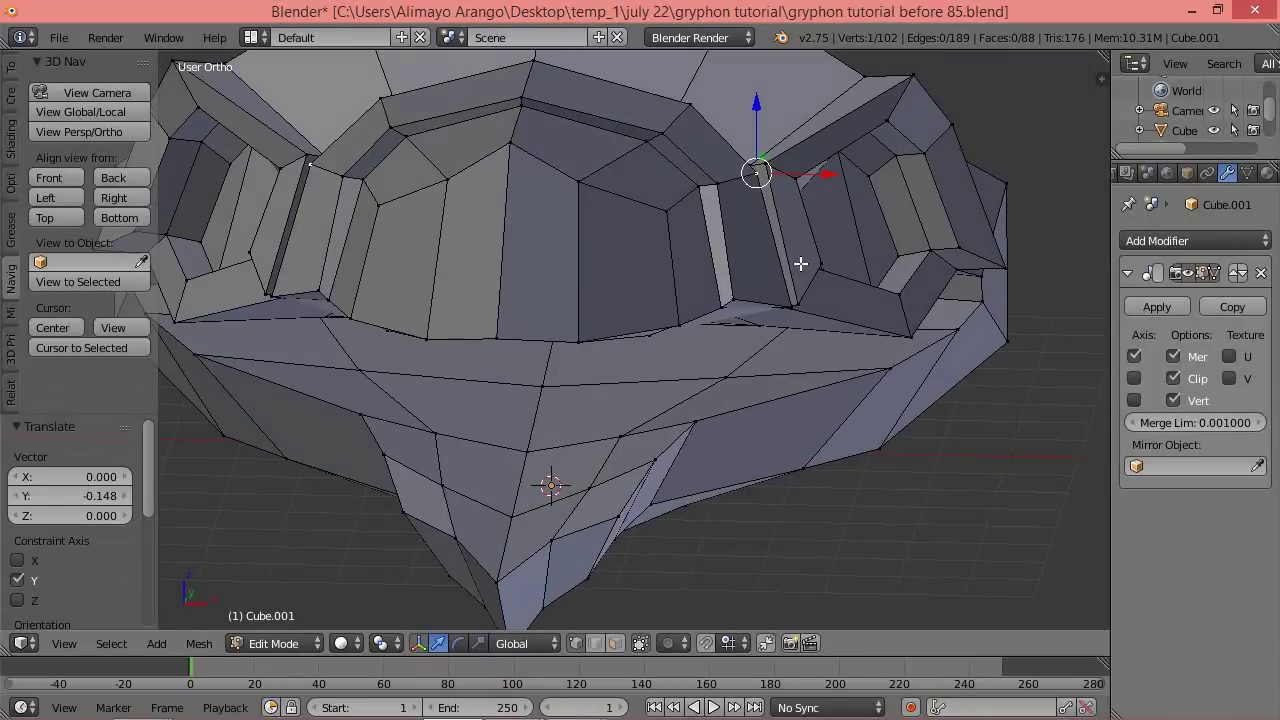
Move the side face's lower rear corner vertex 0.114 along X, -0.248 along Y and 0.261 along Z.
{"action": "right_click", "coordinate": [736, 296]}
{"action": "left_click_drag", "start_coordinate": [790, 297], "coordinate": [823, 314]}
{"action": "middle_click_drag", "start_coordinate": [888, 382], "coordinate": [815, 327]}
{"action": "middle_click_drag", "start_coordinate": [894, 386], "coordinate": [931, 324]}
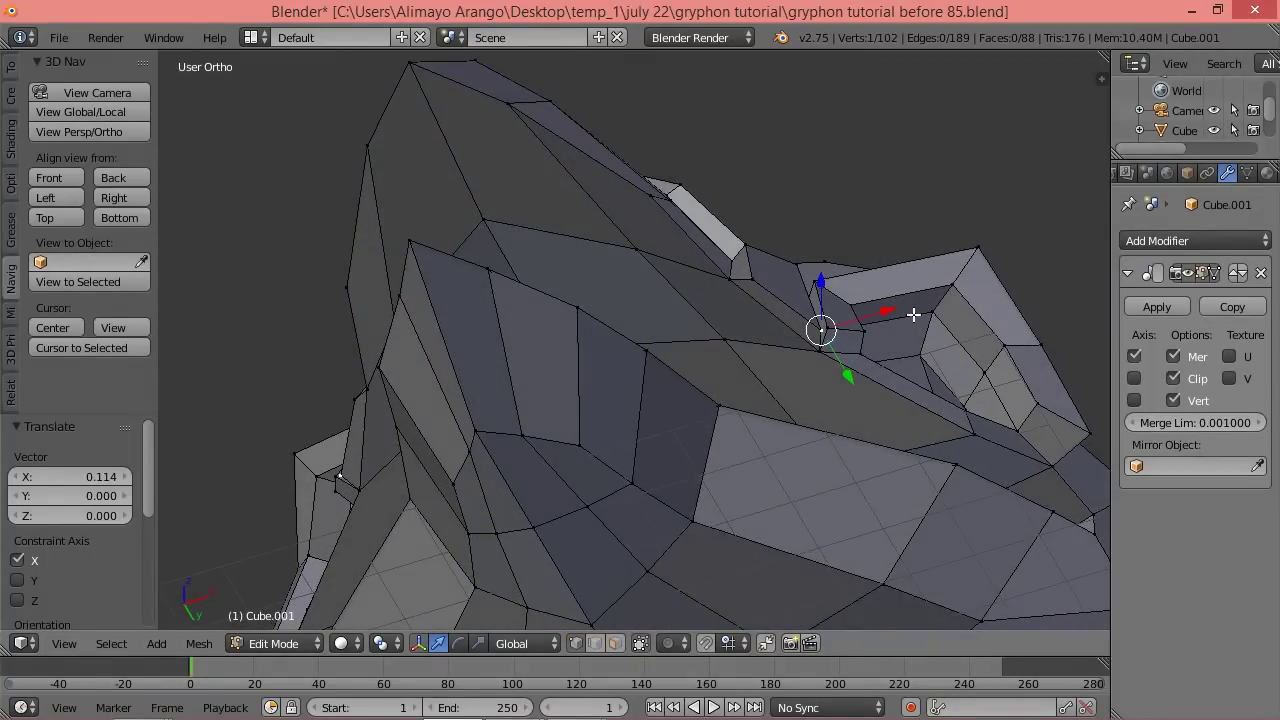
{"action": "left_click_drag", "start_coordinate": [885, 309], "coordinate": [845, 358]}
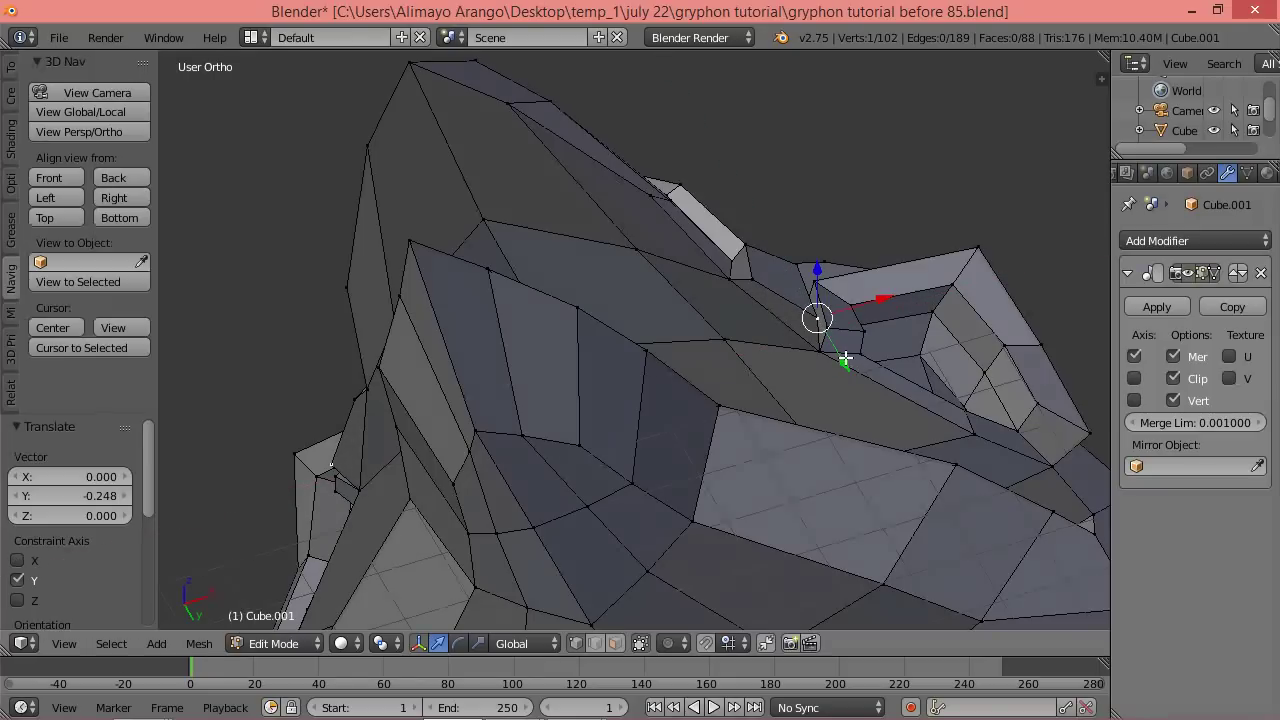
{"action": "middle_click_drag", "start_coordinate": [889, 313], "coordinate": [840, 431]}
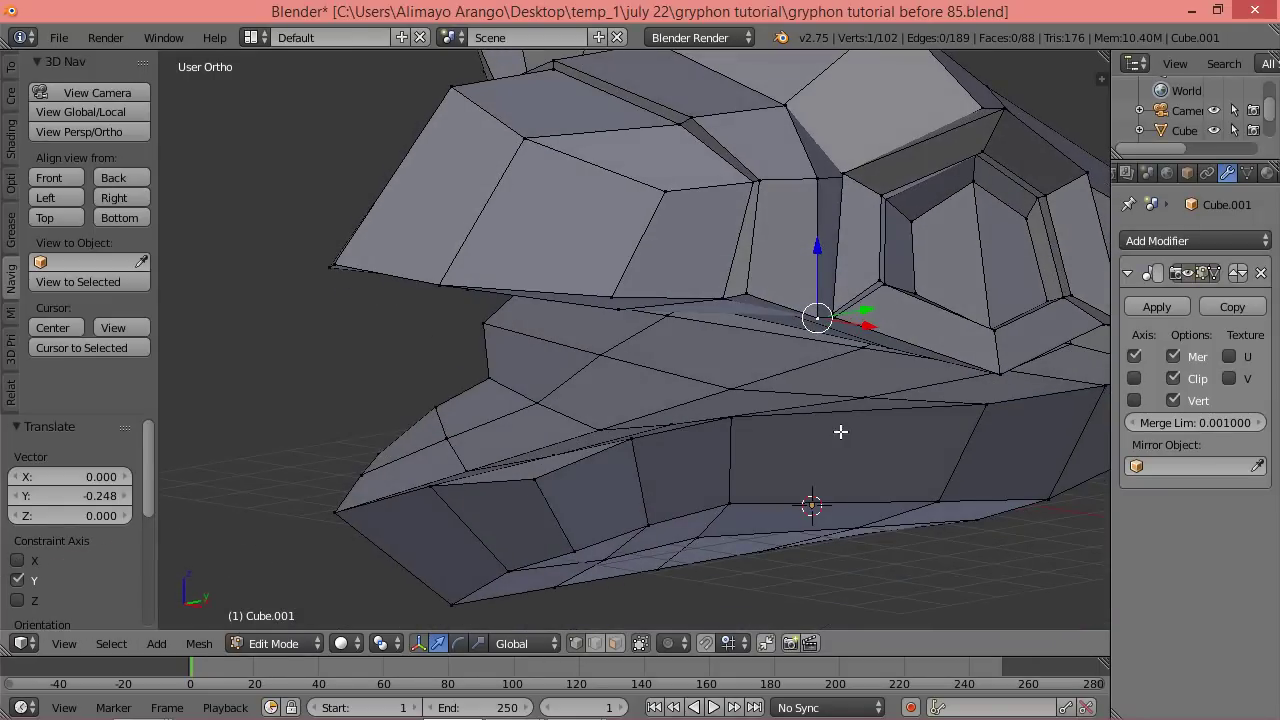
{"action": "left_click_drag", "start_coordinate": [817, 254], "coordinate": [817, 236]}
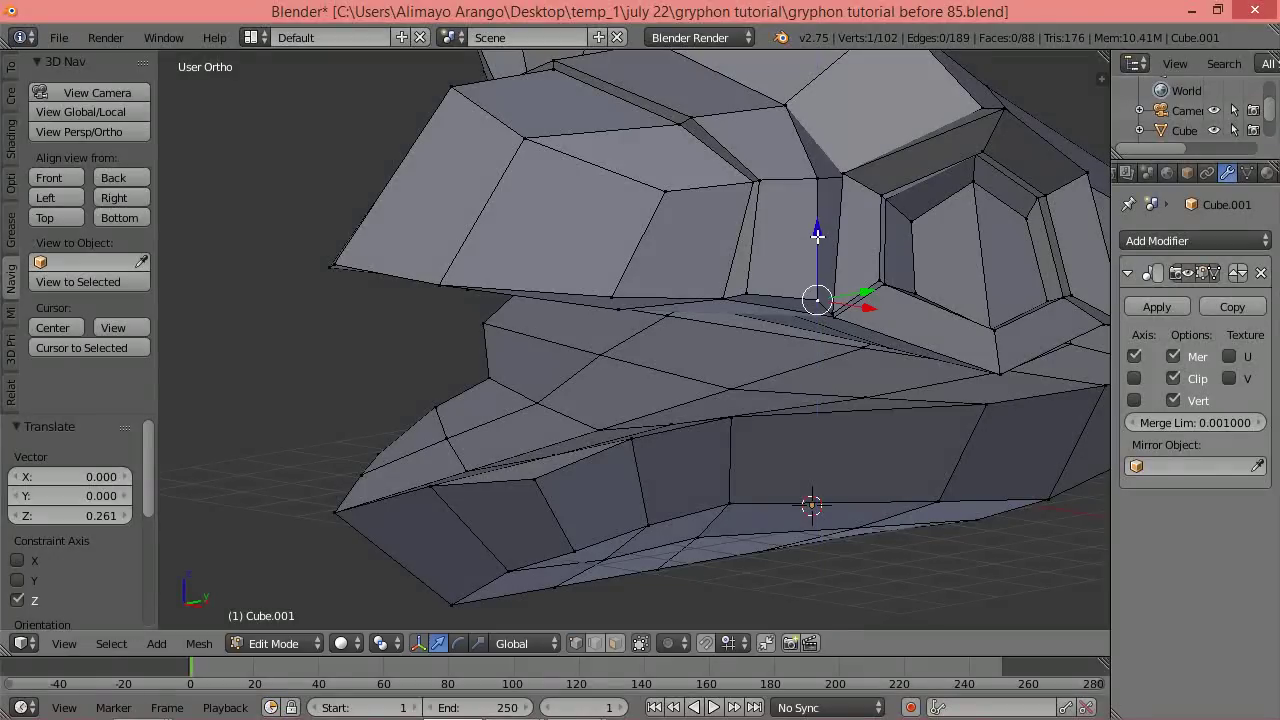
Move the side face's upper rear corner vertex 0.180 along Y toward the eye ridge.
{"action": "middle_click_drag", "start_coordinate": [750, 245], "coordinate": [751, 286]}
{"action": "right_click", "coordinate": [819, 176]}
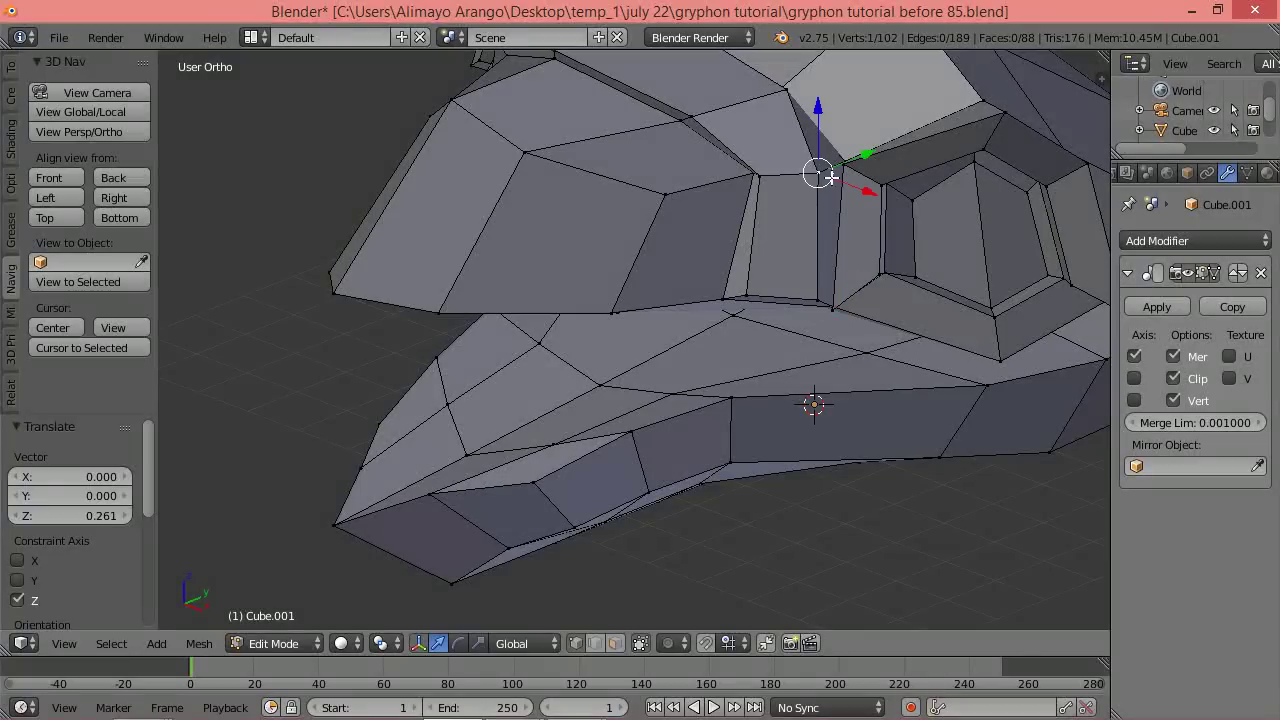
{"action": "left_click_drag", "start_coordinate": [867, 157], "coordinate": [875, 156]}
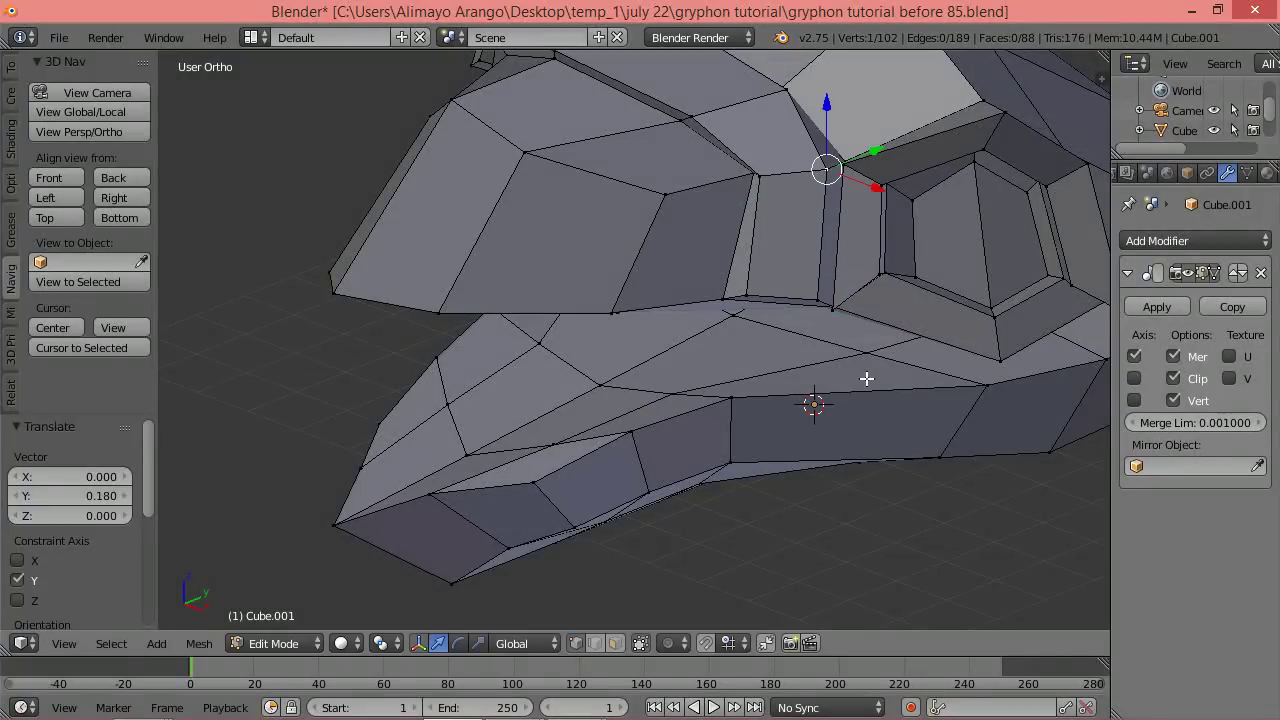
In face selection, extrude the band's side face in place and scale it to 0.581 to form an inset face.
{"action": "left_click", "coordinate": [614, 644]}
{"action": "right_click", "coordinate": [798, 234]}
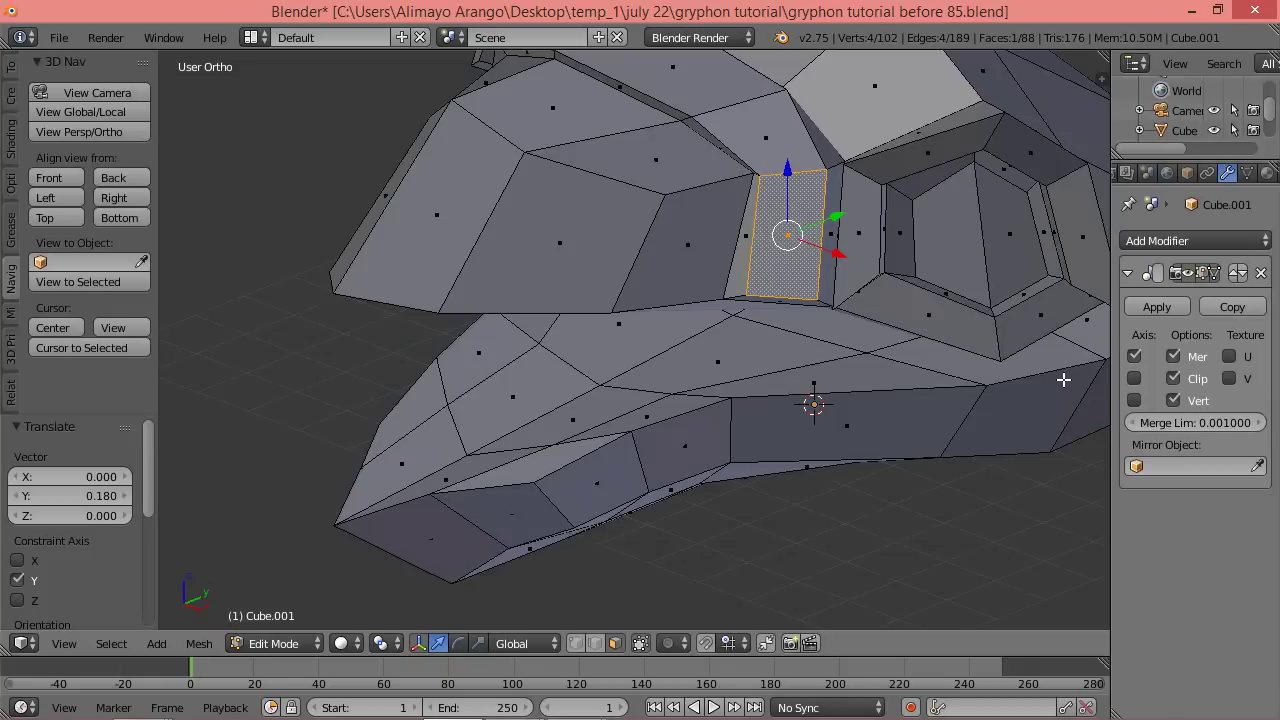
{"action": "key", "text": "e"}
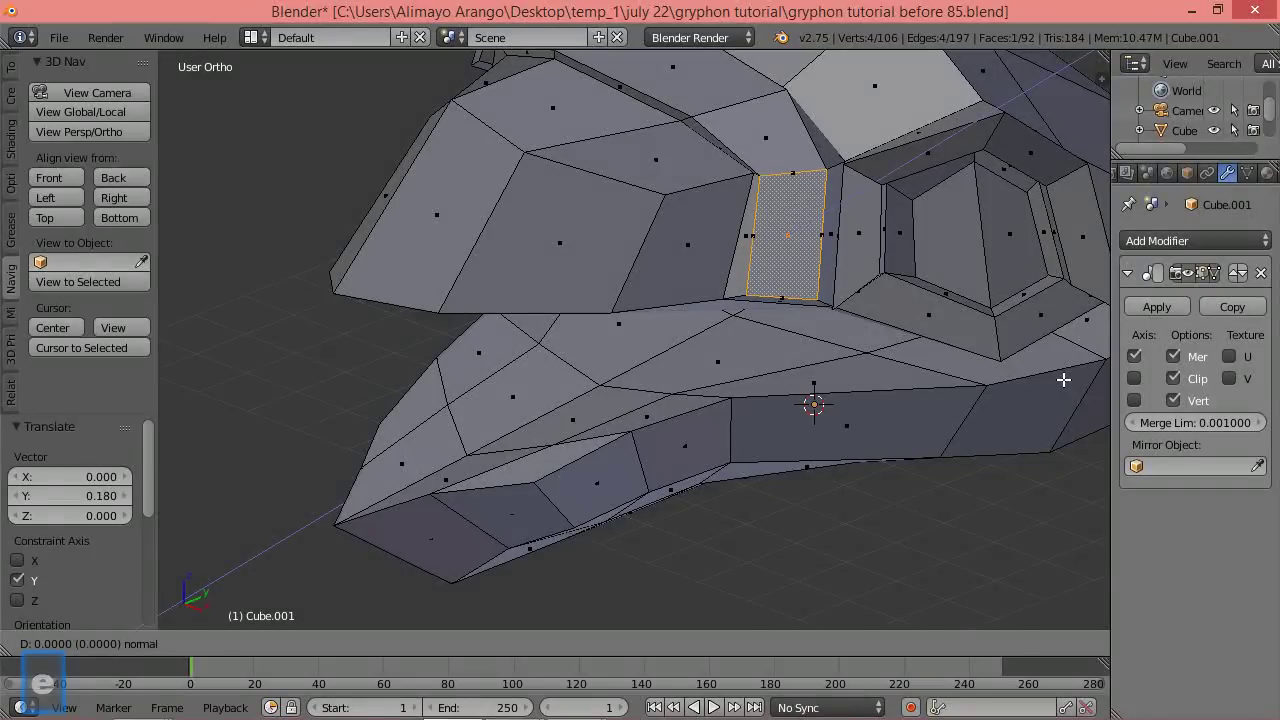
{"action": "left_click", "coordinate": [1064, 380]}
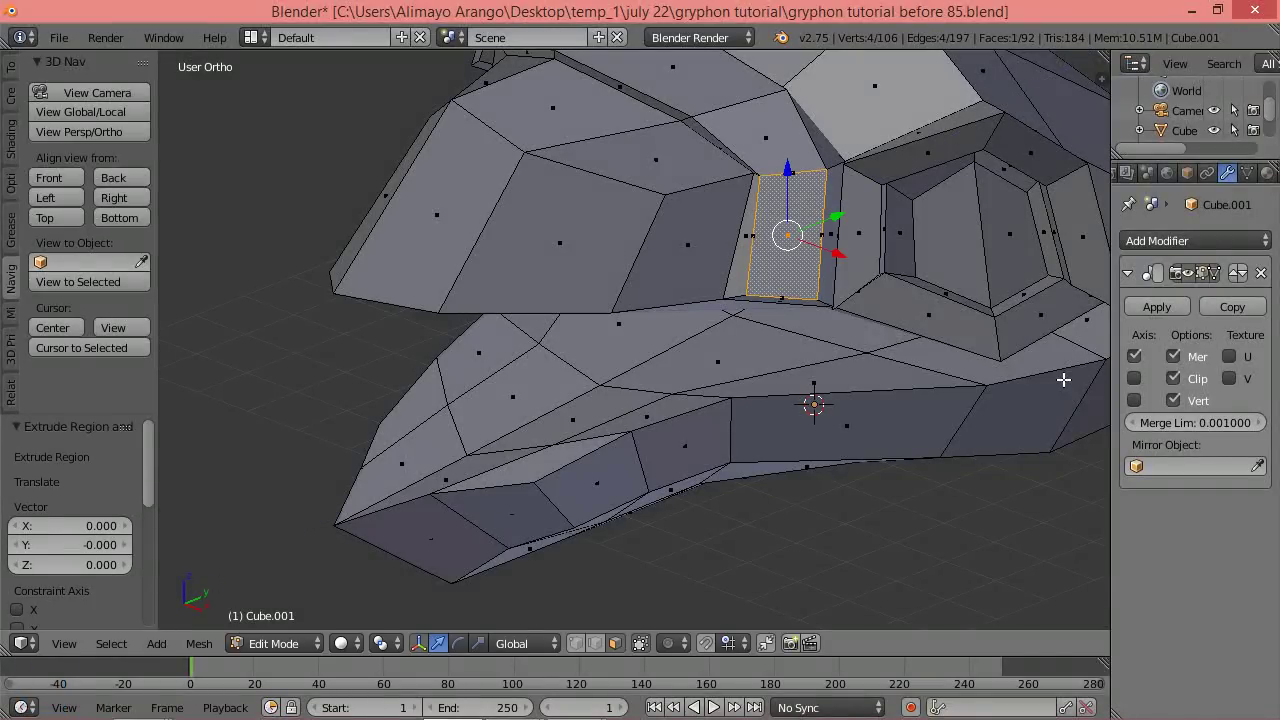
{"action": "key", "text": "s"}
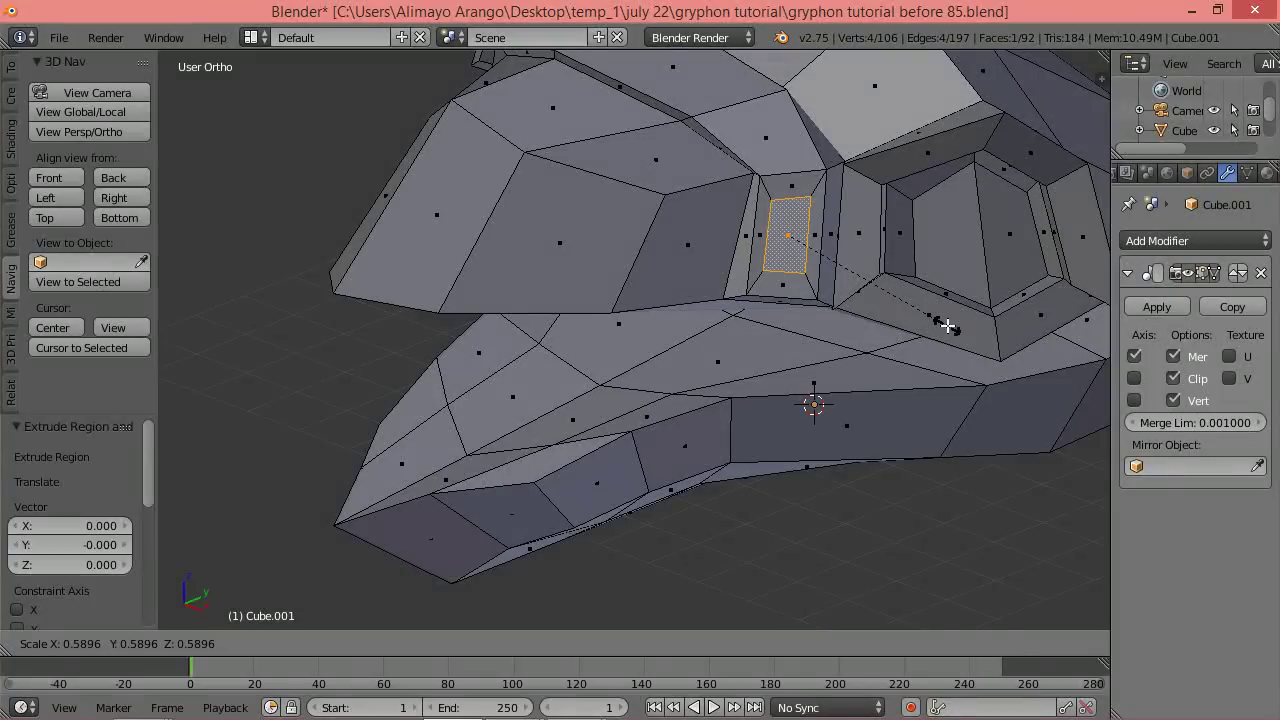
{"action": "left_click", "coordinate": [944, 325]}
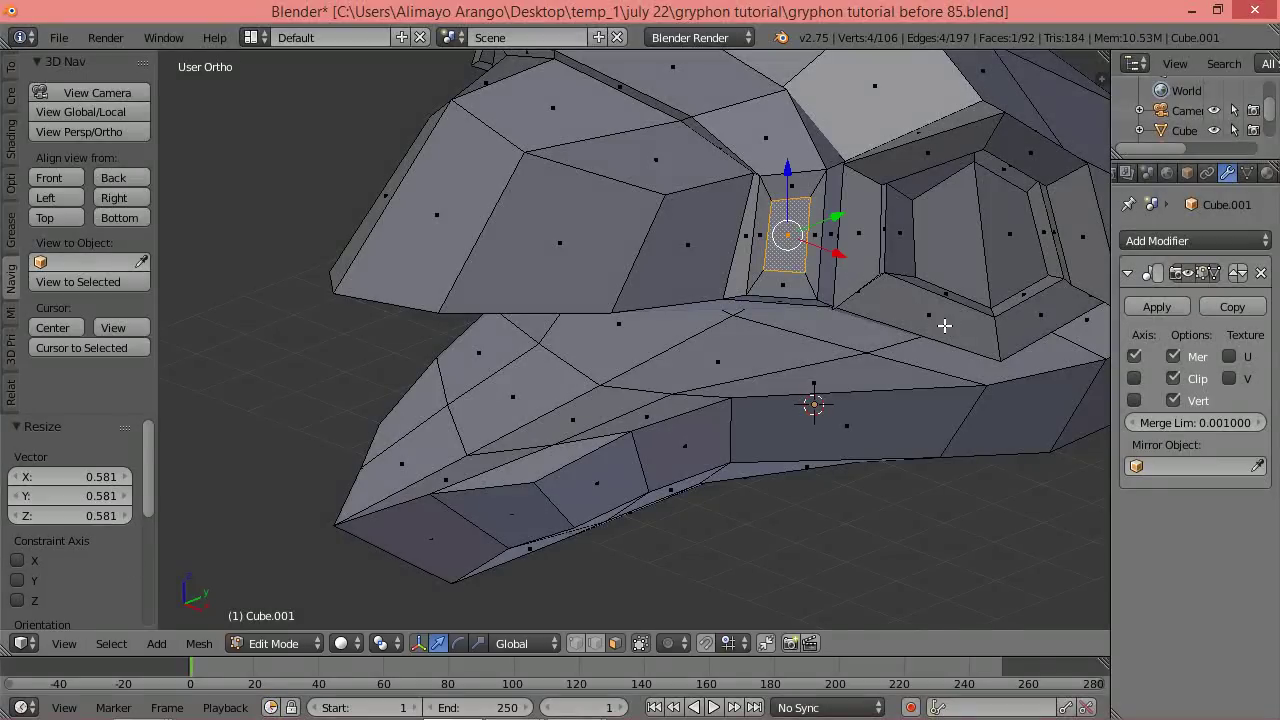
Extrude the inset face inward by X -0.439, Y 0.314, Z -0.286, scale it to 0.688, deselect everything and save as gryphon tutorial before 86.blend.
{"action": "middle_click_drag", "start_coordinate": [757, 326], "coordinate": [843, 371]}
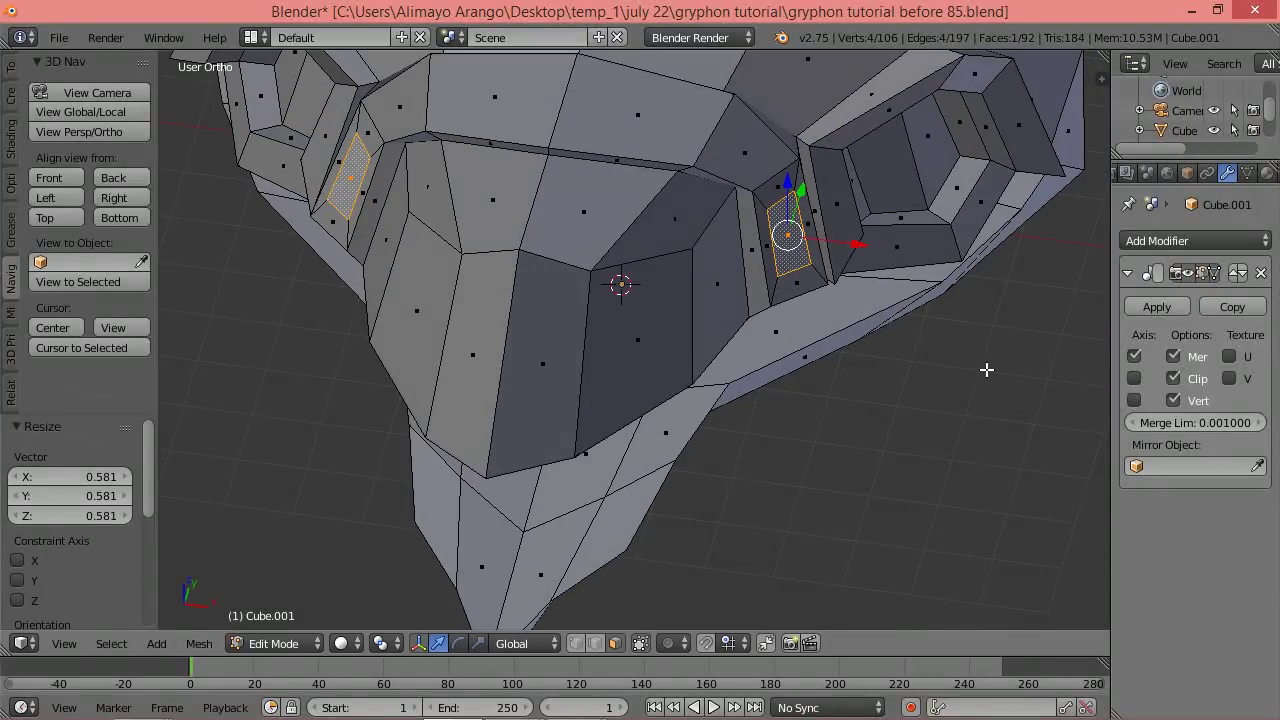
{"action": "key", "text": "e"}
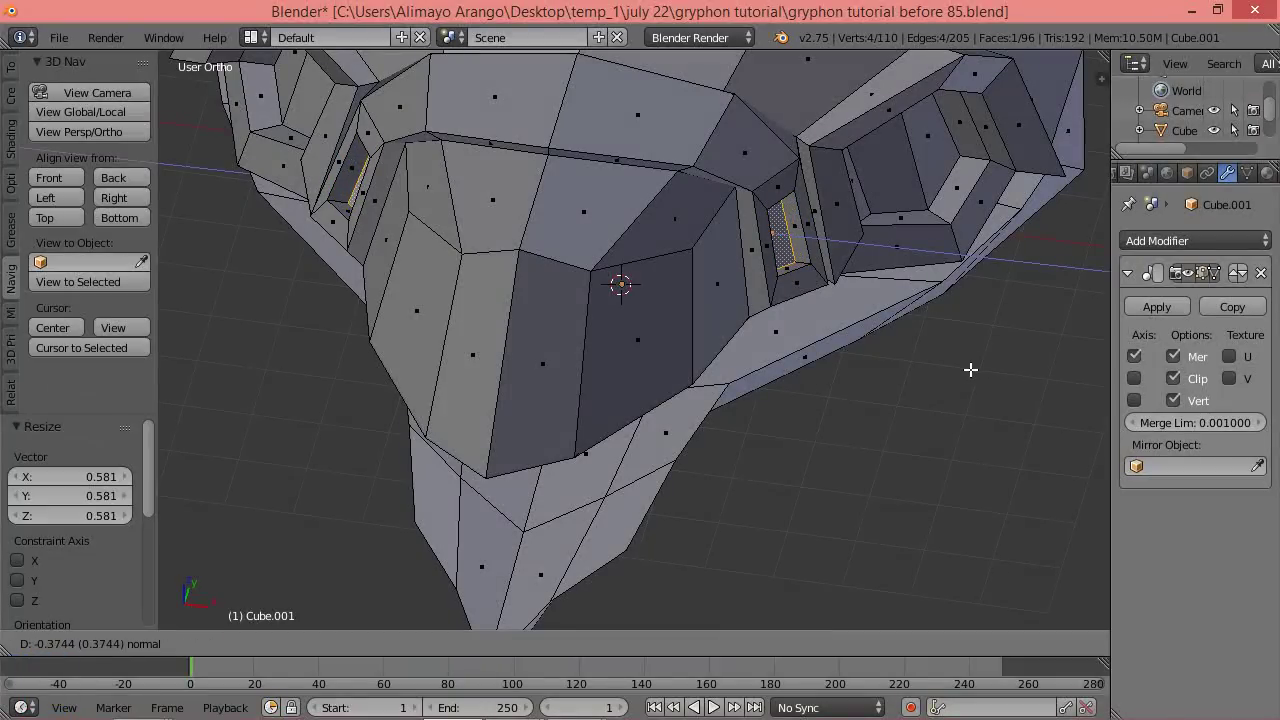
{"action": "left_click", "coordinate": [963, 367]}
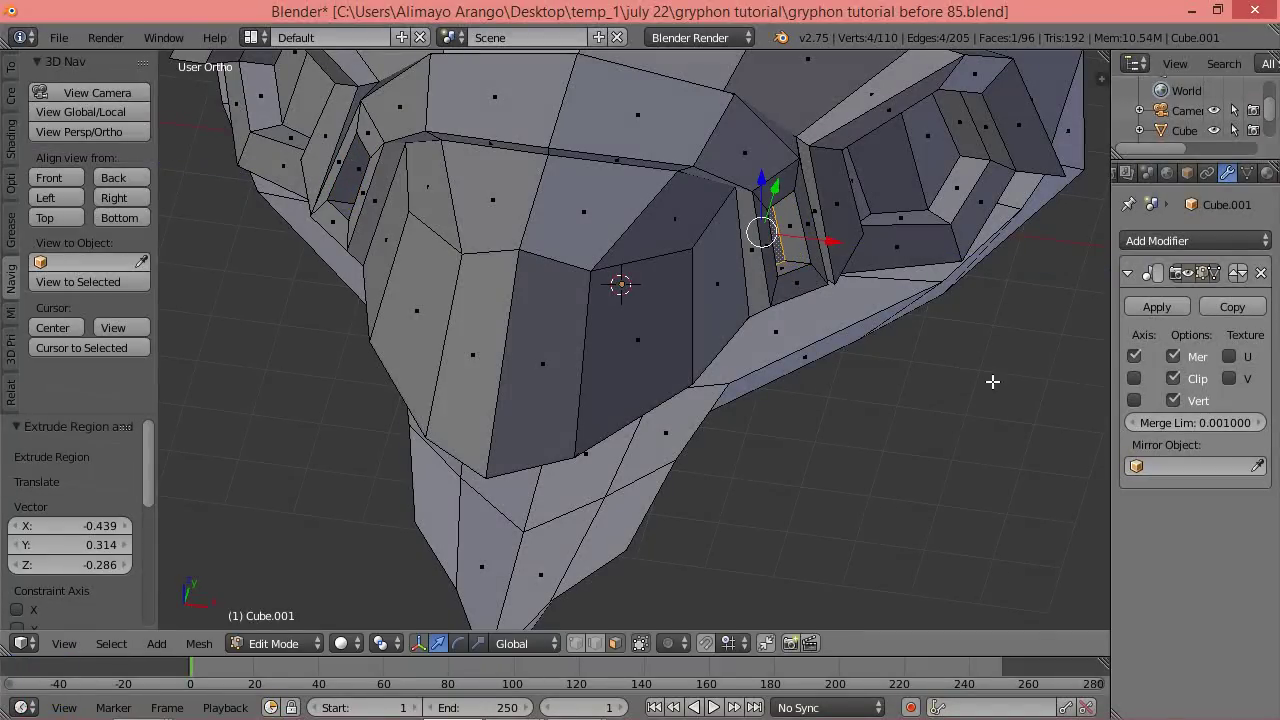
{"action": "key", "text": "s"}
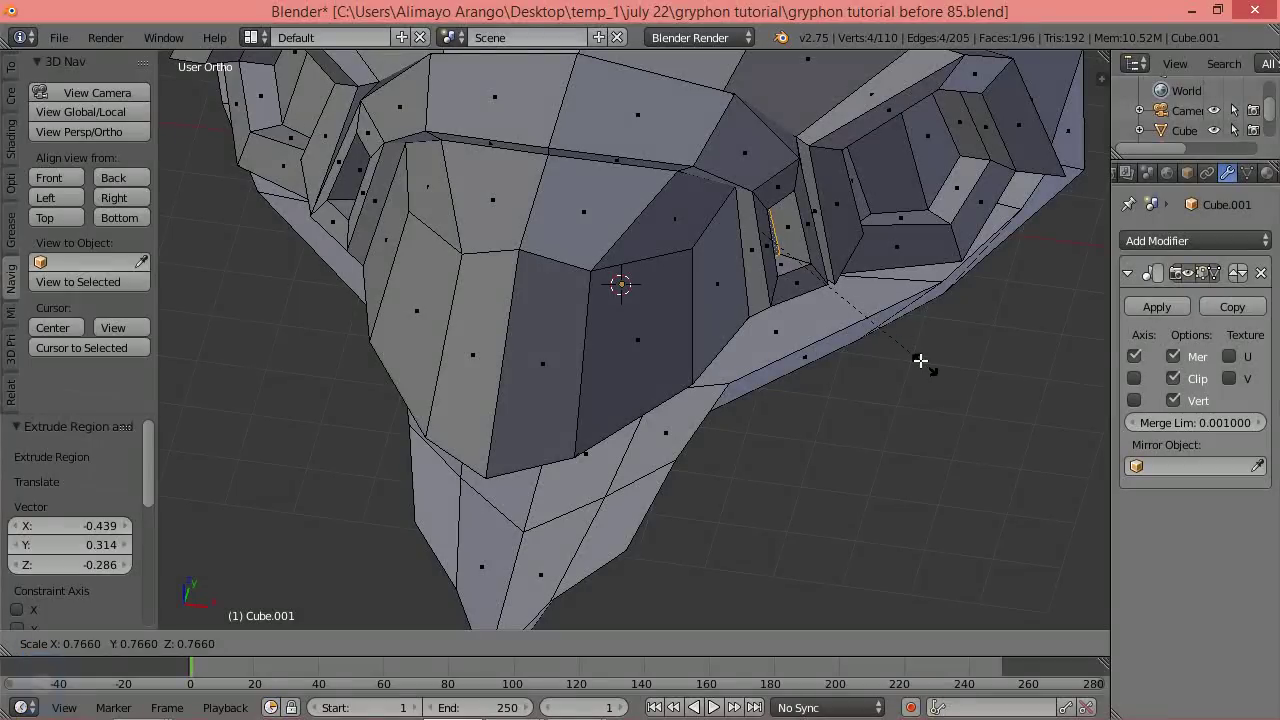
{"action": "left_click", "coordinate": [907, 347]}
{"action": "middle_click_drag", "start_coordinate": [943, 389], "coordinate": [950, 326]}
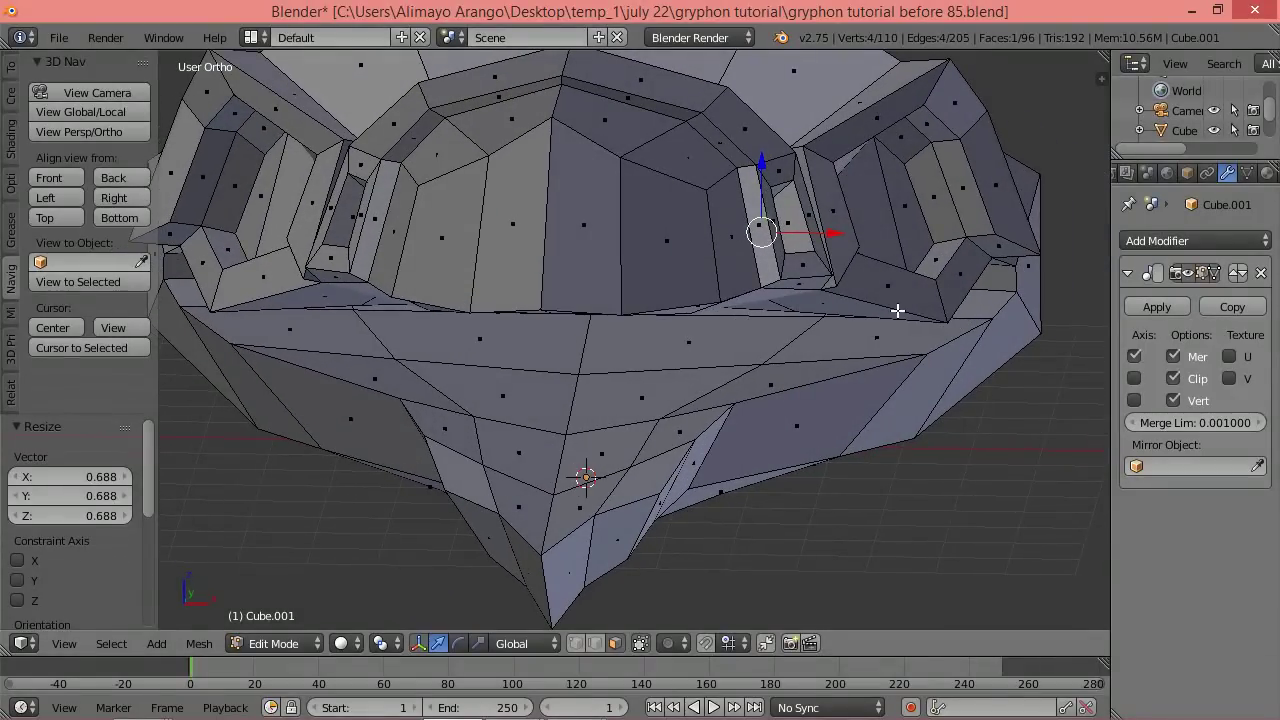
{"action": "key", "text": "a"}
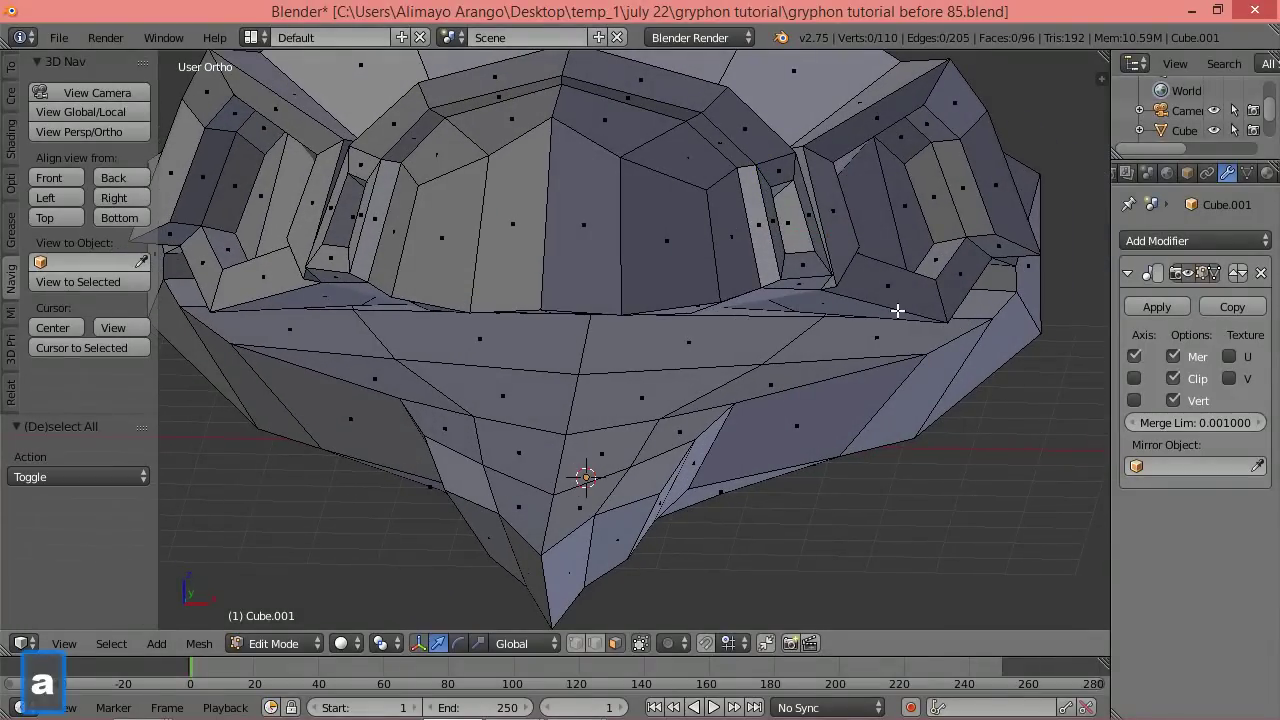
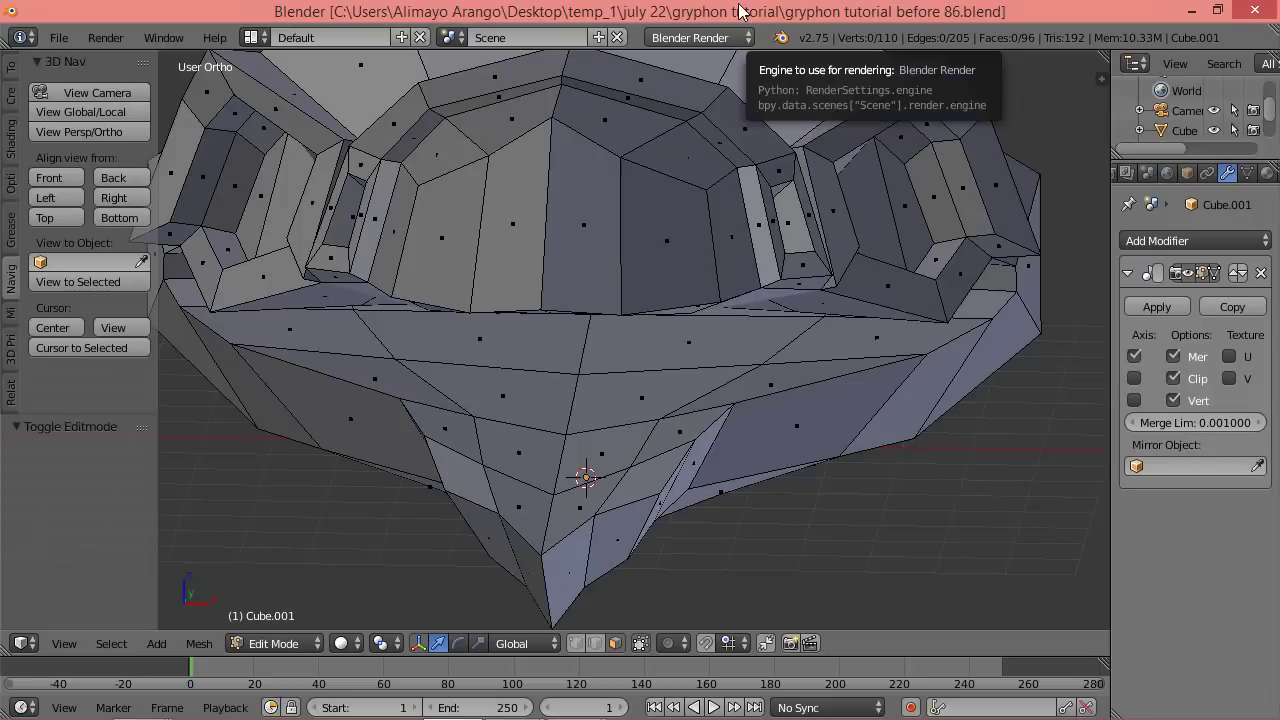
In edge selection, move the vertical edge in front of the new recess -0.142 along X.
{"action": "left_click", "coordinate": [595, 643]}
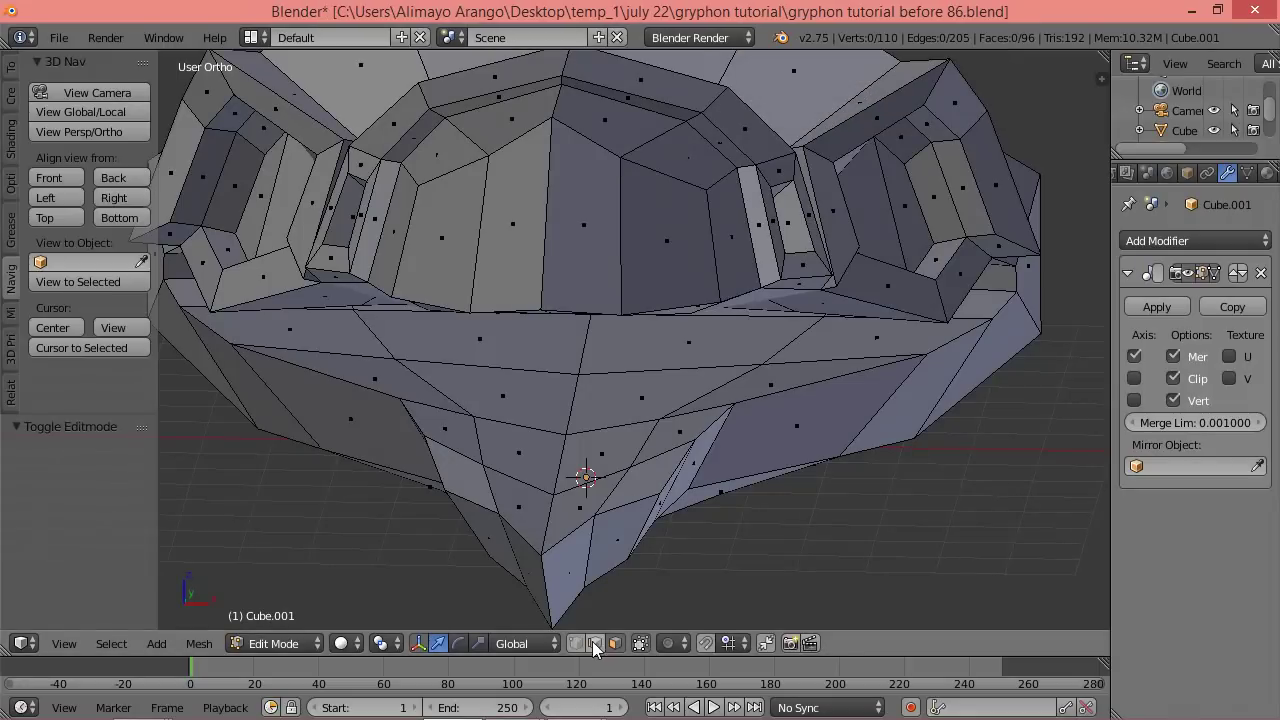
{"action": "right_click", "coordinate": [767, 228]}
{"action": "left_click_drag", "start_coordinate": [840, 228], "coordinate": [831, 229]}
{"action": "middle_click_drag", "start_coordinate": [874, 363], "coordinate": [707, 317]}
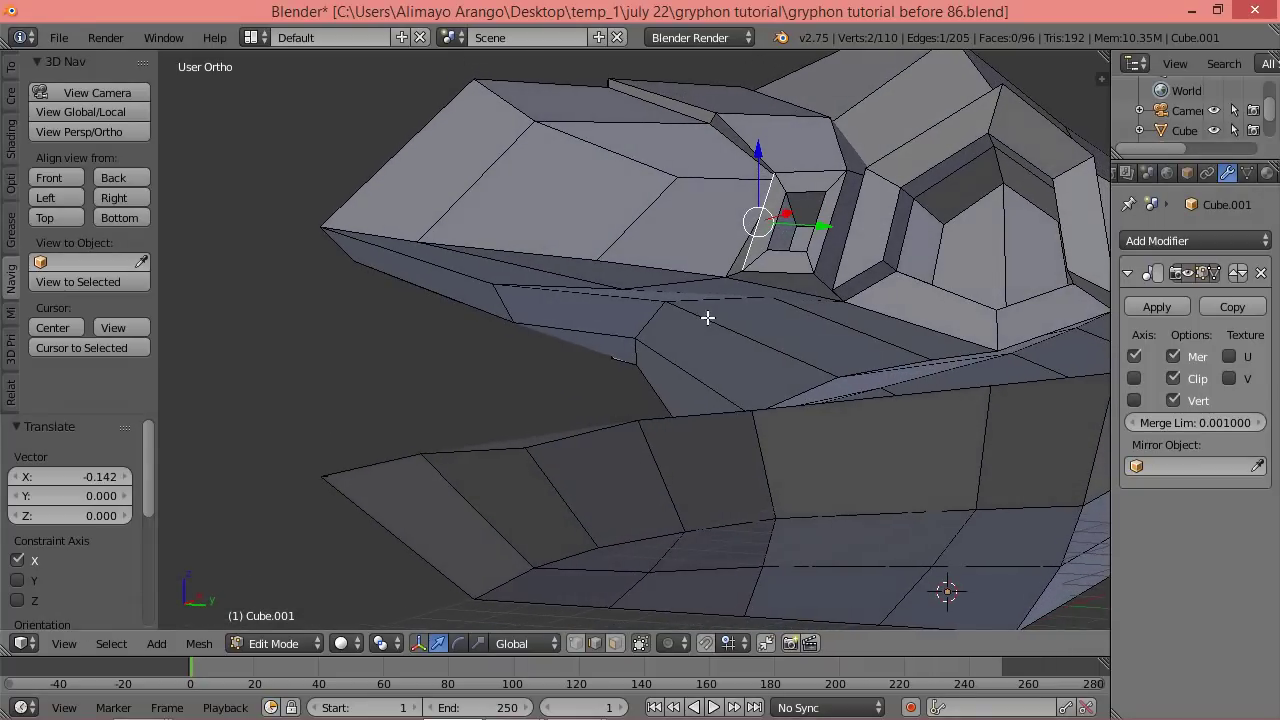
{"action": "middle_click_drag", "start_coordinate": [991, 357], "coordinate": [936, 375]}
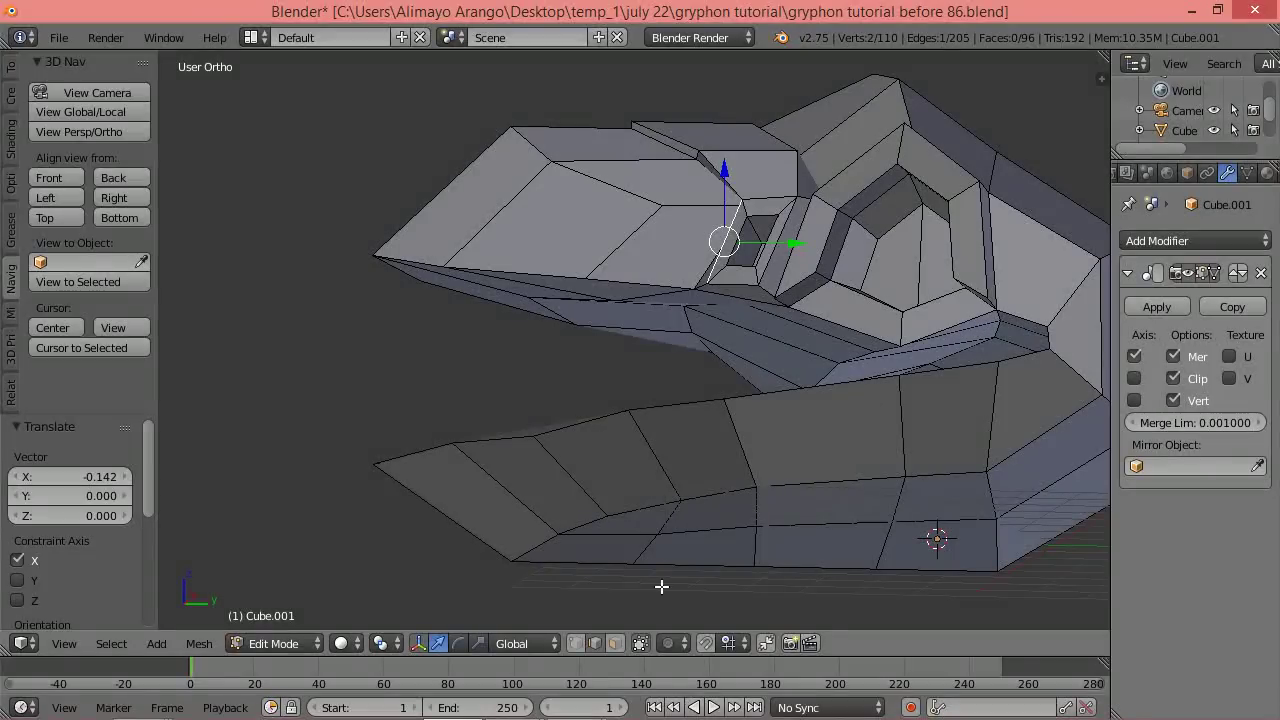
In face selection, select the faces of the mouth roof on the underside of the upper beak, from the cheek toward the tip.
{"action": "left_click", "coordinate": [614, 643]}
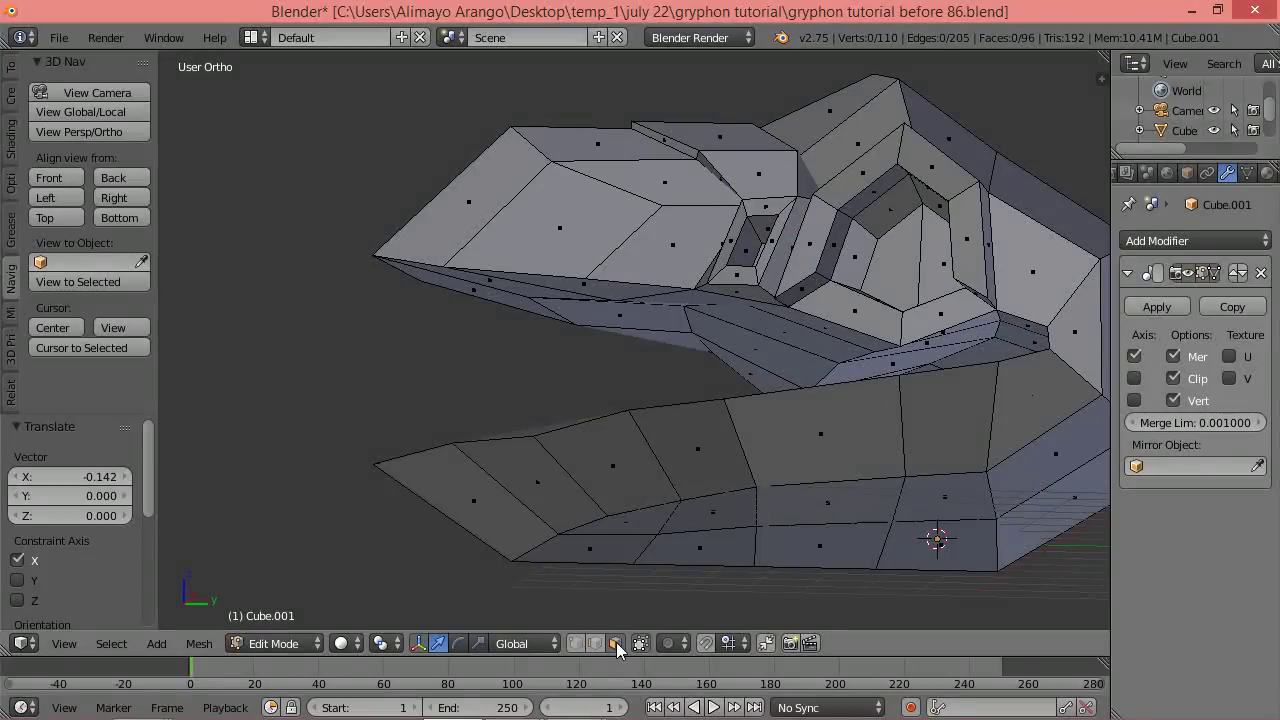
{"action": "right_click", "coordinate": [982, 320]}
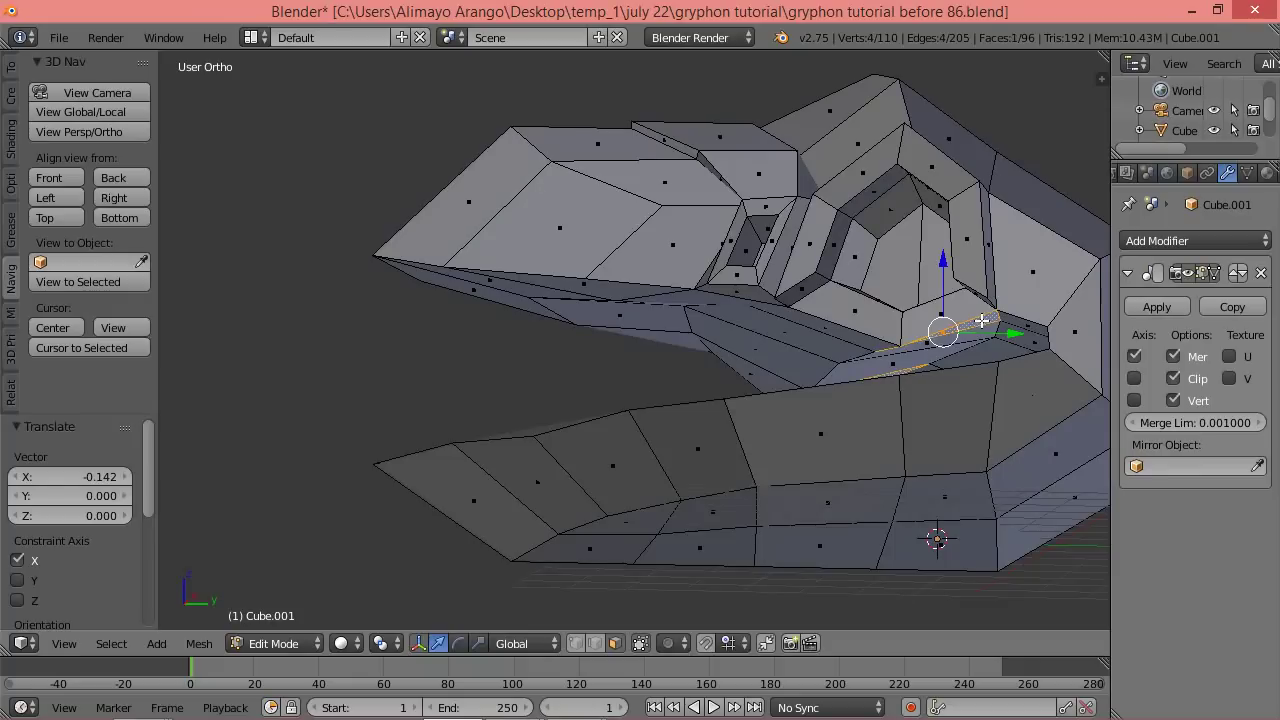
{"action": "right_click", "coordinate": [905, 356], "text": "shift"}
{"action": "middle_click_drag", "start_coordinate": [804, 360], "coordinate": [870, 343]}
{"action": "right_click", "coordinate": [866, 340], "text": "shift"}
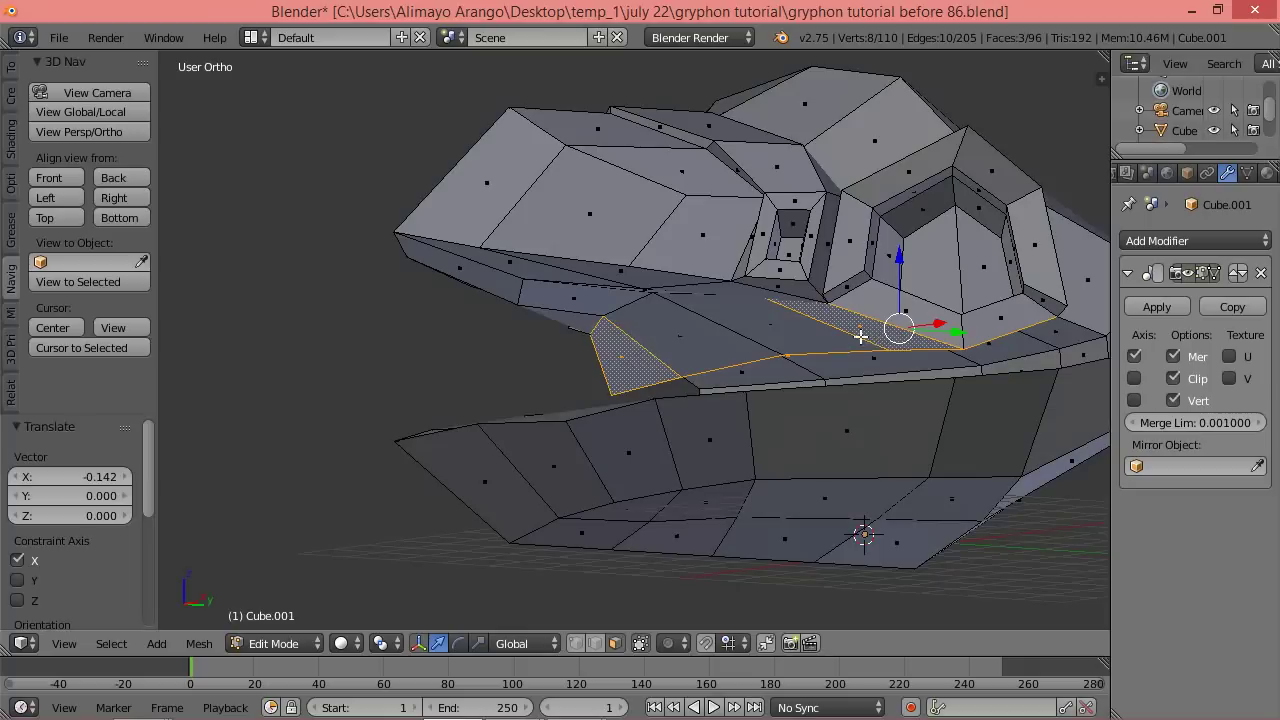
{"action": "right_click", "coordinate": [775, 348], "text": "shift"}
{"action": "middle_click_drag", "start_coordinate": [747, 338], "coordinate": [734, 277]}
{"action": "right_click", "coordinate": [721, 280], "text": "shift"}
{"action": "right_click", "coordinate": [672, 276], "text": "shift"}
{"action": "right_click", "coordinate": [640, 250], "text": "shift"}
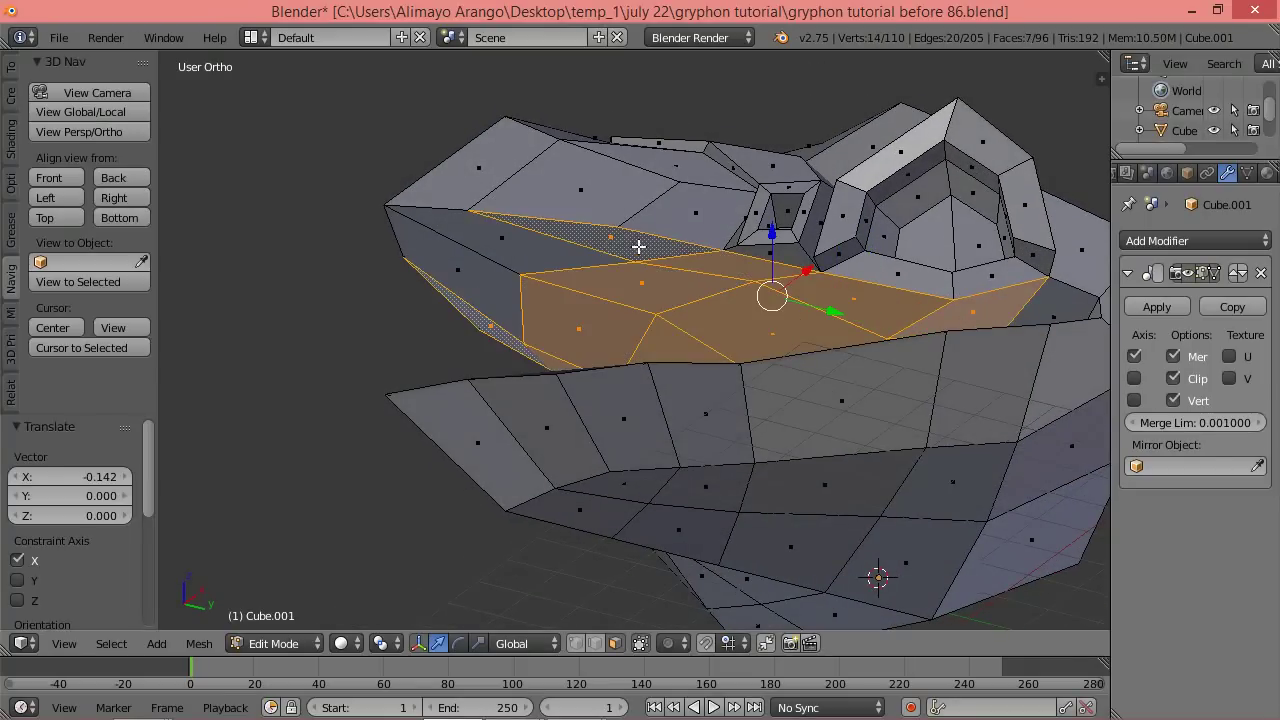
{"action": "right_click", "coordinate": [568, 251], "text": "shift"}
Add the two small faces at the rear corner of the mouth to the mouth roof selection.
{"action": "middle_click_drag", "start_coordinate": [695, 300], "coordinate": [697, 302]}
{"action": "middle_click_drag", "start_coordinate": [829, 318], "coordinate": [802, 381]}
{"action": "middle_click_drag", "start_coordinate": [892, 393], "coordinate": [861, 407]}
{"action": "middle_click_drag", "start_coordinate": [855, 397], "coordinate": [872, 396]}
{"action": "right_click", "coordinate": [957, 314], "text": "shift"}
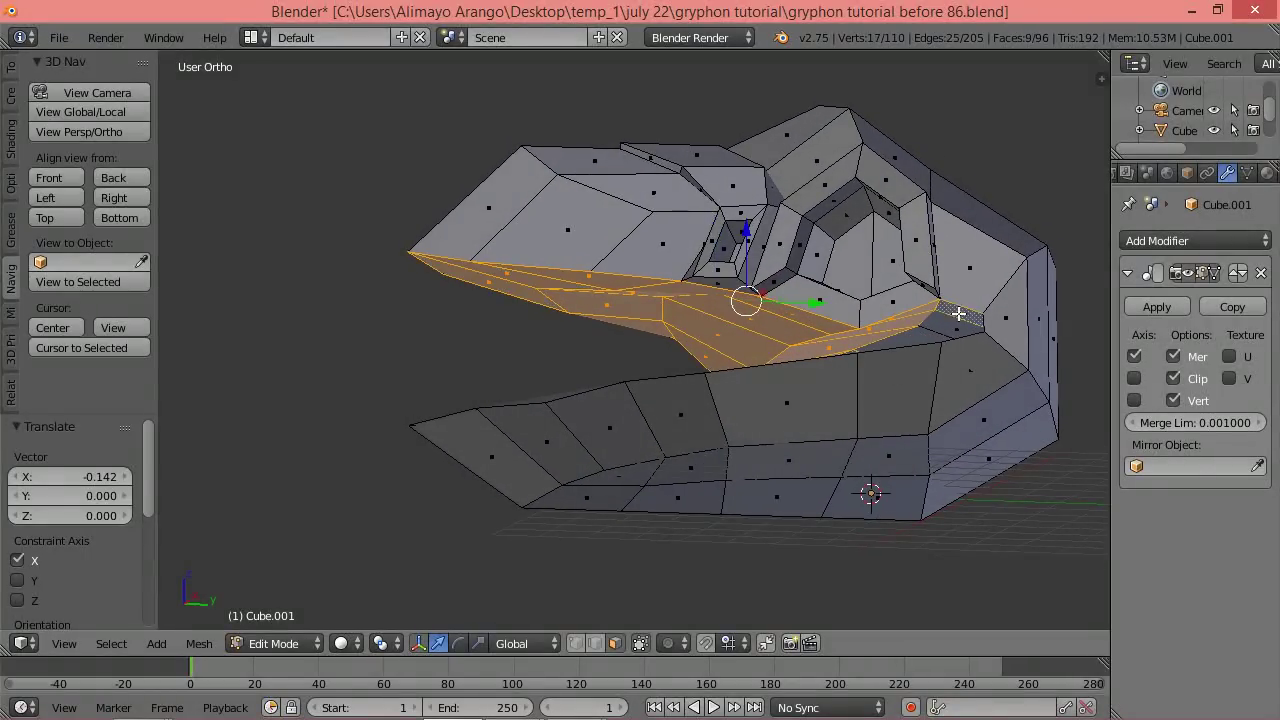
{"action": "right_click", "coordinate": [948, 328], "text": "shift"}
{"action": "middle_click_drag", "start_coordinate": [851, 346], "coordinate": [993, 325]}
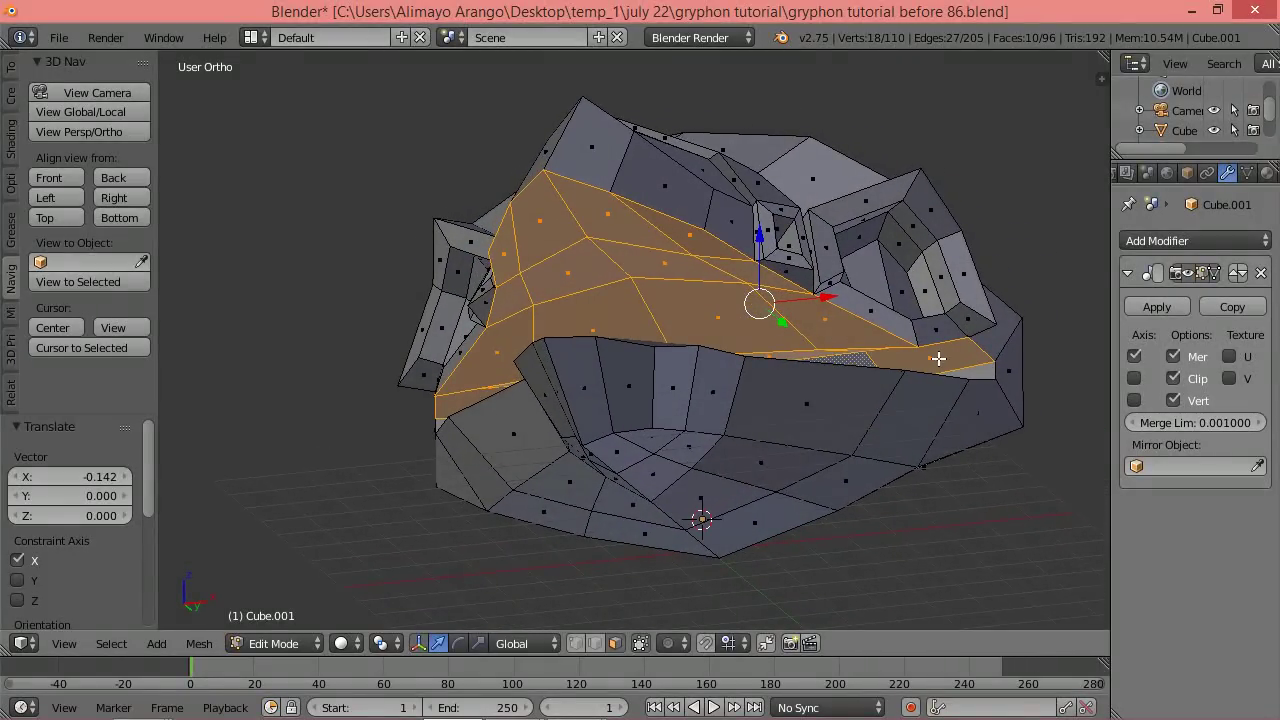
Extrude the mouth roof faces in place and scale them to 0.896 to form an inset rim.
{"action": "key", "text": "e"}
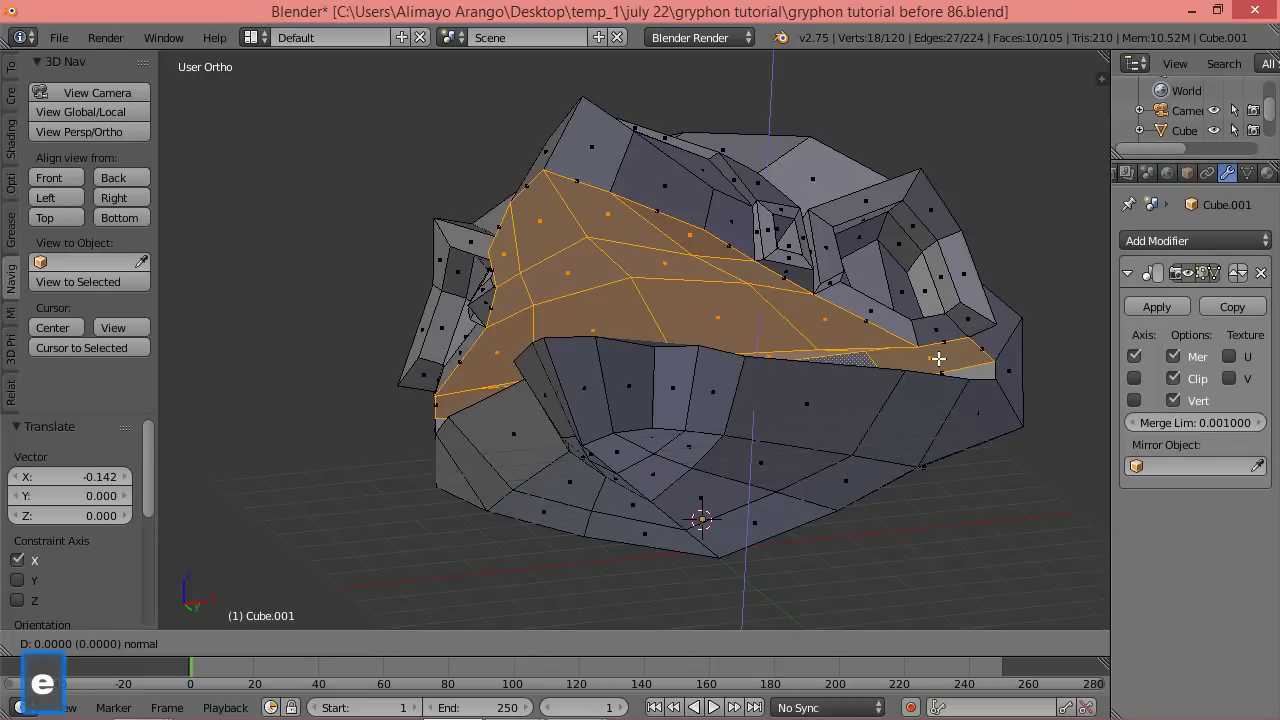
{"action": "right_click", "coordinate": [938, 358]}
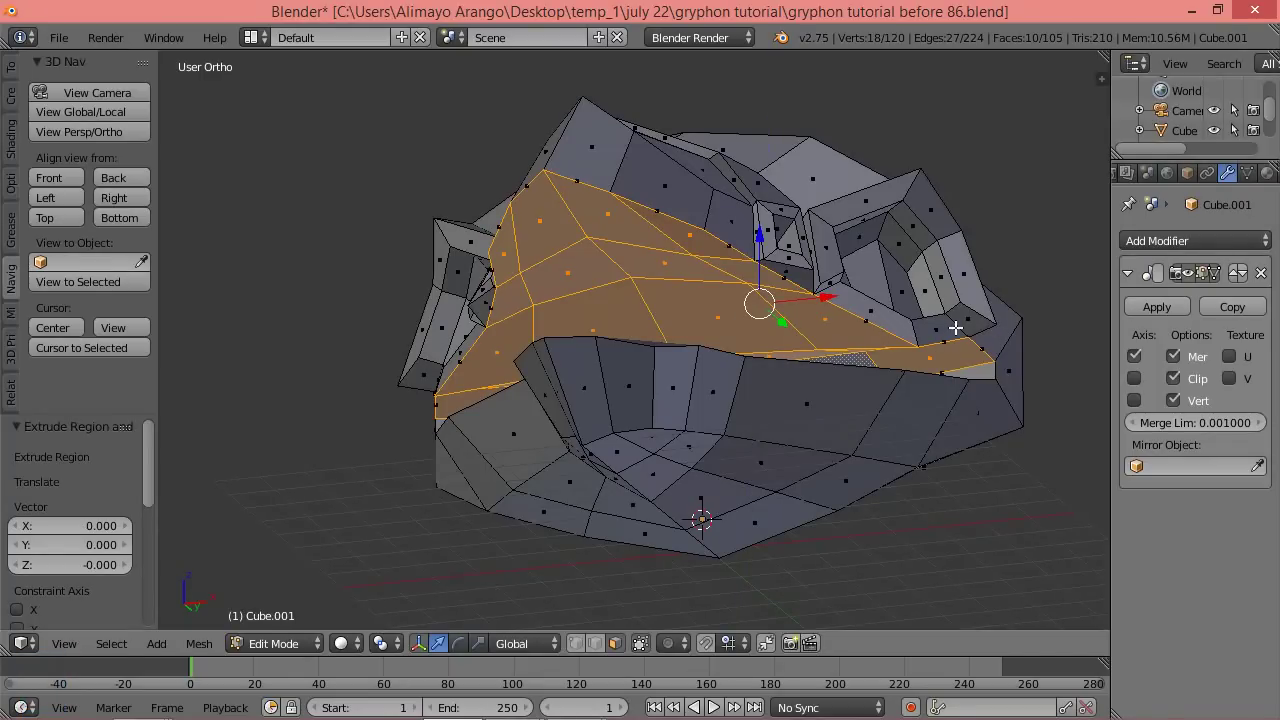
{"action": "key", "text": "s"}
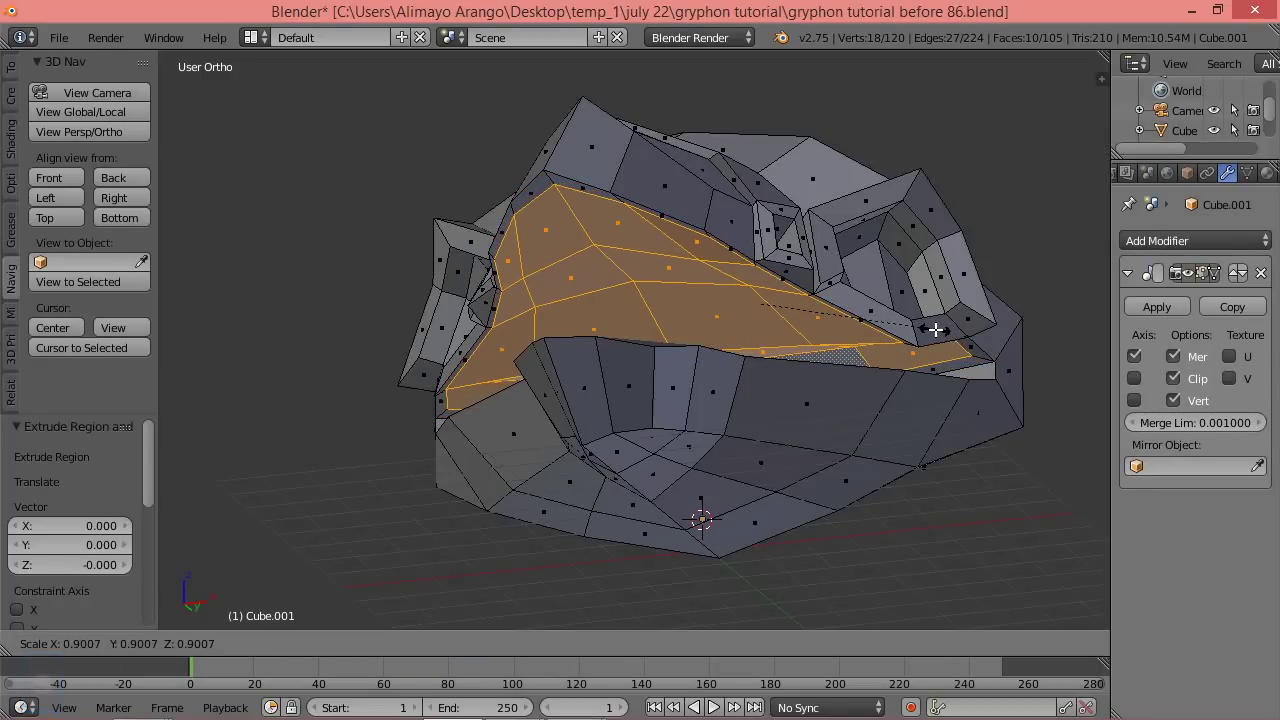
{"action": "left_click", "coordinate": [934, 329]}
Move the inset mouth roof faces -0.432 along X and save as gryphon tutorial before 87.blend.
{"action": "key", "text": "g"}
{"action": "key", "text": "x"}
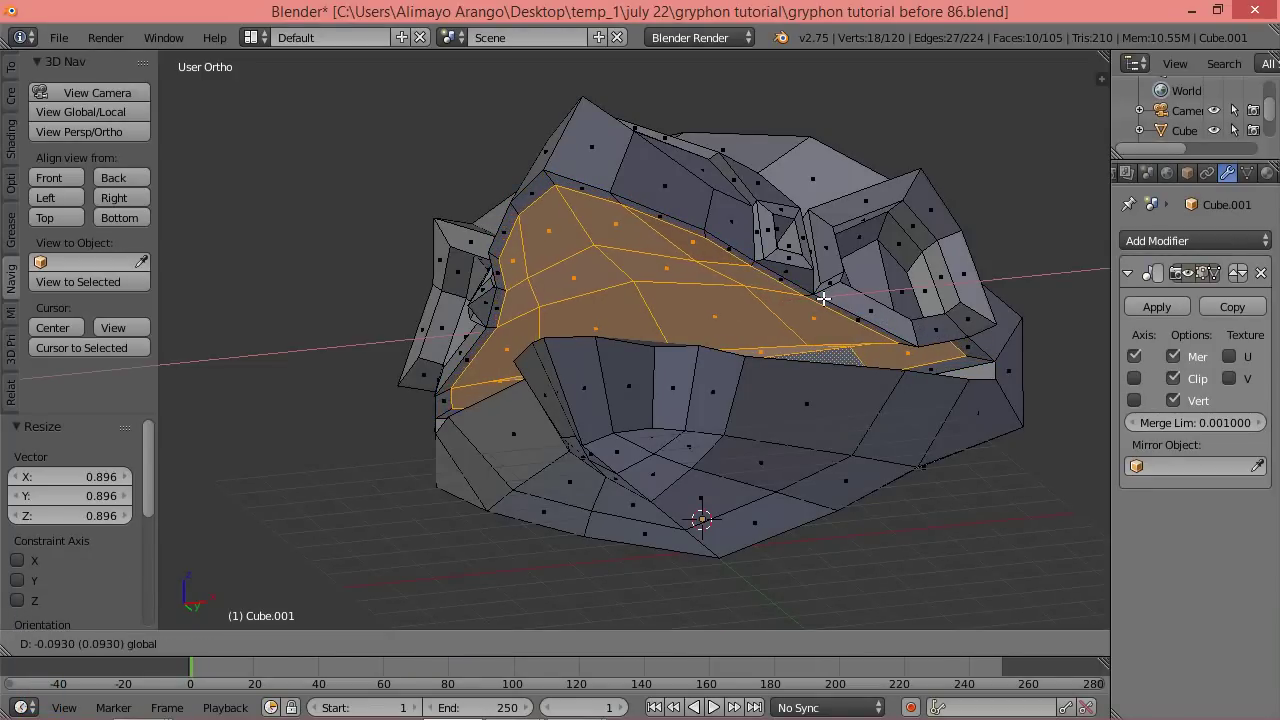
{"action": "left_click", "coordinate": [809, 305]}
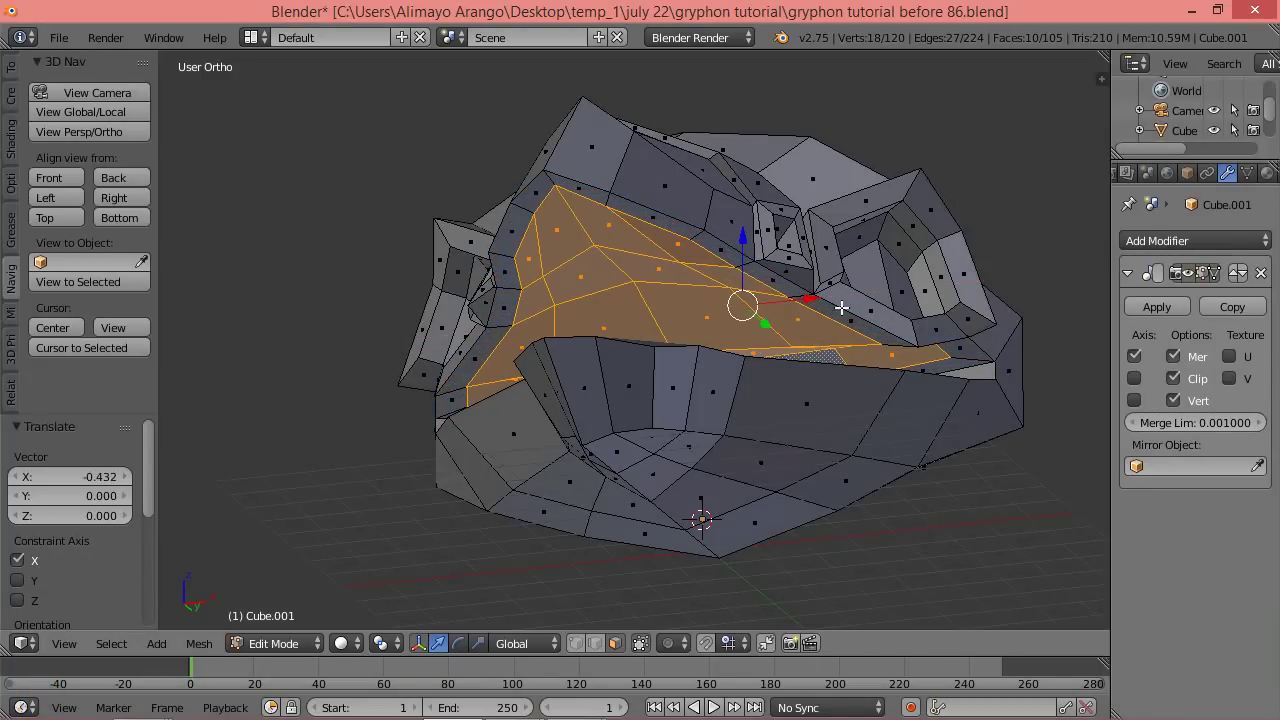
{"action": "middle_click_drag", "start_coordinate": [850, 315], "coordinate": [794, 321]}
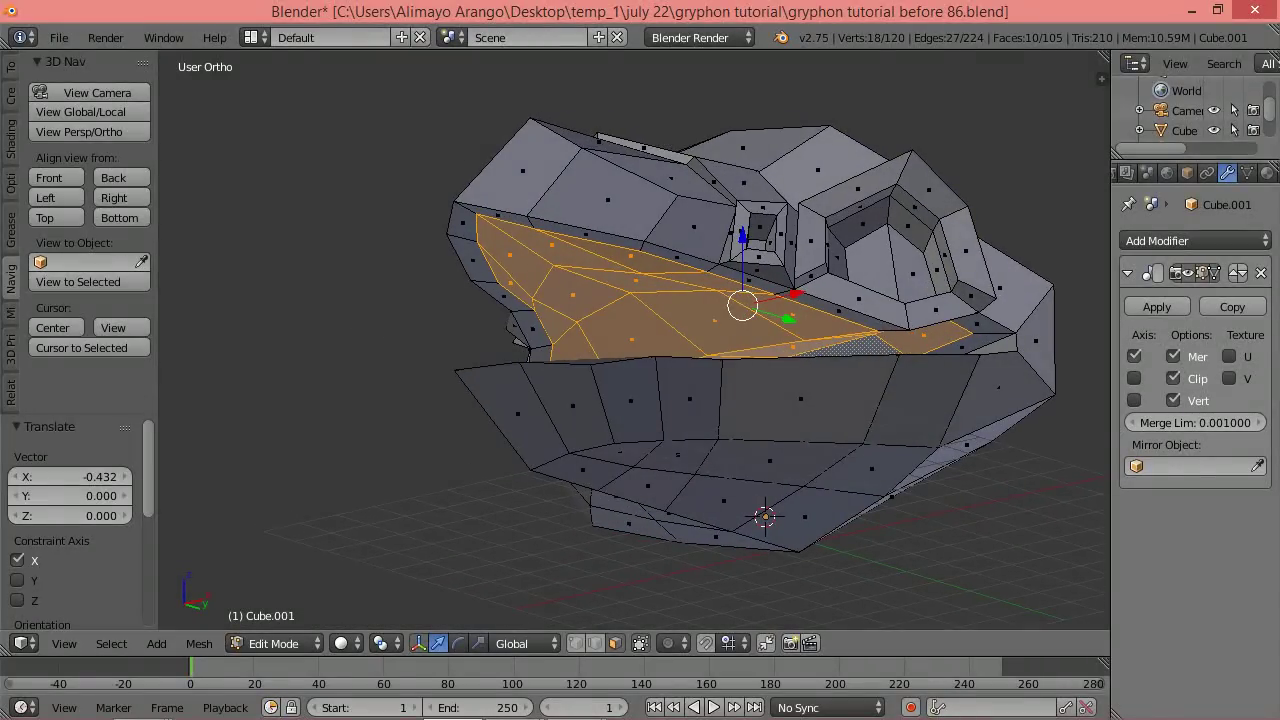
{"action": "key", "text": "ctrl+alt+s"}
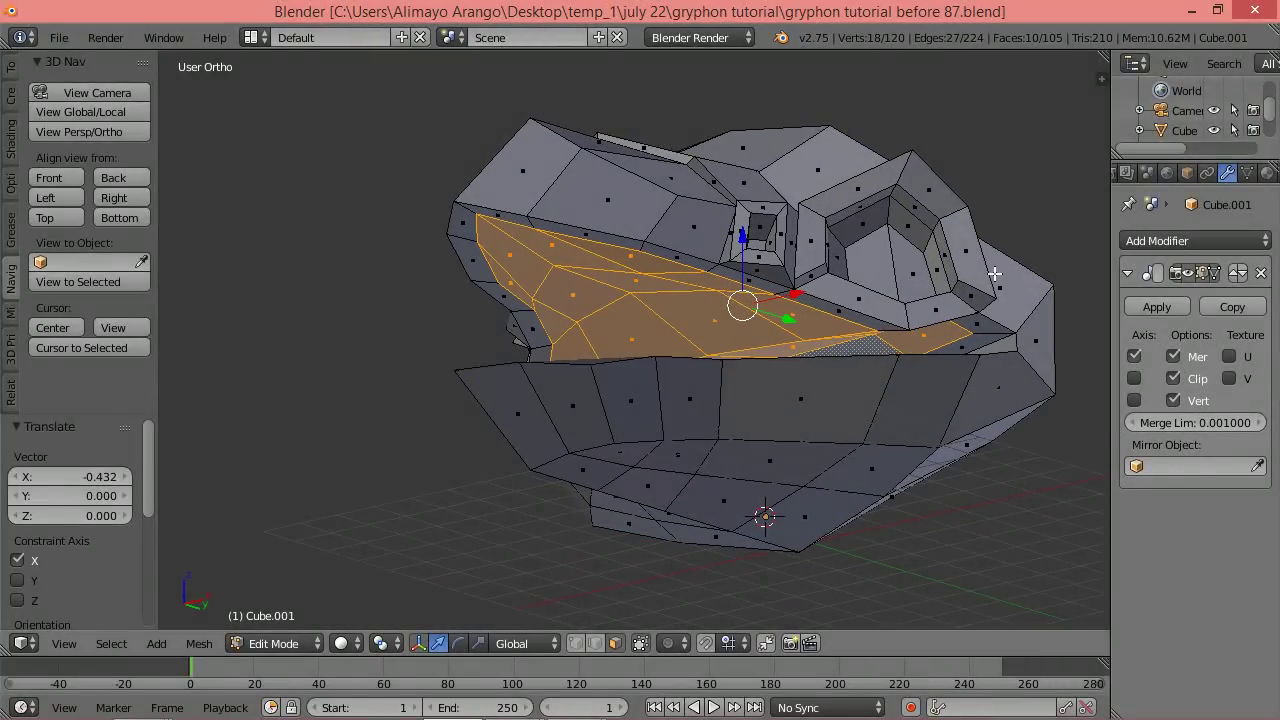
Extrude the inset mouth roof faces 2.090 upward along Z into the upper beak.
{"action": "key", "text": "e"}
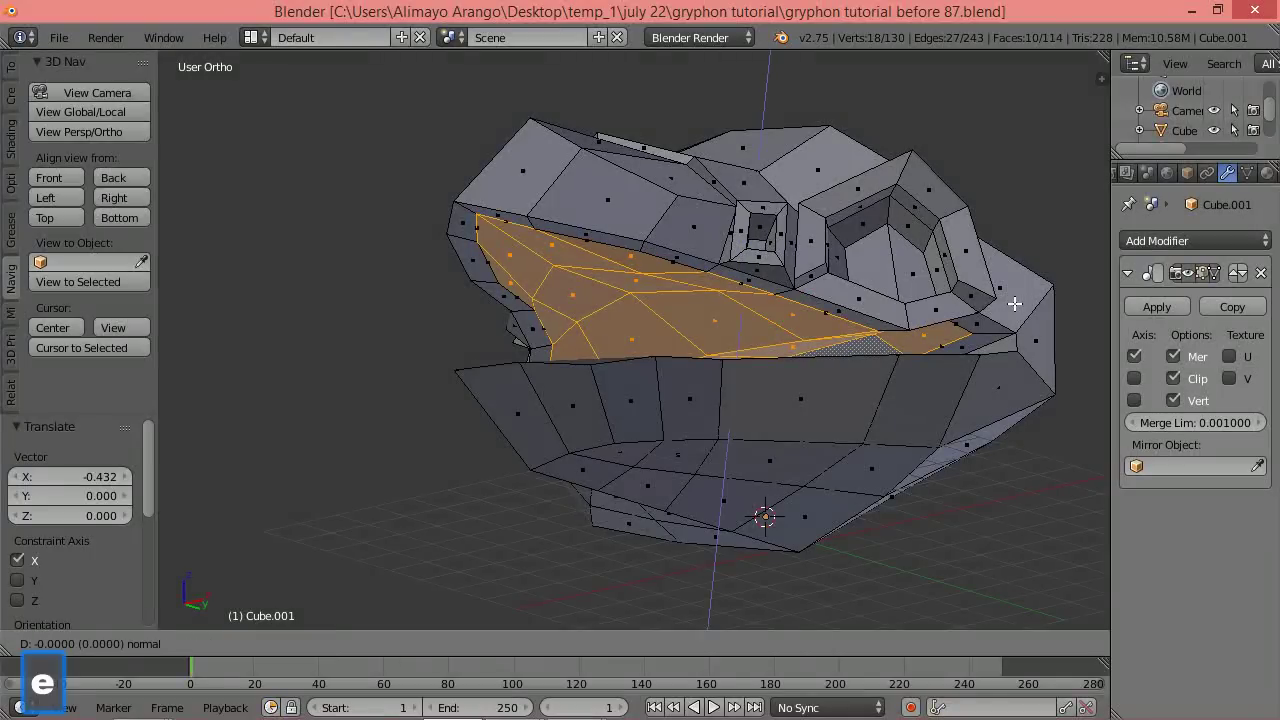
{"action": "key", "text": "z"}
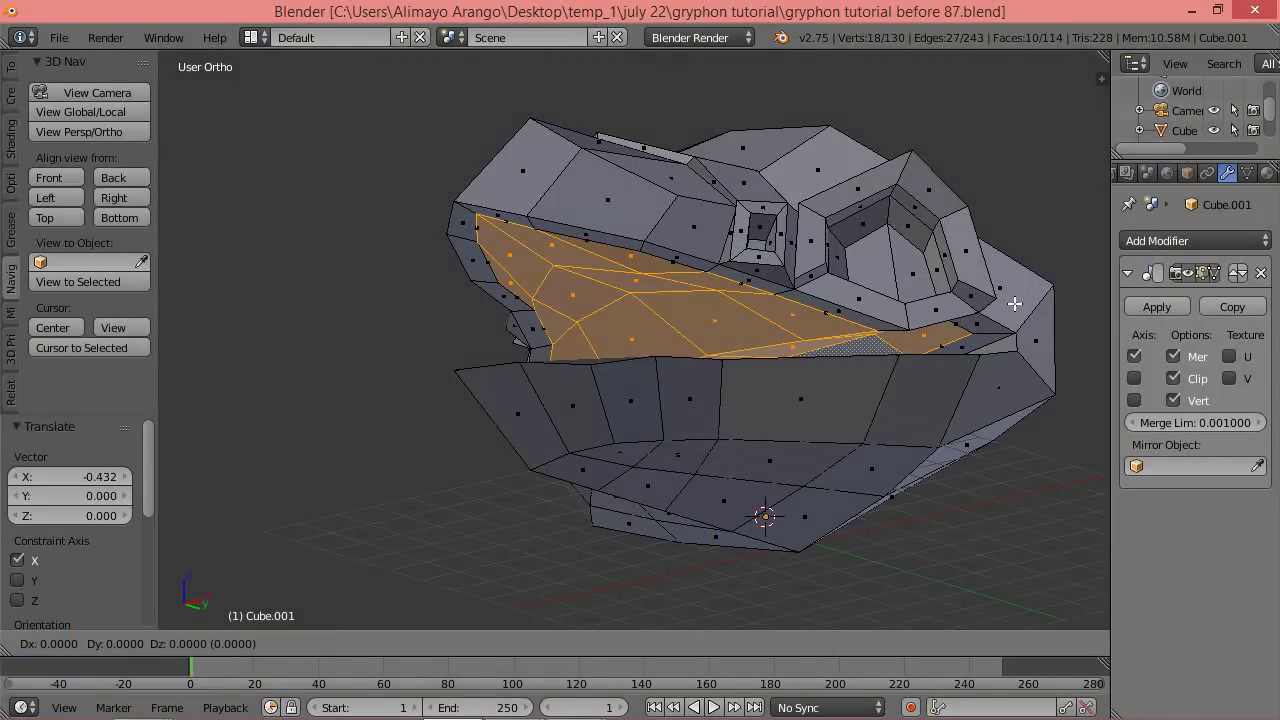
{"action": "key", "text": "z"}
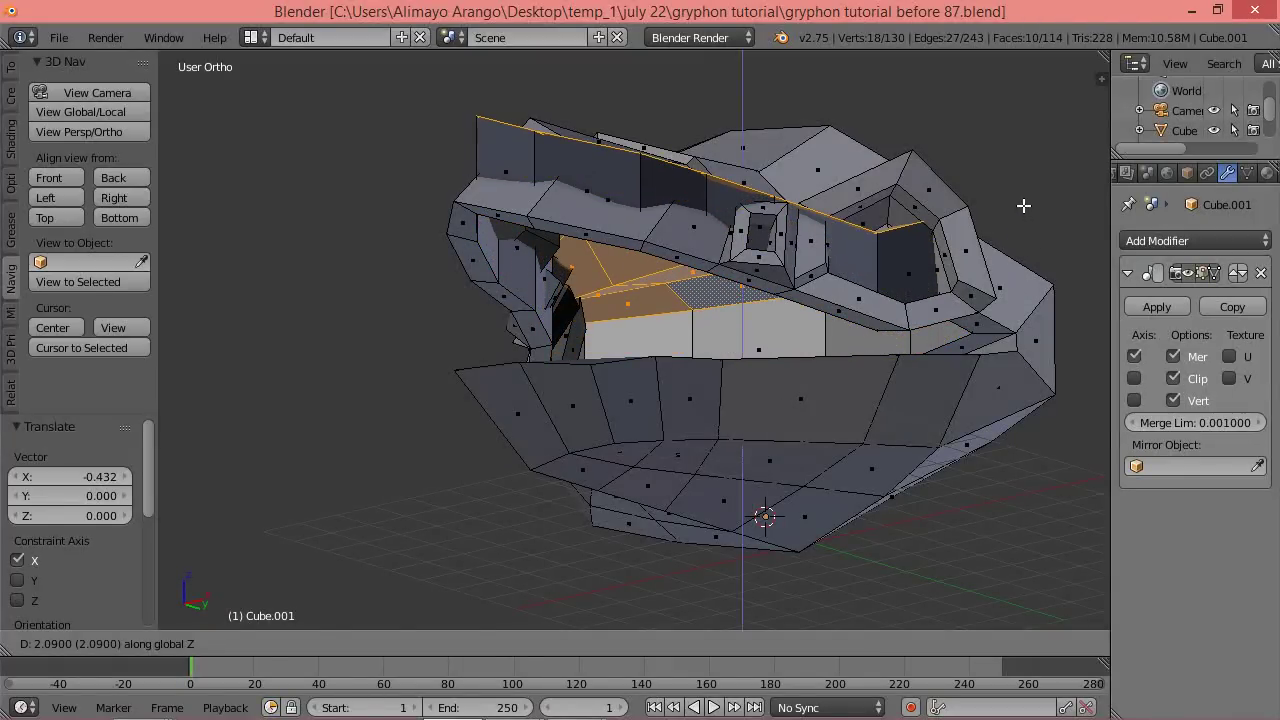
{"action": "left_click", "coordinate": [1023, 205]}
{"action": "middle_click_drag", "start_coordinate": [943, 194], "coordinate": [985, 294]}
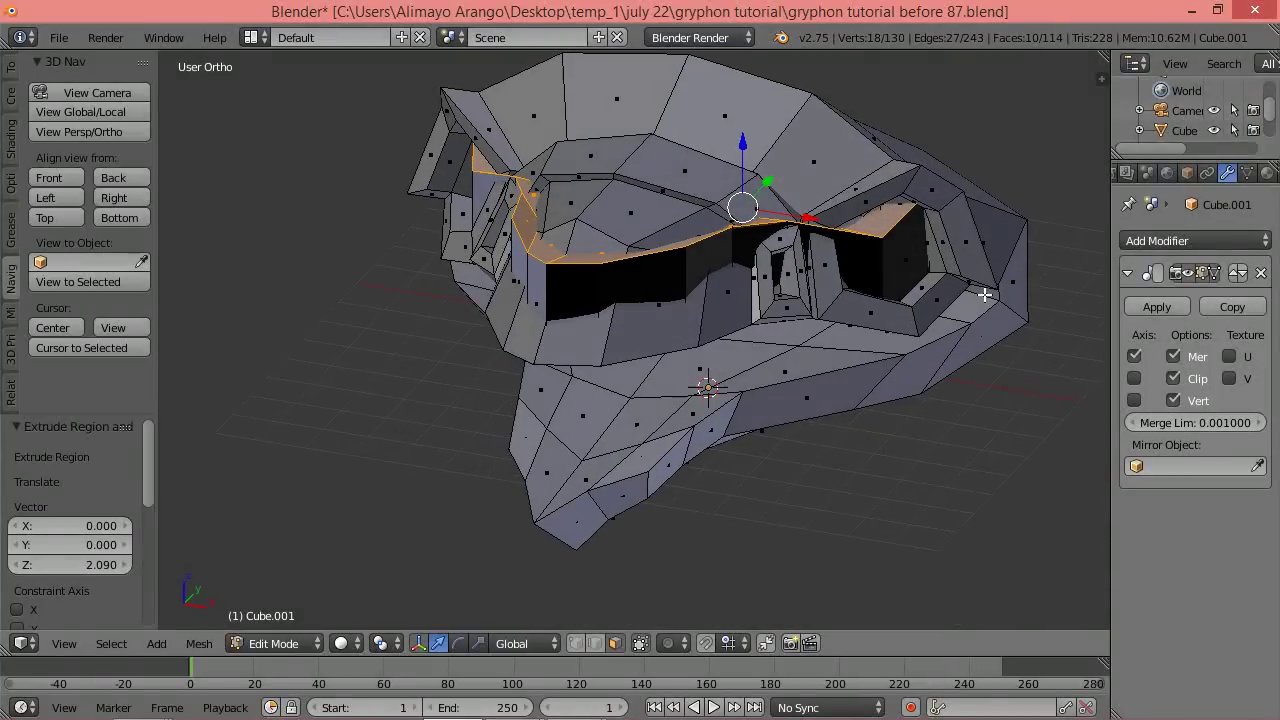
Scale the extruded mouth roof to about 0.71 and move it -0.723 along Z to keep it inside the head.
{"action": "key", "text": "s"}
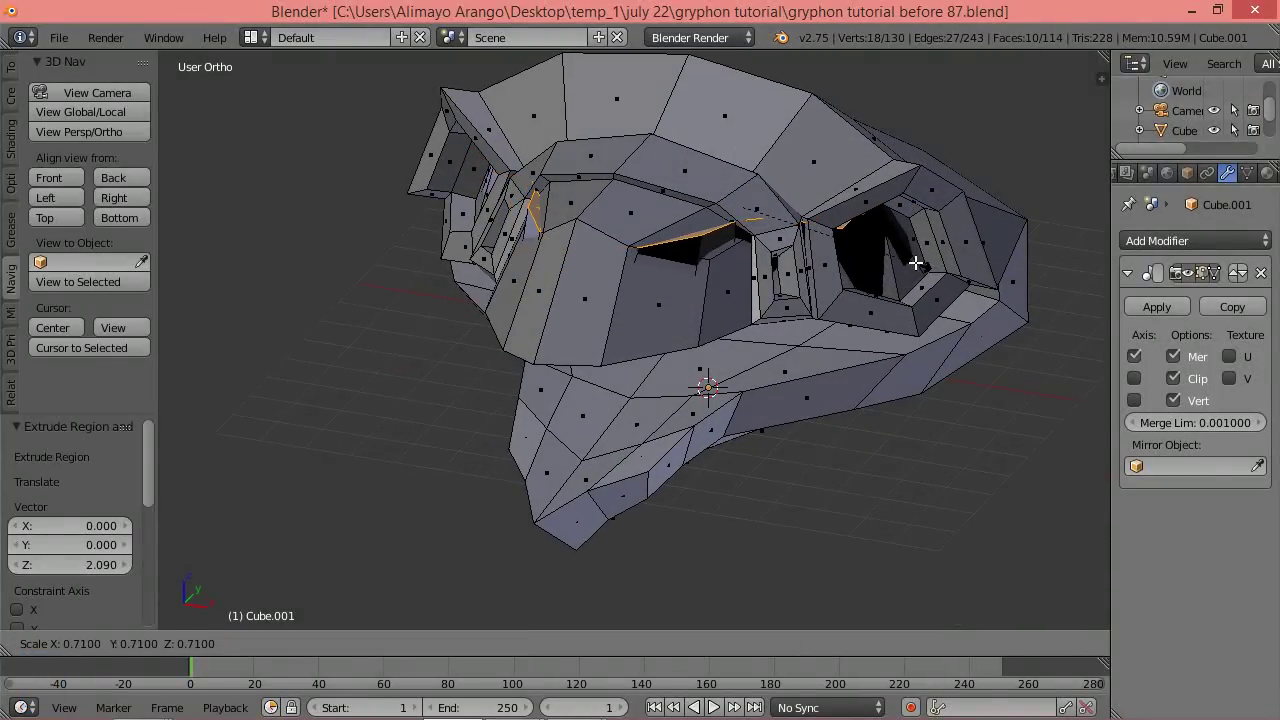
{"action": "left_click", "coordinate": [914, 262]}
{"action": "left_click_drag", "start_coordinate": [734, 137], "coordinate": [713, 168]}
Scale the mouth roof down further, deselect everything and save as gryphon tutorial before 88.blend.
{"action": "key", "text": "s"}
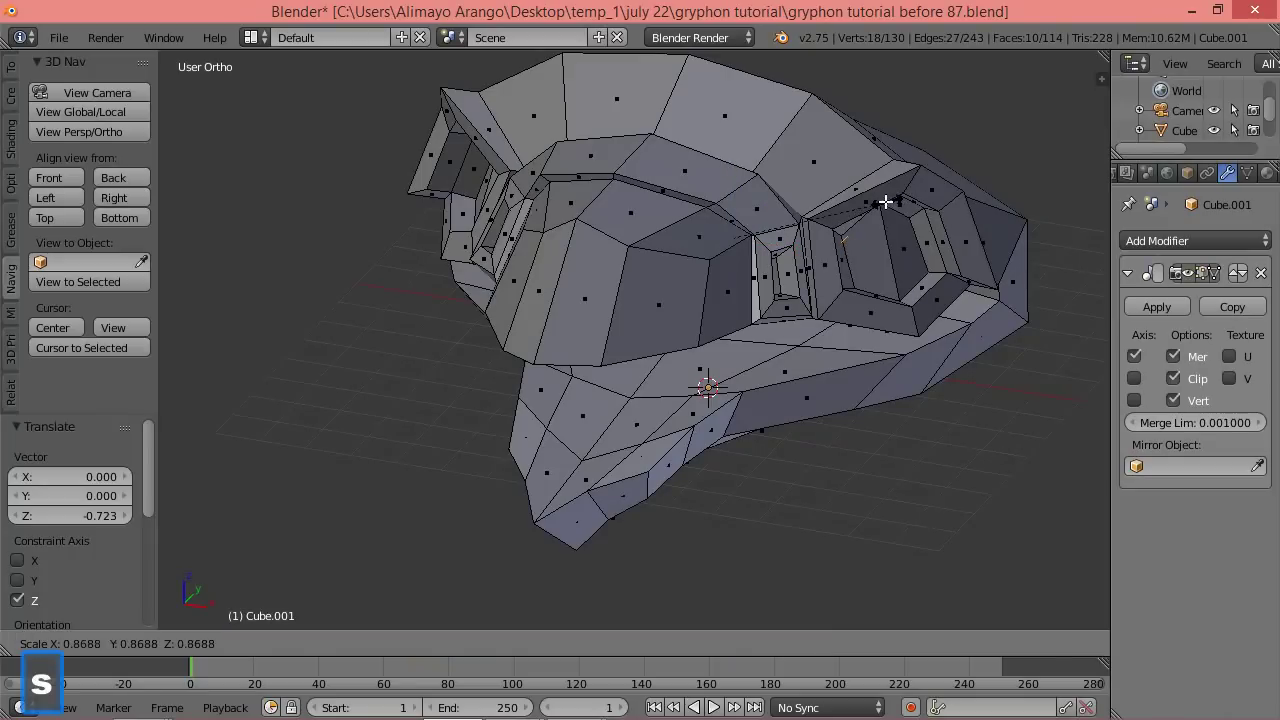
{"action": "left_click", "coordinate": [857, 204]}
{"action": "middle_click_drag", "start_coordinate": [777, 327], "coordinate": [821, 248]}
{"action": "key", "text": "a"}
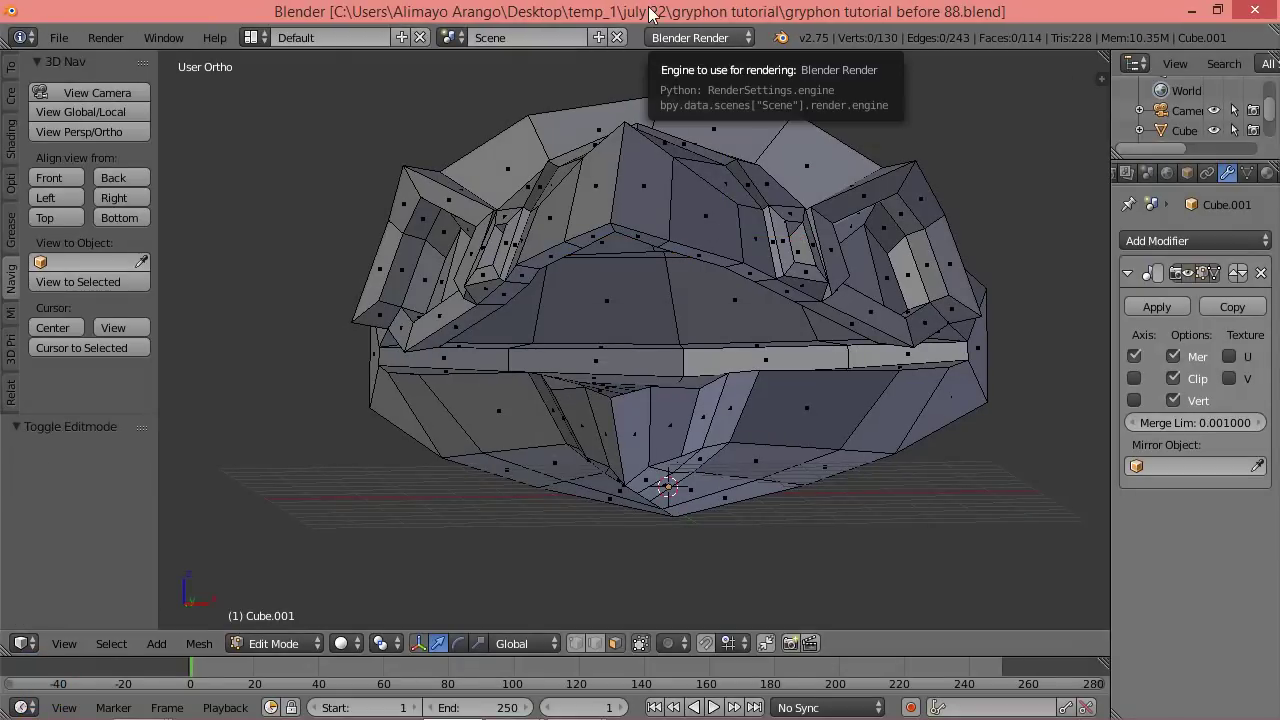
Select all the upper faces of the lower jaw with circle select, extrude them in place and scale them to 0.781.
{"action": "middle_click_drag", "start_coordinate": [727, 177], "coordinate": [706, 207]}
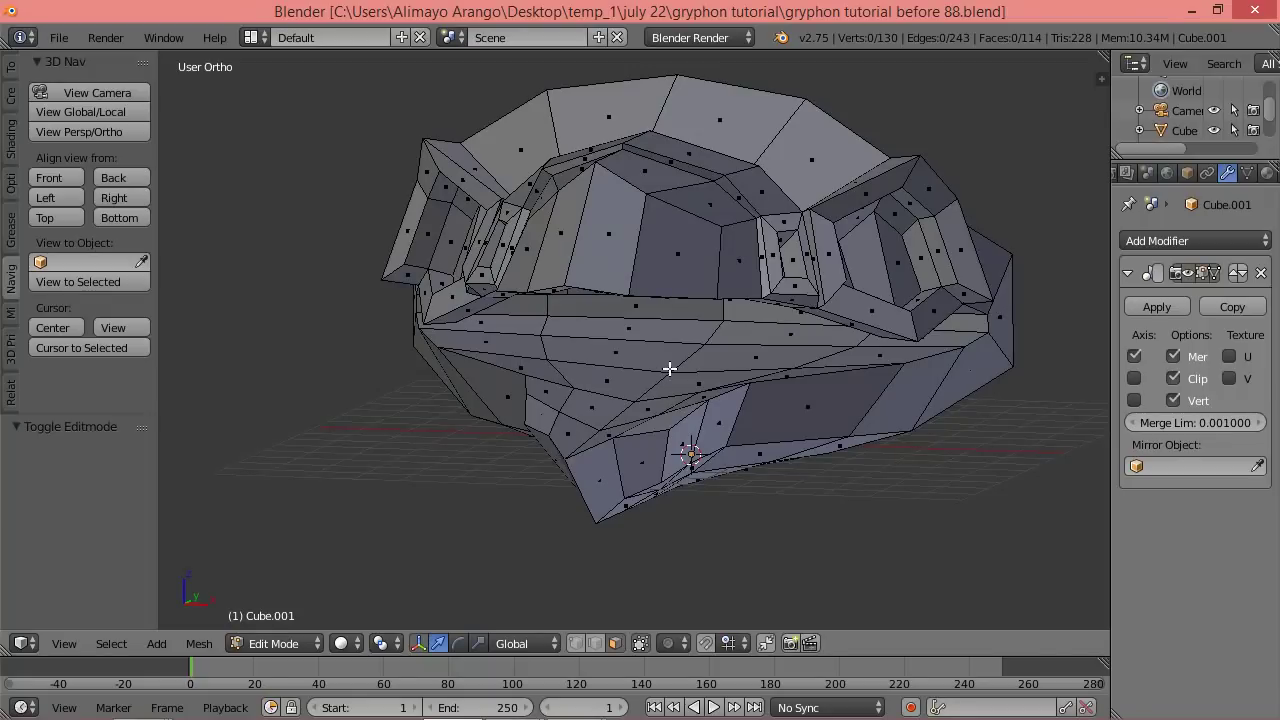
{"action": "key", "text": "c"}
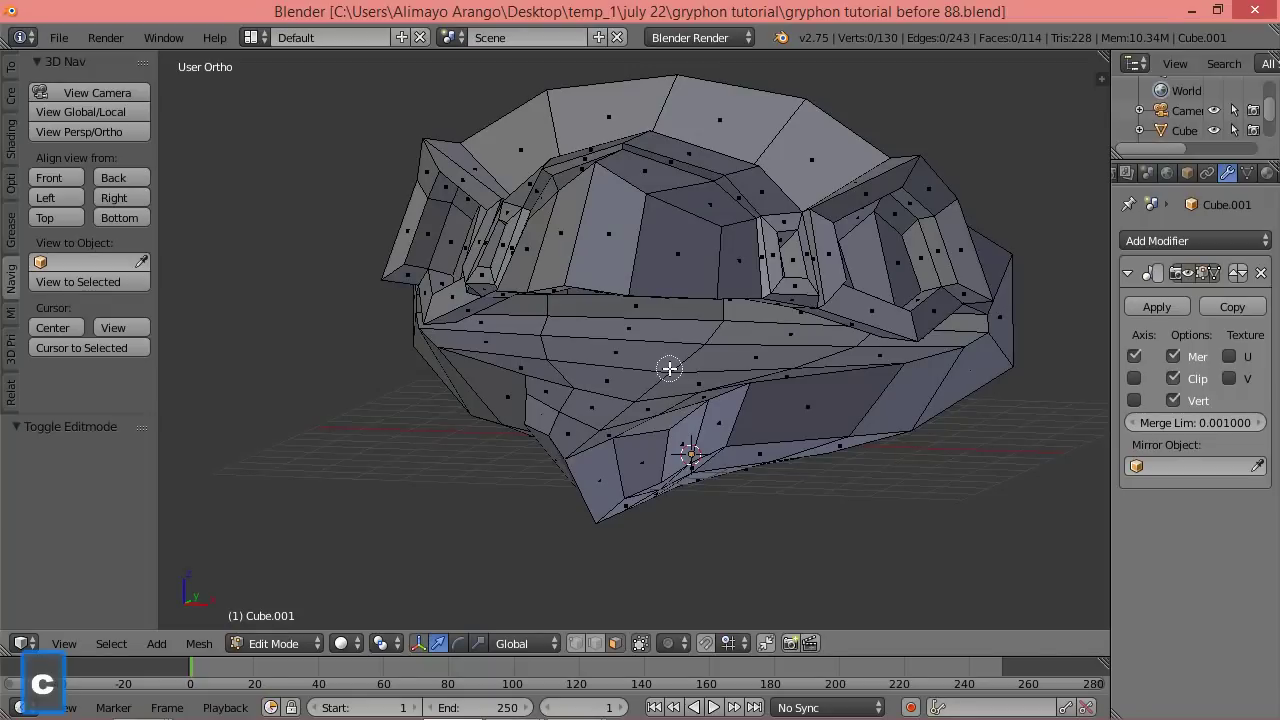
{"action": "mouse_move", "coordinate": [670, 368]}
{"action": "left_mouse_down"}
{"action": "mouse_move", "coordinate": [534, 323]}
{"action": "mouse_move", "coordinate": [594, 383]}
{"action": "mouse_move", "coordinate": [586, 414]}
{"action": "mouse_move", "coordinate": [568, 411]}
{"action": "left_mouse_up"}
{"action": "right_click", "coordinate": [591, 411]}
{"action": "mouse_move", "coordinate": [632, 444]}
{"action": "middle_mouse_down"}
{"action": "mouse_move", "coordinate": [629, 409]}
{"action": "mouse_move", "coordinate": [663, 434]}
{"action": "mouse_move", "coordinate": [649, 443]}
{"action": "middle_mouse_up"}
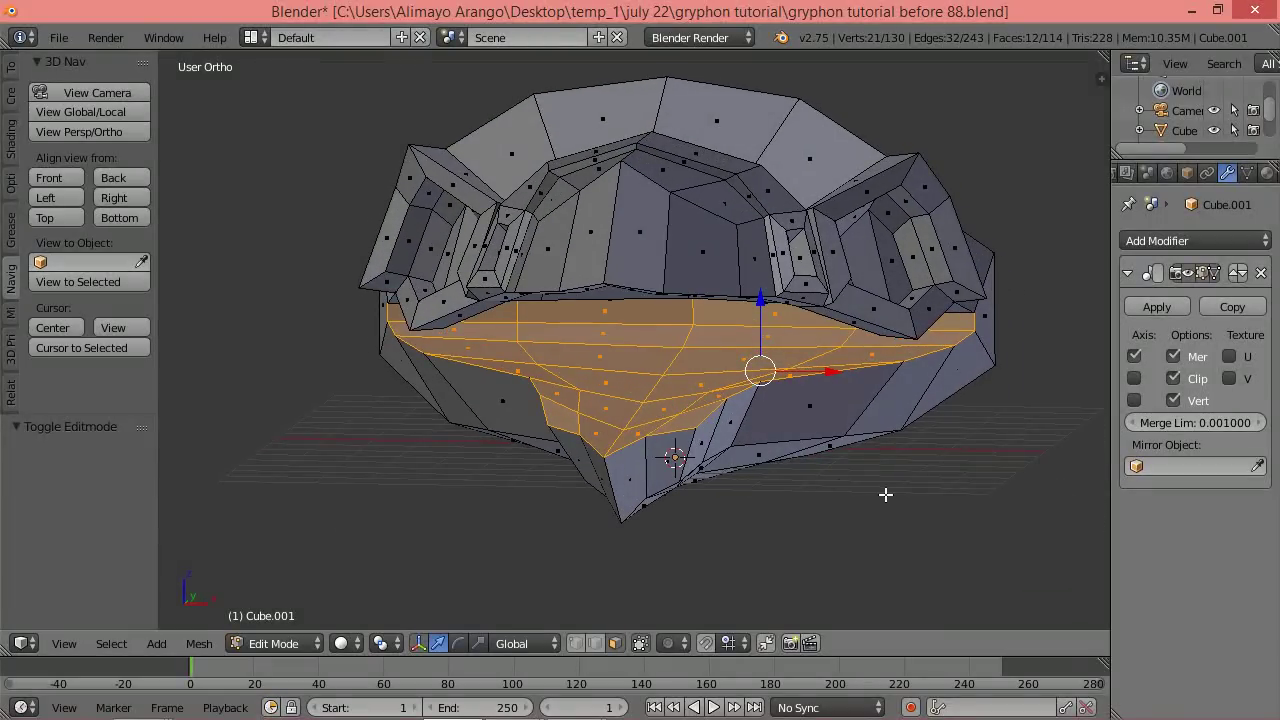
{"action": "key", "text": "e"}
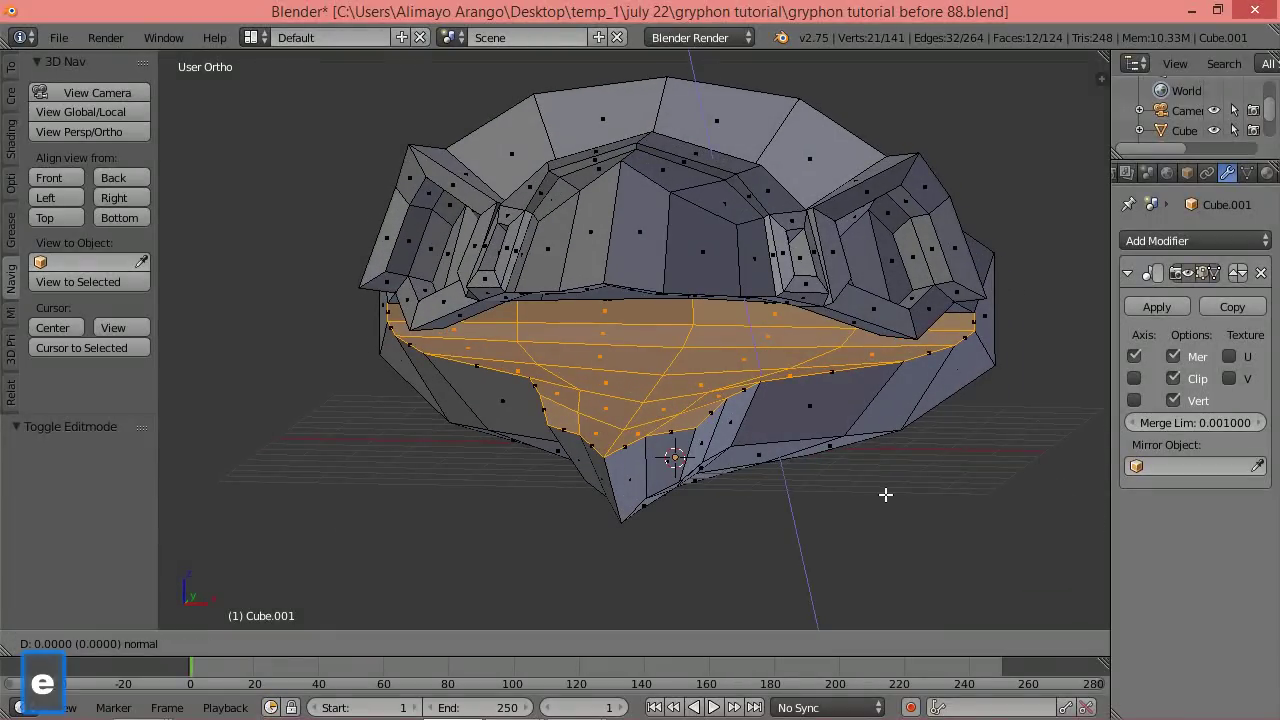
{"action": "right_click", "coordinate": [885, 494]}
{"action": "key", "text": "s"}
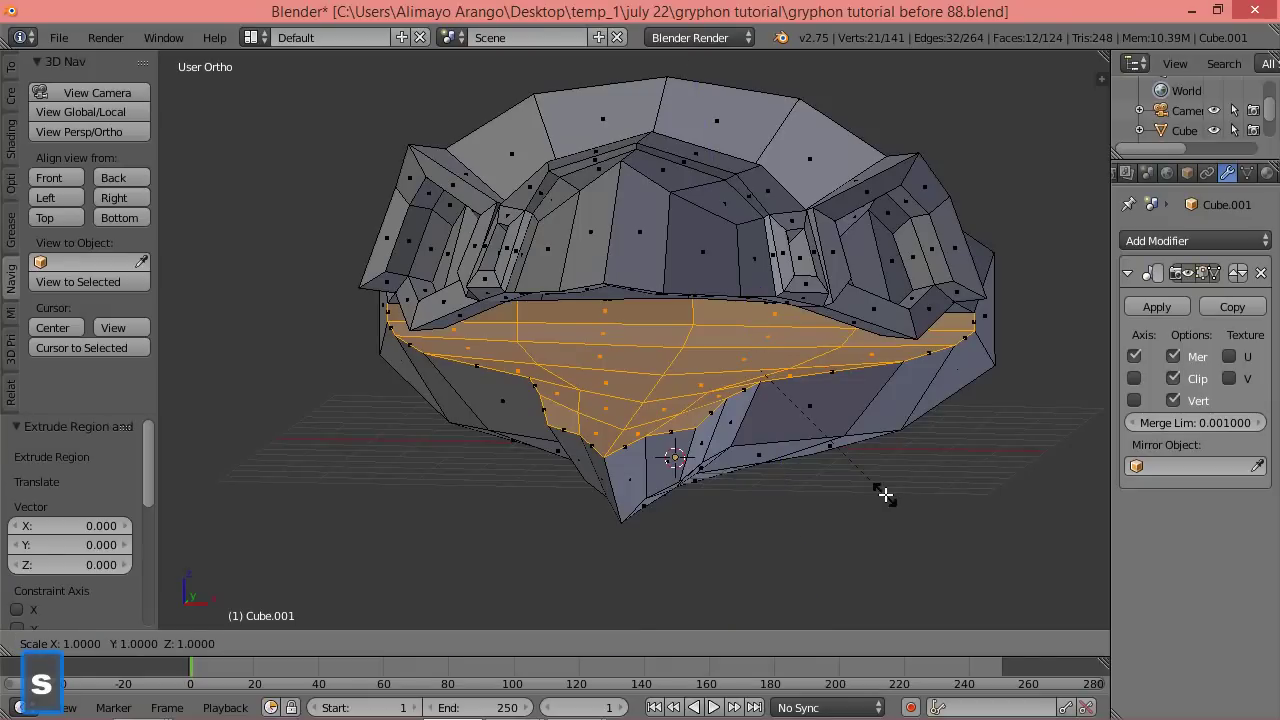
{"action": "left_click", "coordinate": [845, 480]}
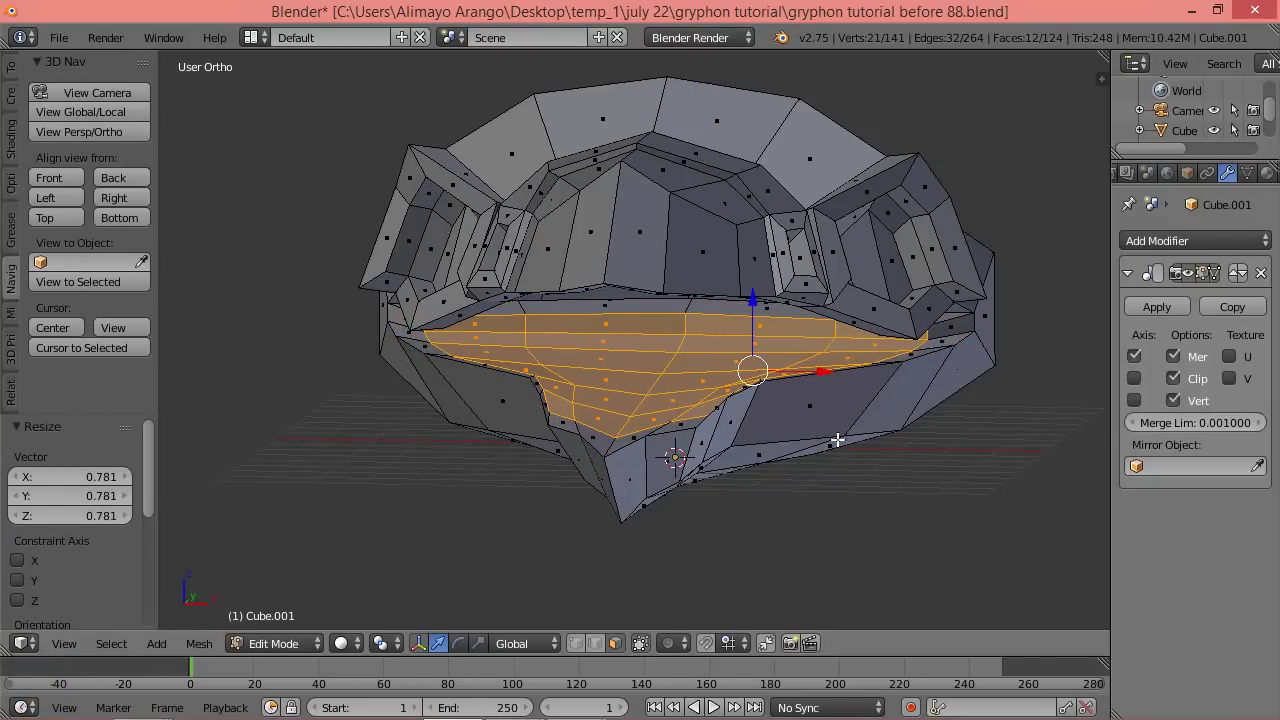
Move the inset lower jaw faces -0.477 along X and scale them to 0.952 to even out the rim.
{"action": "key", "text": "g"}
{"action": "key", "text": "x"}
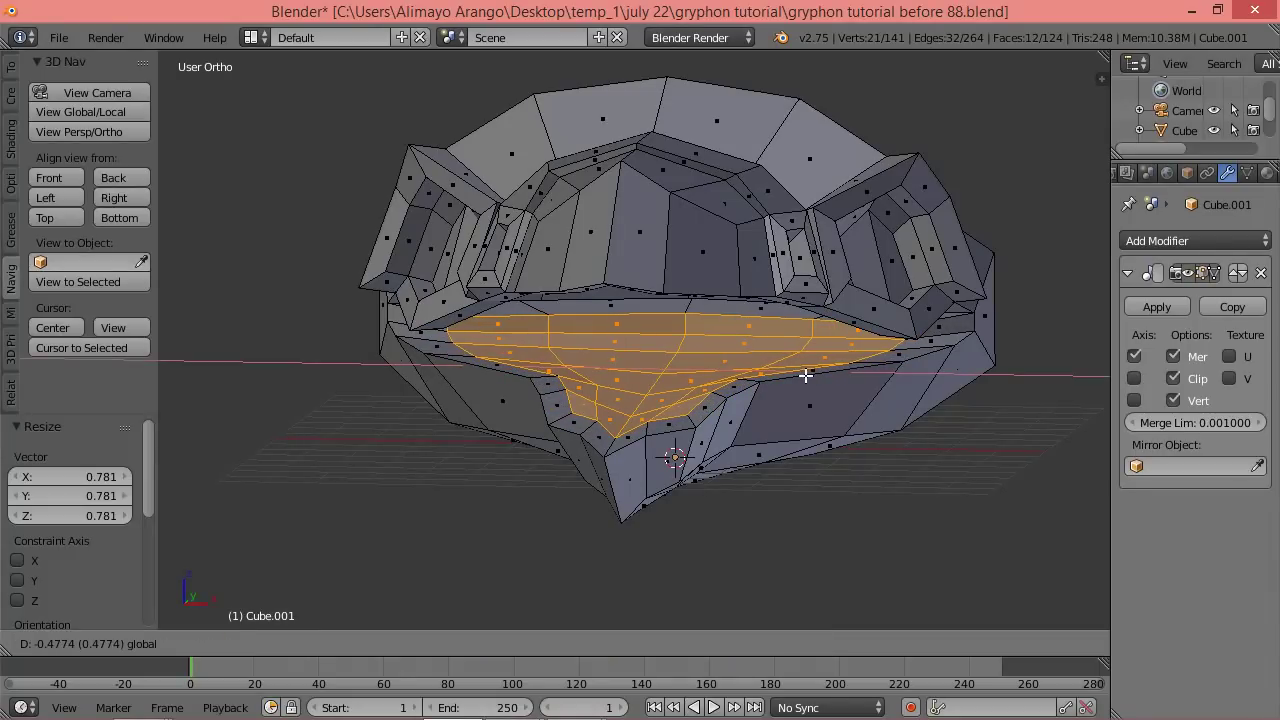
{"action": "left_click", "coordinate": [807, 375]}
{"action": "middle_click_drag", "start_coordinate": [822, 393], "coordinate": [786, 426]}
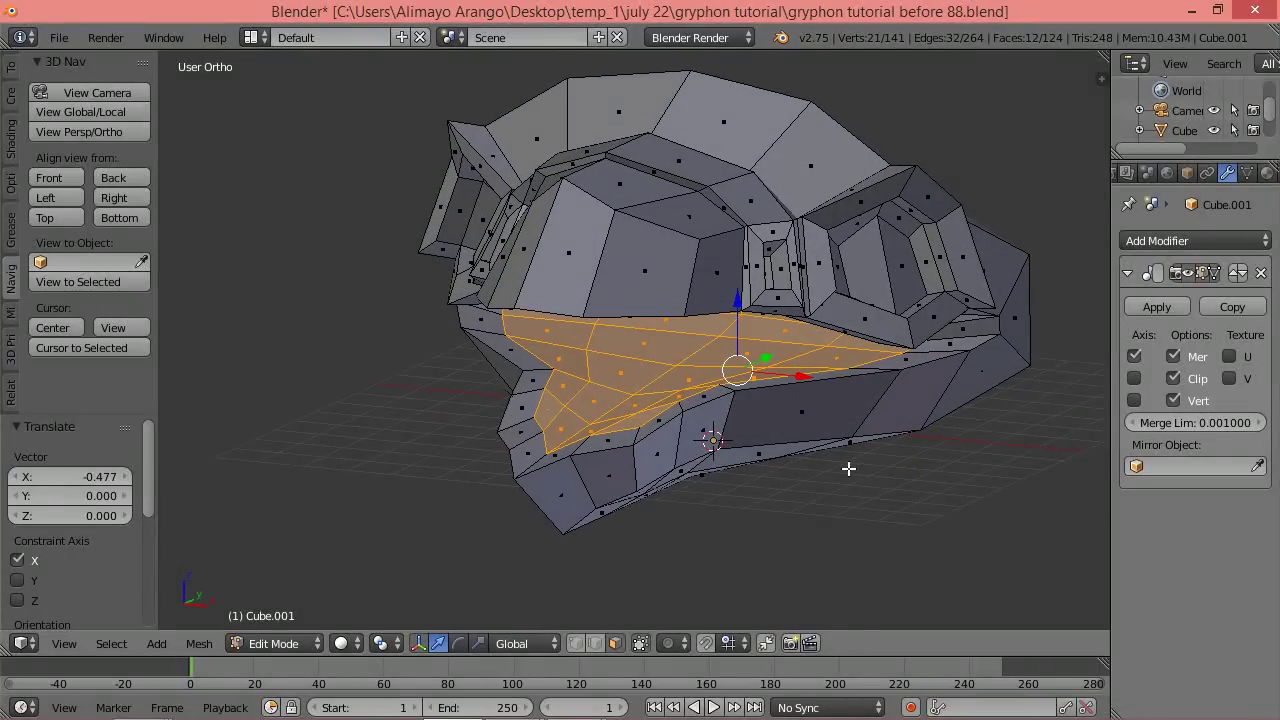
{"action": "key", "text": "s"}
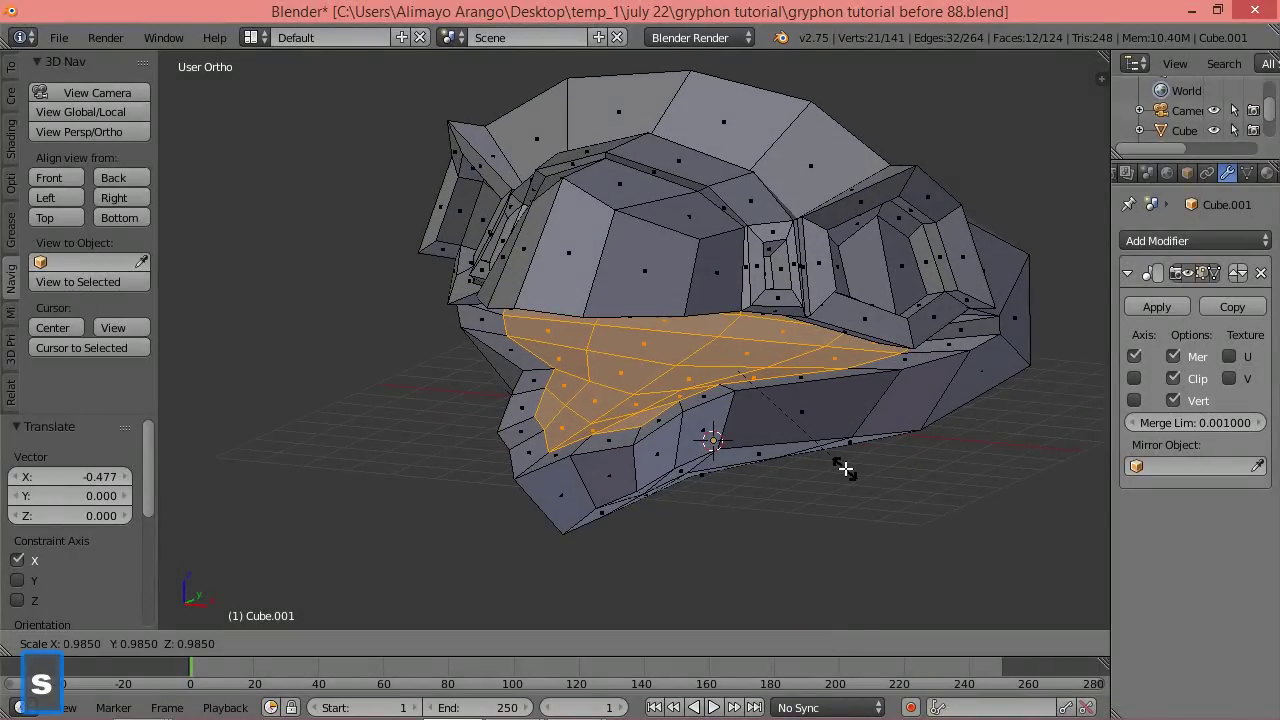
{"action": "left_click", "coordinate": [842, 465]}
{"action": "middle_click_drag", "start_coordinate": [777, 471], "coordinate": [871, 508]}
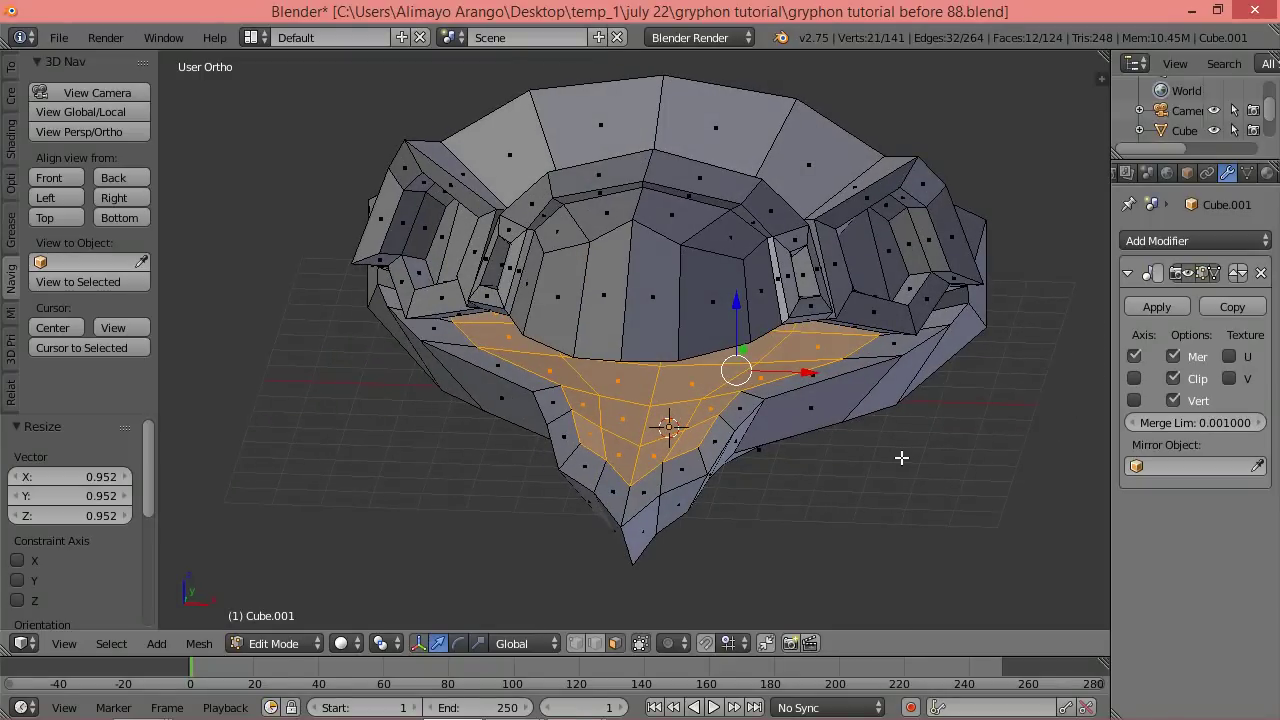
Extrude the inset lower jaw faces -1.388 along Z to hollow out the mouth floor.
{"action": "key", "text": "e"}
{"action": "key", "text": "z"}
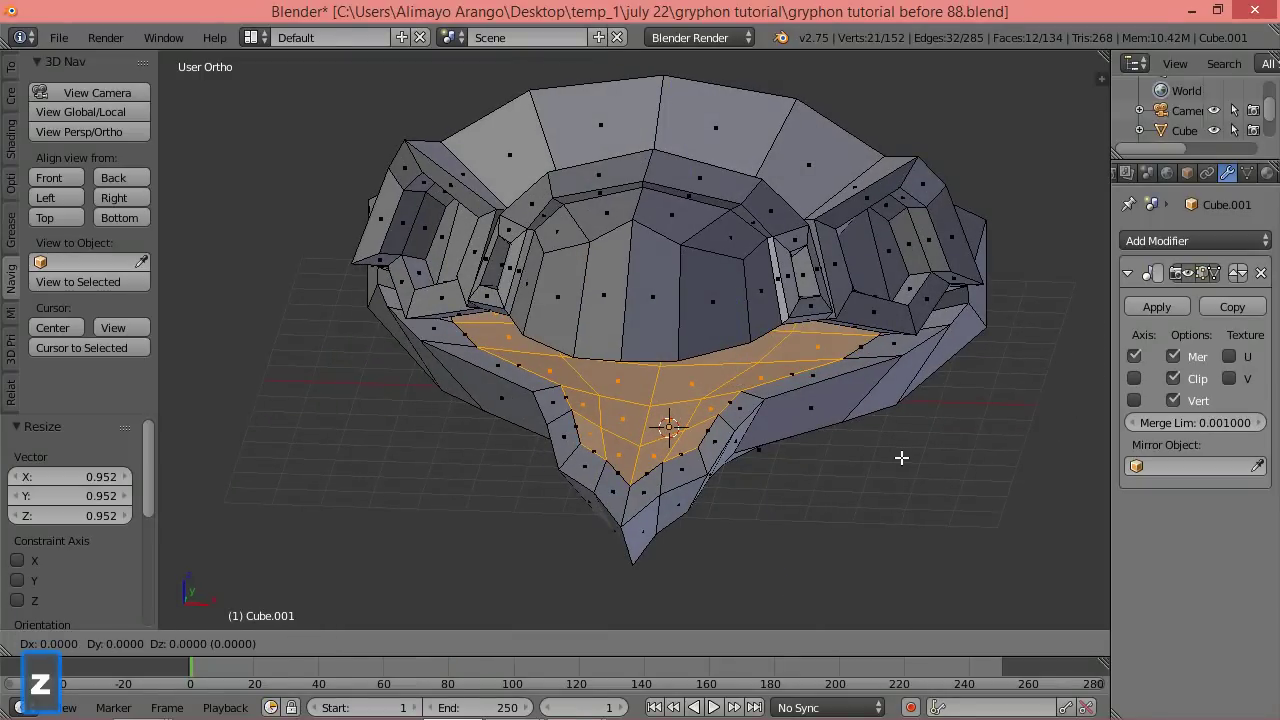
{"action": "key", "text": "z"}
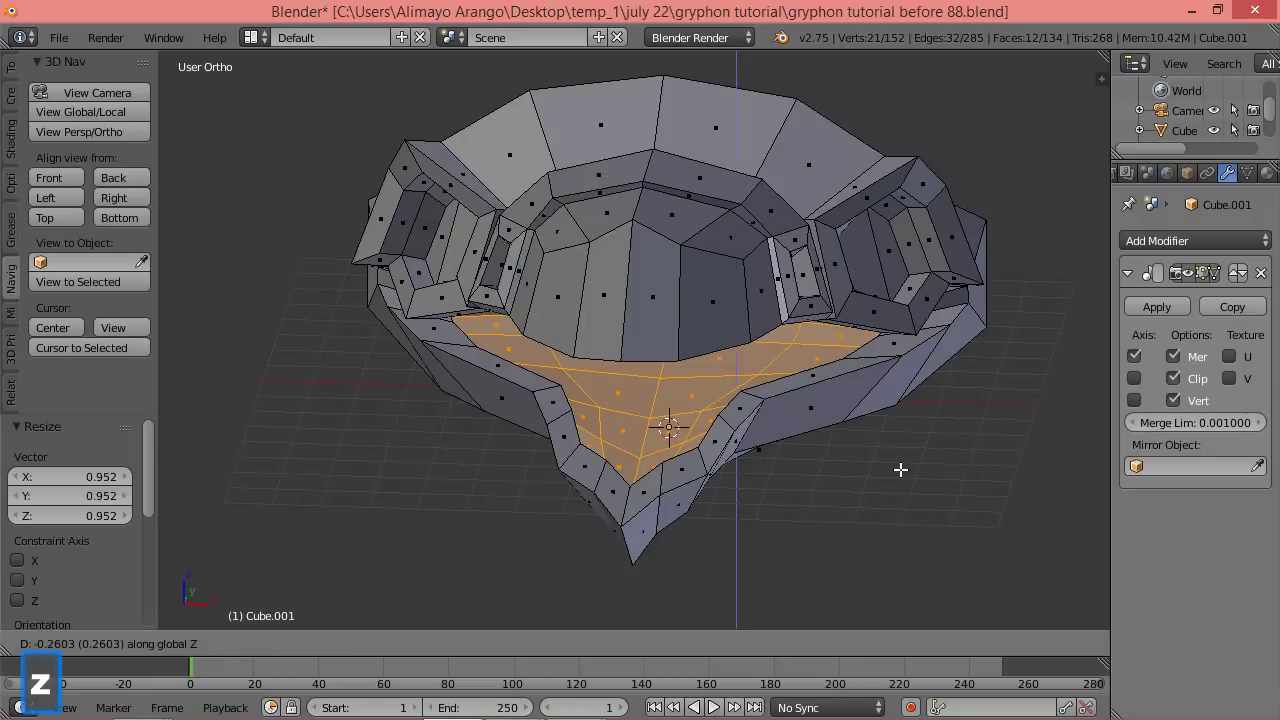
{"action": "left_click", "coordinate": [918, 521]}
{"action": "middle_click_drag", "start_coordinate": [920, 534], "coordinate": [870, 480]}
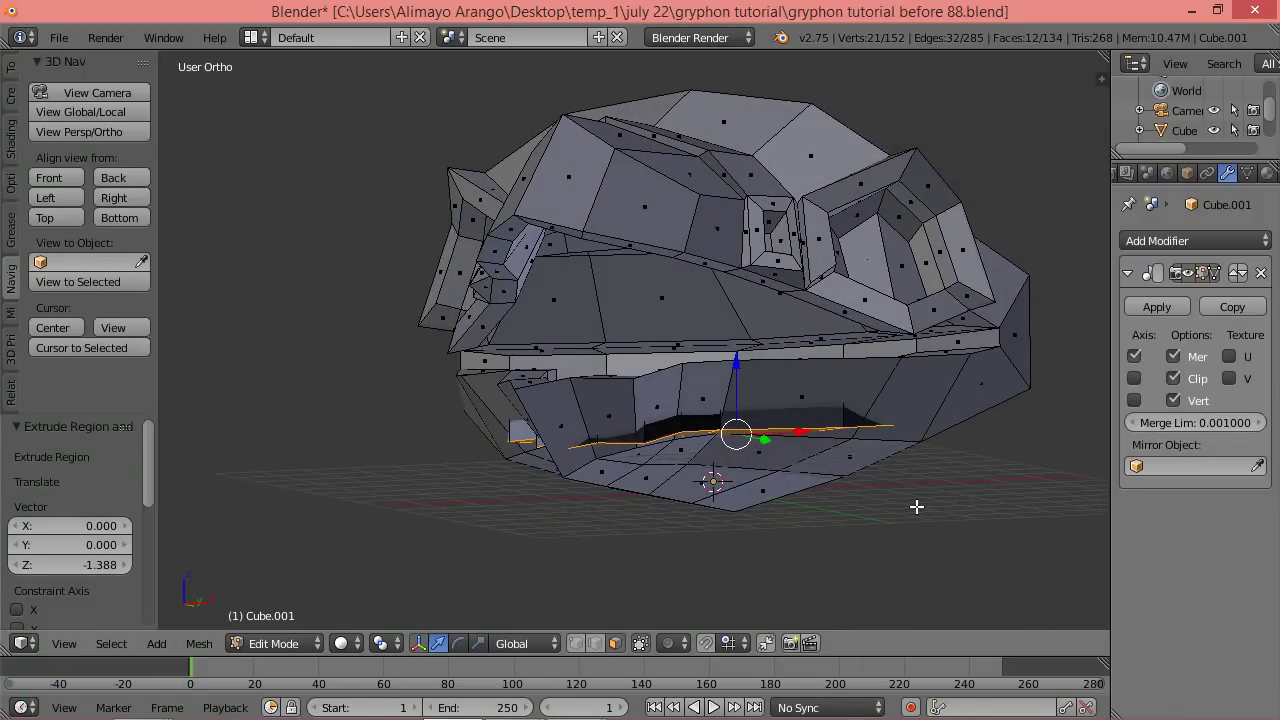
Scale the mouth floor faces of the lower jaw to 0.727 overall, then to 0.745 along X.
{"action": "key", "text": "s"}
{"action": "left_click", "coordinate": [867, 491]}
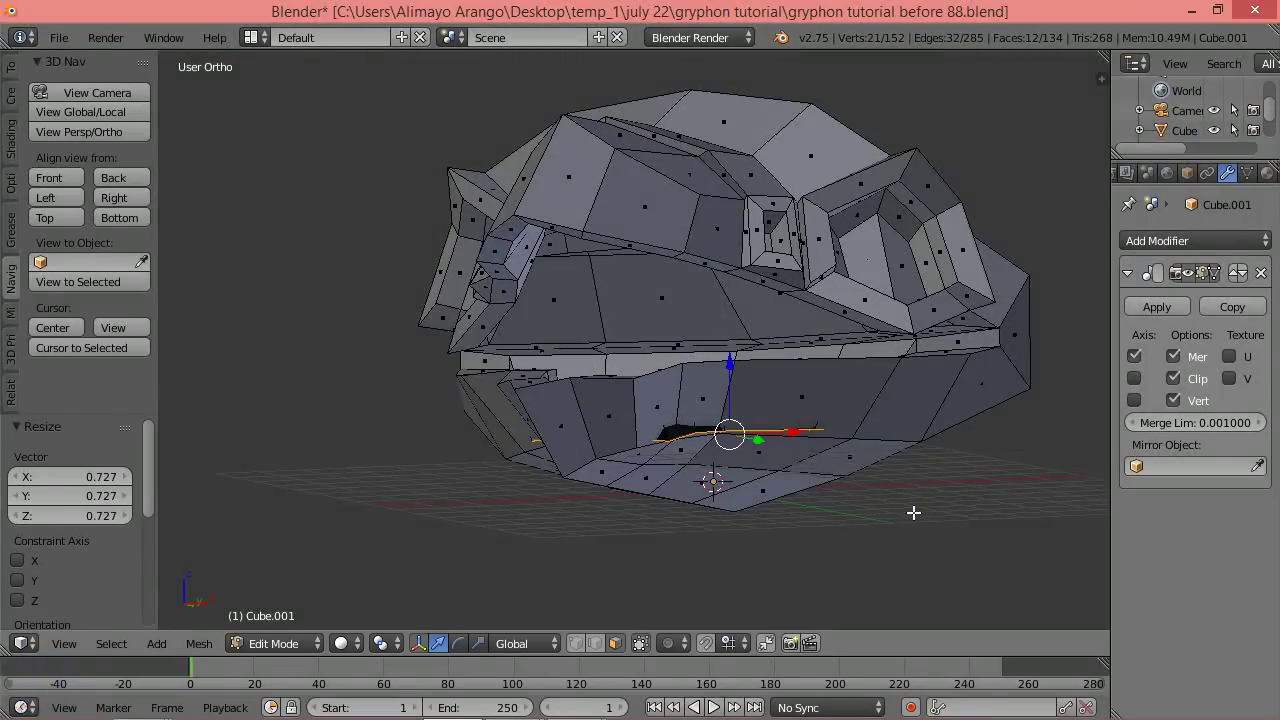
{"action": "key", "text": "s"}
{"action": "key", "text": "x"}
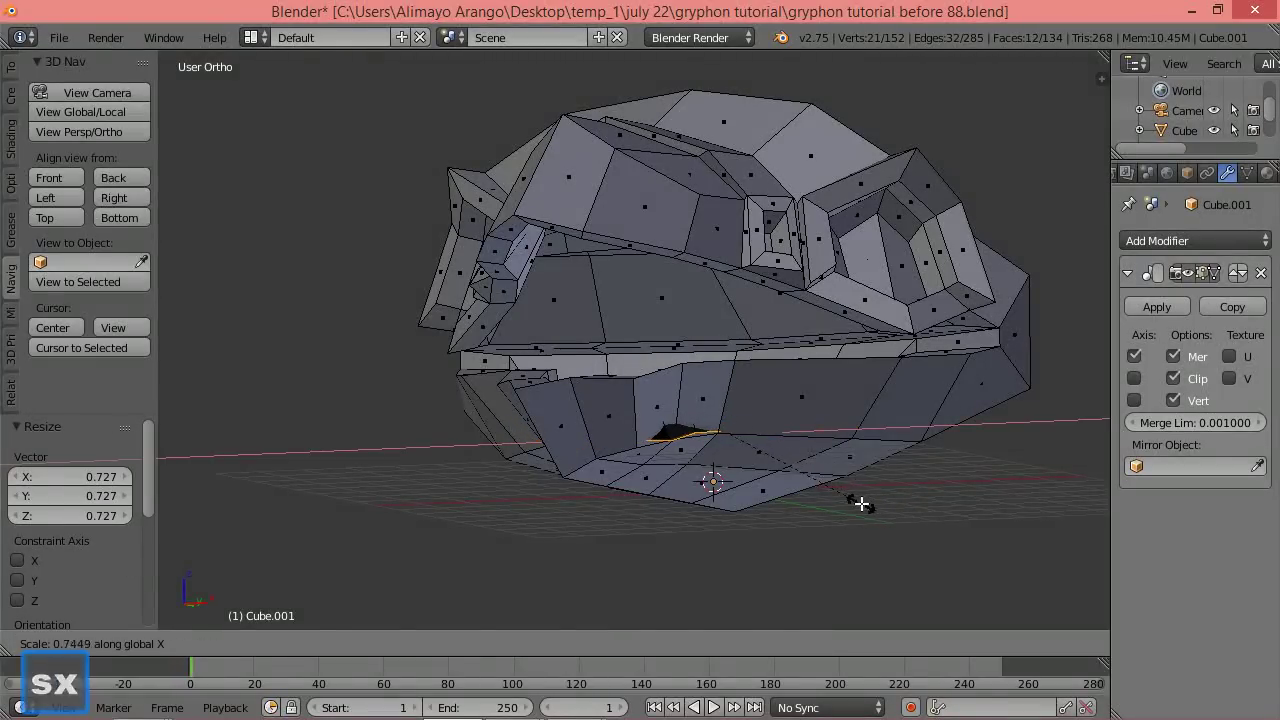
{"action": "left_click", "coordinate": [845, 492]}
Raise the mouth floor faces about 0.31 along Z, deselect everything and save as gryphon tutorial before 89.blend.
{"action": "mouse_move", "coordinate": [803, 455]}
{"action": "middle_mouse_down"}
{"action": "mouse_move", "coordinate": [817, 486]}
{"action": "mouse_move", "coordinate": [808, 472]}
{"action": "middle_mouse_up"}
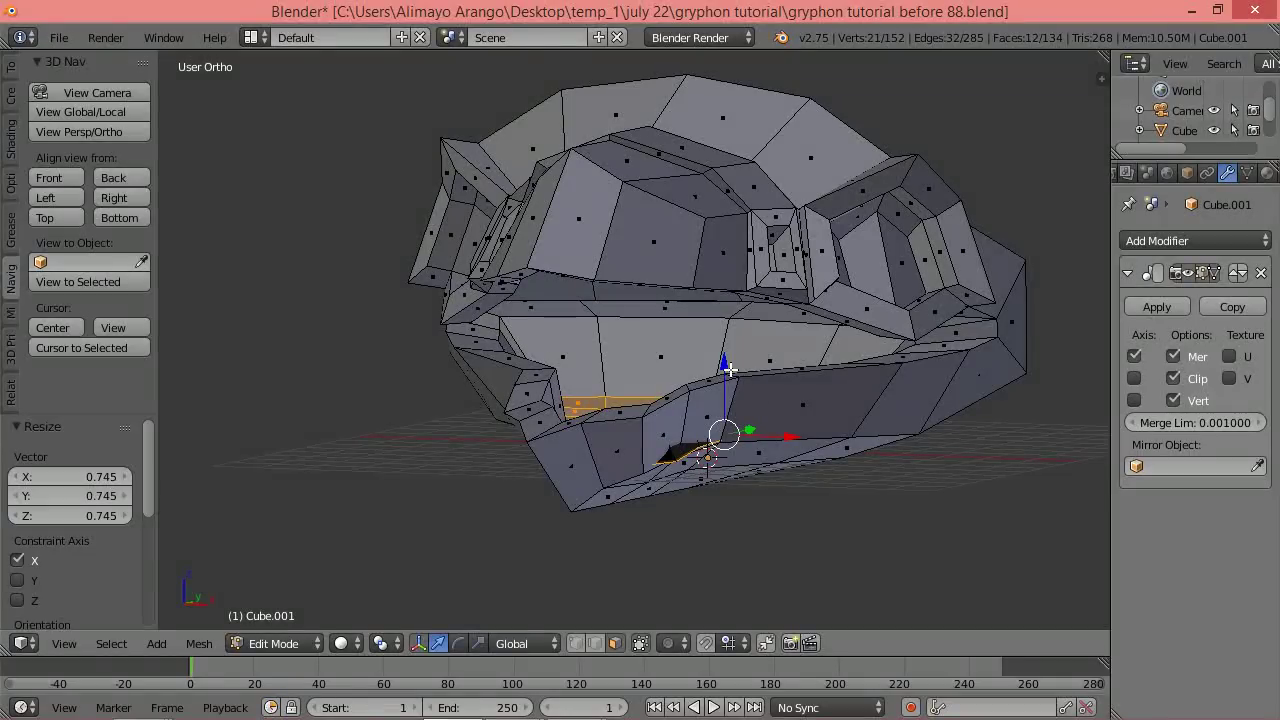
{"action": "key", "text": "g"}
{"action": "key", "text": "z"}
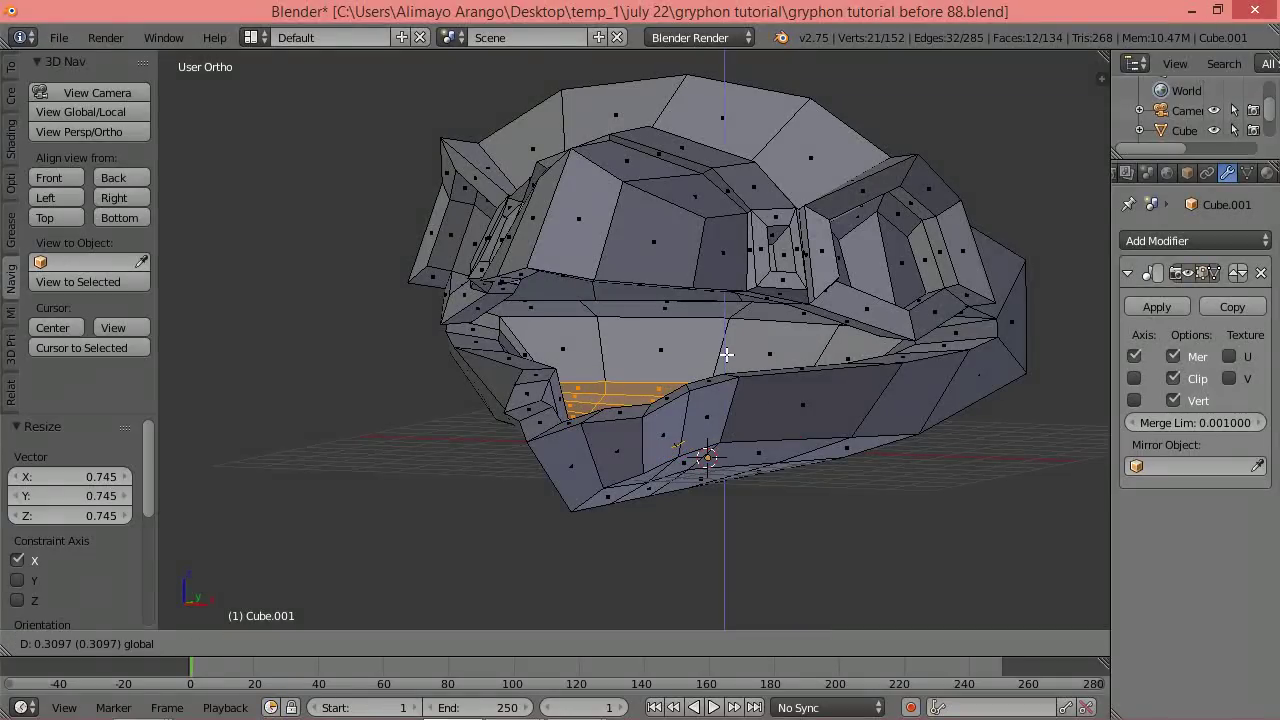
{"action": "left_click", "coordinate": [723, 350]}
{"action": "middle_click_drag", "start_coordinate": [700, 371], "coordinate": [769, 409]}
{"action": "key", "text": "a"}
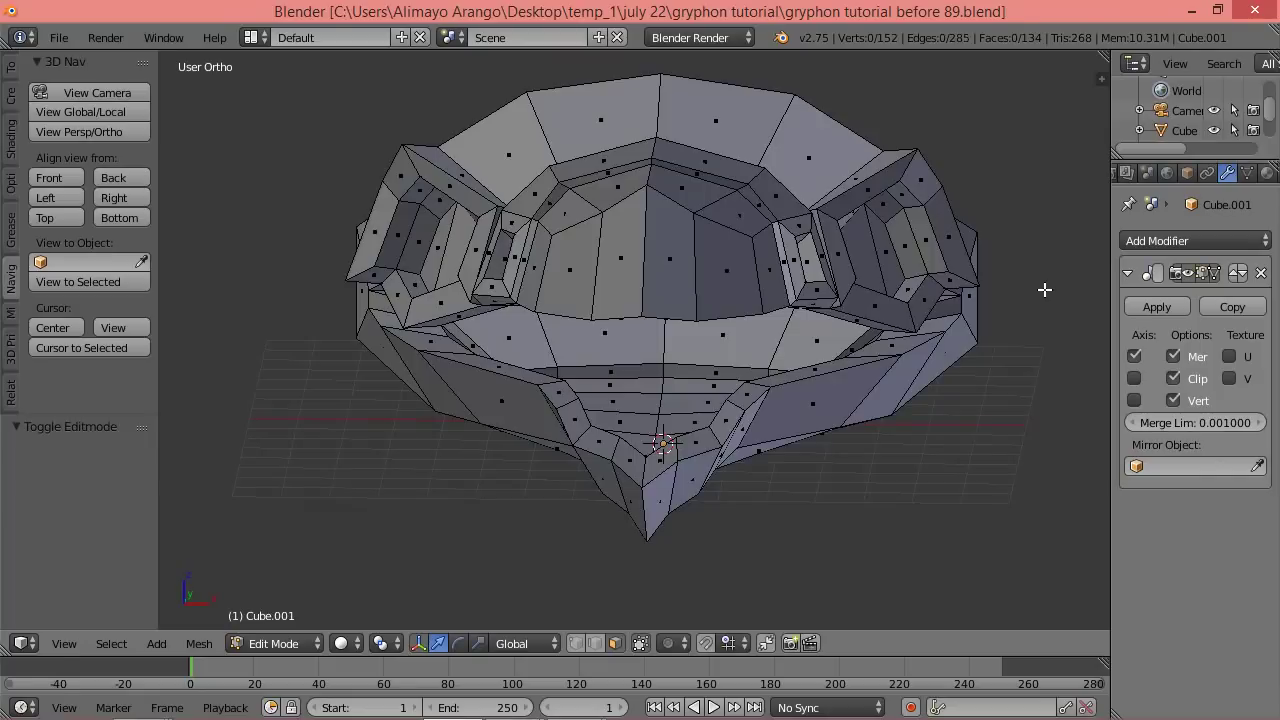
Using smooth proportional editing at size 6.12, move the eye socket's inner side face -1.2116 along X and save as gryphon tutorial before 90.blend.
{"action": "key", "text": "a"}
{"action": "key", "text": "a"}
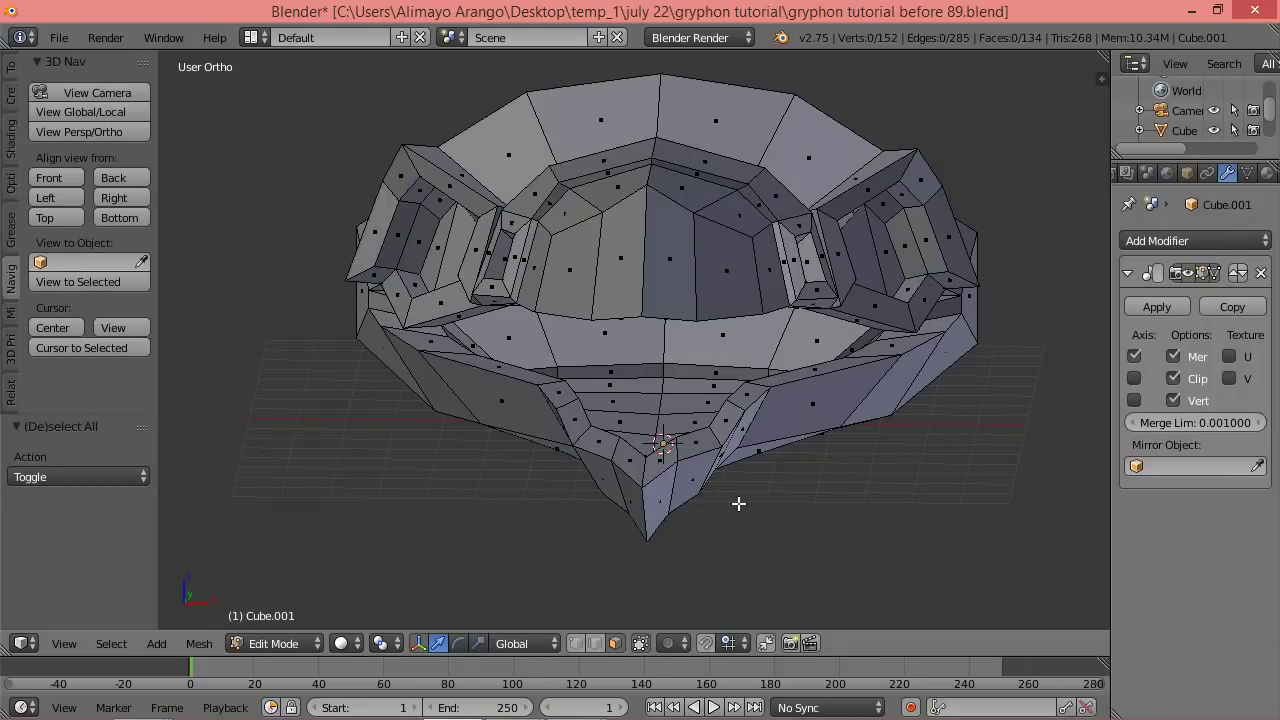
{"action": "right_click", "coordinate": [841, 262]}
{"action": "middle_click_drag", "start_coordinate": [893, 308], "coordinate": [912, 356]}
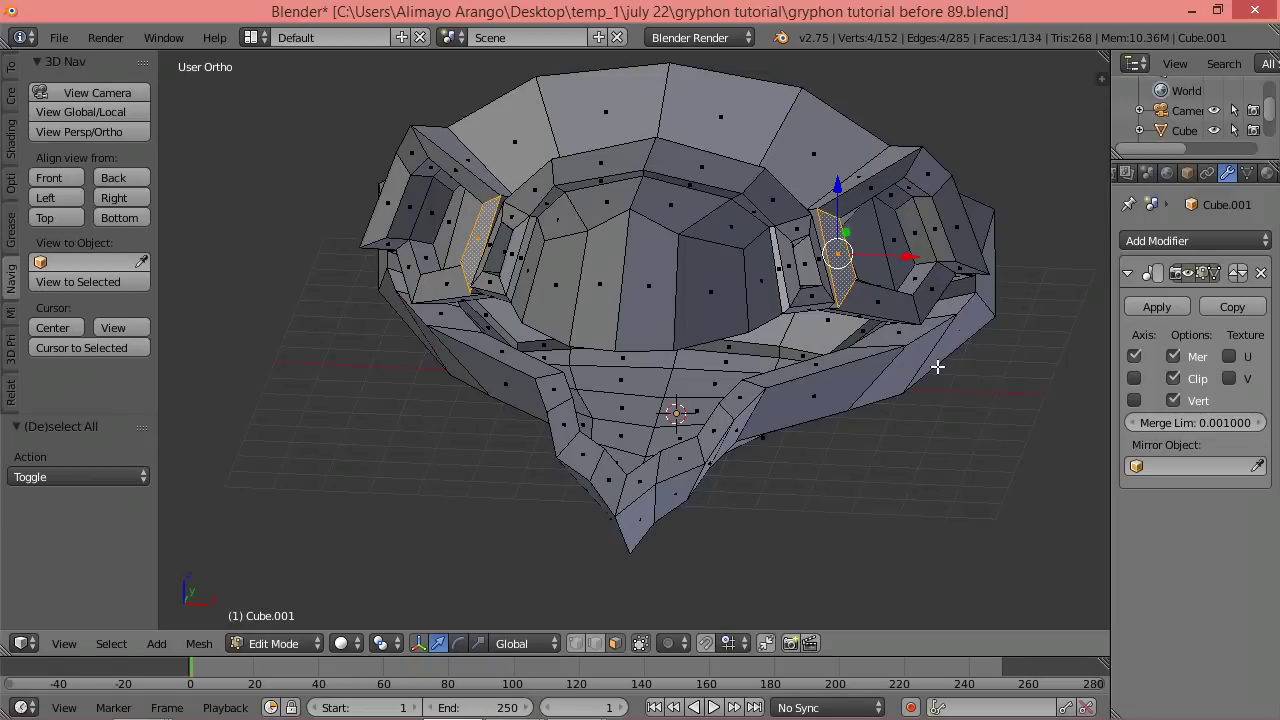
{"action": "key", "text": "o"}
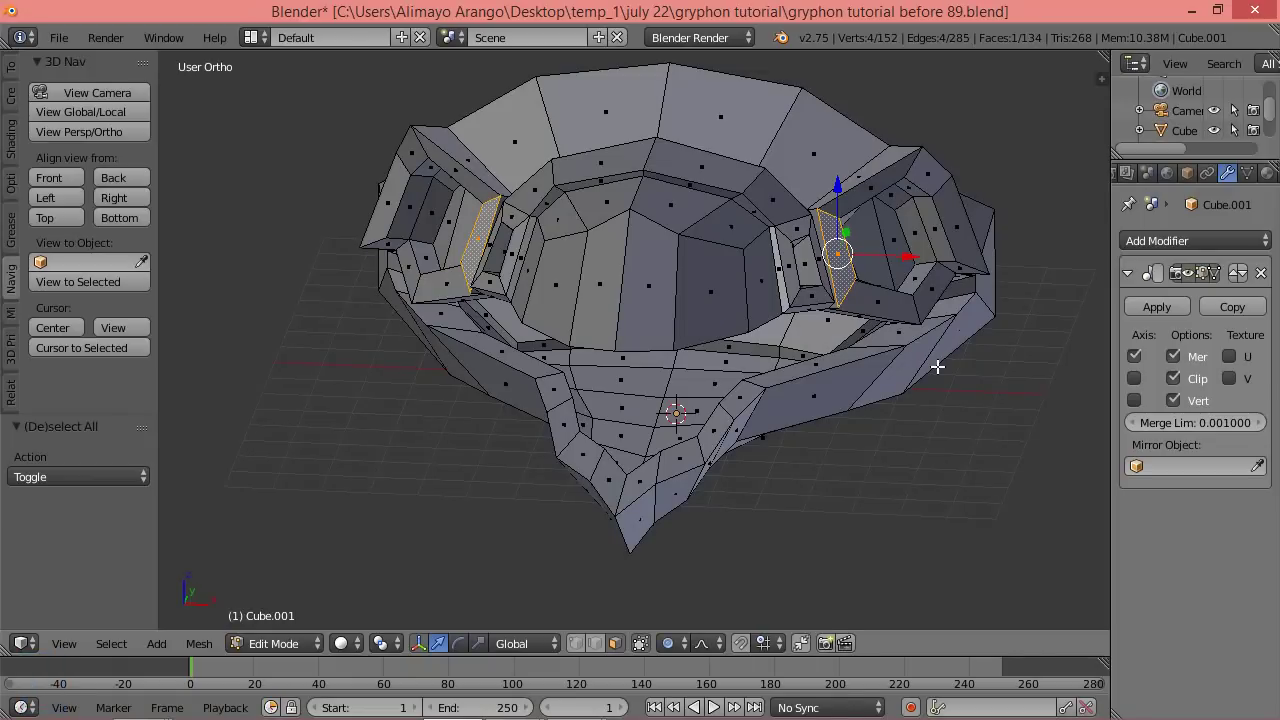
{"action": "key", "text": "g"}
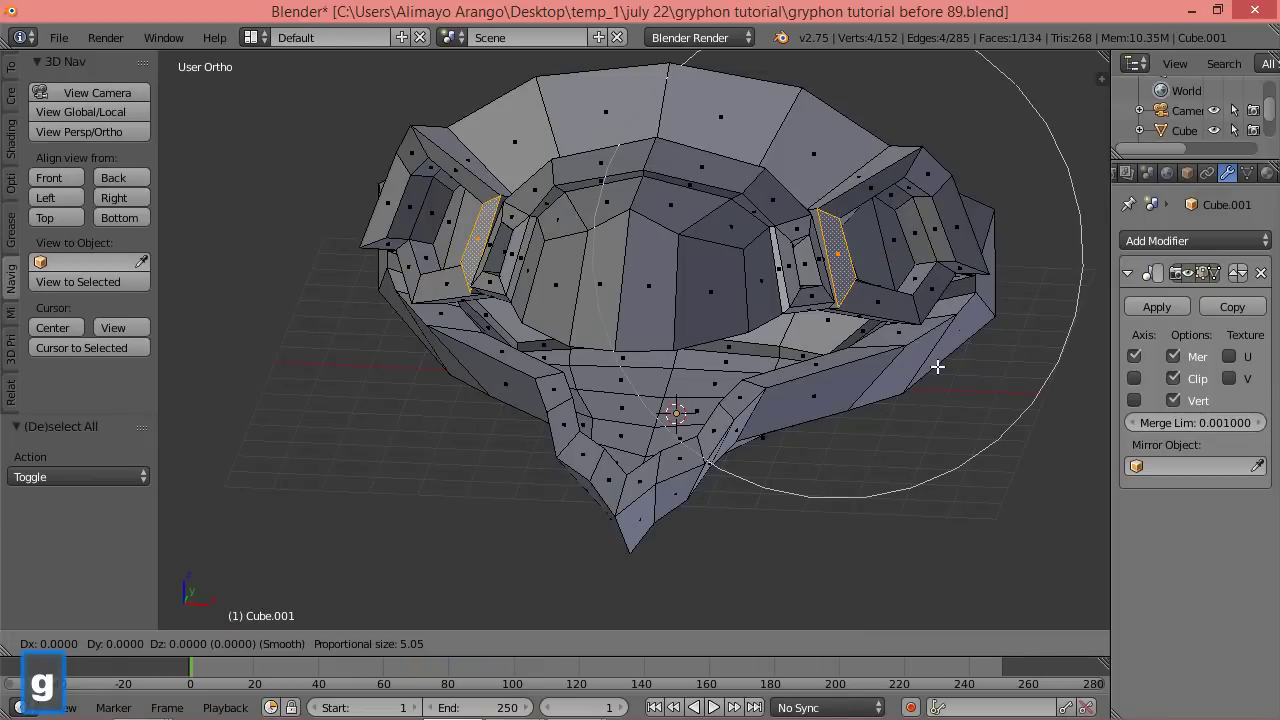
{"action": "key", "text": "x"}
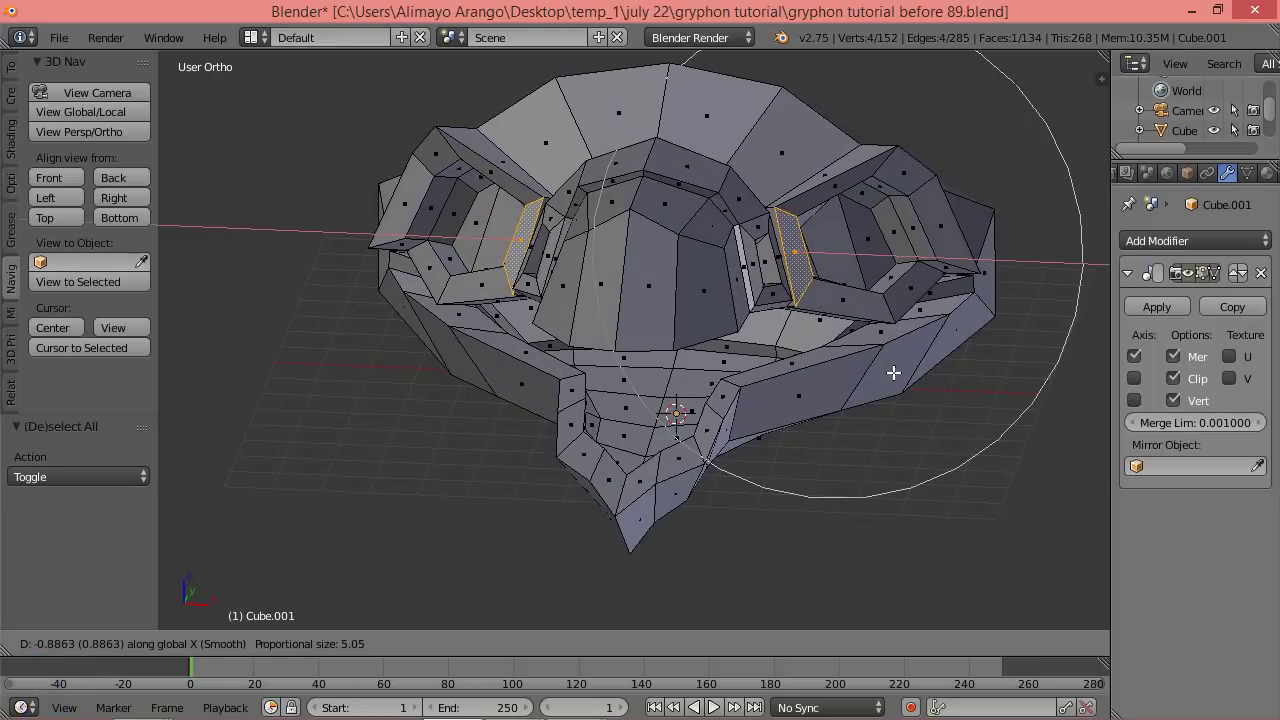
{"action": "scroll", "coordinate": [884, 374], "scroll_direction": "down", "scroll_amount": 1}
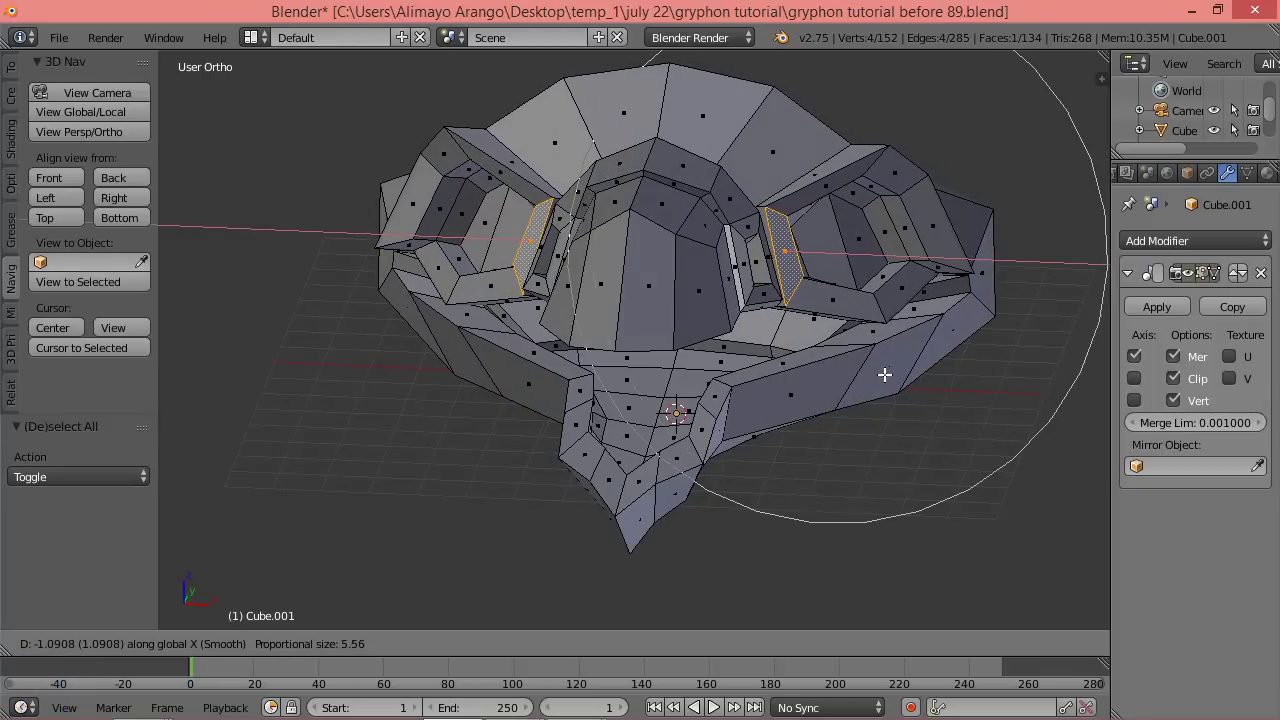
{"action": "scroll", "coordinate": [884, 374], "scroll_direction": "down", "scroll_amount": 1}
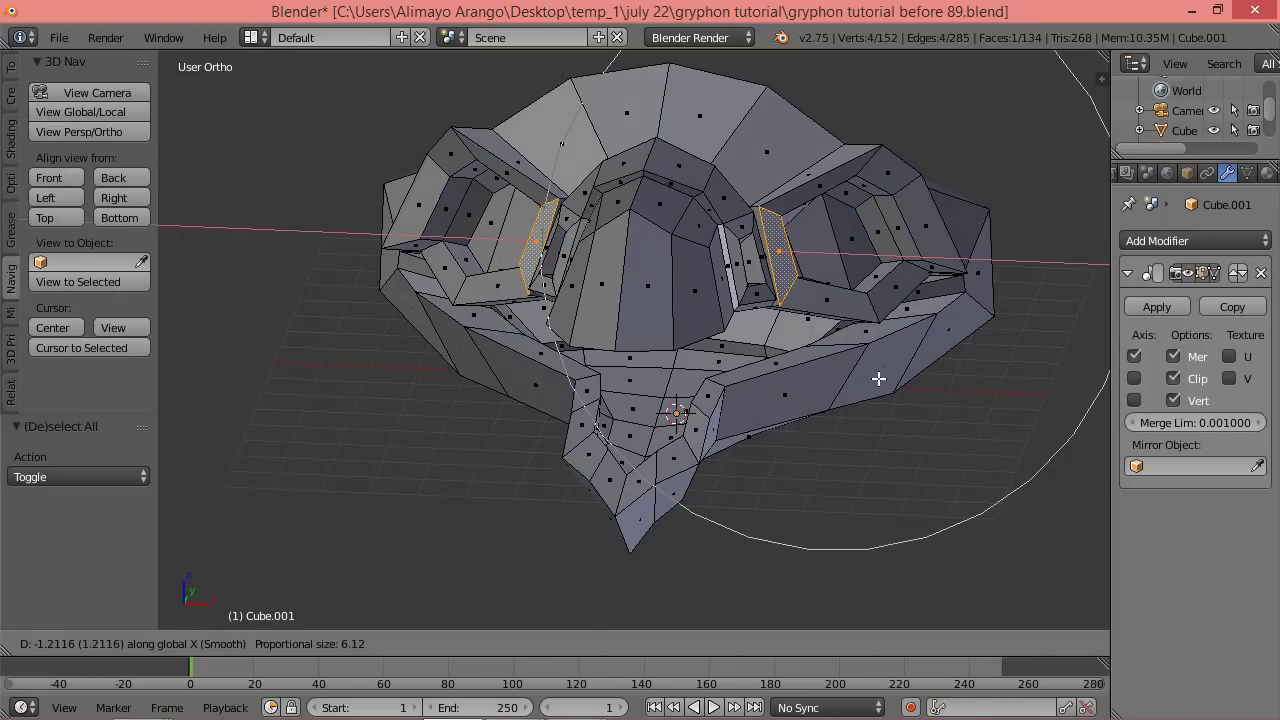
{"action": "scroll", "coordinate": [878, 378], "scroll_direction": "down", "scroll_amount": 1}
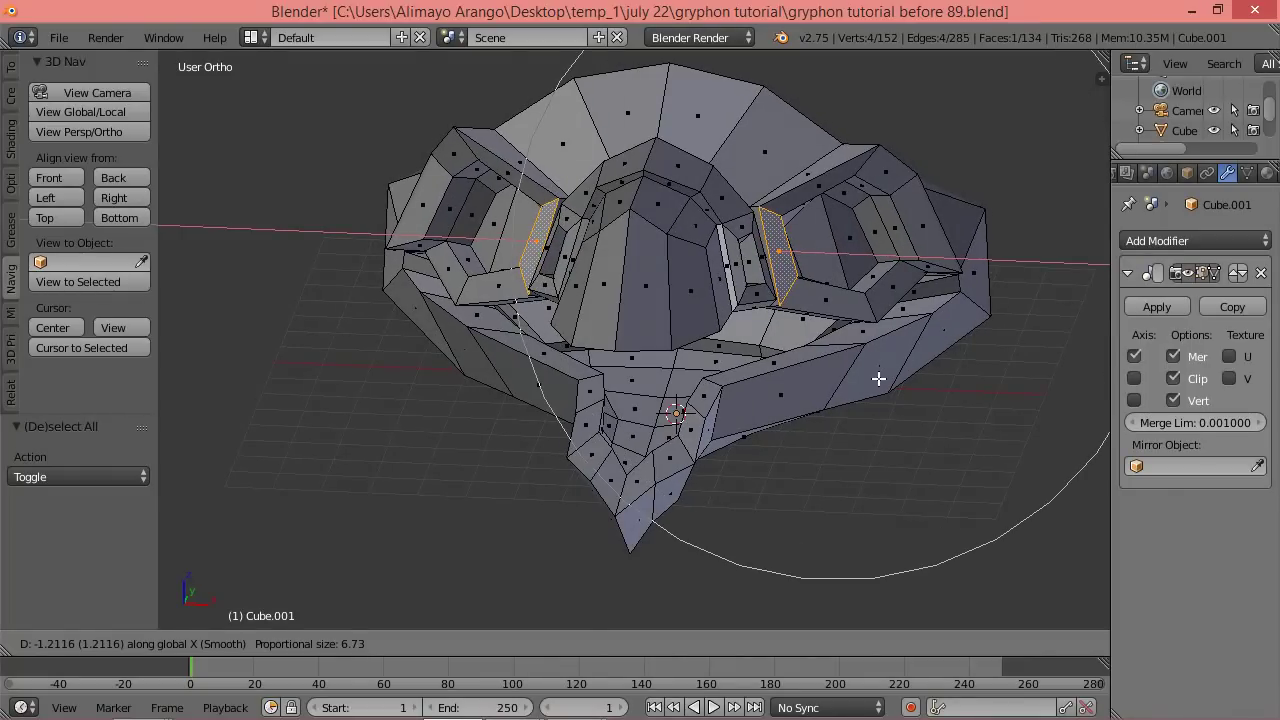
{"action": "scroll", "coordinate": [878, 378], "scroll_direction": "up", "scroll_amount": 1}
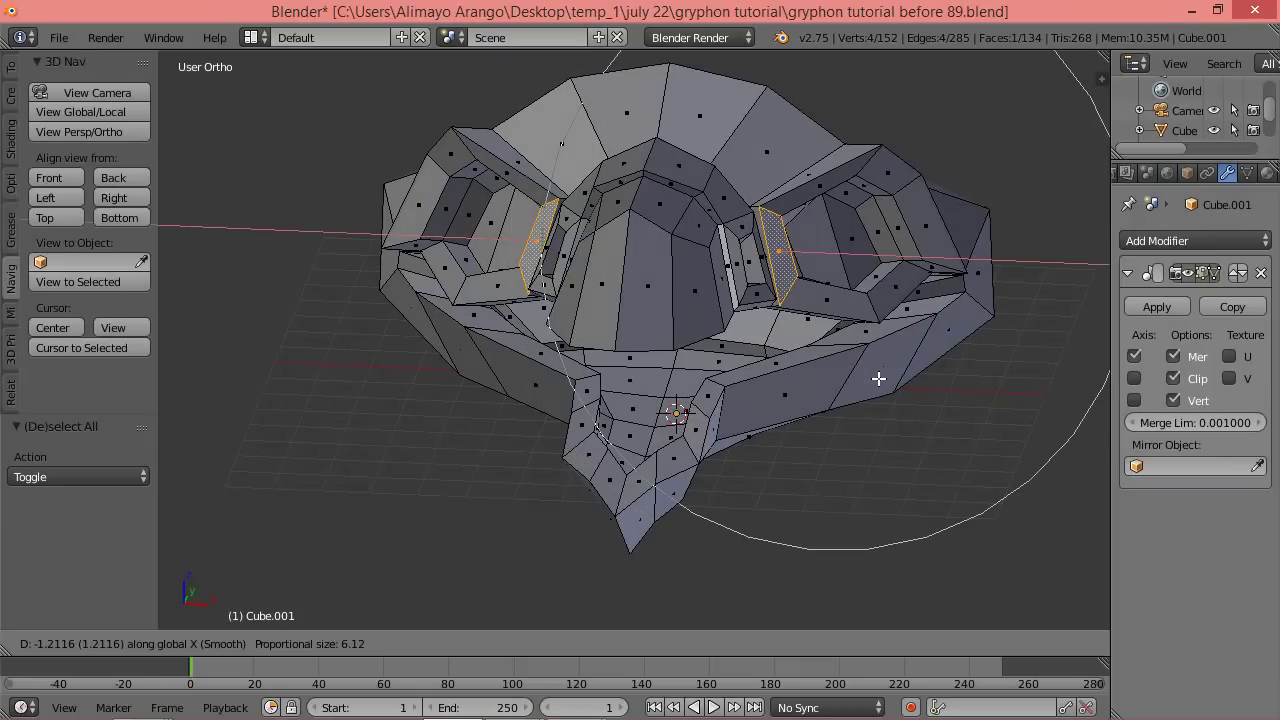
{"action": "left_click", "coordinate": [878, 378]}
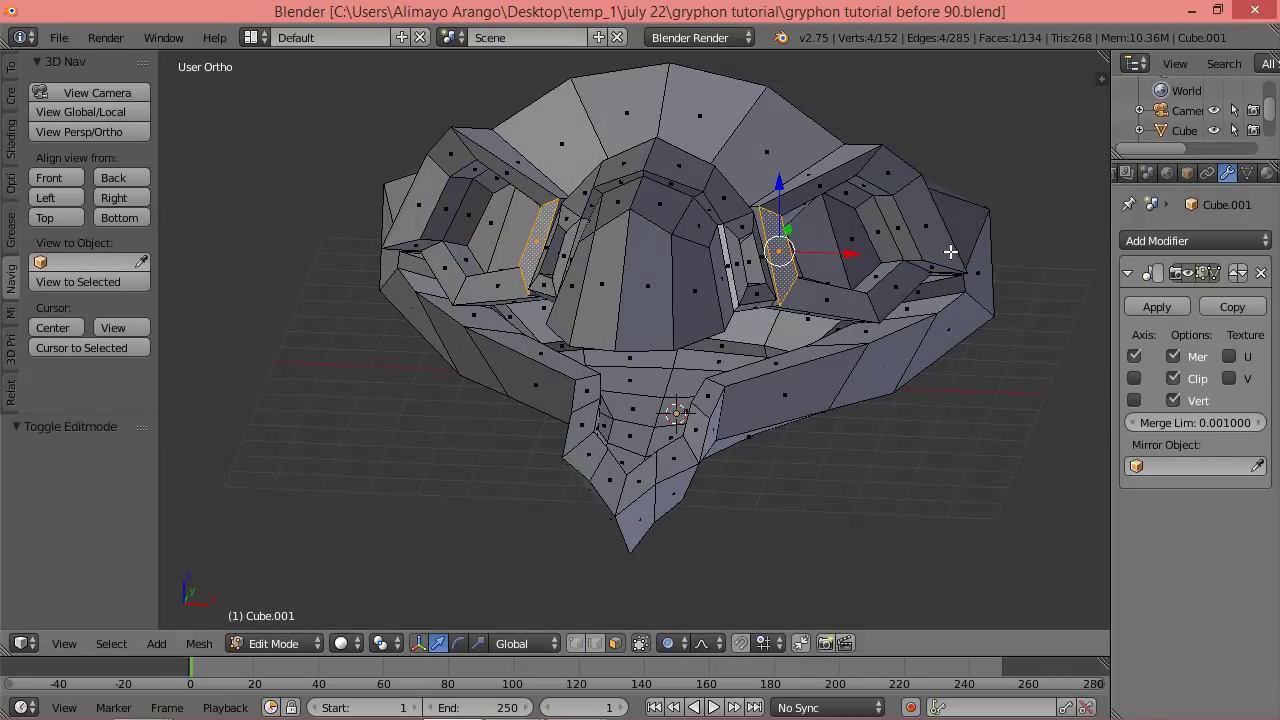
{"action": "key", "text": "a"}
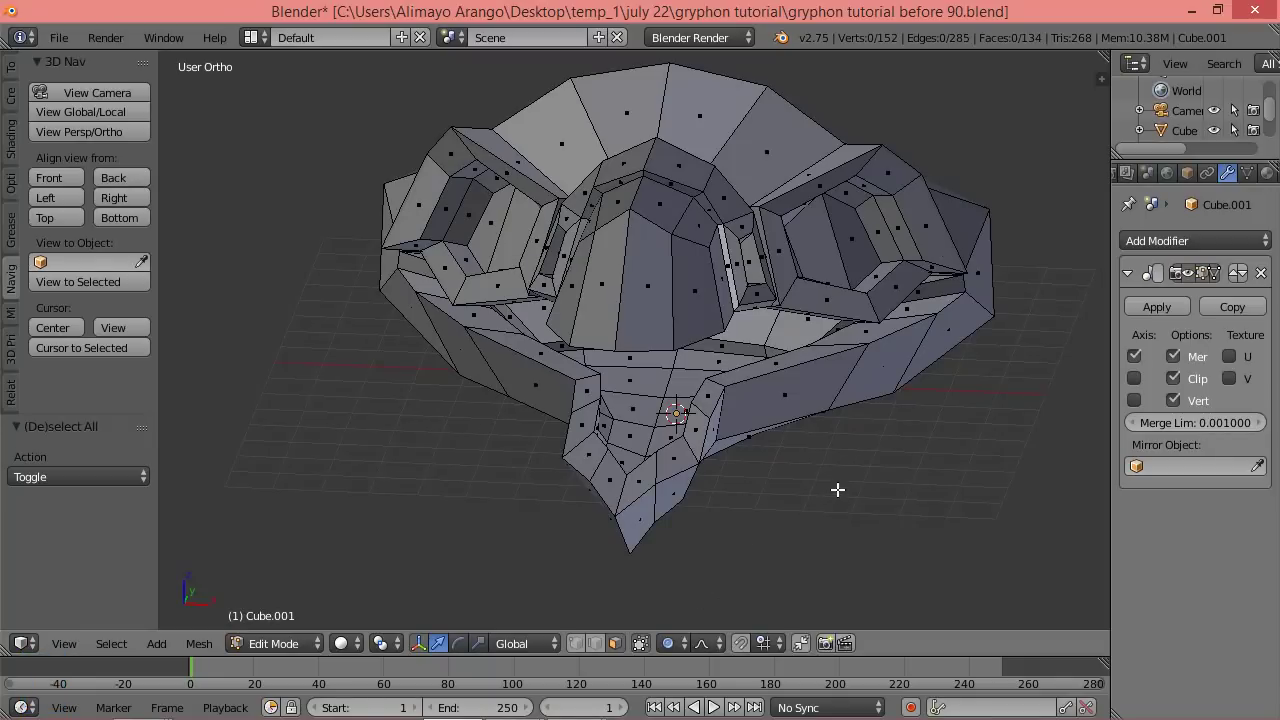
Move the outer side face behind the mouth corner -1.168 along X proportionally and save as gryphon tutorial before 91.blend.
{"action": "right_click", "coordinate": [980, 283]}
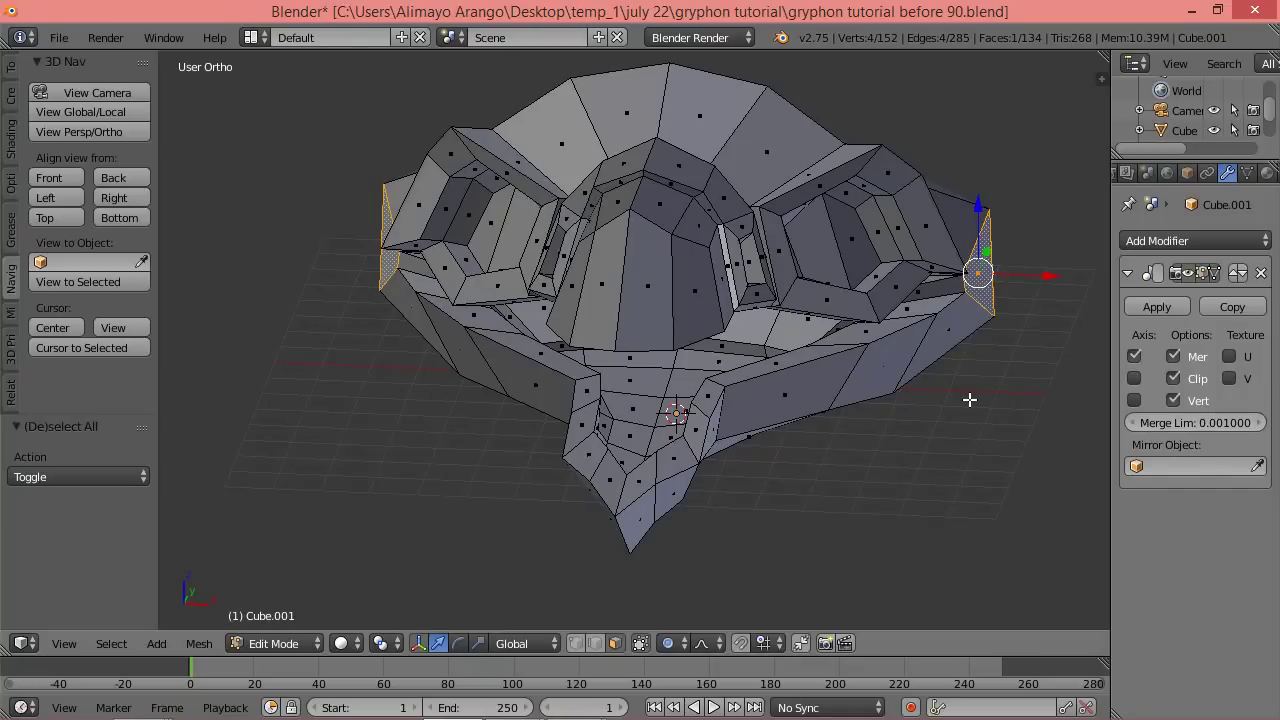
{"action": "key", "text": "g"}
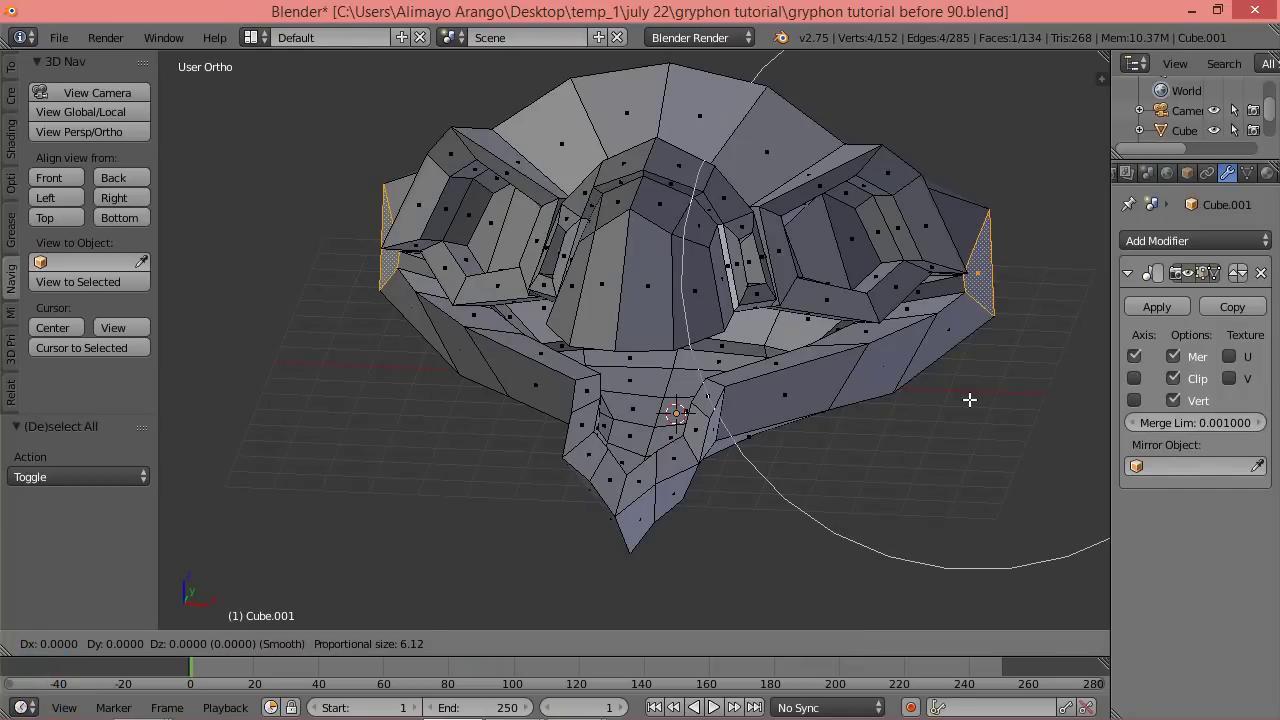
{"action": "key", "text": "x"}
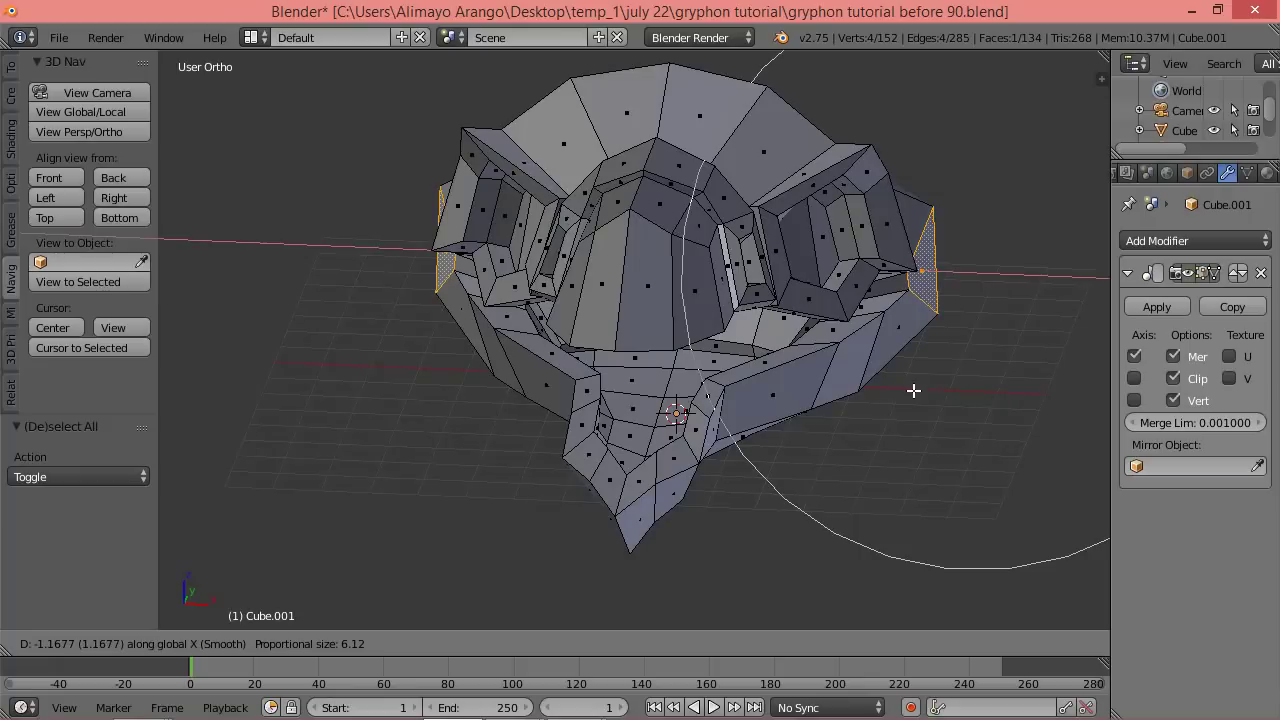
{"action": "left_click", "coordinate": [913, 390]}
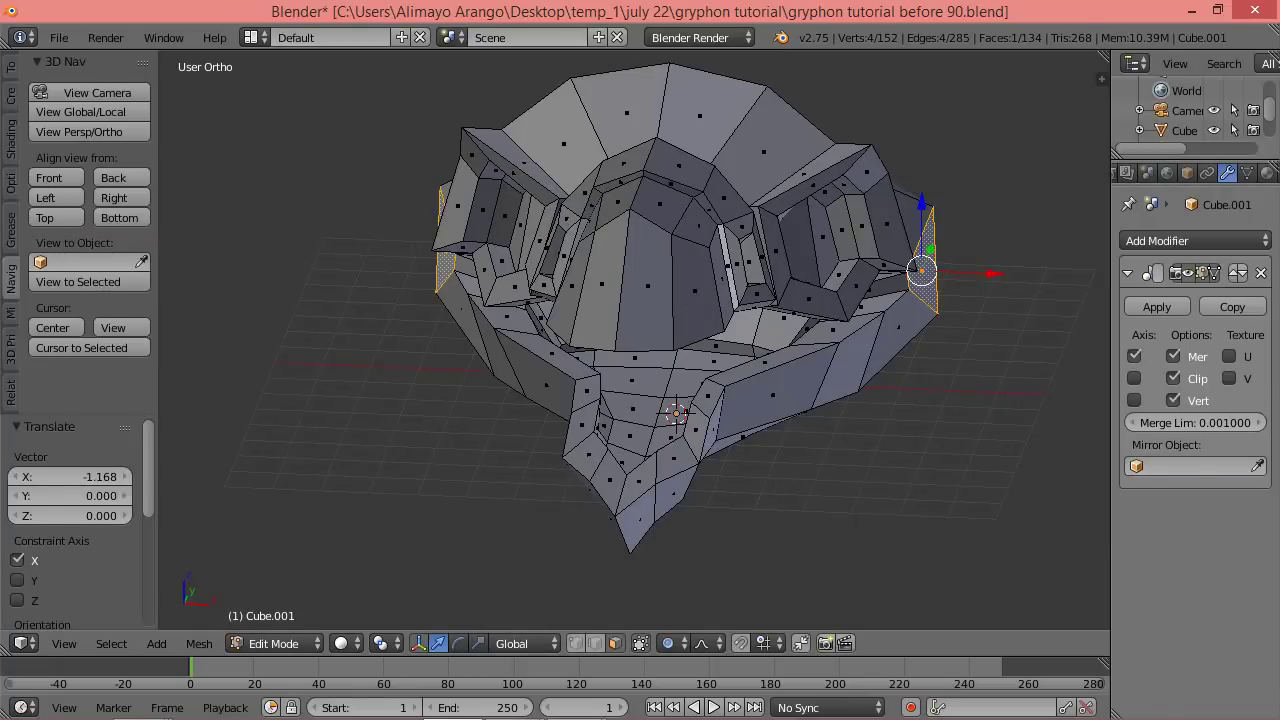
{"action": "key", "text": "ctrl+alt+s"}
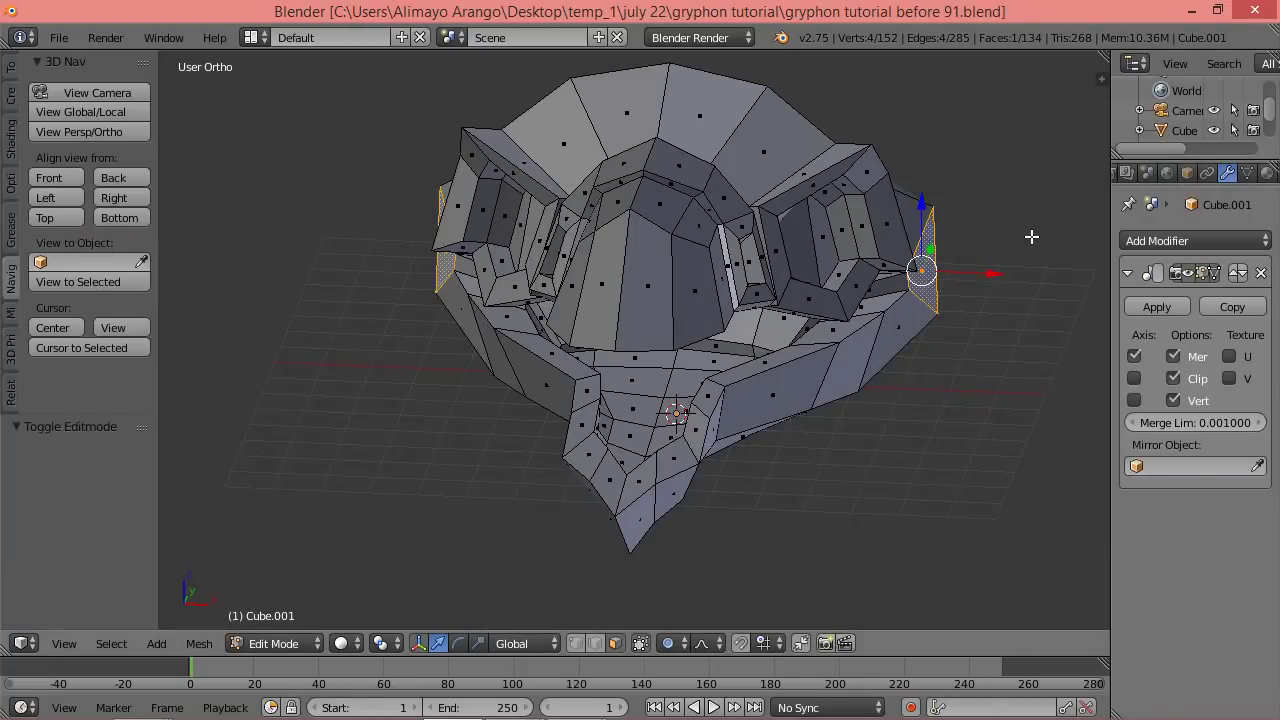
{"action": "key", "text": "a"}
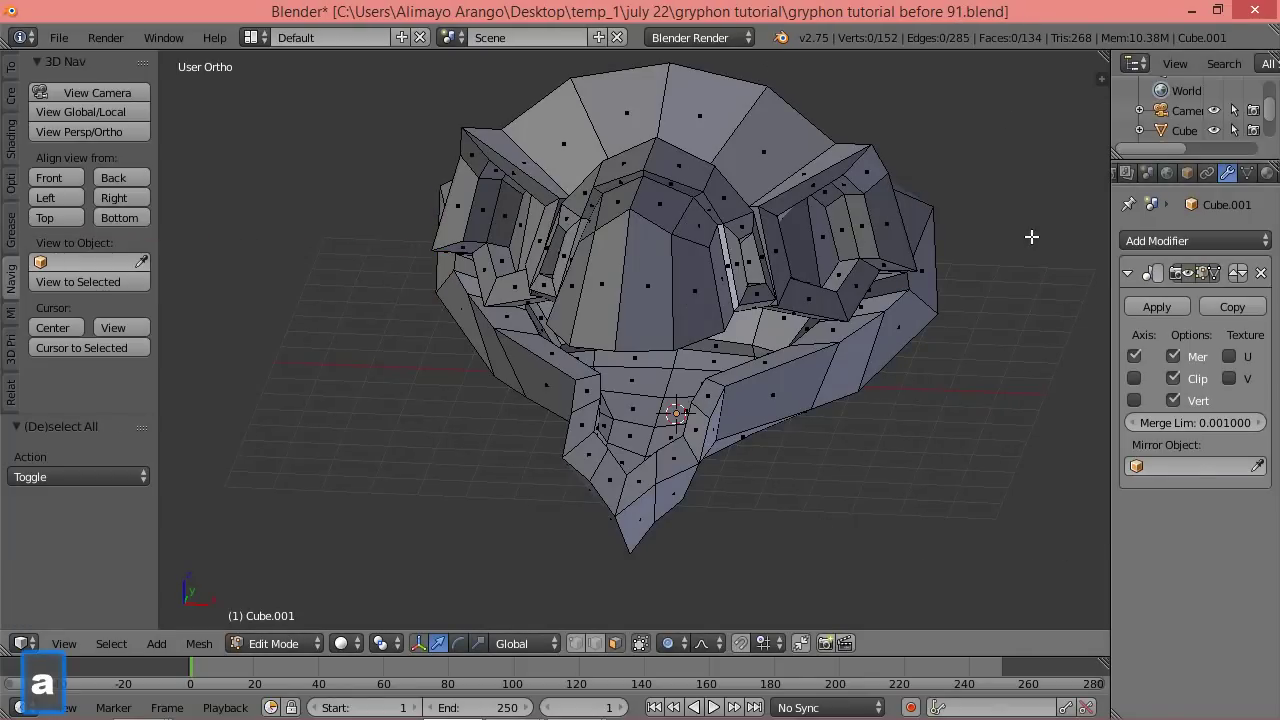
Disable proportional editing and extrude the two adjoining faces at the back of the mouth -1.881 along Y.
{"action": "left_click", "coordinate": [672, 646]}
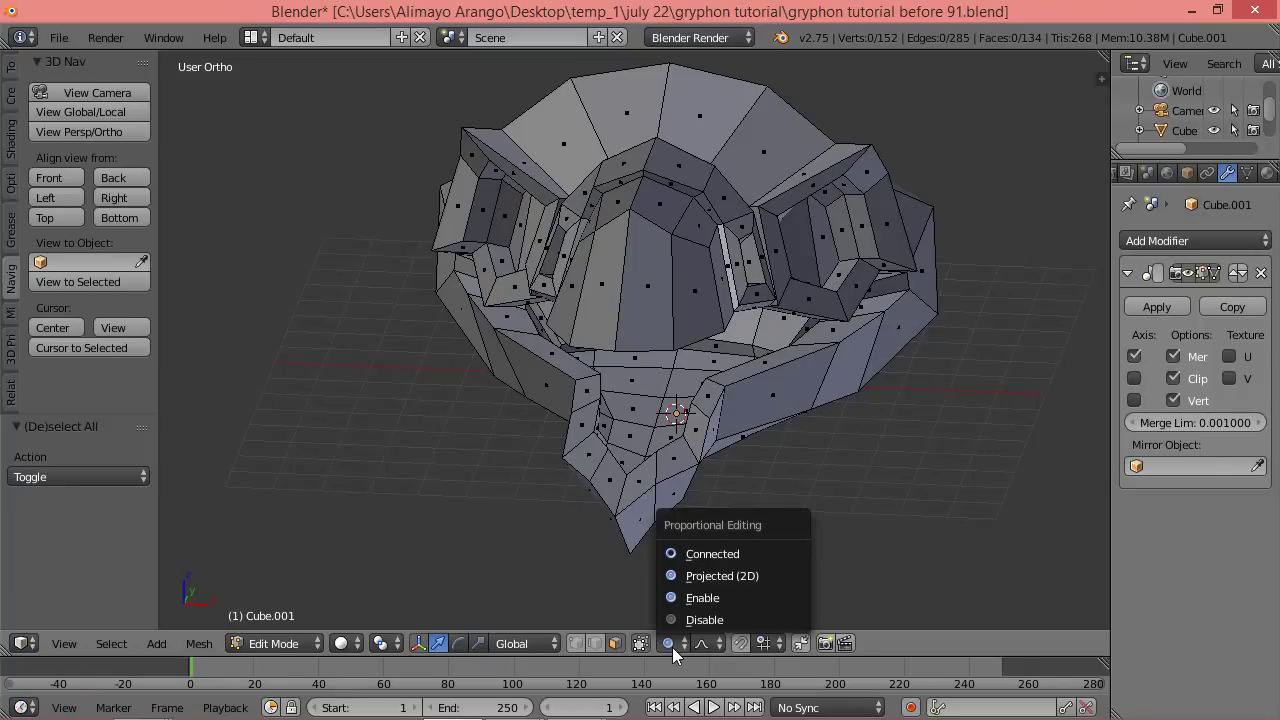
{"action": "left_click", "coordinate": [702, 616]}
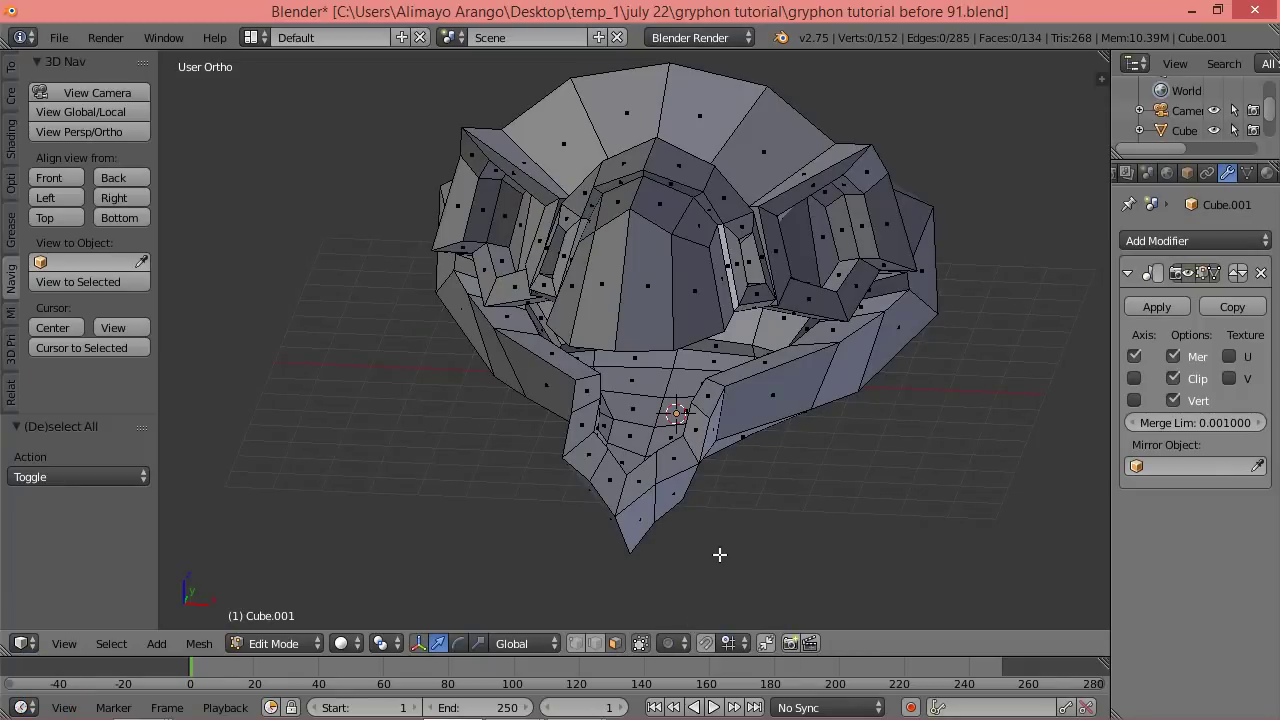
{"action": "middle_click_drag", "start_coordinate": [762, 550], "coordinate": [780, 512]}
{"action": "scroll", "coordinate": [780, 512], "scroll_direction": "up", "scroll_amount": 3}
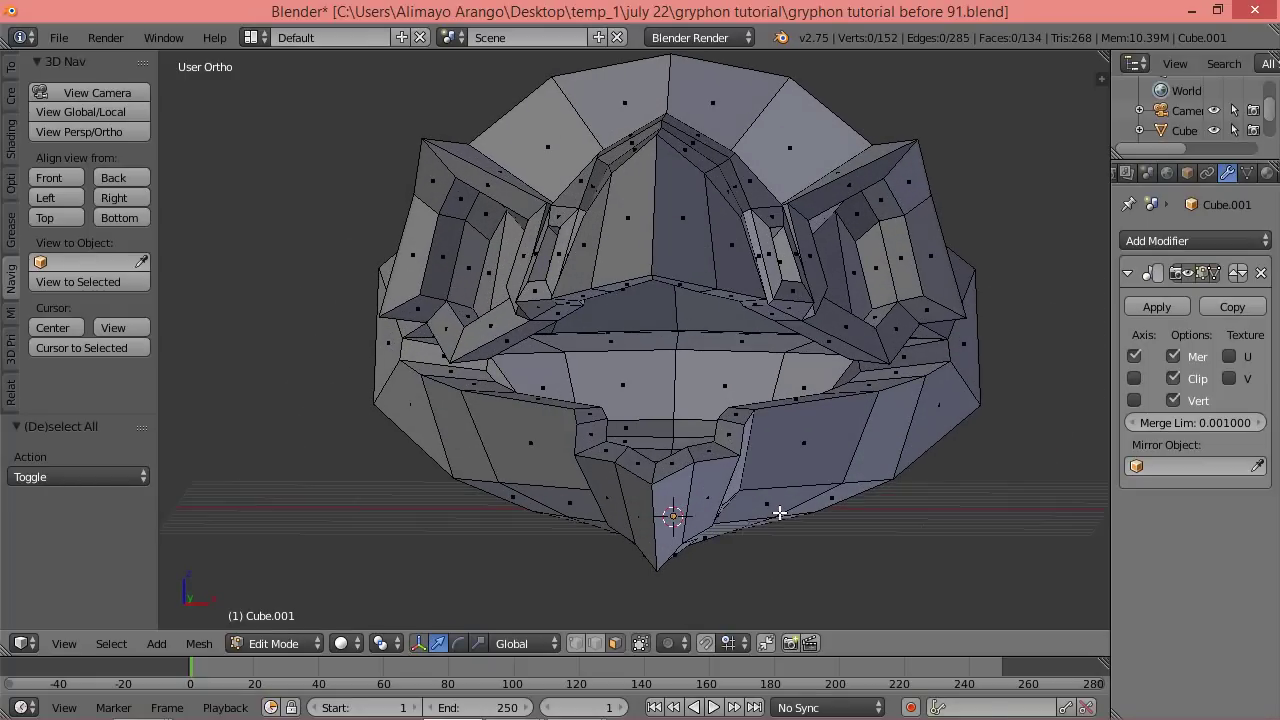
{"action": "middle_click_drag", "start_coordinate": [779, 512], "coordinate": [777, 502]}
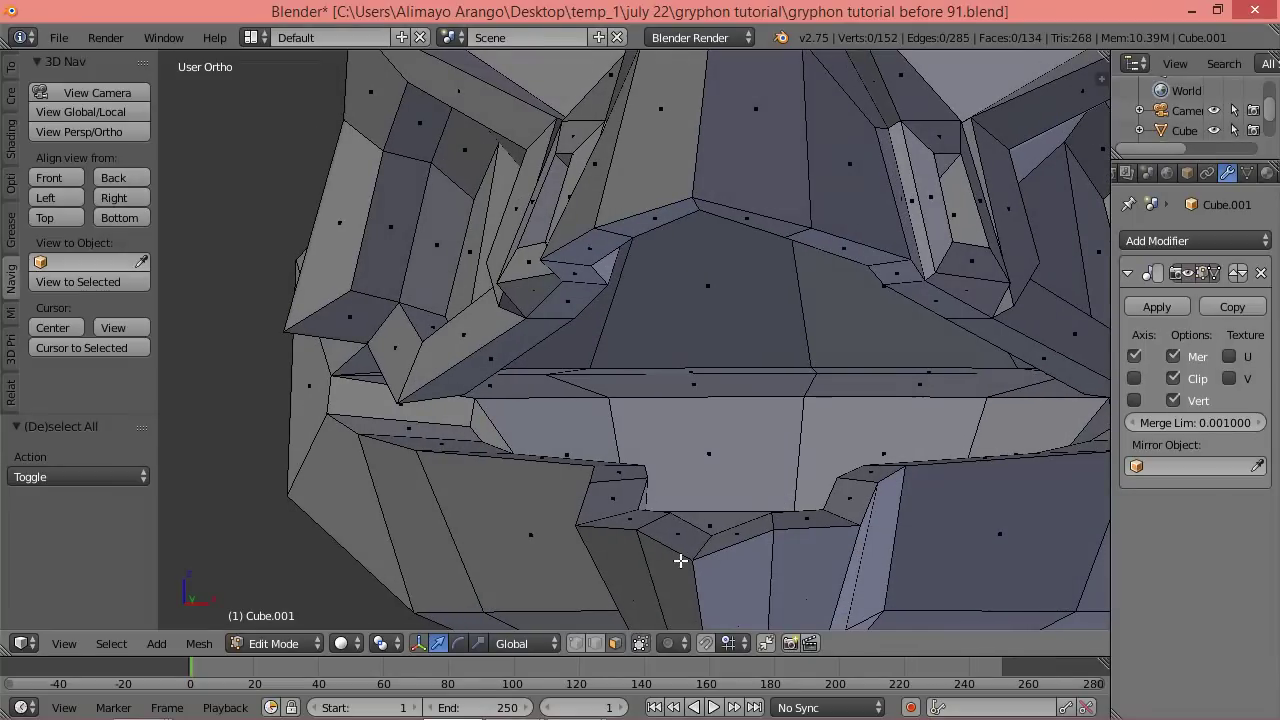
{"action": "right_click", "coordinate": [721, 391]}
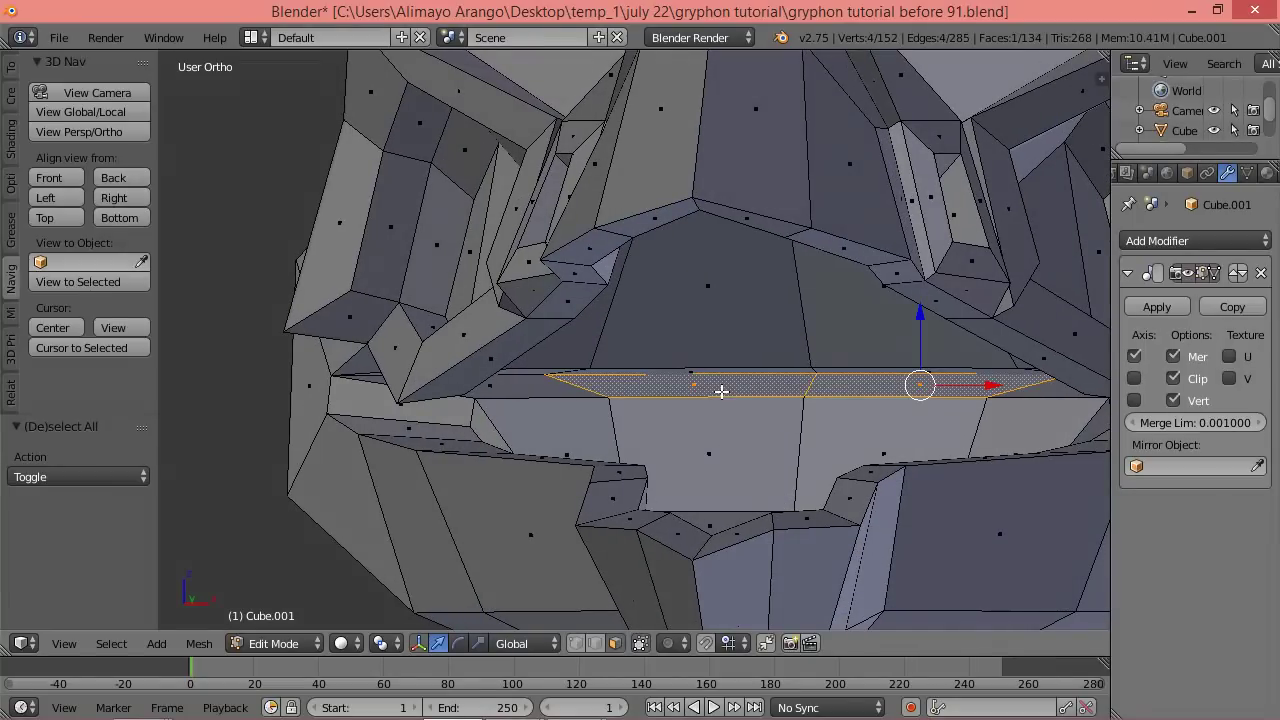
{"action": "right_click", "coordinate": [726, 453], "text": "shift"}
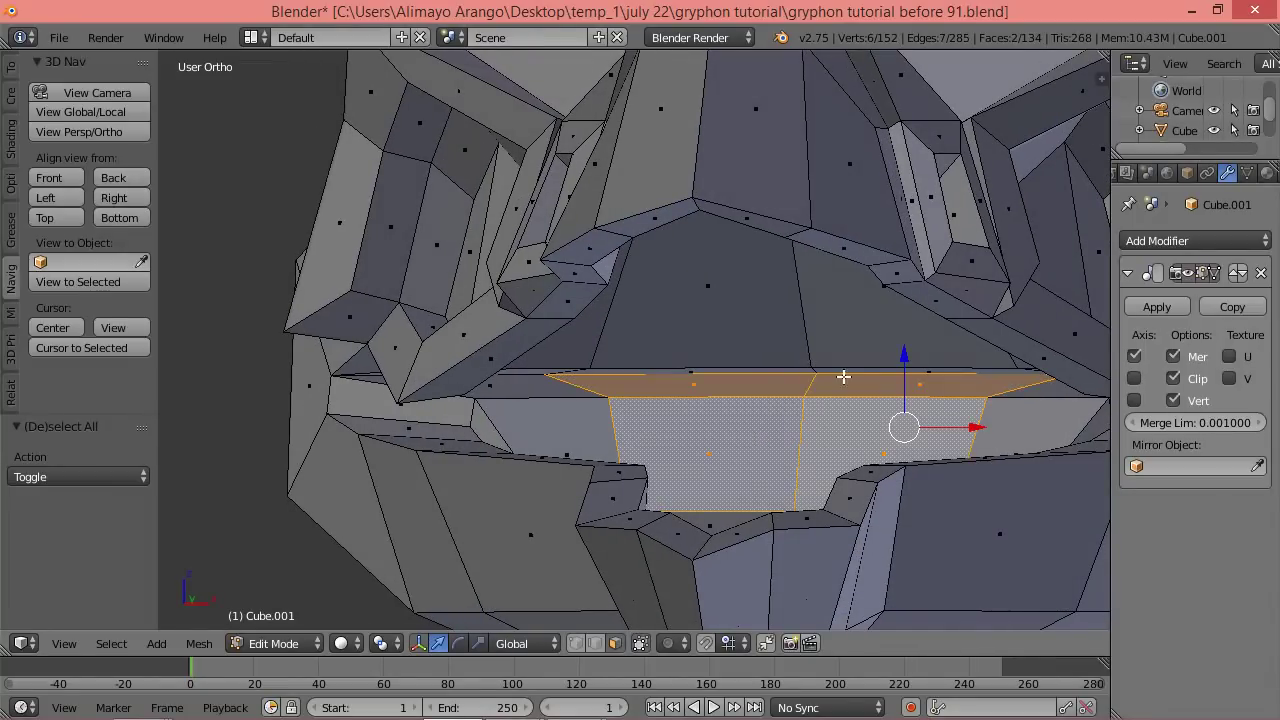
{"action": "scroll", "coordinate": [845, 375], "scroll_direction": "down", "scroll_amount": 3}
{"action": "middle_click_drag", "start_coordinate": [845, 375], "coordinate": [806, 411]}
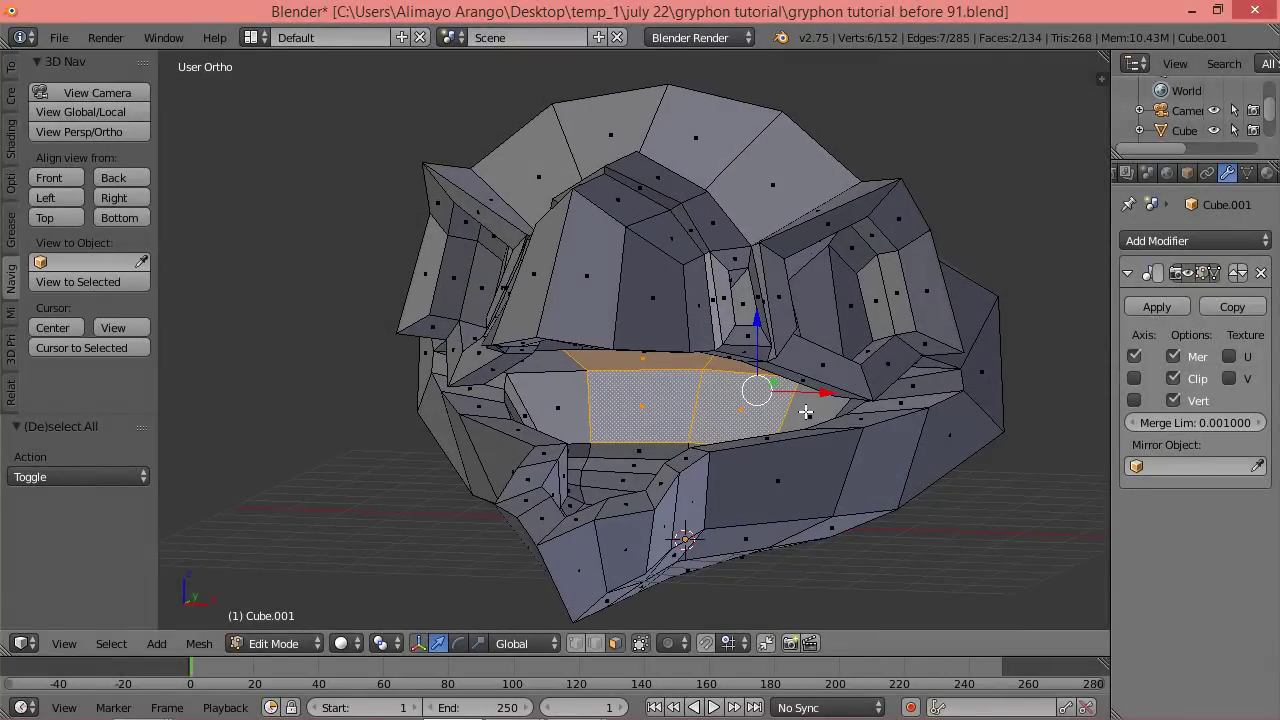
{"action": "key", "text": "e"}
{"action": "key", "text": "y"}
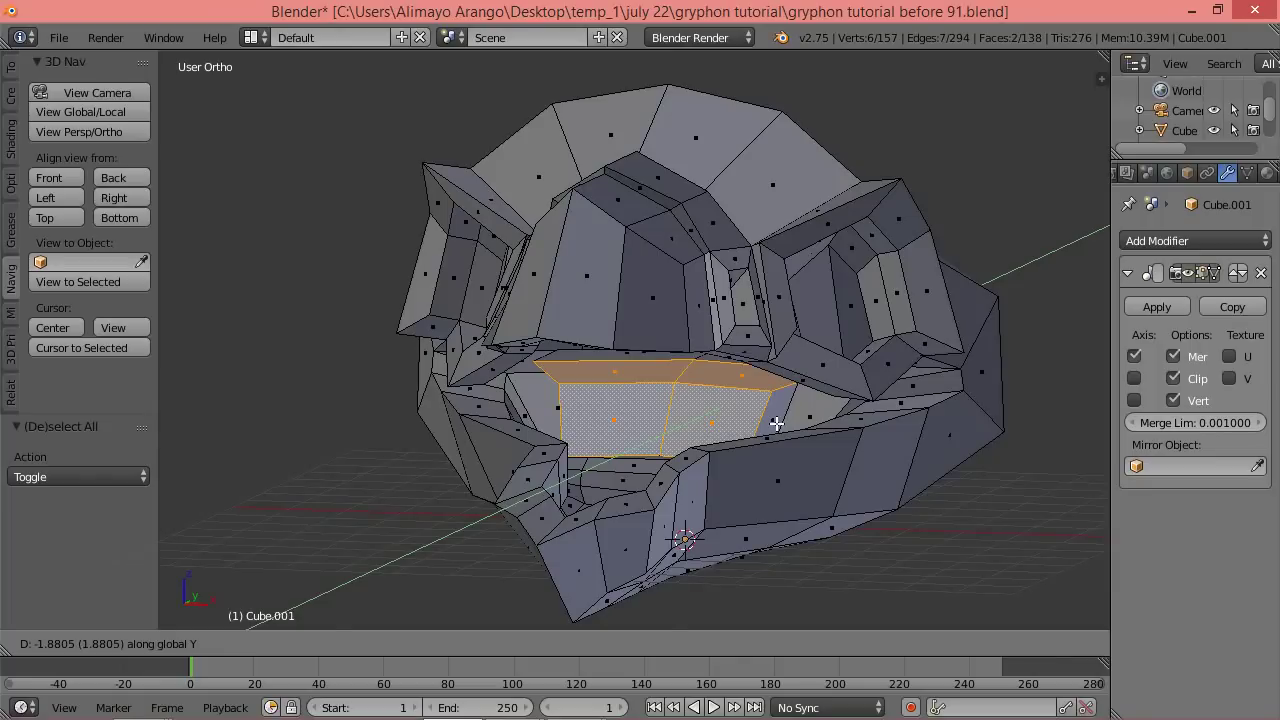
{"action": "left_click", "coordinate": [777, 424]}
Select the outer side edge of the extruded mouth faces in edge mode and move it -0.509 along X.
{"action": "mouse_move", "coordinate": [677, 435]}
{"action": "middle_mouse_down"}
{"action": "mouse_move", "coordinate": [773, 443]}
{"action": "mouse_move", "coordinate": [659, 429]}
{"action": "mouse_move", "coordinate": [682, 424]}
{"action": "middle_mouse_up"}
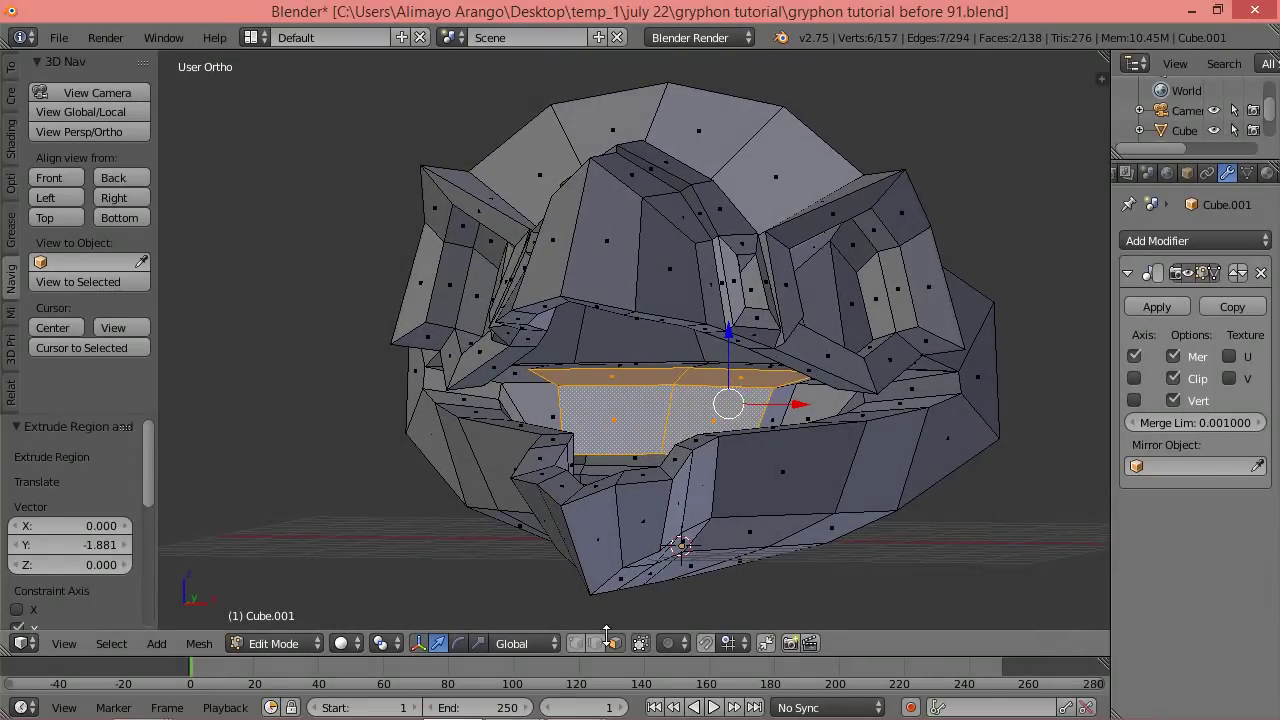
{"action": "right_click", "coordinate": [796, 380]}
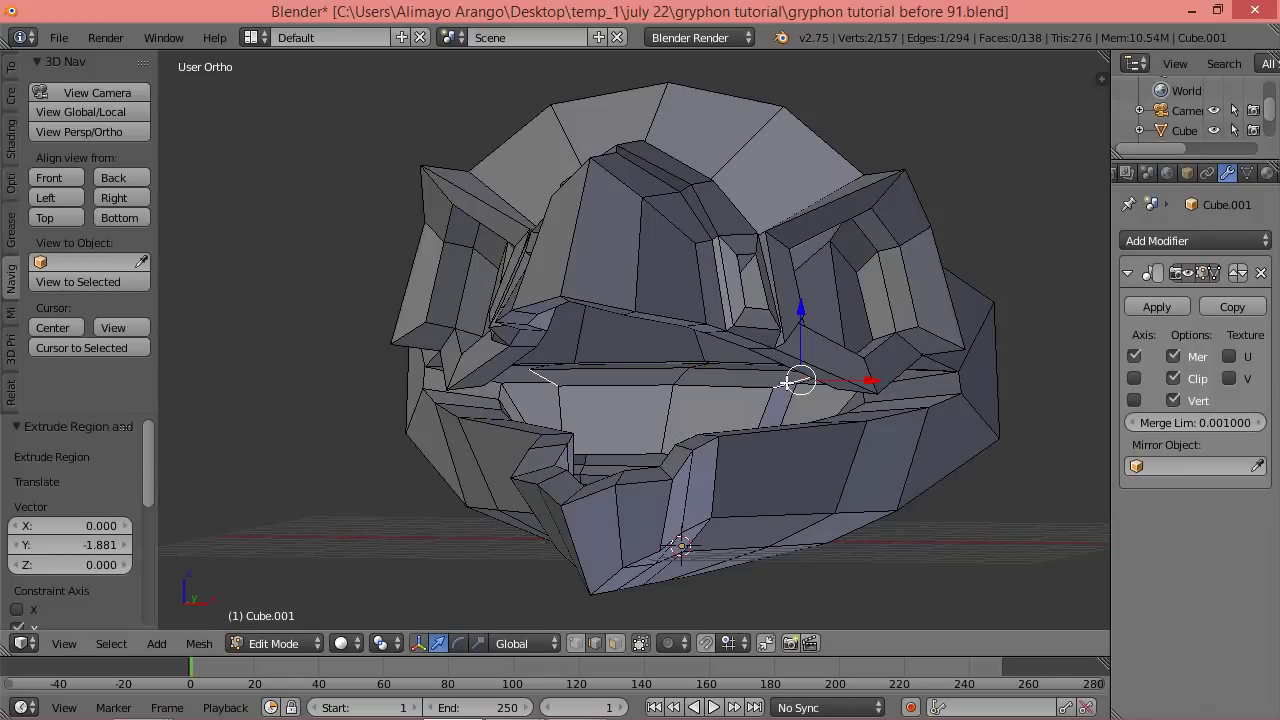
{"action": "key", "text": "g"}
{"action": "key", "text": "x"}
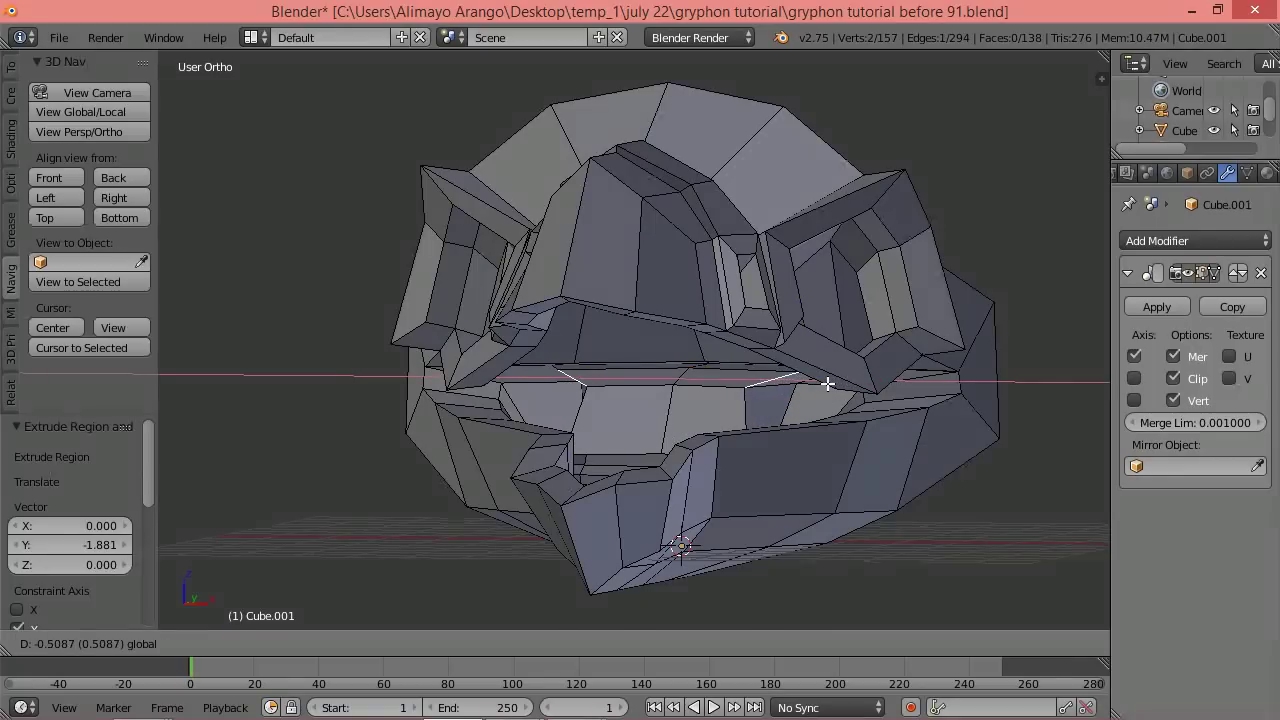
{"action": "left_click", "coordinate": [823, 380]}
Move the adjoining edge at the upper outer corner of the extruded mouth faces -0.635 along X.
{"action": "mouse_move", "coordinate": [826, 445]}
{"action": "middle_mouse_down"}
{"action": "mouse_move", "coordinate": [874, 443]}
{"action": "mouse_move", "coordinate": [861, 426]}
{"action": "mouse_move", "coordinate": [831, 431]}
{"action": "mouse_move", "coordinate": [850, 440]}
{"action": "middle_mouse_up"}
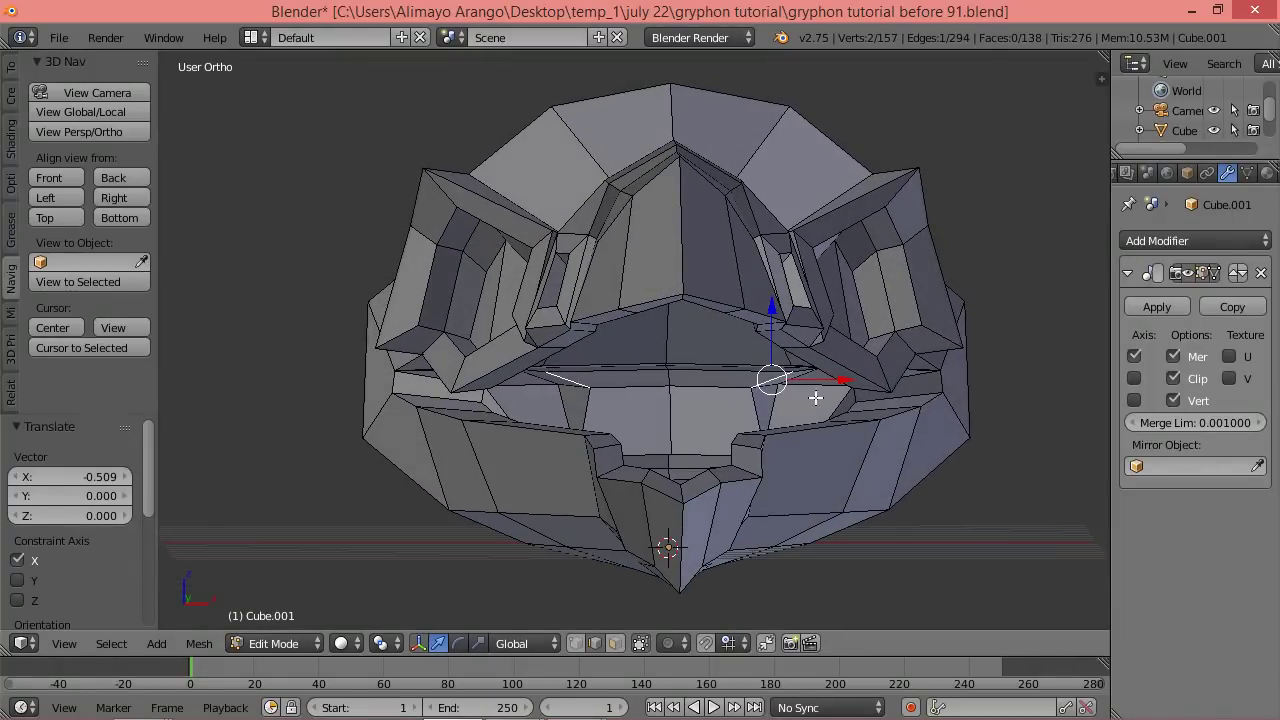
{"action": "key", "text": "g"}
{"action": "key", "text": "x"}
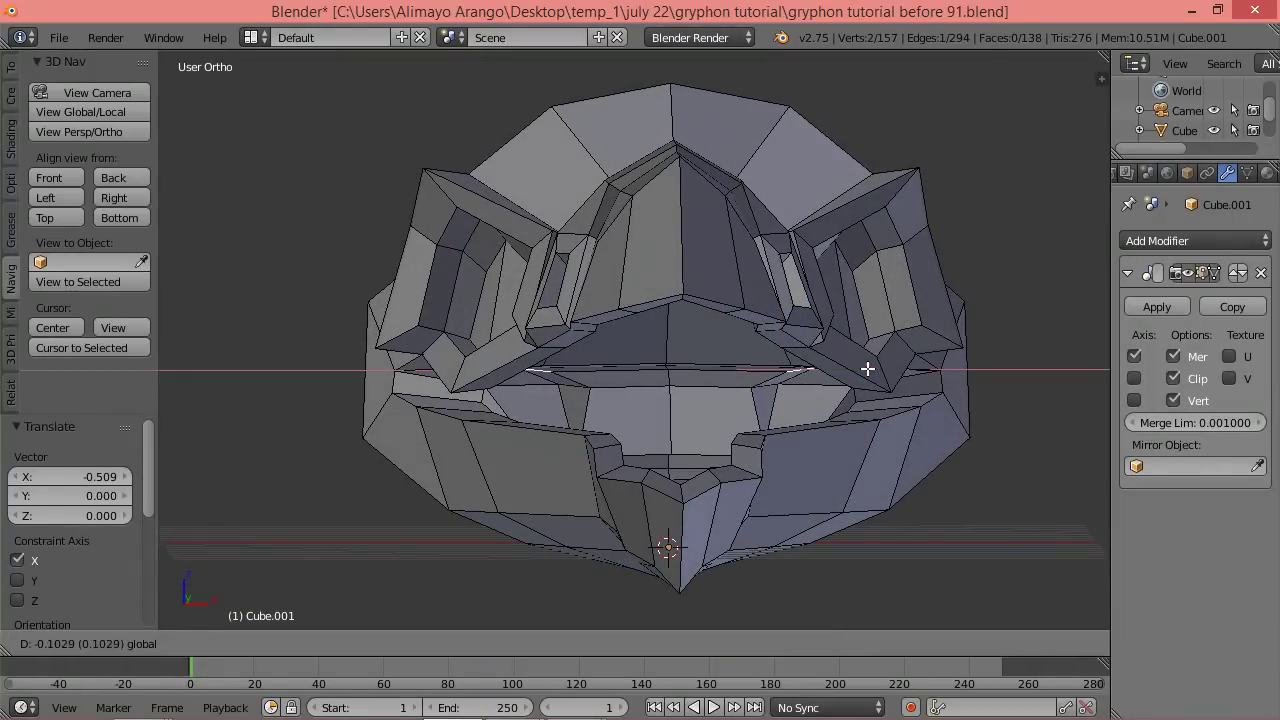
{"action": "left_click", "coordinate": [840, 372]}
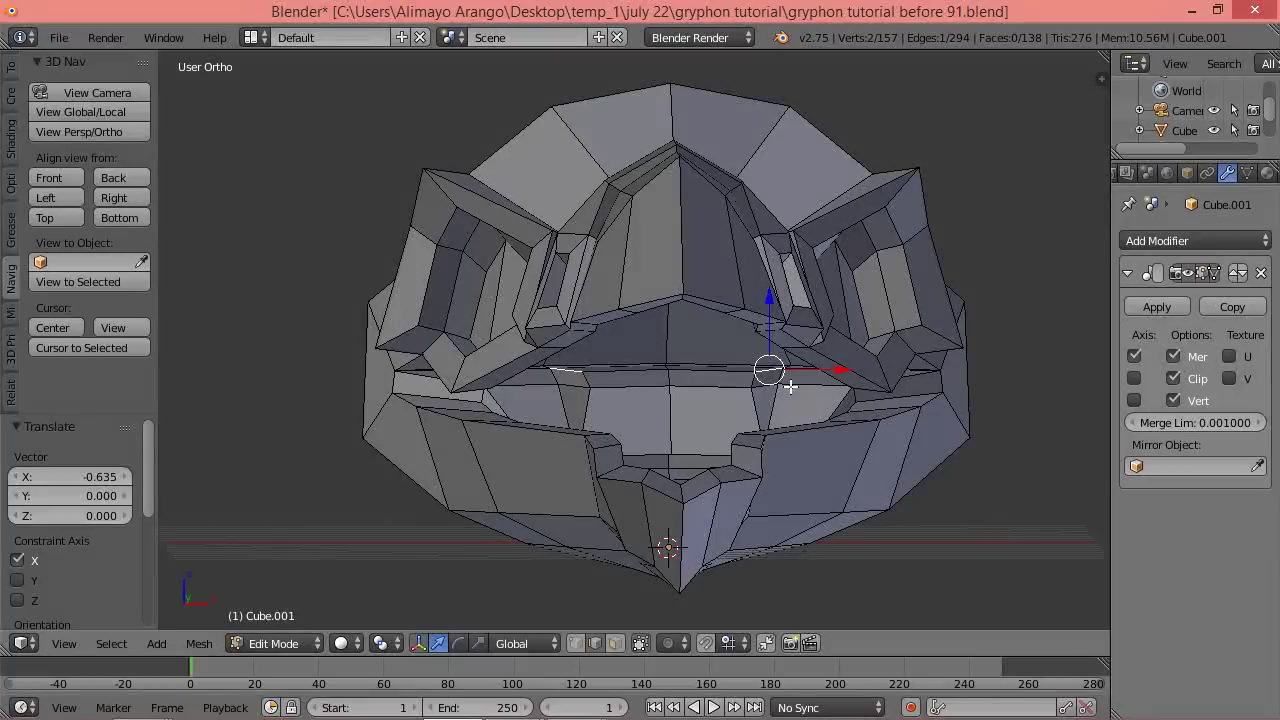
{"action": "mouse_move", "coordinate": [762, 401]}
{"action": "middle_mouse_down"}
{"action": "mouse_move", "coordinate": [780, 429]}
{"action": "mouse_move", "coordinate": [720, 414]}
{"action": "mouse_move", "coordinate": [749, 397]}
{"action": "mouse_move", "coordinate": [737, 403]}
{"action": "middle_mouse_up"}
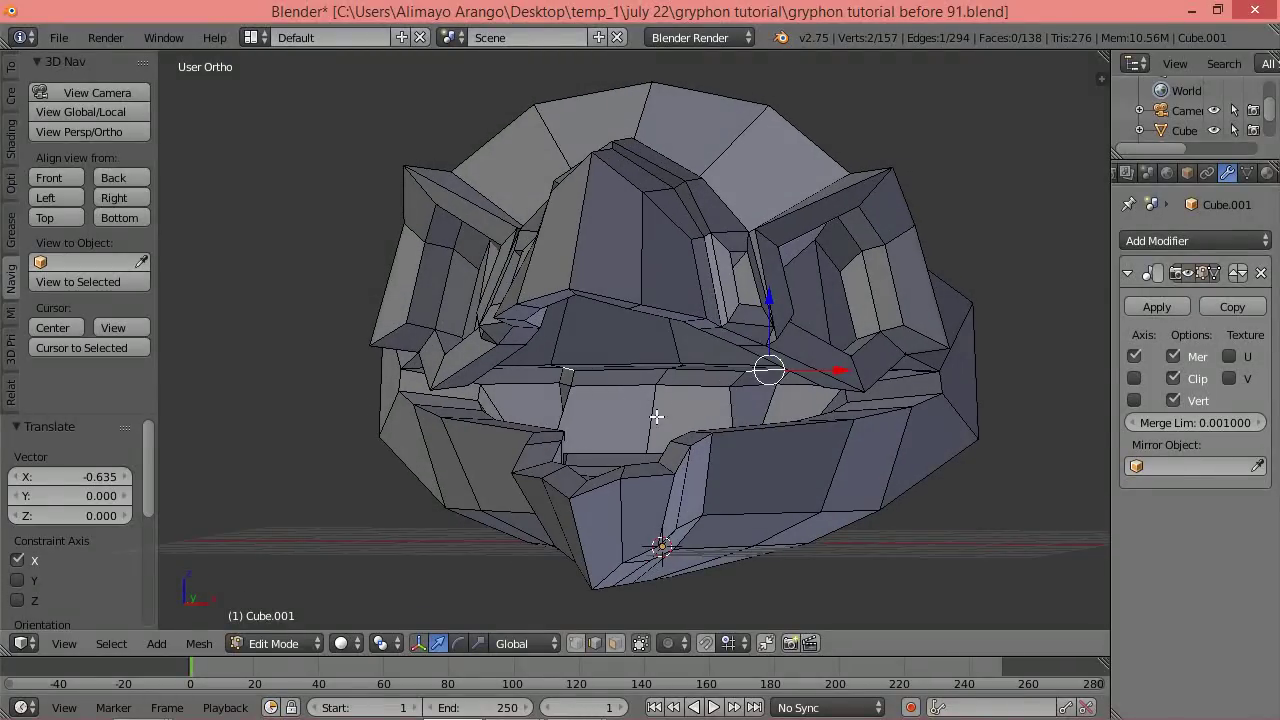
{"action": "middle_click_drag", "start_coordinate": [680, 390], "coordinate": [638, 411]}
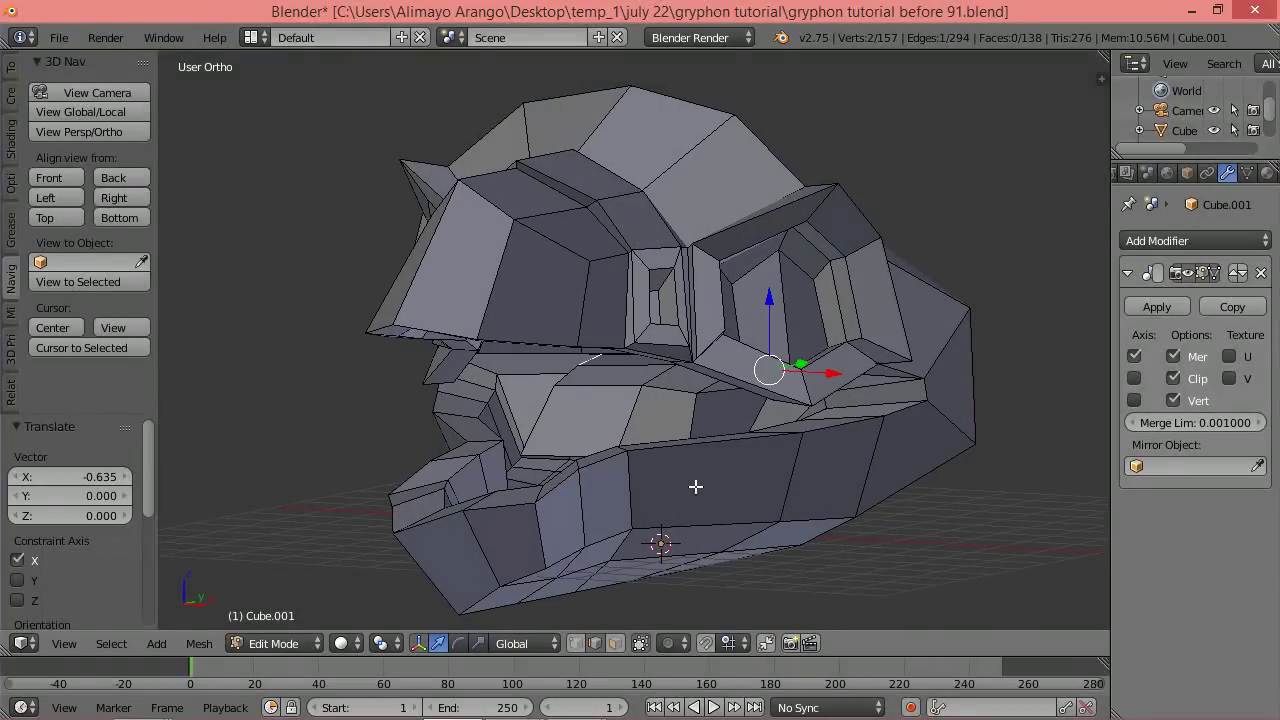
Select the two front faces of the mouth extrusion in face mode and flatten them by scaling to 0 along Y.
{"action": "left_click", "coordinate": [614, 643]}
{"action": "right_click", "coordinate": [623, 375]}
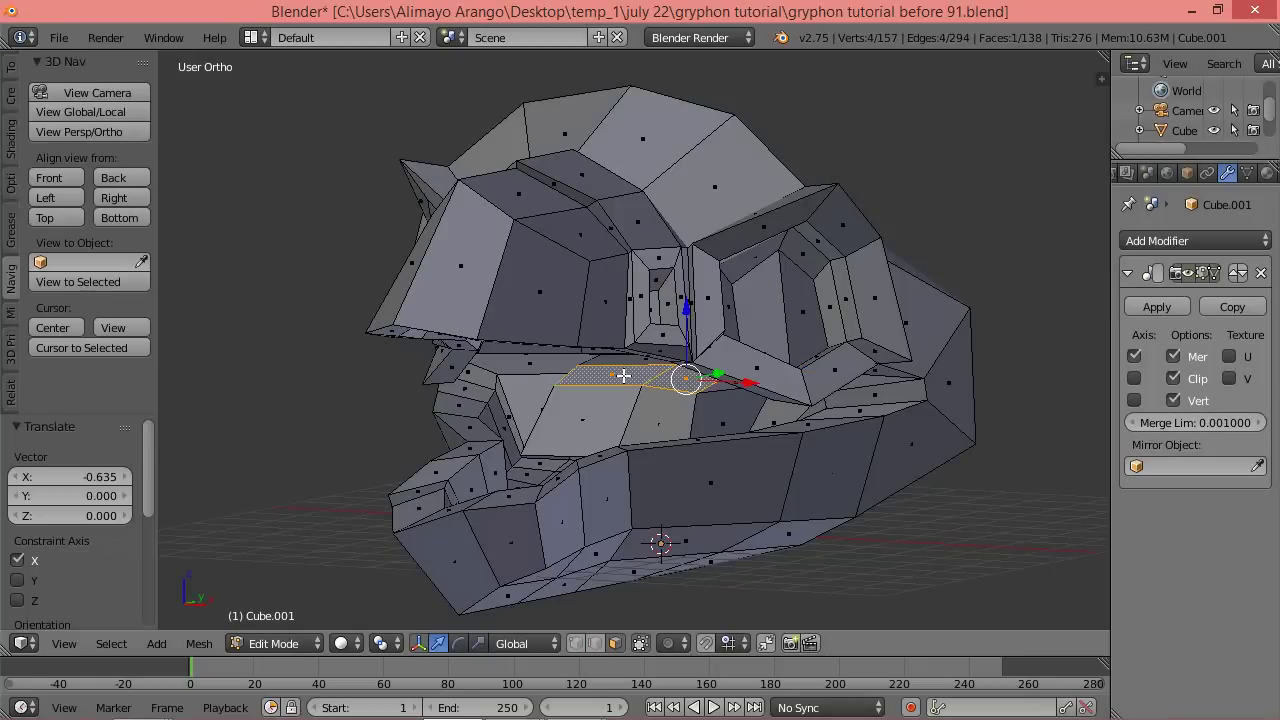
{"action": "right_click", "coordinate": [651, 414], "text": "shift"}
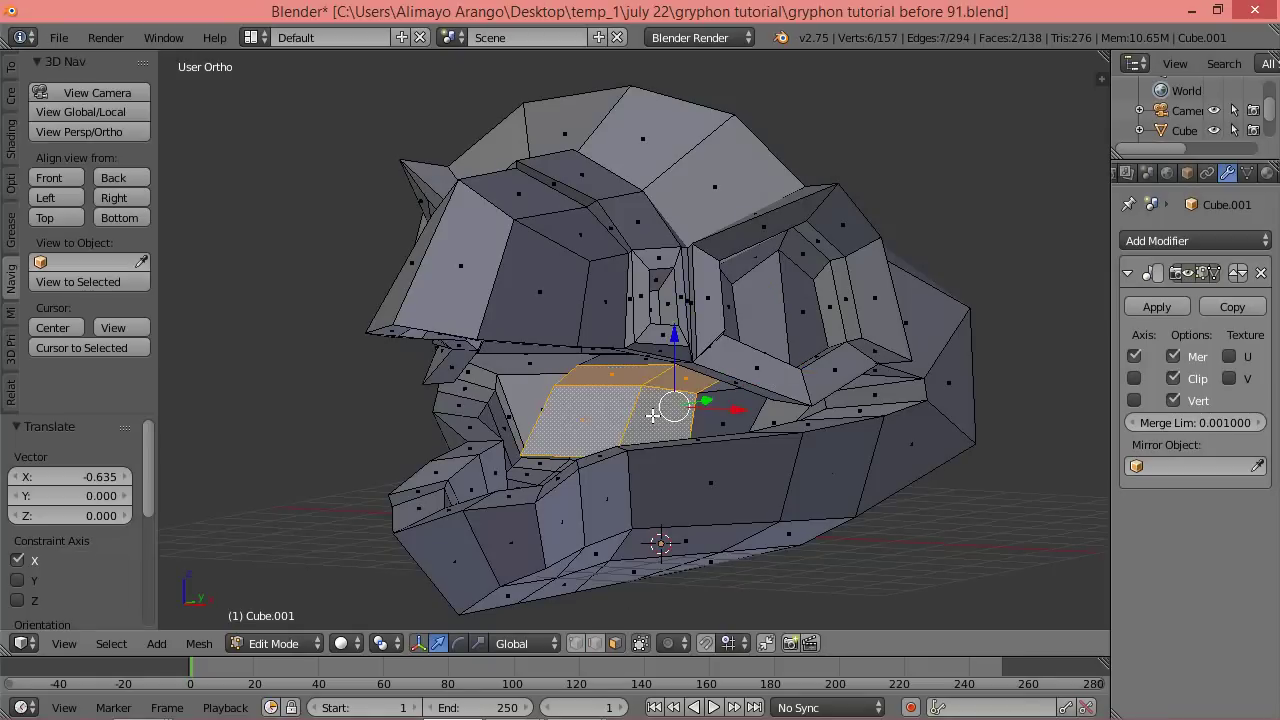
{"action": "key", "text": "s"}
{"action": "key", "text": "y"}
{"action": "key", "text": "0"}
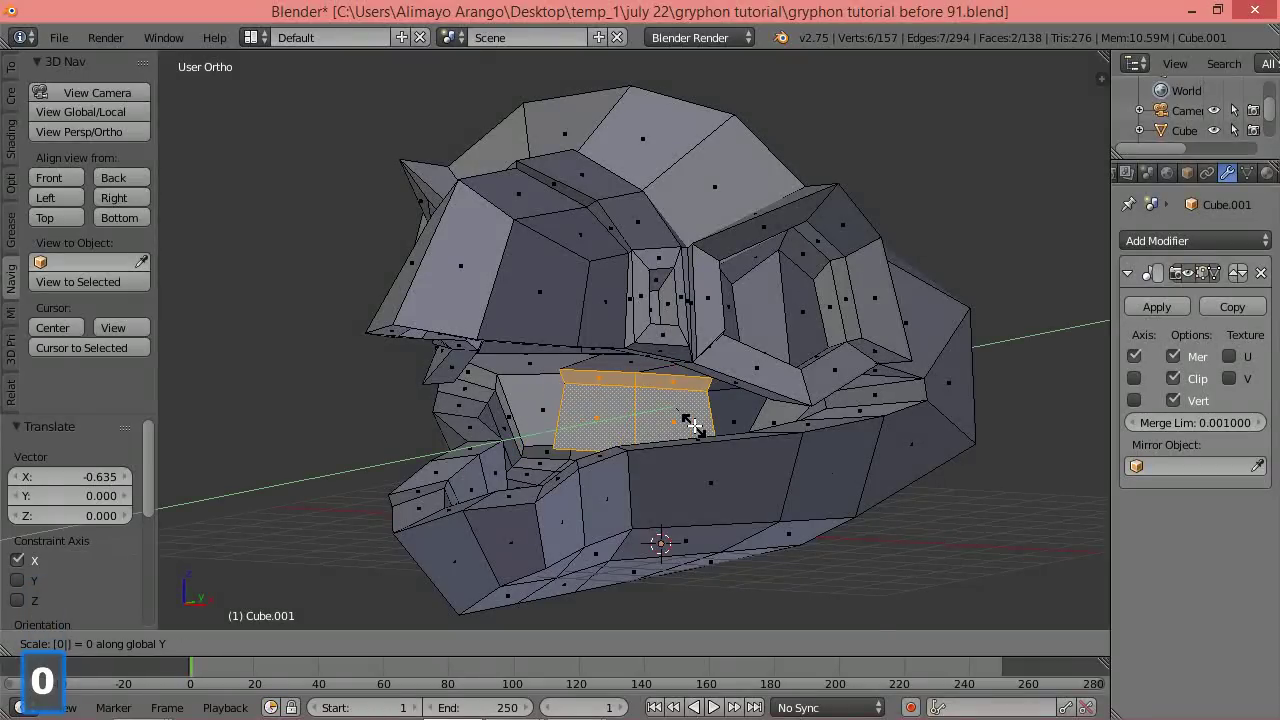
{"action": "left_click", "coordinate": [690, 425]}
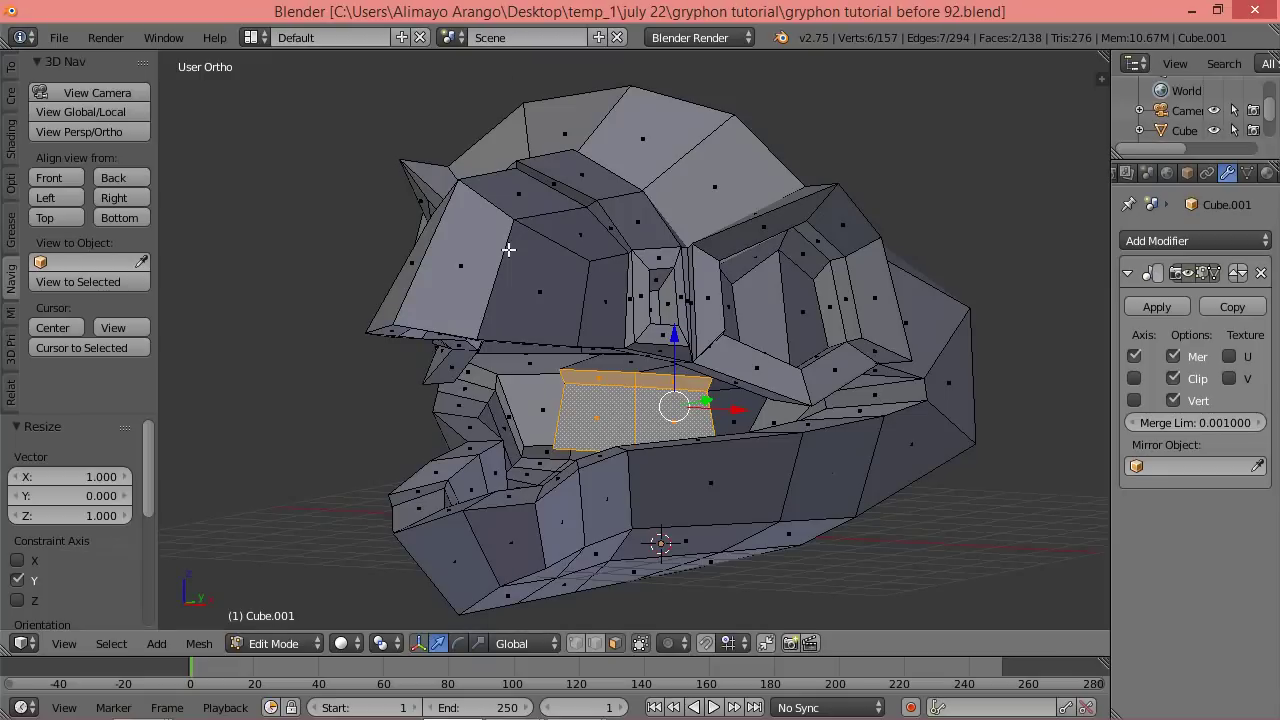
Select the edge shared by the two flattened faces in edge mode and edge-slide it down by a factor of 0.374.
{"action": "left_click", "coordinate": [596, 643]}
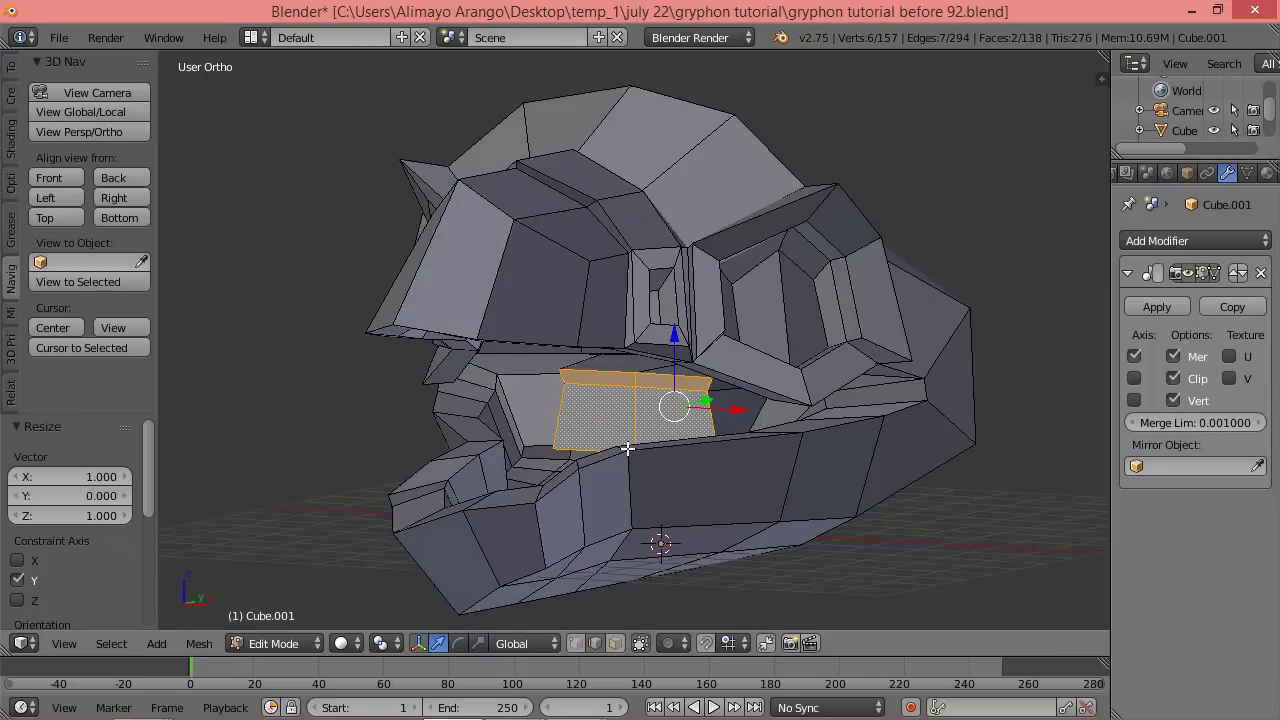
{"action": "right_click", "coordinate": [654, 389]}
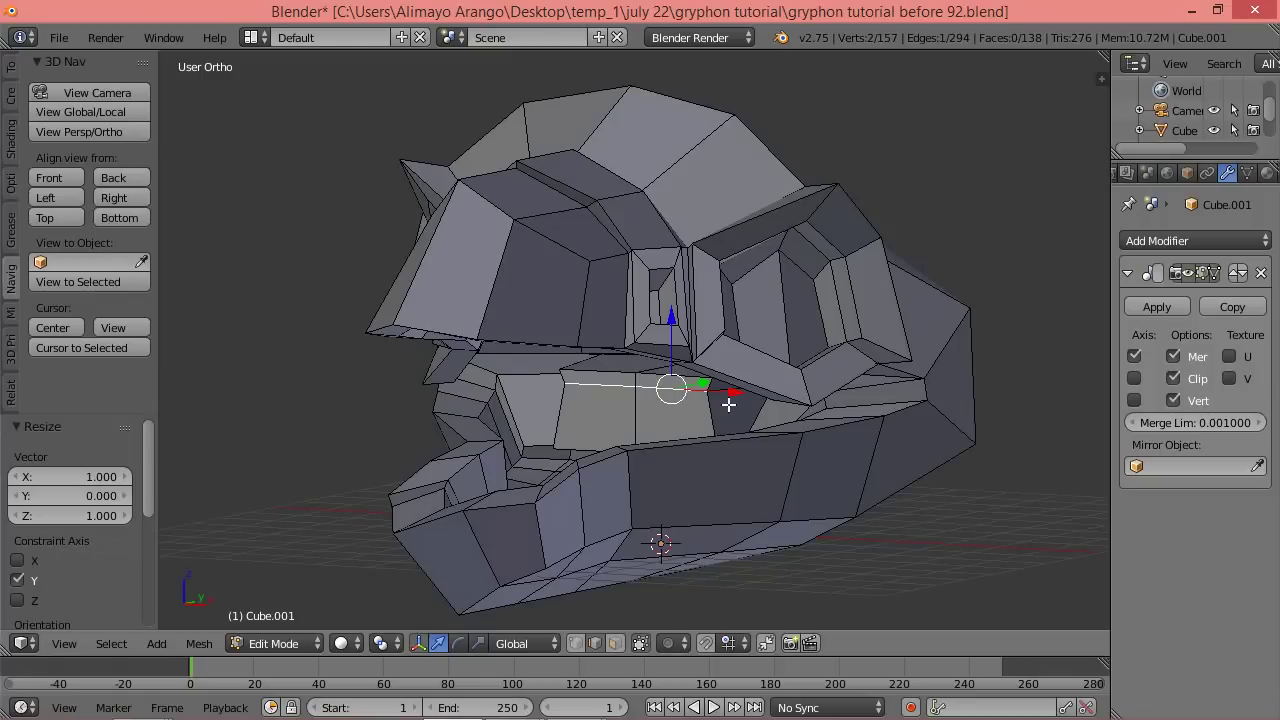
{"action": "key", "text": "g"}
{"action": "key", "text": "g"}
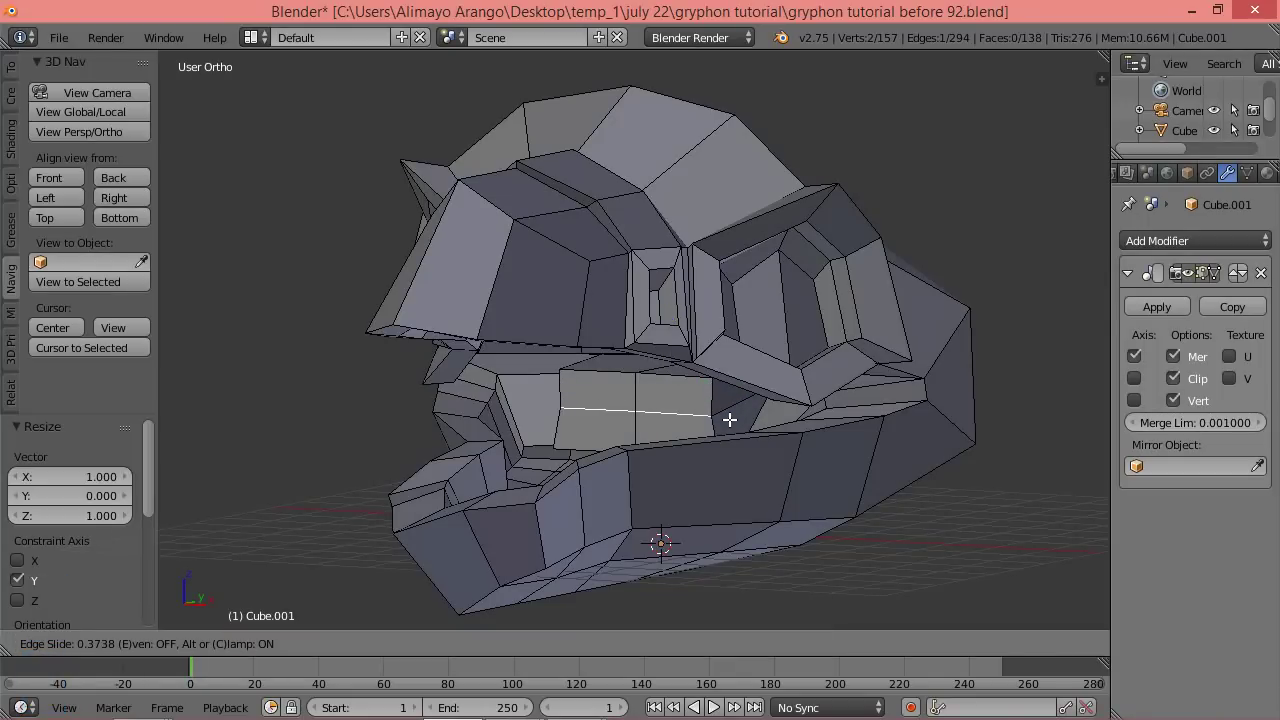
{"action": "left_click", "coordinate": [729, 420]}
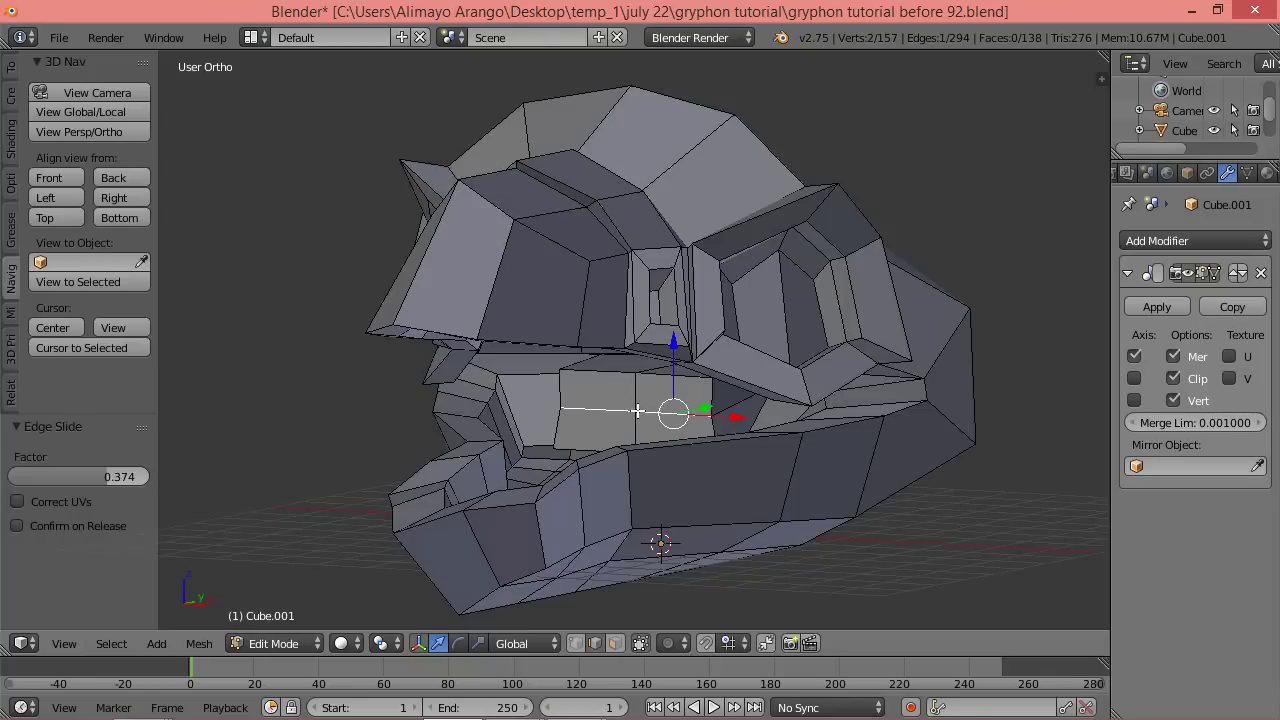
Reselect both flattened mouth faces in face mode and scale them to 0.594 along Z.
{"action": "left_click", "coordinate": [616, 643]}
{"action": "right_click", "coordinate": [659, 389]}
{"action": "right_click", "coordinate": [651, 428], "text": "shift"}
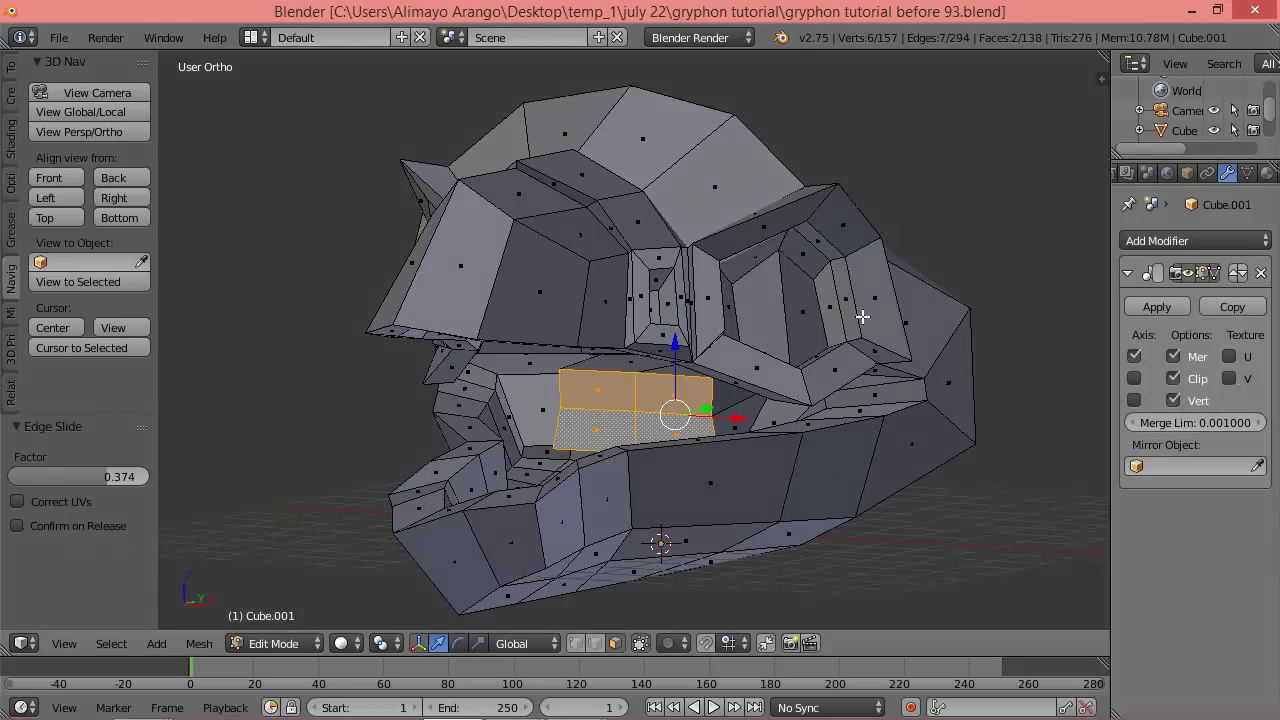
{"action": "key", "text": "s"}
{"action": "key", "text": "z"}
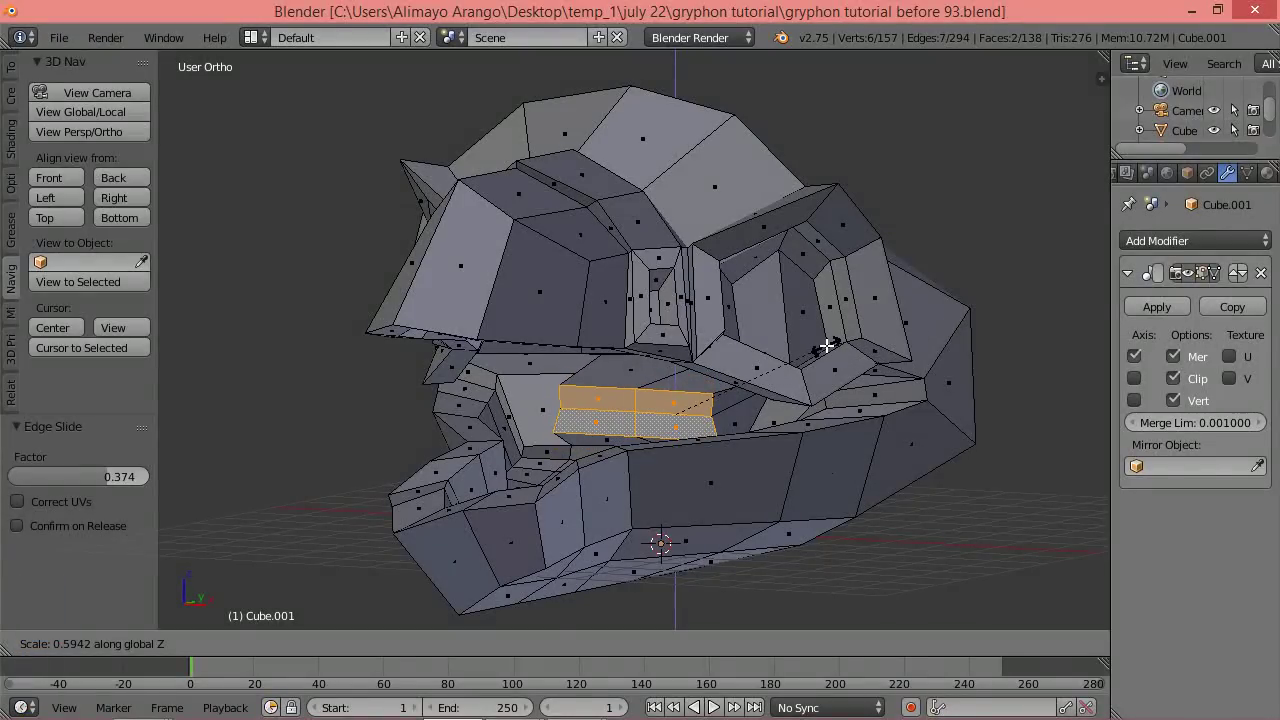
{"action": "left_click", "coordinate": [826, 345]}
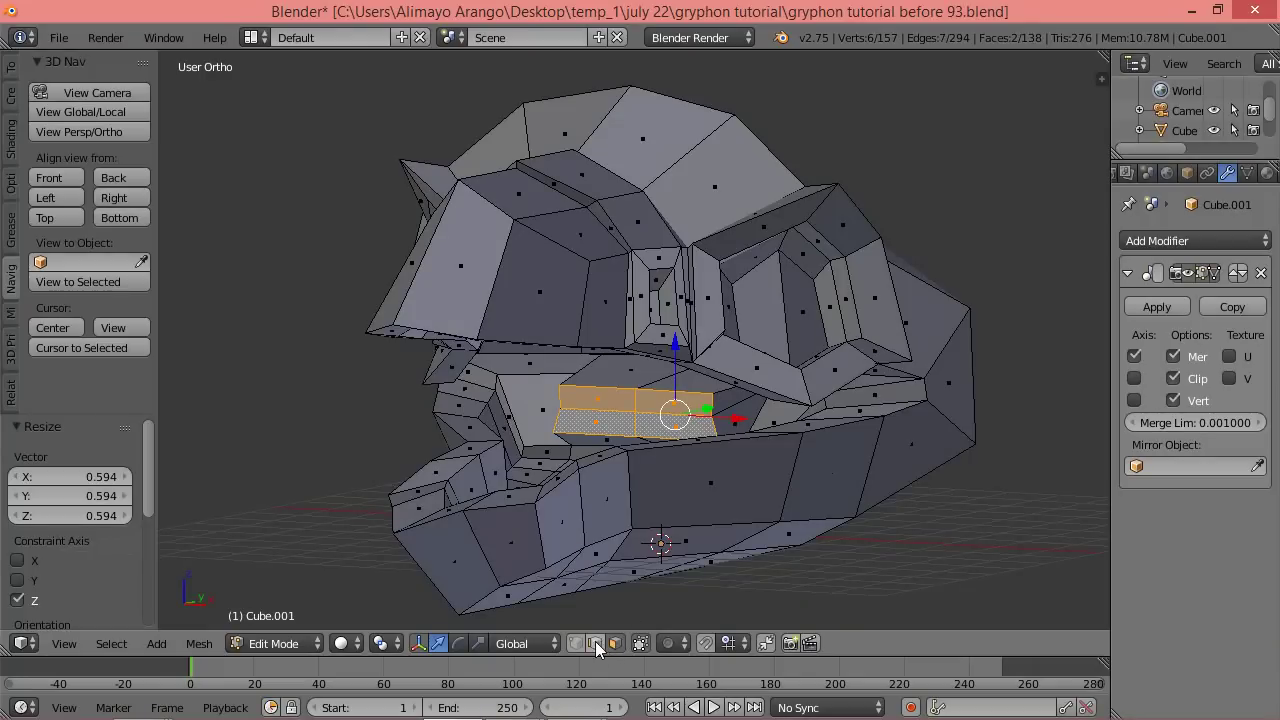
Select the top centerline edge of the mouth extrusion in edge mode and raise it 0.257 along Z.
{"action": "right_click", "coordinate": [660, 372]}
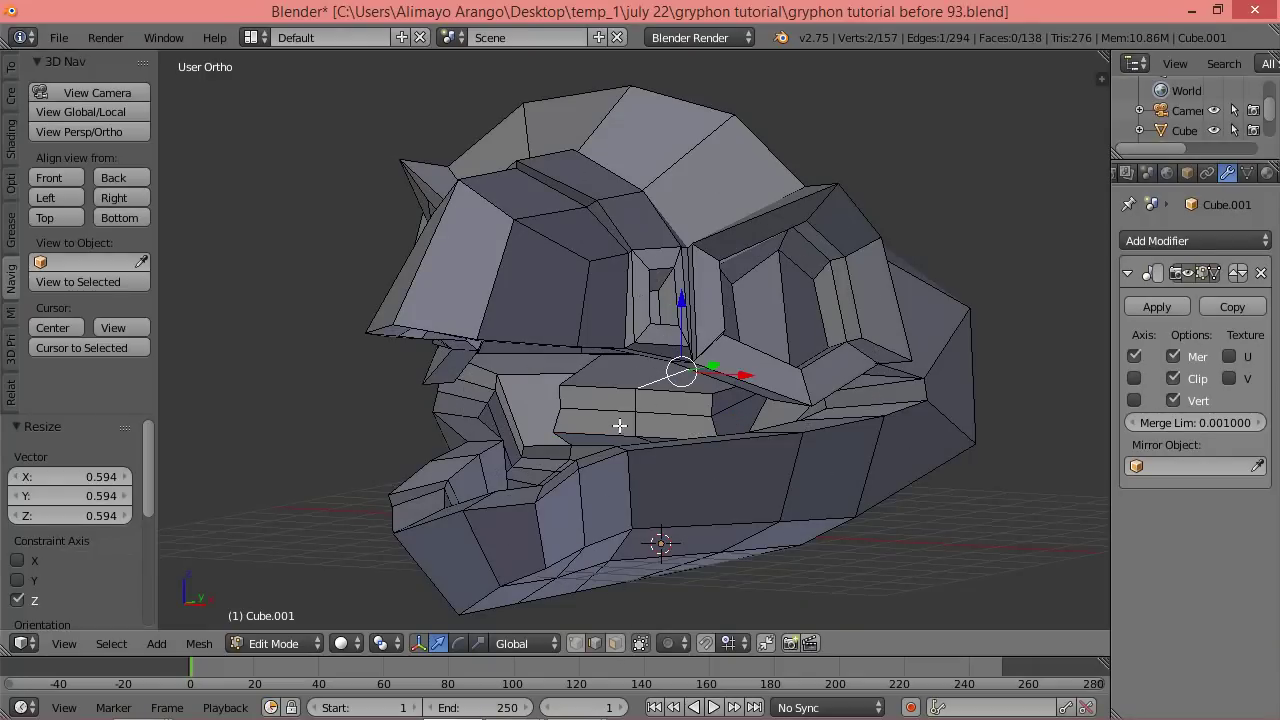
{"action": "key", "text": "KP_1"}
{"action": "middle_click_drag", "start_coordinate": [686, 397], "coordinate": [684, 343]}
{"action": "left_click_drag", "start_coordinate": [679, 336], "coordinate": [680, 318]}
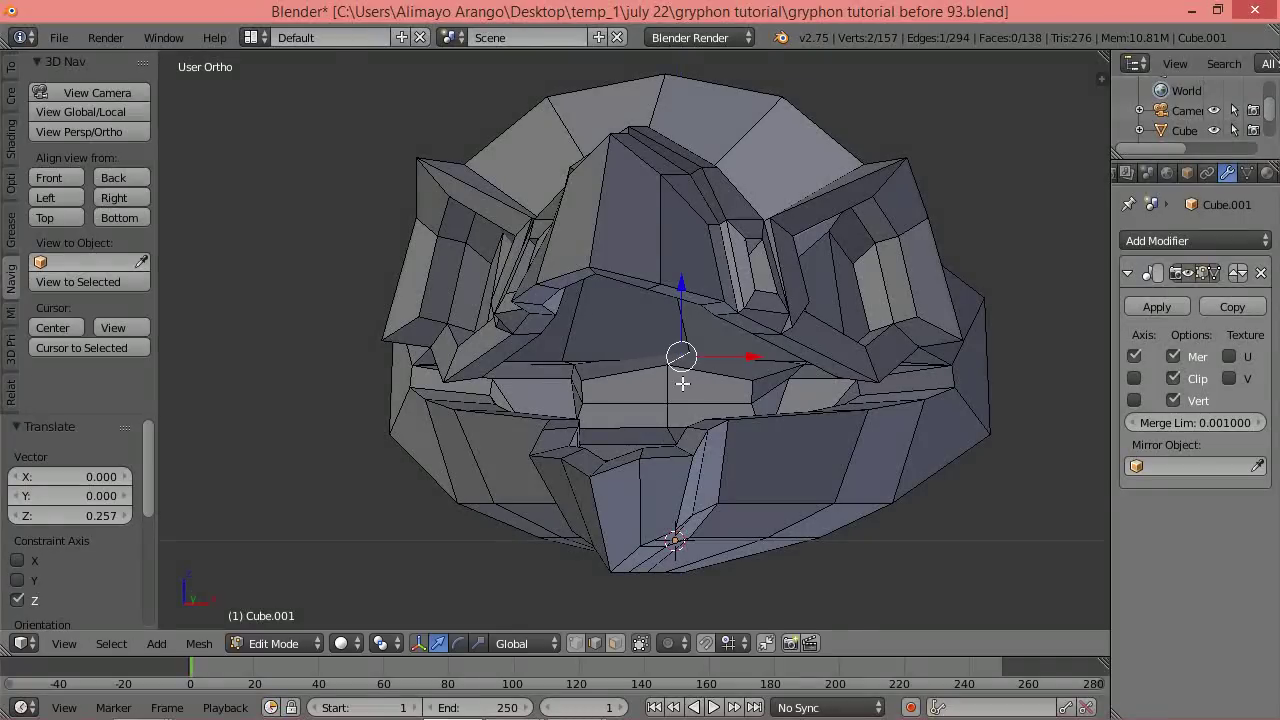
Extrude the two front faces of the mouth piece -2.328 along Y and scale the new end uniformly to 0.653.
{"action": "left_click", "coordinate": [615, 643]}
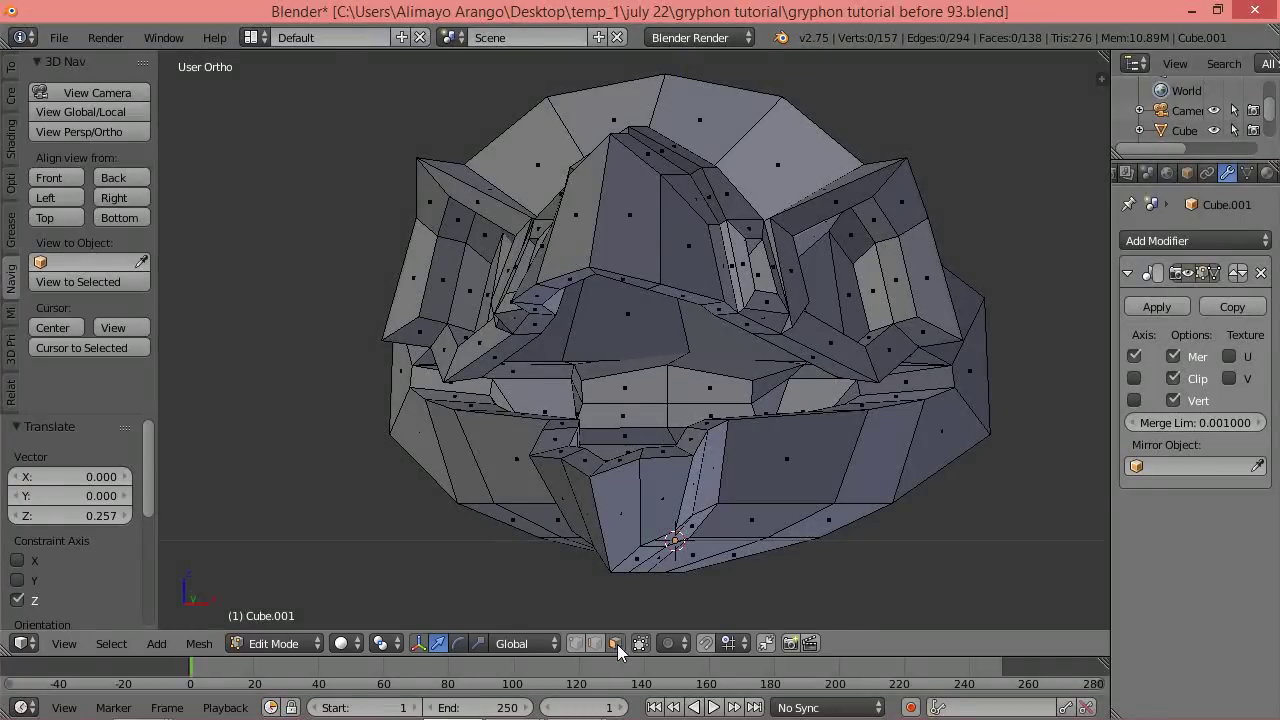
{"action": "right_click", "coordinate": [690, 391]}
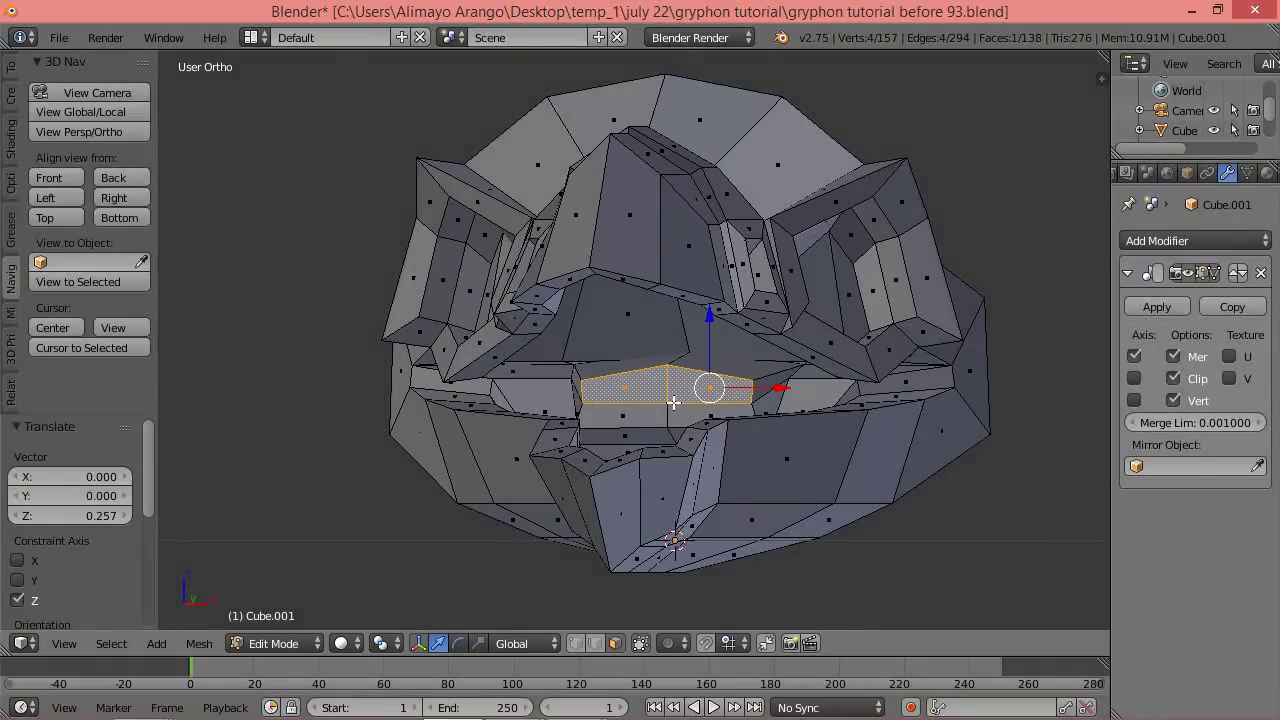
{"action": "right_click", "coordinate": [679, 416], "text": "shift"}
{"action": "middle_click_drag", "start_coordinate": [803, 414], "coordinate": [719, 455]}
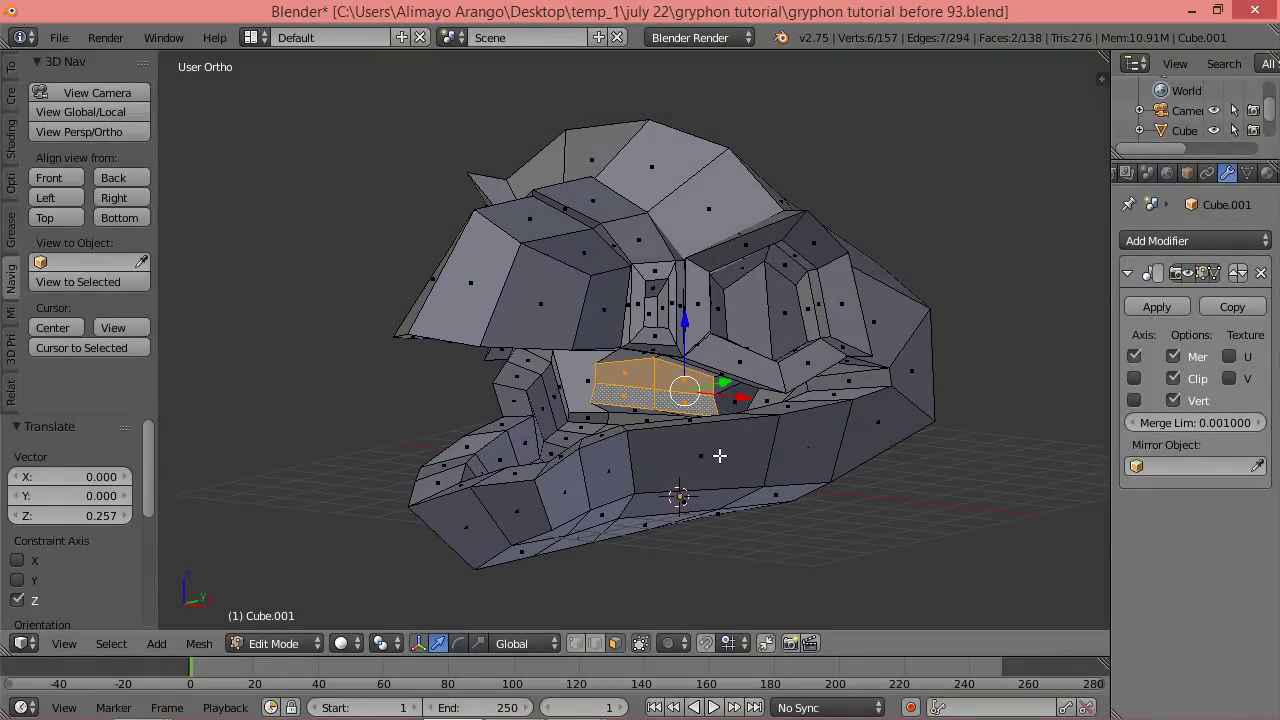
{"action": "key", "text": "e"}
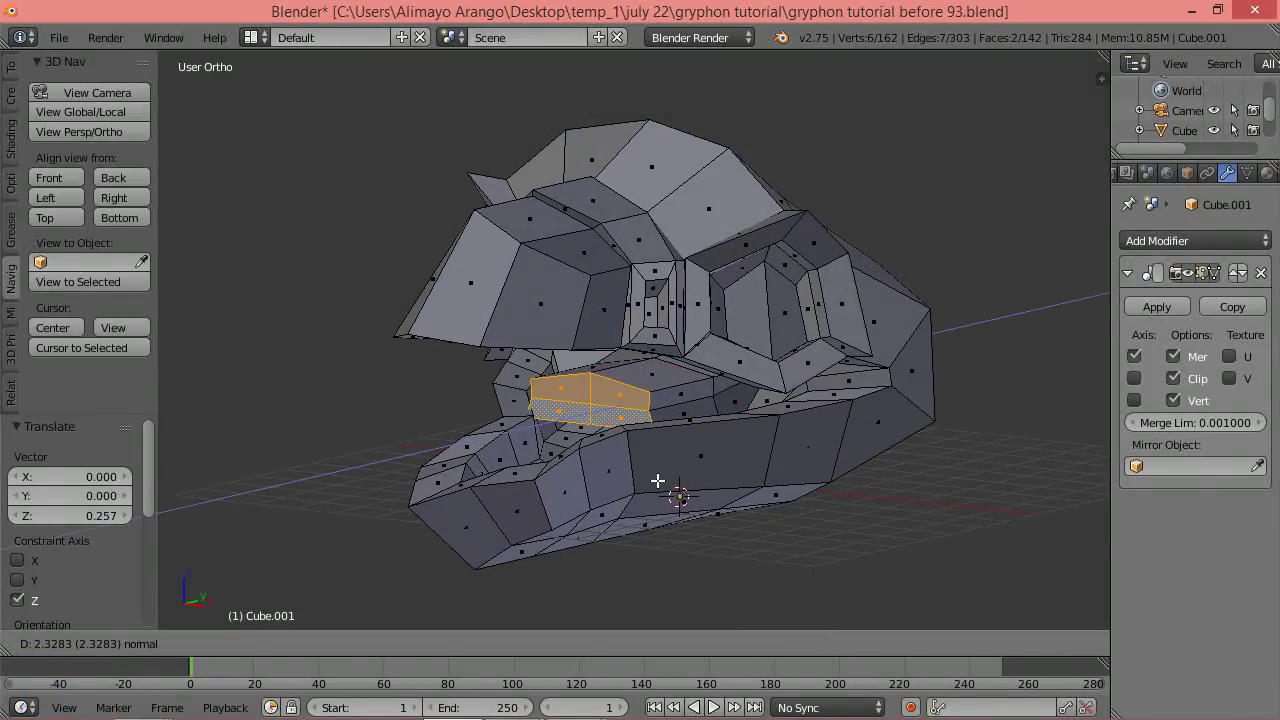
{"action": "left_click", "coordinate": [657, 481]}
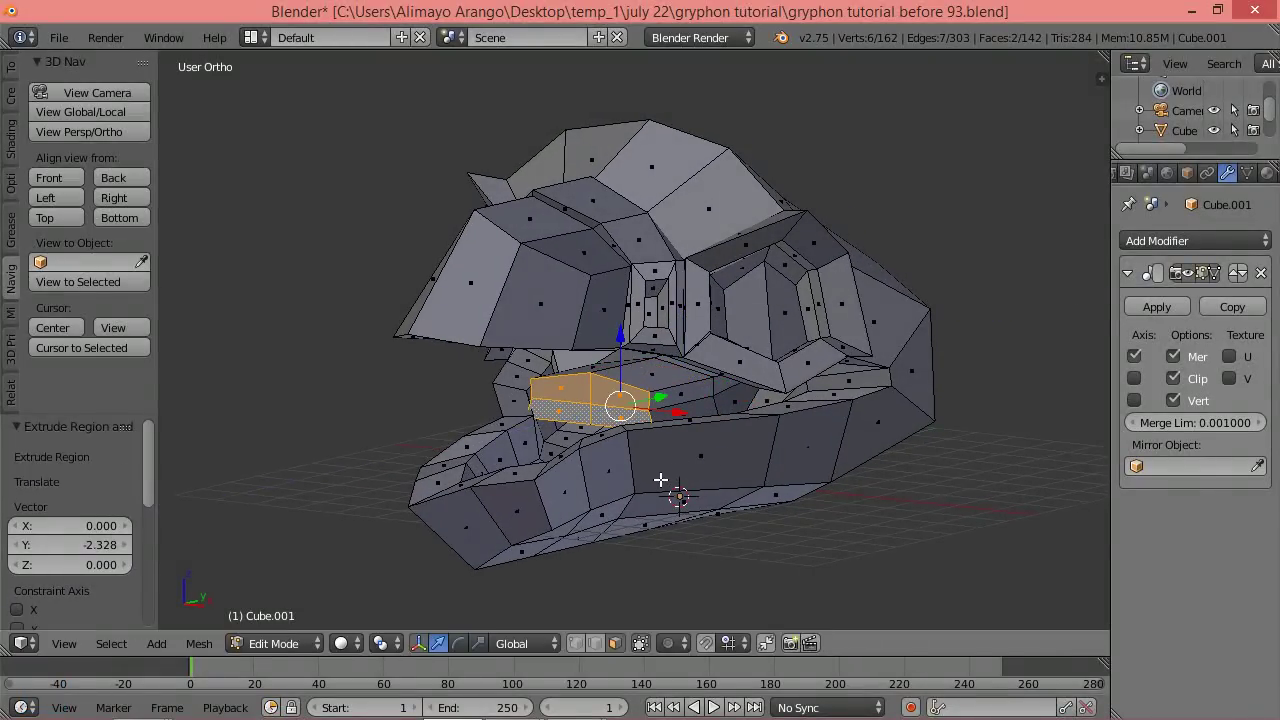
{"action": "key", "text": "s"}
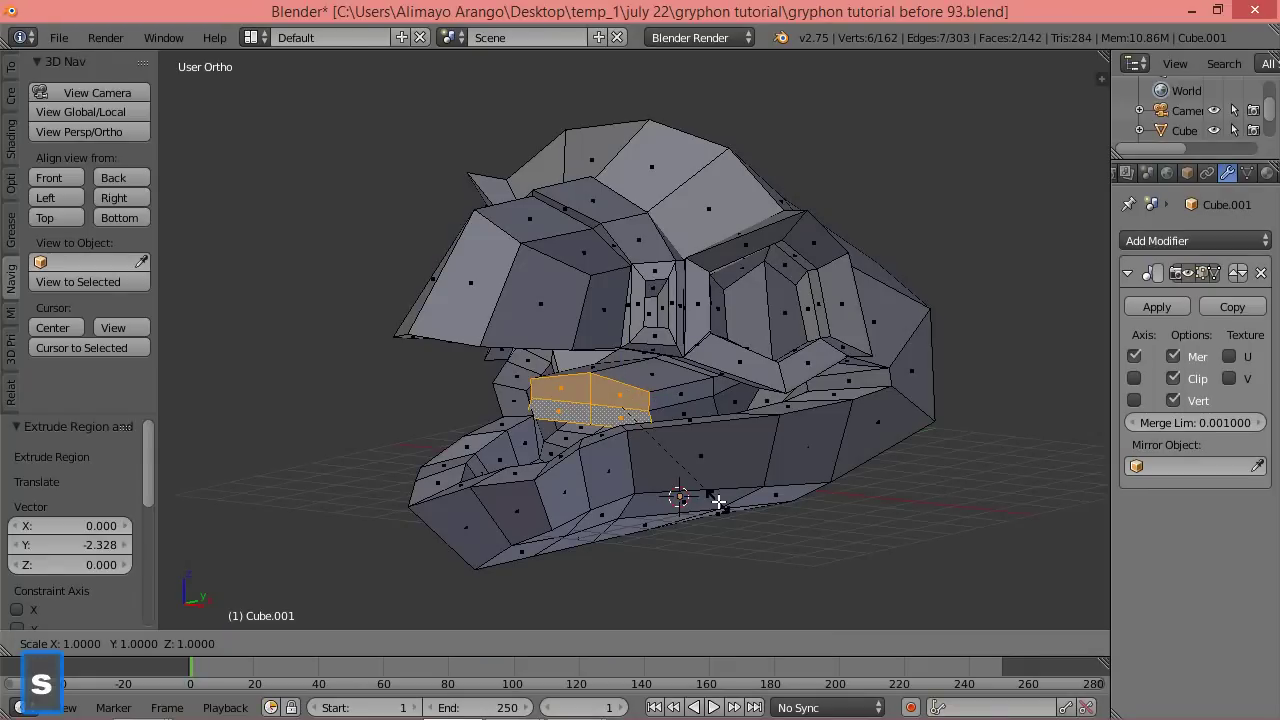
{"action": "left_click", "coordinate": [676, 476]}
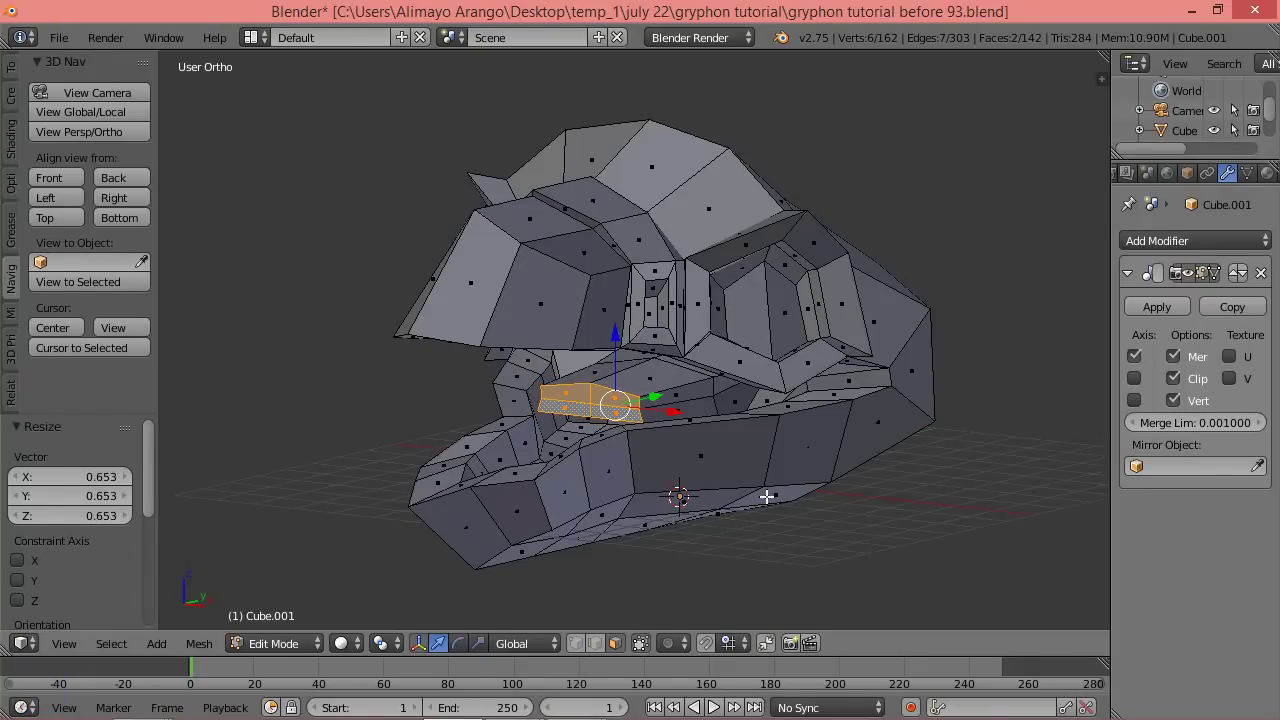
Extrude the tongue's front faces another -2.603 along Y, and pull the new end back 0.918 along Y.
{"action": "key", "text": "e"}
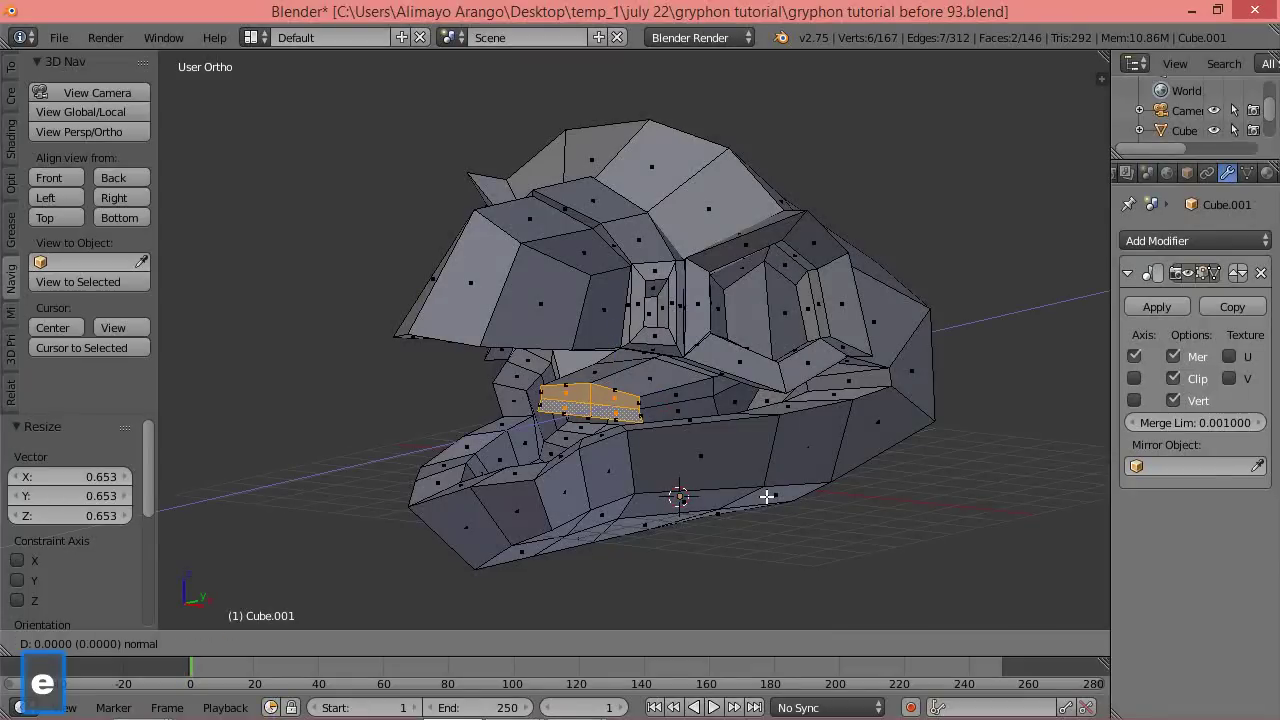
{"action": "left_click", "coordinate": [697, 523]}
{"action": "middle_click_drag", "start_coordinate": [576, 471], "coordinate": [600, 506]}
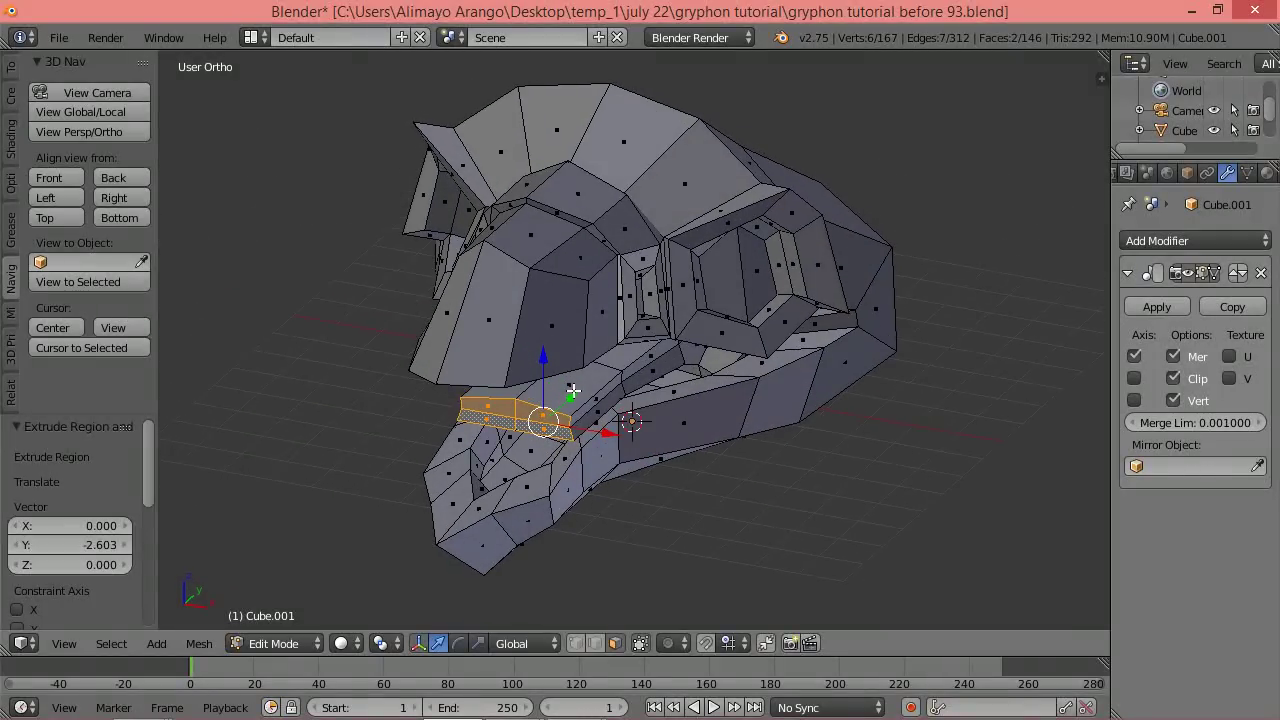
{"action": "left_click_drag", "start_coordinate": [568, 392], "coordinate": [588, 380]}
Scale the tongue's end faces to 0.434 along X and 0.599 along Z.
{"action": "key", "text": "s"}
{"action": "key", "text": "x"}
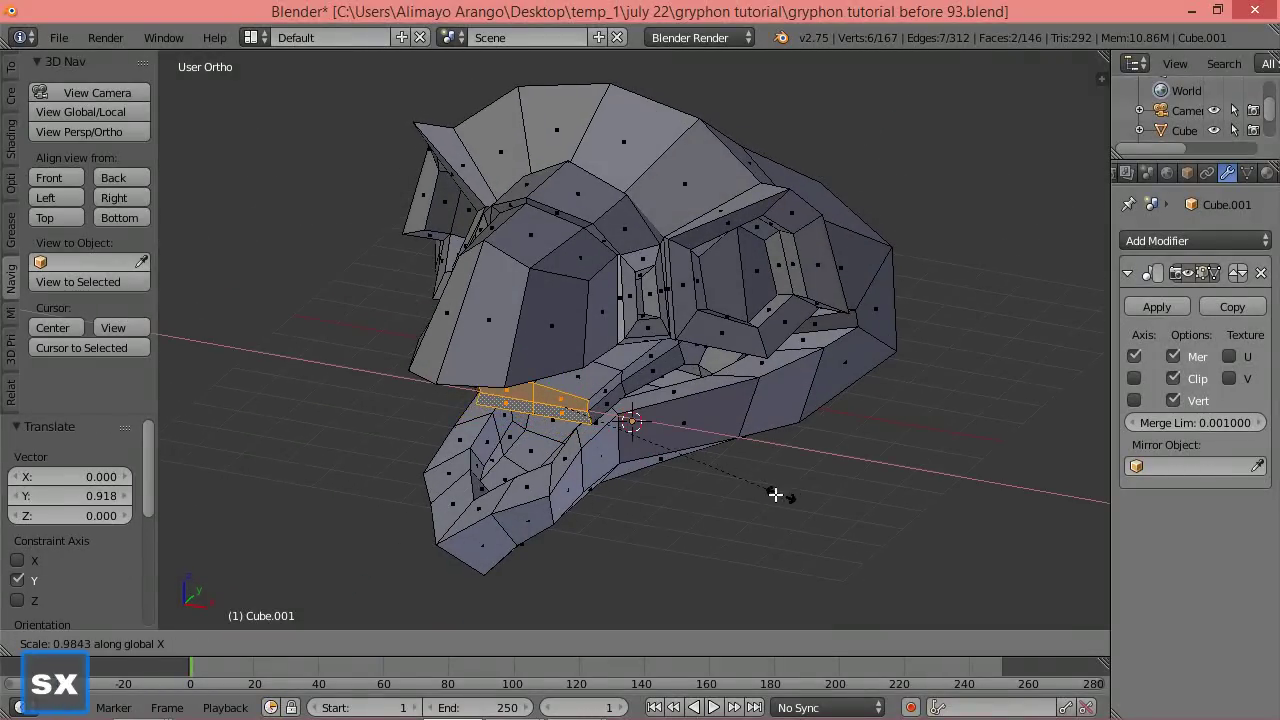
{"action": "left_click", "coordinate": [652, 460]}
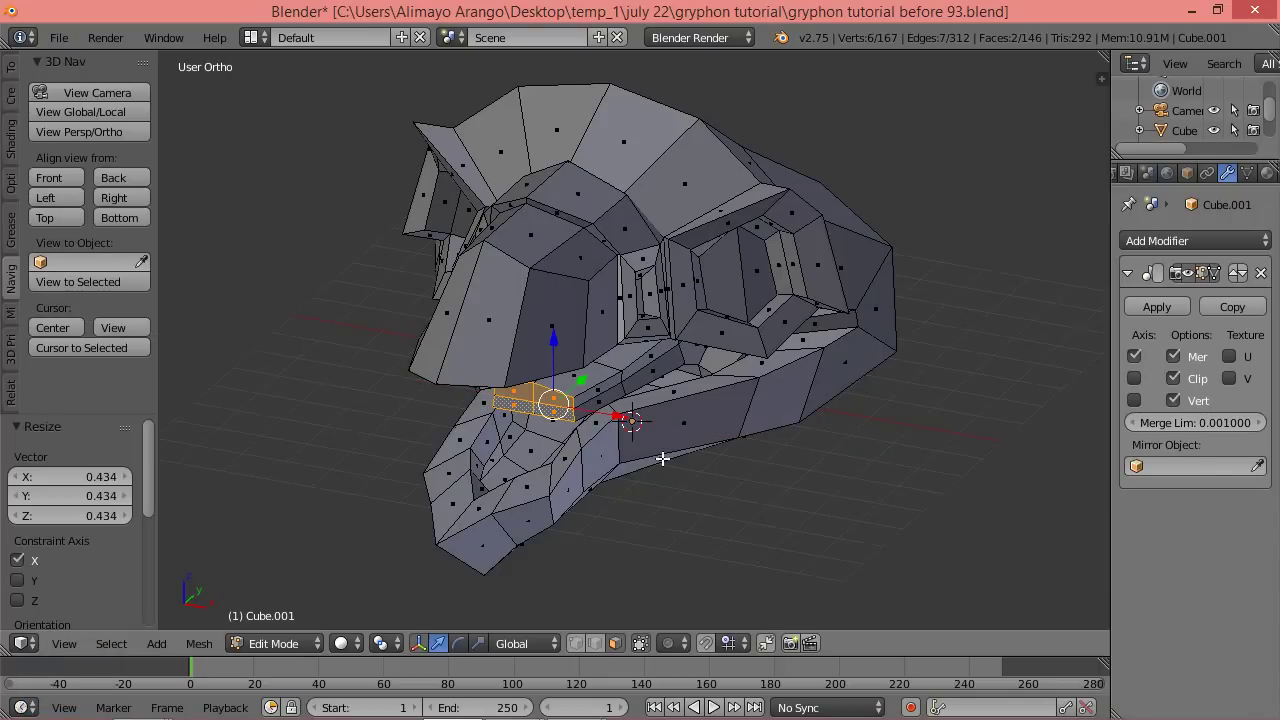
{"action": "key", "text": "s"}
{"action": "key", "text": "z"}
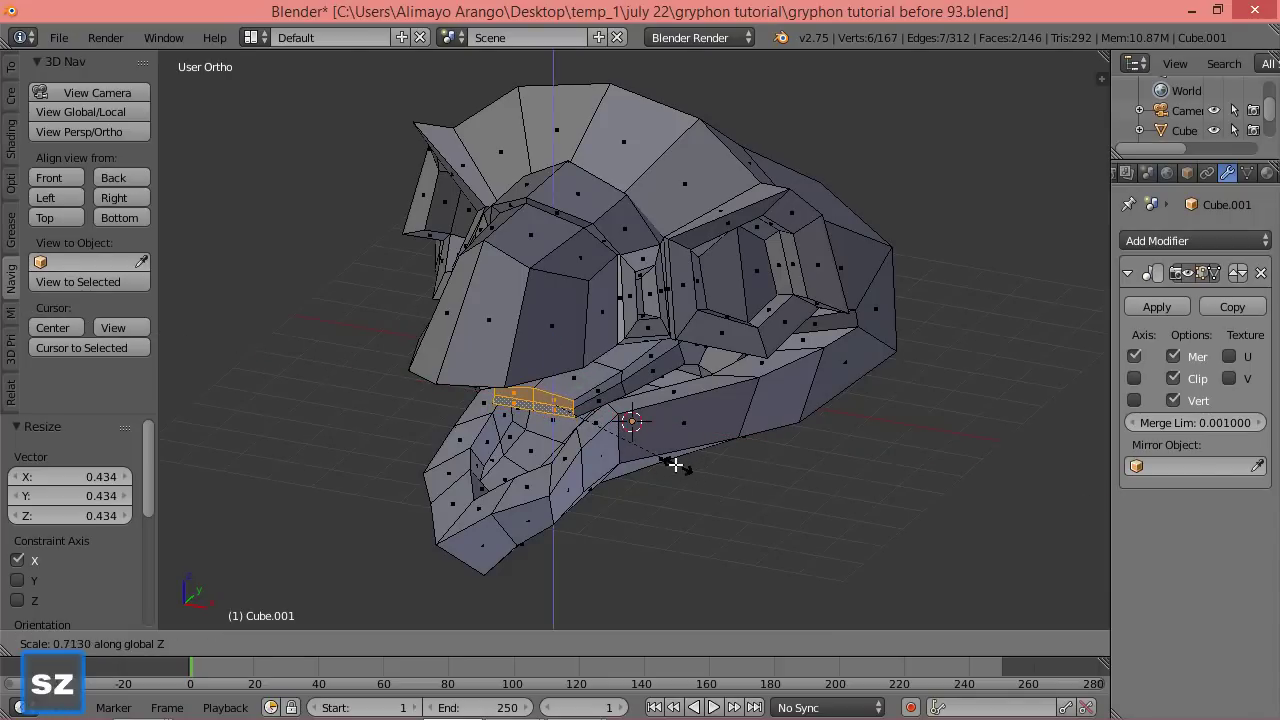
{"action": "left_click", "coordinate": [661, 460]}
Move the tongue's end faces -0.274 along X toward the centerline.
{"action": "middle_click_drag", "start_coordinate": [666, 469], "coordinate": [666, 449]}
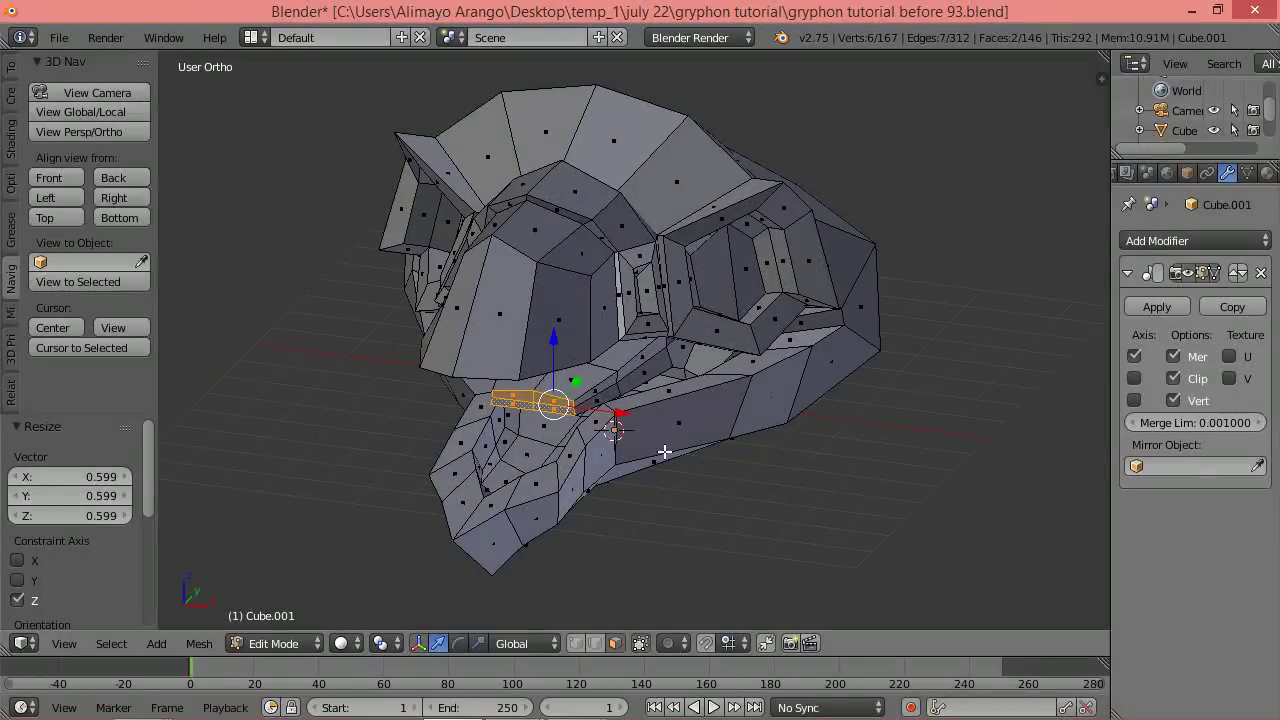
{"action": "key", "text": "g"}
{"action": "key", "text": "x"}
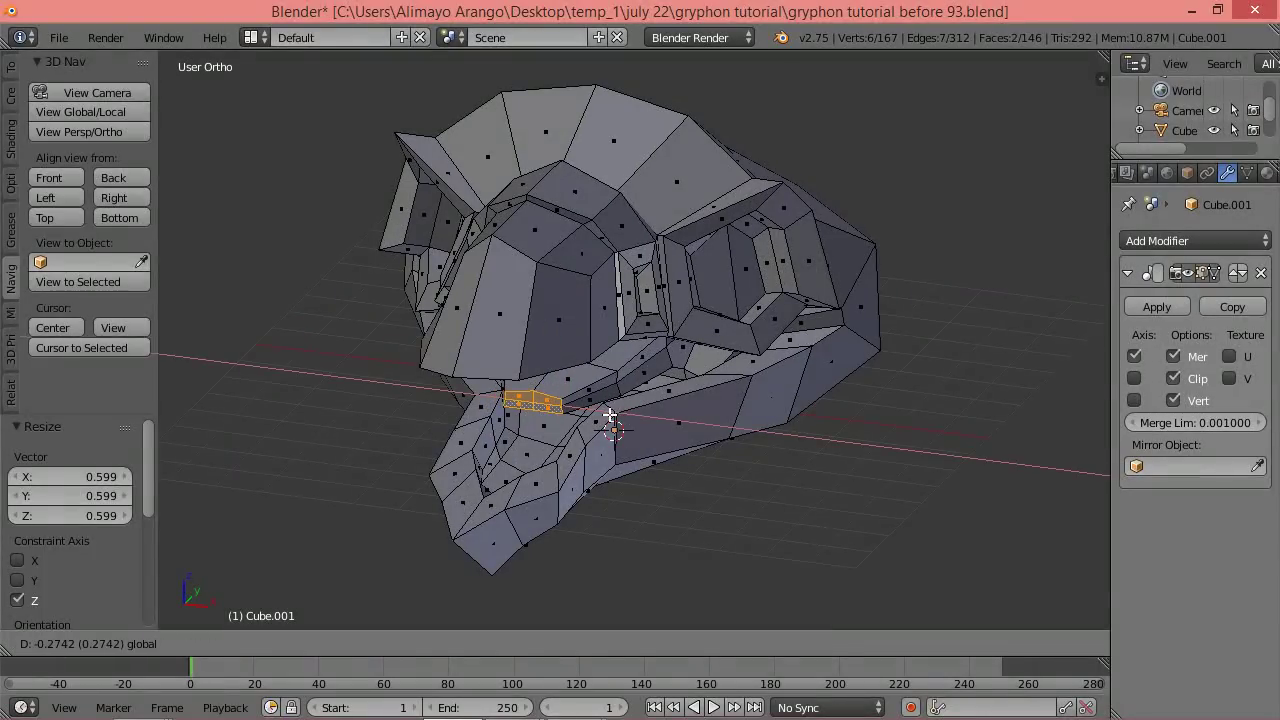
{"action": "left_click", "coordinate": [610, 415]}
Extrude the tongue's end faces forward -1.670 along Y to lengthen it over the lower beak.
{"action": "middle_click_drag", "start_coordinate": [645, 427], "coordinate": [591, 432]}
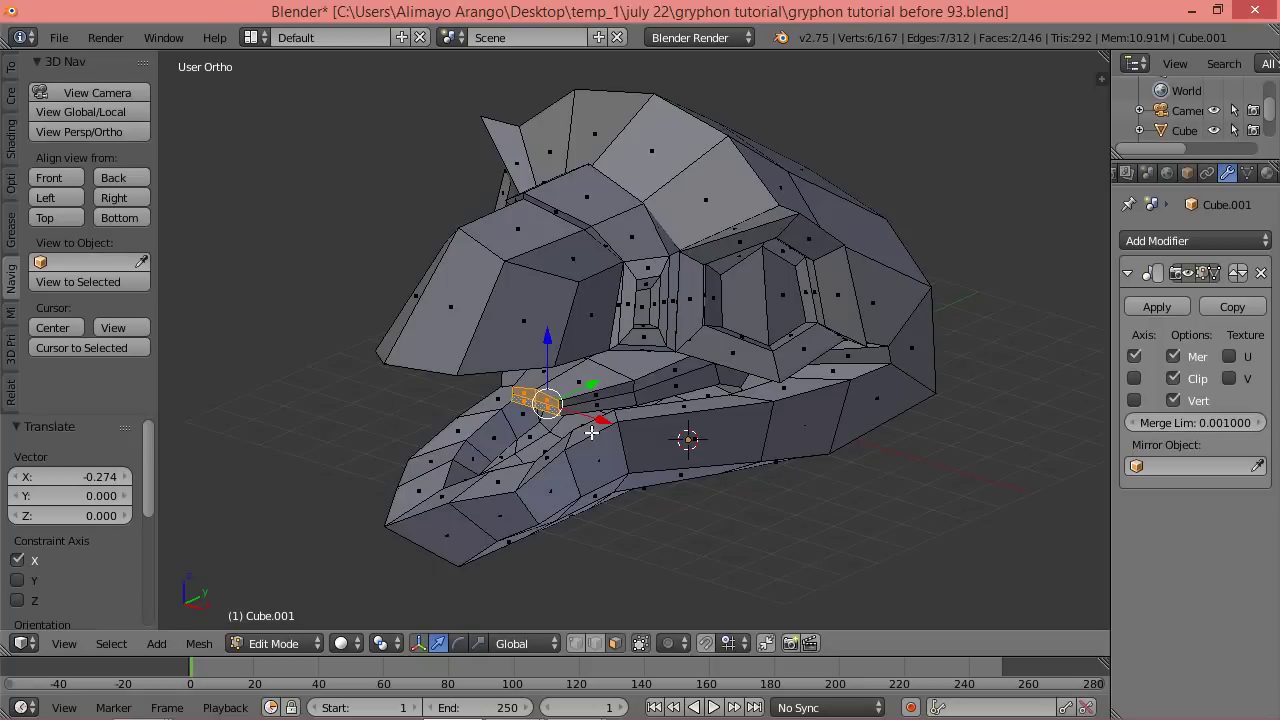
{"action": "key", "text": "g"}
{"action": "key", "text": "z"}
{"action": "key", "text": "z"}
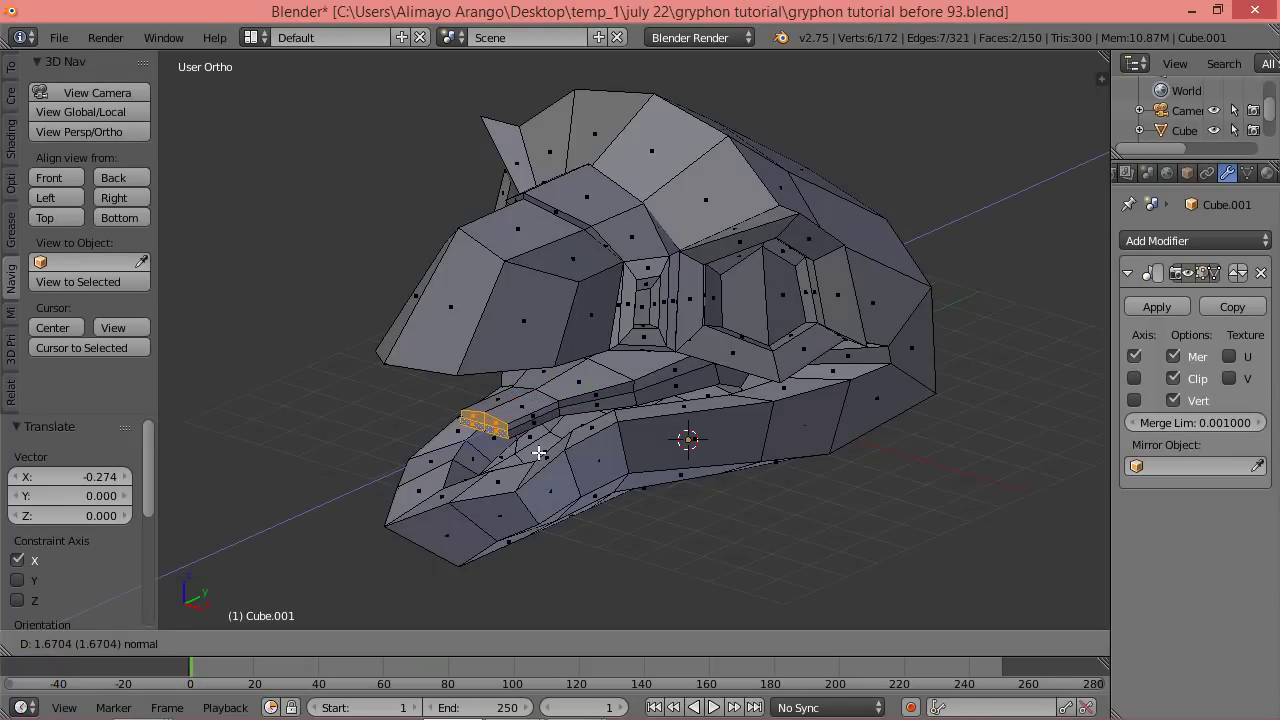
{"action": "left_click", "coordinate": [538, 453]}
{"action": "middle_click_drag", "start_coordinate": [502, 468], "coordinate": [574, 489]}
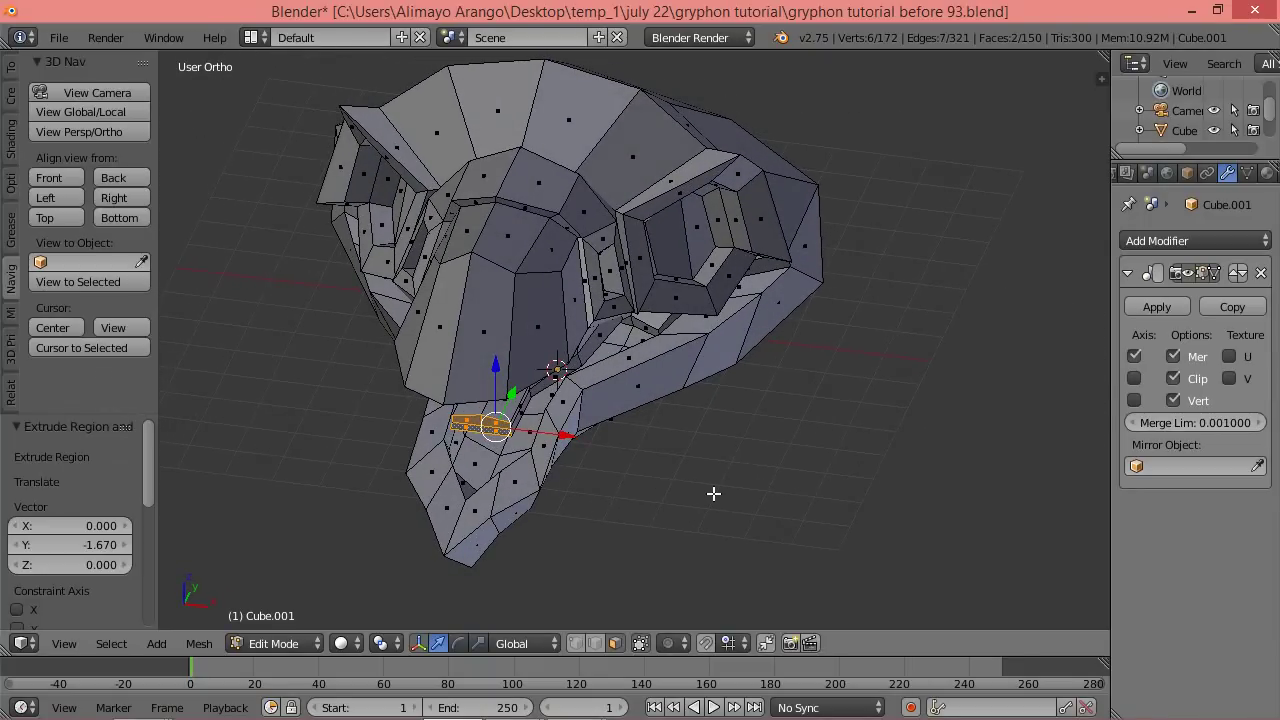
Scale the tongue's front end faces to 0.428 along X to narrow the tip.
{"action": "key", "text": "s"}
{"action": "key", "text": "x"}
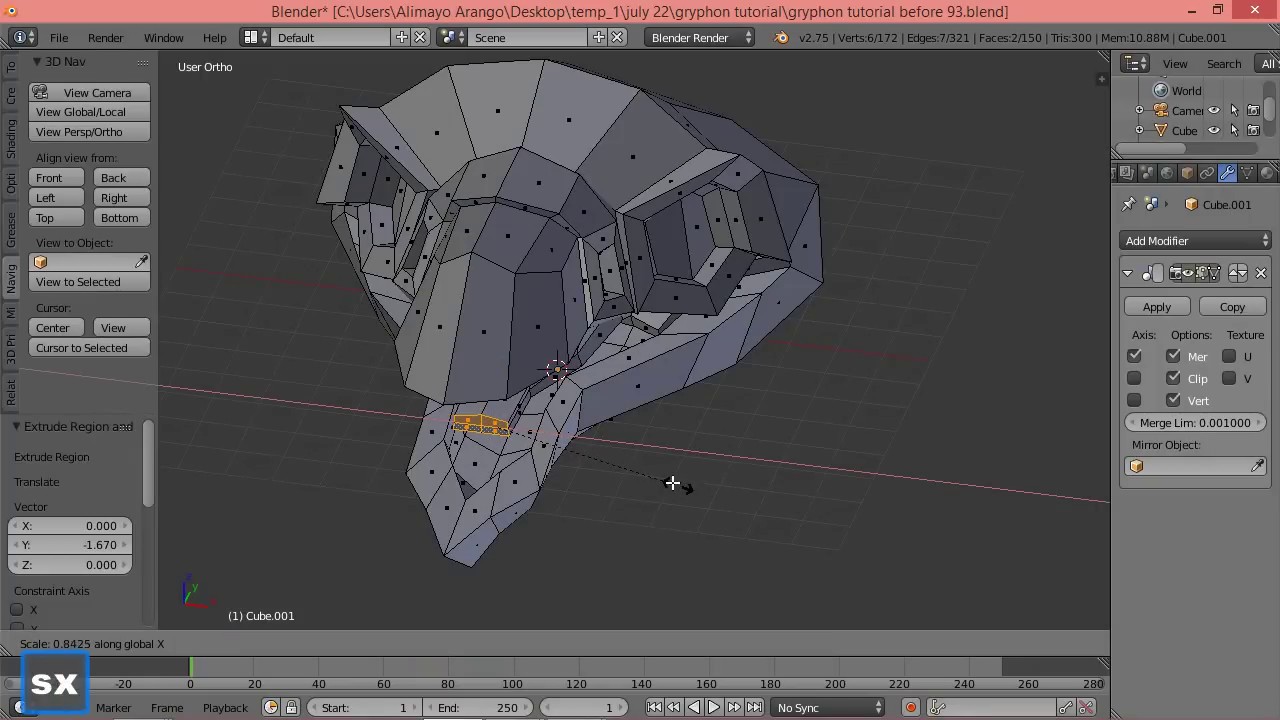
{"action": "left_click", "coordinate": [585, 465]}
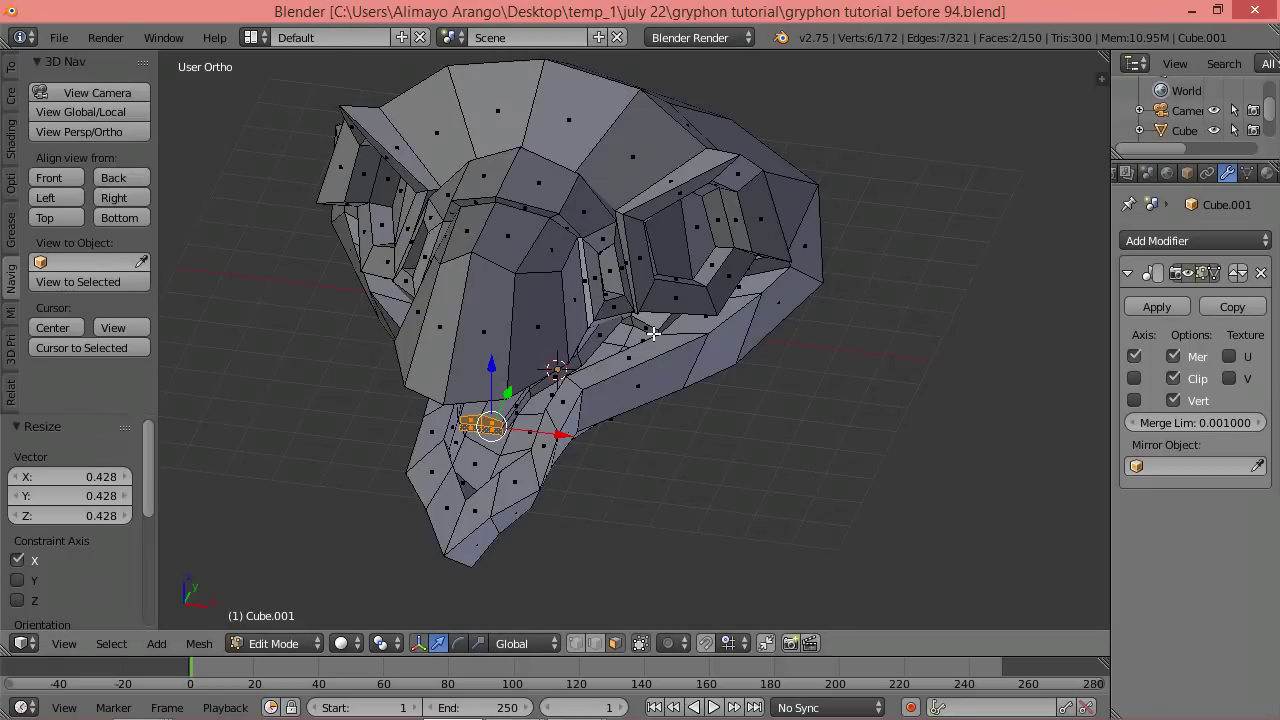
Move the vertical center edges of the tongue's tip -0.692 along Y to give it a pointed front.
{"action": "scroll", "coordinate": [621, 434], "scroll_direction": "up", "scroll_amount": 4}
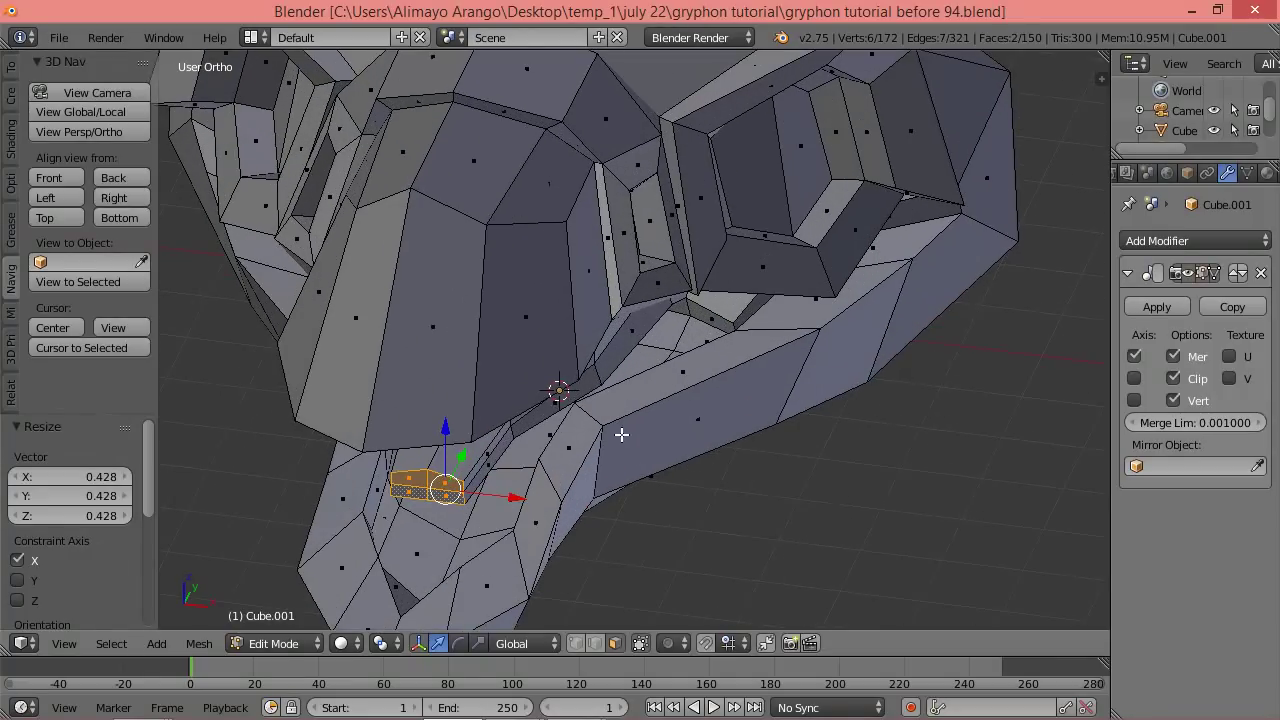
{"action": "key", "text": "a"}
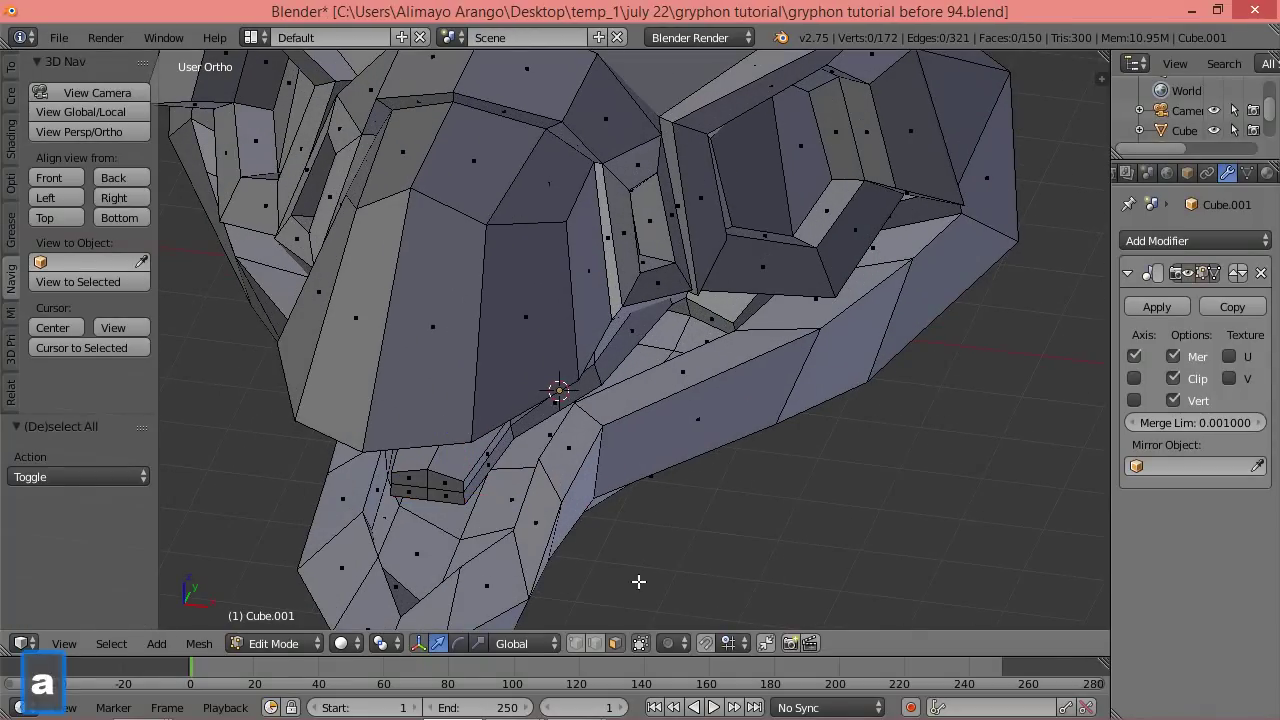
{"action": "left_click", "coordinate": [594, 643]}
{"action": "right_click", "coordinate": [430, 481]}
{"action": "scroll", "coordinate": [465, 485], "scroll_direction": "up", "scroll_amount": 2}
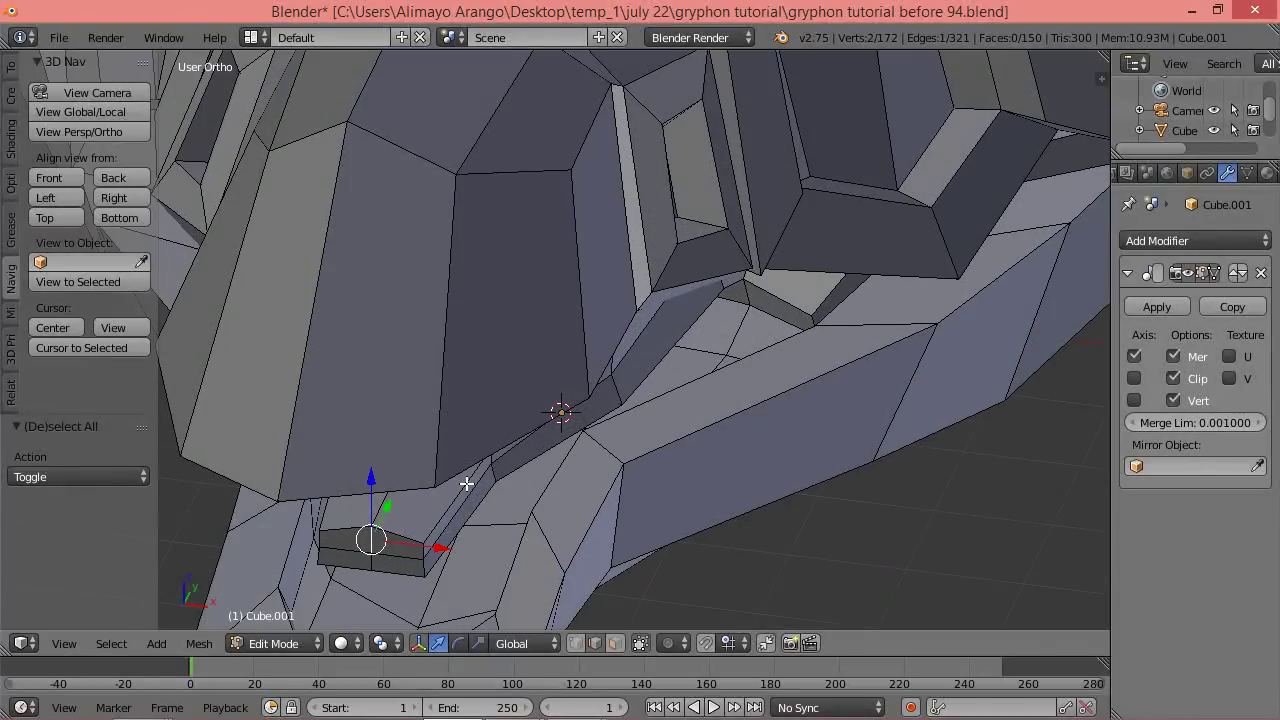
{"action": "scroll", "coordinate": [466, 484], "scroll_direction": "up", "scroll_amount": 1}
{"action": "middle_click_drag", "start_coordinate": [435, 506], "coordinate": [590, 285], "text": "shift"}
{"action": "right_click", "coordinate": [489, 381], "text": "shift"}
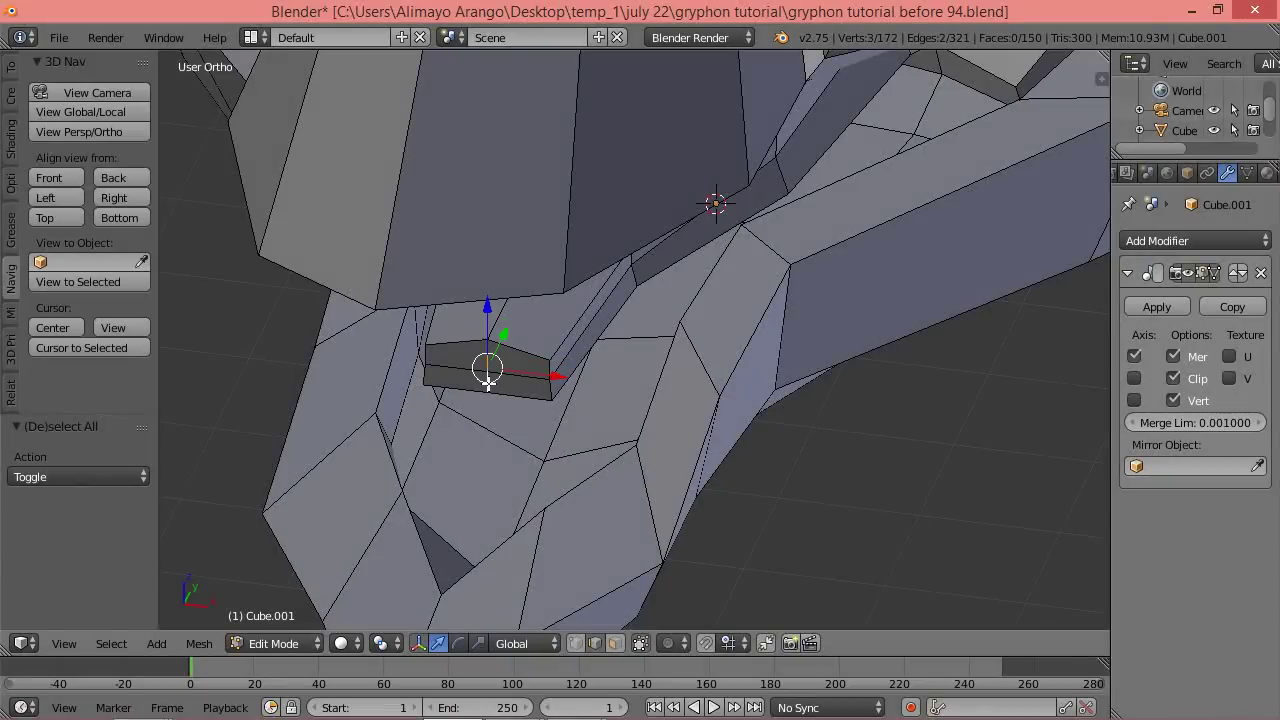
{"action": "key", "text": "g"}
{"action": "key", "text": "y"}
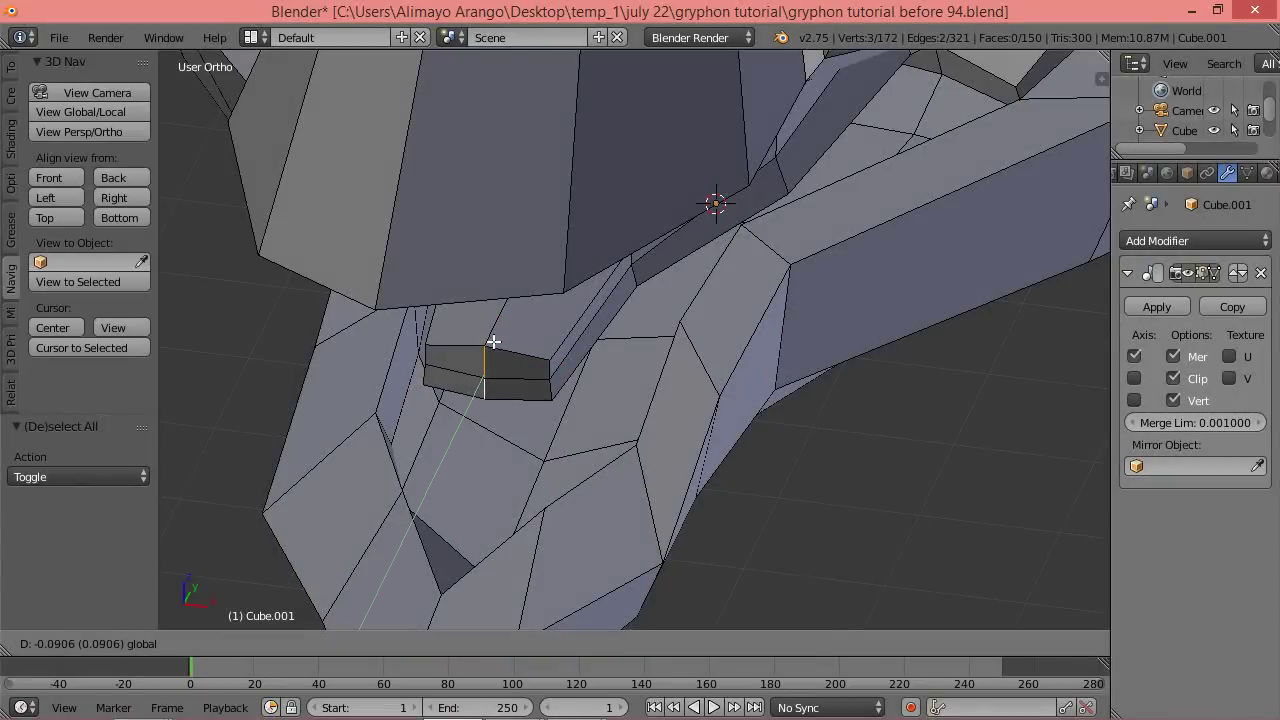
{"action": "left_click", "coordinate": [492, 402]}
Scale the two front faces of the tongue's tip to 0.521 along Z to flatten it.
{"action": "middle_click_drag", "start_coordinate": [520, 424], "coordinate": [513, 375]}
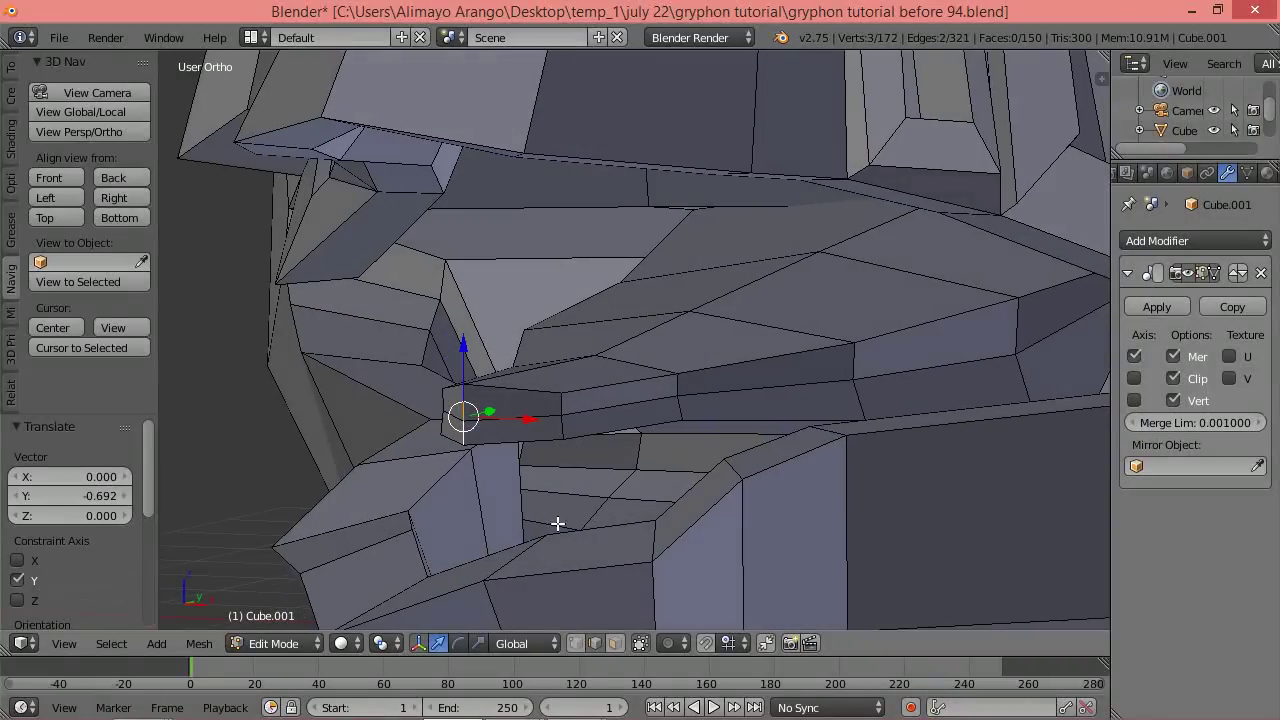
{"action": "left_click", "coordinate": [615, 643]}
{"action": "right_click", "coordinate": [520, 418]}
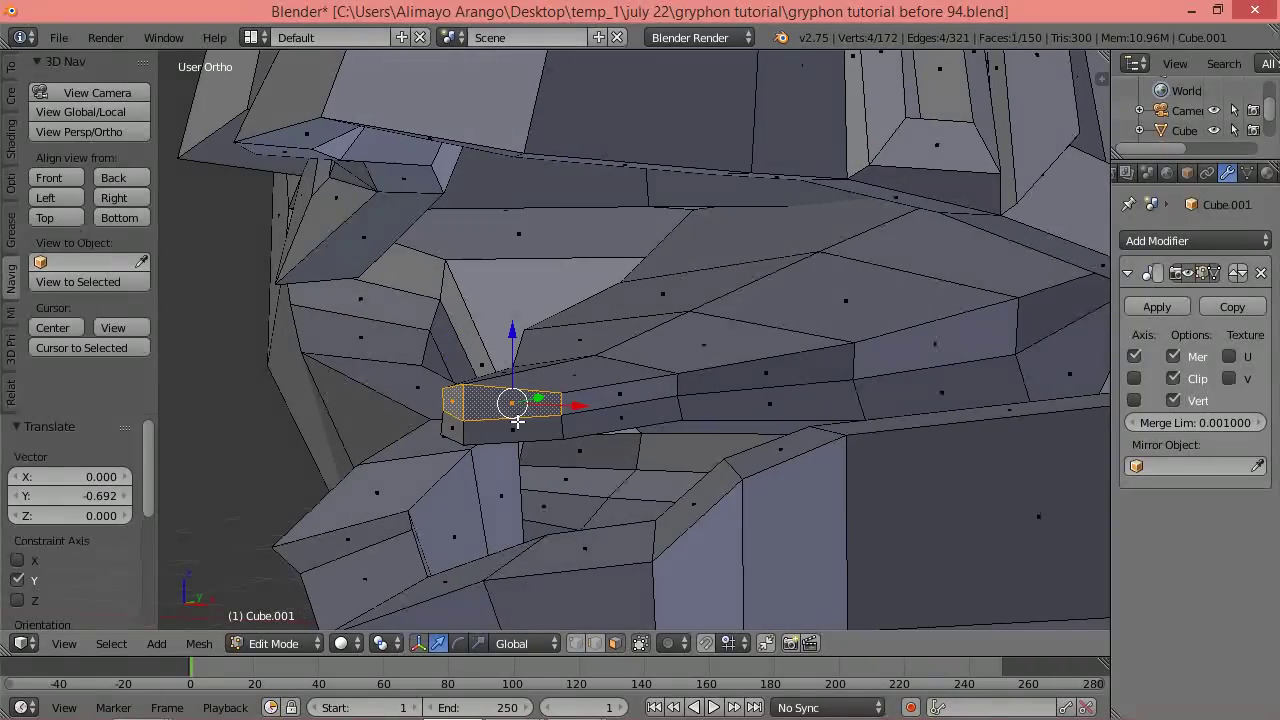
{"action": "right_click", "coordinate": [502, 430], "text": "shift"}
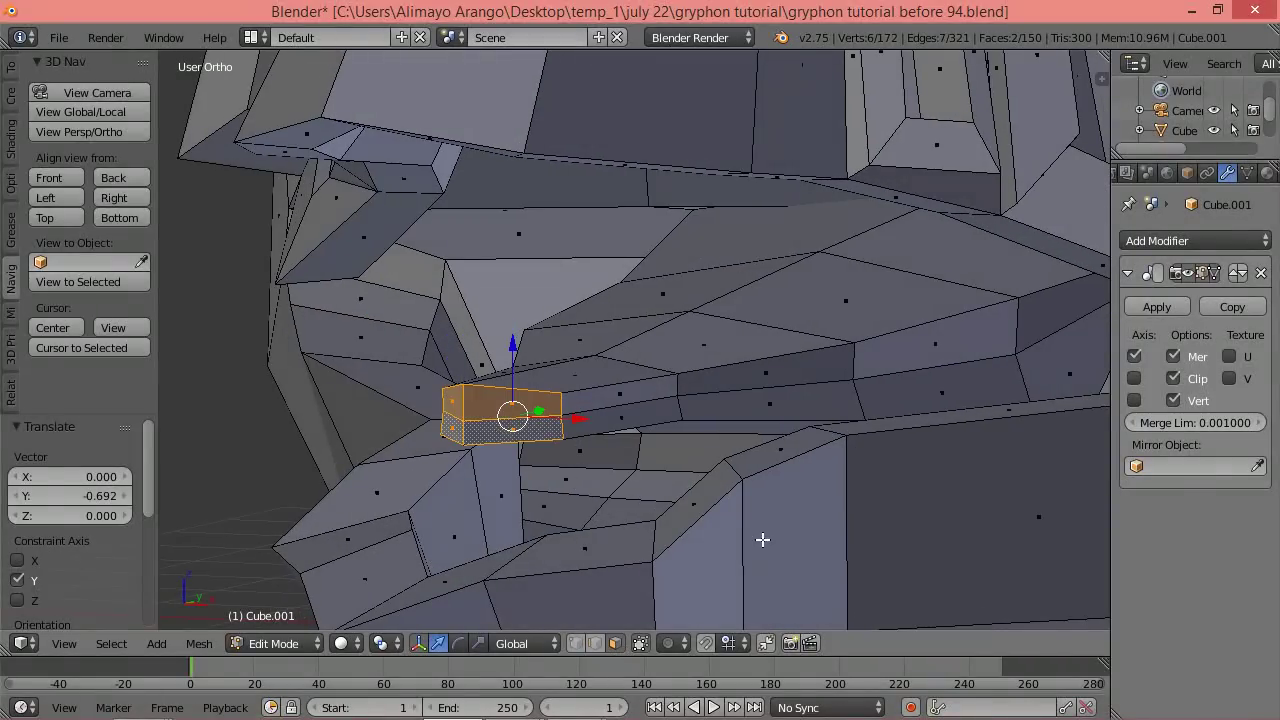
{"action": "key", "text": "s"}
{"action": "key", "text": "z"}
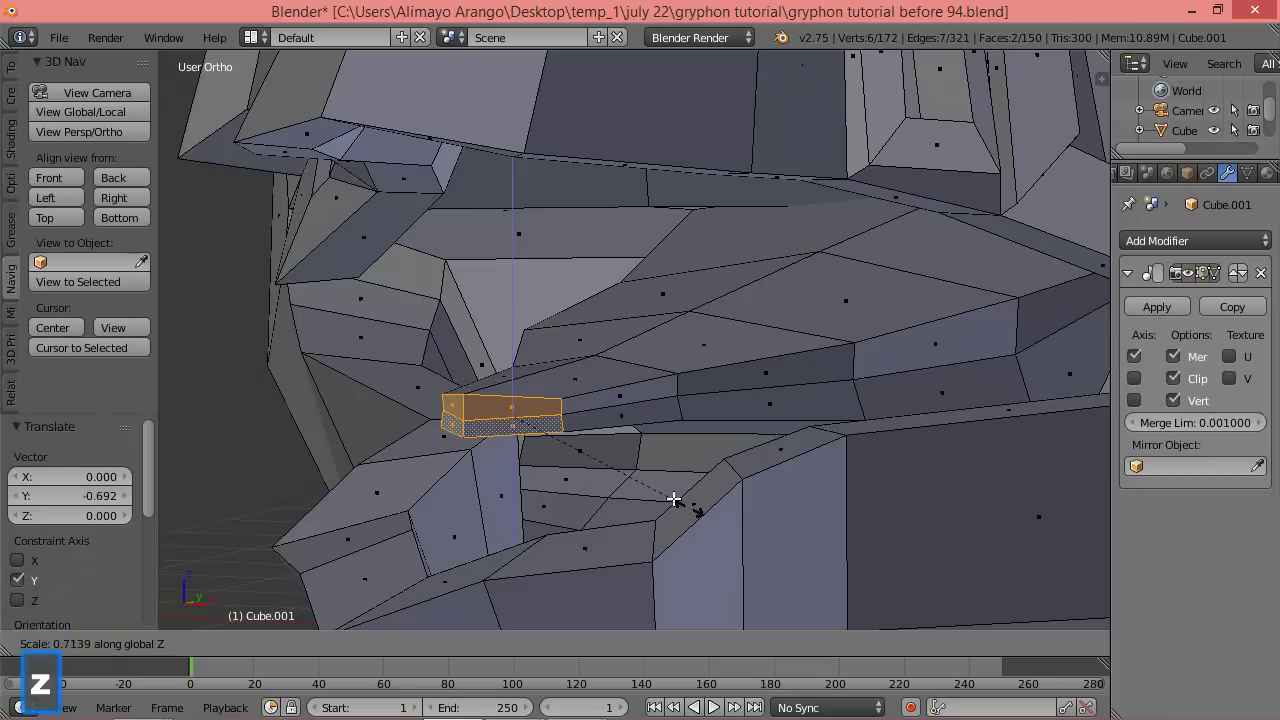
{"action": "left_click", "coordinate": [614, 471]}
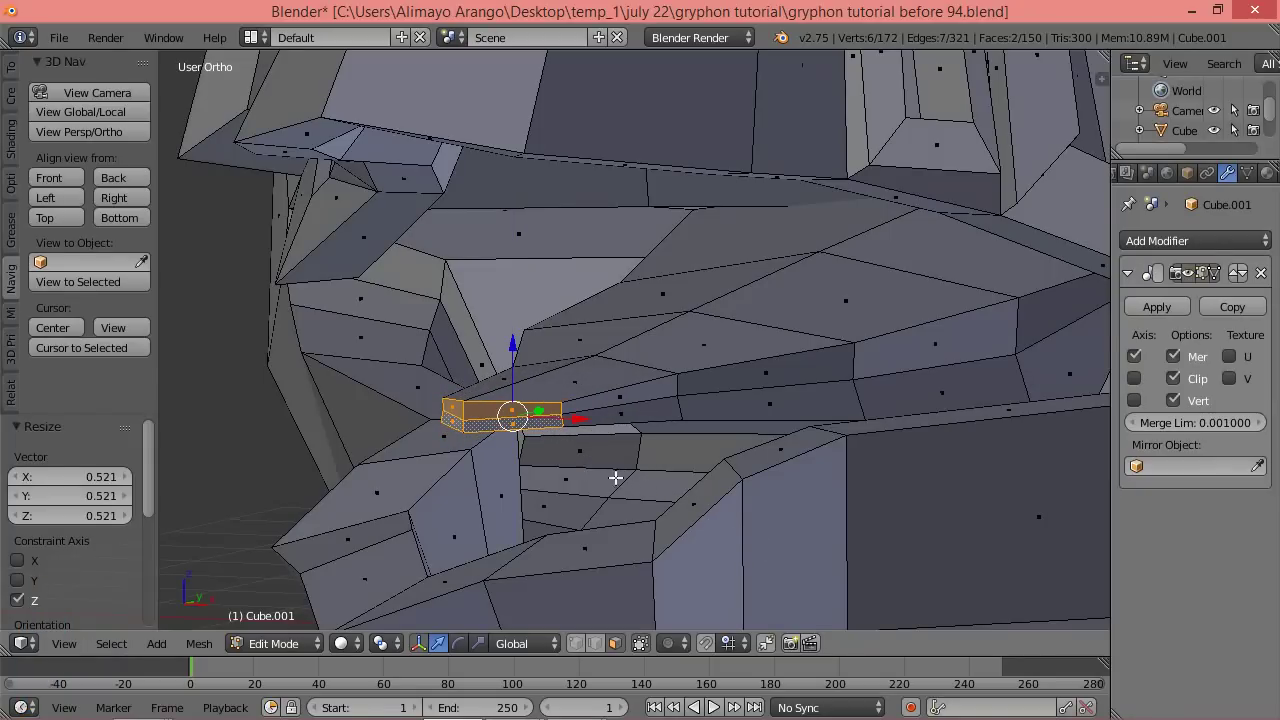
Raise the edge loop across the rear part of the tongue by 0.354 along Z and clear the selection.
{"action": "middle_click_drag", "start_coordinate": [614, 477], "coordinate": [665, 500]}
{"action": "scroll", "coordinate": [695, 470], "scroll_direction": "down", "scroll_amount": 5}
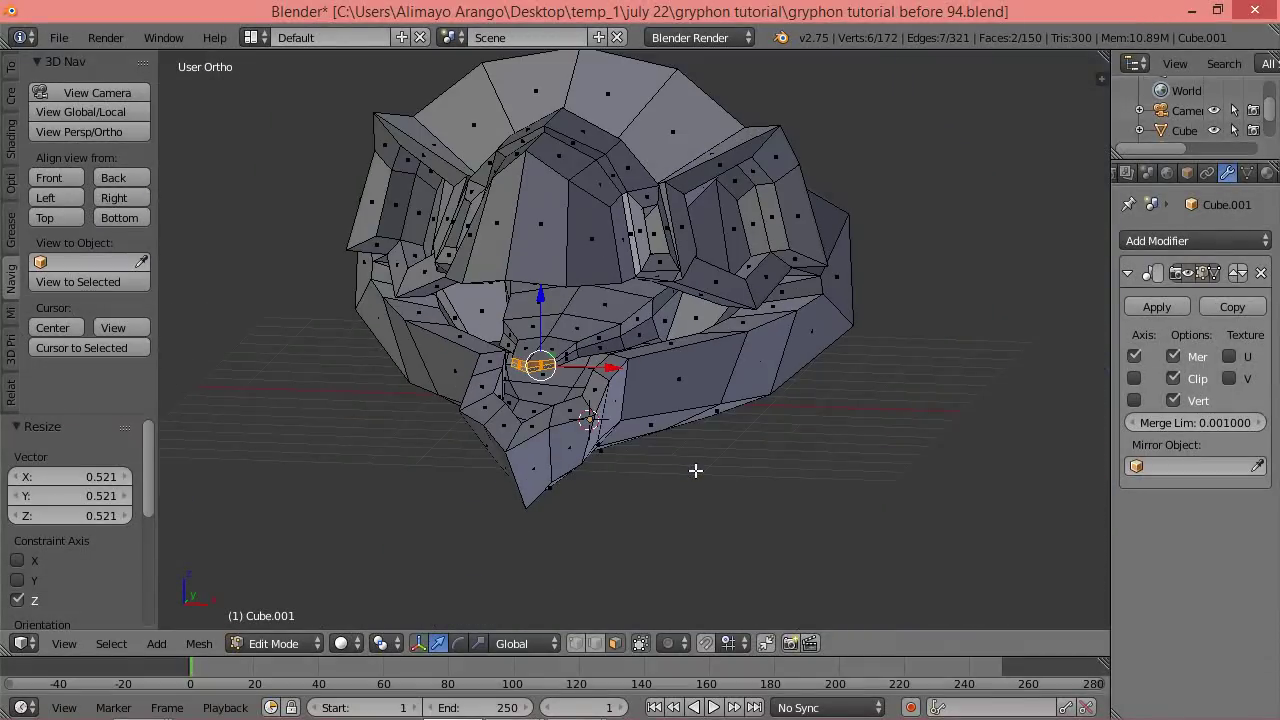
{"action": "middle_click_drag", "start_coordinate": [669, 443], "coordinate": [578, 437]}
{"action": "scroll", "coordinate": [640, 399], "scroll_direction": "up", "scroll_amount": 2}
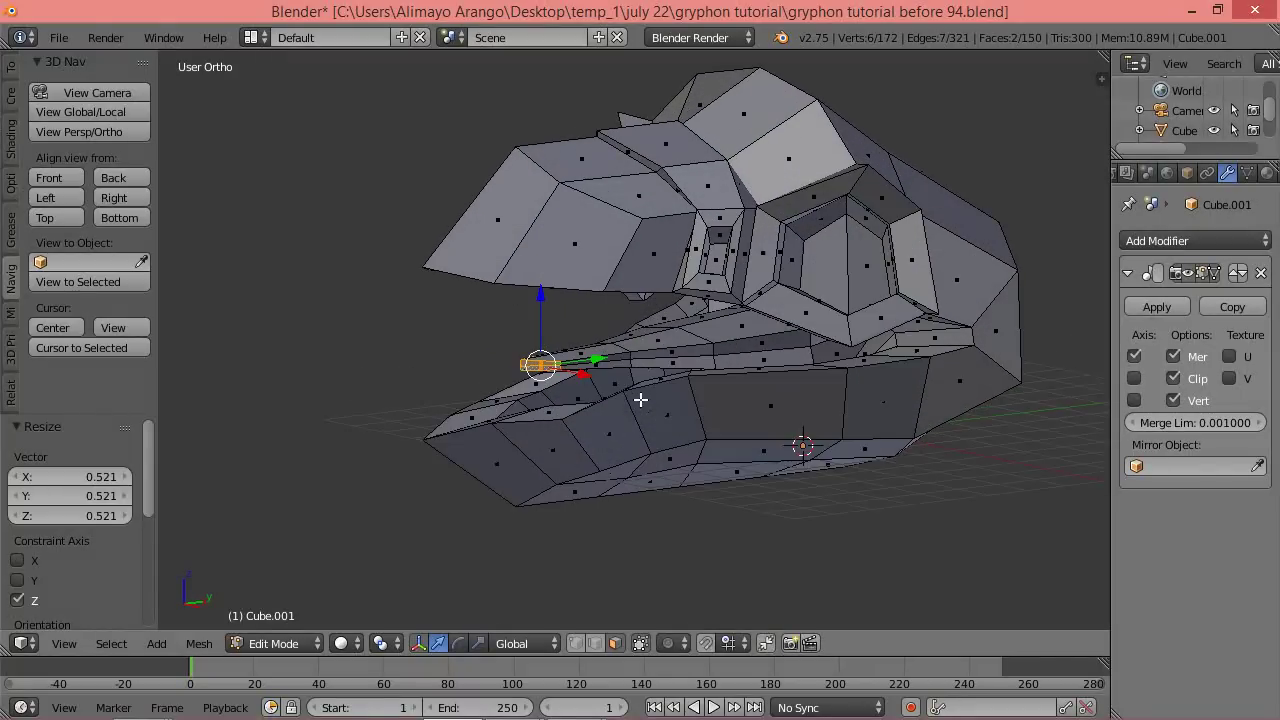
{"action": "key", "text": "a"}
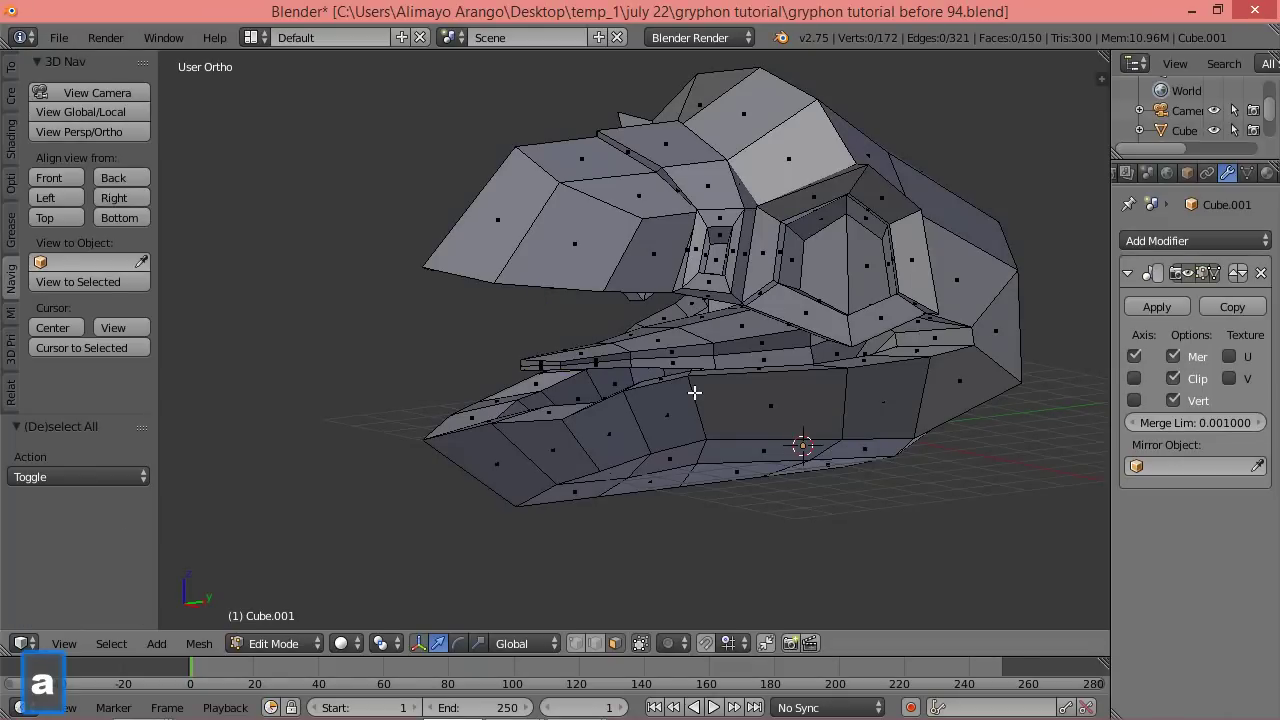
{"action": "left_click", "coordinate": [596, 643]}
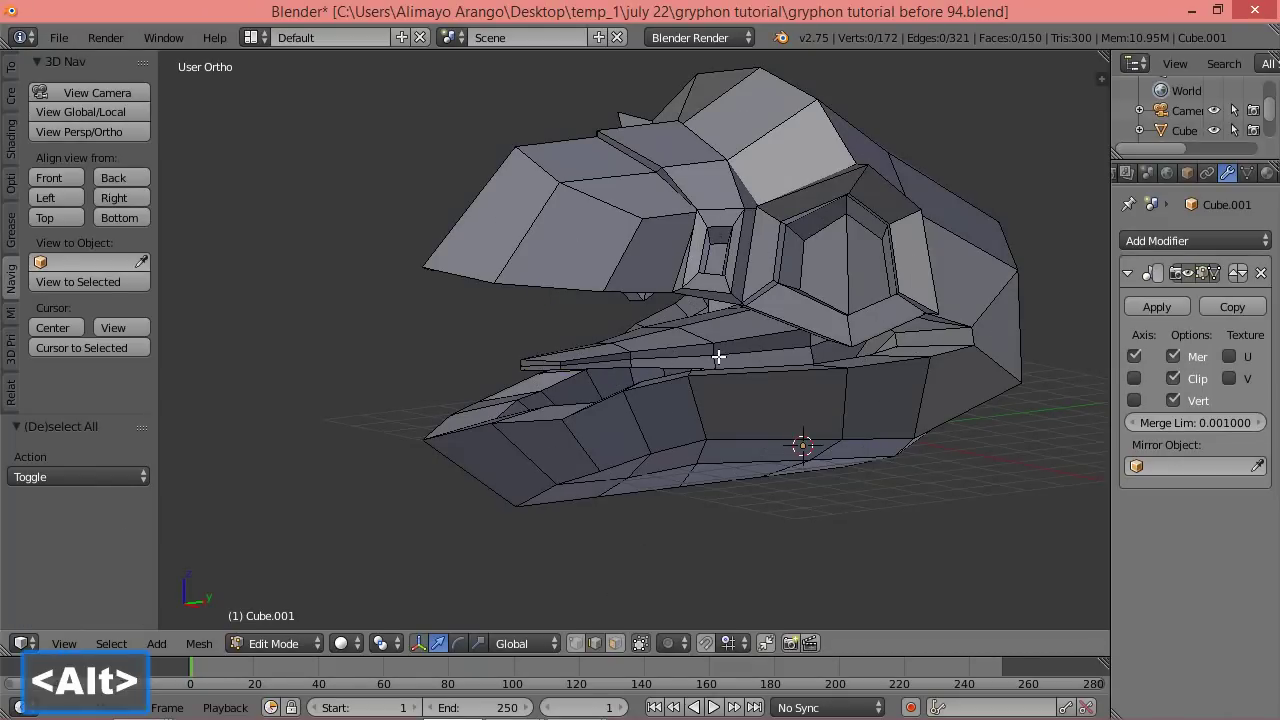
{"action": "left_click_drag", "start_coordinate": [707, 308], "coordinate": [697, 286]}
{"action": "middle_click_drag", "start_coordinate": [657, 371], "coordinate": [723, 386]}
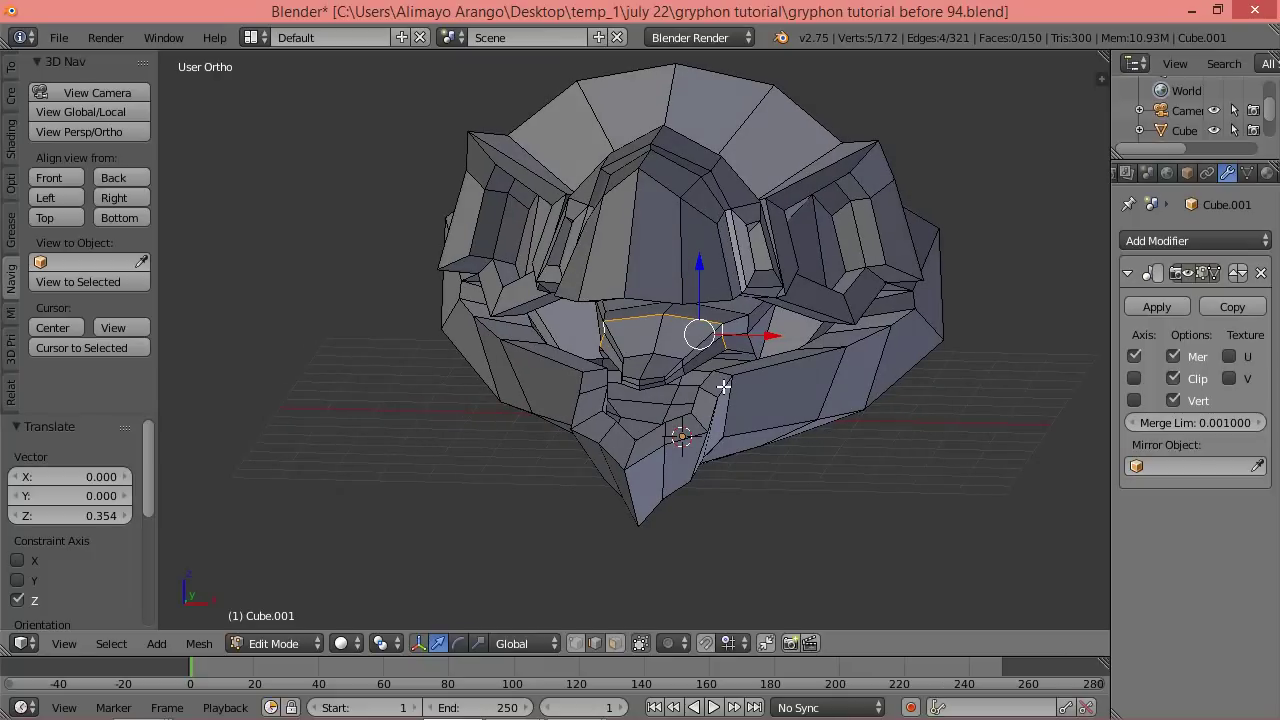
{"action": "key", "text": "a"}
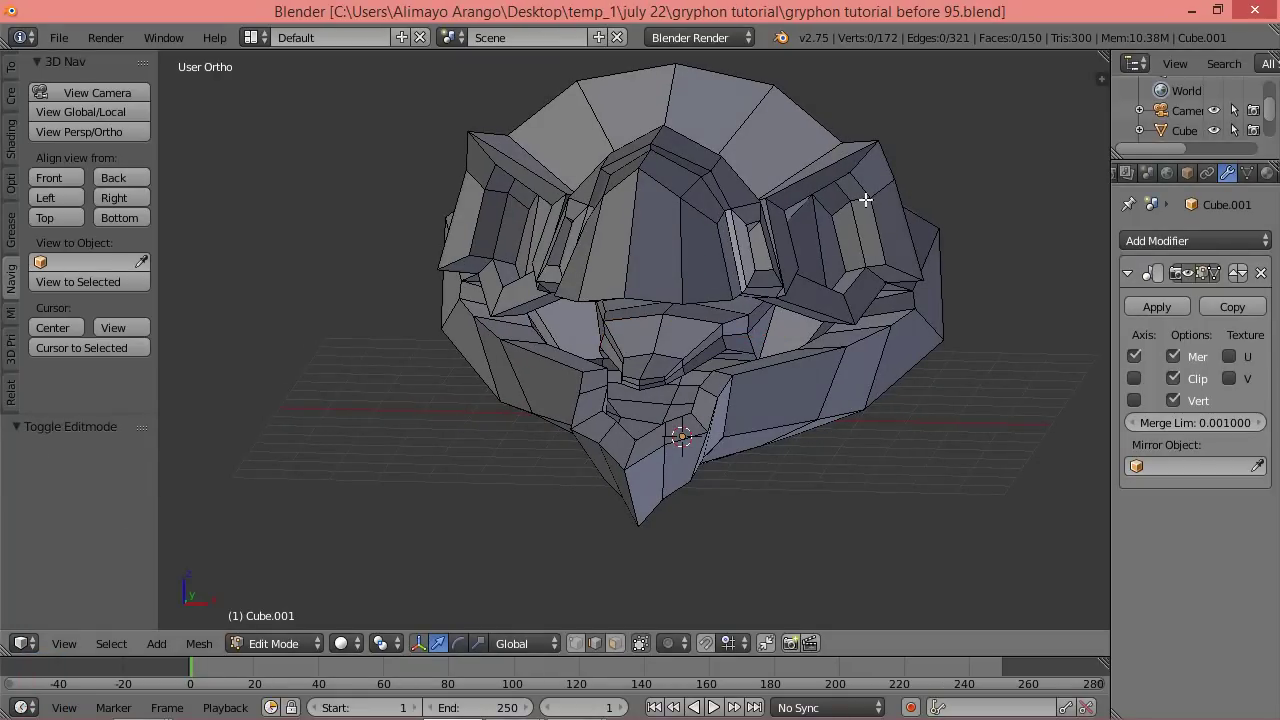
Scale the two innermost eye socket faces to 0.861 and delete them to open the socket.
{"action": "scroll", "coordinate": [878, 212], "scroll_direction": "up", "scroll_amount": 4}
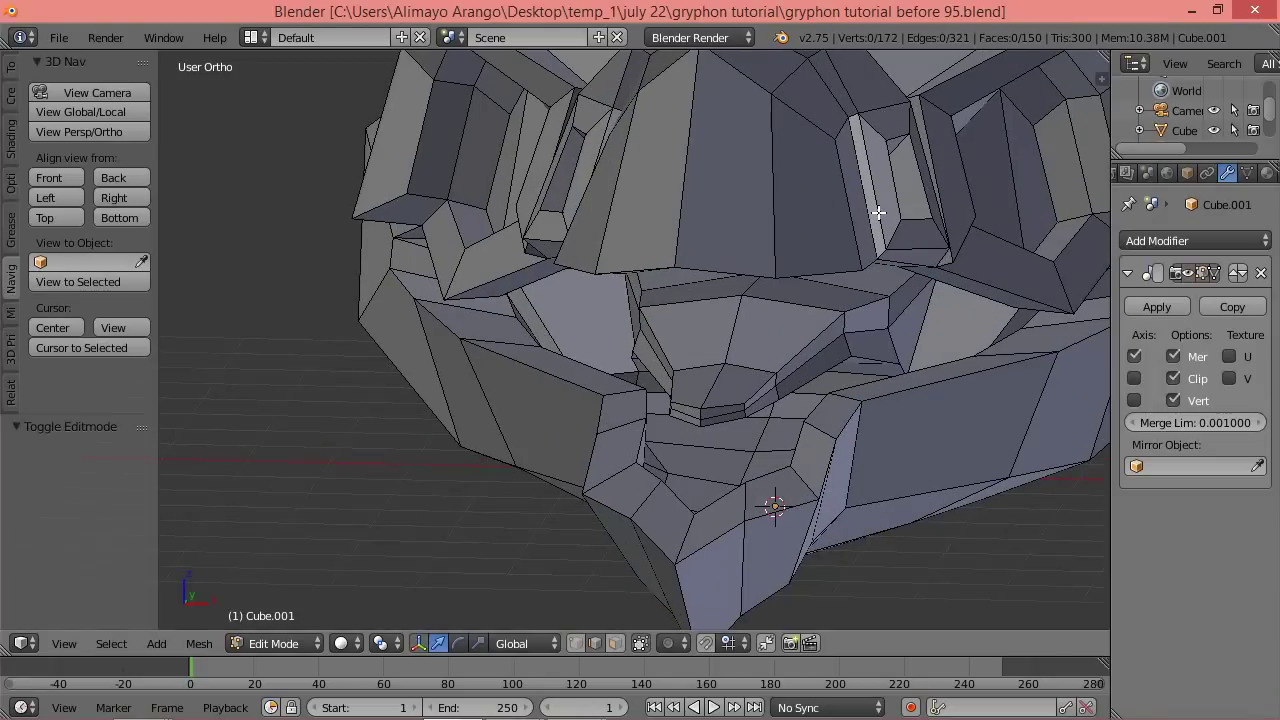
{"action": "middle_click_drag", "start_coordinate": [814, 286], "coordinate": [729, 331]}
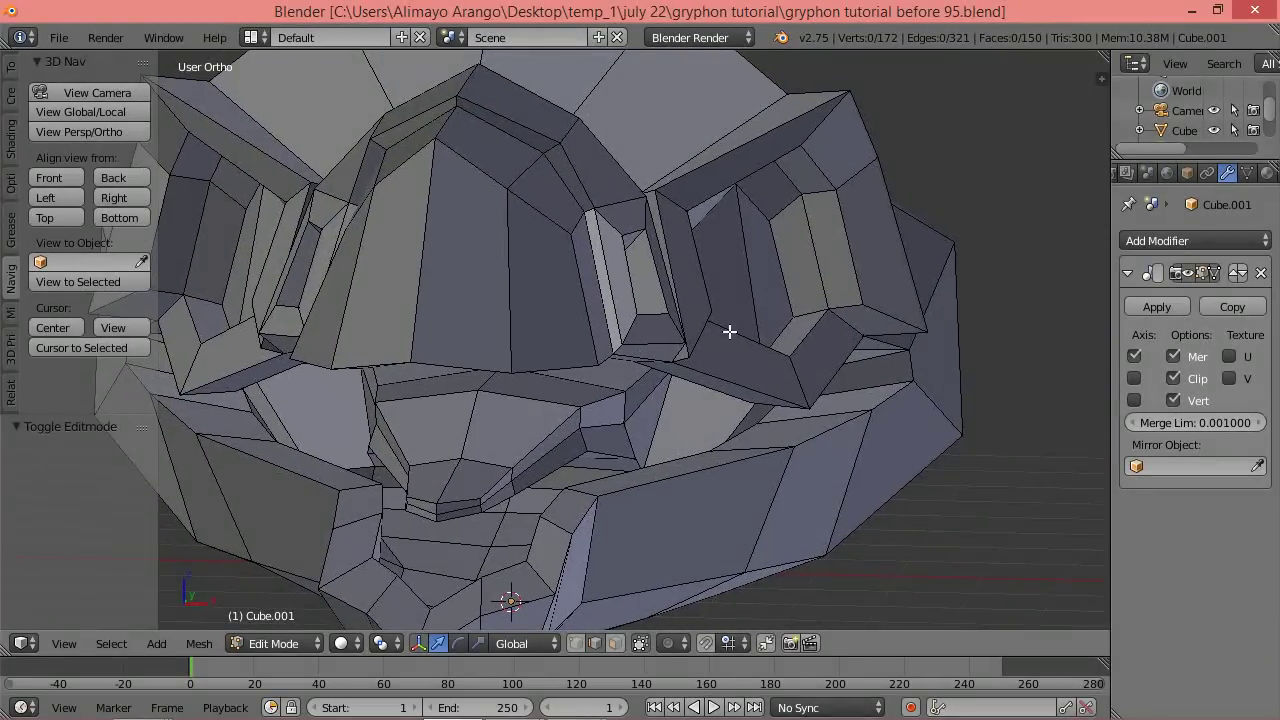
{"action": "middle_click_drag", "start_coordinate": [843, 343], "coordinate": [766, 363]}
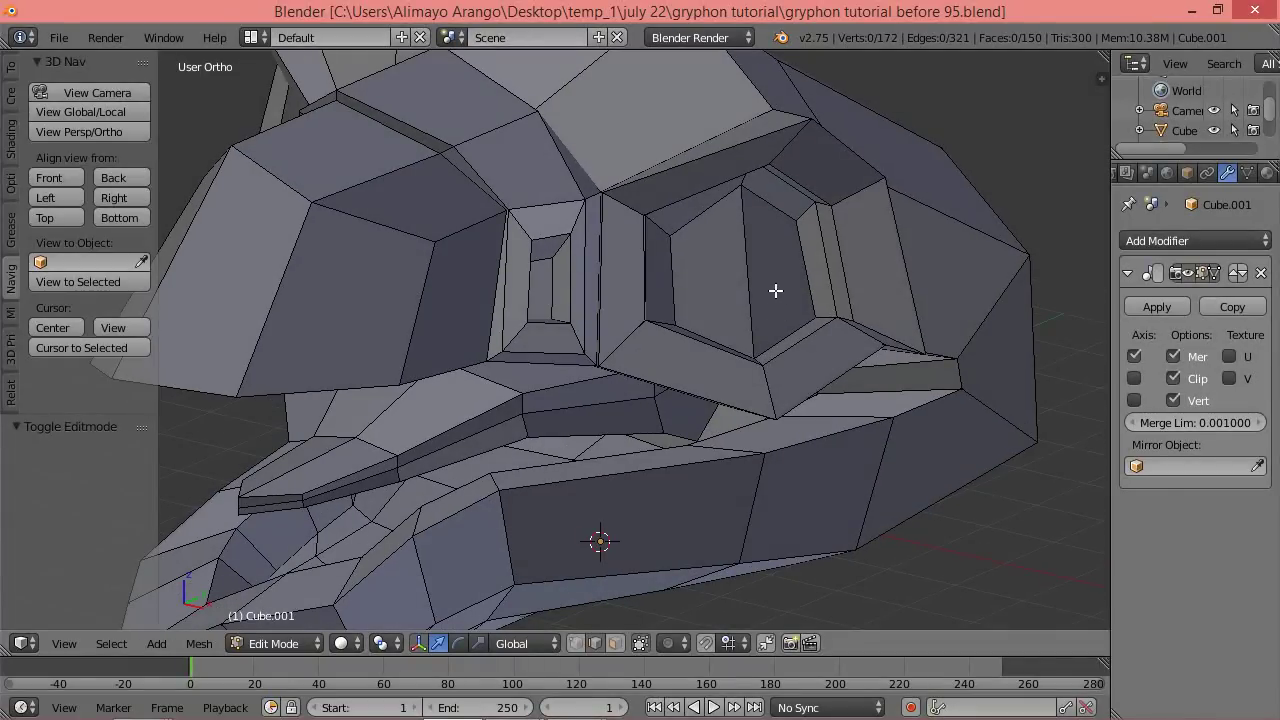
{"action": "left_click", "coordinate": [615, 643]}
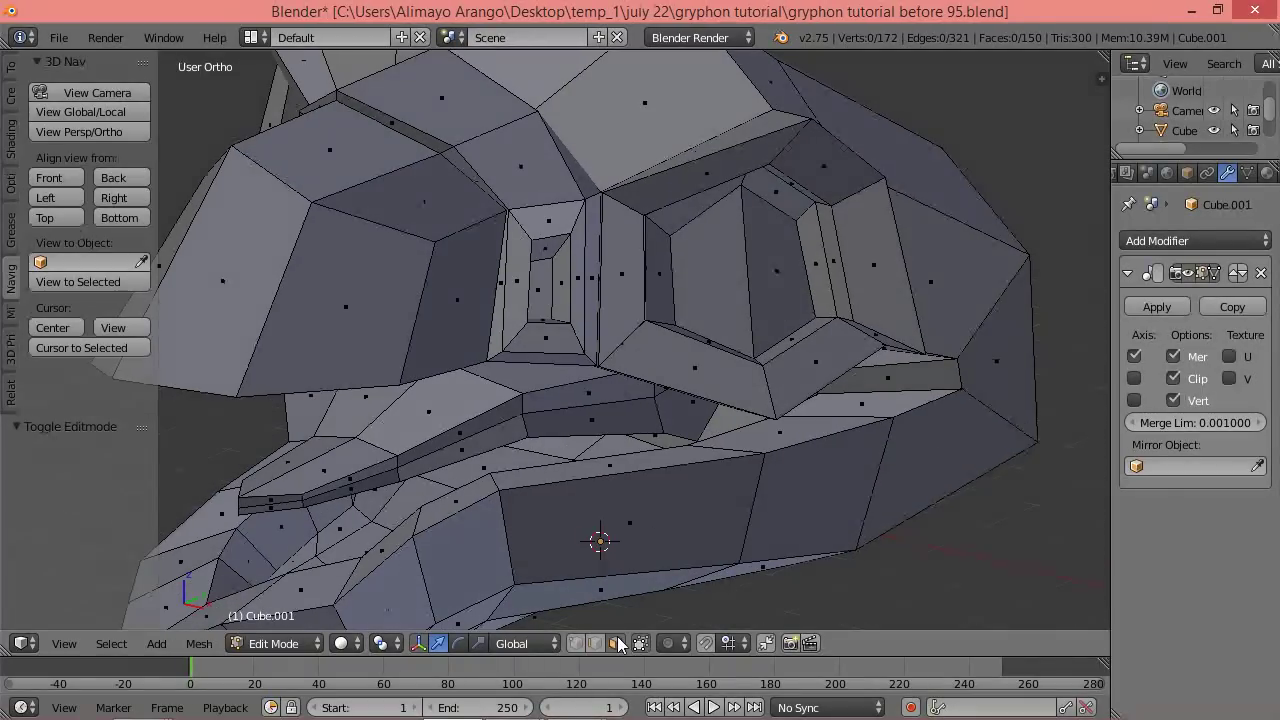
{"action": "left_click", "coordinate": [787, 285]}
{"action": "left_click", "coordinate": [731, 295], "text": "shift"}
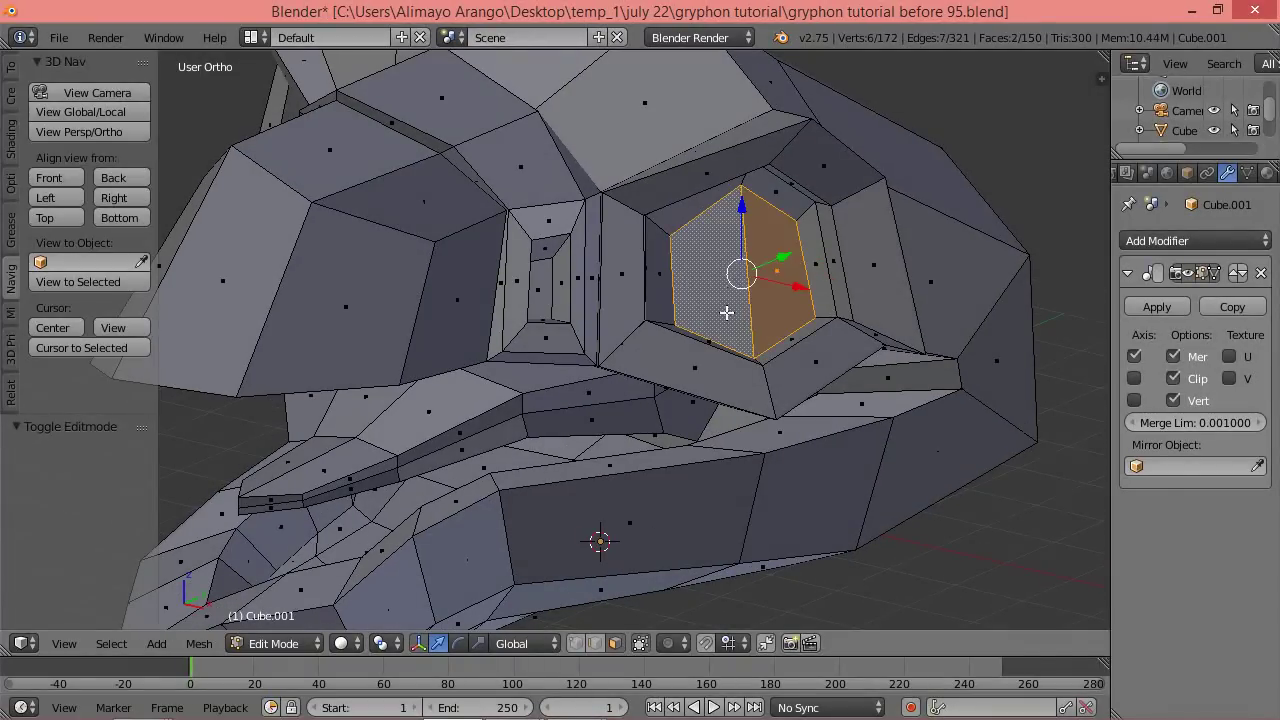
{"action": "key", "text": "s"}
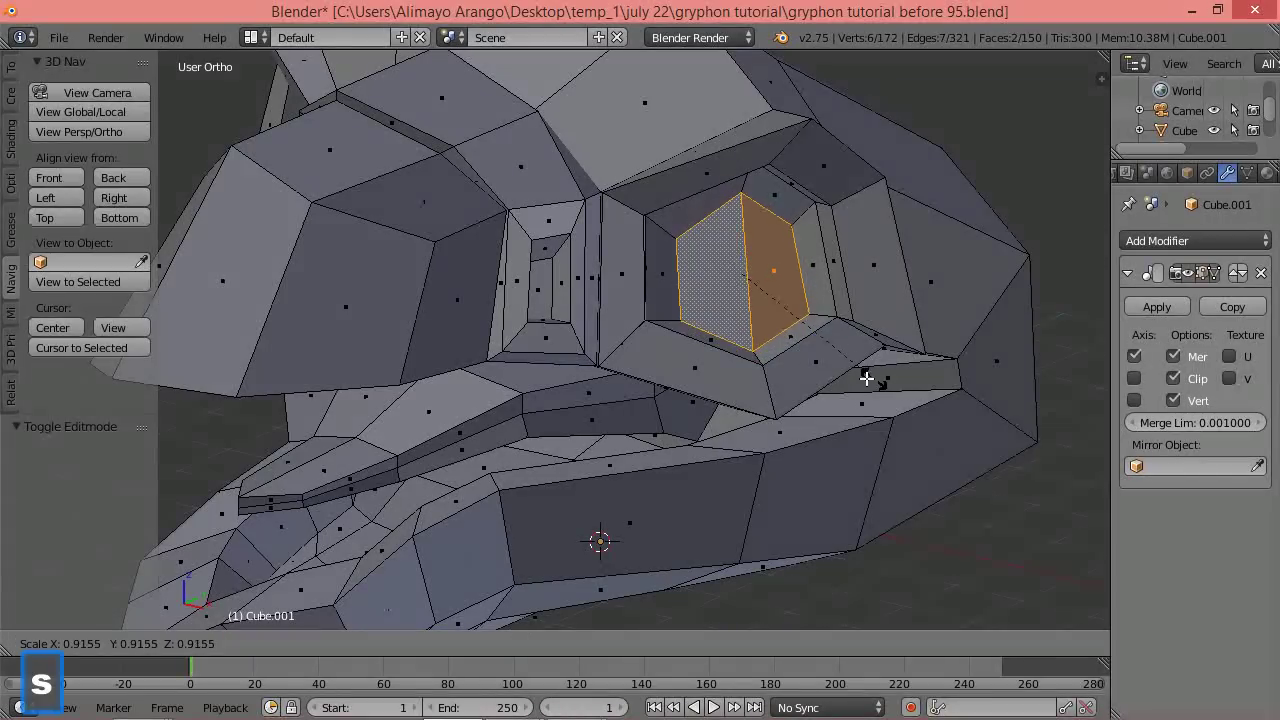
{"action": "left_click", "coordinate": [862, 378]}
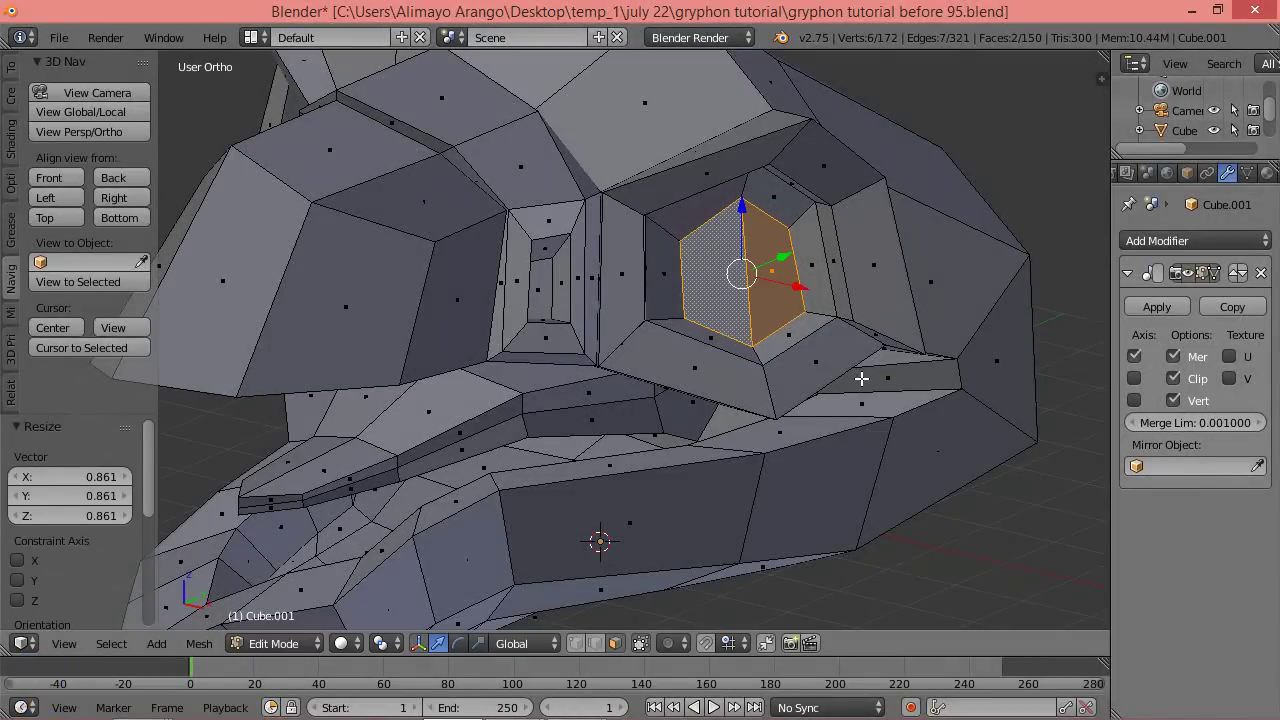
{"action": "key", "text": "x"}
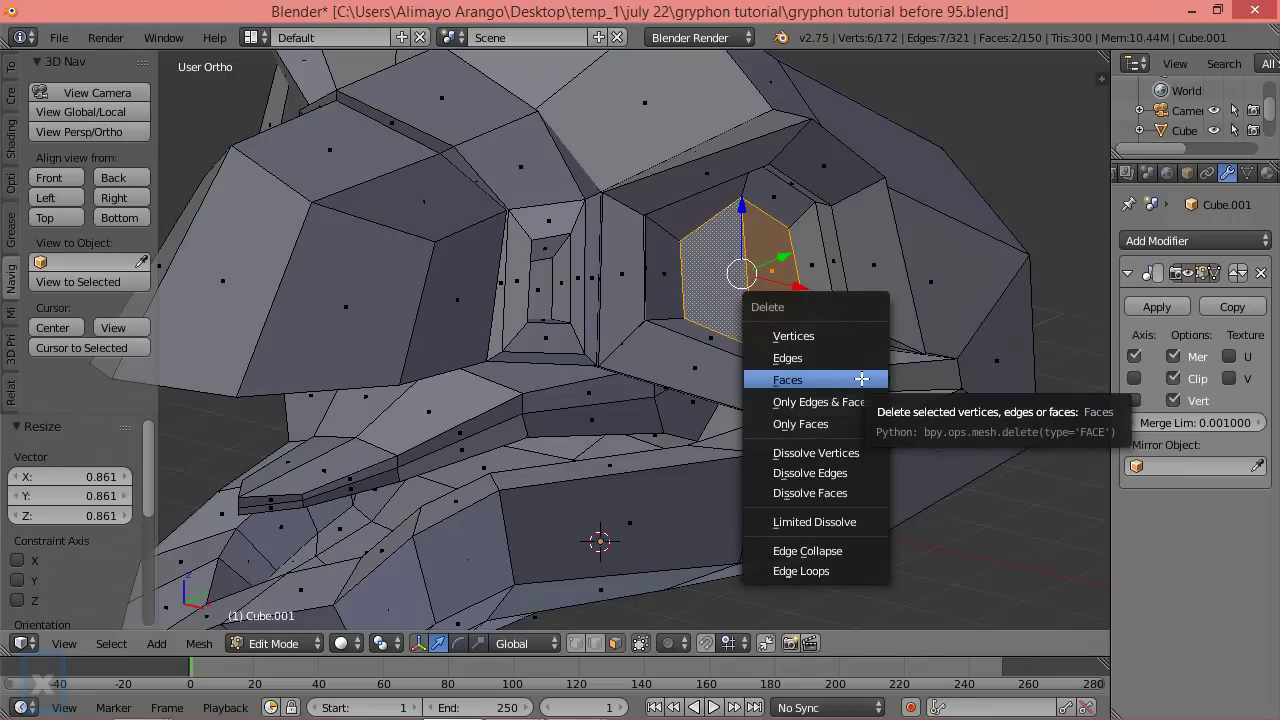
{"action": "left_click", "coordinate": [862, 379]}
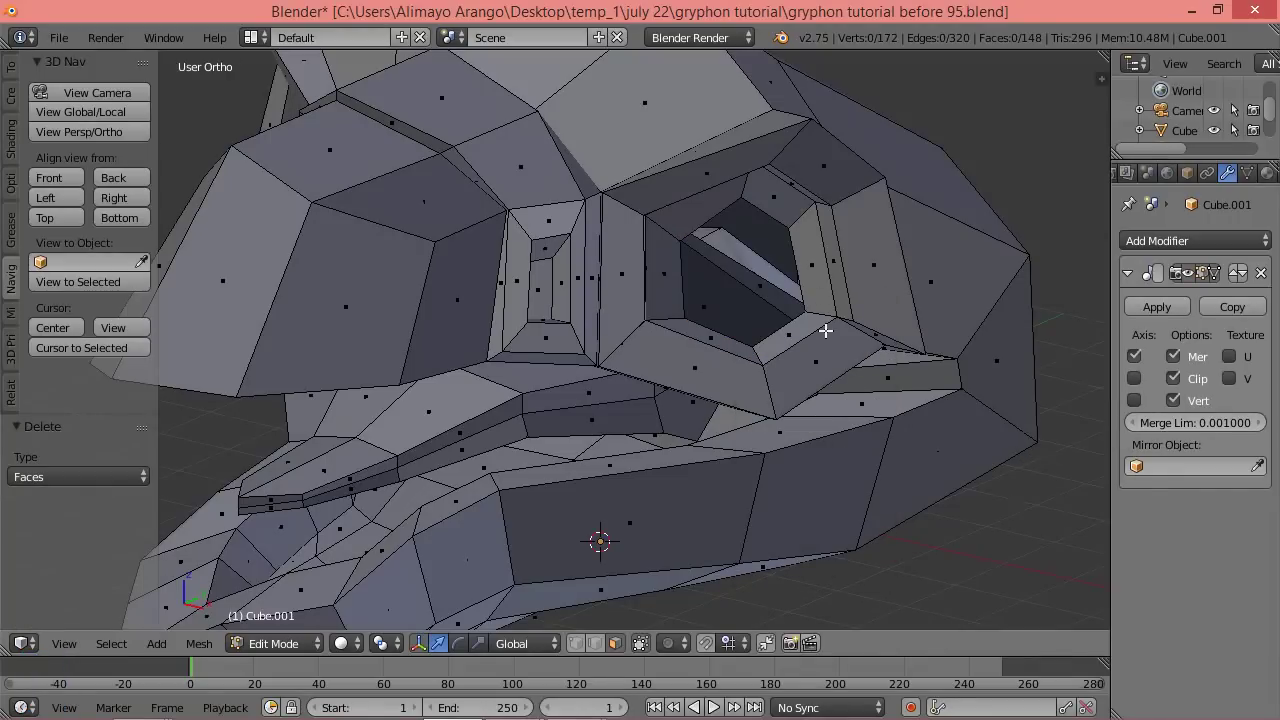
Snap the 3D cursor to the center of the eye hole's boundary loop, and save the file as gryphon tutorial before 96.blend.
{"action": "left_click", "coordinate": [598, 643]}
{"action": "key", "text": "alt"}
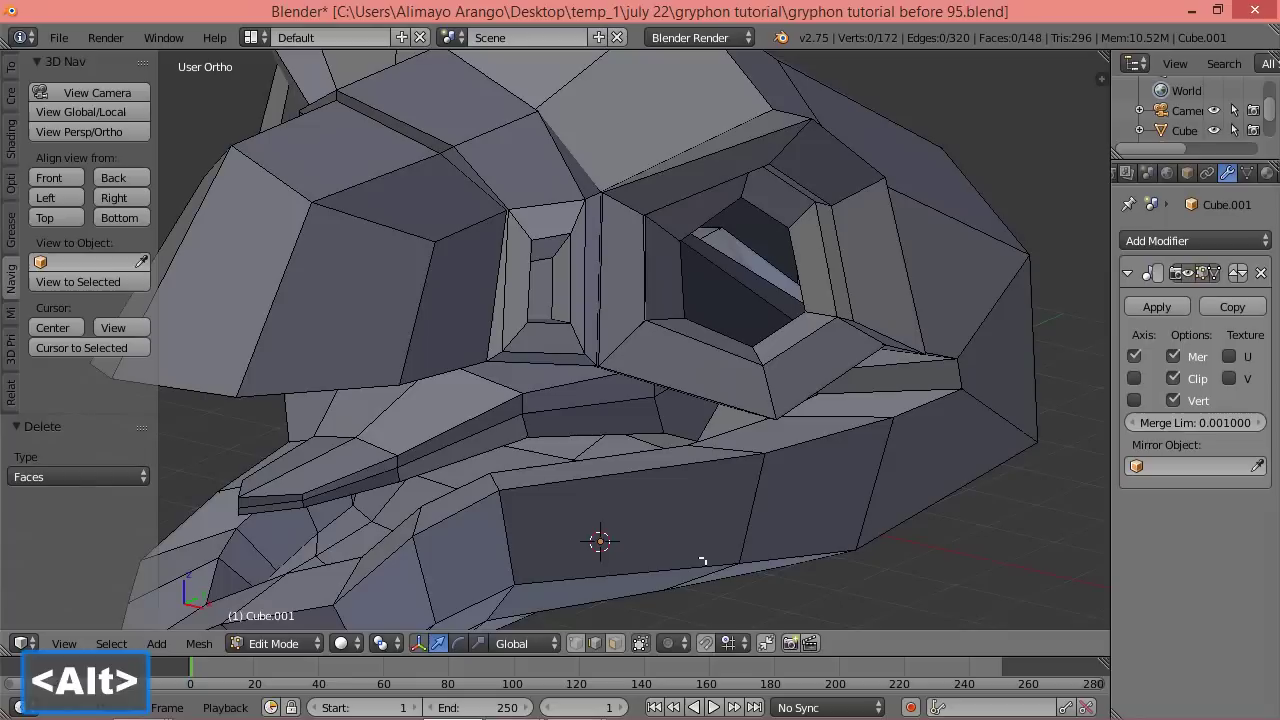
{"action": "left_click", "coordinate": [777, 331], "text": "alt"}
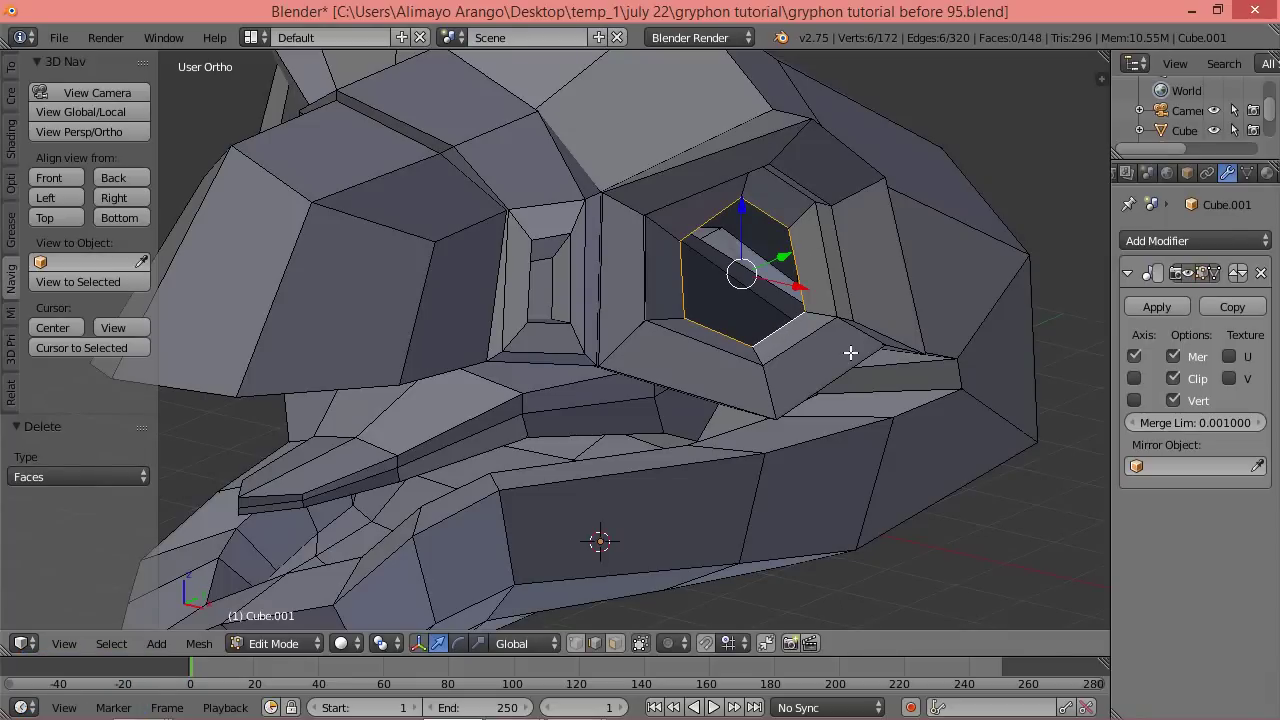
{"action": "key", "text": "shift+s"}
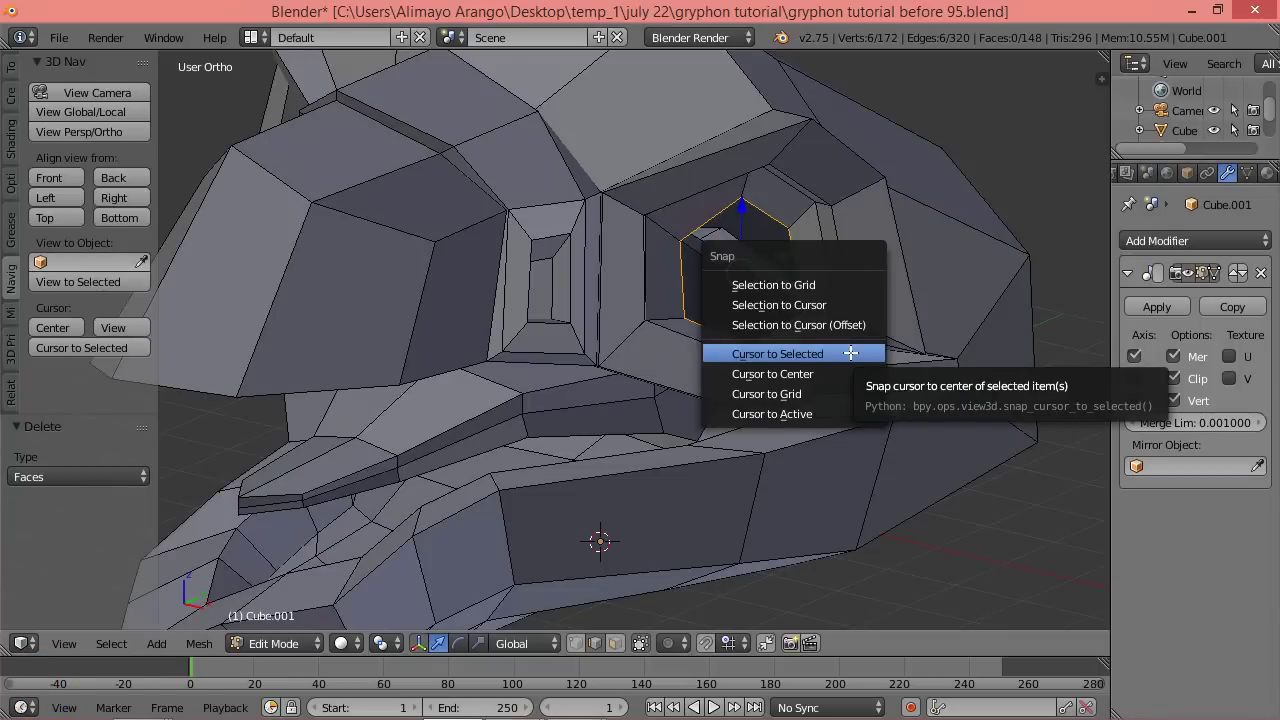
{"action": "left_click", "coordinate": [850, 353]}
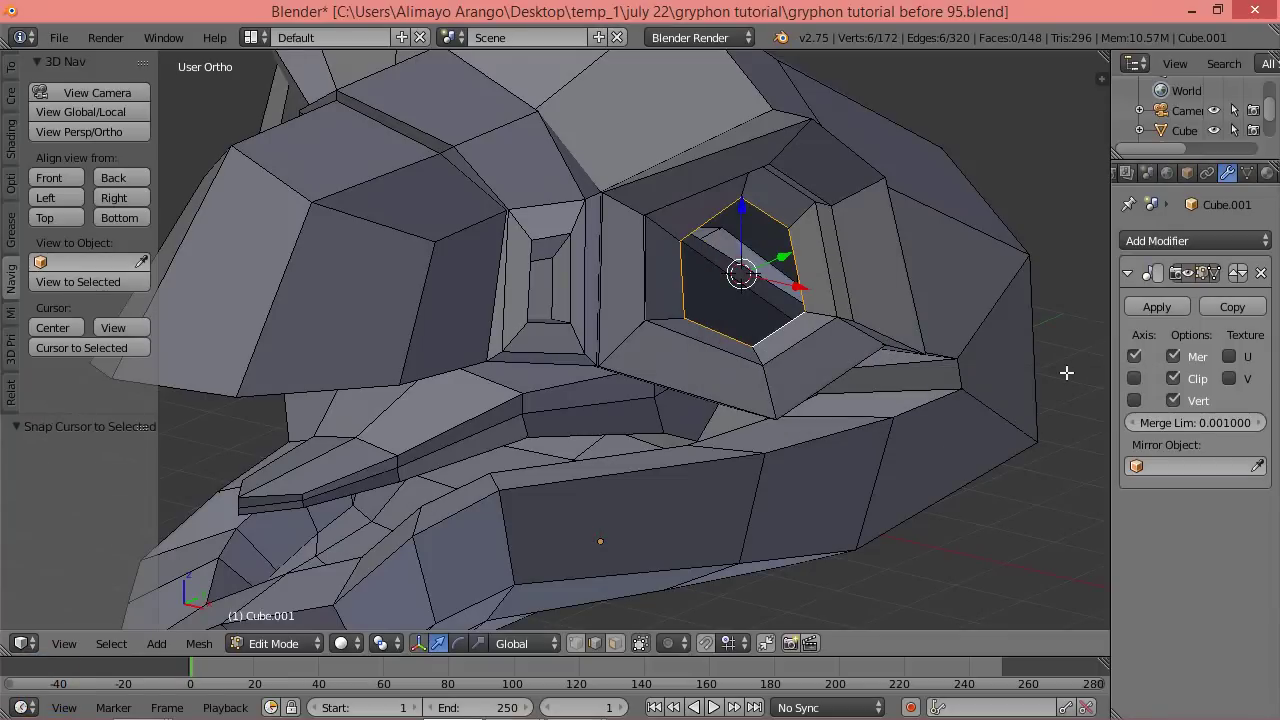
{"action": "key", "text": "ctrl+alt+s"}
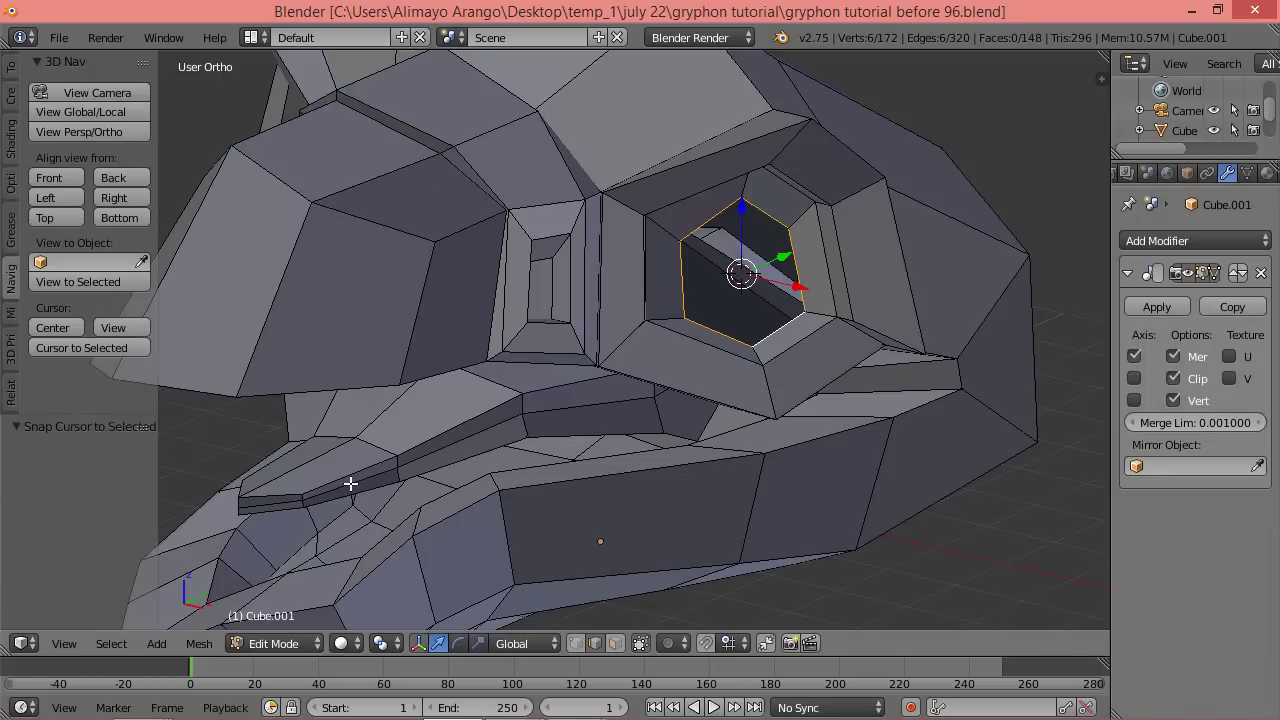
Return to Object Mode and add a UV sphere at the 3D cursor in the eye hole.
{"action": "left_click", "coordinate": [305, 644]}
{"action": "left_click", "coordinate": [307, 619]}
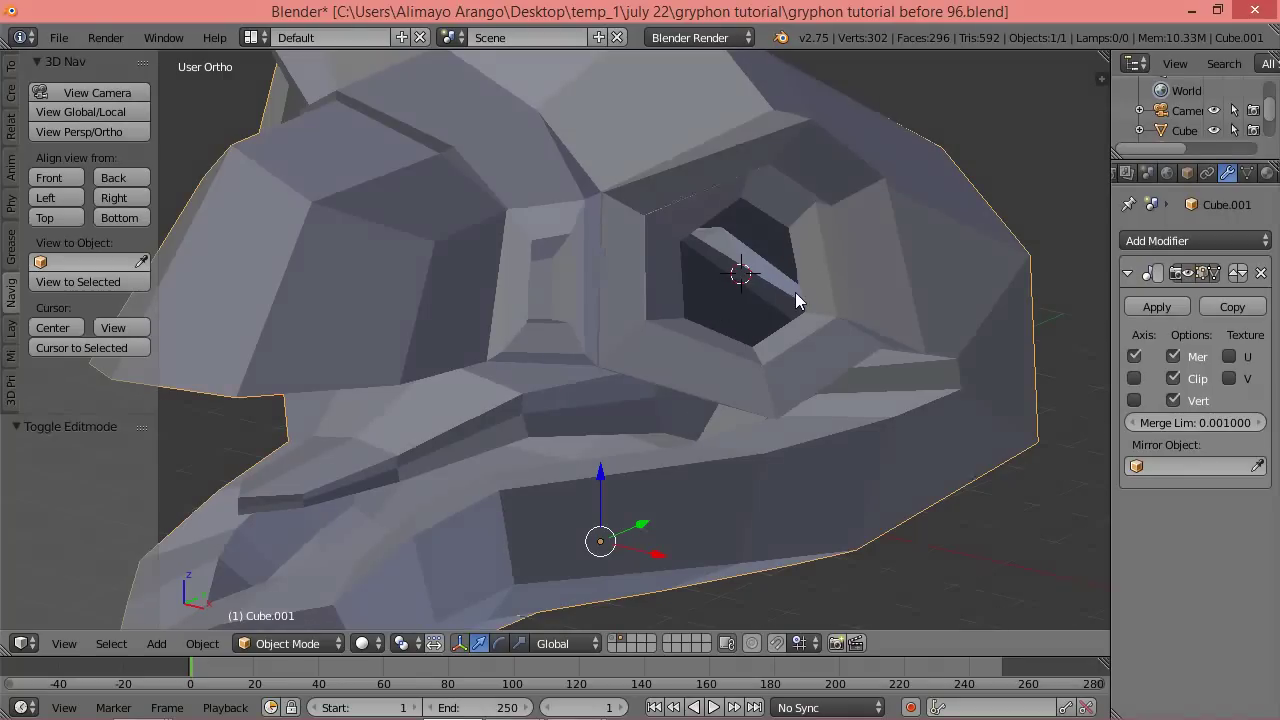
{"action": "scroll", "coordinate": [821, 307], "scroll_direction": "down", "scroll_amount": 3}
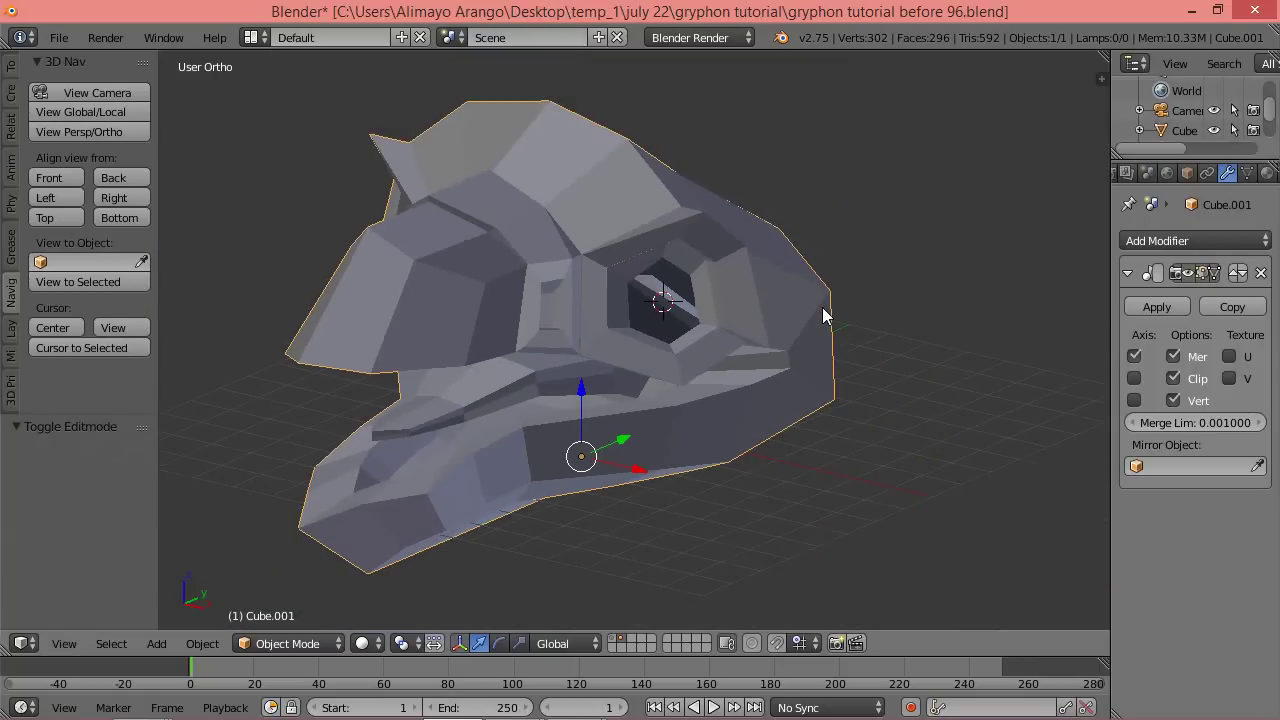
{"action": "key", "text": "shift+a"}
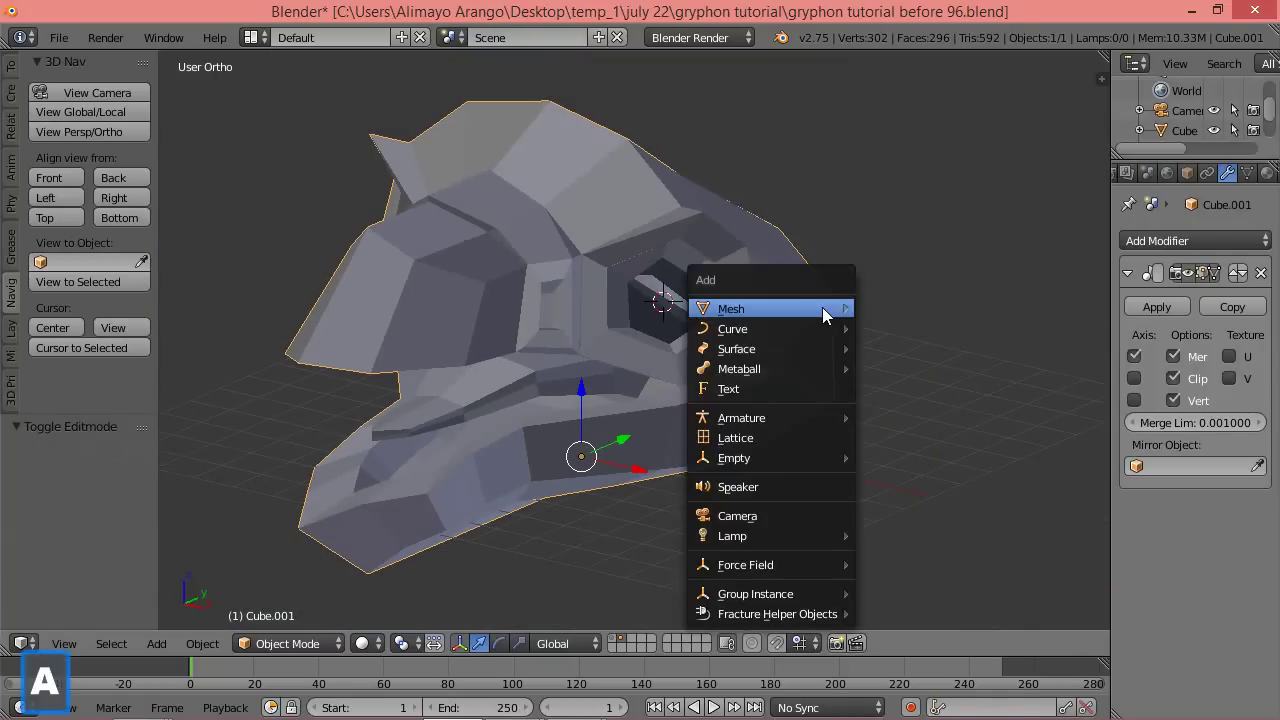
{"action": "mouse_move", "coordinate": [822, 310]}
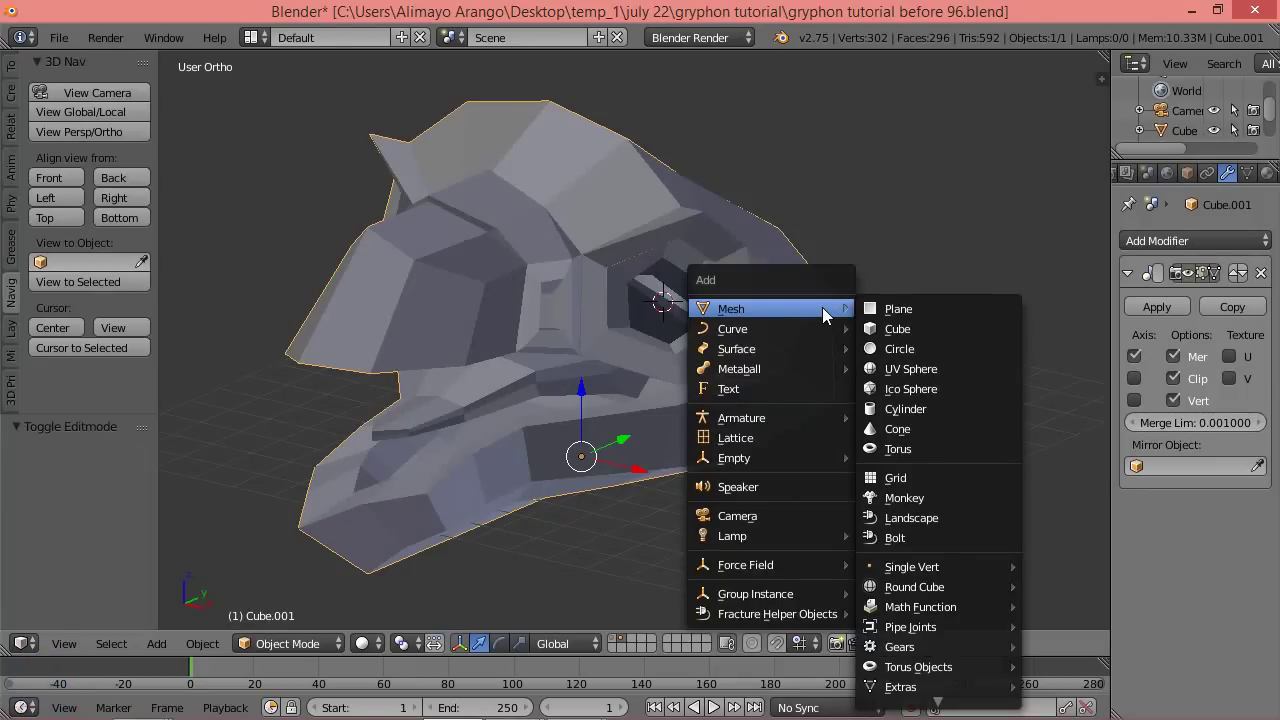
{"action": "left_click", "coordinate": [911, 370]}
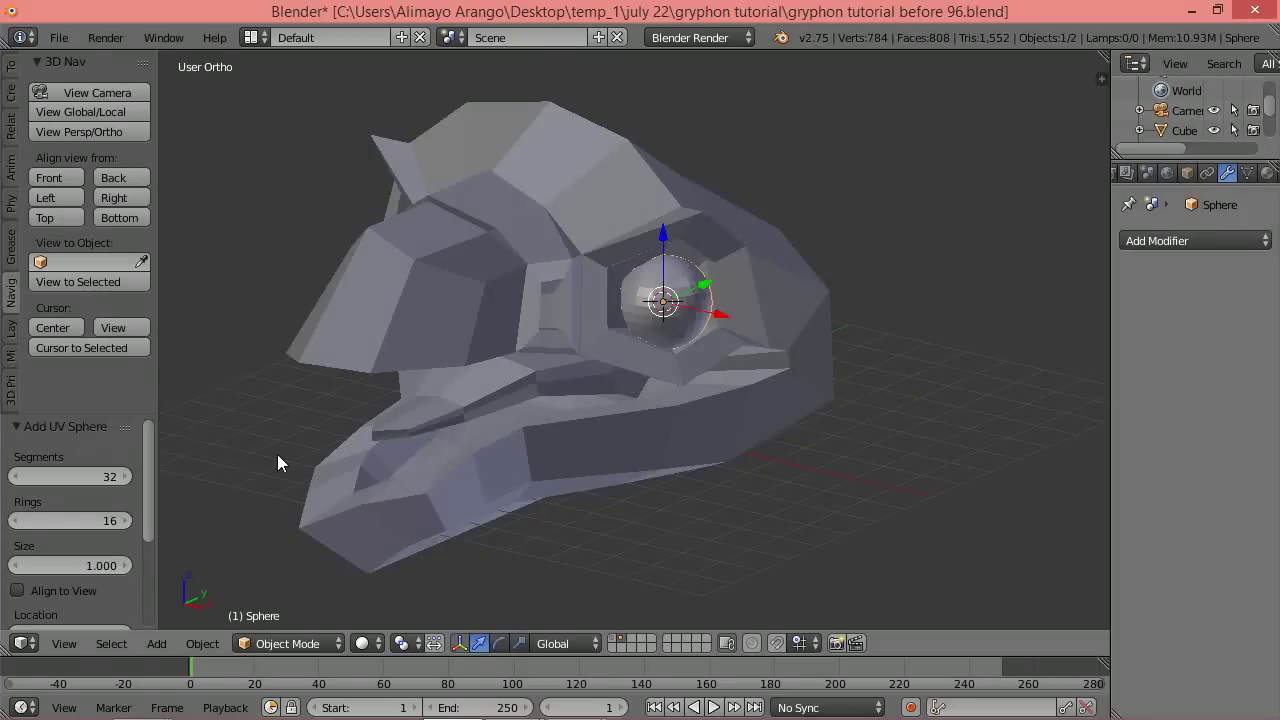
Set the new eyeball sphere to 12 segments and 12 rings.
{"action": "left_click", "coordinate": [94, 478]}
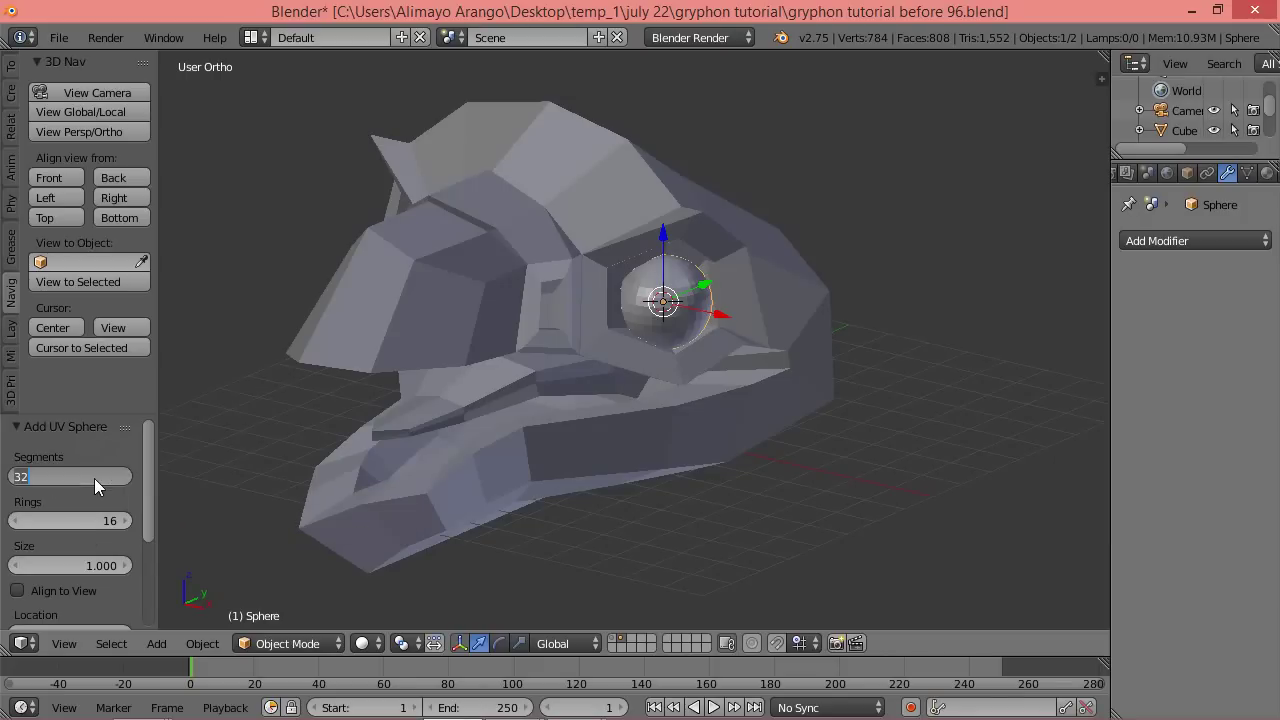
{"action": "type", "text": "12"}
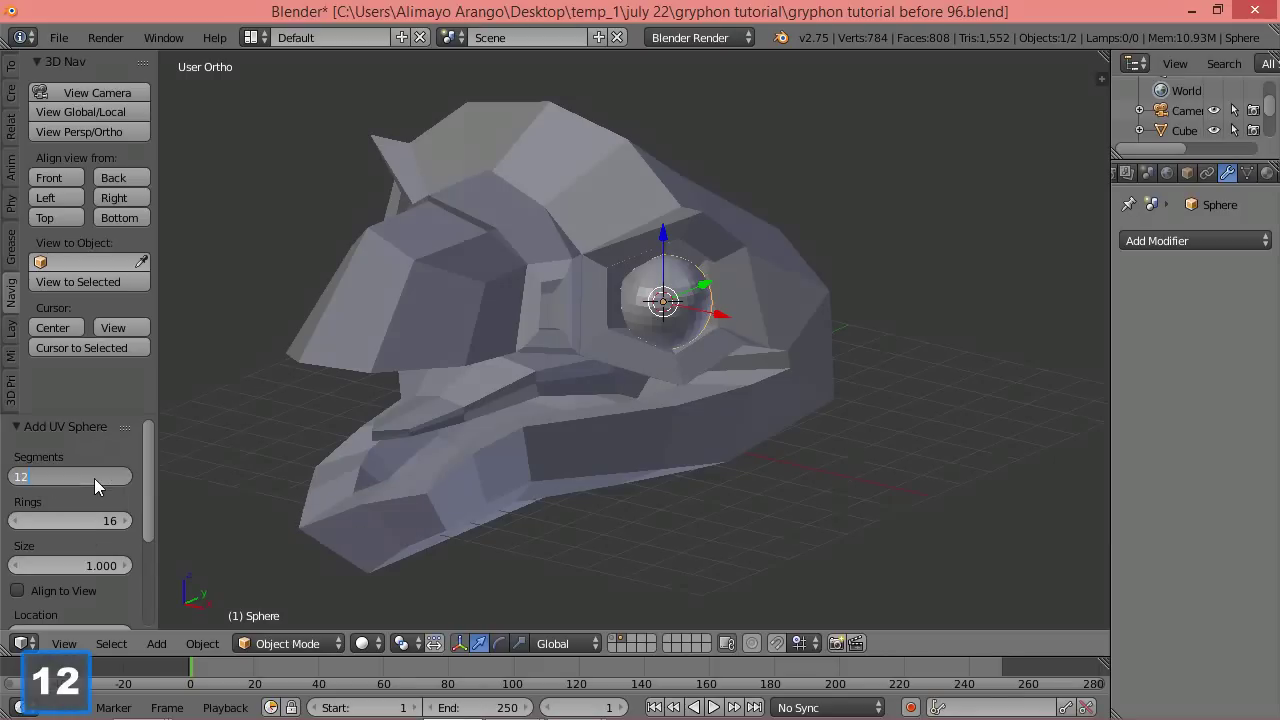
{"action": "key", "text": "Return"}
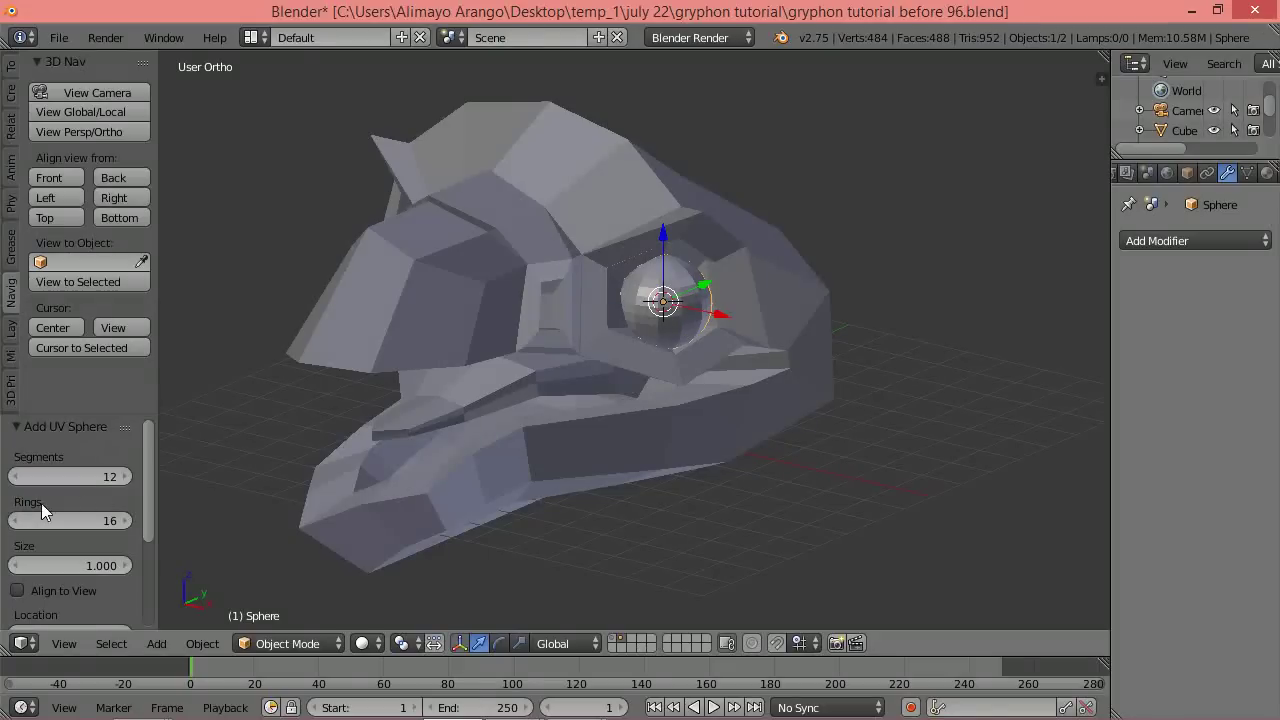
{"action": "left_click", "coordinate": [93, 520]}
{"action": "type", "text": "12"}
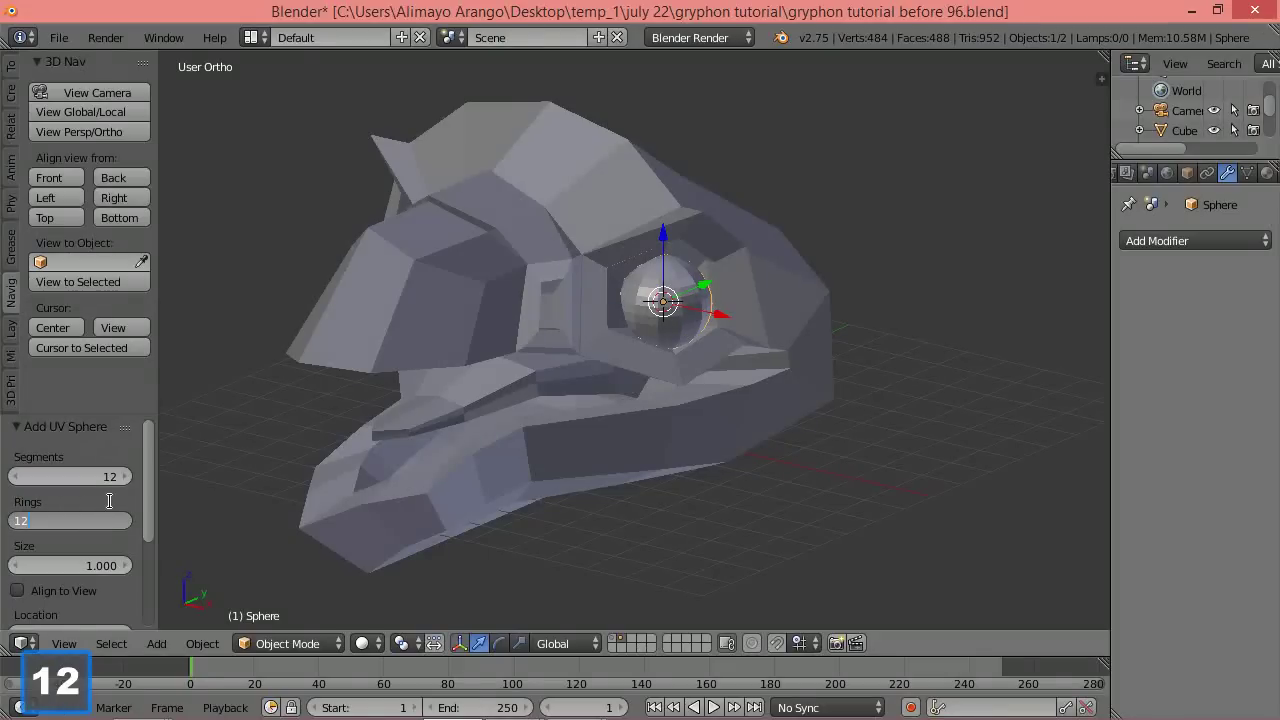
{"action": "key", "text": "Return"}
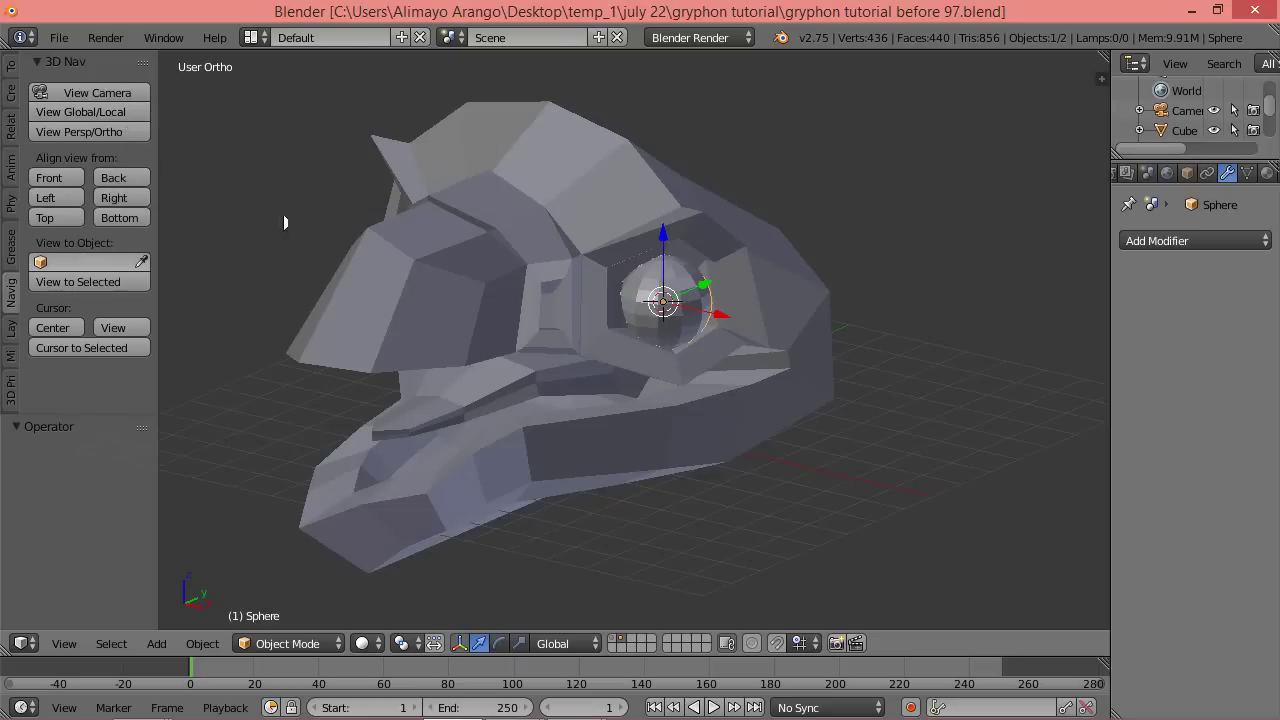
Isolate the eyeball sphere in local view, seen from the front, and switch it to Edit Mode.
{"action": "left_click", "coordinate": [102, 112]}
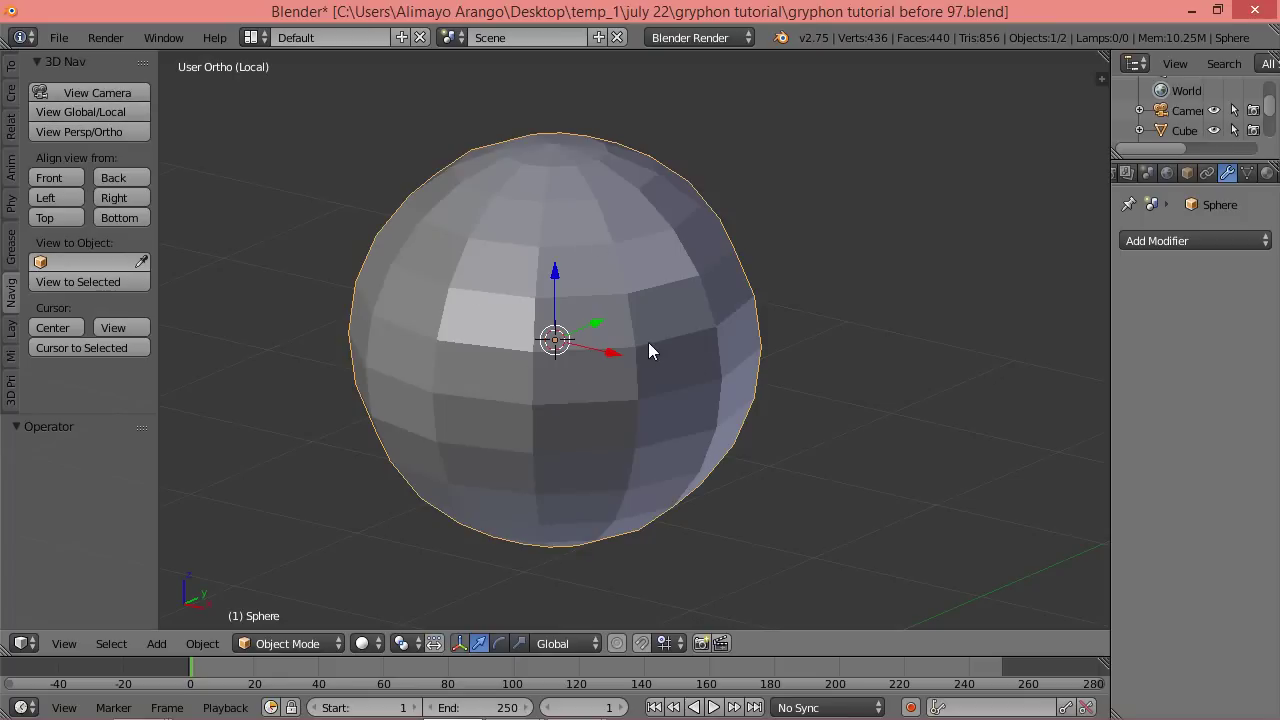
{"action": "left_click", "coordinate": [72, 178]}
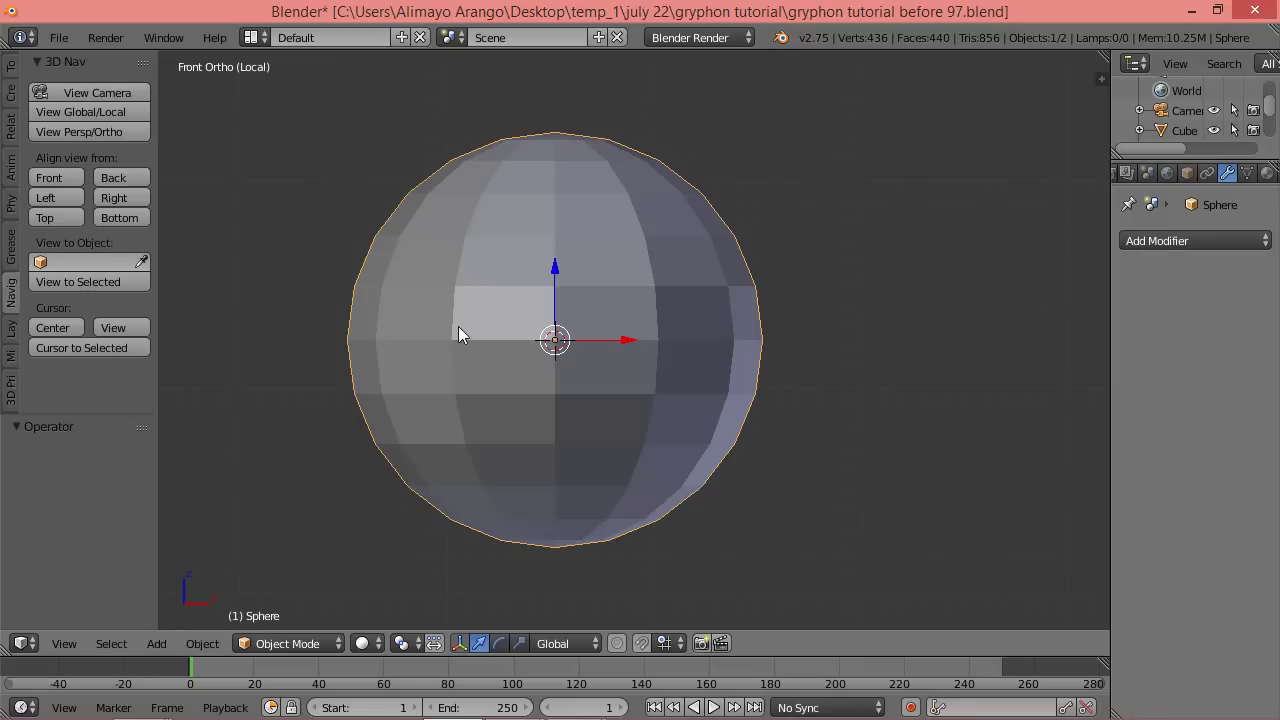
{"action": "left_click", "coordinate": [337, 644]}
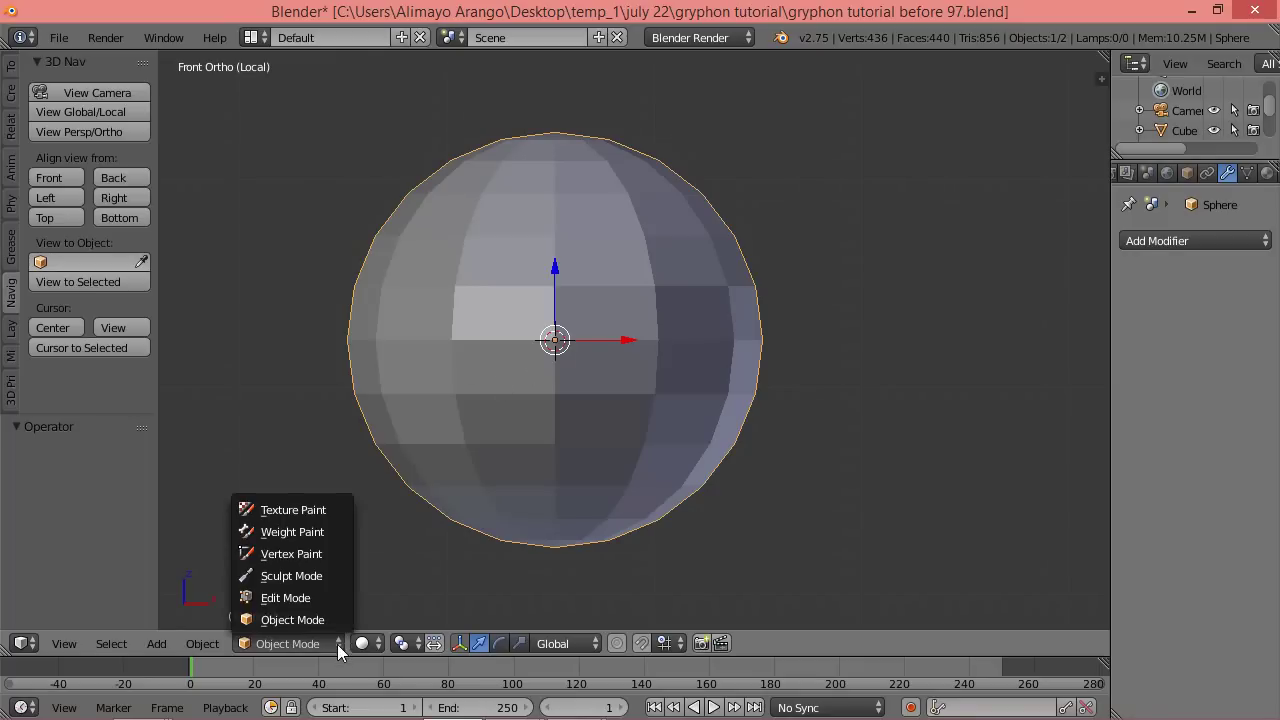
{"action": "left_click", "coordinate": [321, 598]}
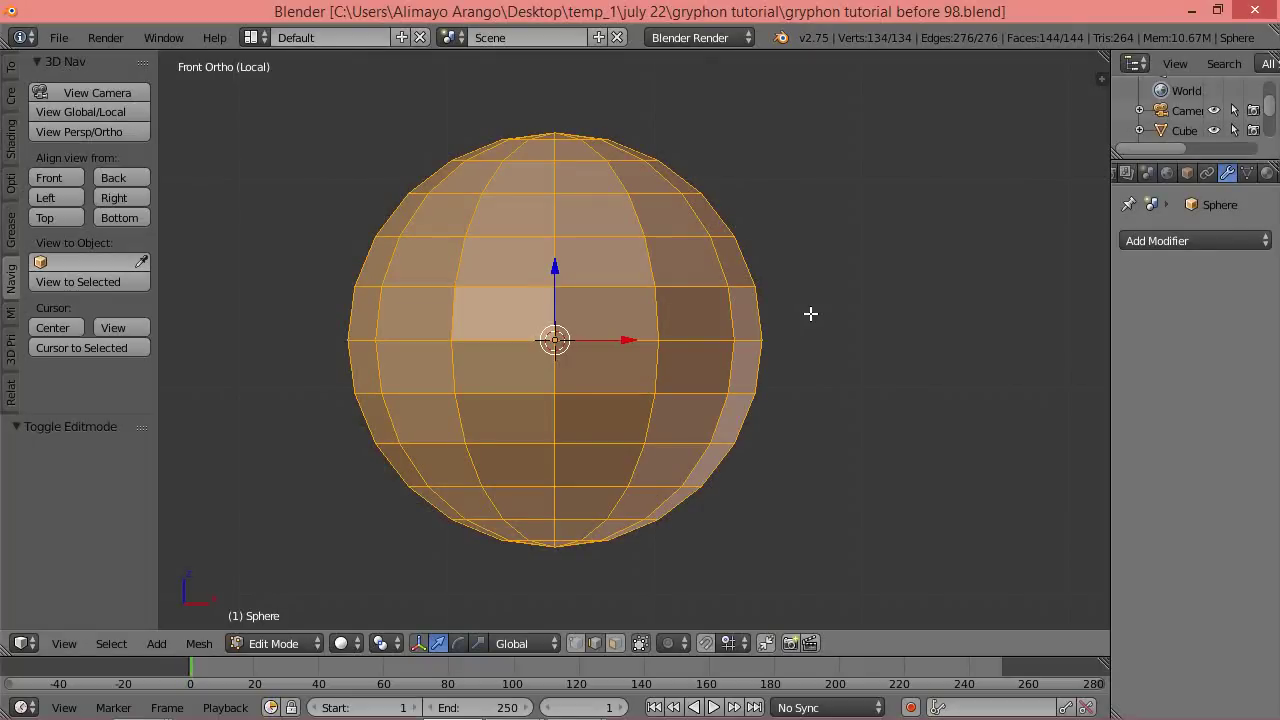
Duplicate the whole sphere mesh in place and scale the copy to 0.94.
{"action": "key", "text": "shift+d"}
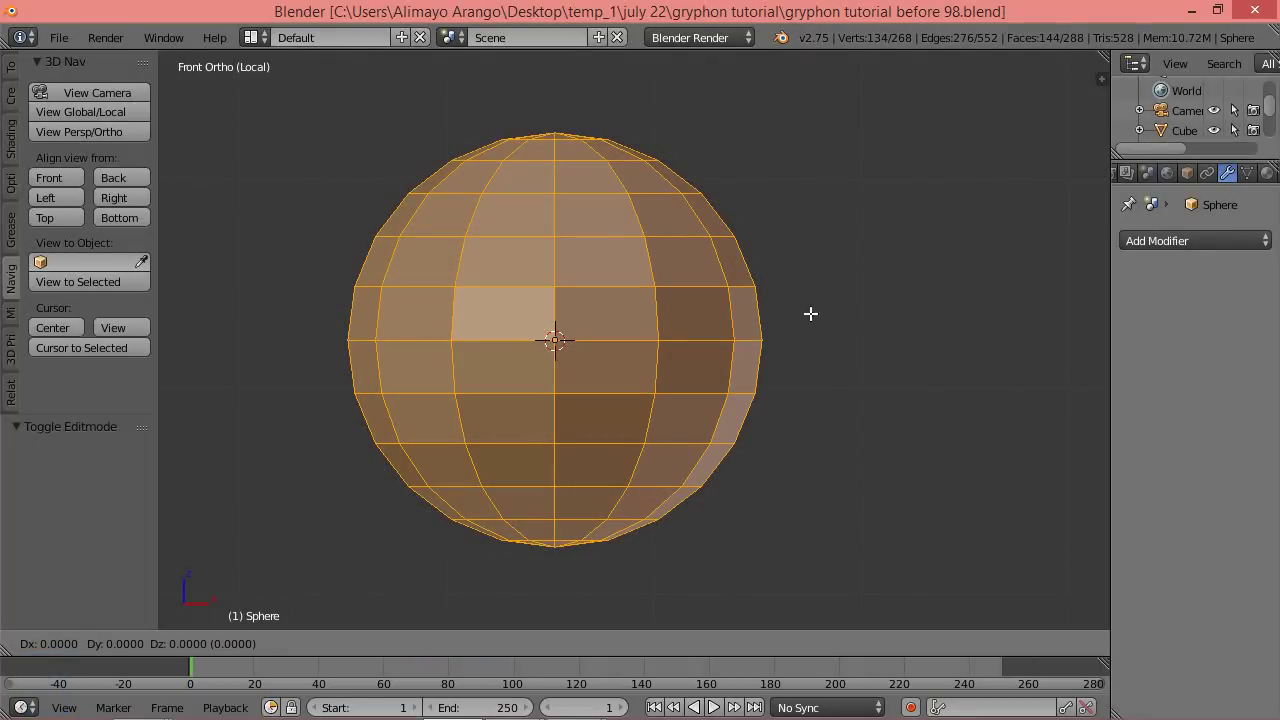
{"action": "right_click", "coordinate": [933, 314]}
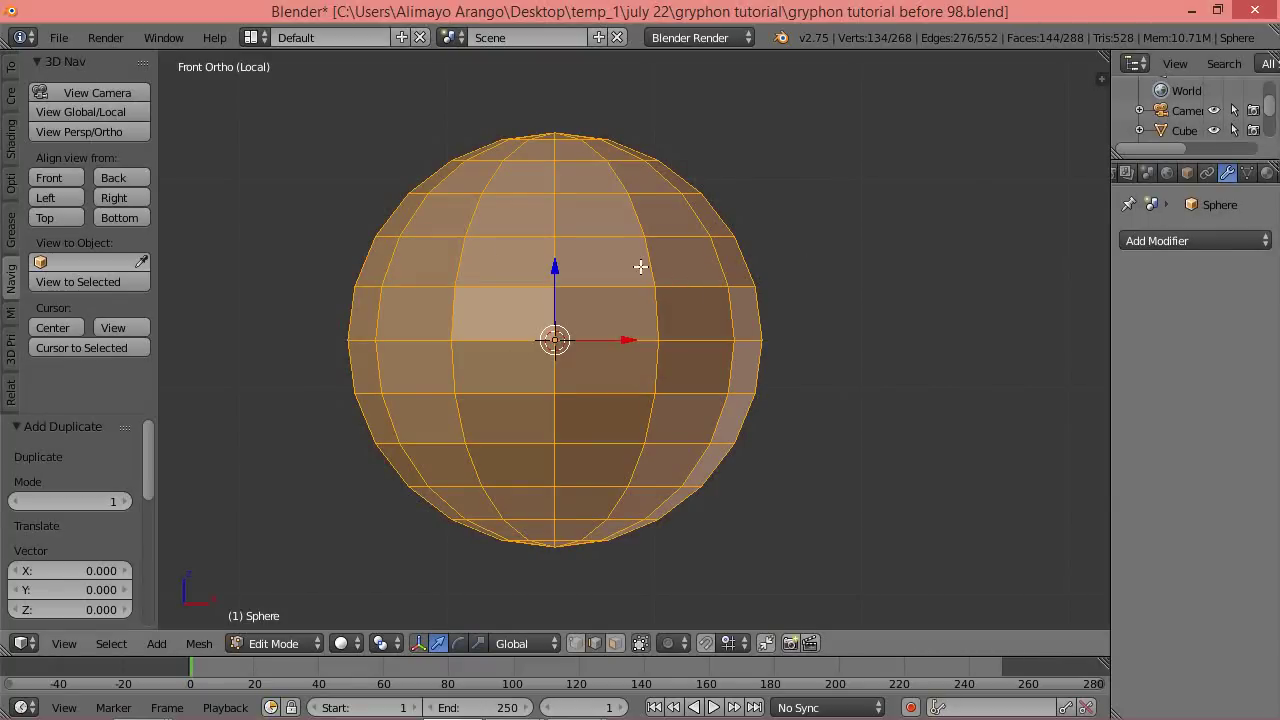
{"action": "type", "text": "s"}
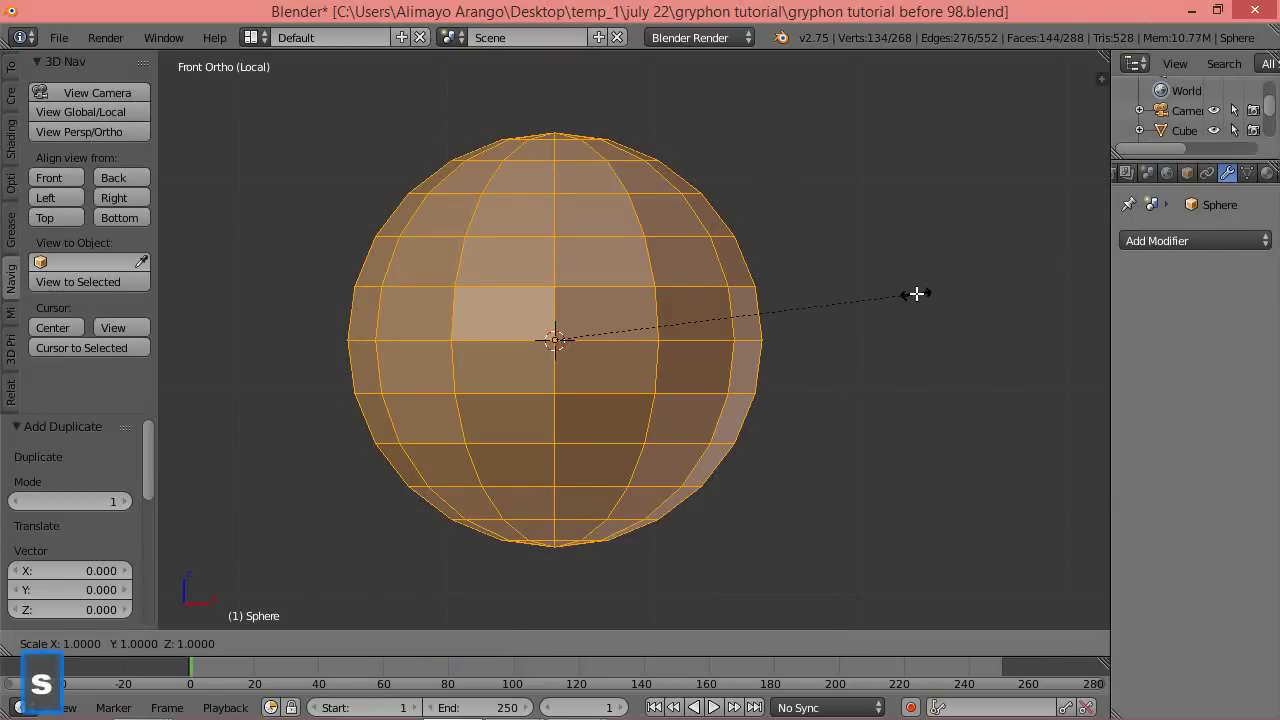
{"action": "type", "text": ".94"}
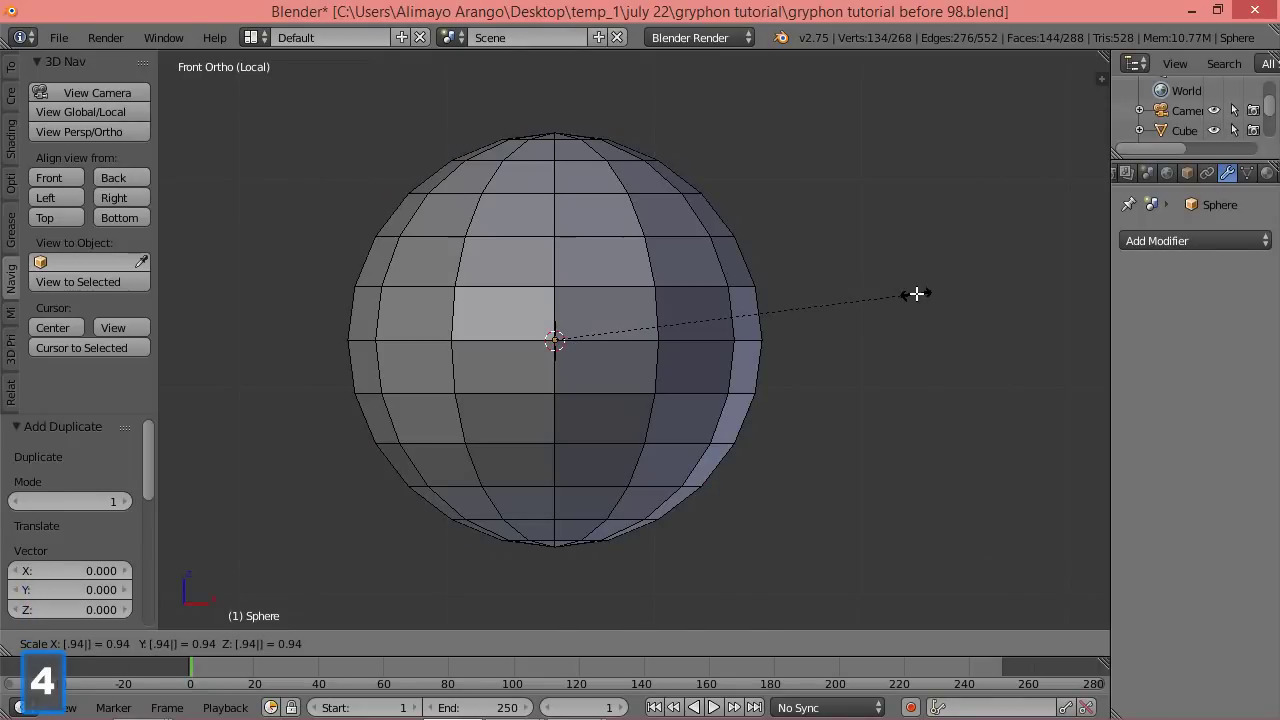
{"action": "key", "text": "Return"}
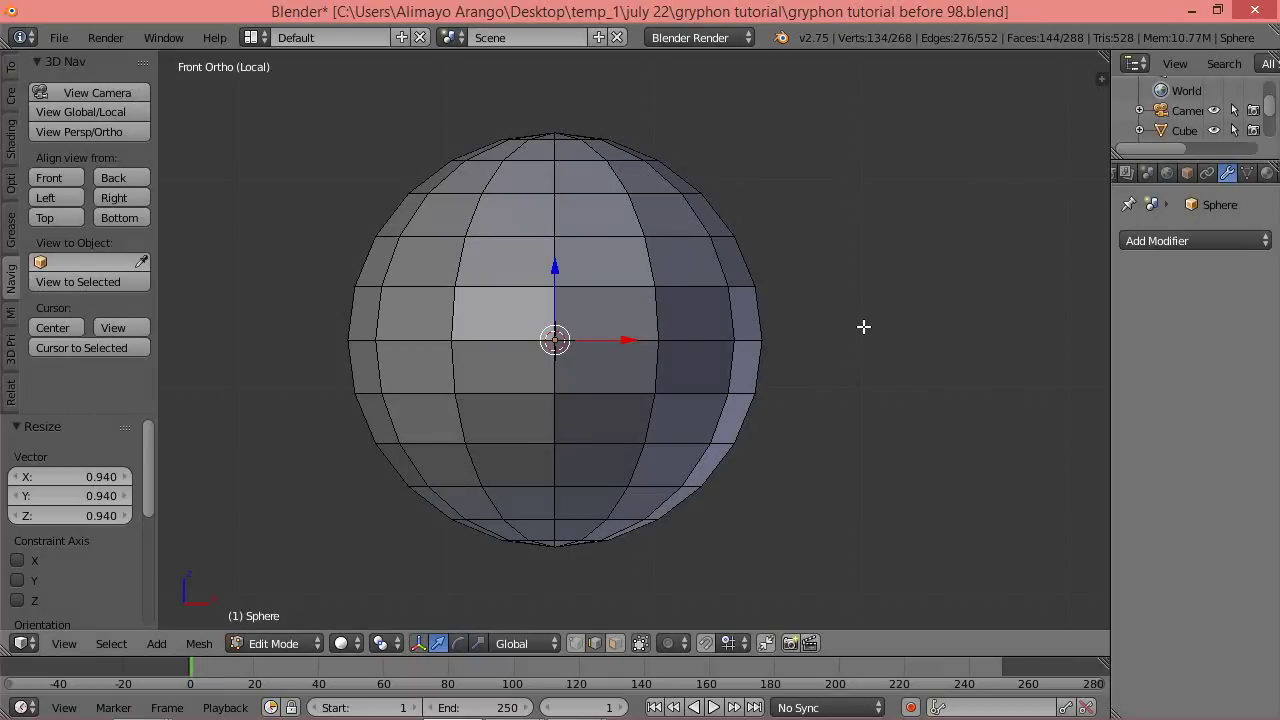
Rotate the smaller inner sphere 90 degrees about the X axis and clear the selection.
{"action": "key", "text": "r"}
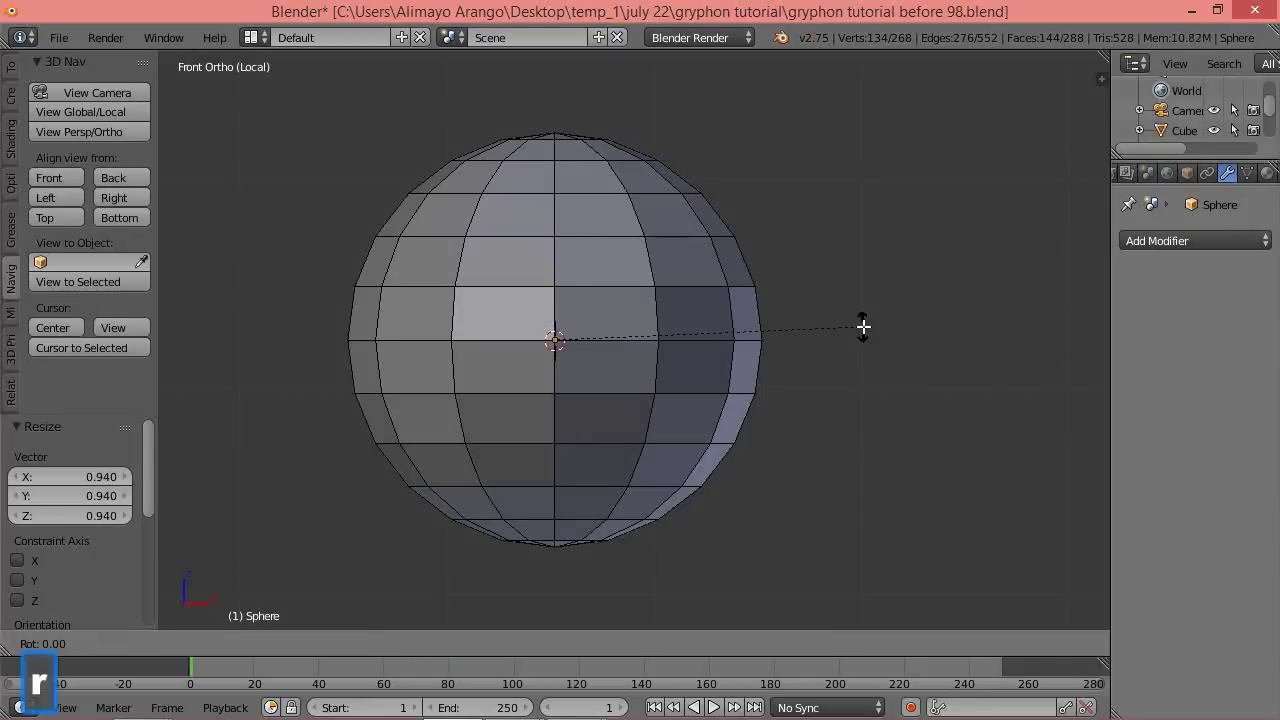
{"action": "type", "text": "x90"}
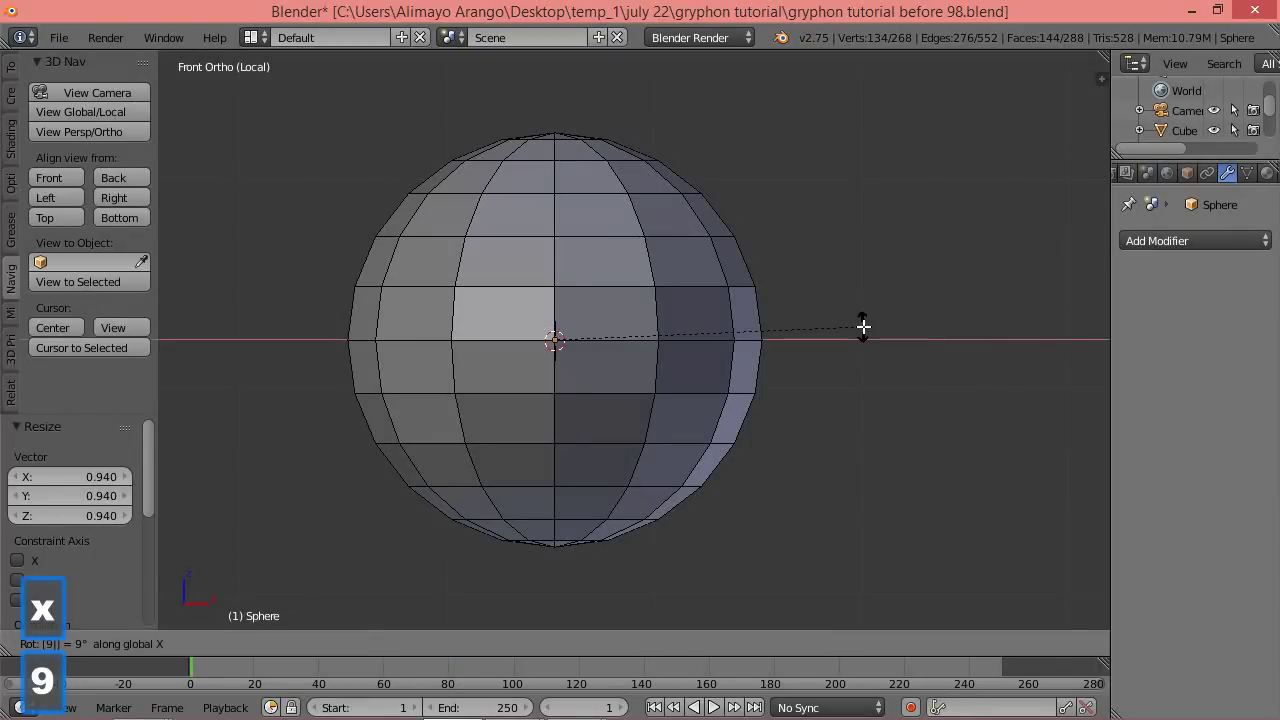
{"action": "key", "text": "Return"}
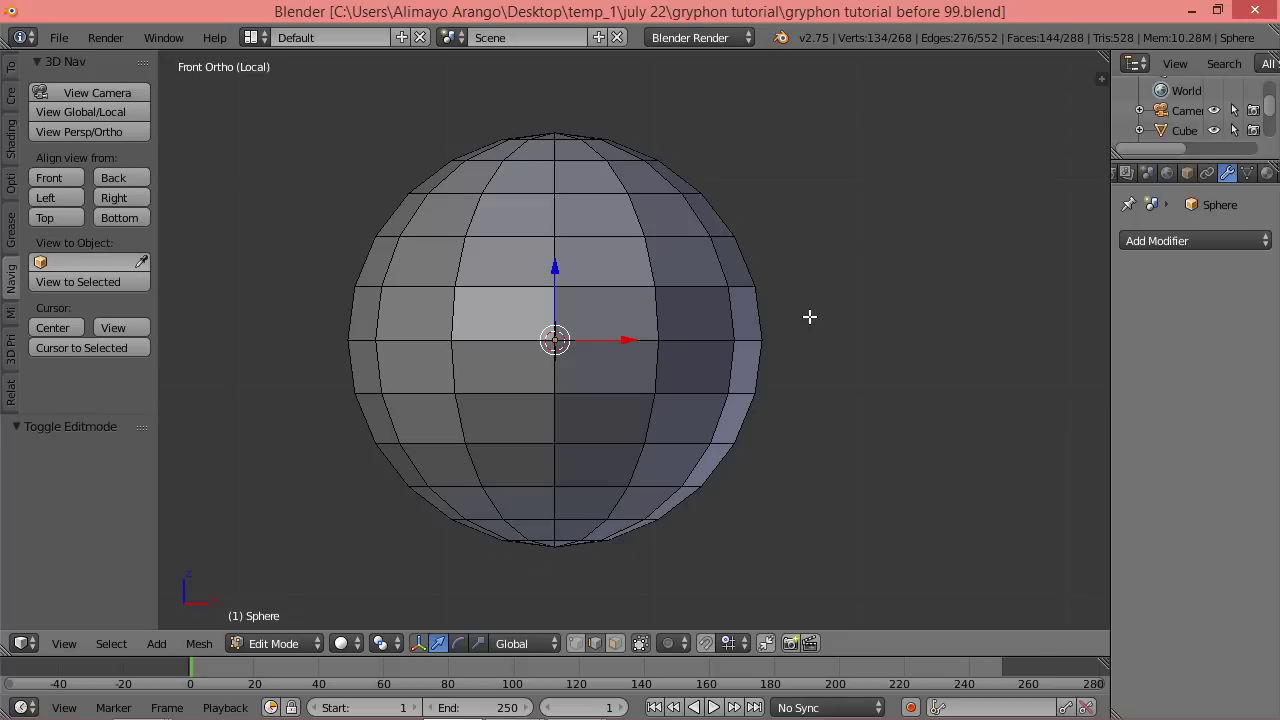
{"action": "key", "text": "a"}
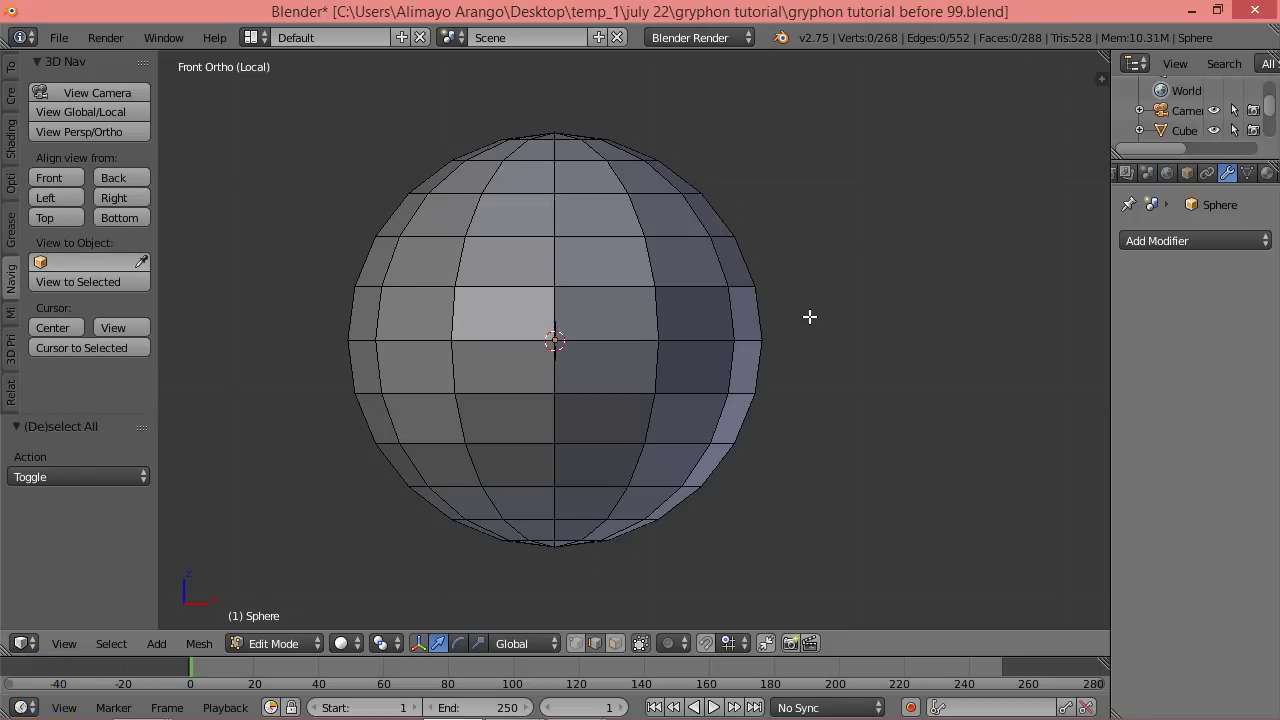
{"action": "key", "text": "a"}
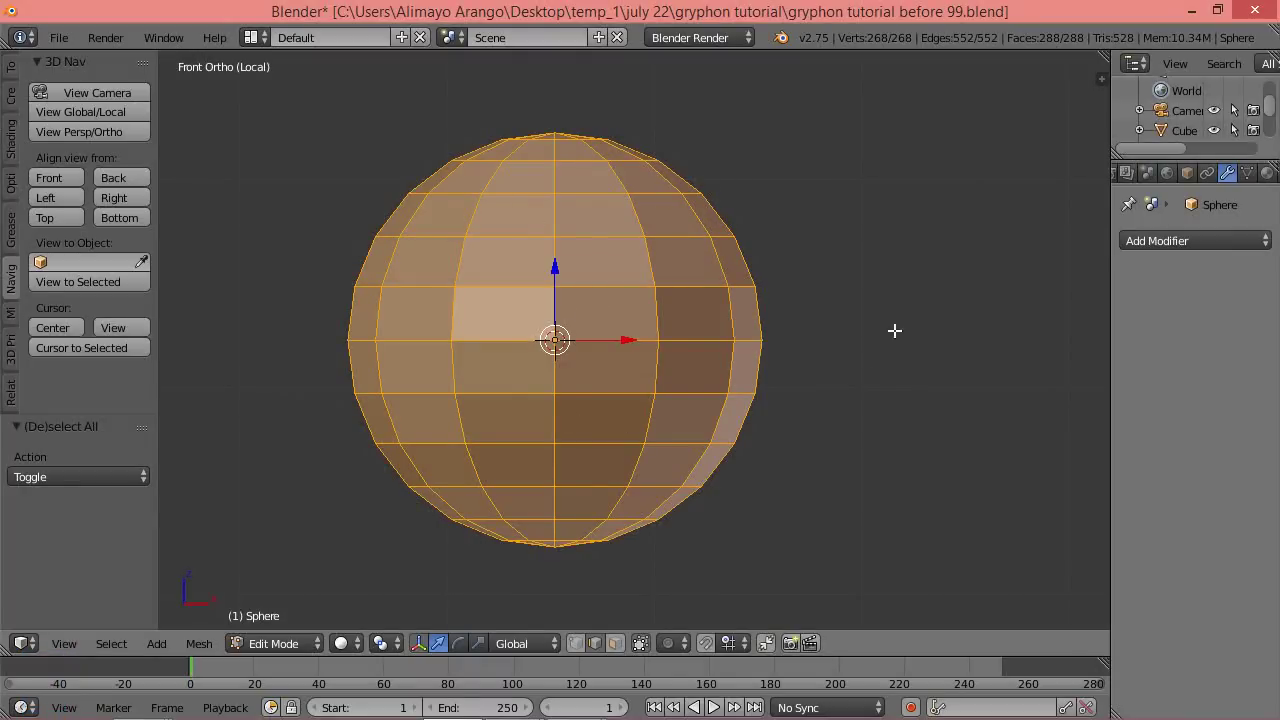
{"action": "key", "text": "a"}
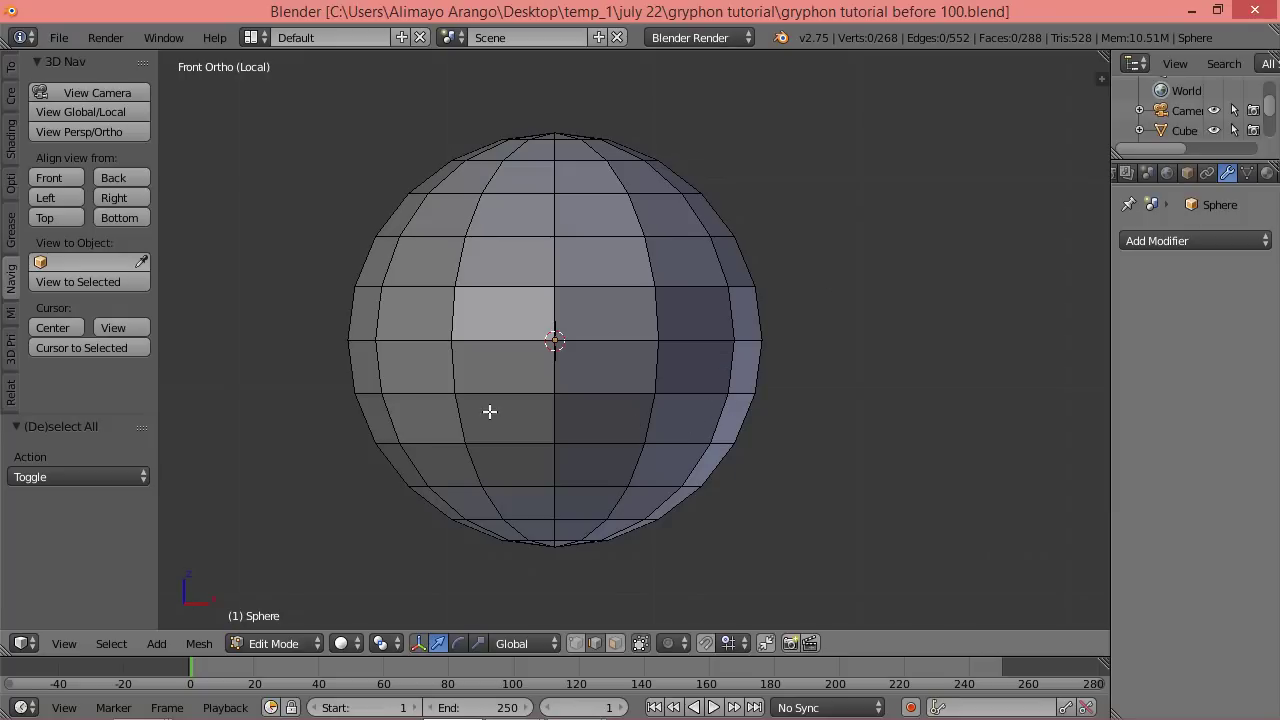
Mark the outer sphere's horizontal middle edge loop as a seam and clear the selection.
{"action": "left_click", "coordinate": [612, 642]}
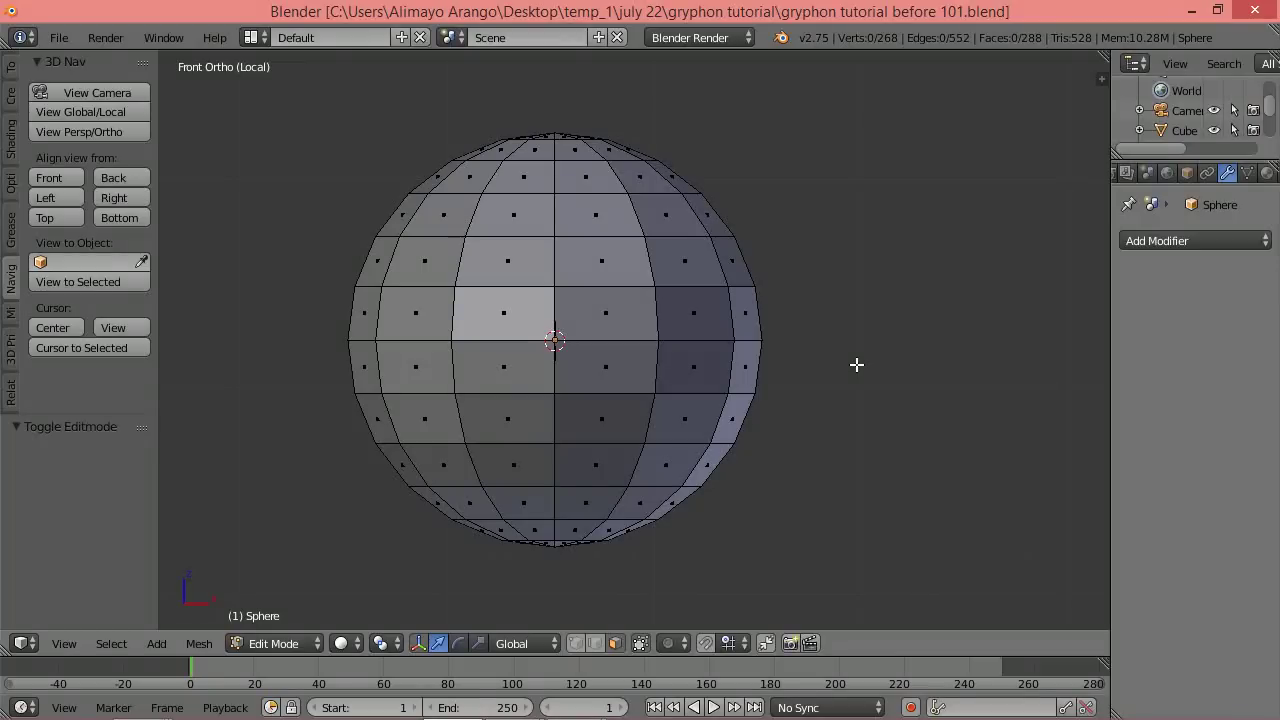
{"action": "left_click", "coordinate": [597, 643]}
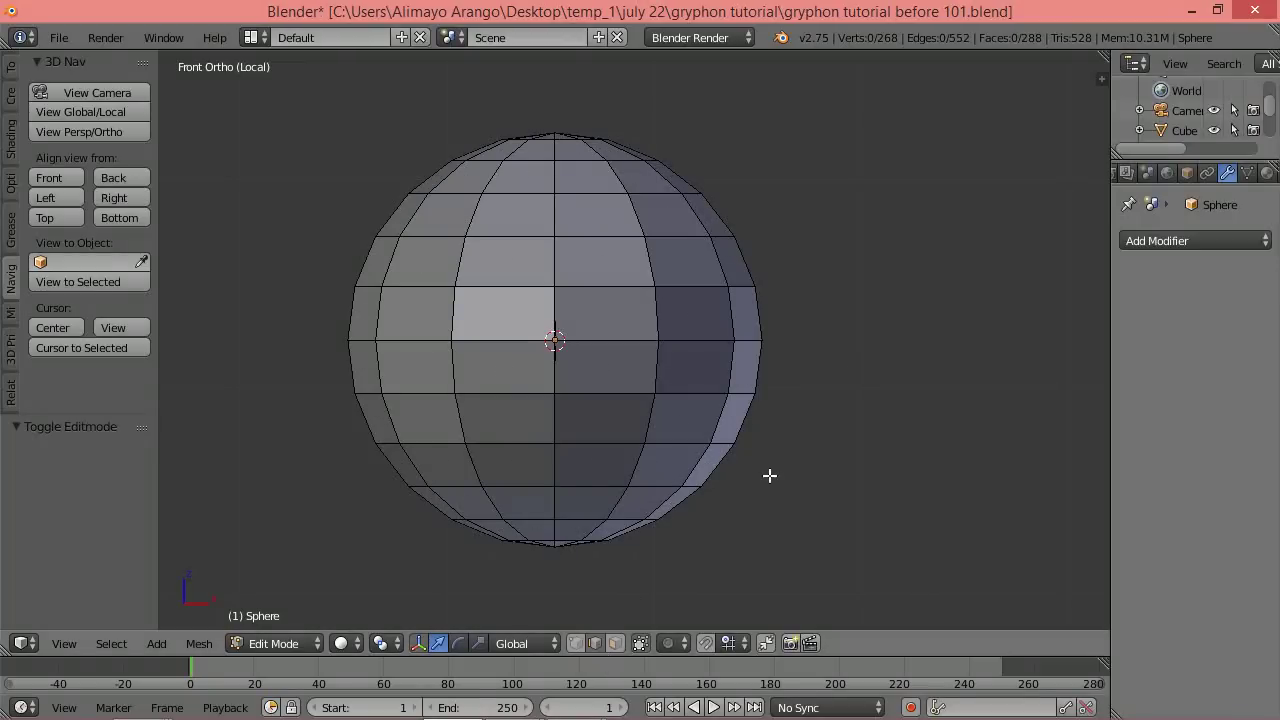
{"action": "key", "text": "alt"}
{"action": "left_click", "coordinate": [624, 341], "text": "alt"}
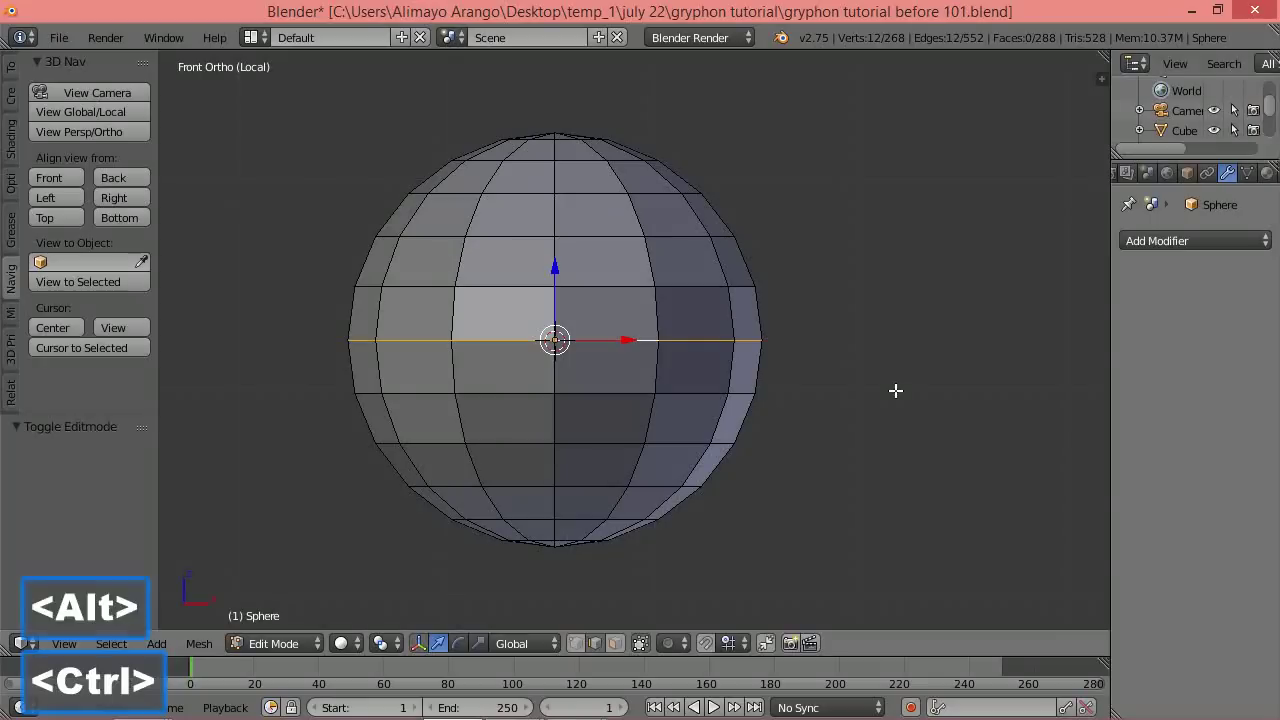
{"action": "key", "text": "ctrl+e"}
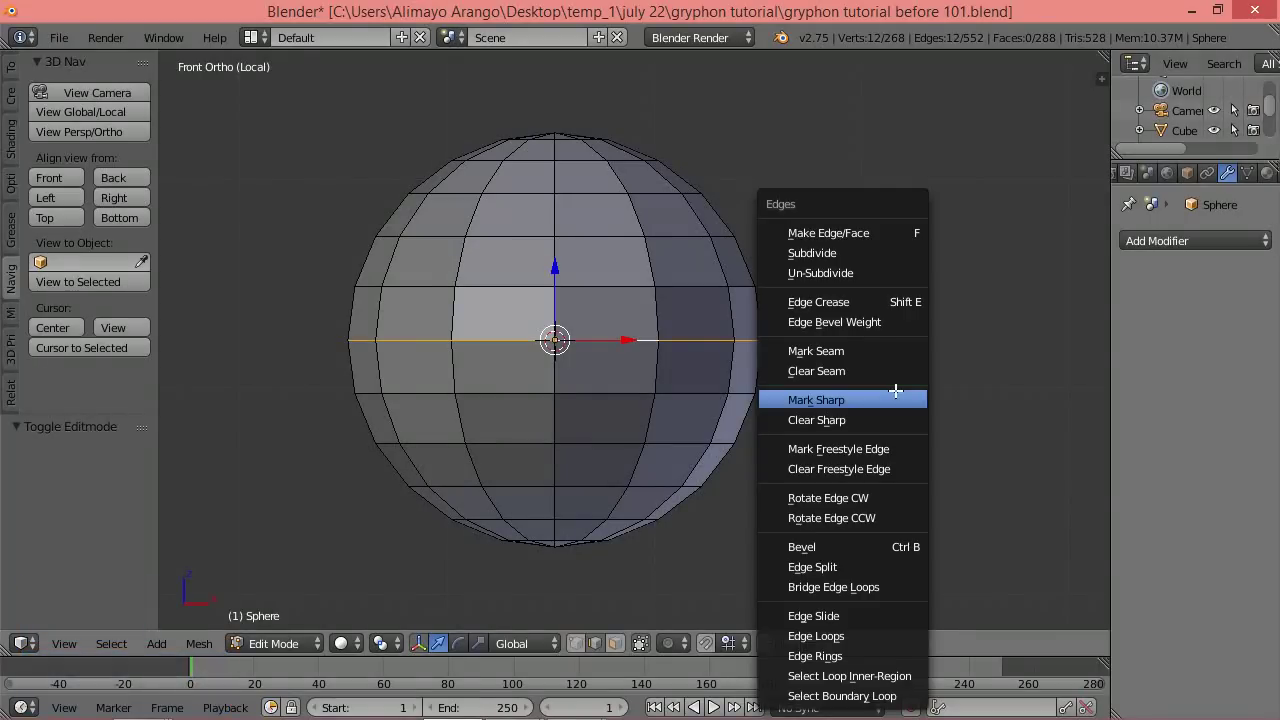
{"action": "left_click", "coordinate": [876, 351]}
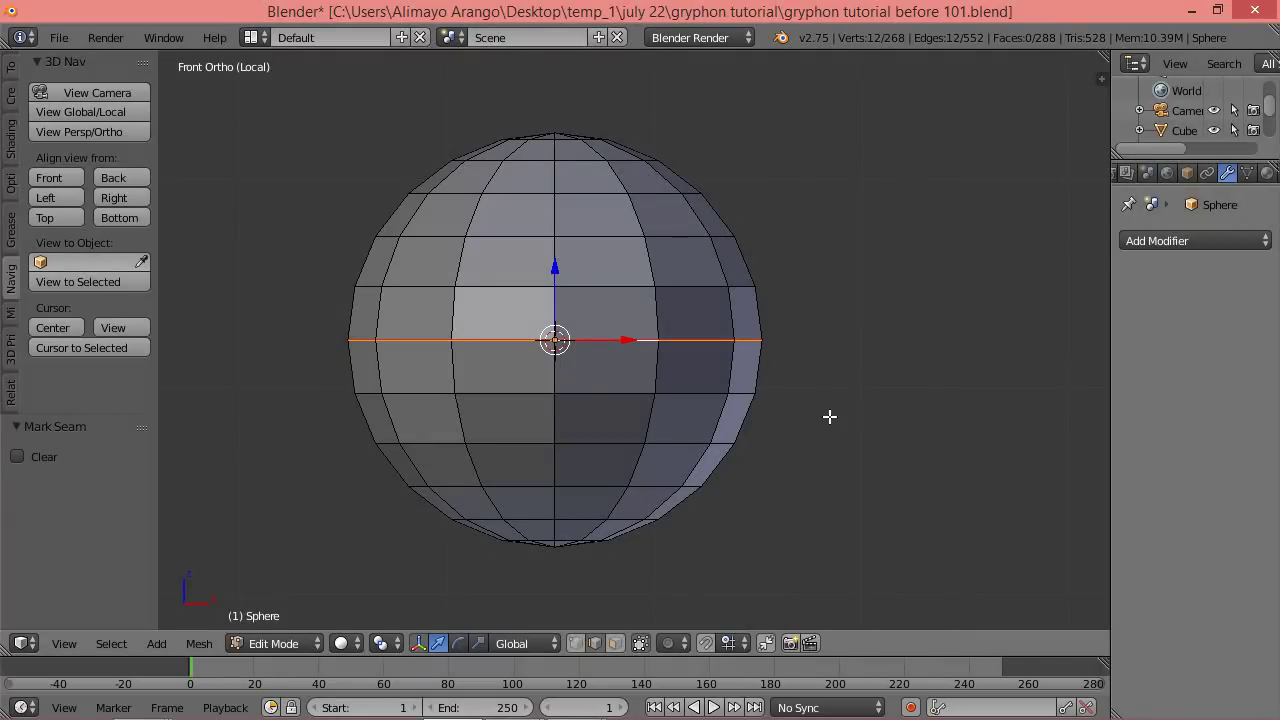
{"action": "key", "text": "a"}
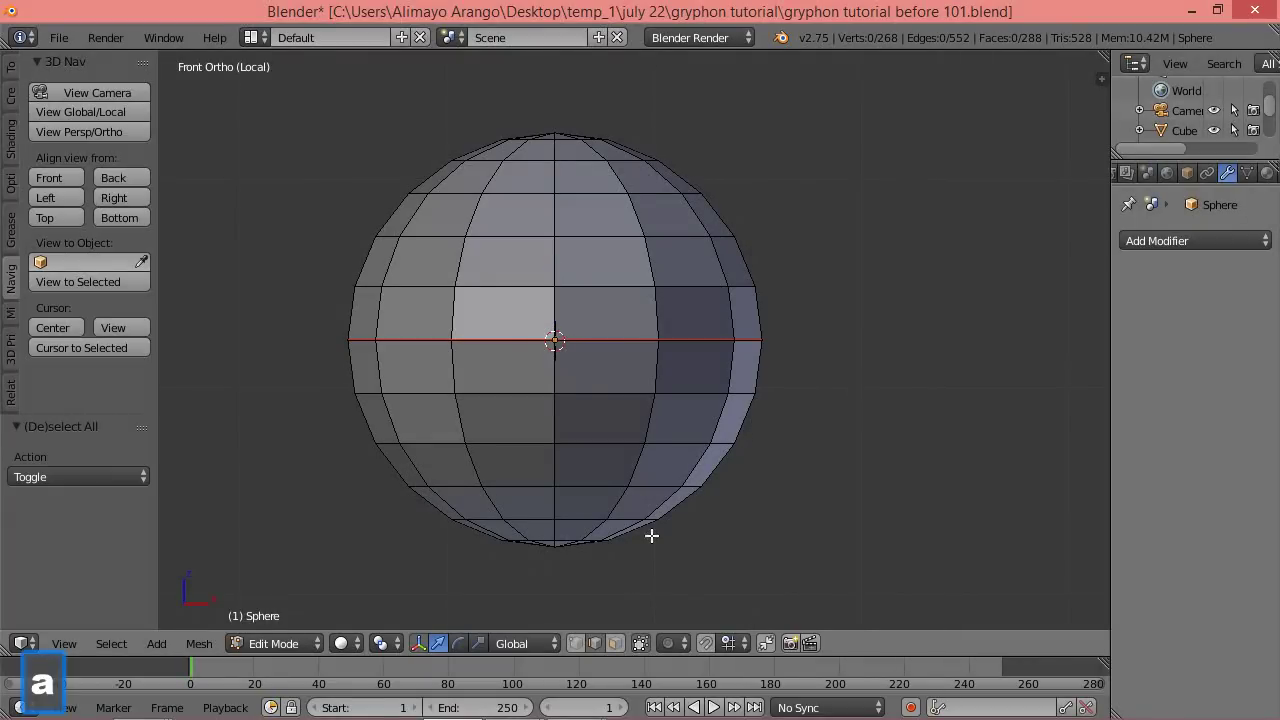
Select the outer sphere's faces below the seam as a linked region and delete them.
{"action": "left_click", "coordinate": [617, 643]}
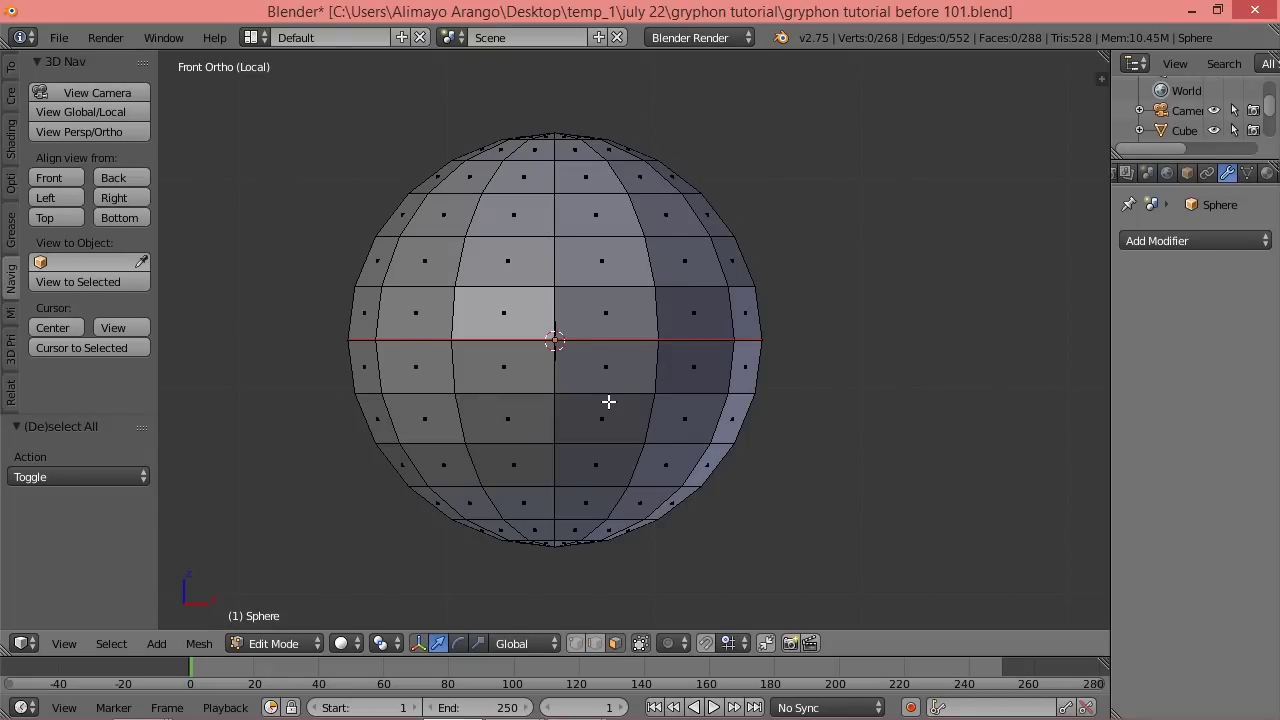
{"action": "key", "text": "l"}
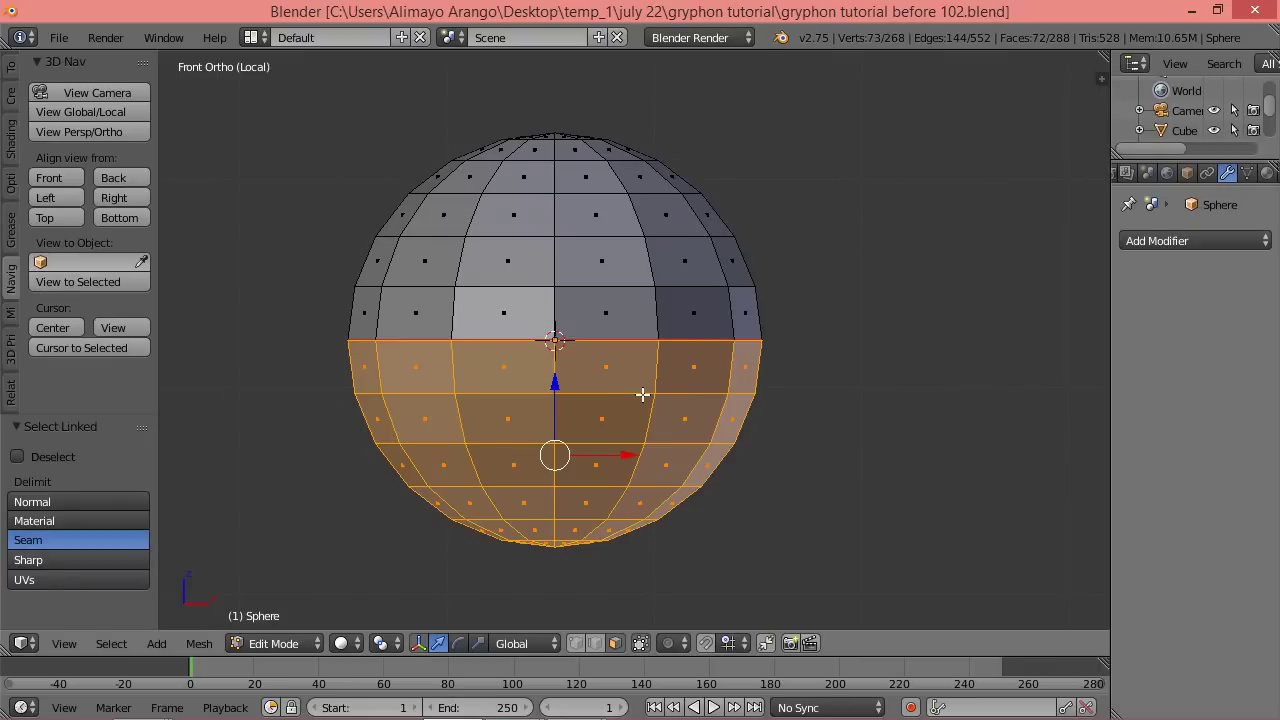
{"action": "key", "text": "x"}
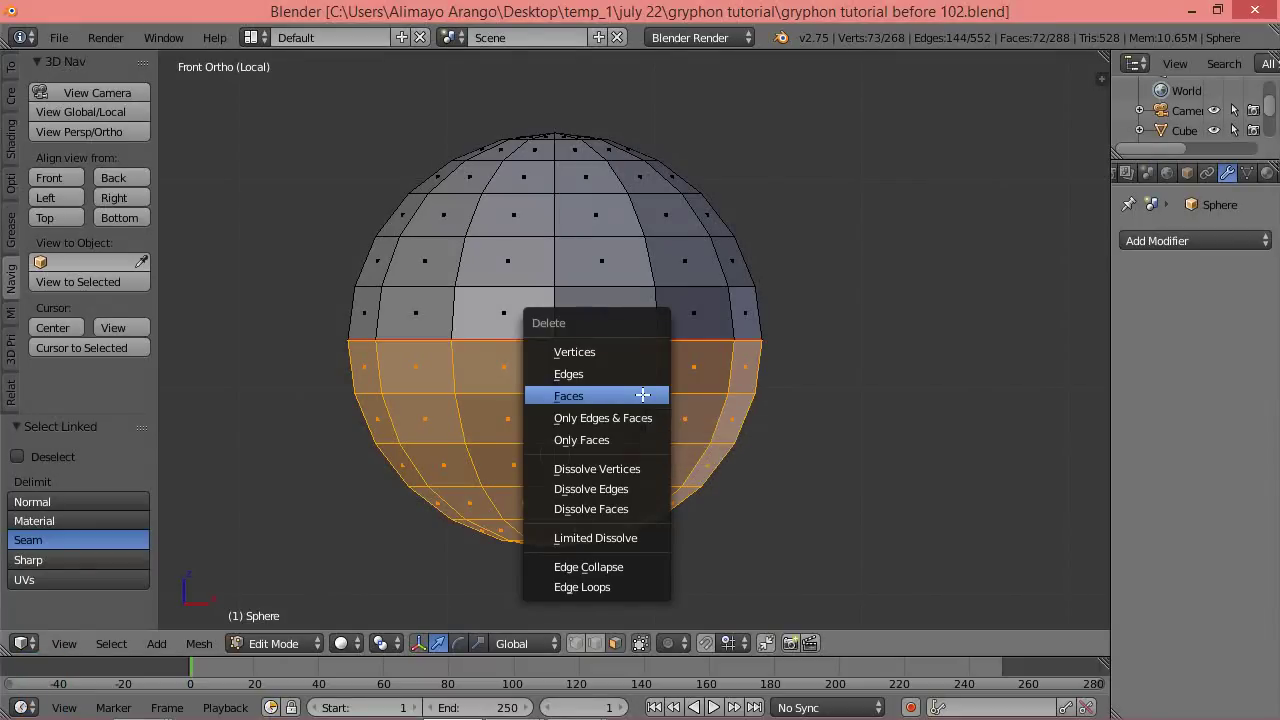
{"action": "left_click", "coordinate": [643, 395]}
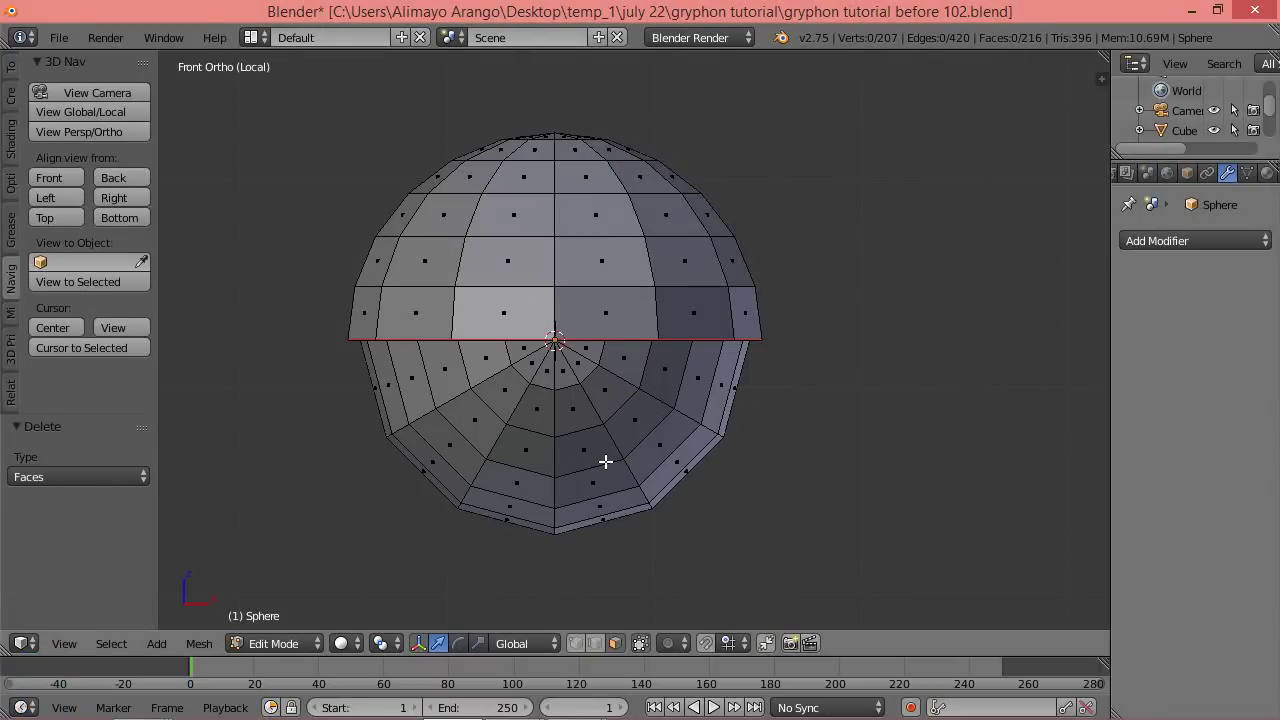
Clear the seam from the bottom rim edge loop of the outer half-sphere and clear the selection.
{"action": "left_click", "coordinate": [596, 643]}
{"action": "right_click", "coordinate": [641, 342], "text": "alt"}
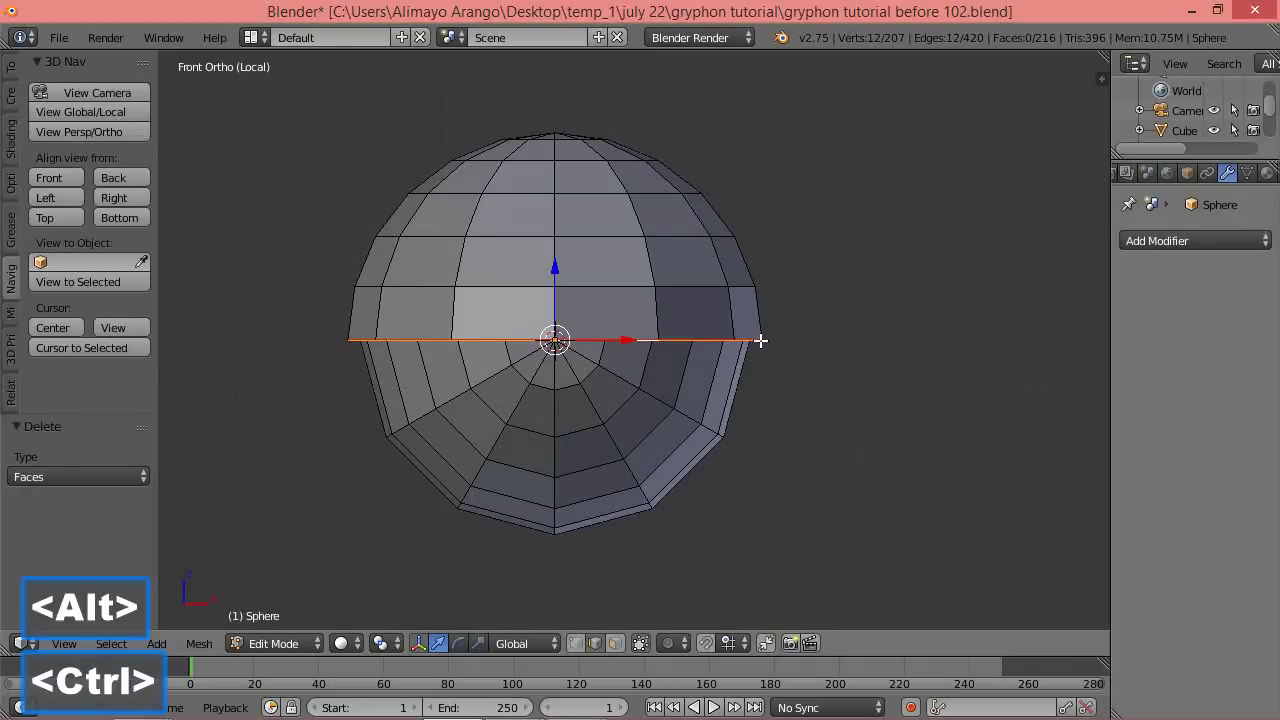
{"action": "key", "text": "ctrl+e"}
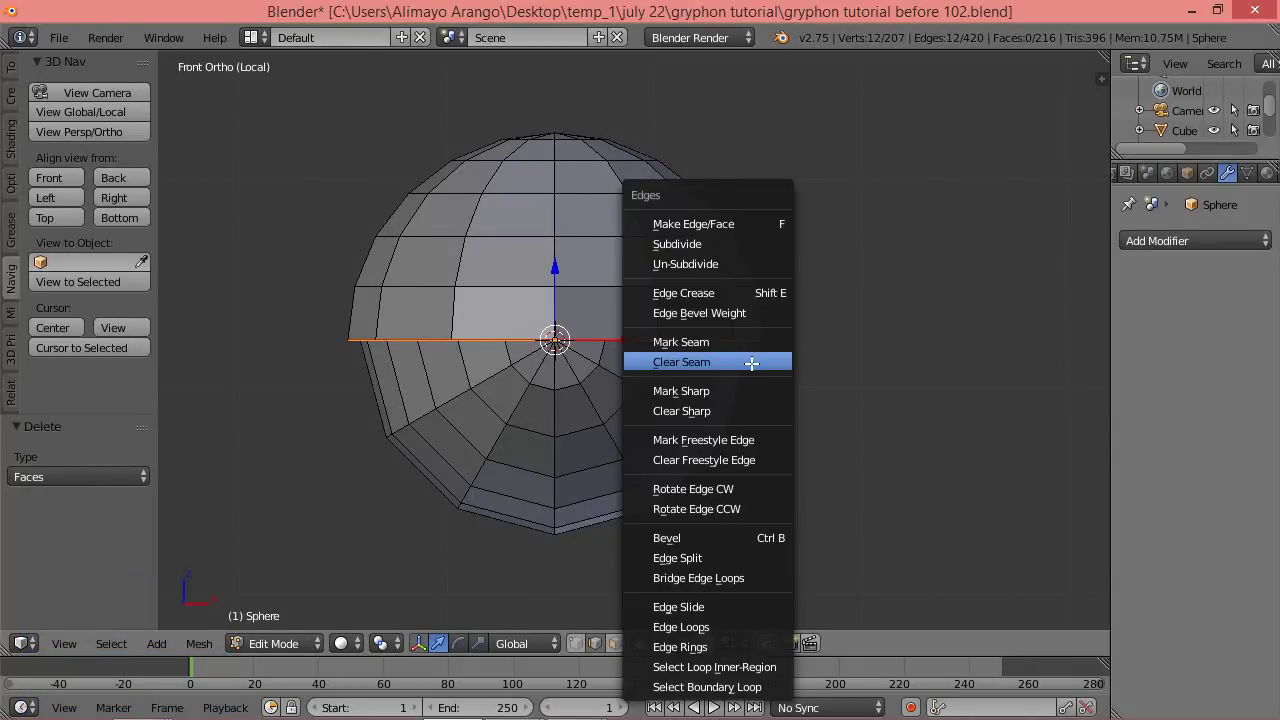
{"action": "left_click", "coordinate": [751, 363]}
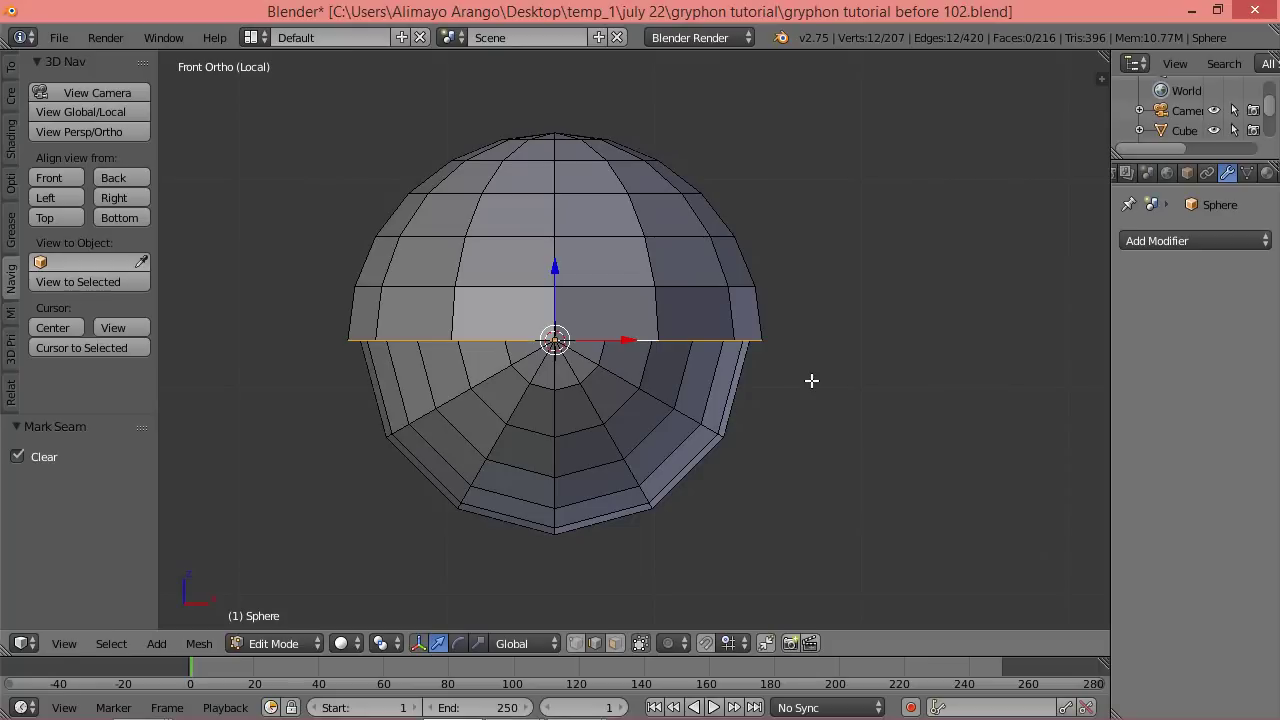
{"action": "key", "text": "a"}
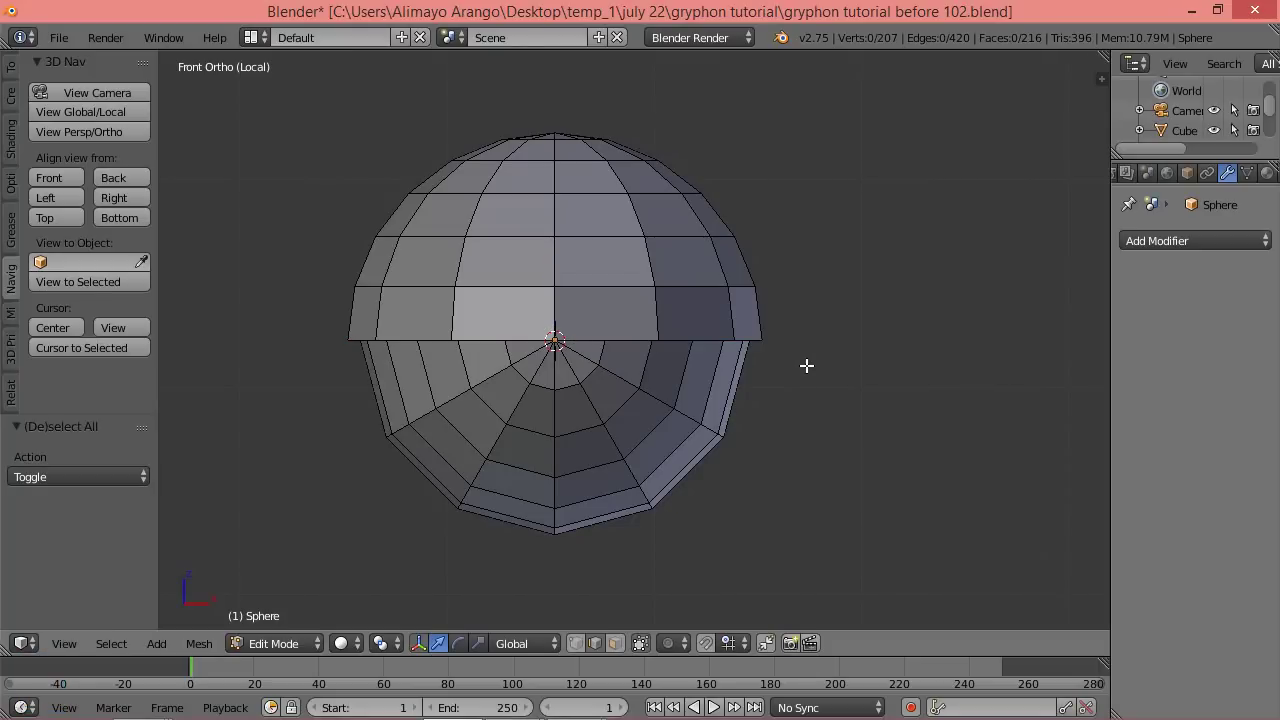
In the right side view, rotate the outer half-sphere shell backward about 28 degrees around the 3D cursor as pivot point.
{"action": "left_click", "coordinate": [129, 200]}
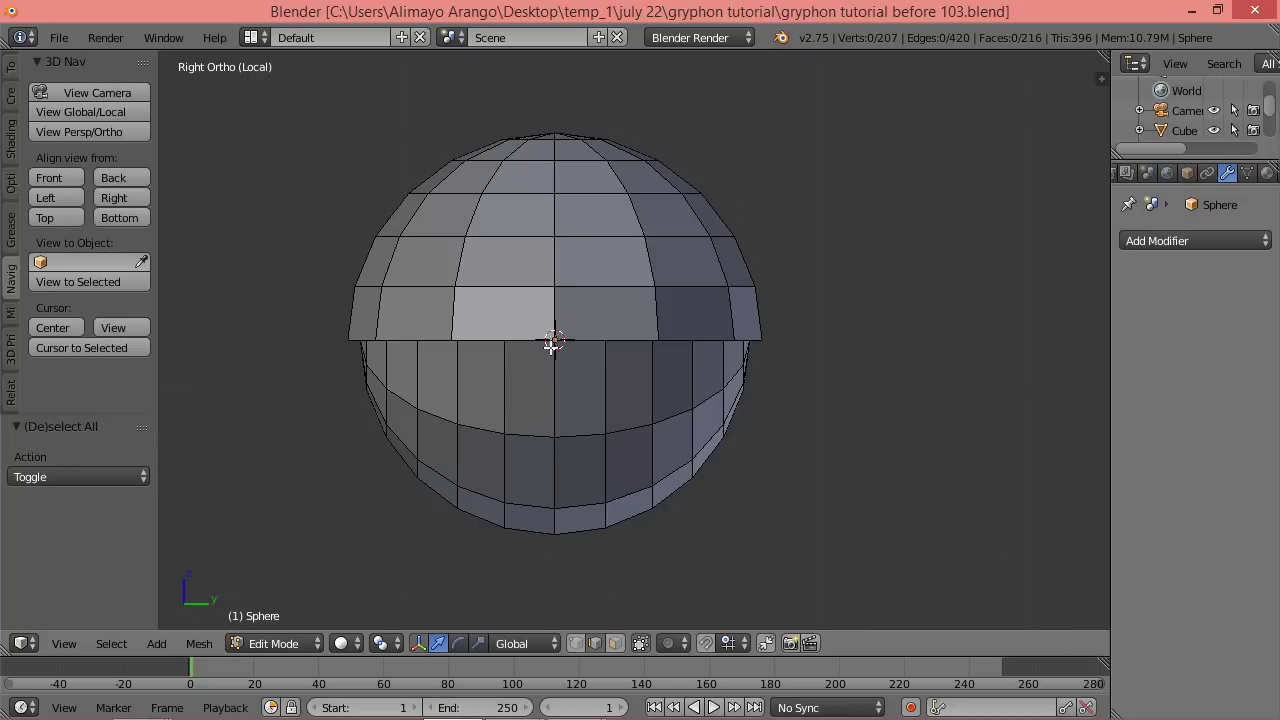
{"action": "left_click", "coordinate": [382, 645]}
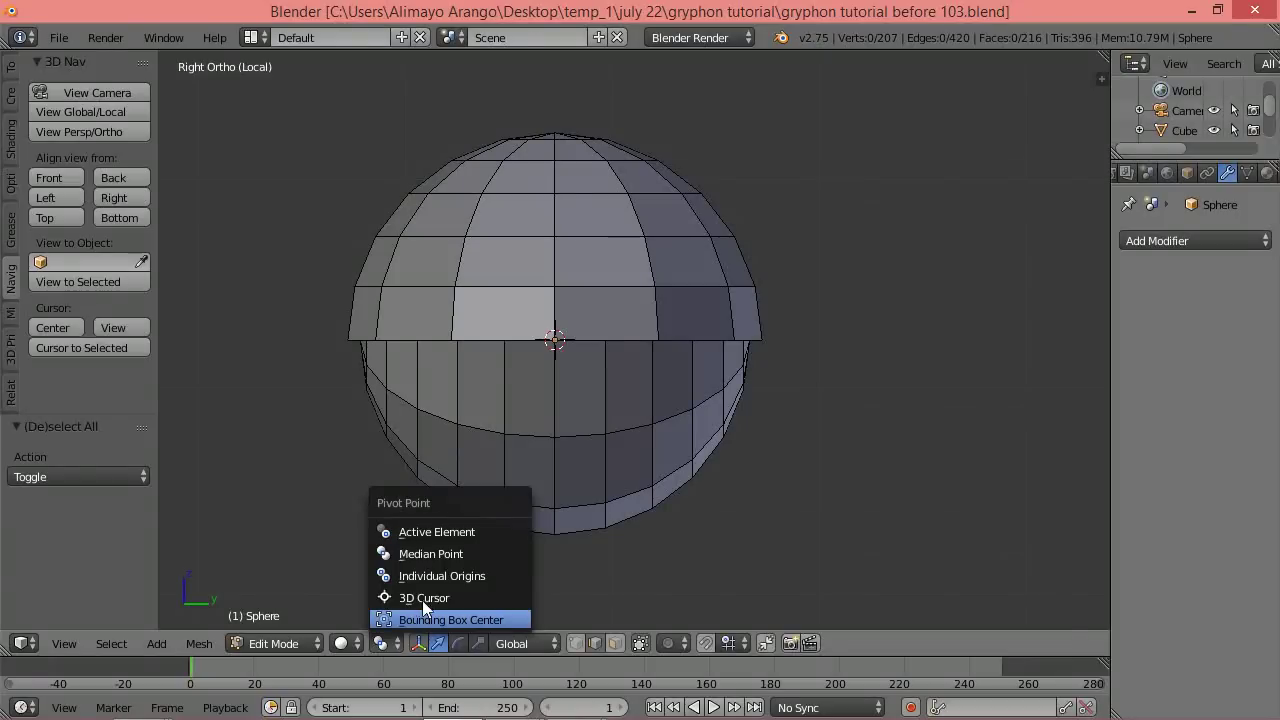
{"action": "left_click", "coordinate": [423, 598]}
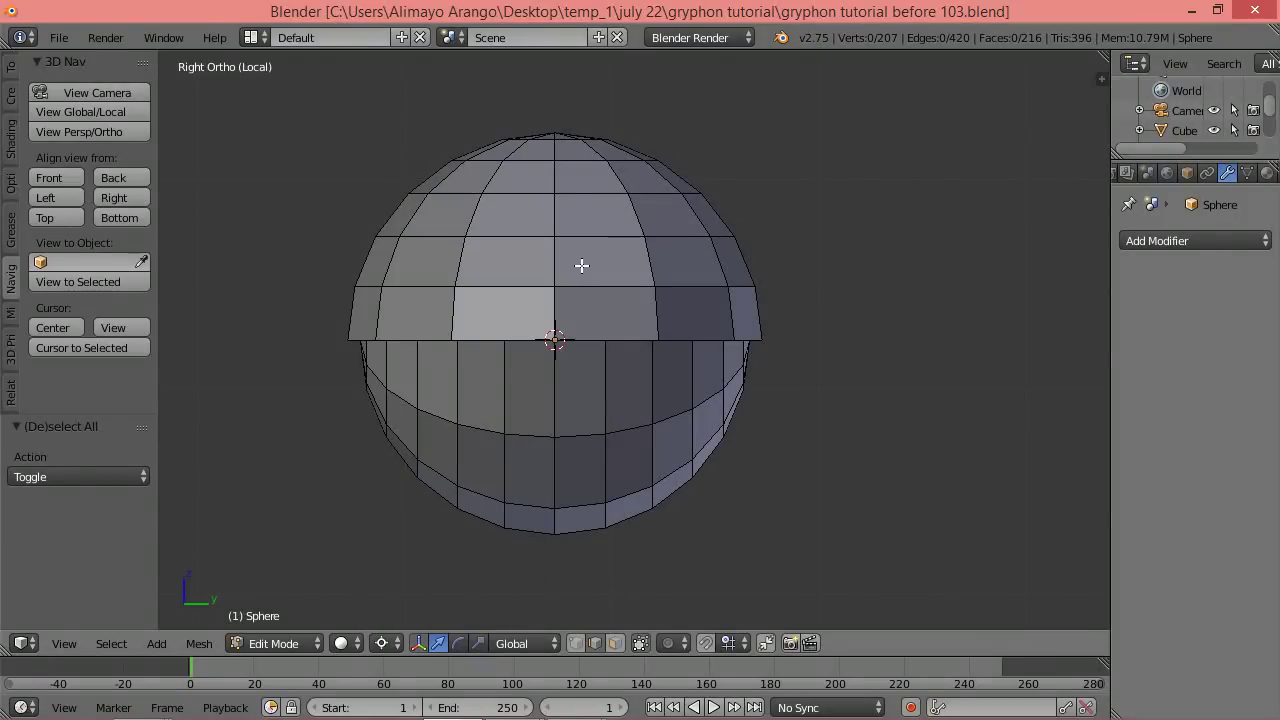
{"action": "key", "text": "l"}
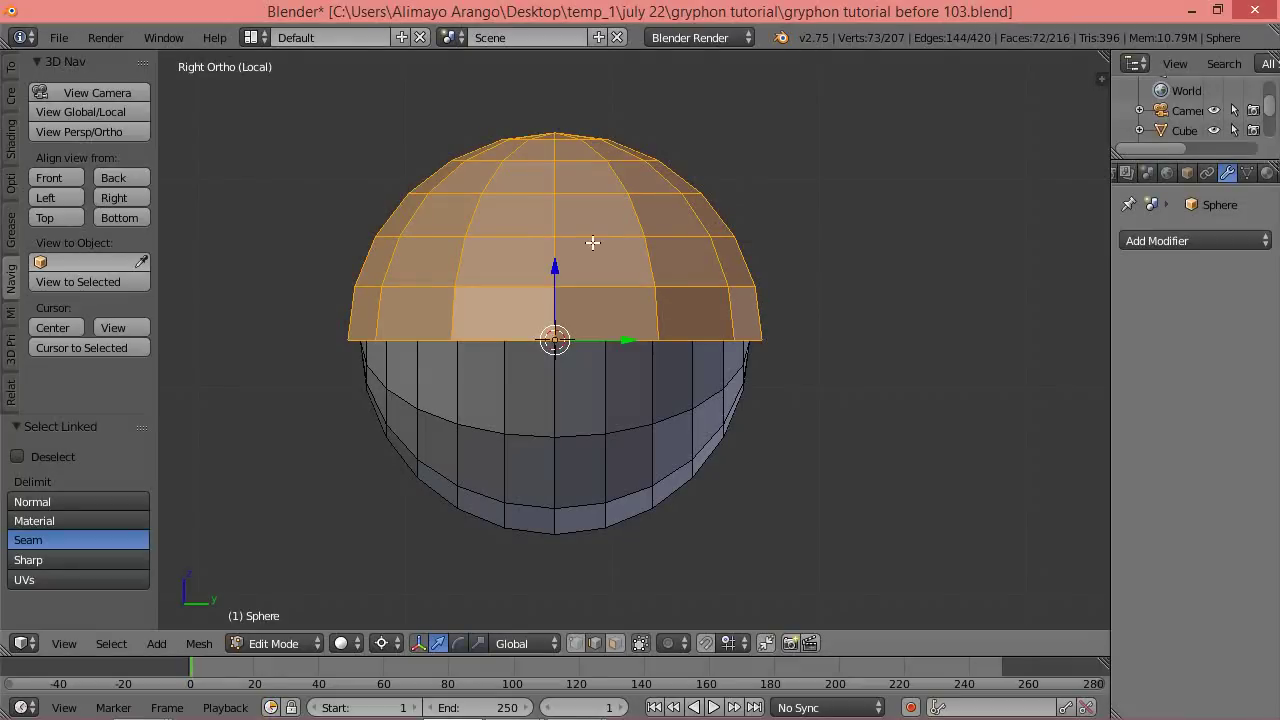
{"action": "key", "text": "r"}
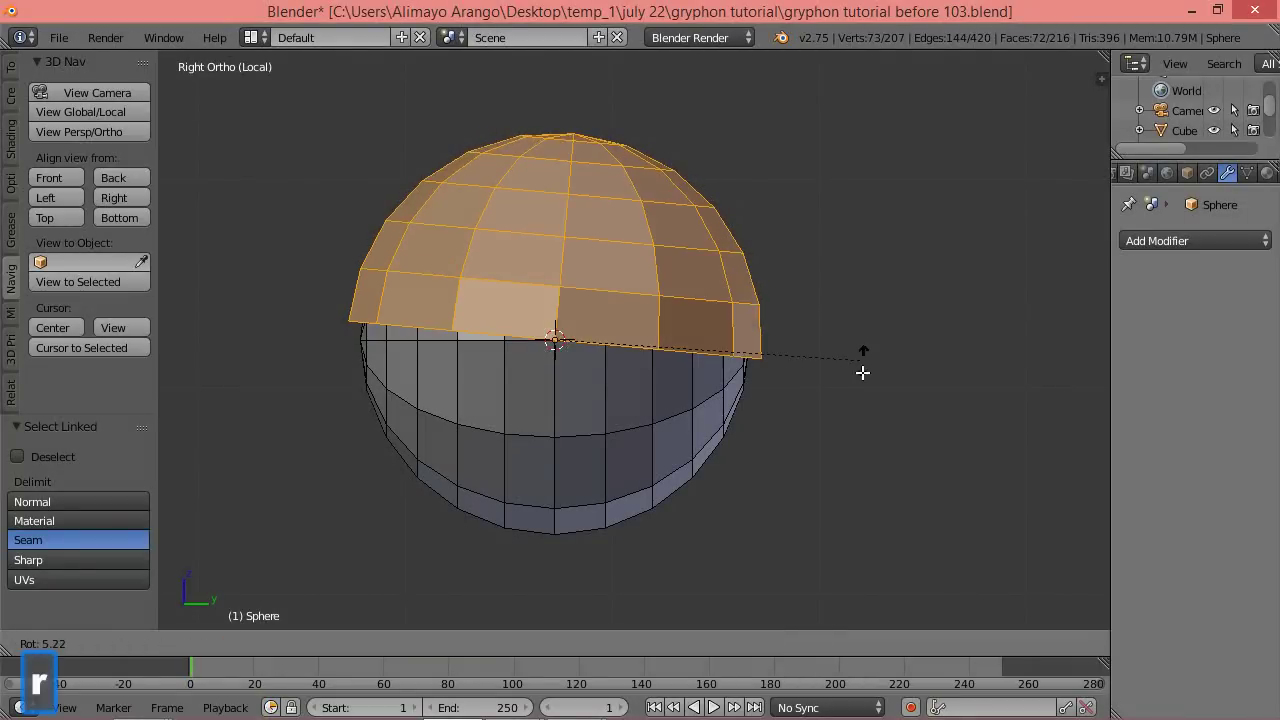
{"action": "left_click", "coordinate": [860, 492]}
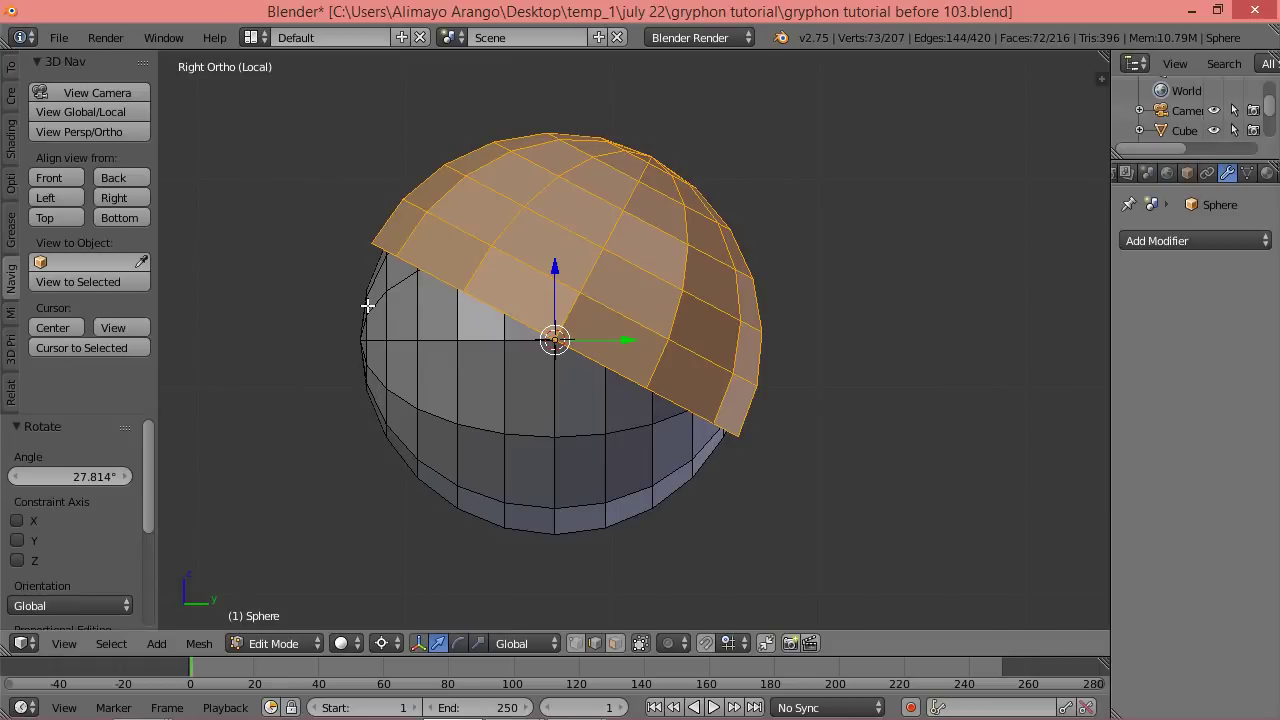
Extrude the upper eyelid's open rim loop in place and scale the new edge loop inward to about 0.927.
{"action": "middle_click_drag", "start_coordinate": [372, 313], "coordinate": [527, 309]}
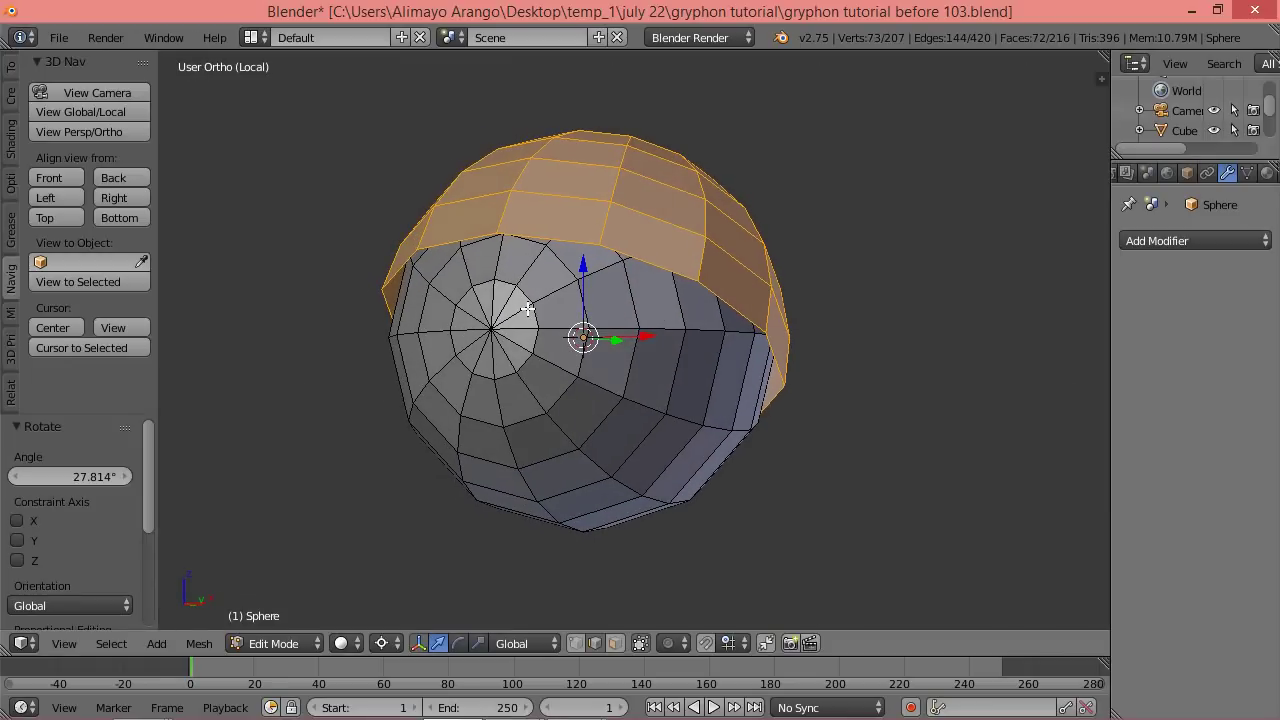
{"action": "key", "text": "a"}
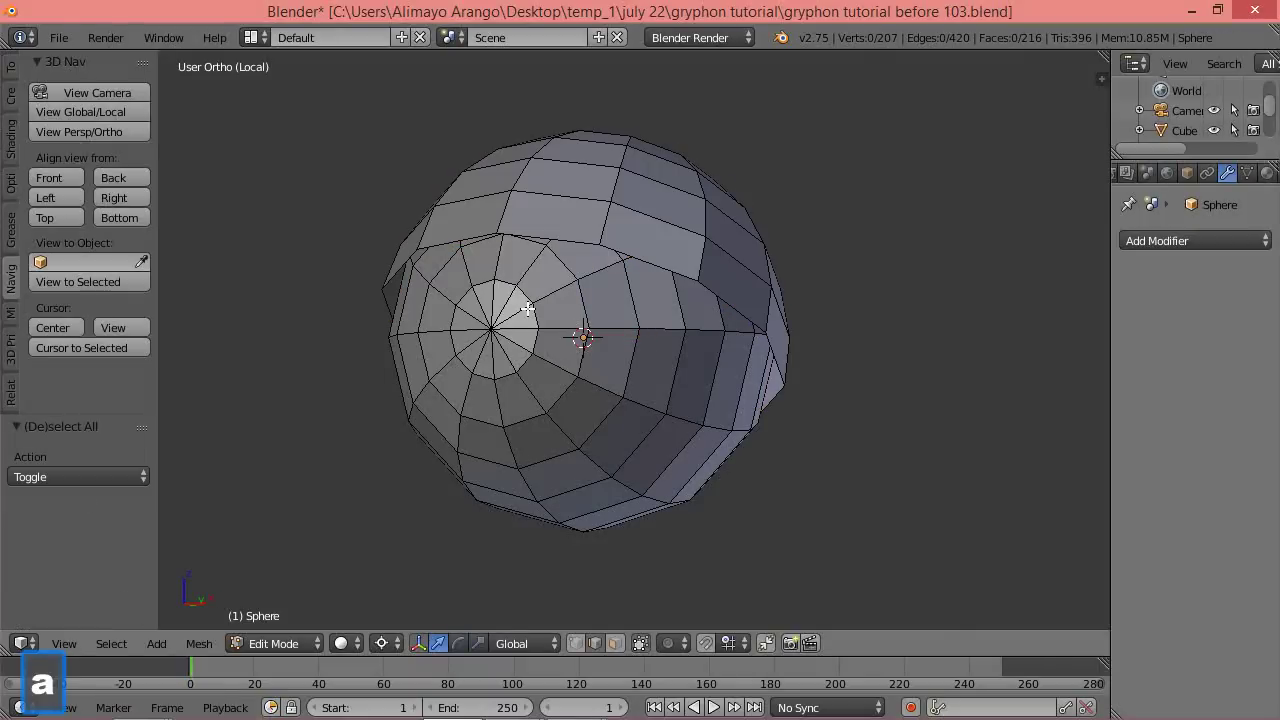
{"action": "key", "text": "alt"}
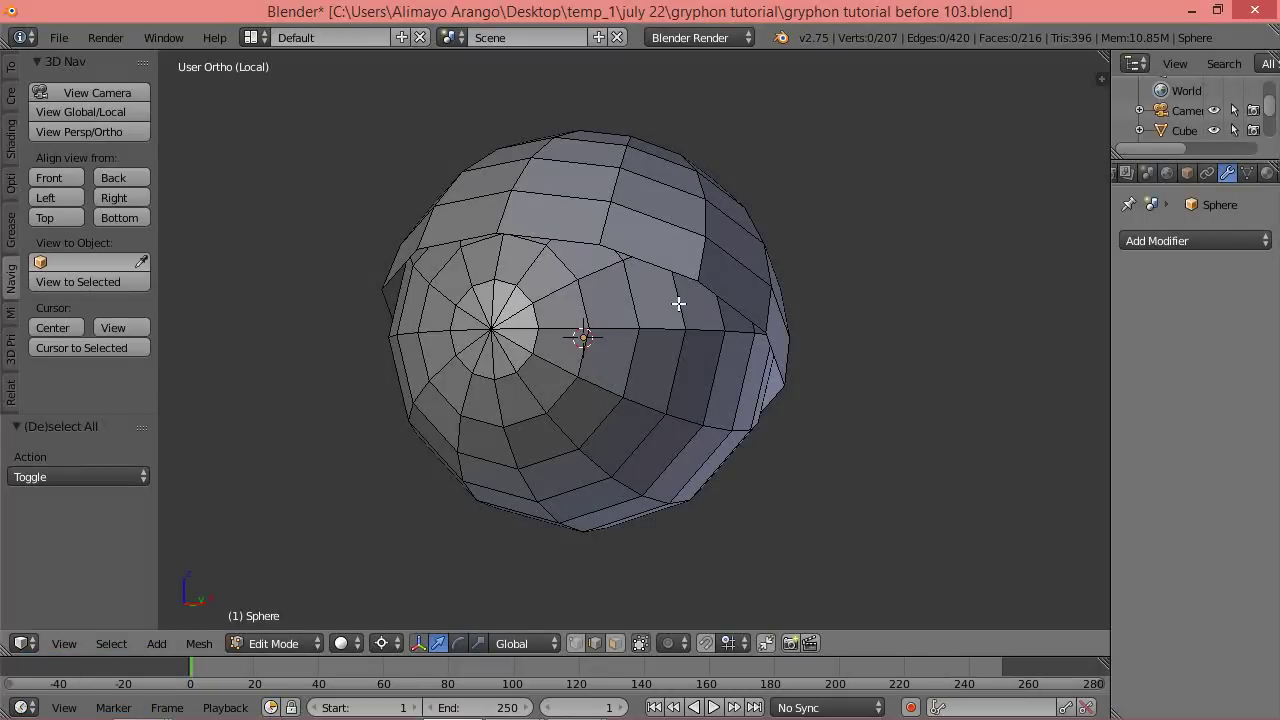
{"action": "right_click", "coordinate": [680, 272], "text": "alt"}
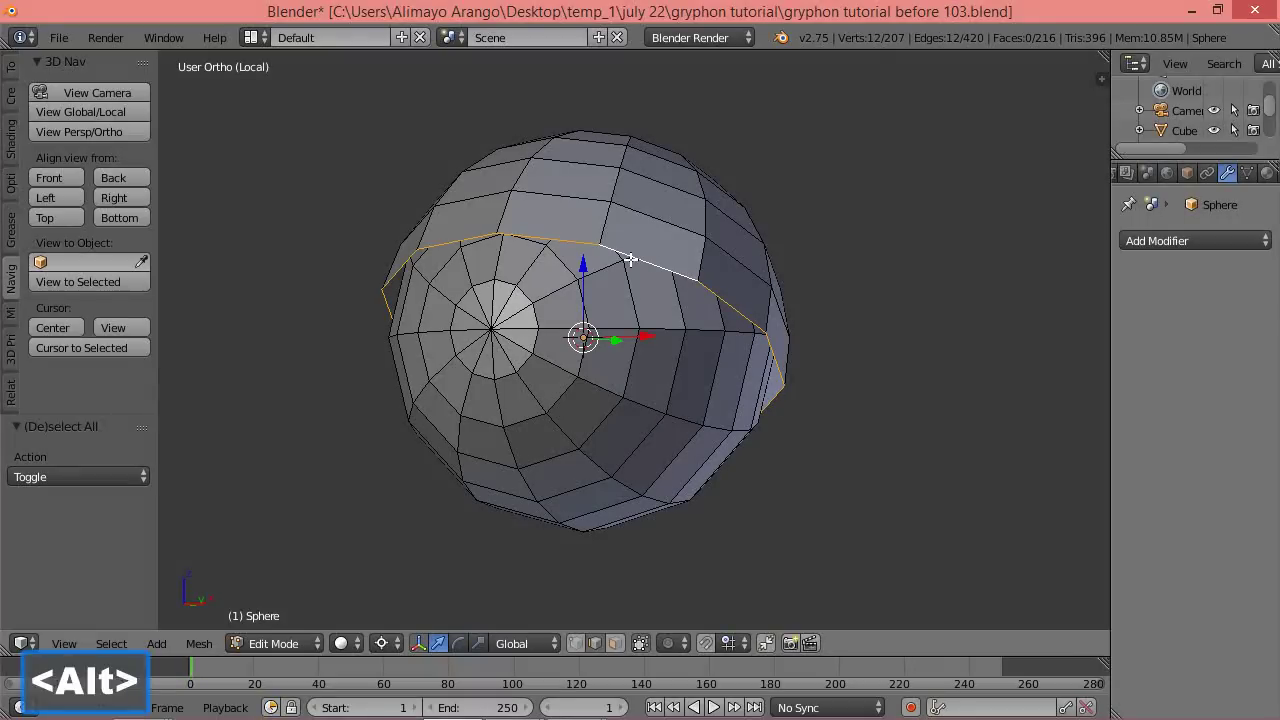
{"action": "key", "text": "e"}
{"action": "right_click", "coordinate": [813, 297]}
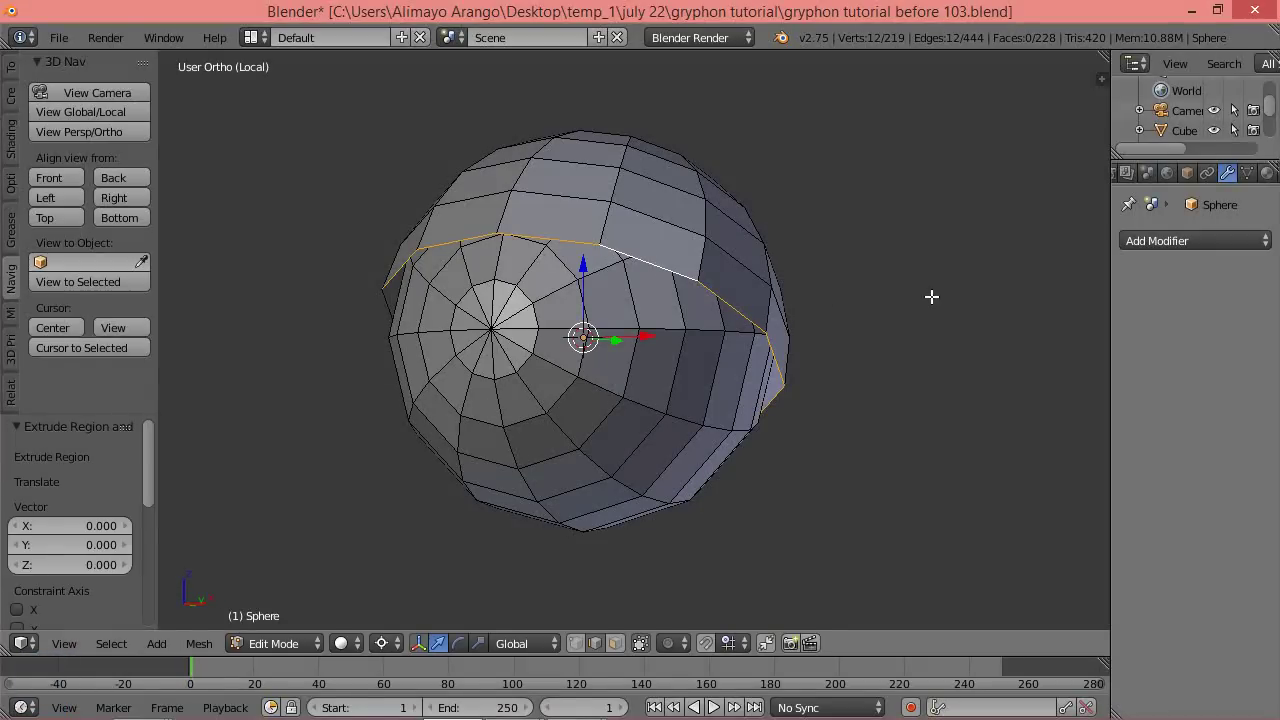
{"action": "key", "text": "s"}
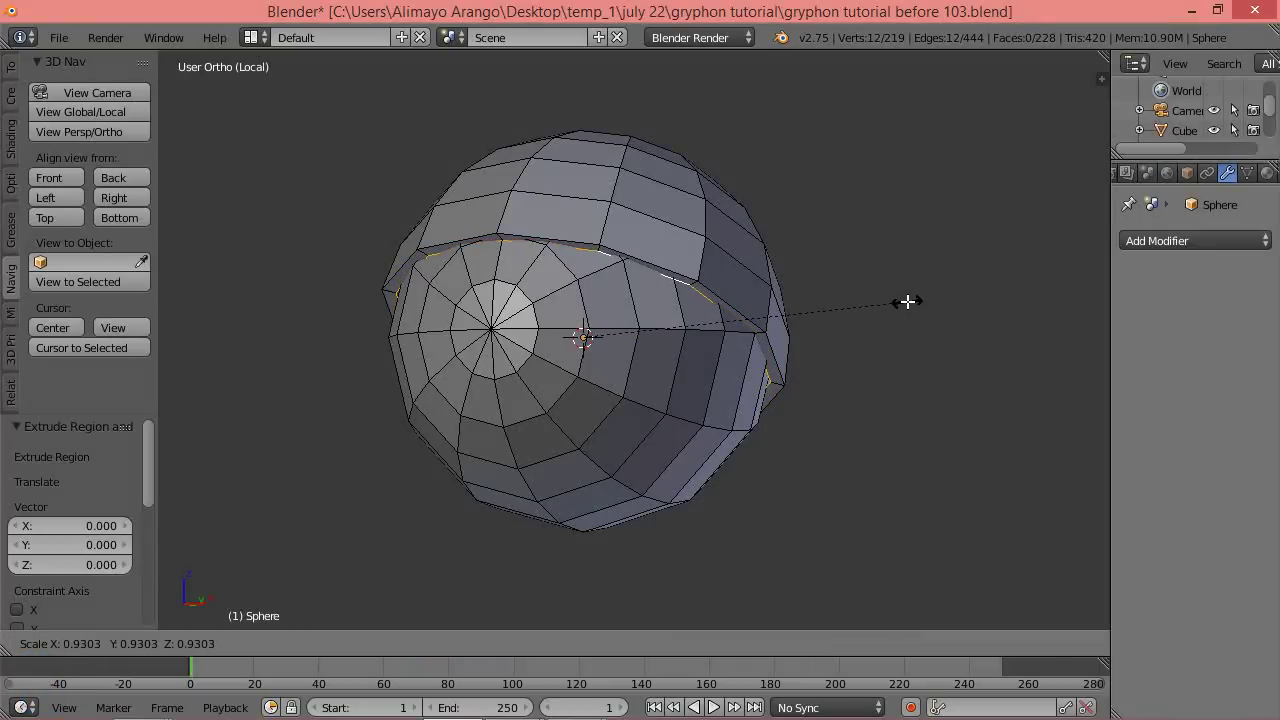
{"action": "left_click", "coordinate": [906, 301]}
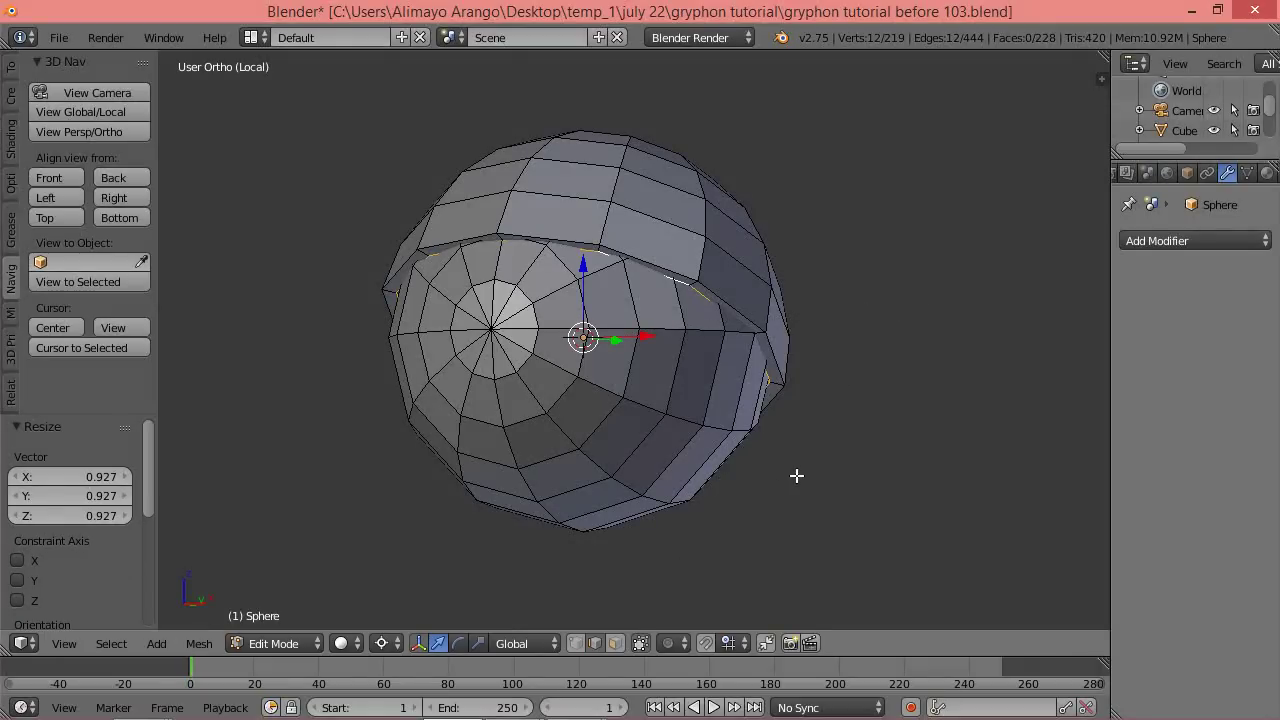
Bevel the upper eyelid's outer rim loop with an amount of about 0.014, 2 segments and a profile of 1.
{"action": "key", "text": "a"}
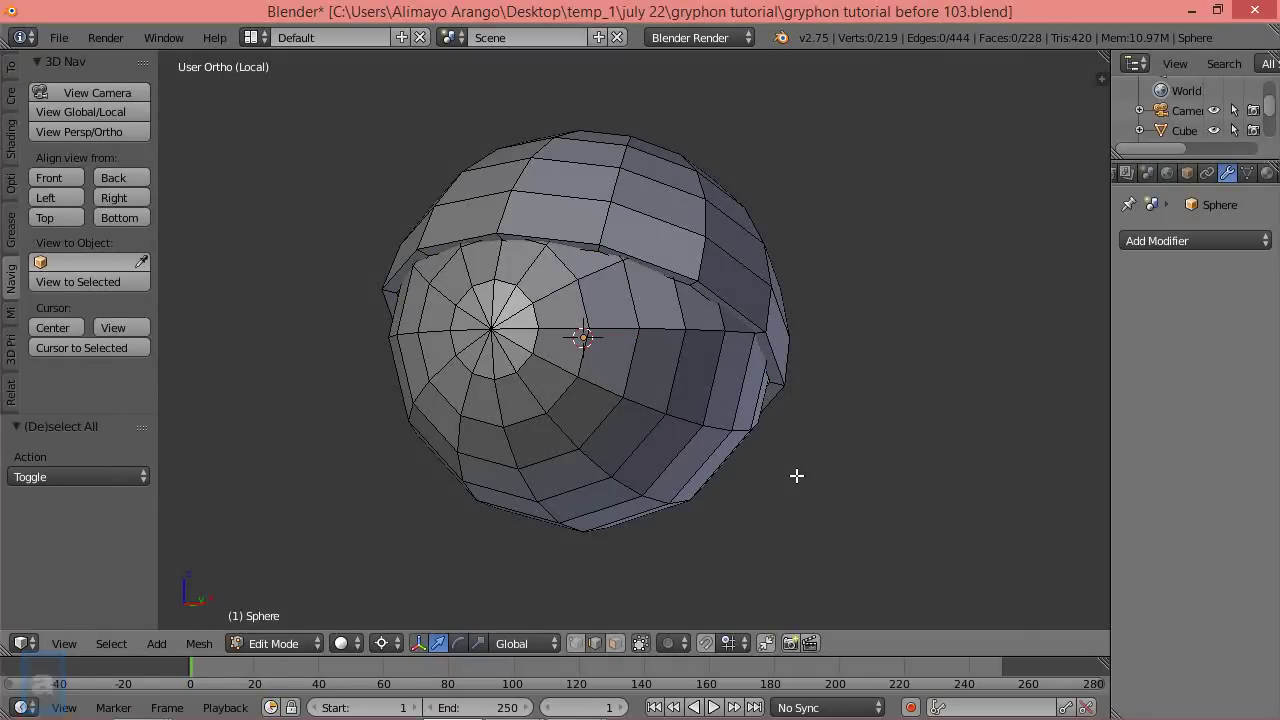
{"action": "left_click", "coordinate": [679, 268], "text": "alt"}
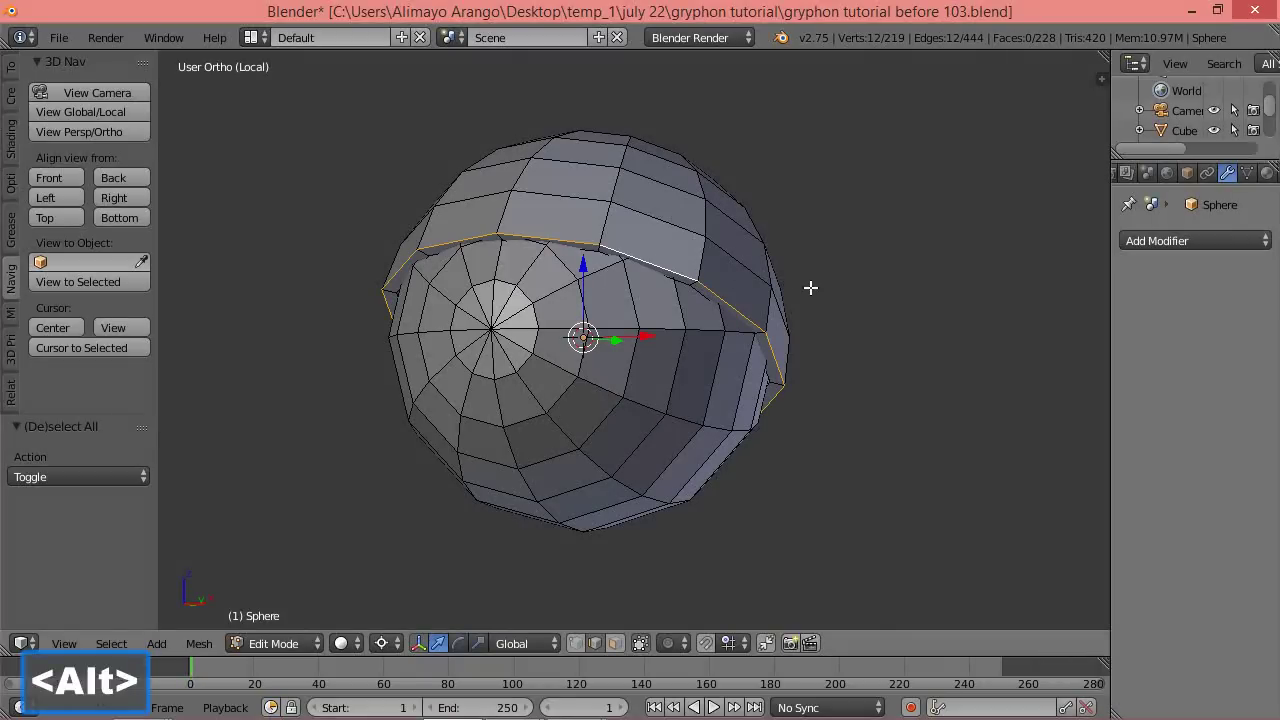
{"action": "key", "text": "ctrl+b"}
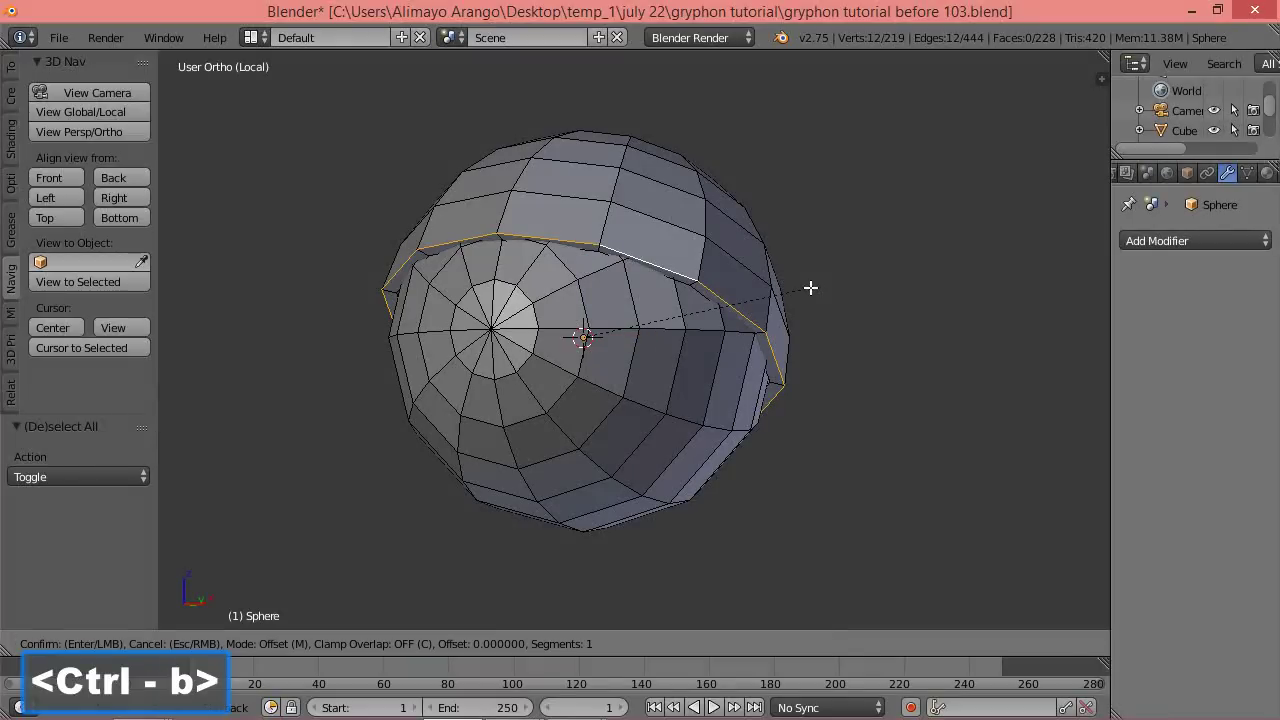
{"action": "left_click", "coordinate": [817, 286]}
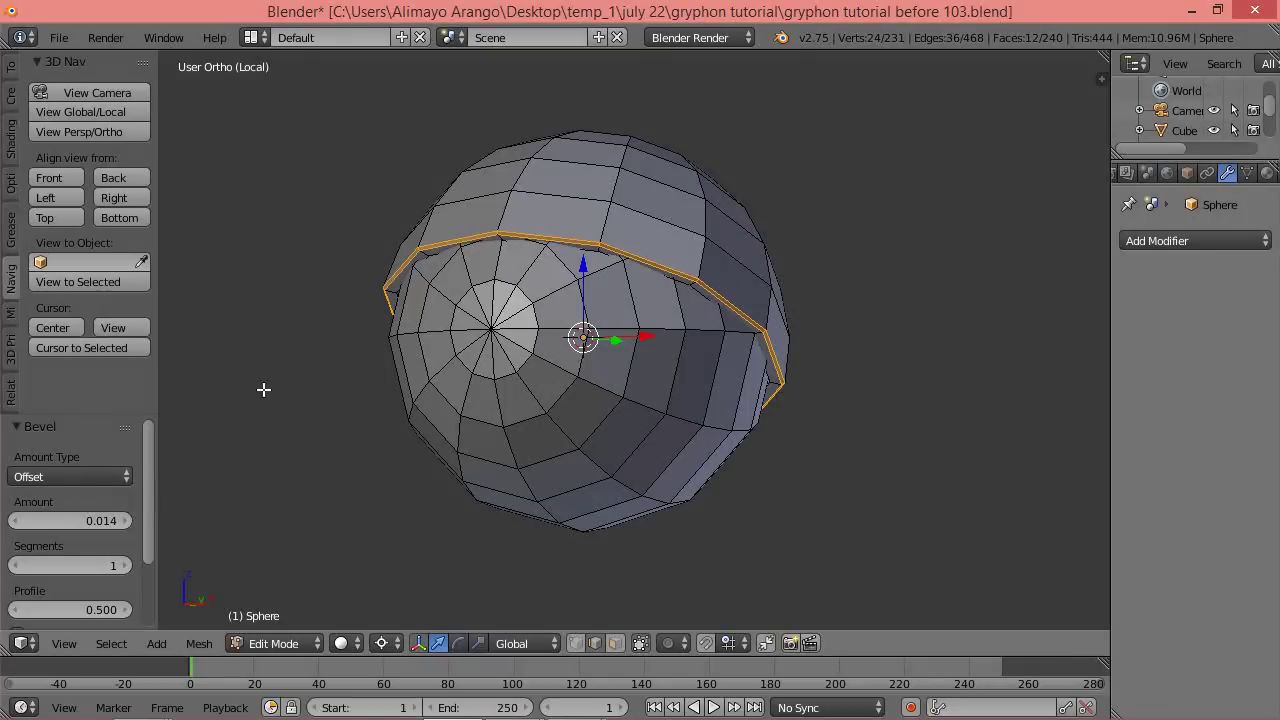
{"action": "left_click", "coordinate": [127, 566]}
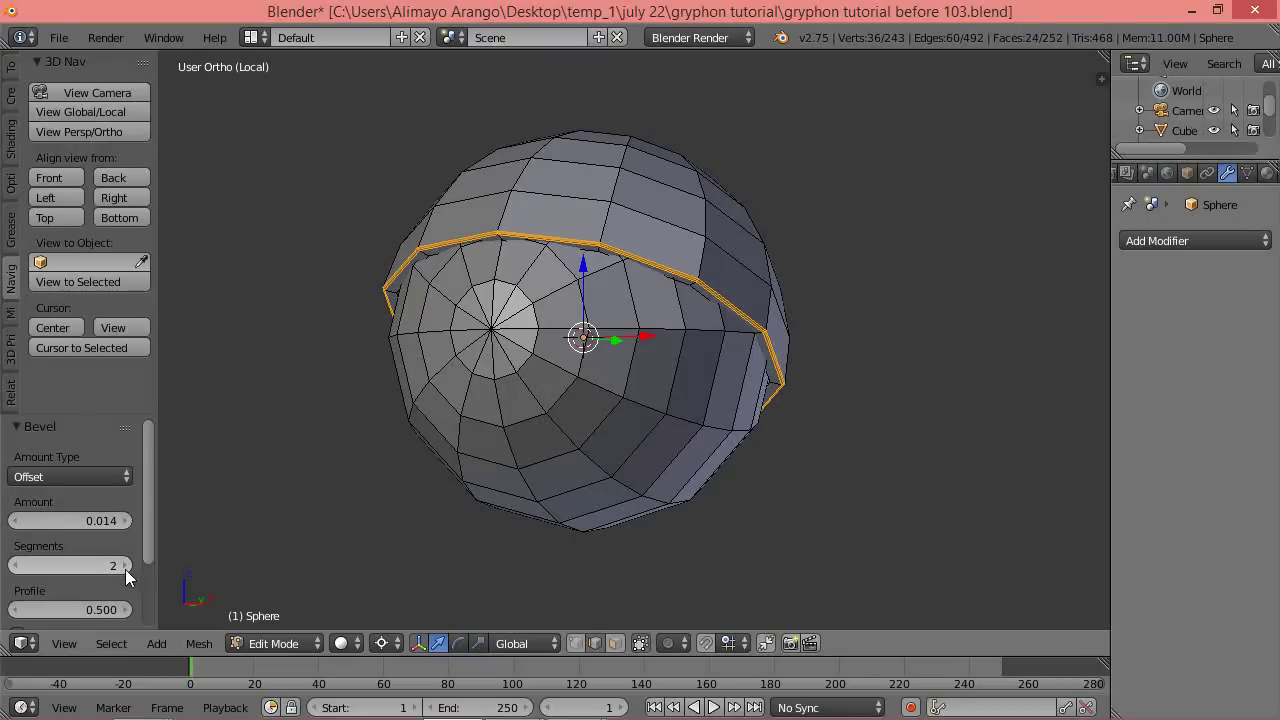
{"action": "left_click", "coordinate": [110, 609]}
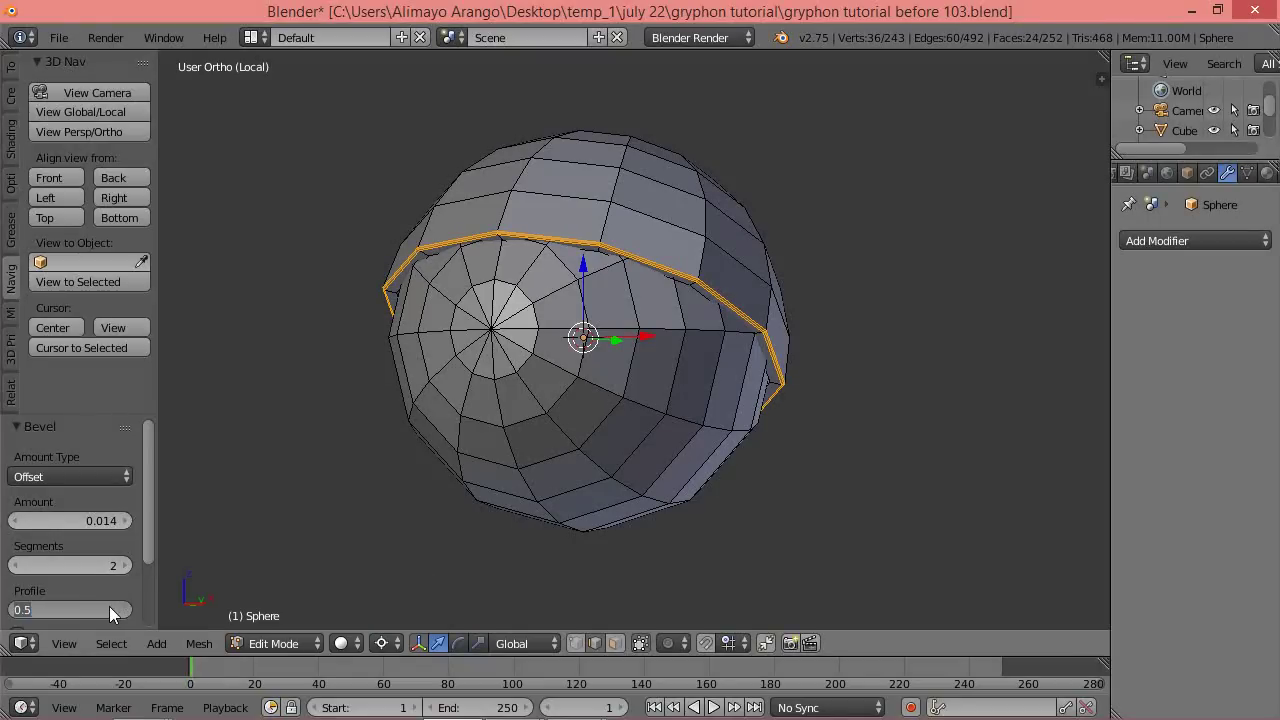
{"action": "type", "text": "1"}
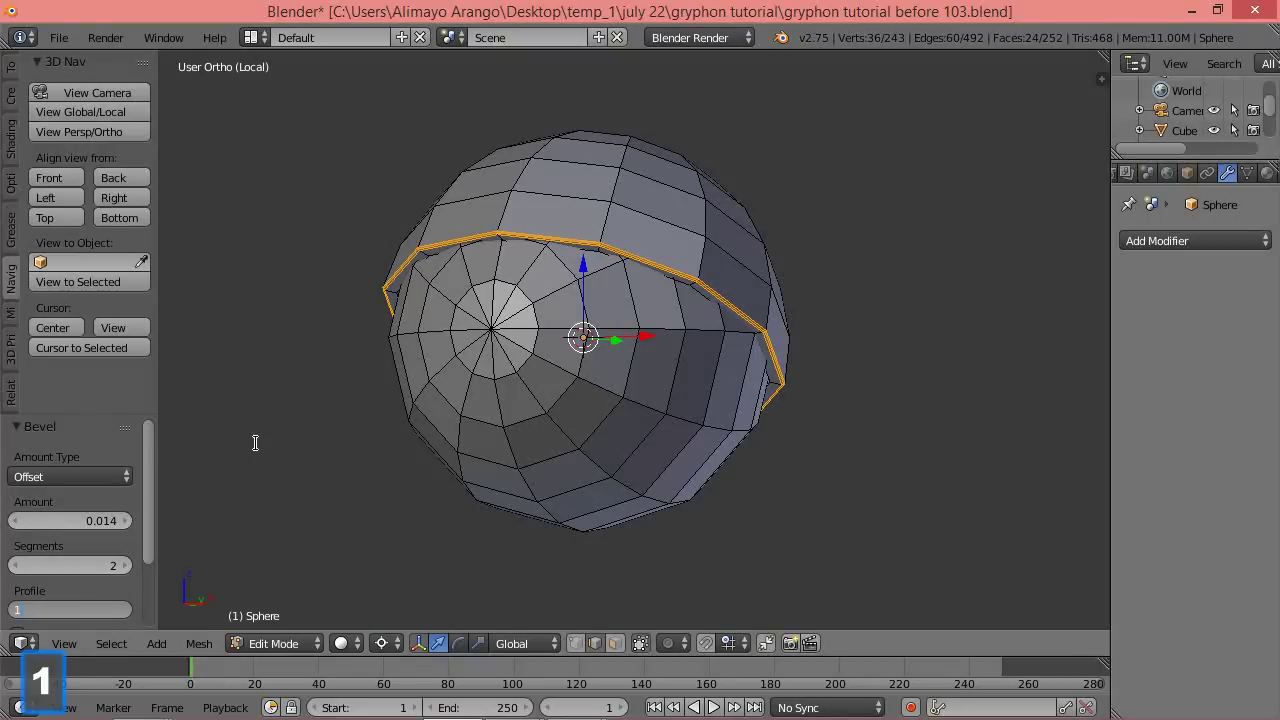
{"action": "key", "text": "Return"}
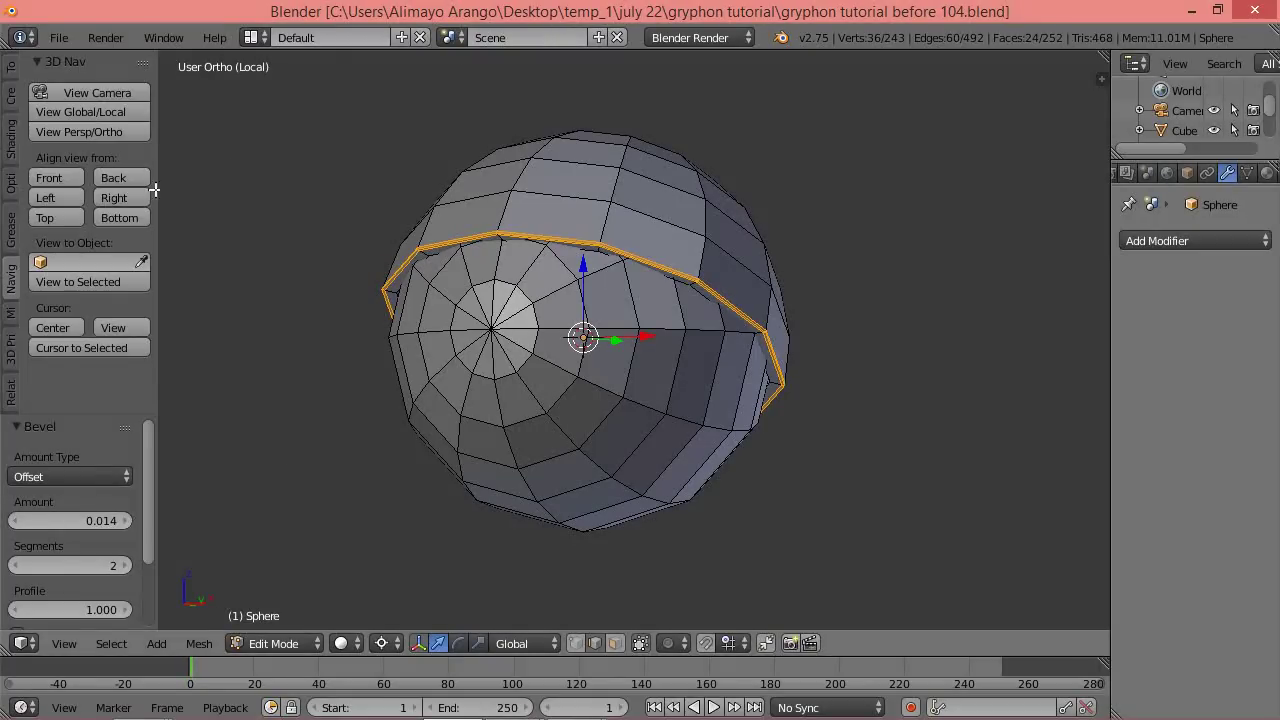
Duplicate the whole linked upper eyelid shell in place, working from the right view.
{"action": "left_click", "coordinate": [123, 196]}
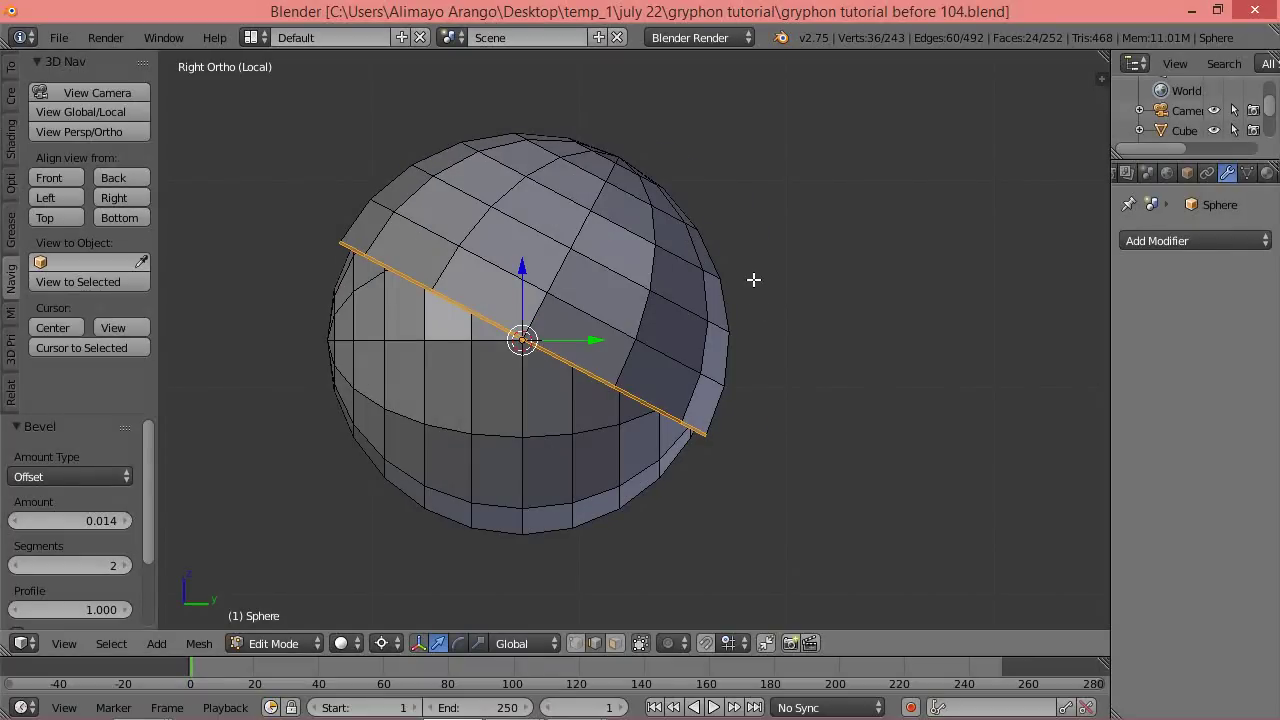
{"action": "key", "text": "a"}
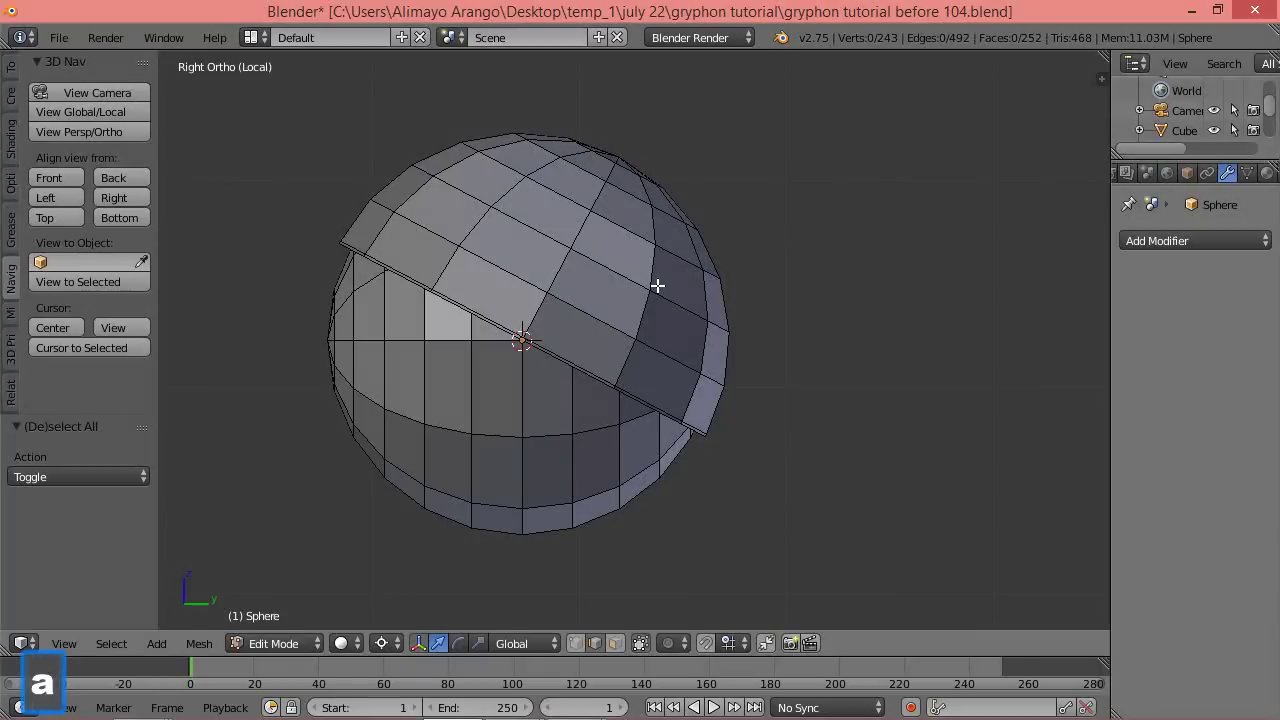
{"action": "key", "text": "l"}
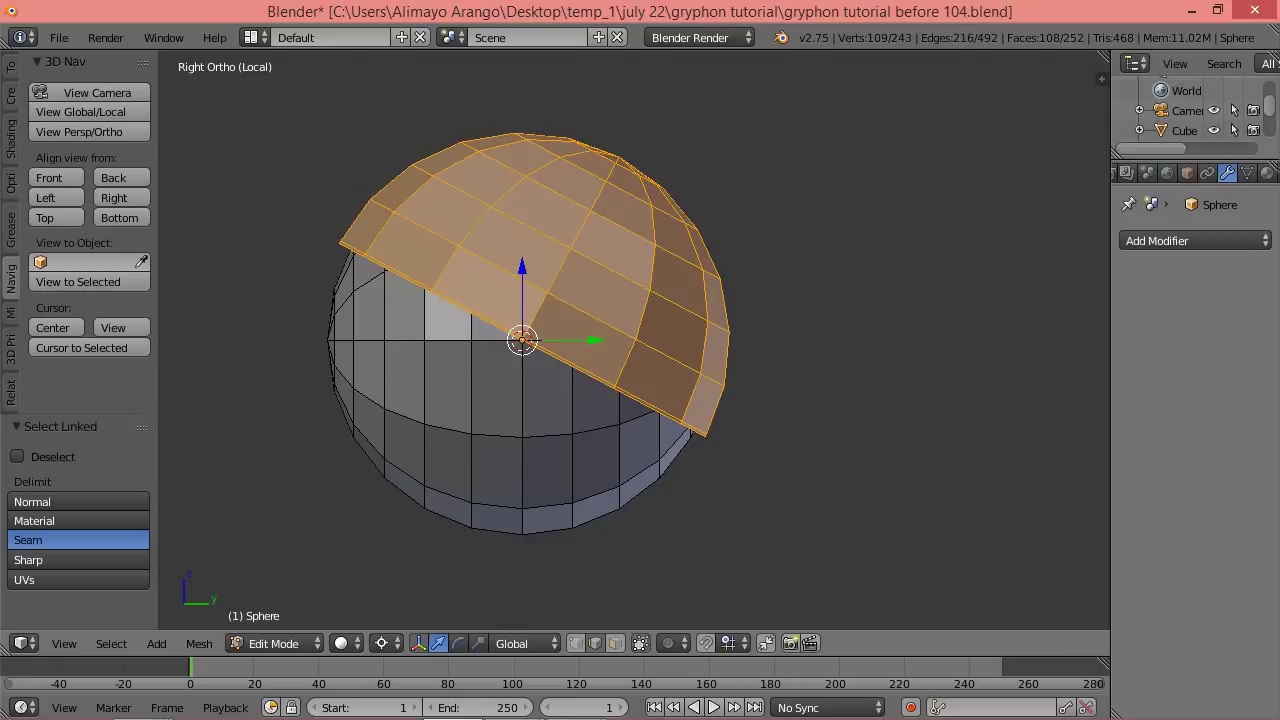
{"action": "key", "text": "shift+d"}
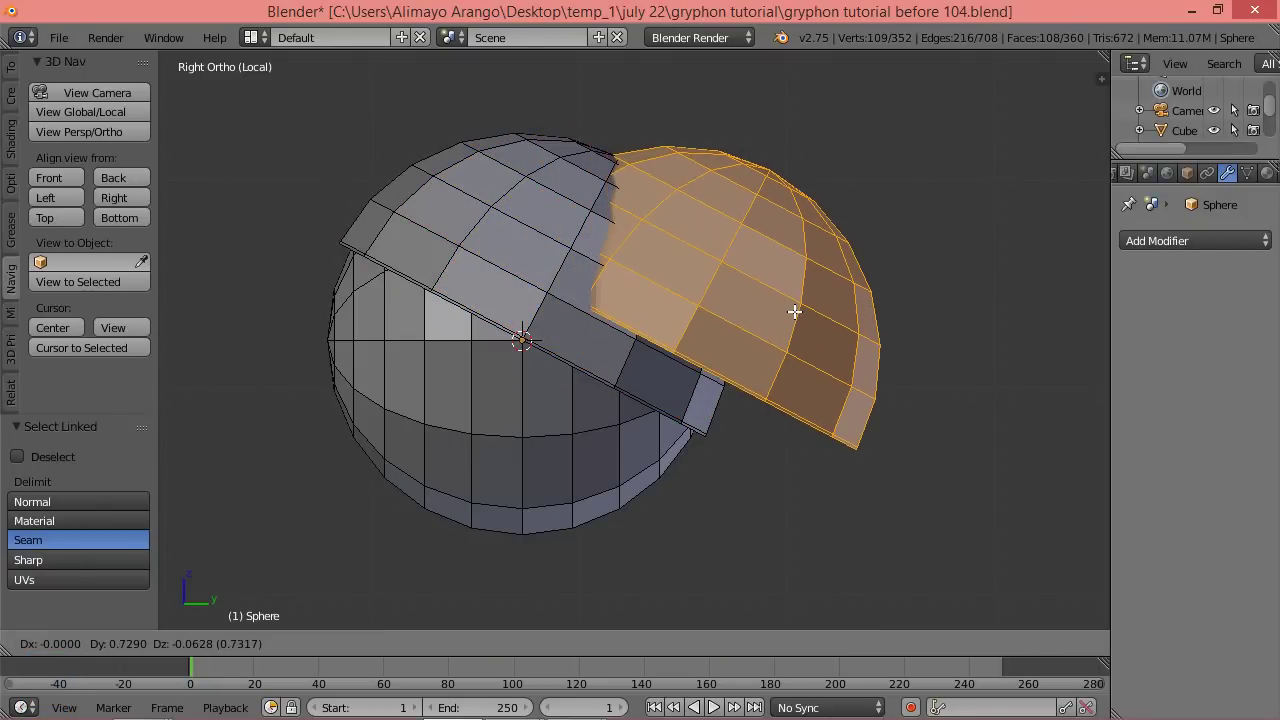
{"action": "right_click", "coordinate": [796, 306]}
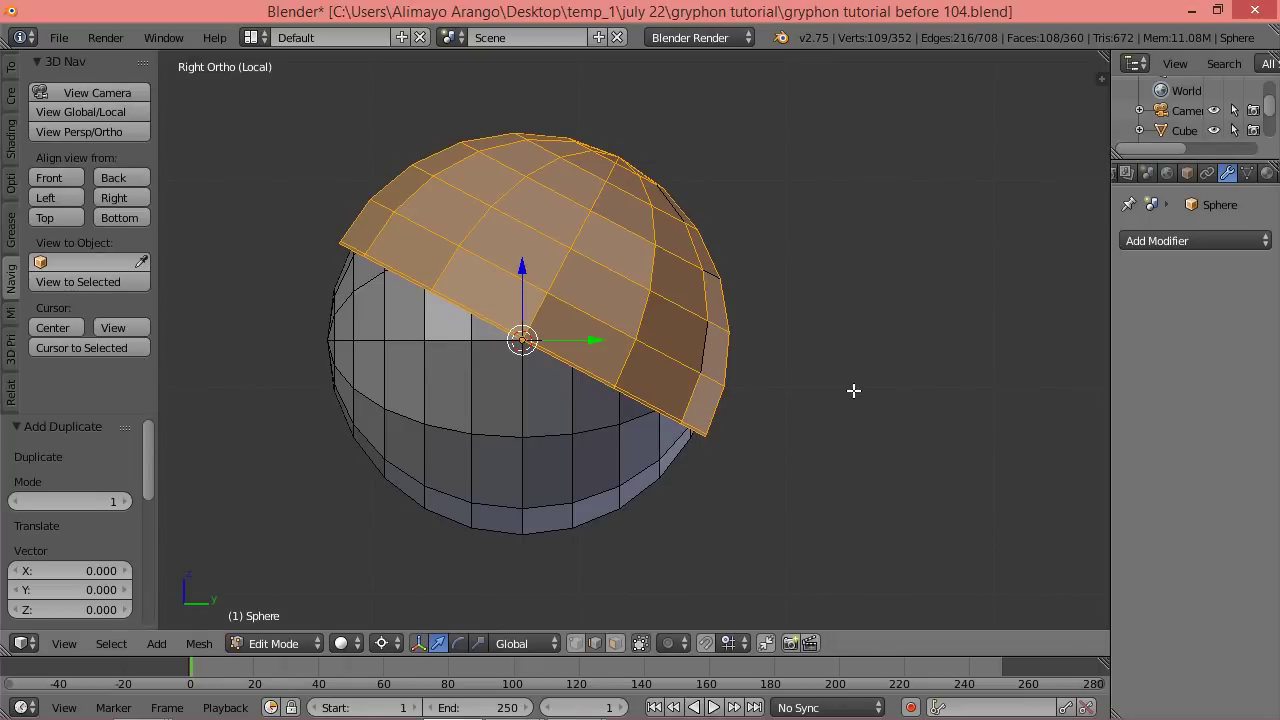
Rotate the duplicated eyelid about 117.6° to form the lower eyelid, and save the file as "gryphon tutorial before 105.blend".
{"action": "key", "text": "r"}
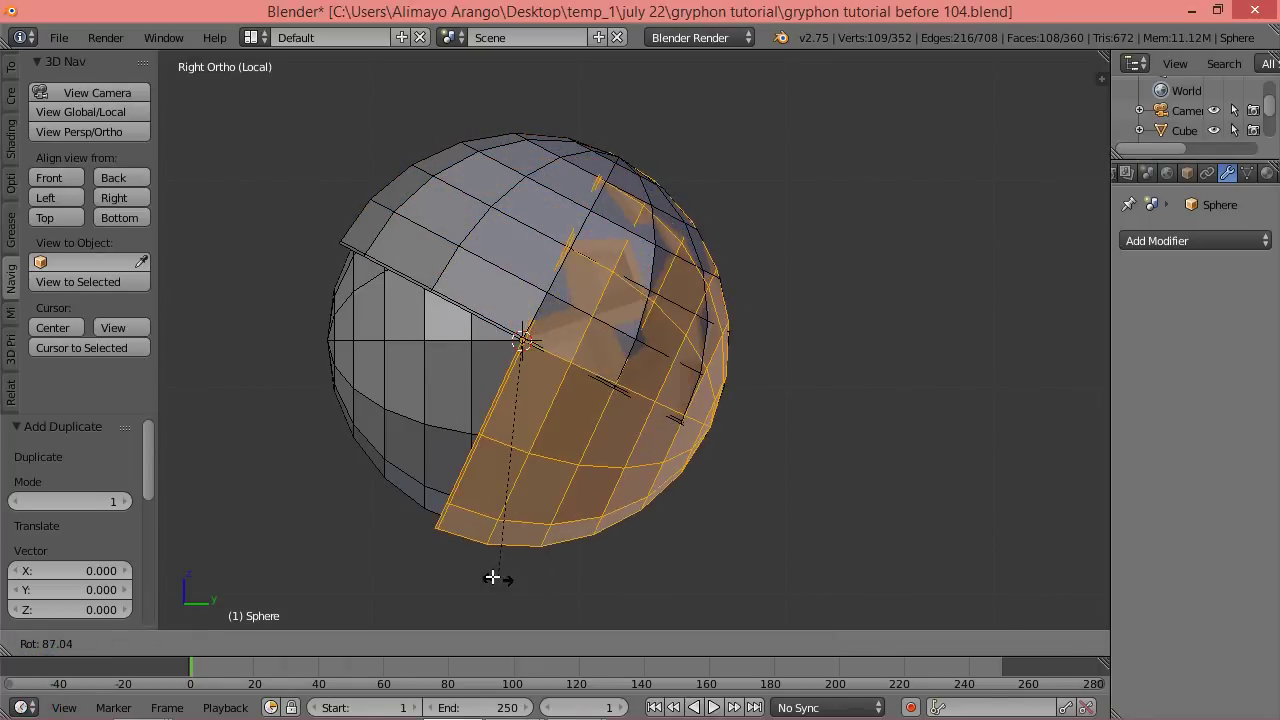
{"action": "left_click", "coordinate": [377, 537]}
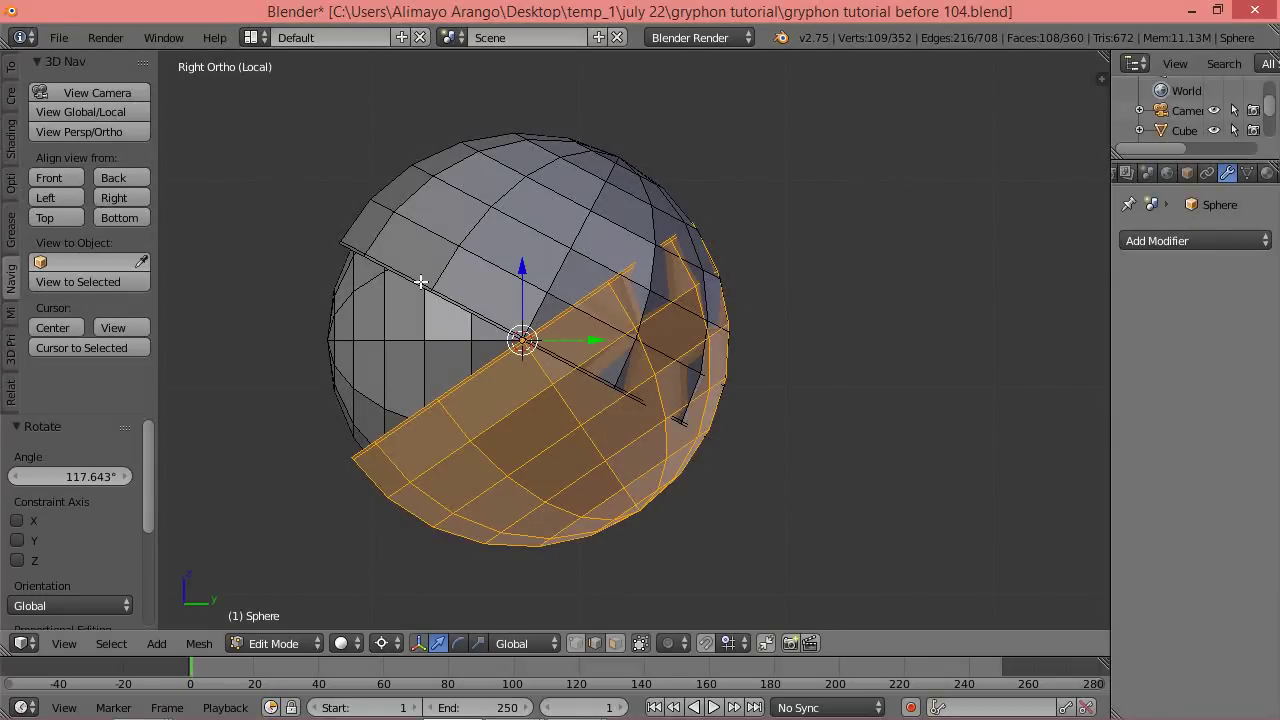
{"action": "middle_click_drag", "start_coordinate": [351, 300], "coordinate": [515, 318]}
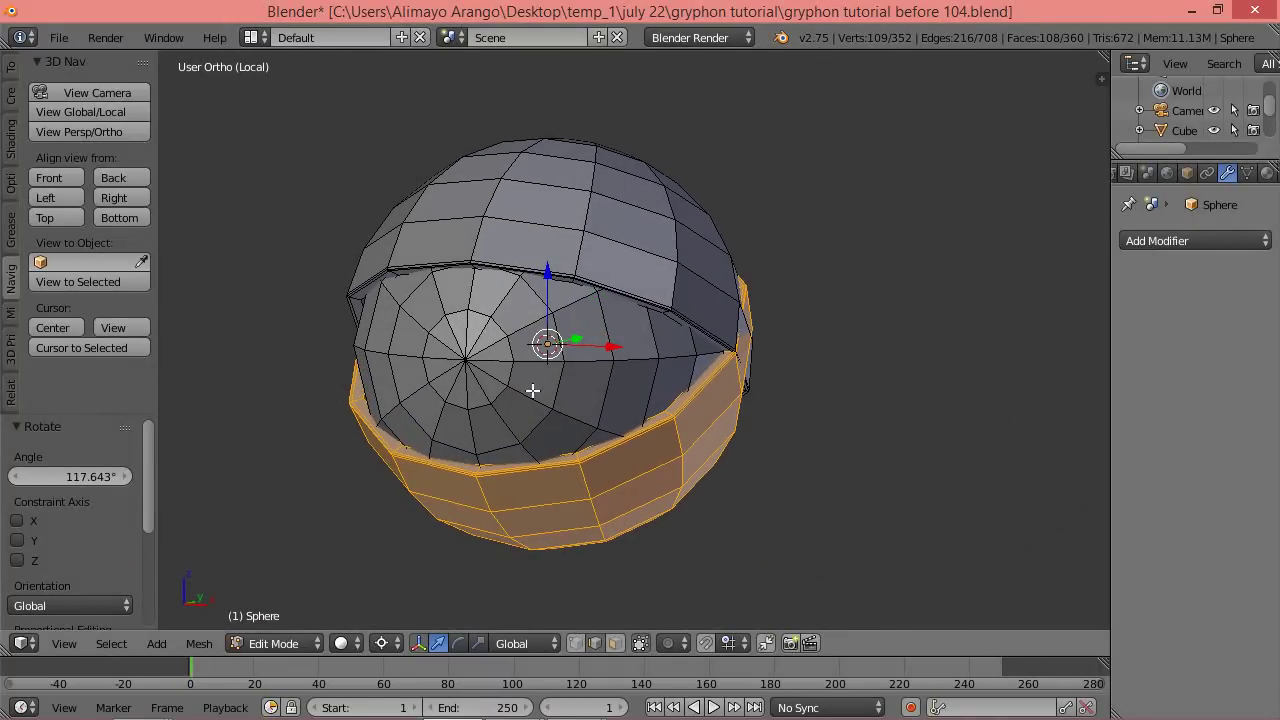
{"action": "key", "text": "ctrl+alt+s"}
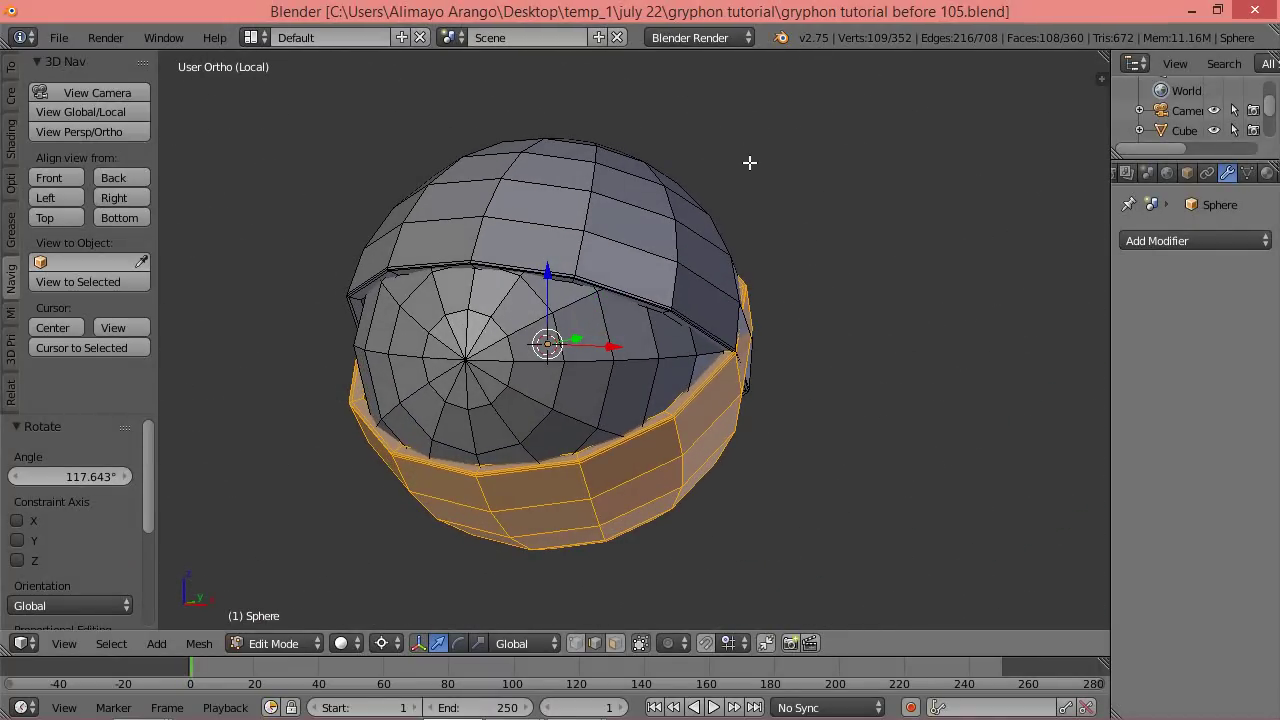
Select the two face rings around the eyeball's front pole and scale them by -1 along global Y about their median point.
{"action": "key", "text": "a"}
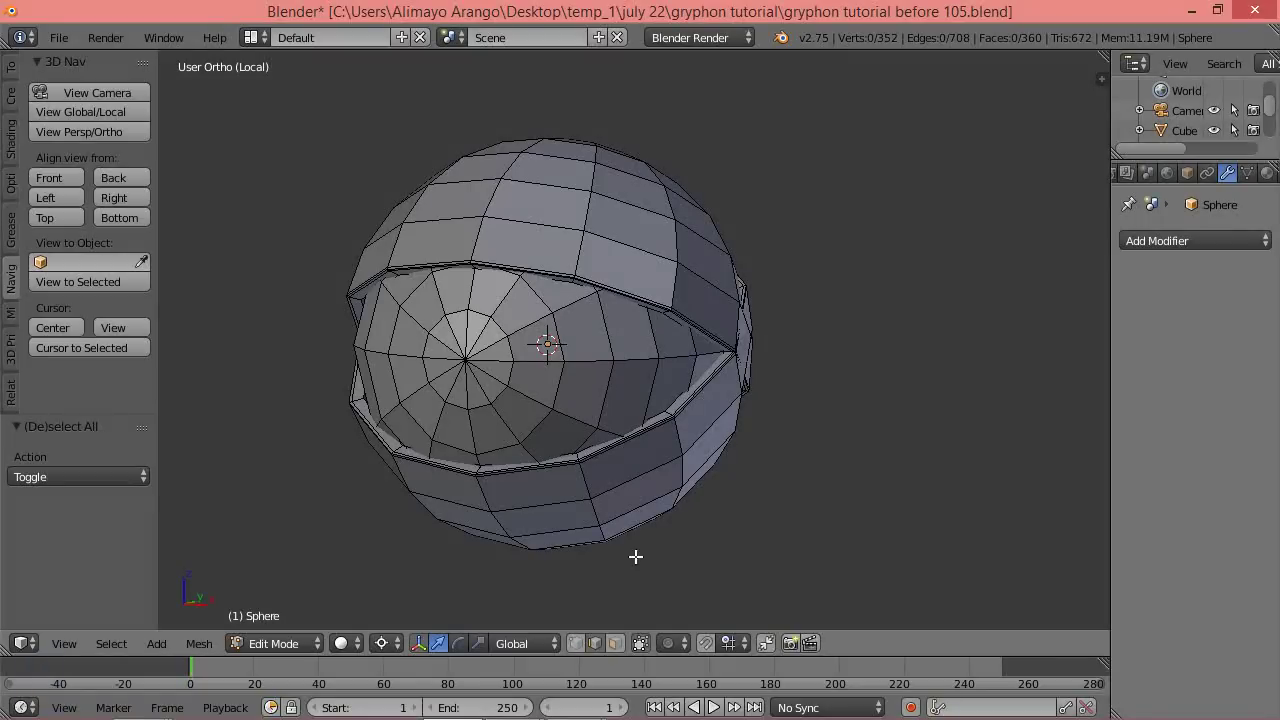
{"action": "left_click", "coordinate": [615, 645]}
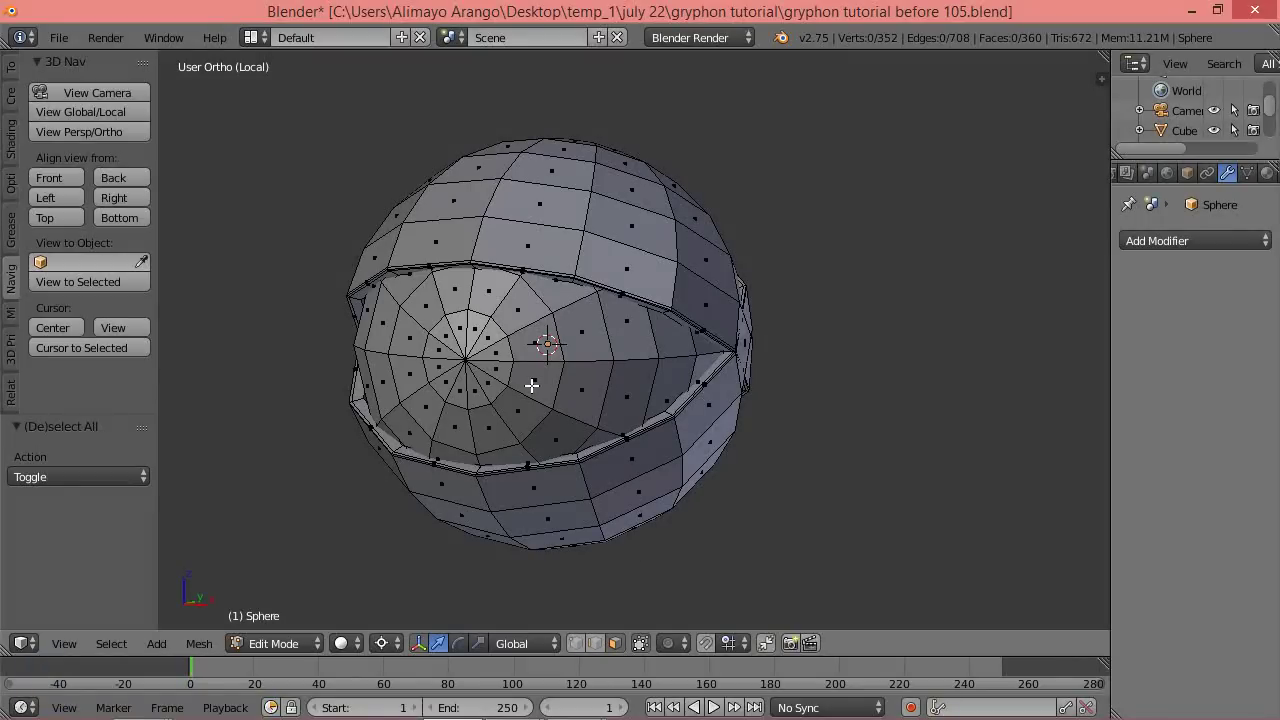
{"action": "key", "text": "c"}
{"action": "mouse_move", "coordinate": [528, 371]}
{"action": "left_mouse_down"}
{"action": "mouse_move", "coordinate": [509, 377]}
{"action": "mouse_move", "coordinate": [527, 337]}
{"action": "mouse_move", "coordinate": [451, 316]}
{"action": "mouse_move", "coordinate": [422, 345]}
{"action": "mouse_move", "coordinate": [480, 409]}
{"action": "left_mouse_up"}
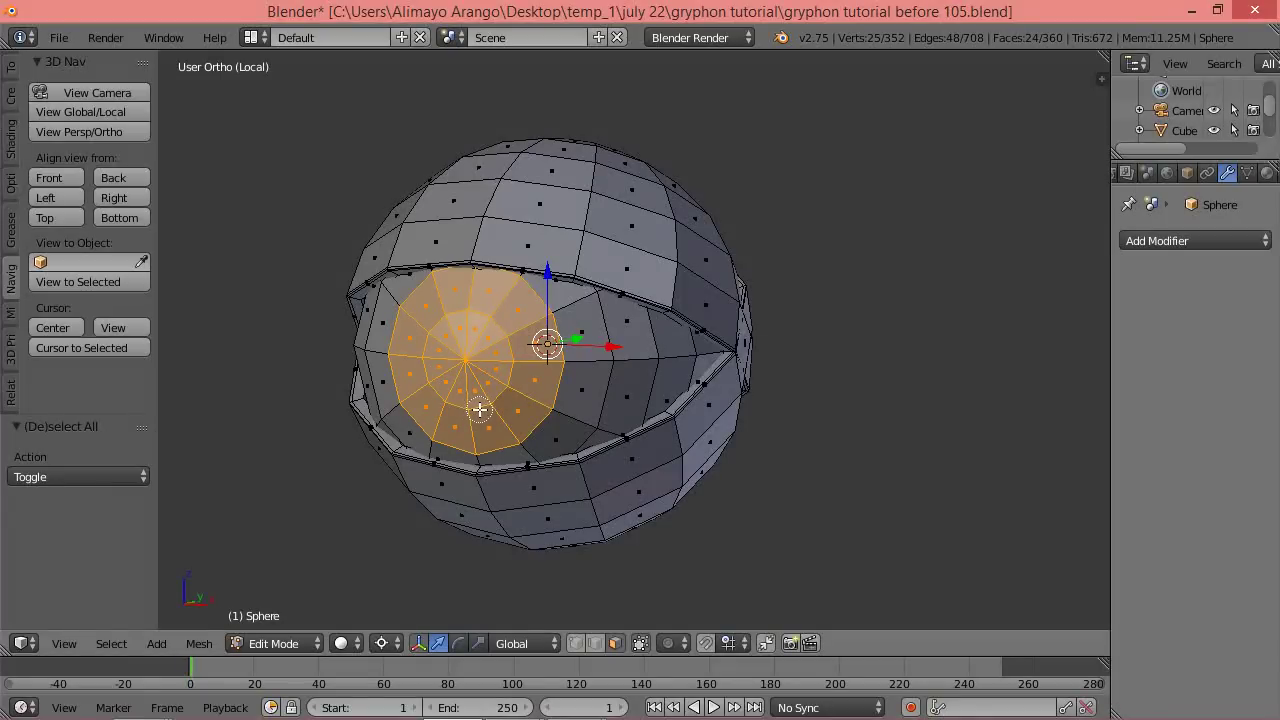
{"action": "right_click", "coordinate": [491, 395]}
{"action": "middle_click_drag", "start_coordinate": [846, 371], "coordinate": [743, 408]}
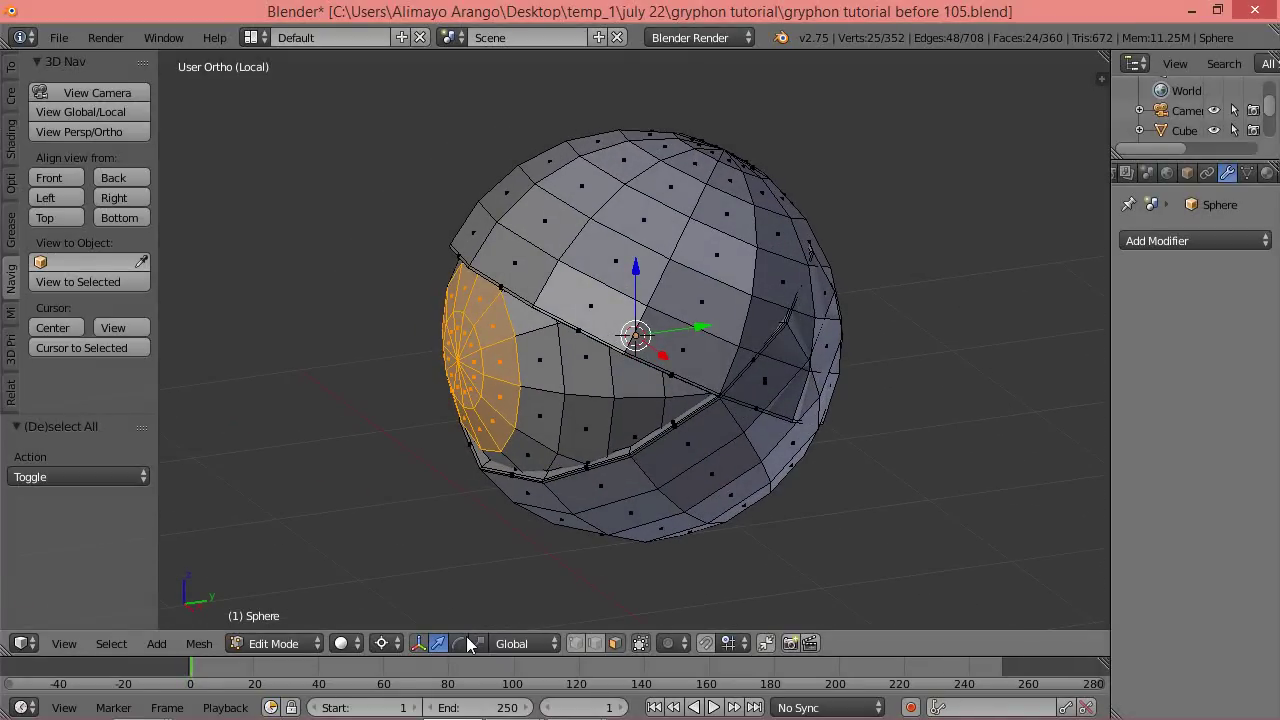
{"action": "left_click", "coordinate": [392, 645]}
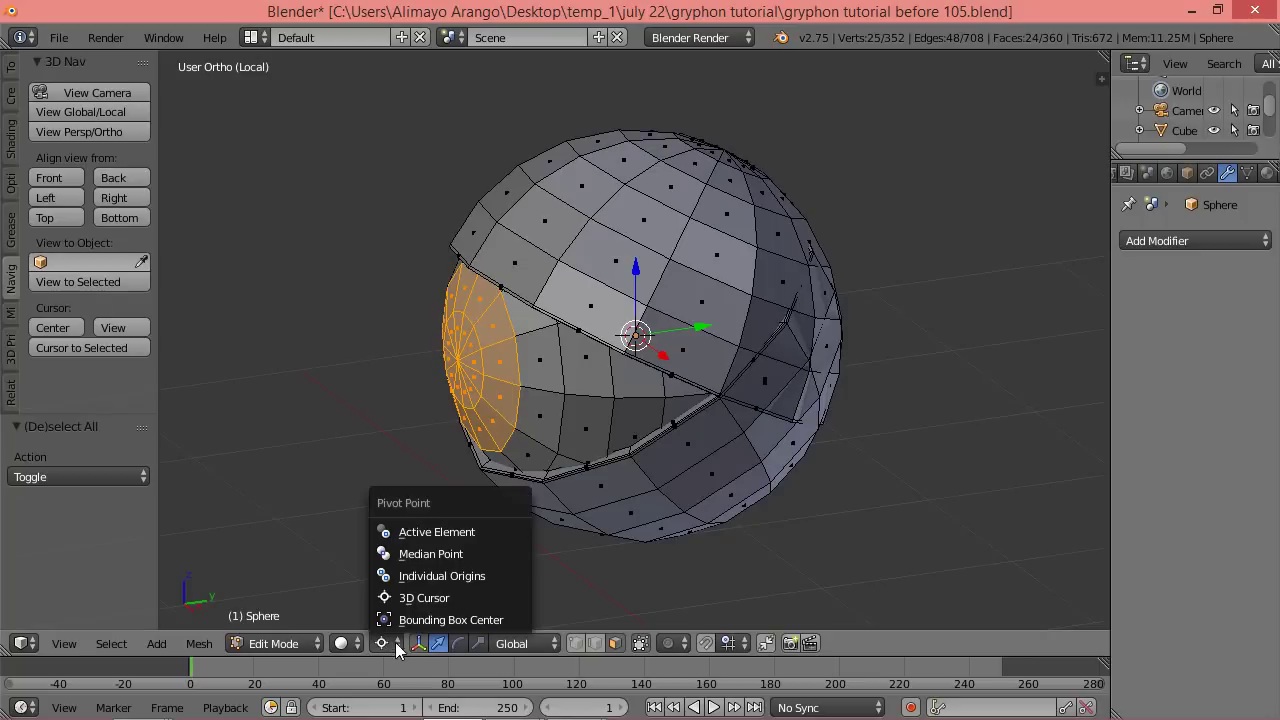
{"action": "left_click", "coordinate": [434, 555]}
{"action": "key", "text": "s"}
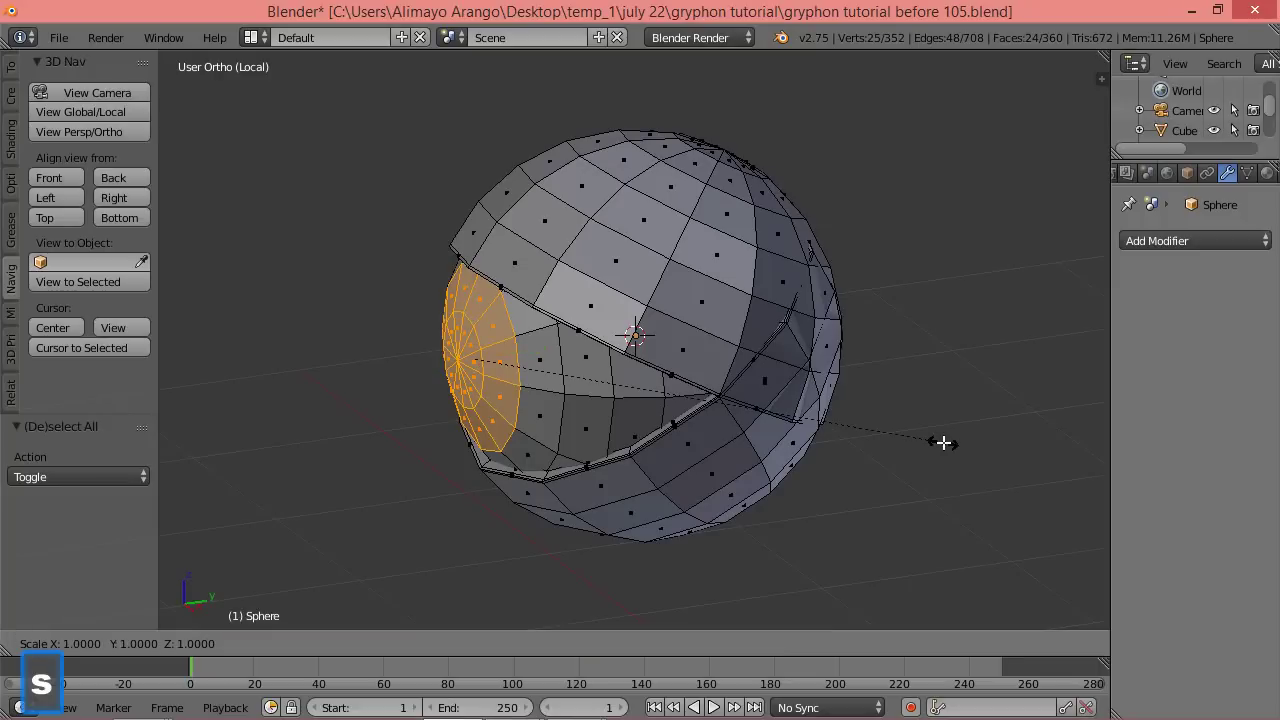
{"action": "key", "text": "y"}
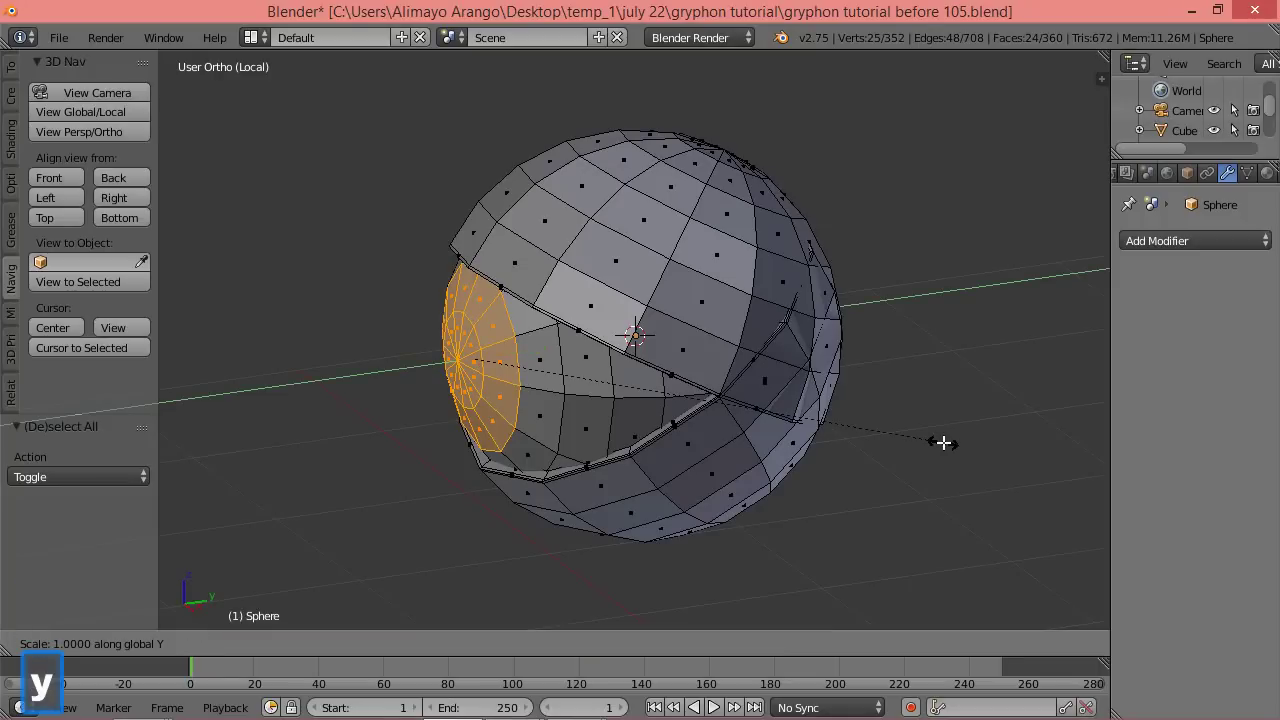
{"action": "key", "text": "minus"}
{"action": "key", "text": "1"}
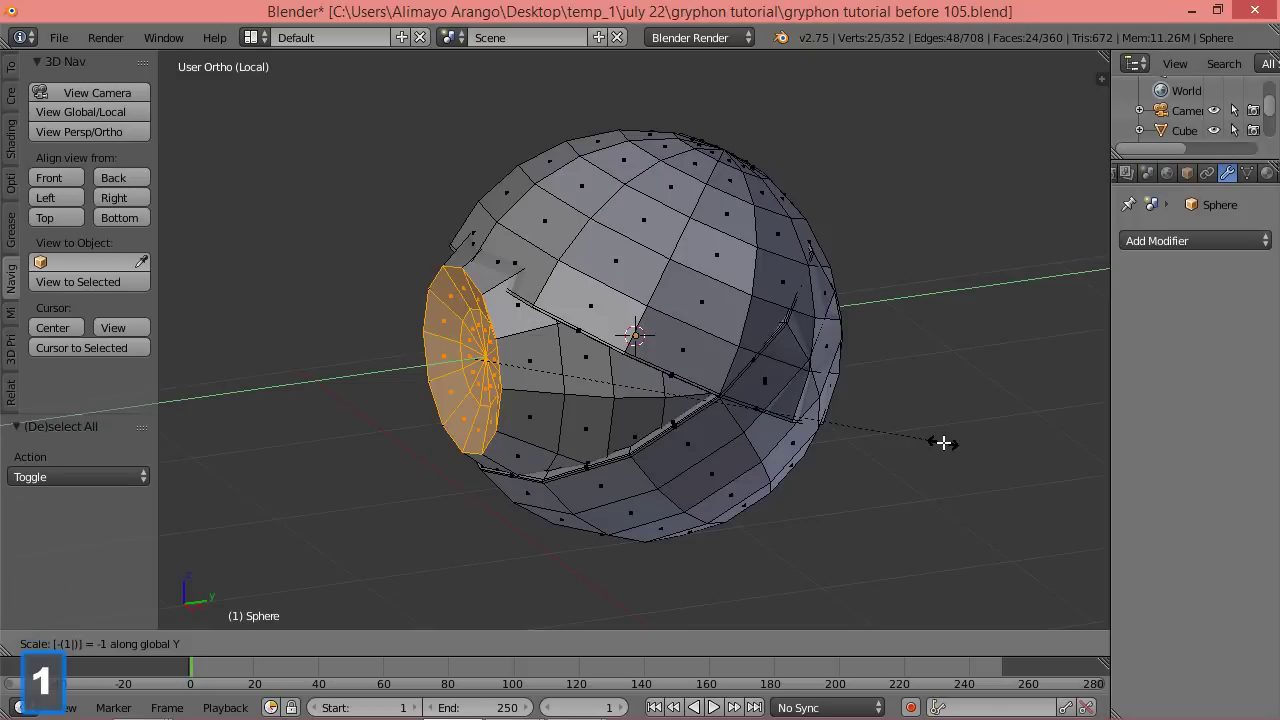
{"action": "key", "text": "Return"}
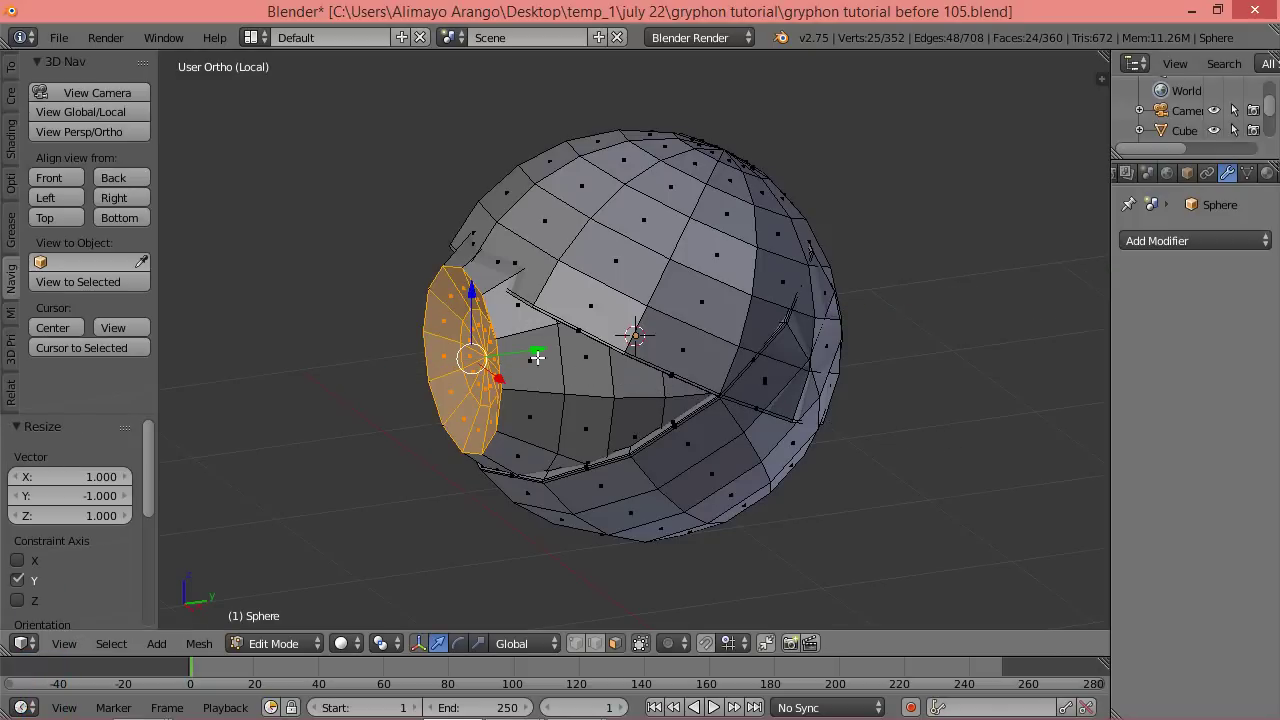
Move the inverted front faces about 0.109 along Y, back into the eyeball.
{"action": "left_click_drag", "start_coordinate": [534, 350], "coordinate": [556, 347]}
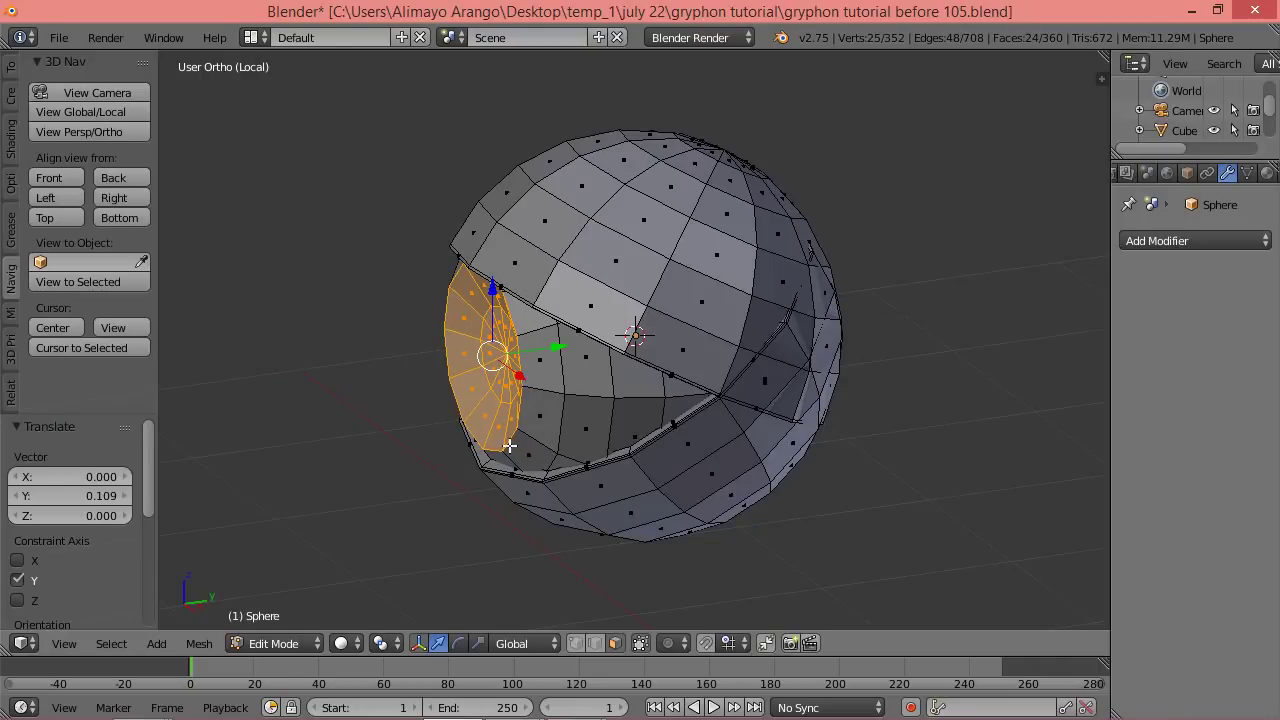
{"action": "middle_click_drag", "start_coordinate": [517, 447], "coordinate": [621, 427]}
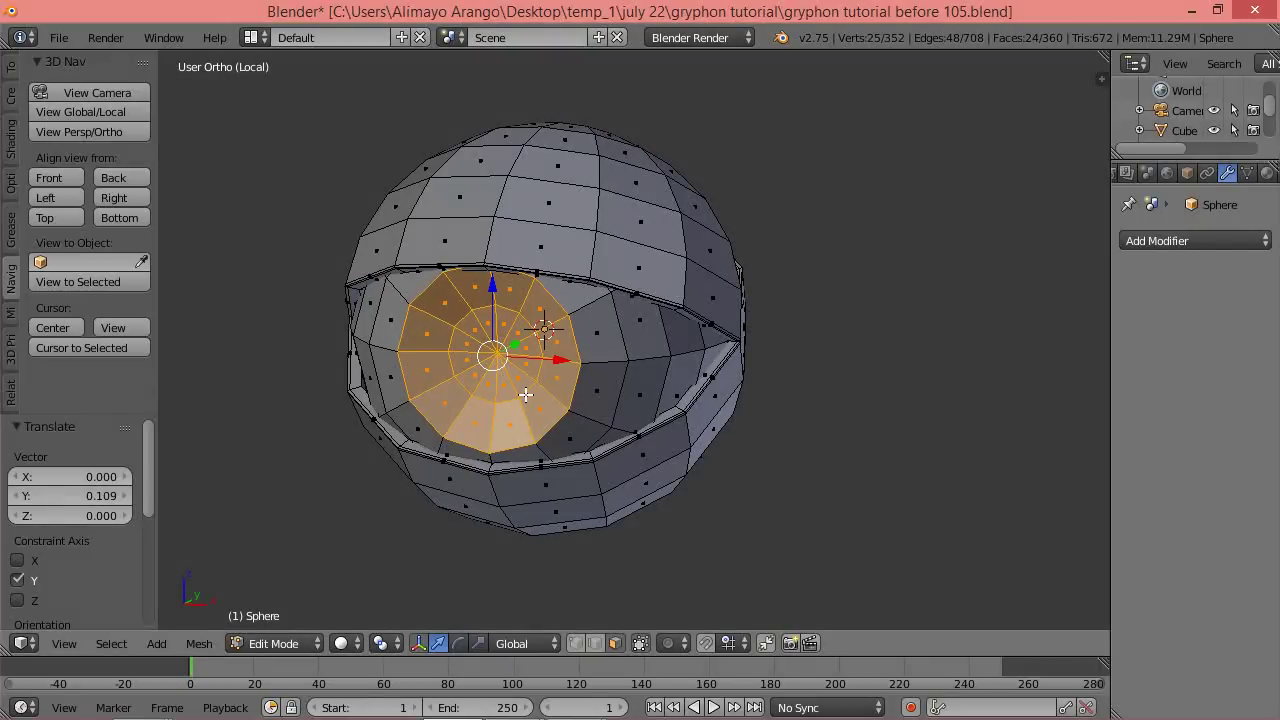
Select the innermost ring of faces around the eyeball's front pole and extrude it about 0.474 along global Y to form the pupil recess.
{"action": "key", "text": "a"}
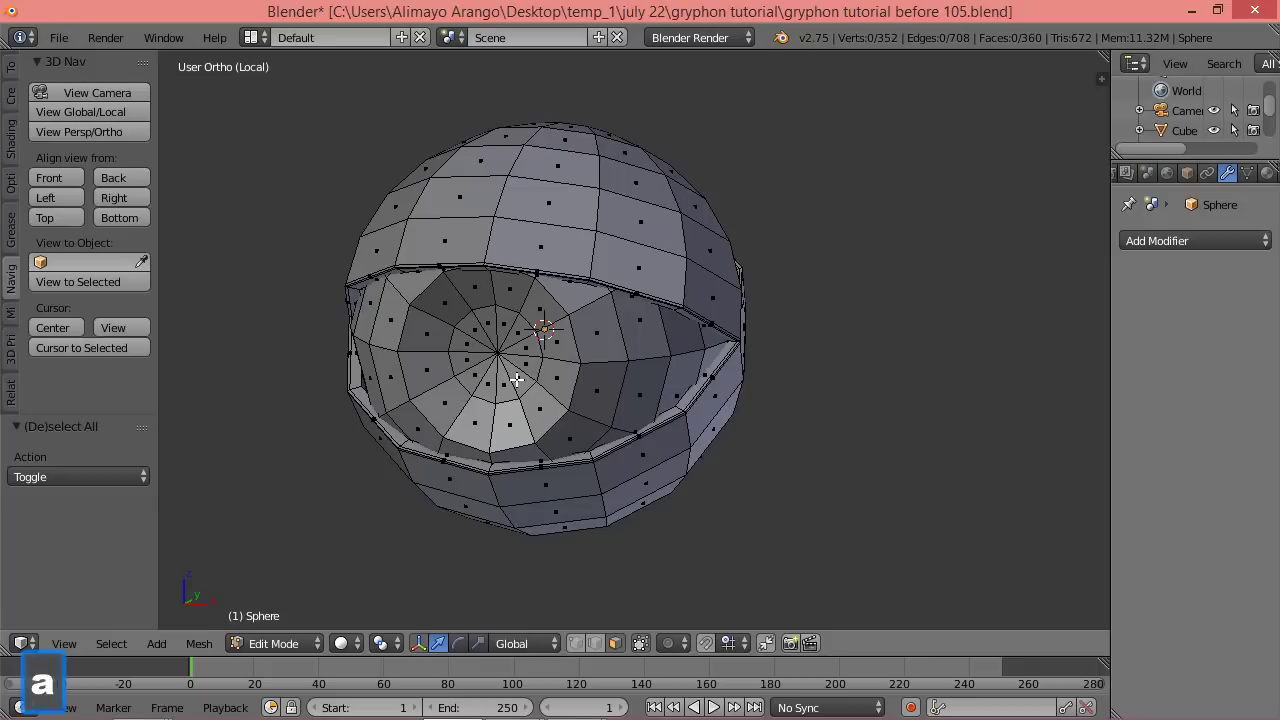
{"action": "key", "text": "c"}
{"action": "left_click", "coordinate": [506, 357]}
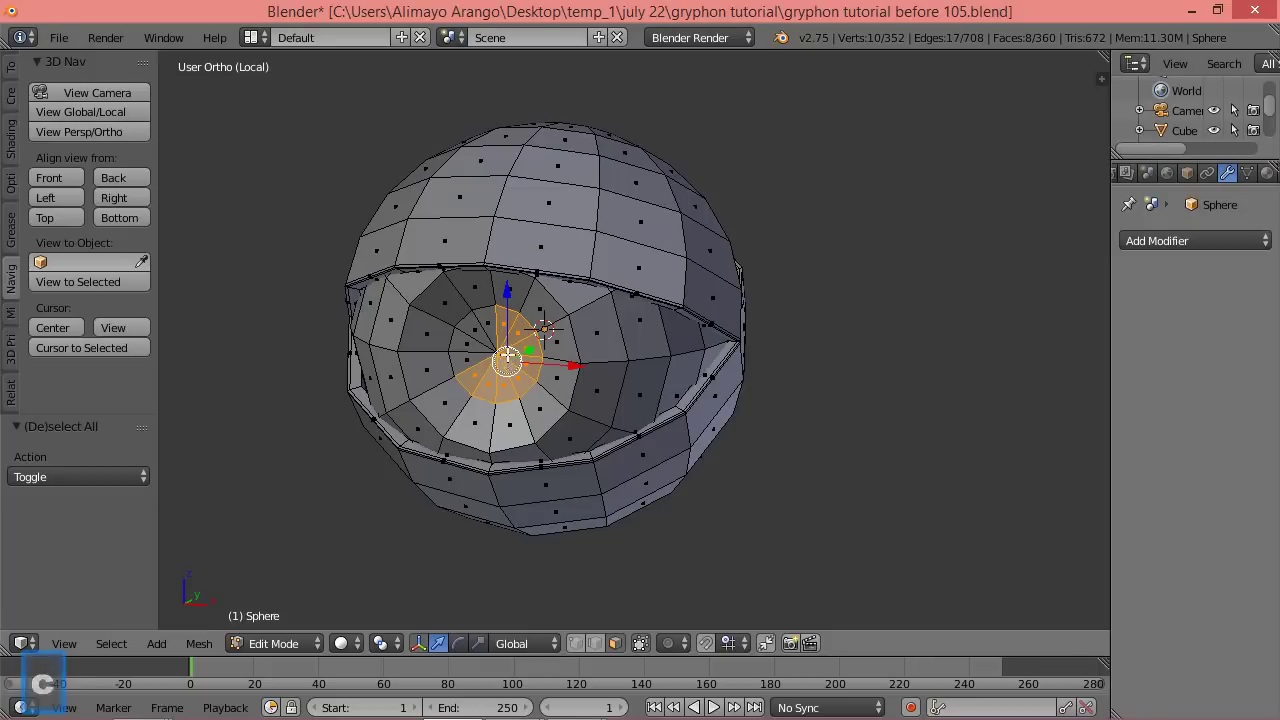
{"action": "left_click_drag", "start_coordinate": [508, 355], "coordinate": [495, 360]}
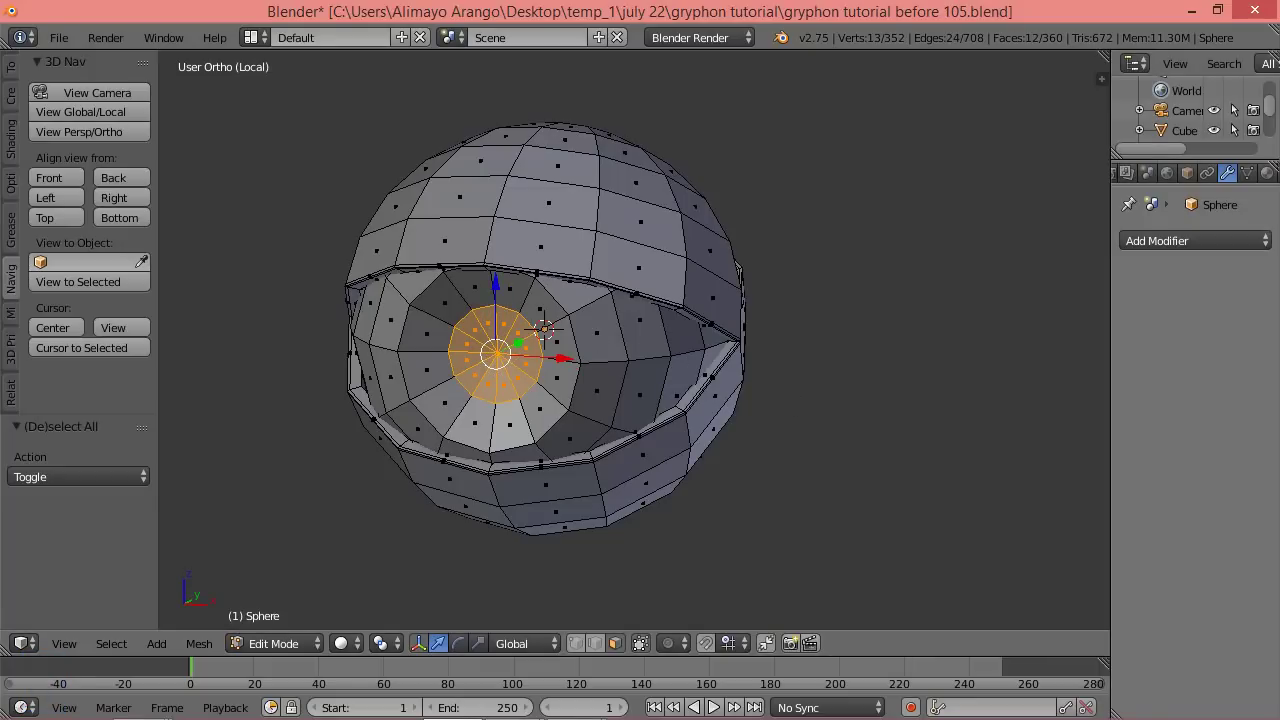
{"action": "double_click", "coordinate": [656, 14]}
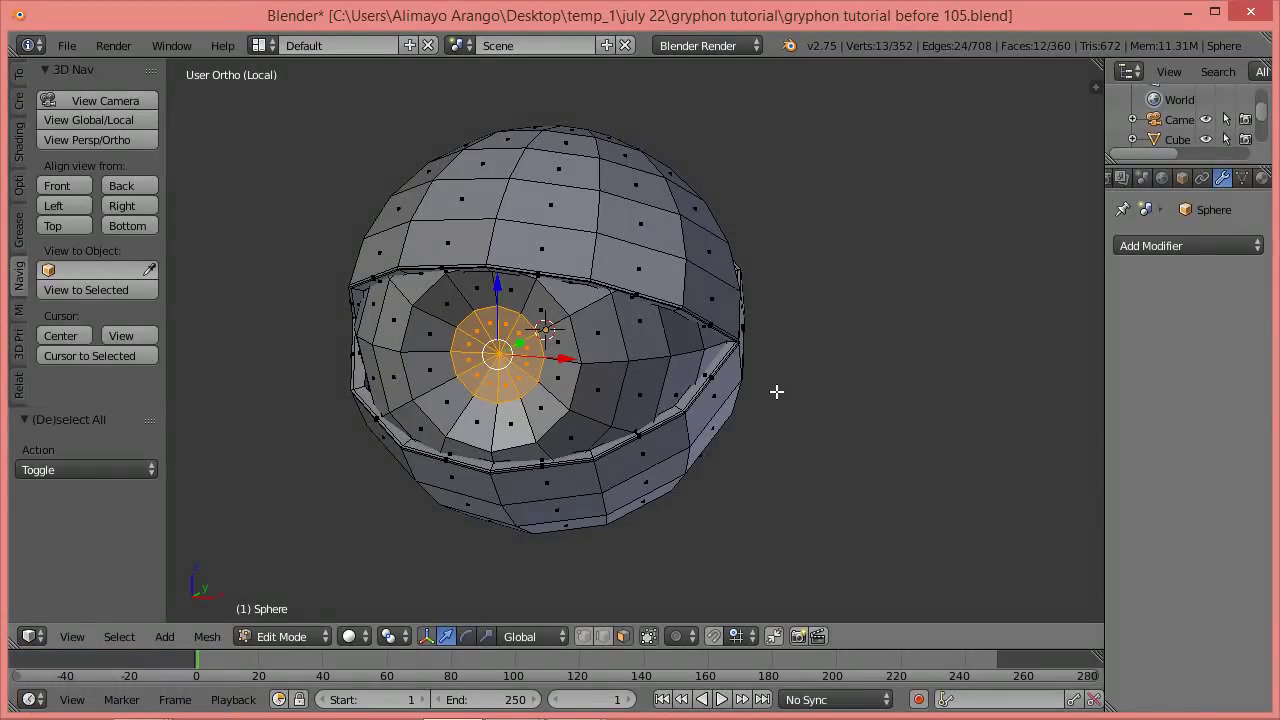
{"action": "key", "text": "e"}
{"action": "key", "text": "y"}
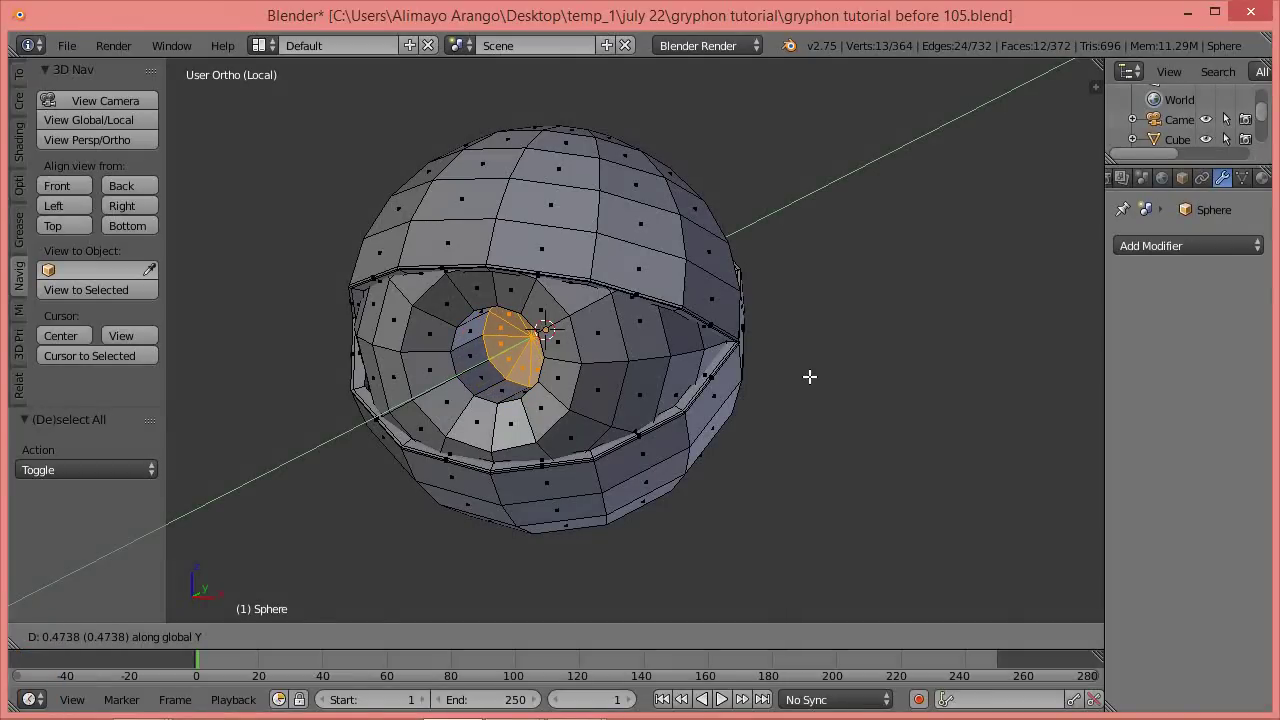
{"action": "left_click", "coordinate": [810, 376]}
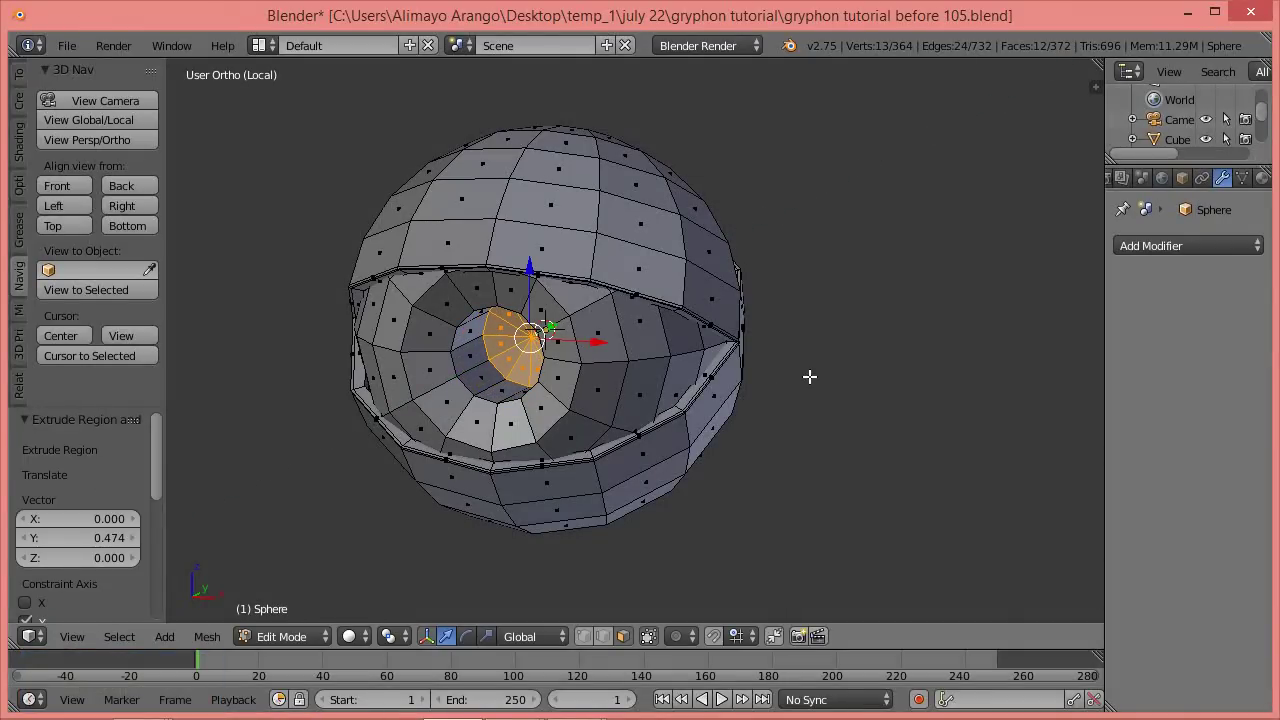
Bevel the edge loop around the pupil opening by about 0.027 with 2 segments.
{"action": "key", "text": "a"}
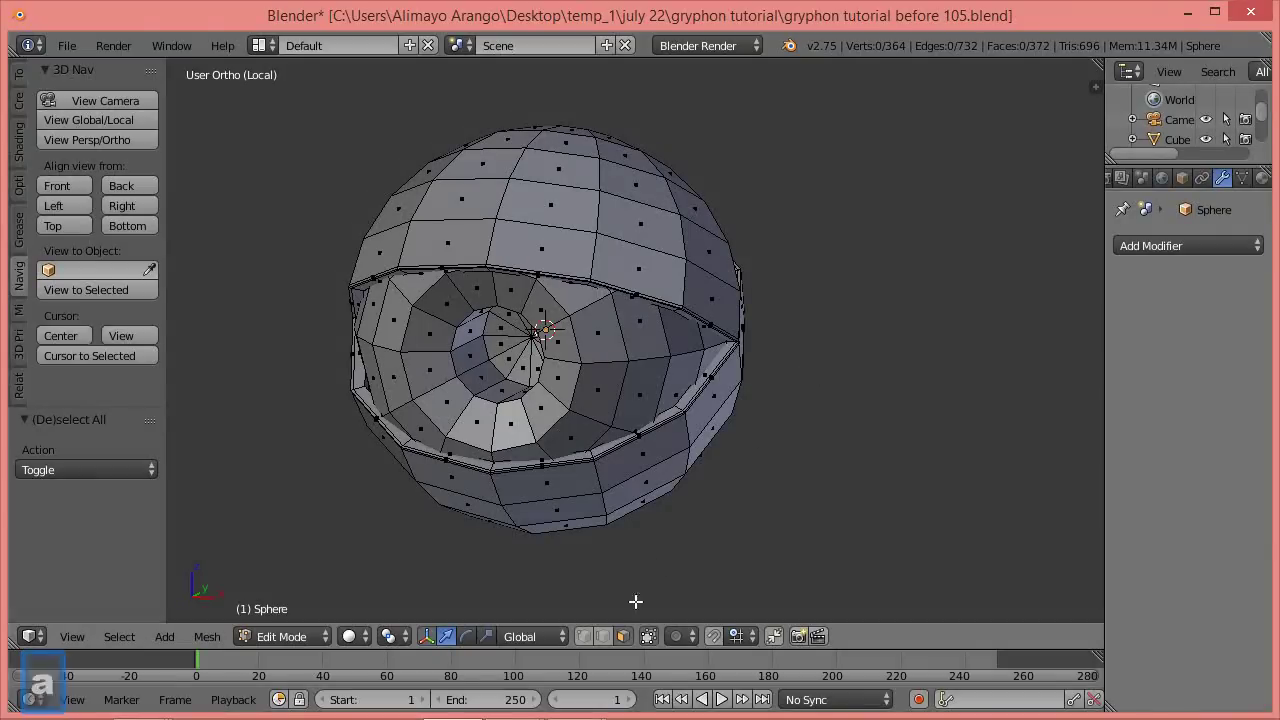
{"action": "left_click", "coordinate": [603, 636]}
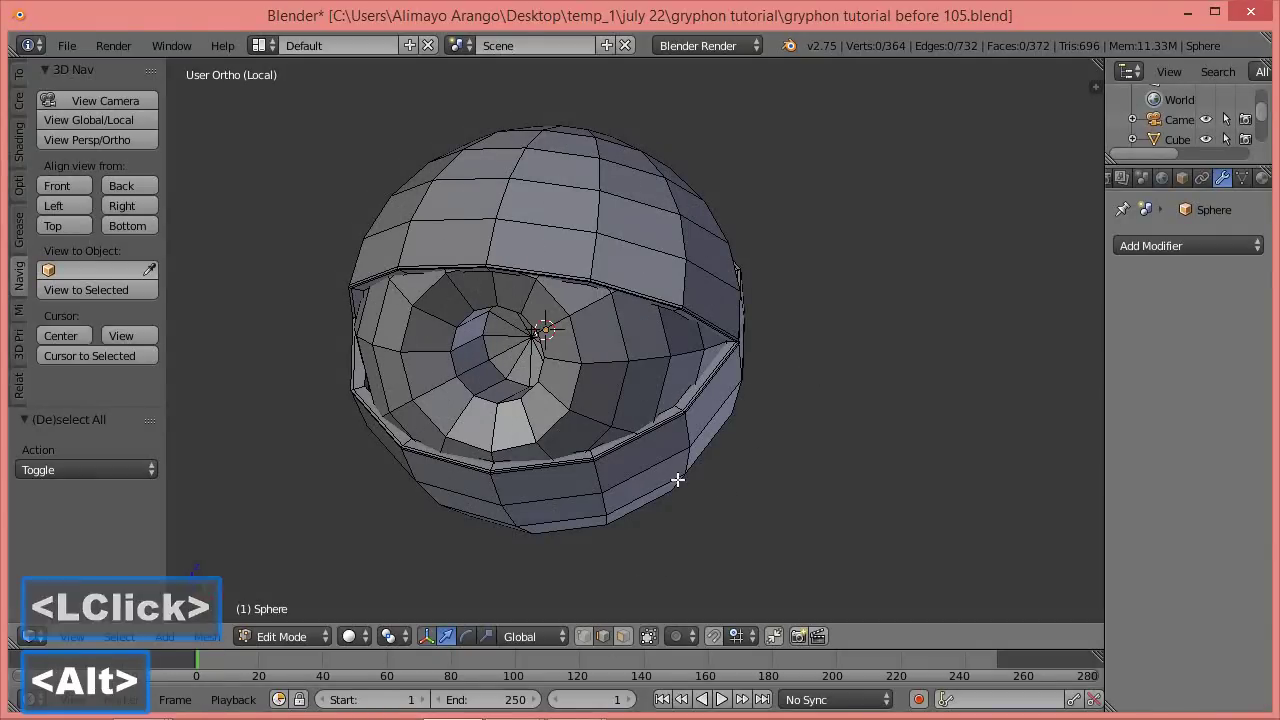
{"action": "left_click", "coordinate": [530, 393], "text": "alt"}
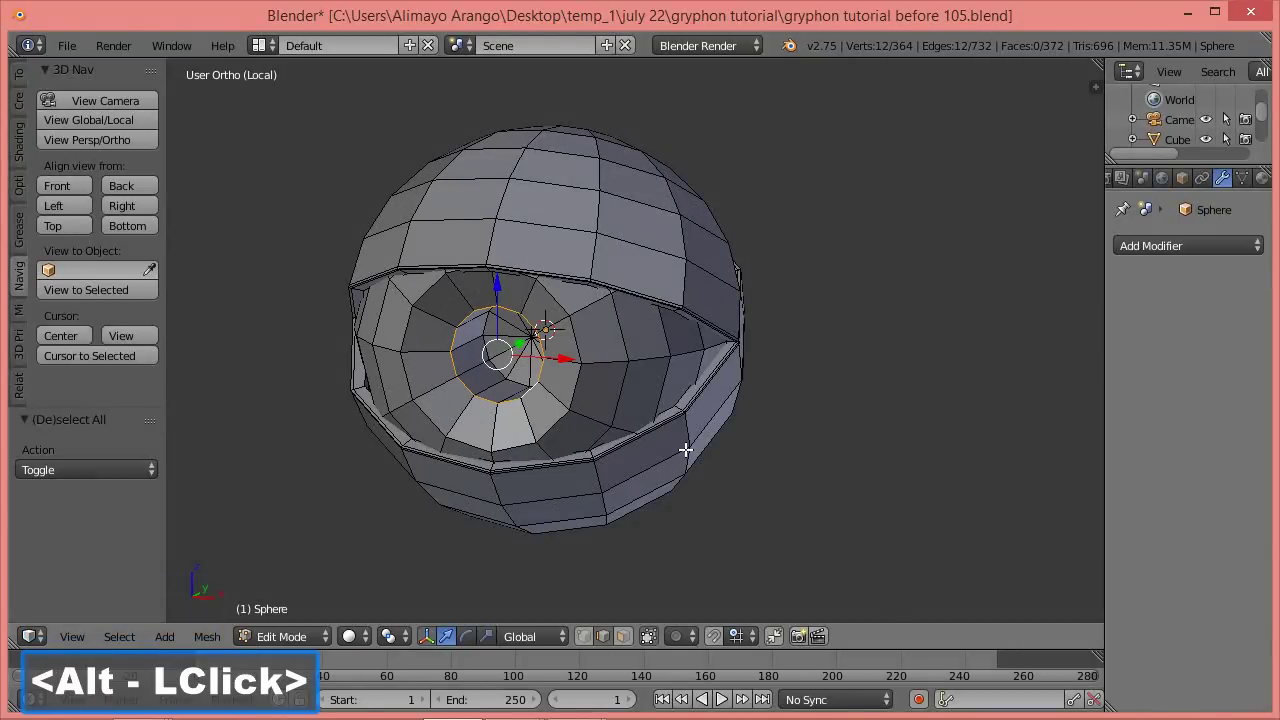
{"action": "key", "text": "ctrl+b"}
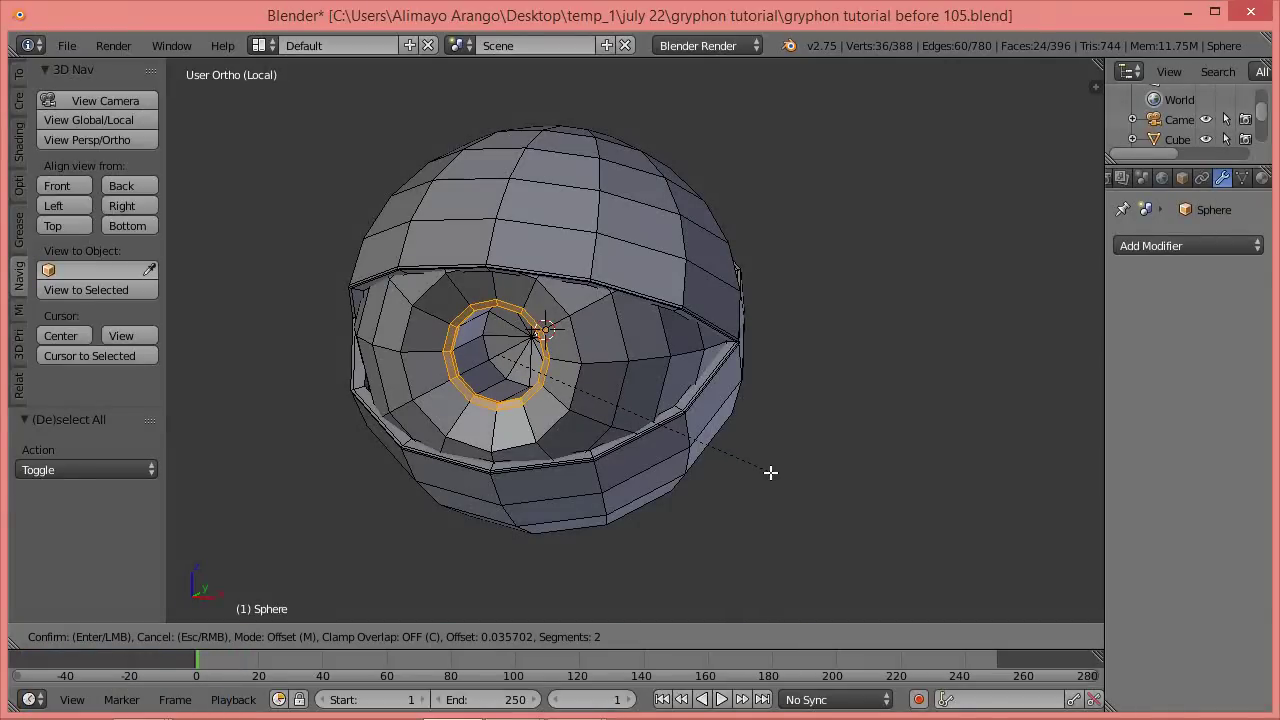
{"action": "left_click", "coordinate": [770, 472]}
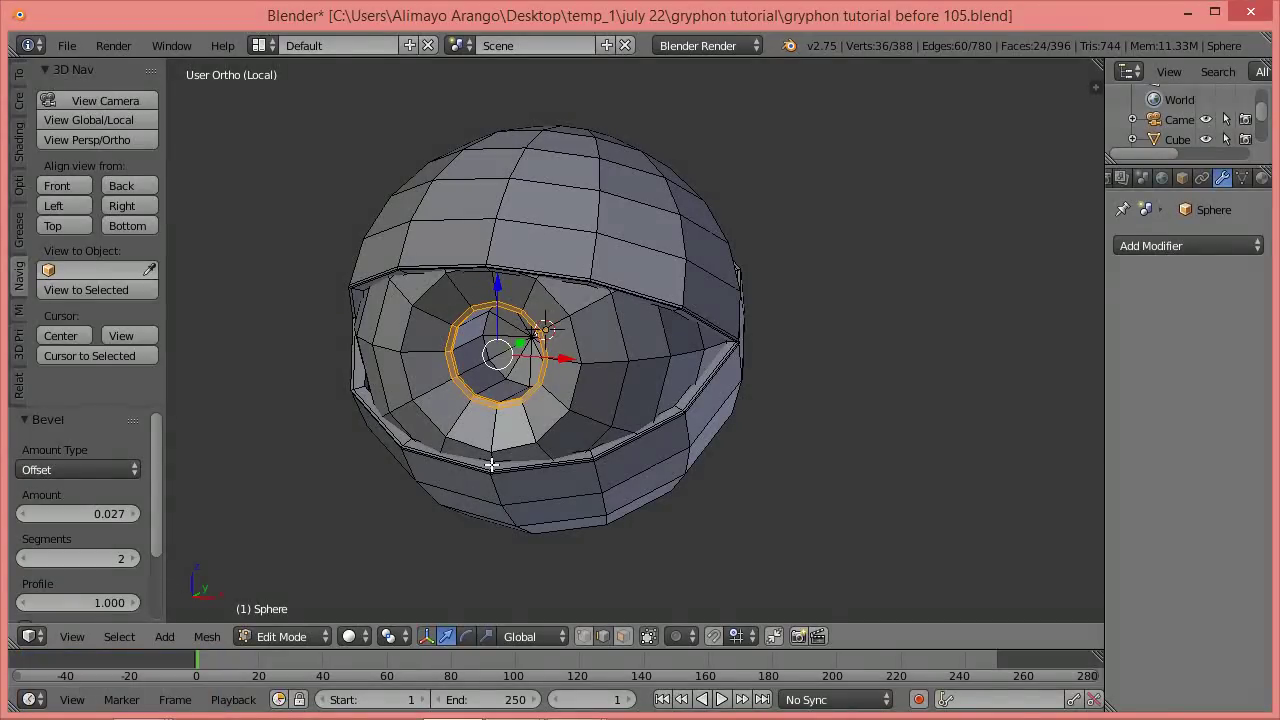
Bevel the outer edge loop of the iris by about 0.013 with 2 segments.
{"action": "key", "text": "a"}
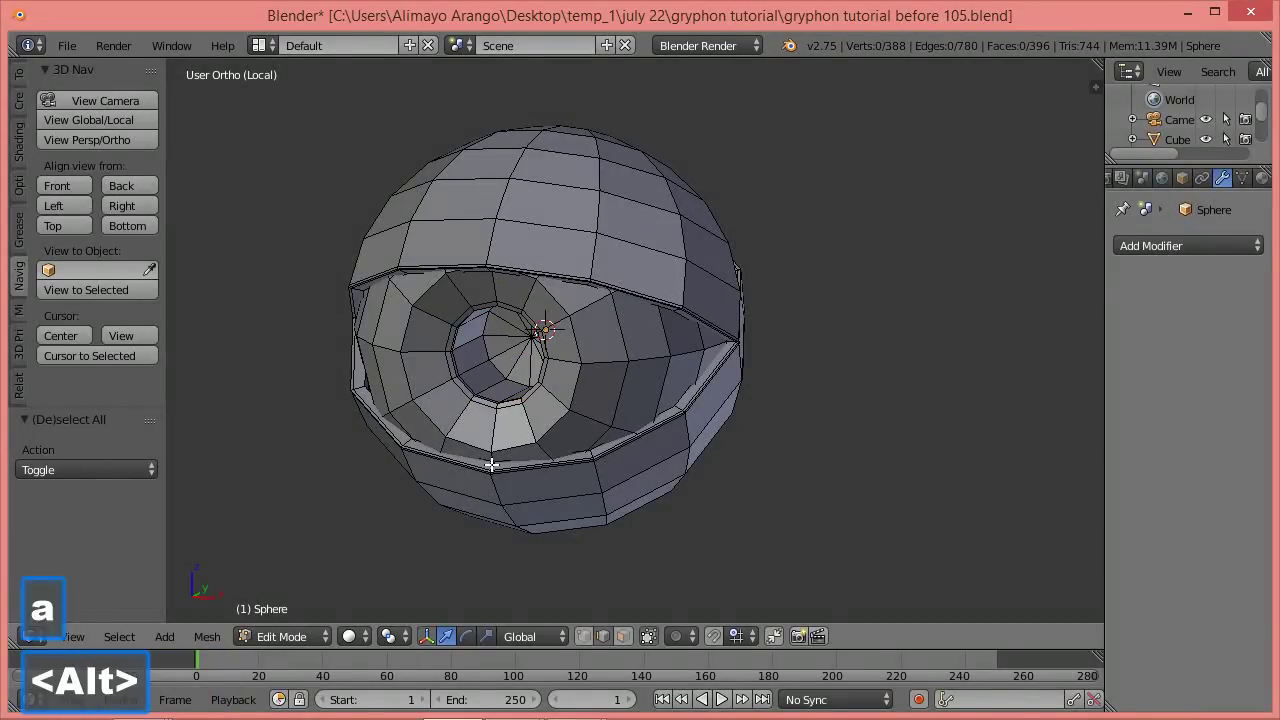
{"action": "left_click", "coordinate": [553, 426], "text": "alt"}
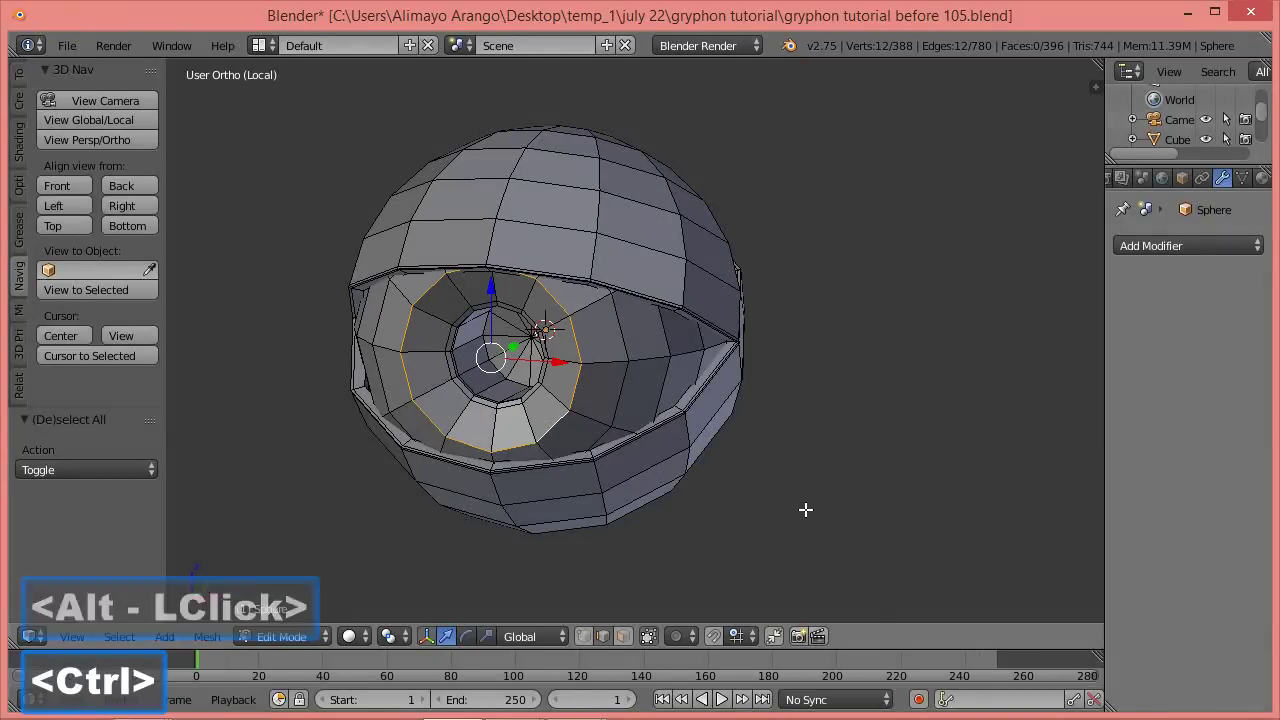
{"action": "key", "text": "ctrl+b"}
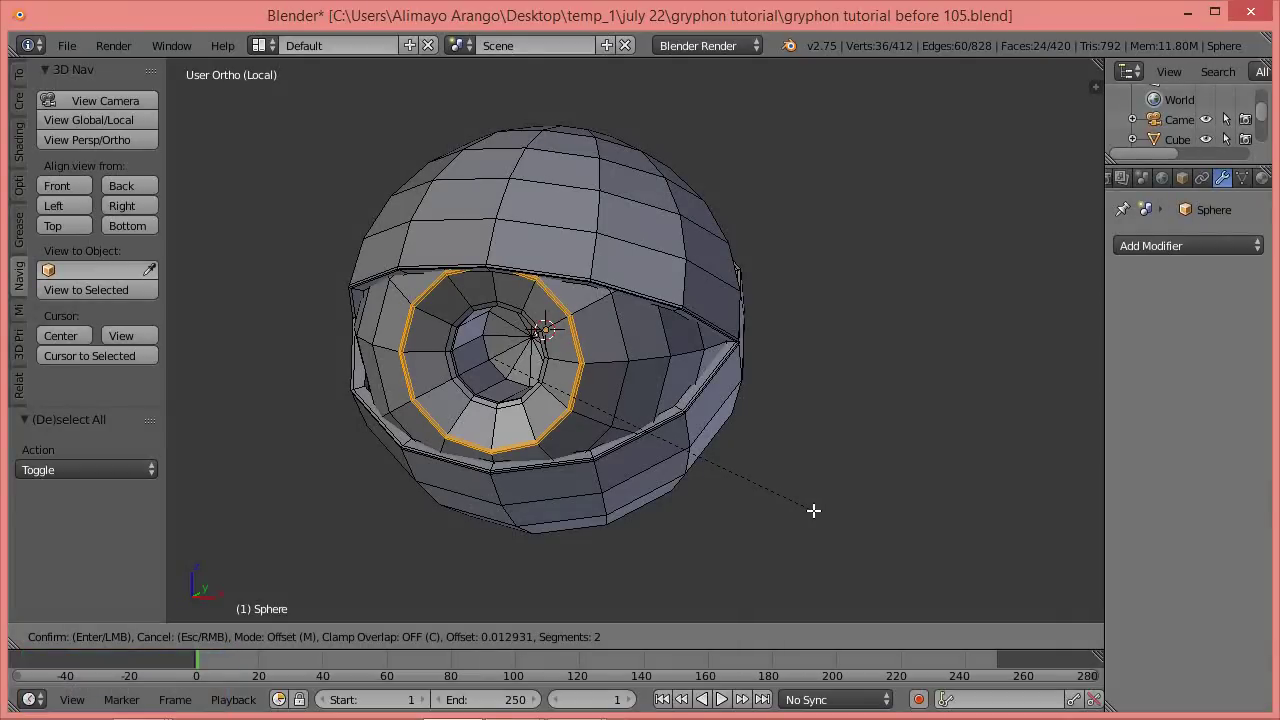
{"action": "left_click", "coordinate": [813, 510]}
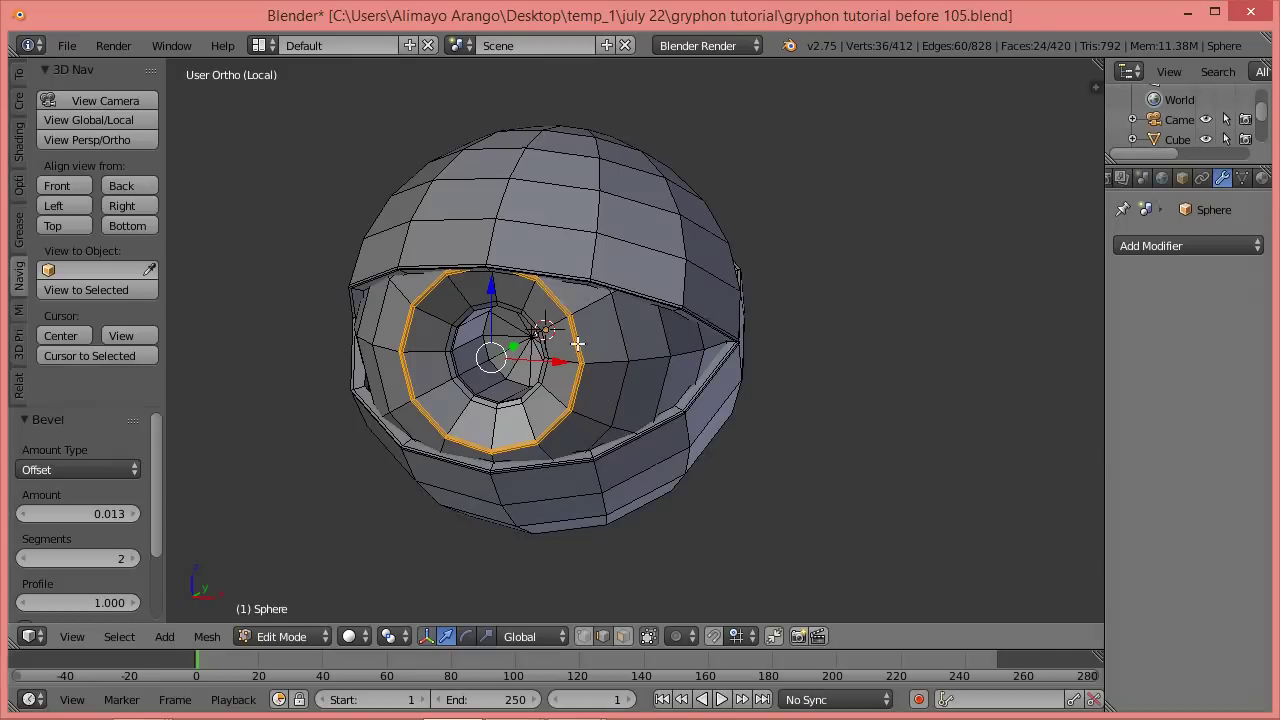
{"action": "scroll", "coordinate": [587, 351], "scroll_direction": "up", "scroll_amount": 4}
{"action": "scroll", "coordinate": [590, 352], "scroll_direction": "up", "scroll_amount": 1}
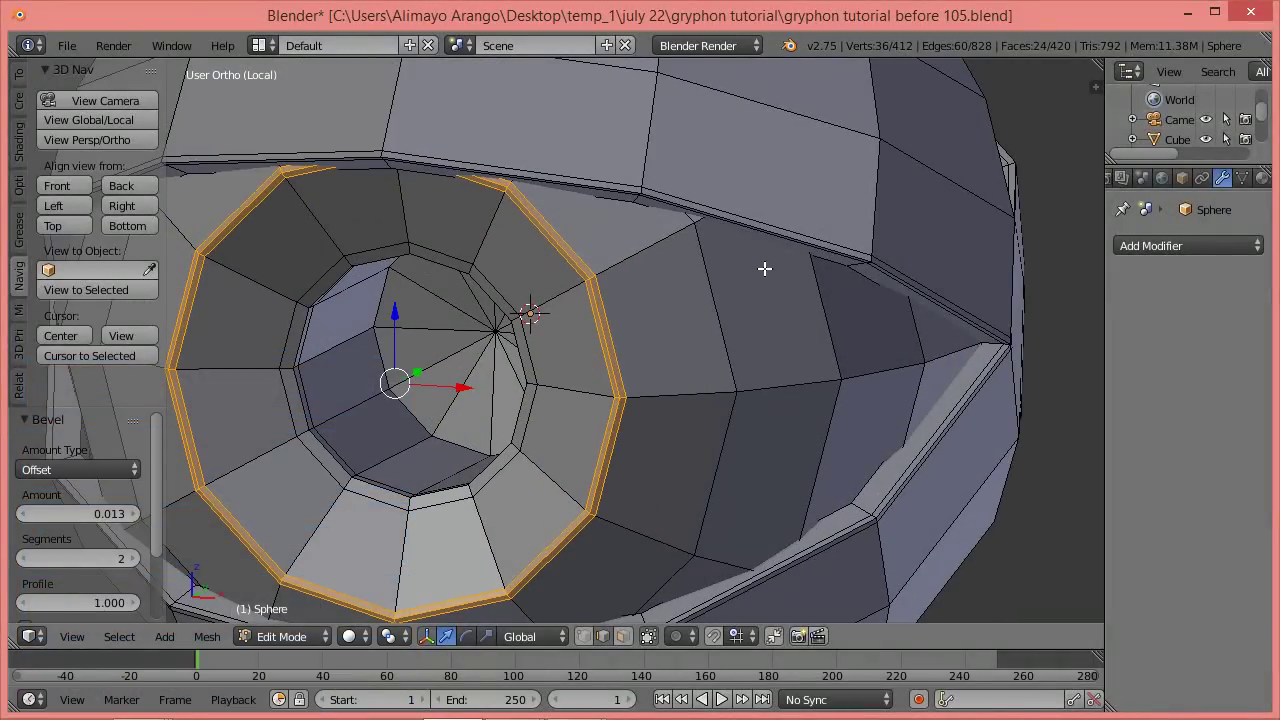
{"action": "scroll", "coordinate": [764, 268], "scroll_direction": "down", "scroll_amount": 5}
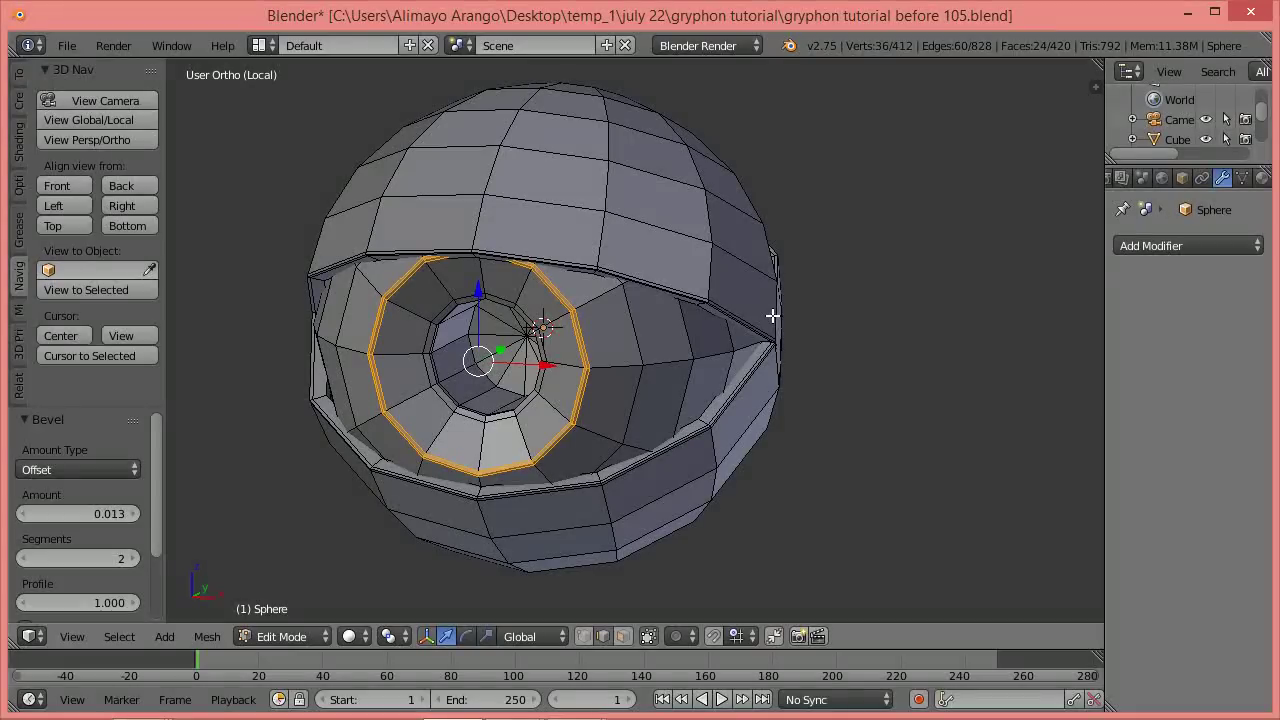
Add a Subdivision Surface modifier at level 2 to the whole eye object.
{"action": "key", "text": "a"}
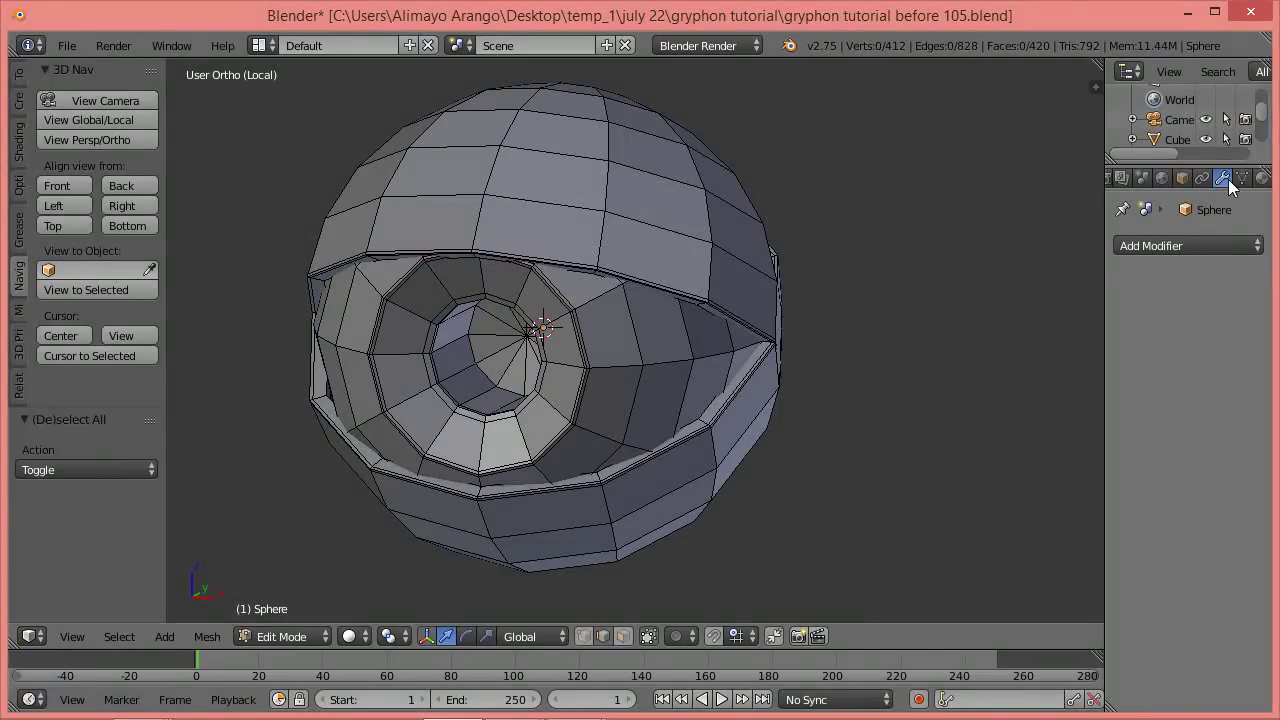
{"action": "left_click", "coordinate": [1236, 249]}
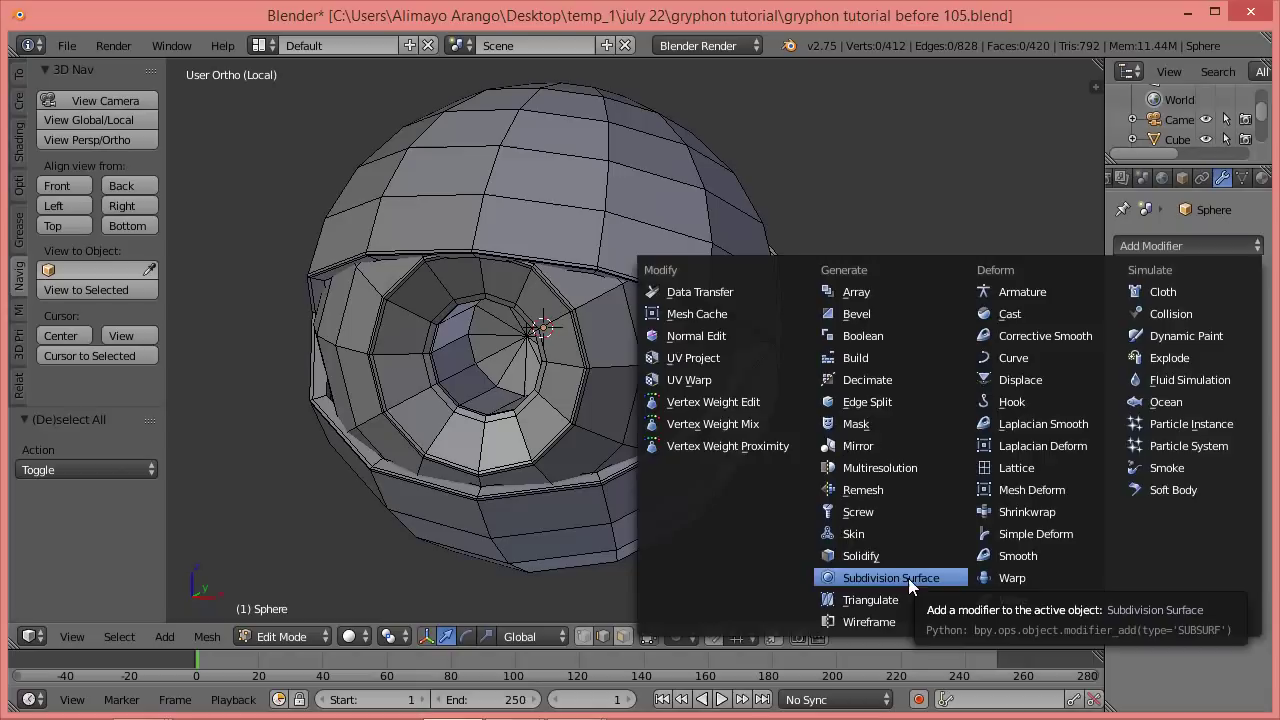
{"action": "left_click", "coordinate": [783, 22]}
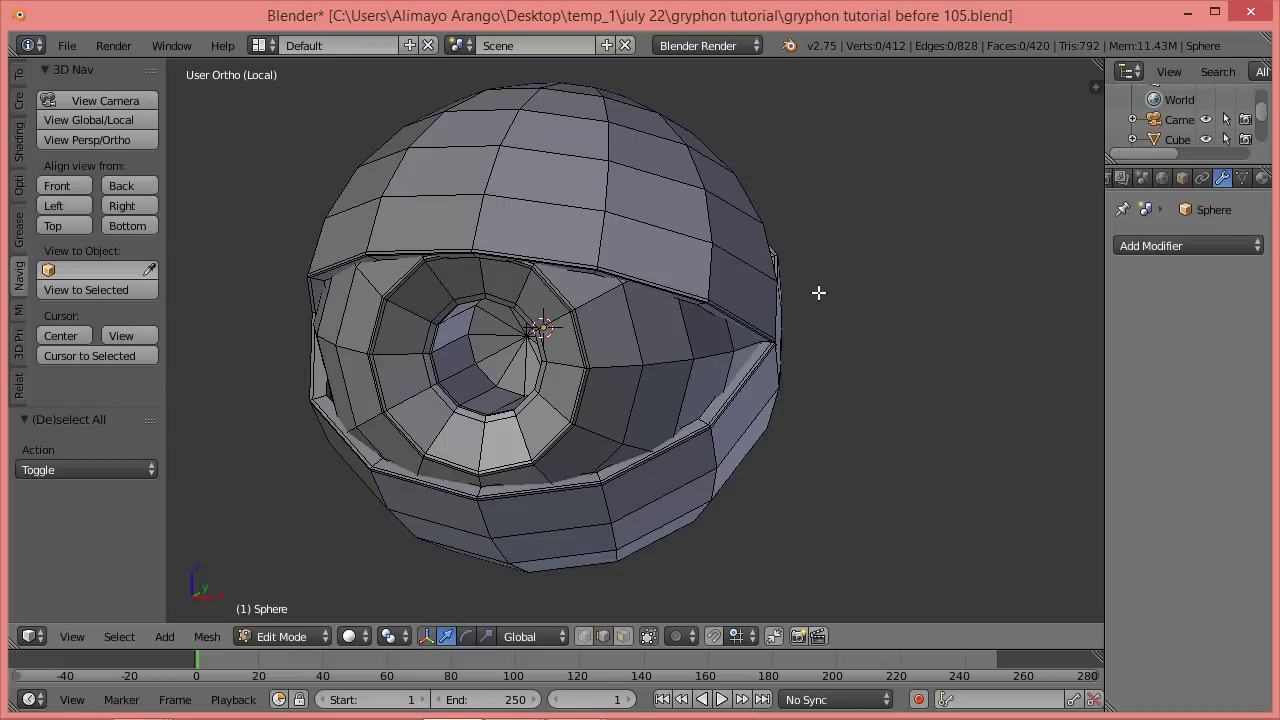
{"action": "key", "text": "a"}
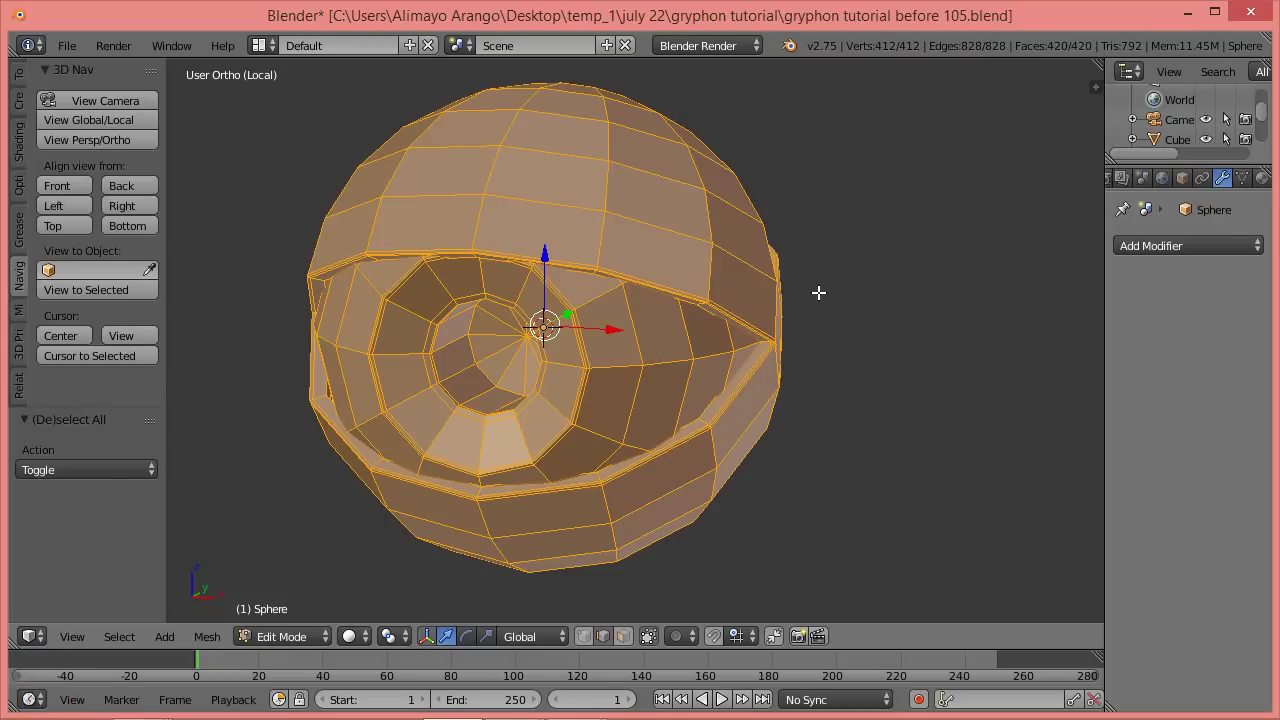
{"action": "key", "text": "ctrl"}
{"action": "key", "text": "ctrl+2"}
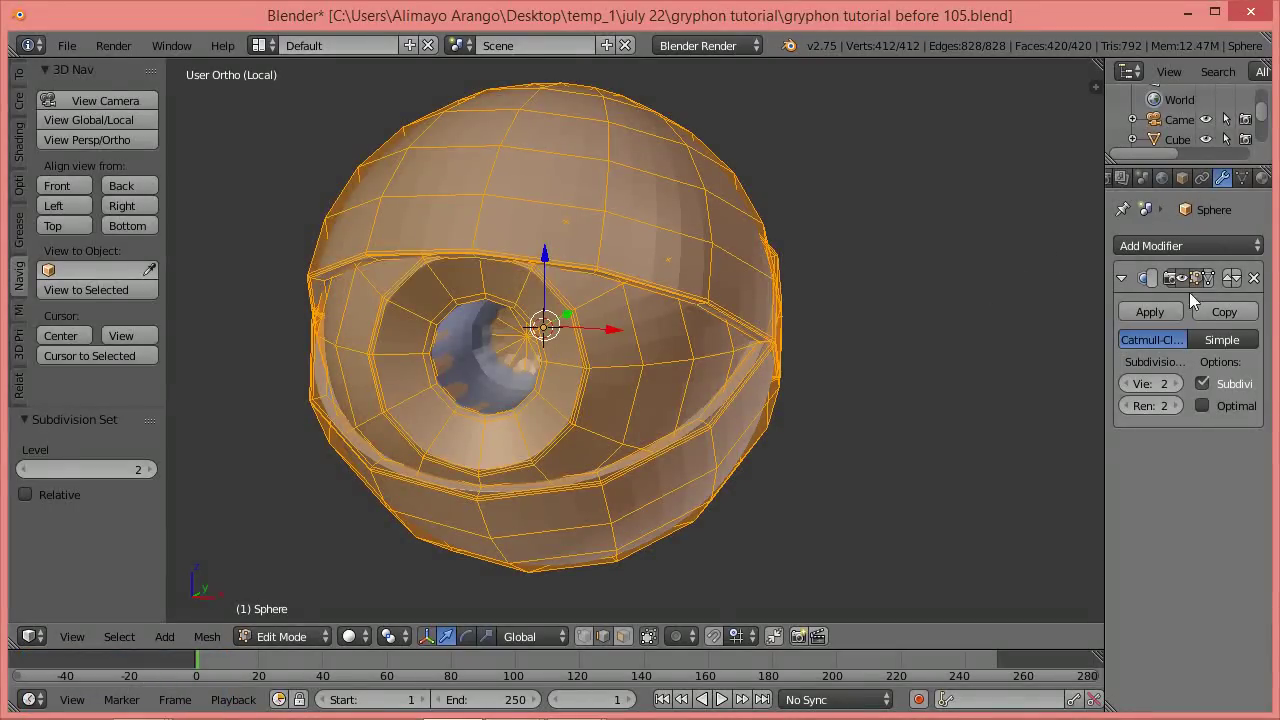
Shade all the eye's faces smooth and fit the edit cage to the subdivision modifier's result.
{"action": "left_click_drag", "start_coordinate": [1105, 366], "coordinate": [1077, 365]}
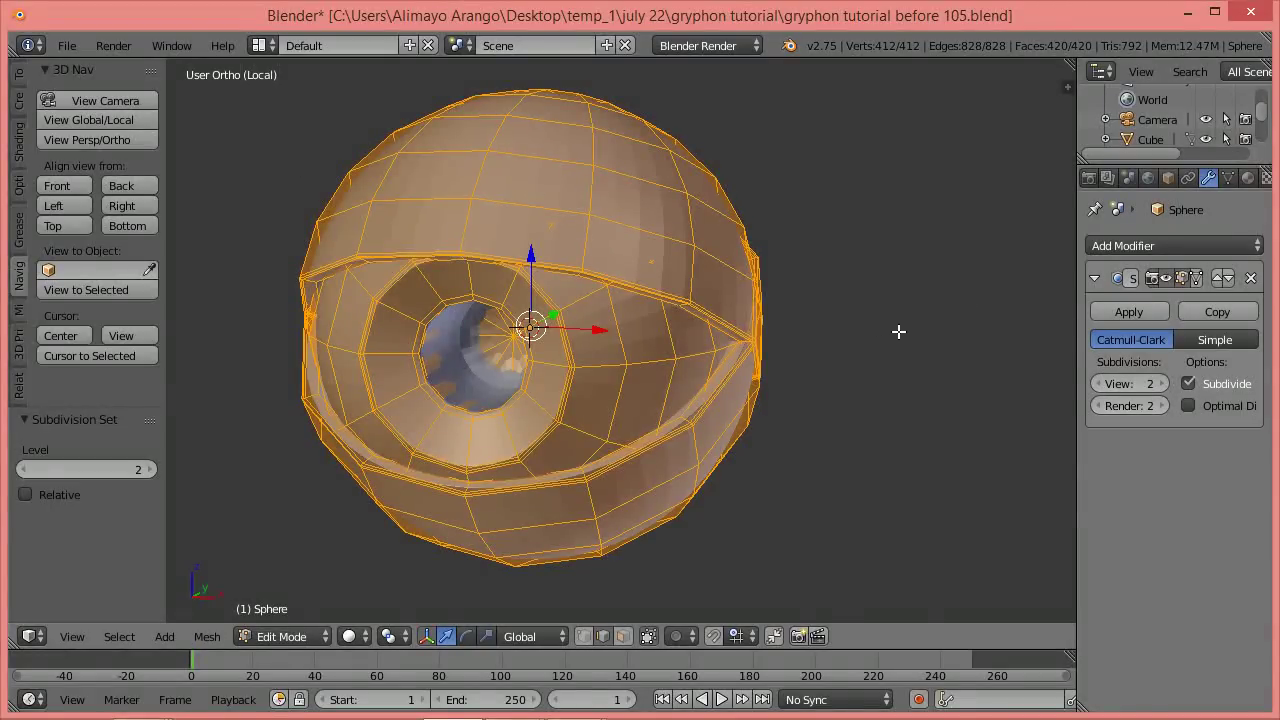
{"action": "key", "text": "z"}
{"action": "left_click", "coordinate": [782, 408]}
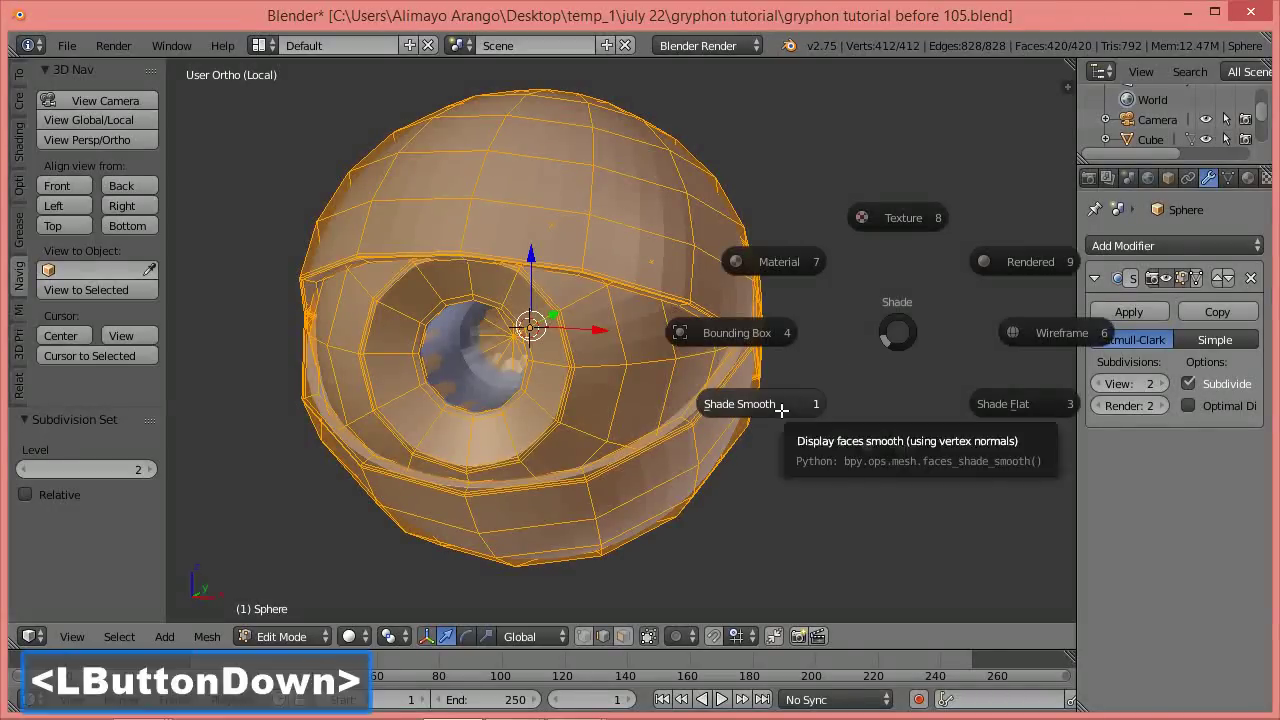
{"action": "left_click", "coordinate": [1196, 278]}
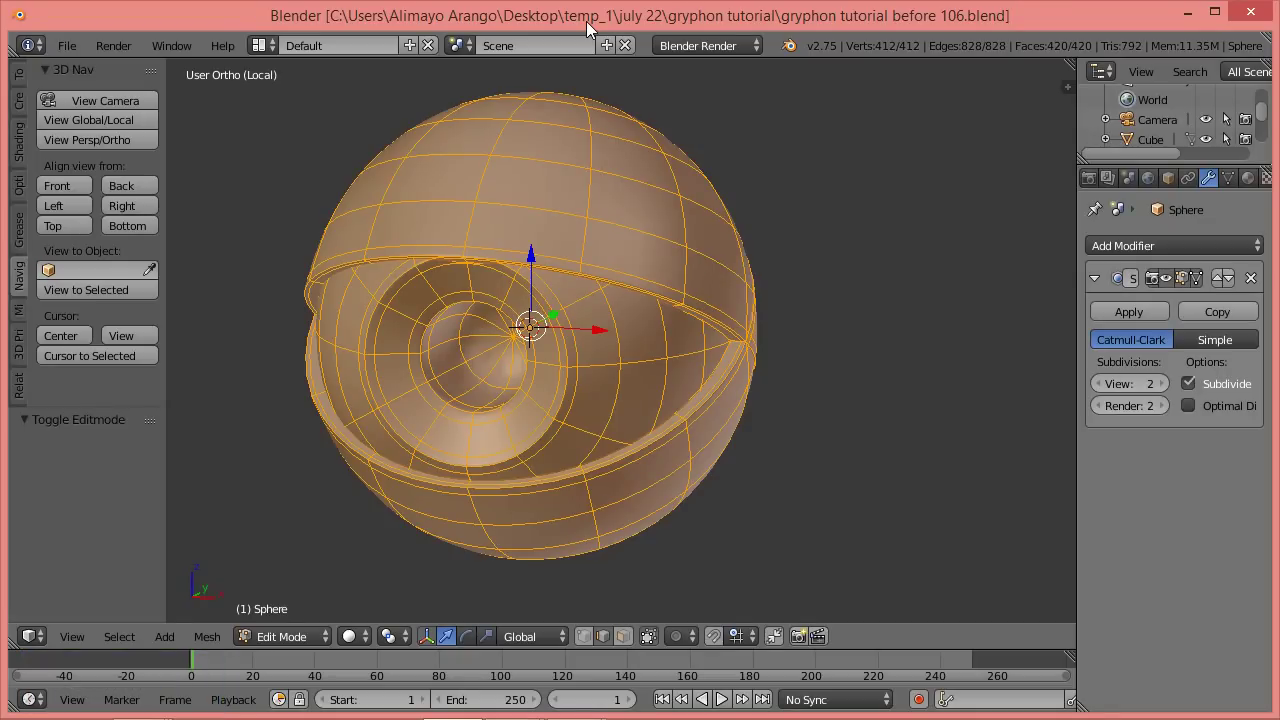
Leave the eye's local view and hide the eye in Object Mode.
{"action": "left_click", "coordinate": [126, 120]}
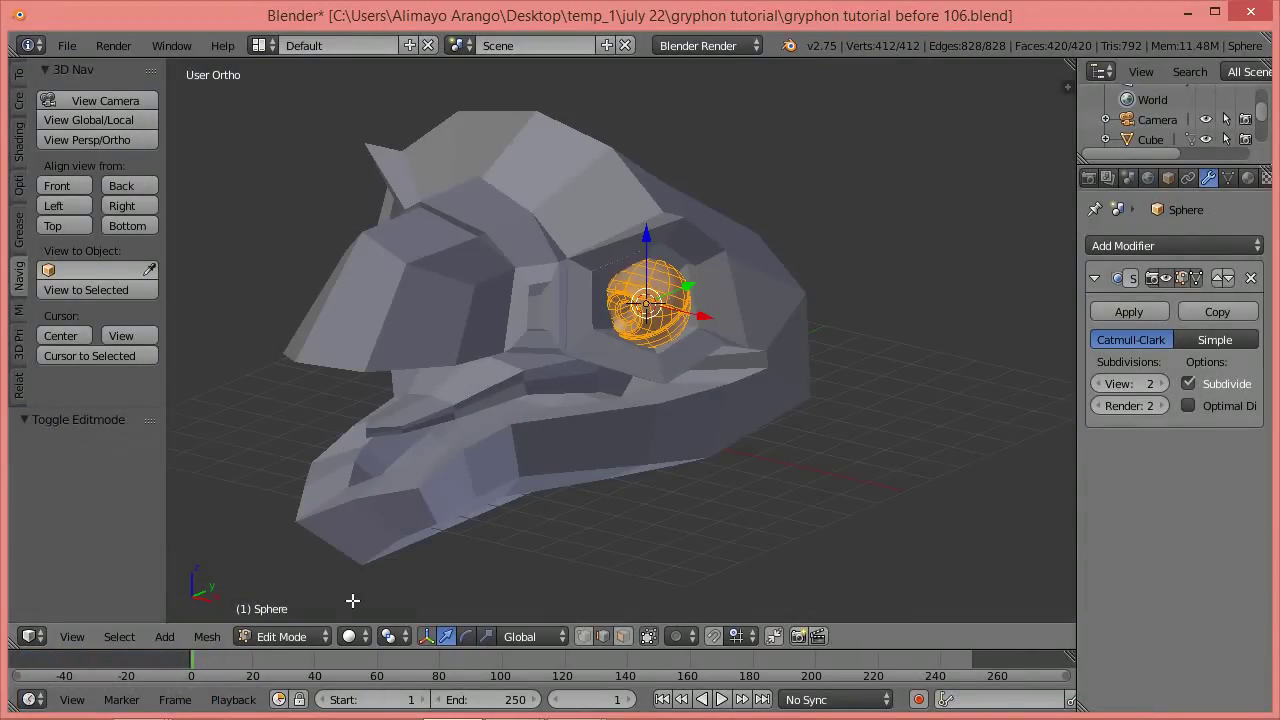
{"action": "left_click", "coordinate": [311, 638]}
{"action": "left_click", "coordinate": [312, 615]}
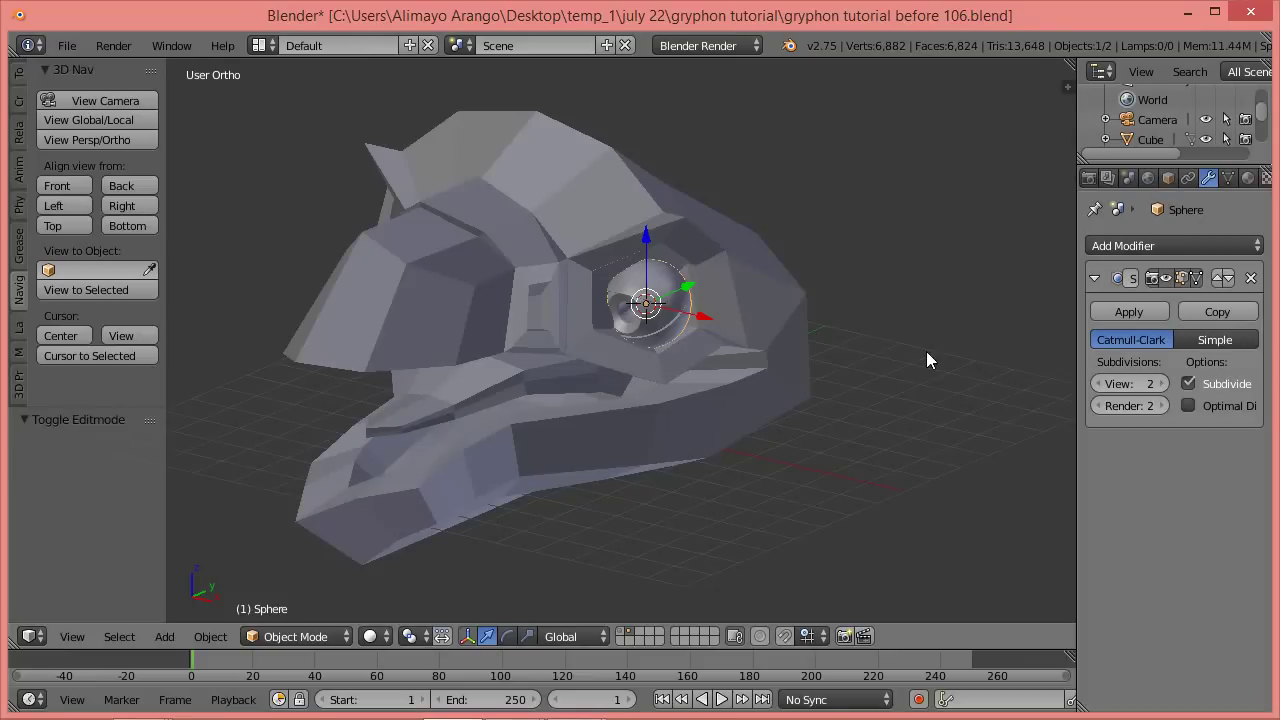
{"action": "key", "text": "h"}
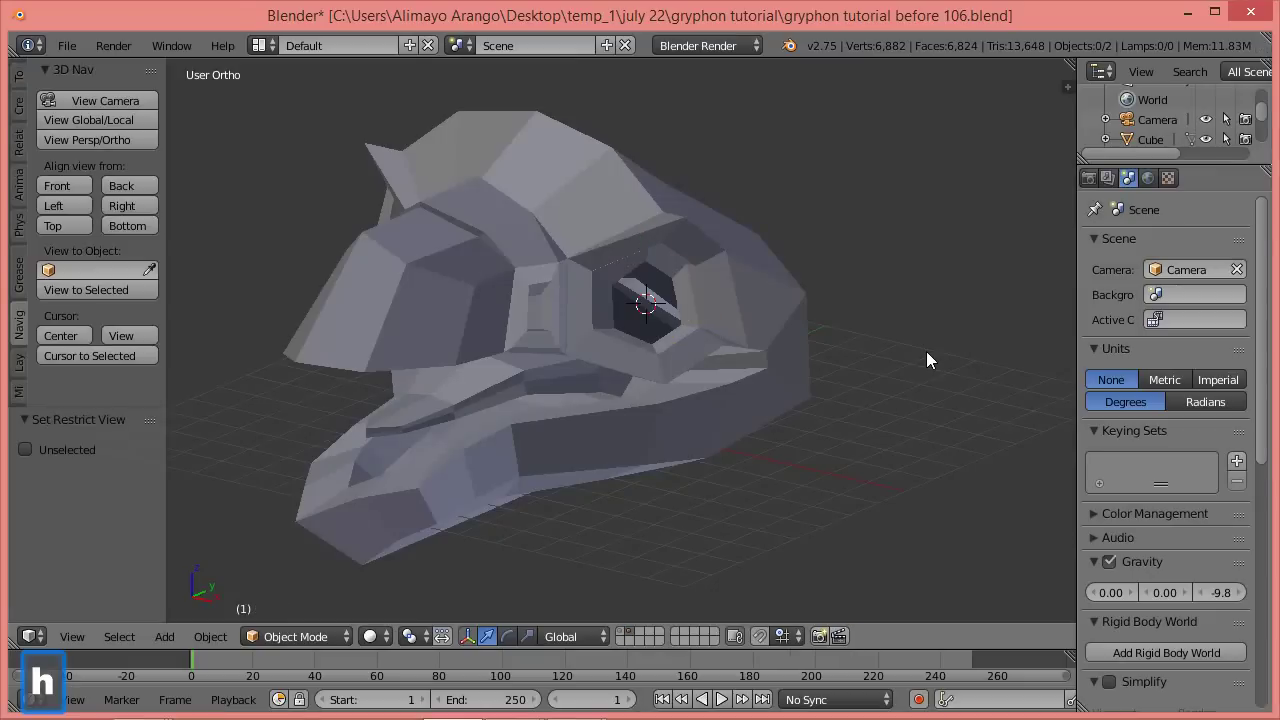
Move the gryphon head object to the first layer and display that layer with the body.
{"action": "left_click", "coordinate": [679, 360]}
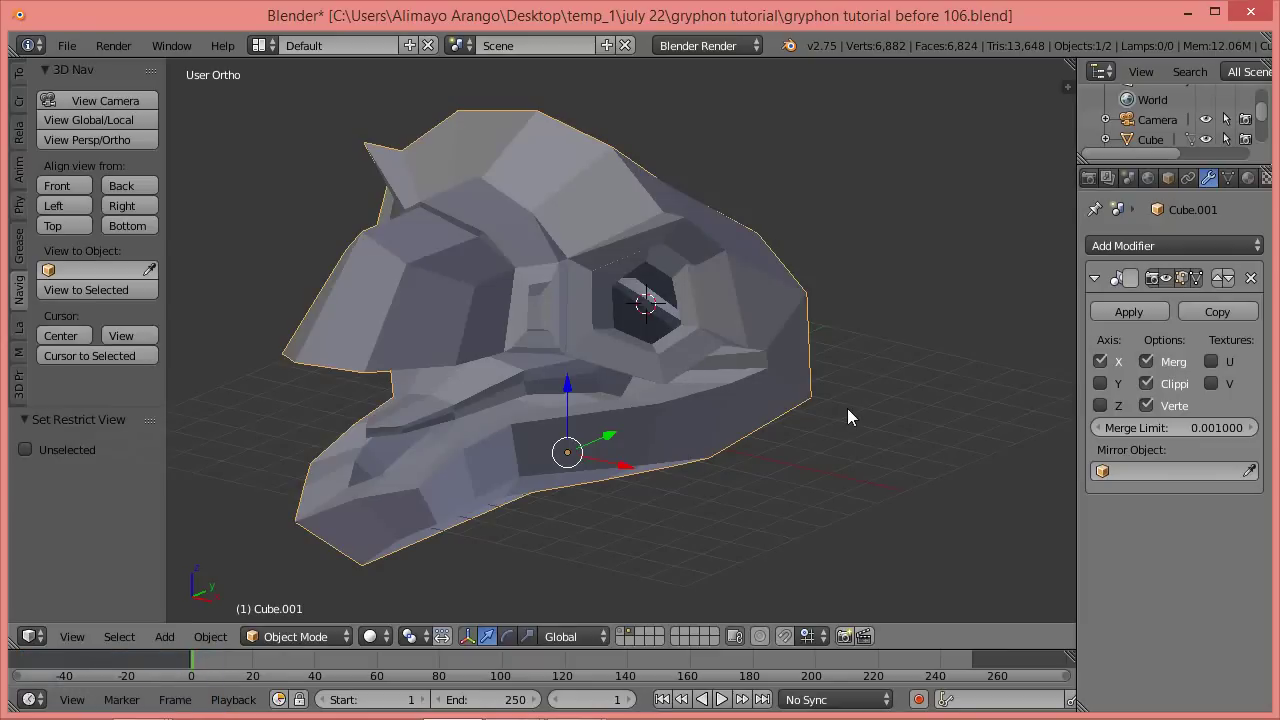
{"action": "key", "text": "m"}
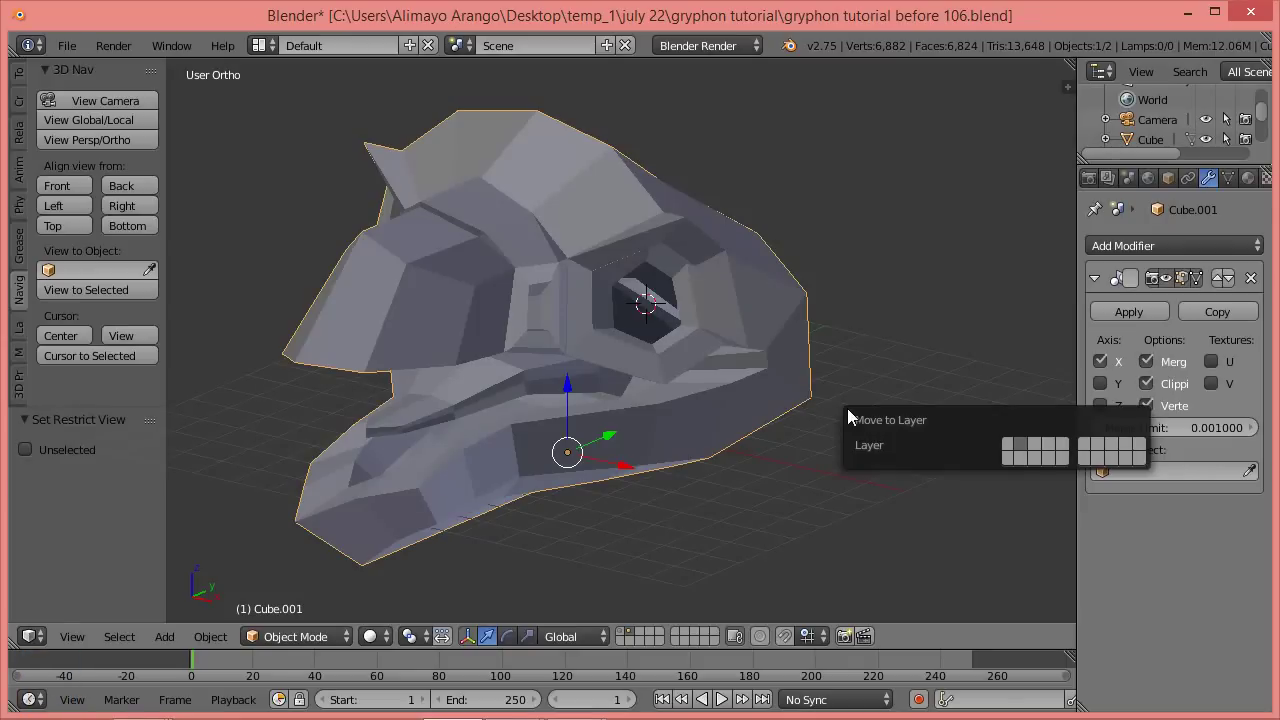
{"action": "left_click", "coordinate": [1010, 445]}
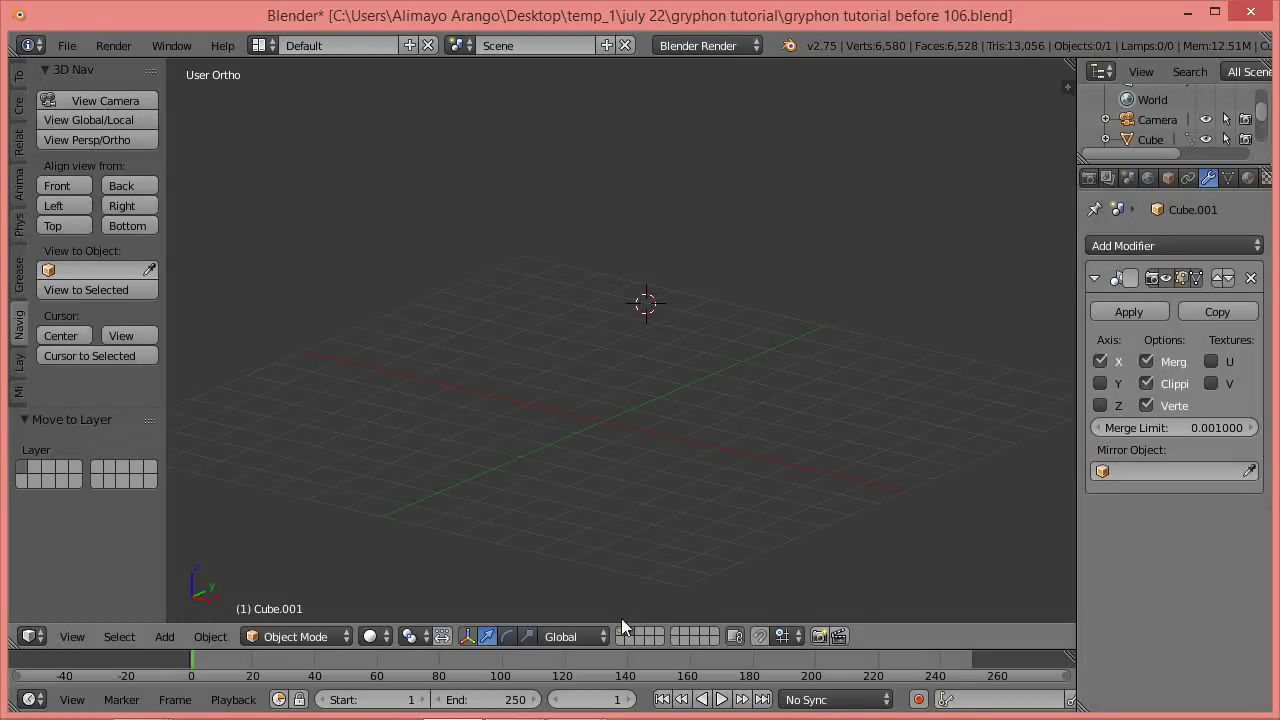
{"action": "left_click", "coordinate": [623, 634]}
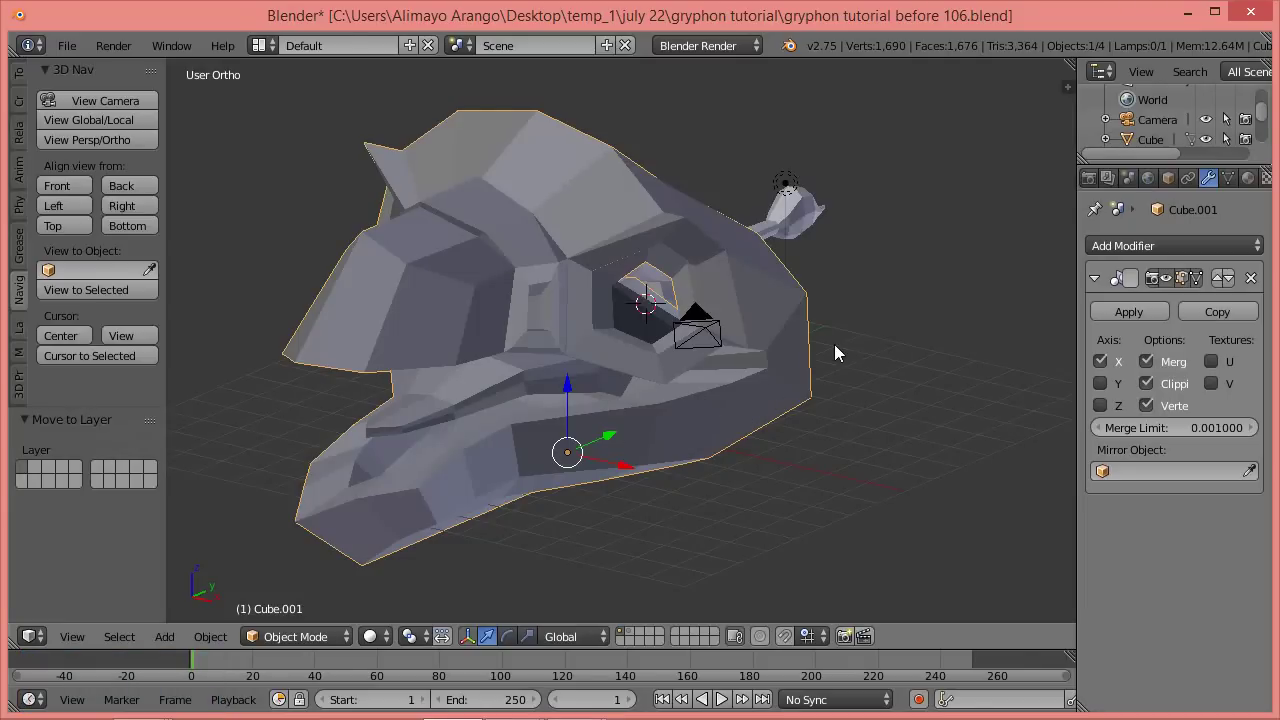
Scale the gryphon head down uniformly to about 0.134 to suit the body.
{"action": "middle_click_drag", "start_coordinate": [854, 304], "coordinate": [739, 278]}
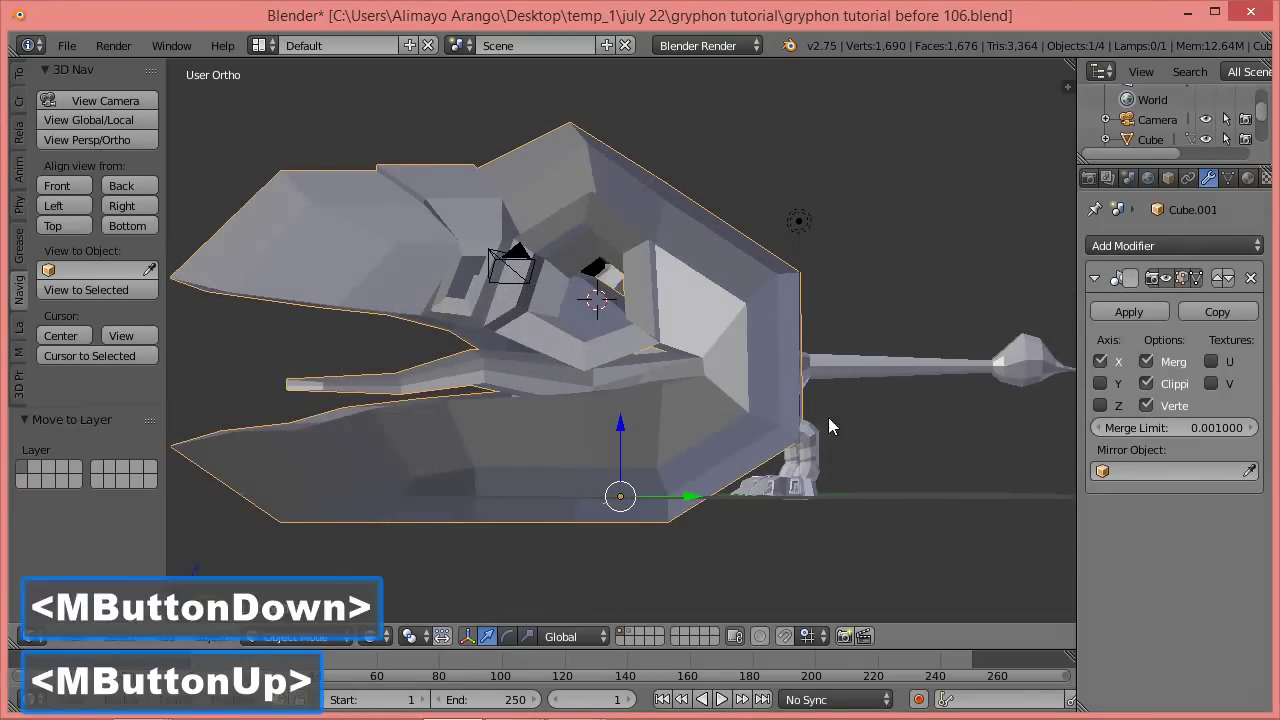
{"action": "key", "text": "s"}
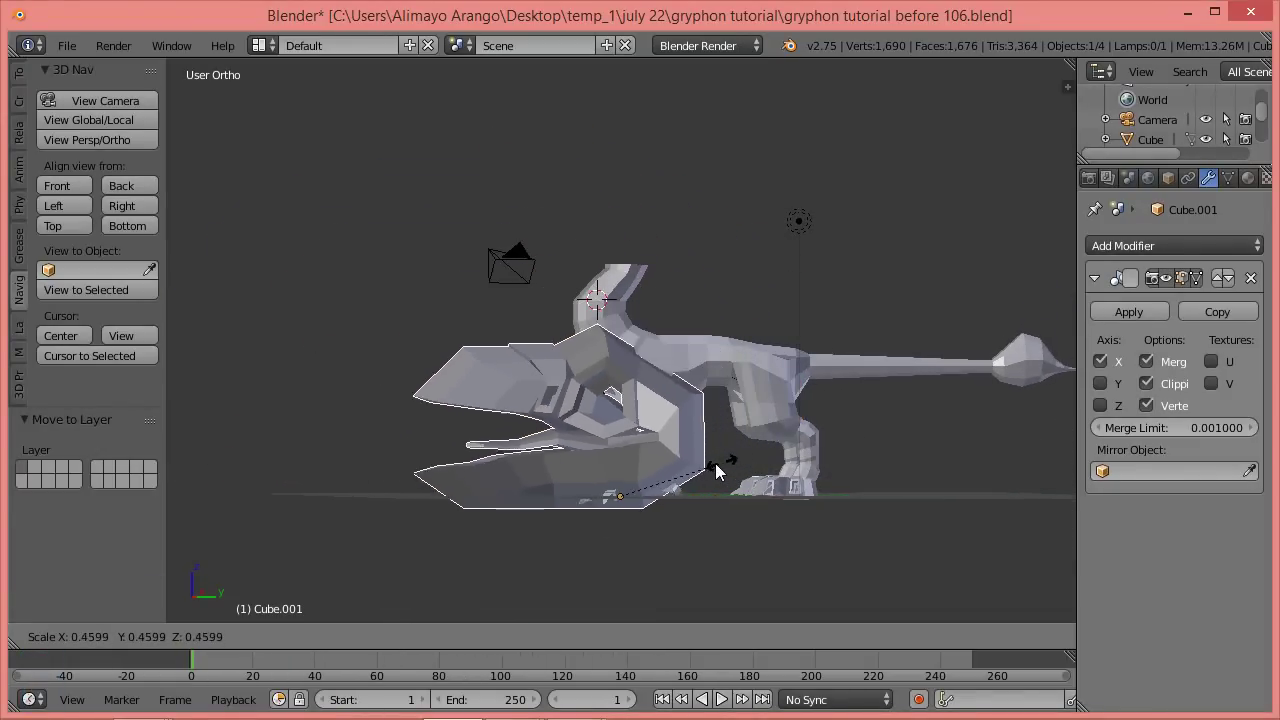
{"action": "left_click", "coordinate": [652, 492]}
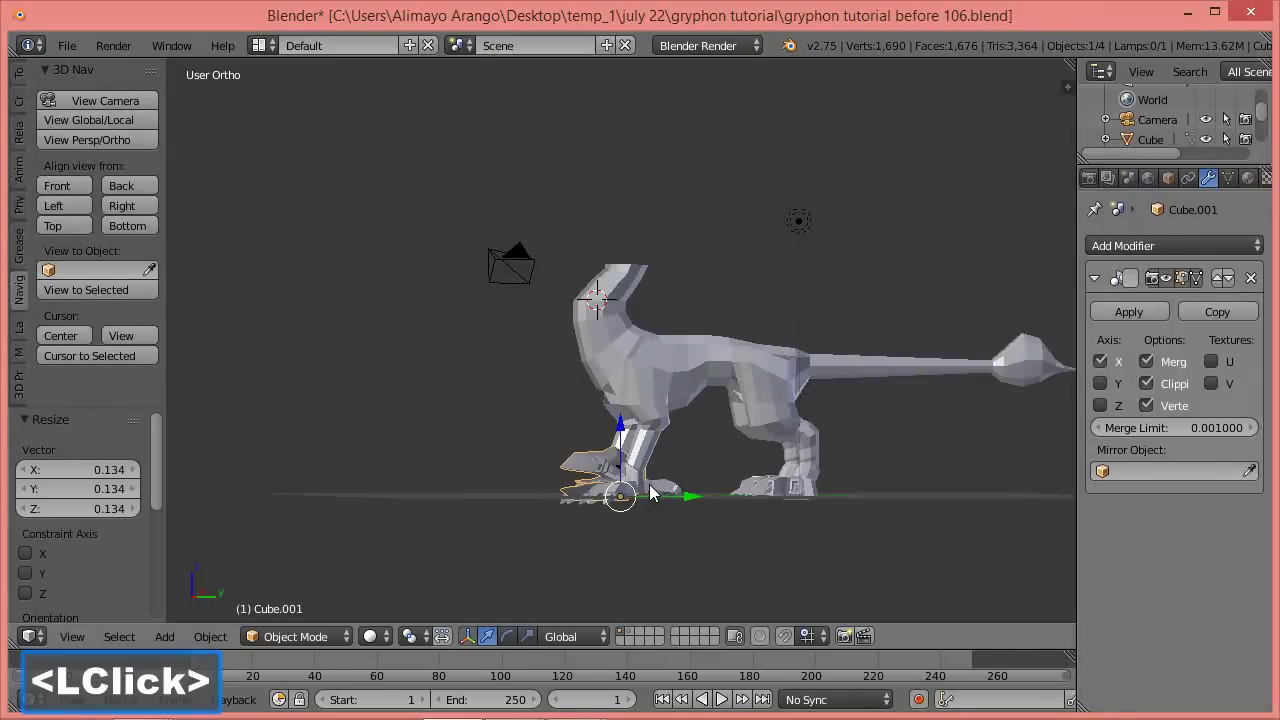
Lift the head to the top of the neck and shift it about -0.678 along Y.
{"action": "left_click_drag", "start_coordinate": [622, 447], "coordinate": [614, 202]}
{"action": "left_click_drag", "start_coordinate": [687, 262], "coordinate": [660, 276]}
{"action": "middle_click_drag", "start_coordinate": [702, 258], "coordinate": [823, 292]}
{"action": "scroll", "coordinate": [788, 300], "scroll_direction": "up", "scroll_amount": 2}
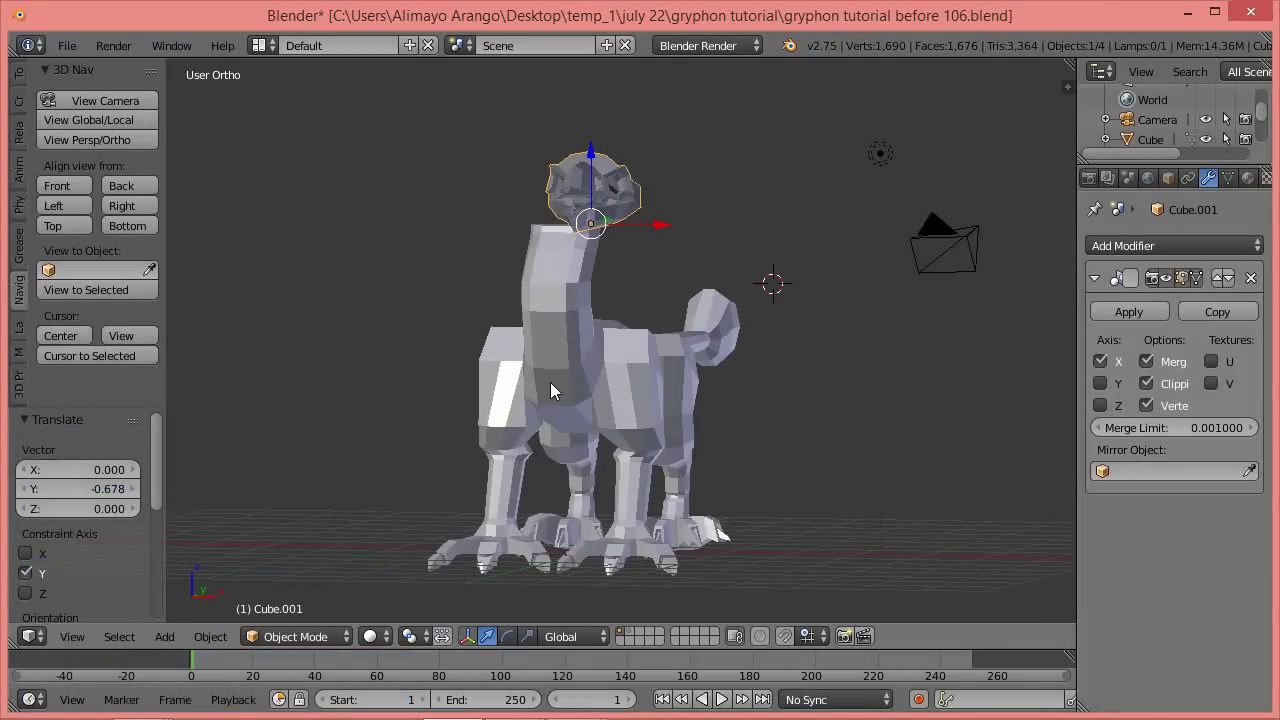
Reset the 3D cursor to the world centre and snap the head object to it with the offset option.
{"action": "left_click", "coordinate": [70, 182]}
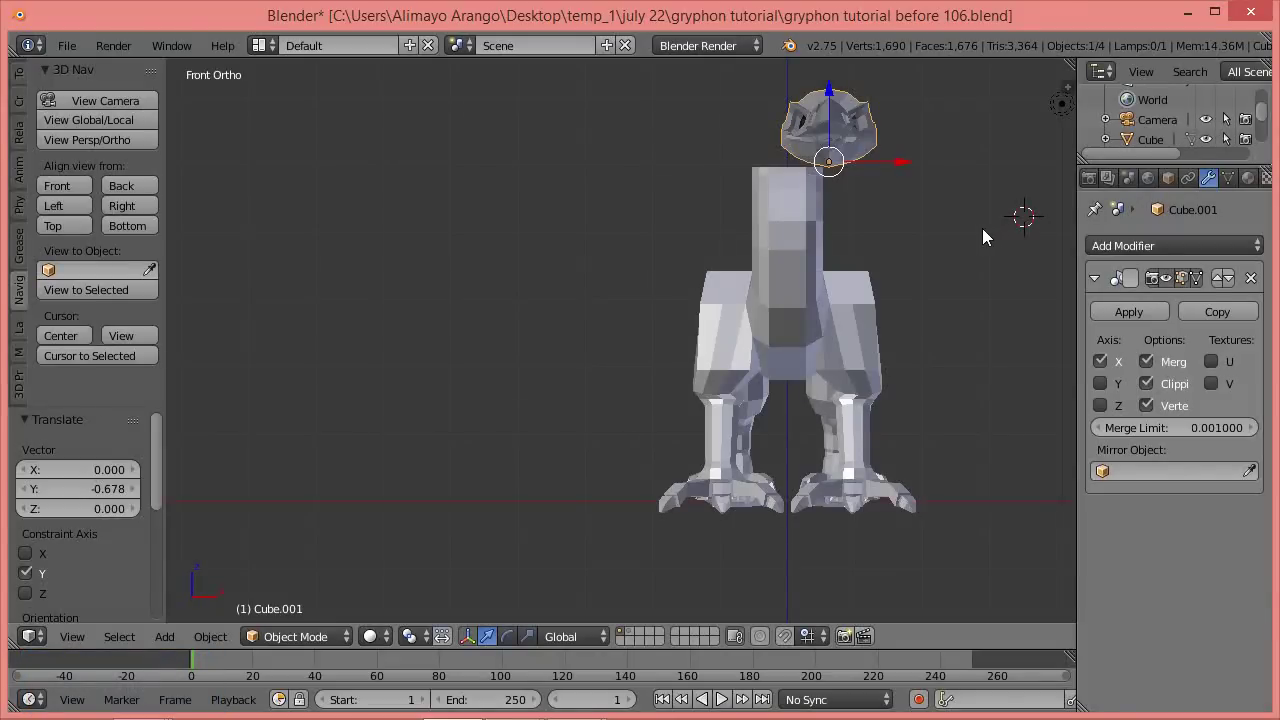
{"action": "key", "text": "Home"}
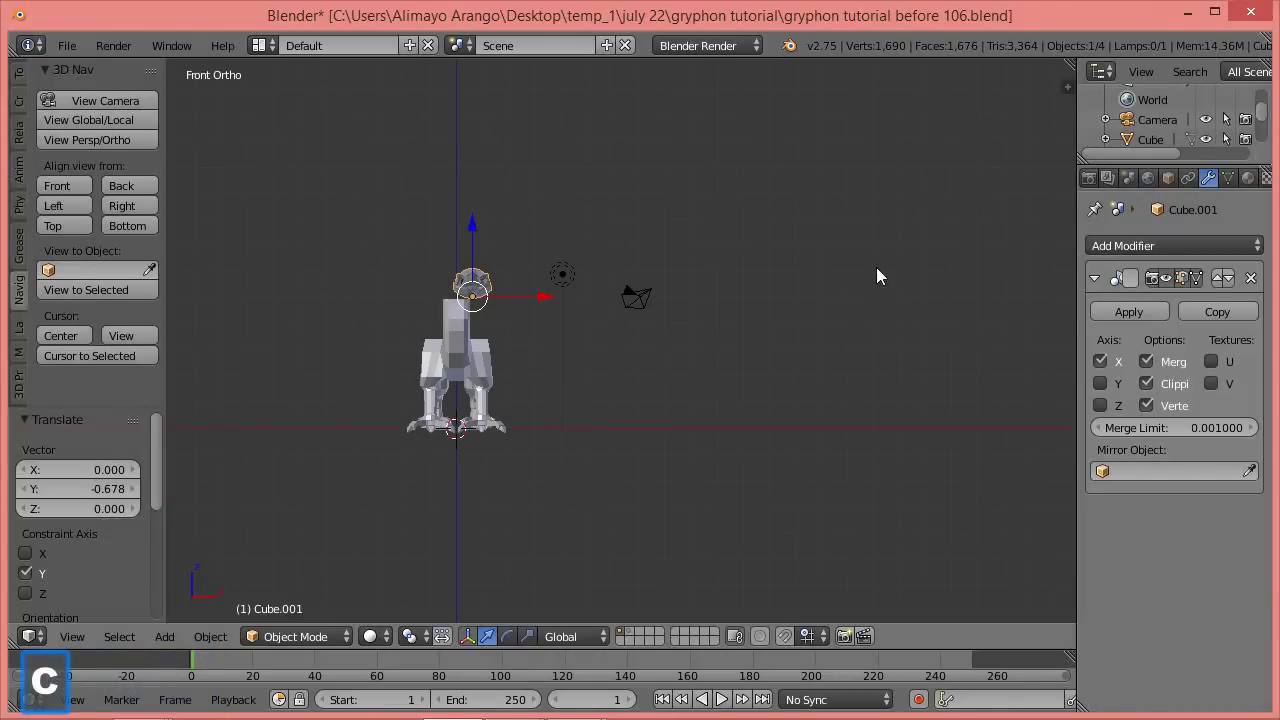
{"action": "scroll", "coordinate": [542, 425], "scroll_direction": "up", "scroll_amount": 3}
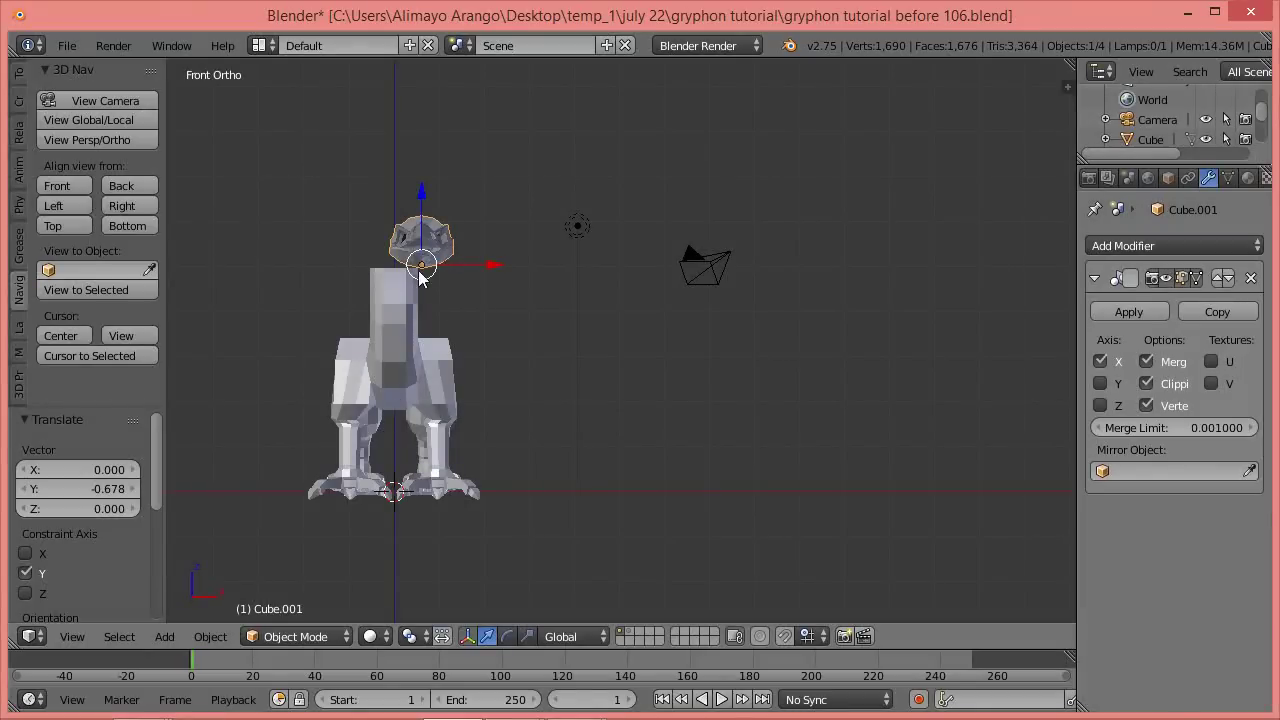
{"action": "scroll", "coordinate": [418, 270], "scroll_direction": "up", "scroll_amount": 1}
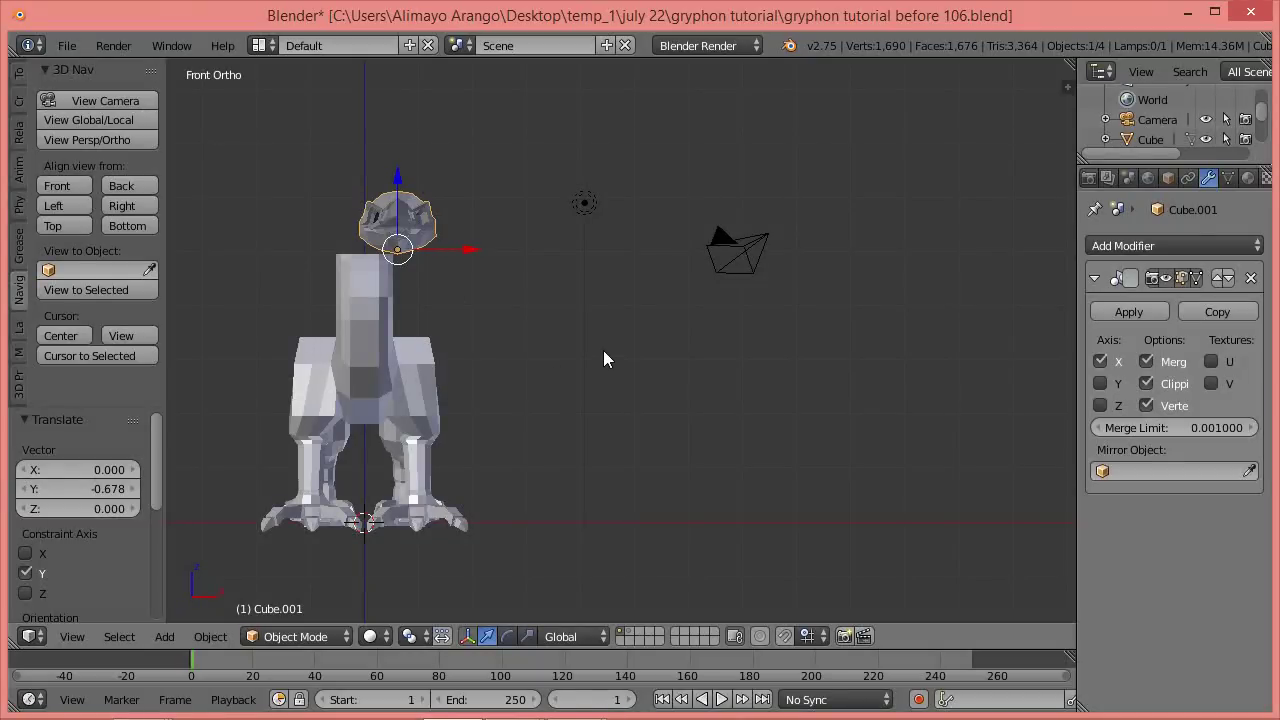
{"action": "key", "text": "shift+s"}
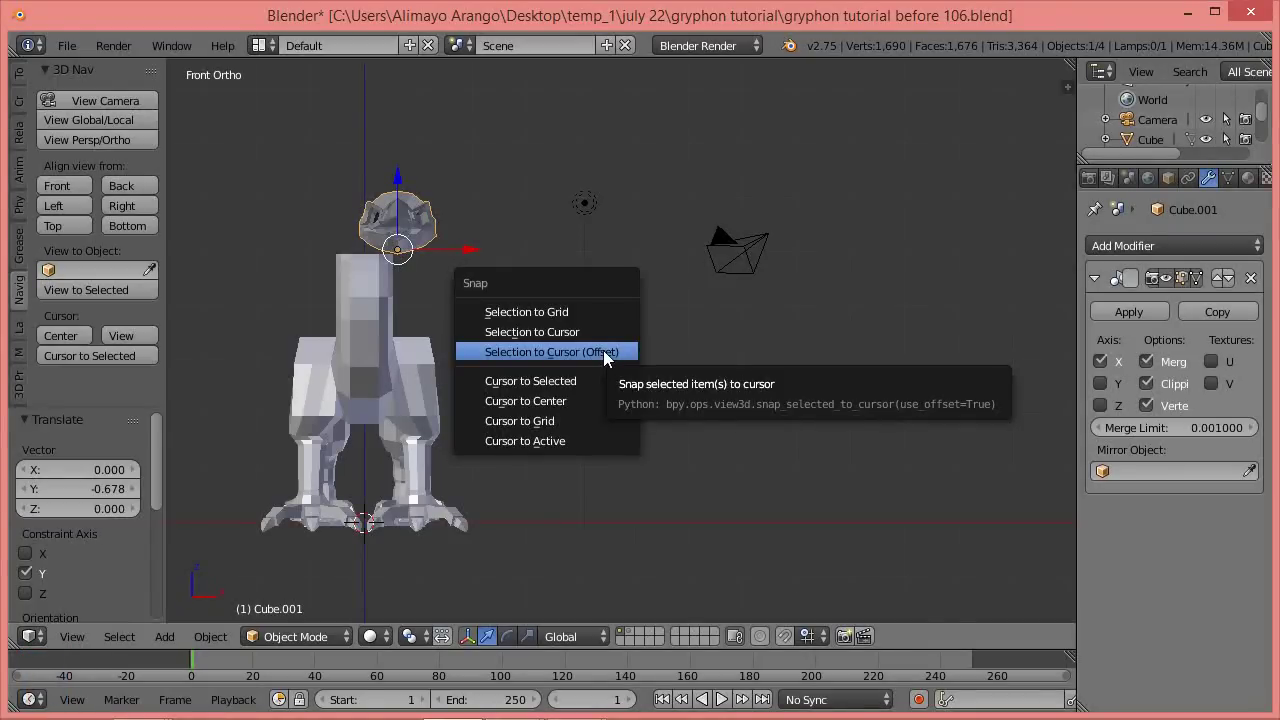
{"action": "left_click", "coordinate": [605, 352]}
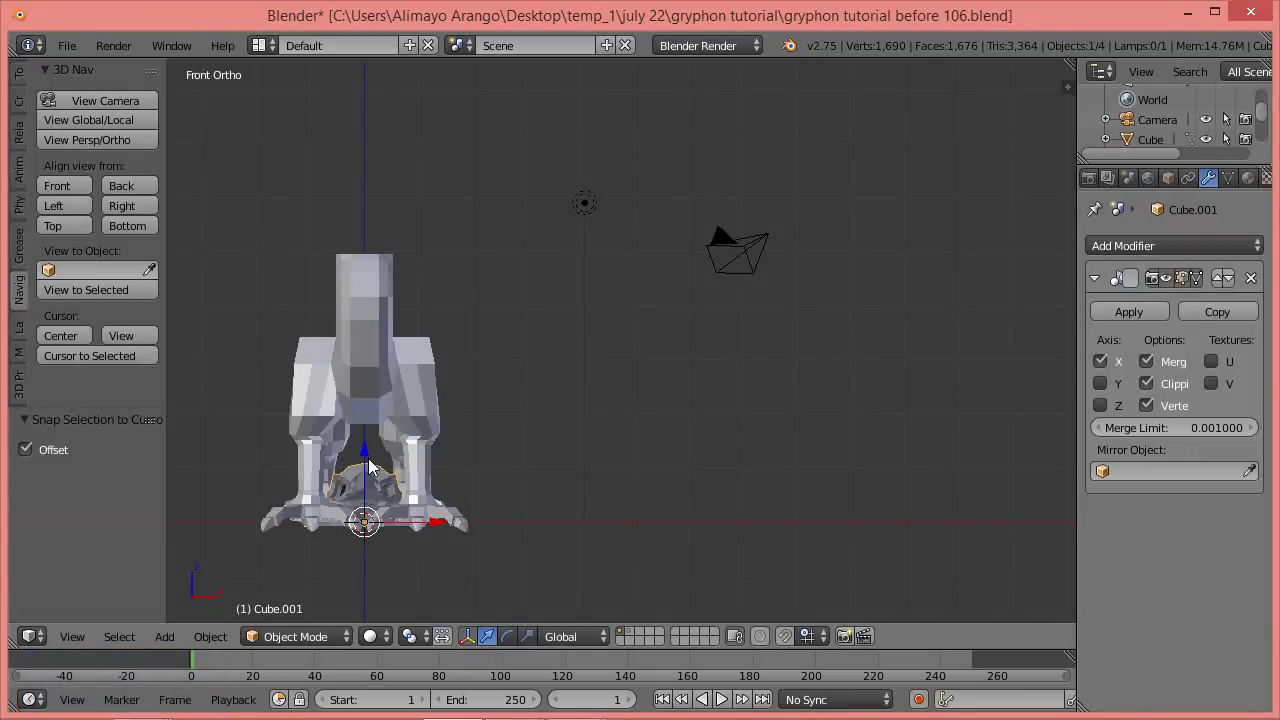
Raise the head about 5.069 along Z and move it about -2.464 along Y onto the neck.
{"action": "left_click_drag", "start_coordinate": [365, 460], "coordinate": [355, 165]}
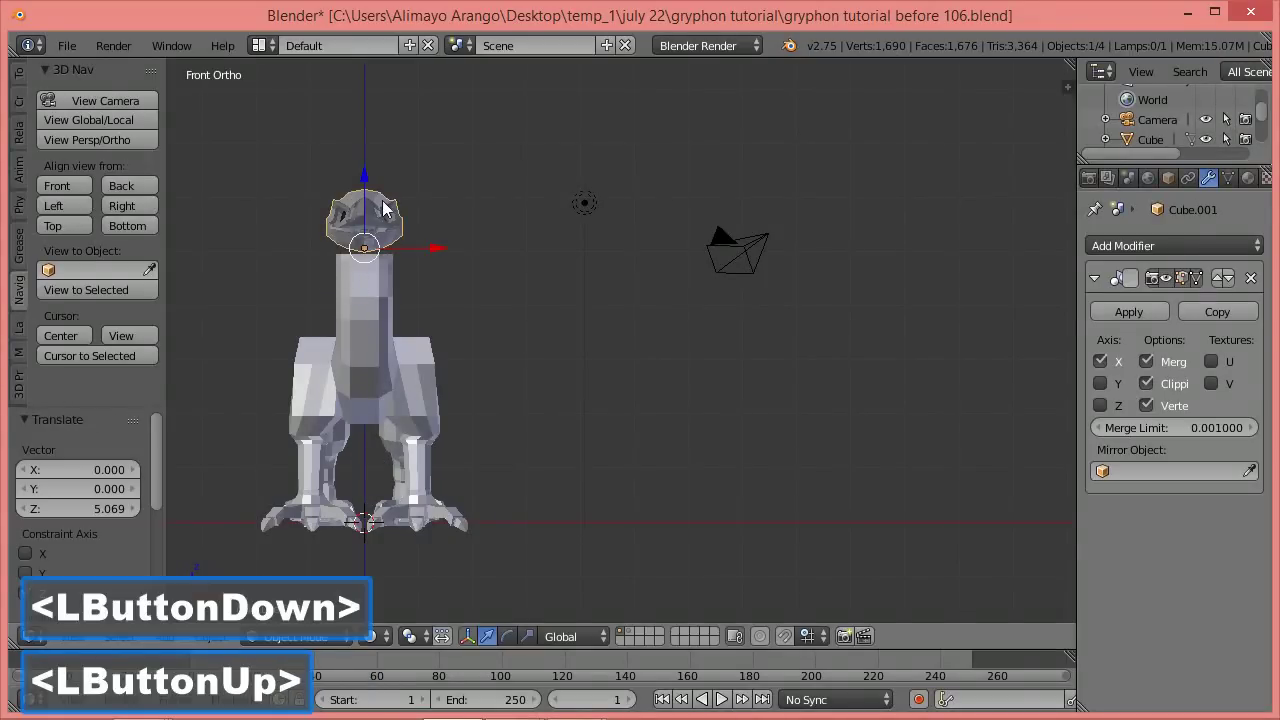
{"action": "middle_click_drag", "start_coordinate": [615, 266], "coordinate": [468, 278]}
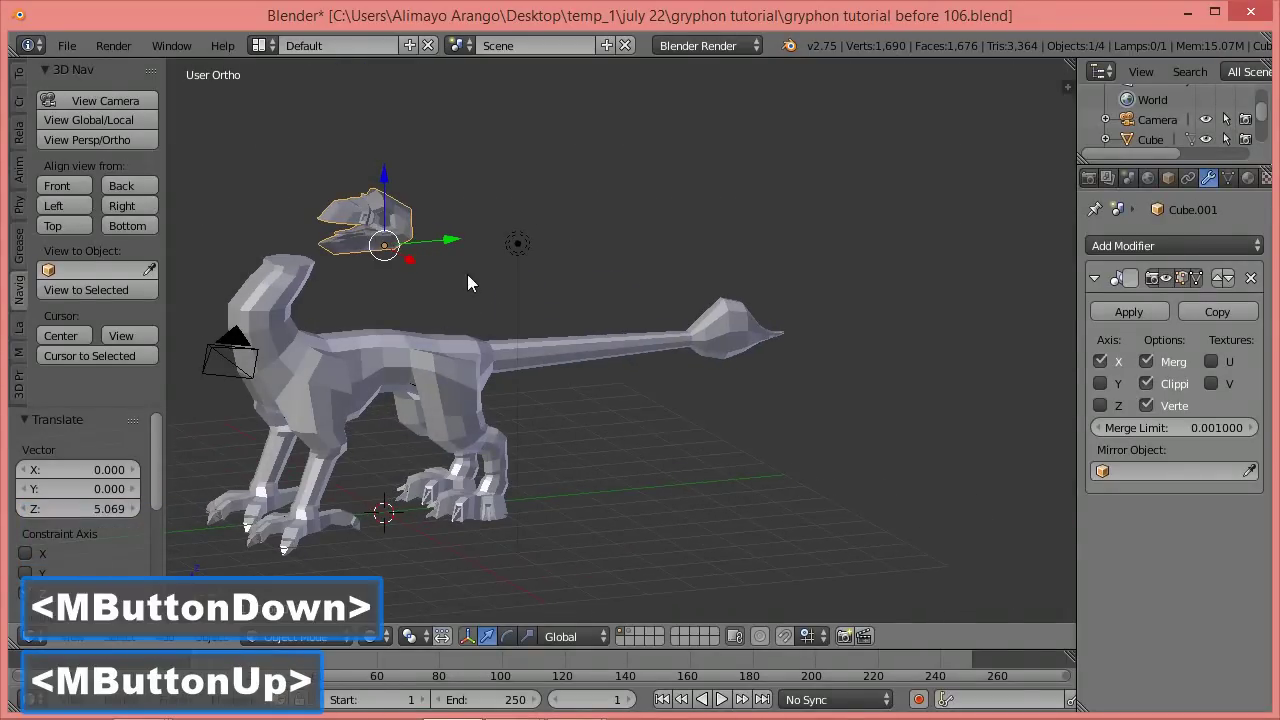
{"action": "left_click_drag", "start_coordinate": [451, 244], "coordinate": [325, 240]}
{"action": "middle_click_drag", "start_coordinate": [380, 296], "coordinate": [435, 340]}
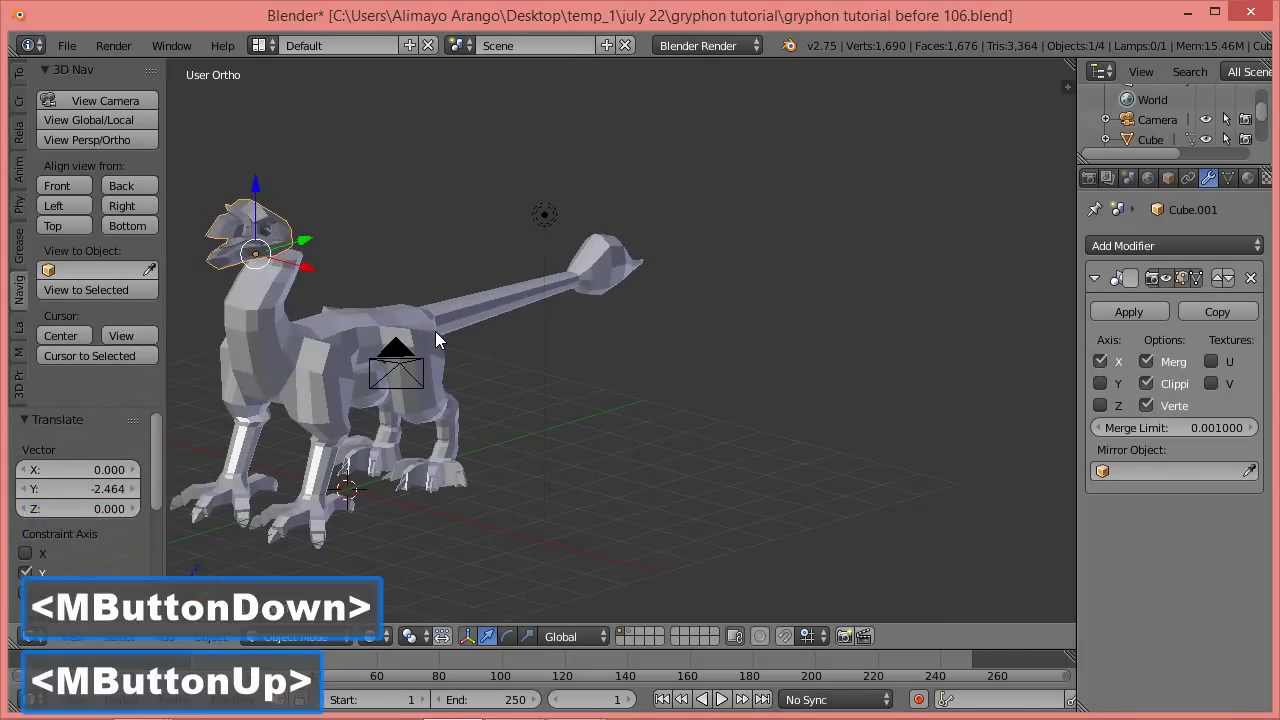
Scale the head up uniformly by about 1.135.
{"action": "key", "text": "s"}
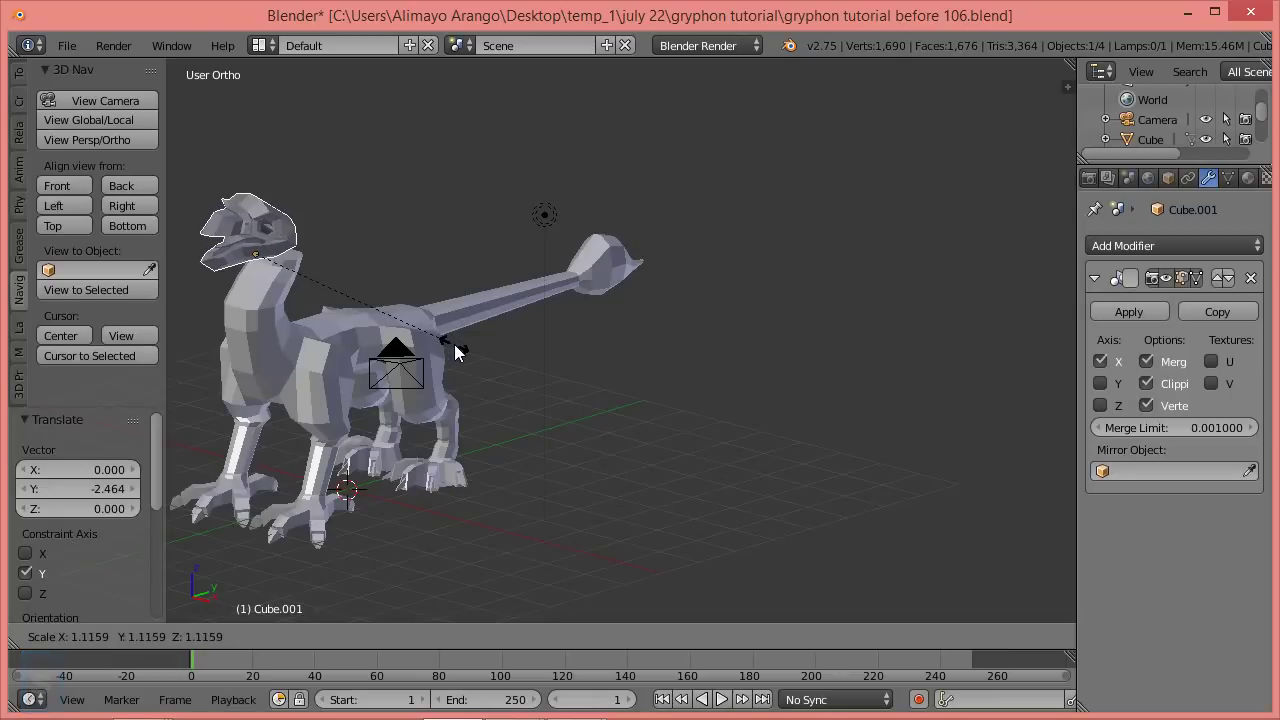
{"action": "left_click", "coordinate": [458, 352]}
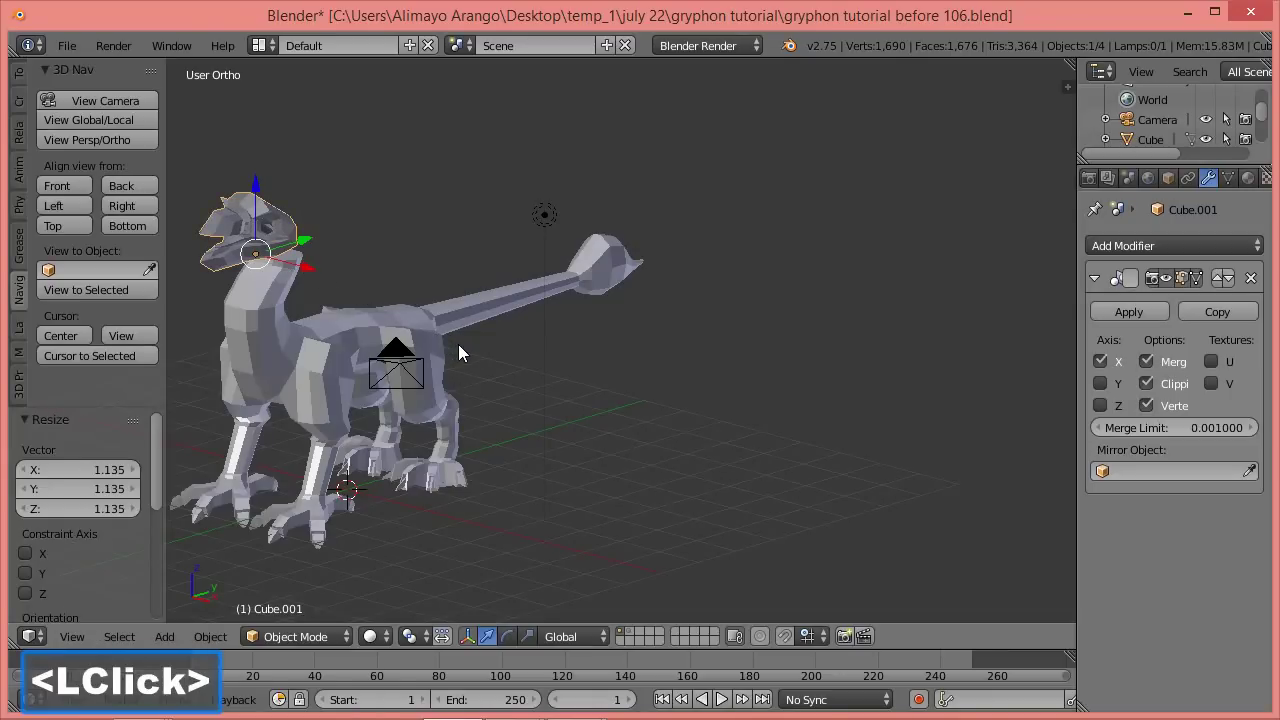
{"action": "middle_click_drag", "start_coordinate": [577, 387], "coordinate": [477, 380]}
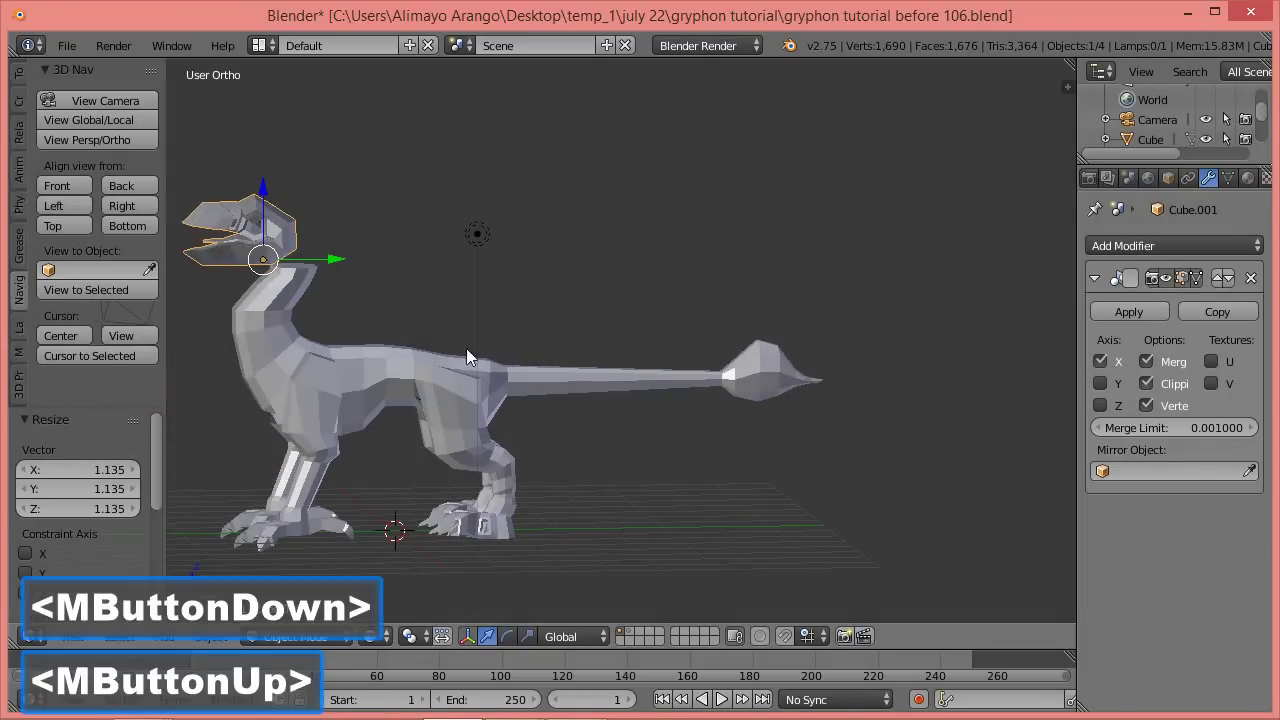
Move the head about -0.3 along Y and scale it uniformly by about 0.918.
{"action": "left_click_drag", "start_coordinate": [345, 257], "coordinate": [325, 264]}
{"action": "key", "text": "s"}
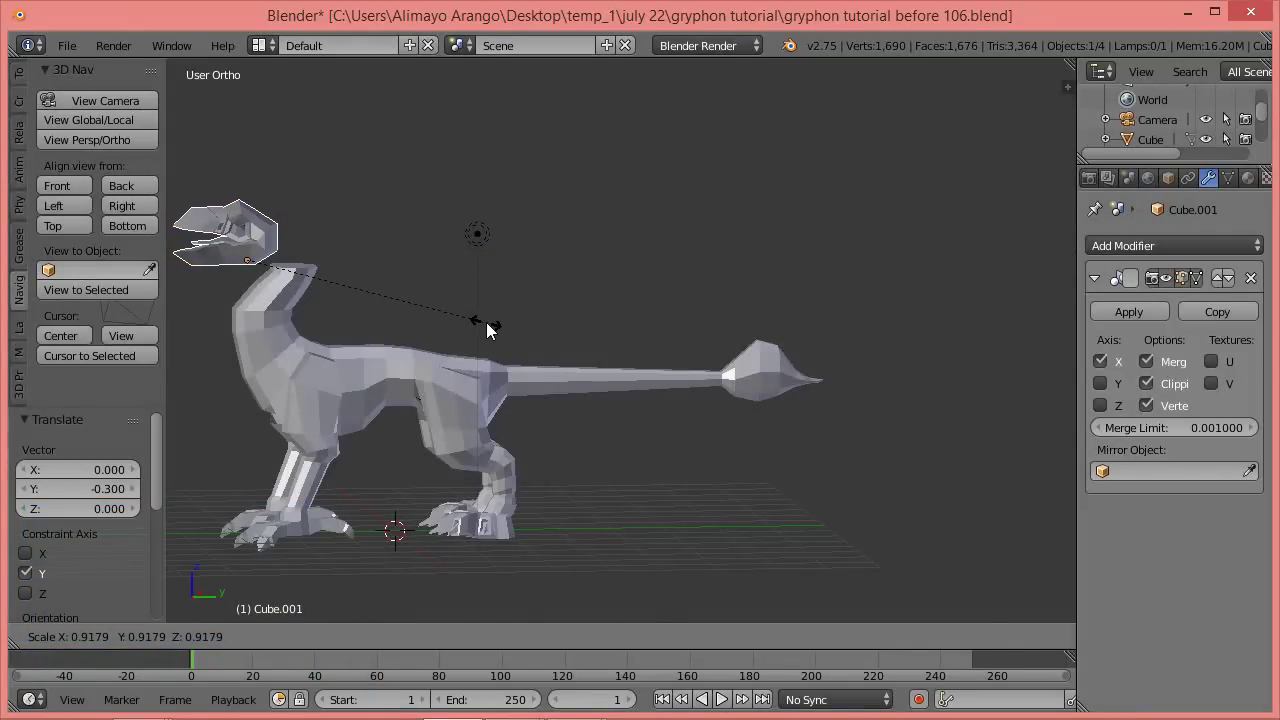
{"action": "left_click", "coordinate": [488, 330]}
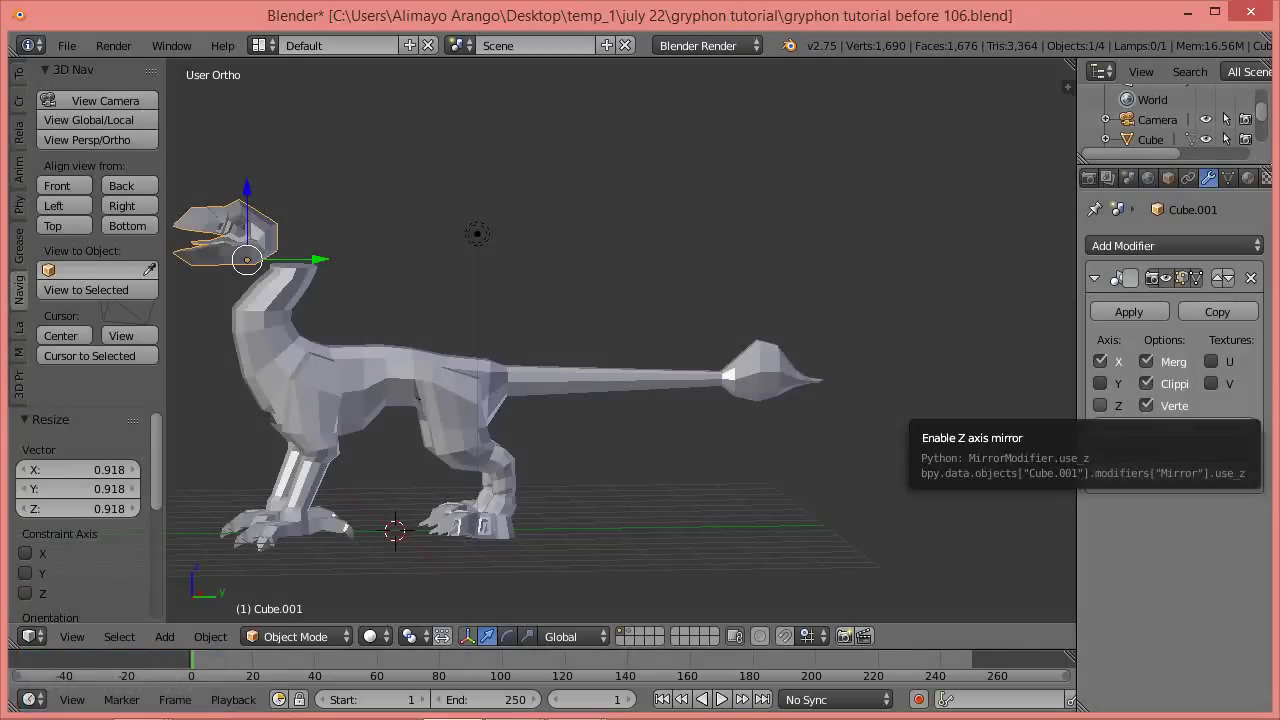
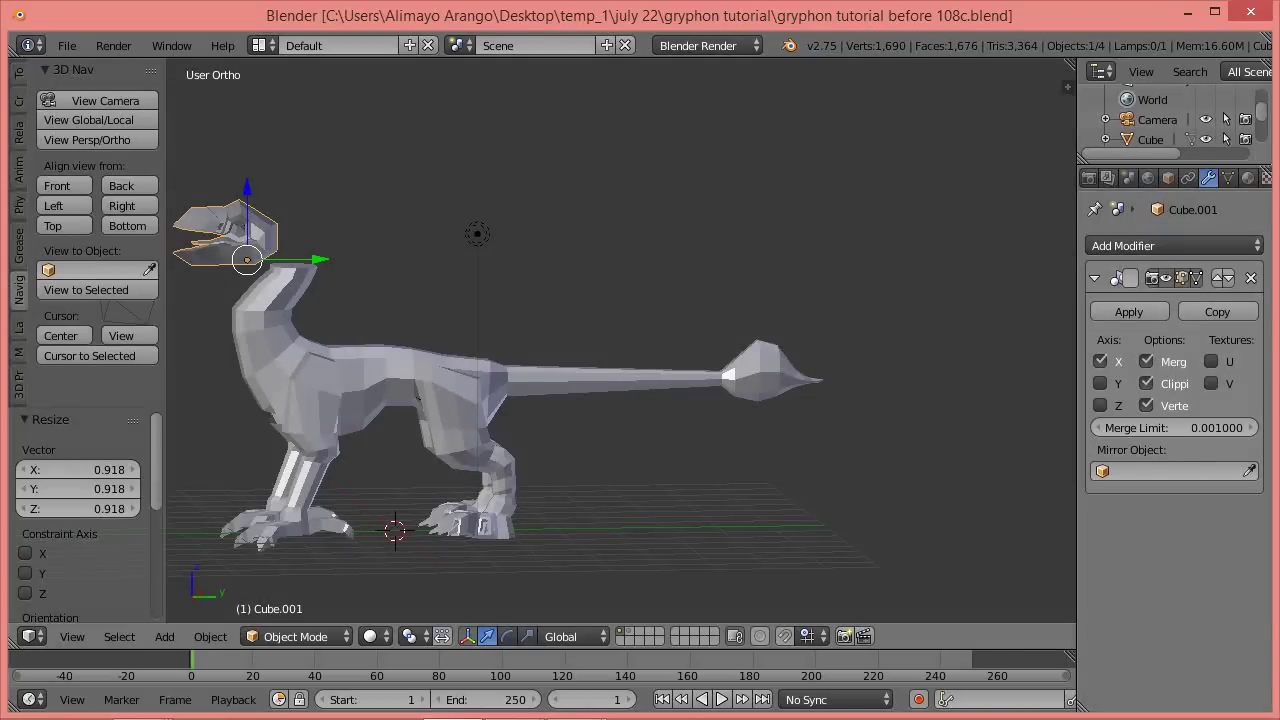
Save the file as gryphon tutorial before 109c.blend and remove the Mirror modifier from the head object.
{"action": "left_click", "coordinate": [704, 21]}
{"action": "middle_click_drag", "start_coordinate": [506, 337], "coordinate": [622, 374]}
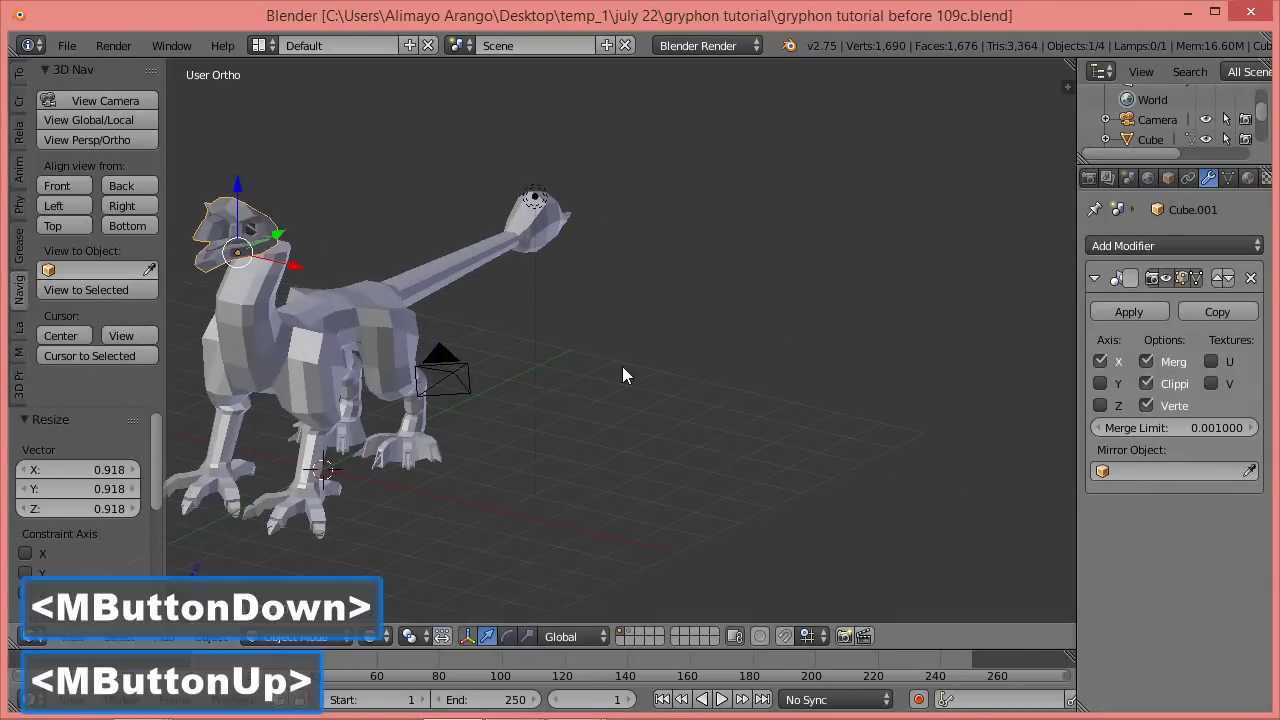
{"action": "left_click", "coordinate": [1251, 278]}
{"action": "middle_click_drag", "start_coordinate": [404, 405], "coordinate": [520, 420], "text": "shift"}
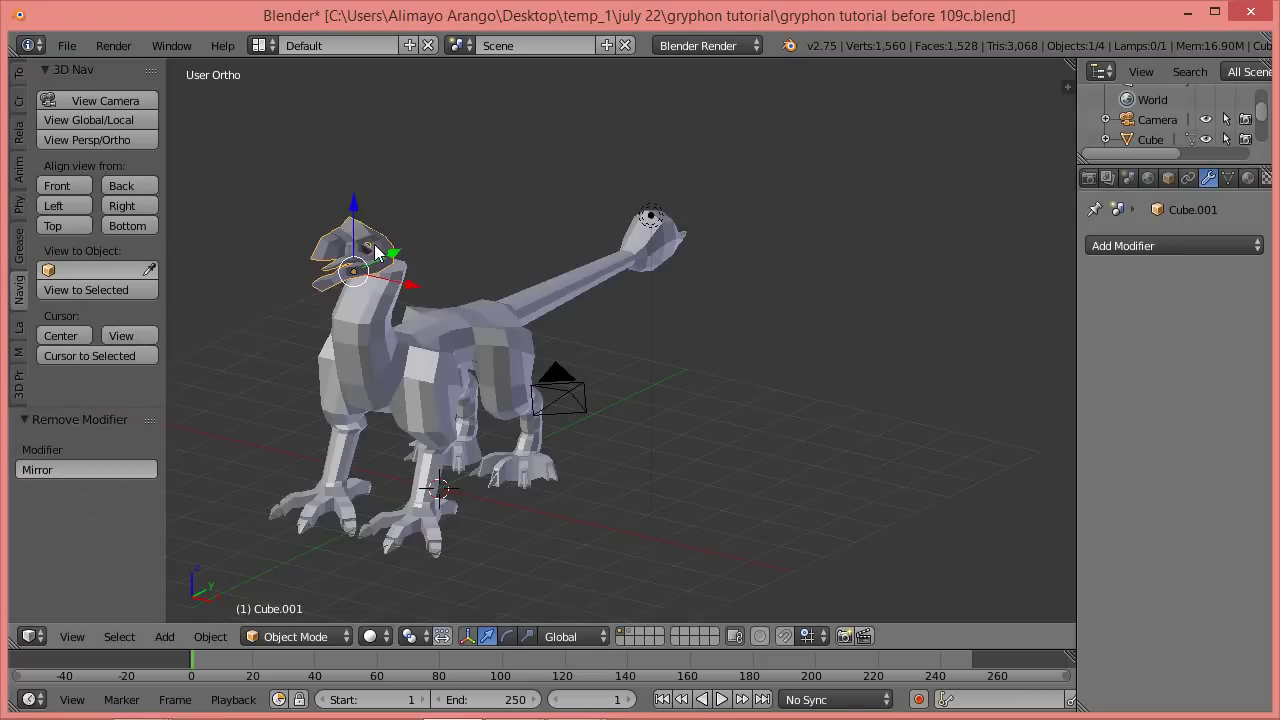
Join the head into the body object and save the file as gryphon tutorial before 110c.blend.
{"action": "left_click", "coordinate": [408, 352], "text": "shift"}
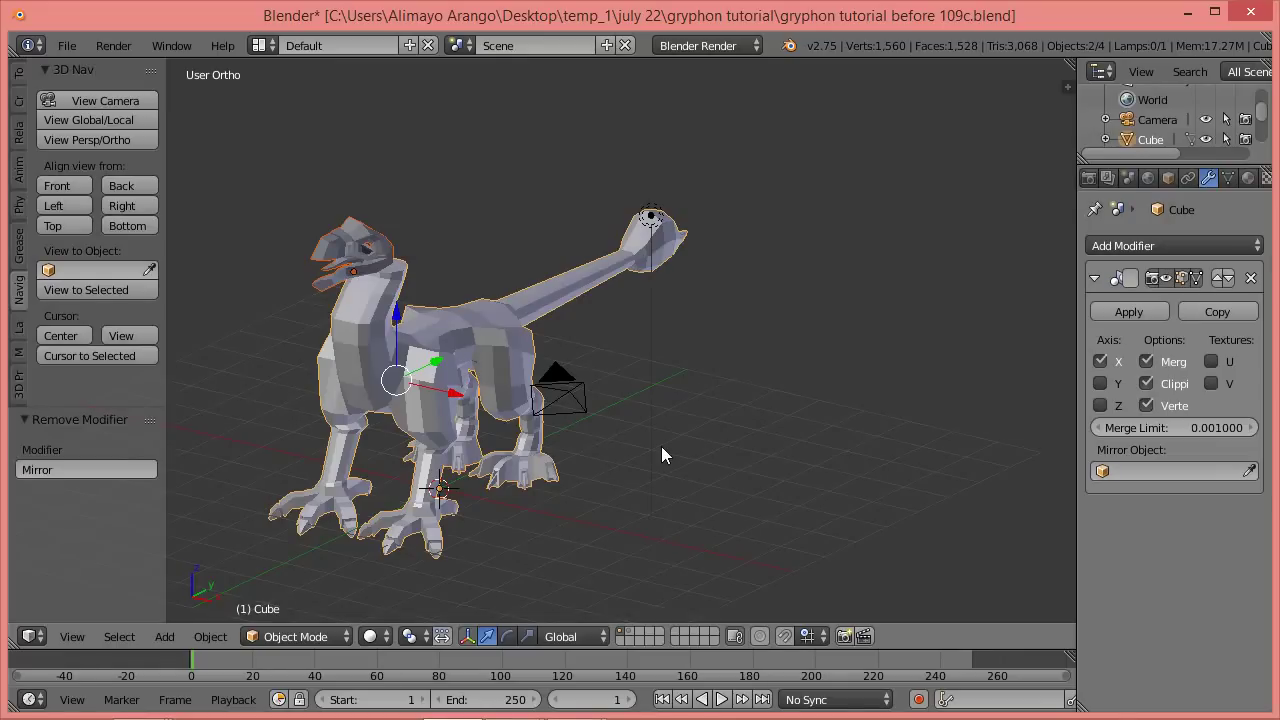
{"action": "key", "text": "ctrl"}
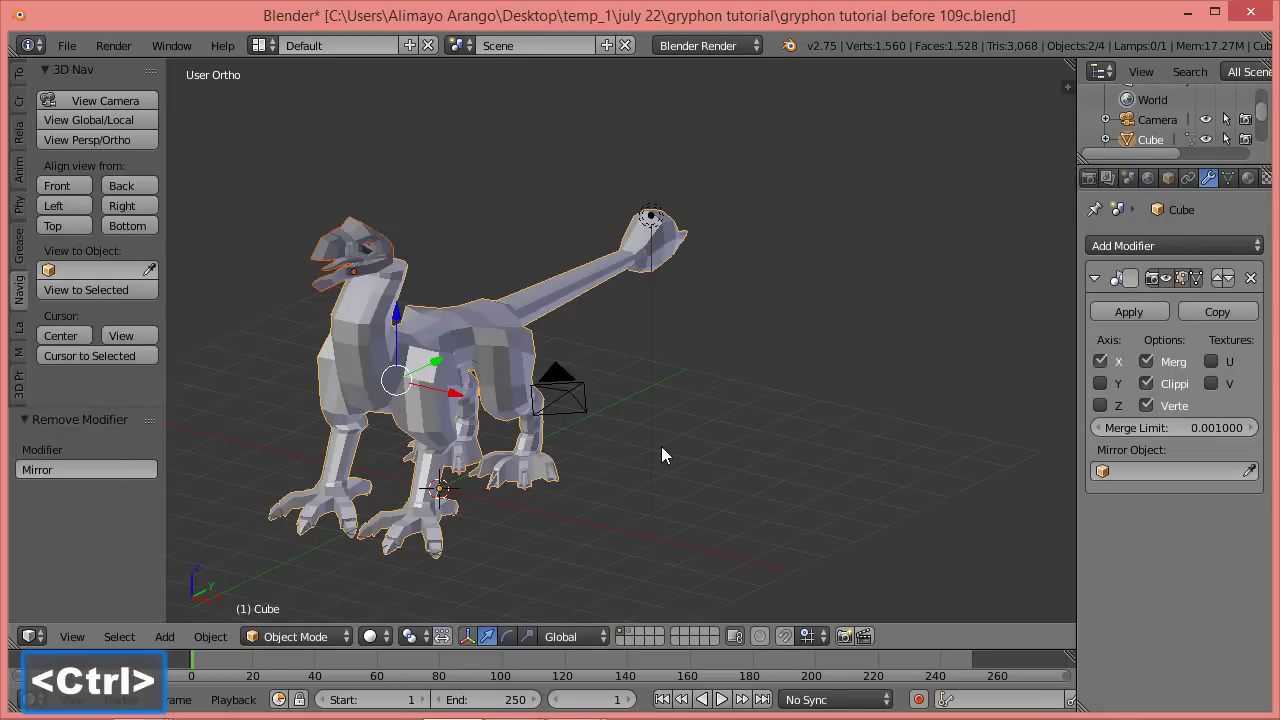
{"action": "key", "text": "ctrl+j"}
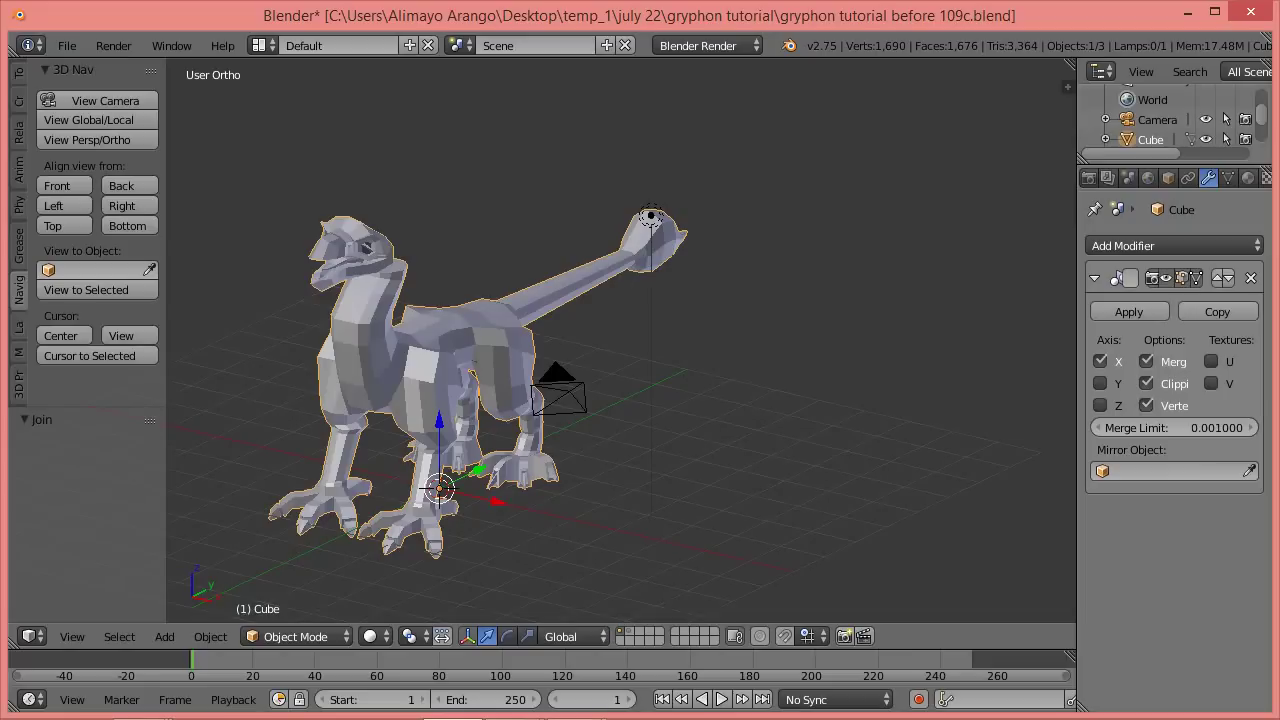
{"action": "left_click", "coordinate": [1150, 93]}
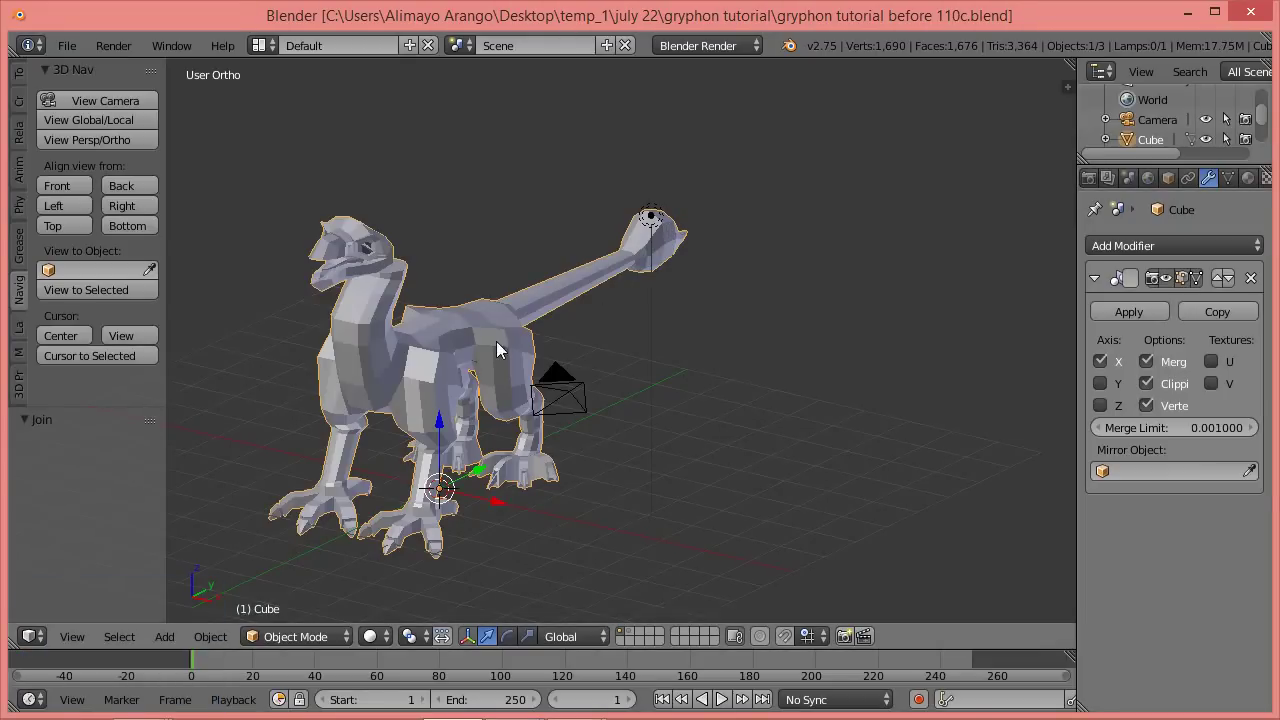
In Edit Mode, delete the cap face closing the top of the gryphon's neck.
{"action": "left_click", "coordinate": [333, 647]}
{"action": "left_click", "coordinate": [320, 592]}
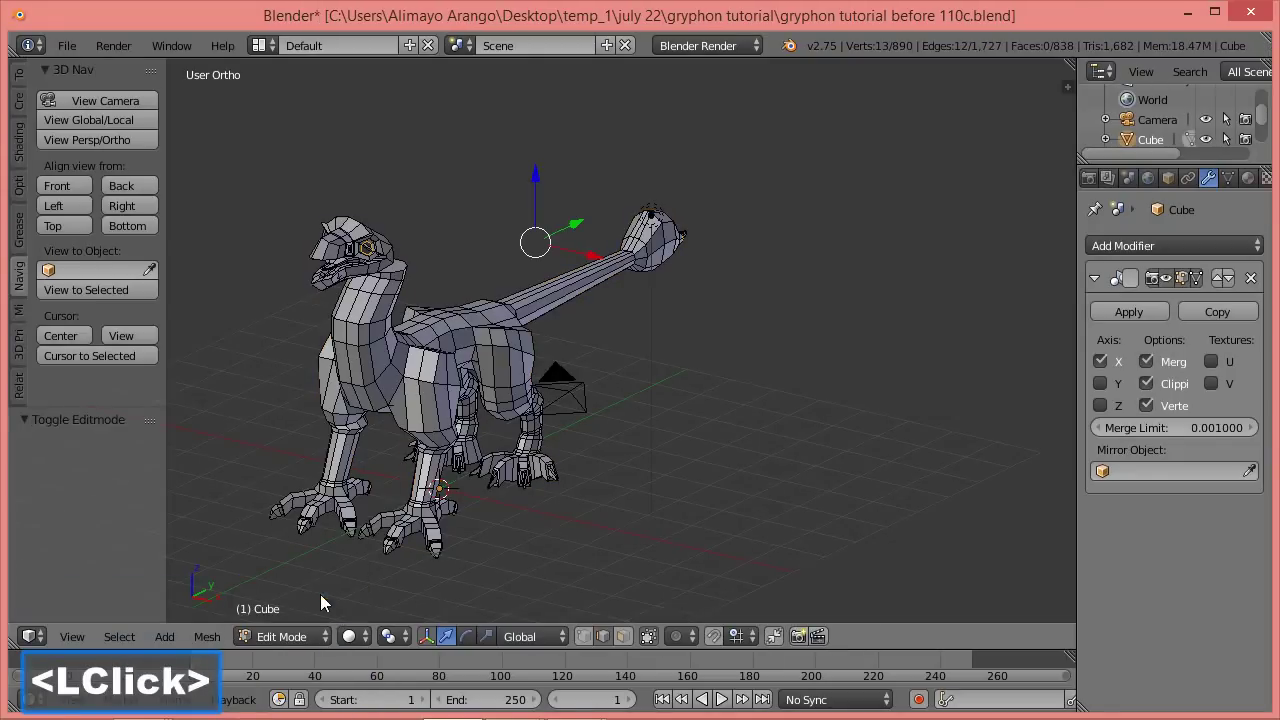
{"action": "scroll", "coordinate": [563, 467], "scroll_direction": "up", "scroll_amount": 4}
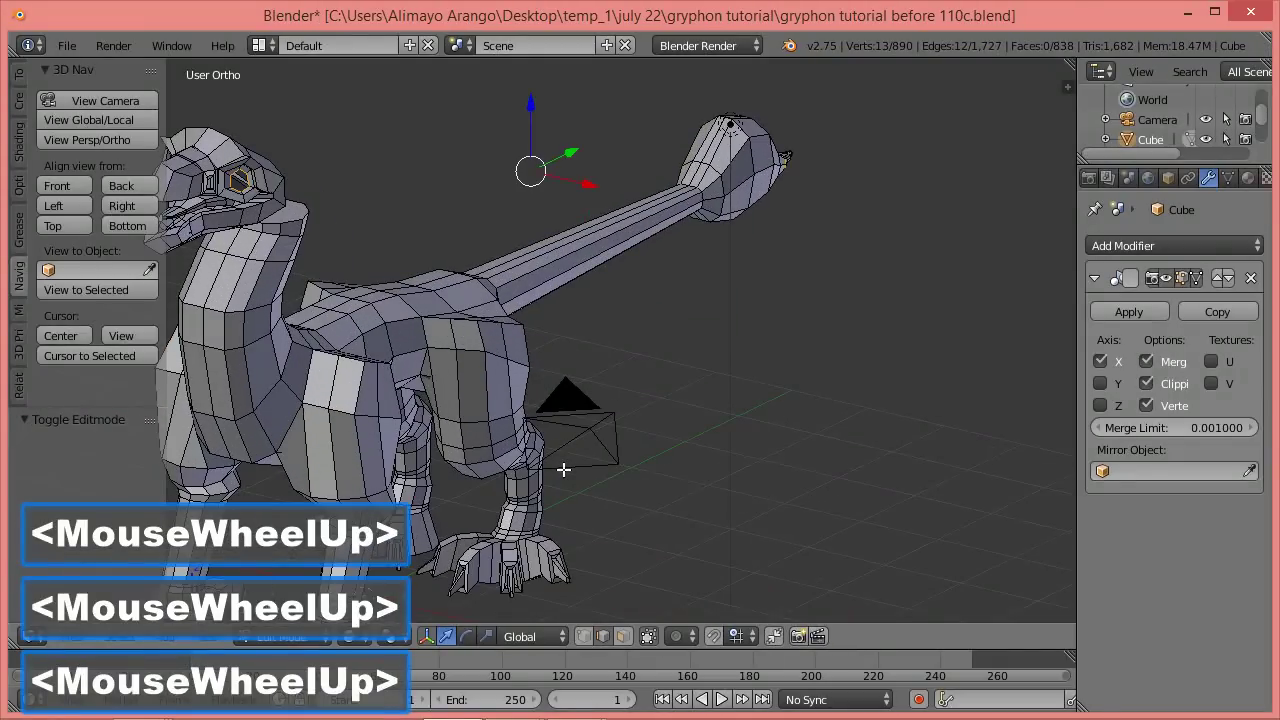
{"action": "middle_click_drag", "start_coordinate": [563, 469], "coordinate": [643, 414], "text": "shift"}
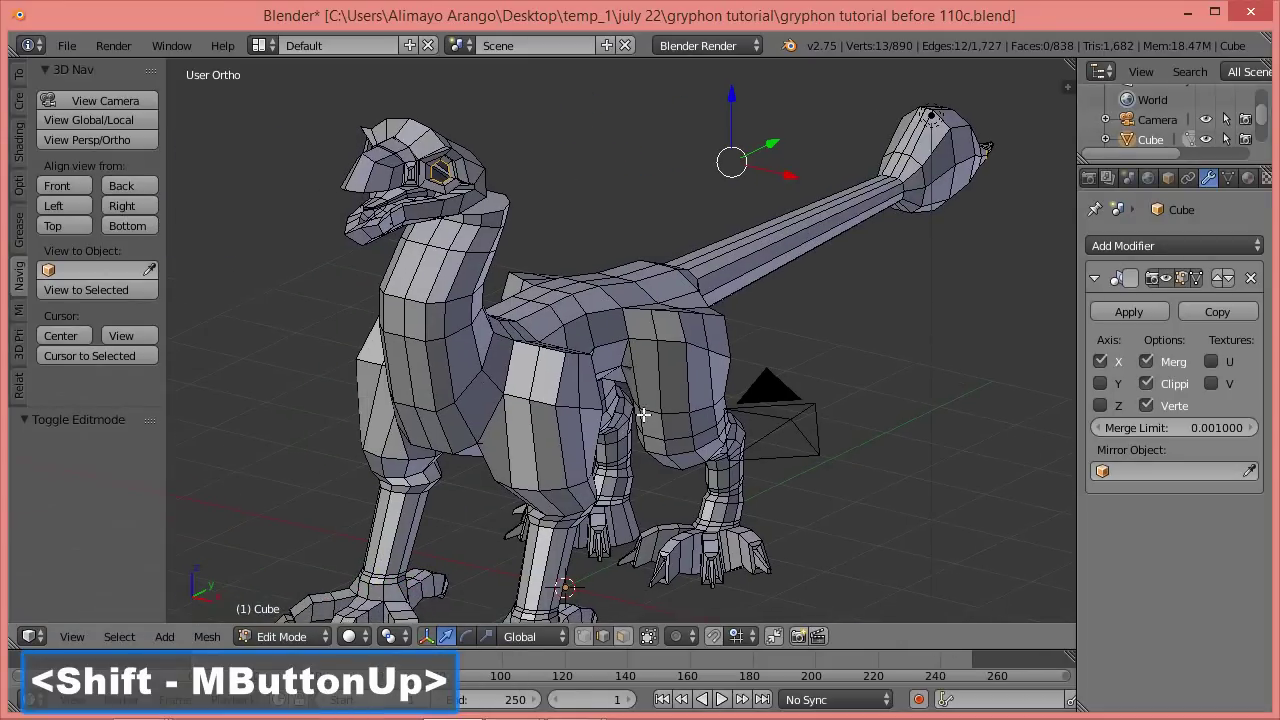
{"action": "middle_click_drag", "start_coordinate": [792, 365], "coordinate": [703, 390]}
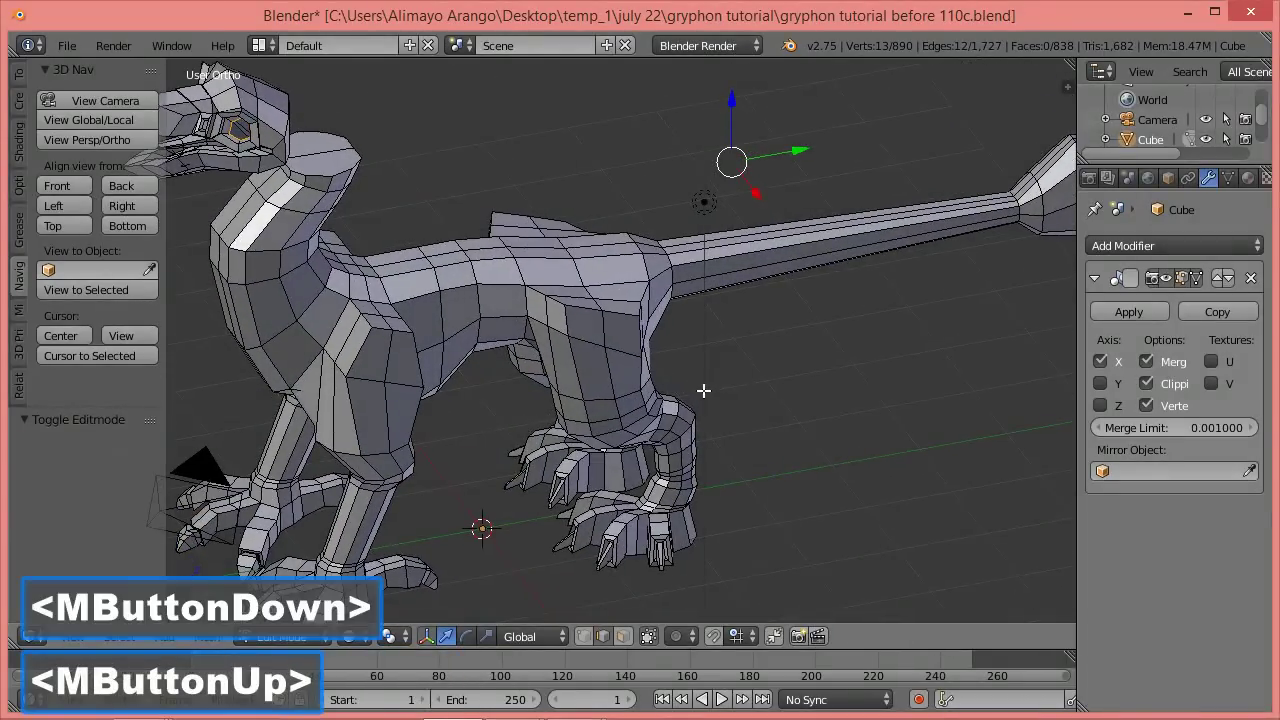
{"action": "middle_click_drag", "start_coordinate": [541, 289], "coordinate": [755, 321], "text": "shift"}
{"action": "middle_click_drag", "start_coordinate": [854, 355], "coordinate": [771, 351]}
{"action": "middle_click_drag", "start_coordinate": [750, 213], "coordinate": [785, 449], "text": "shift"}
{"action": "scroll", "coordinate": [711, 406], "scroll_direction": "up", "scroll_amount": 2}
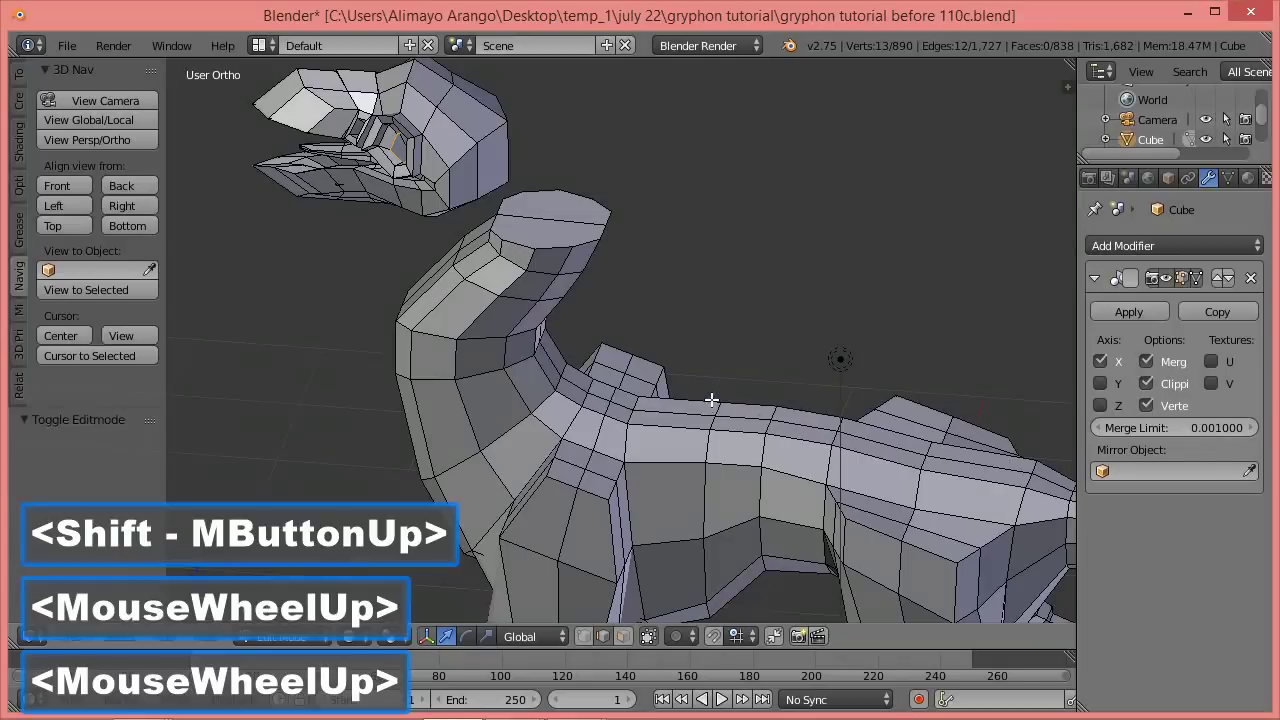
{"action": "middle_click_drag", "start_coordinate": [720, 380], "coordinate": [663, 349]}
{"action": "middle_click_drag", "start_coordinate": [618, 309], "coordinate": [611, 344]}
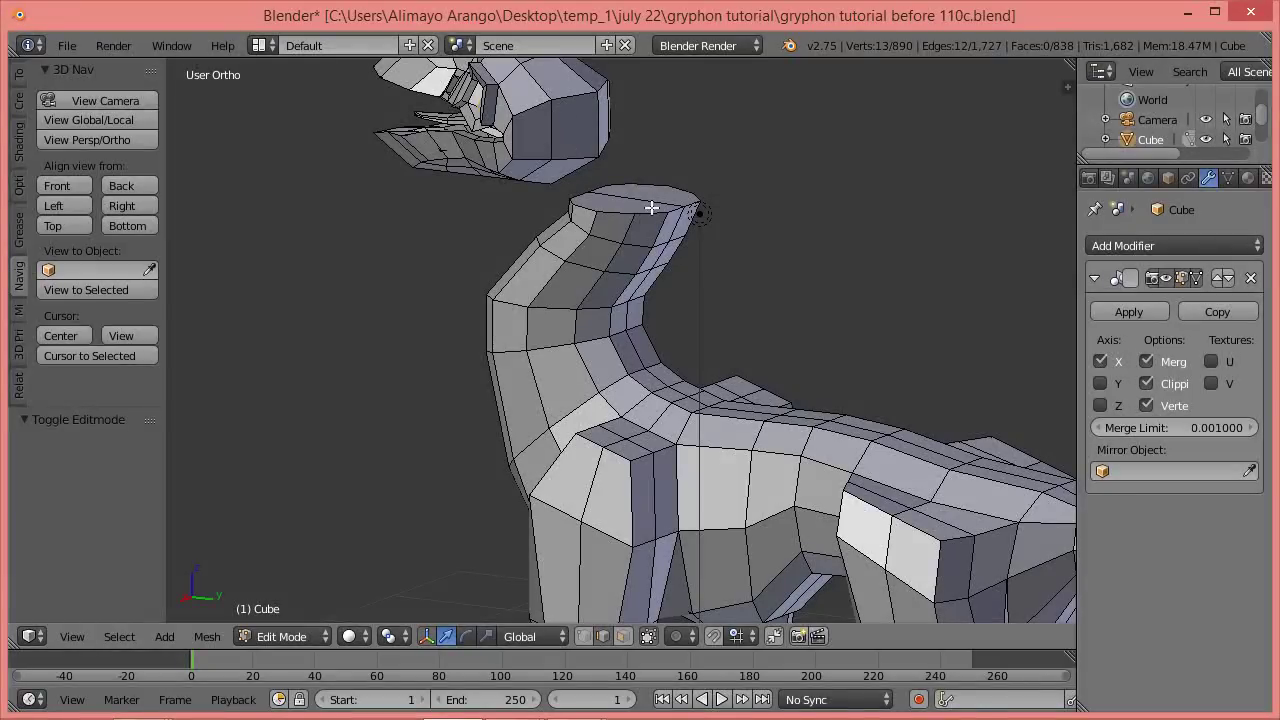
{"action": "left_click", "coordinate": [622, 636]}
{"action": "left_click", "coordinate": [631, 204]}
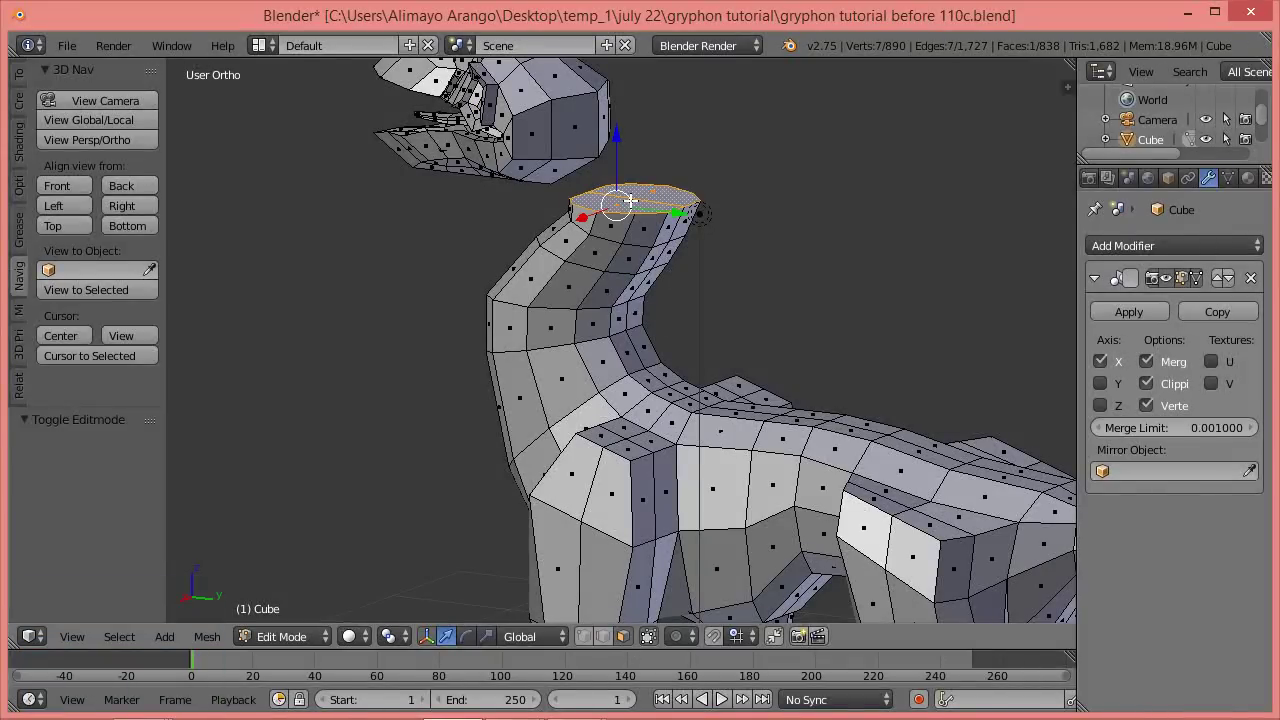
{"action": "key", "text": "x"}
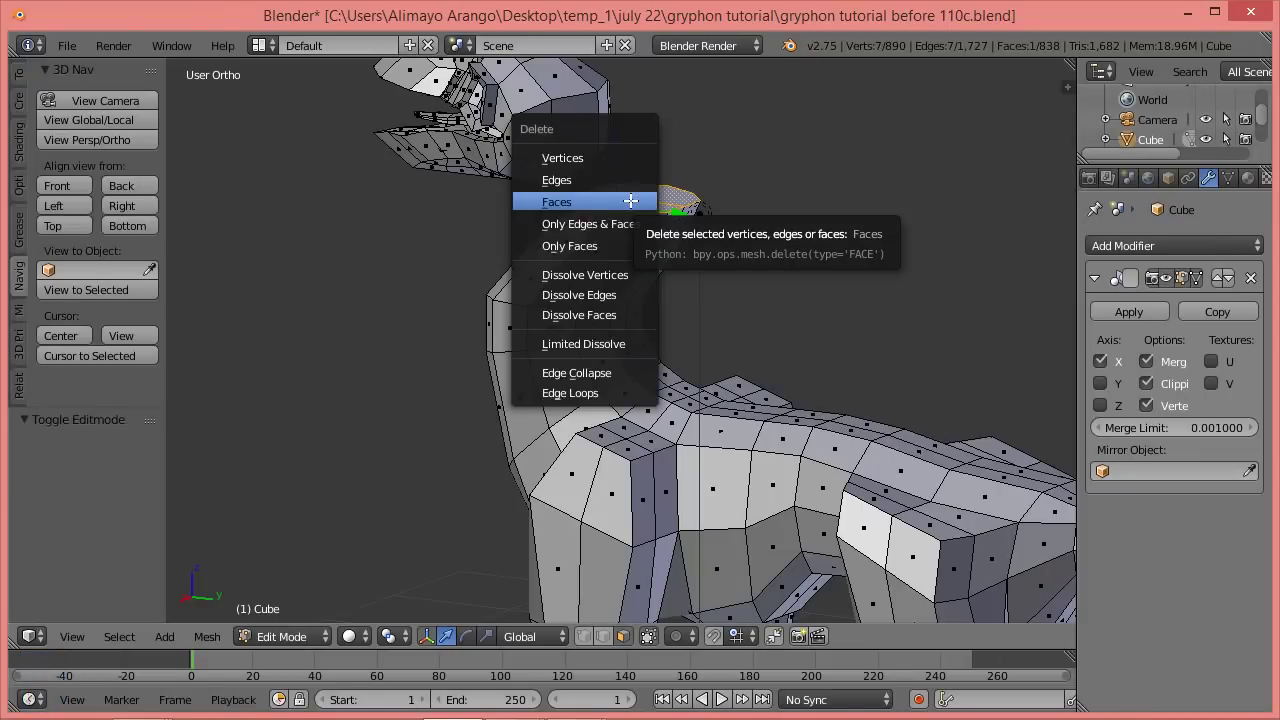
{"action": "left_click", "coordinate": [631, 201]}
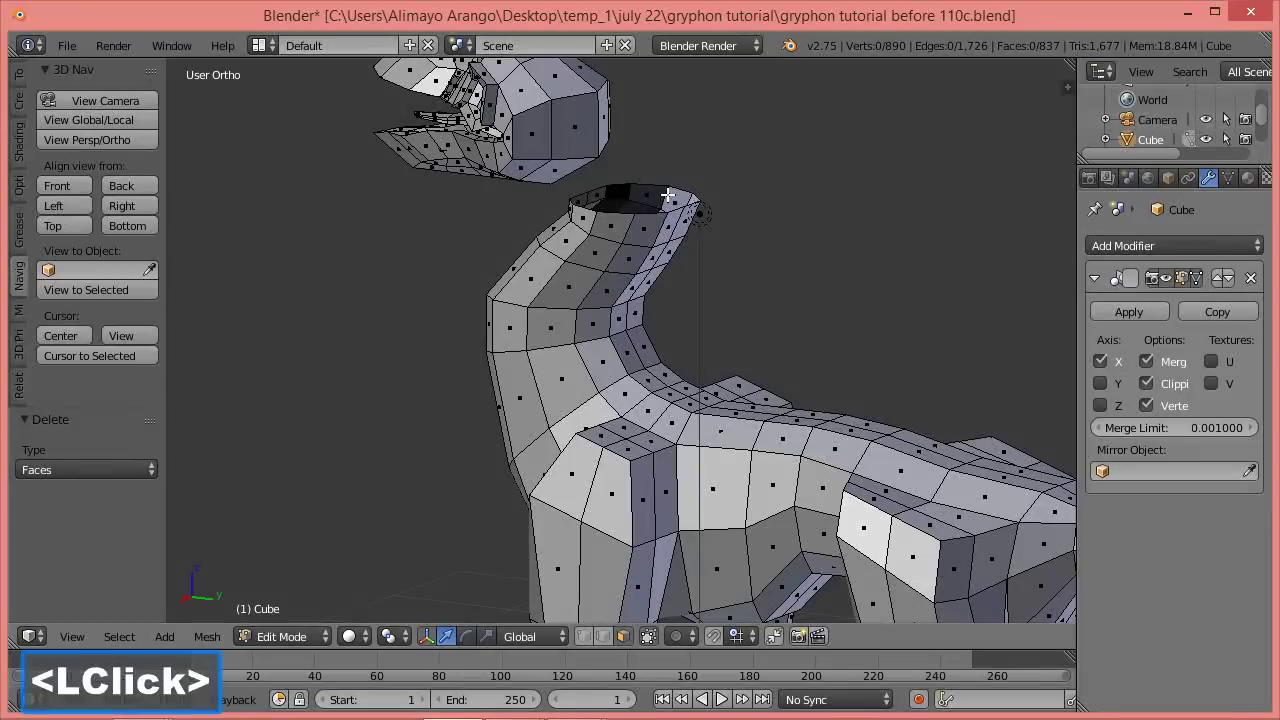
Delete the two rear side faces and the two adjoining underside faces of the head to open it for the neck.
{"action": "left_click", "coordinate": [533, 136]}
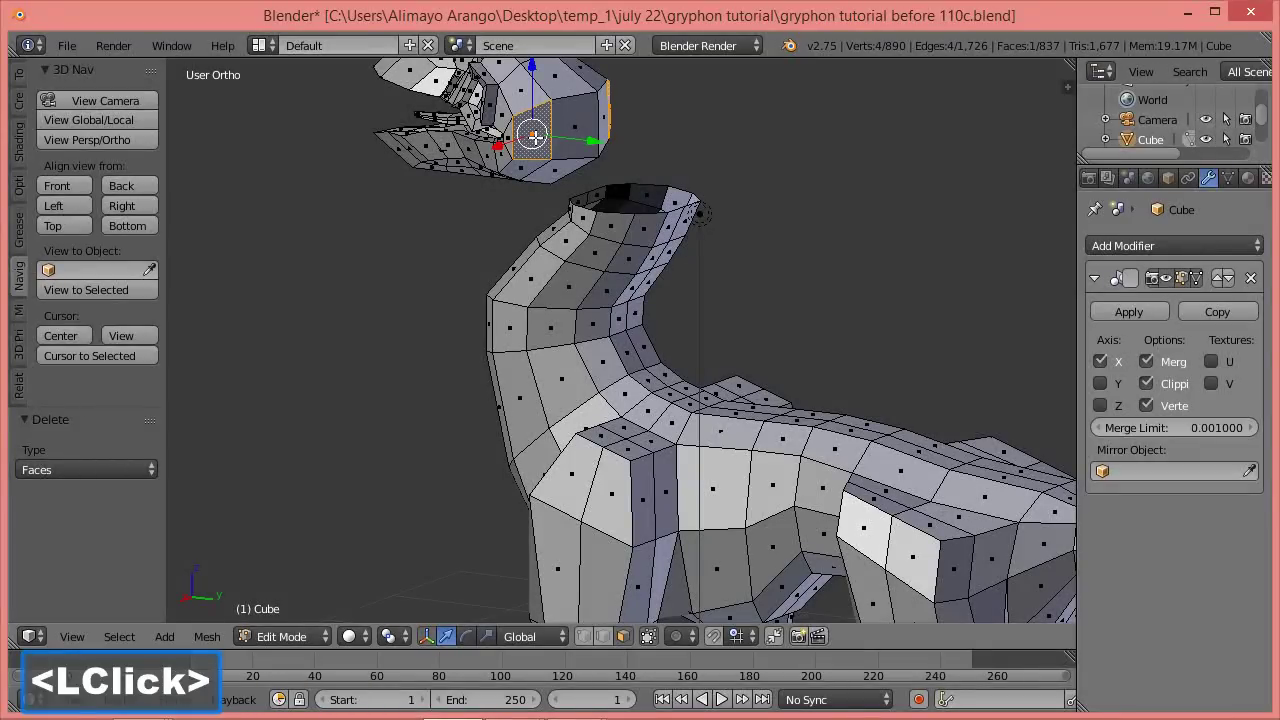
{"action": "left_click", "coordinate": [570, 127], "text": "shift"}
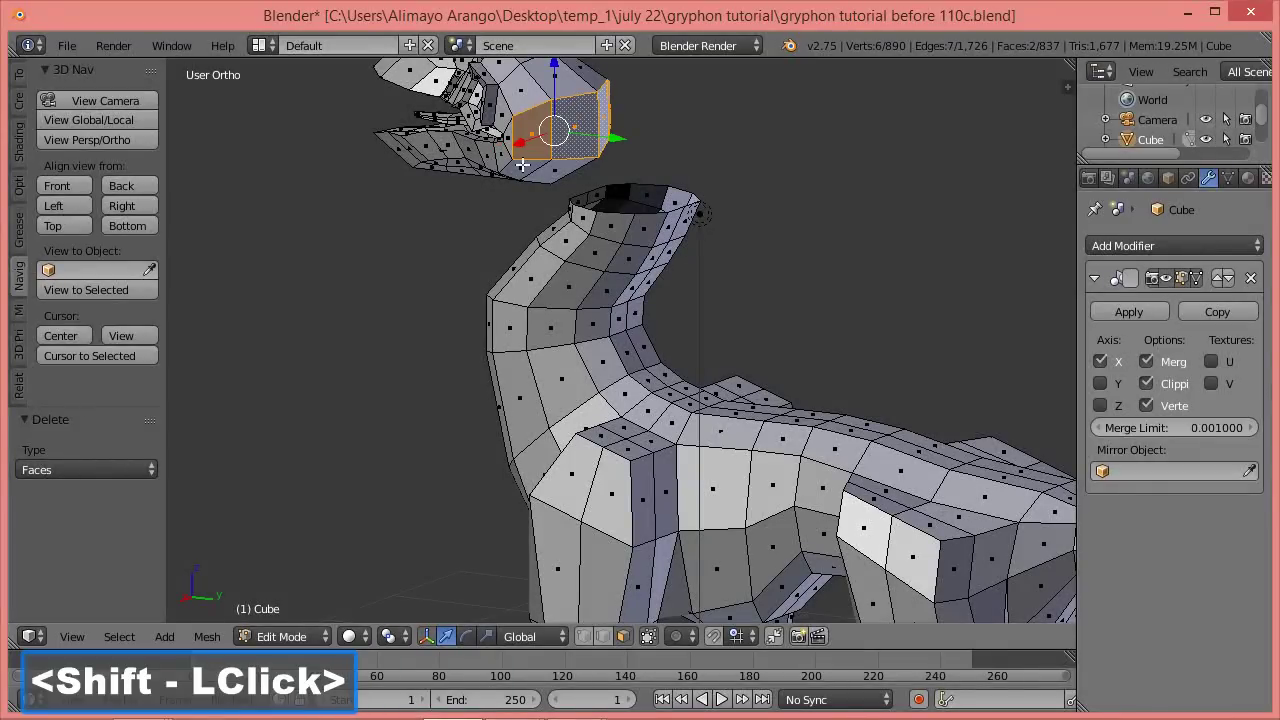
{"action": "left_click", "coordinate": [522, 165], "text": "shift"}
{"action": "left_click", "coordinate": [549, 172], "text": "shift"}
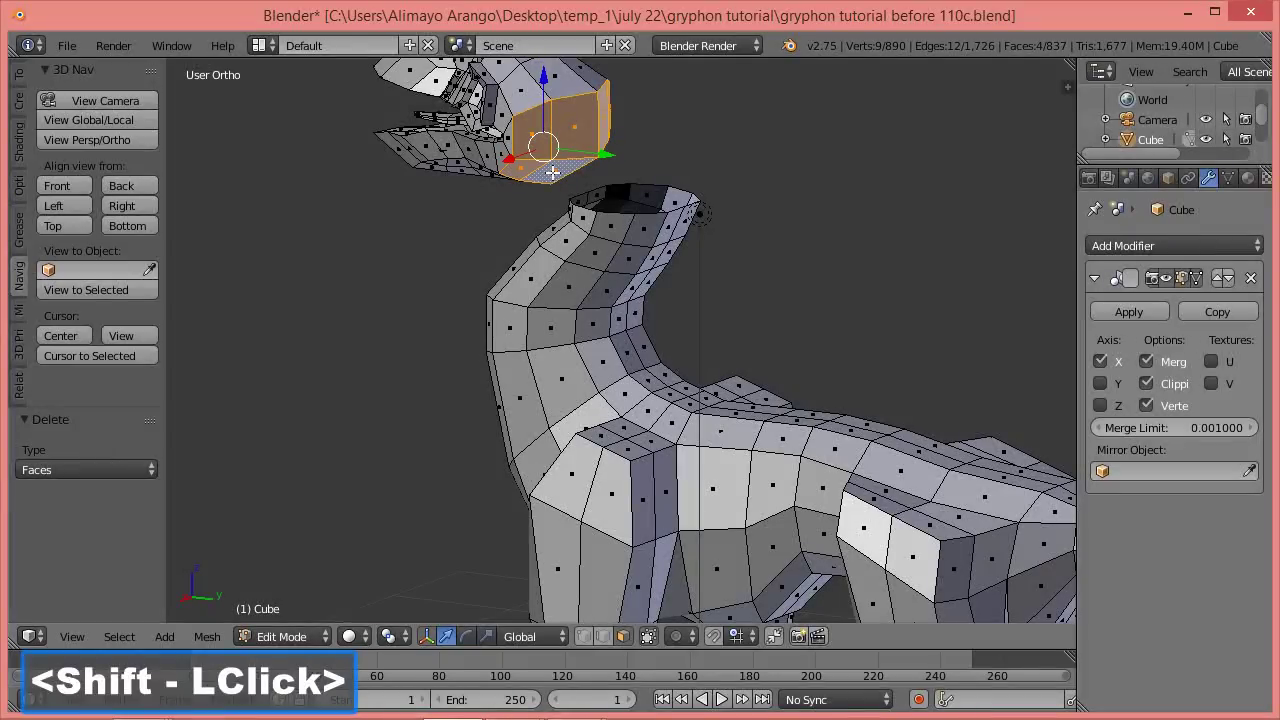
{"action": "key", "text": "x"}
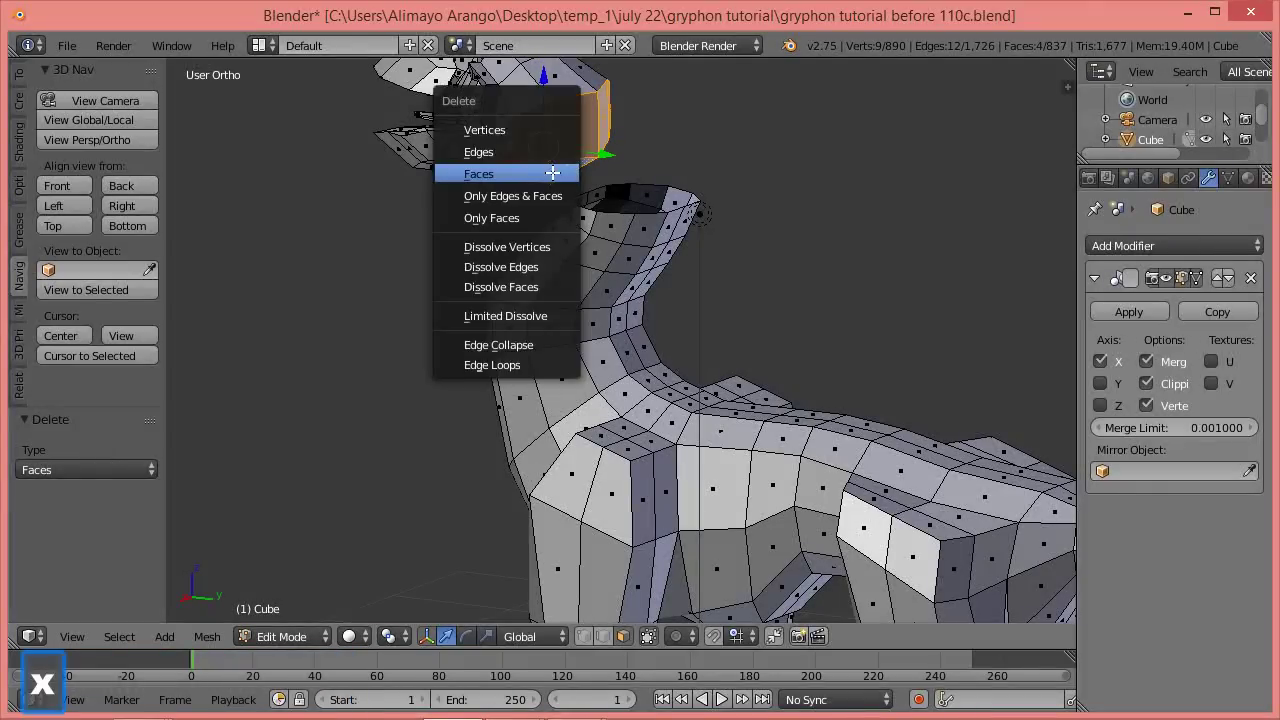
{"action": "left_click", "coordinate": [553, 173]}
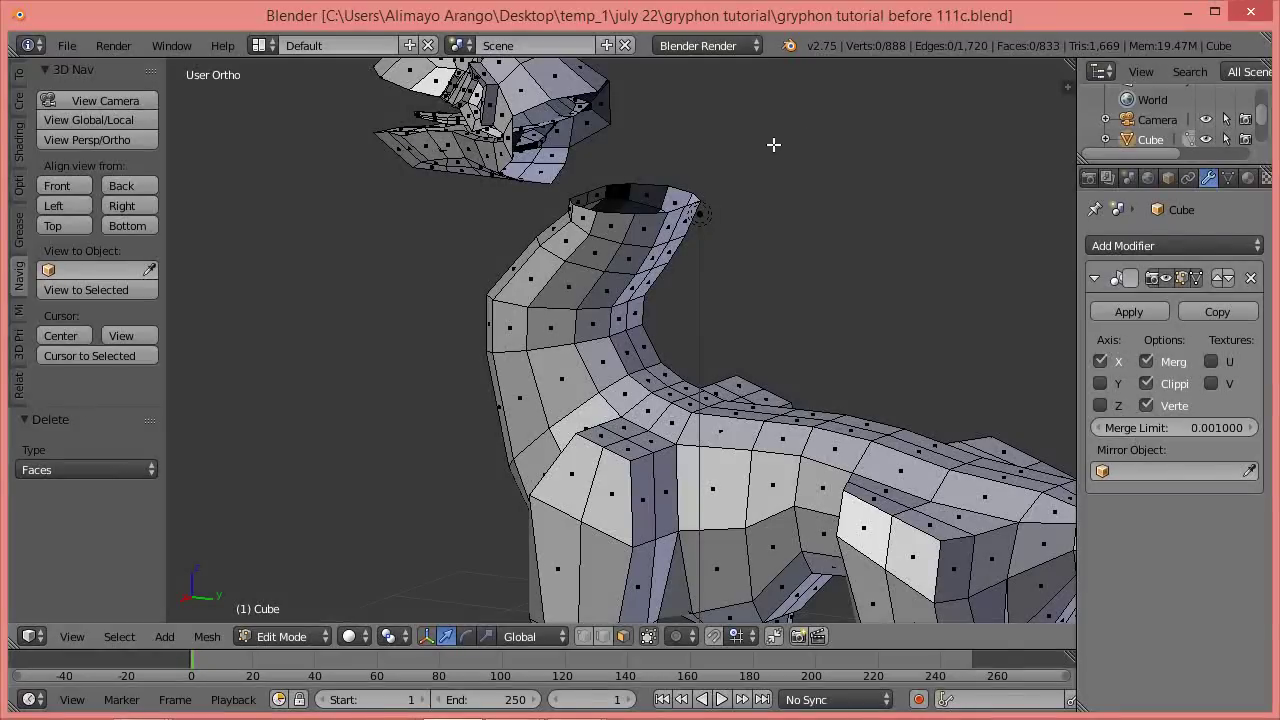
In edge selection mode, select the head's open edge loop and the neck's rim in turn to compare their vertex counts.
{"action": "key", "text": "a"}
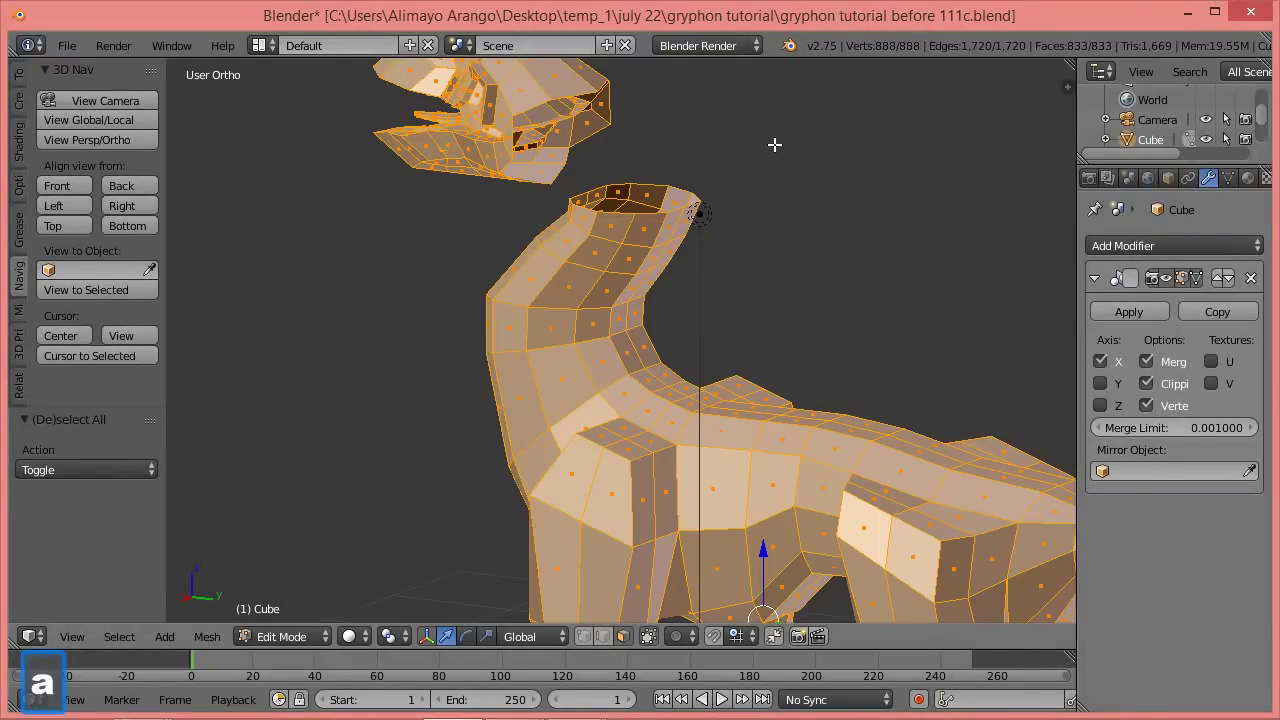
{"action": "key", "text": "a"}
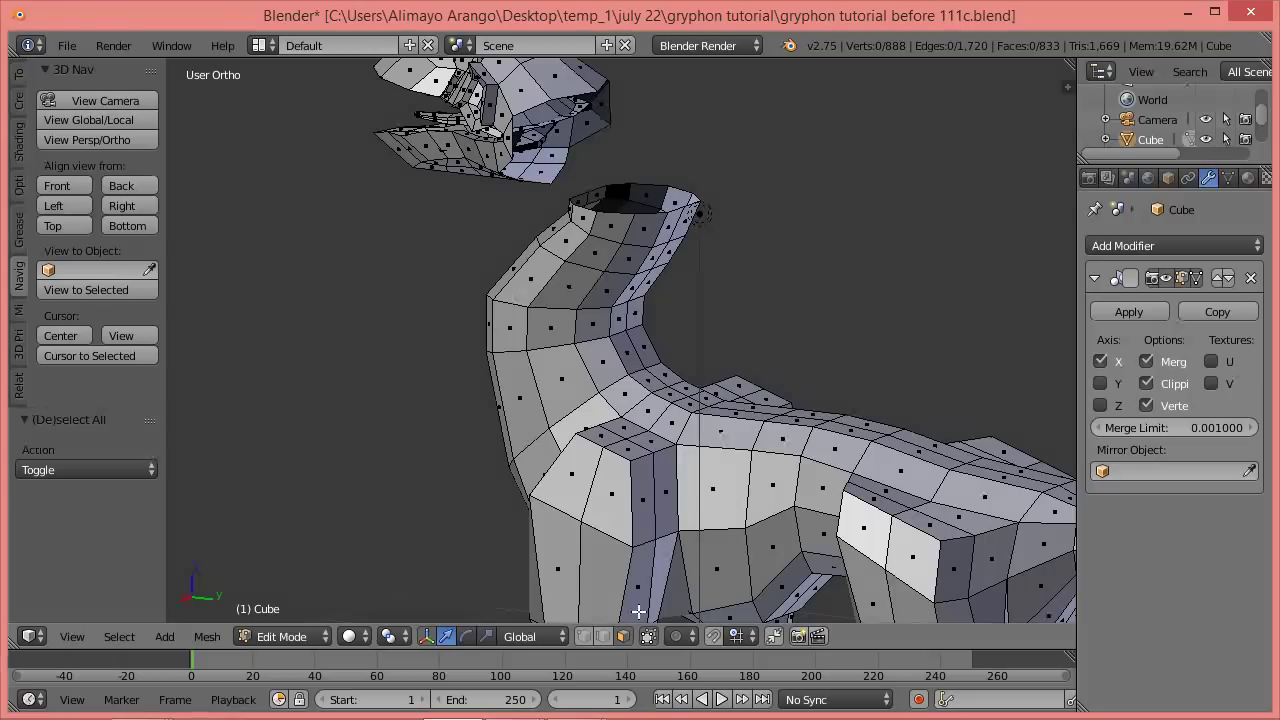
{"action": "left_click", "coordinate": [599, 637]}
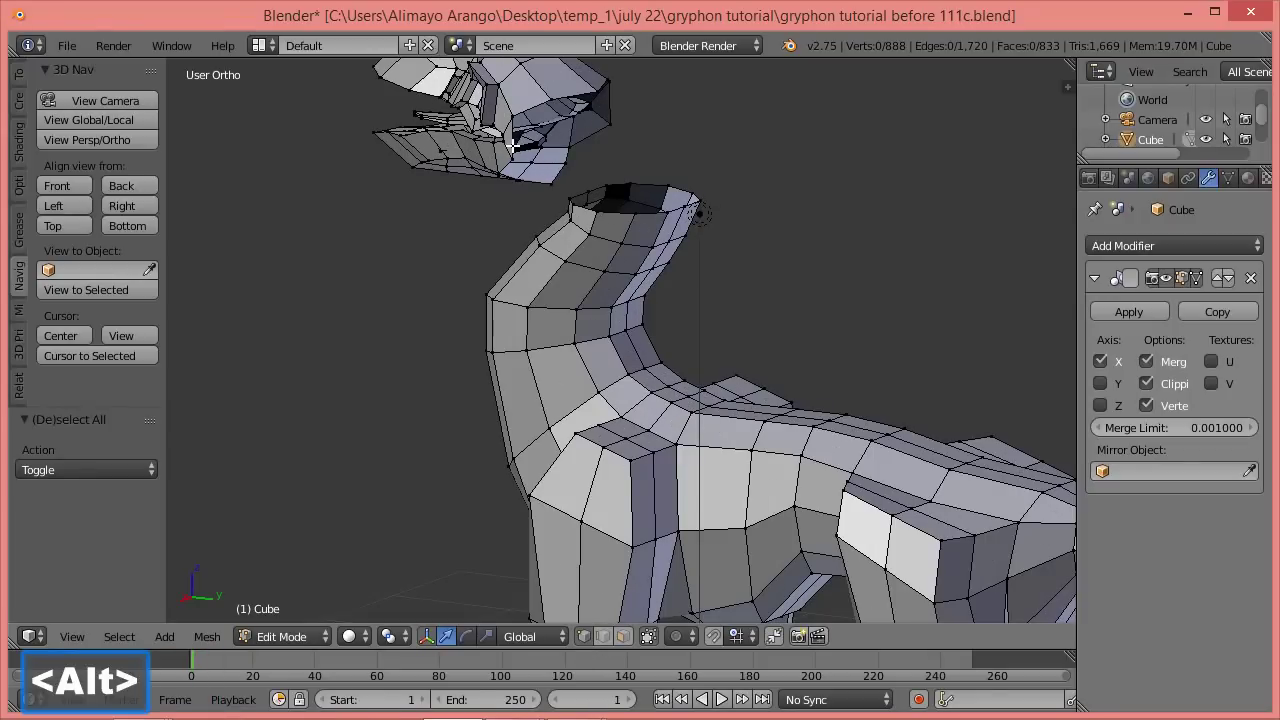
{"action": "left_click", "coordinate": [513, 146], "text": "alt"}
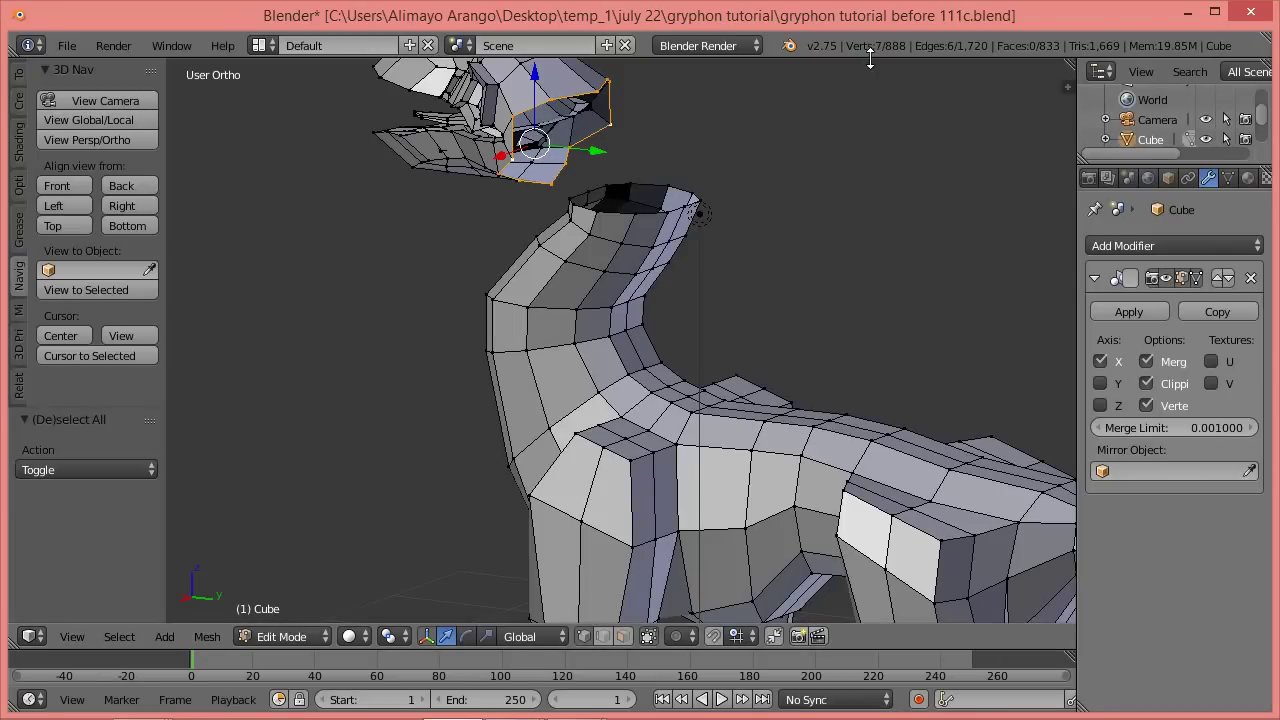
{"action": "key", "text": "a"}
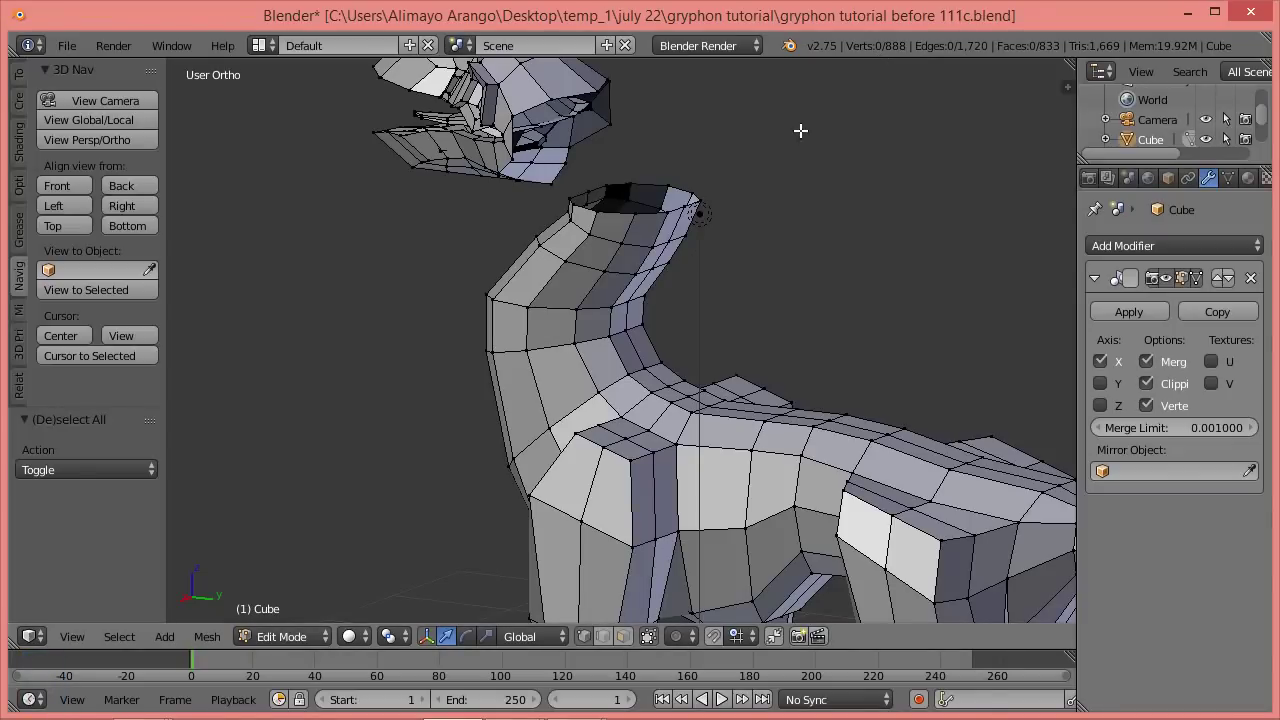
{"action": "key", "text": "alt"}
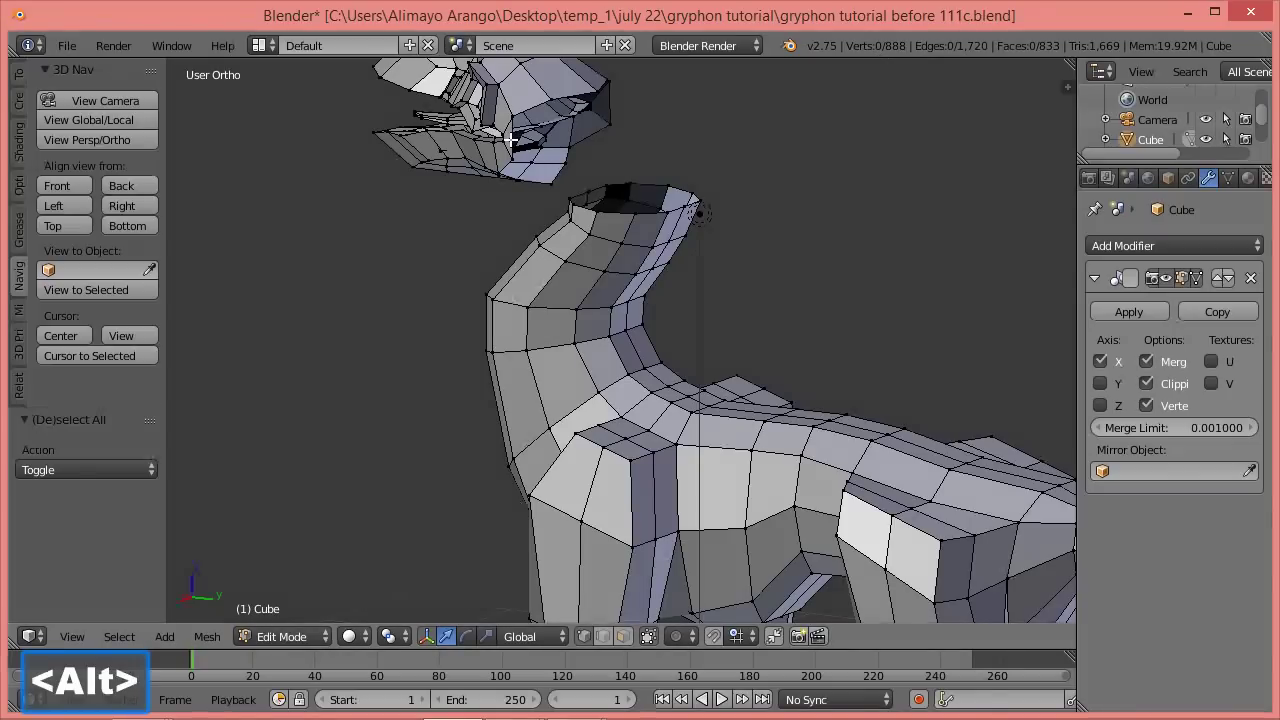
{"action": "left_click", "coordinate": [511, 140], "text": "alt"}
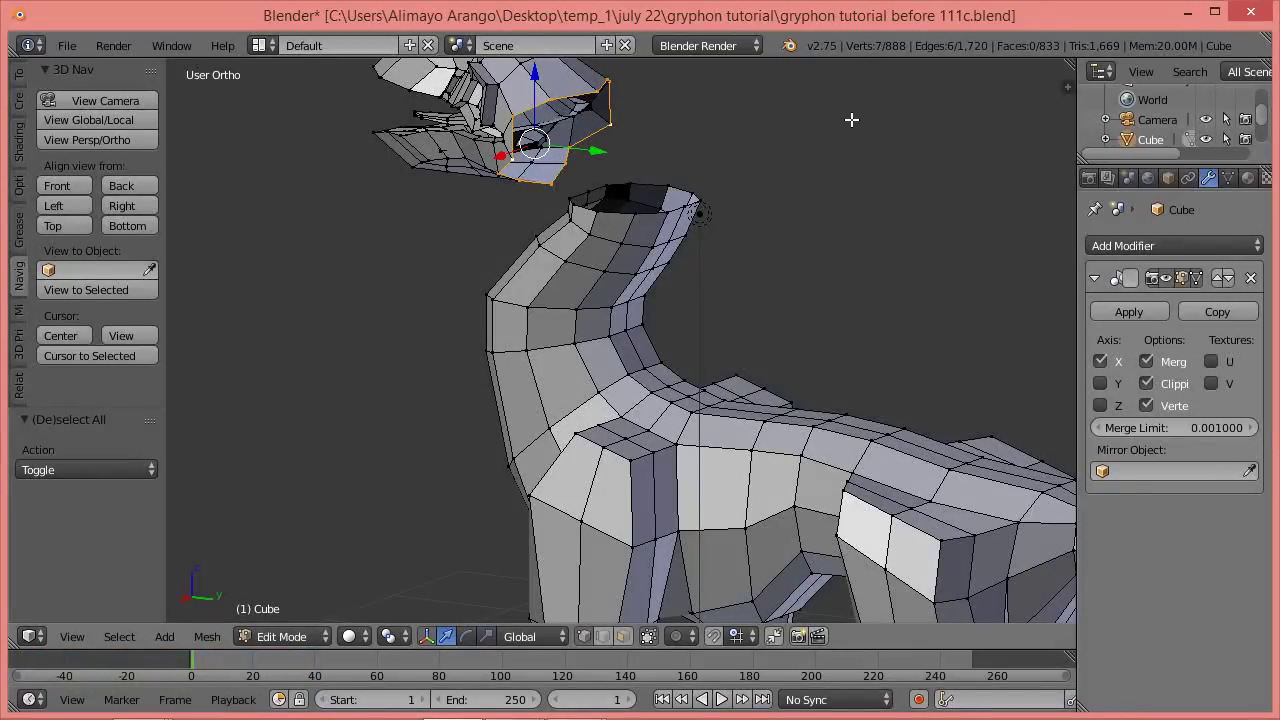
{"action": "key", "text": "a"}
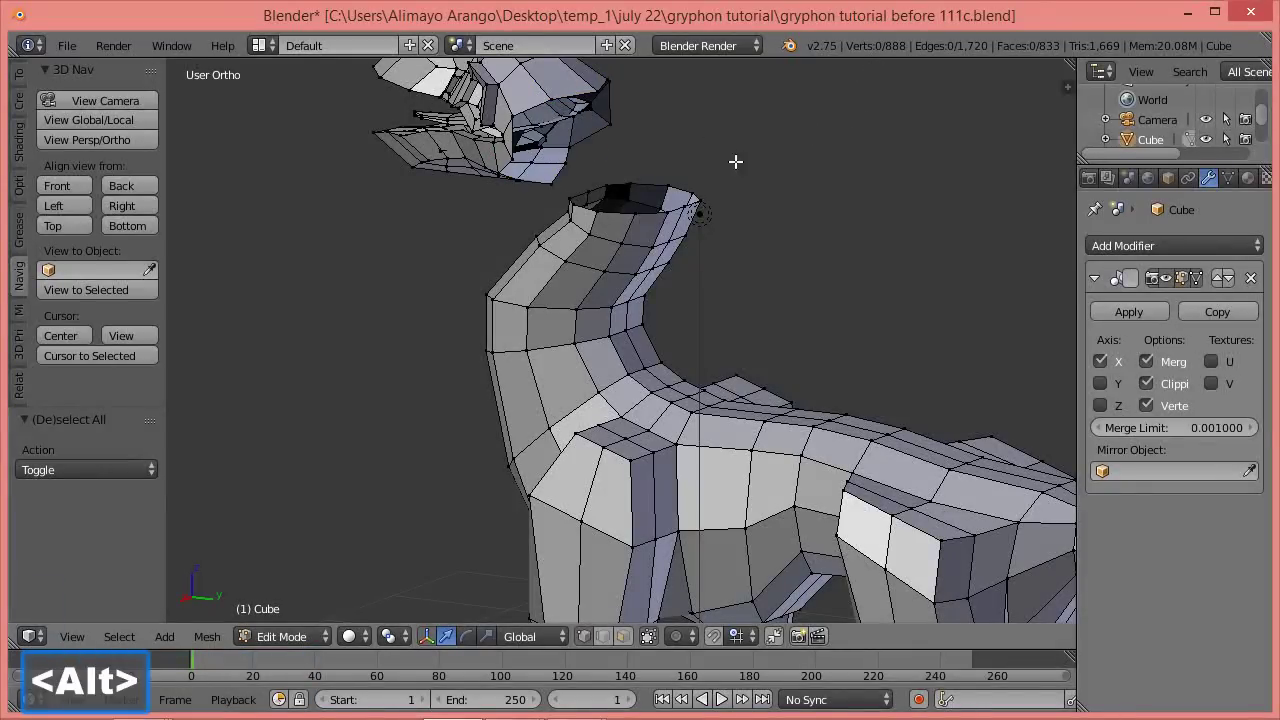
{"action": "left_click", "coordinate": [625, 213], "text": "alt"}
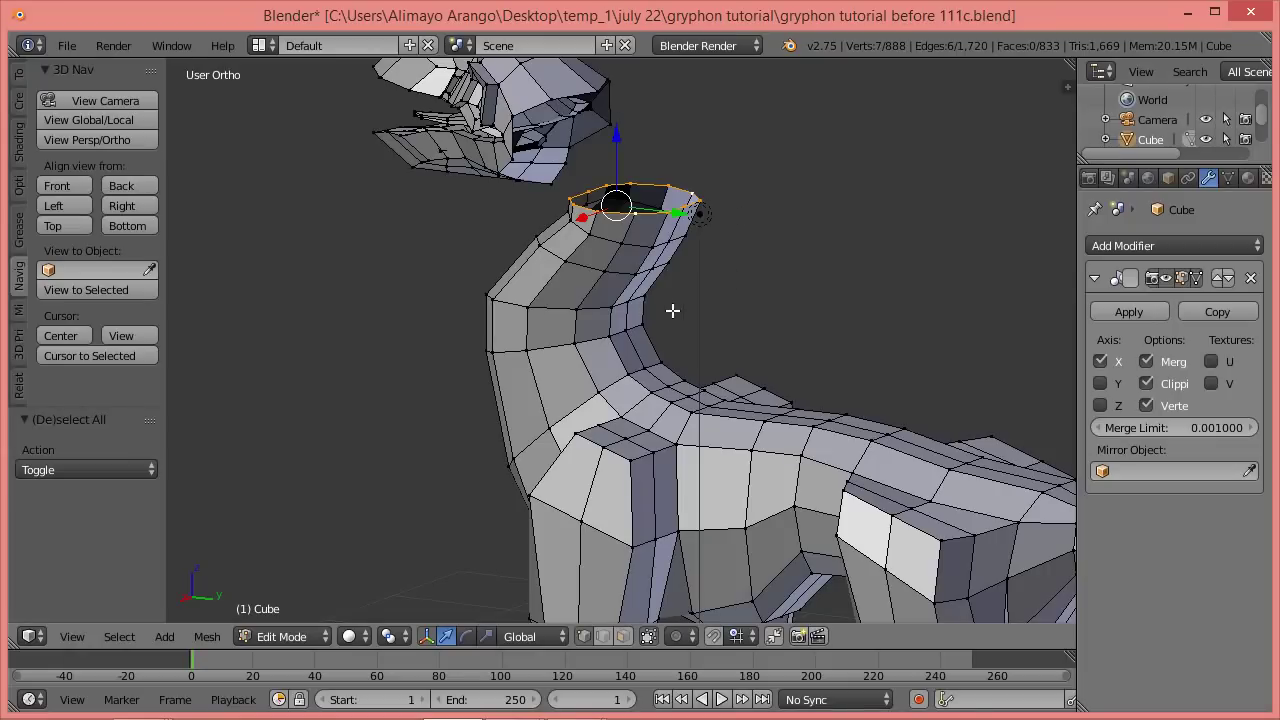
{"action": "middle_click_drag", "start_coordinate": [614, 344], "coordinate": [670, 328]}
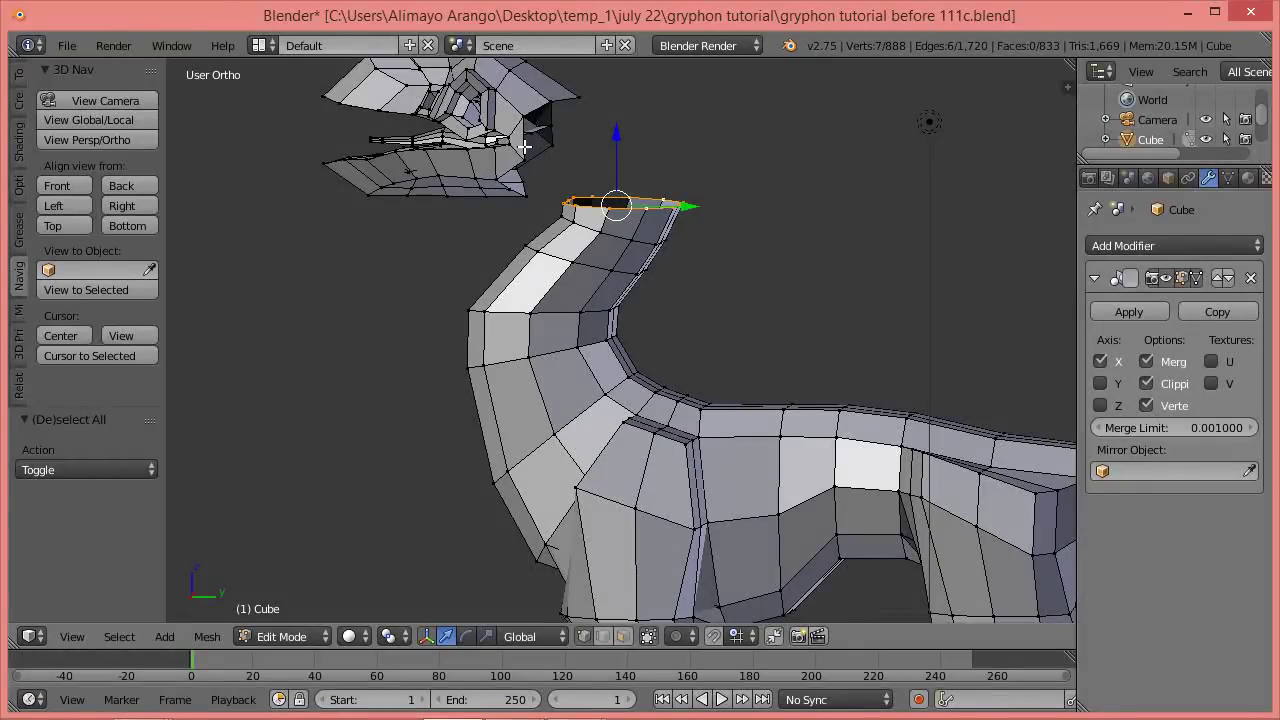
Select the open edge loops of the head and neck together and connect them with the LoopTools Bridge operation.
{"action": "key", "text": "a"}
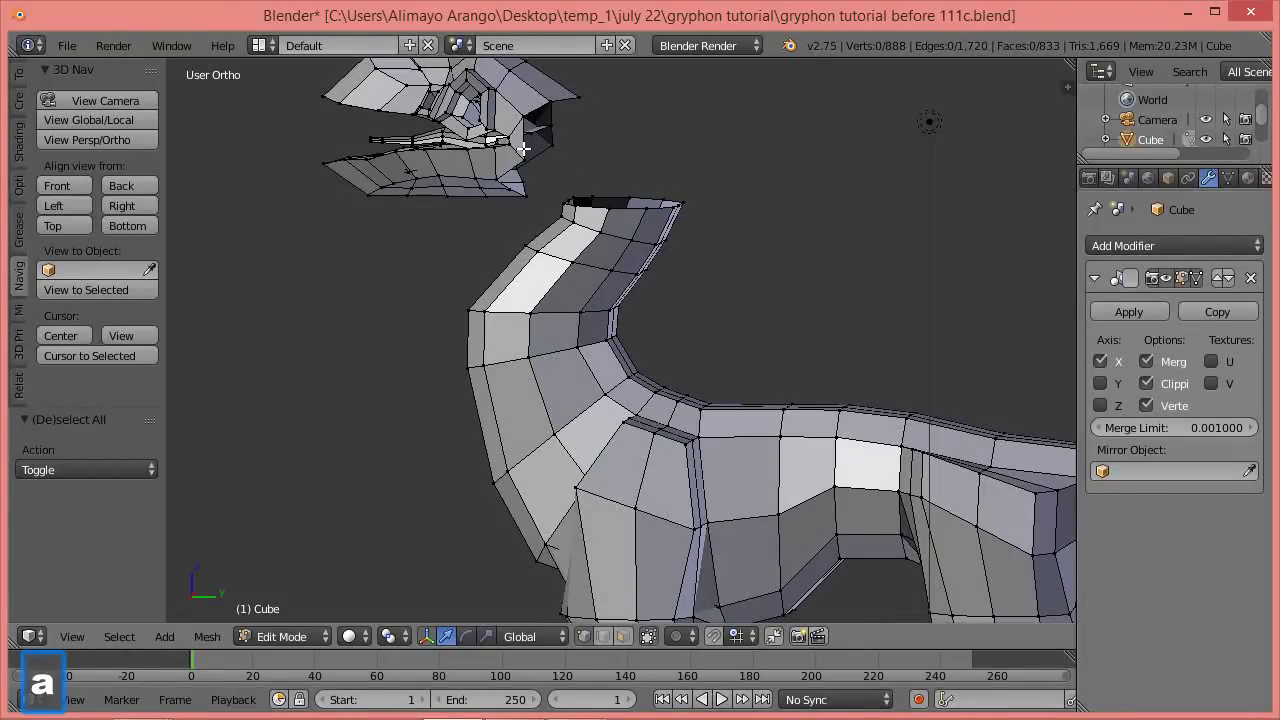
{"action": "left_click", "coordinate": [524, 148], "text": "alt"}
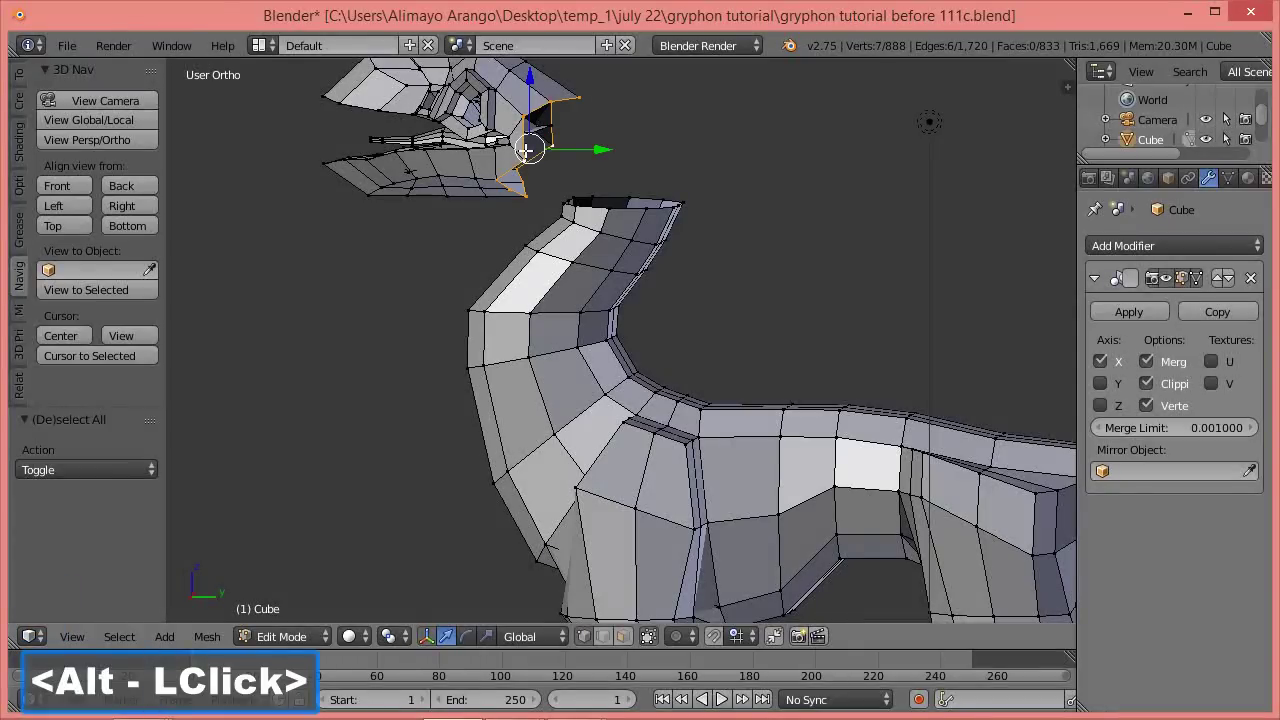
{"action": "key", "text": "alt+shift"}
{"action": "left_click", "coordinate": [603, 209], "text": "alt+shift"}
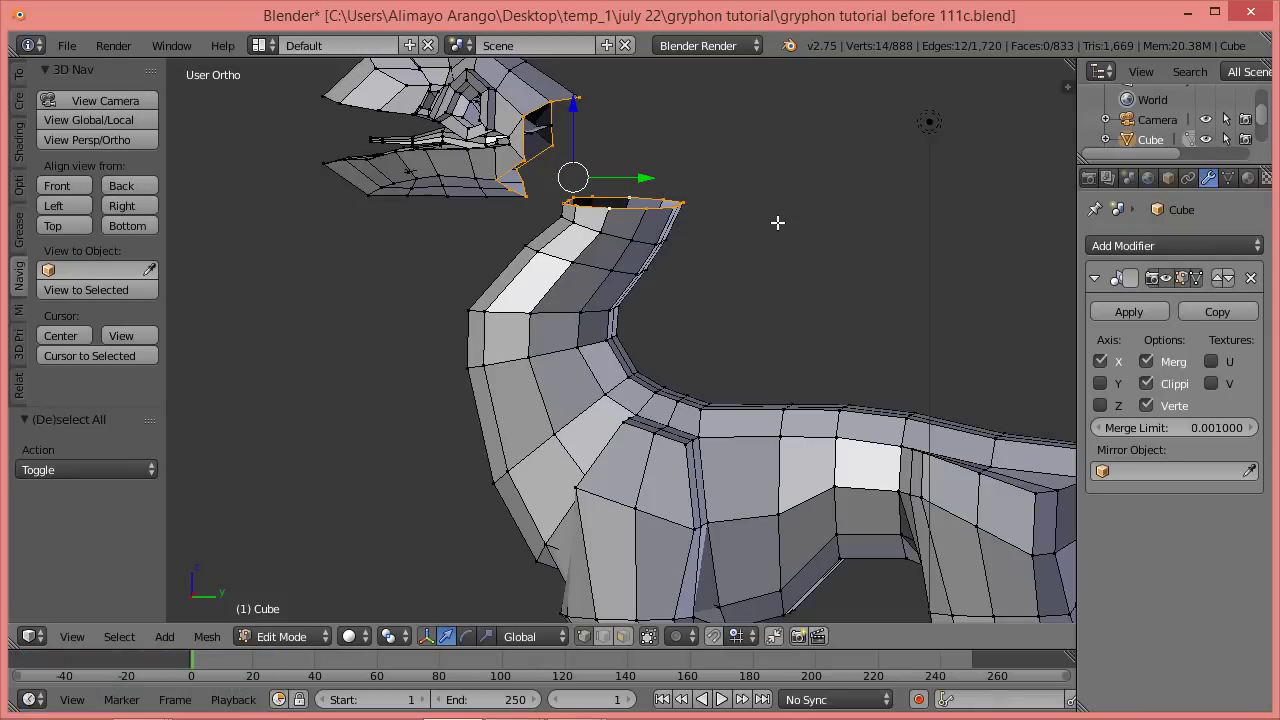
{"action": "key", "text": "w"}
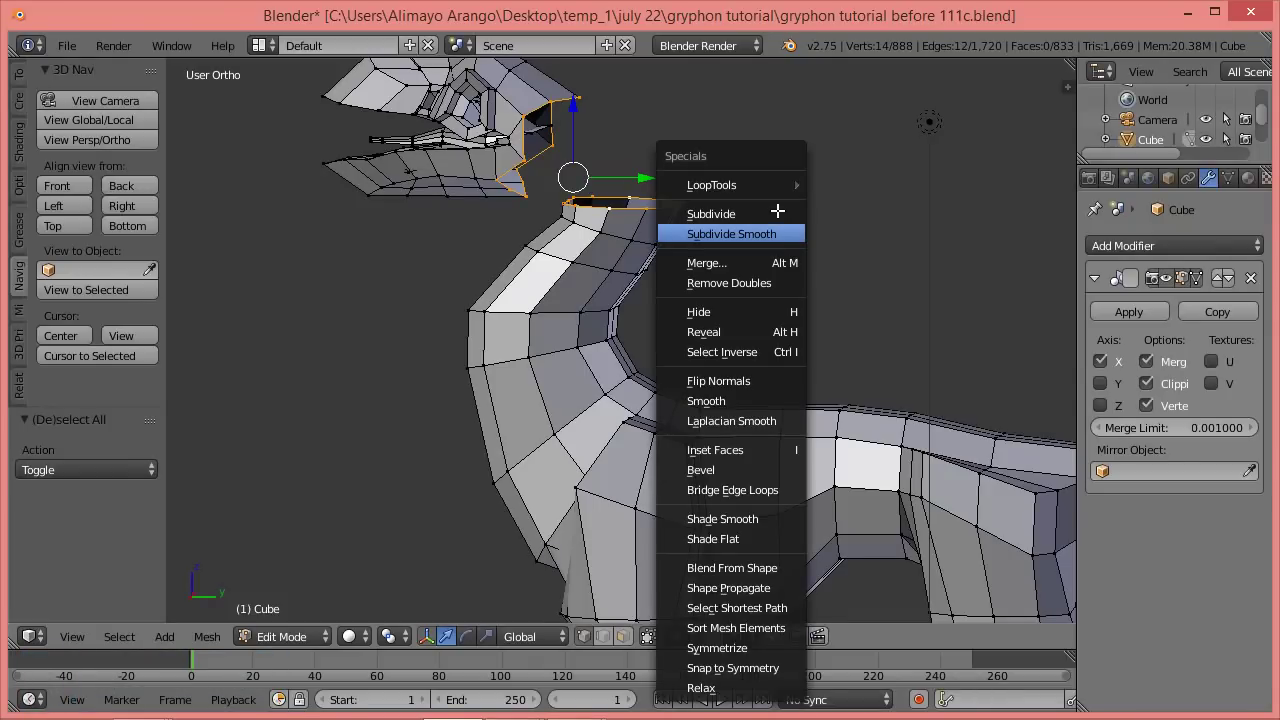
{"action": "mouse_move", "coordinate": [772, 185]}
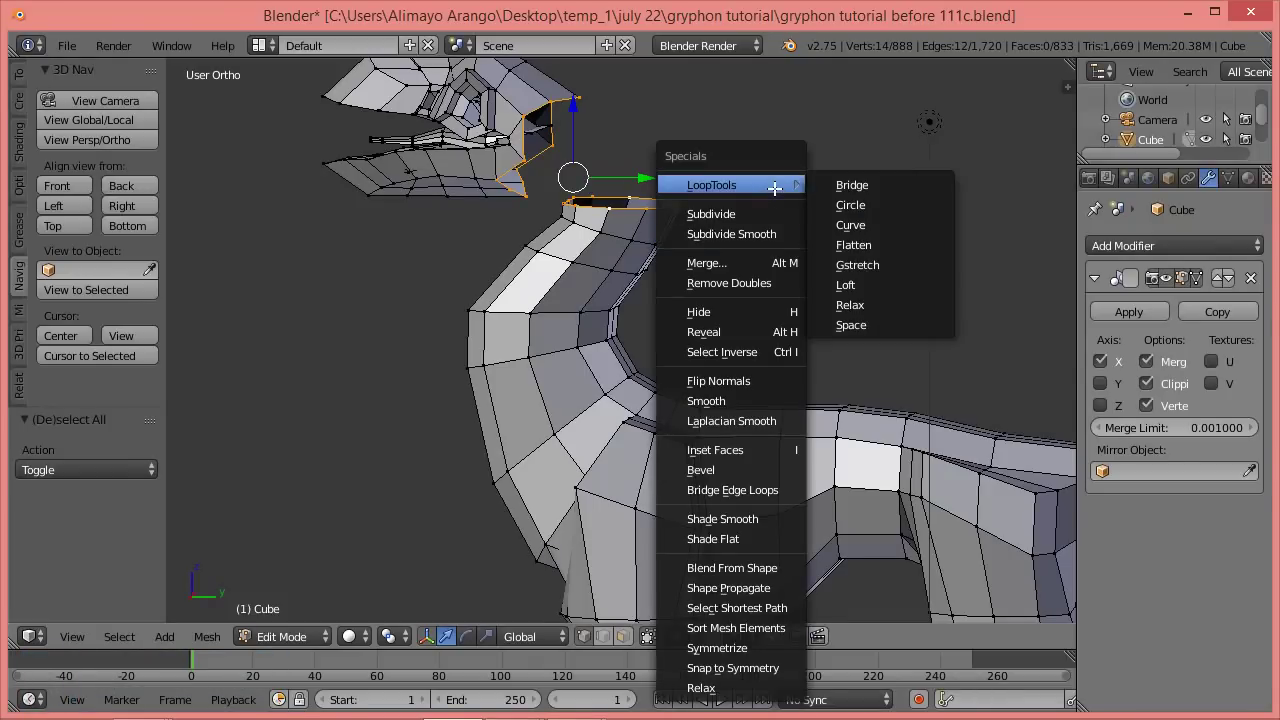
{"action": "left_click", "coordinate": [840, 186]}
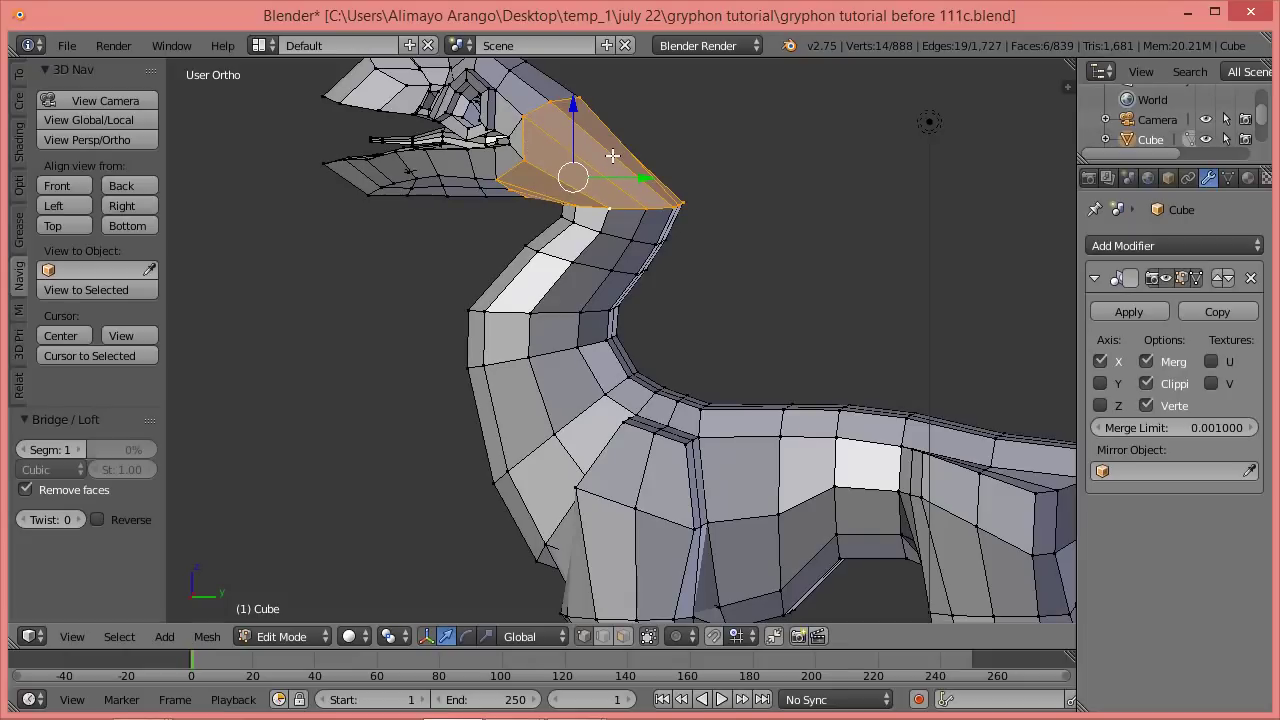
Add one centred loop cut around the new bridged section between head and neck, without sliding it.
{"action": "middle_click_drag", "start_coordinate": [645, 254], "coordinate": [683, 249]}
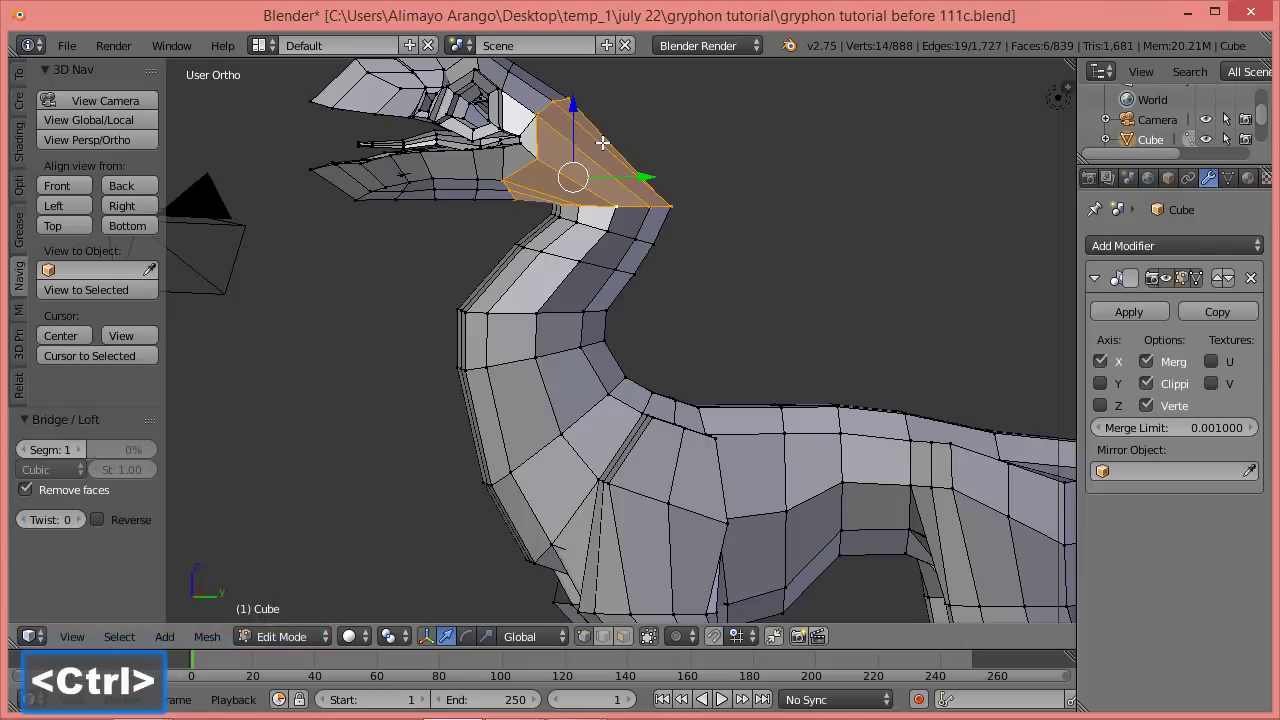
{"action": "key", "text": "ctrl+r"}
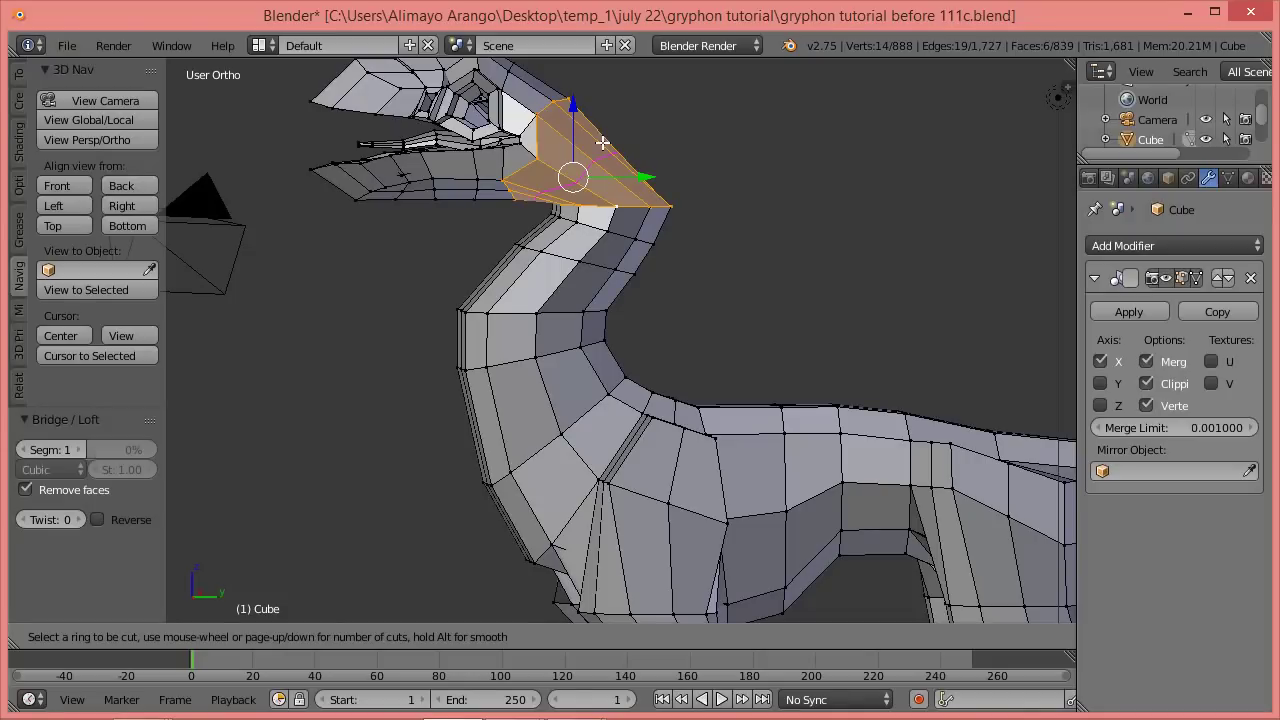
{"action": "left_click", "coordinate": [603, 143]}
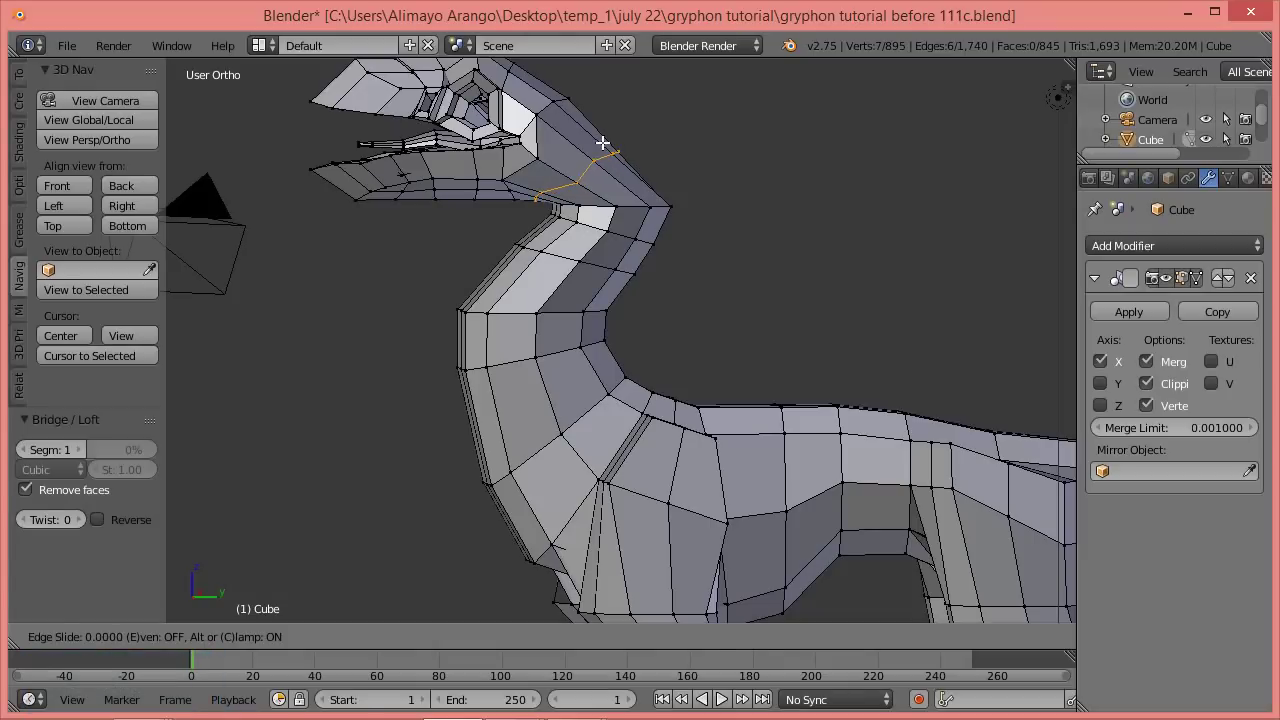
{"action": "left_click", "coordinate": [603, 143]}
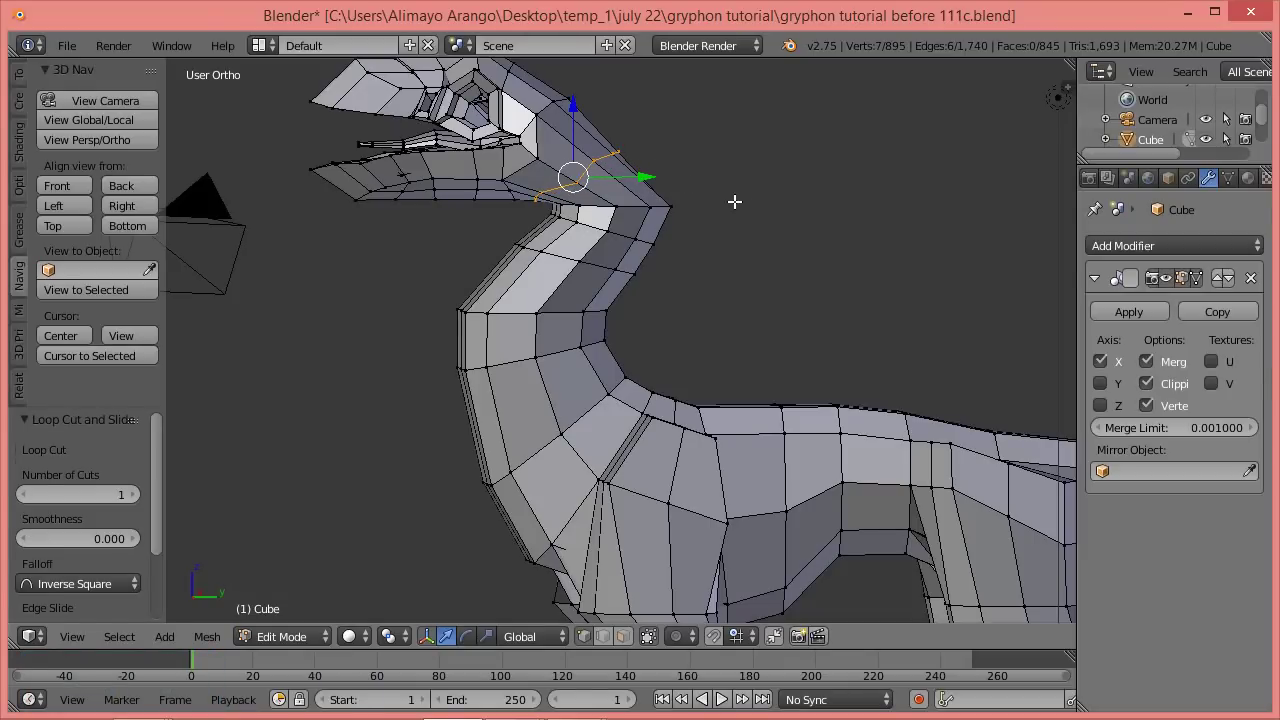
Rotate the new edge loop about -24.8 degrees in the near-side view and move it about 0.164 along Z.
{"action": "key", "text": "r"}
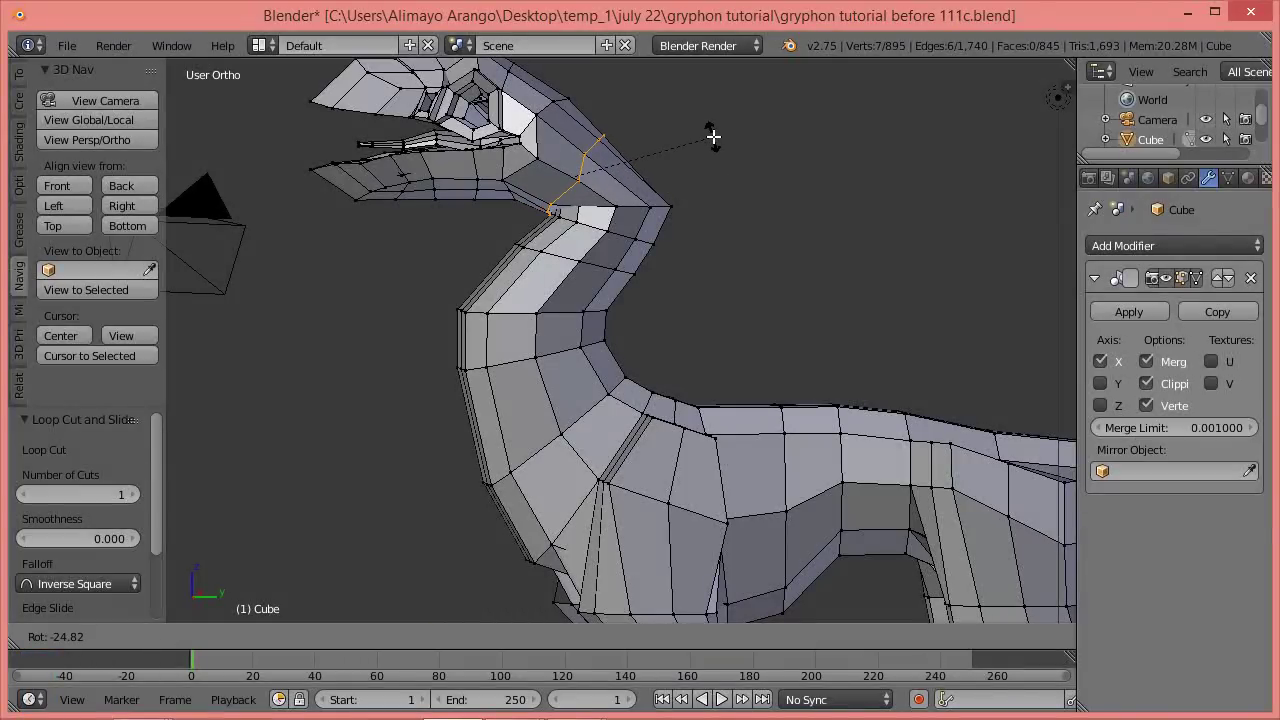
{"action": "left_click", "coordinate": [713, 137]}
{"action": "left_click_drag", "start_coordinate": [571, 109], "coordinate": [576, 94]}
{"action": "scroll", "coordinate": [704, 196], "scroll_direction": "down", "scroll_amount": 1}
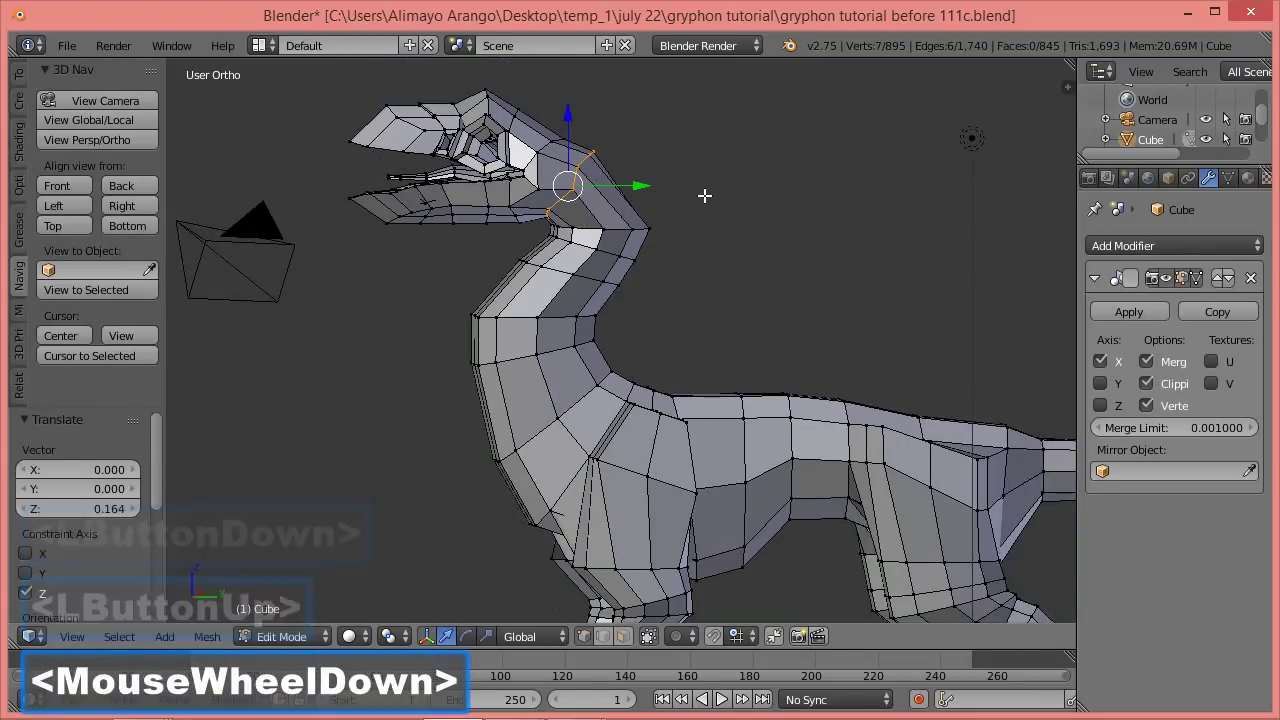
{"action": "middle_click_drag", "start_coordinate": [782, 207], "coordinate": [748, 329], "text": "shift"}
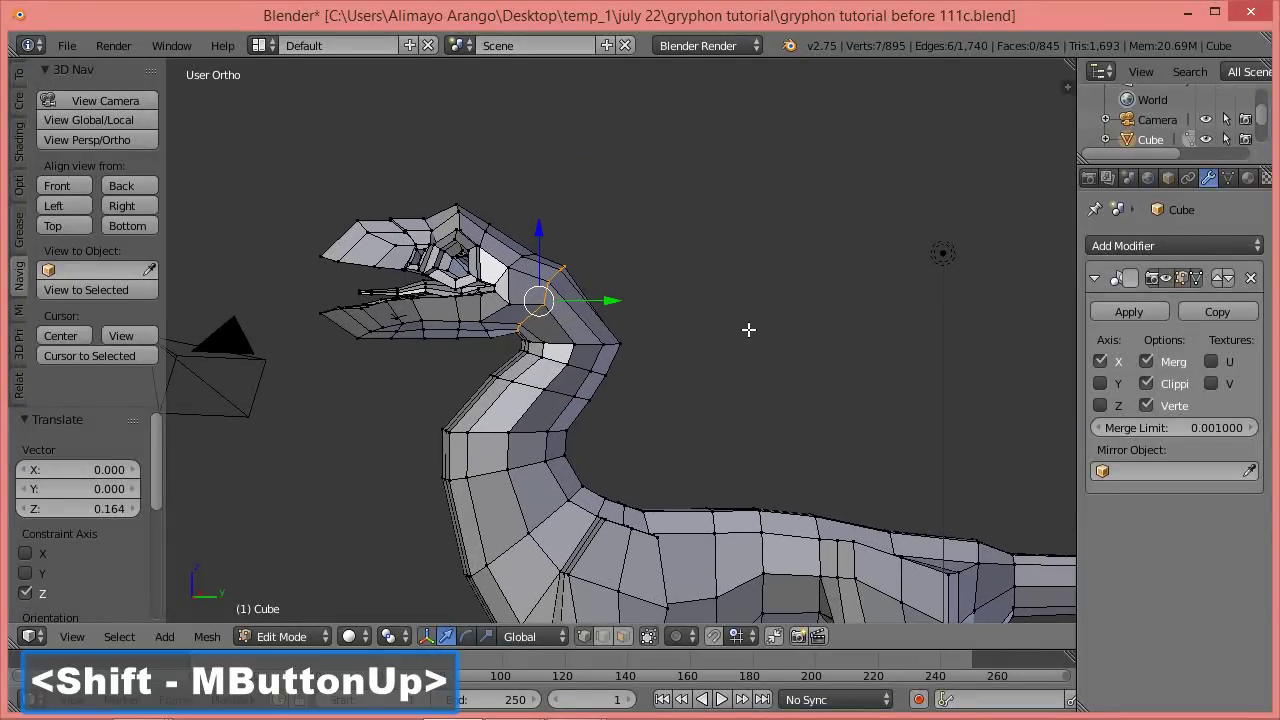
Add a second centred loop cut between the rotated loop and the neck's rim, and scale it uniformly by about 1.055.
{"action": "scroll", "coordinate": [748, 329], "scroll_direction": "up", "scroll_amount": 3}
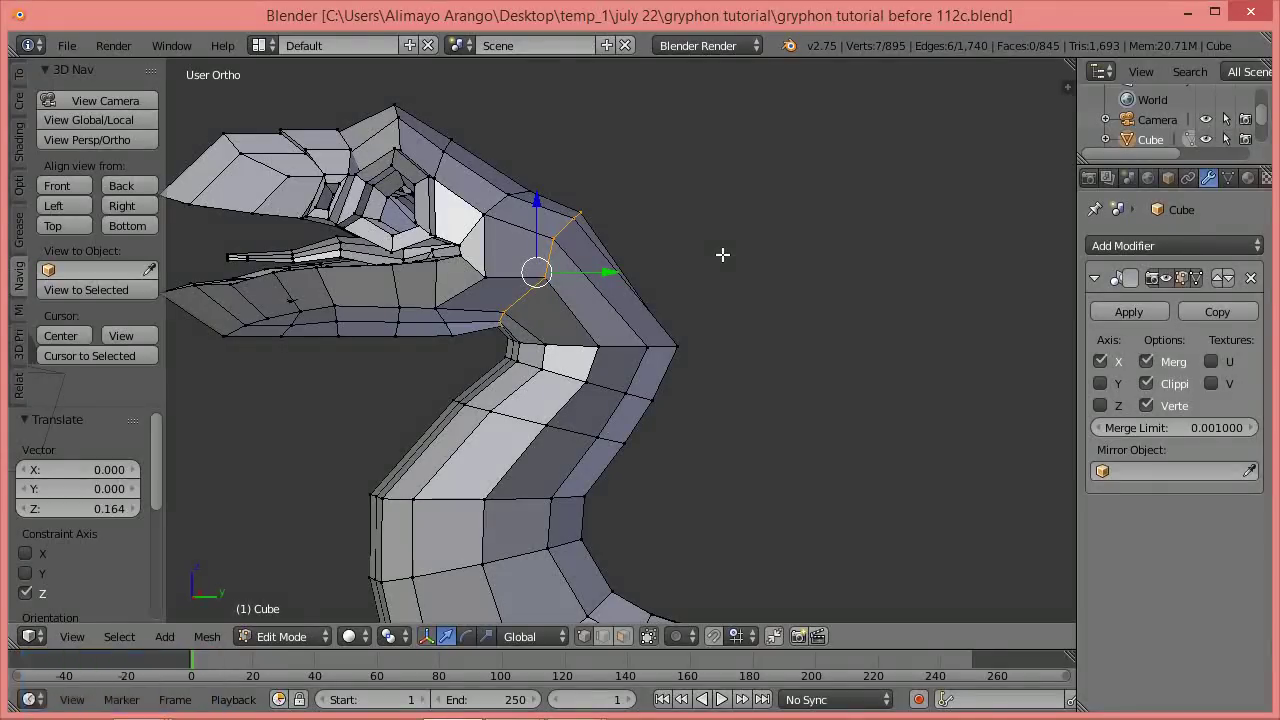
{"action": "key", "text": "ctrl+r"}
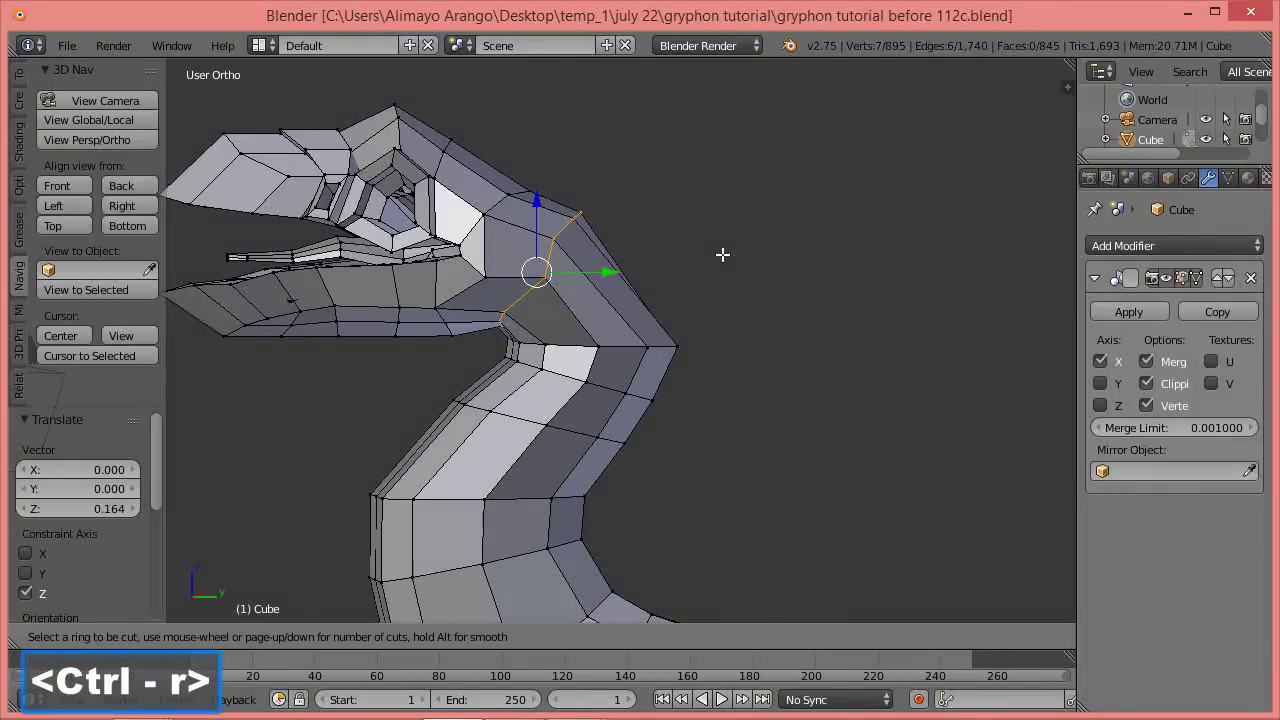
{"action": "left_click", "coordinate": [554, 305]}
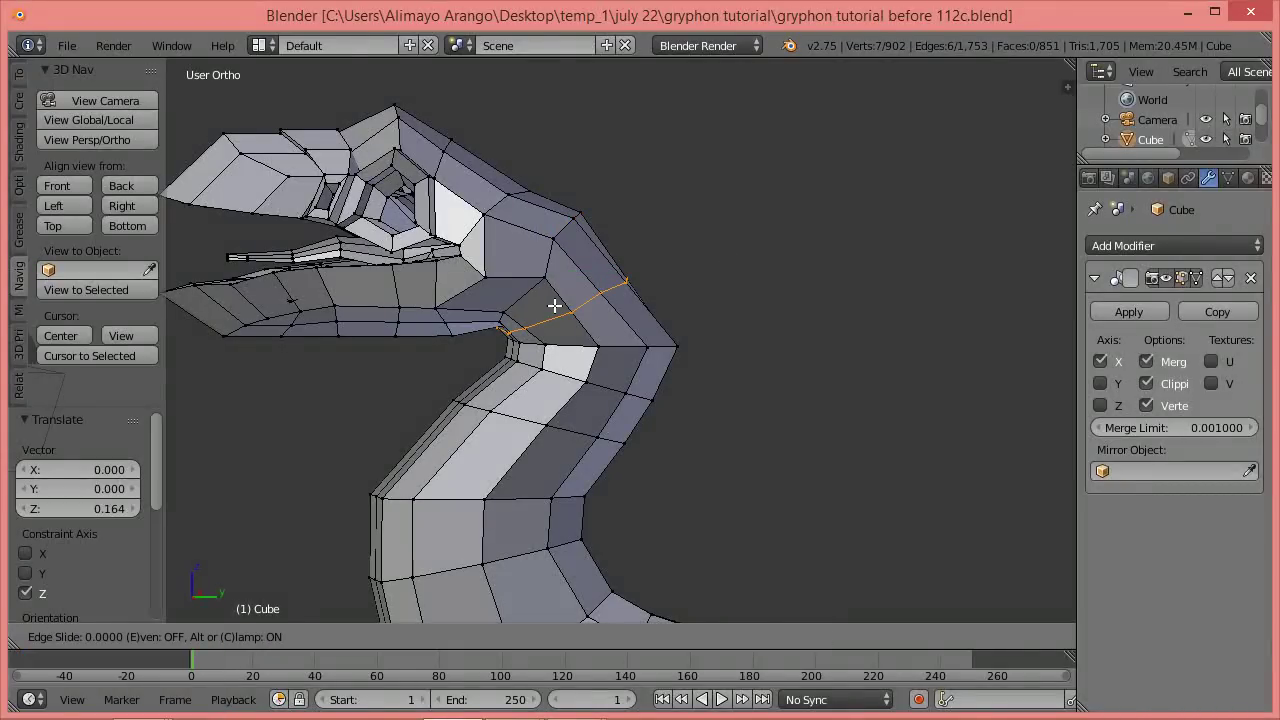
{"action": "left_click", "coordinate": [554, 305]}
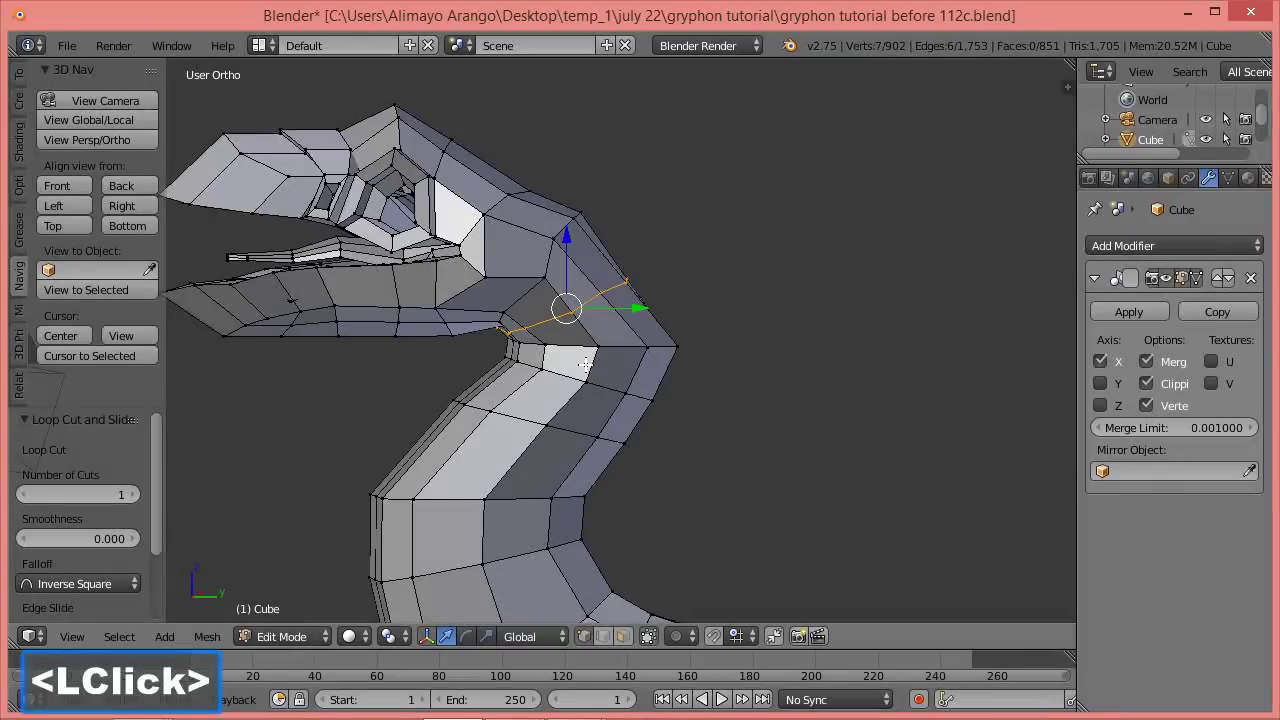
{"action": "middle_click_drag", "start_coordinate": [555, 374], "coordinate": [632, 393]}
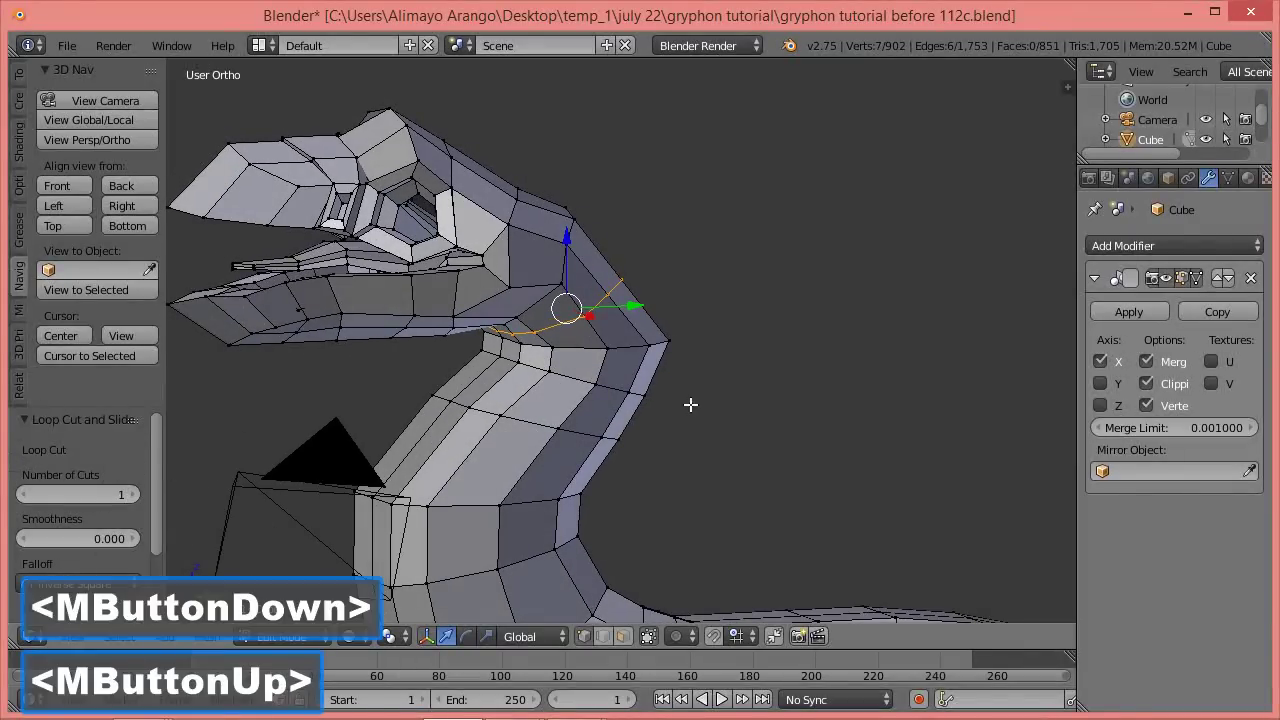
{"action": "key", "text": "s"}
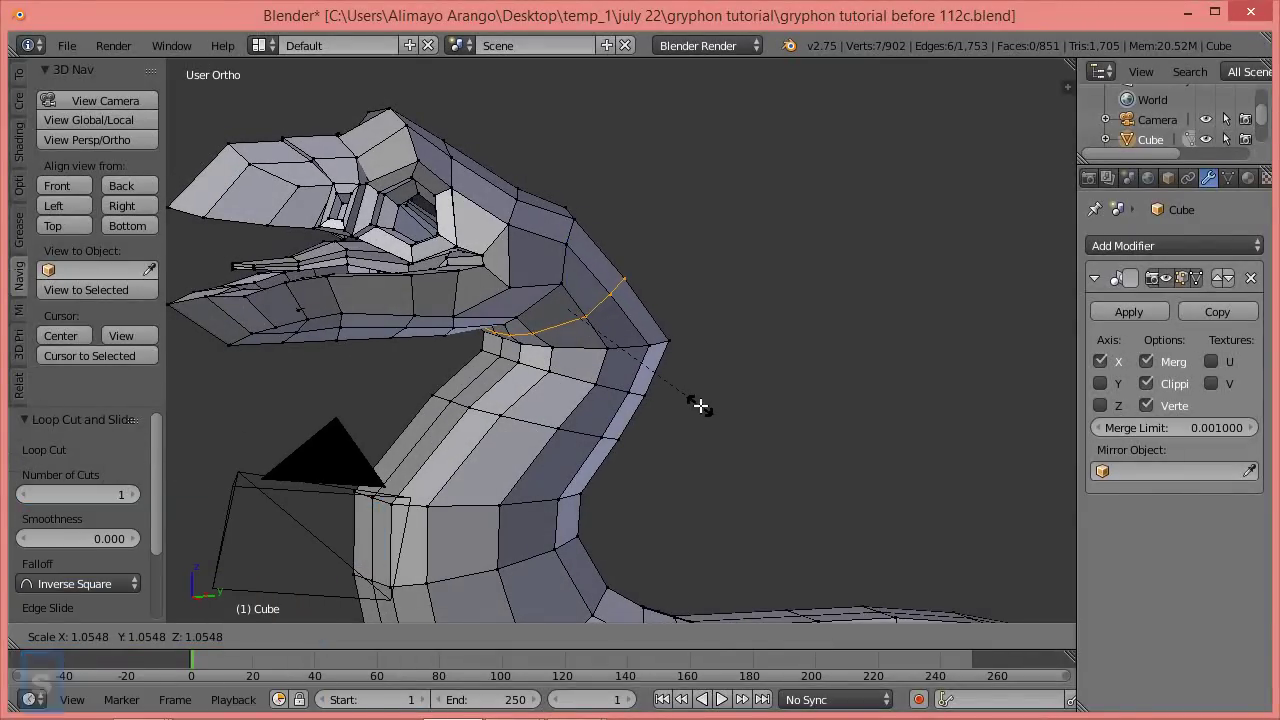
{"action": "left_click", "coordinate": [700, 405]}
{"action": "middle_click_drag", "start_coordinate": [733, 412], "coordinate": [682, 398]}
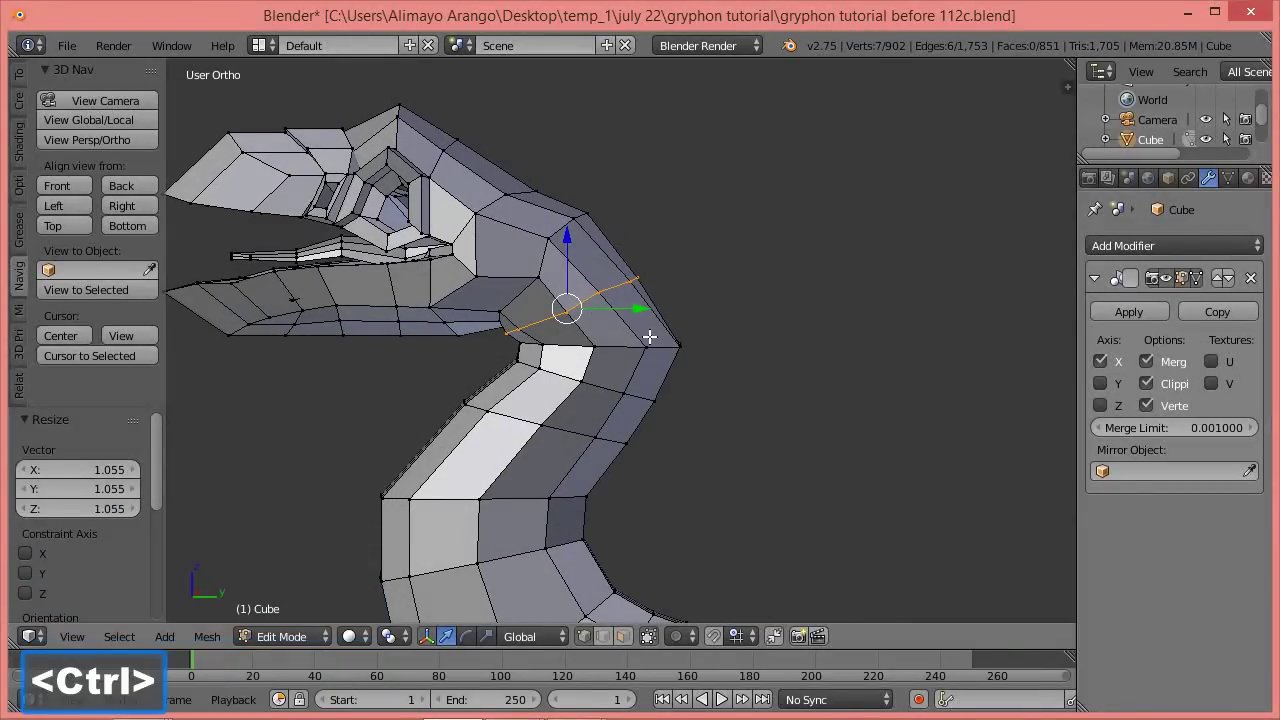
Add one loop cut between the last new loop and the neck's rim, slide it by about 0.18, and clear the selection.
{"action": "key", "text": "ctrl+r"}
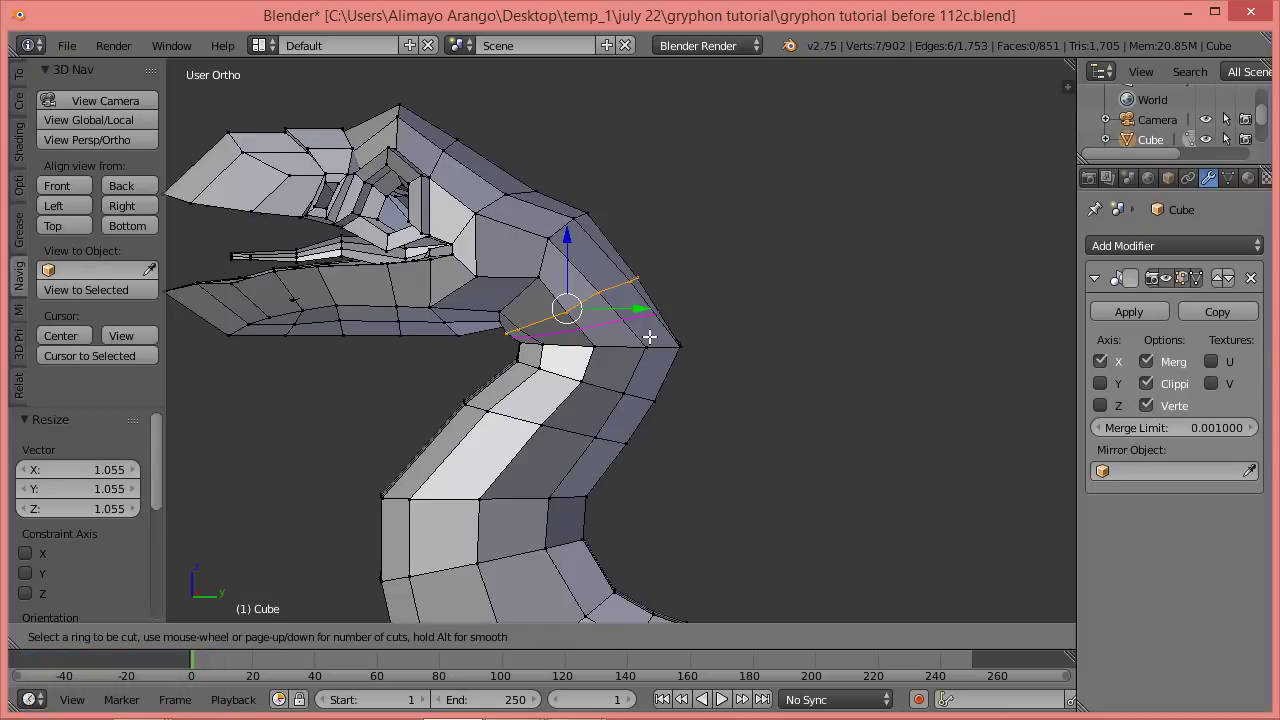
{"action": "left_click", "coordinate": [649, 337]}
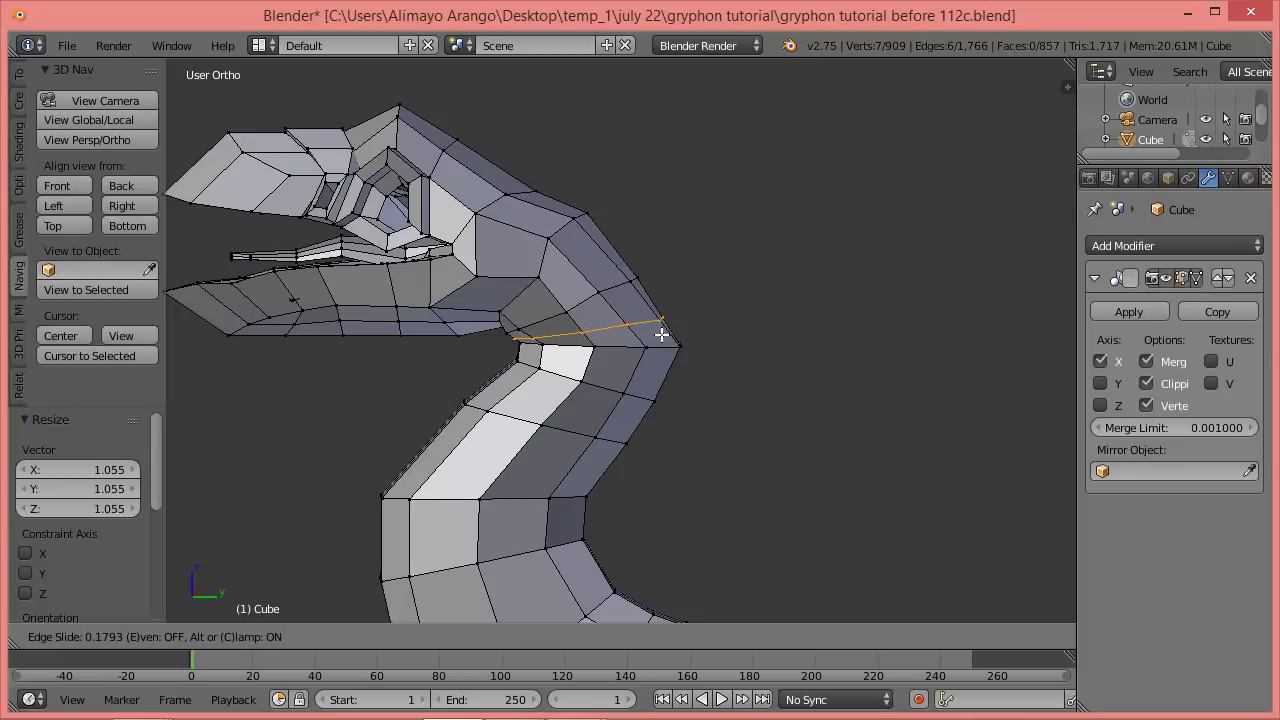
{"action": "left_click", "coordinate": [661, 334]}
{"action": "middle_click_drag", "start_coordinate": [672, 354], "coordinate": [817, 358]}
{"action": "scroll", "coordinate": [817, 356], "scroll_direction": "down", "scroll_amount": 5}
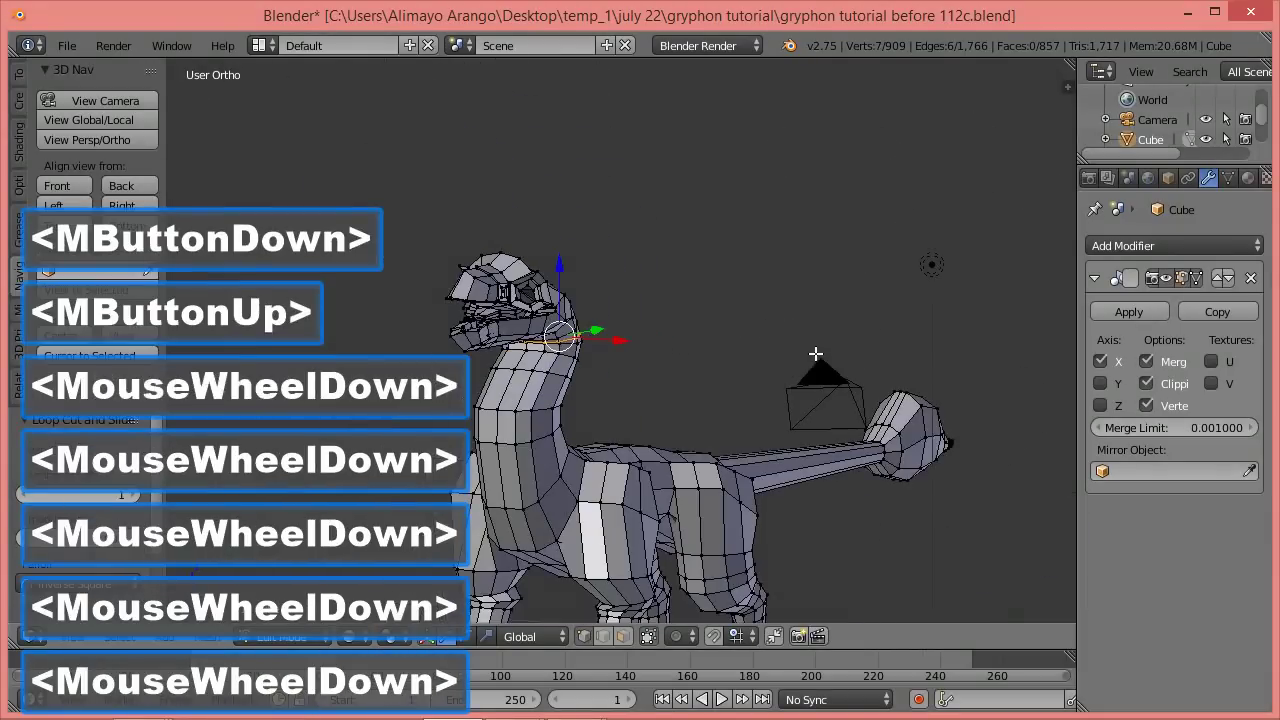
{"action": "key", "text": "a"}
Add six evenly spaced loop cuts along the long tail section without sliding them, and clear the selection.
{"action": "middle_click_drag", "start_coordinate": [689, 346], "coordinate": [664, 369]}
{"action": "scroll", "coordinate": [664, 369], "scroll_direction": "down", "scroll_amount": 2}
{"action": "middle_click_drag", "start_coordinate": [735, 449], "coordinate": [654, 392]}
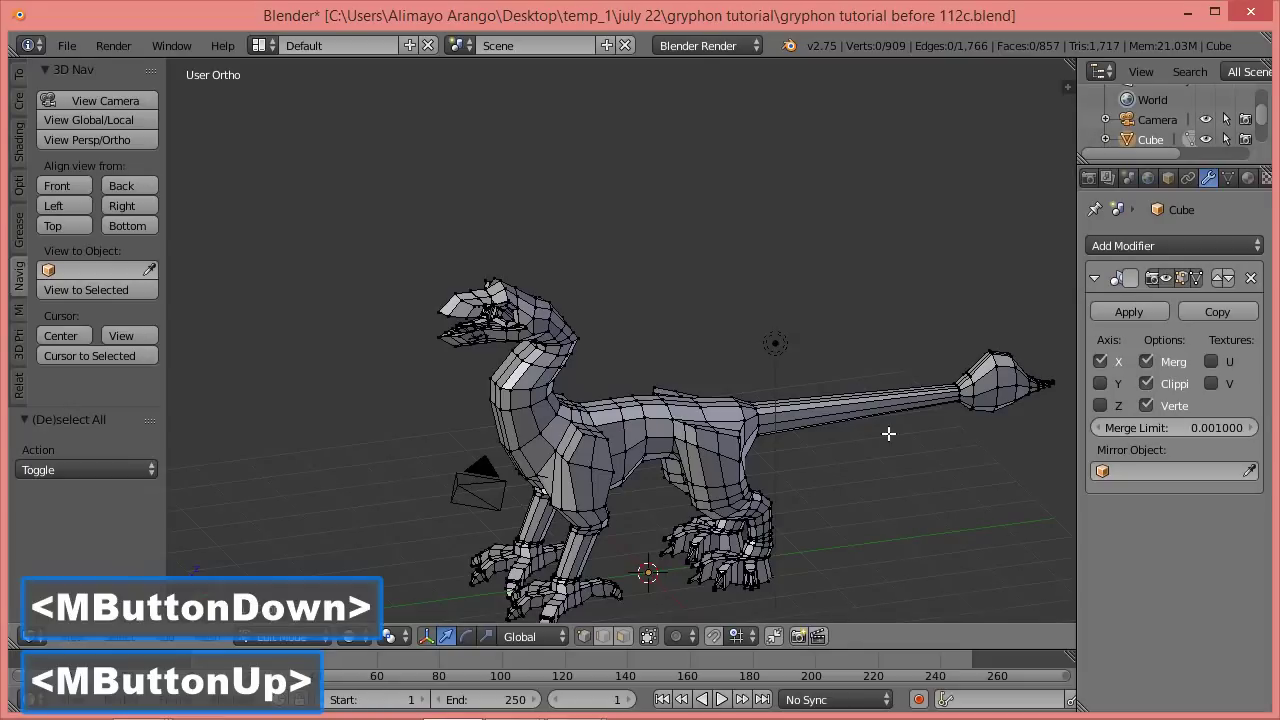
{"action": "scroll", "coordinate": [900, 445], "scroll_direction": "up", "scroll_amount": 2}
{"action": "middle_click_drag", "start_coordinate": [934, 487], "coordinate": [677, 403], "text": "shift"}
{"action": "scroll", "coordinate": [780, 367], "scroll_direction": "up", "scroll_amount": 2}
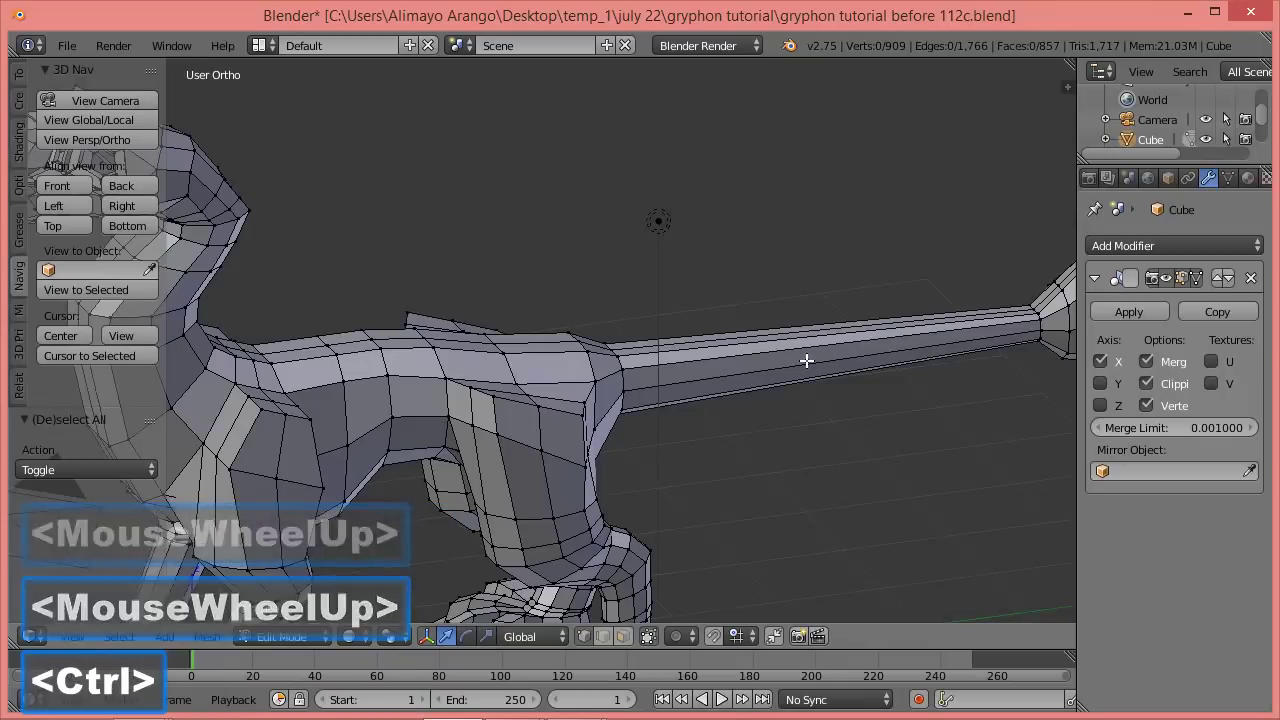
{"action": "key", "text": "ctrl+r"}
{"action": "scroll", "coordinate": [806, 360], "scroll_direction": "up", "scroll_amount": 1}
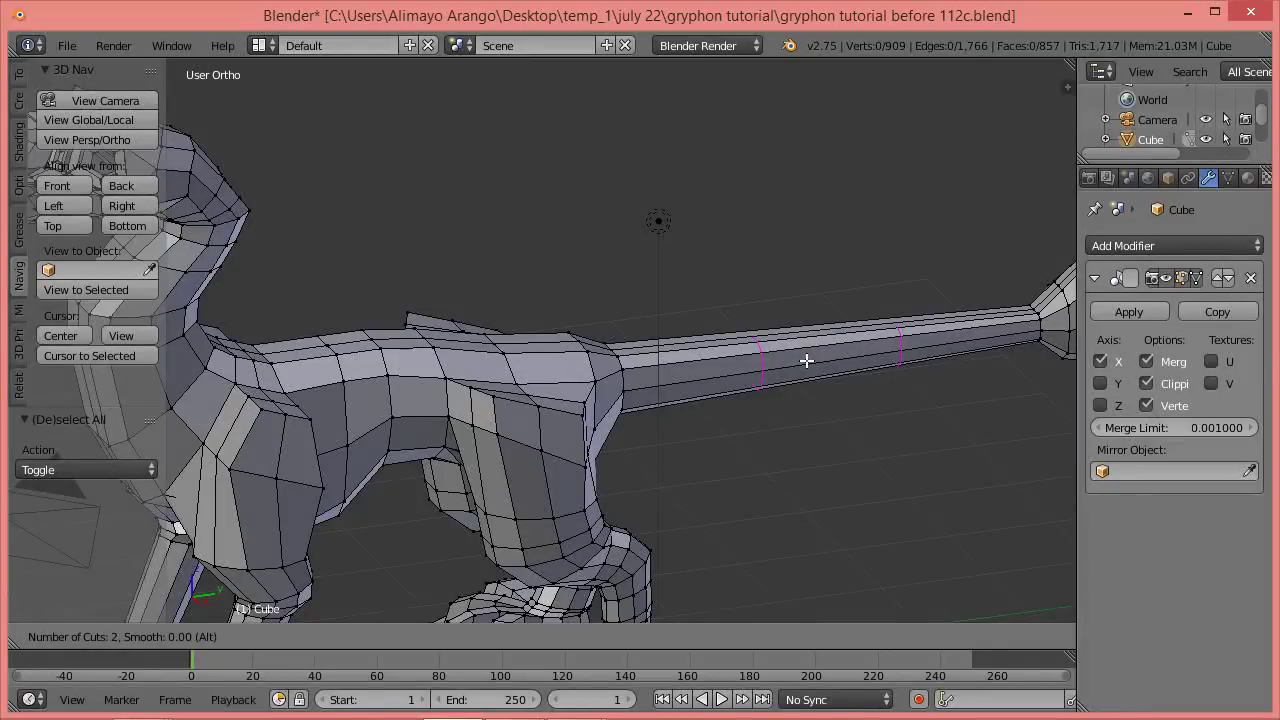
{"action": "scroll", "coordinate": [806, 360], "scroll_direction": "up", "scroll_amount": 1}
{"action": "scroll", "coordinate": [806, 360], "scroll_direction": "up", "scroll_amount": 1}
{"action": "scroll", "coordinate": [806, 360], "scroll_direction": "up", "scroll_amount": 1}
{"action": "scroll", "coordinate": [806, 360], "scroll_direction": "up", "scroll_amount": 1}
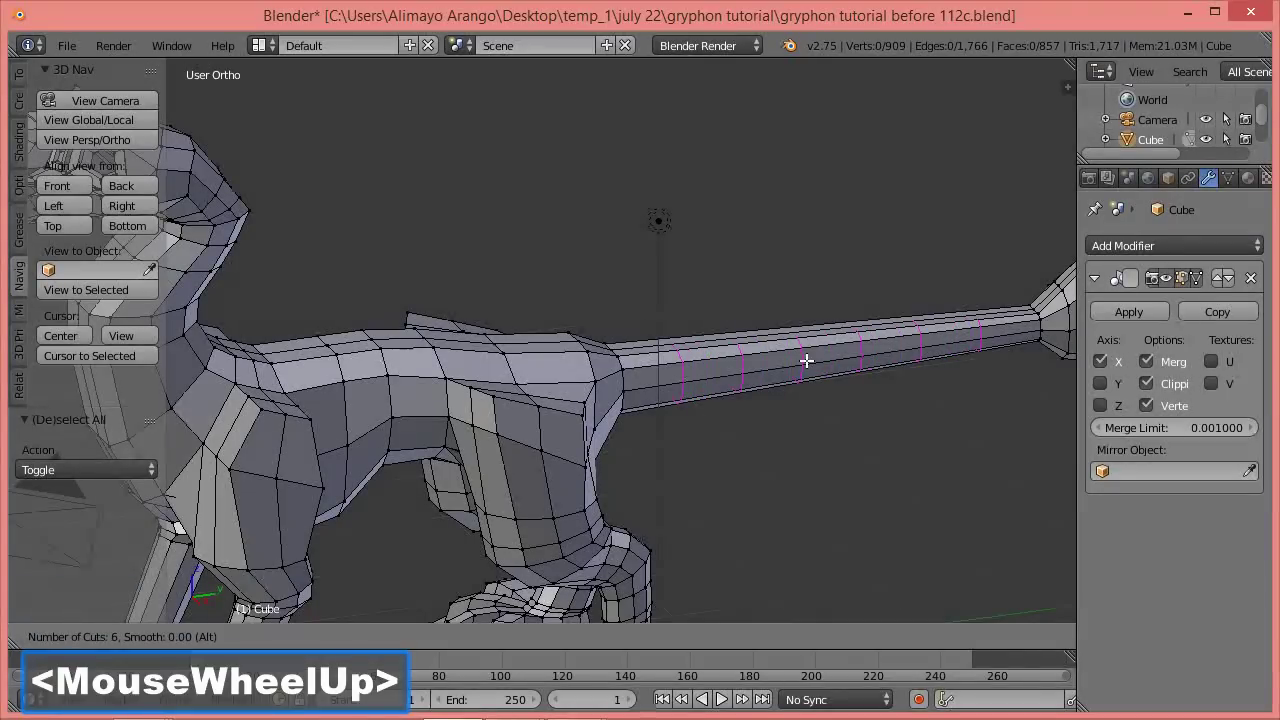
{"action": "left_click", "coordinate": [806, 360]}
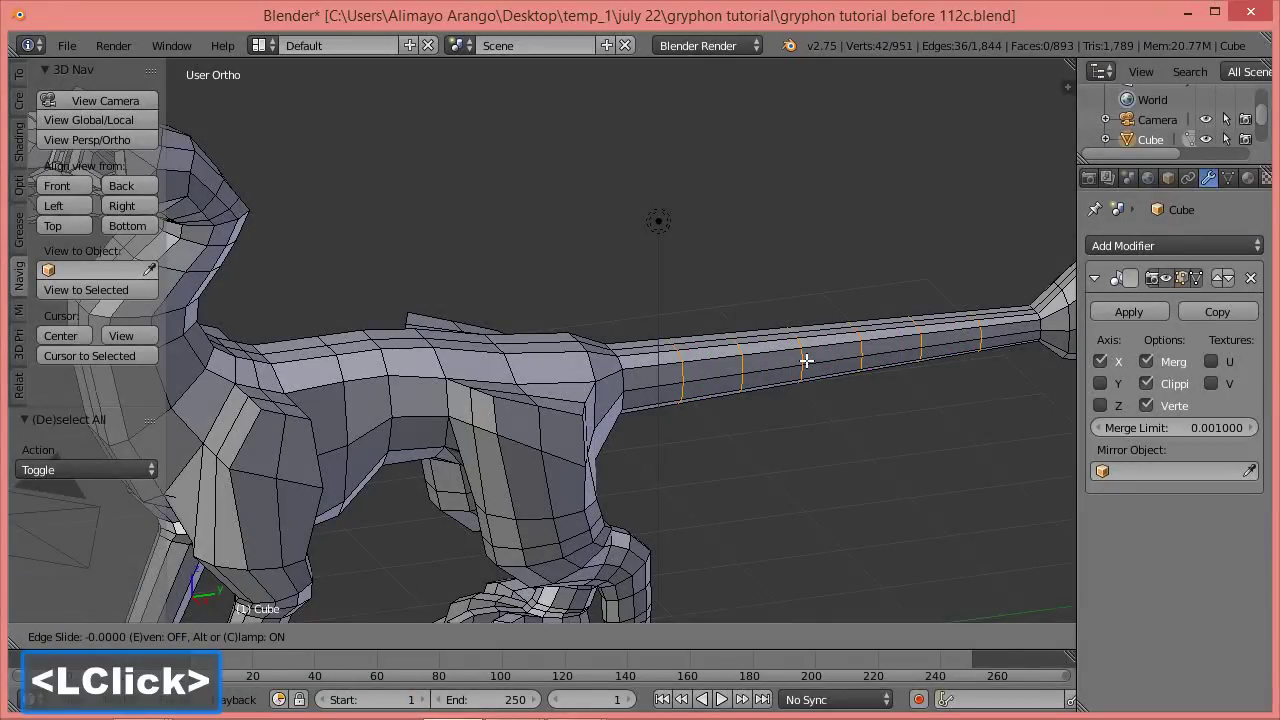
{"action": "left_click", "coordinate": [806, 360]}
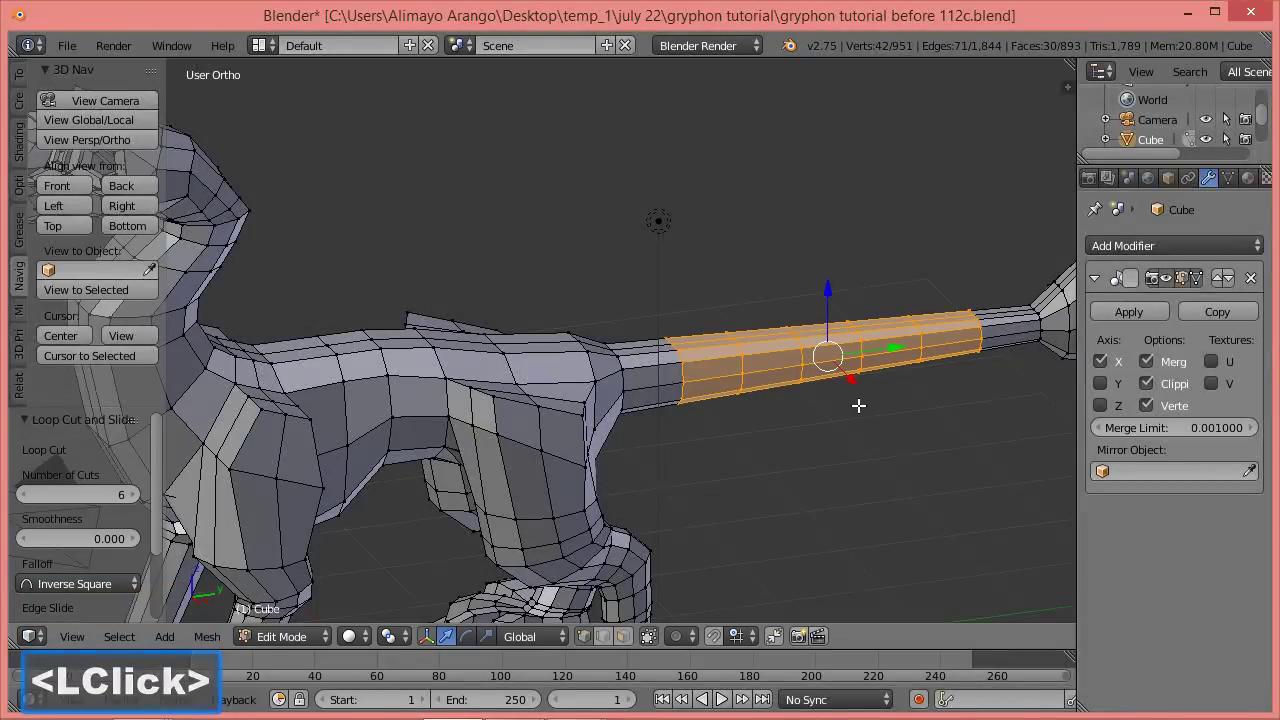
{"action": "key", "text": "a"}
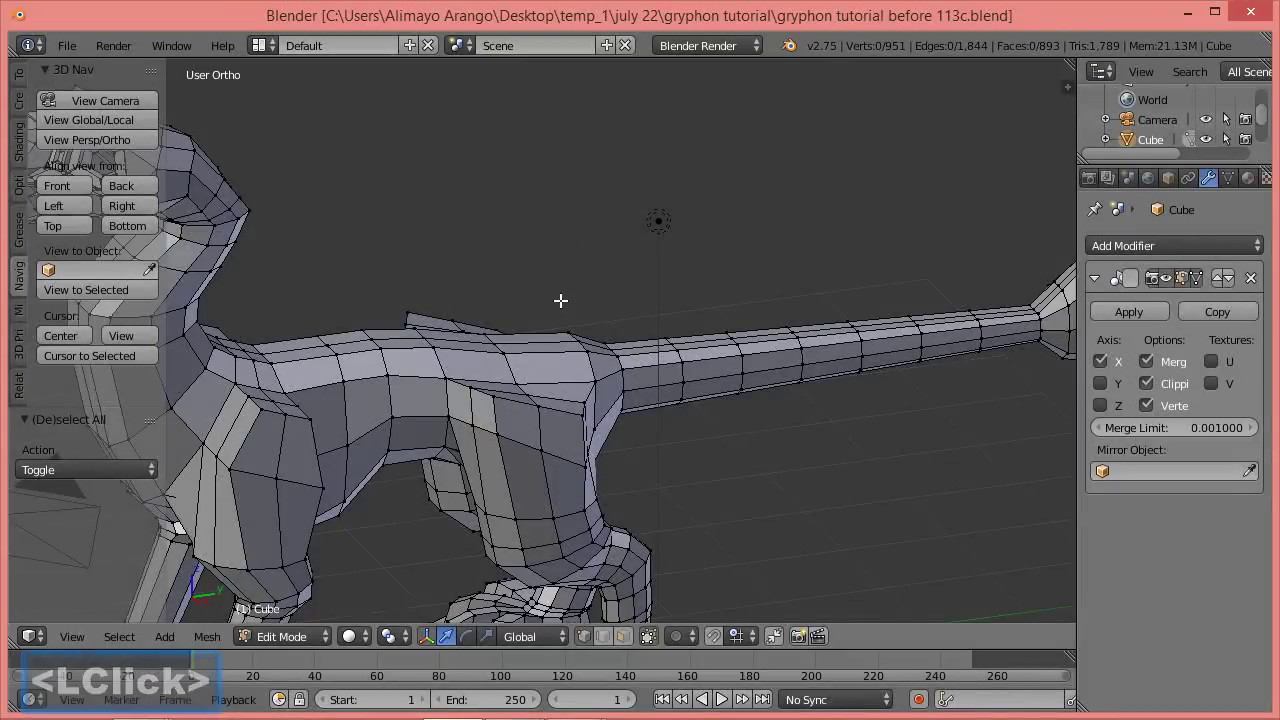
Examine the gryphon's body, the neck transition, and the head with its beak and eye socket from several angles.
{"action": "scroll", "coordinate": [560, 300], "scroll_direction": "down", "scroll_amount": 1}
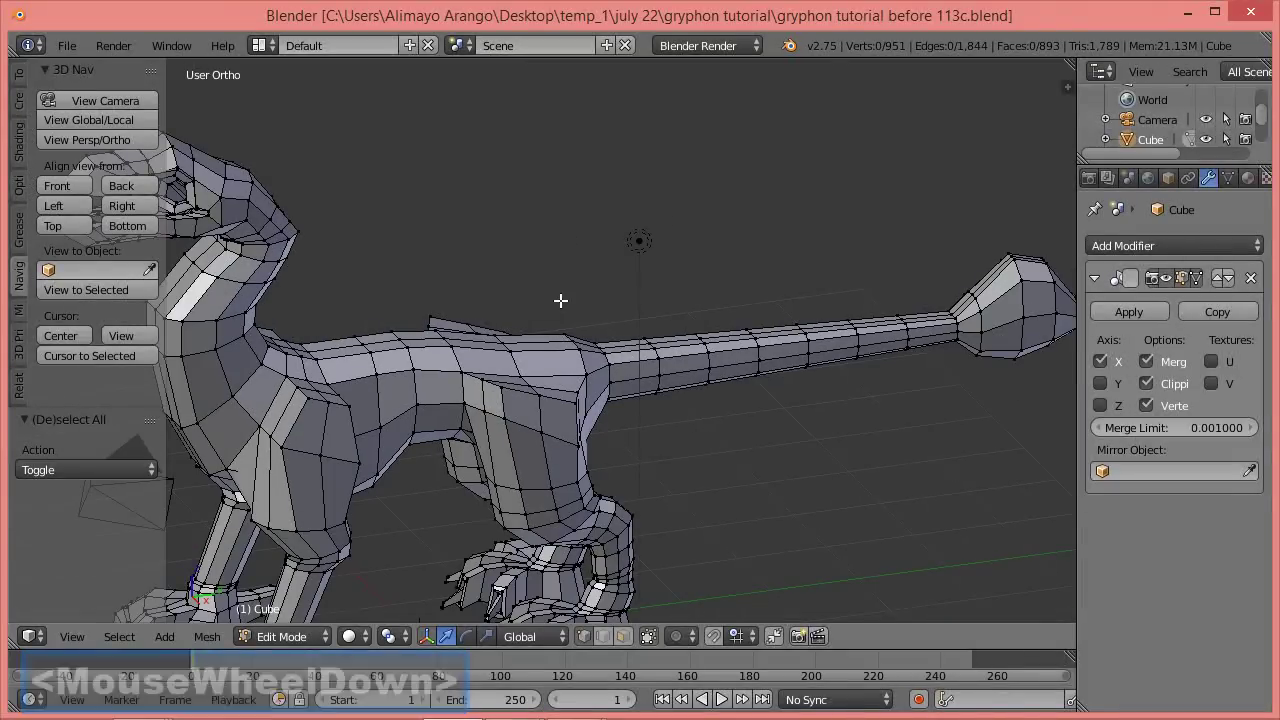
{"action": "middle_click_drag", "start_coordinate": [497, 303], "coordinate": [680, 277], "text": "shift"}
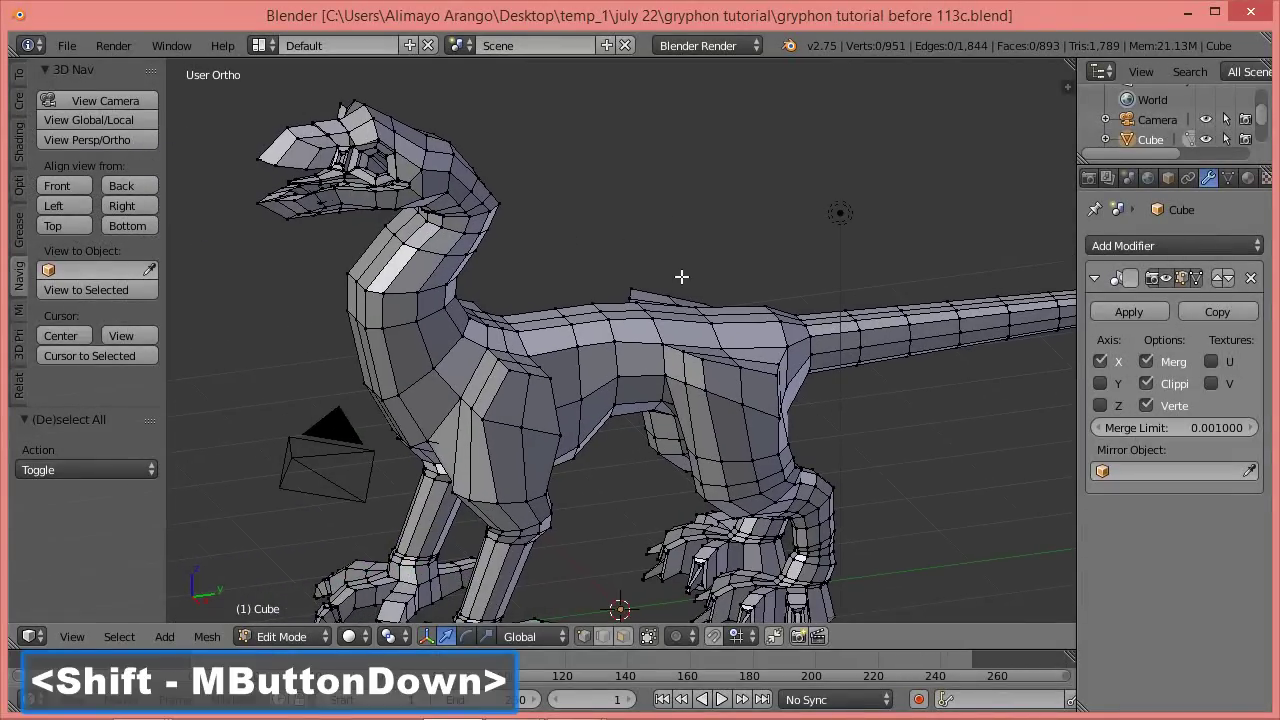
{"action": "scroll", "coordinate": [680, 277], "scroll_direction": "down", "scroll_amount": 2, "text": "shift"}
{"action": "middle_click_drag", "start_coordinate": [427, 321], "coordinate": [489, 403]}
{"action": "scroll", "coordinate": [447, 266], "scroll_direction": "up", "scroll_amount": 2}
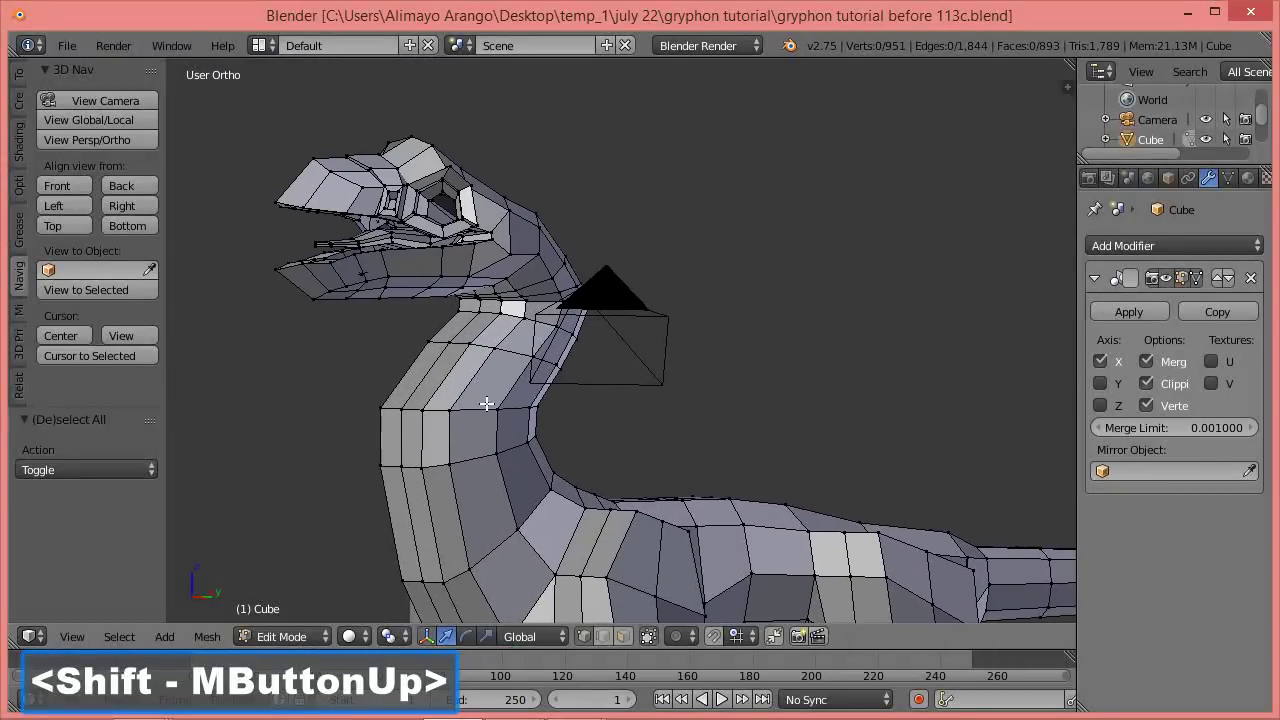
{"action": "scroll", "coordinate": [489, 403], "scroll_direction": "up", "scroll_amount": 2}
{"action": "middle_click_drag", "start_coordinate": [358, 315], "coordinate": [491, 423], "text": "shift"}
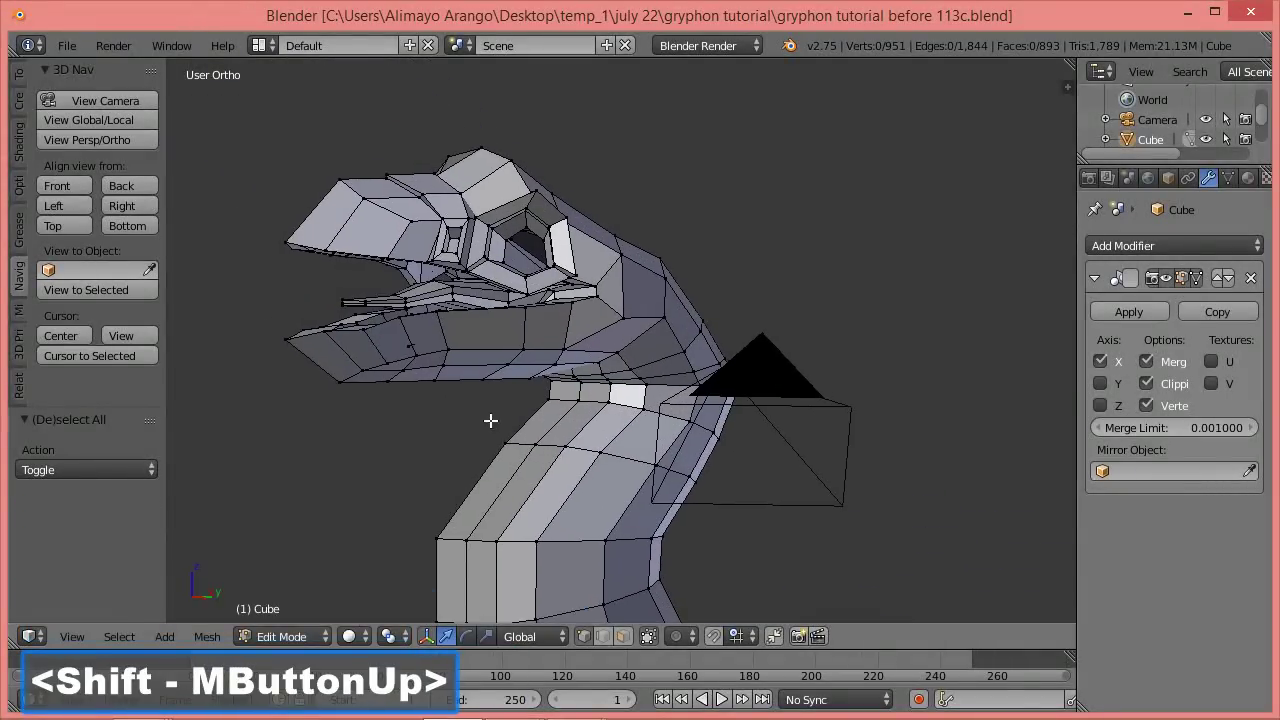
{"action": "scroll", "coordinate": [491, 417], "scroll_direction": "up", "scroll_amount": 4}
{"action": "middle_click_drag", "start_coordinate": [300, 357], "coordinate": [406, 417]}
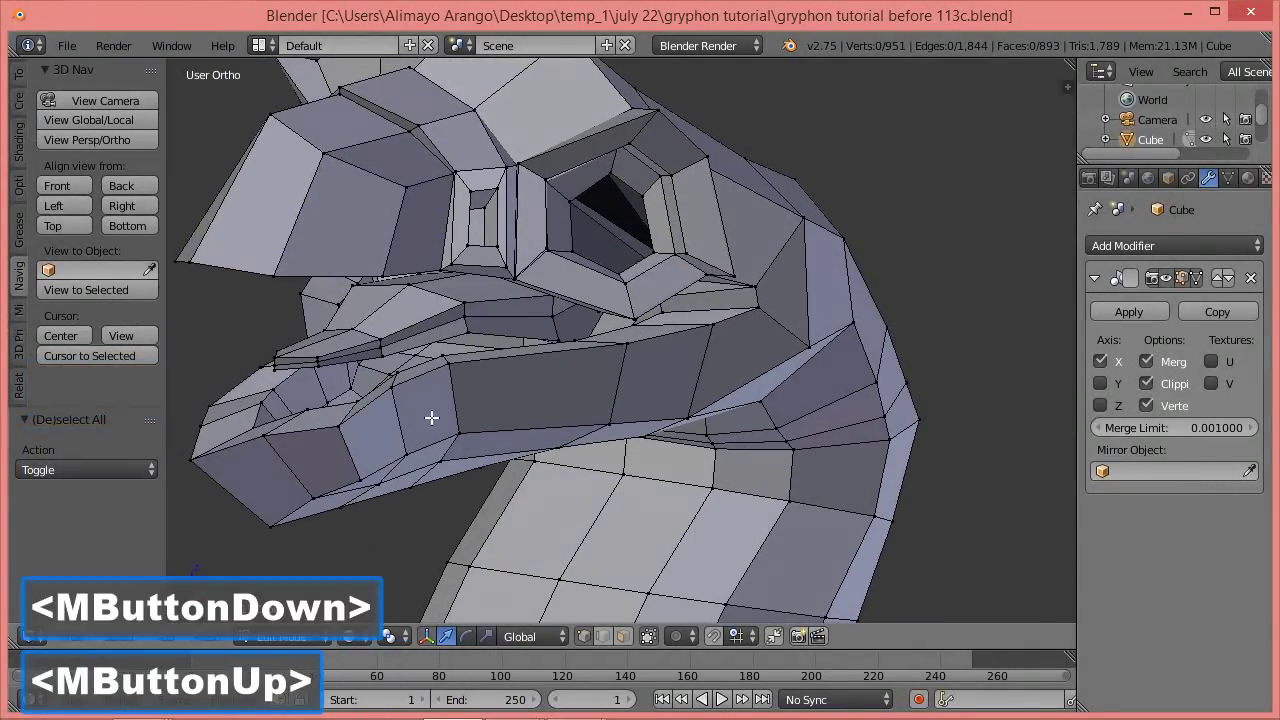
{"action": "scroll", "coordinate": [440, 418], "scroll_direction": "down", "scroll_amount": 4}
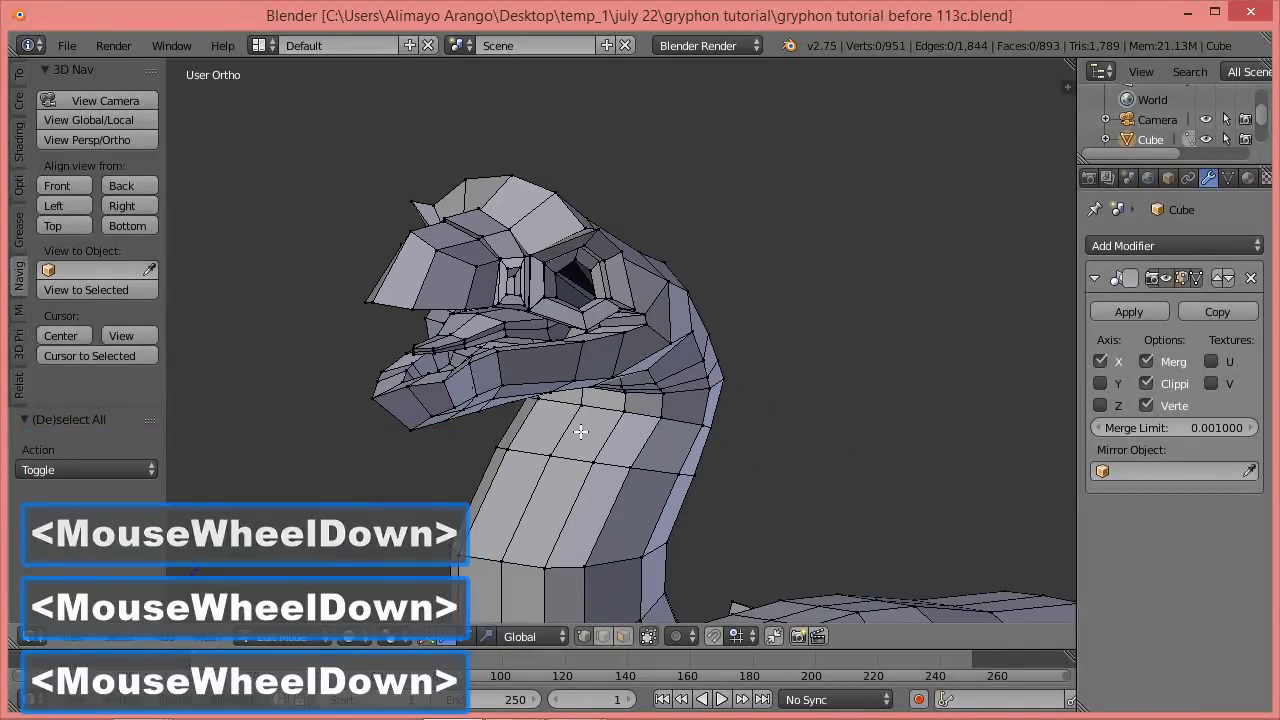
Switch to Object Mode, show only layer 2, and unhide the hidden eyeball object there.
{"action": "left_click", "coordinate": [309, 635]}
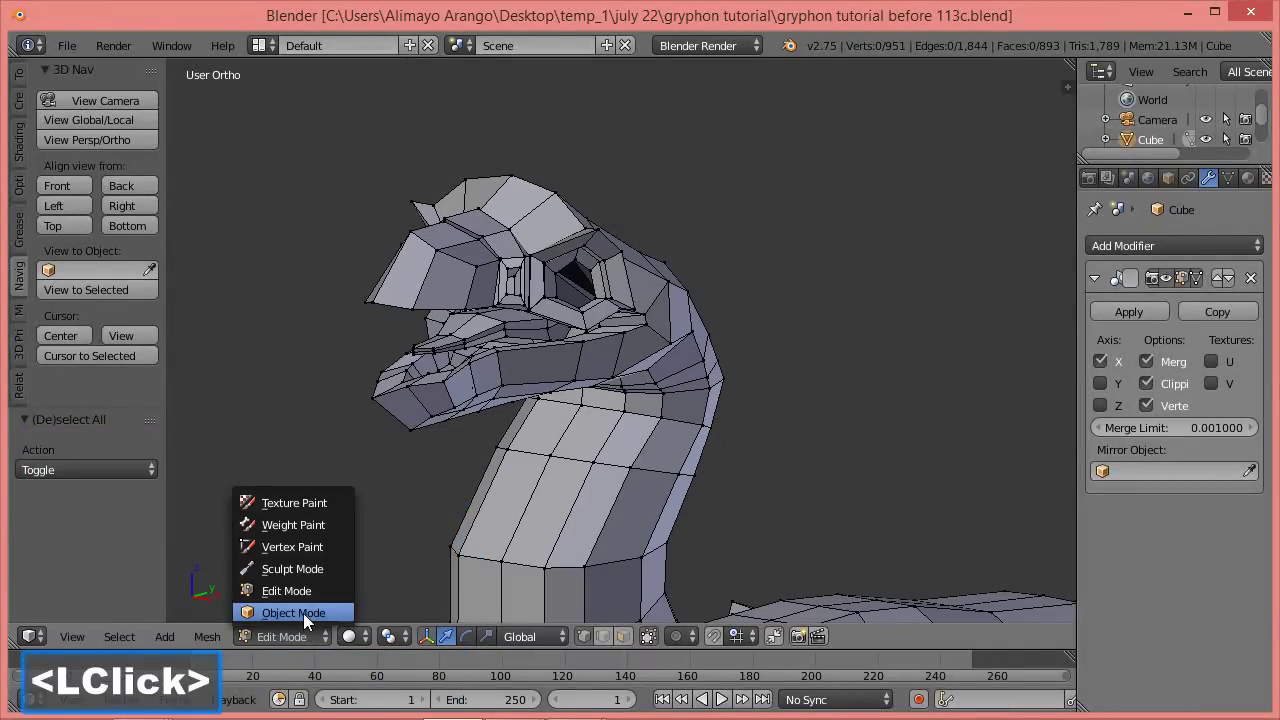
{"action": "left_click", "coordinate": [303, 613]}
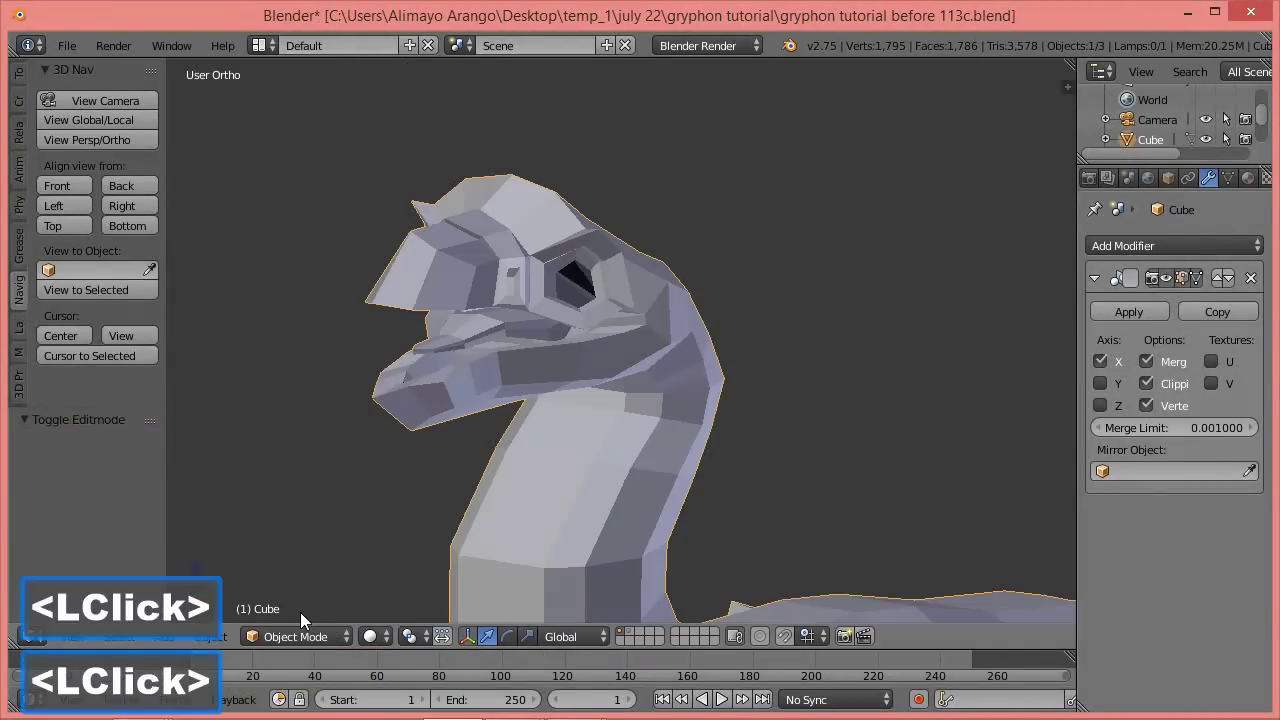
{"action": "left_click", "coordinate": [629, 629]}
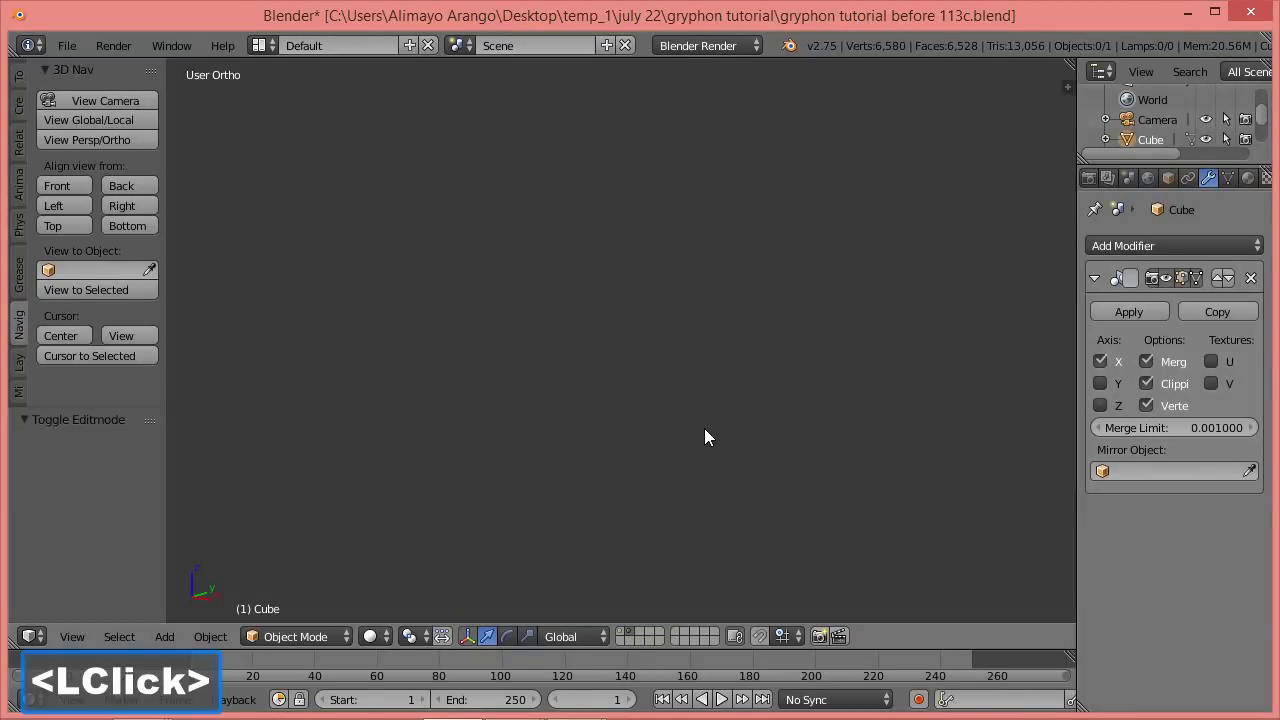
{"action": "key", "text": "alt"}
{"action": "key", "text": "alt+h"}
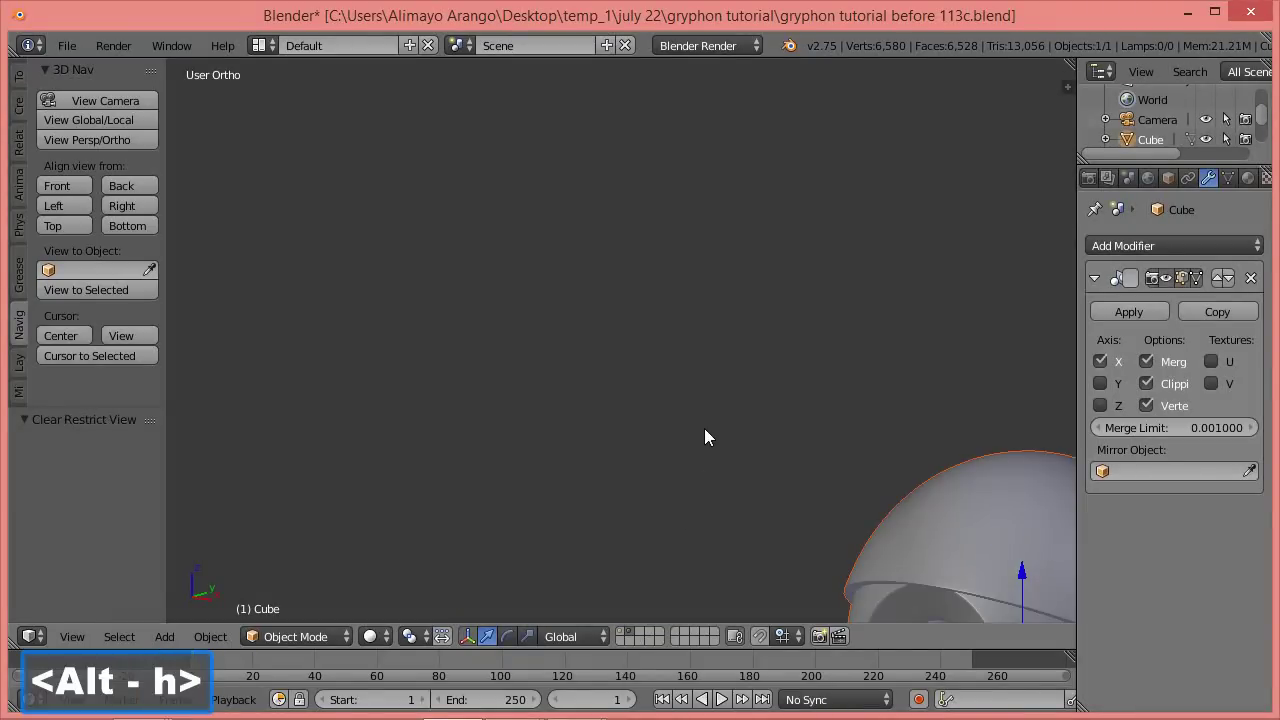
{"action": "scroll", "coordinate": [783, 398], "scroll_direction": "down", "scroll_amount": 4}
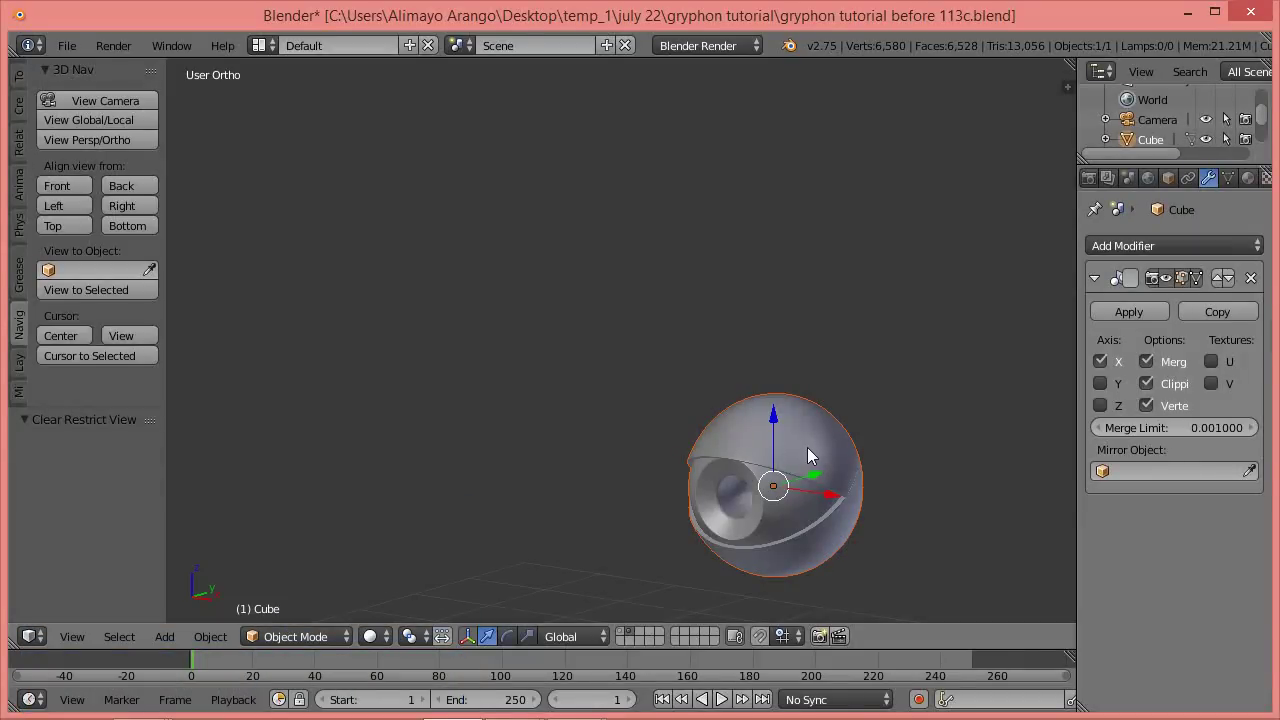
Move the eyeball to layer 1 and display that layer together with the gryphon.
{"action": "key", "text": "m"}
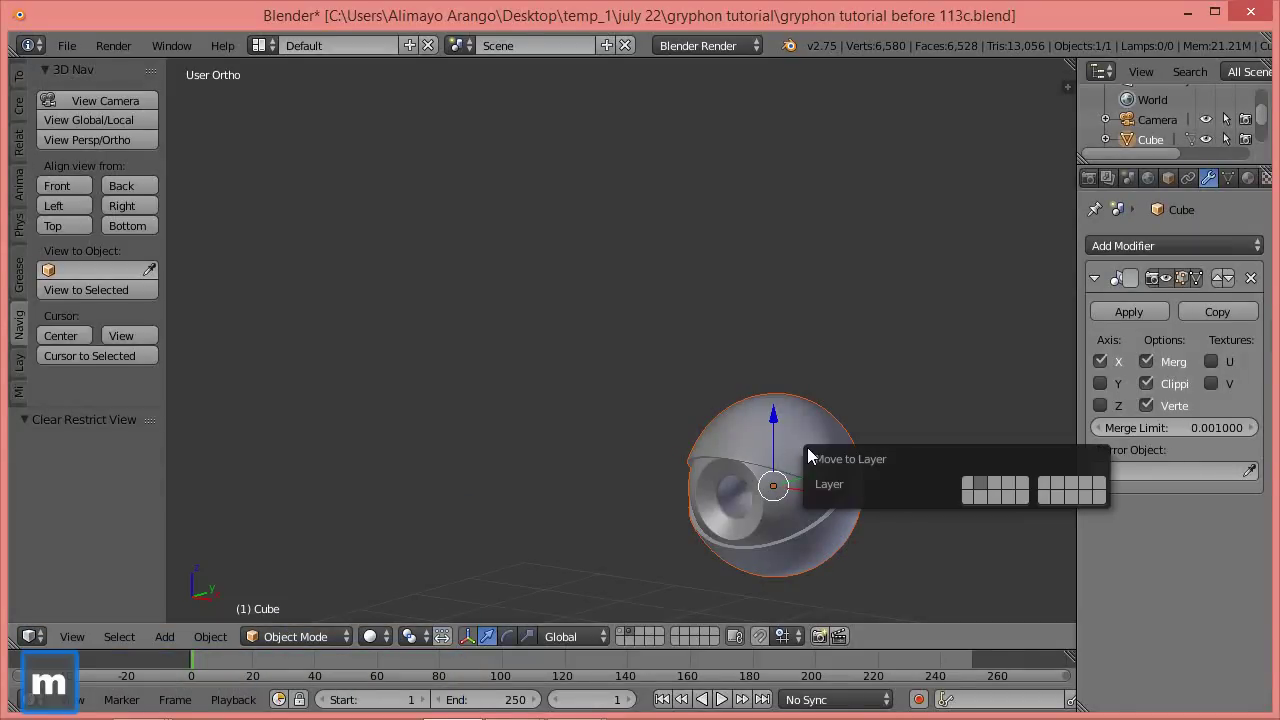
{"action": "left_click", "coordinate": [967, 482]}
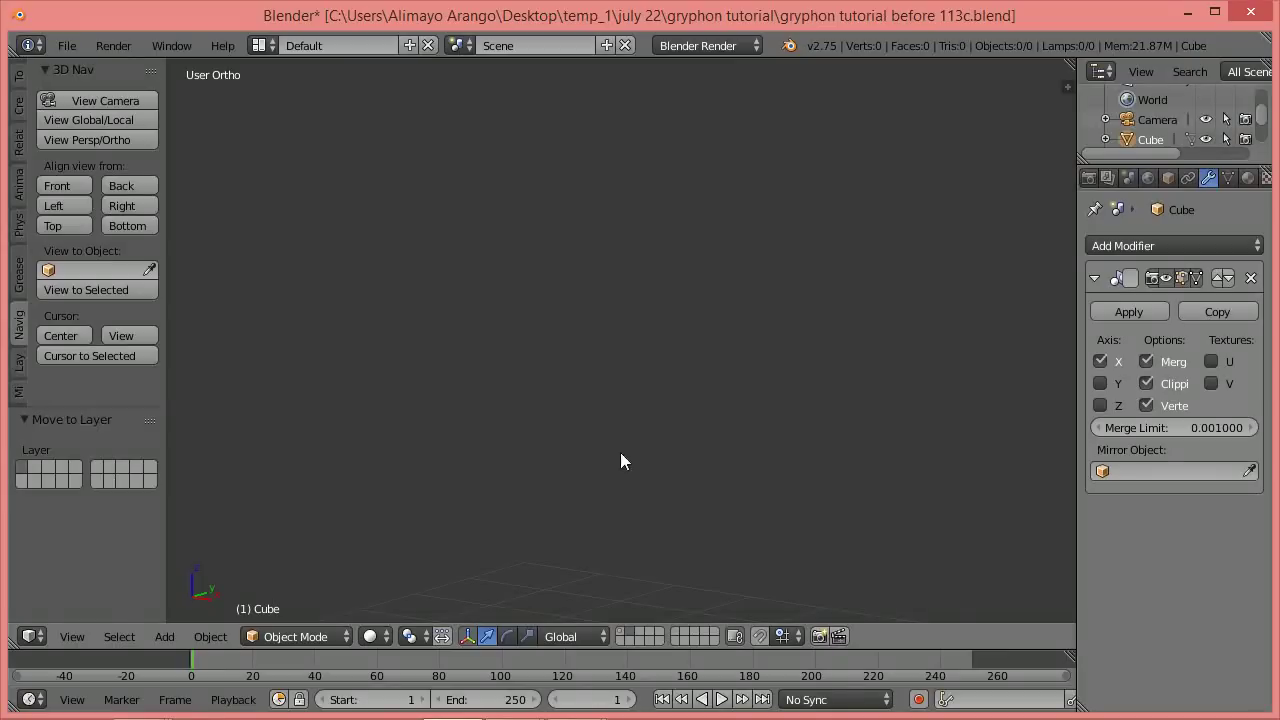
{"action": "left_click", "coordinate": [623, 630]}
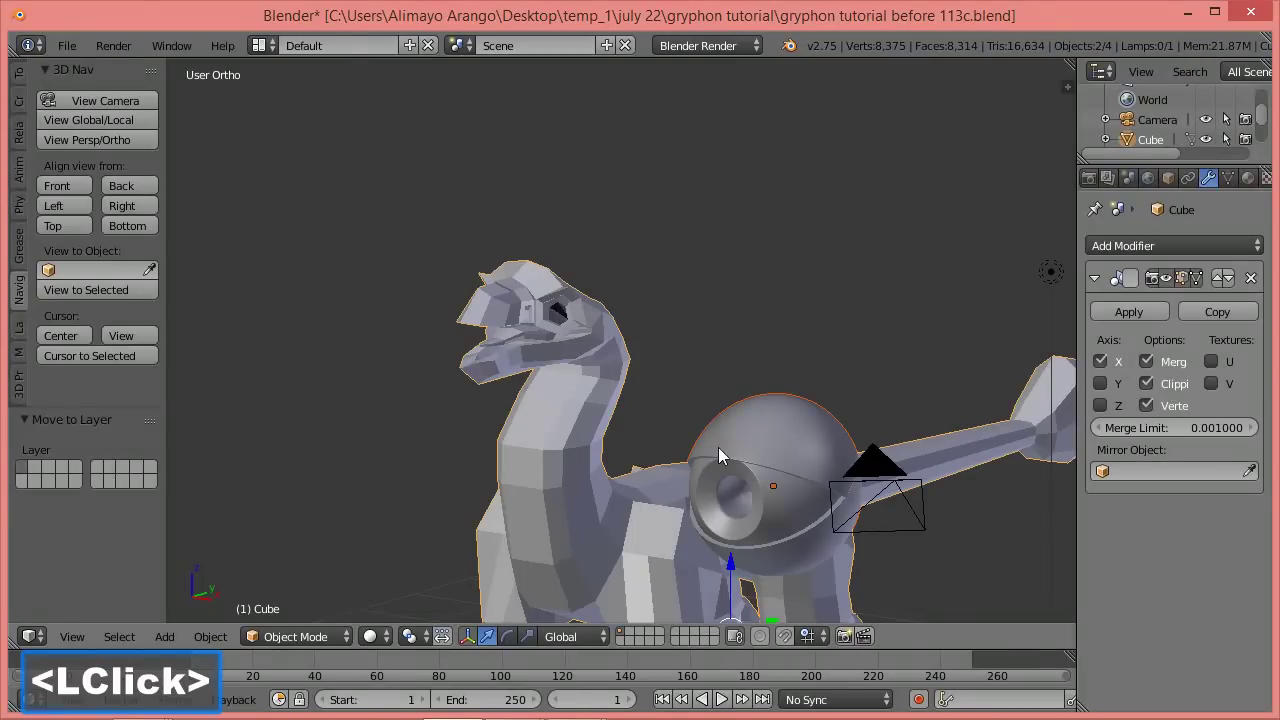
Move the eyeball along X and Y to the gryphon's head, raise it about 1.432 along Z, and scale it uniformly by about 0.31.
{"action": "left_click", "coordinate": [763, 445]}
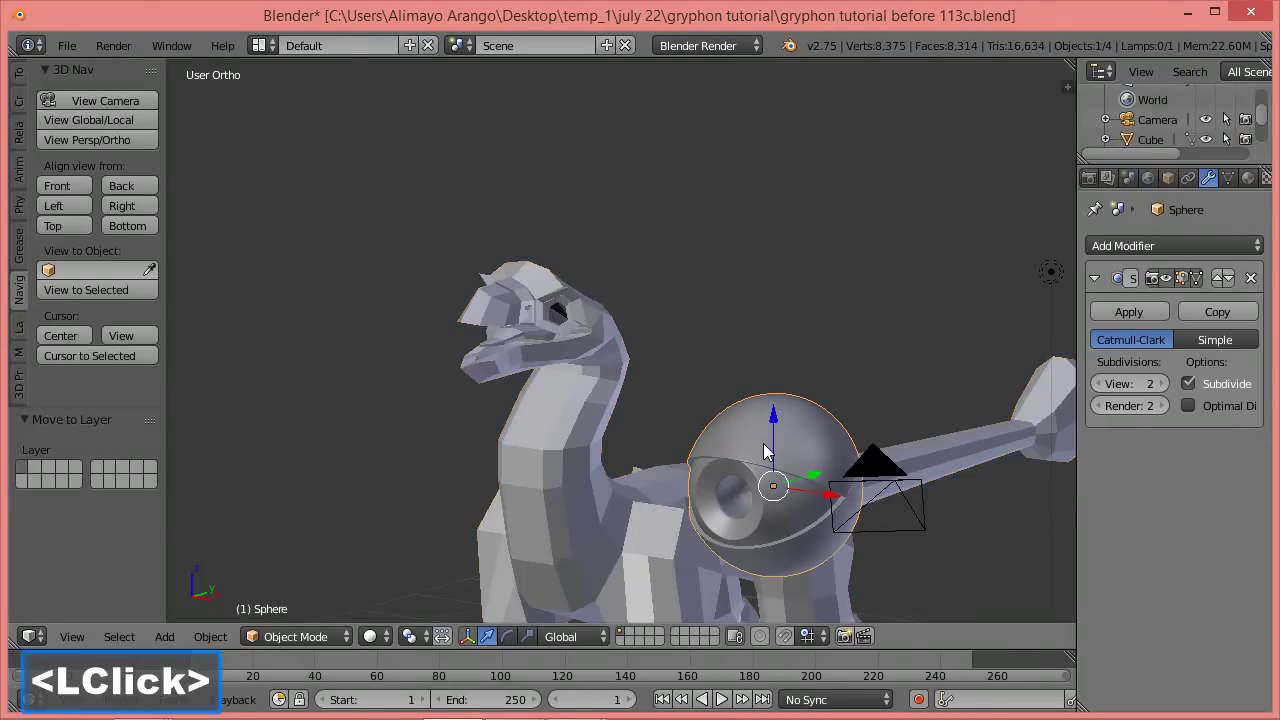
{"action": "left_click_drag", "start_coordinate": [830, 494], "coordinate": [585, 440]}
{"action": "middle_click_drag", "start_coordinate": [746, 375], "coordinate": [607, 442]}
{"action": "left_click_drag", "start_coordinate": [605, 442], "coordinate": [624, 440]}
{"action": "left_click_drag", "start_coordinate": [553, 366], "coordinate": [558, 270]}
{"action": "key", "text": "s"}
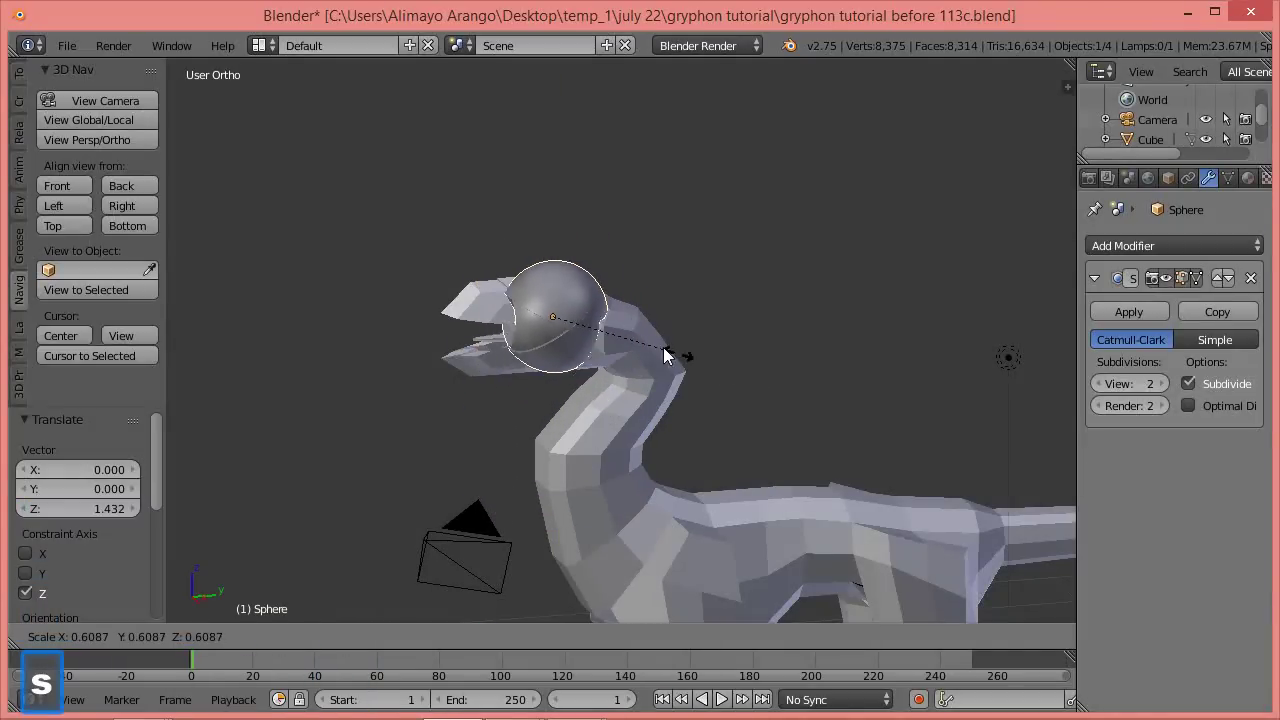
{"action": "left_click", "coordinate": [617, 341]}
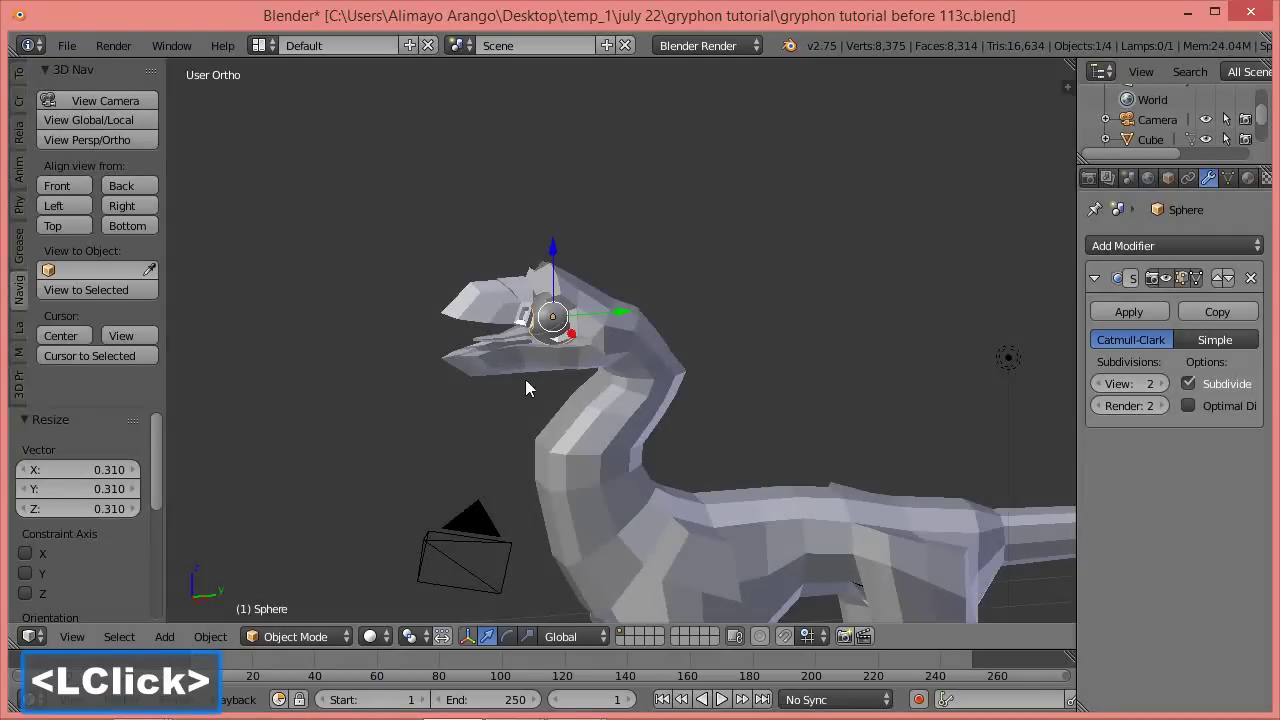
Move the eyeball about 0.146 along X toward the near eye socket and scale it uniformly by about 0.617.
{"action": "middle_click_drag", "start_coordinate": [513, 395], "coordinate": [636, 411]}
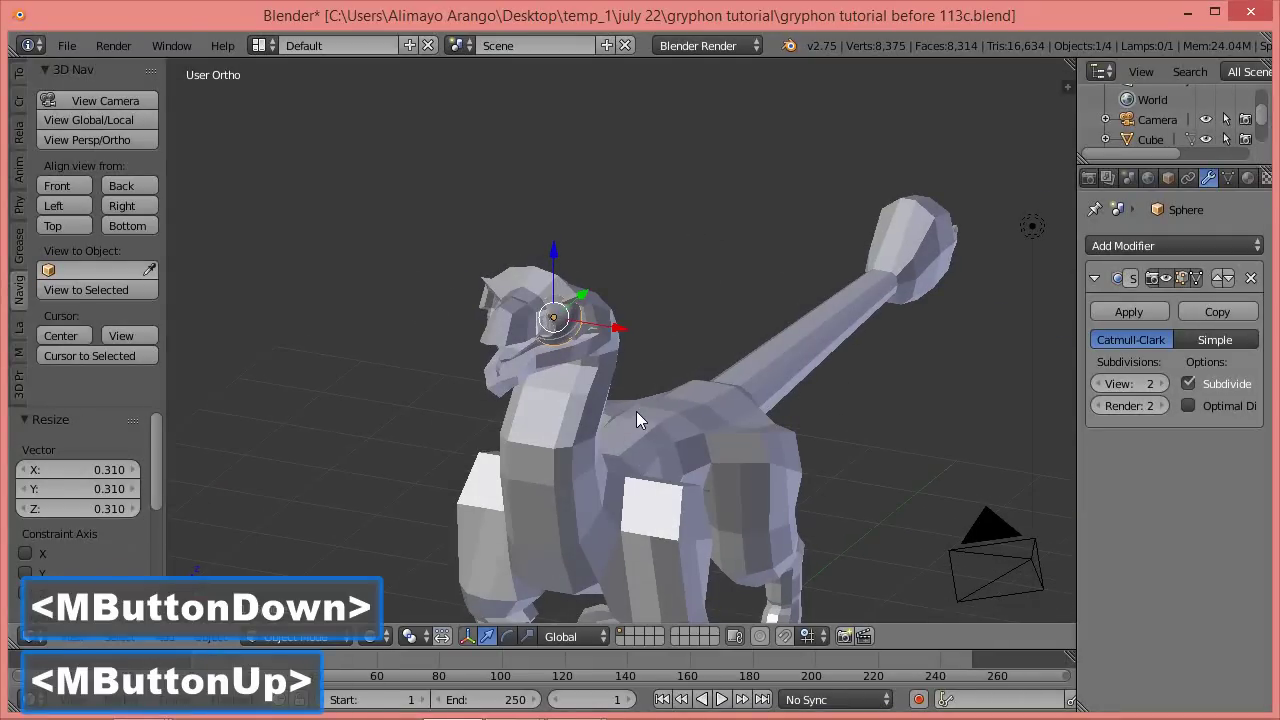
{"action": "scroll", "coordinate": [664, 393], "scroll_direction": "up", "scroll_amount": 2}
{"action": "scroll", "coordinate": [665, 396], "scroll_direction": "up", "scroll_amount": 3}
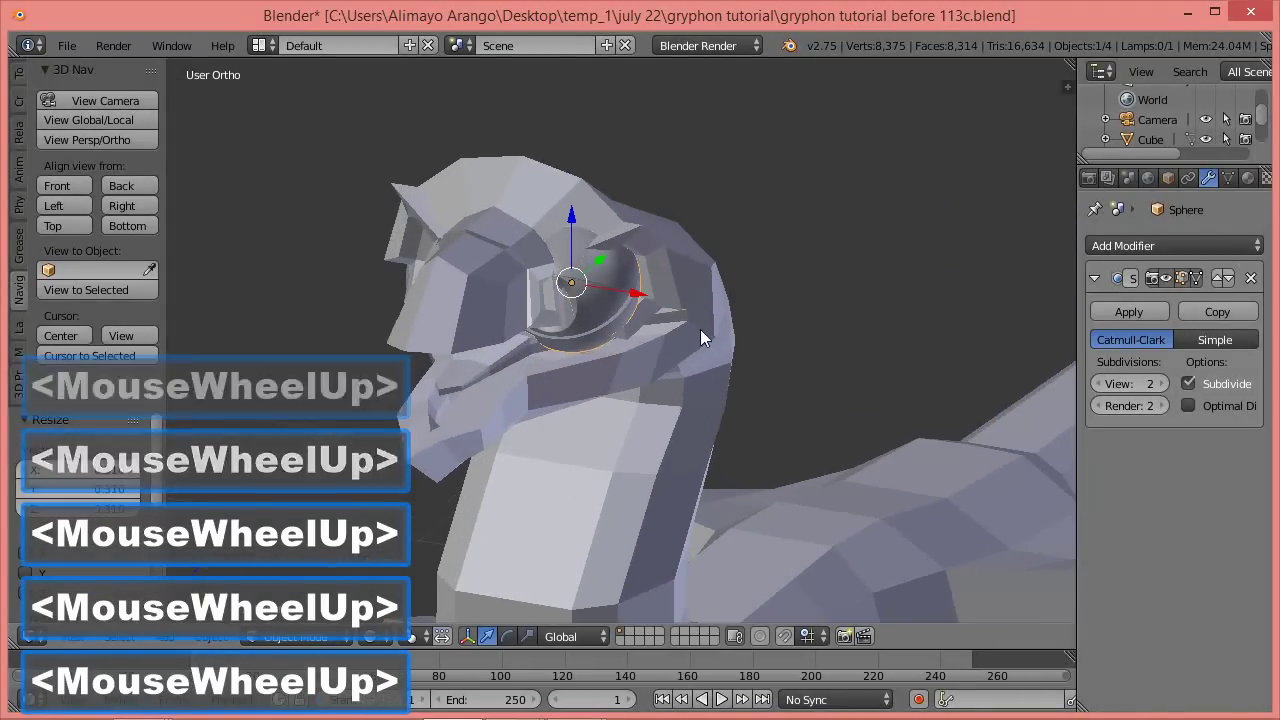
{"action": "left_click_drag", "start_coordinate": [633, 296], "coordinate": [780, 370]}
{"action": "key", "text": "s"}
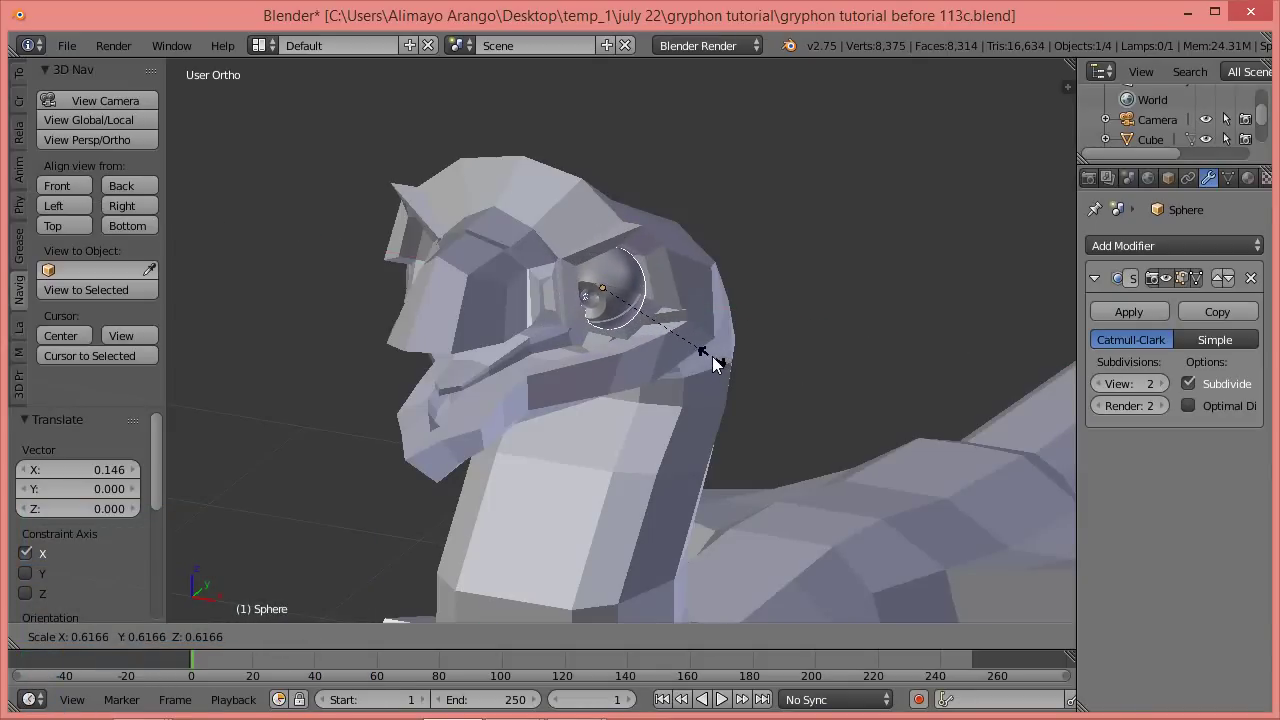
{"action": "left_click", "coordinate": [712, 356]}
Fit the eyeball into the eye socket by shifting it slightly along Y and raising it about 0.048 along Z.
{"action": "middle_click_drag", "start_coordinate": [642, 355], "coordinate": [615, 340]}
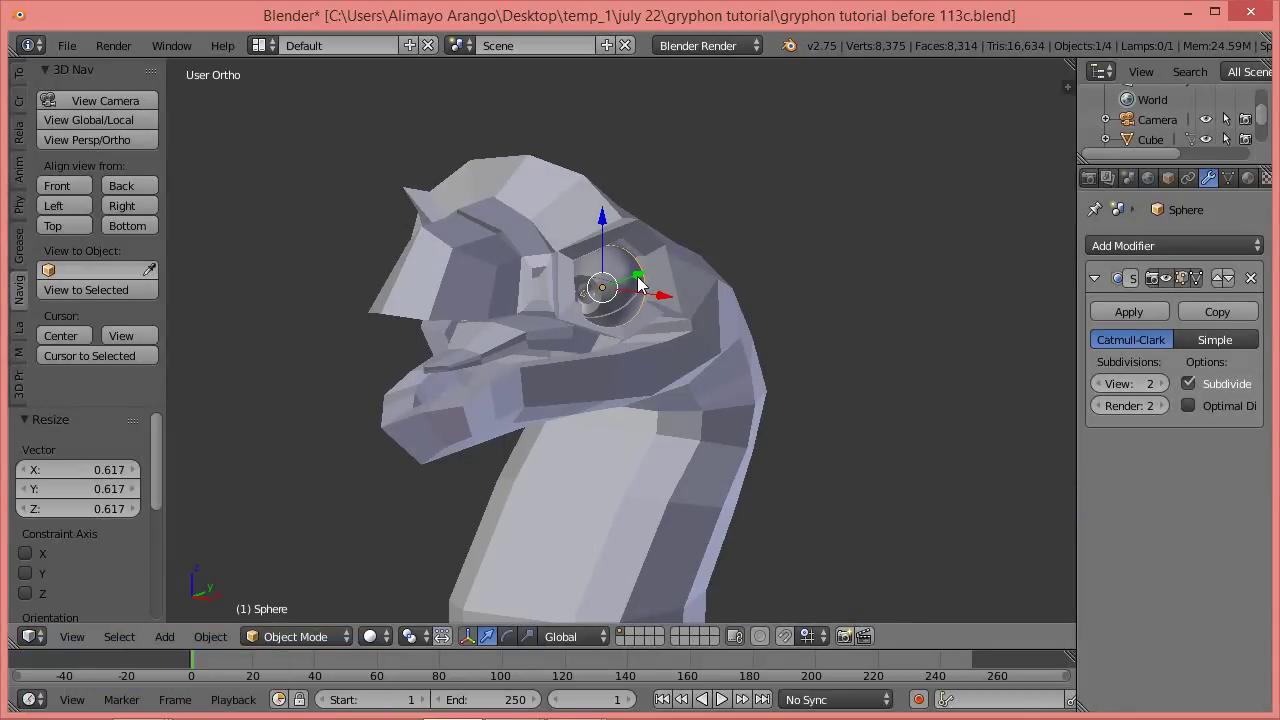
{"action": "left_click_drag", "start_coordinate": [640, 285], "coordinate": [646, 283]}
{"action": "middle_click_drag", "start_coordinate": [645, 358], "coordinate": [628, 280]}
{"action": "left_click_drag", "start_coordinate": [609, 241], "coordinate": [602, 226]}
{"action": "middle_click_drag", "start_coordinate": [625, 327], "coordinate": [676, 324]}
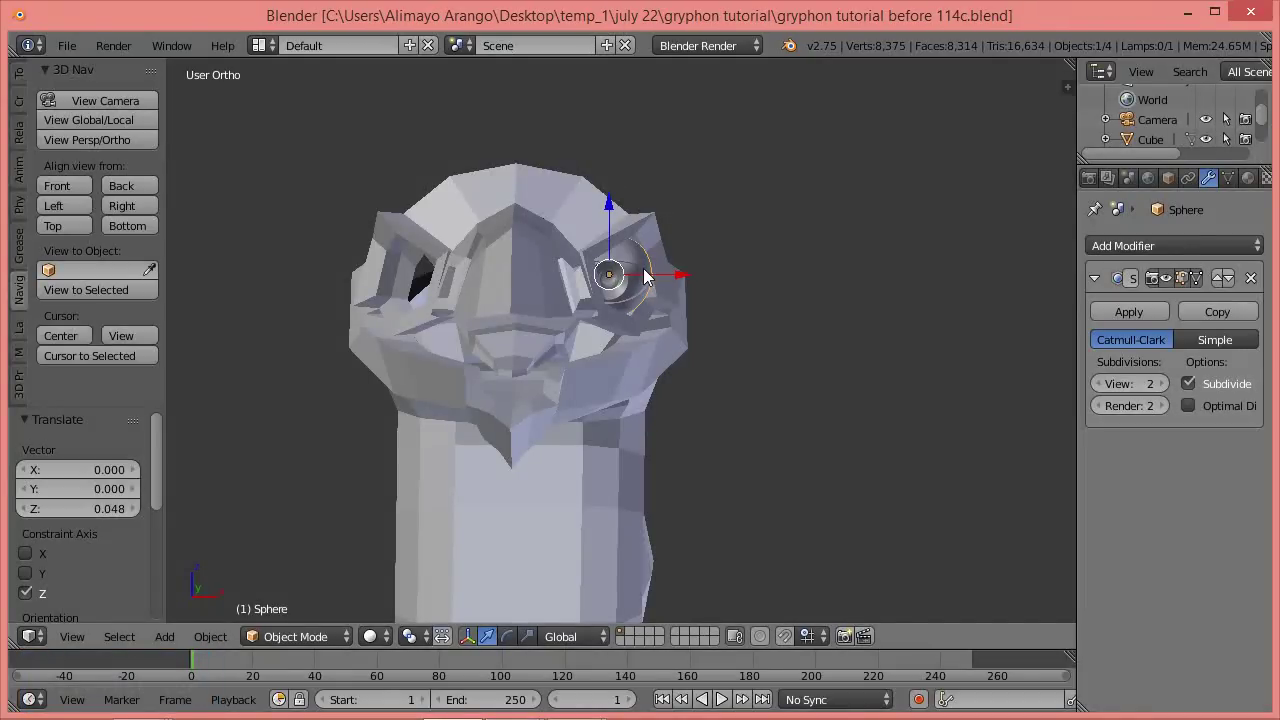
Duplicate the eyeball in place, leaving the copy at the original's position.
{"action": "key", "text": "shift+d"}
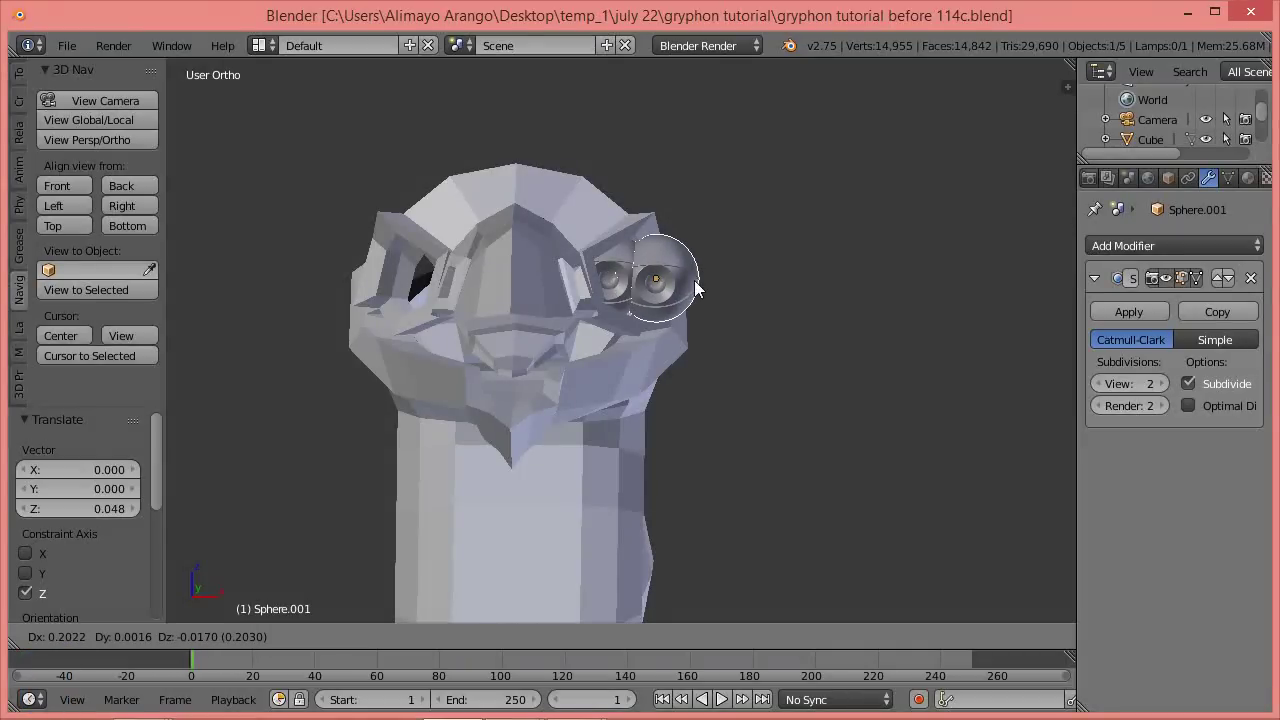
{"action": "right_click", "coordinate": [697, 280]}
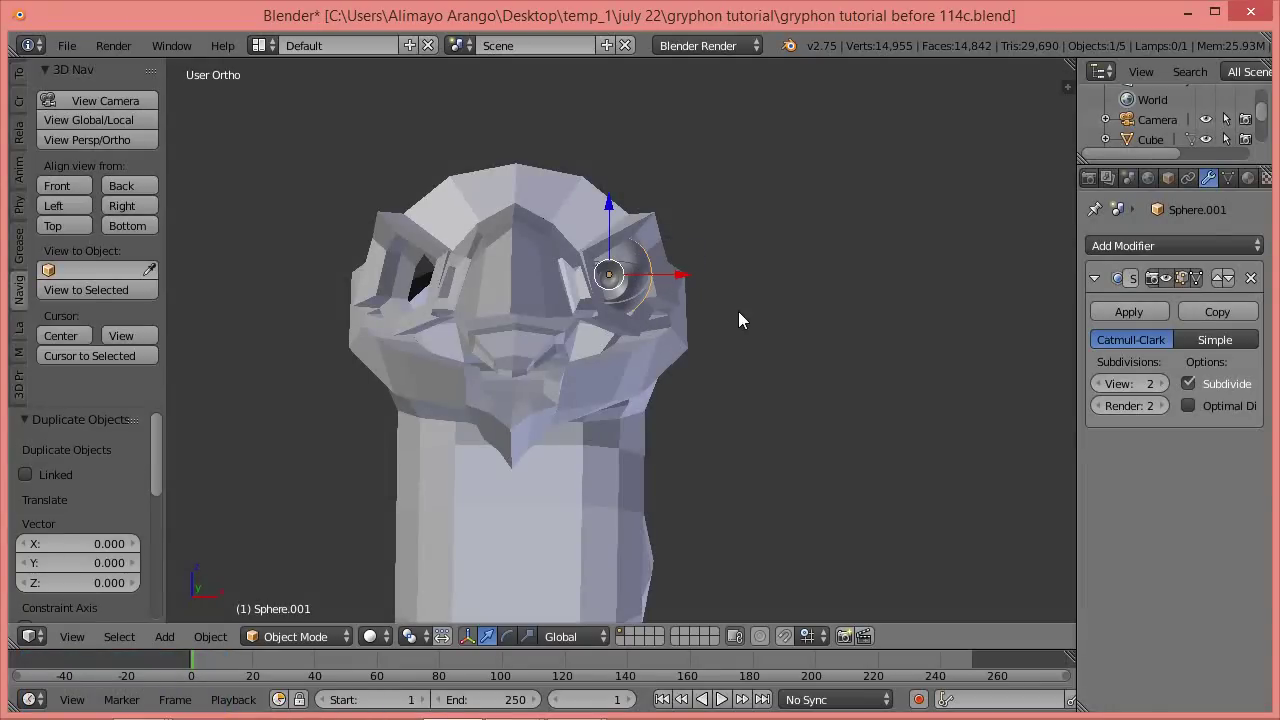
{"action": "scroll", "coordinate": [740, 311], "scroll_direction": "down", "scroll_amount": 7}
{"action": "scroll", "coordinate": [740, 310], "scroll_direction": "down", "scroll_amount": 2}
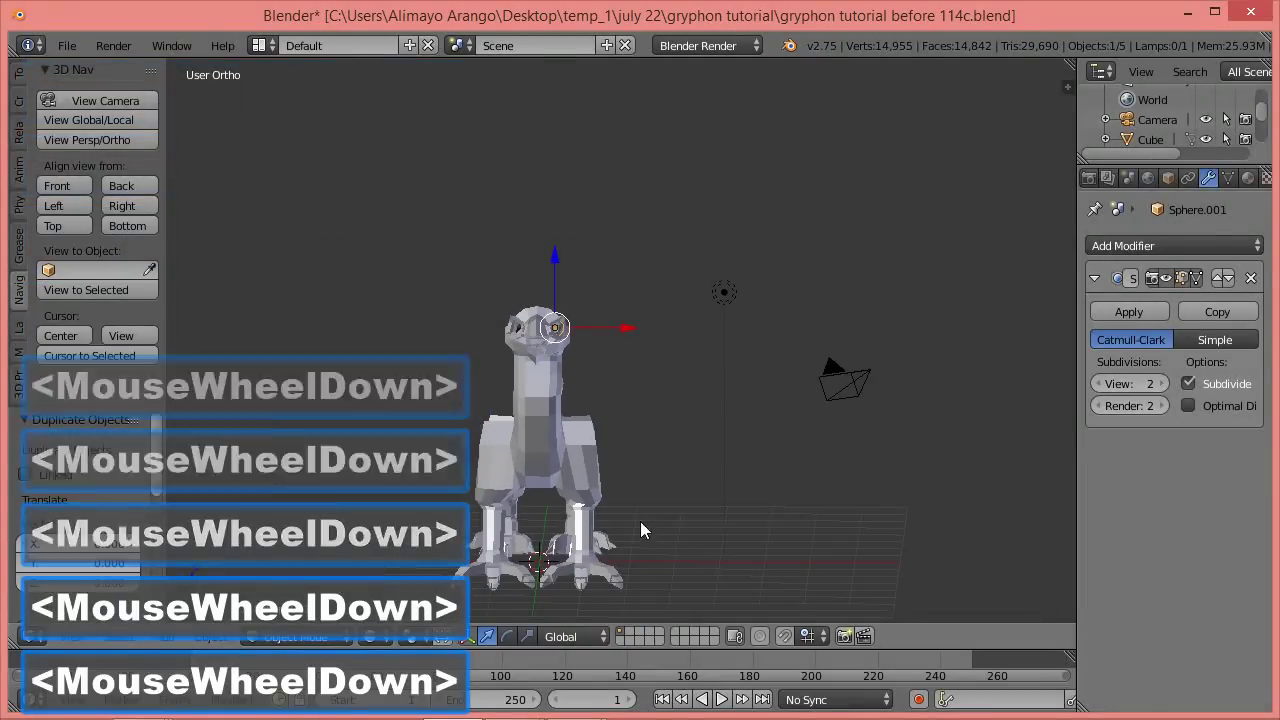
In front view, reset the 3D cursor to the world origin and set the pivot point to 3D Cursor.
{"action": "left_click", "coordinate": [64, 185]}
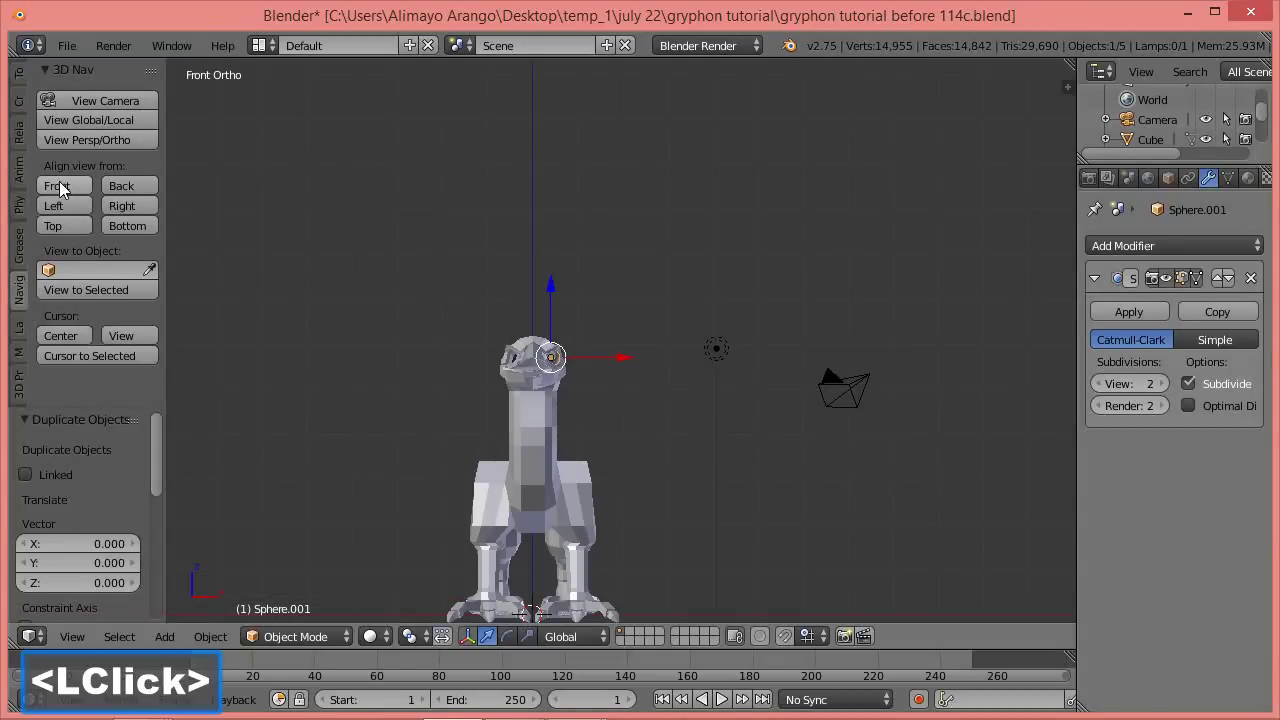
{"action": "scroll", "coordinate": [598, 405], "scroll_direction": "down", "scroll_amount": 1}
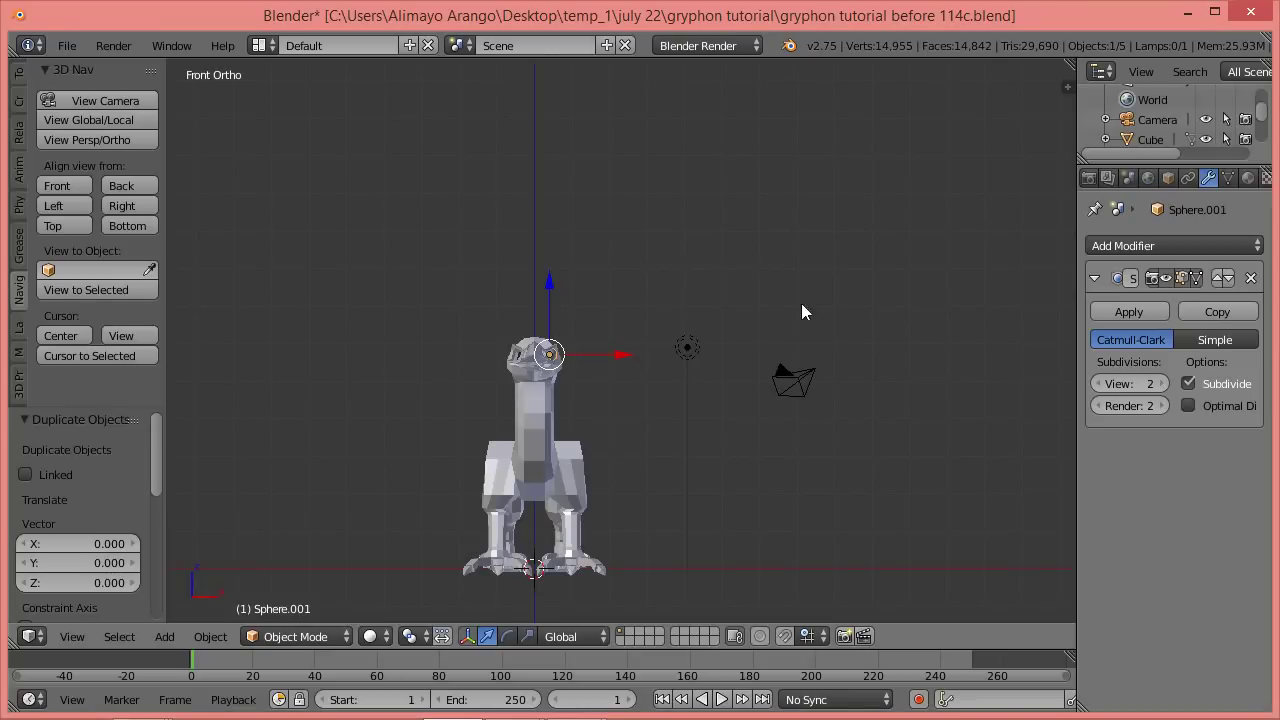
{"action": "right_click", "coordinate": [799, 450]}
{"action": "key", "text": "shift+c"}
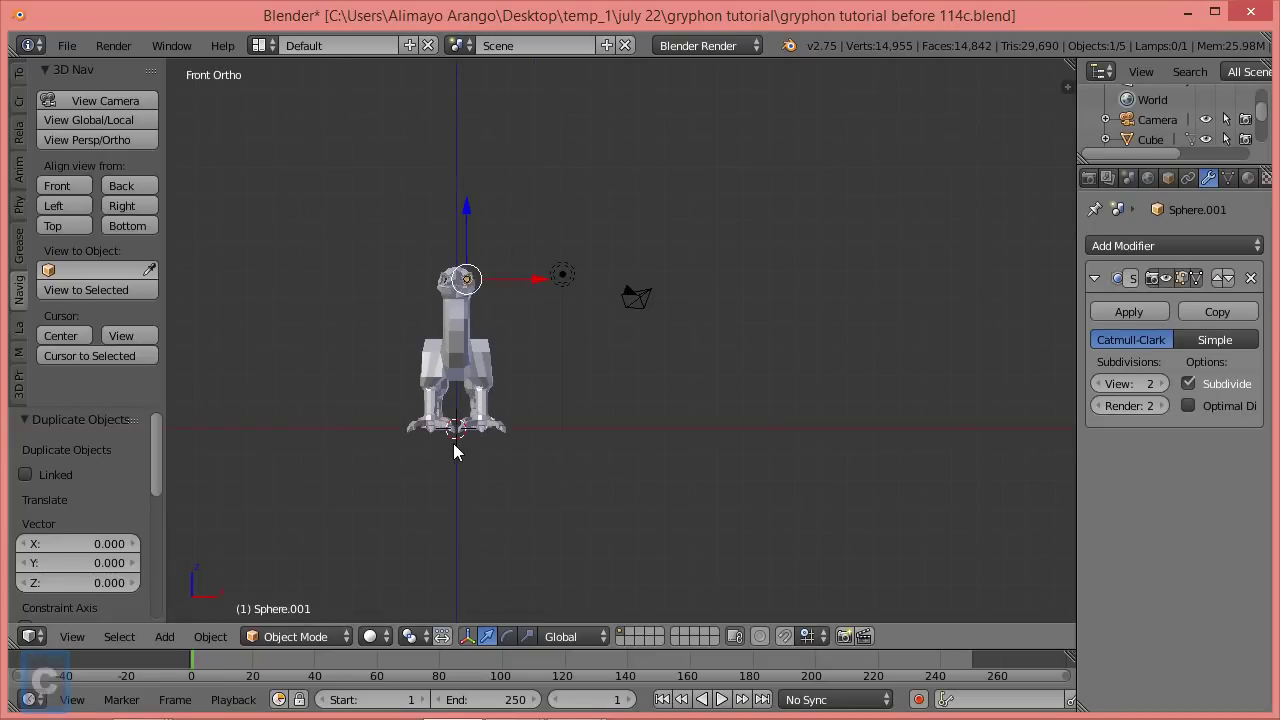
{"action": "scroll", "coordinate": [454, 442], "scroll_direction": "up", "scroll_amount": 4}
{"action": "middle_click_drag", "start_coordinate": [479, 420], "coordinate": [700, 416], "text": "shift"}
{"action": "scroll", "coordinate": [701, 416], "scroll_direction": "up", "scroll_amount": 1}
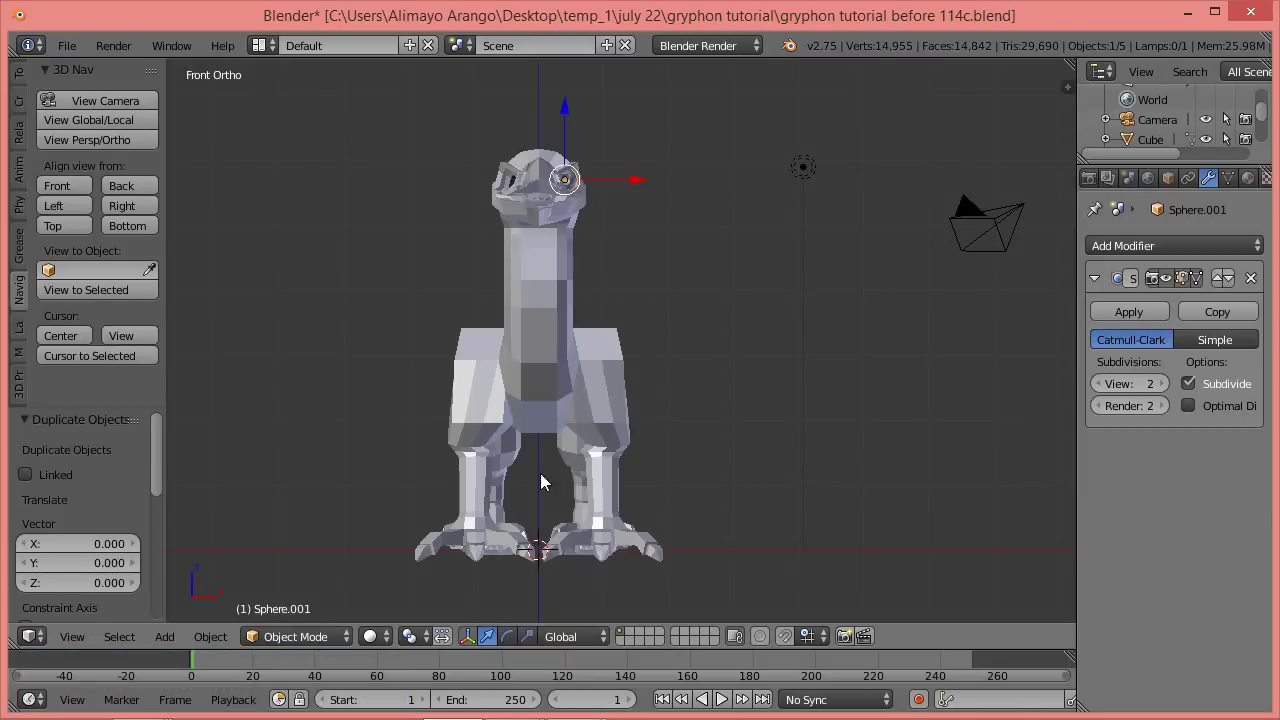
{"action": "left_click", "coordinate": [413, 640]}
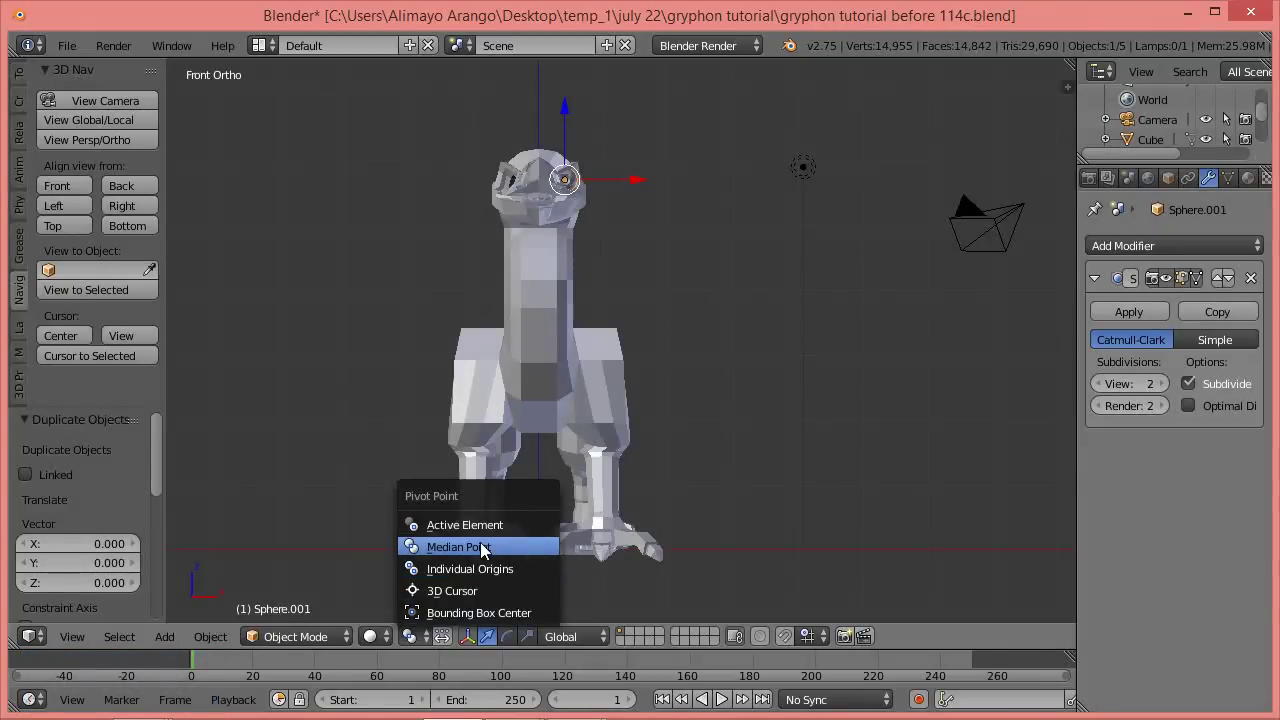
{"action": "left_click", "coordinate": [476, 589]}
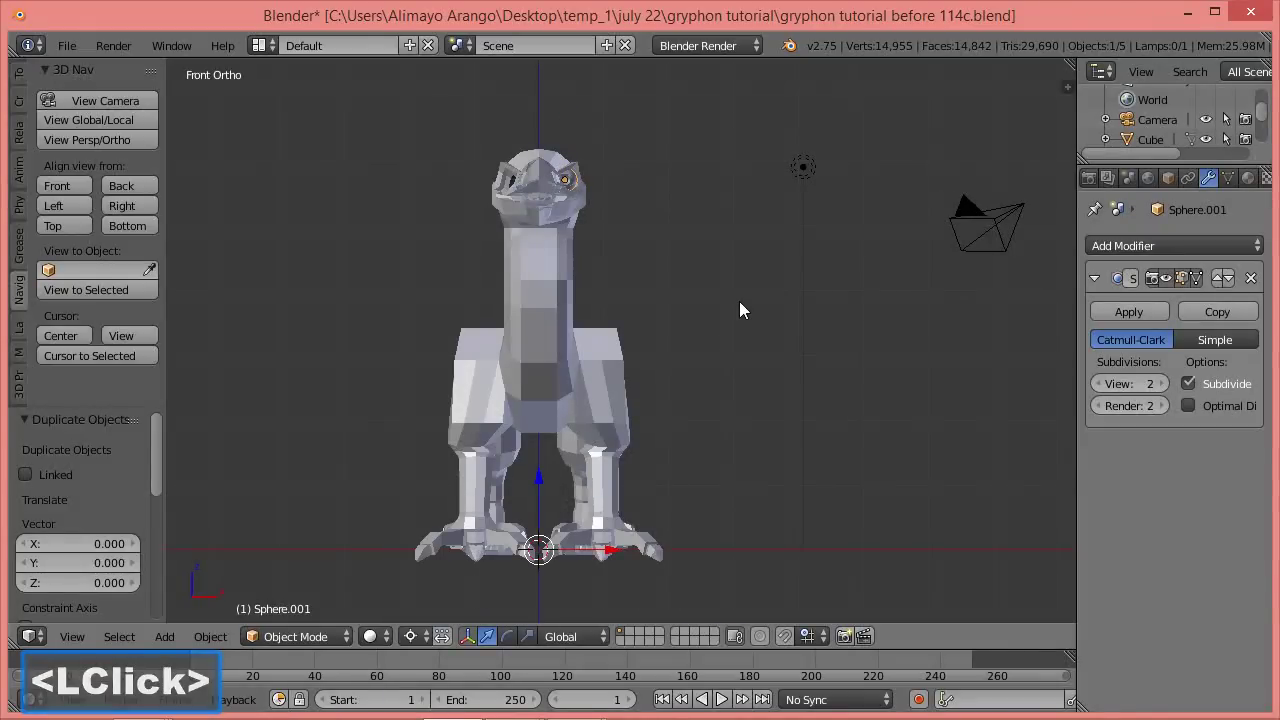
Mirror the duplicated eyeball into the opposite eye socket by scaling it by -1 along X.
{"action": "key", "text": "s"}
{"action": "key", "text": "x"}
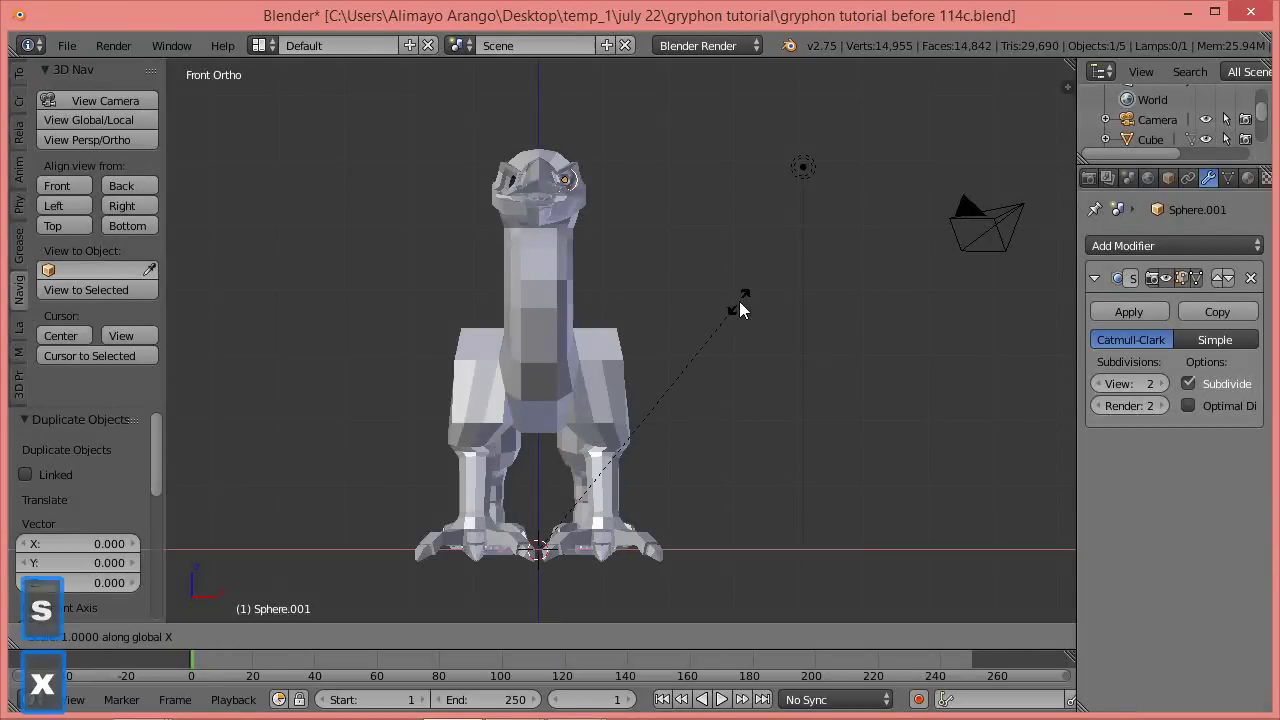
{"action": "type", "text": "-1"}
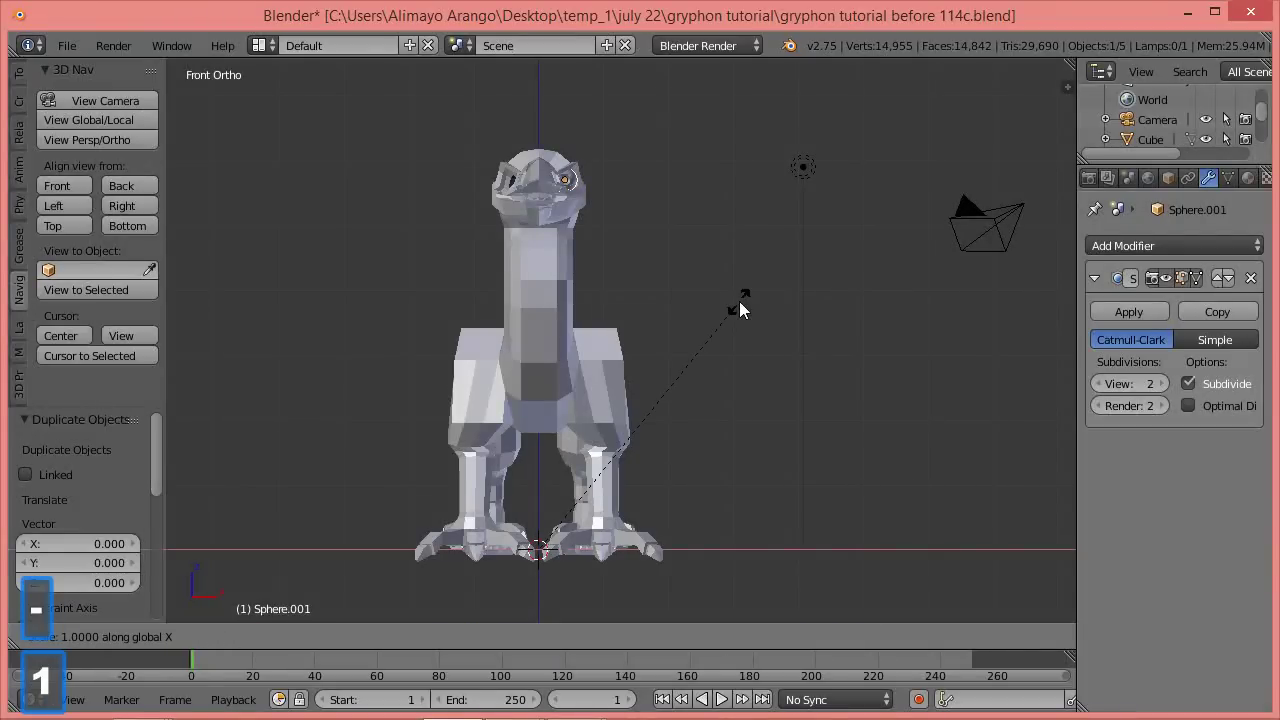
{"action": "left_click", "coordinate": [740, 310]}
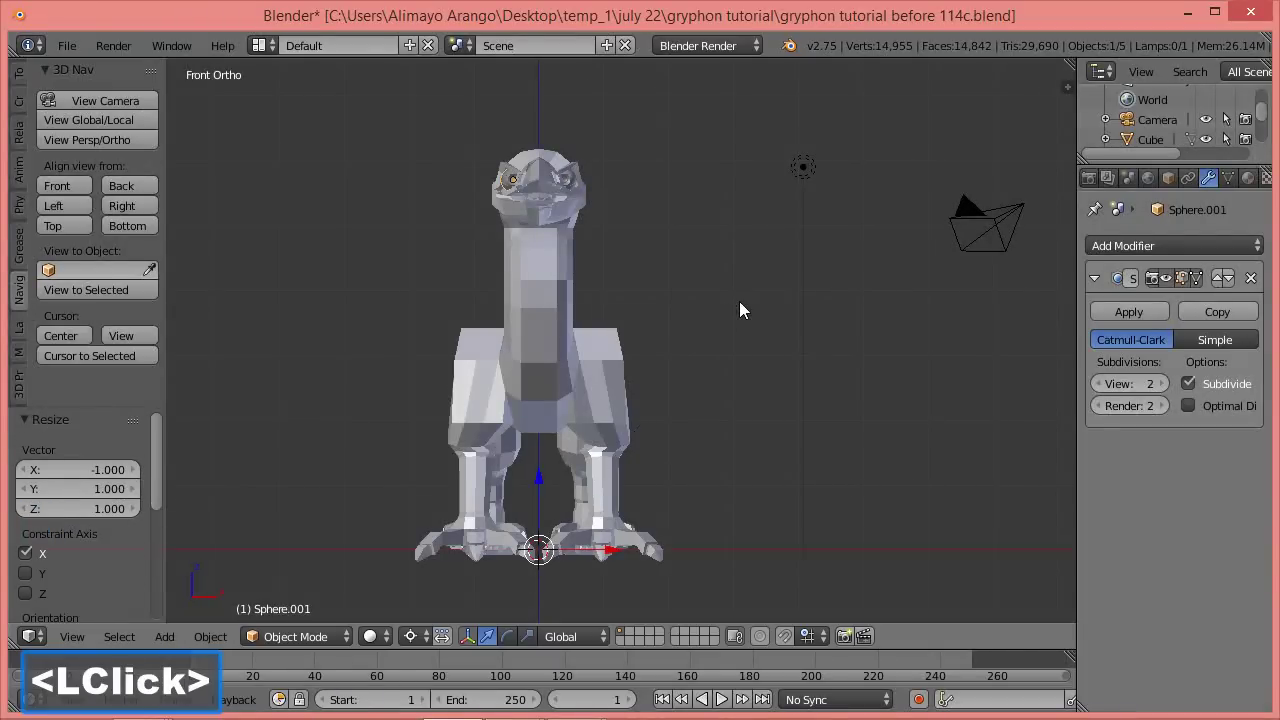
{"action": "scroll", "coordinate": [683, 313], "scroll_direction": "up", "scroll_amount": 3}
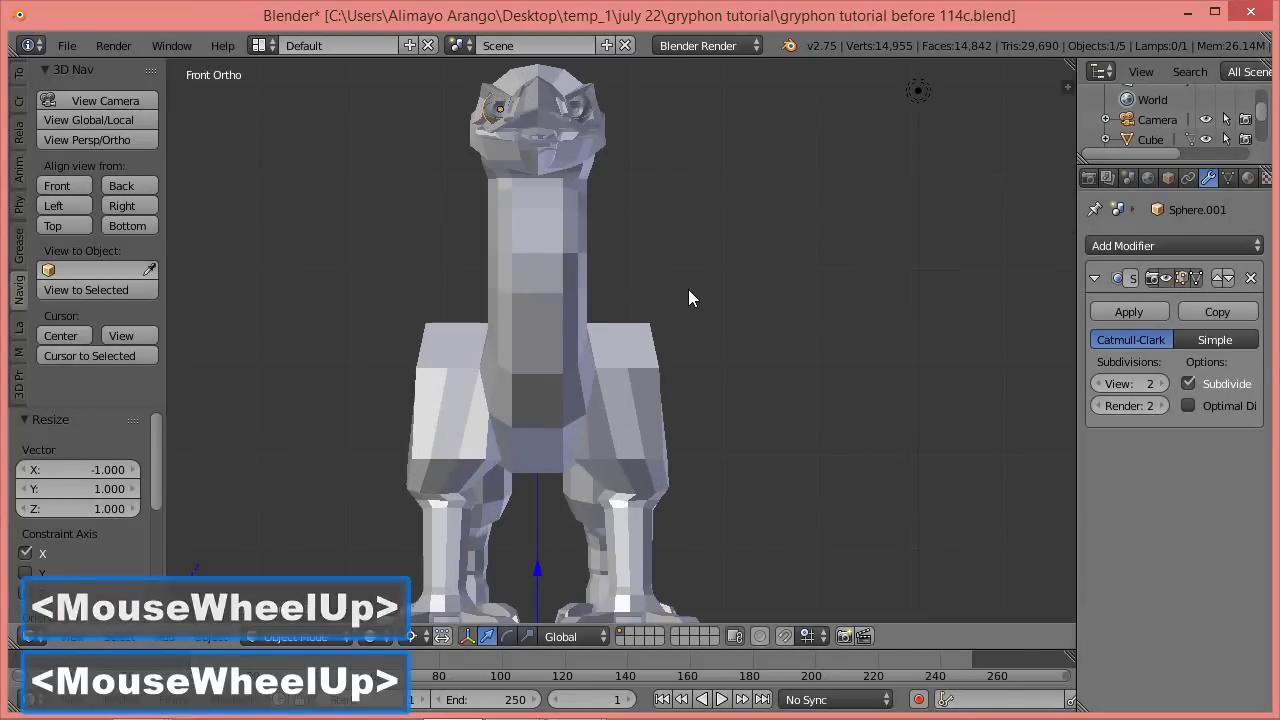
{"action": "middle_click_drag", "start_coordinate": [689, 282], "coordinate": [718, 475], "text": "shift"}
{"action": "scroll", "coordinate": [718, 475], "scroll_direction": "up", "scroll_amount": 4}
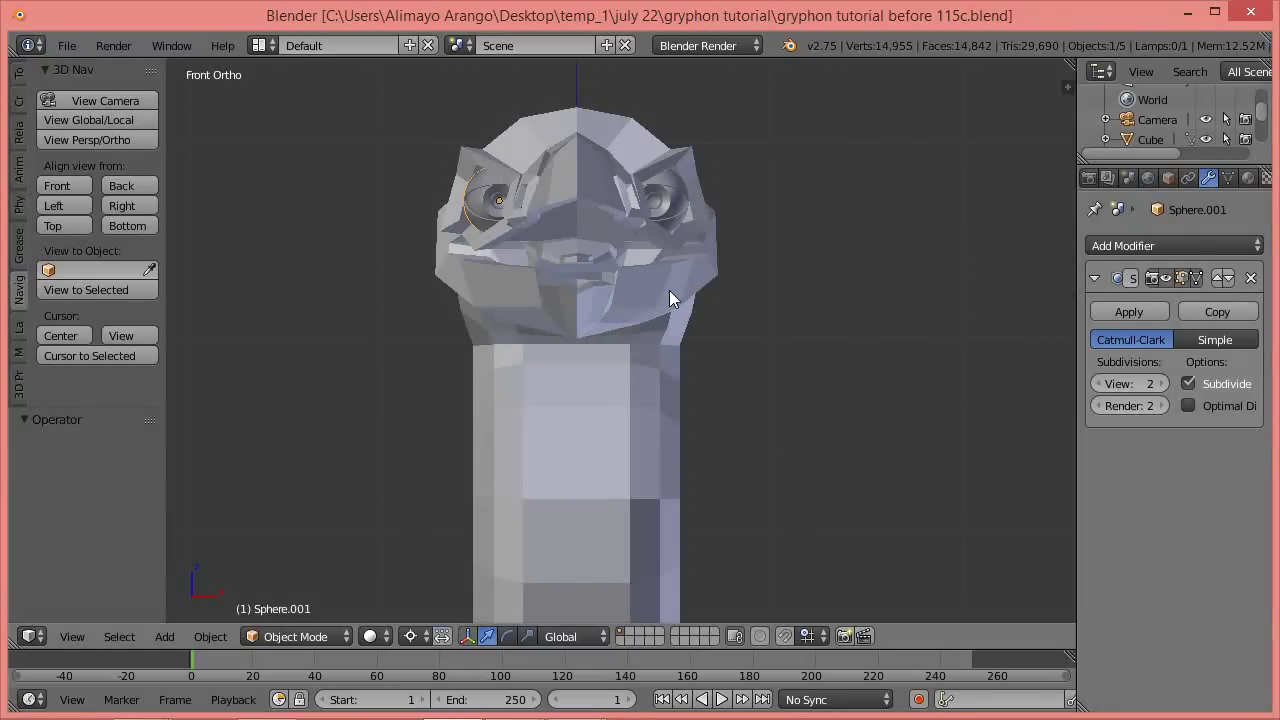
Select both eyeballs and scale them uniformly by about 0.69 with the pivot point set to Individual Origins.
{"action": "left_click", "coordinate": [652, 186]}
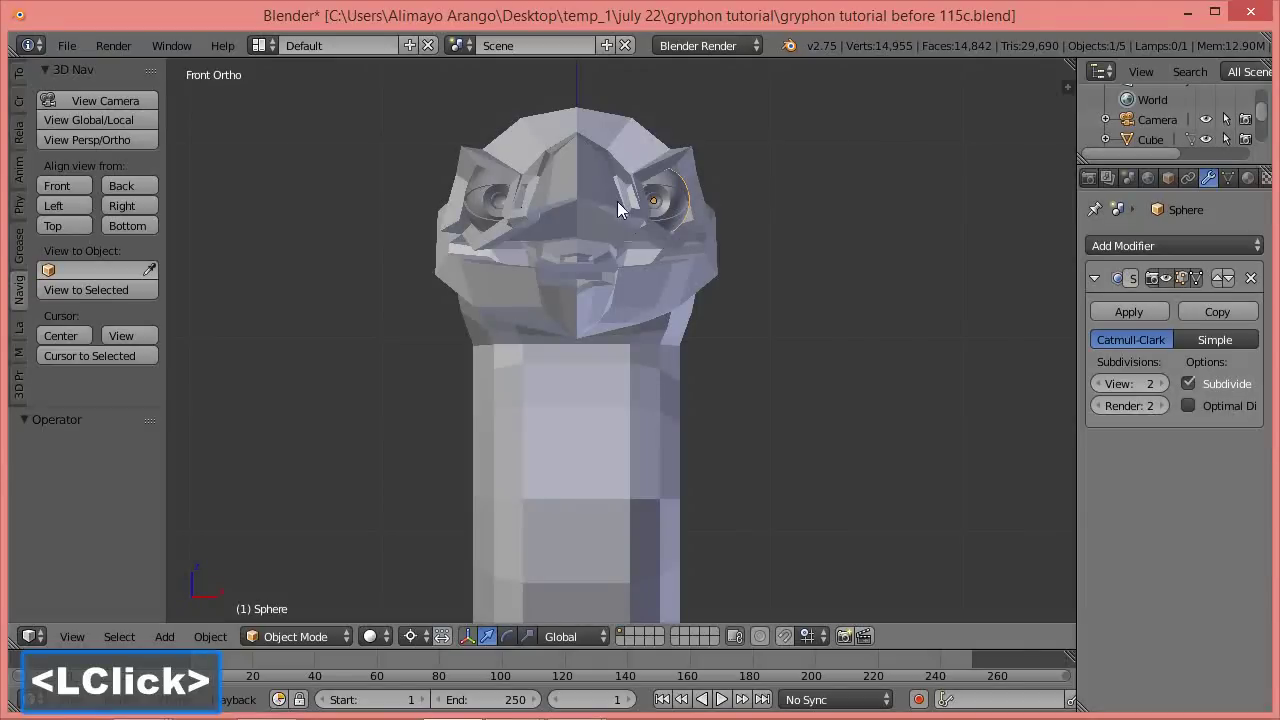
{"action": "left_click", "coordinate": [485, 200], "text": "shift"}
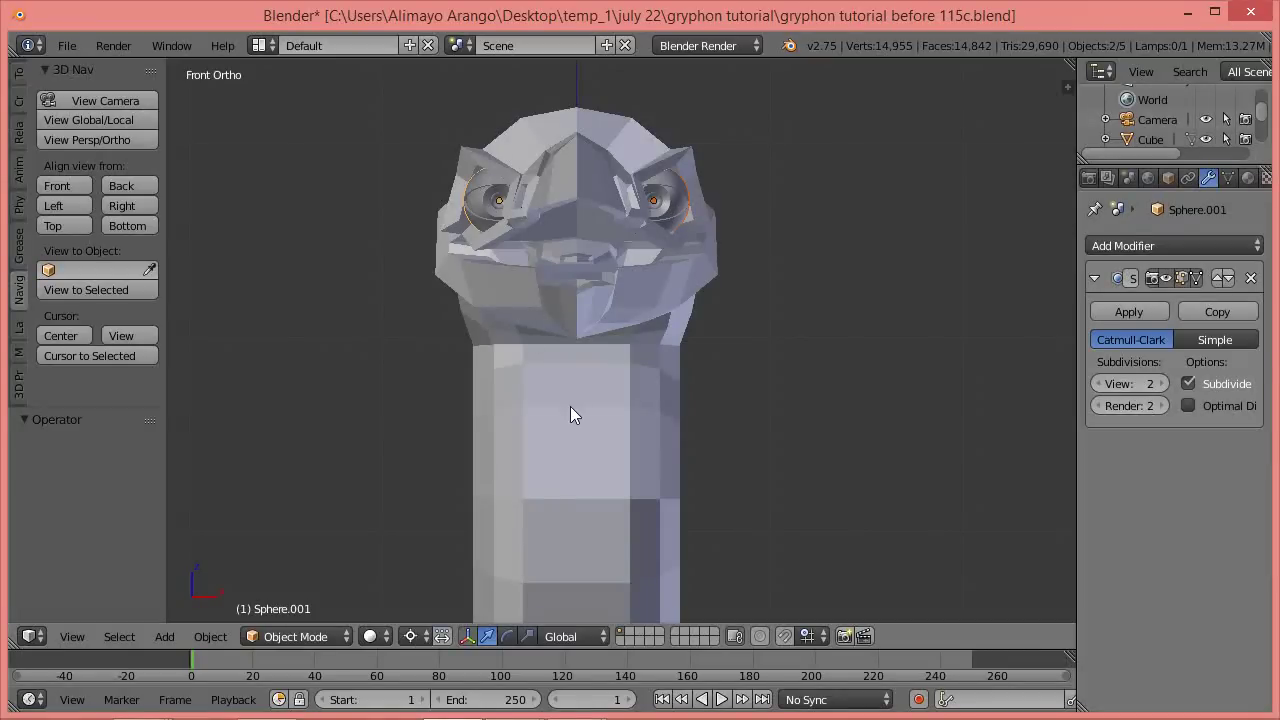
{"action": "left_click", "coordinate": [418, 636]}
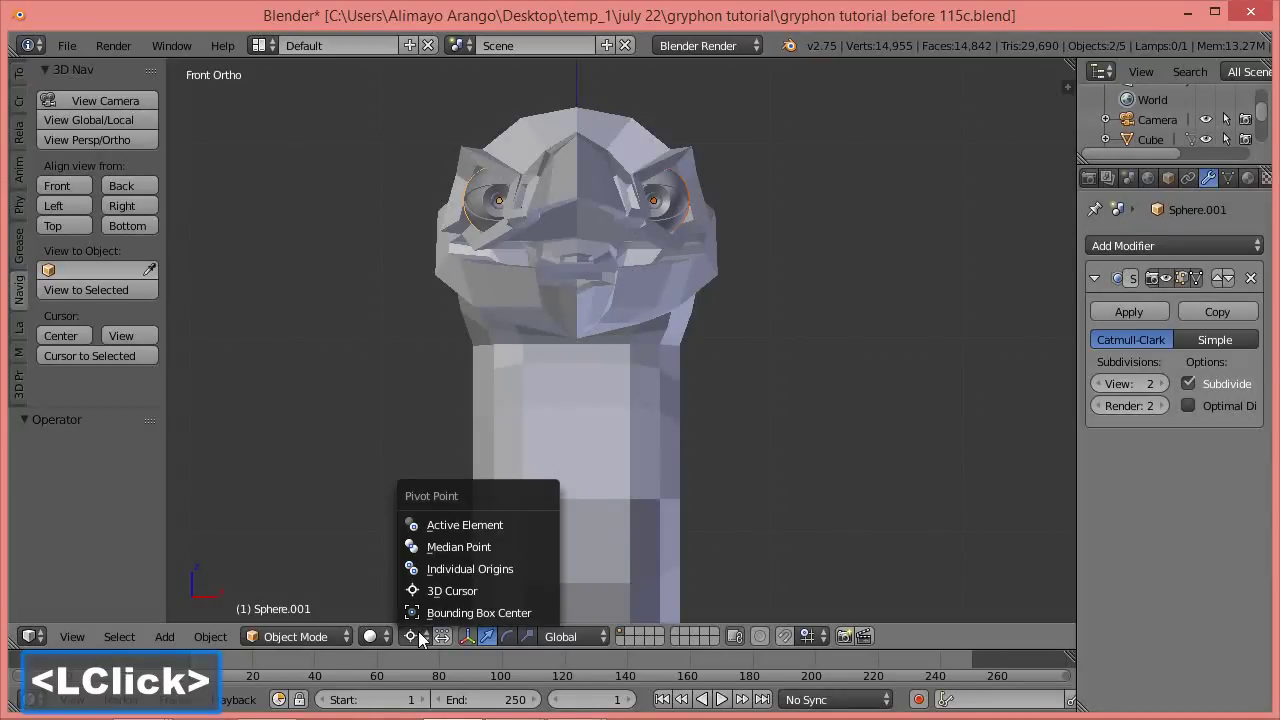
{"action": "left_click", "coordinate": [434, 570]}
{"action": "key", "text": "s"}
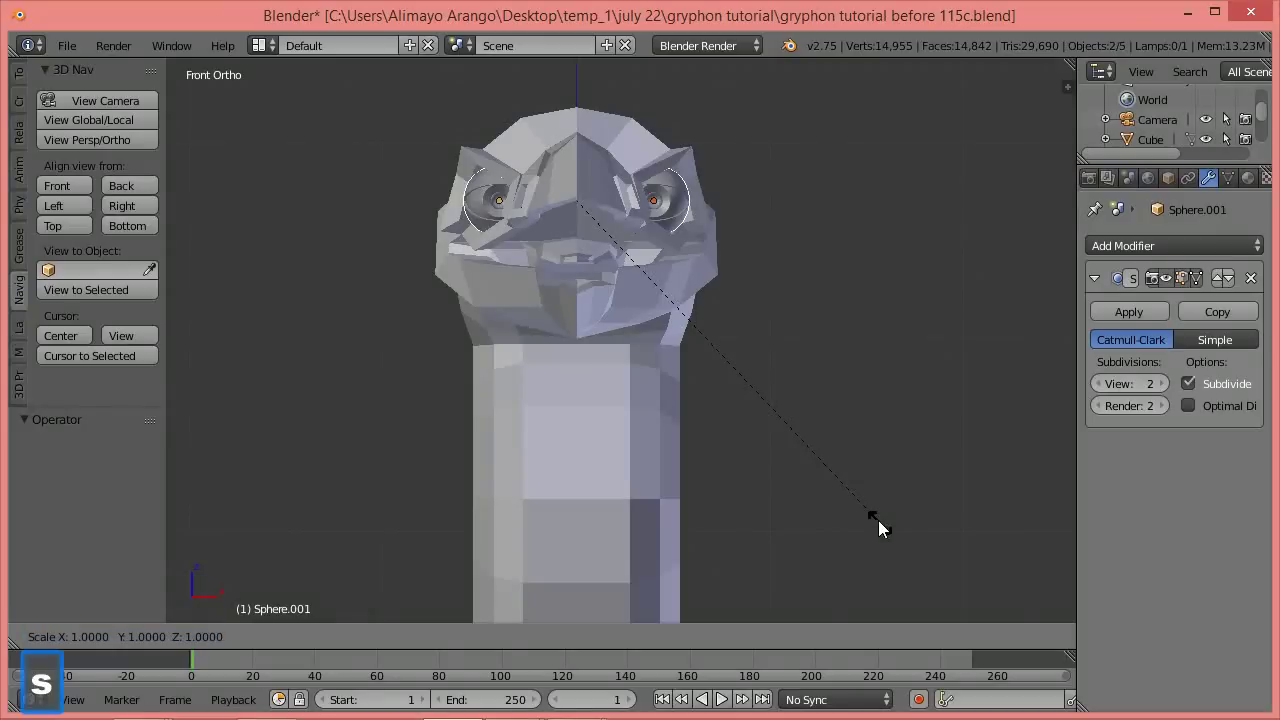
{"action": "left_click", "coordinate": [775, 432]}
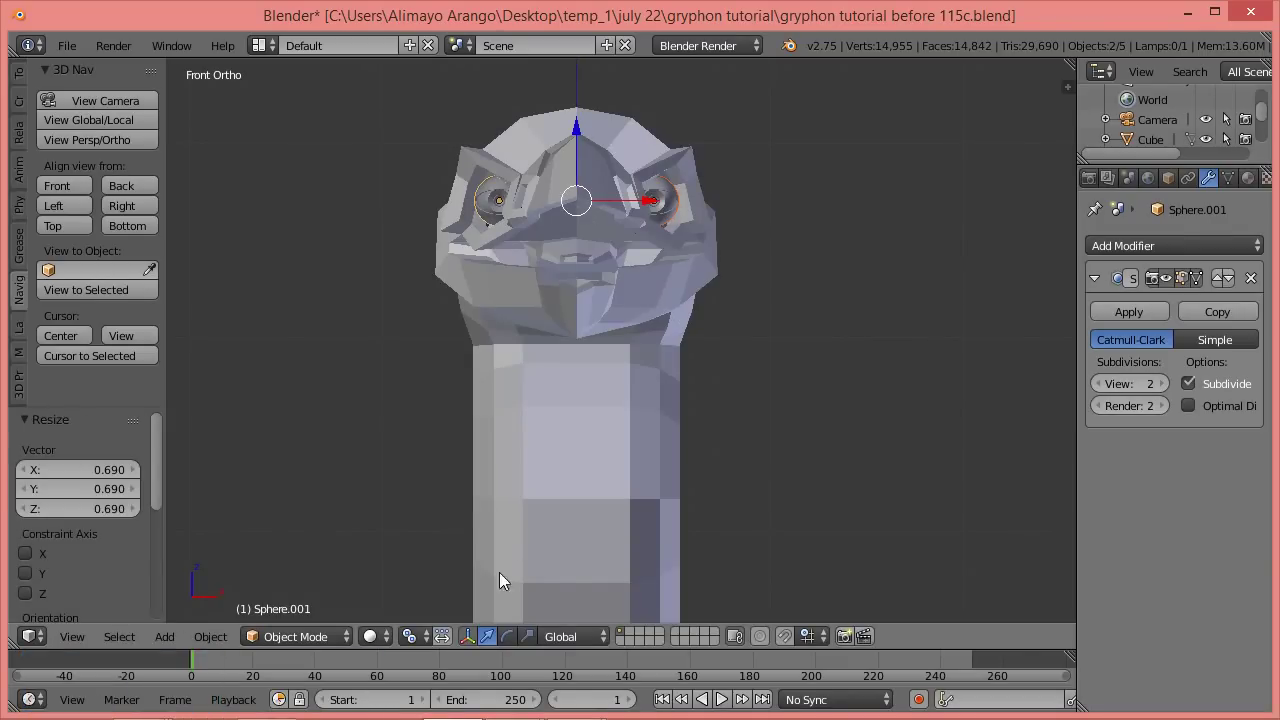
Set the pivot point to Median Point and save the file as "gryphon tutorial before 116c.blend".
{"action": "left_click", "coordinate": [416, 636]}
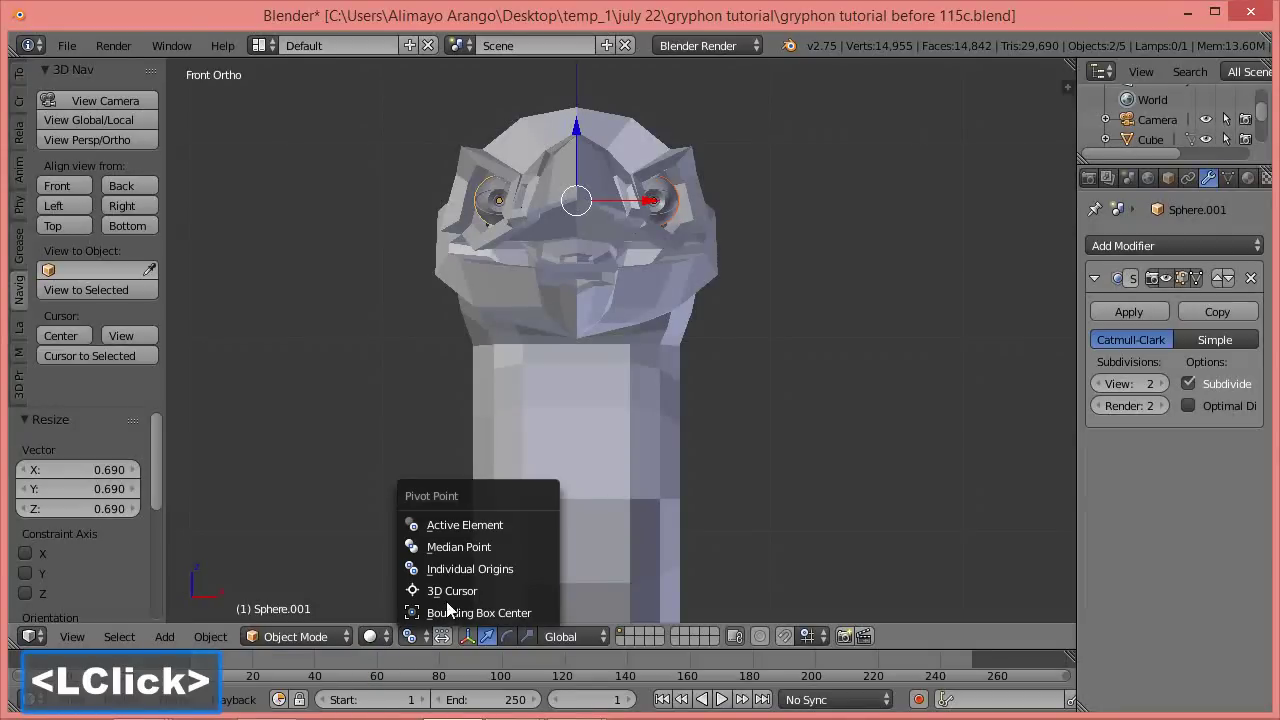
{"action": "left_click", "coordinate": [463, 546]}
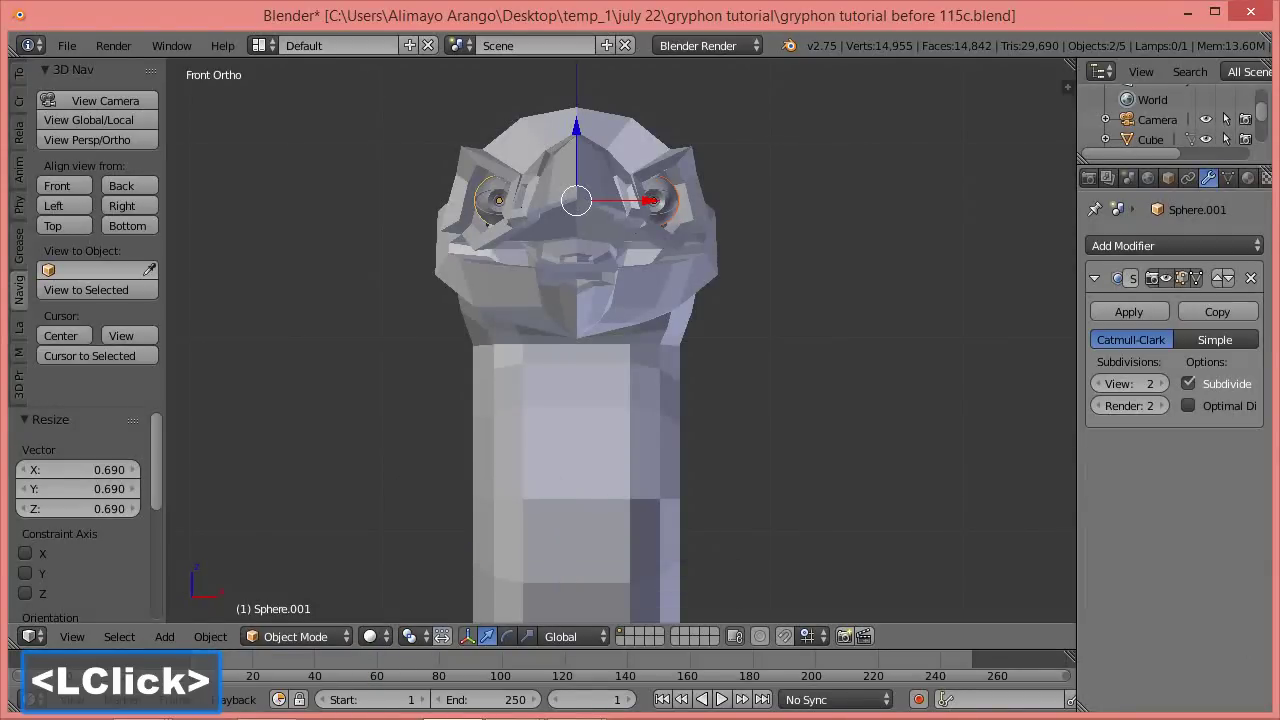
{"action": "left_click", "coordinate": [452, 85]}
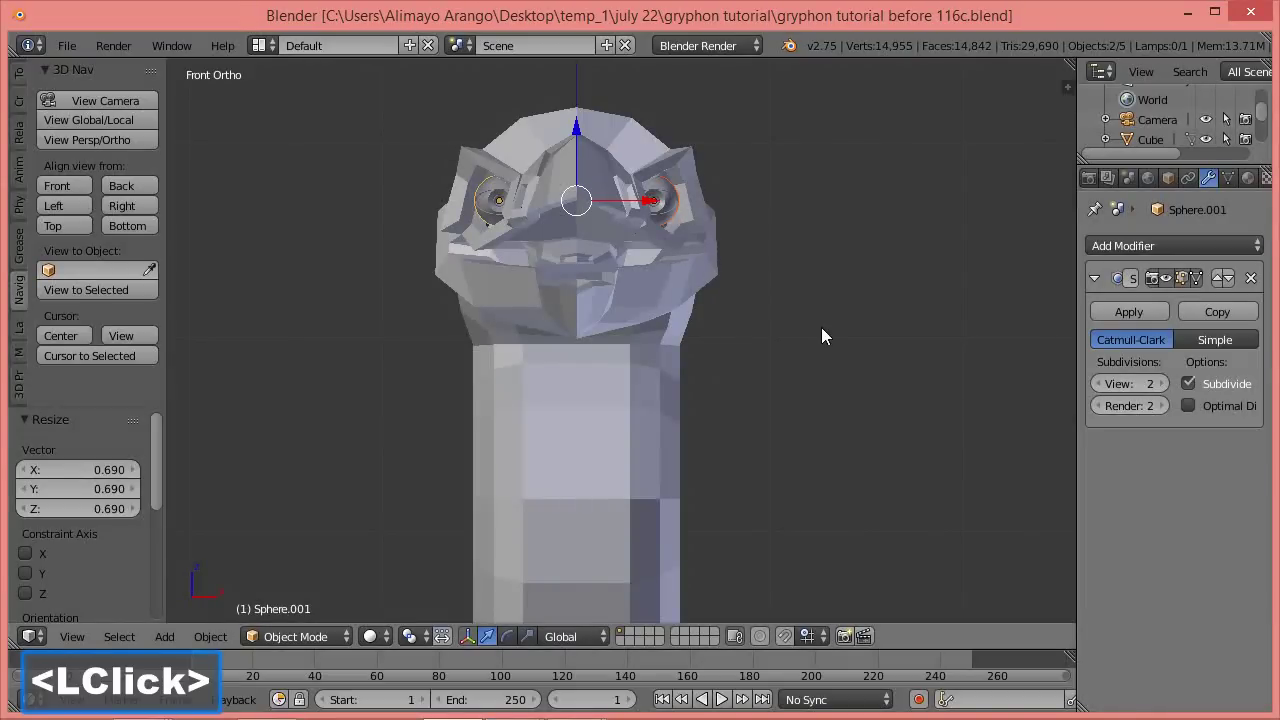
Select the gryphon's body mesh and enter Edit Mode with edge selection at the eye socket.
{"action": "middle_click_drag", "start_coordinate": [826, 336], "coordinate": [716, 376]}
{"action": "scroll", "coordinate": [716, 372], "scroll_direction": "up", "scroll_amount": 2}
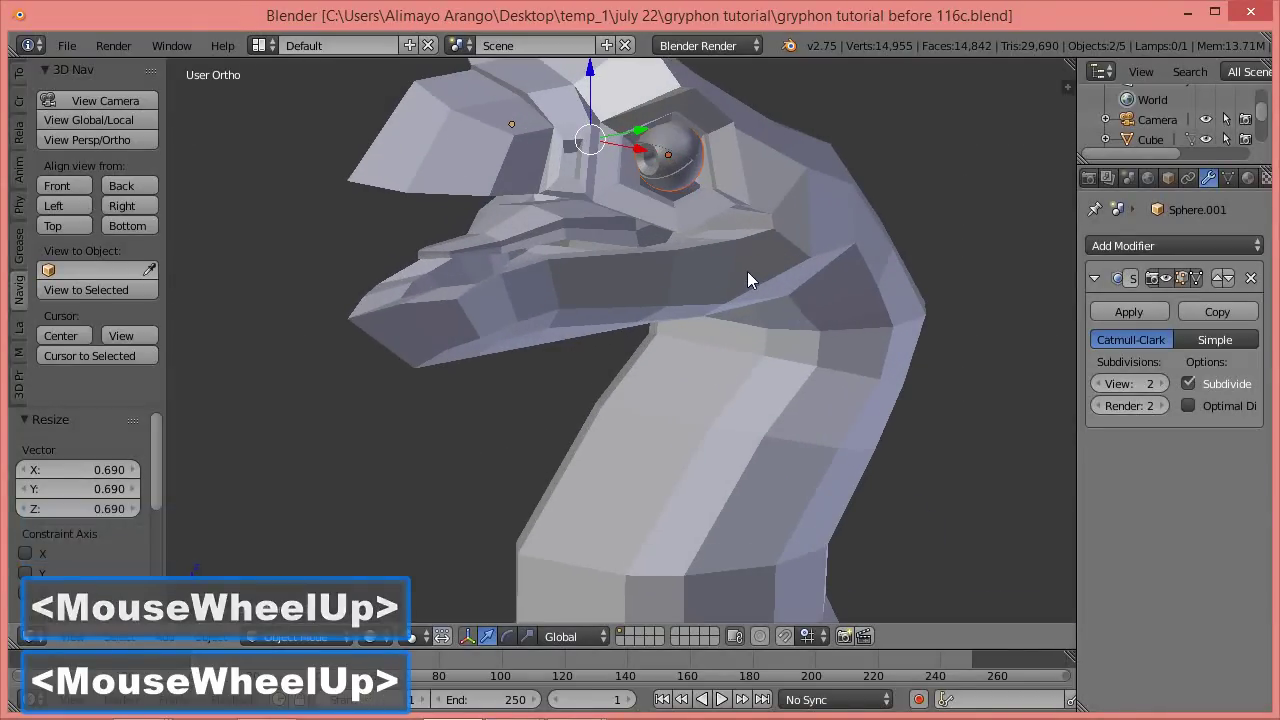
{"action": "left_click", "coordinate": [745, 267]}
{"action": "left_click", "coordinate": [323, 631]}
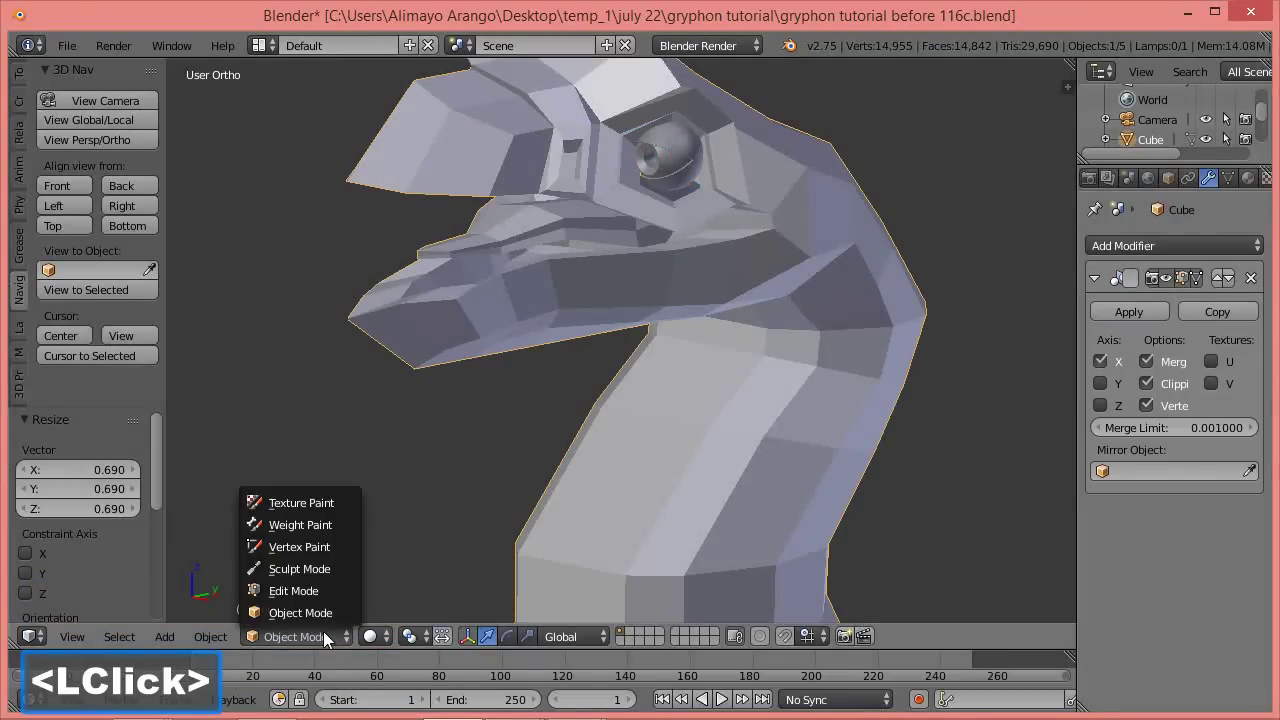
{"action": "left_click", "coordinate": [320, 587]}
{"action": "scroll", "coordinate": [703, 242], "scroll_direction": "up", "scroll_amount": 2}
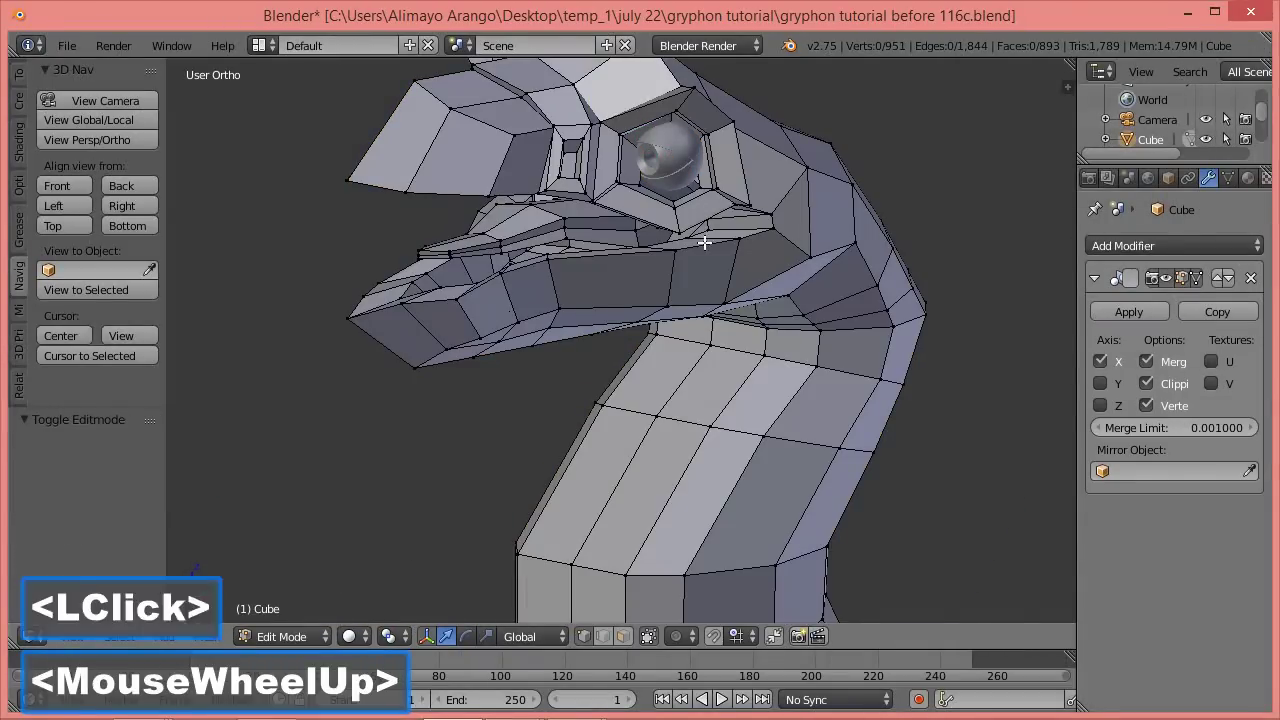
{"action": "scroll", "coordinate": [704, 242], "scroll_direction": "up", "scroll_amount": 1}
{"action": "middle_click_drag", "start_coordinate": [823, 223], "coordinate": [735, 468], "text": "shift"}
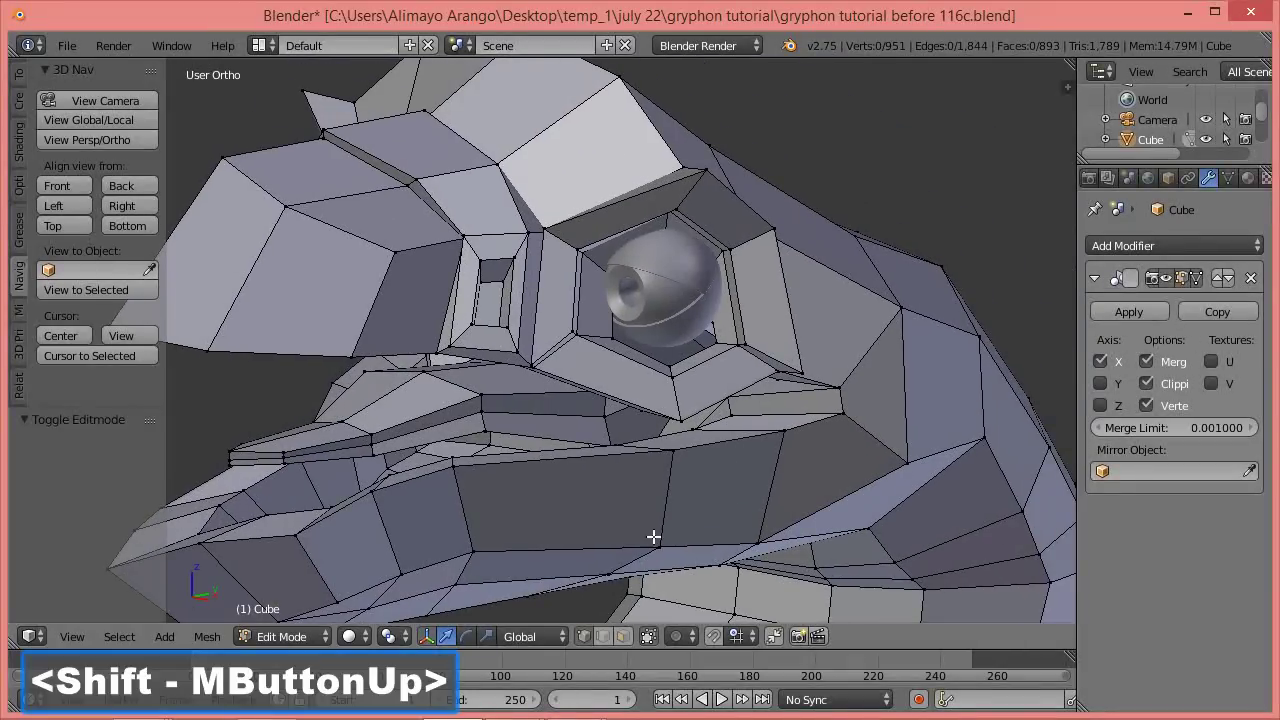
{"action": "left_click", "coordinate": [603, 635]}
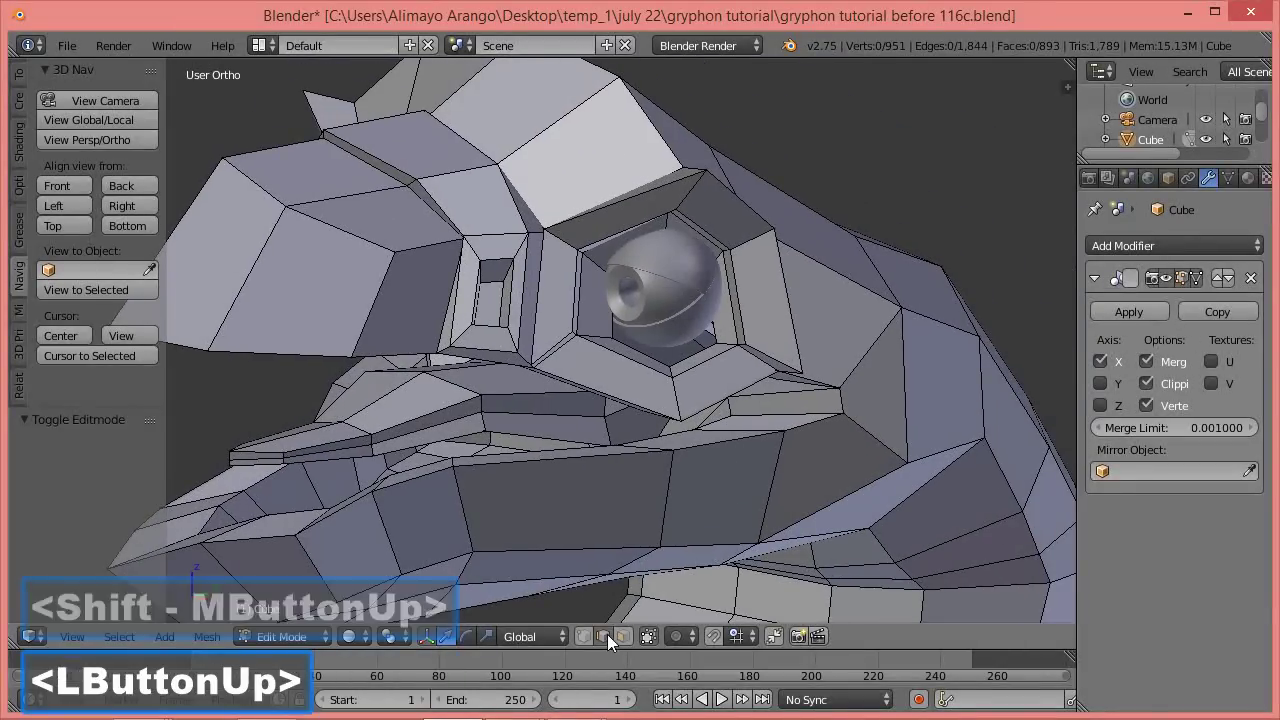
Select the eye socket's inner edge loop, scale it down uniformly, and move it slightly along X toward the head's centre.
{"action": "left_click", "coordinate": [689, 358], "text": "alt"}
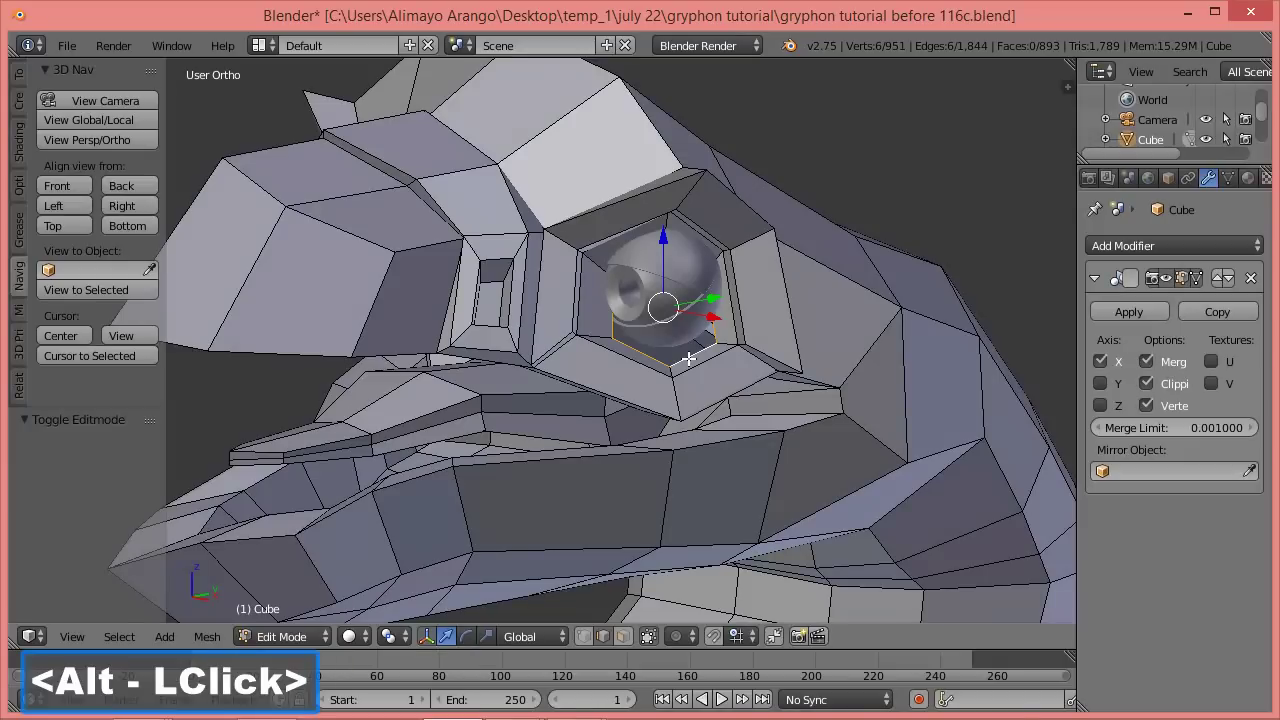
{"action": "middle_click_drag", "start_coordinate": [645, 375], "coordinate": [716, 378]}
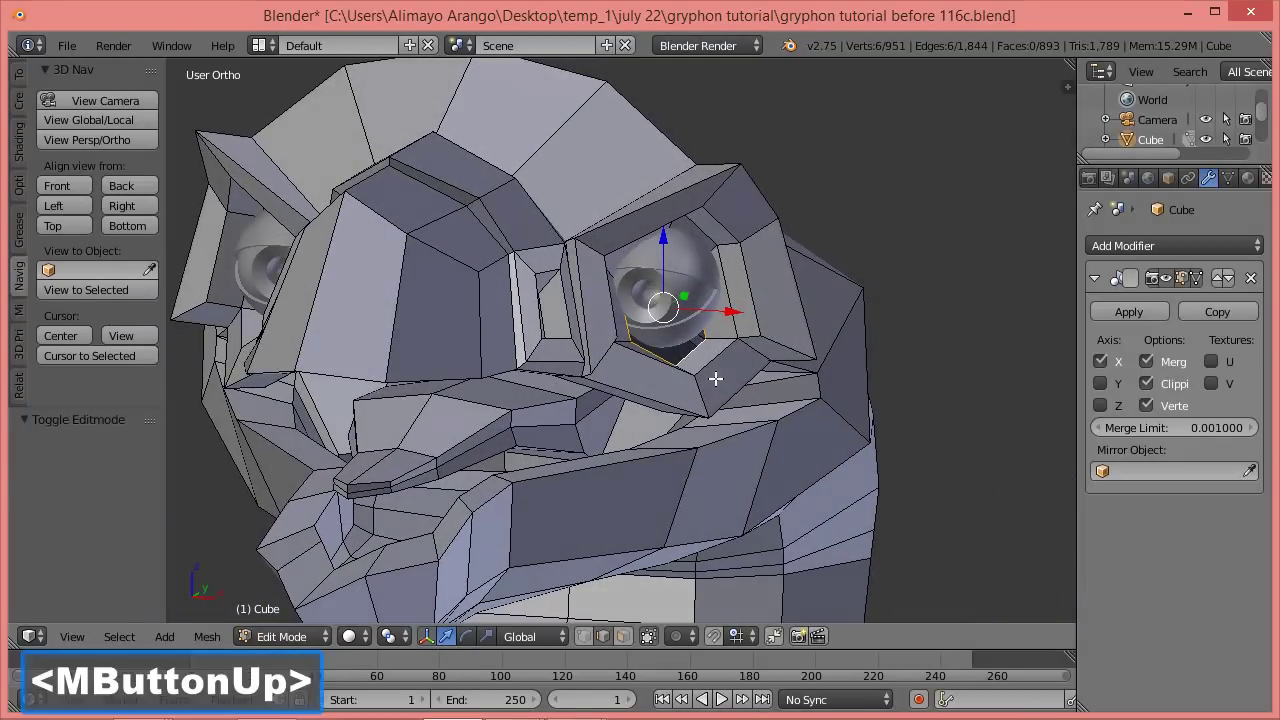
{"action": "key", "text": "s"}
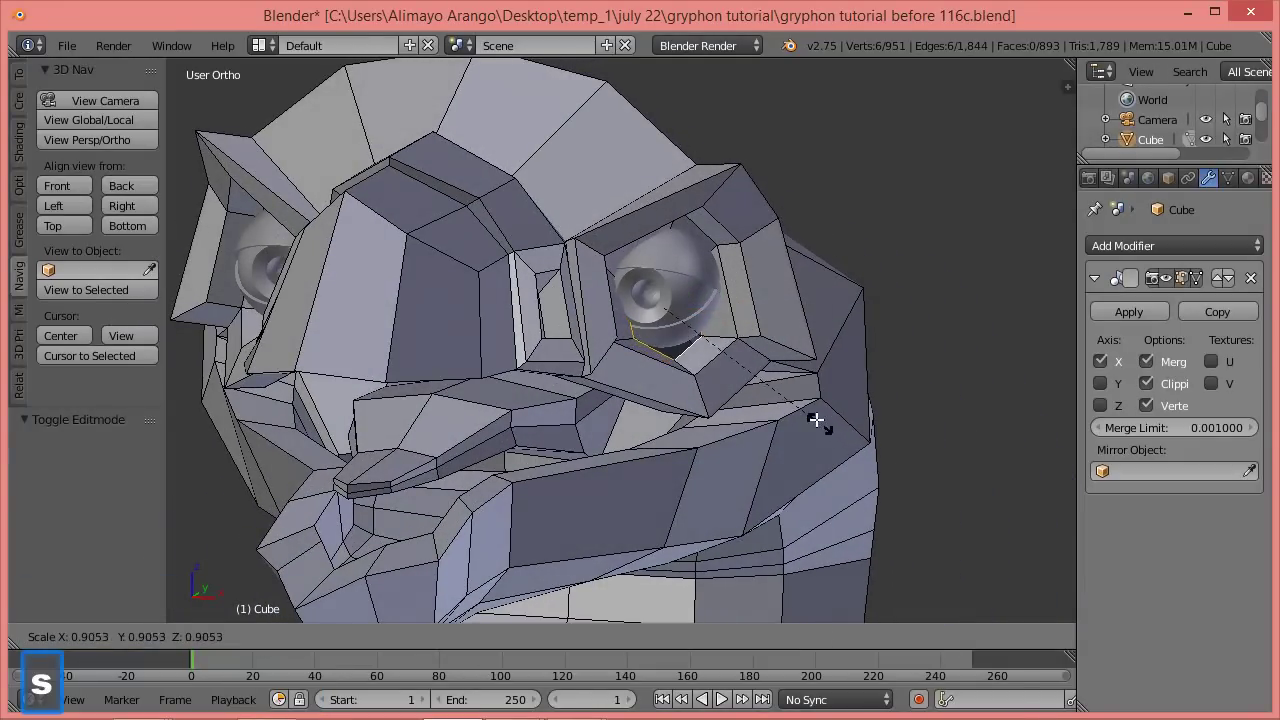
{"action": "left_click", "coordinate": [750, 368]}
{"action": "left_click_drag", "start_coordinate": [729, 313], "coordinate": [718, 316]}
{"action": "middle_click_drag", "start_coordinate": [629, 363], "coordinate": [680, 346]}
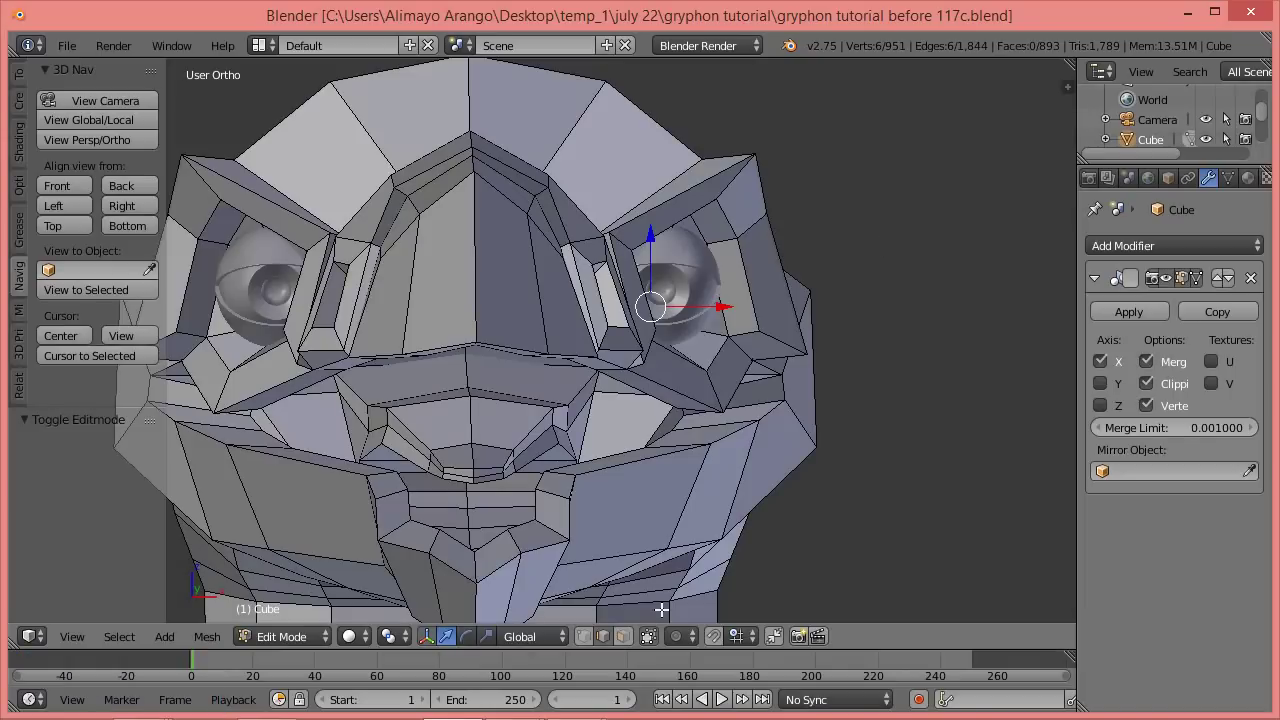
Switch to face selection, select the eye socket's inner side face beside the beak, and enable proportional editing.
{"action": "left_click", "coordinate": [627, 641]}
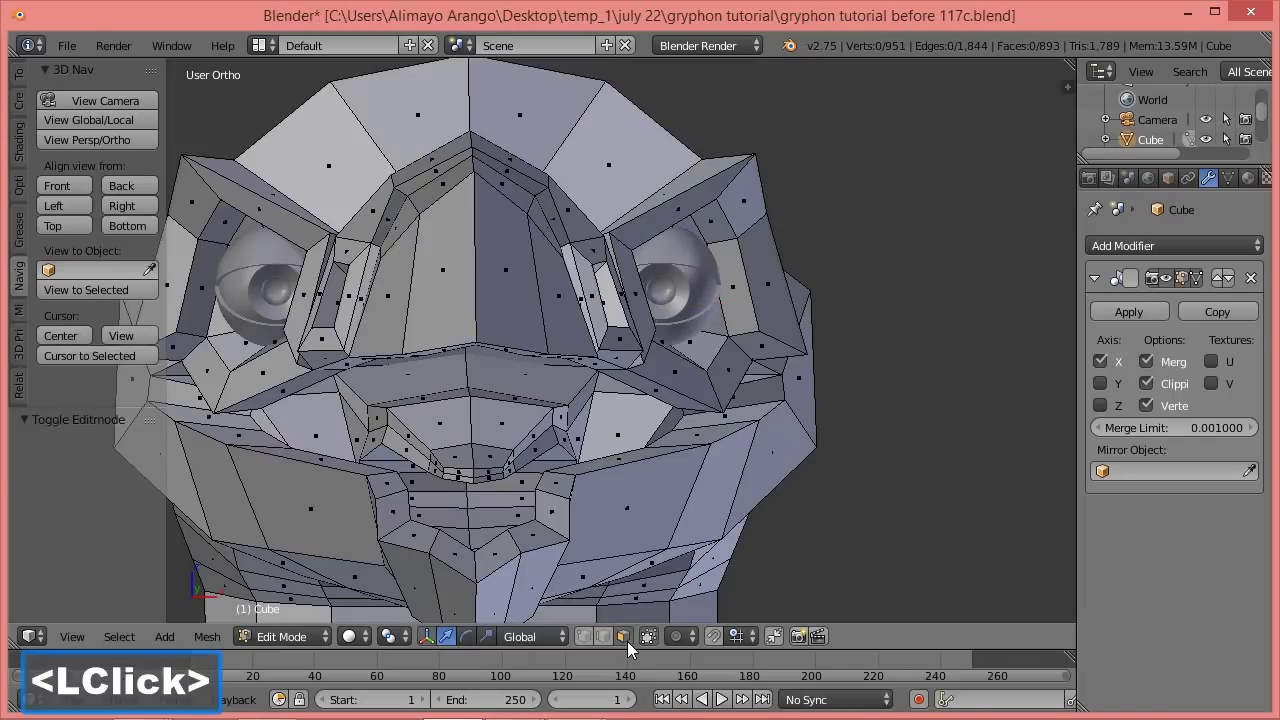
{"action": "left_click", "coordinate": [638, 297]}
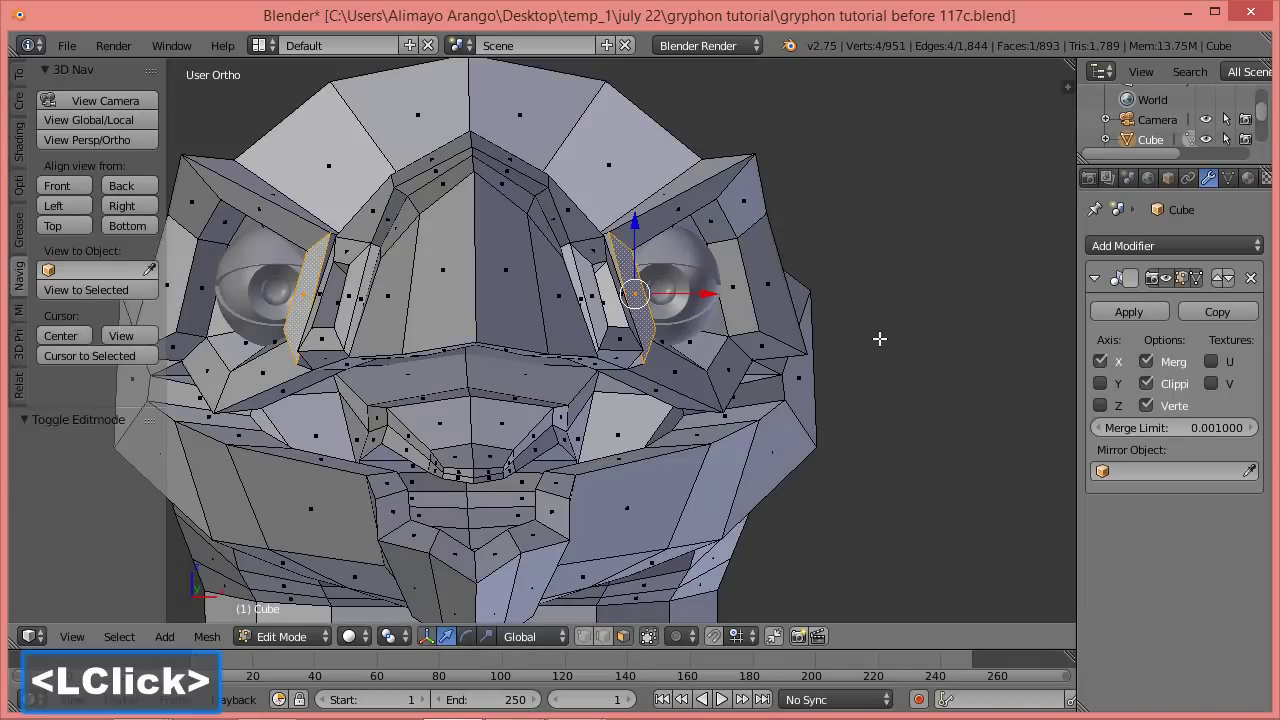
{"action": "key", "text": "o"}
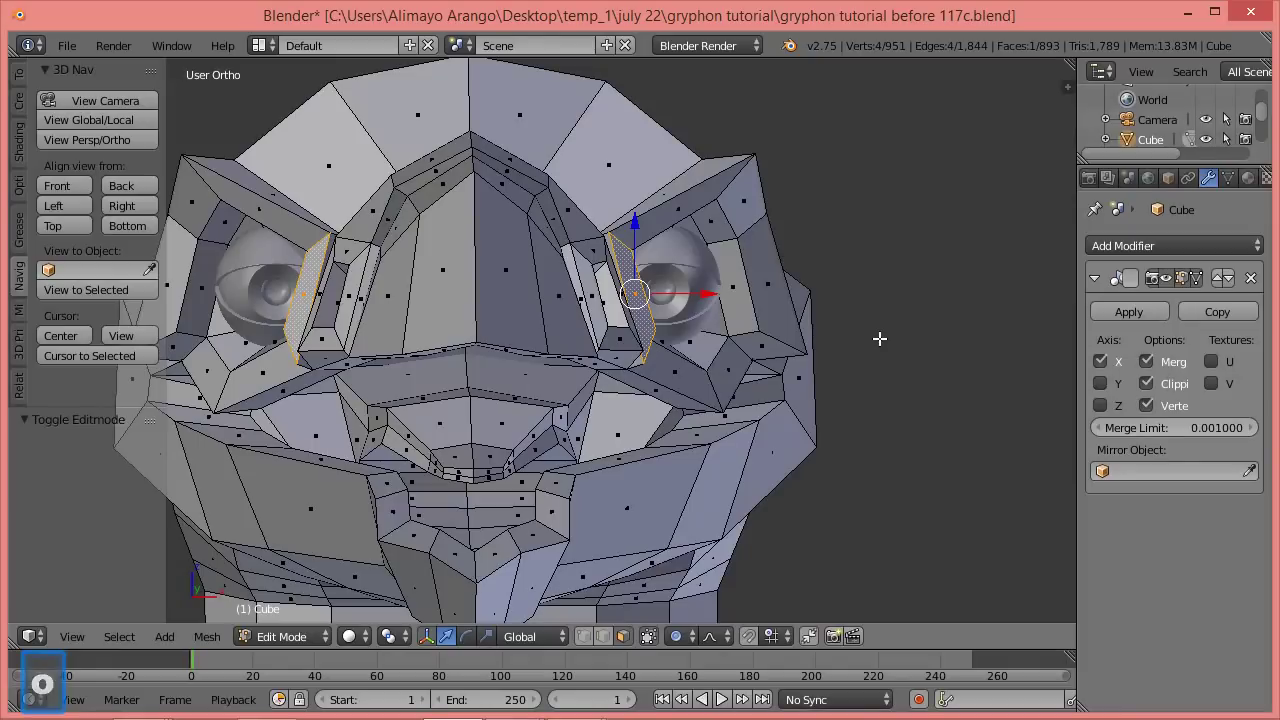
{"action": "key", "text": "g"}
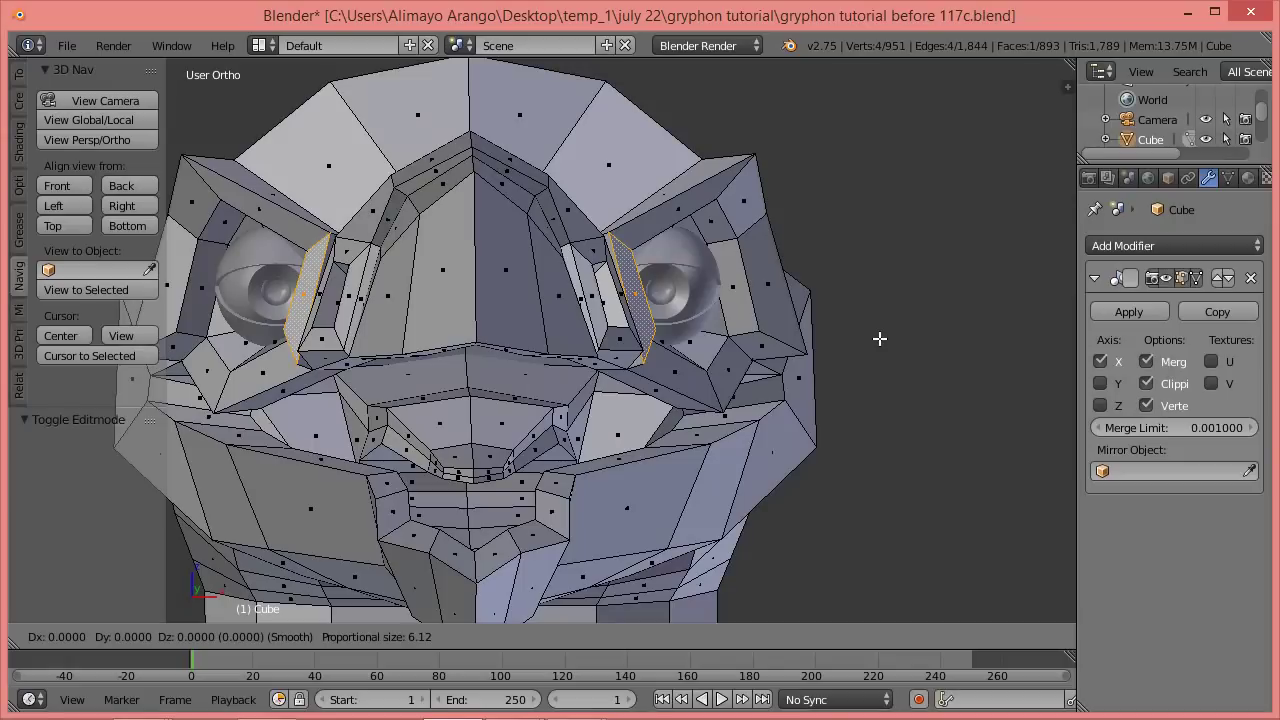
{"action": "right_click", "coordinate": [879, 339]}
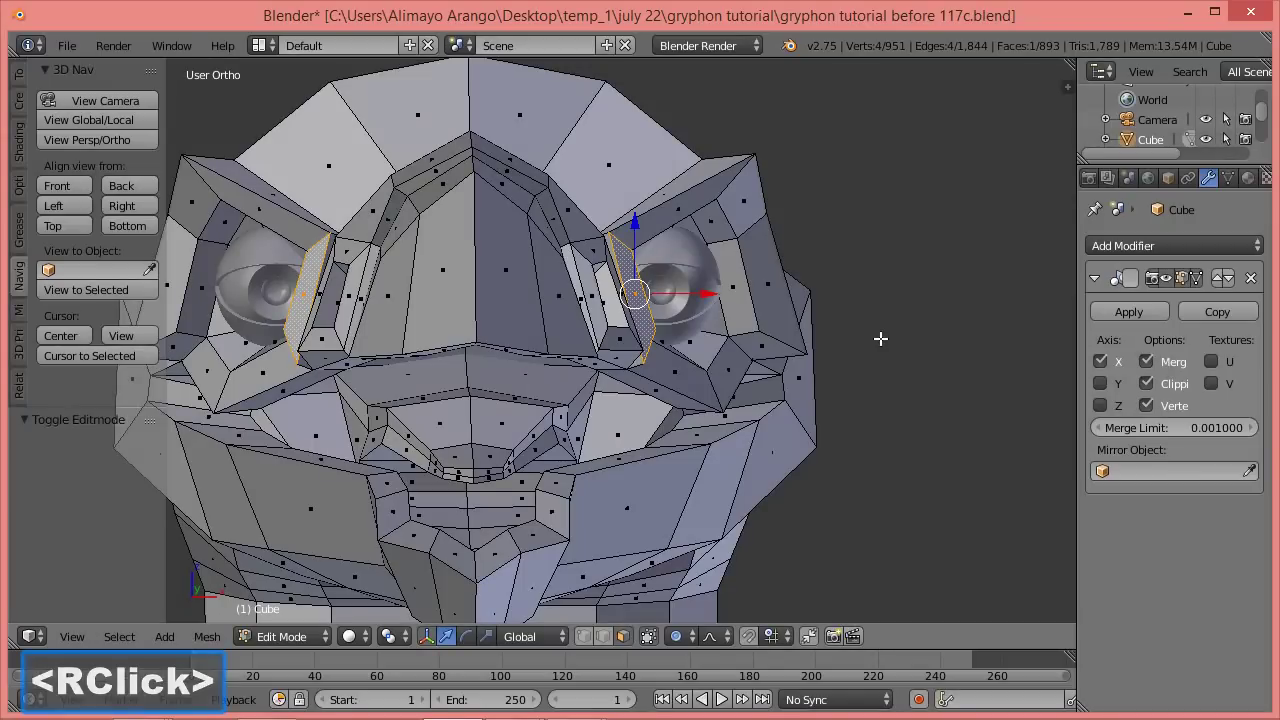
Reduce the proportional editing size to 0.32 so its influence circle covers only the area around the eye socket.
{"action": "scroll", "coordinate": [880, 339], "scroll_direction": "down", "scroll_amount": 12}
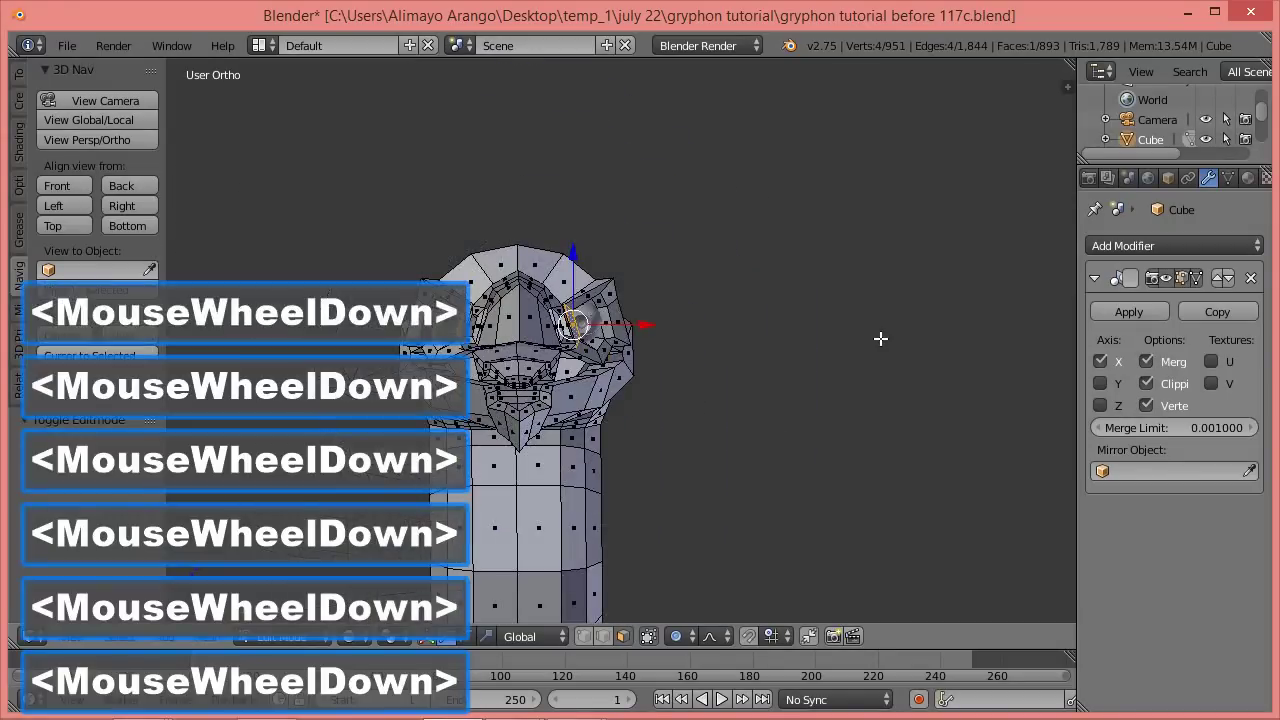
{"action": "scroll", "coordinate": [880, 339], "scroll_direction": "down", "scroll_amount": 1}
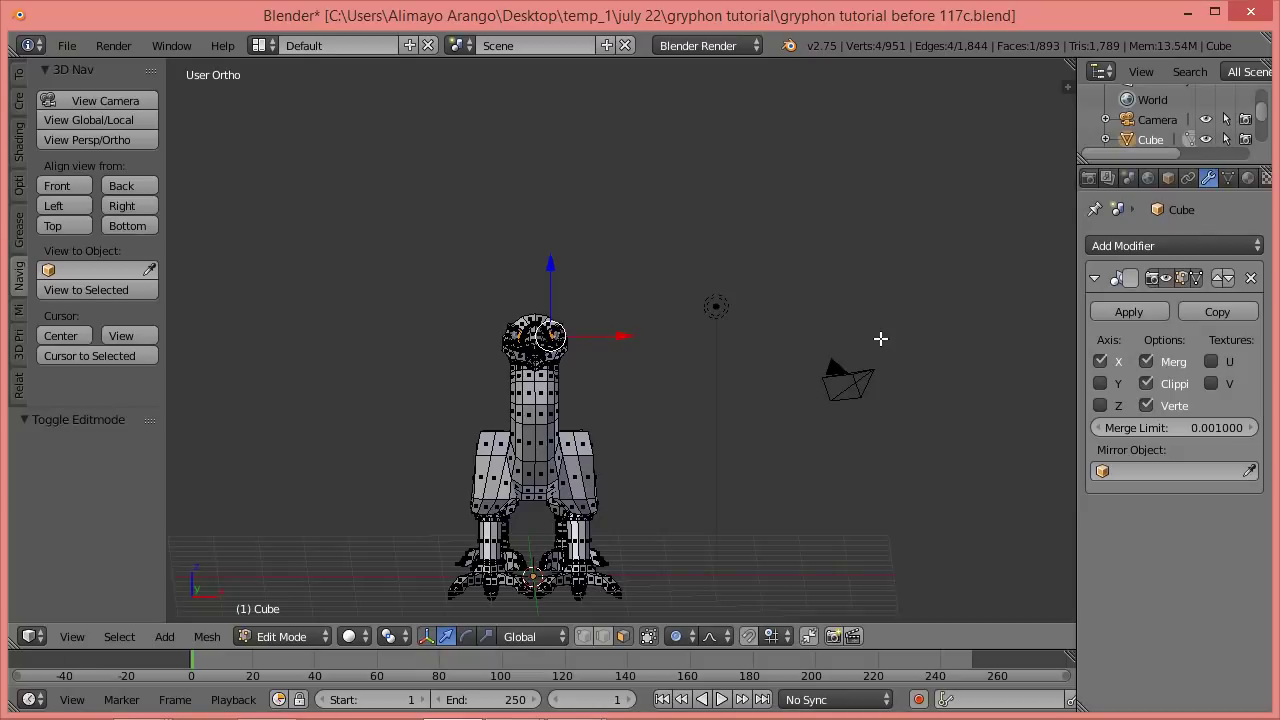
{"action": "key", "text": "g"}
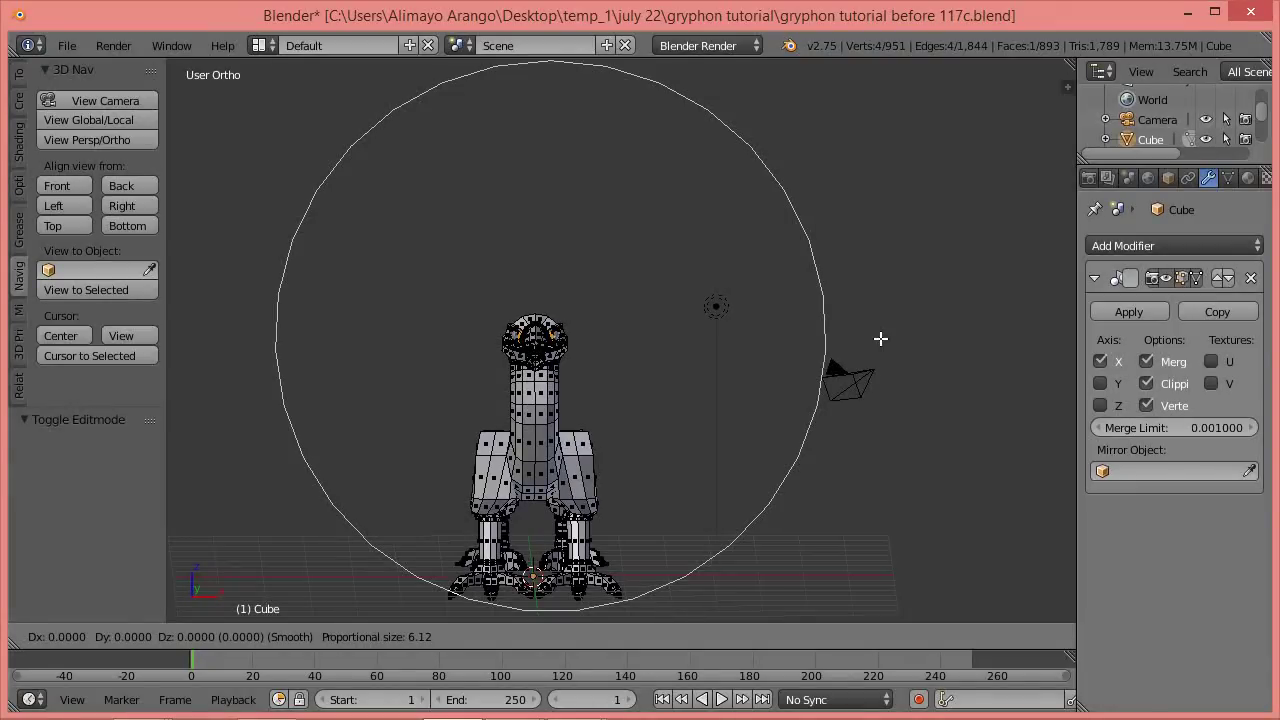
{"action": "scroll", "coordinate": [880, 339], "scroll_direction": "up", "scroll_amount": 12}
{"action": "scroll", "coordinate": [880, 339], "scroll_direction": "up", "scroll_amount": 14}
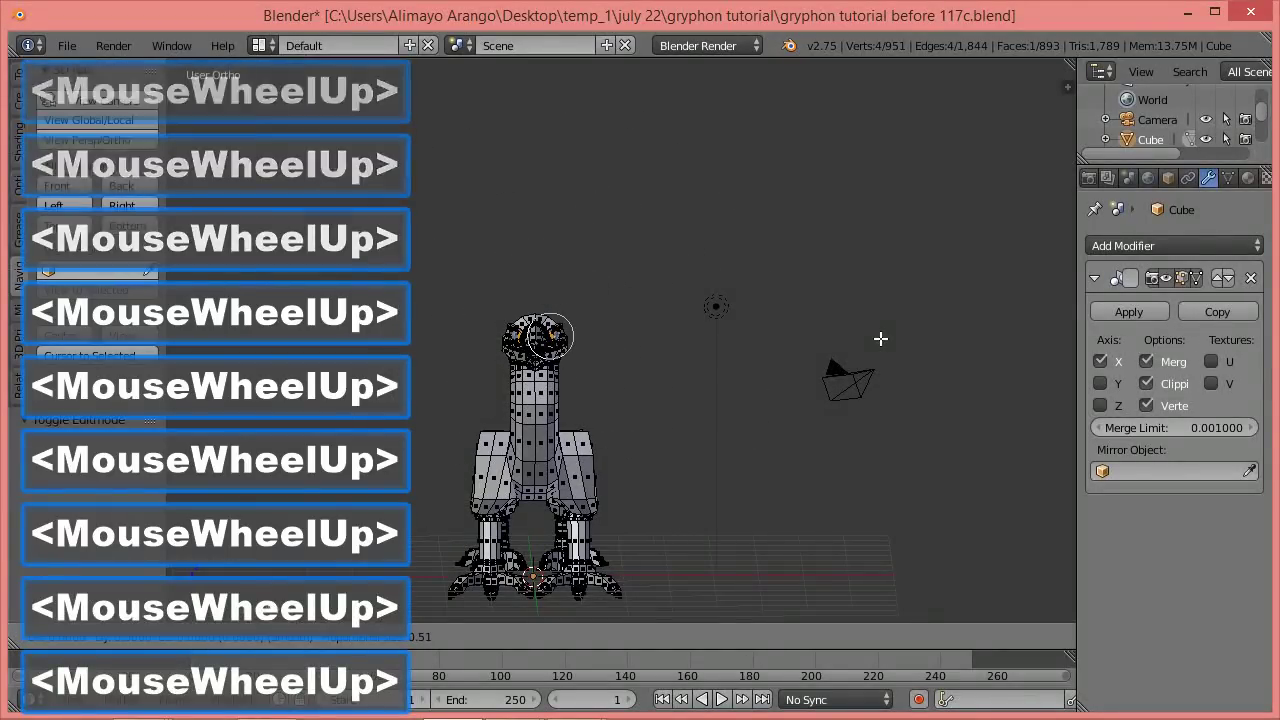
{"action": "scroll", "coordinate": [880, 339], "scroll_direction": "up", "scroll_amount": 4}
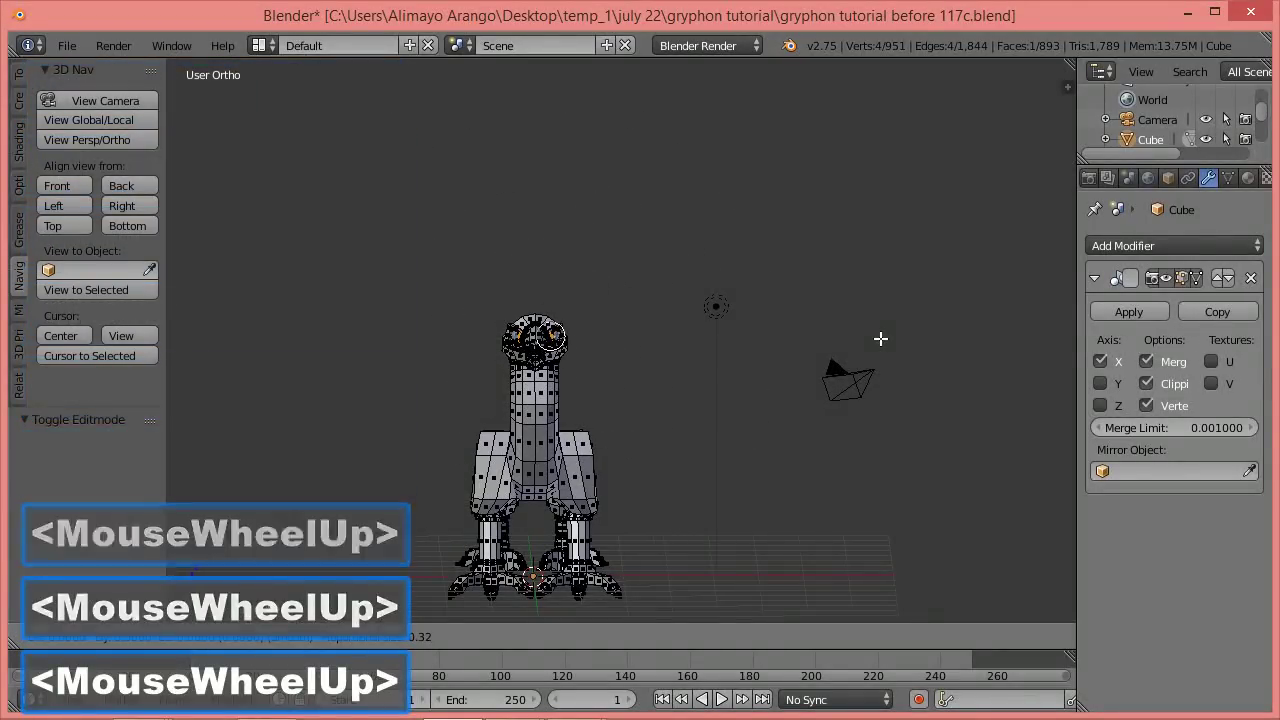
{"action": "right_click", "coordinate": [880, 339]}
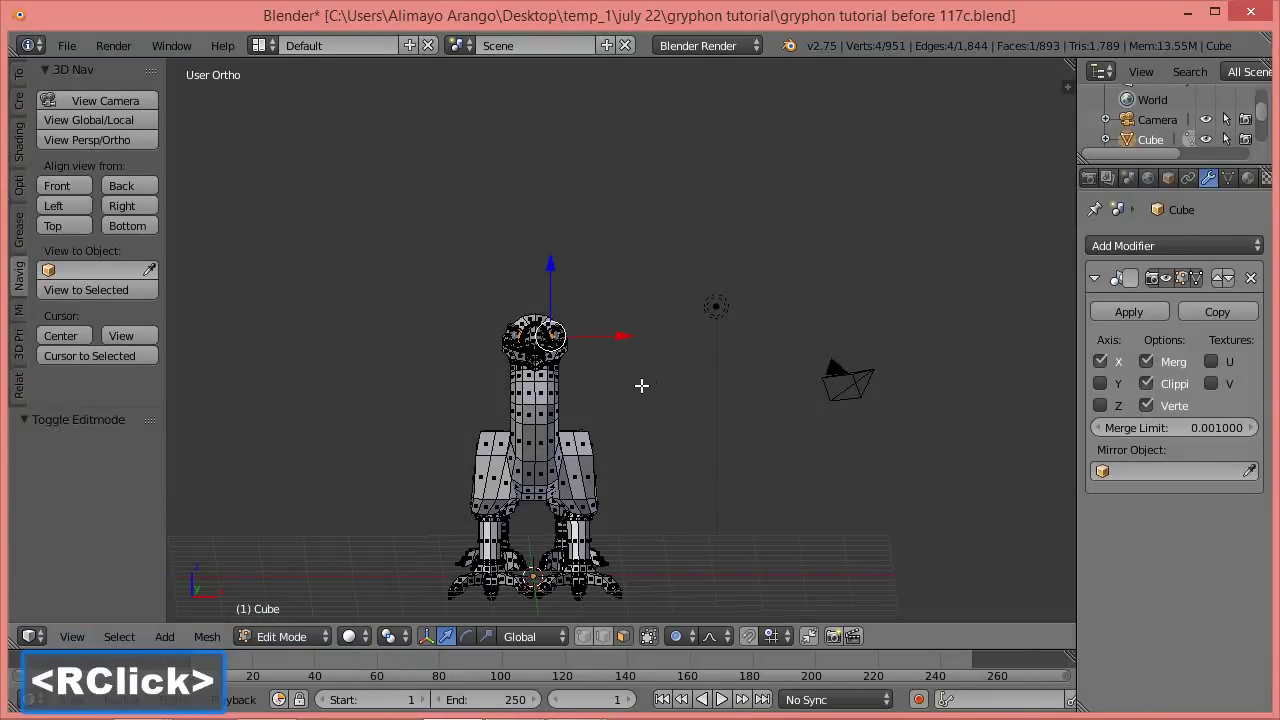
Move the socket's inner side face about -0.077 along X toward the head's centre with a proportional size of 0.35.
{"action": "scroll", "coordinate": [641, 385], "scroll_direction": "up", "scroll_amount": 10}
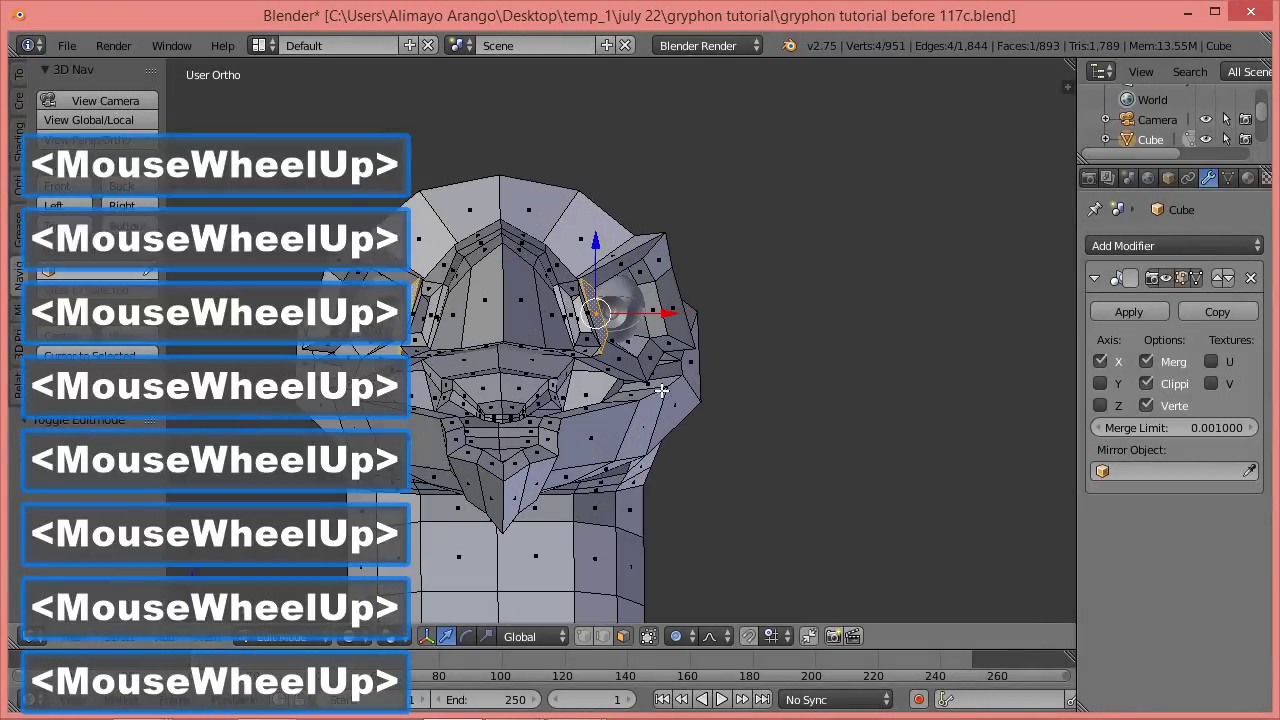
{"action": "scroll", "coordinate": [671, 388], "scroll_direction": "up", "scroll_amount": 2}
{"action": "key", "text": "g"}
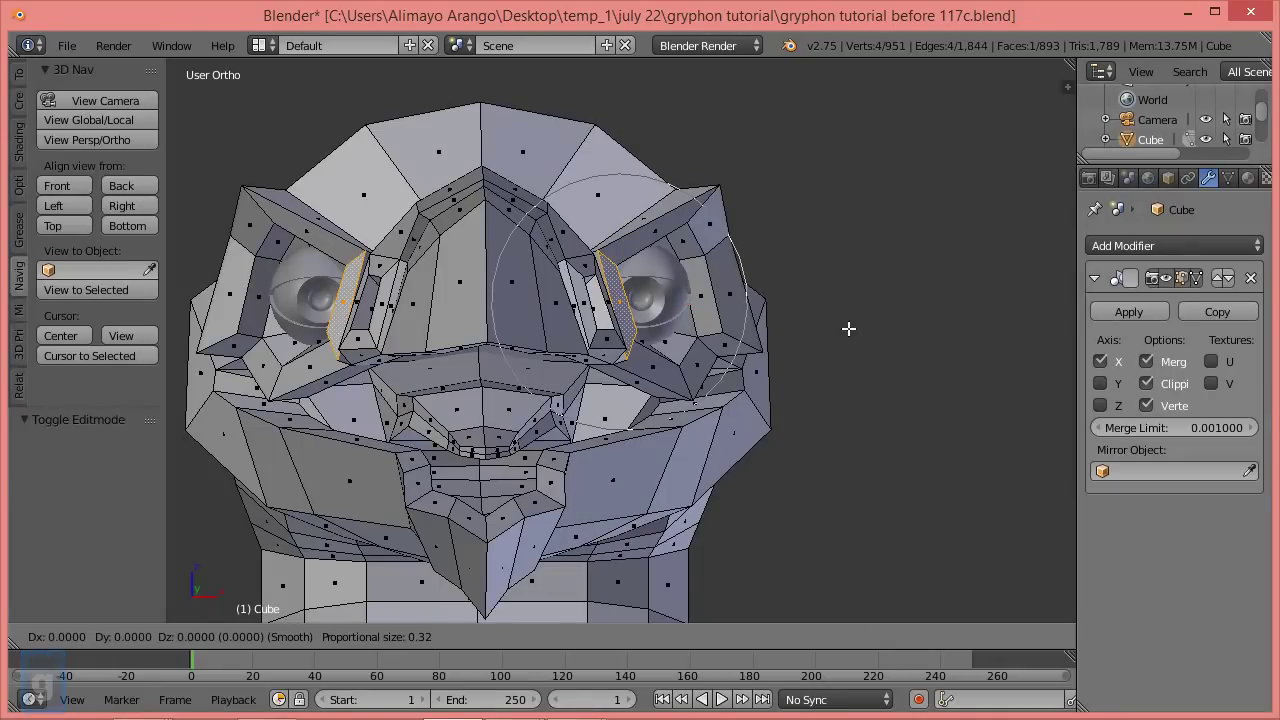
{"action": "key", "text": "x"}
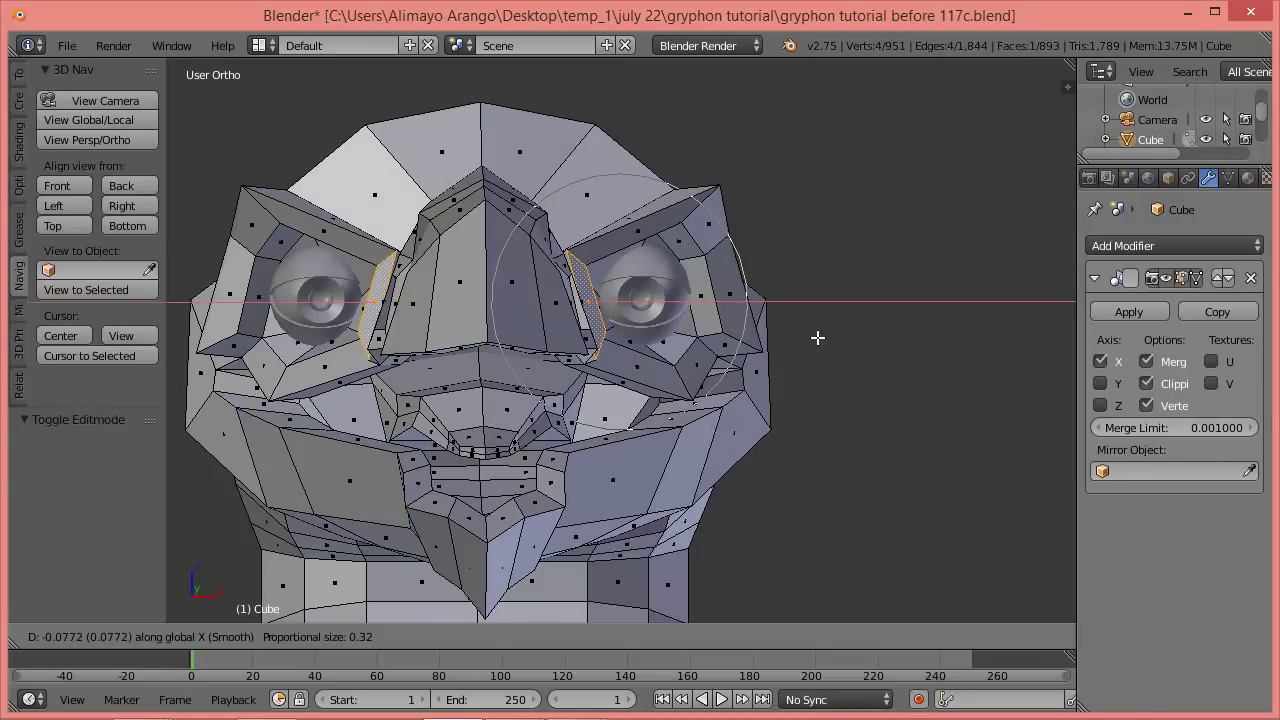
{"action": "scroll", "coordinate": [818, 338], "scroll_direction": "down", "scroll_amount": 1}
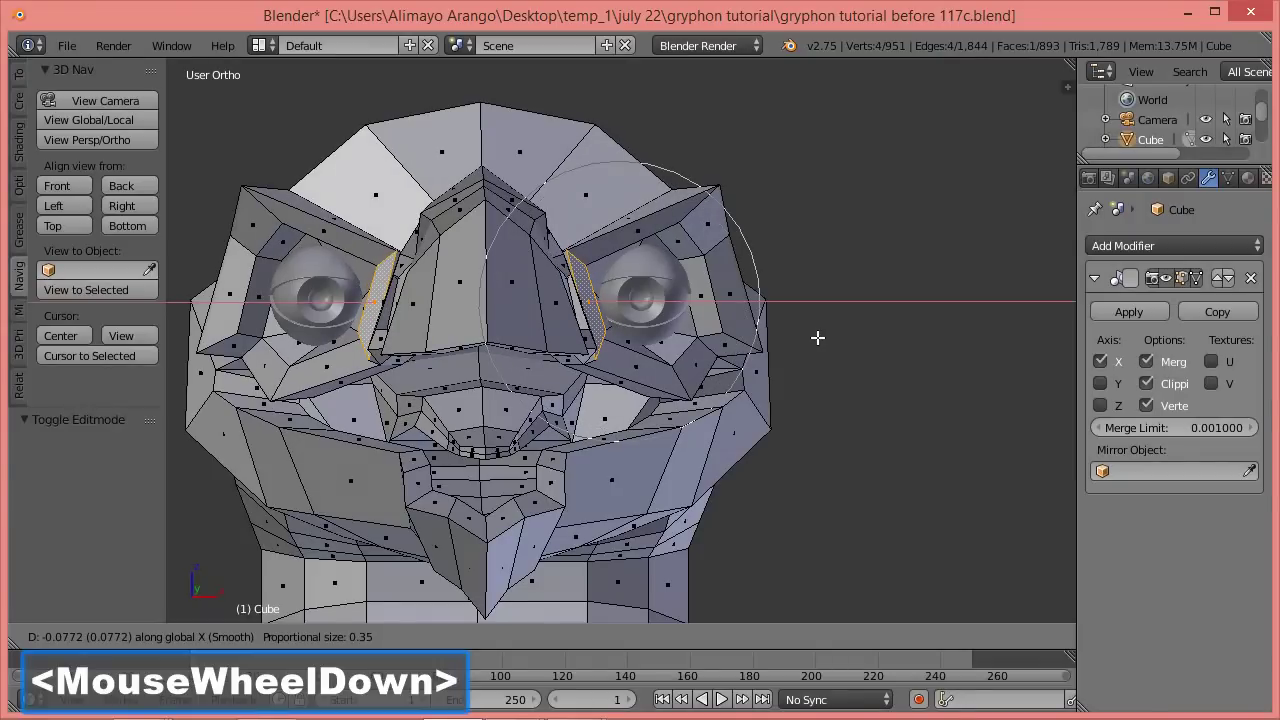
{"action": "scroll", "coordinate": [818, 338], "scroll_direction": "down", "scroll_amount": 1}
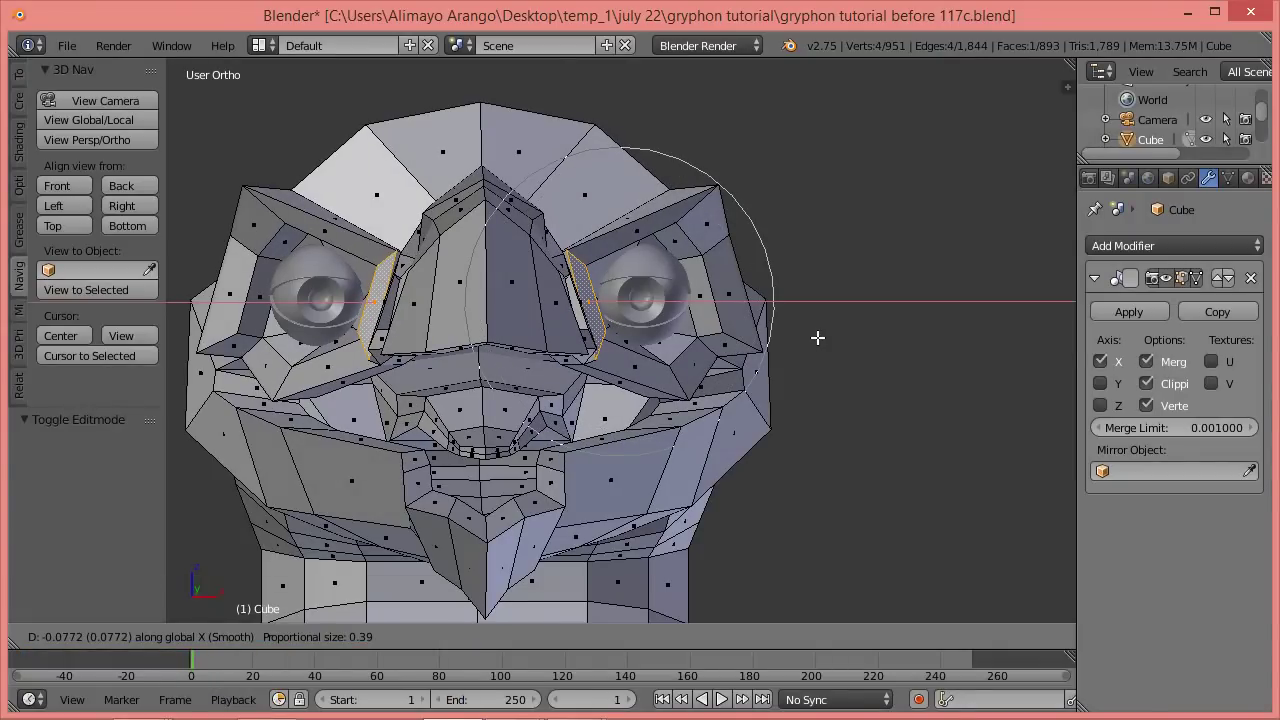
{"action": "scroll", "coordinate": [818, 338], "scroll_direction": "up", "scroll_amount": 1}
{"action": "left_click", "coordinate": [818, 338]}
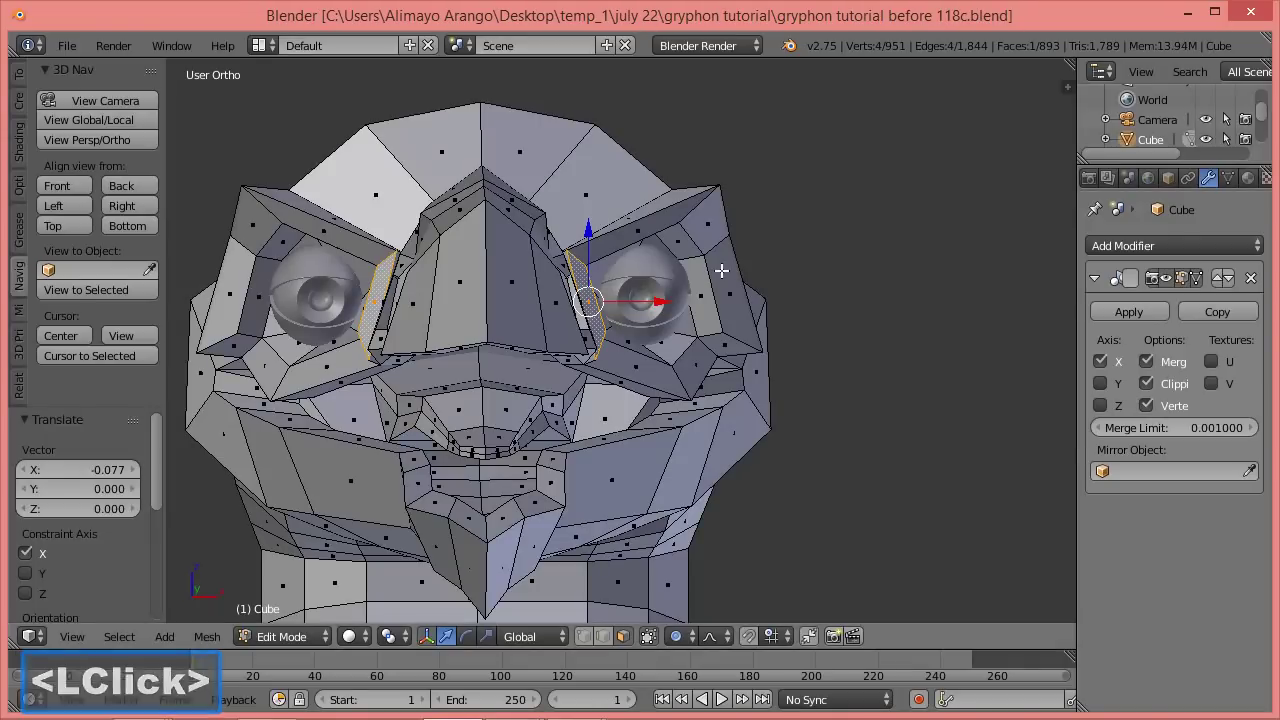
Deselect everything and add one centred loop cut running through the brow above the eye and across the forehead.
{"action": "key", "text": "a"}
{"action": "key", "text": "ctrl"}
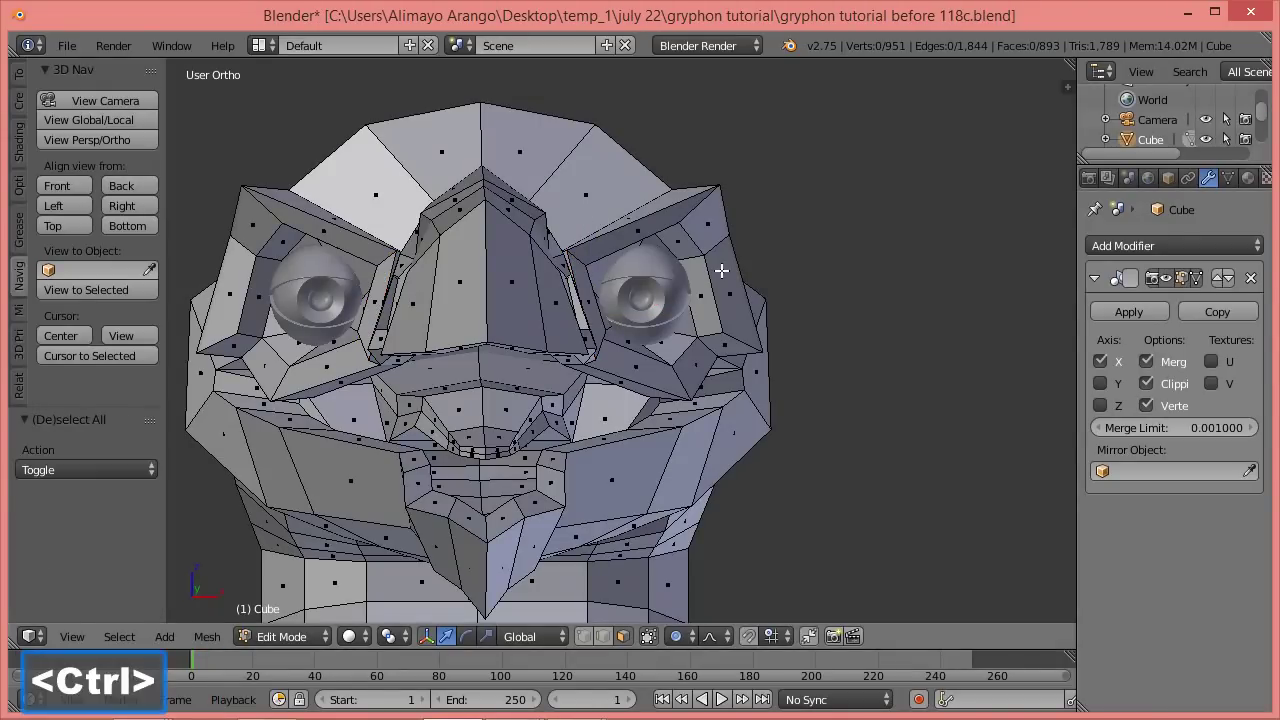
{"action": "key", "text": "ctrl+r"}
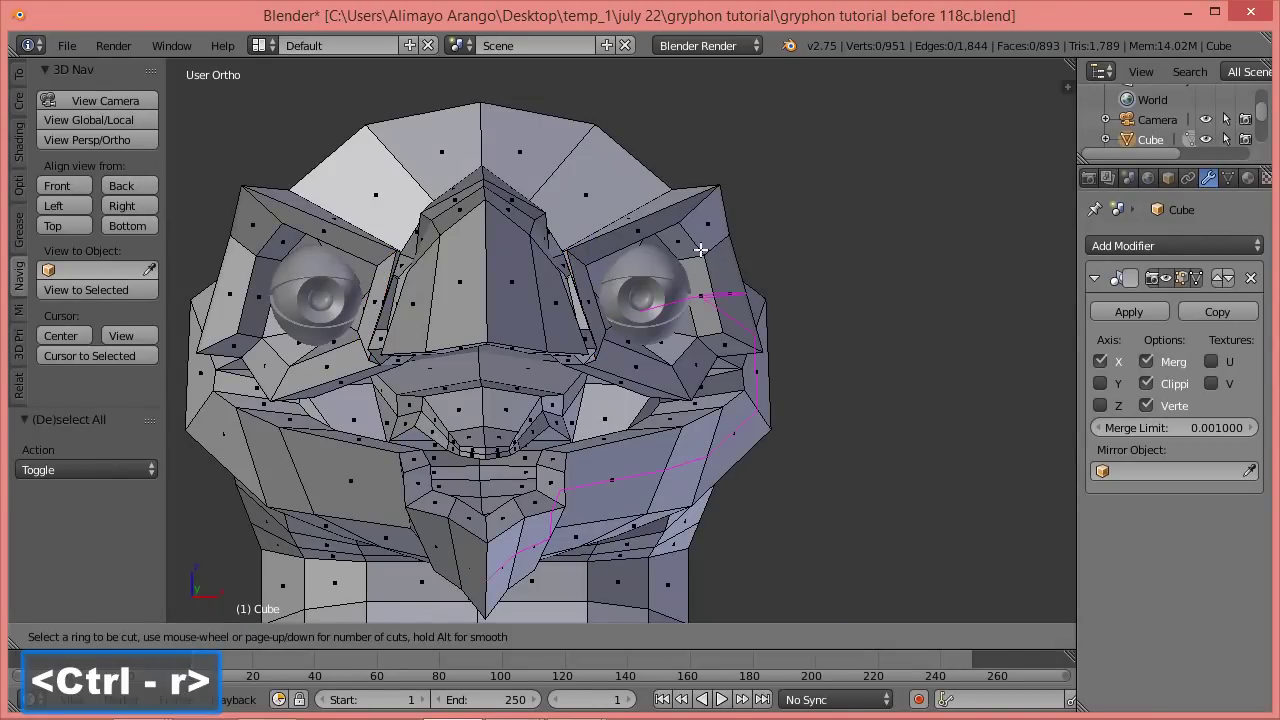
{"action": "left_click", "coordinate": [653, 233]}
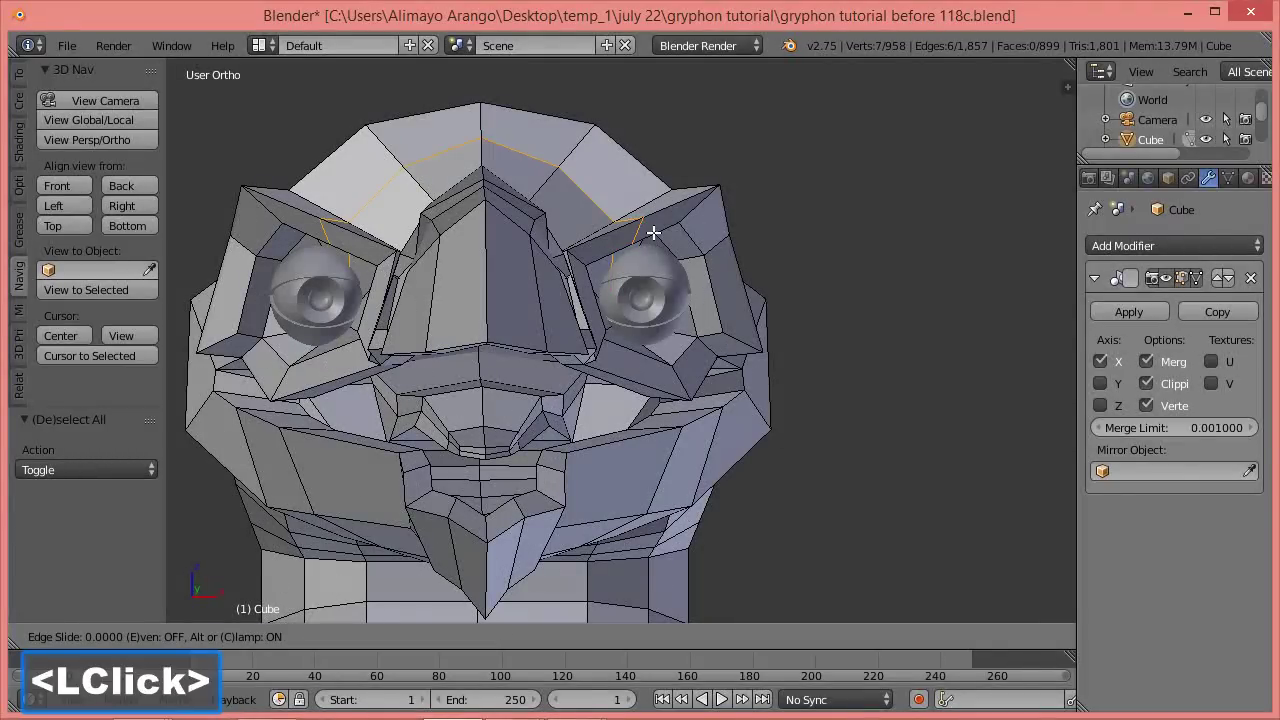
{"action": "left_click", "coordinate": [653, 233]}
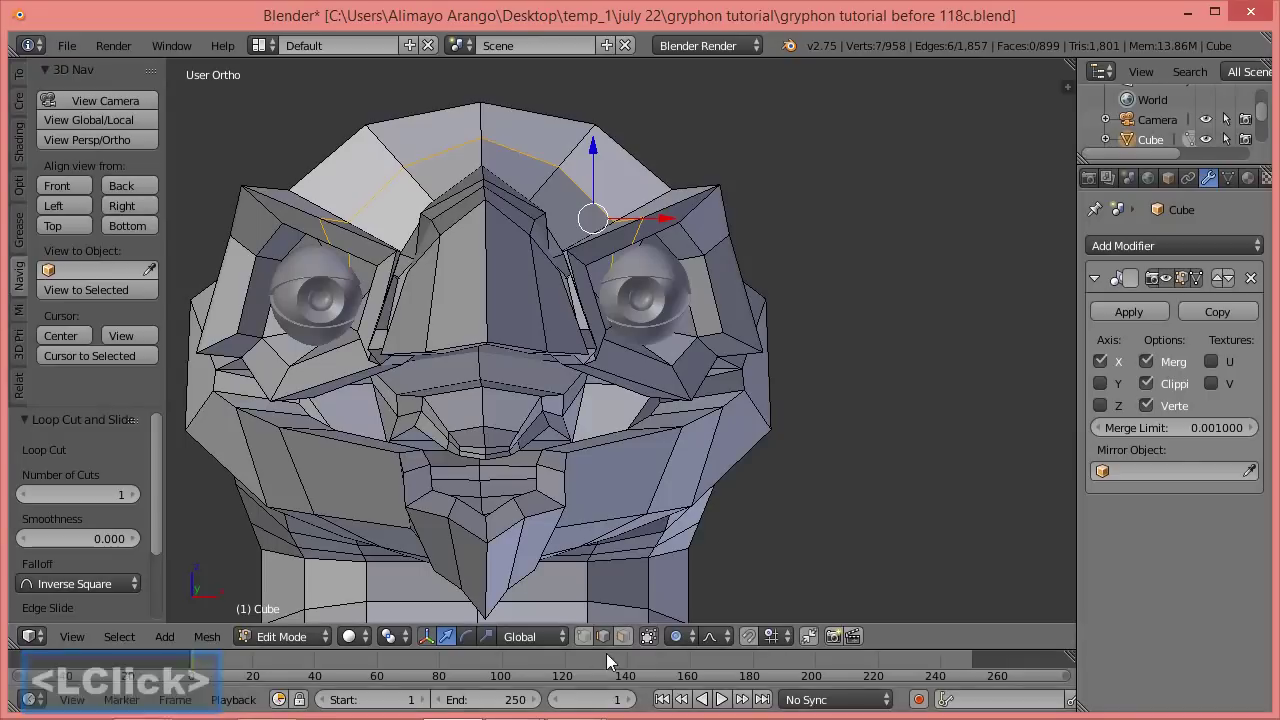
Select the new loop's short brow edge above the eye and raise it about 0.042 along Z with a proportional size of 0.24.
{"action": "scroll", "coordinate": [657, 400], "scroll_direction": "up", "scroll_amount": 2}
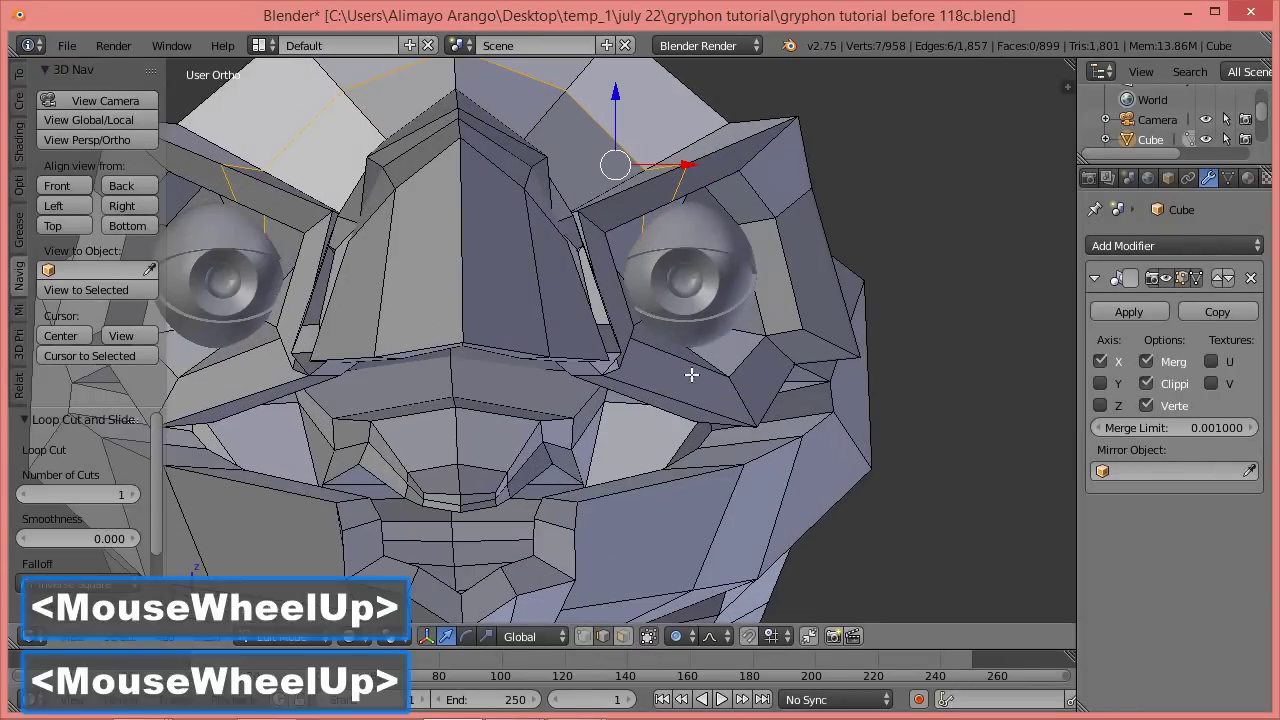
{"action": "middle_click_drag", "start_coordinate": [702, 365], "coordinate": [741, 436], "text": "shift"}
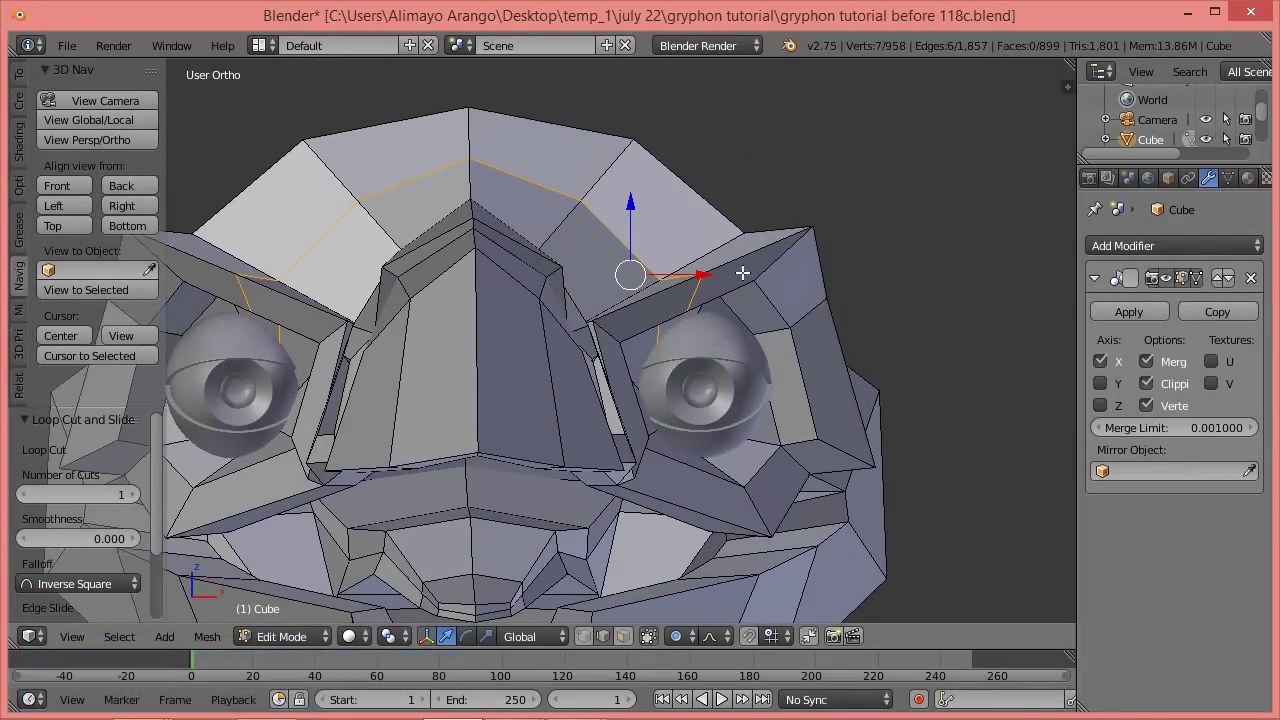
{"action": "key", "text": "a"}
{"action": "left_click", "coordinate": [684, 275]}
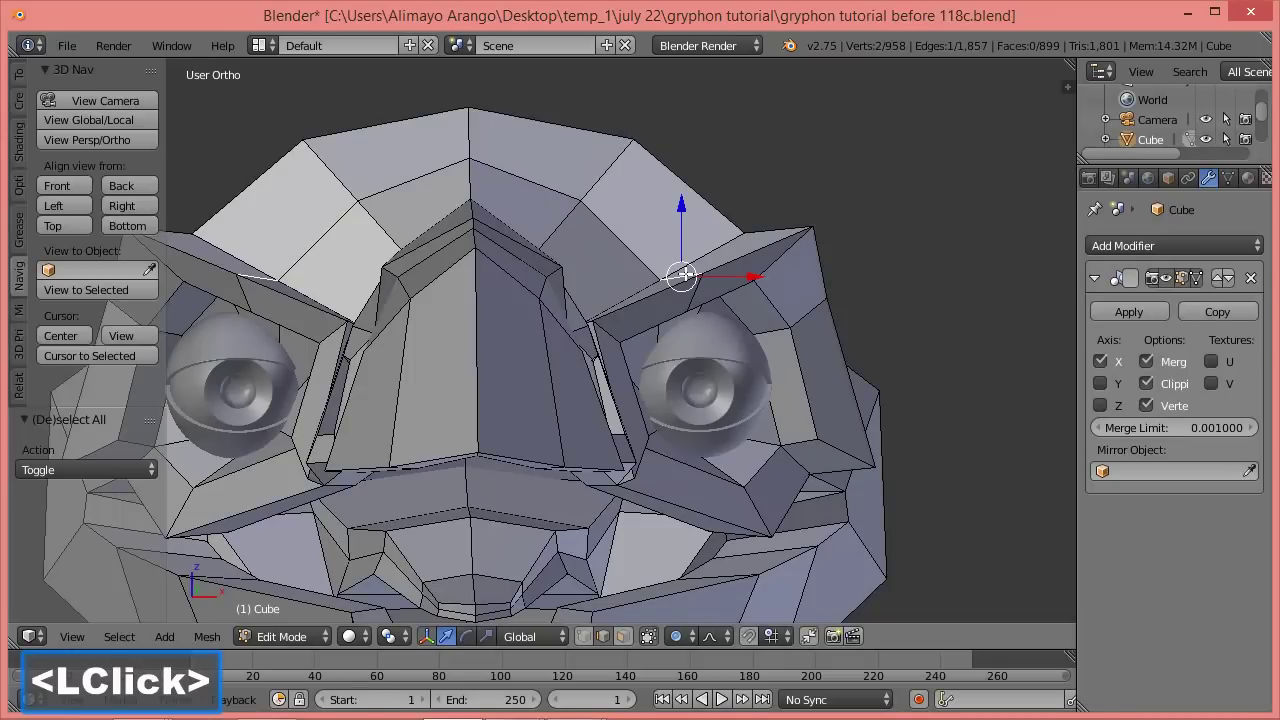
{"action": "key", "text": "g"}
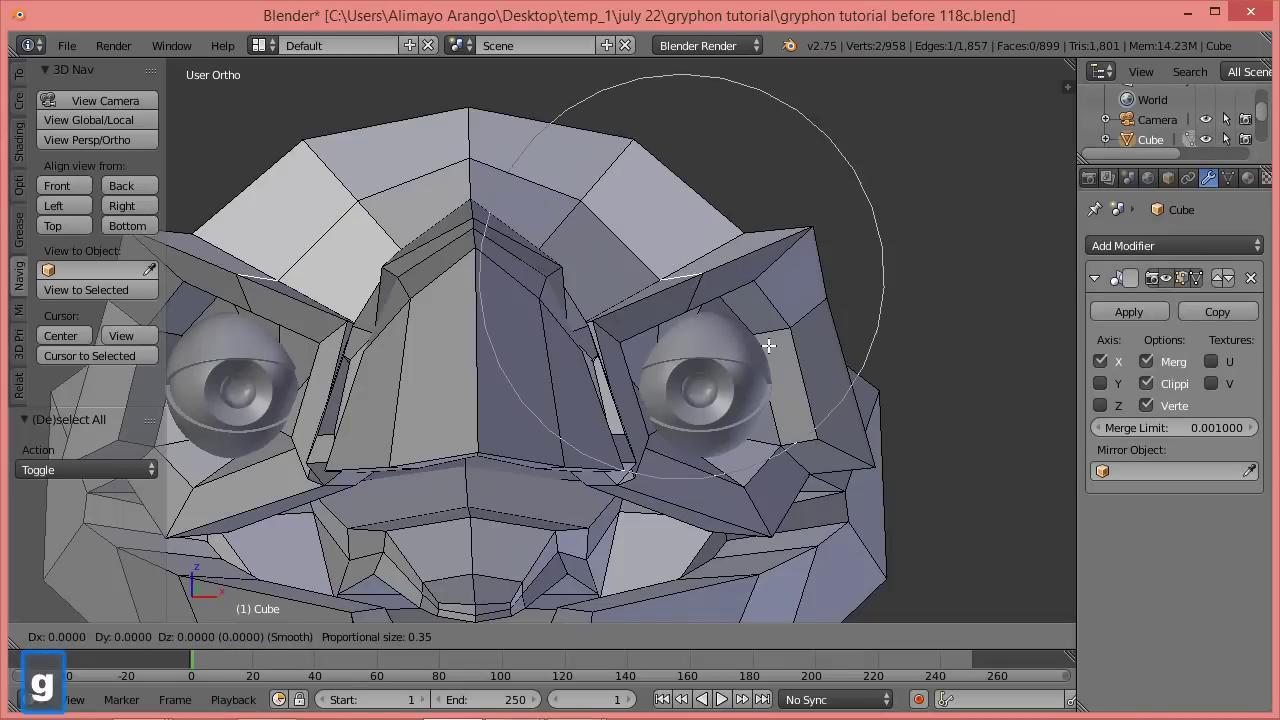
{"action": "scroll", "coordinate": [768, 345], "scroll_direction": "up", "scroll_amount": 7}
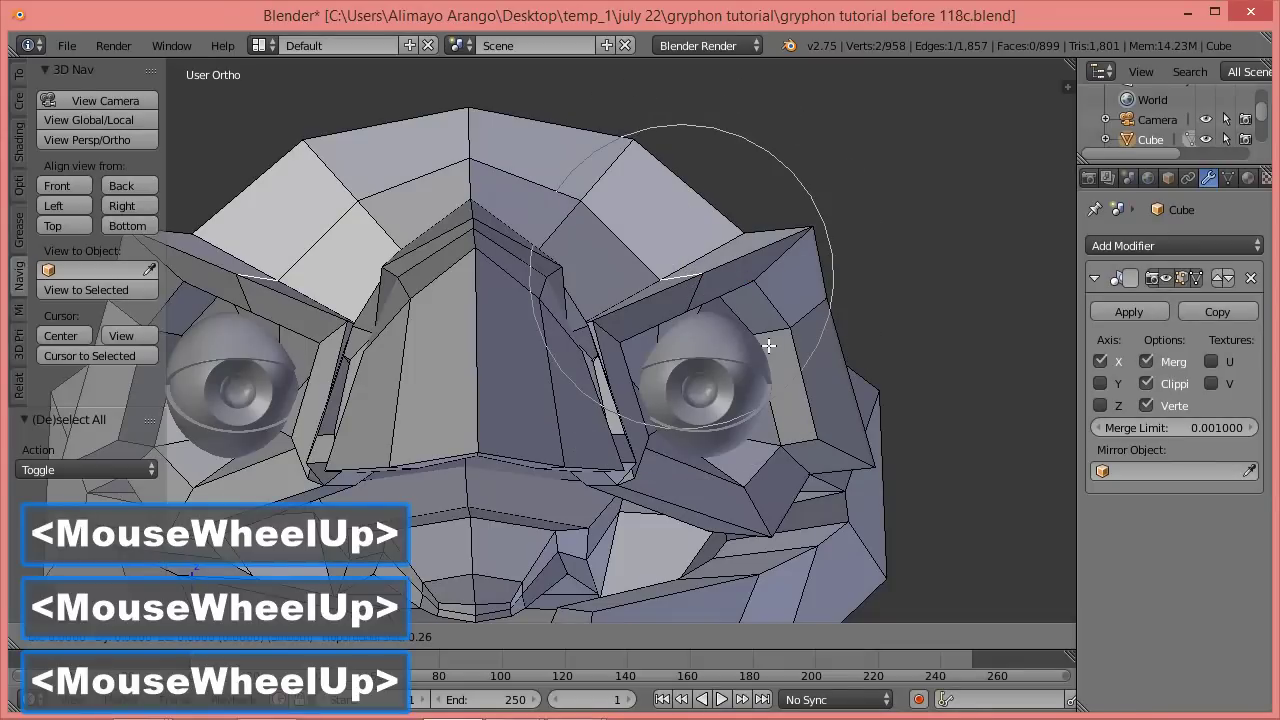
{"action": "scroll", "coordinate": [768, 345], "scroll_direction": "up", "scroll_amount": 4}
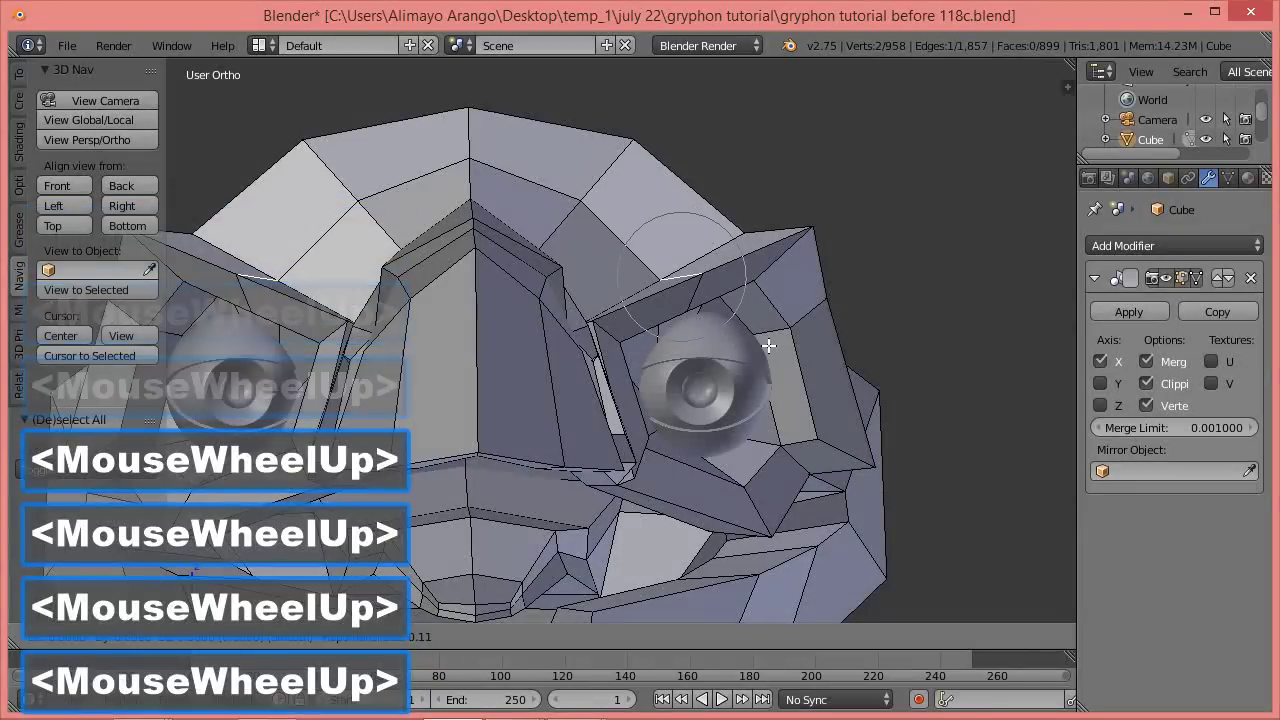
{"action": "key", "text": "z"}
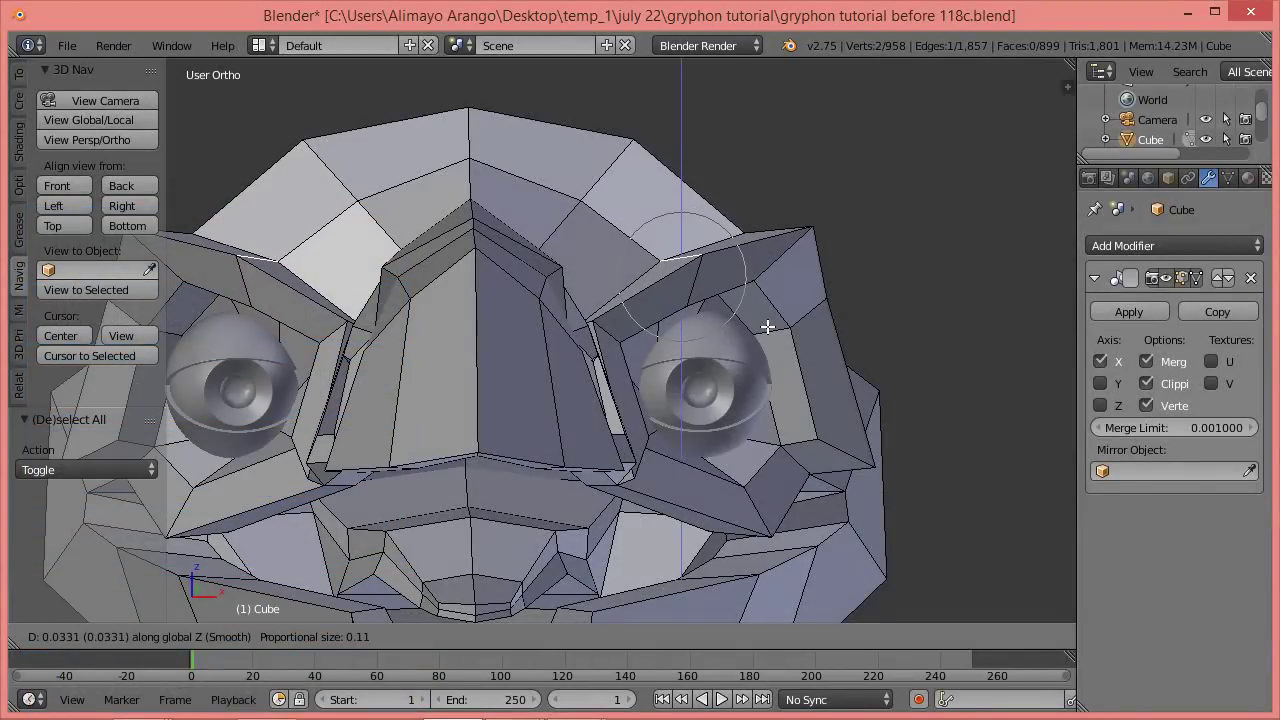
{"action": "scroll", "coordinate": [767, 324], "scroll_direction": "up", "scroll_amount": 1}
{"action": "scroll", "coordinate": [766, 321], "scroll_direction": "down", "scroll_amount": 3}
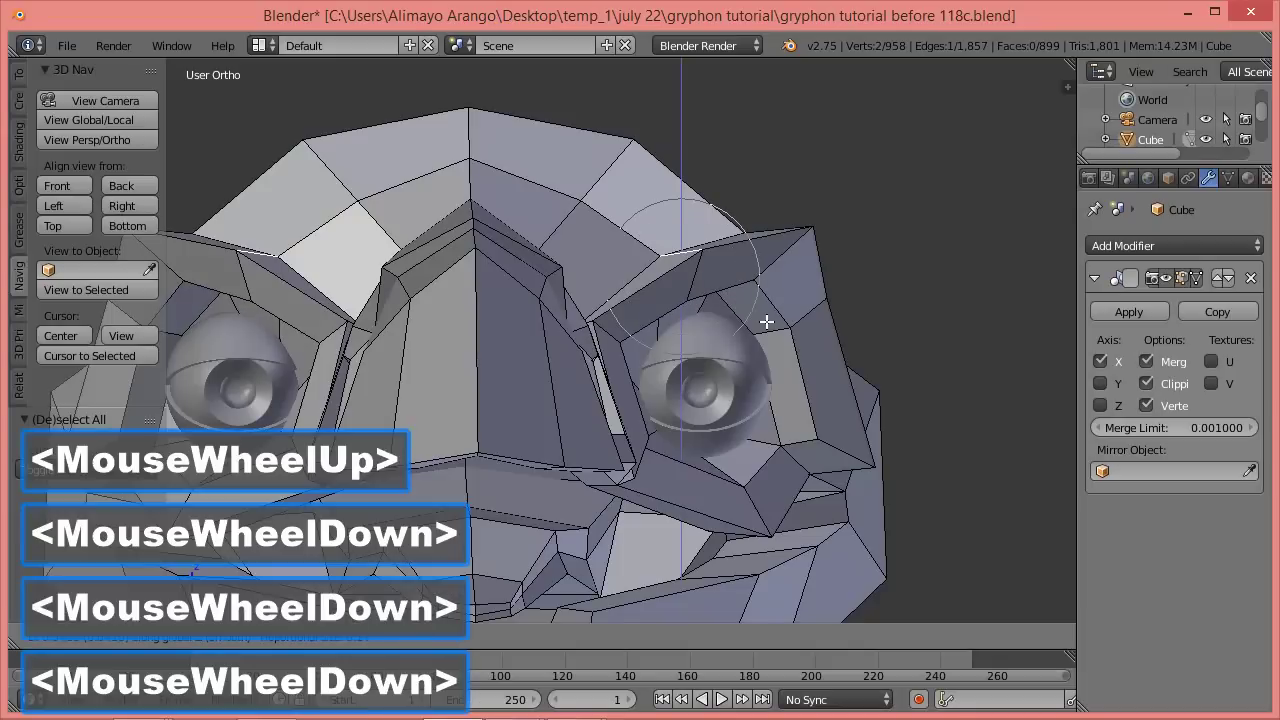
{"action": "scroll", "coordinate": [766, 321], "scroll_direction": "down", "scroll_amount": 2}
{"action": "scroll", "coordinate": [766, 321], "scroll_direction": "down", "scroll_amount": 3}
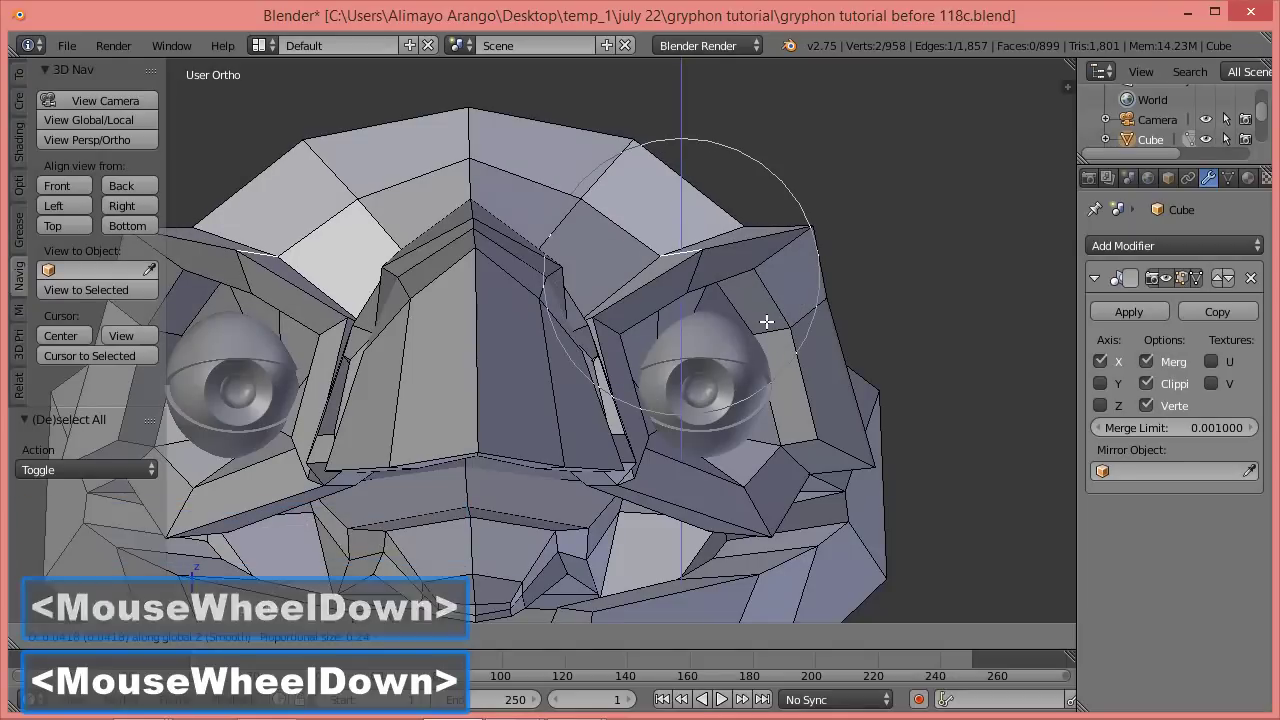
{"action": "left_click", "coordinate": [766, 321]}
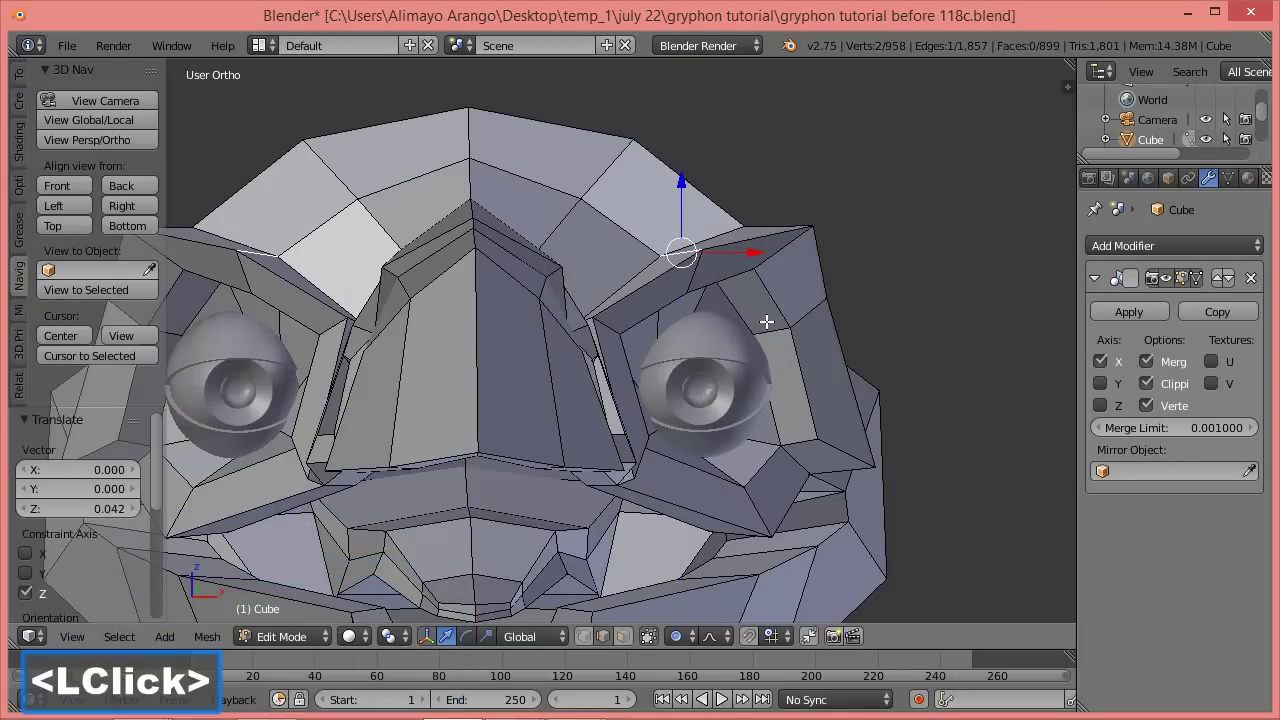
Add the adjoining edge on the brow's front face to the selection and raise both edges about 0.024 along Z.
{"action": "left_click", "coordinate": [690, 275], "text": "shift"}
{"action": "key", "text": "g"}
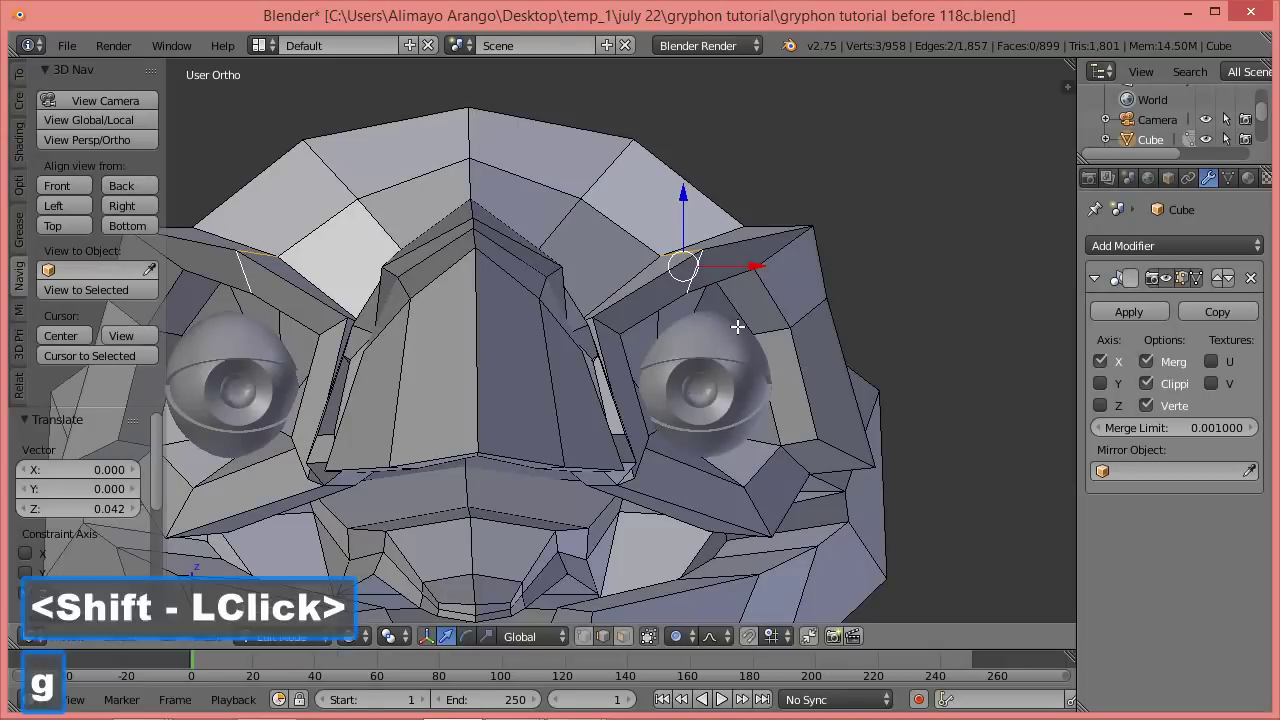
{"action": "key", "text": "z"}
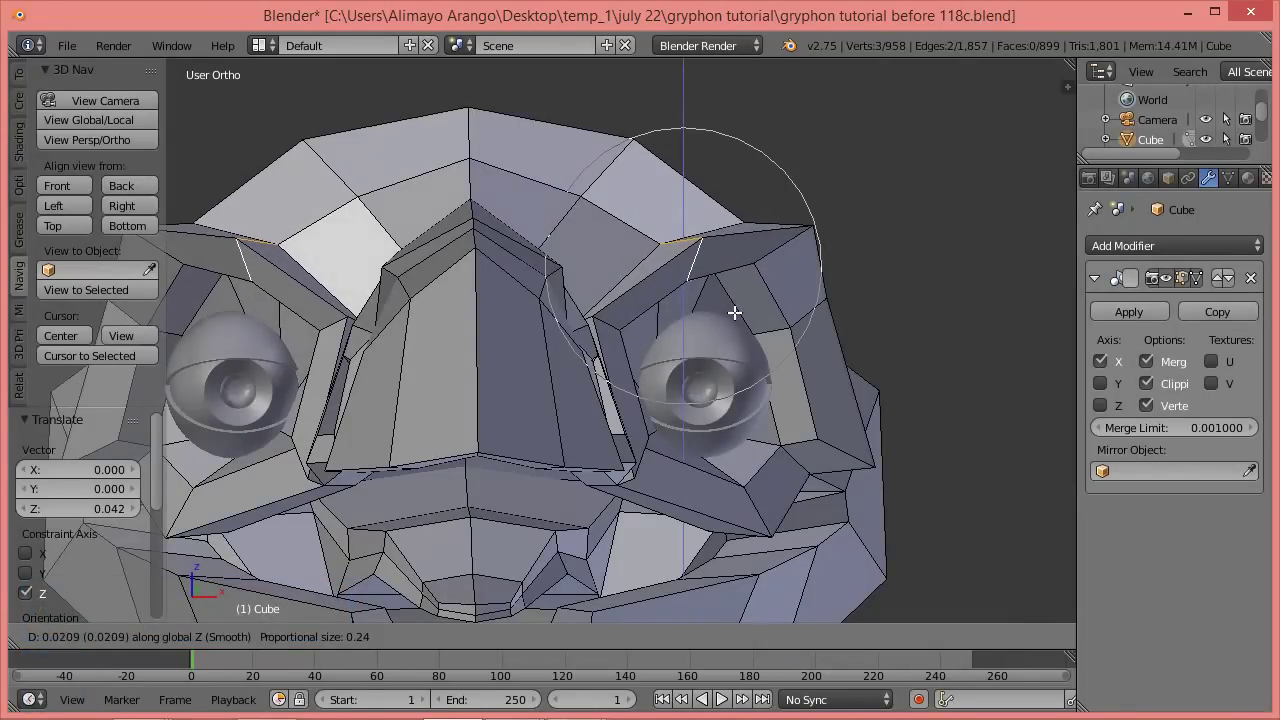
{"action": "left_click", "coordinate": [734, 313]}
Select the short edge at the brow's inner end beside the beak and lower it about 0.082 along Z with a proportional size of 0.18.
{"action": "left_click", "coordinate": [611, 325]}
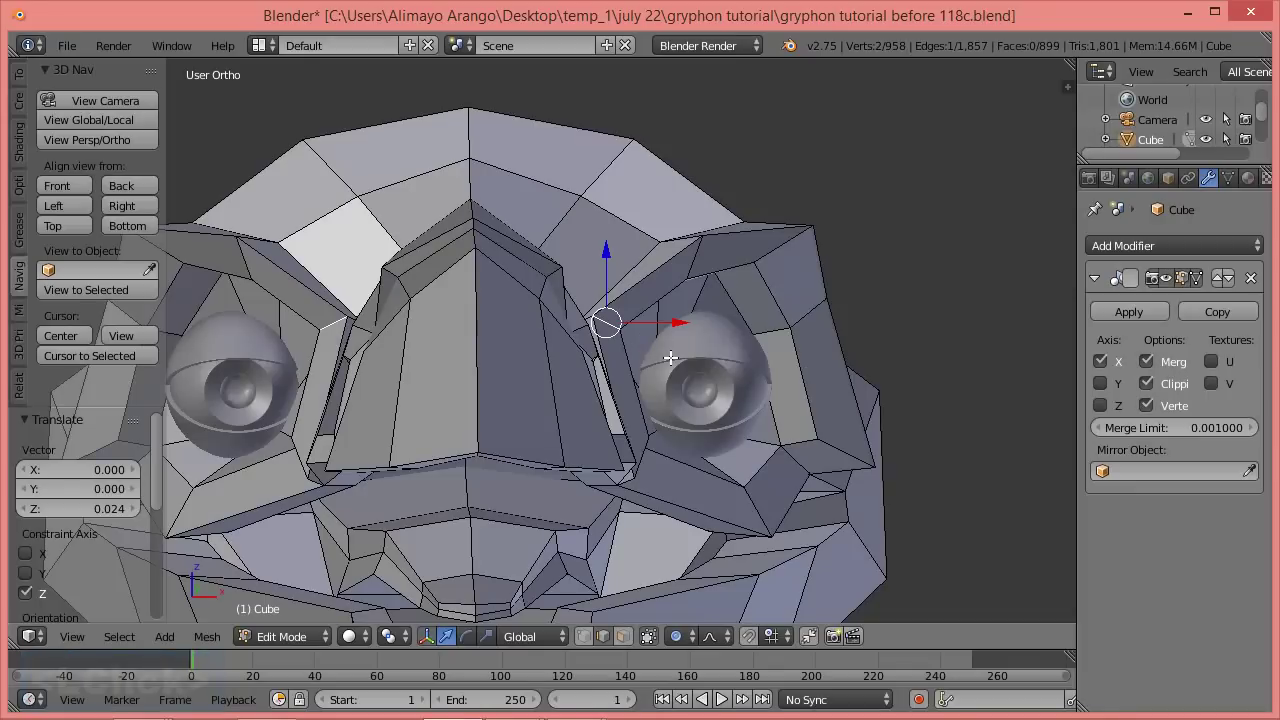
{"action": "key", "text": "g"}
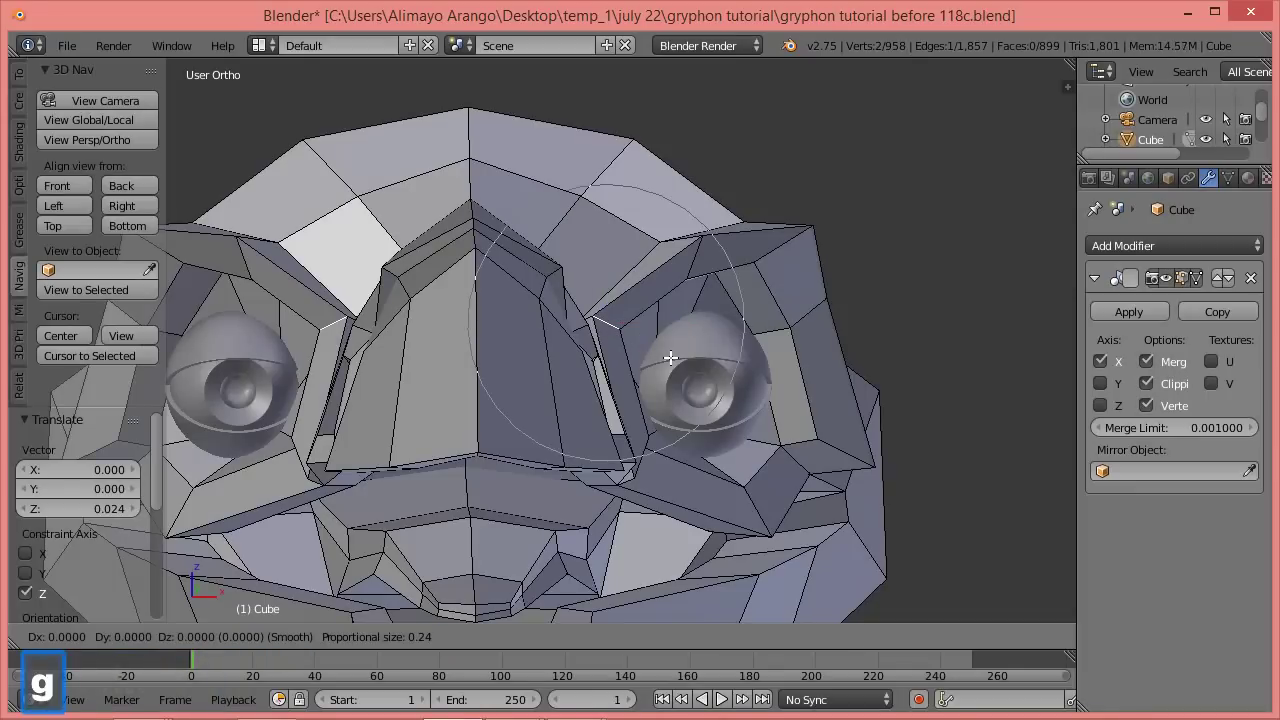
{"action": "key", "text": "z"}
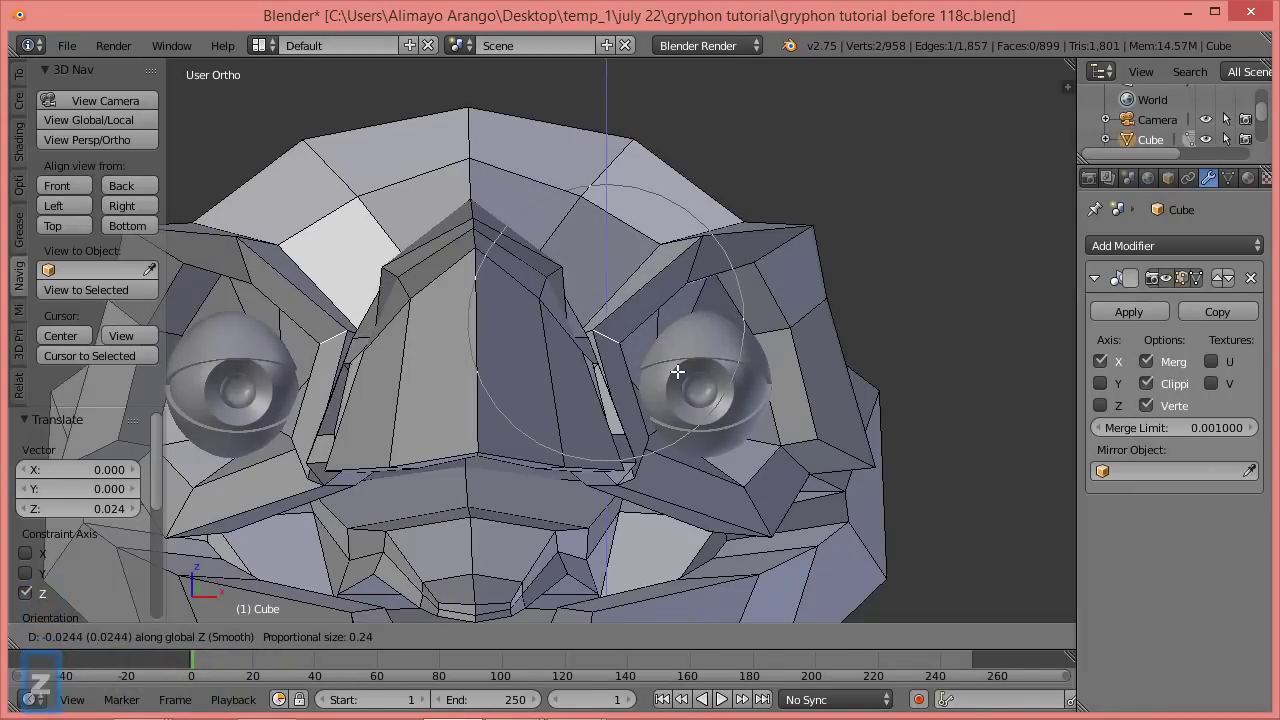
{"action": "scroll", "coordinate": [677, 377], "scroll_direction": "up", "scroll_amount": 2}
{"action": "scroll", "coordinate": [678, 385], "scroll_direction": "up", "scroll_amount": 1}
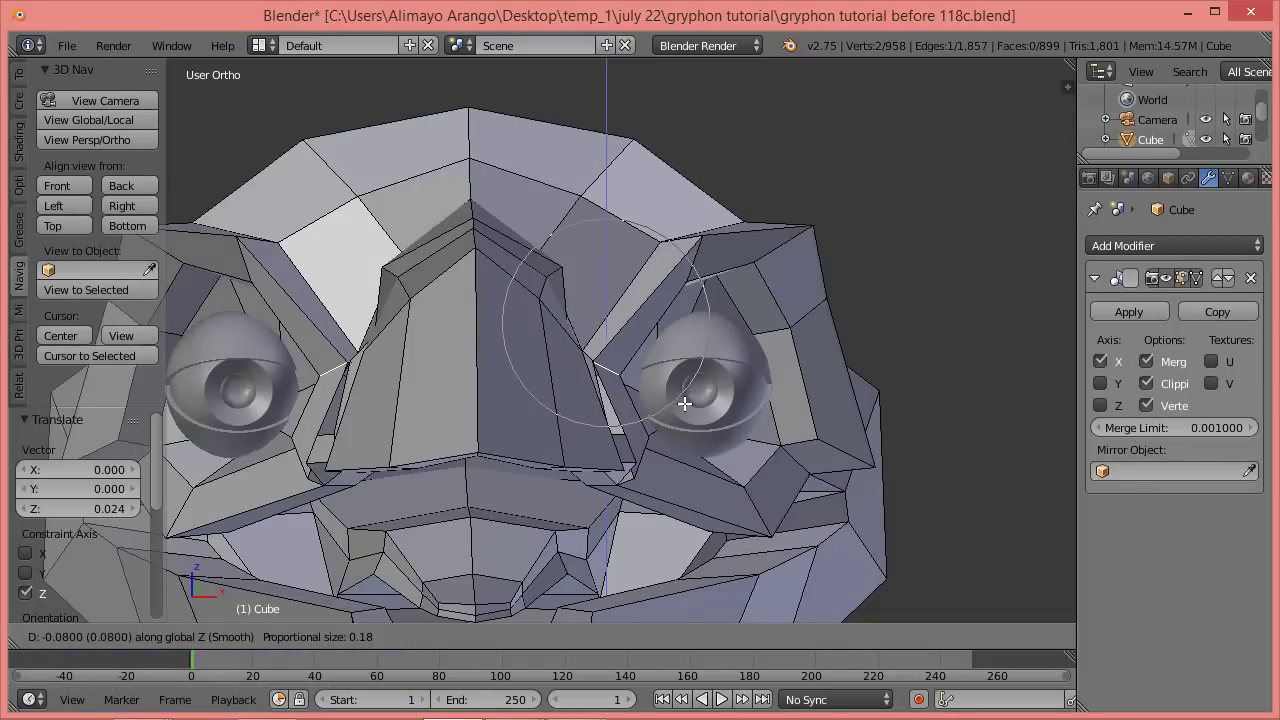
{"action": "left_click", "coordinate": [686, 404]}
Select the brow loop's two short edges above the eye and move them about 0.047 in X, 0.003 in Y and -0.060 in Z.
{"action": "left_click", "coordinate": [694, 262]}
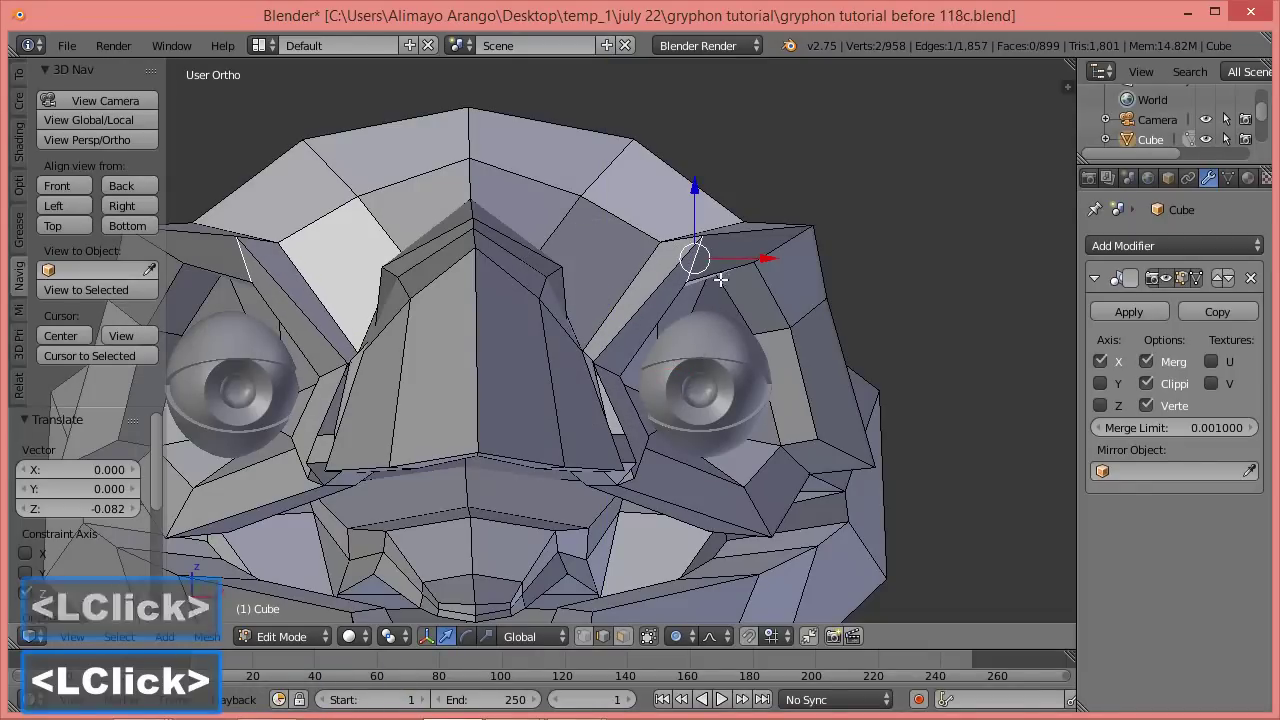
{"action": "mouse_move", "coordinate": [768, 297]}
{"action": "middle_mouse_down"}
{"action": "mouse_move", "coordinate": [776, 320]}
{"action": "mouse_move", "coordinate": [767, 310]}
{"action": "middle_mouse_up"}
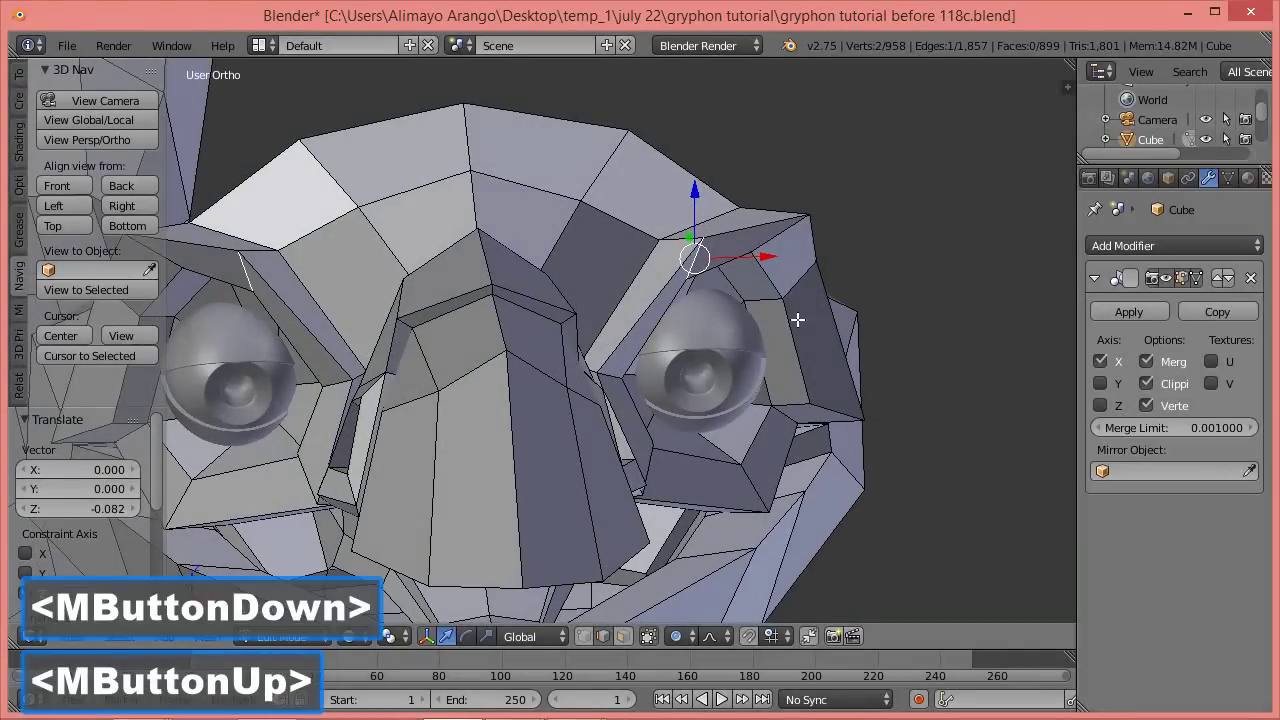
{"action": "left_click", "coordinate": [668, 241], "text": "shift"}
{"action": "middle_click_drag", "start_coordinate": [798, 436], "coordinate": [739, 438]}
{"action": "key", "text": "g"}
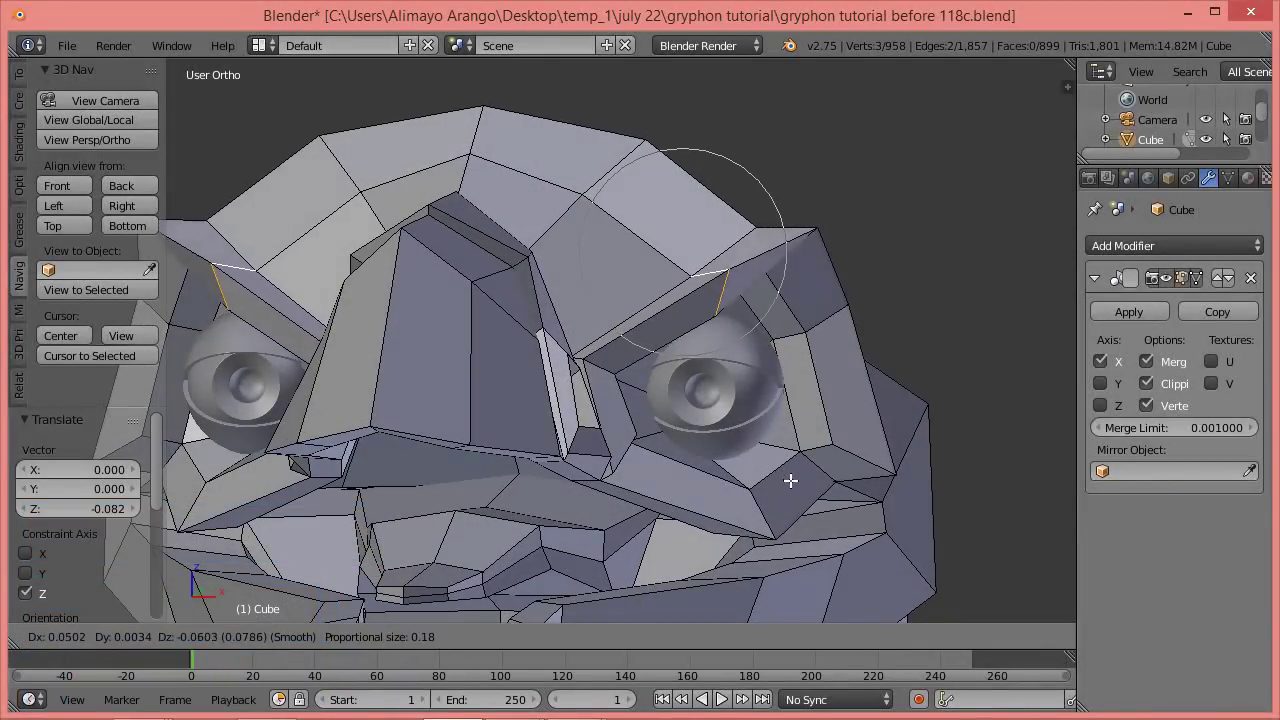
{"action": "left_click", "coordinate": [788, 480]}
Select the two adjoining edges at the brow's inner corner and move them about 0.040 in X, 0.002 in Y and -0.056 in Z.
{"action": "left_click", "coordinate": [636, 399]}
{"action": "scroll", "coordinate": [638, 398], "scroll_direction": "up", "scroll_amount": 1}
{"action": "scroll", "coordinate": [638, 398], "scroll_direction": "up", "scroll_amount": 2}
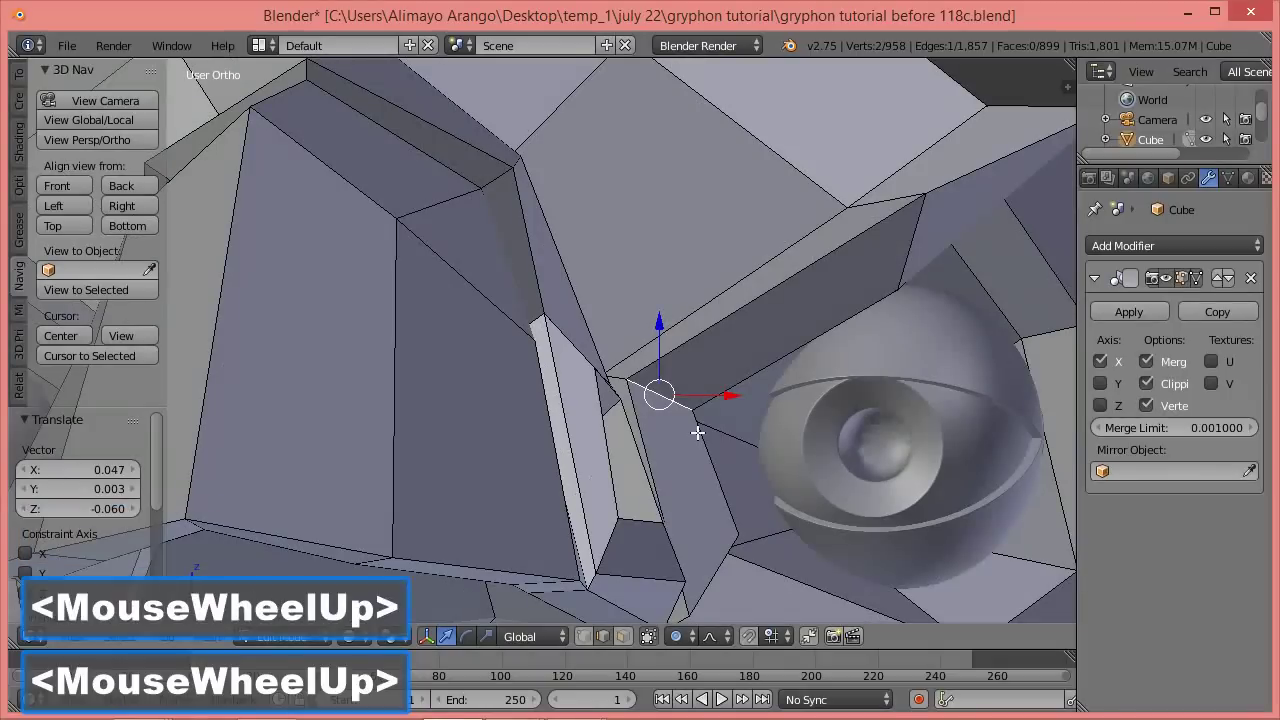
{"action": "left_click", "coordinate": [620, 379], "text": "shift"}
{"action": "key", "text": "g"}
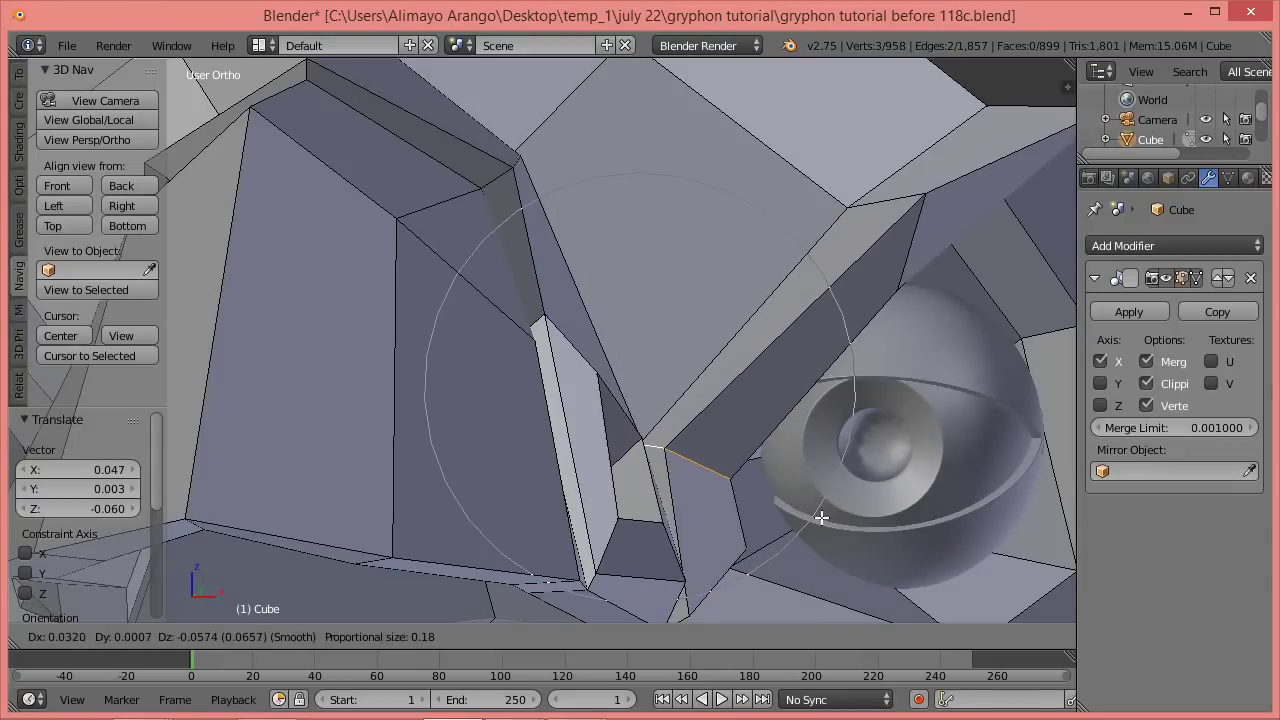
{"action": "left_click", "coordinate": [826, 516]}
Select the two edges at the brow's outer peak and move them about -0.009 in X, -0.023 in Y and -0.065 in Z, proportional size 0.29.
{"action": "scroll", "coordinate": [854, 489], "scroll_direction": "down", "scroll_amount": 6}
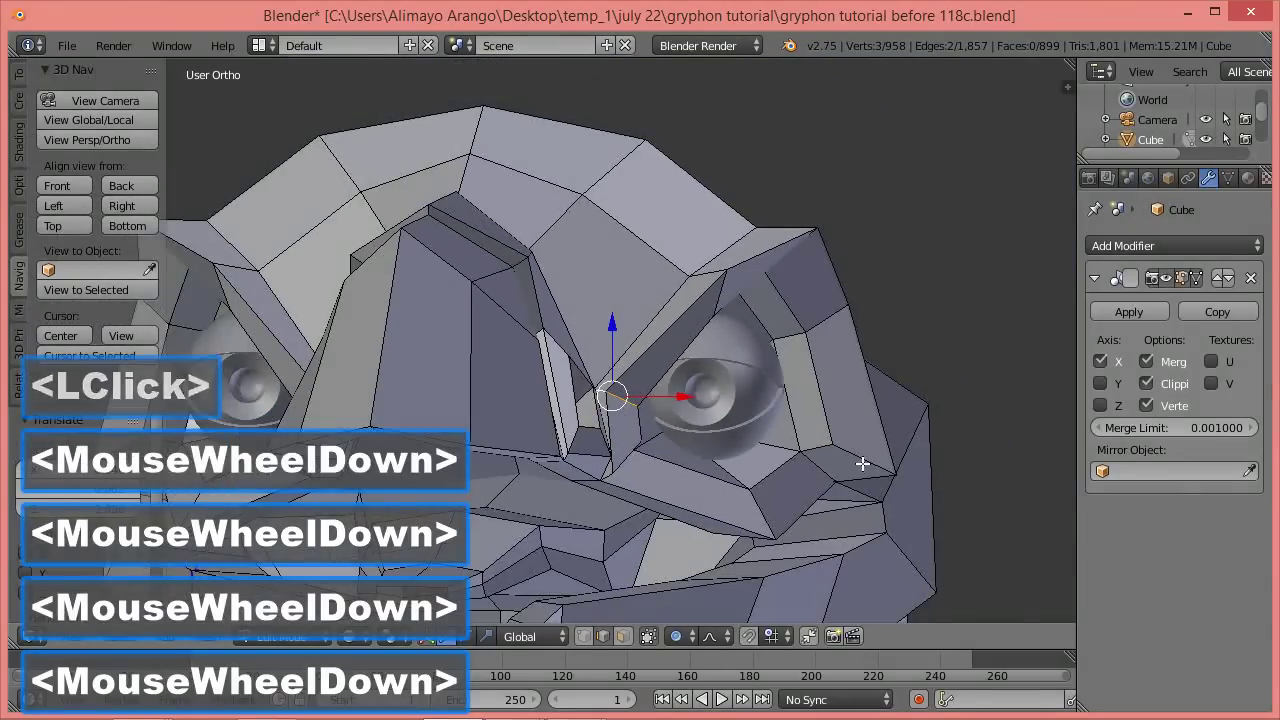
{"action": "middle_click_drag", "start_coordinate": [714, 439], "coordinate": [720, 451]}
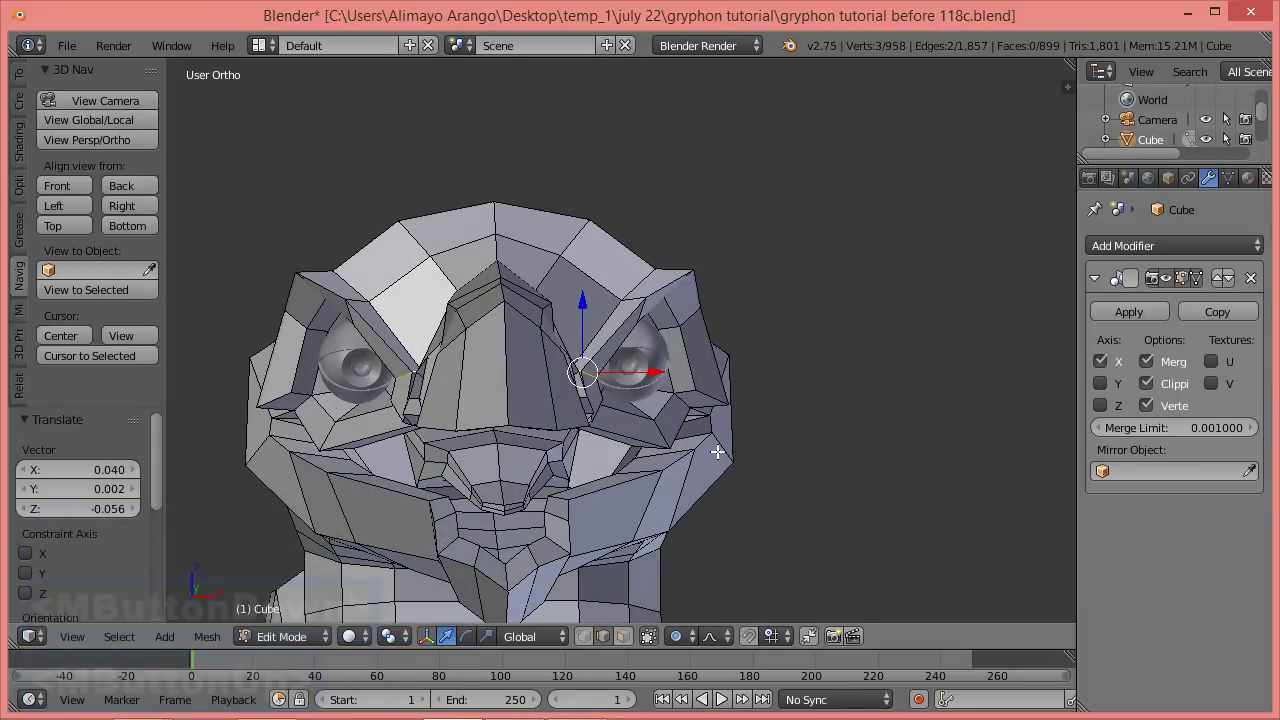
{"action": "middle_click_drag", "start_coordinate": [805, 397], "coordinate": [718, 316]}
{"action": "scroll", "coordinate": [778, 400], "scroll_direction": "up", "scroll_amount": 2}
{"action": "left_click", "coordinate": [711, 285]}
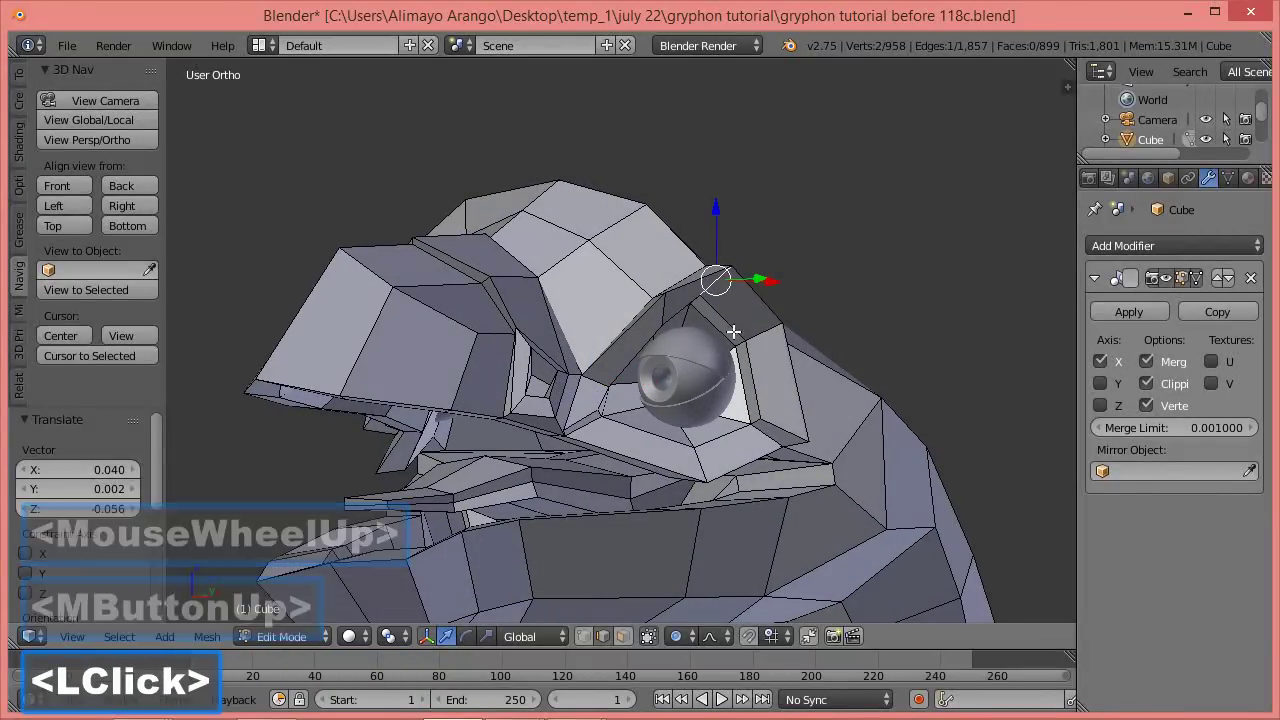
{"action": "middle_click_drag", "start_coordinate": [728, 364], "coordinate": [791, 404]}
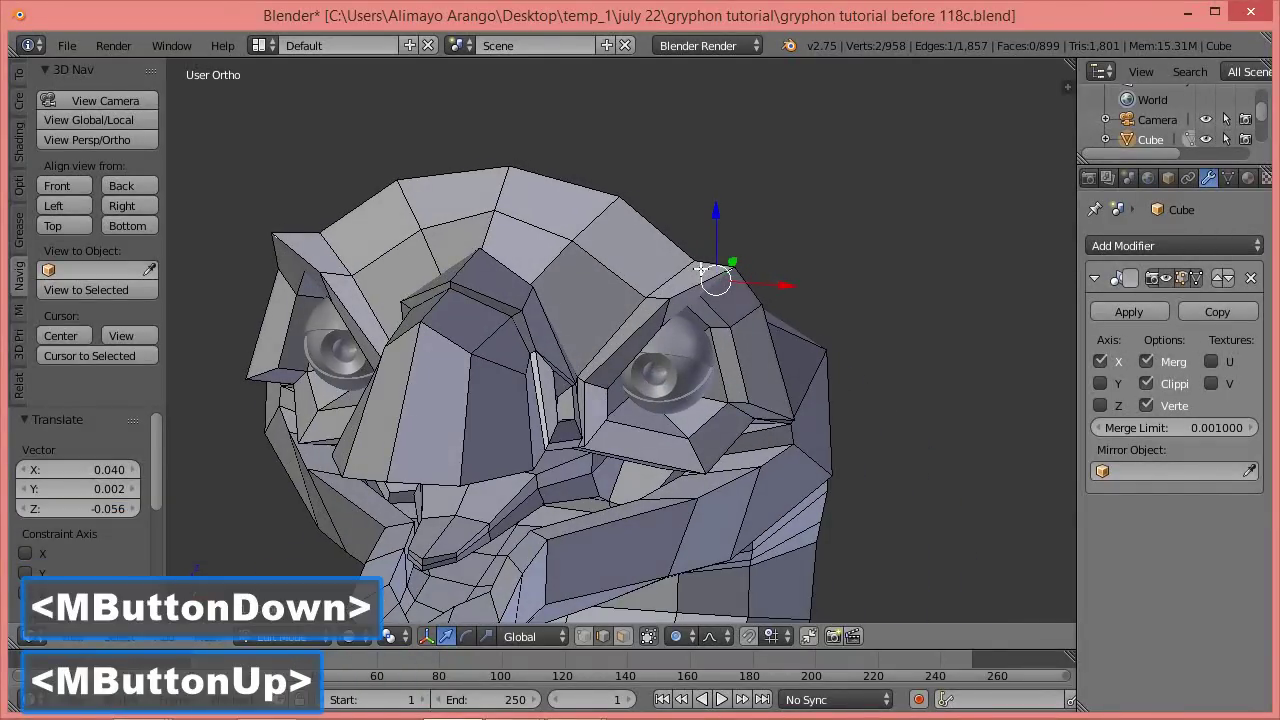
{"action": "left_click", "coordinate": [703, 265], "text": "shift"}
{"action": "scroll", "coordinate": [714, 275], "scroll_direction": "up", "scroll_amount": 3}
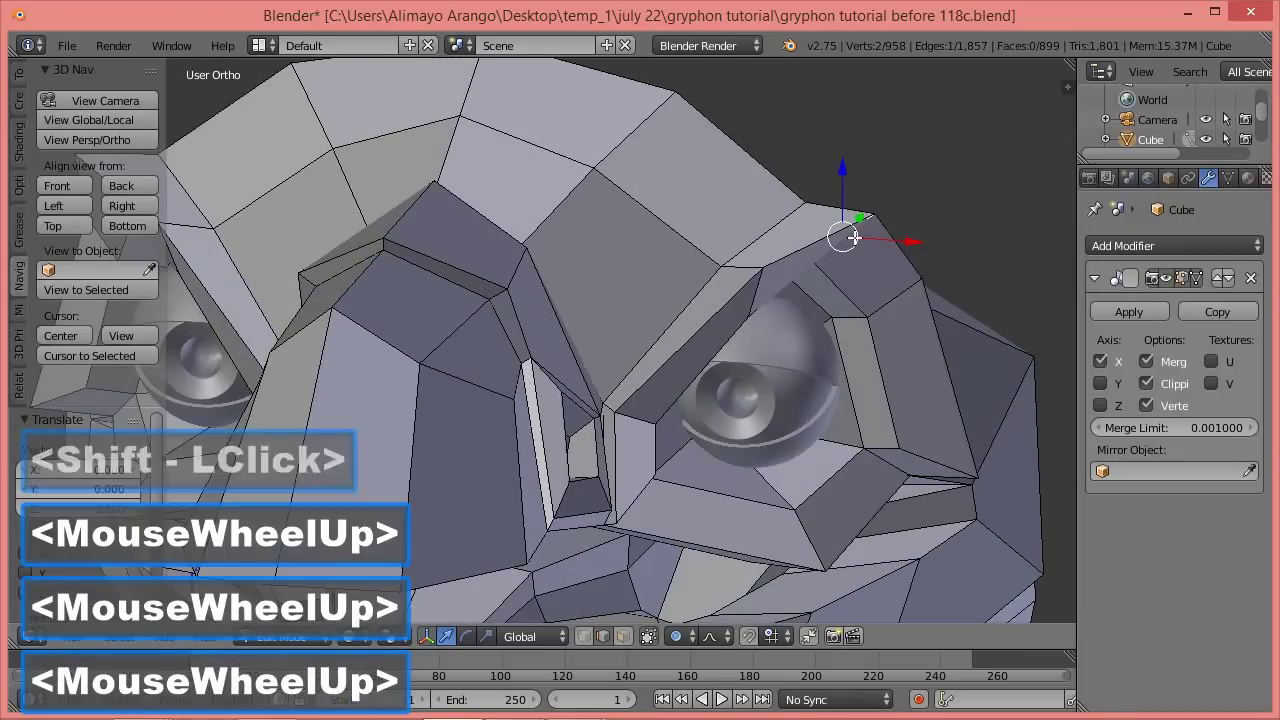
{"action": "left_click", "coordinate": [818, 204], "text": "shift"}
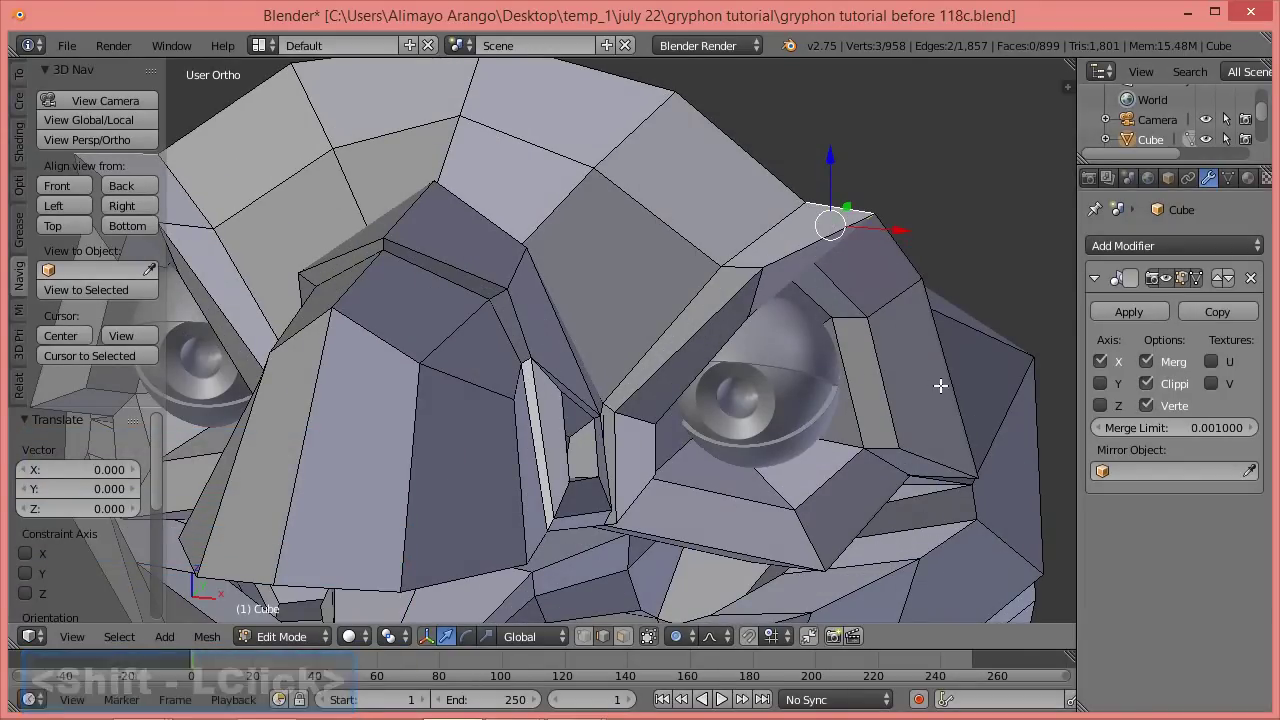
{"action": "key", "text": "g"}
{"action": "scroll", "coordinate": [935, 412], "scroll_direction": "down", "scroll_amount": 2}
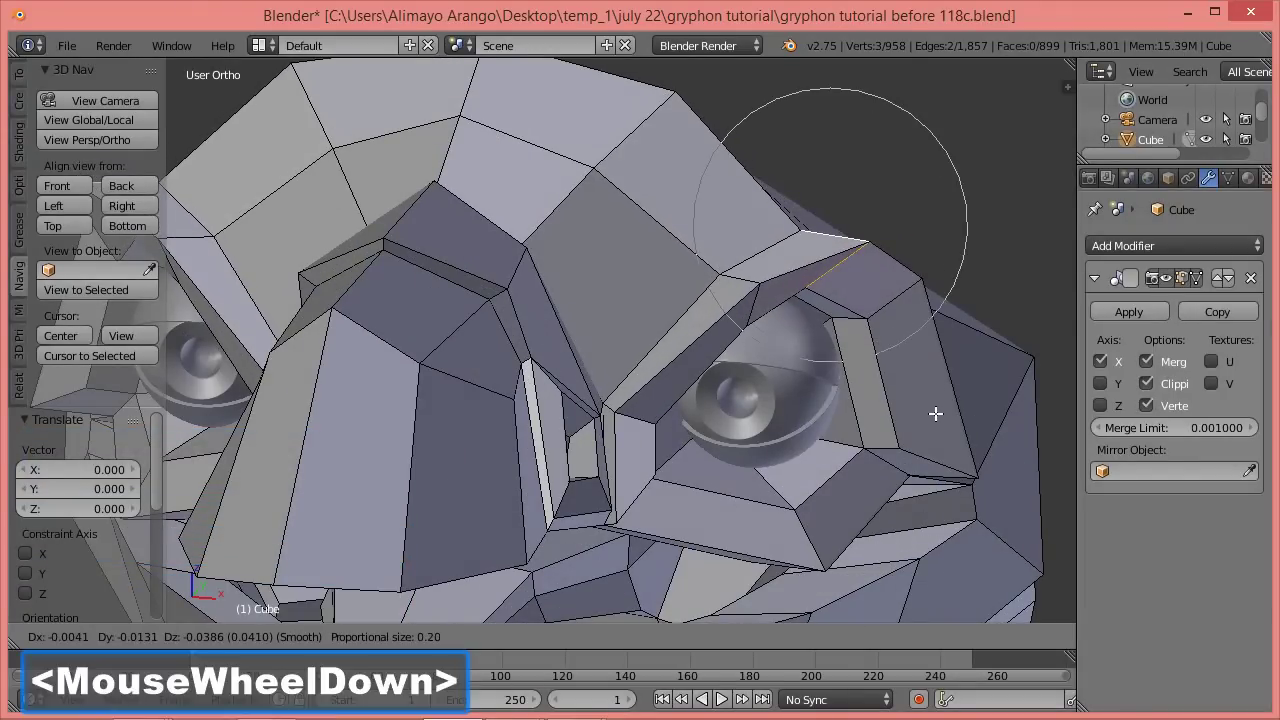
{"action": "scroll", "coordinate": [929, 428], "scroll_direction": "down", "scroll_amount": 1}
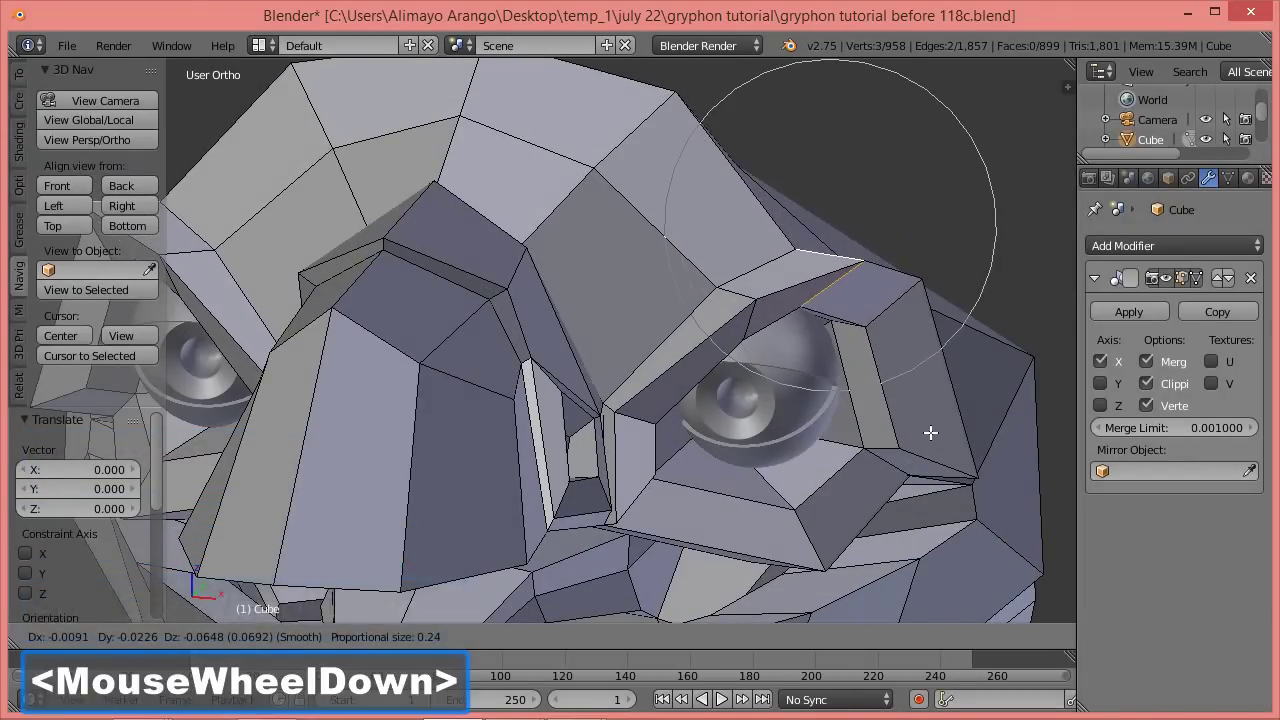
{"action": "scroll", "coordinate": [930, 432], "scroll_direction": "down", "scroll_amount": 1}
{"action": "scroll", "coordinate": [930, 432], "scroll_direction": "down", "scroll_amount": 1}
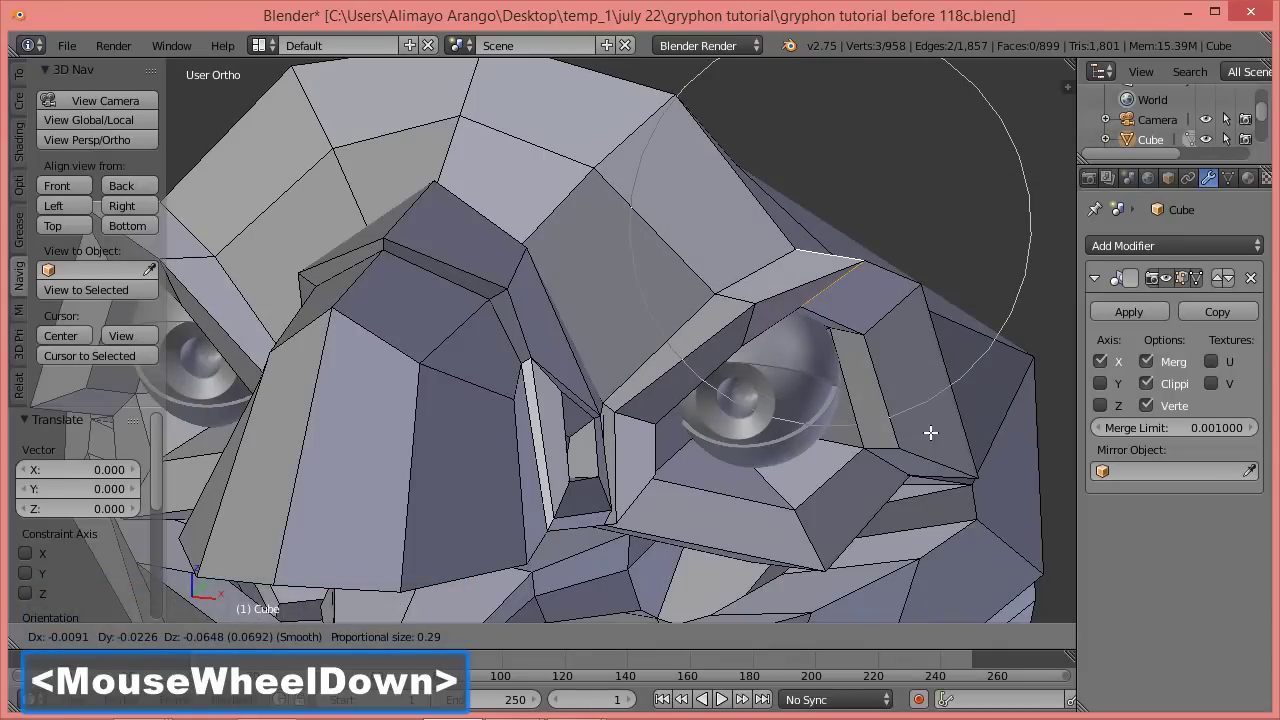
{"action": "left_click", "coordinate": [930, 432]}
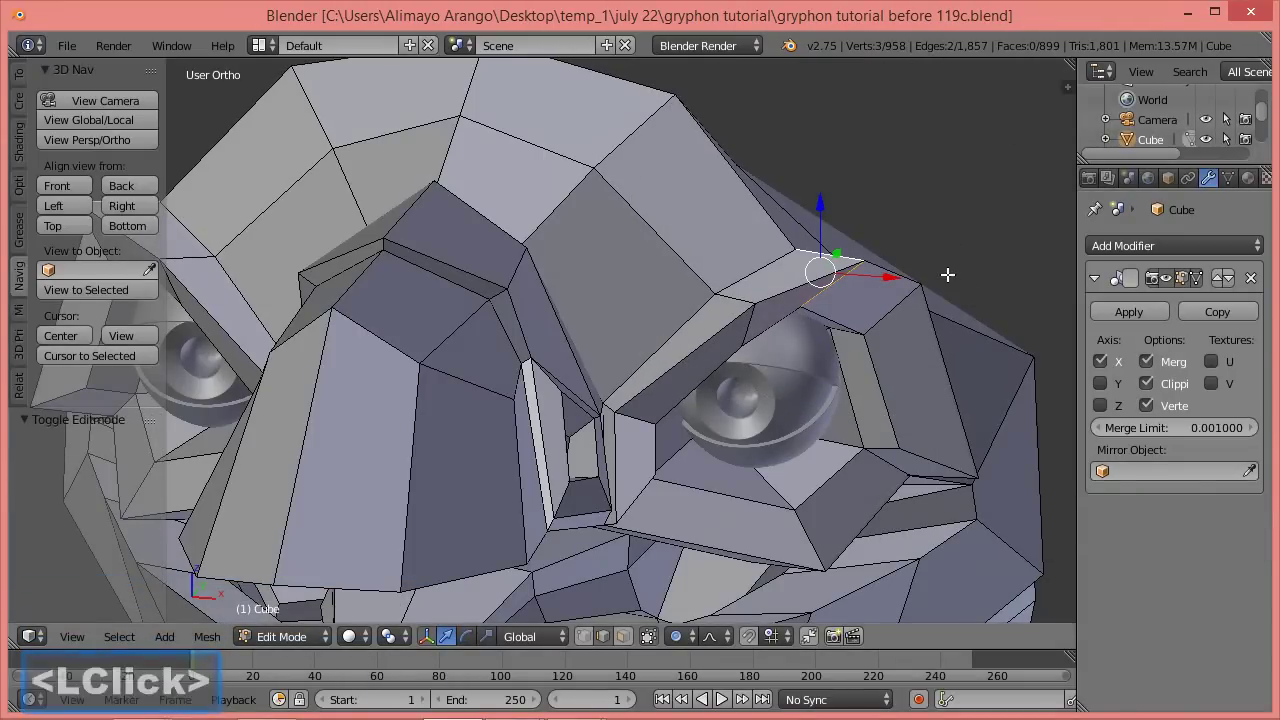
Lower the two outer brow edges about 0.091 along Z with a proportional size of 0.24, flattening the brow over the eye.
{"action": "middle_click_drag", "start_coordinate": [926, 263], "coordinate": [826, 235]}
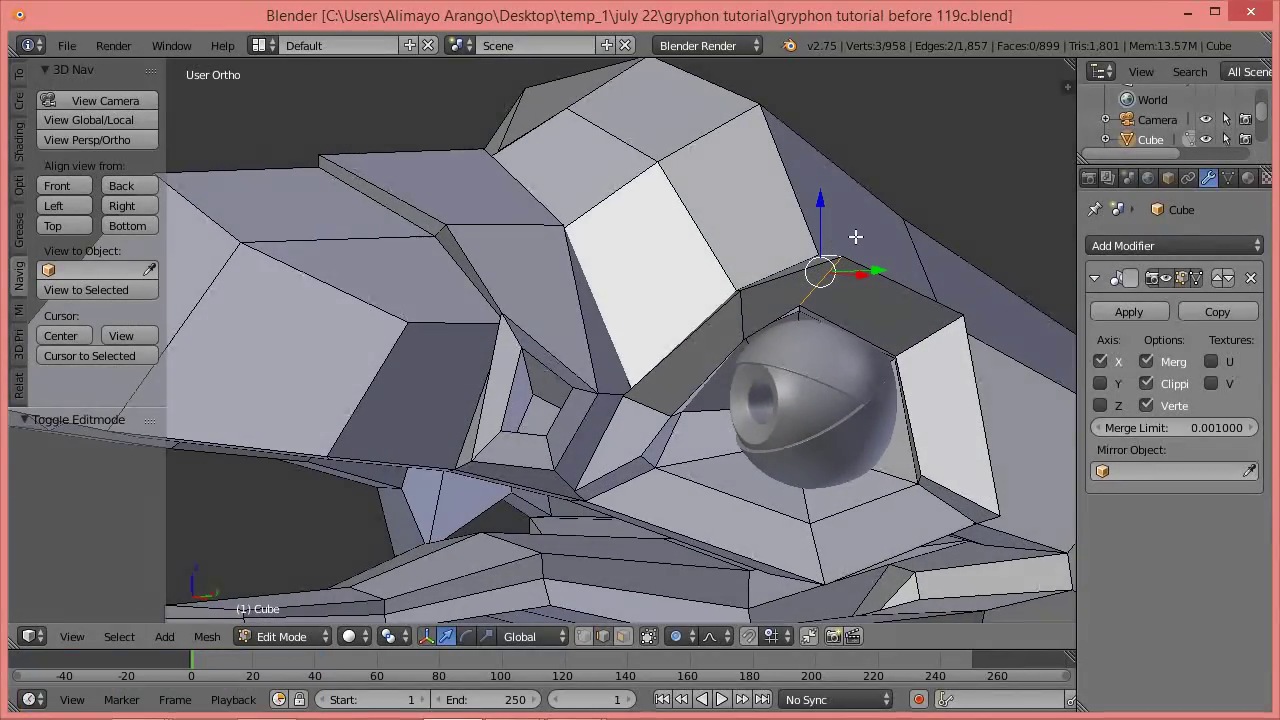
{"action": "key", "text": "g"}
{"action": "key", "text": "z"}
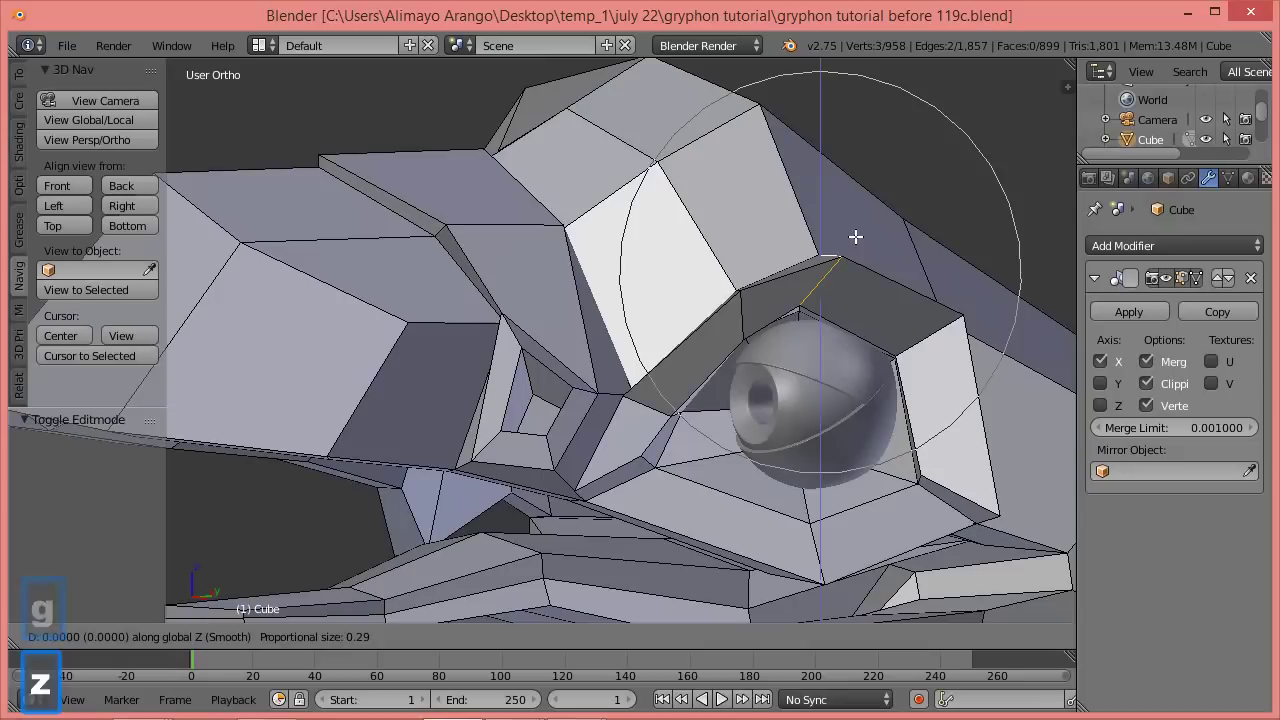
{"action": "scroll", "coordinate": [855, 236], "scroll_direction": "up", "scroll_amount": 5}
{"action": "scroll", "coordinate": [855, 236], "scroll_direction": "up", "scroll_amount": 2}
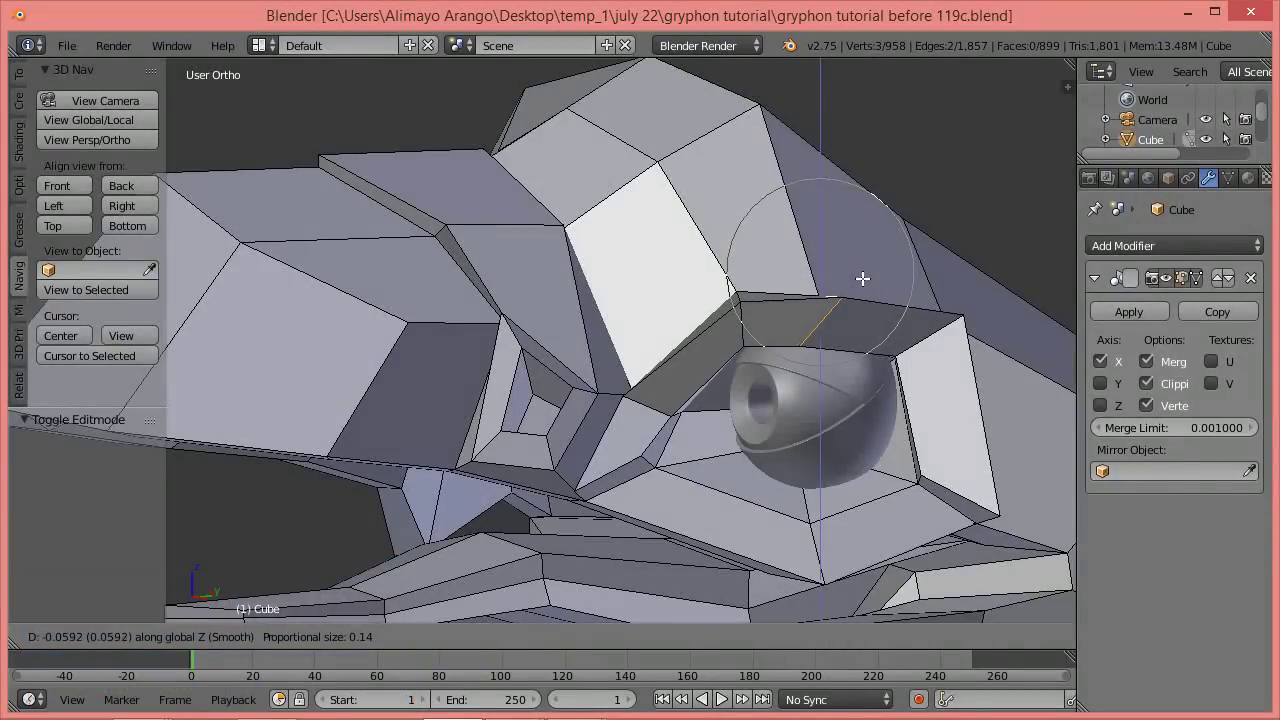
{"action": "scroll", "coordinate": [862, 278], "scroll_direction": "down", "scroll_amount": 4}
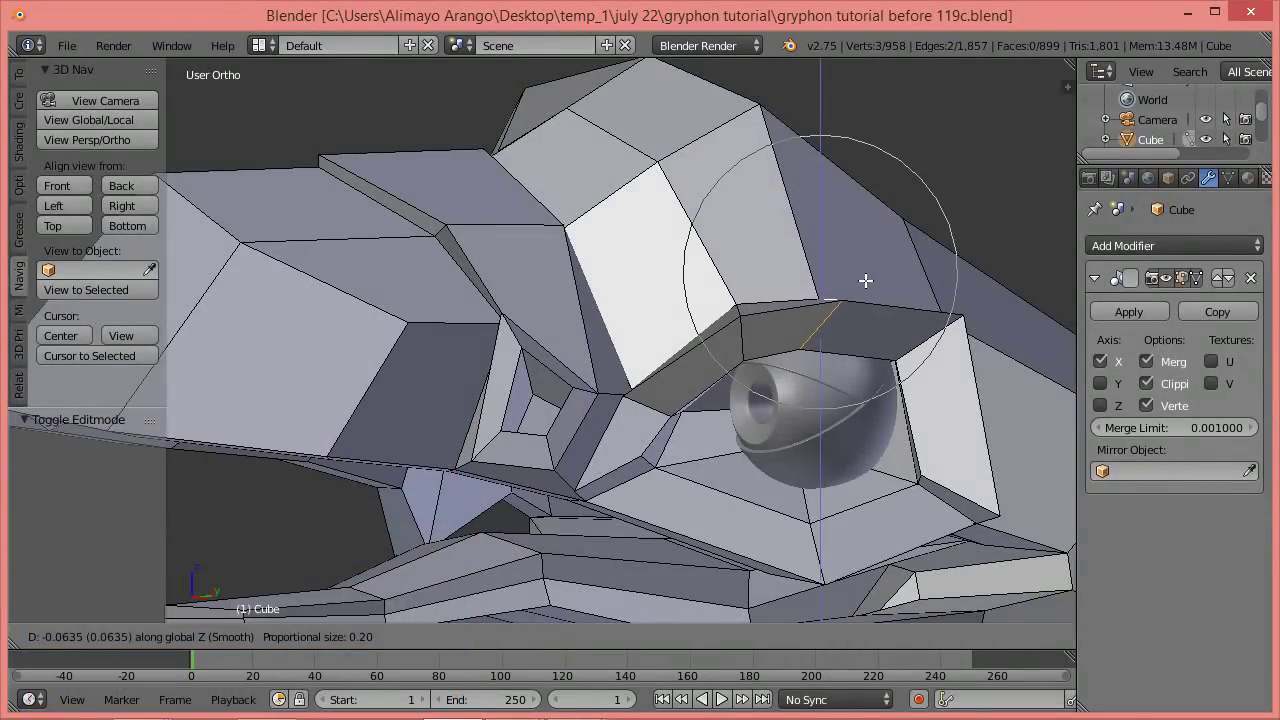
{"action": "scroll", "coordinate": [866, 283], "scroll_direction": "down", "scroll_amount": 2}
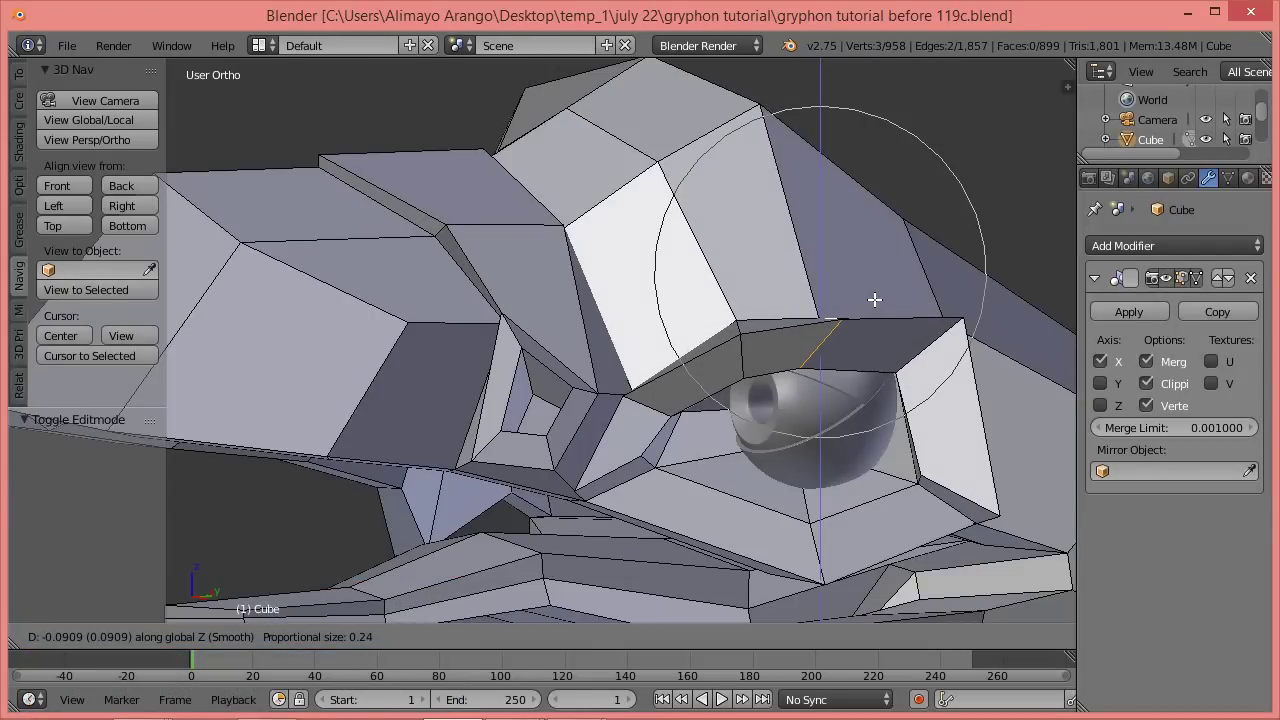
{"action": "left_click", "coordinate": [874, 299]}
Select only the edge at the socket's lower outer corner and, without proportional editing, move it about -0.054 along X toward the head's centre.
{"action": "middle_click_drag", "start_coordinate": [744, 357], "coordinate": [810, 404]}
{"action": "scroll", "coordinate": [816, 360], "scroll_direction": "down", "scroll_amount": 2}
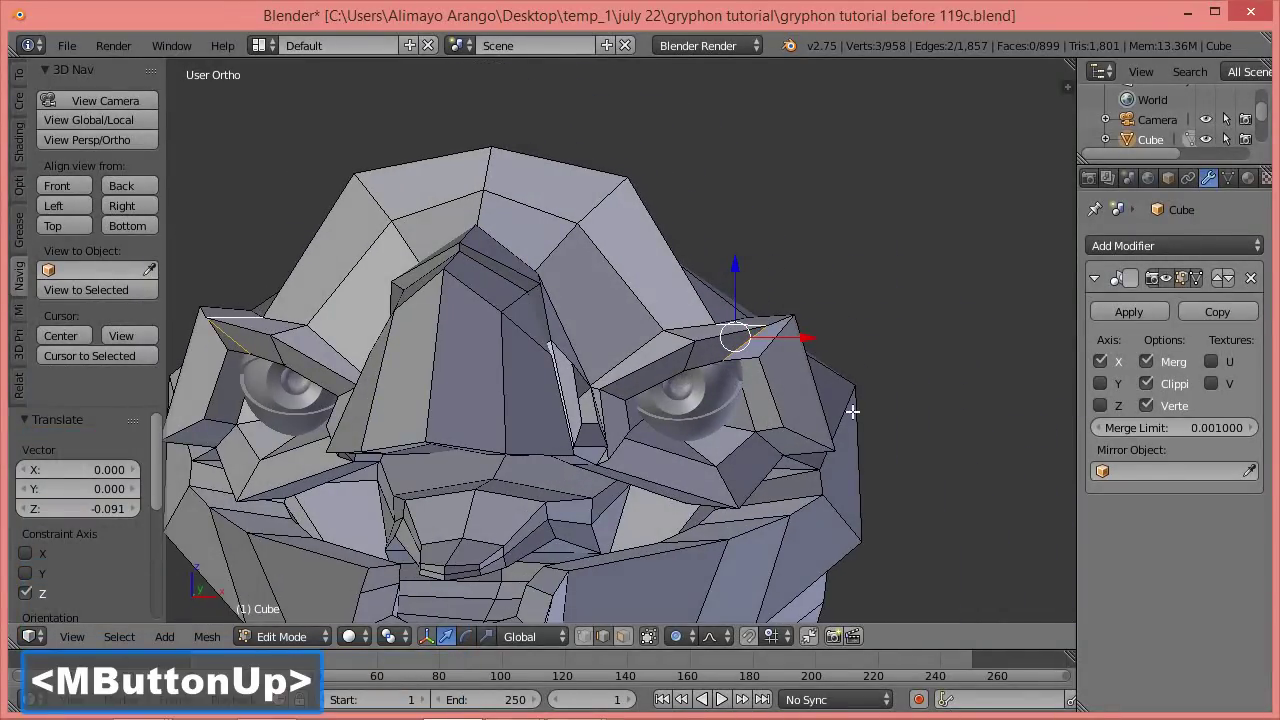
{"action": "key", "text": "a"}
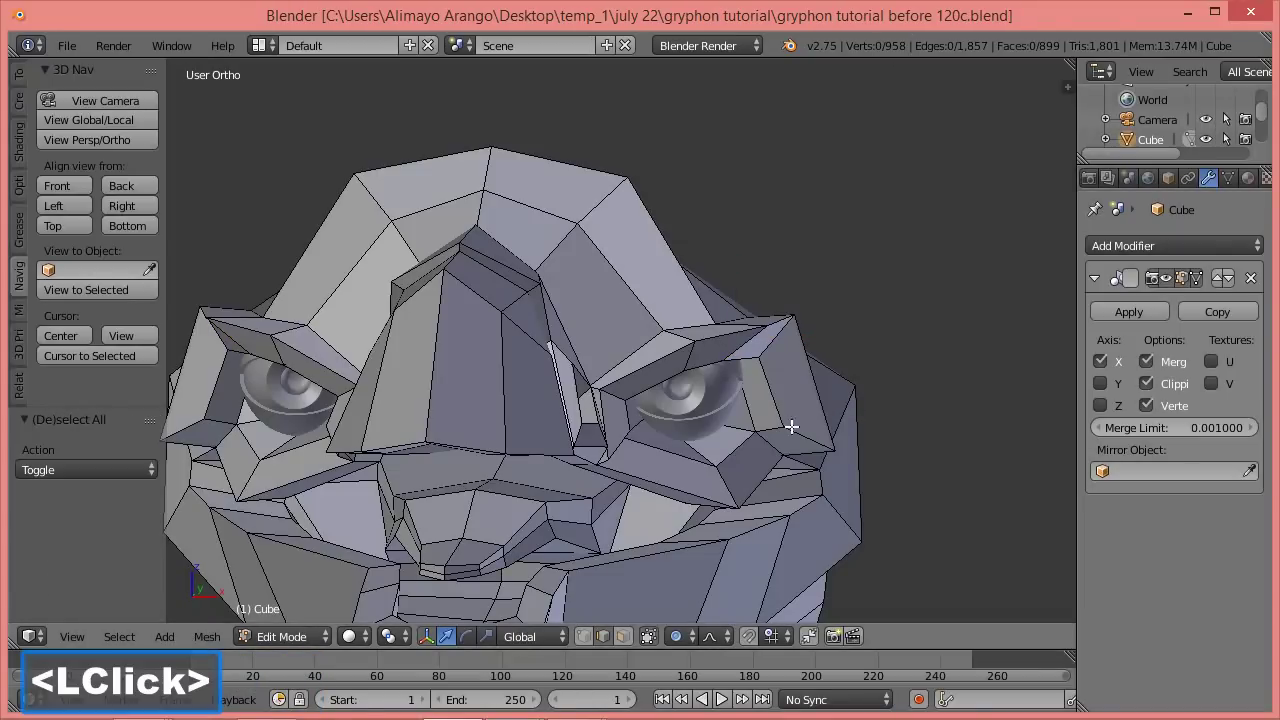
{"action": "left_click", "coordinate": [797, 430]}
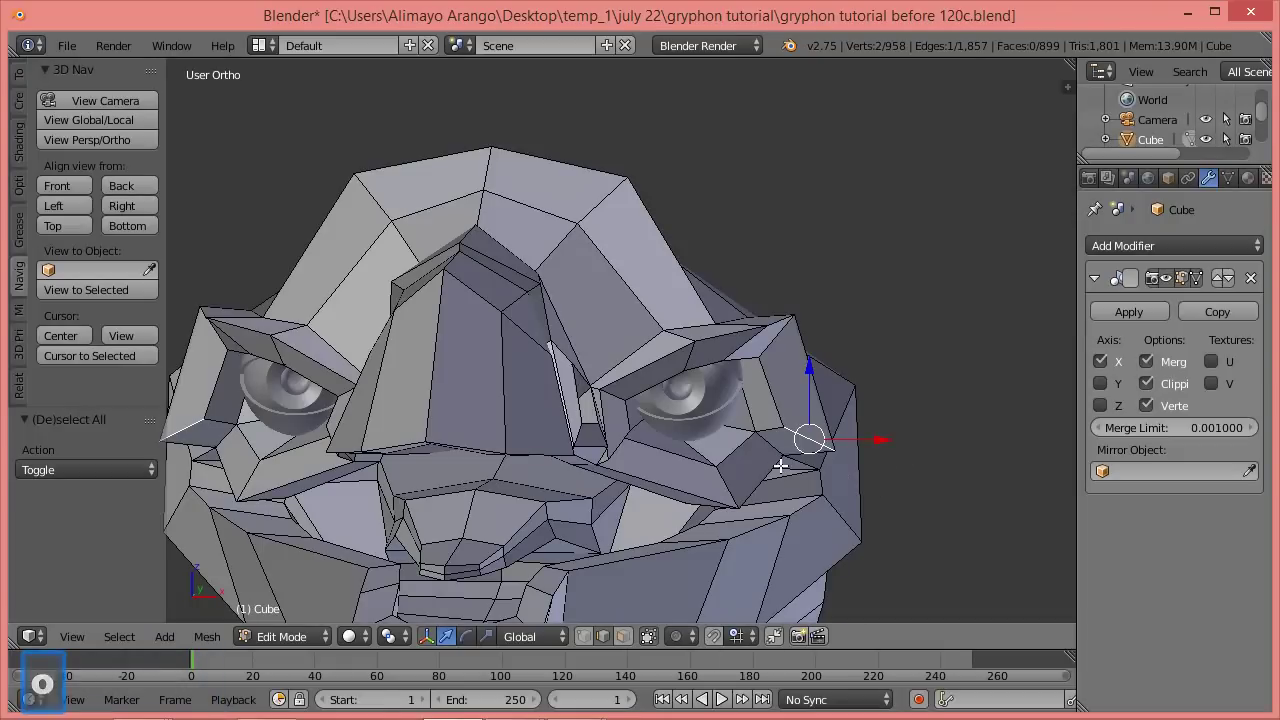
{"action": "middle_click_drag", "start_coordinate": [770, 465], "coordinate": [833, 482]}
{"action": "key", "text": "g"}
{"action": "key", "text": "x"}
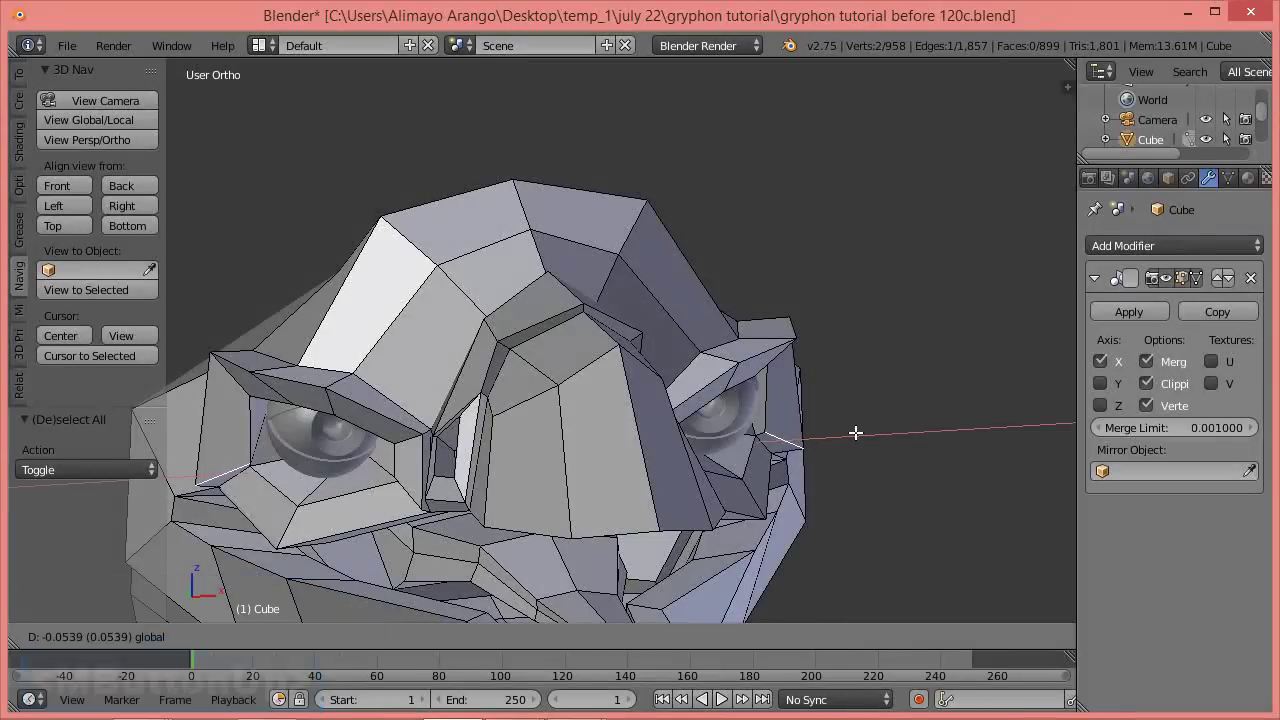
{"action": "left_click", "coordinate": [854, 432]}
Raise the socket's lower outer corner edge slightly along Z and move it 0.036 along Y.
{"action": "left_click_drag", "start_coordinate": [781, 370], "coordinate": [786, 353]}
{"action": "middle_click_drag", "start_coordinate": [901, 355], "coordinate": [824, 422]}
{"action": "left_click_drag", "start_coordinate": [838, 418], "coordinate": [852, 406]}
Clear the mesh selection, switch to Object Mode and hide both eyeballs.
{"action": "middle_click_drag", "start_coordinate": [728, 446], "coordinate": [863, 423]}
{"action": "scroll", "coordinate": [863, 423], "scroll_direction": "down", "scroll_amount": 2}
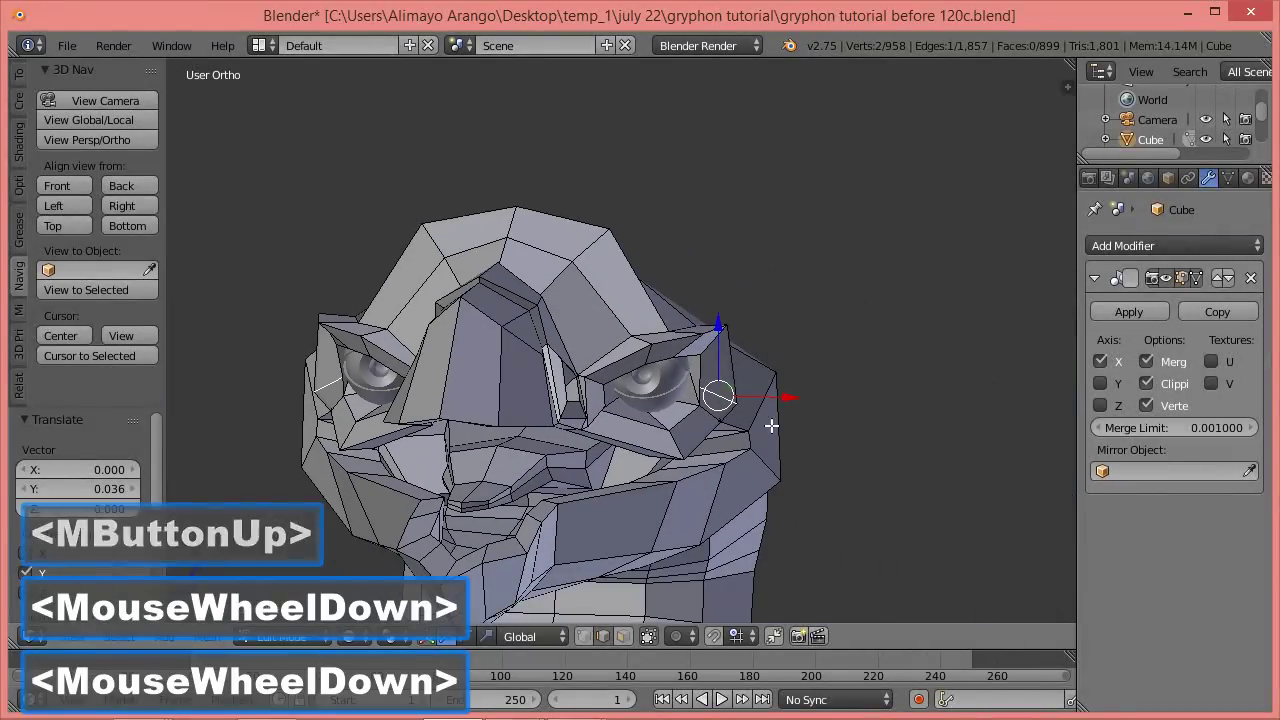
{"action": "scroll", "coordinate": [783, 436], "scroll_direction": "down", "scroll_amount": 1}
{"action": "middle_click_drag", "start_coordinate": [783, 436], "coordinate": [781, 433]}
{"action": "key", "text": "a"}
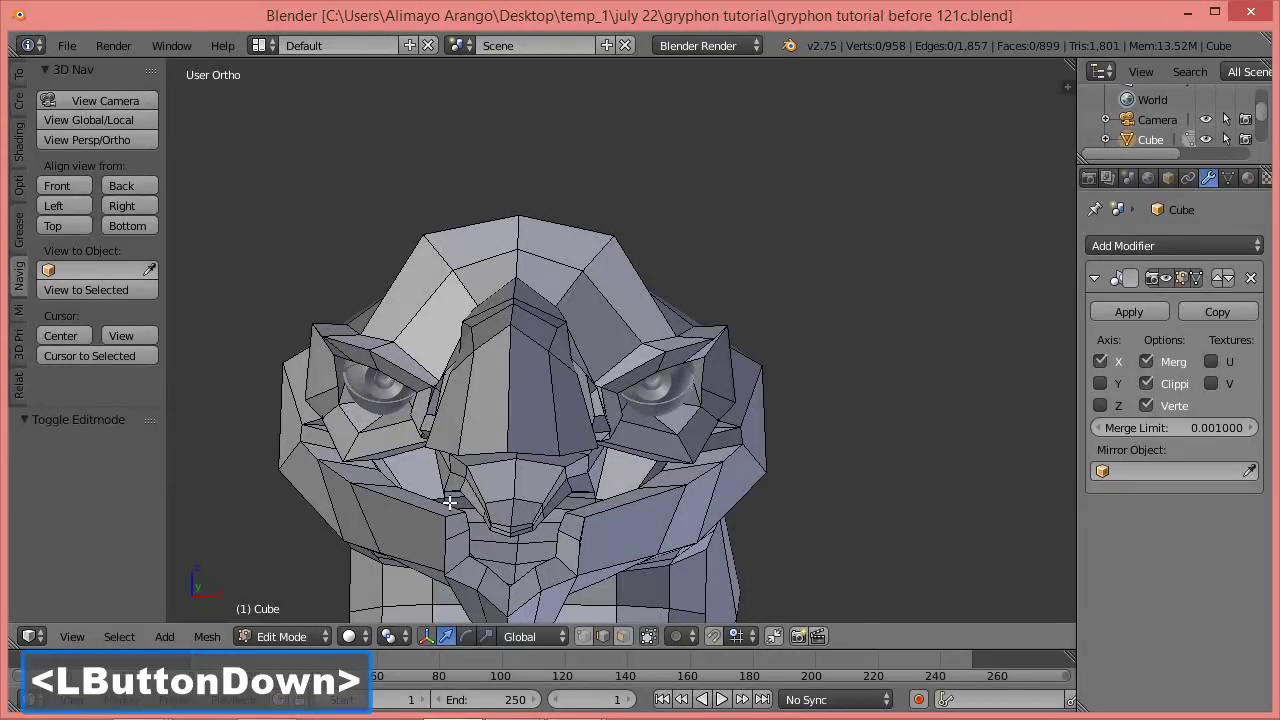
{"action": "left_click", "coordinate": [303, 637]}
{"action": "left_click", "coordinate": [308, 615]}
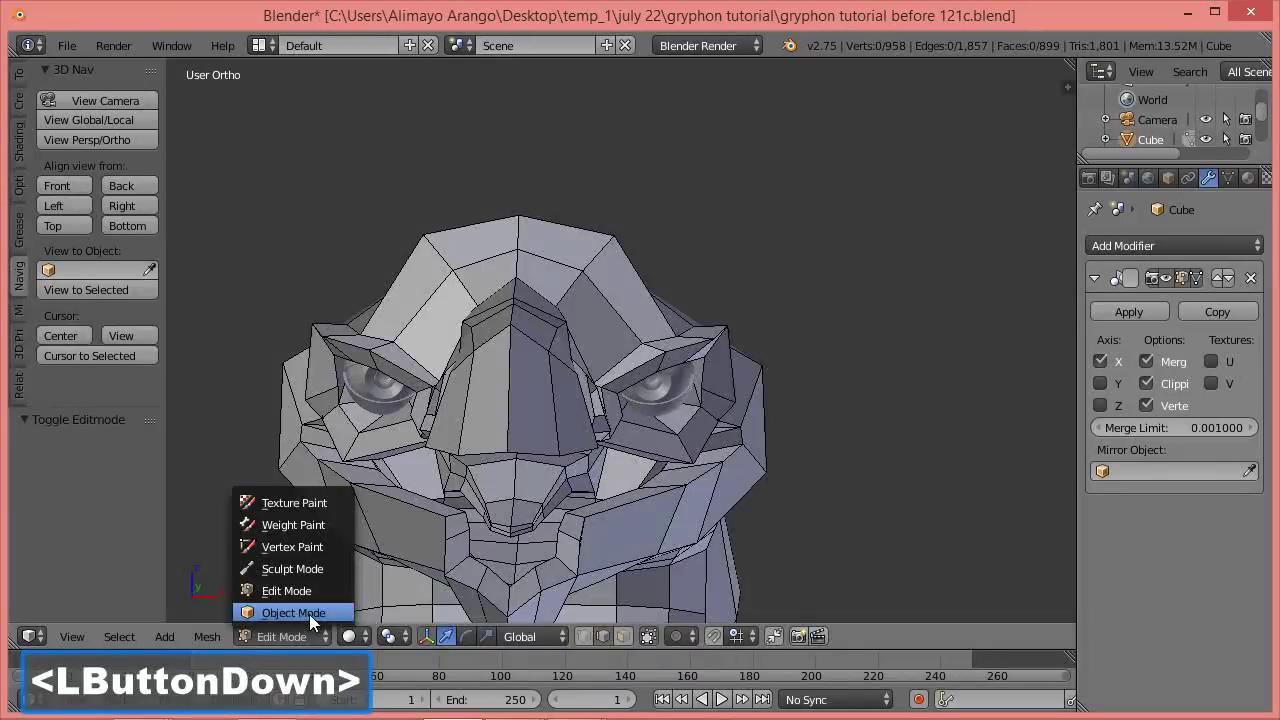
{"action": "left_click", "coordinate": [657, 393]}
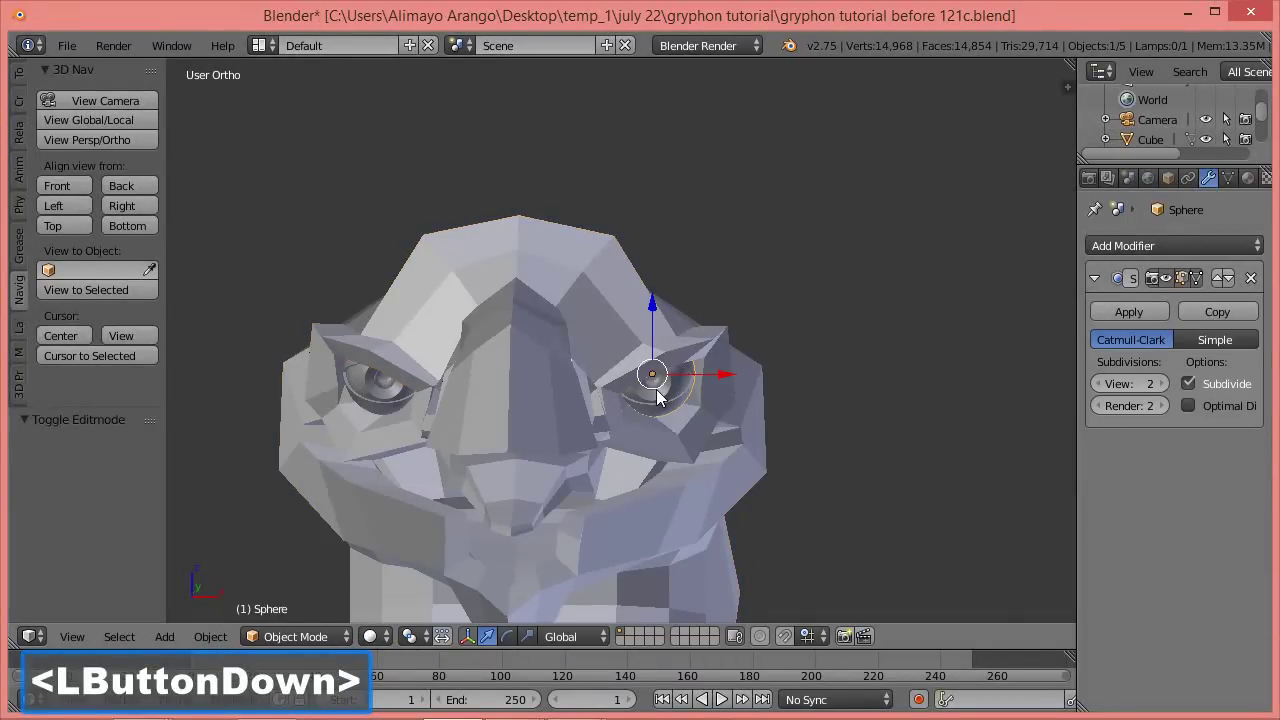
{"action": "left_click", "coordinate": [392, 398], "text": "shift"}
{"action": "key", "text": "h"}
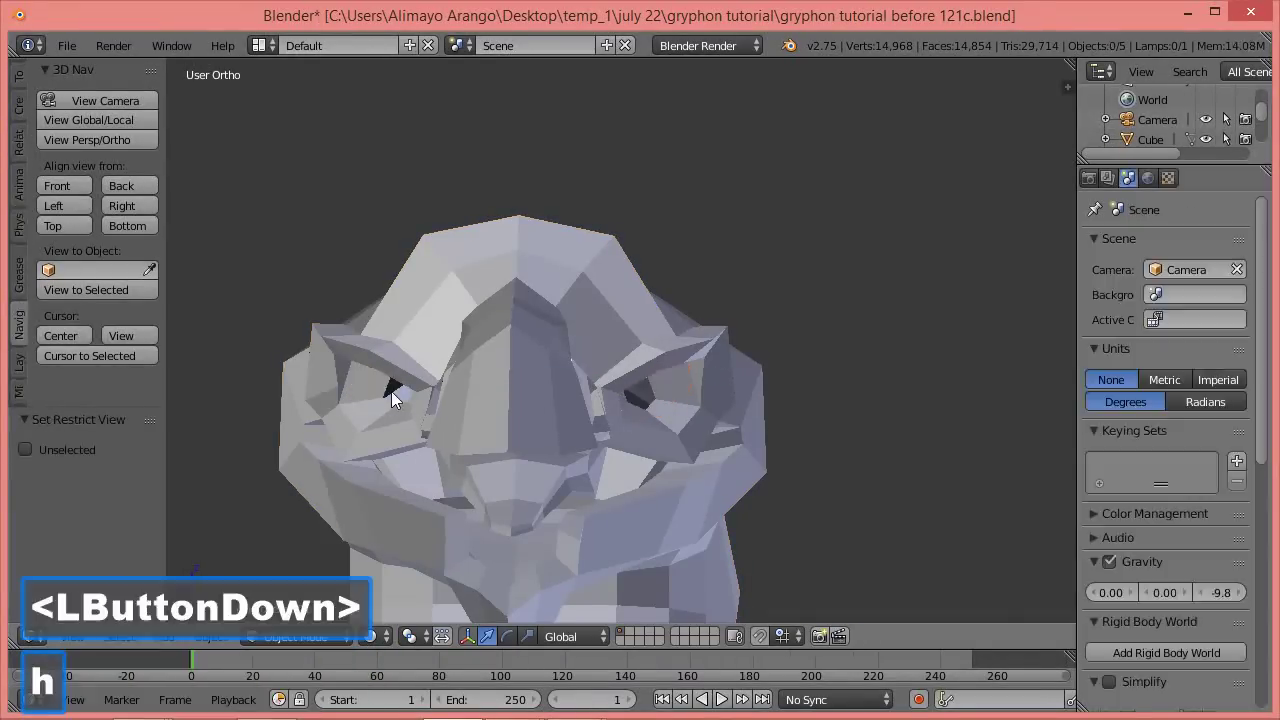
Select the gryphon's body mesh and return it to Edit Mode.
{"action": "right_click", "coordinate": [525, 411]}
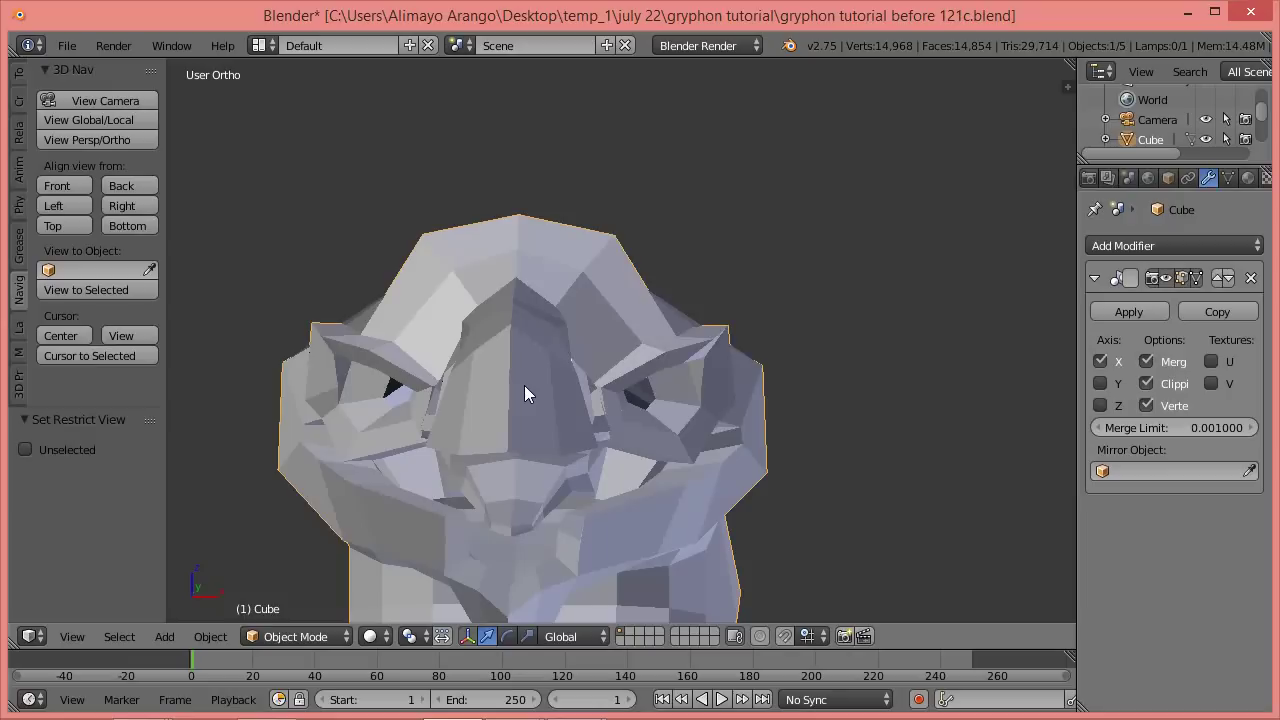
{"action": "left_click", "coordinate": [327, 635]}
{"action": "left_click", "coordinate": [294, 591]}
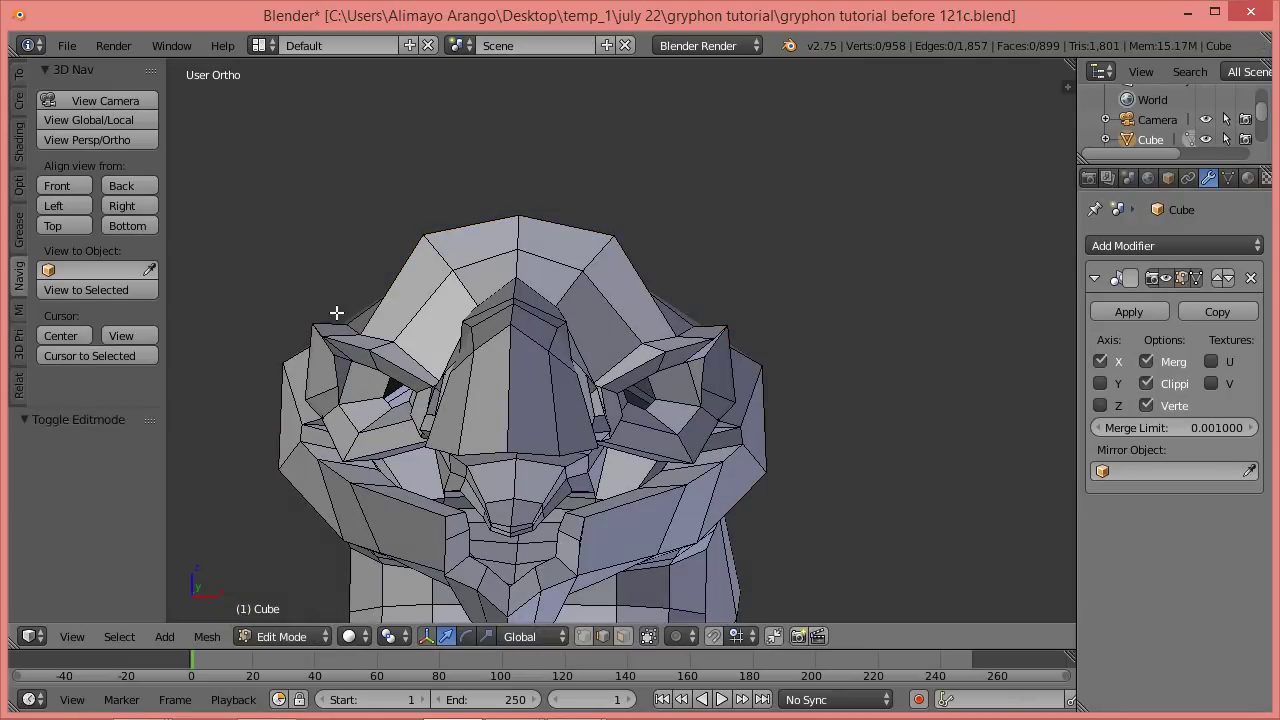
Switch to the right side view and make the gryphon side drawing background image visible behind the model.
{"action": "left_click", "coordinate": [150, 205]}
{"action": "scroll", "coordinate": [633, 337], "scroll_direction": "down", "scroll_amount": 9}
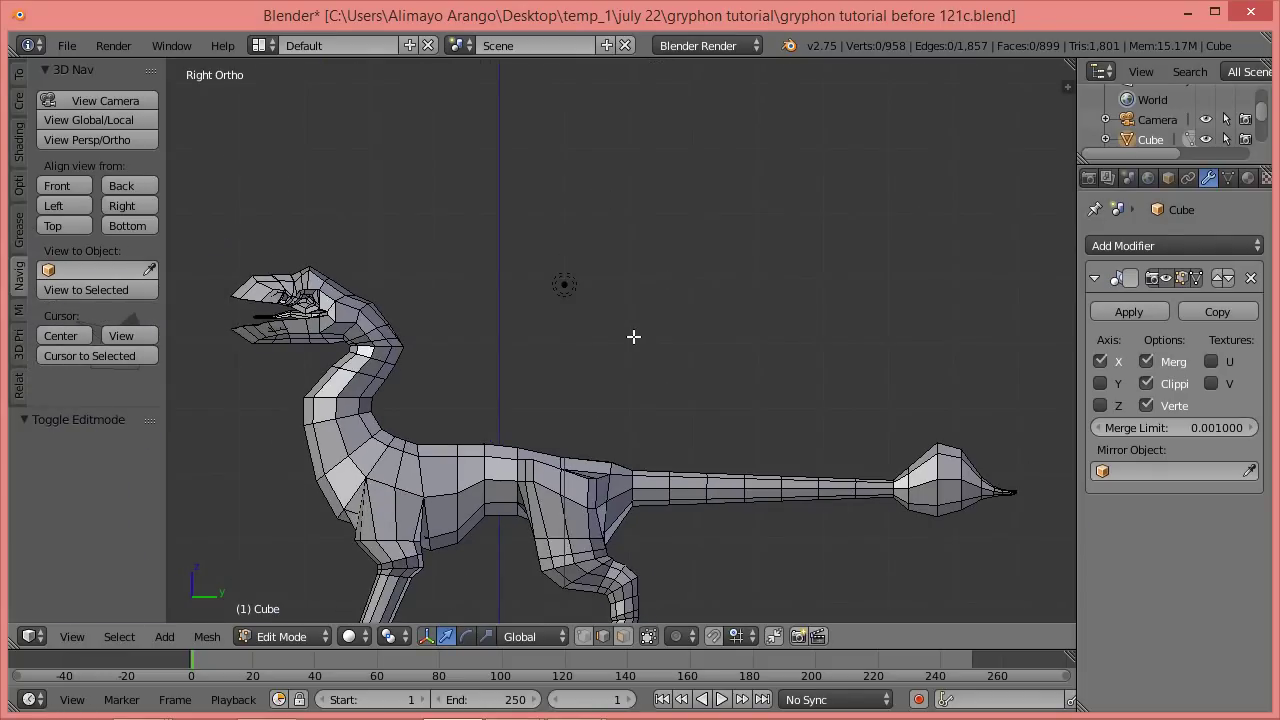
{"action": "middle_click_drag", "start_coordinate": [597, 380], "coordinate": [684, 303], "text": "shift"}
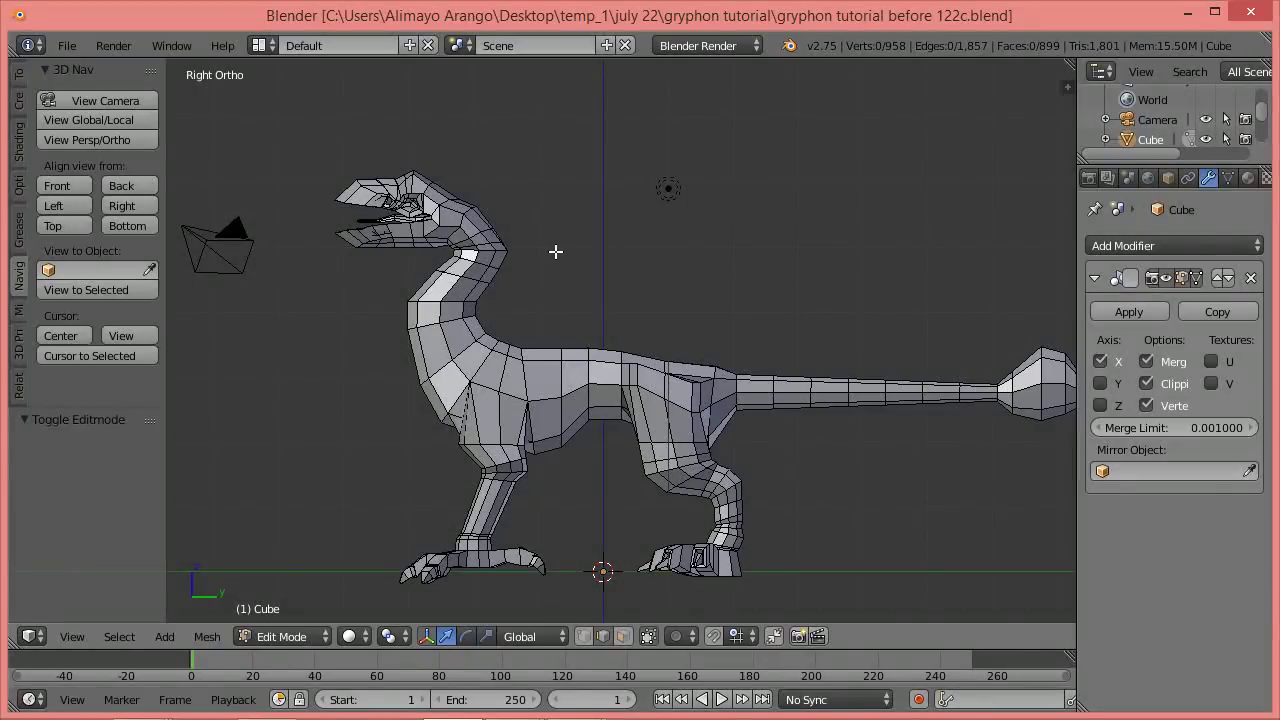
{"action": "key", "text": "n"}
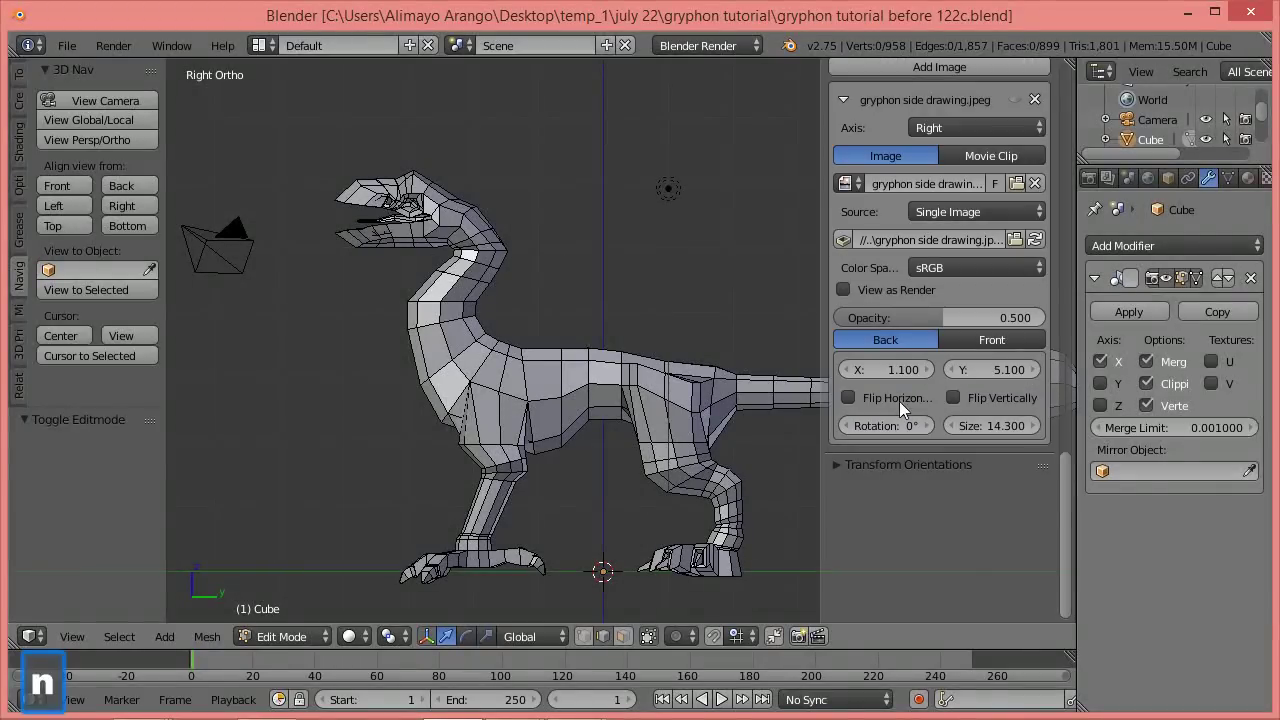
{"action": "left_click_drag", "start_coordinate": [1065, 503], "coordinate": [1070, 446]}
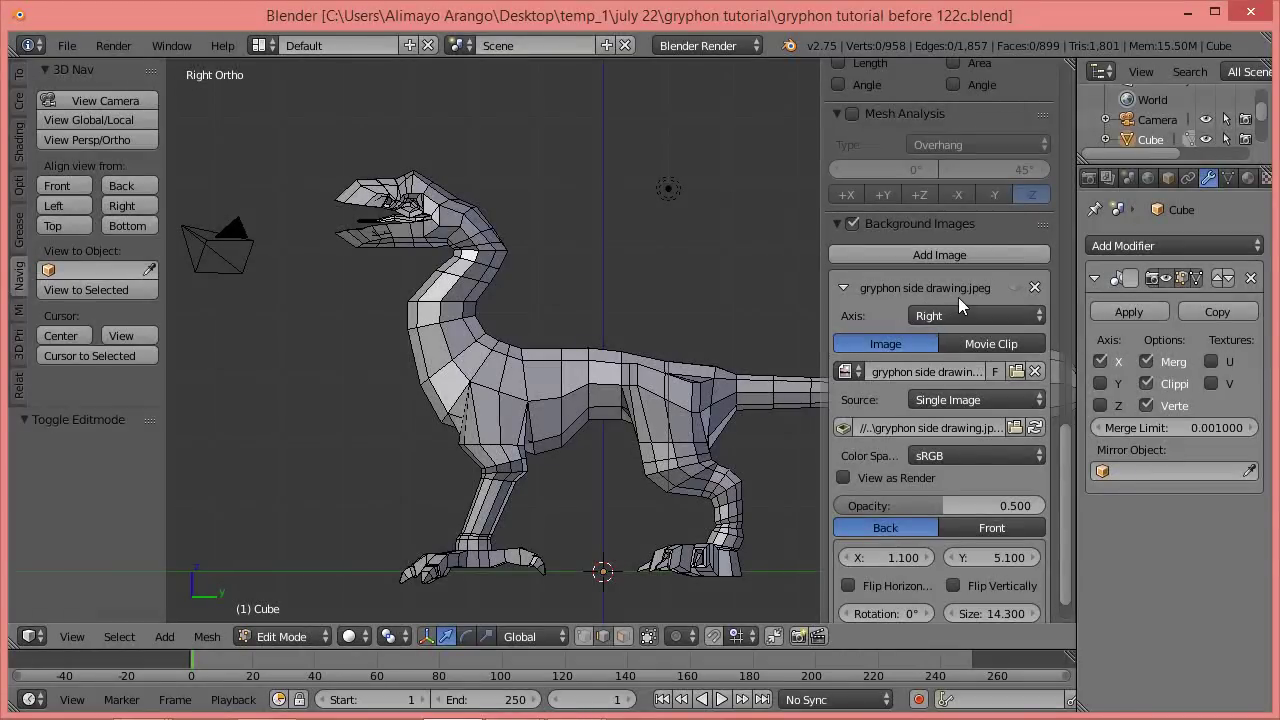
{"action": "left_click", "coordinate": [1013, 287]}
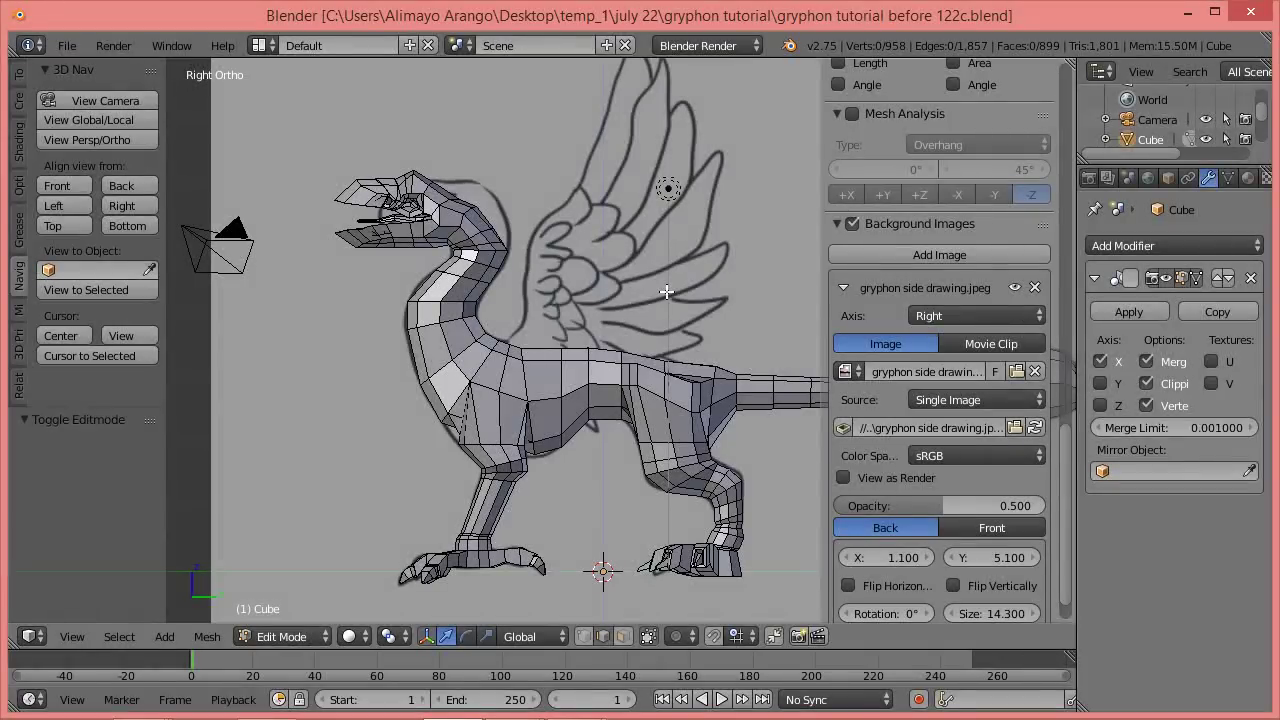
{"action": "key", "text": "n"}
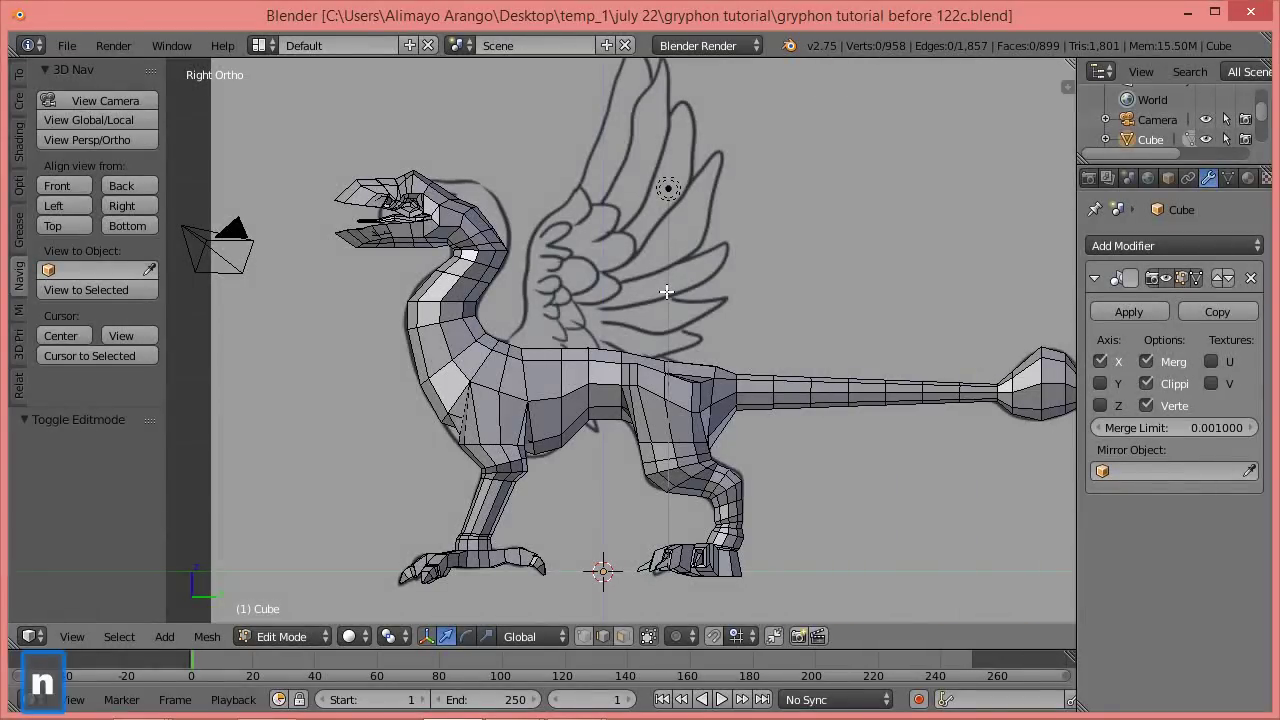
Use wireframe display and face selection to lasso the upper neck faces between the head and the lower neck.
{"action": "scroll", "coordinate": [666, 291], "scroll_direction": "up", "scroll_amount": 4}
{"action": "middle_click_drag", "start_coordinate": [597, 211], "coordinate": [783, 361], "text": "shift"}
{"action": "scroll", "coordinate": [783, 361], "scroll_direction": "up", "scroll_amount": 1}
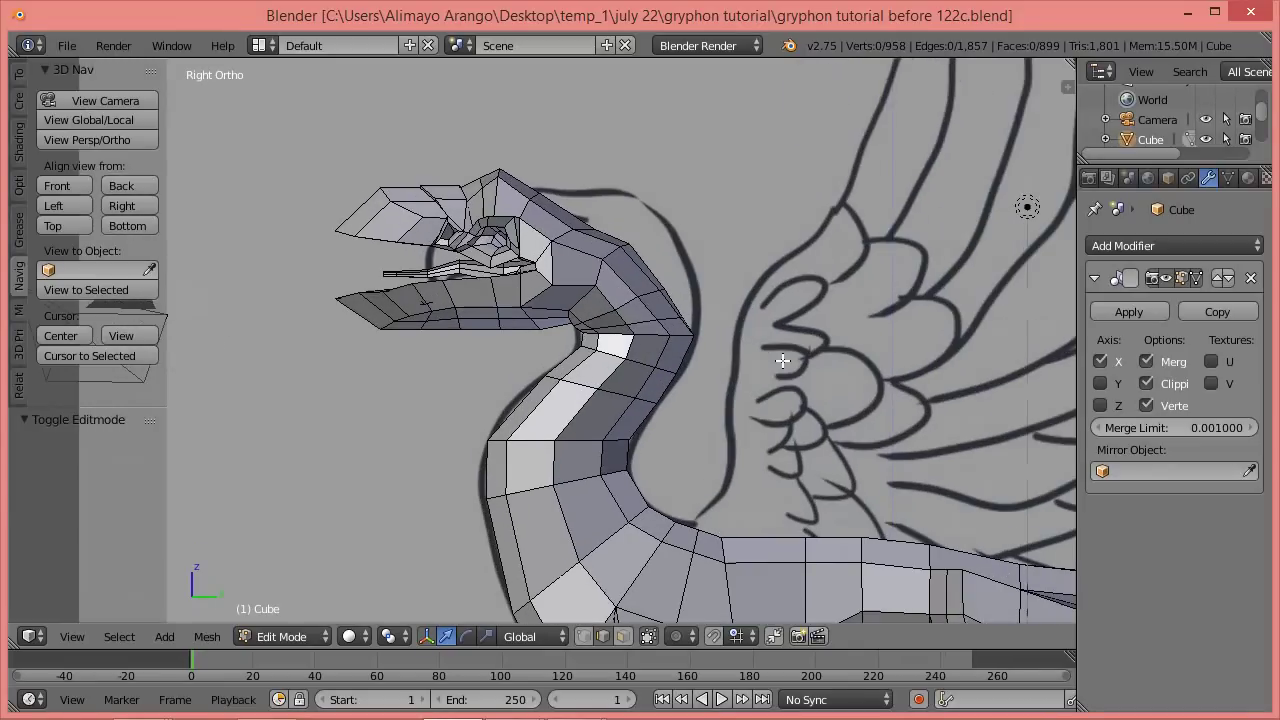
{"action": "key", "text": "z"}
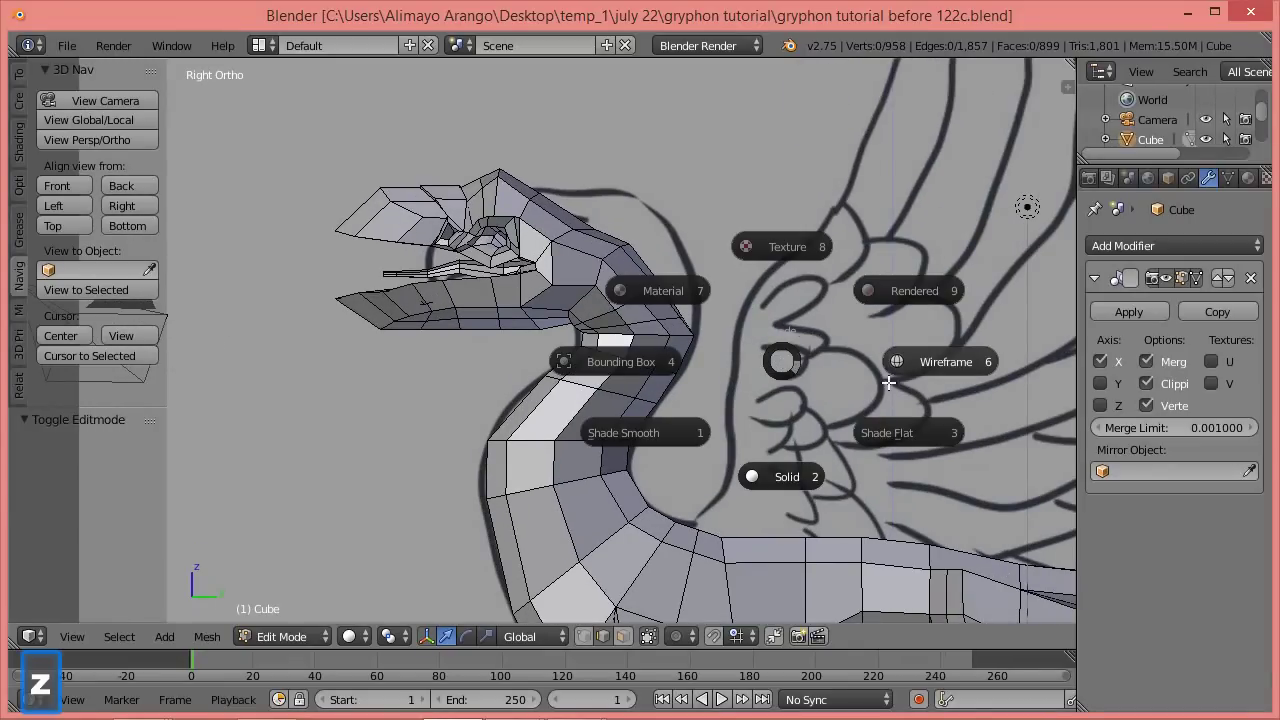
{"action": "left_click", "coordinate": [929, 365]}
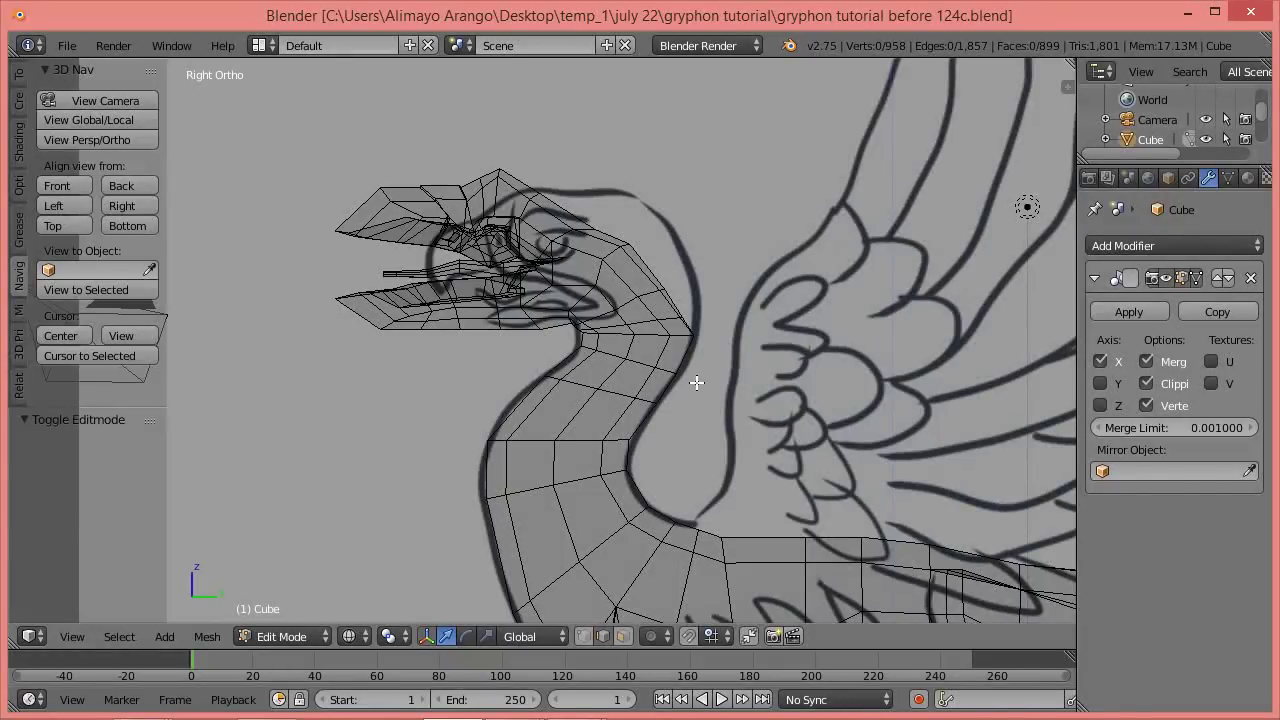
{"action": "left_click", "coordinate": [625, 636]}
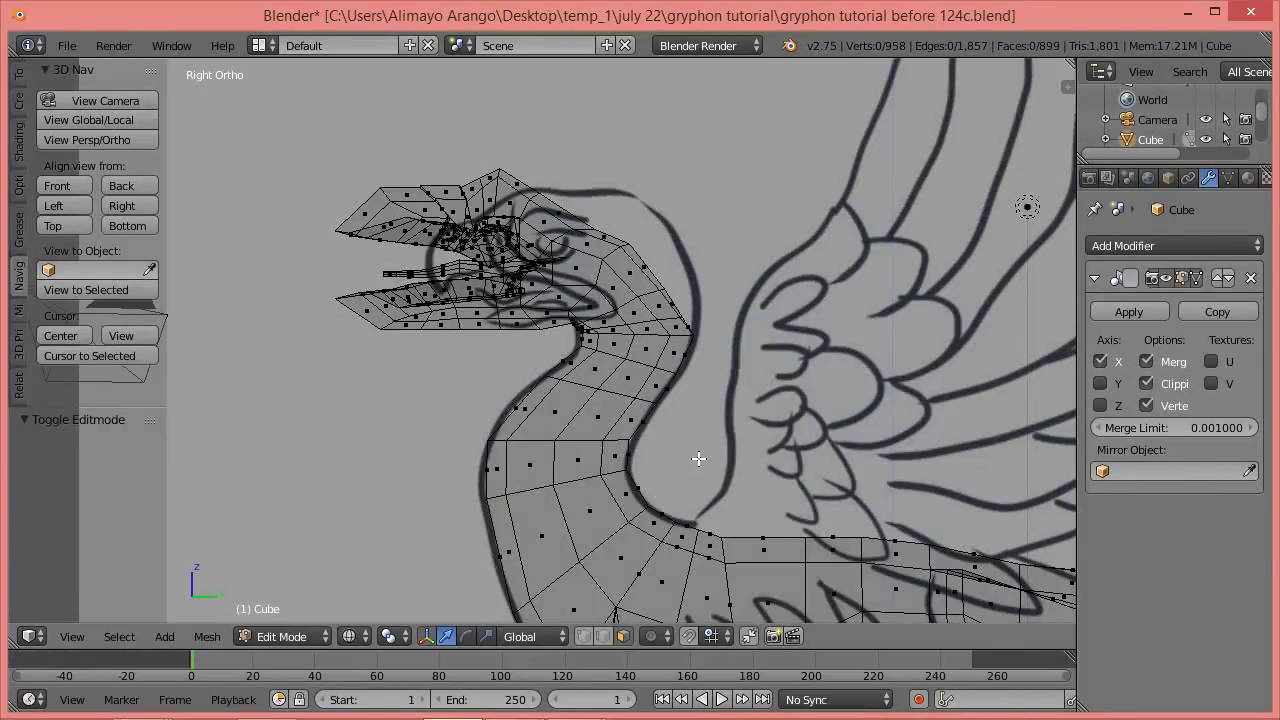
{"action": "key", "text": "ctrl"}
{"action": "mouse_move", "coordinate": [700, 458]}
{"action": "left_mouse_down", "text": "ctrl"}
{"action": "mouse_move", "coordinate": [724, 428]}
{"action": "mouse_move", "coordinate": [737, 362]}
{"action": "mouse_move", "coordinate": [700, 328]}
{"action": "mouse_move", "coordinate": [642, 325]}
{"action": "mouse_move", "coordinate": [575, 330]}
{"action": "mouse_move", "coordinate": [529, 354]}
{"action": "mouse_move", "coordinate": [469, 434]}
{"action": "mouse_move", "coordinate": [471, 466]}
{"action": "left_mouse_up", "text": "ctrl"}
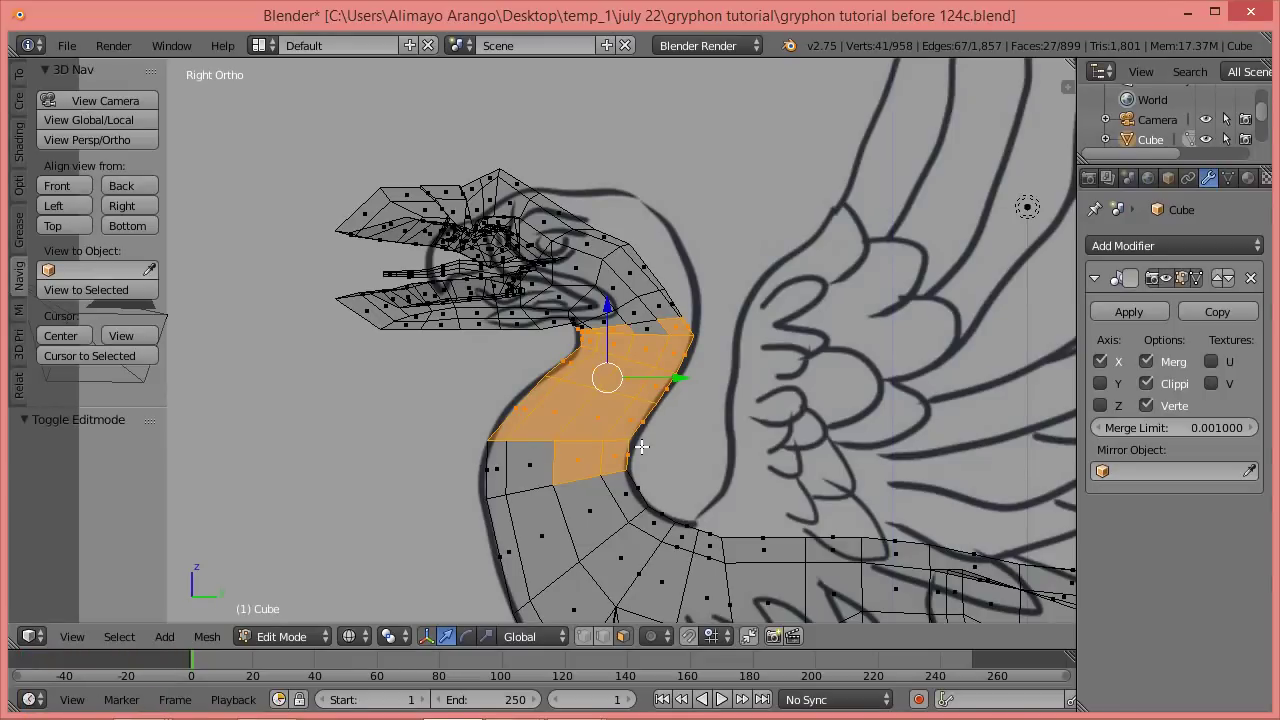
Return to solid shading, add the missed faces around the upper neck to the selection, and hide the selected neck section.
{"action": "key", "text": "z"}
{"action": "left_click", "coordinate": [630, 561]}
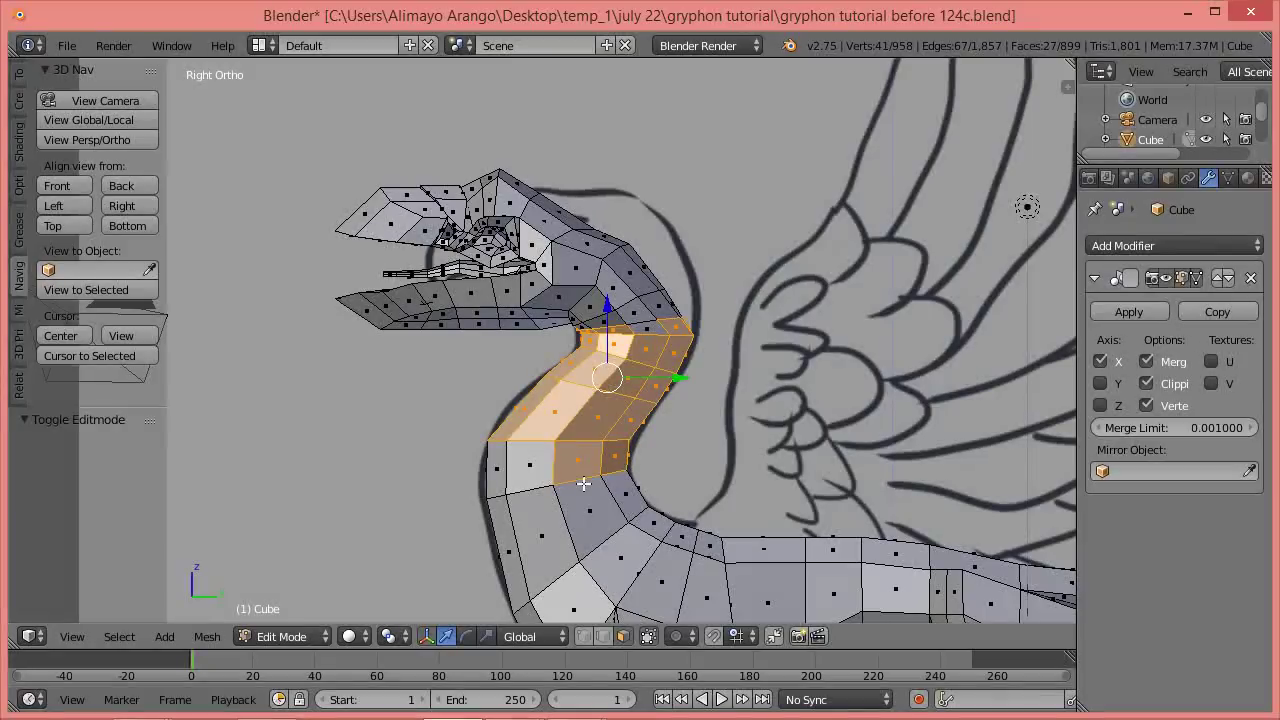
{"action": "right_click", "coordinate": [543, 473], "text": "shift"}
{"action": "right_click", "coordinate": [490, 467], "text": "shift"}
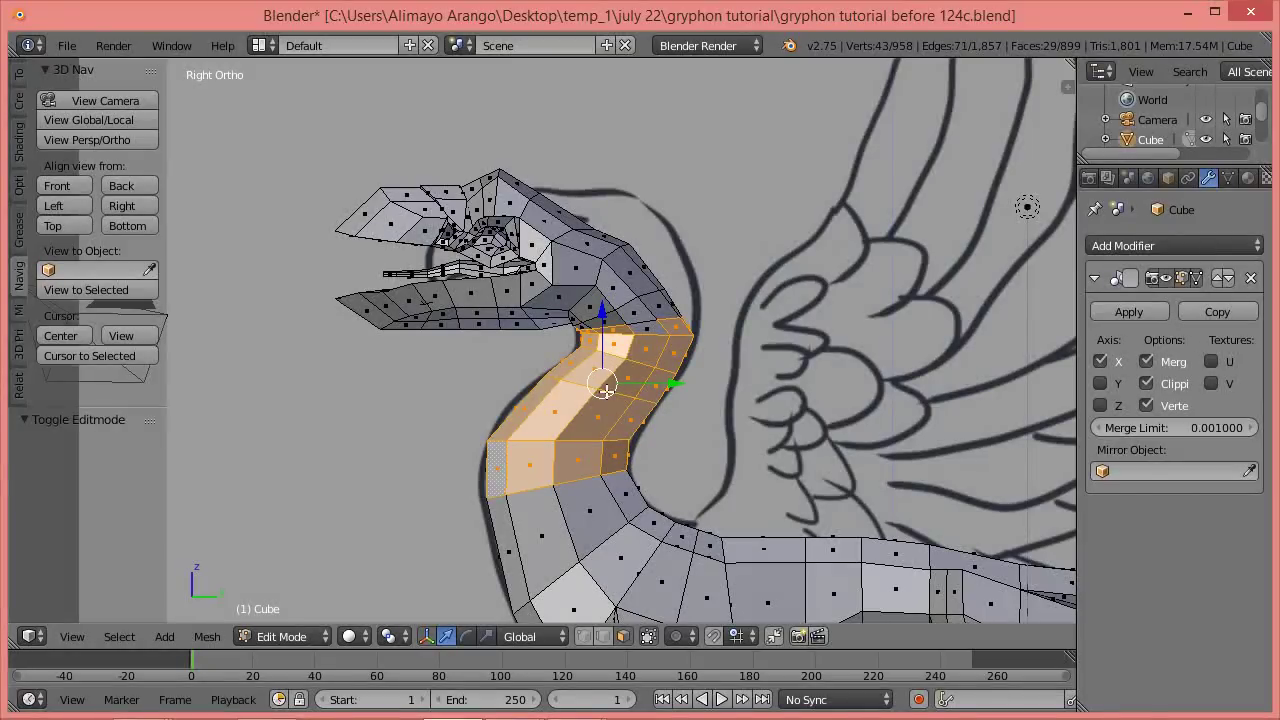
{"action": "right_click", "coordinate": [651, 328], "text": "shift"}
{"action": "middle_click_drag", "start_coordinate": [520, 423], "coordinate": [567, 459]}
{"action": "right_click", "coordinate": [505, 476], "text": "shift"}
{"action": "middle_click_drag", "start_coordinate": [677, 449], "coordinate": [207, 258]}
{"action": "left_click", "coordinate": [139, 204]}
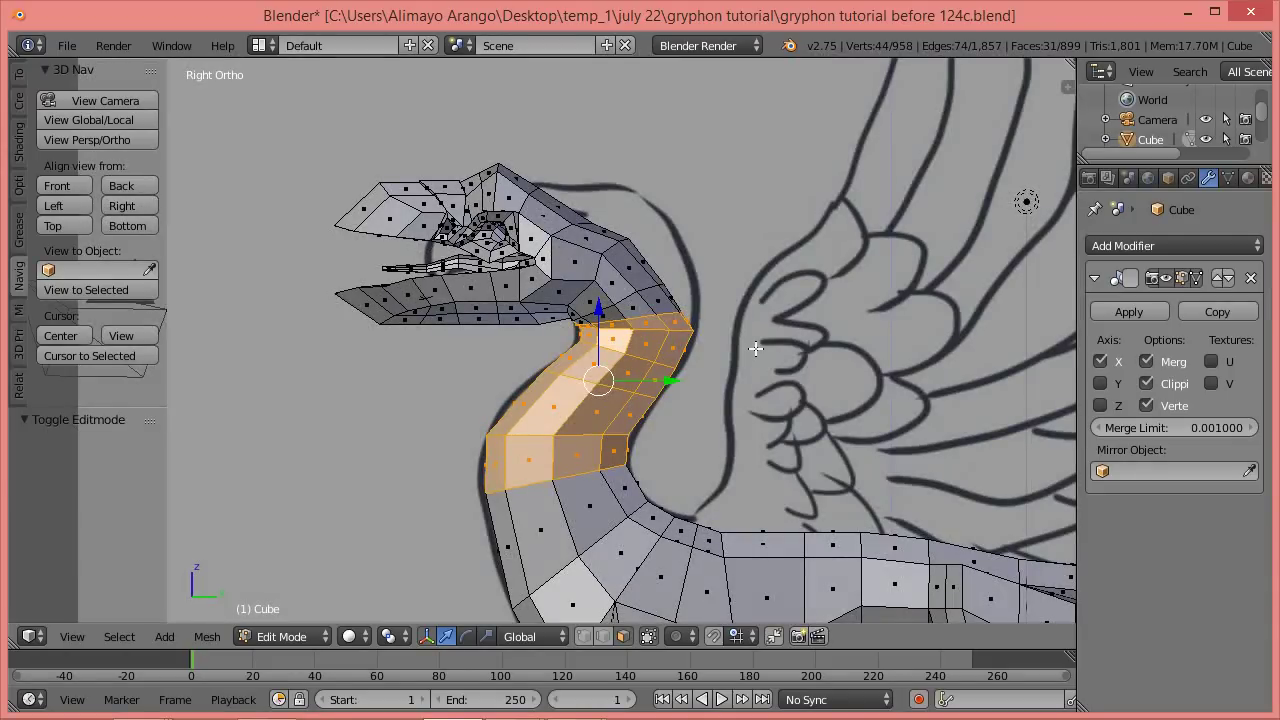
{"action": "key", "text": "h"}
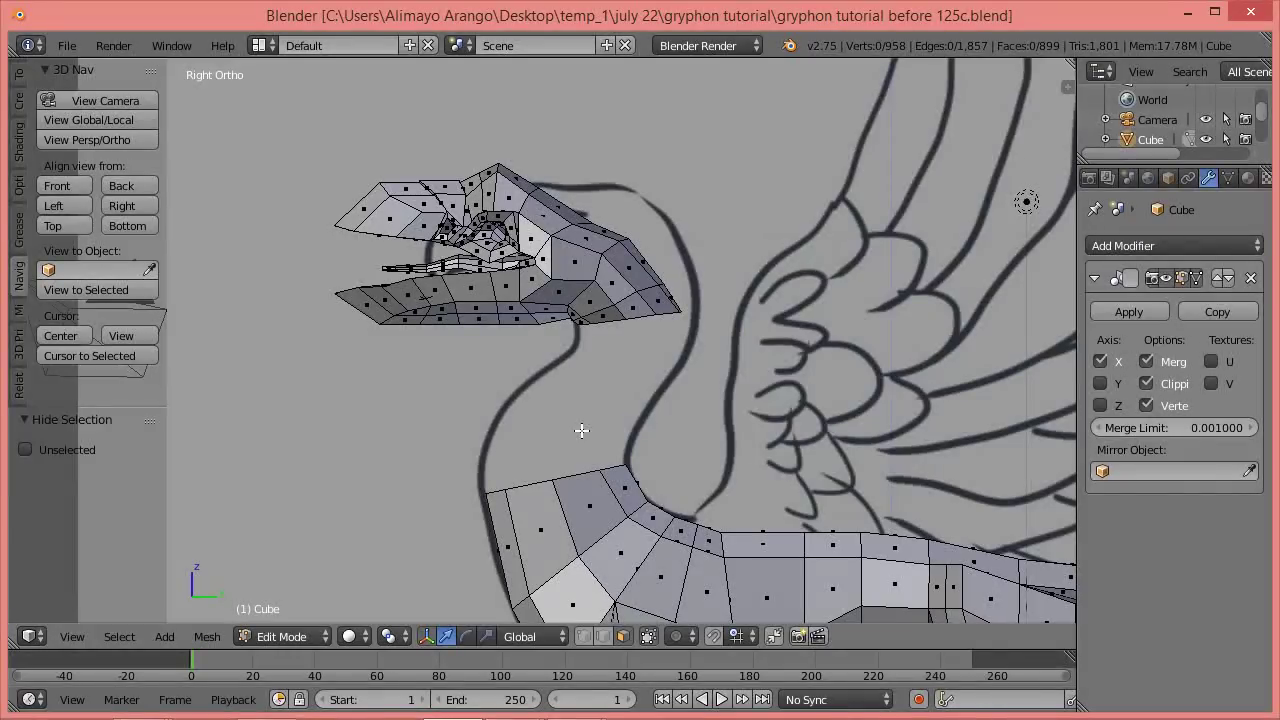
In wireframe, lasso all of the head's faces and move them 0.468 along Y and -0.015 along Z toward the drawing.
{"action": "key", "text": "z"}
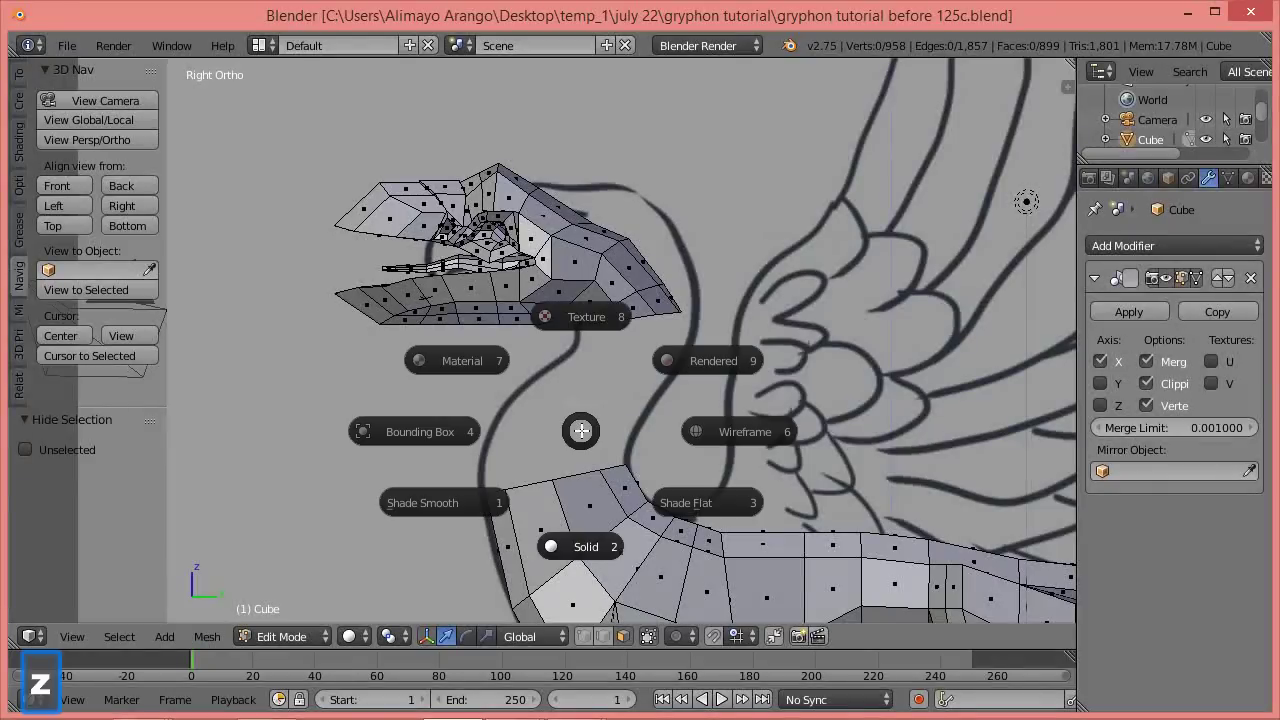
{"action": "left_click", "coordinate": [716, 433]}
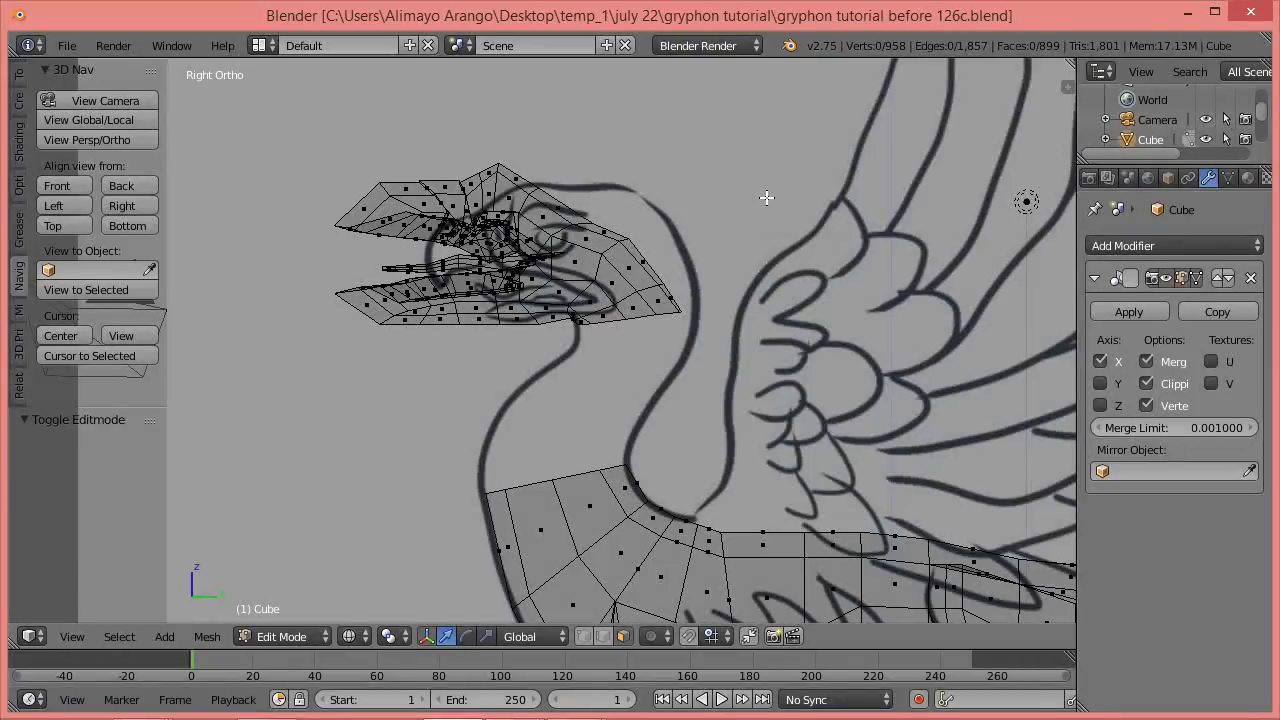
{"action": "key", "text": "ctrl"}
{"action": "mouse_move", "coordinate": [703, 190]}
{"action": "left_mouse_down", "text": "ctrl"}
{"action": "mouse_move", "coordinate": [629, 140]}
{"action": "mouse_move", "coordinate": [351, 114]}
{"action": "mouse_move", "coordinate": [289, 249]}
{"action": "mouse_move", "coordinate": [355, 342]}
{"action": "mouse_move", "coordinate": [451, 387]}
{"action": "mouse_move", "coordinate": [666, 380]}
{"action": "mouse_move", "coordinate": [721, 352]}
{"action": "left_mouse_up", "text": "ctrl"}
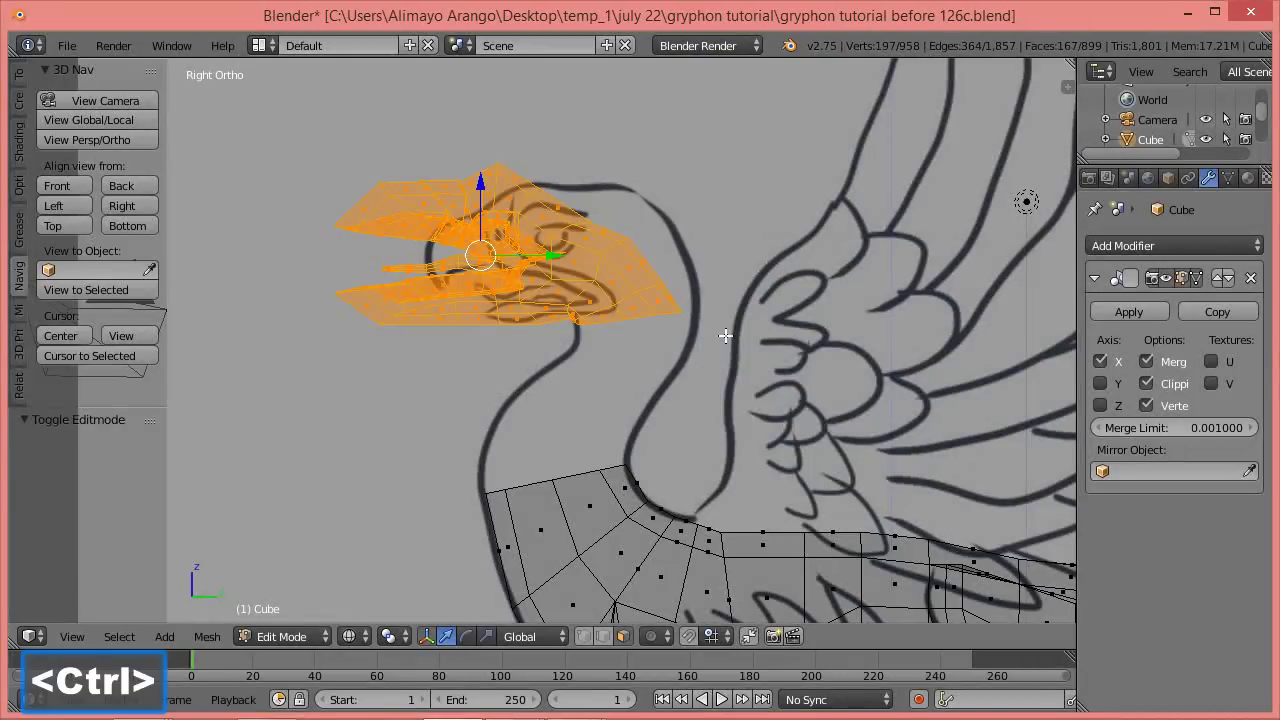
{"action": "left_click_drag", "start_coordinate": [553, 256], "coordinate": [620, 254]}
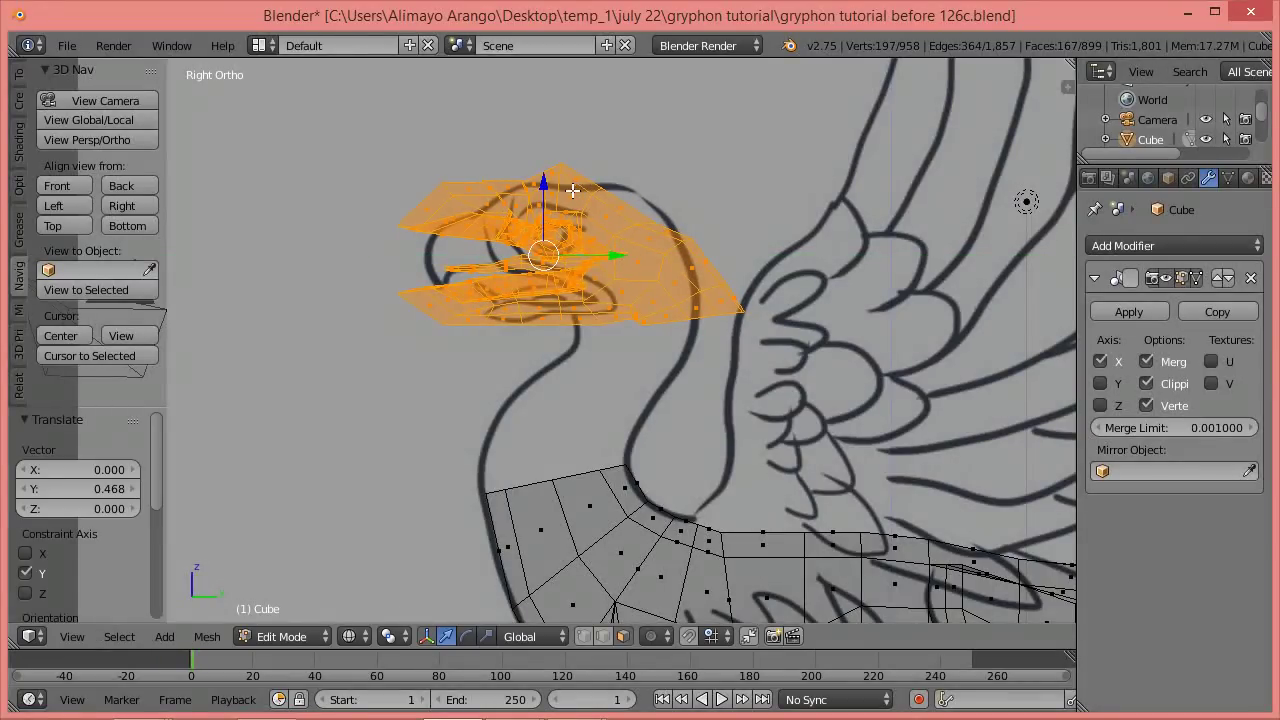
{"action": "left_click_drag", "start_coordinate": [544, 183], "coordinate": [544, 184]}
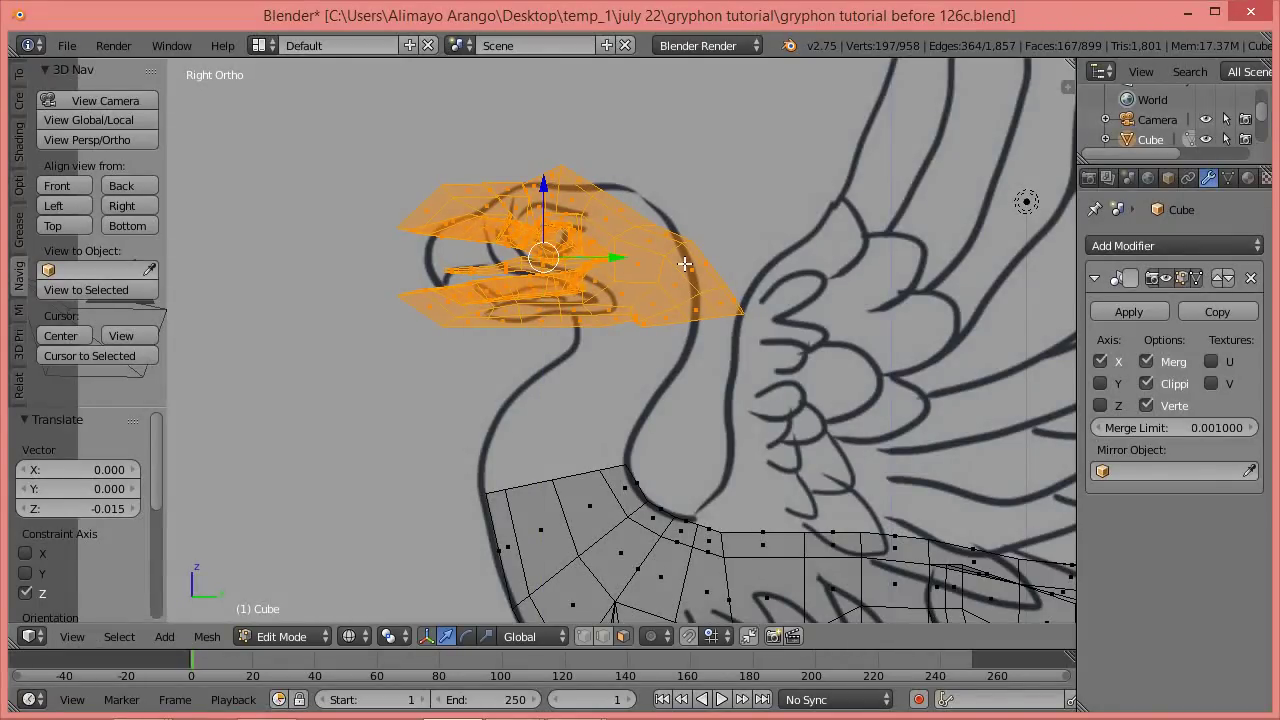
Rotate the head by -1.673°, shift it slightly along Y and -0.030 along Z, and rotate it another -14.1° to match the drawing.
{"action": "key", "text": "r"}
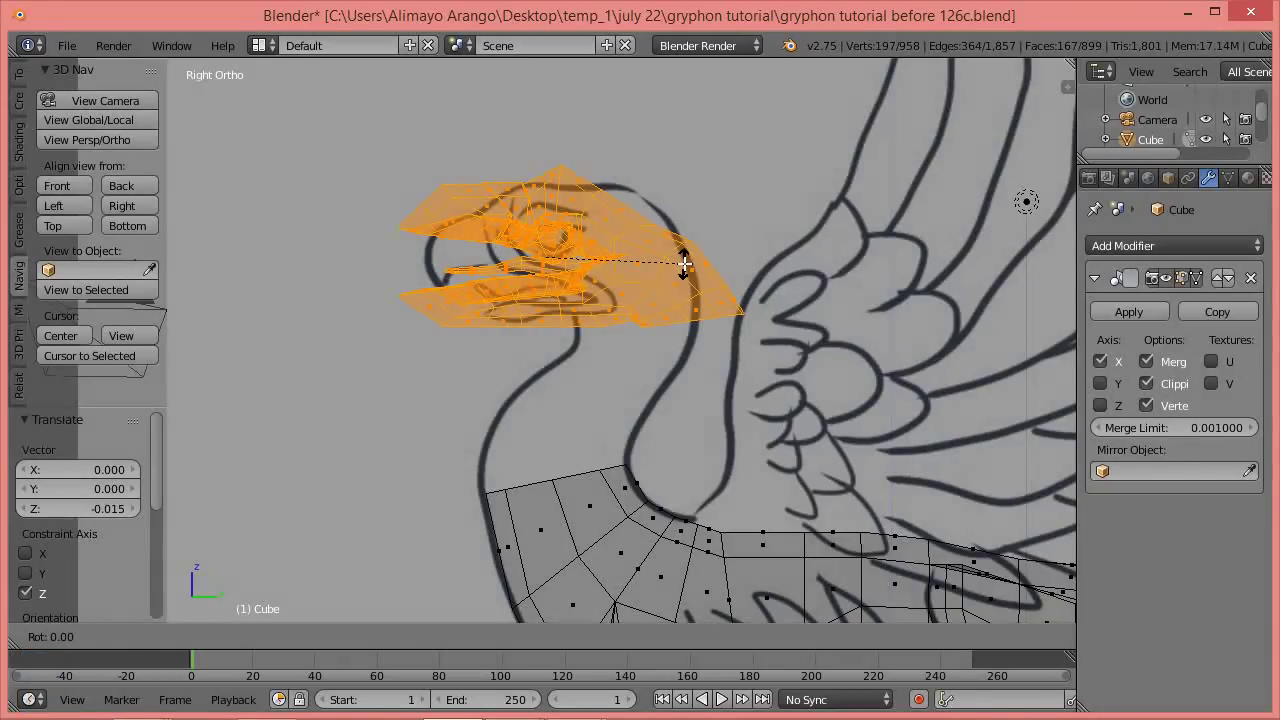
{"action": "left_click", "coordinate": [687, 258]}
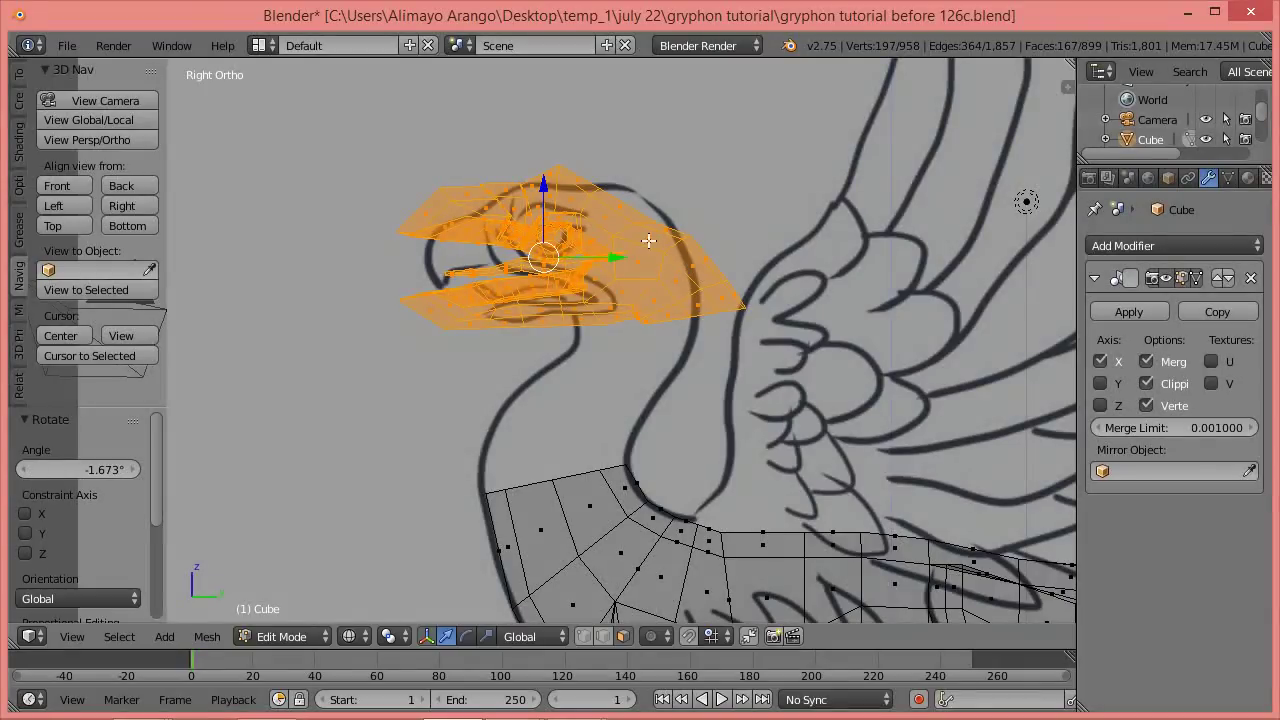
{"action": "left_click_drag", "start_coordinate": [614, 257], "coordinate": [627, 256]}
{"action": "left_click_drag", "start_coordinate": [557, 191], "coordinate": [557, 199]}
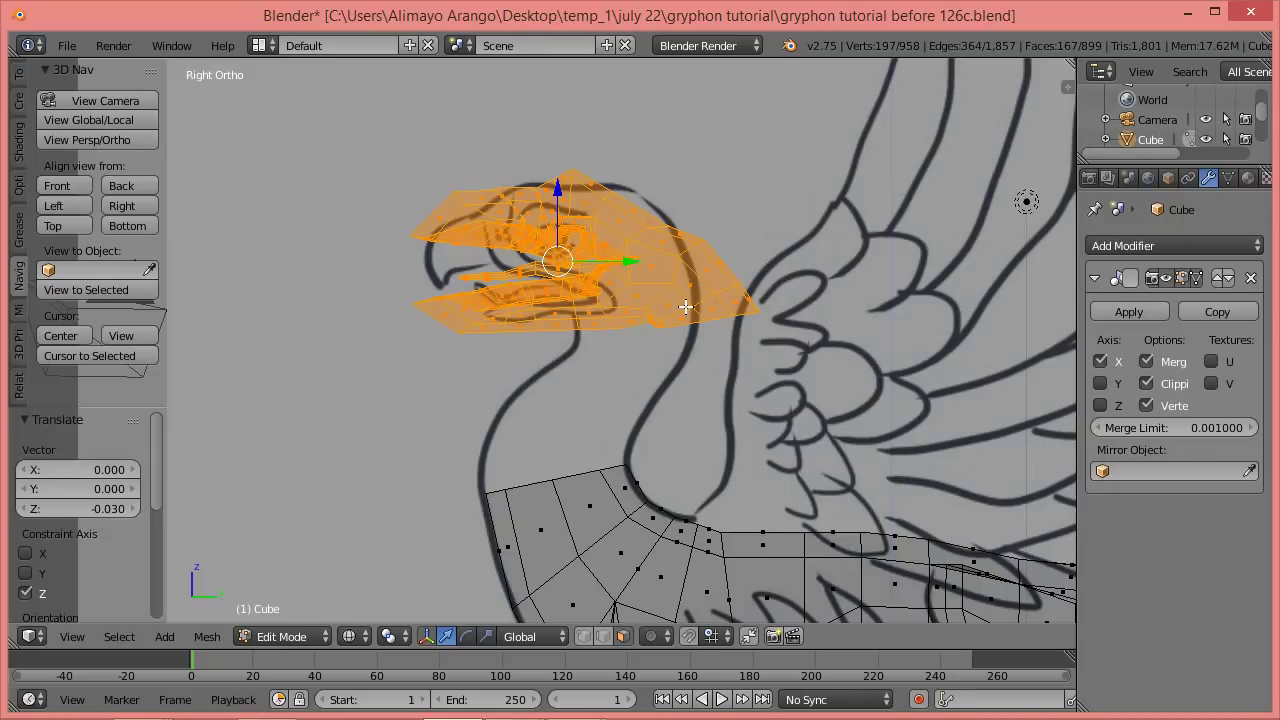
{"action": "key", "text": "r"}
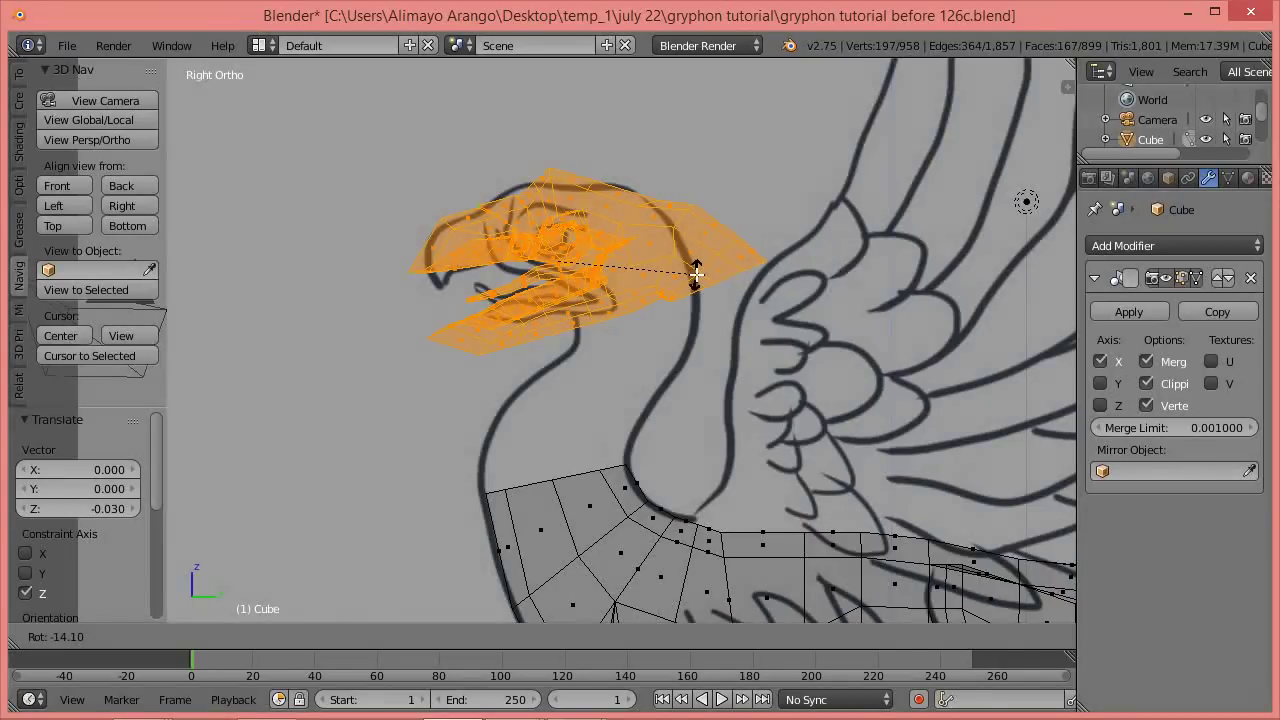
{"action": "left_click", "coordinate": [696, 273]}
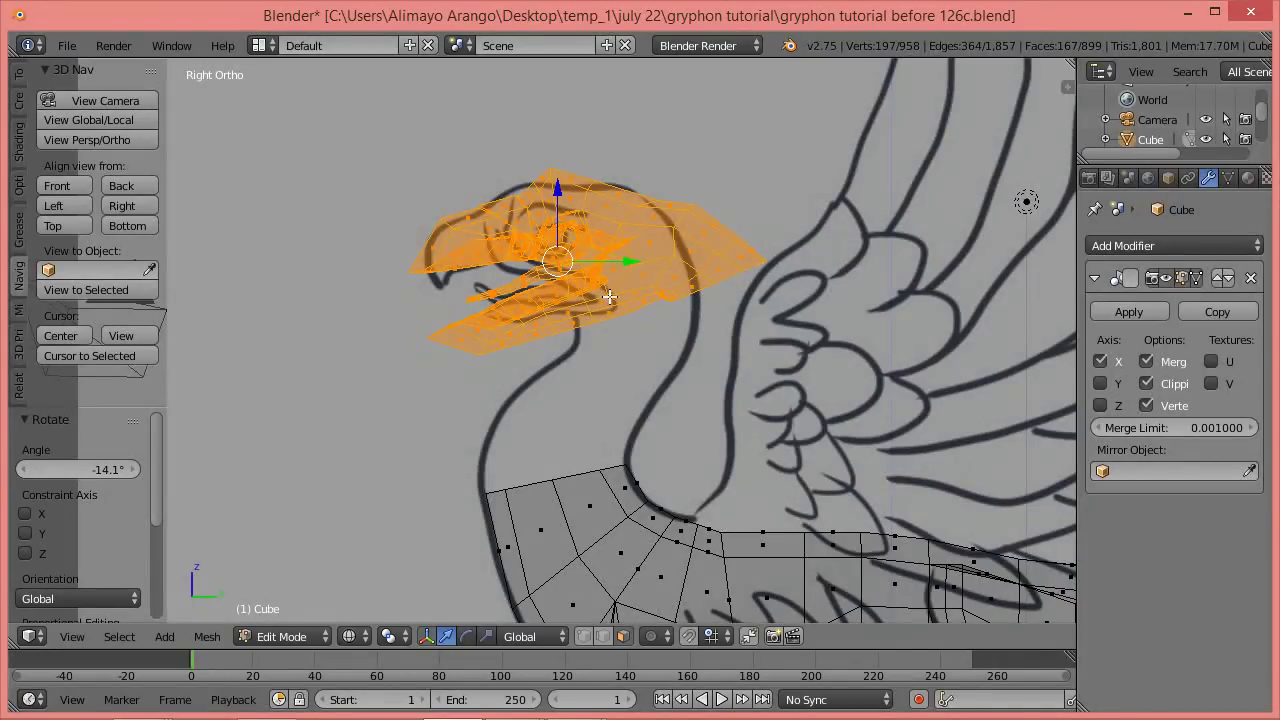
Scale the head to 0.895 along Y and move it -0.031 along Y.
{"action": "scroll", "coordinate": [607, 297], "scroll_direction": "up", "scroll_amount": 2}
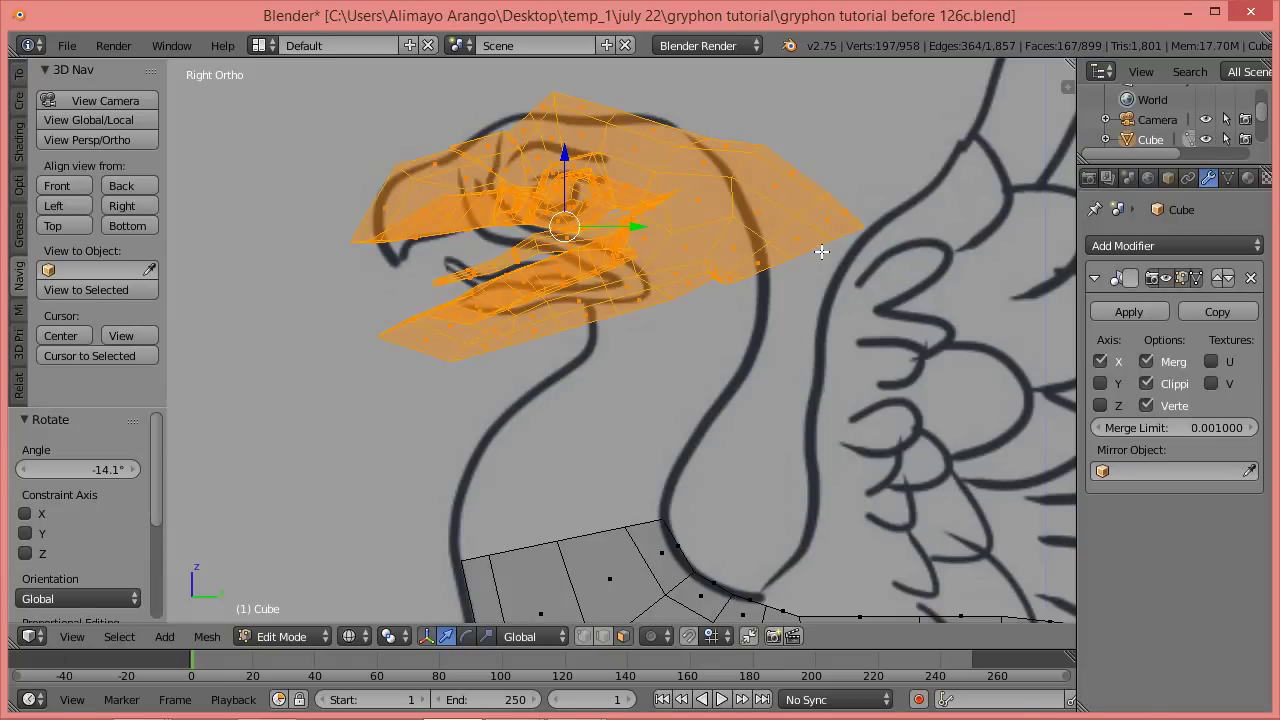
{"action": "key", "text": "s"}
{"action": "key", "text": "y"}
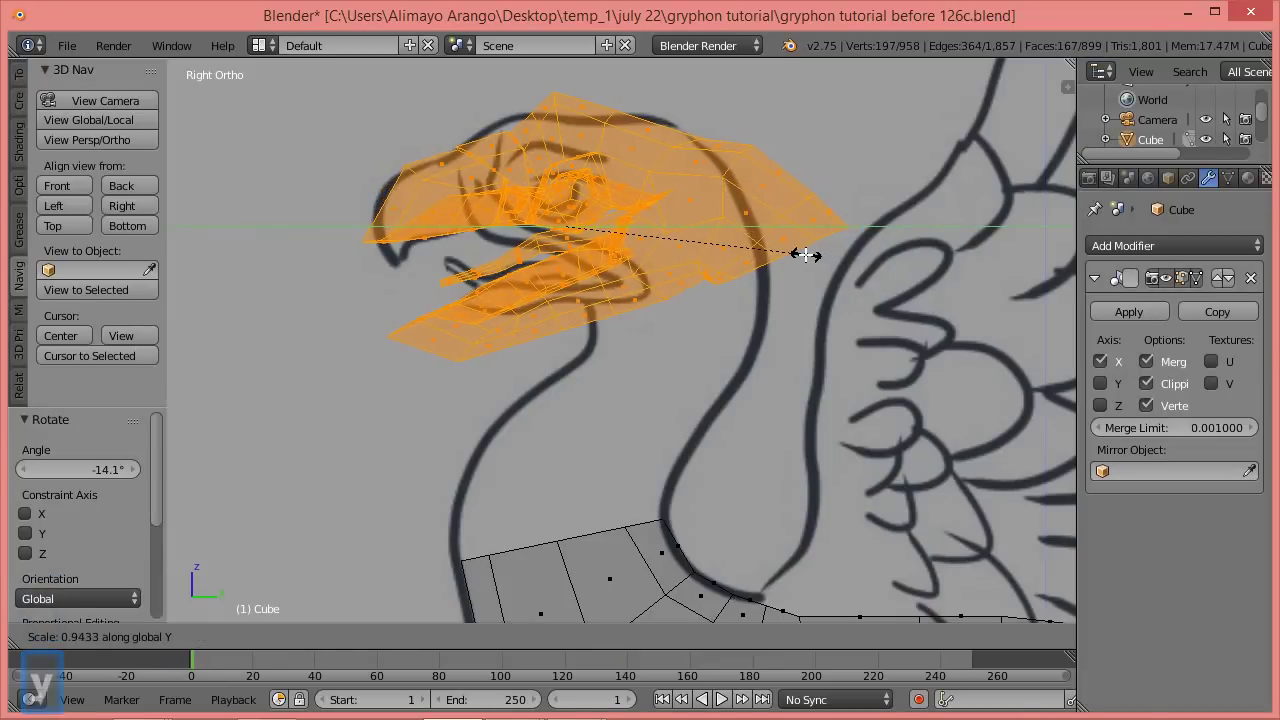
{"action": "left_click", "coordinate": [783, 257]}
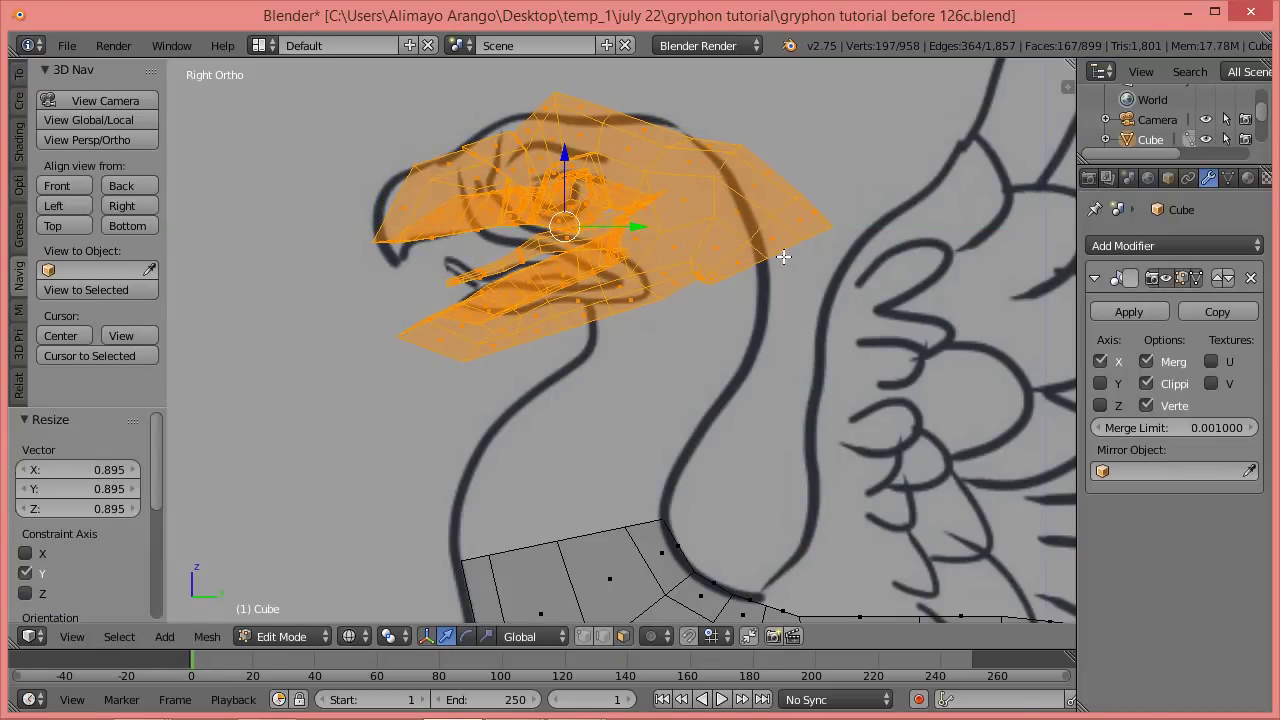
{"action": "left_click_drag", "start_coordinate": [633, 227], "coordinate": [626, 230]}
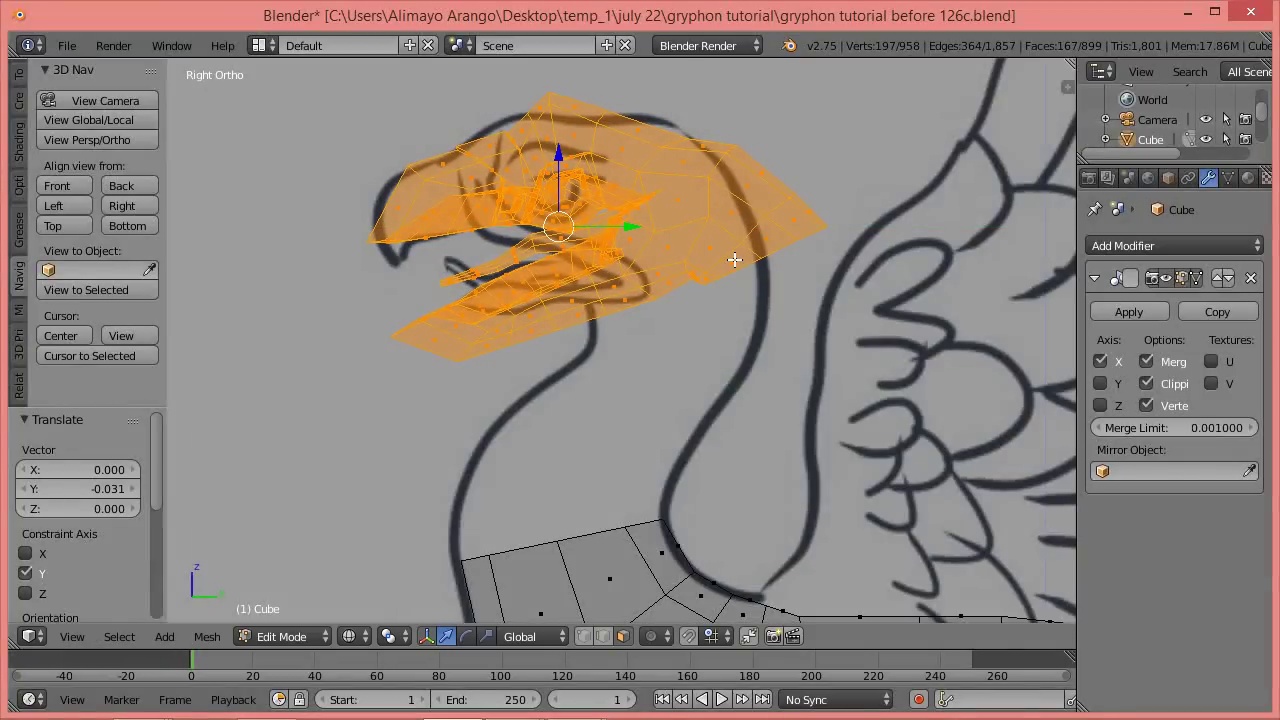
Scale the head again to about 0.96 along Y, move it another -0.031 along Y and clear the selection.
{"action": "key", "text": "s"}
{"action": "key", "text": "y"}
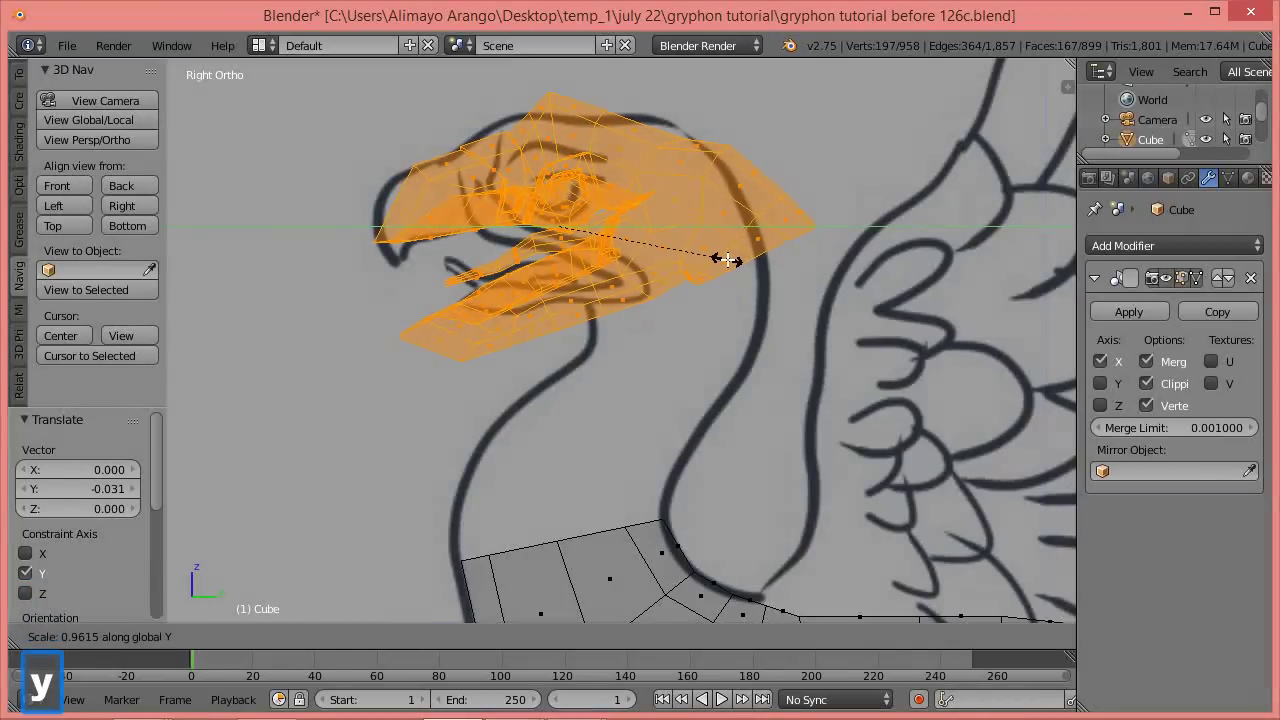
{"action": "left_click", "coordinate": [726, 259]}
{"action": "left_click_drag", "start_coordinate": [628, 226], "coordinate": [621, 229]}
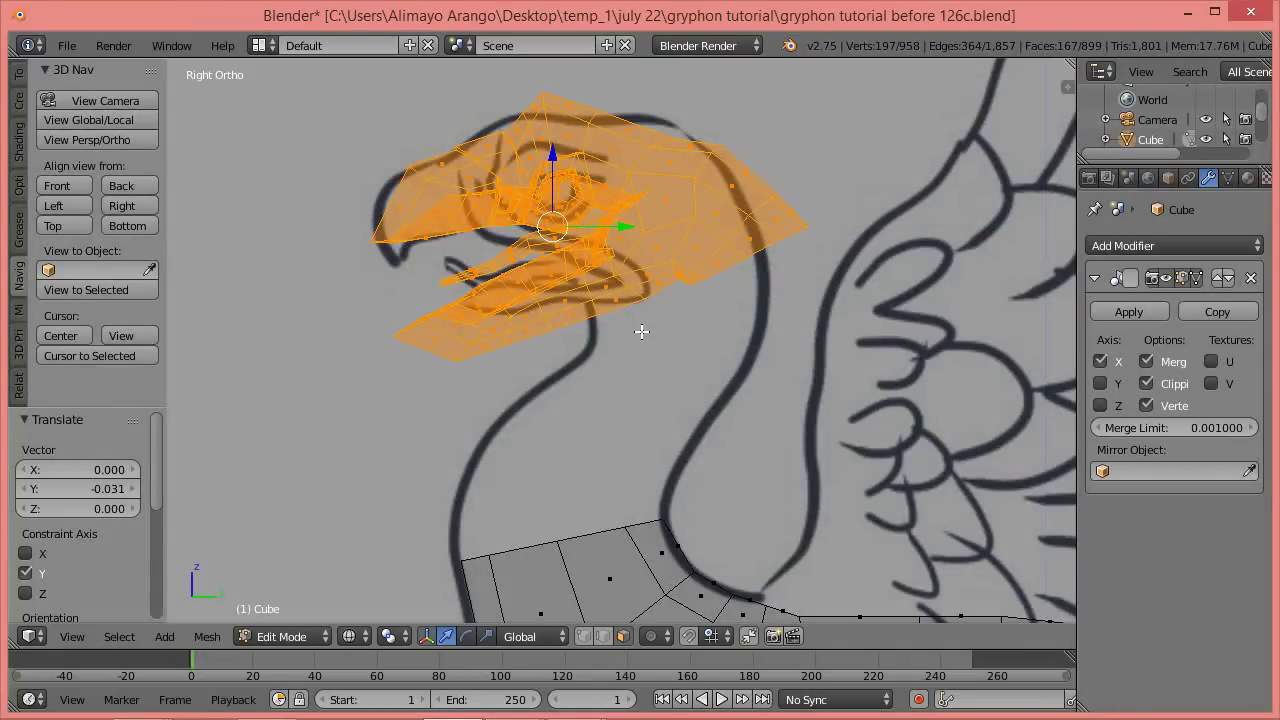
{"action": "key", "text": "a"}
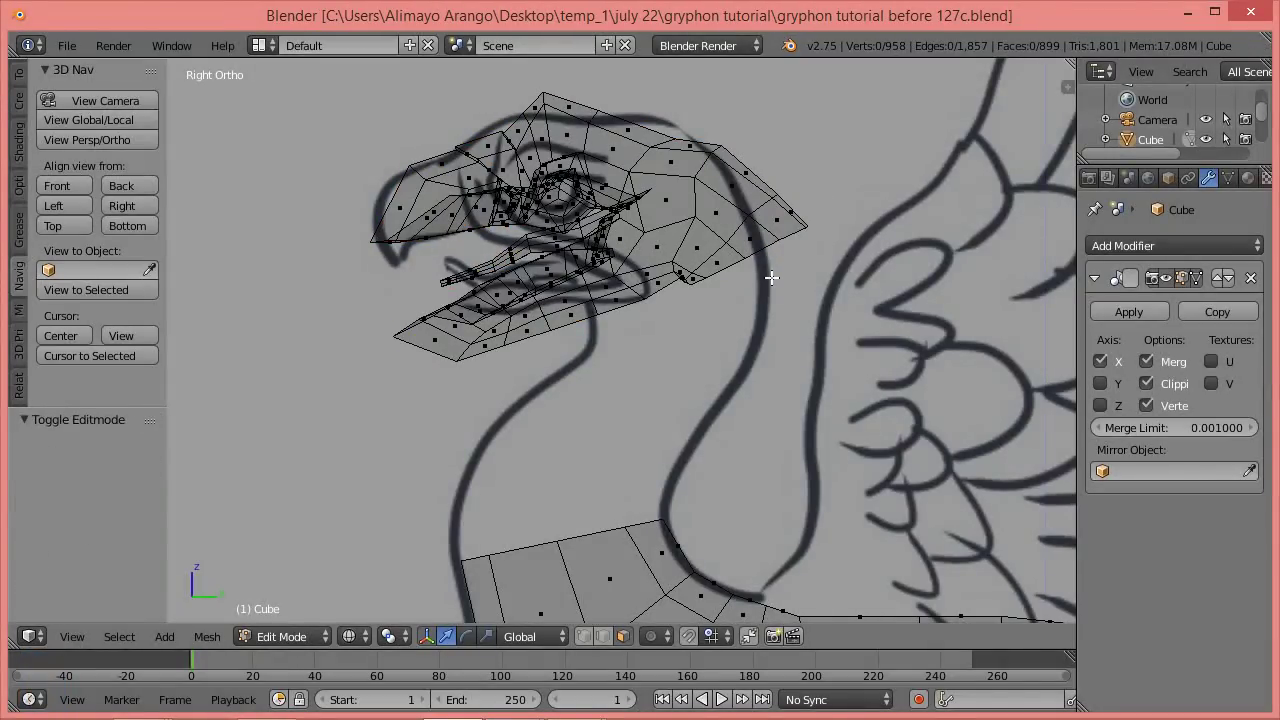
Lasso the faces of the lower beak in the side view.
{"action": "scroll", "coordinate": [771, 277], "scroll_direction": "up", "scroll_amount": 3}
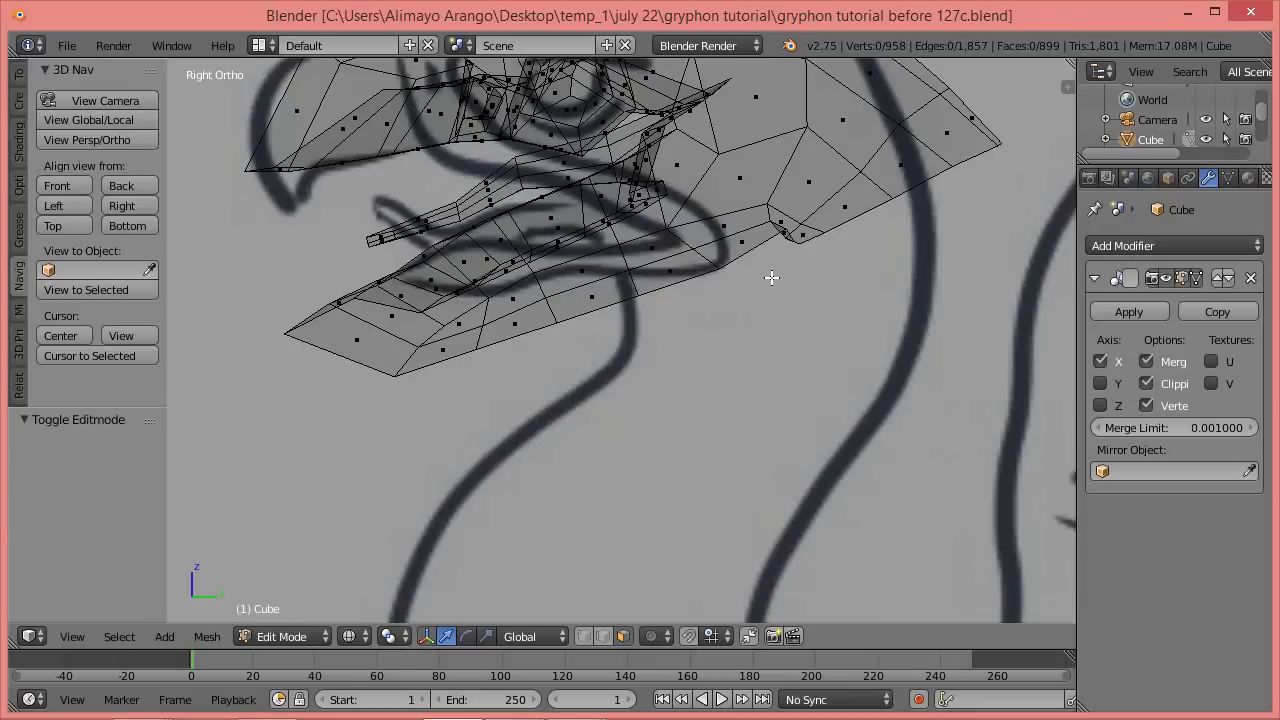
{"action": "scroll", "coordinate": [770, 283], "scroll_direction": "down", "scroll_amount": 4}
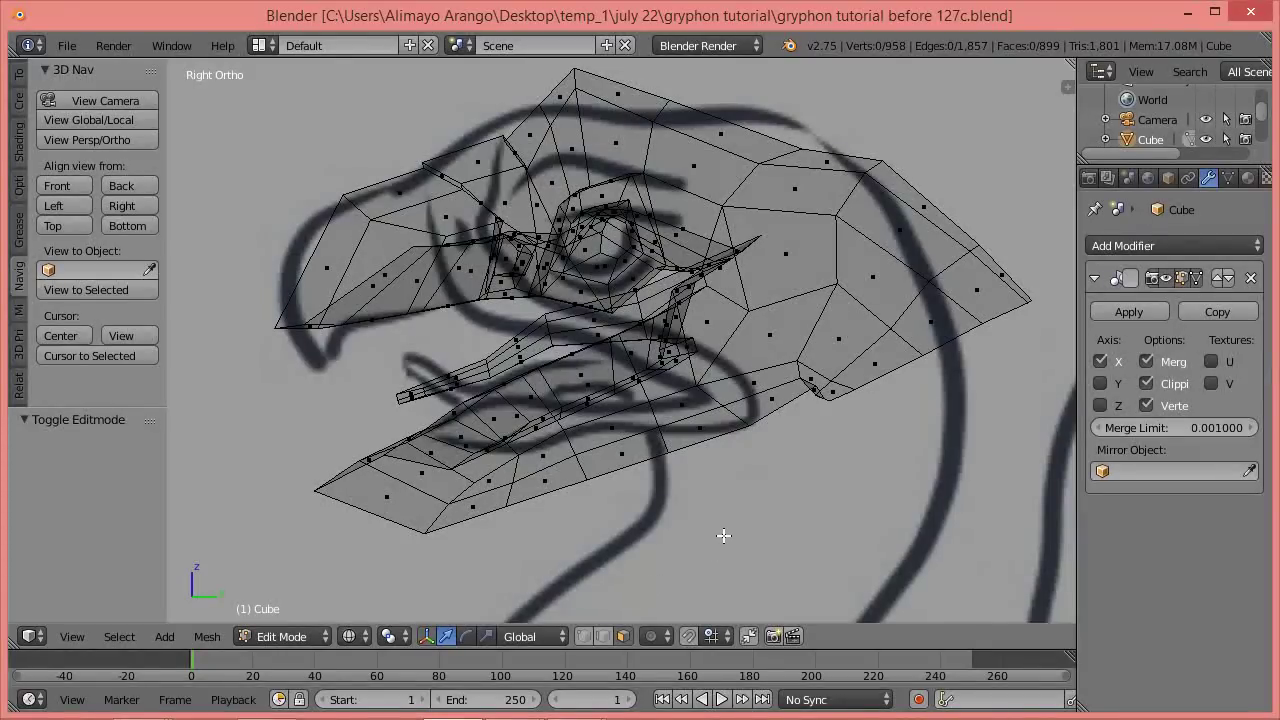
{"action": "key", "text": "ctrl"}
{"action": "mouse_move", "coordinate": [724, 533]}
{"action": "left_mouse_down", "text": "ctrl"}
{"action": "mouse_move", "coordinate": [771, 452]}
{"action": "mouse_move", "coordinate": [724, 381]}
{"action": "mouse_move", "coordinate": [738, 398]}
{"action": "mouse_move", "coordinate": [749, 309]}
{"action": "mouse_move", "coordinate": [705, 288]}
{"action": "mouse_move", "coordinate": [341, 453]}
{"action": "mouse_move", "coordinate": [360, 564]}
{"action": "mouse_move", "coordinate": [483, 571]}
{"action": "left_mouse_up", "text": "ctrl"}
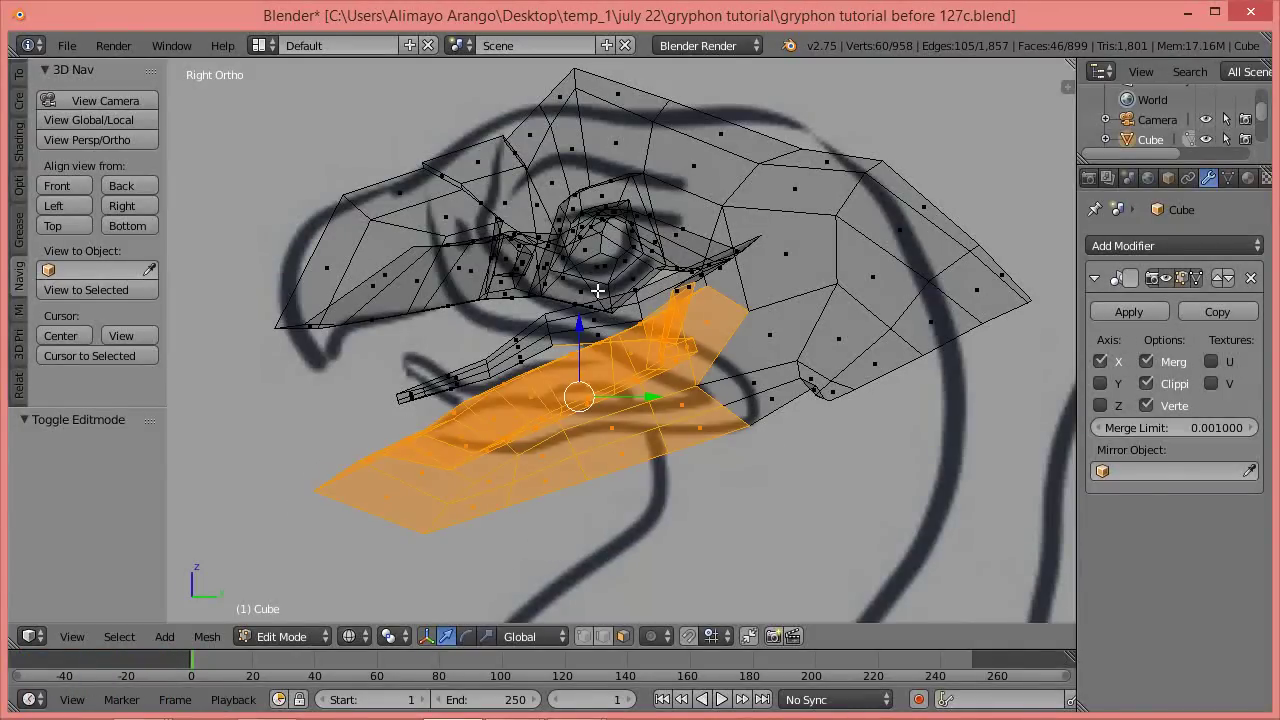
Switch to vertex selection and circle-deselect the two stray tongue vertices from the lower beak selection.
{"action": "scroll", "coordinate": [568, 320], "scroll_direction": "up", "scroll_amount": 2}
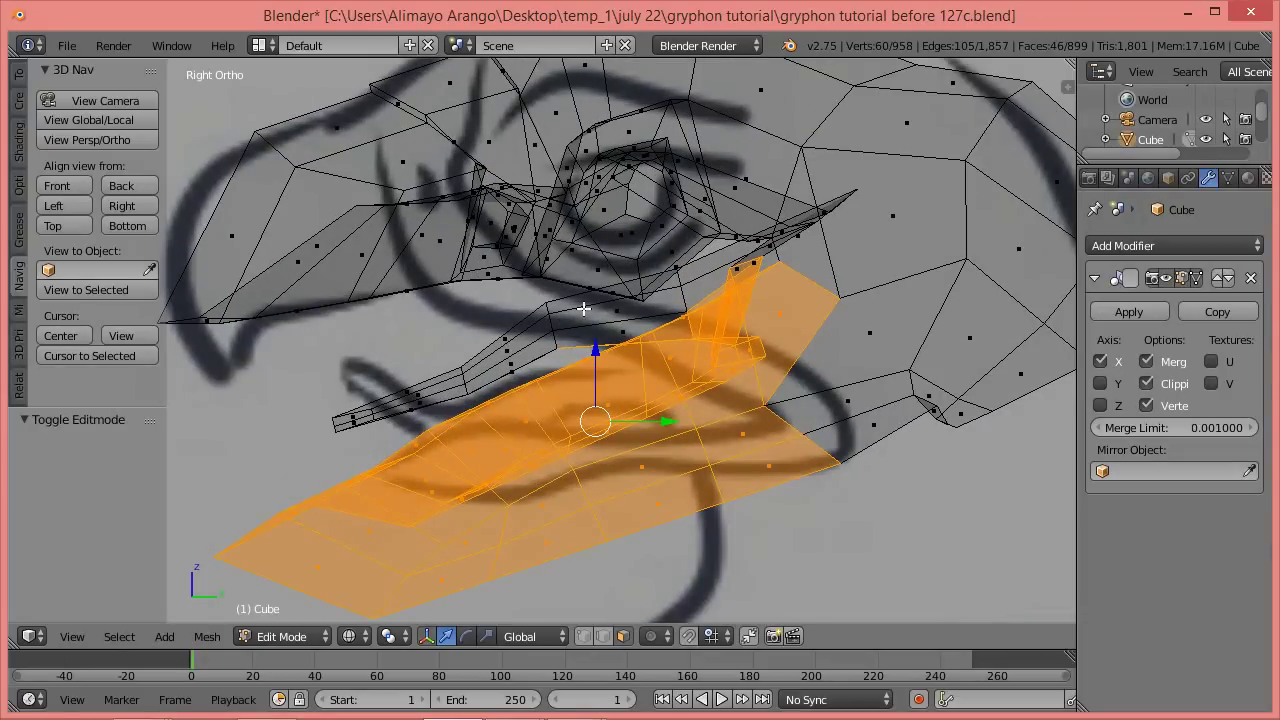
{"action": "key", "text": "c"}
{"action": "right_click", "coordinate": [578, 341]}
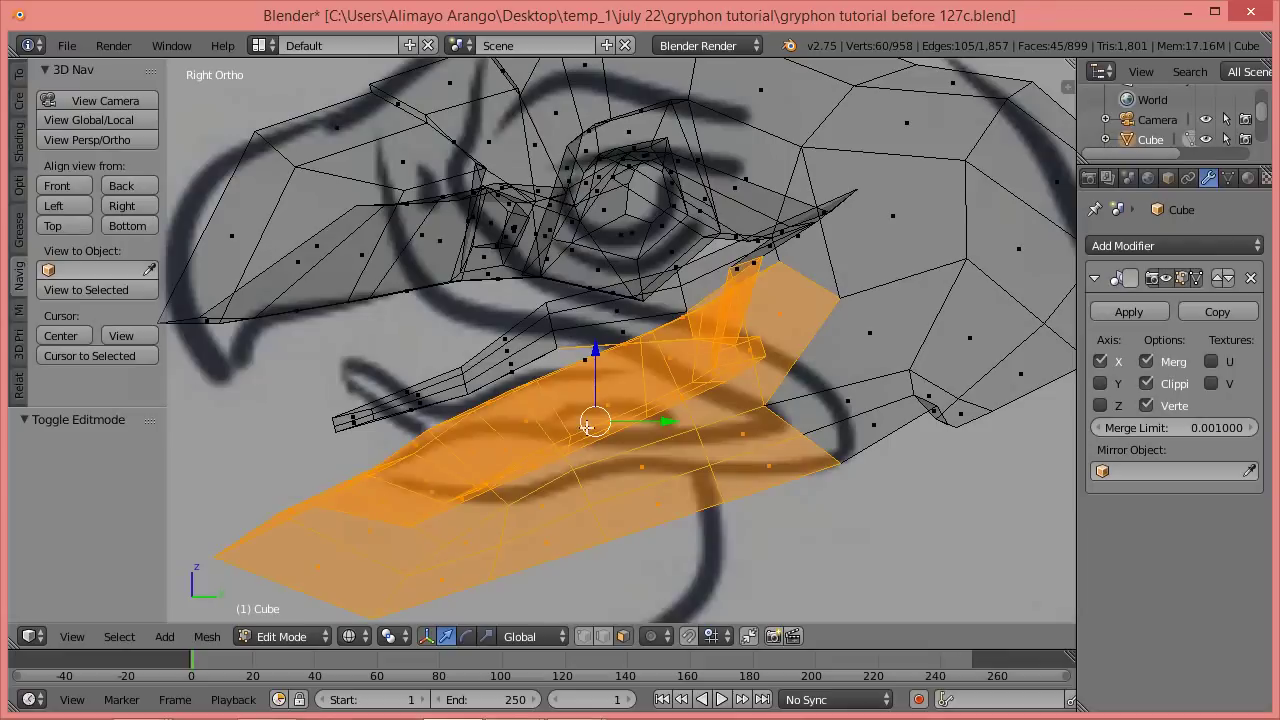
{"action": "left_click", "coordinate": [584, 637]}
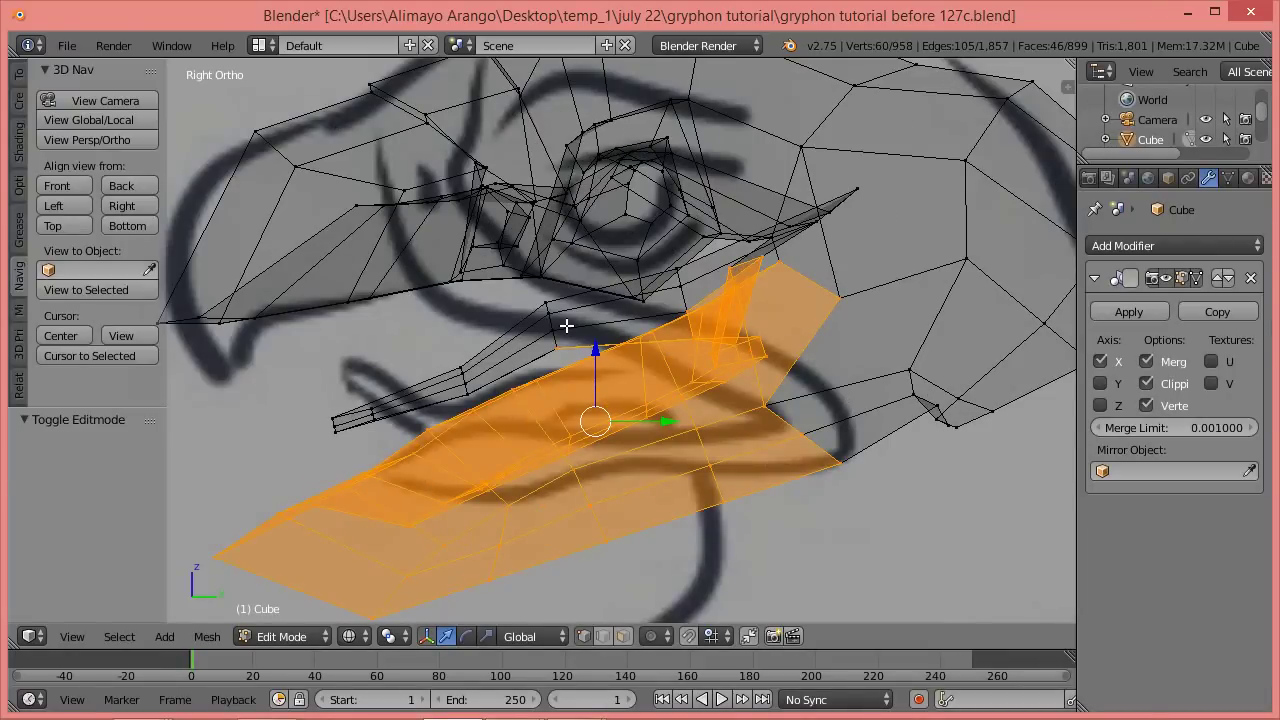
{"action": "key", "text": "c"}
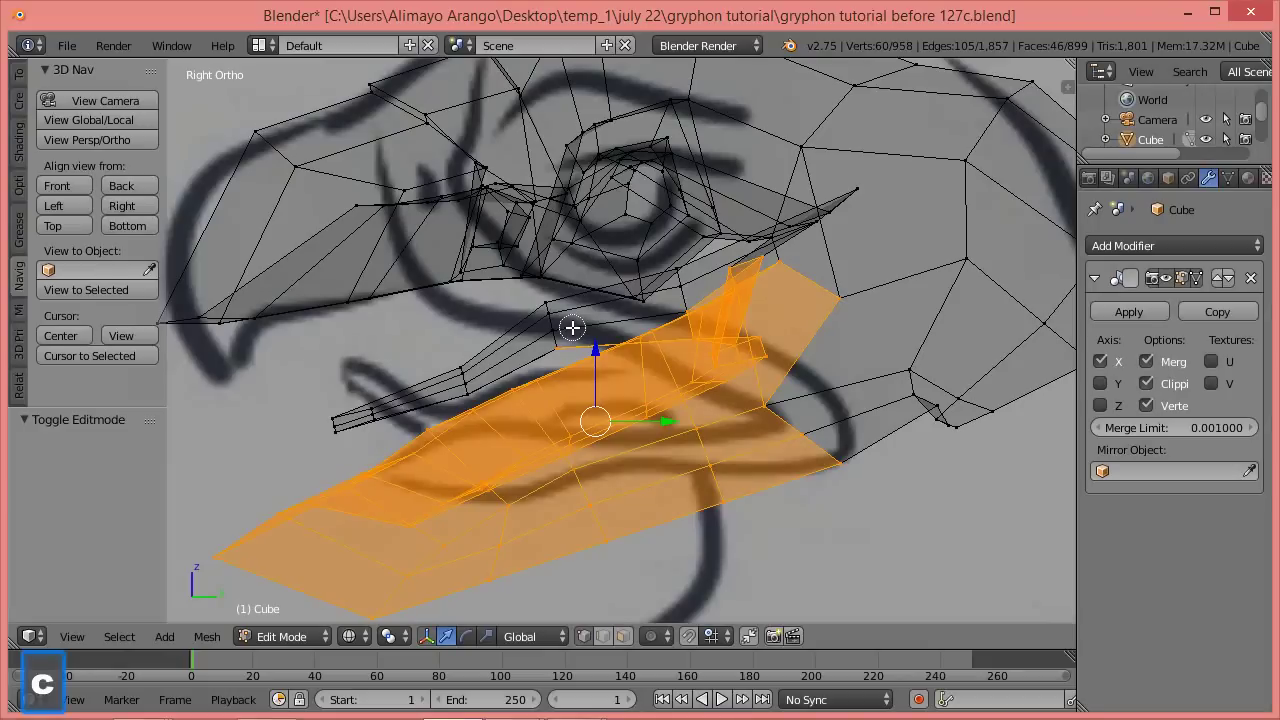
{"action": "middle_click", "coordinate": [562, 342]}
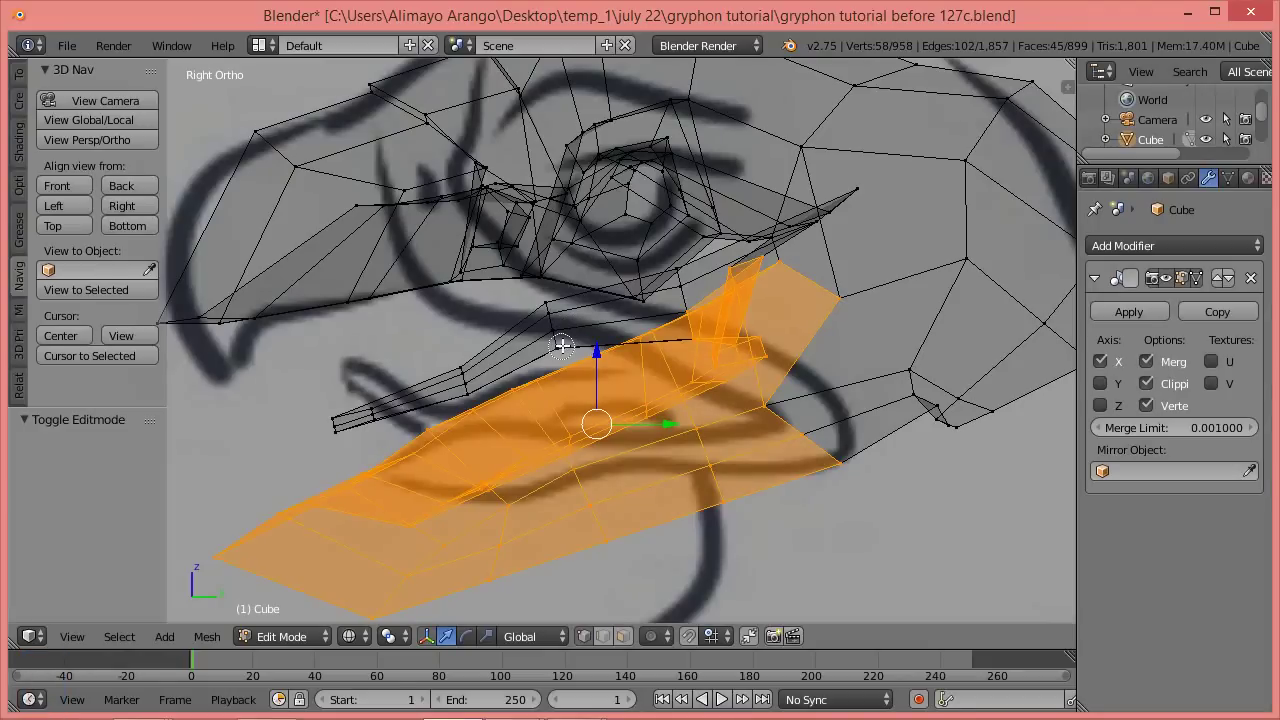
{"action": "right_click", "coordinate": [563, 344]}
{"action": "scroll", "coordinate": [794, 443], "scroll_direction": "down", "scroll_amount": 1}
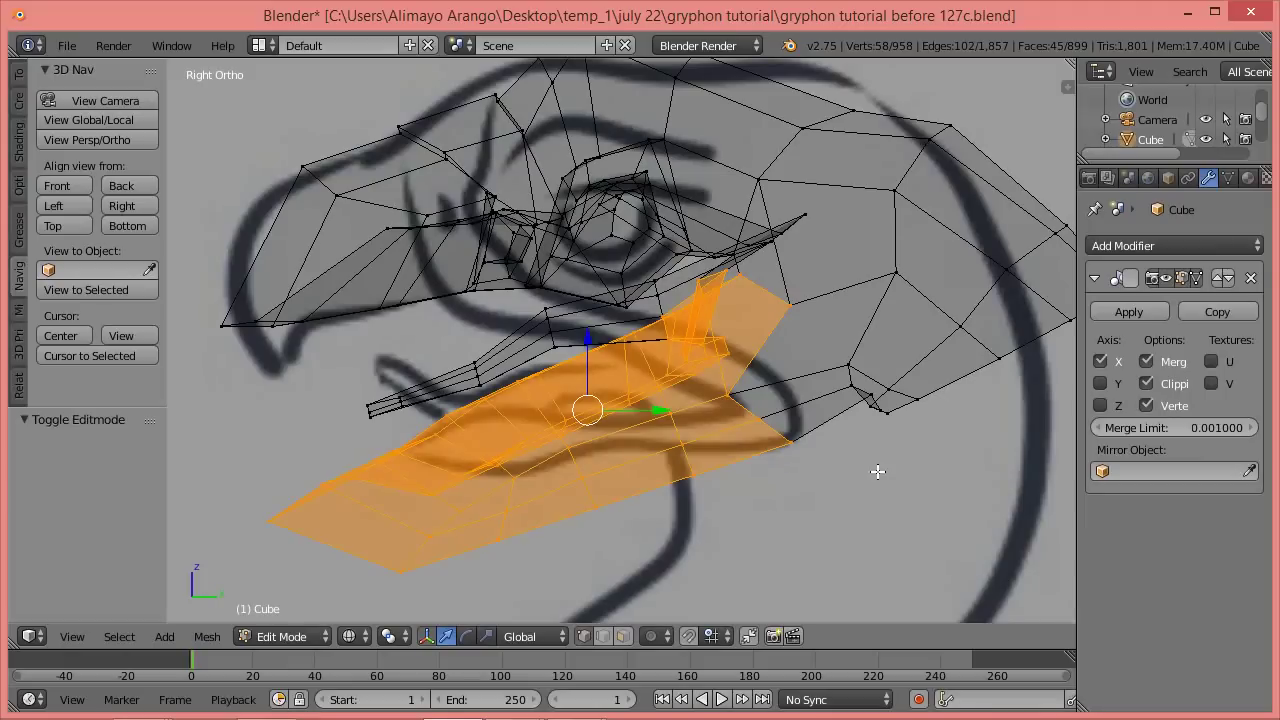
Scale the lower beak uniformly to 0.756 and set proportional editing to Connected.
{"action": "key", "text": "s"}
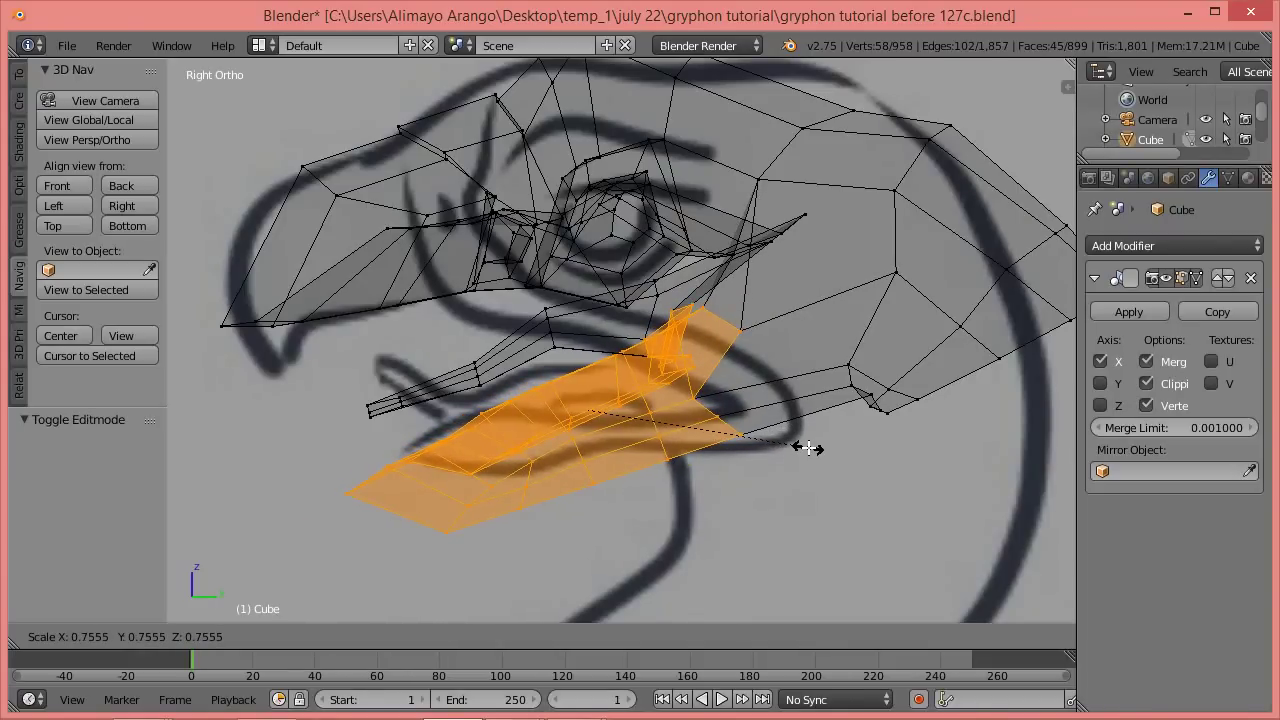
{"action": "left_click", "coordinate": [808, 448]}
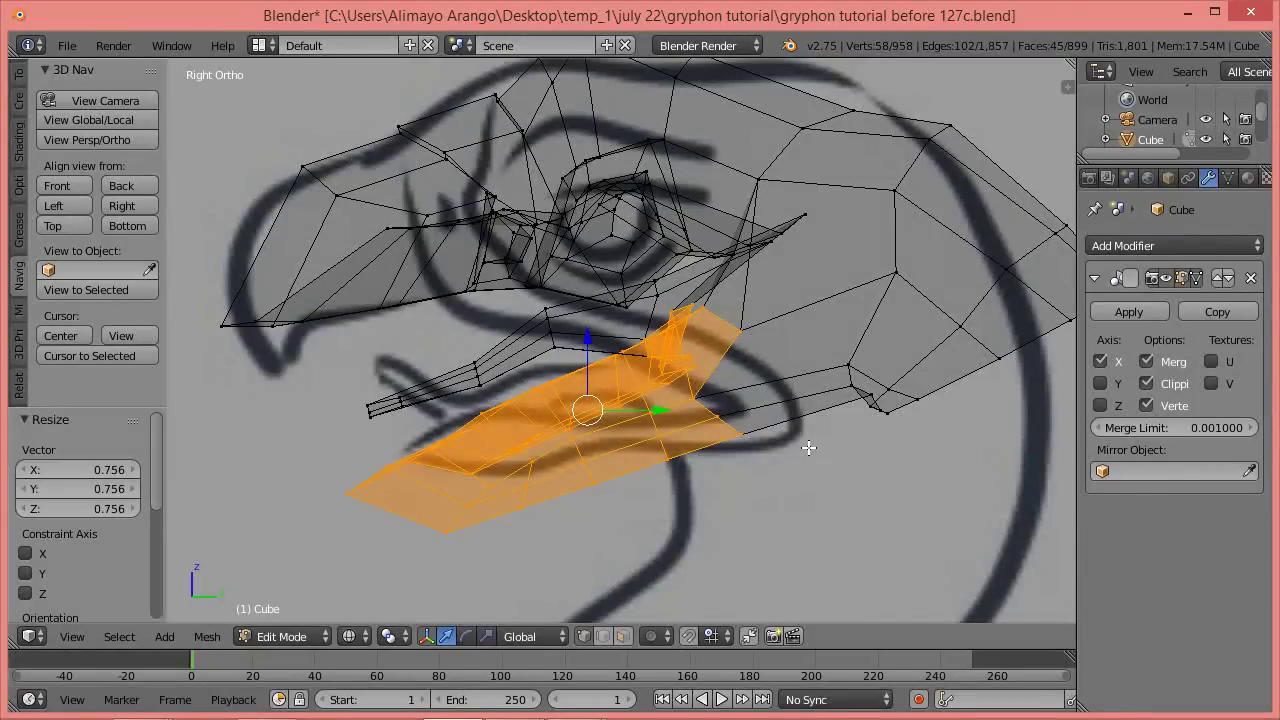
{"action": "left_click", "coordinate": [664, 637]}
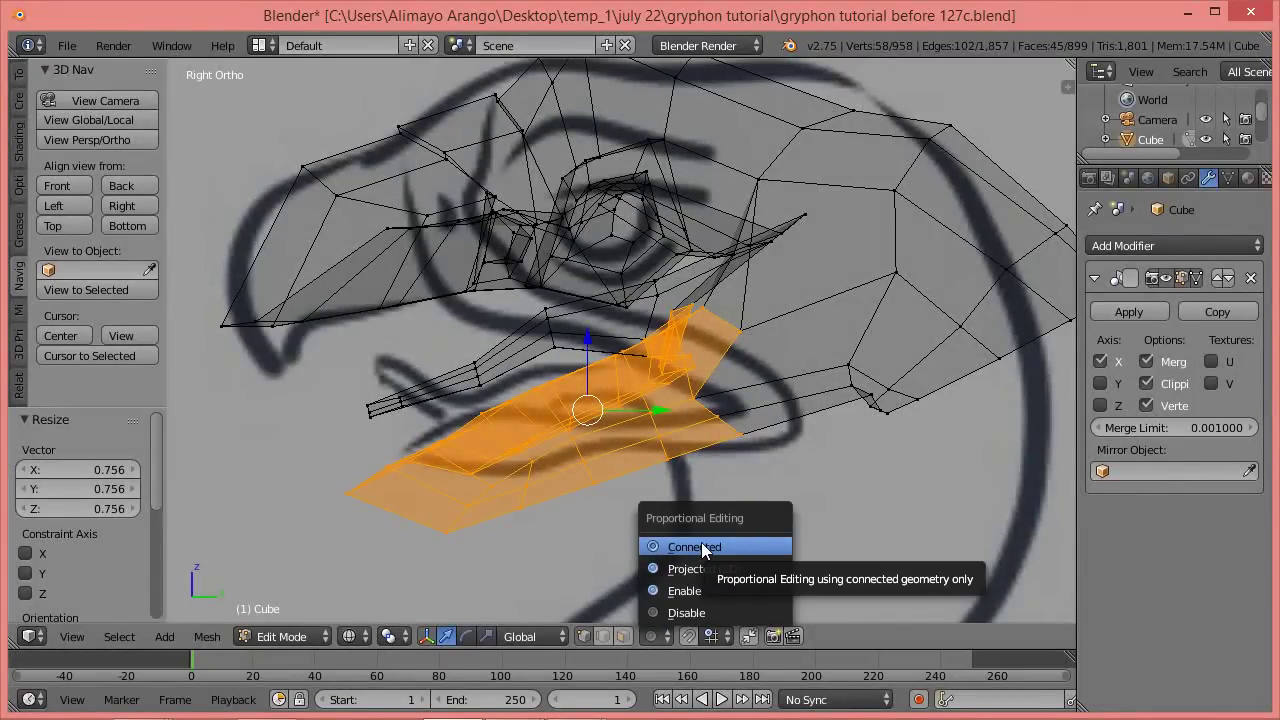
{"action": "left_click", "coordinate": [701, 546]}
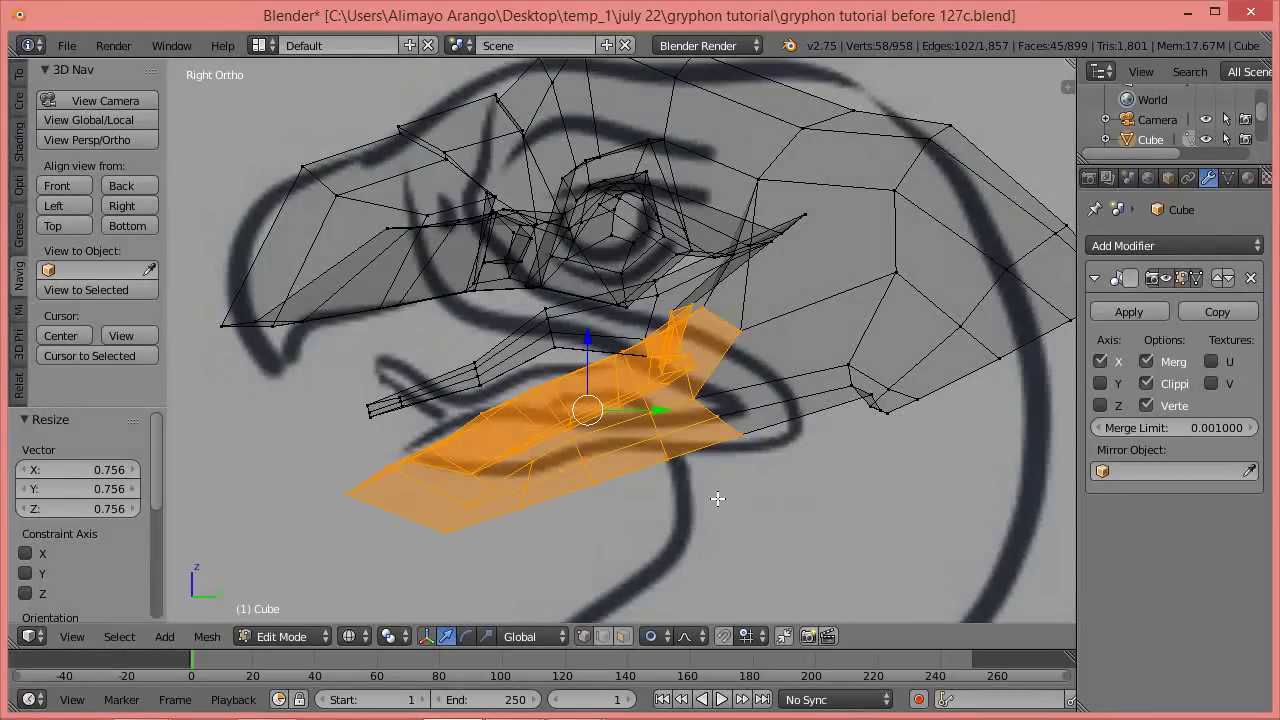
Rotate the lower beak by 15.904° and move it 0.144 along Y and 0.017 along Z toward the drawn jaw.
{"action": "key", "text": "g"}
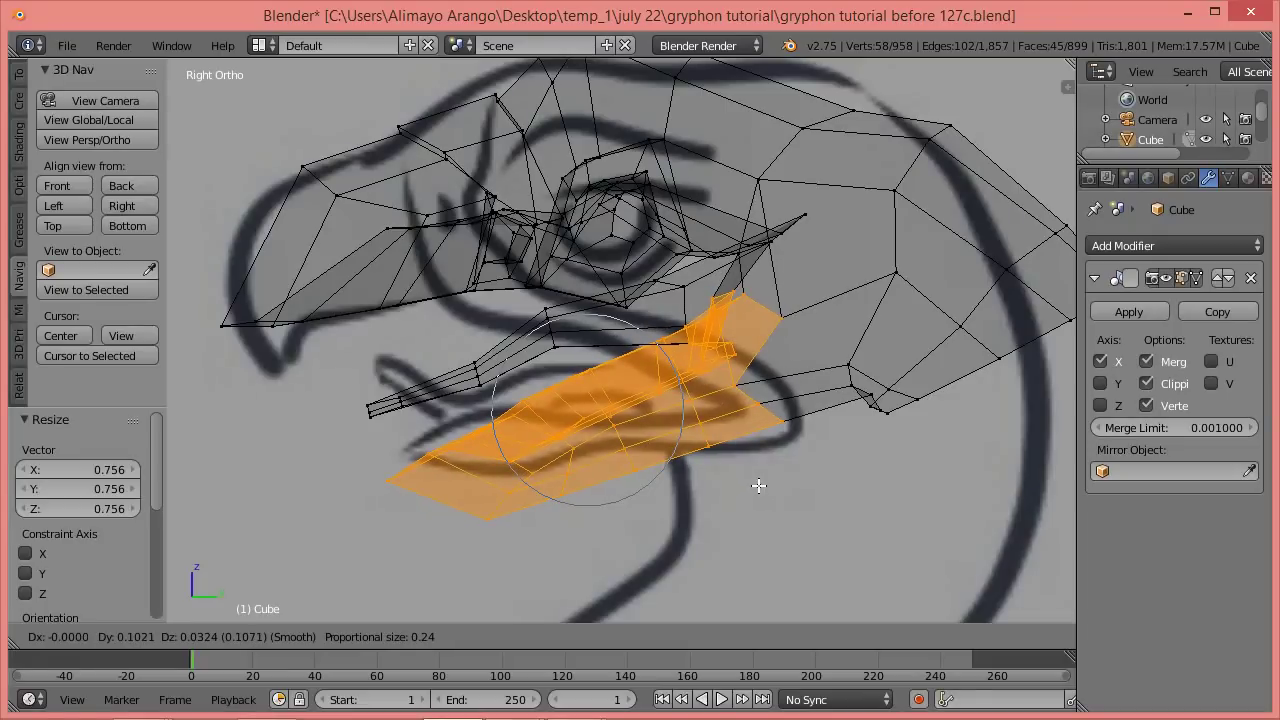
{"action": "key", "text": "r"}
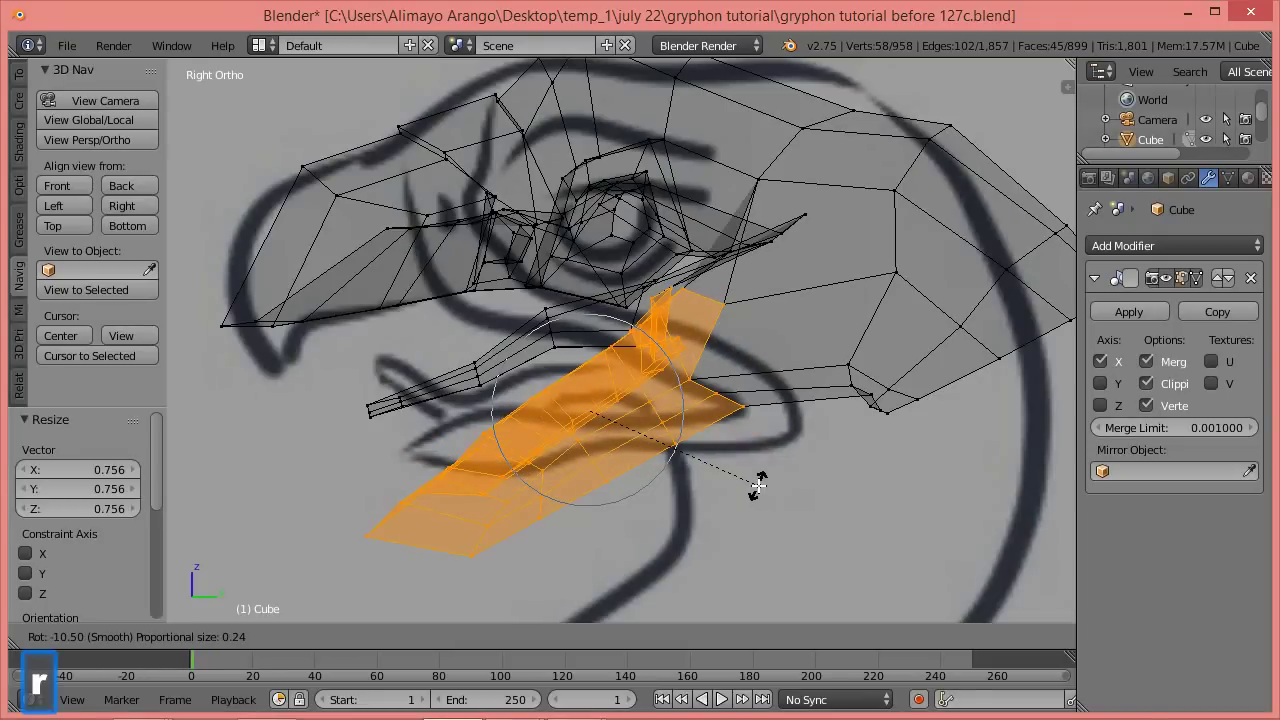
{"action": "left_click", "coordinate": [691, 528]}
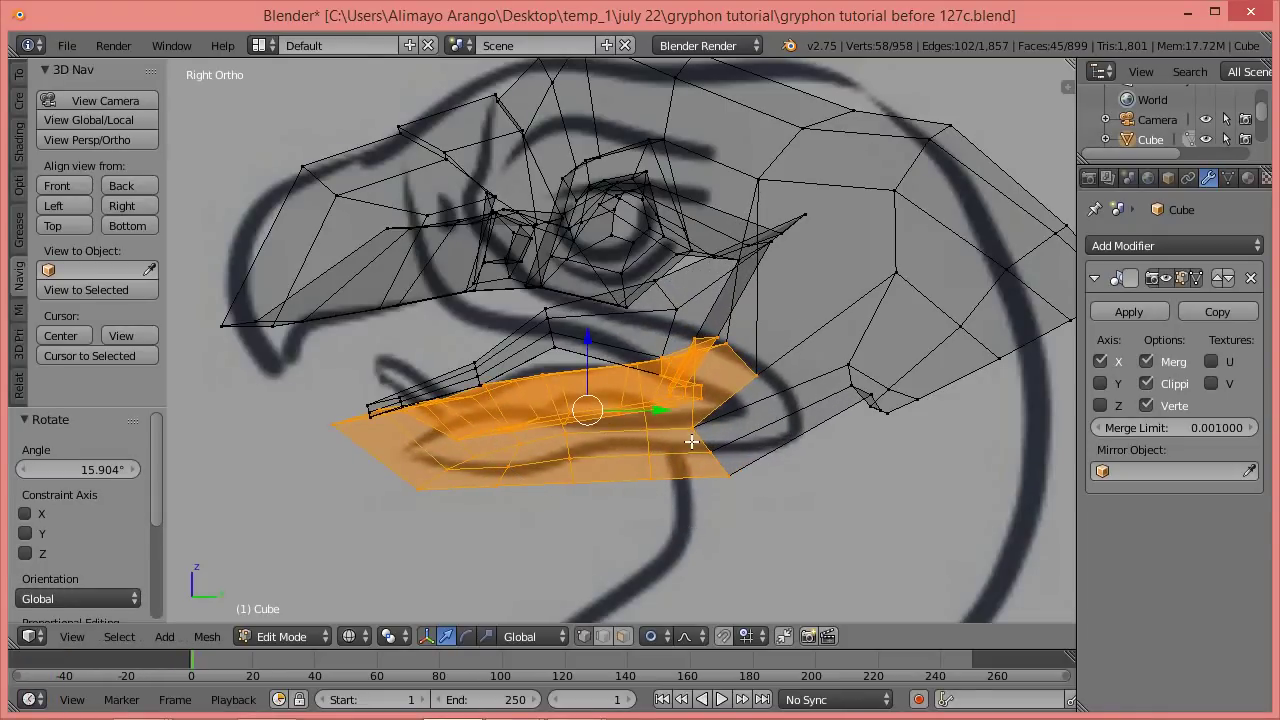
{"action": "key", "text": "g"}
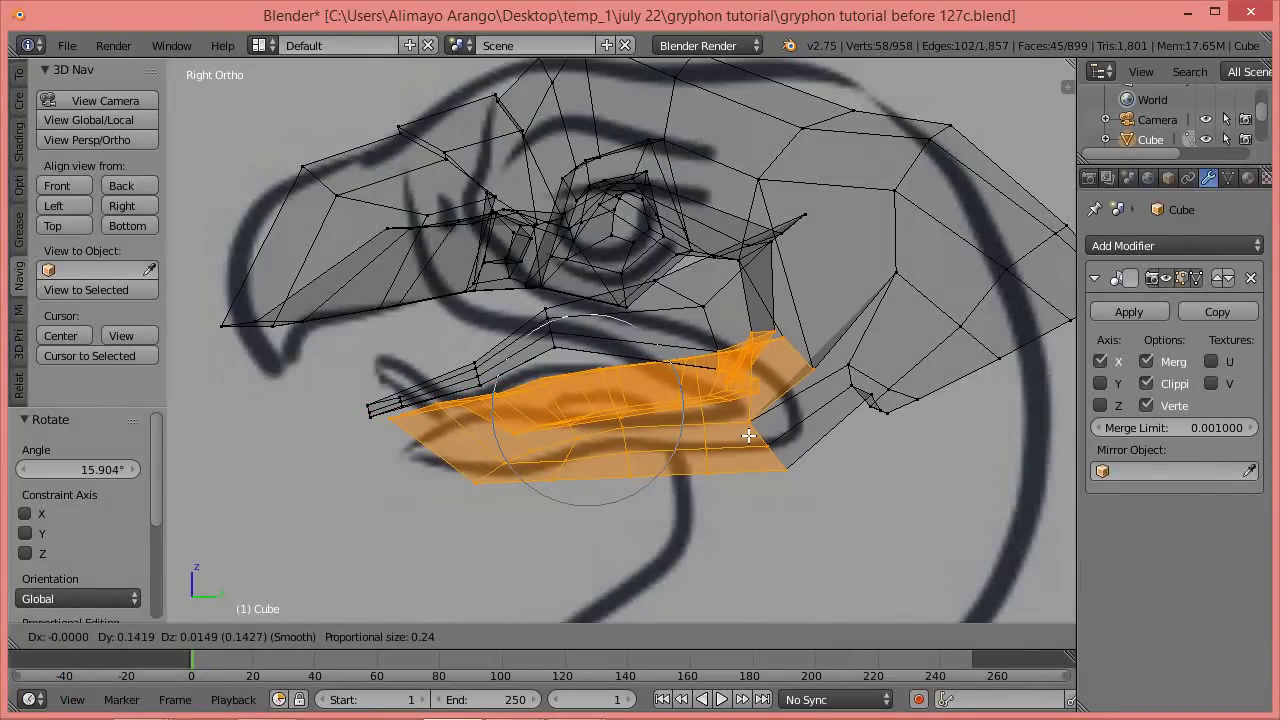
{"action": "left_click", "coordinate": [748, 435]}
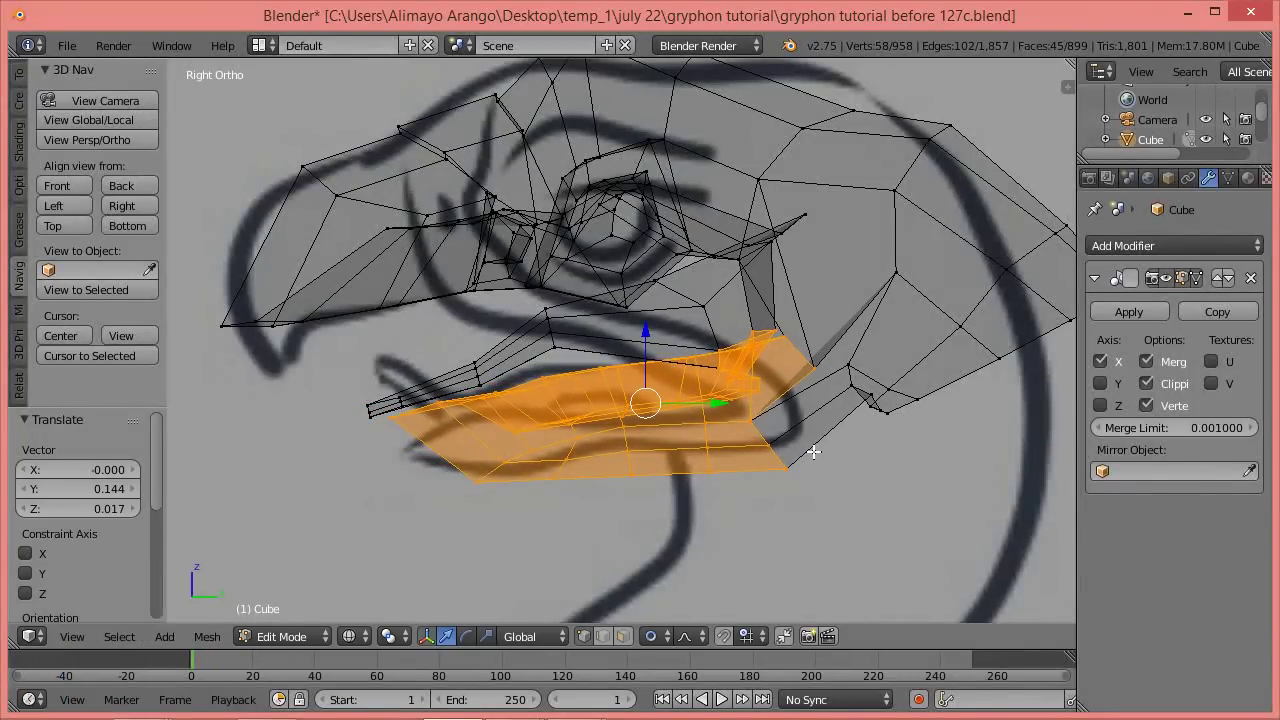
Flatten the lower beak to 0.493 along Z, reducing the proportional size to 0.08.
{"action": "key", "text": "s"}
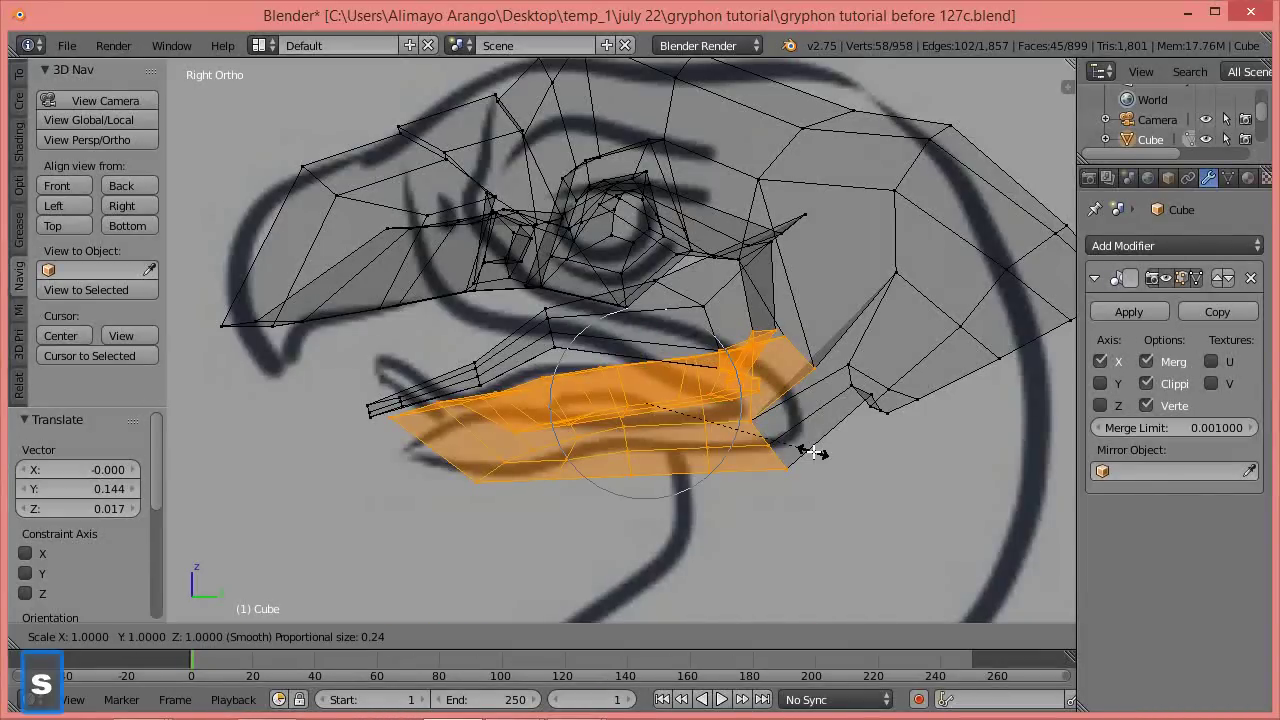
{"action": "key", "text": "z"}
{"action": "scroll", "coordinate": [805, 451], "scroll_direction": "up", "scroll_amount": 7}
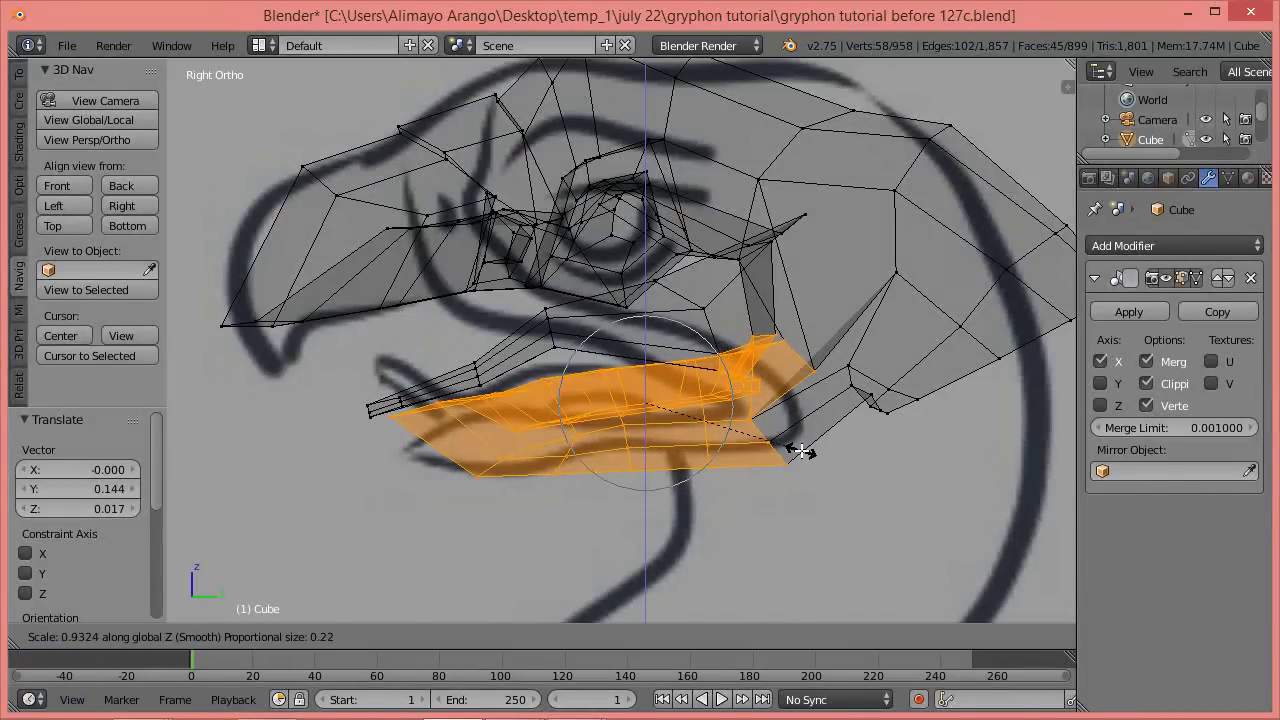
{"action": "scroll", "coordinate": [802, 451], "scroll_direction": "up", "scroll_amount": 4}
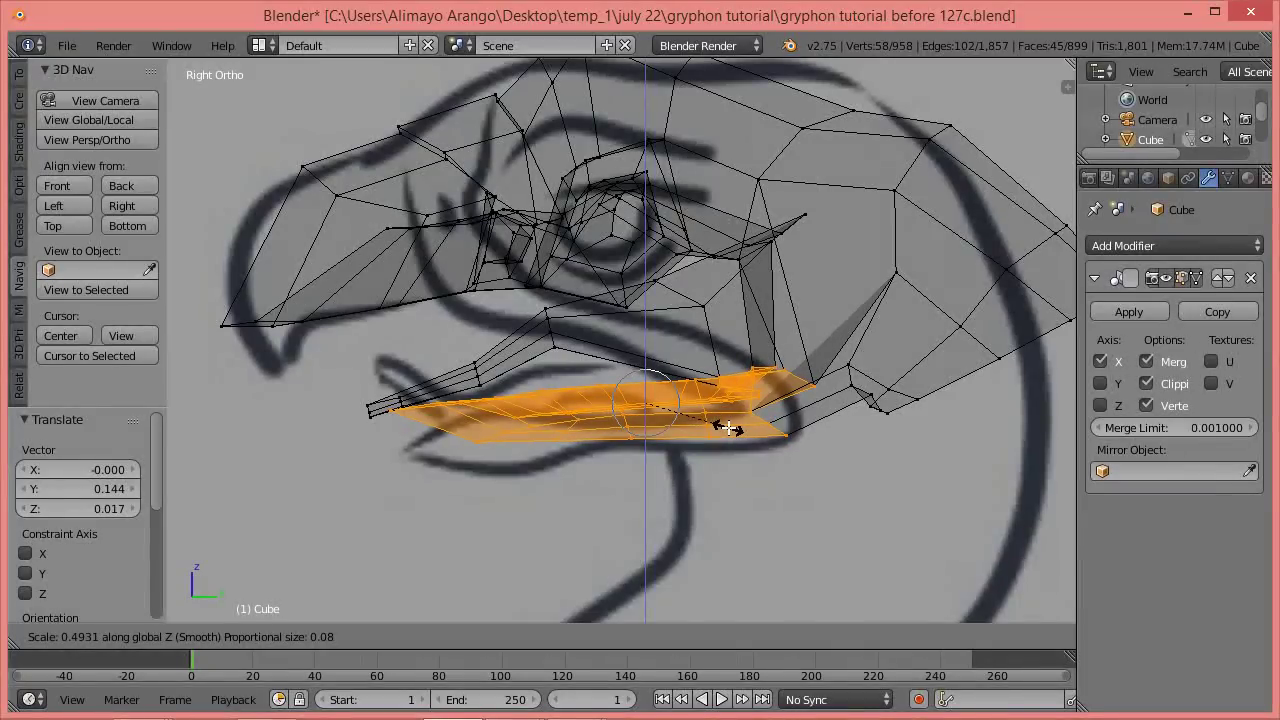
{"action": "left_click", "coordinate": [727, 428]}
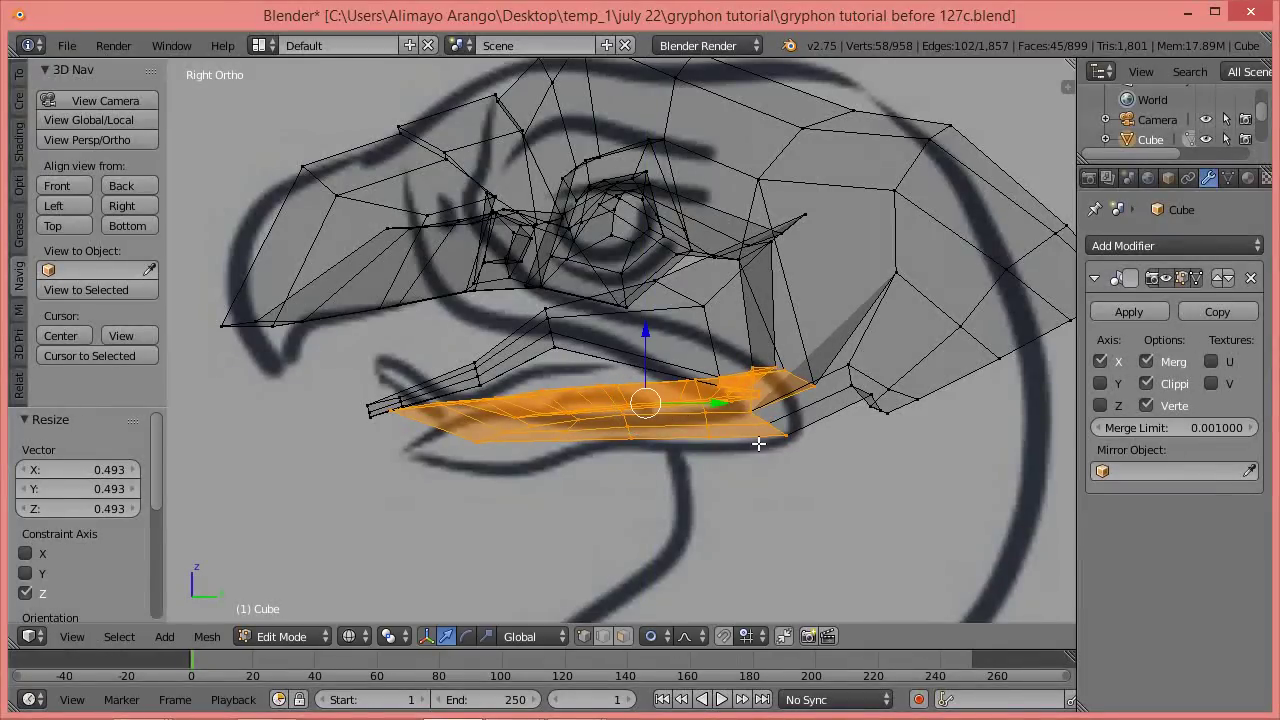
Rotate the lower beak by about -8.97° to follow the drawn jaw and clear the selection.
{"action": "key", "text": "r"}
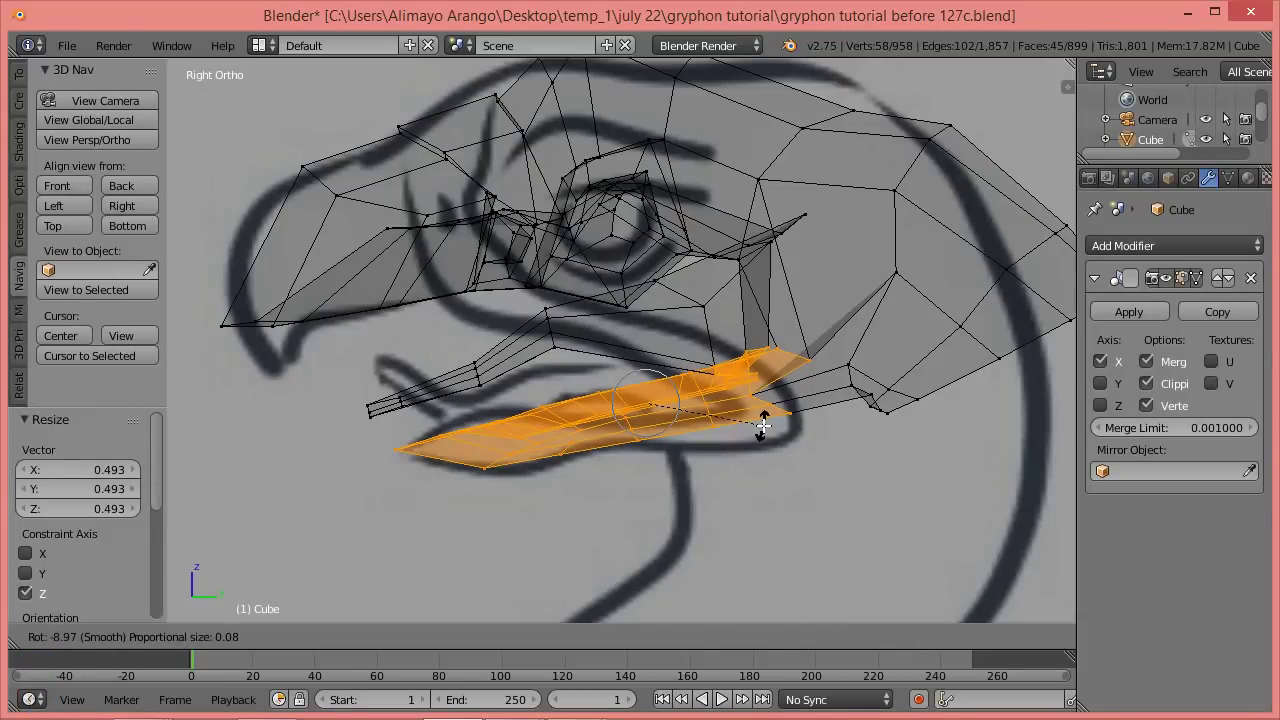
{"action": "left_click", "coordinate": [763, 425]}
{"action": "key", "text": "a"}
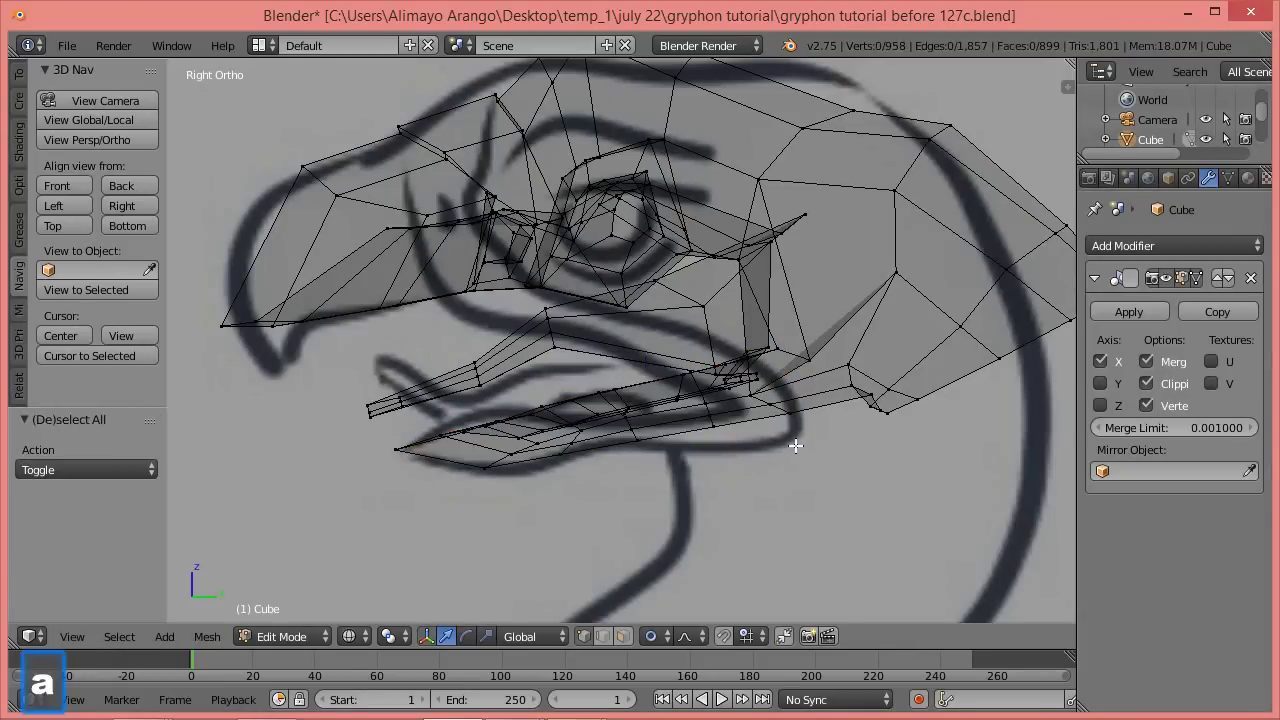
Lasso the vertices at the beak's jaw hinge, move them 0.025 along Y and -0.072 along Z with proportional size 0.42, and deselect all.
{"action": "key", "text": "ctrl"}
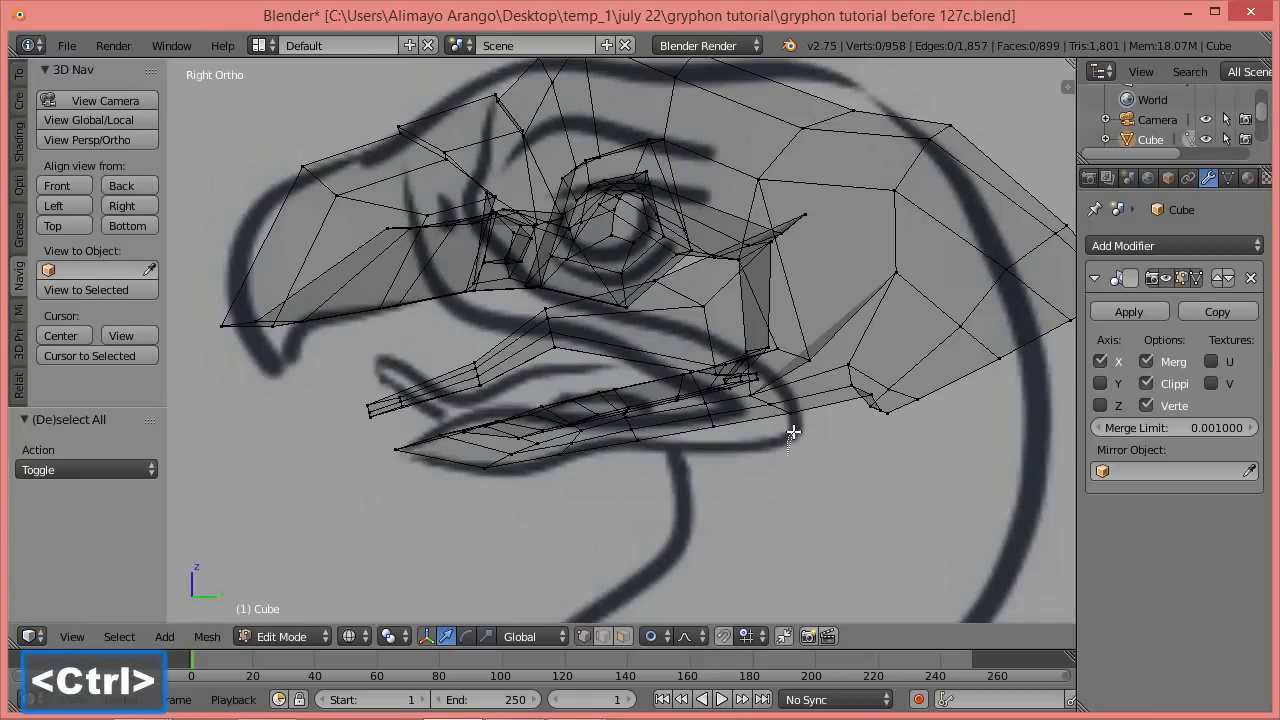
{"action": "mouse_move", "coordinate": [793, 432]}
{"action": "left_mouse_down", "text": "ctrl"}
{"action": "mouse_move", "coordinate": [826, 410]}
{"action": "mouse_move", "coordinate": [836, 378]}
{"action": "mouse_move", "coordinate": [783, 337]}
{"action": "mouse_move", "coordinate": [734, 347]}
{"action": "mouse_move", "coordinate": [710, 372]}
{"action": "mouse_move", "coordinate": [743, 453]}
{"action": "left_mouse_up", "text": "ctrl"}
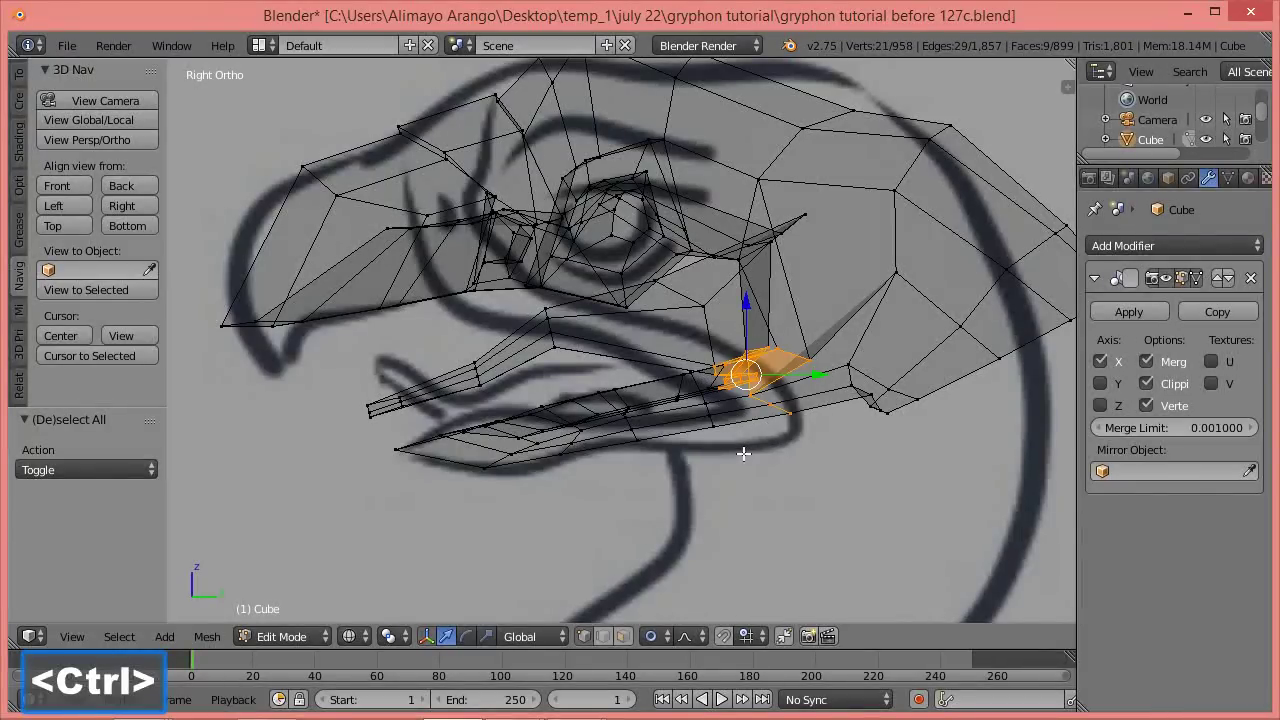
{"action": "key", "text": "g"}
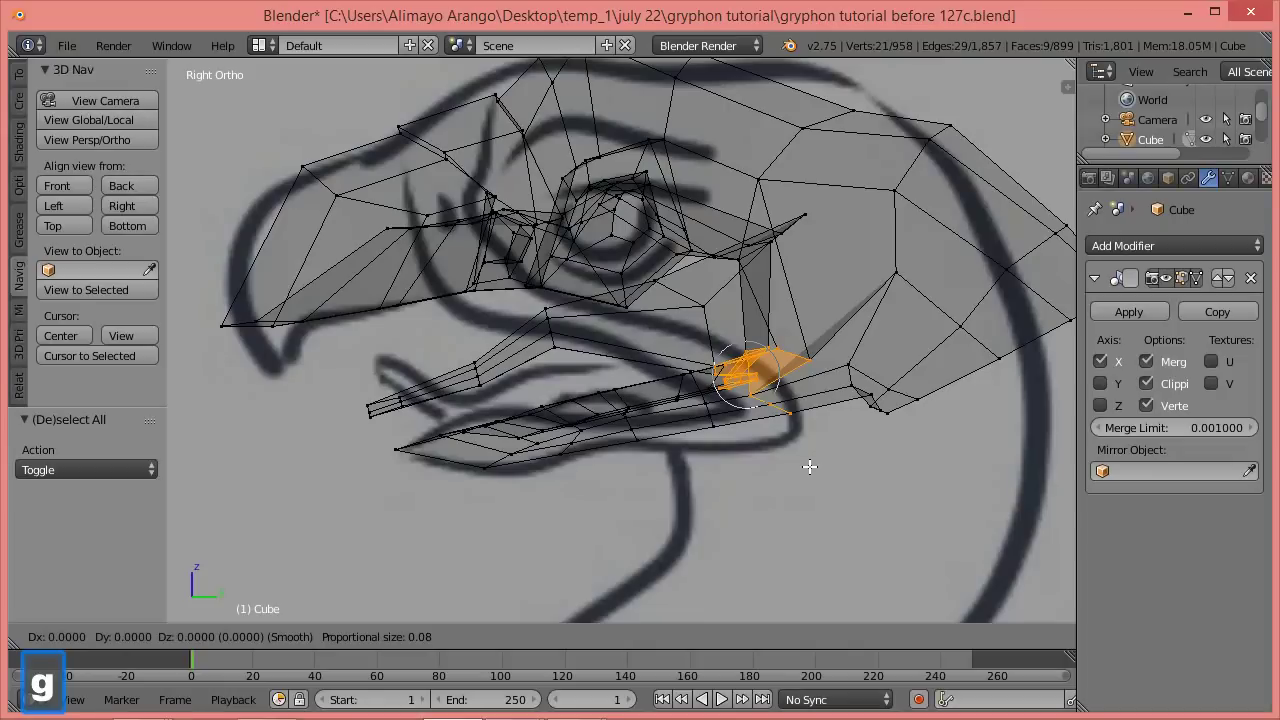
{"action": "scroll", "coordinate": [817, 478], "scroll_direction": "down", "scroll_amount": 10}
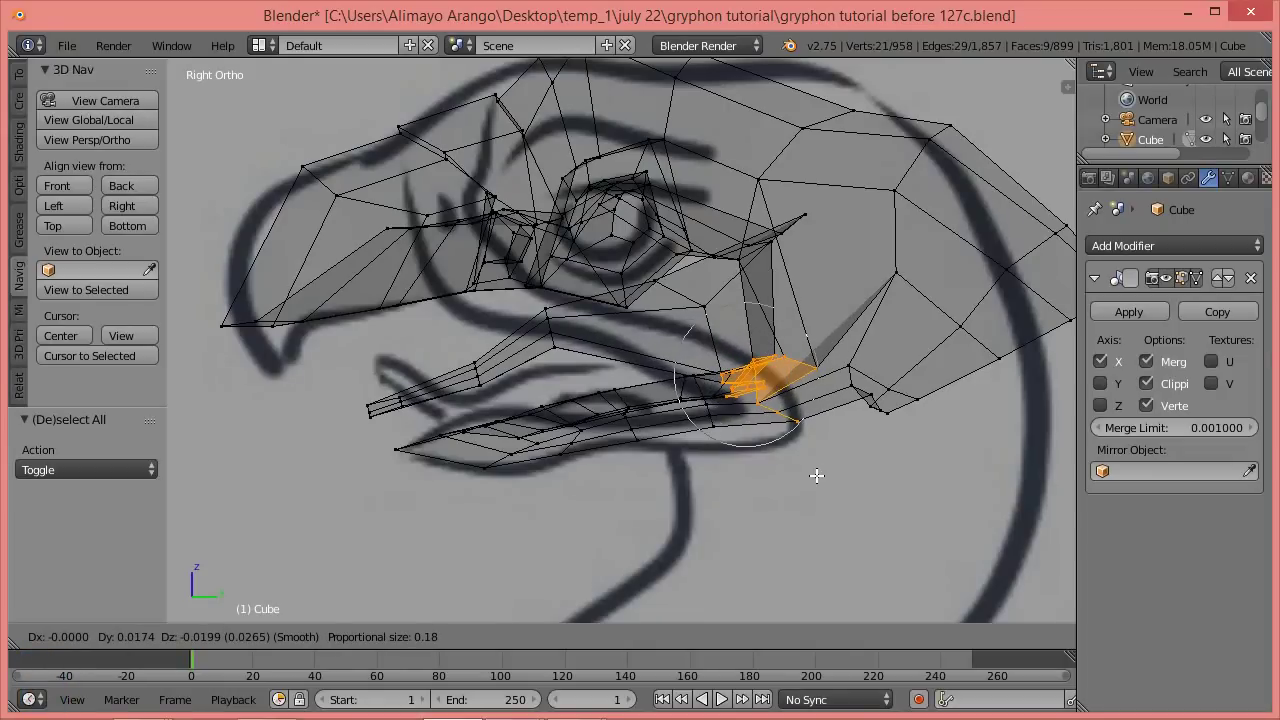
{"action": "scroll", "coordinate": [818, 485], "scroll_direction": "down", "scroll_amount": 5}
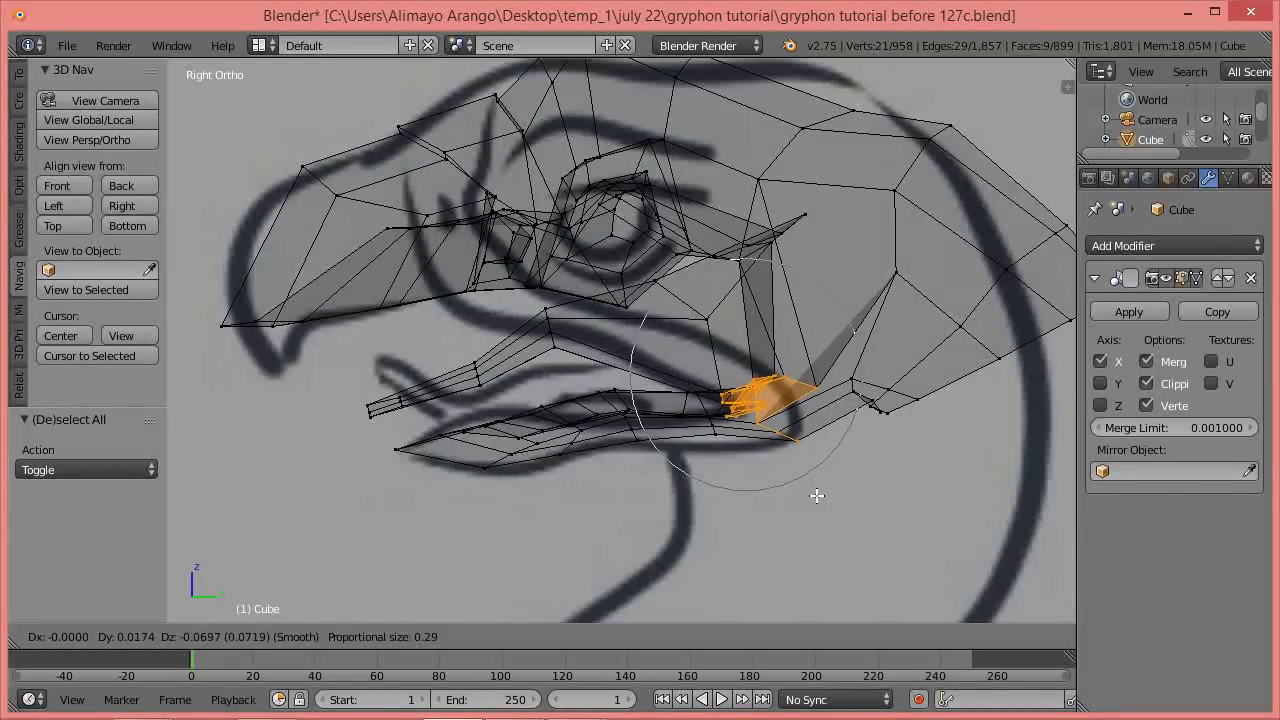
{"action": "scroll", "coordinate": [818, 495], "scroll_direction": "down", "scroll_amount": 2}
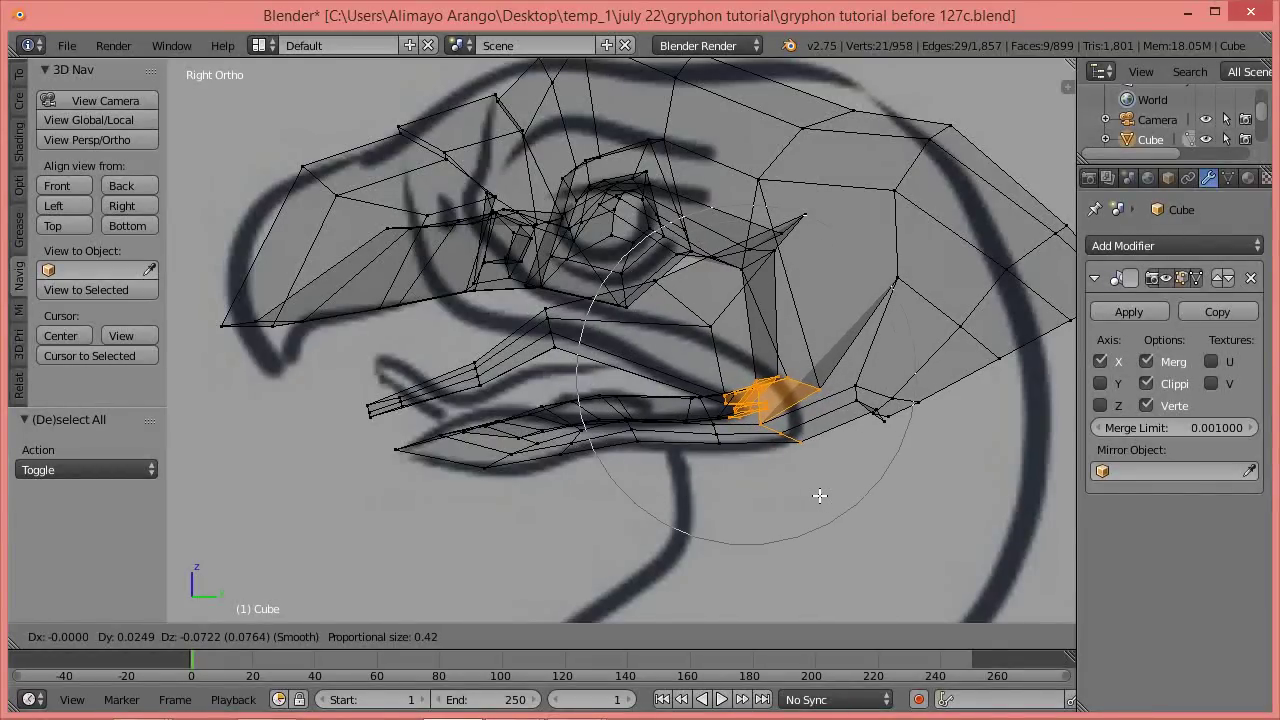
{"action": "left_click", "coordinate": [819, 495]}
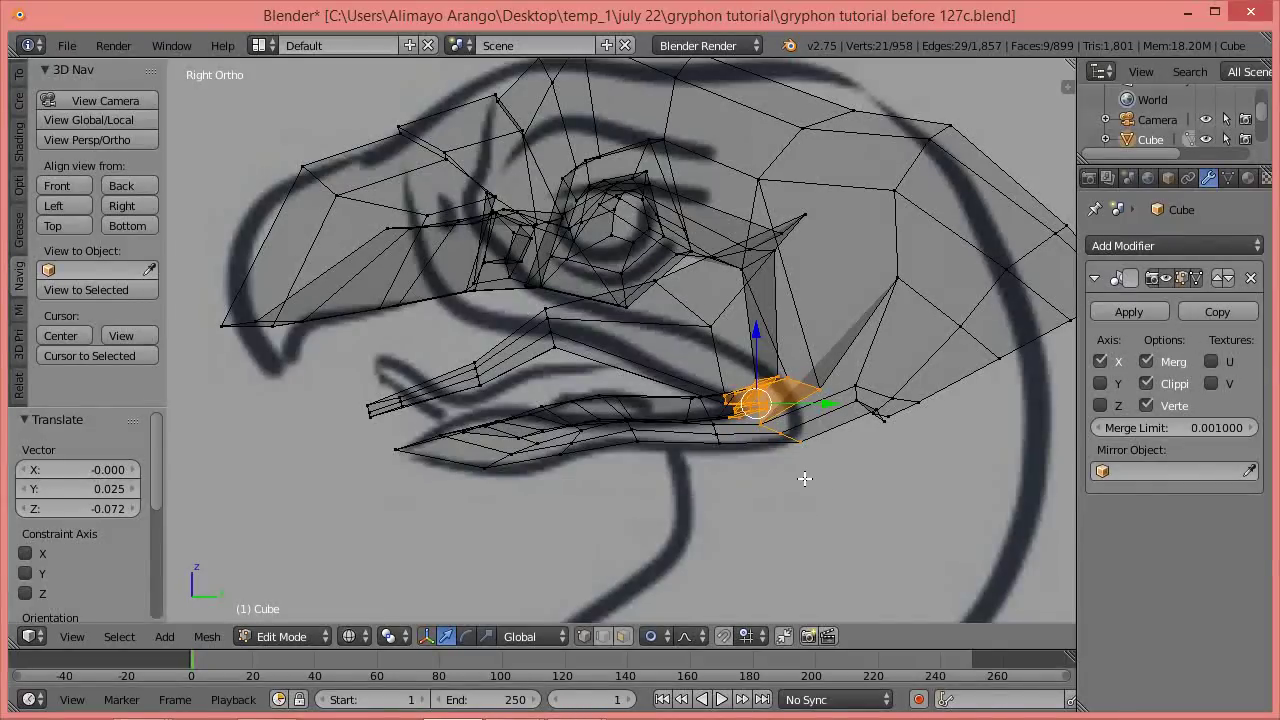
{"action": "key", "text": "a"}
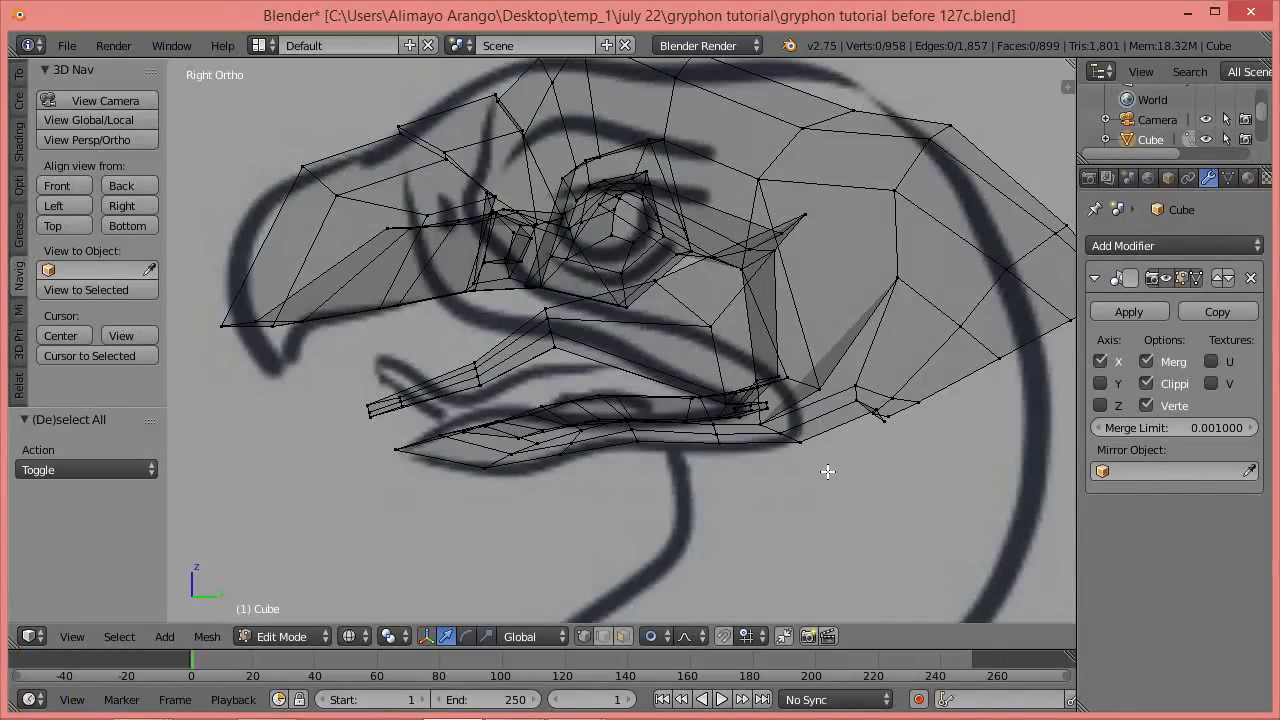
Switch the viewport to solid shading and examine the open beak and tongue up close from the front.
{"action": "scroll", "coordinate": [827, 472], "scroll_direction": "down", "scroll_amount": 3}
{"action": "scroll", "coordinate": [827, 472], "scroll_direction": "up", "scroll_amount": 2}
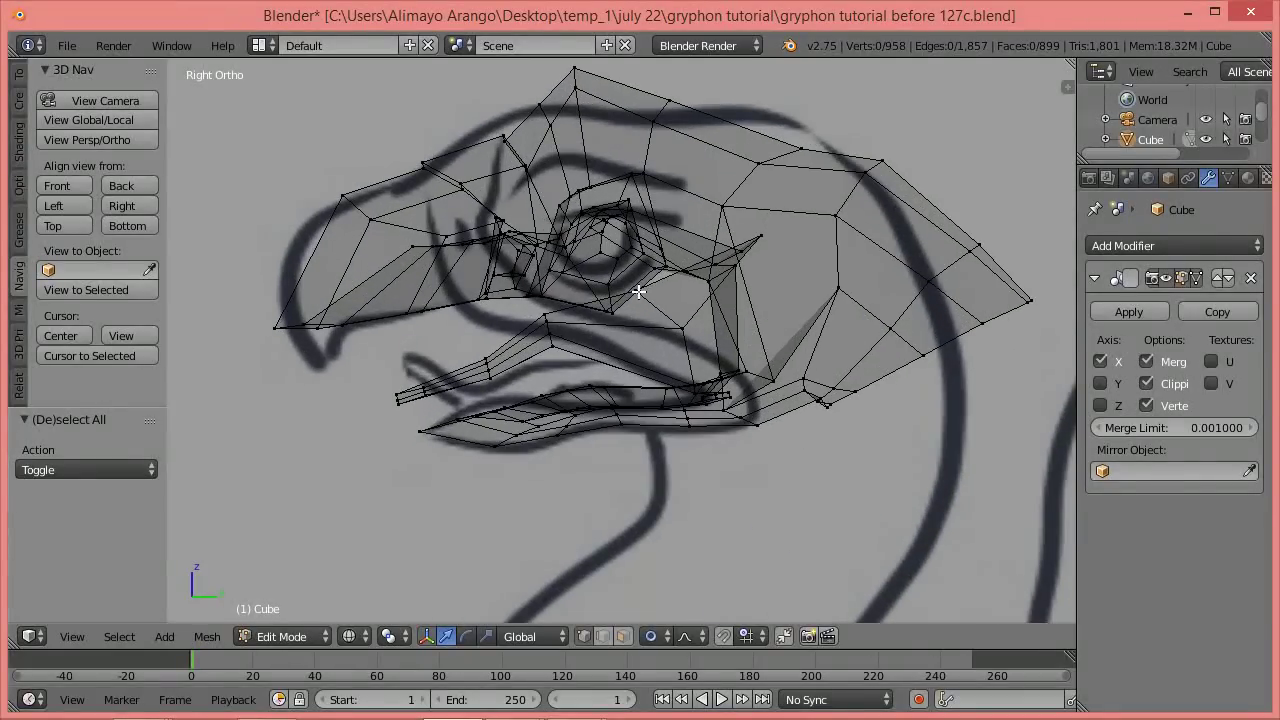
{"action": "key", "text": "z"}
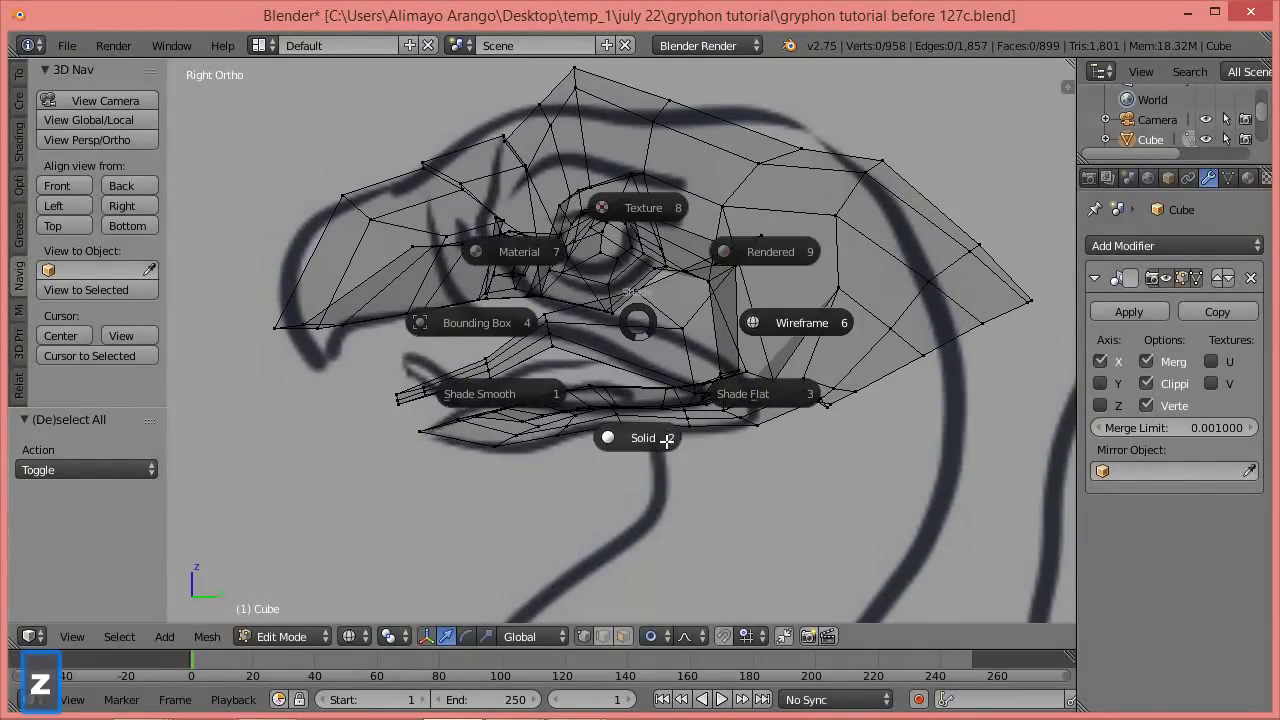
{"action": "left_click", "coordinate": [629, 432]}
{"action": "mouse_move", "coordinate": [571, 420]}
{"action": "middle_mouse_down"}
{"action": "mouse_move", "coordinate": [643, 422]}
{"action": "mouse_move", "coordinate": [743, 343]}
{"action": "mouse_move", "coordinate": [771, 360]}
{"action": "mouse_move", "coordinate": [743, 354]}
{"action": "middle_mouse_up"}
{"action": "scroll", "coordinate": [740, 355], "scroll_direction": "up", "scroll_amount": 2}
{"action": "scroll", "coordinate": [734, 356], "scroll_direction": "up", "scroll_amount": 1}
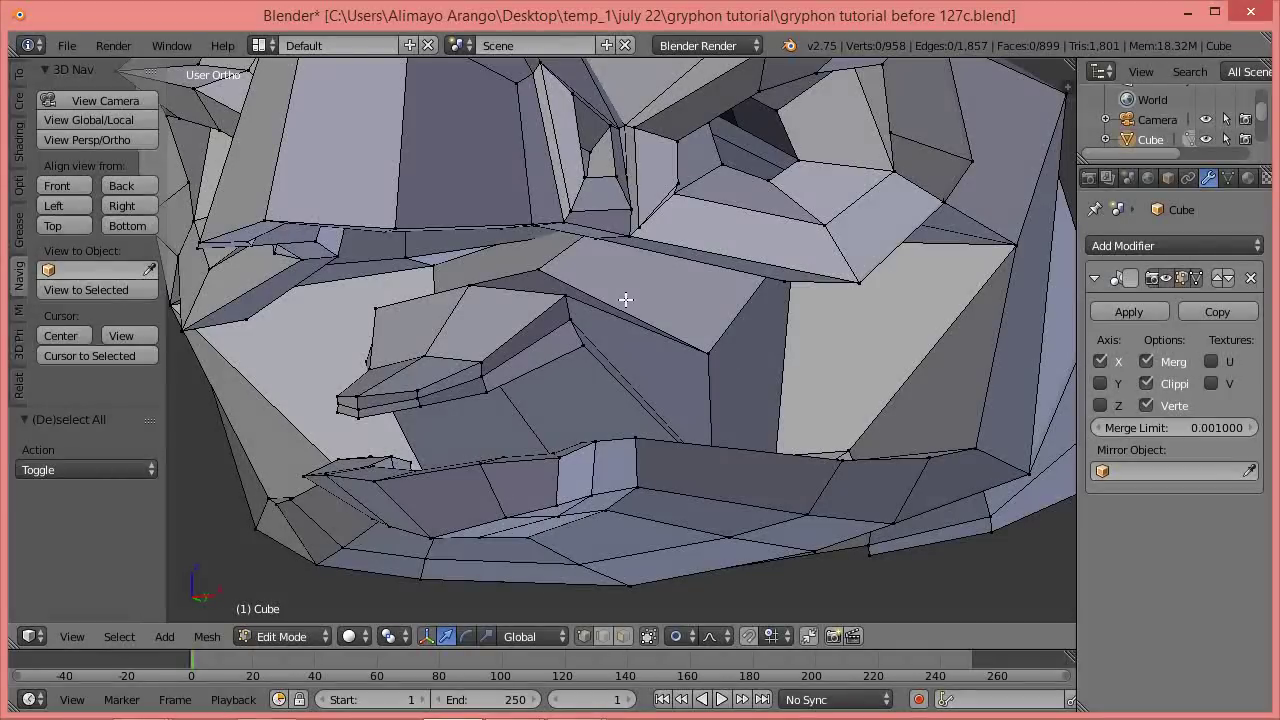
Turn off proportional editing and move the short inner-mouth edge above the back of the tongue -0.026 along Z.
{"action": "right_click", "coordinate": [561, 255]}
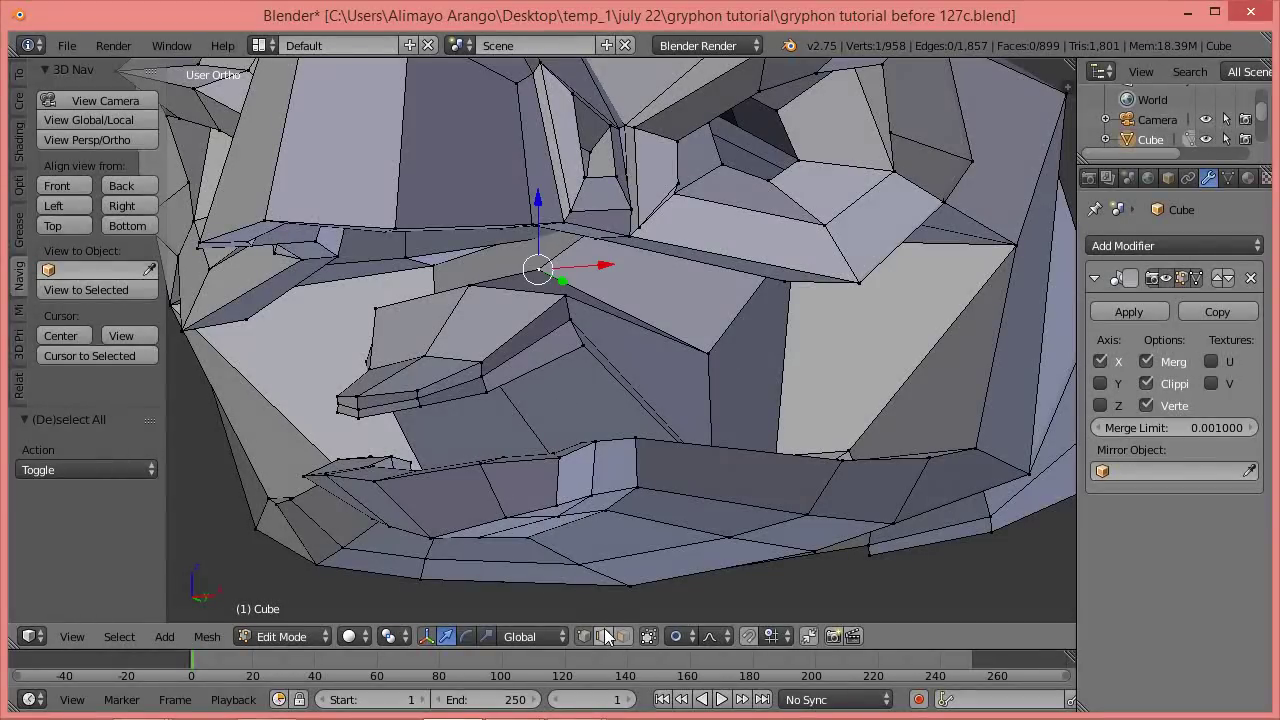
{"action": "key", "text": "a"}
{"action": "right_click", "coordinate": [563, 254]}
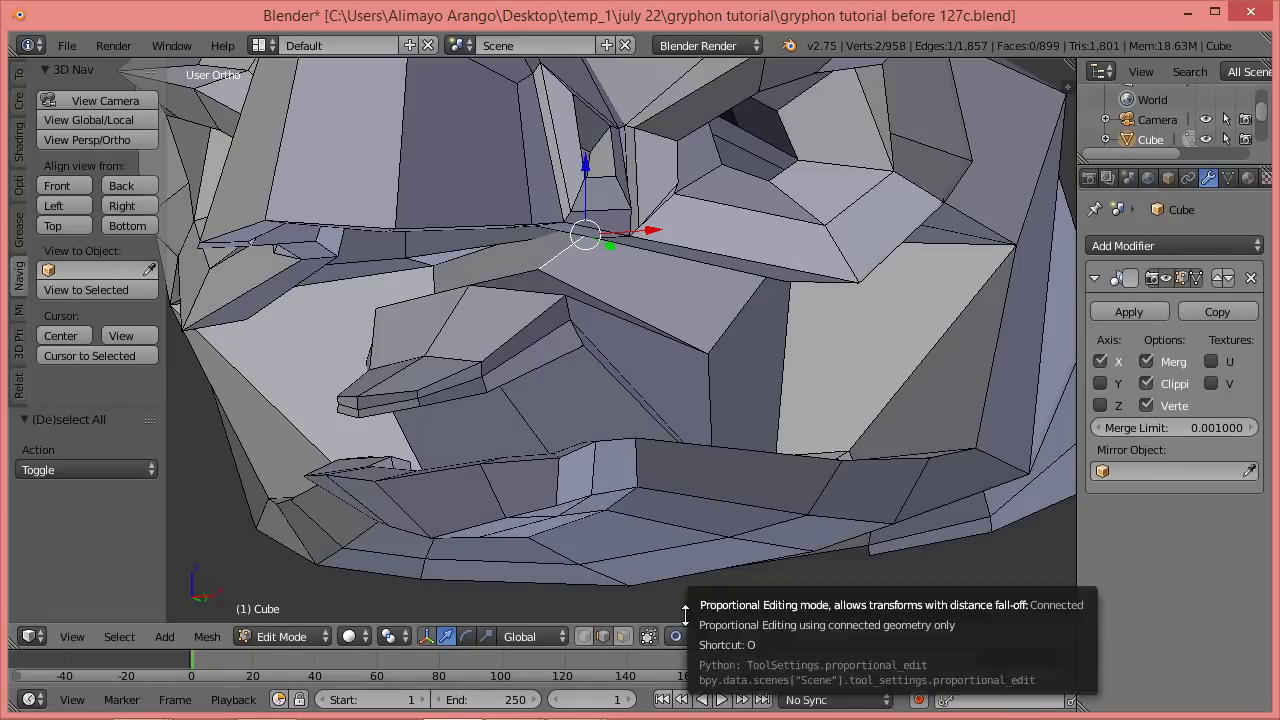
{"action": "key", "text": "o"}
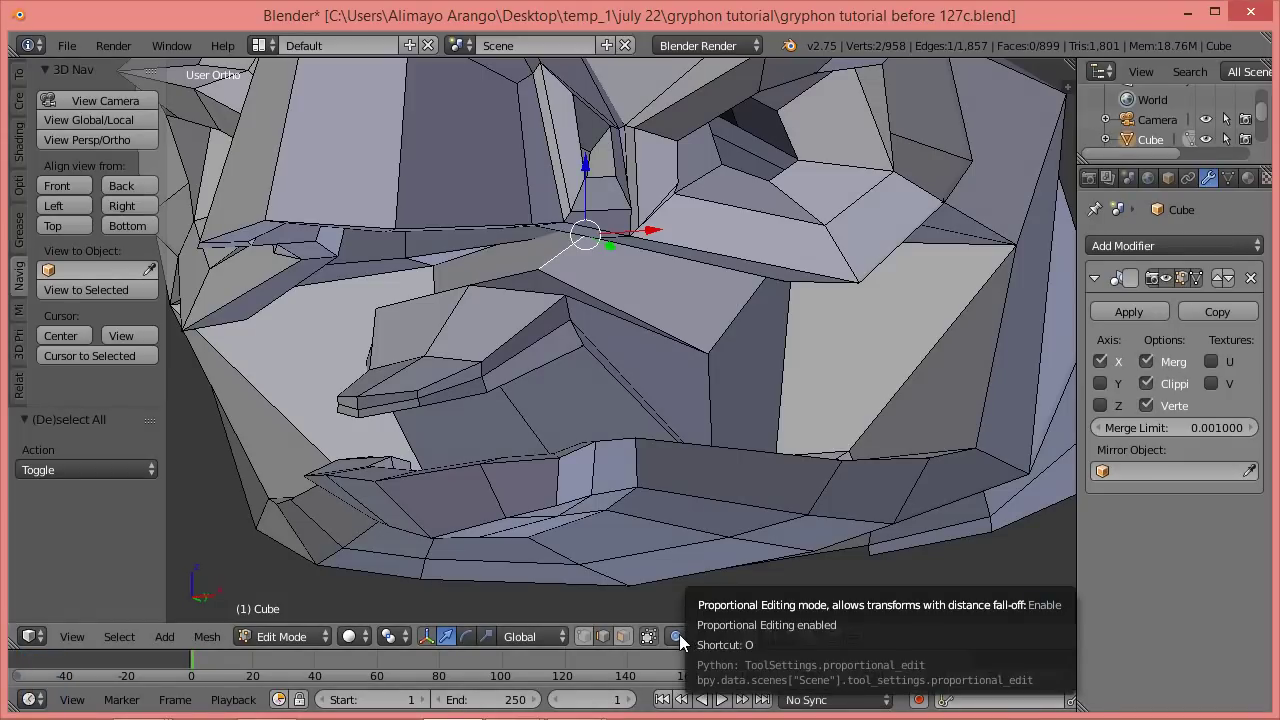
{"action": "key", "text": "o"}
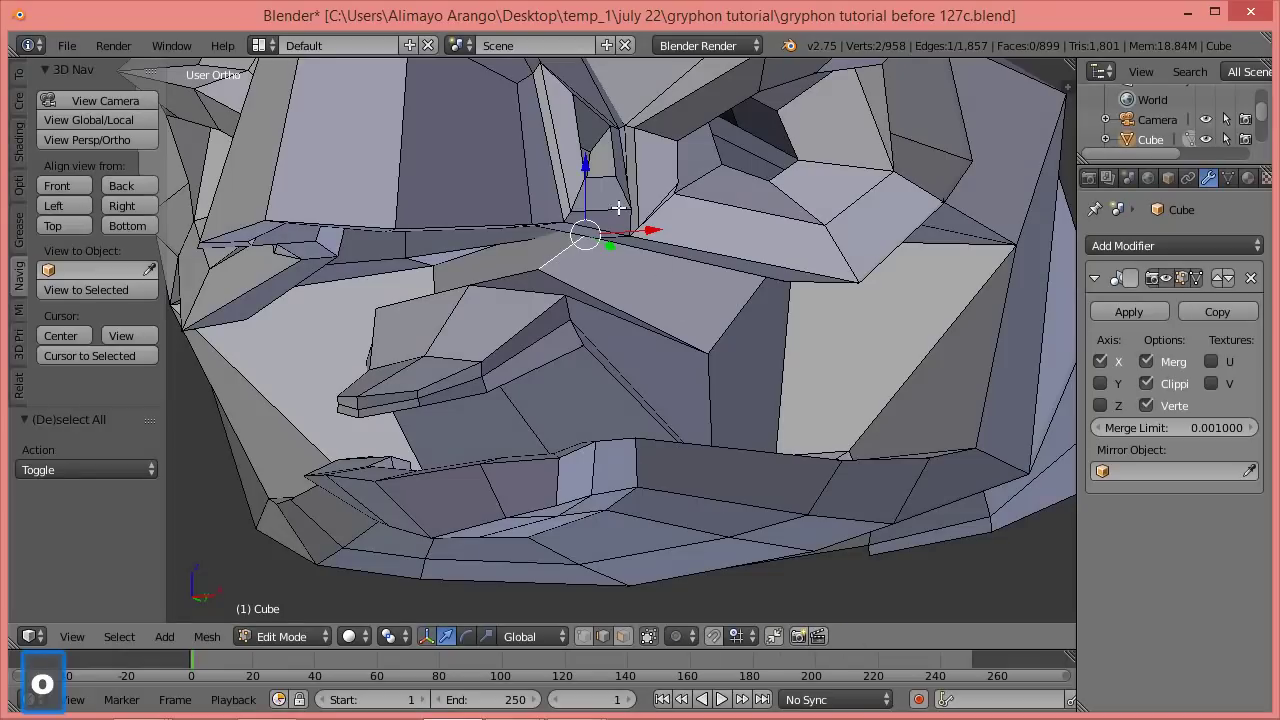
{"action": "key", "text": "g"}
{"action": "key", "text": "z"}
{"action": "left_click", "coordinate": [583, 185]}
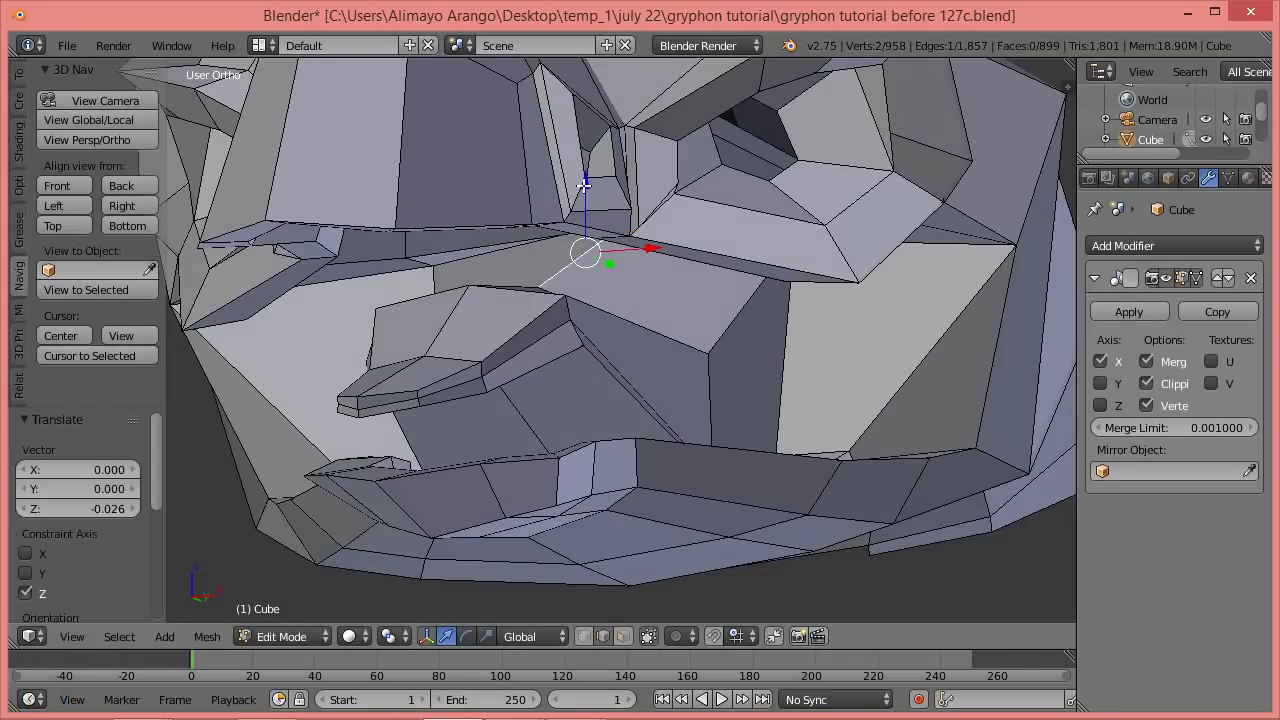
Lower the same inner-mouth edge by a further -0.039 along Z, judging it against the upper beak from the side.
{"action": "middle_click_drag", "start_coordinate": [694, 349], "coordinate": [575, 366]}
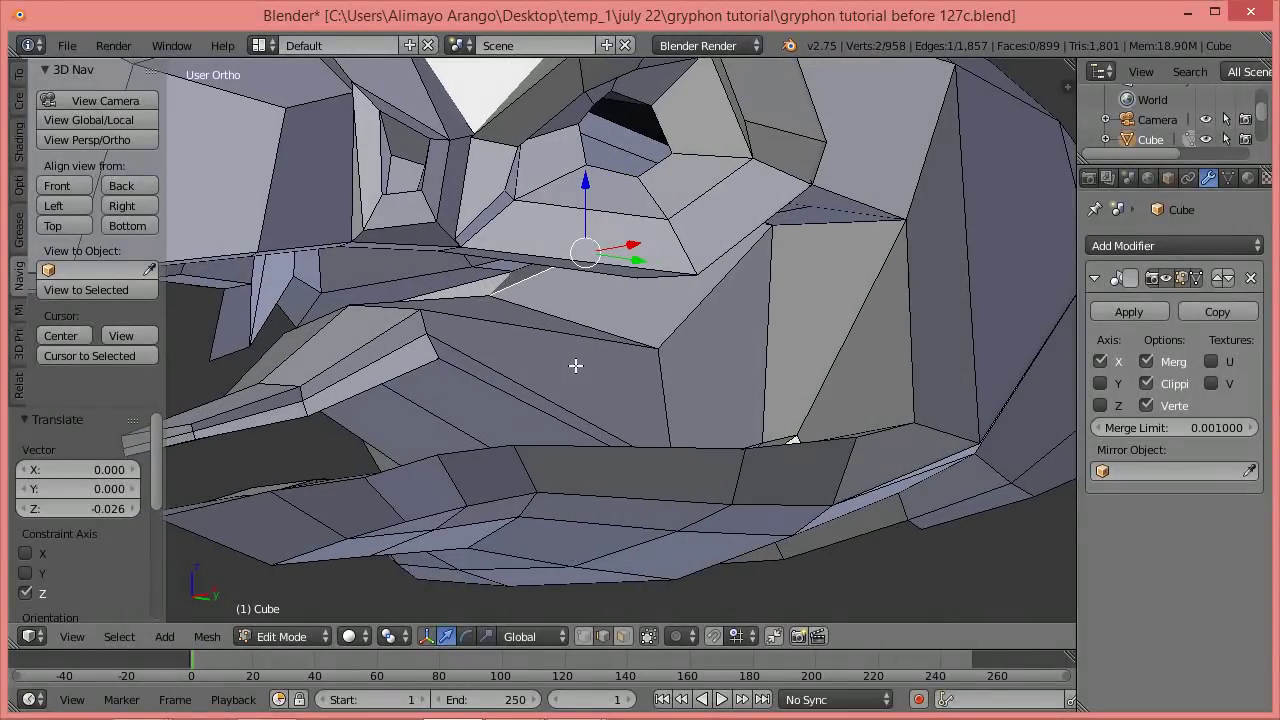
{"action": "key", "text": "g"}
{"action": "key", "text": "z"}
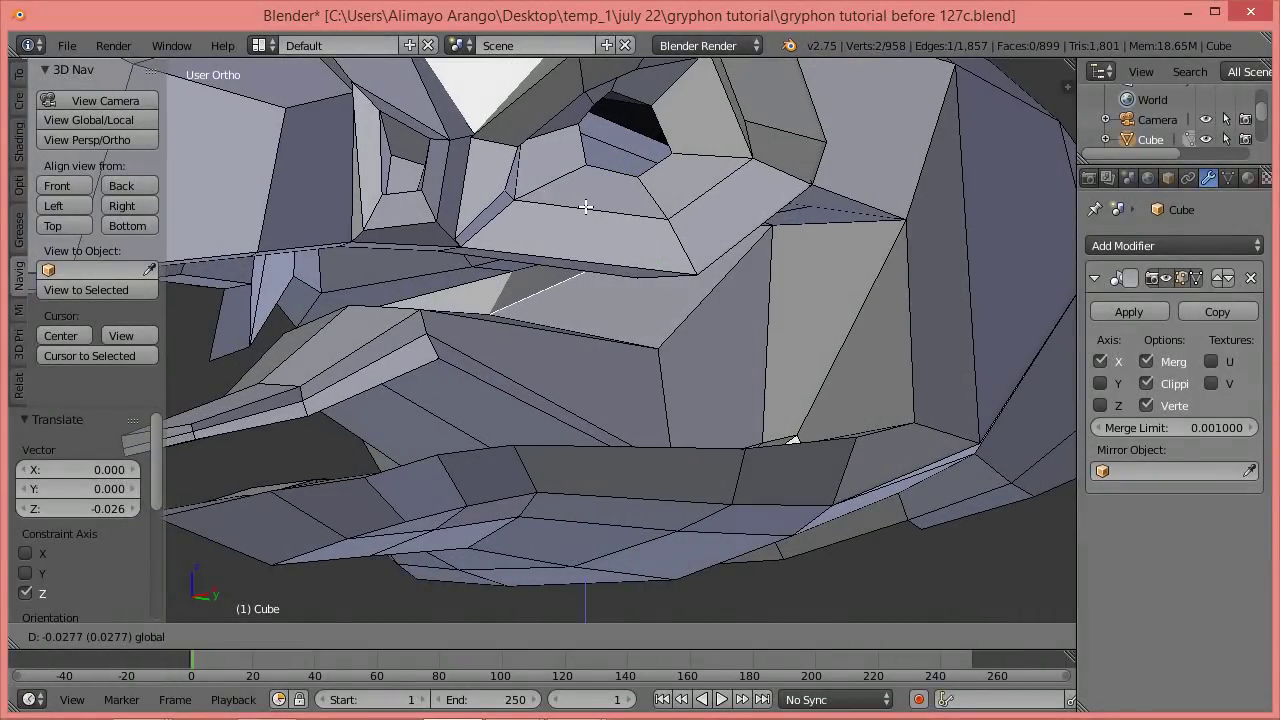
{"action": "left_click", "coordinate": [586, 224]}
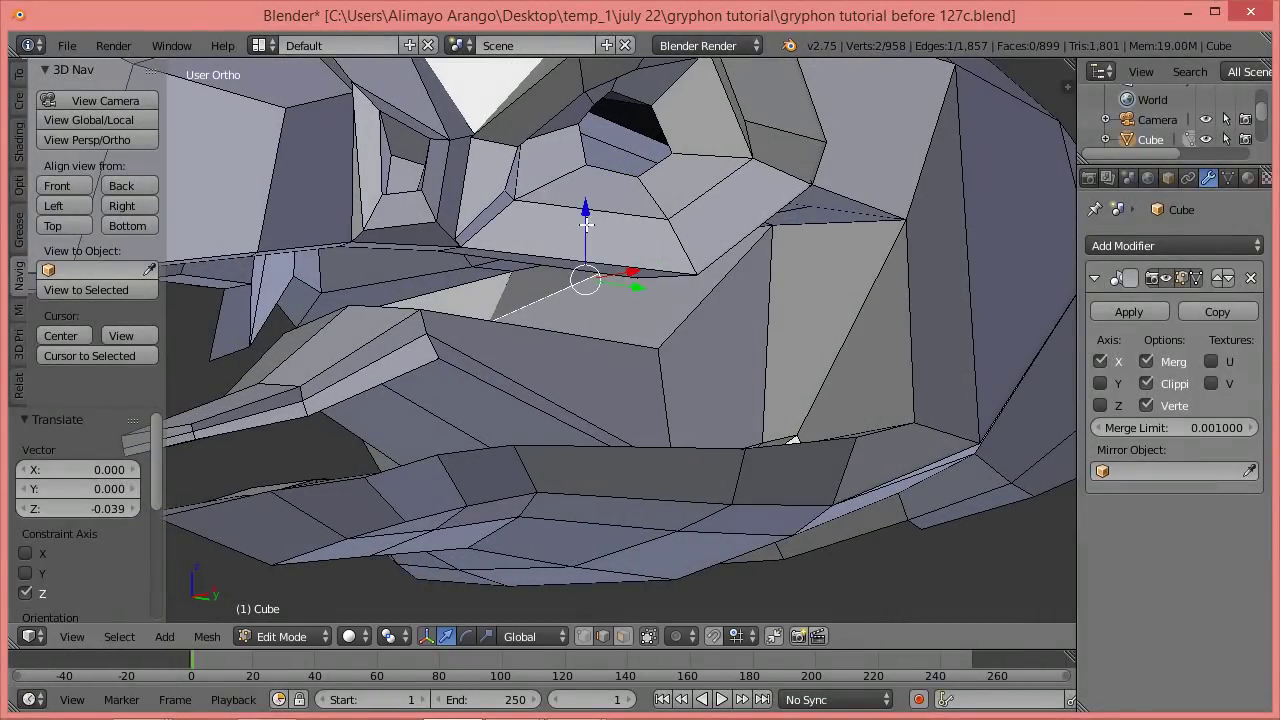
Select the single corner vertex of the inner mouth behind the tongue and move it -0.082 along Z.
{"action": "right_click", "coordinate": [597, 337]}
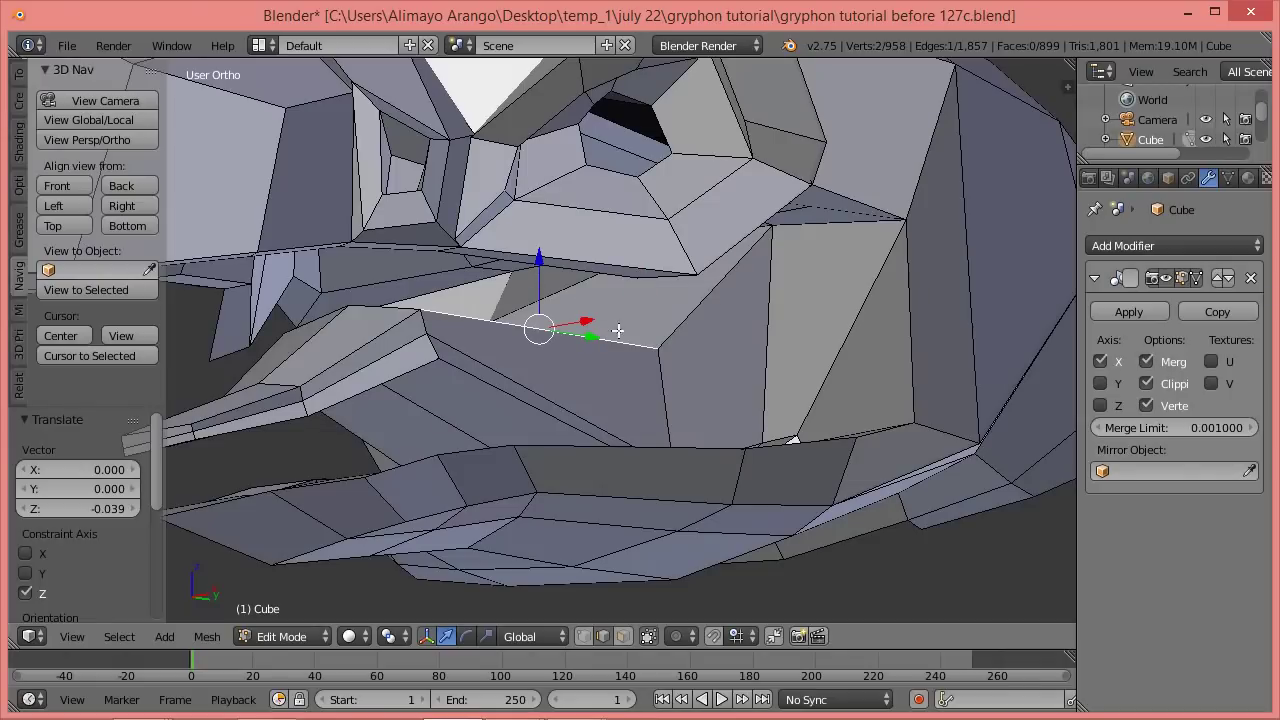
{"action": "right_click", "coordinate": [650, 336]}
{"action": "left_click_drag", "start_coordinate": [657, 282], "coordinate": [659, 318]}
{"action": "middle_click_drag", "start_coordinate": [704, 322], "coordinate": [733, 253]}
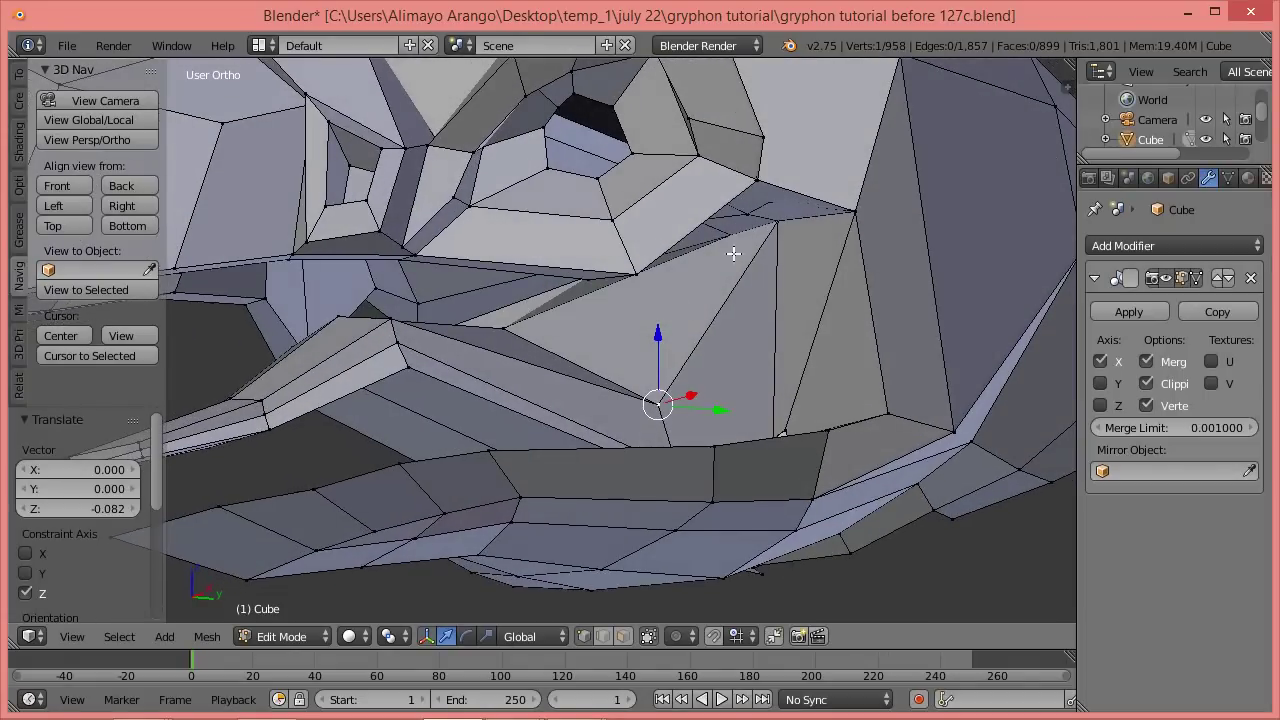
Select the upper rear vertex of the inner-mouth wall below the eye and move it -0.011 along Z.
{"action": "right_click", "coordinate": [774, 229]}
{"action": "right_click", "coordinate": [778, 228]}
{"action": "scroll", "coordinate": [787, 246], "scroll_direction": "up", "scroll_amount": 2}
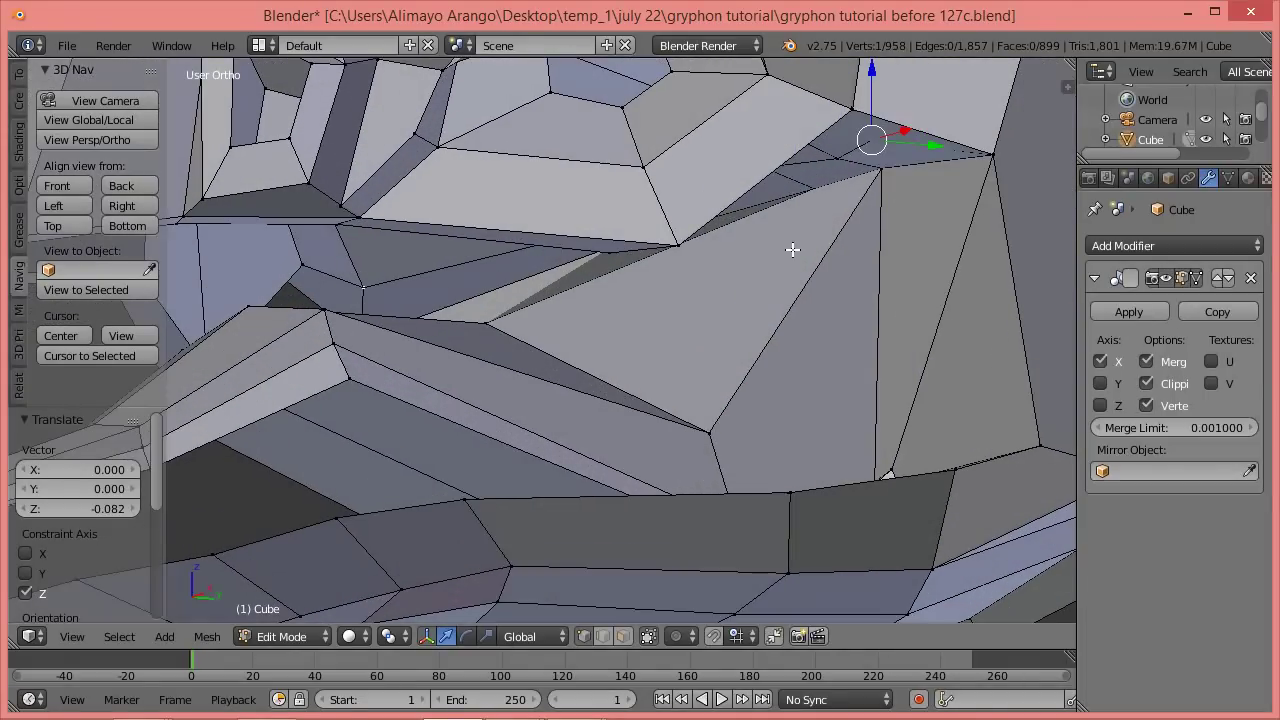
{"action": "right_click", "coordinate": [880, 171]}
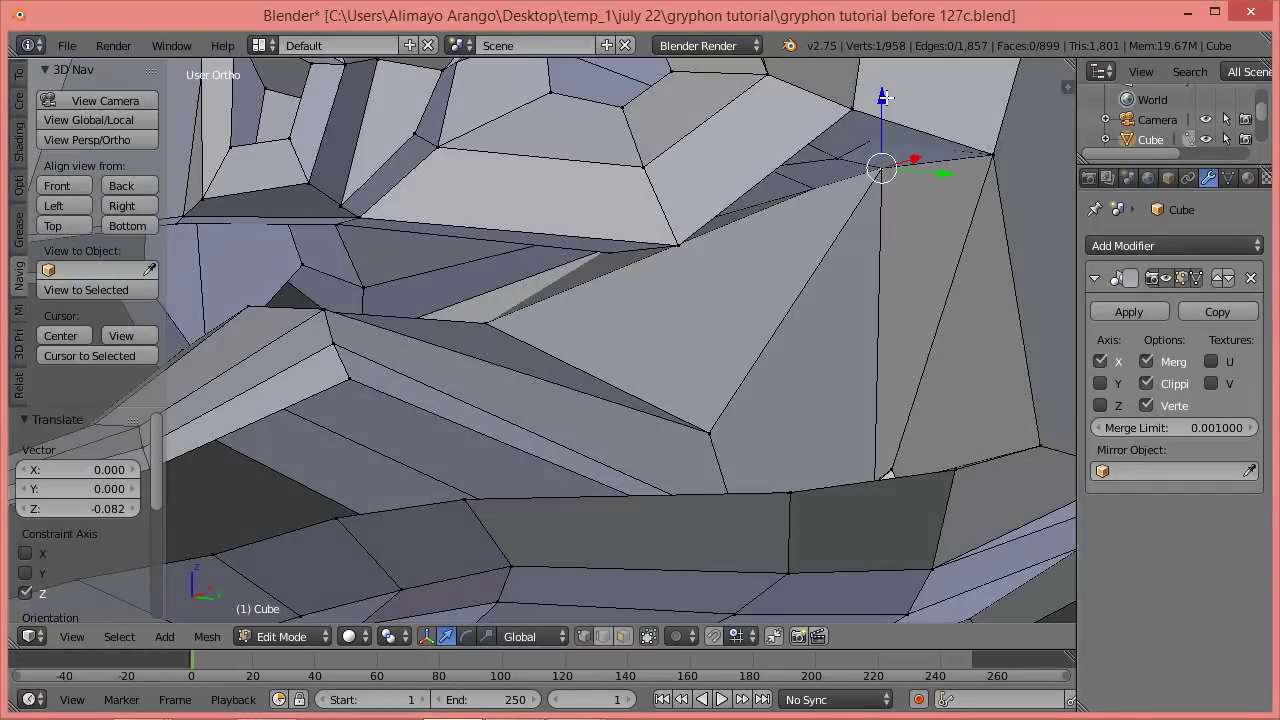
{"action": "mouse_move", "coordinate": [881, 96]}
{"action": "left_mouse_down"}
{"action": "mouse_move", "coordinate": [883, 129]}
{"action": "mouse_move", "coordinate": [880, 106]}
{"action": "left_mouse_up"}
{"action": "mouse_move", "coordinate": [737, 260]}
{"action": "middle_mouse_down"}
{"action": "mouse_move", "coordinate": [660, 294]}
{"action": "mouse_move", "coordinate": [750, 252]}
{"action": "middle_mouse_up"}
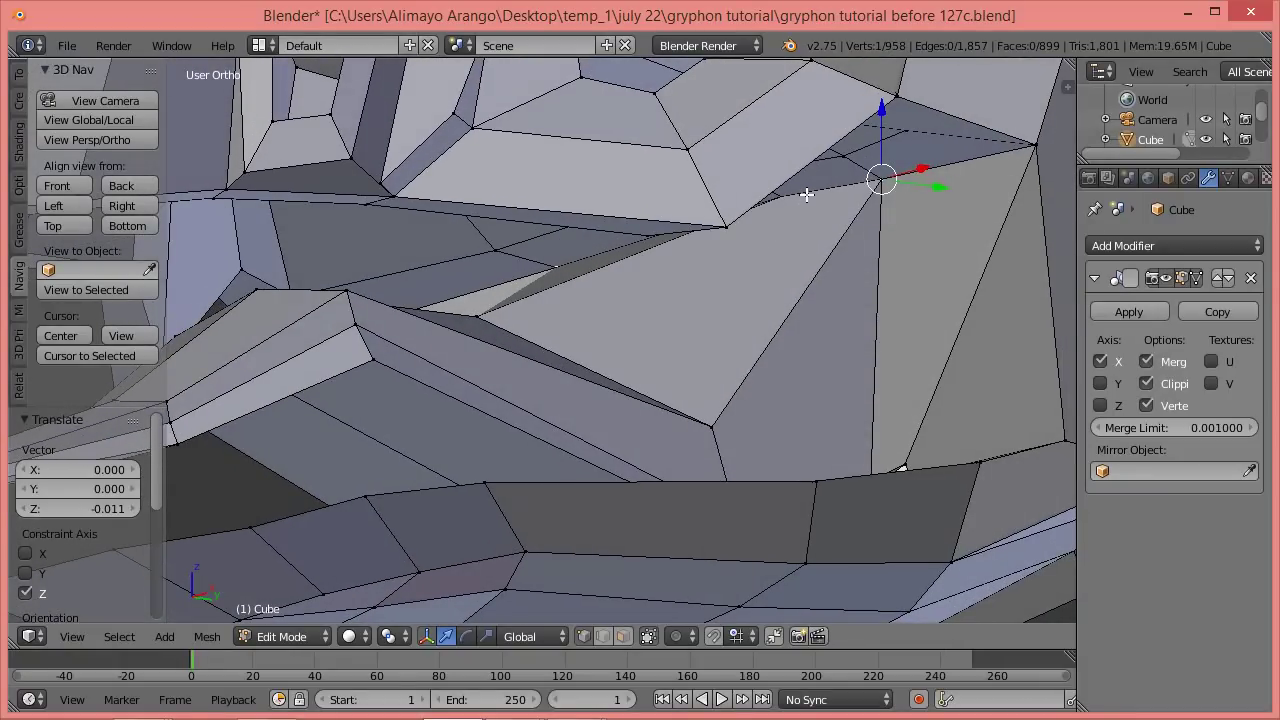
Clear the selection, select the upper rear edge of the inner-mouth wall and move it -0.113 along Z.
{"action": "key", "text": "a"}
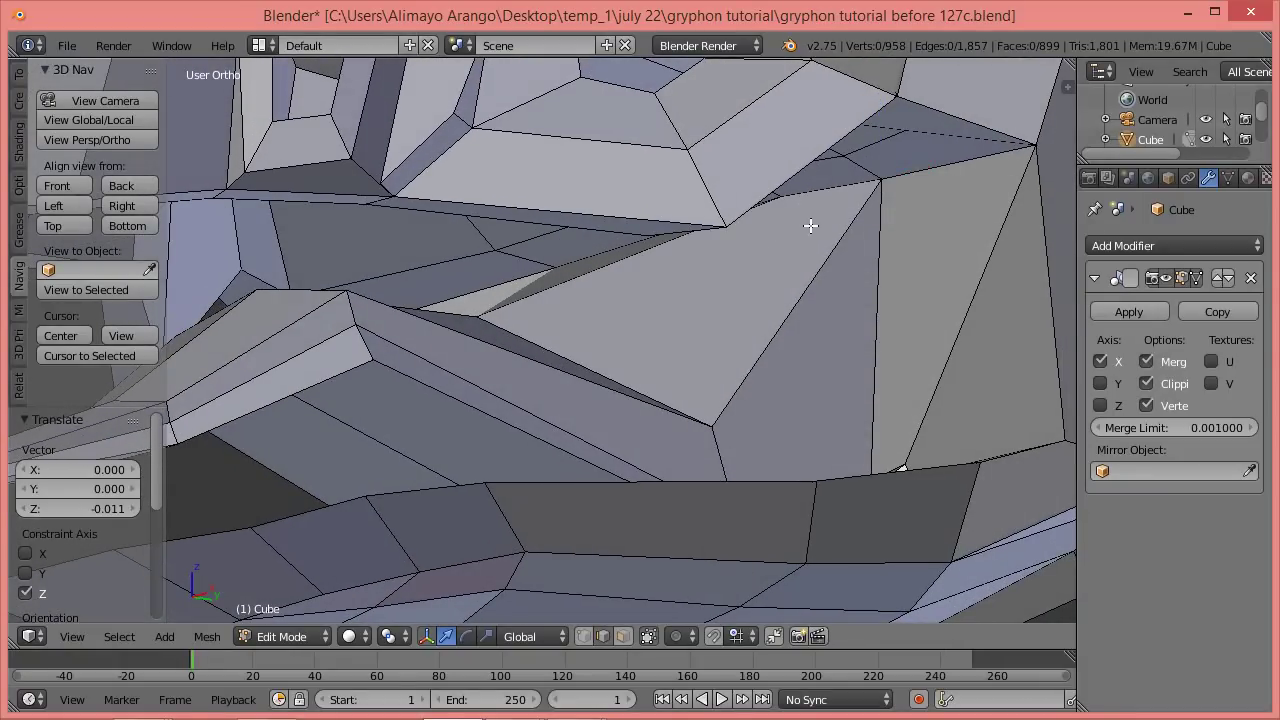
{"action": "right_click", "coordinate": [819, 191], "text": "alt"}
{"action": "left_click_drag", "start_coordinate": [832, 140], "coordinate": [826, 236]}
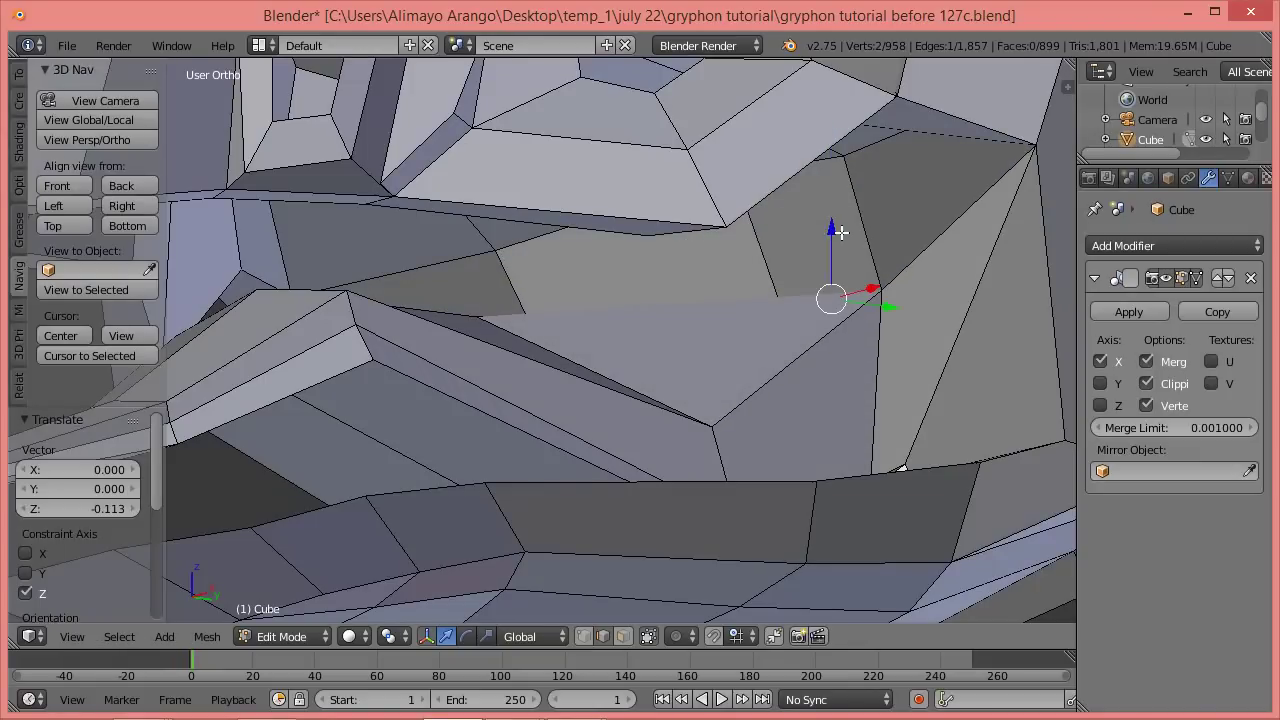
Lower the inner-mouth wall's rear edge slightly more along Z and shift it 0.018 along Y.
{"action": "scroll", "coordinate": [829, 243], "scroll_direction": "down", "scroll_amount": 3}
{"action": "middle_click_drag", "start_coordinate": [693, 318], "coordinate": [735, 312]}
{"action": "left_click_drag", "start_coordinate": [657, 258], "coordinate": [659, 276]}
{"action": "middle_click_drag", "start_coordinate": [683, 349], "coordinate": [631, 343]}
{"action": "left_click_drag", "start_coordinate": [726, 342], "coordinate": [731, 343]}
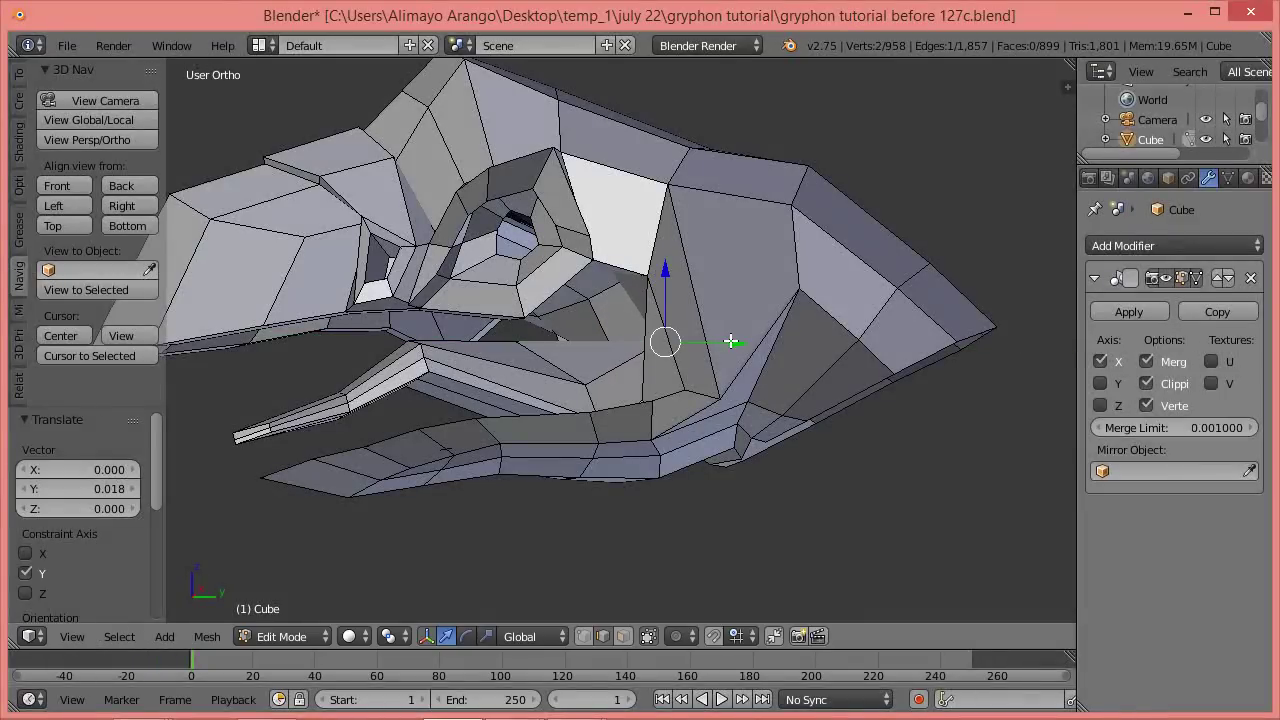
Move the side edge on the rim of the lower beak about 0.012 along the X axis.
{"action": "middle_click_drag", "start_coordinate": [592, 411], "coordinate": [664, 417]}
{"action": "scroll", "coordinate": [623, 437], "scroll_direction": "up", "scroll_amount": 2}
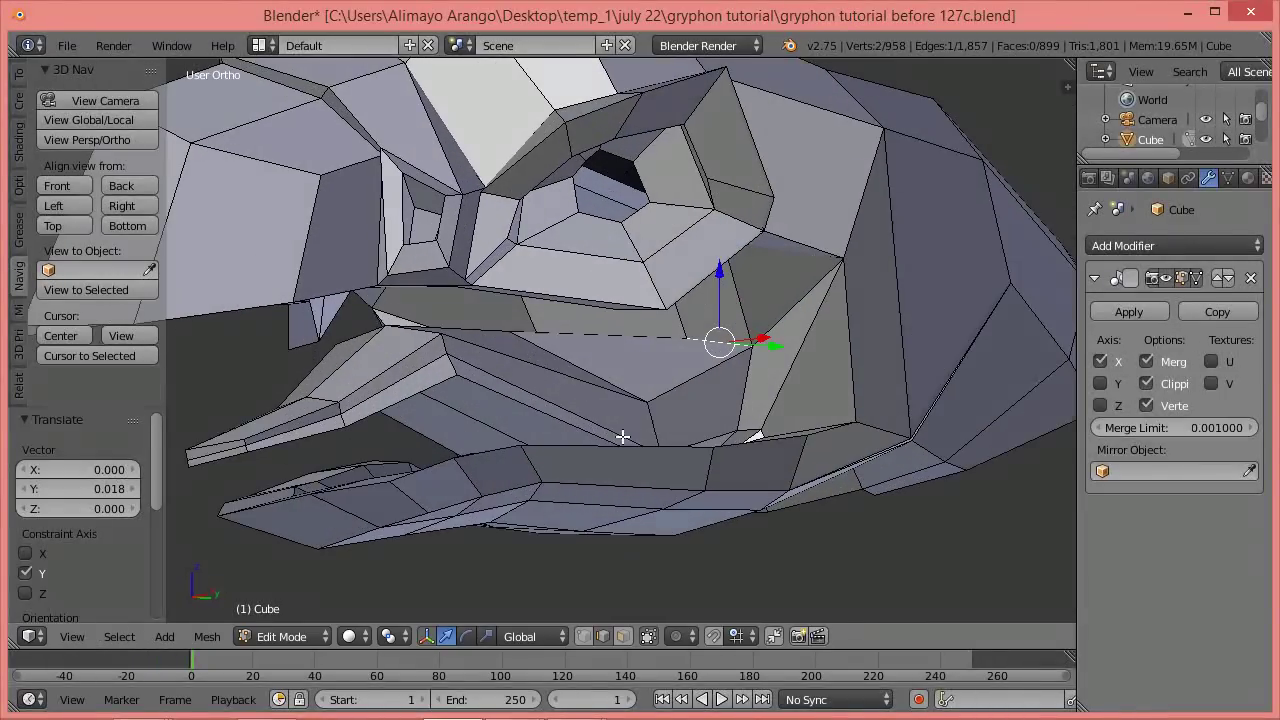
{"action": "right_click", "coordinate": [463, 484]}
{"action": "middle_click_drag", "start_coordinate": [505, 495], "coordinate": [545, 499]}
{"action": "key", "text": "g"}
{"action": "key", "text": "x"}
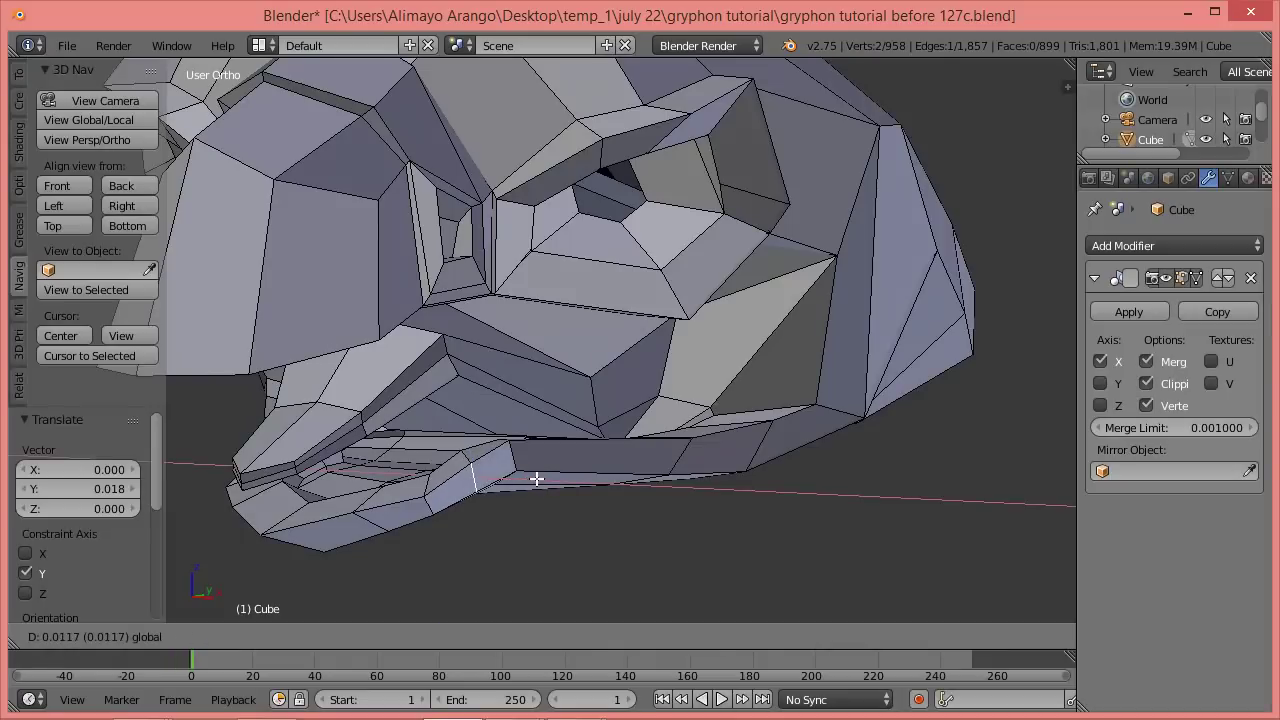
{"action": "left_click", "coordinate": [531, 474]}
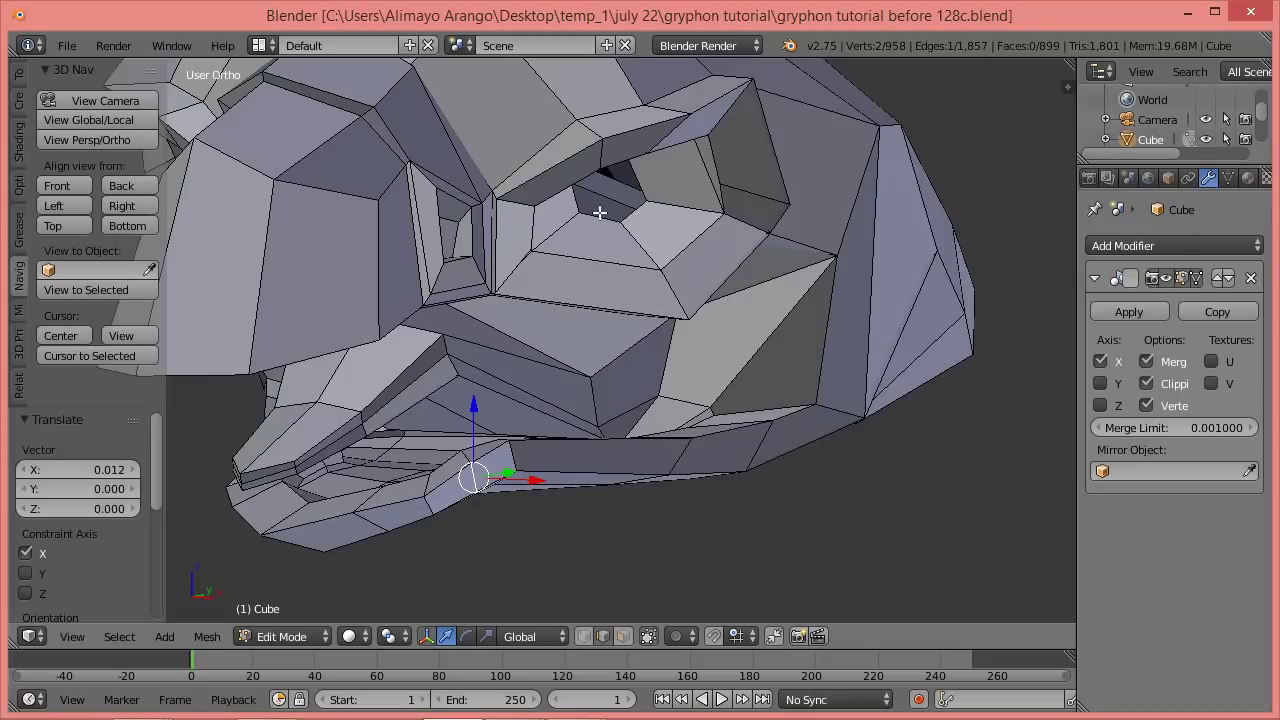
In right-side wireframe view, move the rear crown edge onto the sketch outline with proportional editing, about 0.021 in Y and 0.081 in Z.
{"action": "left_click", "coordinate": [122, 205]}
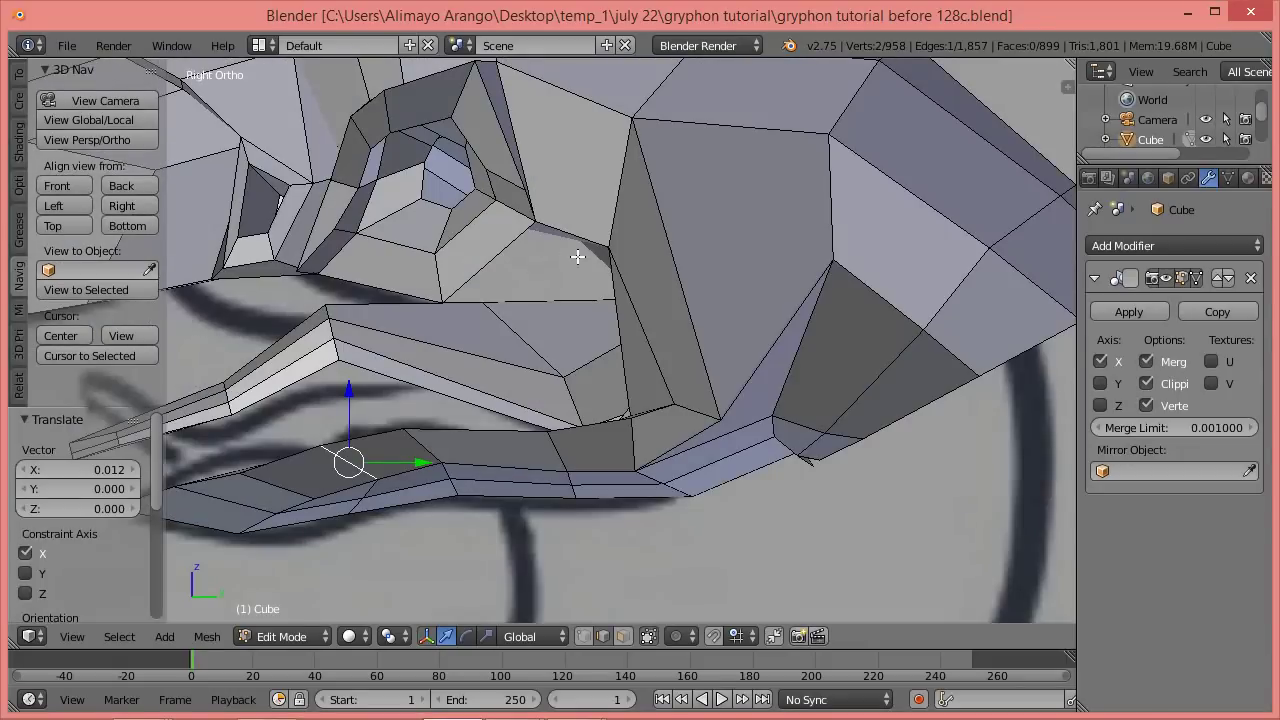
{"action": "scroll", "coordinate": [613, 262], "scroll_direction": "down", "scroll_amount": 3}
{"action": "scroll", "coordinate": [613, 262], "scroll_direction": "up", "scroll_amount": 1}
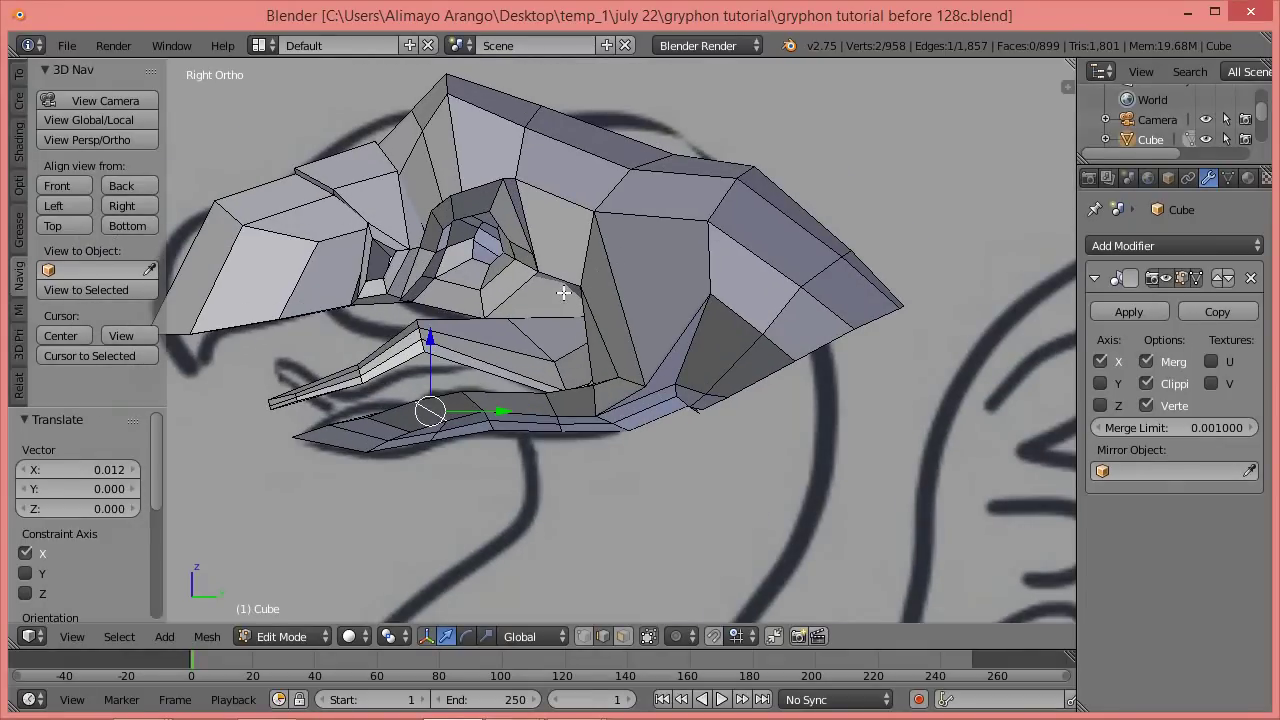
{"action": "key", "text": "z"}
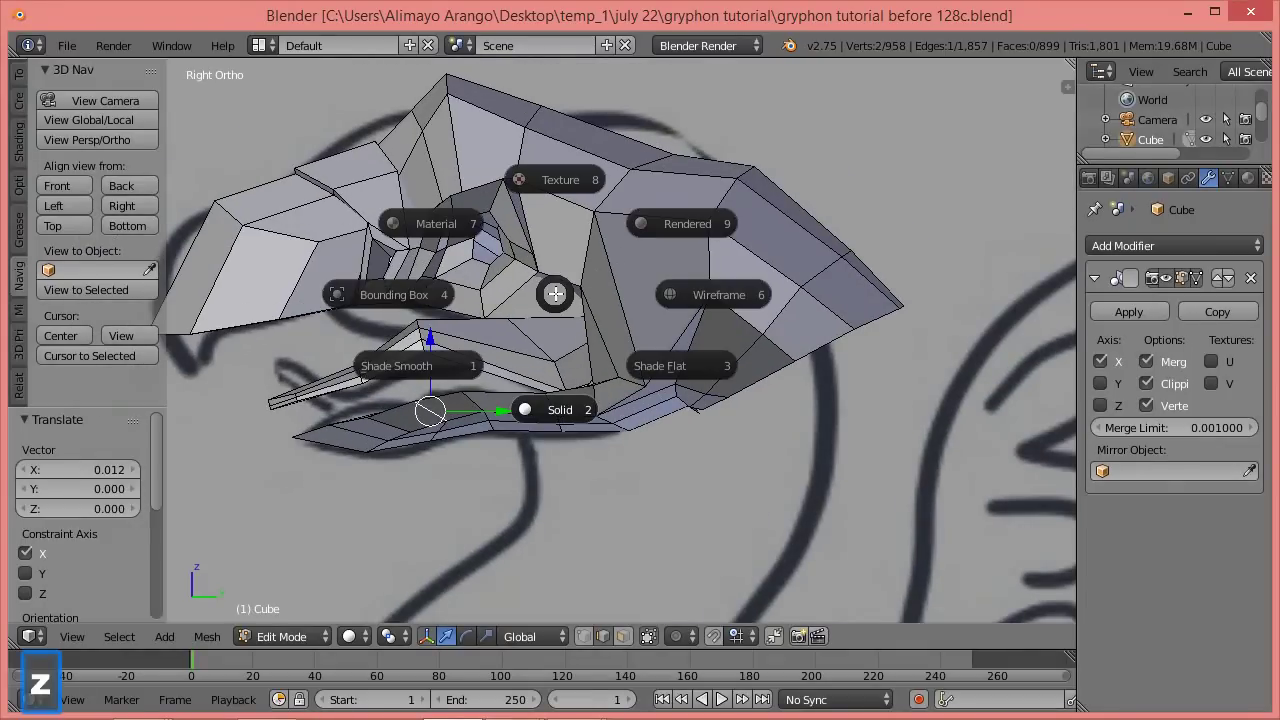
{"action": "left_click", "coordinate": [703, 293]}
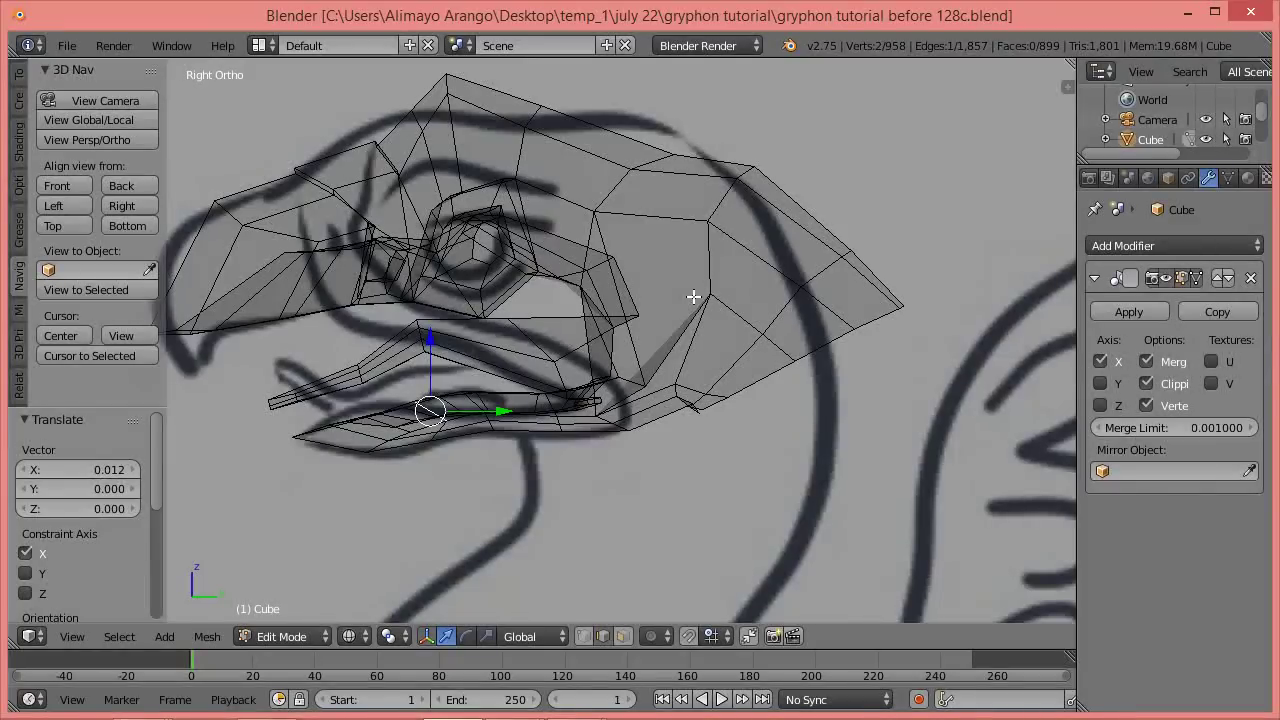
{"action": "left_click", "coordinate": [653, 160]}
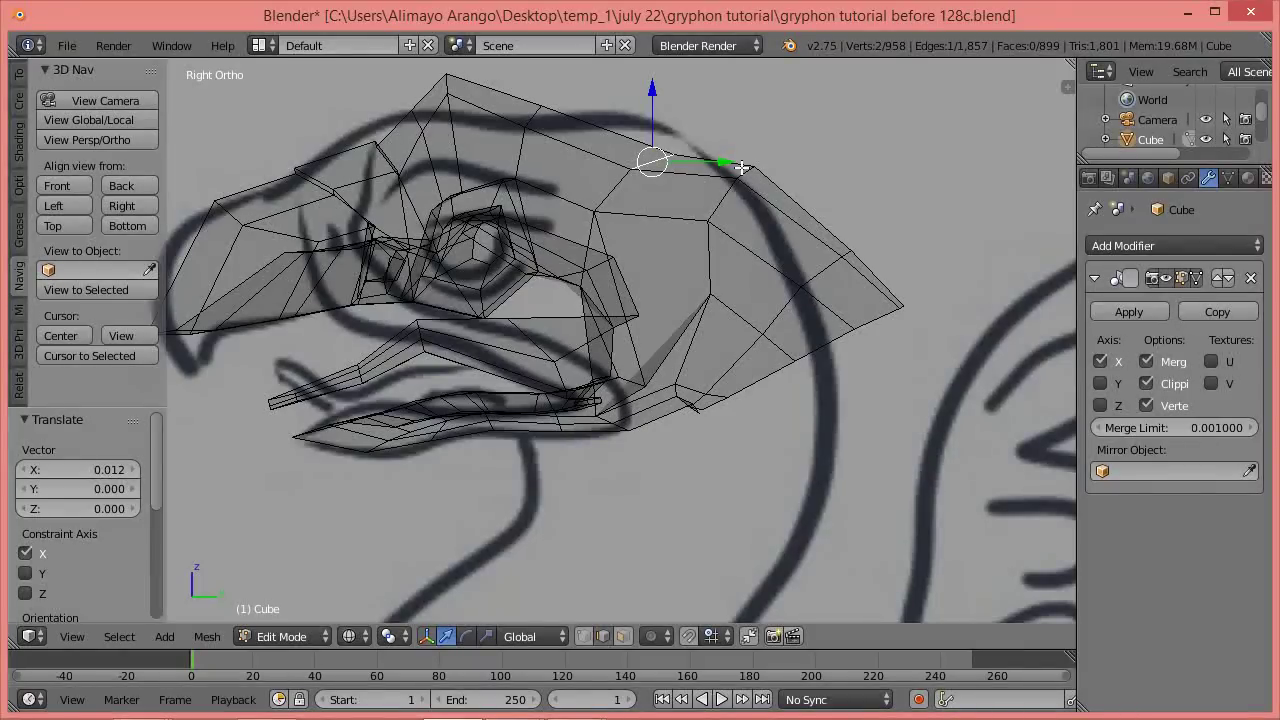
{"action": "key", "text": "o"}
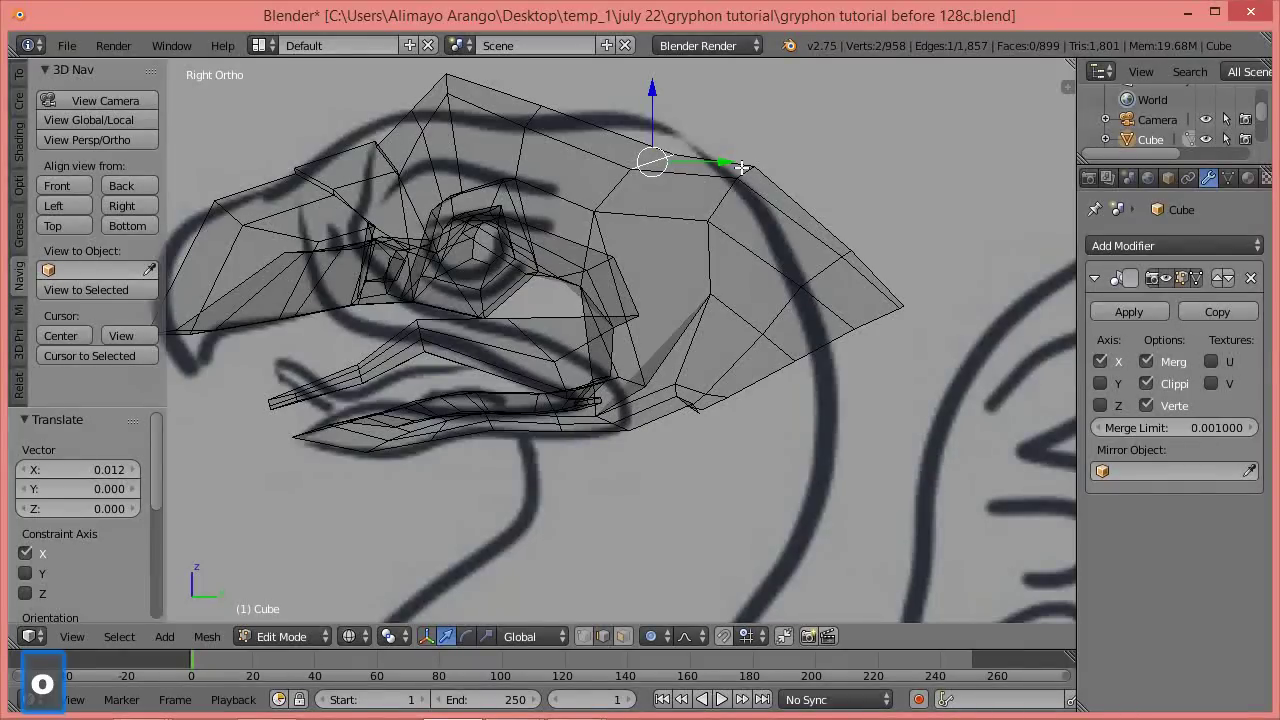
{"action": "key", "text": "g"}
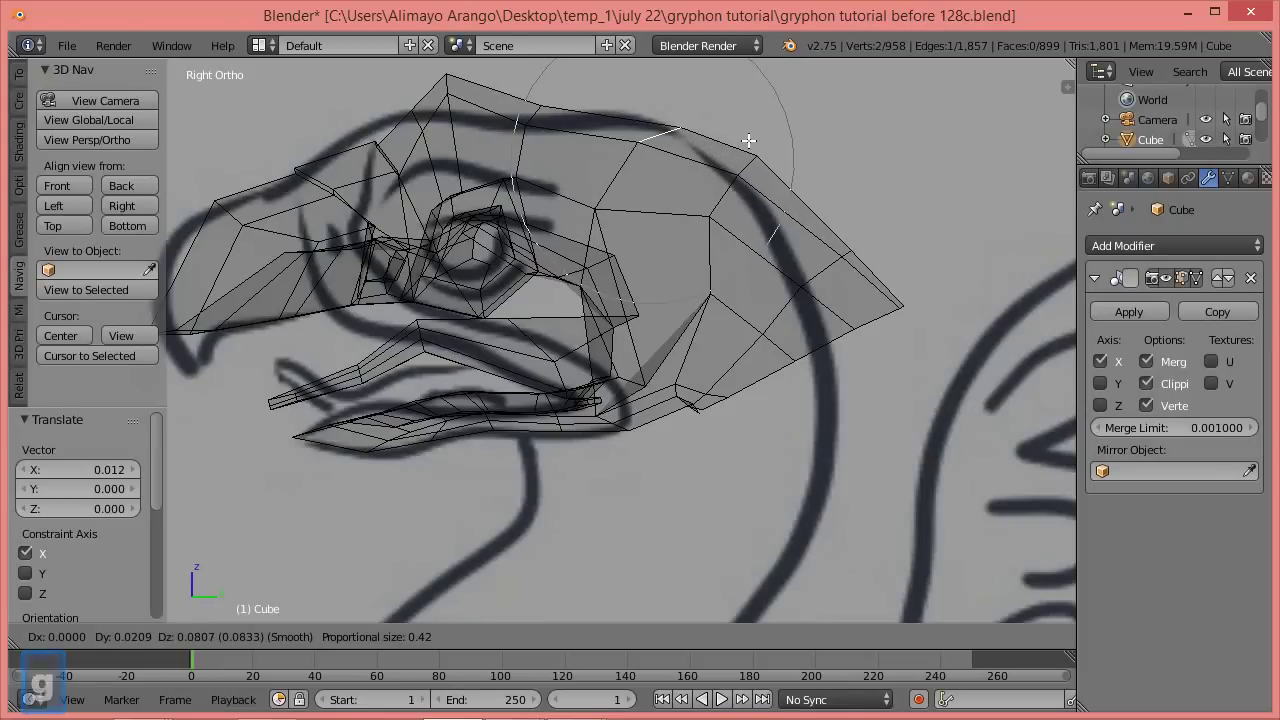
{"action": "left_click", "coordinate": [748, 140]}
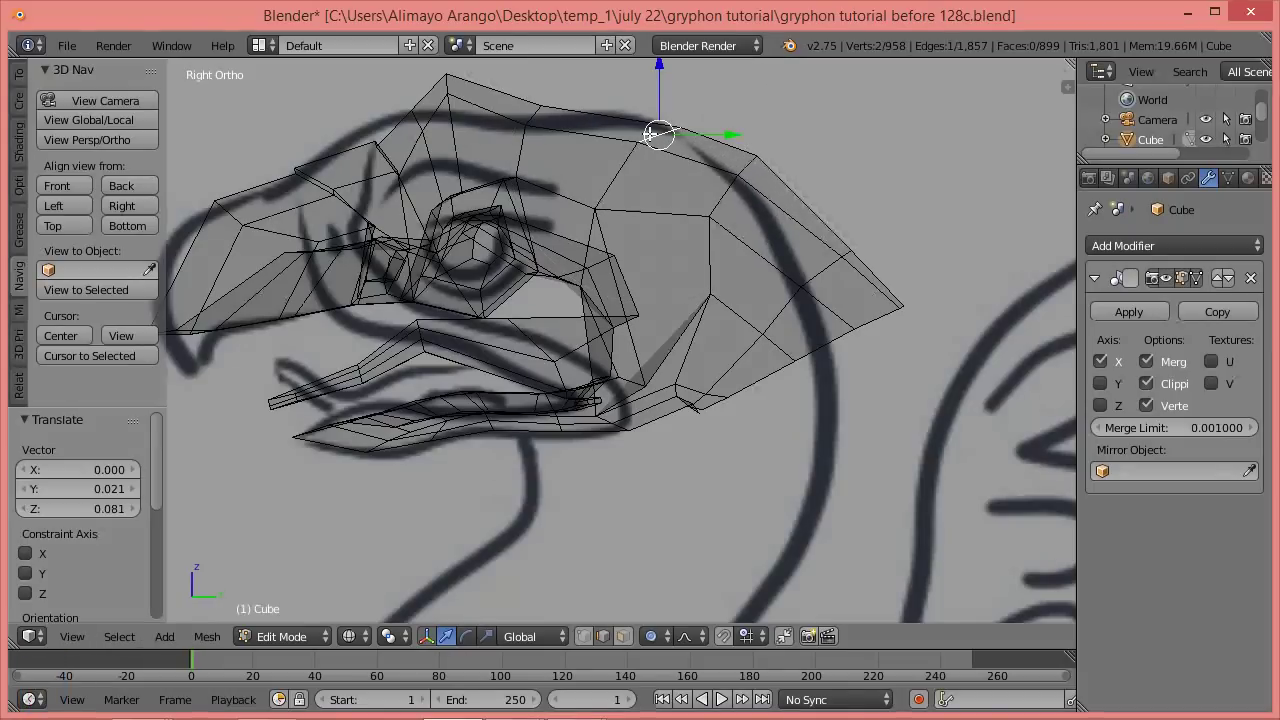
Move the two forehead peak edges proportionally about -0.114 in Y and -0.102 in Z to match the sketch, and restore solid shading.
{"action": "right_click", "coordinate": [447, 83]}
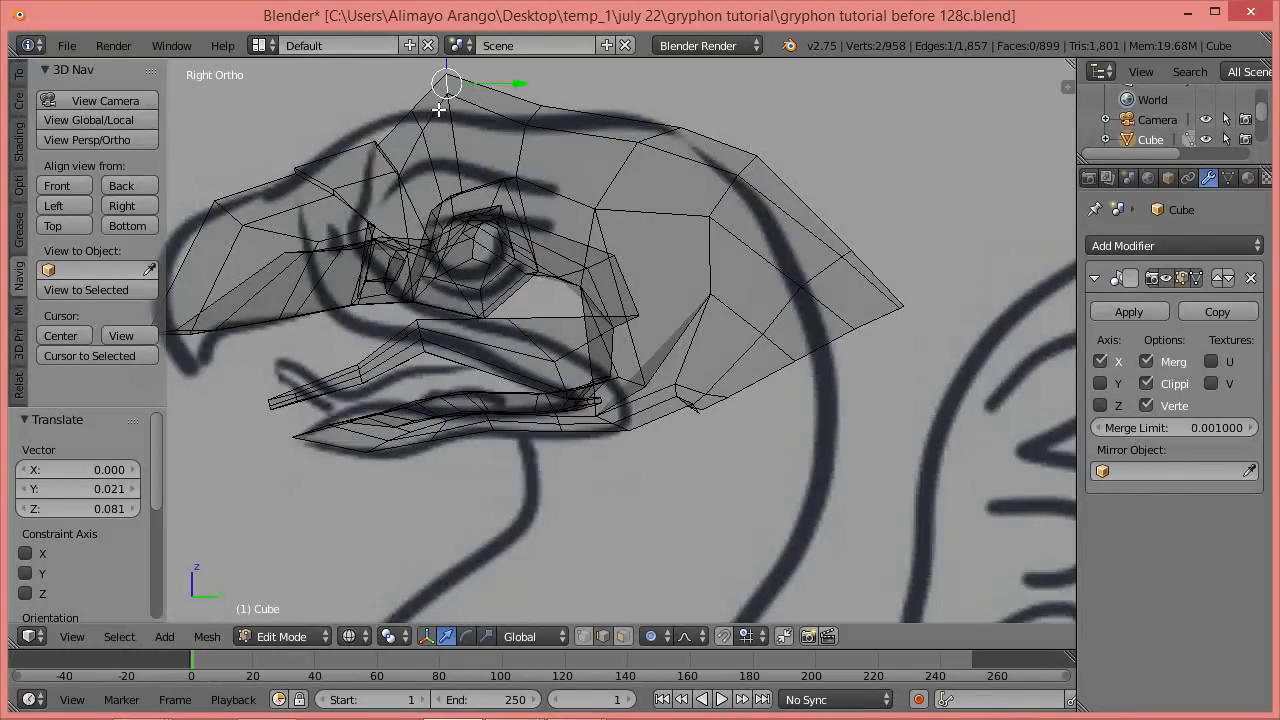
{"action": "right_click", "coordinate": [418, 117], "text": "shift"}
{"action": "key", "text": "g"}
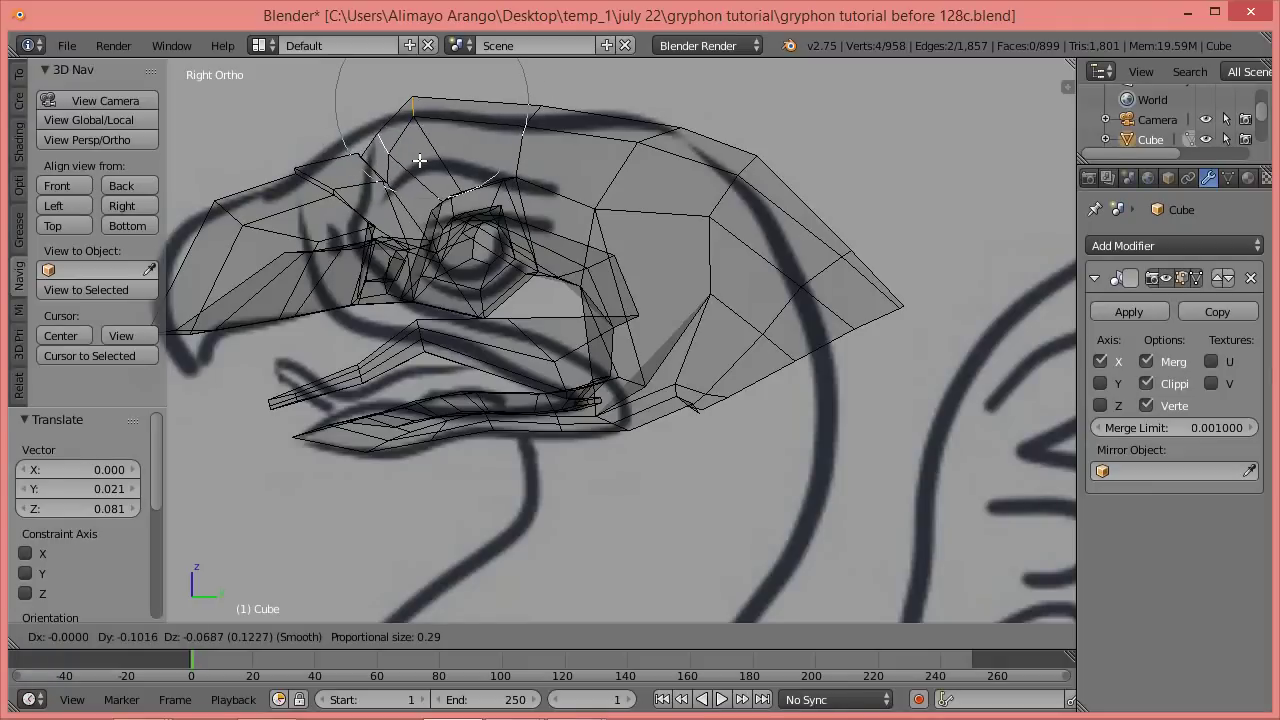
{"action": "scroll", "coordinate": [419, 169], "scroll_direction": "up", "scroll_amount": 2}
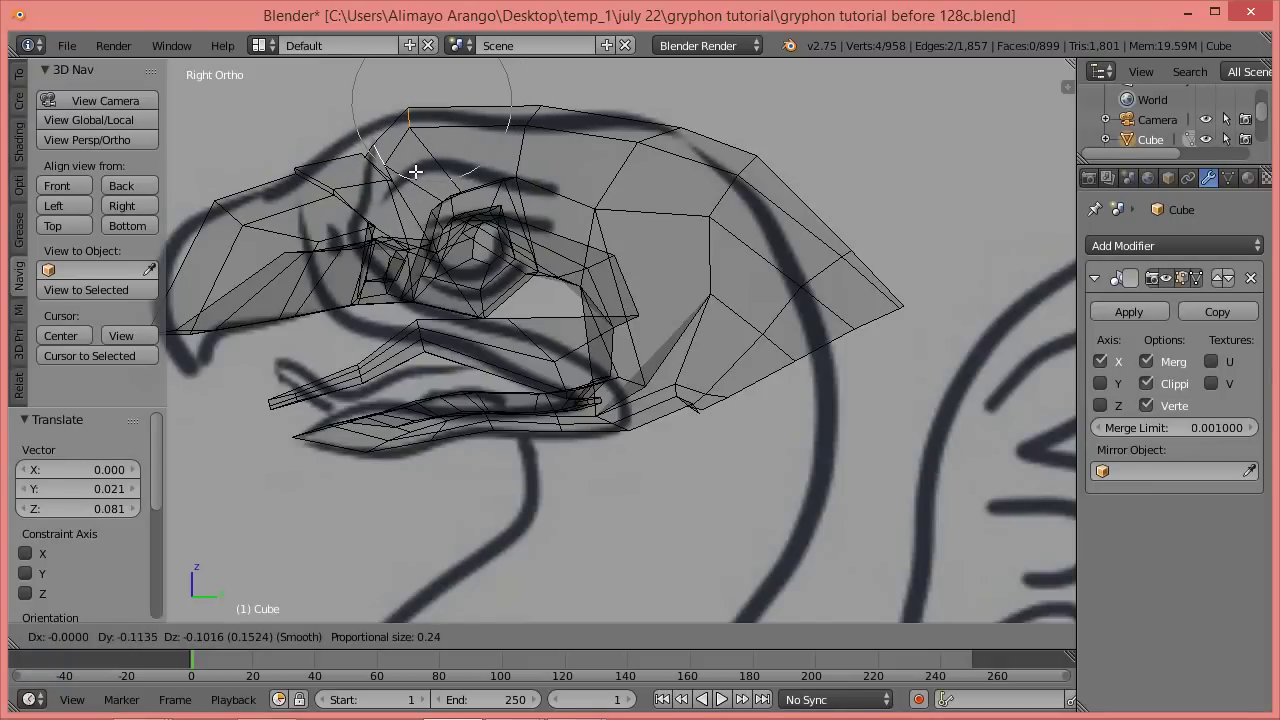
{"action": "left_click", "coordinate": [415, 172]}
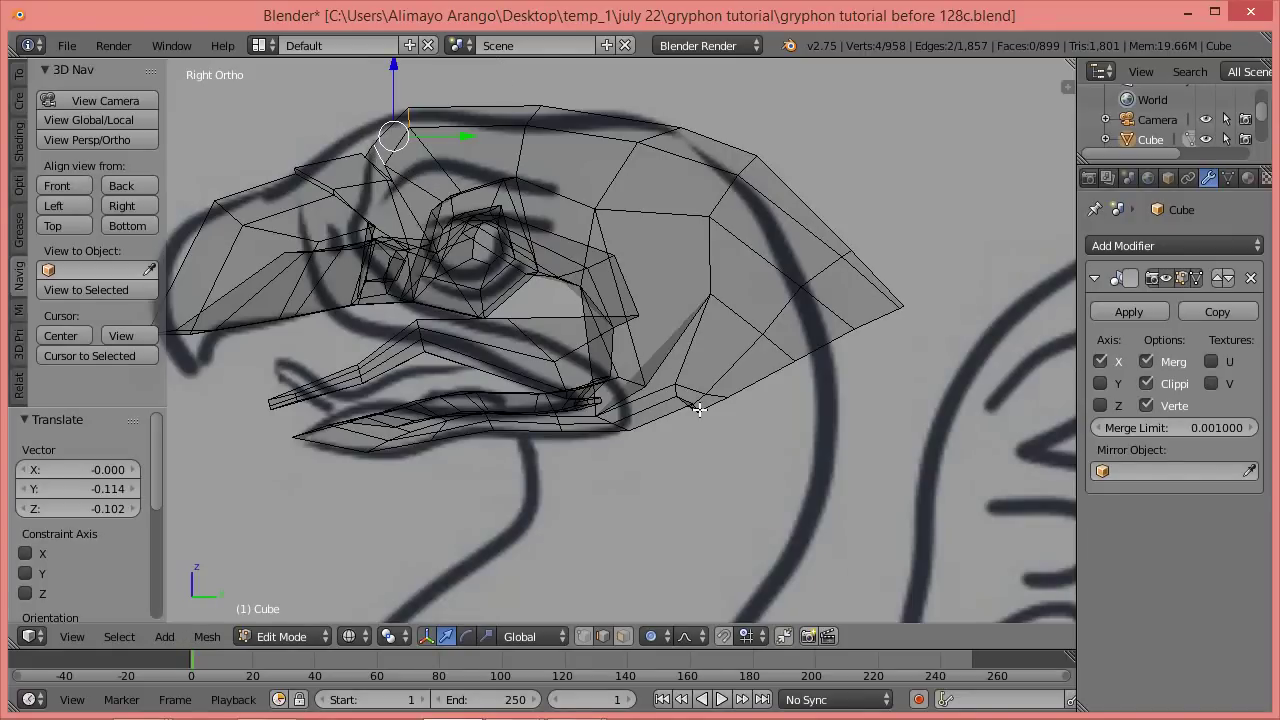
{"action": "key", "text": "z"}
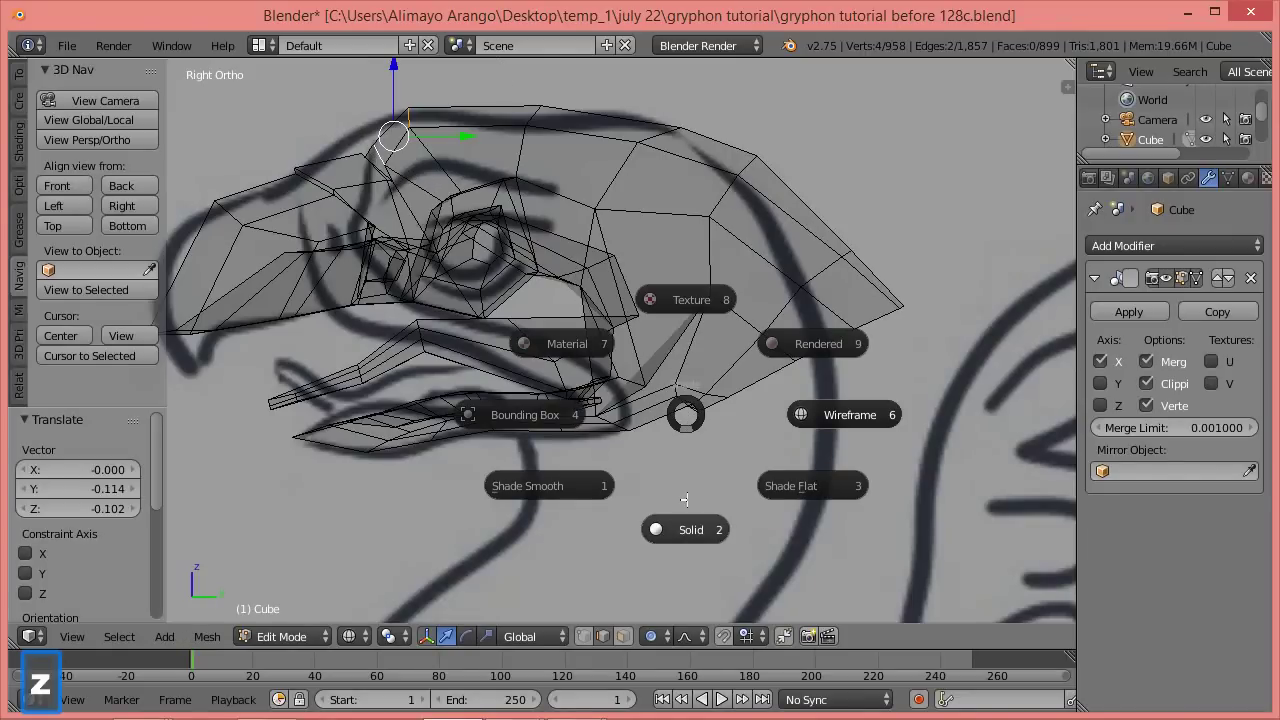
{"action": "left_click", "coordinate": [690, 527]}
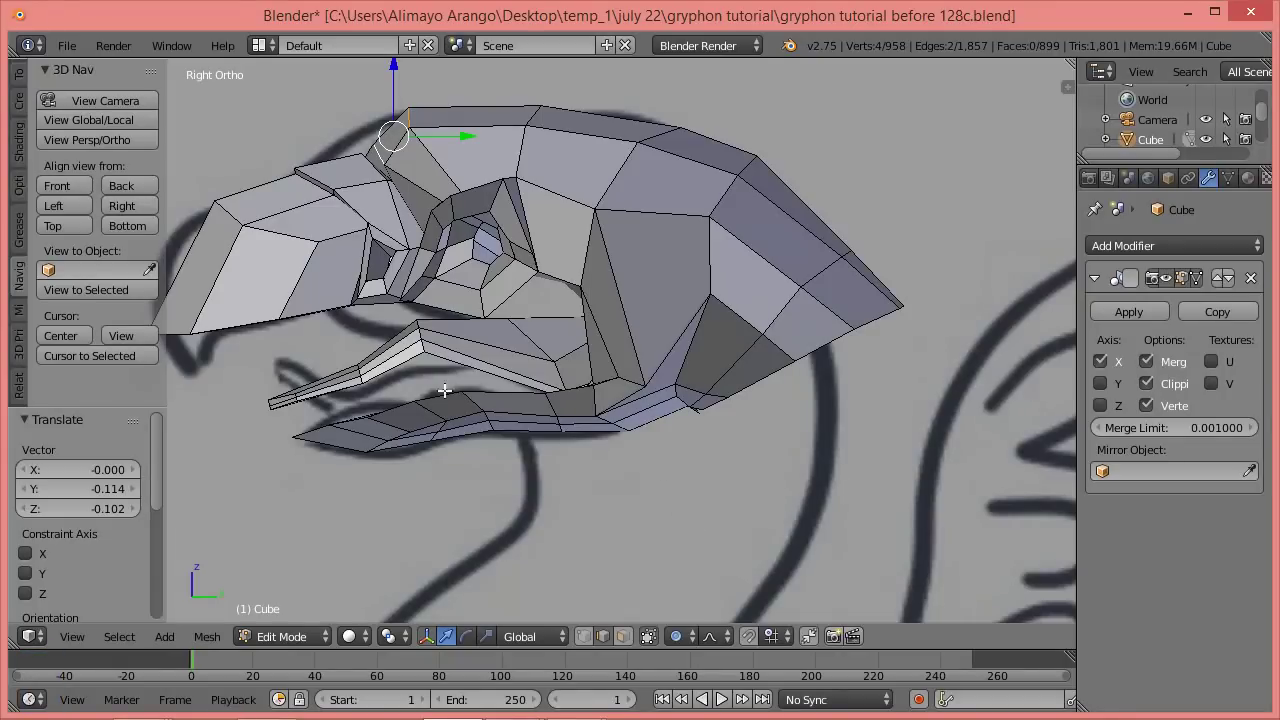
With proportional editing off, extrude the underside face at the upper beak's tip downward about 0.11.
{"action": "middle_click_drag", "start_coordinate": [279, 405], "coordinate": [382, 314]}
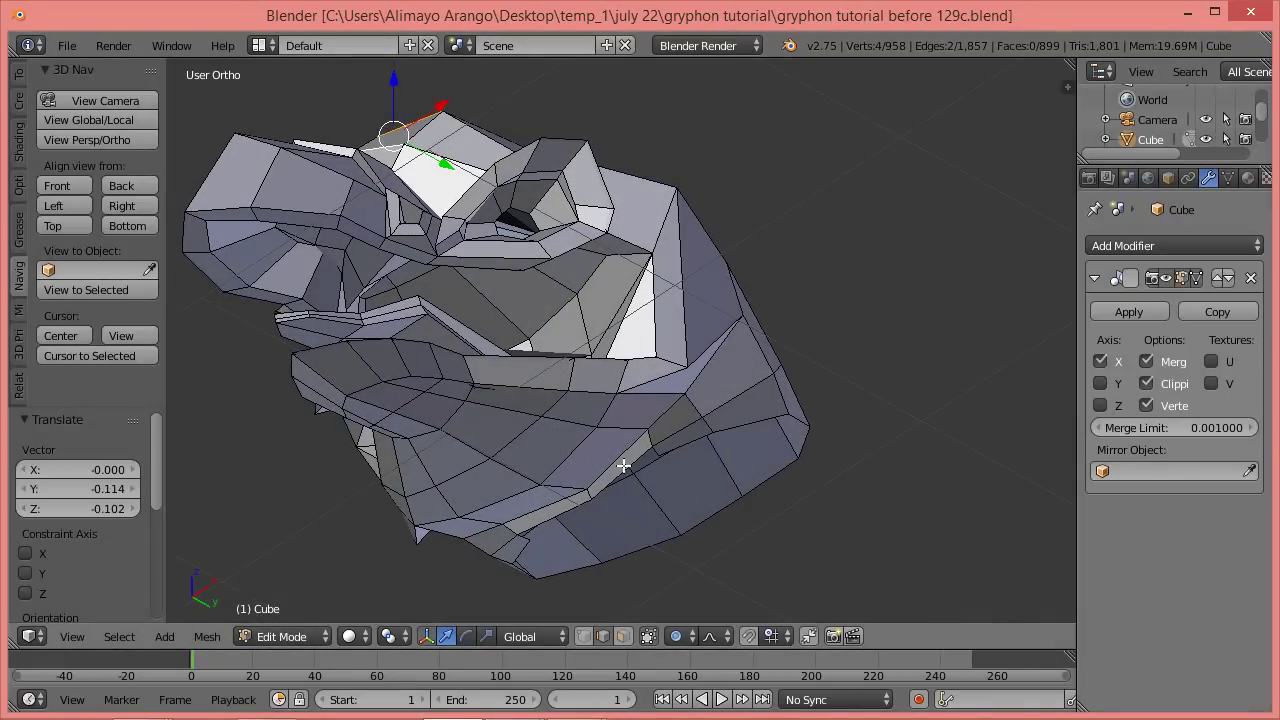
{"action": "left_click", "coordinate": [623, 636]}
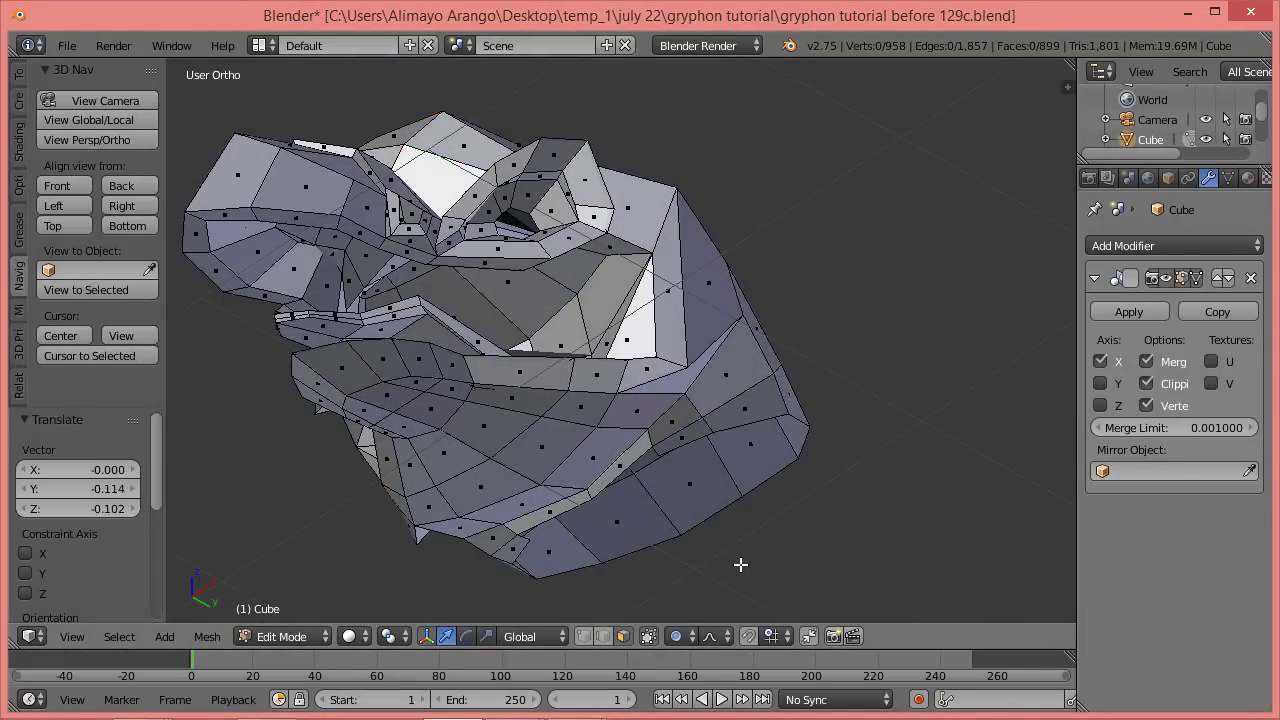
{"action": "key", "text": "o"}
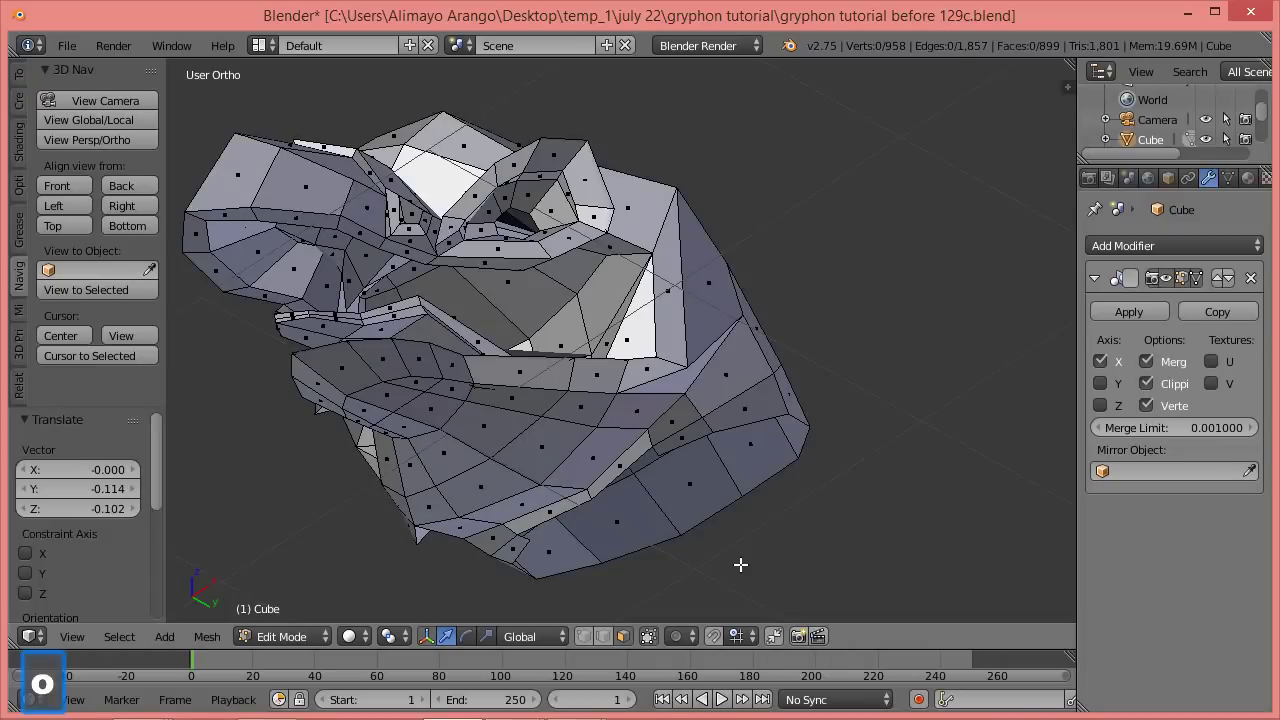
{"action": "right_click", "coordinate": [235, 214]}
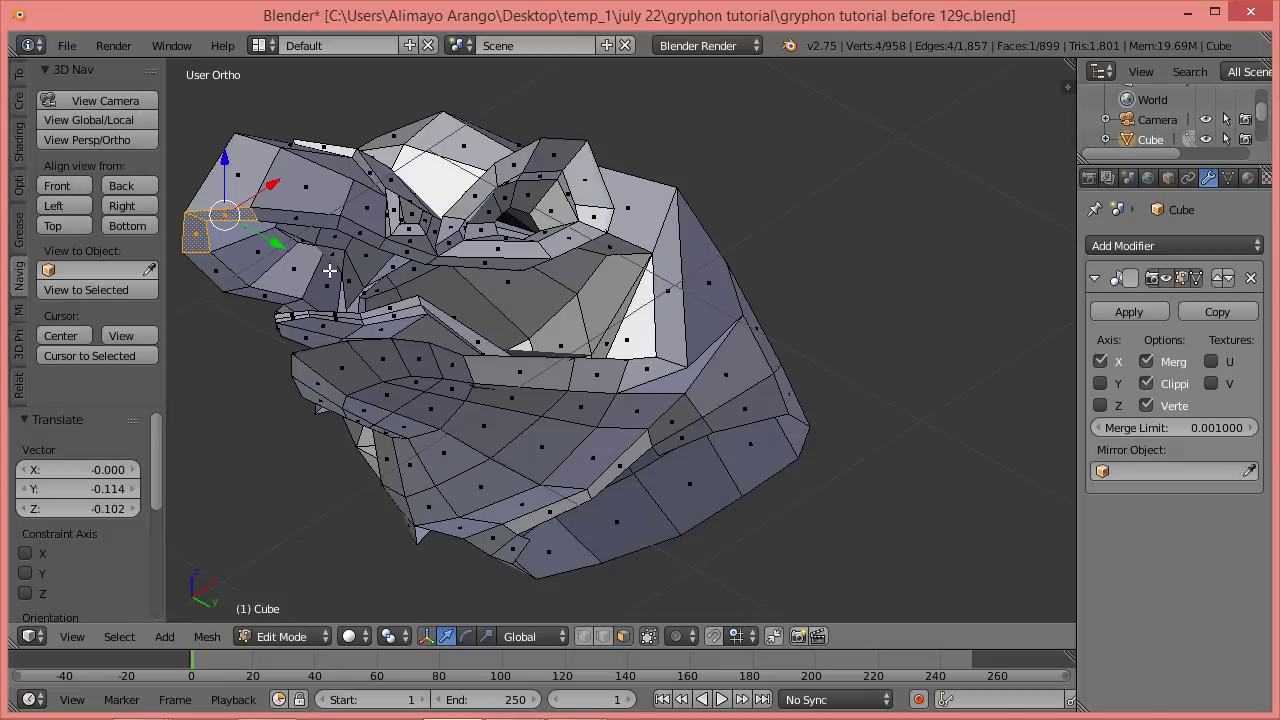
{"action": "left_click", "coordinate": [126, 205]}
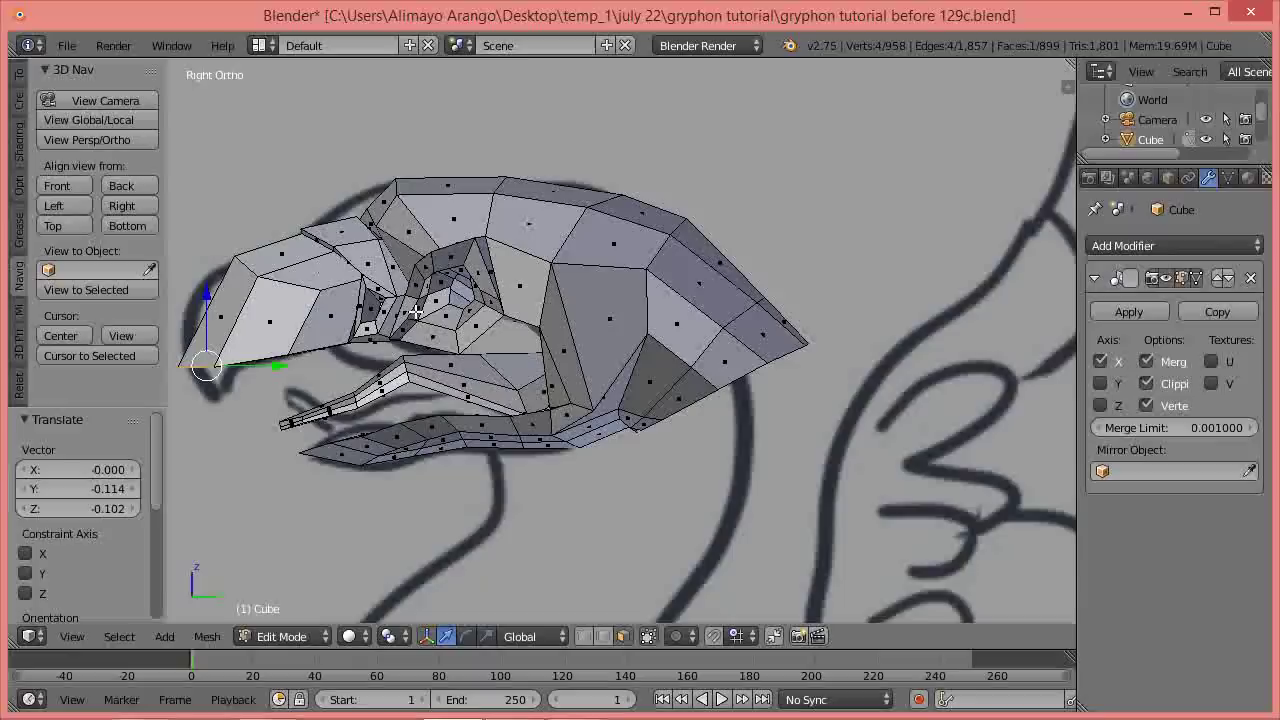
{"action": "key", "text": "e"}
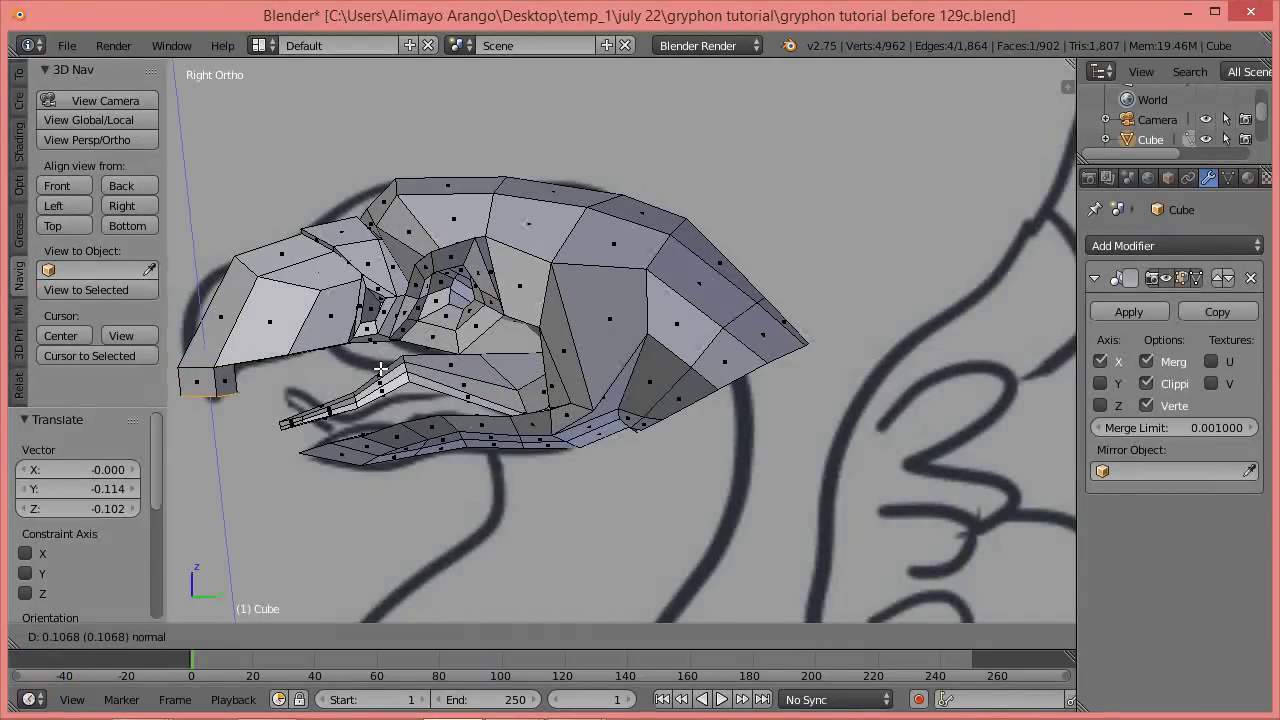
{"action": "left_click", "coordinate": [381, 369]}
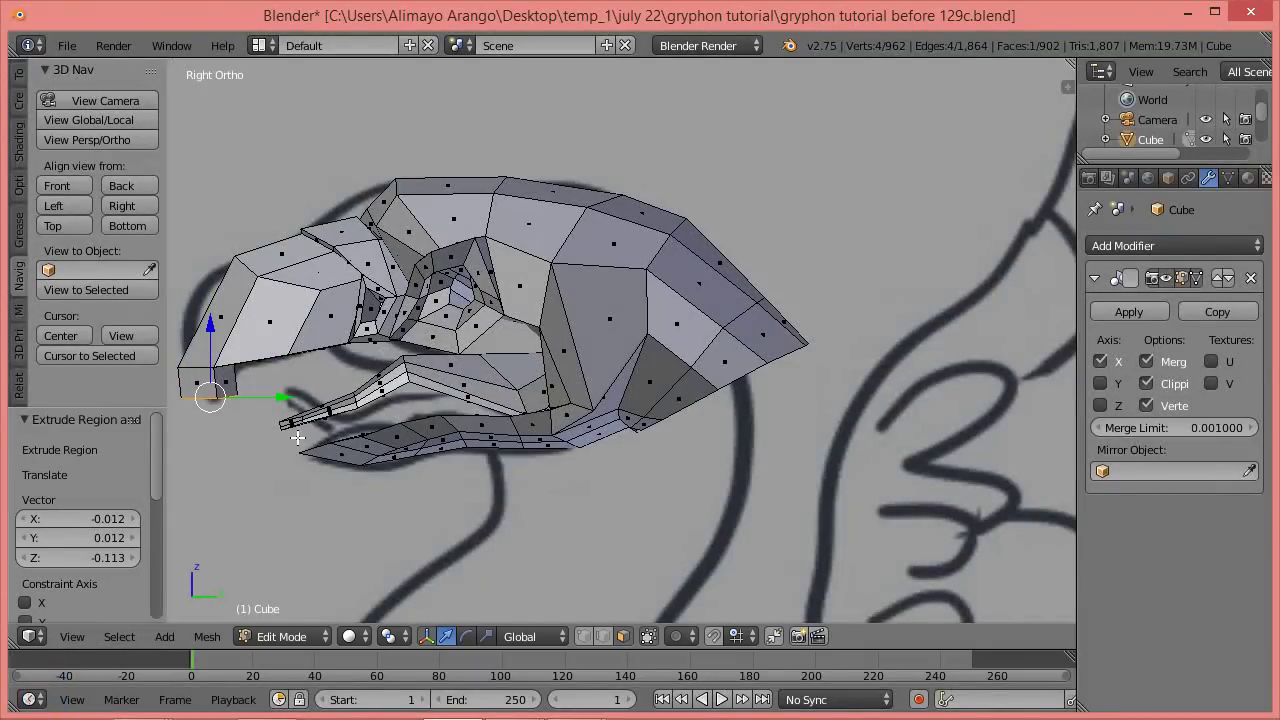
{"action": "middle_click_drag", "start_coordinate": [296, 435], "coordinate": [443, 357]}
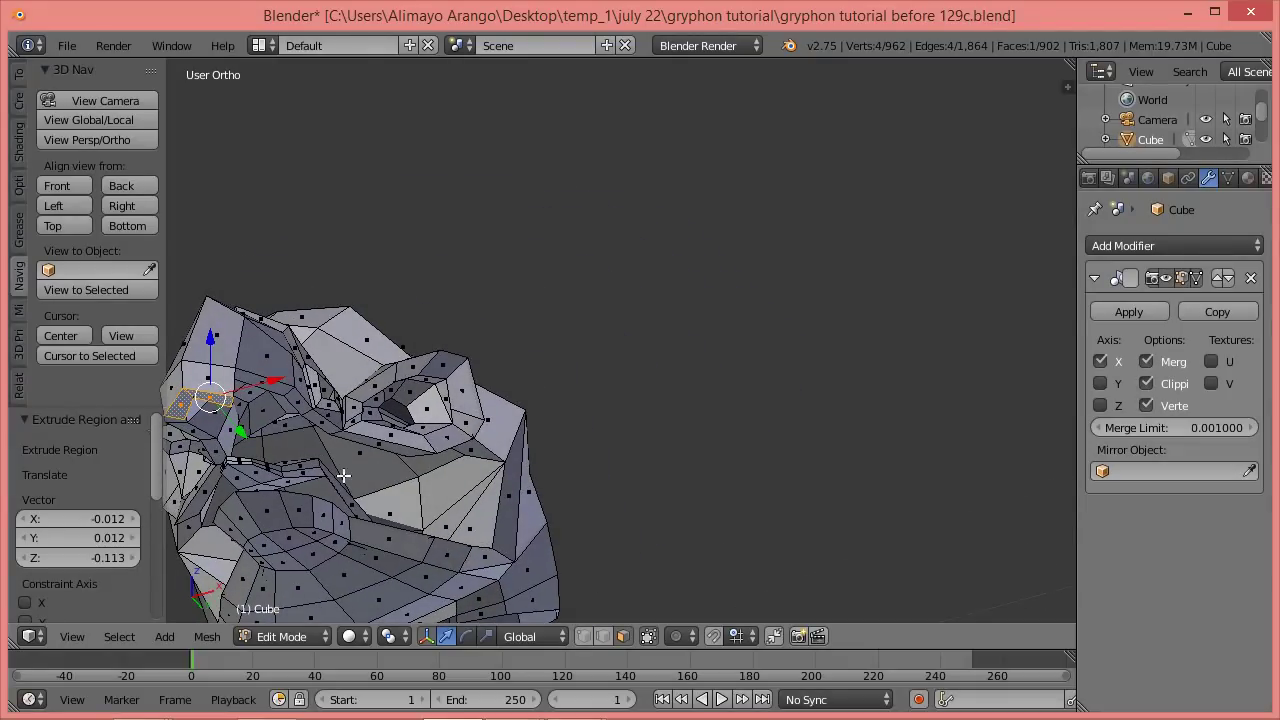
{"action": "middle_click_drag", "start_coordinate": [337, 479], "coordinate": [580, 322], "text": "shift"}
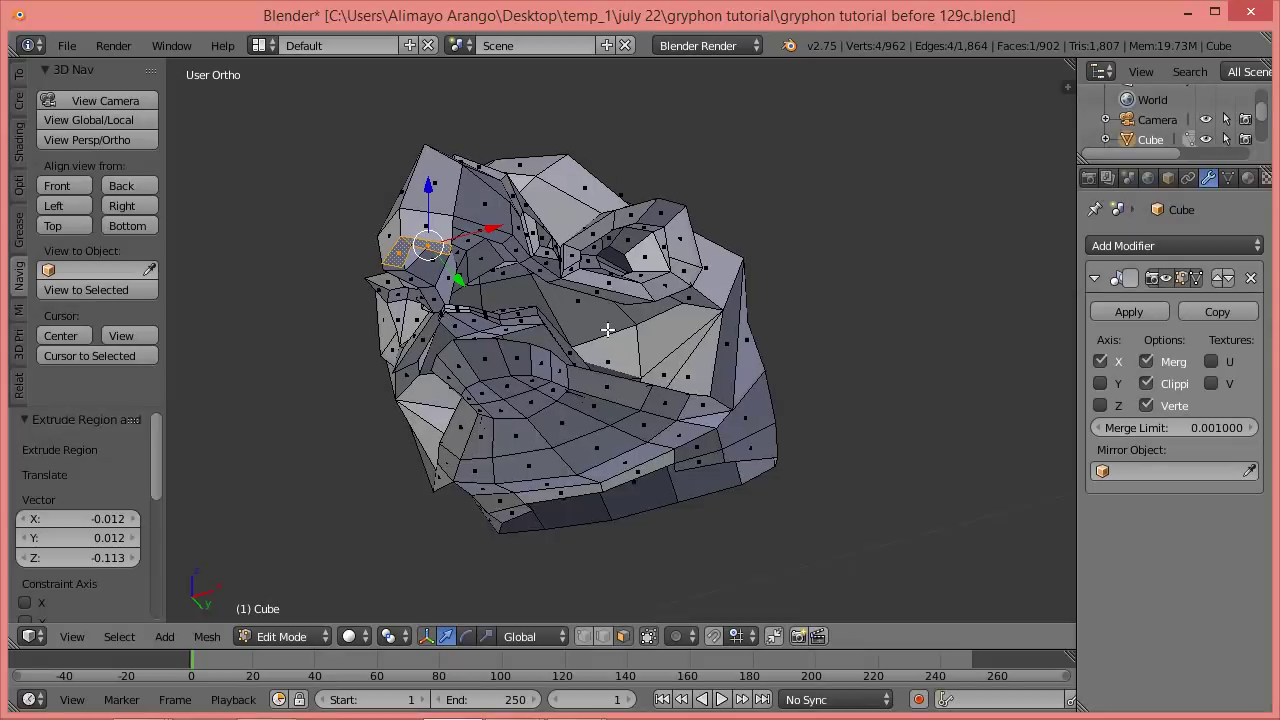
{"action": "scroll", "coordinate": [600, 330], "scroll_direction": "up", "scroll_amount": 2}
{"action": "scroll", "coordinate": [625, 334], "scroll_direction": "up", "scroll_amount": 2}
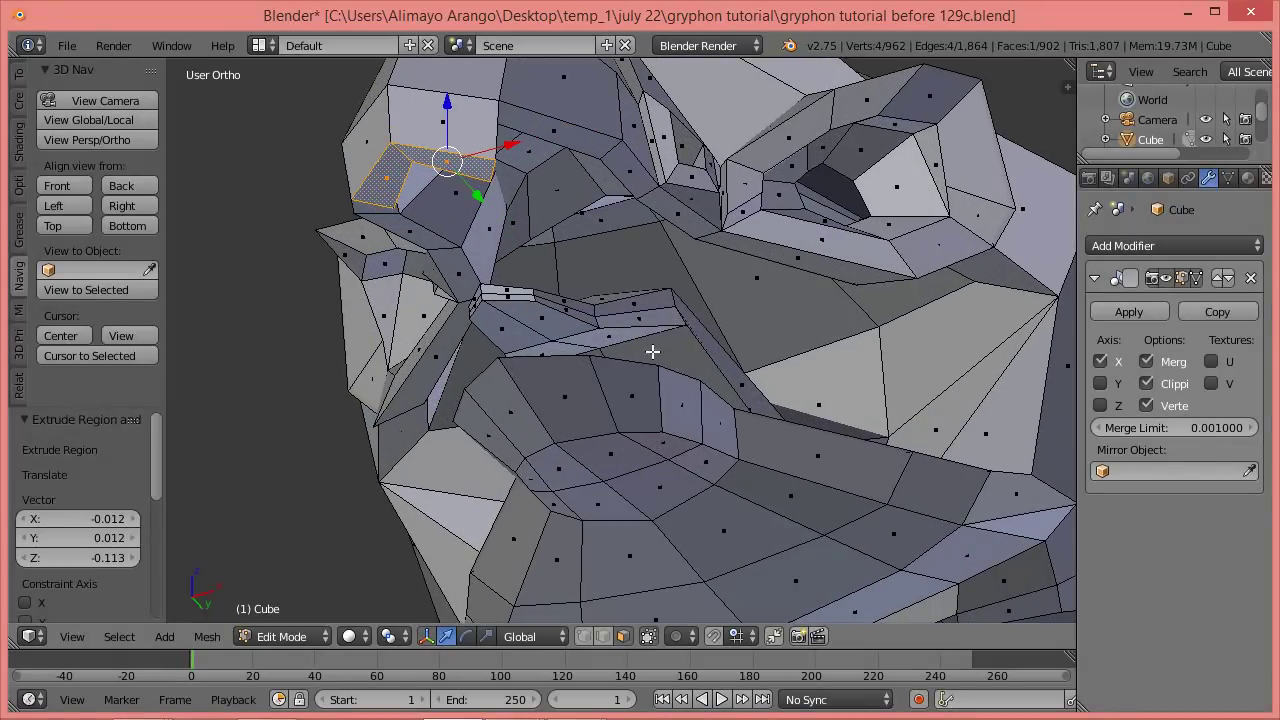
{"action": "key", "text": "alt+s"}
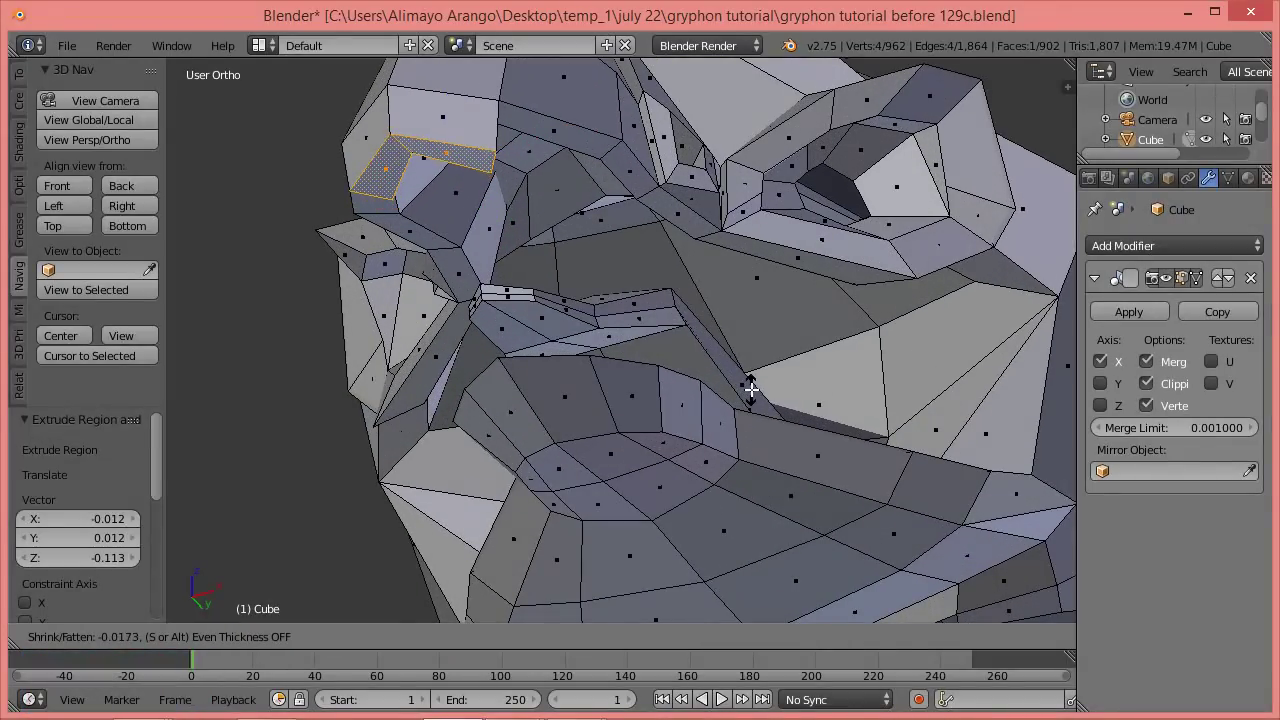
{"action": "right_click", "coordinate": [751, 389]}
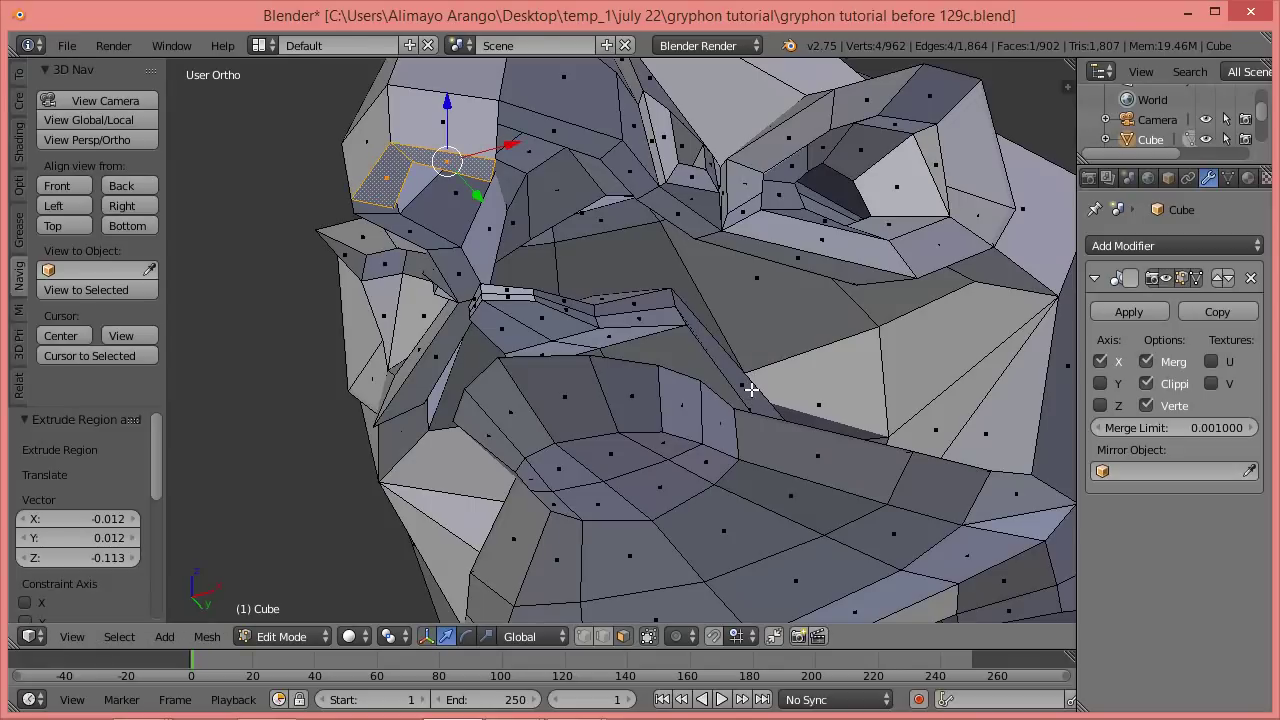
{"action": "middle_click_drag", "start_coordinate": [751, 367], "coordinate": [699, 381]}
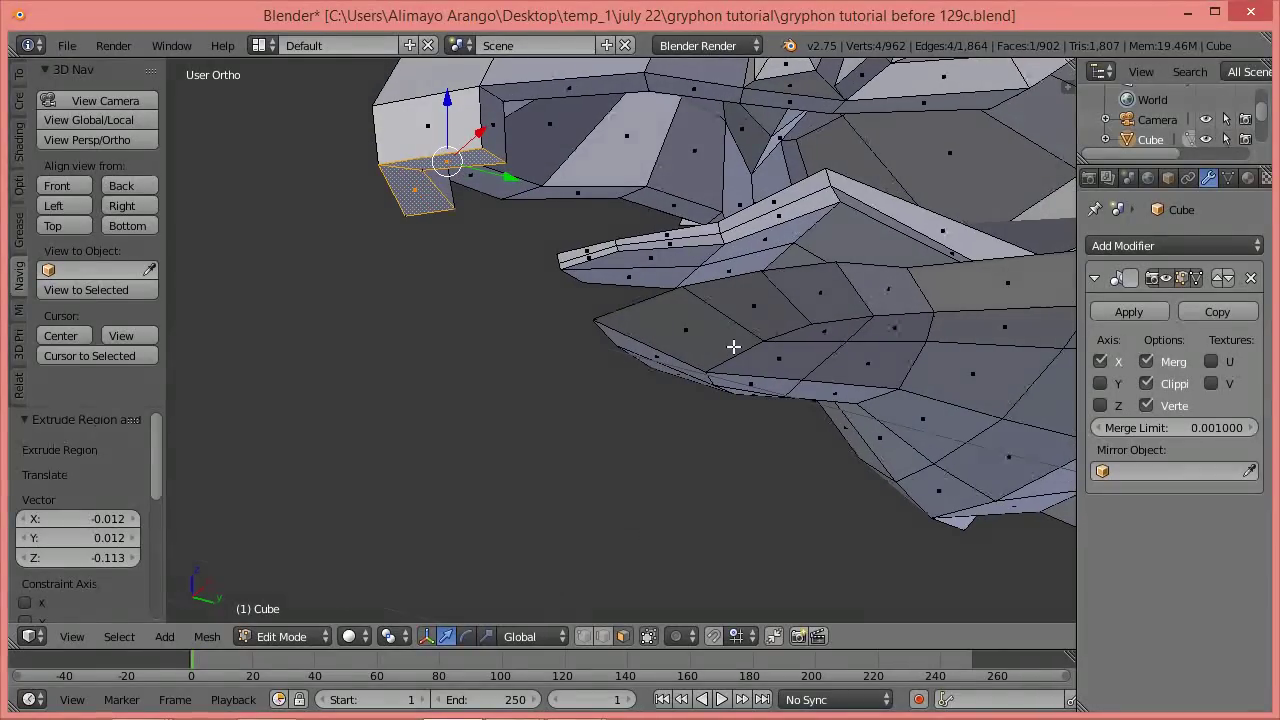
{"action": "key", "text": "alt+s"}
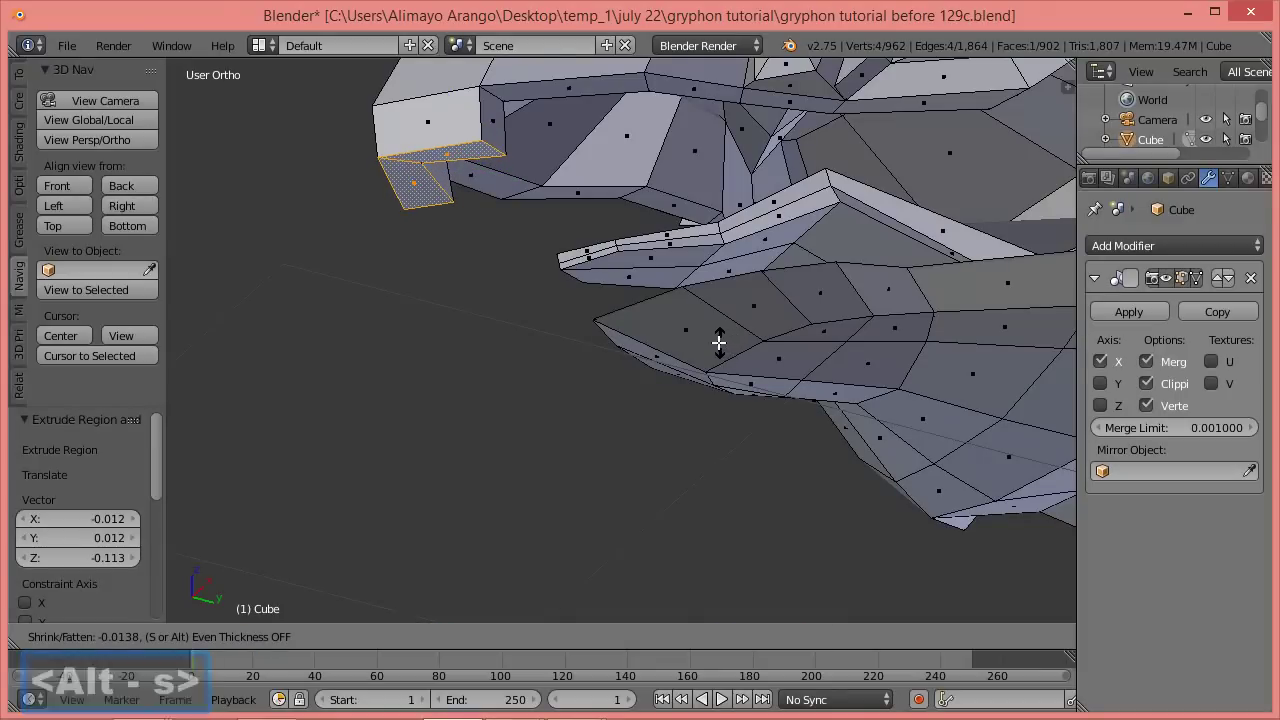
{"action": "left_click", "coordinate": [718, 335]}
Drop the shrink/fatten, and move the rear edge of the upper beak tip's side about -0.048 along the Y axis.
{"action": "middle_click_drag", "start_coordinate": [717, 334], "coordinate": [698, 321]}
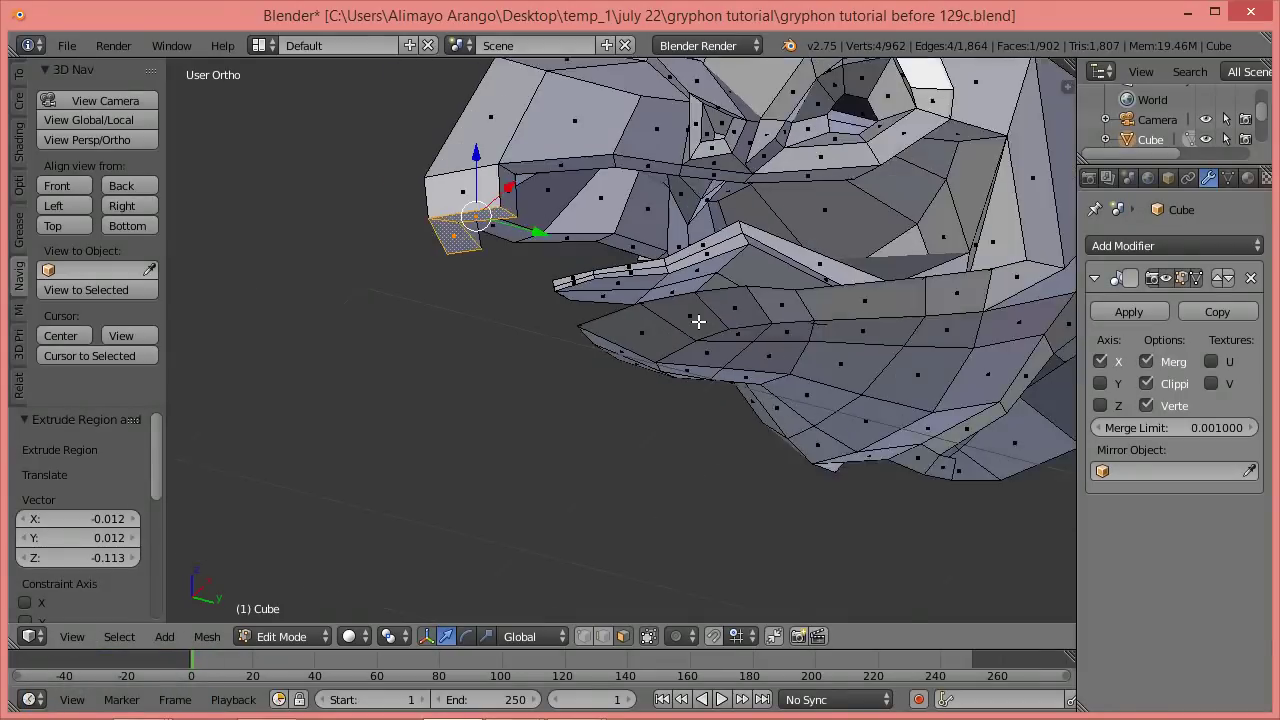
{"action": "scroll", "coordinate": [701, 319], "scroll_direction": "down", "scroll_amount": 3}
{"action": "scroll", "coordinate": [706, 318], "scroll_direction": "up", "scroll_amount": 4}
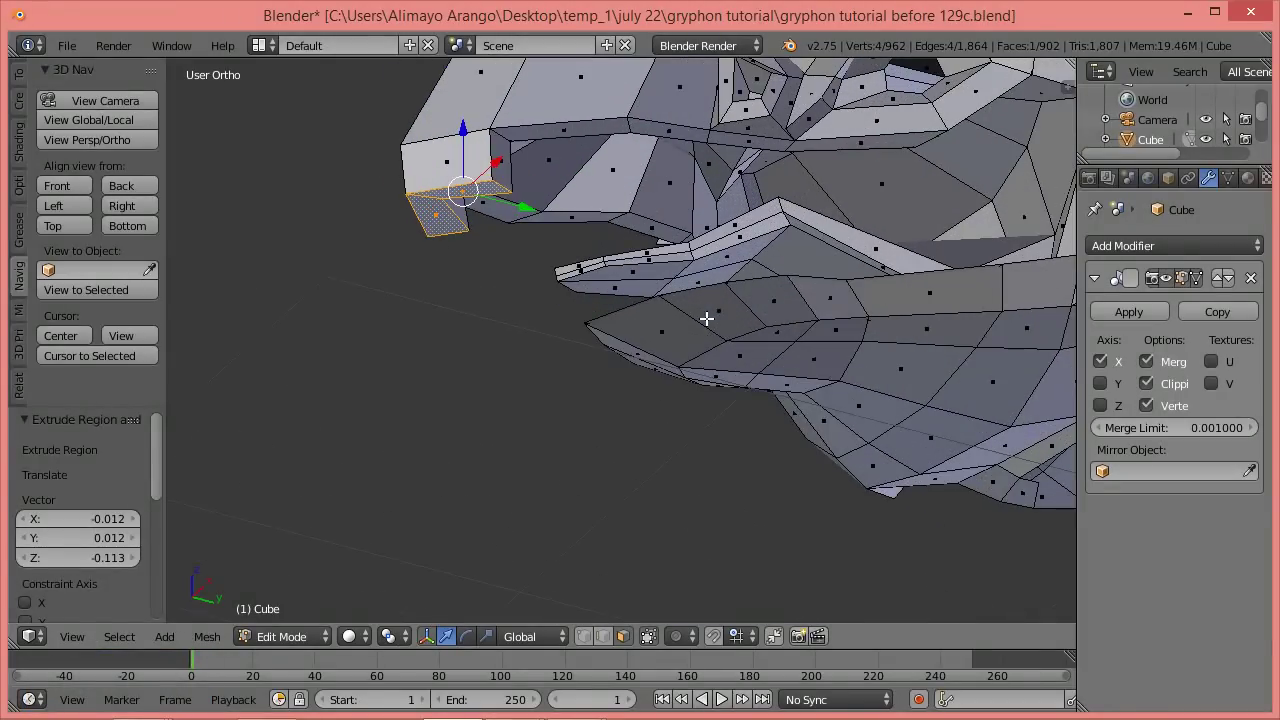
{"action": "middle_click_drag", "start_coordinate": [626, 268], "coordinate": [543, 289]}
{"action": "left_click", "coordinate": [605, 637]}
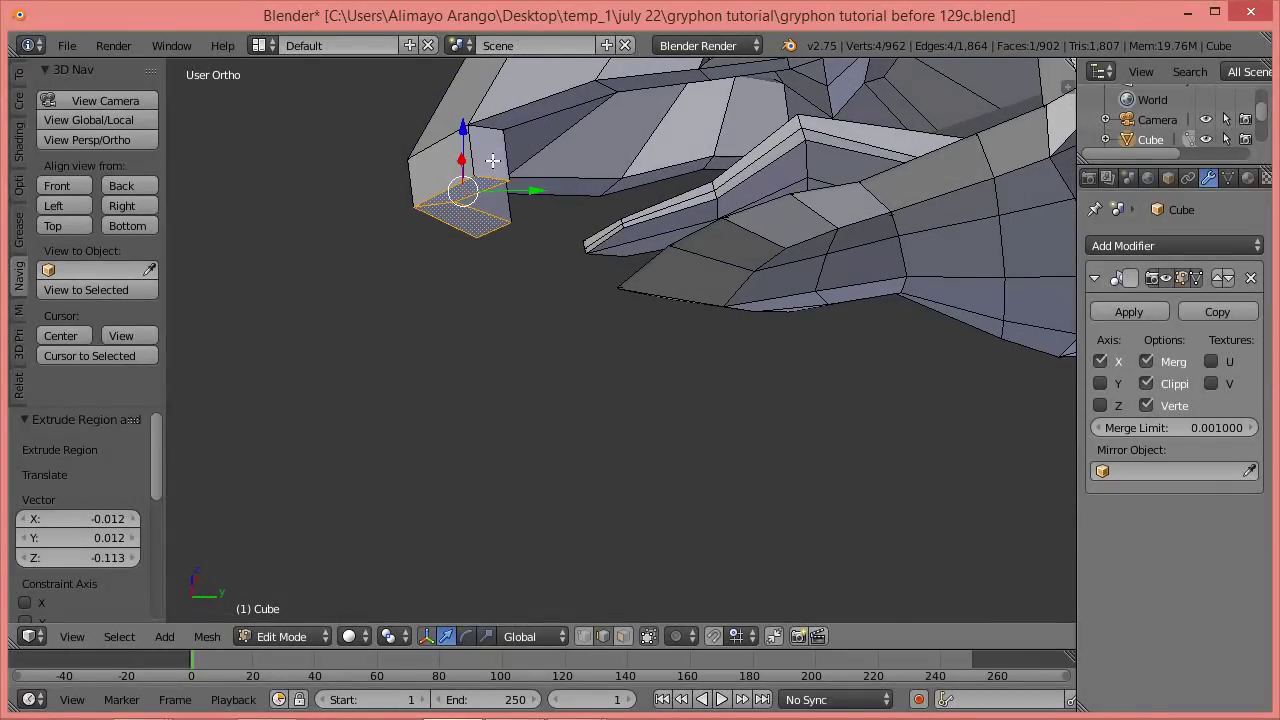
{"action": "right_click", "coordinate": [497, 160]}
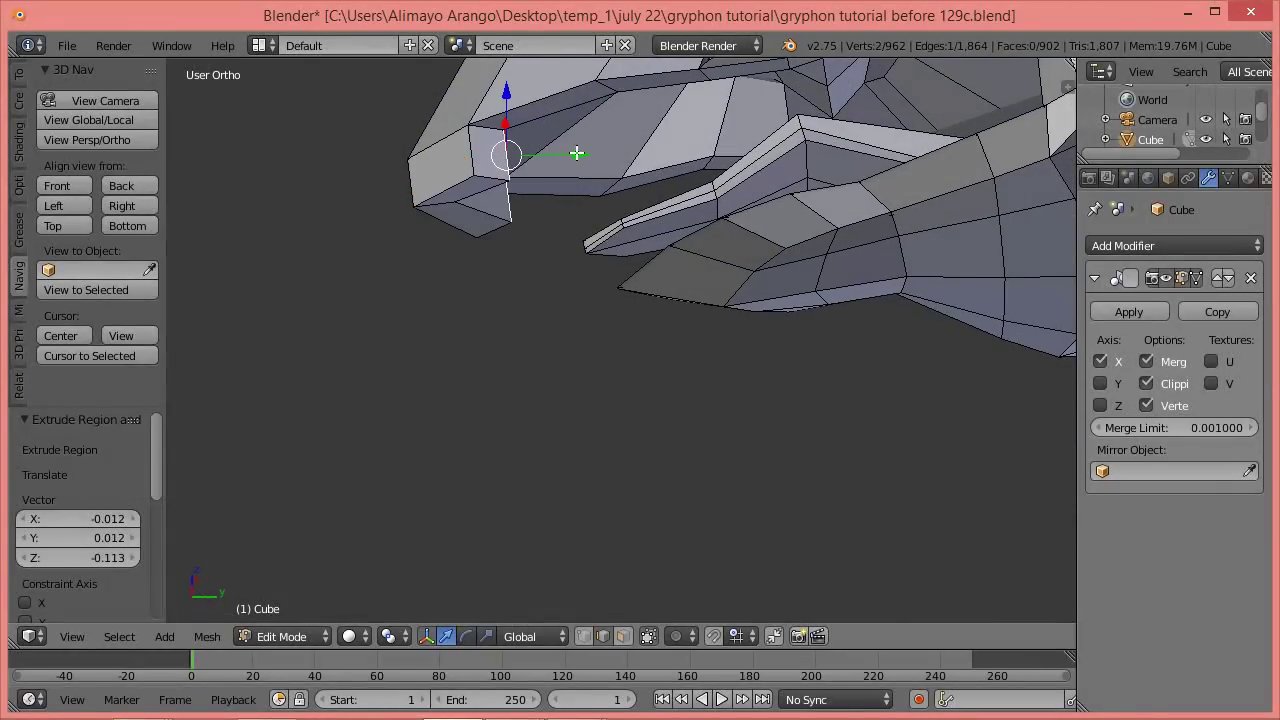
{"action": "key", "text": "g"}
{"action": "key", "text": "y"}
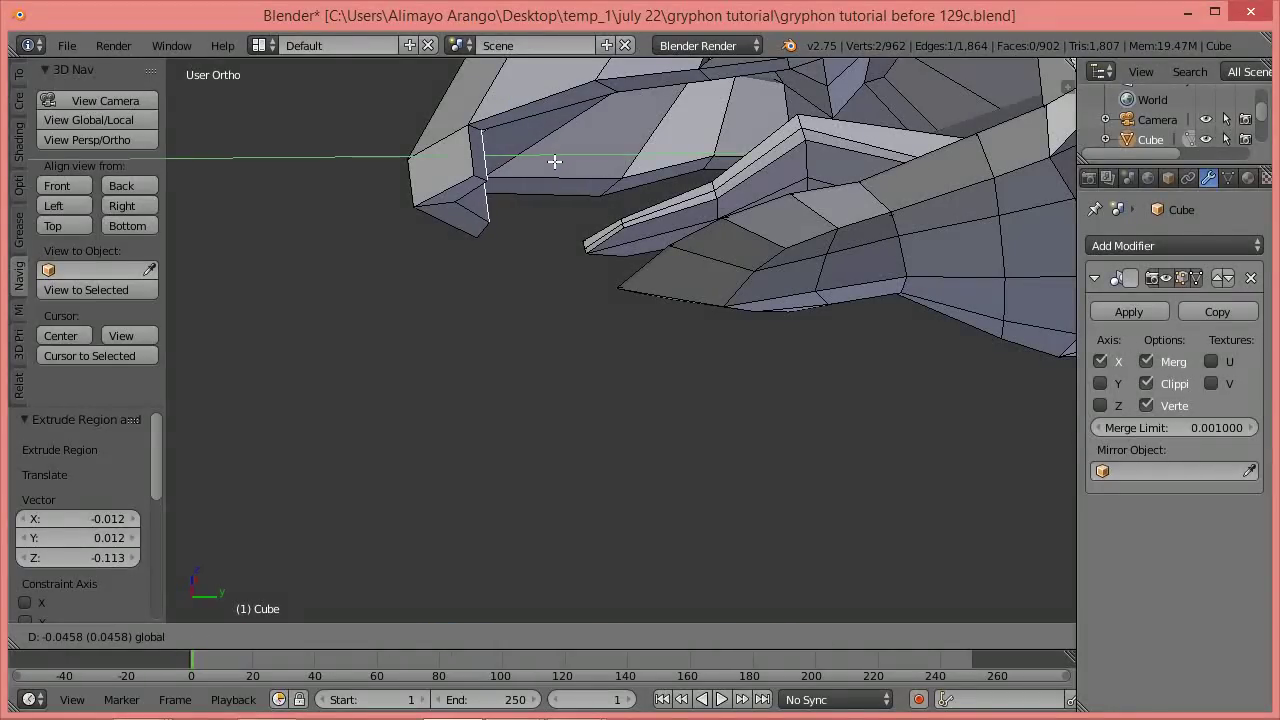
{"action": "left_click", "coordinate": [554, 161]}
{"action": "middle_click_drag", "start_coordinate": [386, 294], "coordinate": [471, 265]}
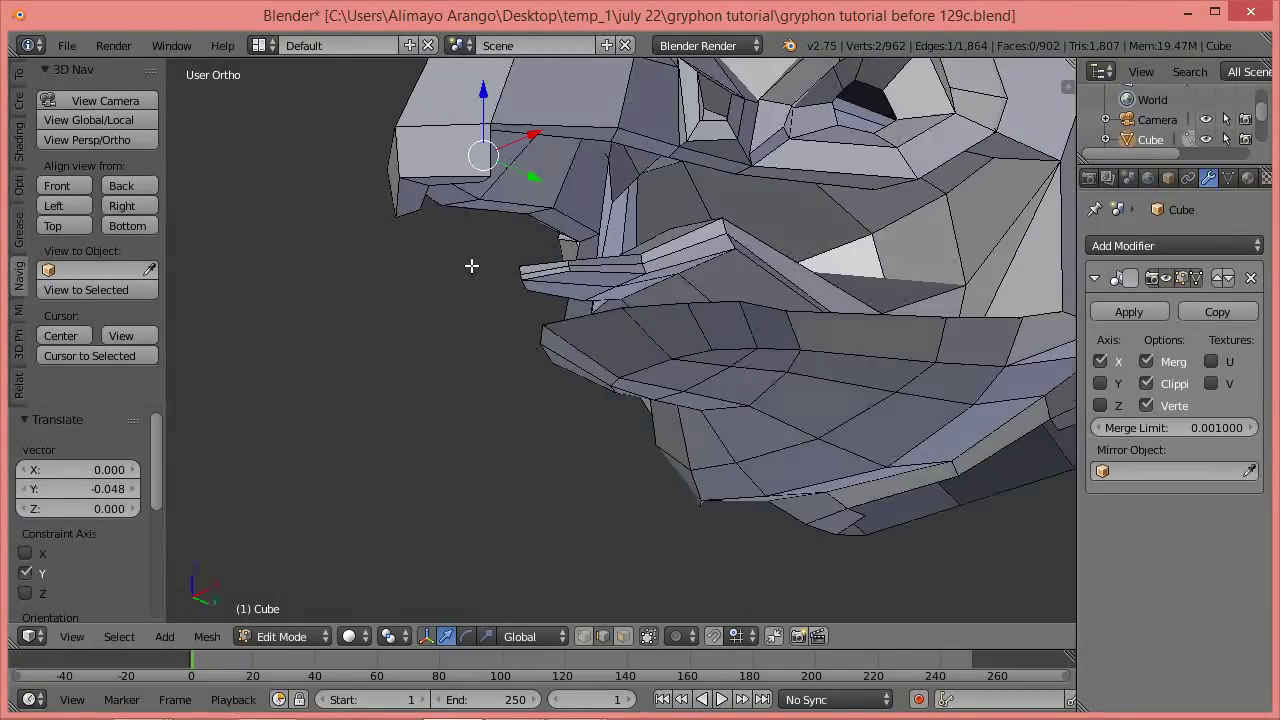
{"action": "right_click", "coordinate": [487, 178]}
{"action": "key", "text": "g"}
{"action": "key", "text": "z"}
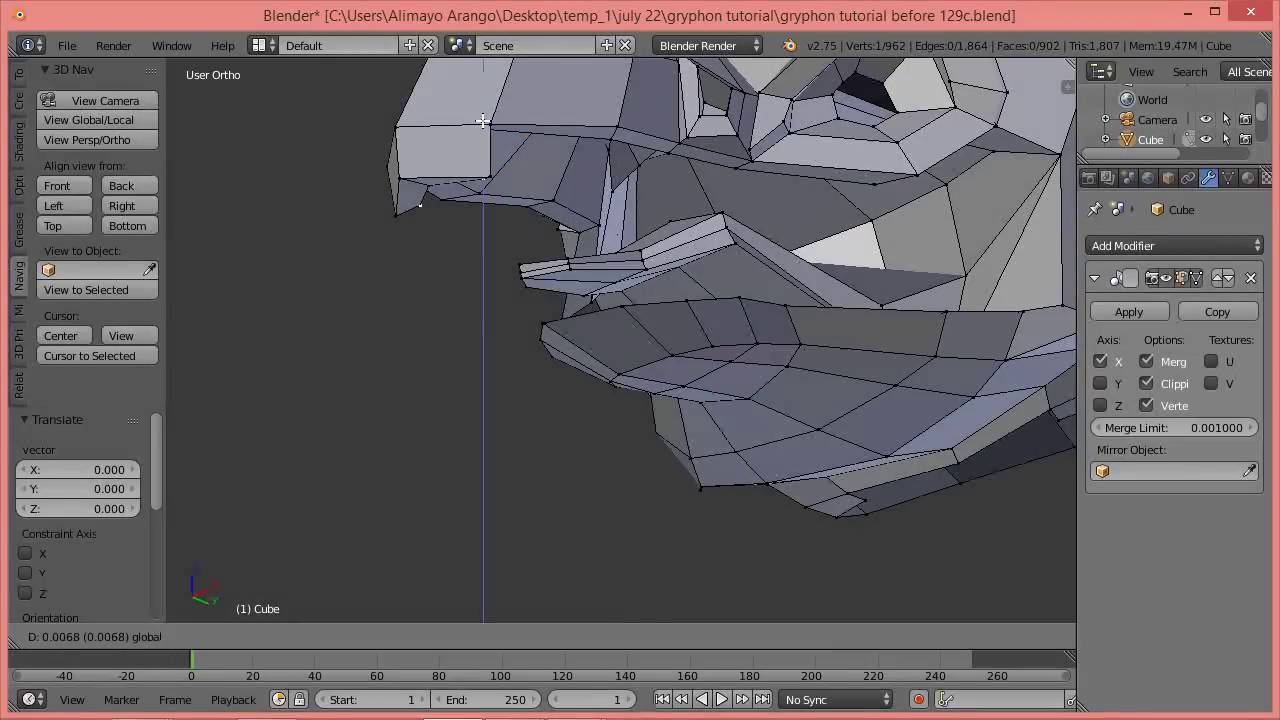
{"action": "left_click", "coordinate": [480, 110]}
{"action": "key", "text": "ctrl+z"}
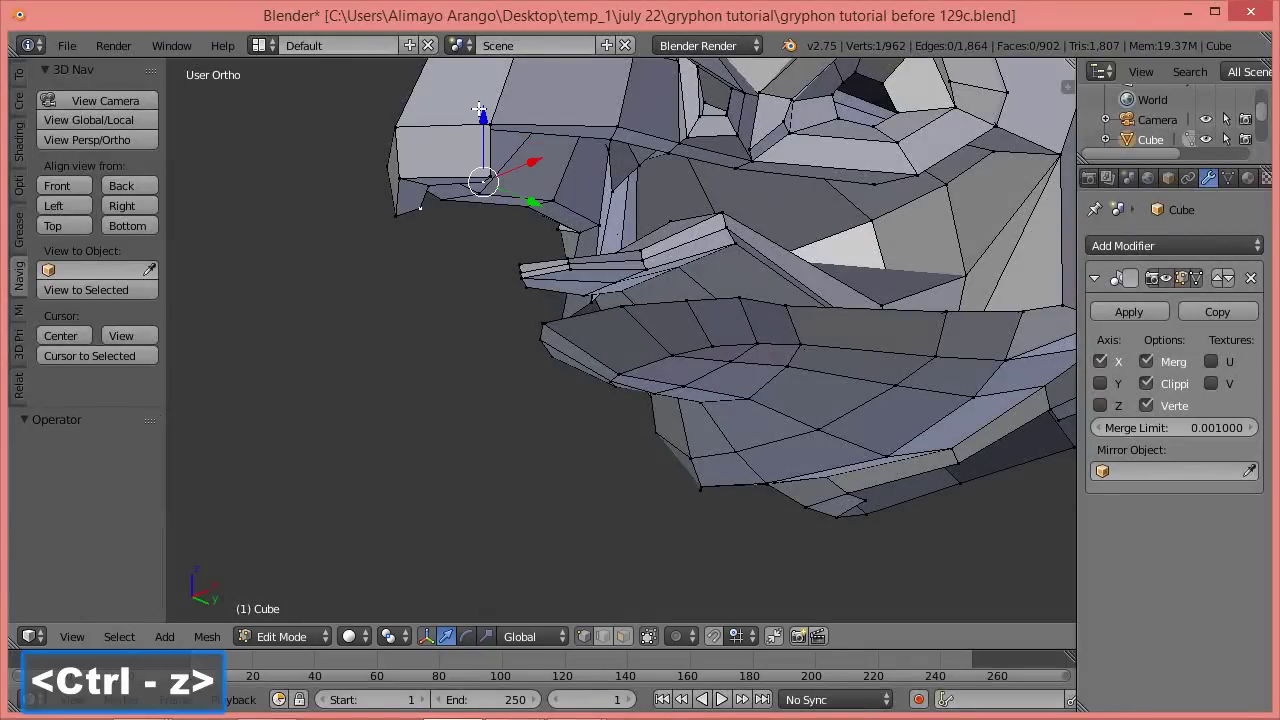
Raise the two lower rear corner vertices of the upper beak tip's side about 0.078 along the Z axis.
{"action": "scroll", "coordinate": [514, 230], "scroll_direction": "up", "scroll_amount": 2}
{"action": "middle_click_drag", "start_coordinate": [551, 303], "coordinate": [618, 479], "text": "shift"}
{"action": "scroll", "coordinate": [618, 479], "scroll_direction": "up", "scroll_amount": 3}
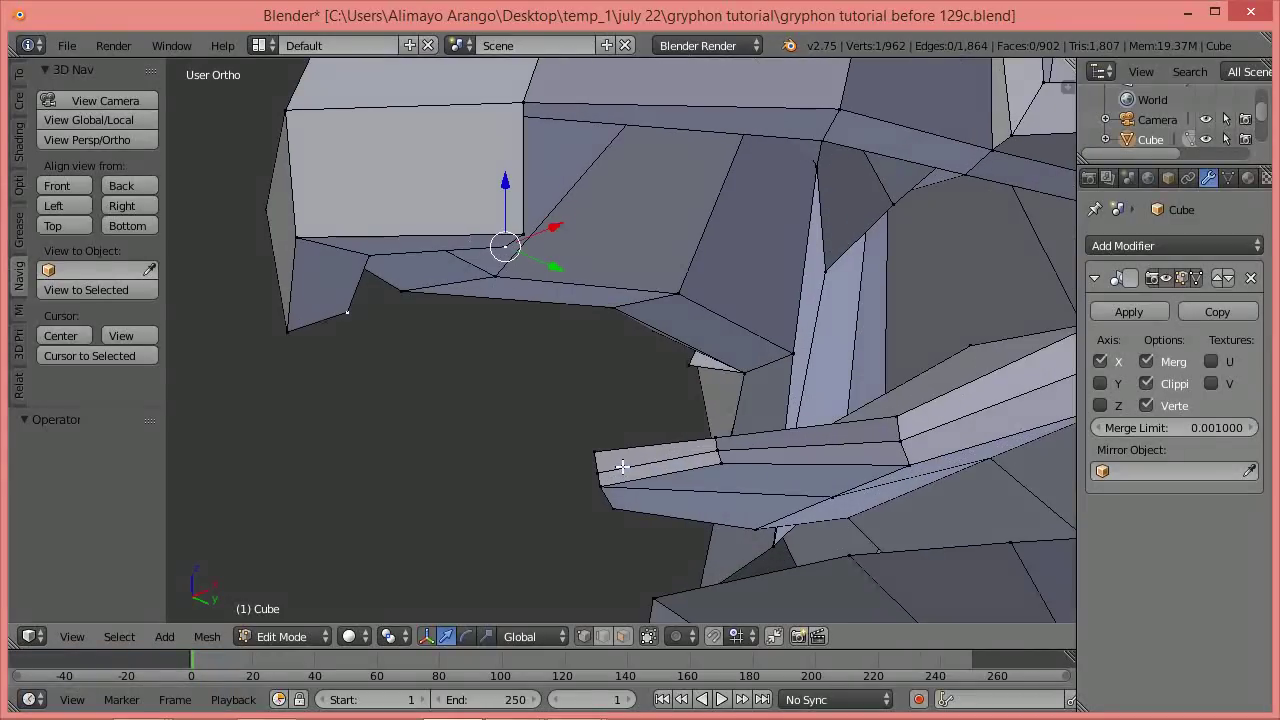
{"action": "scroll", "coordinate": [626, 383], "scroll_direction": "up", "scroll_amount": 2}
{"action": "right_click", "coordinate": [516, 177], "text": "shift"}
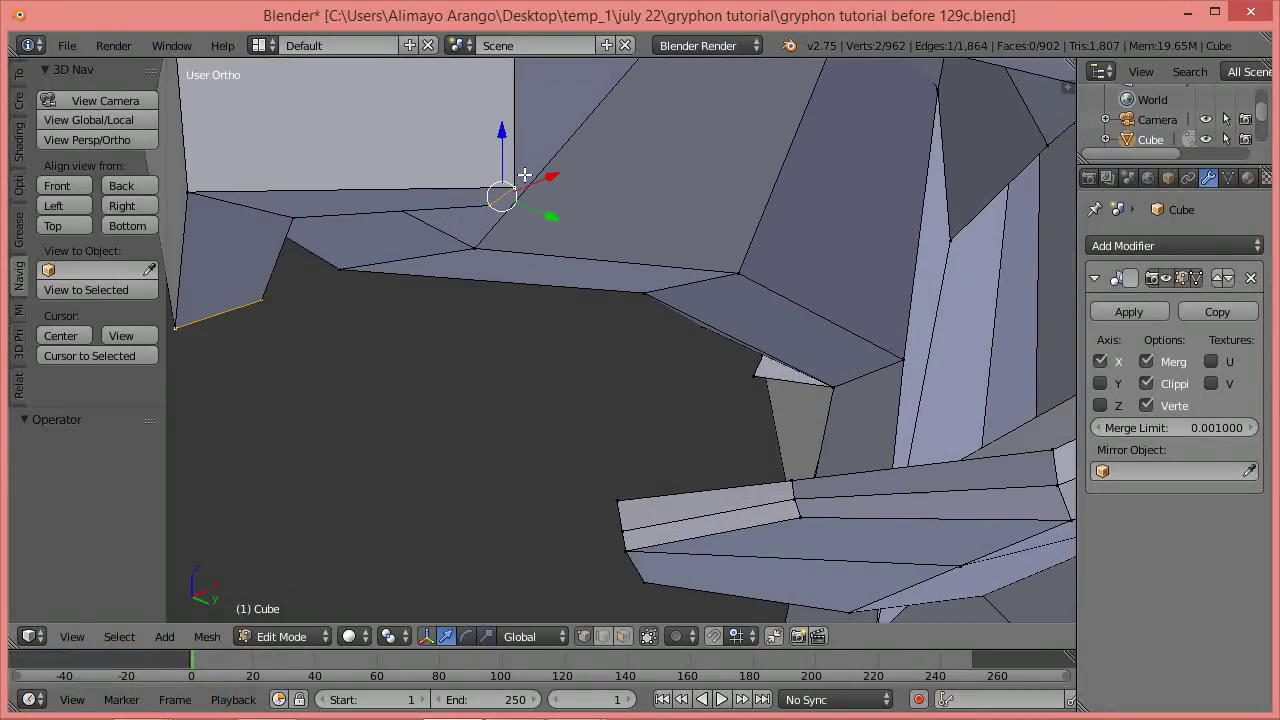
{"action": "scroll", "coordinate": [525, 176], "scroll_direction": "down", "scroll_amount": 3}
{"action": "left_click_drag", "start_coordinate": [518, 193], "coordinate": [509, 126]}
{"action": "middle_click_drag", "start_coordinate": [618, 266], "coordinate": [445, 275]}
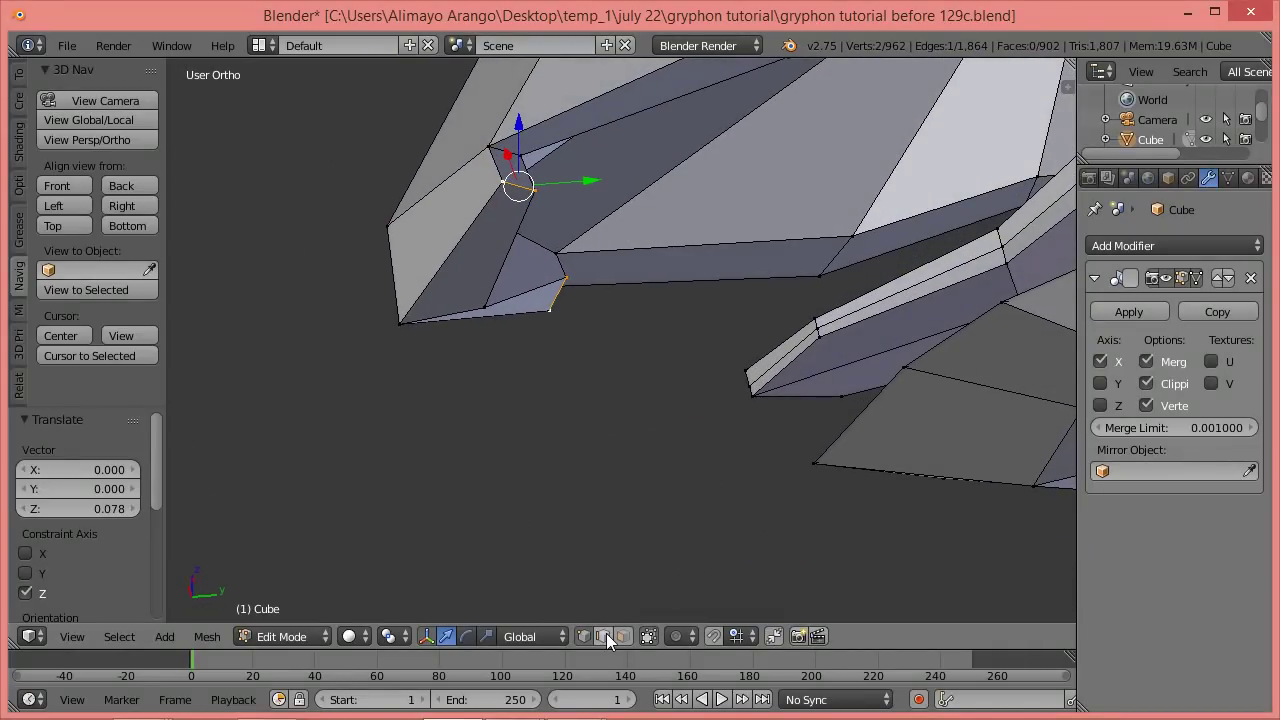
Move the short edge at that rear corner of the beak tip about 0.062 in Y and -0.002 in Z.
{"action": "left_click", "coordinate": [505, 152]}
{"action": "right_click", "coordinate": [525, 174]}
{"action": "right_click", "coordinate": [523, 145]}
{"action": "right_click", "coordinate": [513, 162]}
{"action": "middle_click_drag", "start_coordinate": [516, 233], "coordinate": [587, 275]}
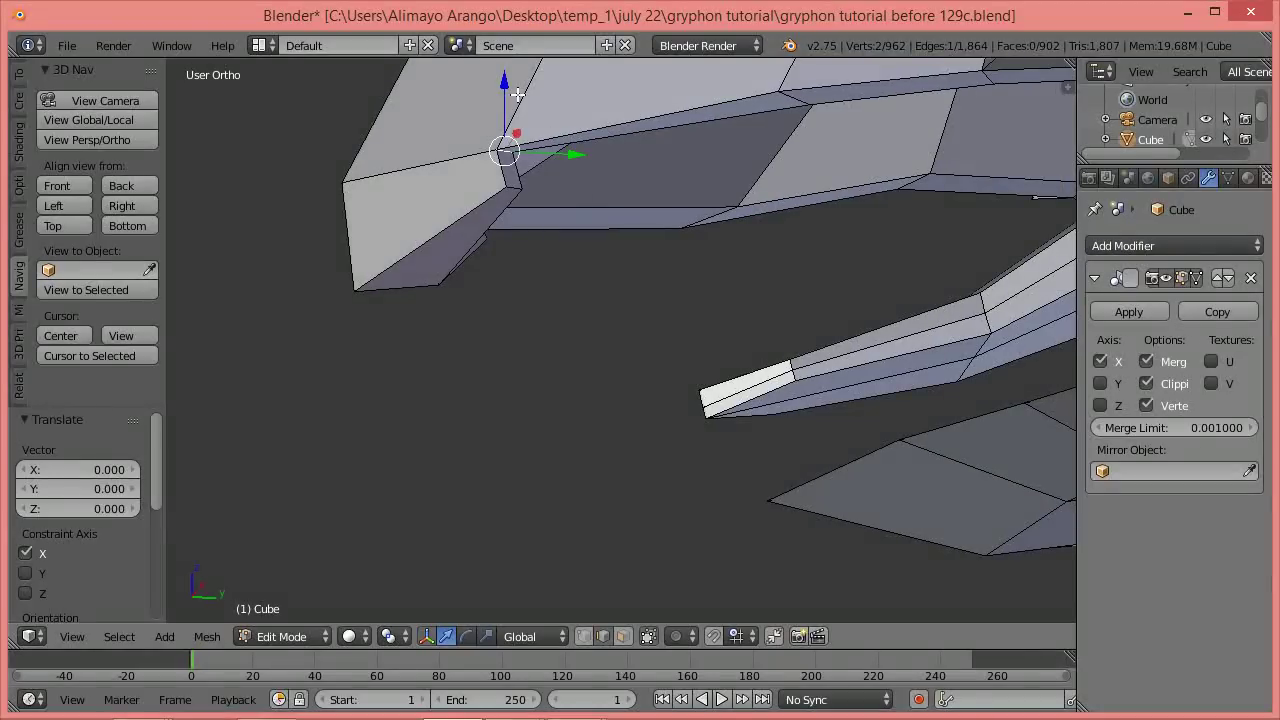
{"action": "mouse_move", "coordinate": [503, 84]}
{"action": "left_mouse_down"}
{"action": "mouse_move", "coordinate": [502, 70]}
{"action": "mouse_move", "coordinate": [501, 82]}
{"action": "left_mouse_up"}
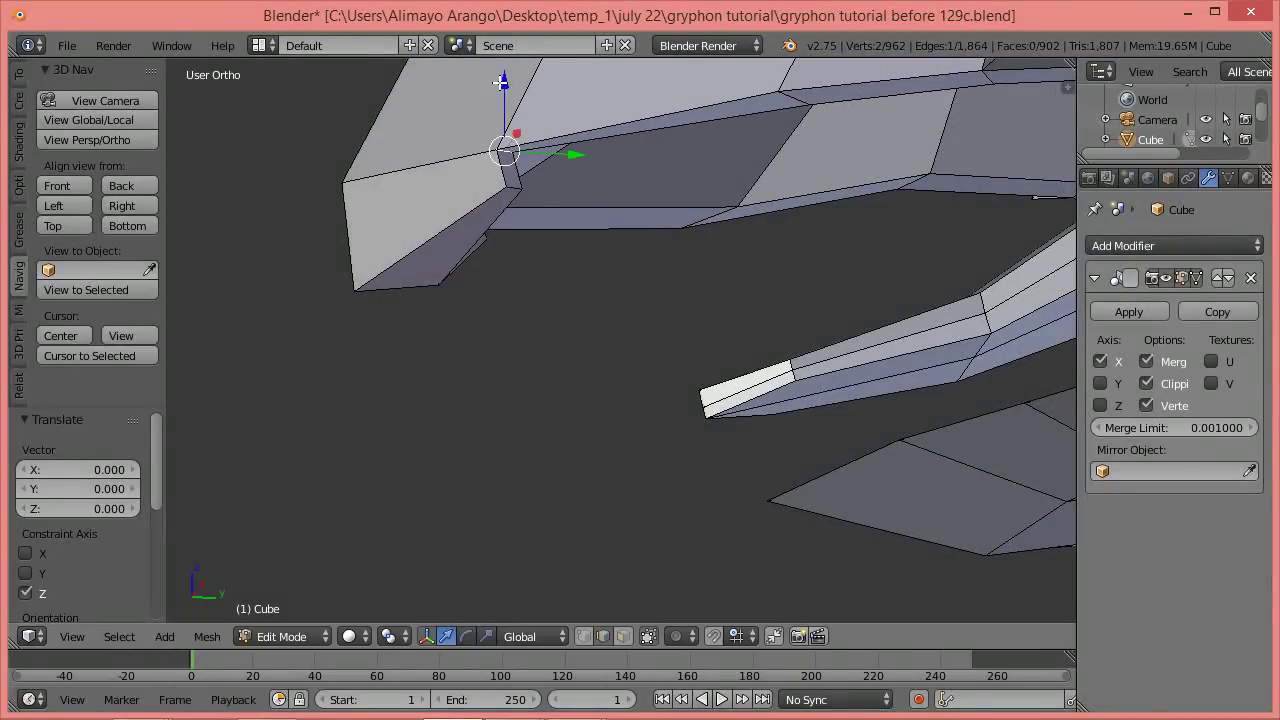
{"action": "left_click_drag", "start_coordinate": [571, 152], "coordinate": [640, 186]}
{"action": "scroll", "coordinate": [645, 200], "scroll_direction": "down", "scroll_amount": 5}
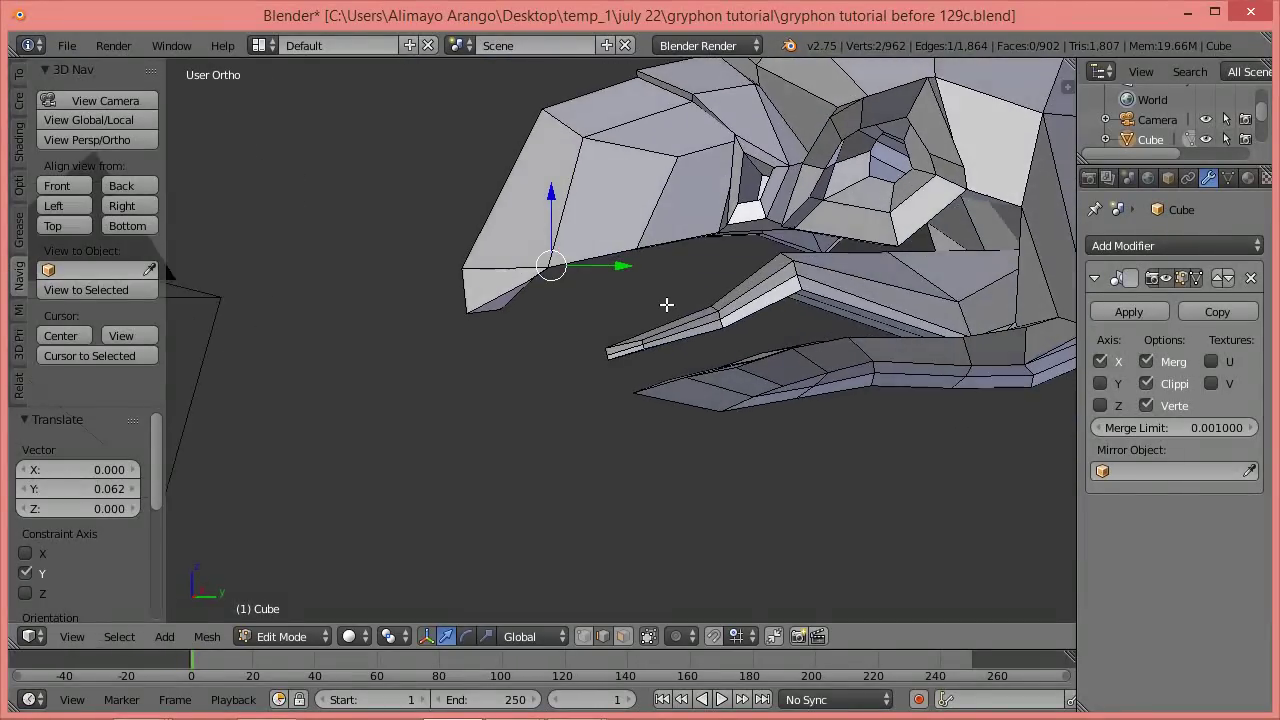
{"action": "middle_click_drag", "start_coordinate": [666, 303], "coordinate": [665, 297]}
{"action": "left_click_drag", "start_coordinate": [556, 200], "coordinate": [552, 196]}
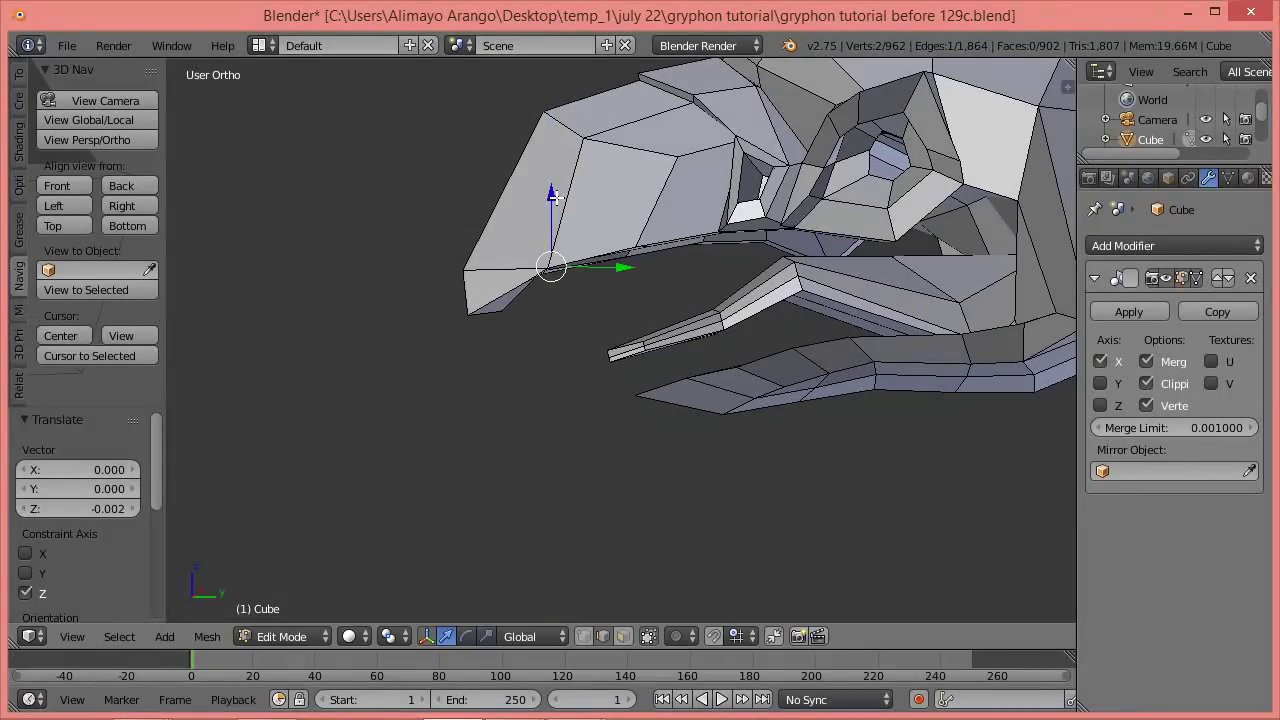
In right side view, add one unslid loop cut running lengthwise through the middle of the upper beak toward the eye.
{"action": "left_click", "coordinate": [142, 205]}
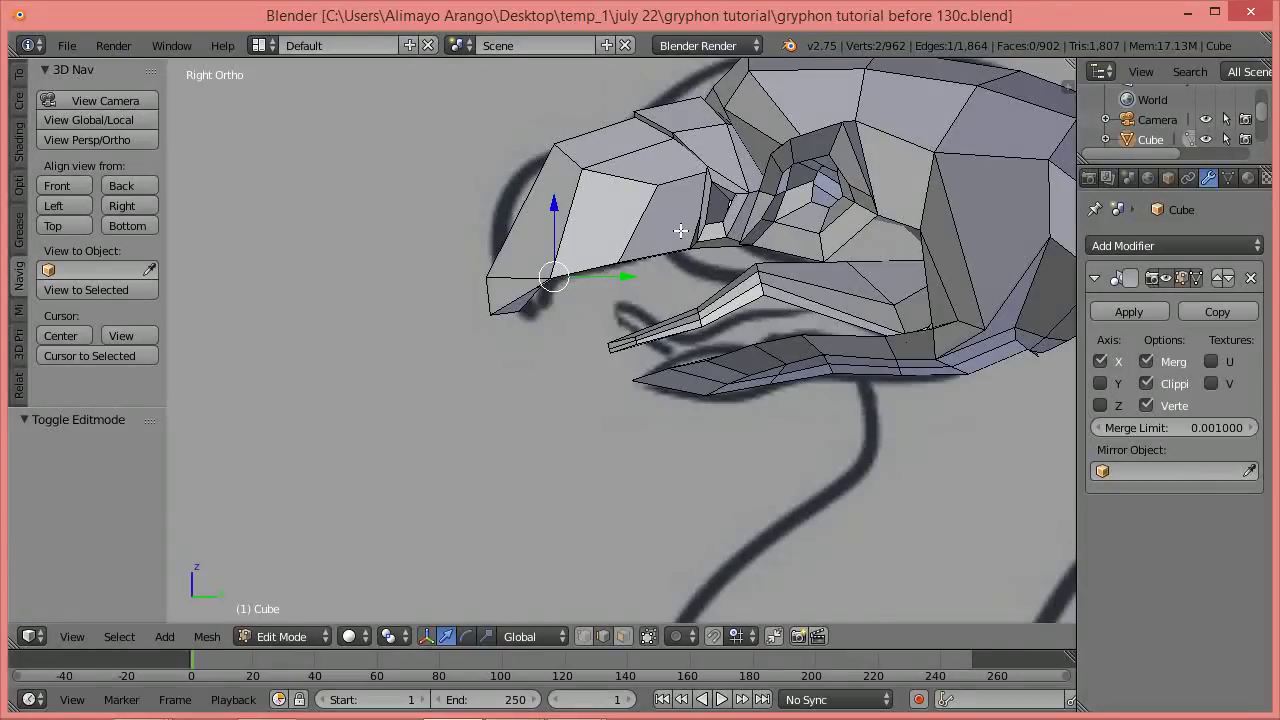
{"action": "key", "text": "a"}
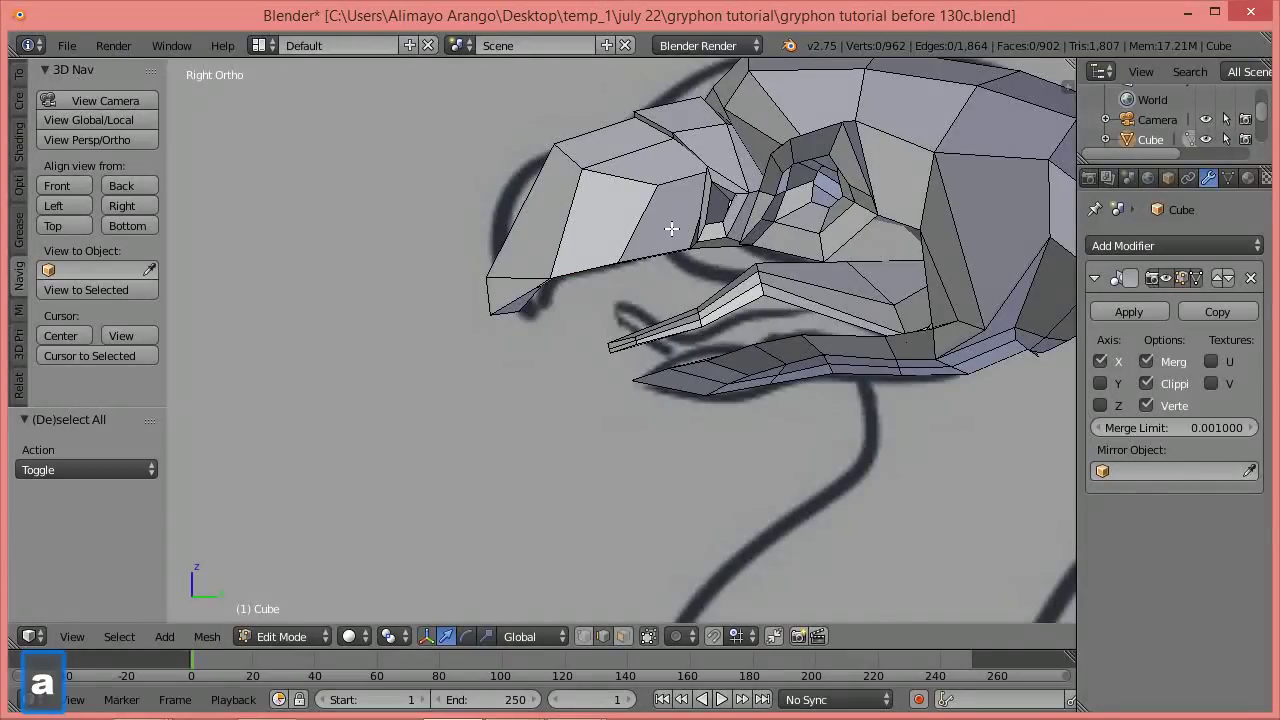
{"action": "key", "text": "a"}
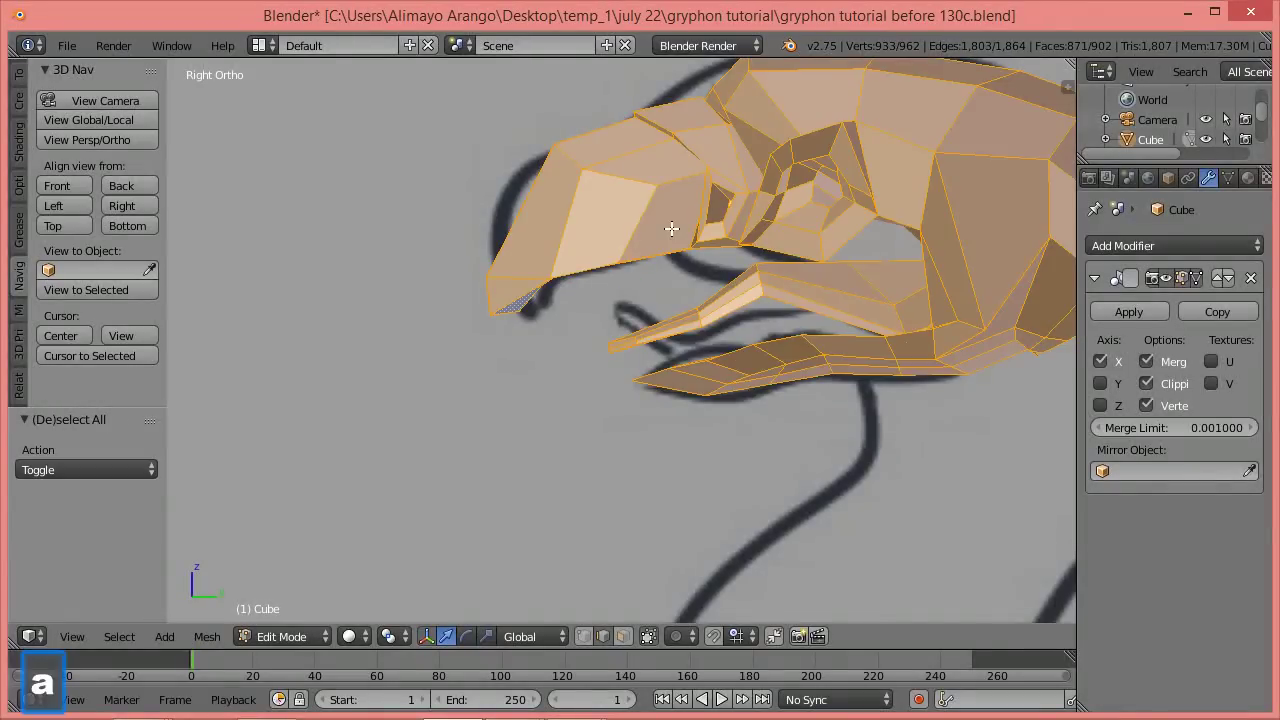
{"action": "key", "text": "a"}
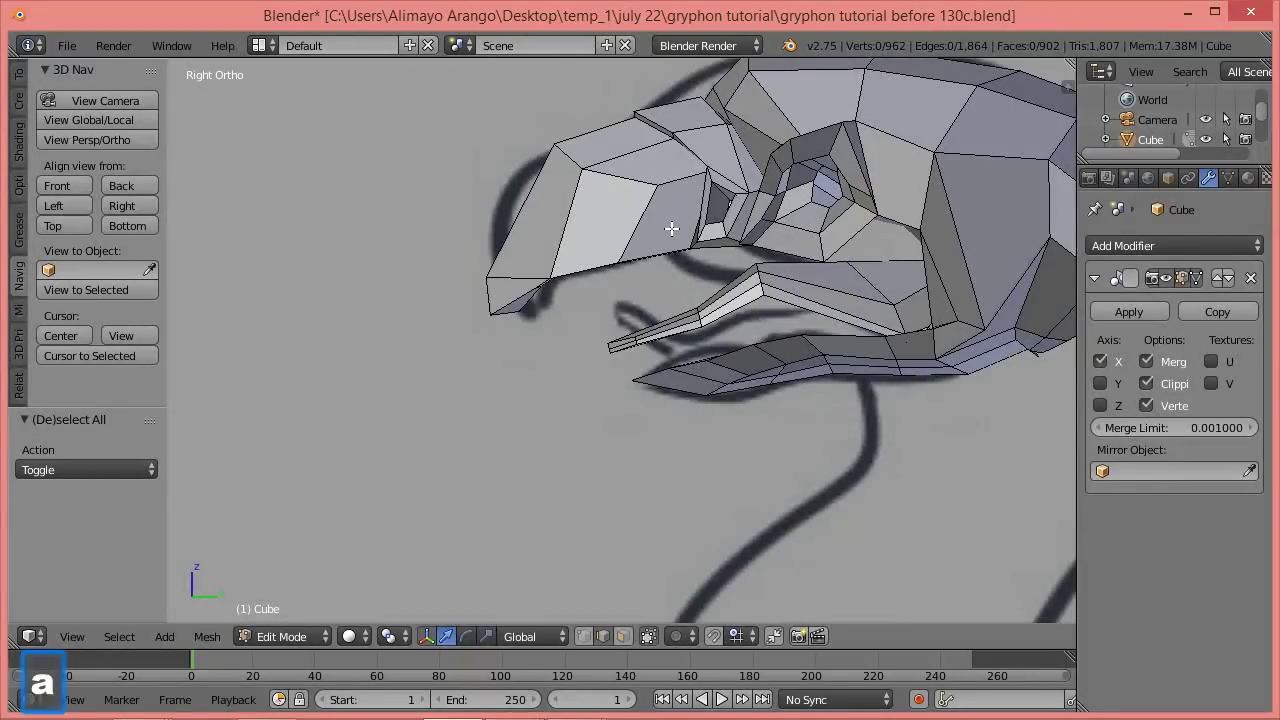
{"action": "key", "text": "ctrl+r"}
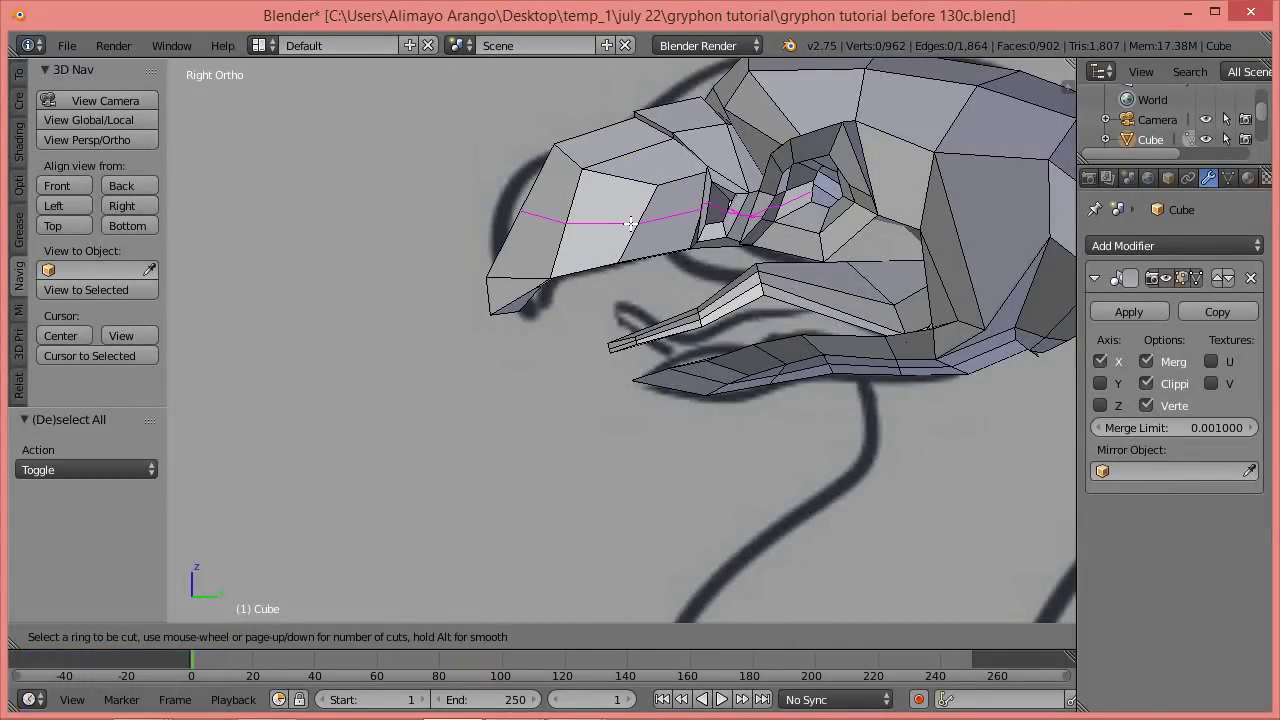
{"action": "left_click", "coordinate": [630, 222]}
{"action": "right_click", "coordinate": [630, 222]}
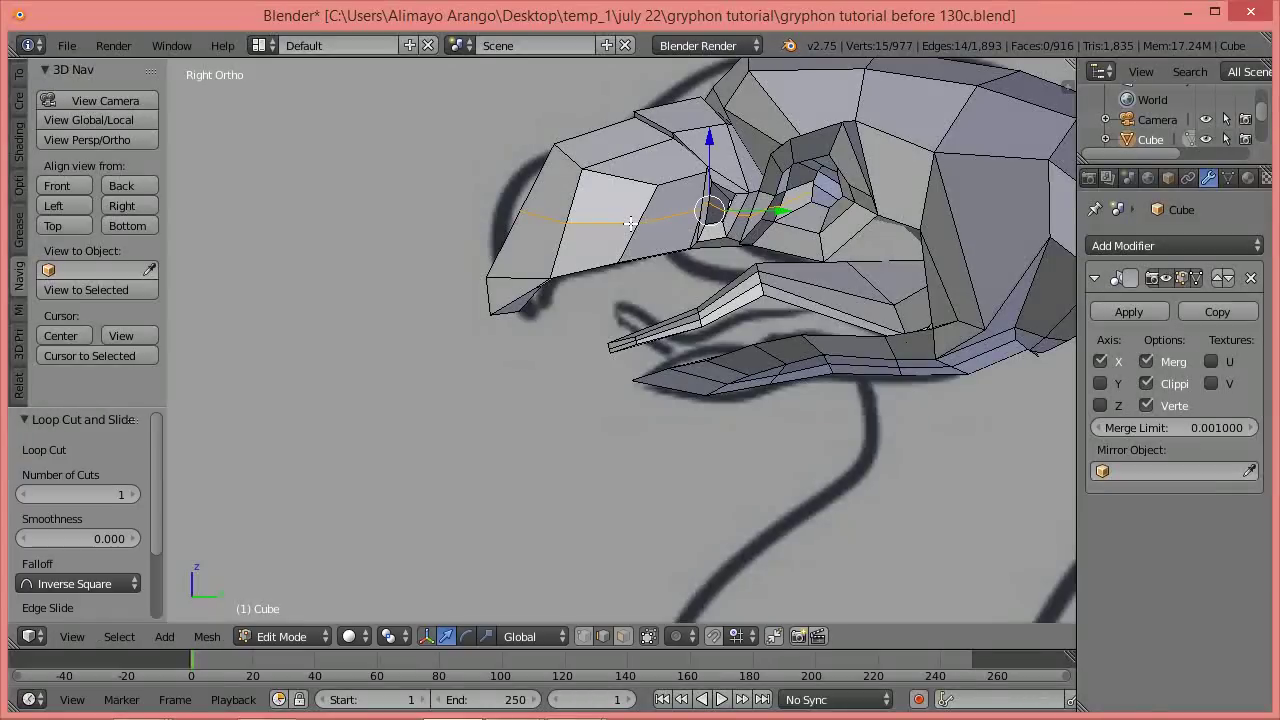
Move the new loop's front edge onto the sketched beak outline, about -0.072 in Y and 0.039 in Z.
{"action": "right_click", "coordinate": [543, 218]}
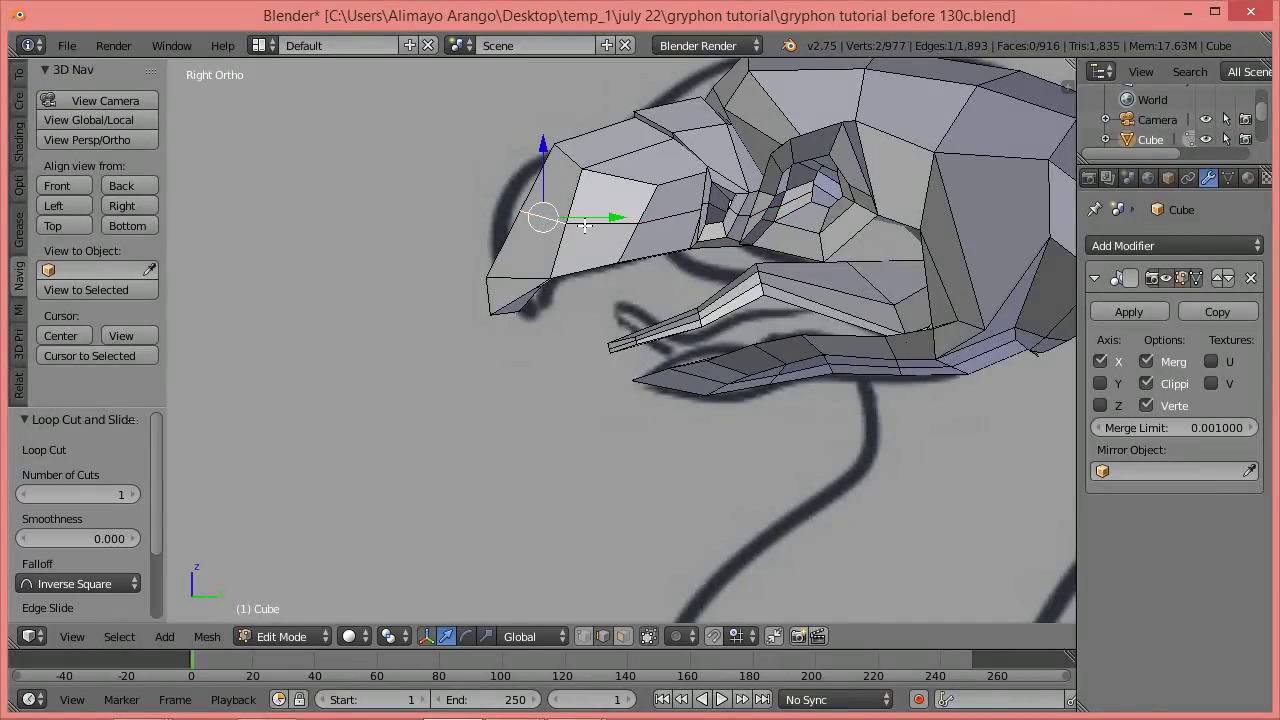
{"action": "left_click_drag", "start_coordinate": [606, 217], "coordinate": [583, 217]}
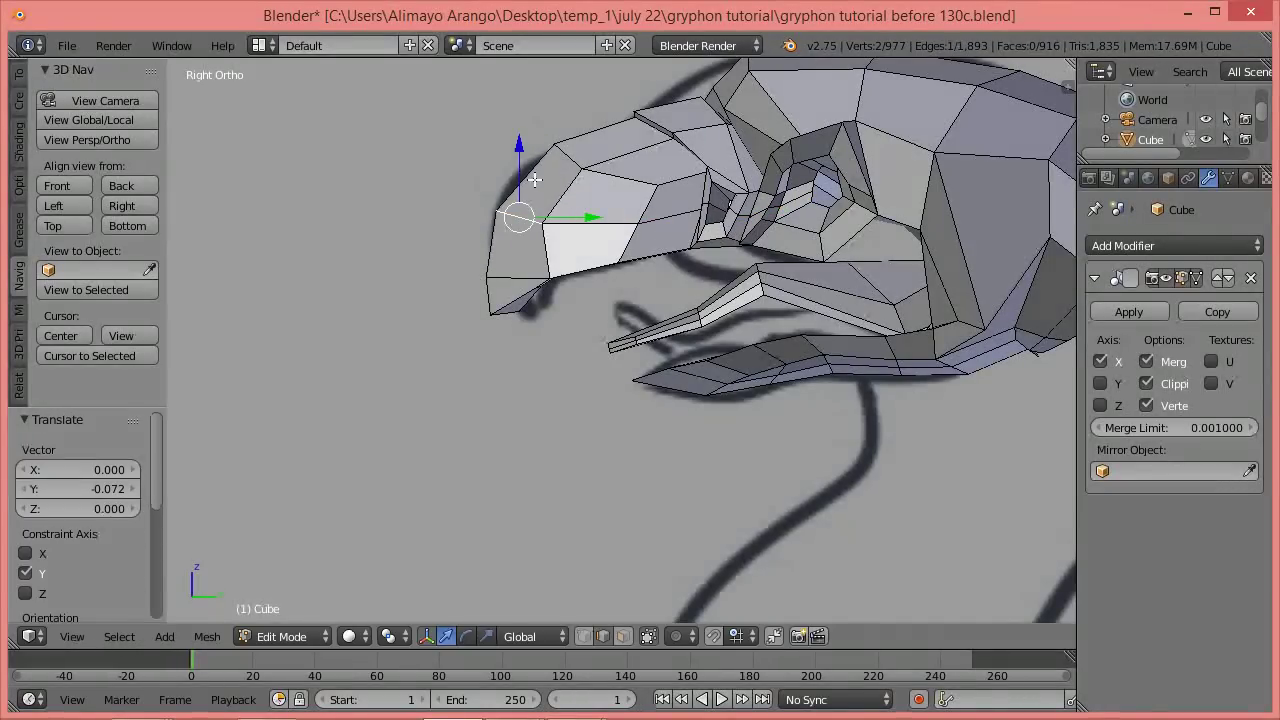
{"action": "left_click_drag", "start_coordinate": [525, 153], "coordinate": [524, 138]}
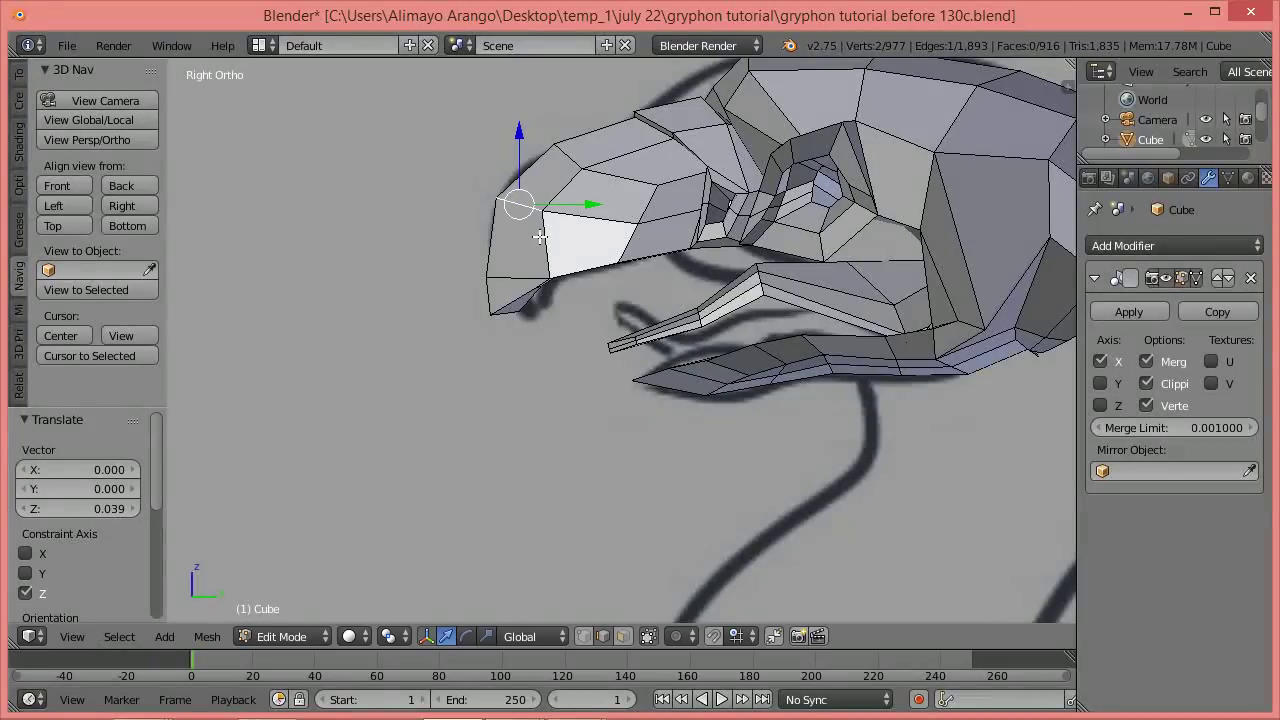
Move the bottom edge of the beak tip about 0.096 along the Y axis to match the hooked sketch.
{"action": "right_click", "coordinate": [512, 313]}
{"action": "left_click_drag", "start_coordinate": [565, 316], "coordinate": [585, 322]}
{"action": "scroll", "coordinate": [585, 322], "scroll_direction": "up", "scroll_amount": 6}
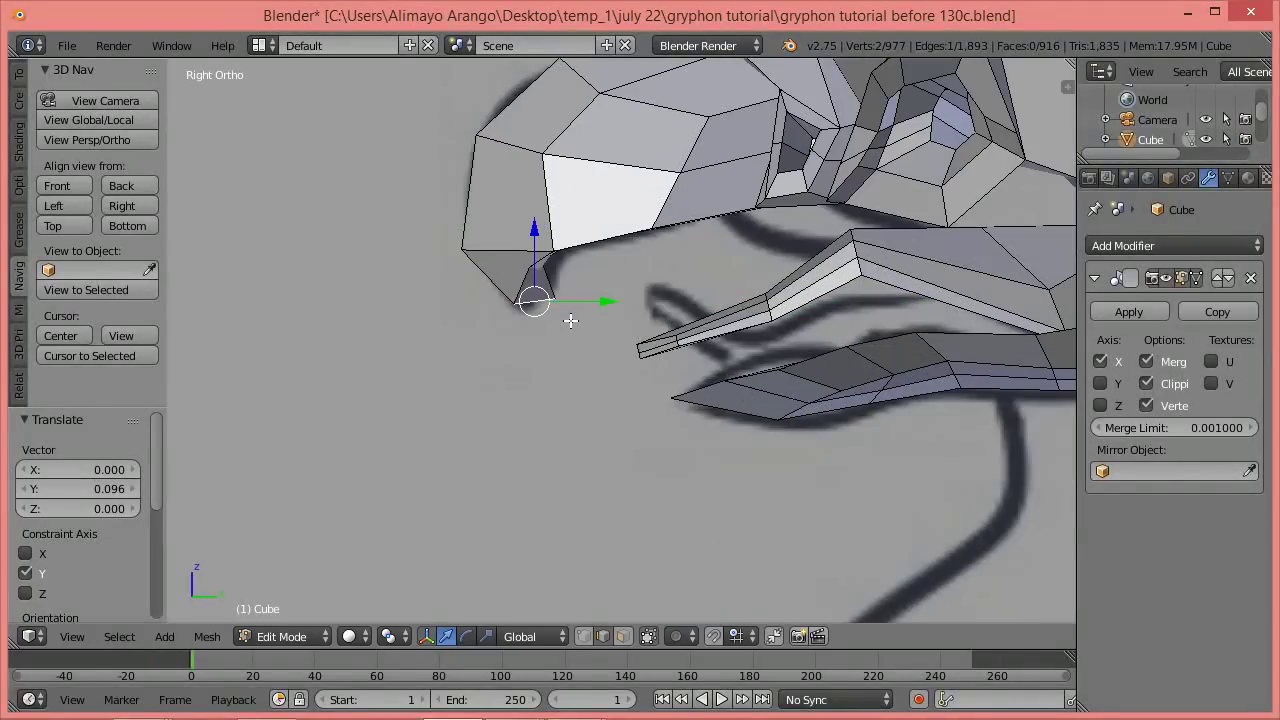
Lower the short inner edge behind the hooked beak tip about 0.025 in total along the Z axis.
{"action": "middle_click_drag", "start_coordinate": [651, 314], "coordinate": [638, 409]}
{"action": "scroll", "coordinate": [580, 207], "scroll_direction": "up", "scroll_amount": 1}
{"action": "scroll", "coordinate": [639, 402], "scroll_direction": "up", "scroll_amount": 3}
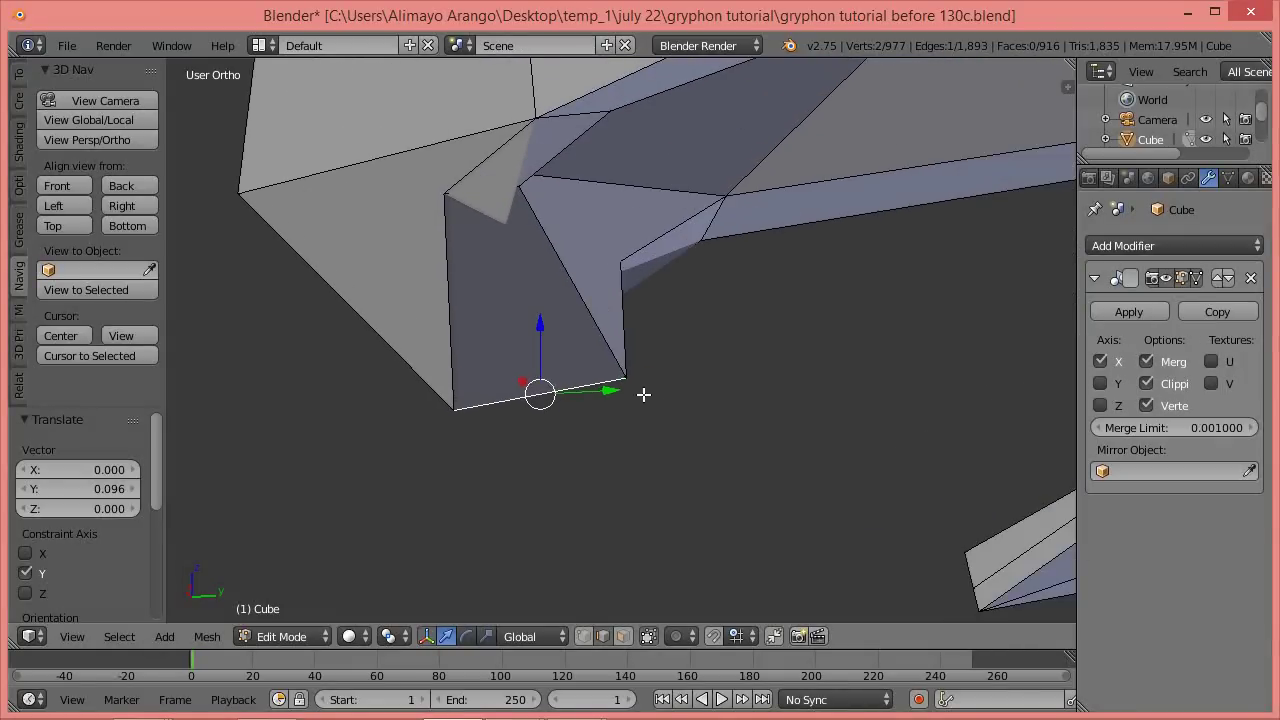
{"action": "right_click", "coordinate": [465, 163]}
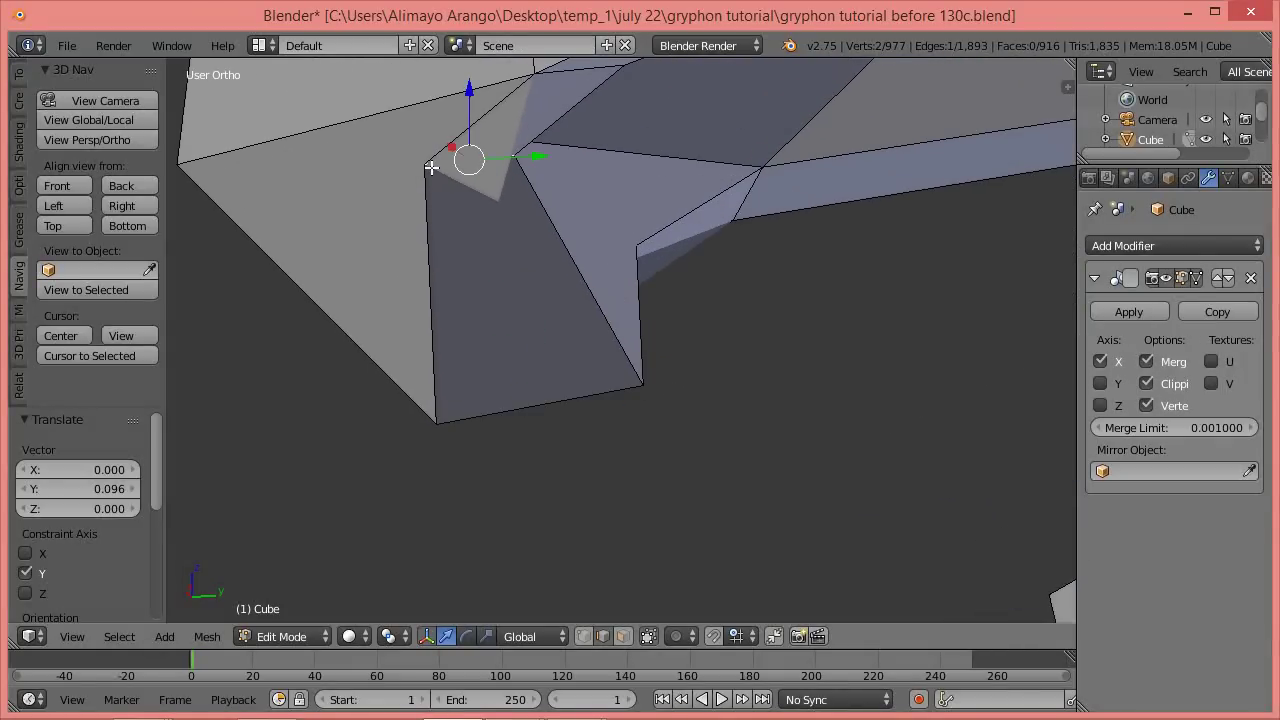
{"action": "left_click_drag", "start_coordinate": [466, 86], "coordinate": [461, 144]}
{"action": "middle_click_drag", "start_coordinate": [466, 203], "coordinate": [529, 229]}
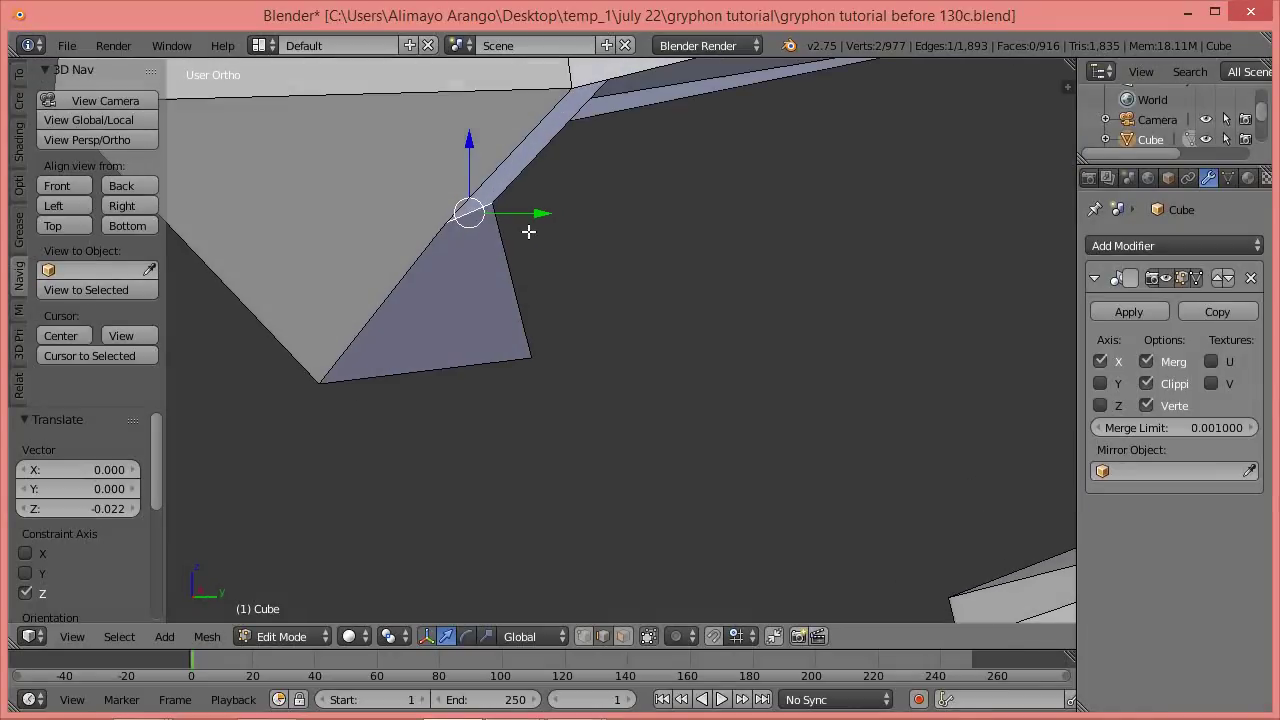
{"action": "left_click_drag", "start_coordinate": [473, 146], "coordinate": [472, 150]}
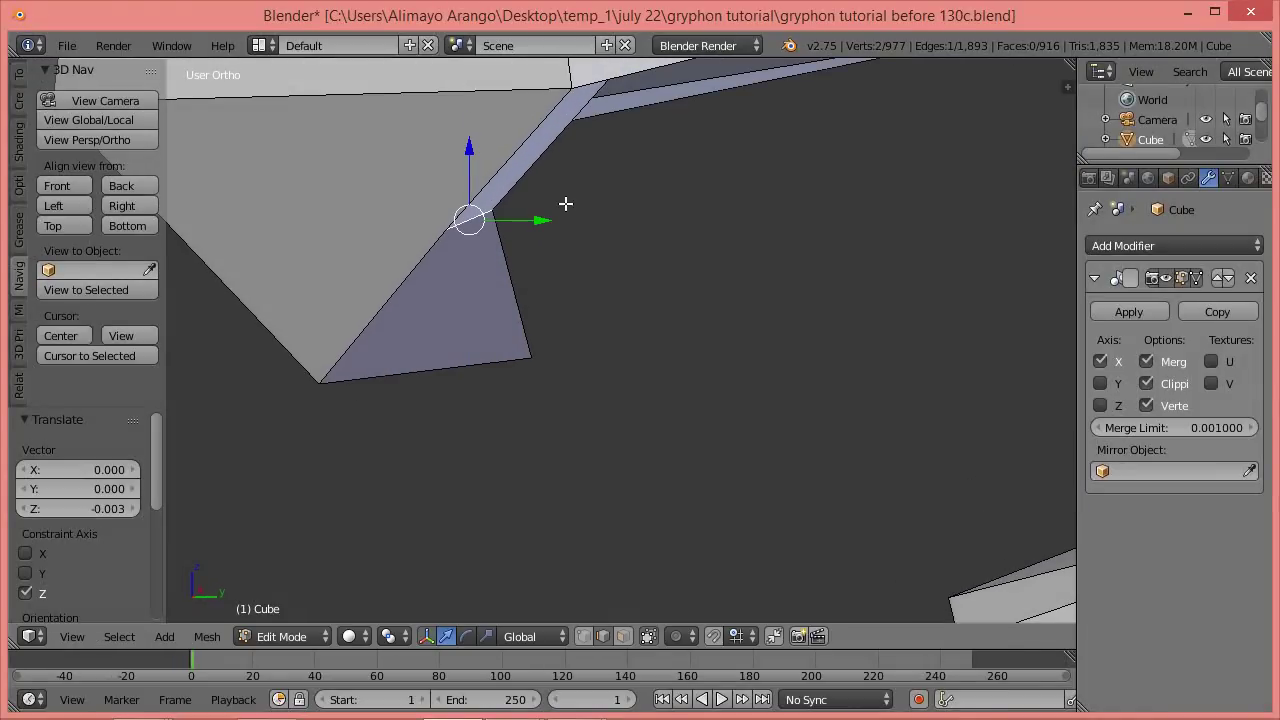
{"action": "middle_click_drag", "start_coordinate": [608, 218], "coordinate": [614, 223]}
{"action": "scroll", "coordinate": [631, 247], "scroll_direction": "down", "scroll_amount": 3}
{"action": "scroll", "coordinate": [658, 273], "scroll_direction": "down", "scroll_amount": 2}
{"action": "middle_click_drag", "start_coordinate": [682, 354], "coordinate": [432, 324]}
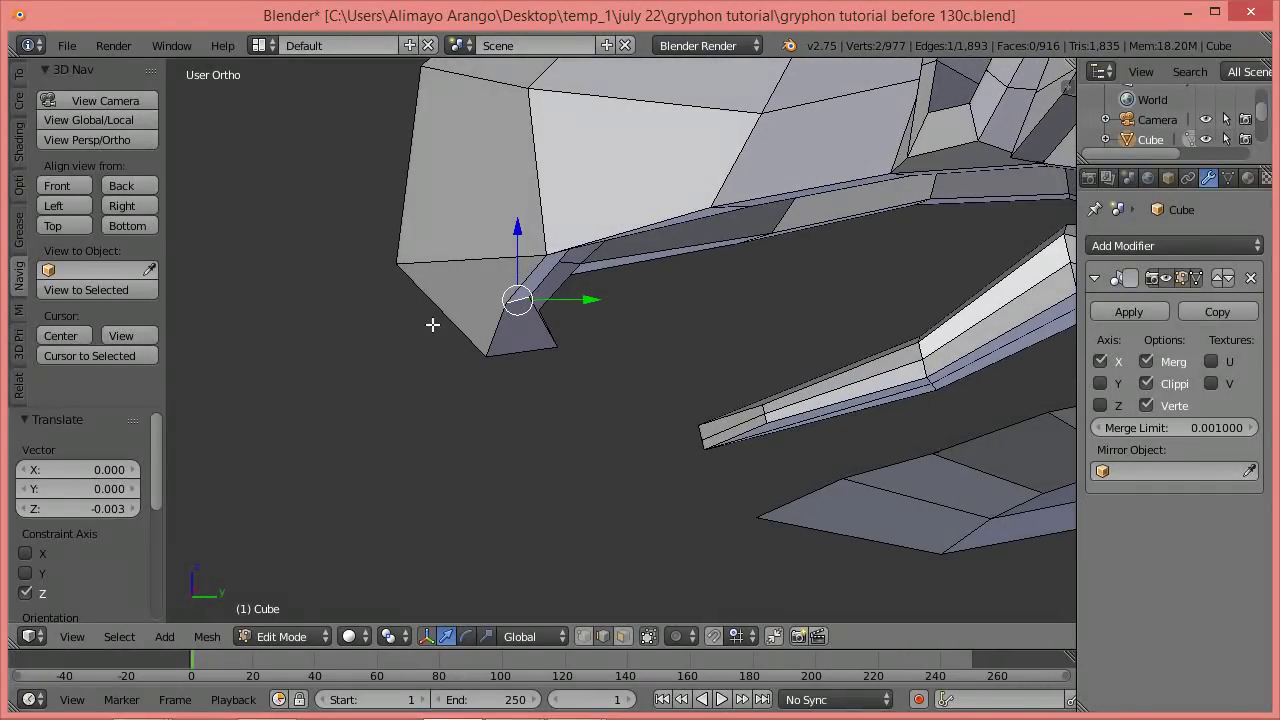
Select the three narrow faces under the cheek and, in right wireframe view, move them about 0.036 in Y and -0.15 in Z with smooth proportional editing.
{"action": "left_click", "coordinate": [144, 204]}
{"action": "scroll", "coordinate": [714, 298], "scroll_direction": "down", "scroll_amount": 3}
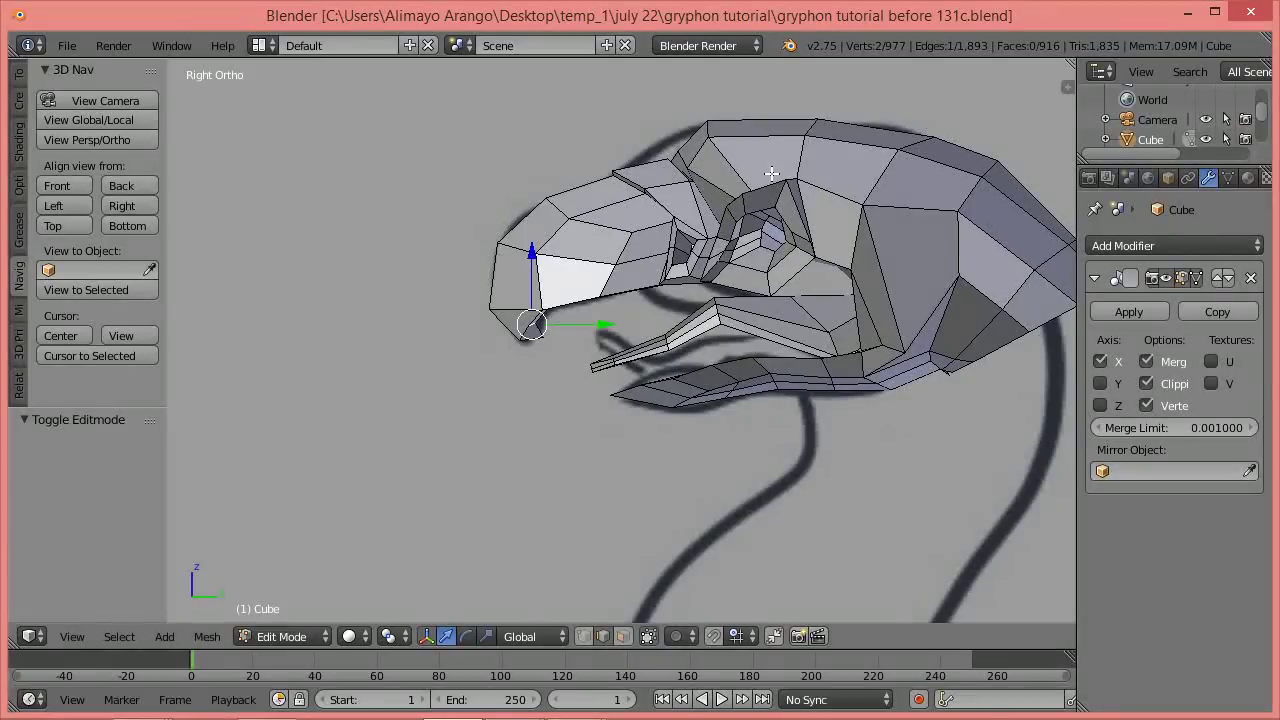
{"action": "key", "text": "a"}
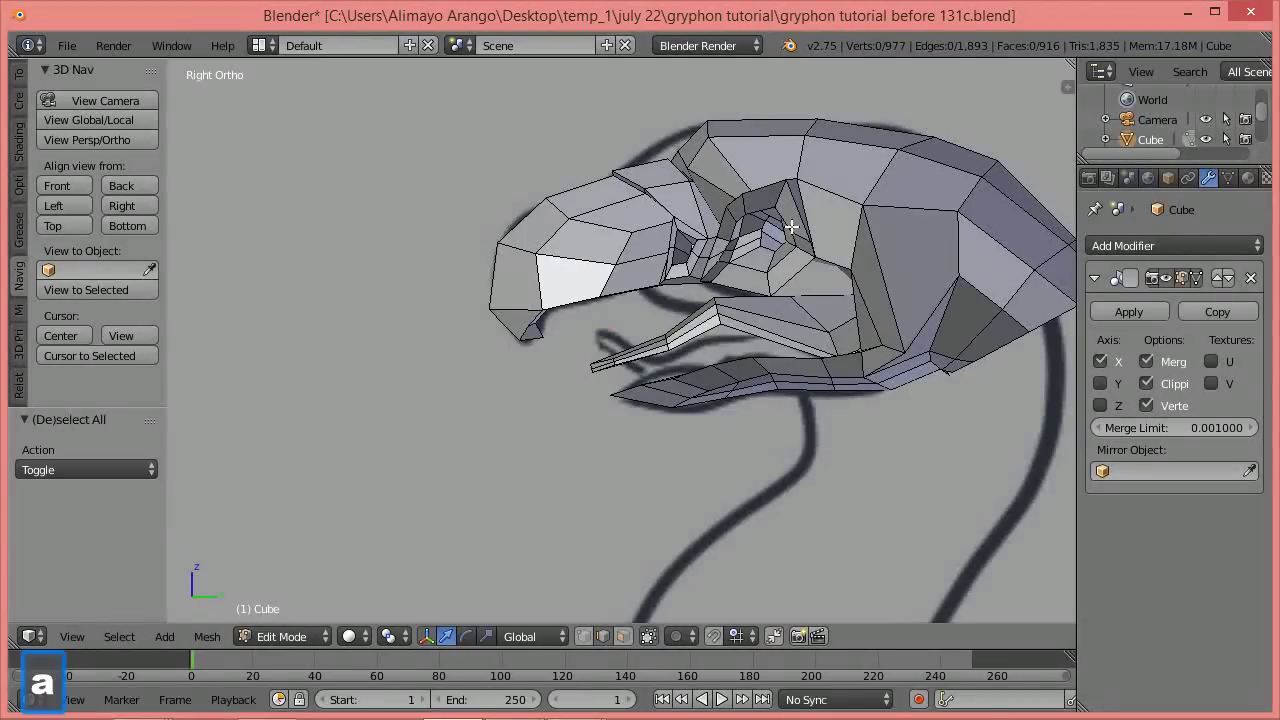
{"action": "middle_click_drag", "start_coordinate": [870, 263], "coordinate": [654, 409], "text": "shift"}
{"action": "scroll", "coordinate": [654, 410], "scroll_direction": "up", "scroll_amount": 1}
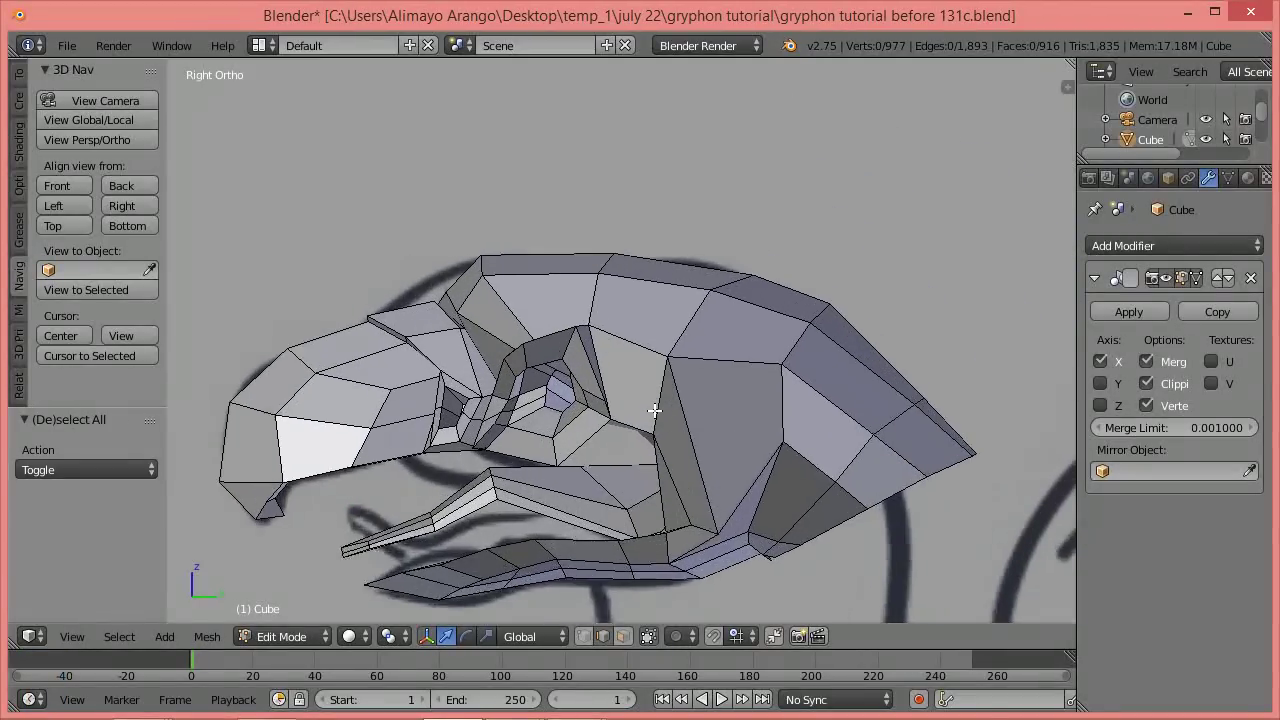
{"action": "scroll", "coordinate": [654, 410], "scroll_direction": "up", "scroll_amount": 1}
{"action": "middle_click_drag", "start_coordinate": [719, 484], "coordinate": [748, 418]}
{"action": "left_click", "coordinate": [624, 637]}
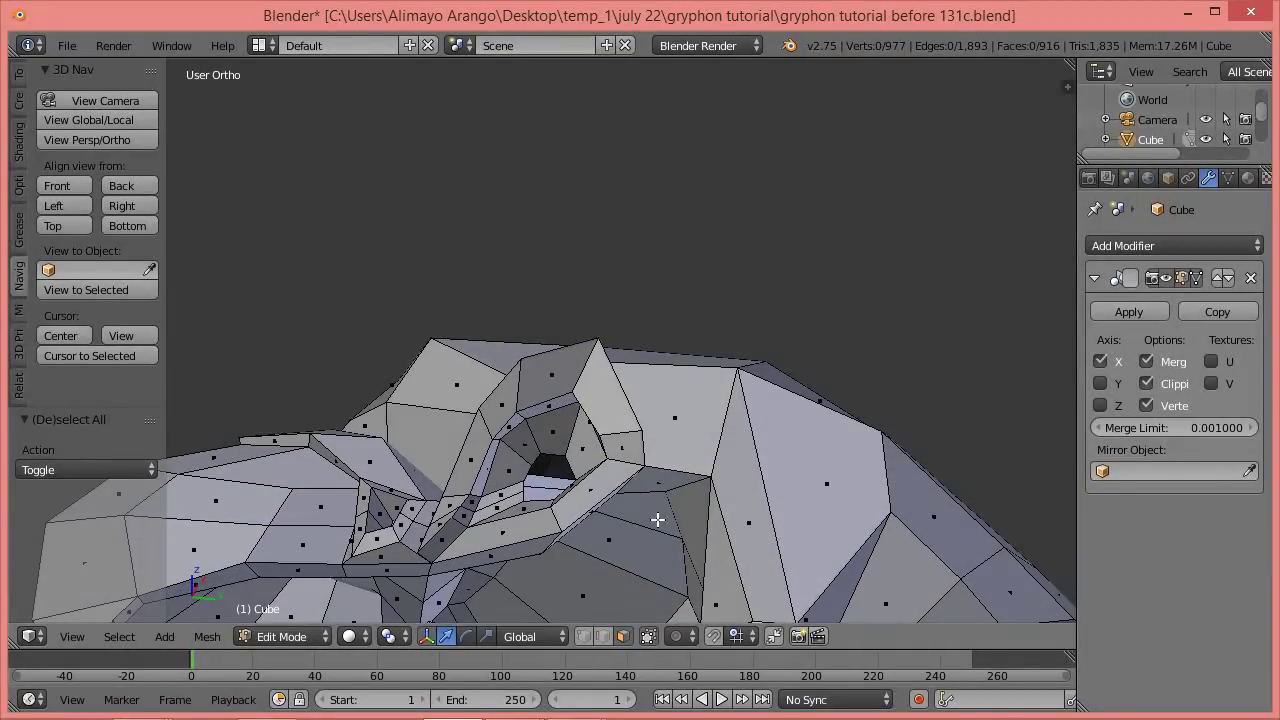
{"action": "right_click", "coordinate": [657, 480]}
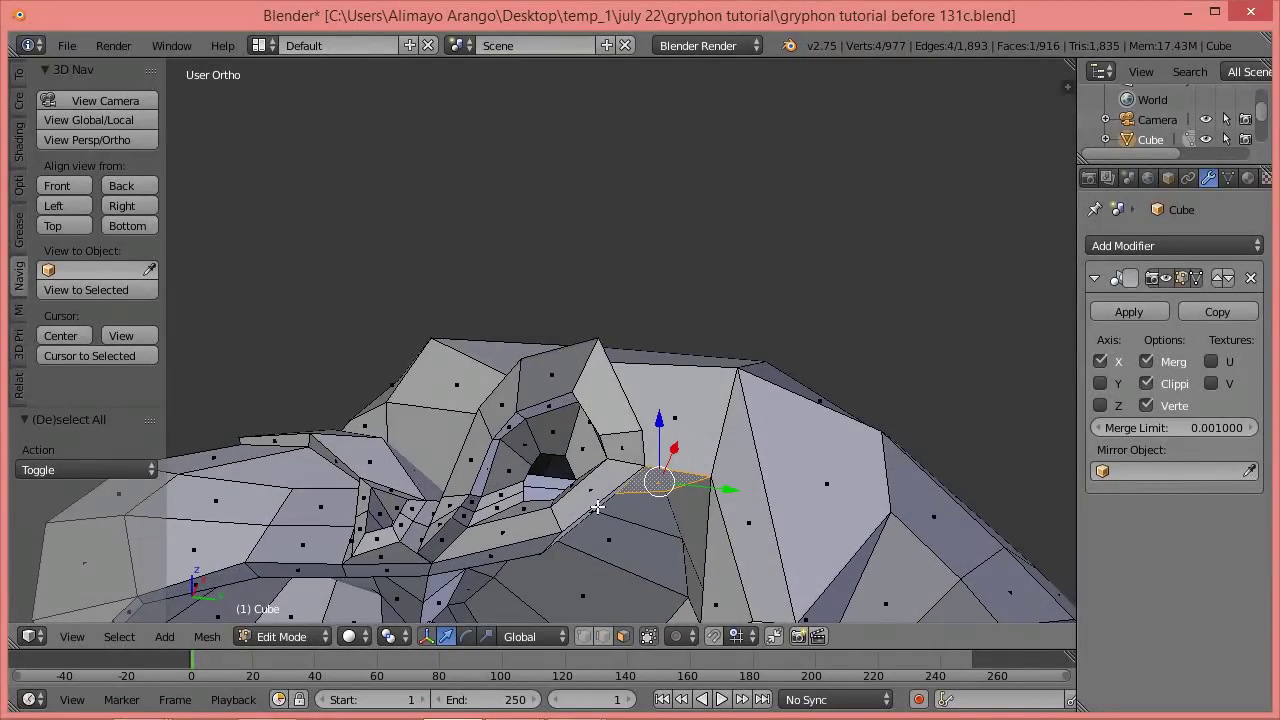
{"action": "right_click", "coordinate": [597, 507], "text": "shift"}
{"action": "right_click", "coordinate": [523, 545], "text": "shift"}
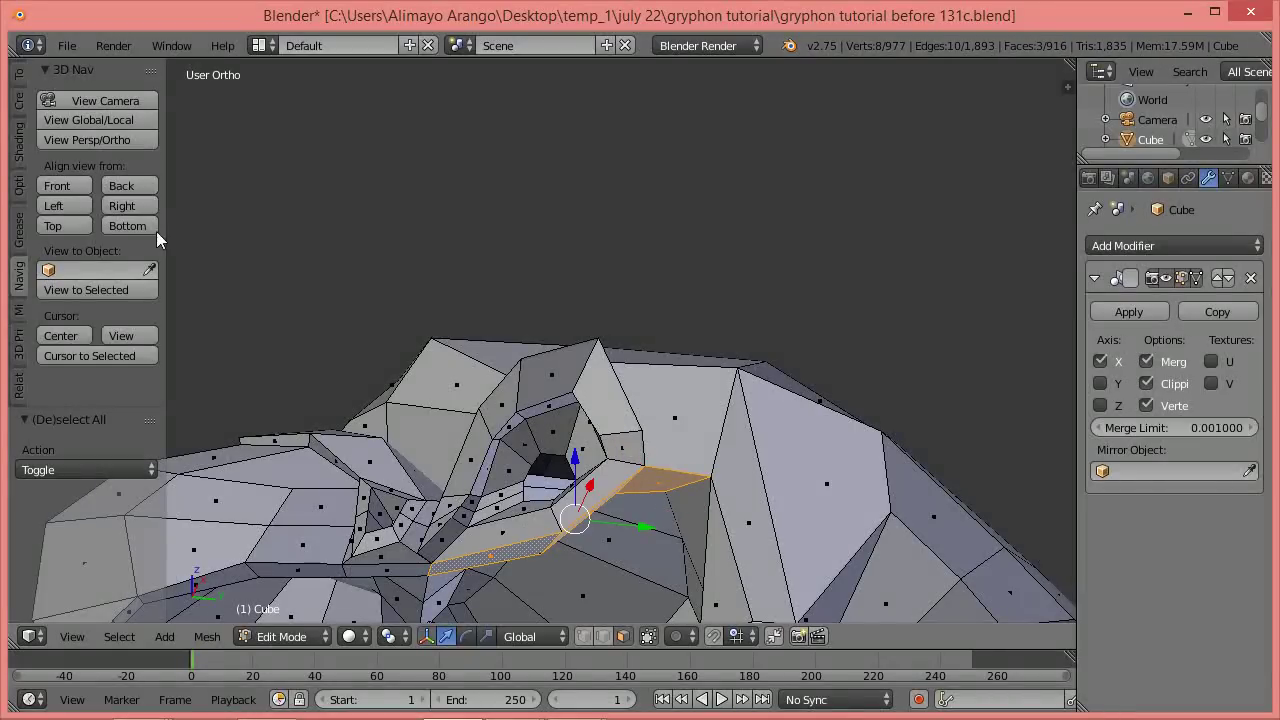
{"action": "left_click", "coordinate": [137, 203]}
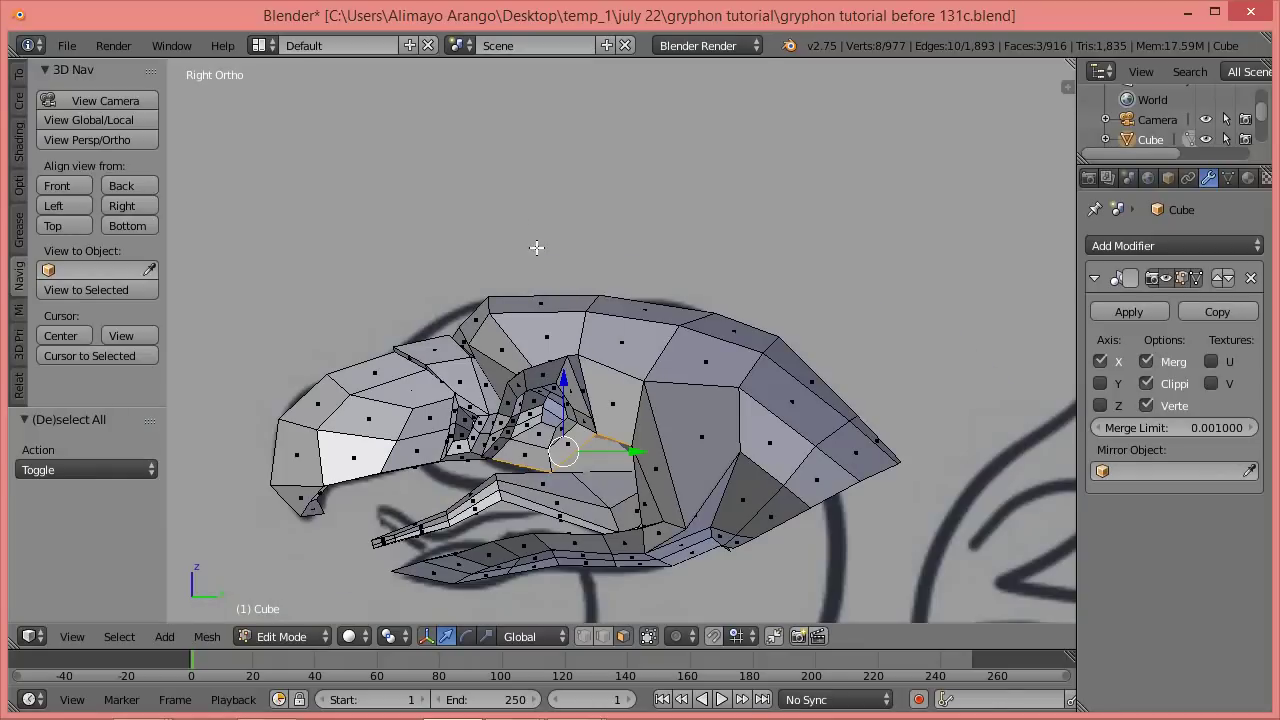
{"action": "key", "text": "z"}
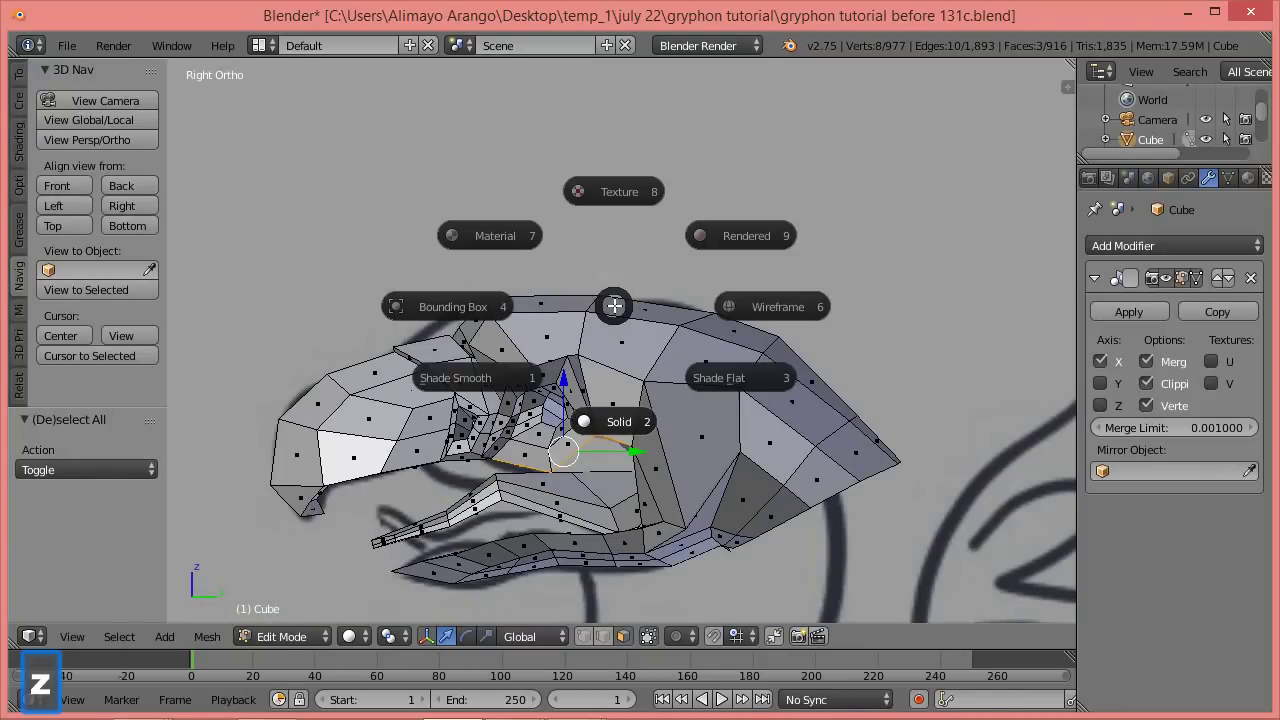
{"action": "left_click", "coordinate": [762, 306]}
{"action": "key", "text": "o"}
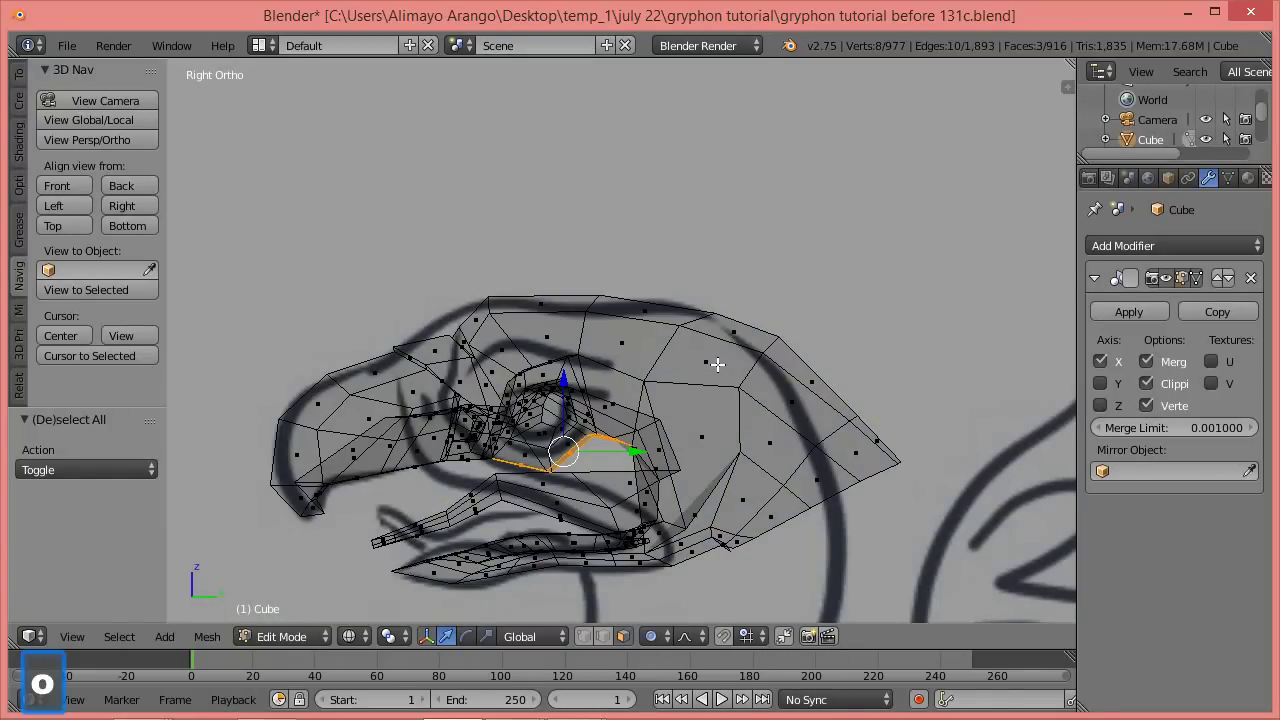
{"action": "key", "text": "g"}
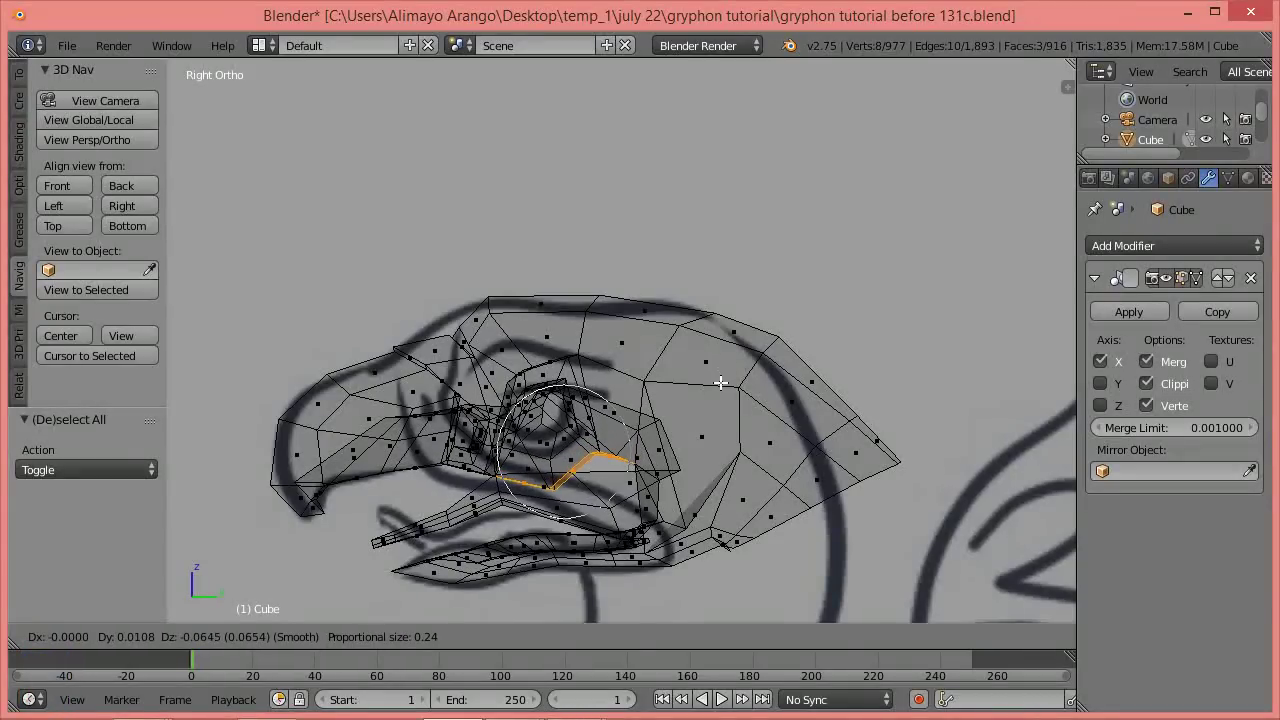
{"action": "scroll", "coordinate": [720, 383], "scroll_direction": "down", "scroll_amount": 1}
{"action": "scroll", "coordinate": [720, 385], "scroll_direction": "up", "scroll_amount": 8}
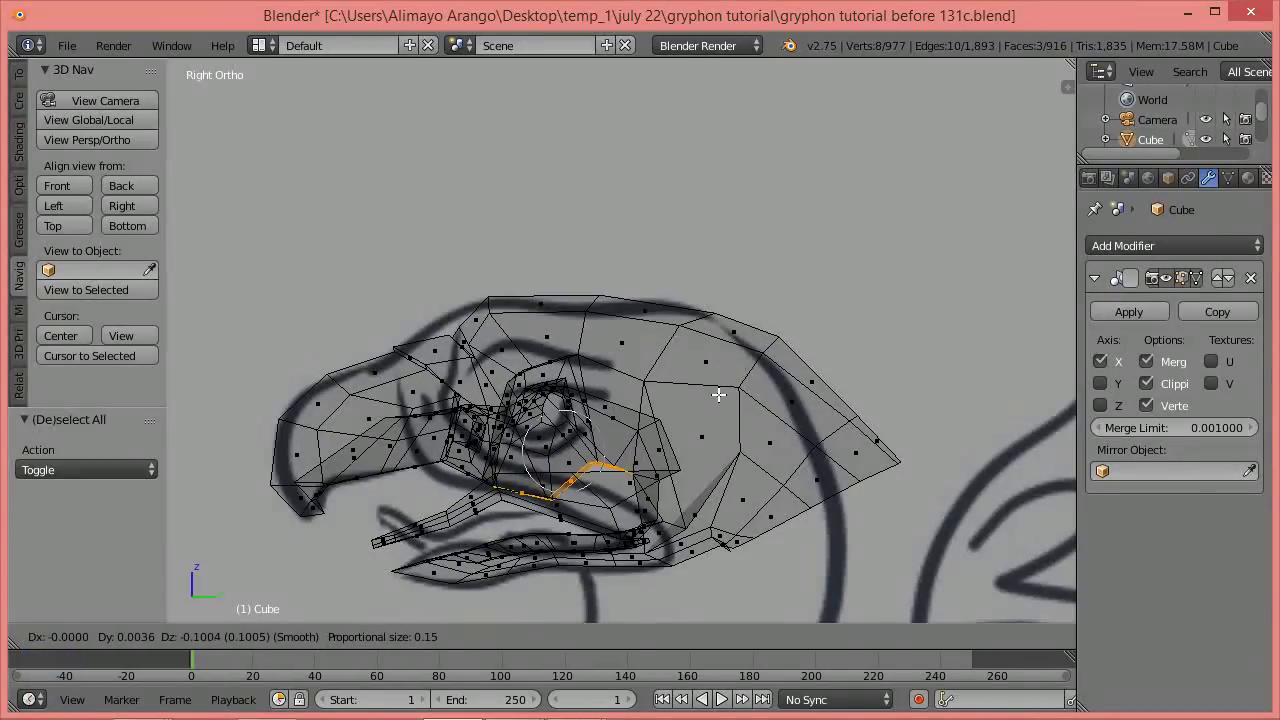
{"action": "scroll", "coordinate": [720, 396], "scroll_direction": "up", "scroll_amount": 3}
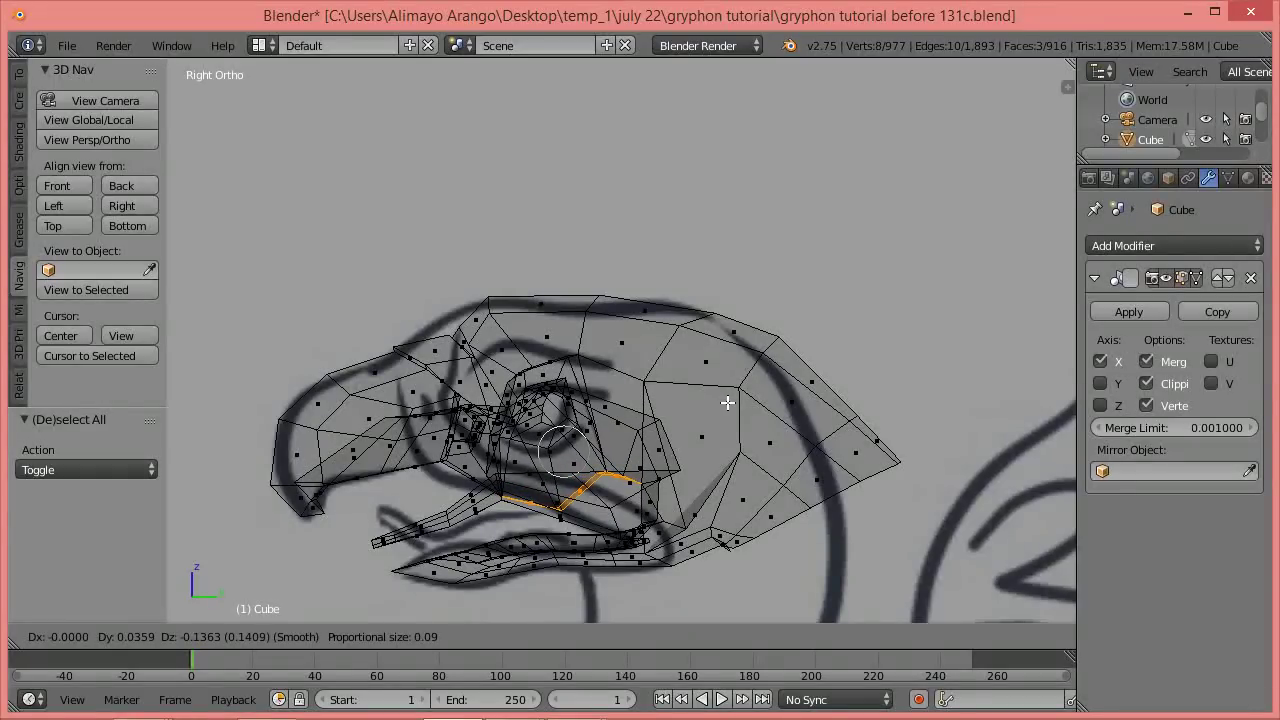
{"action": "scroll", "coordinate": [727, 405], "scroll_direction": "up", "scroll_amount": 3}
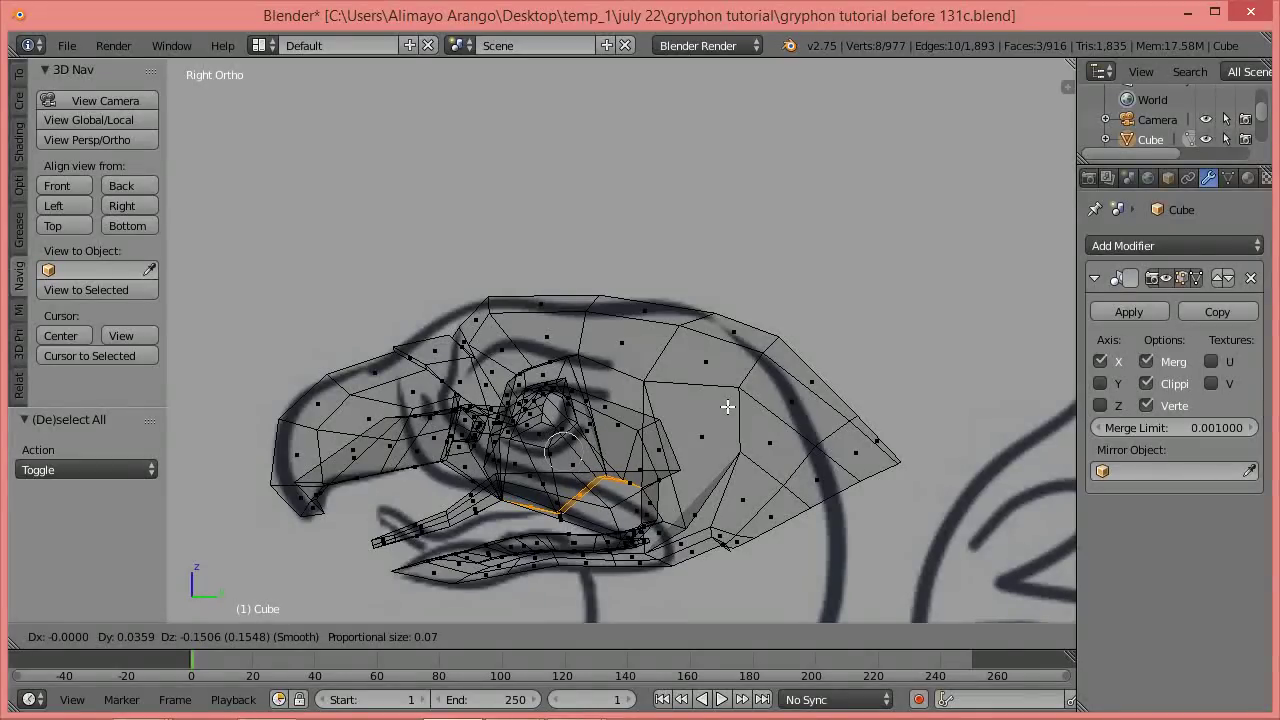
{"action": "left_click", "coordinate": [727, 405]}
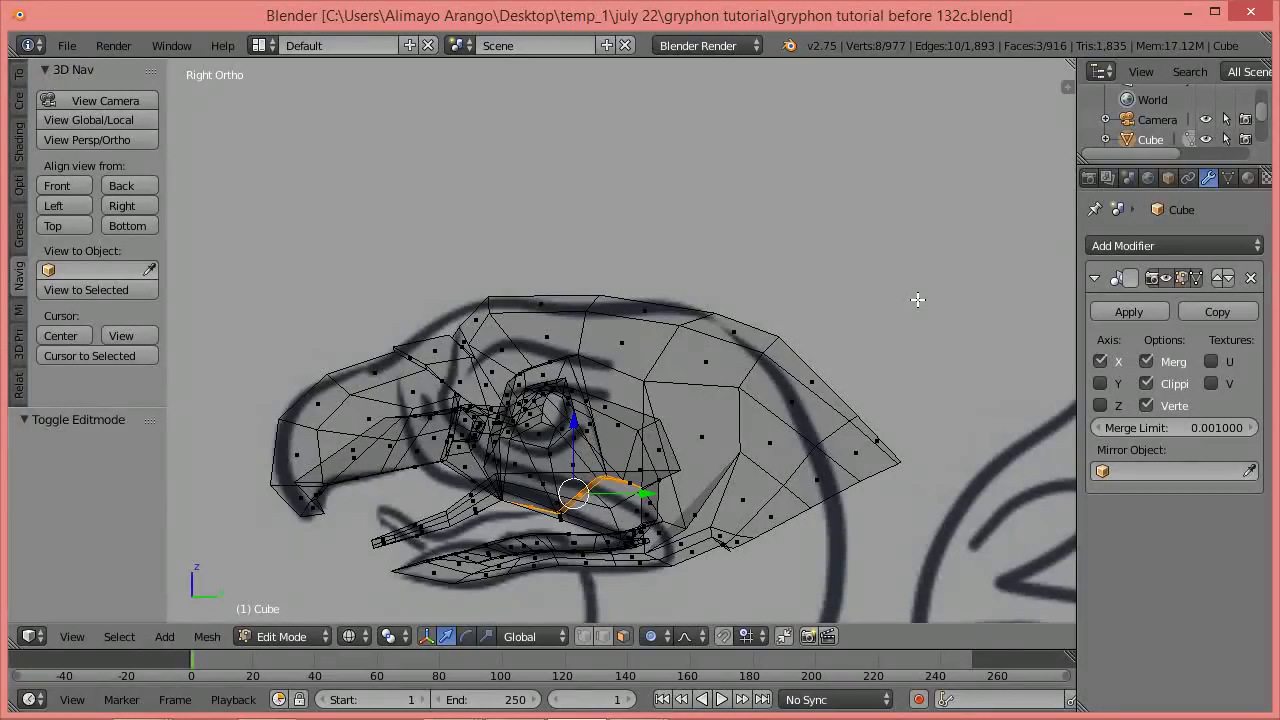
Turn off proportional editing and flatten the selected cheek faces by scaling them to 0 along the Z axis.
{"action": "key", "text": "o"}
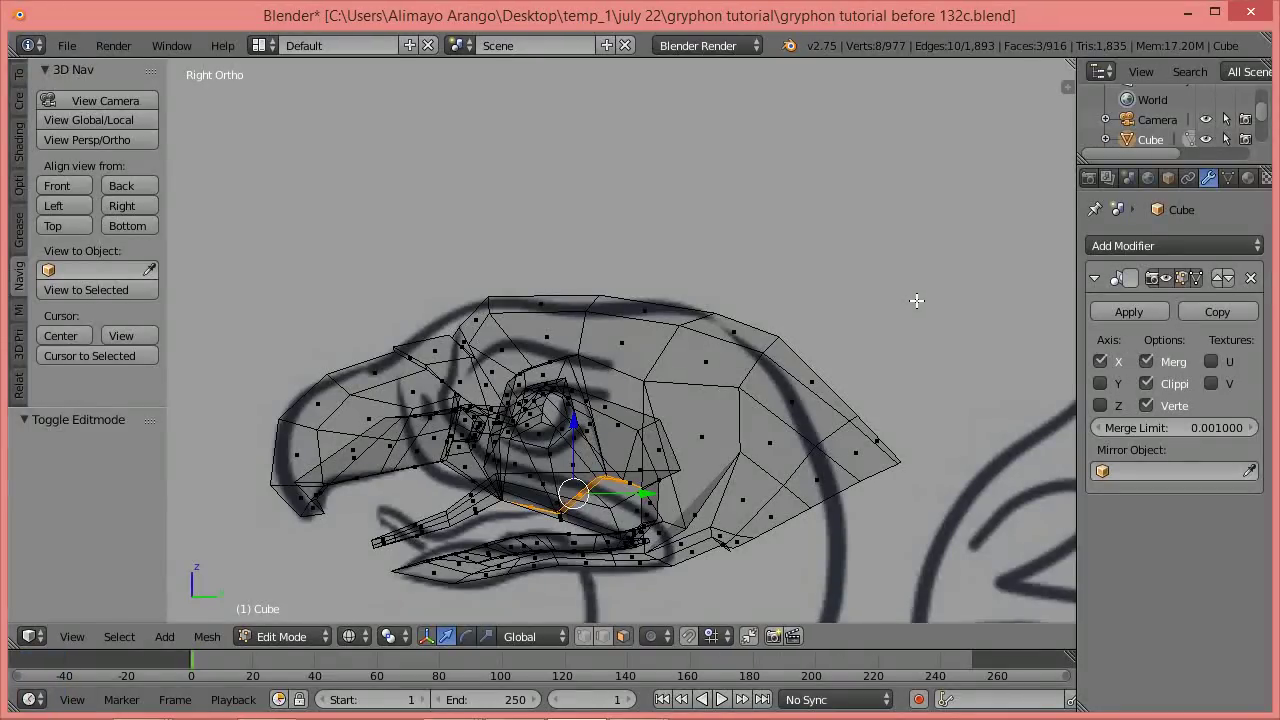
{"action": "key", "text": "s"}
{"action": "key", "text": "z"}
{"action": "key", "text": "0"}
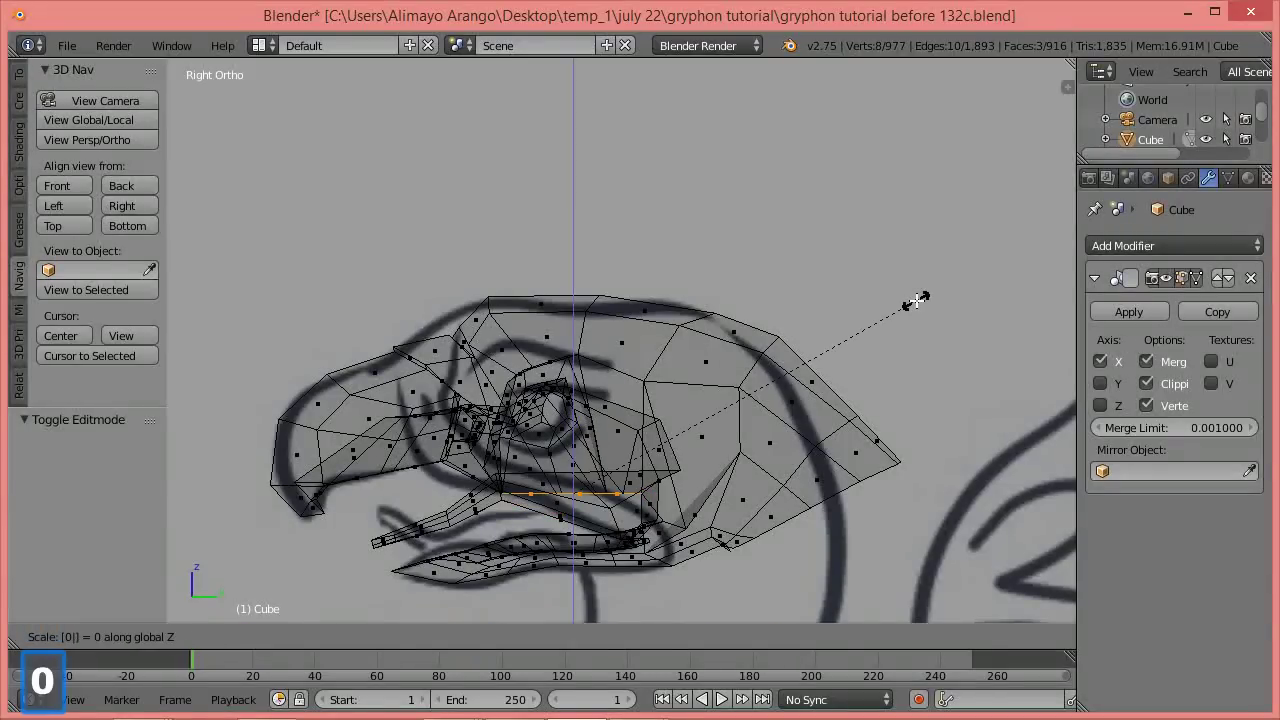
{"action": "left_click", "coordinate": [917, 300]}
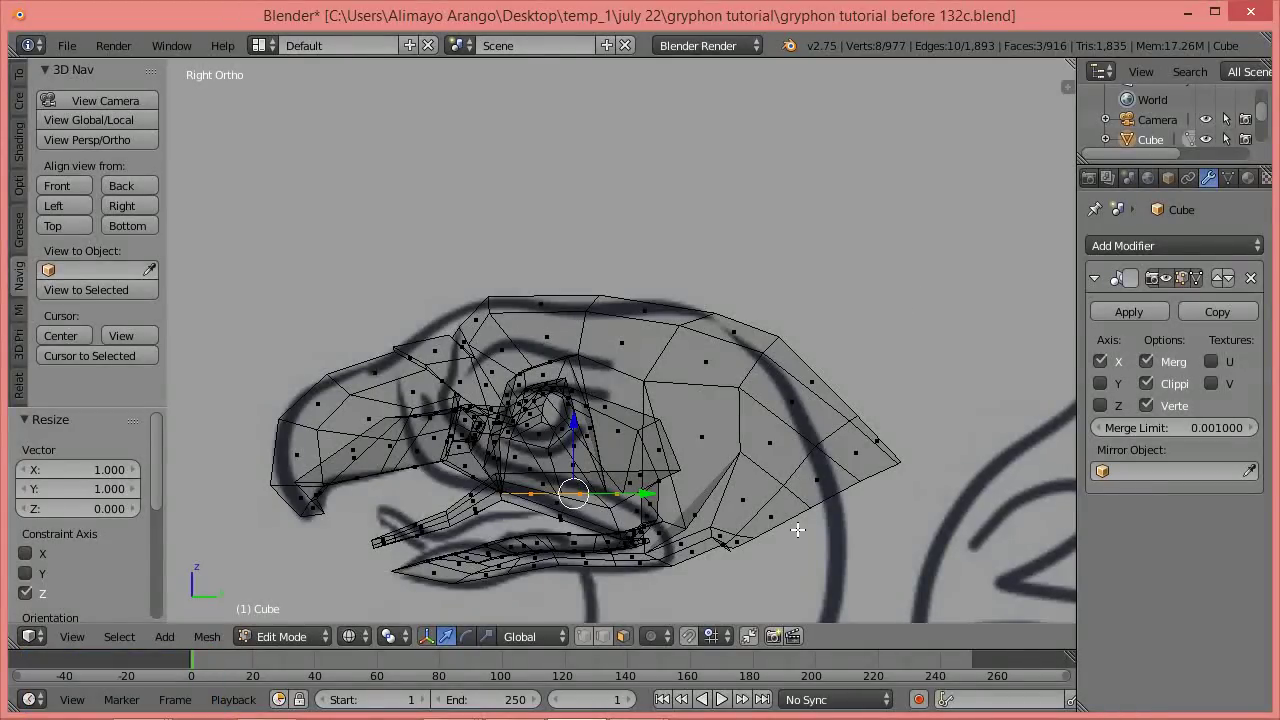
Tilt the flattened cheek faces along the sketched mouth line with rotations of about 16.4° and 5.4°, lowering them about 0.068 along Z in between.
{"action": "key", "text": "r"}
{"action": "left_click", "coordinate": [709, 496]}
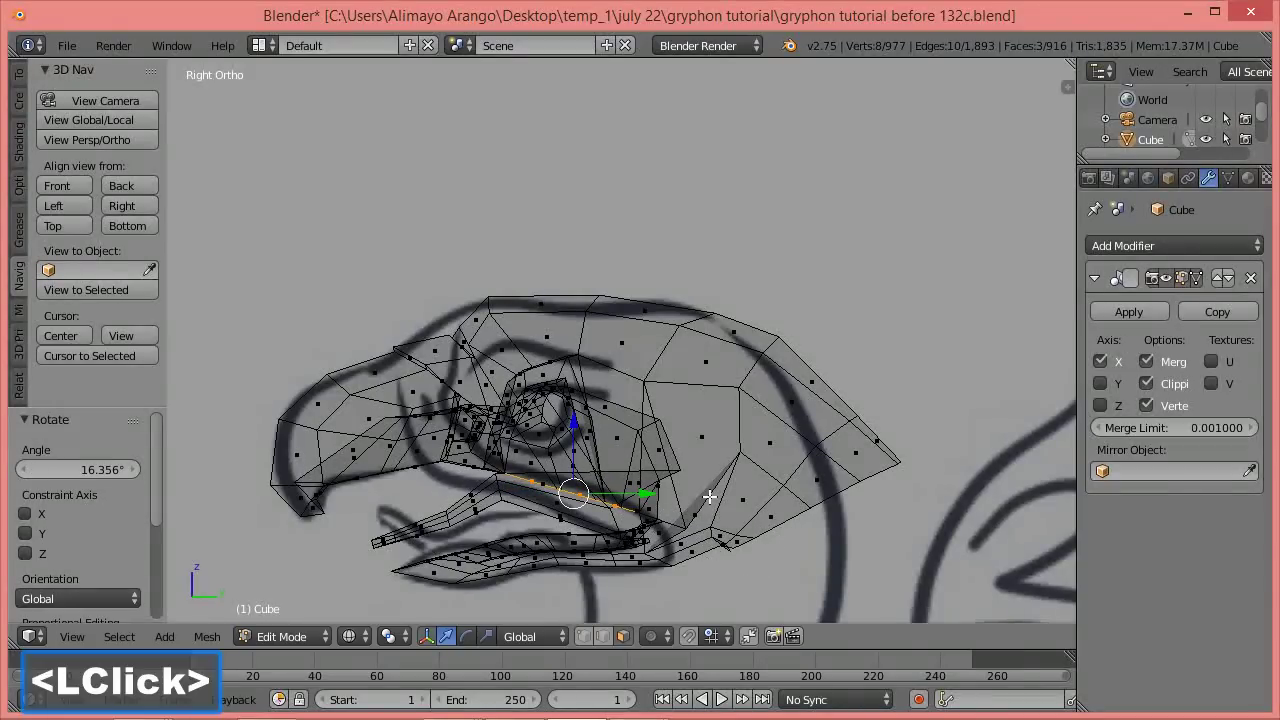
{"action": "left_click_drag", "start_coordinate": [579, 425], "coordinate": [572, 445]}
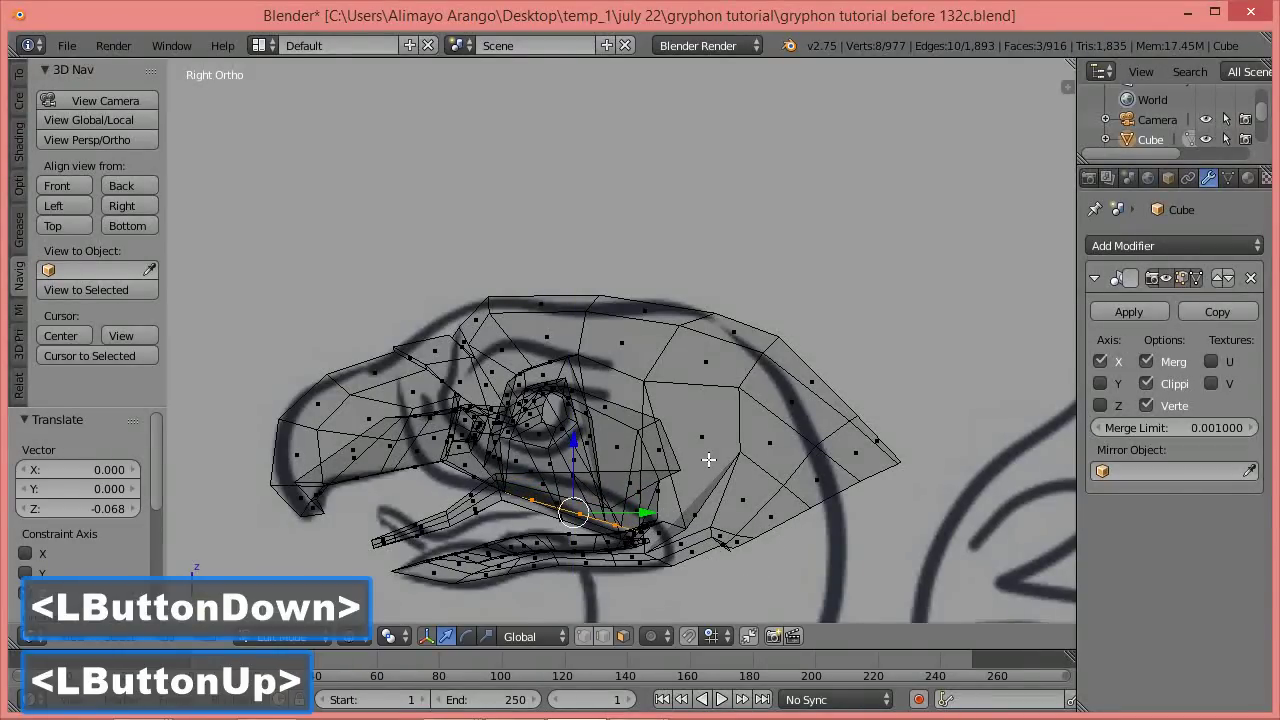
{"action": "key", "text": "r"}
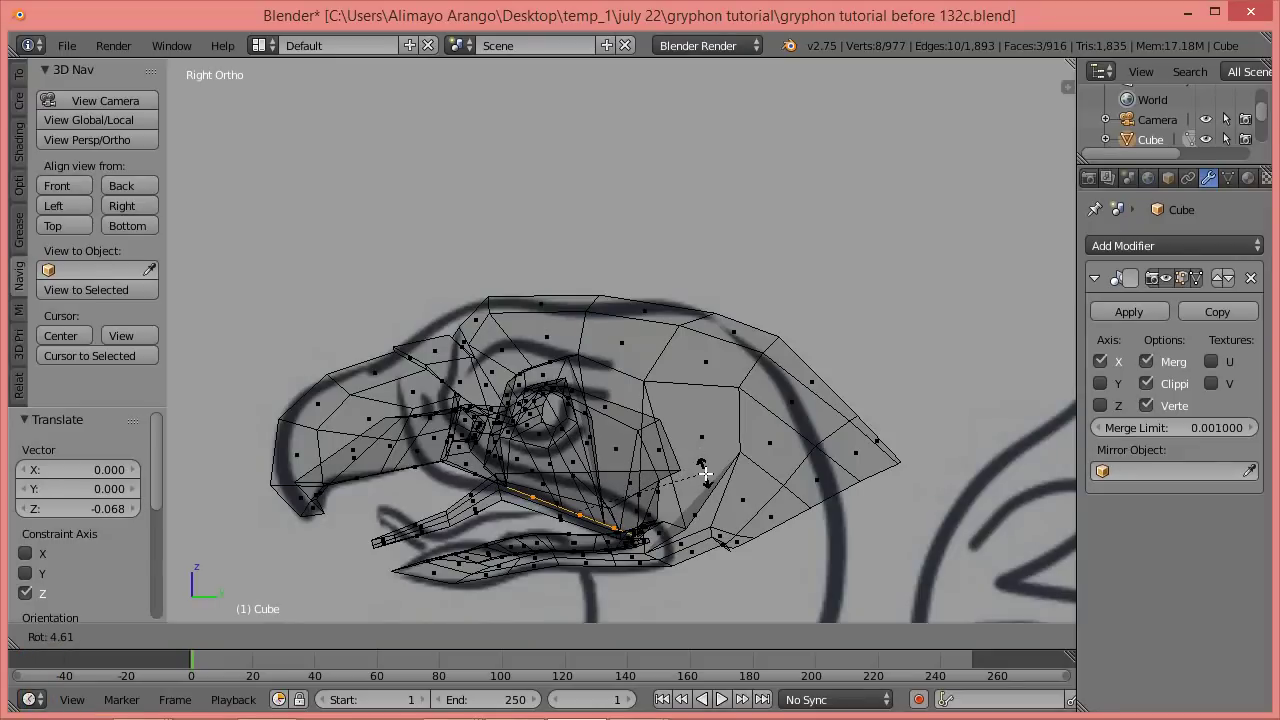
{"action": "left_click", "coordinate": [705, 475]}
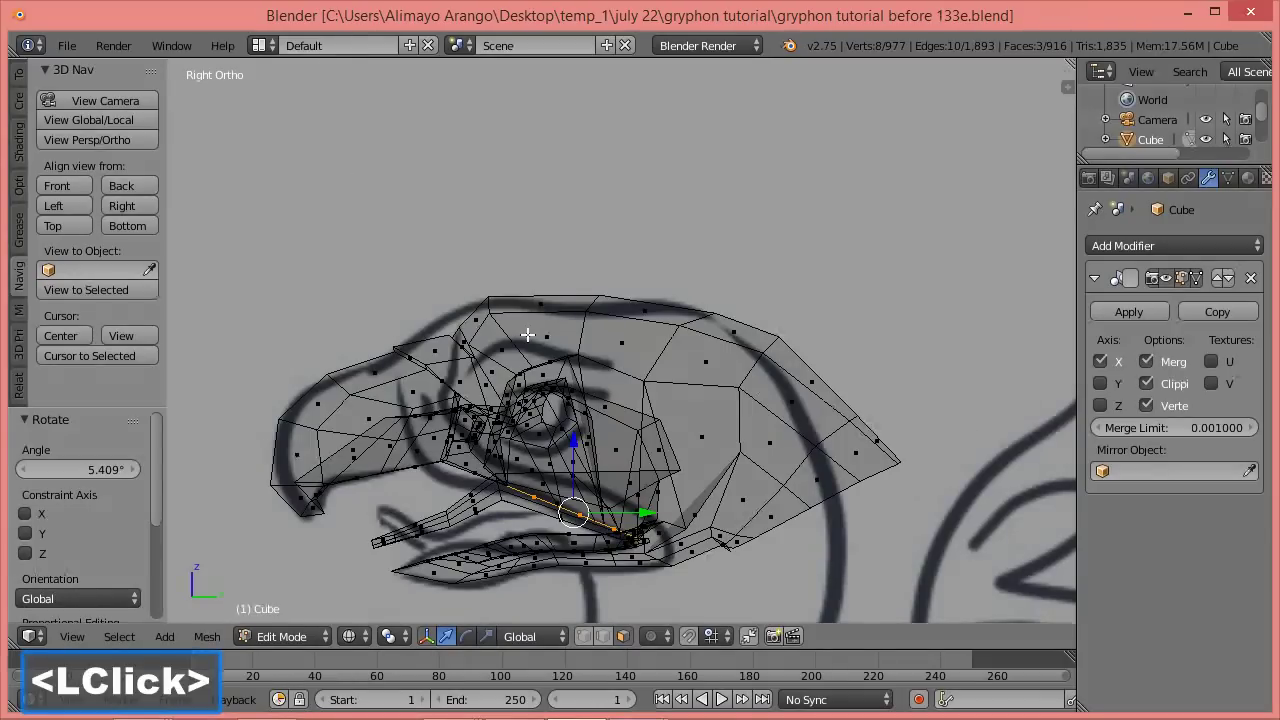
Return to solid shading and examine the reshaped cheek and mouth corner from the front and the side.
{"action": "key", "text": "z"}
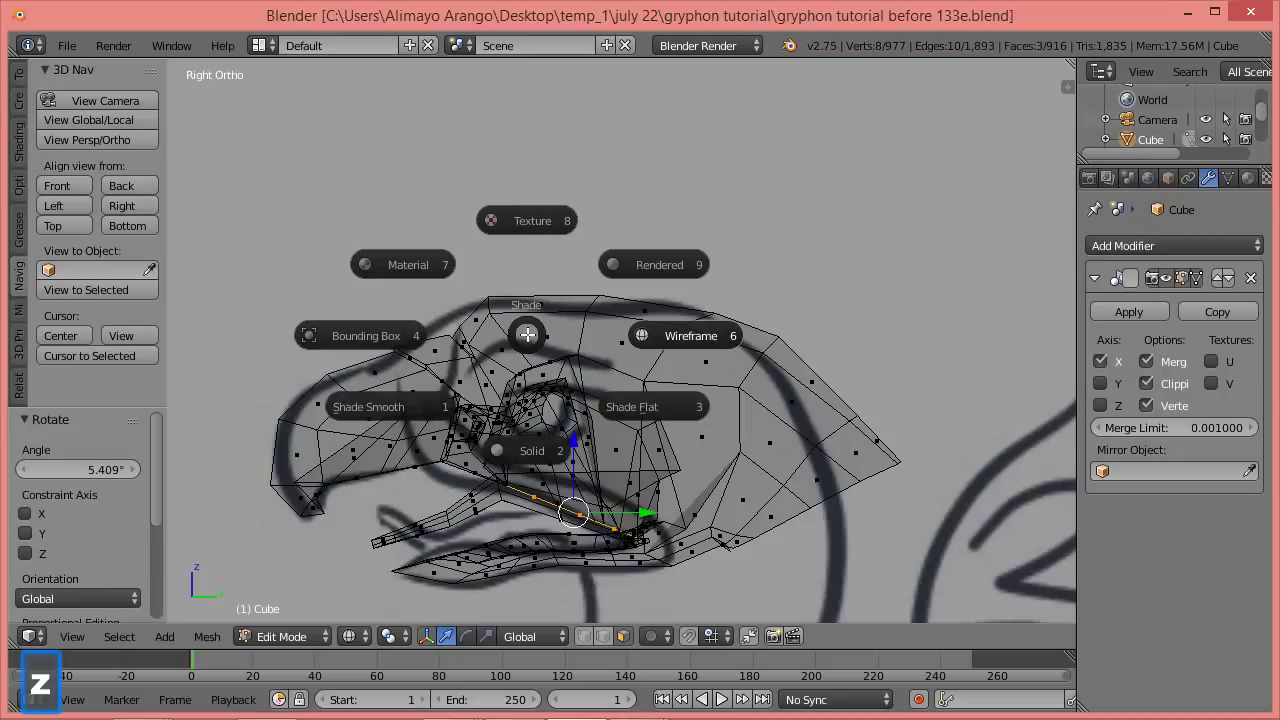
{"action": "left_click", "coordinate": [556, 458]}
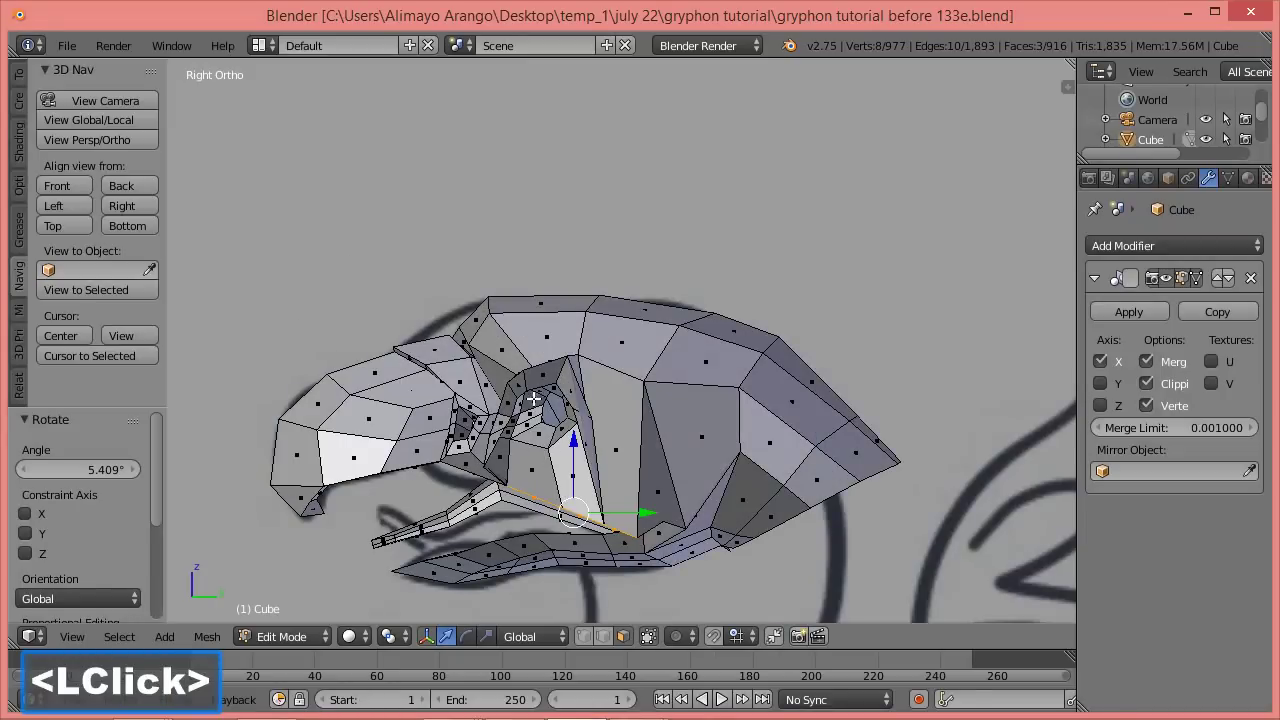
{"action": "middle_click_drag", "start_coordinate": [534, 399], "coordinate": [730, 416]}
{"action": "scroll", "coordinate": [730, 416], "scroll_direction": "down", "scroll_amount": 1}
{"action": "middle_click_drag", "start_coordinate": [591, 401], "coordinate": [582, 360]}
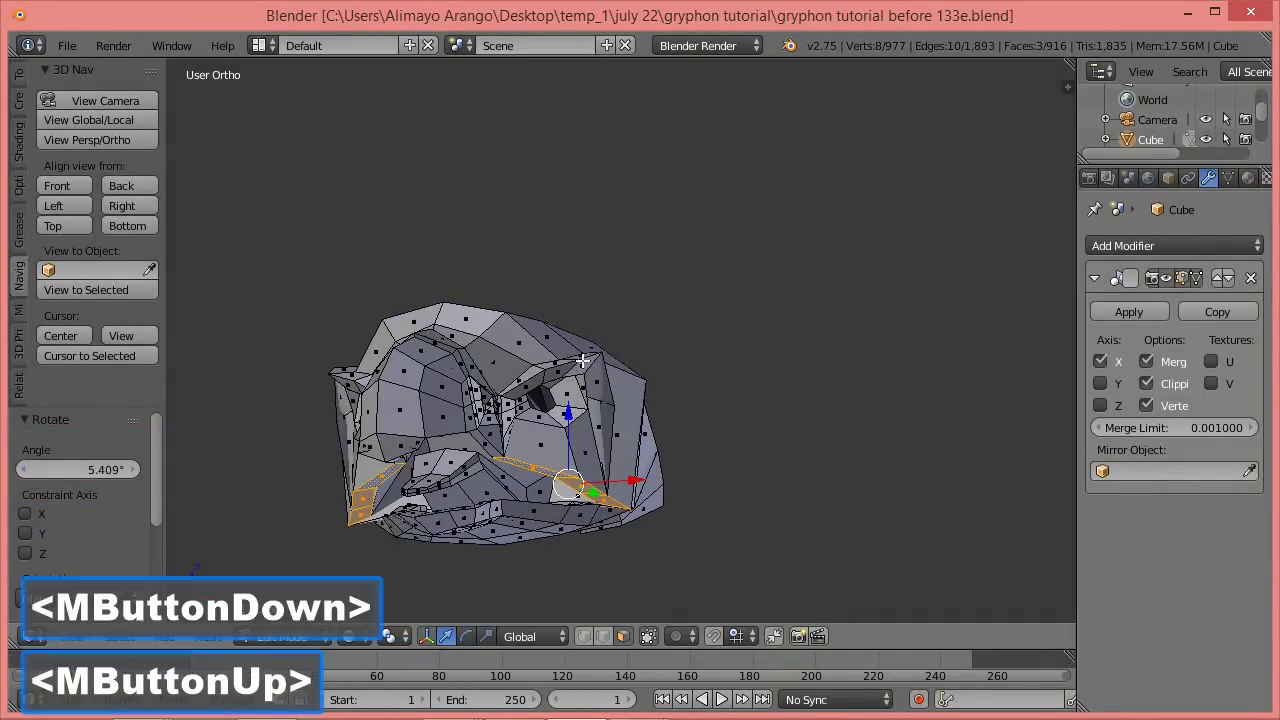
{"action": "left_click", "coordinate": [610, 412]}
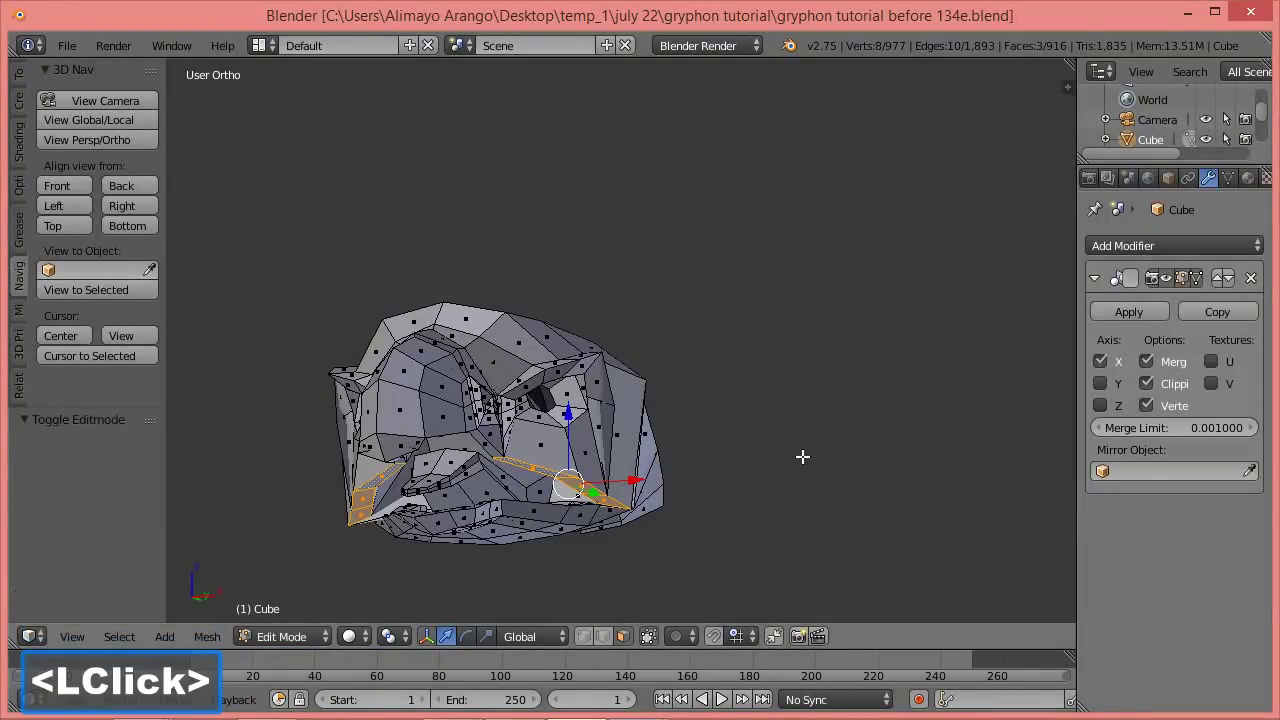
{"action": "middle_click_drag", "start_coordinate": [800, 351], "coordinate": [708, 366]}
{"action": "scroll", "coordinate": [748, 343], "scroll_direction": "down", "scroll_amount": 4}
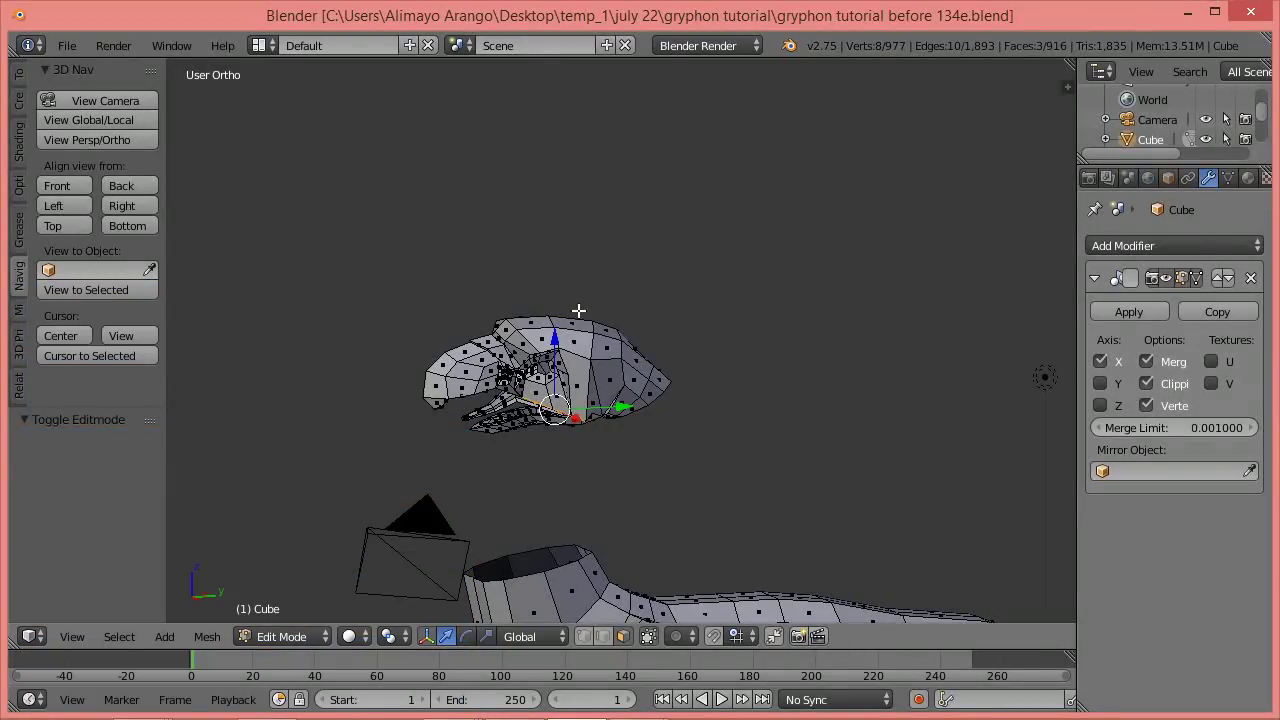
In right wireframe view, select the whole head and shift it about -0.009 along the Y axis to align with the sketch.
{"action": "left_click", "coordinate": [122, 205]}
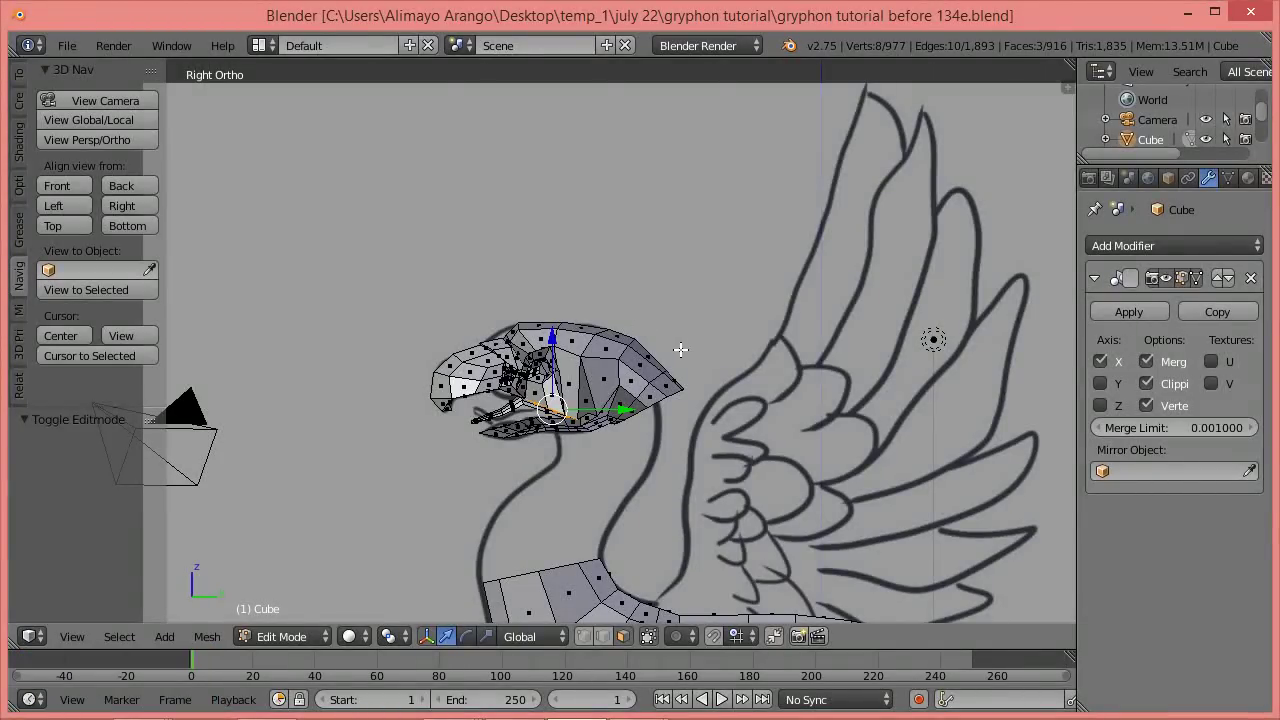
{"action": "key", "text": "a"}
{"action": "key", "text": "z"}
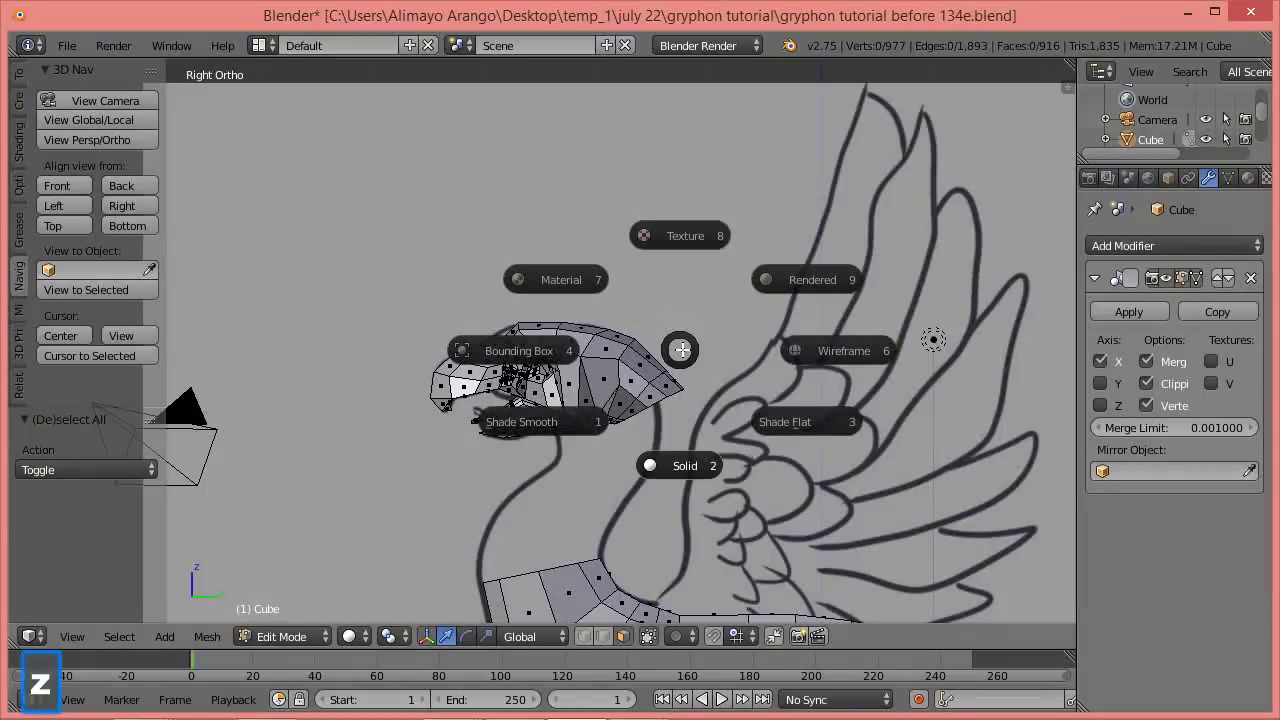
{"action": "left_click", "coordinate": [810, 349]}
{"action": "key", "text": "ctrl"}
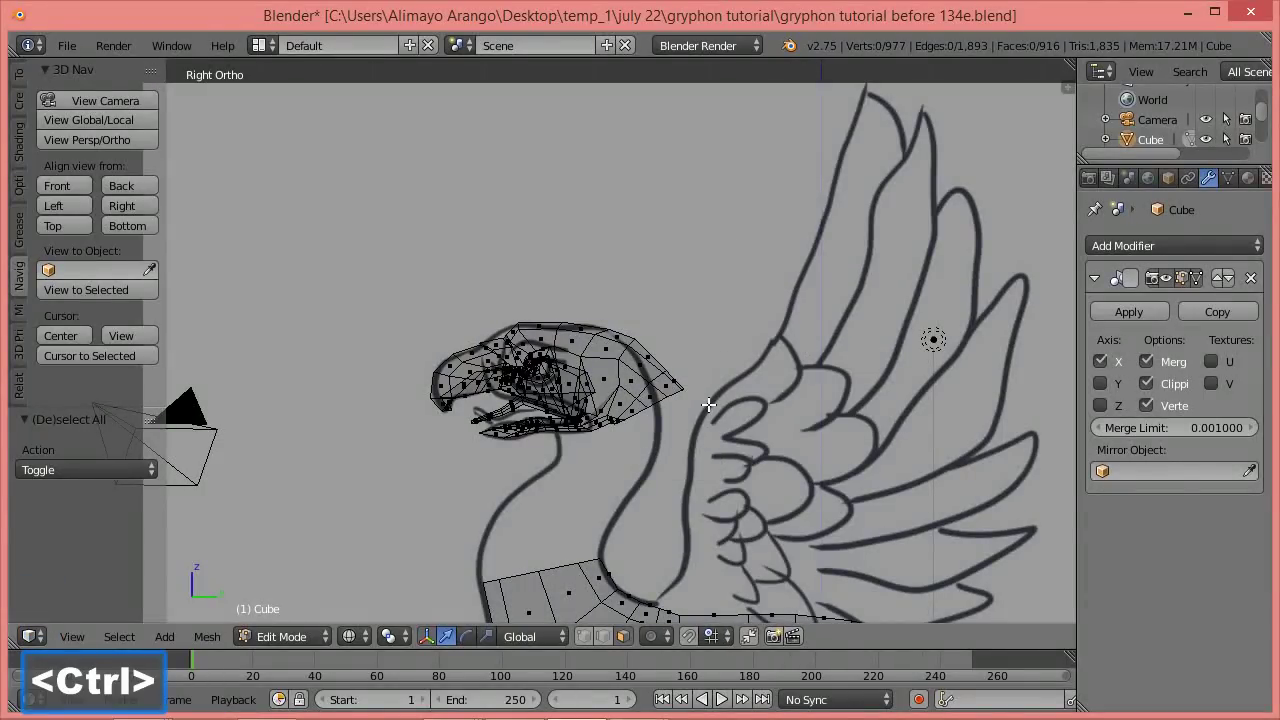
{"action": "mouse_move", "coordinate": [708, 404]}
{"action": "right_mouse_down", "text": "ctrl"}
{"action": "mouse_move", "coordinate": [409, 223]}
{"action": "mouse_move", "coordinate": [423, 477]}
{"action": "mouse_move", "coordinate": [620, 479]}
{"action": "right_mouse_up", "text": "ctrl"}
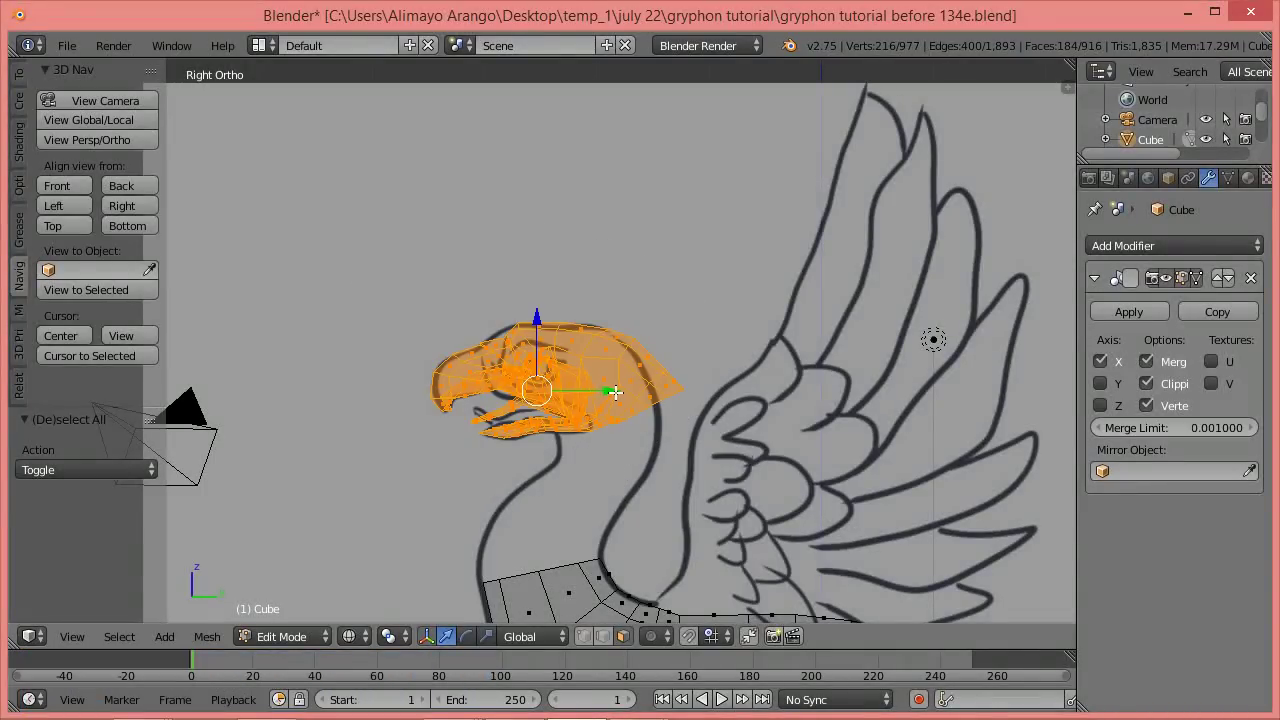
{"action": "mouse_move", "coordinate": [612, 390]}
{"action": "left_mouse_down"}
{"action": "mouse_move", "coordinate": [590, 393]}
{"action": "mouse_move", "coordinate": [610, 386]}
{"action": "left_mouse_up"}
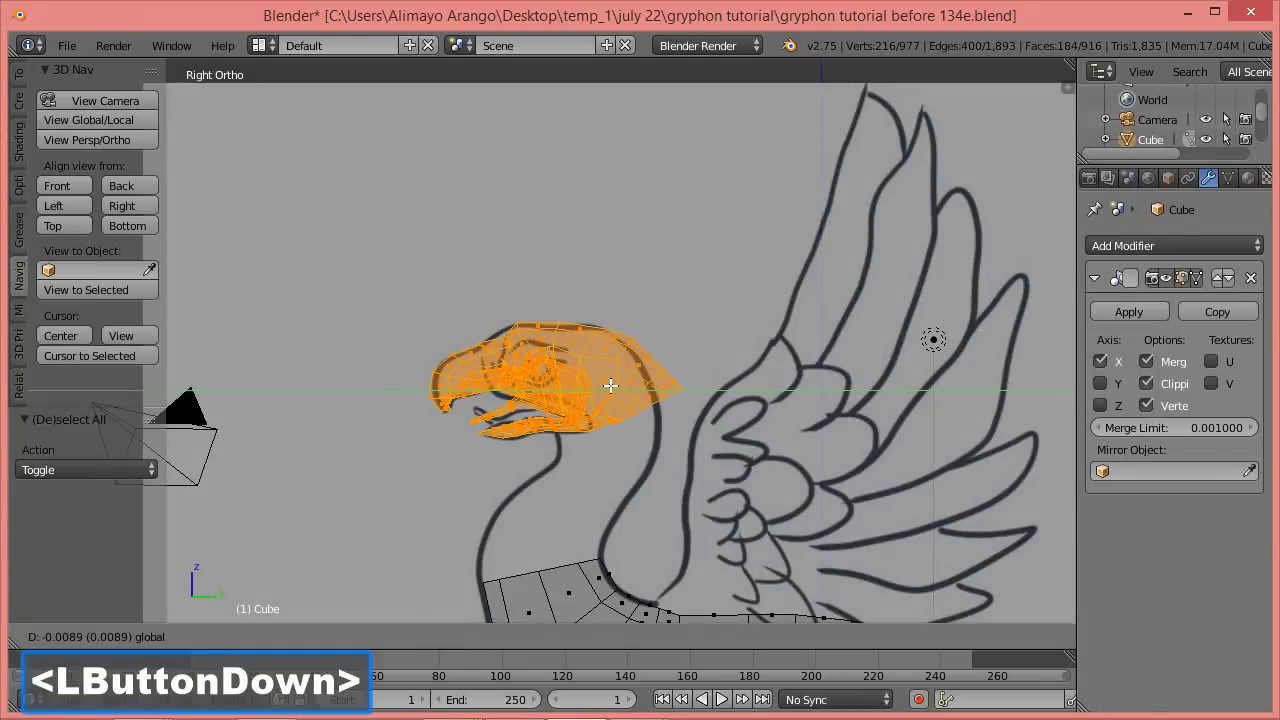
{"action": "left_click_drag", "start_coordinate": [610, 386], "coordinate": [610, 388]}
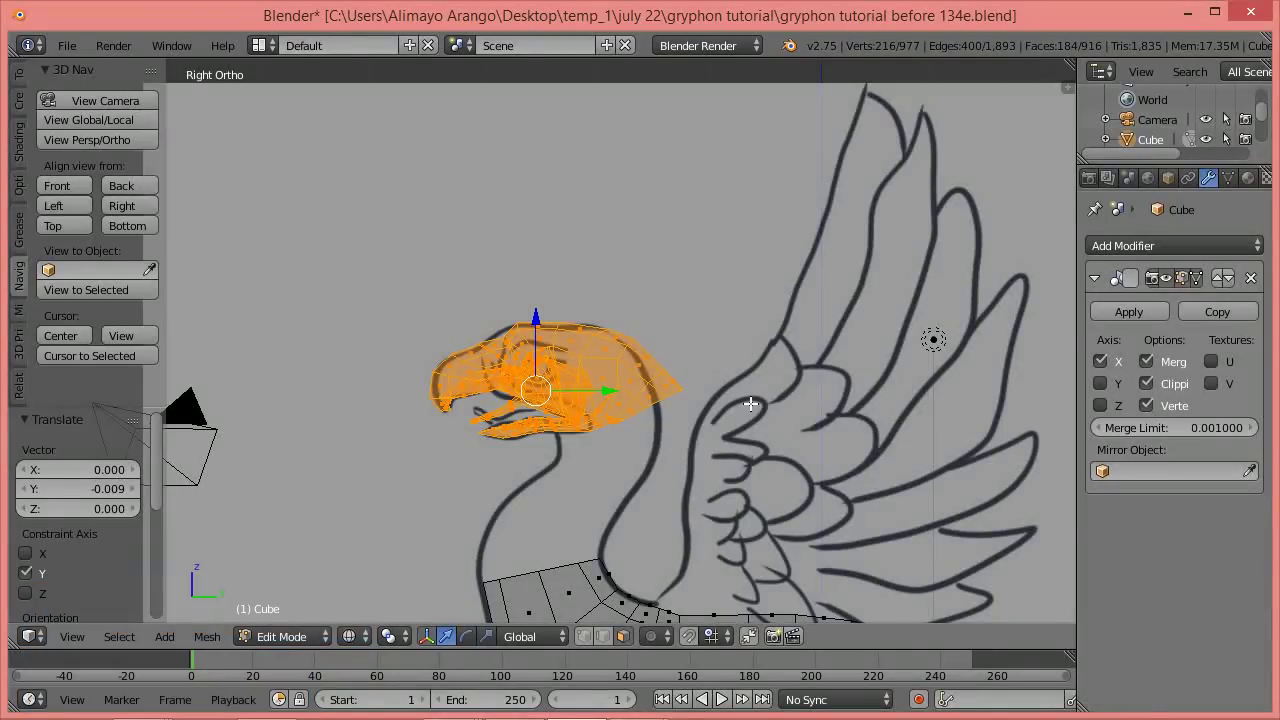
Switch to vertex selection, clear the selection and reveal the hidden neck geometry below the head.
{"action": "left_click", "coordinate": [585, 637]}
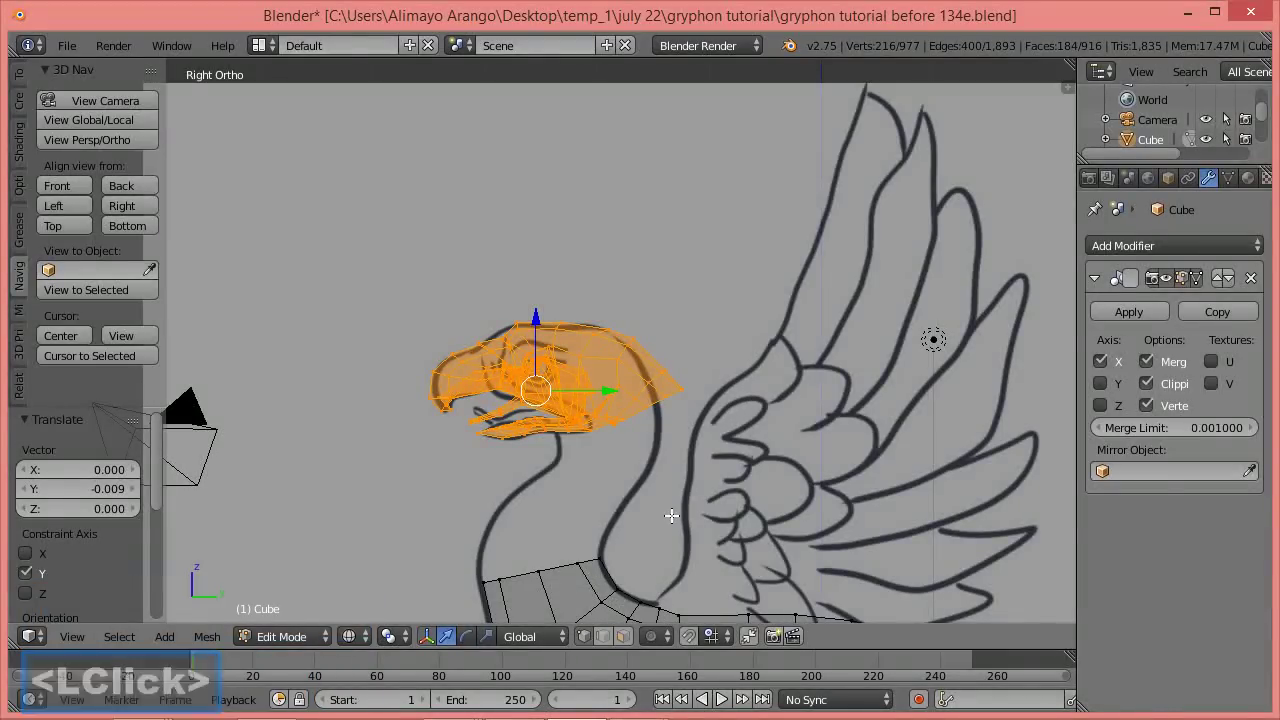
{"action": "key", "text": "a"}
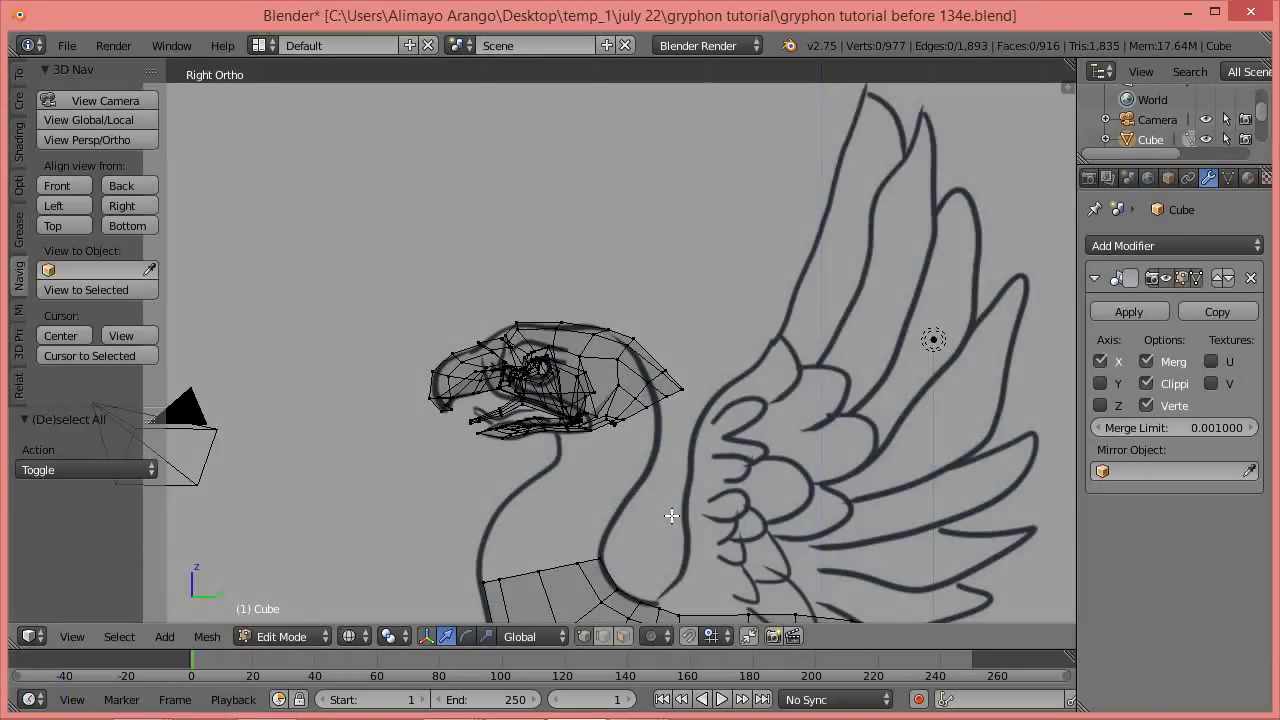
{"action": "key", "text": "alt"}
{"action": "key", "text": "alt+h"}
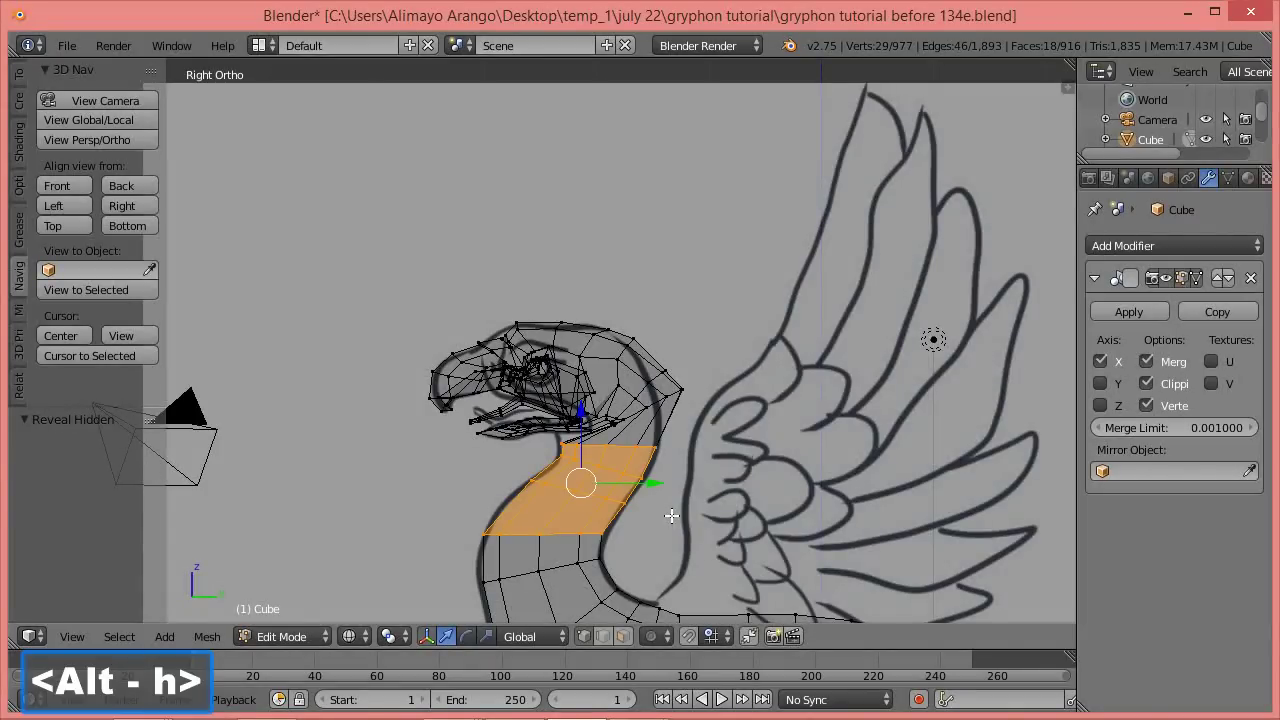
Clear the selection, return to solid shading and examine the junction between the head and the neck.
{"action": "key", "text": "a"}
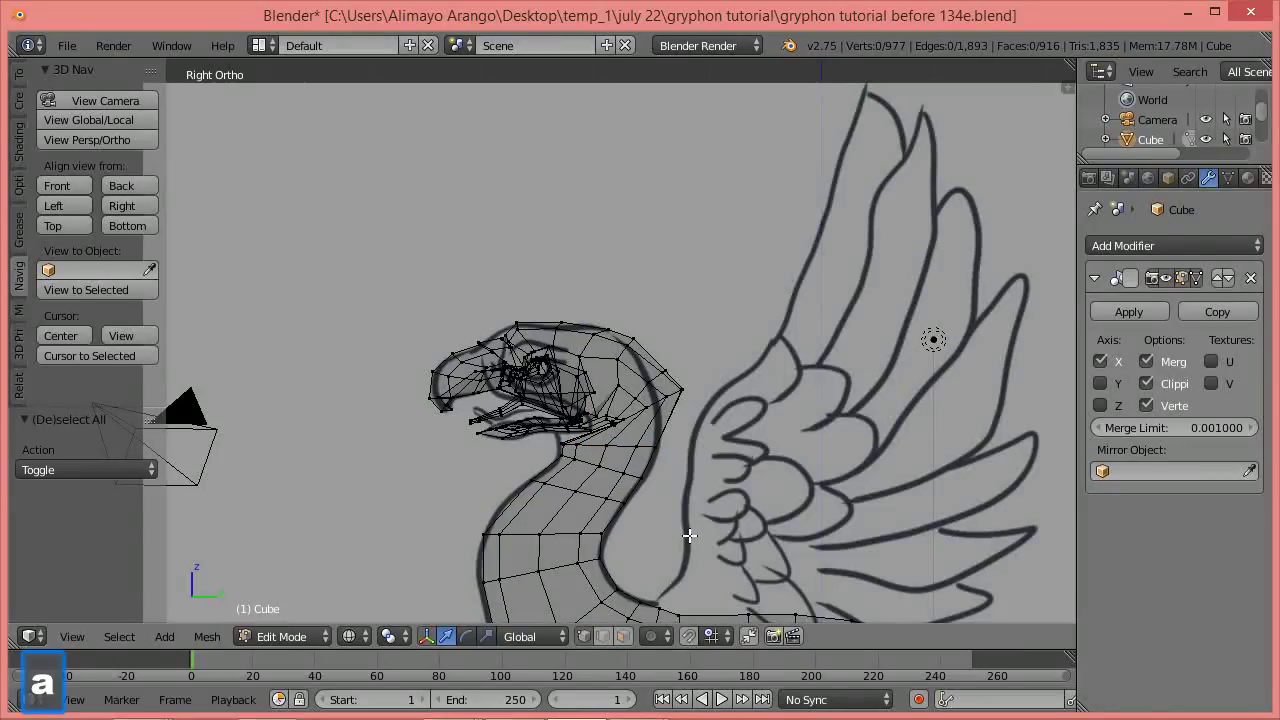
{"action": "left_click", "coordinate": [309, 636]}
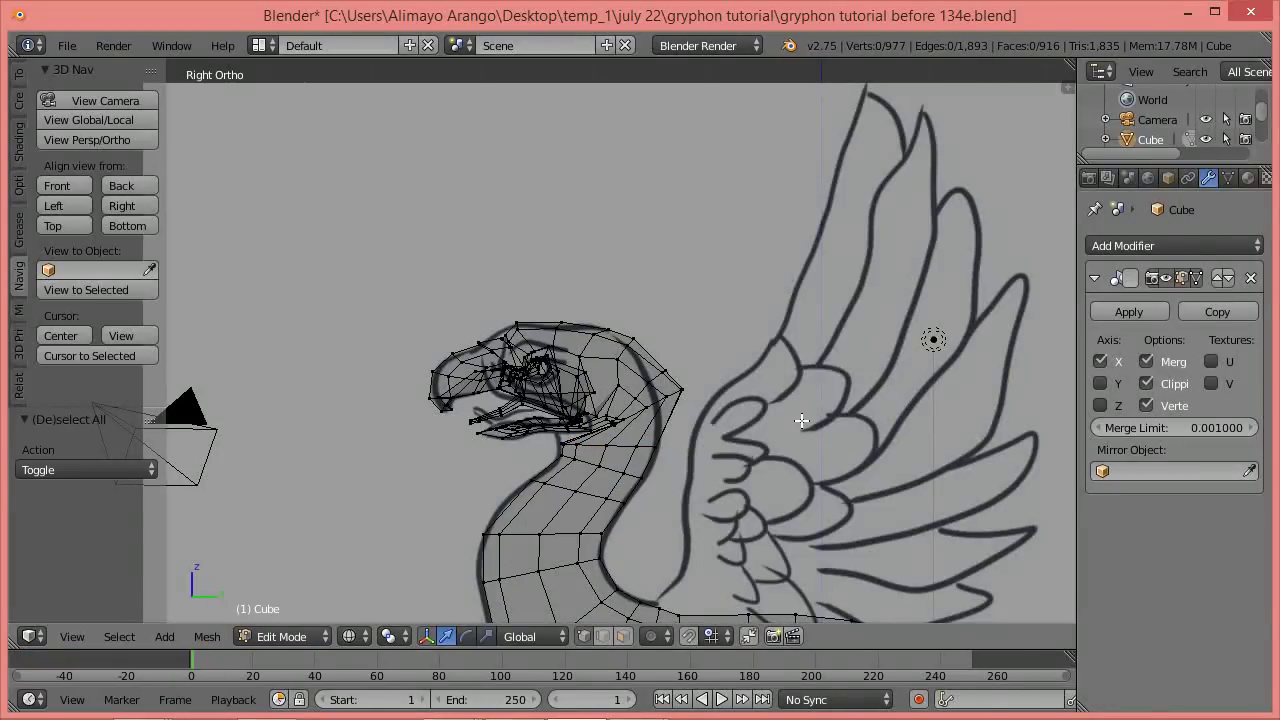
{"action": "key", "text": "z"}
{"action": "left_click", "coordinate": [803, 534]}
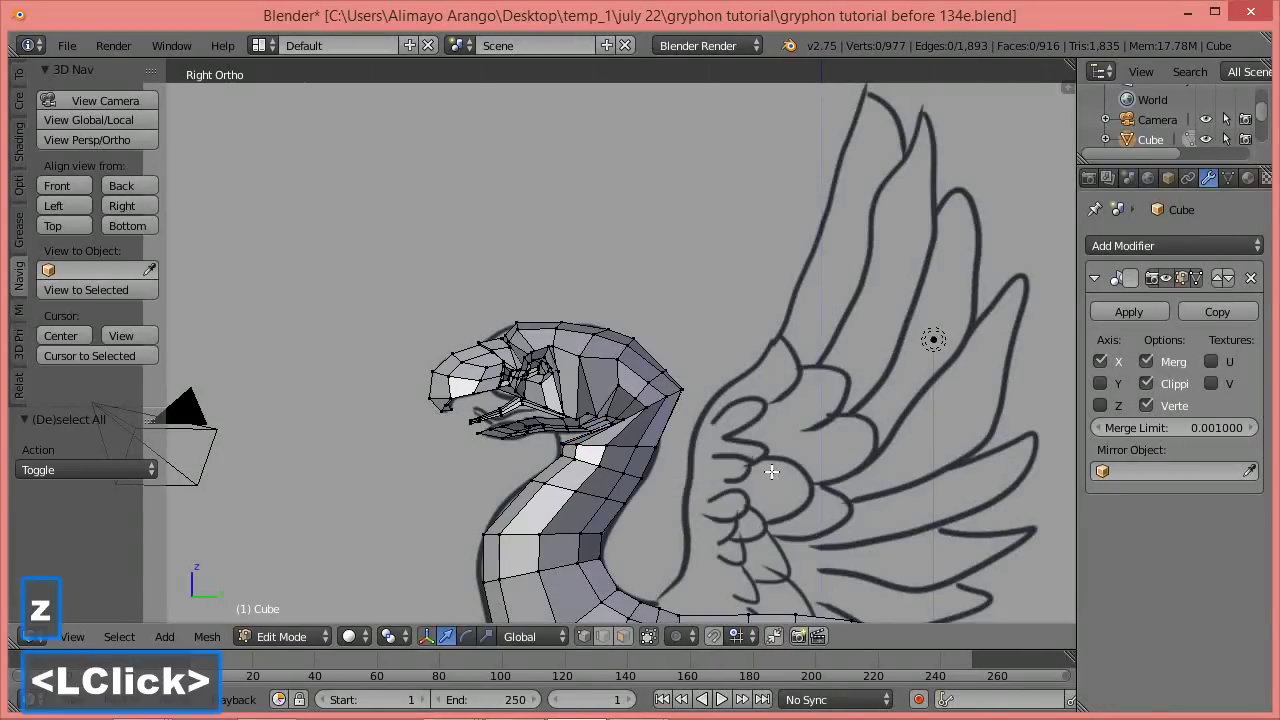
{"action": "scroll", "coordinate": [766, 472], "scroll_direction": "down", "scroll_amount": 1}
{"action": "mouse_move", "coordinate": [663, 475]}
{"action": "middle_mouse_down"}
{"action": "mouse_move", "coordinate": [700, 469]}
{"action": "mouse_move", "coordinate": [644, 483]}
{"action": "middle_mouse_up"}
{"action": "scroll", "coordinate": [652, 480], "scroll_direction": "up", "scroll_amount": 4}
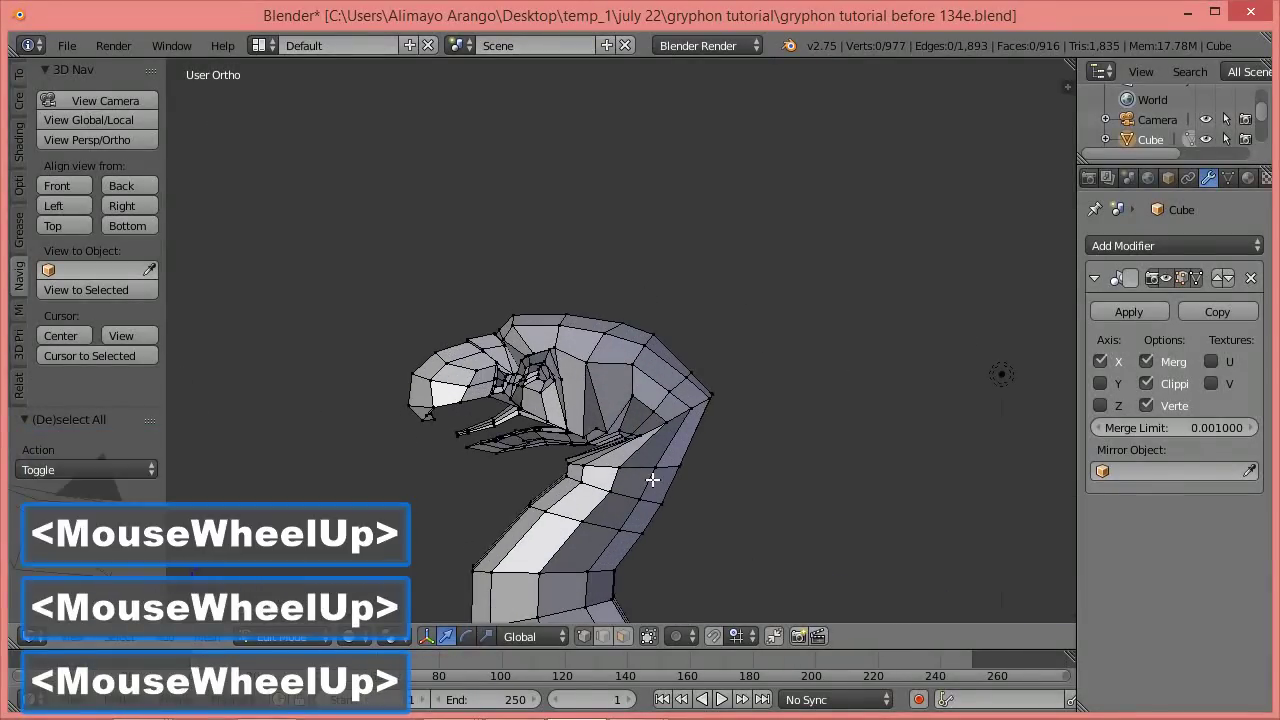
{"action": "middle_click_drag", "start_coordinate": [670, 507], "coordinate": [643, 372], "text": "shift"}
{"action": "scroll", "coordinate": [643, 372], "scroll_direction": "up", "scroll_amount": 2}
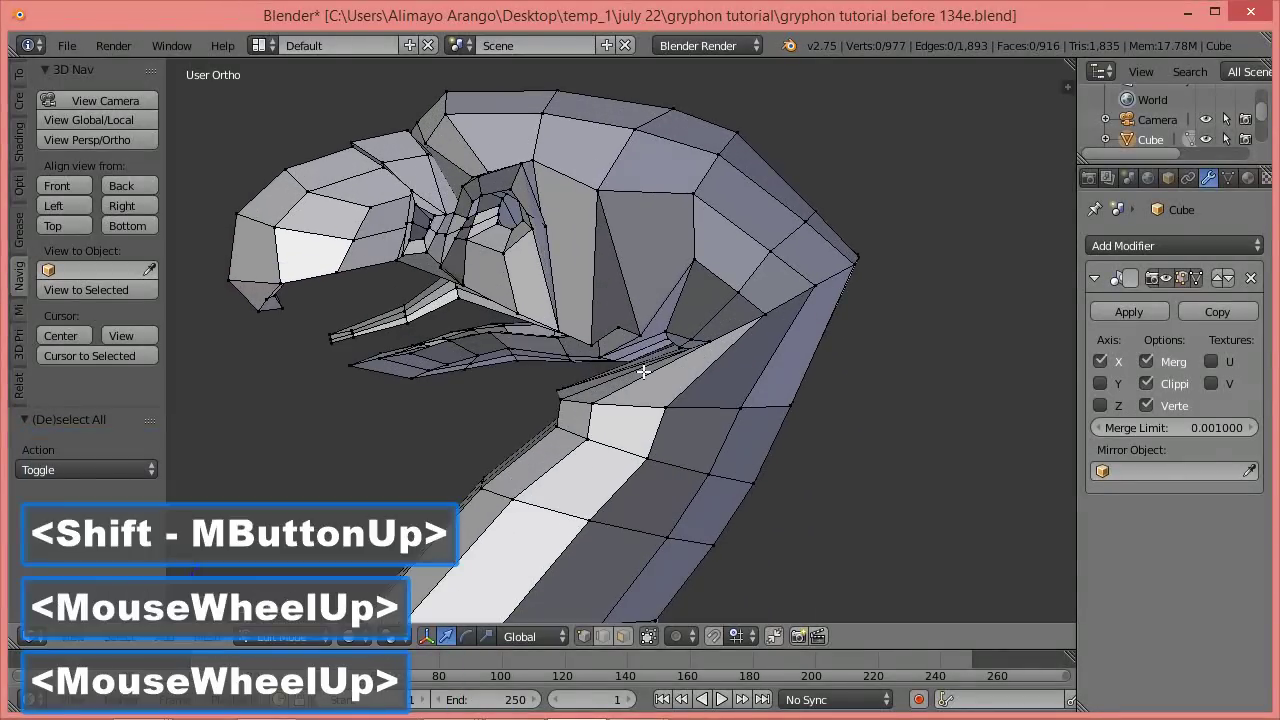
Select the edge loop joining head and neck, shift it about -0.039 along Y, scale it to about 0.66 and lower it.
{"action": "left_click", "coordinate": [601, 637]}
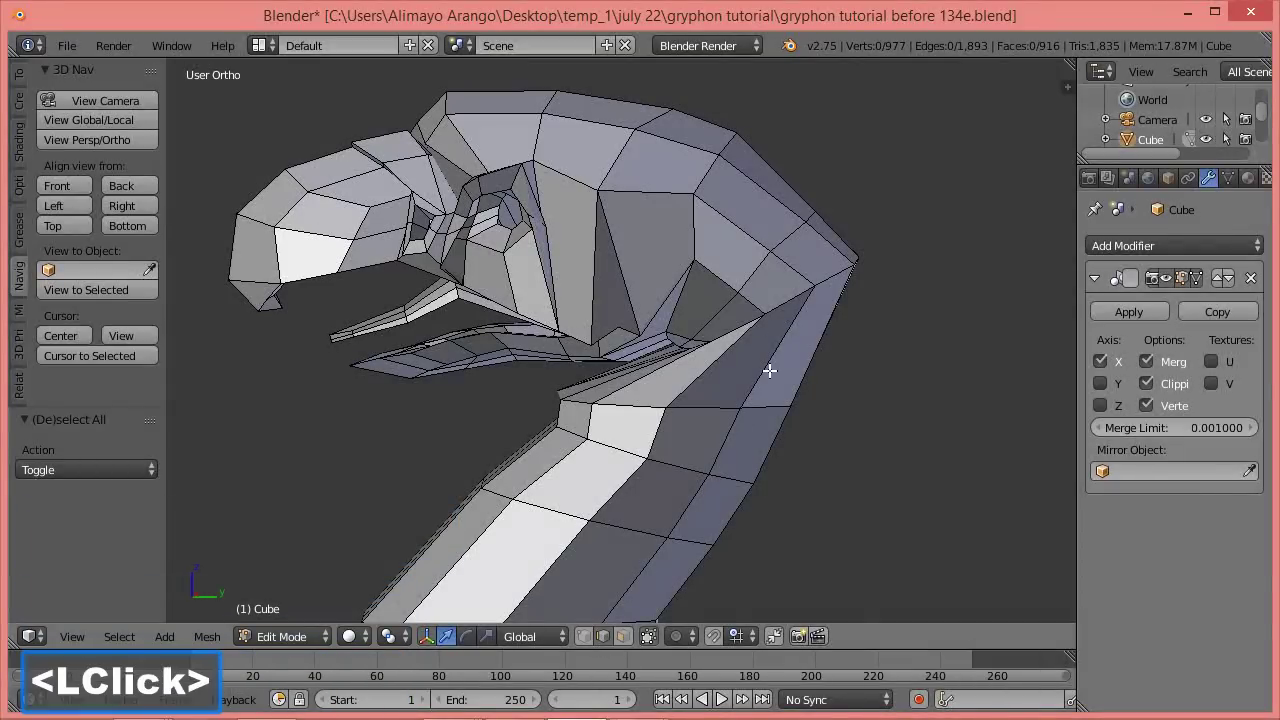
{"action": "left_click", "coordinate": [774, 303], "text": "alt"}
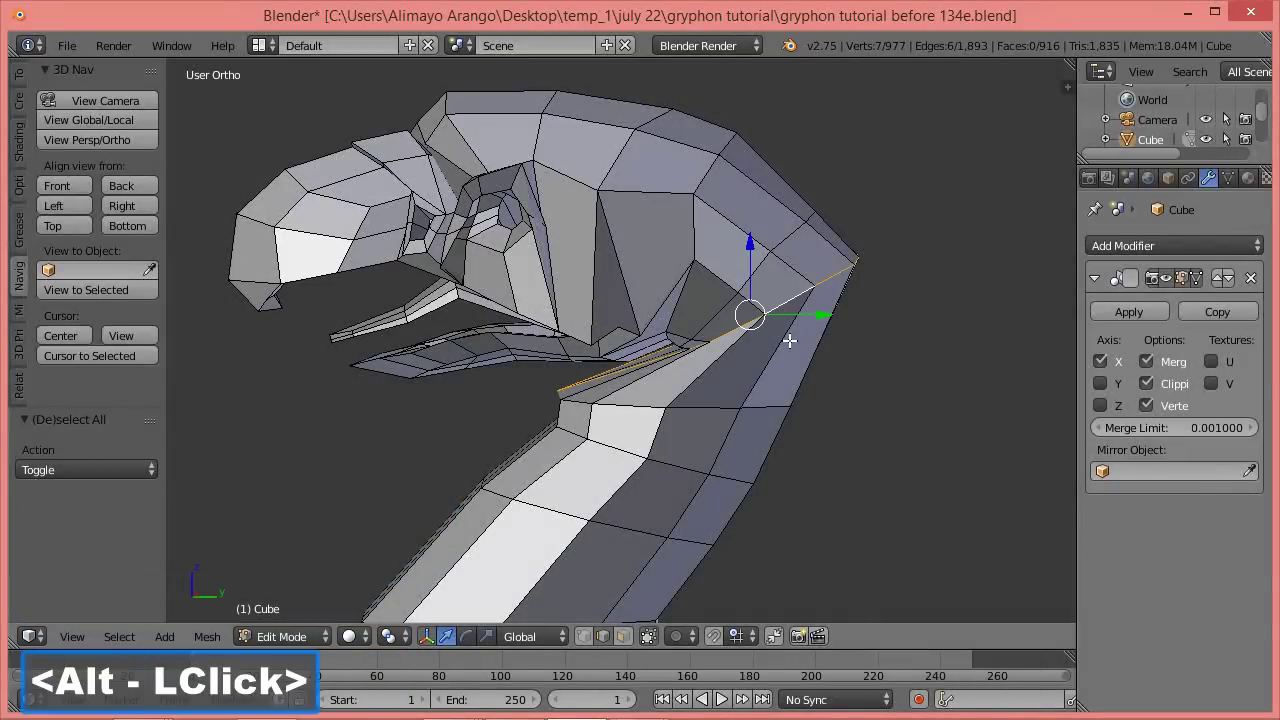
{"action": "mouse_move", "coordinate": [786, 389]}
{"action": "middle_mouse_down"}
{"action": "mouse_move", "coordinate": [857, 371]}
{"action": "mouse_move", "coordinate": [900, 380]}
{"action": "mouse_move", "coordinate": [793, 379]}
{"action": "middle_mouse_up"}
{"action": "left_click_drag", "start_coordinate": [822, 314], "coordinate": [848, 332]}
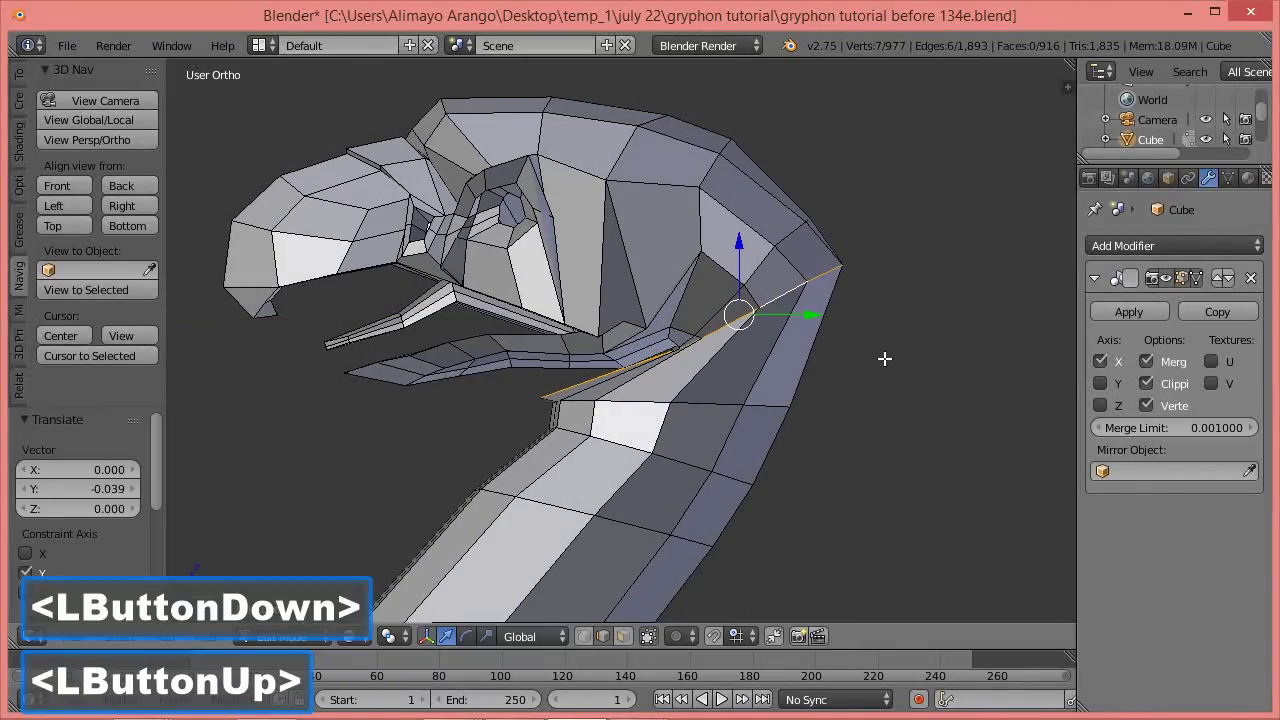
{"action": "key", "text": "s"}
{"action": "left_click", "coordinate": [831, 354]}
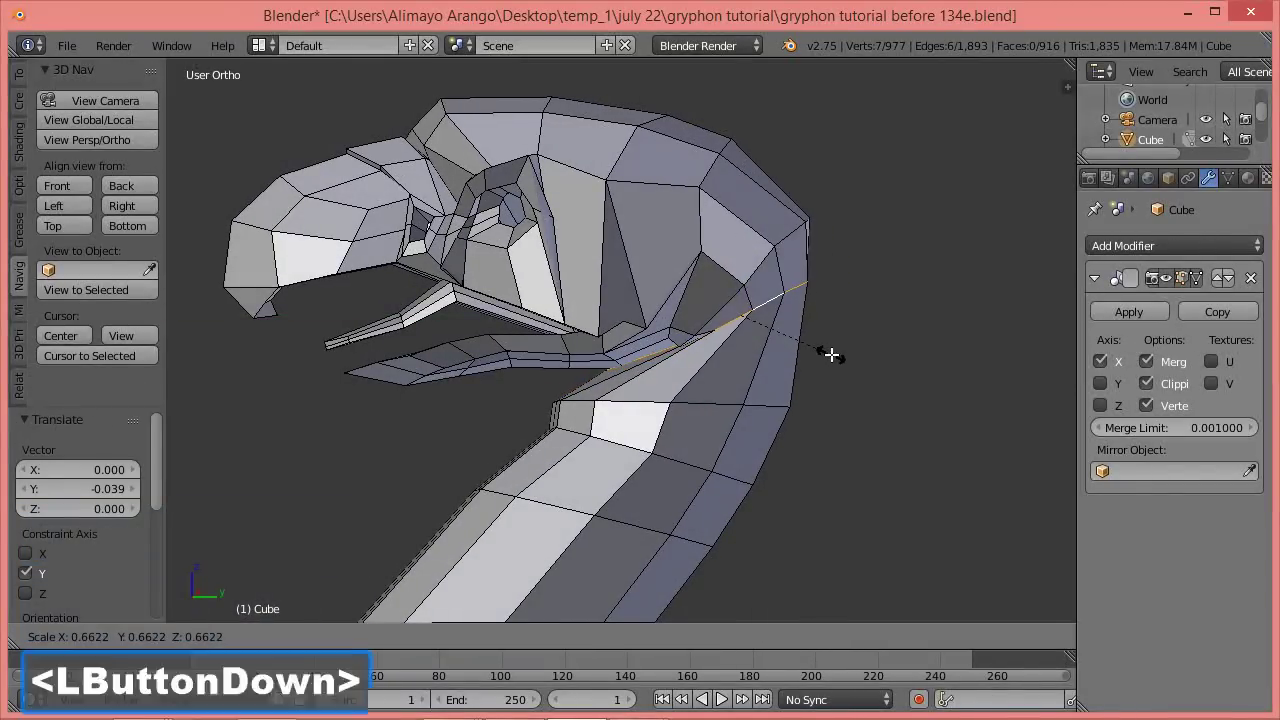
{"action": "left_click_drag", "start_coordinate": [737, 251], "coordinate": [736, 279]}
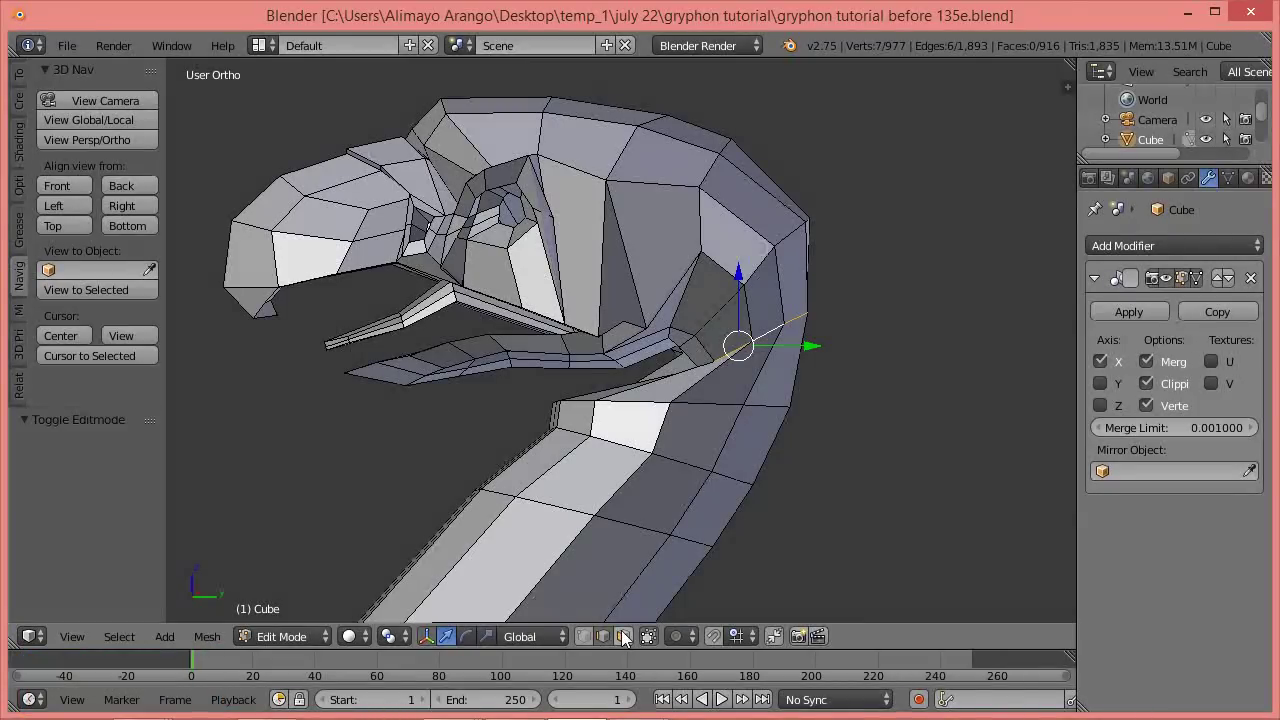
In face selection, select the three face rings connecting the back of the head to the neck and delete the faces.
{"action": "left_click", "coordinate": [716, 450]}
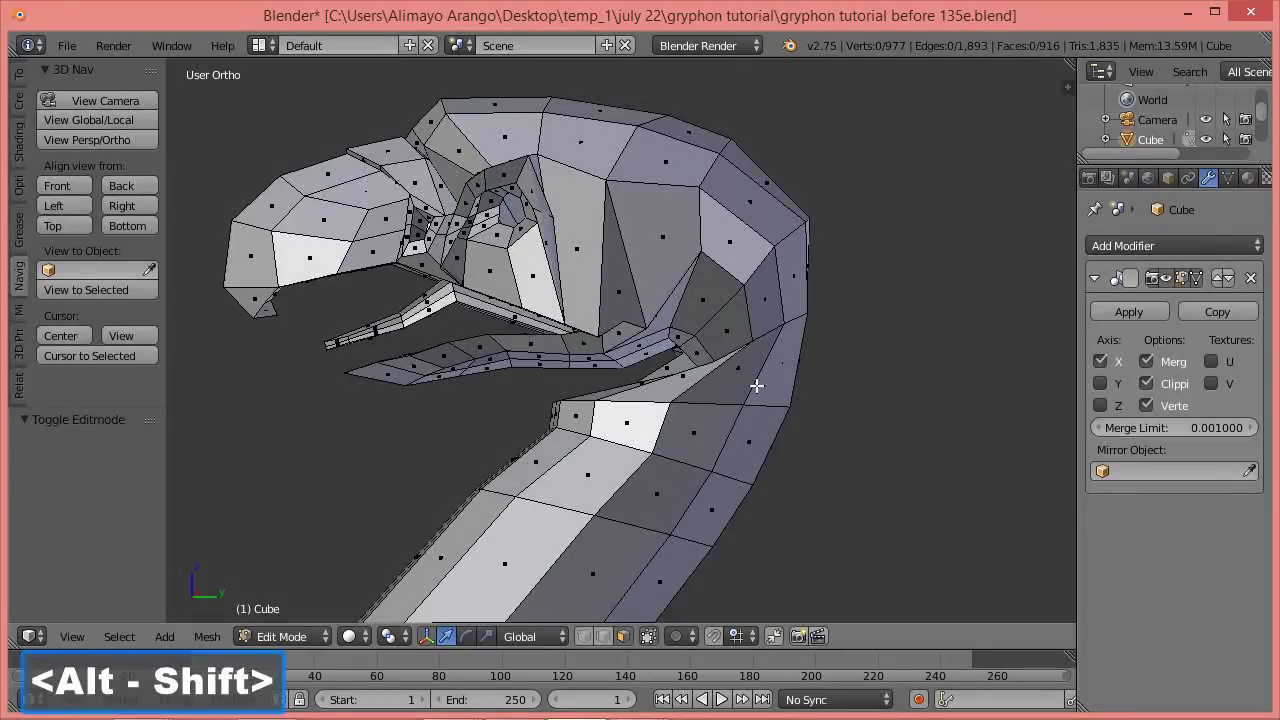
{"action": "left_click", "coordinate": [756, 385], "text": "alt+shift"}
{"action": "left_click", "coordinate": [766, 291], "text": "alt+shift"}
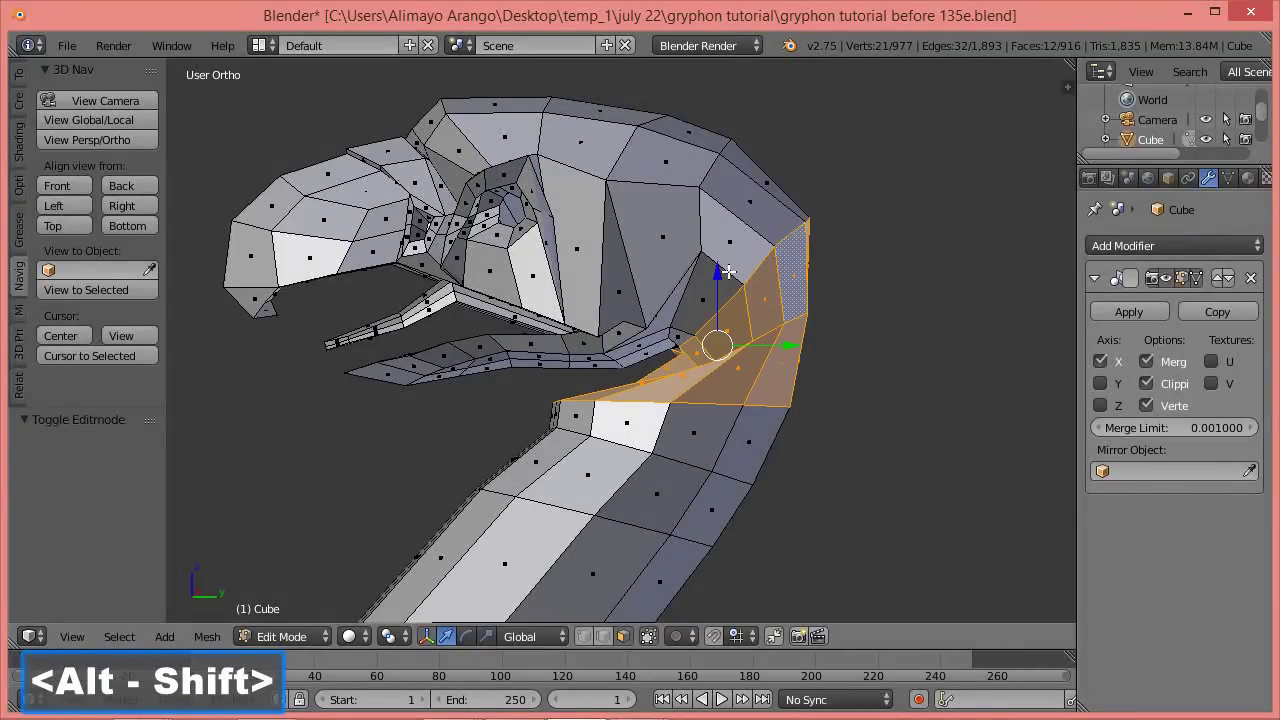
{"action": "left_click", "coordinate": [726, 275], "text": "alt+shift"}
{"action": "key", "text": "x"}
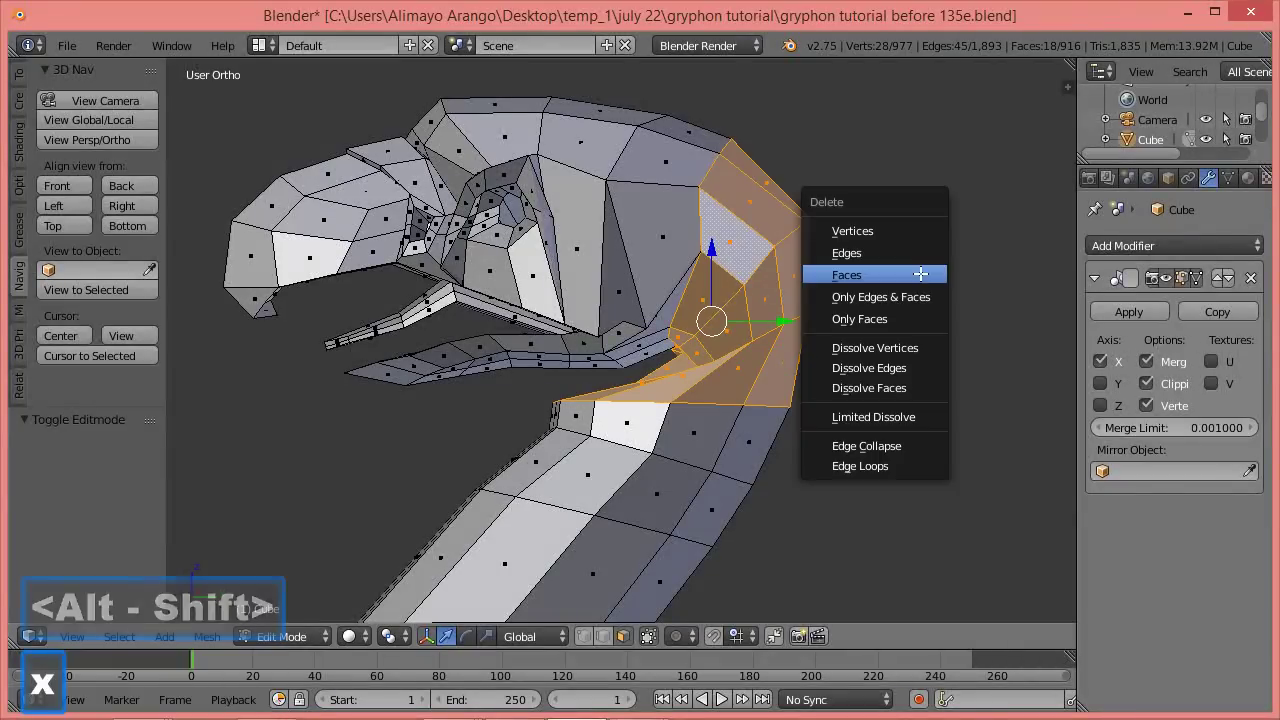
{"action": "left_click", "coordinate": [920, 274]}
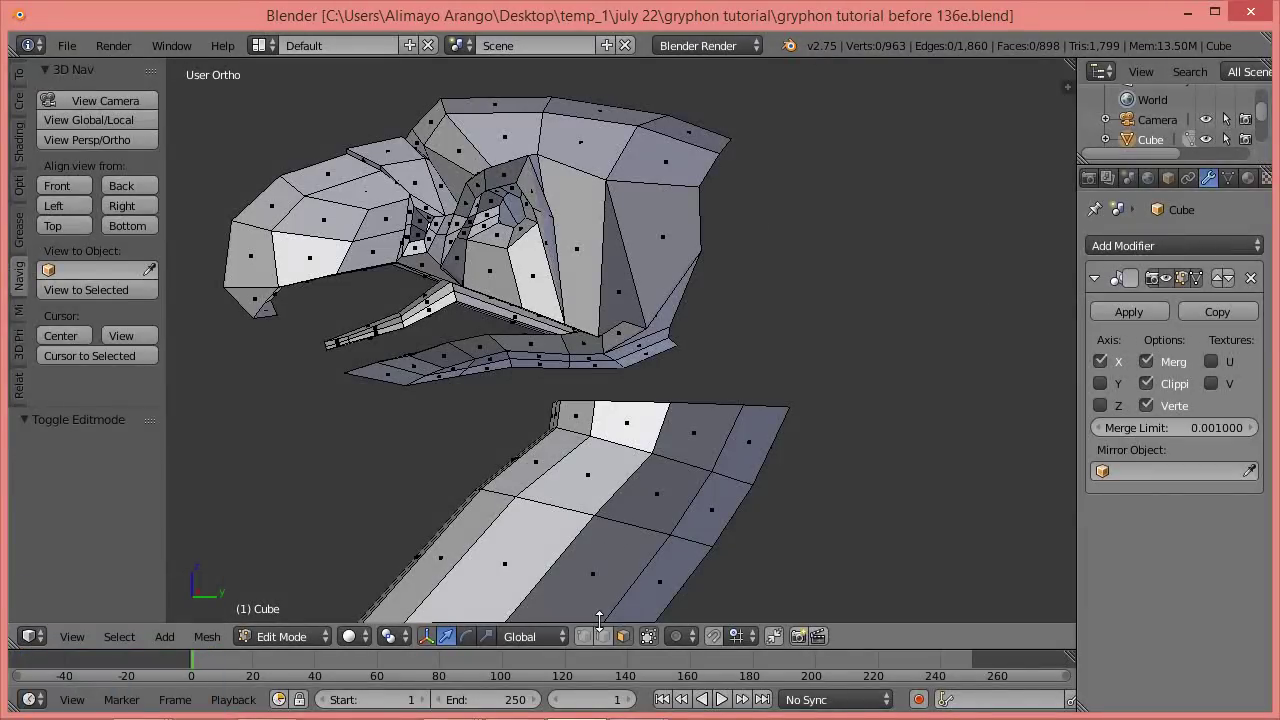
In edge selection, select the open edge loop at the back of the head and flatten it by scaling to 0 along Y.
{"action": "left_click", "coordinate": [602, 637]}
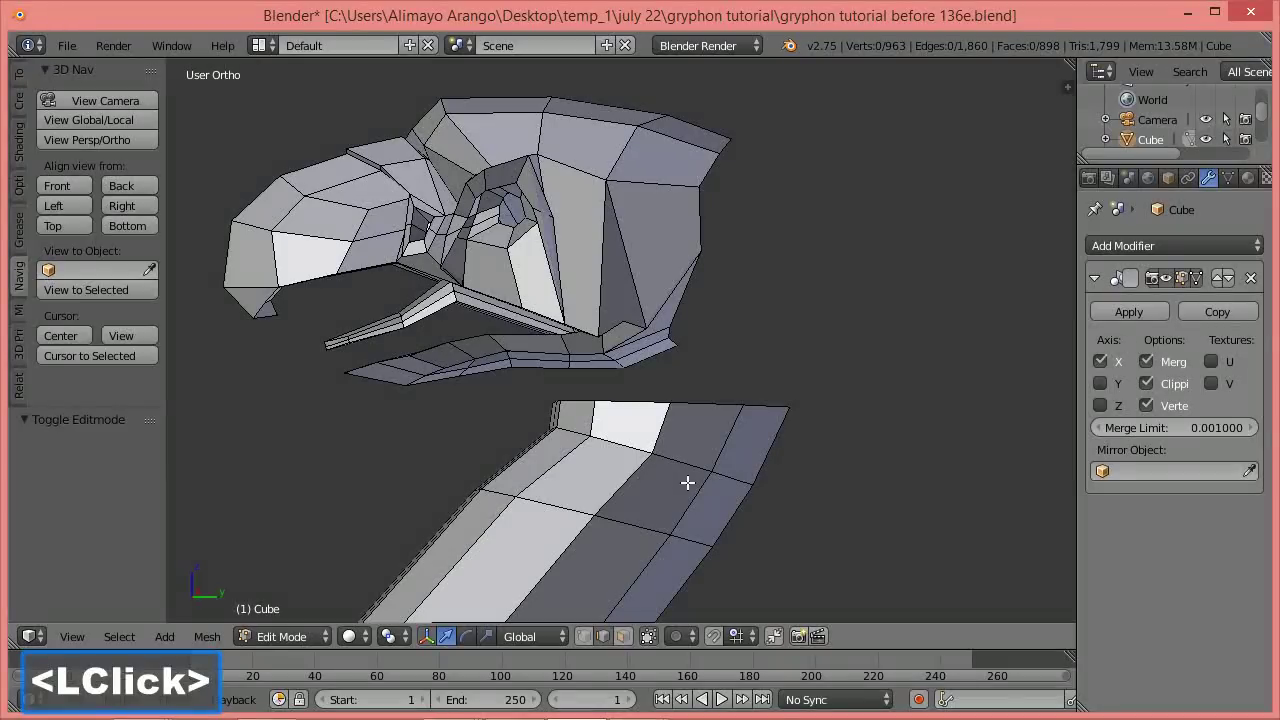
{"action": "left_click", "coordinate": [678, 307], "text": "alt"}
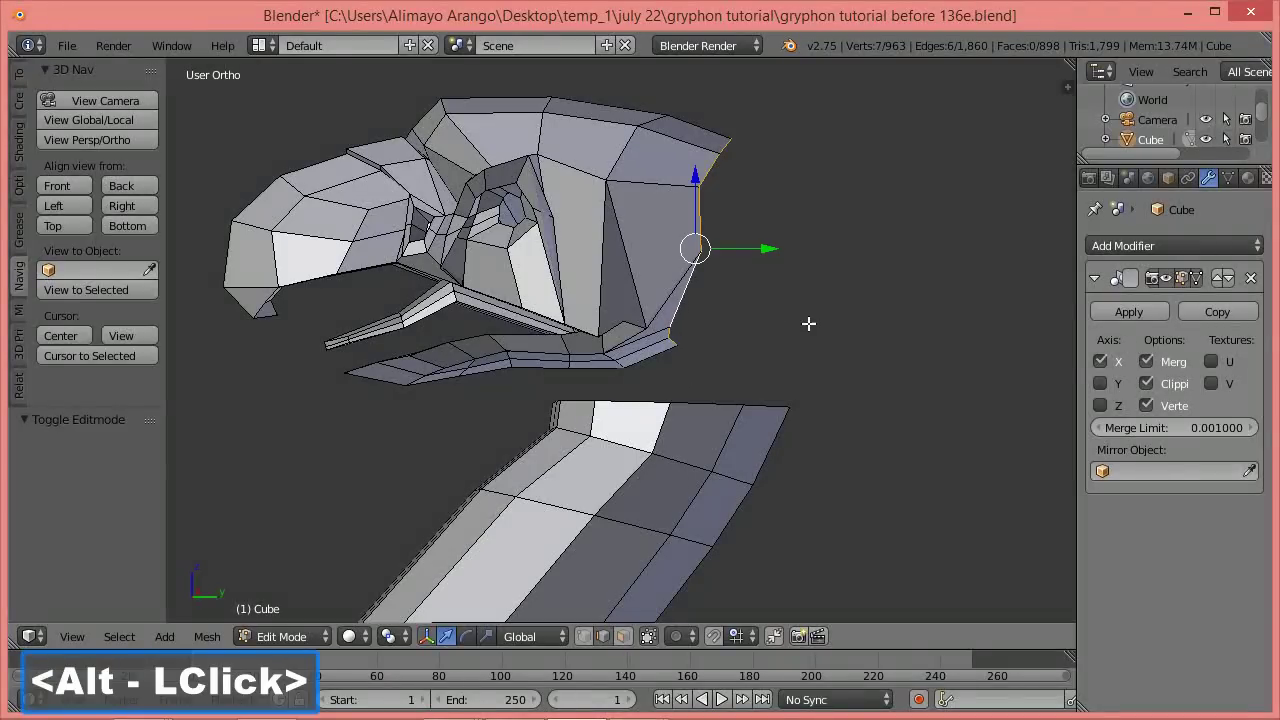
{"action": "key", "text": "s"}
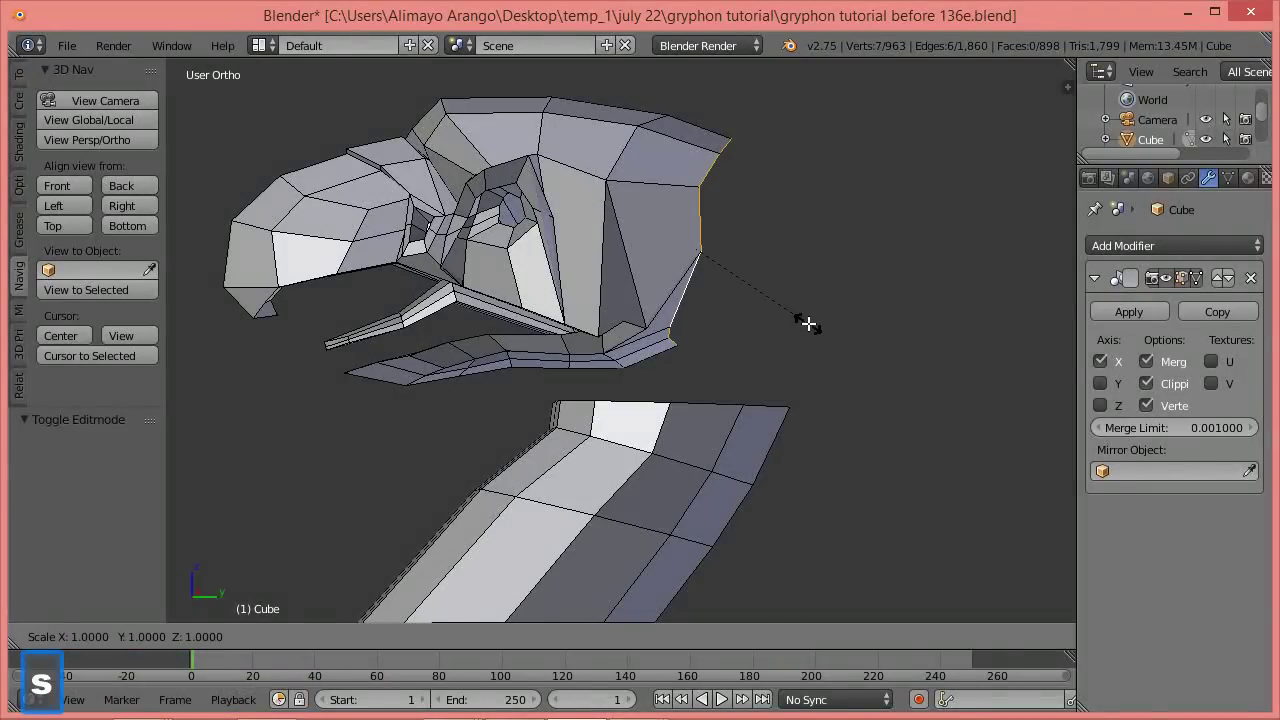
{"action": "key", "text": "y"}
{"action": "key", "text": "0"}
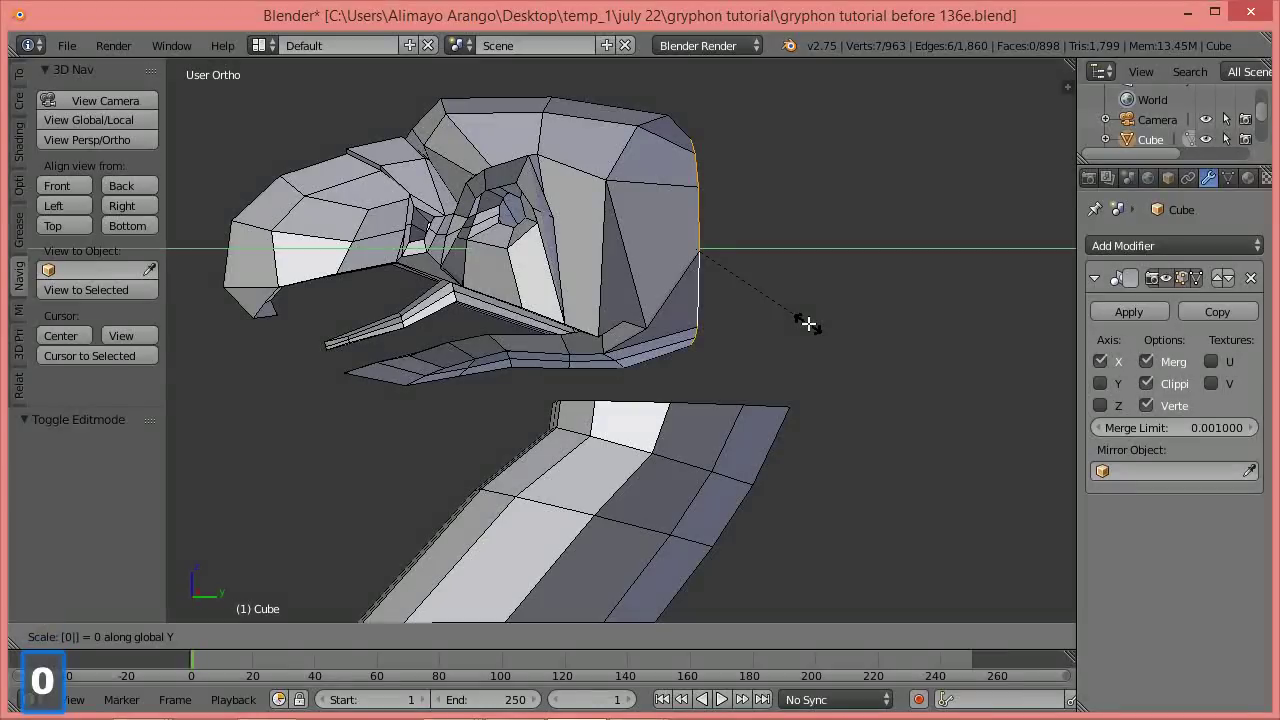
{"action": "left_click", "coordinate": [808, 324]}
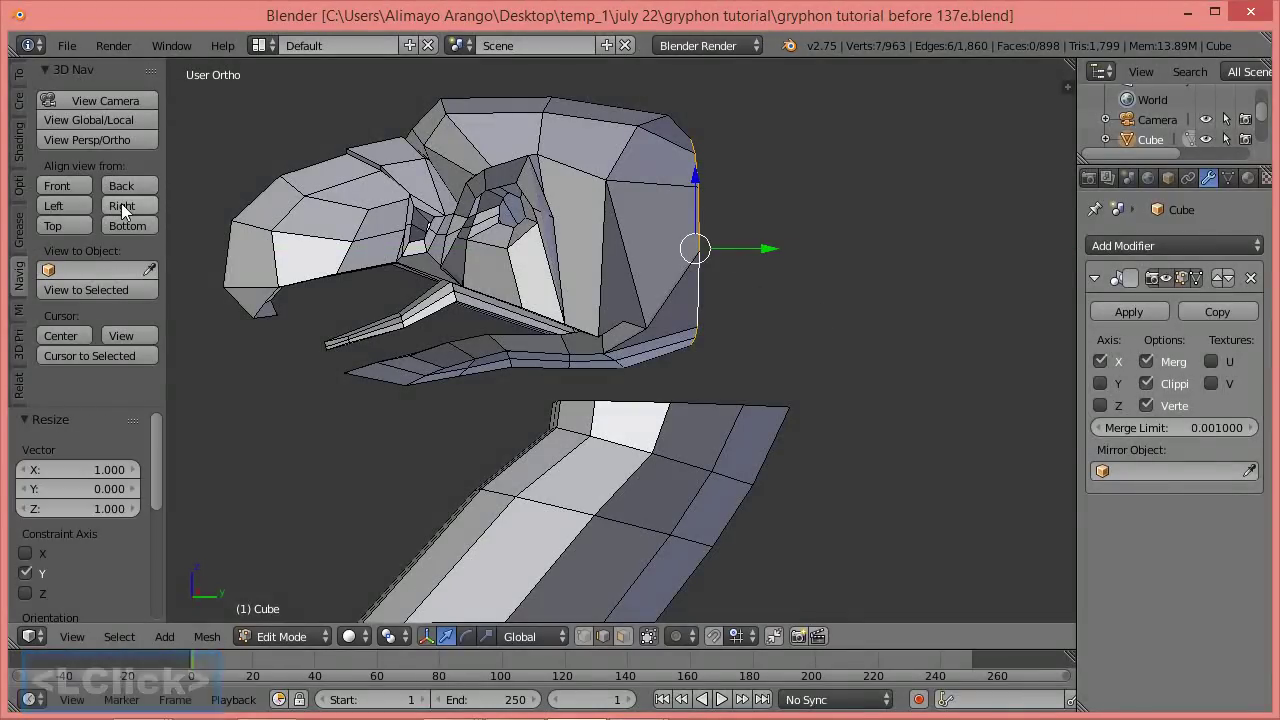
In right view, rotate the flattened loop toward the neck, lower it 0.104 along Z, rotate it another 8.61° and lower it 0.022.
{"action": "left_click", "coordinate": [121, 205]}
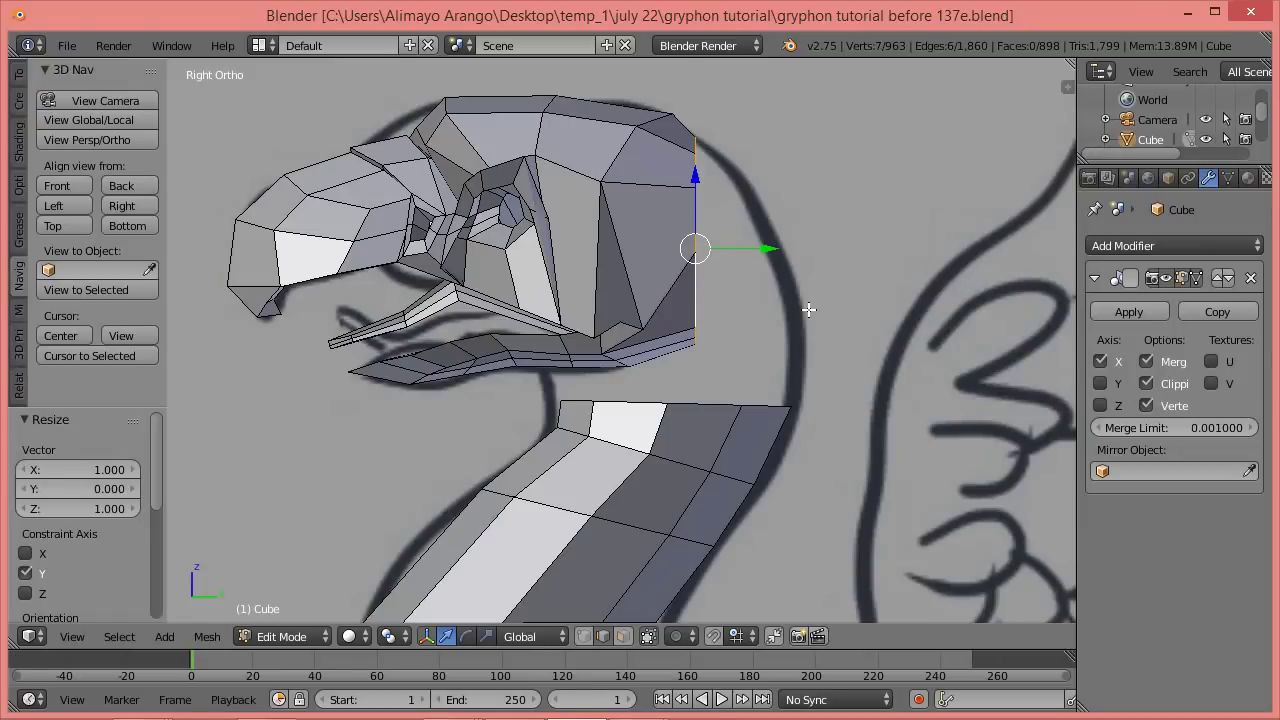
{"action": "key", "text": "r"}
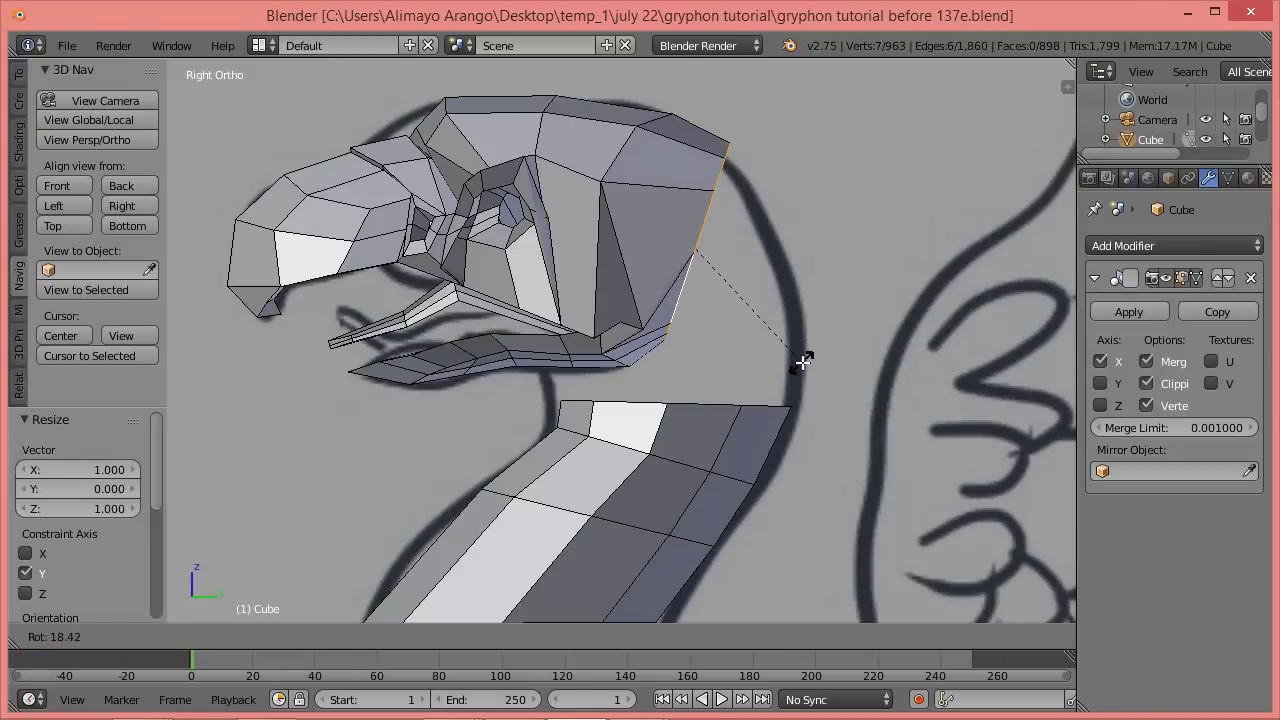
{"action": "left_click", "coordinate": [791, 371]}
{"action": "left_click_drag", "start_coordinate": [694, 246], "coordinate": [694, 212]}
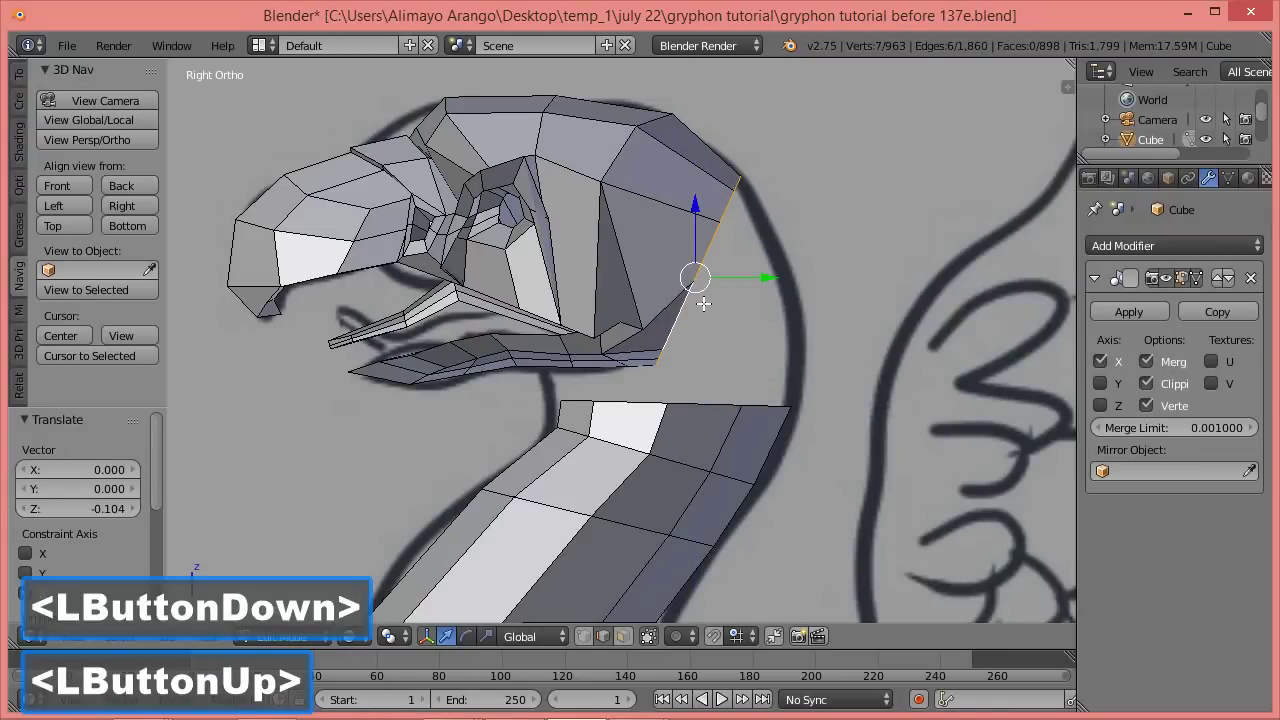
{"action": "key", "text": "r"}
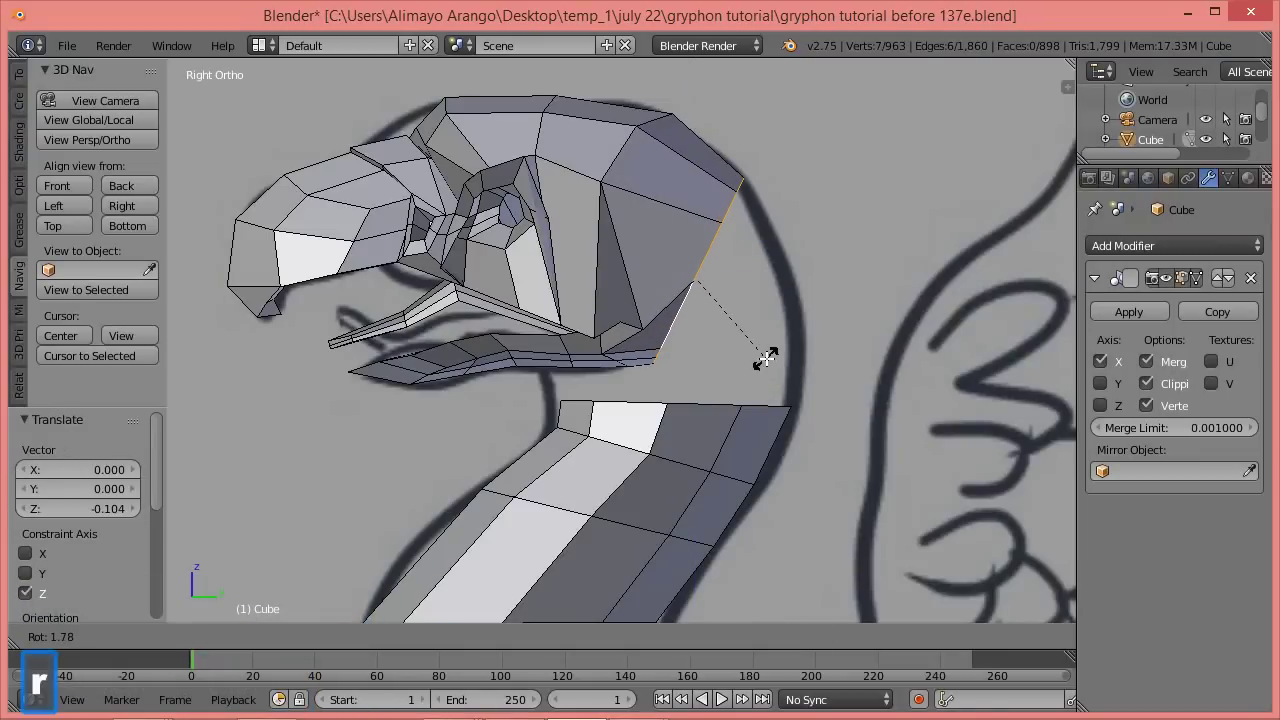
{"action": "left_click", "coordinate": [760, 372]}
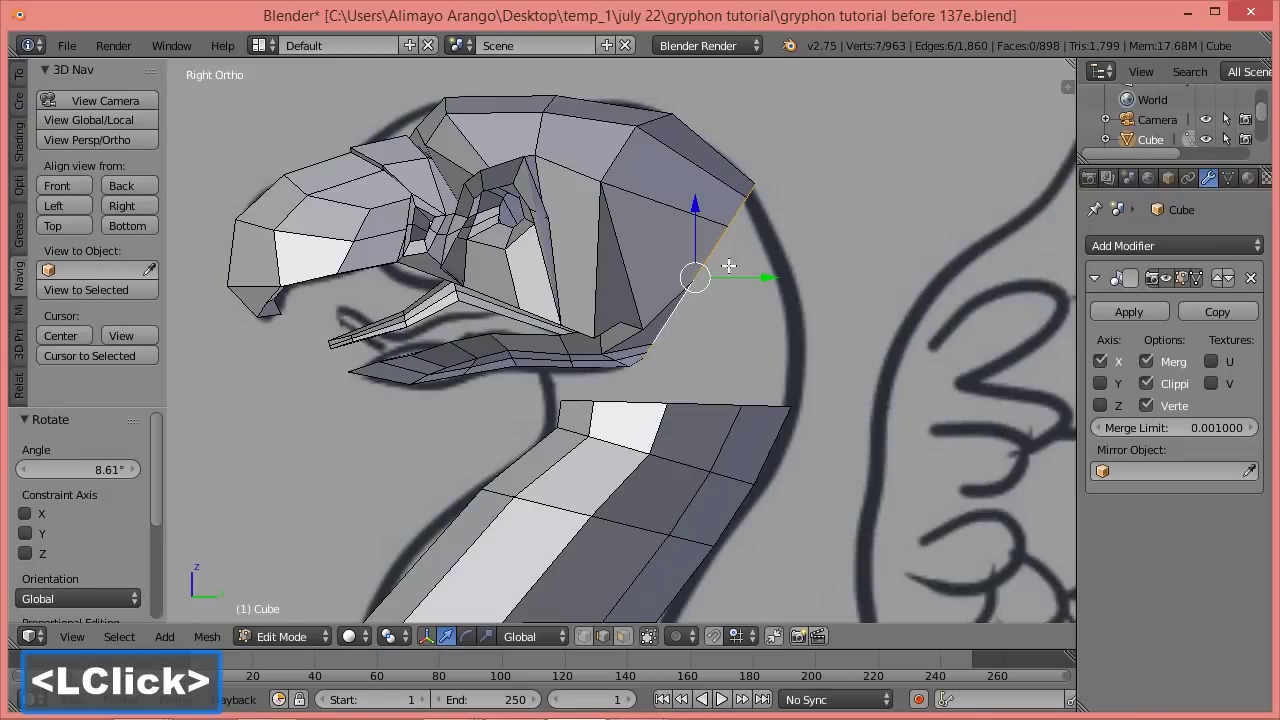
{"action": "left_click_drag", "start_coordinate": [694, 208], "coordinate": [695, 216]}
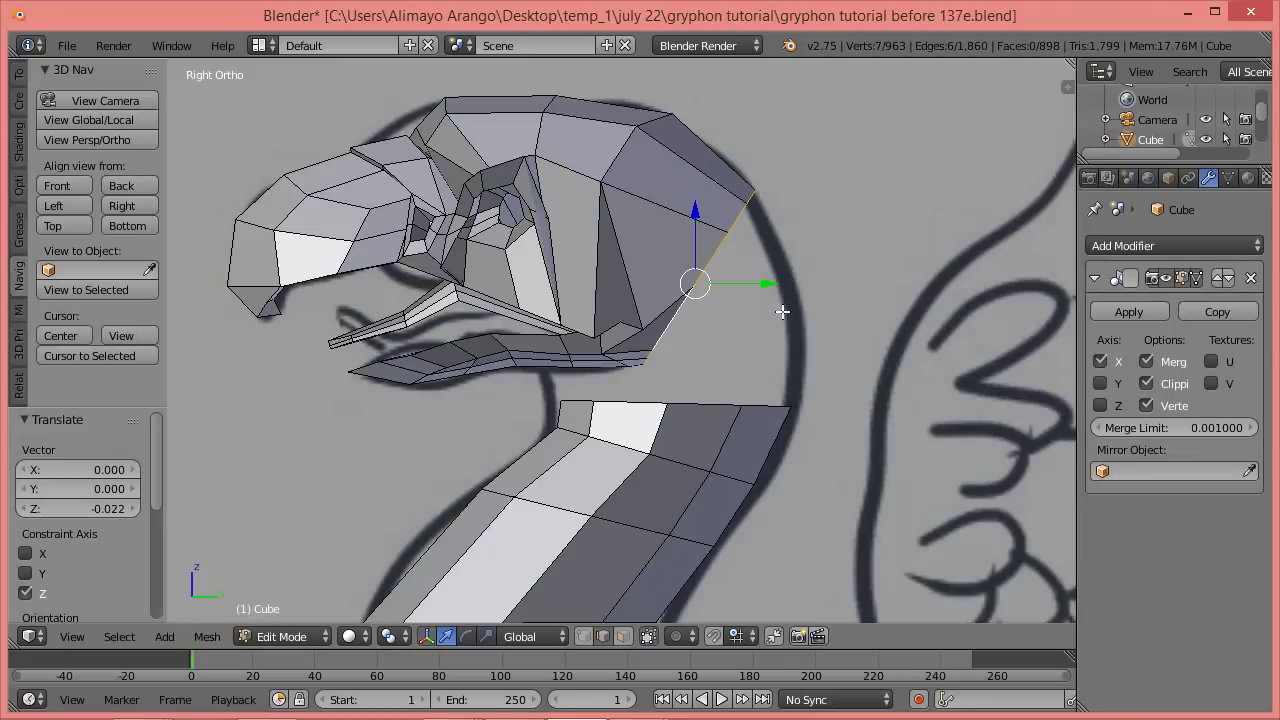
Extrude the loop about 0.072 along Y and -0.043 along Z, rotate the new edge and lower it 0.093 to follow the sketch.
{"action": "key", "text": "e"}
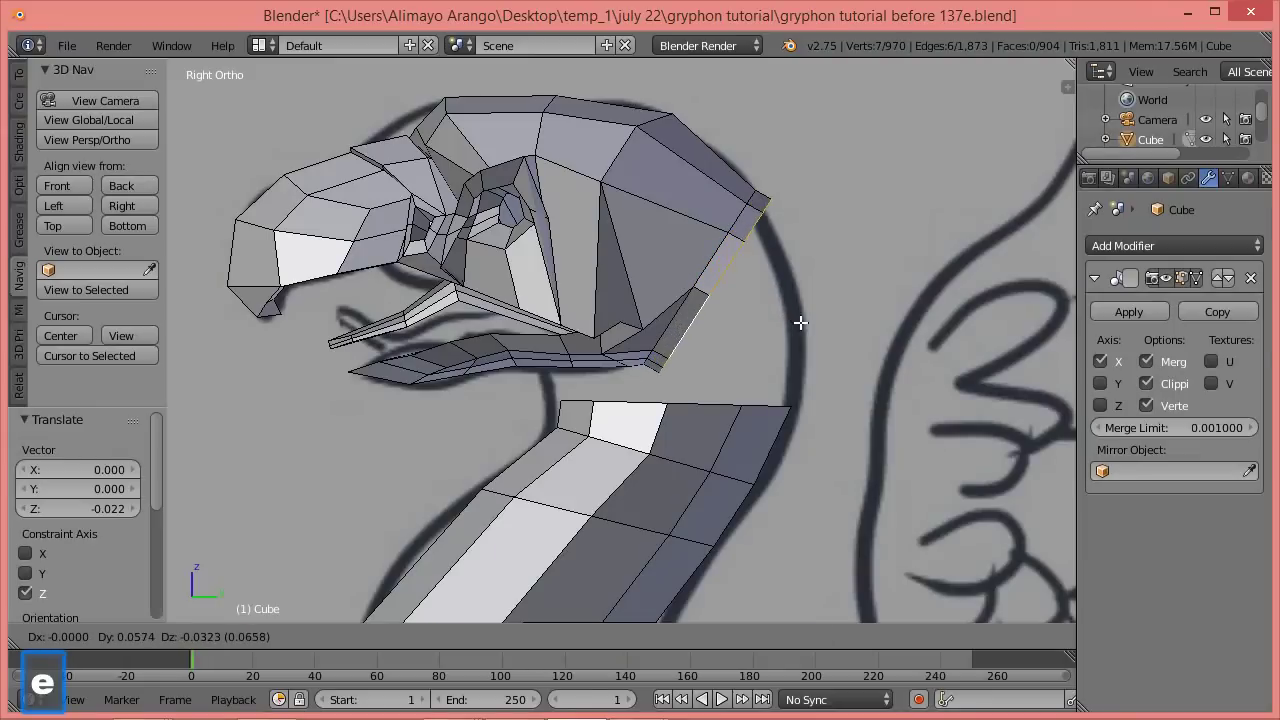
{"action": "left_click", "coordinate": [804, 323]}
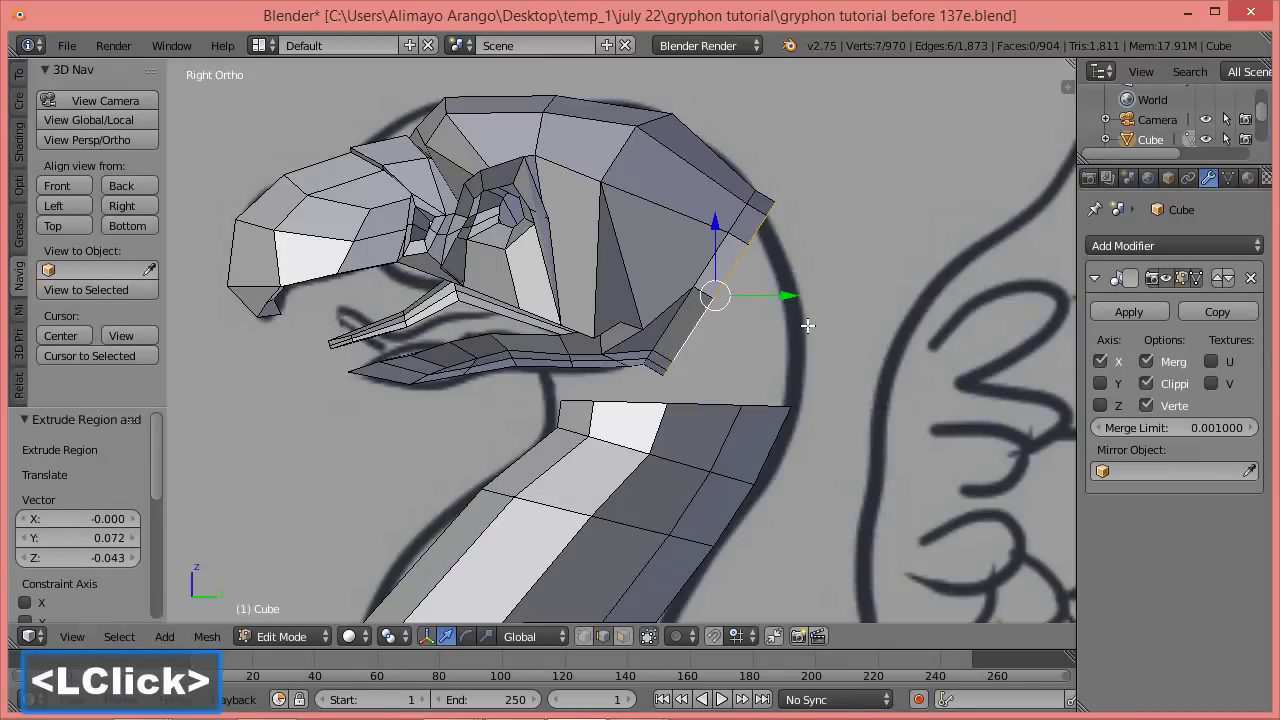
{"action": "key", "text": "r"}
{"action": "left_click", "coordinate": [800, 350]}
{"action": "left_click_drag", "start_coordinate": [715, 229], "coordinate": [735, 258]}
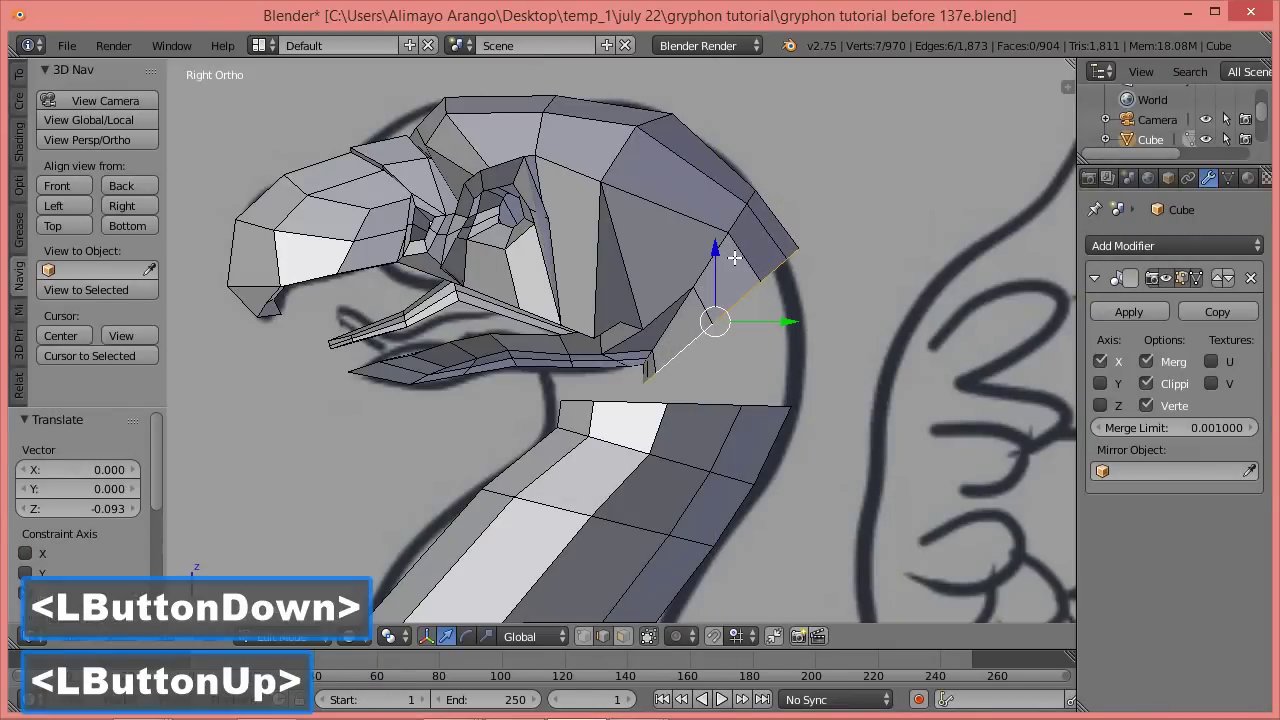
Rotate the extruded edge about 5.2°, lower it 0.061, rotate it further and nudge it along Y and Z onto the sketched neck outline.
{"action": "key", "text": "r"}
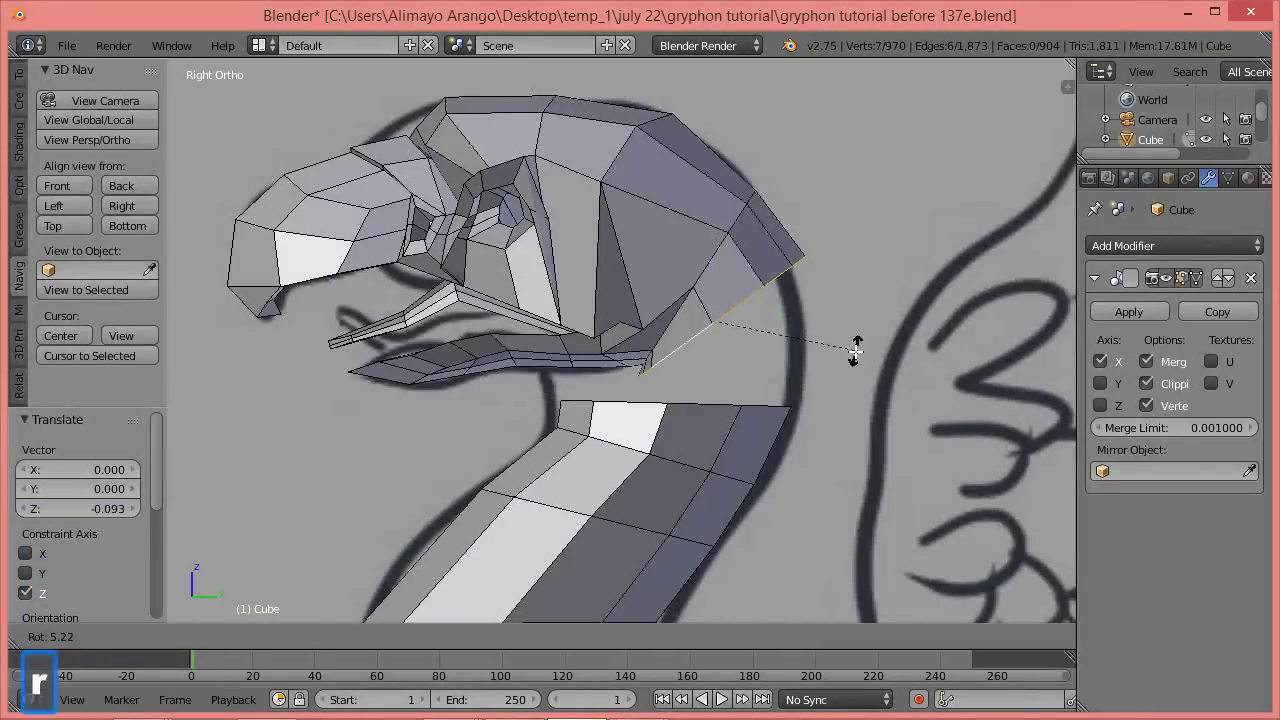
{"action": "left_click", "coordinate": [855, 352]}
{"action": "left_click_drag", "start_coordinate": [712, 252], "coordinate": [754, 304]}
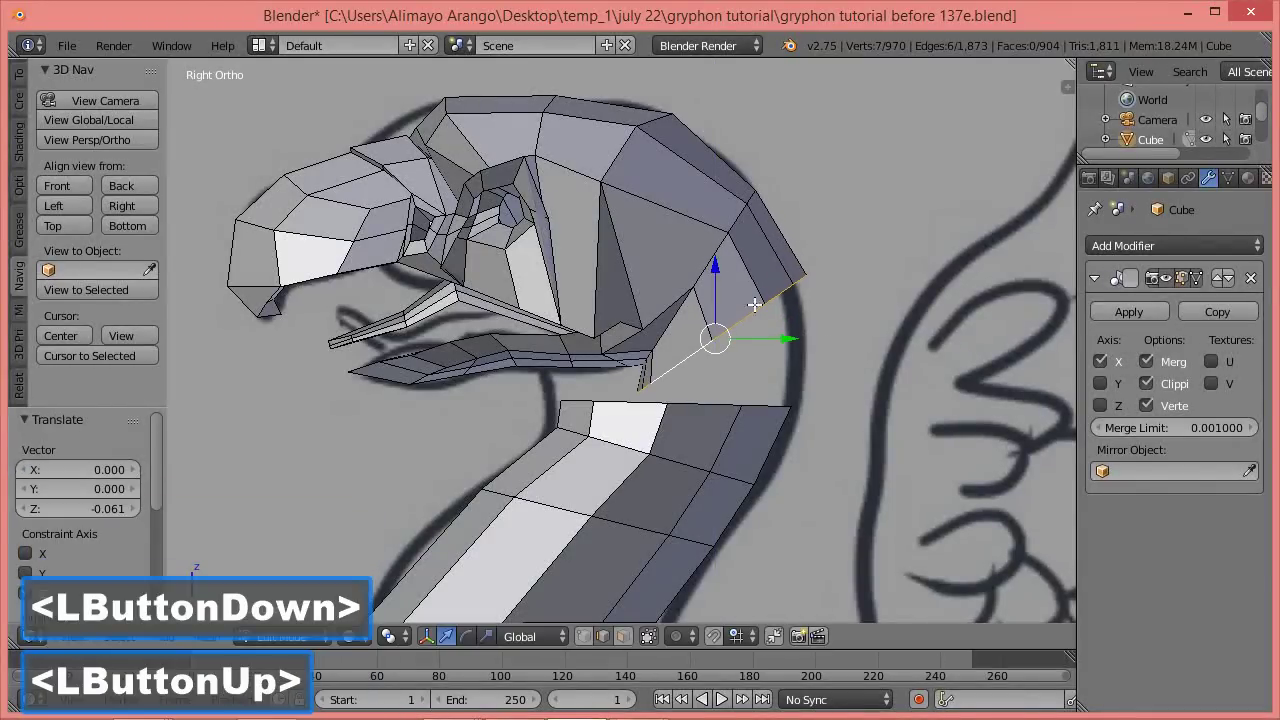
{"action": "key", "text": "r"}
{"action": "left_click", "coordinate": [856, 368]}
{"action": "left_click_drag", "start_coordinate": [805, 342], "coordinate": [786, 339]}
{"action": "left_click_drag", "start_coordinate": [711, 267], "coordinate": [711, 270]}
{"action": "left_click_drag", "start_coordinate": [785, 342], "coordinate": [782, 343]}
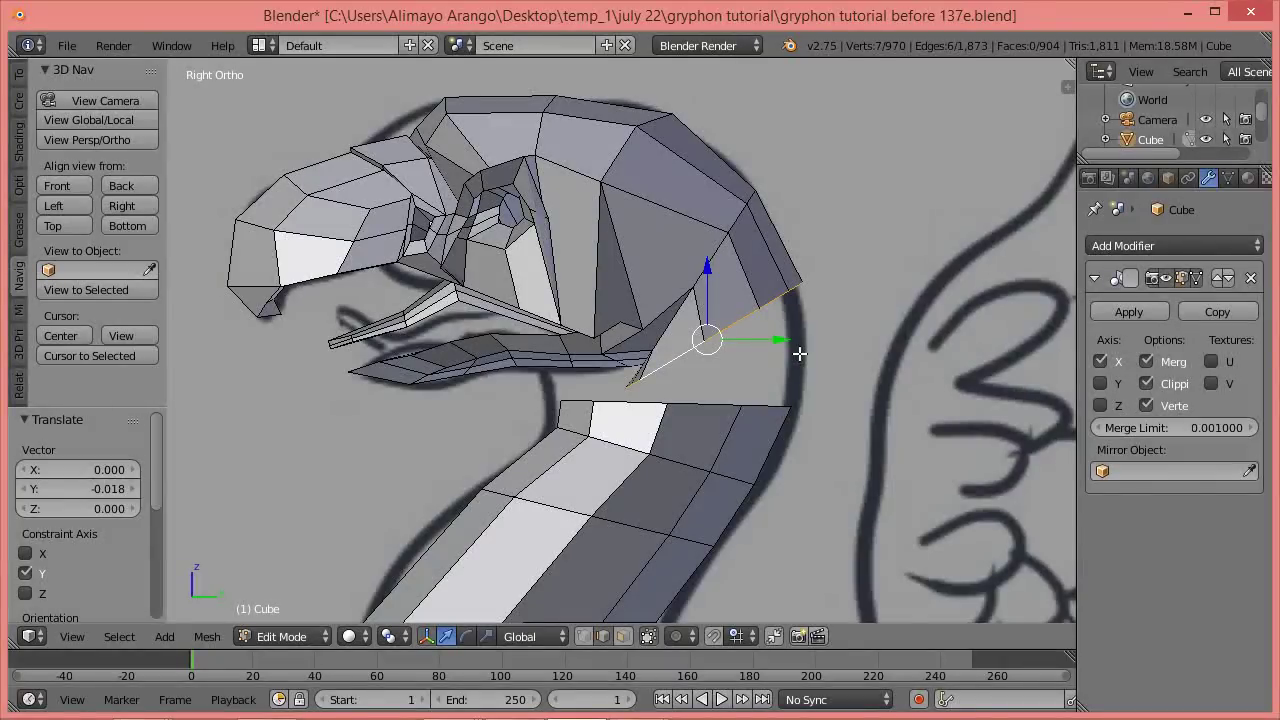
Extrude a second neck ring about 0.057 downward, tilt it slightly, lower it 0.025 along Z and rotate it another 4.5°.
{"action": "key", "text": "e"}
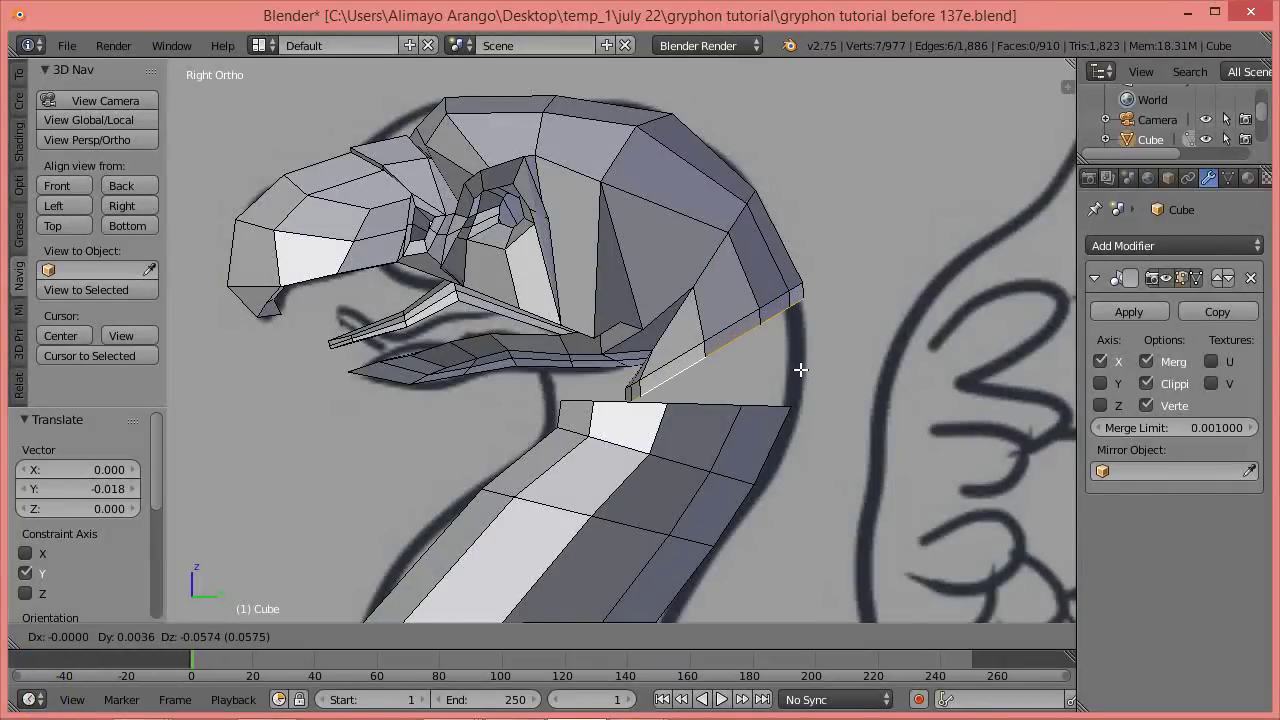
{"action": "left_click", "coordinate": [799, 370]}
{"action": "key", "text": "r"}
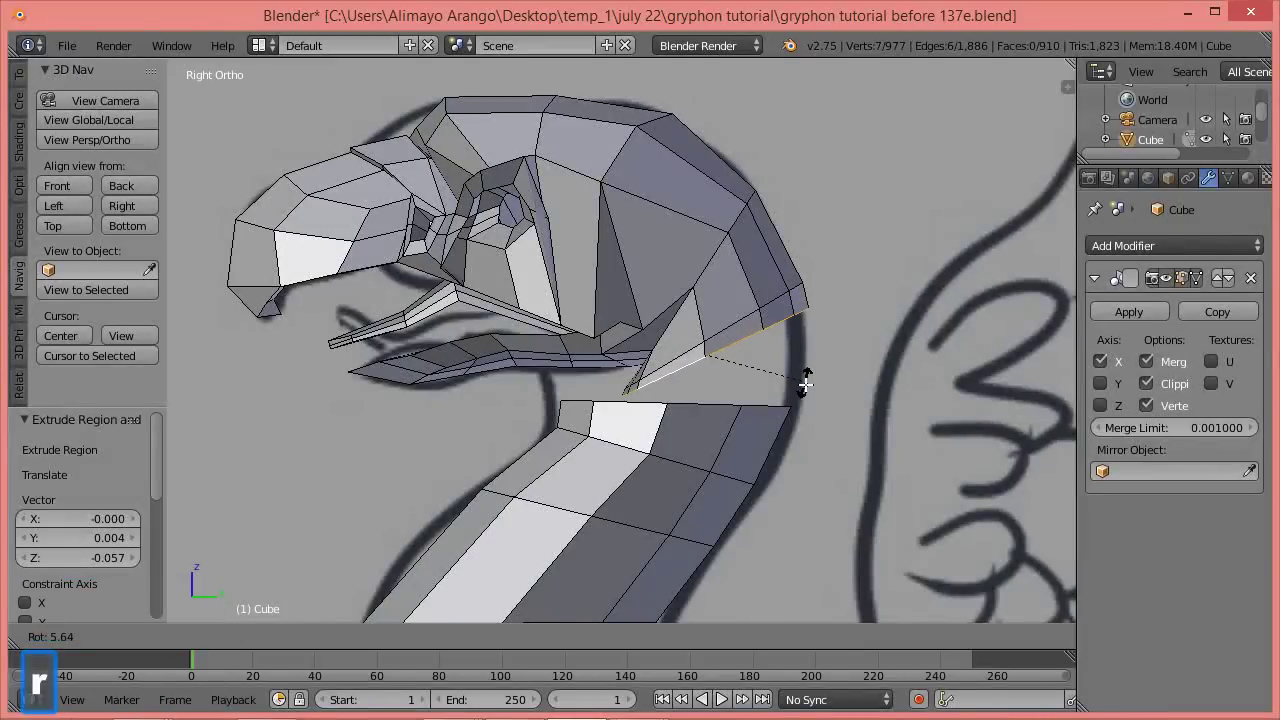
{"action": "left_click", "coordinate": [806, 386]}
{"action": "left_click_drag", "start_coordinate": [715, 287], "coordinate": [770, 342]}
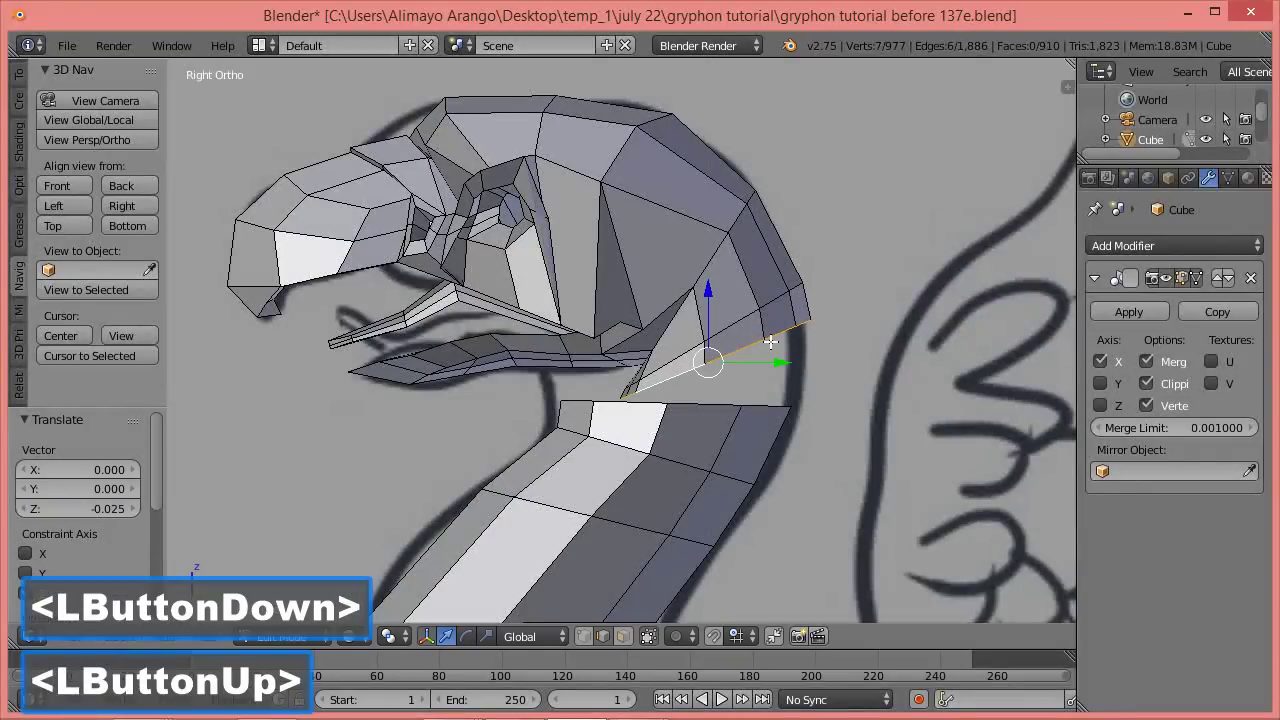
{"action": "key", "text": "r"}
{"action": "left_click", "coordinate": [832, 379]}
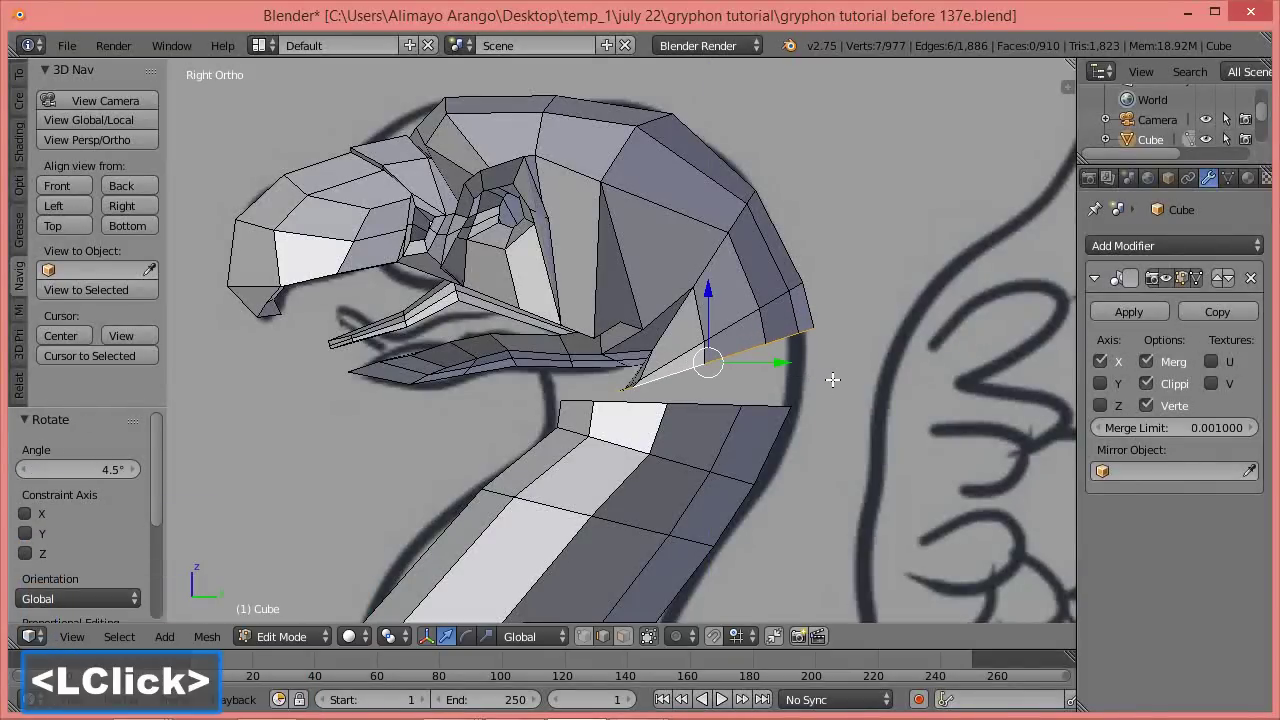
Select the front throat edges of the head's lower neck ring and move them -0.187 along Y.
{"action": "middle_click_drag", "start_coordinate": [692, 373], "coordinate": [766, 386]}
{"action": "scroll", "coordinate": [760, 385], "scroll_direction": "up", "scroll_amount": 2}
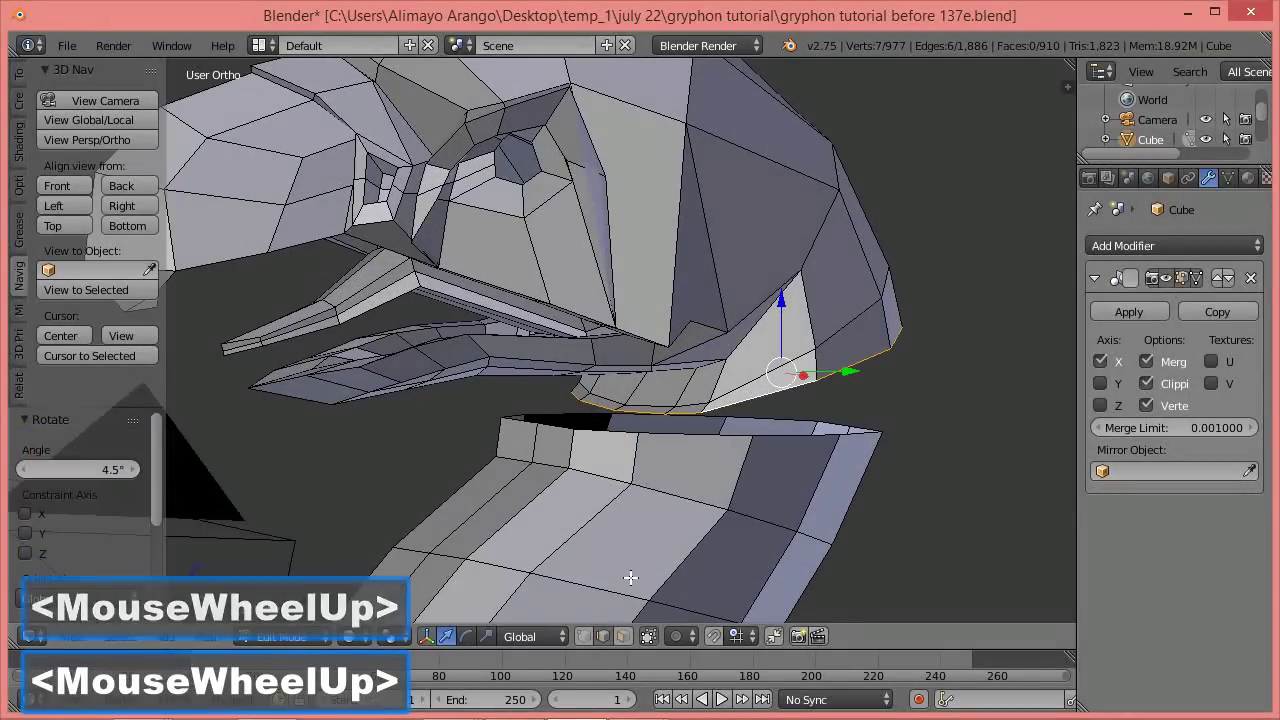
{"action": "left_click", "coordinate": [680, 411]}
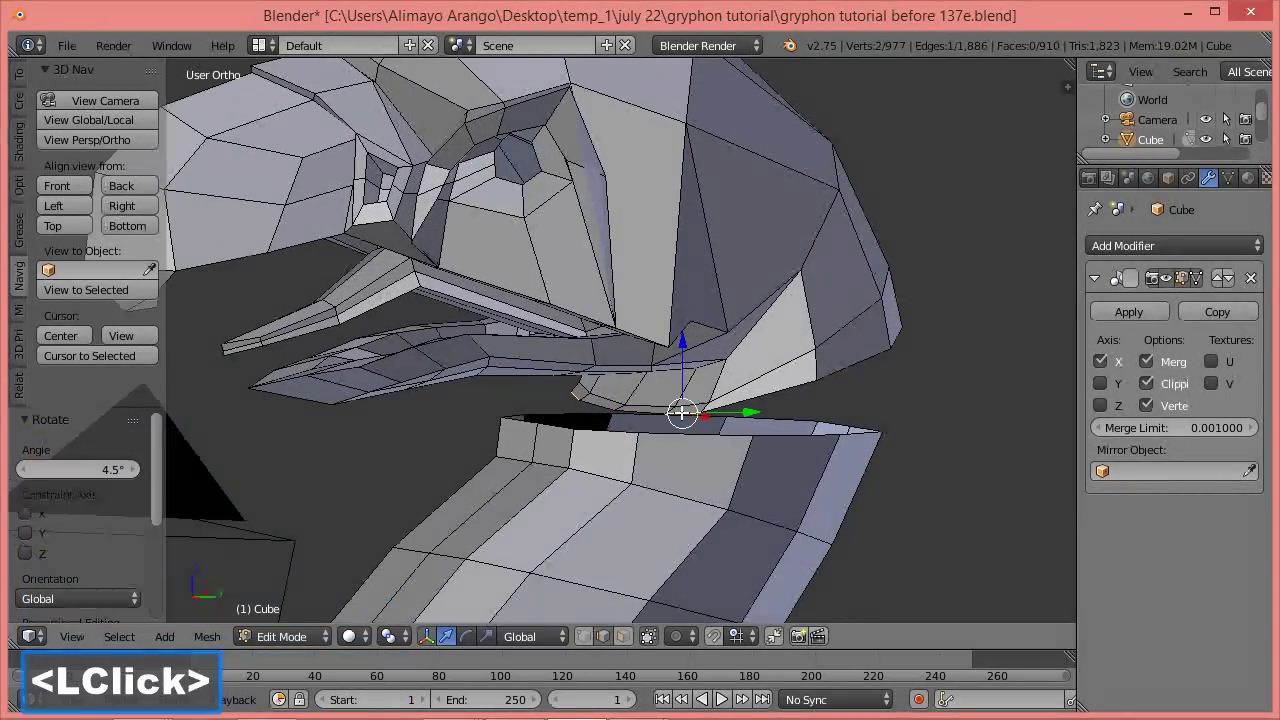
{"action": "left_click", "coordinate": [652, 408], "text": "shift"}
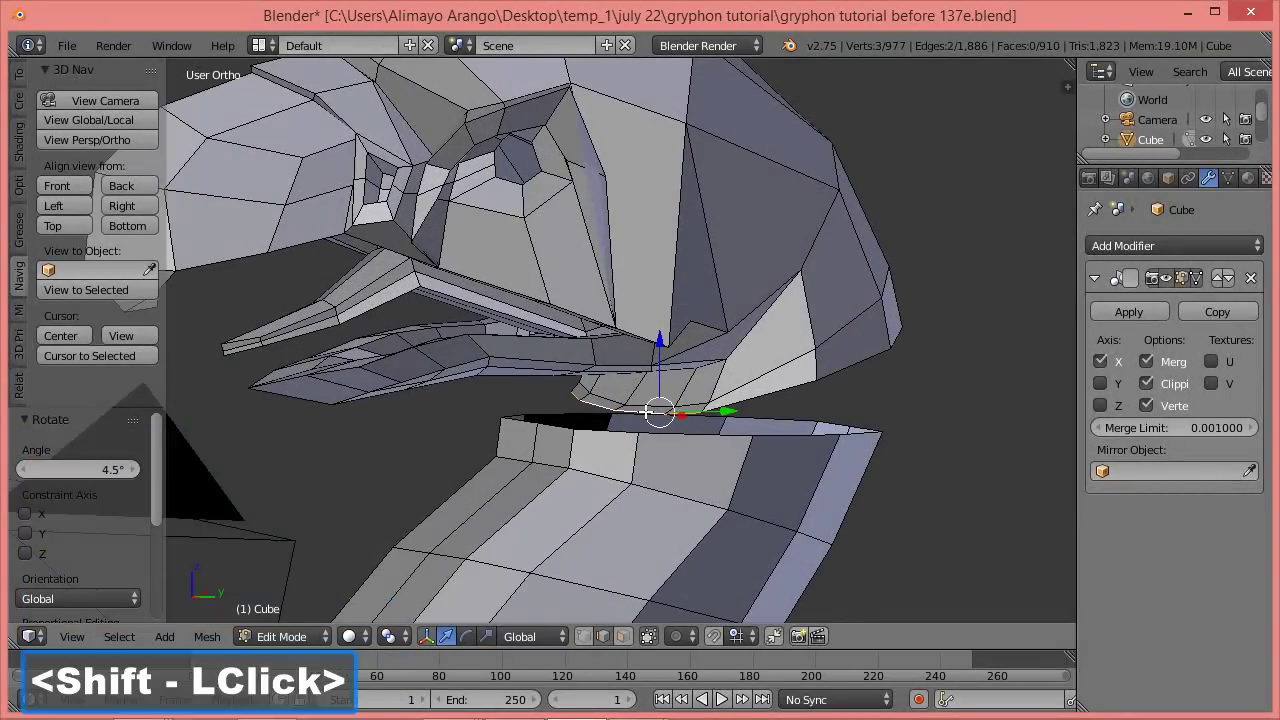
{"action": "left_click", "coordinate": [703, 399], "text": "shift"}
{"action": "left_click", "coordinate": [644, 404], "text": "shift"}
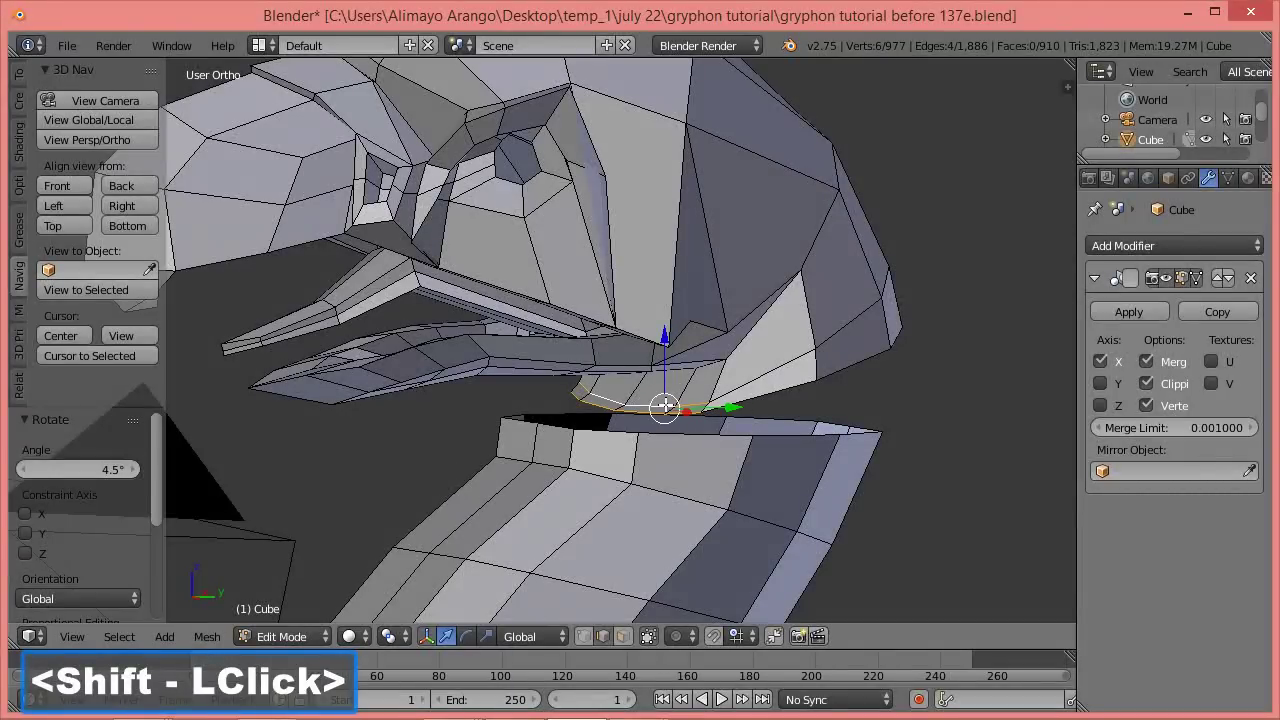
{"action": "middle_click_drag", "start_coordinate": [745, 389], "coordinate": [670, 405]}
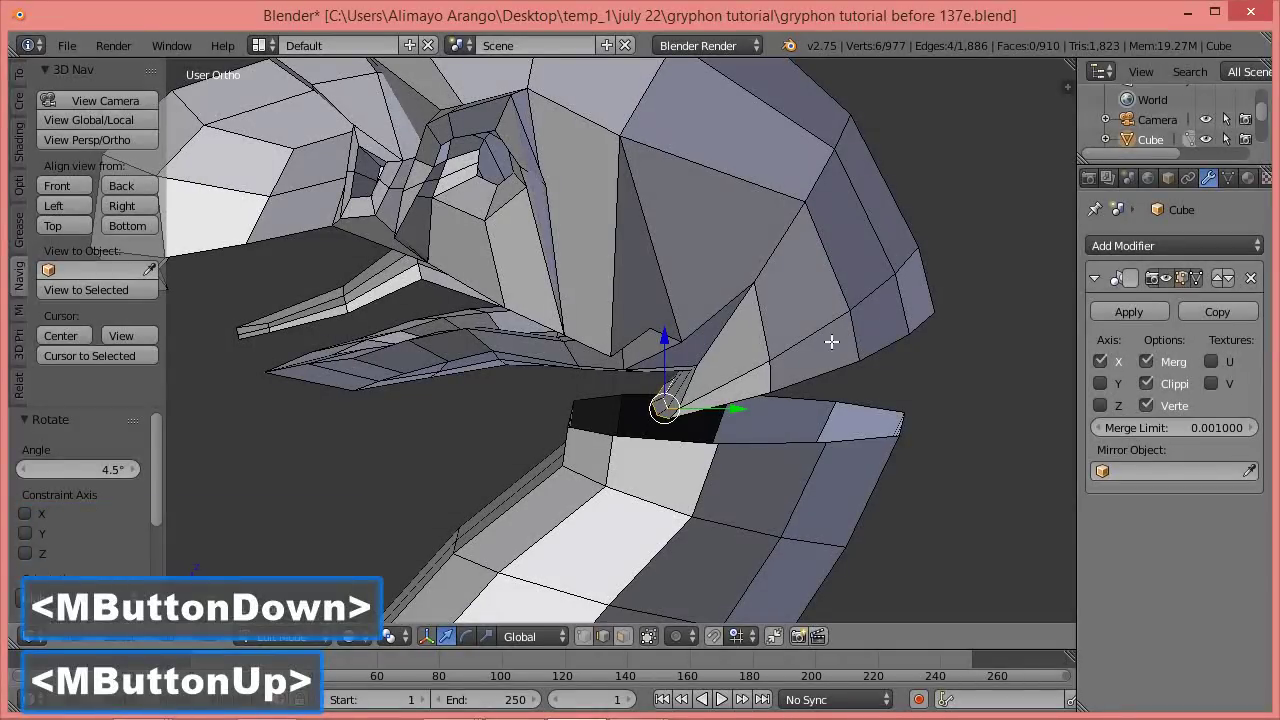
{"action": "left_click_drag", "start_coordinate": [733, 408], "coordinate": [663, 413]}
{"action": "middle_click_drag", "start_coordinate": [663, 413], "coordinate": [697, 400]}
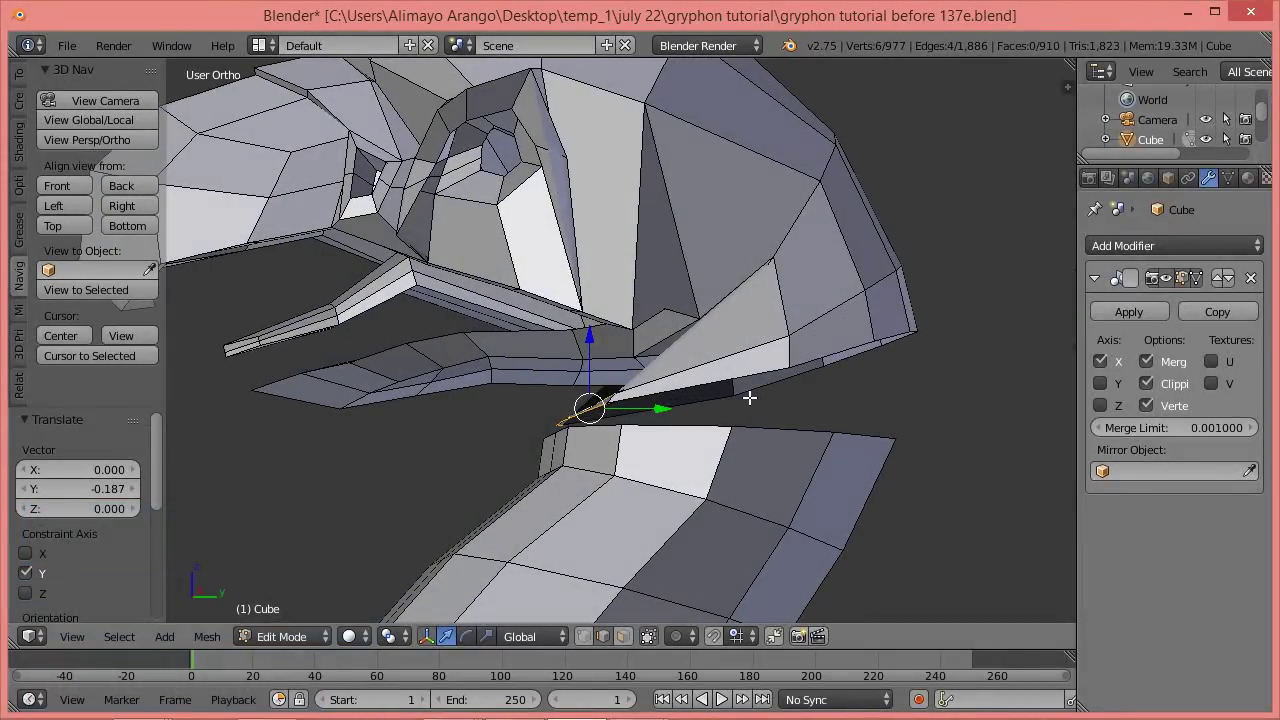
Bridge the head's lower open edge loop to the neck's top edge loop with LoopTools.
{"action": "key", "text": "a"}
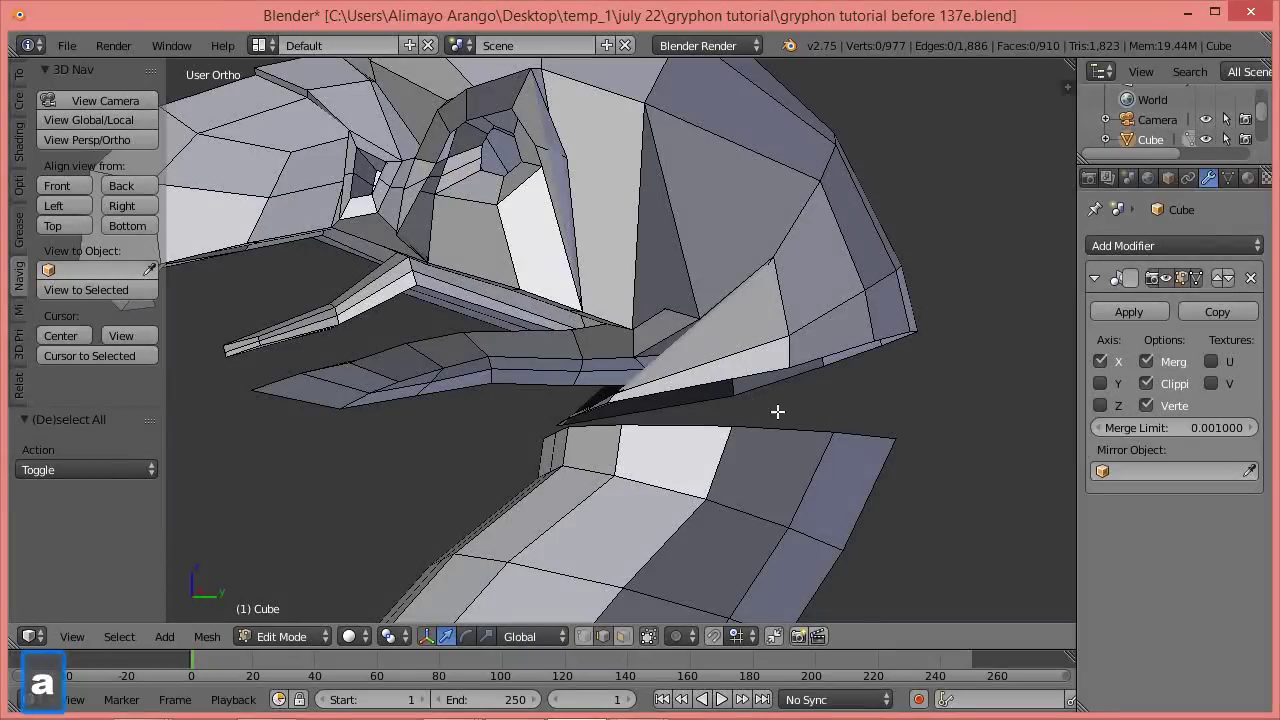
{"action": "key", "text": "alt"}
{"action": "left_click", "coordinate": [768, 371], "text": "alt"}
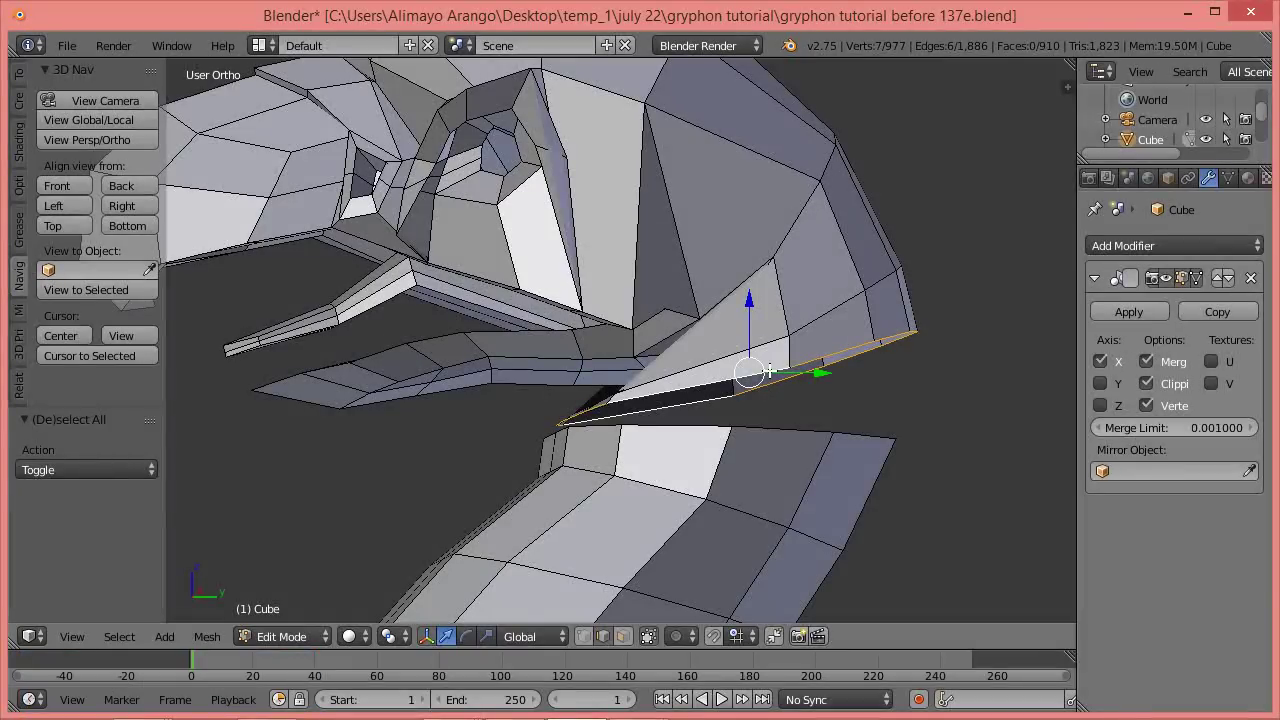
{"action": "key", "text": "alt+shift"}
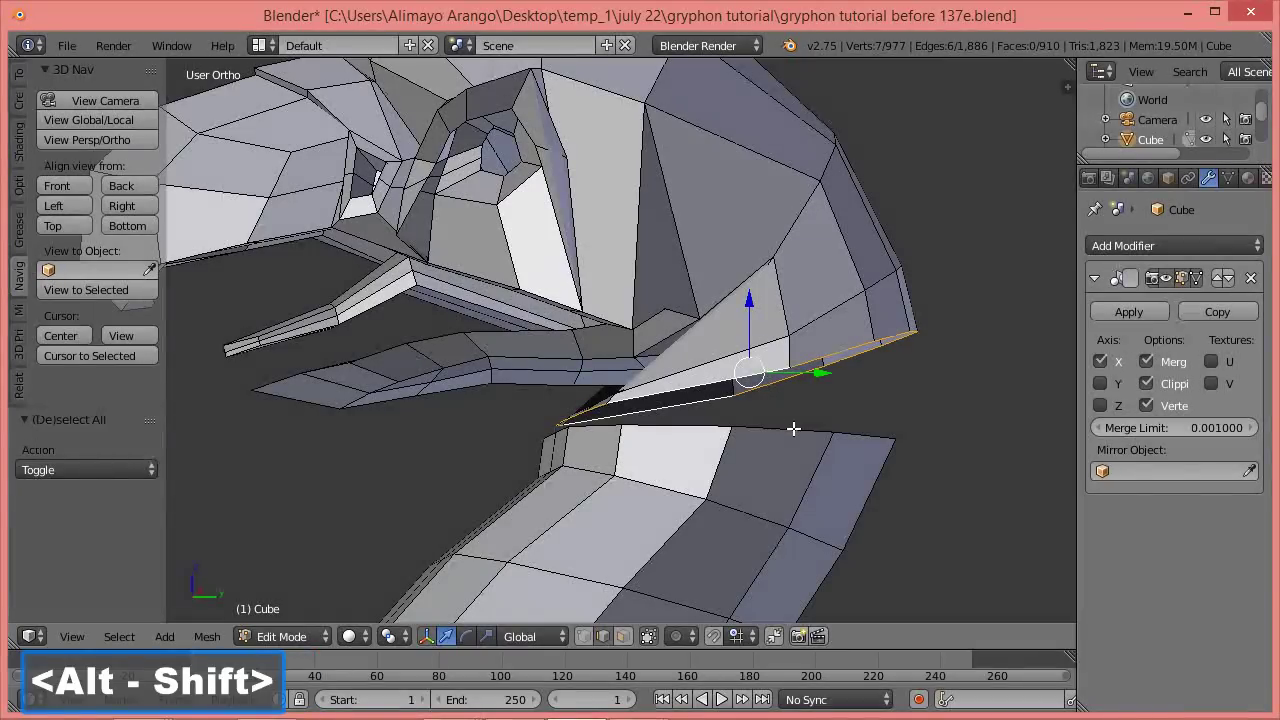
{"action": "left_click", "coordinate": [793, 428], "text": "alt+shift"}
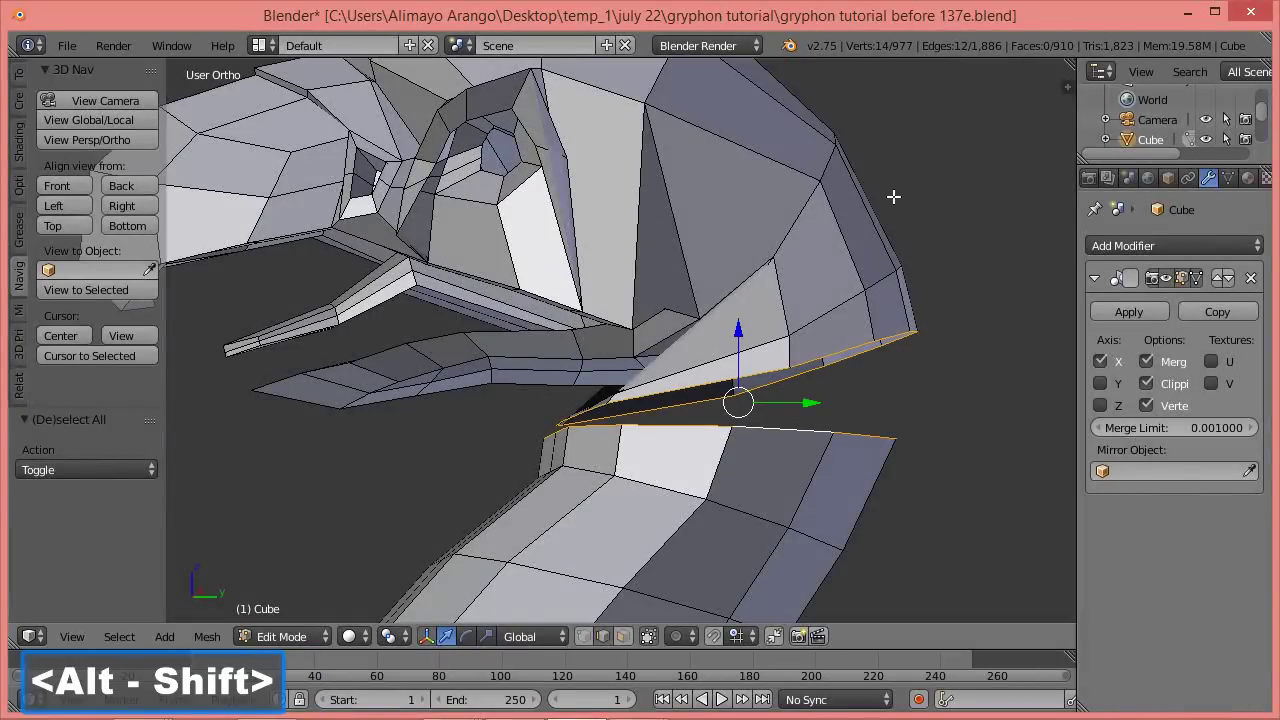
{"action": "key", "text": "w"}
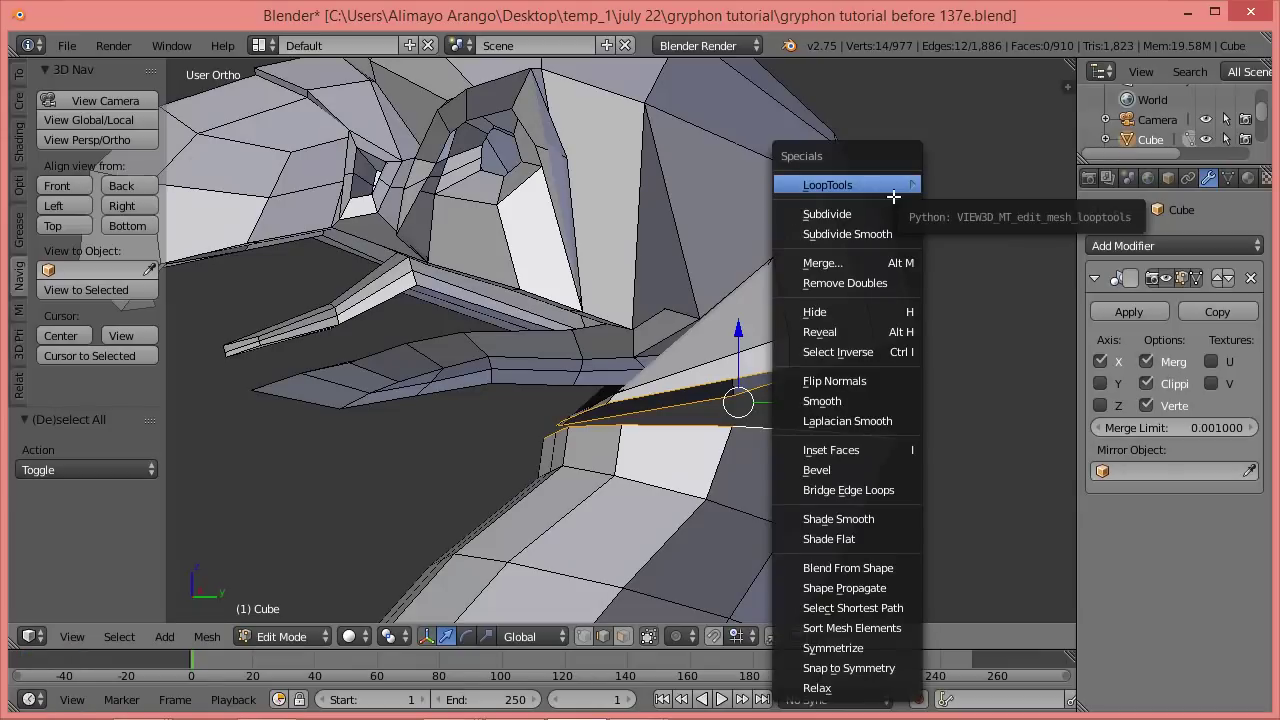
{"action": "left_click", "coordinate": [890, 186]}
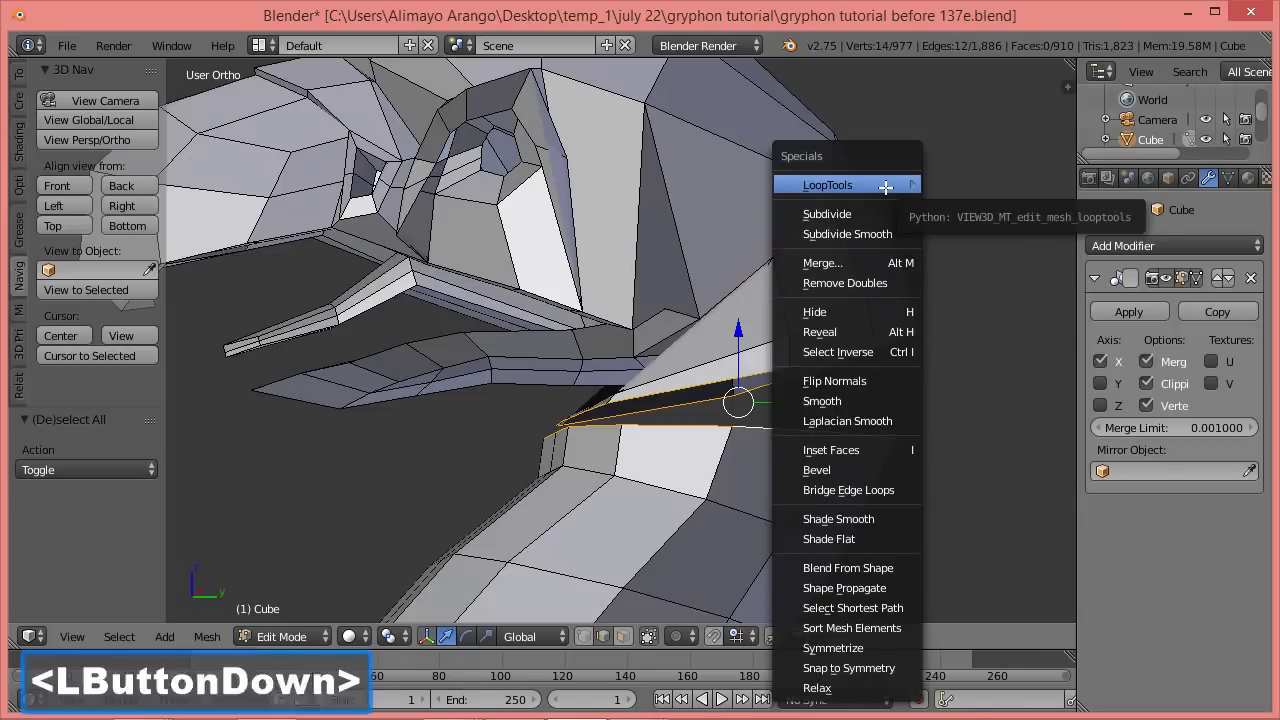
{"action": "left_click", "coordinate": [968, 184]}
{"action": "middle_click_drag", "start_coordinate": [892, 266], "coordinate": [935, 305]}
{"action": "mouse_move", "coordinate": [768, 360]}
{"action": "middle_mouse_down"}
{"action": "mouse_move", "coordinate": [857, 330]}
{"action": "mouse_move", "coordinate": [810, 337]}
{"action": "mouse_move", "coordinate": [845, 350]}
{"action": "middle_mouse_up"}
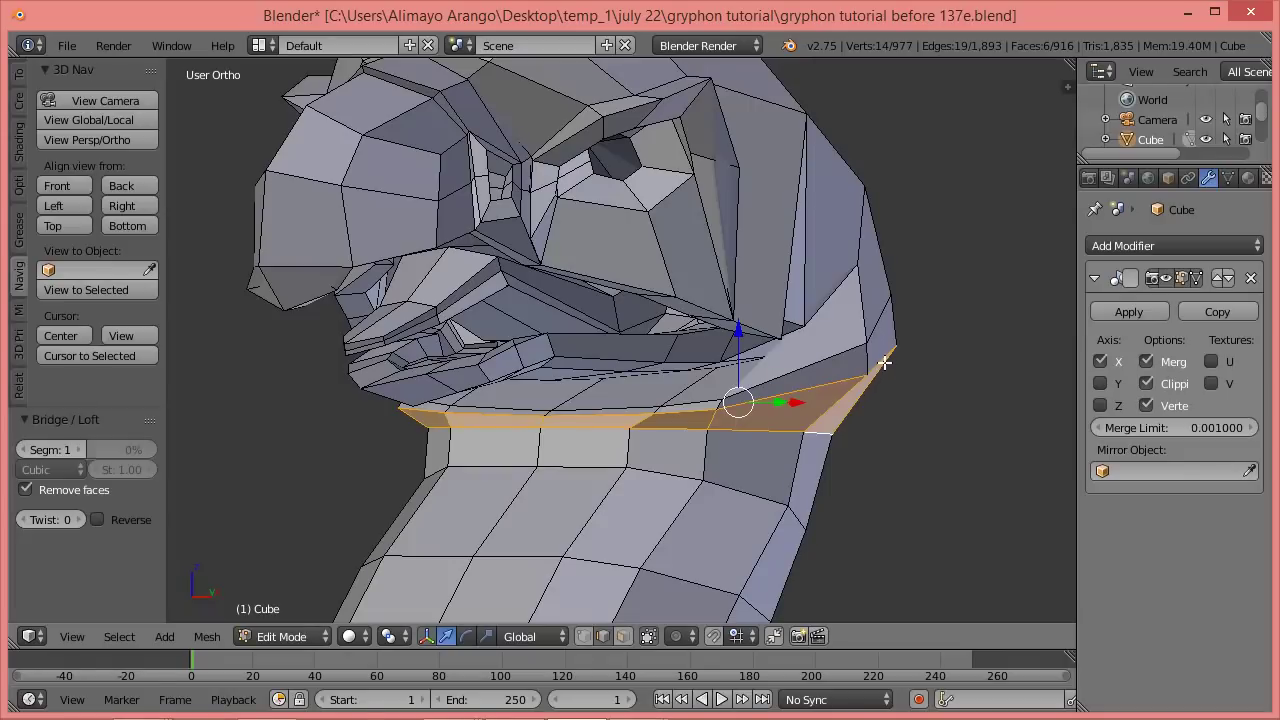
Move the protruding side edge above the bridge -0.076 along X with proportional editing and save as gryphon tutorial before 138e.blend.
{"action": "left_click", "coordinate": [897, 383]}
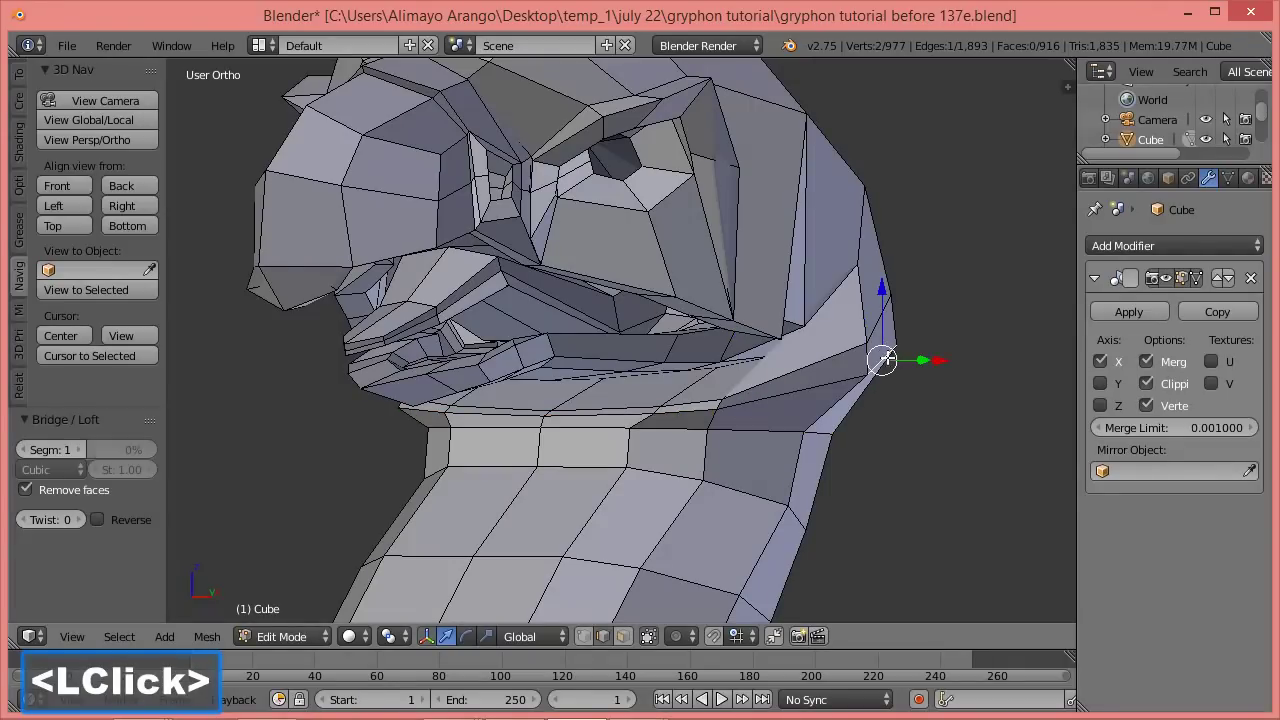
{"action": "scroll", "coordinate": [829, 423], "scroll_direction": "up", "scroll_amount": 1}
{"action": "middle_click_drag", "start_coordinate": [829, 423], "coordinate": [980, 439]}
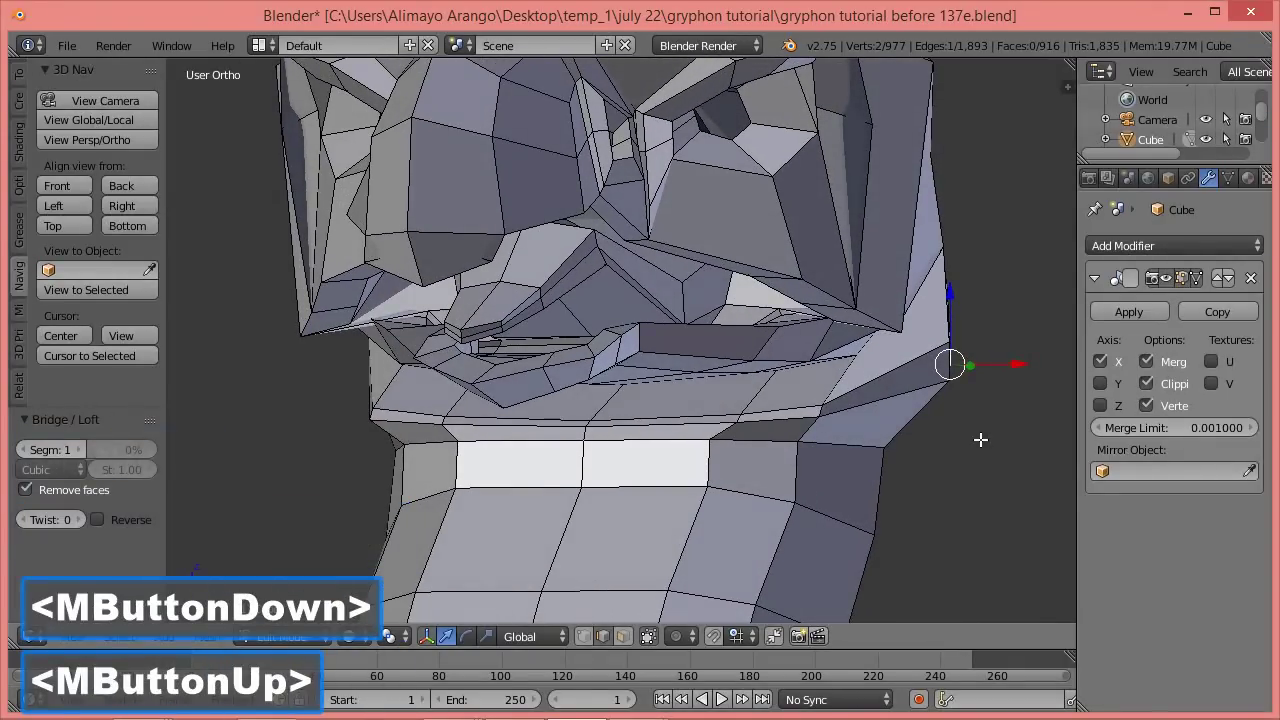
{"action": "key", "text": "o"}
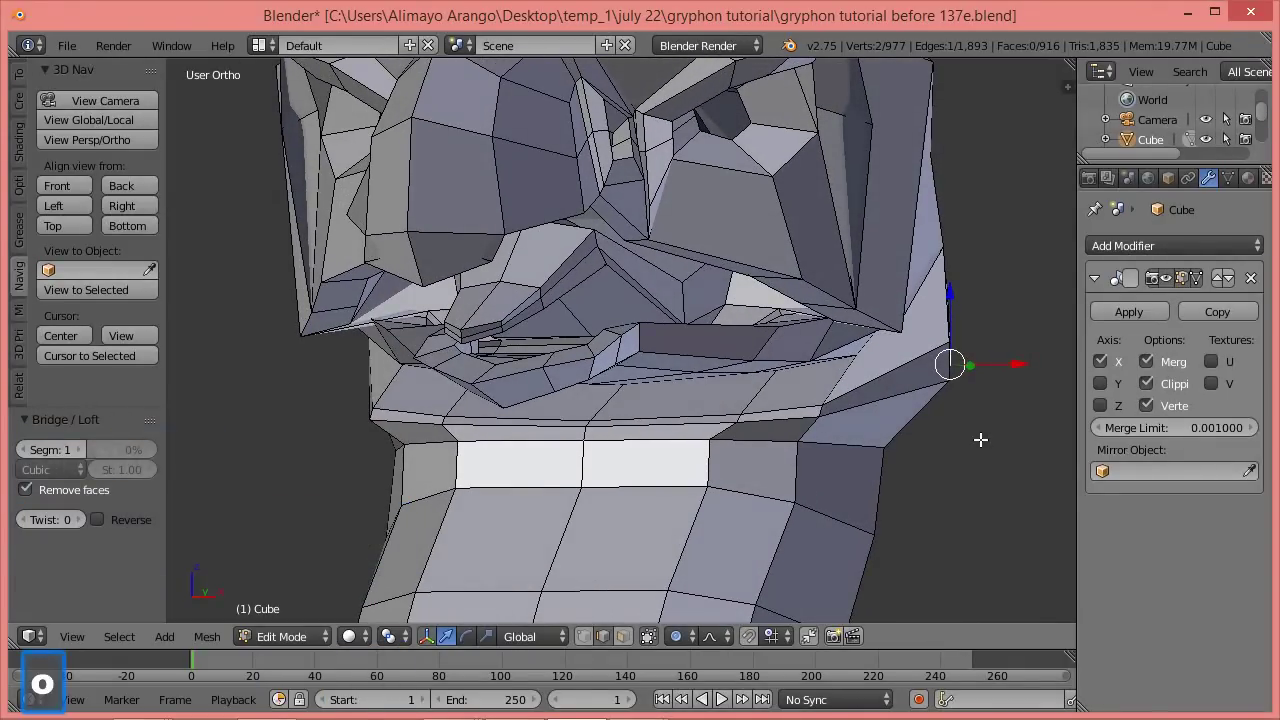
{"action": "key", "text": "g"}
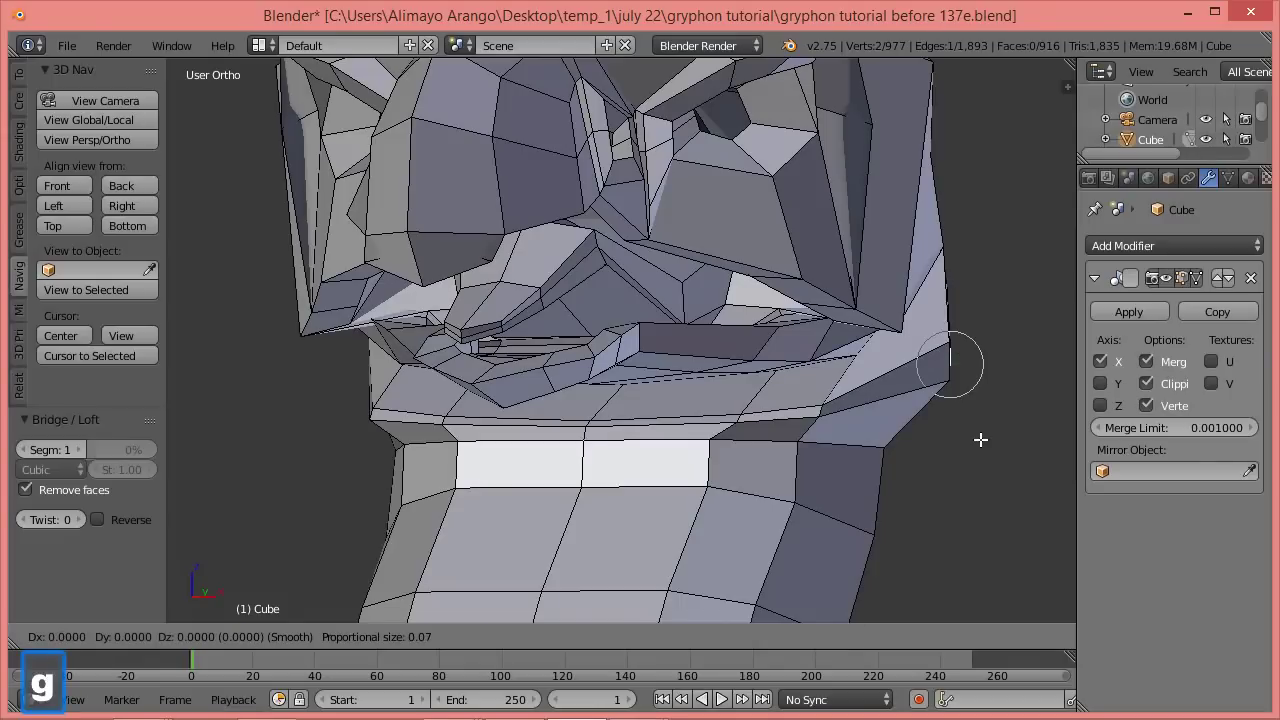
{"action": "scroll", "coordinate": [968, 441], "scroll_direction": "down", "scroll_amount": 7}
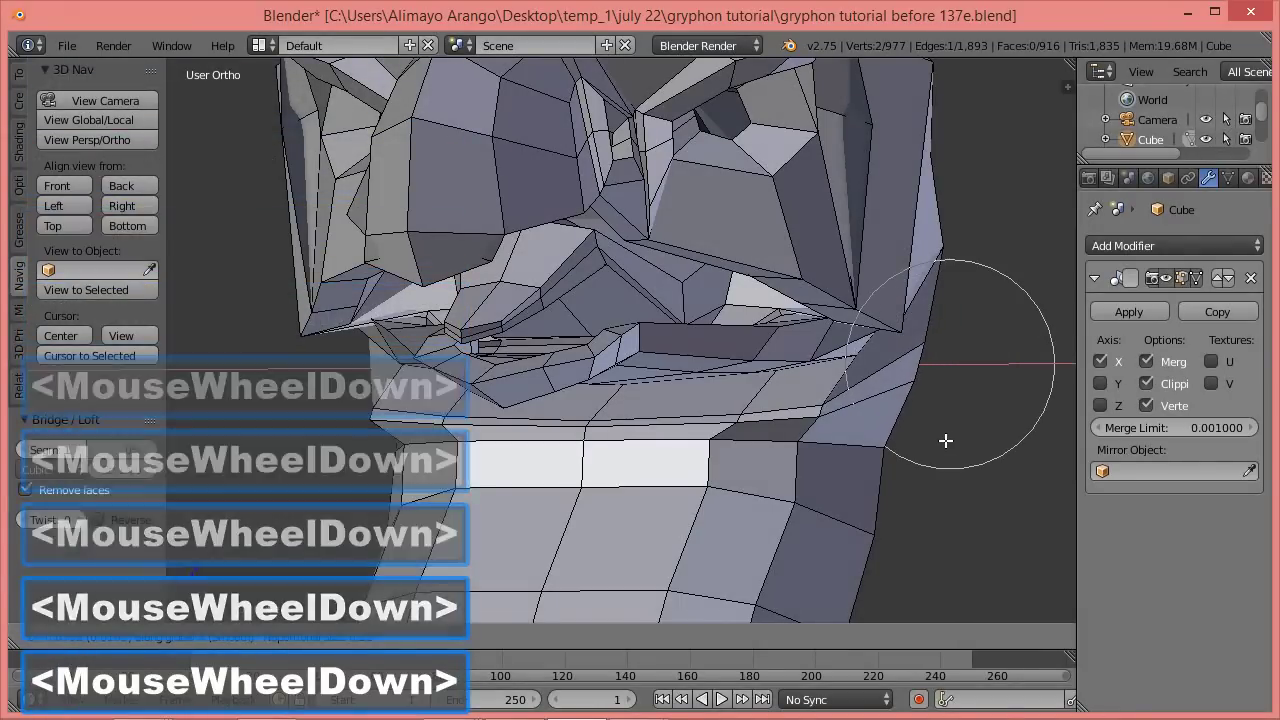
{"action": "left_click", "coordinate": [946, 430]}
{"action": "middle_click_drag", "start_coordinate": [946, 427], "coordinate": [919, 443]}
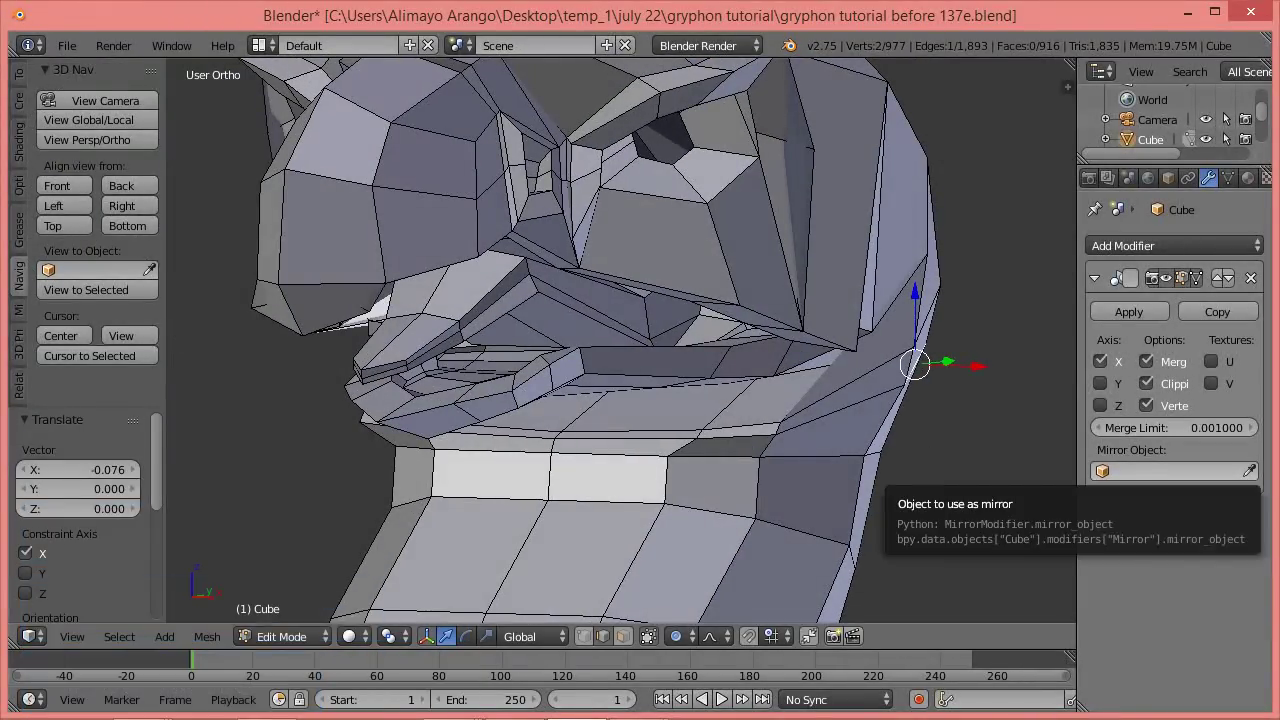
{"action": "left_click", "coordinate": [723, 129]}
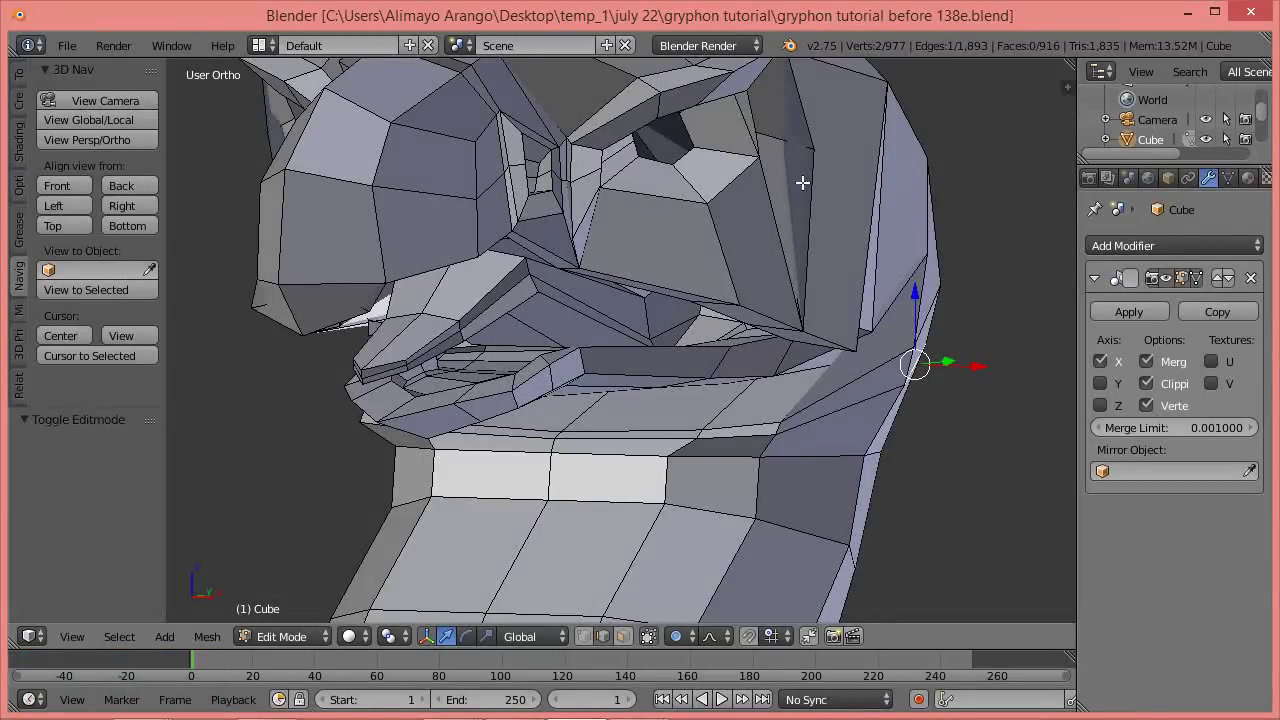
Turn off proportional editing and move the long vertical edge behind the eye 0.110 along Y.
{"action": "middle_click_drag", "start_coordinate": [879, 233], "coordinate": [680, 266]}
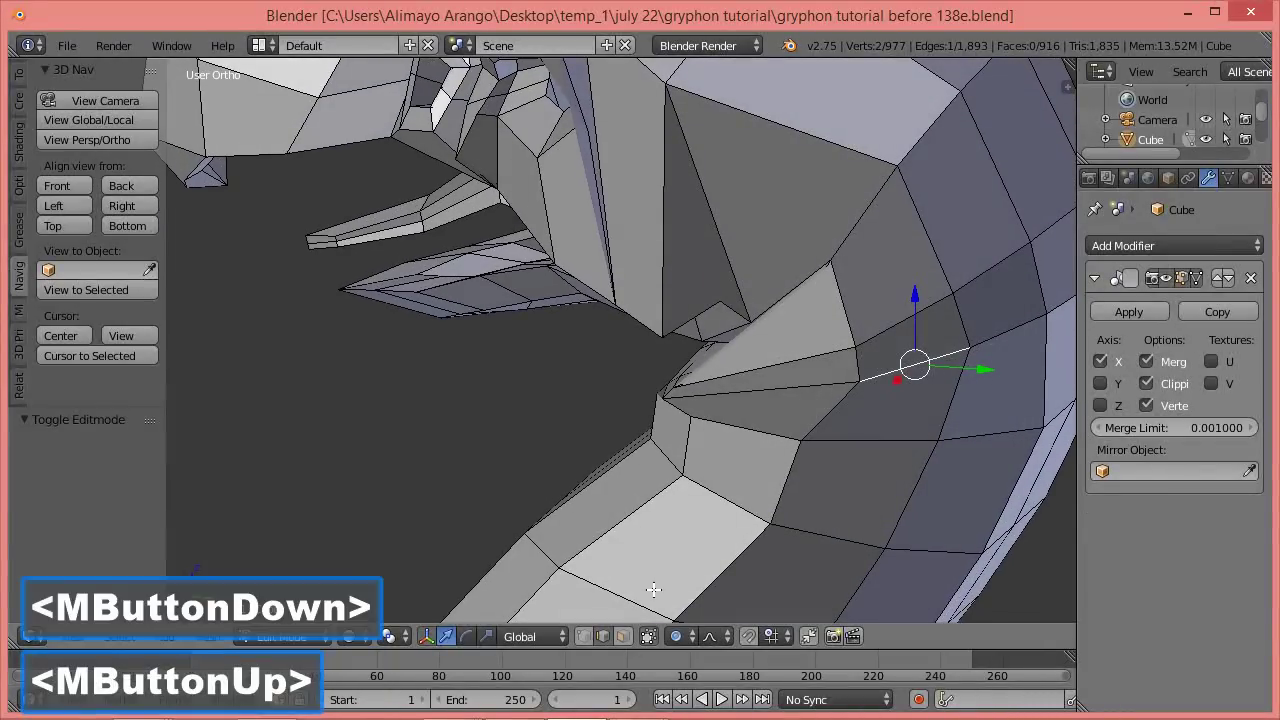
{"action": "left_click", "coordinate": [685, 637]}
{"action": "left_click", "coordinate": [700, 614]}
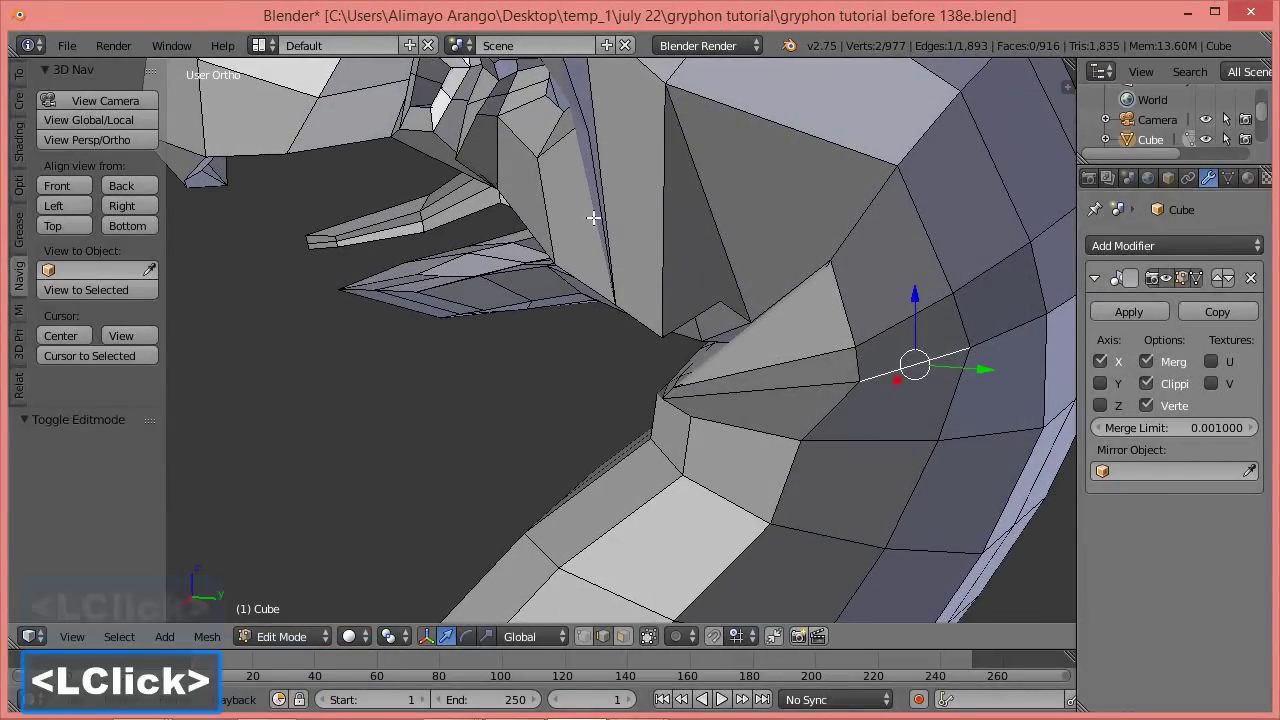
{"action": "left_click", "coordinate": [598, 141]}
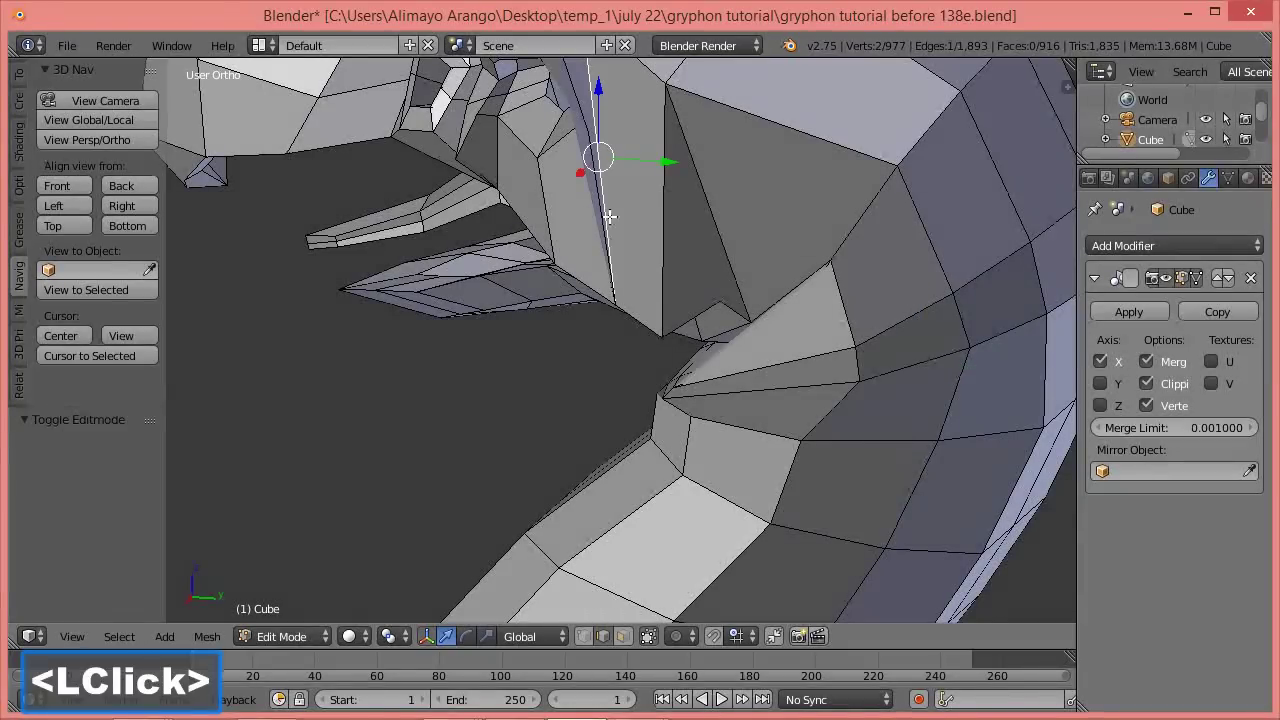
{"action": "middle_click_drag", "start_coordinate": [609, 216], "coordinate": [693, 201]}
{"action": "left_click_drag", "start_coordinate": [666, 155], "coordinate": [716, 145]}
{"action": "middle_click_drag", "start_coordinate": [600, 330], "coordinate": [497, 291]}
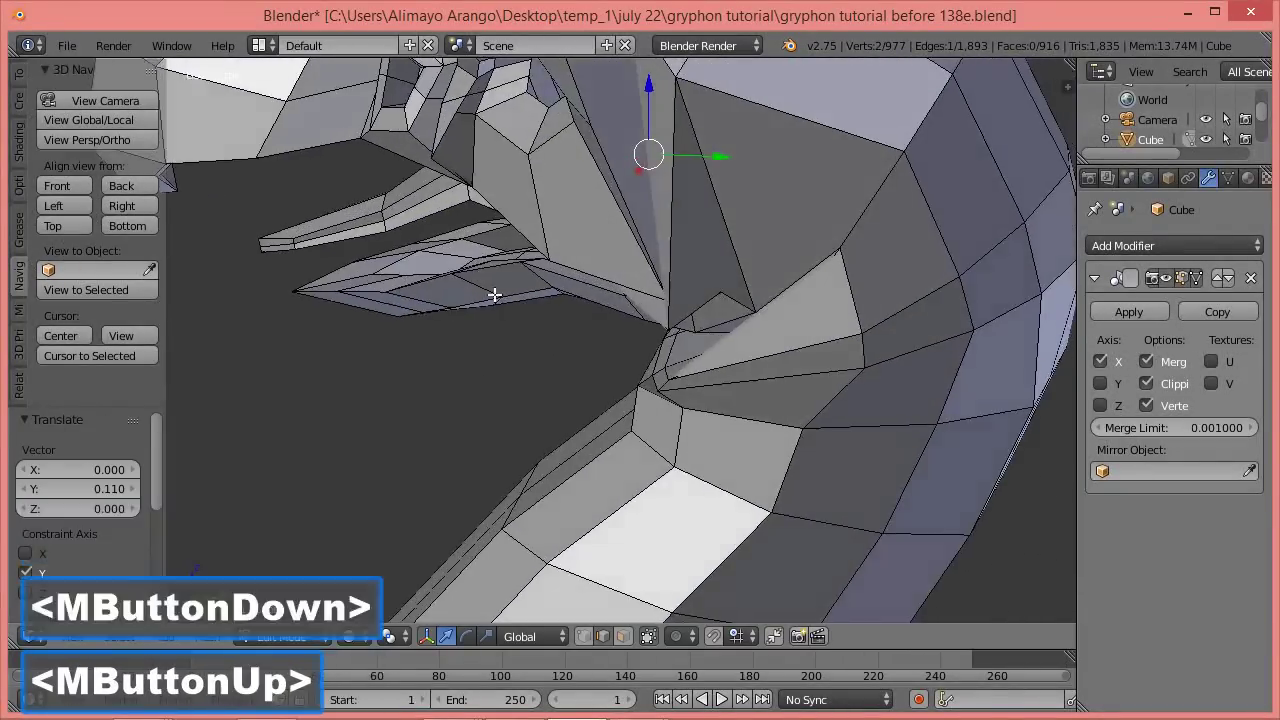
Shift the long edge behind the eye 0.042 along X, followed by another 0.023 along X.
{"action": "left_click_drag", "start_coordinate": [645, 164], "coordinate": [637, 182]}
{"action": "middle_click_drag", "start_coordinate": [543, 280], "coordinate": [590, 250]}
{"action": "left_click", "coordinate": [652, 187]}
{"action": "scroll", "coordinate": [700, 192], "scroll_direction": "down", "scroll_amount": 2}
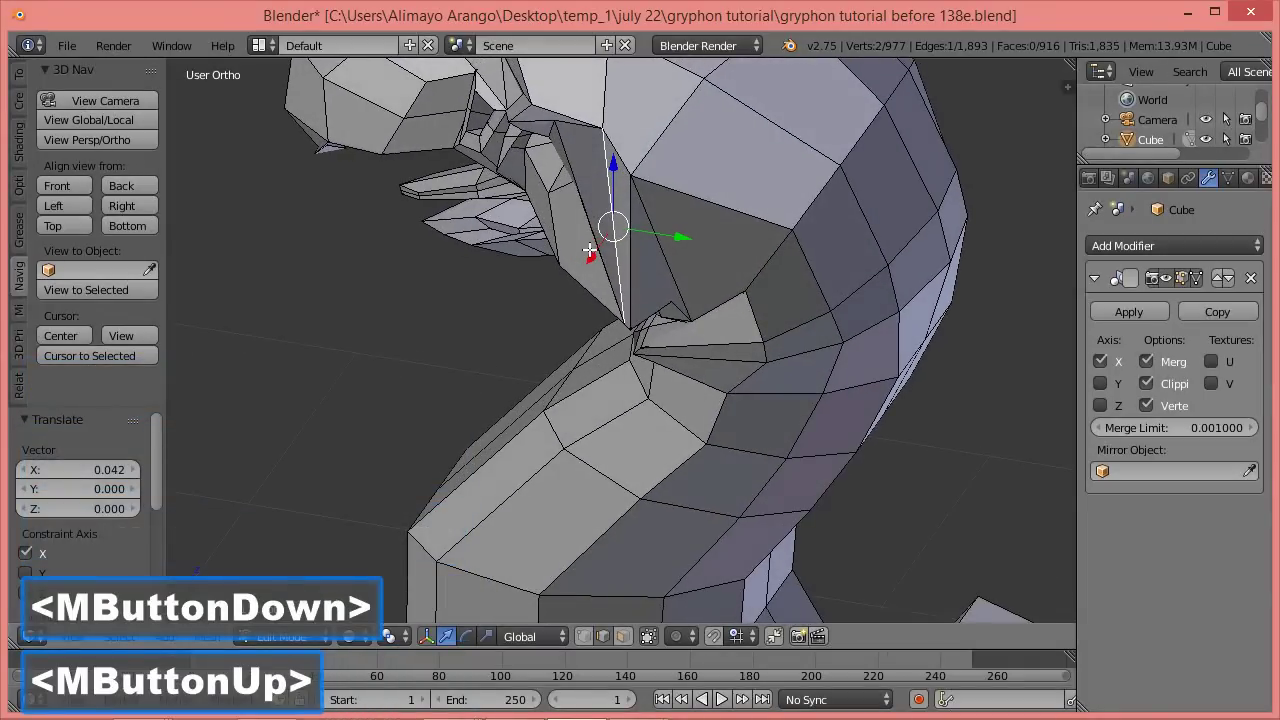
{"action": "left_click_drag", "start_coordinate": [590, 257], "coordinate": [610, 255]}
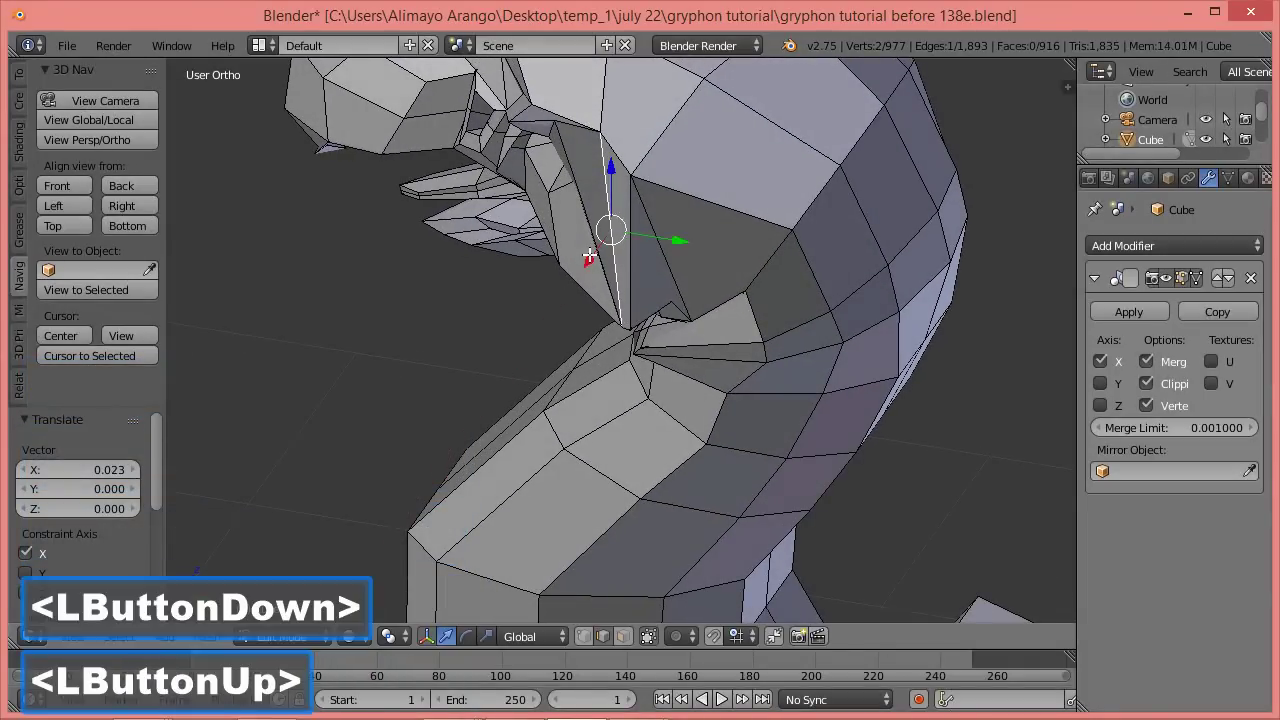
{"action": "middle_click_drag", "start_coordinate": [610, 255], "coordinate": [679, 240]}
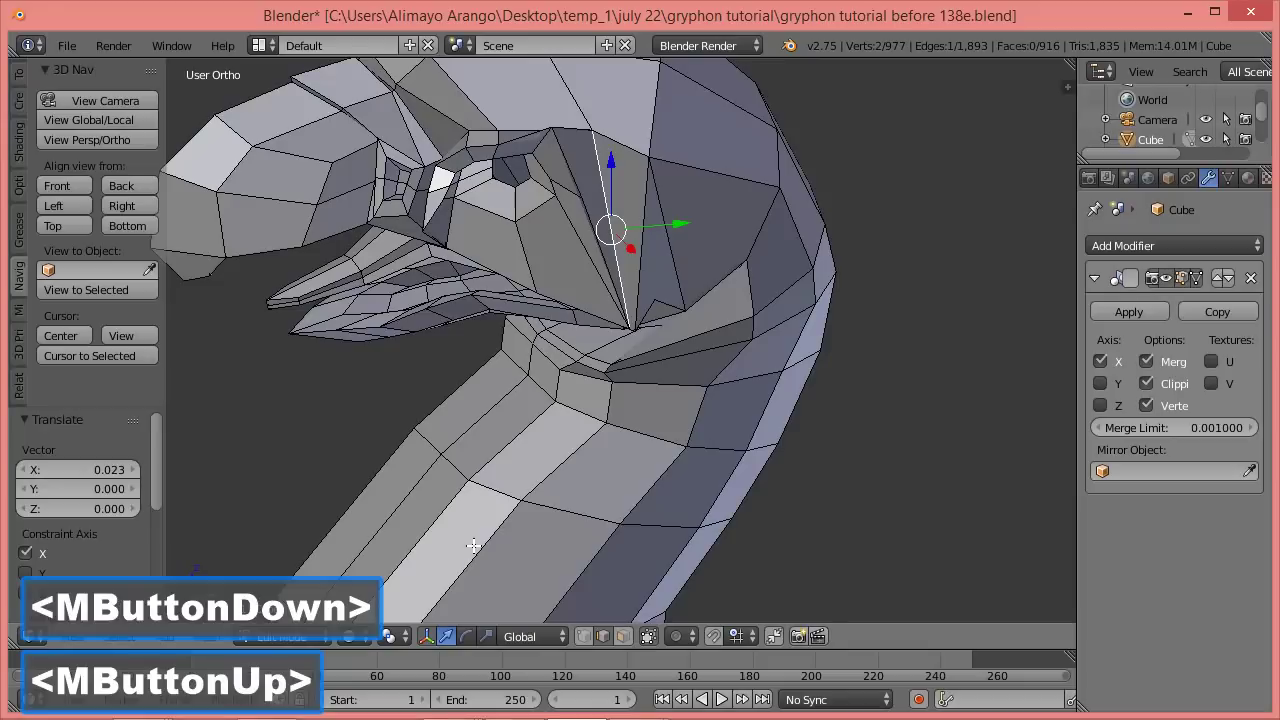
Move the top vertex of the edge behind the eye 0.078 along X and the adjacent rear brow vertex -0.046 along Z.
{"action": "left_click", "coordinate": [583, 637]}
{"action": "left_click", "coordinate": [590, 135]}
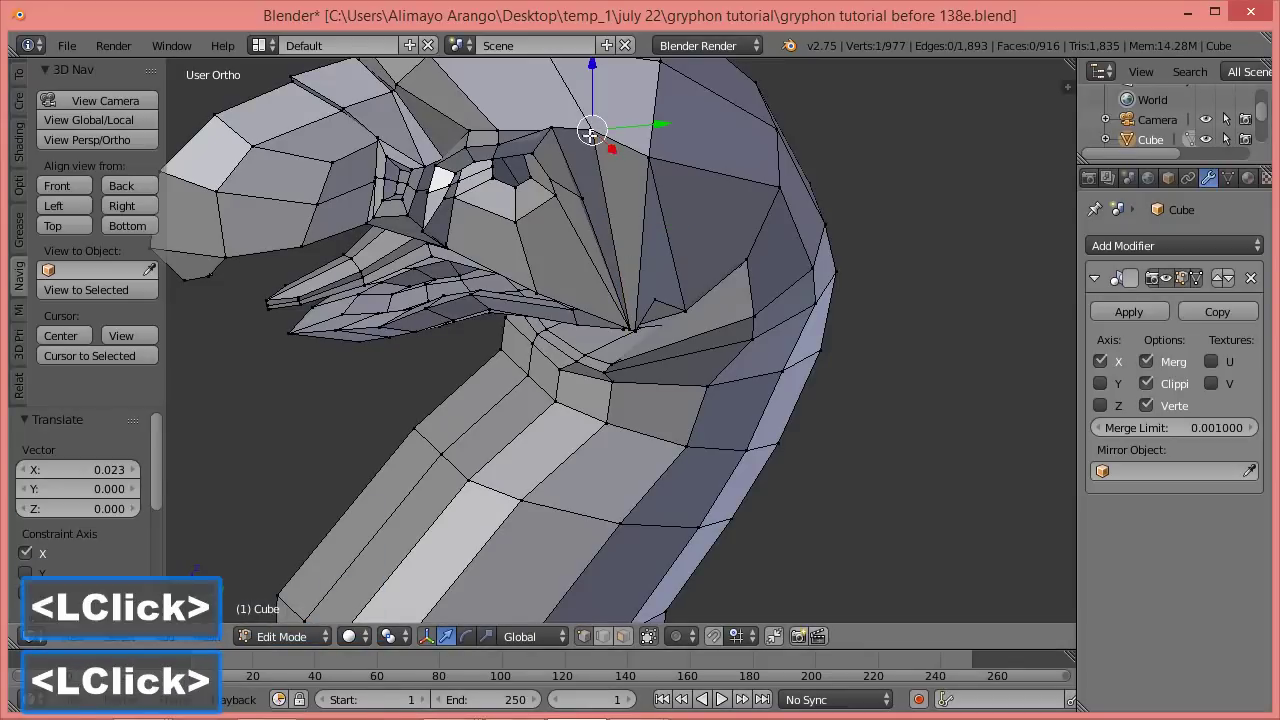
{"action": "middle_click_drag", "start_coordinate": [663, 191], "coordinate": [636, 148]}
{"action": "mouse_move", "coordinate": [648, 137]}
{"action": "left_mouse_down"}
{"action": "mouse_move", "coordinate": [675, 147]}
{"action": "mouse_move", "coordinate": [654, 149]}
{"action": "left_mouse_up"}
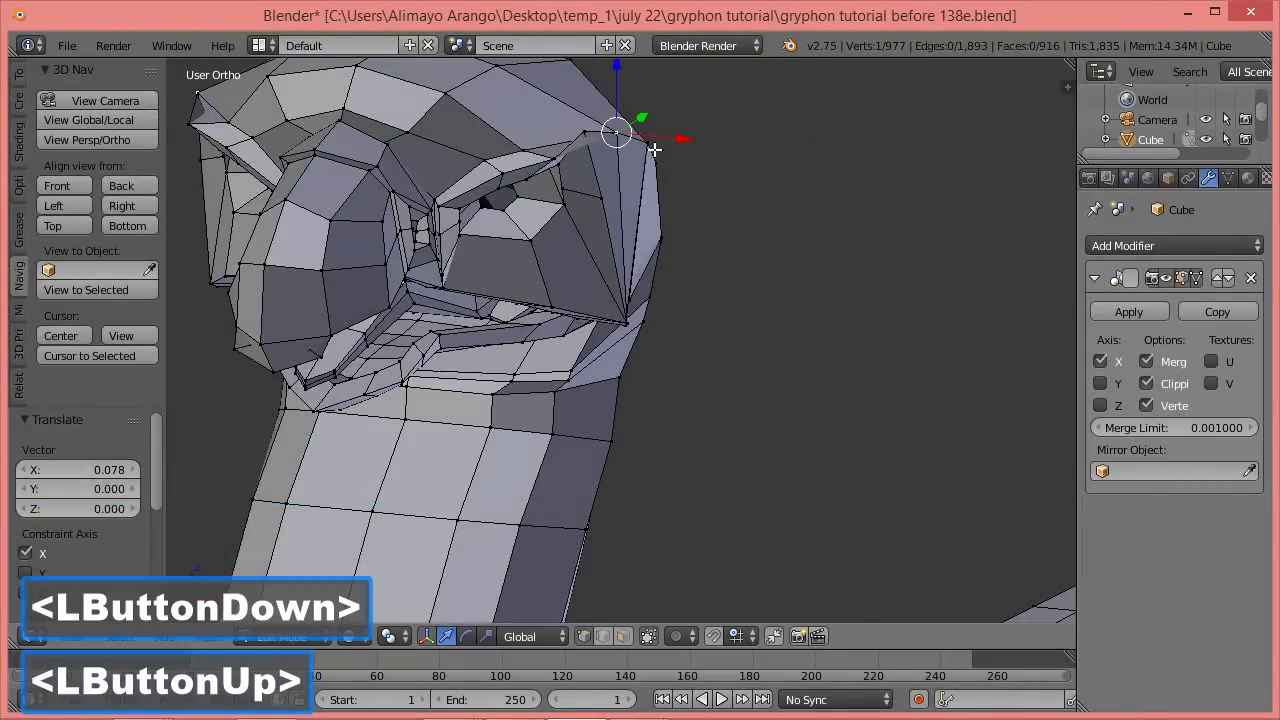
{"action": "left_click", "coordinate": [581, 133]}
{"action": "left_click_drag", "start_coordinate": [586, 76], "coordinate": [578, 102]}
{"action": "middle_click_drag", "start_coordinate": [690, 180], "coordinate": [571, 166]}
{"action": "scroll", "coordinate": [575, 172], "scroll_direction": "up", "scroll_amount": 1}
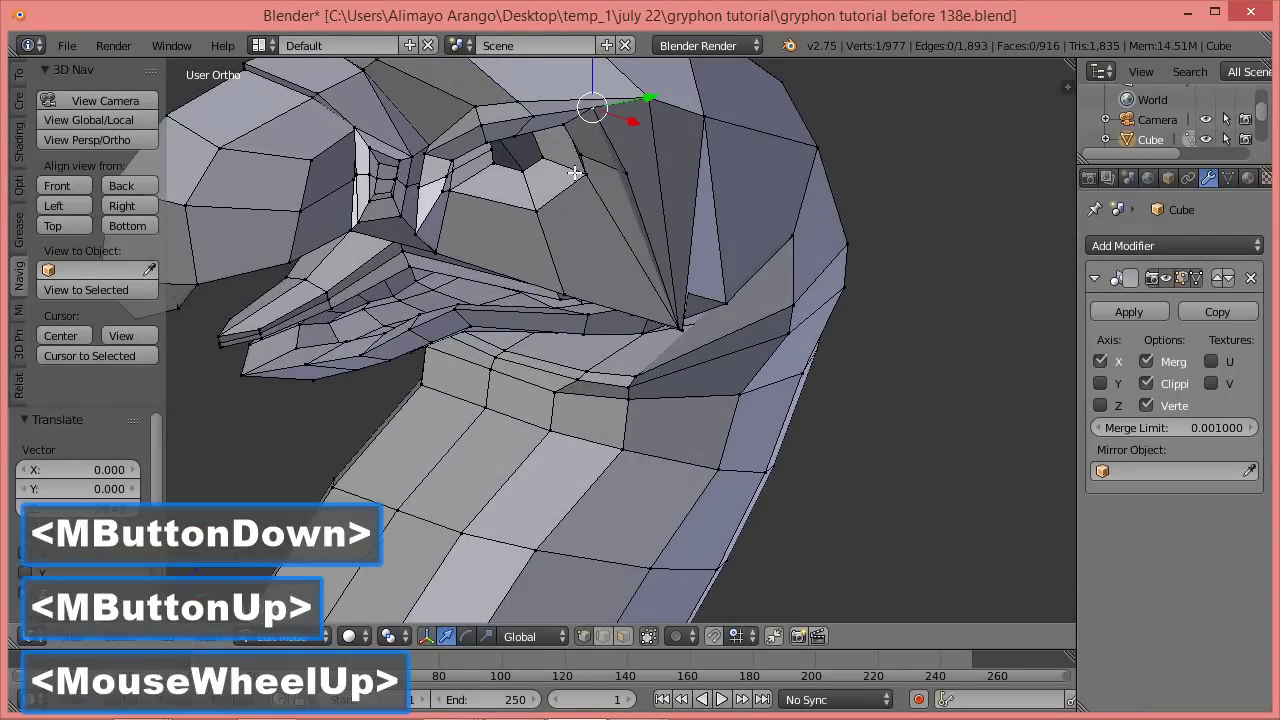
{"action": "middle_click_drag", "start_coordinate": [623, 229], "coordinate": [623, 380], "text": "shift"}
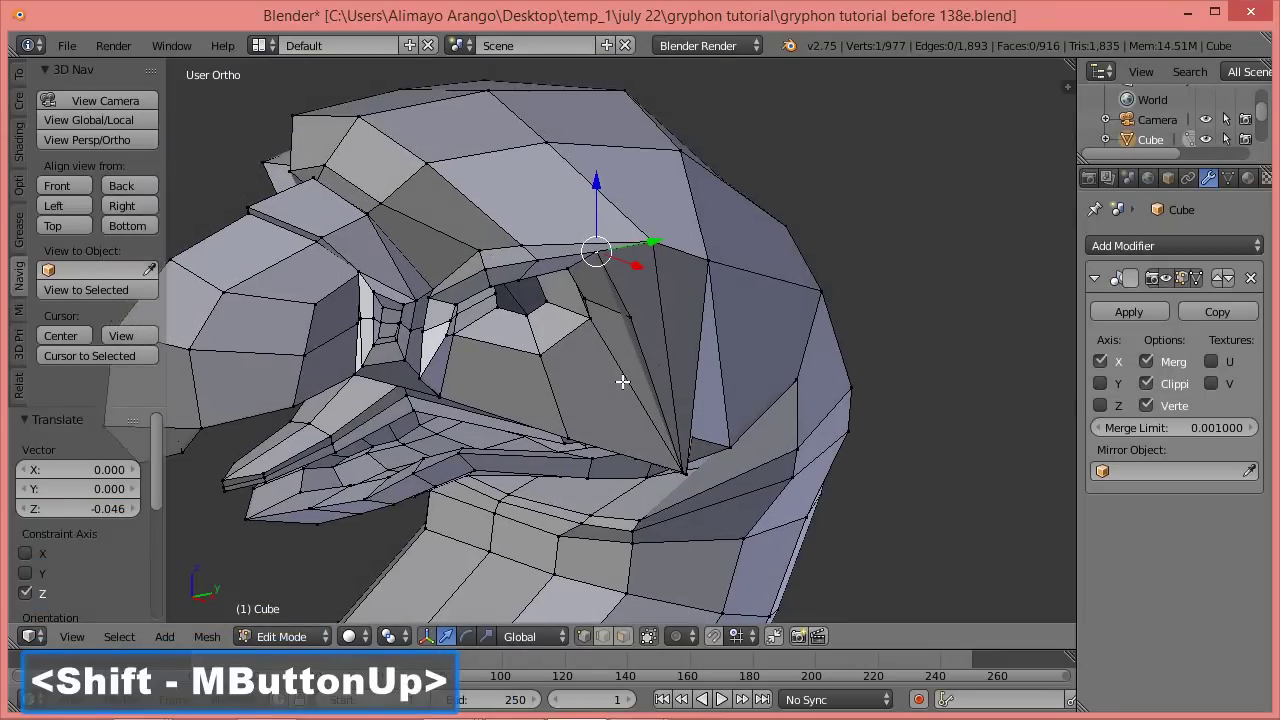
Raise the brow edge above the rear eye corner 0.010 along Z.
{"action": "scroll", "coordinate": [627, 370], "scroll_direction": "up", "scroll_amount": 2}
{"action": "scroll", "coordinate": [629, 366], "scroll_direction": "up", "scroll_amount": 2}
{"action": "left_click", "coordinate": [603, 638]}
{"action": "left_click", "coordinate": [617, 236]}
{"action": "middle_click_drag", "start_coordinate": [636, 253], "coordinate": [596, 120]}
{"action": "left_click", "coordinate": [594, 112]}
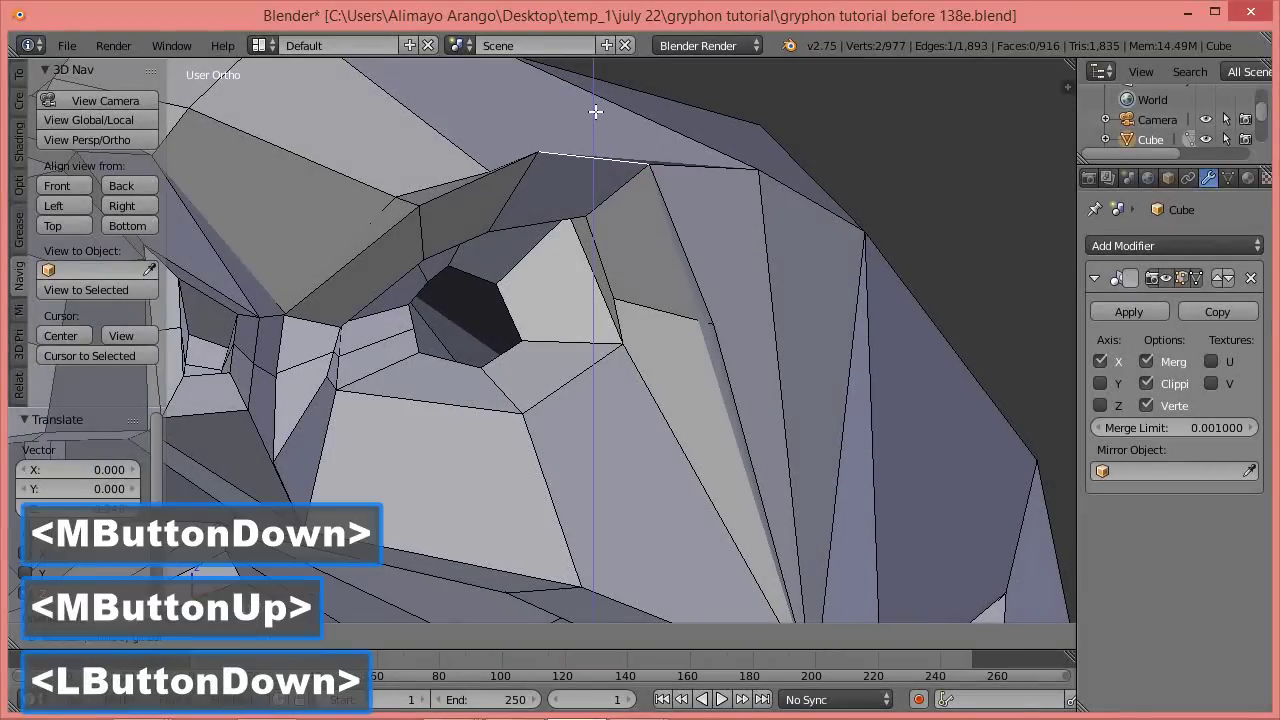
{"action": "left_click", "coordinate": [694, 168]}
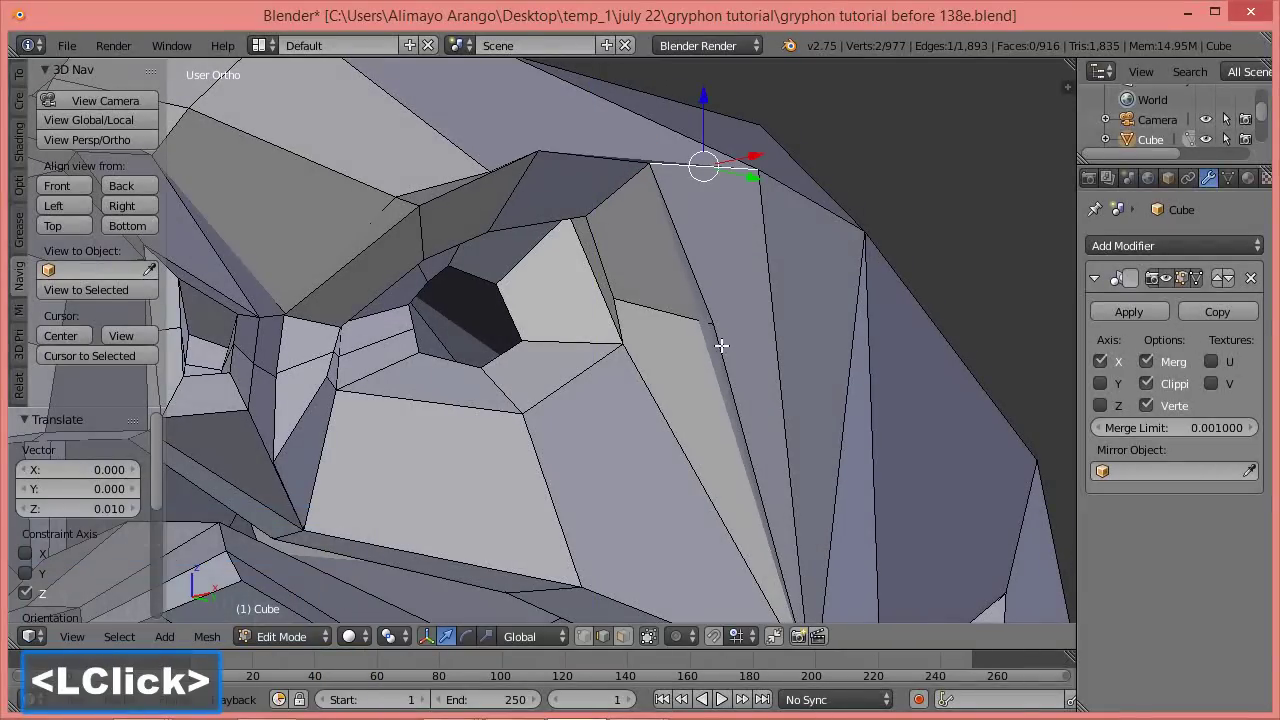
Adjust the short edge behind the eye along Y, finishing with a -0.004 nudge.
{"action": "middle_click_drag", "start_coordinate": [706, 347], "coordinate": [685, 326]}
{"action": "left_click", "coordinate": [686, 307]}
{"action": "left_click_drag", "start_coordinate": [742, 292], "coordinate": [720, 306]}
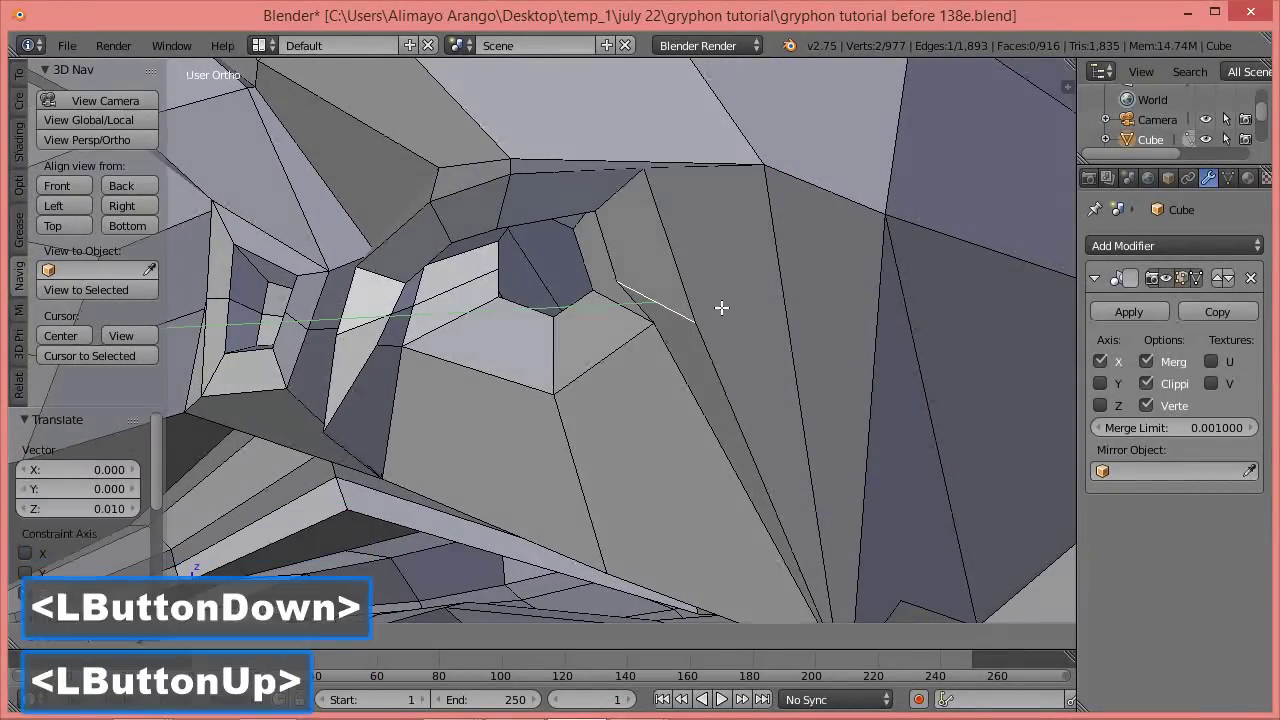
{"action": "scroll", "coordinate": [734, 309], "scroll_direction": "down", "scroll_amount": 2}
{"action": "middle_click_drag", "start_coordinate": [677, 401], "coordinate": [680, 317]}
{"action": "left_click_drag", "start_coordinate": [680, 317], "coordinate": [683, 311]}
{"action": "middle_click_drag", "start_coordinate": [624, 378], "coordinate": [666, 374]}
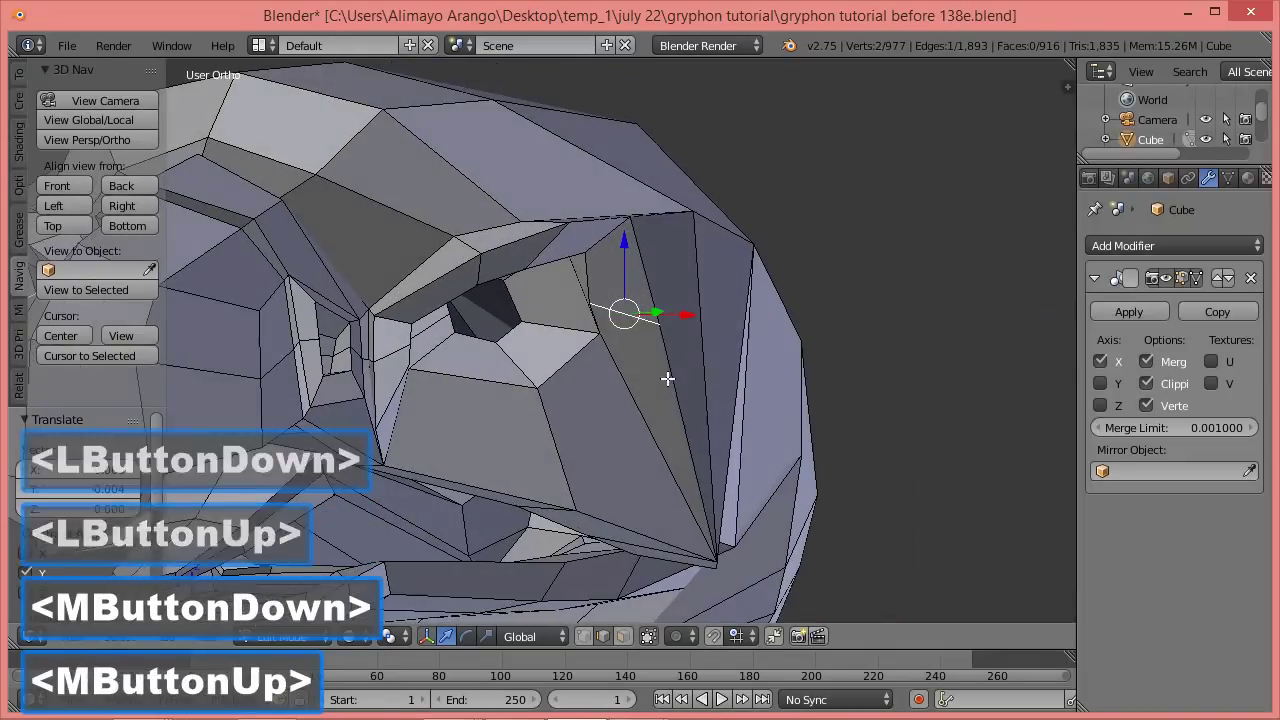
In vertex select mode, adjust the position of the front vertex of the short edge behind the eye.
{"action": "left_click", "coordinate": [583, 636]}
{"action": "left_click", "coordinate": [590, 302]}
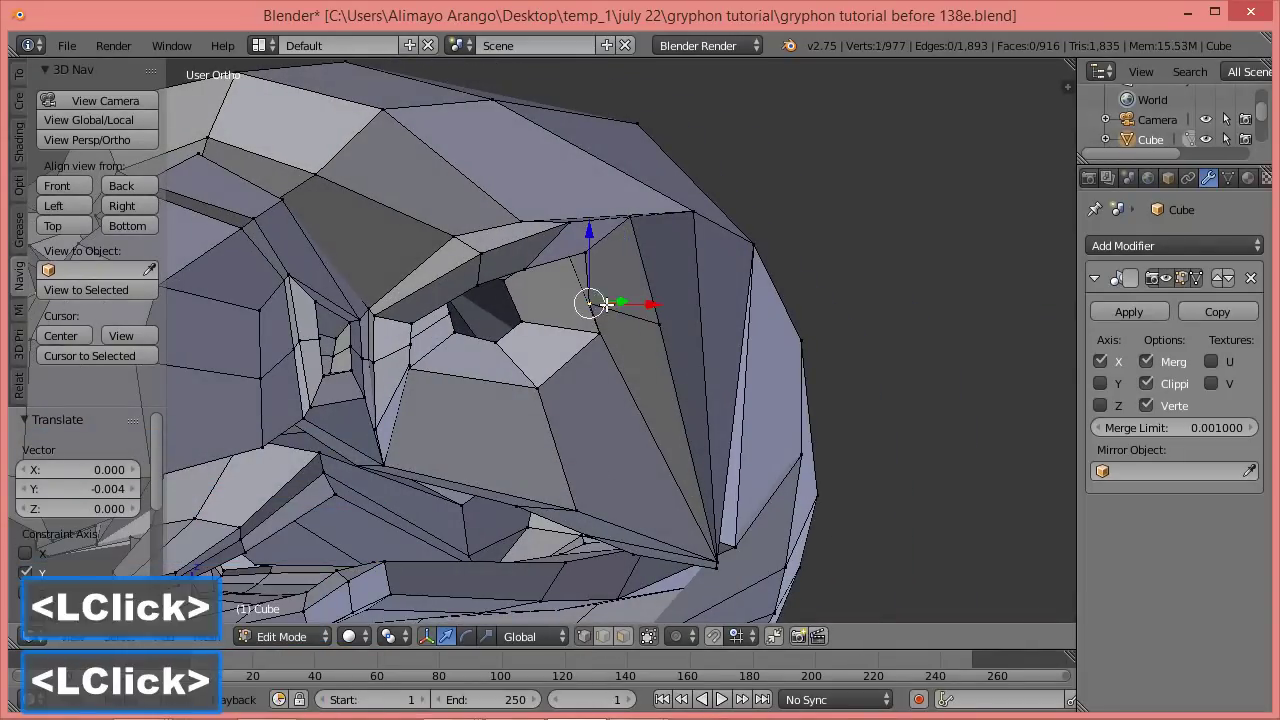
{"action": "middle_click_drag", "start_coordinate": [643, 351], "coordinate": [568, 388]}
{"action": "left_click_drag", "start_coordinate": [645, 295], "coordinate": [662, 289]}
{"action": "middle_click_drag", "start_coordinate": [544, 385], "coordinate": [655, 328]}
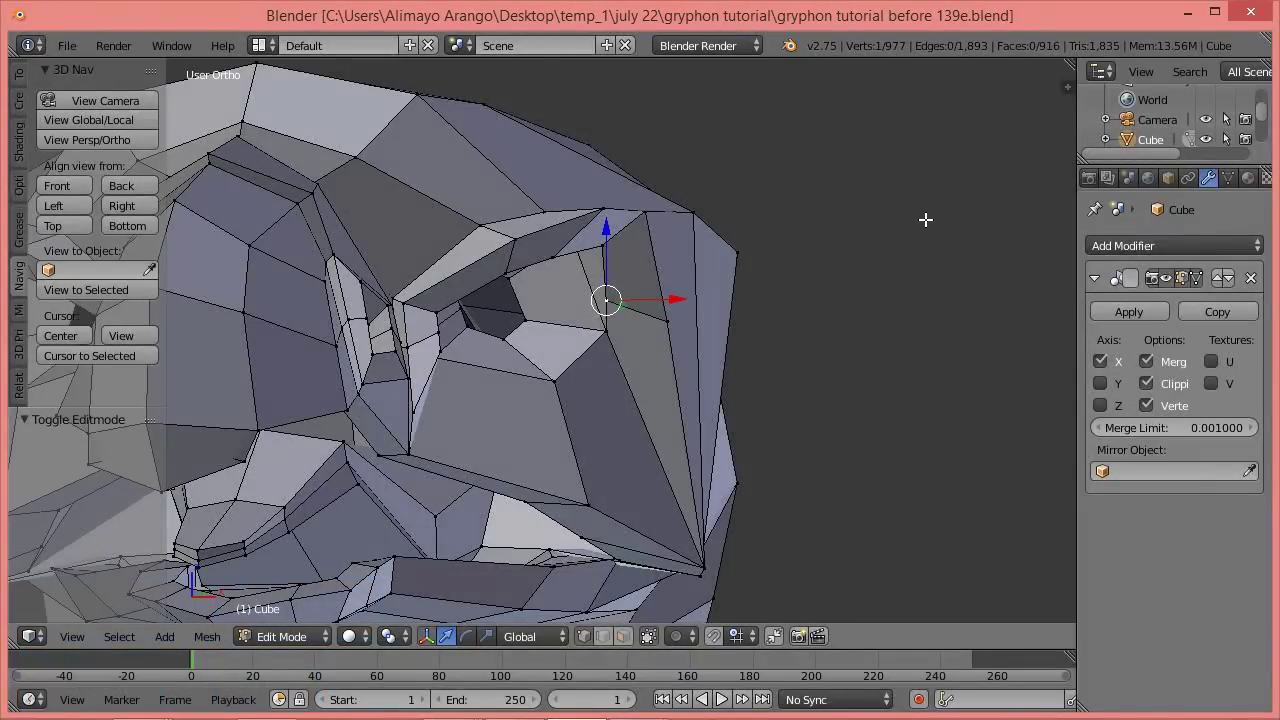
Move the vertex at the rear of the head, behind the jaw corner, -0.196 along Z.
{"action": "key", "text": "a"}
{"action": "middle_click_drag", "start_coordinate": [897, 301], "coordinate": [767, 297]}
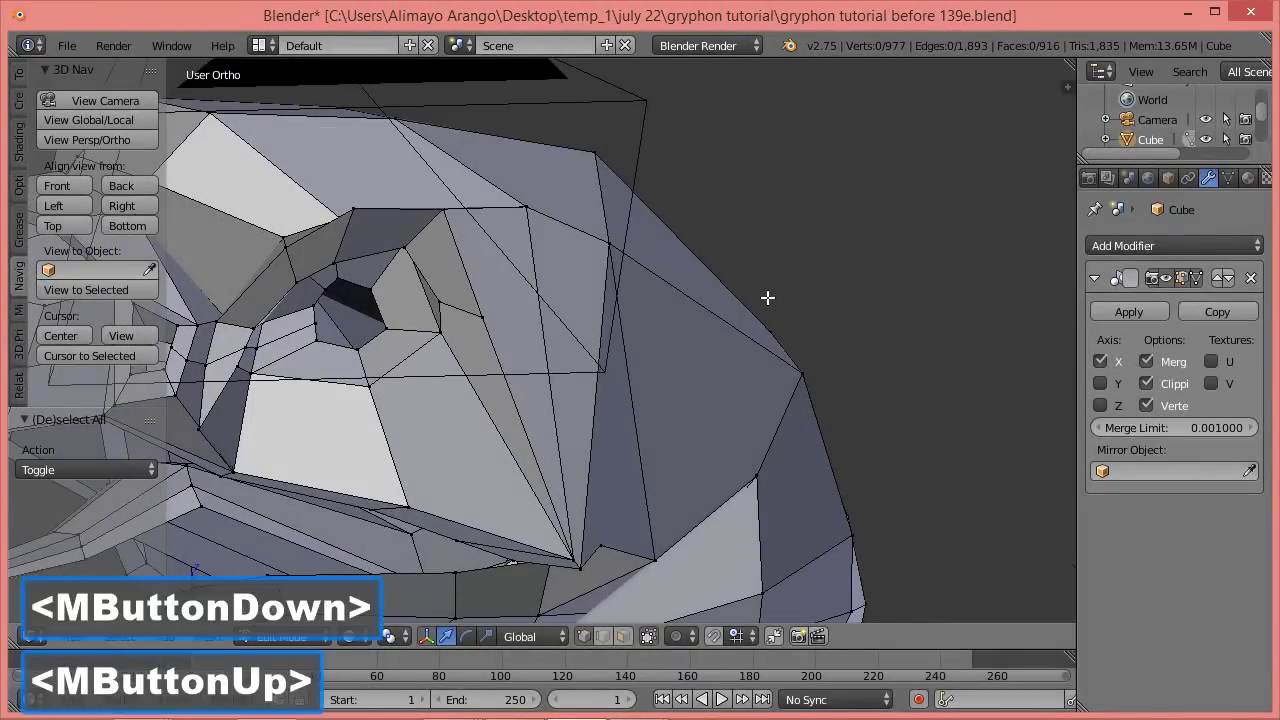
{"action": "scroll", "coordinate": [740, 322], "scroll_direction": "down", "scroll_amount": 1}
{"action": "middle_click_drag", "start_coordinate": [720, 363], "coordinate": [684, 372]}
{"action": "scroll", "coordinate": [684, 372], "scroll_direction": "up", "scroll_amount": 1}
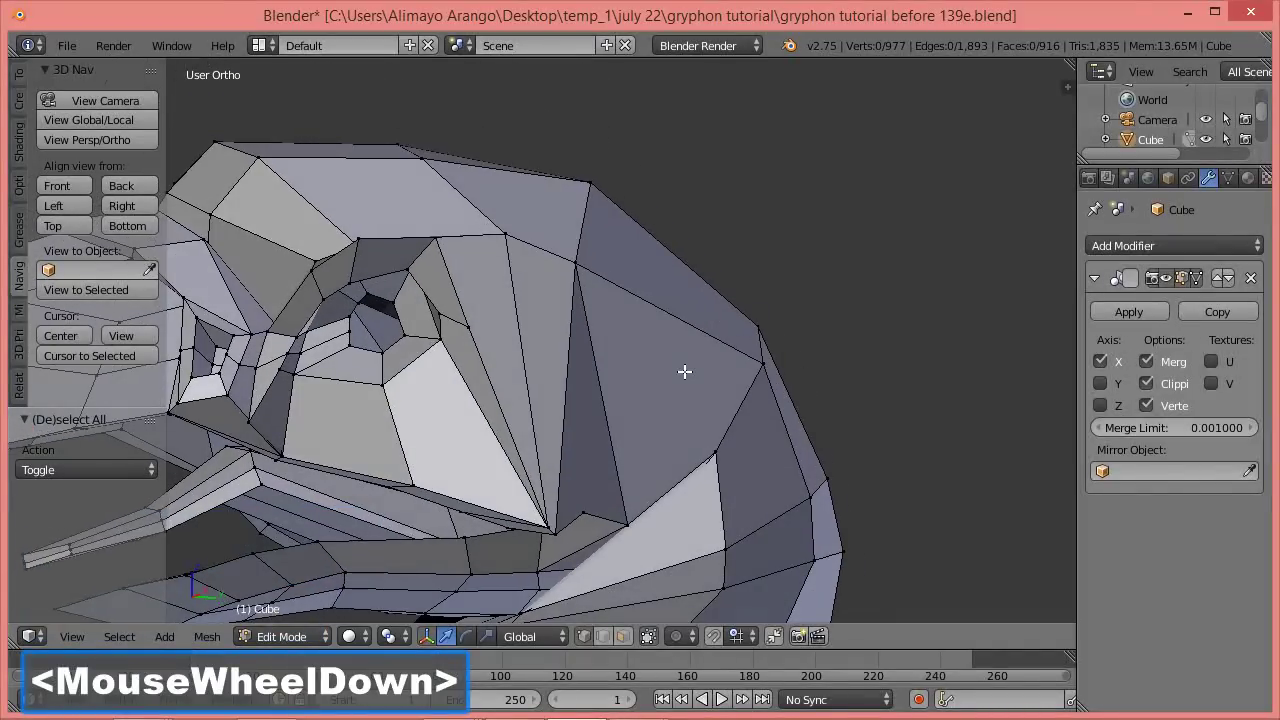
{"action": "scroll", "coordinate": [634, 538], "scroll_direction": "down", "scroll_amount": 1}
{"action": "left_click", "coordinate": [716, 451]}
{"action": "left_click_drag", "start_coordinate": [713, 381], "coordinate": [705, 478]}
{"action": "middle_click_drag", "start_coordinate": [647, 467], "coordinate": [652, 466]}
Save the model as "gryphon tutorial before 140e.blend" and clear the vertex selection.
{"action": "scroll", "coordinate": [711, 387], "scroll_direction": "down", "scroll_amount": 8}
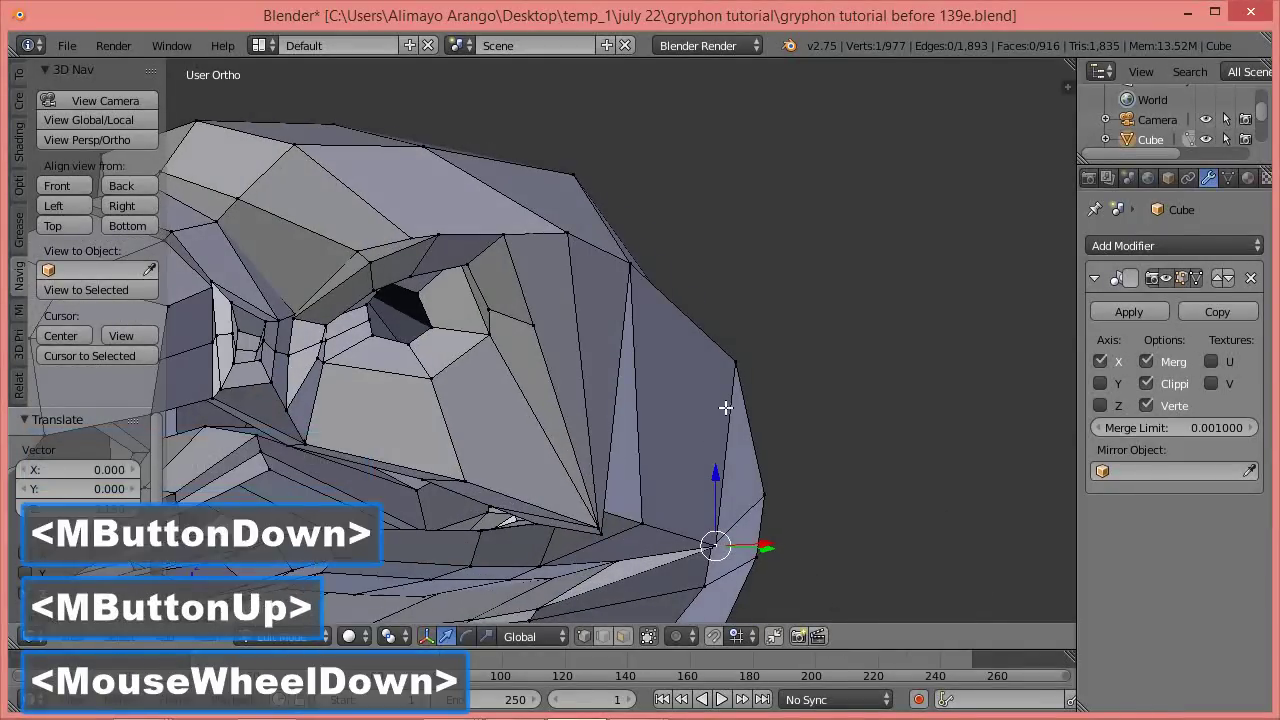
{"action": "scroll", "coordinate": [711, 387], "scroll_direction": "down", "scroll_amount": 5}
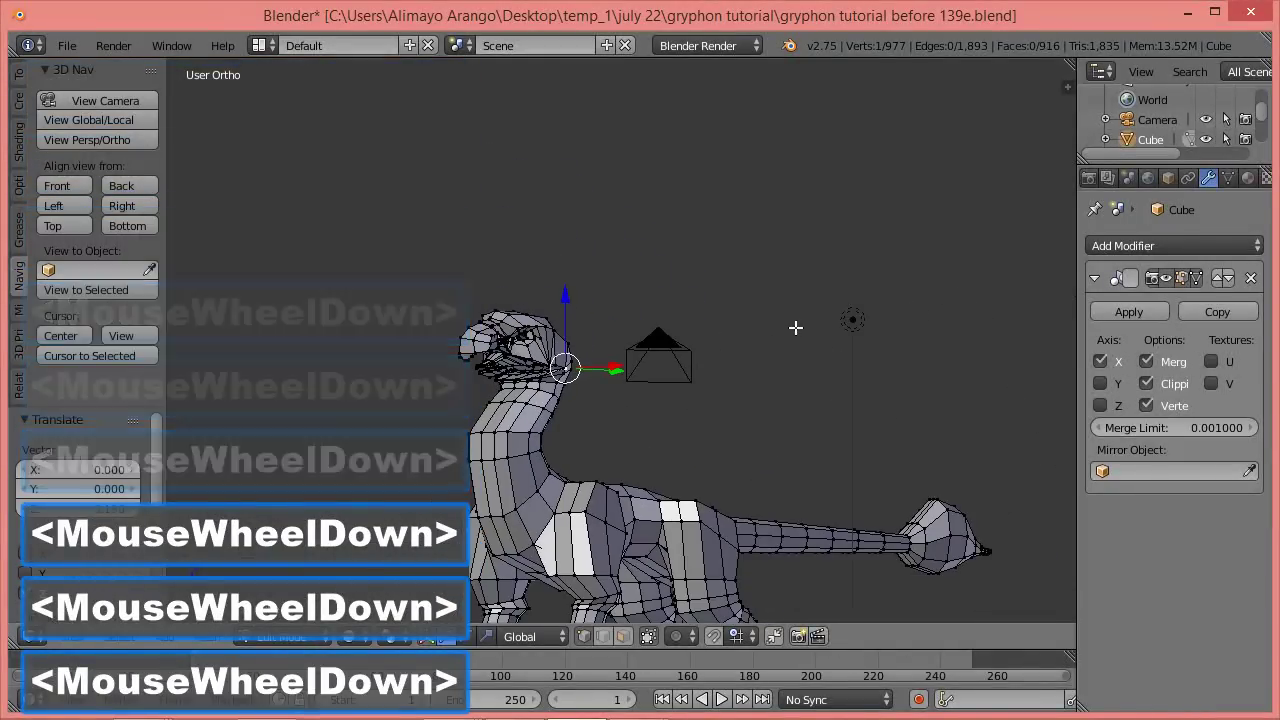
{"action": "middle_click_drag", "start_coordinate": [772, 378], "coordinate": [737, 403]}
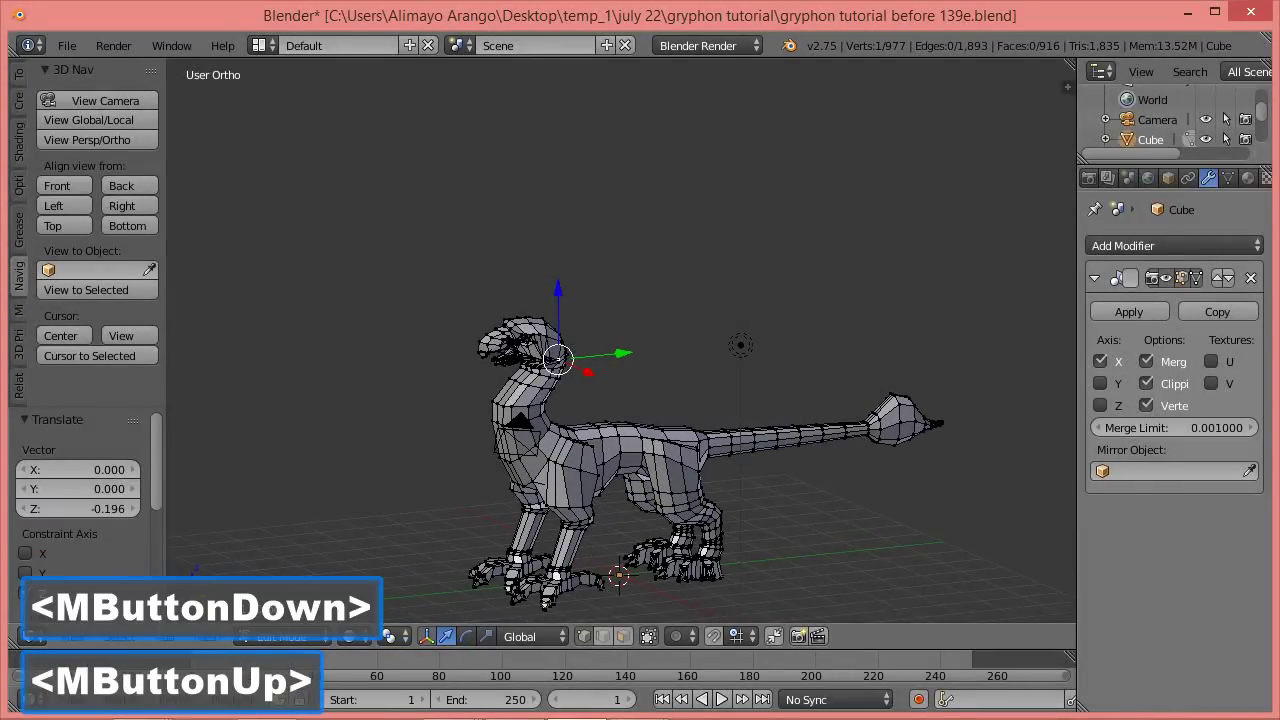
{"action": "left_click", "coordinate": [910, 217]}
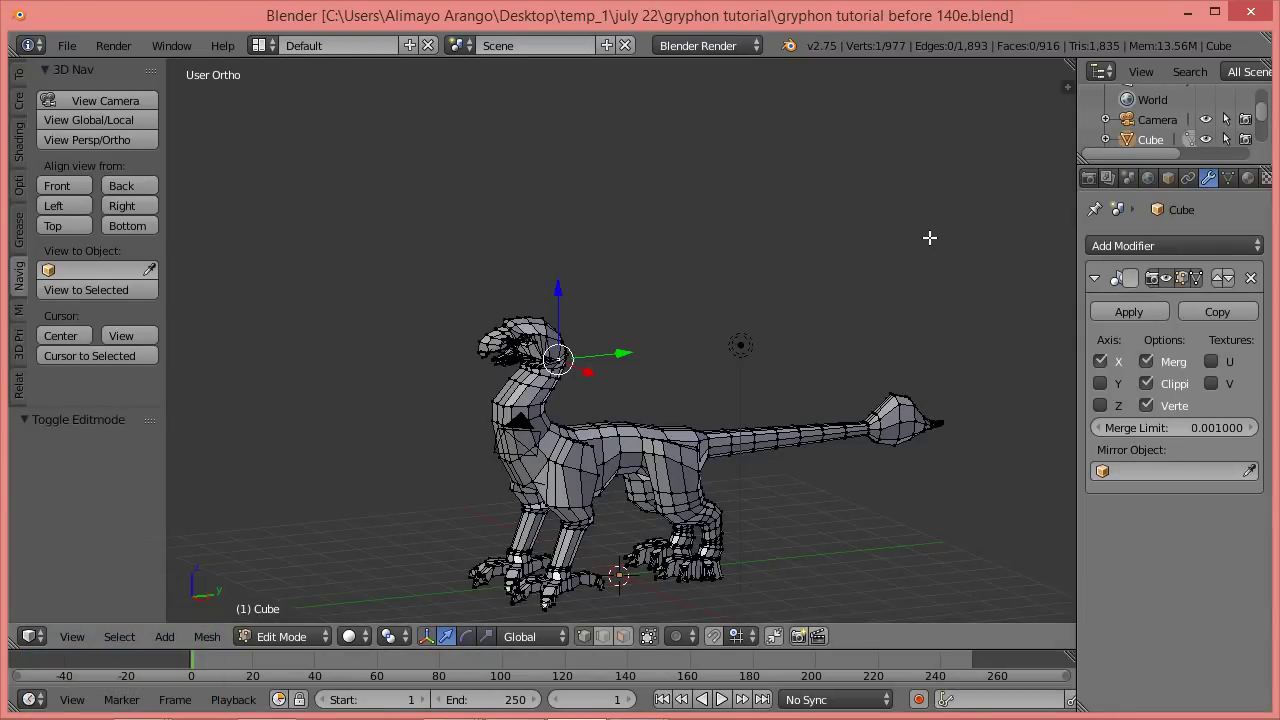
{"action": "key", "text": "a"}
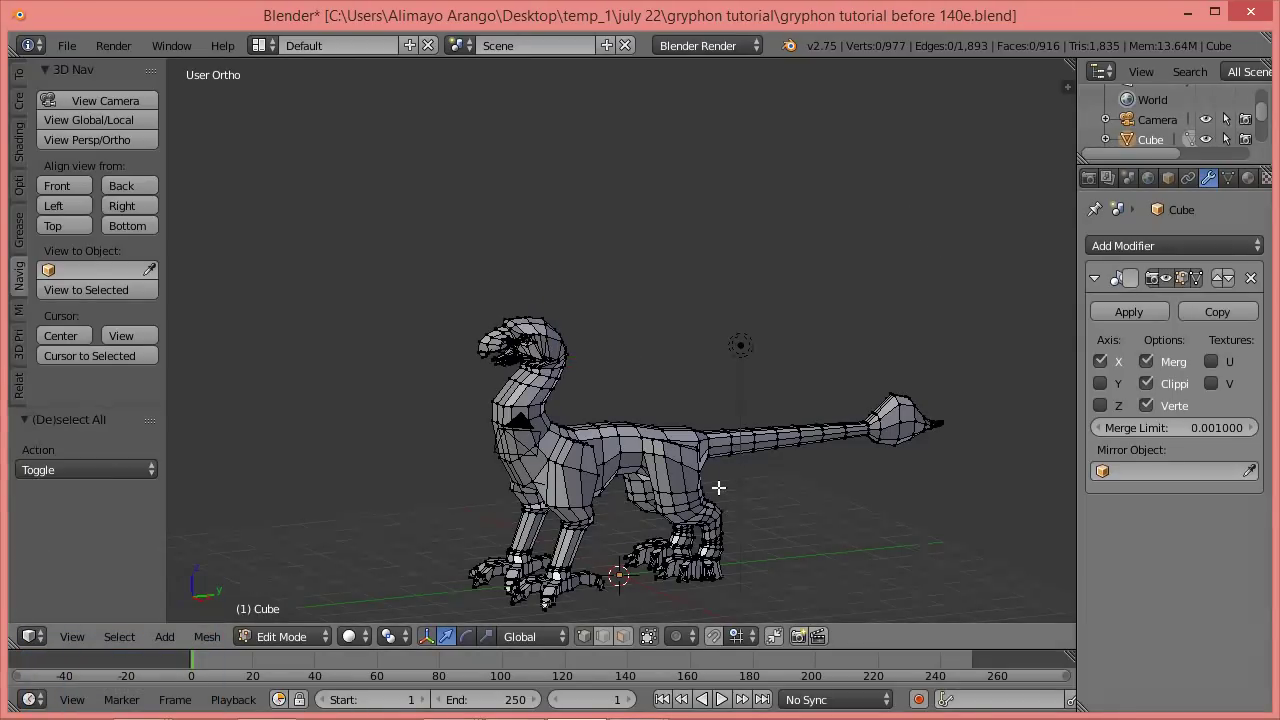
Extrude the two adjacent faces on top of the shoulder about 1.757 along their normal to start the wing.
{"action": "scroll", "coordinate": [718, 487], "scroll_direction": "up", "scroll_amount": 3}
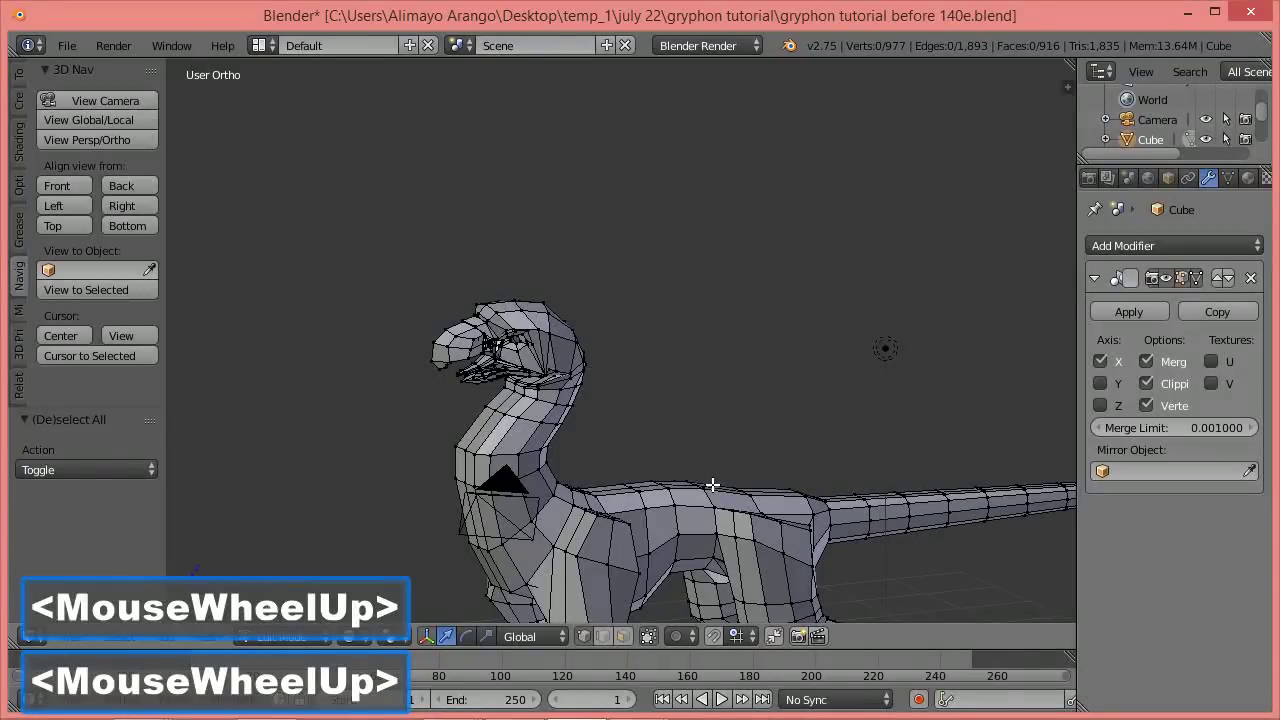
{"action": "scroll", "coordinate": [712, 484], "scroll_direction": "up", "scroll_amount": 1}
{"action": "middle_click_drag", "start_coordinate": [727, 492], "coordinate": [620, 318], "text": "shift"}
{"action": "middle_click_drag", "start_coordinate": [749, 320], "coordinate": [649, 368]}
{"action": "middle_click_drag", "start_coordinate": [651, 537], "coordinate": [610, 510]}
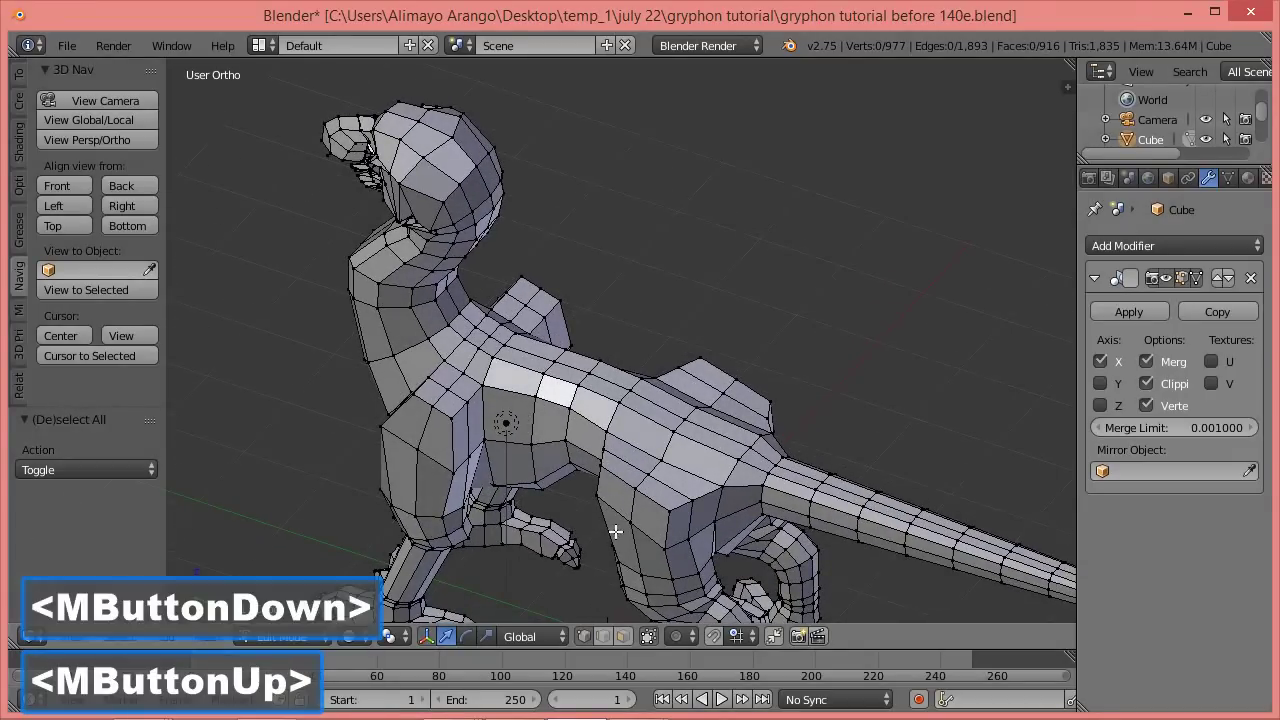
{"action": "left_click", "coordinate": [624, 634]}
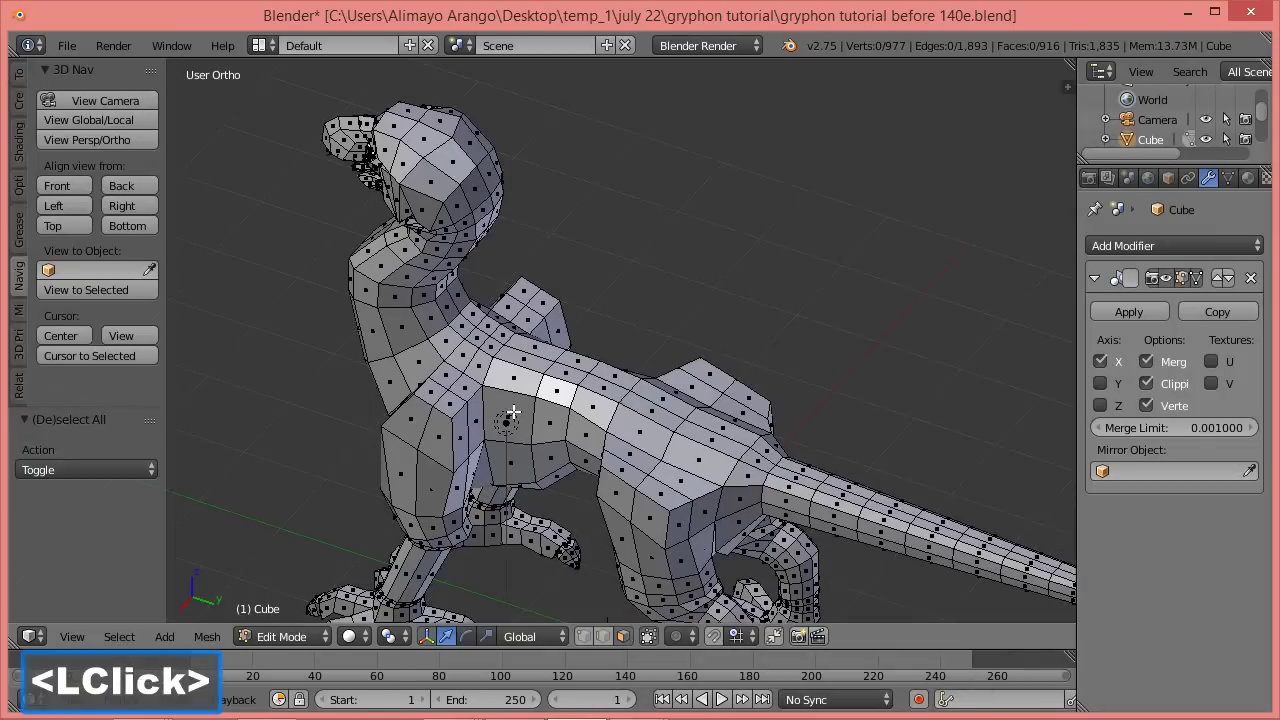
{"action": "left_click", "coordinate": [478, 368]}
{"action": "left_click", "coordinate": [456, 354], "text": "shift"}
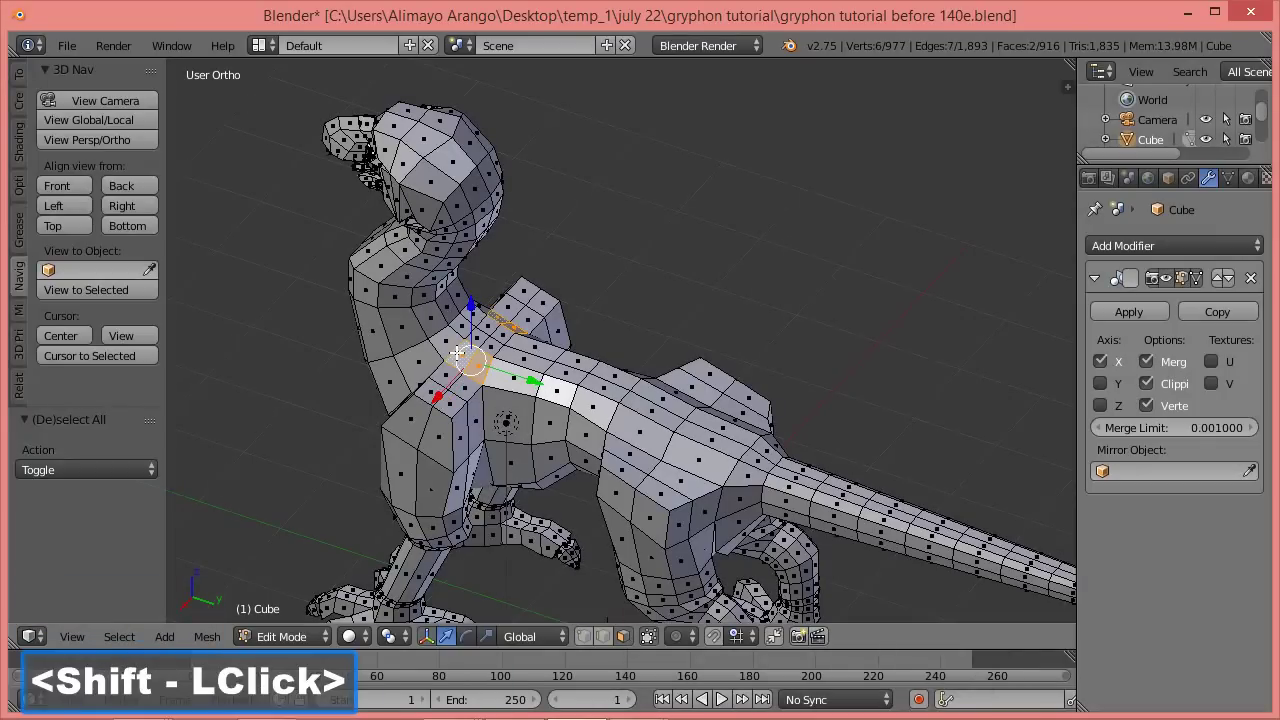
{"action": "middle_click_drag", "start_coordinate": [437, 437], "coordinate": [620, 414]}
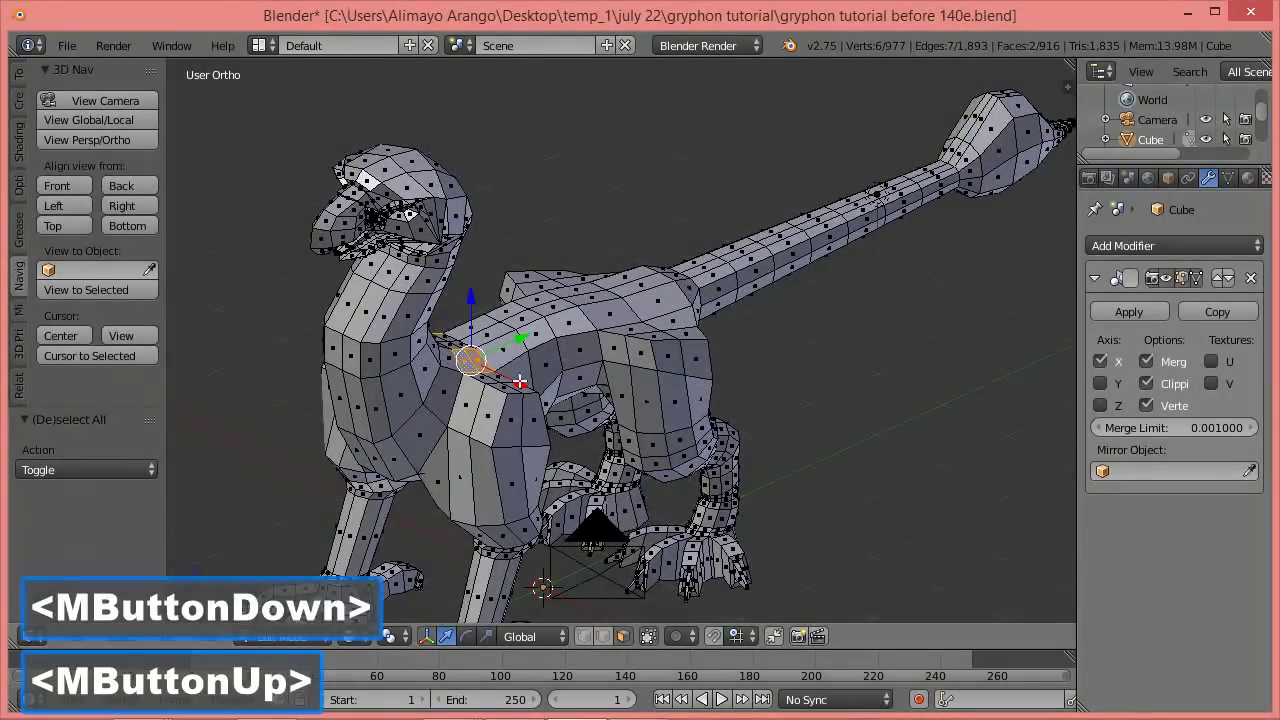
{"action": "key", "text": "e"}
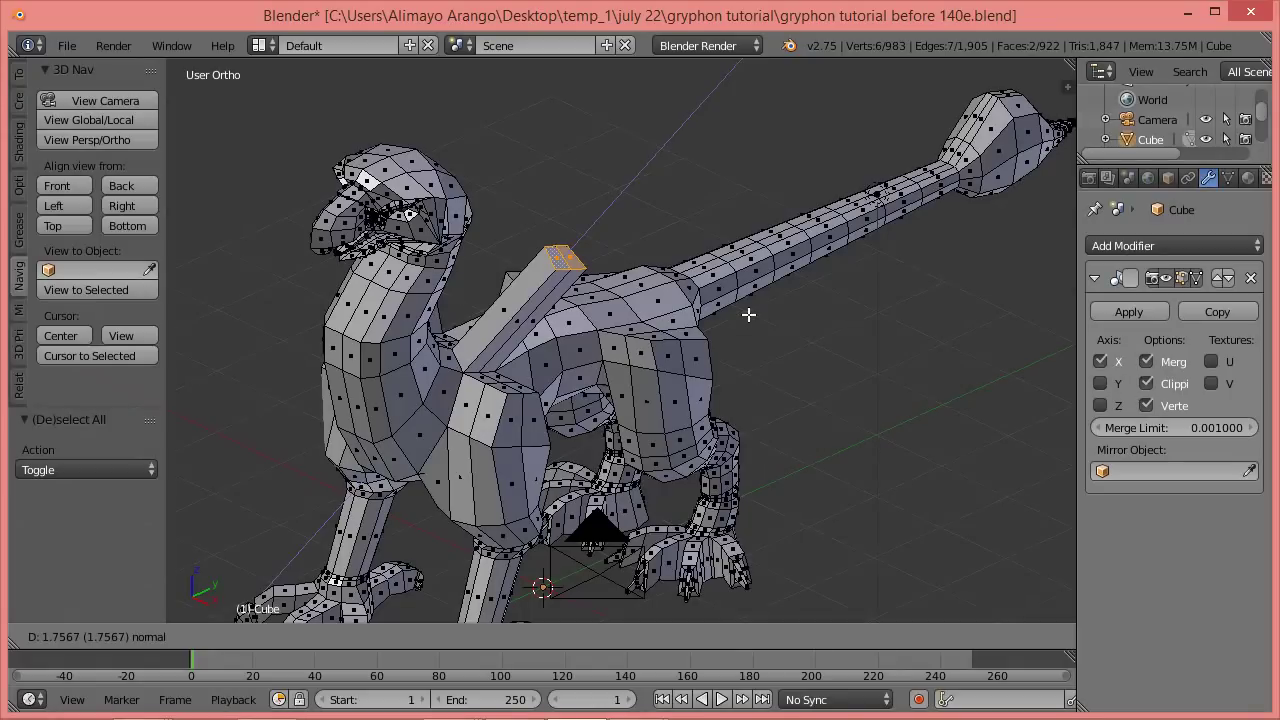
{"action": "left_click", "coordinate": [749, 314]}
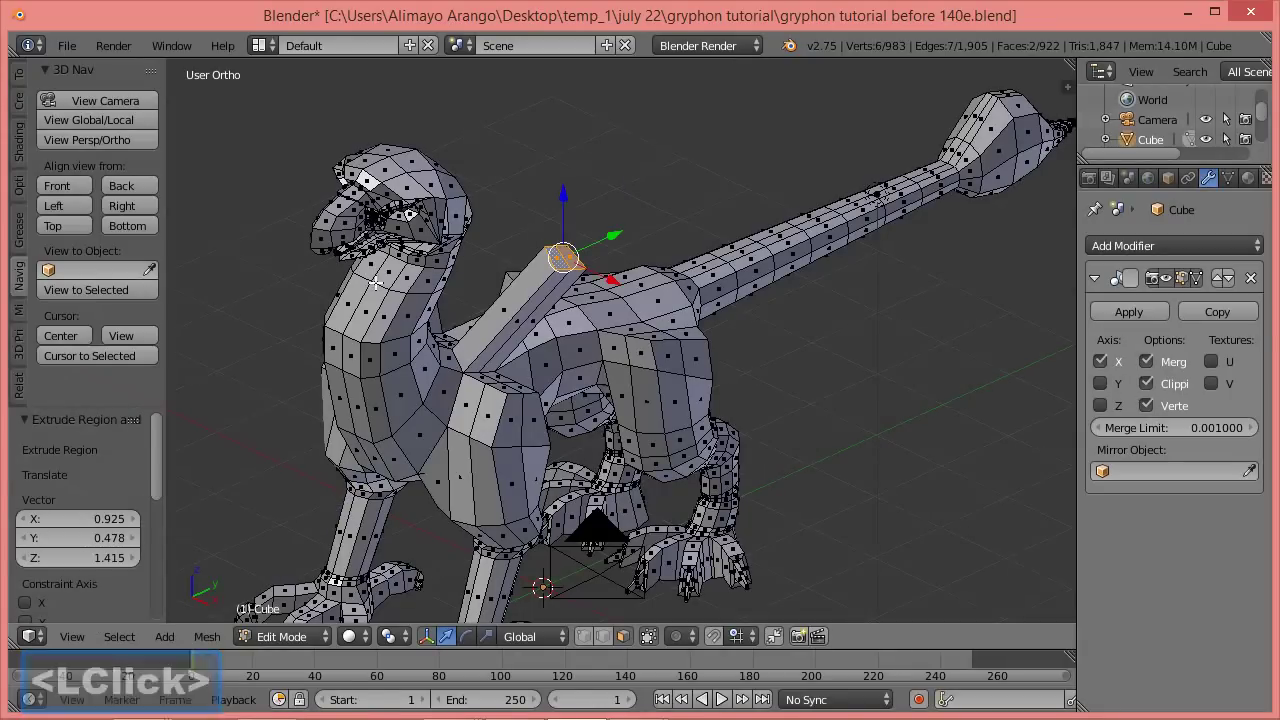
In wireframe shading, lower the wing stub's end faces along Z and shift them -0.475 along X.
{"action": "left_click", "coordinate": [144, 207]}
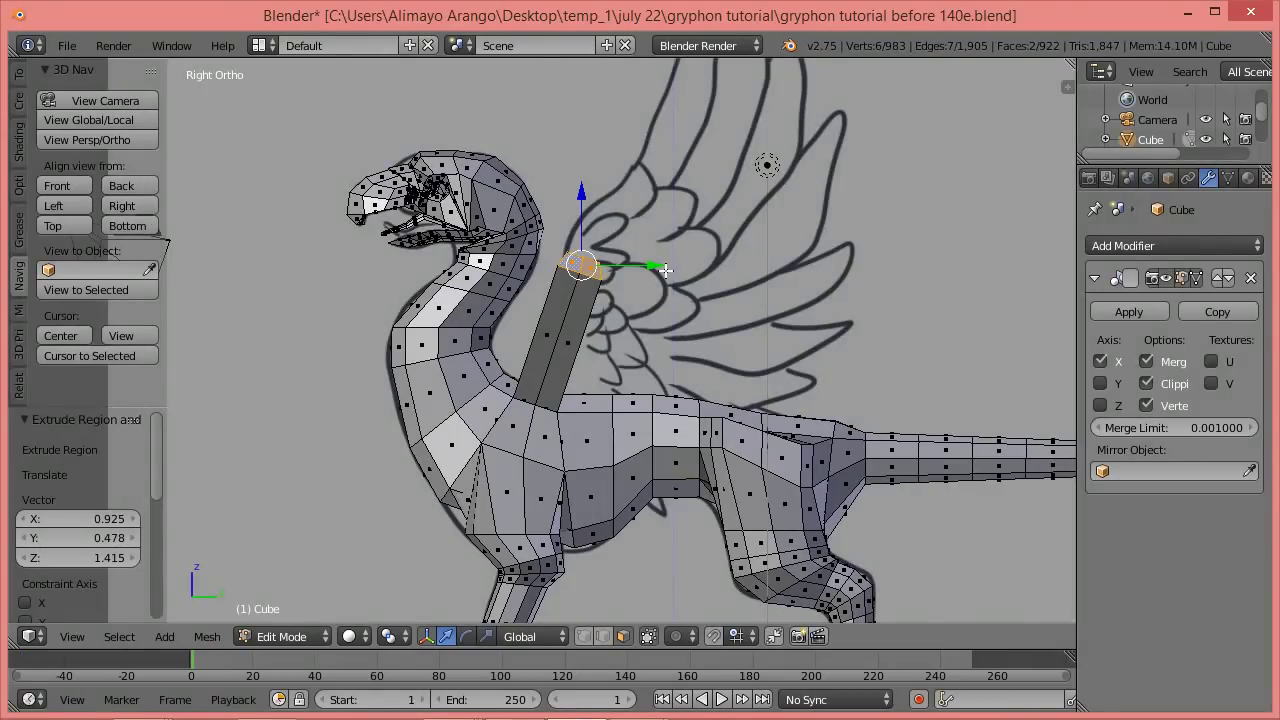
{"action": "key", "text": "z"}
{"action": "left_click", "coordinate": [836, 282]}
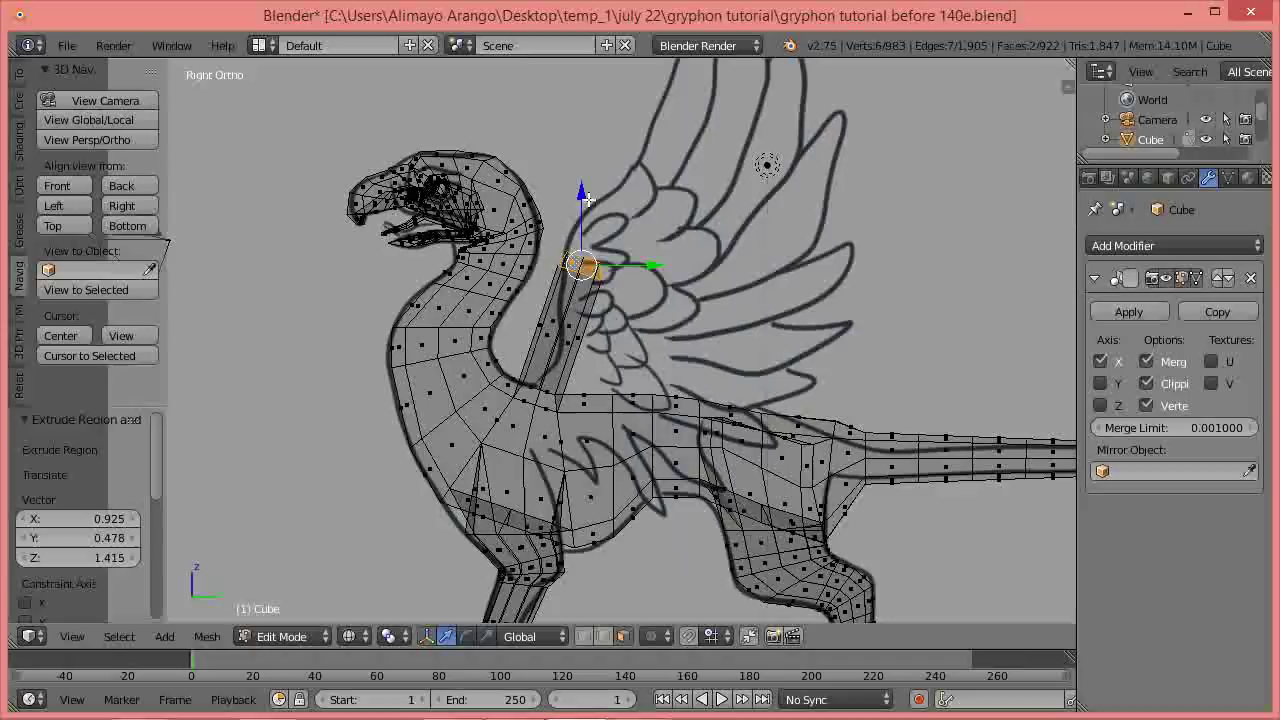
{"action": "middle_click_drag", "start_coordinate": [508, 323], "coordinate": [610, 350]}
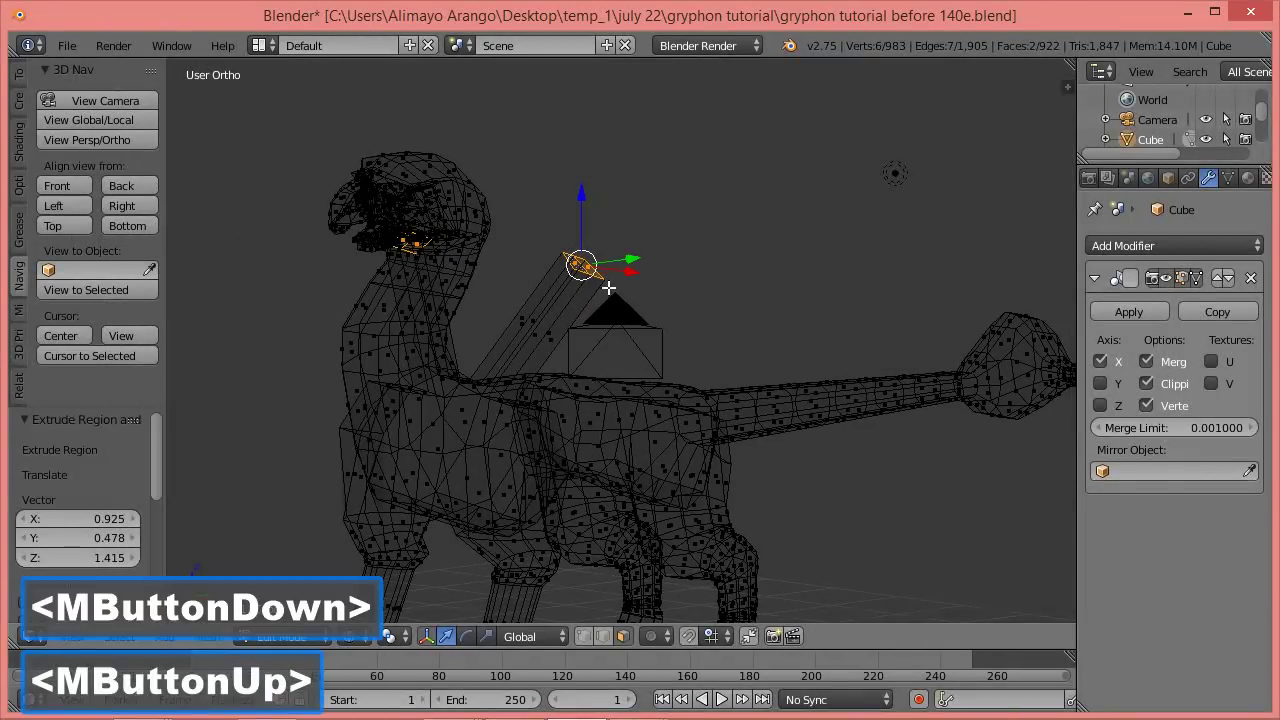
{"action": "left_click_drag", "start_coordinate": [586, 204], "coordinate": [569, 263]}
{"action": "left_click_drag", "start_coordinate": [643, 337], "coordinate": [598, 331]}
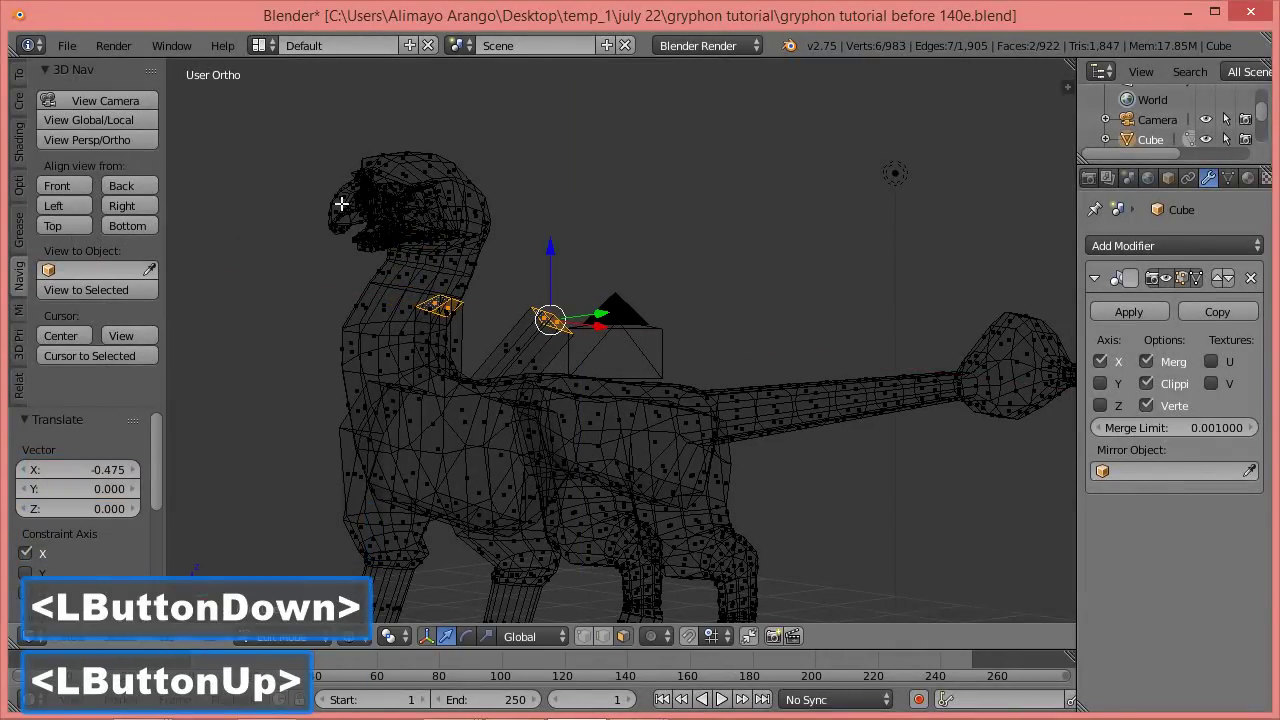
Move the wing stub's end faces -0.428 along Z against the side reference and save as "gryphon tutorial before 141e.blend".
{"action": "left_click", "coordinate": [152, 207]}
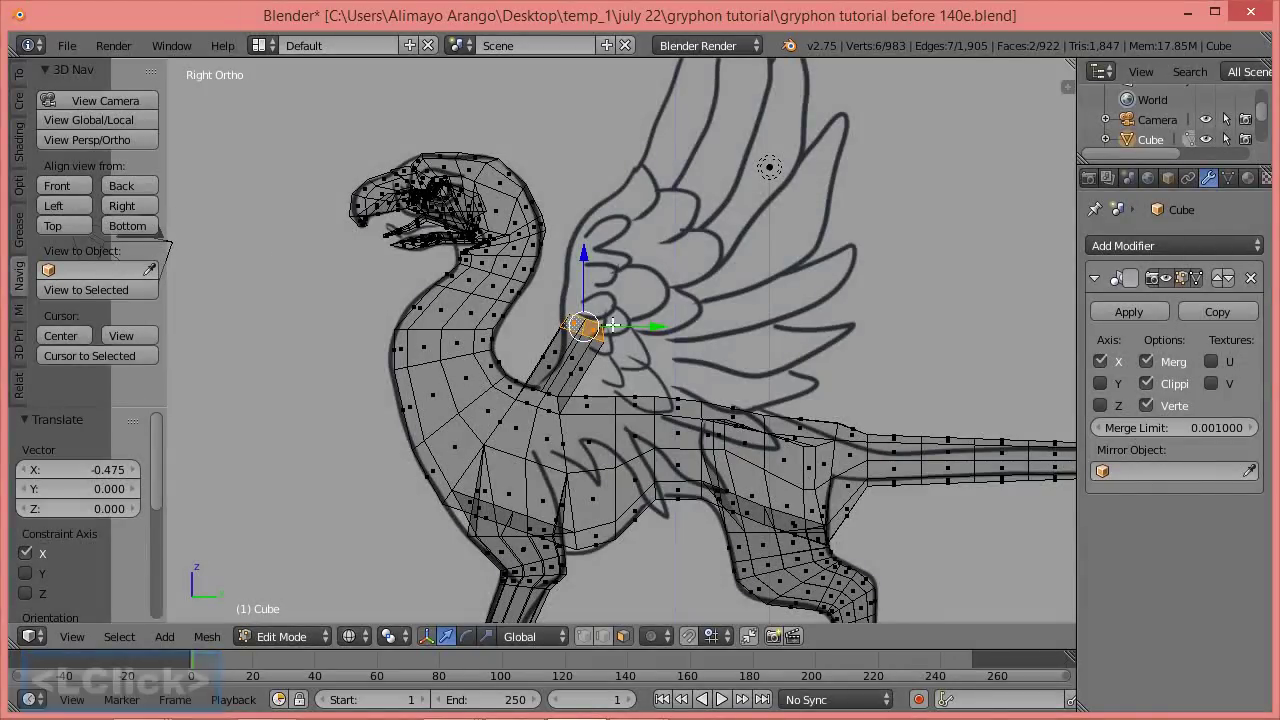
{"action": "left_click_drag", "start_coordinate": [585, 262], "coordinate": [577, 300]}
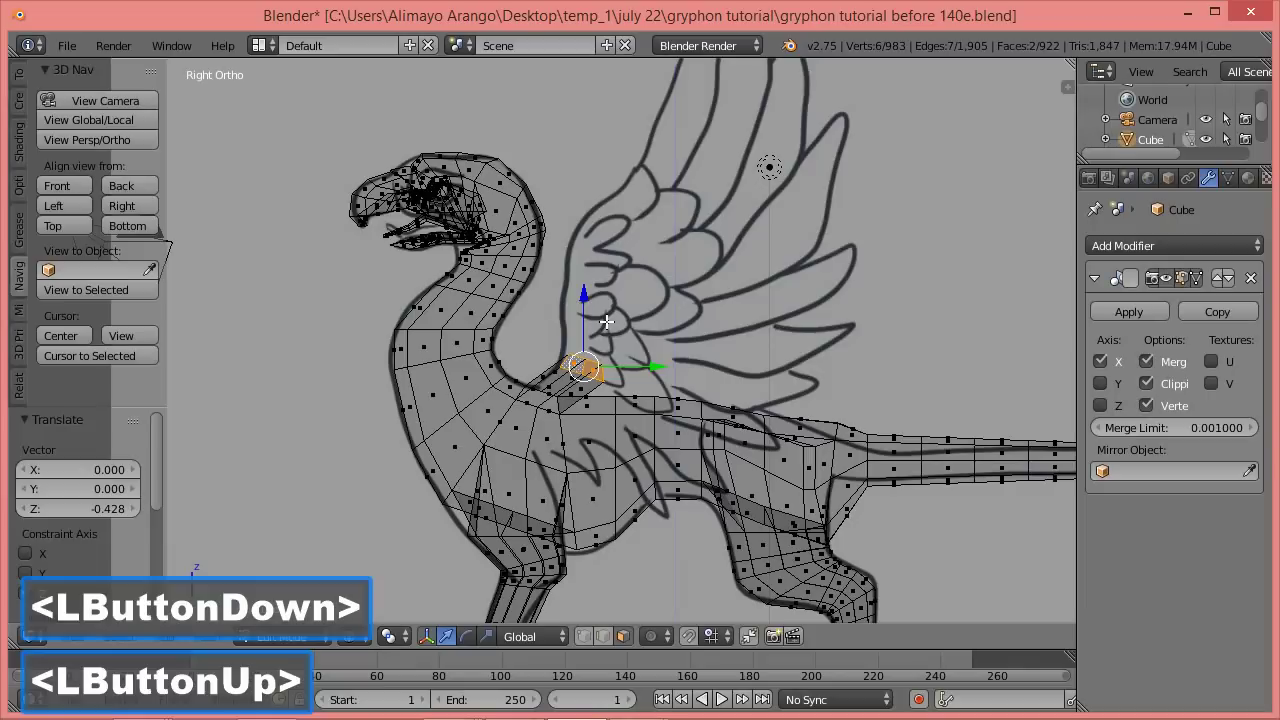
{"action": "middle_click_drag", "start_coordinate": [325, 311], "coordinate": [456, 351]}
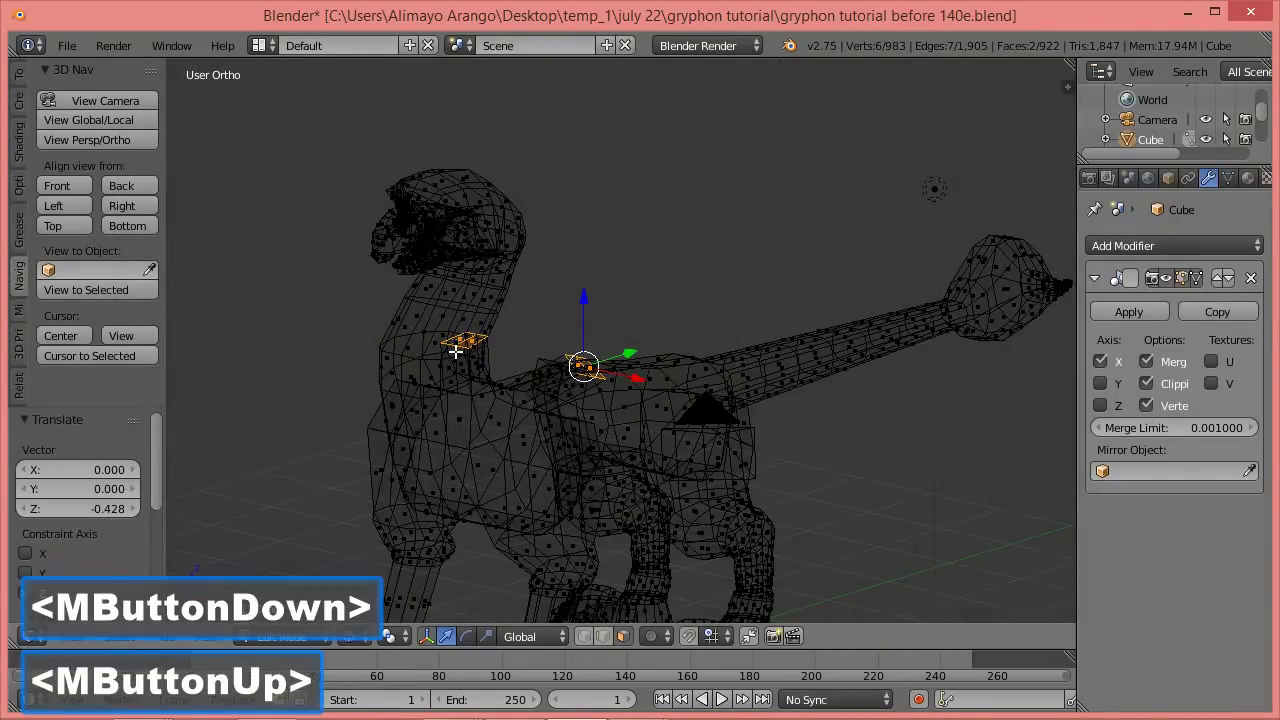
{"action": "left_click", "coordinate": [146, 206]}
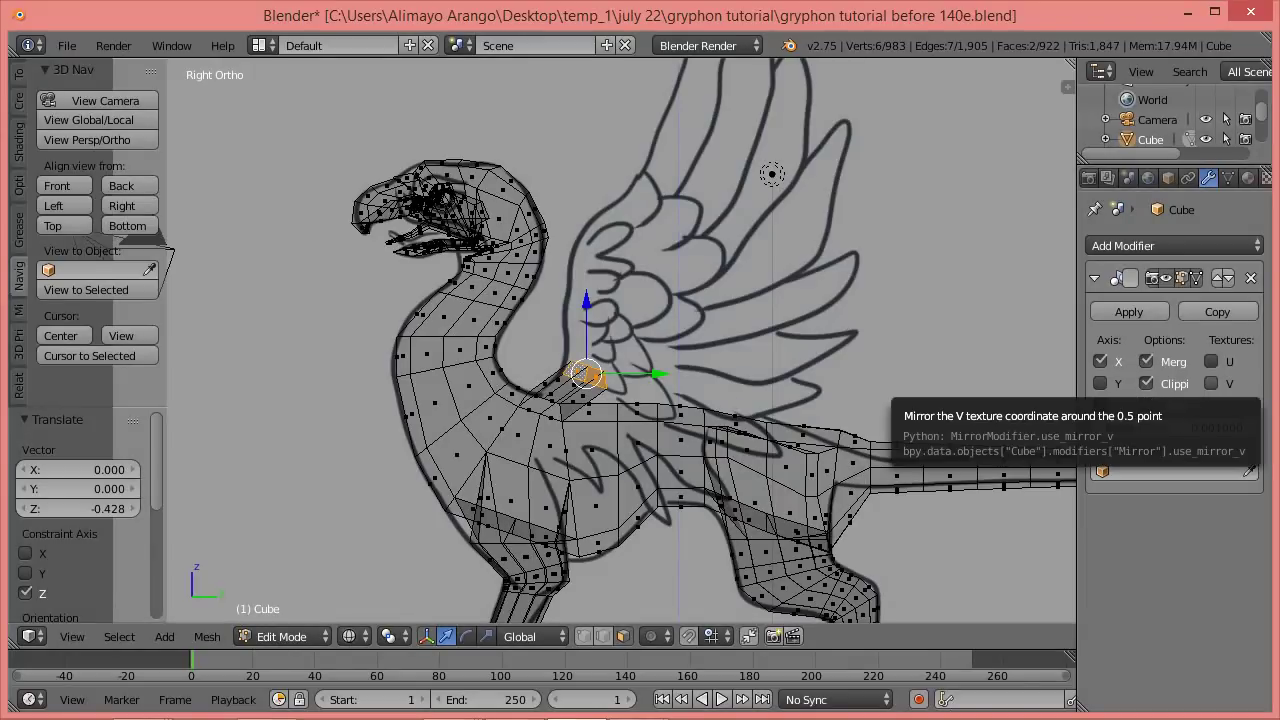
{"action": "left_click", "coordinate": [704, 85]}
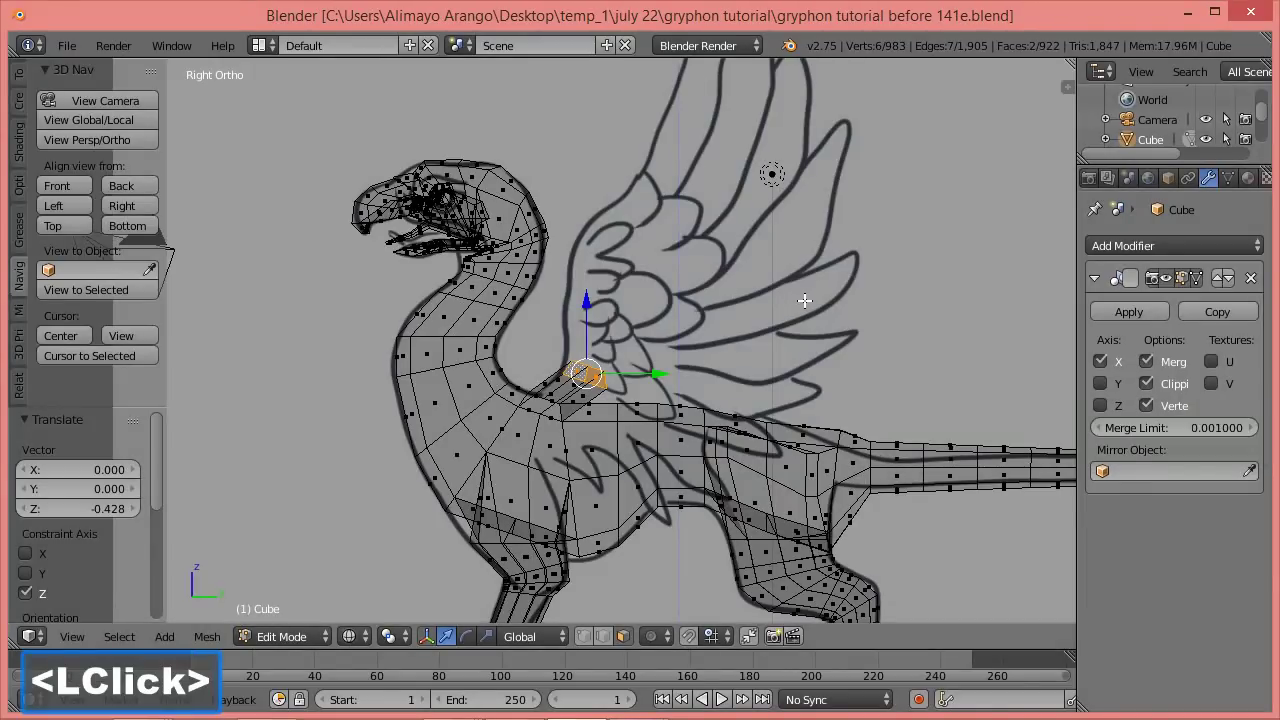
Scale the wing stub's end faces to about 0.78 and move them -0.107 along Y to meet the sketched wing edge.
{"action": "key", "text": "s"}
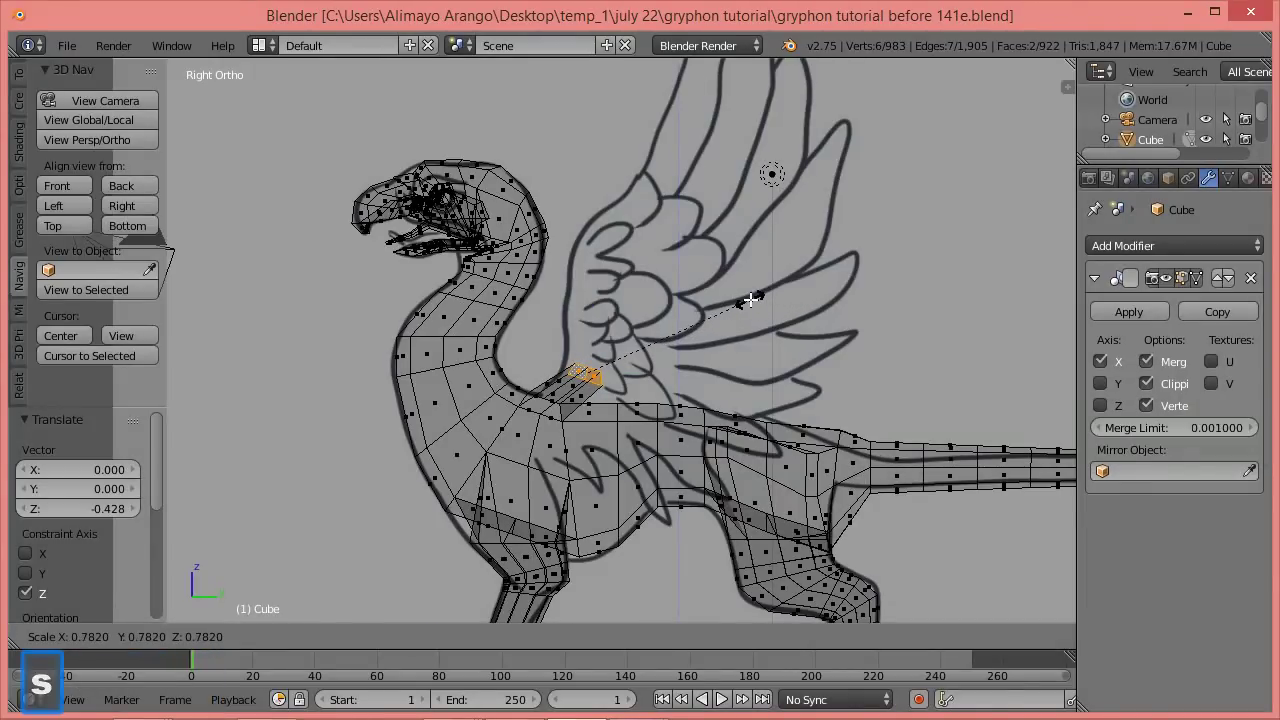
{"action": "left_click", "coordinate": [749, 298]}
{"action": "left_click_drag", "start_coordinate": [660, 375], "coordinate": [650, 374]}
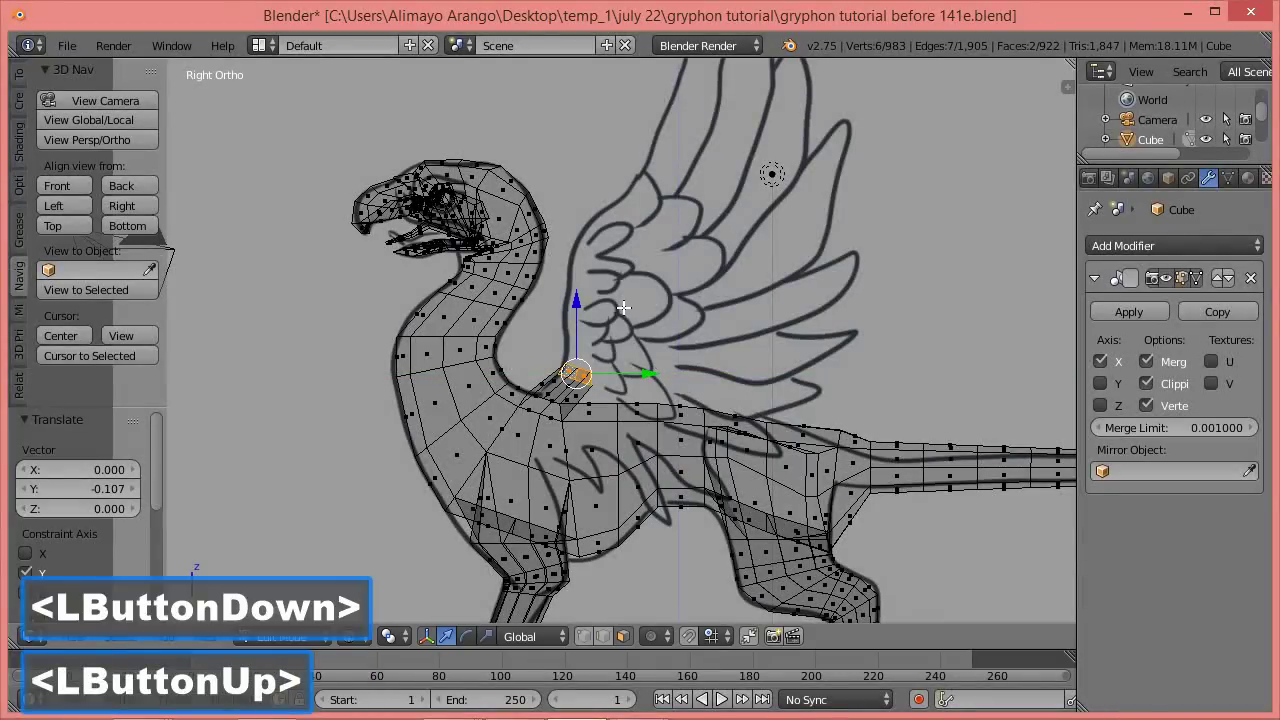
Extrude the stub's end faces in five successive segments along the sketched wing's leading edge up to the top feather tip.
{"action": "scroll", "coordinate": [640, 330], "scroll_direction": "down", "scroll_amount": 1}
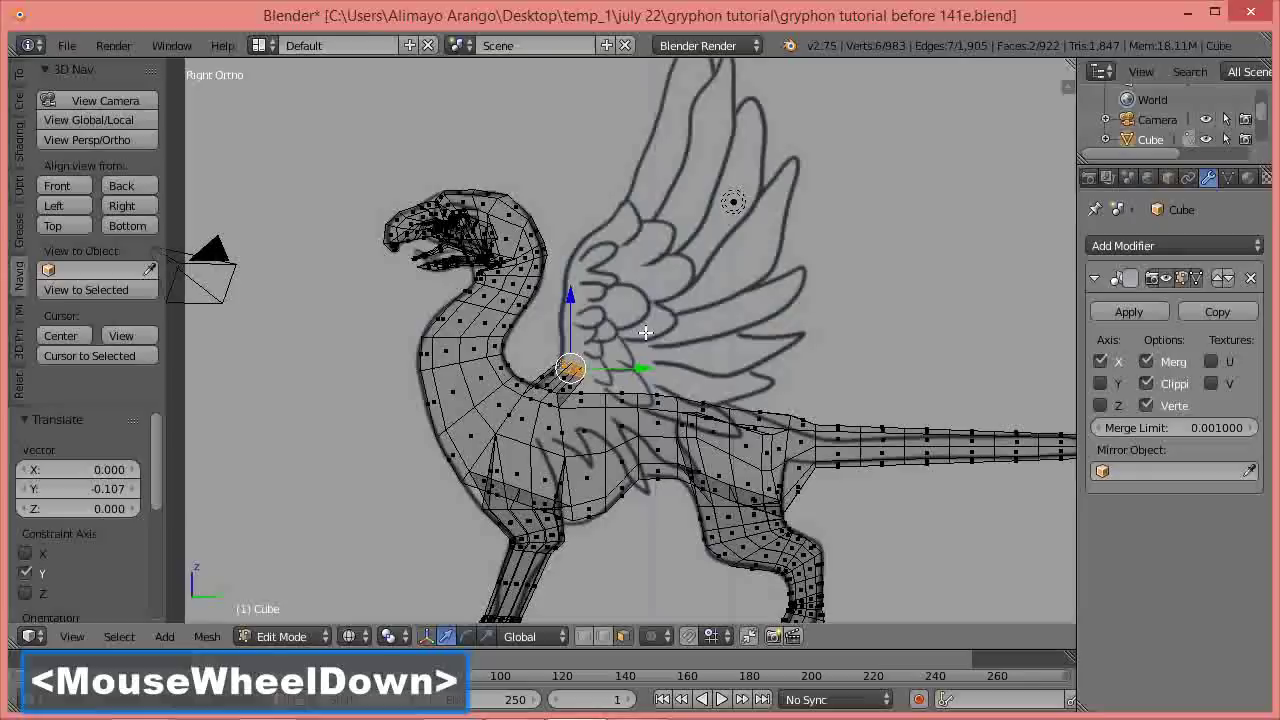
{"action": "scroll", "coordinate": [638, 336], "scroll_direction": "down", "scroll_amount": 1}
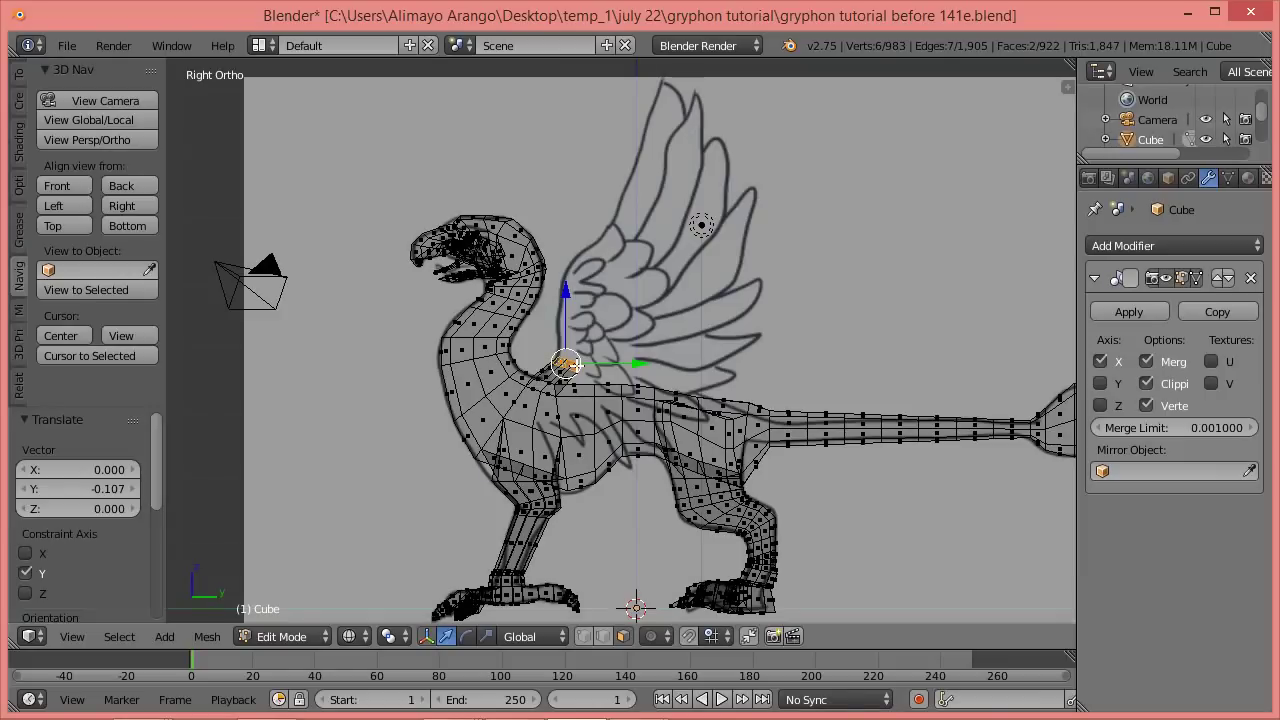
{"action": "key", "text": "ctrl"}
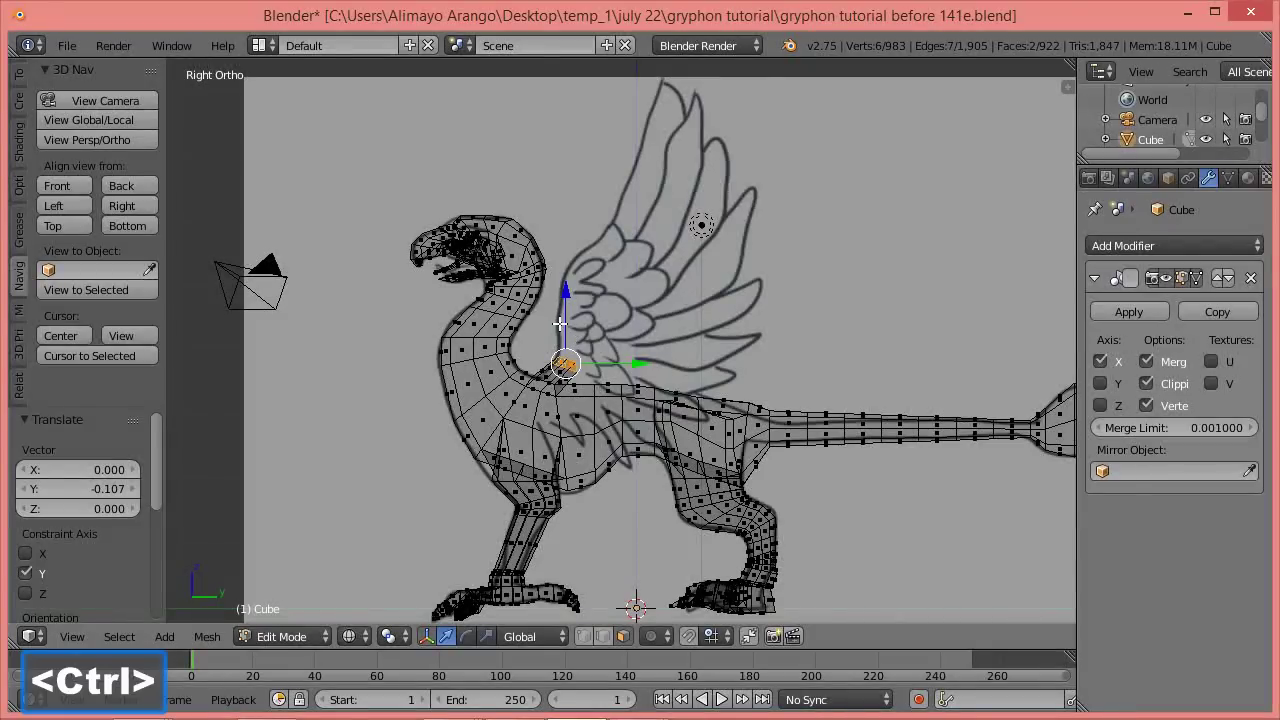
{"action": "right_click", "coordinate": [560, 323], "text": "ctrl"}
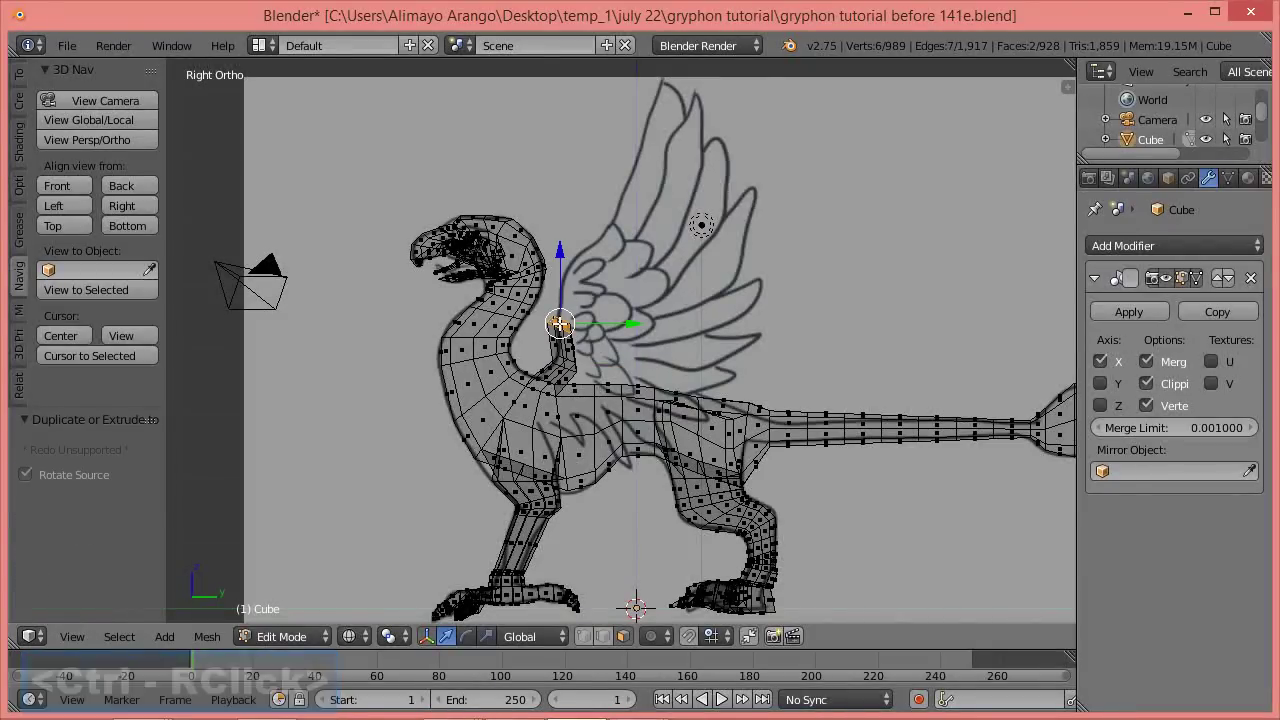
{"action": "right_click", "coordinate": [566, 286], "text": "ctrl"}
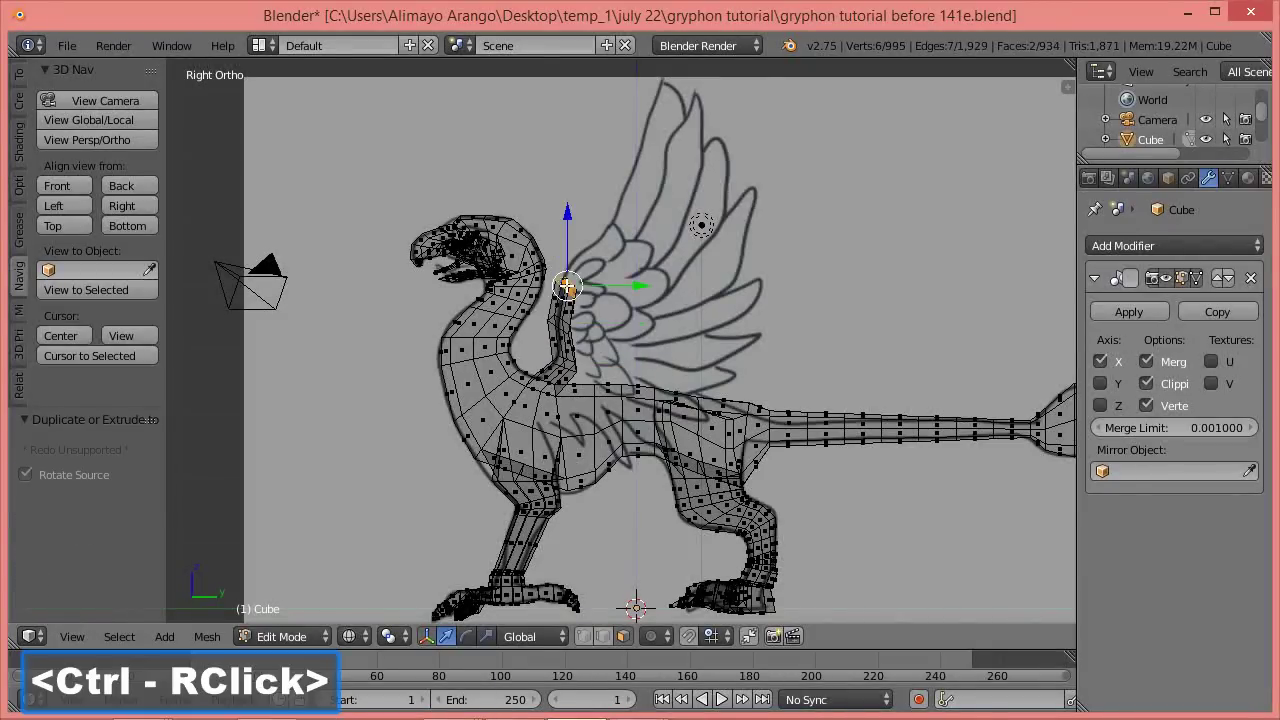
{"action": "right_click", "coordinate": [596, 249], "text": "ctrl"}
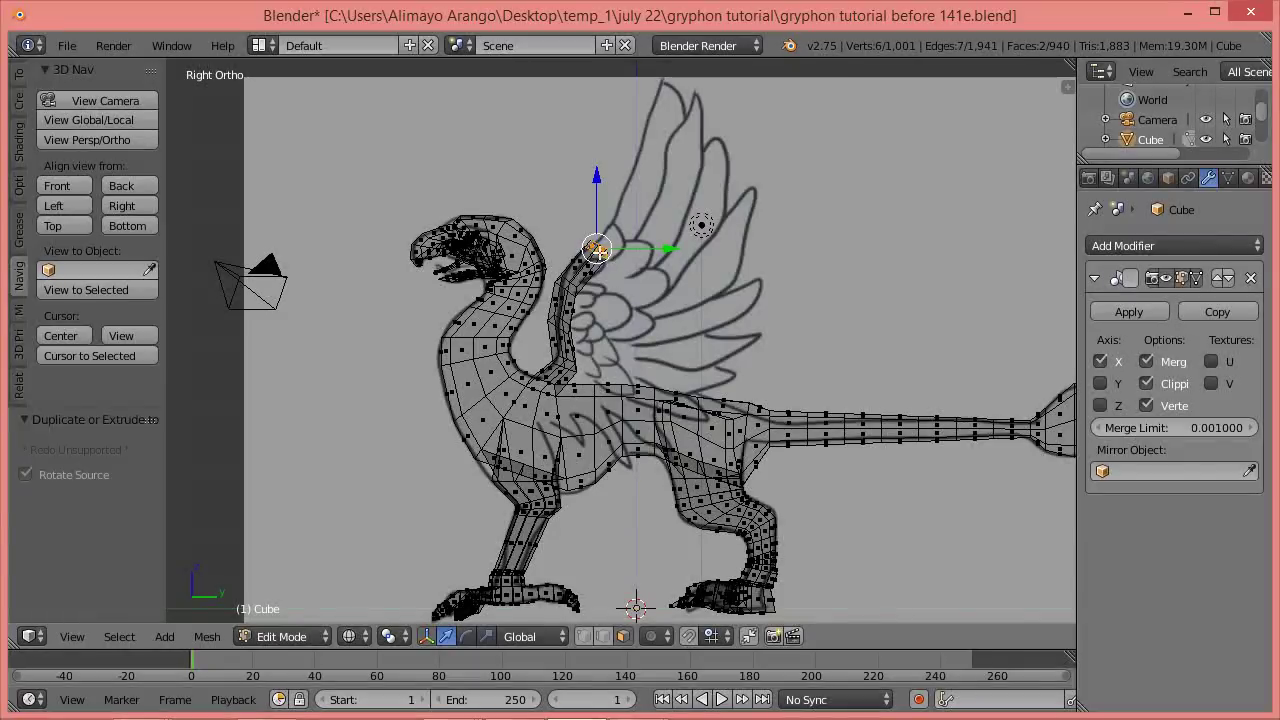
{"action": "right_click", "coordinate": [619, 226], "text": "ctrl"}
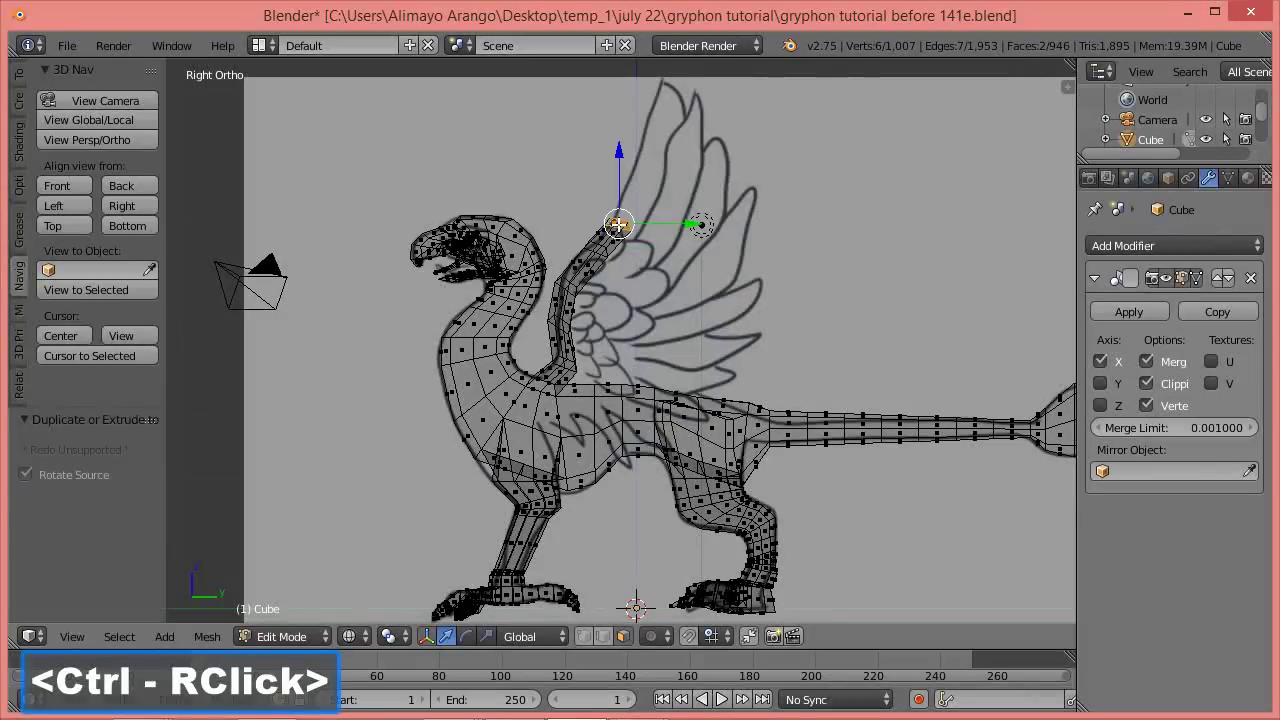
{"action": "right_click", "coordinate": [663, 89], "text": "ctrl"}
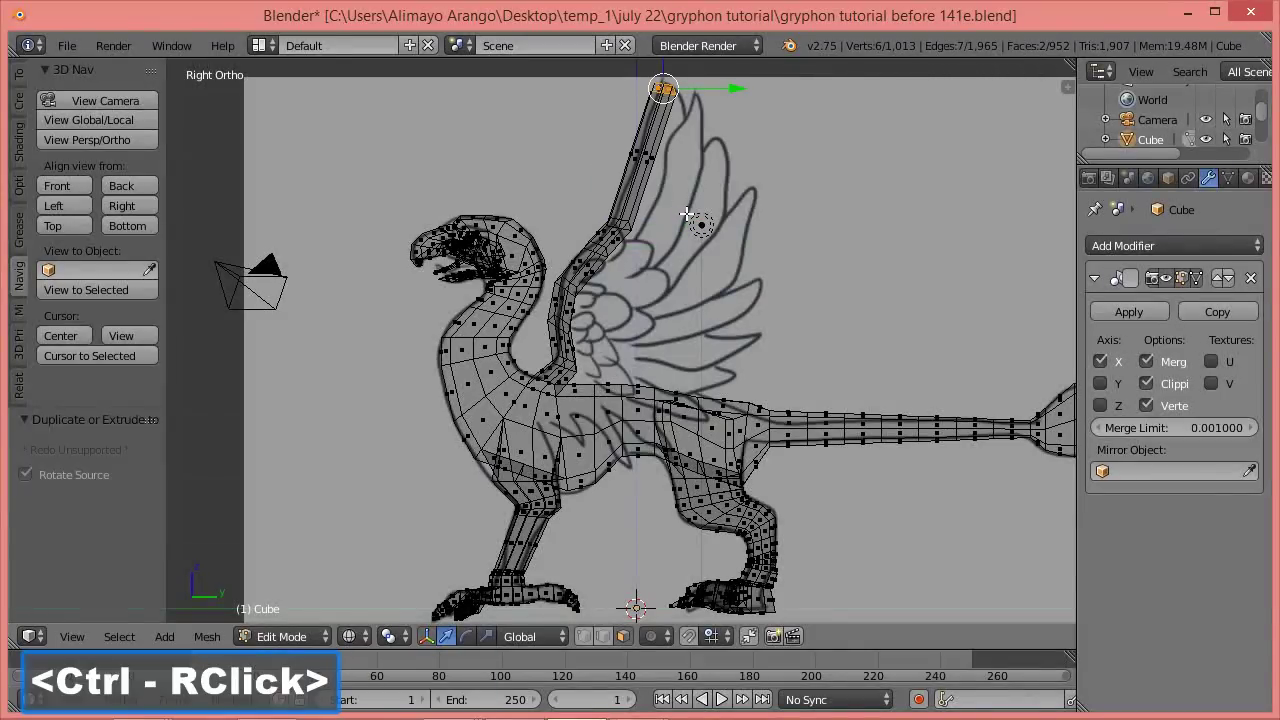
Scale the wing tip's end faces to about 0.638 and move them 0.062 along Y toward the sketched feather tip.
{"action": "key", "text": "s"}
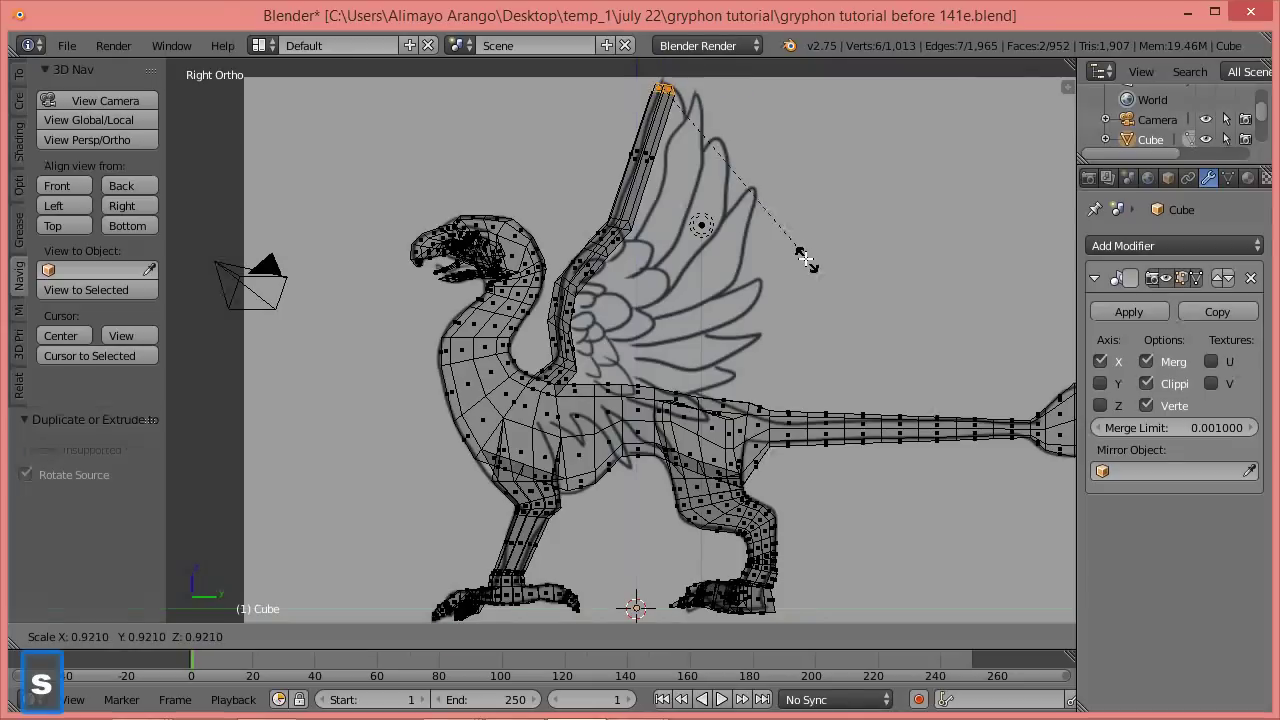
{"action": "left_click", "coordinate": [730, 170]}
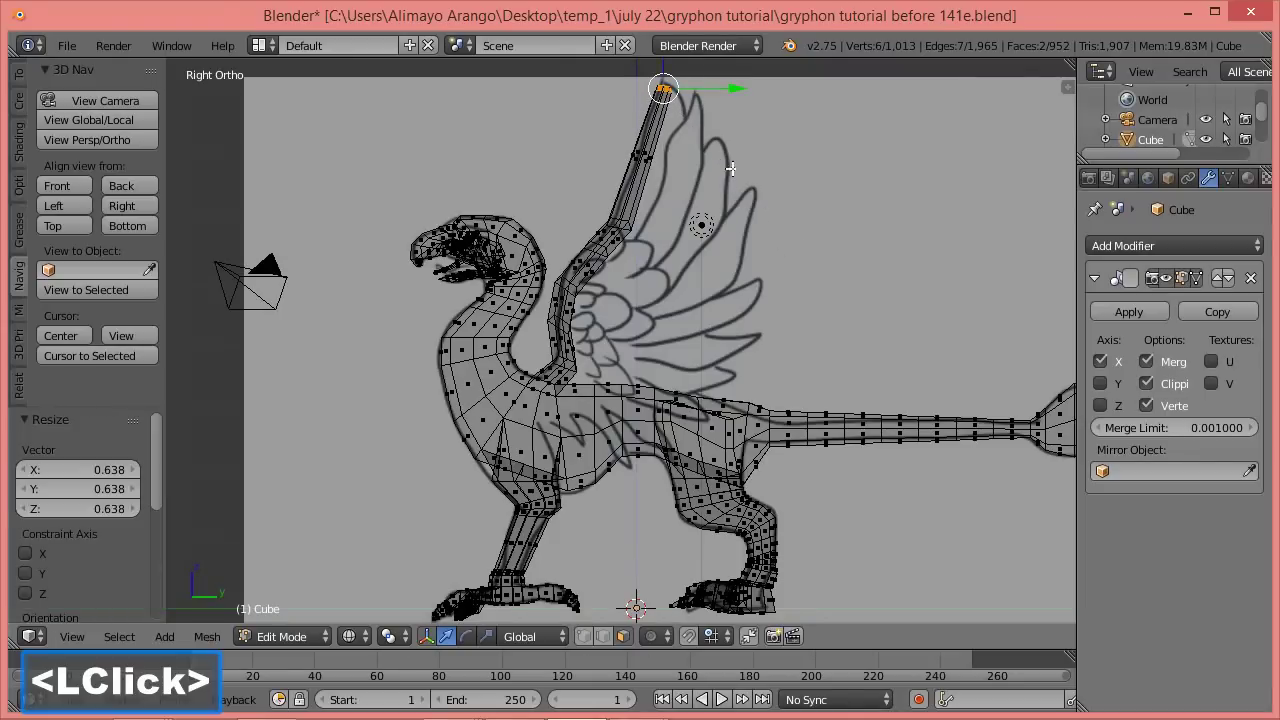
{"action": "left_click_drag", "start_coordinate": [722, 90], "coordinate": [728, 91]}
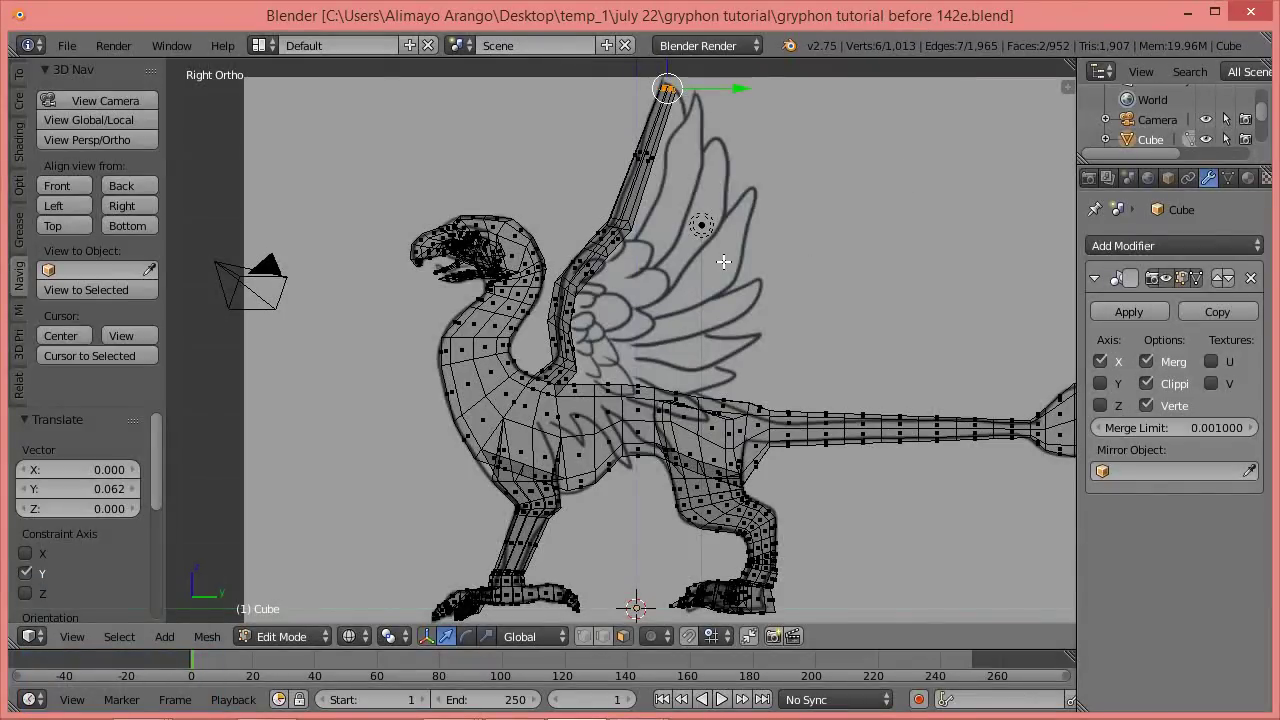
Return the viewport to solid shading in the right side view and switch the gryphon mesh to Object Mode.
{"action": "key", "text": "z"}
{"action": "left_click", "coordinate": [700, 372]}
{"action": "mouse_move", "coordinate": [700, 372]}
{"action": "middle_mouse_down"}
{"action": "mouse_move", "coordinate": [701, 348]}
{"action": "mouse_move", "coordinate": [880, 362]}
{"action": "mouse_move", "coordinate": [808, 366]}
{"action": "mouse_move", "coordinate": [677, 340]}
{"action": "mouse_move", "coordinate": [706, 340]}
{"action": "mouse_move", "coordinate": [695, 342]}
{"action": "middle_mouse_up"}
{"action": "left_click", "coordinate": [131, 201]}
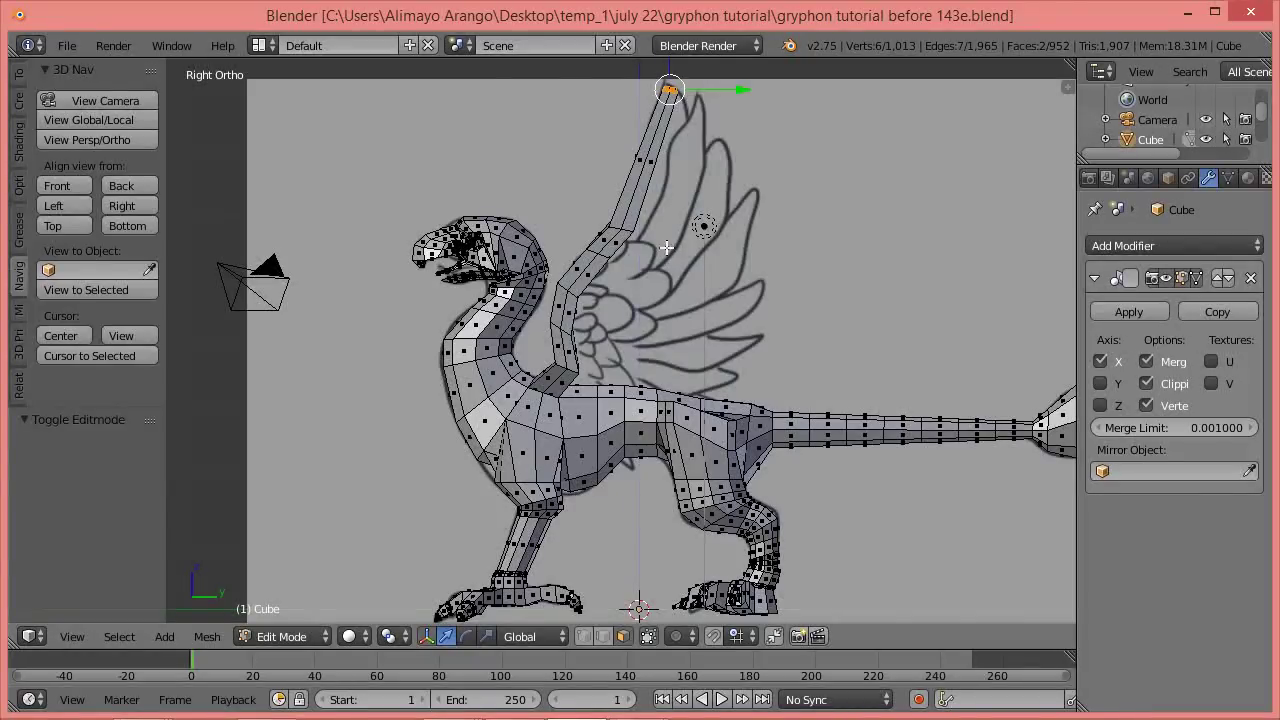
{"action": "left_click", "coordinate": [318, 641]}
{"action": "left_click", "coordinate": [312, 617]}
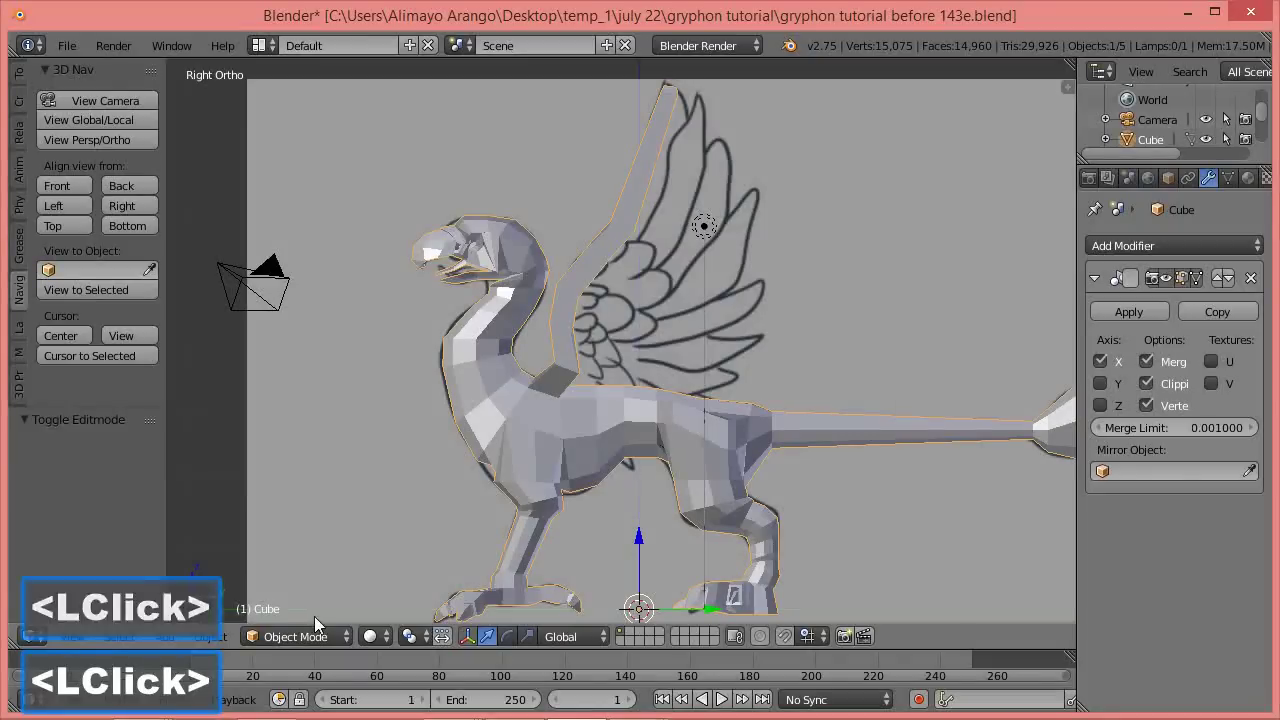
Place the 3D cursor in the empty area behind the wing sketch and add a mesh plane there.
{"action": "right_click", "coordinate": [863, 286]}
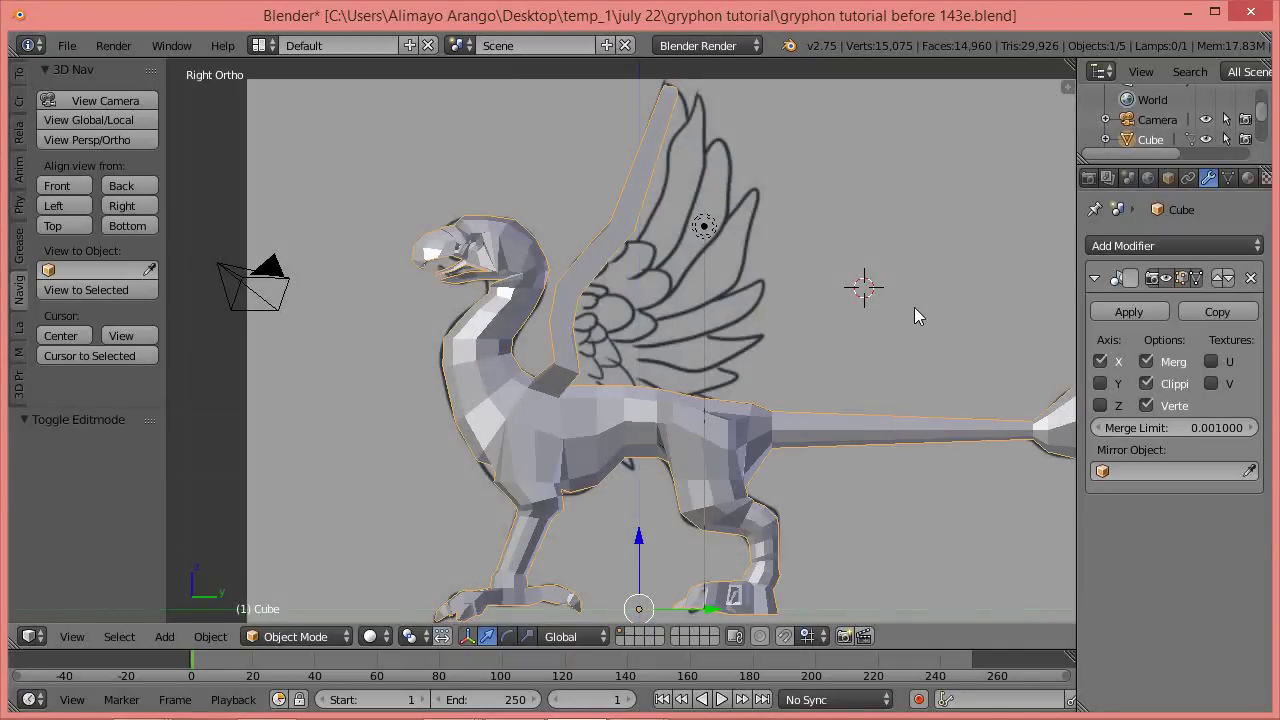
{"action": "key", "text": "shift+a"}
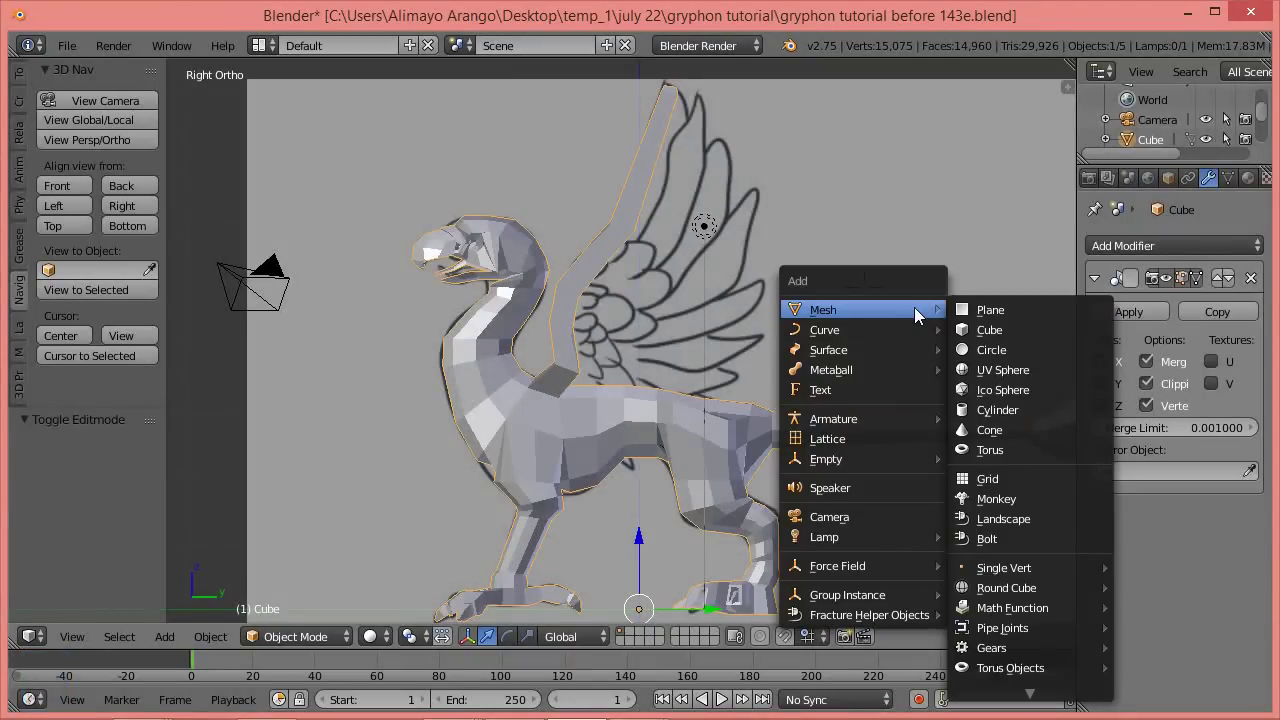
{"action": "left_click", "coordinate": [988, 310]}
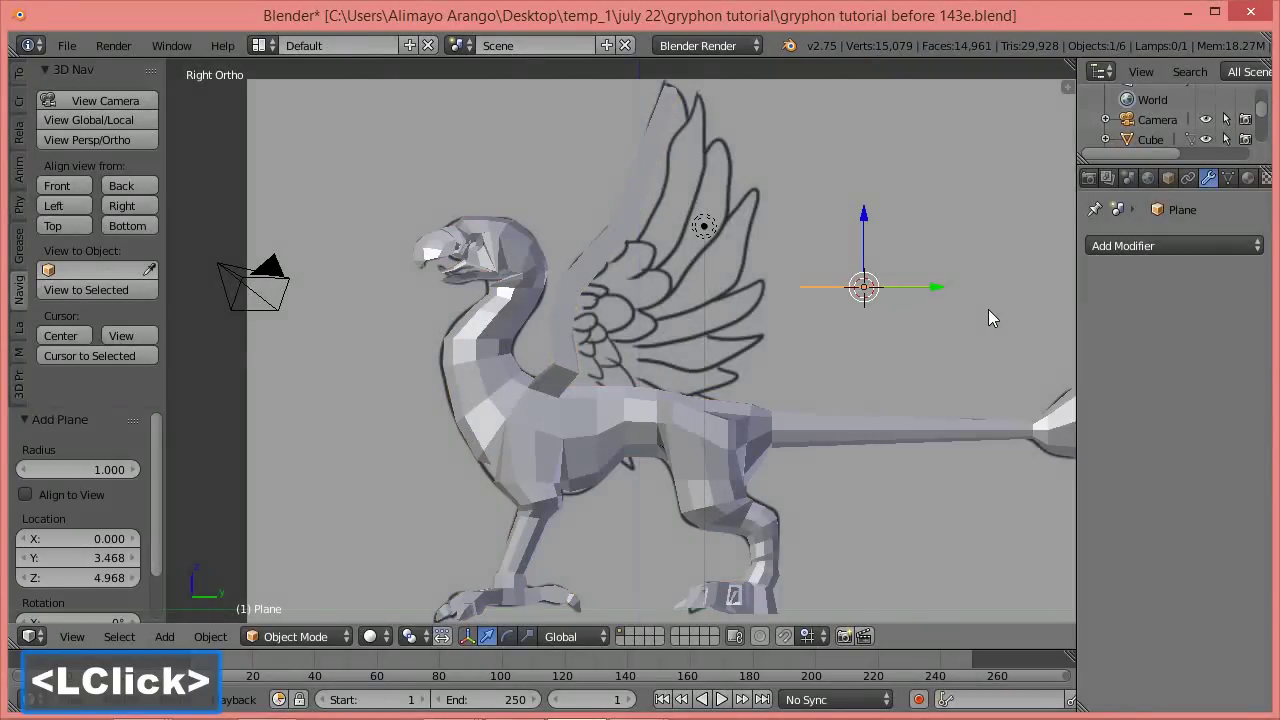
Rotate the new plane 90° about the X axis and 90° about the Z axis to face the side view.
{"action": "key", "text": "r"}
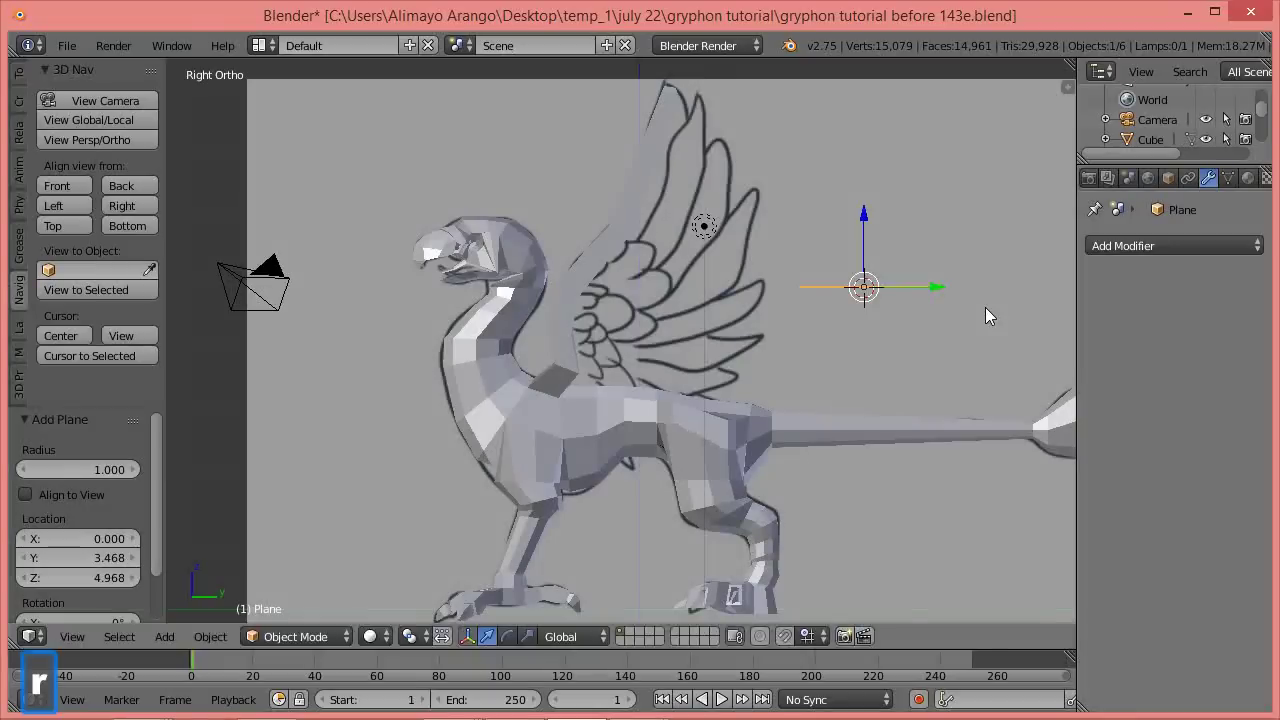
{"action": "type", "text": "x"}
{"action": "type", "text": "90"}
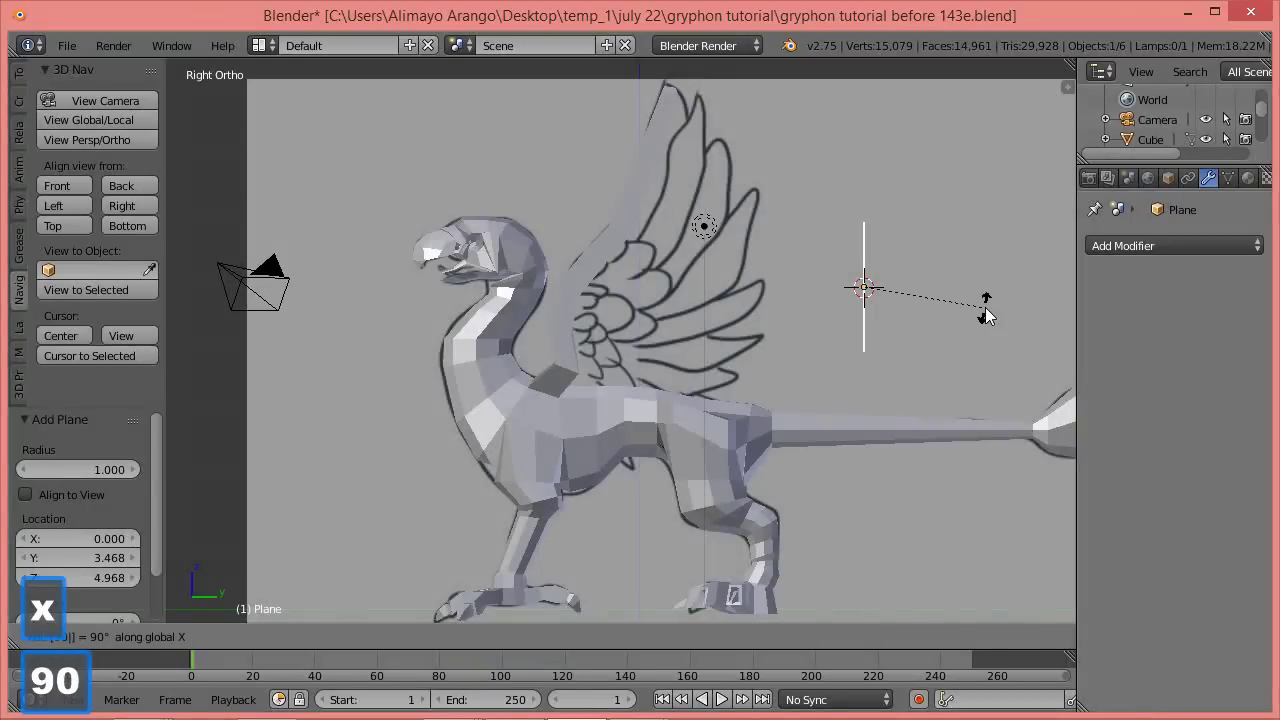
{"action": "left_click", "coordinate": [986, 316]}
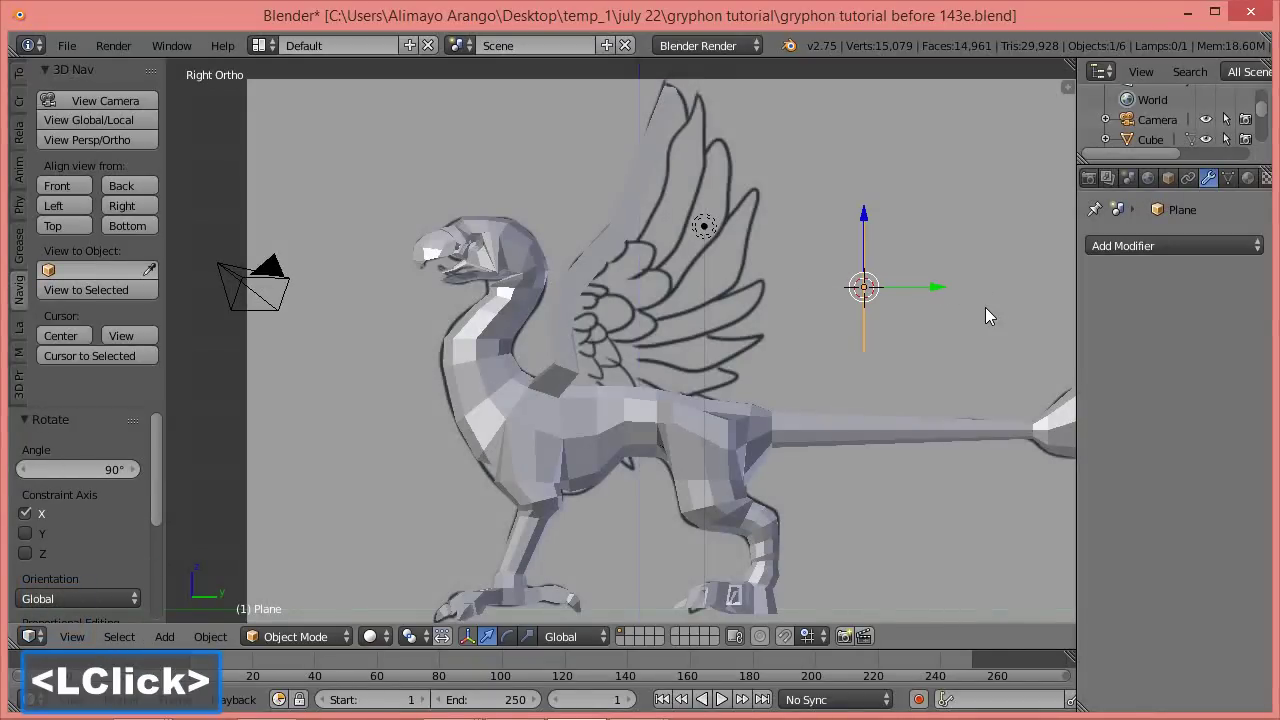
{"action": "type", "text": "rz90"}
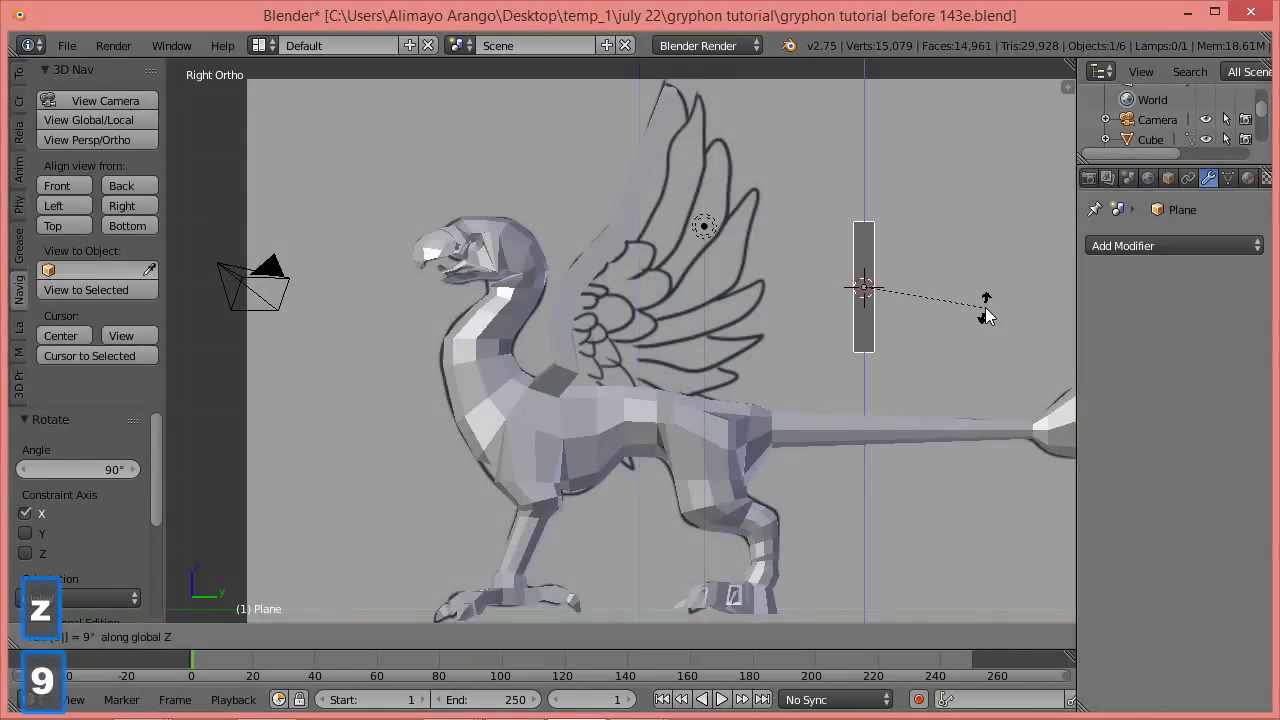
{"action": "left_click", "coordinate": [986, 316]}
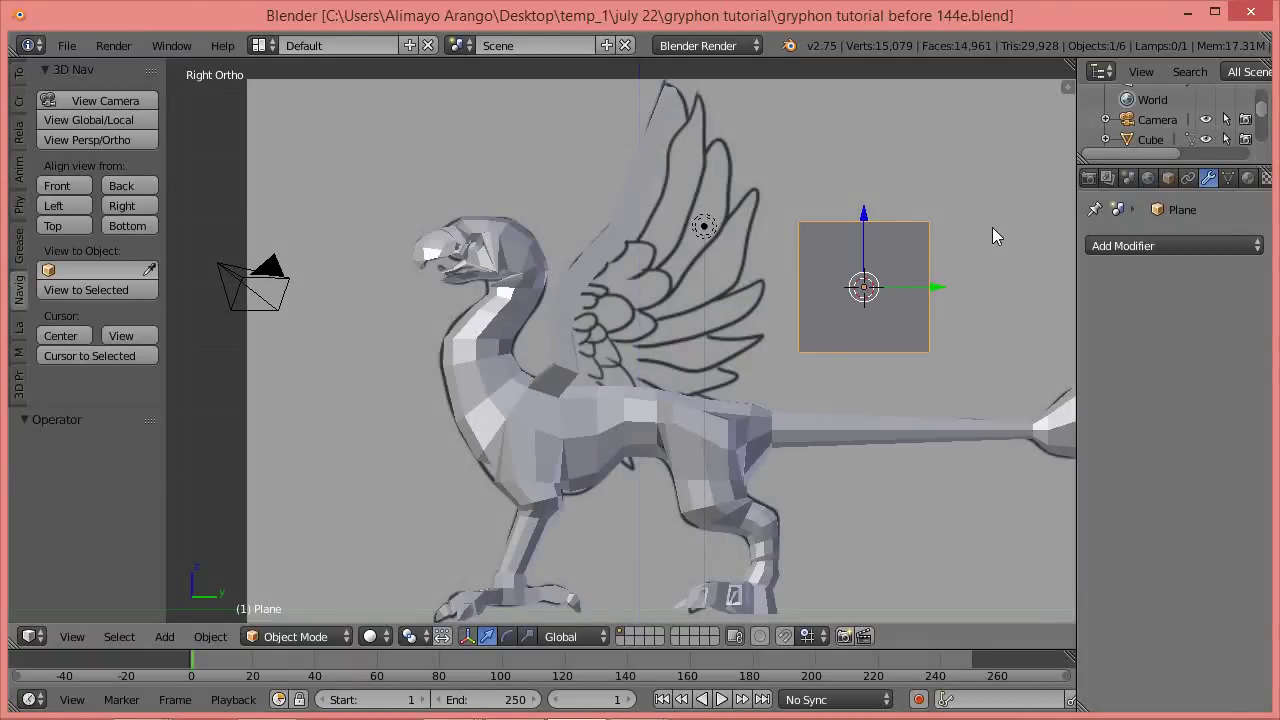
In Edit Mode, scale the plane to about 0.554 along Y to make a narrow upright rectangle.
{"action": "left_click", "coordinate": [322, 634]}
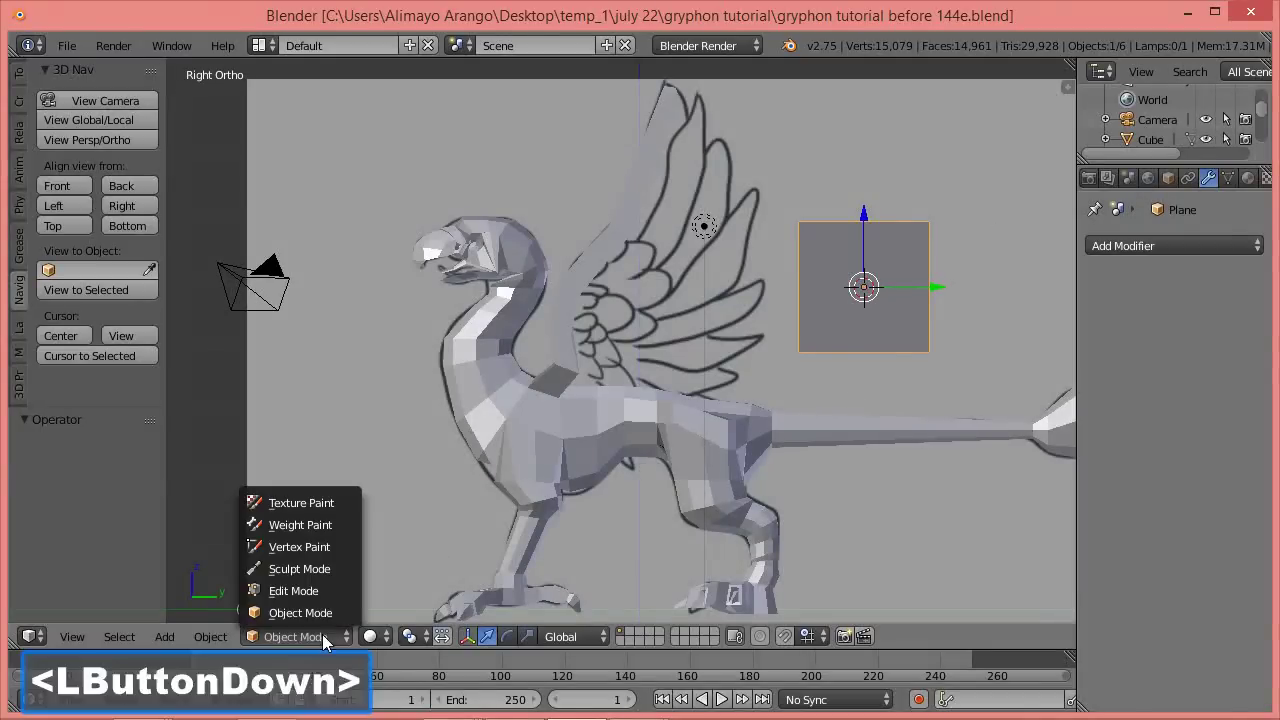
{"action": "left_click", "coordinate": [326, 592]}
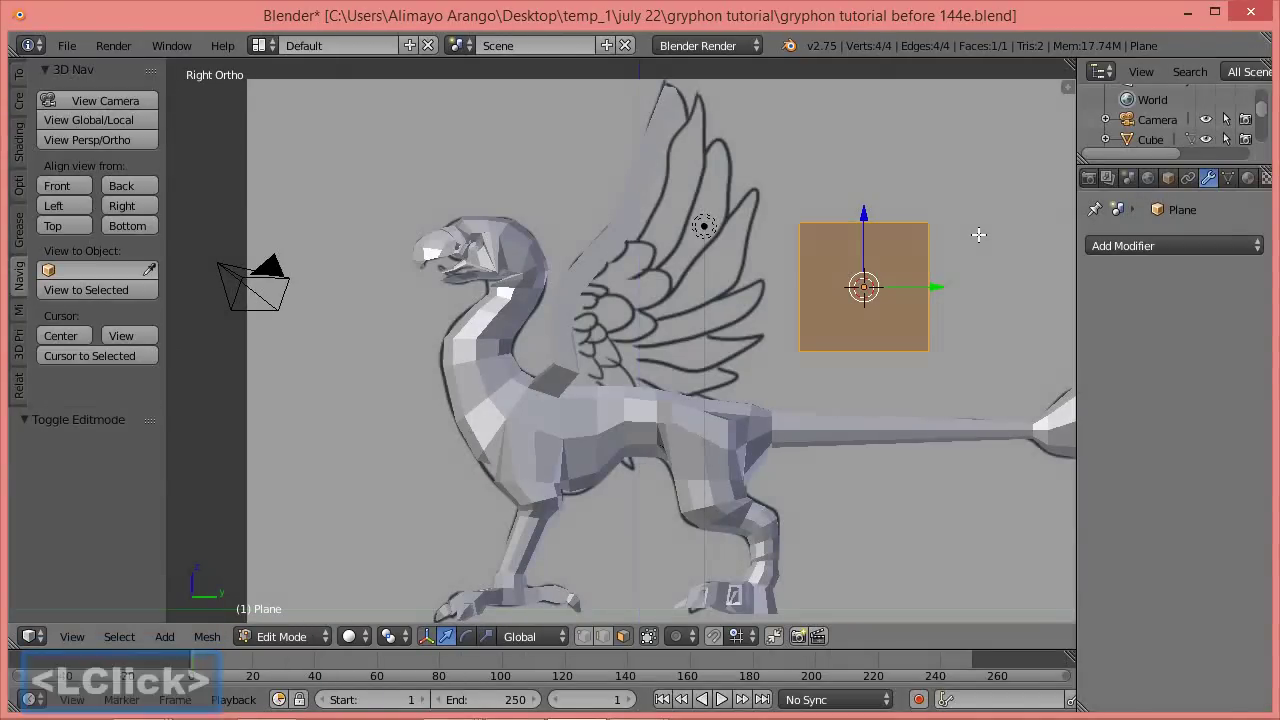
{"action": "key", "text": "s"}
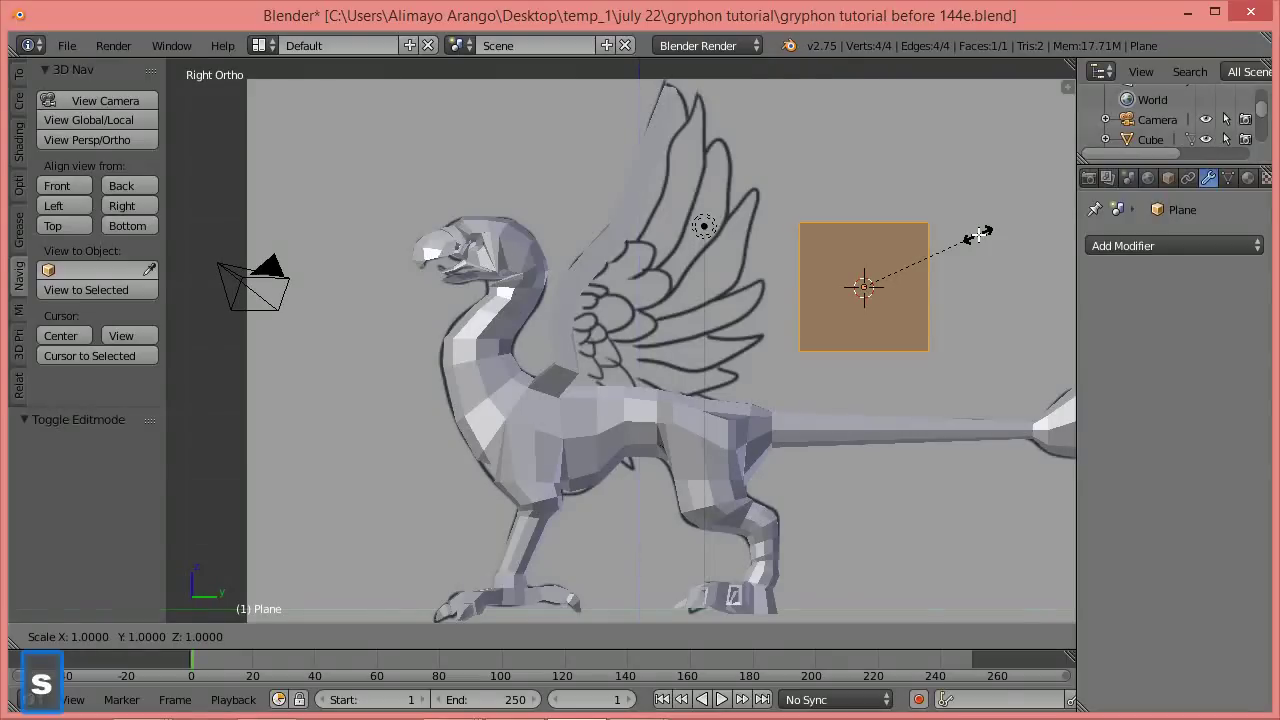
{"action": "key", "text": "y"}
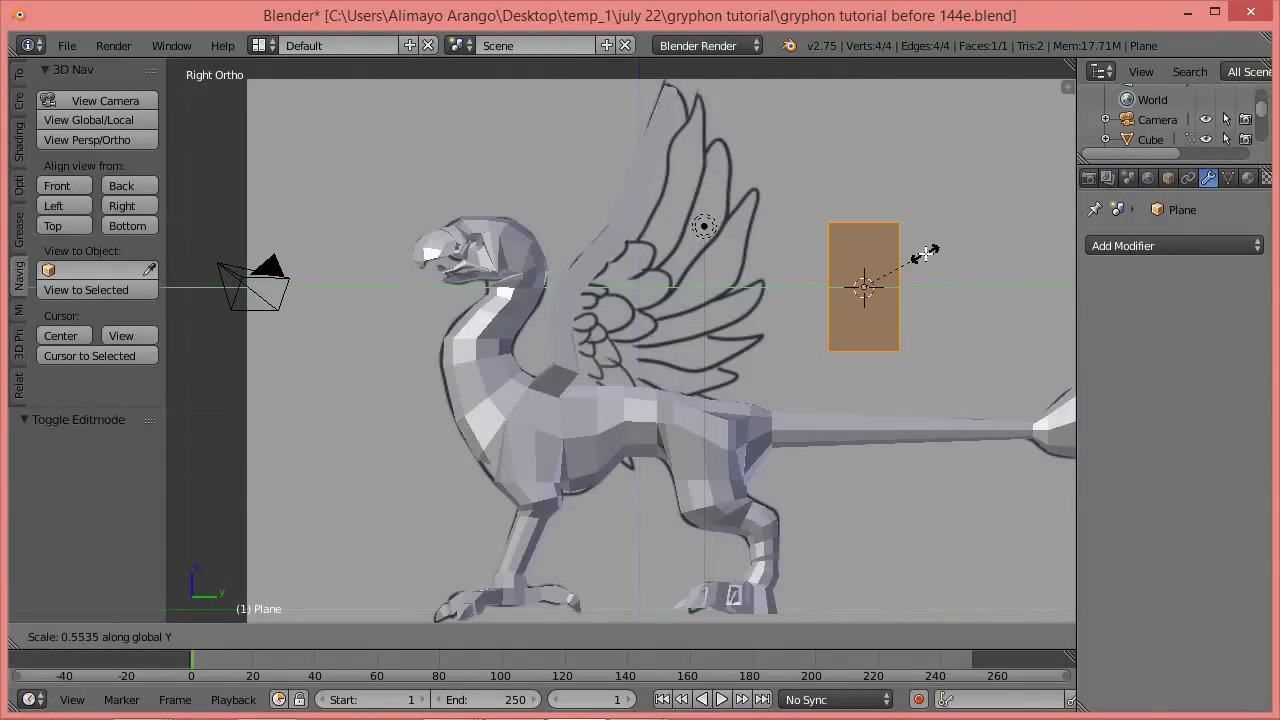
{"action": "left_click", "coordinate": [925, 253]}
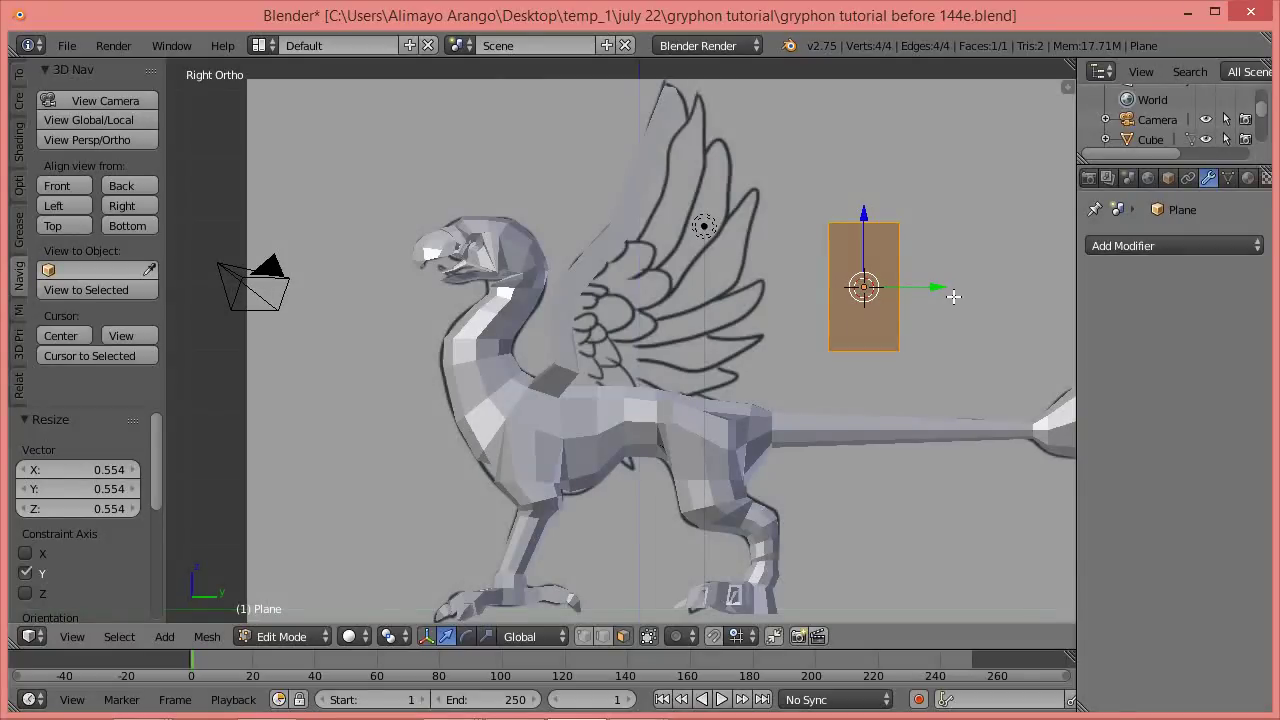
Duplicate the rectangle twice in a row, moving the first copy 1.434 and the second 1.465 along Y.
{"action": "middle_click_drag", "start_coordinate": [1010, 330], "coordinate": [760, 320], "text": "shift"}
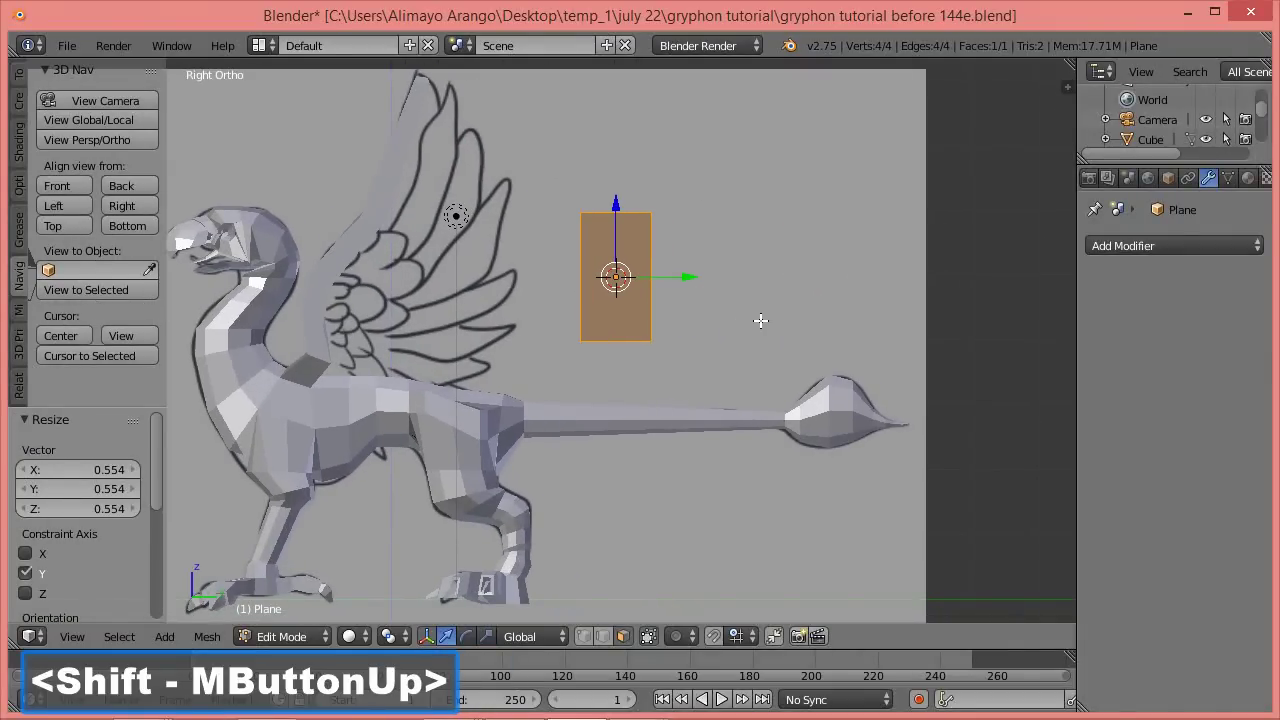
{"action": "key", "text": "shift+d"}
{"action": "left_click", "coordinate": [694, 277]}
{"action": "left_click_drag", "start_coordinate": [694, 277], "coordinate": [785, 278]}
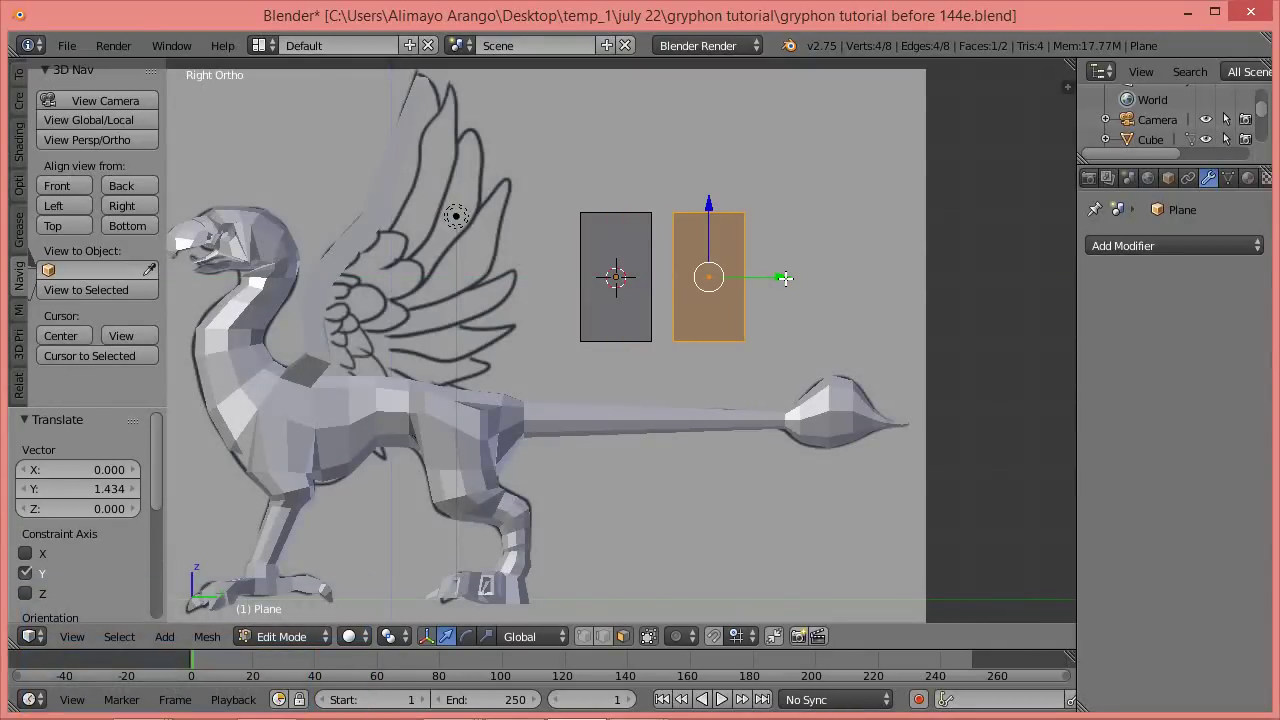
{"action": "key", "text": "shift+d"}
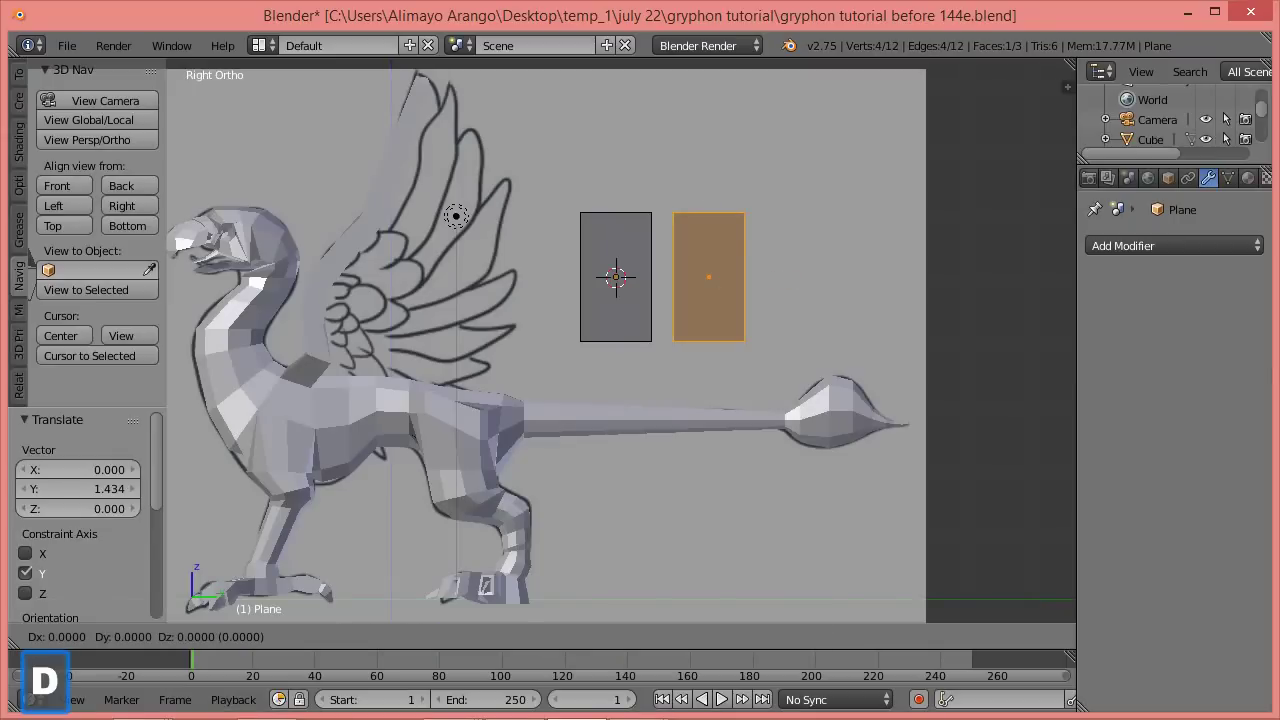
{"action": "left_click", "coordinate": [786, 278]}
{"action": "left_click_drag", "start_coordinate": [786, 278], "coordinate": [879, 280]}
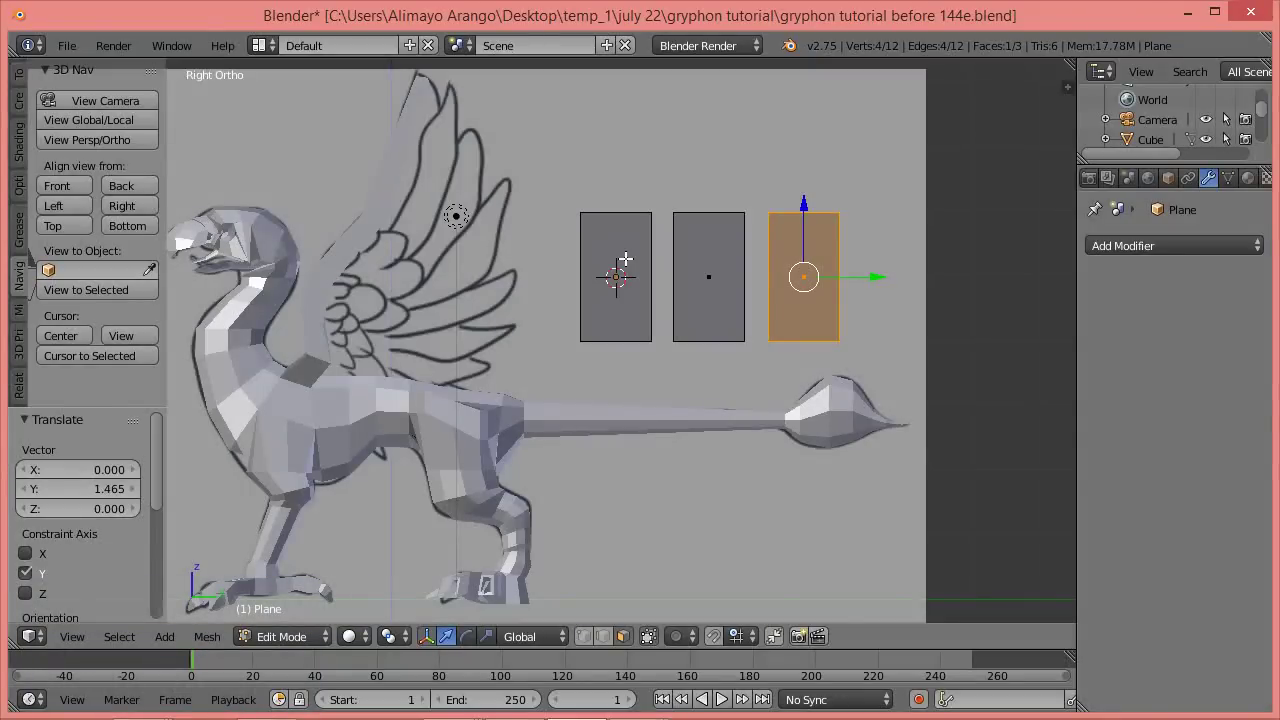
Add four evenly spaced horizontal loop cuts to the first rectangle, the one nearest the wing.
{"action": "key", "text": "a"}
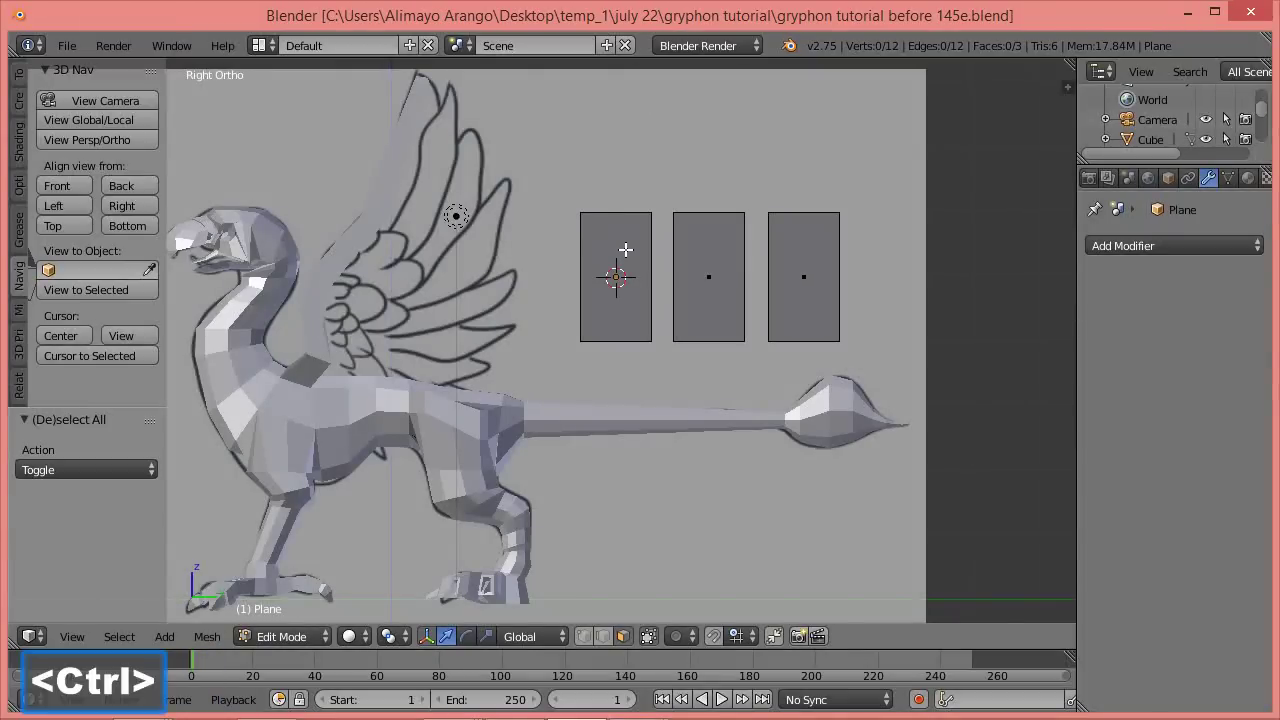
{"action": "key", "text": "ctrl+r"}
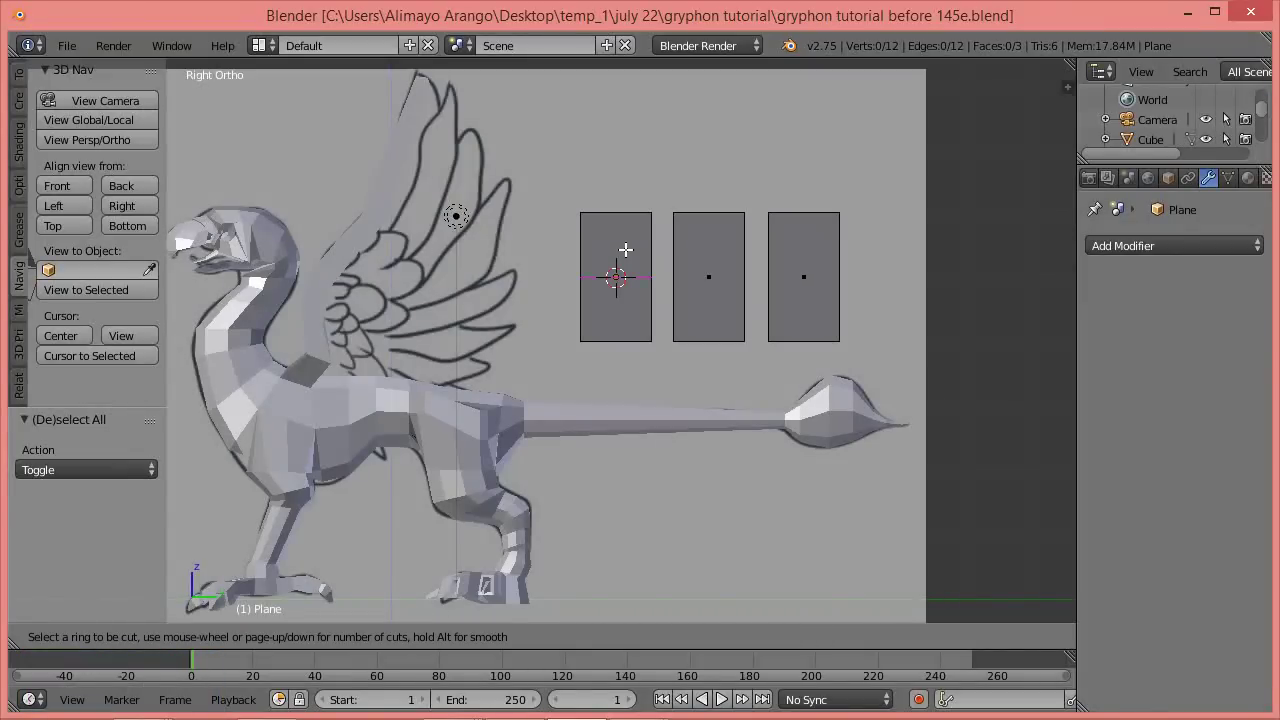
{"action": "scroll", "coordinate": [625, 249], "scroll_direction": "up", "scroll_amount": 1}
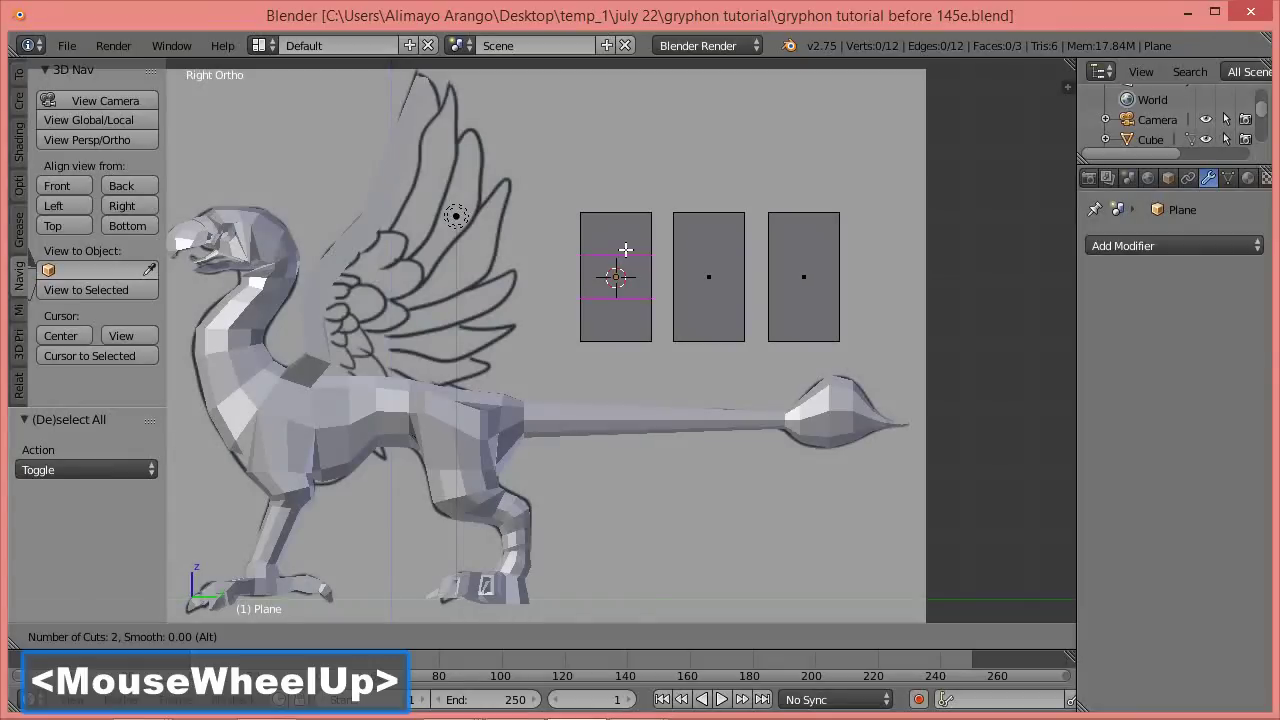
{"action": "scroll", "coordinate": [625, 249], "scroll_direction": "up", "scroll_amount": 1}
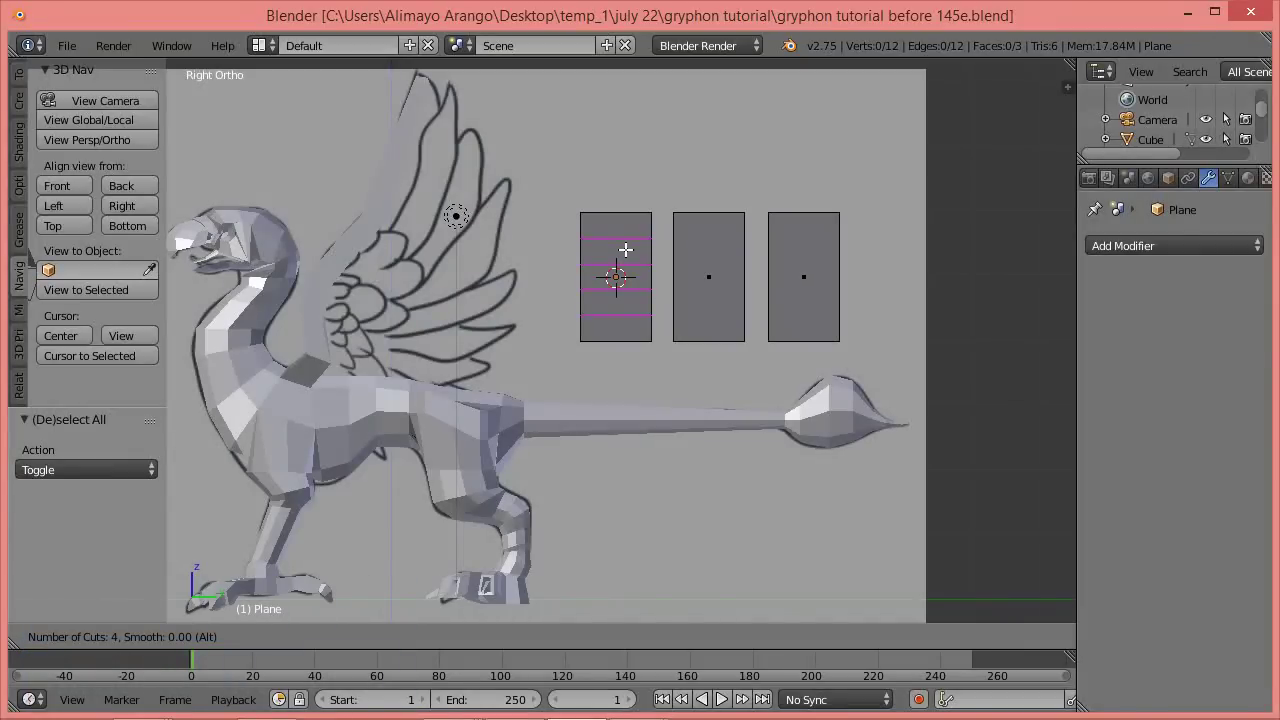
{"action": "left_click", "coordinate": [625, 249]}
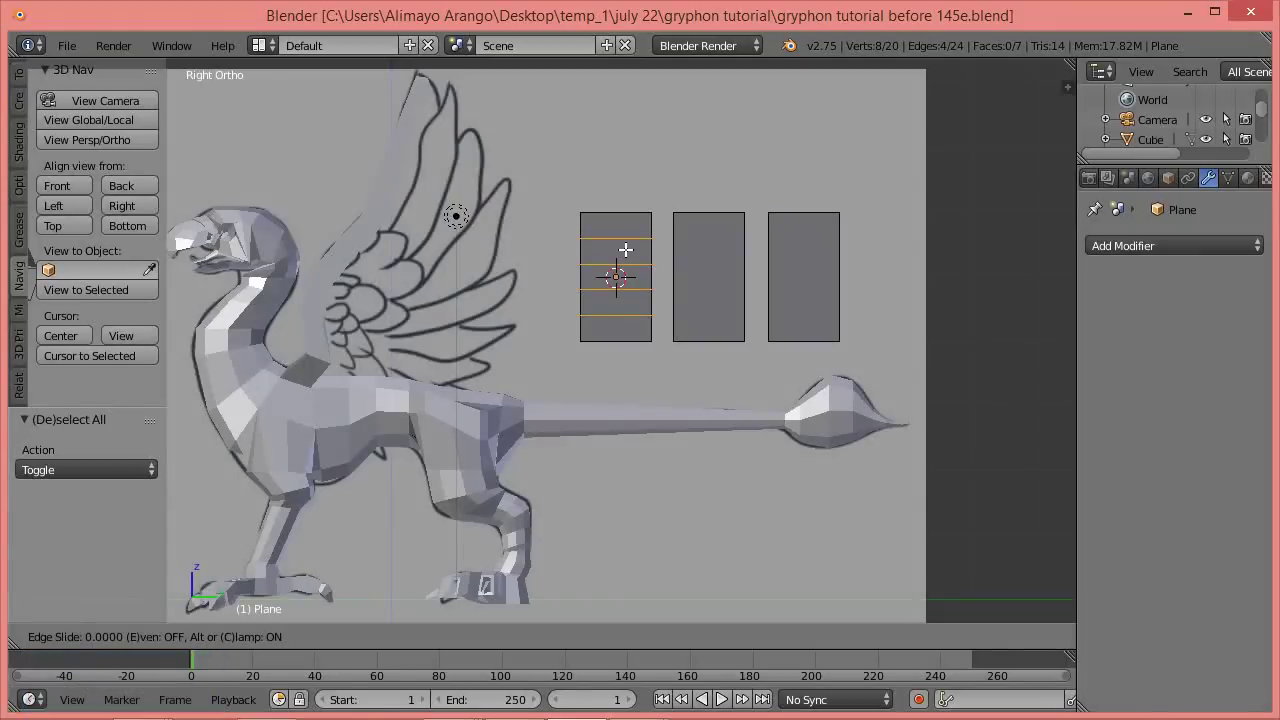
{"action": "left_click", "coordinate": [625, 249]}
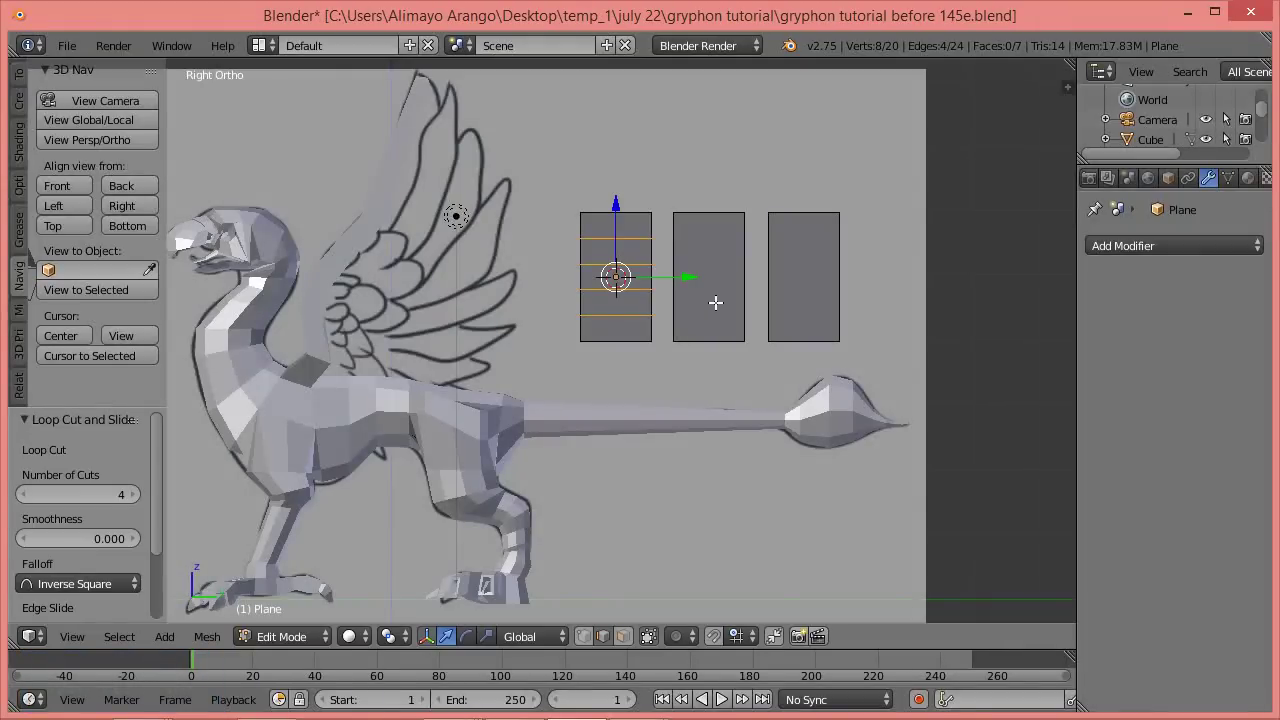
Add two evenly spaced horizontal loop cuts to the middle rectangle.
{"action": "key", "text": "a"}
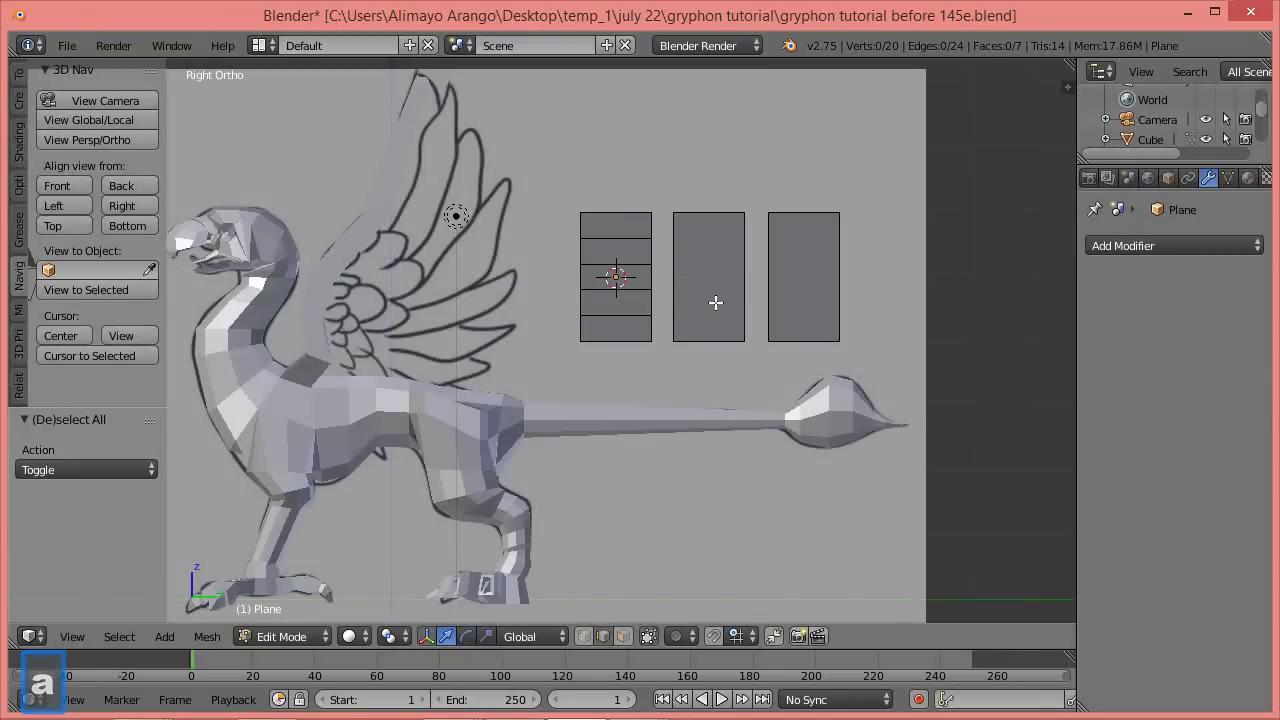
{"action": "key", "text": "ctrl+r"}
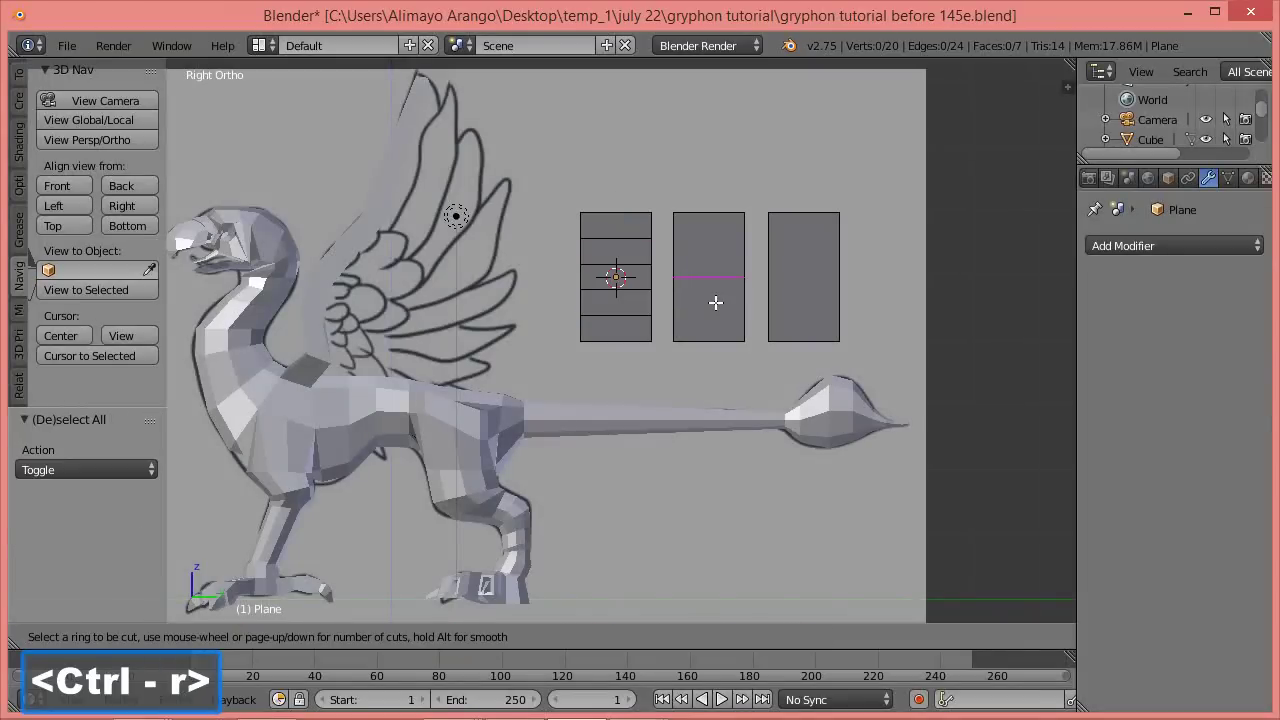
{"action": "scroll", "coordinate": [716, 302], "scroll_direction": "up", "scroll_amount": 1}
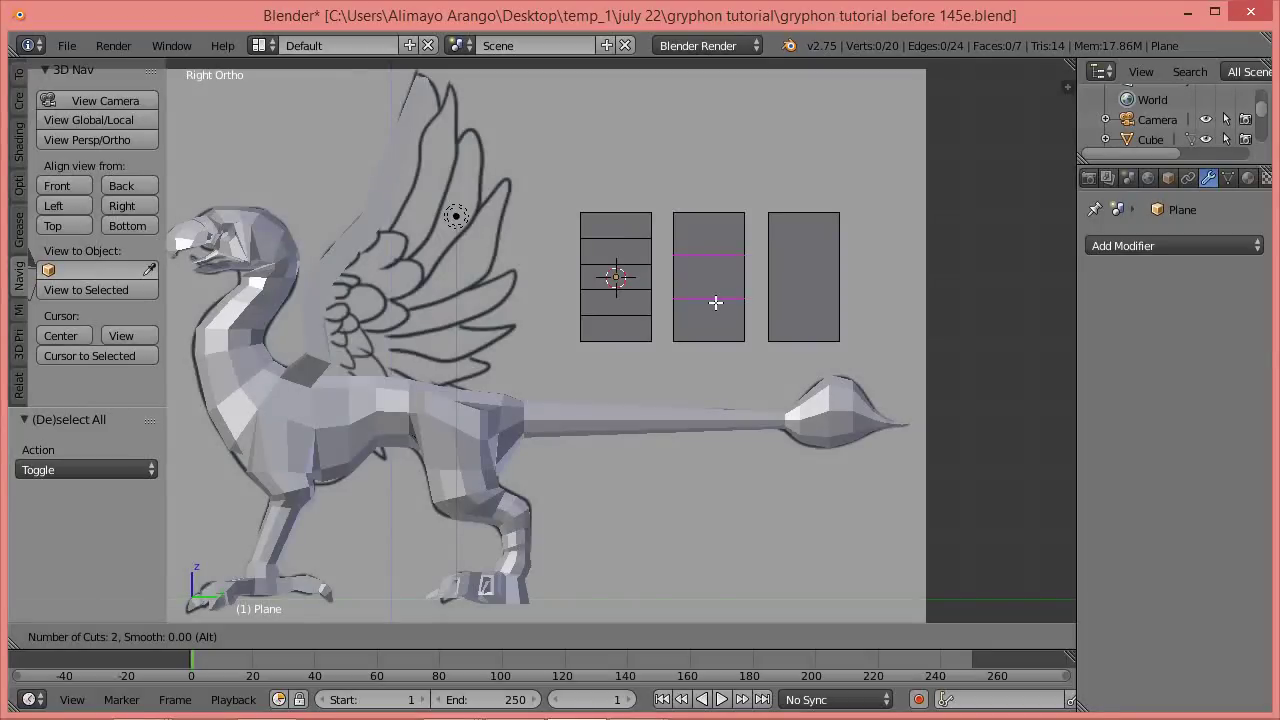
{"action": "left_click", "coordinate": [716, 302]}
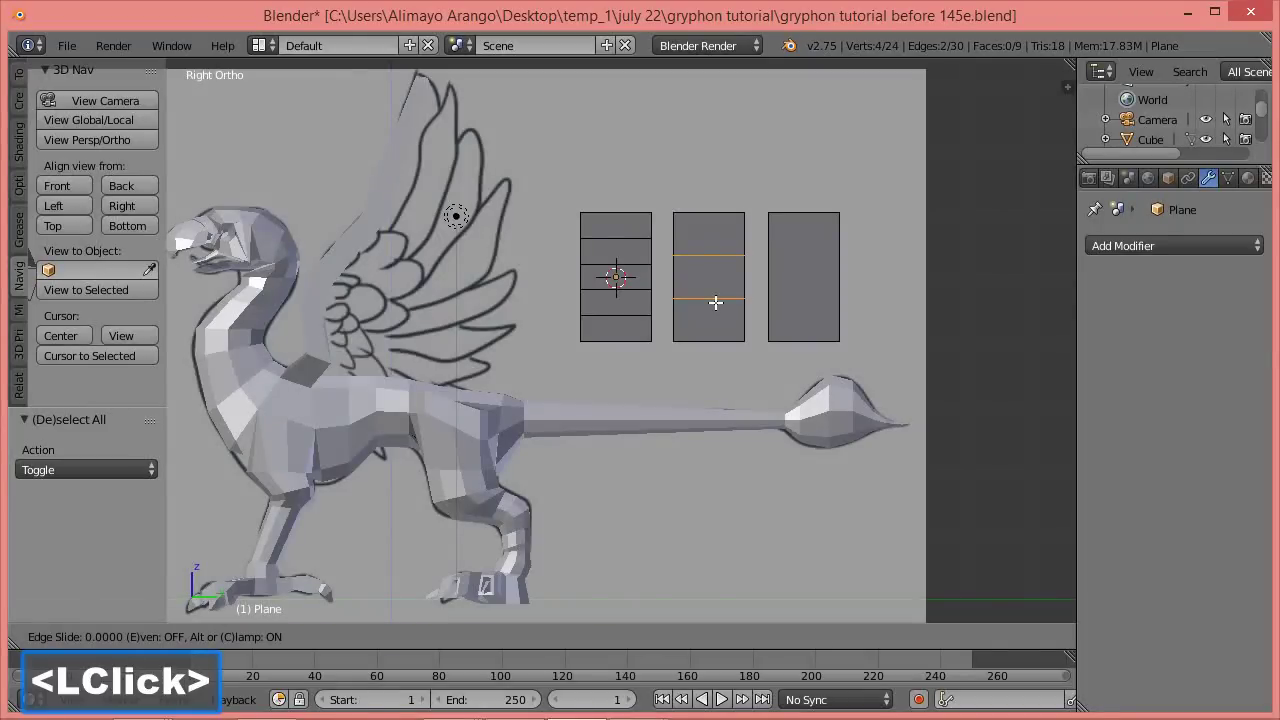
{"action": "left_click", "coordinate": [716, 303]}
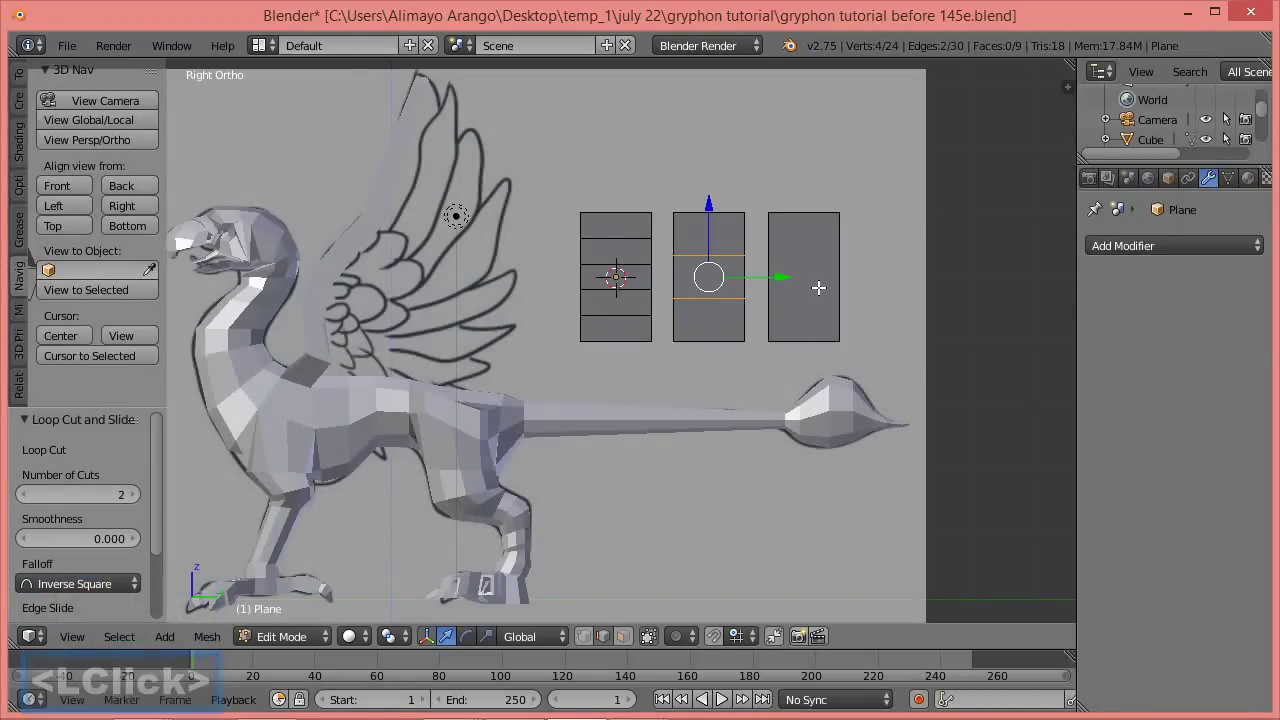
Add one horizontal loop cut across the centre of the third rectangle, the one farthest from the wing.
{"action": "key", "text": "a"}
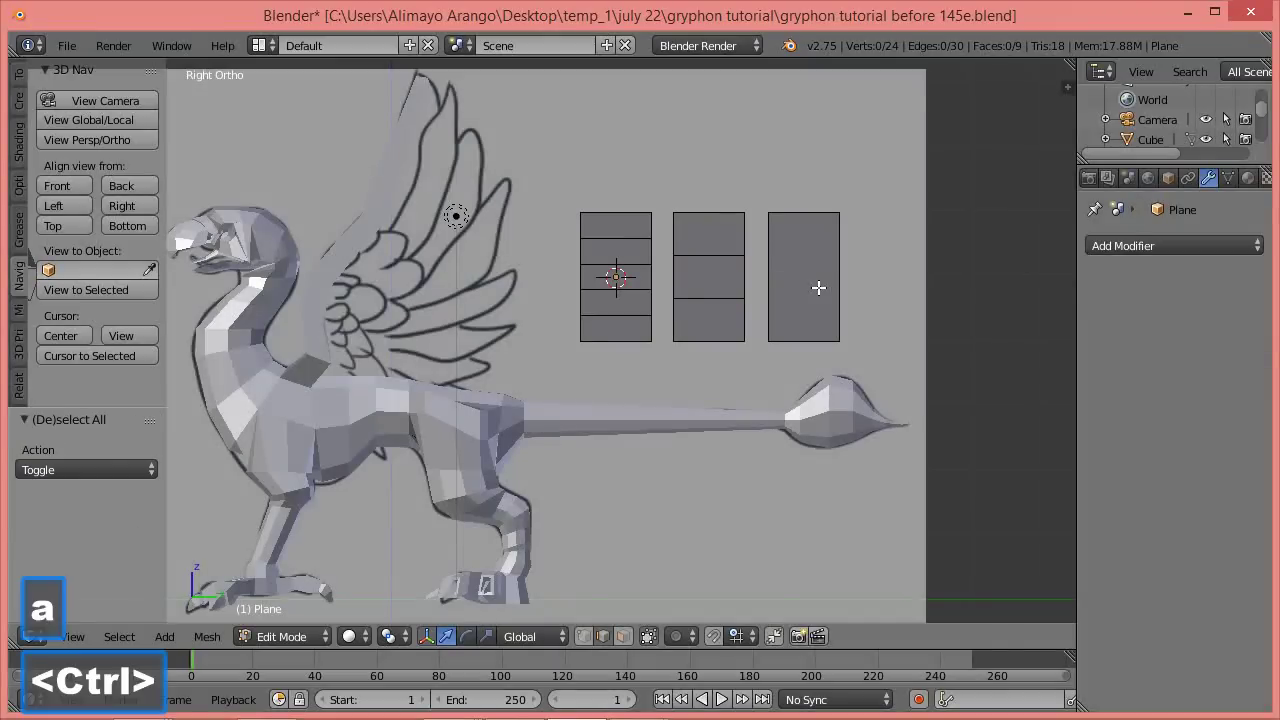
{"action": "key", "text": "ctrl+r"}
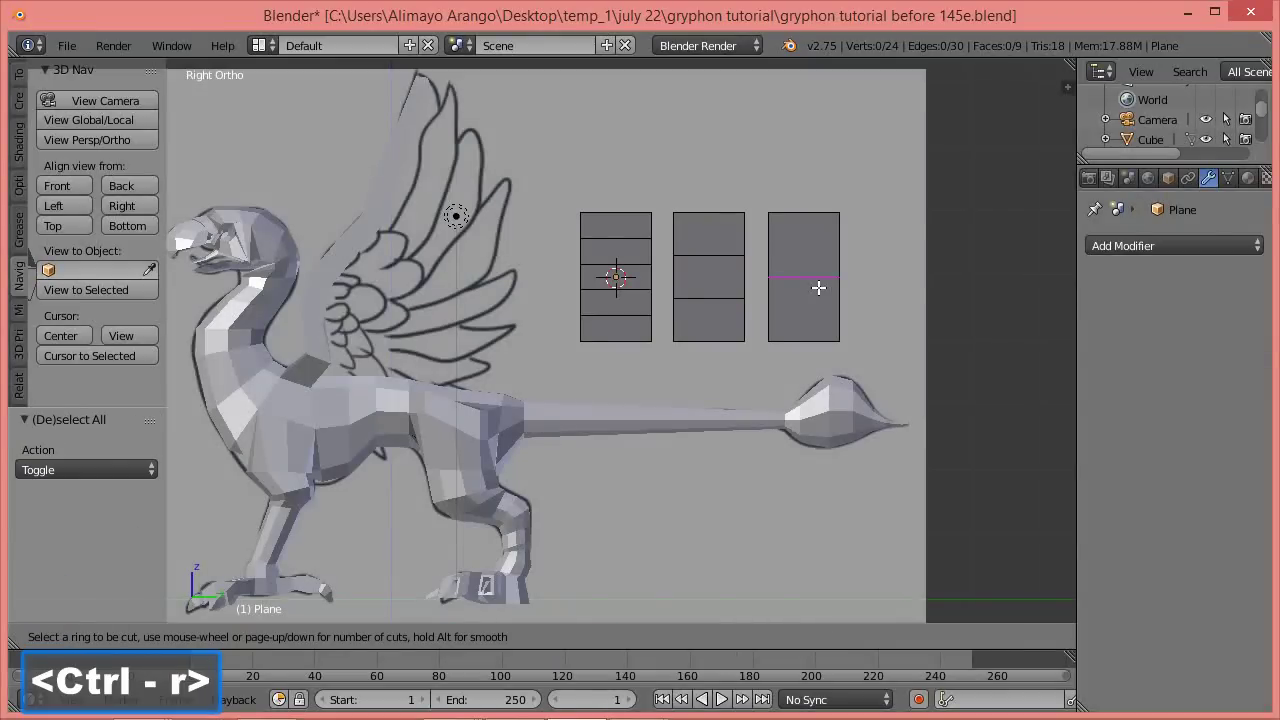
{"action": "left_click", "coordinate": [818, 288]}
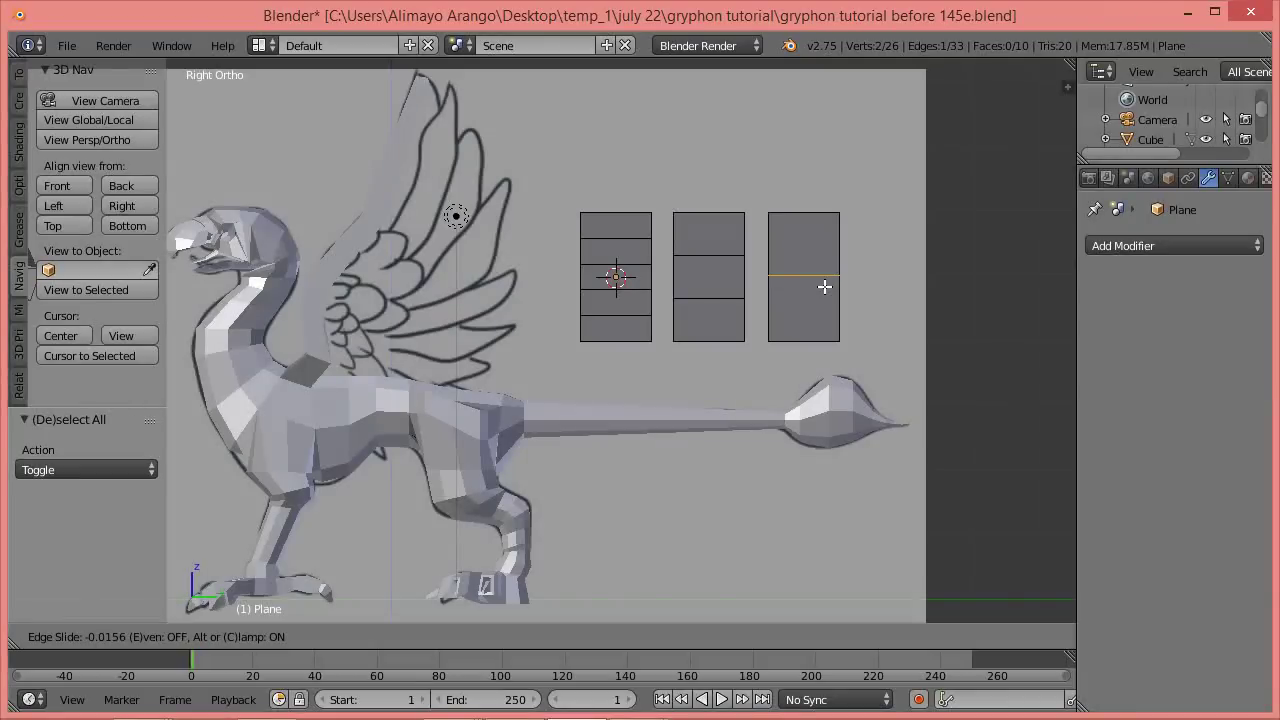
{"action": "right_click", "coordinate": [824, 287]}
{"action": "left_click", "coordinate": [824, 287]}
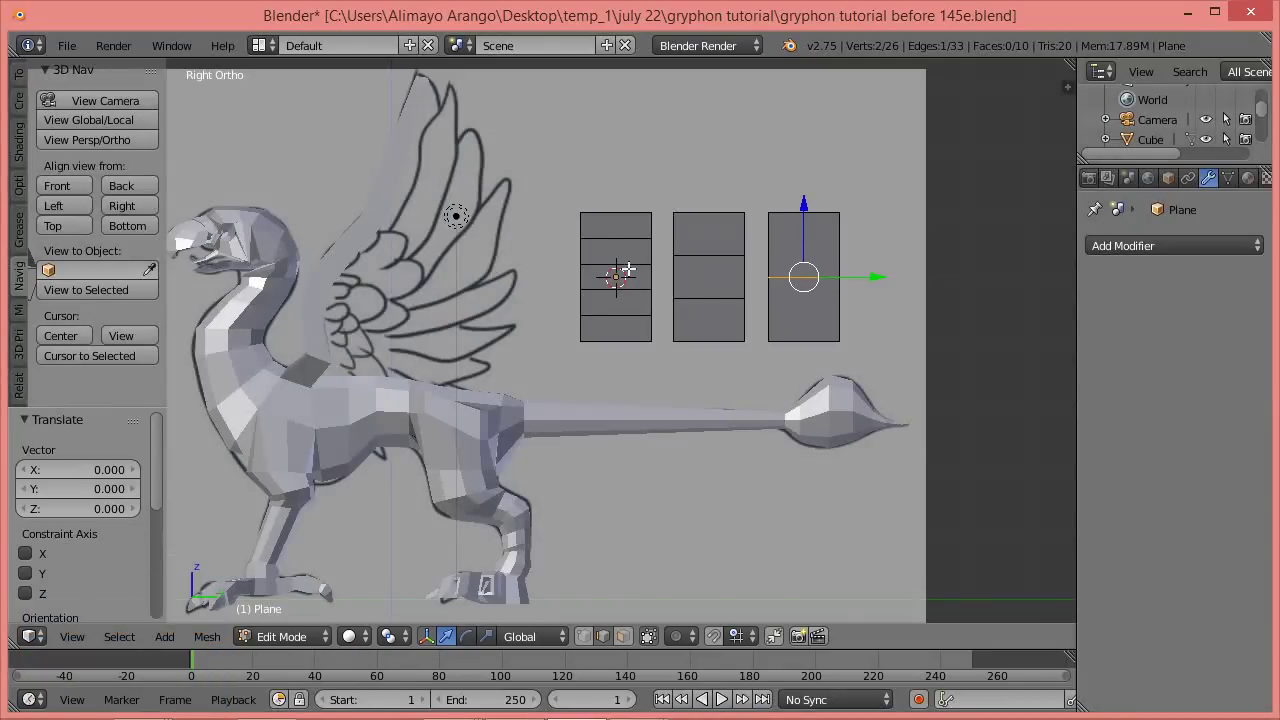
Add one centred vertical loop cut to each of the three rectangles.
{"action": "key", "text": "ctrl"}
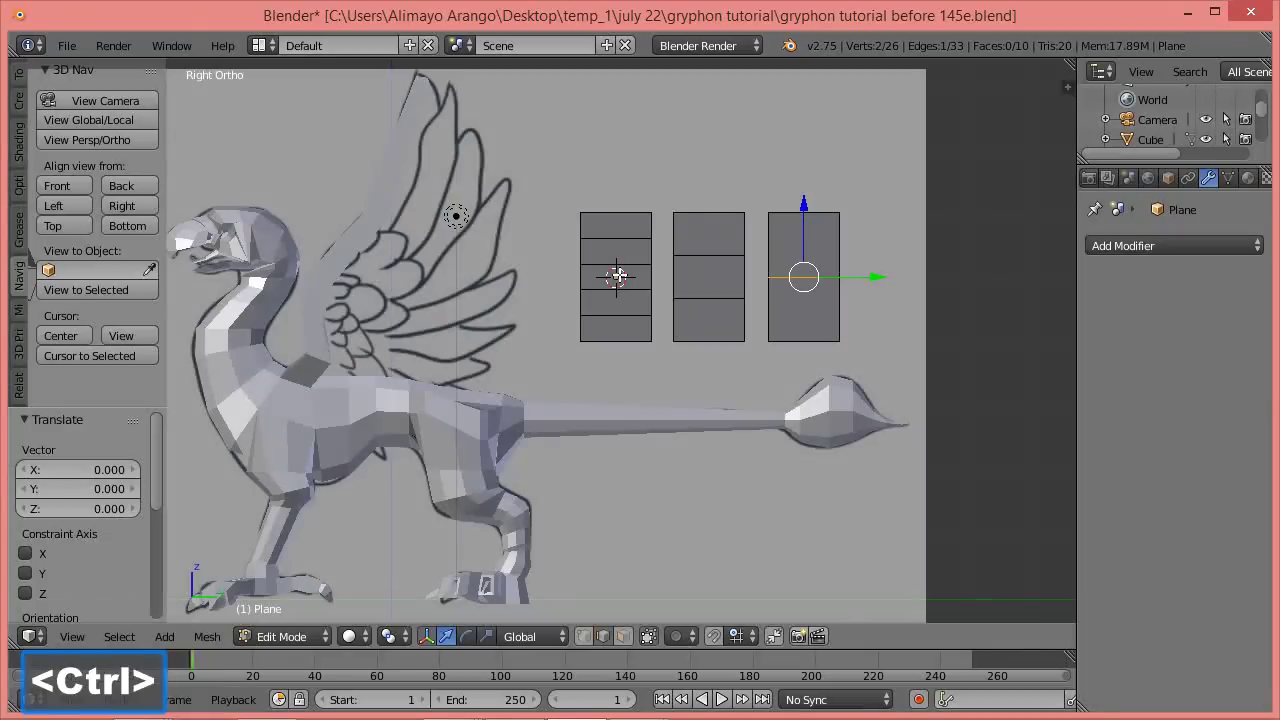
{"action": "key", "text": "ctrl+r"}
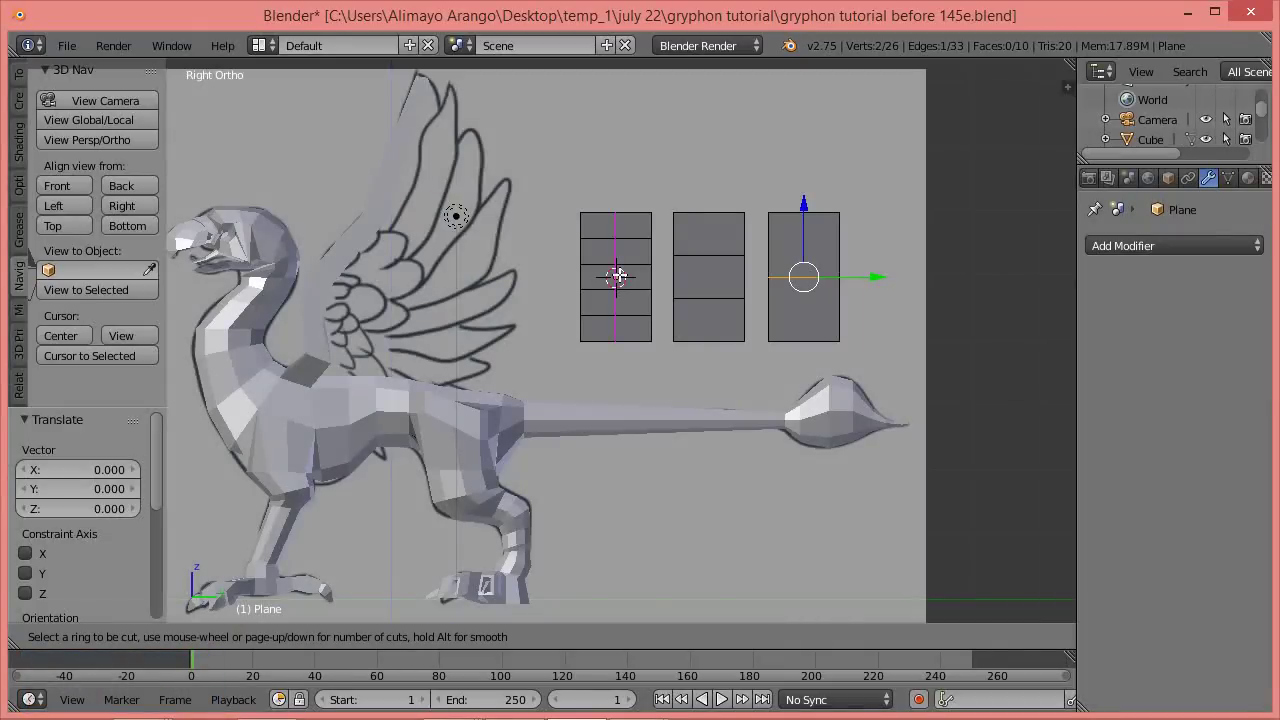
{"action": "left_click", "coordinate": [617, 277]}
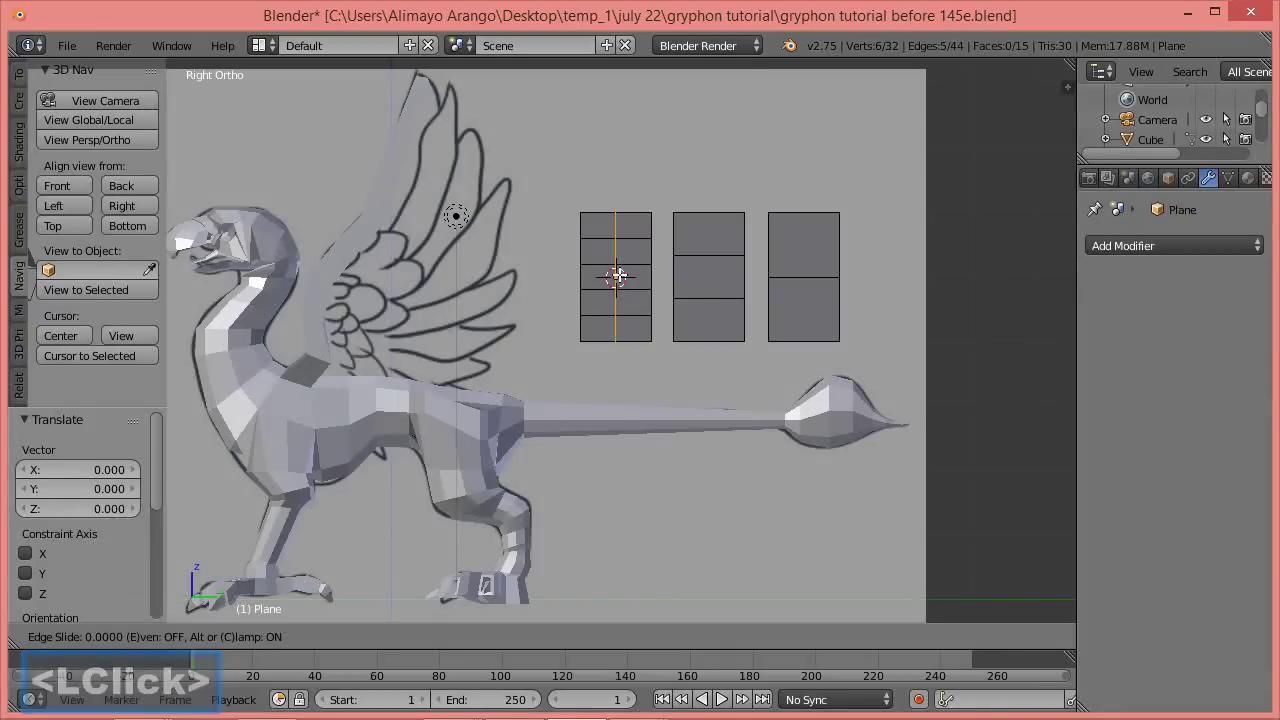
{"action": "left_click", "coordinate": [617, 277]}
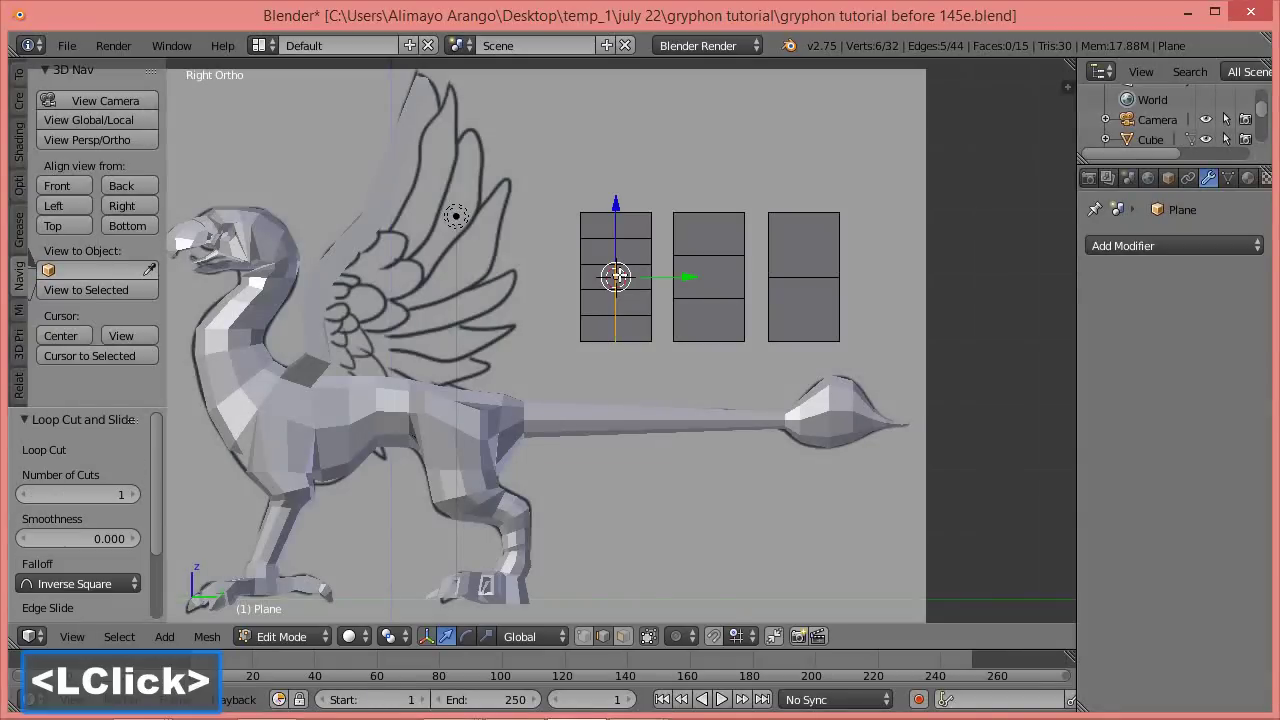
{"action": "key", "text": "ctrl+r"}
{"action": "left_click", "coordinate": [721, 275]}
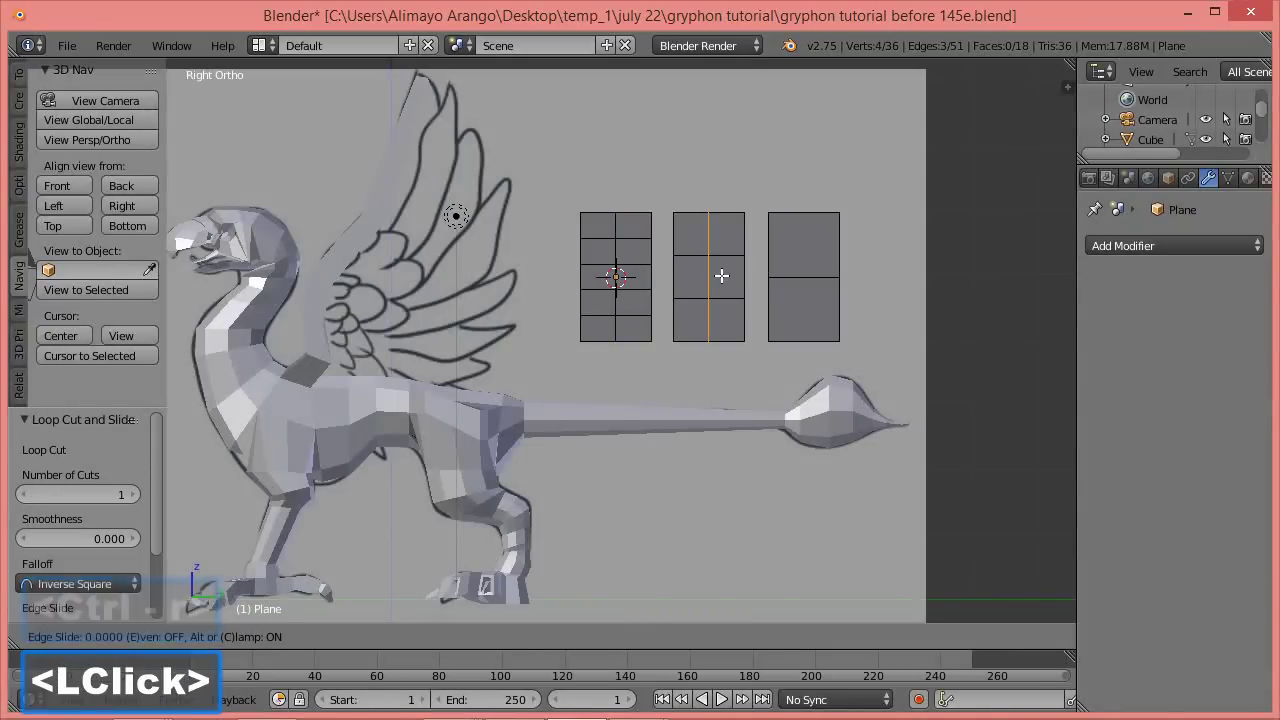
{"action": "left_click", "coordinate": [721, 275]}
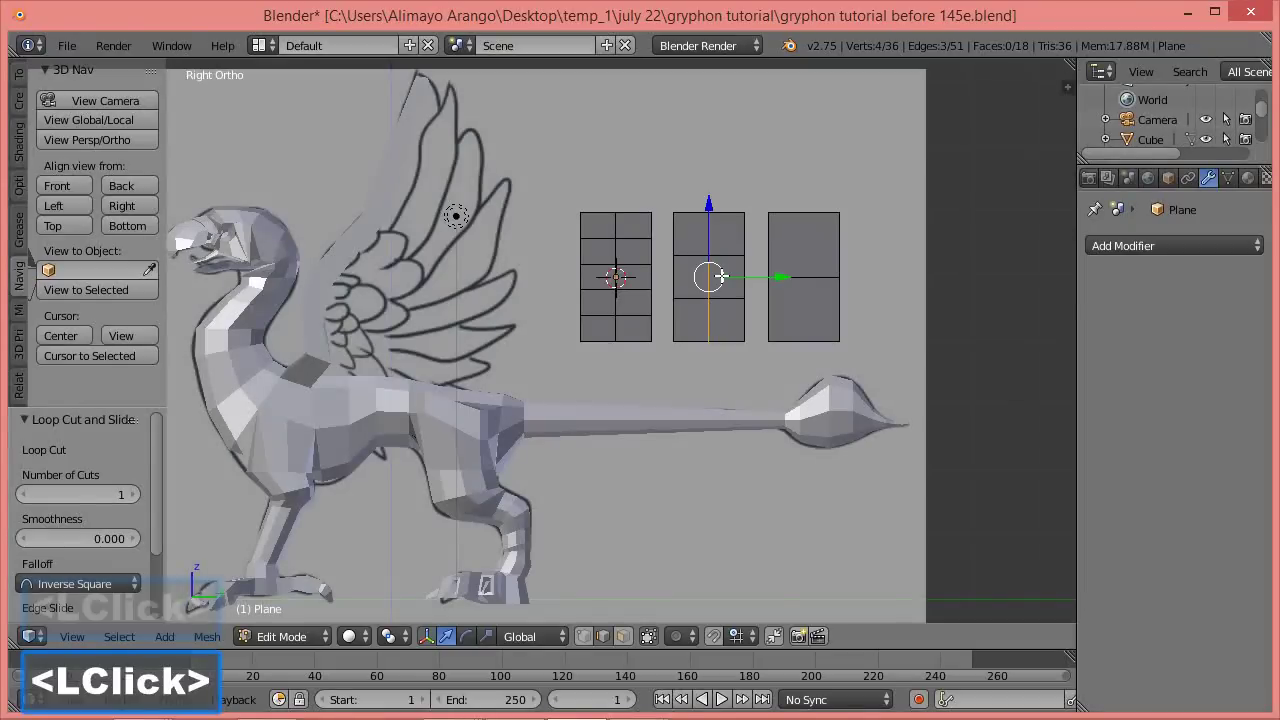
{"action": "key", "text": "ctrl+r"}
{"action": "left_click", "coordinate": [812, 260]}
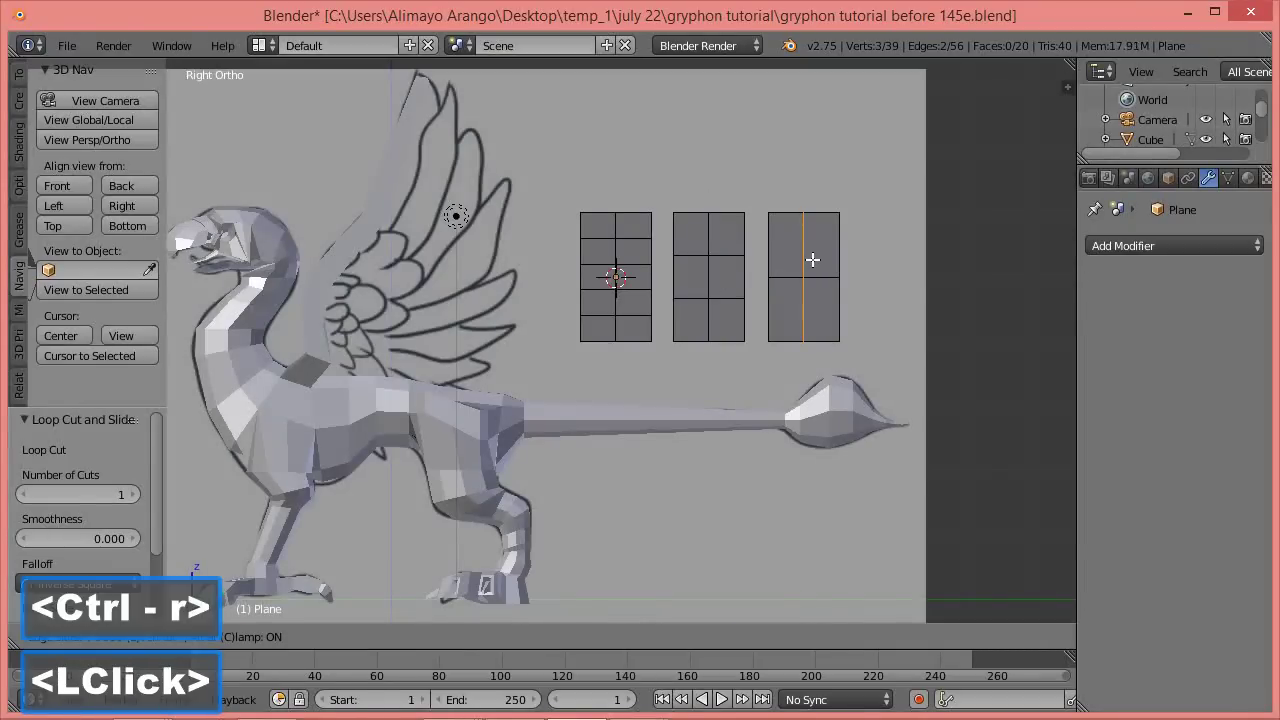
{"action": "left_click", "coordinate": [812, 262]}
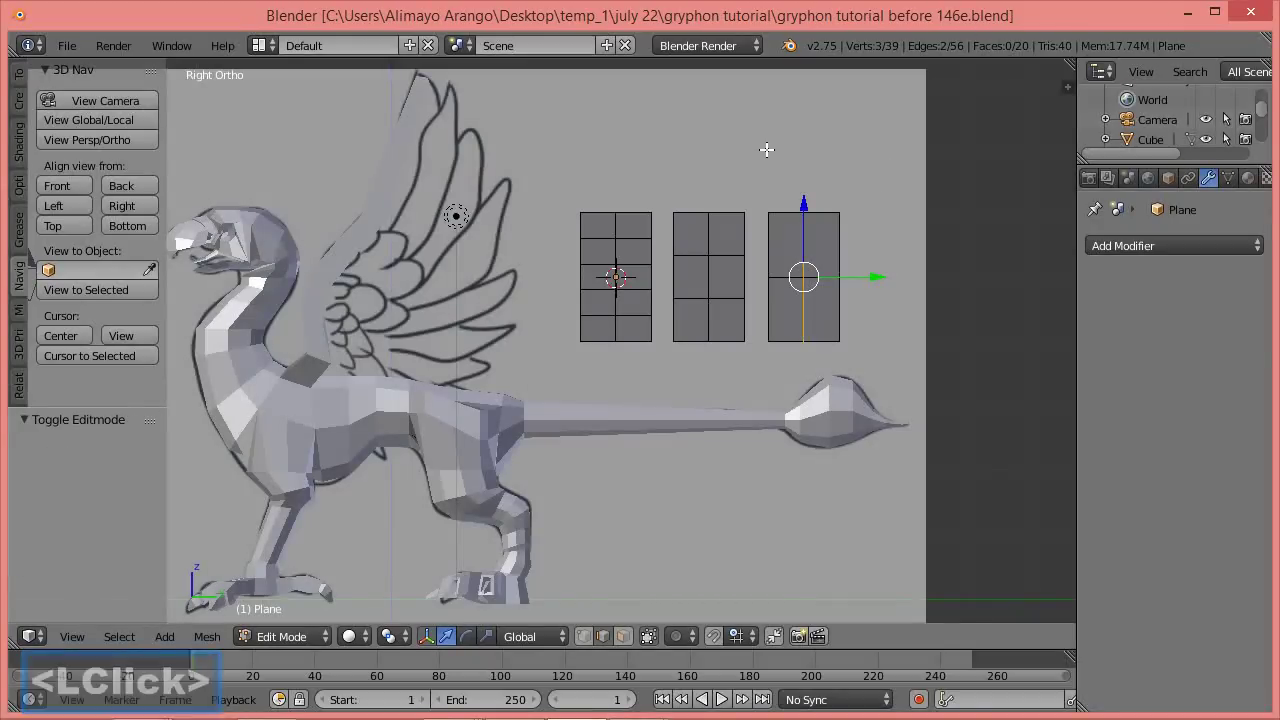
Fold the rectangle nearest the wing by moving its vertical centre edge loop -0.239 along X.
{"action": "key", "text": "a"}
{"action": "middle_click_drag", "start_coordinate": [868, 227], "coordinate": [788, 286]}
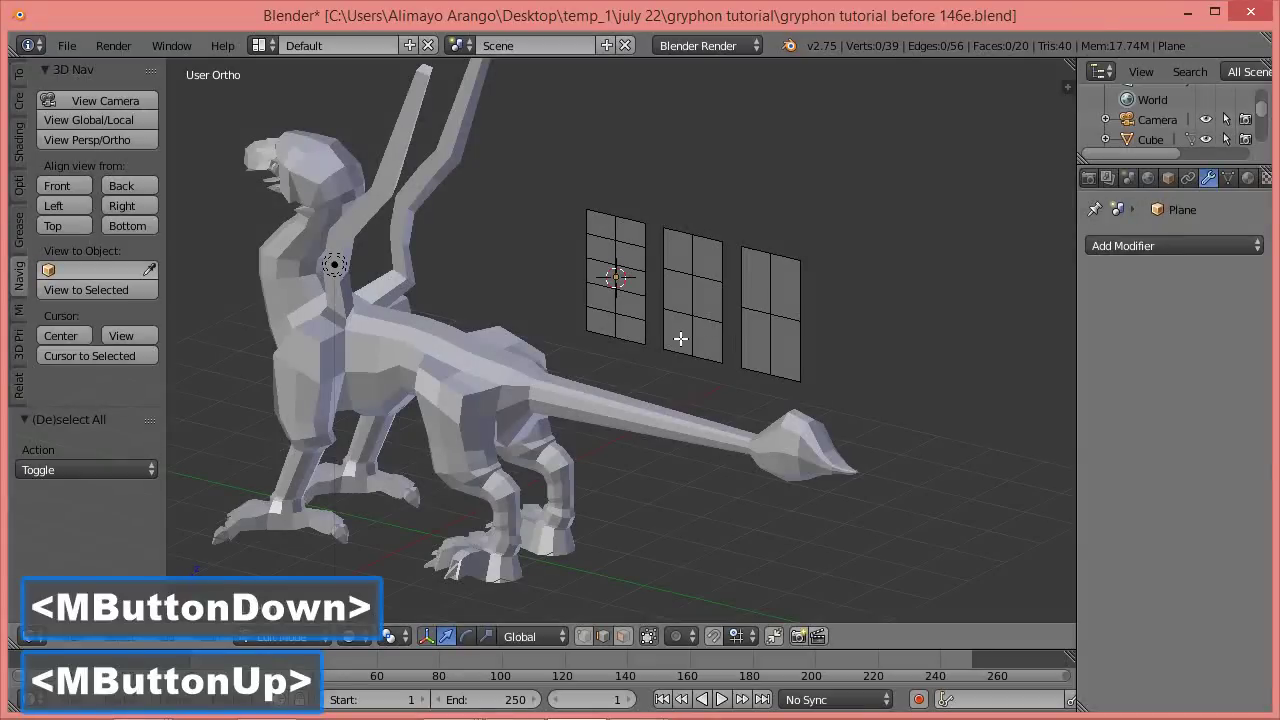
{"action": "left_click", "coordinate": [614, 328], "text": "alt"}
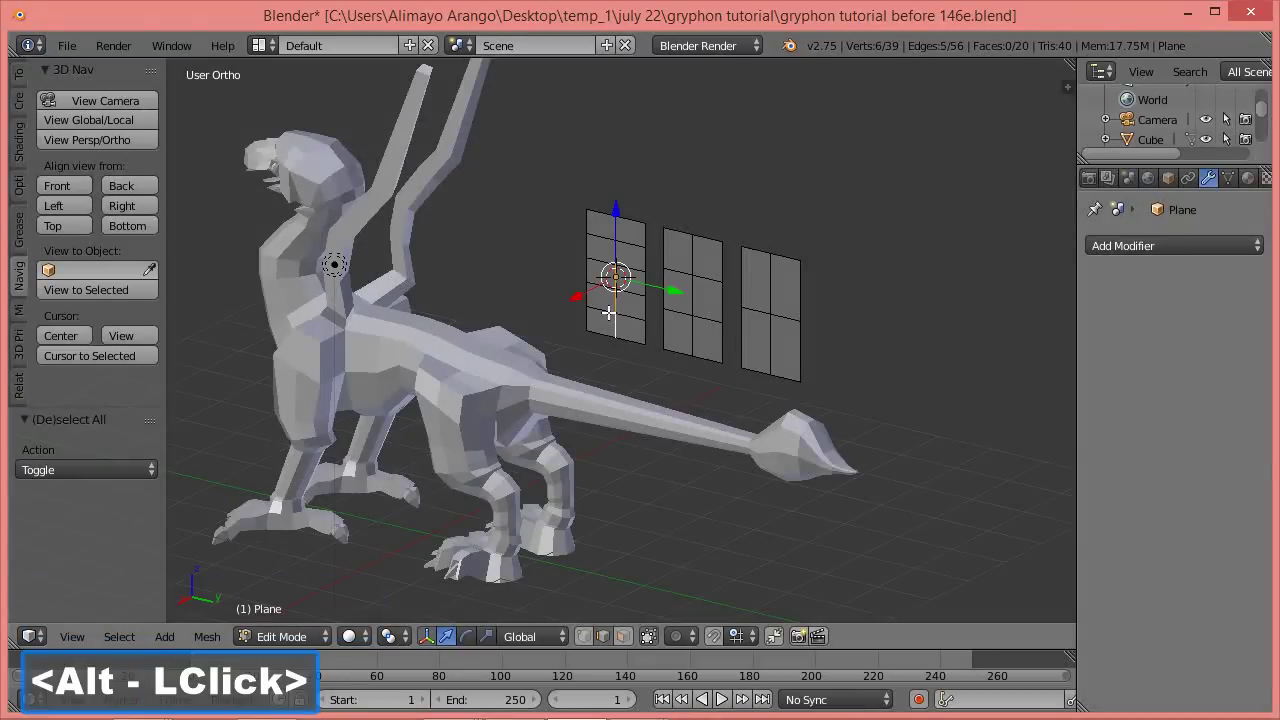
{"action": "left_click_drag", "start_coordinate": [581, 298], "coordinate": [590, 292]}
{"action": "middle_click_drag", "start_coordinate": [693, 308], "coordinate": [654, 310]}
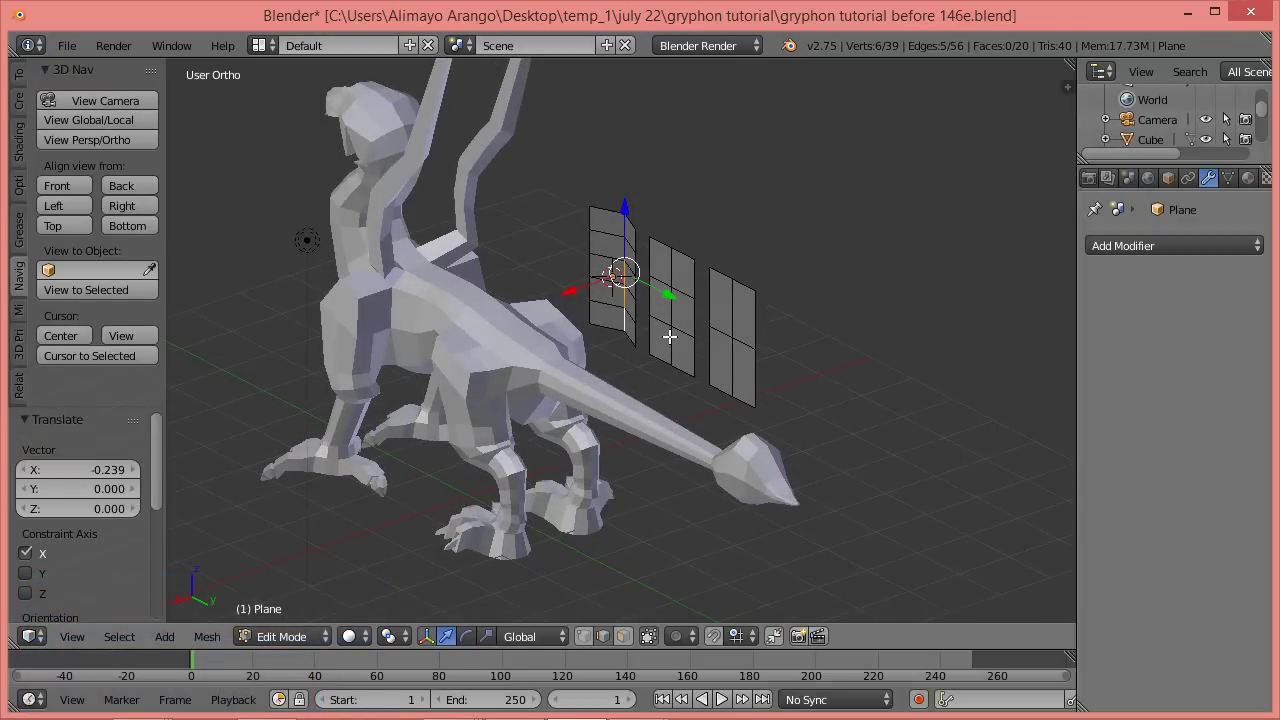
Fold the middle and third rectangles by moving their vertical centre edge loops -0.196 and -0.191 along X.
{"action": "key", "text": "alt"}
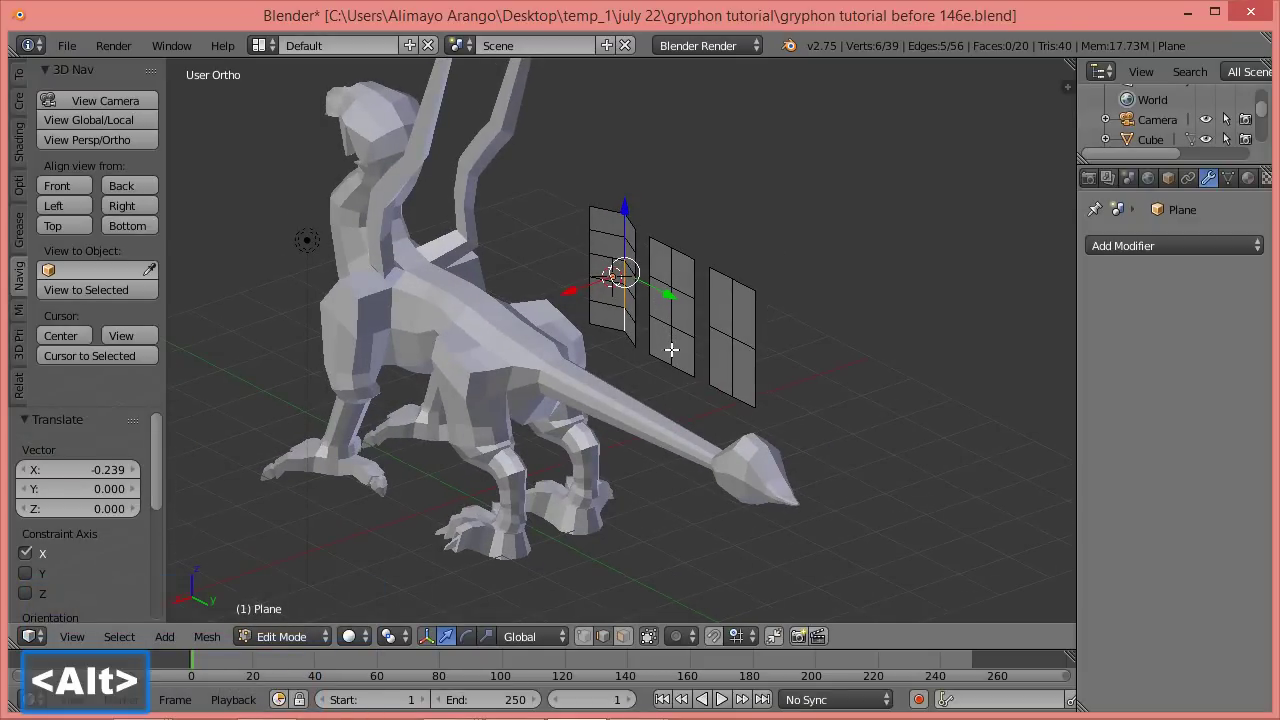
{"action": "left_click", "coordinate": [671, 349], "text": "alt"}
{"action": "left_click_drag", "start_coordinate": [626, 327], "coordinate": [634, 326]}
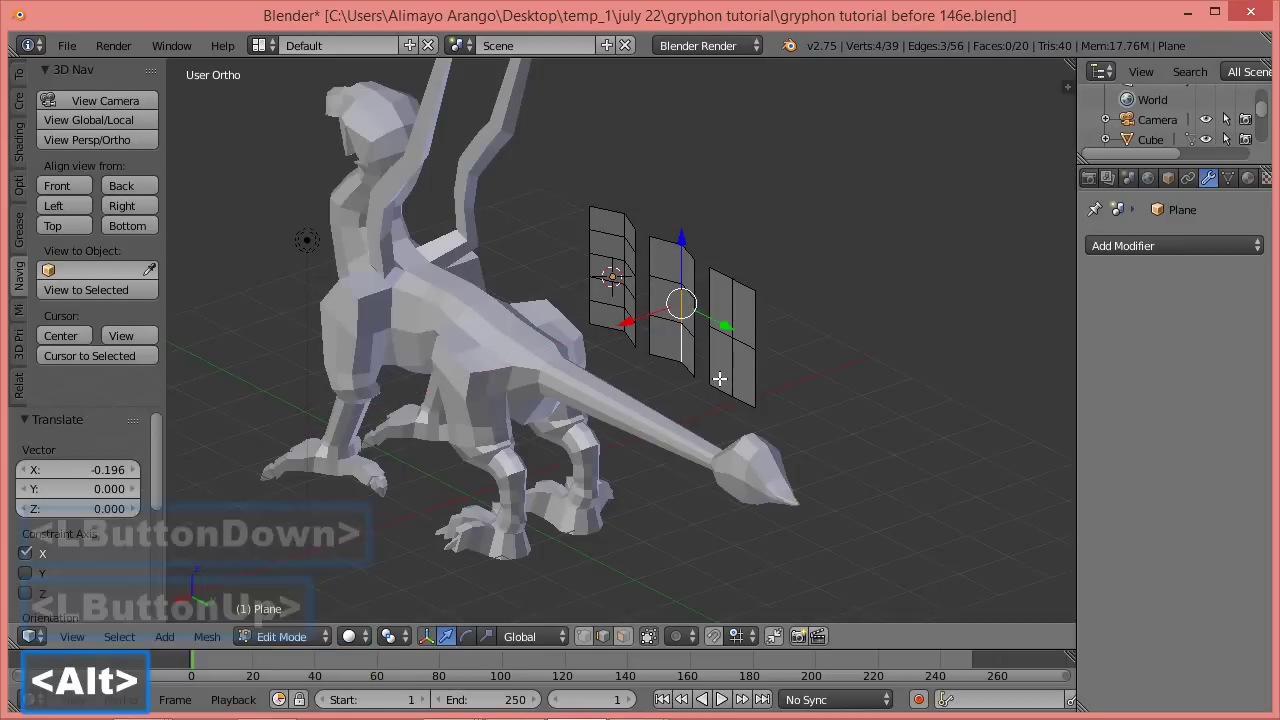
{"action": "left_click", "coordinate": [730, 369], "text": "alt"}
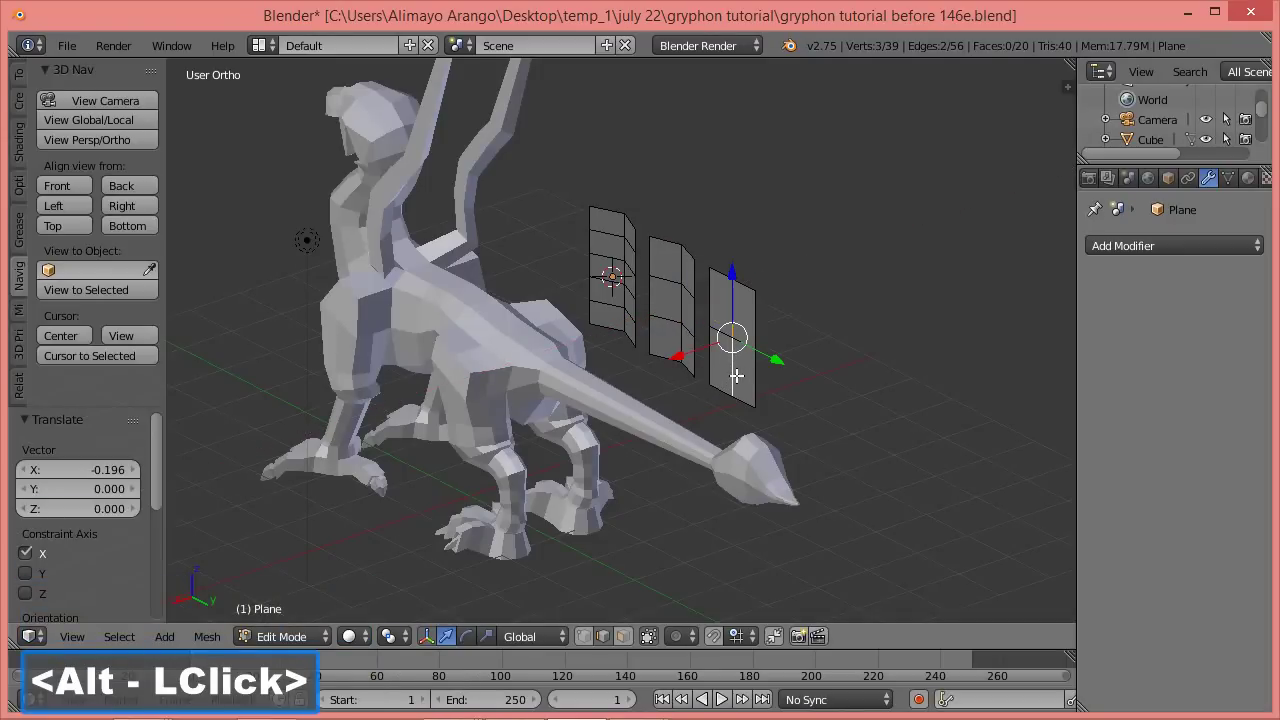
{"action": "mouse_move", "coordinate": [681, 357]}
{"action": "left_mouse_down"}
{"action": "mouse_move", "coordinate": [692, 355]}
{"action": "mouse_move", "coordinate": [680, 359]}
{"action": "left_mouse_up"}
{"action": "middle_click_drag", "start_coordinate": [628, 343], "coordinate": [726, 333]}
{"action": "scroll", "coordinate": [726, 333], "scroll_direction": "up", "scroll_amount": 4}
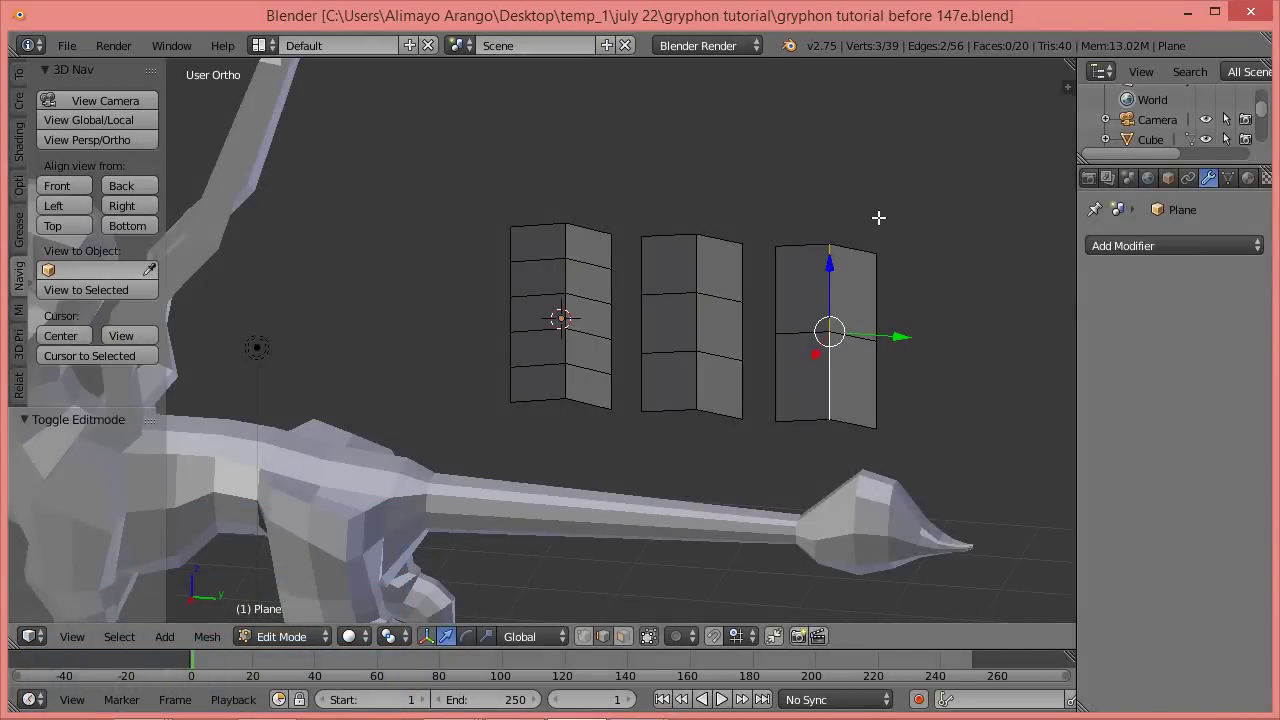
In vertex selection, pull the first rectangle's centre top and bottom vertices outward along Z to form long points.
{"action": "key", "text": "a"}
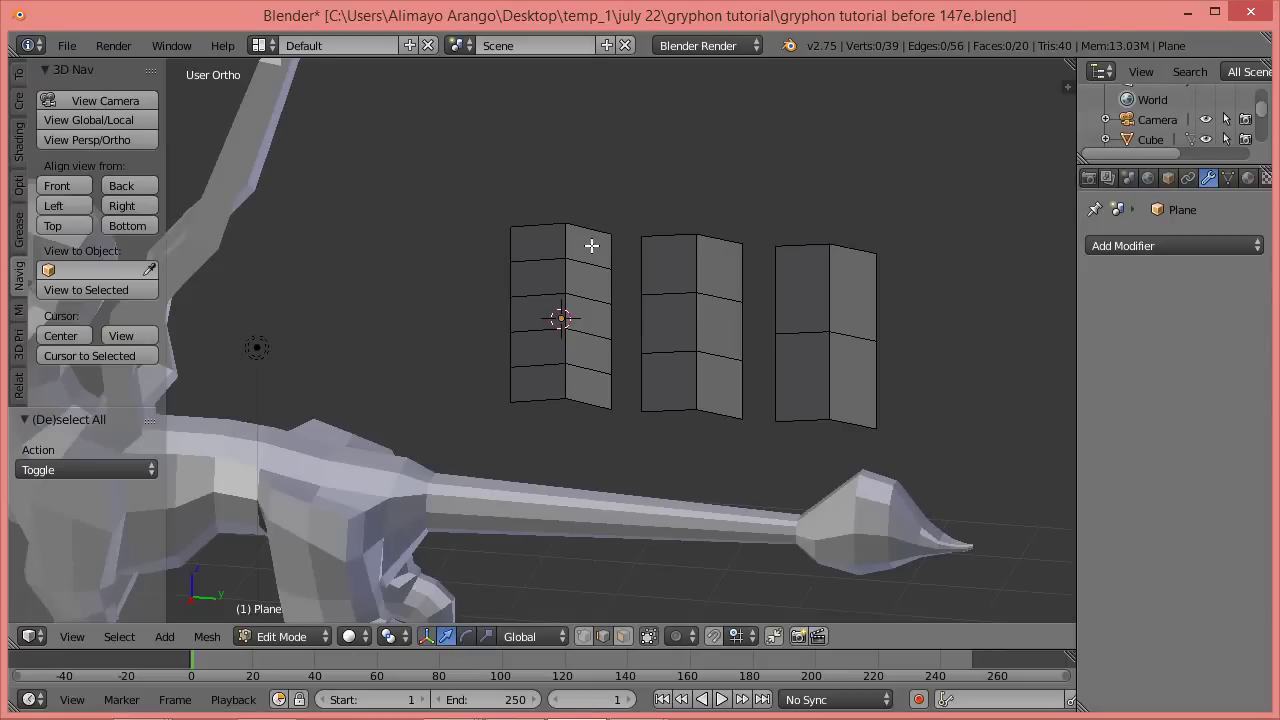
{"action": "left_click", "coordinate": [588, 636]}
{"action": "left_click", "coordinate": [566, 224]}
{"action": "left_click_drag", "start_coordinate": [568, 182], "coordinate": [565, 127]}
{"action": "left_click", "coordinate": [566, 404]}
{"action": "left_click_drag", "start_coordinate": [564, 364], "coordinate": [561, 392]}
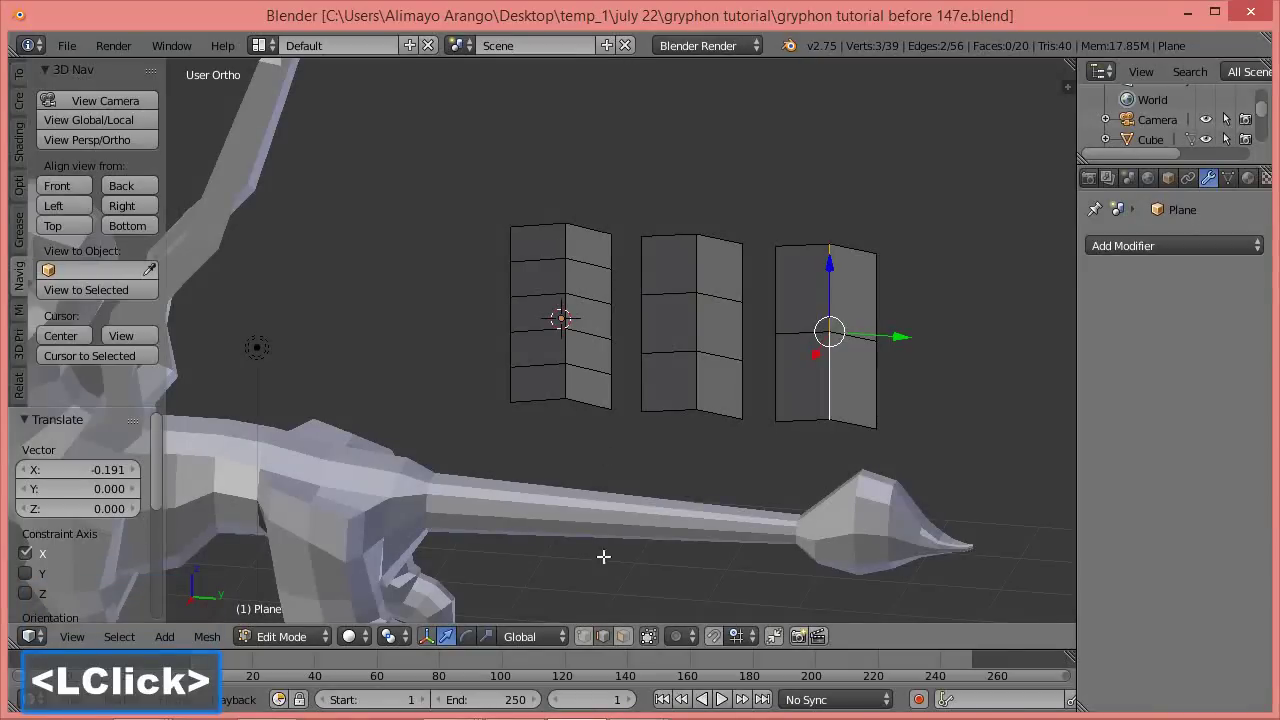
Try shallower points on the first rectangle, moving its centre top vertex 0.228 and centre bottom vertex -0.308 along Z.
{"action": "left_click", "coordinate": [588, 636]}
{"action": "left_click", "coordinate": [564, 221]}
{"action": "mouse_move", "coordinate": [566, 181]}
{"action": "left_mouse_down"}
{"action": "mouse_move", "coordinate": [571, 146]}
{"action": "mouse_move", "coordinate": [567, 163]}
{"action": "left_mouse_up"}
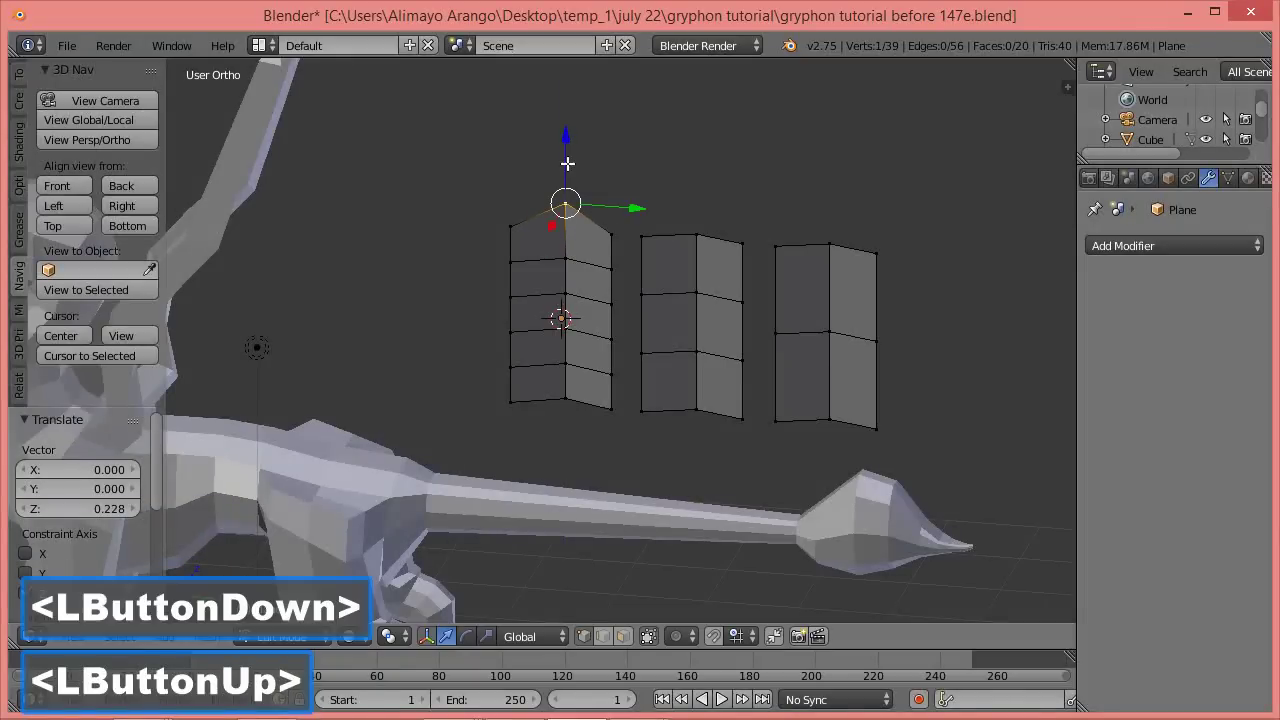
{"action": "left_click", "coordinate": [567, 397]}
{"action": "left_click_drag", "start_coordinate": [569, 353], "coordinate": [562, 368]}
Move the first rectangle's four corner vertices inward along Y, by about 0.13 to 0.14, to taper both ends.
{"action": "left_click", "coordinate": [608, 407]}
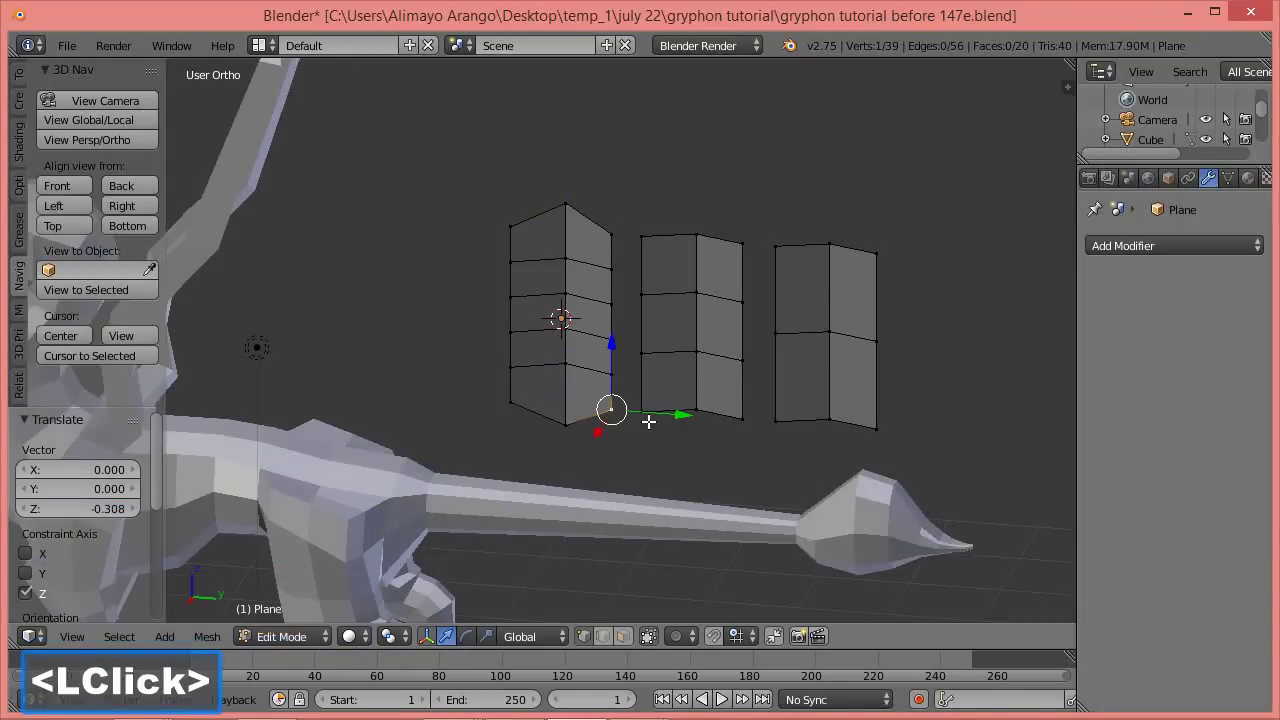
{"action": "left_click_drag", "start_coordinate": [672, 417], "coordinate": [594, 406]}
{"action": "left_click", "coordinate": [512, 402]}
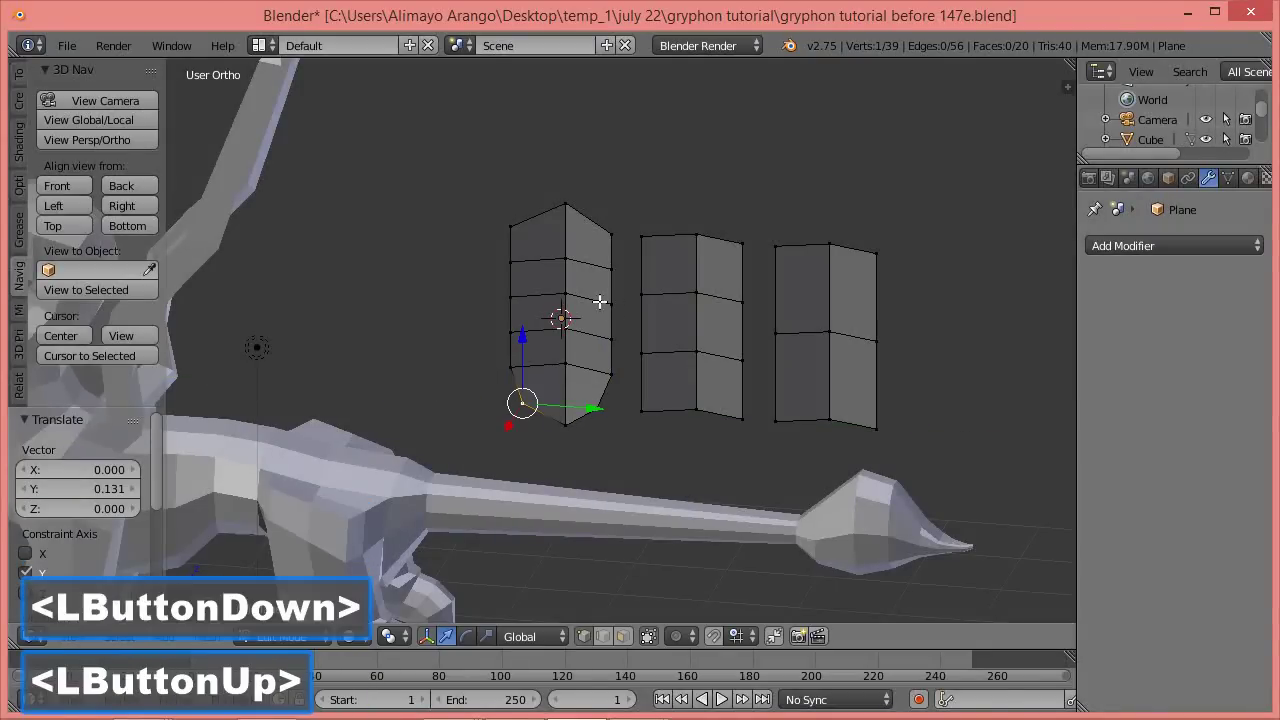
{"action": "middle_click_drag", "start_coordinate": [574, 343], "coordinate": [591, 334]}
{"action": "left_click", "coordinate": [512, 222]}
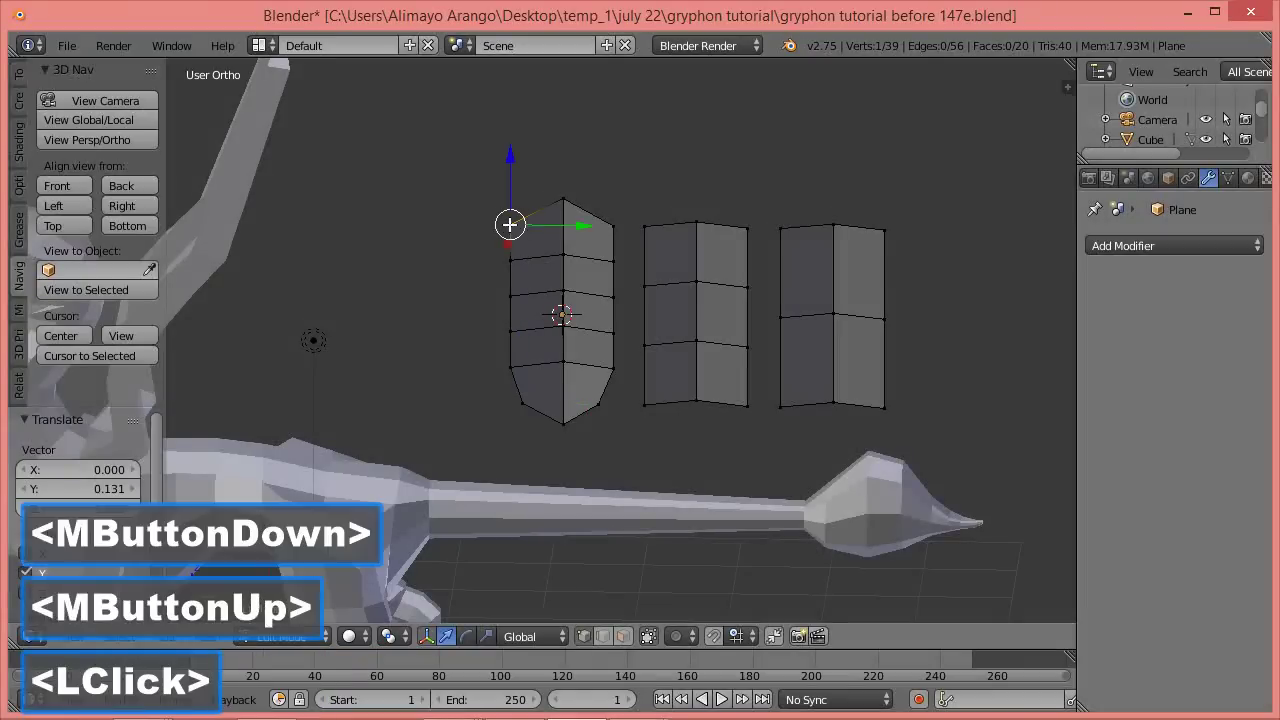
{"action": "left_click_drag", "start_coordinate": [587, 226], "coordinate": [596, 222]}
{"action": "left_click", "coordinate": [613, 226]}
{"action": "left_click_drag", "start_coordinate": [690, 227], "coordinate": [677, 227]}
Move the side vertices at mid-height of the first feather slightly outward along Y to round its outline.
{"action": "left_click", "coordinate": [614, 299]}
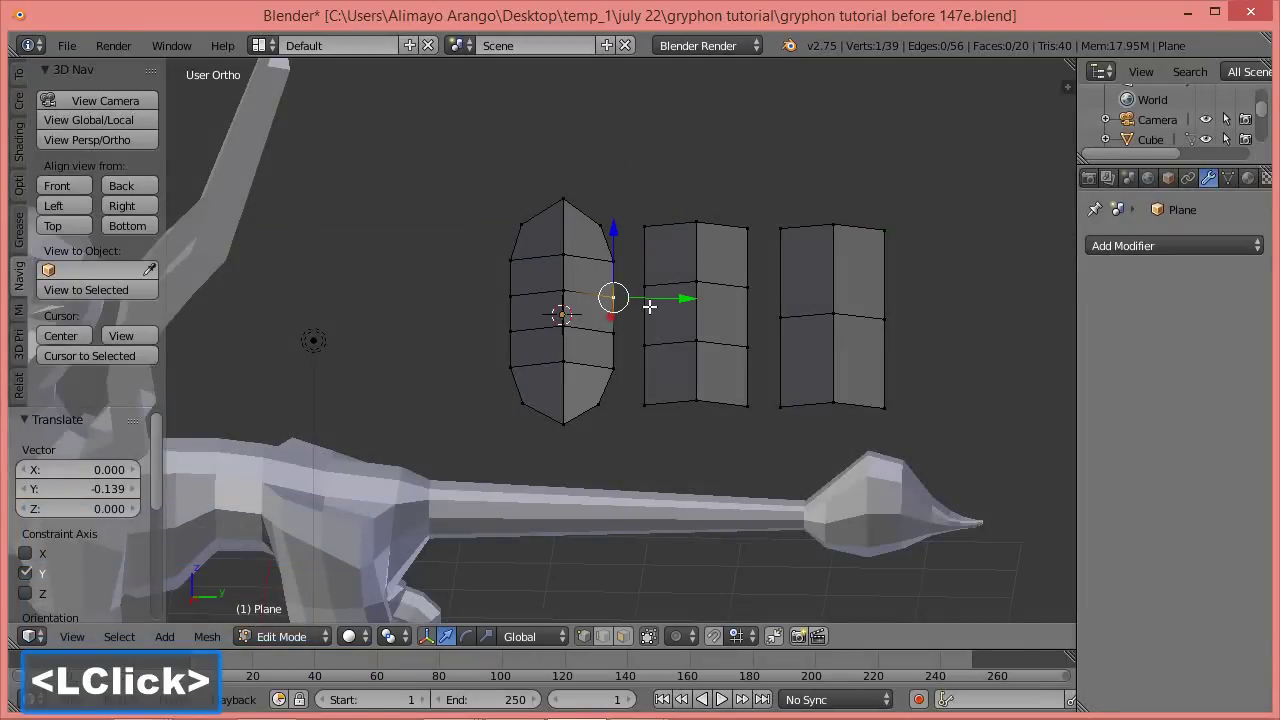
{"action": "left_click_drag", "start_coordinate": [665, 302], "coordinate": [566, 310]}
{"action": "left_click", "coordinate": [613, 329]}
{"action": "left_click", "coordinate": [614, 331]}
{"action": "left_click", "coordinate": [508, 331]}
{"action": "left_click", "coordinate": [510, 296]}
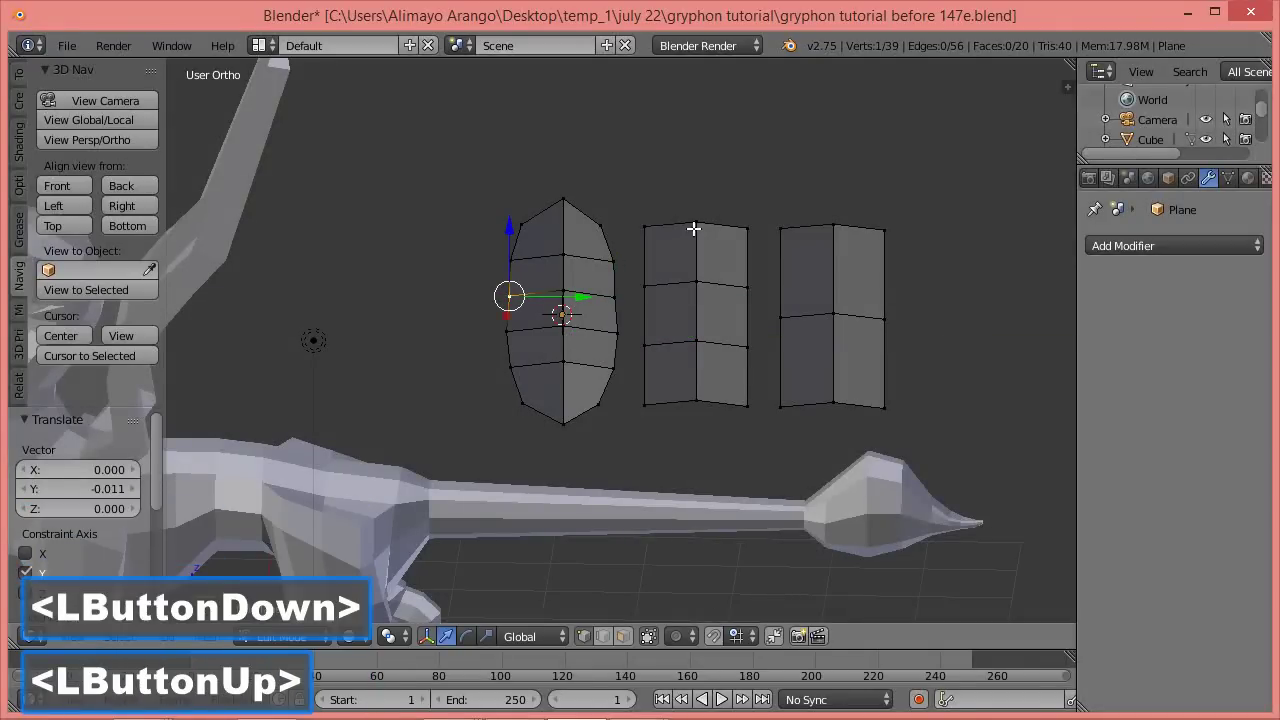
Shape the middle rectangle into a feather by raising its top centre, widening its inner side vertices along Y and lowering its bottom centre.
{"action": "left_click", "coordinate": [696, 222]}
{"action": "left_click_drag", "start_coordinate": [700, 171], "coordinate": [697, 129]}
{"action": "left_click", "coordinate": [648, 288]}
{"action": "left_click_drag", "start_coordinate": [706, 287], "coordinate": [687, 345]}
{"action": "left_click", "coordinate": [646, 345]}
{"action": "left_click", "coordinate": [747, 288]}
{"action": "left_click_drag", "start_coordinate": [768, 287], "coordinate": [780, 289]}
{"action": "left_click", "coordinate": [751, 346]}
{"action": "left_click_drag", "start_coordinate": [772, 350], "coordinate": [782, 350]}
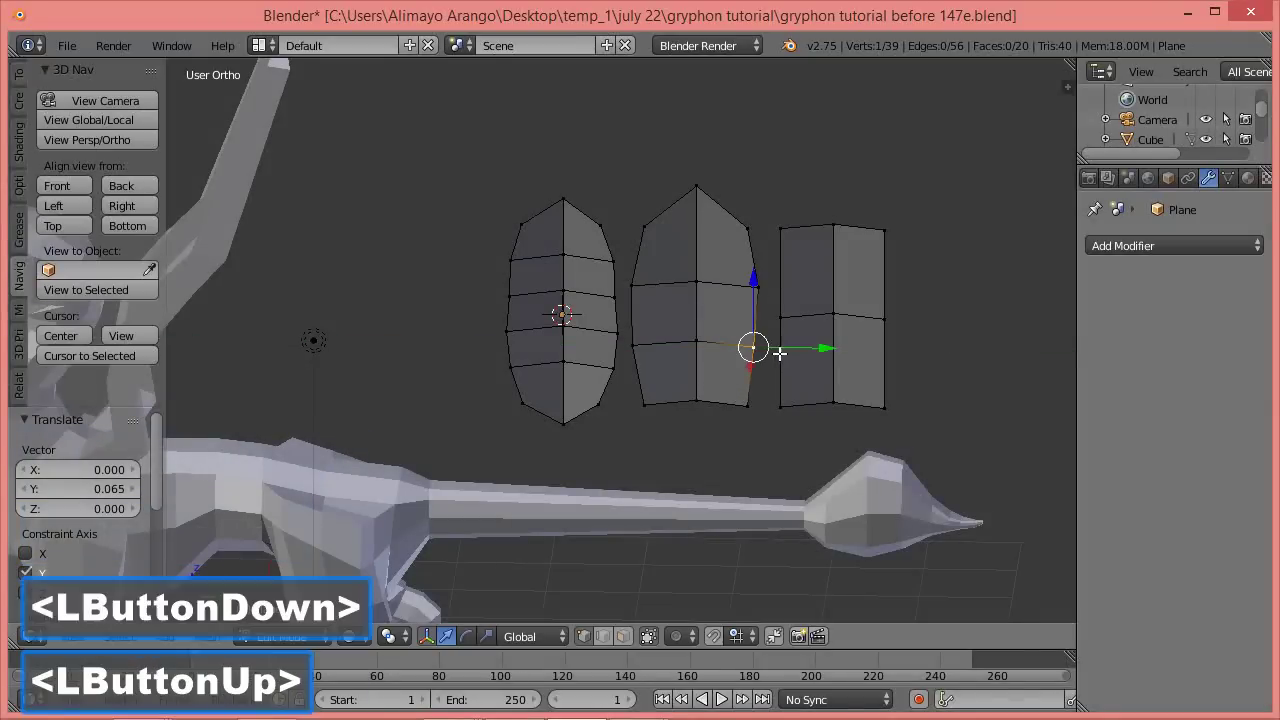
{"action": "left_click", "coordinate": [699, 401]}
{"action": "left_click_drag", "start_coordinate": [695, 338], "coordinate": [700, 380]}
Shape the third rectangle, raising its top centre vertex 0.291 along Z, widening its mid-height side vertices and lowering its bottom centre vertex.
{"action": "left_click", "coordinate": [836, 228]}
{"action": "left_click_drag", "start_coordinate": [837, 210], "coordinate": [834, 182]}
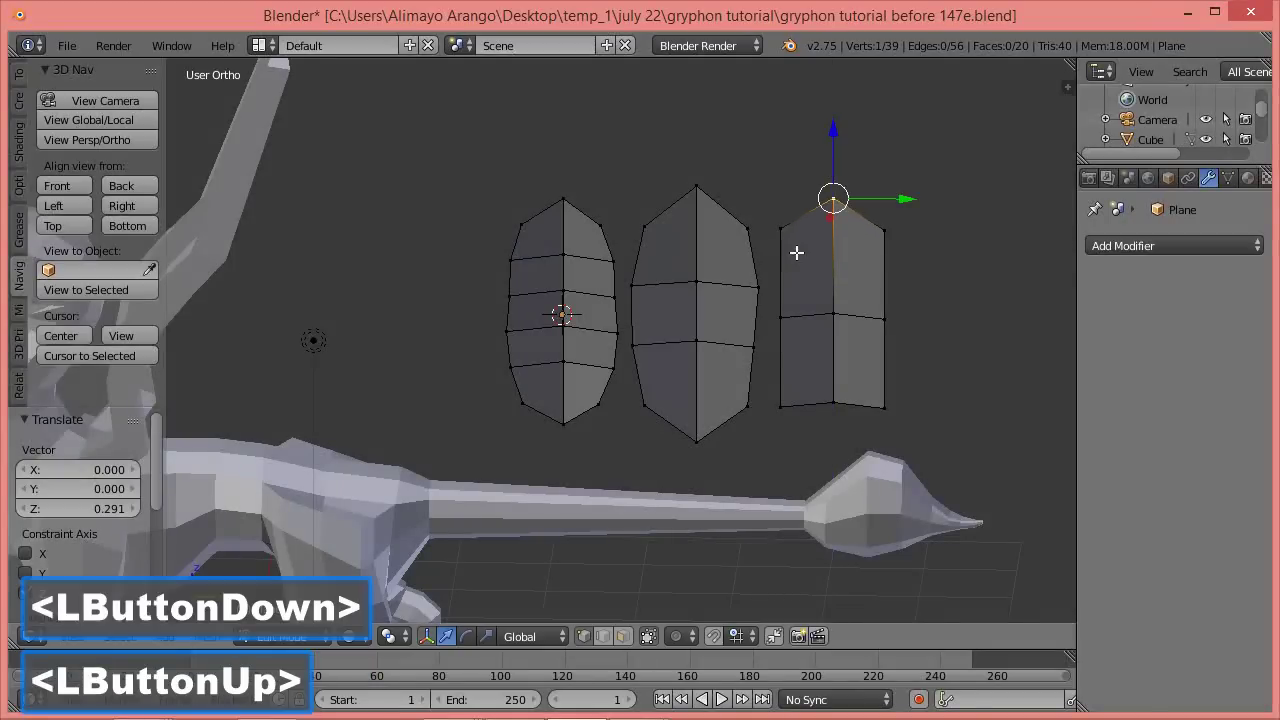
{"action": "left_click", "coordinate": [779, 318]}
{"action": "left_click_drag", "start_coordinate": [845, 318], "coordinate": [934, 318]}
{"action": "left_click", "coordinate": [882, 317]}
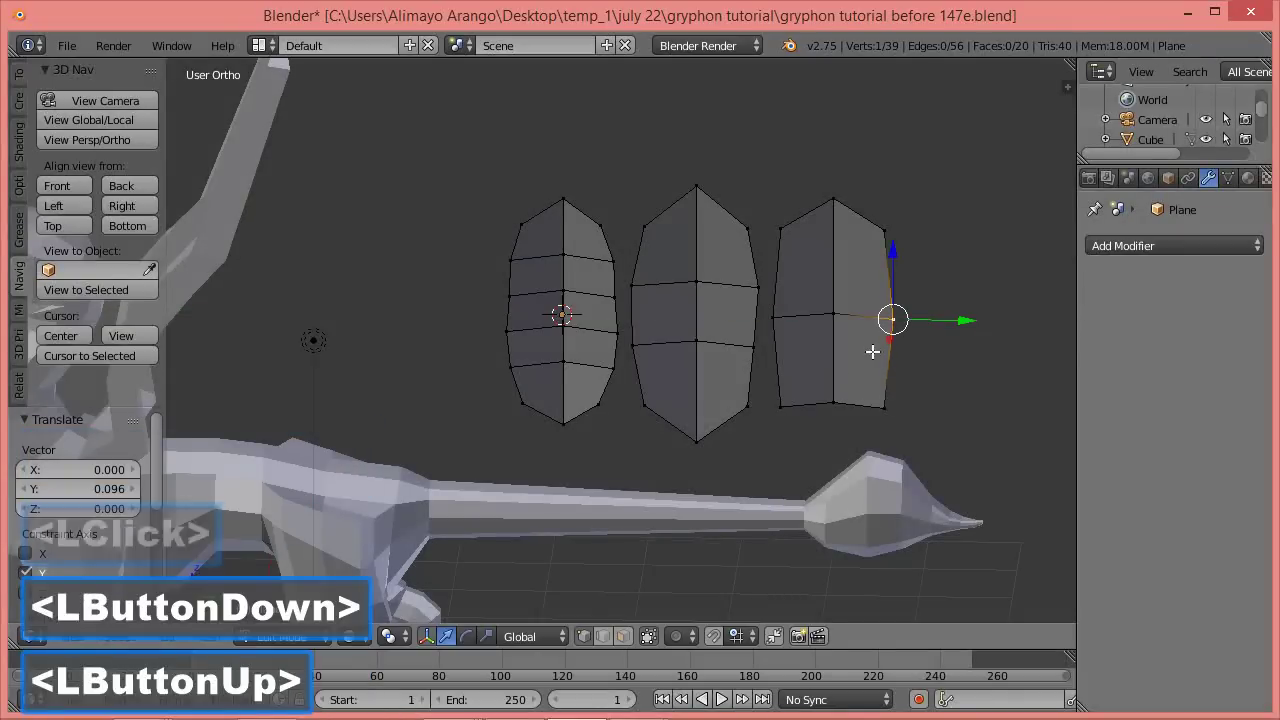
{"action": "left_click", "coordinate": [831, 402]}
{"action": "left_click_drag", "start_coordinate": [833, 344], "coordinate": [834, 371]}
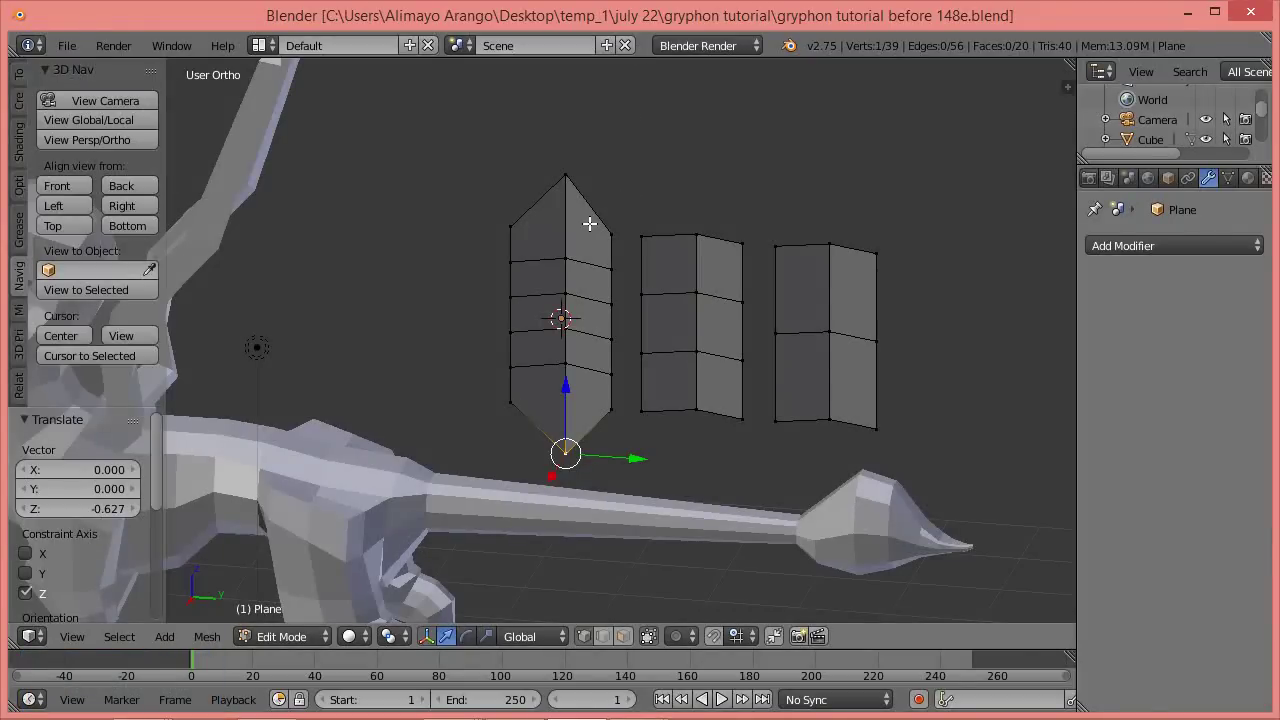
Select the entire pointed first feather shape and round it using To Sphere with a factor of about 0.553.
{"action": "key", "text": "l"}
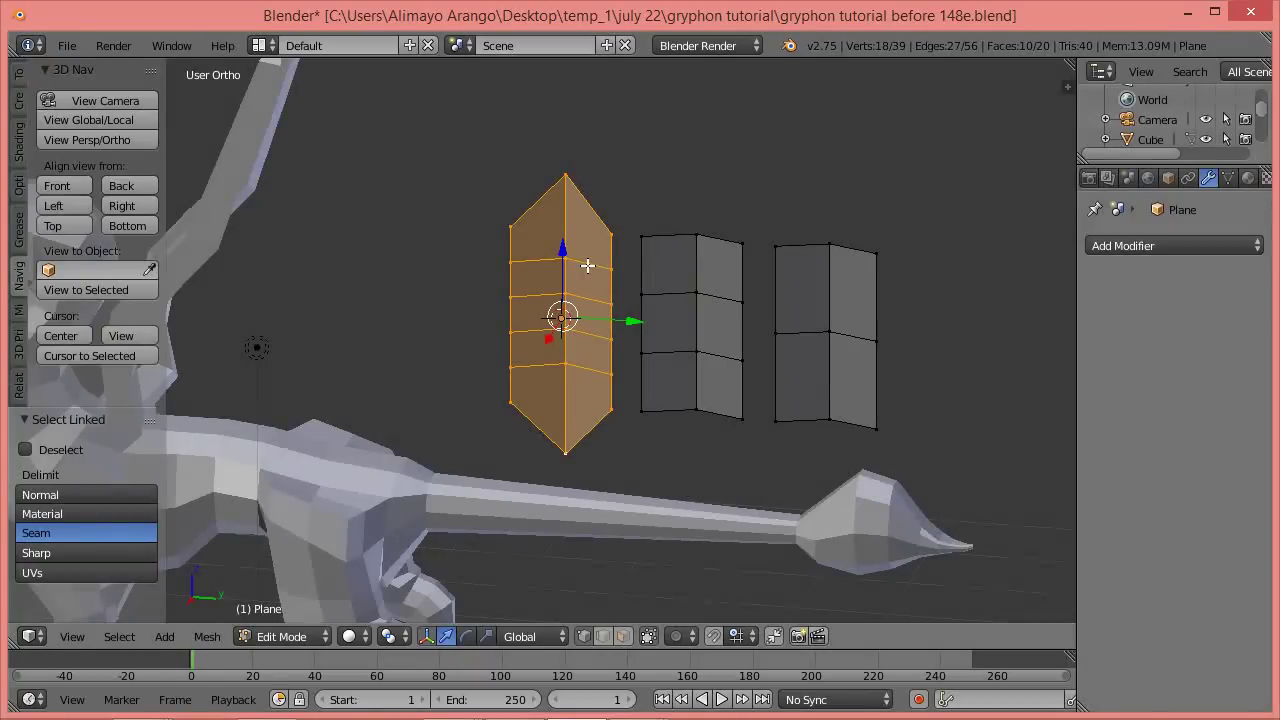
{"action": "key", "text": "alt+shift+s"}
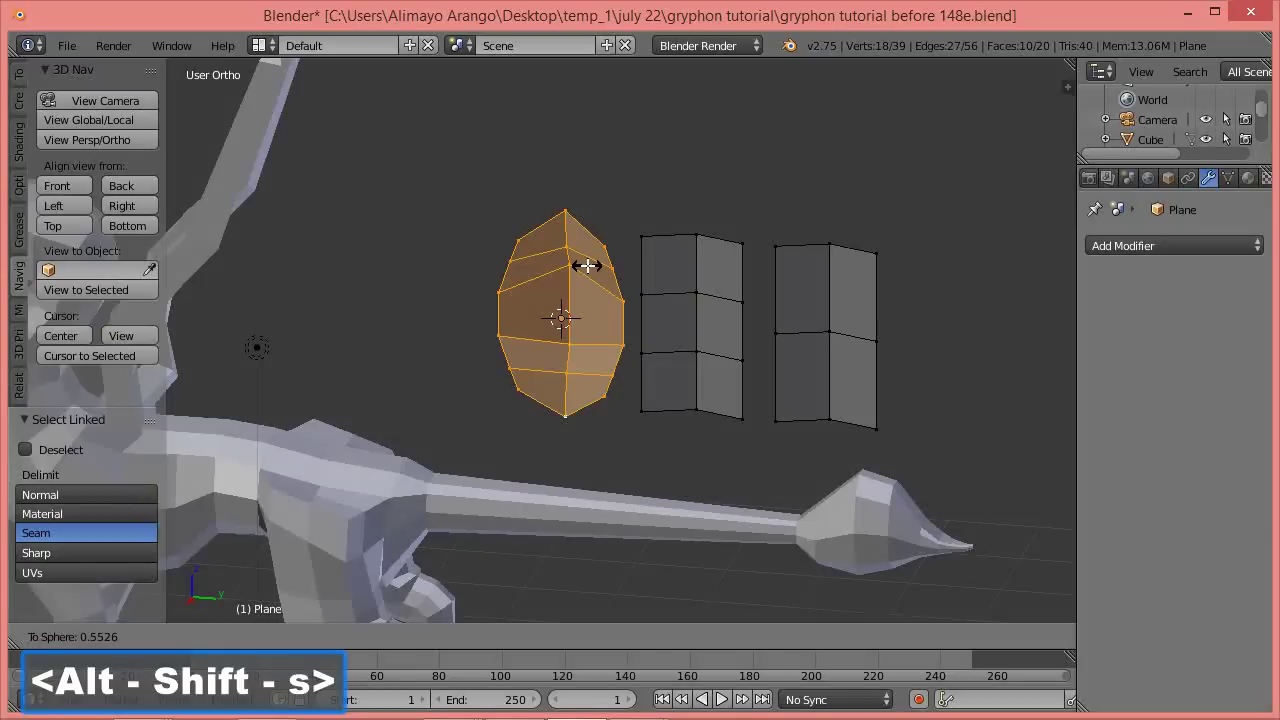
{"action": "left_click", "coordinate": [587, 265]}
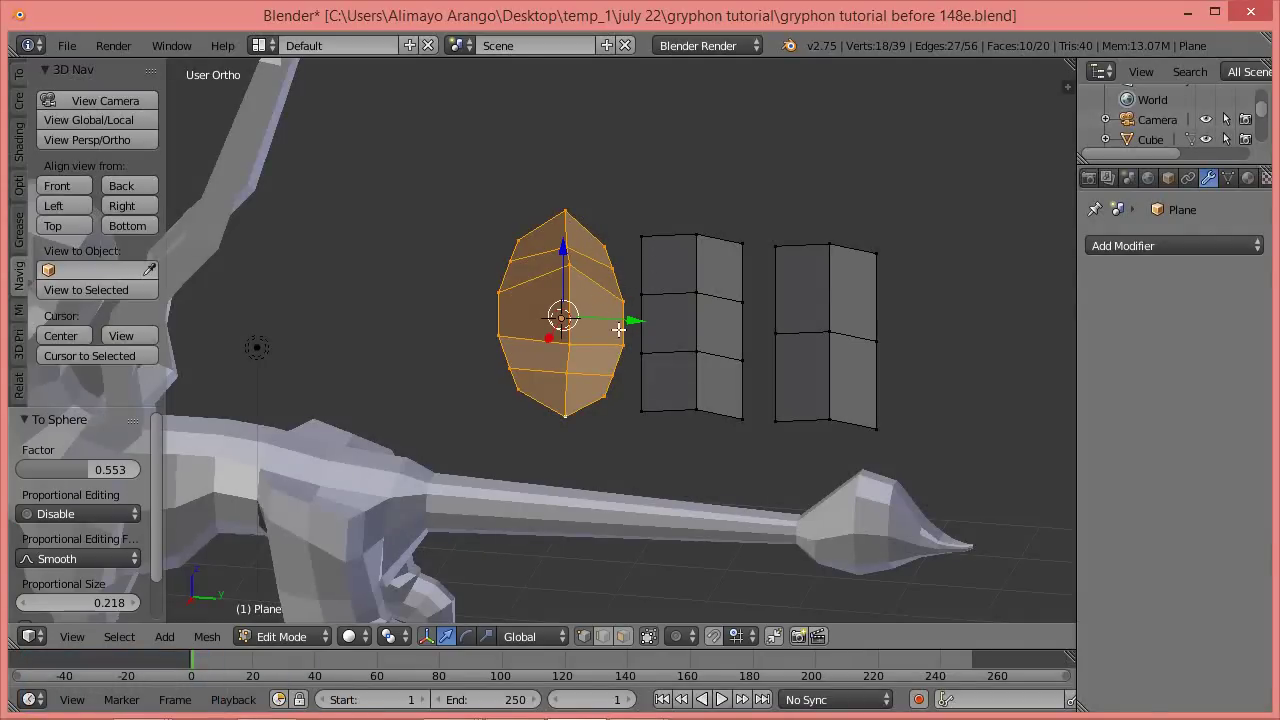
Move the third vertex from the top of the rounded feather's centre fold -0.266 along Z.
{"action": "left_click", "coordinate": [572, 266]}
{"action": "middle_click_drag", "start_coordinate": [674, 306], "coordinate": [595, 269]}
{"action": "left_click_drag", "start_coordinate": [570, 207], "coordinate": [575, 230]}
{"action": "middle_click_drag", "start_coordinate": [575, 230], "coordinate": [563, 286]}
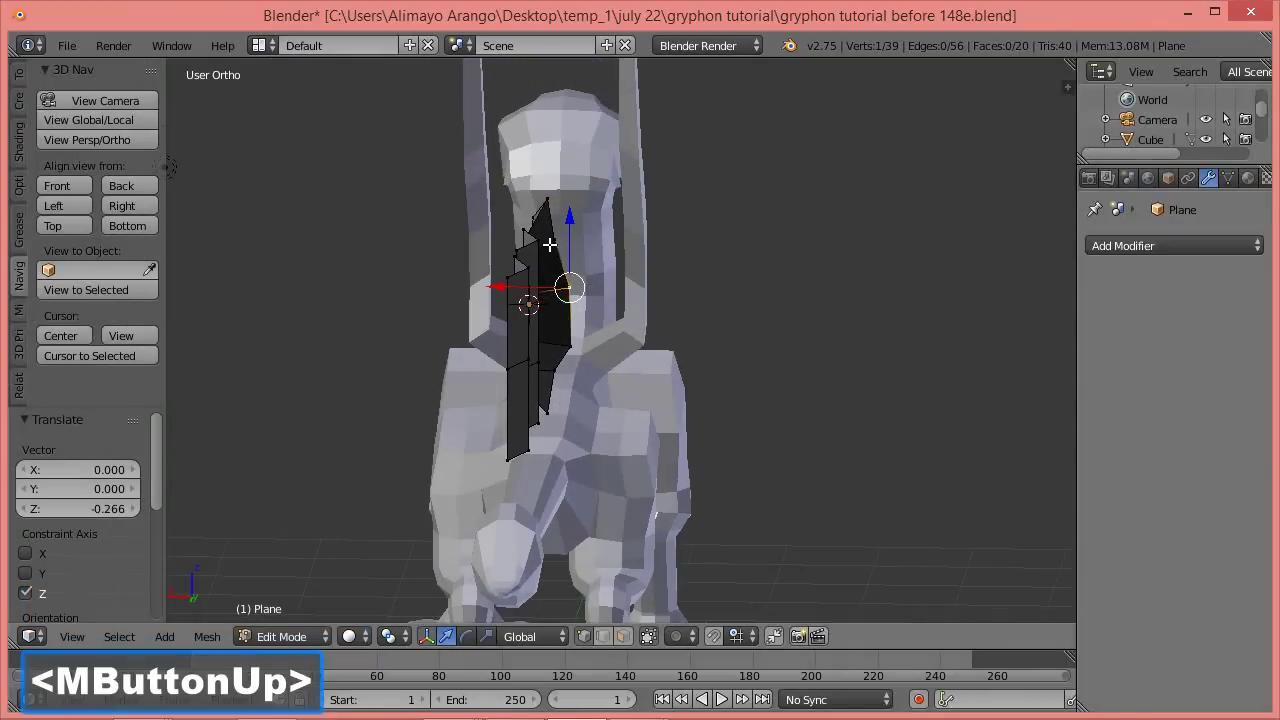
Move a vertex low on the first feather's centre fold -0.075 along X.
{"action": "left_click", "coordinate": [552, 371]}
{"action": "left_click_drag", "start_coordinate": [497, 369], "coordinate": [488, 352]}
{"action": "middle_click_drag", "start_coordinate": [480, 326], "coordinate": [653, 303]}
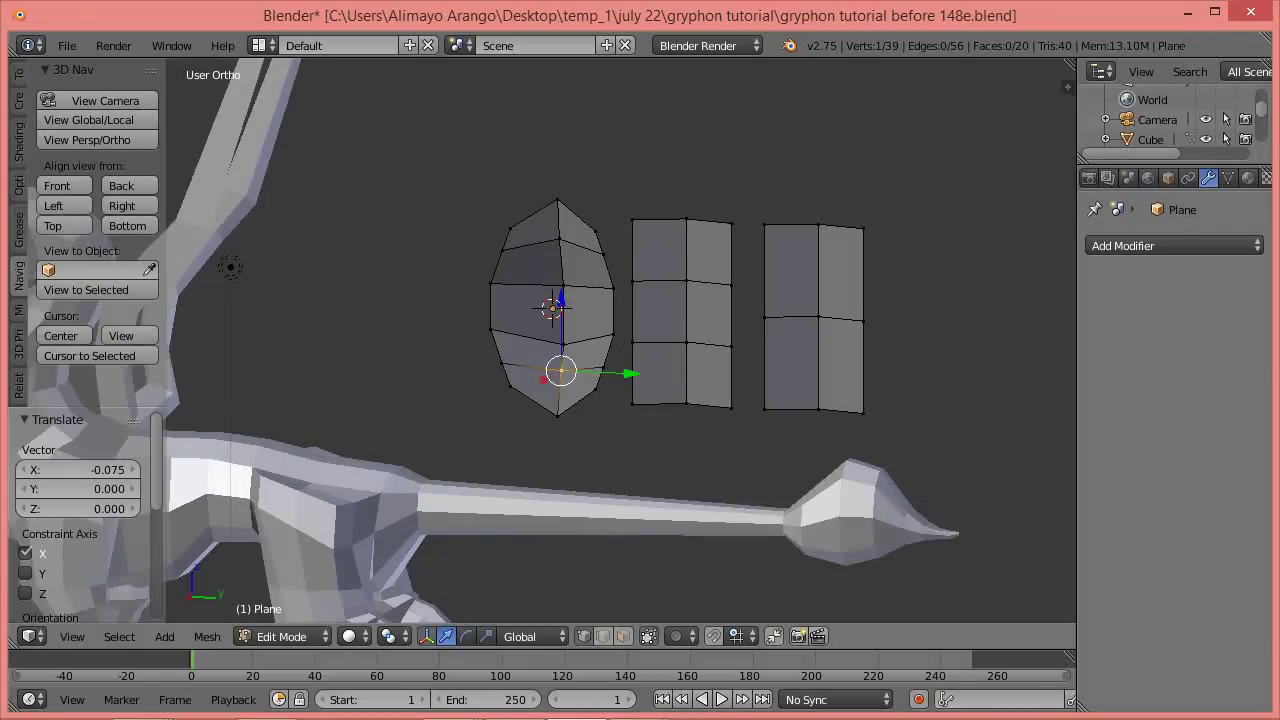
Point both ends of the middle rectangle by raising its top centre vertex 0.606 along Z and lowering its bottom centre vertex.
{"action": "left_click", "coordinate": [691, 219]}
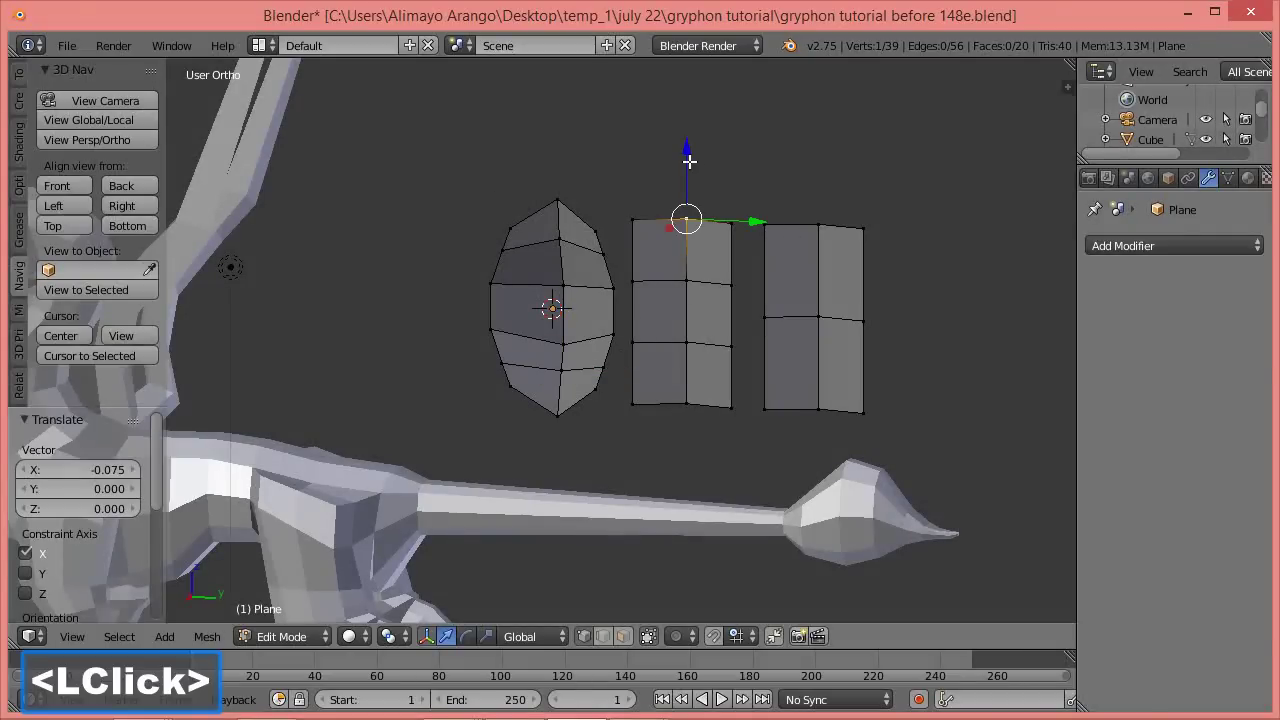
{"action": "left_click_drag", "start_coordinate": [689, 161], "coordinate": [689, 106]}
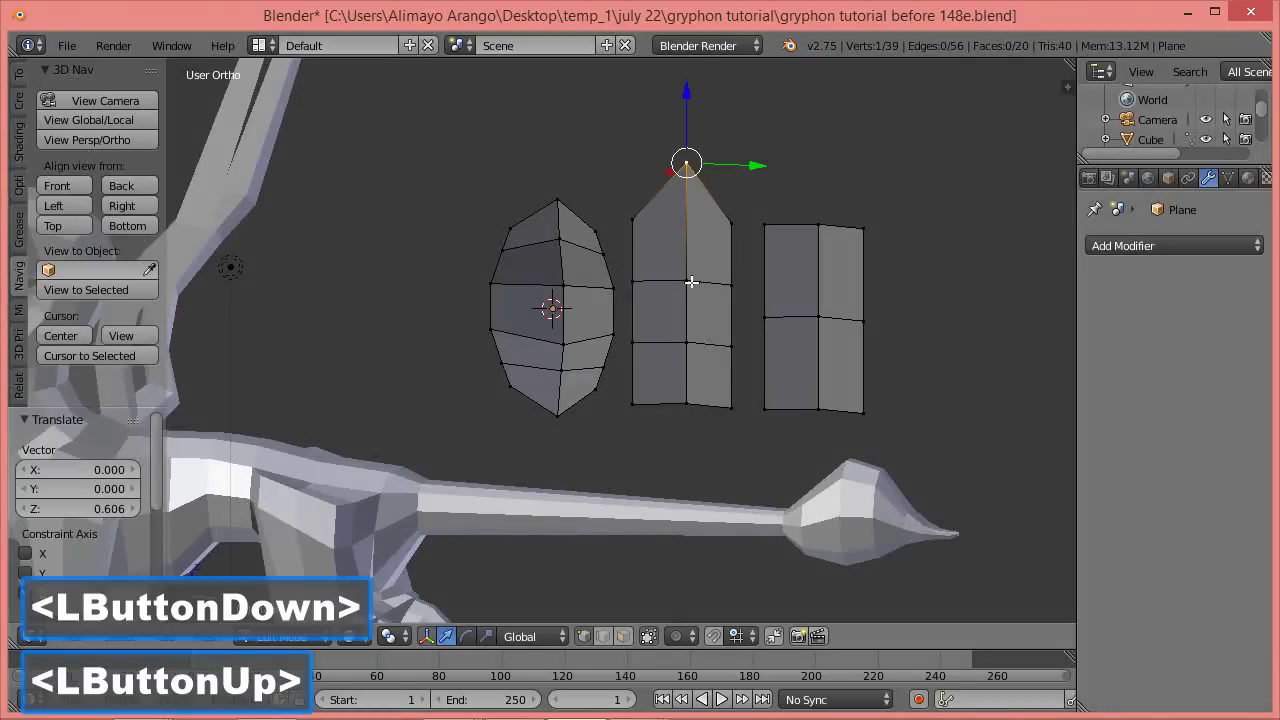
{"action": "left_click", "coordinate": [683, 406]}
{"action": "left_click_drag", "start_coordinate": [680, 334], "coordinate": [678, 389]}
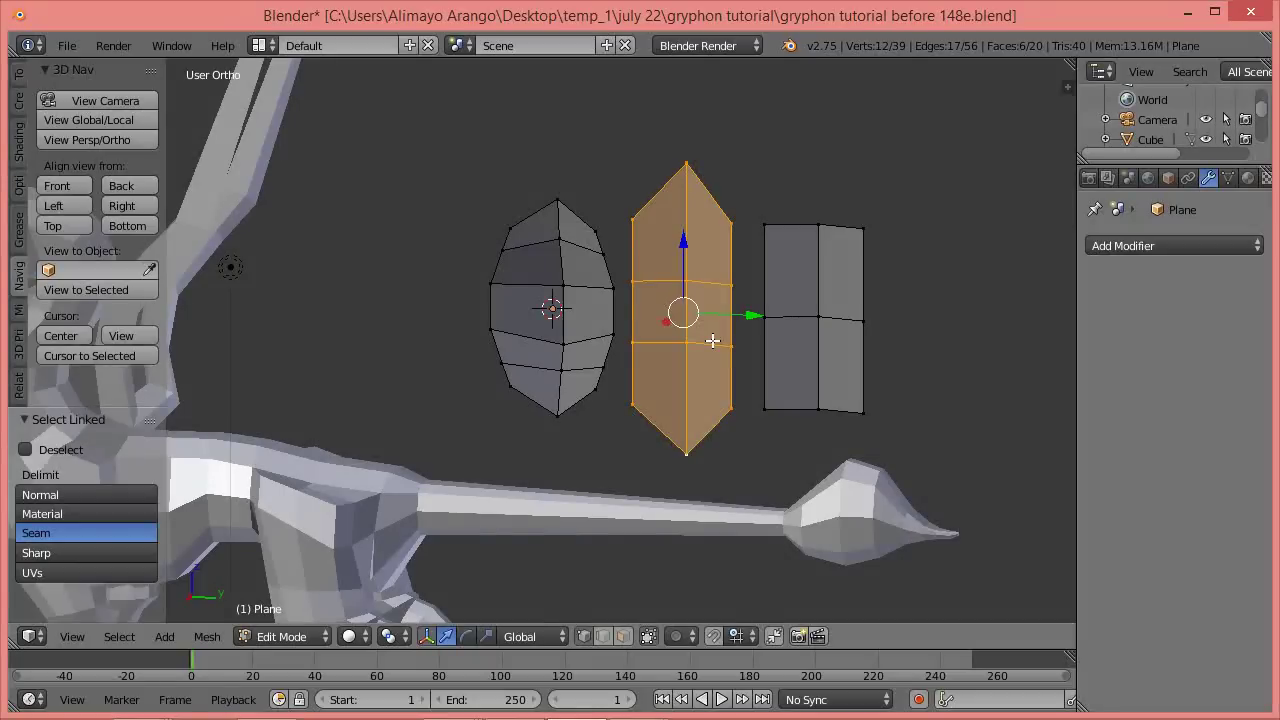
Round the entire middle feather using To Sphere with a factor of about 0.409.
{"action": "key", "text": "space"}
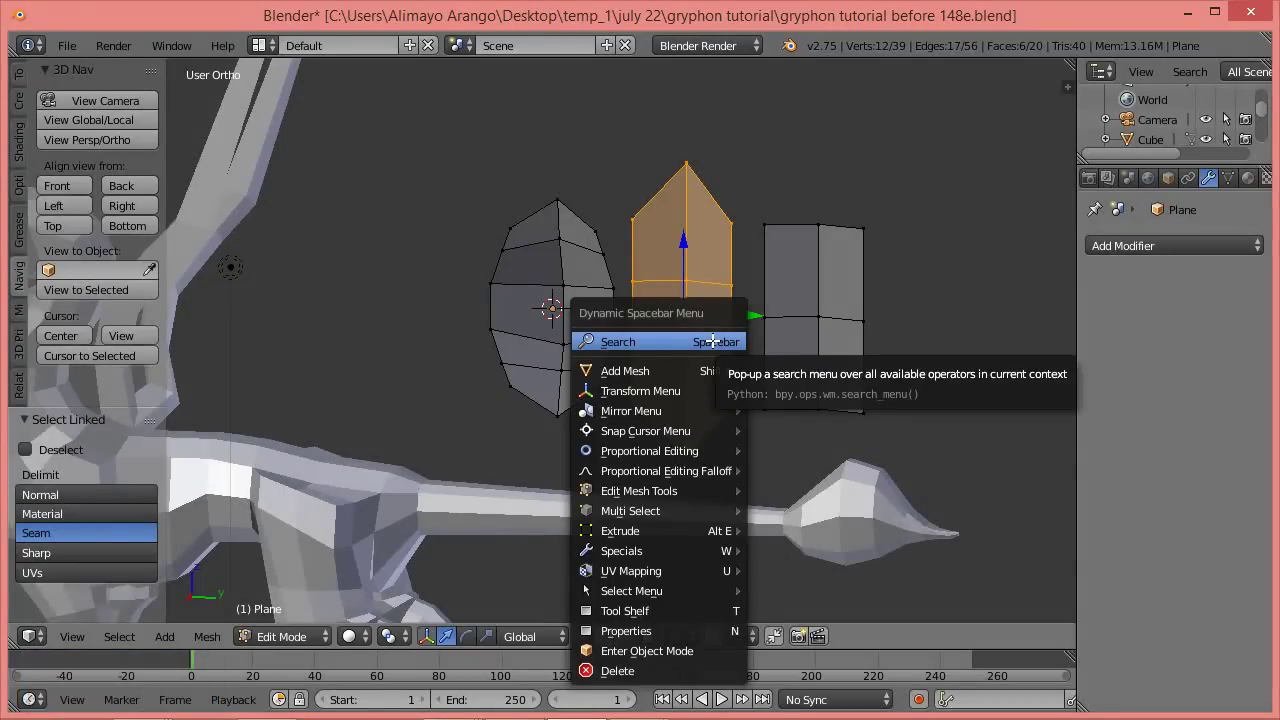
{"action": "left_click", "coordinate": [712, 341]}
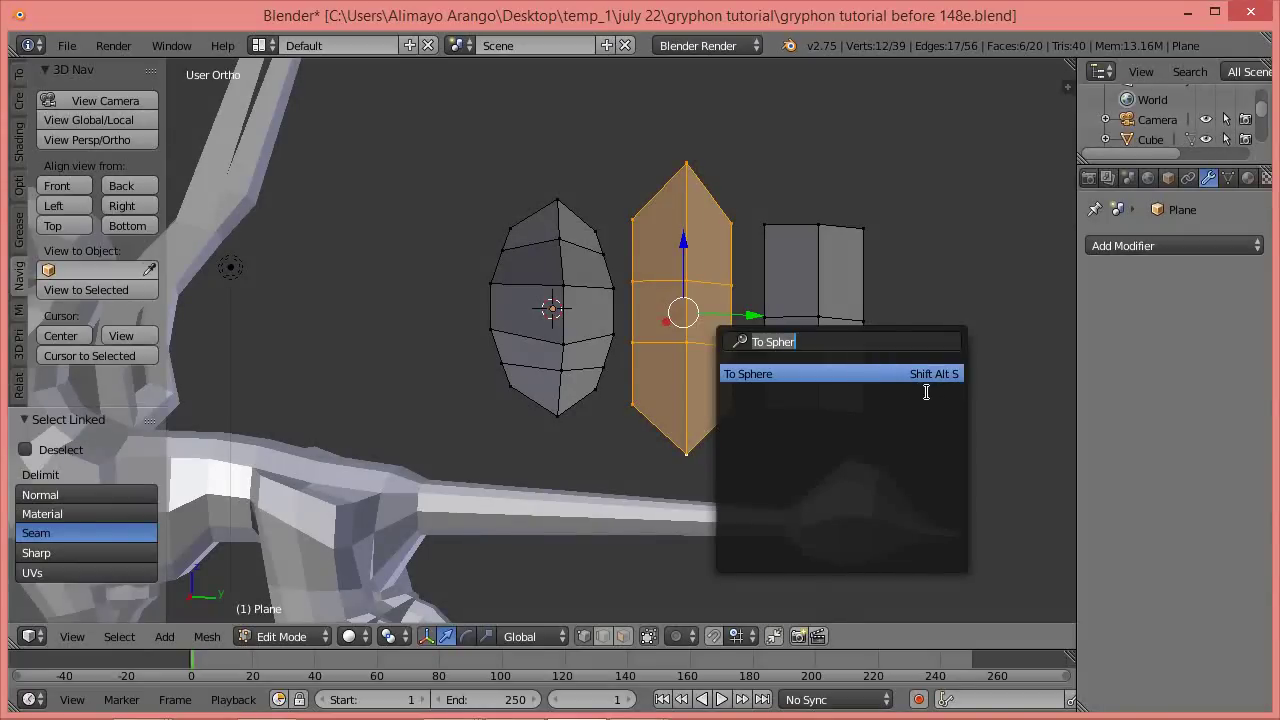
{"action": "left_click", "coordinate": [832, 374]}
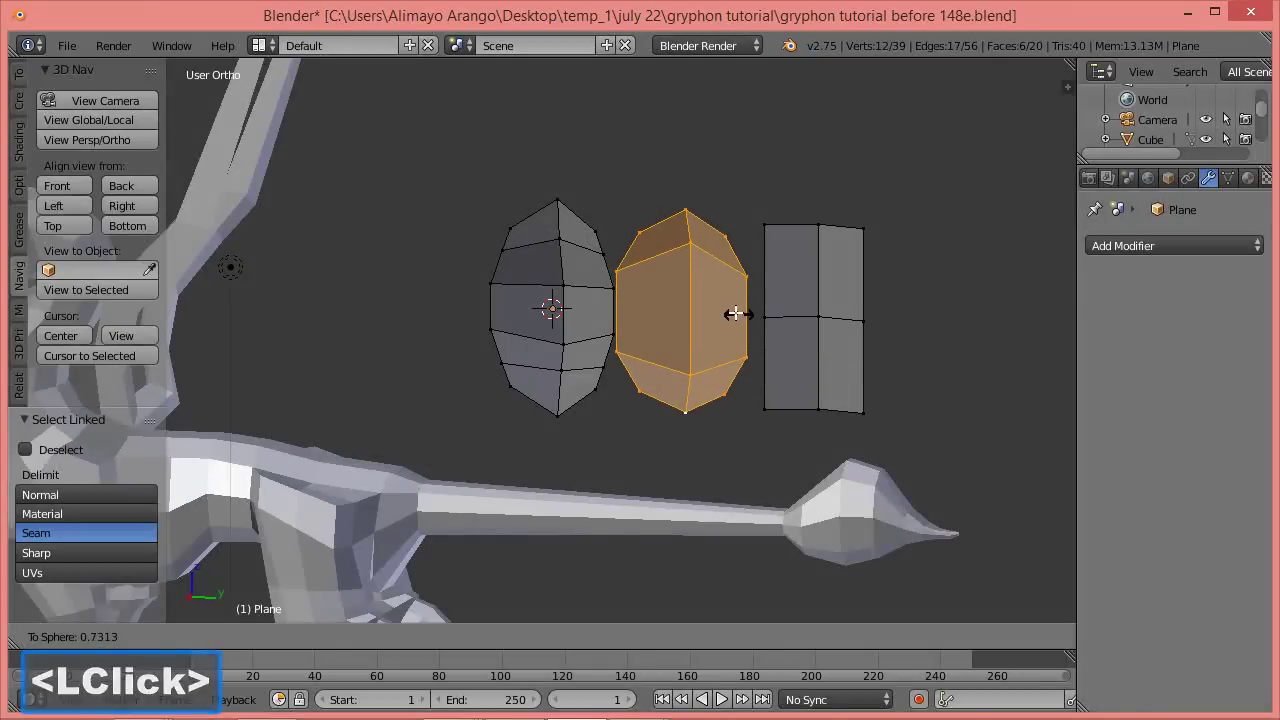
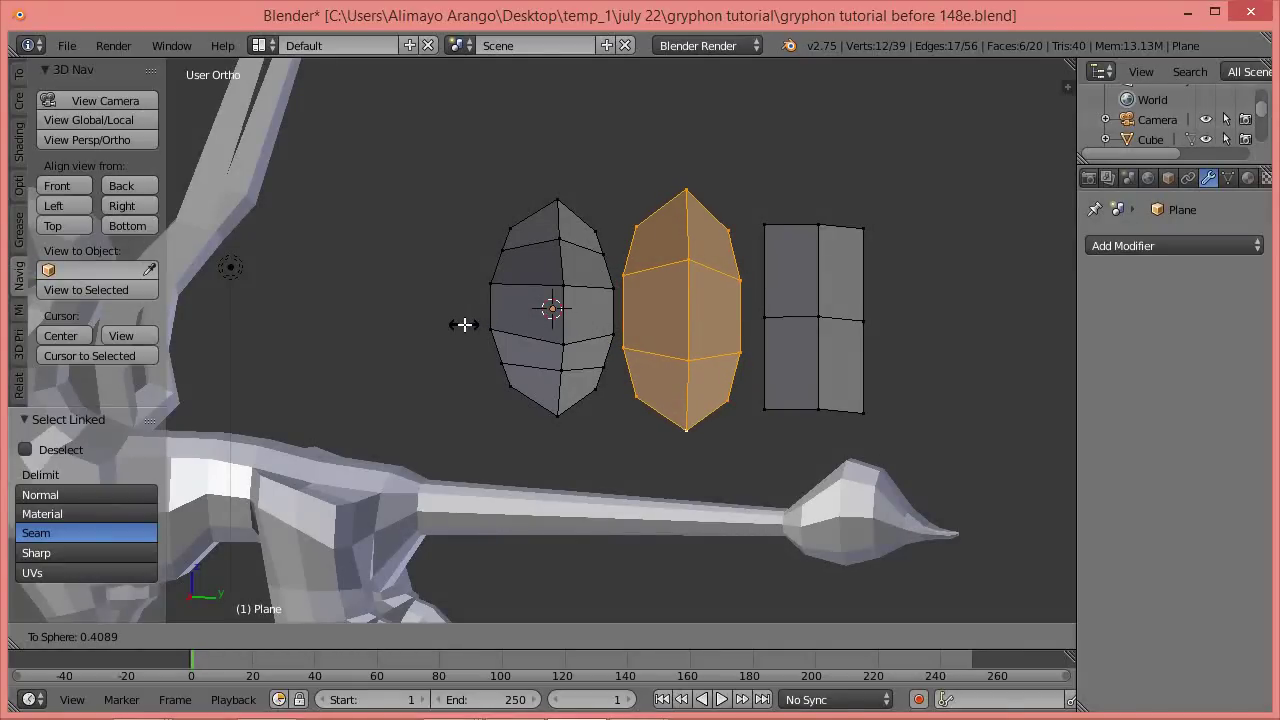
{"action": "left_click", "coordinate": [464, 324]}
Point both ends of the third rectangle by raising its top centre vertex and moving its bottom centre vertex -0.431 along Z.
{"action": "mouse_move", "coordinate": [822, 325]}
{"action": "middle_mouse_down"}
{"action": "mouse_move", "coordinate": [620, 335]}
{"action": "mouse_move", "coordinate": [806, 337]}
{"action": "mouse_move", "coordinate": [812, 310]}
{"action": "middle_mouse_up"}
{"action": "left_click", "coordinate": [820, 223]}
{"action": "left_click_drag", "start_coordinate": [820, 222], "coordinate": [821, 114]}
{"action": "left_click", "coordinate": [817, 408]}
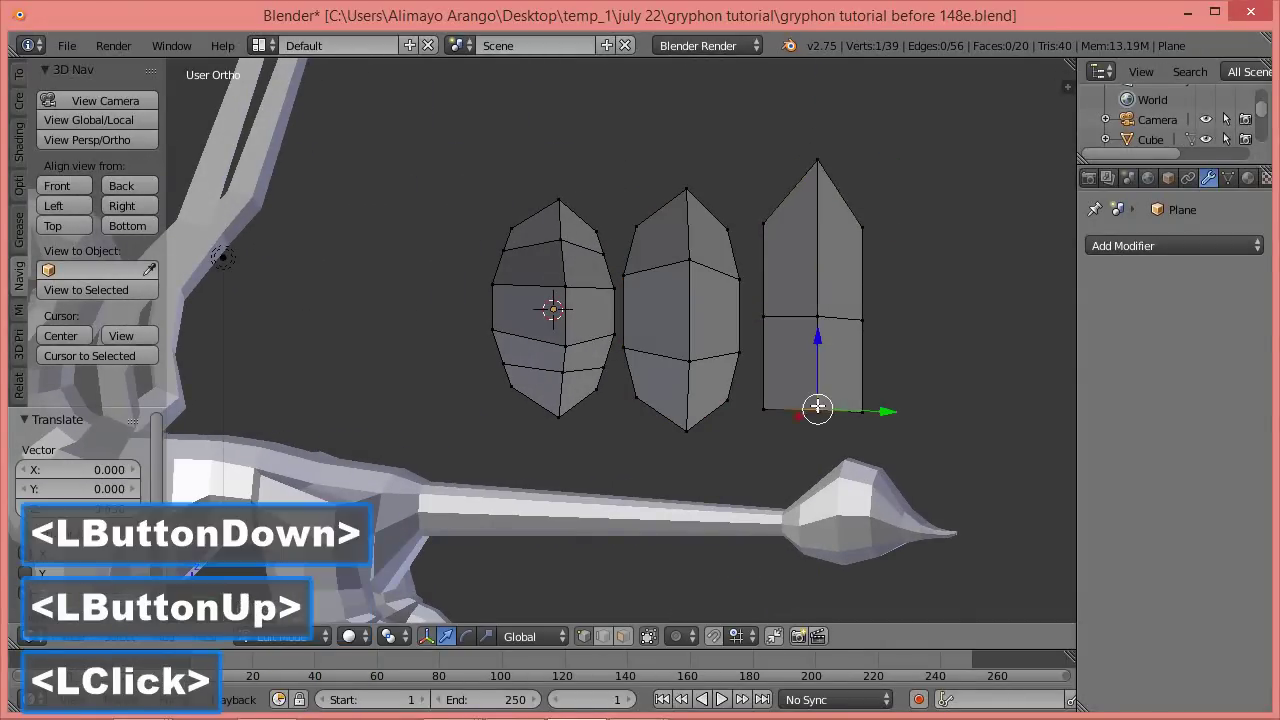
{"action": "left_click_drag", "start_coordinate": [817, 358], "coordinate": [816, 386]}
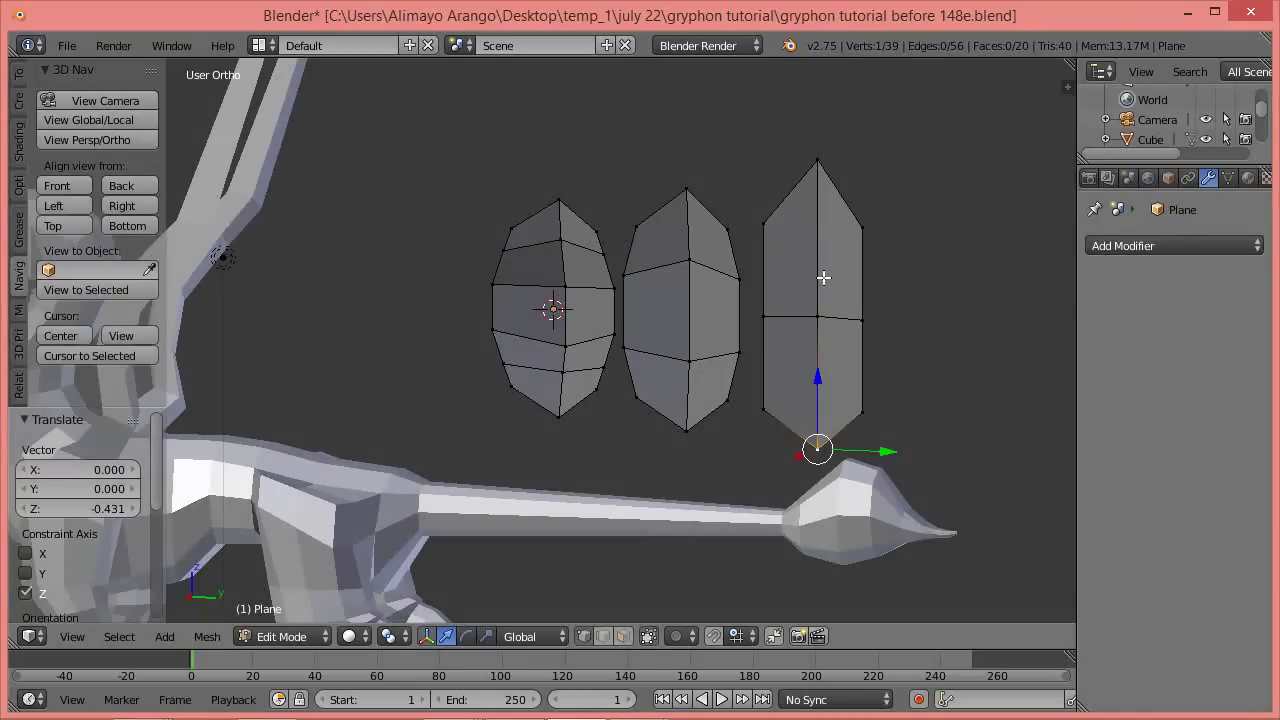
Select the entire third feather and round it using To Sphere with a factor of about 0.437.
{"action": "key", "text": "l"}
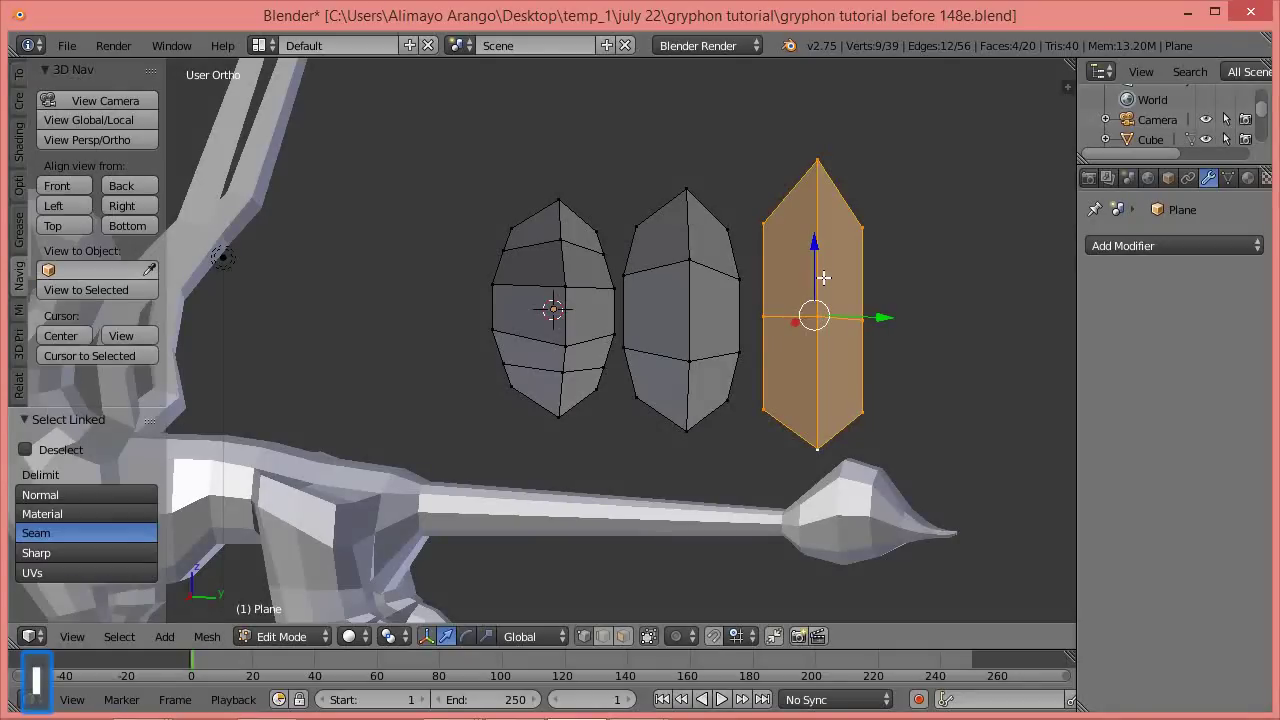
{"action": "key", "text": "alt"}
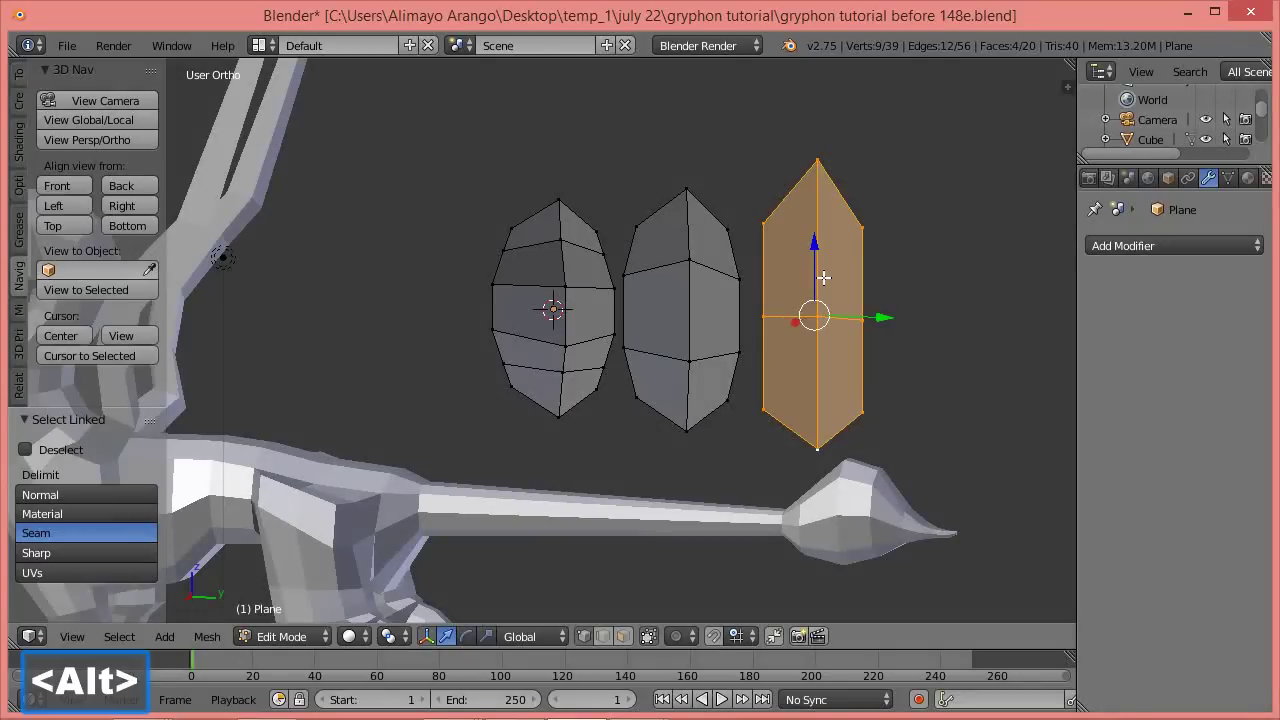
{"action": "key", "text": "alt+shift+s"}
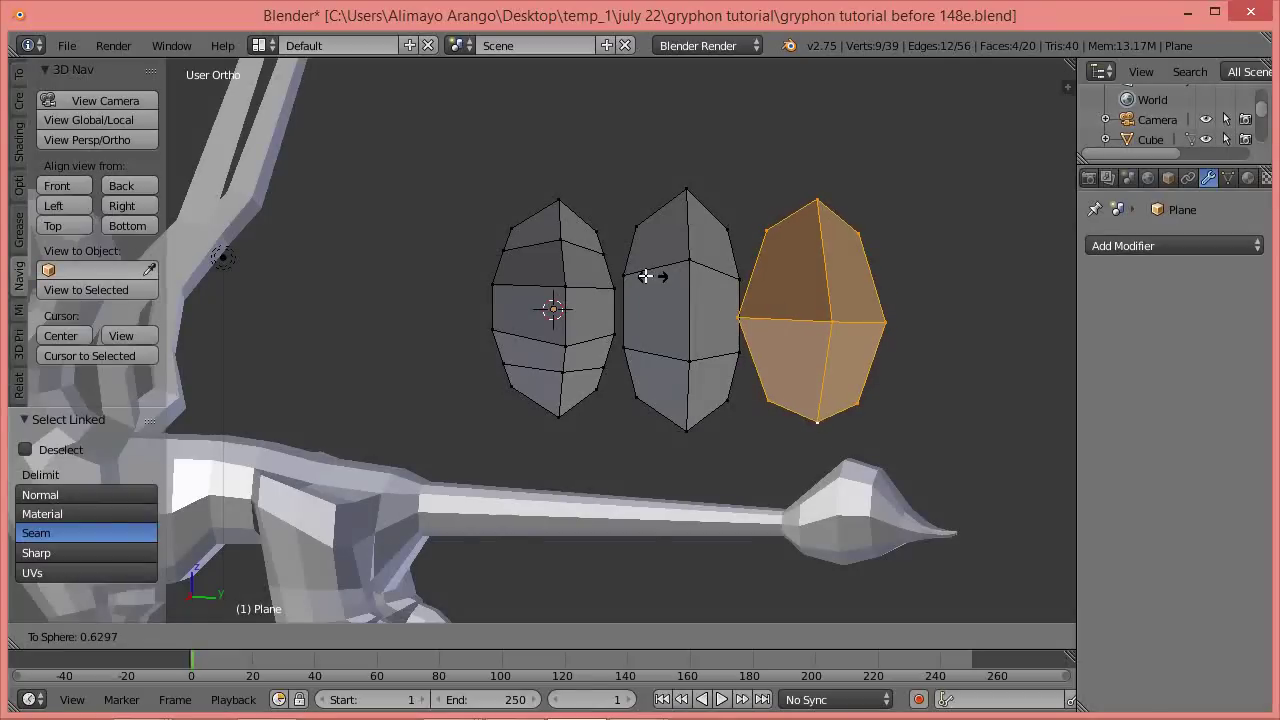
{"action": "left_click", "coordinate": [488, 253]}
{"action": "middle_click_drag", "start_coordinate": [893, 245], "coordinate": [903, 289]}
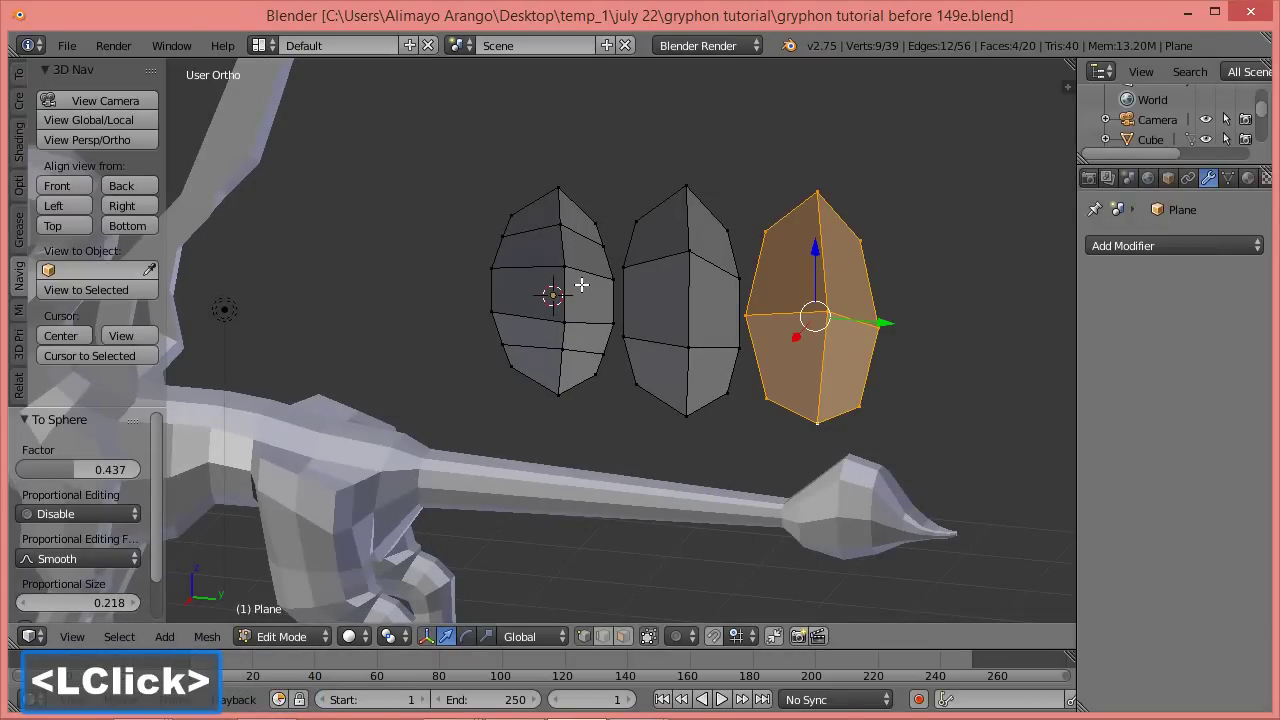
Select only the first feather and scale it by about 1.489 along Z and 0.930 along Y.
{"action": "key", "text": "a"}
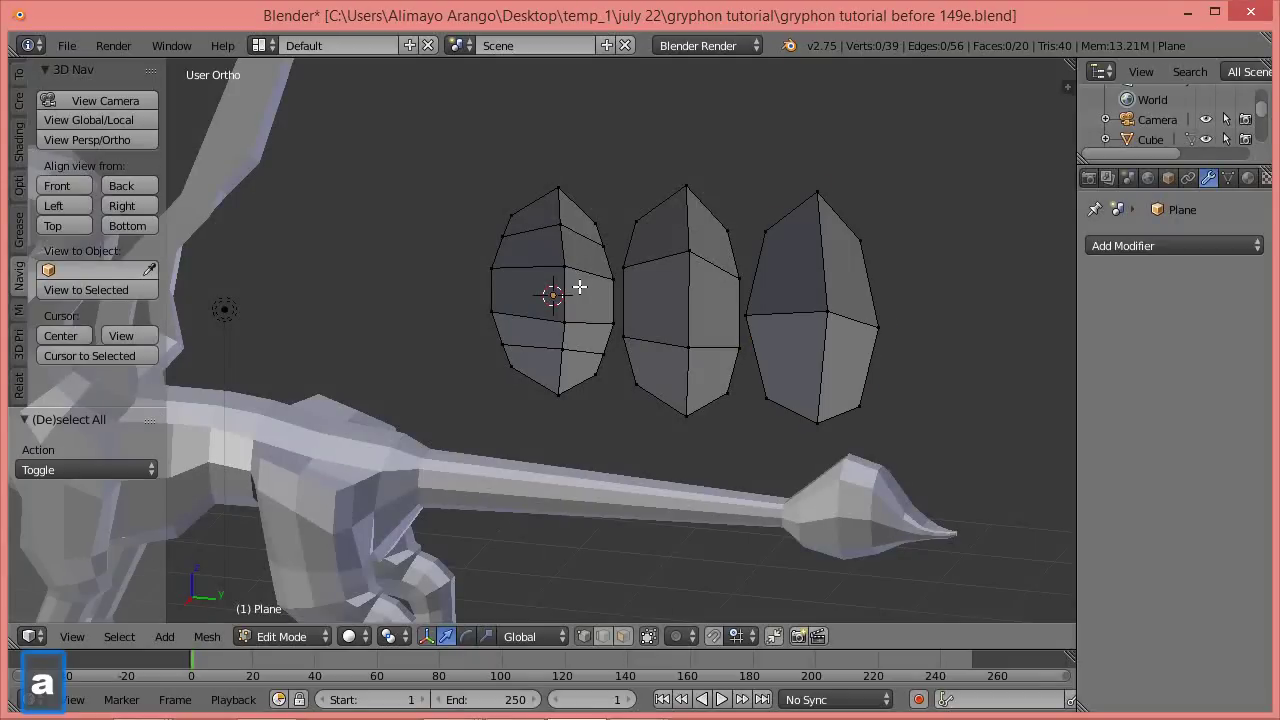
{"action": "key", "text": "l"}
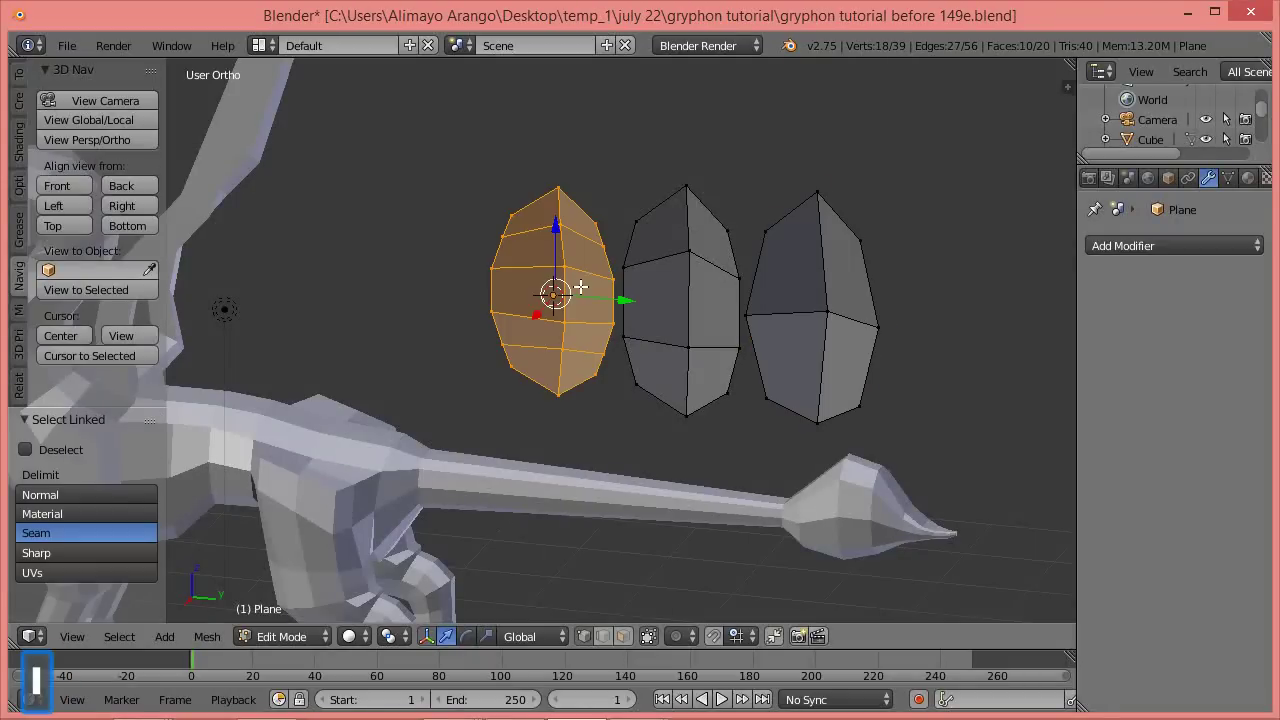
{"action": "key", "text": "s"}
{"action": "key", "text": "z"}
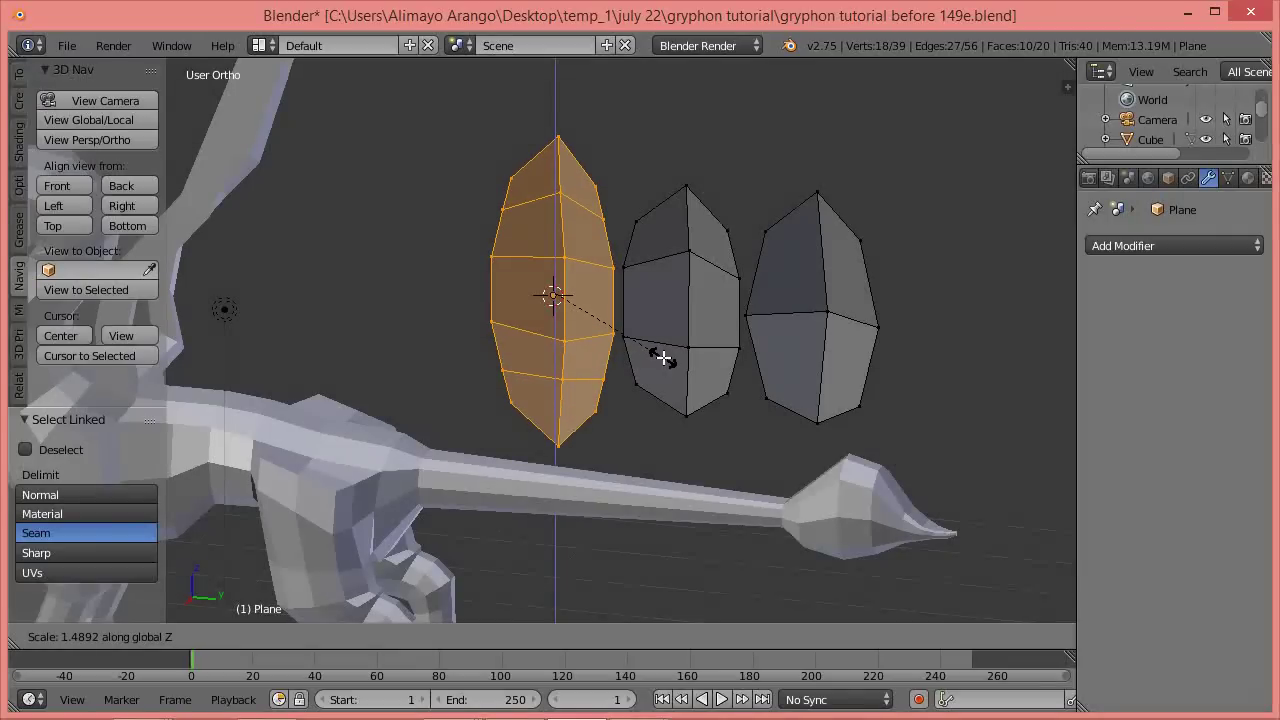
{"action": "left_click", "coordinate": [663, 357]}
{"action": "key", "text": "s"}
{"action": "key", "text": "y"}
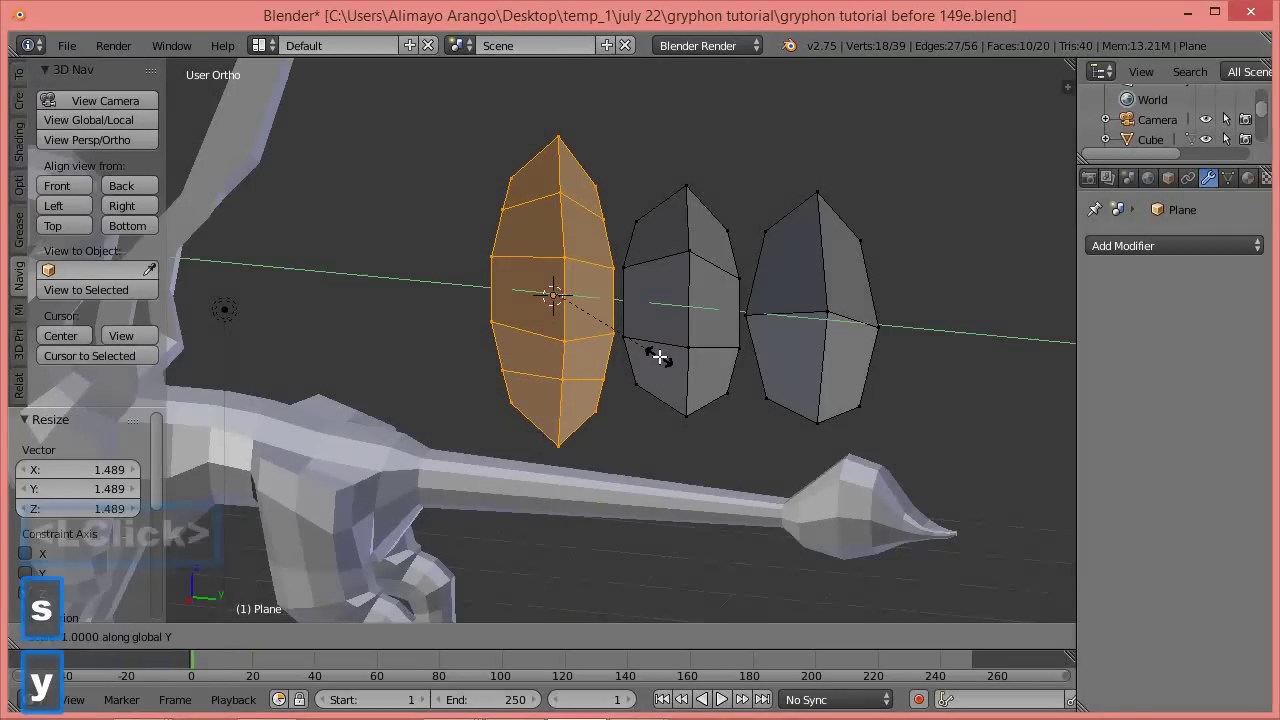
{"action": "left_click", "coordinate": [648, 356]}
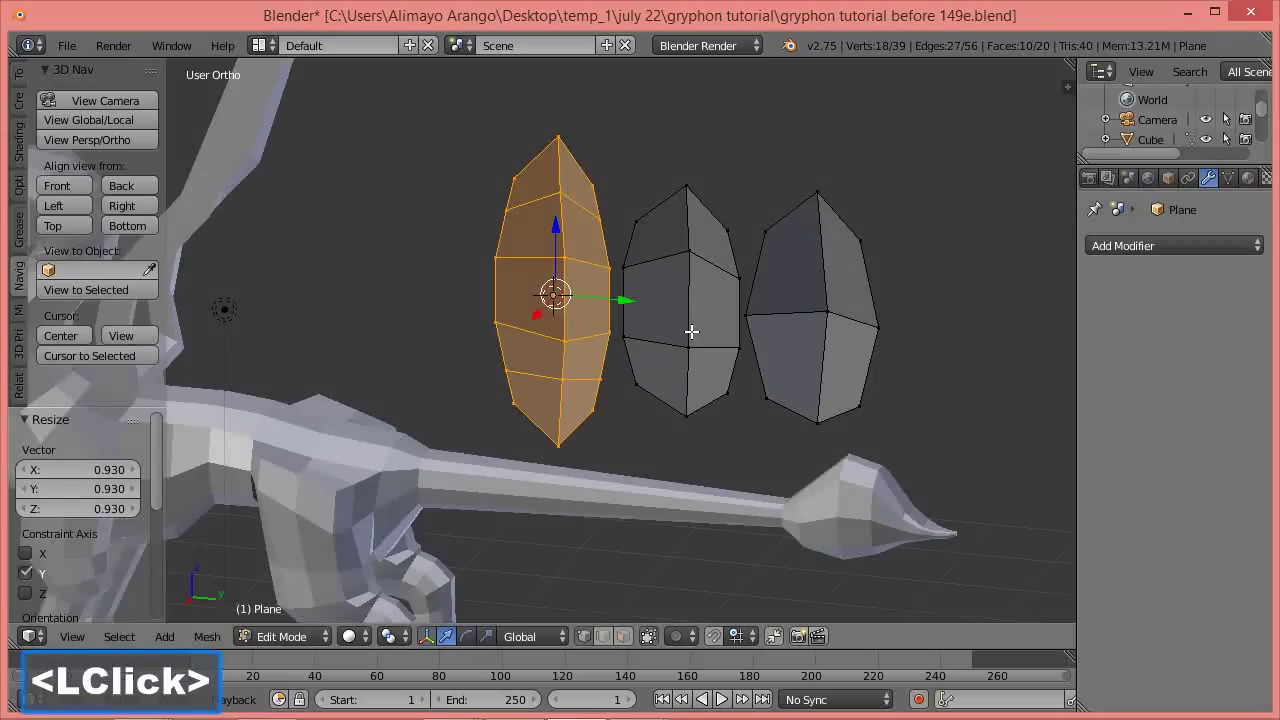
Place the middle feather in front of the first one, moving it -1.470 along Y and 0.115 along X.
{"action": "key", "text": "a"}
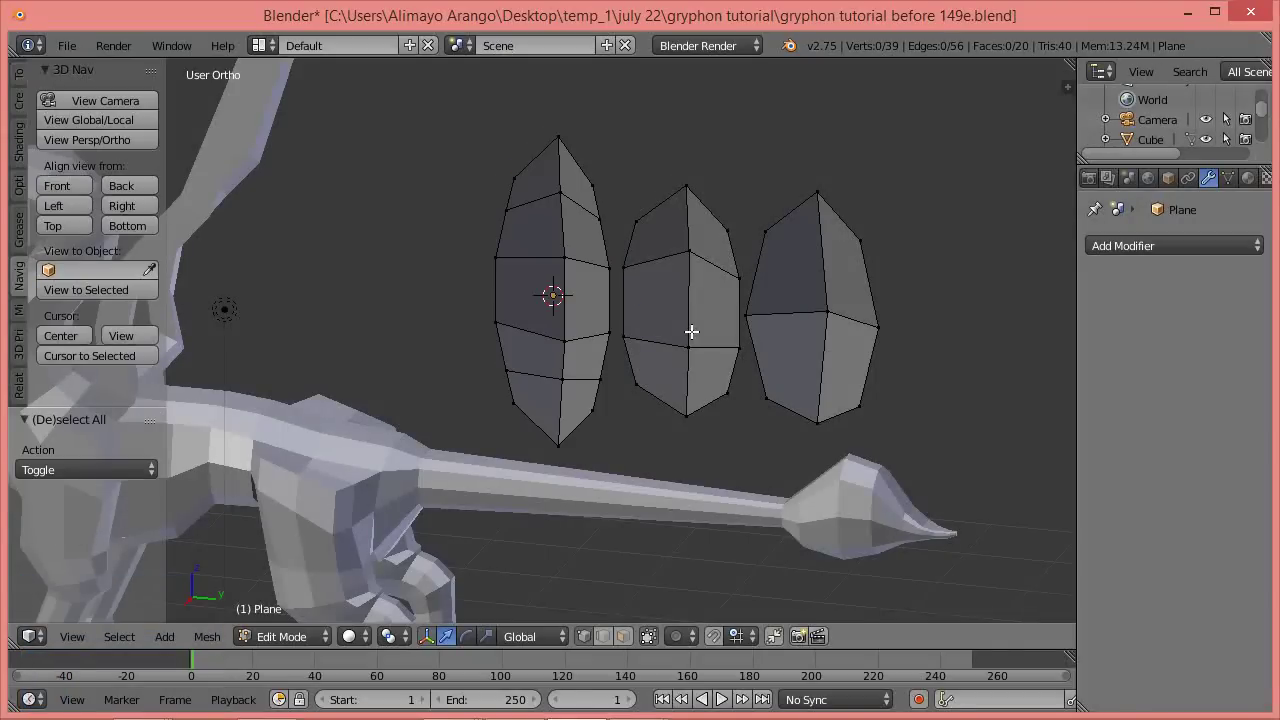
{"action": "key", "text": "l"}
{"action": "left_click_drag", "start_coordinate": [749, 310], "coordinate": [614, 289]}
{"action": "middle_click_drag", "start_coordinate": [666, 300], "coordinate": [548, 312]}
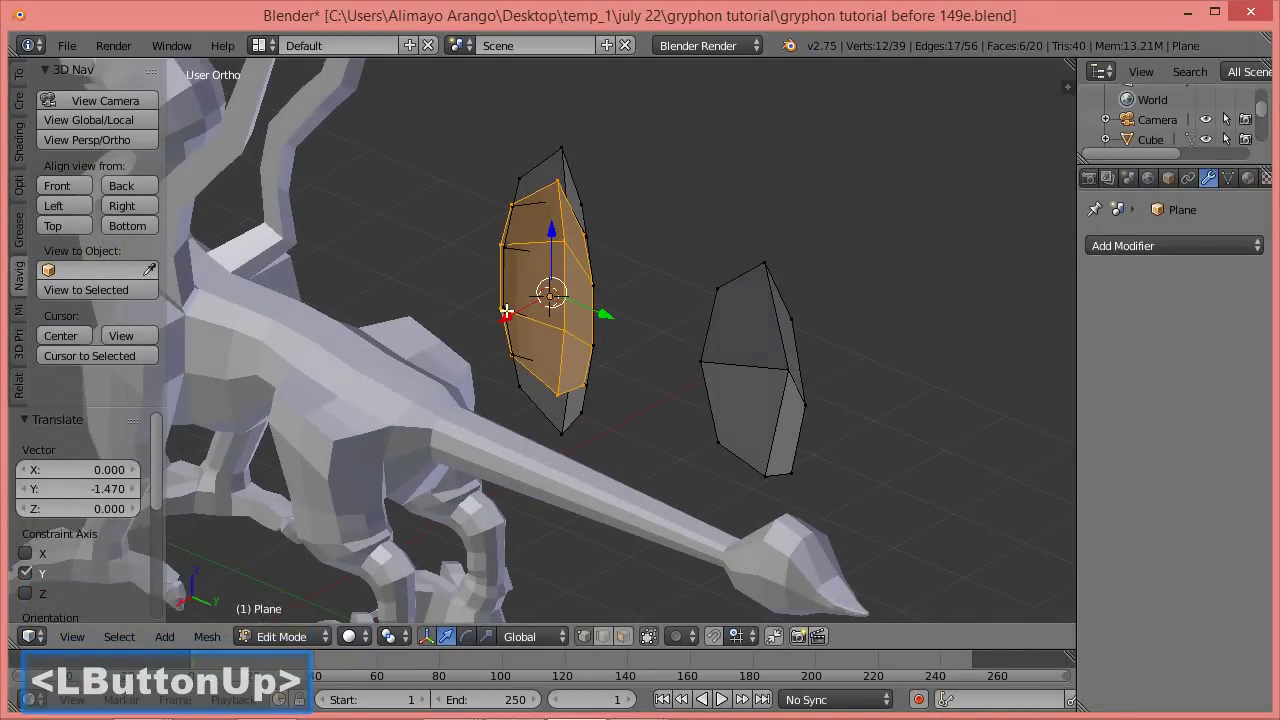
{"action": "left_click_drag", "start_coordinate": [511, 314], "coordinate": [537, 330]}
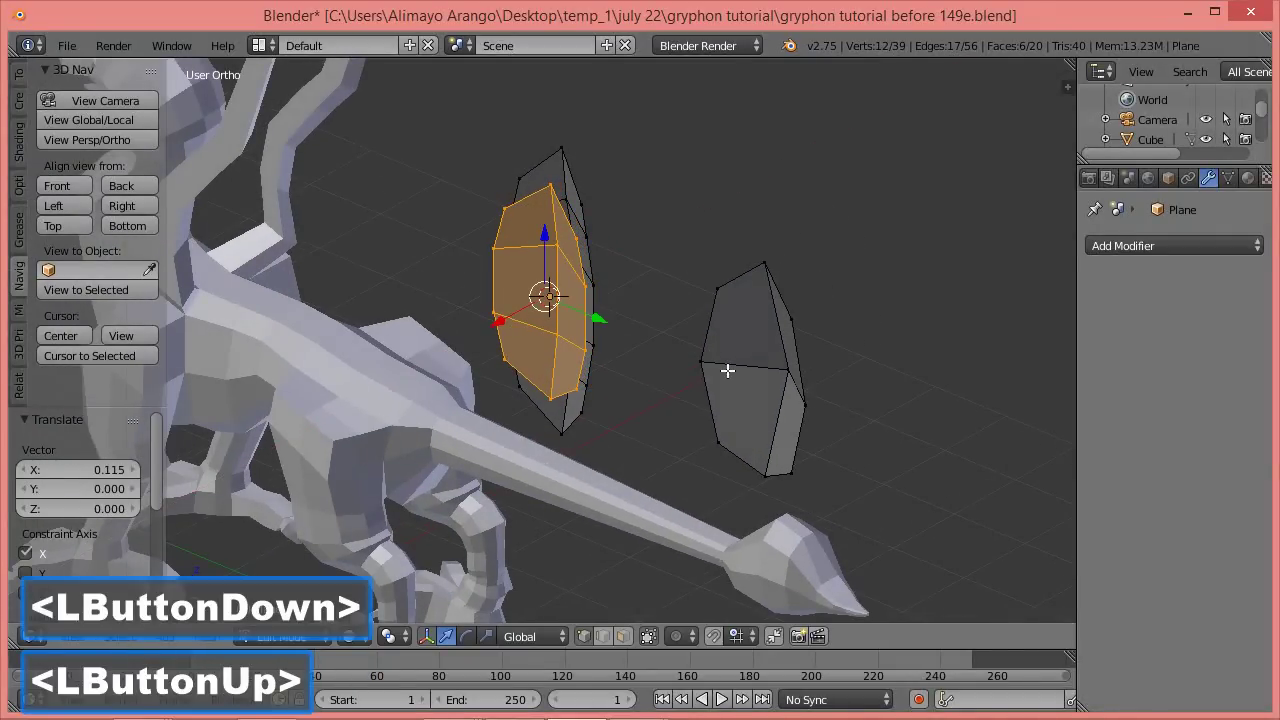
Shorten the middle feather by scaling it to about 0.700 along Z.
{"action": "key", "text": "s"}
{"action": "key", "text": "z"}
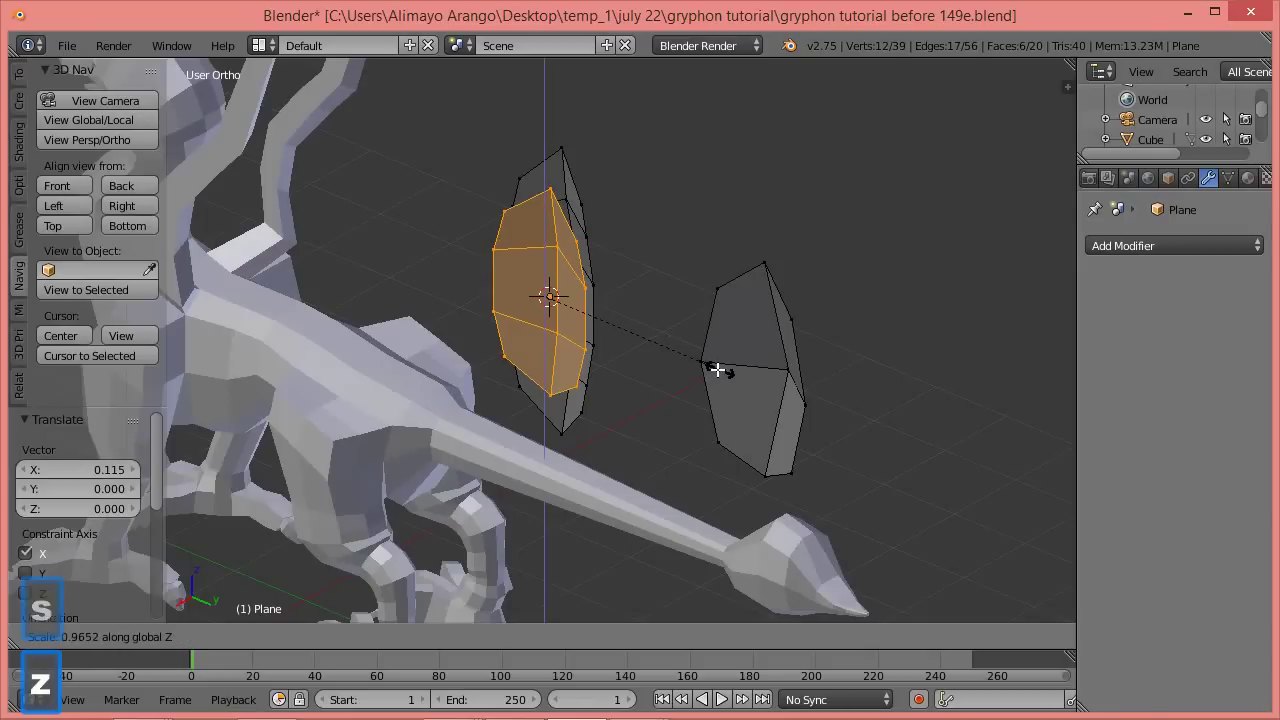
{"action": "left_click", "coordinate": [670, 355]}
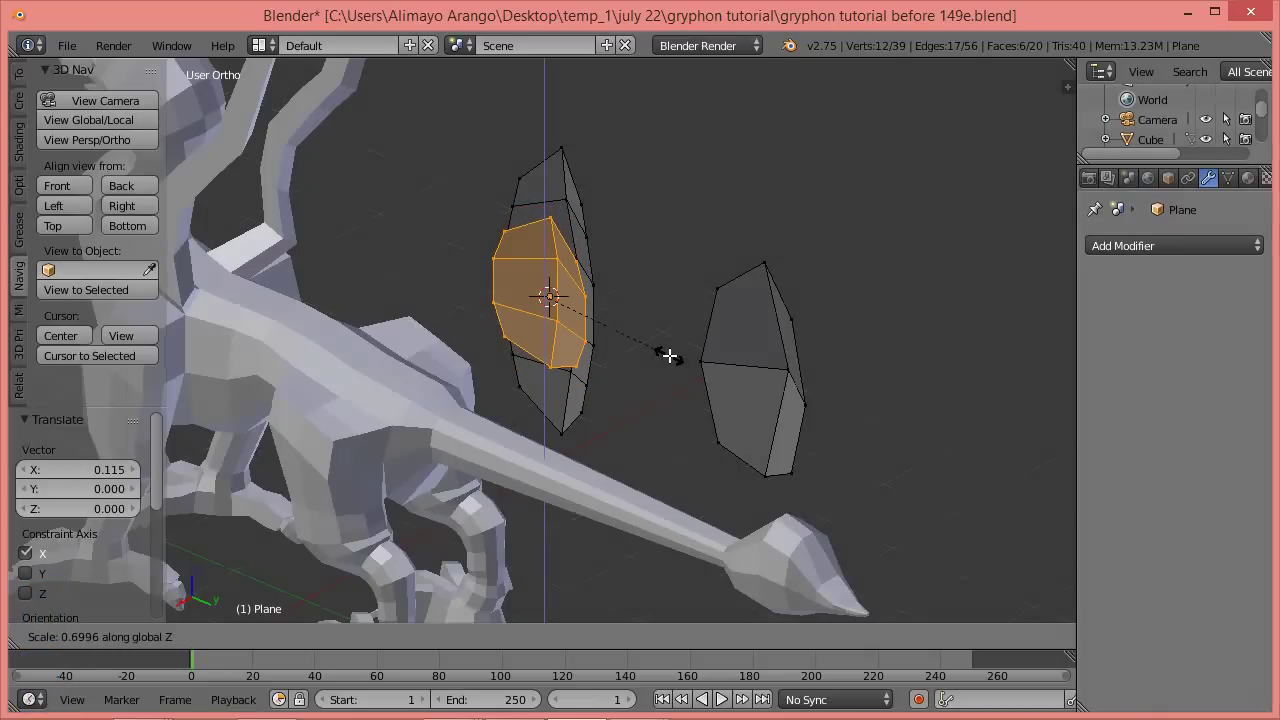
{"action": "middle_click_drag", "start_coordinate": [629, 382], "coordinate": [640, 326]}
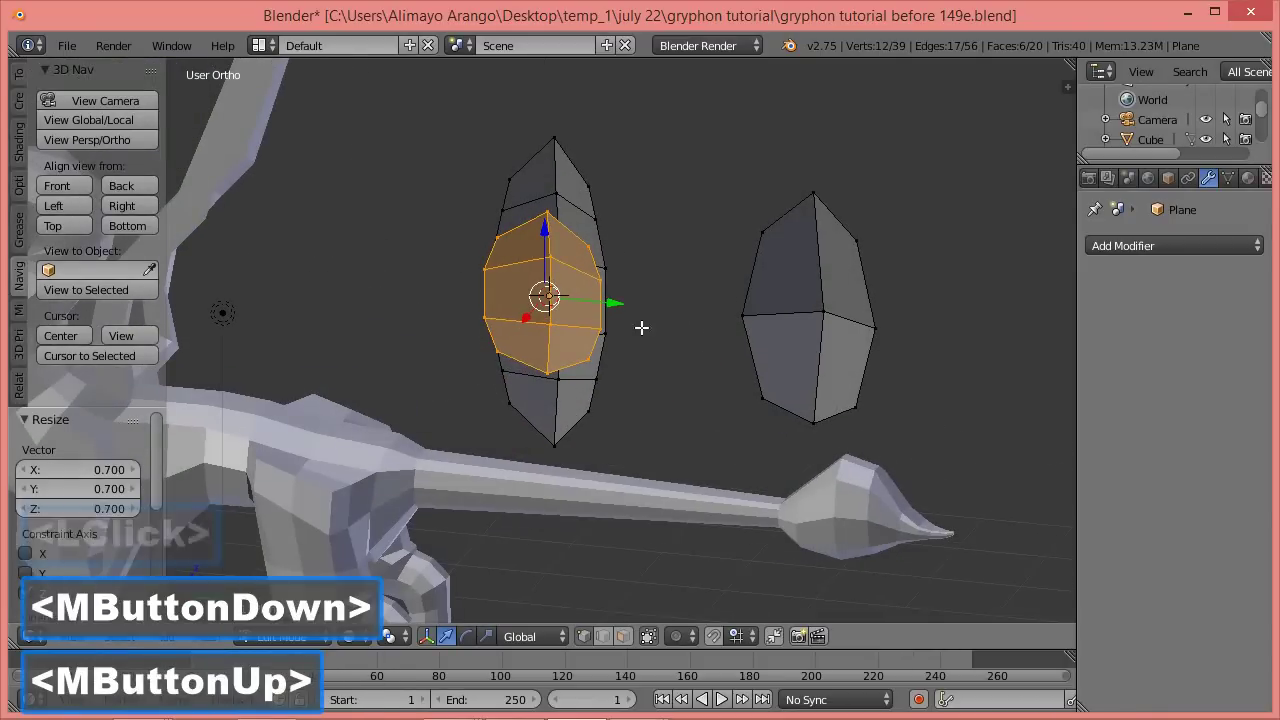
Raise the middle feather slightly along Z and adjust its X position by -0.046 and 0.038 against the long feather.
{"action": "mouse_move", "coordinate": [545, 231]}
{"action": "left_mouse_down"}
{"action": "mouse_move", "coordinate": [549, 186]}
{"action": "mouse_move", "coordinate": [552, 211]}
{"action": "left_mouse_up"}
{"action": "middle_click_drag", "start_coordinate": [689, 287], "coordinate": [540, 287]}
{"action": "mouse_move", "coordinate": [497, 284]}
{"action": "left_mouse_down"}
{"action": "mouse_move", "coordinate": [514, 280]}
{"action": "mouse_move", "coordinate": [503, 280]}
{"action": "mouse_move", "coordinate": [512, 292]}
{"action": "left_mouse_up"}
{"action": "middle_click_drag", "start_coordinate": [512, 292], "coordinate": [606, 291]}
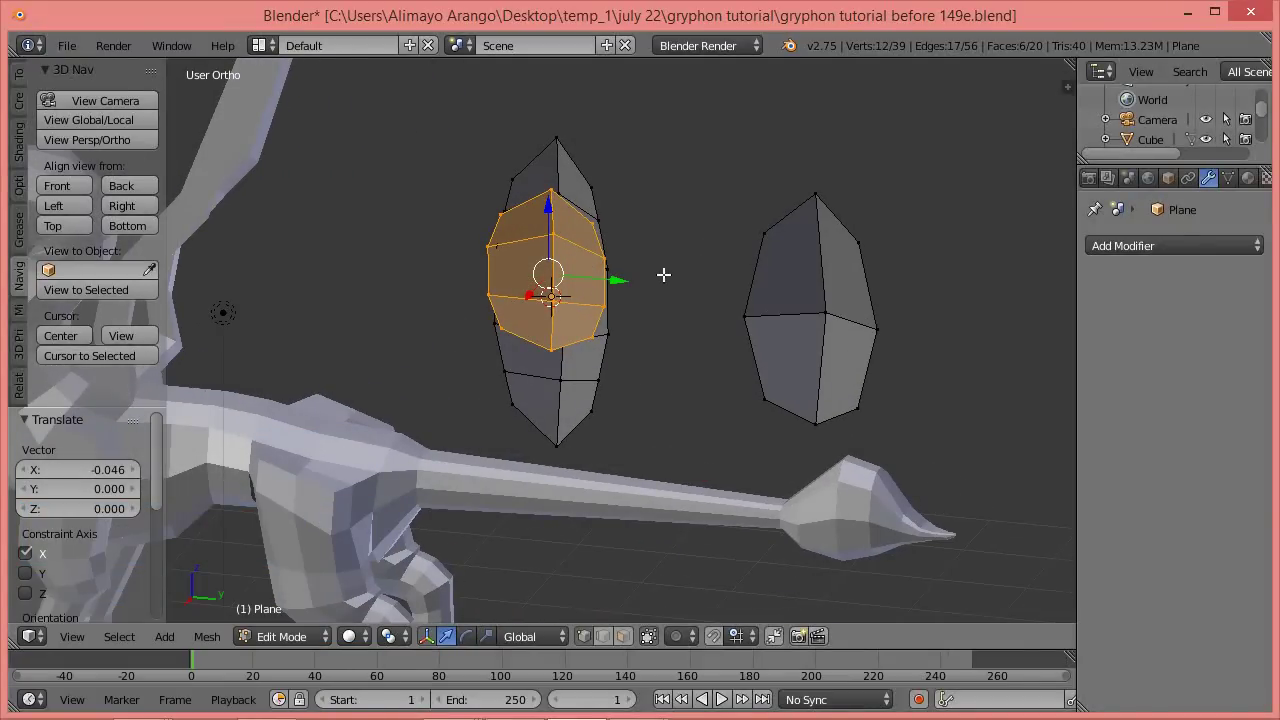
{"action": "left_click_drag", "start_coordinate": [530, 296], "coordinate": [531, 297]}
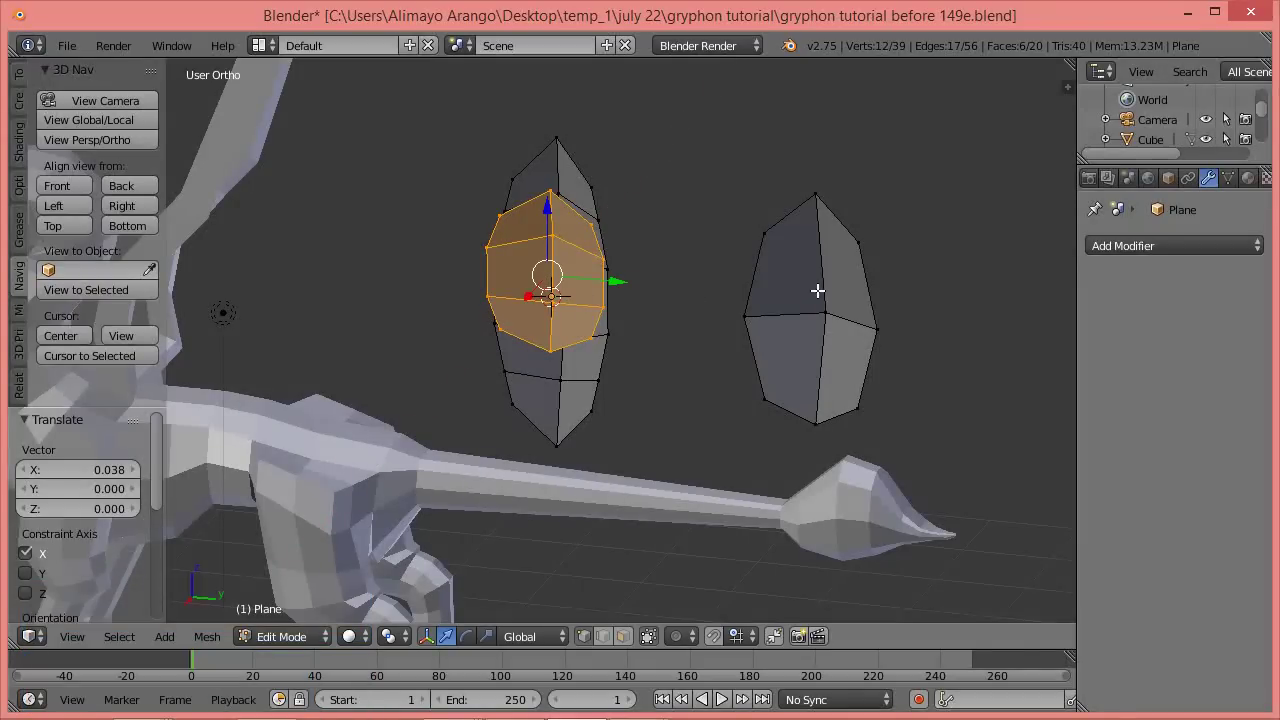
Select only the third feather and scale it uniformly to about 0.615.
{"action": "key", "text": "a"}
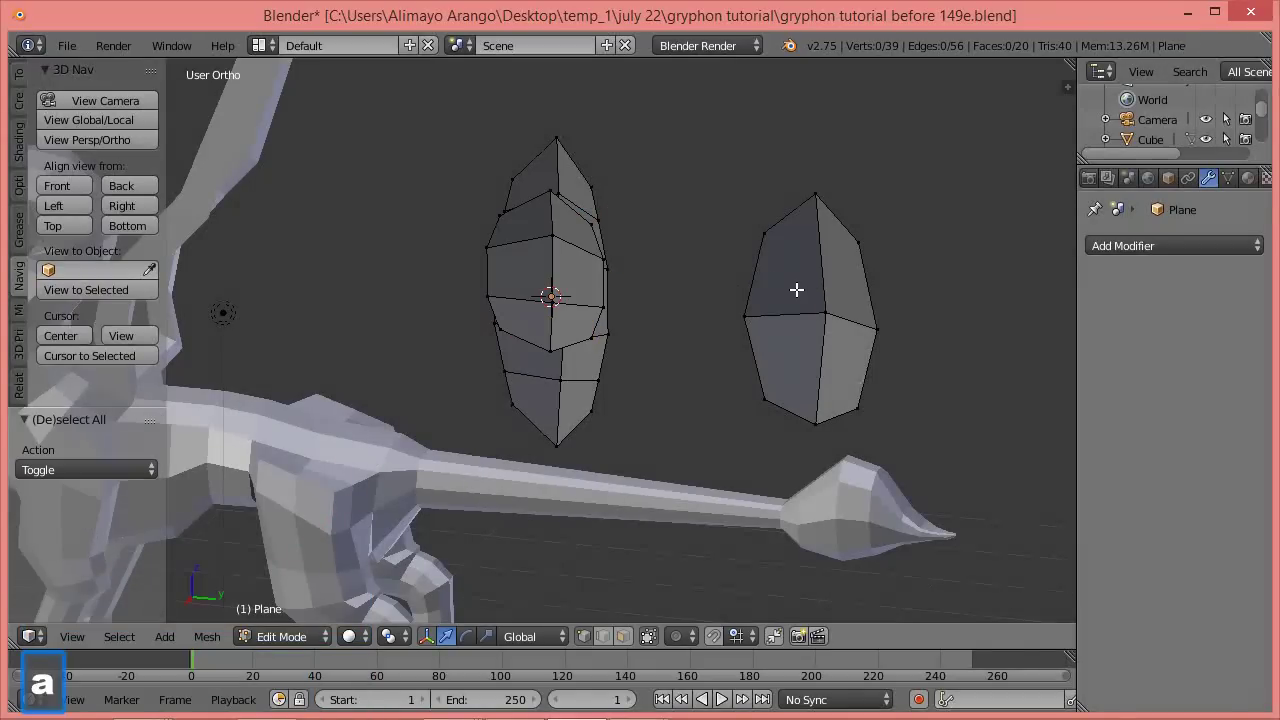
{"action": "key", "text": "l"}
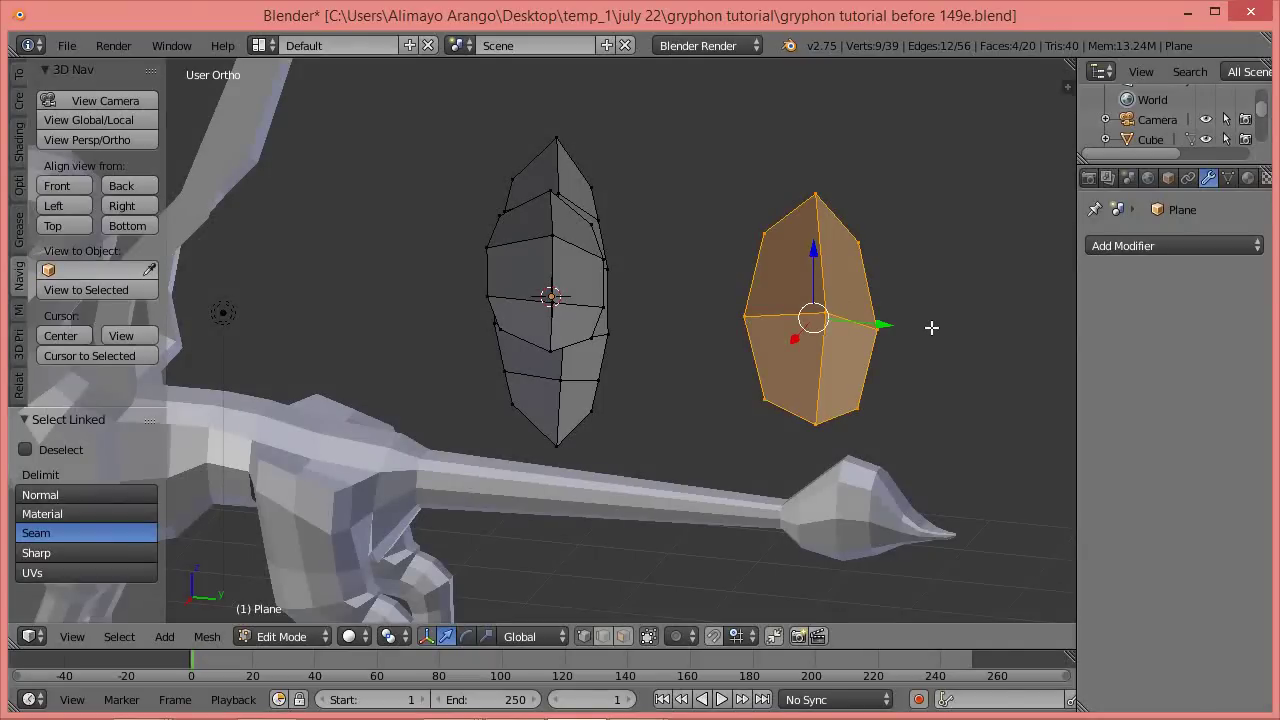
{"action": "key", "text": "s"}
{"action": "left_click", "coordinate": [886, 322]}
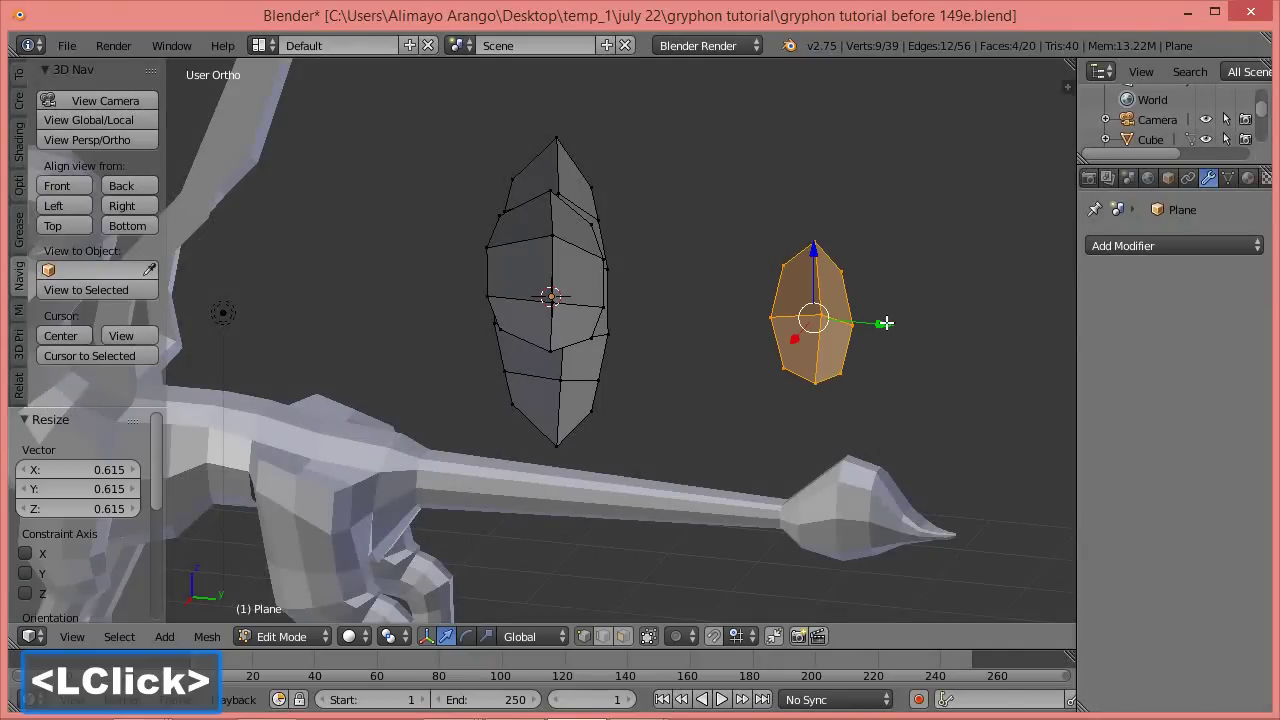
Move the small third feather along Y onto the other two feathers and raise it 0.612 along Z.
{"action": "left_click_drag", "start_coordinate": [890, 323], "coordinate": [632, 310]}
{"action": "left_click_drag", "start_coordinate": [561, 235], "coordinate": [577, 177]}
{"action": "middle_click_drag", "start_coordinate": [577, 177], "coordinate": [543, 266]}
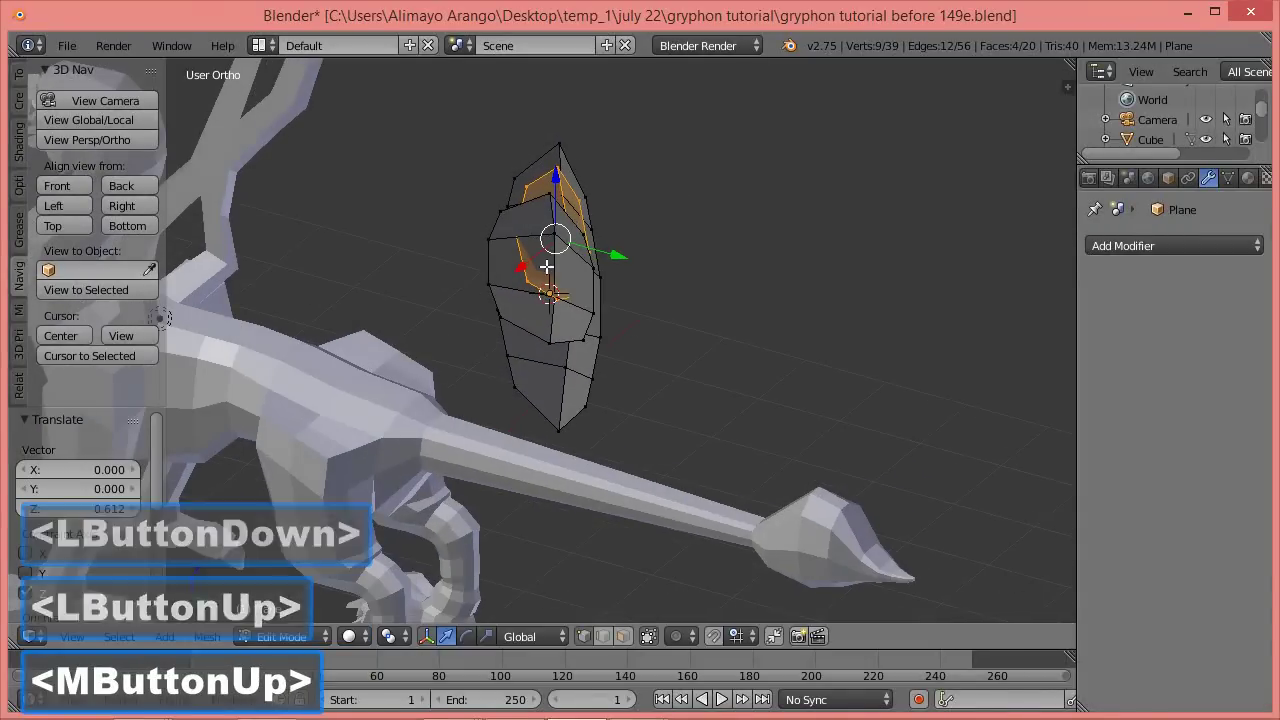
Bring the small feather in front of the other two along X and raise it another 0.463 along Z.
{"action": "left_click", "coordinate": [518, 262]}
{"action": "left_click_drag", "start_coordinate": [518, 262], "coordinate": [513, 264]}
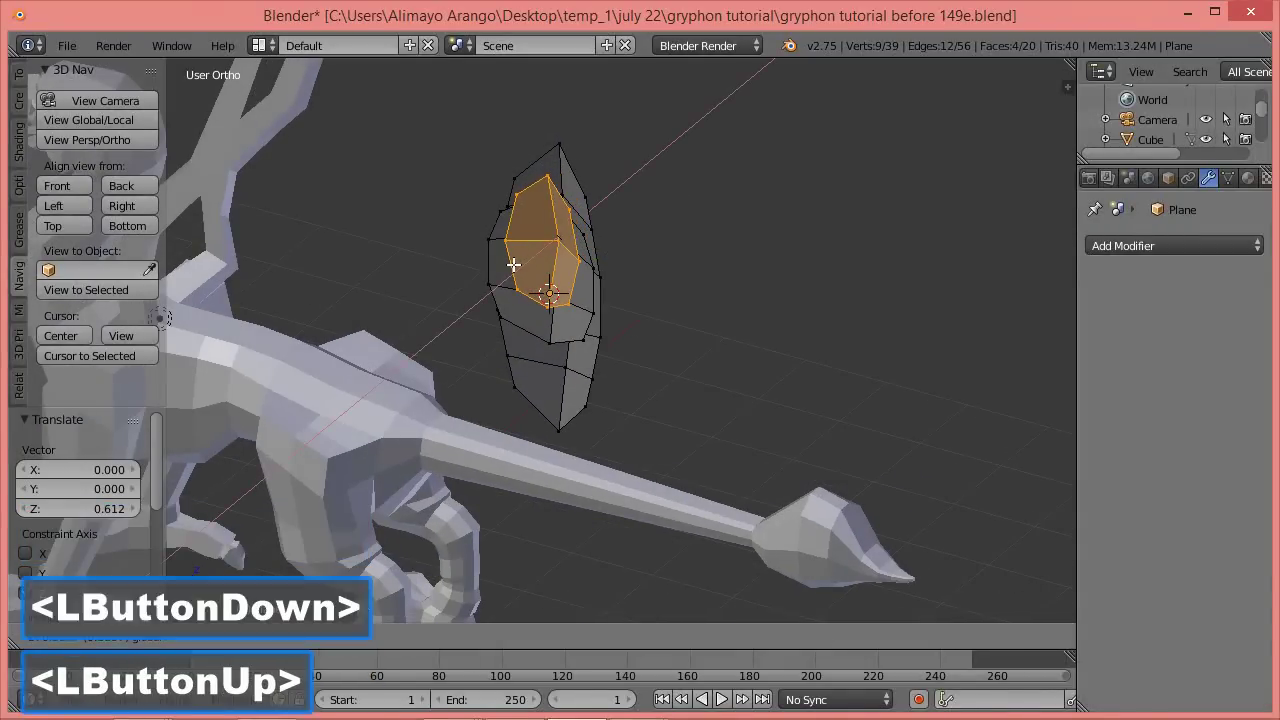
{"action": "left_click_drag", "start_coordinate": [546, 188], "coordinate": [550, 171]}
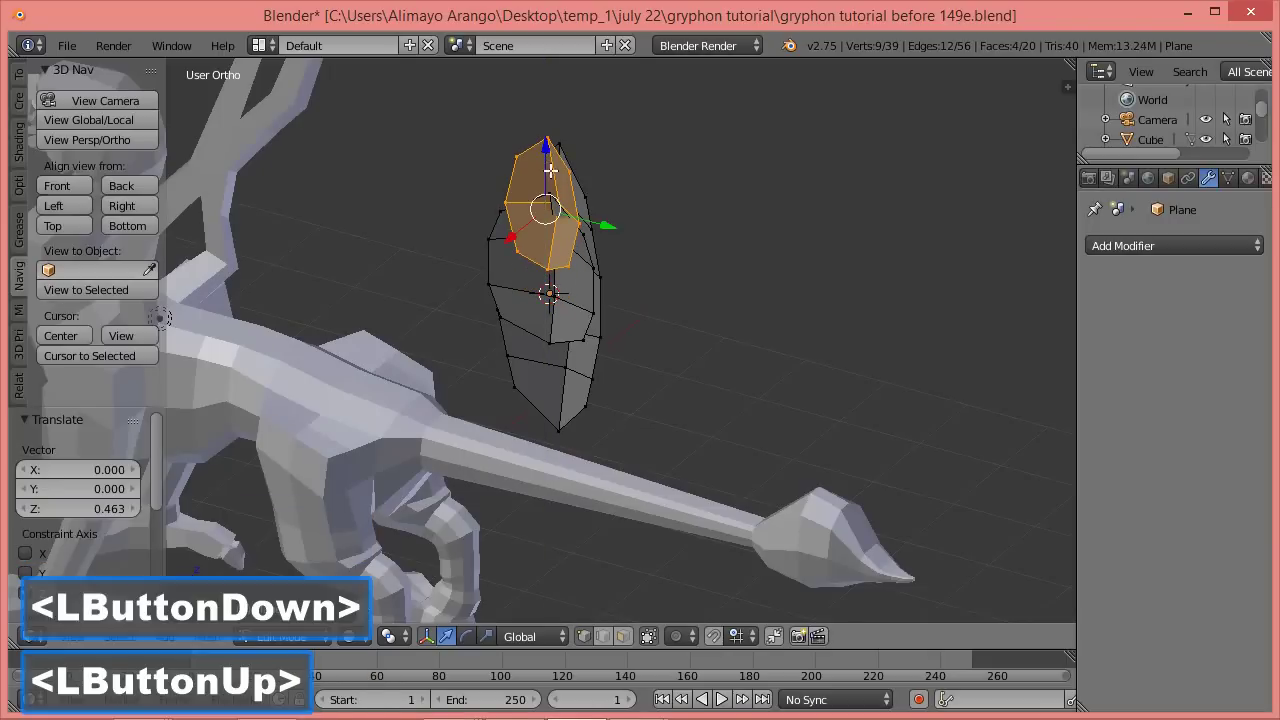
{"action": "left_click_drag", "start_coordinate": [526, 226], "coordinate": [514, 234]}
{"action": "middle_click_drag", "start_coordinate": [594, 345], "coordinate": [789, 289]}
{"action": "middle_click_drag", "start_coordinate": [578, 299], "coordinate": [509, 303]}
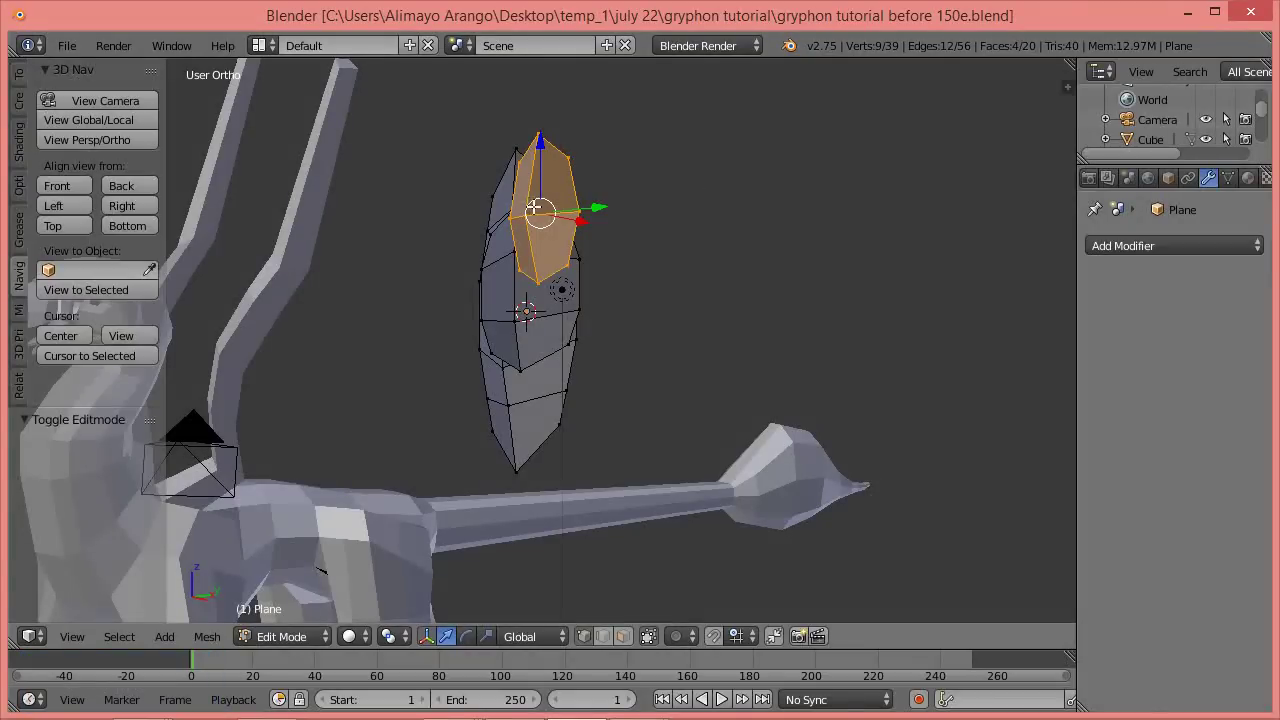
{"action": "middle_click_drag", "start_coordinate": [693, 242], "coordinate": [484, 266]}
{"action": "middle_click_drag", "start_coordinate": [591, 264], "coordinate": [579, 236]}
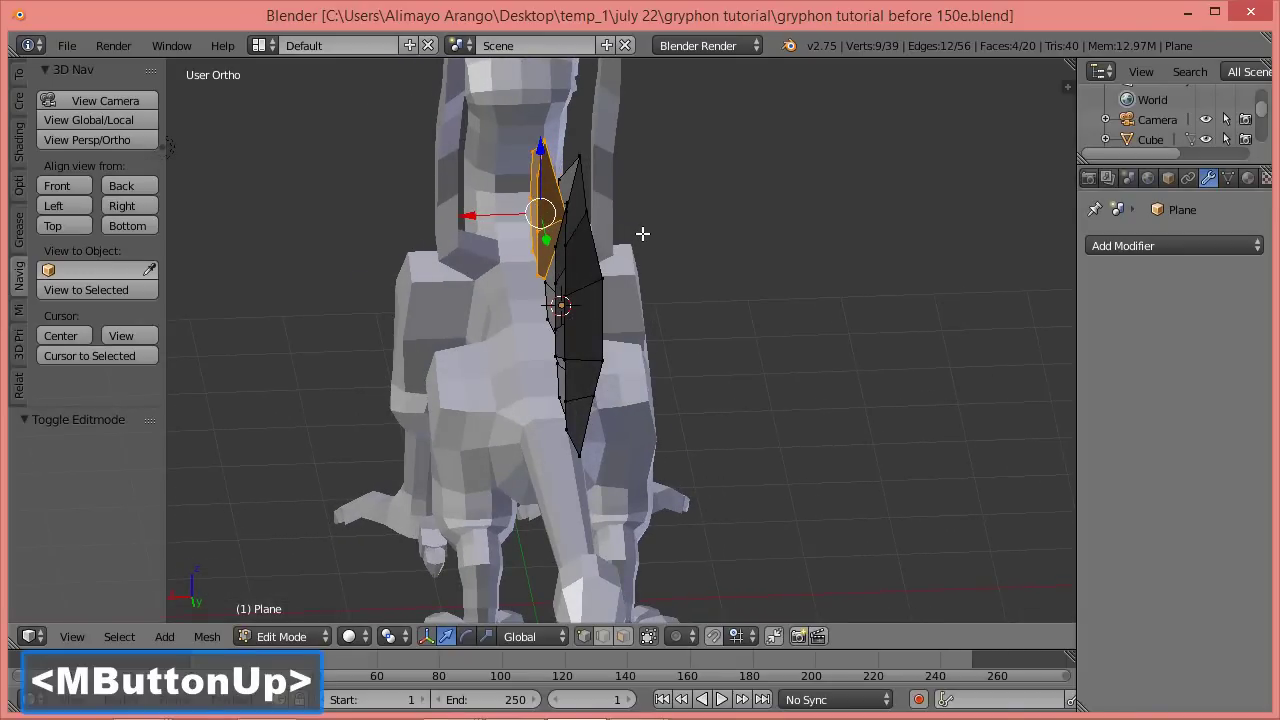
Scale the small feather along X to 0.493 to flatten its fold.
{"action": "key", "text": "s"}
{"action": "key", "text": "x"}
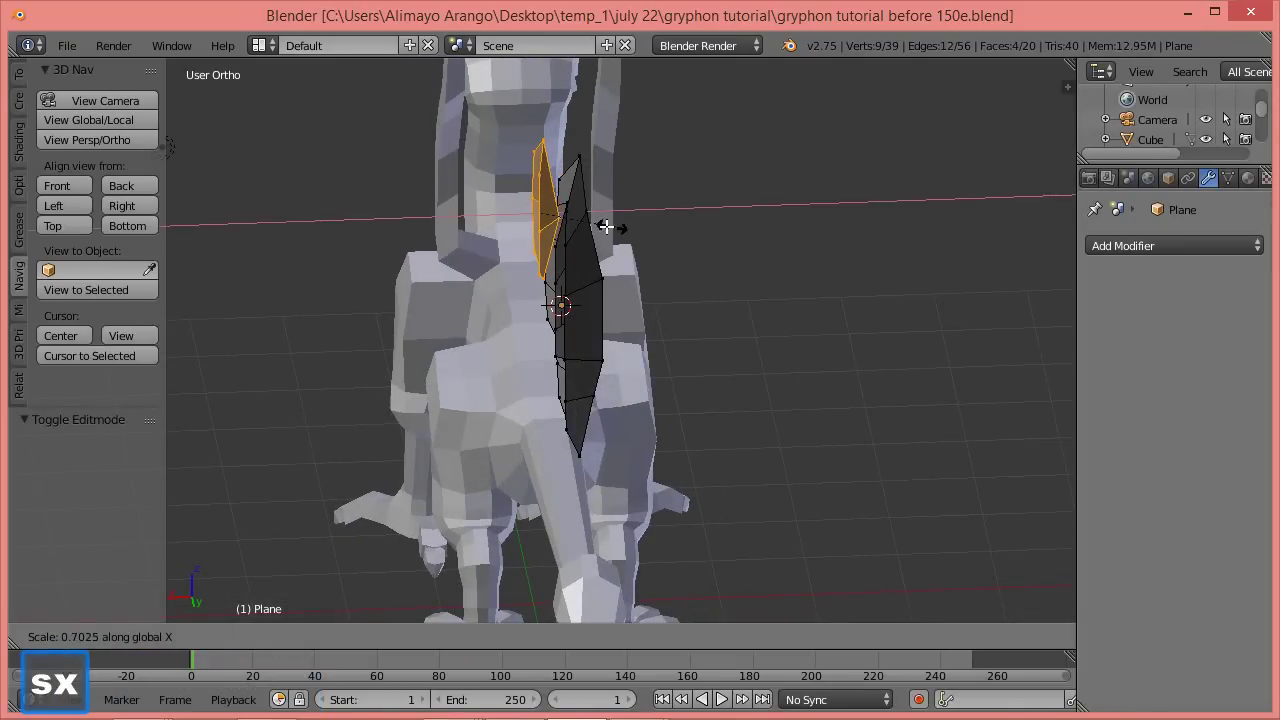
{"action": "left_click", "coordinate": [588, 225]}
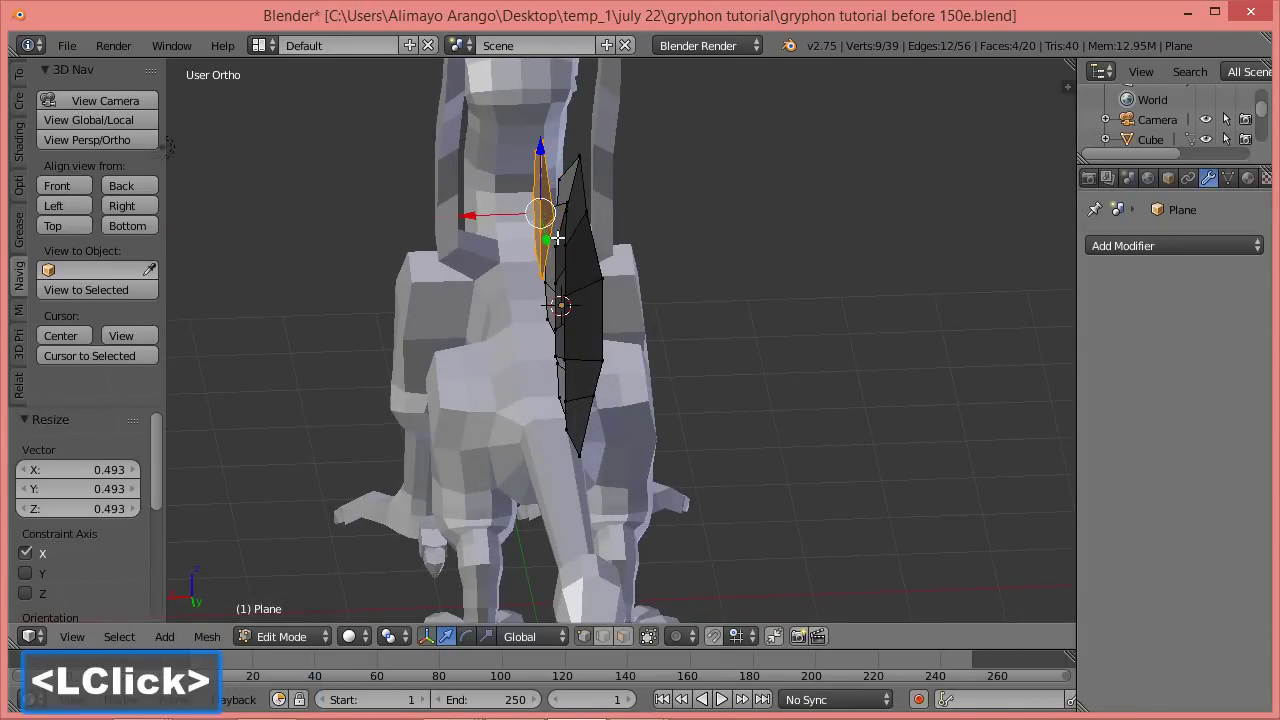
Select only the middle feather and raise it along Z, finishing with a 0.078 lift, until its top is level with the small feather's.
{"action": "key", "text": "a"}
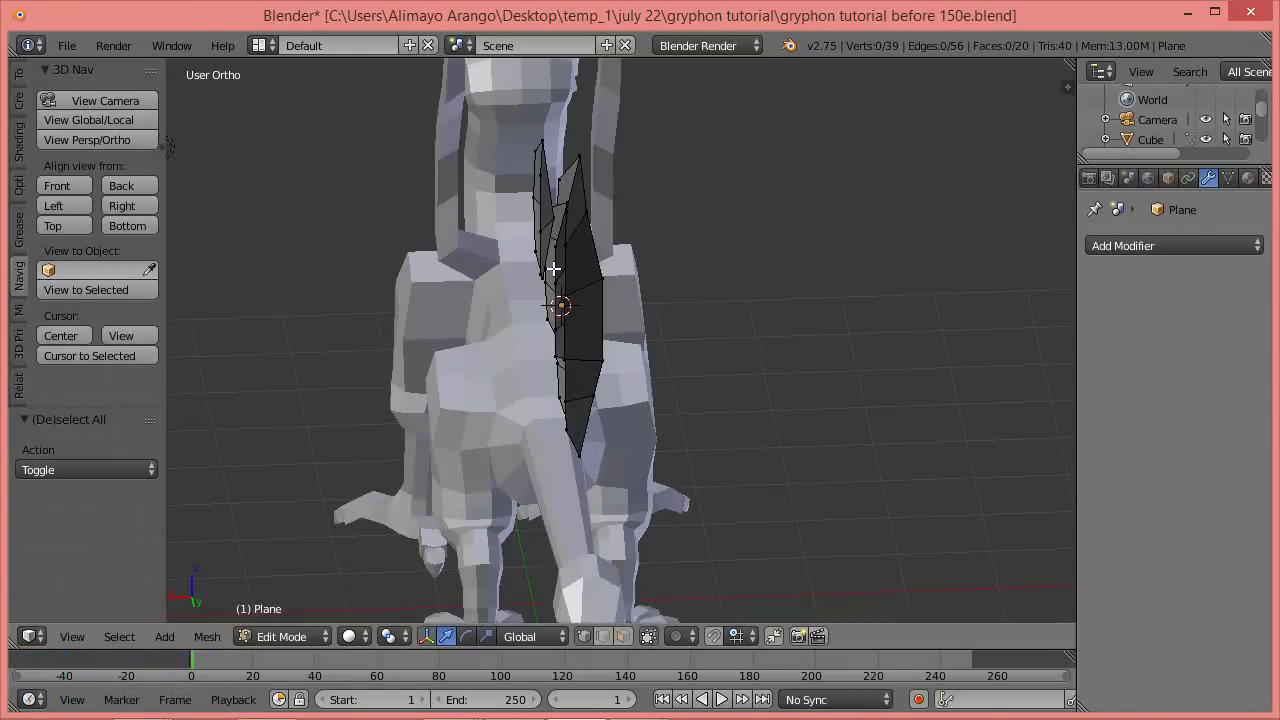
{"action": "key", "text": "l"}
{"action": "key", "text": "a"}
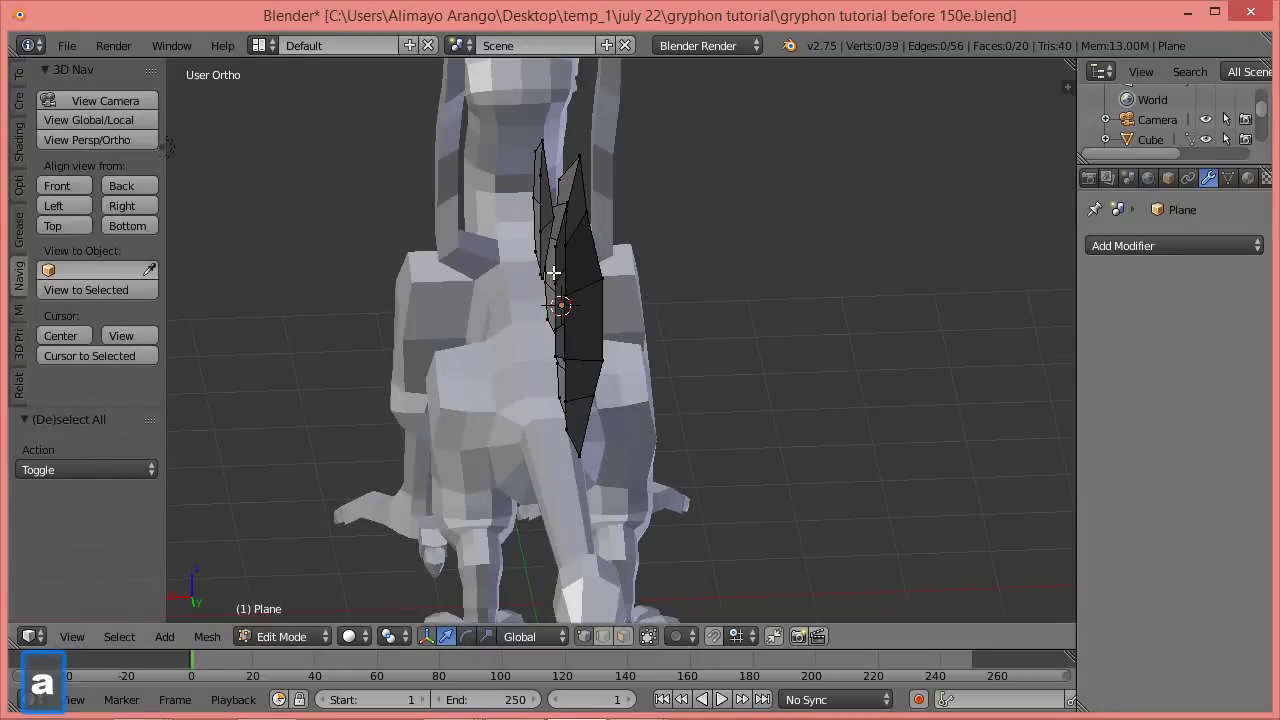
{"action": "key", "text": "l"}
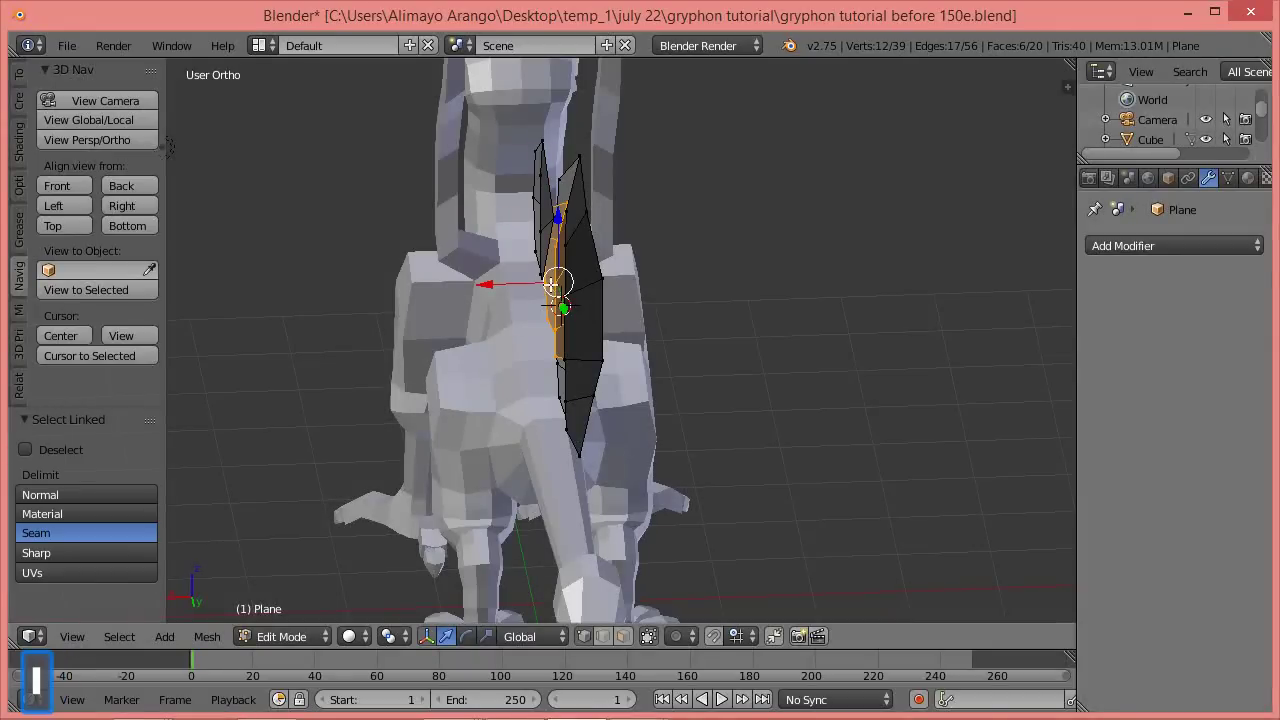
{"action": "middle_click_drag", "start_coordinate": [551, 282], "coordinate": [642, 281]}
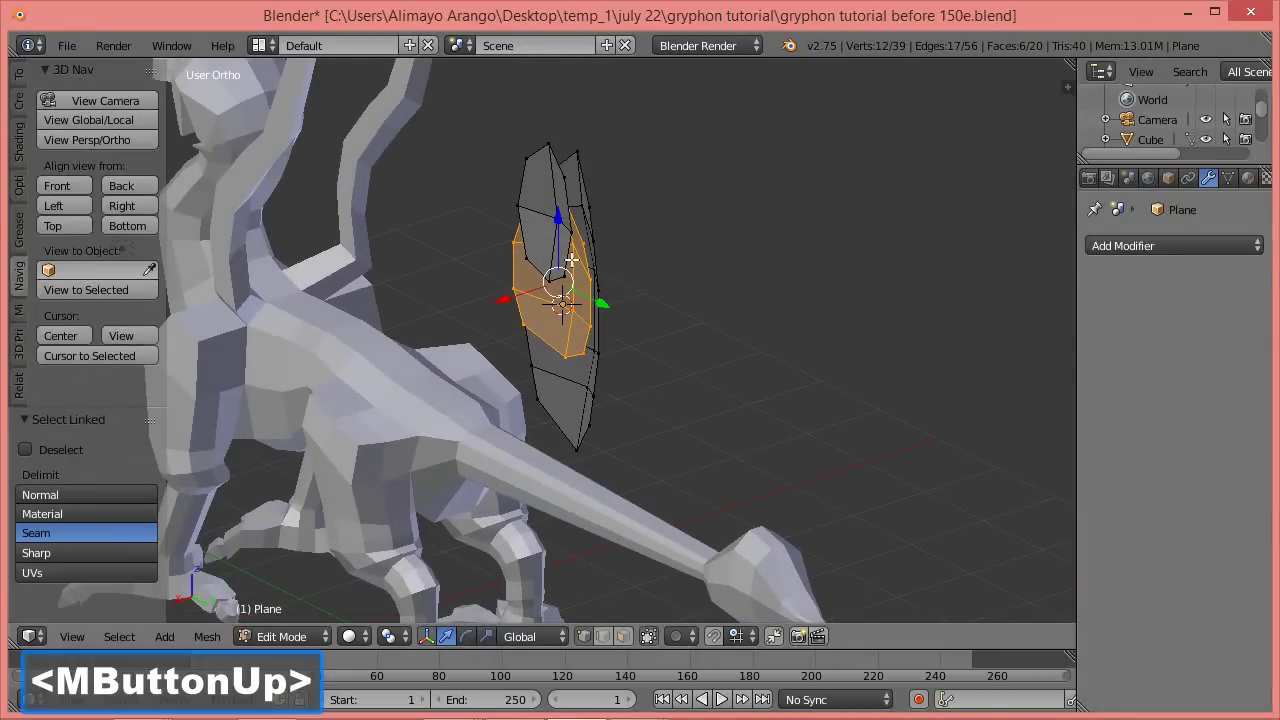
{"action": "left_click_drag", "start_coordinate": [562, 229], "coordinate": [562, 178]}
{"action": "middle_click_drag", "start_coordinate": [651, 235], "coordinate": [539, 176]}
{"action": "left_click_drag", "start_coordinate": [565, 170], "coordinate": [481, 190]}
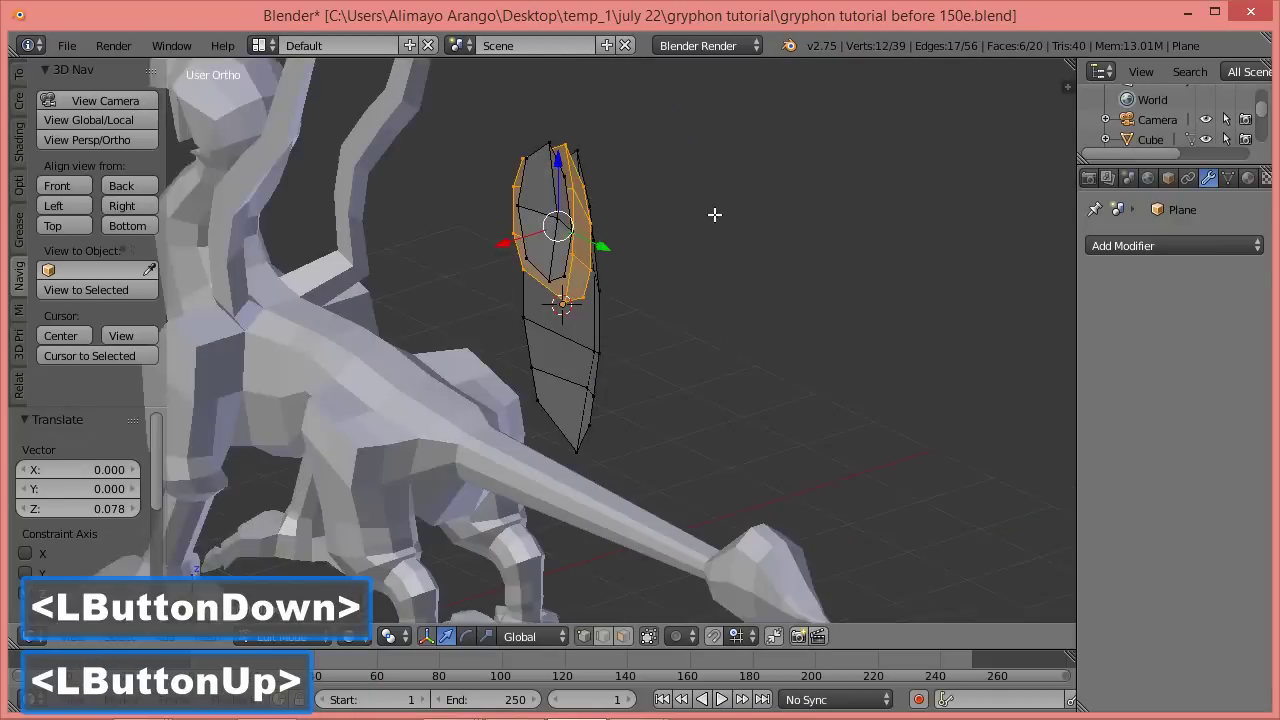
Select only the small feather, raise it 0.214 along Z and shift it -0.112 along X towards the middle feather.
{"action": "middle_click_drag", "start_coordinate": [714, 214], "coordinate": [654, 214]}
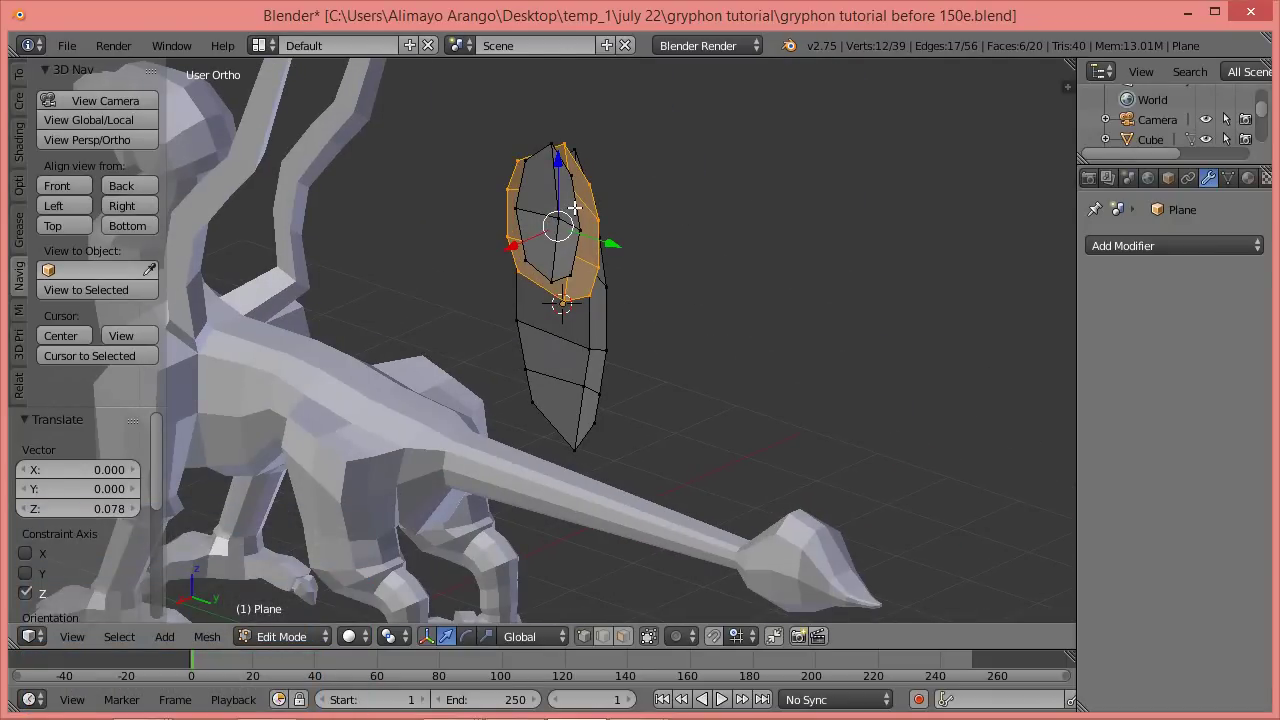
{"action": "key", "text": "a"}
{"action": "key", "text": "l"}
{"action": "middle_click_drag", "start_coordinate": [703, 229], "coordinate": [548, 157]}
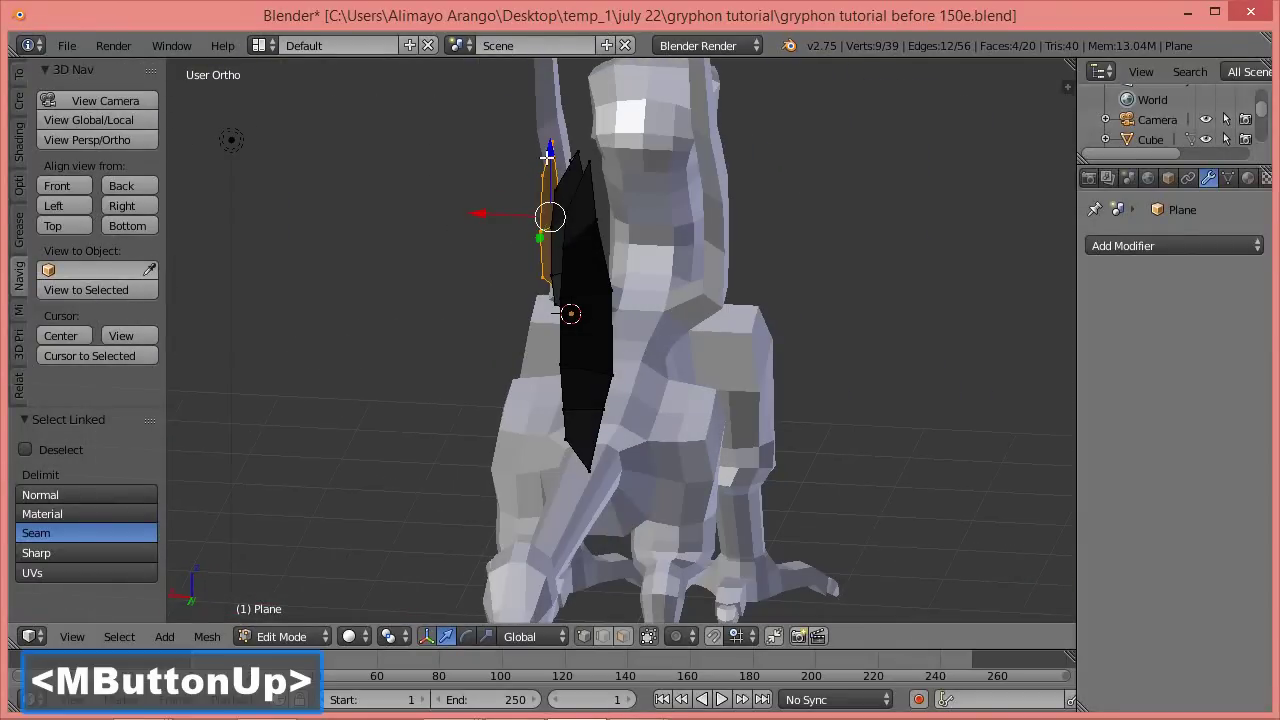
{"action": "left_click_drag", "start_coordinate": [548, 150], "coordinate": [548, 130]}
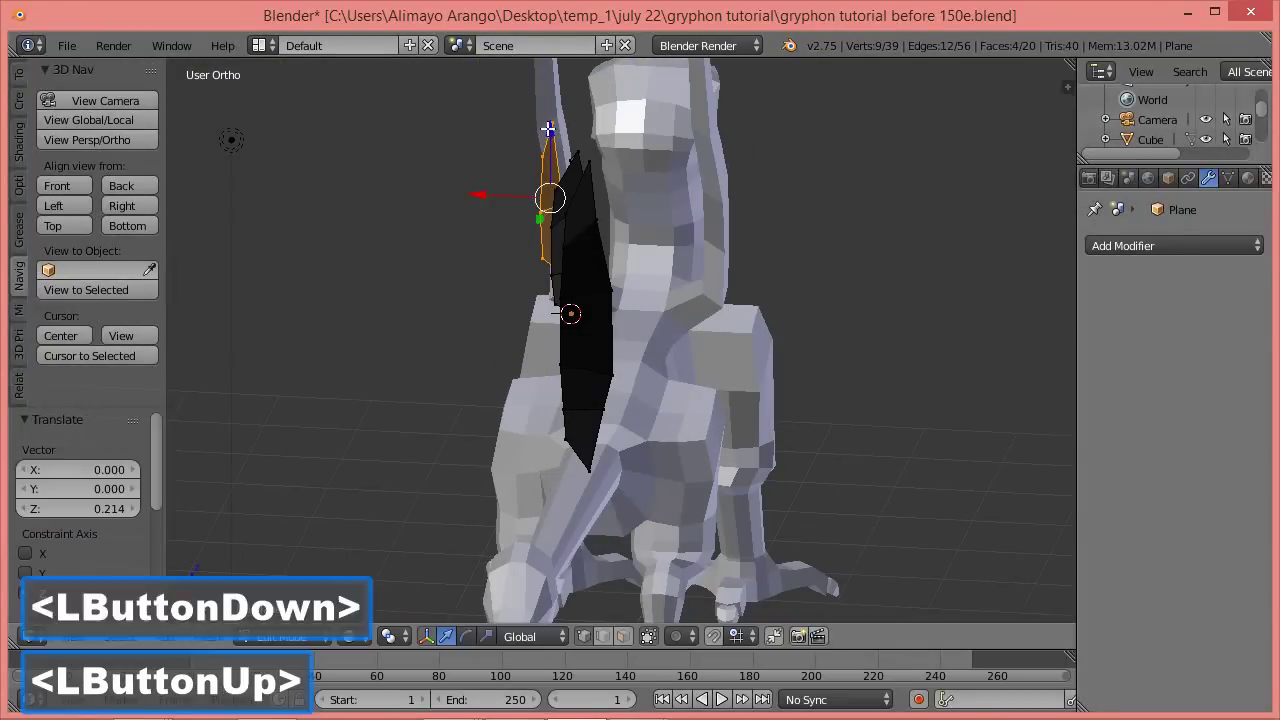
{"action": "middle_click_drag", "start_coordinate": [563, 203], "coordinate": [531, 201]}
{"action": "left_click_drag", "start_coordinate": [503, 208], "coordinate": [508, 206]}
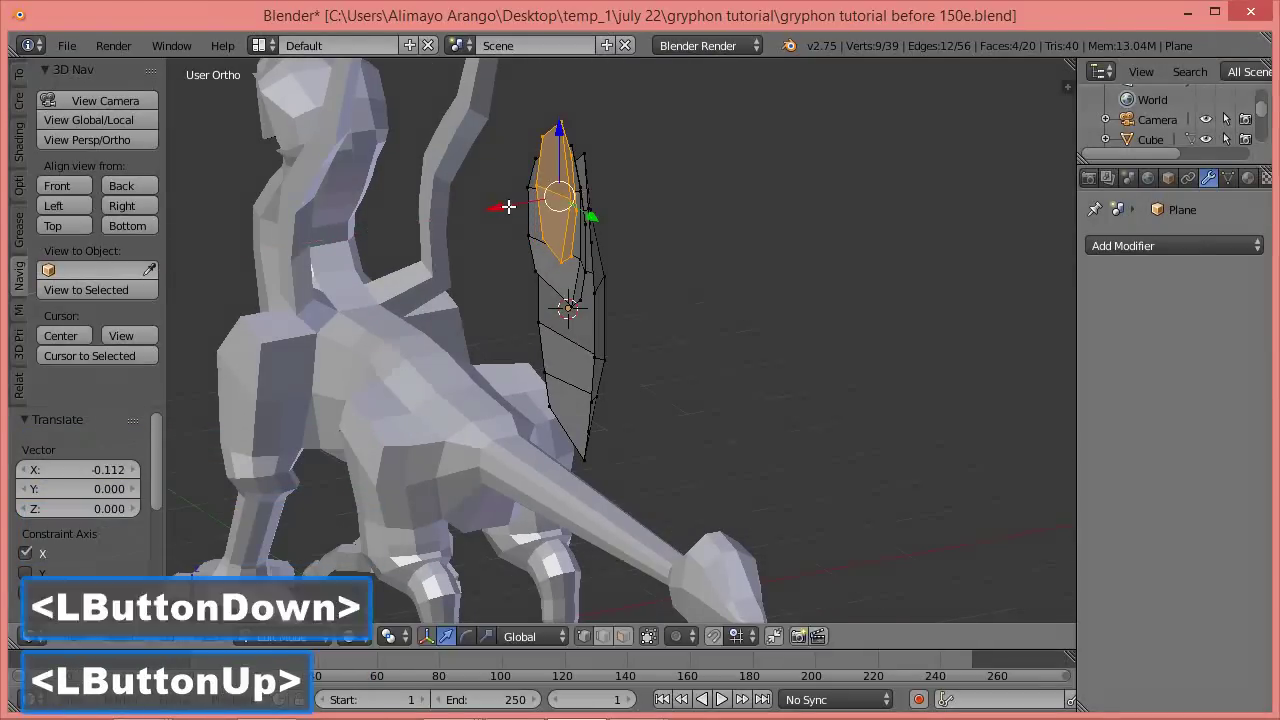
Add the middle and long feathers to the selection and rotate all three feathers 180° about the Z axis.
{"action": "mouse_move", "coordinate": [597, 337]}
{"action": "middle_mouse_down"}
{"action": "mouse_move", "coordinate": [463, 317]}
{"action": "mouse_move", "coordinate": [574, 311]}
{"action": "mouse_move", "coordinate": [640, 326]}
{"action": "mouse_move", "coordinate": [606, 327]}
{"action": "middle_mouse_up"}
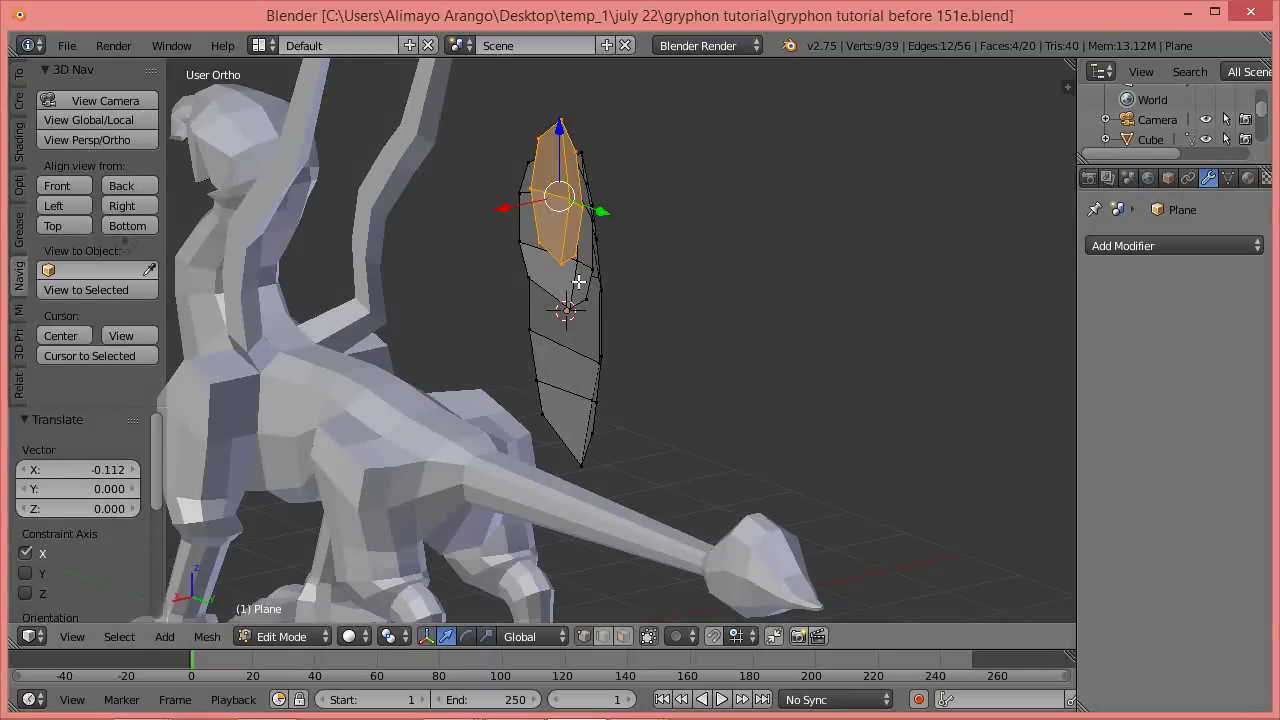
{"action": "key", "text": "l"}
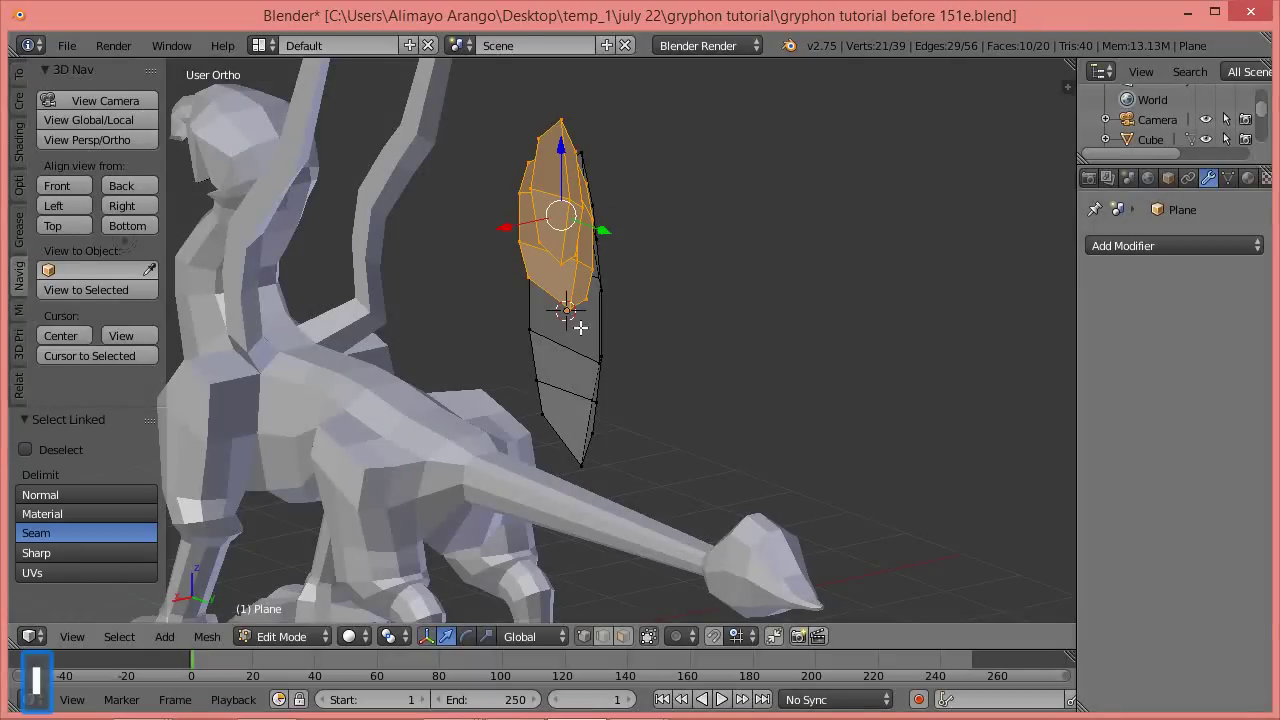
{"action": "key", "text": "l"}
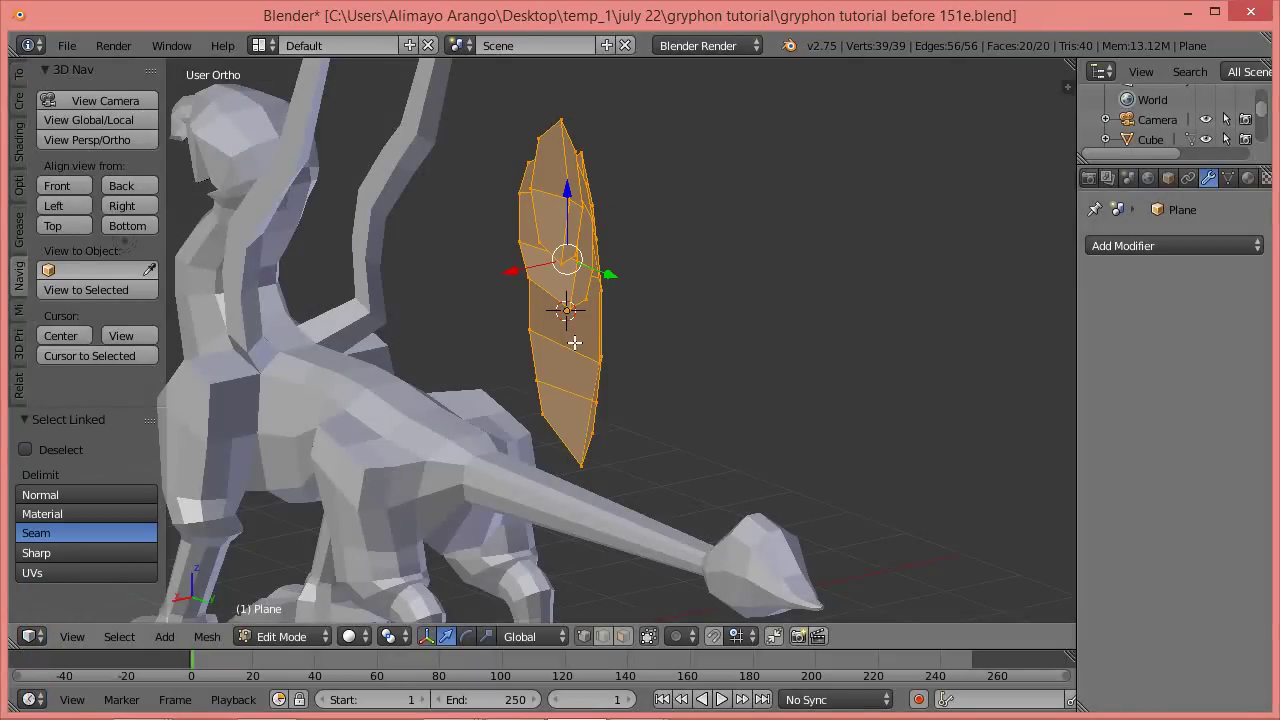
{"action": "key", "text": "r"}
{"action": "key", "text": "z"}
{"action": "key", "text": "1"}
{"action": "key", "text": "8"}
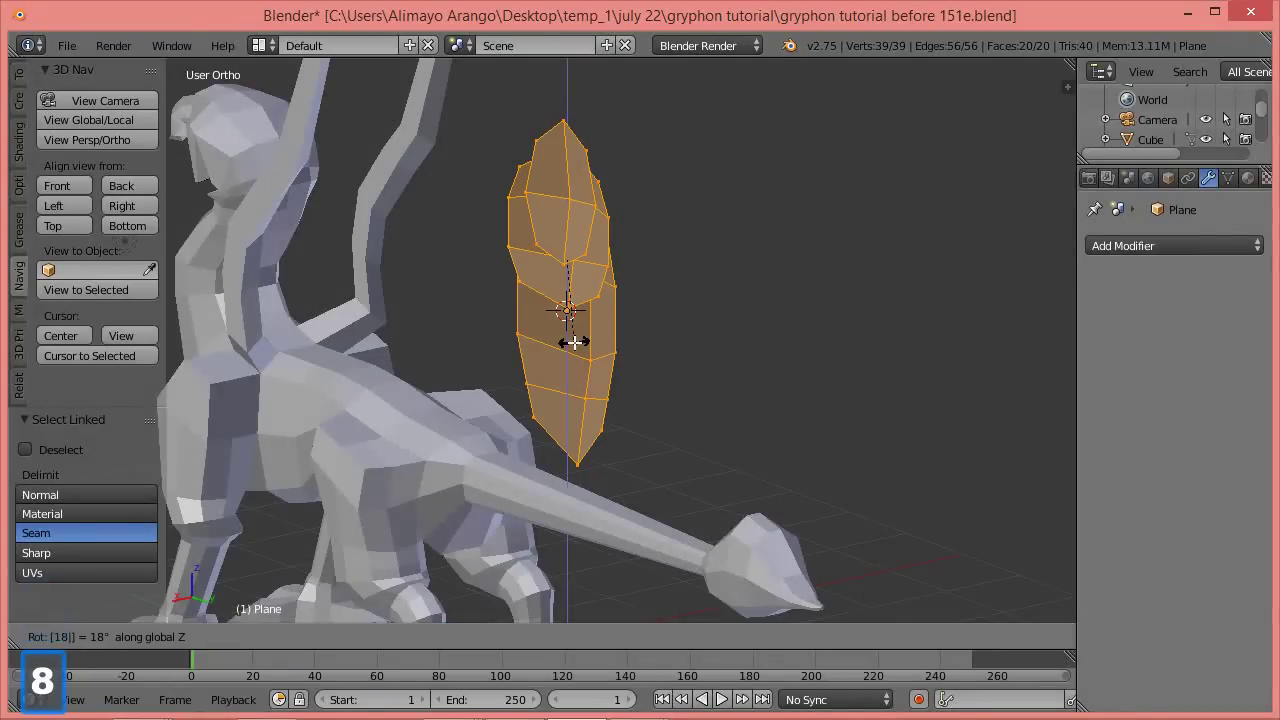
{"action": "key", "text": "0"}
{"action": "left_click", "coordinate": [574, 342]}
Switch to vertex selection and move the vertex on the middle feather's outer edge -0.063 along X.
{"action": "middle_click_drag", "start_coordinate": [591, 343], "coordinate": [613, 366]}
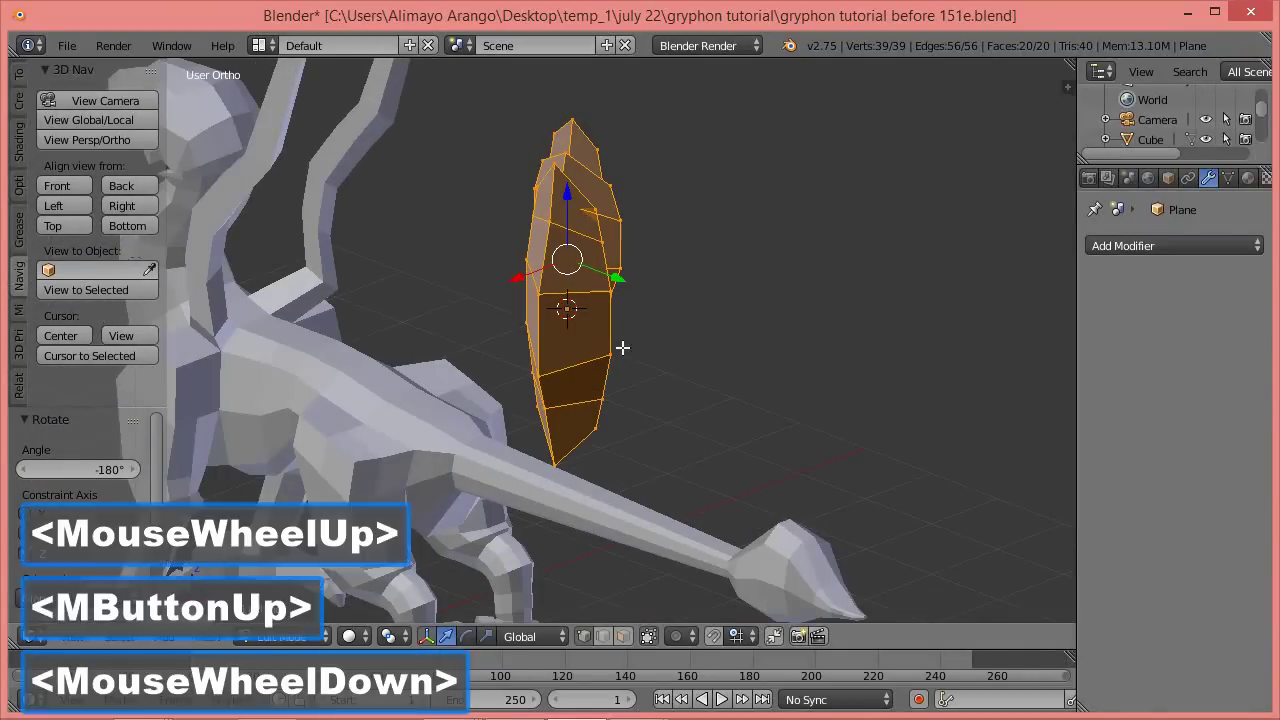
{"action": "scroll", "coordinate": [617, 240], "scroll_direction": "down", "scroll_amount": 1}
{"action": "scroll", "coordinate": [611, 244], "scroll_direction": "up", "scroll_amount": 1}
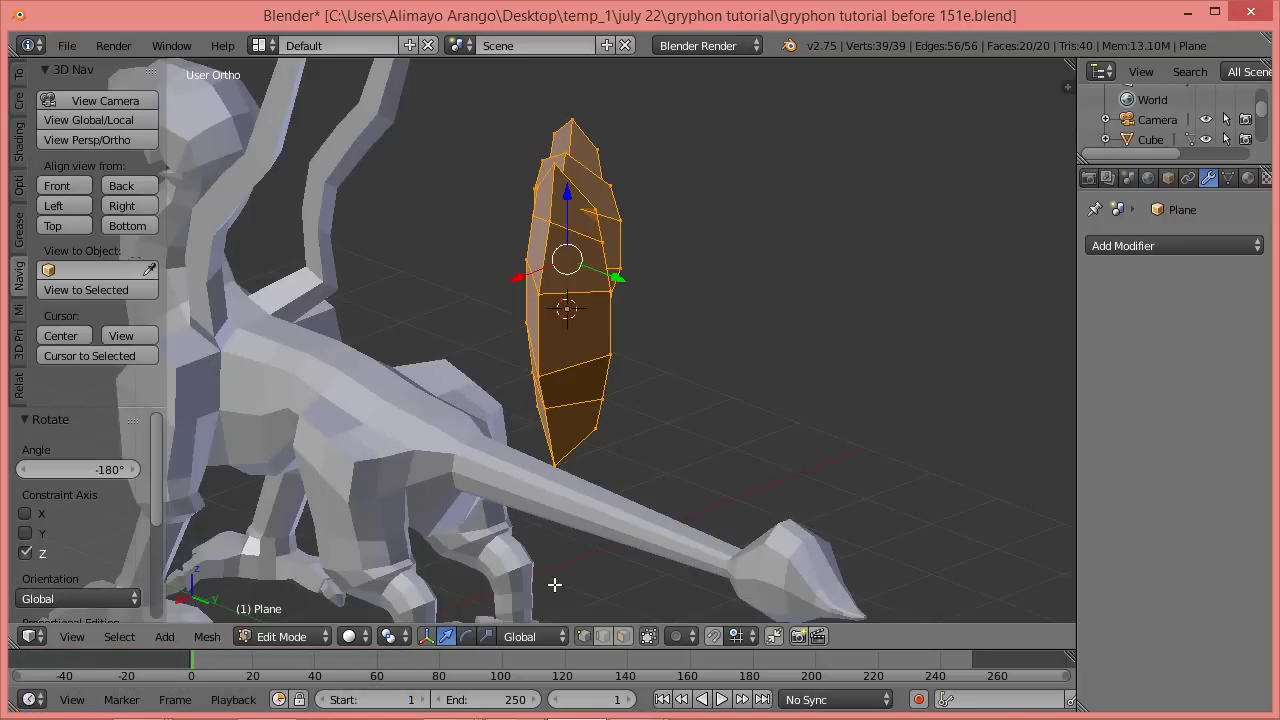
{"action": "left_click", "coordinate": [587, 638]}
{"action": "left_click", "coordinate": [623, 219]}
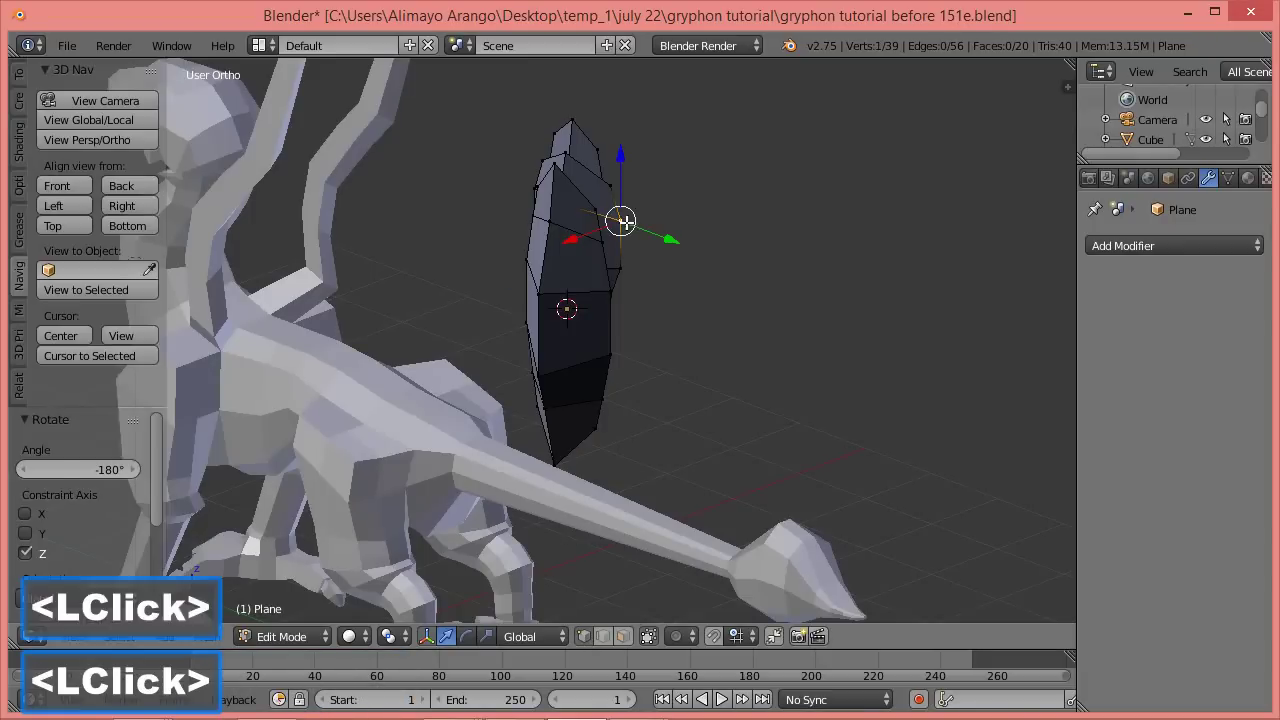
{"action": "left_click_drag", "start_coordinate": [594, 237], "coordinate": [590, 237]}
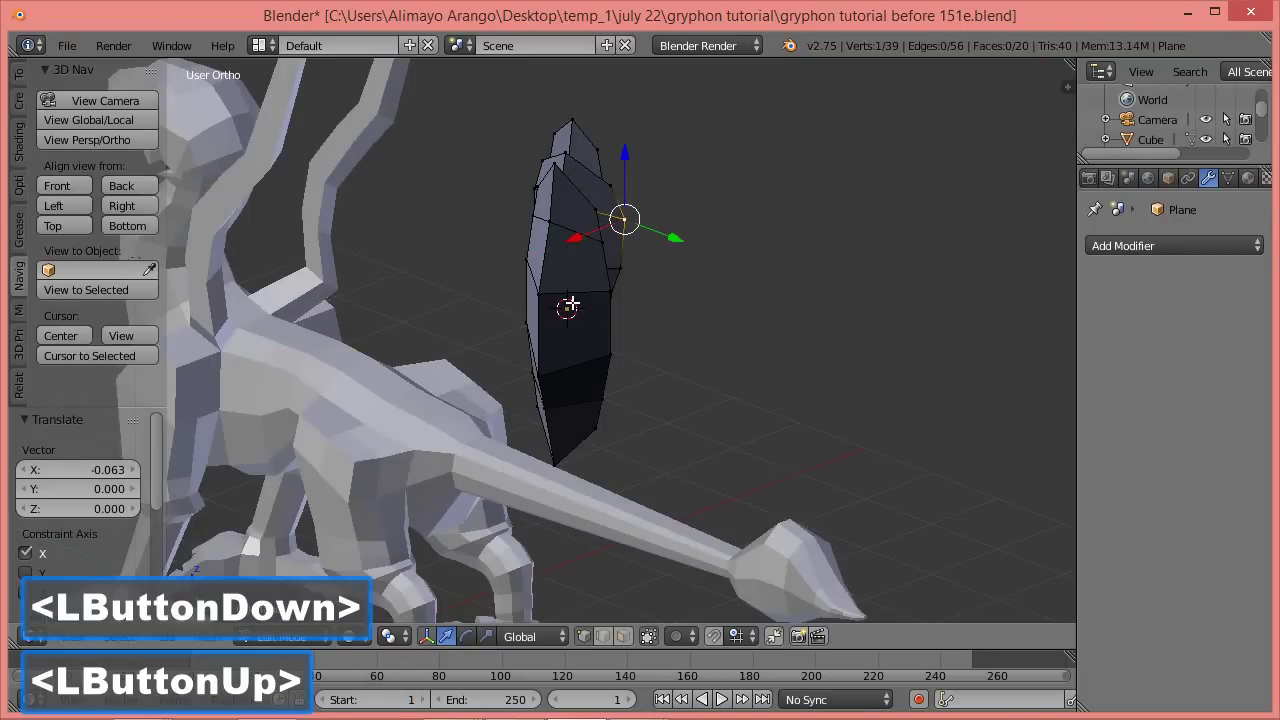
Select the whole long feather and flip its normals.
{"action": "key", "text": "l"}
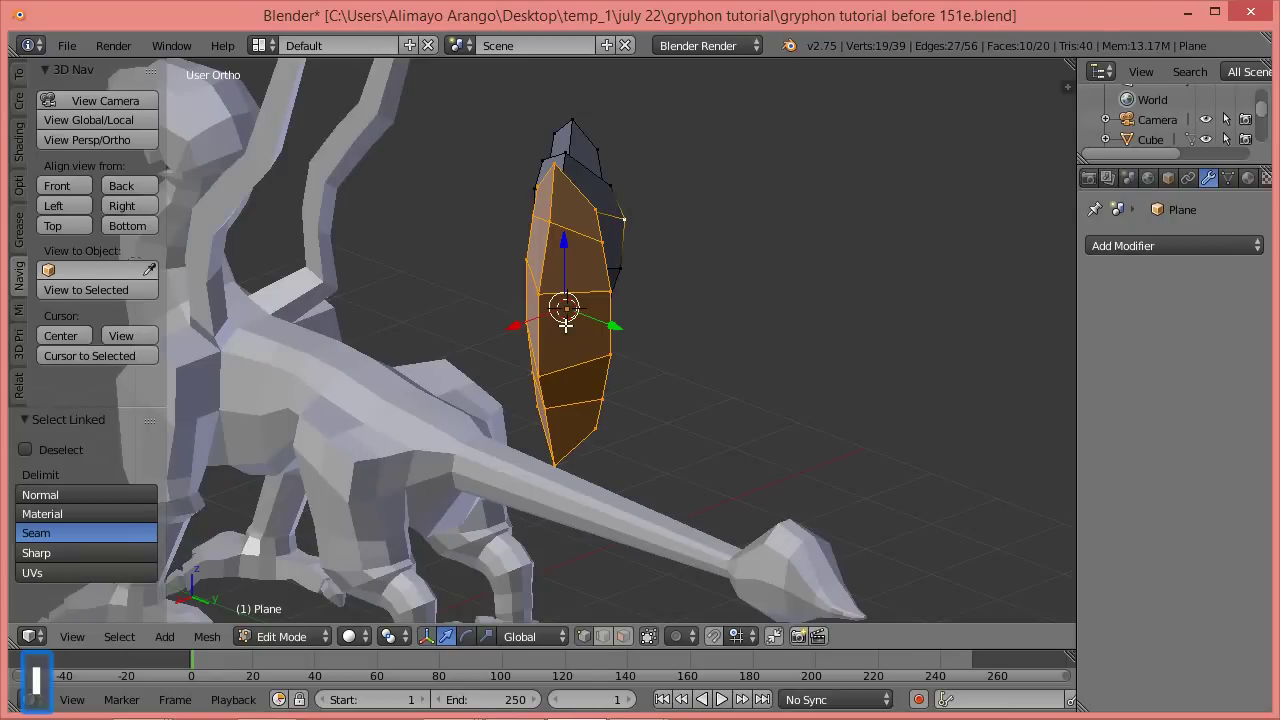
{"action": "middle_click_drag", "start_coordinate": [544, 338], "coordinate": [597, 328]}
{"action": "scroll", "coordinate": [597, 328], "scroll_direction": "up", "scroll_amount": 1}
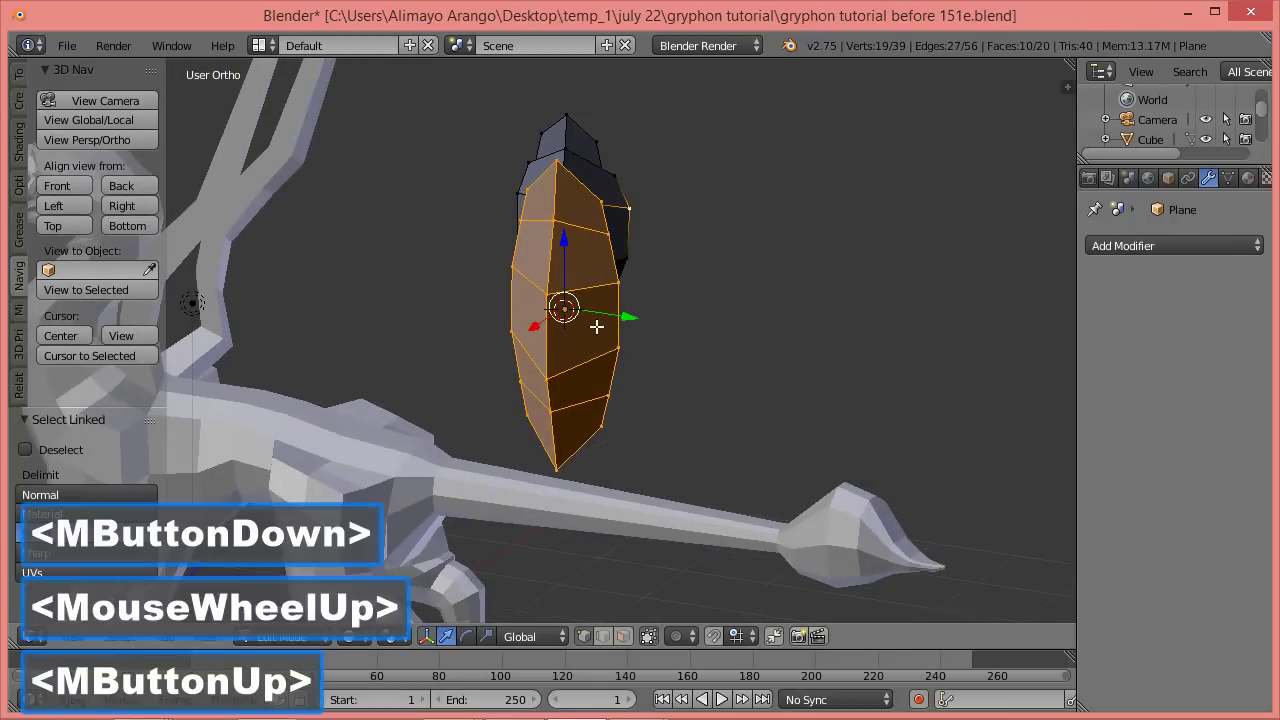
{"action": "scroll", "coordinate": [596, 327], "scroll_direction": "down", "scroll_amount": 1}
{"action": "scroll", "coordinate": [596, 327], "scroll_direction": "up", "scroll_amount": 1}
{"action": "scroll", "coordinate": [596, 327], "scroll_direction": "down", "scroll_amount": 1}
{"action": "scroll", "coordinate": [597, 327], "scroll_direction": "up", "scroll_amount": 3}
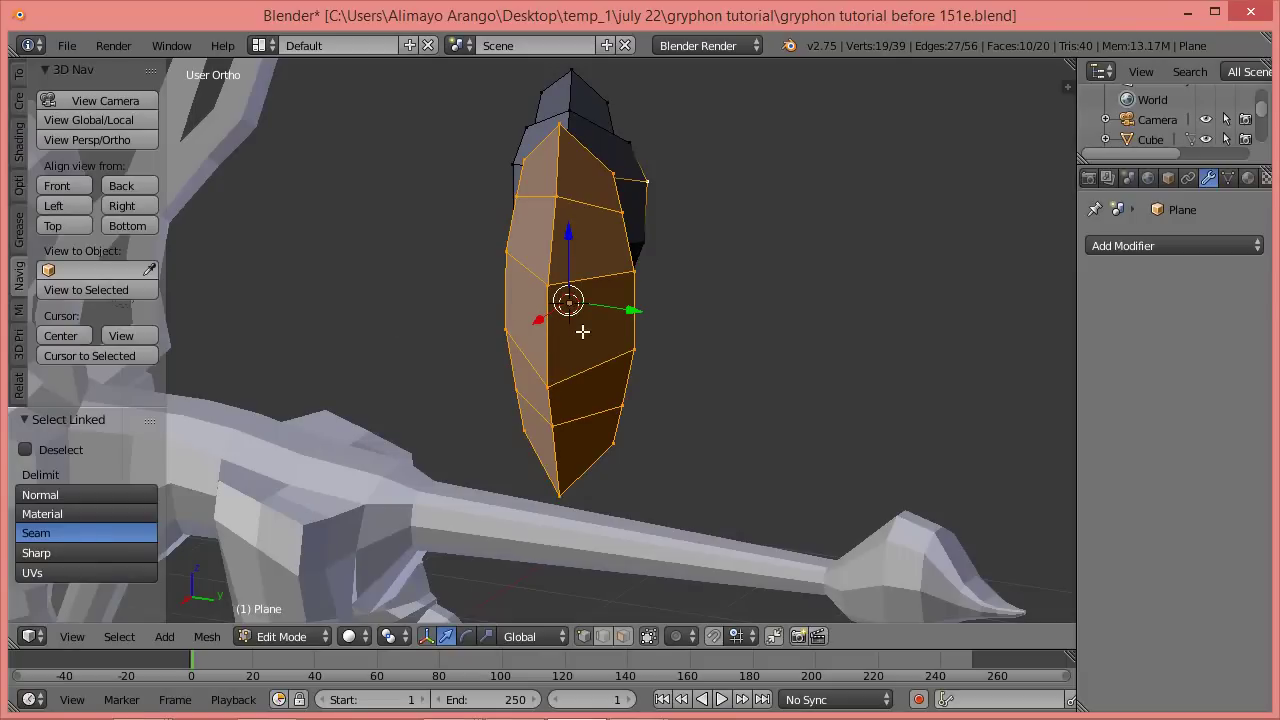
{"action": "key", "text": "w"}
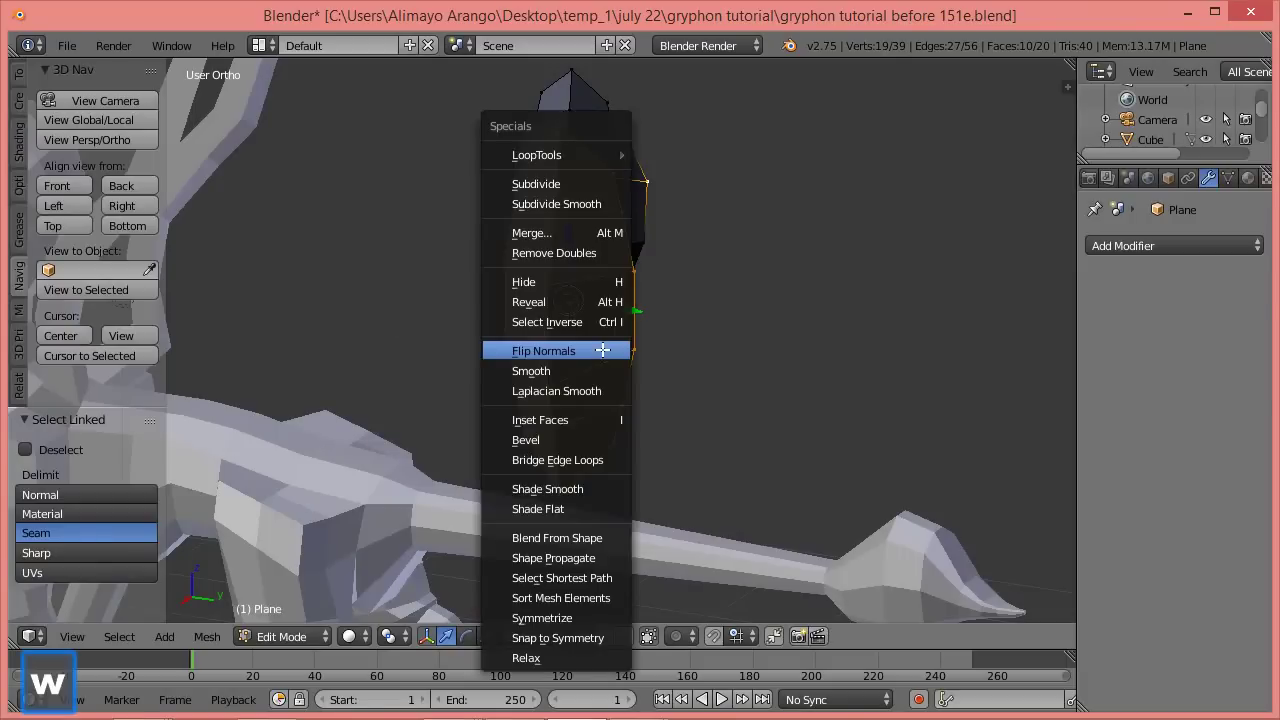
{"action": "left_click", "coordinate": [603, 350]}
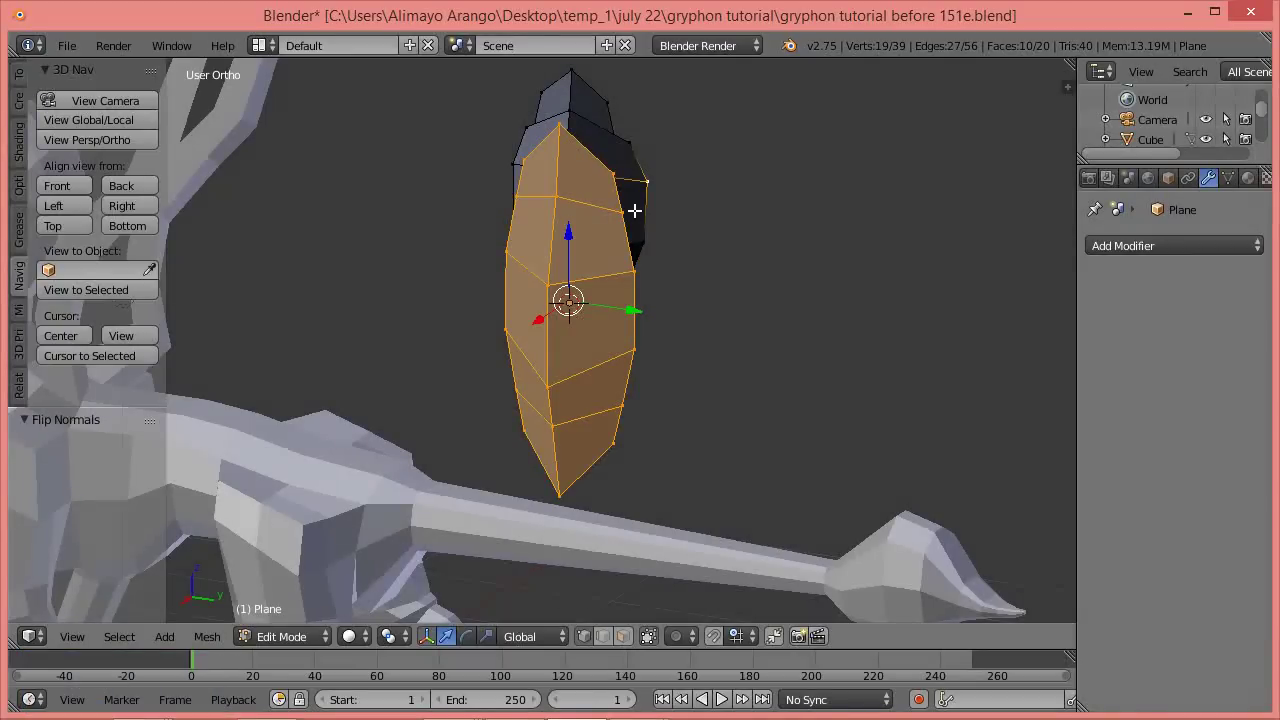
Add the whole middle feather to the selection and flip the normals of the long and middle feathers together.
{"action": "key", "text": "l"}
{"action": "key", "text": "l"}
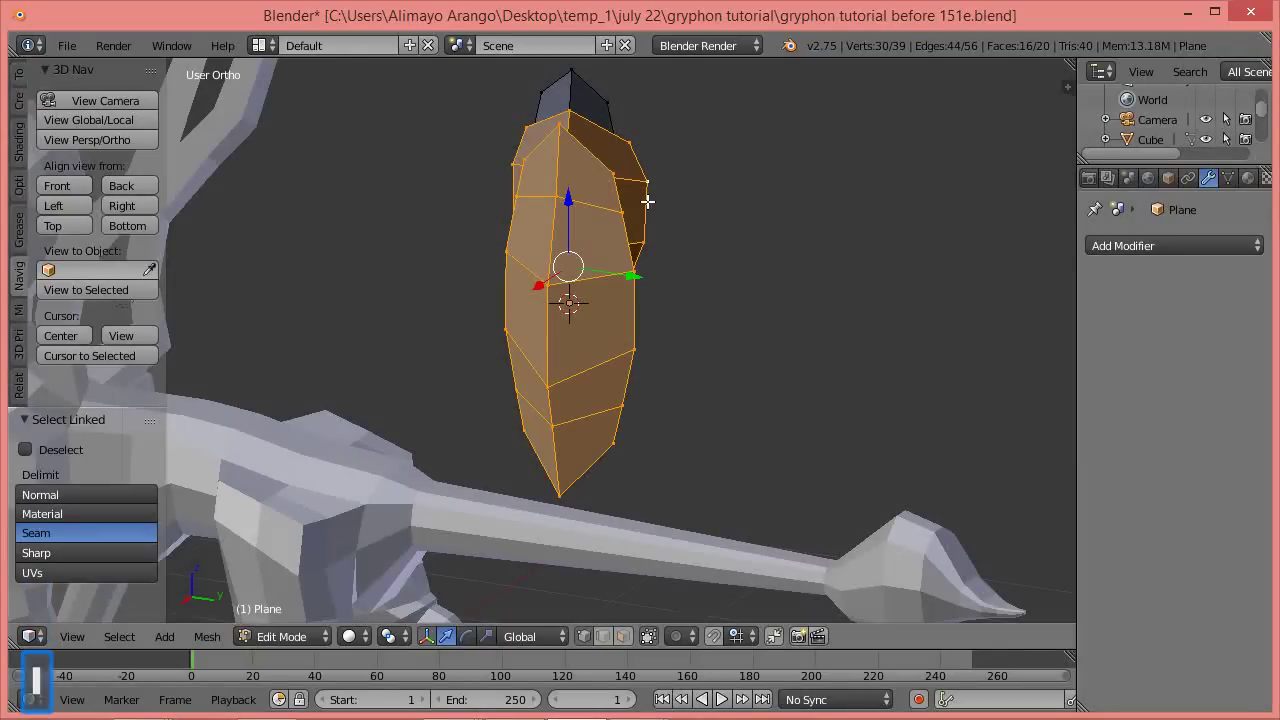
{"action": "key", "text": "w"}
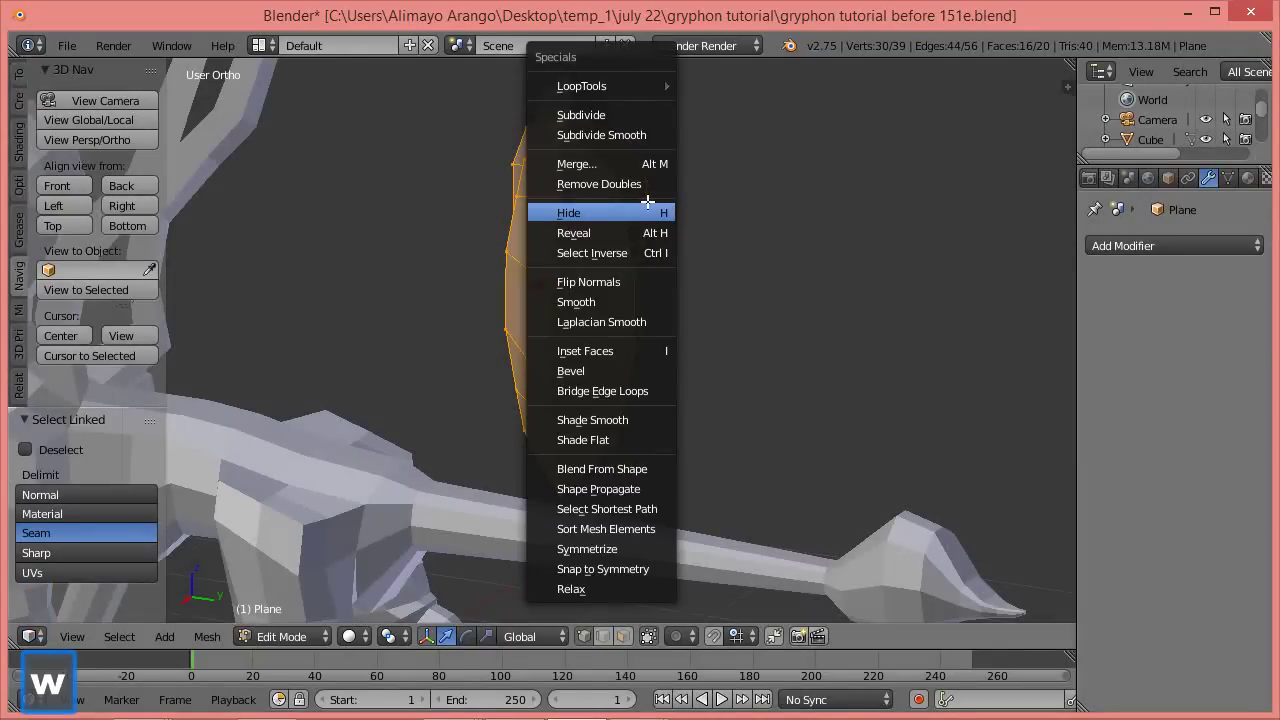
{"action": "left_click", "coordinate": [638, 280]}
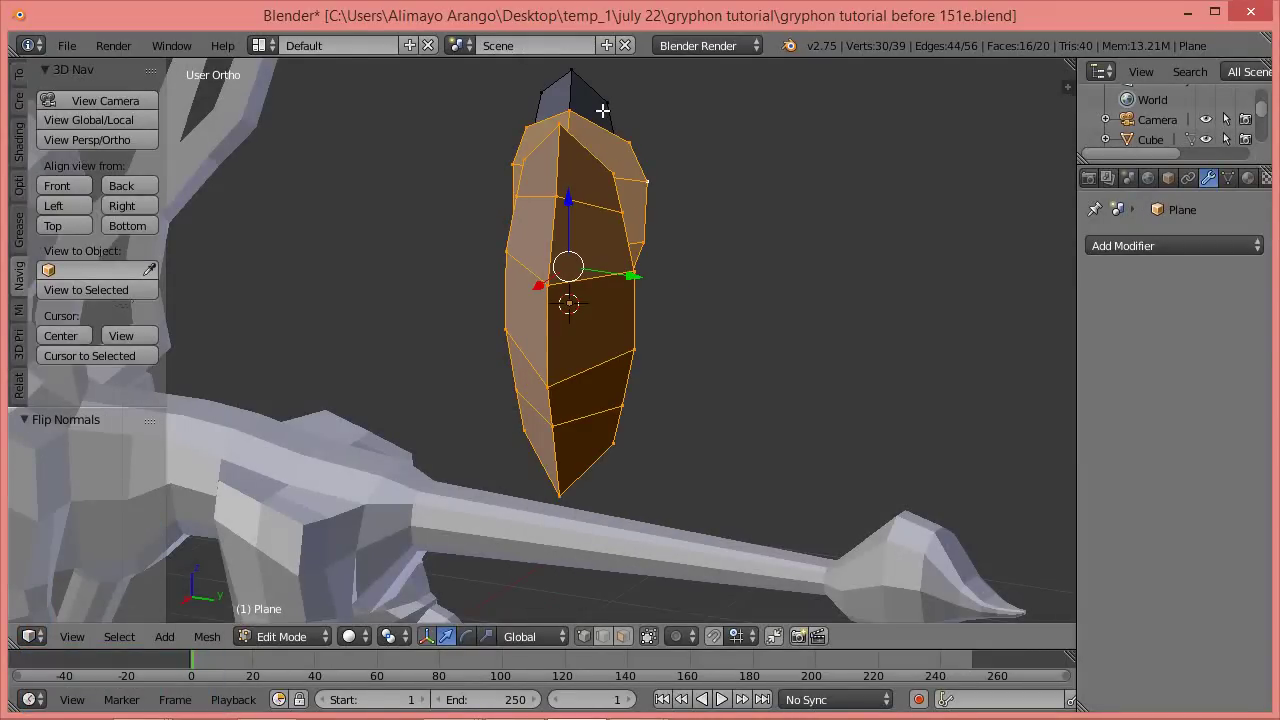
Clear the selection, select only the long feather and flip its normals.
{"action": "key", "text": "l"}
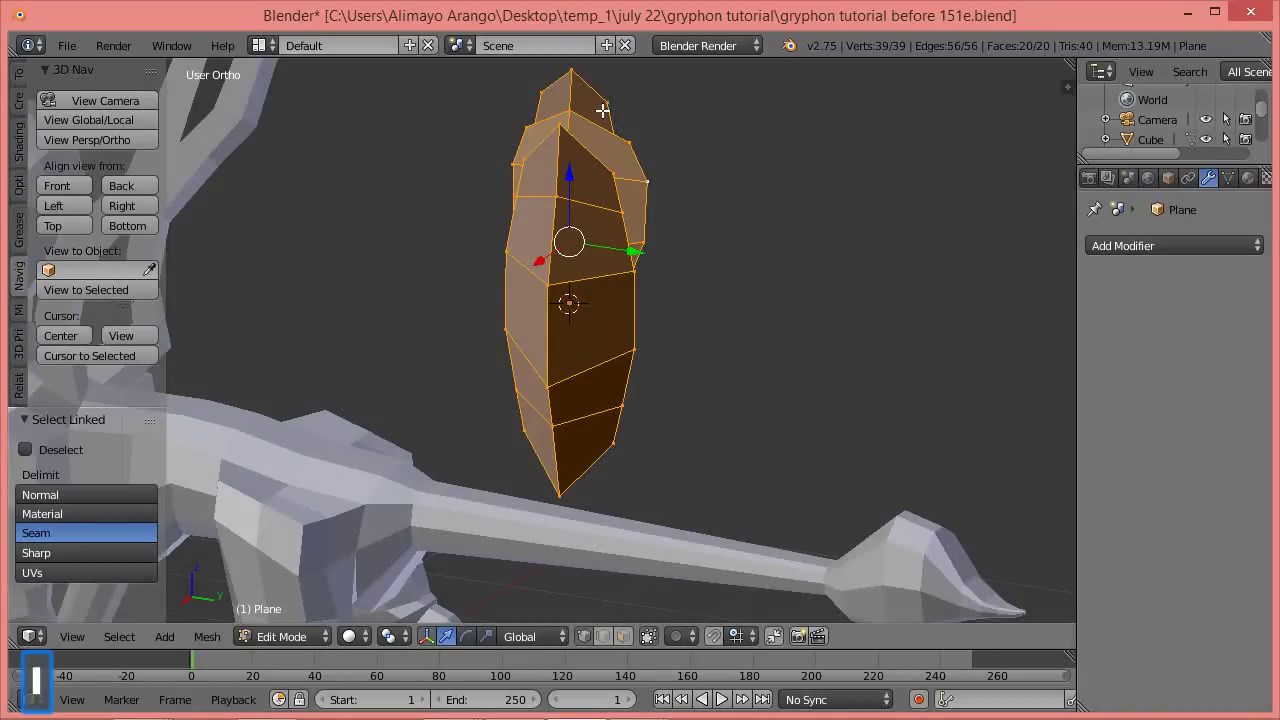
{"action": "key", "text": "a"}
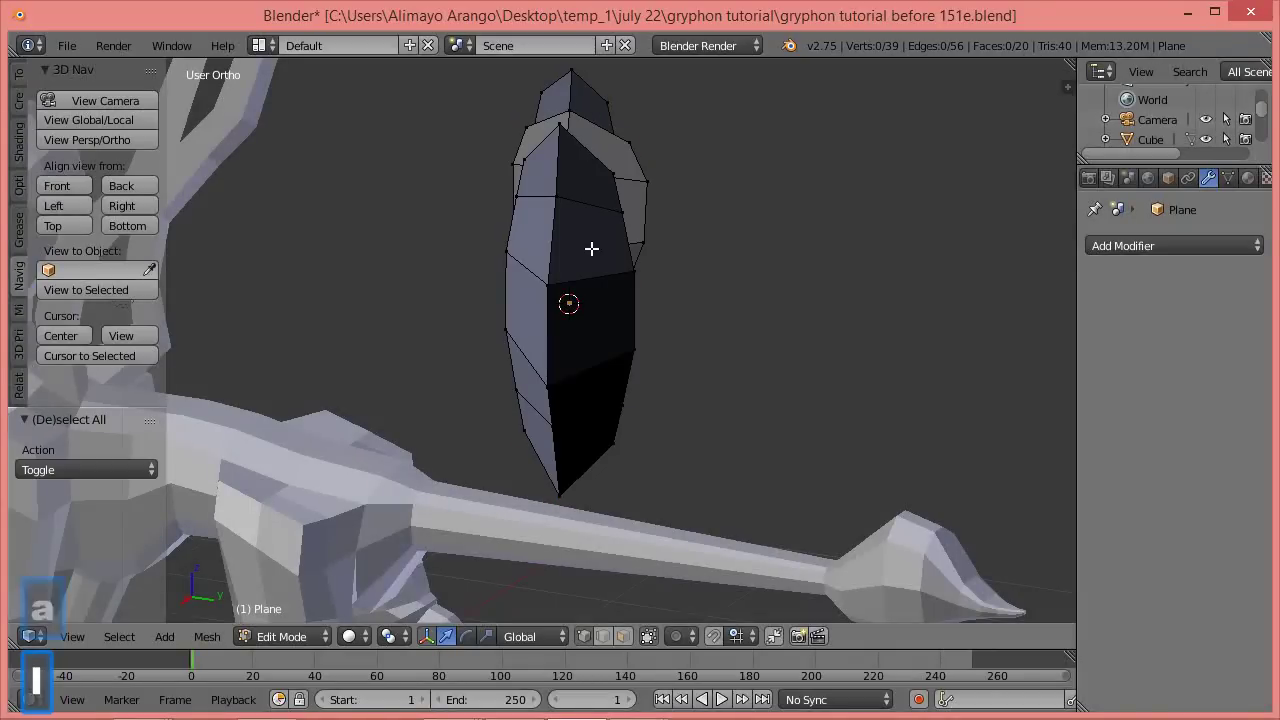
{"action": "key", "text": "l"}
{"action": "key", "text": "w"}
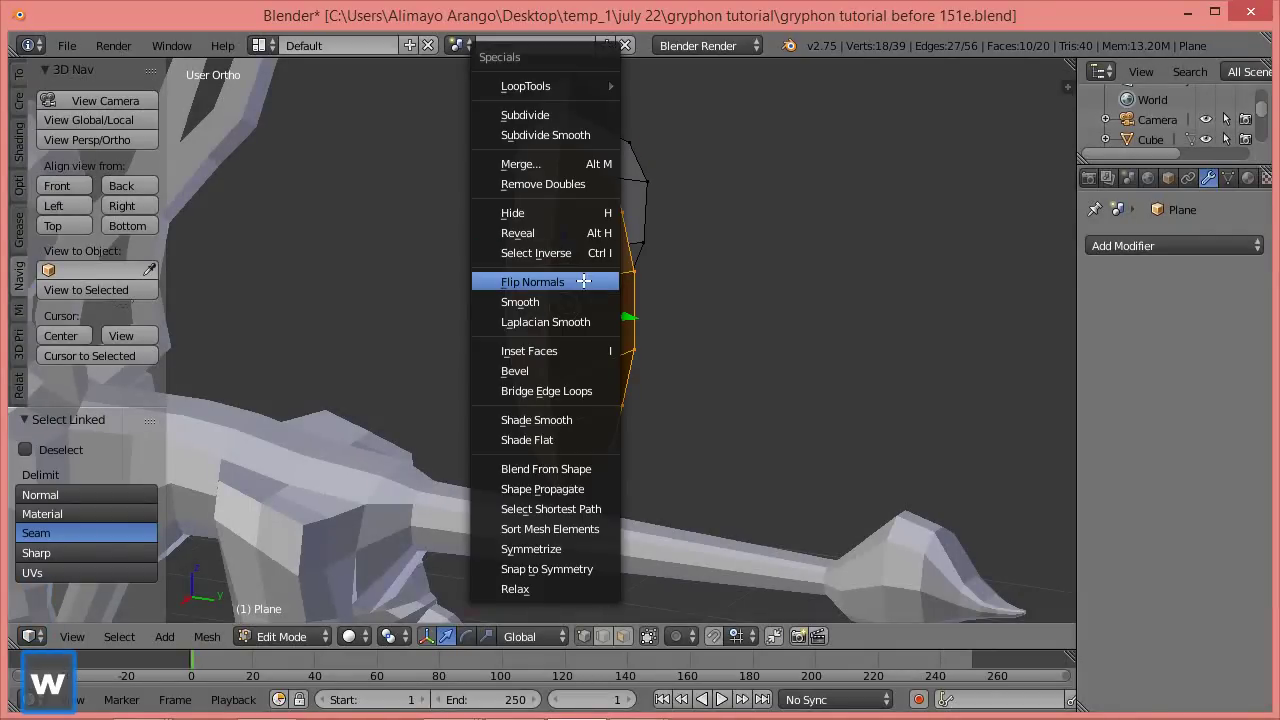
{"action": "left_click", "coordinate": [583, 281]}
Select only the small feather and flip its normals.
{"action": "left_click", "coordinate": [605, 97]}
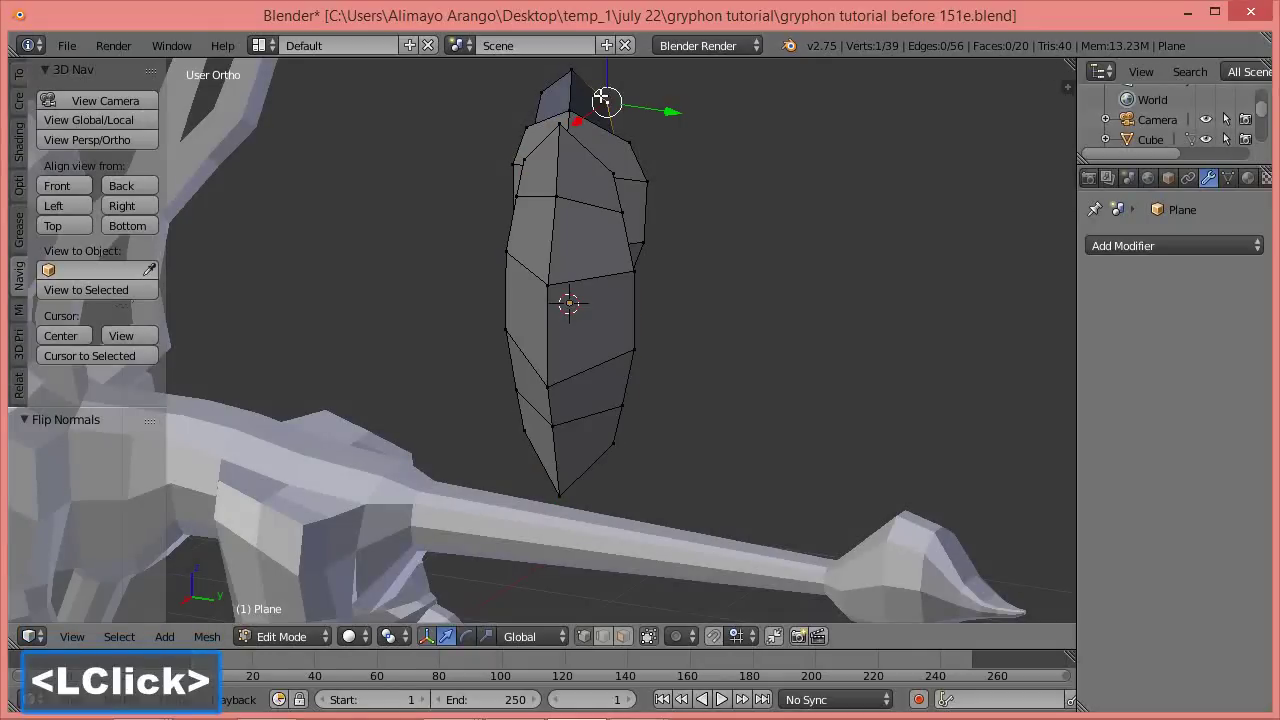
{"action": "key", "text": "l"}
{"action": "key", "text": "w"}
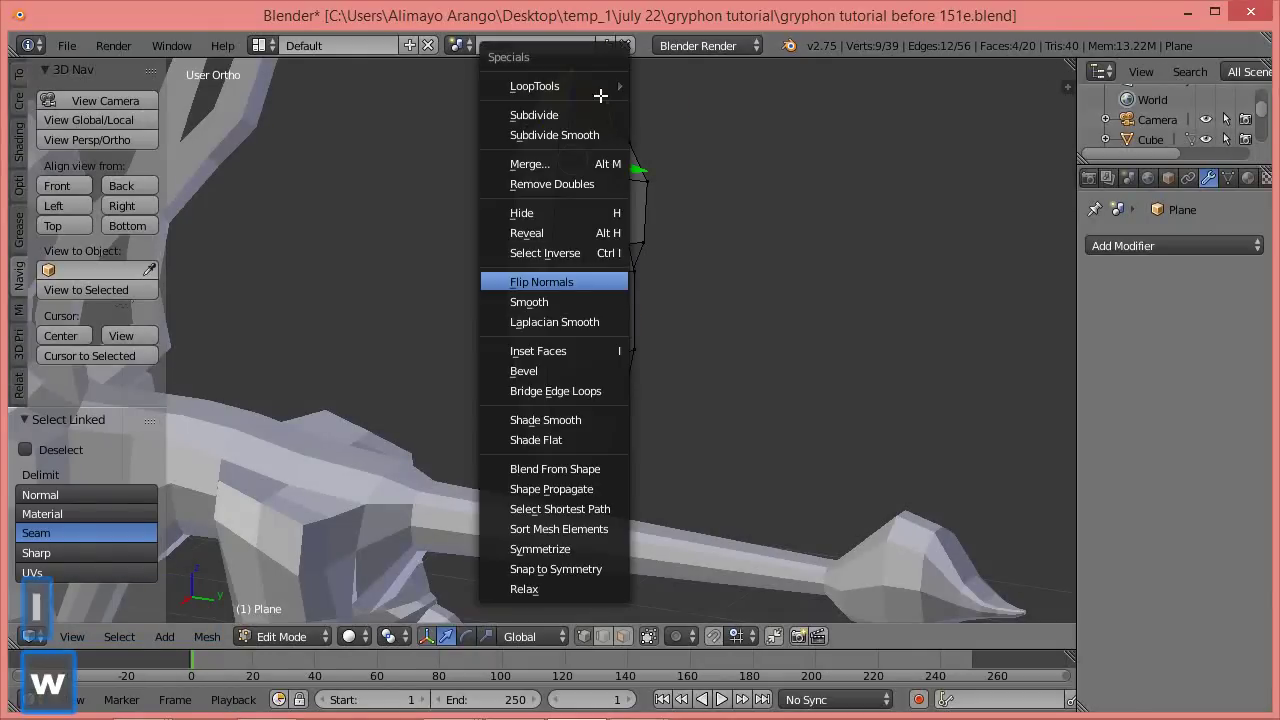
{"action": "left_click", "coordinate": [589, 282]}
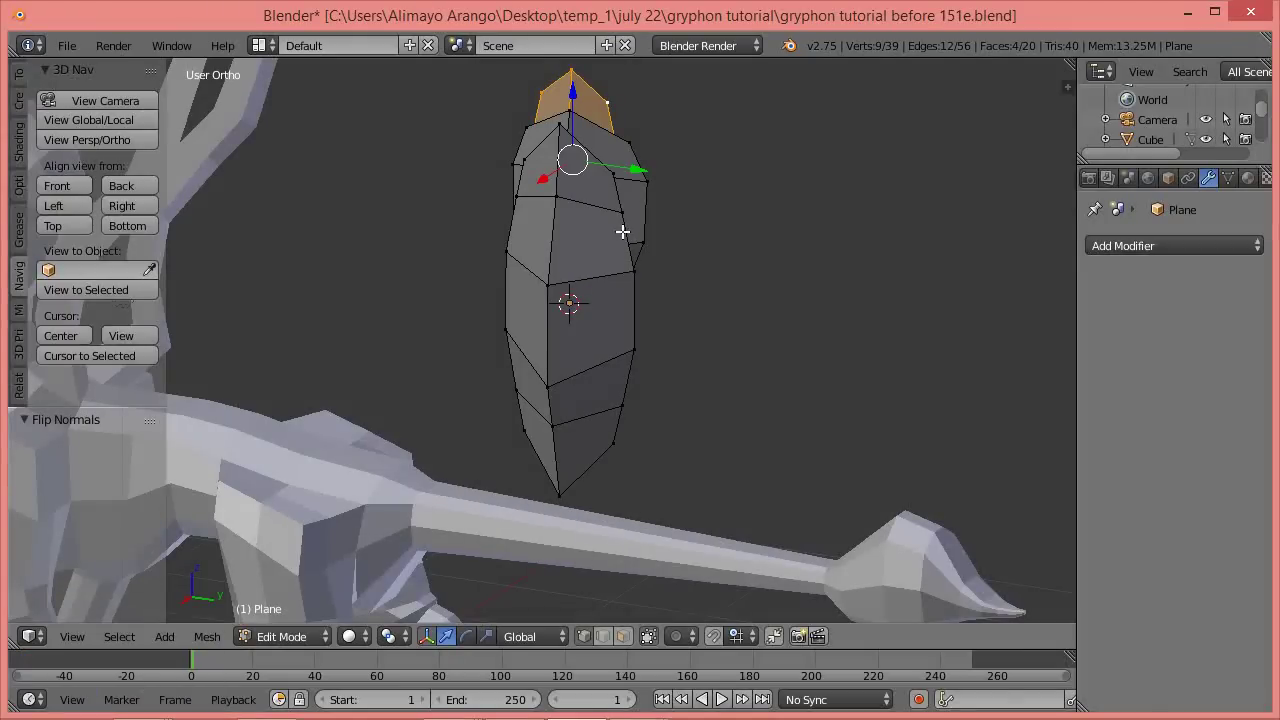
Select only the whole middle-sized feather, scale it narrower along Y and shift it about -0.044 along Y to centre it behind the long feather.
{"action": "key", "text": "a"}
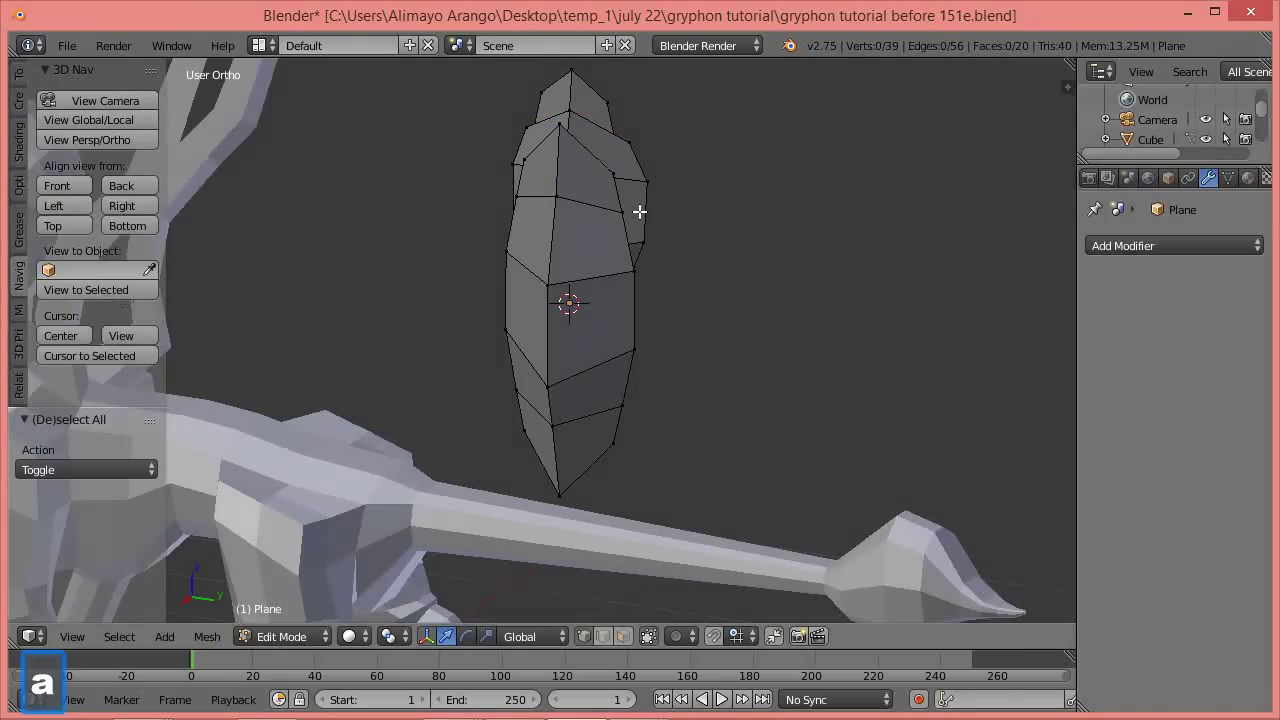
{"action": "key", "text": "l"}
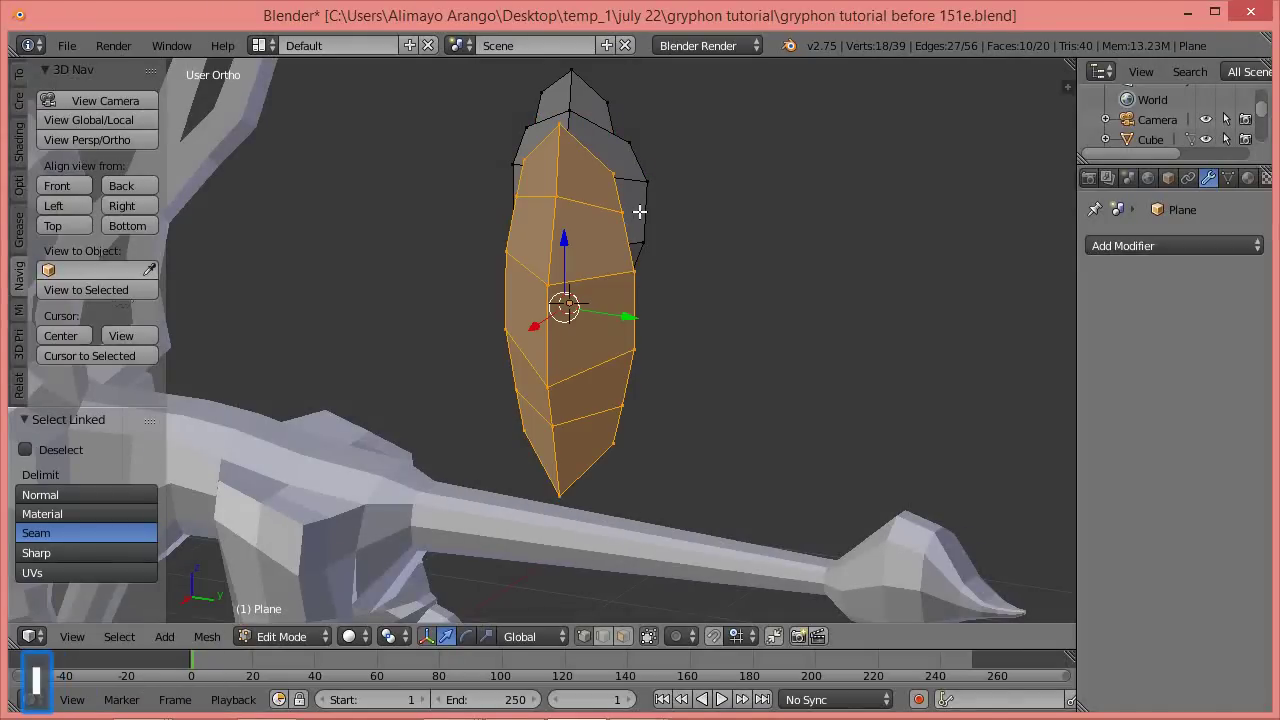
{"action": "key", "text": "a"}
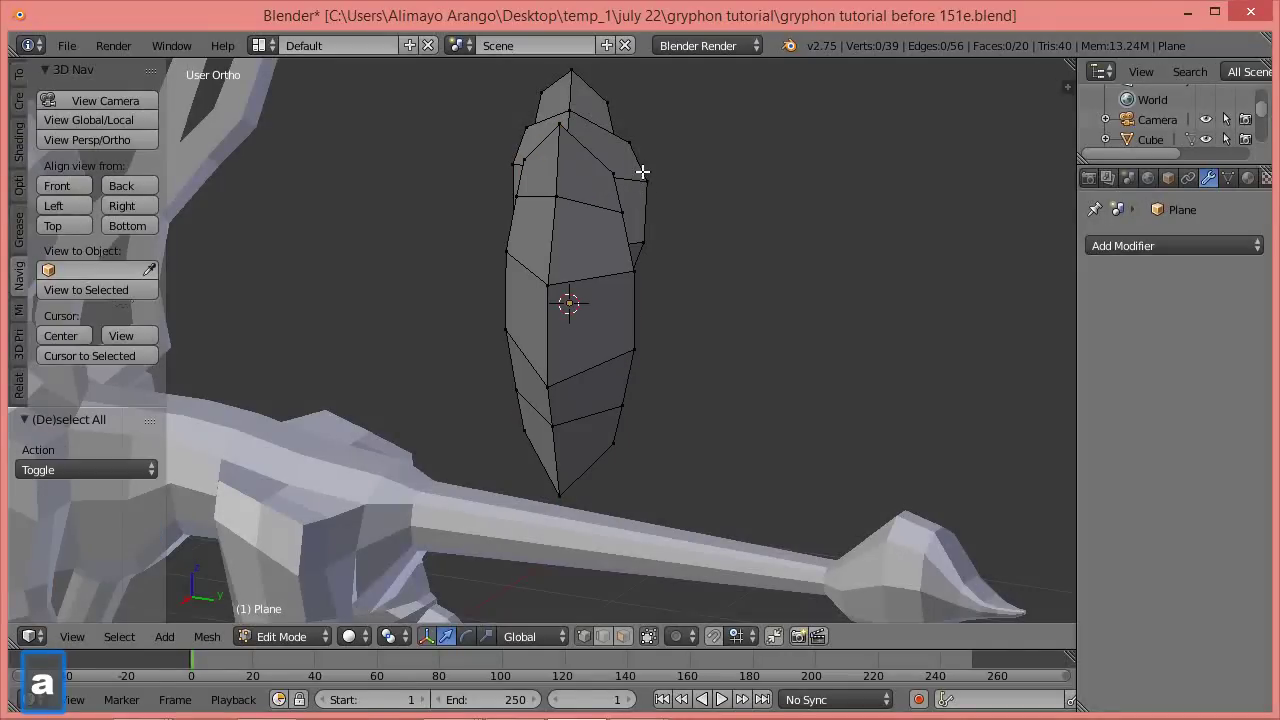
{"action": "left_click", "coordinate": [642, 172]}
{"action": "key", "text": "l"}
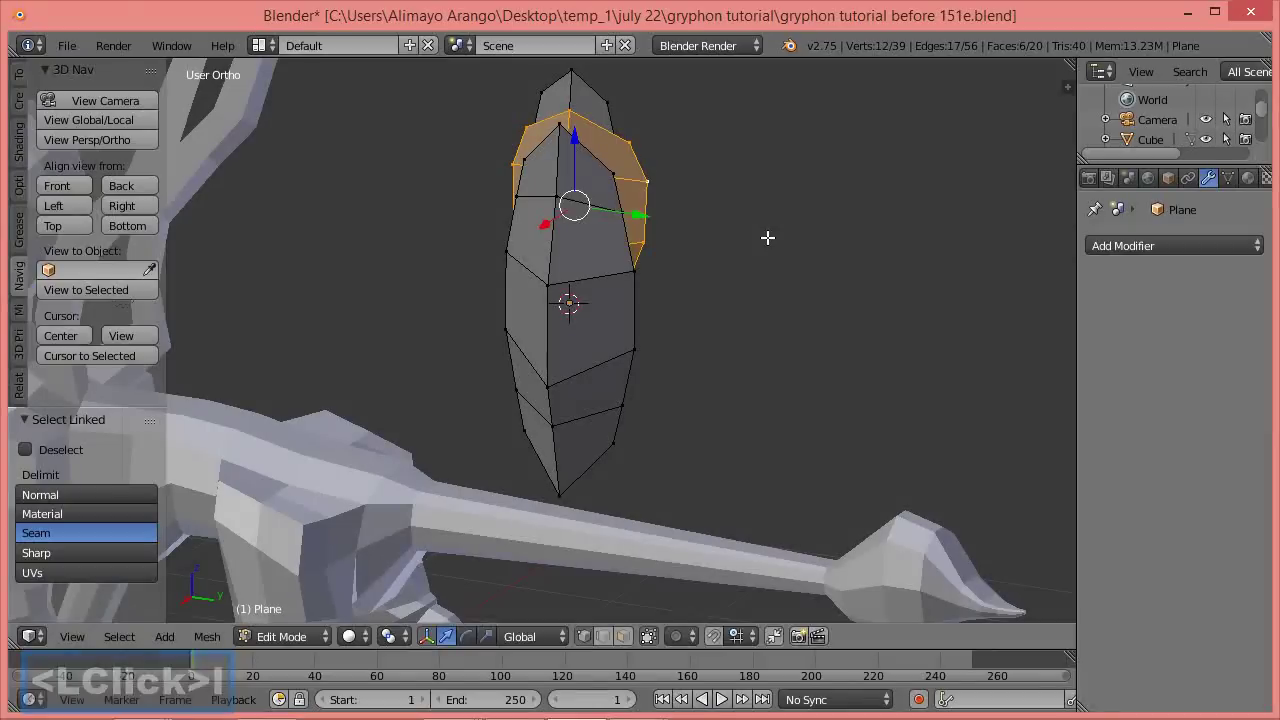
{"action": "key", "text": "s"}
{"action": "key", "text": "x"}
{"action": "key", "text": "y"}
{"action": "left_click", "coordinate": [724, 224]}
{"action": "middle_click_drag", "start_coordinate": [621, 253], "coordinate": [658, 226]}
{"action": "left_click_drag", "start_coordinate": [645, 209], "coordinate": [642, 251]}
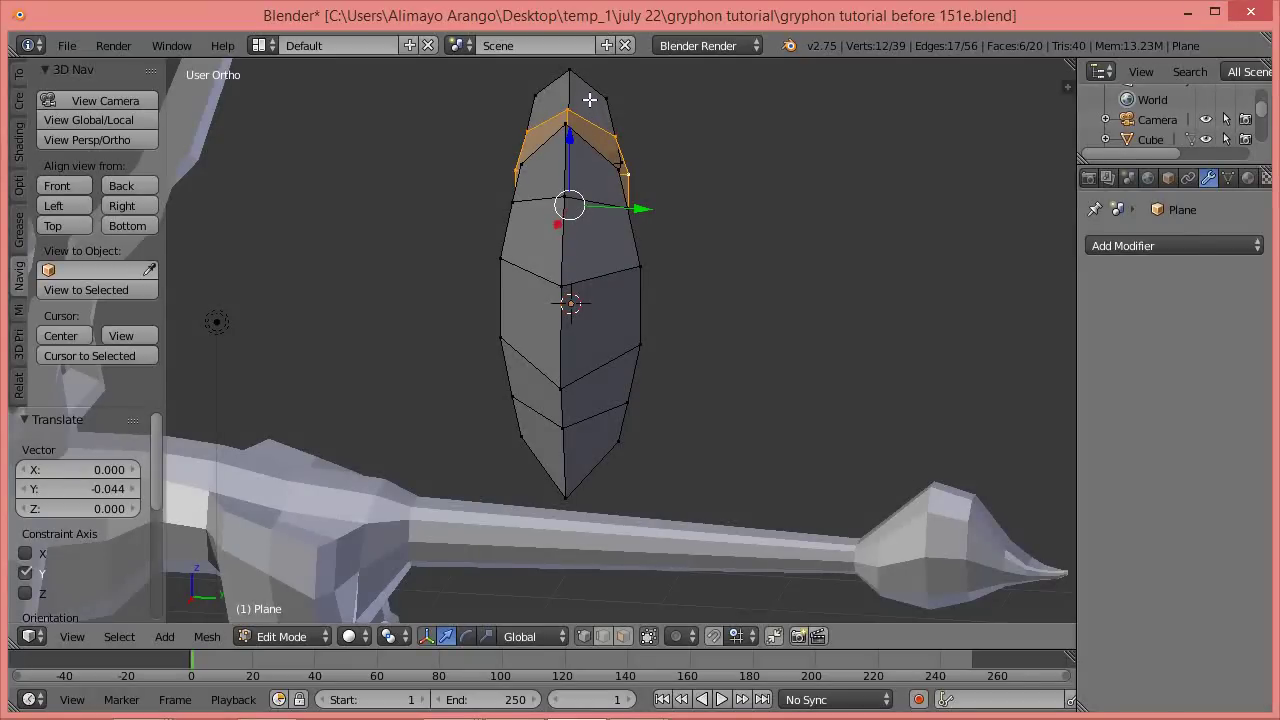
Add the long and small feathers to the selection and rotate all three about -115° in the right side view.
{"action": "key", "text": "l"}
{"action": "key", "text": "l"}
{"action": "scroll", "coordinate": [600, 220], "scroll_direction": "down", "scroll_amount": 3}
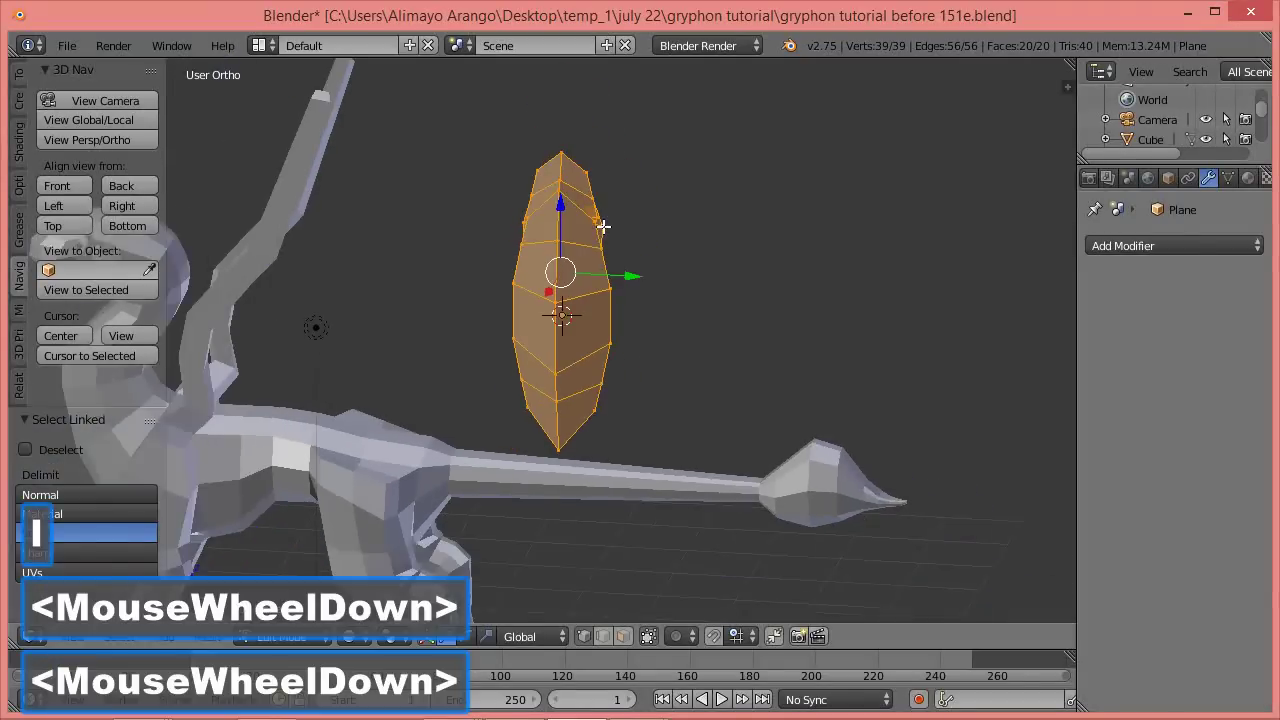
{"action": "left_click", "coordinate": [142, 207]}
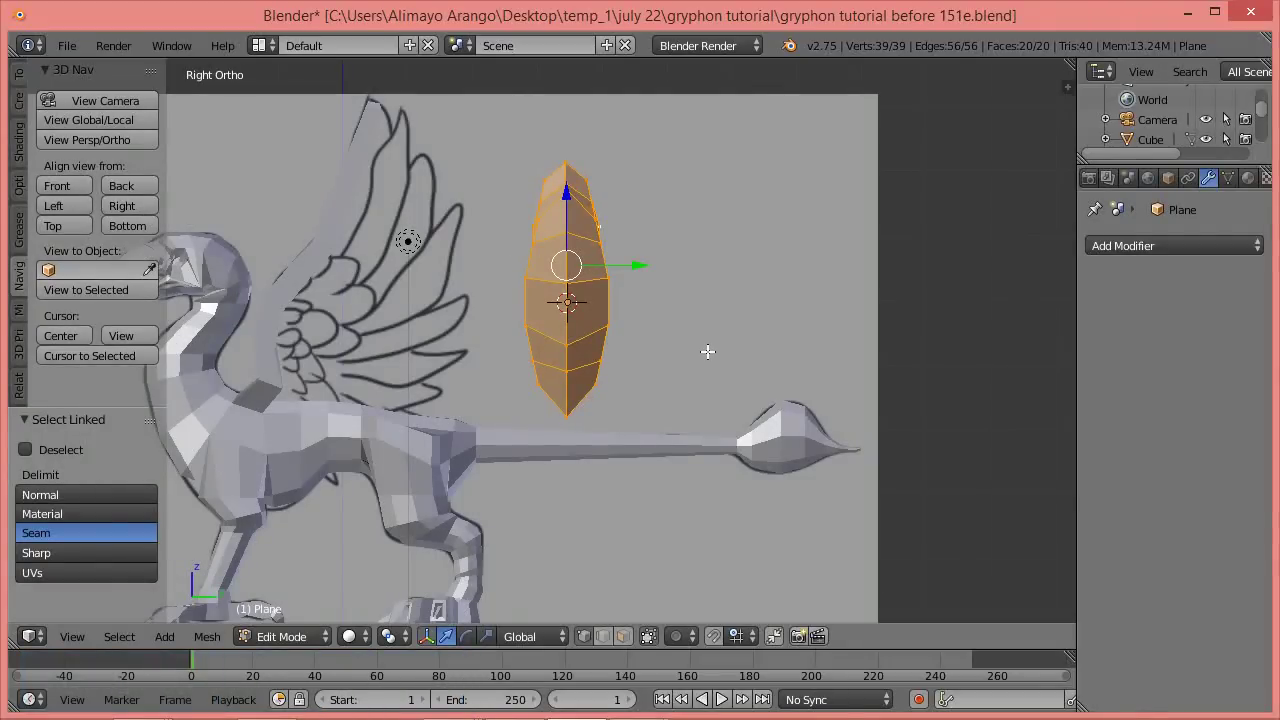
{"action": "key", "text": "r"}
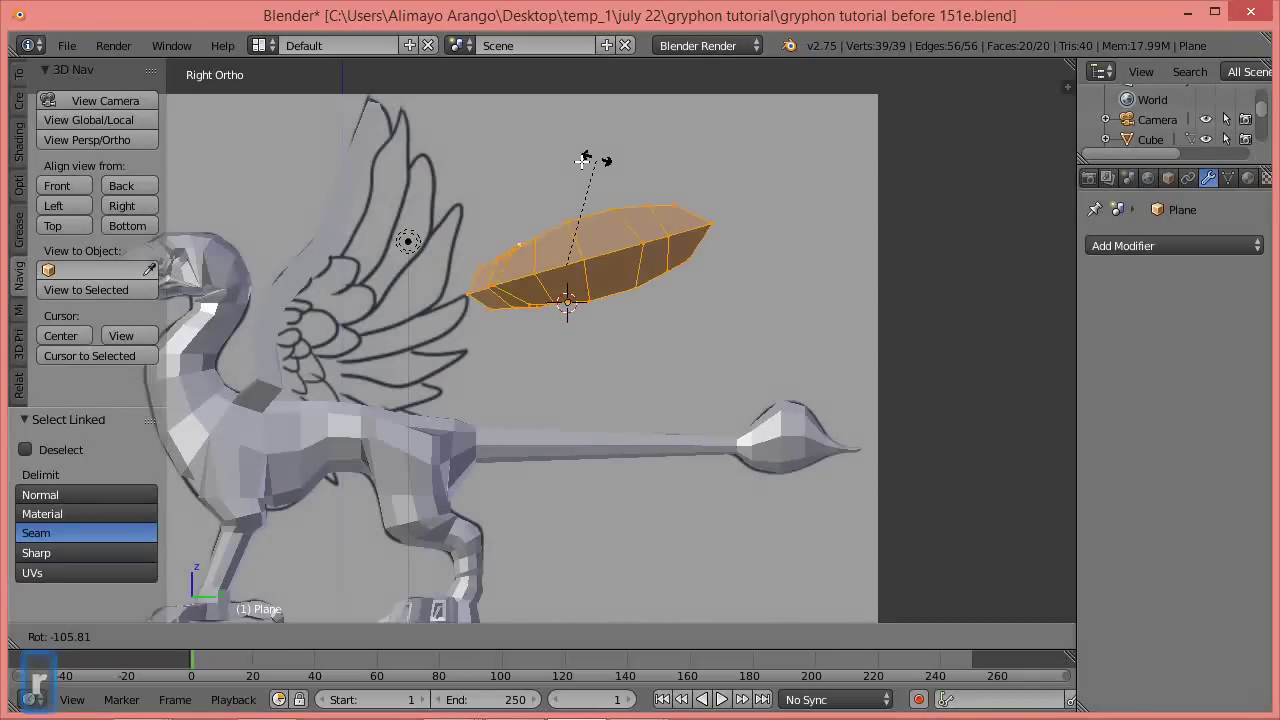
{"action": "left_click", "coordinate": [577, 172]}
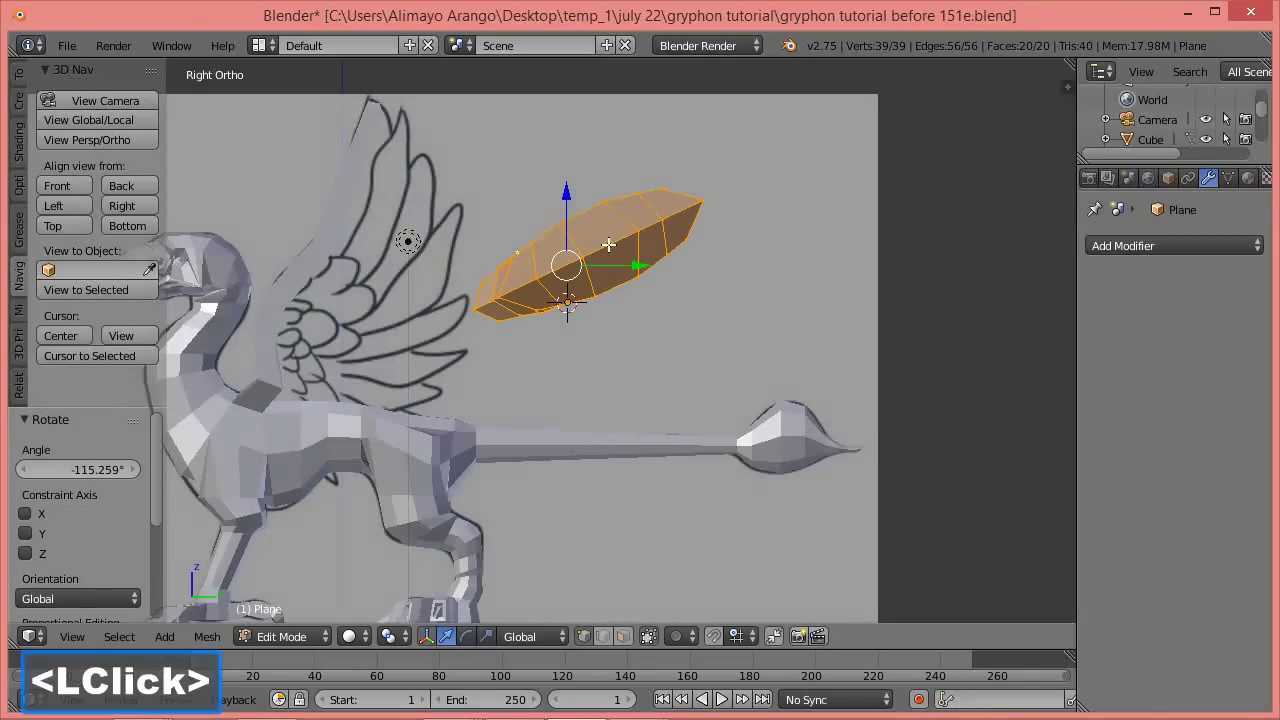
Move the three feathers about -2.96 along Y and -1.357 along Z onto the wing base in the reference drawing.
{"action": "left_click_drag", "start_coordinate": [631, 266], "coordinate": [433, 283]}
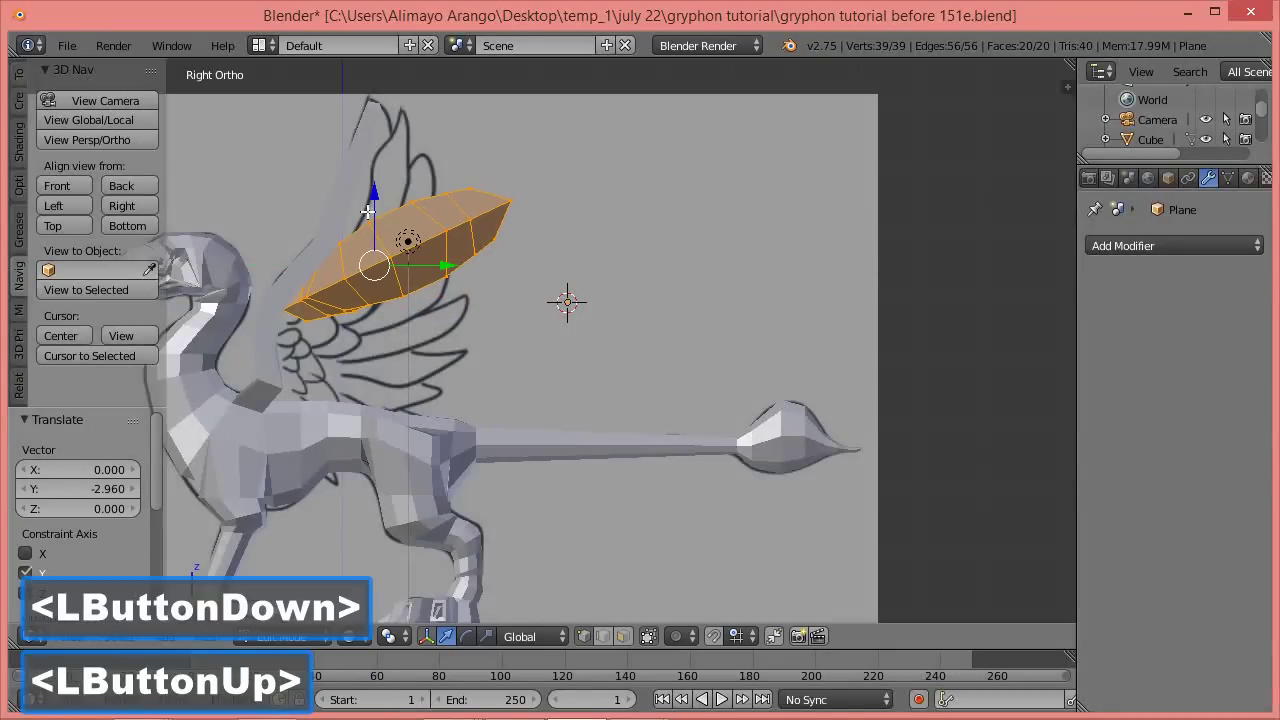
{"action": "left_click_drag", "start_coordinate": [374, 195], "coordinate": [372, 284]}
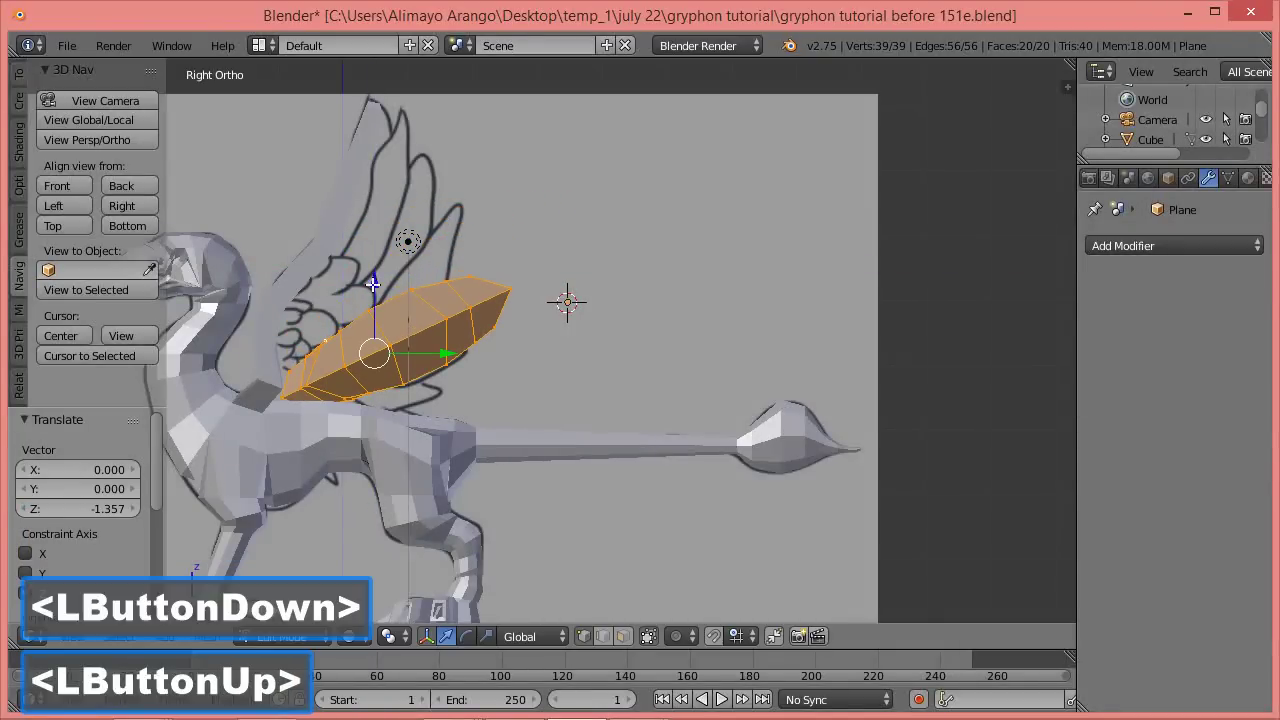
Open the viewport shading choices.
{"action": "key", "text": "z"}
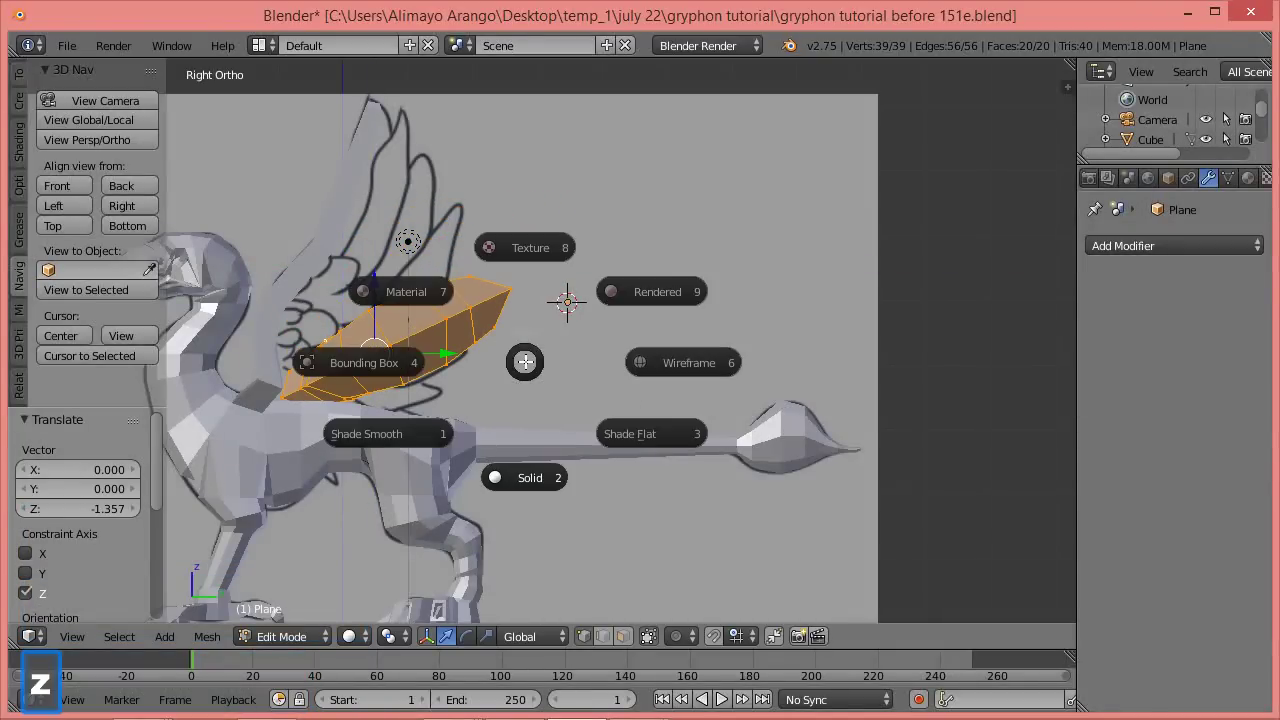
In wireframe shading, scale the selected feather mesh to about 0.59 and move it about -0.555 along Y toward the wing base.
{"action": "left_click", "coordinate": [692, 366]}
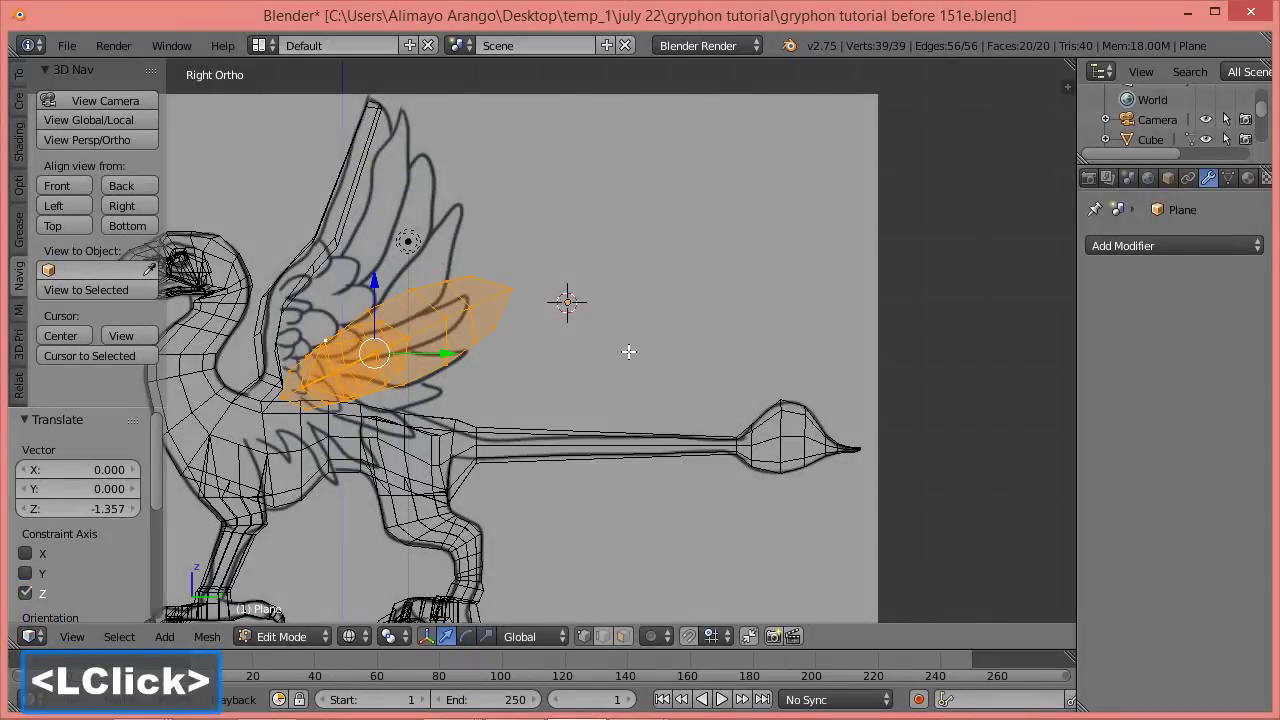
{"action": "key", "text": "s"}
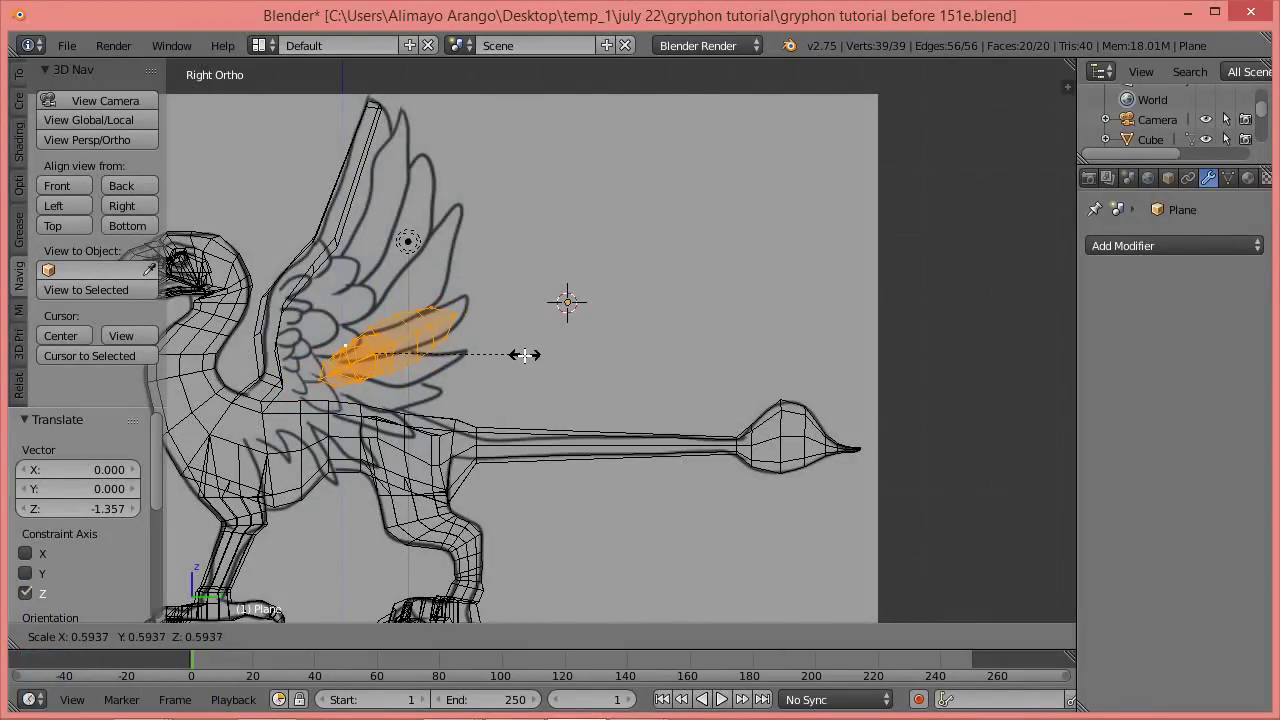
{"action": "left_click", "coordinate": [524, 354]}
{"action": "left_click_drag", "start_coordinate": [449, 352], "coordinate": [413, 352]}
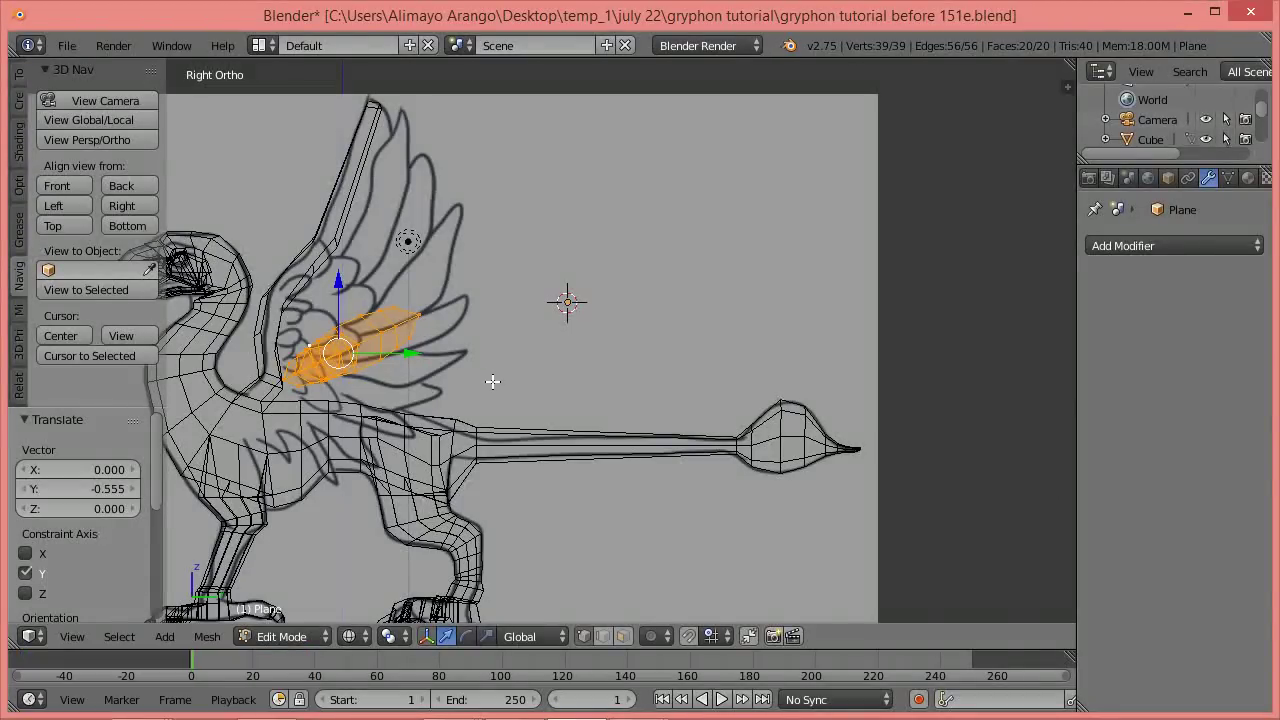
Rotate the feather by about 14.56° and a further 11°, and lower it about 0.385 along Z.
{"action": "key", "text": "r"}
{"action": "left_click", "coordinate": [487, 422]}
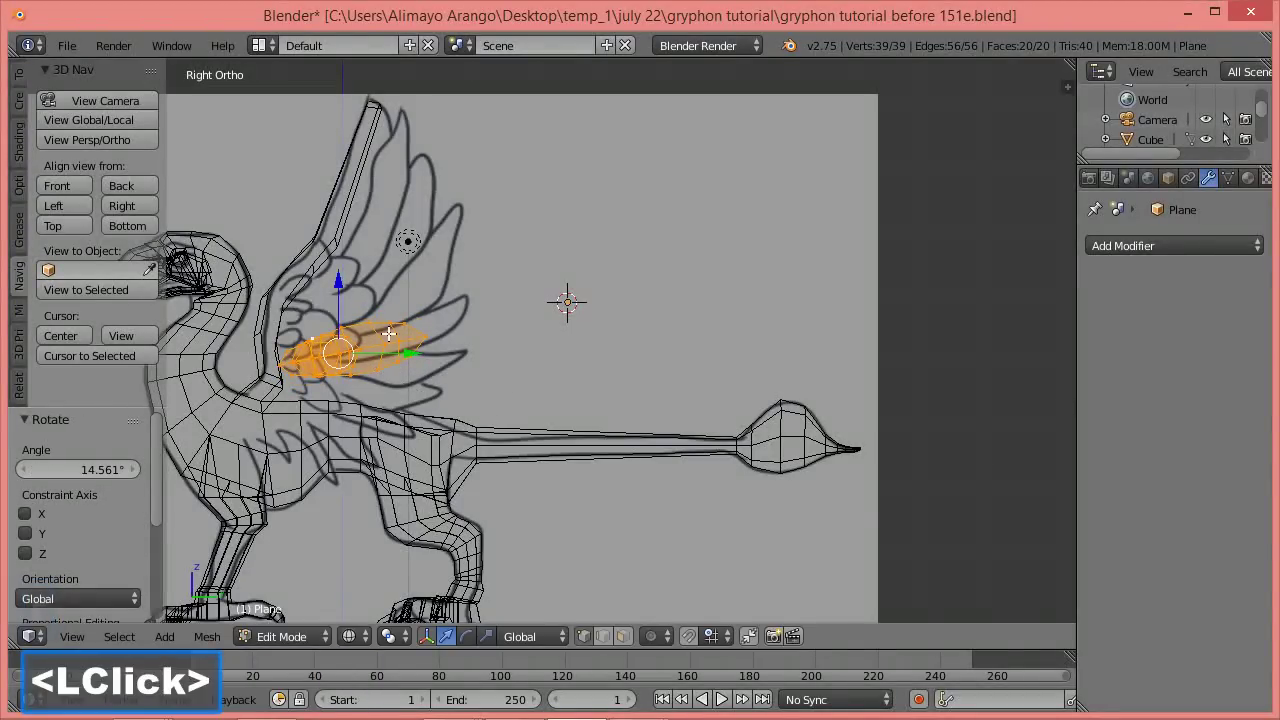
{"action": "left_click_drag", "start_coordinate": [343, 293], "coordinate": [338, 318]}
{"action": "key", "text": "r"}
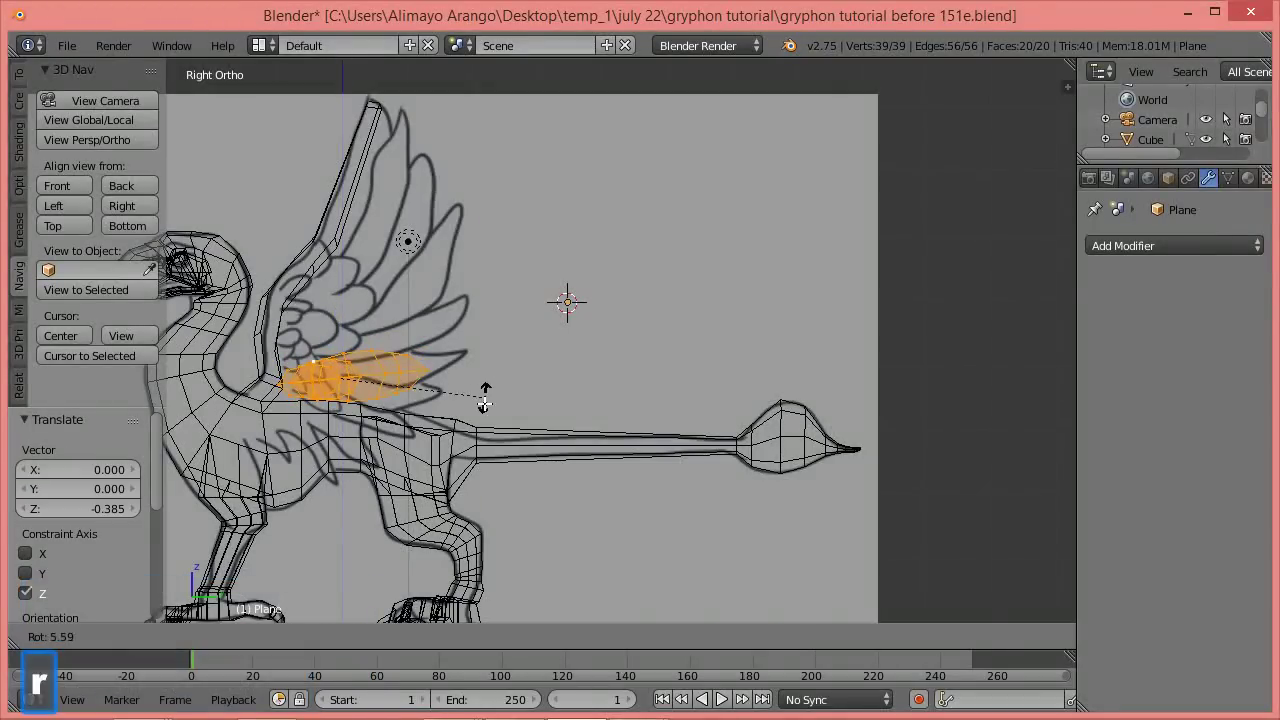
{"action": "left_click", "coordinate": [465, 399]}
Enlarge the feather slightly to match the sketched feather length and lower it about 0.031 along Z.
{"action": "key", "text": "s"}
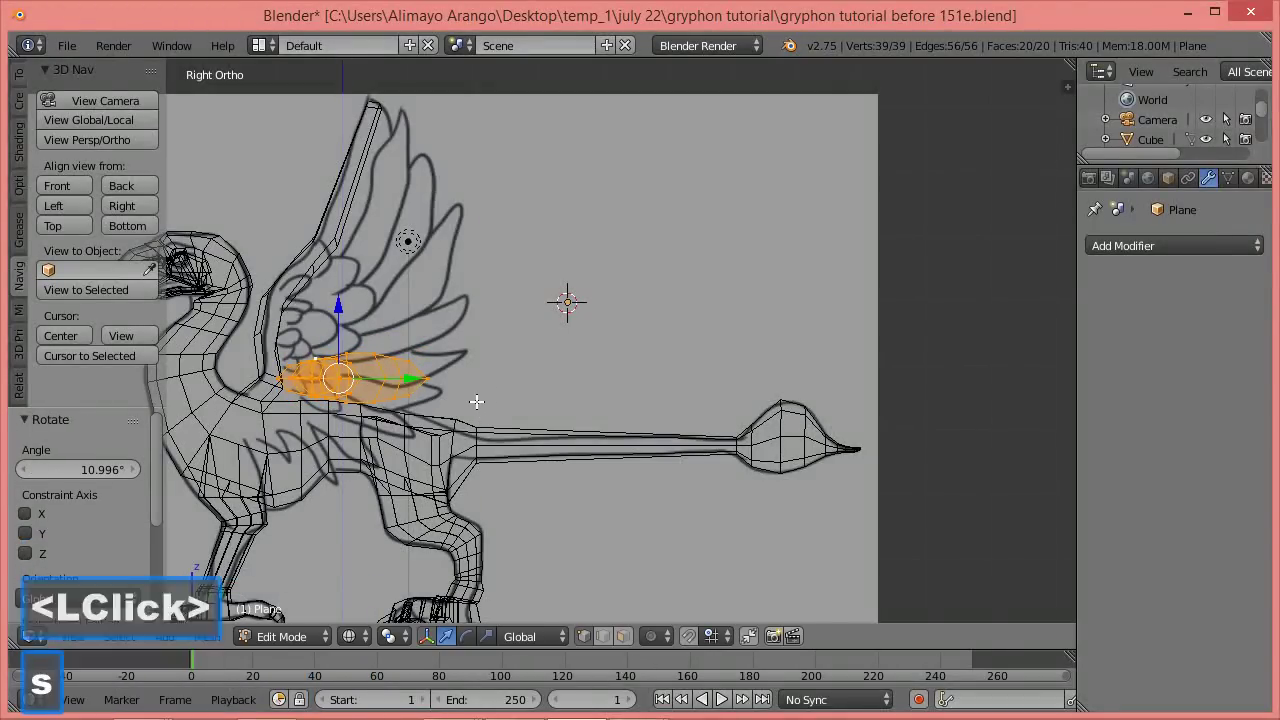
{"action": "left_click", "coordinate": [482, 400]}
{"action": "left_click_drag", "start_coordinate": [338, 305], "coordinate": [338, 309]}
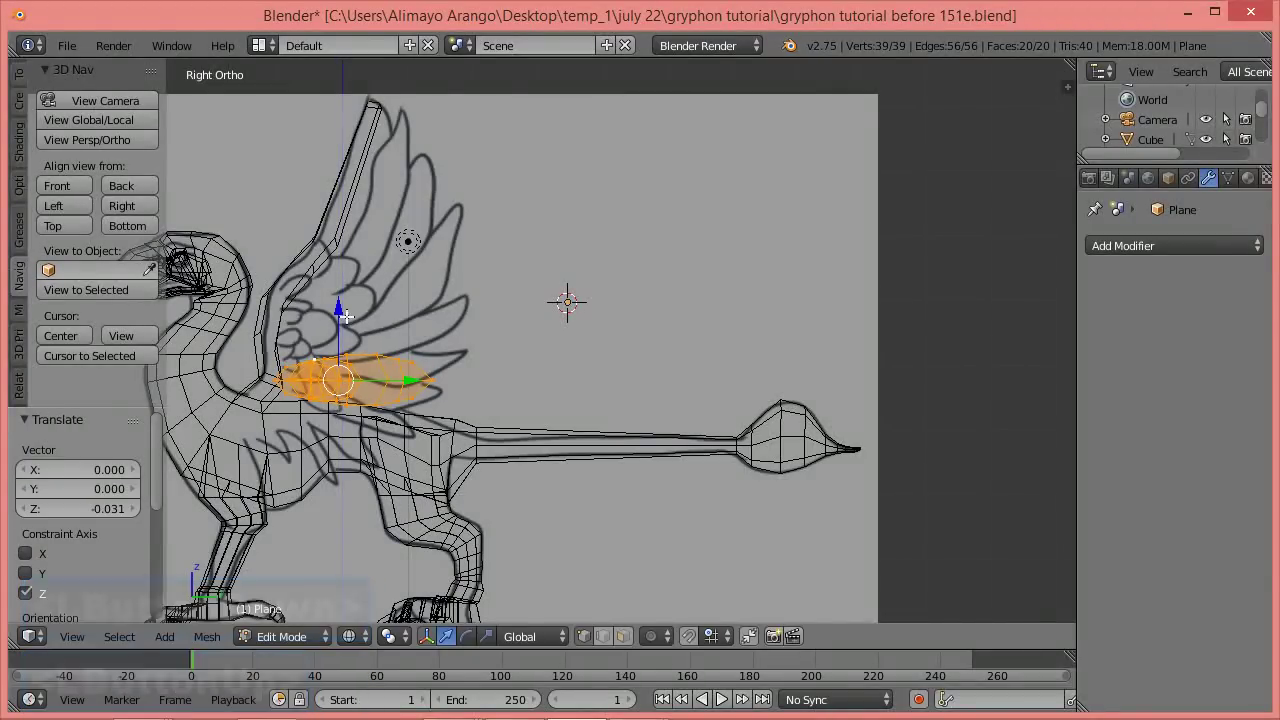
{"action": "key", "text": "s"}
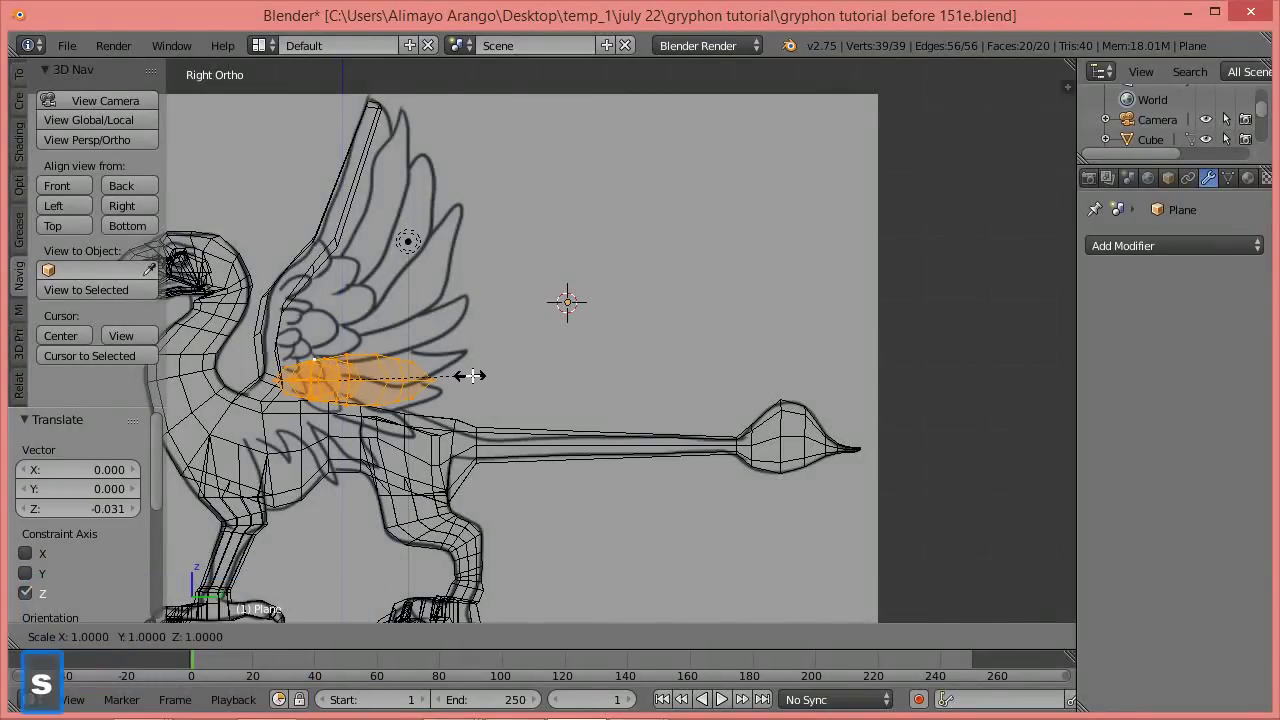
{"action": "left_click", "coordinate": [496, 377]}
Flatten the feather to about 0.708 along Z and lower it about 0.123 along Z.
{"action": "key", "text": "s"}
{"action": "key", "text": "z"}
{"action": "left_click", "coordinate": [485, 382]}
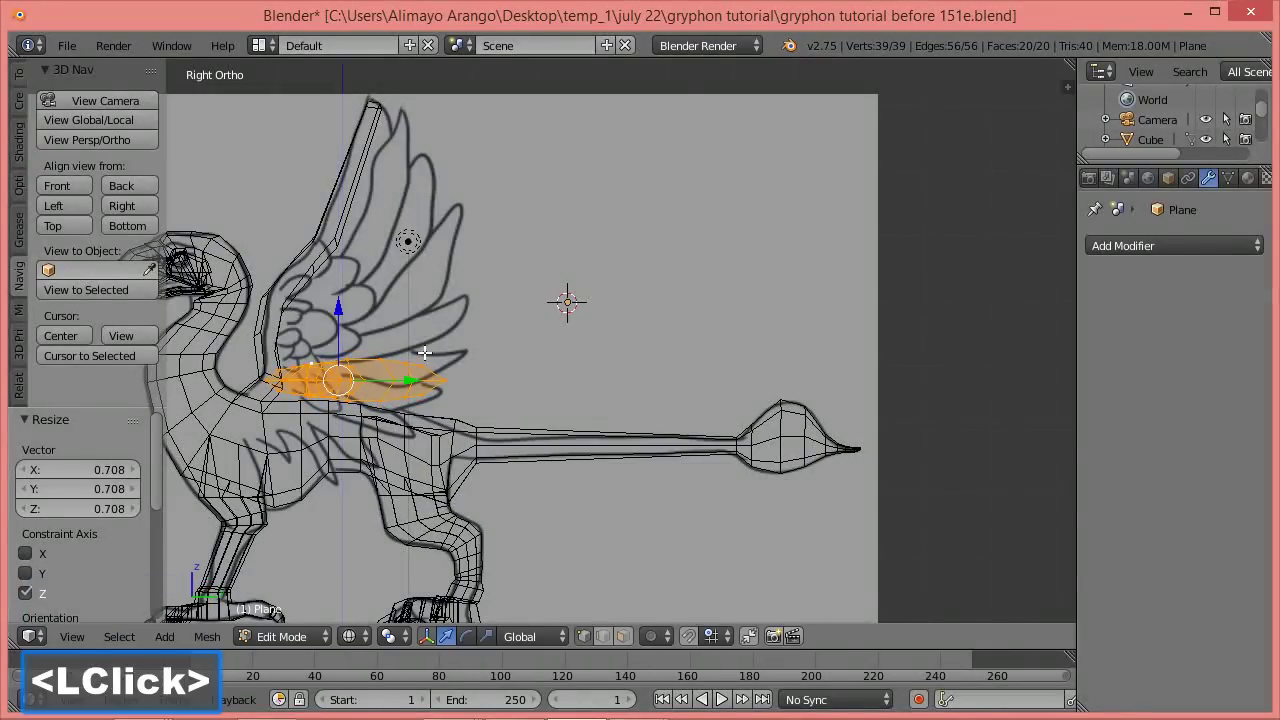
{"action": "left_click_drag", "start_coordinate": [340, 312], "coordinate": [292, 484]}
In solid shading, move the feather about 0.83 along X to line up with the wing and raise it about 0.129 along Z.
{"action": "key", "text": "z"}
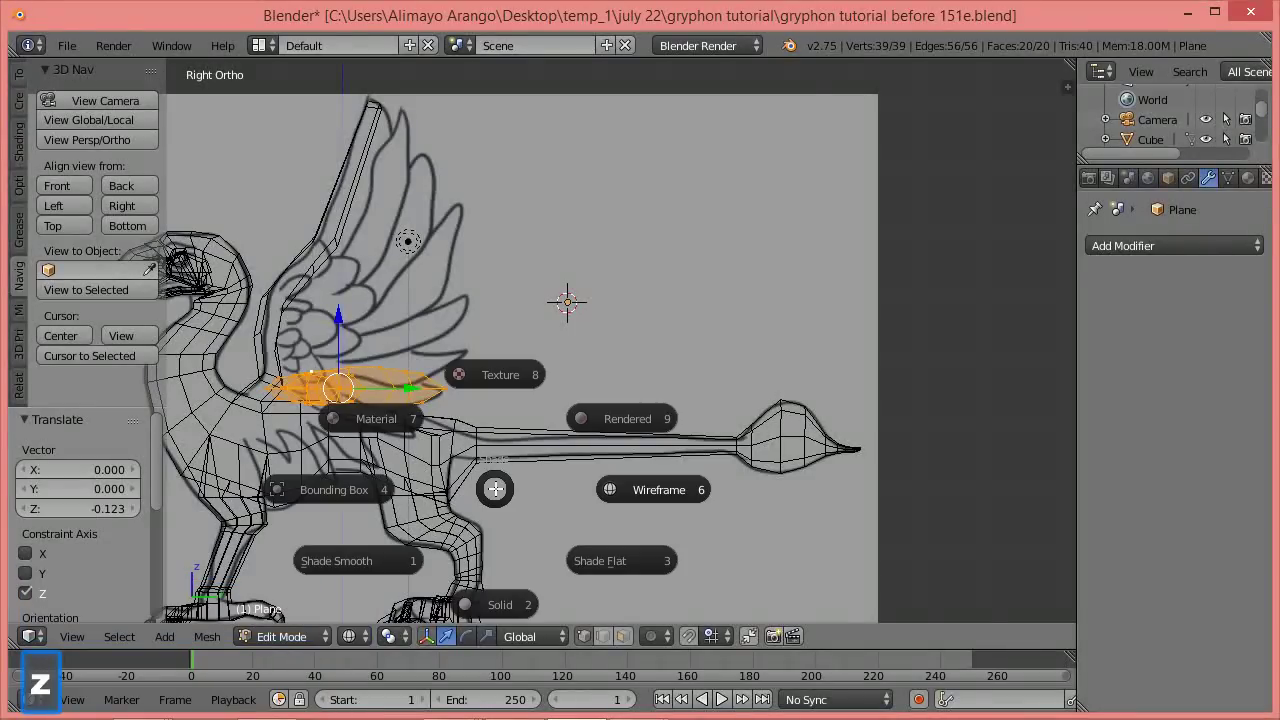
{"action": "left_click", "coordinate": [510, 595]}
{"action": "middle_click_drag", "start_coordinate": [464, 488], "coordinate": [303, 427]}
{"action": "key", "text": "g"}
{"action": "key", "text": "z"}
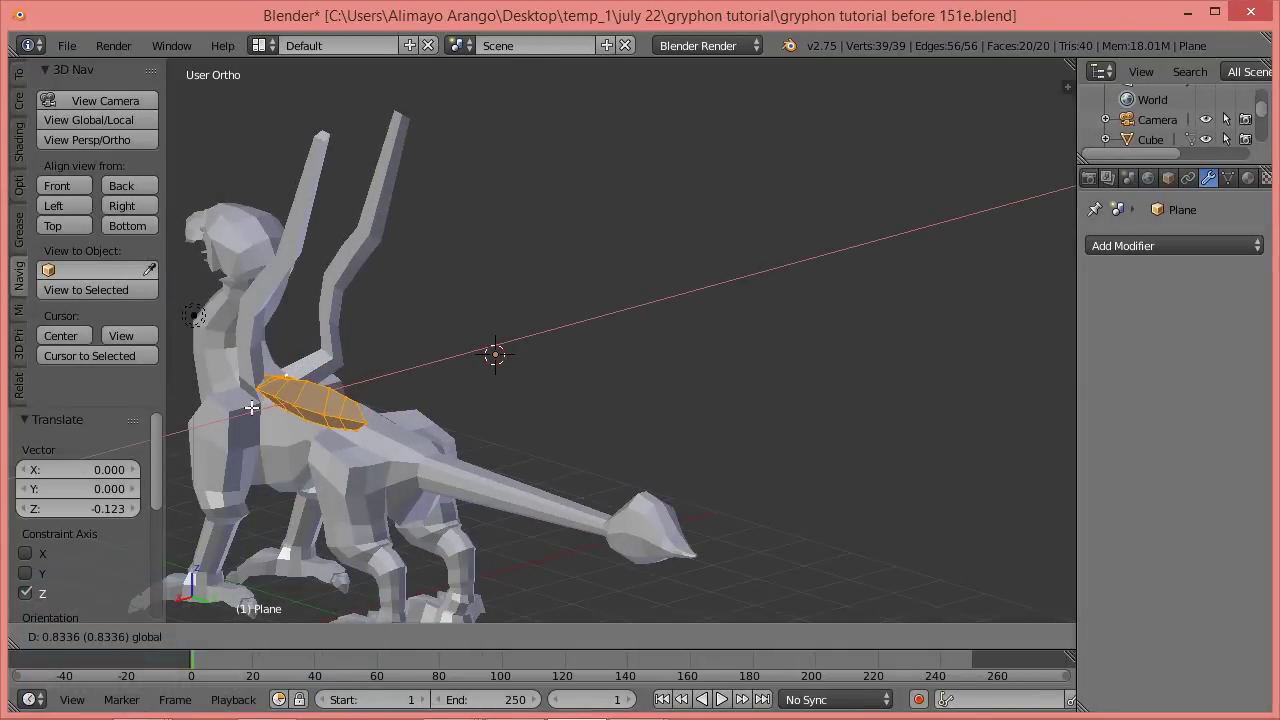
{"action": "left_click", "coordinate": [249, 407]}
{"action": "left_click_drag", "start_coordinate": [294, 350], "coordinate": [294, 339]}
In the right wireframe view, raise the feather about 0.241 along Z and scale it to about 1.084 over the reference.
{"action": "middle_click_drag", "start_coordinate": [303, 350], "coordinate": [399, 440]}
{"action": "scroll", "coordinate": [464, 420], "scroll_direction": "up", "scroll_amount": 1}
{"action": "scroll", "coordinate": [399, 440], "scroll_direction": "down", "scroll_amount": 1}
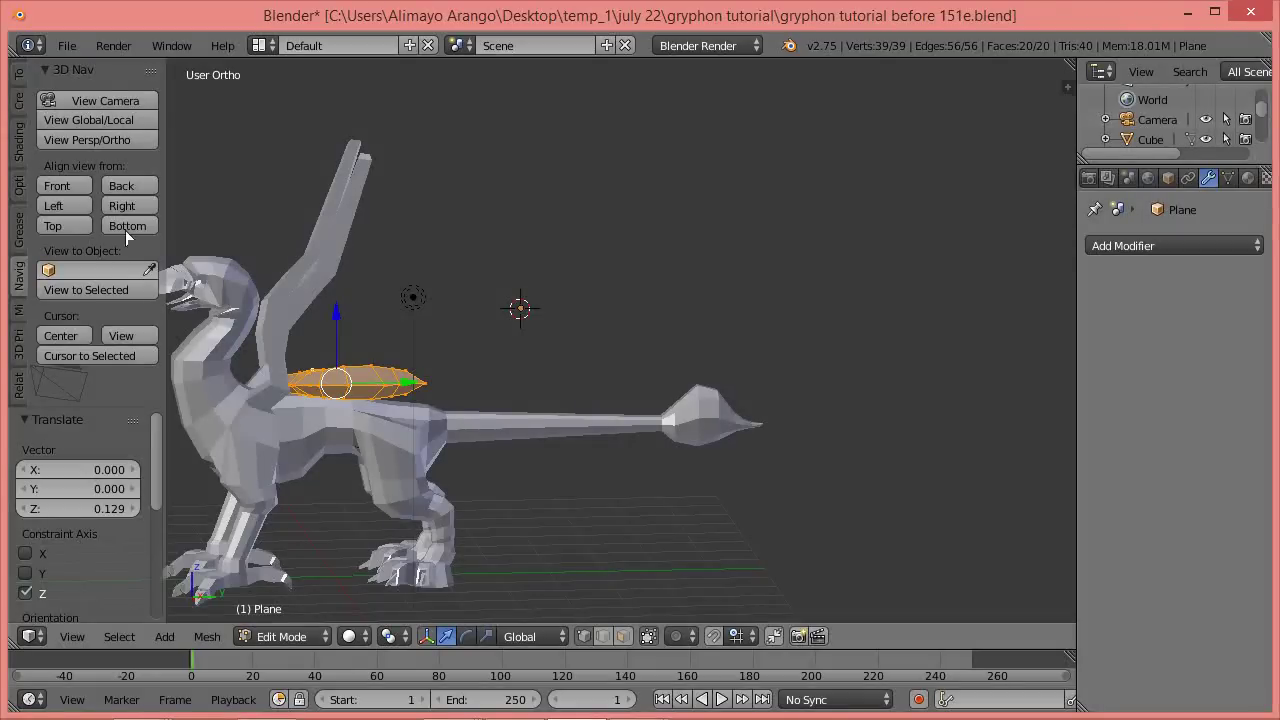
{"action": "left_click", "coordinate": [125, 205]}
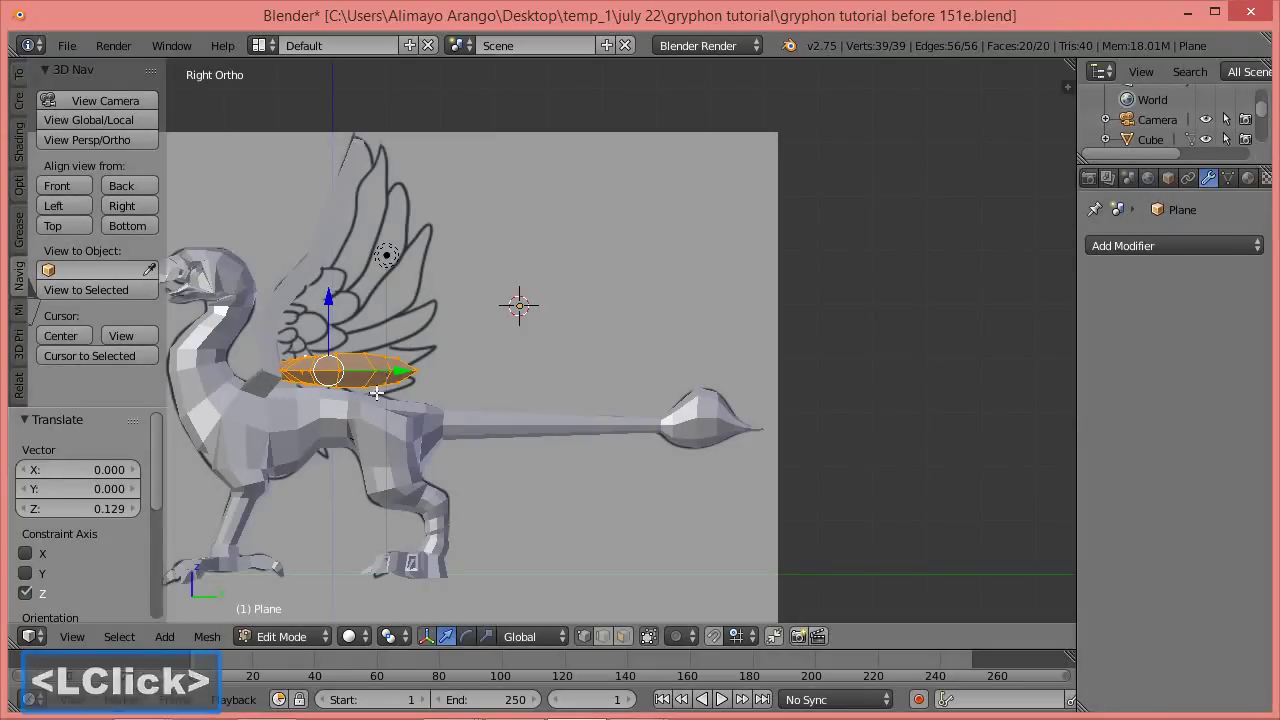
{"action": "key", "text": "z"}
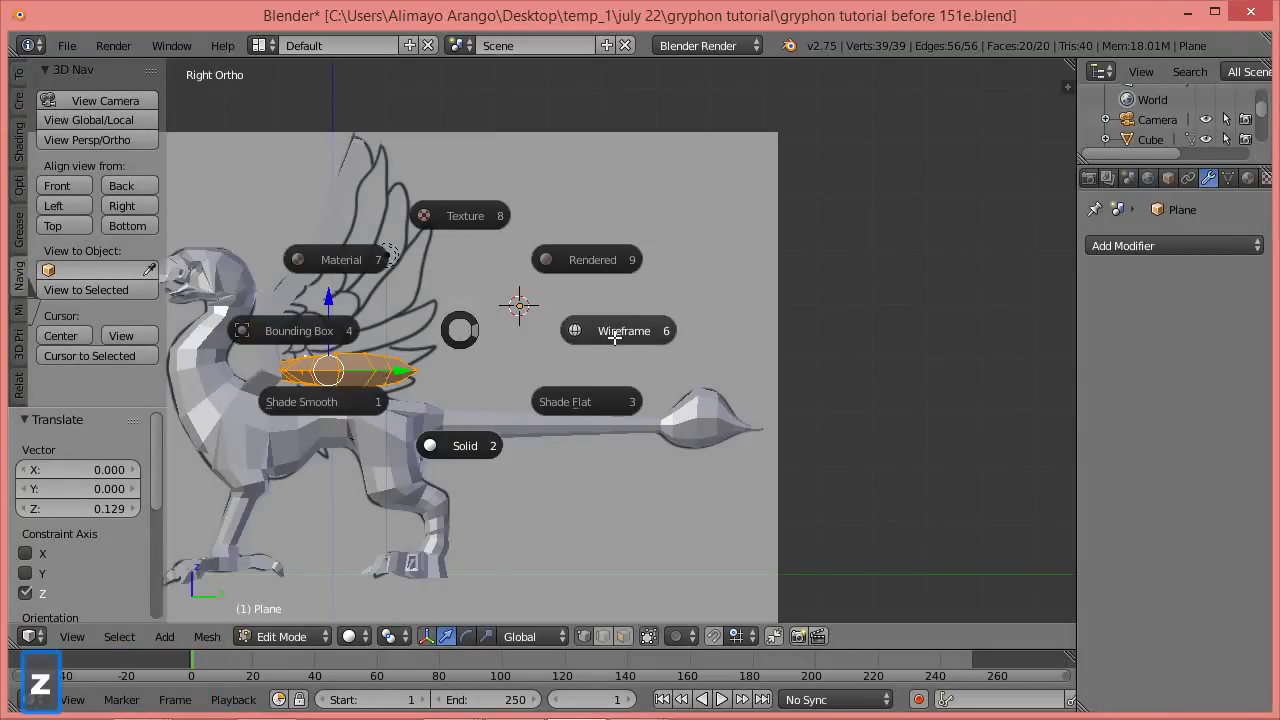
{"action": "left_click", "coordinate": [618, 334]}
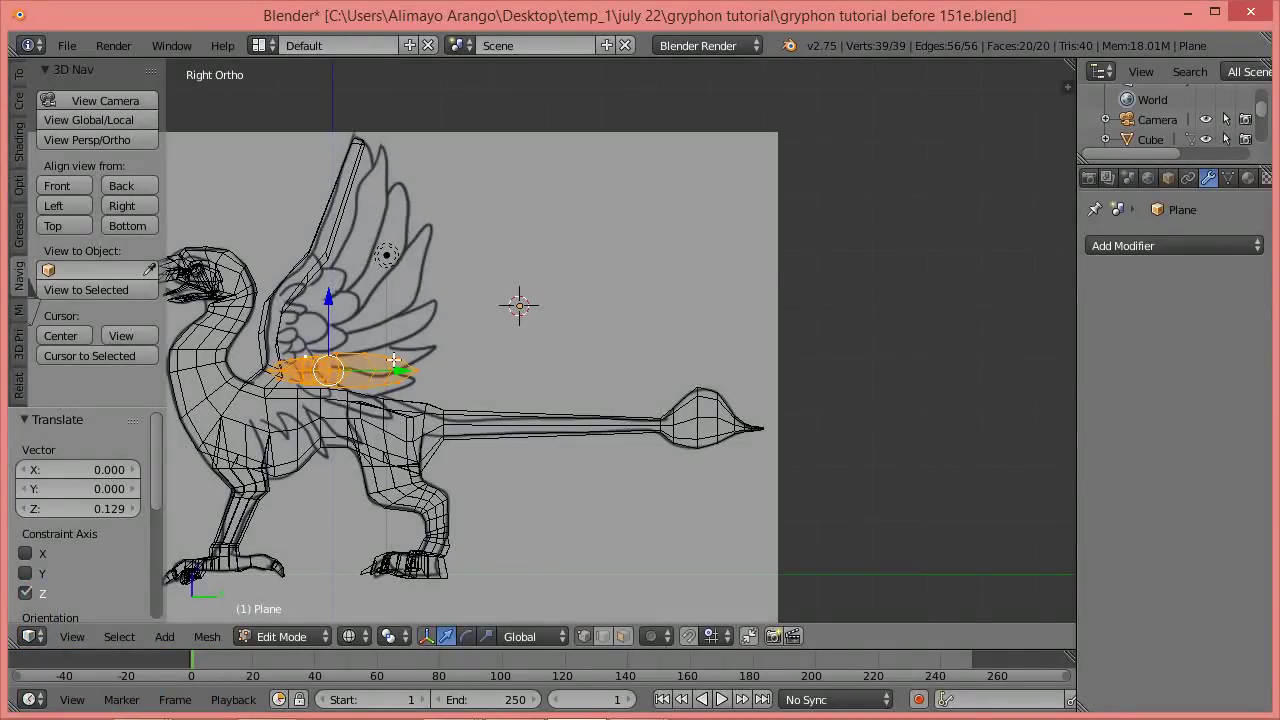
{"action": "left_click_drag", "start_coordinate": [330, 303], "coordinate": [364, 323]}
{"action": "key", "text": "s"}
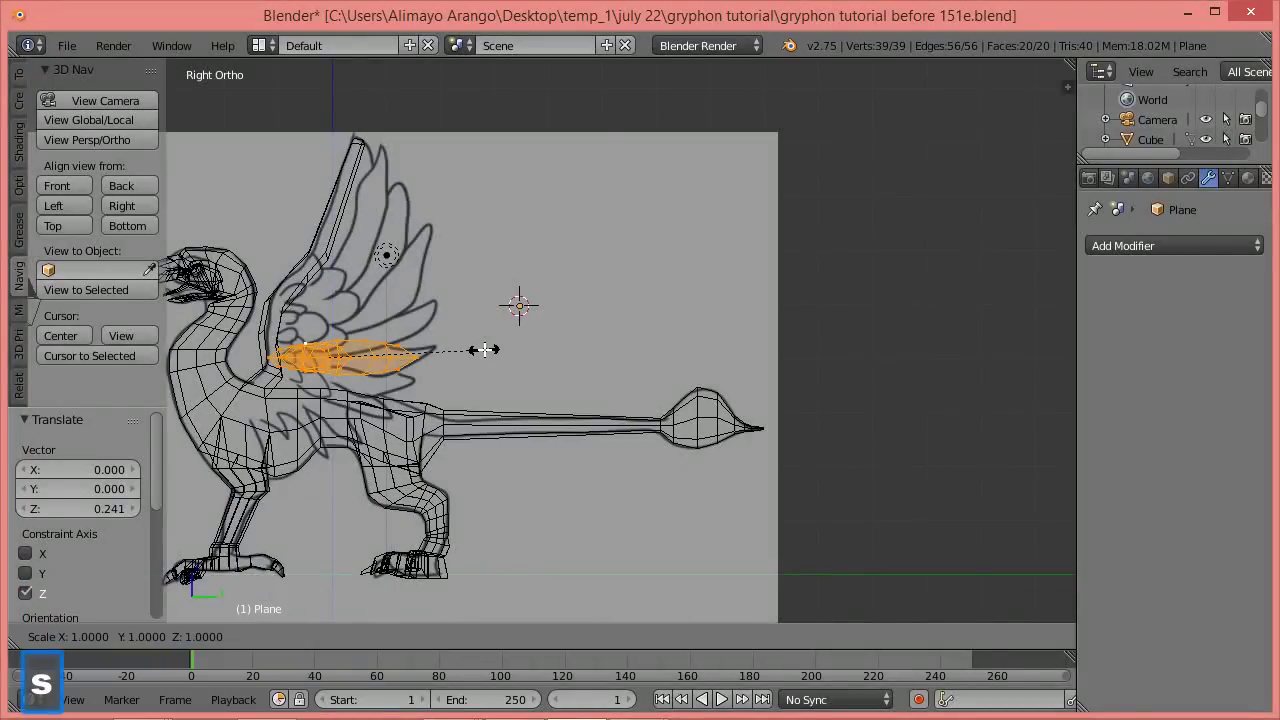
{"action": "left_click", "coordinate": [497, 347]}
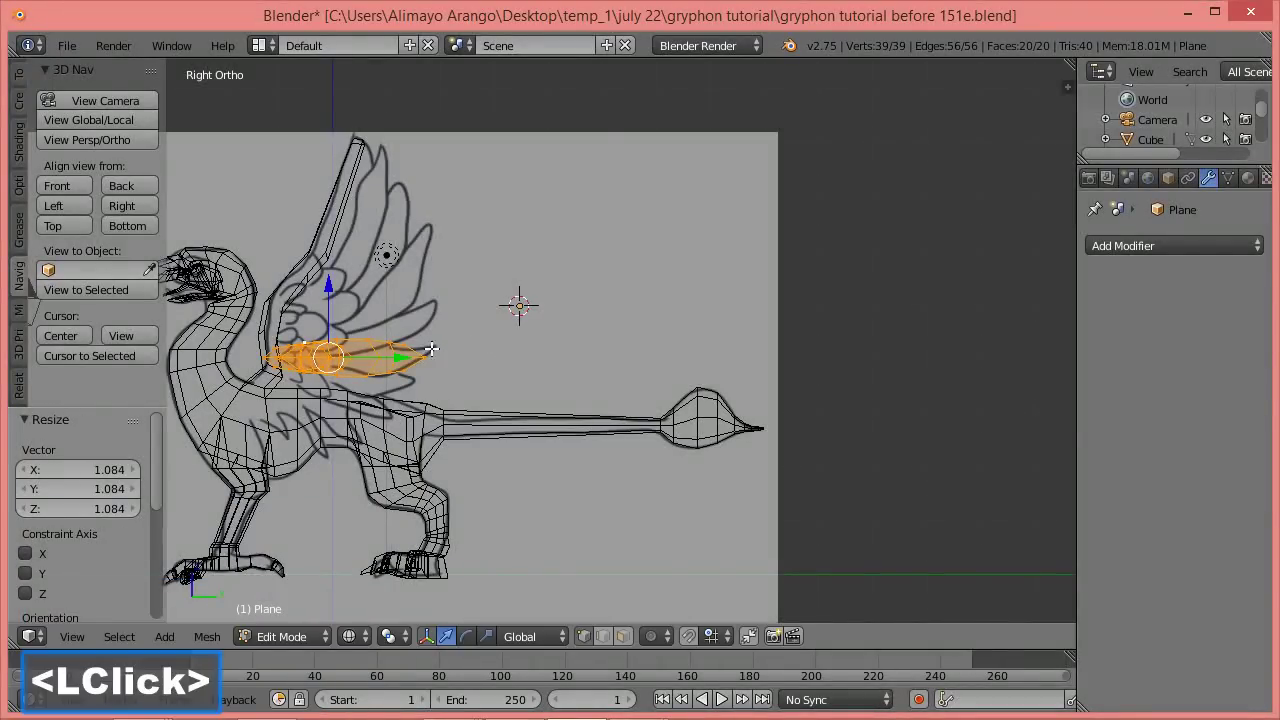
Move the feather about 0.13 along Y and flatten it to about 0.816 along Z.
{"action": "left_click_drag", "start_coordinate": [401, 358], "coordinate": [367, 358]}
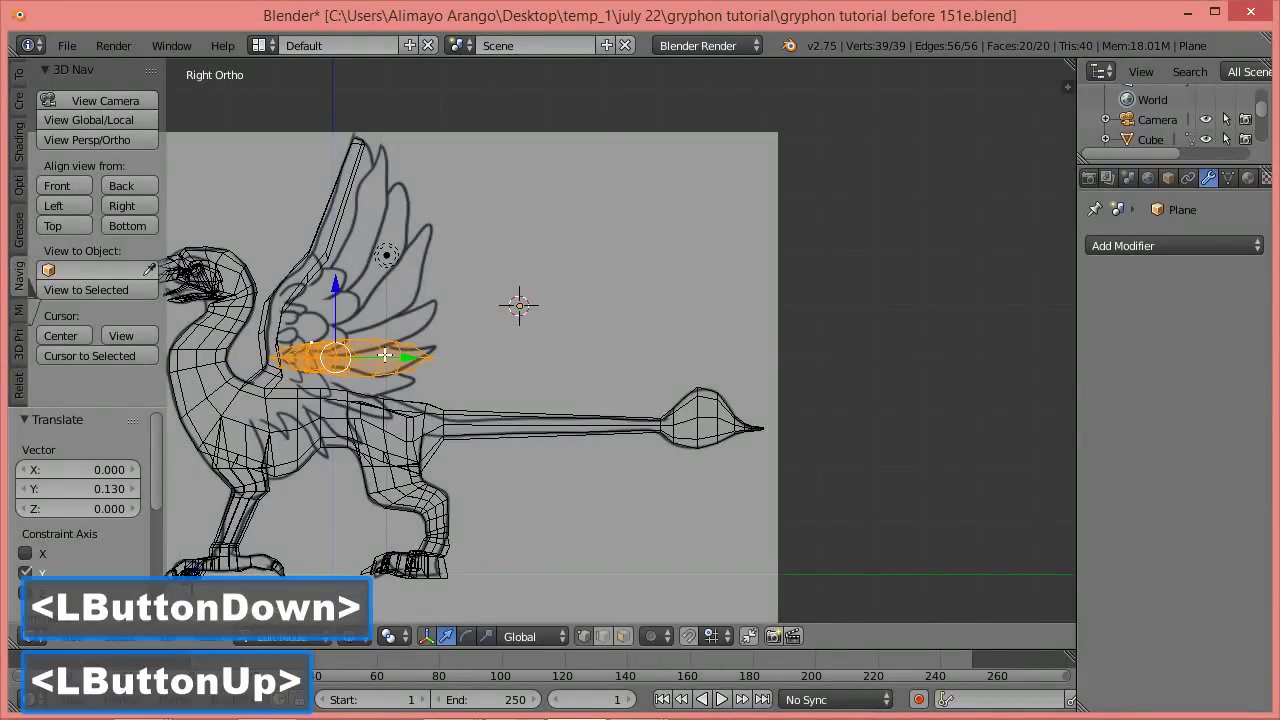
{"action": "key", "text": "s"}
{"action": "key", "text": "z"}
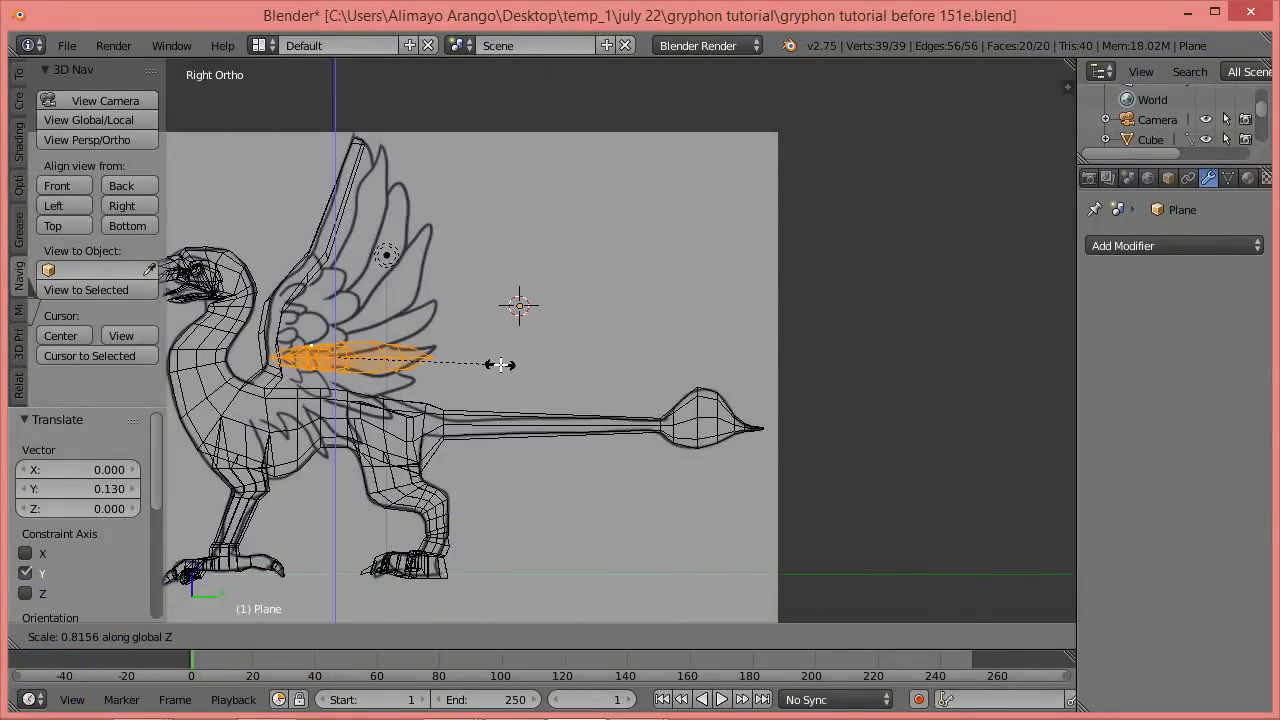
{"action": "left_click", "coordinate": [501, 364]}
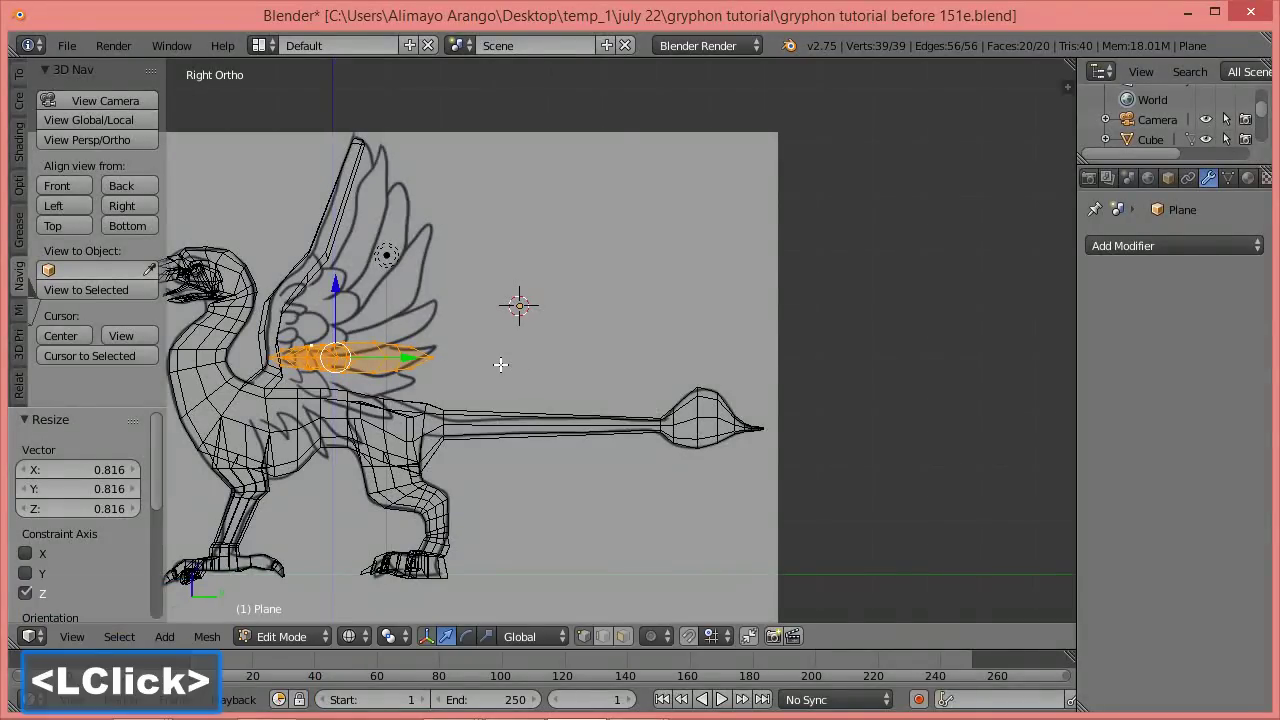
Rotate the feather slightly to follow the sketched outline and return the viewport to solid shading.
{"action": "key", "text": "r"}
{"action": "left_click", "coordinate": [497, 357]}
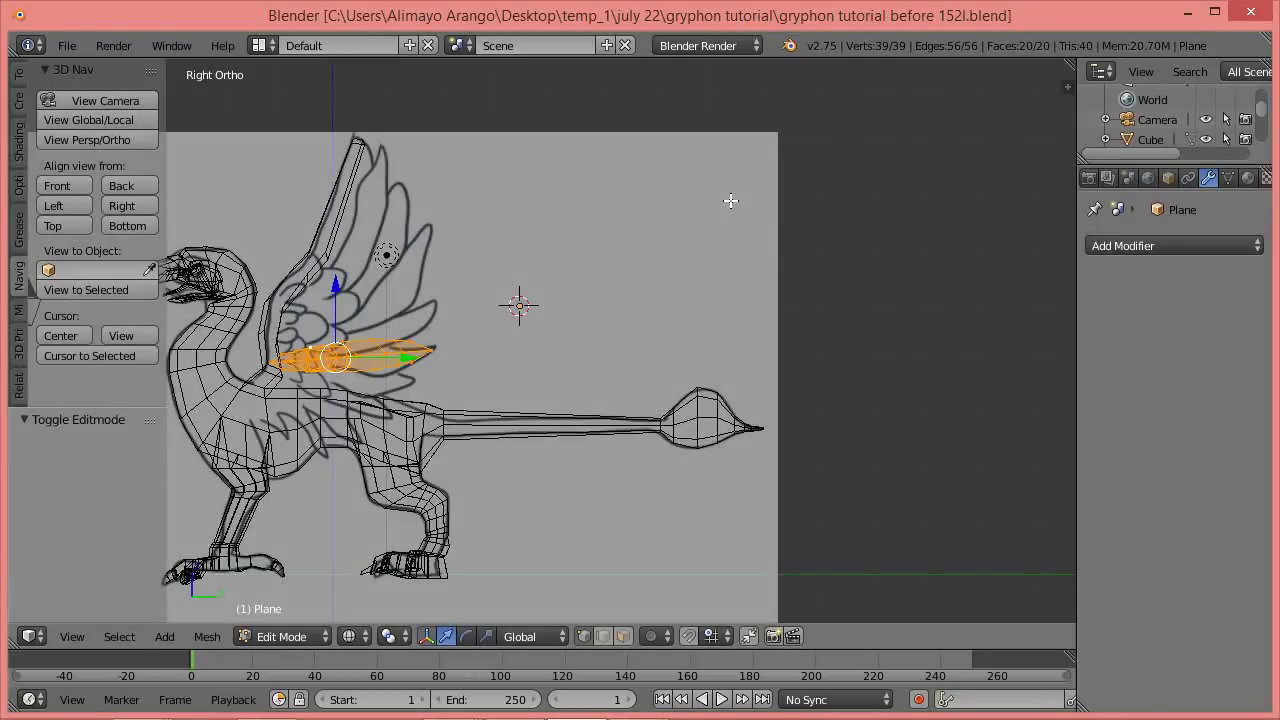
{"action": "key", "text": "z"}
{"action": "left_click", "coordinate": [752, 316]}
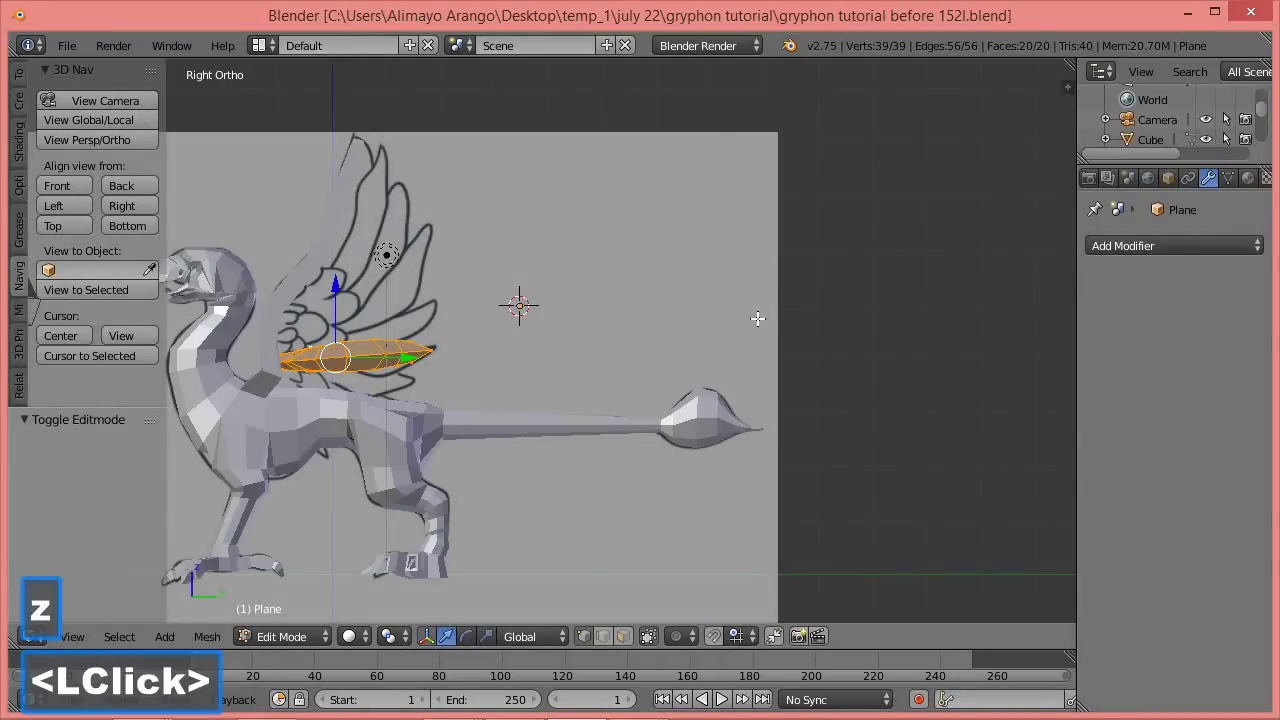
Narrow the feather to about 0.493 along X and save the file as gryphon tutorial before 153l.blend.
{"action": "mouse_move", "coordinate": [624, 333]}
{"action": "middle_mouse_down"}
{"action": "mouse_move", "coordinate": [611, 366]}
{"action": "mouse_move", "coordinate": [461, 409]}
{"action": "mouse_move", "coordinate": [443, 380]}
{"action": "middle_mouse_up"}
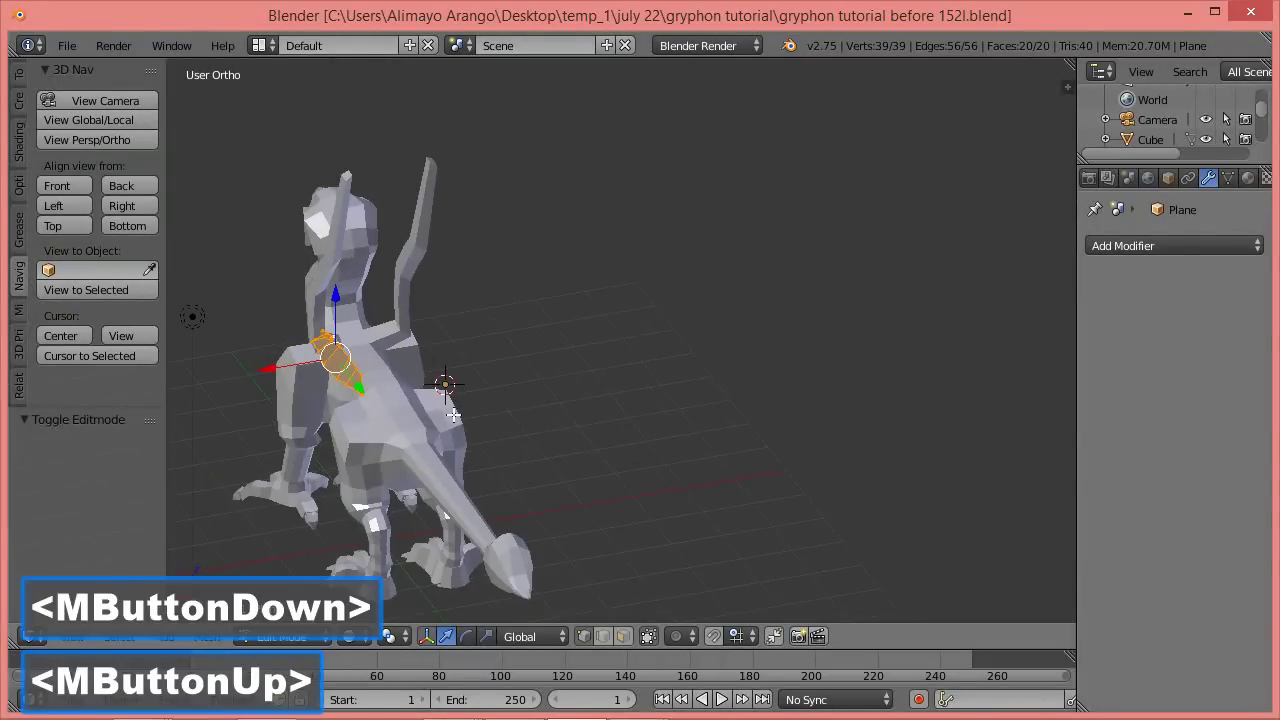
{"action": "scroll", "coordinate": [461, 409], "scroll_direction": "up", "scroll_amount": 2}
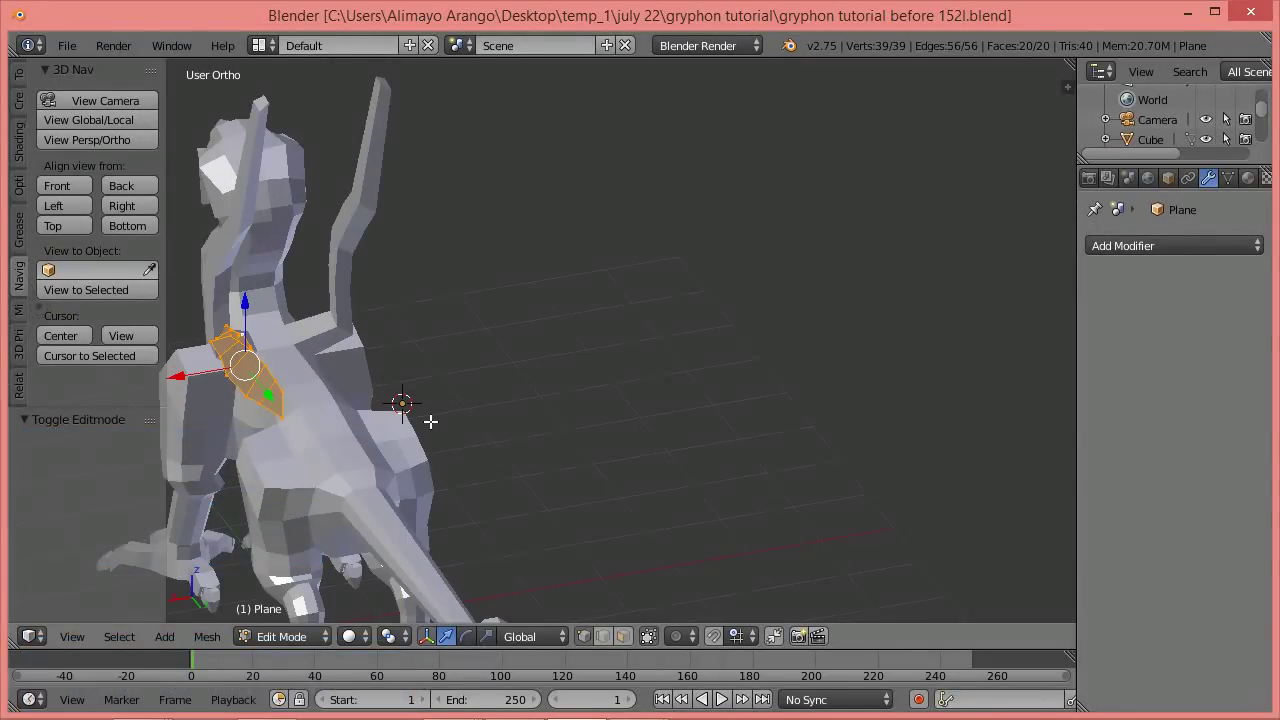
{"action": "scroll", "coordinate": [354, 383], "scroll_direction": "up", "scroll_amount": 1}
{"action": "middle_click_drag", "start_coordinate": [323, 383], "coordinate": [597, 337], "text": "shift"}
{"action": "scroll", "coordinate": [597, 337], "scroll_direction": "up", "scroll_amount": 3}
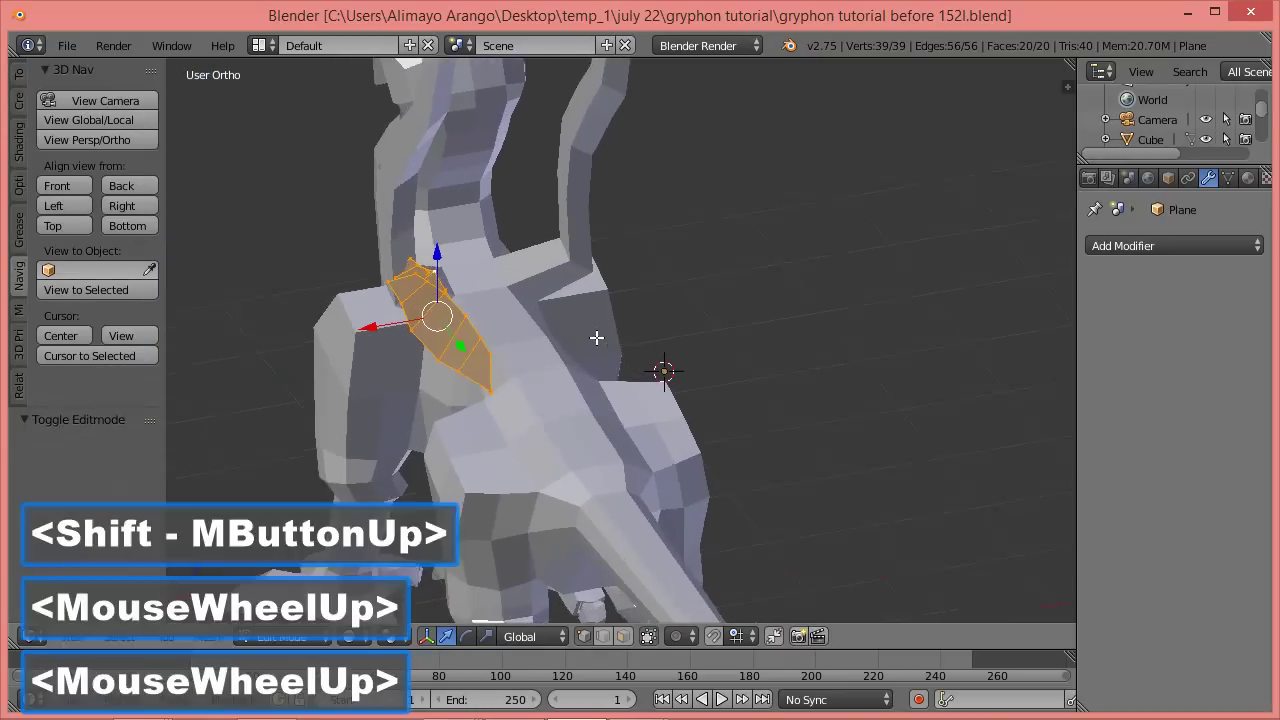
{"action": "mouse_move", "coordinate": [494, 363]}
{"action": "middle_mouse_down"}
{"action": "mouse_move", "coordinate": [523, 368]}
{"action": "mouse_move", "coordinate": [508, 349]}
{"action": "middle_mouse_up"}
{"action": "middle_click_drag", "start_coordinate": [522, 401], "coordinate": [480, 366]}
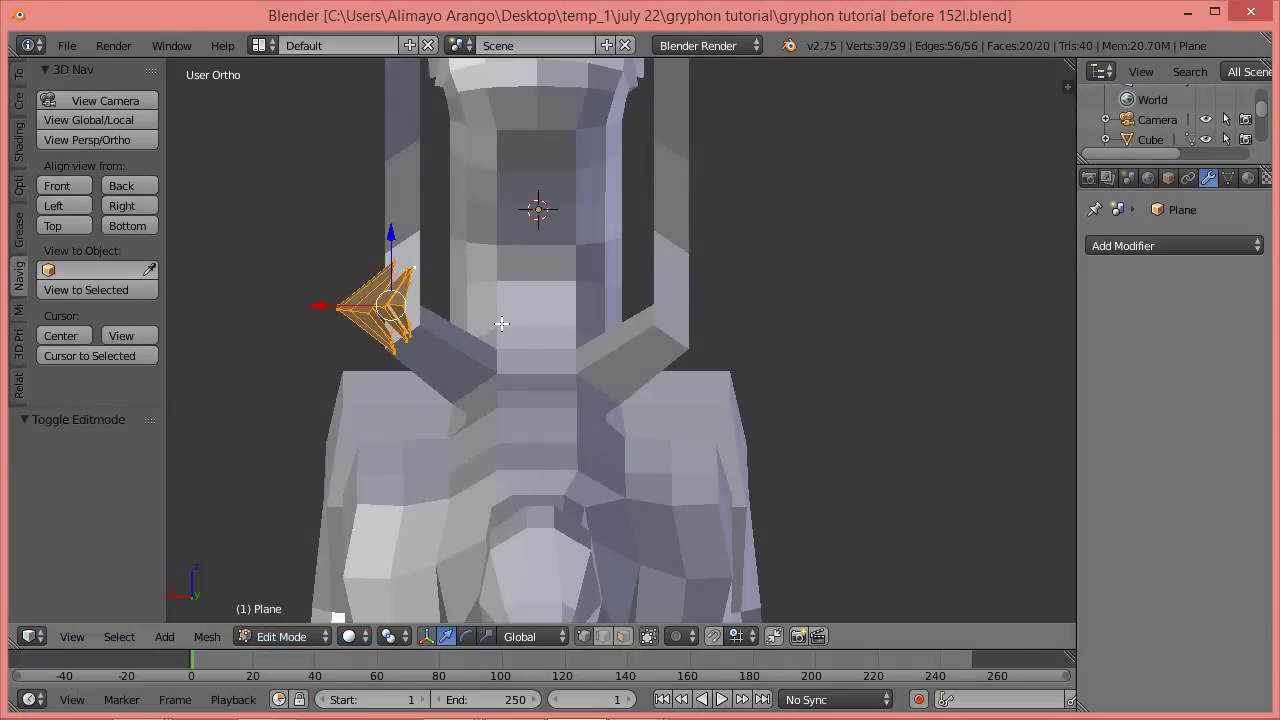
{"action": "key", "text": "s"}
{"action": "key", "text": "x"}
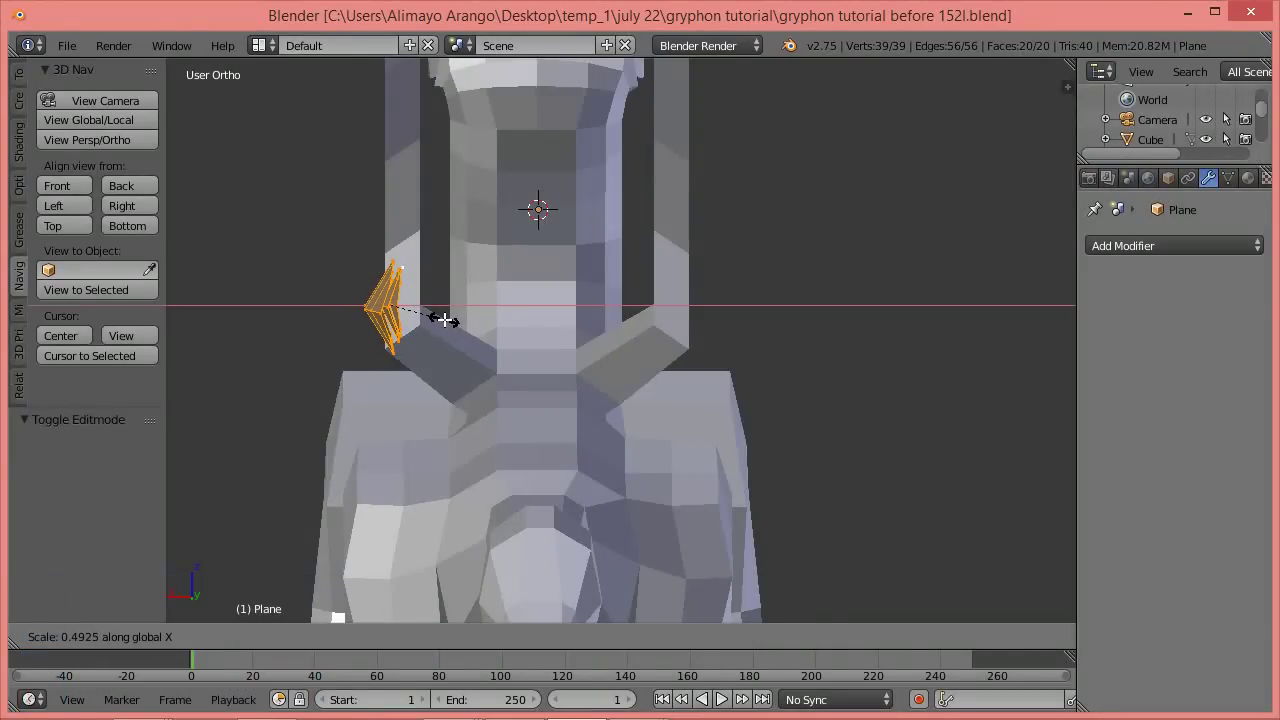
{"action": "left_click", "coordinate": [440, 319]}
{"action": "middle_click_drag", "start_coordinate": [398, 299], "coordinate": [533, 338]}
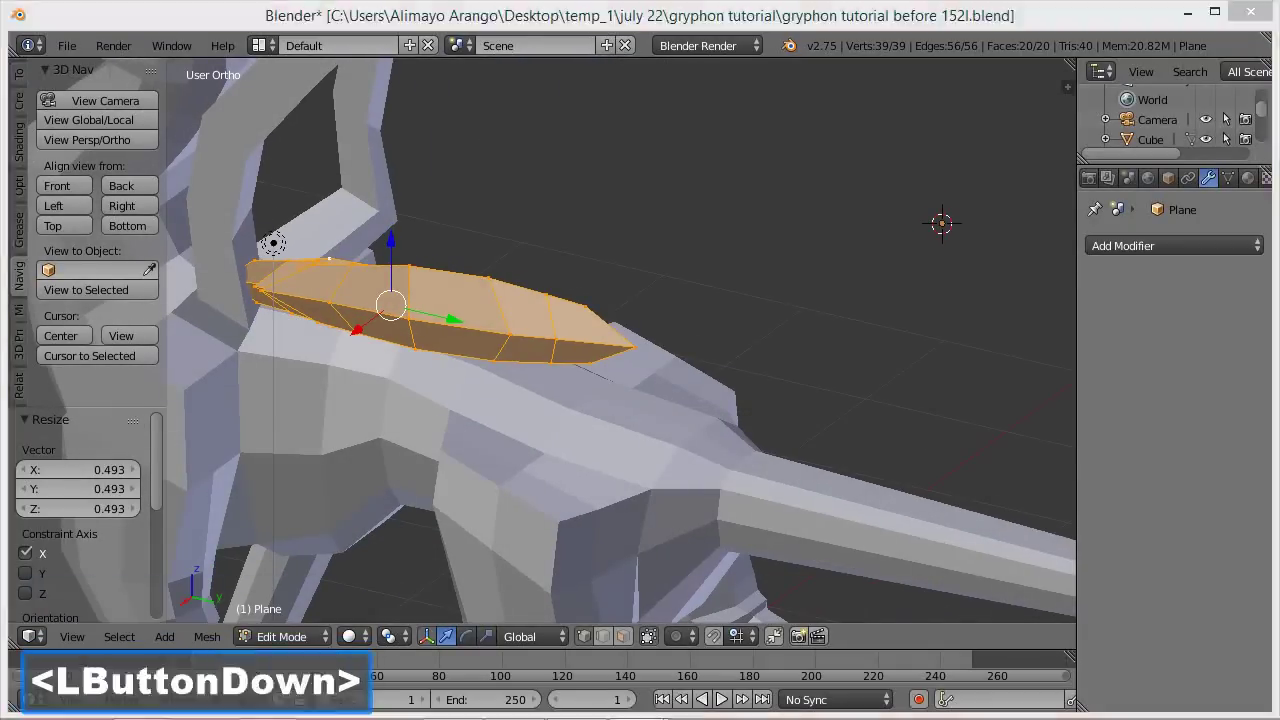
{"action": "left_click", "coordinate": [324, 232]}
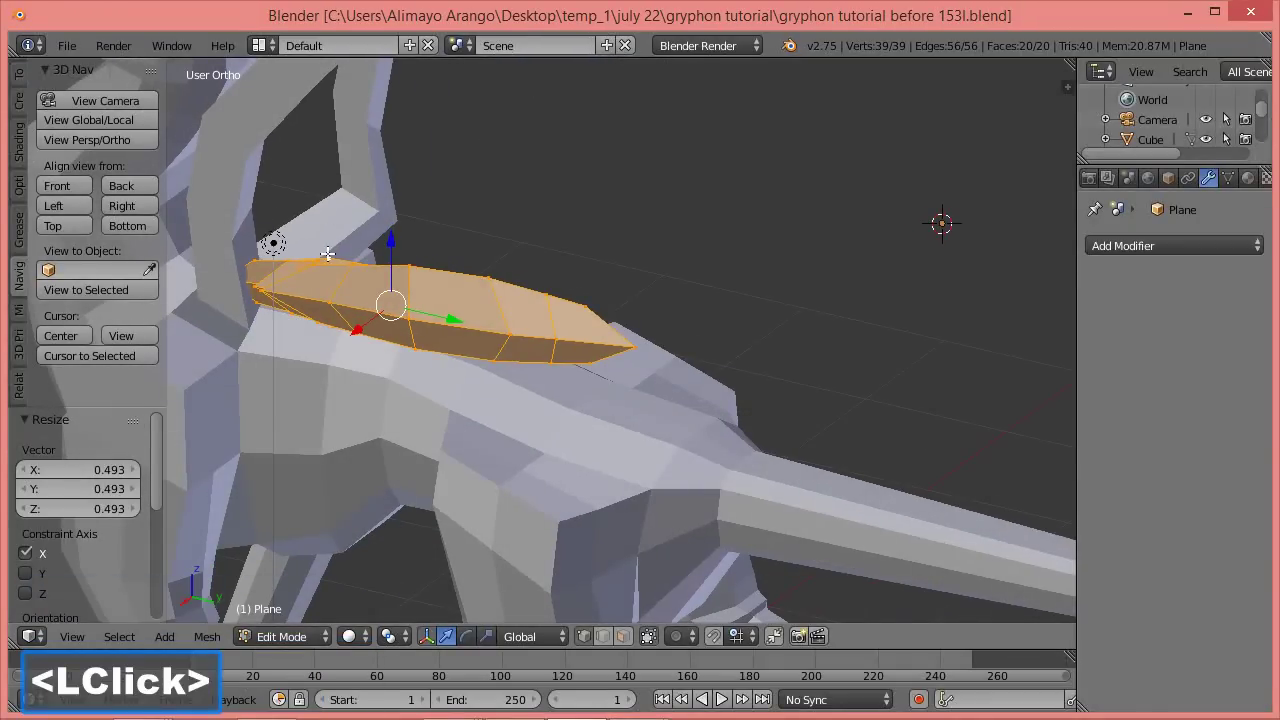
Select the entire short feather piece at the base of the long feather and move it about 0.078 along X.
{"action": "scroll", "coordinate": [328, 260], "scroll_direction": "up", "scroll_amount": 3}
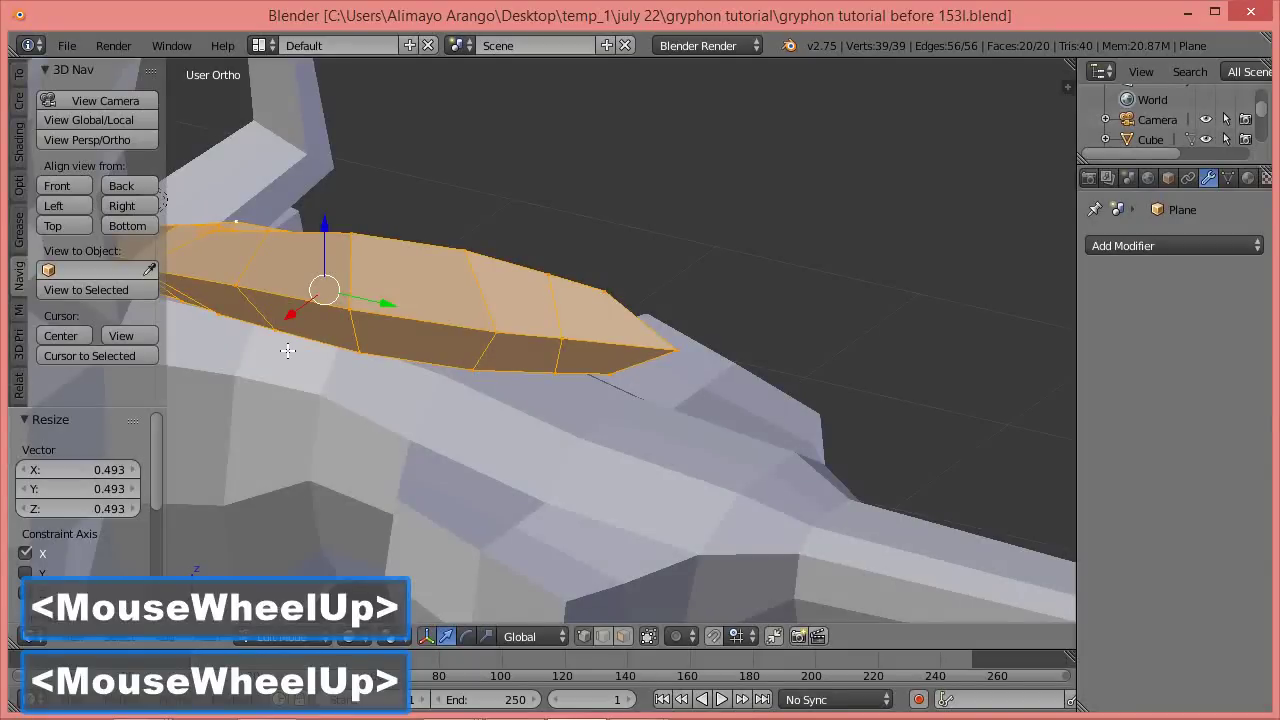
{"action": "middle_click_drag", "start_coordinate": [288, 350], "coordinate": [595, 385], "text": "shift"}
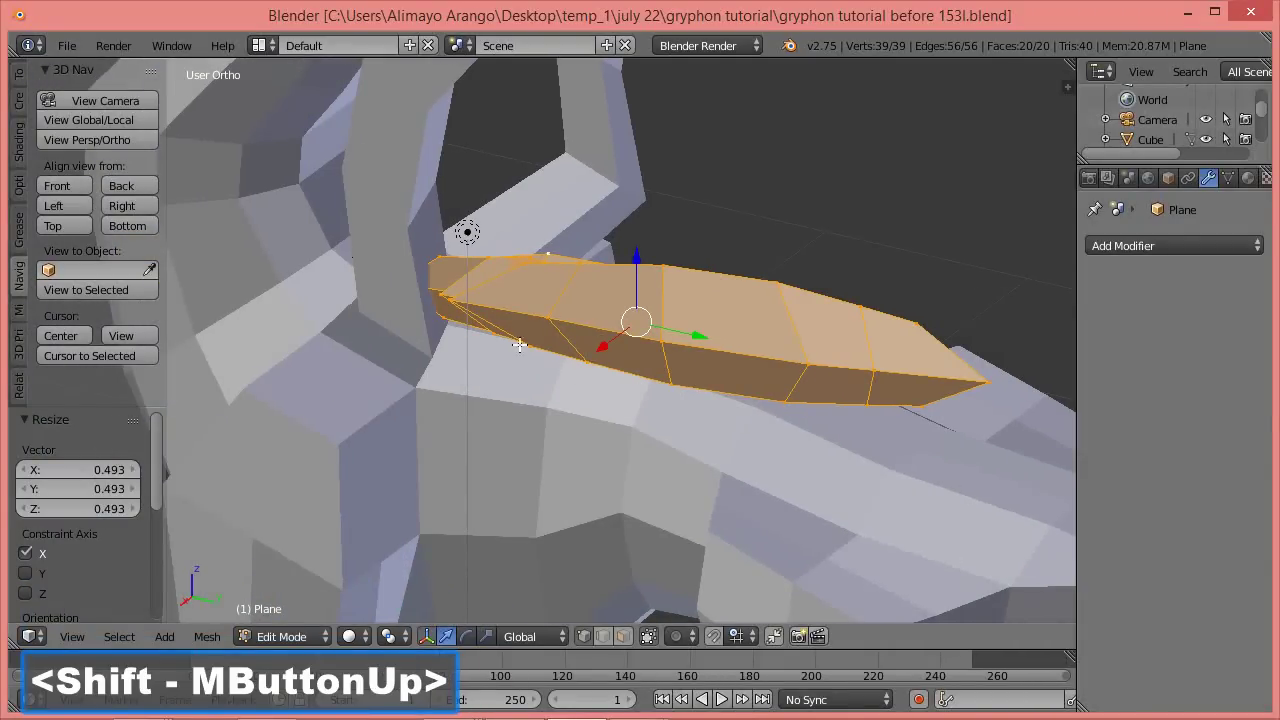
{"action": "left_click", "coordinate": [489, 260]}
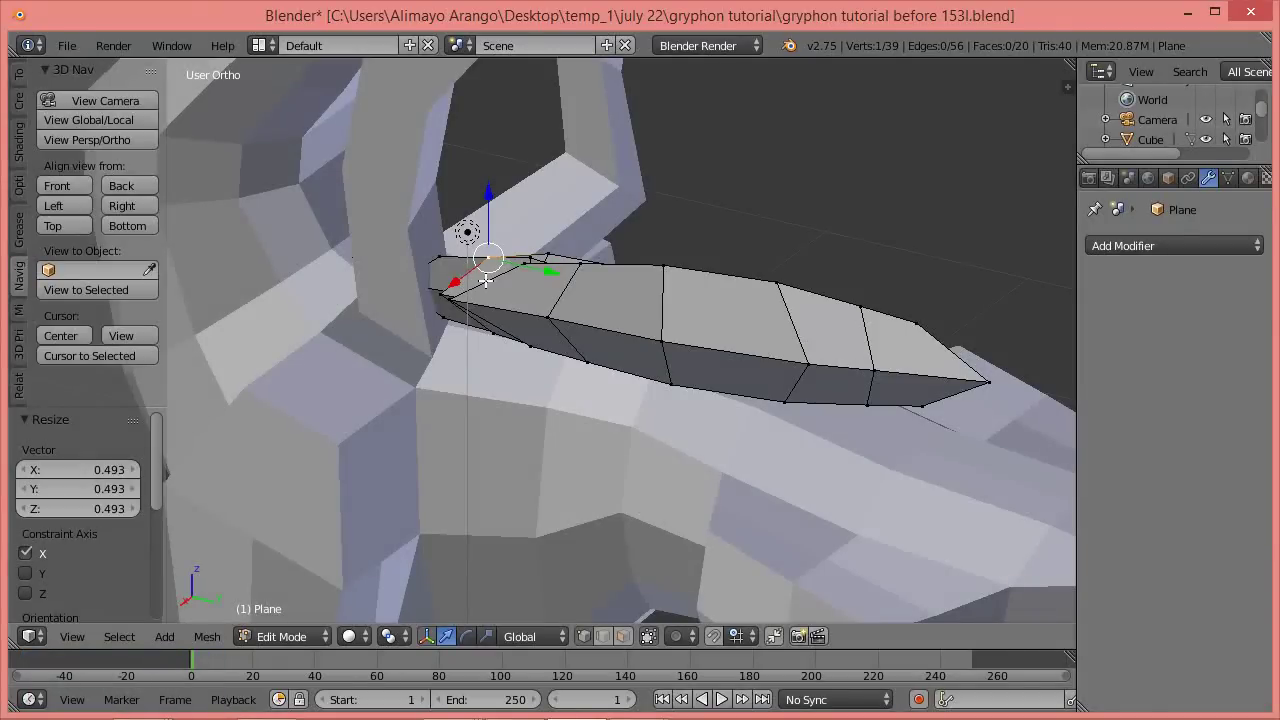
{"action": "key", "text": "ctrl"}
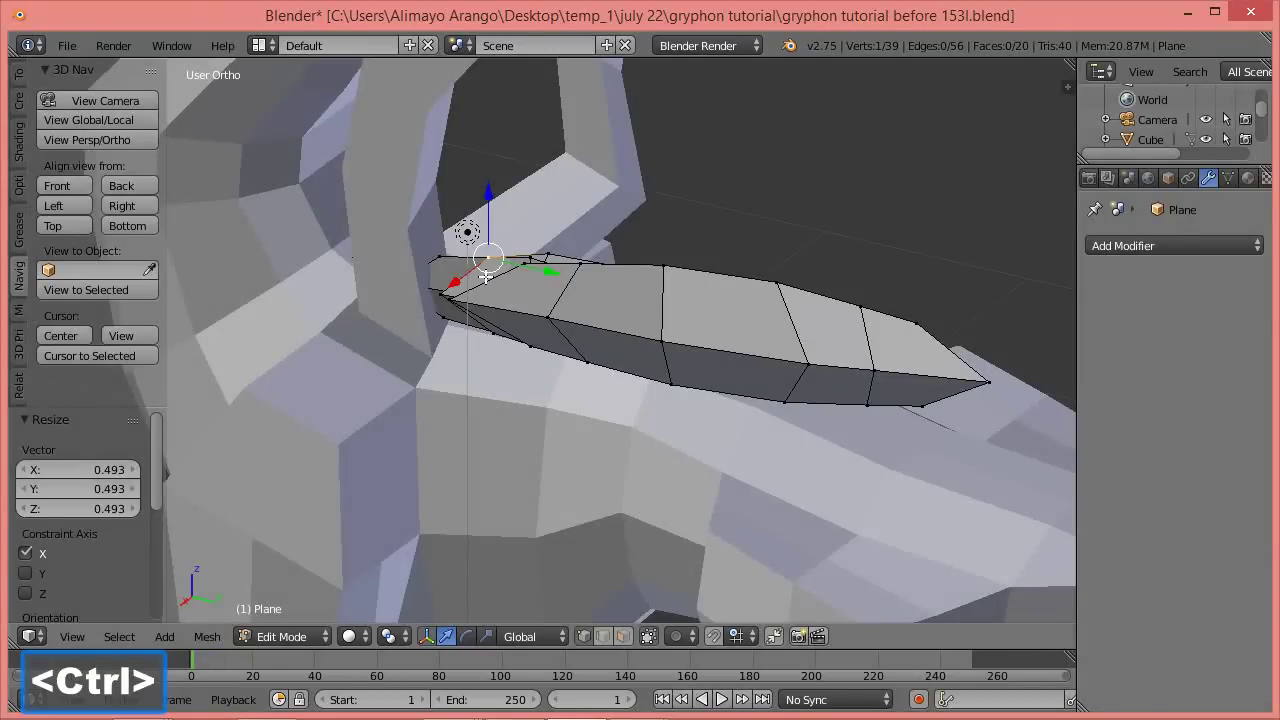
{"action": "key", "text": "ctrl+l"}
{"action": "left_click_drag", "start_coordinate": [555, 337], "coordinate": [547, 343]}
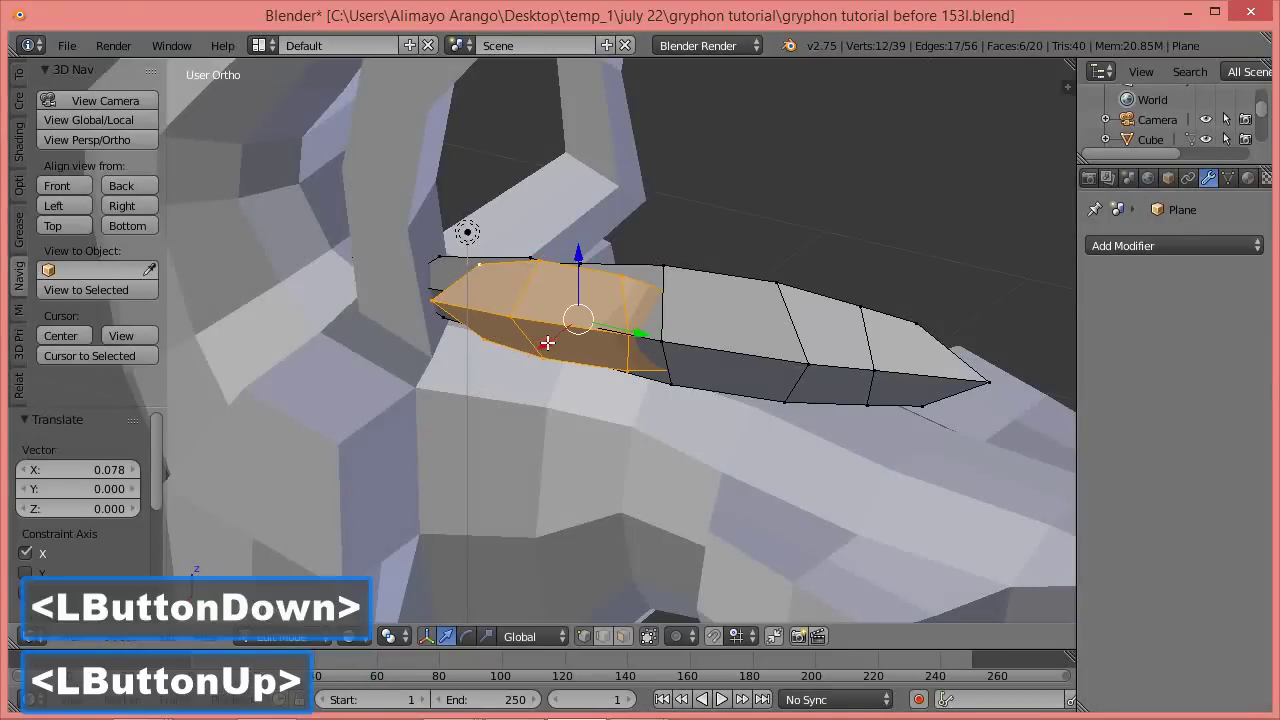
{"action": "middle_click_drag", "start_coordinate": [520, 376], "coordinate": [601, 387]}
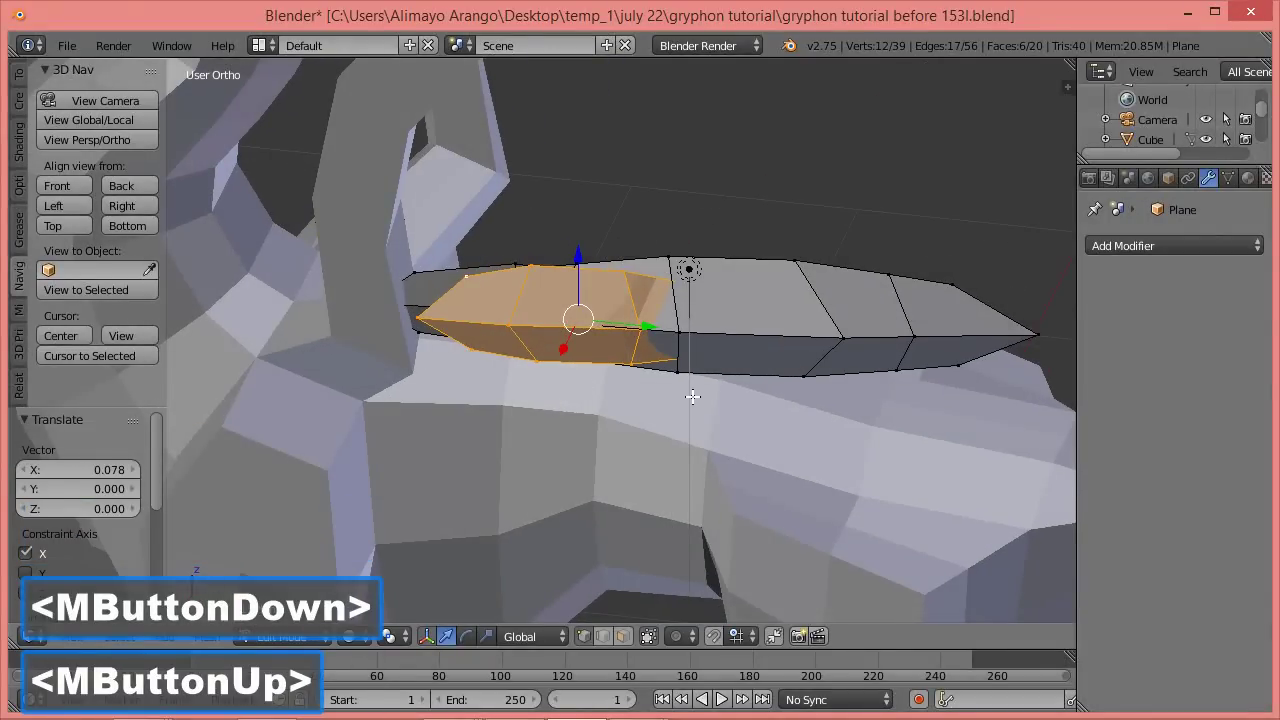
Rotate the selected short feather piece about -7.1° around Z and move it about 0.078 along X.
{"action": "key", "text": "r"}
{"action": "key", "text": "z"}
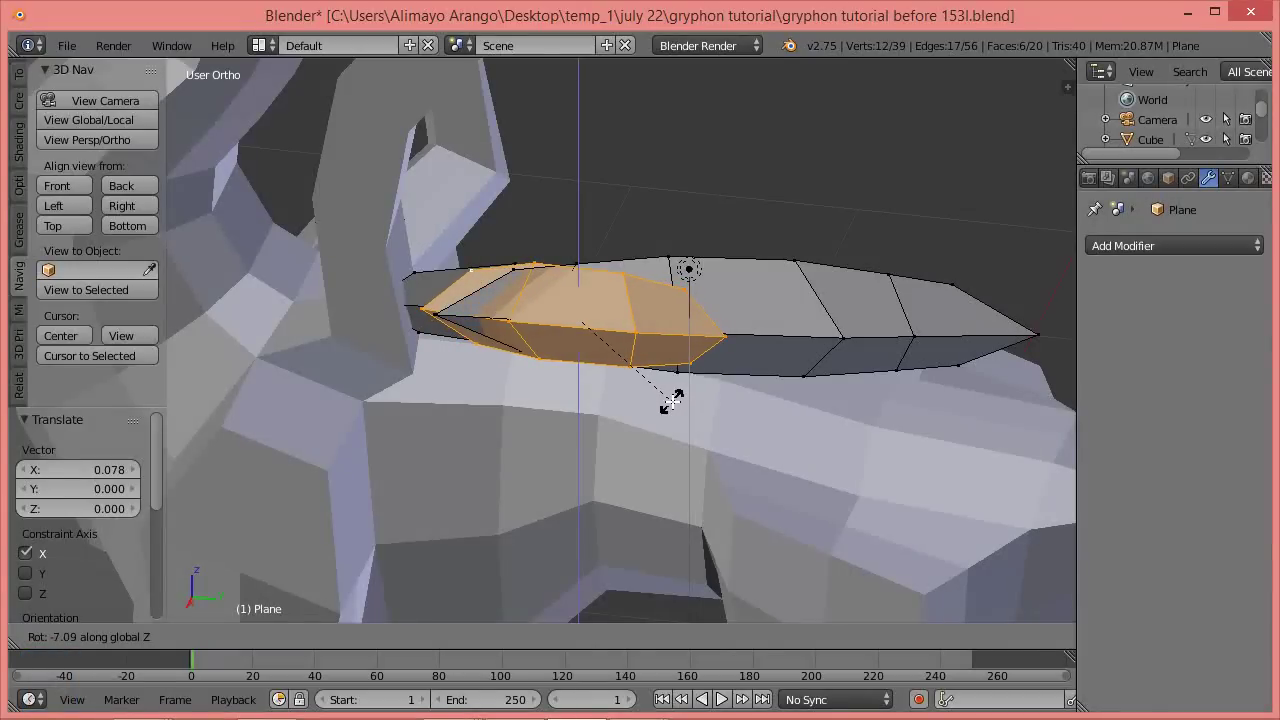
{"action": "left_click", "coordinate": [668, 390]}
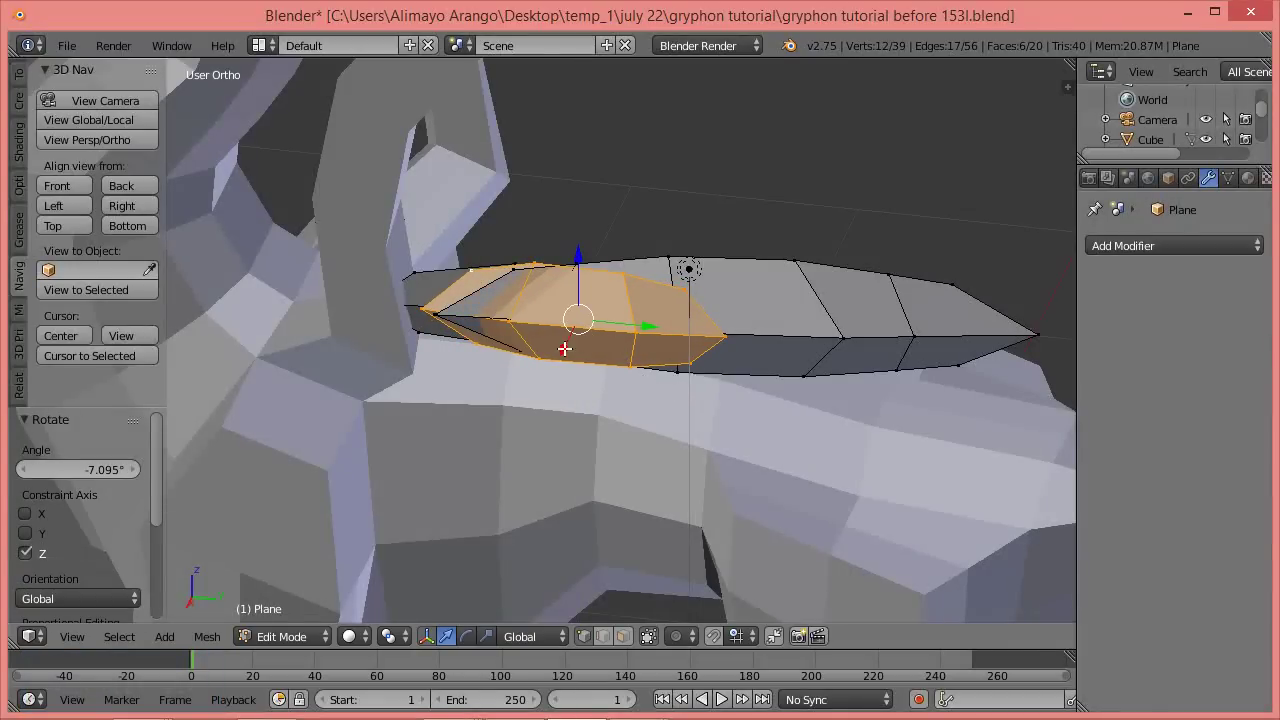
{"action": "left_click_drag", "start_coordinate": [563, 354], "coordinate": [555, 357]}
Select the entire smallest feather piece at the base and move it about 0.203 along X.
{"action": "left_click", "coordinate": [417, 273]}
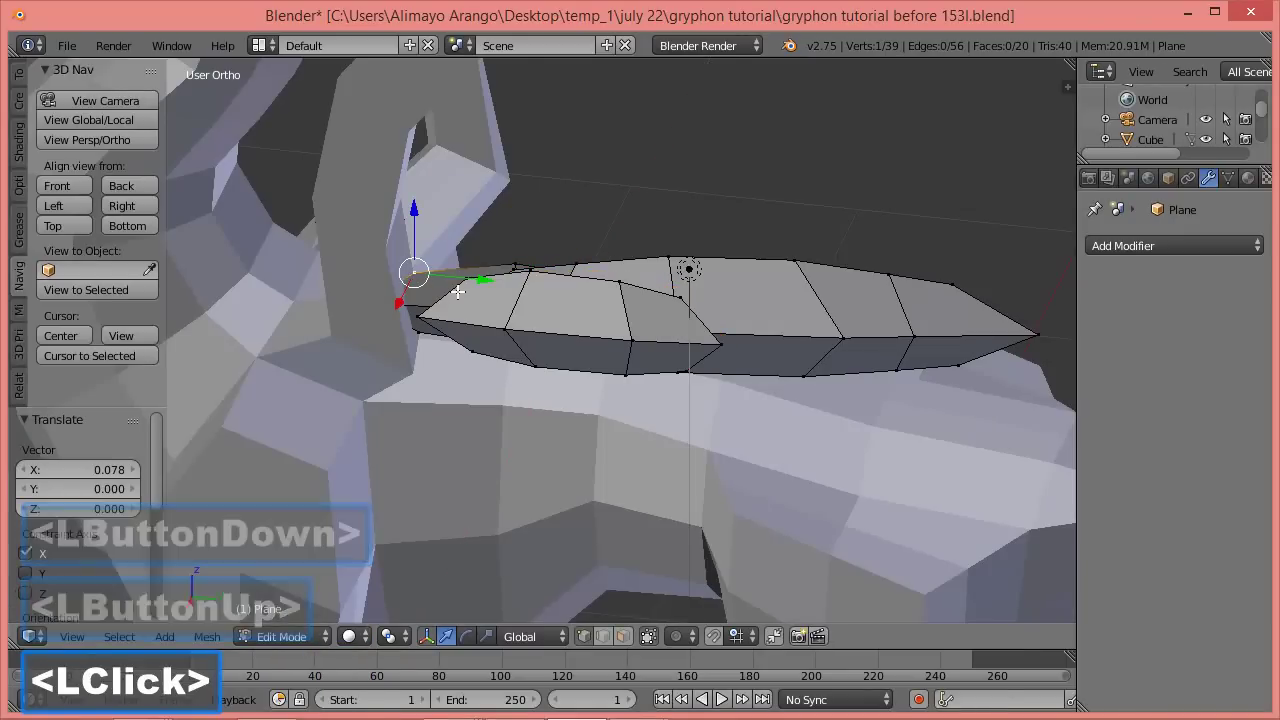
{"action": "key", "text": "ctrl"}
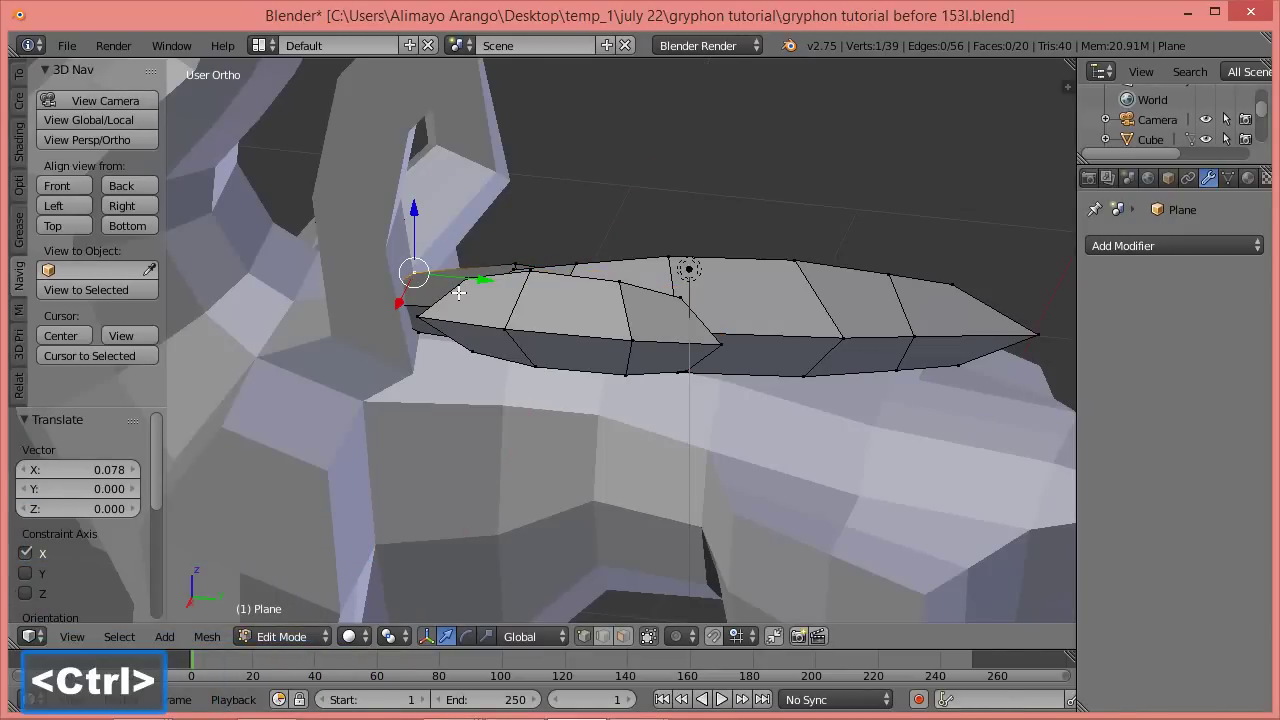
{"action": "key", "text": "ctrl+l"}
{"action": "left_click_drag", "start_coordinate": [493, 330], "coordinate": [480, 349]}
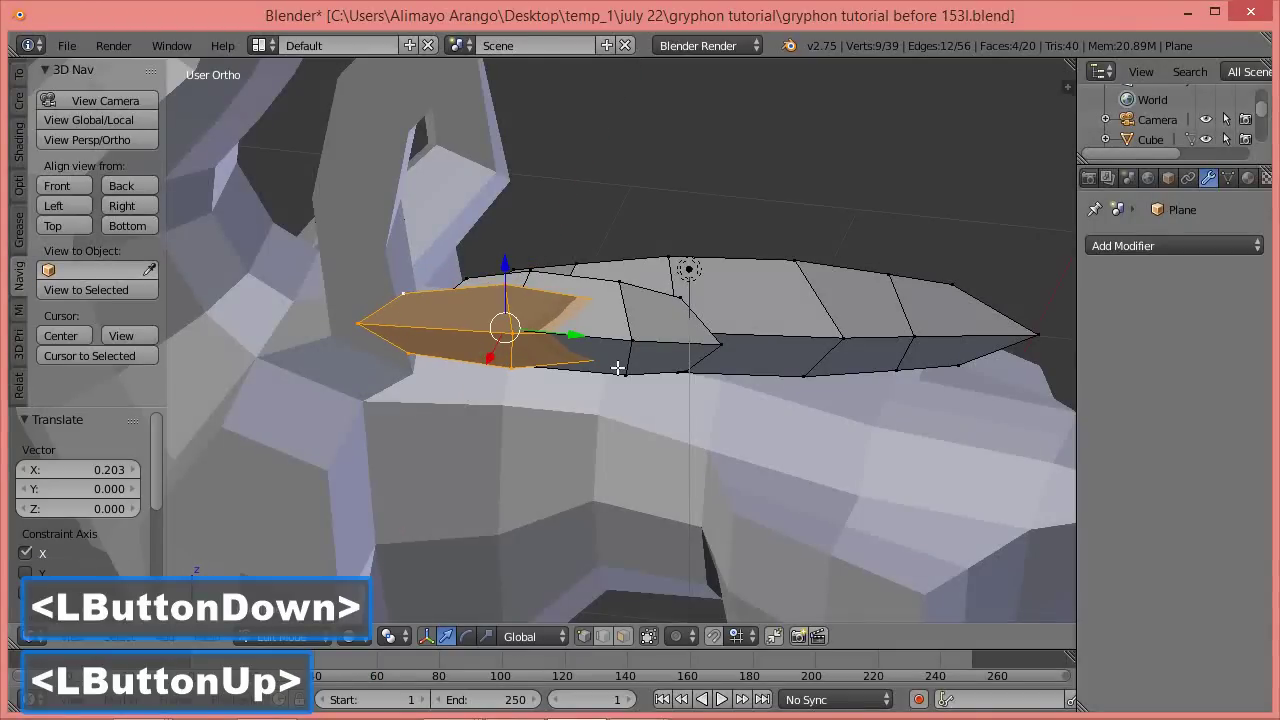
Rotate the smallest piece about -12° around Z and nudge it along Y and X over the neighbouring piece.
{"action": "key", "text": "r"}
{"action": "key", "text": "z"}
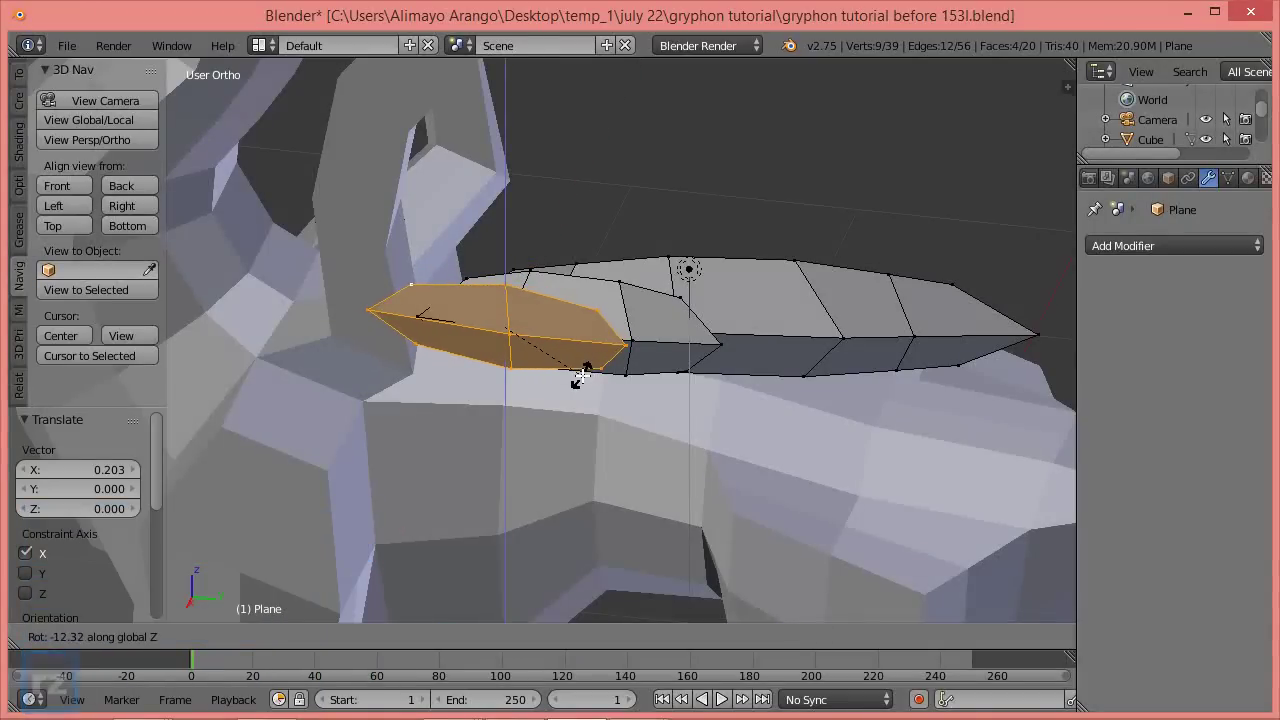
{"action": "left_click", "coordinate": [583, 363]}
{"action": "left_click_drag", "start_coordinate": [573, 339], "coordinate": [590, 339]}
{"action": "left_click_drag", "start_coordinate": [503, 358], "coordinate": [497, 361]}
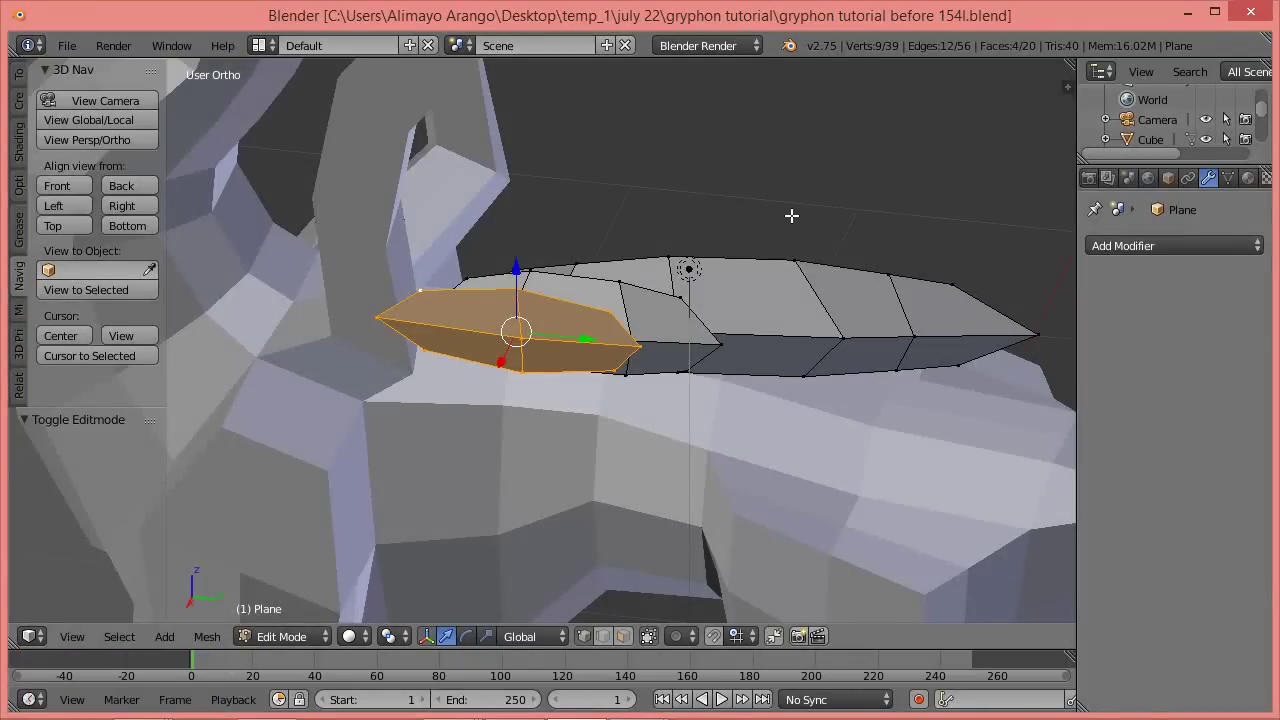
Widen the smallest piece to about 1.65 along X and nudge it along X.
{"action": "middle_click_drag", "start_coordinate": [750, 296], "coordinate": [586, 275]}
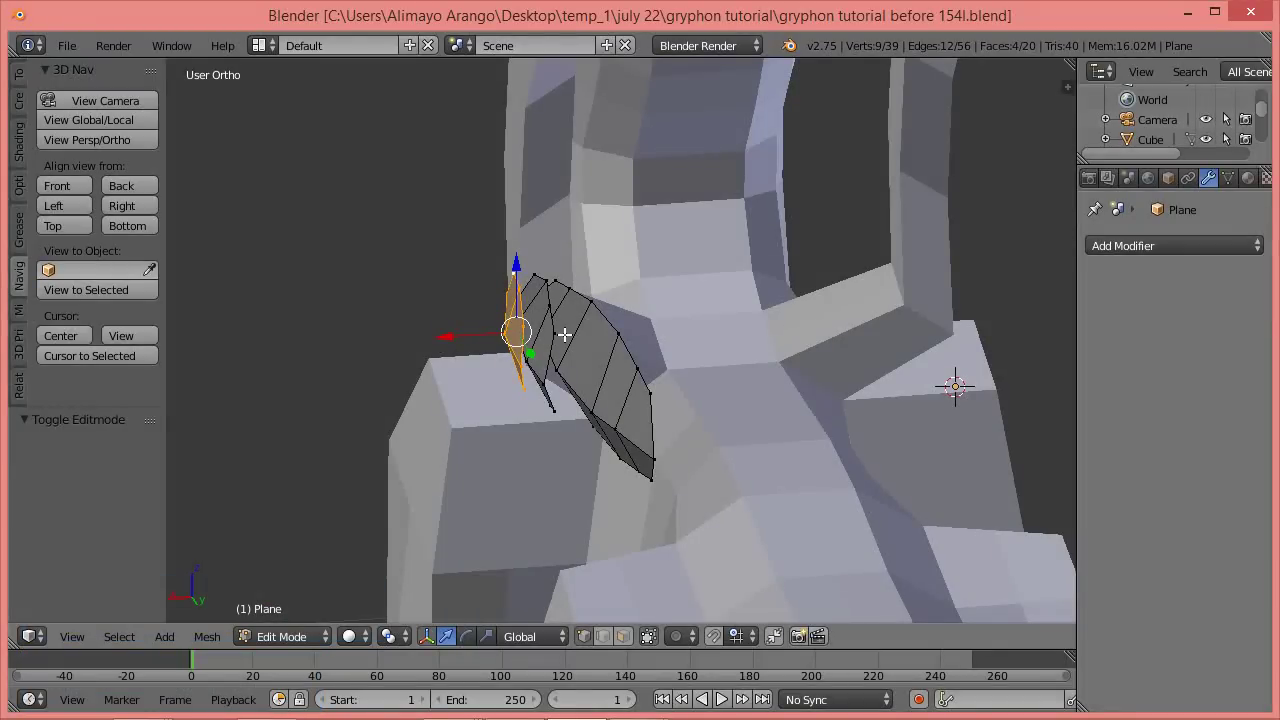
{"action": "key", "text": "s"}
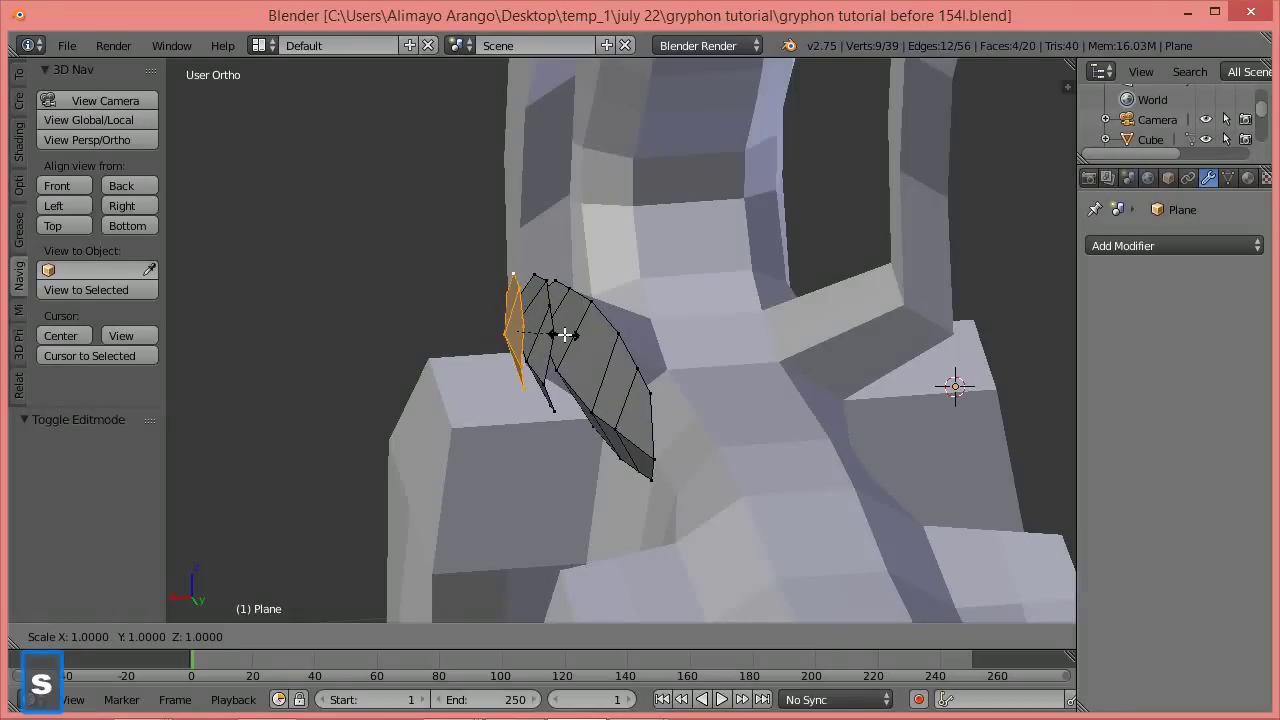
{"action": "key", "text": "x"}
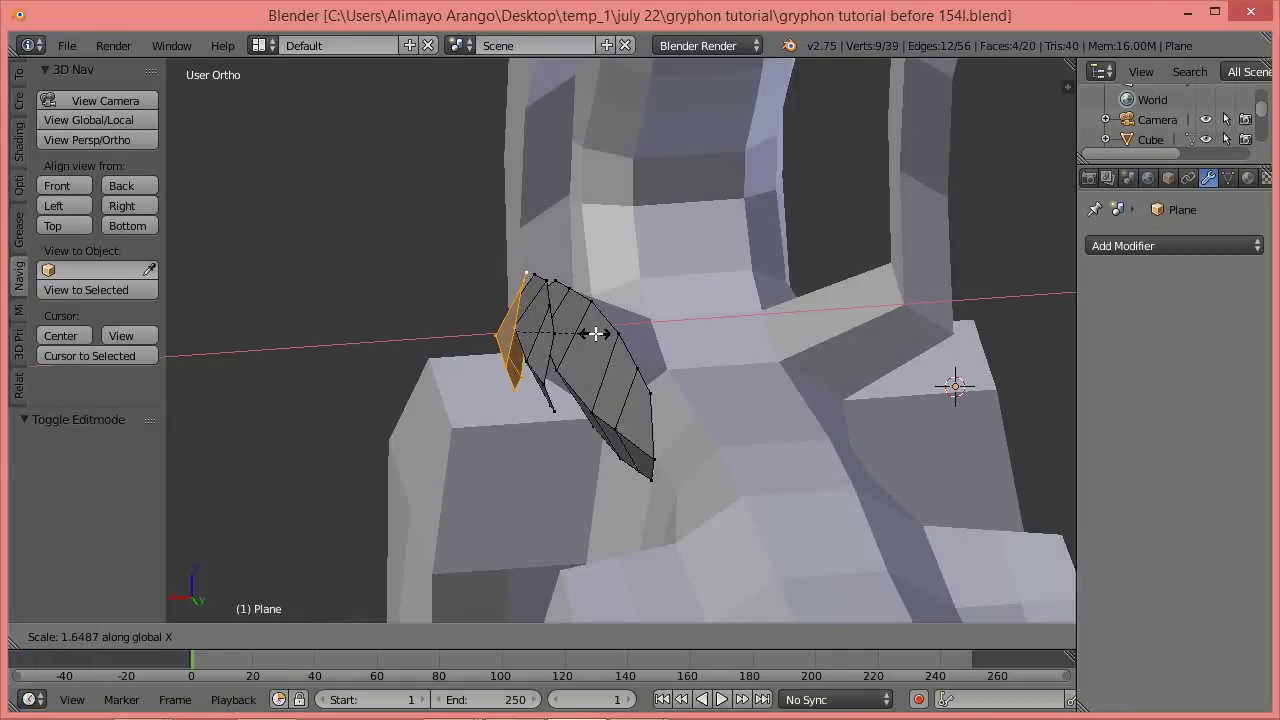
{"action": "left_click", "coordinate": [597, 333]}
{"action": "middle_click_drag", "start_coordinate": [517, 365], "coordinate": [641, 359]}
{"action": "mouse_move", "coordinate": [494, 347]}
{"action": "left_mouse_down"}
{"action": "mouse_move", "coordinate": [584, 342]}
{"action": "mouse_move", "coordinate": [500, 354]}
{"action": "left_mouse_up"}
Fine-tune the smallest piece's position along X and Z, moving it about 0.017 along Y and finally about 0.036 along X.
{"action": "middle_click_drag", "start_coordinate": [607, 374], "coordinate": [449, 360]}
{"action": "left_click_drag", "start_coordinate": [451, 343], "coordinate": [496, 328]}
{"action": "left_click_drag", "start_coordinate": [525, 280], "coordinate": [524, 269]}
{"action": "left_click_drag", "start_coordinate": [475, 337], "coordinate": [474, 338]}
{"action": "middle_click_drag", "start_coordinate": [420, 346], "coordinate": [602, 331]}
{"action": "left_click_drag", "start_coordinate": [602, 331], "coordinate": [606, 331]}
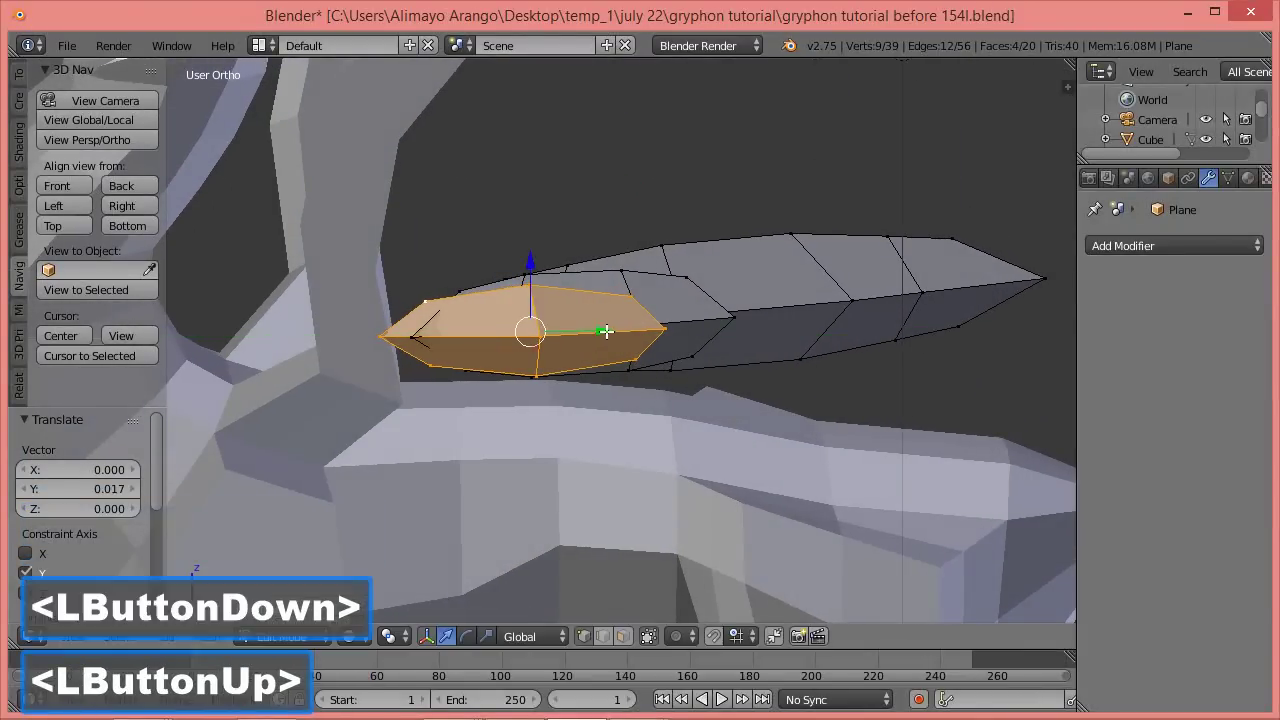
{"action": "middle_click_drag", "start_coordinate": [577, 359], "coordinate": [538, 400]}
{"action": "left_click_drag", "start_coordinate": [520, 362], "coordinate": [516, 361]}
{"action": "scroll", "coordinate": [689, 353], "scroll_direction": "down", "scroll_amount": 1}
{"action": "middle_click_drag", "start_coordinate": [726, 375], "coordinate": [551, 381]}
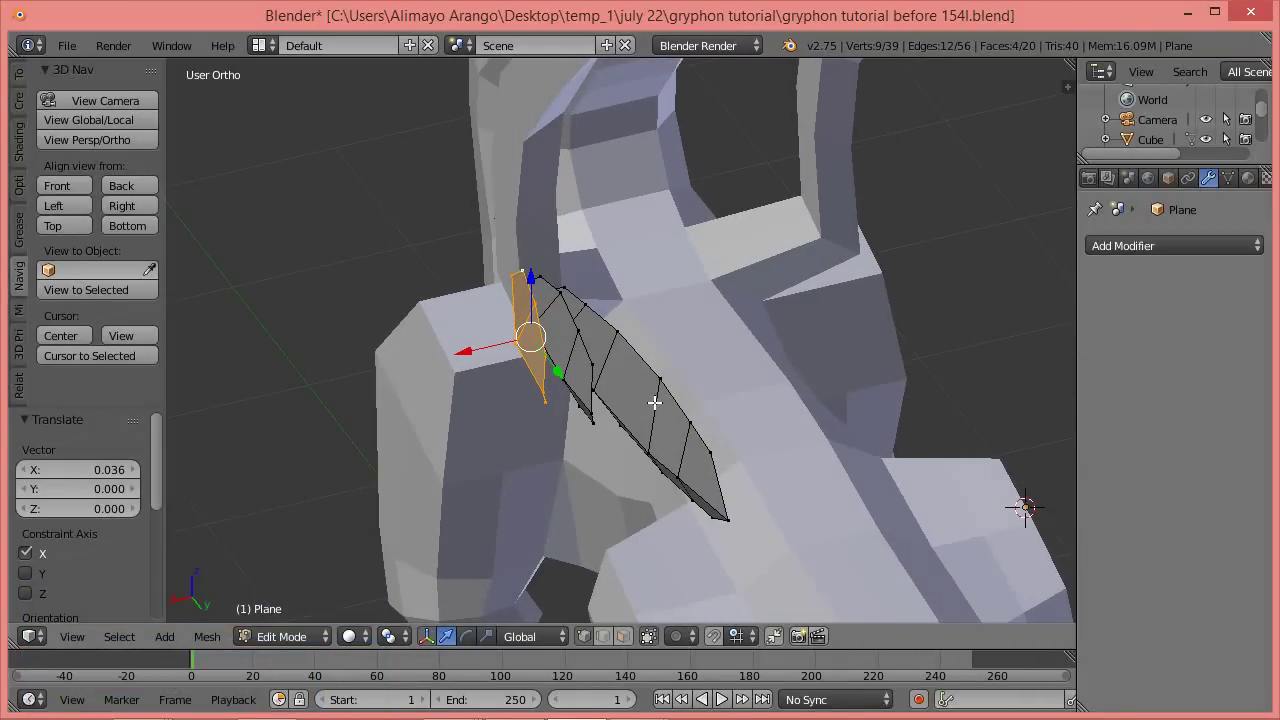
Place the 3D cursor at the base tip of the smallest piece and set the pivot point to 3D Cursor.
{"action": "middle_click_drag", "start_coordinate": [501, 328], "coordinate": [522, 332]}
{"action": "right_click", "coordinate": [426, 344]}
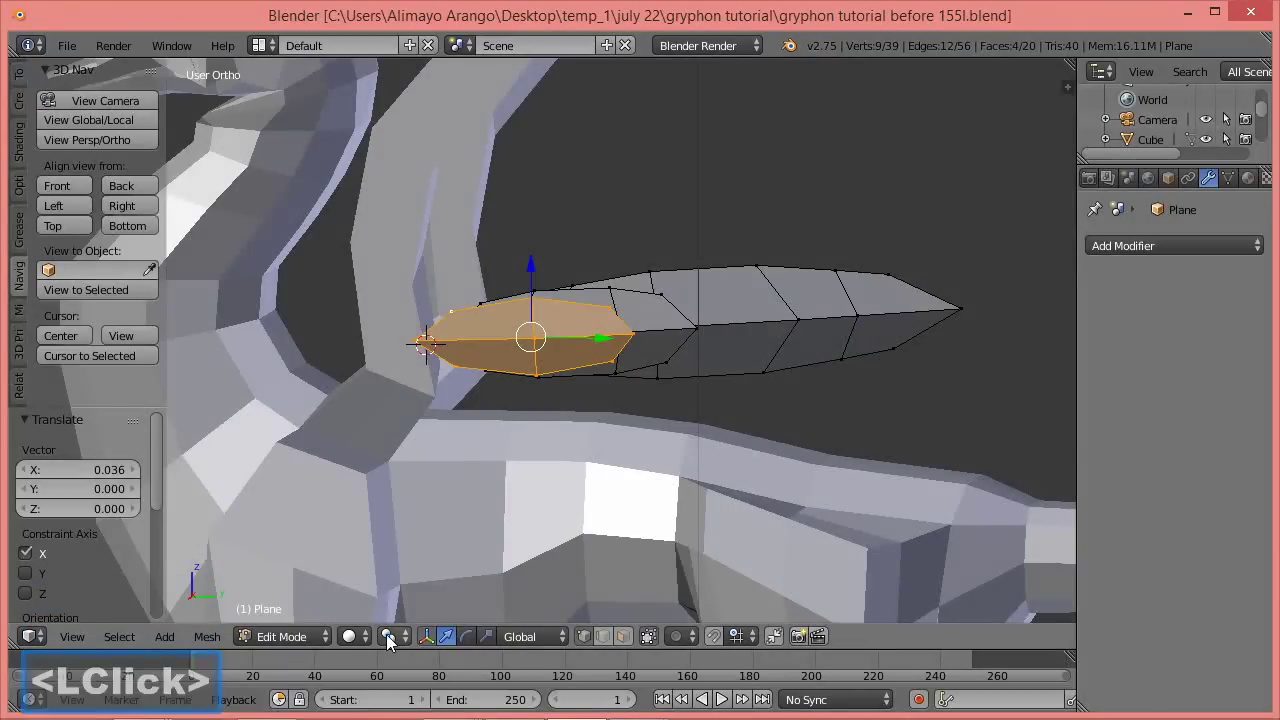
{"action": "left_click", "coordinate": [389, 636]}
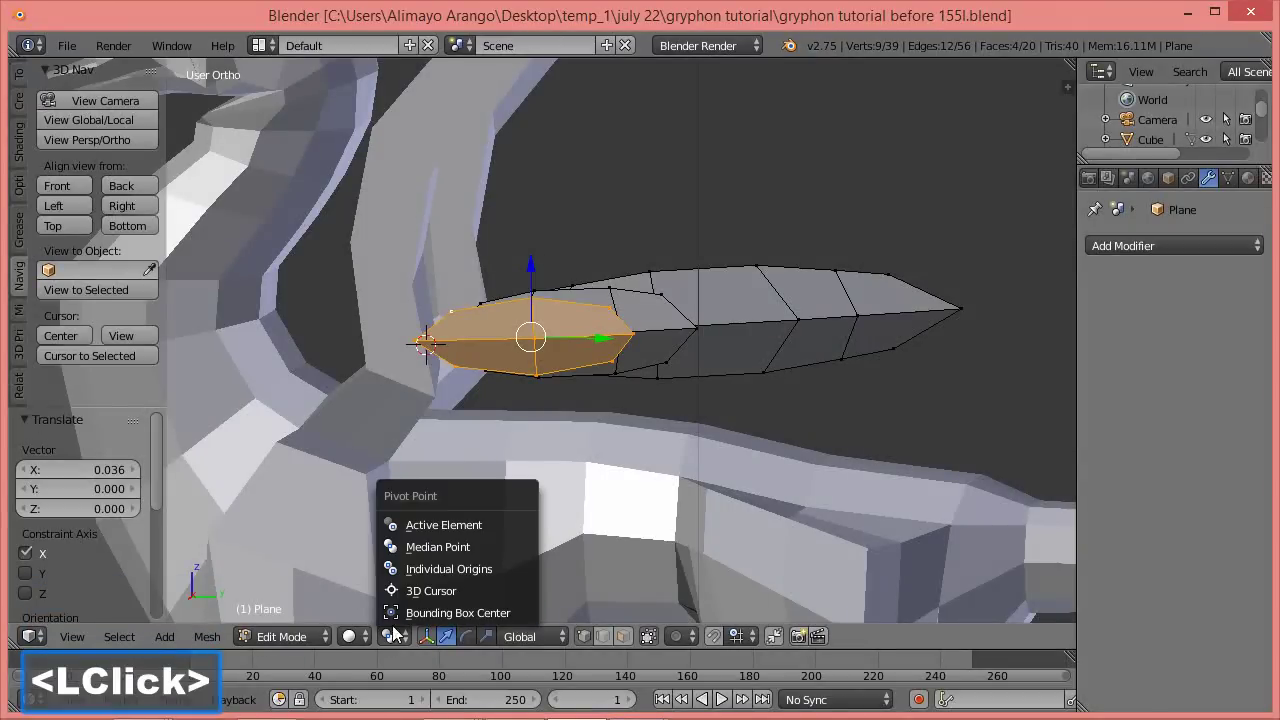
{"action": "left_click", "coordinate": [449, 590]}
Rotate the smallest piece about 6° around Z about the 3D cursor.
{"action": "mouse_move", "coordinate": [620, 465]}
{"action": "middle_mouse_down"}
{"action": "mouse_move", "coordinate": [563, 494]}
{"action": "mouse_move", "coordinate": [451, 517]}
{"action": "mouse_move", "coordinate": [596, 465]}
{"action": "middle_mouse_up"}
{"action": "key", "text": "r"}
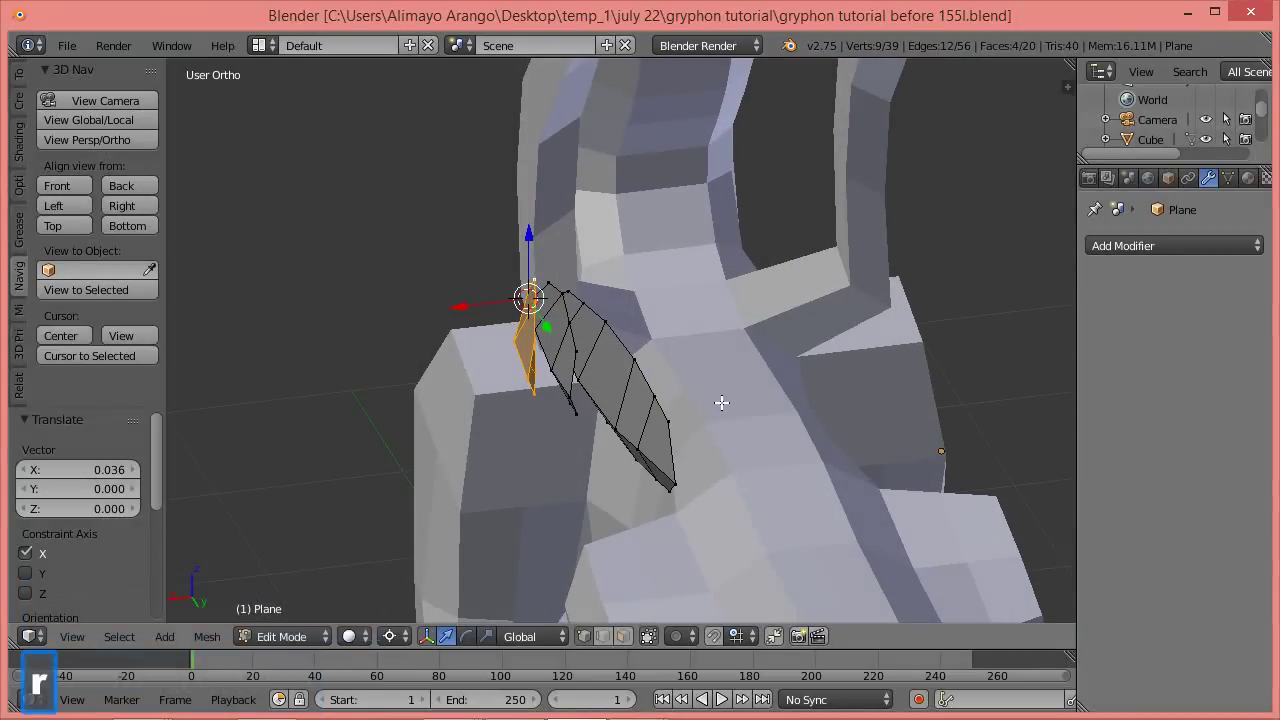
{"action": "key", "text": "z"}
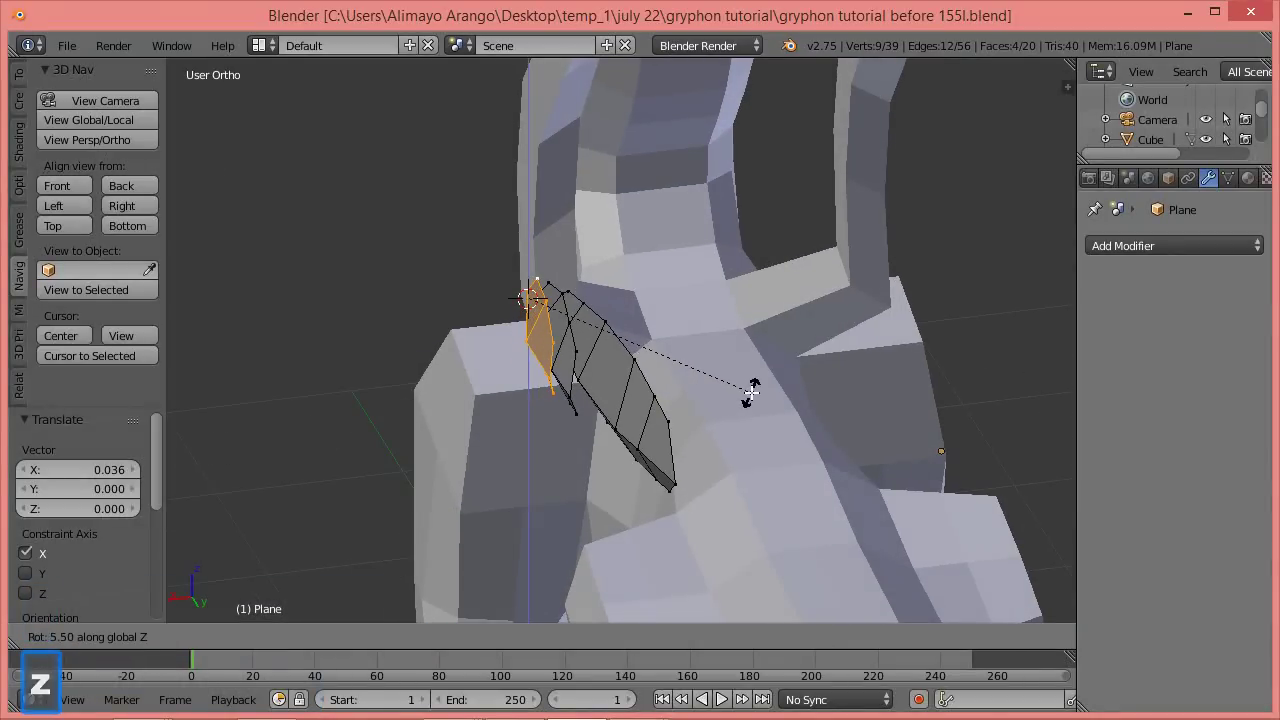
{"action": "left_click", "coordinate": [750, 396]}
Select the entire middle feather piece and rotate it about 3.75° around Z about the 3D cursor.
{"action": "middle_click_drag", "start_coordinate": [750, 398], "coordinate": [553, 388]}
{"action": "left_click", "coordinate": [555, 390]}
{"action": "left_click", "coordinate": [565, 409]}
{"action": "middle_click_drag", "start_coordinate": [565, 409], "coordinate": [627, 420]}
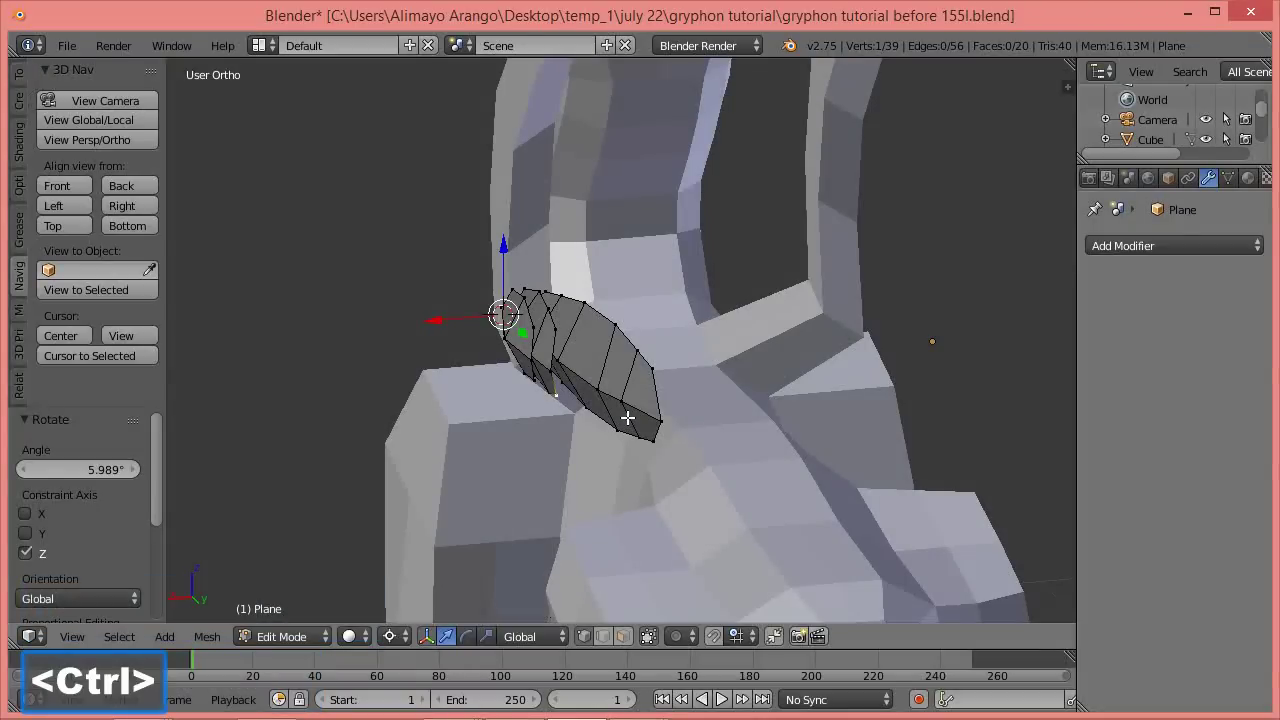
{"action": "key", "text": "ctrl+l"}
{"action": "middle_click_drag", "start_coordinate": [698, 420], "coordinate": [674, 411]}
{"action": "key", "text": "r"}
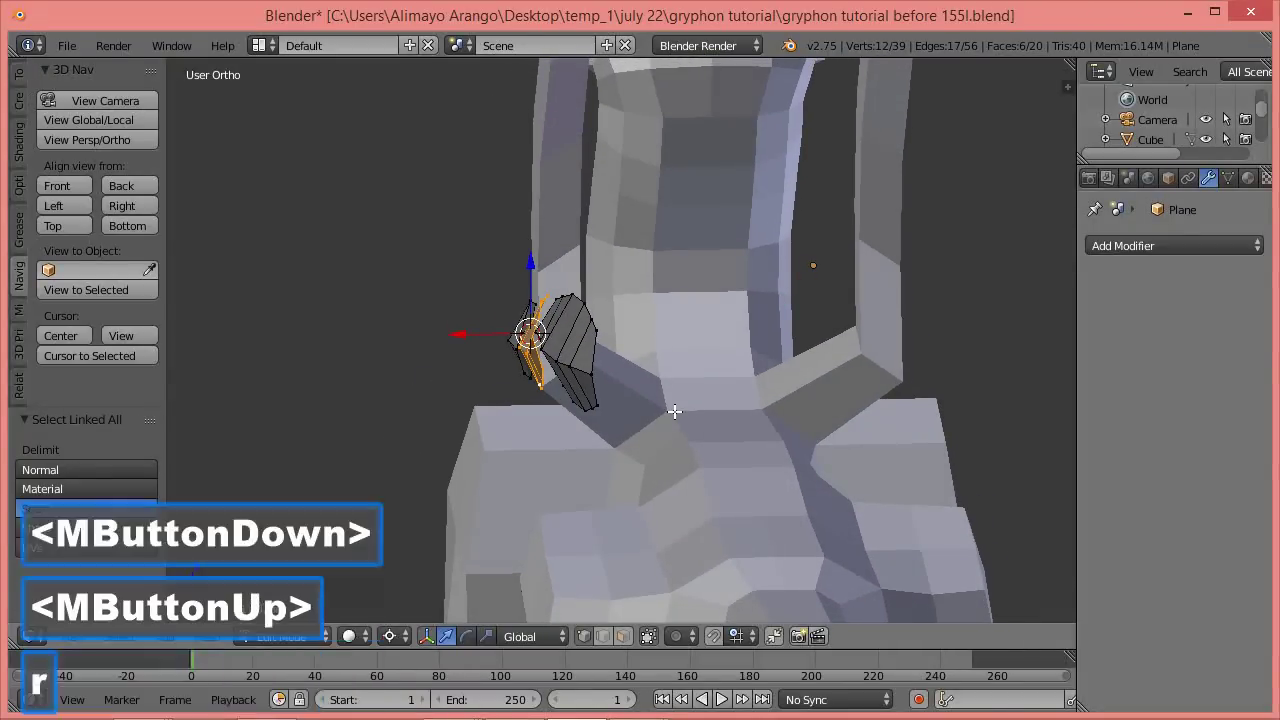
{"action": "key", "text": "z"}
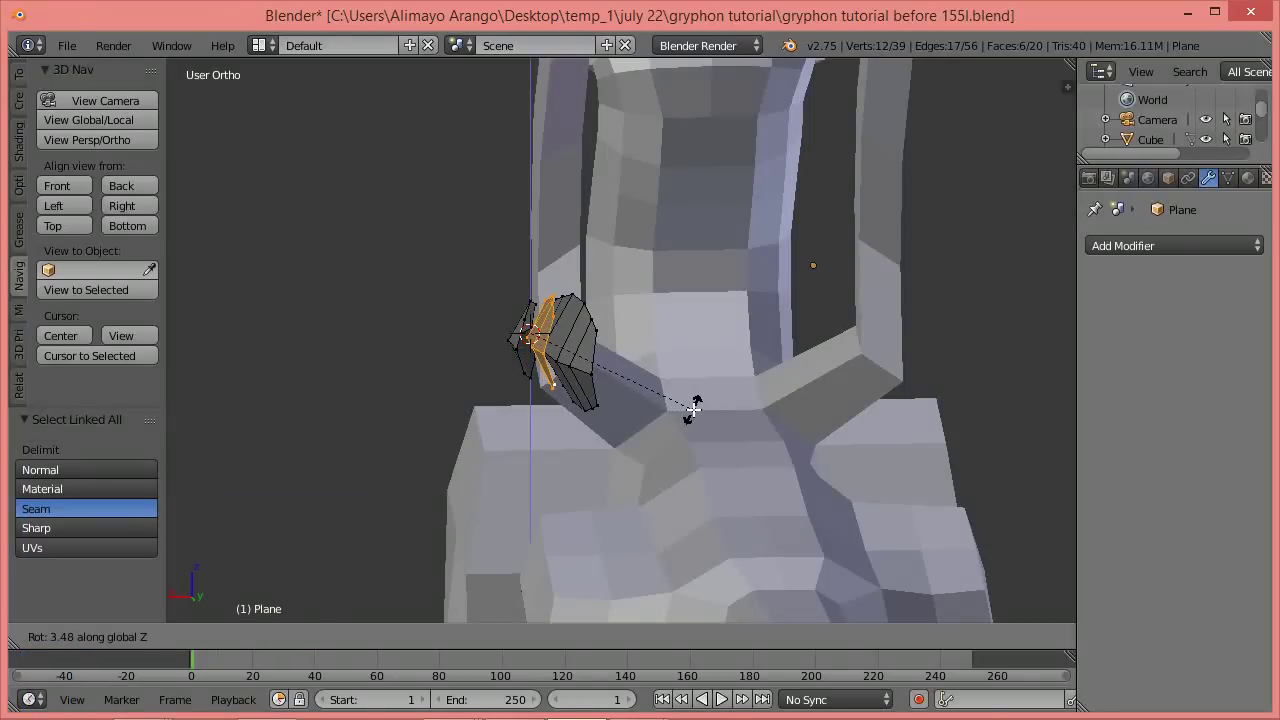
{"action": "left_click", "coordinate": [693, 409]}
{"action": "middle_click_drag", "start_coordinate": [693, 409], "coordinate": [602, 414]}
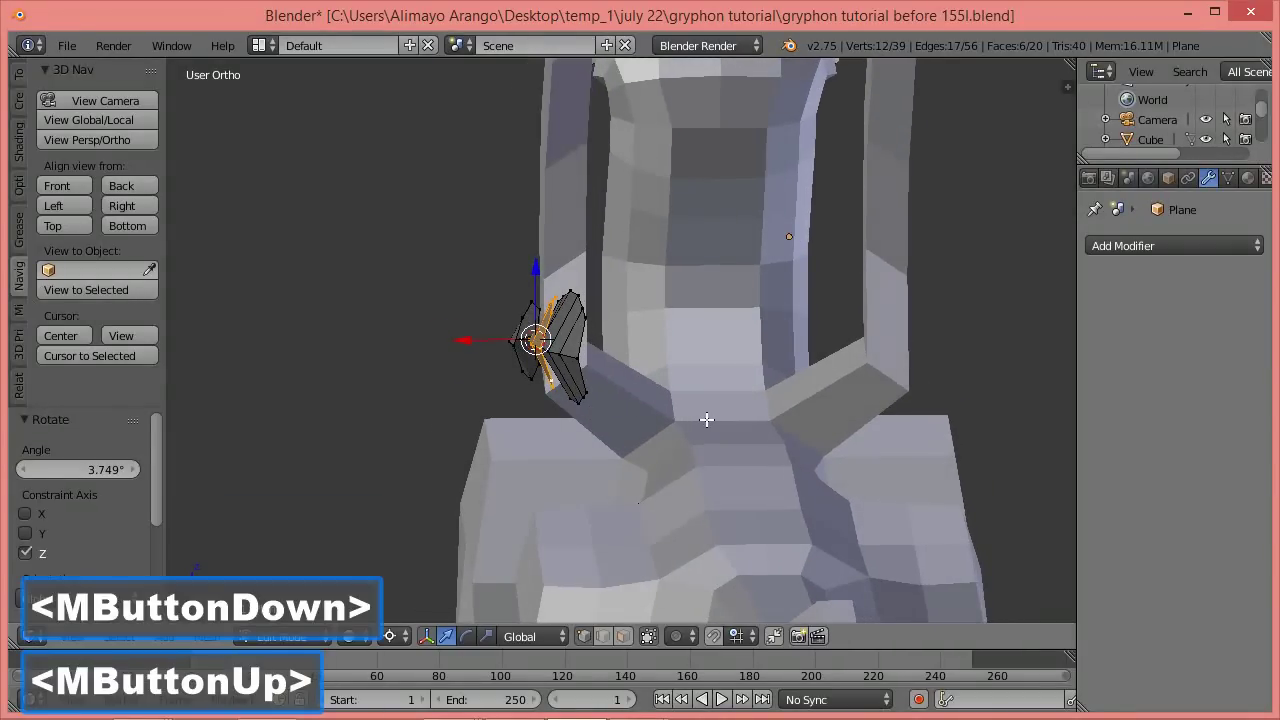
Correct the middle piece's angle by rotating it about -1.1° around Z.
{"action": "key", "text": "r"}
{"action": "key", "text": "z"}
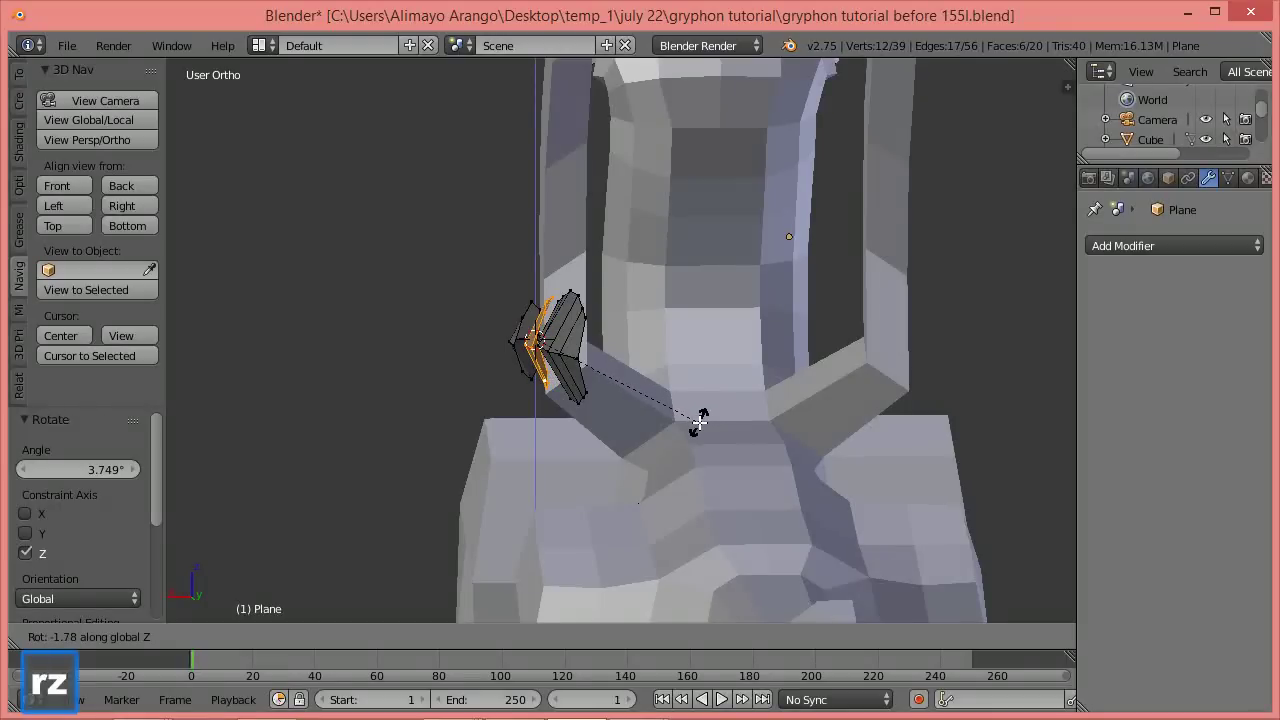
{"action": "left_click", "coordinate": [699, 423]}
{"action": "middle_click_drag", "start_coordinate": [699, 423], "coordinate": [673, 419]}
Select the entire smallest feather piece again and rotate it about 2.9° around Z about the 3D cursor.
{"action": "left_click", "coordinate": [575, 330]}
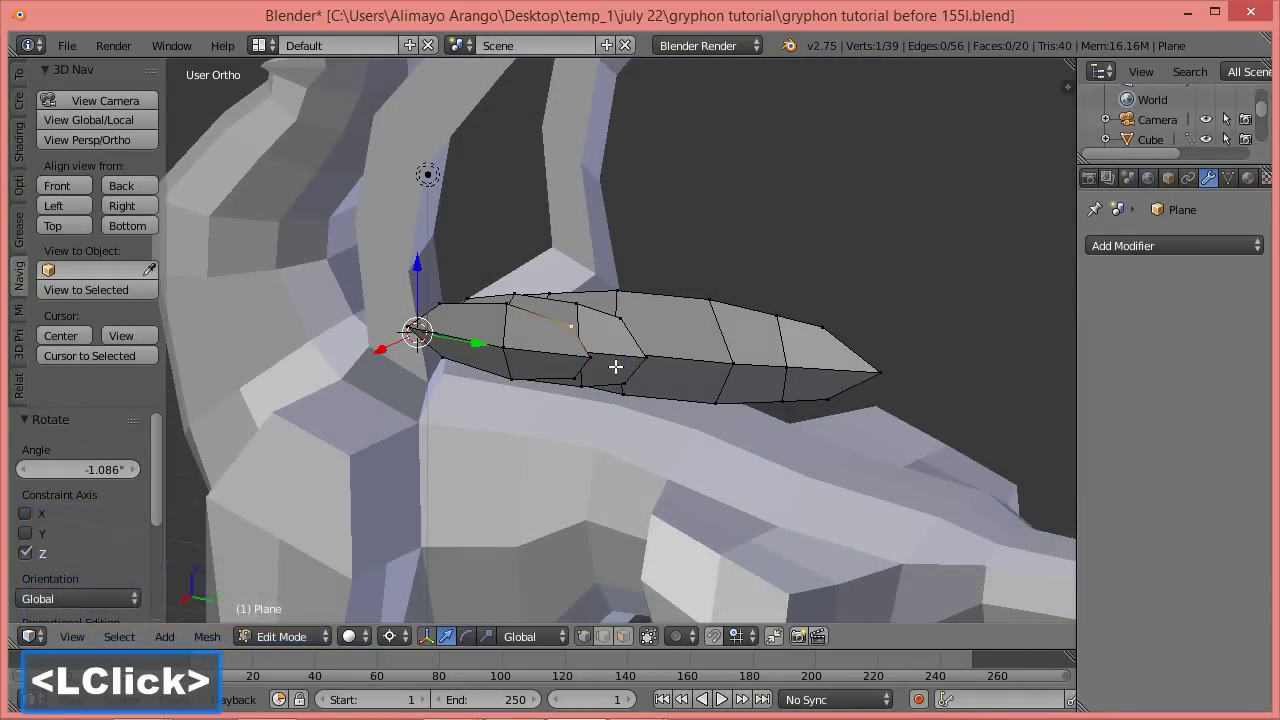
{"action": "key", "text": "ctrl+l"}
{"action": "middle_click_drag", "start_coordinate": [640, 380], "coordinate": [522, 356]}
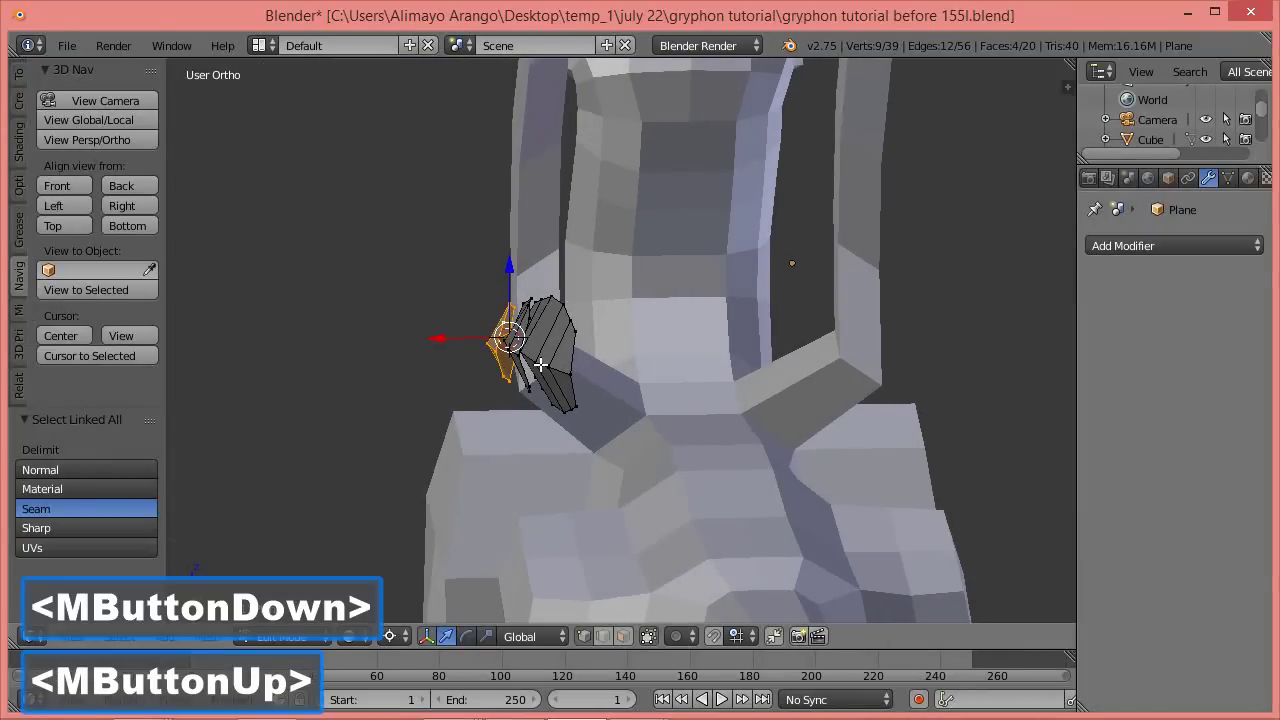
{"action": "key", "text": "r"}
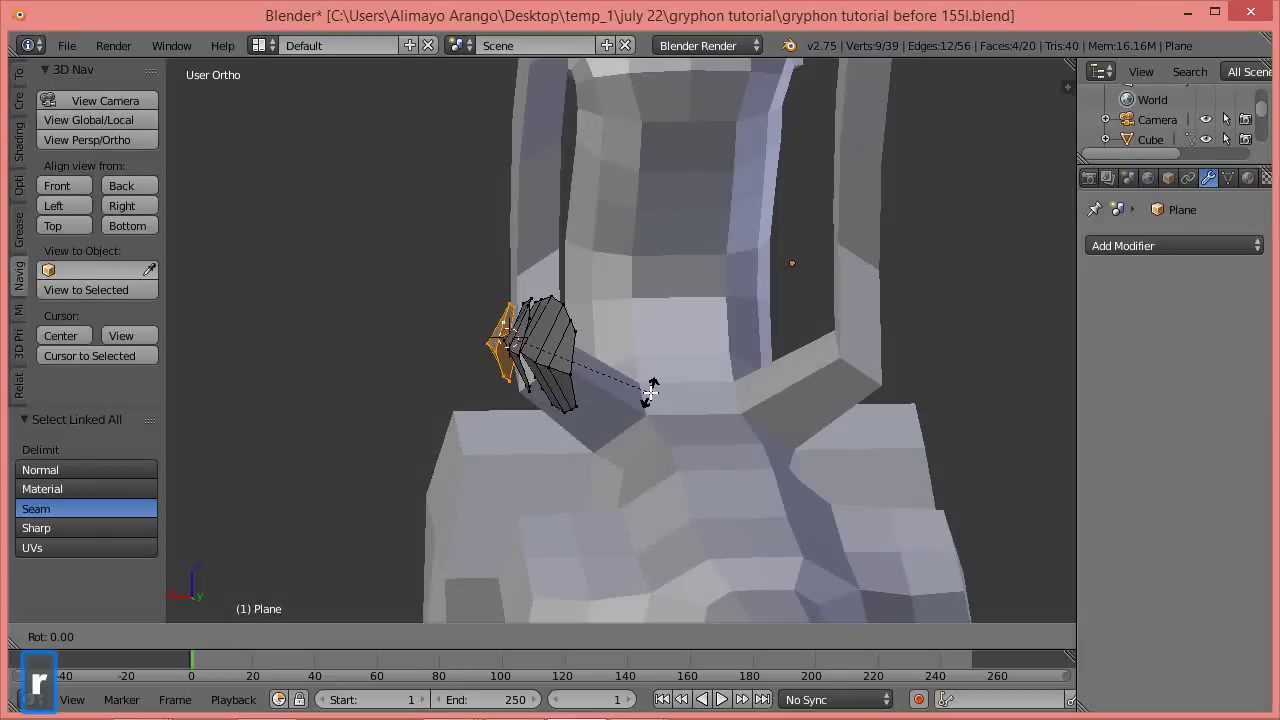
{"action": "key", "text": "z"}
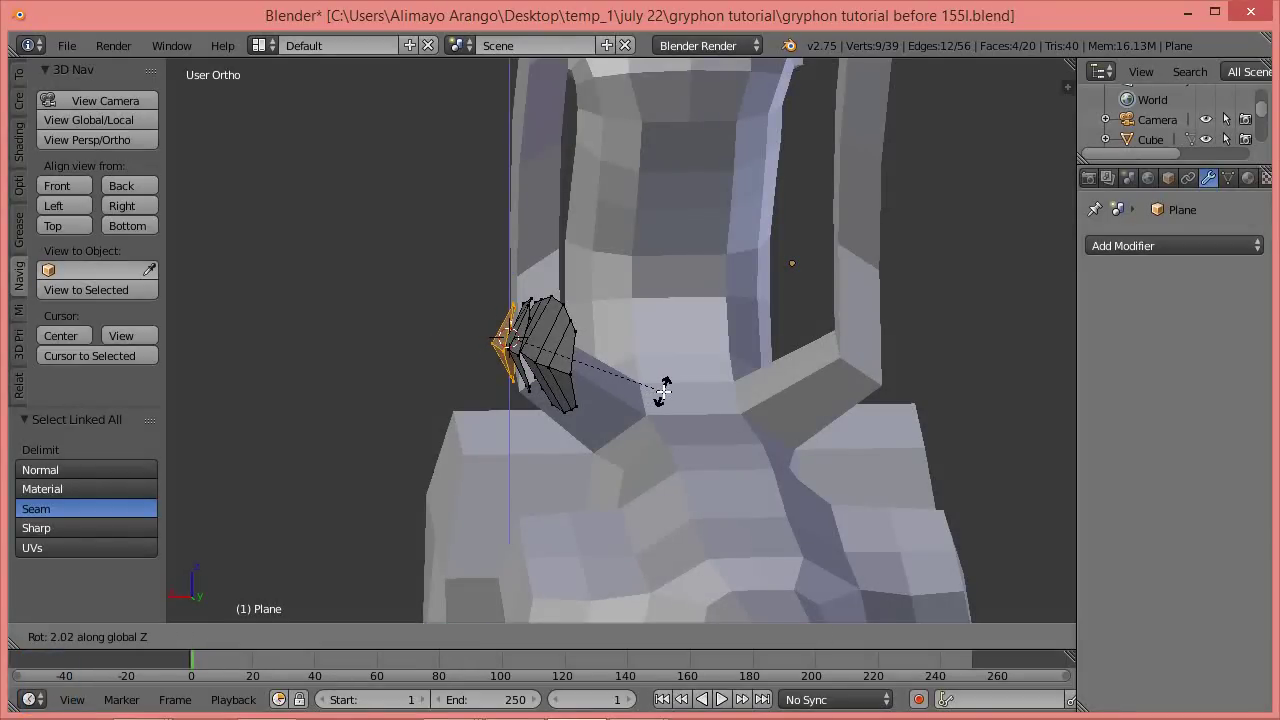
{"action": "left_click", "coordinate": [667, 390]}
{"action": "middle_click_drag", "start_coordinate": [451, 393], "coordinate": [745, 387]}
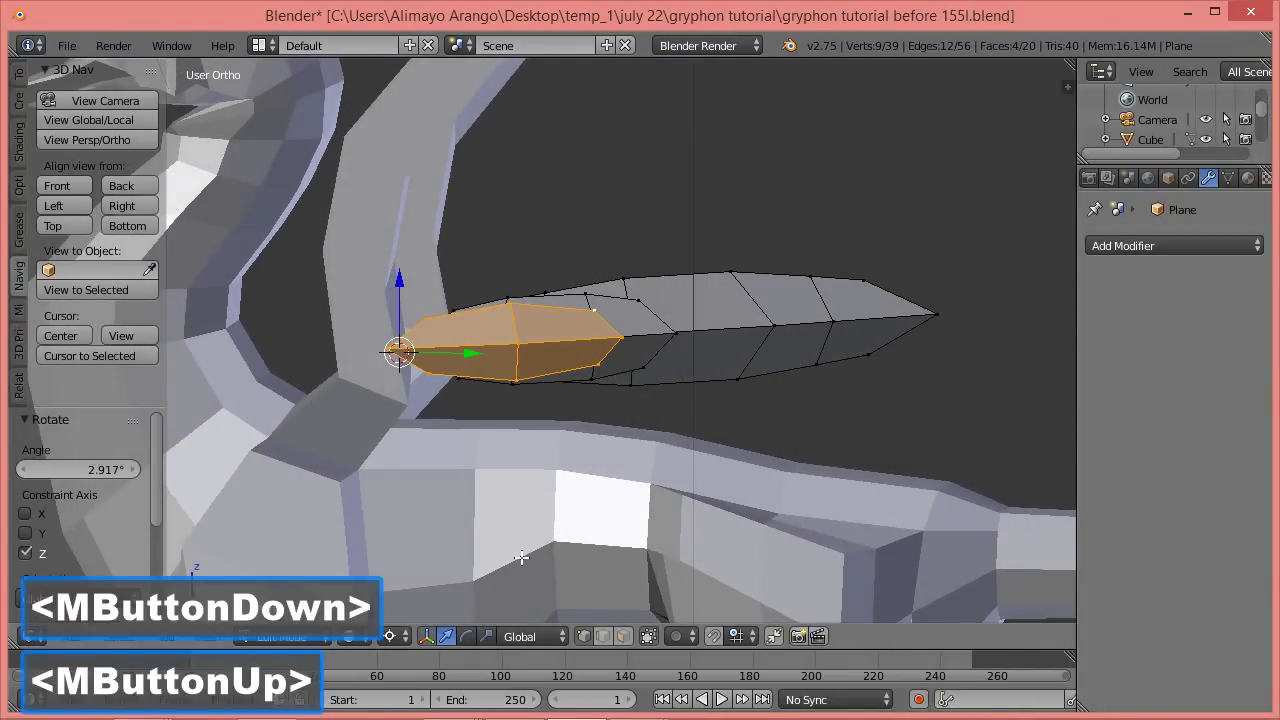
Set the pivot point back to Median Point and switch the feather mesh to Object Mode.
{"action": "left_click", "coordinate": [395, 637]}
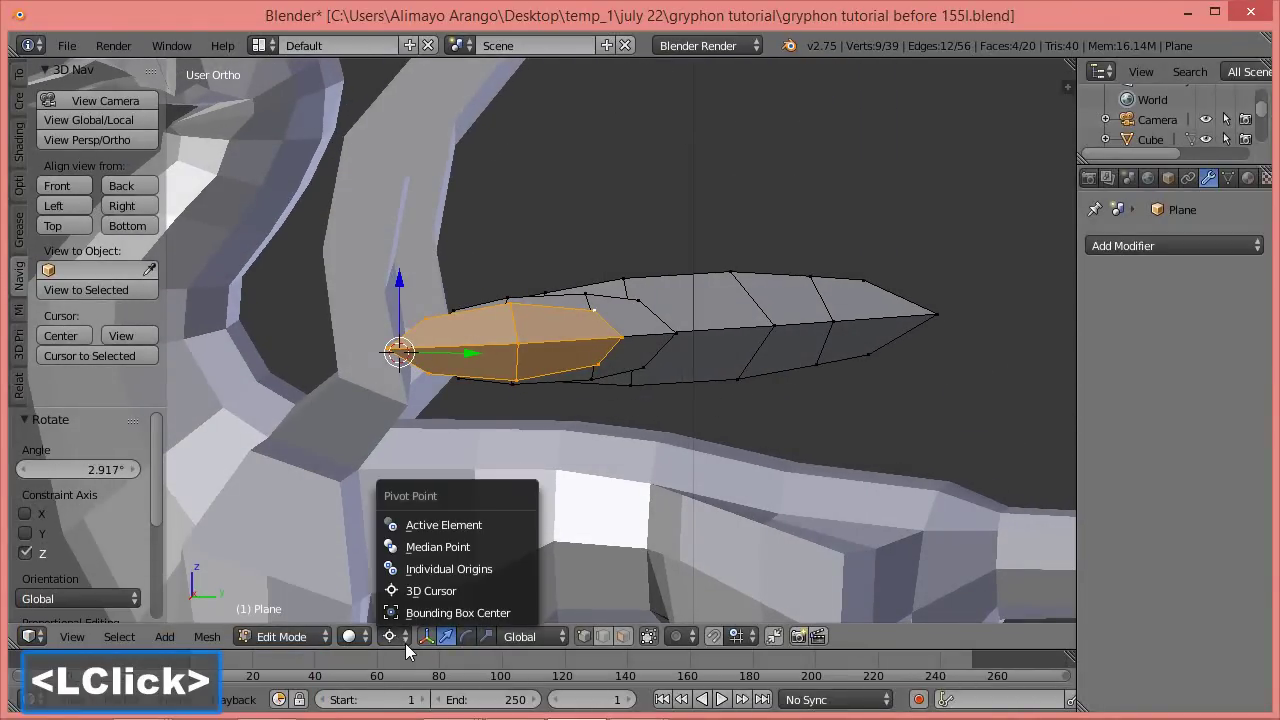
{"action": "left_click", "coordinate": [453, 549]}
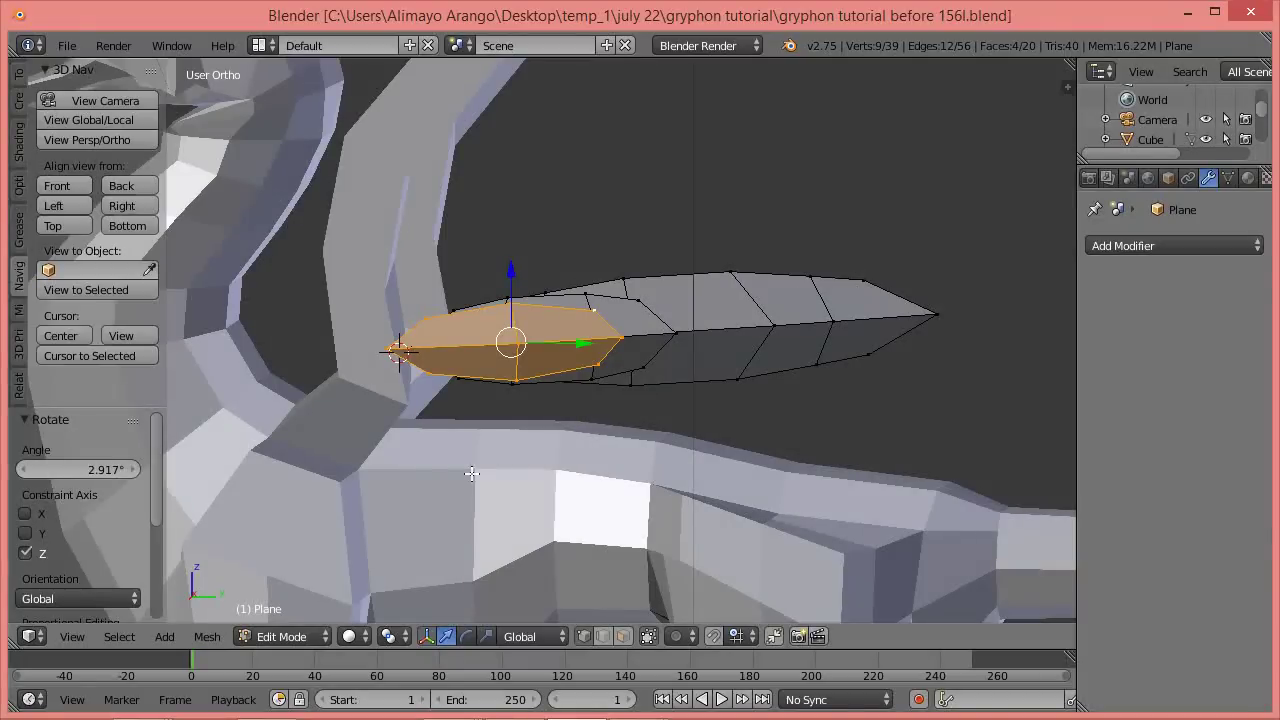
{"action": "left_click", "coordinate": [322, 637]}
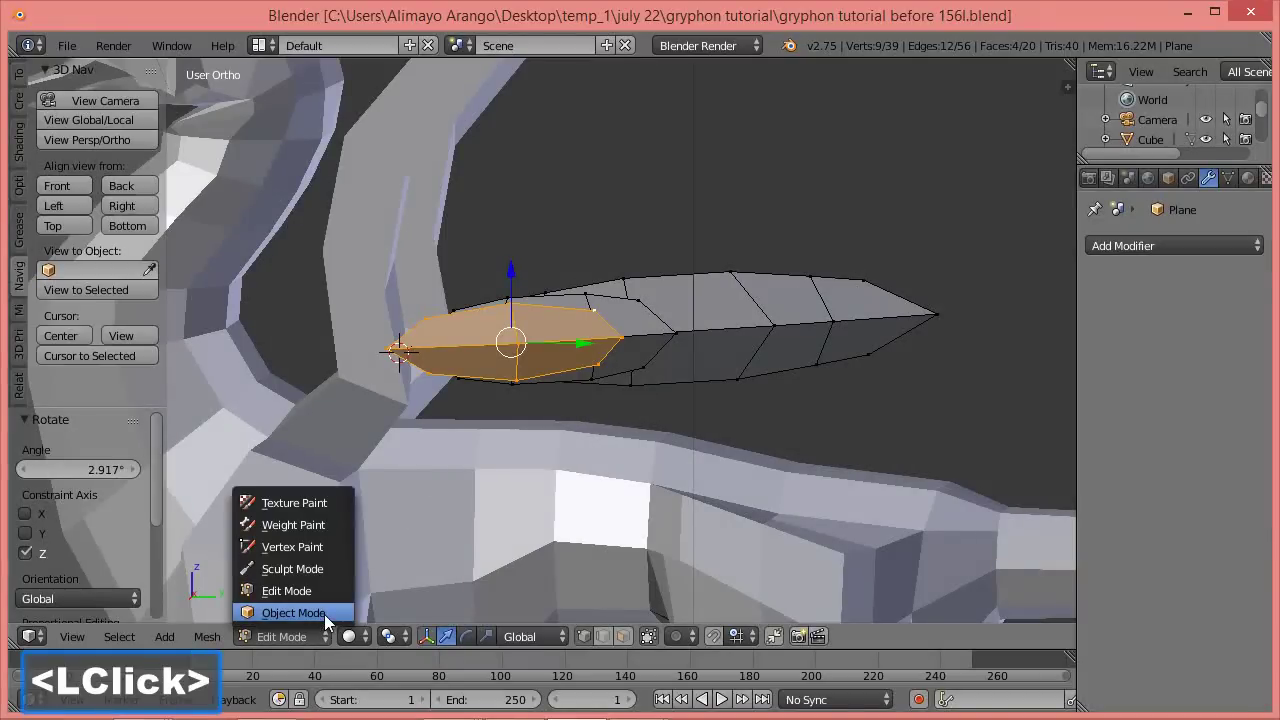
{"action": "left_click", "coordinate": [325, 615]}
{"action": "scroll", "coordinate": [734, 439], "scroll_direction": "down", "scroll_amount": 3}
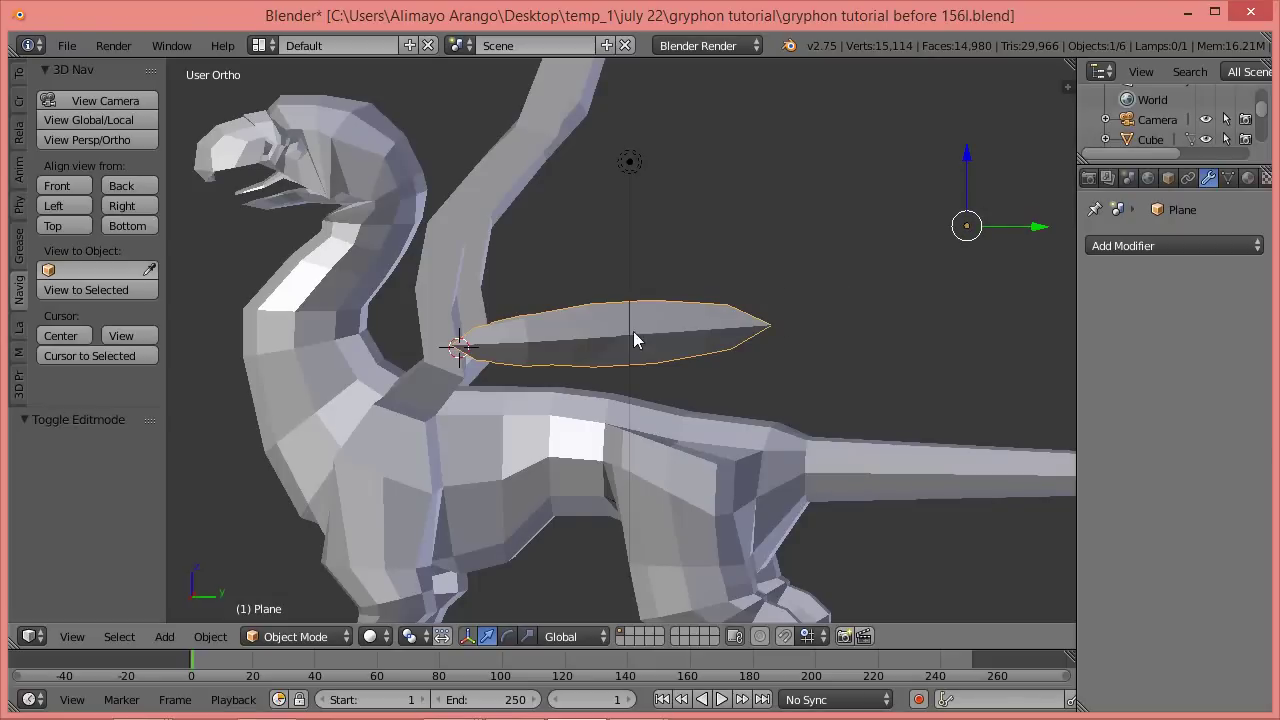
{"action": "middle_click_drag", "start_coordinate": [783, 375], "coordinate": [750, 413]}
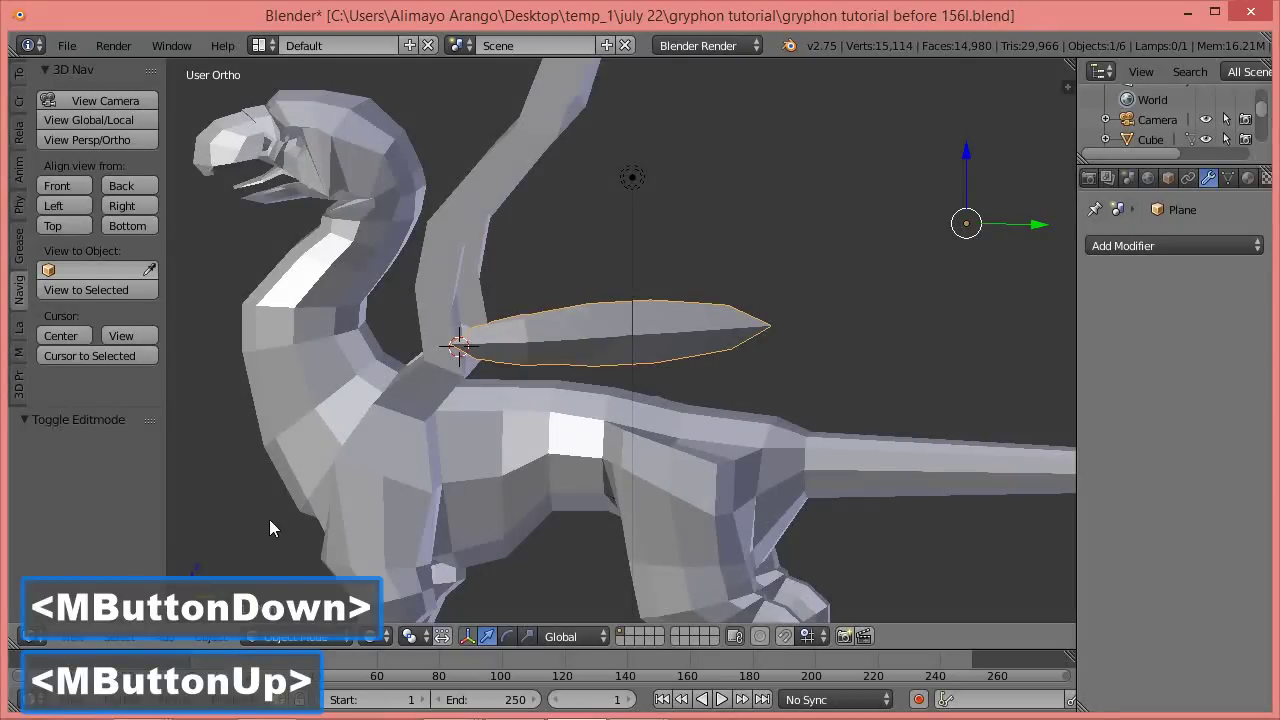
Set the feather object's origin to its geometry and view the model from the right against the reference sketch.
{"action": "left_click", "coordinate": [222, 641]}
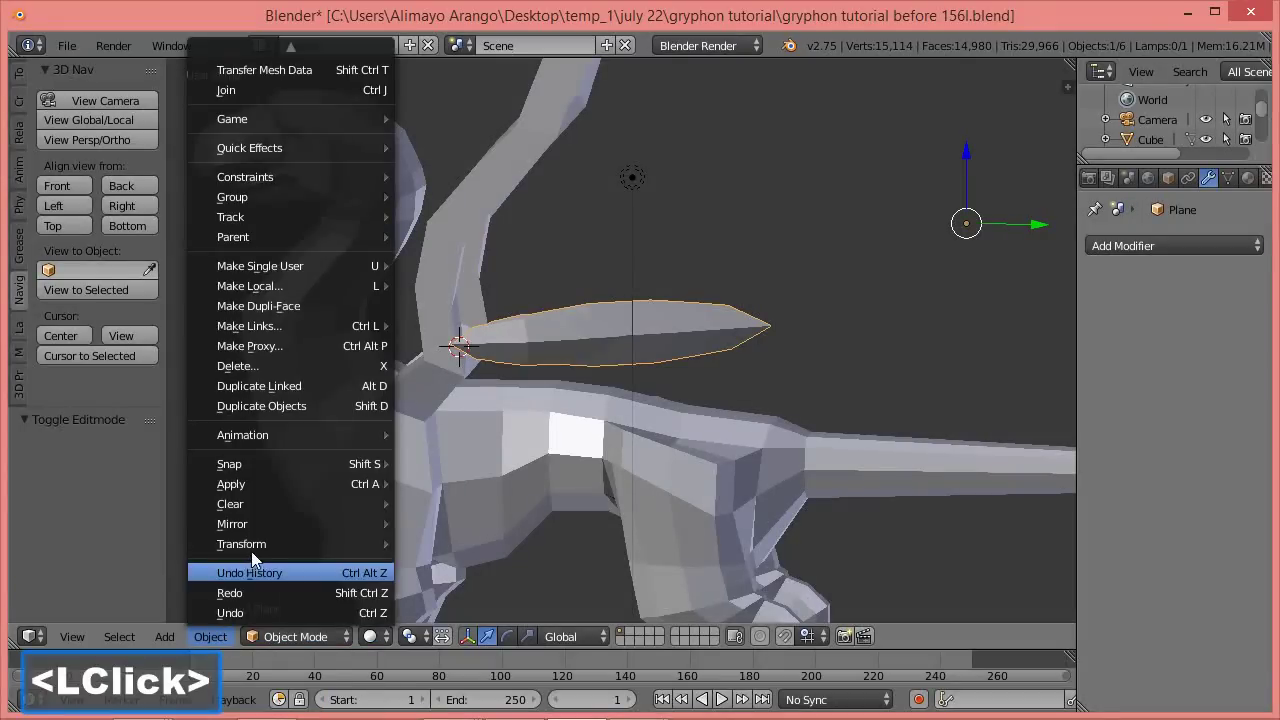
{"action": "mouse_move", "coordinate": [255, 548]}
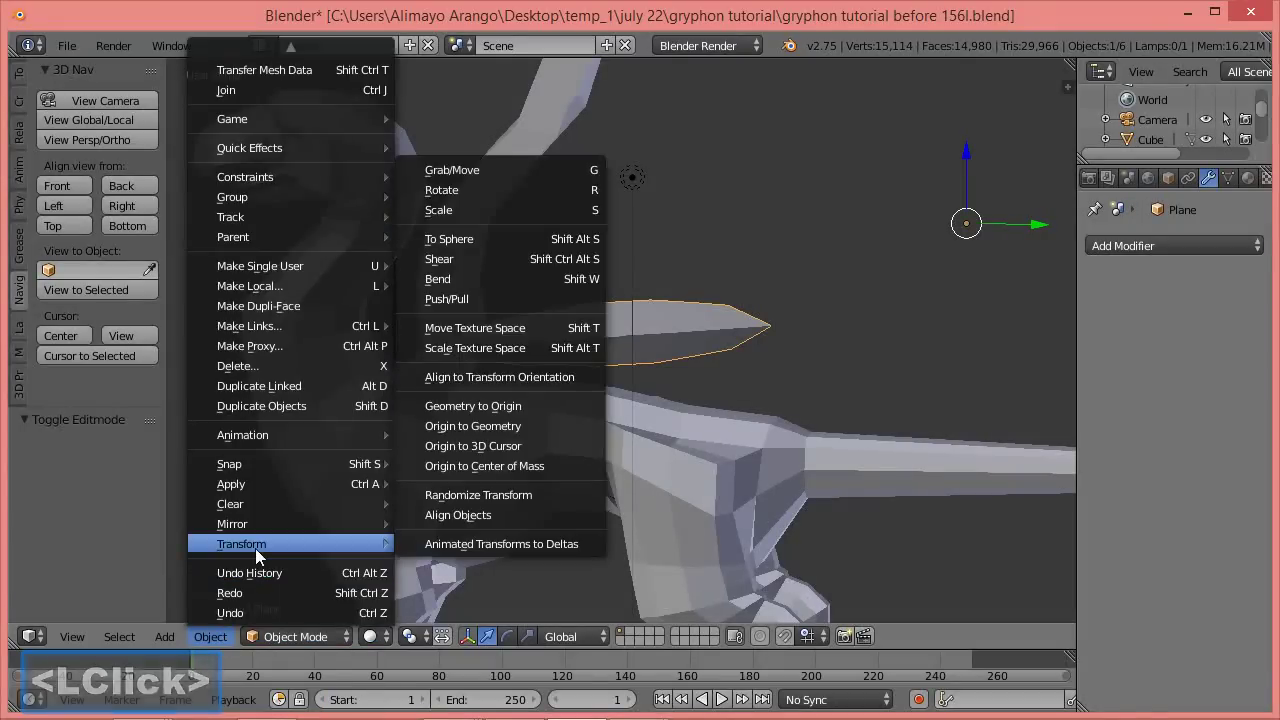
{"action": "left_click", "coordinate": [487, 428]}
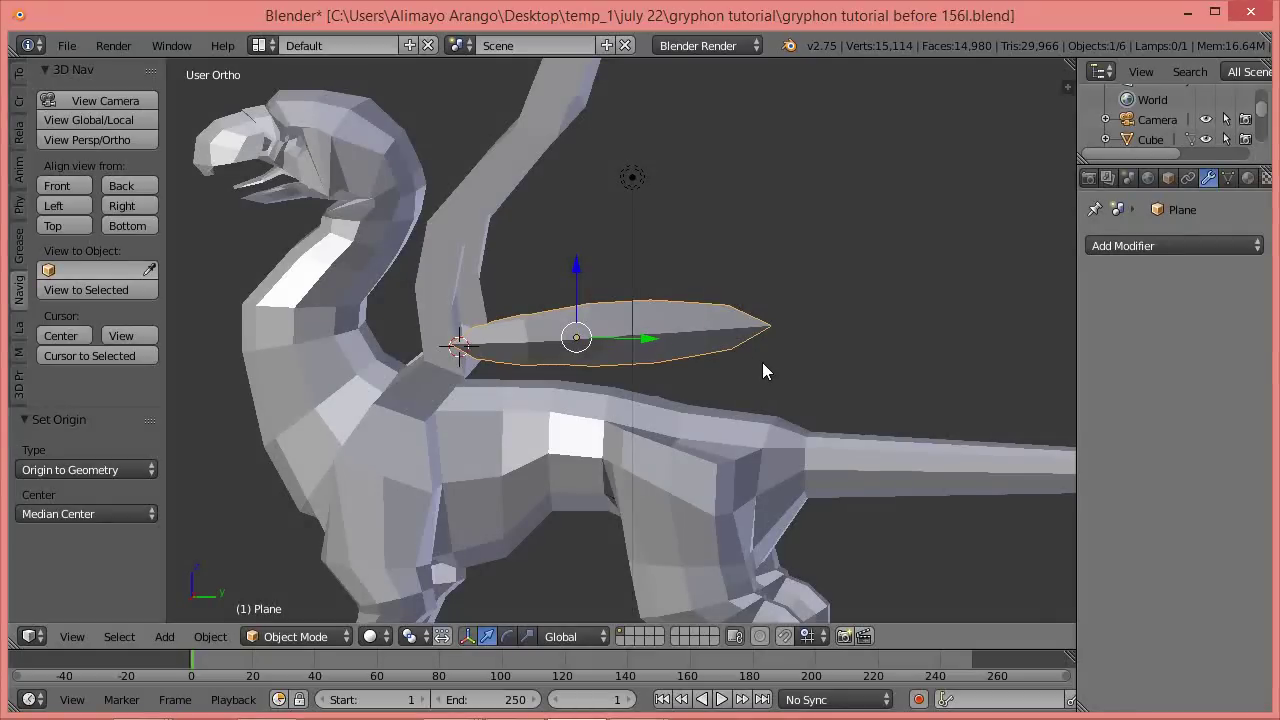
{"action": "left_click", "coordinate": [142, 205]}
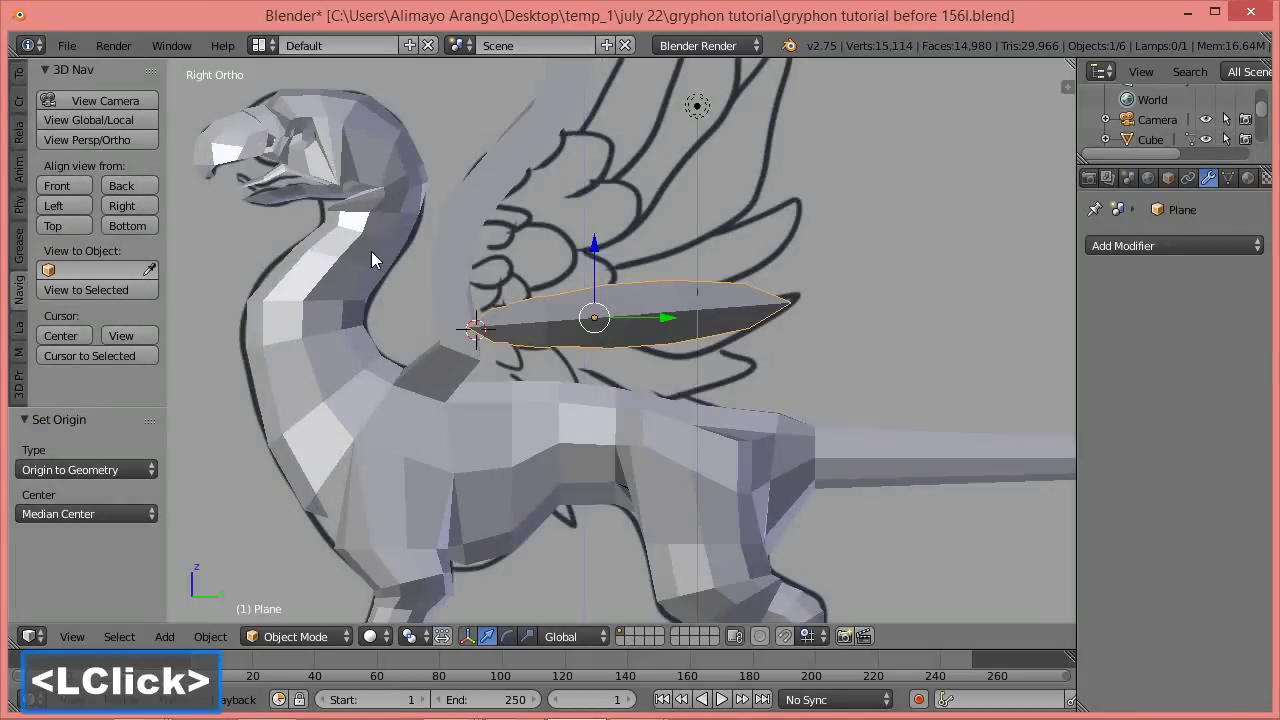
Show the model in Wireframe shading so the sketched wing feathers can be traced.
{"action": "key", "text": "r"}
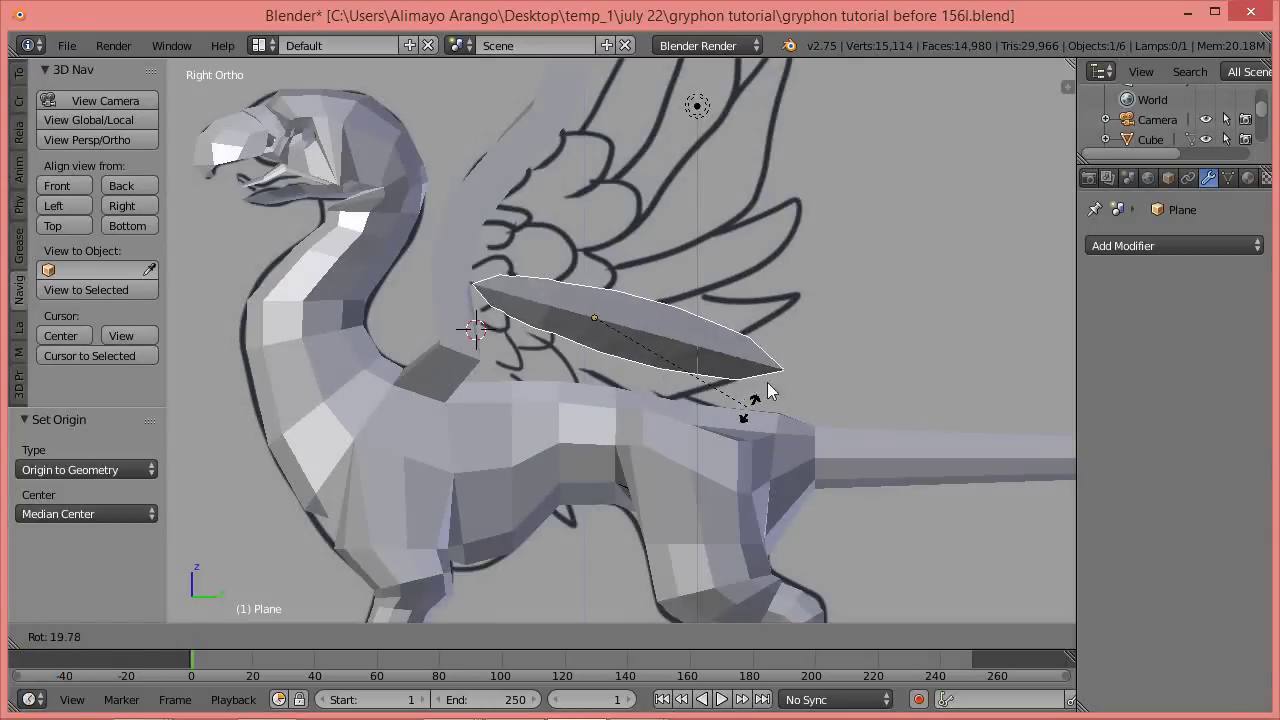
{"action": "right_click", "coordinate": [774, 360]}
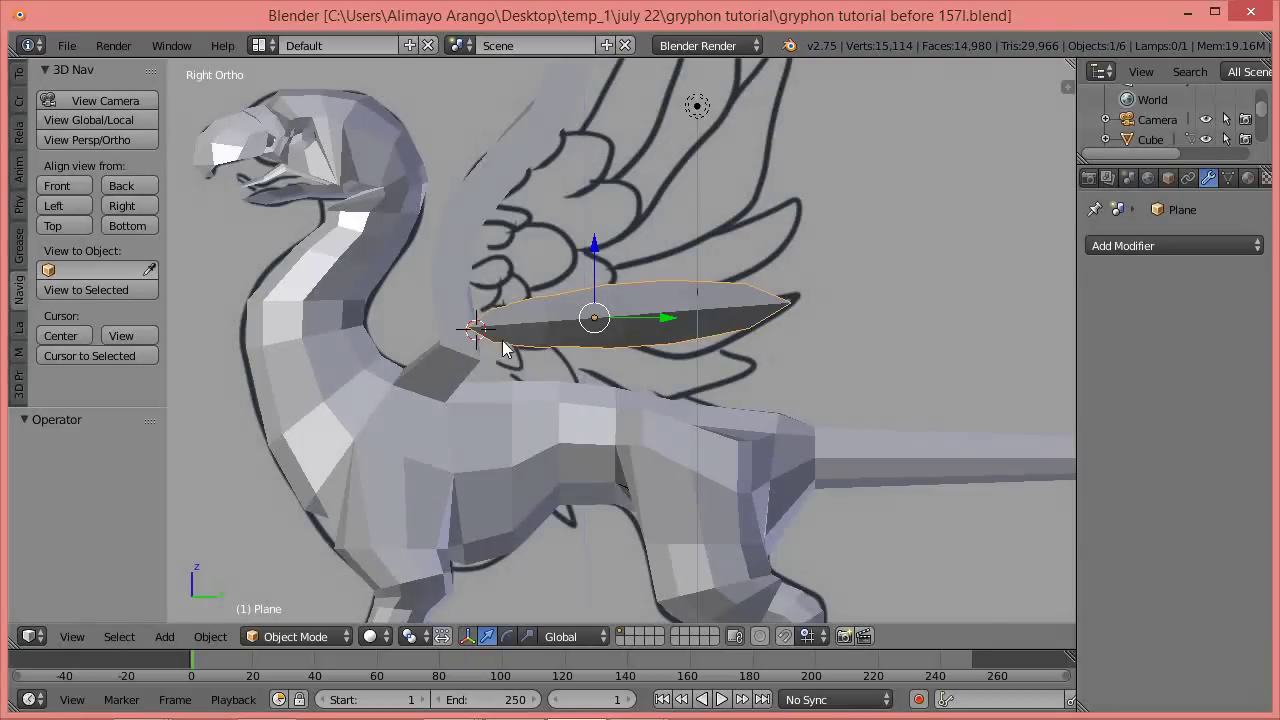
{"action": "key", "text": "z"}
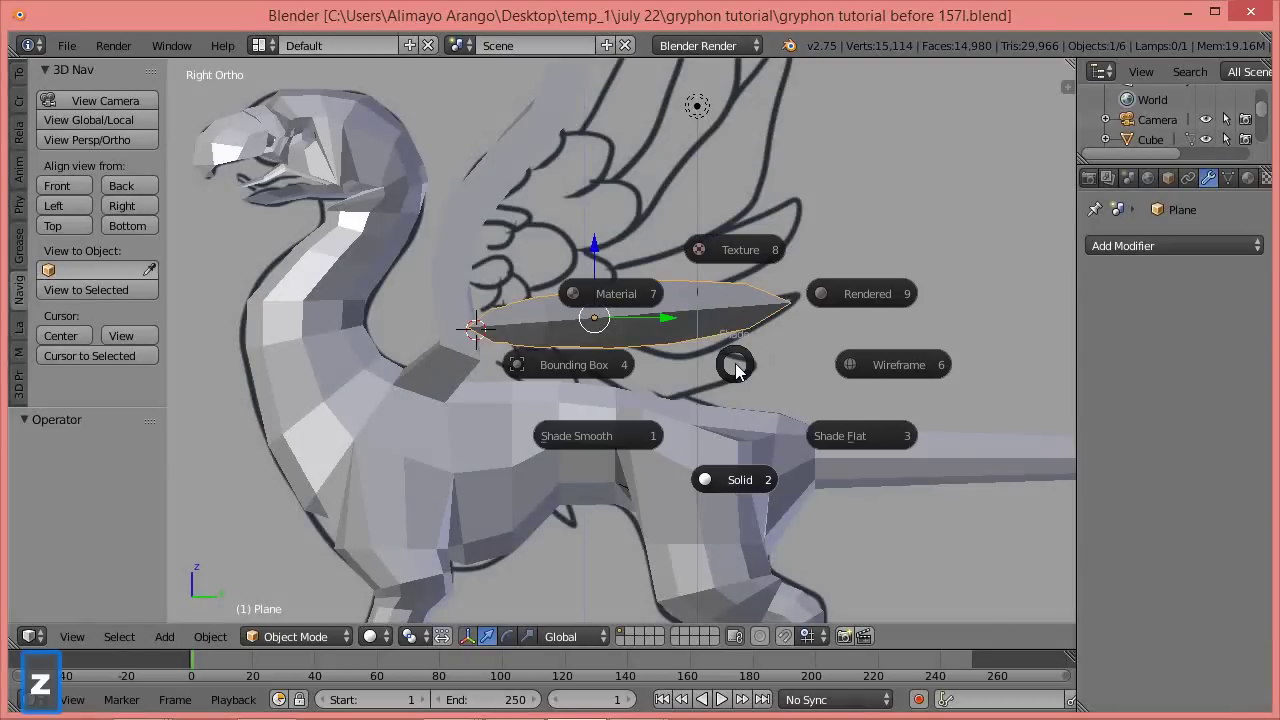
{"action": "left_click", "coordinate": [882, 368]}
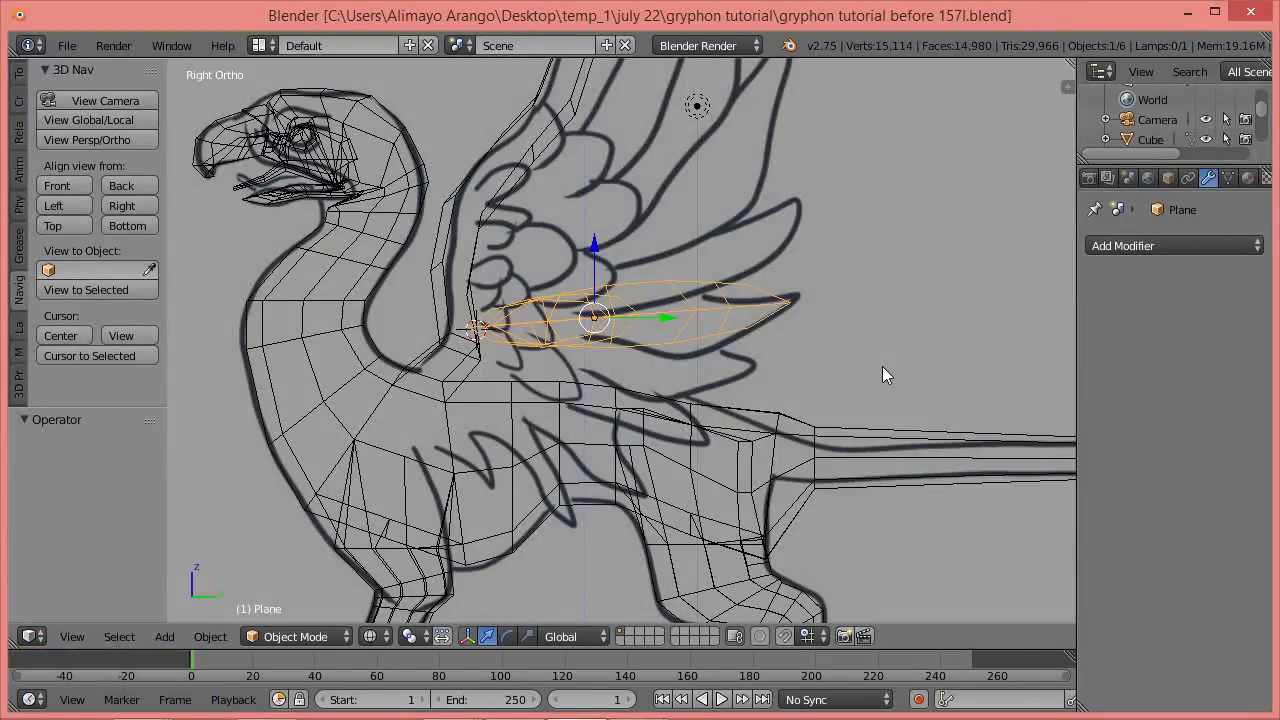
Duplicate the feather and fit the copy to the next sketched feather above, raising it 0.294 along Z and rotating it about -13.3°.
{"action": "key", "text": "shift+d"}
{"action": "left_click", "coordinate": [882, 366]}
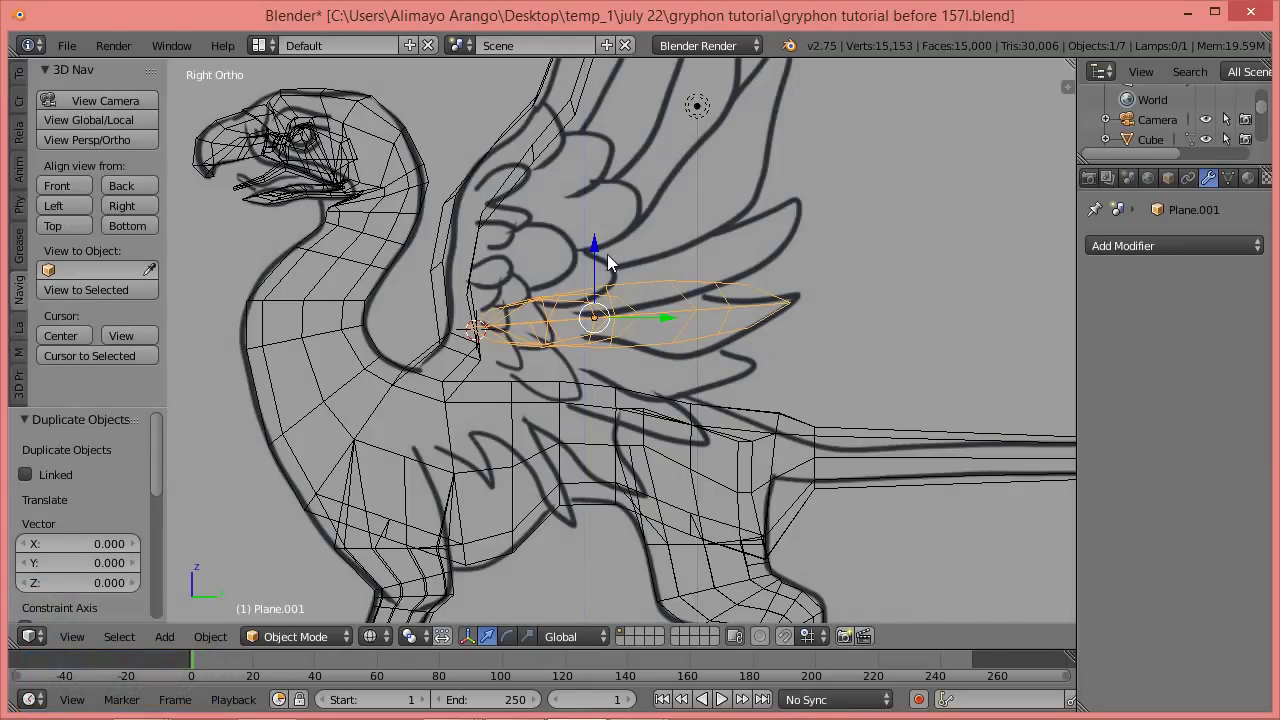
{"action": "left_click_drag", "start_coordinate": [599, 251], "coordinate": [605, 217]}
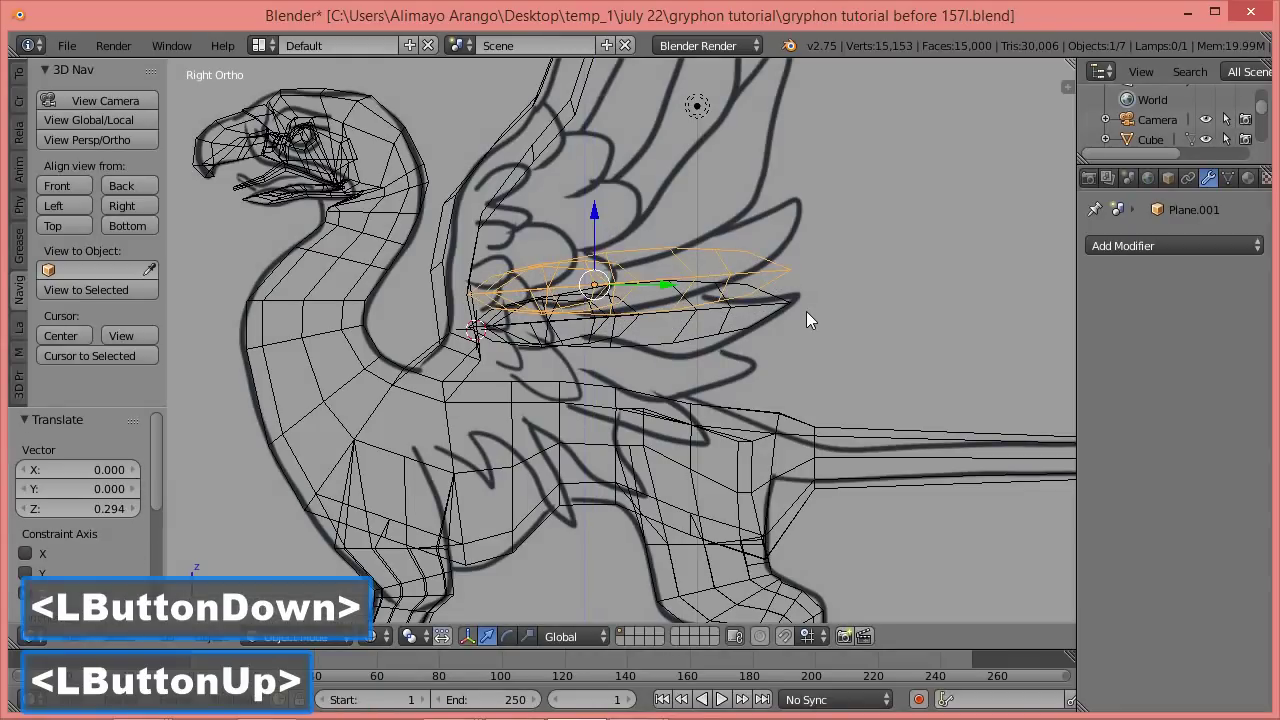
{"action": "key", "text": "r"}
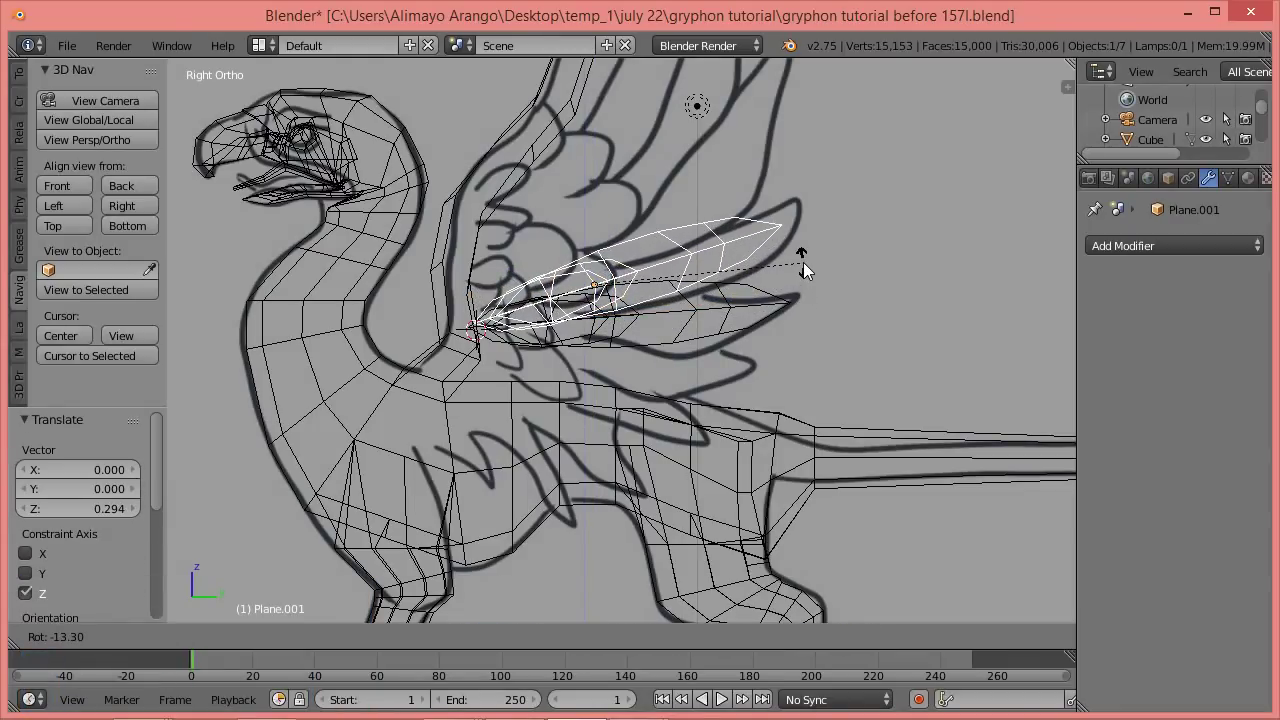
{"action": "left_click", "coordinate": [803, 262]}
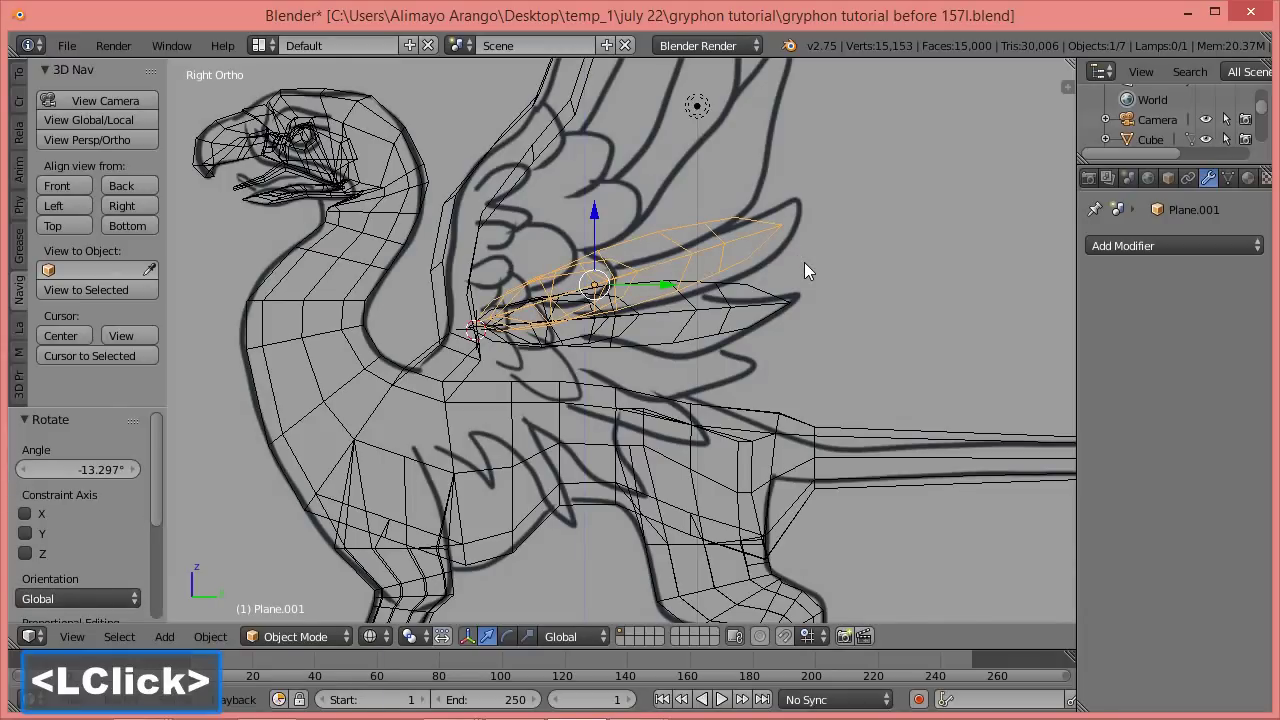
Scale the first feather copy by about 1.085, then fine-tune it with a -0.009 shift along Z and a 2.7° rotation.
{"action": "key", "text": "s"}
{"action": "left_click", "coordinate": [823, 266]}
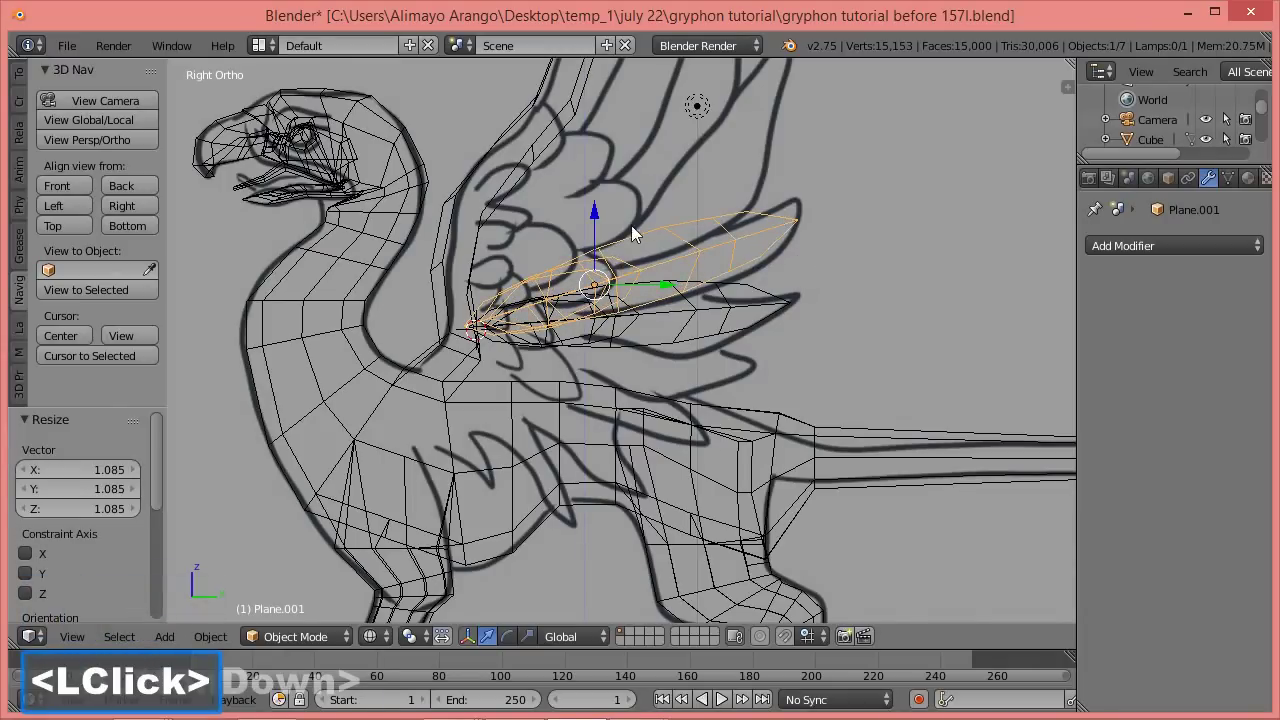
{"action": "left_click_drag", "start_coordinate": [595, 212], "coordinate": [807, 231]}
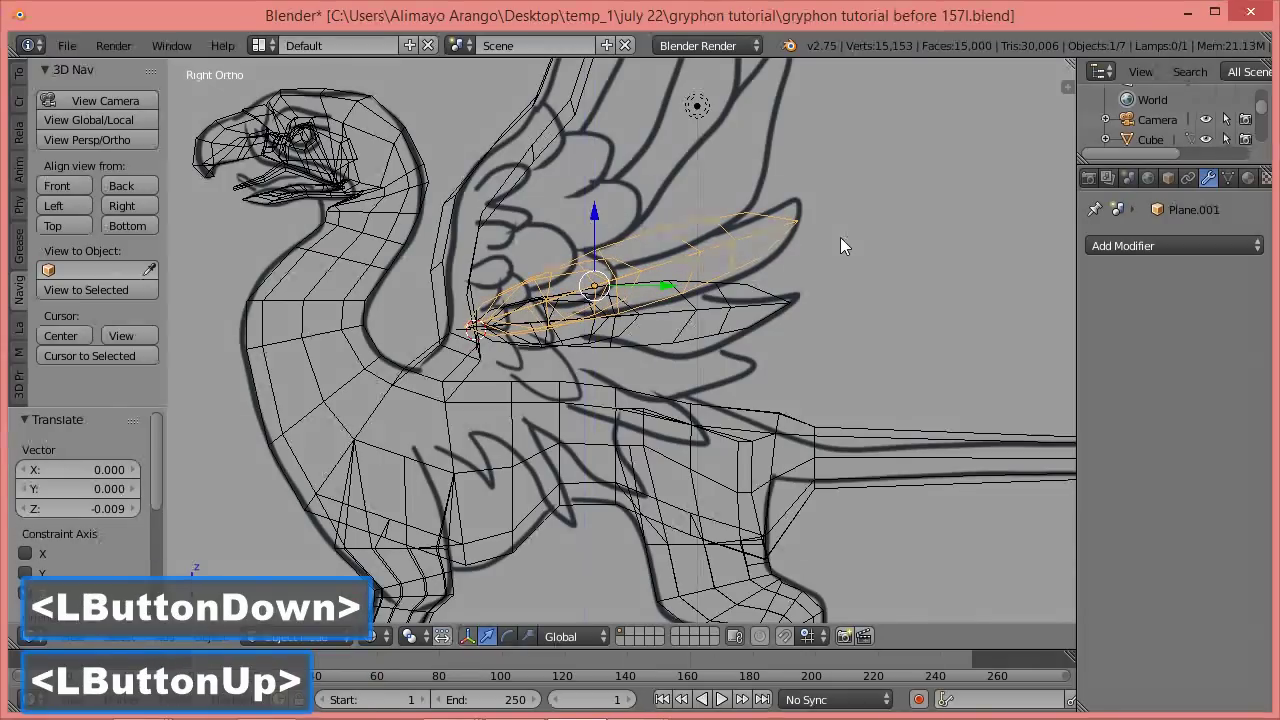
{"action": "key", "text": "r"}
{"action": "left_click", "coordinate": [843, 250]}
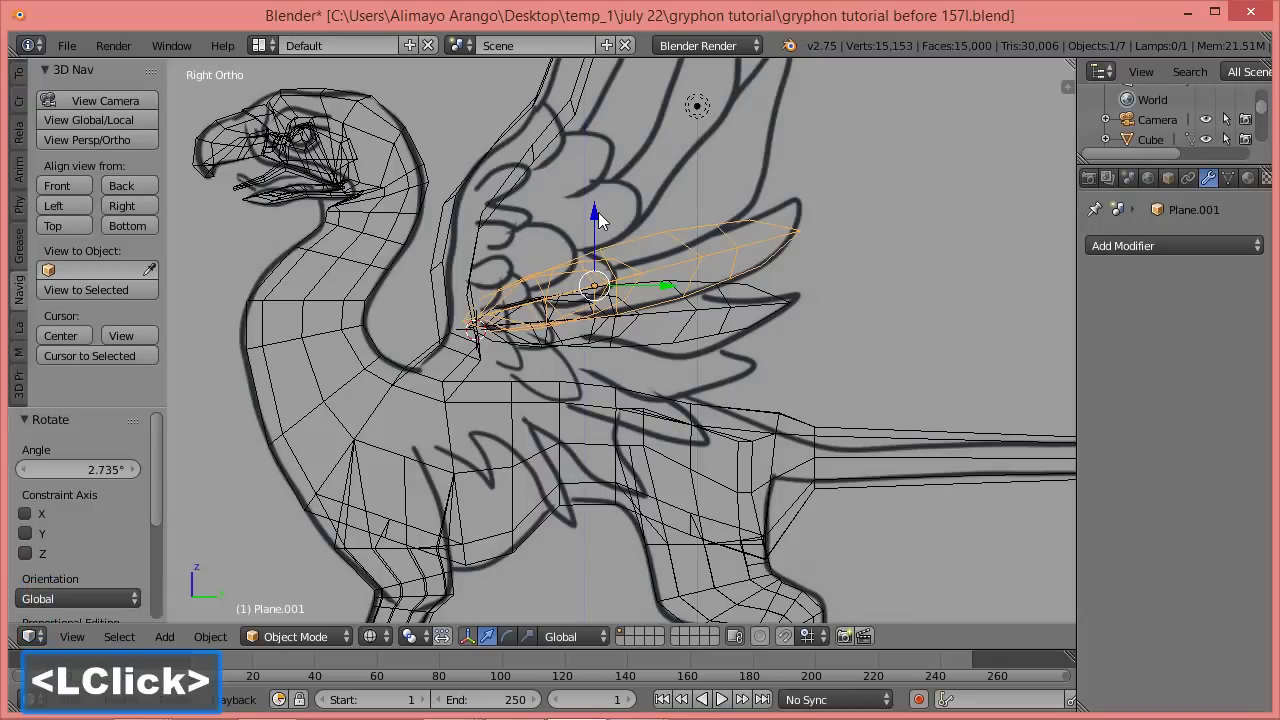
Enlarge the first feather copy slightly more and nudge it towards the tail, finishing with a 0.080 shift along Y.
{"action": "left_click_drag", "start_coordinate": [595, 214], "coordinate": [790, 237]}
{"action": "key", "text": "s"}
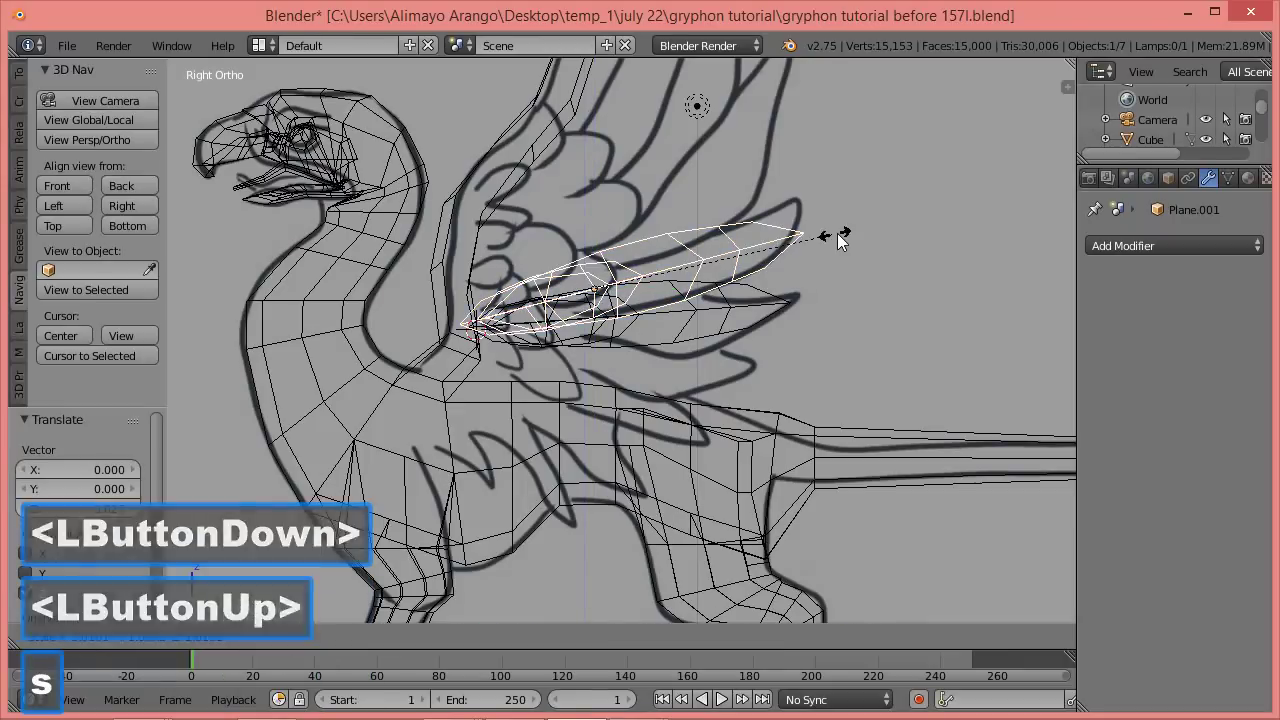
{"action": "left_click", "coordinate": [856, 223]}
{"action": "left_click_drag", "start_coordinate": [668, 289], "coordinate": [676, 288]}
{"action": "left_click_drag", "start_coordinate": [608, 237], "coordinate": [606, 232]}
{"action": "left_click_drag", "start_coordinate": [672, 286], "coordinate": [683, 286]}
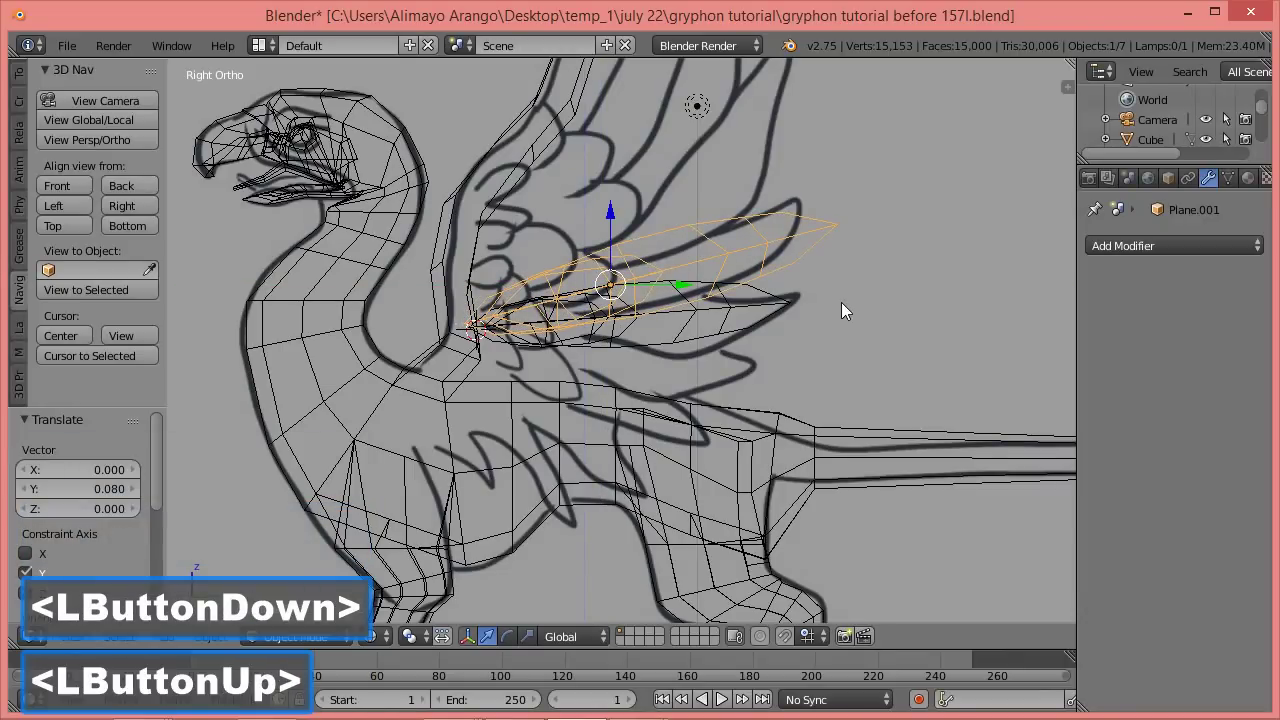
Rotate the first feather copy about -2.3° and scale it down by 0.965.
{"action": "key", "text": "r"}
{"action": "left_click", "coordinate": [845, 299]}
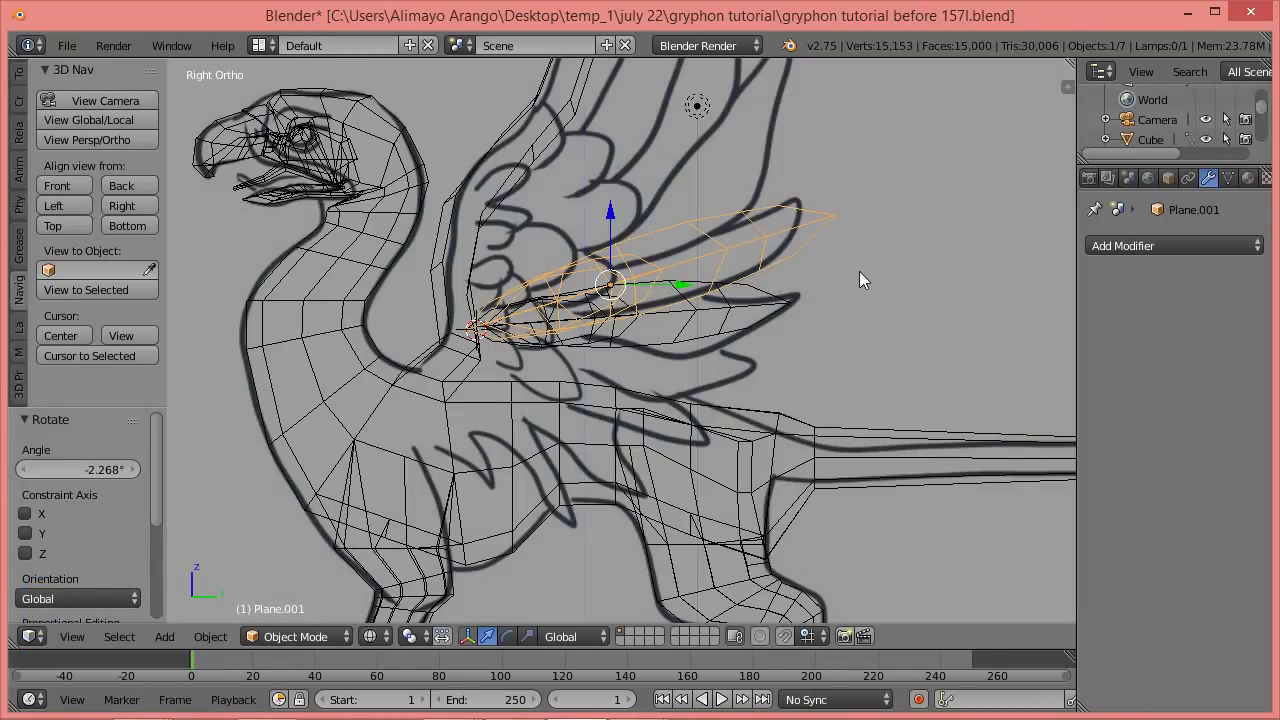
{"action": "key", "text": "s"}
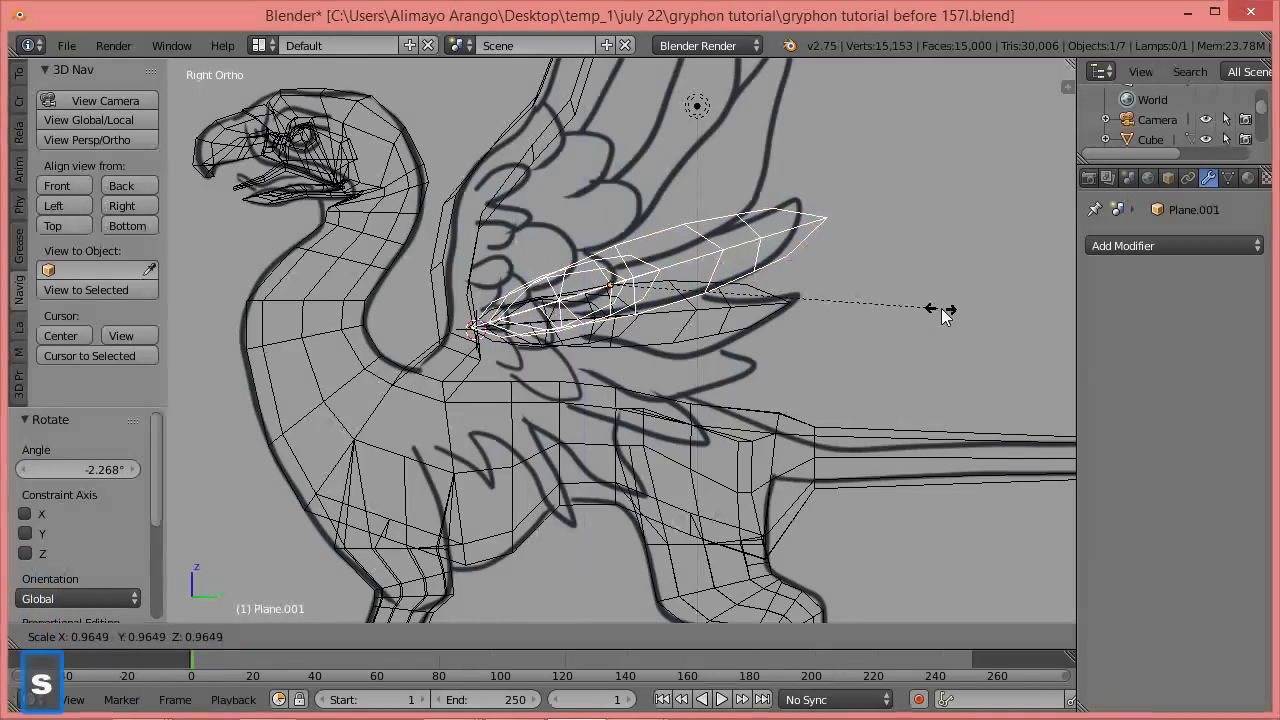
{"action": "left_click", "coordinate": [943, 313]}
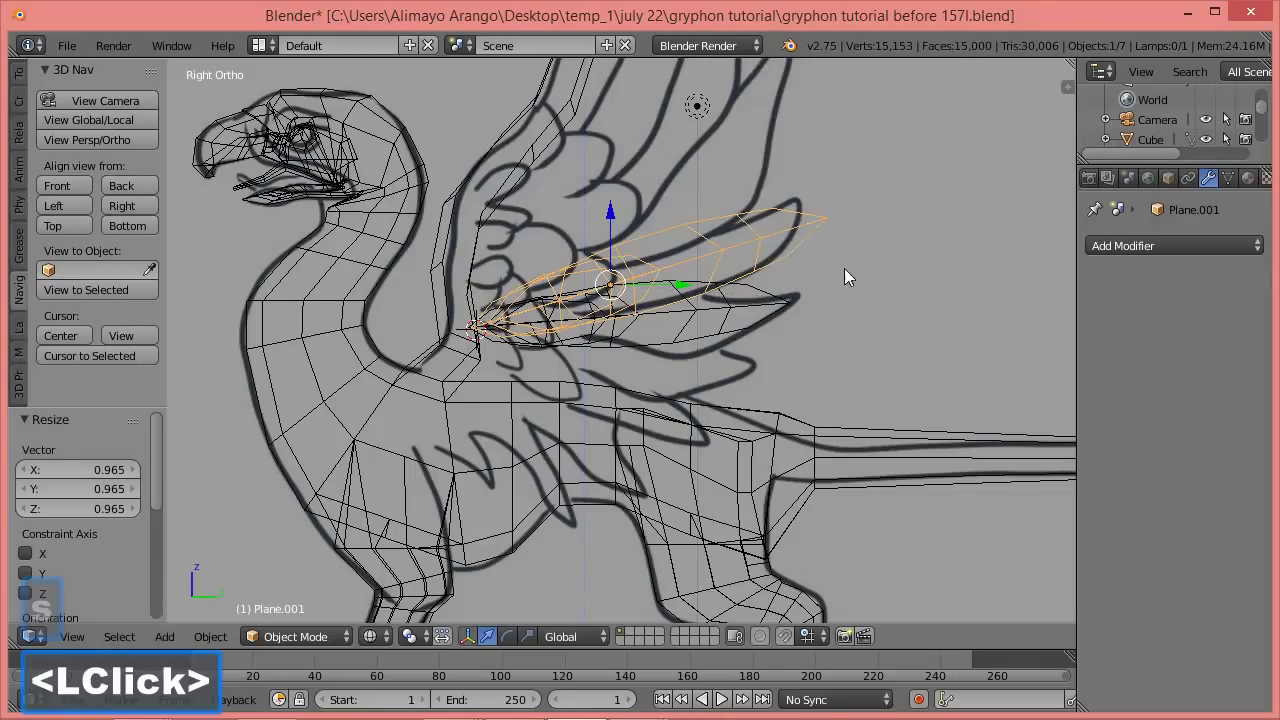
Duplicate the first feather copy, placing the second copy 0.428 higher along Z and rotated about -15.5°.
{"action": "key", "text": "shift+d"}
{"action": "left_click", "coordinate": [777, 238]}
{"action": "left_click_drag", "start_coordinate": [612, 218], "coordinate": [601, 163]}
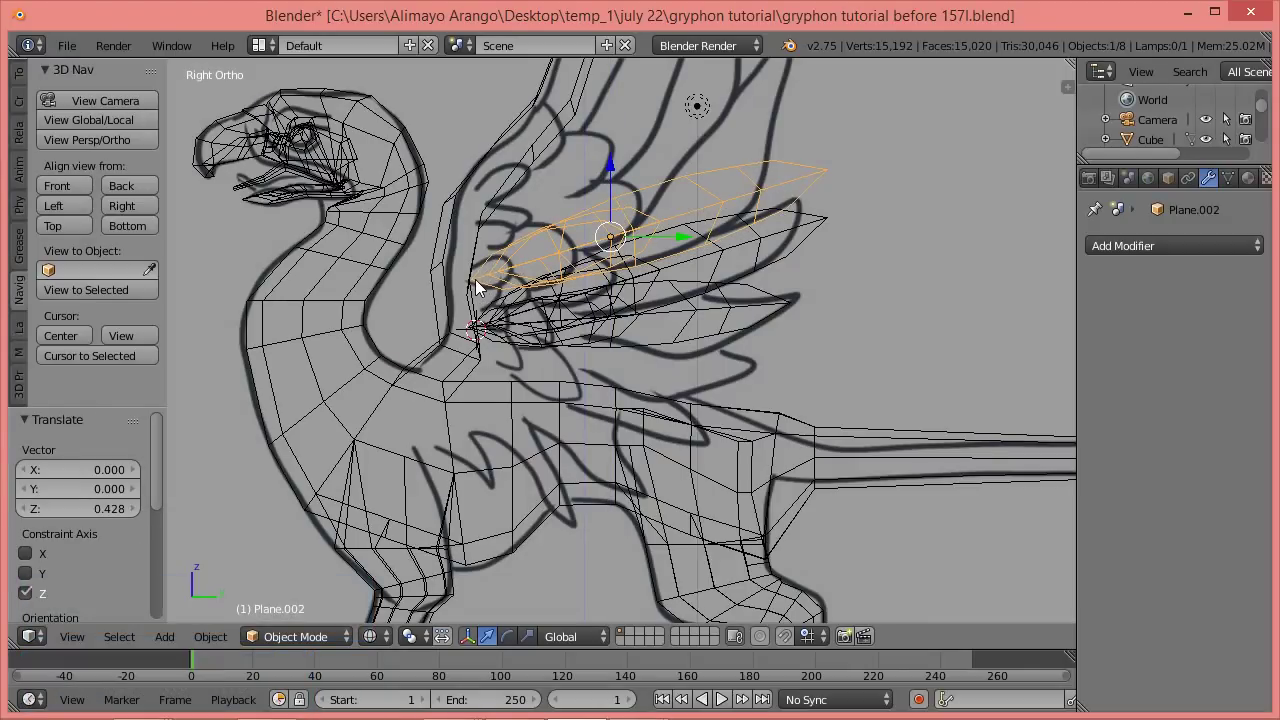
{"action": "scroll", "coordinate": [906, 320], "scroll_direction": "down", "scroll_amount": 1}
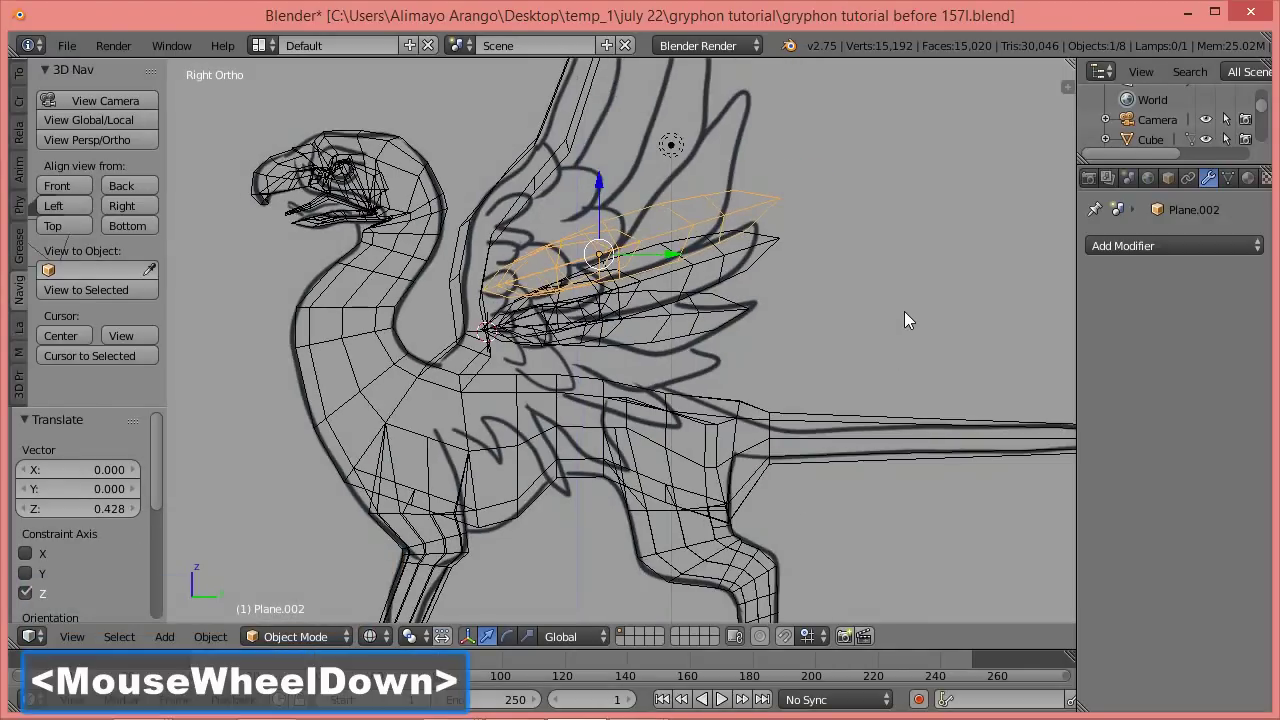
{"action": "key", "text": "r"}
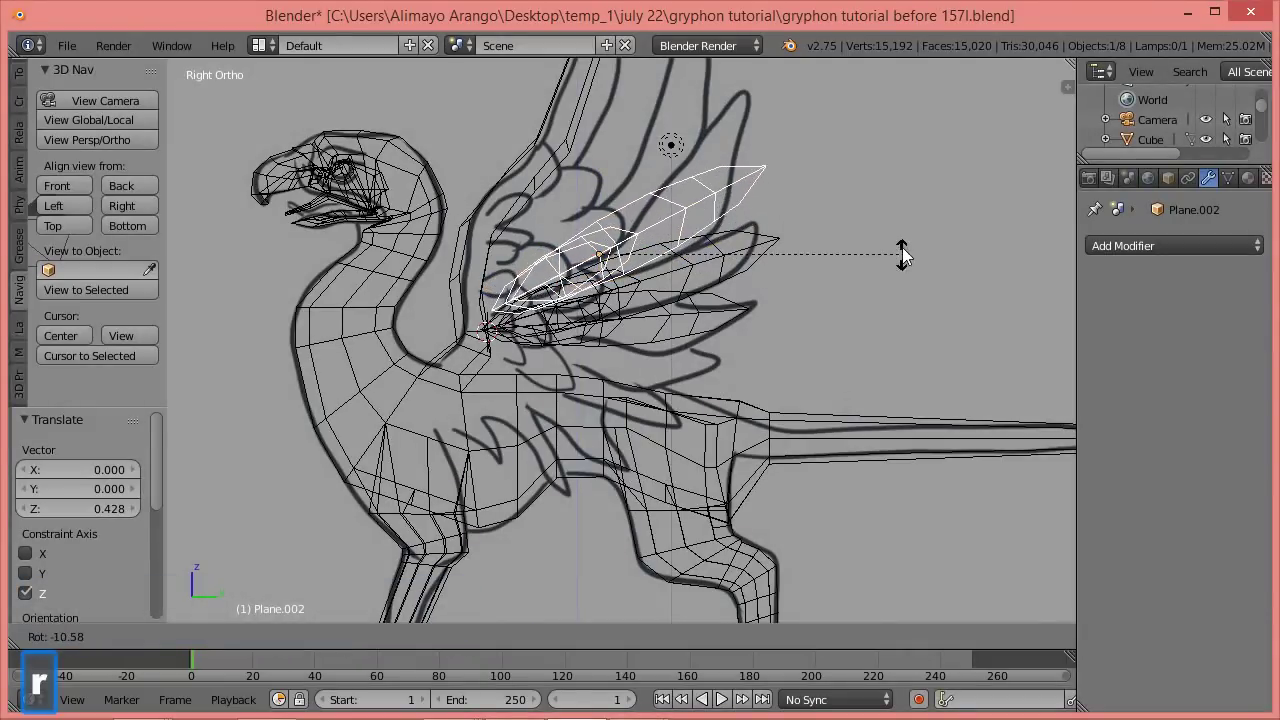
{"action": "left_click", "coordinate": [897, 241]}
Scale the second feather copy by 1.25 and rotate it about -6.1° towards the larger sketched feather.
{"action": "key", "text": "s"}
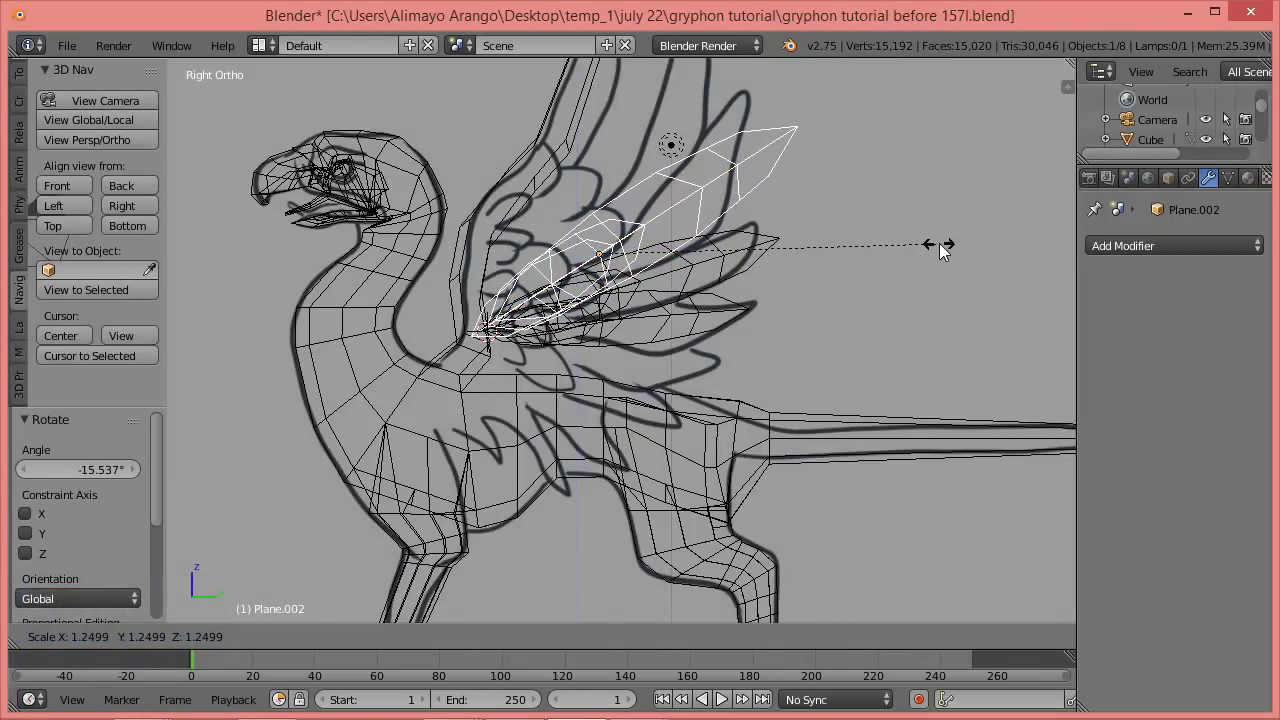
{"action": "left_click", "coordinate": [939, 243]}
{"action": "key", "text": "r"}
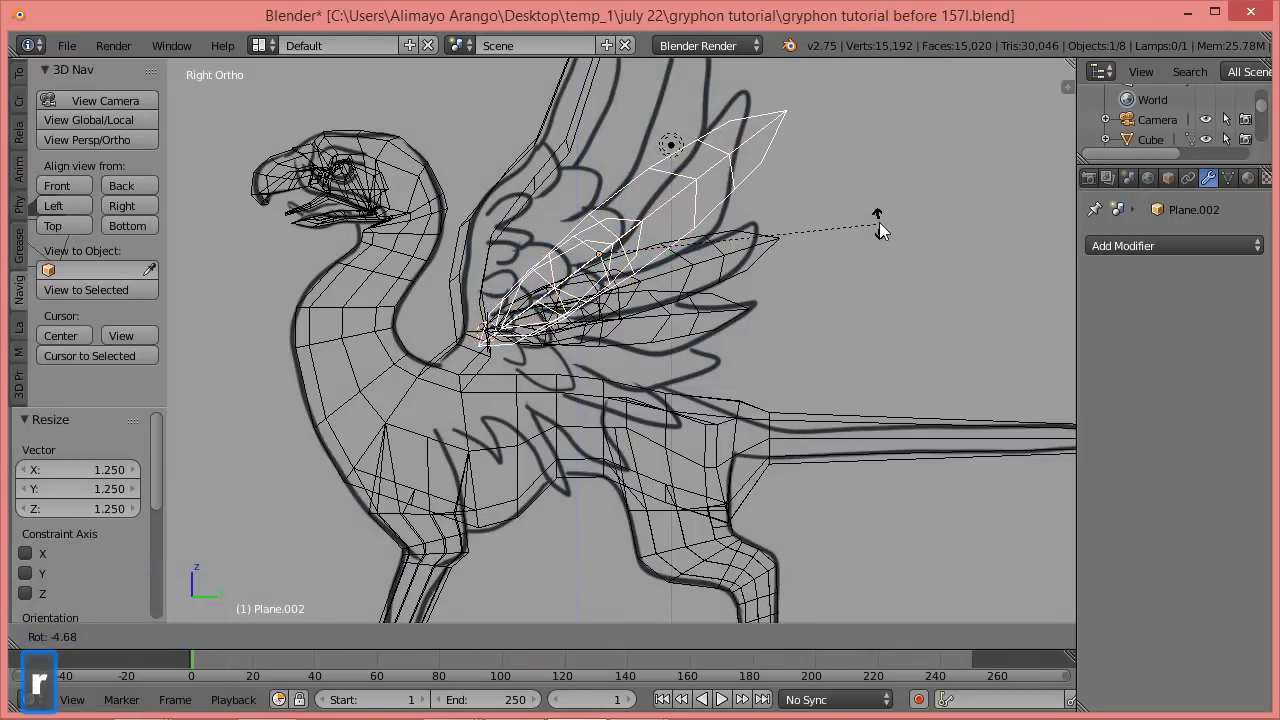
{"action": "left_click", "coordinate": [879, 218]}
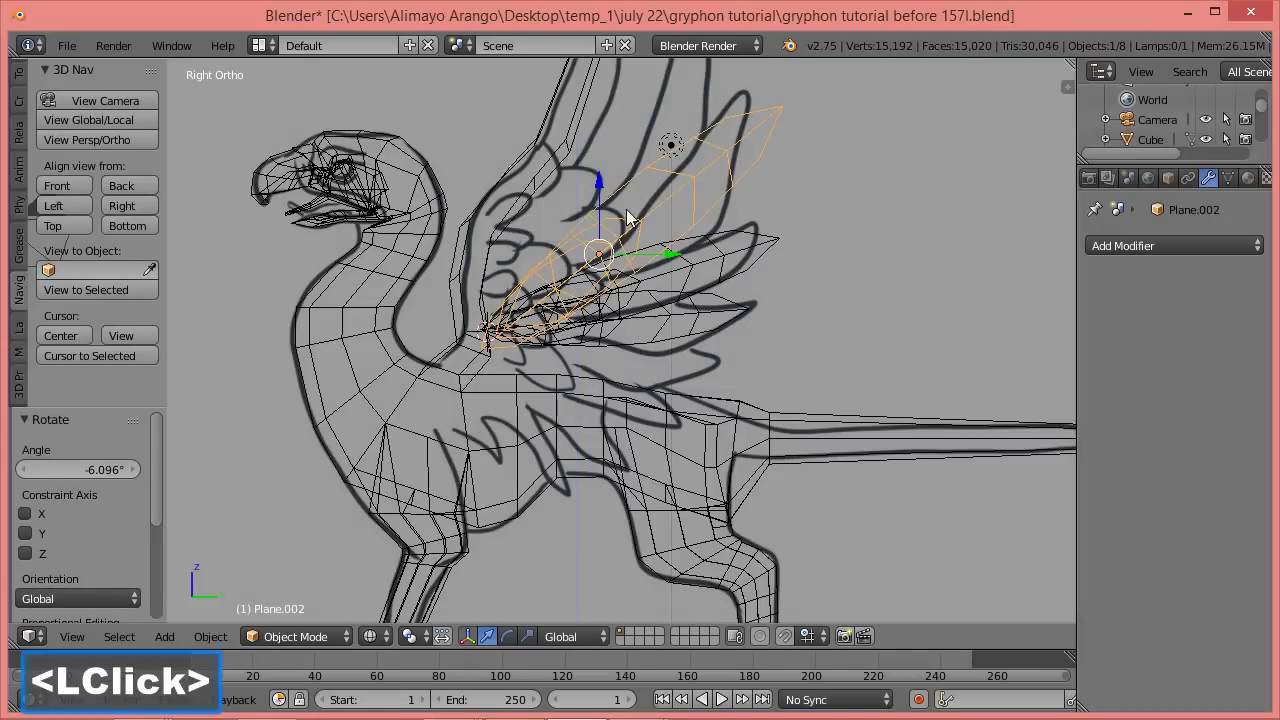
Fine-tune the second feather copy with Z shifts of 0.075 and -0.096 and a rotation of about 5.1°.
{"action": "left_click_drag", "start_coordinate": [604, 205], "coordinate": [597, 193]}
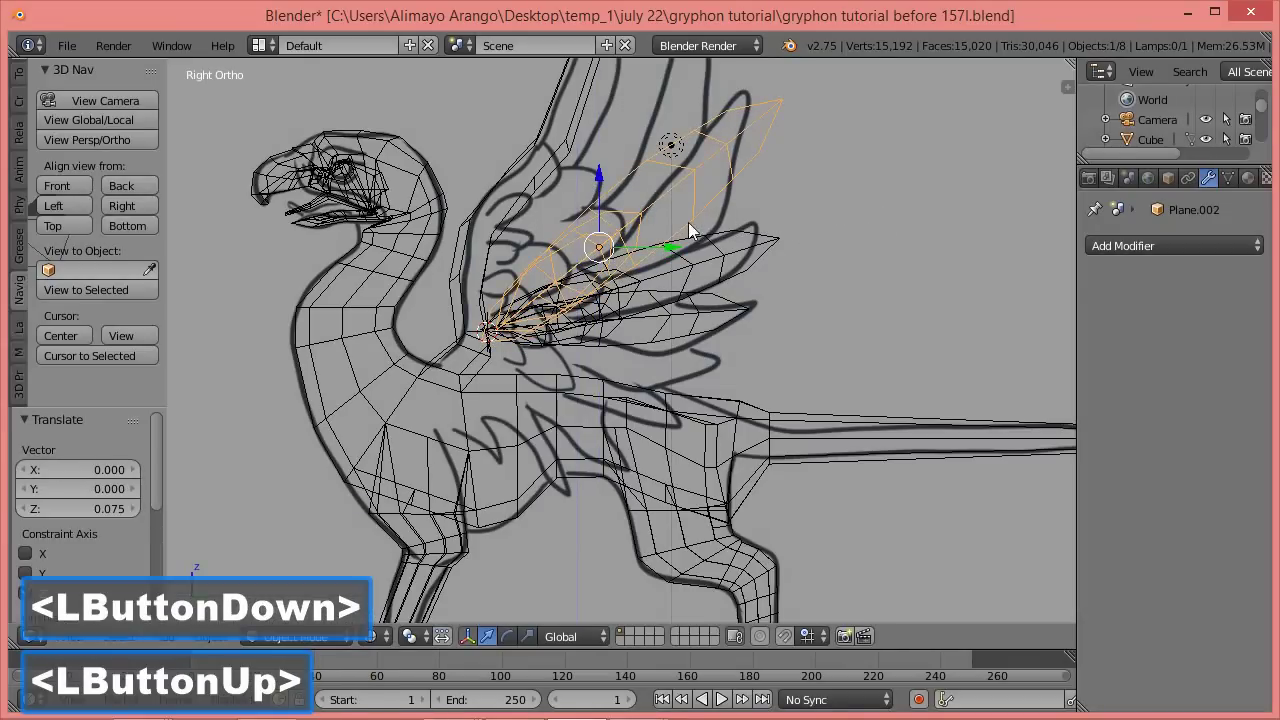
{"action": "key", "text": "r"}
{"action": "left_click", "coordinate": [761, 287]}
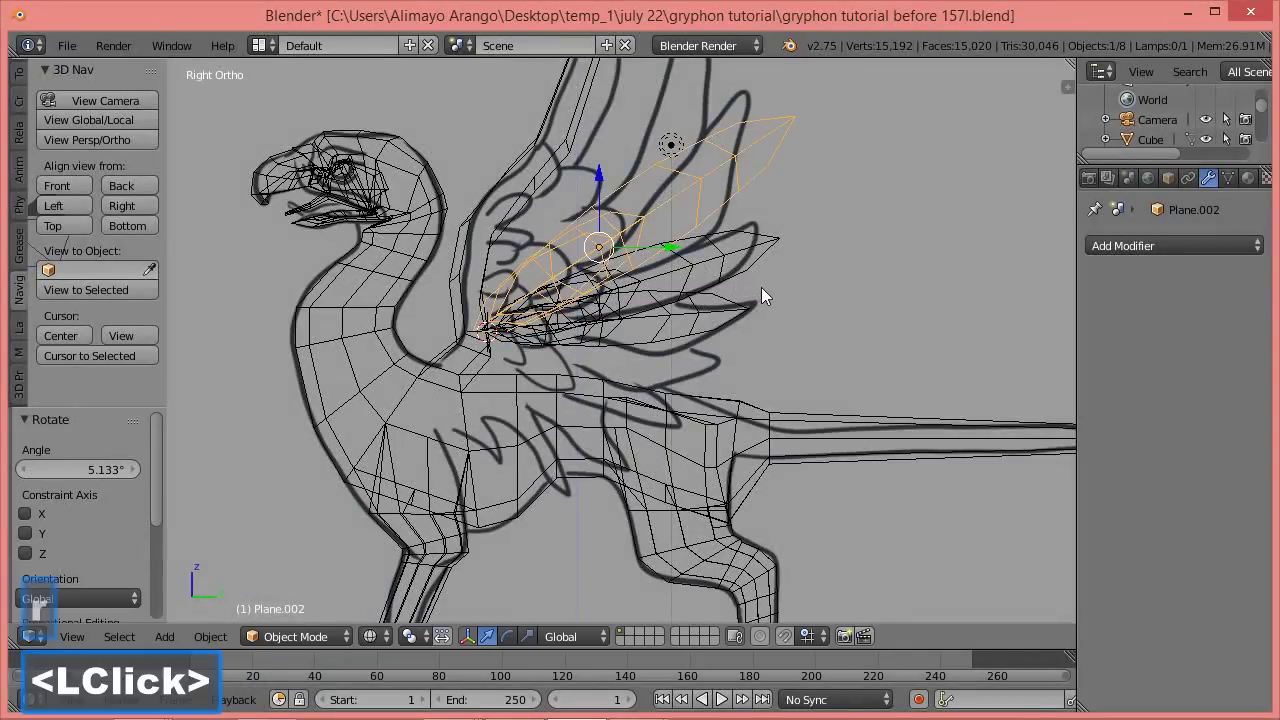
{"action": "left_click_drag", "start_coordinate": [600, 184], "coordinate": [603, 194]}
Duplicate the second feather copy, placing the third copy 0.236 higher along Z and rotated about -8.2°.
{"action": "key", "text": "shift+d"}
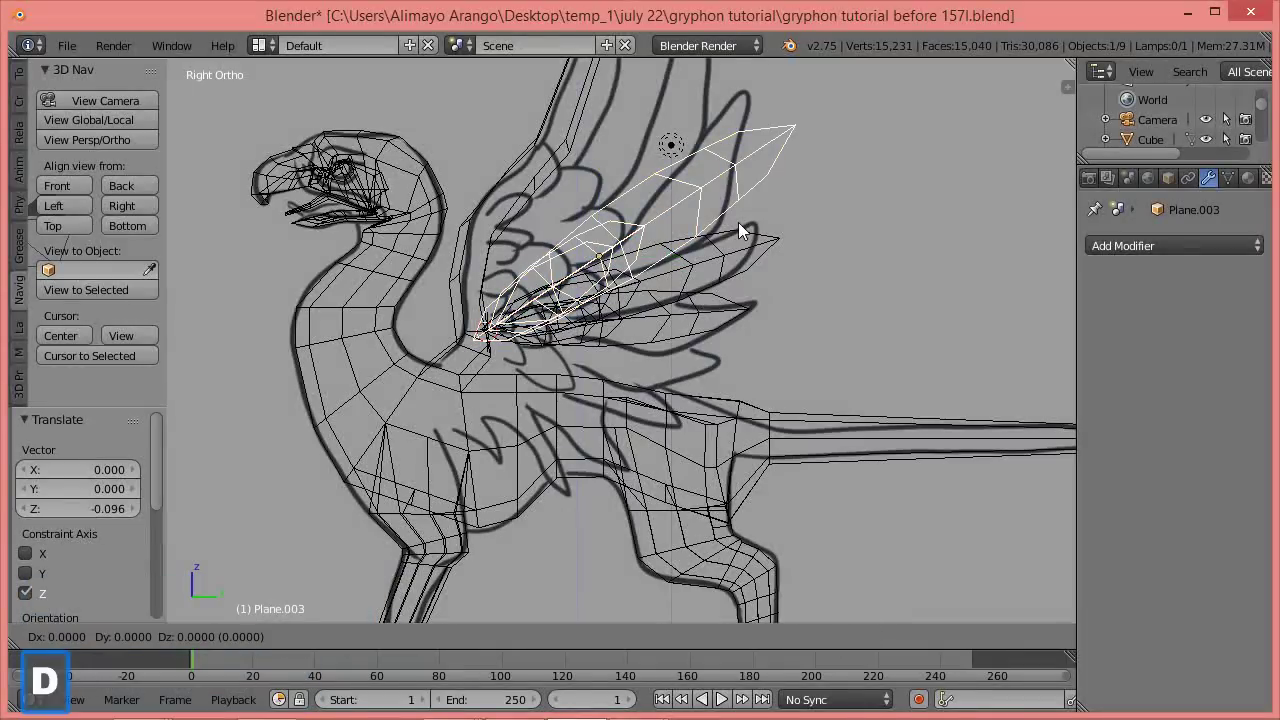
{"action": "left_click", "coordinate": [738, 222]}
{"action": "left_click_drag", "start_coordinate": [598, 183], "coordinate": [592, 159]}
{"action": "key", "text": "r"}
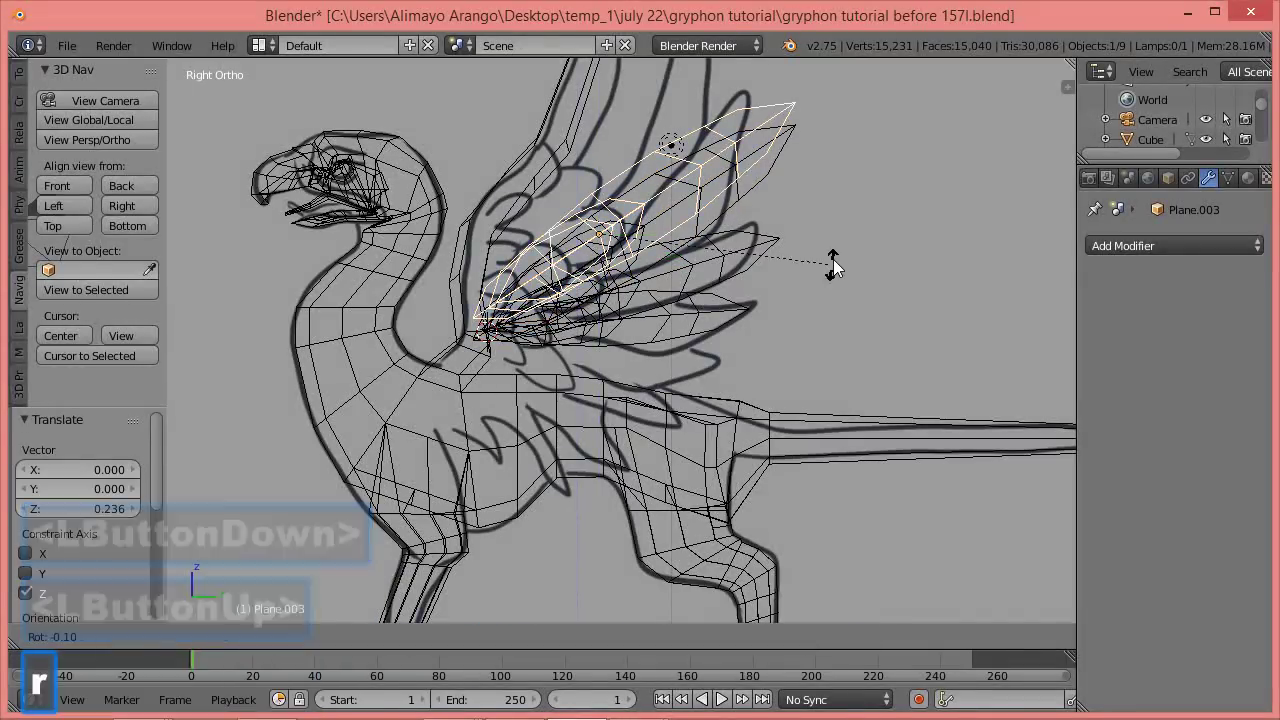
{"action": "left_click", "coordinate": [827, 232]}
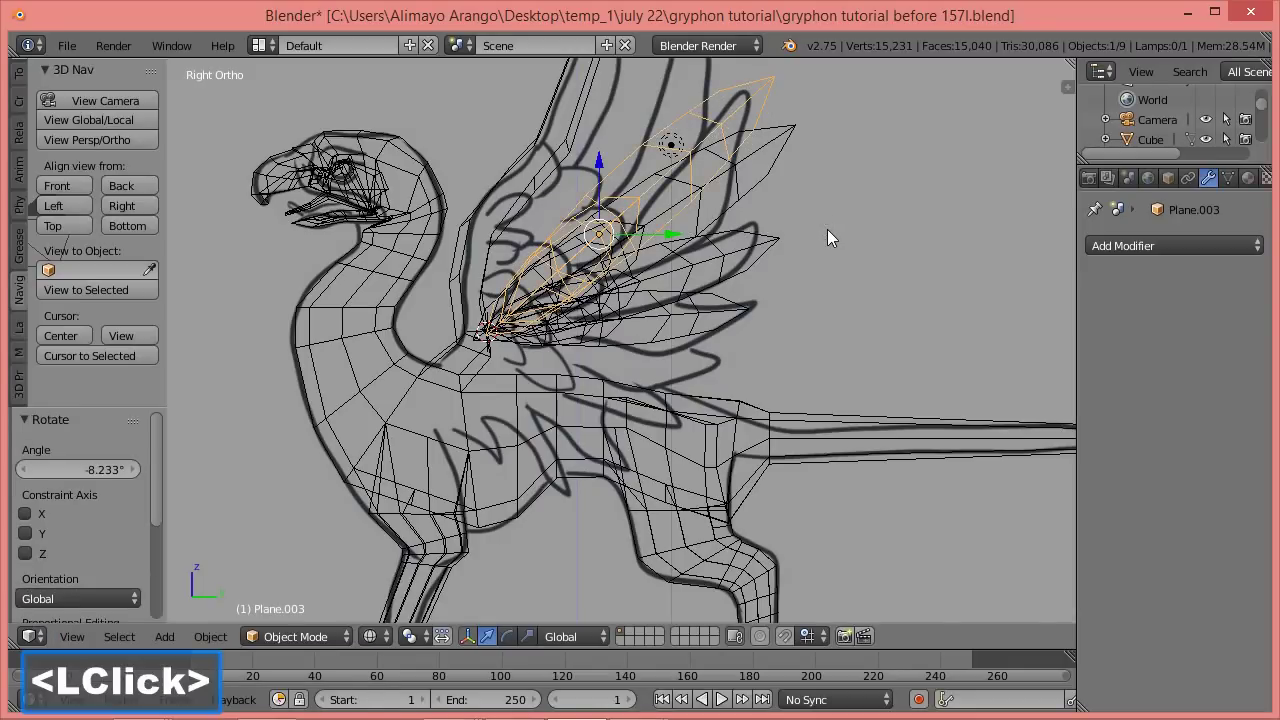
Scale the third feather copy by about 1.053.
{"action": "key", "text": "s"}
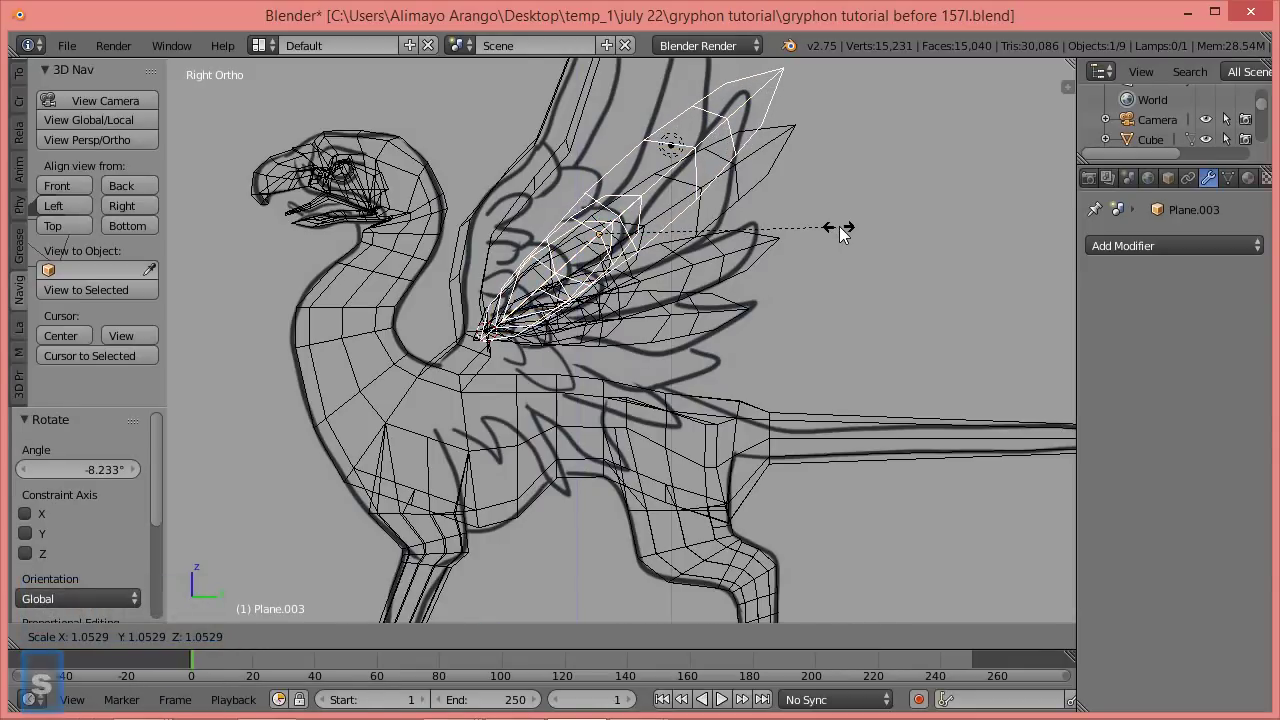
{"action": "left_click", "coordinate": [839, 228]}
{"action": "scroll", "coordinate": [824, 228], "scroll_direction": "down", "scroll_amount": 1}
{"action": "scroll", "coordinate": [823, 226], "scroll_direction": "down", "scroll_amount": 1}
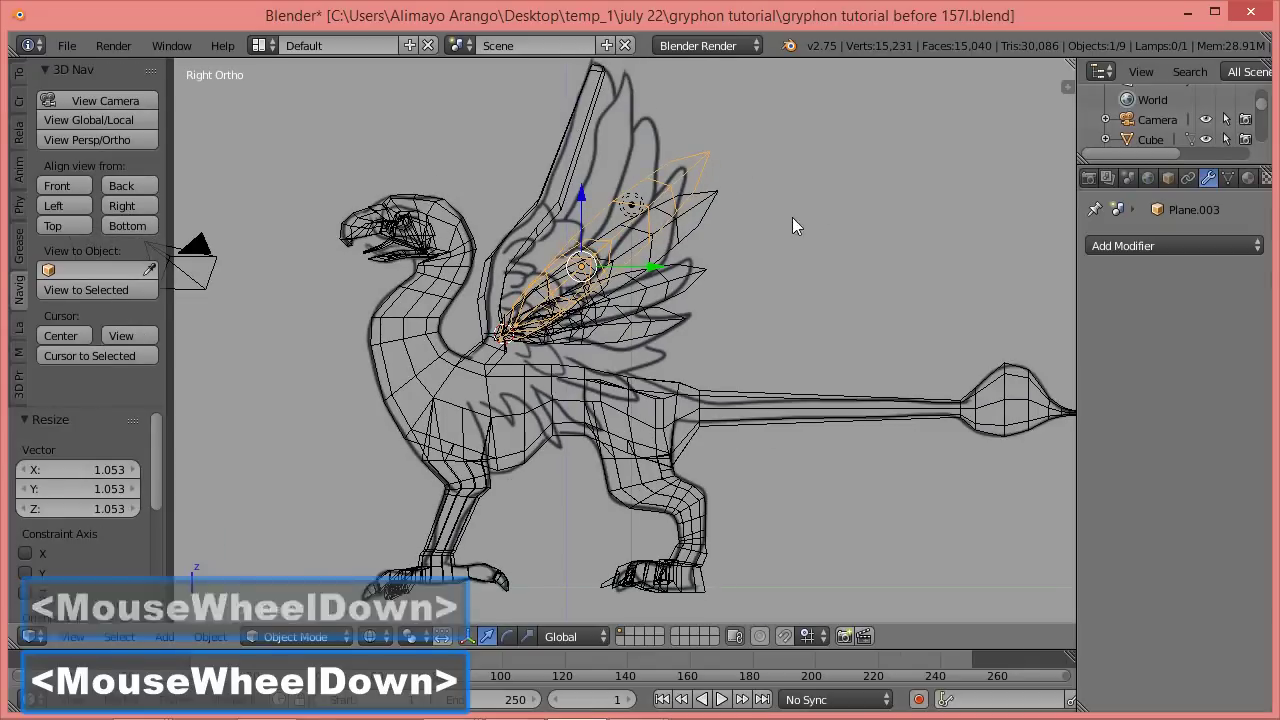
{"action": "key", "text": "shift+s"}
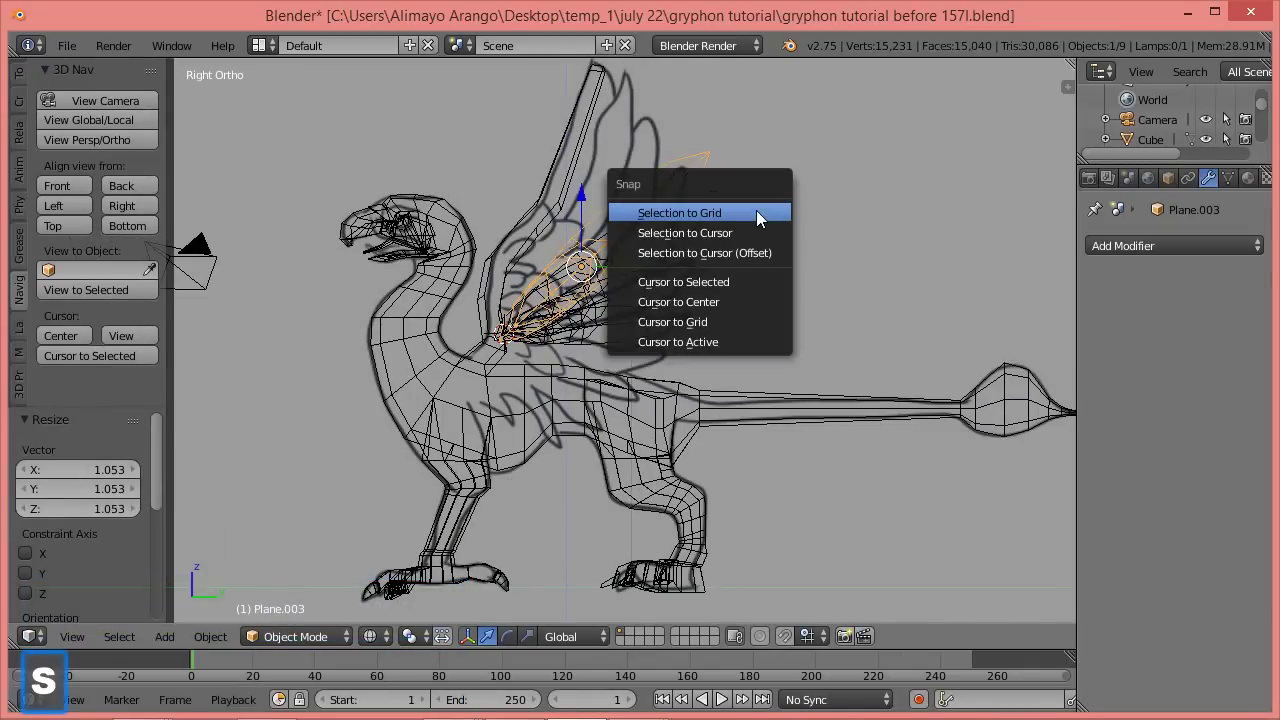
{"action": "key", "text": "Escape"}
Duplicate the third feather copy and raise the fourth copy 0.231 along Z.
{"action": "key", "text": "shift+d"}
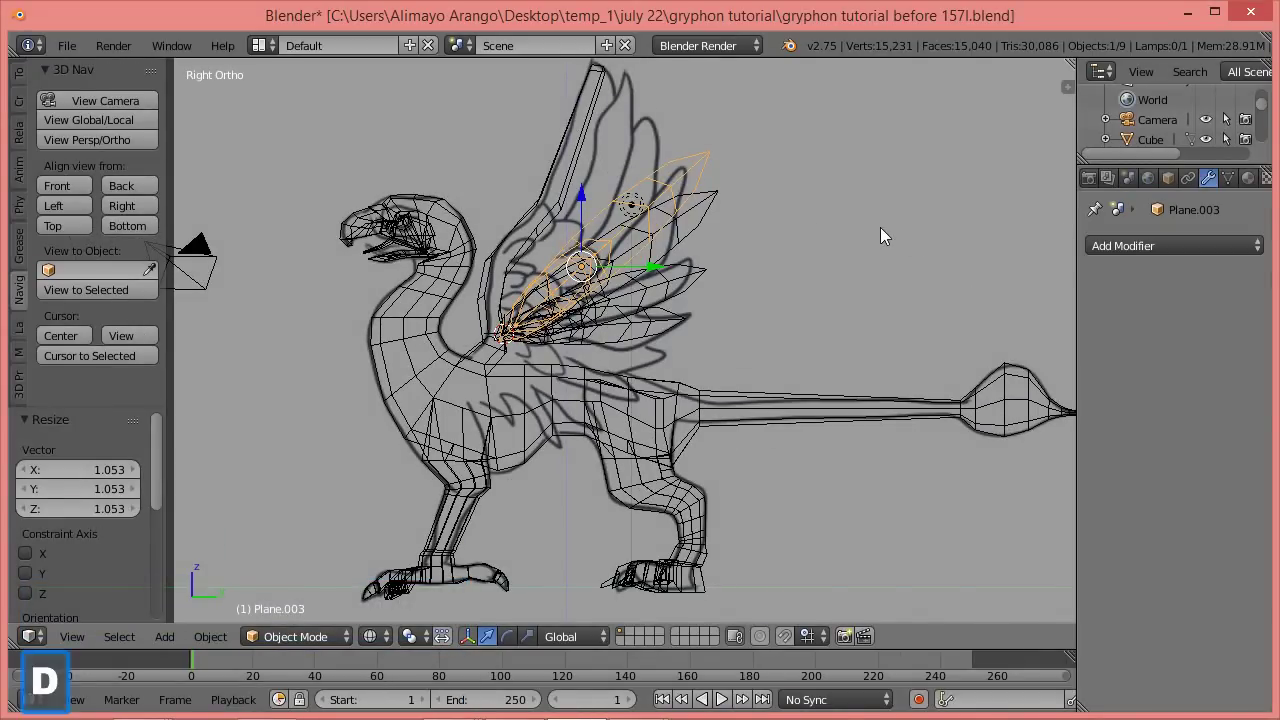
{"action": "left_click", "coordinate": [880, 227]}
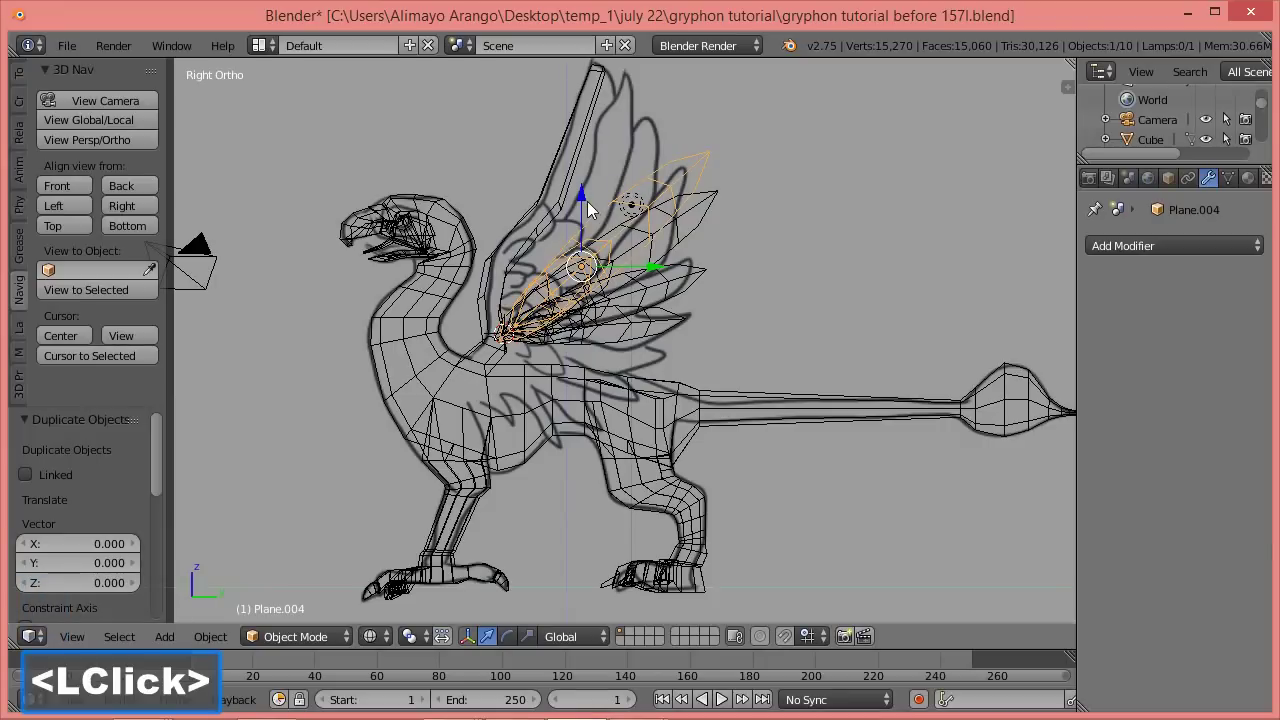
{"action": "left_click_drag", "start_coordinate": [582, 196], "coordinate": [574, 177]}
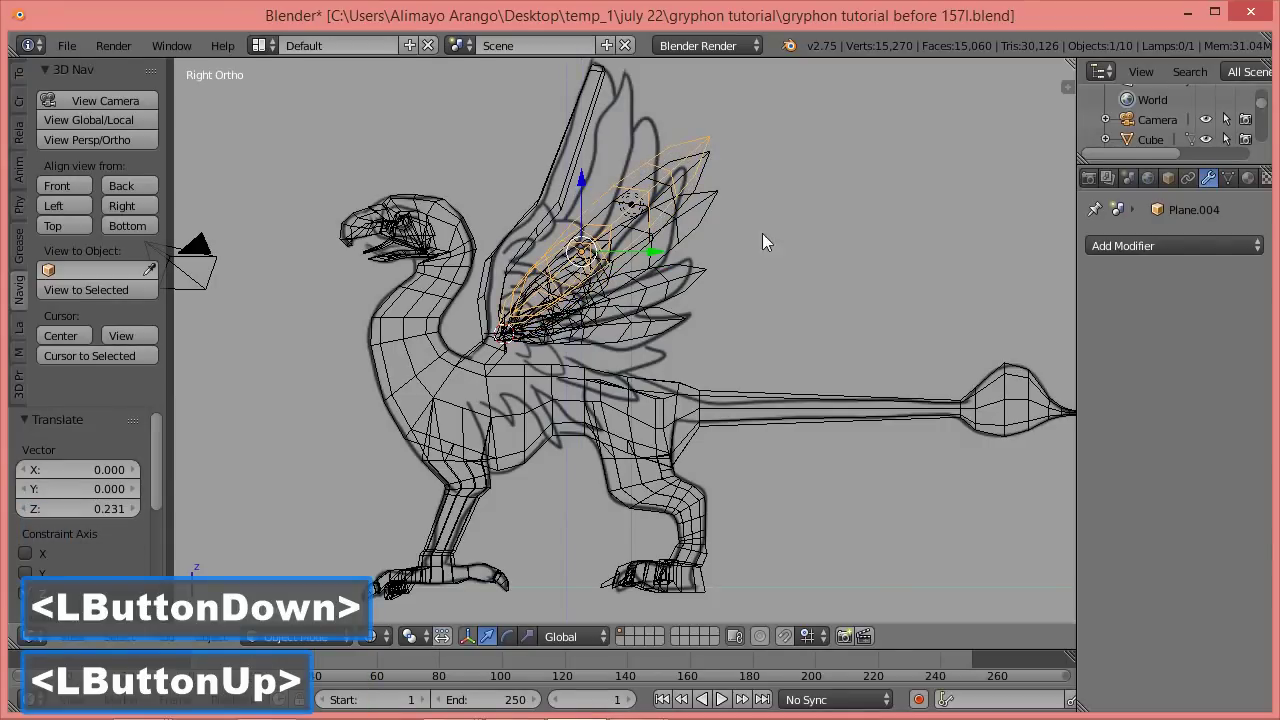
Rotate the fourth feather copy more upright to follow the sketch and shift it -0.231 along Y.
{"action": "key", "text": "r"}
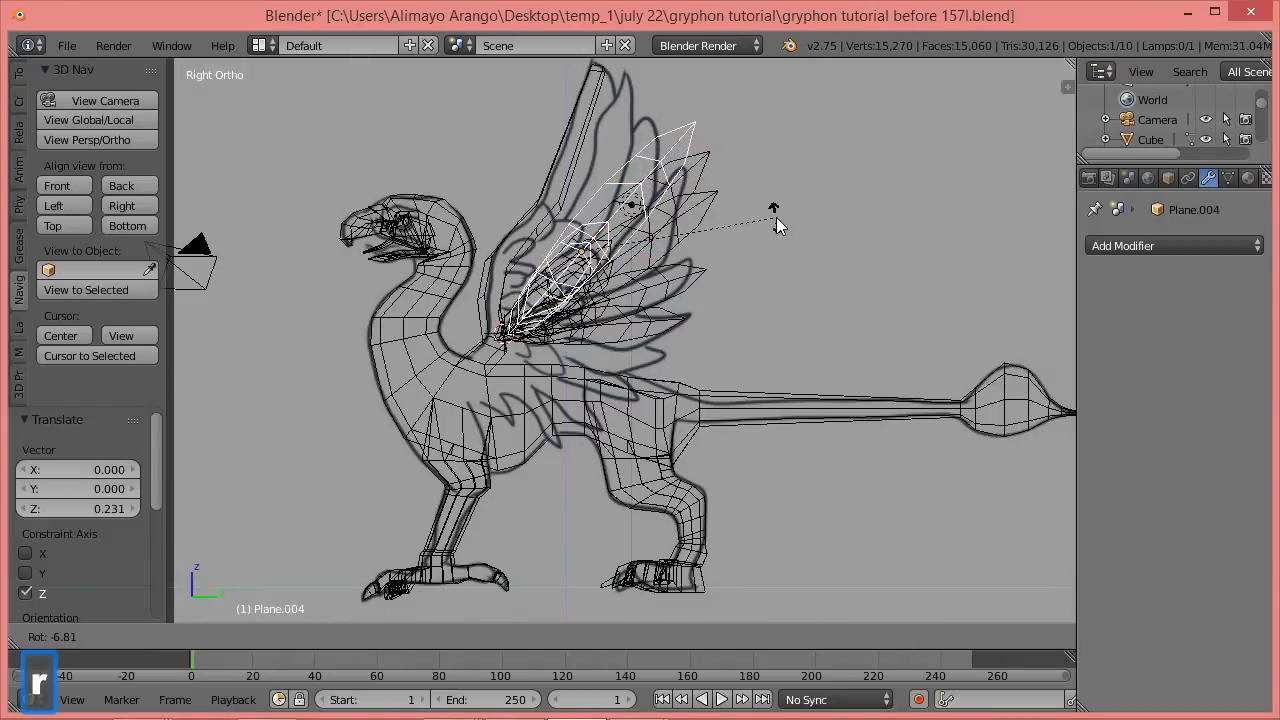
{"action": "left_click", "coordinate": [716, 229]}
{"action": "left_click_drag", "start_coordinate": [658, 253], "coordinate": [644, 254]}
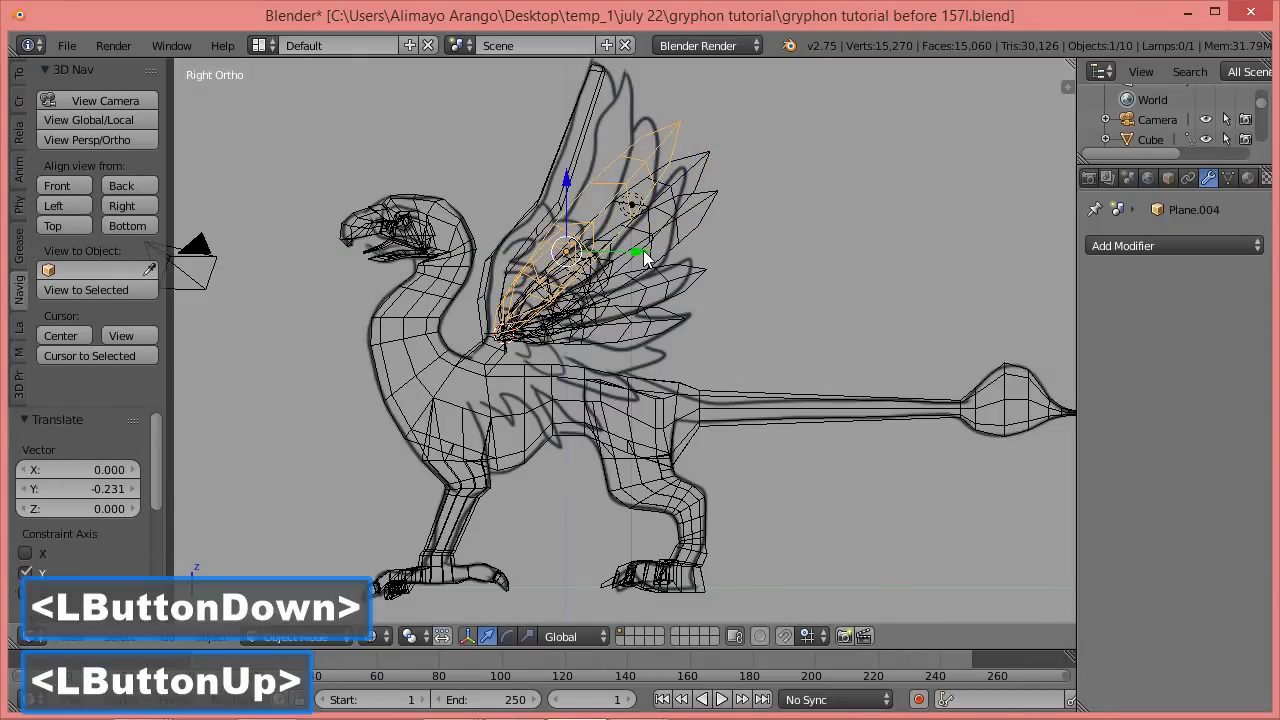
Duplicate the fourth feather copy, placing the fifth 0.231 higher along Z, rotated about -3.6° and scaled by about 1.054.
{"action": "key", "text": "shift+d"}
{"action": "left_click", "coordinate": [746, 268]}
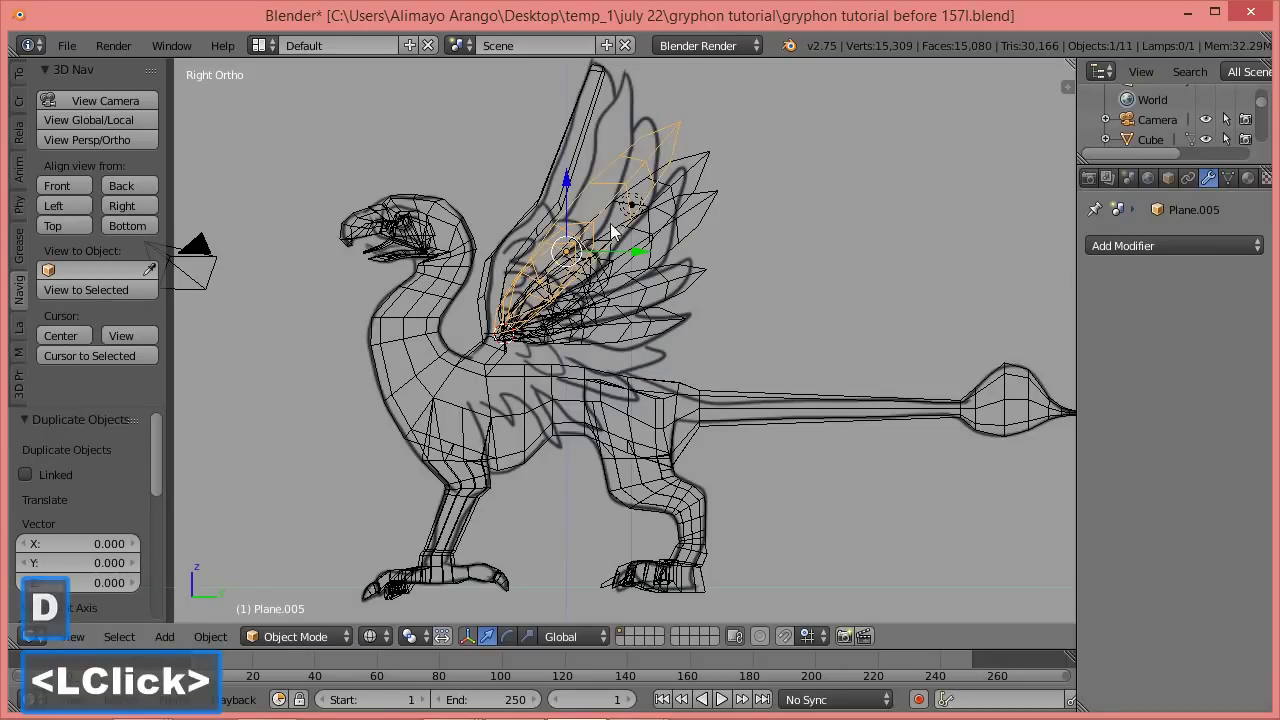
{"action": "left_click_drag", "start_coordinate": [567, 196], "coordinate": [567, 177]}
{"action": "key", "text": "r"}
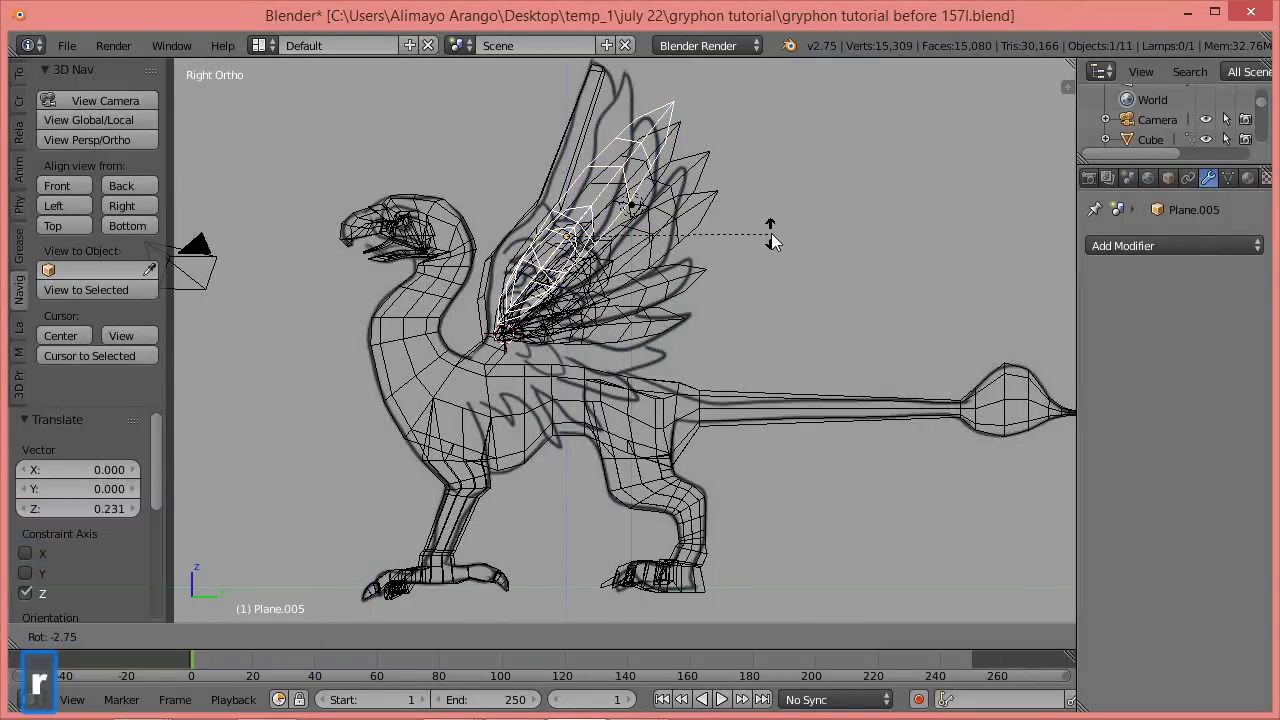
{"action": "left_click", "coordinate": [770, 232]}
{"action": "key", "text": "s"}
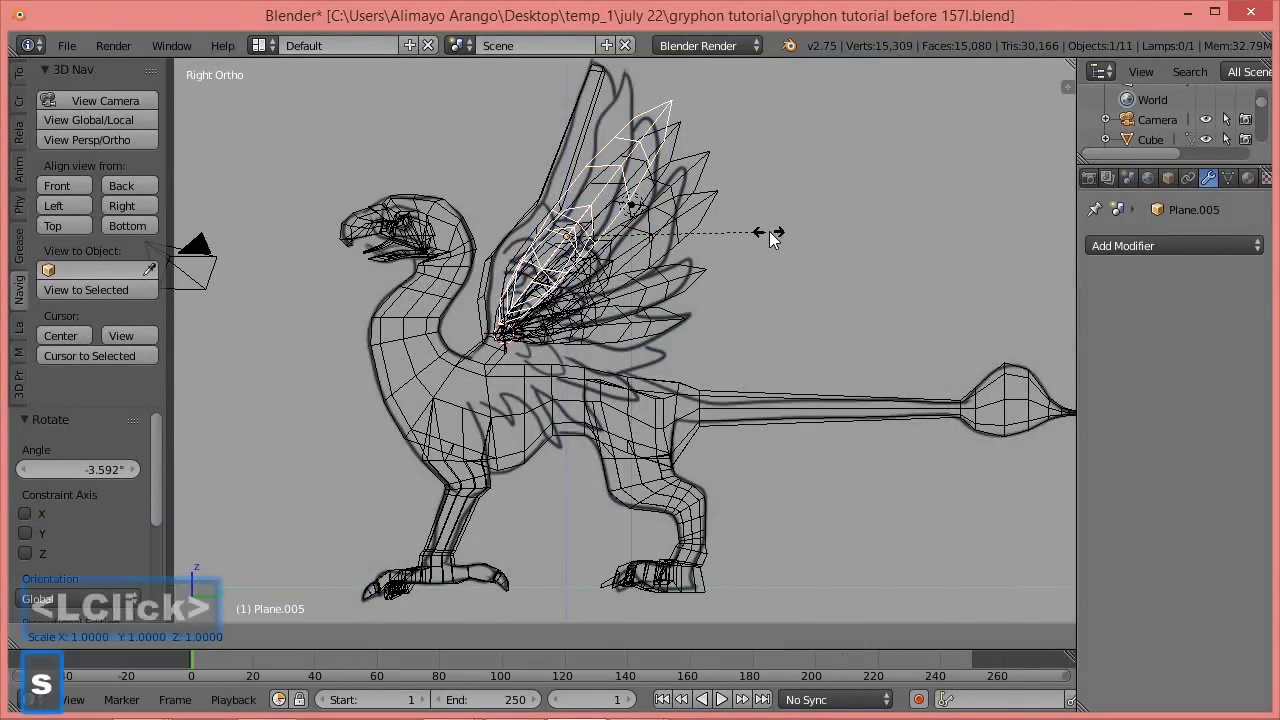
{"action": "left_click", "coordinate": [782, 241]}
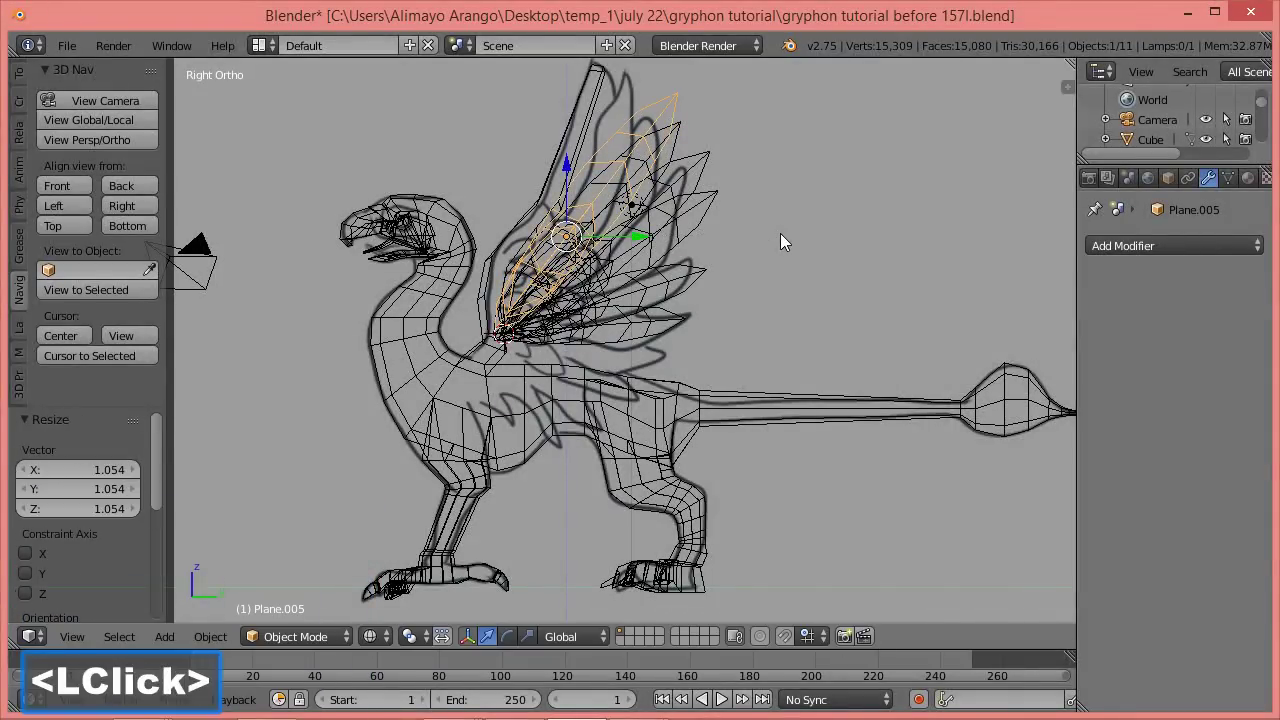
Duplicate the fifth feather copy, placing the sixth 0.231 higher along Z, rotated about -3.2° and scaled by about 1.119.
{"action": "key", "text": "shift+d"}
{"action": "left_click", "coordinate": [783, 239]}
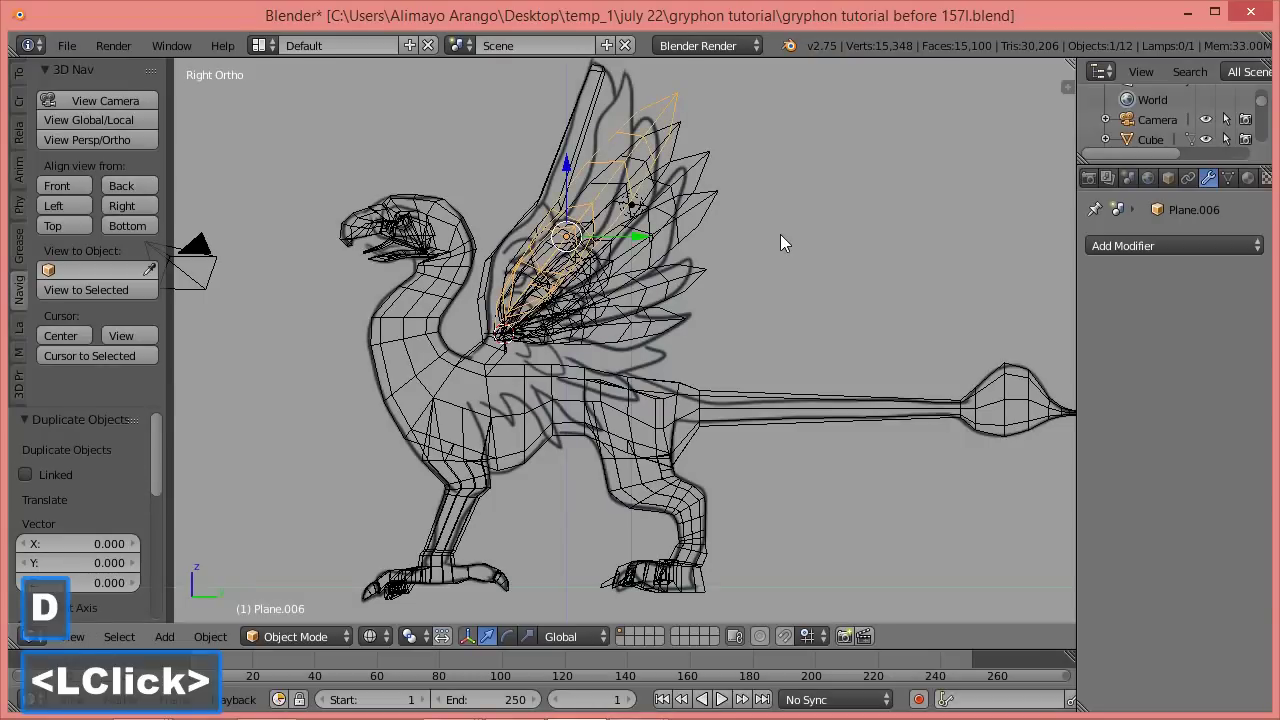
{"action": "left_click_drag", "start_coordinate": [568, 167], "coordinate": [572, 160]}
{"action": "key", "text": "r"}
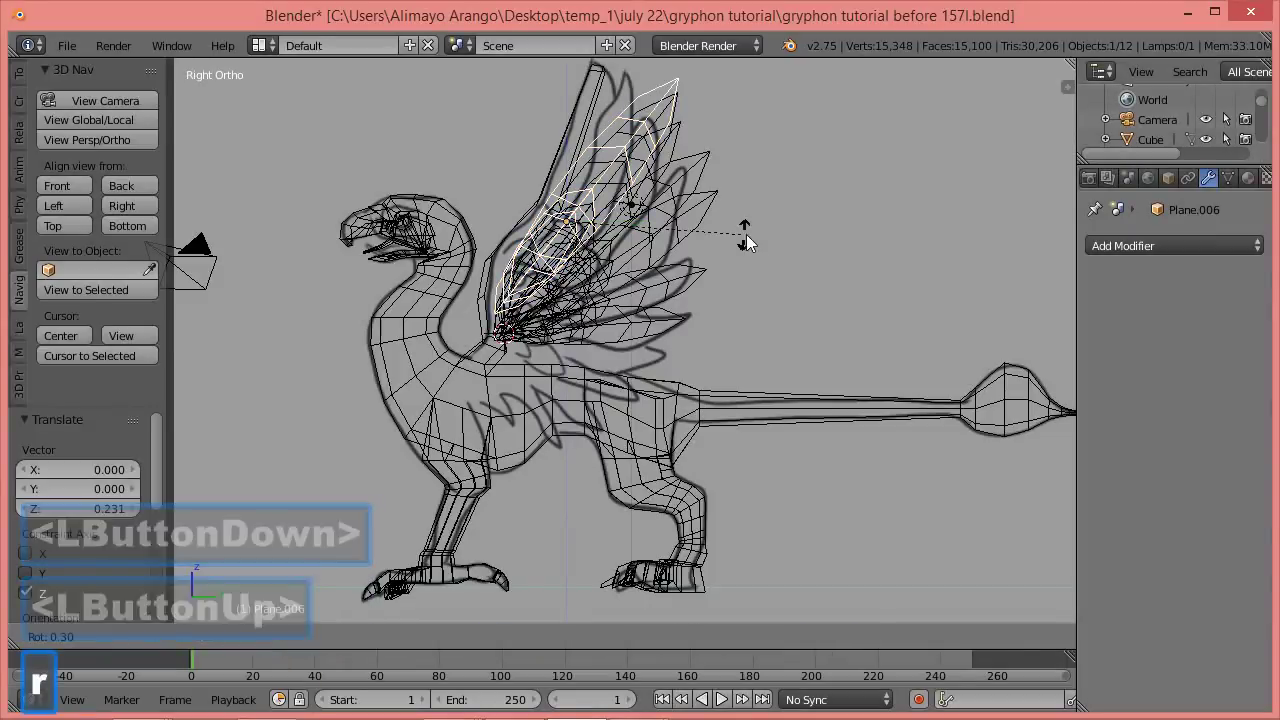
{"action": "left_click", "coordinate": [740, 221]}
{"action": "key", "text": "s"}
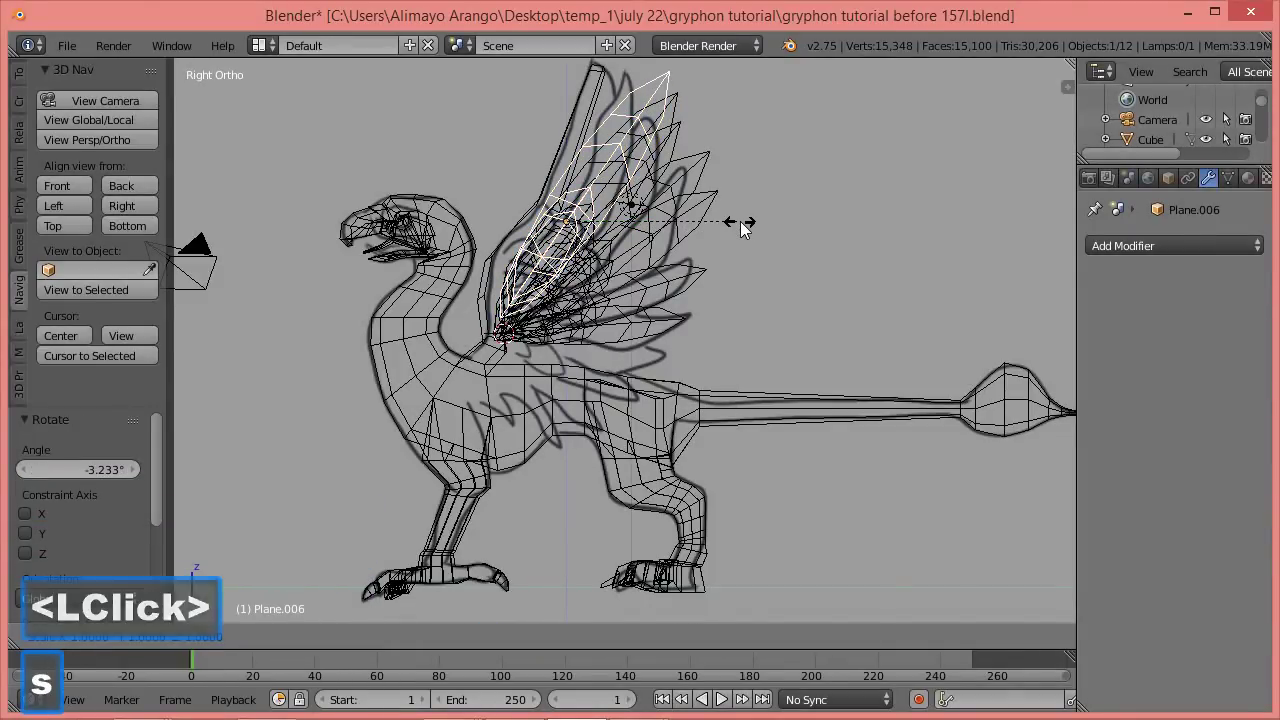
{"action": "left_click", "coordinate": [760, 244]}
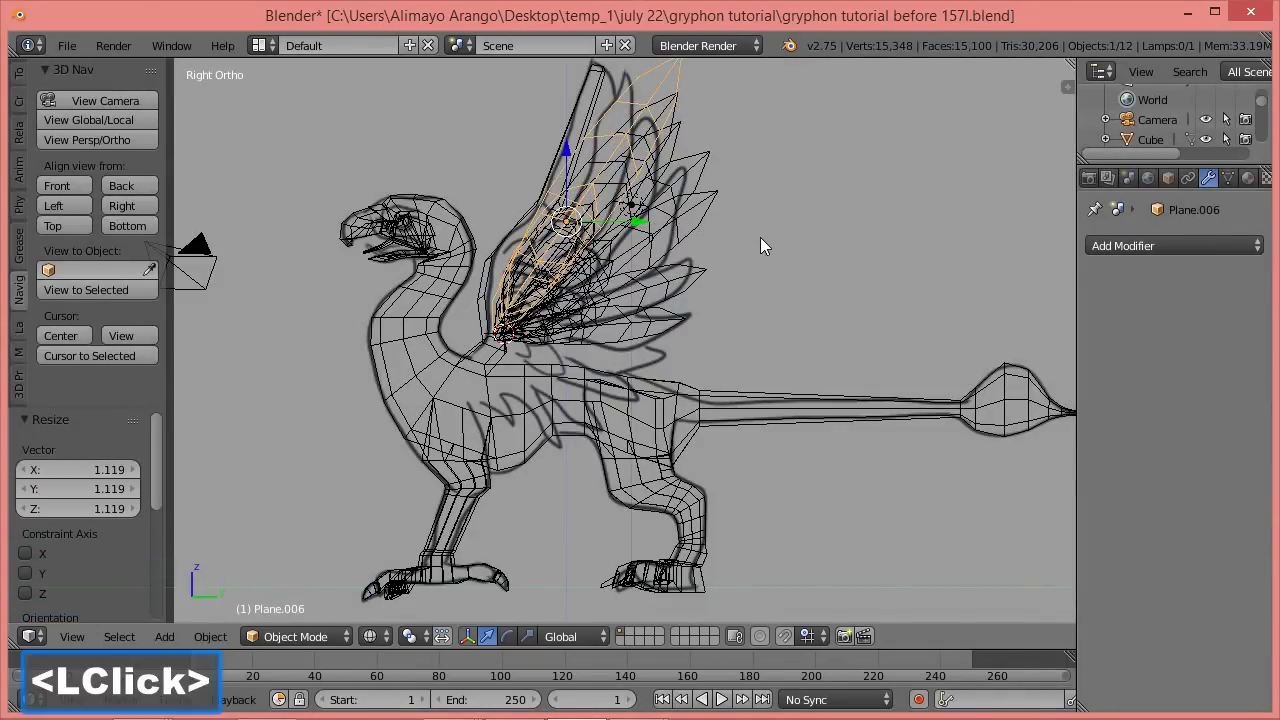
Duplicate the sixth feather copy, raise the seventh 0.148 along Z, rotate it more upright and nudge it forward and slightly down to fit the wing's leading edge.
{"action": "scroll", "coordinate": [770, 244], "scroll_direction": "down", "scroll_amount": 1}
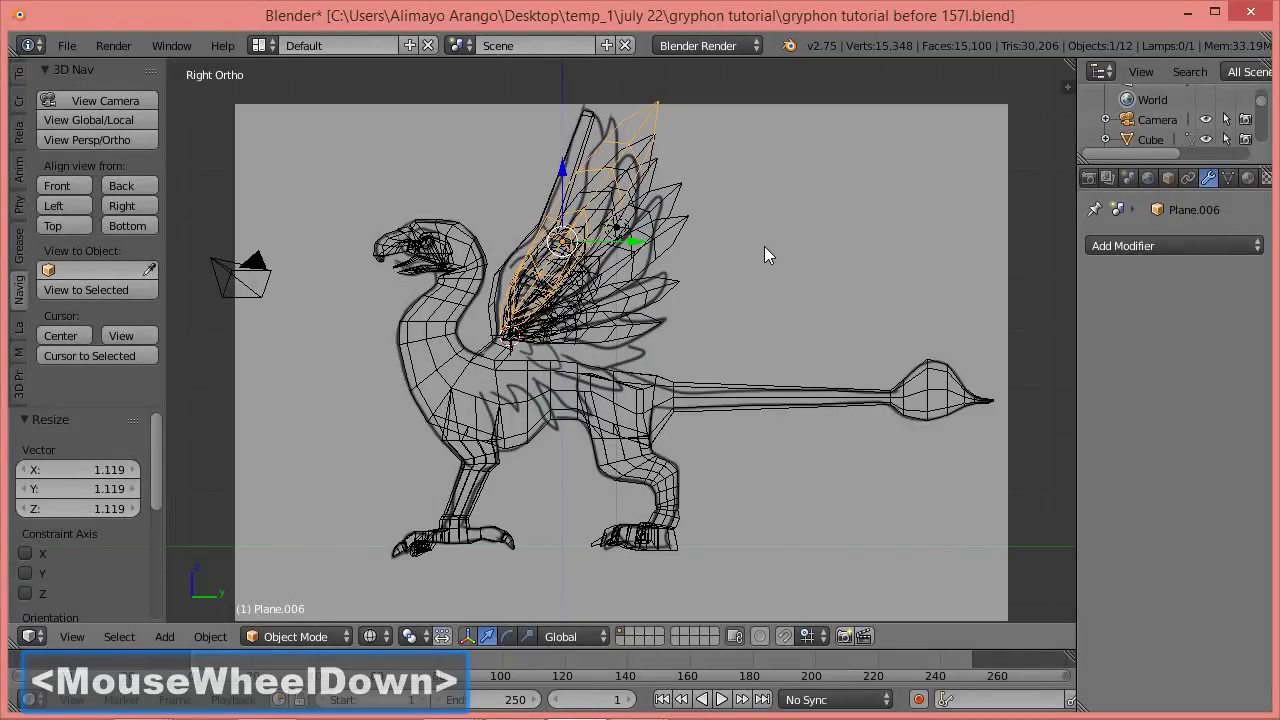
{"action": "key", "text": "shift+d"}
{"action": "left_click", "coordinate": [764, 248]}
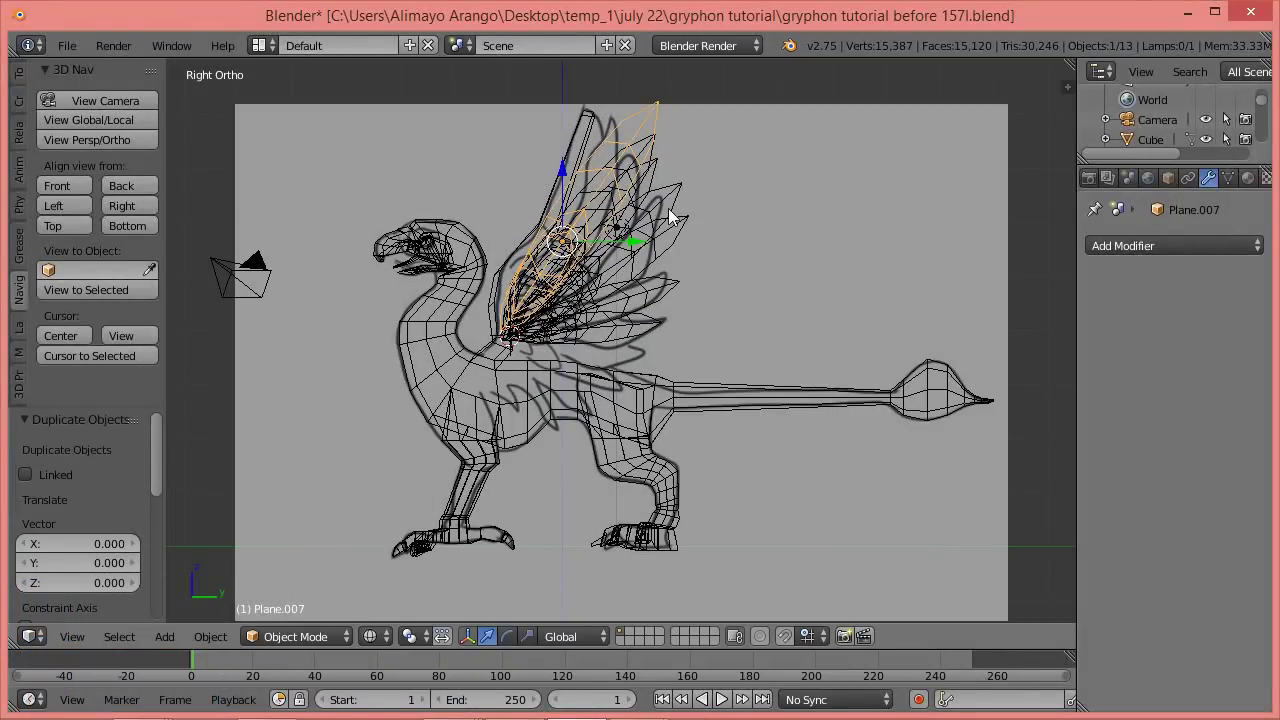
{"action": "left_click_drag", "start_coordinate": [566, 178], "coordinate": [566, 169]}
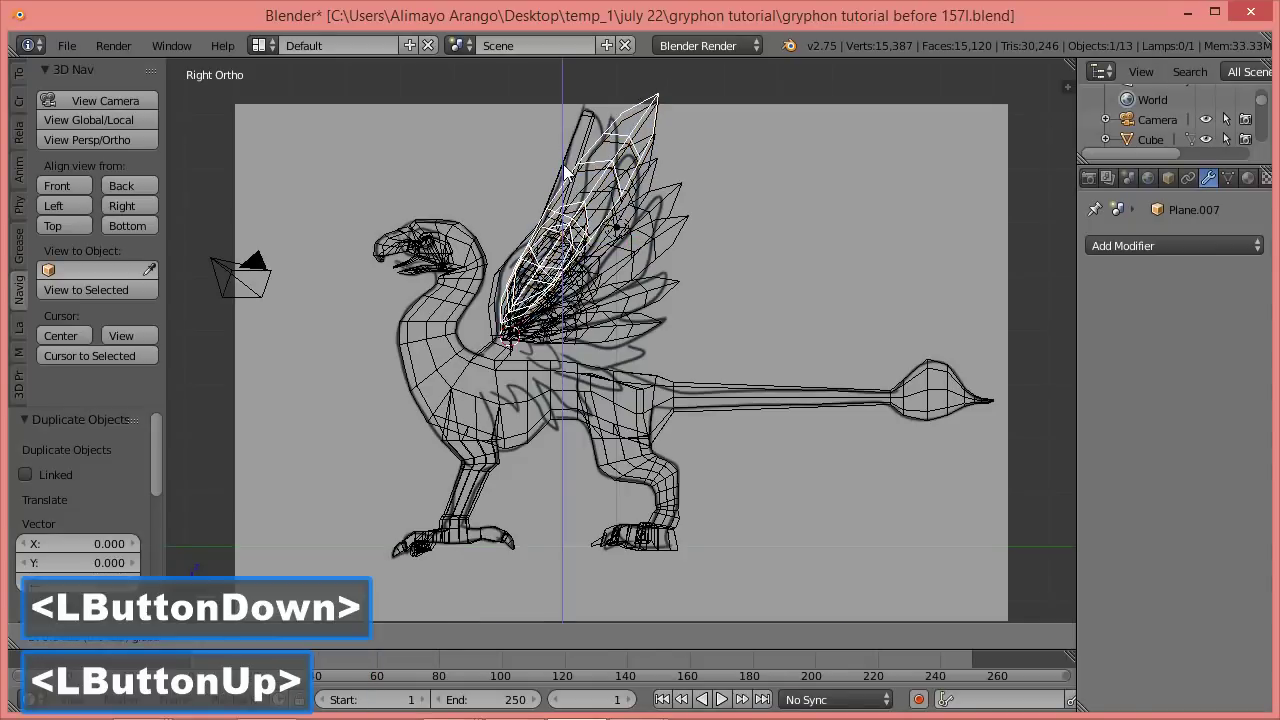
{"action": "key", "text": "r"}
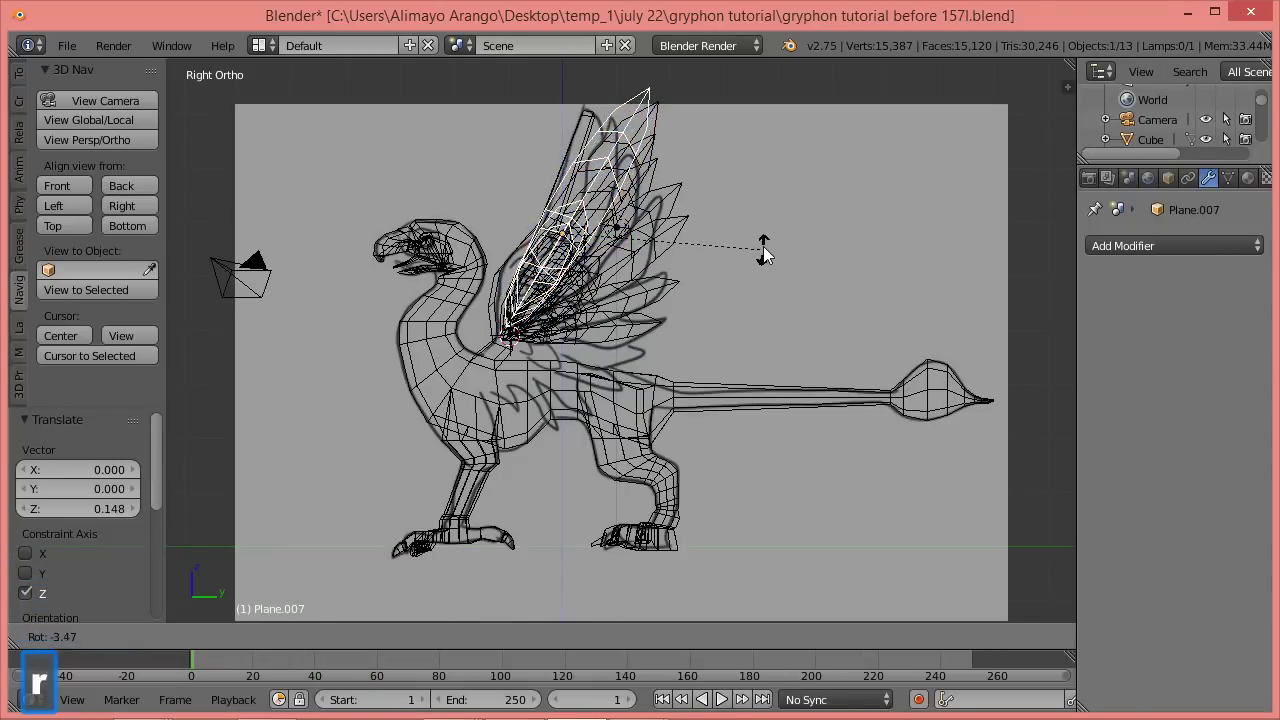
{"action": "left_click", "coordinate": [765, 249]}
{"action": "left_click_drag", "start_coordinate": [640, 237], "coordinate": [632, 237]}
{"action": "left_click_drag", "start_coordinate": [556, 176], "coordinate": [560, 184]}
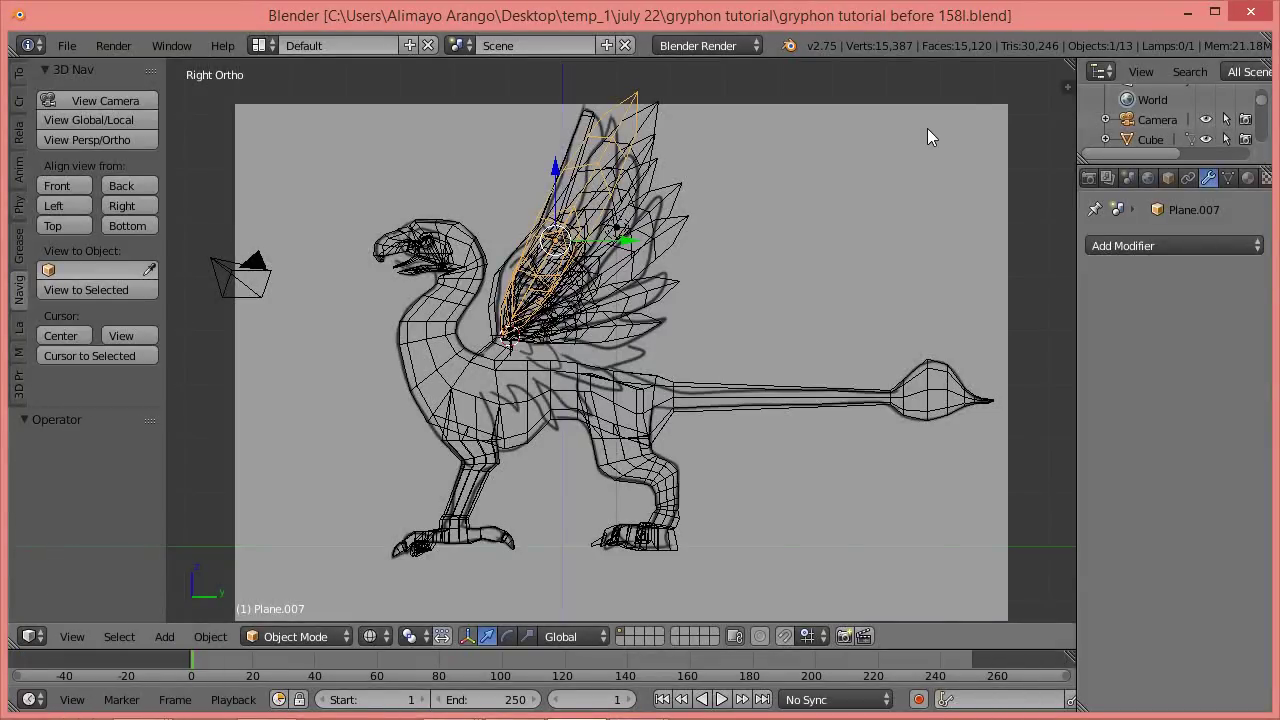
Switch the viewport to solid shading with ambient occlusion enabled, and save the file as gryphon tutorial before 159l.blend.
{"action": "key", "text": "z"}
{"action": "left_click", "coordinate": [912, 283]}
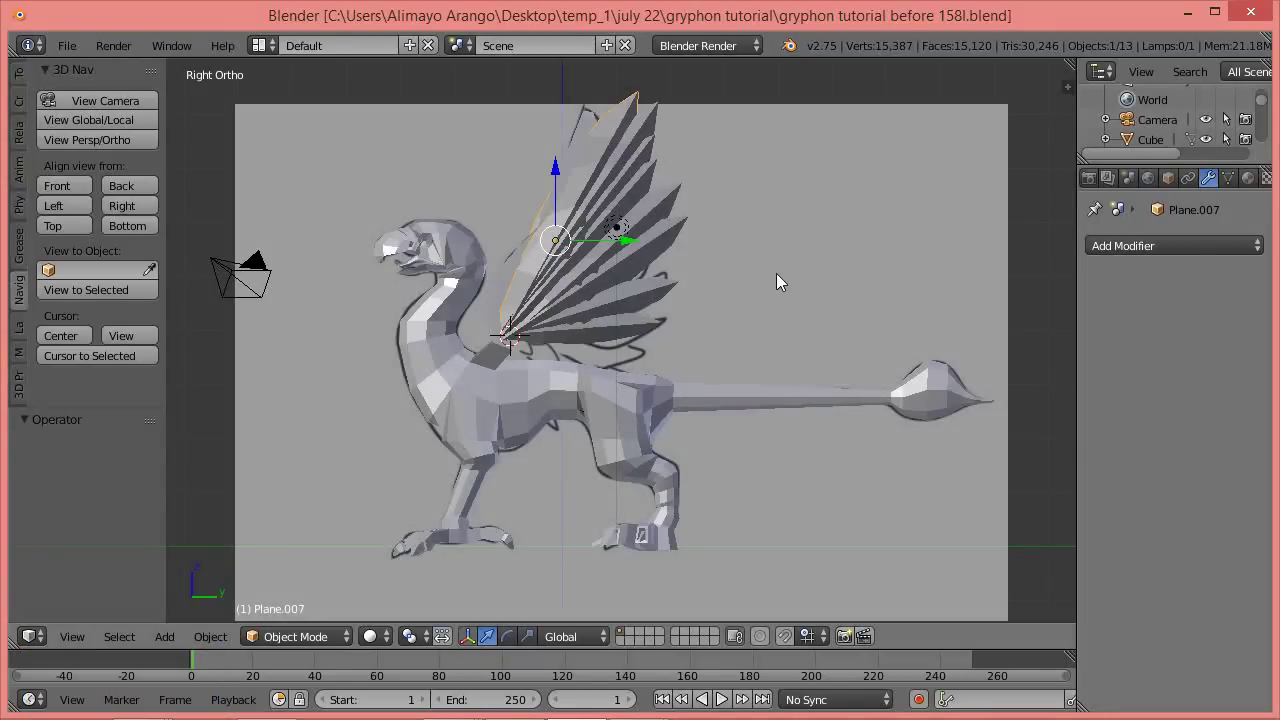
{"action": "key", "text": "n"}
{"action": "left_click_drag", "start_coordinate": [1066, 443], "coordinate": [1056, 330]}
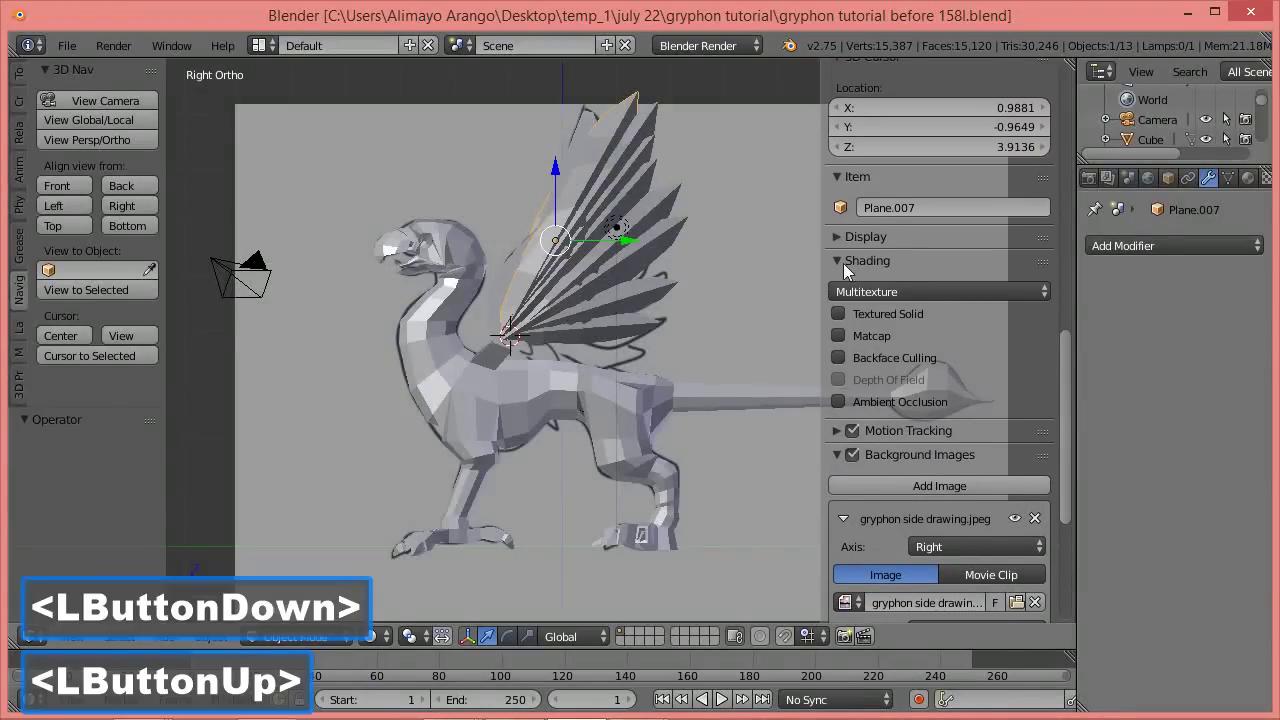
{"action": "left_click", "coordinate": [837, 402]}
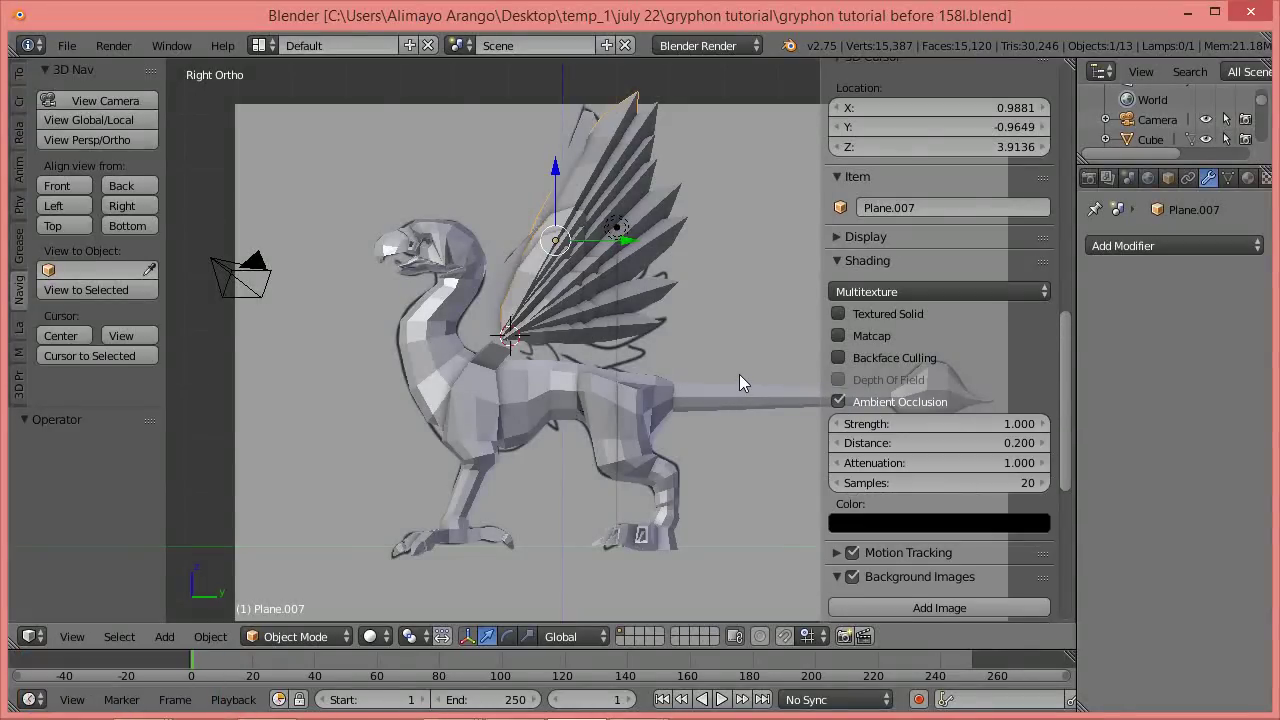
{"action": "key", "text": "n"}
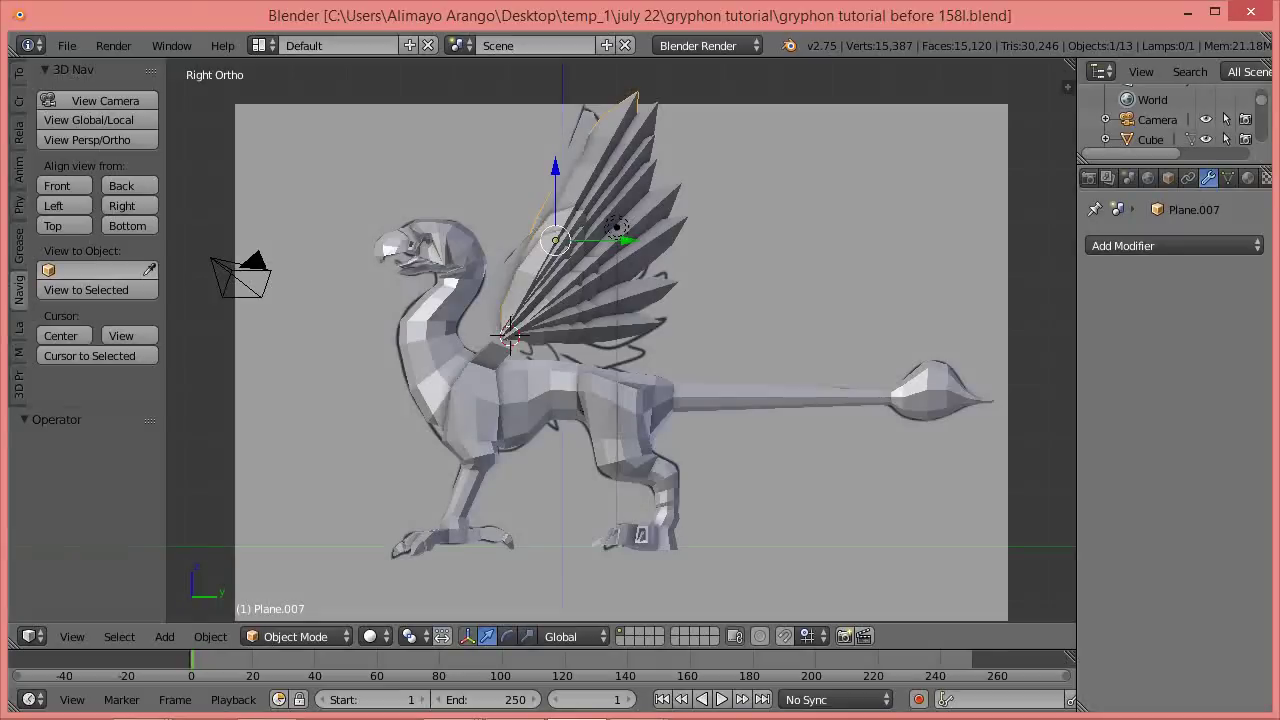
{"action": "left_click", "coordinate": [978, 52]}
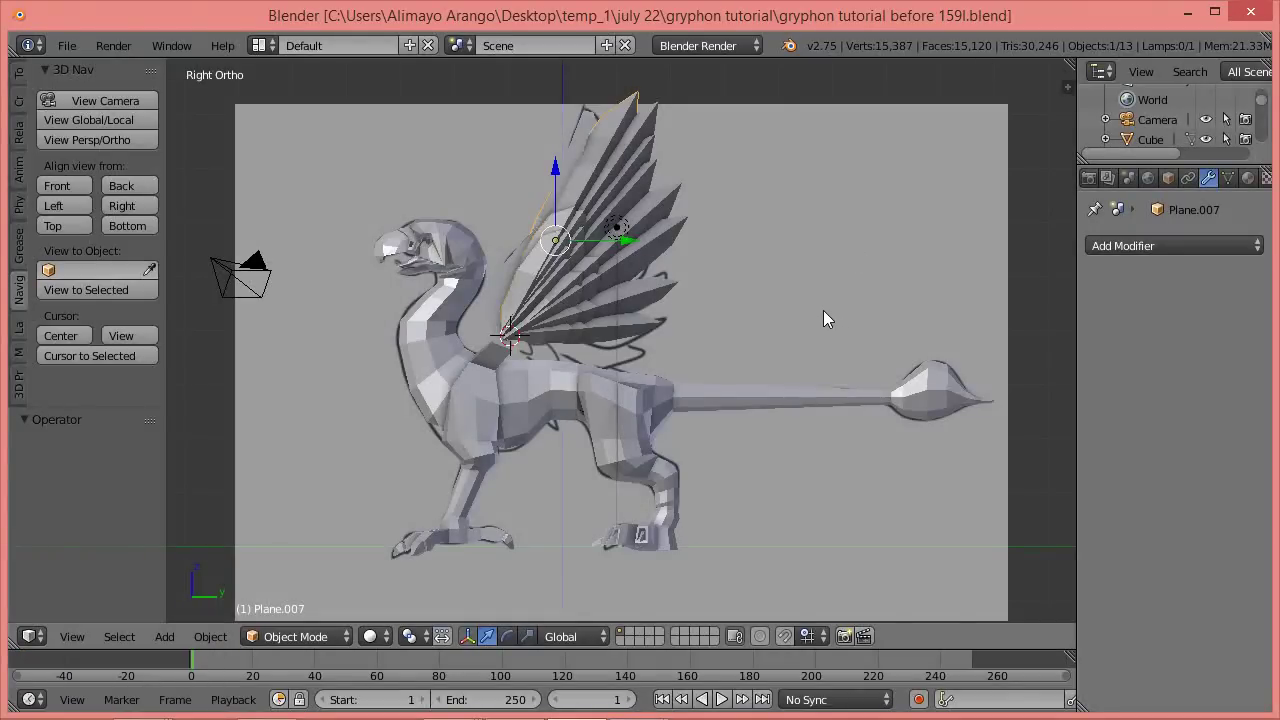
Select the five lowest wing feathers and duplicate them in place.
{"action": "left_click", "coordinate": [627, 331]}
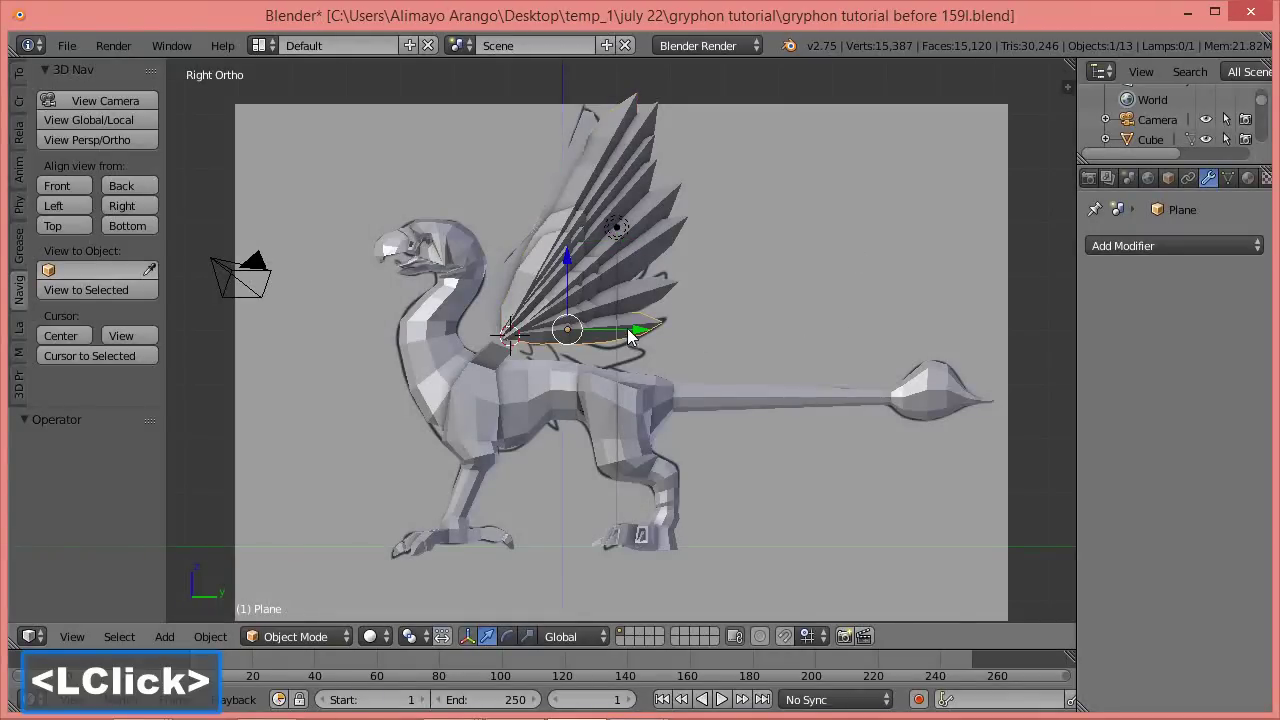
{"action": "left_click", "coordinate": [639, 262], "text": "shift"}
{"action": "left_click", "coordinate": [640, 259], "text": "shift"}
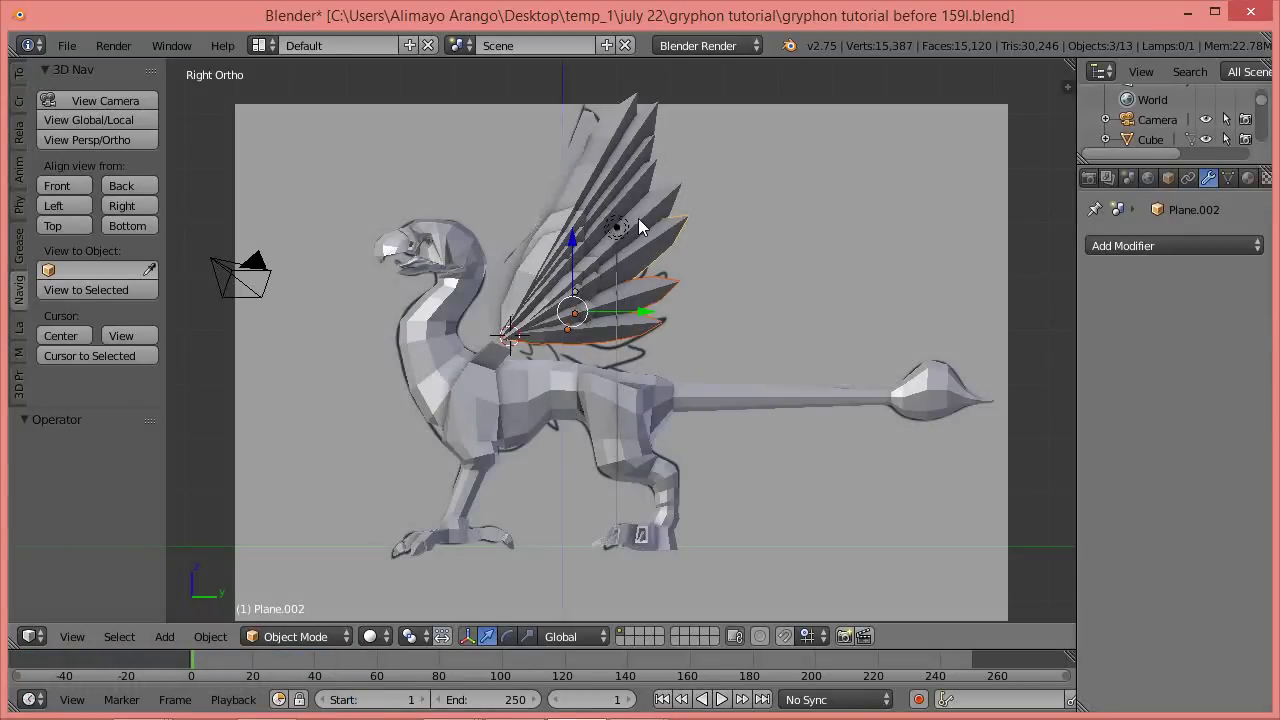
{"action": "left_click", "coordinate": [638, 218], "text": "shift"}
{"action": "left_click", "coordinate": [633, 195], "text": "shift"}
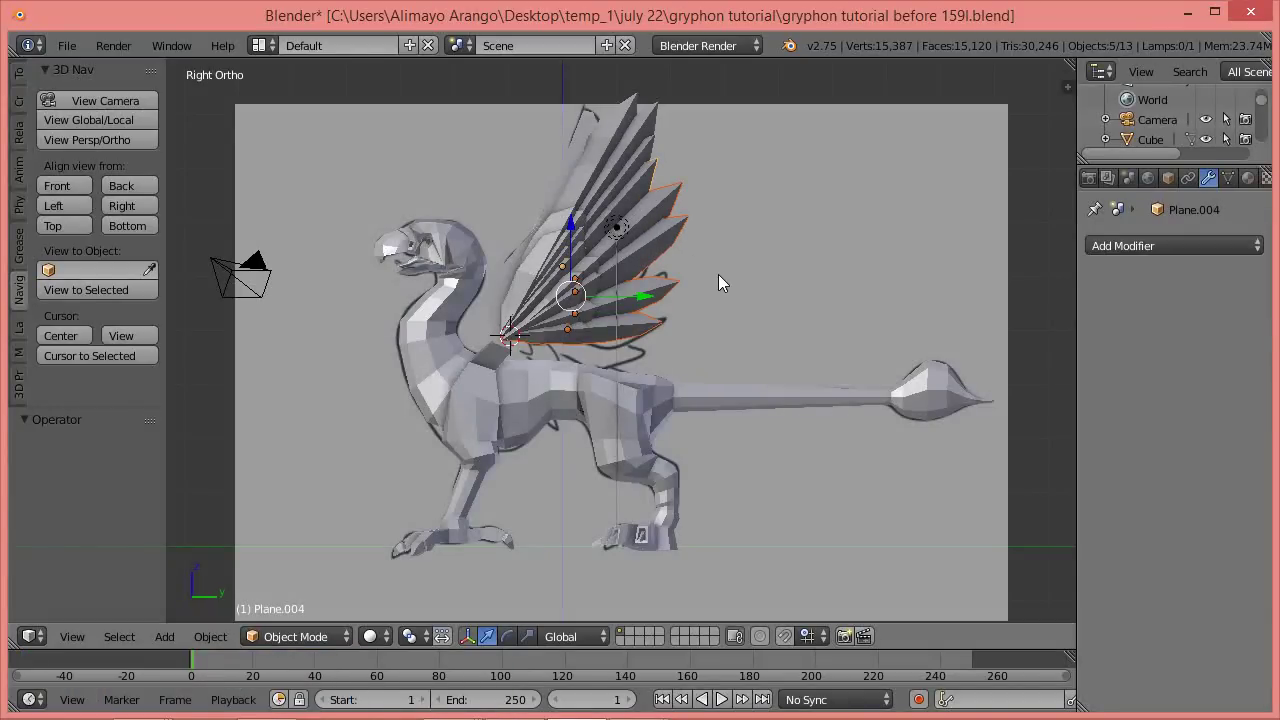
{"action": "key", "text": "shift+d"}
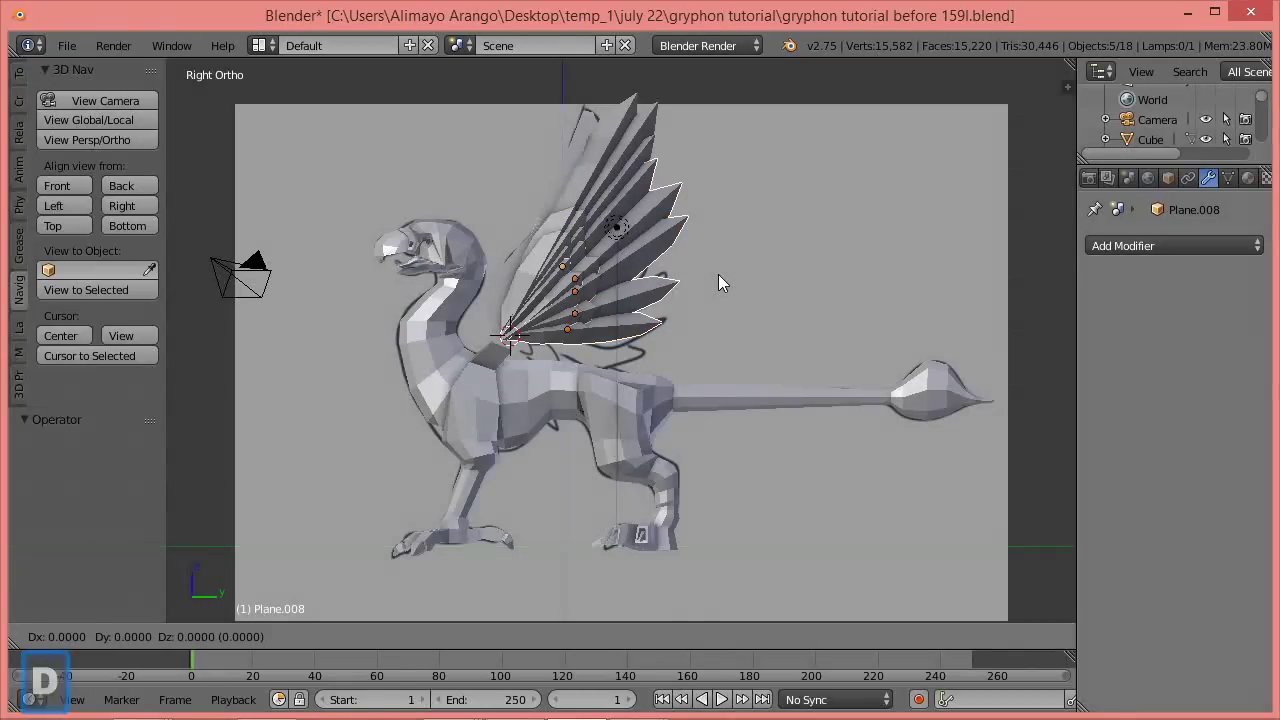
{"action": "left_click", "coordinate": [718, 274]}
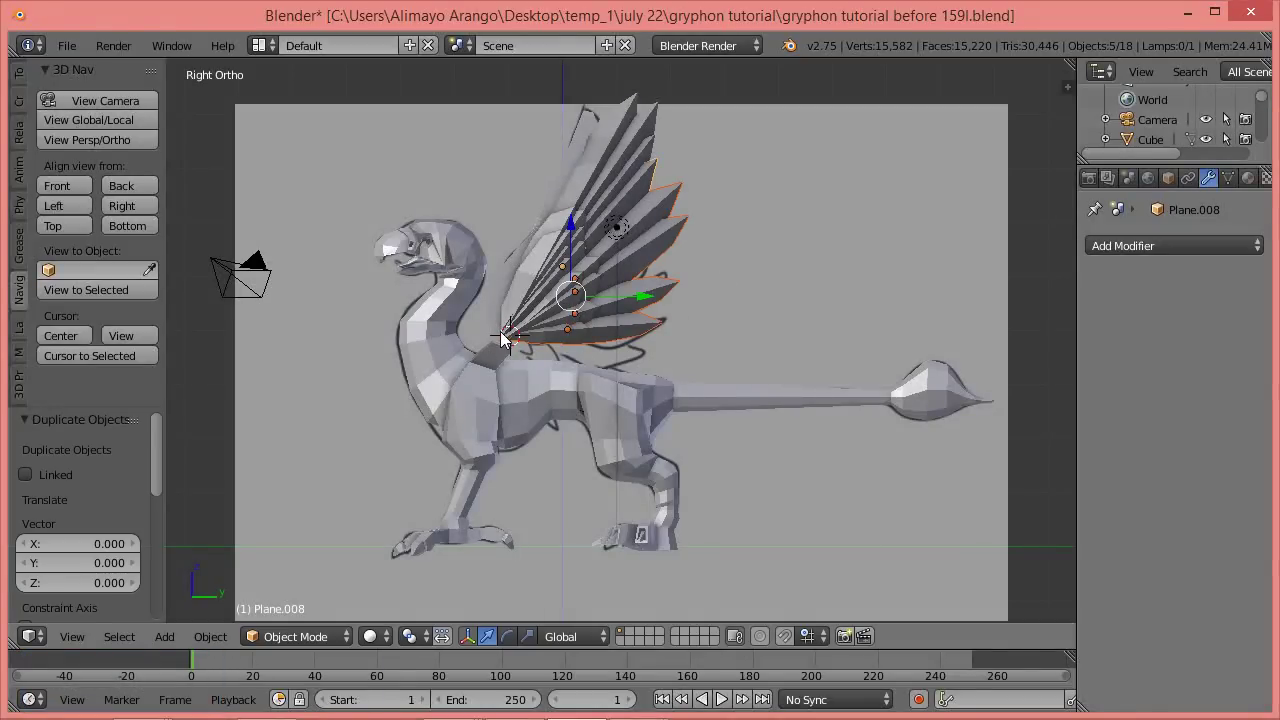
With the 3D Cursor as pivot point and wireframe shading, rotate the five duplicated feathers about 50.2° downward around the wing root.
{"action": "left_click", "coordinate": [415, 637]}
{"action": "left_click", "coordinate": [430, 591]}
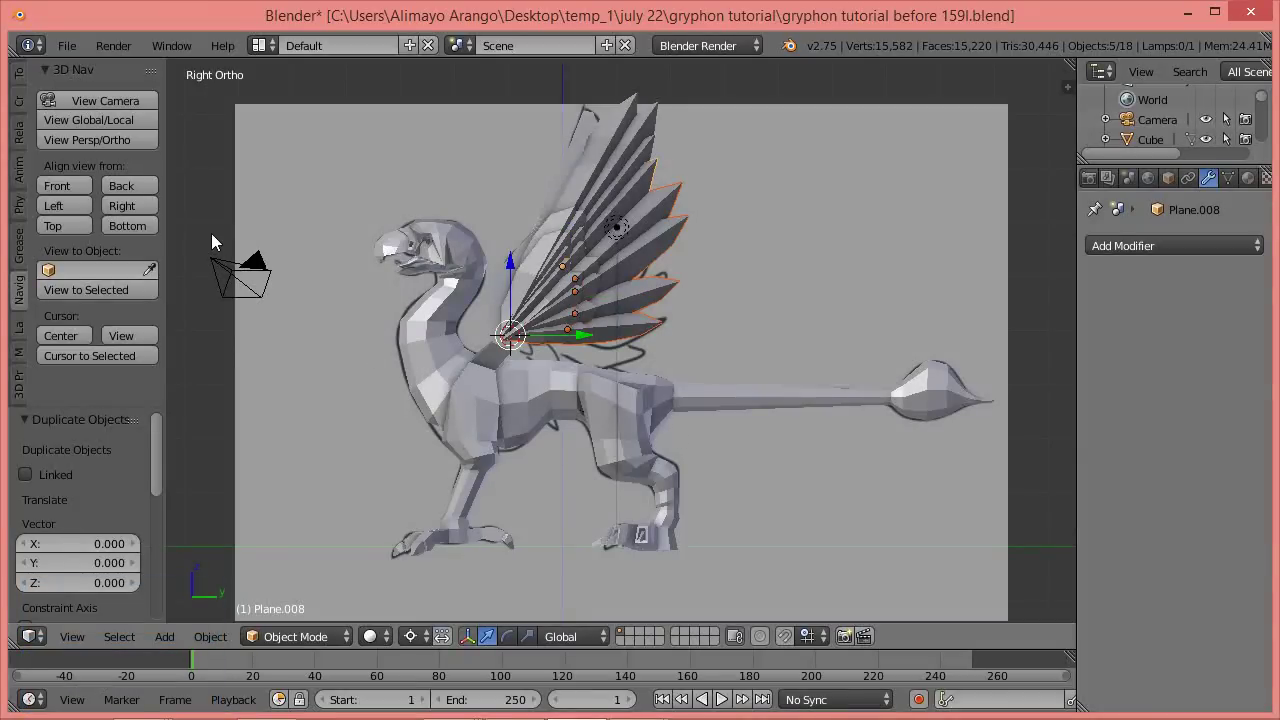
{"action": "key", "text": "z"}
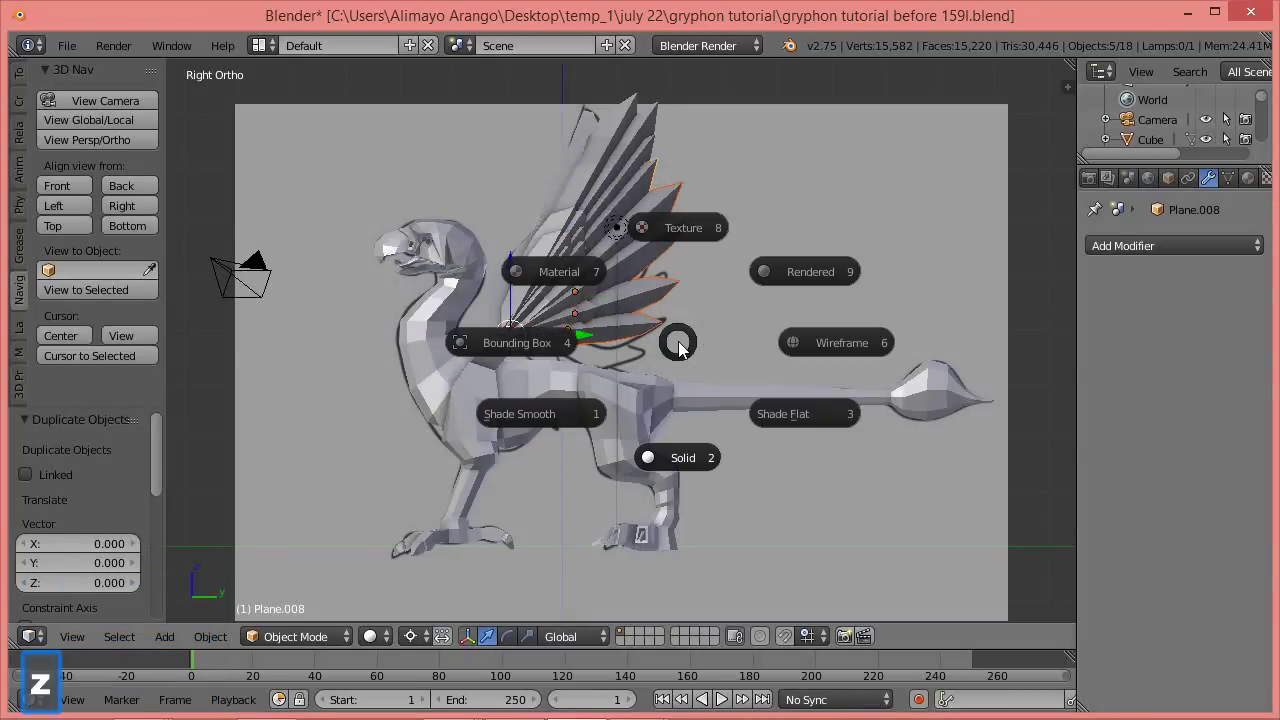
{"action": "left_click", "coordinate": [818, 345]}
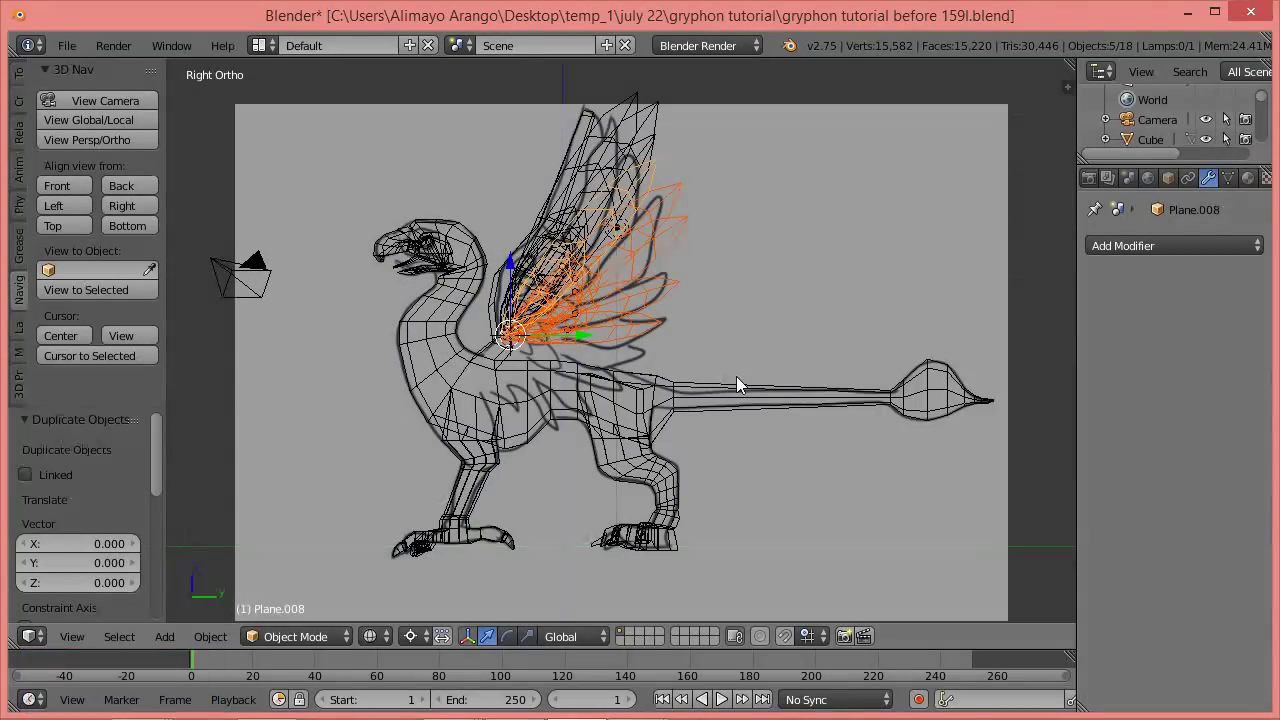
{"action": "key", "text": "r"}
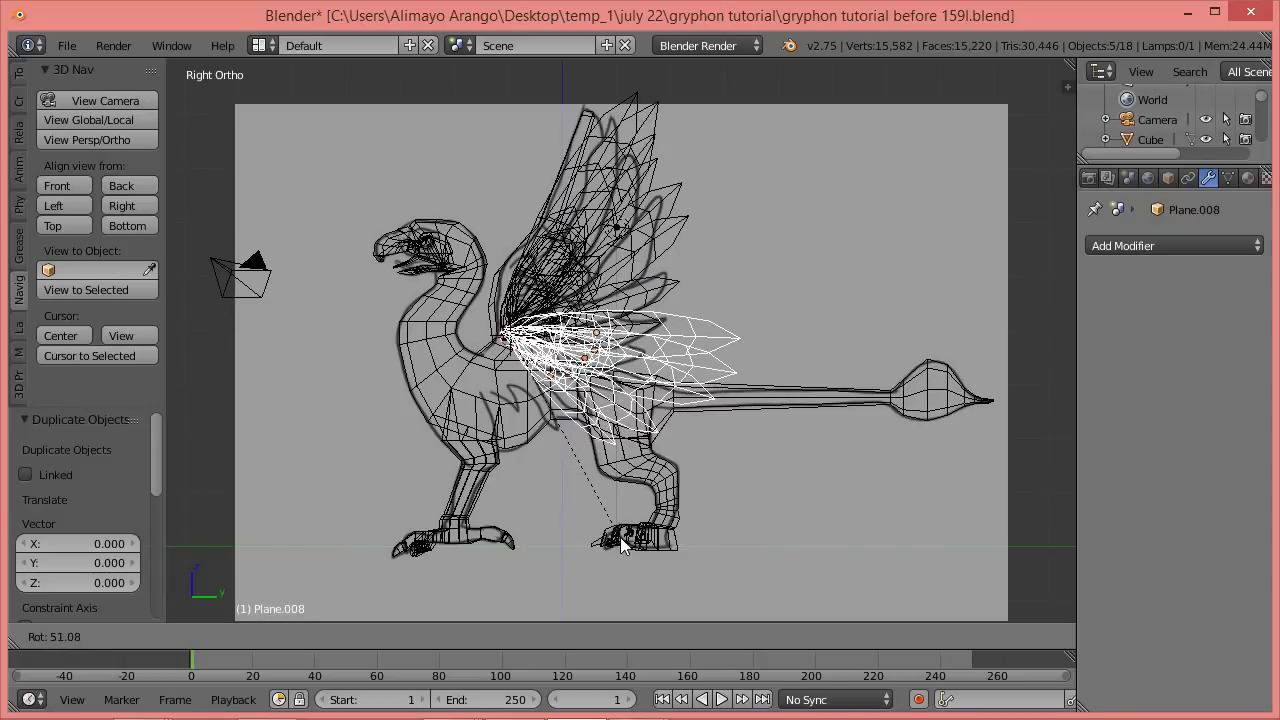
{"action": "left_click", "coordinate": [624, 543]}
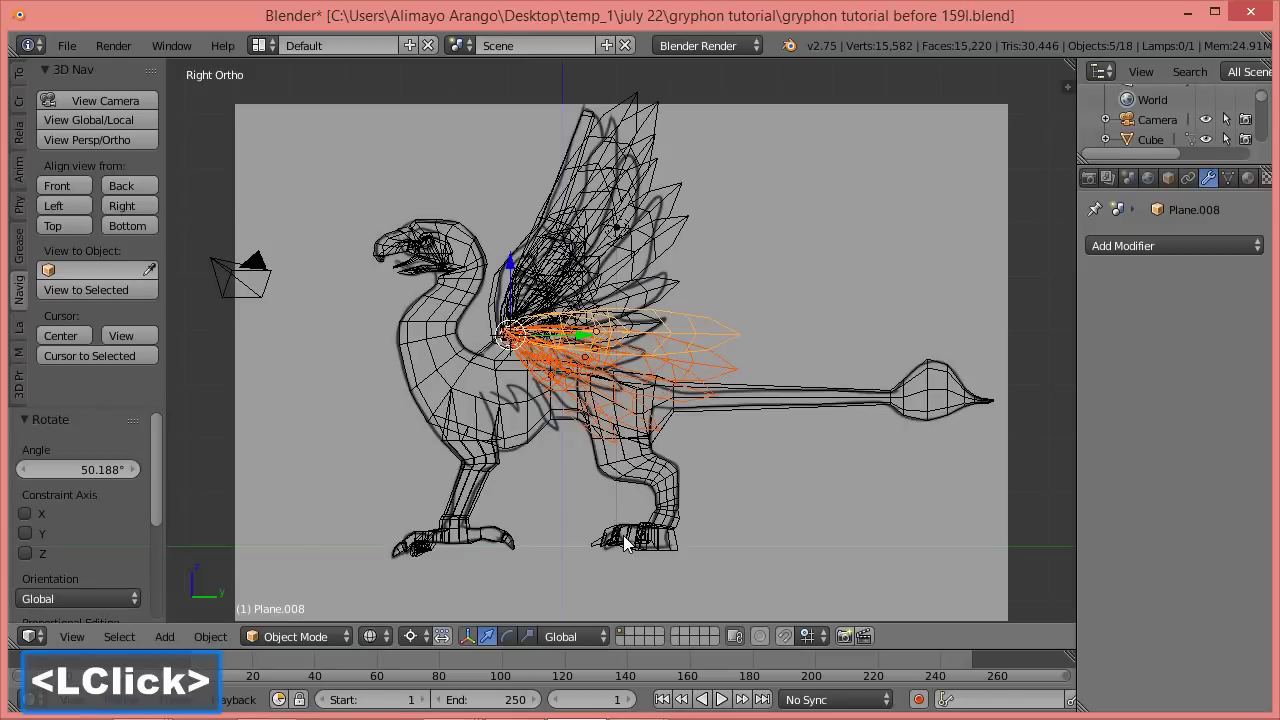
Set the pivot point to Individual Origins, return to solid shading, and scale down the five duplicated feathers.
{"action": "left_click", "coordinate": [422, 633]}
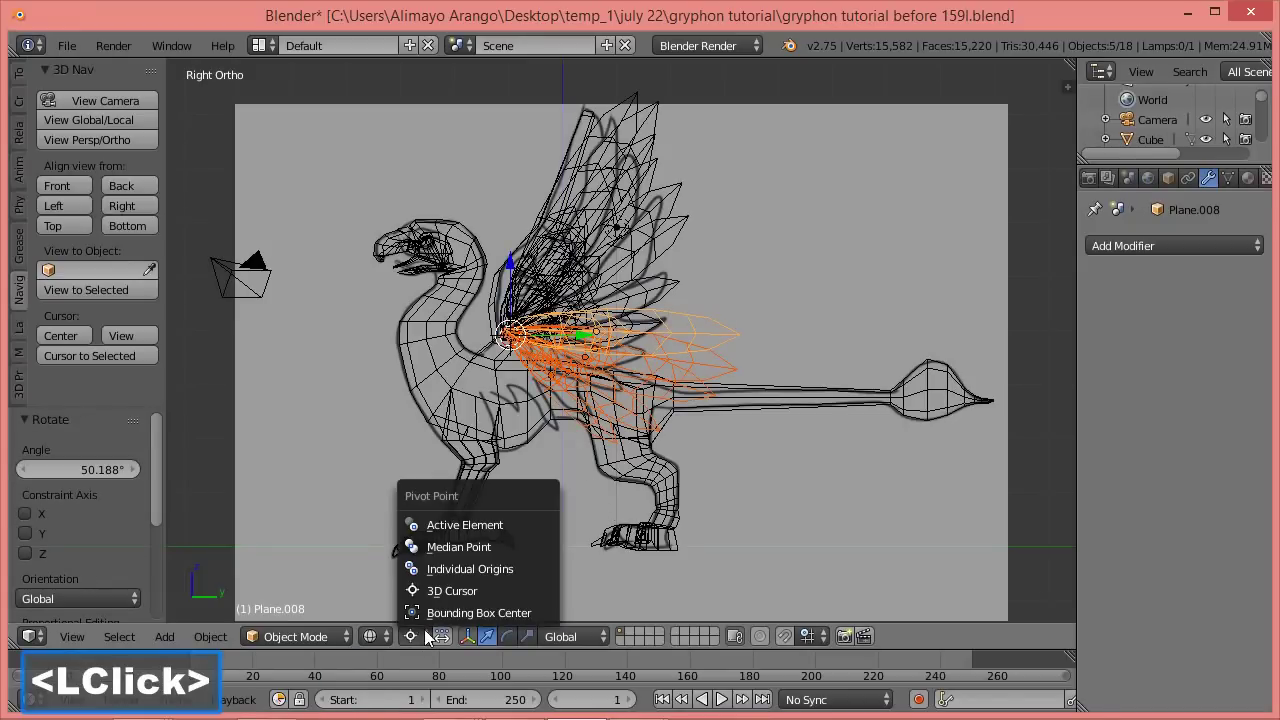
{"action": "left_click", "coordinate": [486, 569]}
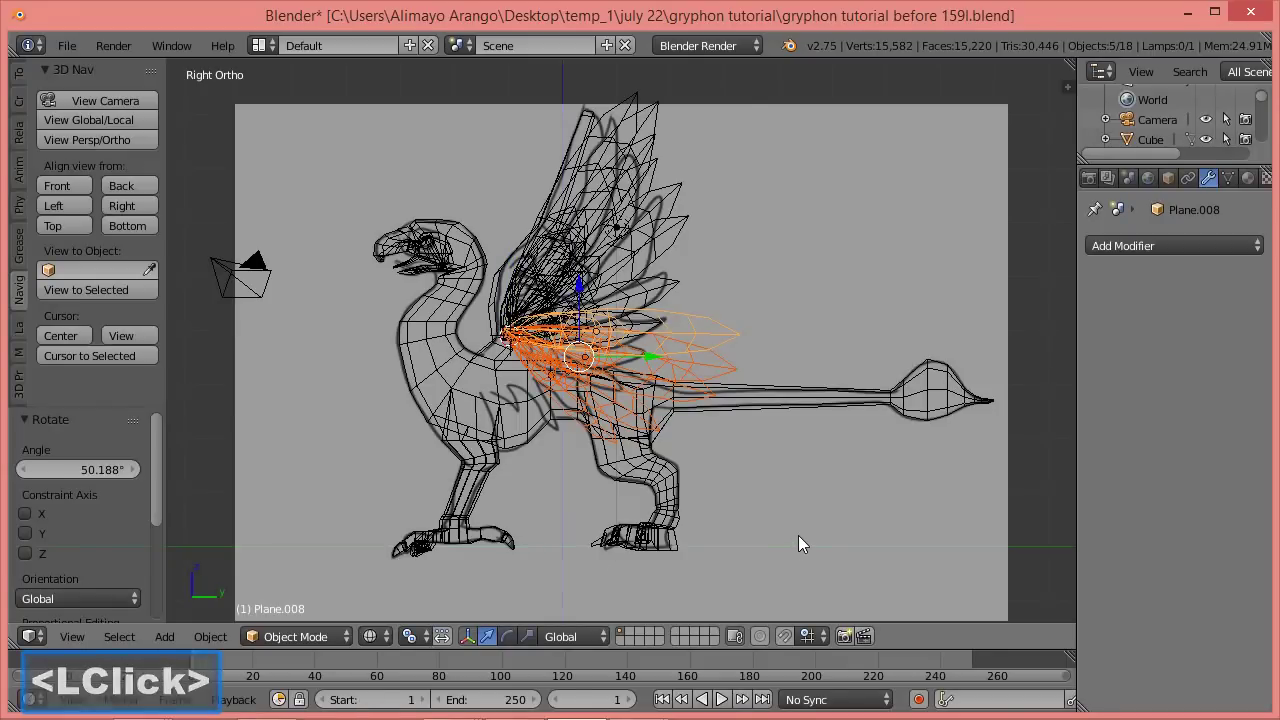
{"action": "key", "text": "z"}
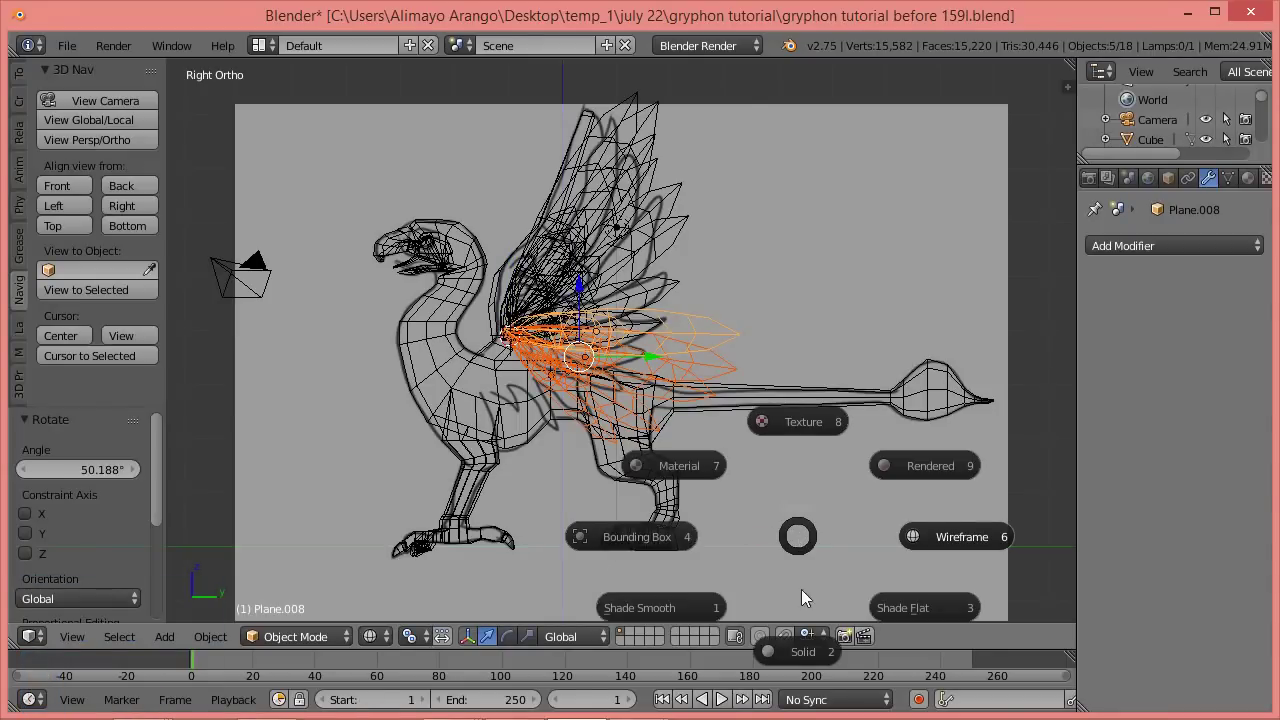
{"action": "left_click", "coordinate": [806, 652]}
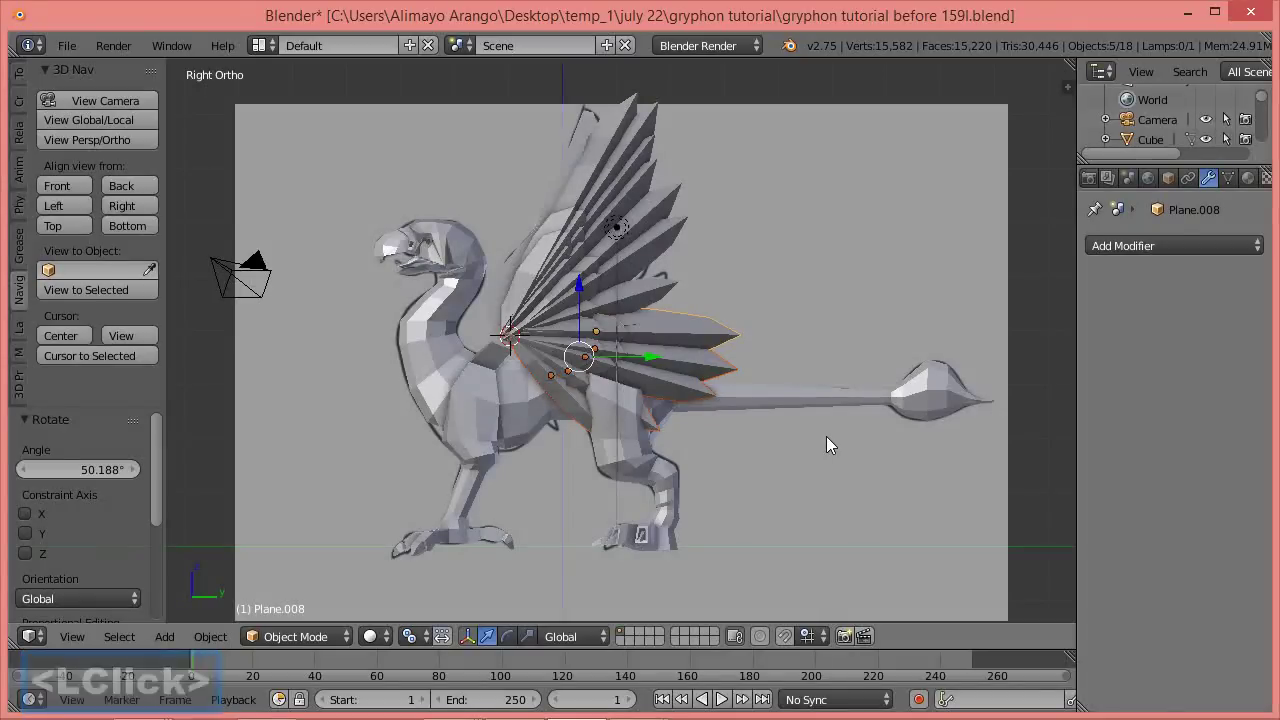
{"action": "key", "text": "s"}
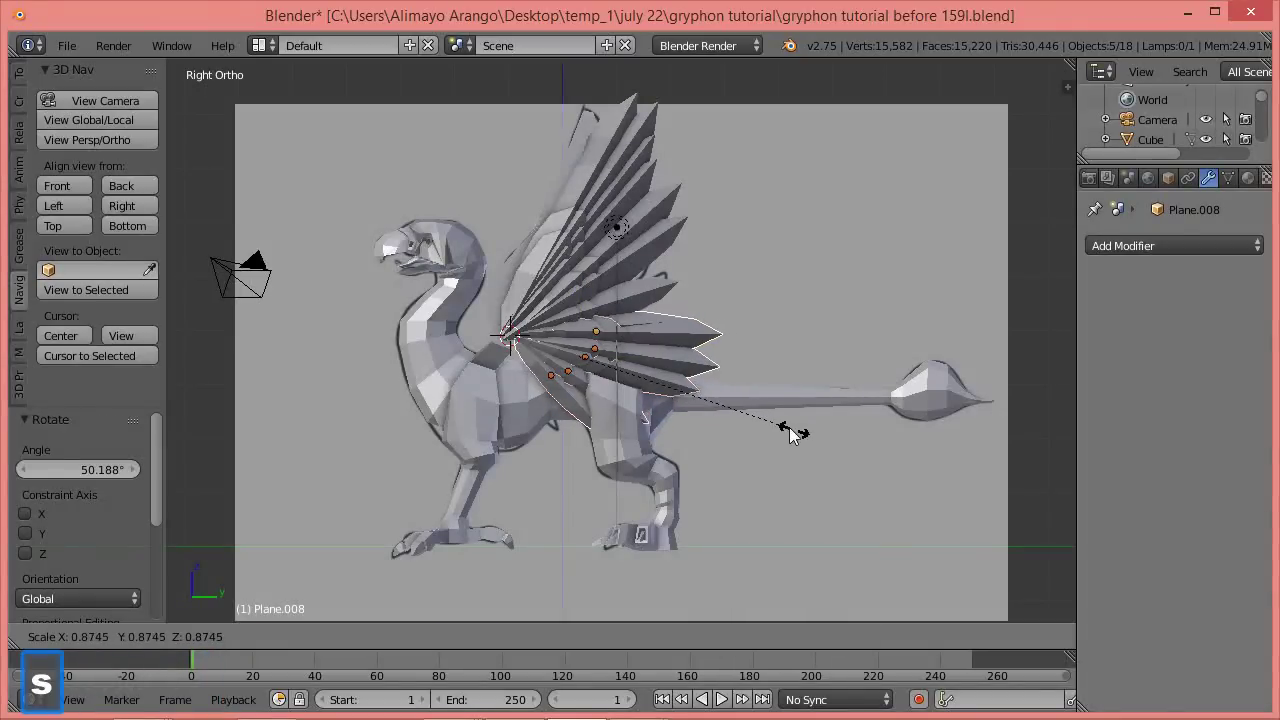
{"action": "left_click", "coordinate": [703, 409]}
Move the five smaller feathers forward along Y and adjust their height along Z to sit at the wing root.
{"action": "left_click_drag", "start_coordinate": [651, 358], "coordinate": [625, 360]}
{"action": "left_click_drag", "start_coordinate": [558, 297], "coordinate": [556, 278]}
{"action": "mouse_move", "coordinate": [638, 358]}
{"action": "left_mouse_down"}
{"action": "mouse_move", "coordinate": [623, 349]}
{"action": "mouse_move", "coordinate": [636, 380]}
{"action": "left_mouse_up"}
Rotate the five smaller feathers at the wing root about -10° around the global Z axis.
{"action": "middle_click_drag", "start_coordinate": [619, 411], "coordinate": [663, 443]}
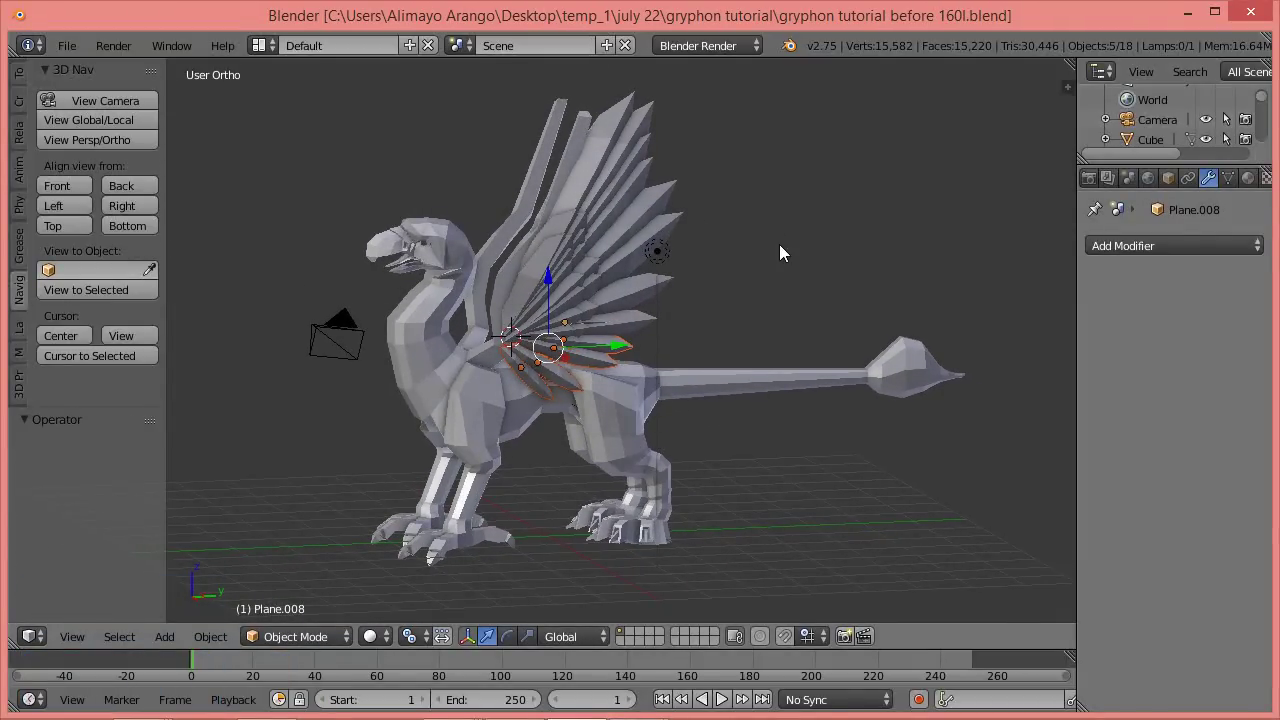
{"action": "key", "text": "r"}
{"action": "key", "text": "z"}
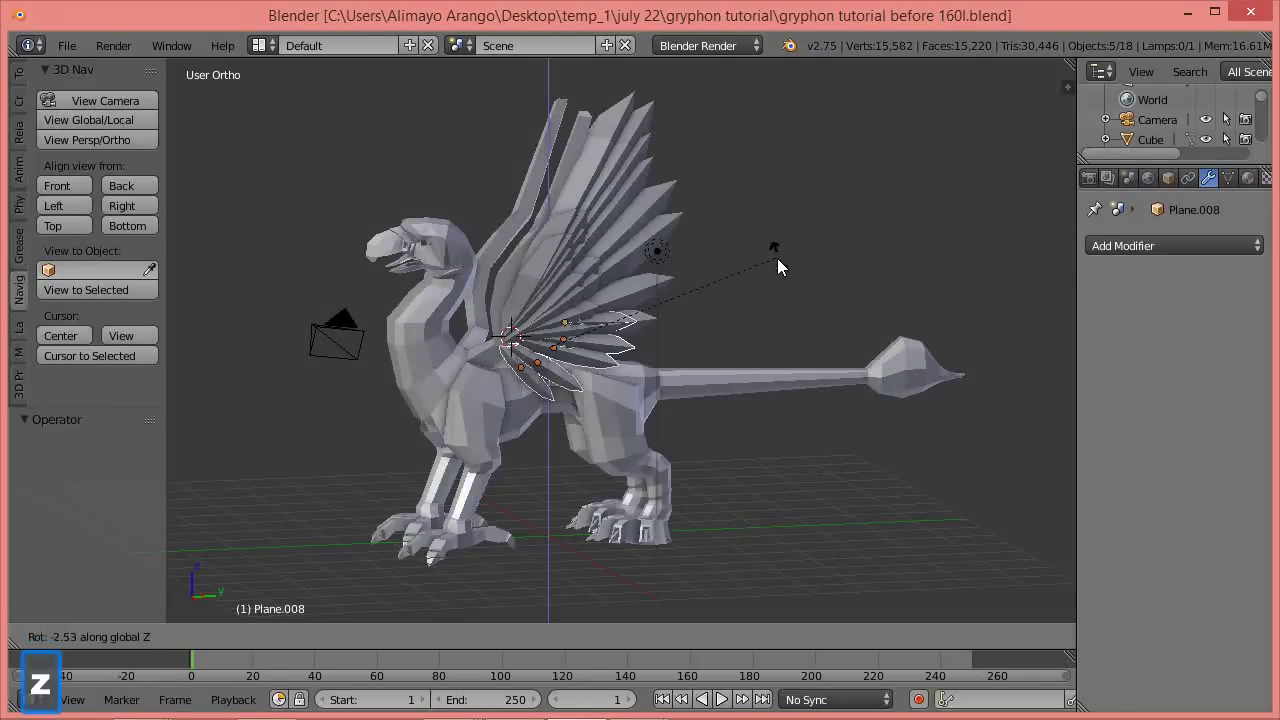
{"action": "left_click", "coordinate": [768, 292]}
{"action": "mouse_move", "coordinate": [663, 349]}
{"action": "middle_mouse_down"}
{"action": "mouse_move", "coordinate": [754, 380]}
{"action": "mouse_move", "coordinate": [660, 354]}
{"action": "middle_mouse_up"}
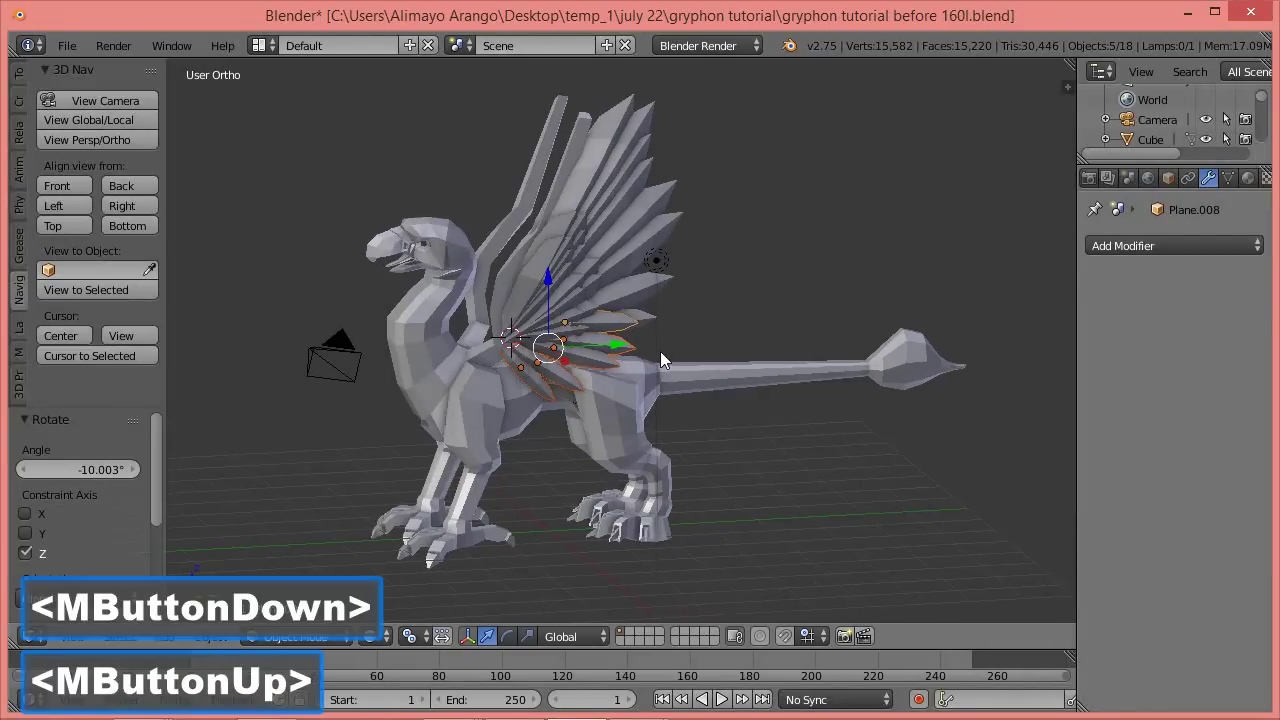
Move the lamp about 6.28 units along Y, clear of the wing feathers.
{"action": "left_click", "coordinate": [658, 264]}
{"action": "left_click_drag", "start_coordinate": [722, 264], "coordinate": [1023, 246]}
{"action": "middle_click_drag", "start_coordinate": [713, 330], "coordinate": [693, 313]}
Select the eight large wing feathers above the smaller root set and duplicate them almost in place.
{"action": "left_click", "coordinate": [694, 311]}
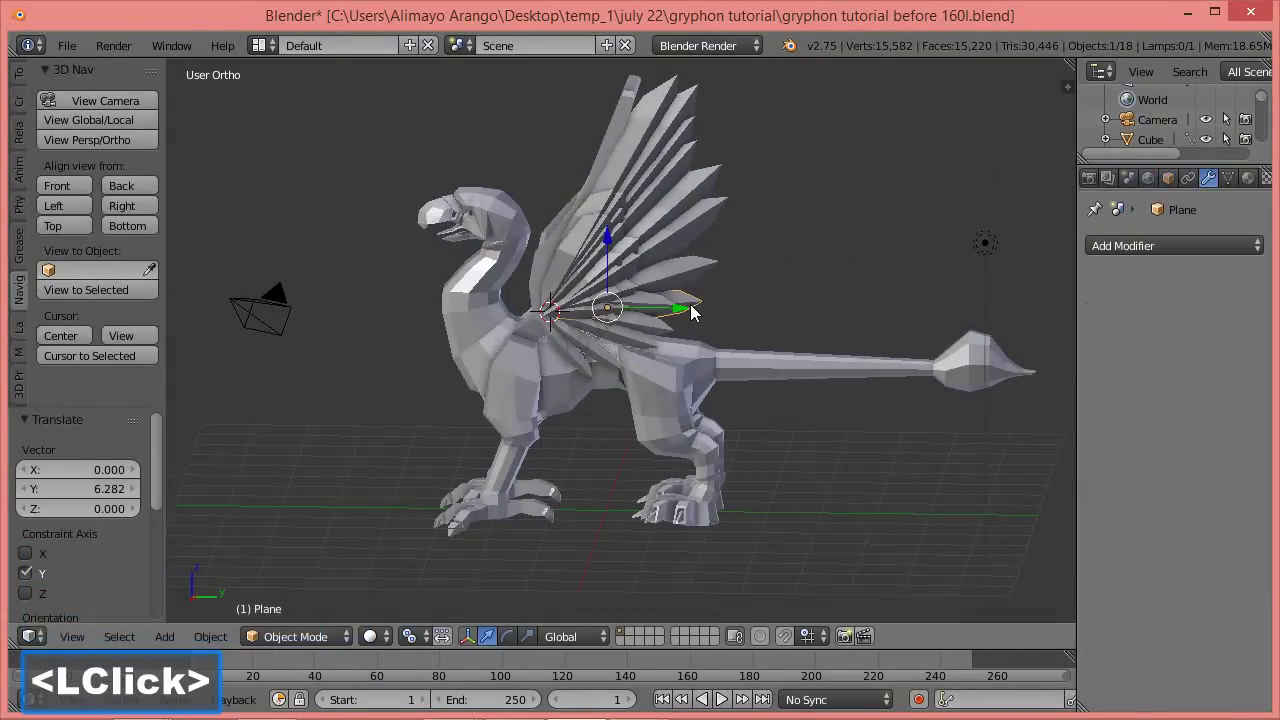
{"action": "left_click", "coordinate": [698, 262], "text": "shift"}
{"action": "left_click", "coordinate": [700, 232], "text": "shift"}
{"action": "left_click", "coordinate": [678, 198], "text": "shift"}
{"action": "left_click", "coordinate": [675, 174], "text": "shift"}
{"action": "left_click", "coordinate": [679, 147], "text": "shift"}
{"action": "left_click", "coordinate": [677, 125], "text": "shift"}
{"action": "left_click", "coordinate": [650, 101], "text": "shift"}
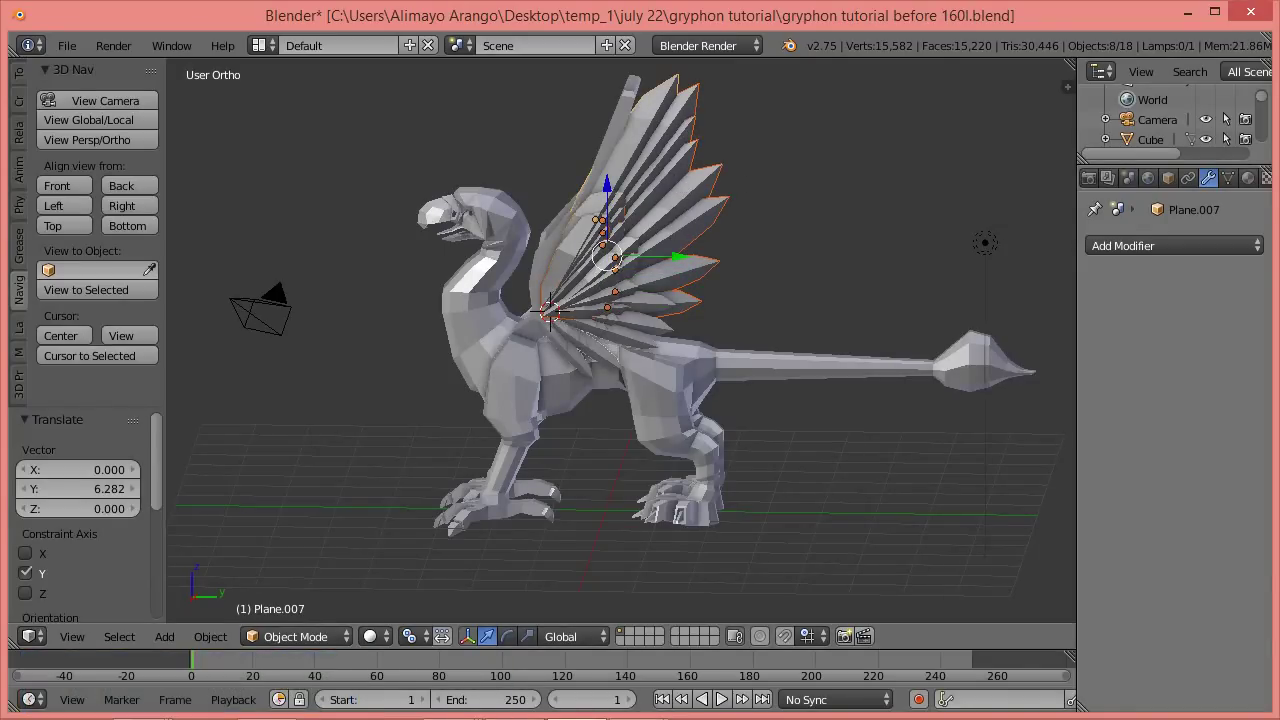
{"action": "left_click", "coordinate": [1195, 62]}
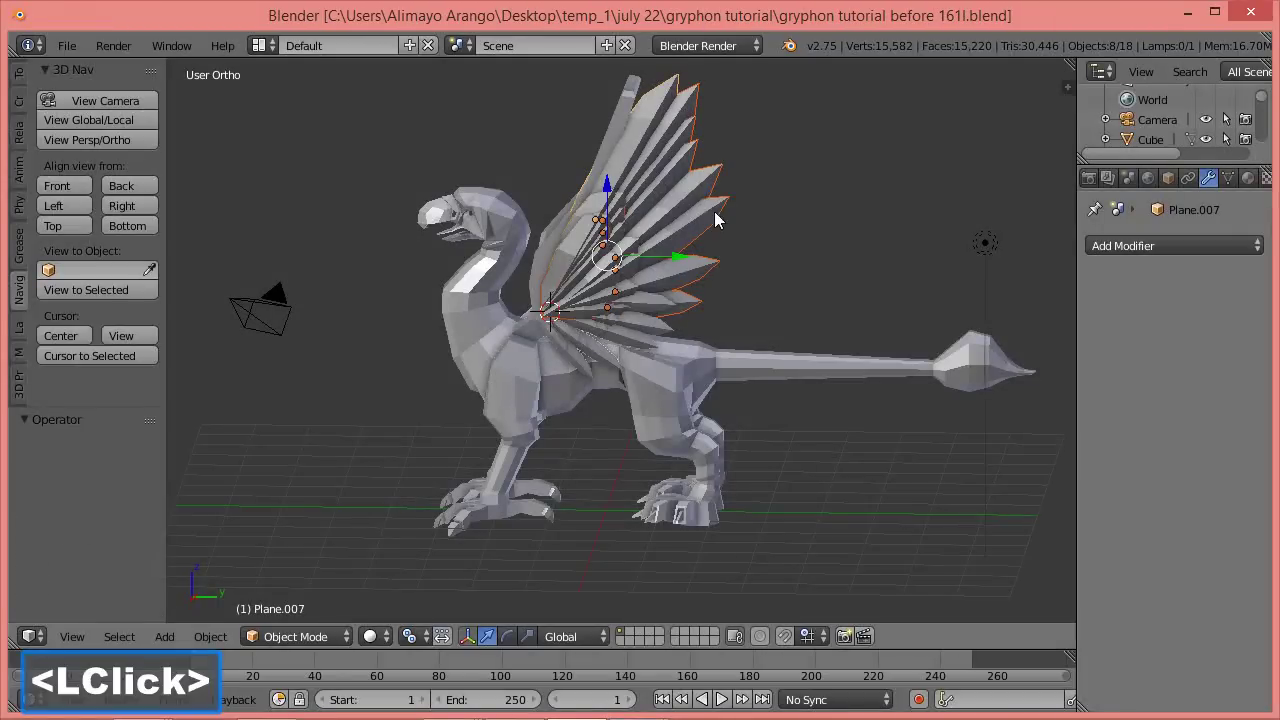
{"action": "key", "text": "shift+d"}
{"action": "left_click", "coordinate": [825, 237]}
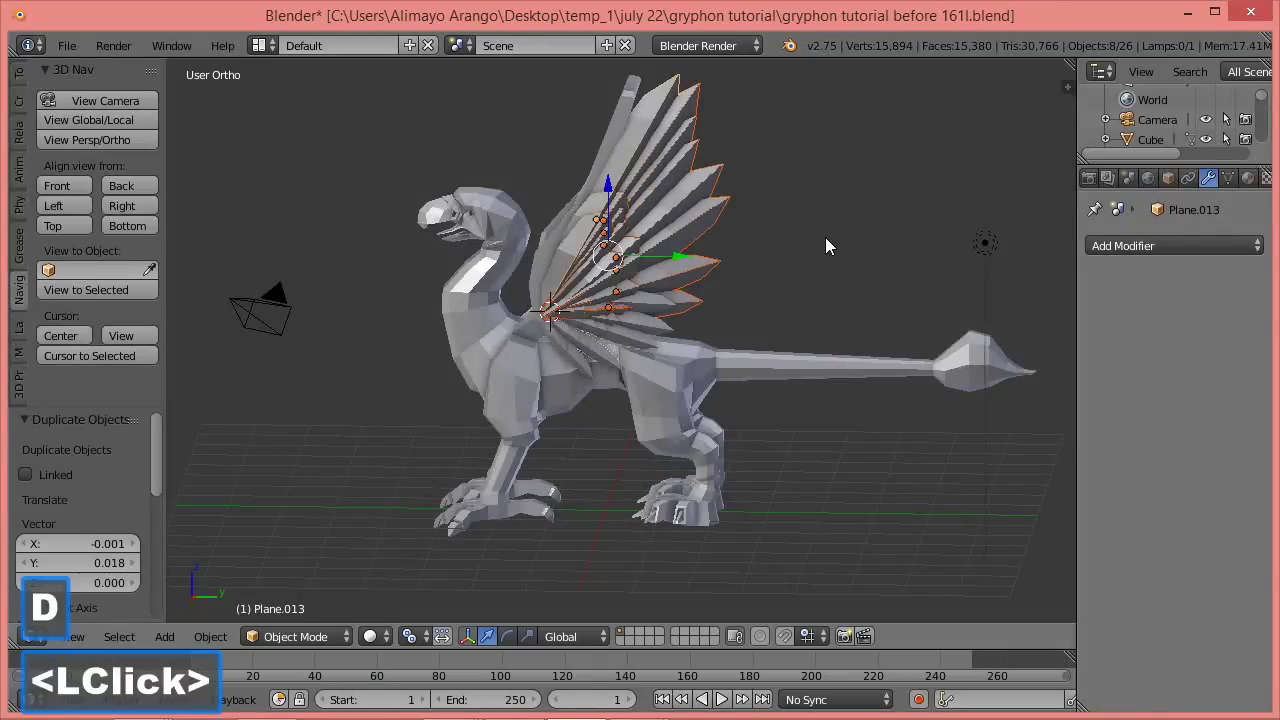
Offset the eight duplicated feathers about -0.17 along Z and about -0.21 along X from the originals.
{"action": "left_click_drag", "start_coordinate": [608, 182], "coordinate": [609, 194]}
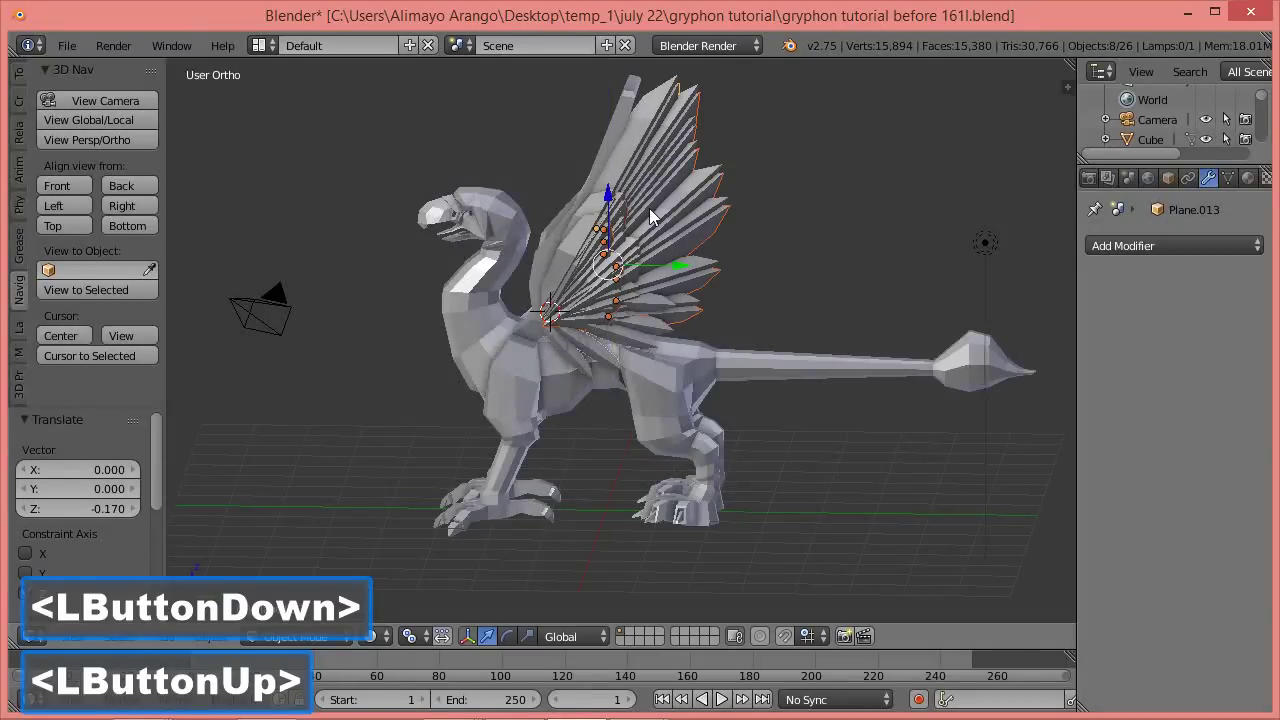
{"action": "middle_click_drag", "start_coordinate": [745, 283], "coordinate": [660, 296]}
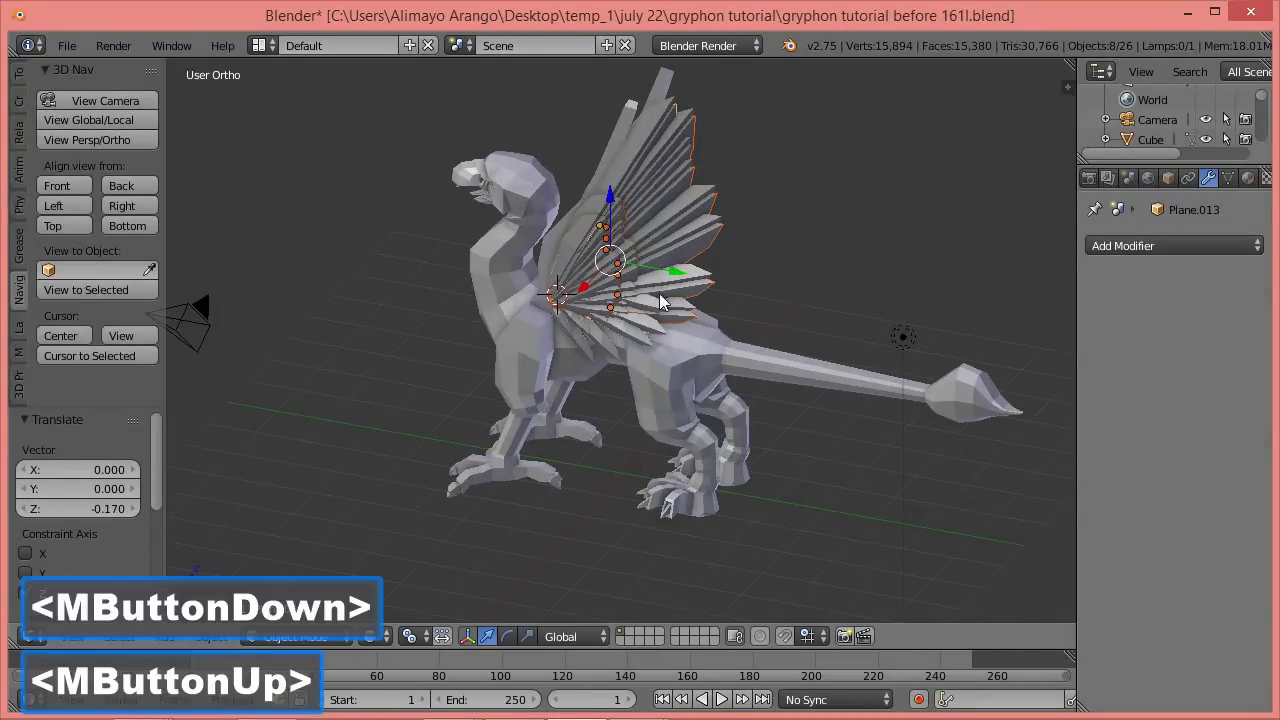
{"action": "left_click_drag", "start_coordinate": [585, 288], "coordinate": [592, 287]}
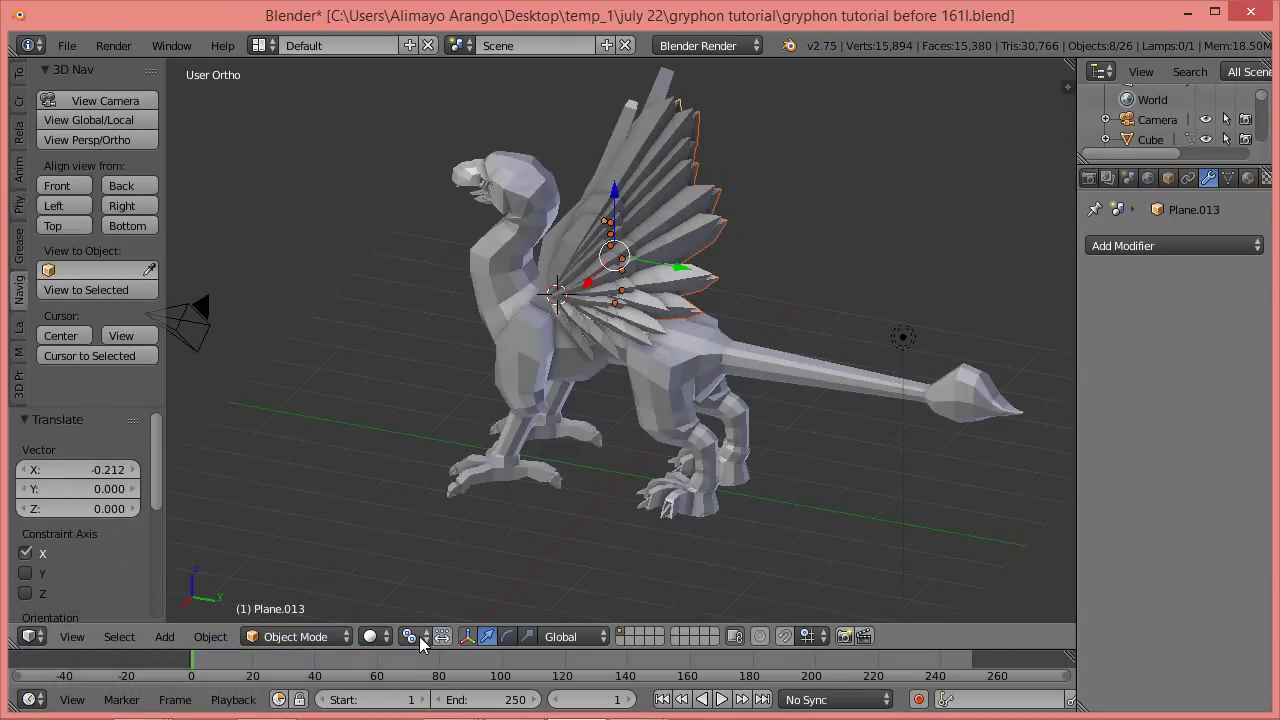
{"action": "middle_click_drag", "start_coordinate": [548, 517], "coordinate": [618, 493]}
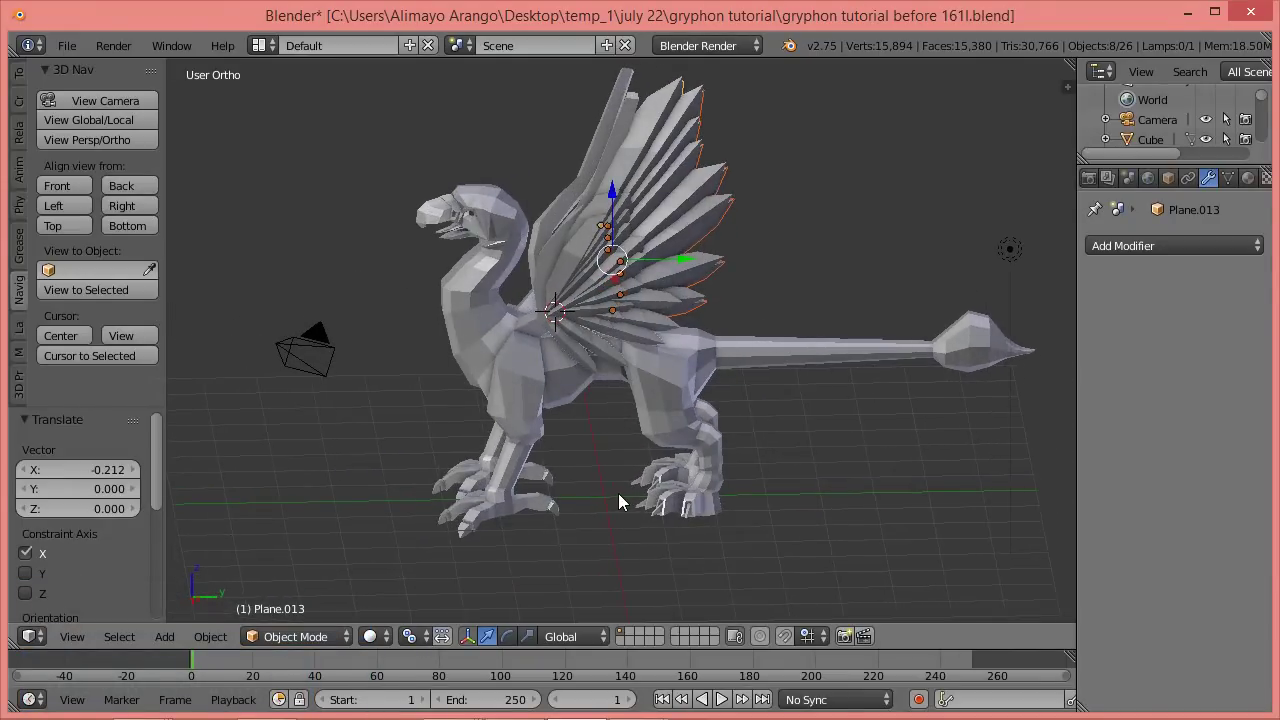
Scale the eight duplicated feathers up to about 1.31, then shift them backward along Y and raise them about 0.43 along Z.
{"action": "key", "text": "s"}
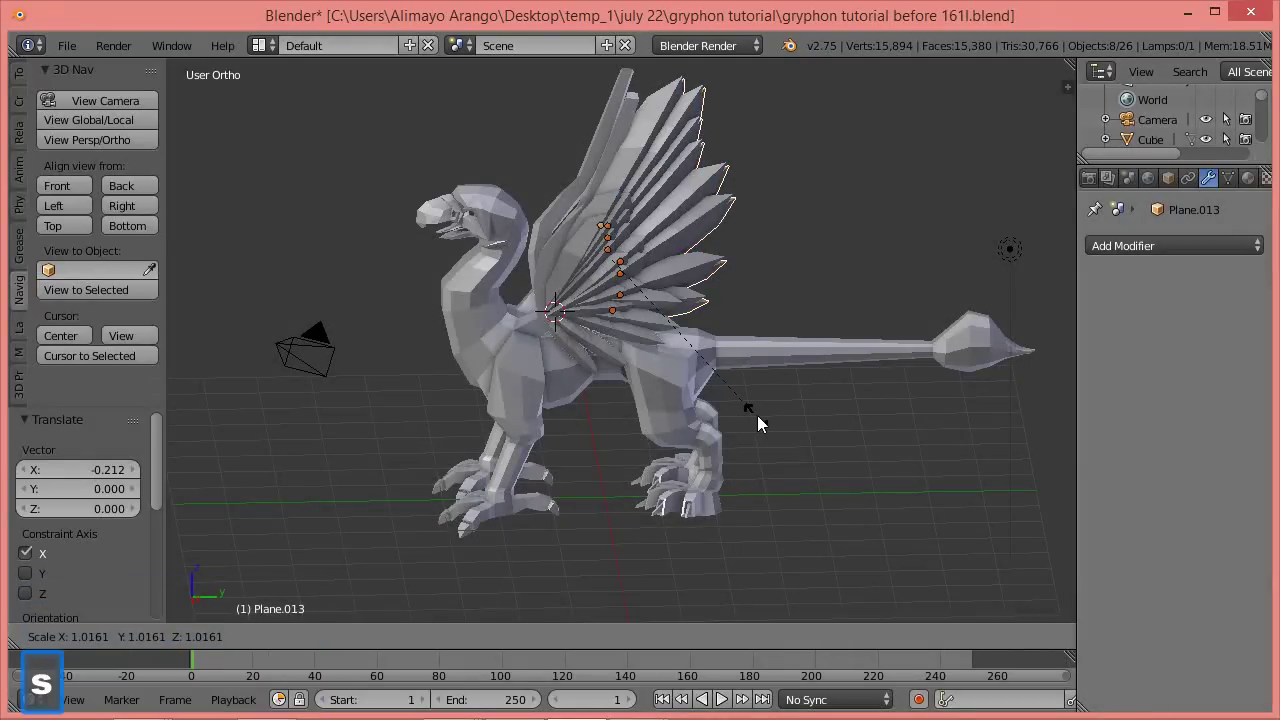
{"action": "left_click", "coordinate": [837, 414]}
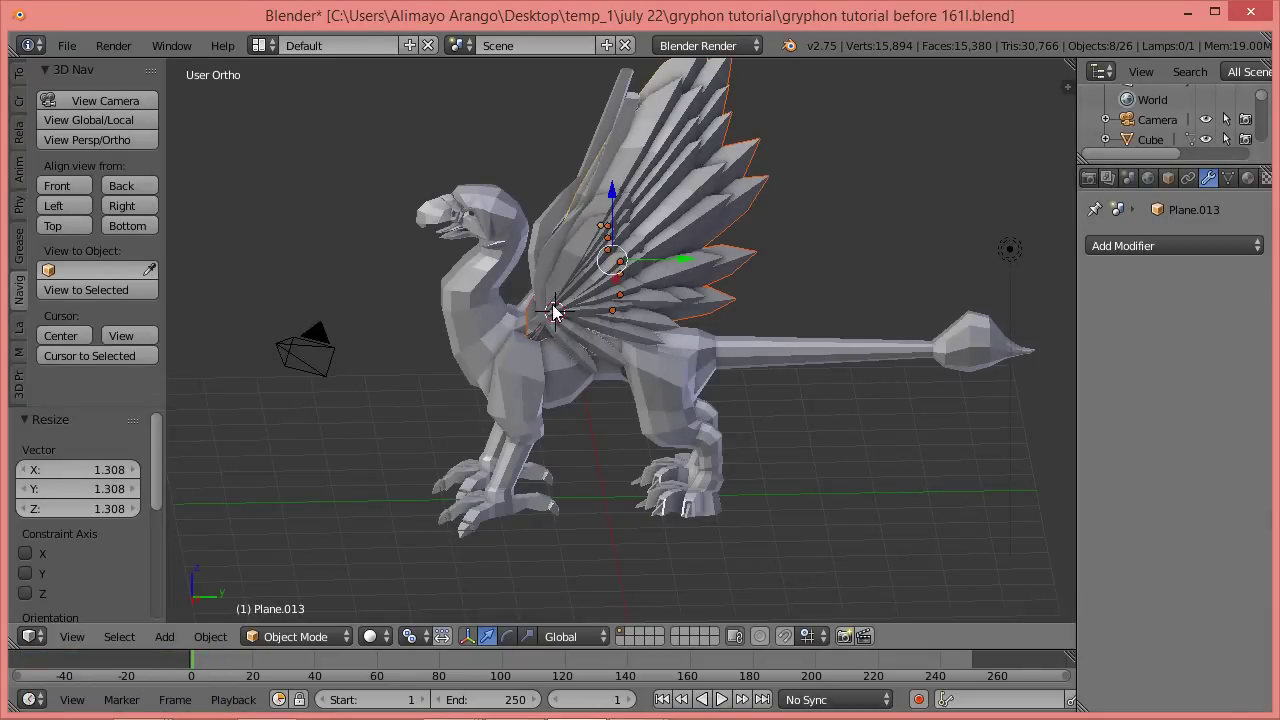
{"action": "left_click_drag", "start_coordinate": [668, 266], "coordinate": [689, 264]}
{"action": "left_click_drag", "start_coordinate": [638, 212], "coordinate": [633, 185]}
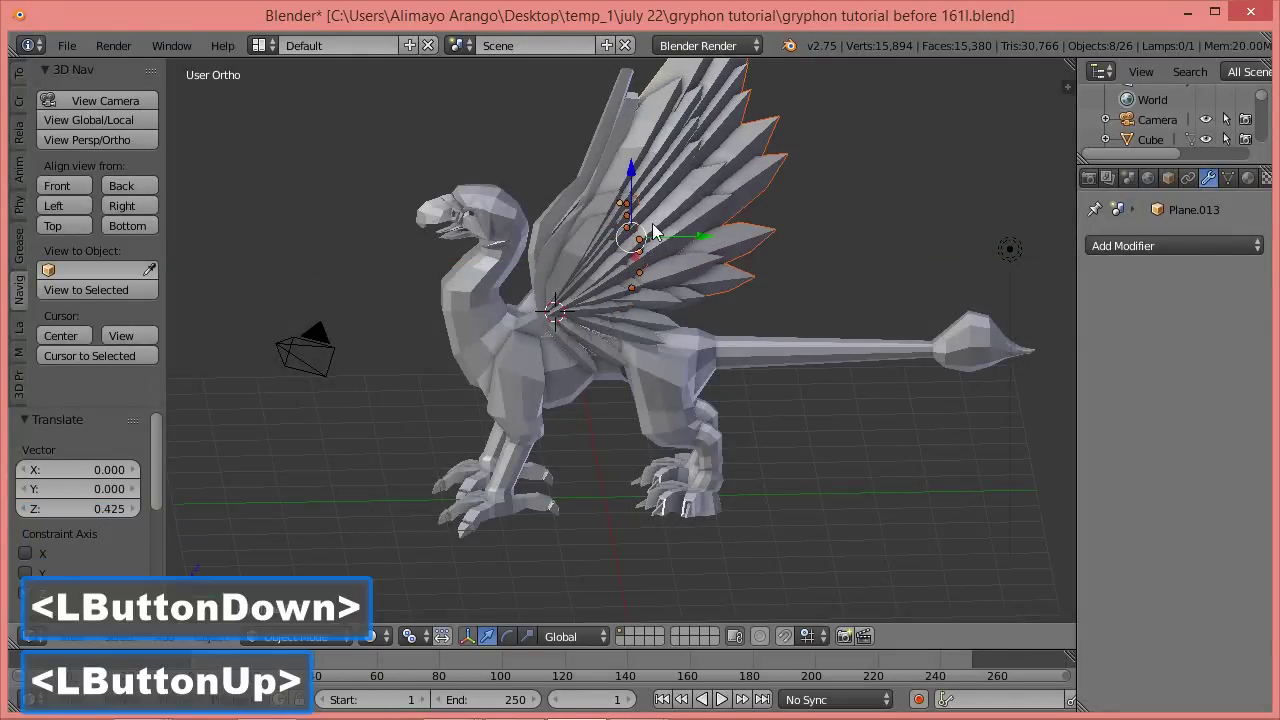
{"action": "scroll", "coordinate": [720, 283], "scroll_direction": "down", "scroll_amount": 2}
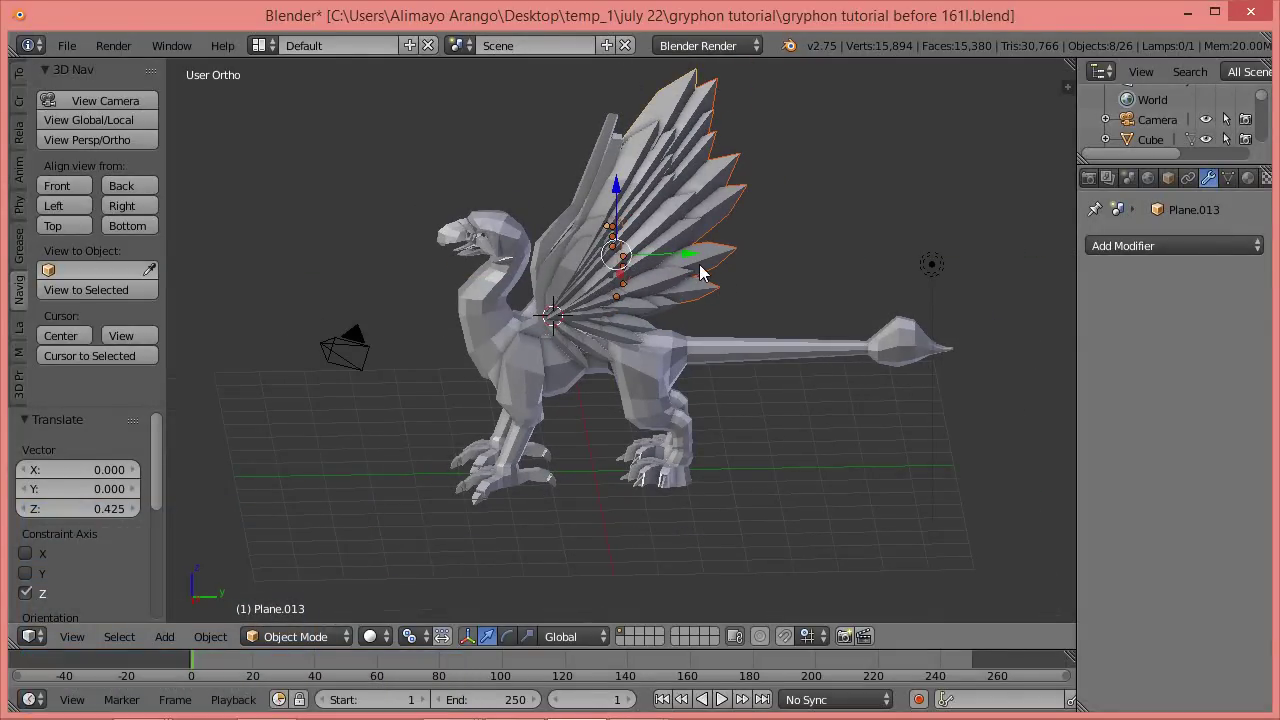
{"action": "middle_click_drag", "start_coordinate": [712, 244], "coordinate": [699, 219]}
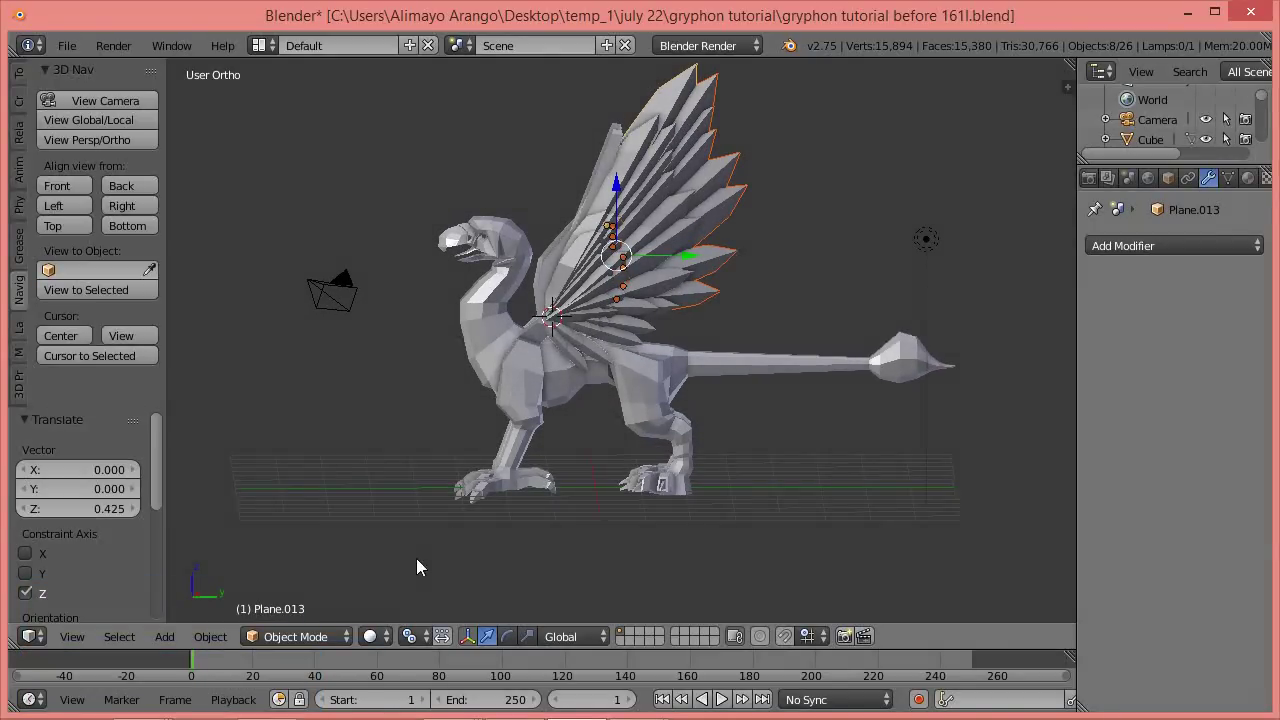
Set the pivot point to Median Point and scale the eight duplicated feathers to about 1.3 along Z.
{"action": "left_click", "coordinate": [412, 636]}
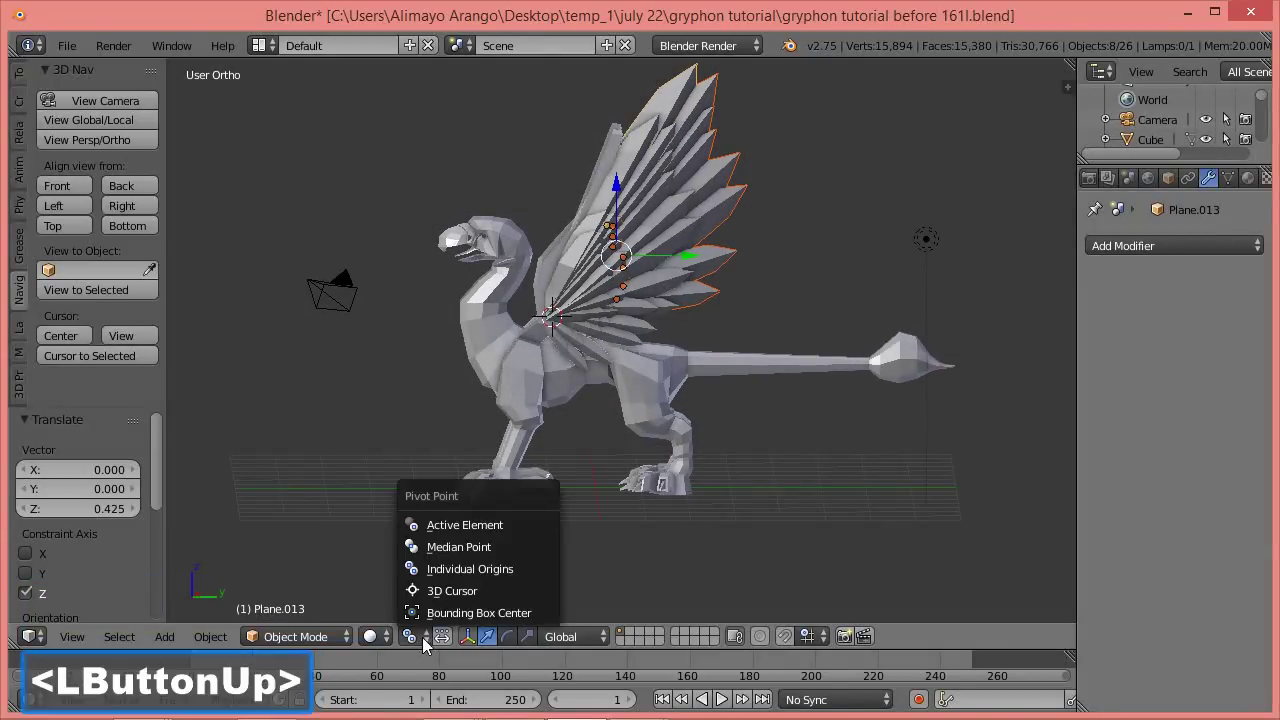
{"action": "left_click", "coordinate": [450, 551]}
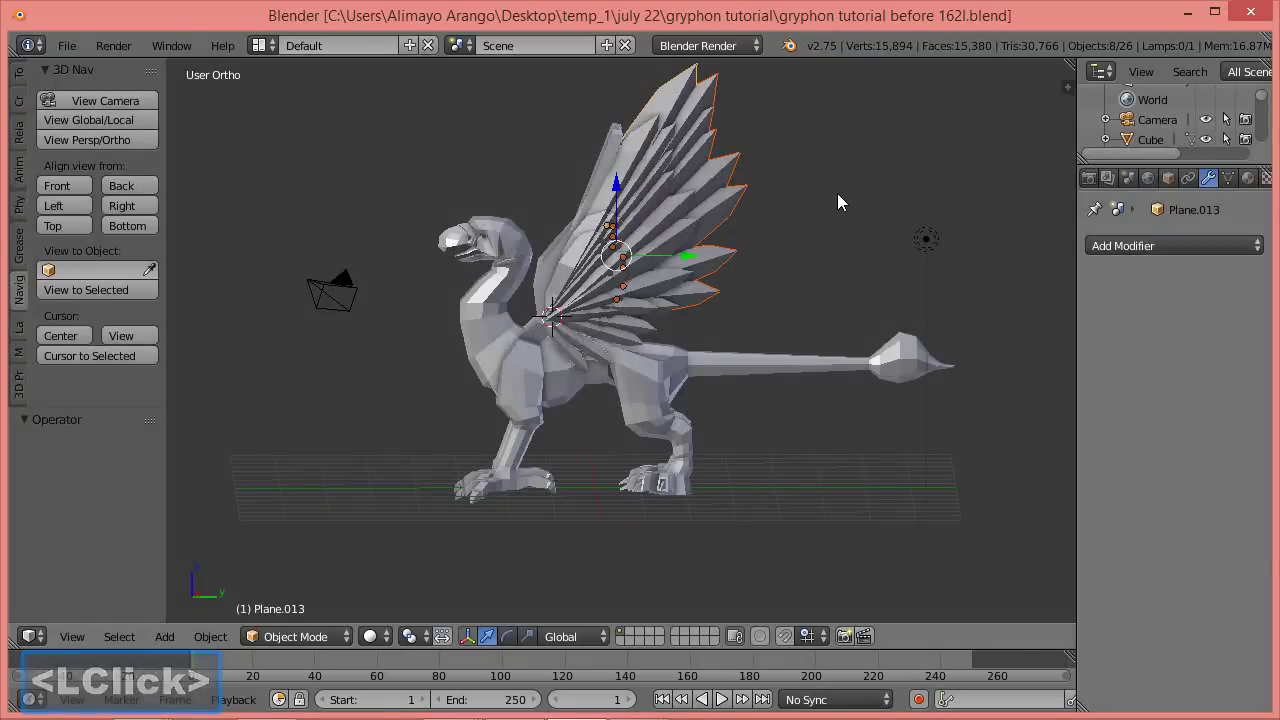
{"action": "scroll", "coordinate": [842, 200], "scroll_direction": "down", "scroll_amount": 1}
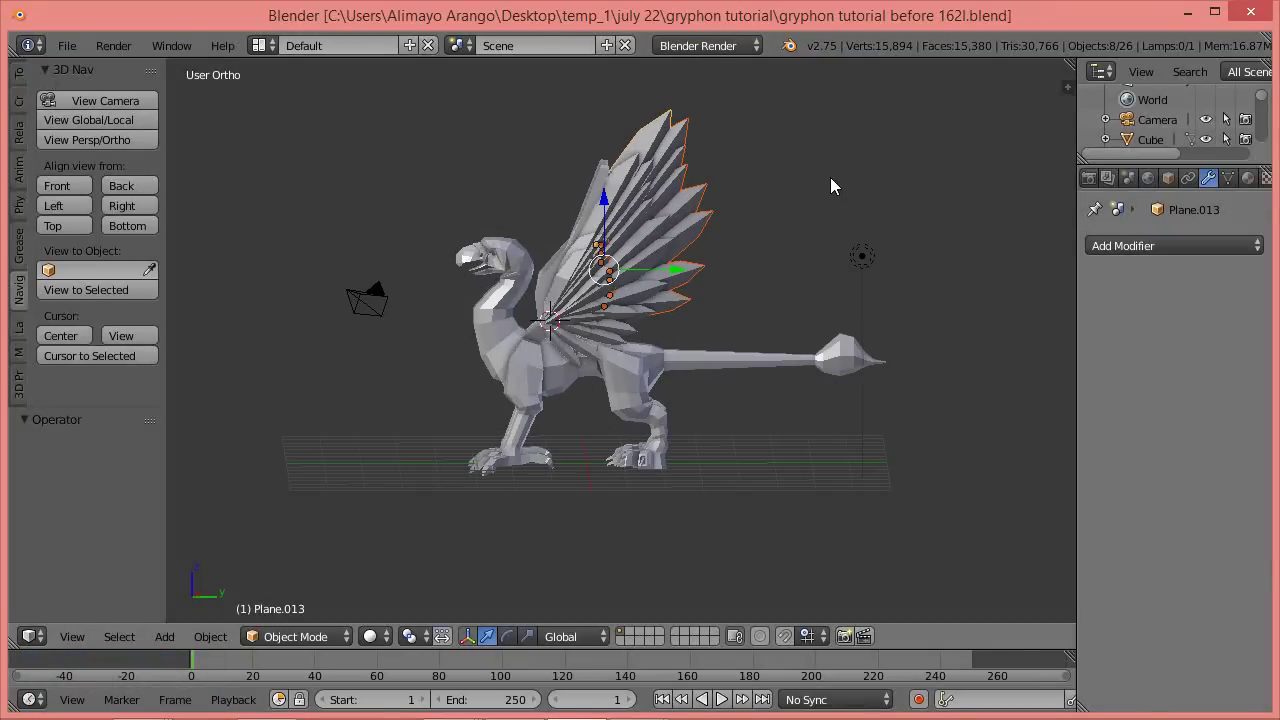
{"action": "key", "text": "s"}
{"action": "key", "text": "z"}
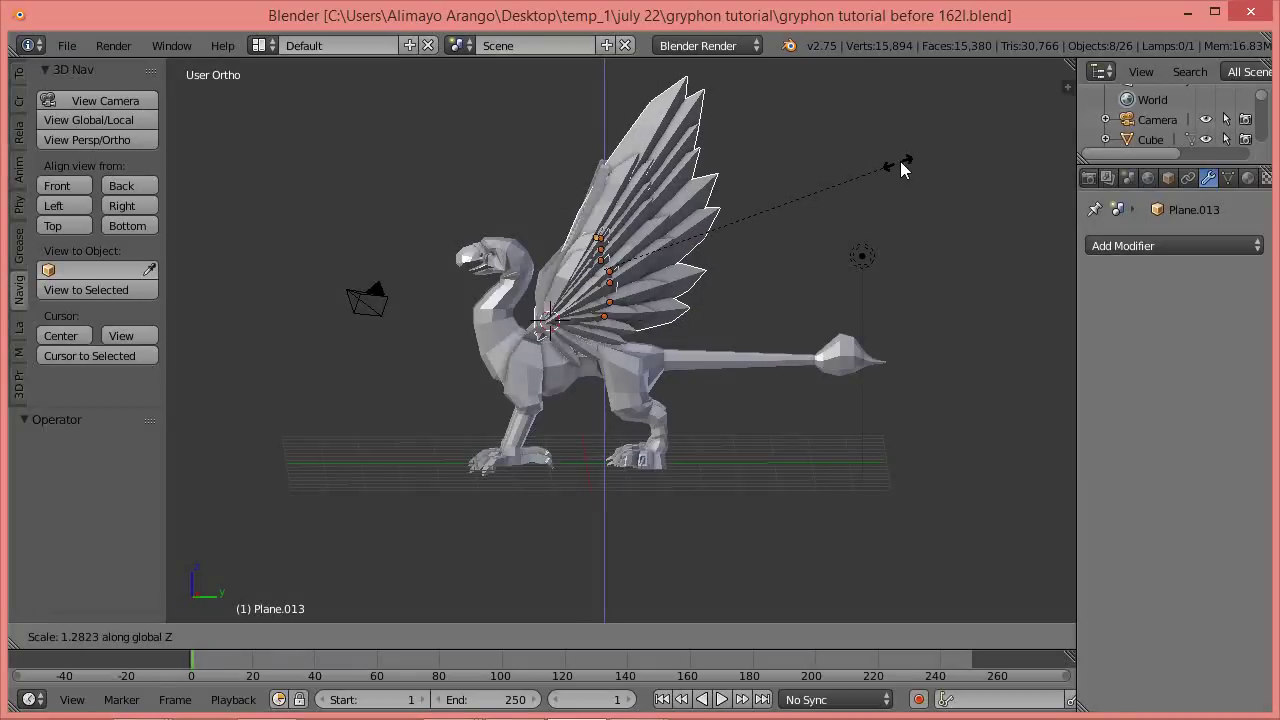
{"action": "left_click", "coordinate": [903, 168]}
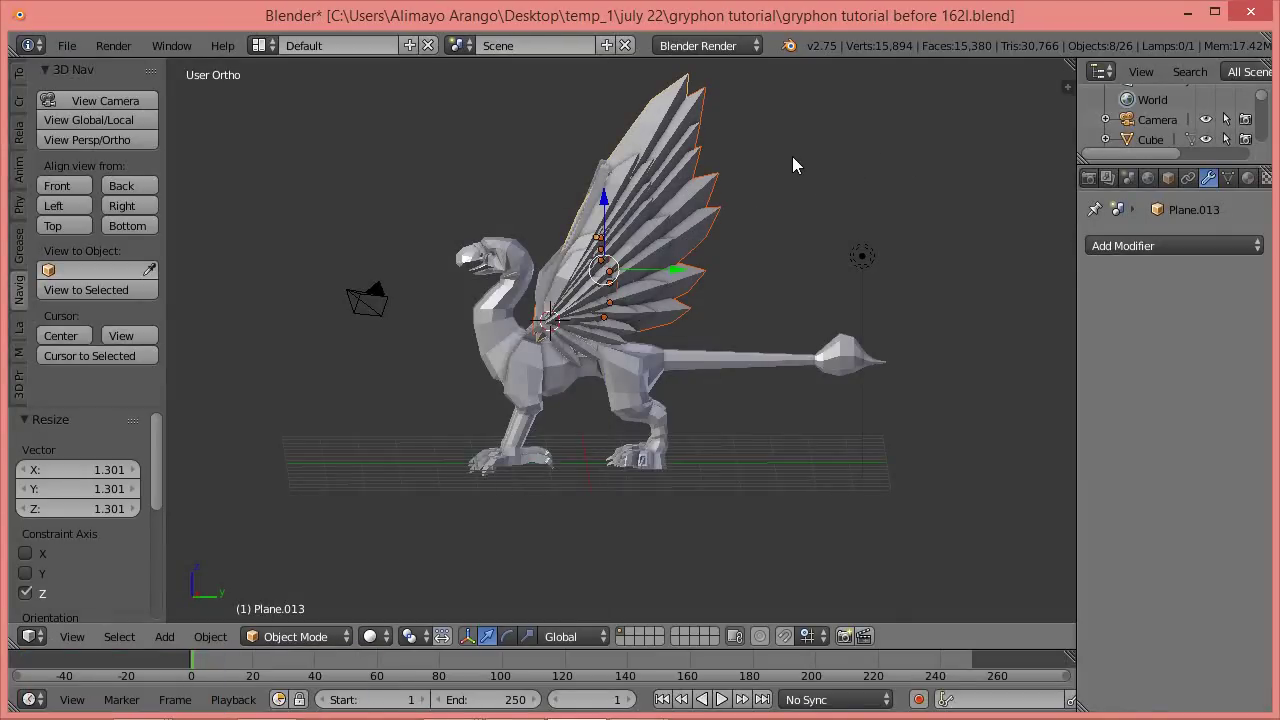
Realign the enlarged feathers with the wing root by adjusting them along Y, raising them about 0.24 in Z and shifting them about -0.04 in X.
{"action": "left_click_drag", "start_coordinate": [674, 270], "coordinate": [676, 272]}
{"action": "left_click_drag", "start_coordinate": [607, 195], "coordinate": [613, 192]}
{"action": "middle_click_drag", "start_coordinate": [696, 228], "coordinate": [604, 267]}
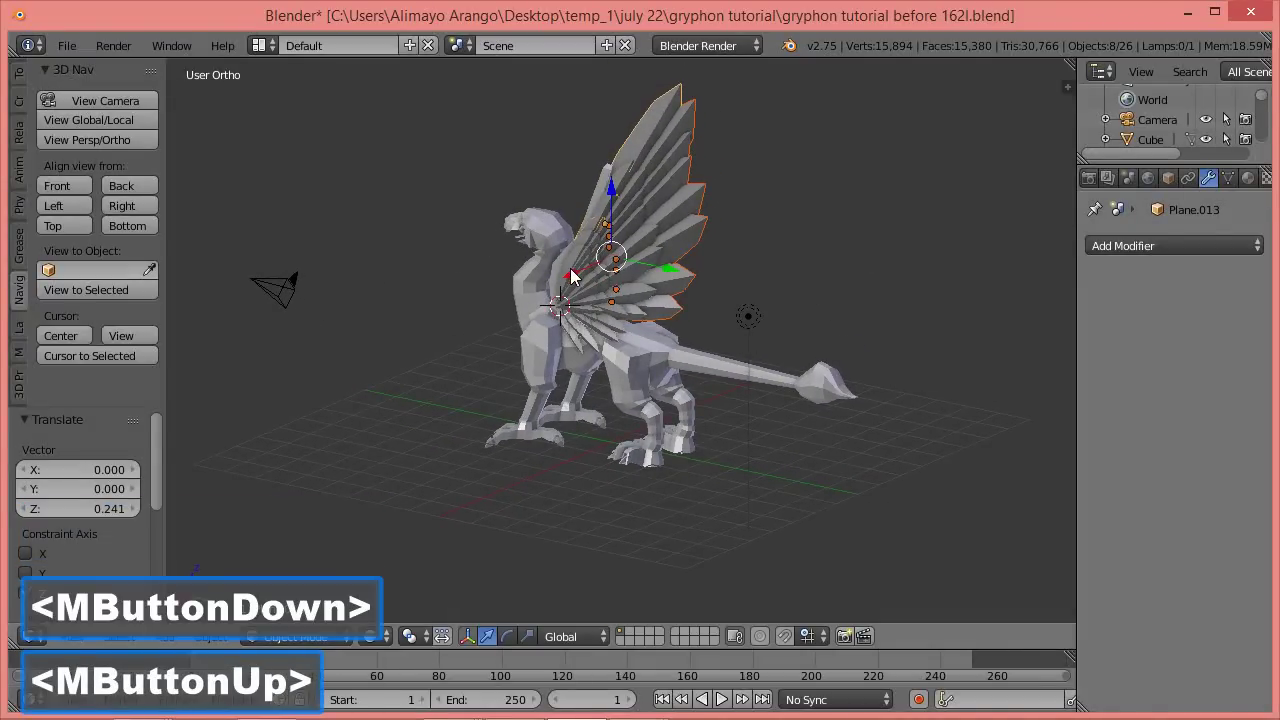
{"action": "left_click_drag", "start_coordinate": [572, 277], "coordinate": [574, 277]}
{"action": "middle_click_drag", "start_coordinate": [551, 294], "coordinate": [663, 254]}
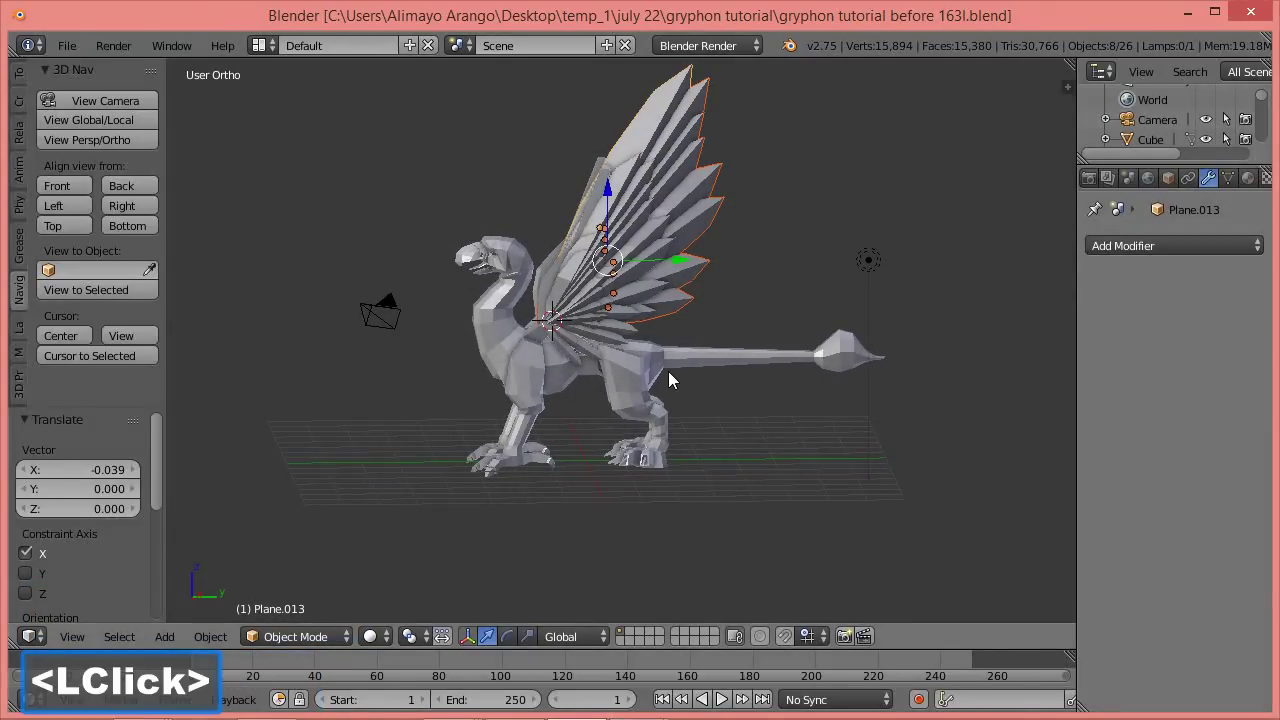
Select all the wing feathers, from the small root ones to the topmost large one, and join them into a single object.
{"action": "scroll", "coordinate": [655, 376], "scroll_direction": "up", "scroll_amount": 2}
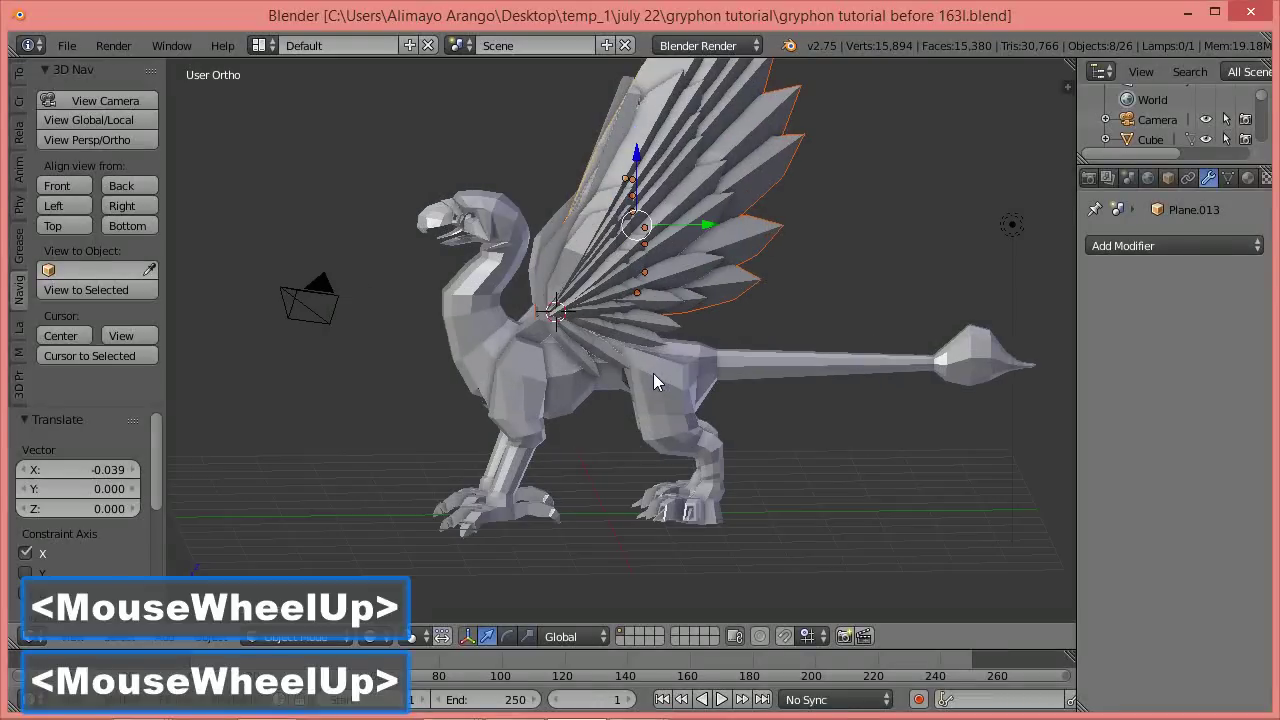
{"action": "middle_click_drag", "start_coordinate": [750, 314], "coordinate": [732, 449], "text": "shift"}
{"action": "left_click", "coordinate": [577, 515]}
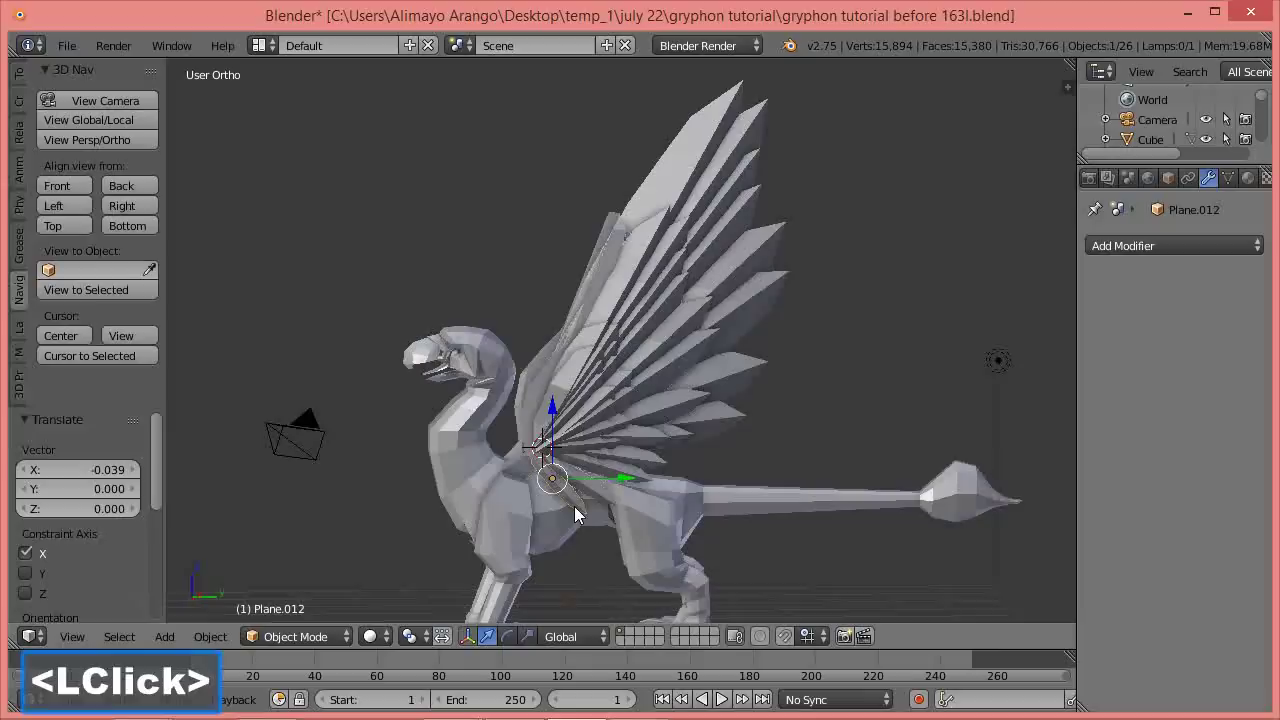
{"action": "left_click", "coordinate": [601, 503], "text": "shift"}
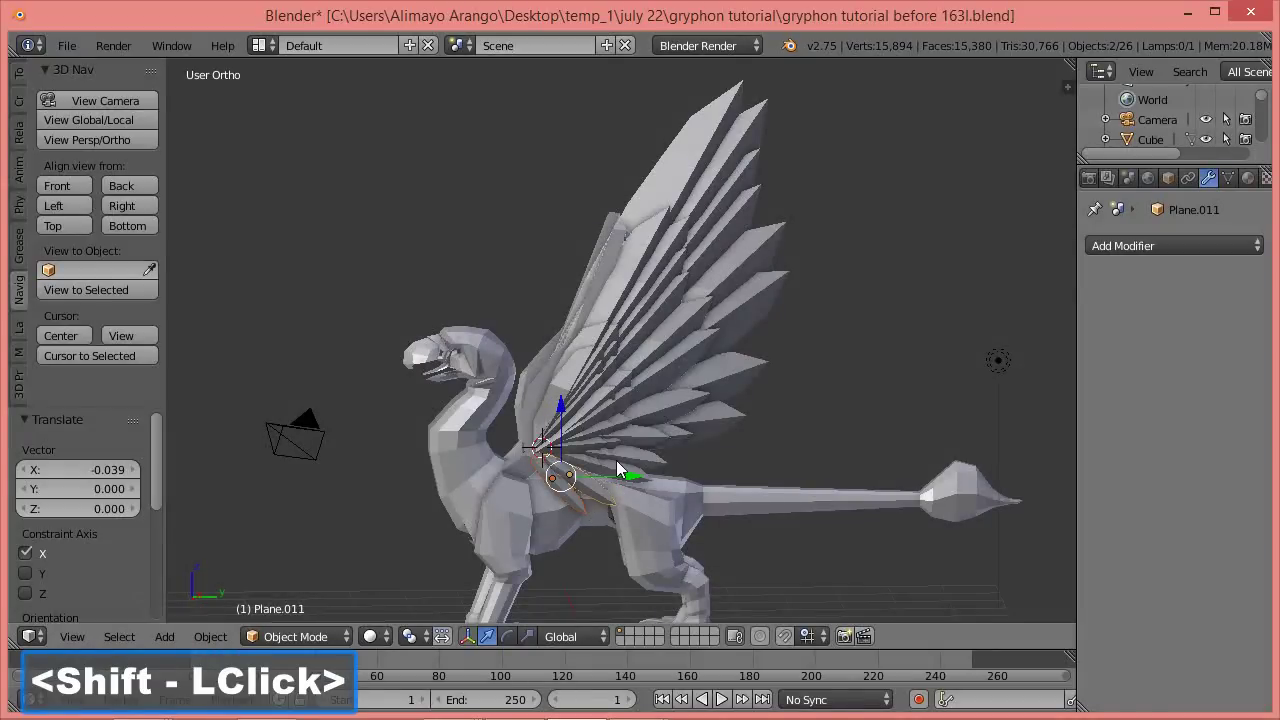
{"action": "left_click", "coordinate": [603, 461], "text": "shift"}
{"action": "left_click", "coordinate": [635, 456], "text": "shift"}
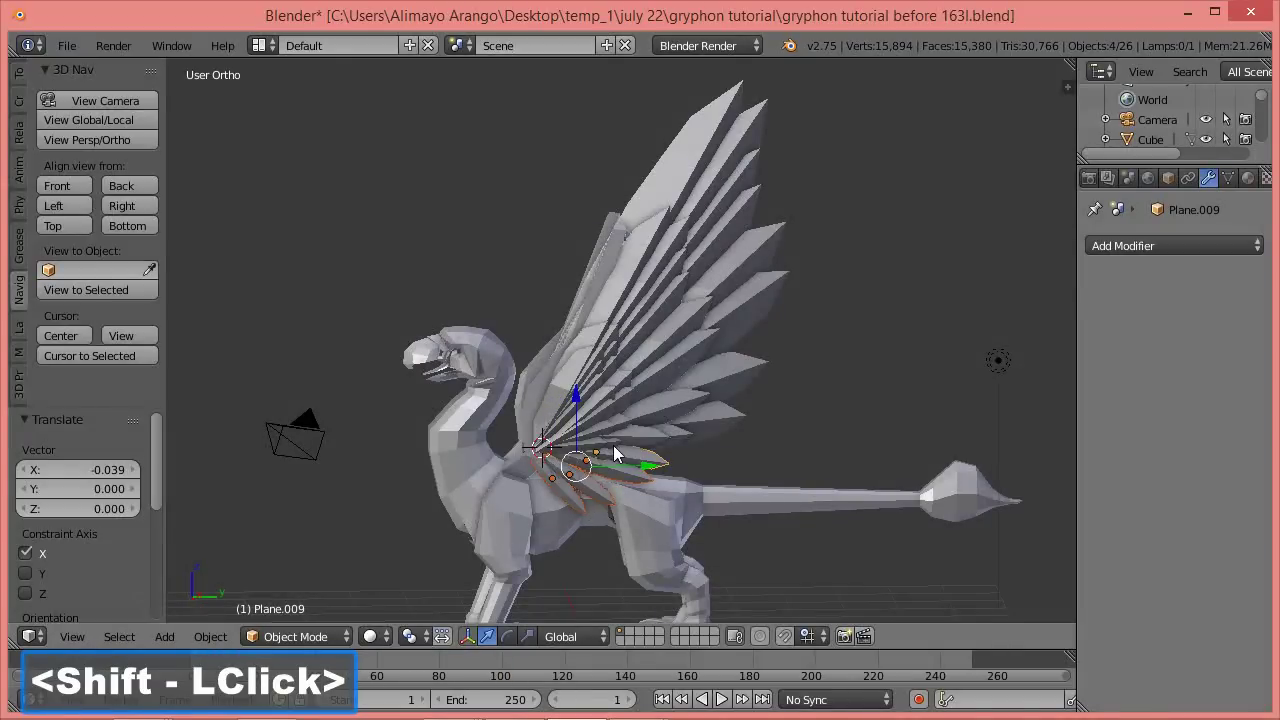
{"action": "left_click", "coordinate": [616, 452], "text": "shift"}
{"action": "left_click", "coordinate": [704, 427], "text": "shift"}
{"action": "left_click", "coordinate": [687, 410], "text": "shift"}
{"action": "left_click", "coordinate": [716, 388], "text": "shift"}
{"action": "left_click", "coordinate": [682, 354], "text": "shift"}
{"action": "left_click", "coordinate": [681, 329], "text": "shift"}
{"action": "left_click", "coordinate": [741, 271], "text": "shift"}
{"action": "double_click", "coordinate": [731, 264], "text": "shift"}
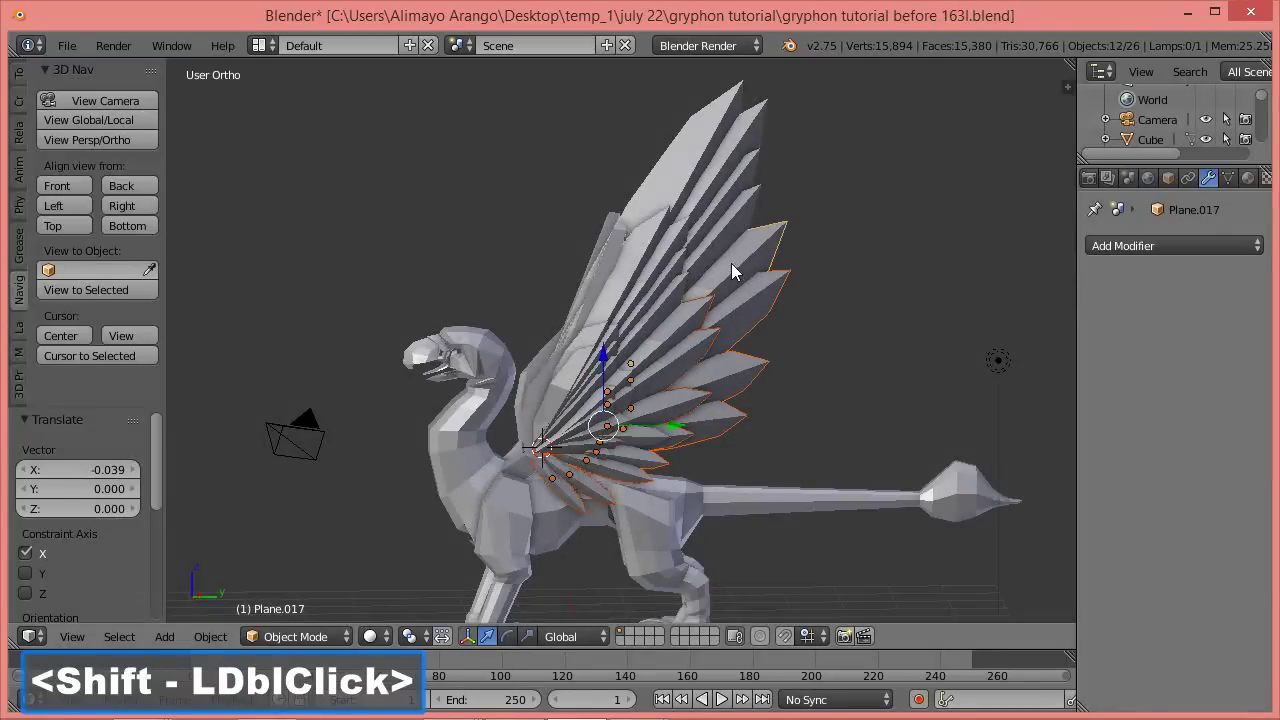
{"action": "left_click", "coordinate": [681, 284], "text": "shift"}
{"action": "left_click", "coordinate": [676, 272], "text": "shift"}
{"action": "left_click", "coordinate": [658, 243], "text": "shift"}
{"action": "left_click", "coordinate": [655, 242], "text": "shift"}
{"action": "left_click", "coordinate": [718, 241], "text": "shift"}
{"action": "left_click", "coordinate": [722, 209], "text": "shift"}
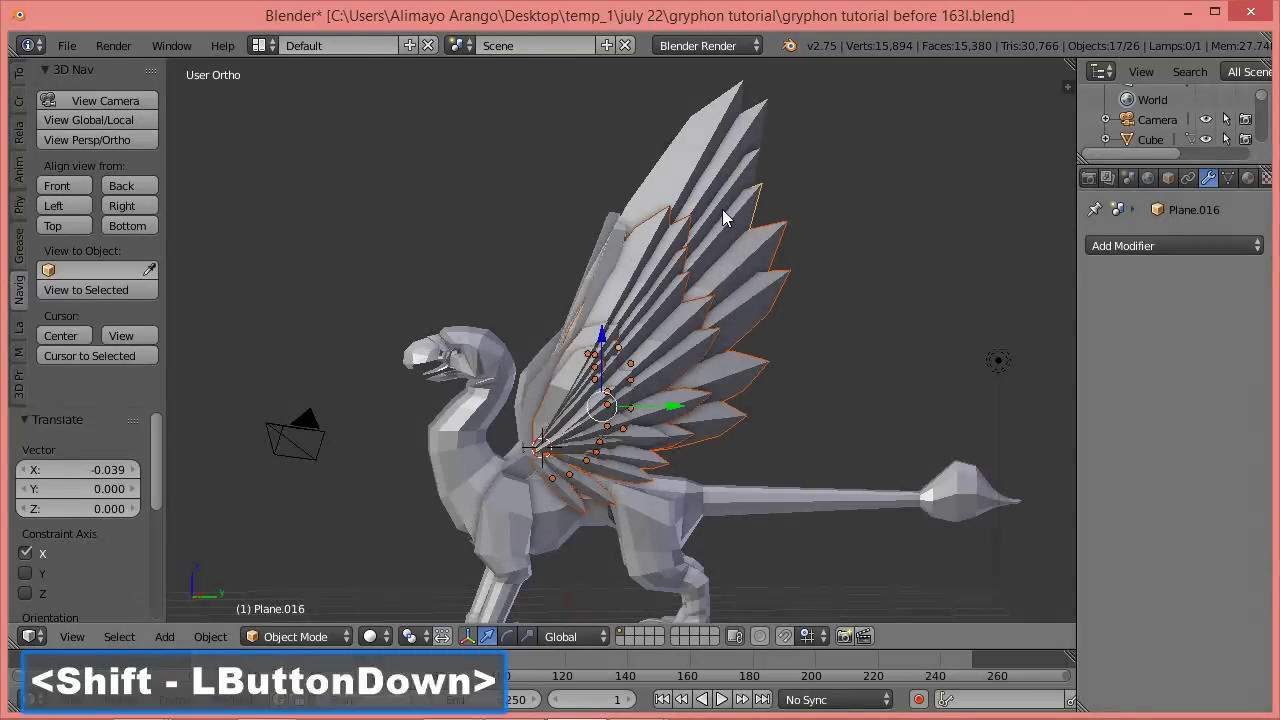
{"action": "left_click", "coordinate": [710, 182], "text": "shift"}
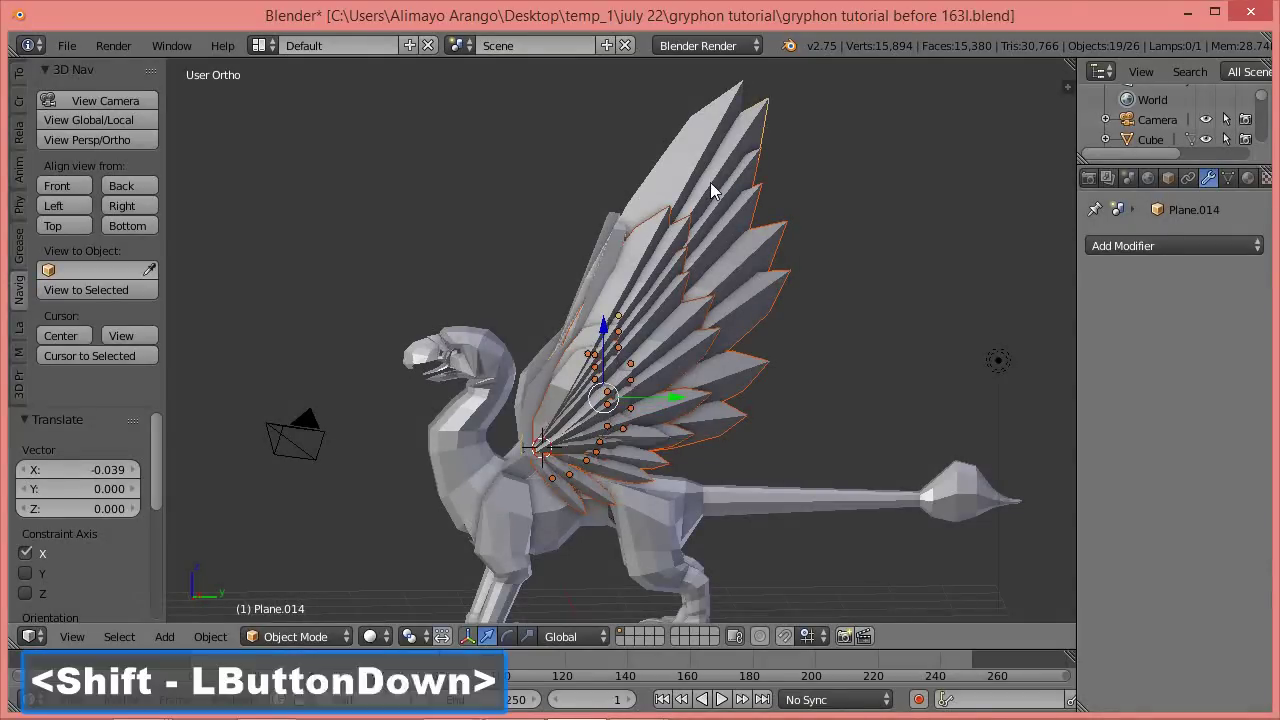
{"action": "left_click", "coordinate": [698, 157], "text": "shift"}
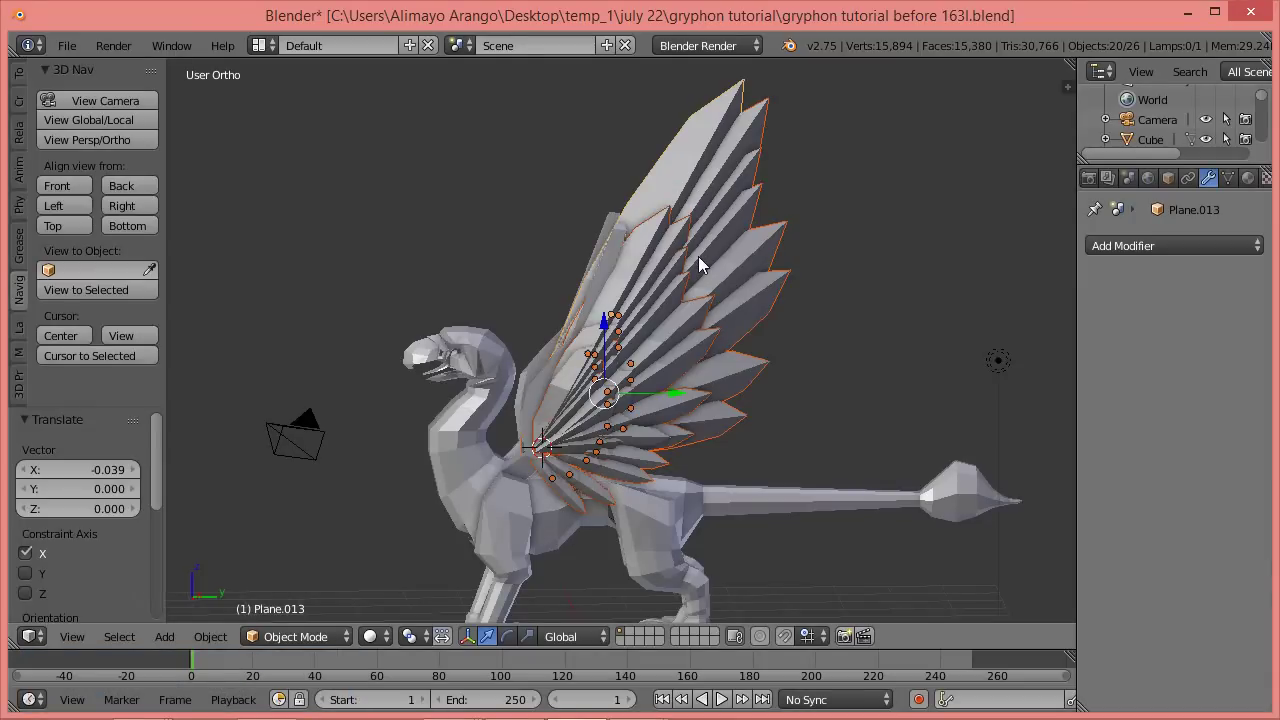
{"action": "key", "text": "ctrl"}
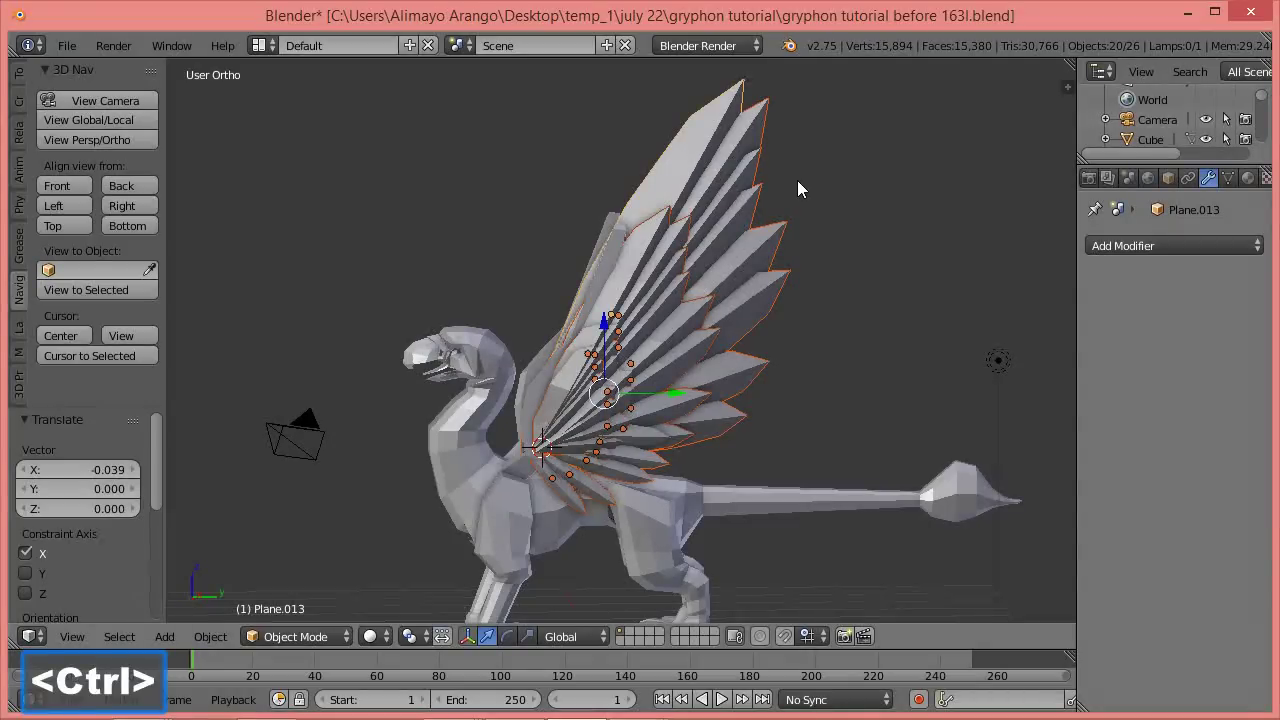
{"action": "key", "text": "ctrl"}
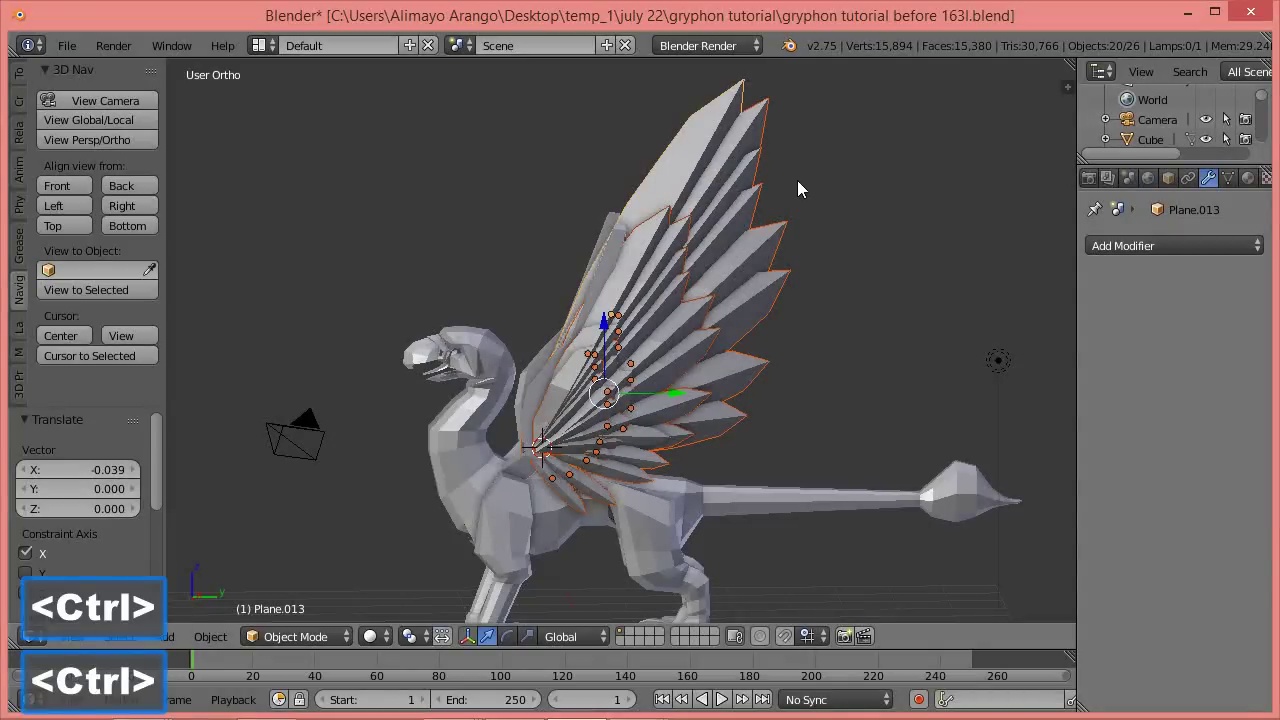
{"action": "key", "text": "ctrl+j"}
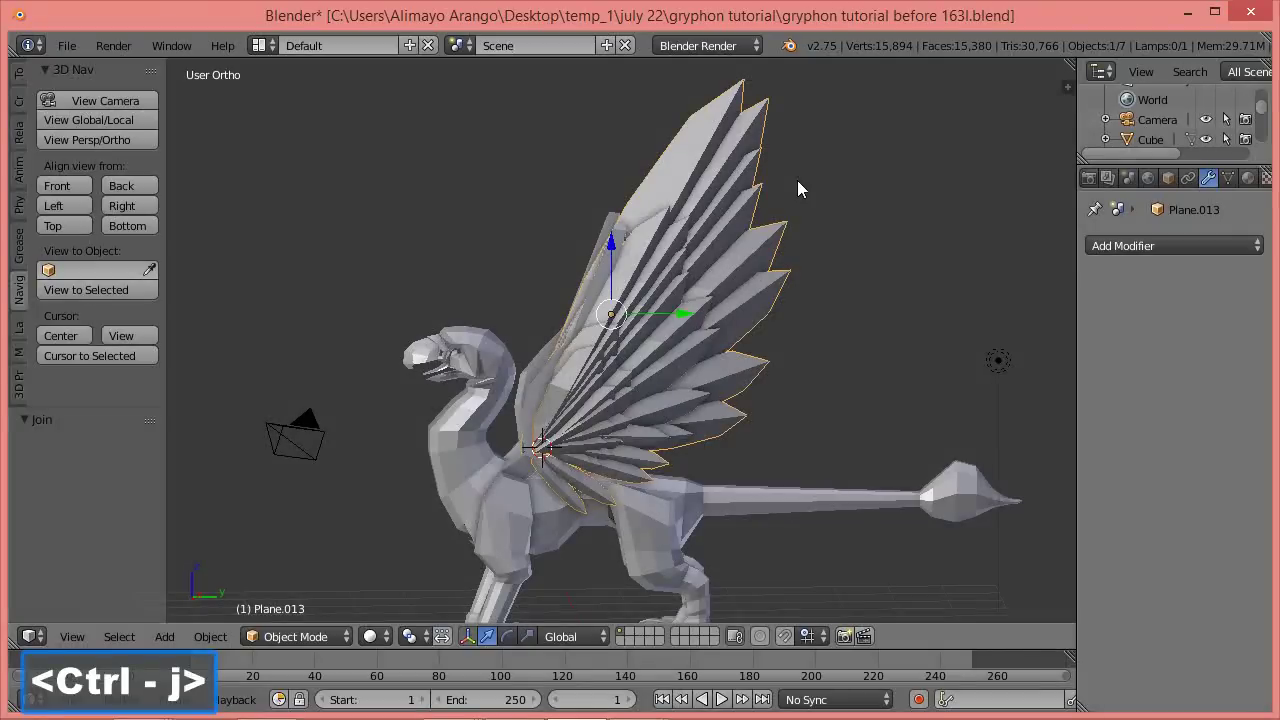
{"action": "left_click", "coordinate": [758, 262]}
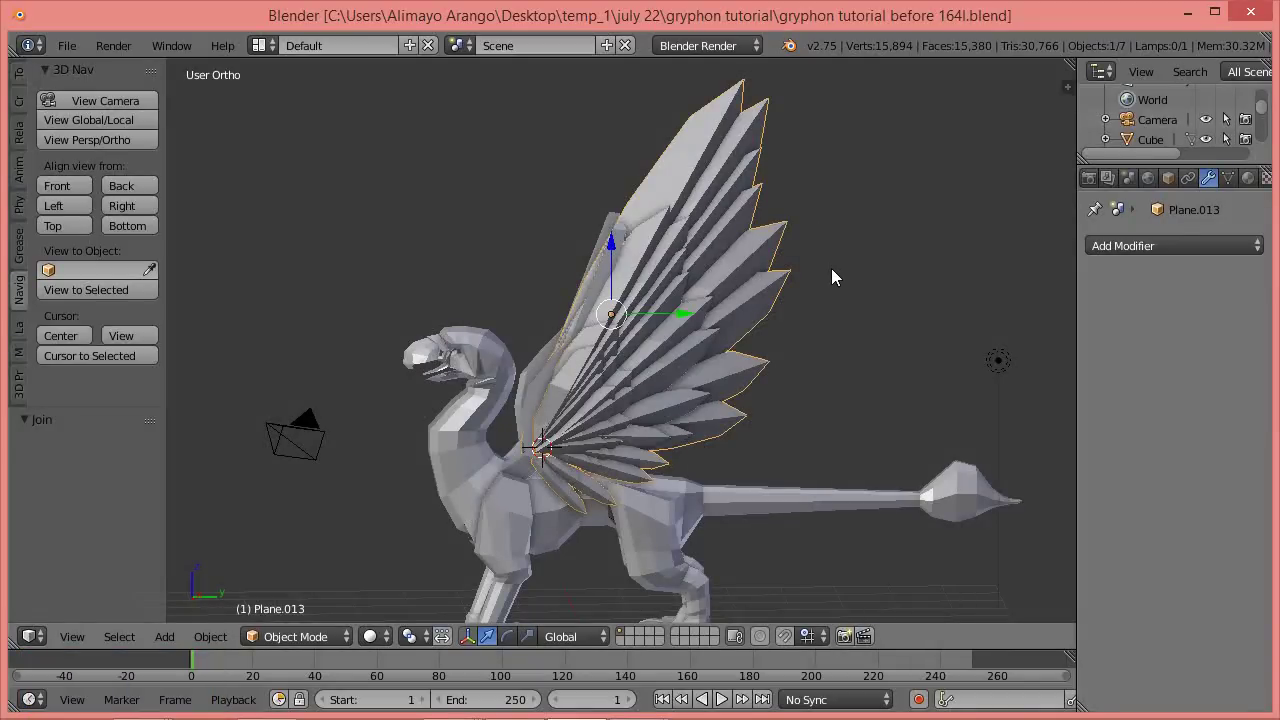
Smooth the joined feather wing with a level 2 Subdivision Surface and add a Solidify modifier to it.
{"action": "key", "text": "ctrl"}
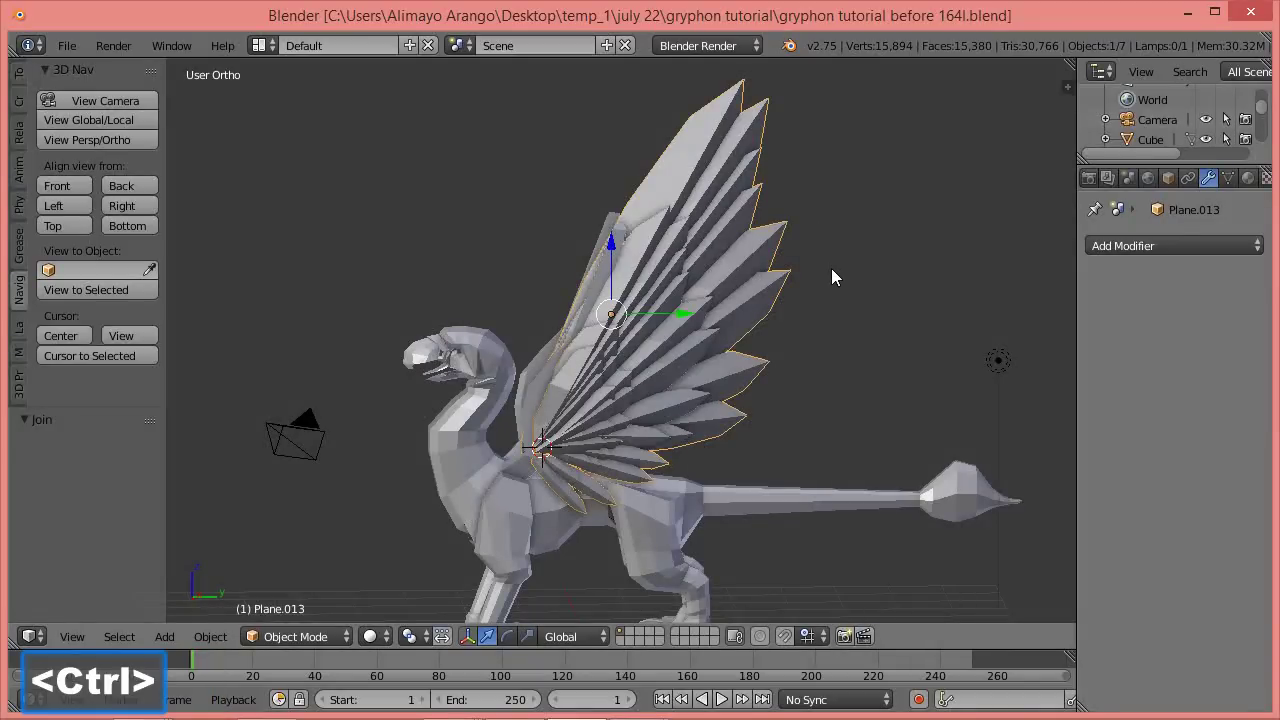
{"action": "key", "text": "ctrl+2"}
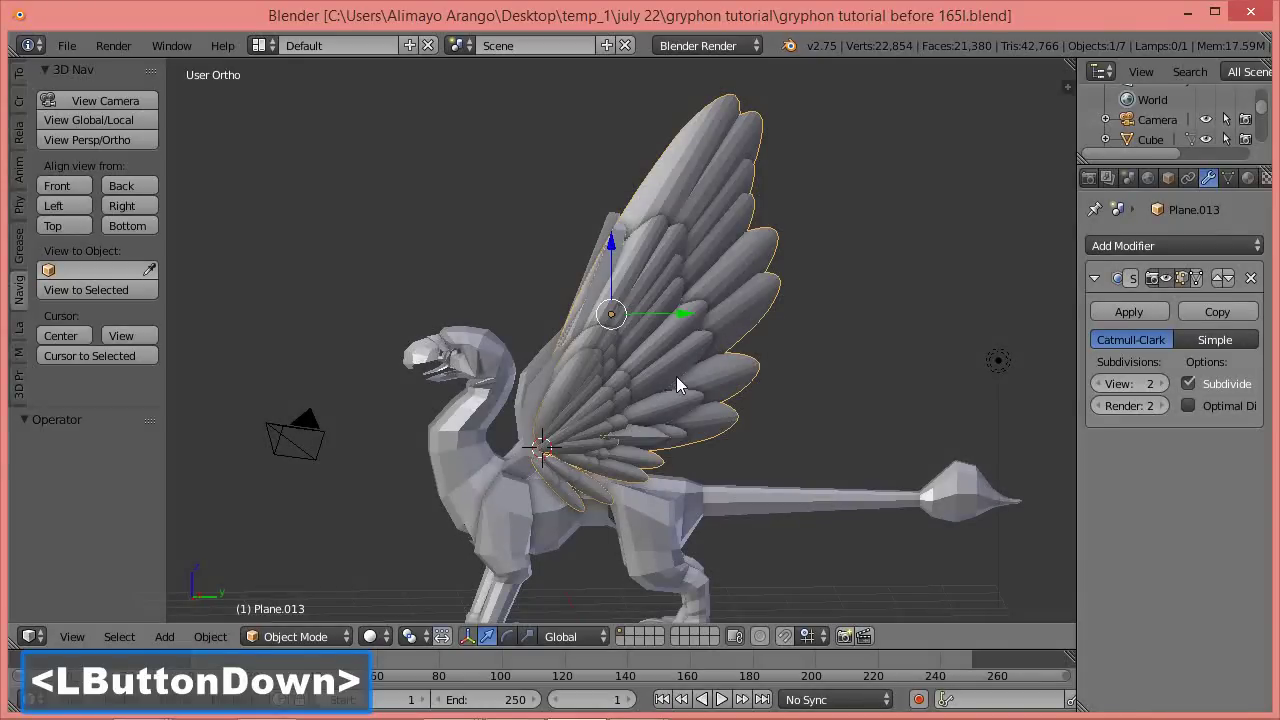
{"action": "middle_click_drag", "start_coordinate": [557, 379], "coordinate": [918, 392]}
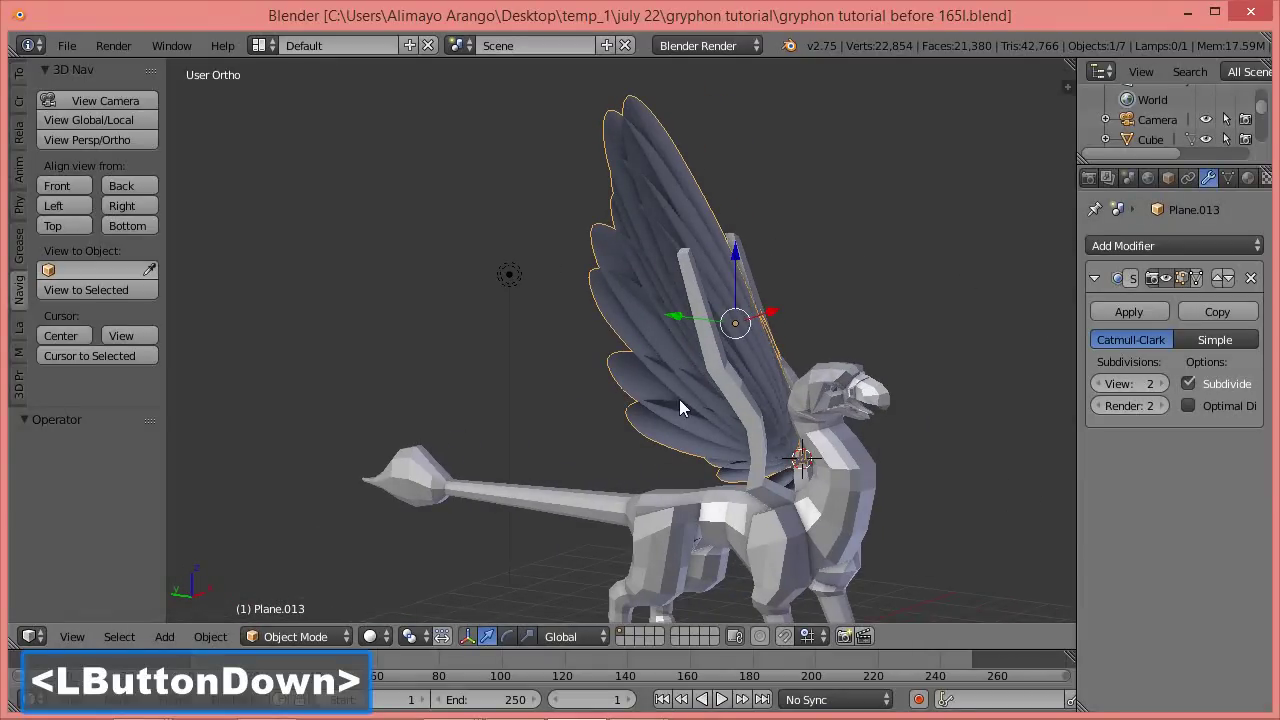
{"action": "middle_click_drag", "start_coordinate": [668, 393], "coordinate": [755, 389]}
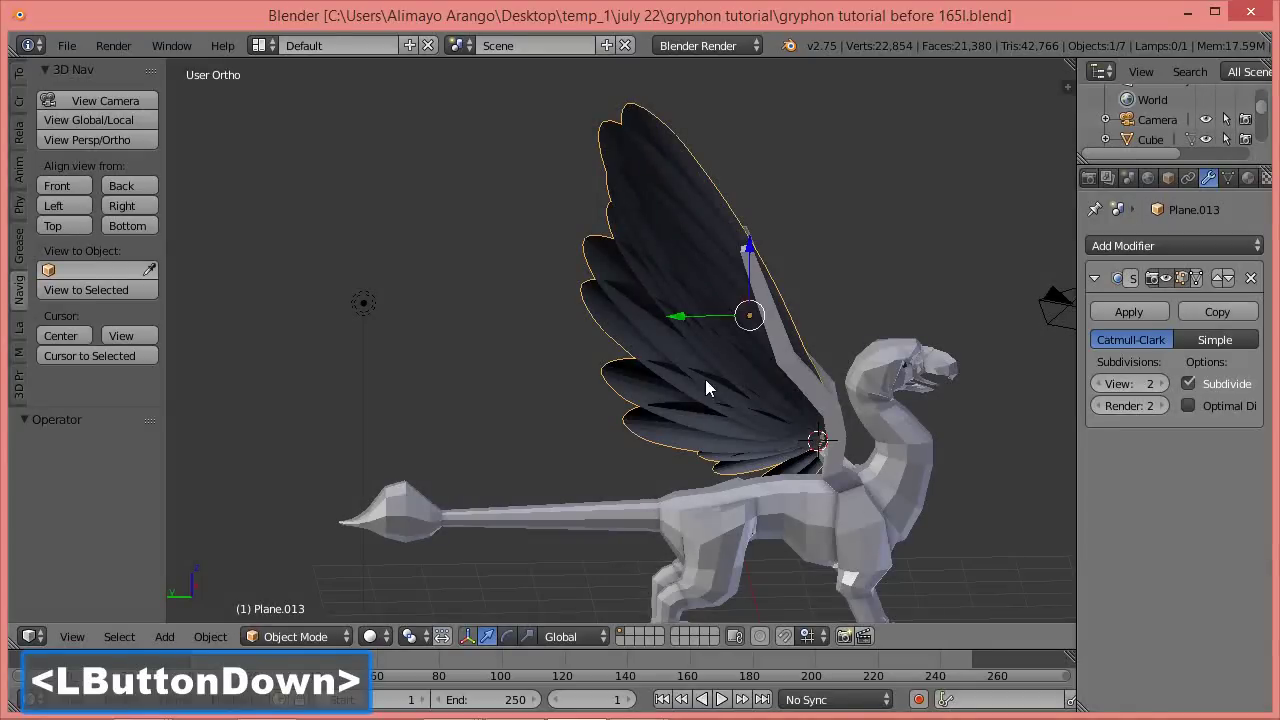
{"action": "left_click", "coordinate": [1237, 251]}
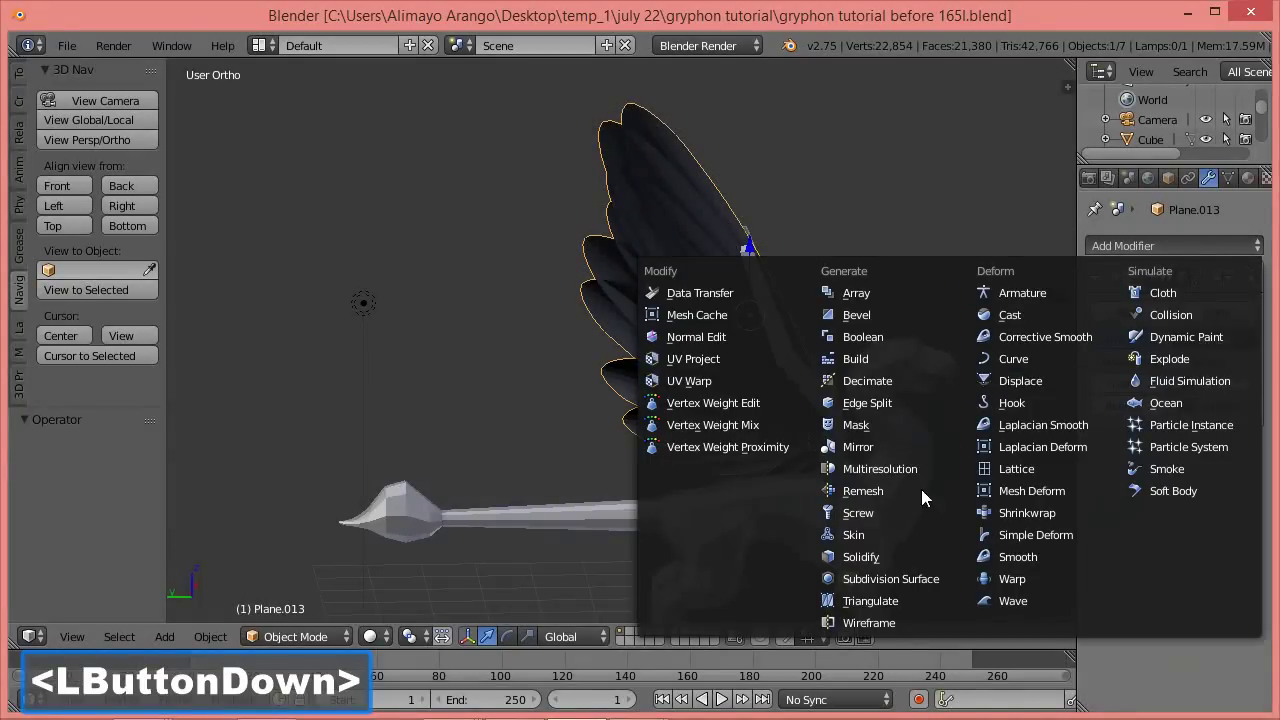
{"action": "left_click", "coordinate": [895, 556]}
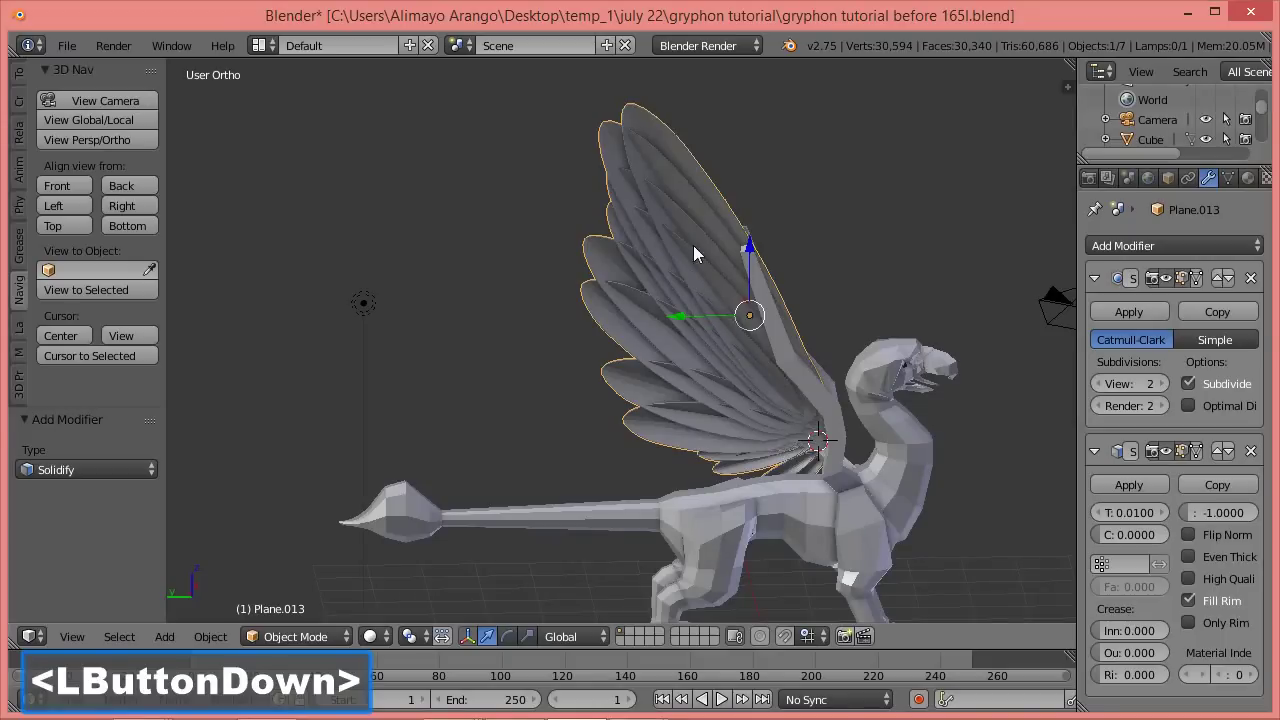
Reset the 3D cursor to the scene origin and duplicate the feather wing in place.
{"action": "middle_click_drag", "start_coordinate": [806, 400], "coordinate": [591, 428]}
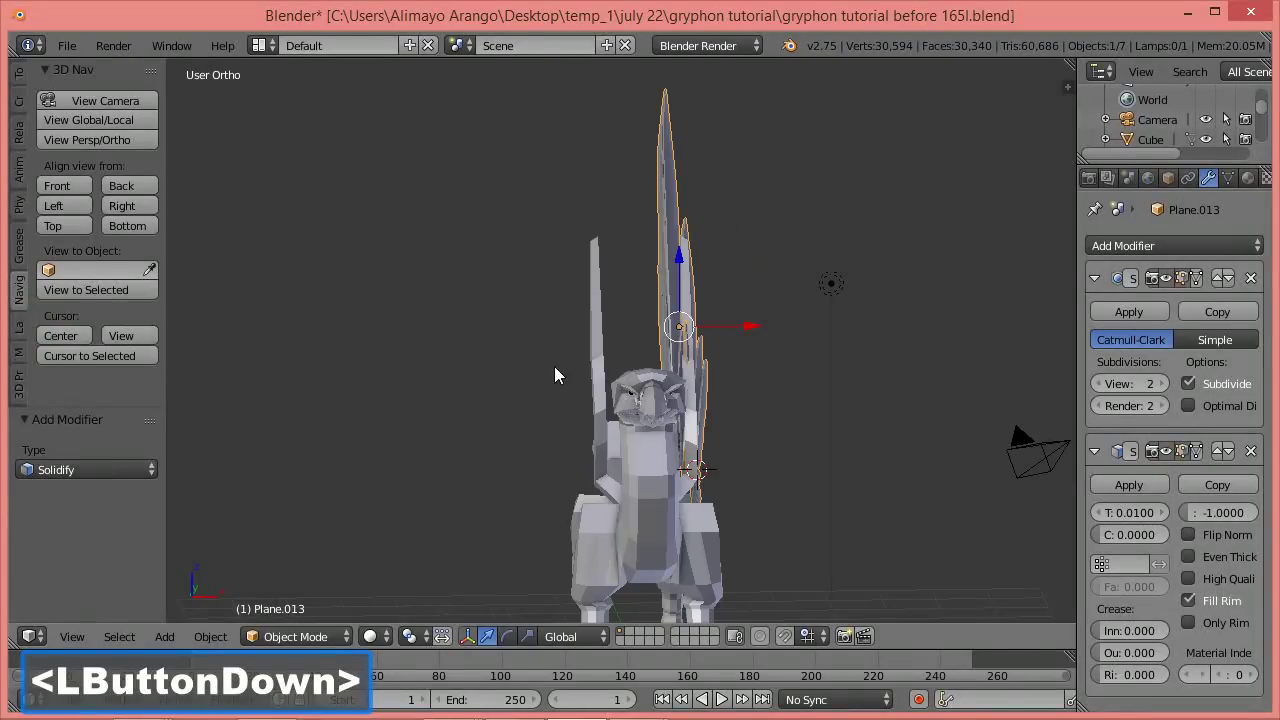
{"action": "left_click", "coordinate": [57, 186]}
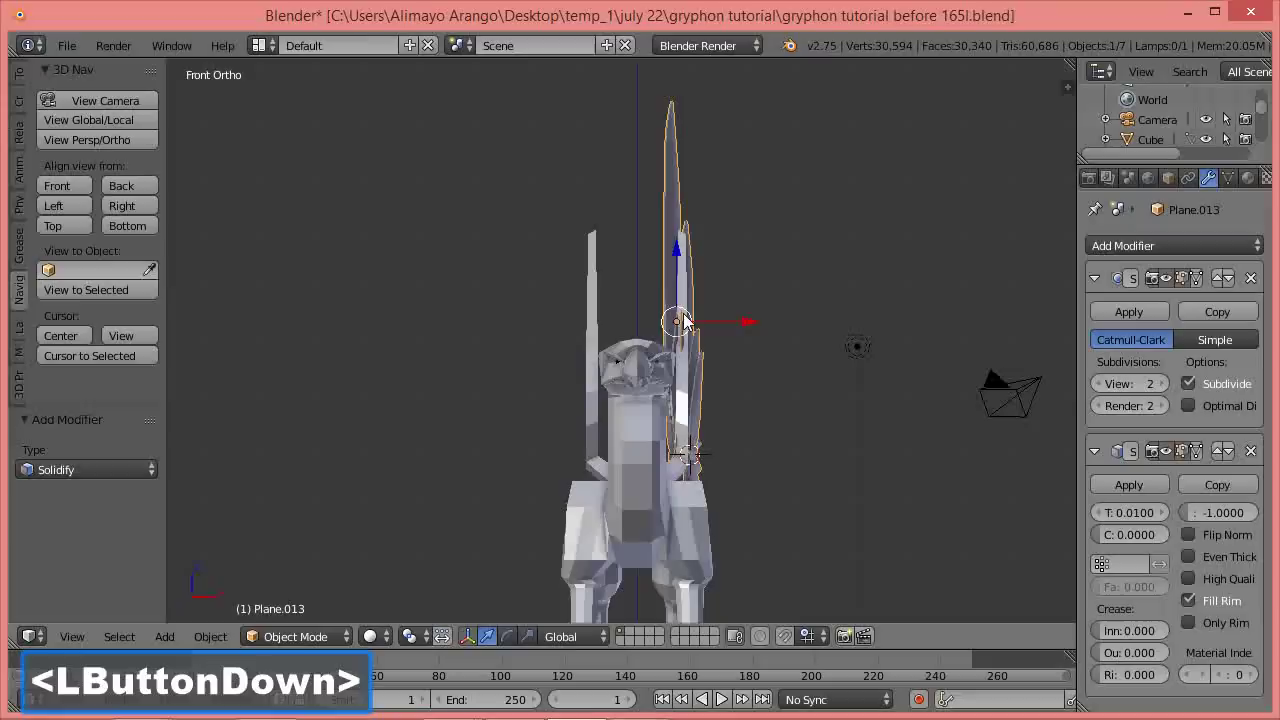
{"action": "scroll", "coordinate": [755, 345], "scroll_direction": "down", "scroll_amount": 2}
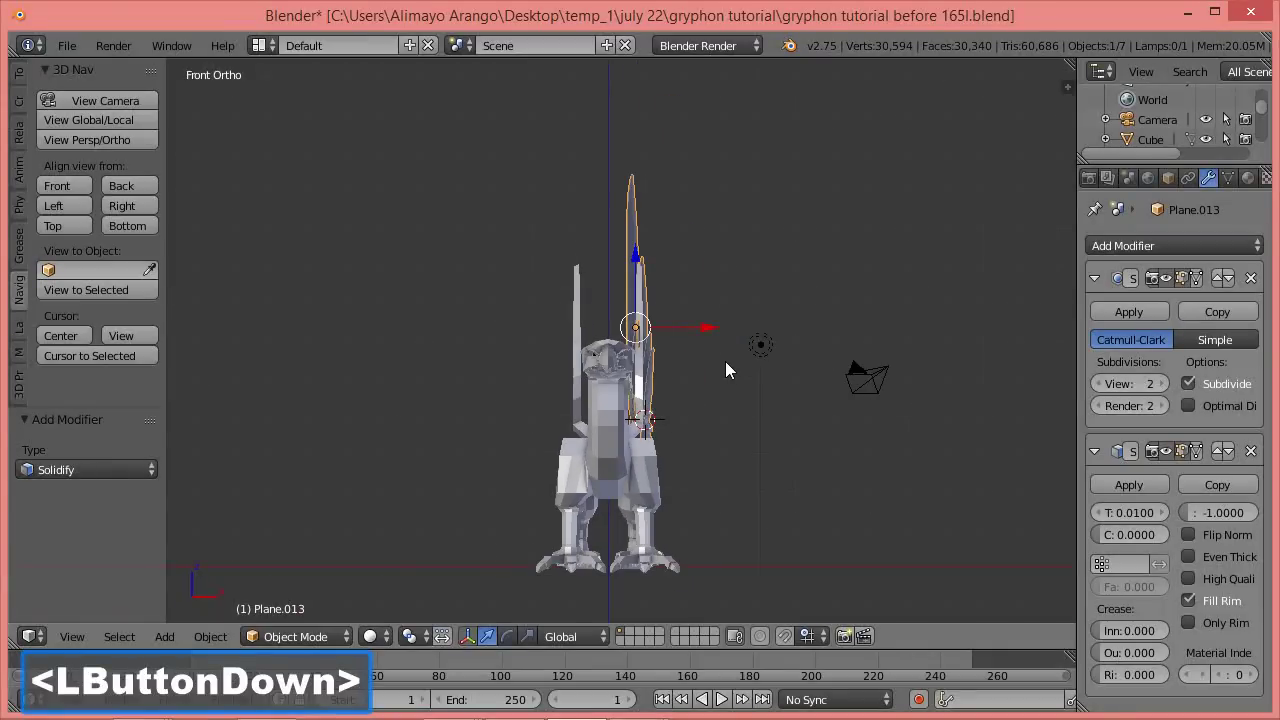
{"action": "key", "text": "shift+c"}
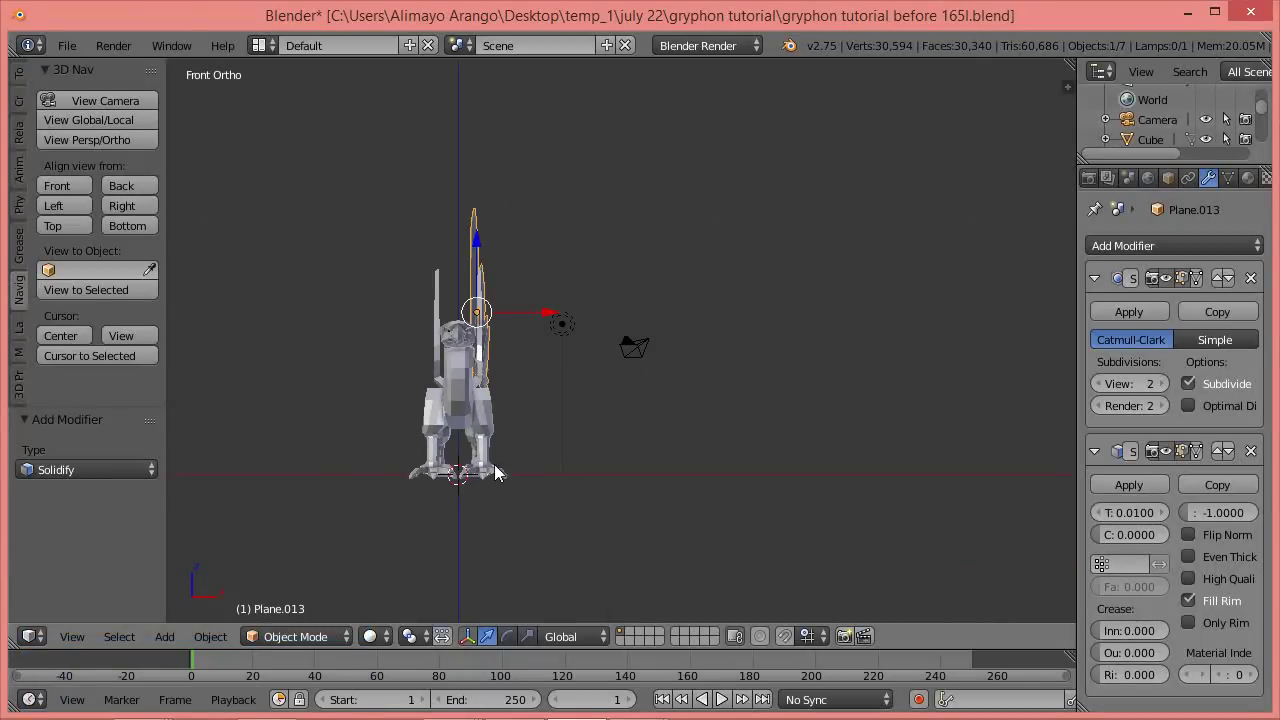
{"action": "scroll", "coordinate": [482, 477], "scroll_direction": "up", "scroll_amount": 1}
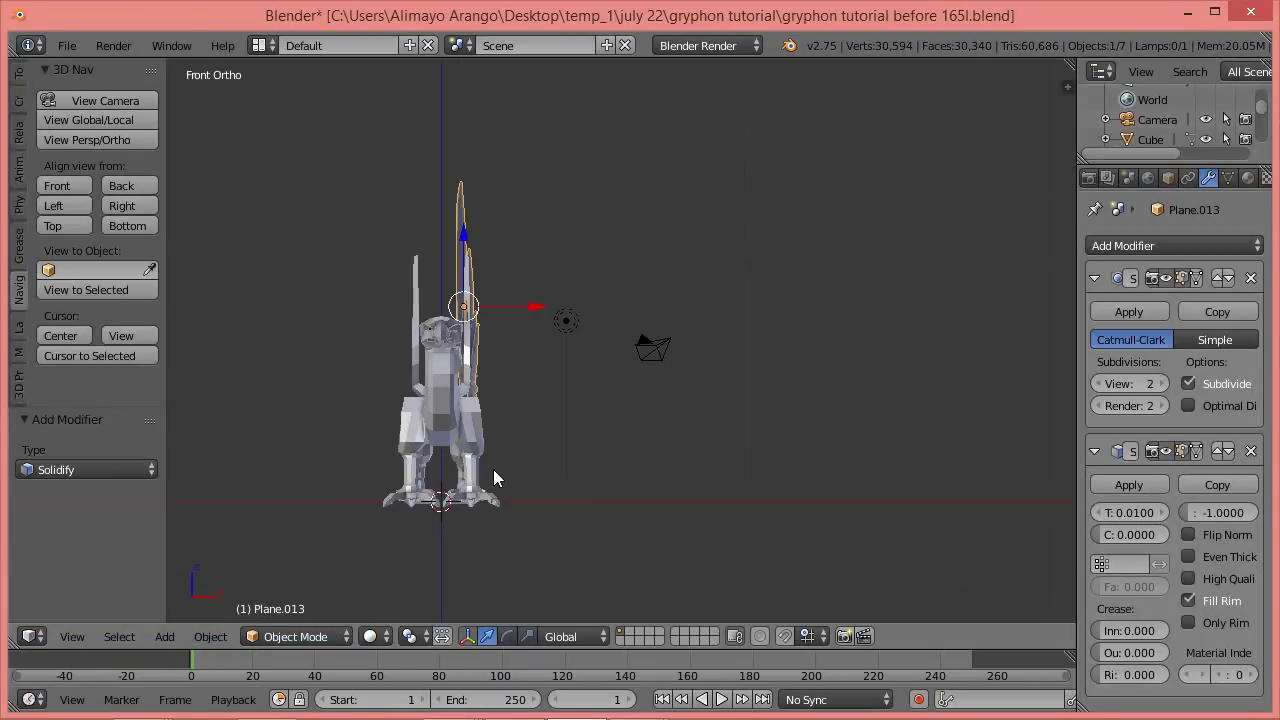
{"action": "scroll", "coordinate": [520, 460], "scroll_direction": "up", "scroll_amount": 2}
{"action": "middle_click_drag", "start_coordinate": [601, 420], "coordinate": [496, 434]}
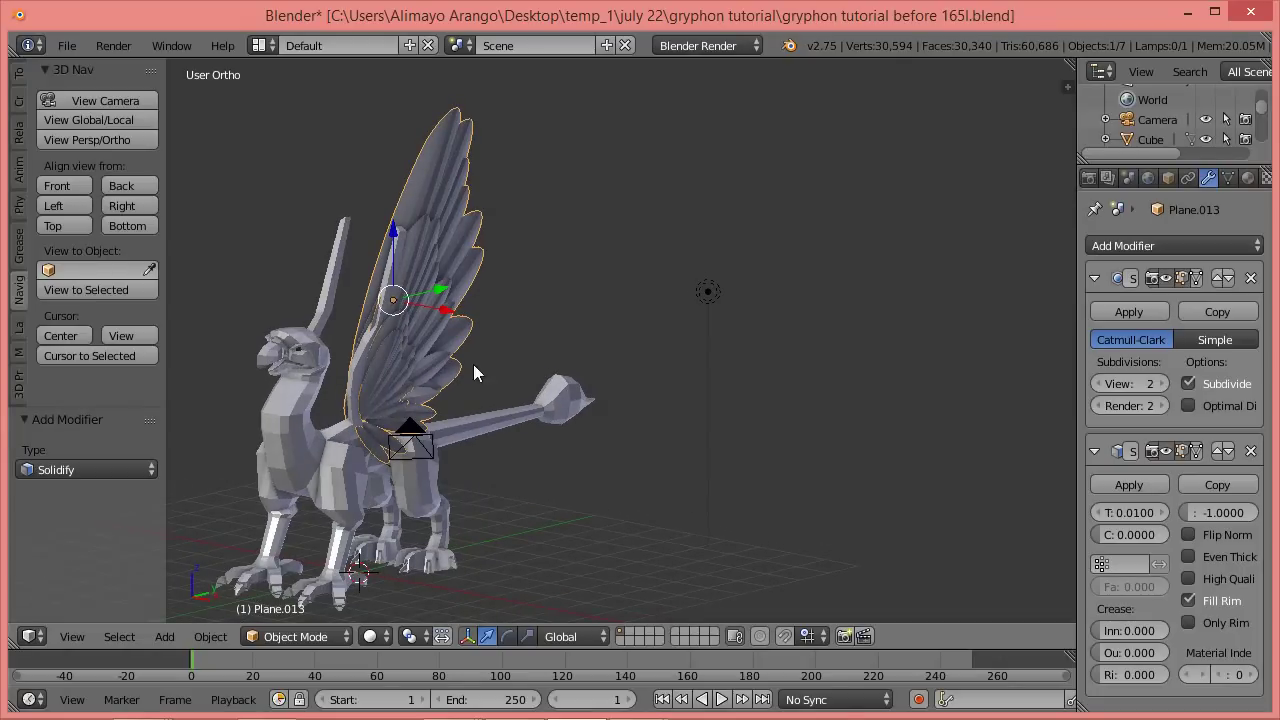
{"action": "key", "text": "shift+d"}
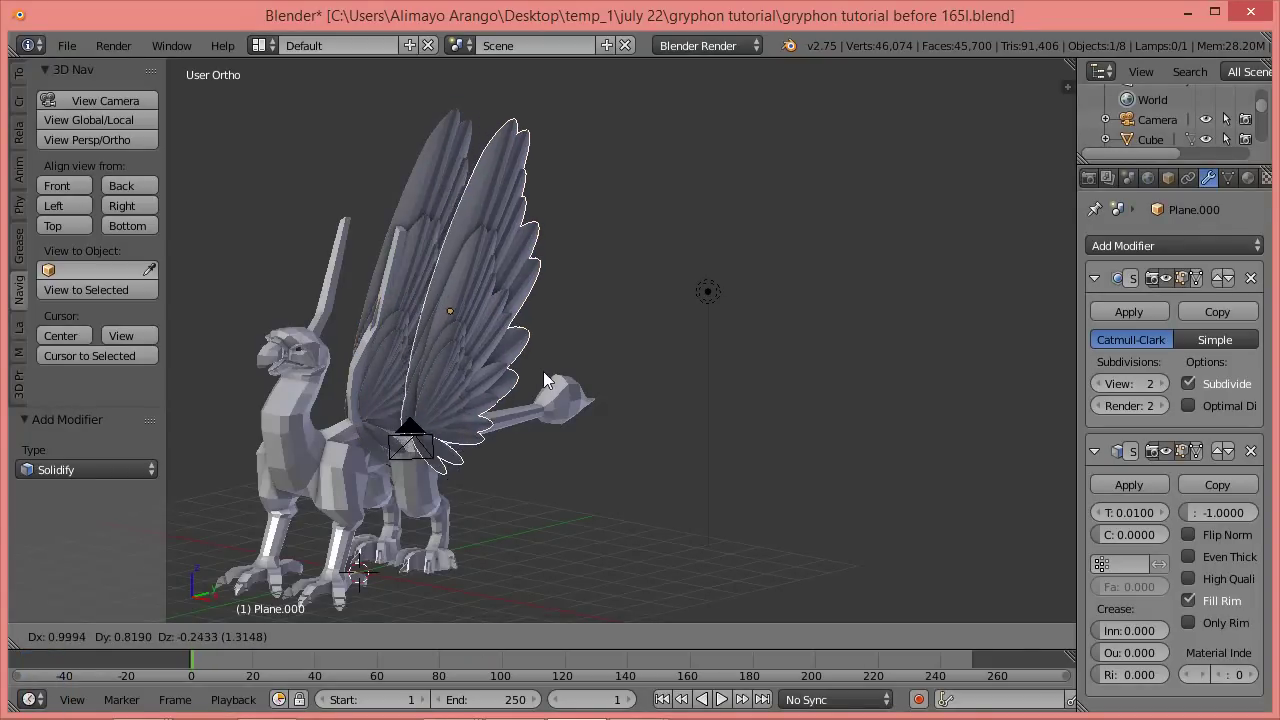
{"action": "right_click", "coordinate": [539, 373]}
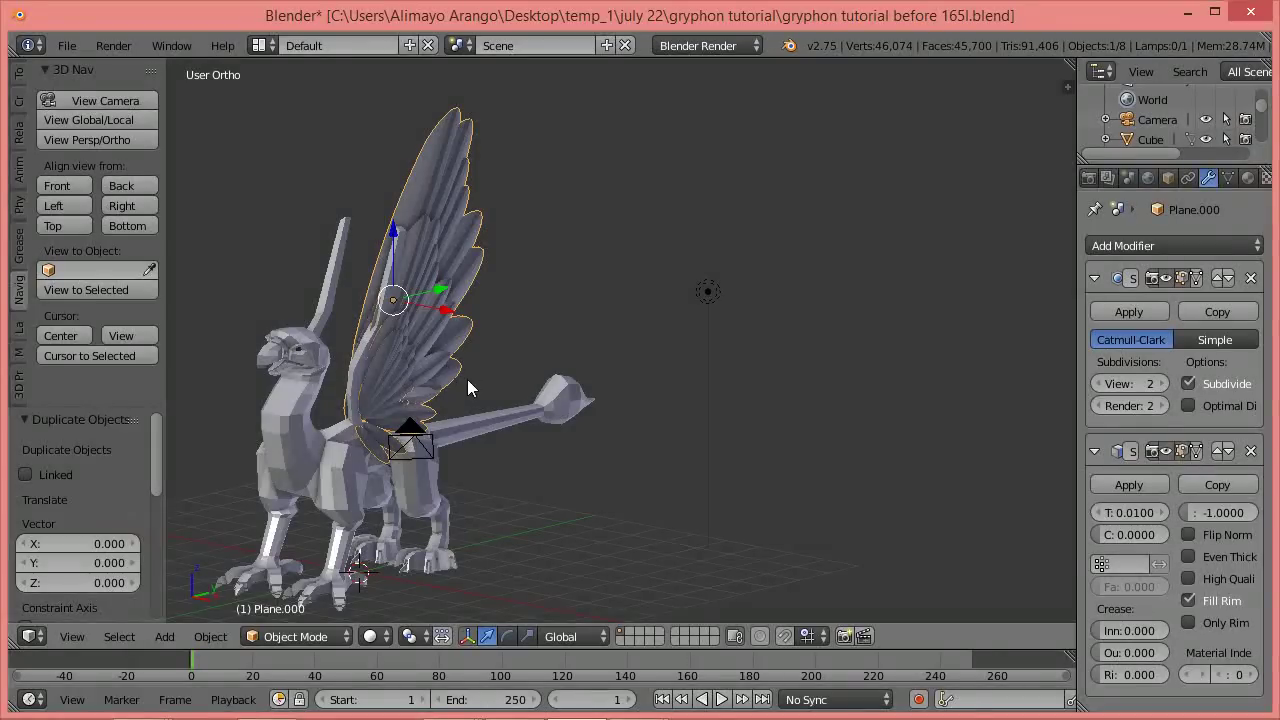
Mirror the duplicated wing to the gryphon's other side by scaling it -1 along X about the 3D Cursor, then restore the Median Point pivot.
{"action": "left_click", "coordinate": [79, 189]}
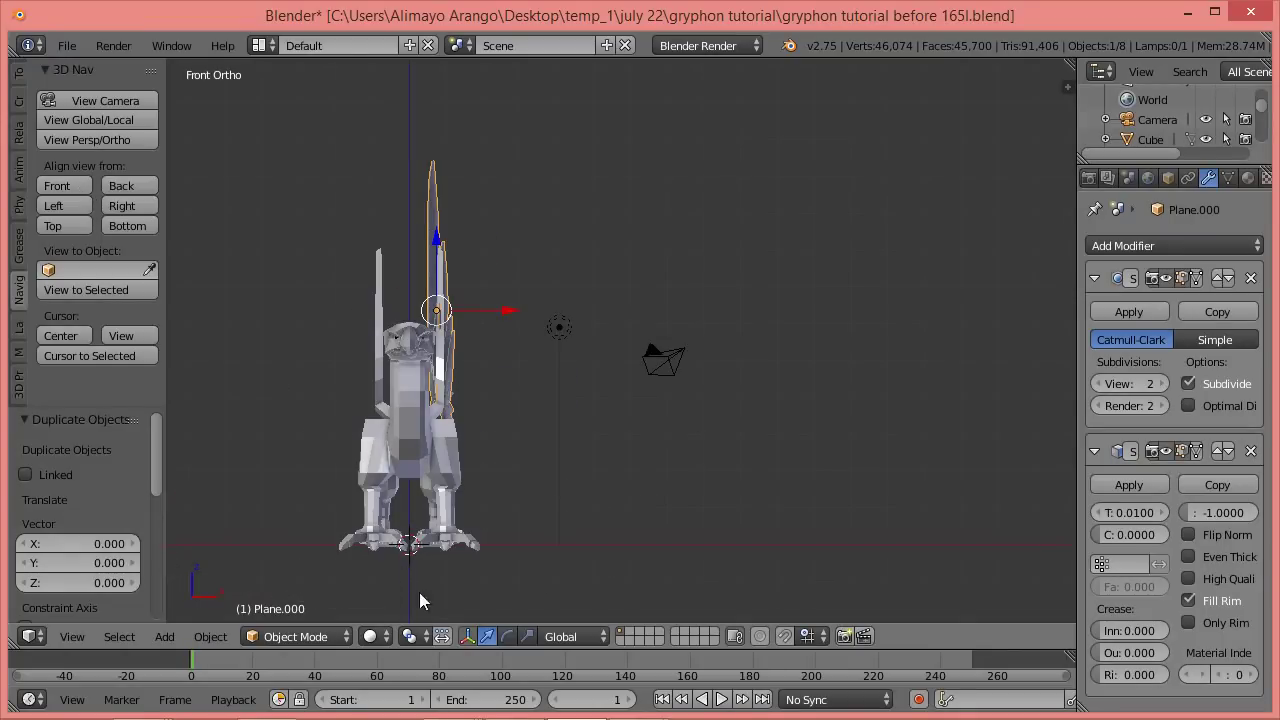
{"action": "left_click", "coordinate": [425, 641]}
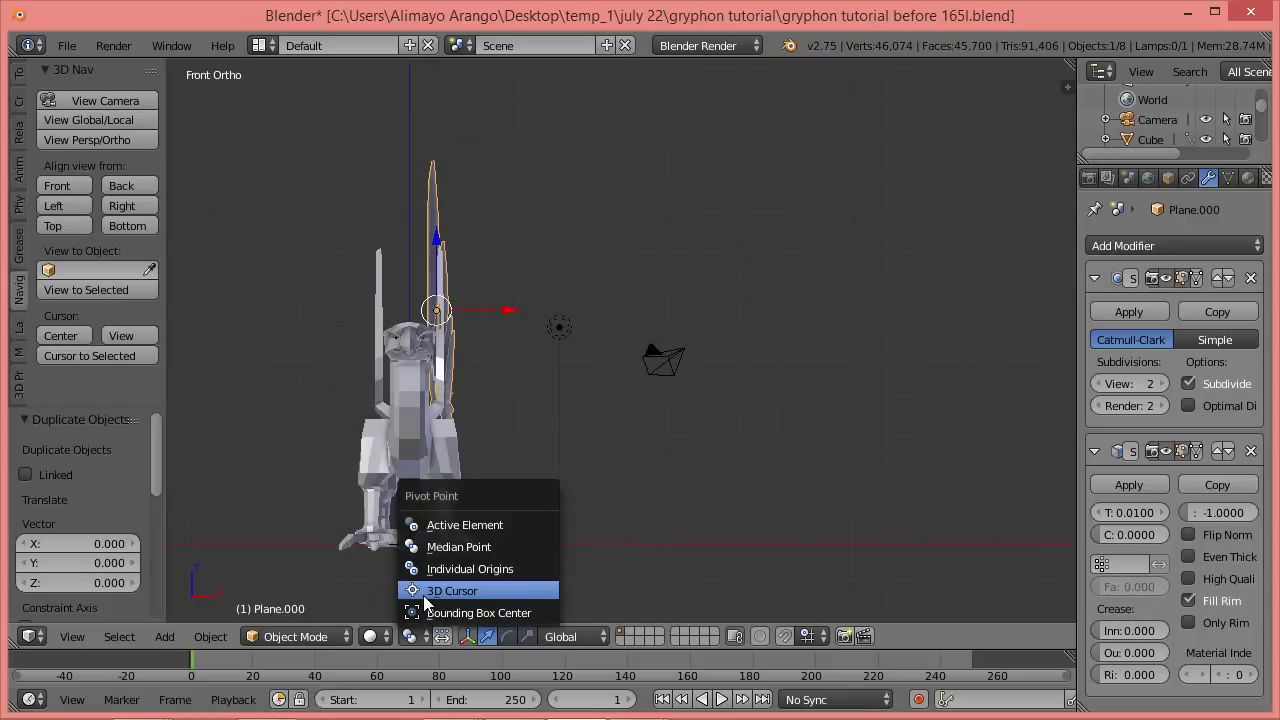
{"action": "left_click", "coordinate": [438, 593]}
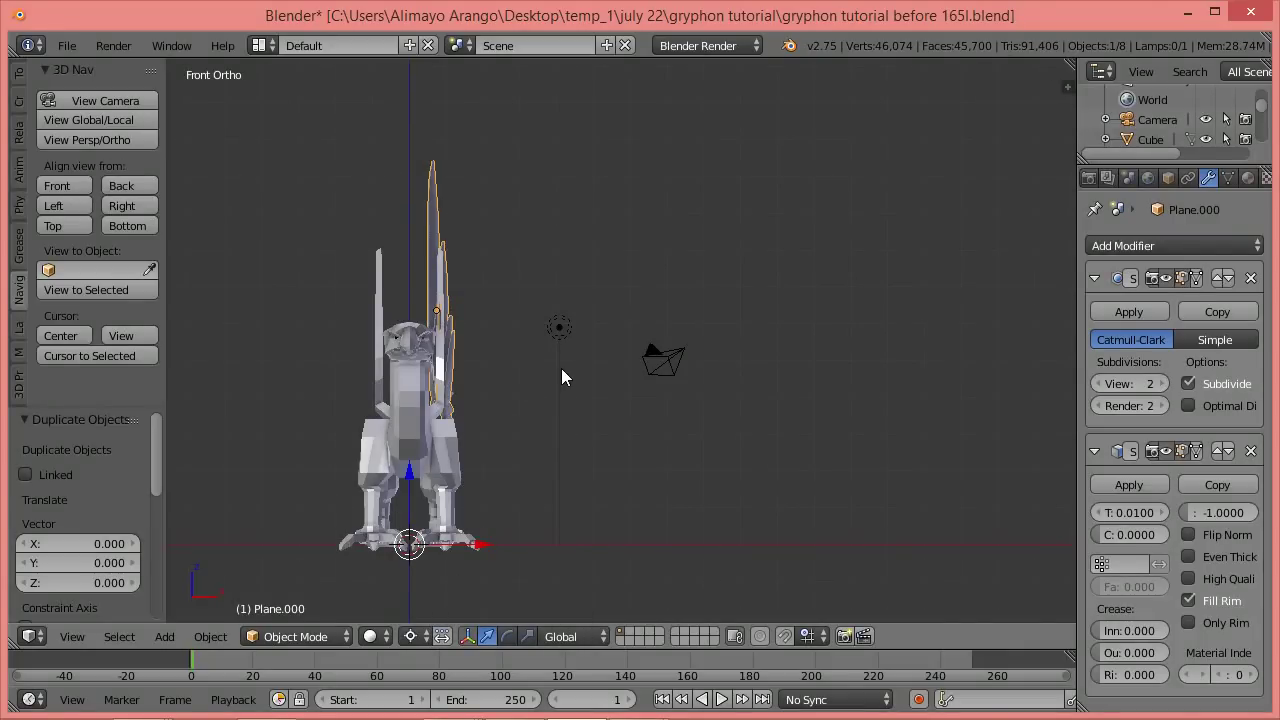
{"action": "key", "text": "s"}
{"action": "key", "text": "x"}
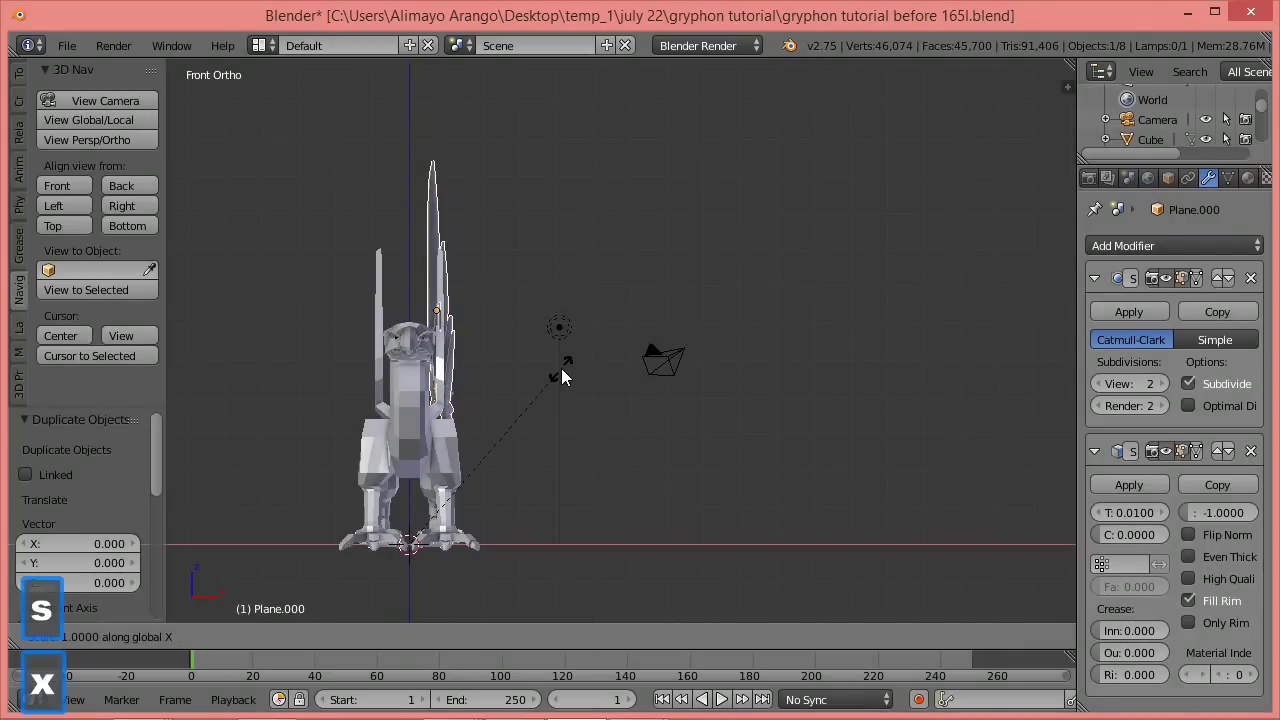
{"action": "key", "text": "minus"}
{"action": "key", "text": "1"}
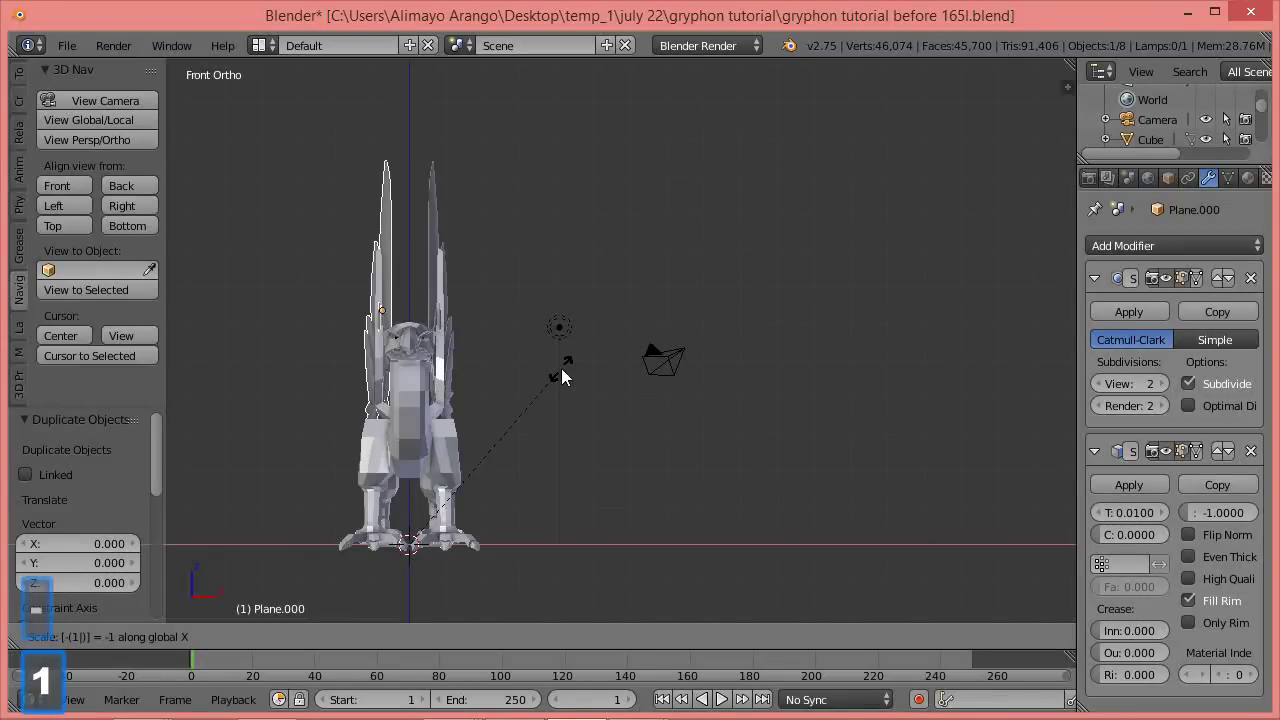
{"action": "left_click", "coordinate": [561, 368]}
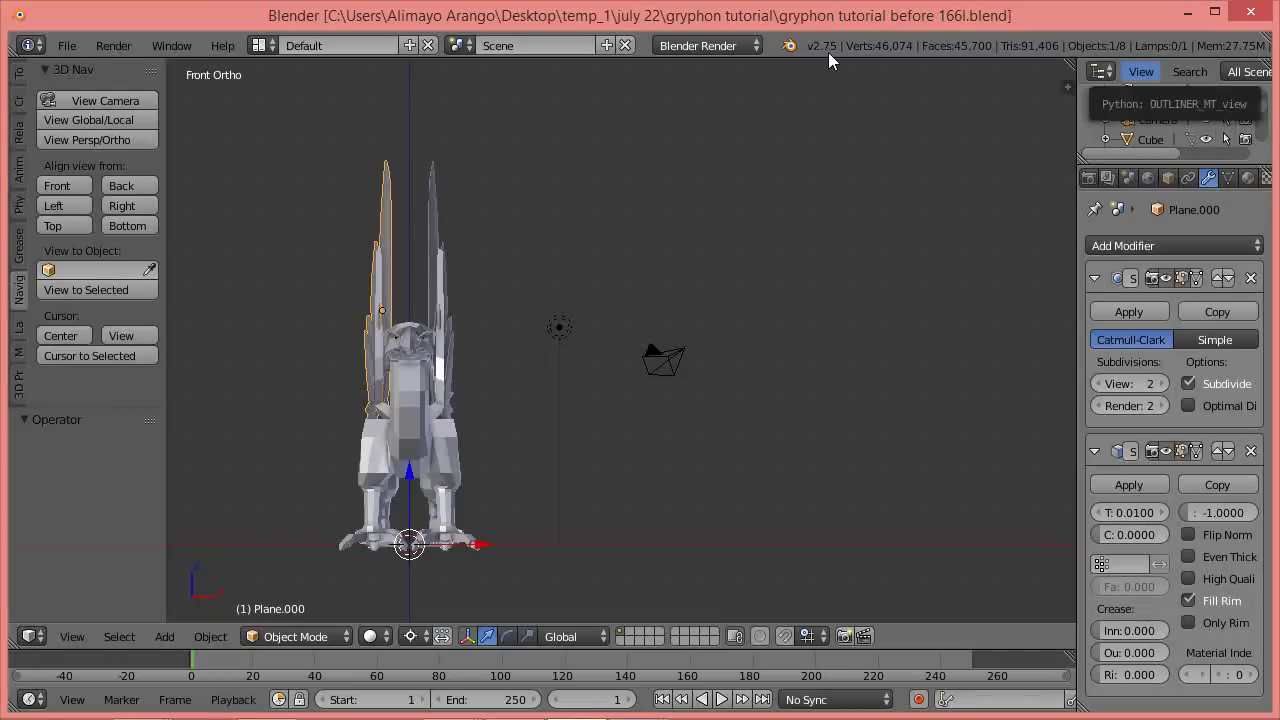
{"action": "left_click", "coordinate": [424, 637]}
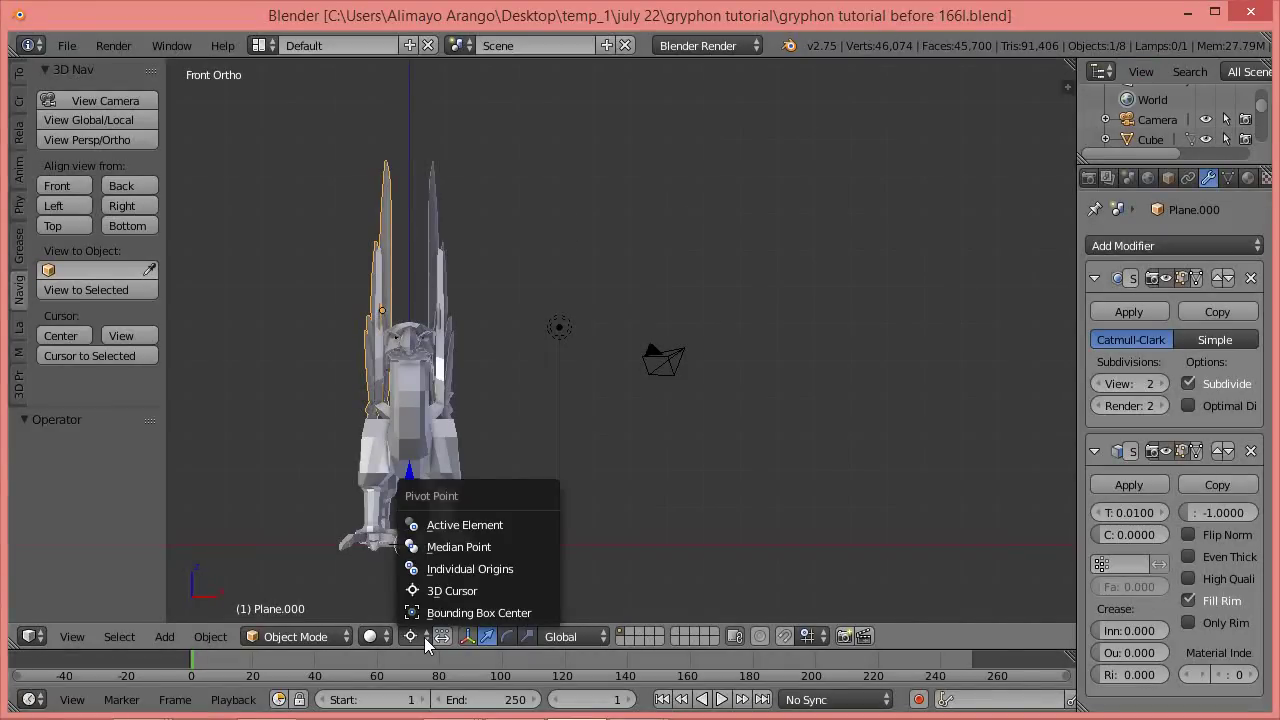
{"action": "left_click", "coordinate": [452, 548]}
Unhide the gryphon's hidden eyes and select both eye spheres.
{"action": "middle_click_drag", "start_coordinate": [689, 450], "coordinate": [571, 484]}
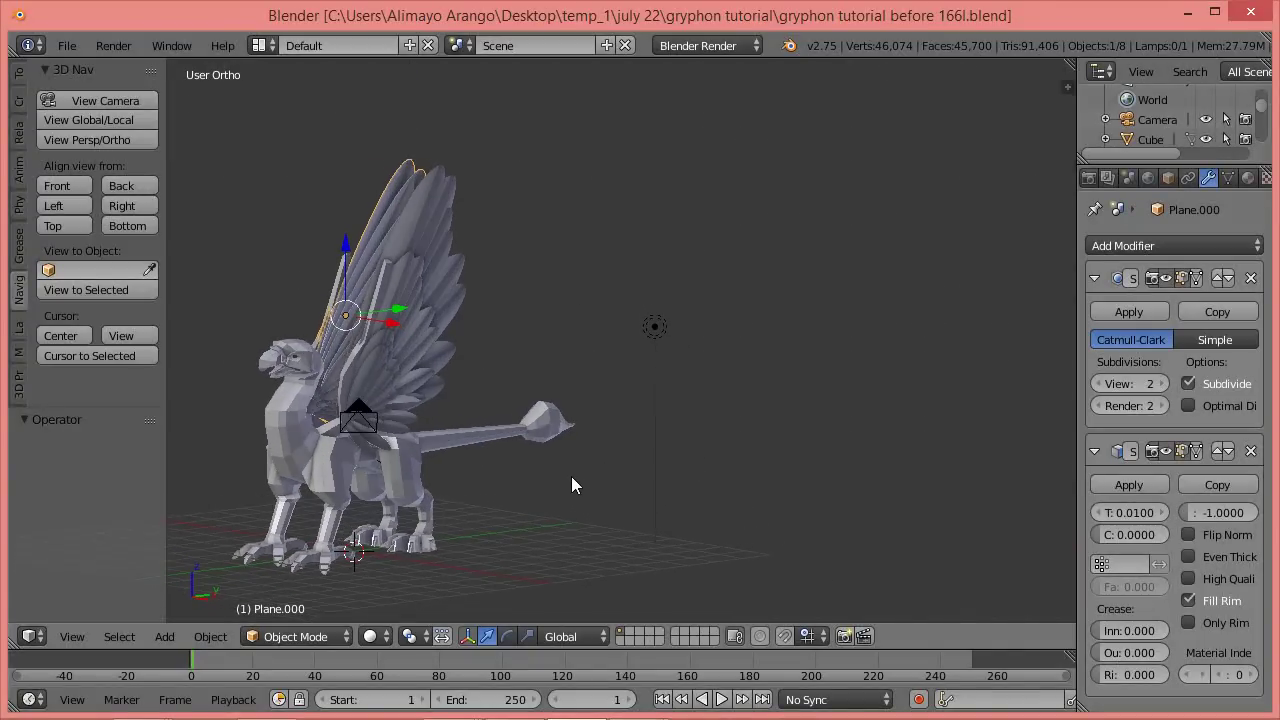
{"action": "middle_click_drag", "start_coordinate": [519, 449], "coordinate": [759, 388], "text": "shift"}
{"action": "scroll", "coordinate": [738, 390], "scroll_direction": "up", "scroll_amount": 5}
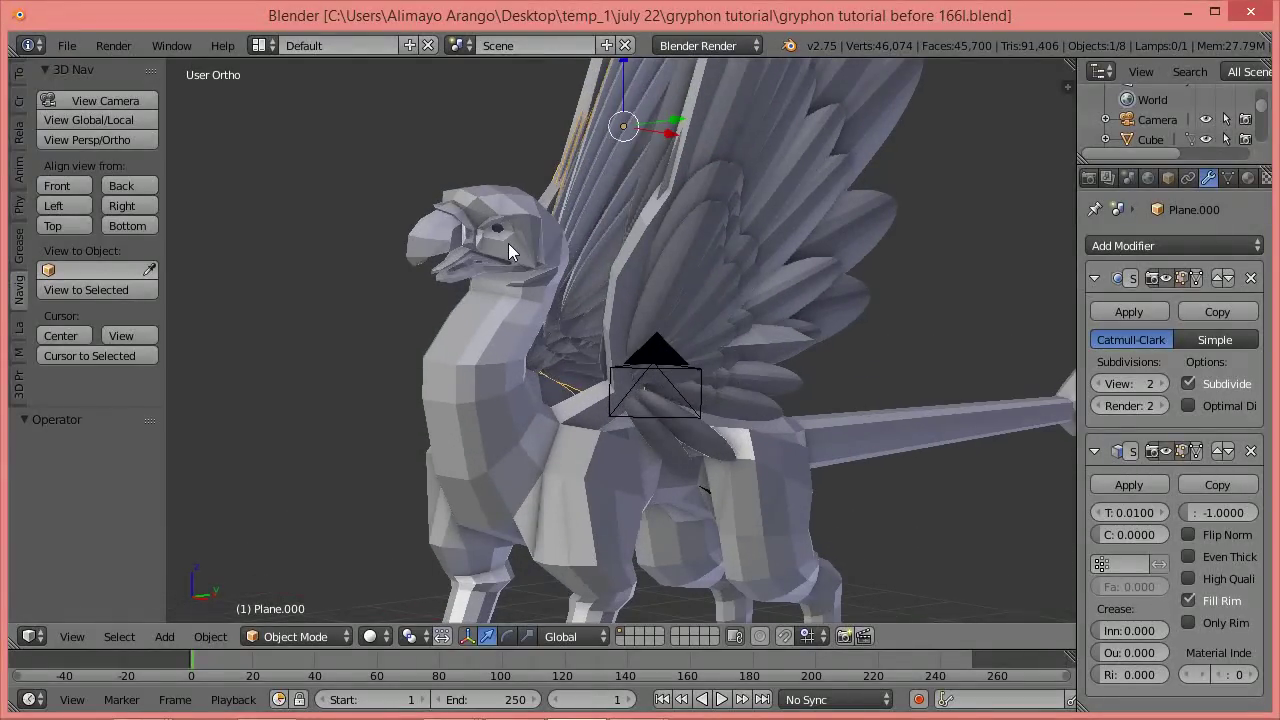
{"action": "key", "text": "a"}
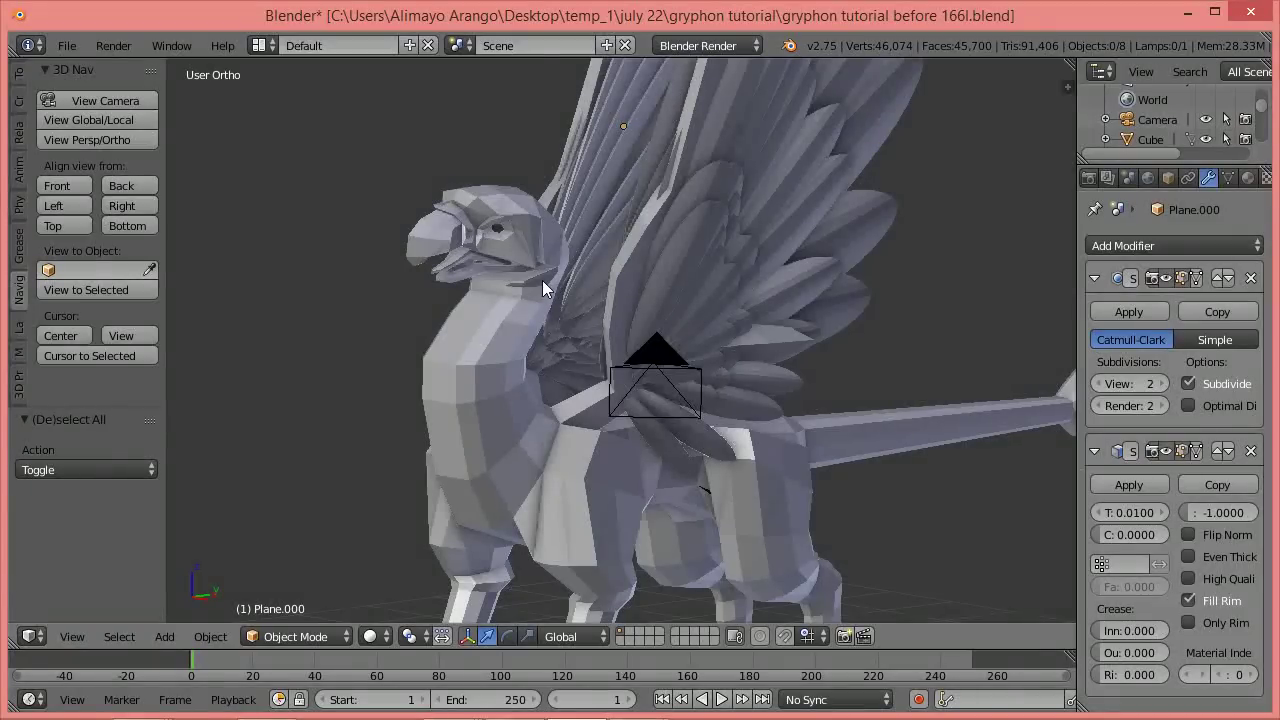
{"action": "key", "text": "alt+h"}
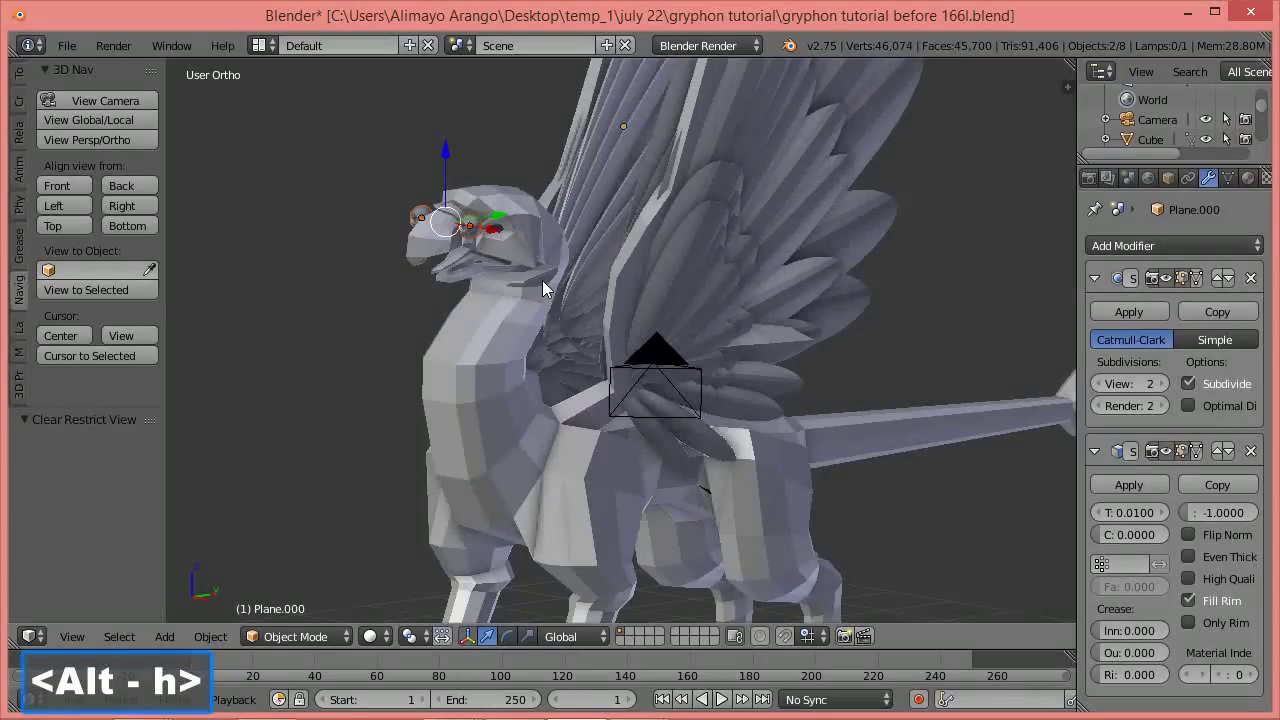
{"action": "scroll", "coordinate": [542, 288], "scroll_direction": "up", "scroll_amount": 2}
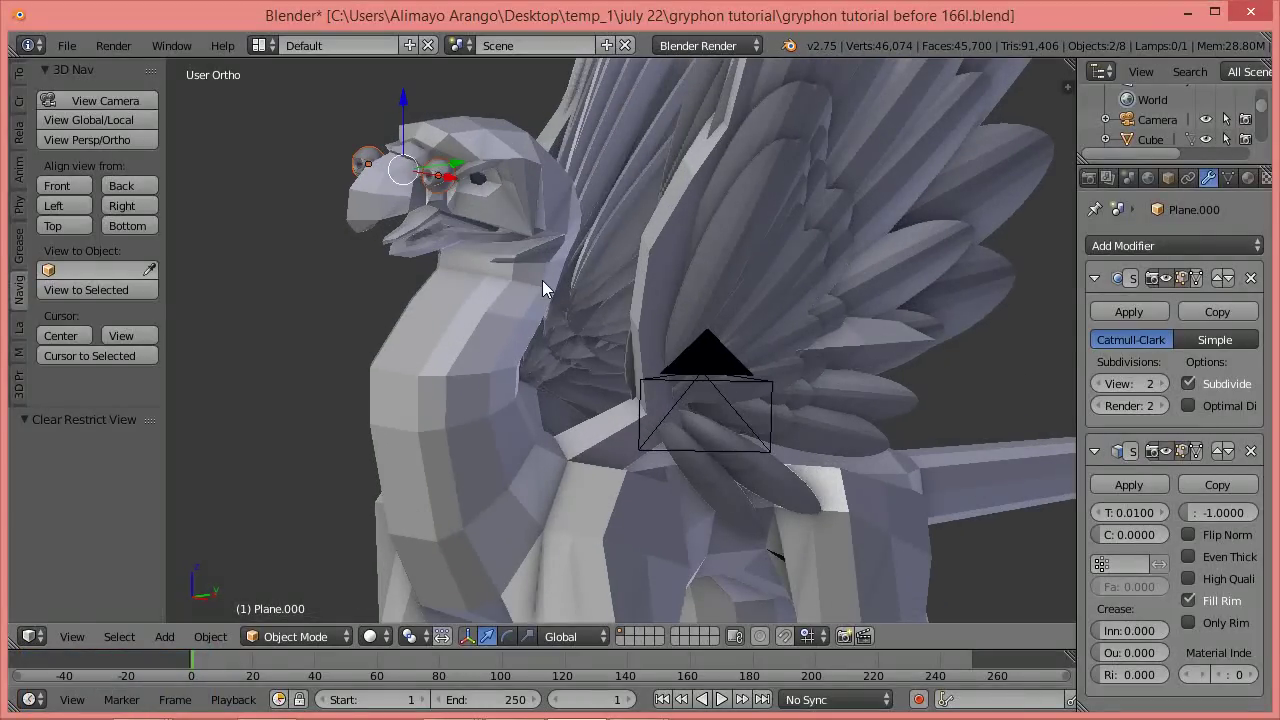
{"action": "middle_click_drag", "start_coordinate": [418, 289], "coordinate": [565, 431]}
{"action": "scroll", "coordinate": [565, 431], "scroll_direction": "up", "scroll_amount": 1}
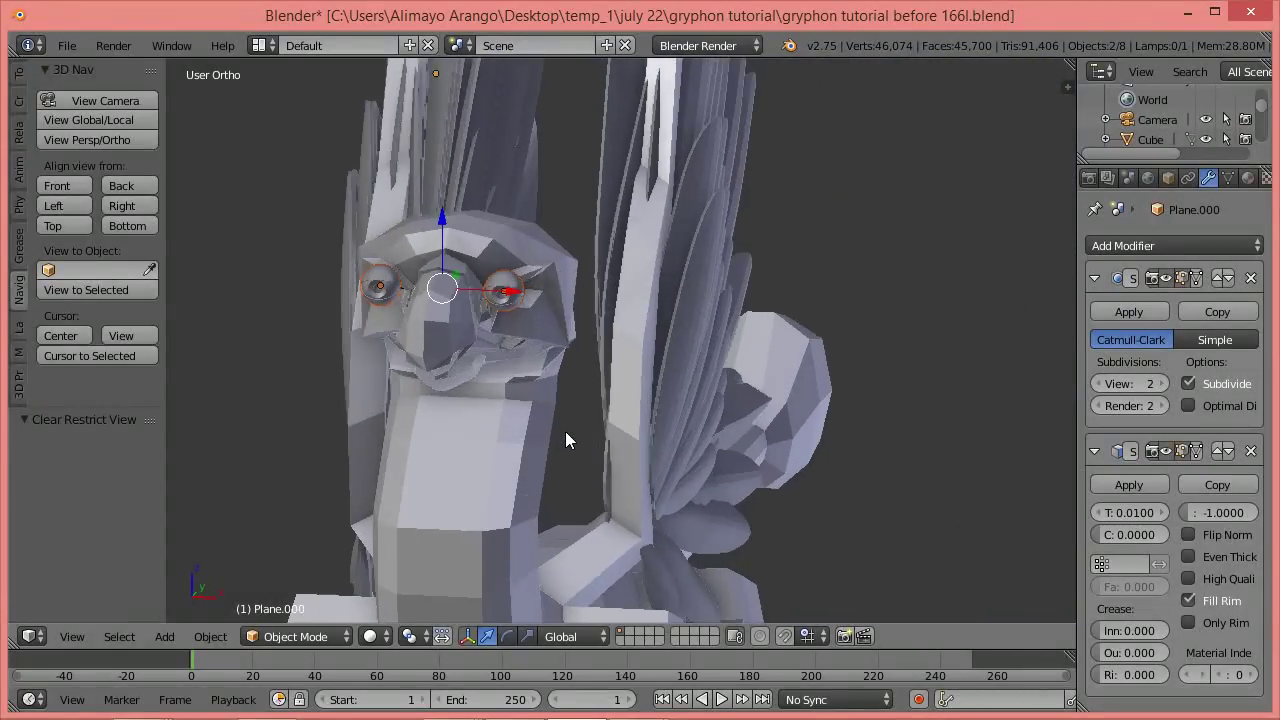
{"action": "right_click", "coordinate": [497, 285]}
{"action": "right_click", "coordinate": [379, 292], "text": "shift"}
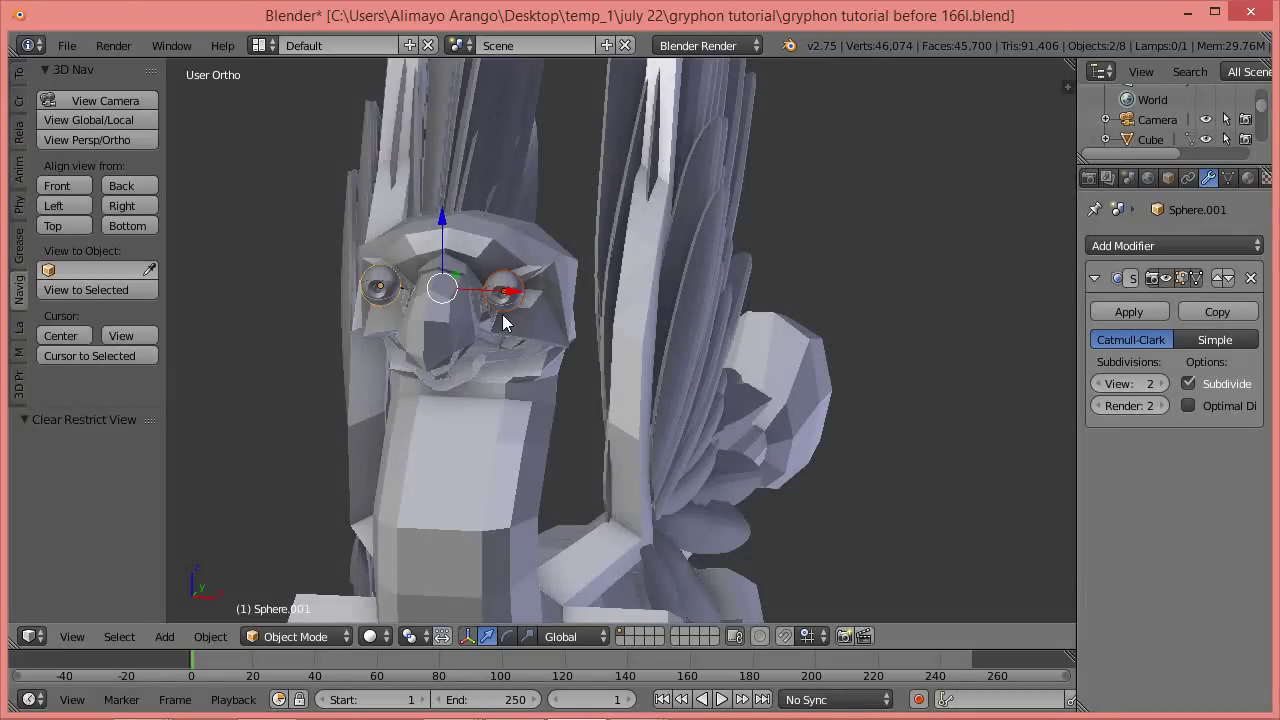
Fit both eyes into their sockets by moving them about 0.42 along Y and about -0.057 along Z.
{"action": "middle_click_drag", "start_coordinate": [557, 392], "coordinate": [475, 409]}
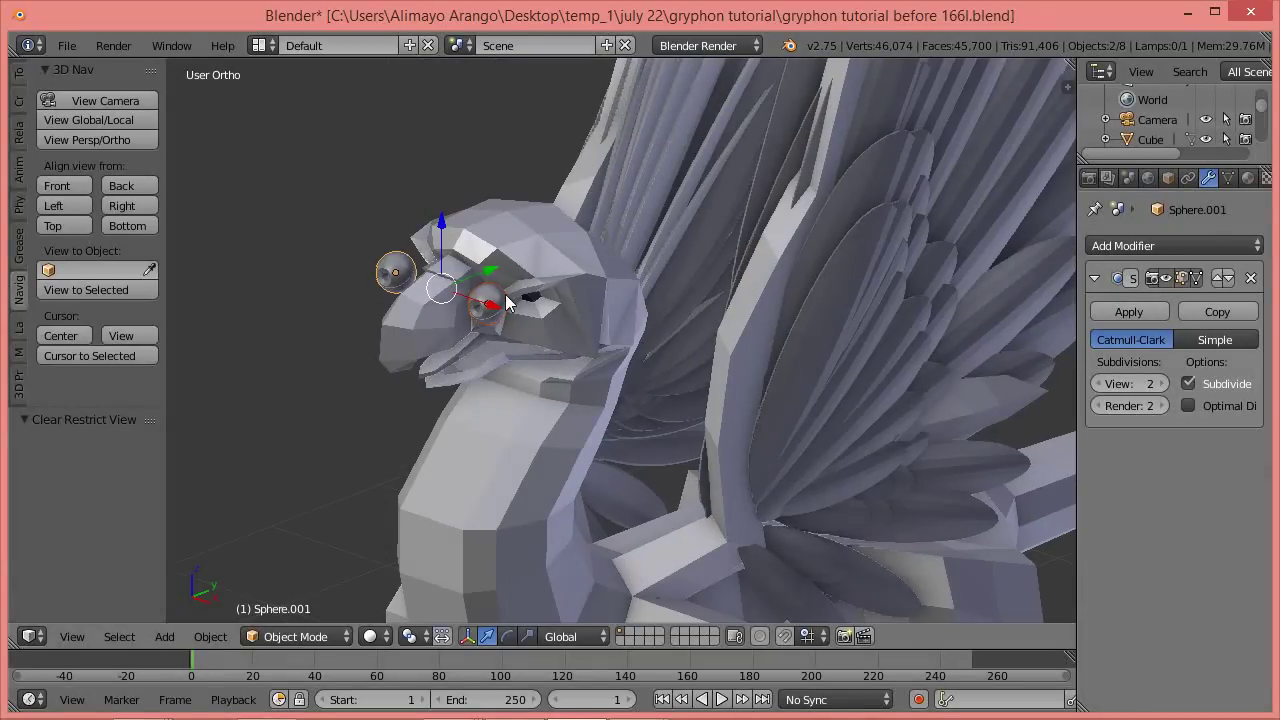
{"action": "key", "text": "g"}
{"action": "key", "text": "y"}
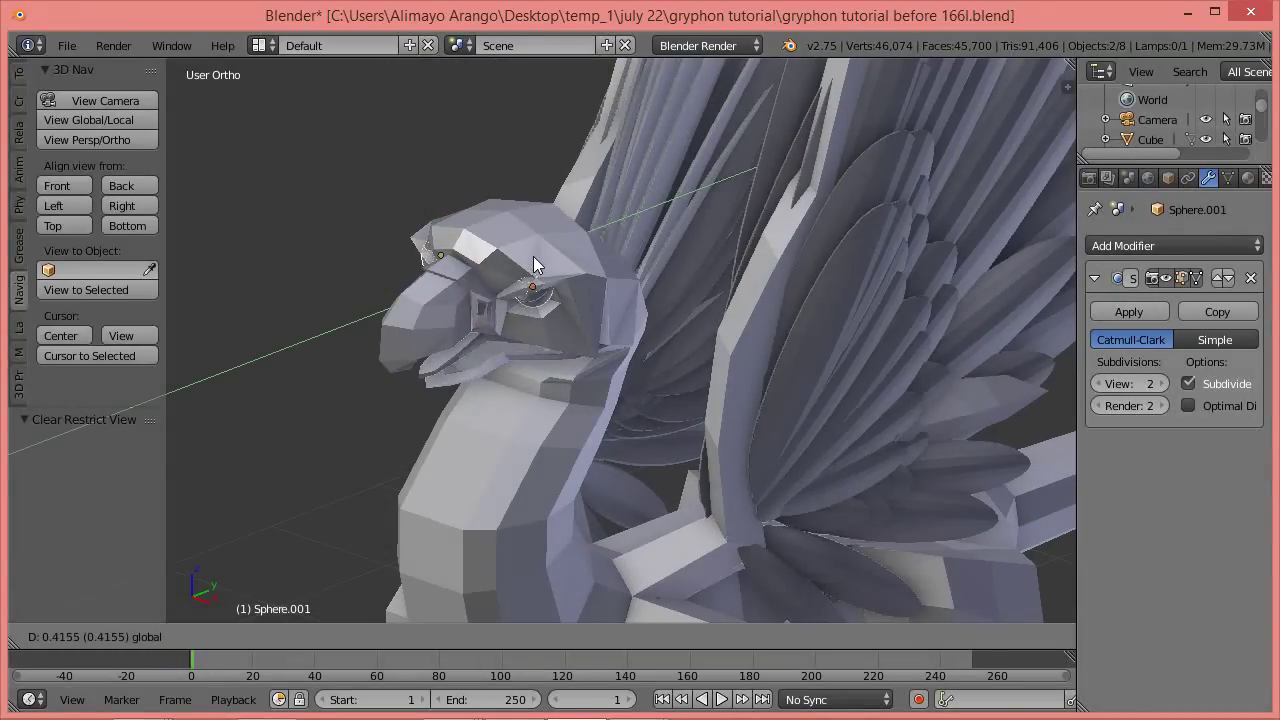
{"action": "left_click", "coordinate": [535, 256]}
{"action": "middle_click_drag", "start_coordinate": [528, 319], "coordinate": [627, 291]}
{"action": "key", "text": "g"}
{"action": "key", "text": "z"}
{"action": "left_click", "coordinate": [488, 210]}
{"action": "middle_click_drag", "start_coordinate": [661, 258], "coordinate": [590, 286]}
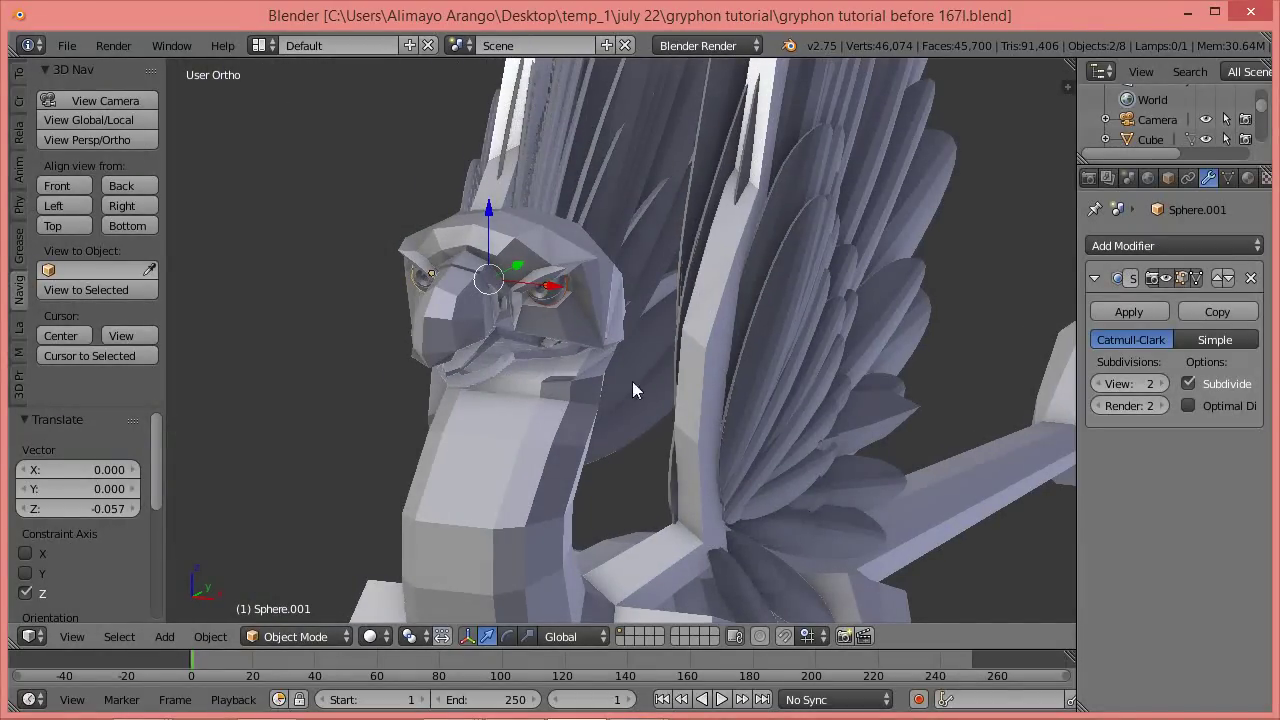
Add a Subdivision Surface of level 2 to the gryphon's body and shade it smooth.
{"action": "scroll", "coordinate": [650, 396], "scroll_direction": "down", "scroll_amount": 3}
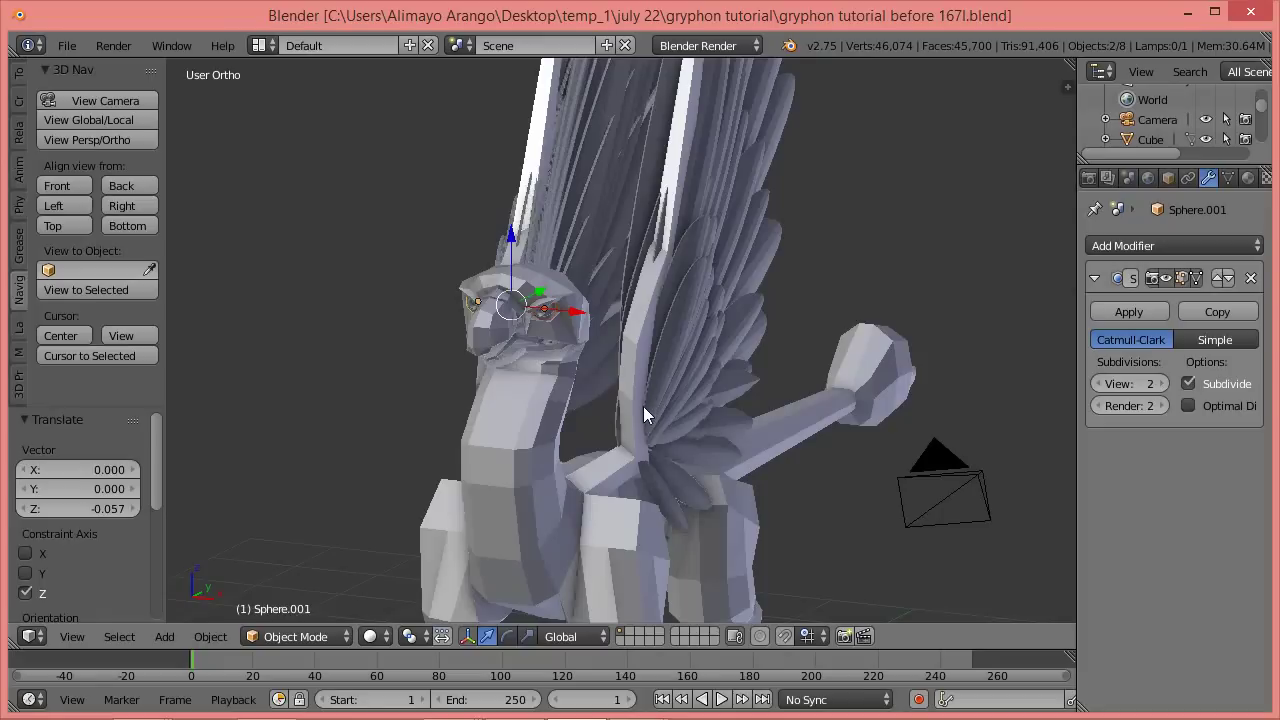
{"action": "right_click", "coordinate": [523, 474]}
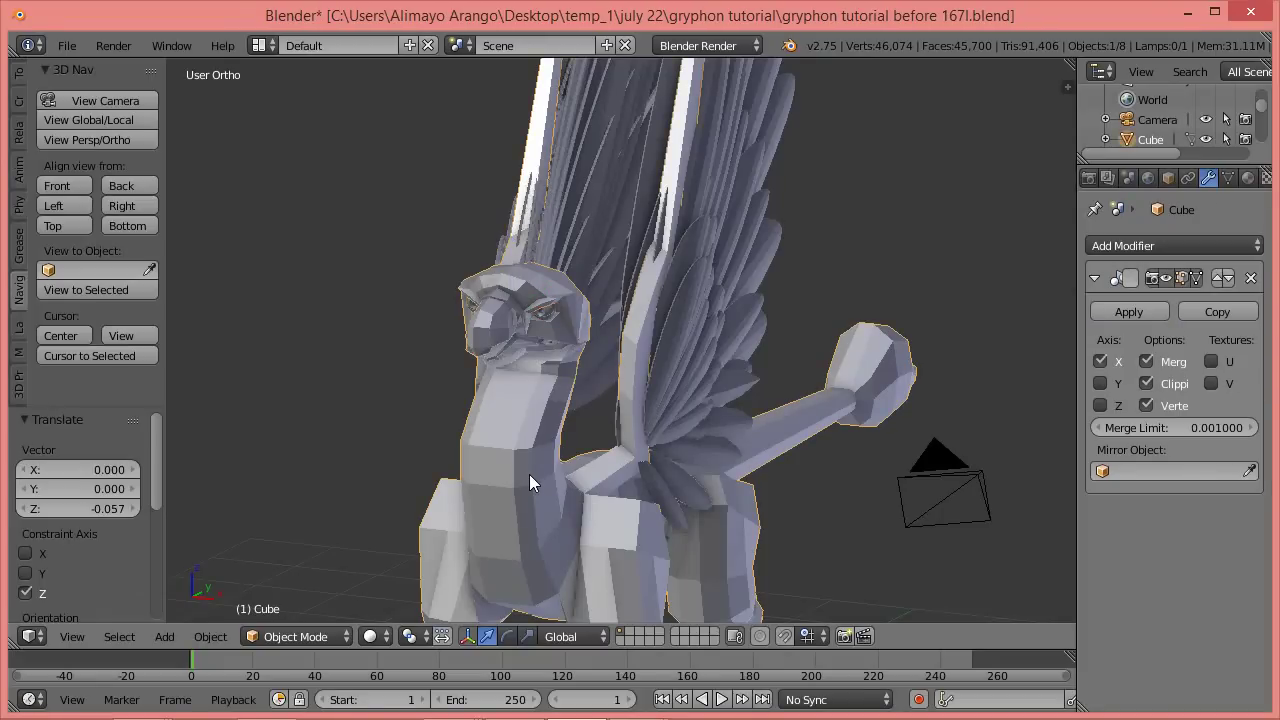
{"action": "key", "text": "ctrl"}
{"action": "key", "text": "ctrl+2"}
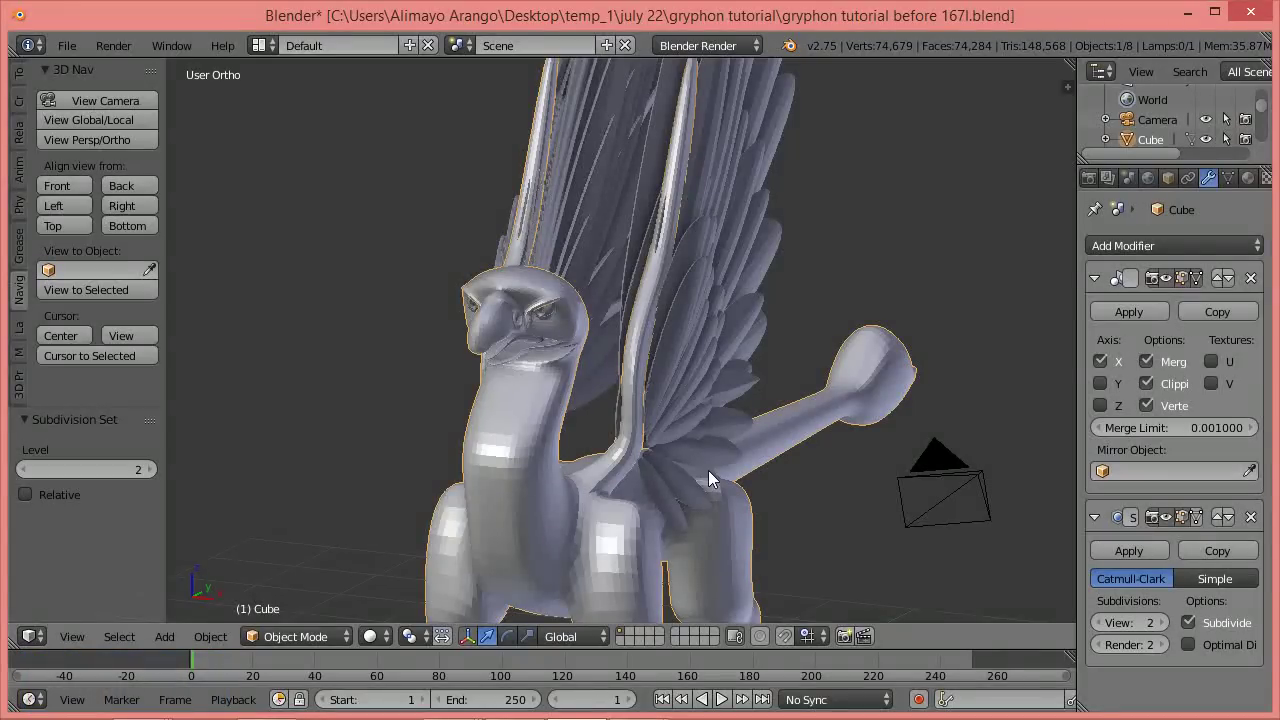
{"action": "key", "text": "z"}
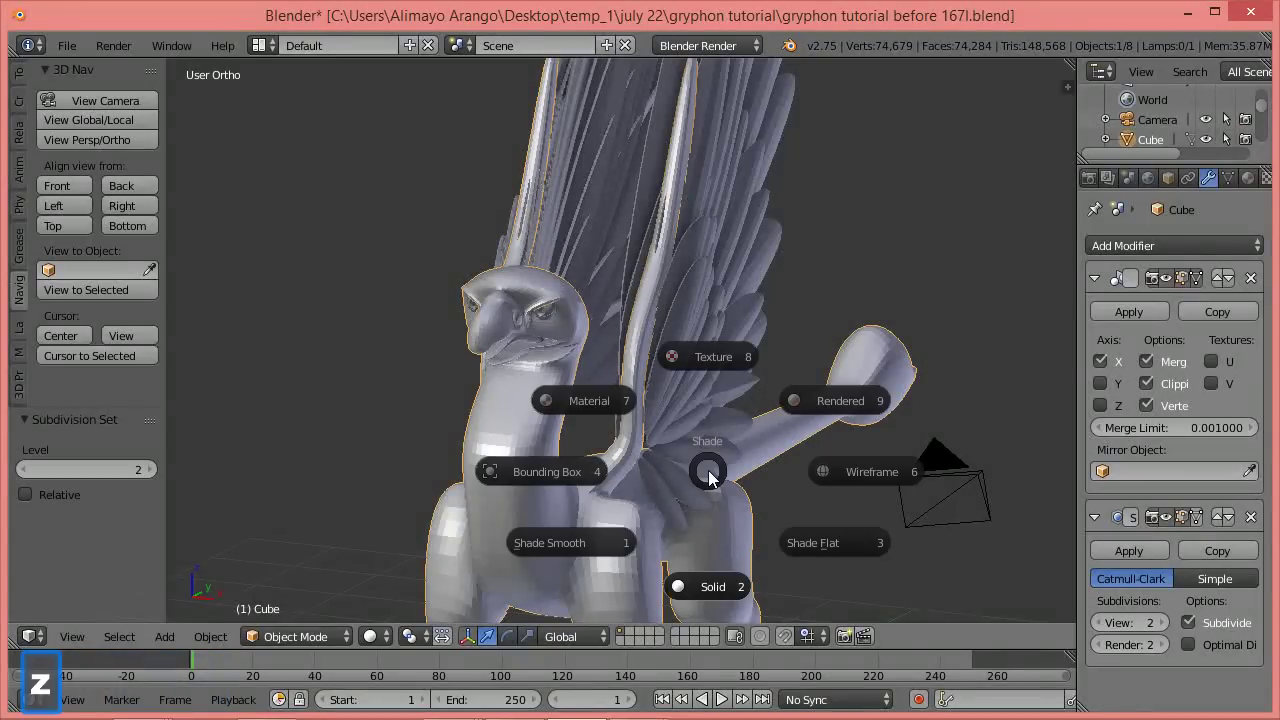
{"action": "left_click", "coordinate": [581, 538]}
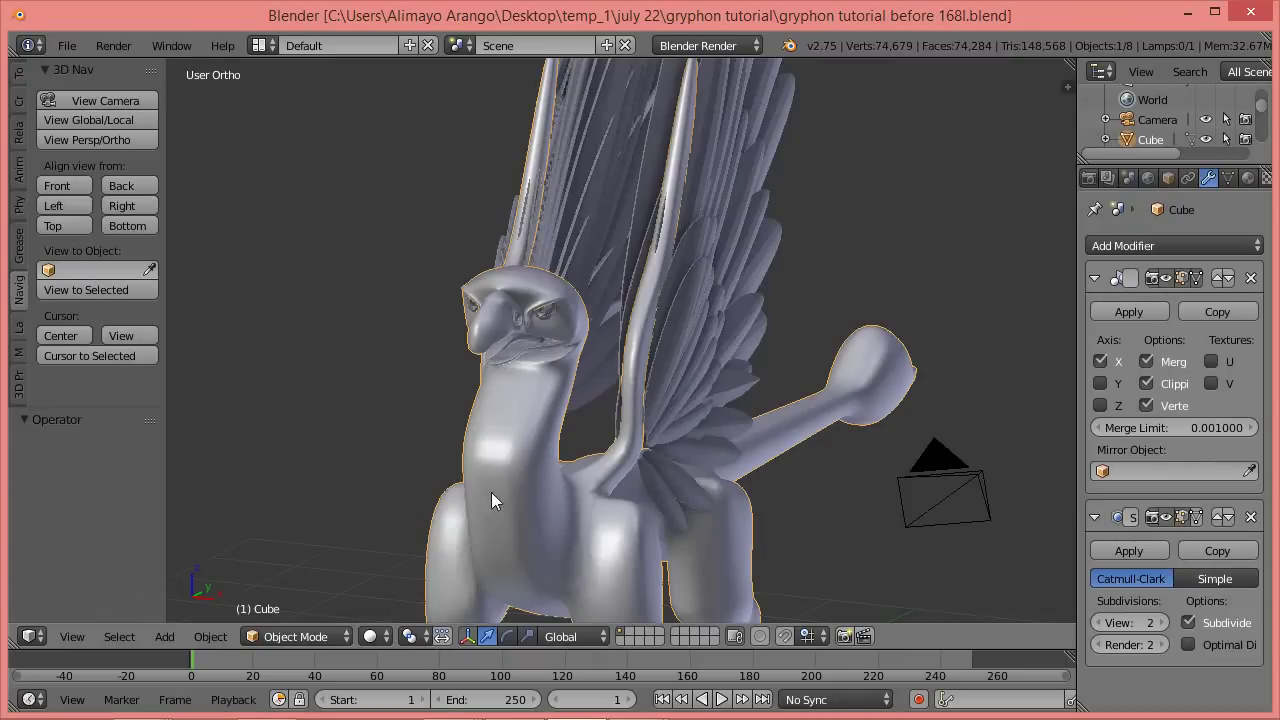
Enter Edit Mode on the body and make its editing cage follow the subdivided surface.
{"action": "left_click", "coordinate": [333, 635]}
{"action": "left_click", "coordinate": [331, 590]}
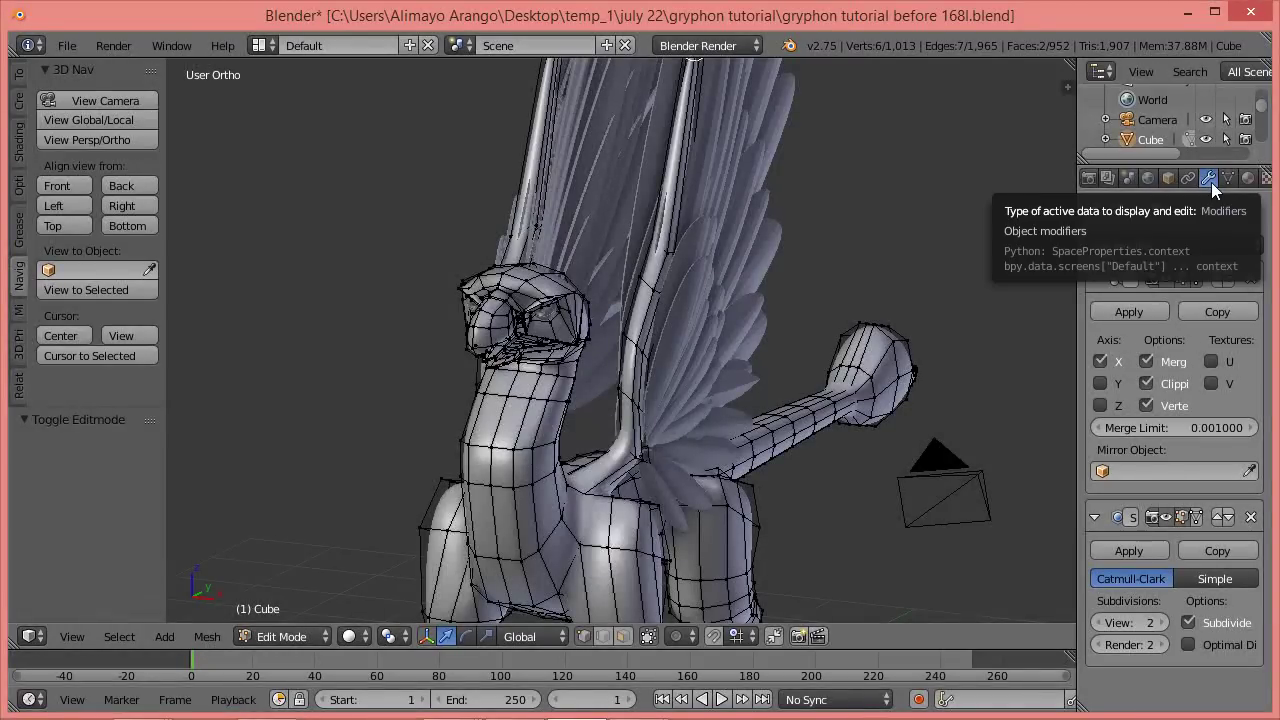
{"action": "left_click", "coordinate": [1195, 518]}
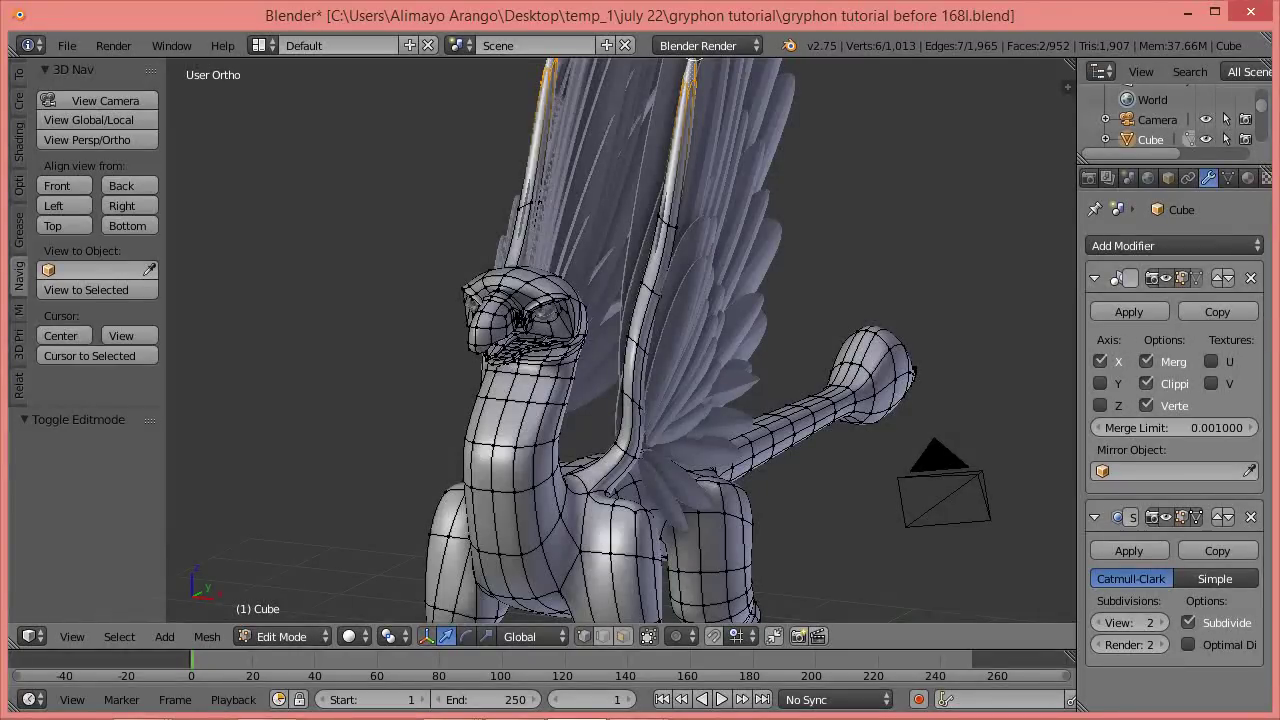
{"action": "left_click", "coordinate": [862, 213]}
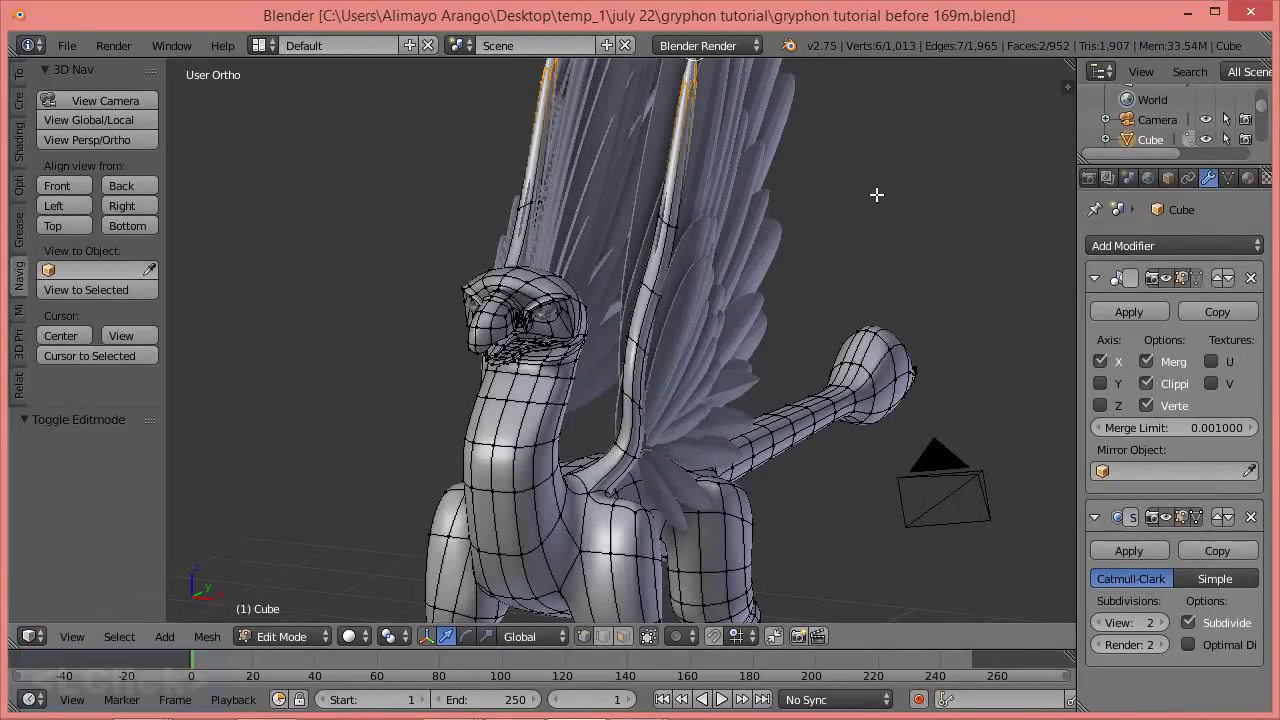
Deselect all geometry, show the view's properties region scrolled to its start, and switch to edge selection at the gryphon's head.
{"action": "key", "text": "a"}
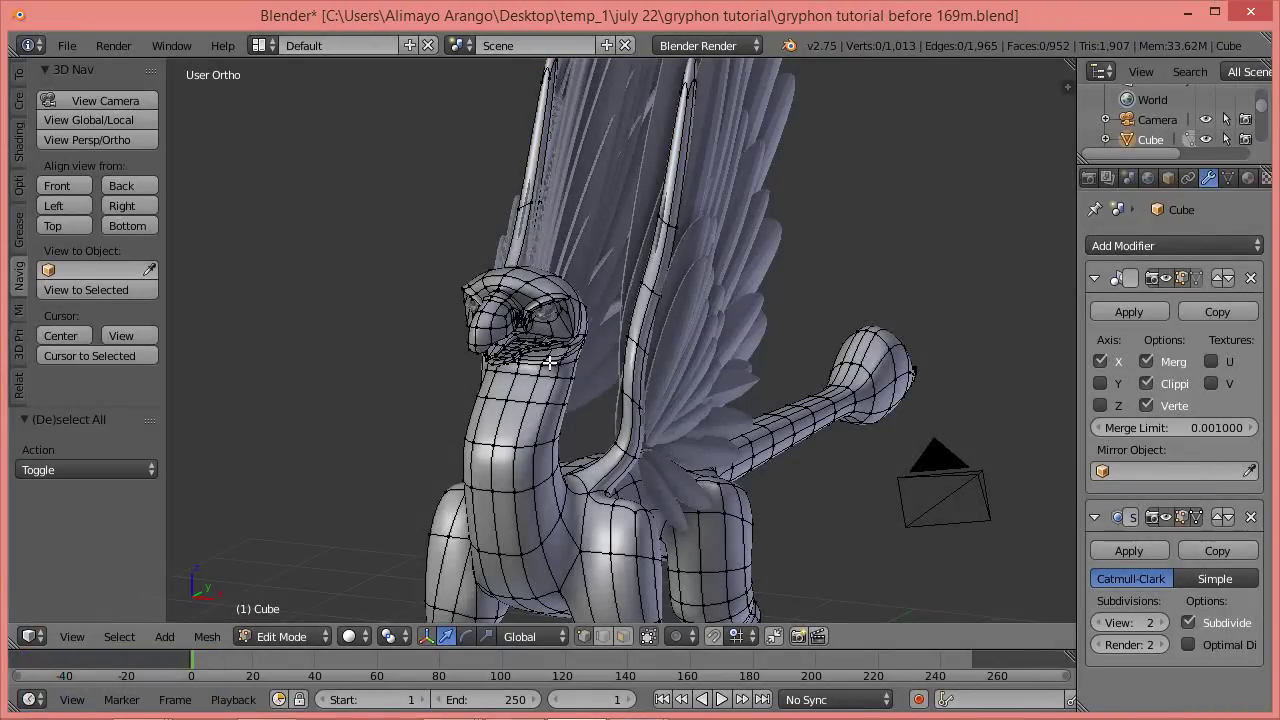
{"action": "scroll", "coordinate": [531, 375], "scroll_direction": "up", "scroll_amount": 6}
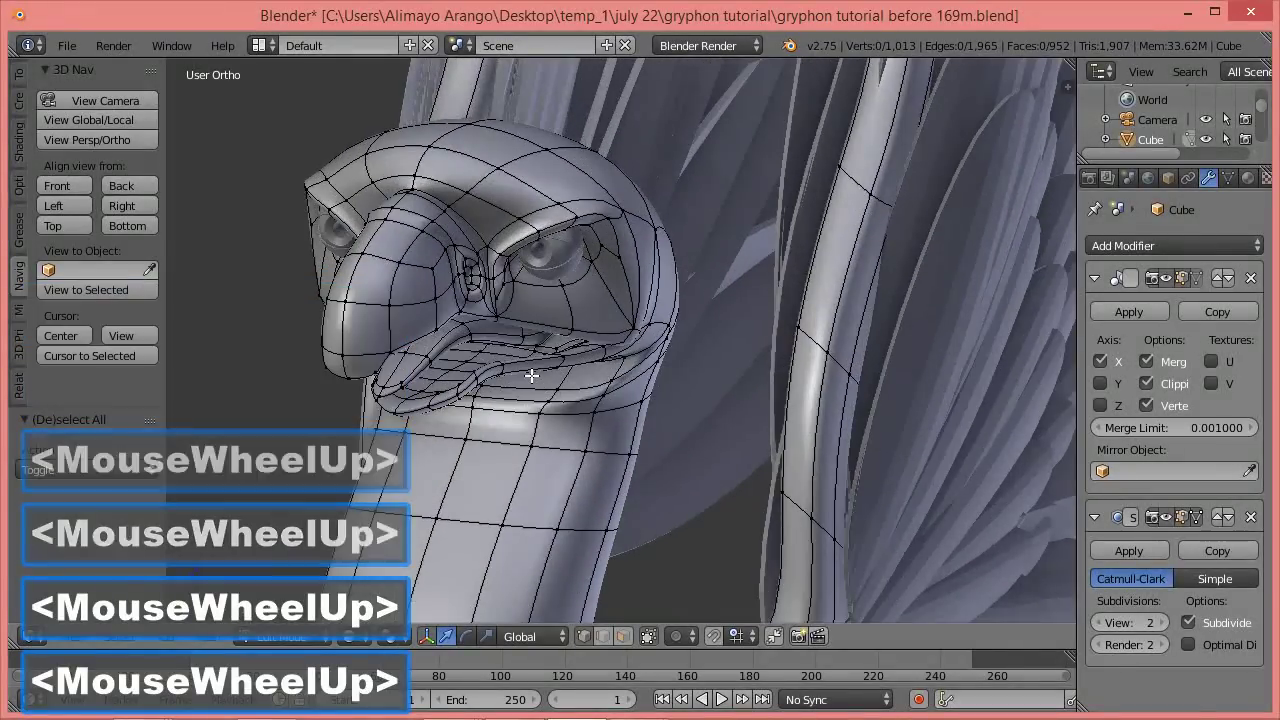
{"action": "key", "text": "n"}
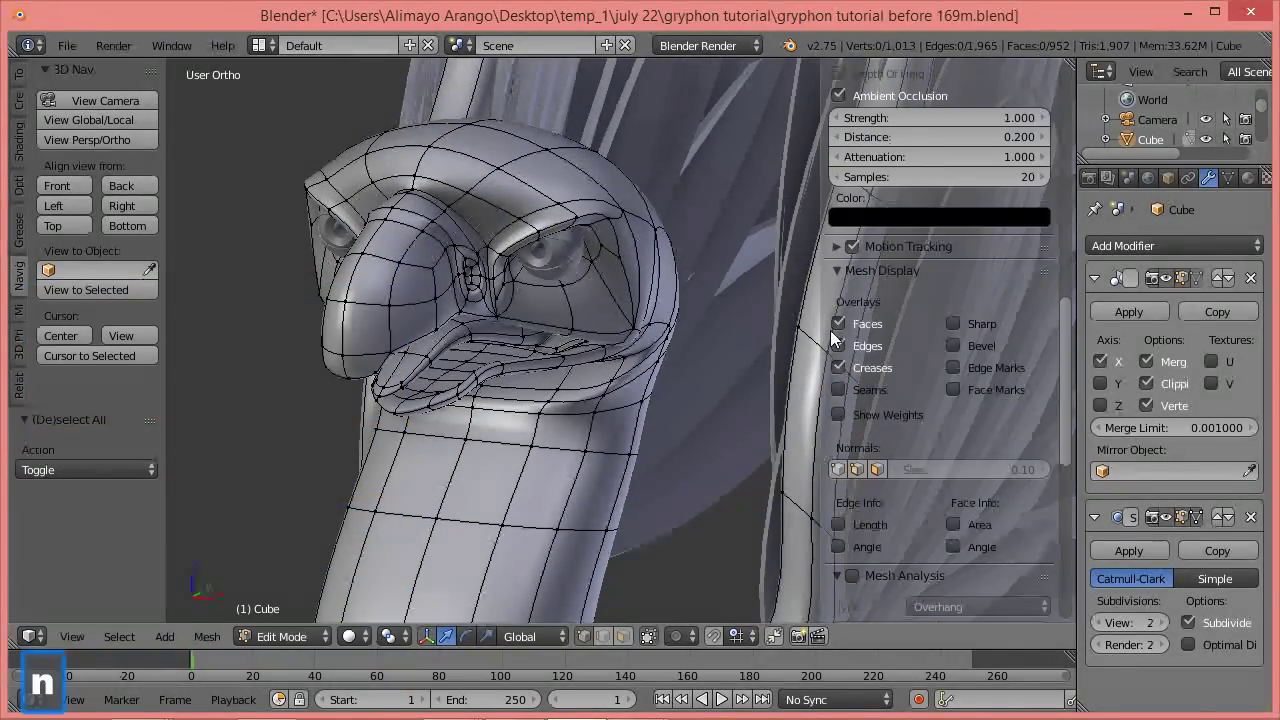
{"action": "left_click_drag", "start_coordinate": [1062, 320], "coordinate": [1064, 95]}
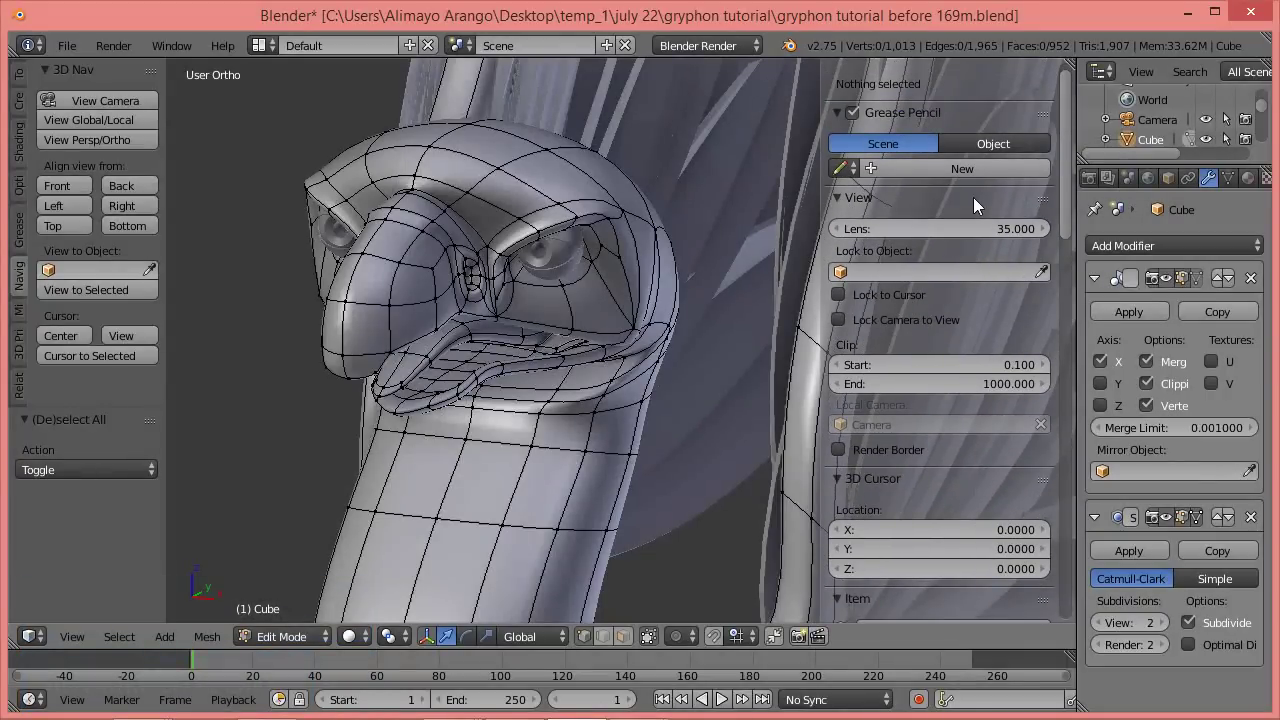
{"action": "left_click", "coordinate": [610, 636]}
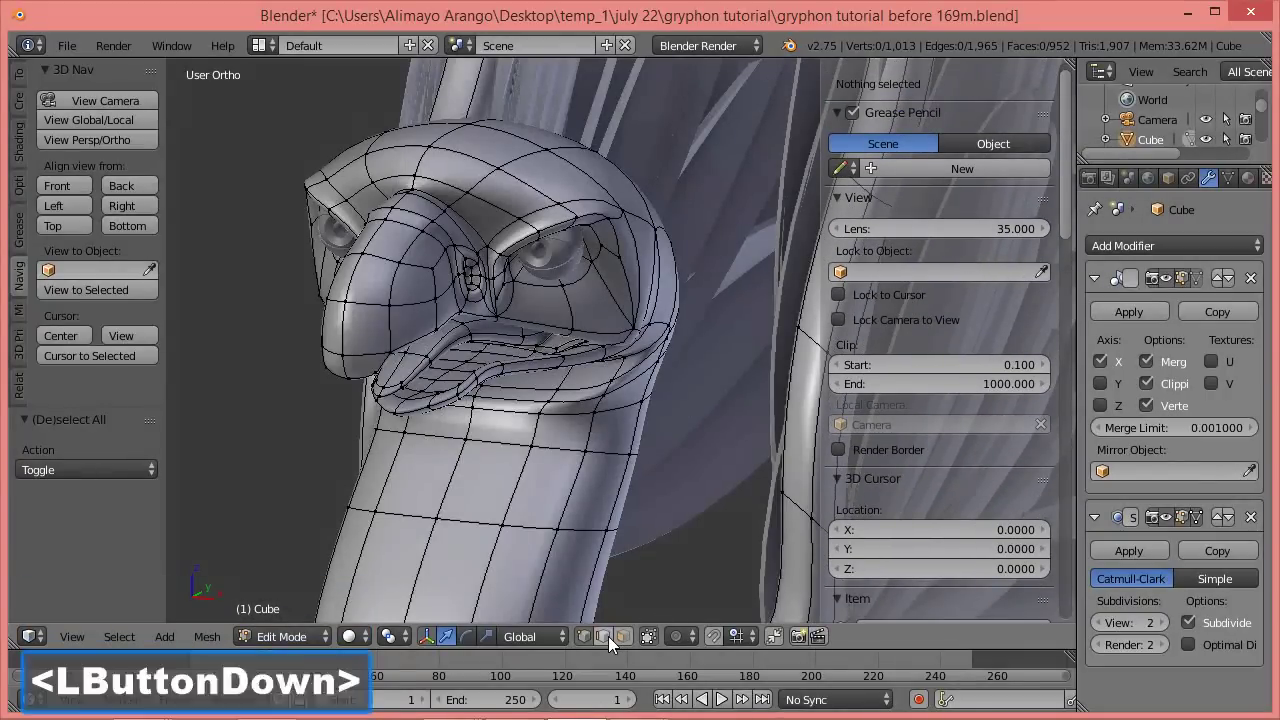
Select the edge chain running along the side of the upper beak and across its lower tip, and crease it by 1.000.
{"action": "left_click", "coordinate": [413, 246]}
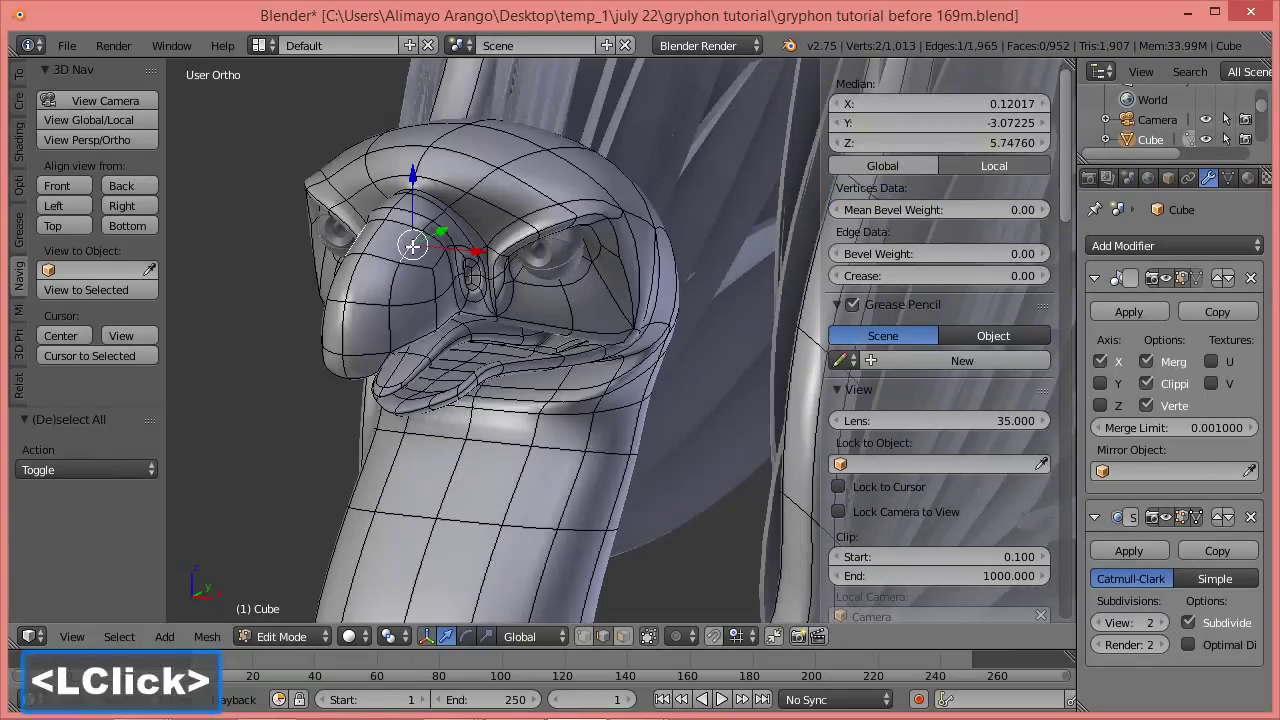
{"action": "left_click", "coordinate": [398, 277], "text": "shift"}
{"action": "left_click", "coordinate": [389, 322], "text": "shift"}
{"action": "left_click", "coordinate": [380, 363], "text": "shift"}
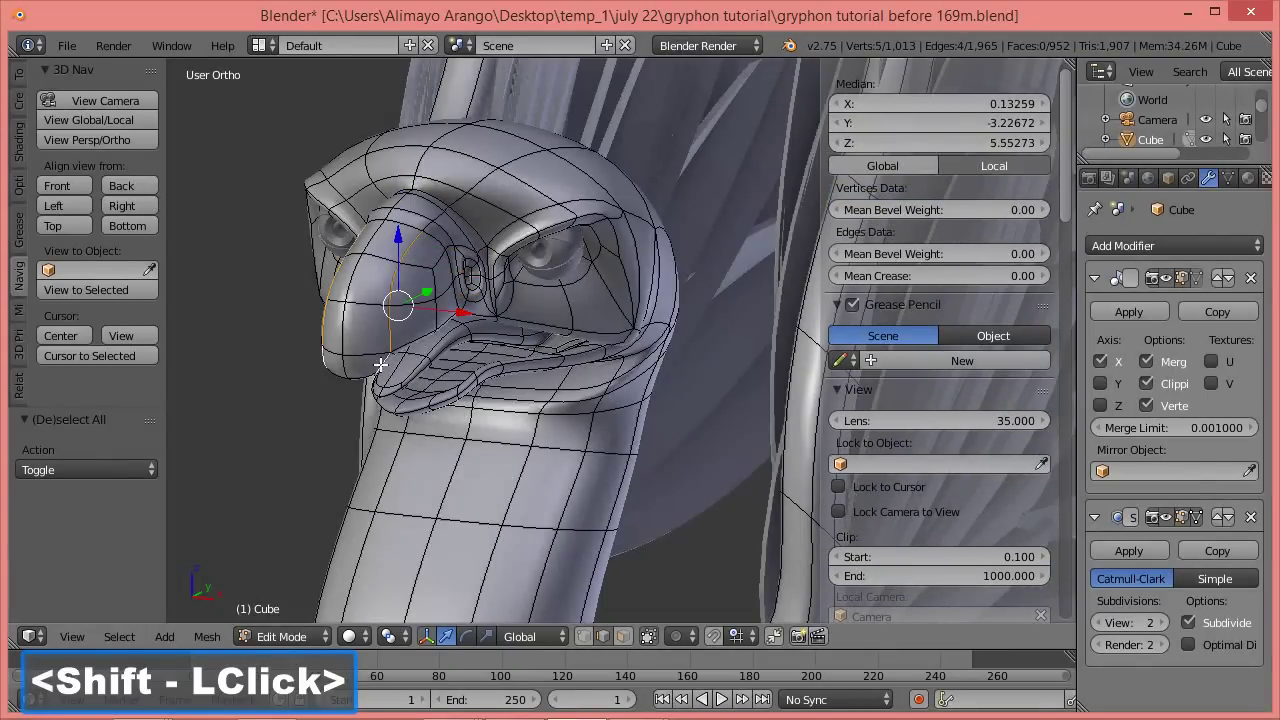
{"action": "middle_click_drag", "start_coordinate": [376, 385], "coordinate": [378, 360]}
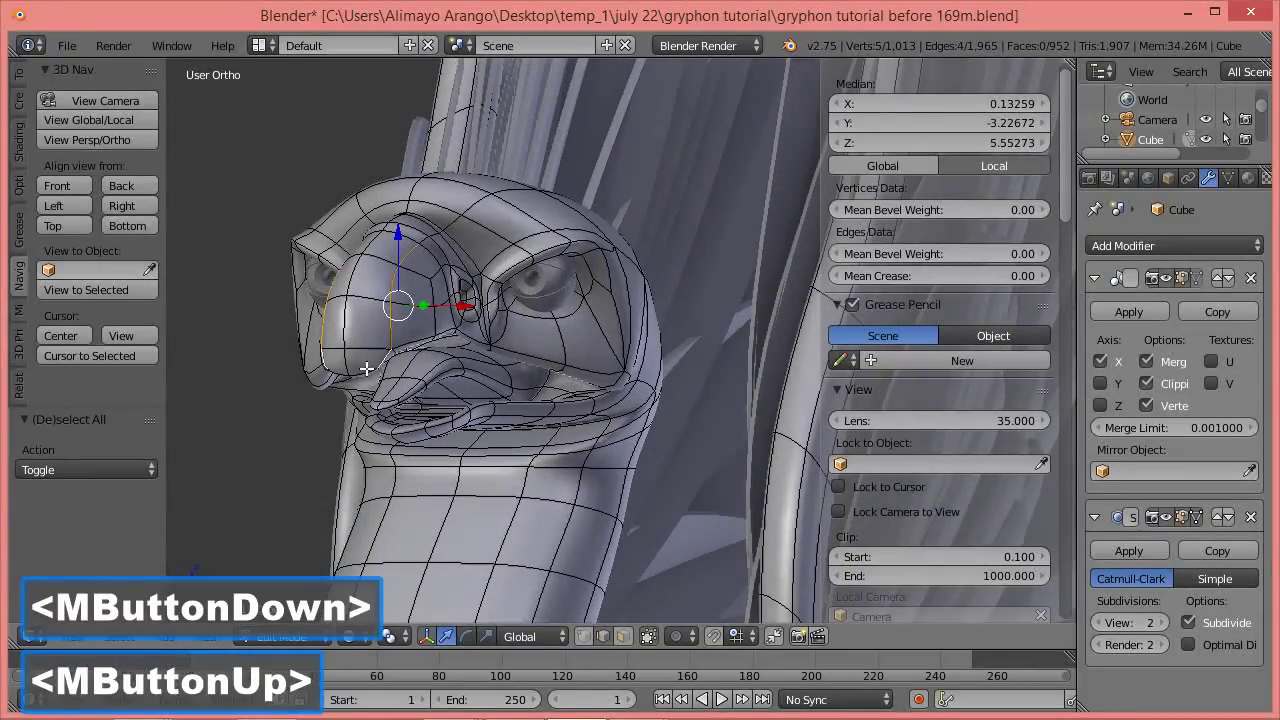
{"action": "left_click", "coordinate": [366, 370], "text": "shift"}
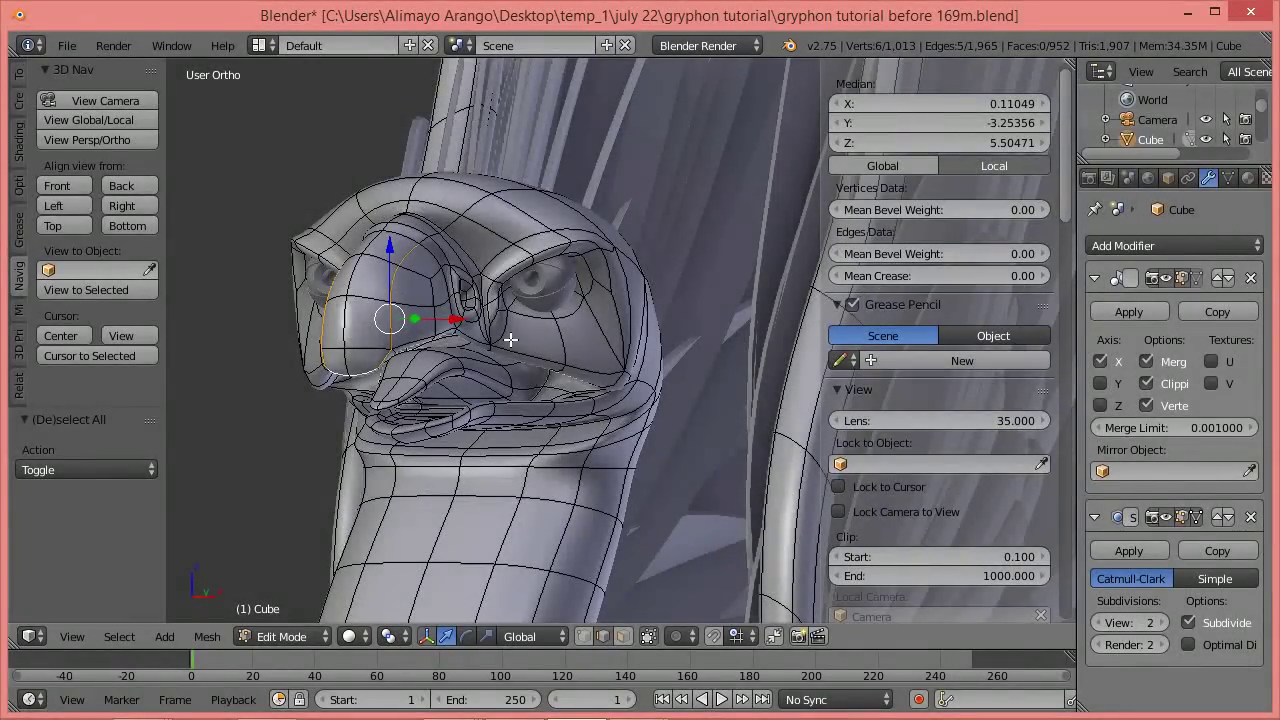
{"action": "key", "text": "shift+e"}
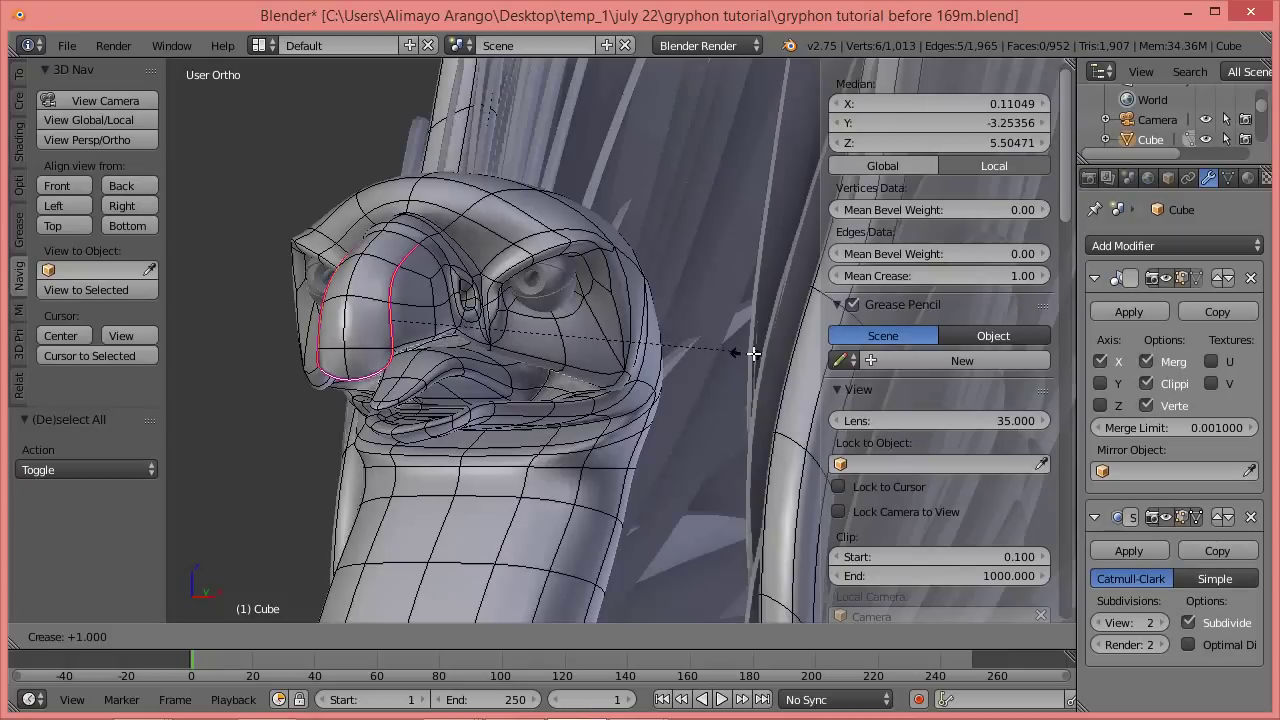
{"action": "left_click", "coordinate": [795, 361]}
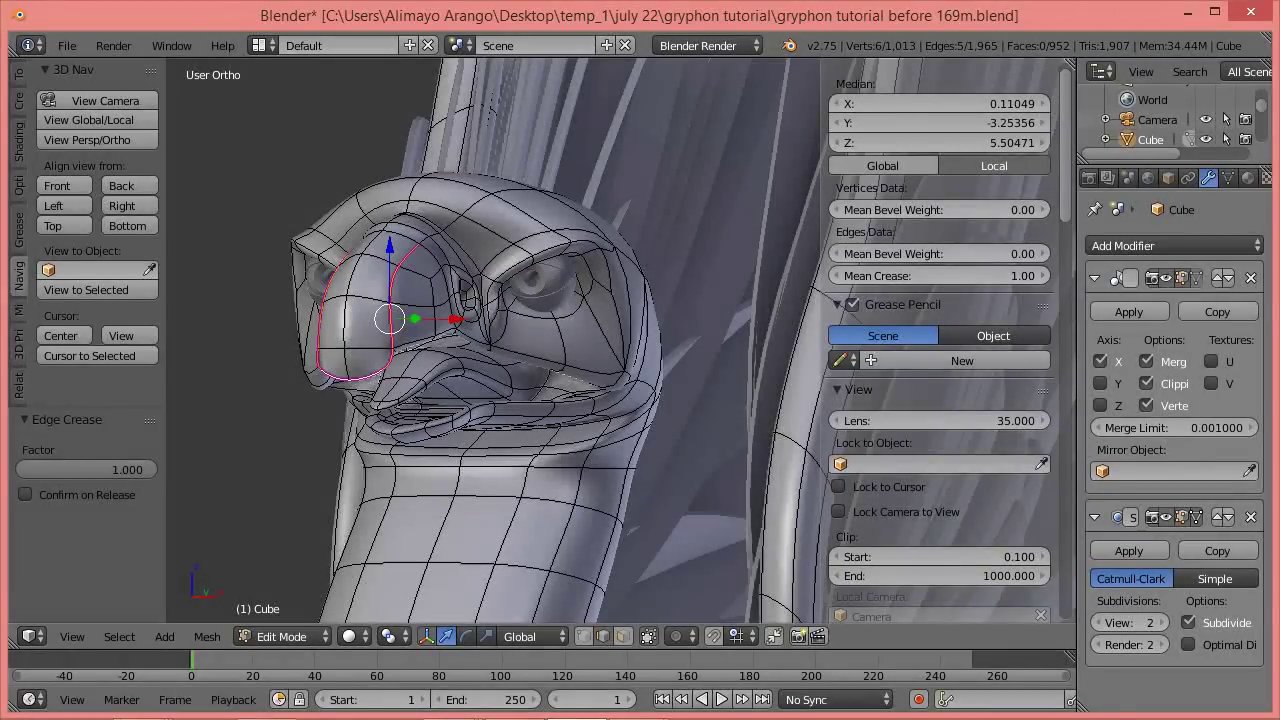
{"action": "left_click", "coordinate": [503, 28]}
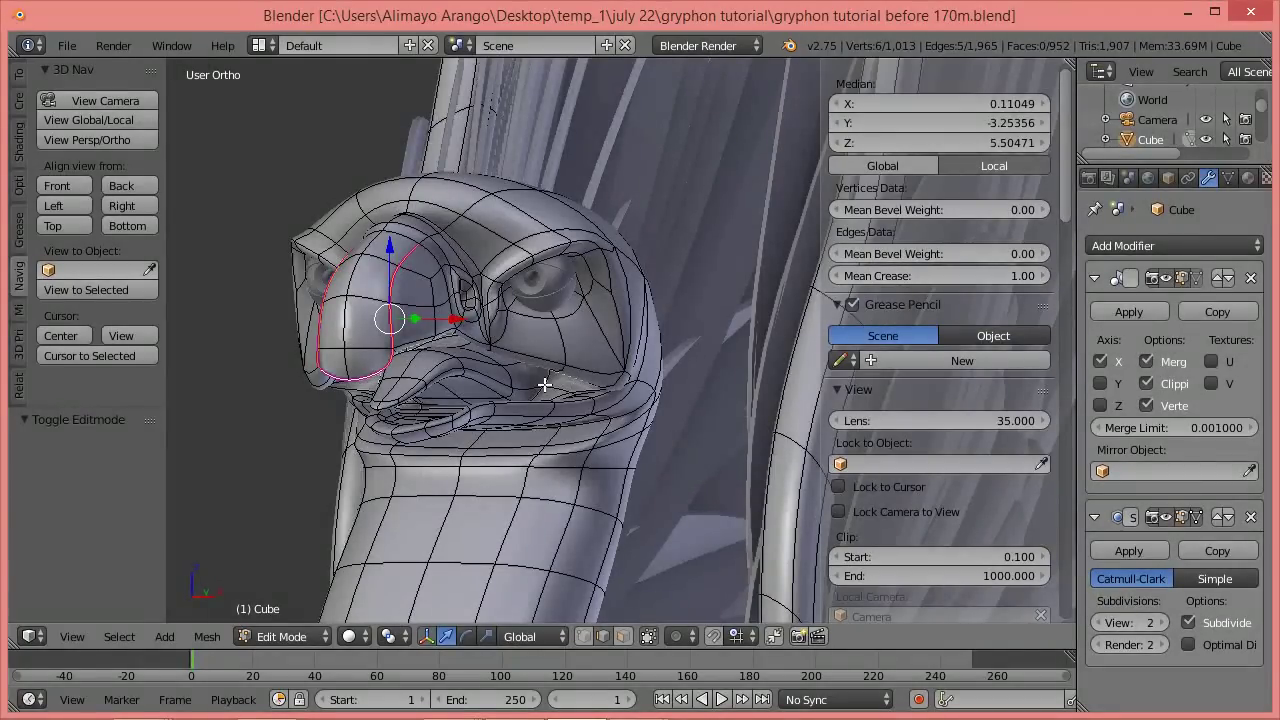
Select the two edges at the upper beak's lower tip, move them about -0.036 along X and scale them to about 0.779 along X.
{"action": "left_click", "coordinate": [392, 367]}
{"action": "scroll", "coordinate": [426, 416], "scroll_direction": "up", "scroll_amount": 2}
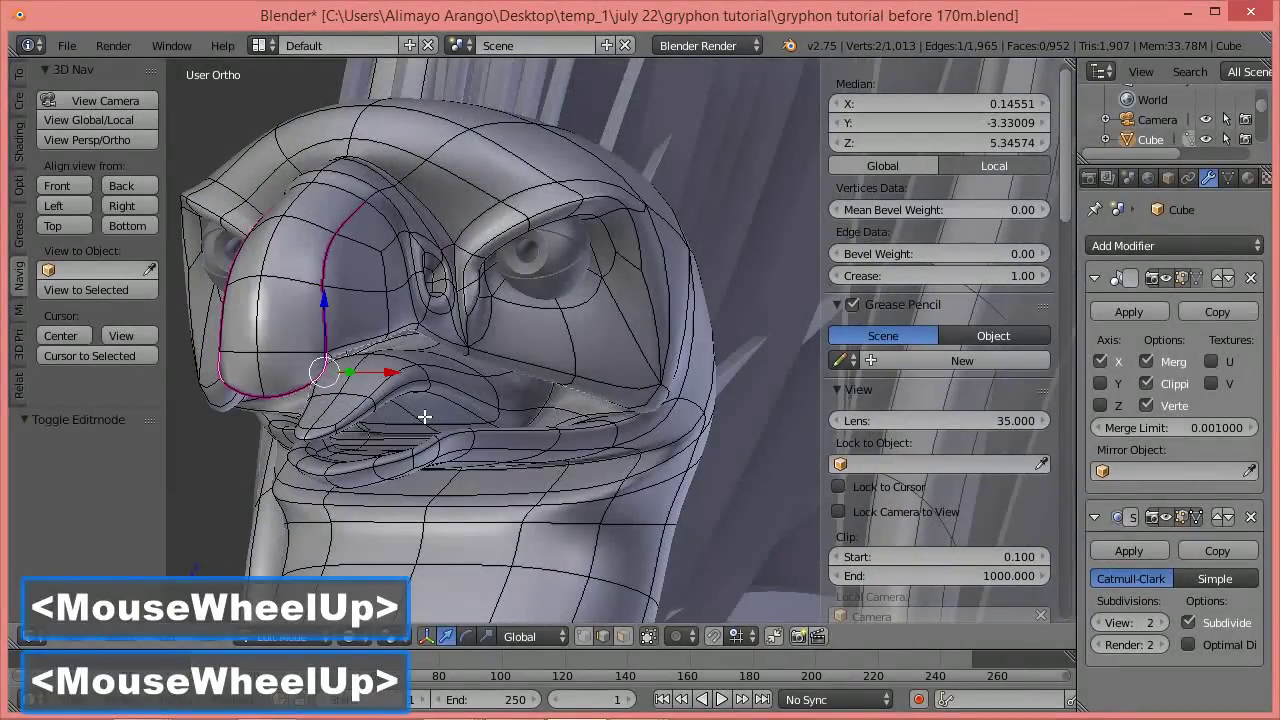
{"action": "left_click", "coordinate": [302, 393], "text": "shift"}
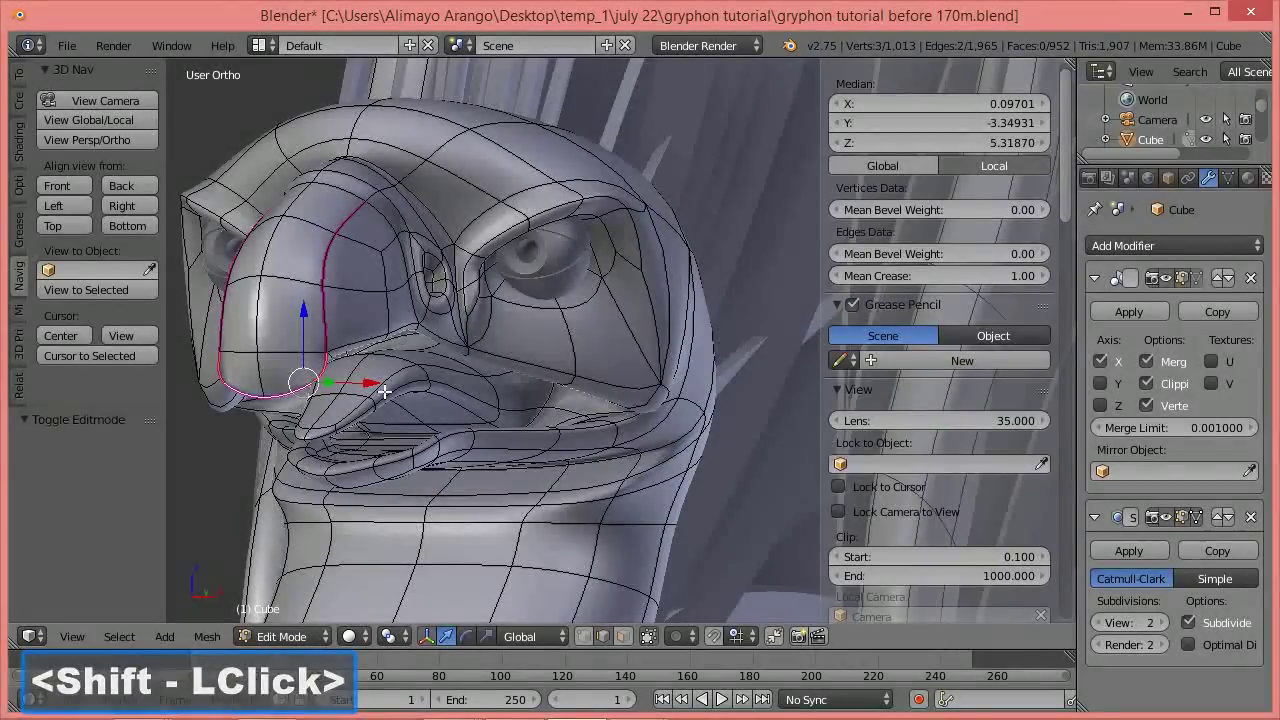
{"action": "left_click_drag", "start_coordinate": [378, 388], "coordinate": [355, 386]}
{"action": "key", "text": "s"}
{"action": "key", "text": "x"}
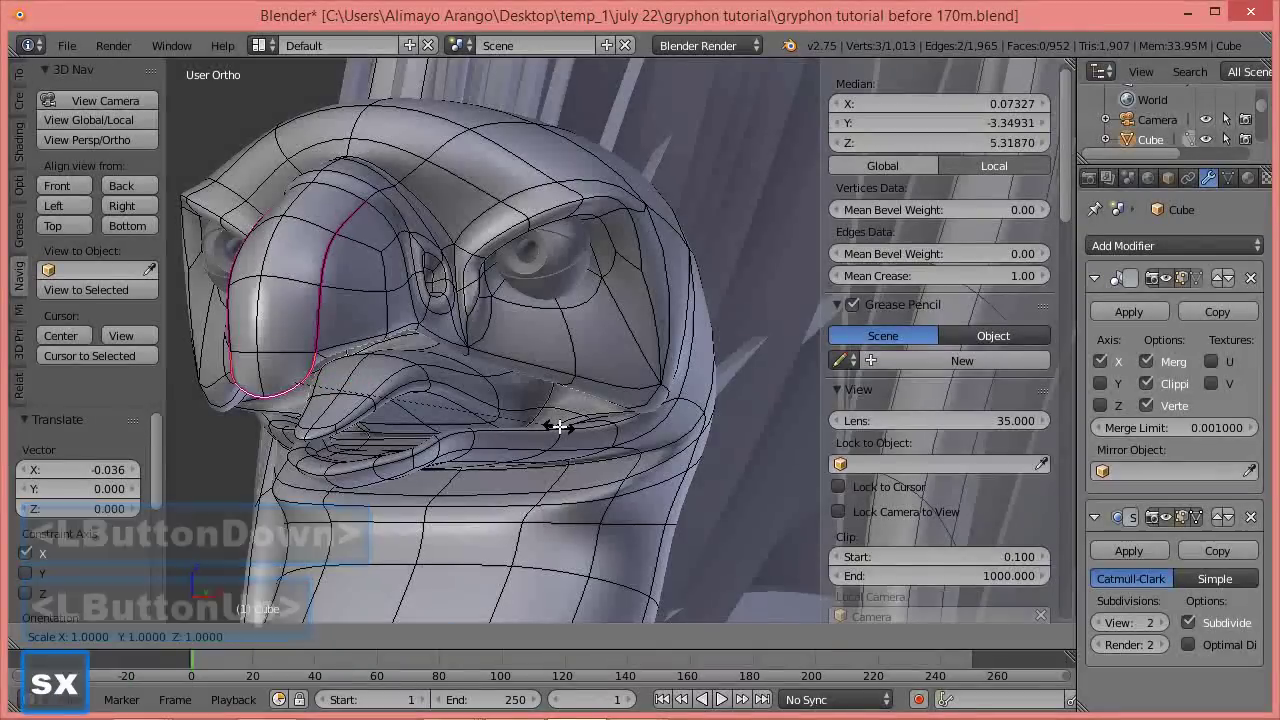
{"action": "left_click", "coordinate": [500, 421]}
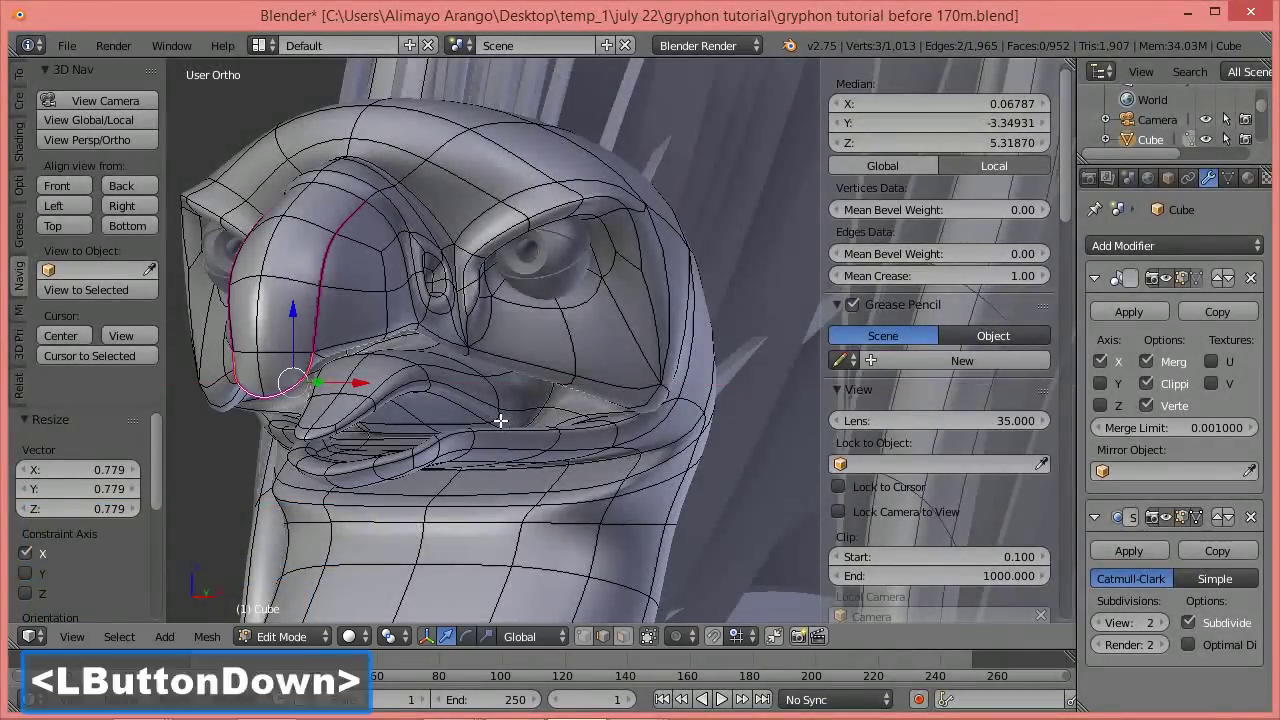
Narrow the beak tip further by moving its edges along X towards the centre, finishing with a move of about -0.033.
{"action": "left_click_drag", "start_coordinate": [363, 382], "coordinate": [351, 374]}
{"action": "middle_click_drag", "start_coordinate": [371, 420], "coordinate": [425, 425]}
{"action": "left_click_drag", "start_coordinate": [360, 386], "coordinate": [343, 388]}
Select the underside edge just behind the upper beak's tip and move it inward along X to a median X of about 0.032.
{"action": "middle_click_drag", "start_coordinate": [453, 453], "coordinate": [350, 454]}
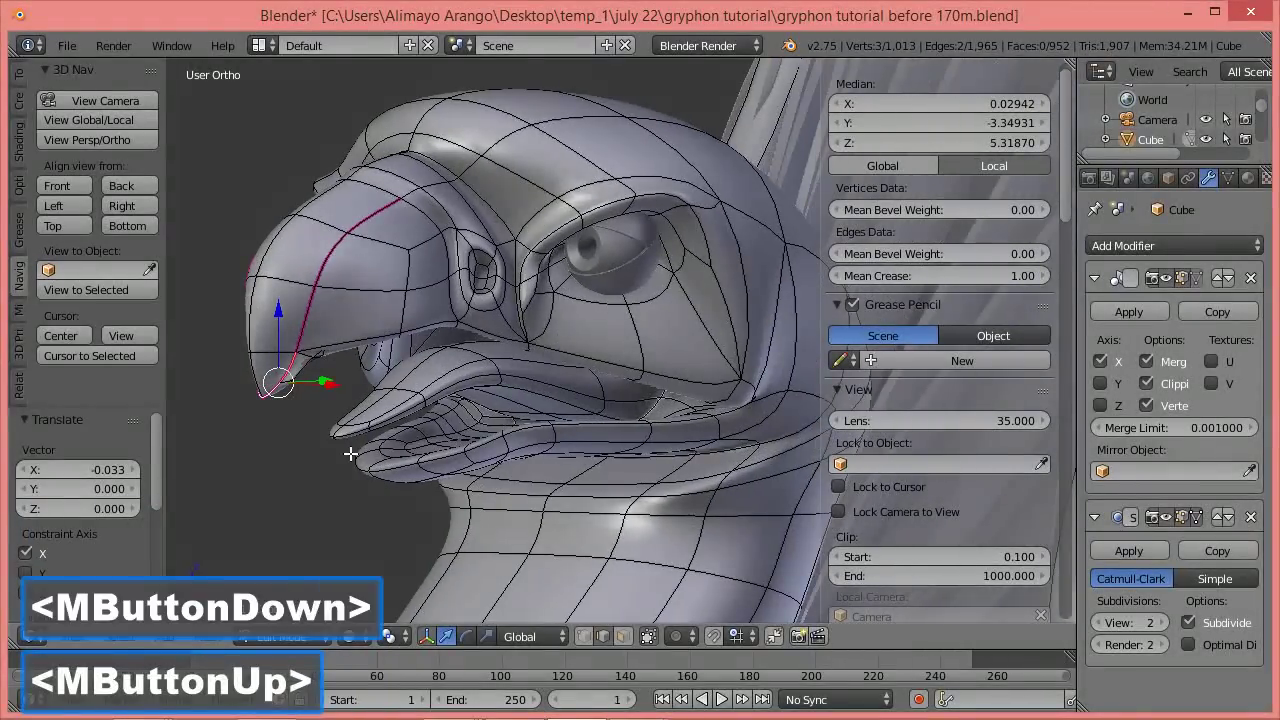
{"action": "scroll", "coordinate": [350, 454], "scroll_direction": "up", "scroll_amount": 1}
{"action": "scroll", "coordinate": [340, 450], "scroll_direction": "up", "scroll_amount": 1}
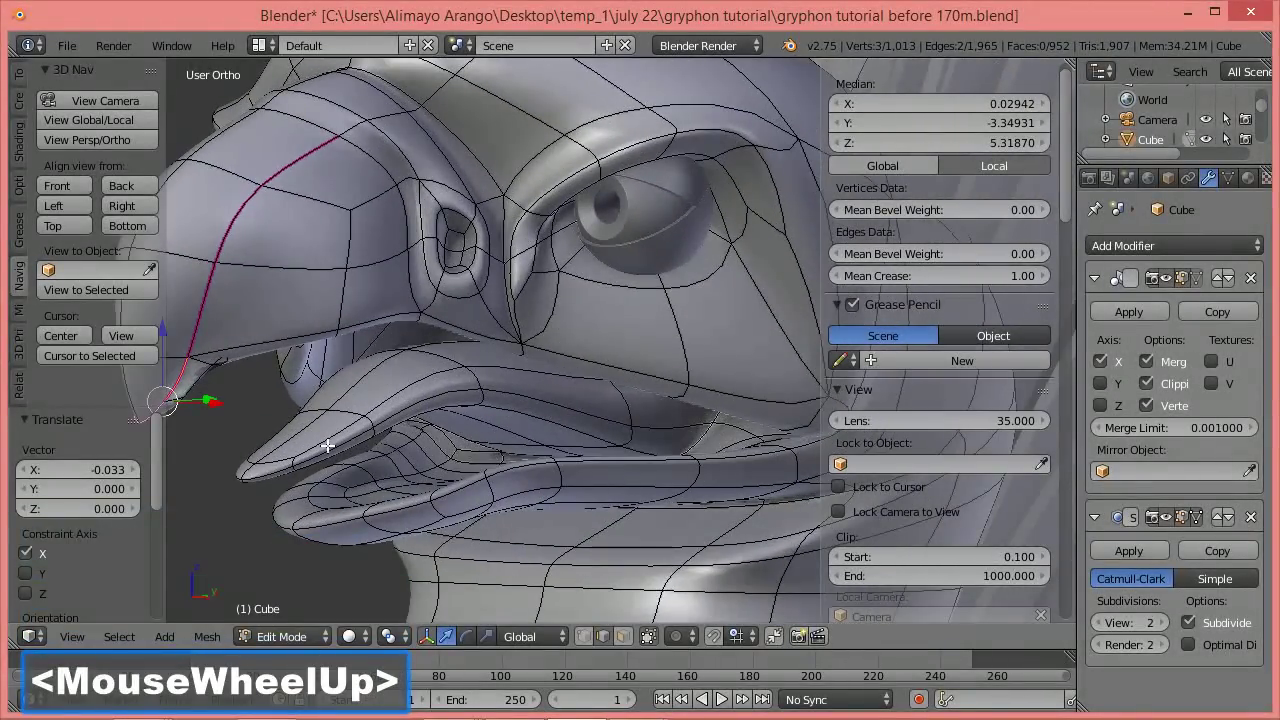
{"action": "middle_click_drag", "start_coordinate": [328, 446], "coordinate": [563, 416], "text": "shift"}
{"action": "scroll", "coordinate": [575, 430], "scroll_direction": "up", "scroll_amount": 2}
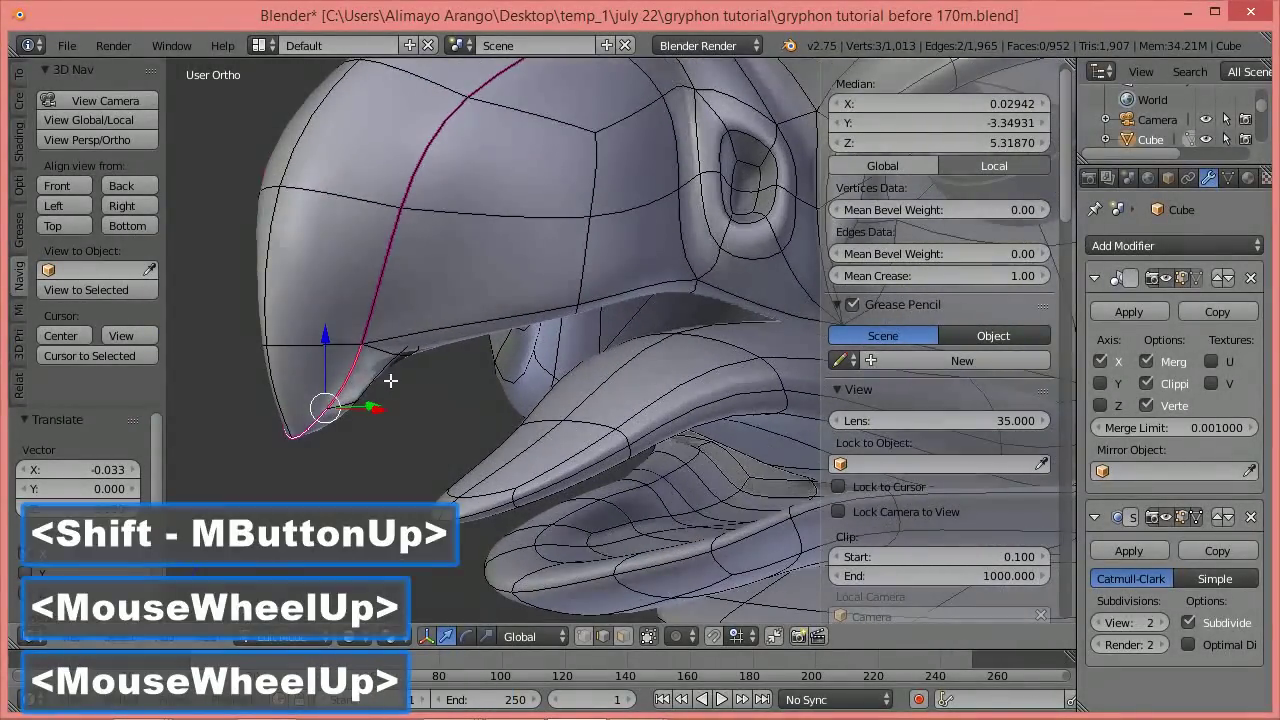
{"action": "left_click", "coordinate": [400, 414]}
{"action": "middle_click_drag", "start_coordinate": [400, 414], "coordinate": [298, 355]}
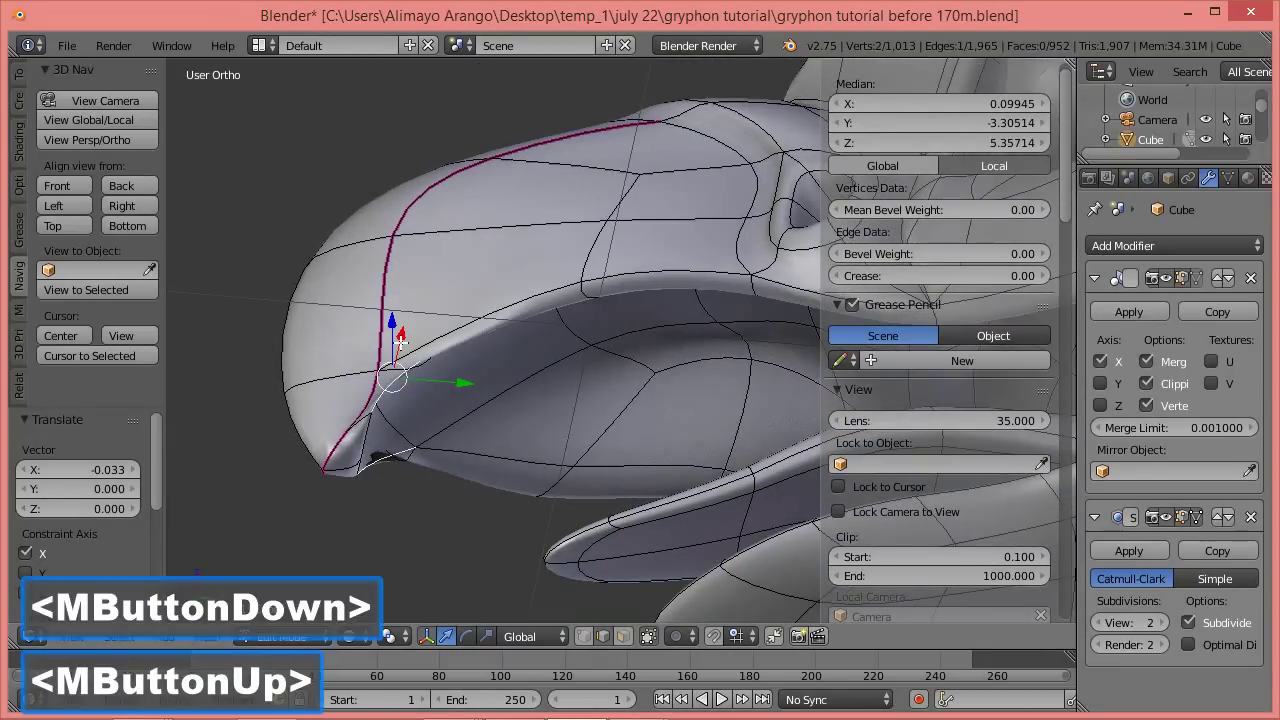
{"action": "left_click_drag", "start_coordinate": [400, 335], "coordinate": [378, 367]}
{"action": "middle_click_drag", "start_coordinate": [301, 348], "coordinate": [517, 460]}
{"action": "scroll", "coordinate": [519, 450], "scroll_direction": "down", "scroll_amount": 2}
{"action": "scroll", "coordinate": [519, 450], "scroll_direction": "down", "scroll_amount": 6}
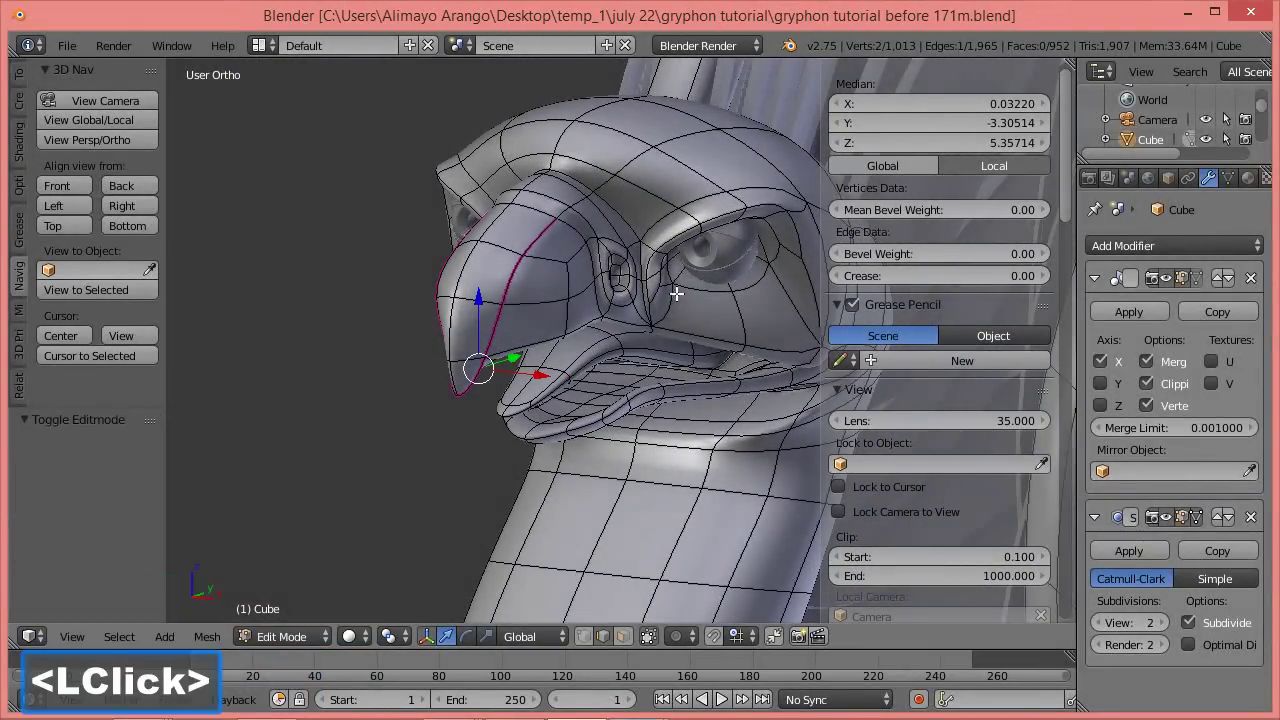
Hide the properties sidebar and select the edges along the outer side of the middle claw on the front foot.
{"action": "key", "text": "n"}
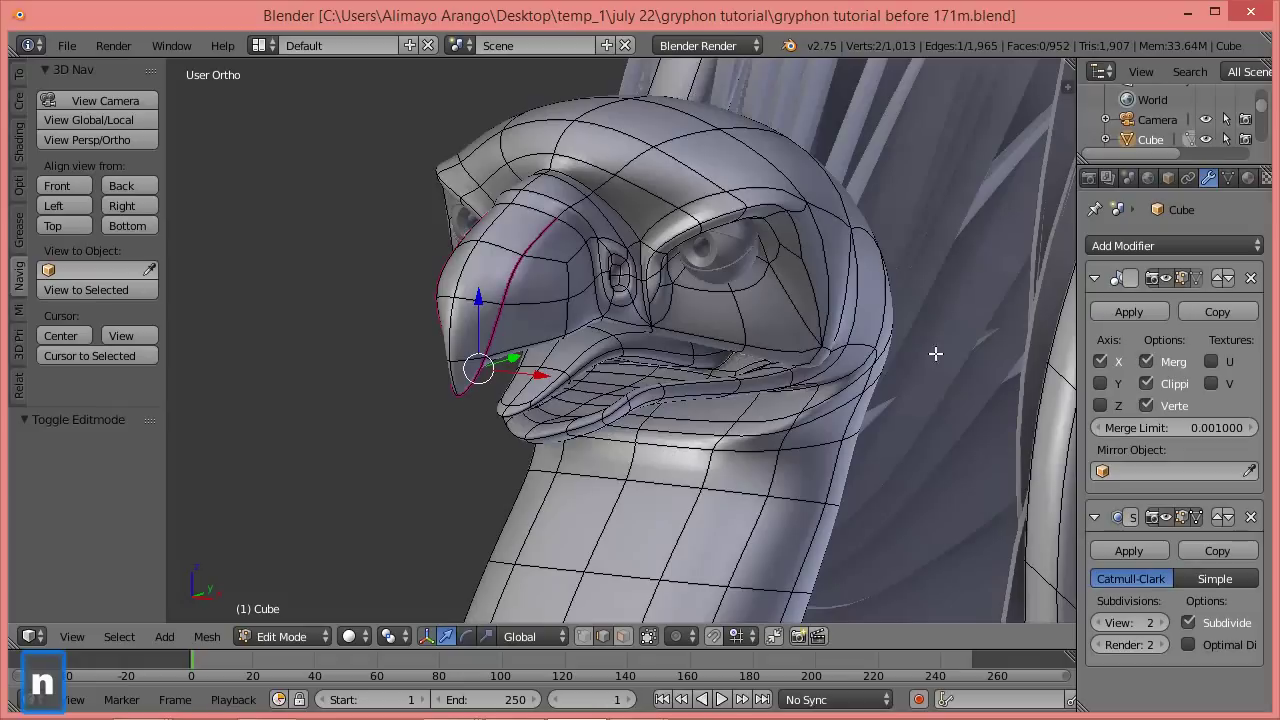
{"action": "scroll", "coordinate": [893, 358], "scroll_direction": "down", "scroll_amount": 3}
{"action": "scroll", "coordinate": [893, 358], "scroll_direction": "down", "scroll_amount": 4}
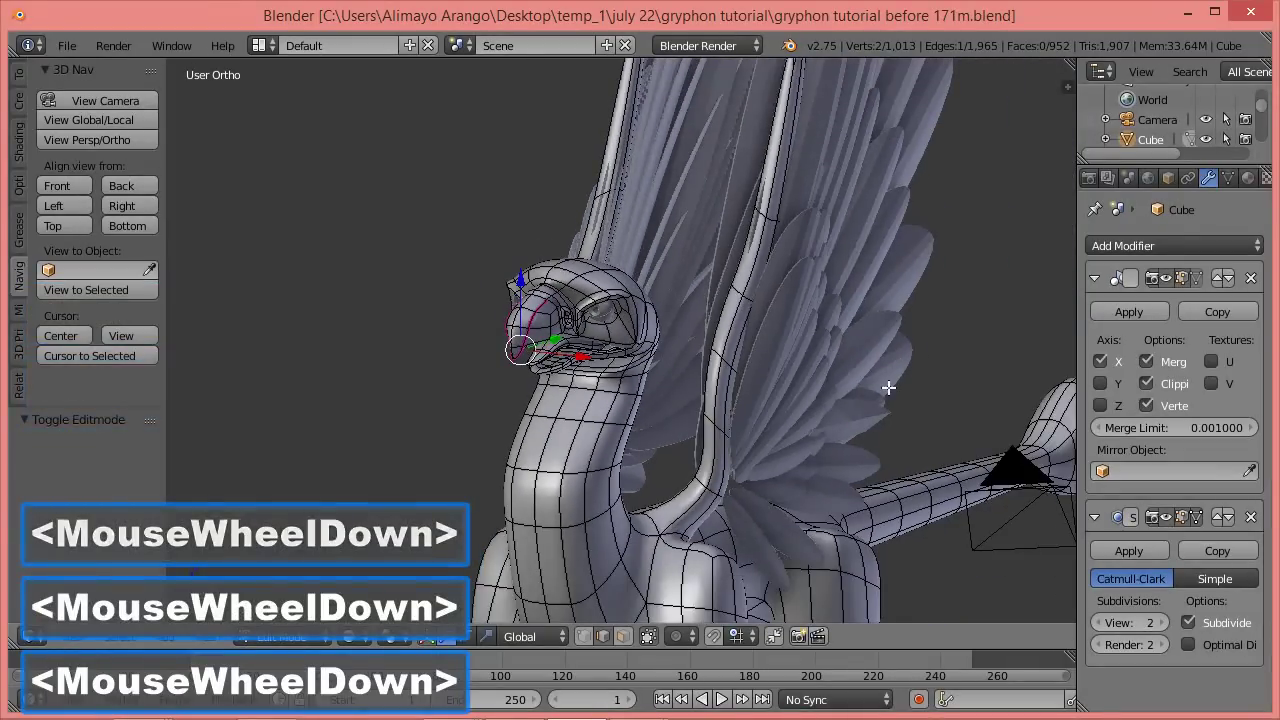
{"action": "middle_click_drag", "start_coordinate": [843, 492], "coordinate": [851, 338], "text": "shift"}
{"action": "middle_click_drag", "start_coordinate": [868, 456], "coordinate": [811, 335], "text": "shift"}
{"action": "scroll", "coordinate": [821, 385], "scroll_direction": "up", "scroll_amount": 2}
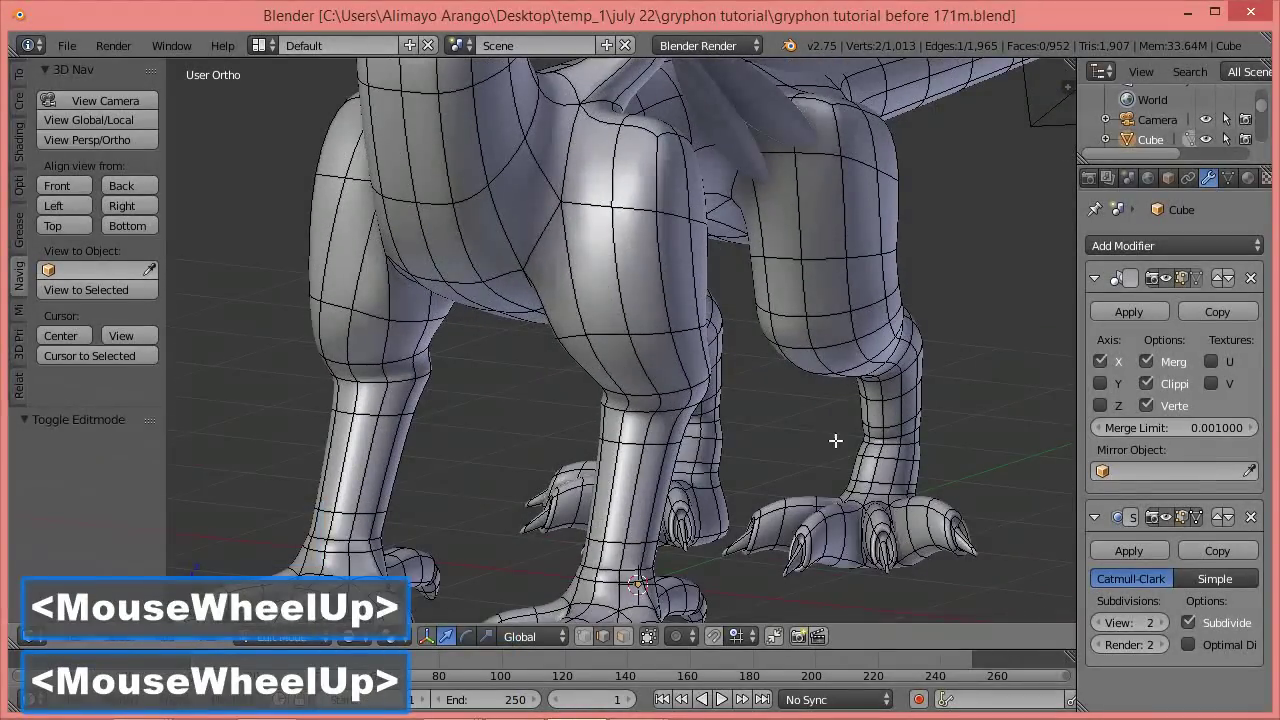
{"action": "middle_click_drag", "start_coordinate": [825, 451], "coordinate": [823, 300], "text": "shift"}
{"action": "scroll", "coordinate": [778, 362], "scroll_direction": "up", "scroll_amount": 2}
{"action": "scroll", "coordinate": [758, 463], "scroll_direction": "up", "scroll_amount": 1}
{"action": "middle_click_drag", "start_coordinate": [758, 463], "coordinate": [752, 325], "text": "shift"}
{"action": "scroll", "coordinate": [752, 325], "scroll_direction": "up", "scroll_amount": 2}
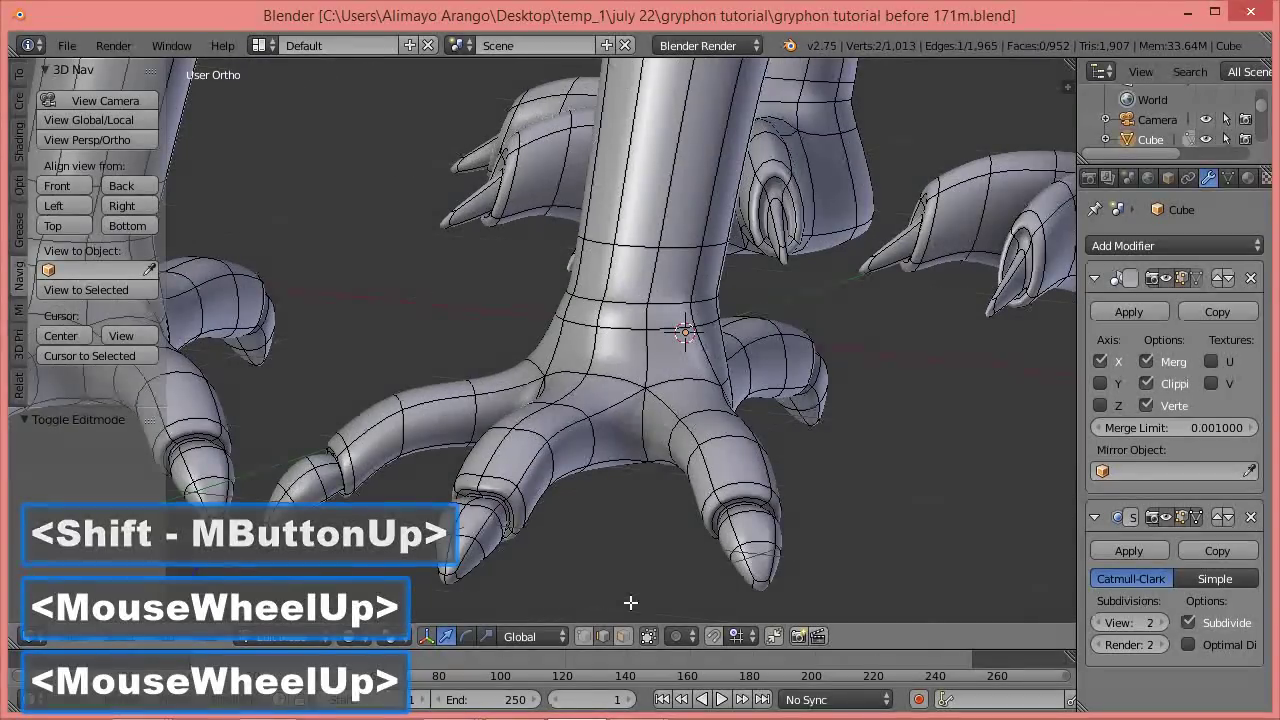
{"action": "left_click", "coordinate": [483, 525]}
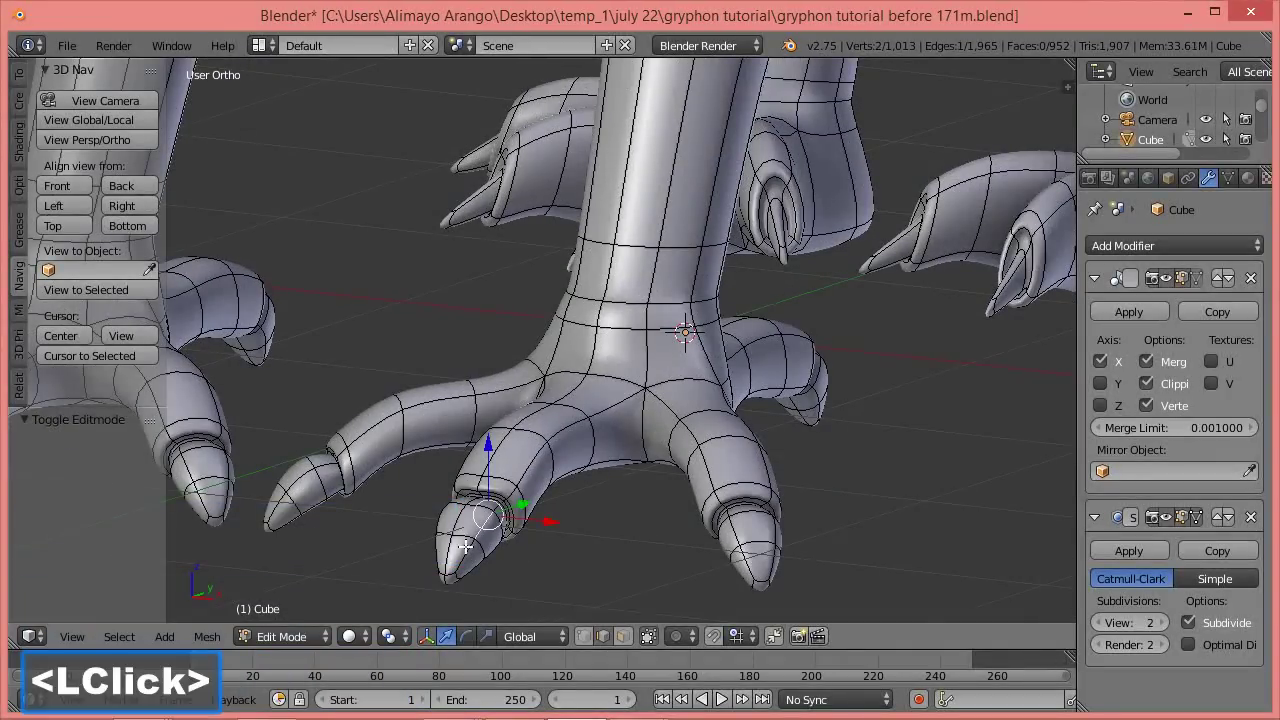
{"action": "left_click", "coordinate": [450, 528], "text": "shift"}
{"action": "left_click", "coordinate": [498, 506], "text": "shift"}
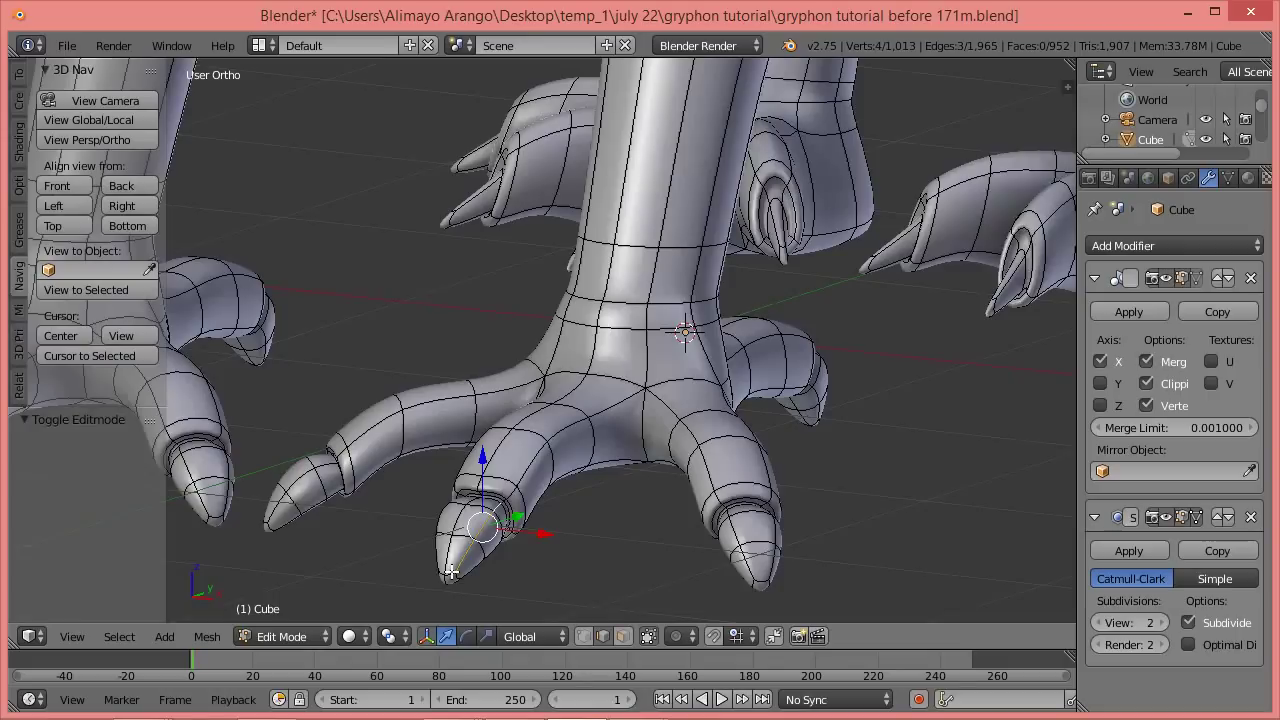
{"action": "middle_click_drag", "start_coordinate": [444, 565], "coordinate": [443, 525]}
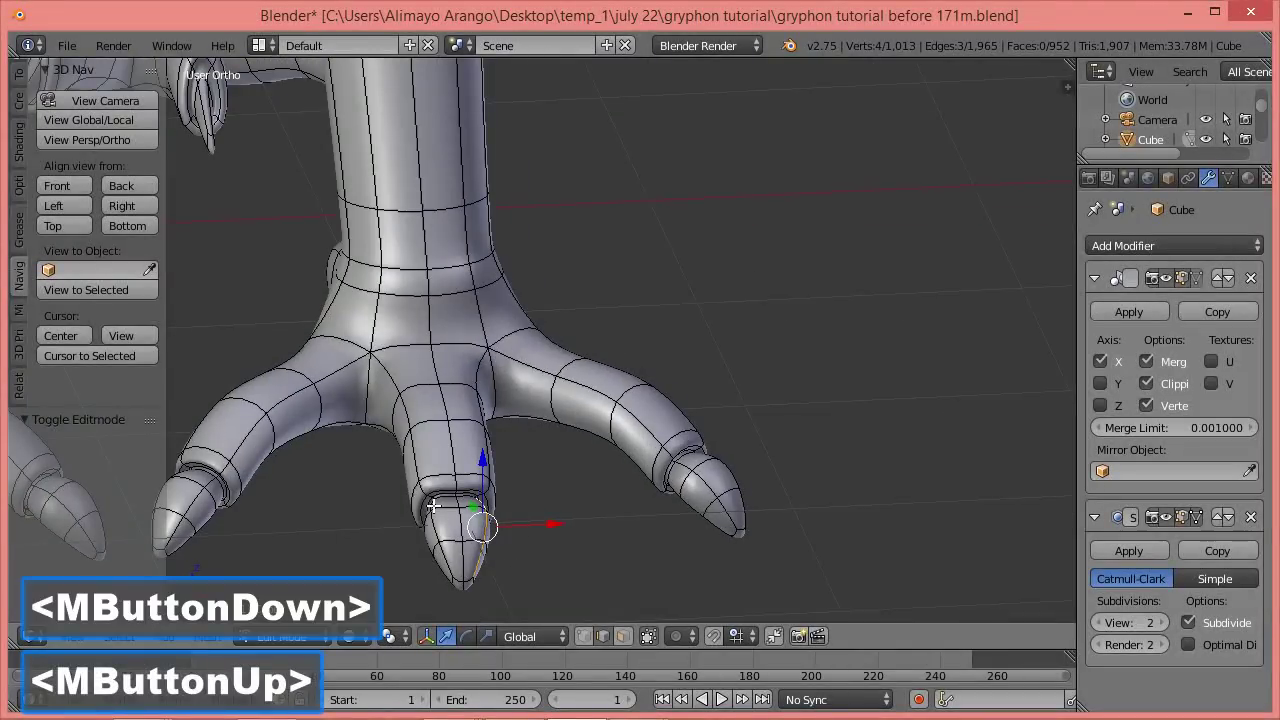
Add the edges along the middle claw's inner side and across its tip to the selection.
{"action": "left_click", "coordinate": [434, 506], "text": "shift"}
{"action": "left_click", "coordinate": [434, 510], "text": "shift"}
{"action": "left_click", "coordinate": [440, 540], "text": "shift"}
{"action": "left_click", "coordinate": [452, 574], "text": "shift"}
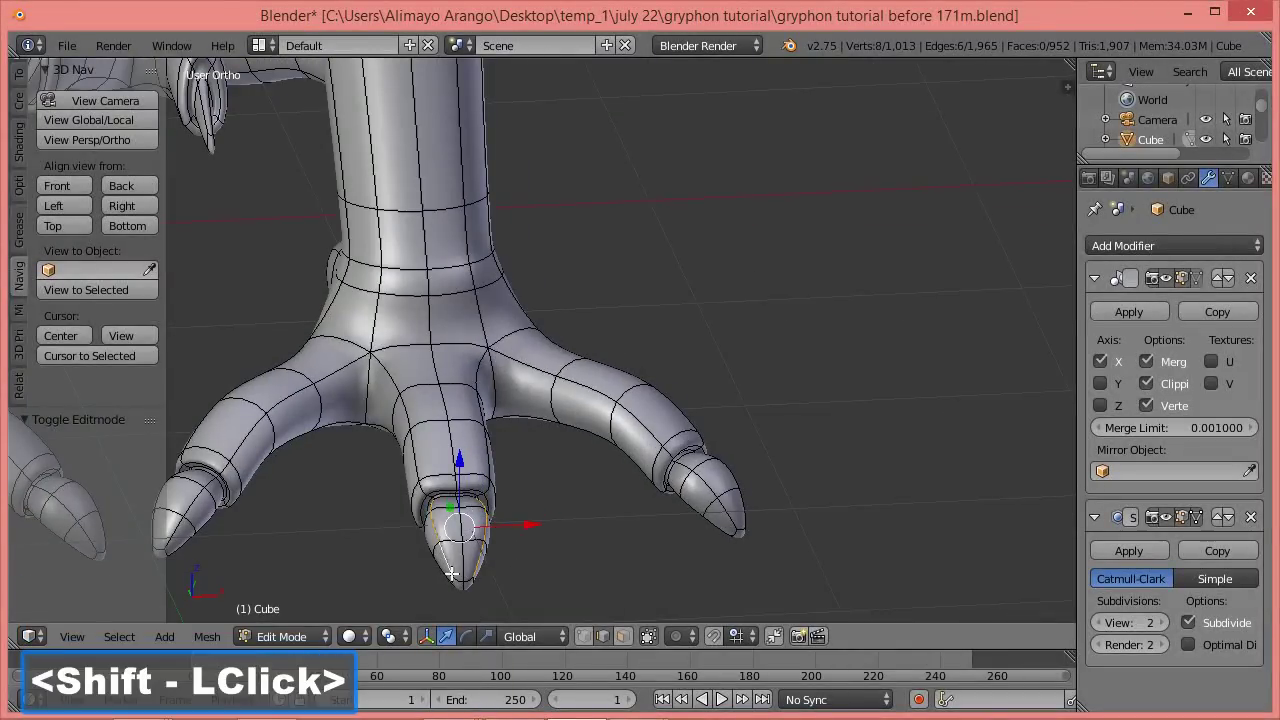
{"action": "left_click", "coordinate": [462, 581], "text": "shift"}
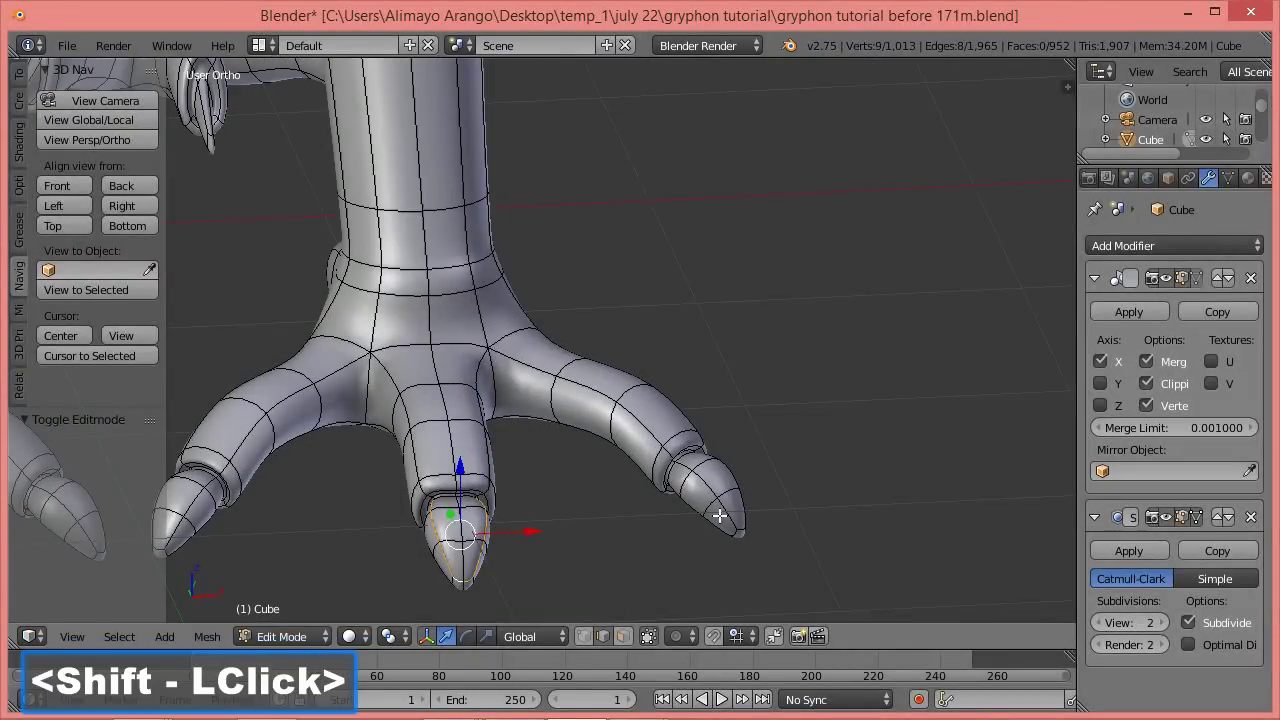
Add the edges along both sides and across the tip of the front foot's outer claw to the selection.
{"action": "left_click", "coordinate": [685, 468], "text": "shift"}
{"action": "left_click", "coordinate": [707, 489], "text": "shift"}
{"action": "left_click", "coordinate": [726, 520], "text": "shift"}
{"action": "left_click", "coordinate": [738, 528], "text": "shift"}
{"action": "left_click", "coordinate": [741, 529], "text": "shift"}
{"action": "middle_click_drag", "start_coordinate": [796, 507], "coordinate": [651, 509]}
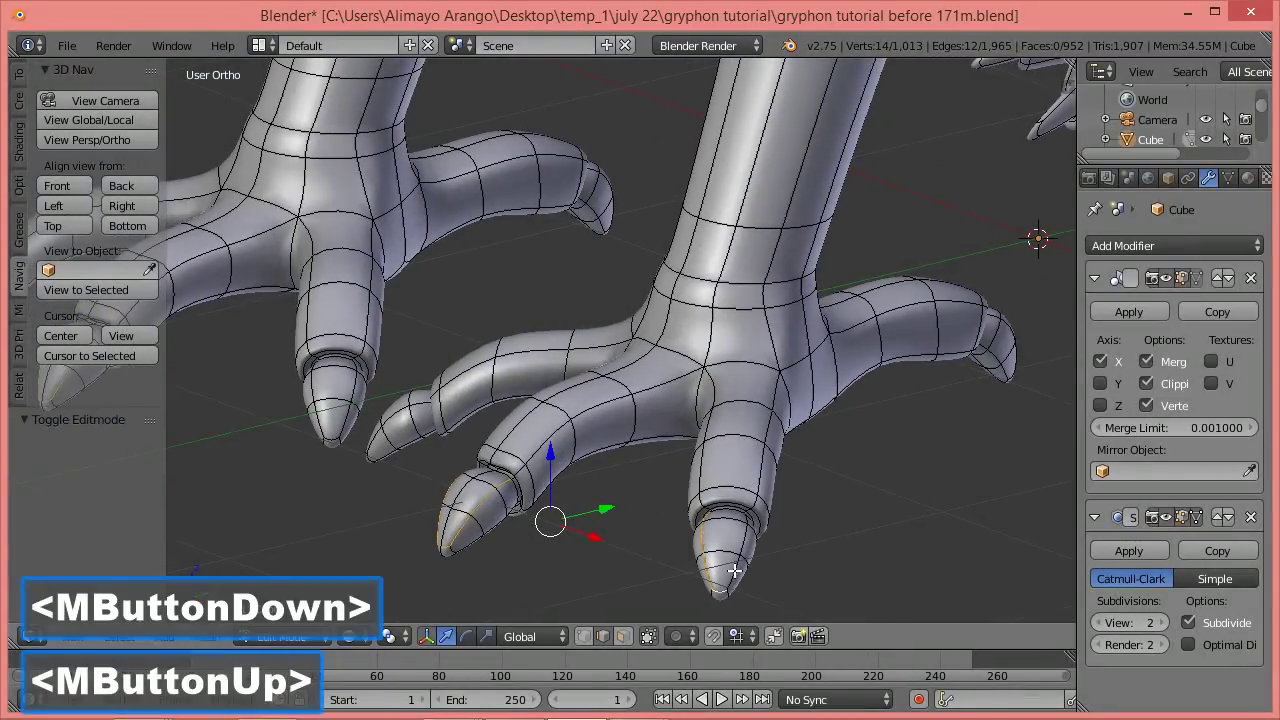
{"action": "left_click", "coordinate": [734, 570], "text": "shift"}
{"action": "left_click", "coordinate": [747, 520], "text": "shift"}
{"action": "left_click", "coordinate": [746, 519], "text": "shift"}
Add the edges along both sides and across the tip of the front foot's inner claw to the selection.
{"action": "middle_click_drag", "start_coordinate": [430, 466], "coordinate": [543, 478]}
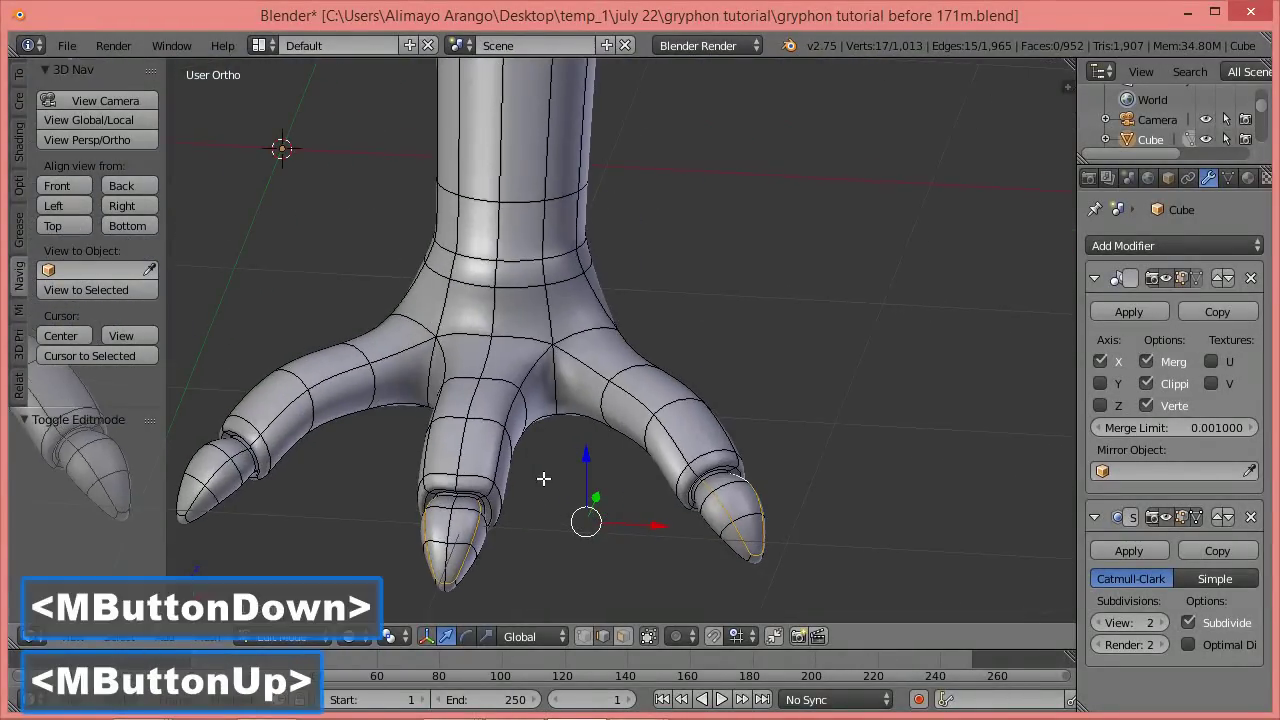
{"action": "middle_click_drag", "start_coordinate": [381, 479], "coordinate": [654, 423], "text": "shift"}
{"action": "scroll", "coordinate": [654, 423], "scroll_direction": "up", "scroll_amount": 1}
{"action": "scroll", "coordinate": [462, 435], "scroll_direction": "up", "scroll_amount": 1}
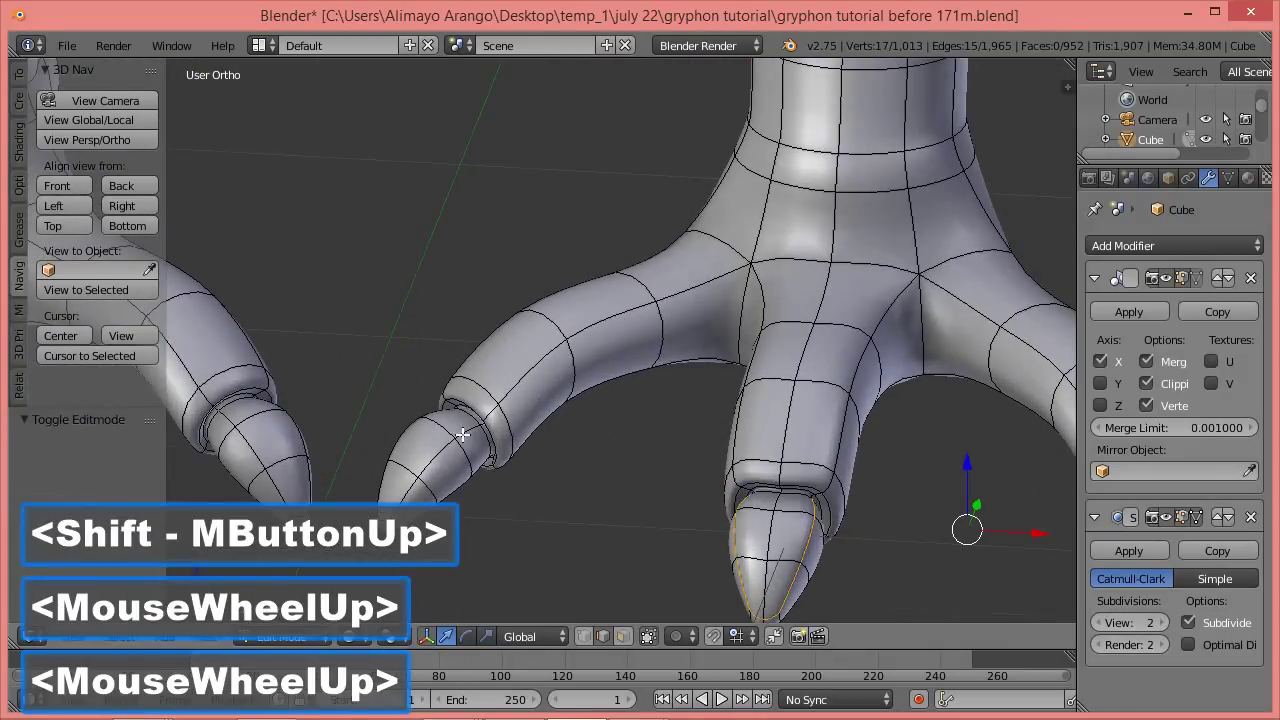
{"action": "left_click", "coordinate": [466, 434], "text": "shift"}
{"action": "left_click", "coordinate": [415, 487], "text": "shift"}
{"action": "left_click", "coordinate": [405, 497], "text": "shift"}
{"action": "left_click", "coordinate": [381, 518], "text": "shift"}
{"action": "middle_click_drag", "start_coordinate": [371, 467], "coordinate": [472, 473]}
{"action": "middle_click_drag", "start_coordinate": [502, 517], "coordinate": [478, 492], "text": "shift"}
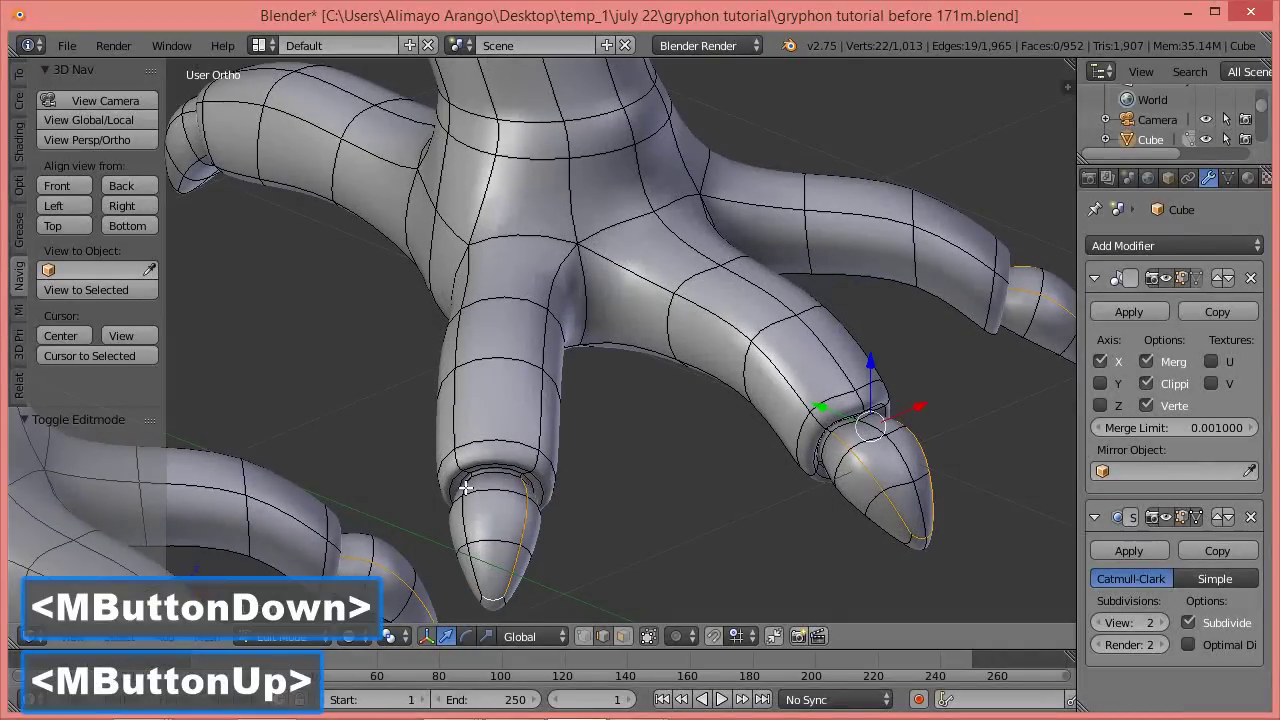
{"action": "left_click", "coordinate": [465, 487], "text": "shift"}
{"action": "left_click", "coordinate": [470, 558], "text": "shift"}
Crease the selected outlines of the three forward claws by 1.000.
{"action": "scroll", "coordinate": [626, 426], "scroll_direction": "down", "scroll_amount": 5}
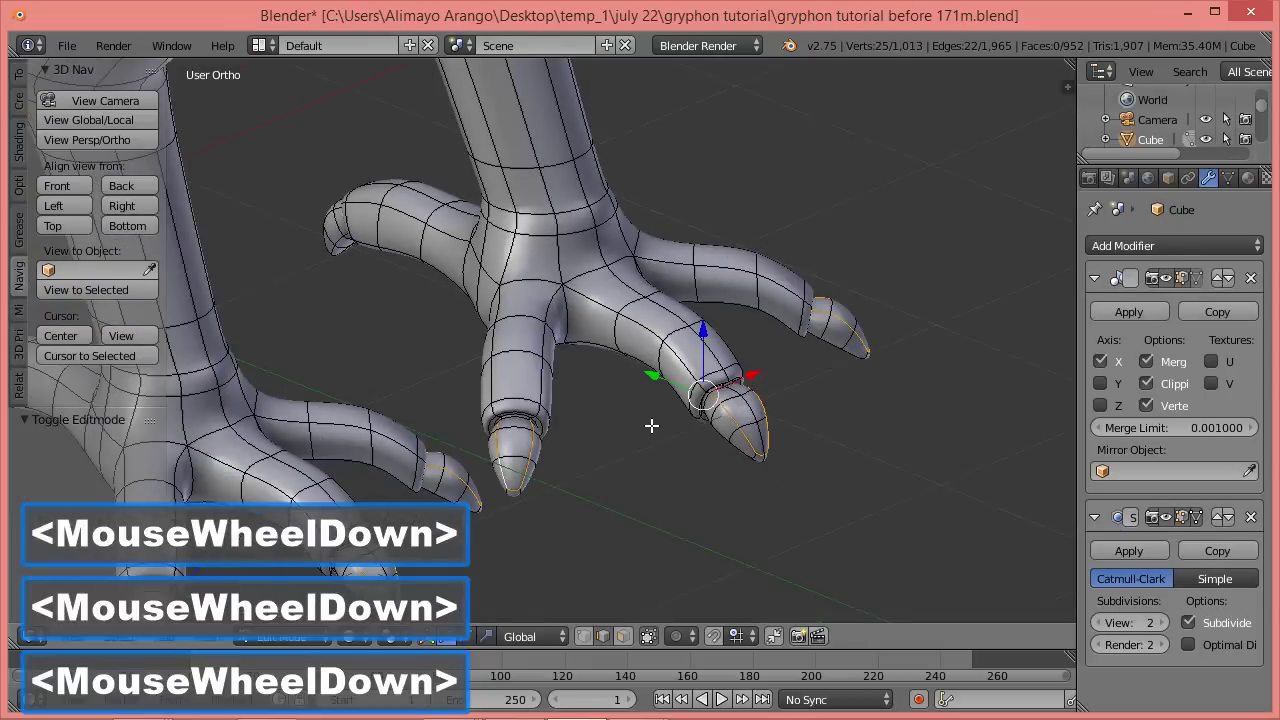
{"action": "middle_click_drag", "start_coordinate": [726, 440], "coordinate": [687, 390]}
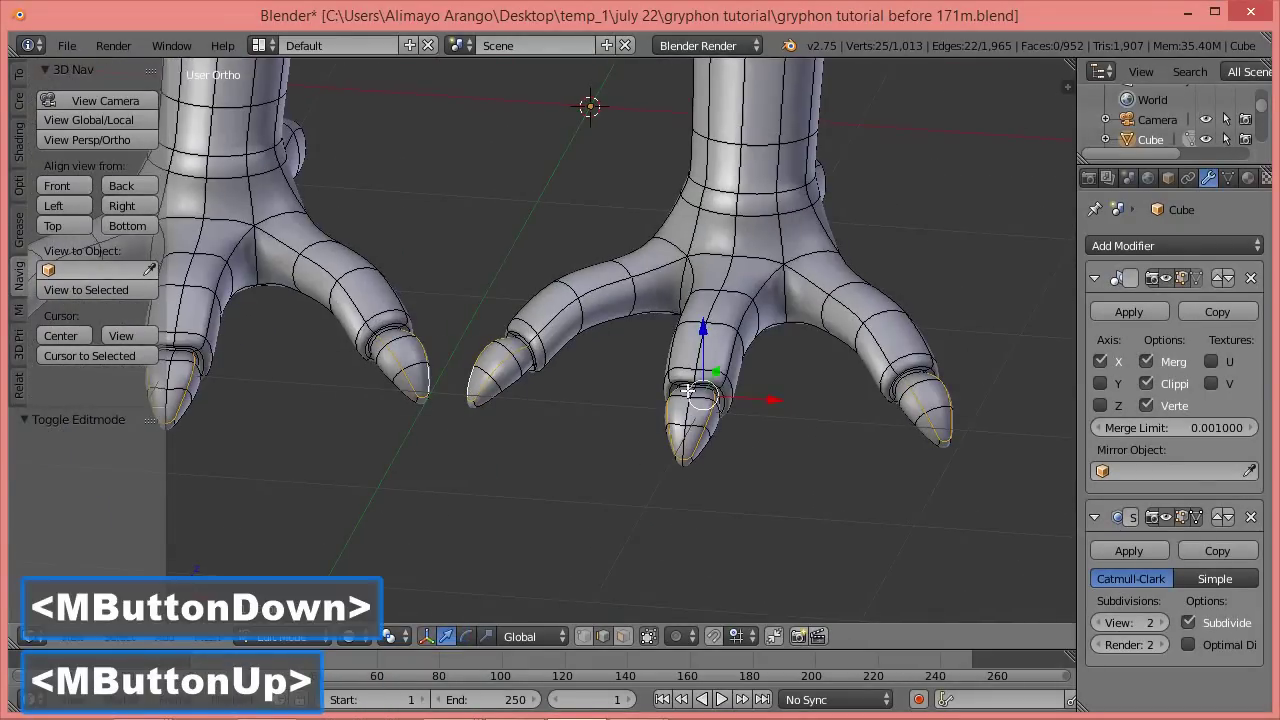
{"action": "key", "text": "shift+e"}
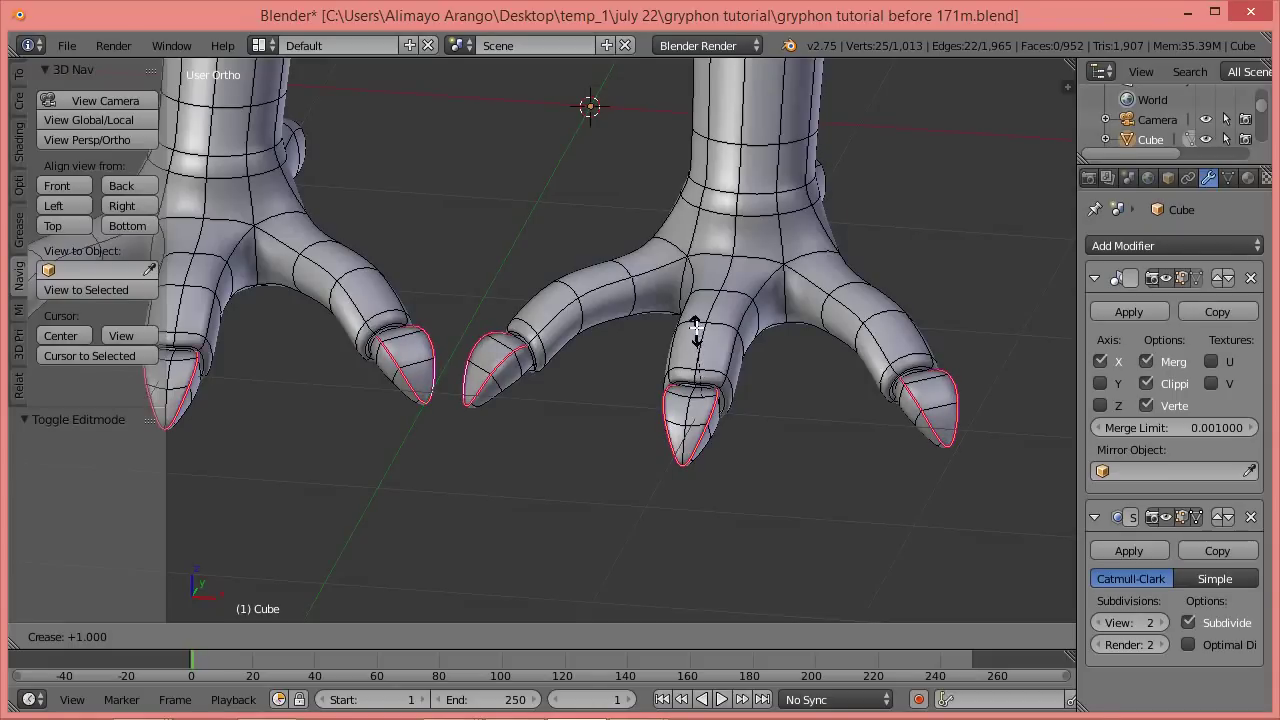
{"action": "left_click", "coordinate": [698, 295]}
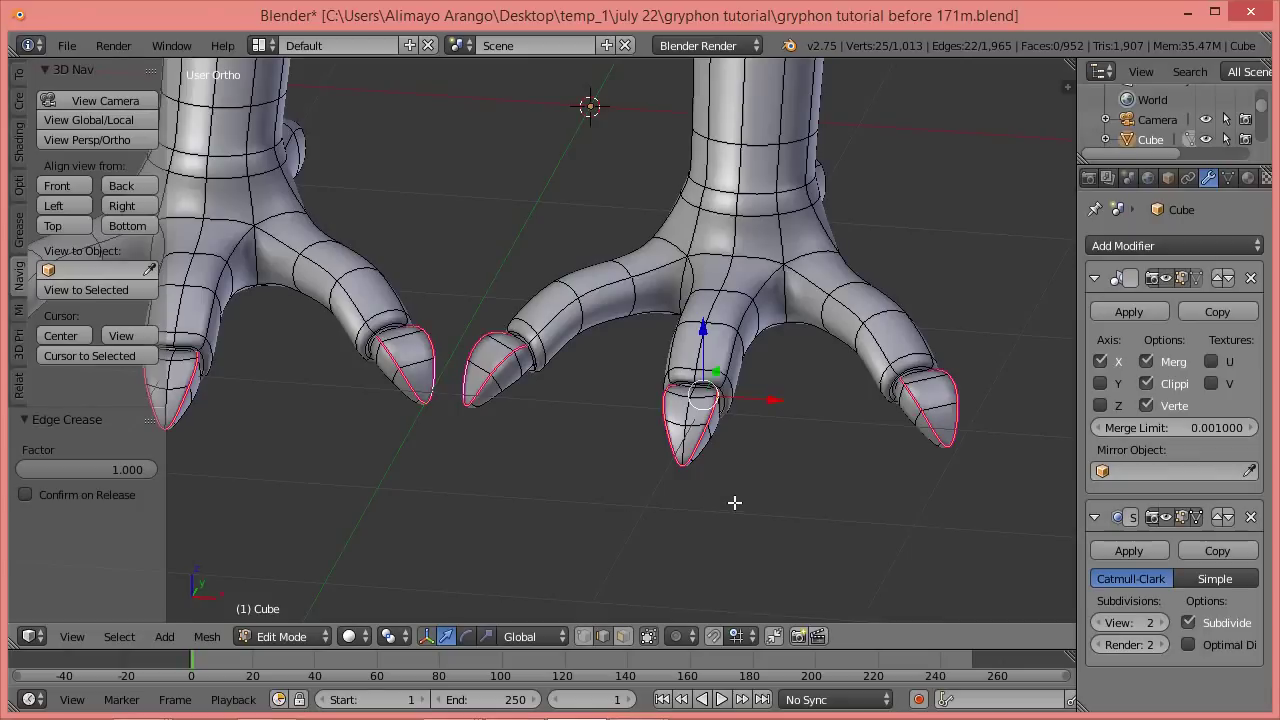
Save an incremented copy of the file as "gryphon tutorial before 172m.blend".
{"action": "middle_click_drag", "start_coordinate": [706, 516], "coordinate": [767, 473]}
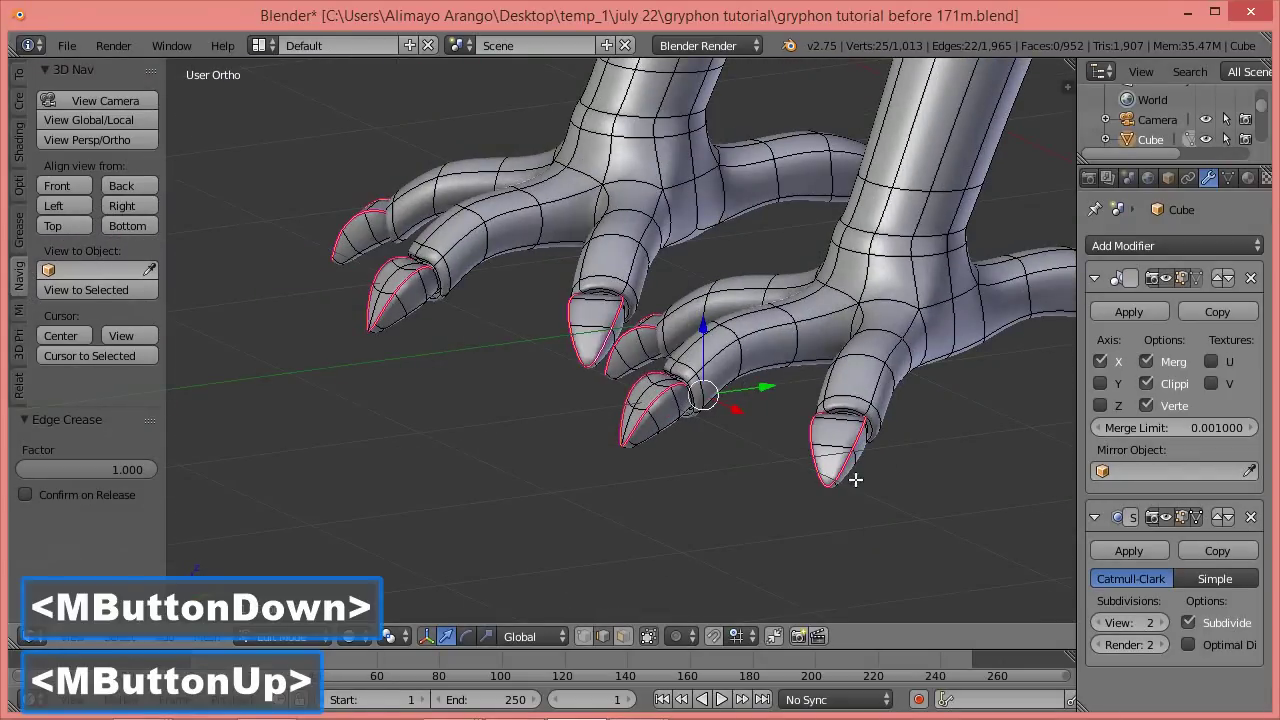
{"action": "middle_click_drag", "start_coordinate": [955, 451], "coordinate": [599, 424], "text": "shift"}
{"action": "middle_click_drag", "start_coordinate": [869, 331], "coordinate": [621, 386]}
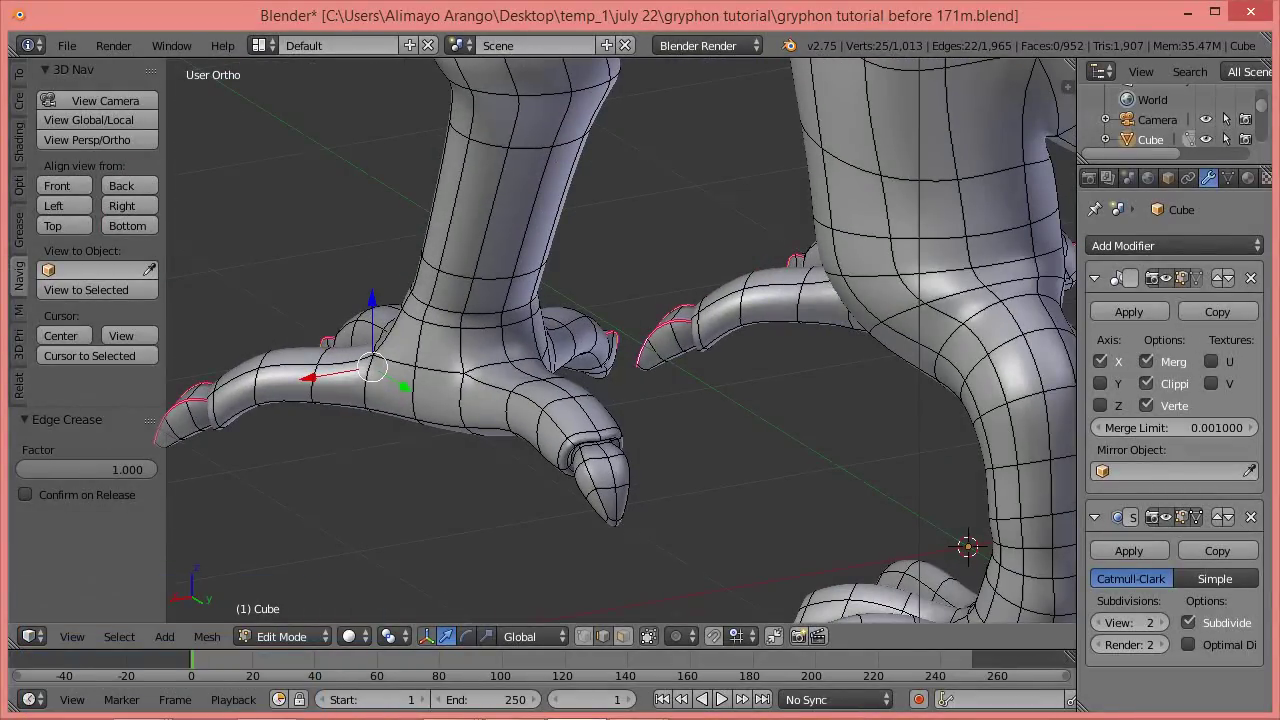
{"action": "left_click", "coordinate": [626, 366]}
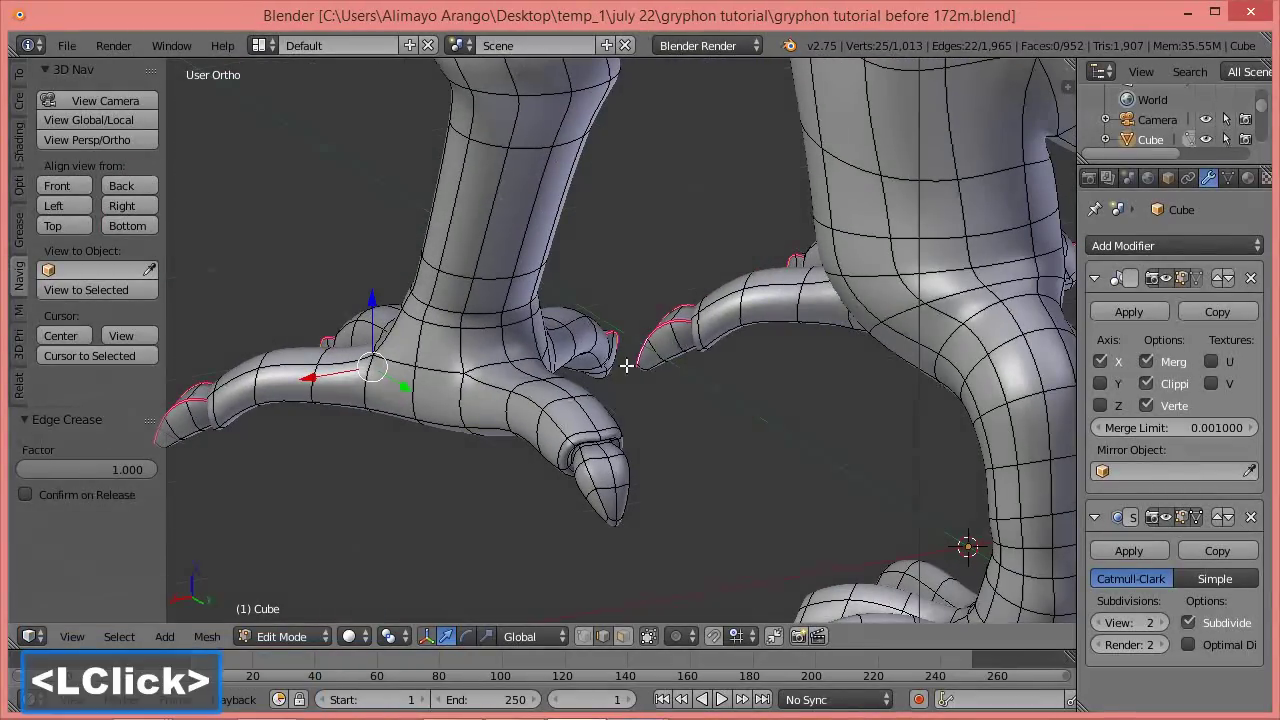
Select the edges along both sides and across the tip of the front foot's rear-facing claw.
{"action": "left_click", "coordinate": [583, 460]}
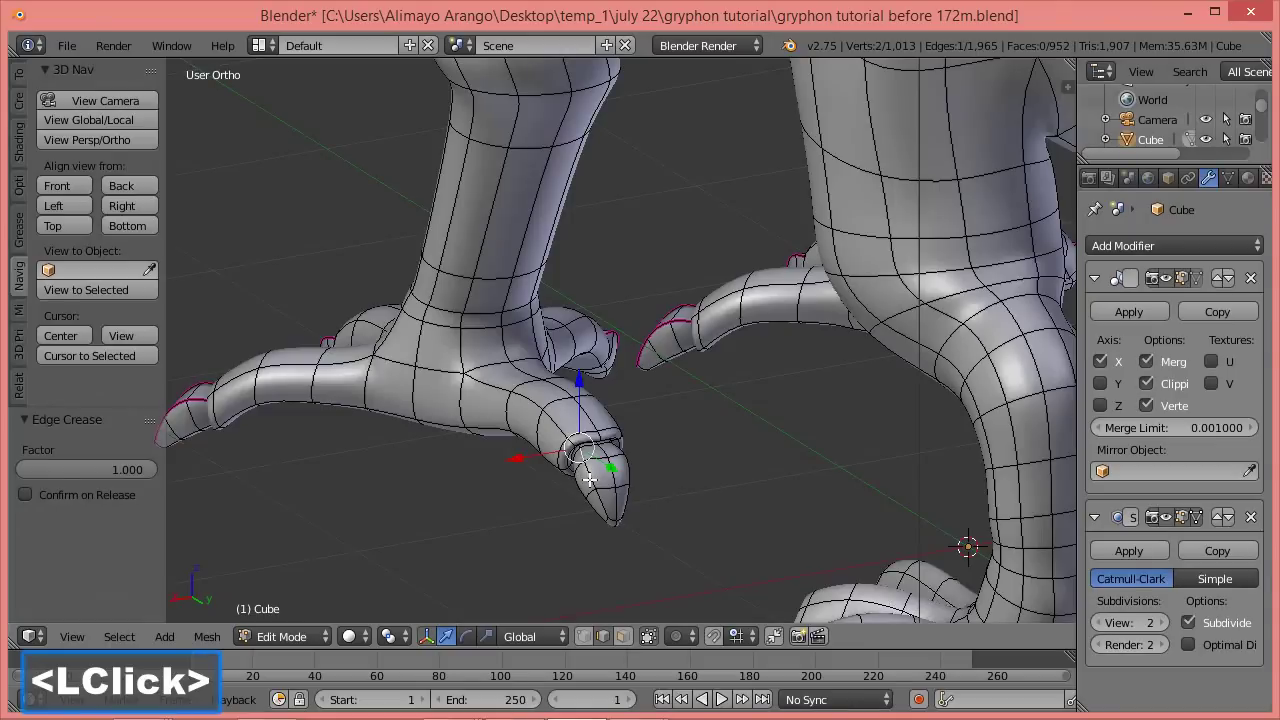
{"action": "left_click", "coordinate": [595, 500], "text": "shift"}
{"action": "left_click", "coordinate": [606, 514], "text": "shift"}
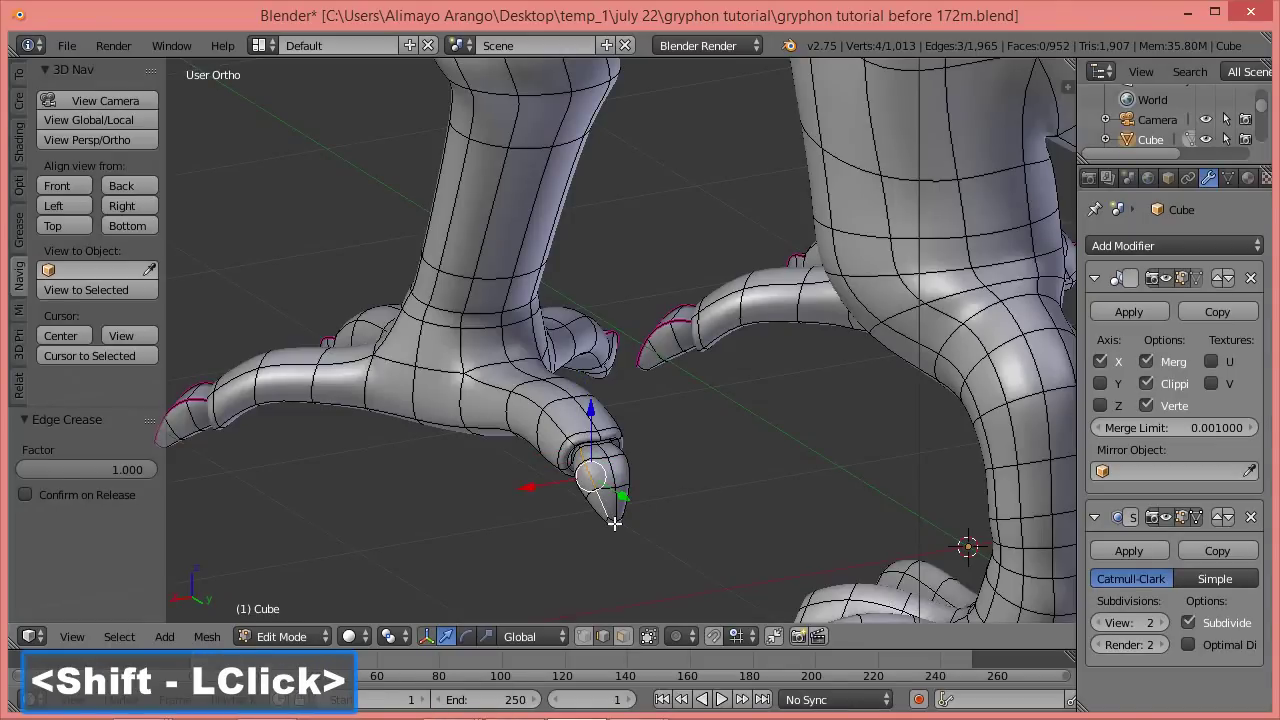
{"action": "scroll", "coordinate": [651, 533], "scroll_direction": "up", "scroll_amount": 2}
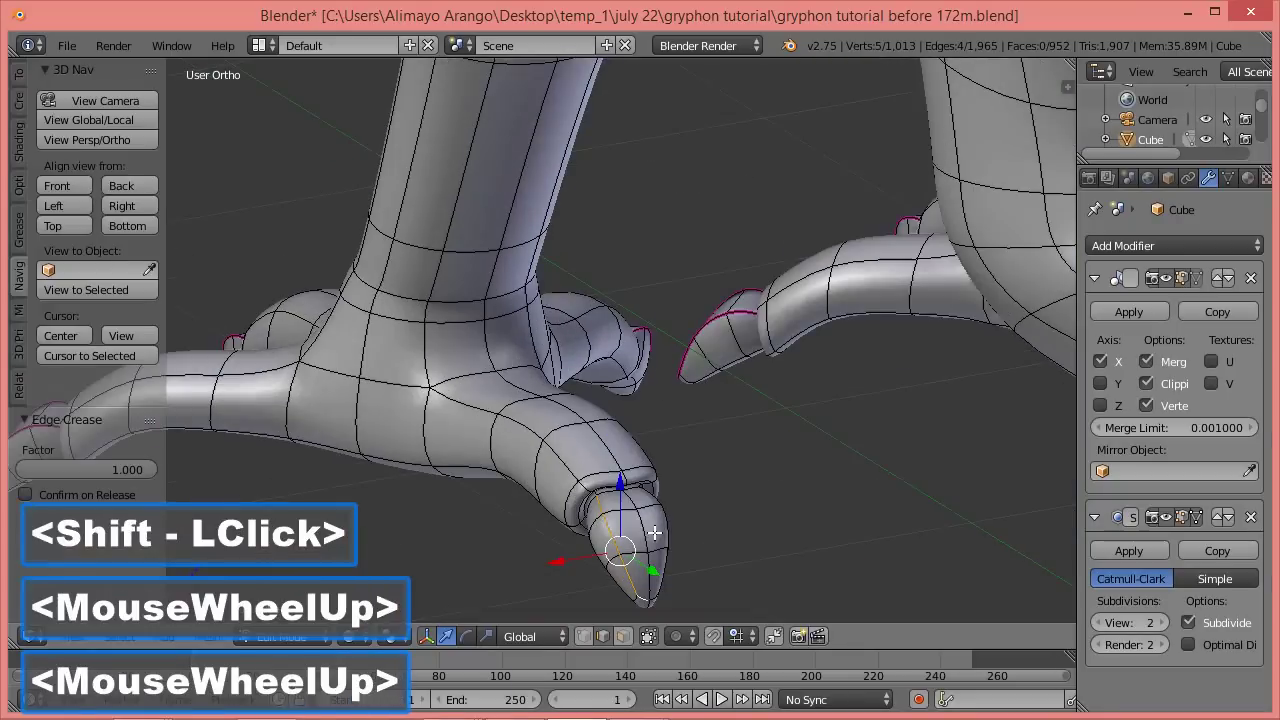
{"action": "middle_click_drag", "start_coordinate": [672, 544], "coordinate": [556, 390], "text": "shift"}
{"action": "scroll", "coordinate": [556, 390], "scroll_direction": "up", "scroll_amount": 2}
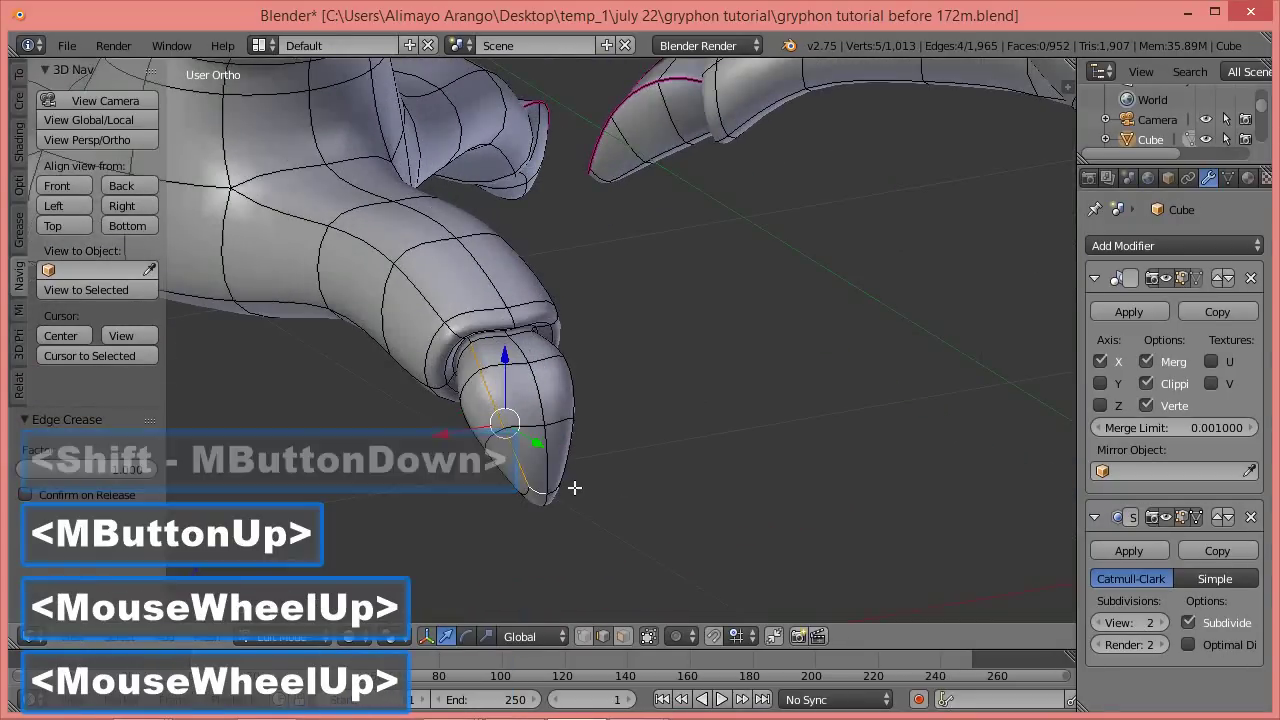
{"action": "left_click", "coordinate": [556, 487], "text": "shift"}
{"action": "middle_click_drag", "start_coordinate": [620, 476], "coordinate": [476, 459]}
{"action": "middle_click_drag", "start_coordinate": [666, 491], "coordinate": [570, 495]}
{"action": "left_click", "coordinate": [563, 425], "text": "shift"}
{"action": "left_click", "coordinate": [571, 409], "text": "shift"}
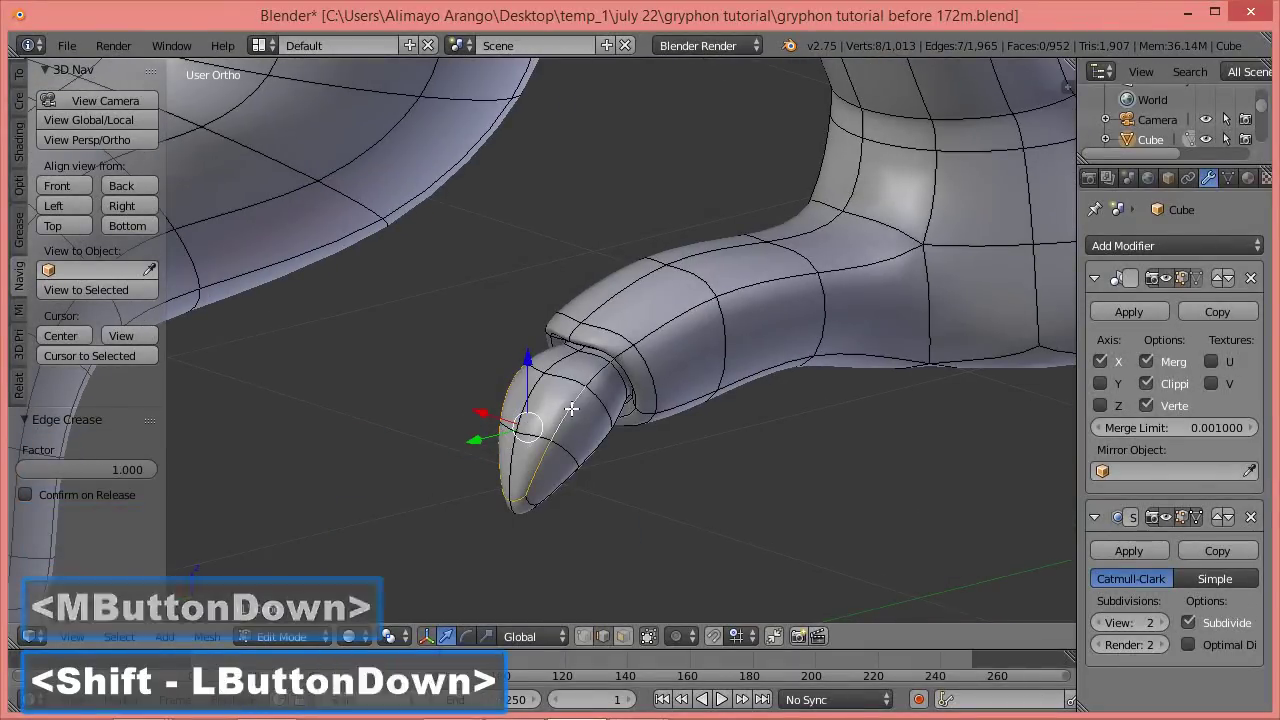
{"action": "left_click", "coordinate": [596, 384], "text": "shift"}
Crease the rear-facing claw's outline and save the file as "gryphon tutorial before 173m.blend".
{"action": "key", "text": "shift+e"}
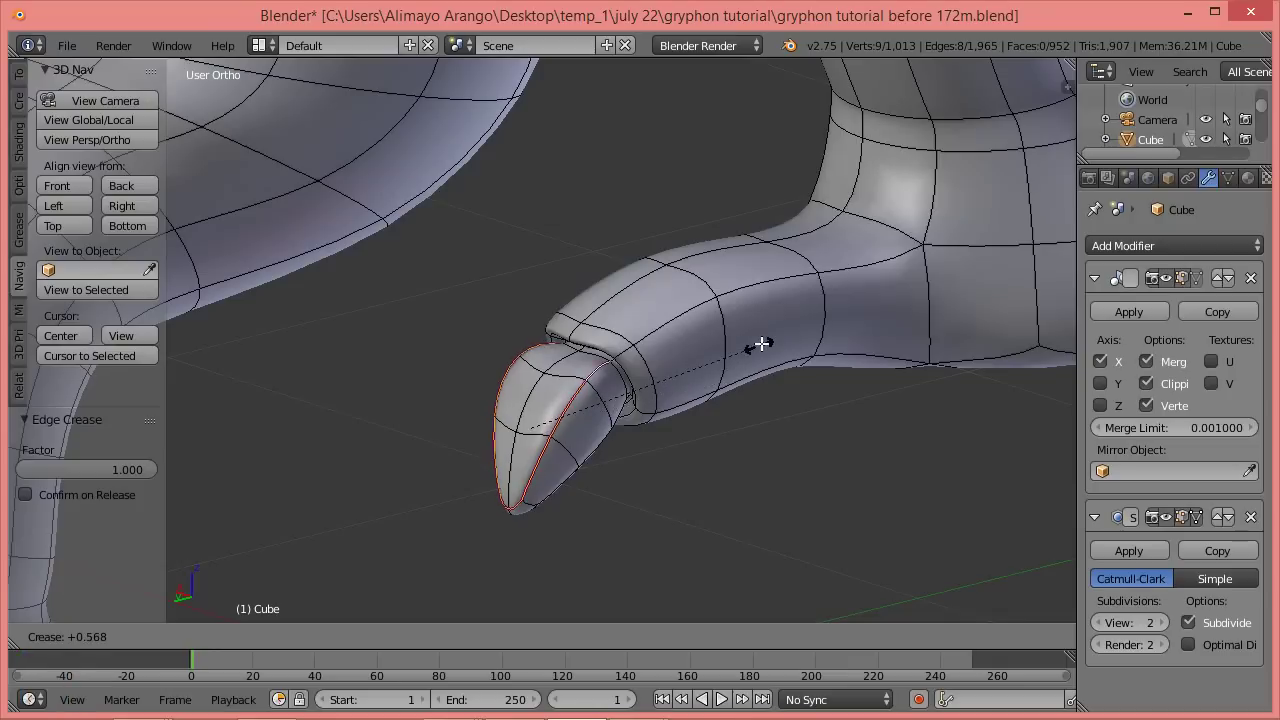
{"action": "left_click", "coordinate": [816, 255]}
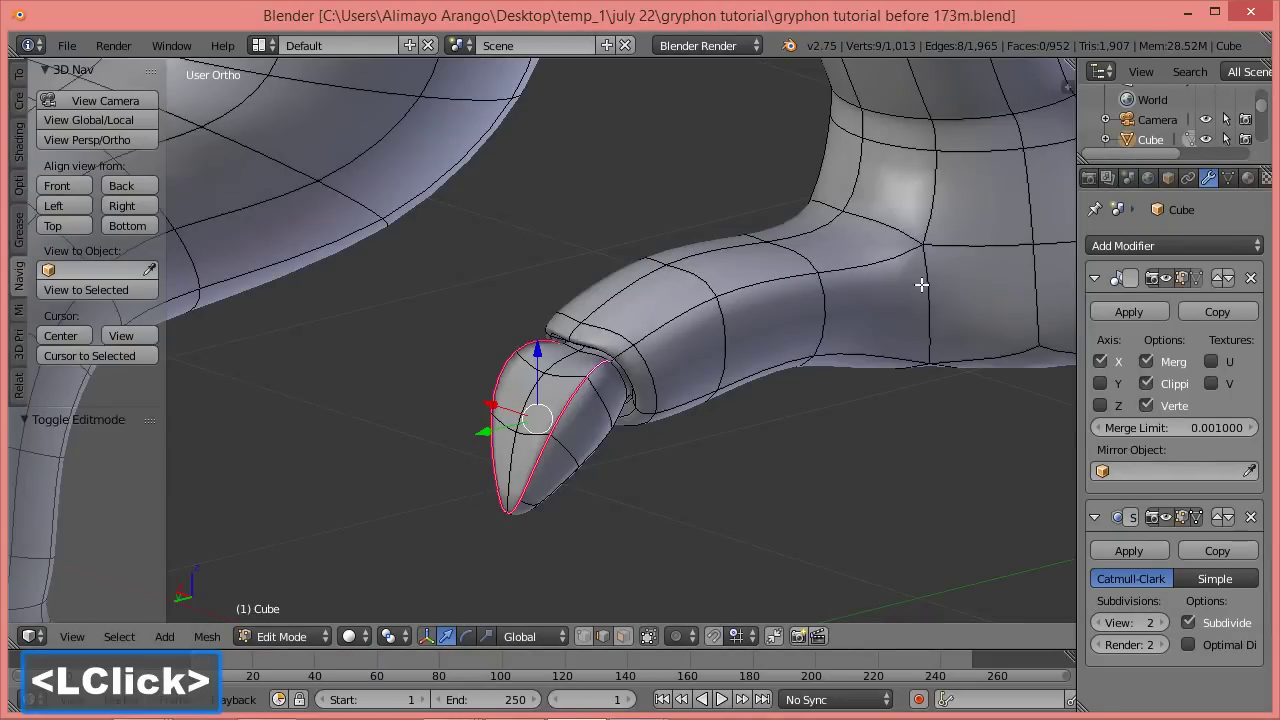
Switch to face selection and select the four faces of the outermost claw on the hind foot.
{"action": "scroll", "coordinate": [912, 295], "scroll_direction": "down", "scroll_amount": 5}
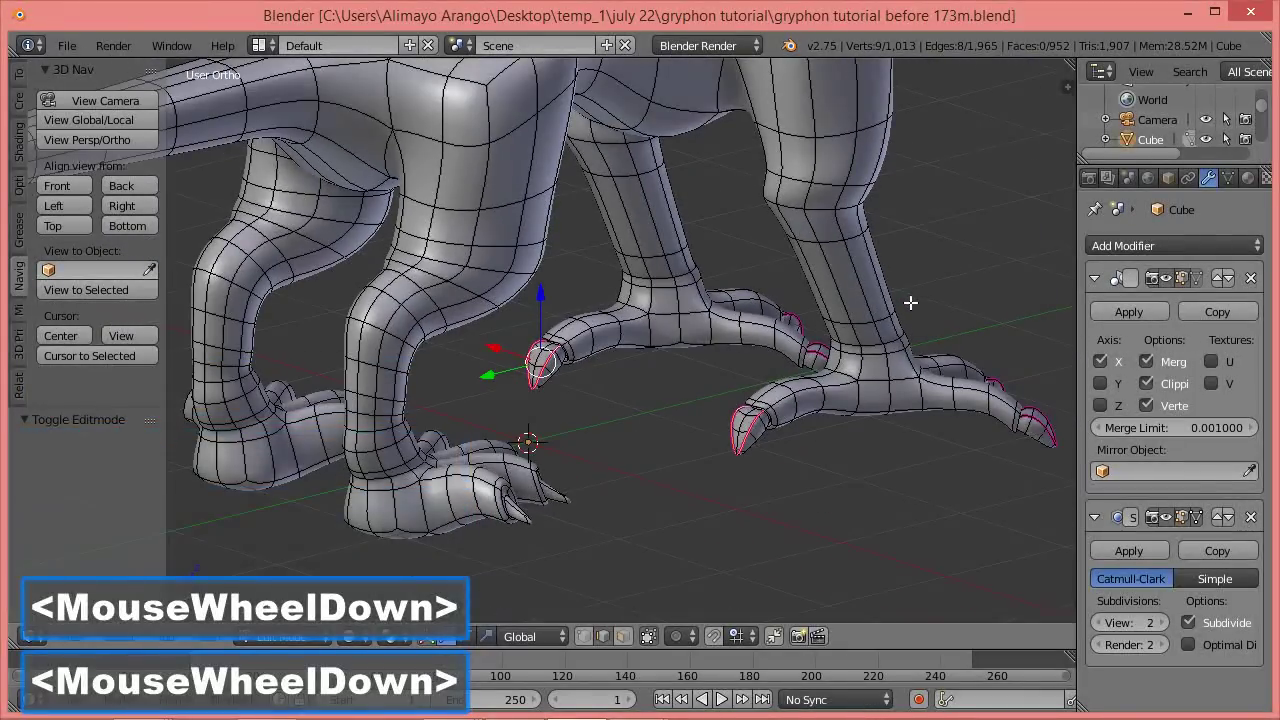
{"action": "middle_click_drag", "start_coordinate": [449, 349], "coordinate": [811, 350]}
{"action": "middle_click_drag", "start_coordinate": [859, 284], "coordinate": [622, 370], "text": "shift"}
{"action": "scroll", "coordinate": [643, 547], "scroll_direction": "up", "scroll_amount": 2}
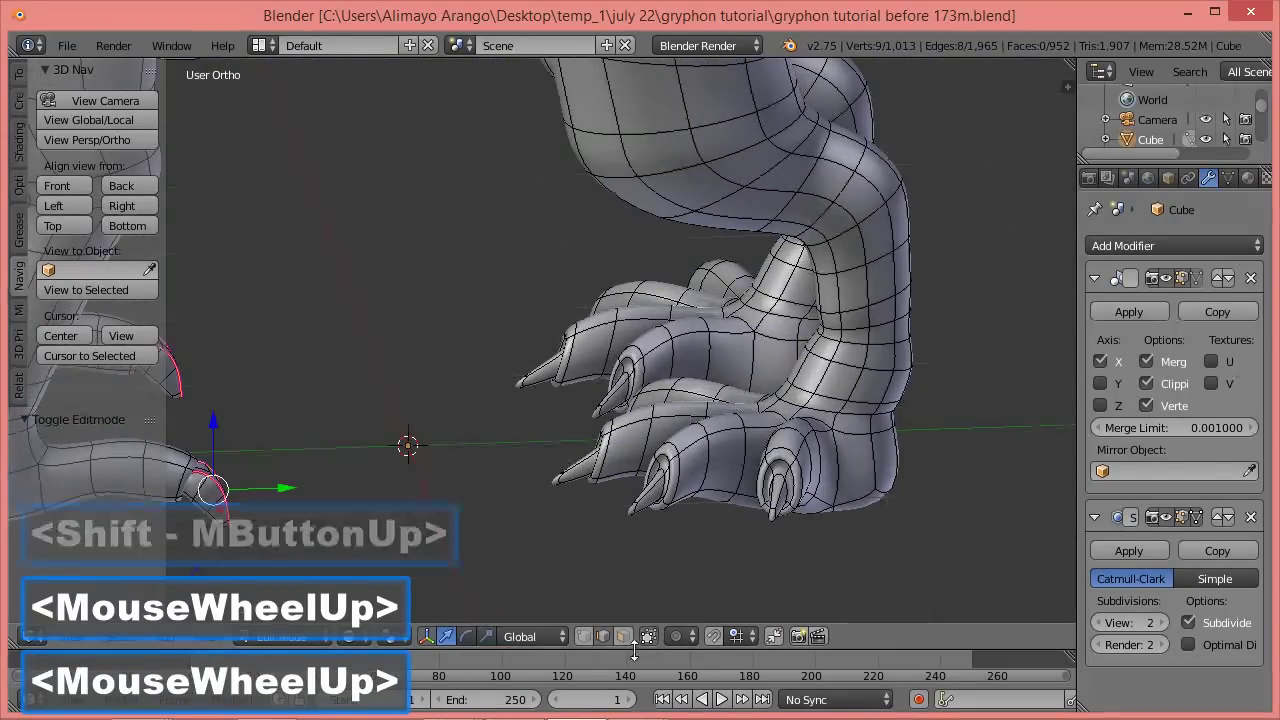
{"action": "left_click", "coordinate": [623, 637]}
{"action": "middle_click_drag", "start_coordinate": [760, 512], "coordinate": [628, 392], "text": "shift"}
{"action": "scroll", "coordinate": [628, 392], "scroll_direction": "up", "scroll_amount": 4}
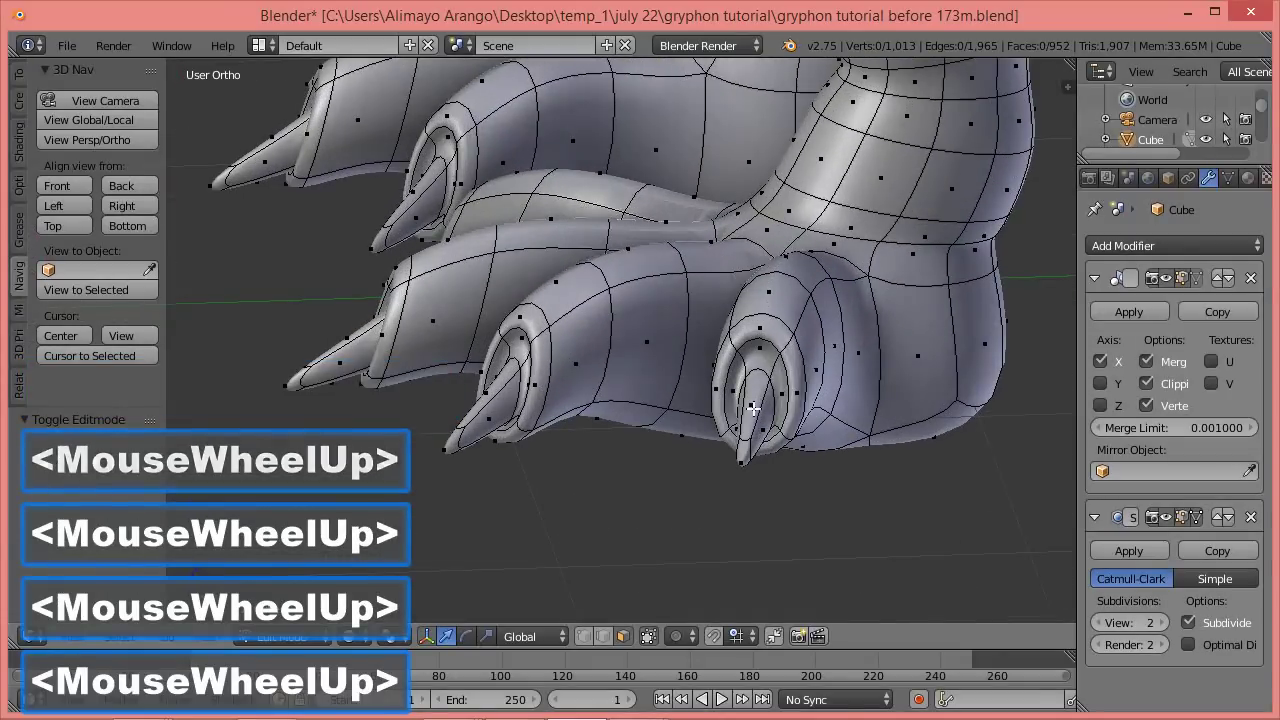
{"action": "left_click", "coordinate": [758, 428]}
{"action": "left_click", "coordinate": [754, 398], "text": "shift"}
{"action": "left_click", "coordinate": [741, 455], "text": "shift"}
{"action": "middle_click_drag", "start_coordinate": [684, 437], "coordinate": [724, 410]}
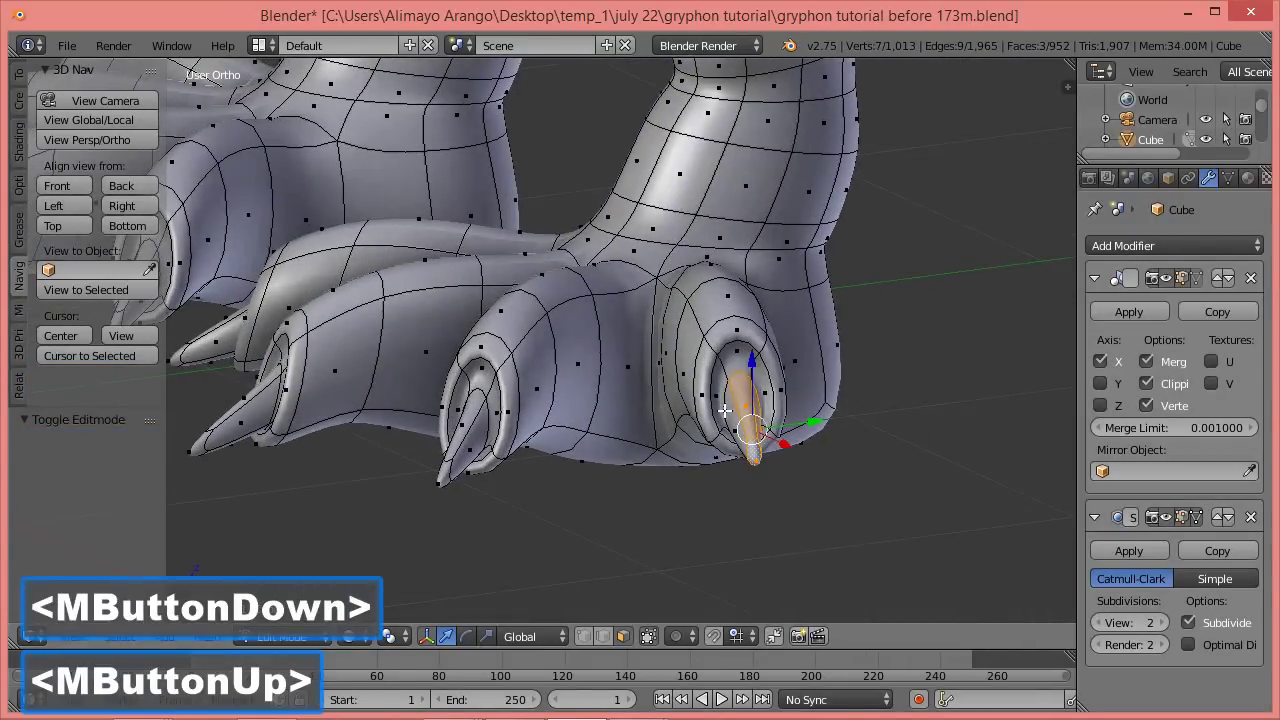
{"action": "left_click", "coordinate": [730, 414], "text": "shift"}
Add the four faces of the hind foot's second claw from the outside to the selection.
{"action": "left_click", "coordinate": [478, 449], "text": "shift"}
{"action": "left_click", "coordinate": [447, 472], "text": "shift"}
{"action": "left_click", "coordinate": [459, 435], "text": "shift"}
{"action": "middle_click_drag", "start_coordinate": [403, 437], "coordinate": [478, 472]}
{"action": "left_click", "coordinate": [488, 478], "text": "shift"}
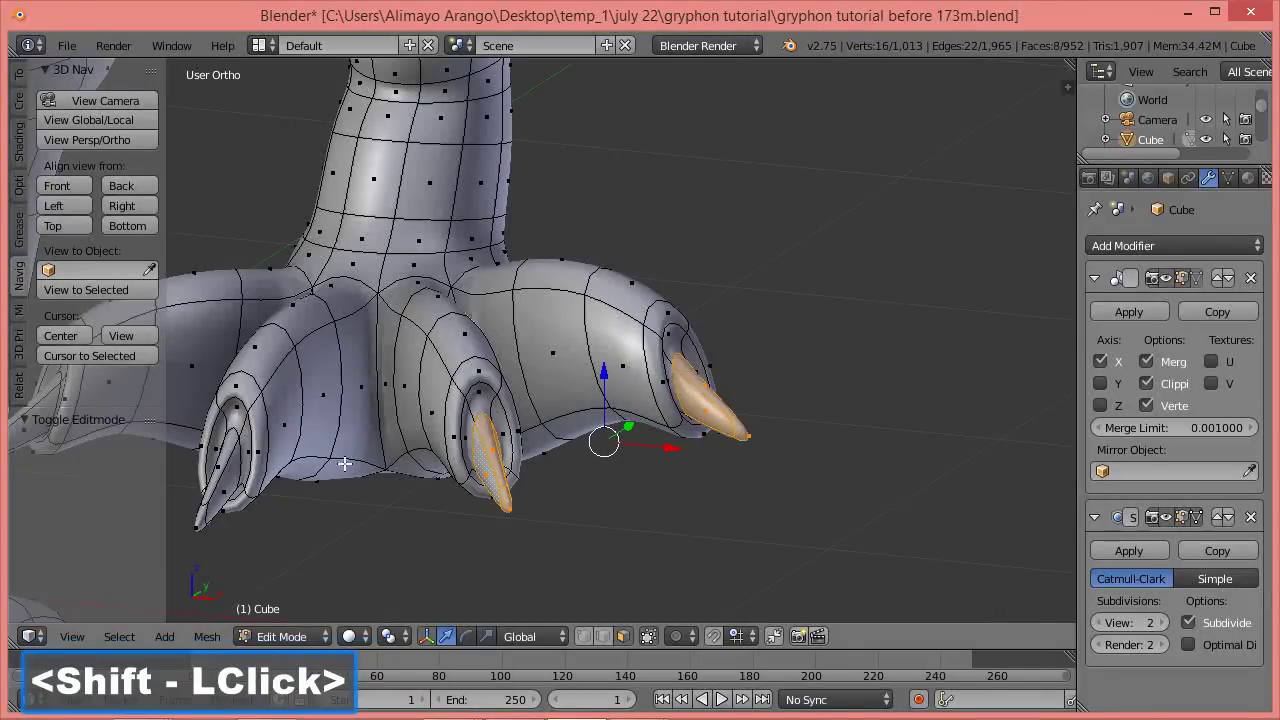
Add the four faces of the hind foot's third claw from the outside to the selection.
{"action": "left_click", "coordinate": [229, 492], "text": "shift"}
{"action": "left_click", "coordinate": [215, 488], "text": "shift"}
{"action": "left_click", "coordinate": [203, 514], "text": "shift"}
{"action": "middle_click_drag", "start_coordinate": [213, 489], "coordinate": [598, 427]}
{"action": "left_click", "coordinate": [342, 545], "text": "shift"}
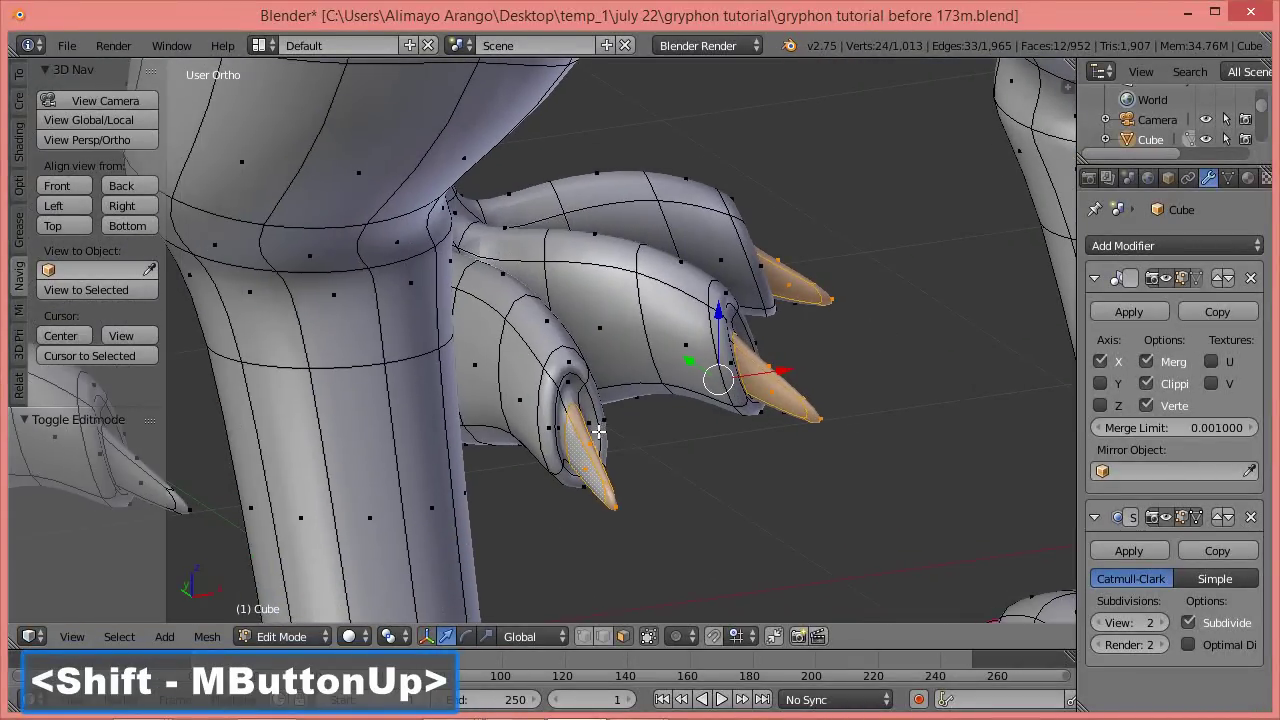
Add the four faces of the hind foot's innermost claw to the selection.
{"action": "middle_click_drag", "start_coordinate": [540, 459], "coordinate": [482, 490]}
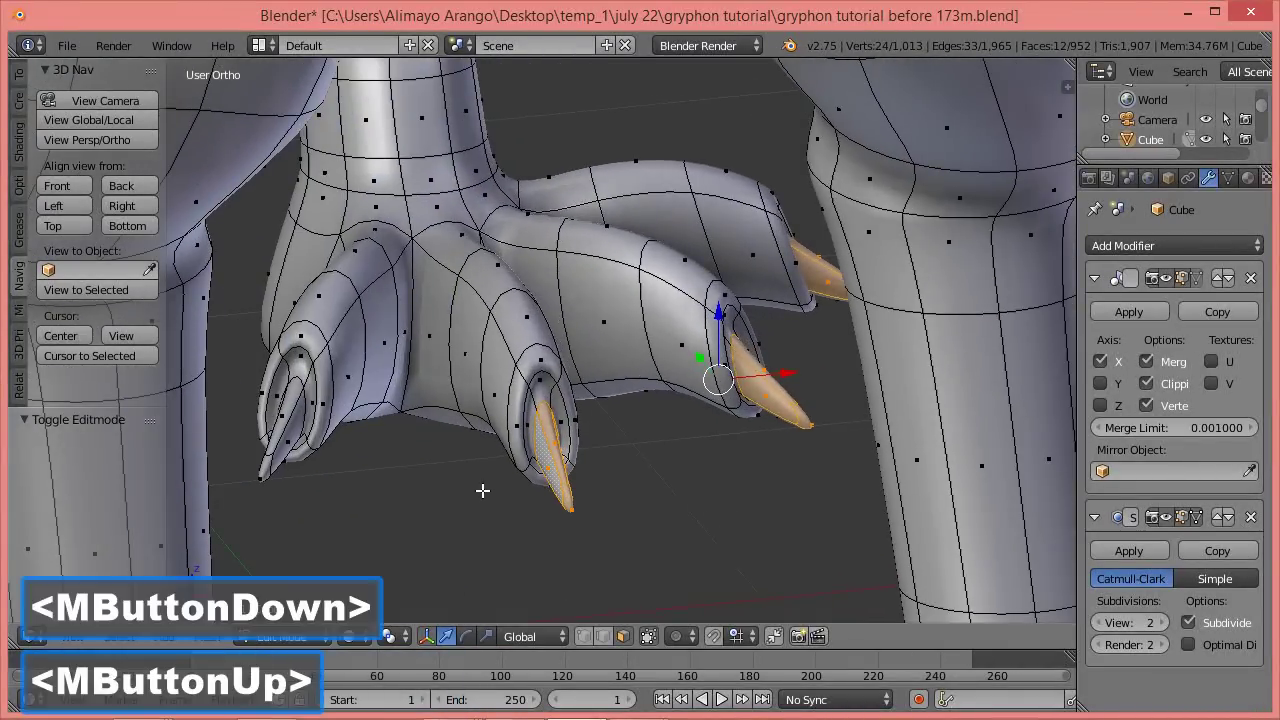
{"action": "left_click", "coordinate": [291, 436], "text": "shift"}
{"action": "left_click", "coordinate": [281, 442], "text": "shift"}
{"action": "left_click", "coordinate": [267, 467], "text": "shift"}
{"action": "middle_click_drag", "start_coordinate": [255, 456], "coordinate": [325, 463]}
{"action": "left_click", "coordinate": [364, 489], "text": "shift"}
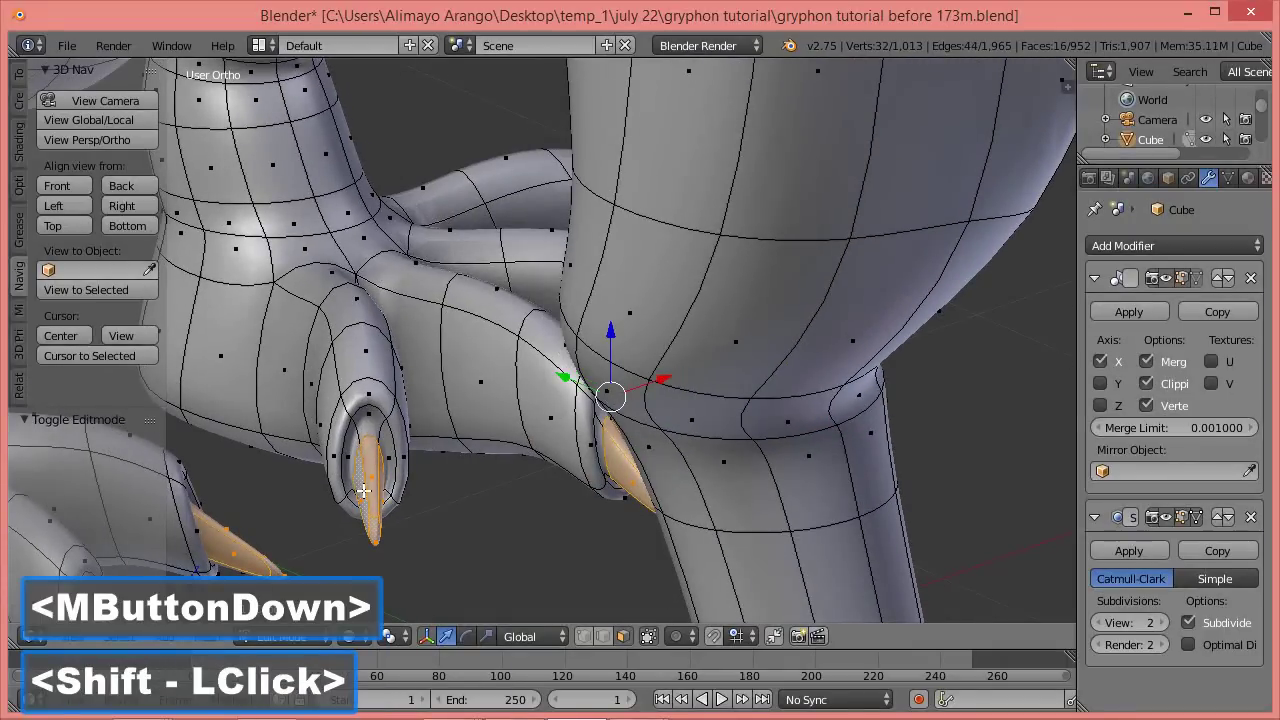
Add the remaining underside face of each of the hind foot's four claws to the selection.
{"action": "middle_click_drag", "start_coordinate": [924, 474], "coordinate": [740, 352]}
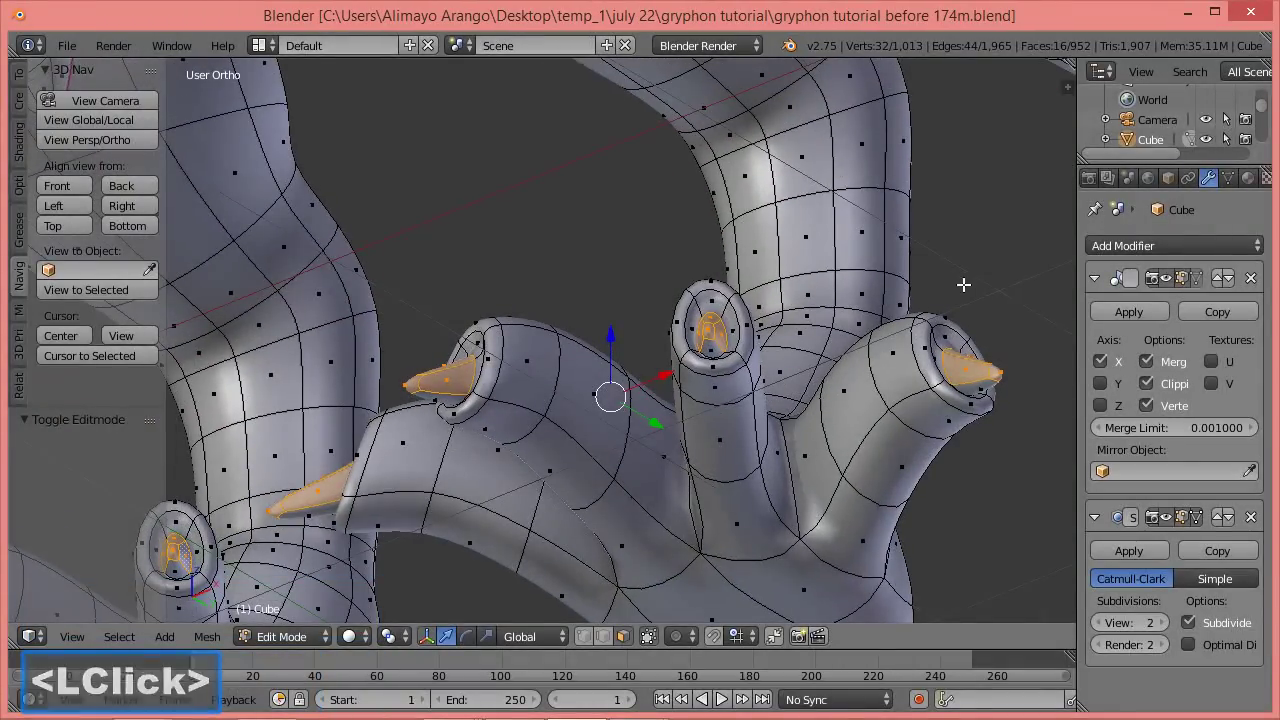
{"action": "left_click", "coordinate": [983, 388], "text": "shift"}
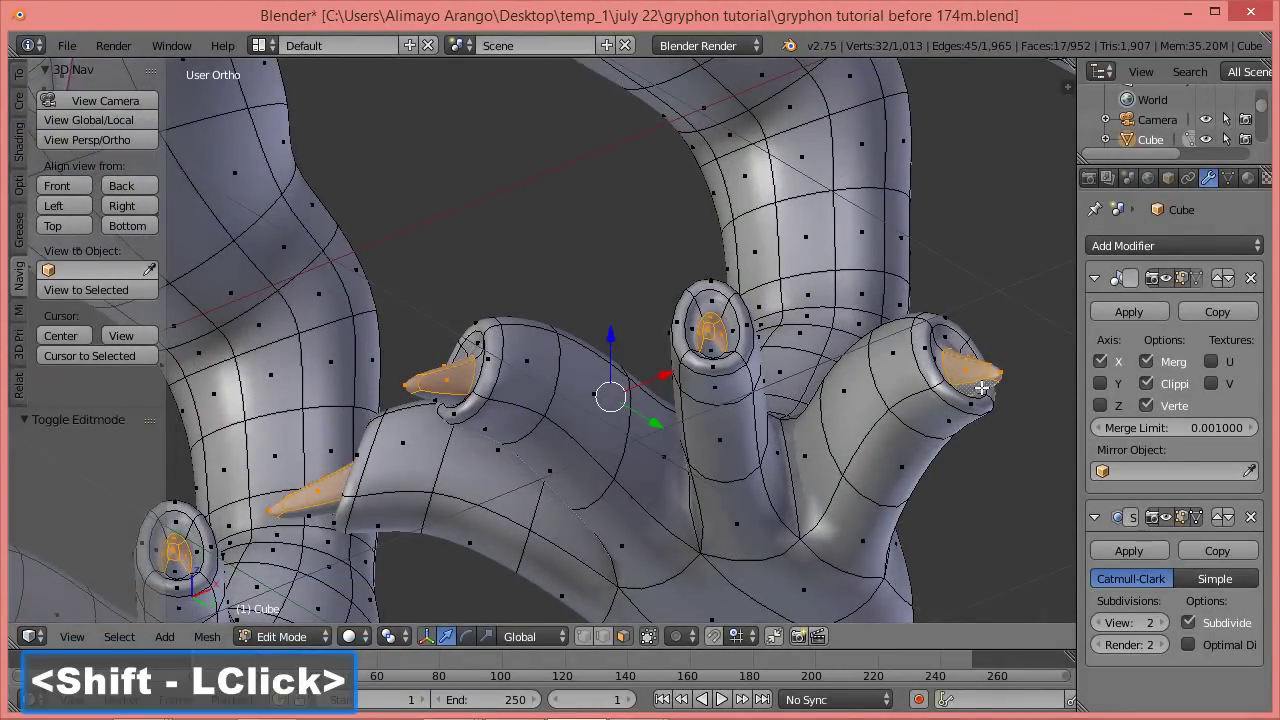
{"action": "left_click", "coordinate": [715, 351], "text": "shift"}
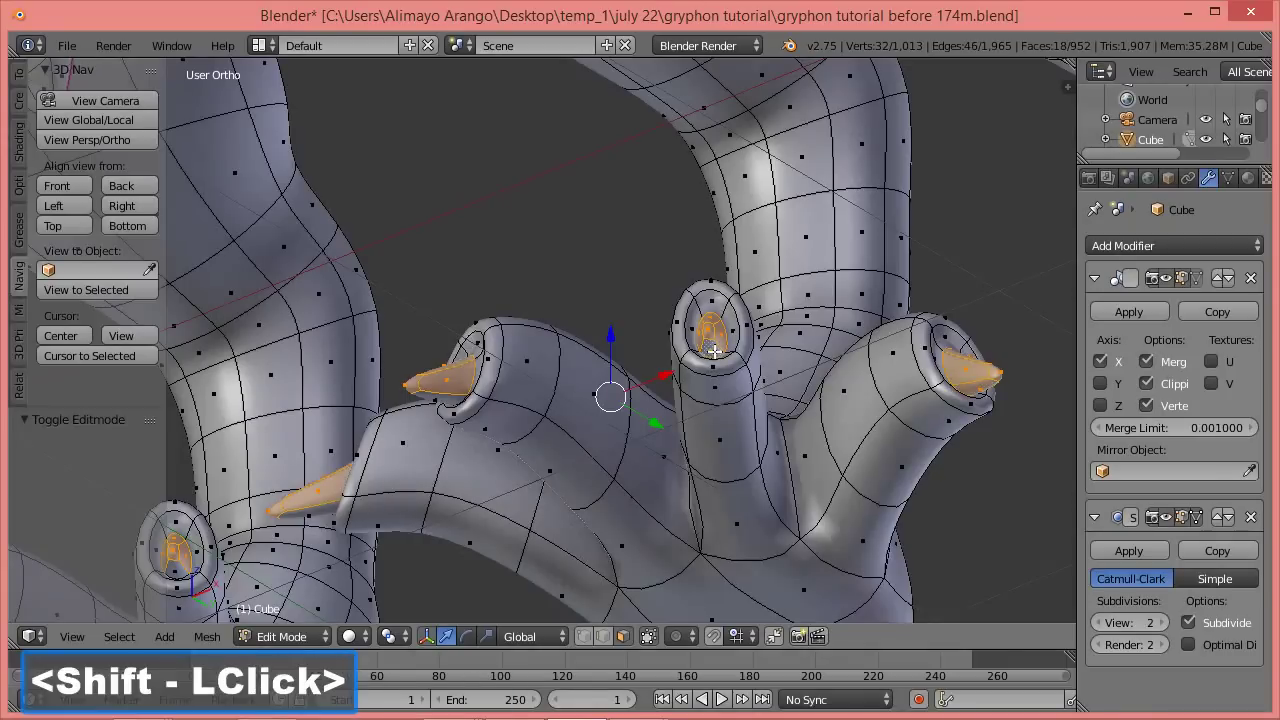
{"action": "left_click", "coordinate": [446, 402], "text": "shift"}
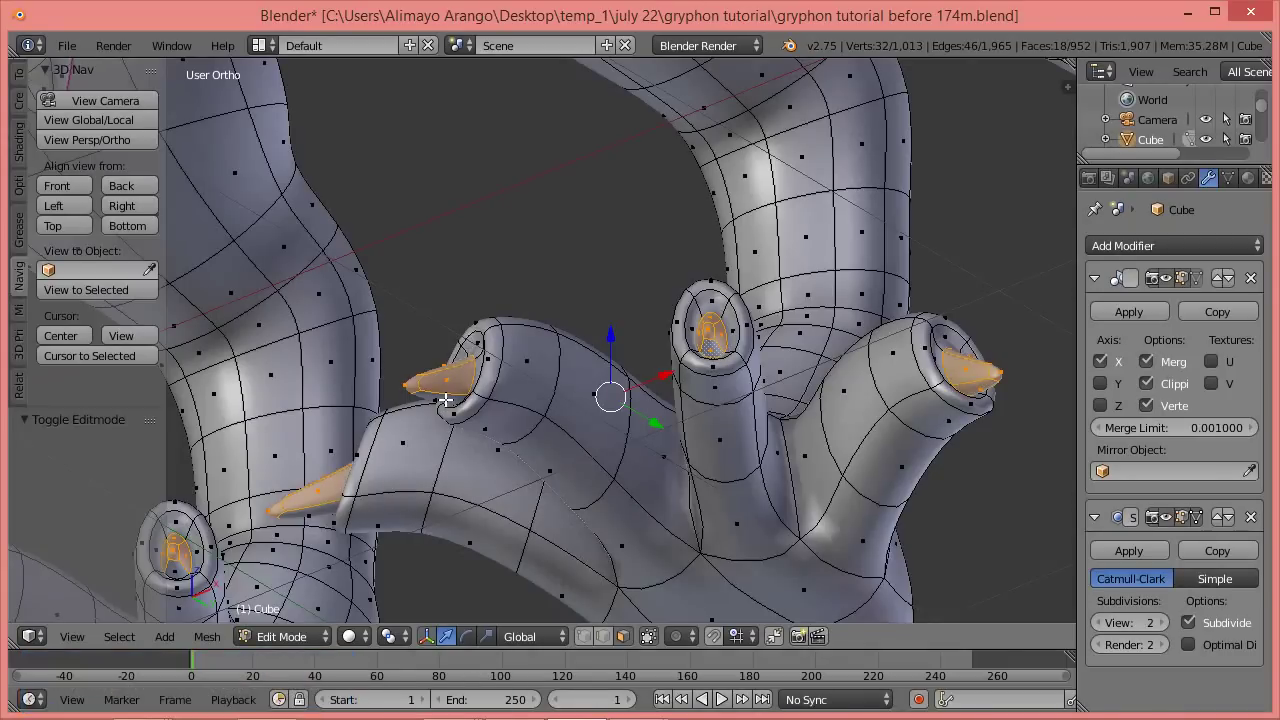
{"action": "left_click", "coordinate": [313, 512], "text": "shift"}
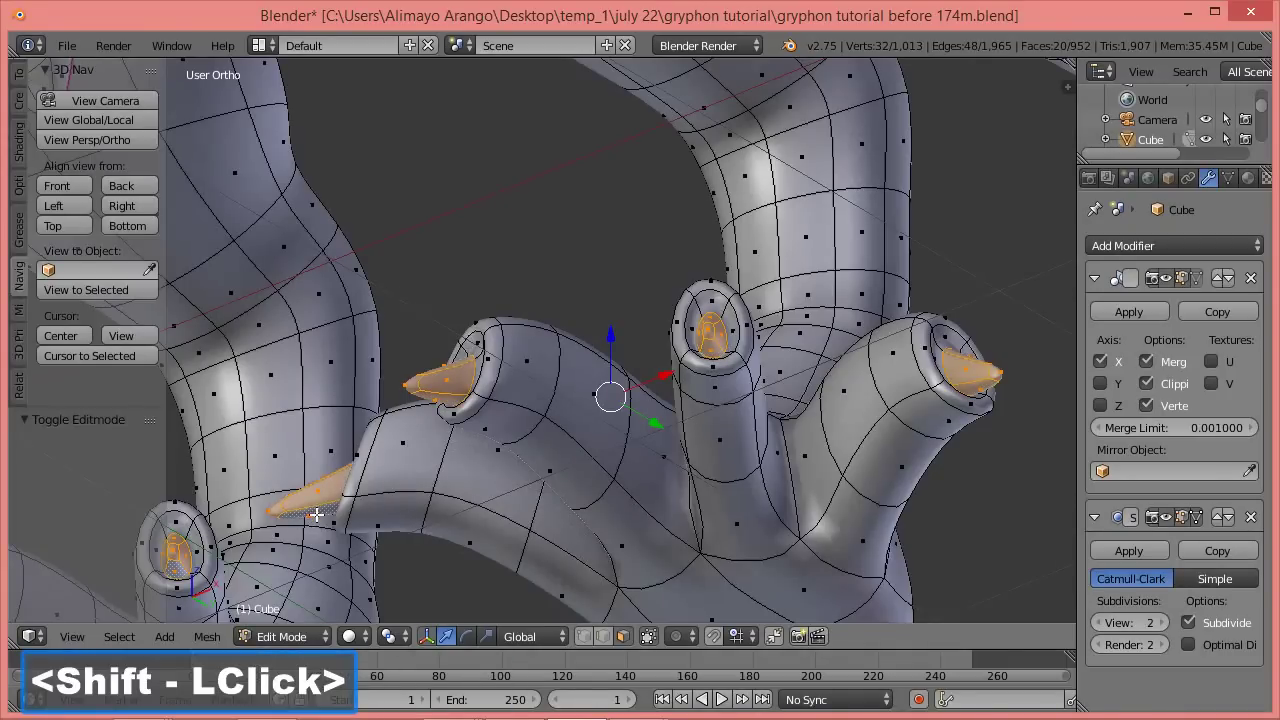
Crease the edges of all selected hind claw faces with a factor of 1.000.
{"action": "scroll", "coordinate": [596, 327], "scroll_direction": "down", "scroll_amount": 2}
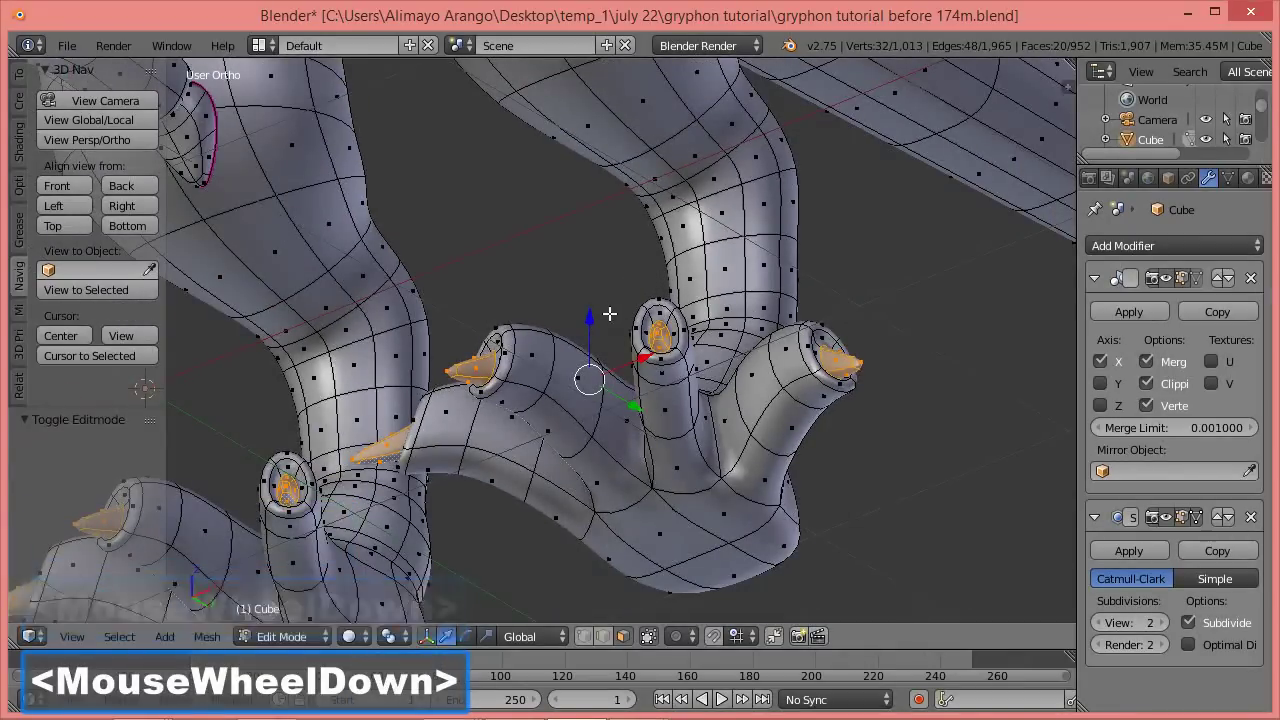
{"action": "scroll", "coordinate": [605, 310], "scroll_direction": "down", "scroll_amount": 1}
{"action": "middle_click_drag", "start_coordinate": [610, 294], "coordinate": [612, 441]}
{"action": "middle_click_drag", "start_coordinate": [785, 381], "coordinate": [757, 399]}
{"action": "key", "text": "shift+e"}
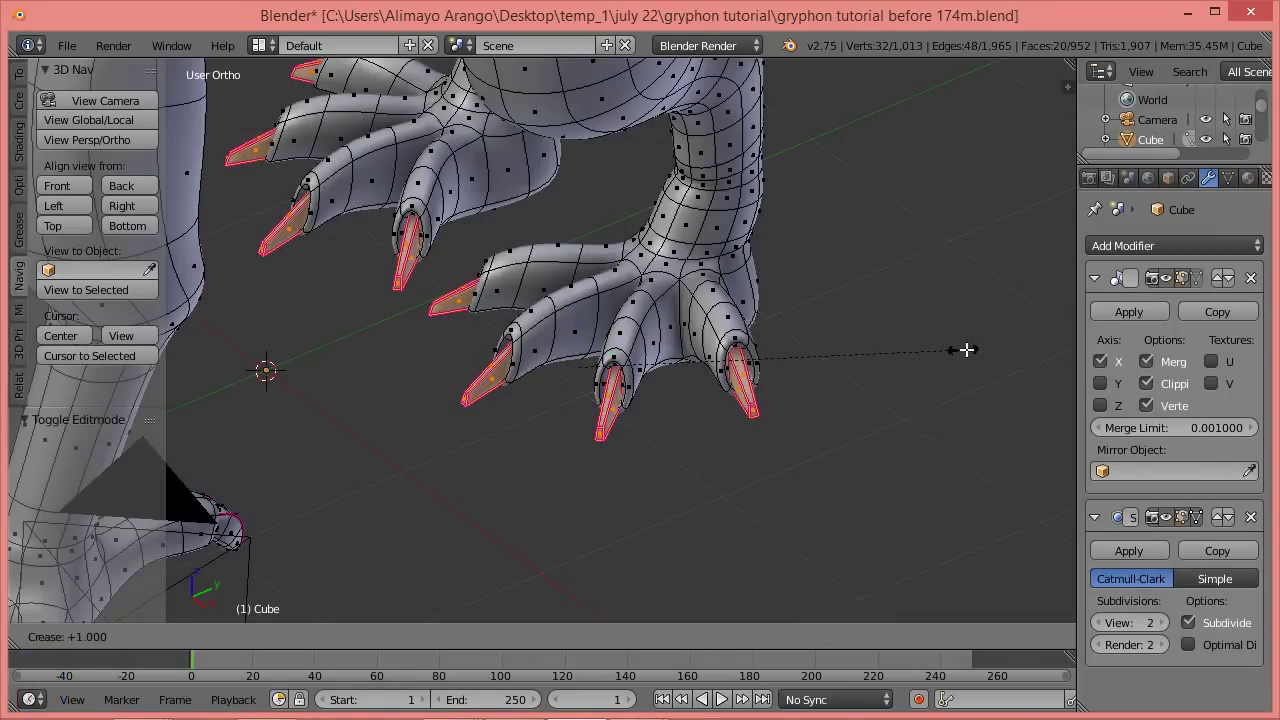
{"action": "left_click", "coordinate": [1046, 298]}
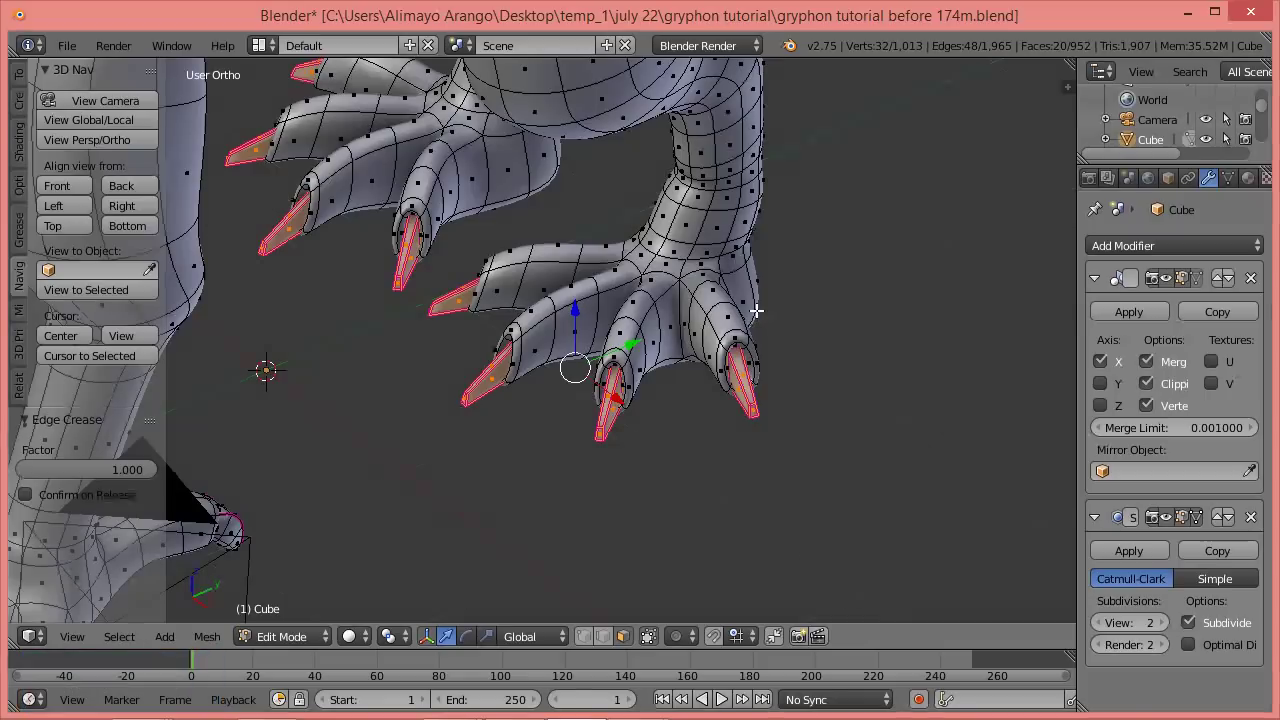
Switch to edge selection and select the edges outlining the upper surface of the hind foot's outermost toe.
{"action": "left_click", "coordinate": [607, 636]}
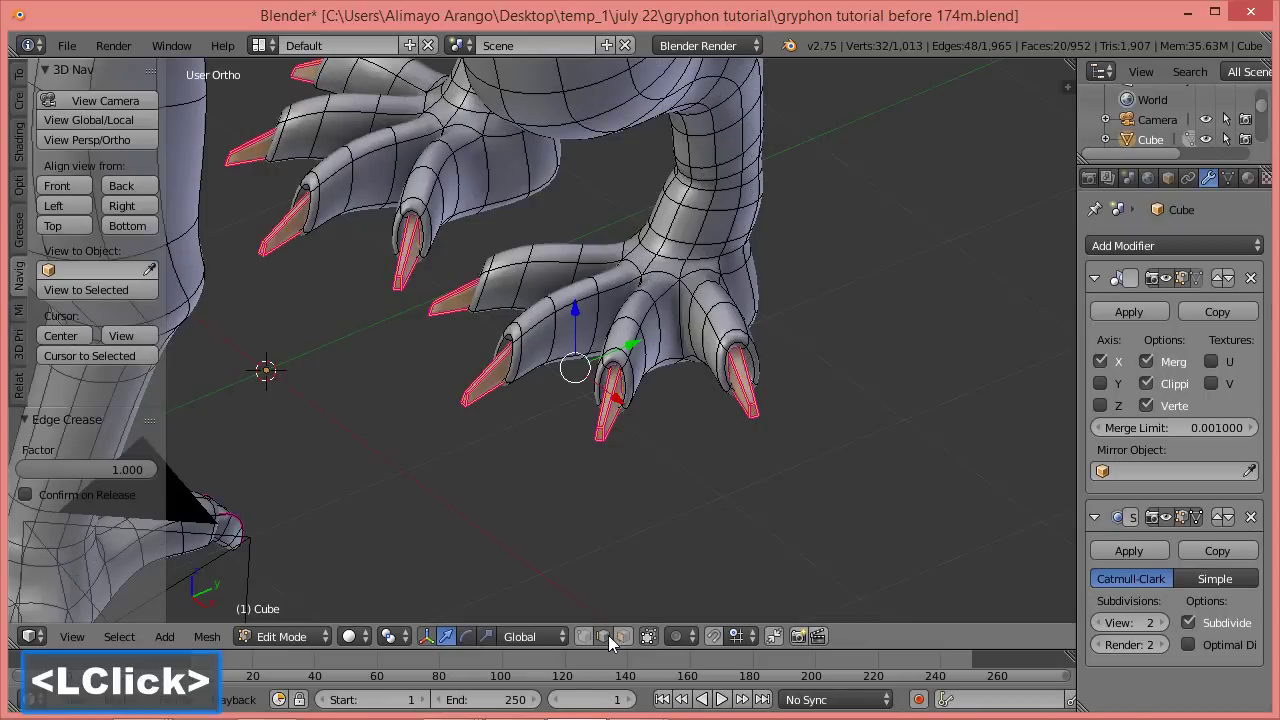
{"action": "left_click", "coordinate": [690, 278]}
{"action": "left_click", "coordinate": [710, 316], "text": "shift"}
{"action": "left_click", "coordinate": [719, 346], "text": "shift"}
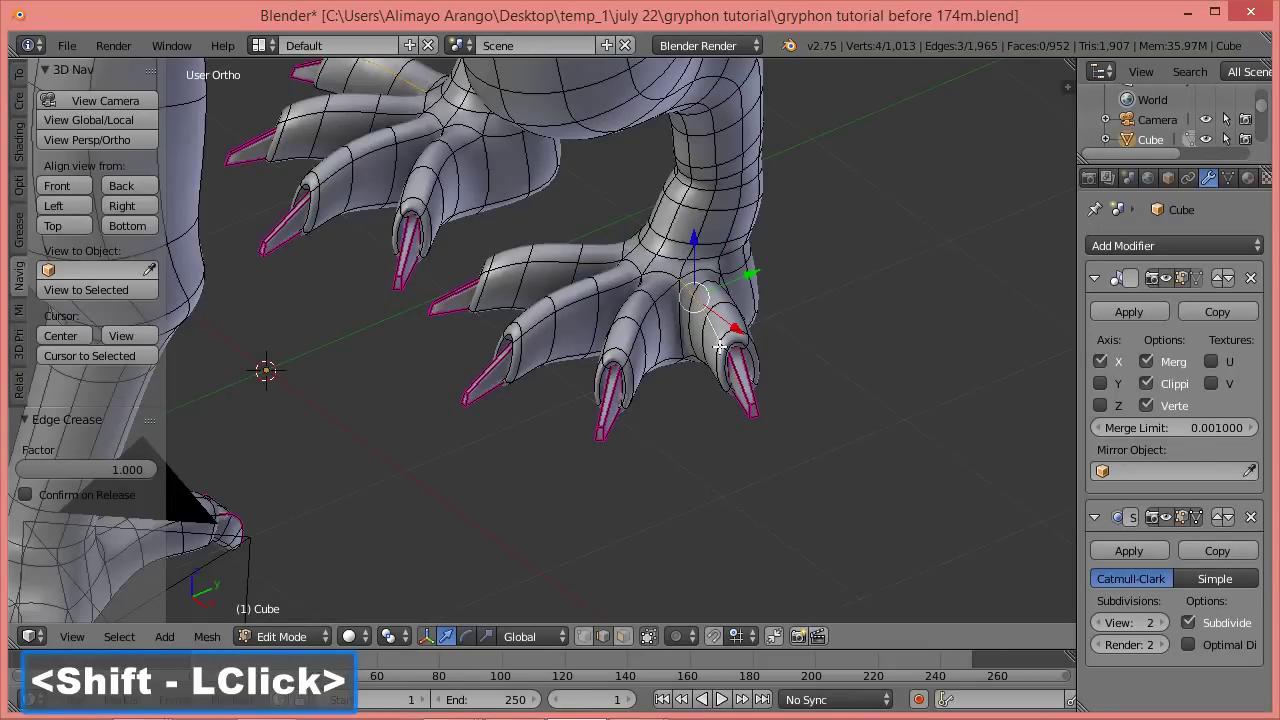
{"action": "scroll", "coordinate": [749, 355], "scroll_direction": "up", "scroll_amount": 2}
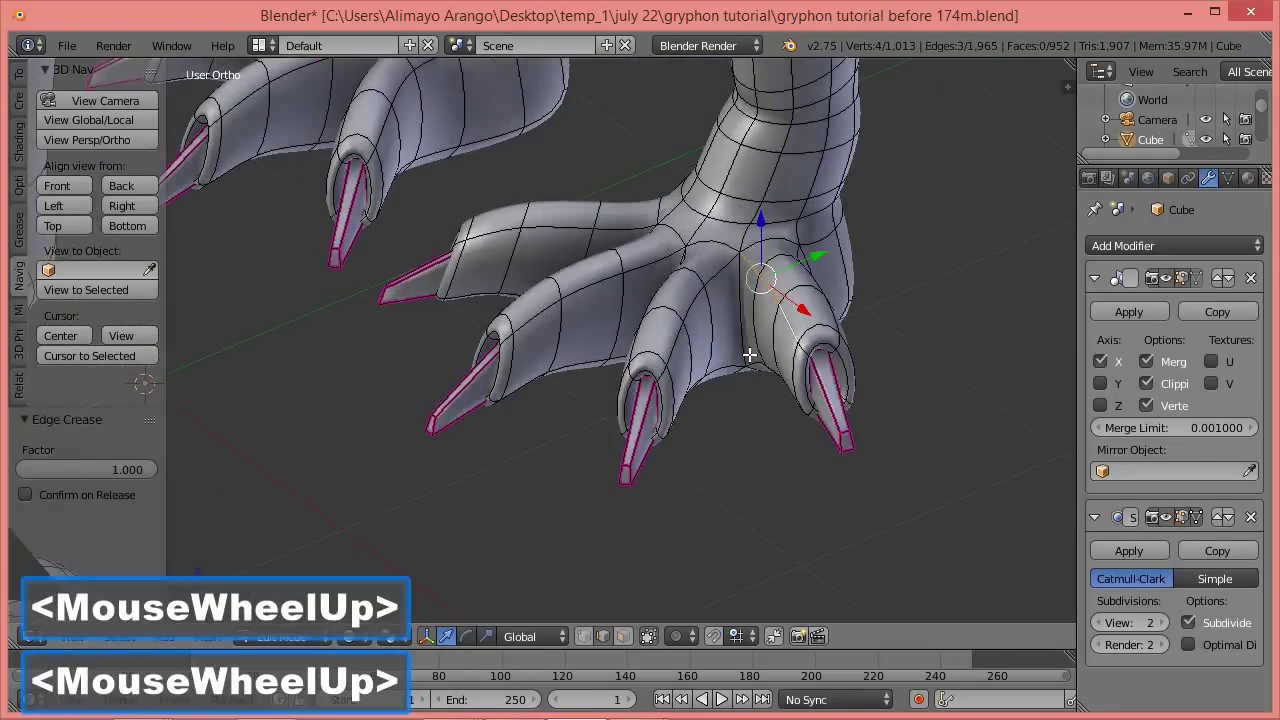
{"action": "left_click", "coordinate": [819, 327], "text": "shift"}
{"action": "left_click", "coordinate": [833, 313], "text": "shift"}
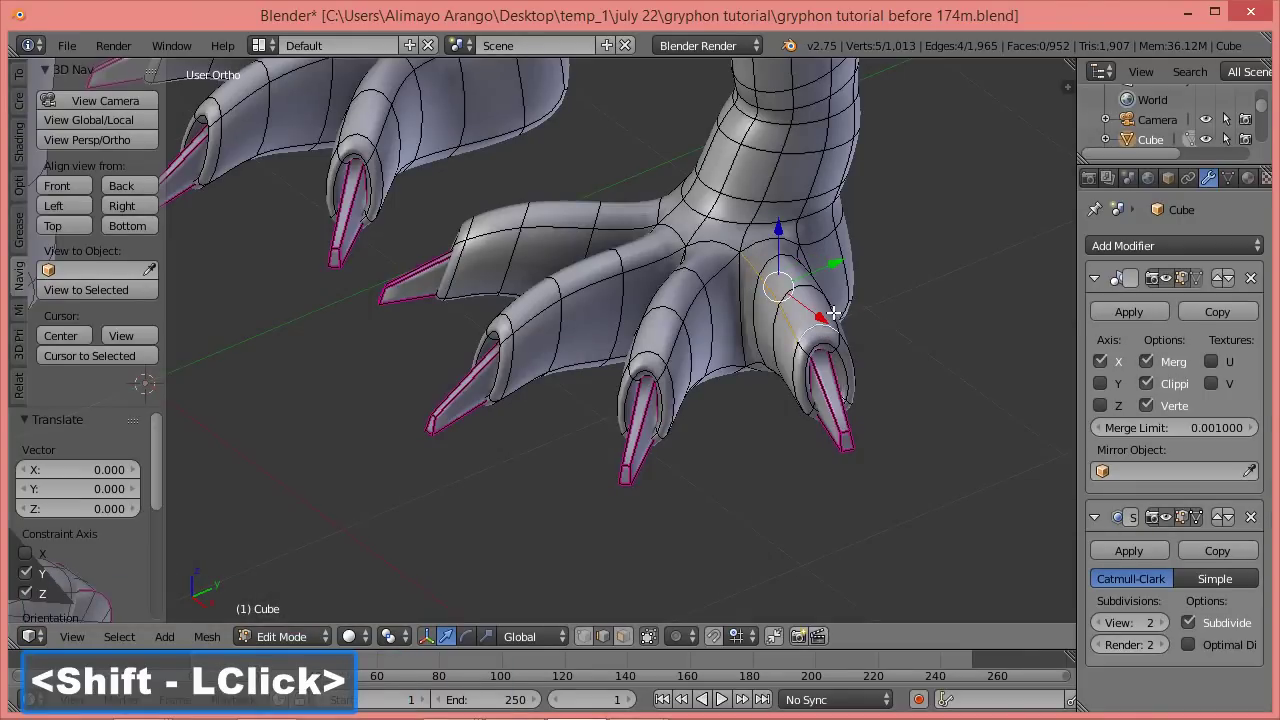
{"action": "middle_click_drag", "start_coordinate": [879, 352], "coordinate": [831, 300]}
{"action": "left_click", "coordinate": [852, 274], "text": "shift"}
{"action": "left_click", "coordinate": [824, 293], "text": "shift"}
{"action": "left_click", "coordinate": [802, 326], "text": "shift"}
{"action": "left_click", "coordinate": [789, 336], "text": "shift"}
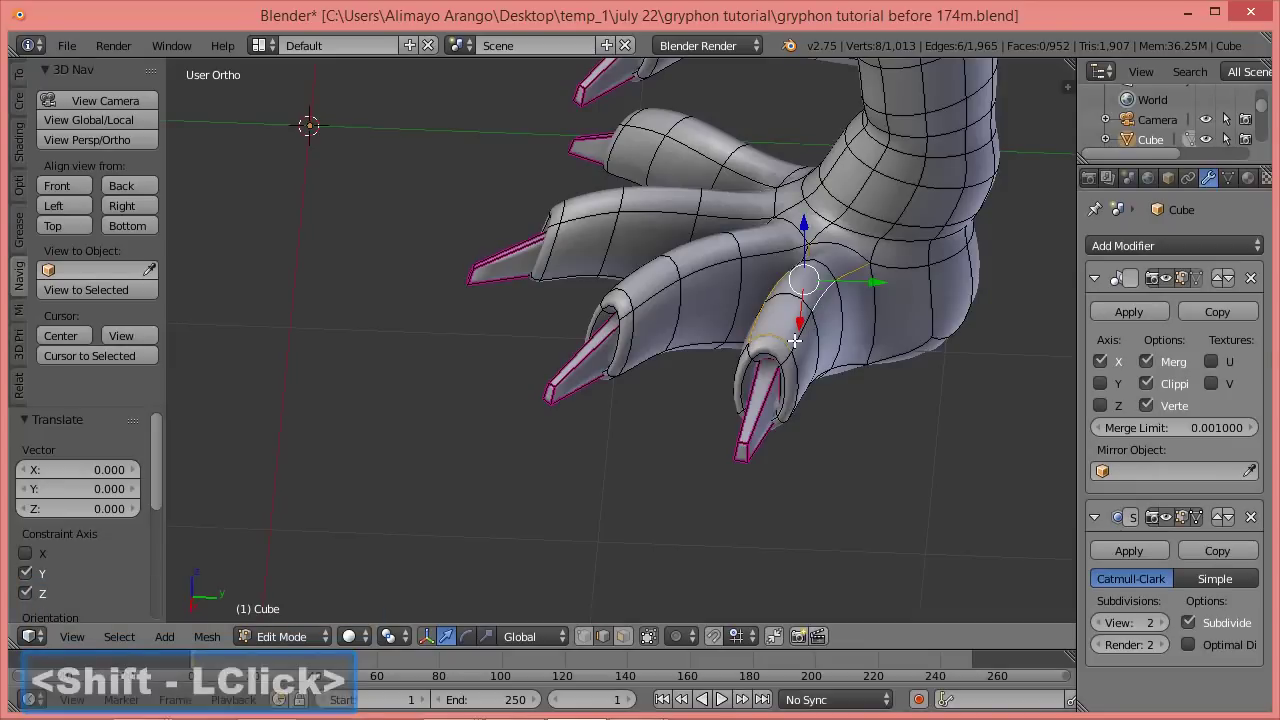
Add the edges outlining the upper surface of the hind foot's second toe from the outside.
{"action": "left_click", "coordinate": [755, 253], "text": "shift"}
{"action": "left_click", "coordinate": [726, 265], "text": "shift"}
{"action": "left_click", "coordinate": [665, 293], "text": "shift"}
{"action": "left_click", "coordinate": [629, 296], "text": "shift"}
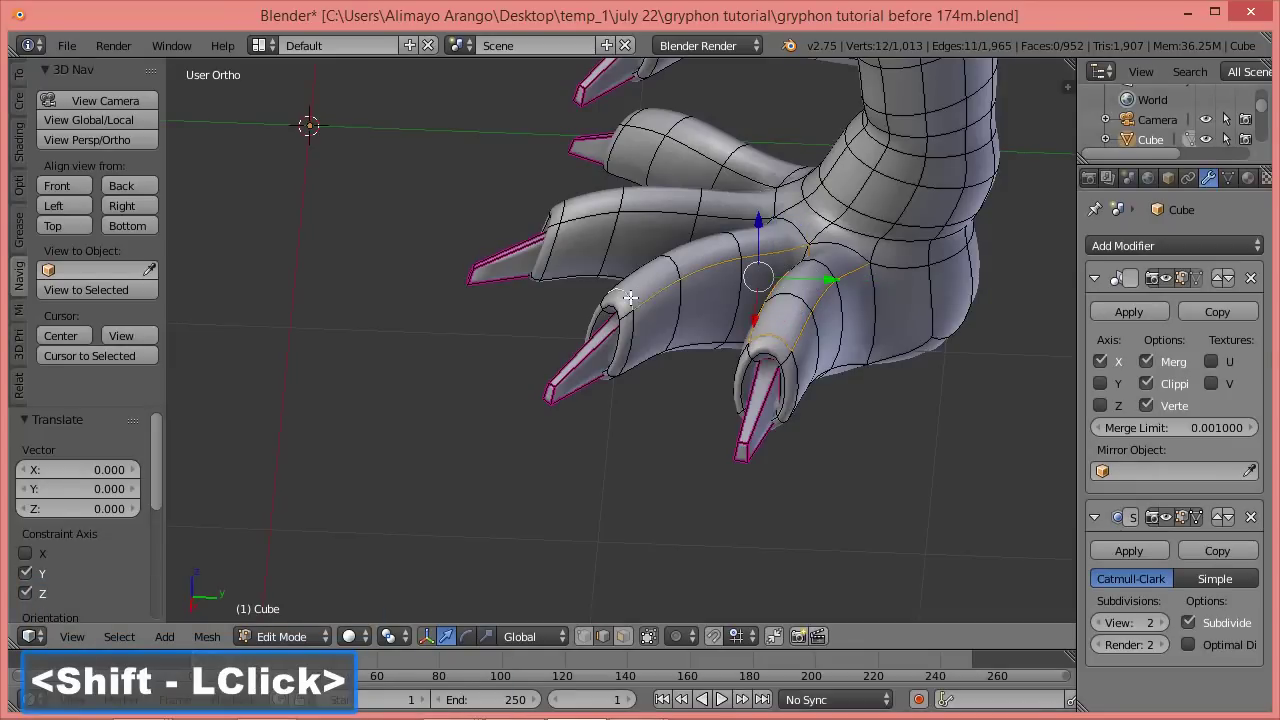
{"action": "middle_click_drag", "start_coordinate": [592, 273], "coordinate": [754, 287]}
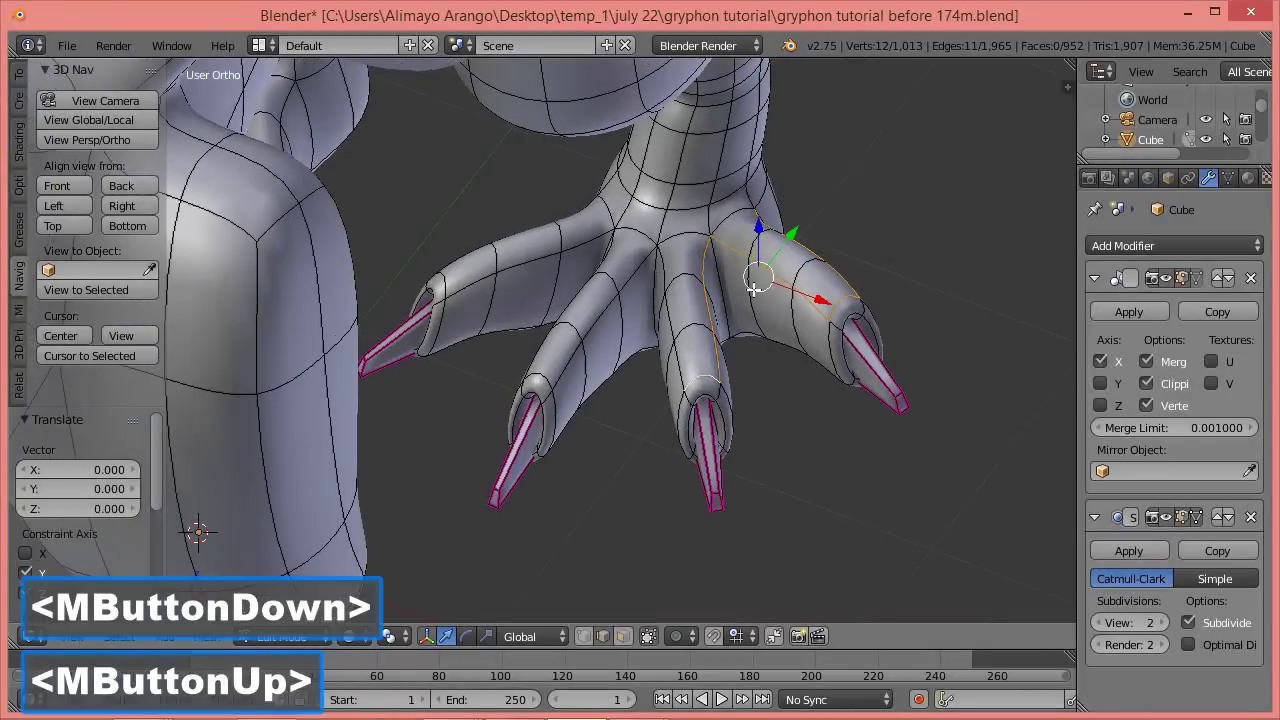
{"action": "left_click", "coordinate": [660, 251], "text": "shift"}
{"action": "left_click", "coordinate": [665, 288], "text": "shift"}
{"action": "left_click", "coordinate": [672, 329], "text": "shift"}
Add the edges outlining the upper surface of the hind foot's third toe from the outside.
{"action": "left_click", "coordinate": [629, 276], "text": "shift"}
{"action": "left_click", "coordinate": [579, 348], "text": "shift"}
{"action": "left_click", "coordinate": [552, 382], "text": "shift"}
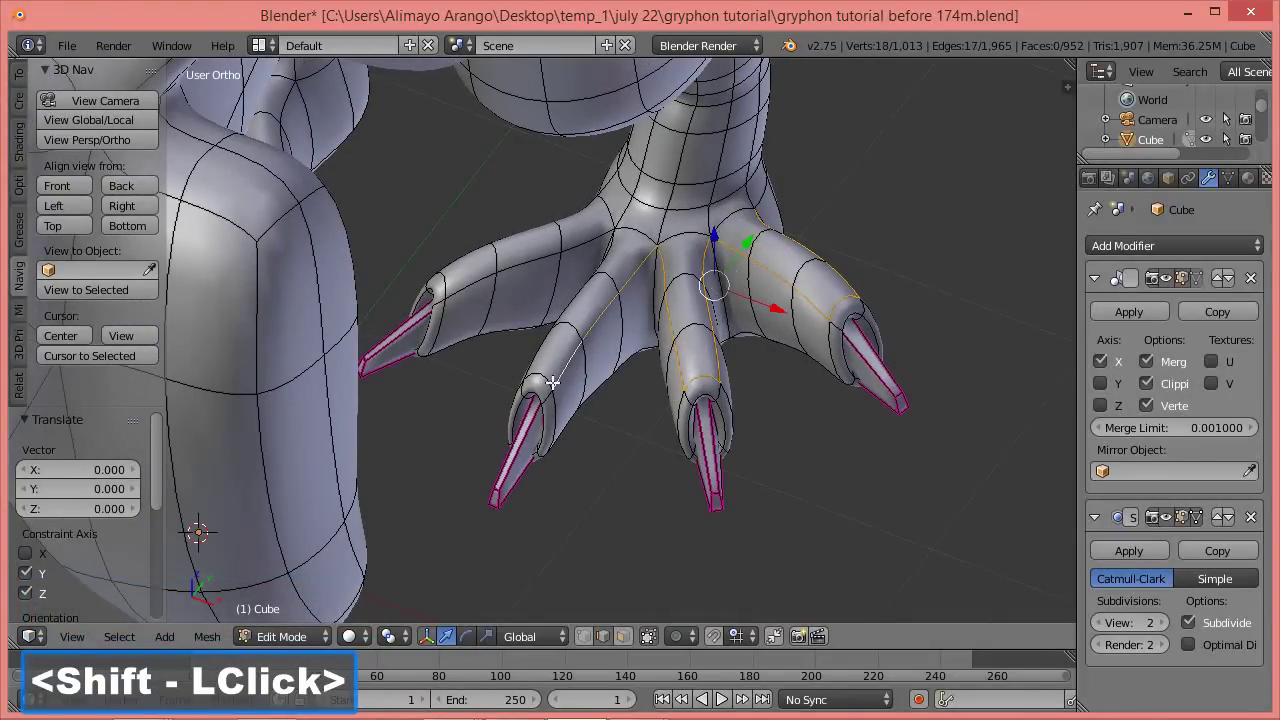
{"action": "left_click", "coordinate": [530, 372], "text": "shift"}
{"action": "middle_click_drag", "start_coordinate": [529, 369], "coordinate": [749, 343]}
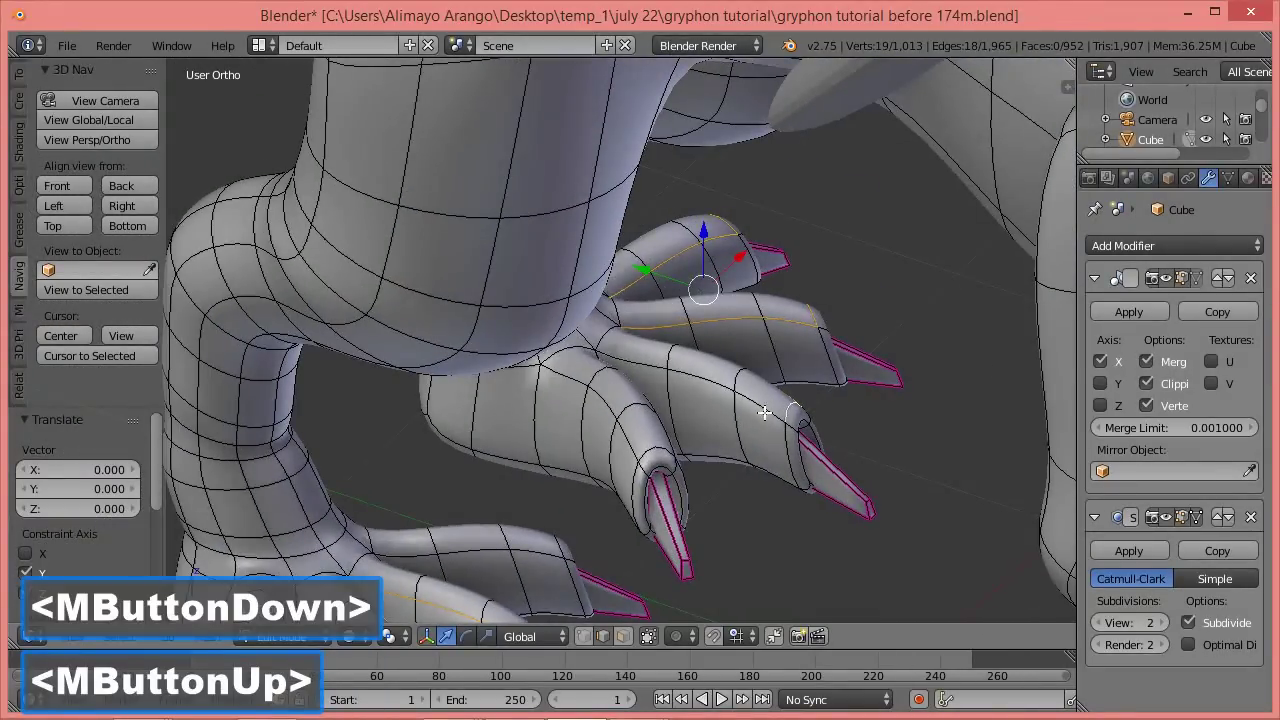
{"action": "left_click", "coordinate": [764, 408], "text": "shift"}
{"action": "left_click", "coordinate": [704, 382], "text": "shift"}
{"action": "left_click", "coordinate": [642, 367], "text": "shift"}
Add the edges outlining the upper surface of the hind foot's innermost toe to the selection.
{"action": "left_click", "coordinate": [561, 370], "text": "shift"}
{"action": "left_click", "coordinate": [624, 432], "text": "shift"}
{"action": "left_click", "coordinate": [651, 452], "text": "shift"}
{"action": "middle_click_drag", "start_coordinate": [720, 444], "coordinate": [556, 340]}
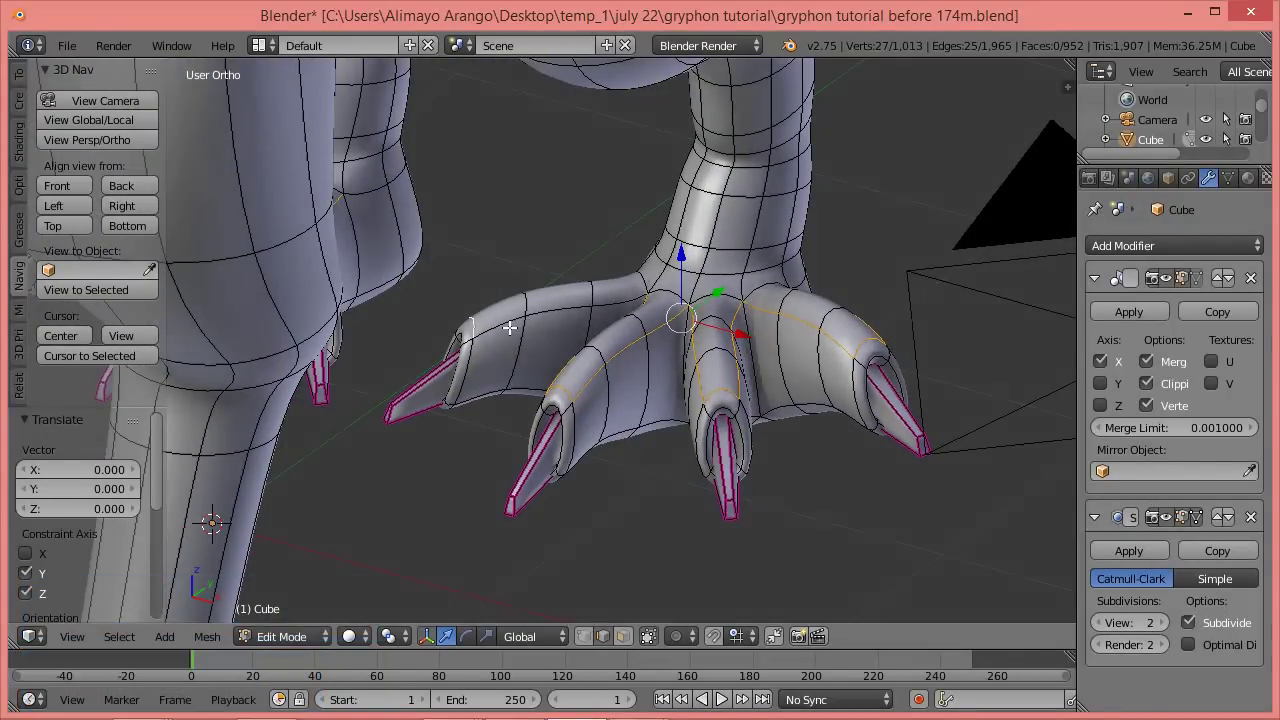
{"action": "left_click", "coordinate": [503, 326], "text": "shift"}
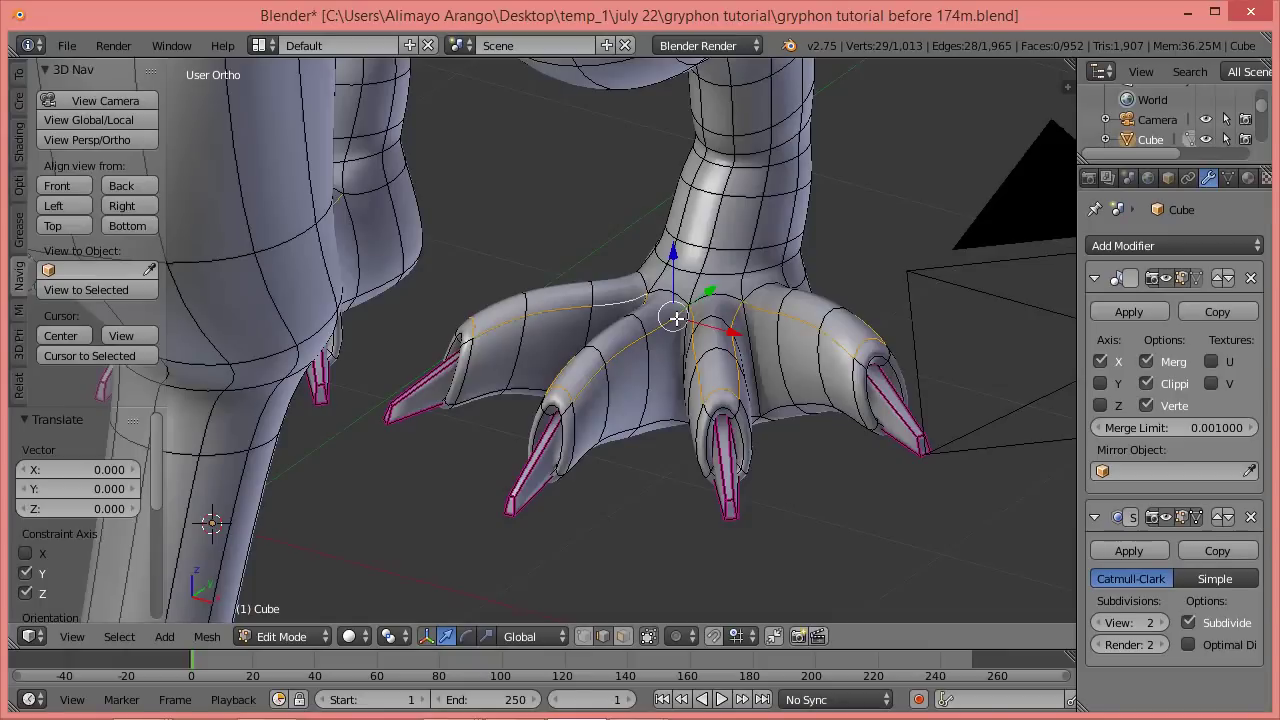
Crease the selected toe edges with a factor of 1.000 and return to Object Mode.
{"action": "key", "text": "shift+e"}
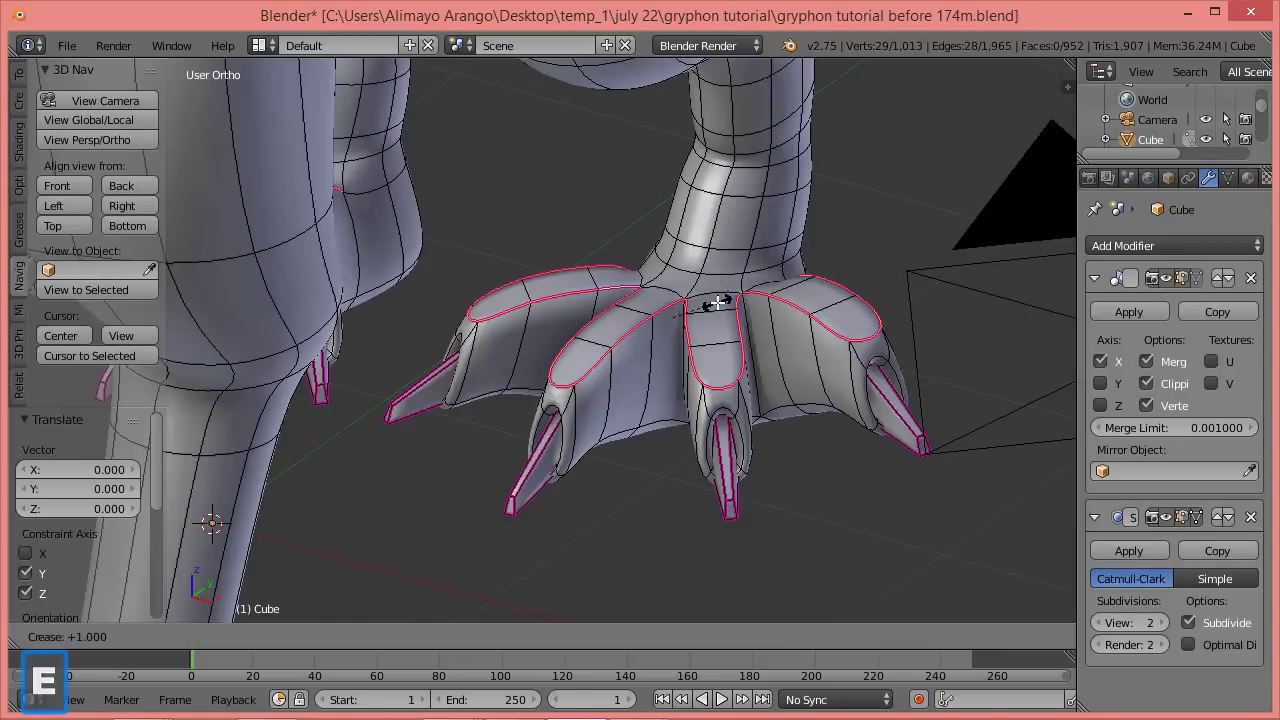
{"action": "left_click", "coordinate": [717, 303]}
{"action": "left_click", "coordinate": [300, 636]}
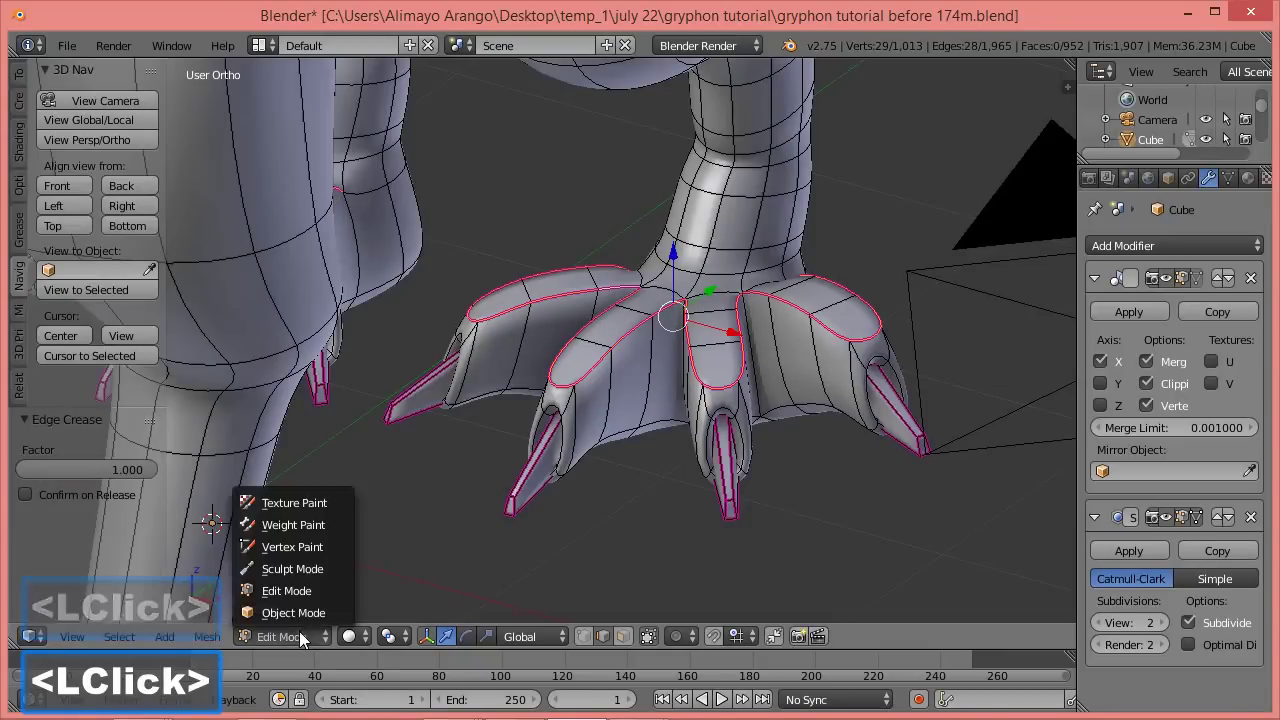
{"action": "left_click", "coordinate": [299, 621]}
Bring the whole gryphon into view, switch to Sculpt Mode and choose the Grab brush.
{"action": "scroll", "coordinate": [630, 437], "scroll_direction": "down", "scroll_amount": 7}
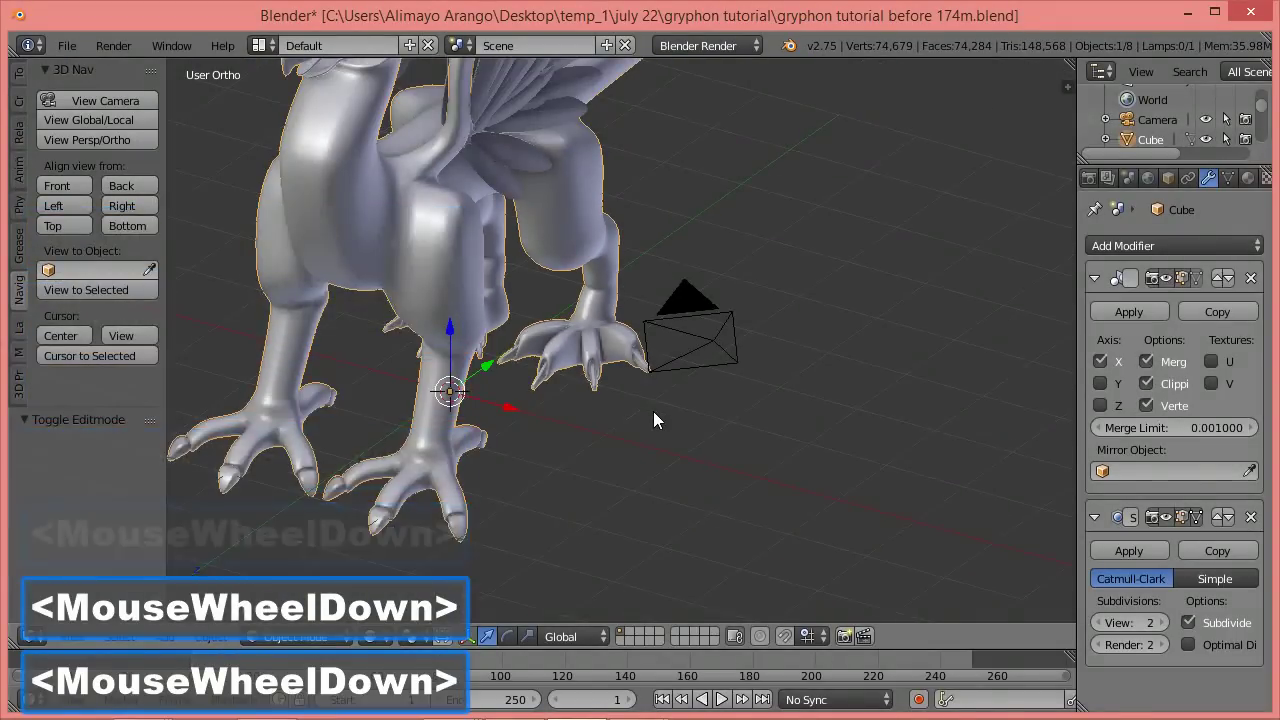
{"action": "left_click", "coordinate": [613, 16]}
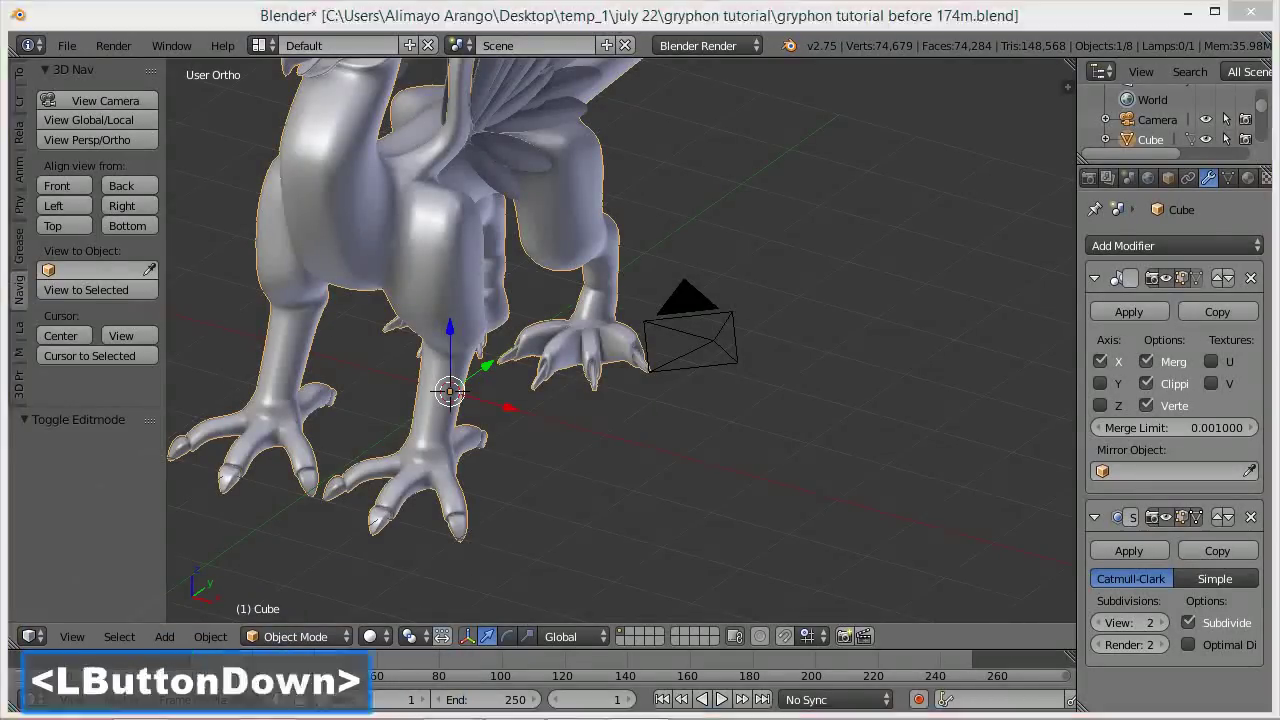
{"action": "scroll", "coordinate": [535, 383], "scroll_direction": "down", "scroll_amount": 2}
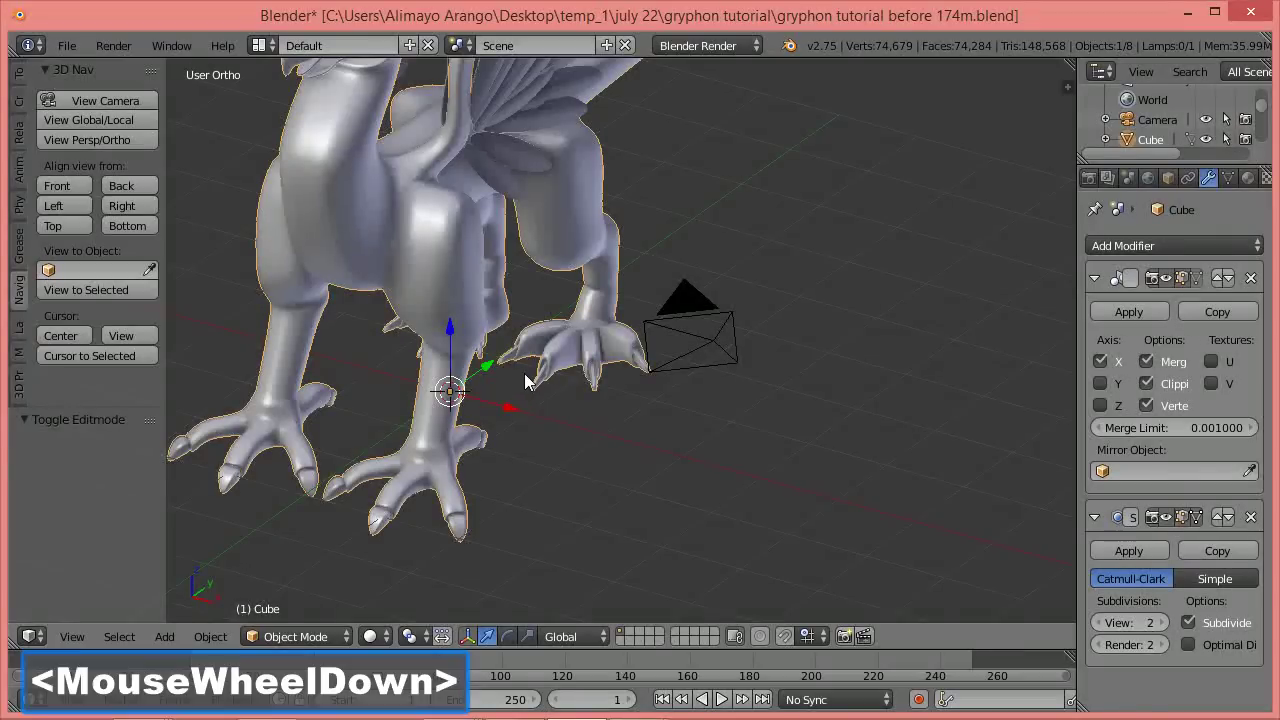
{"action": "middle_click_drag", "start_coordinate": [549, 348], "coordinate": [534, 504], "text": "shift"}
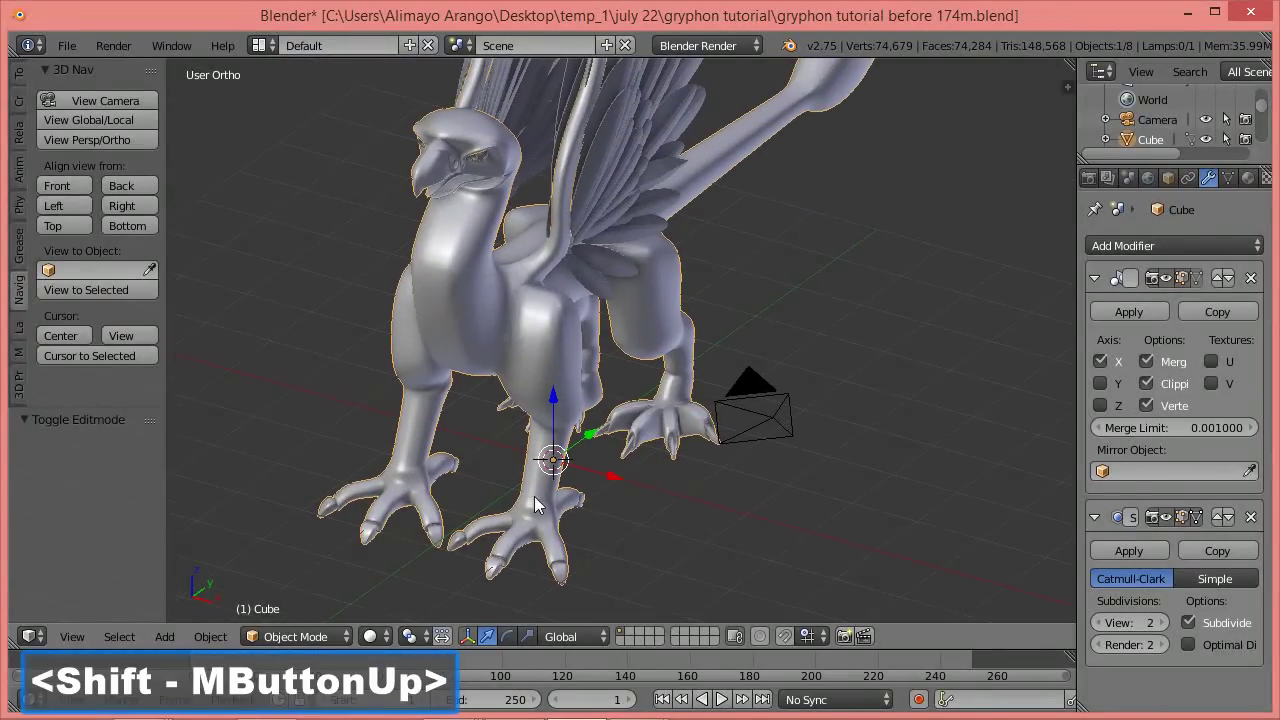
{"action": "left_click", "coordinate": [332, 637]}
{"action": "left_click", "coordinate": [328, 573]}
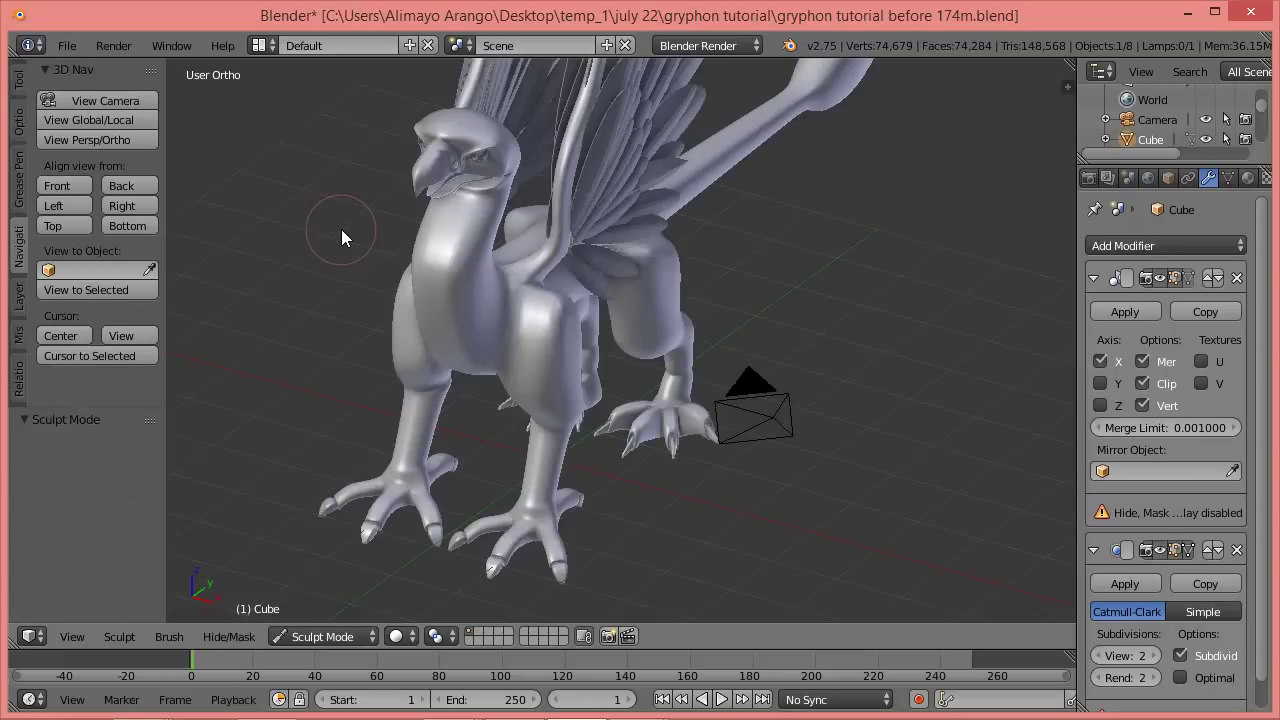
{"action": "left_click", "coordinate": [20, 86]}
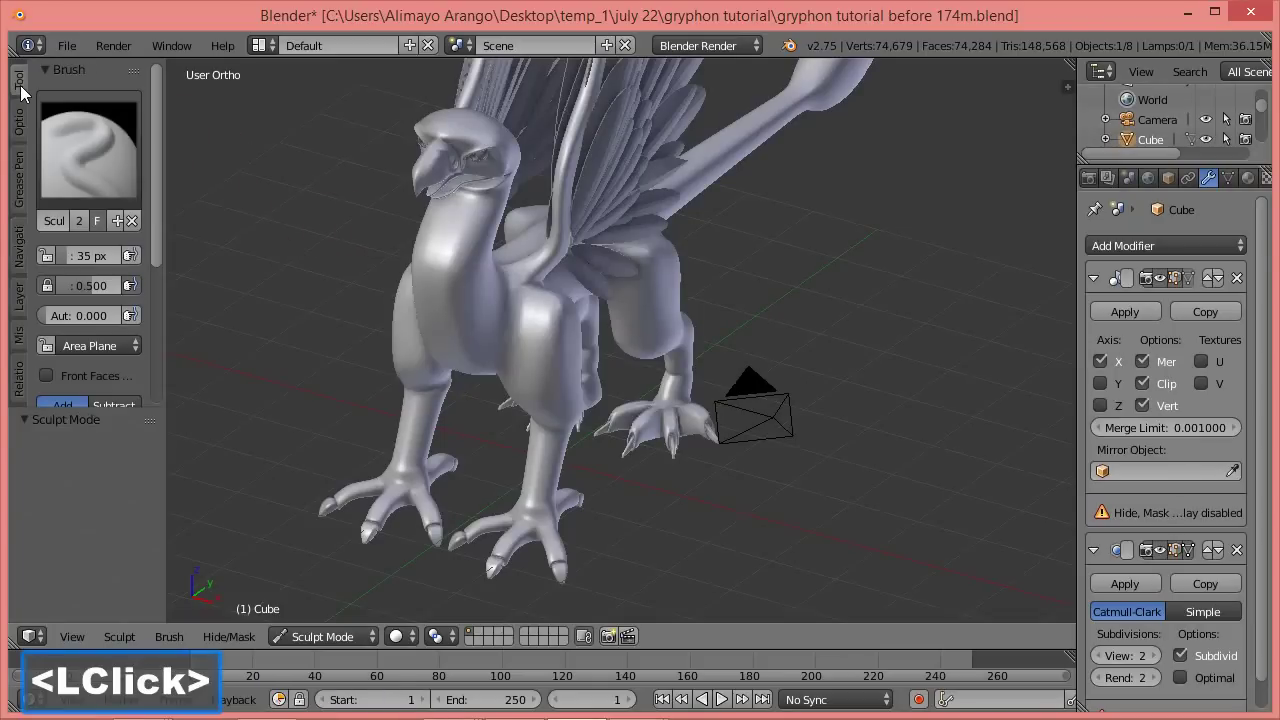
{"action": "left_click", "coordinate": [90, 145]}
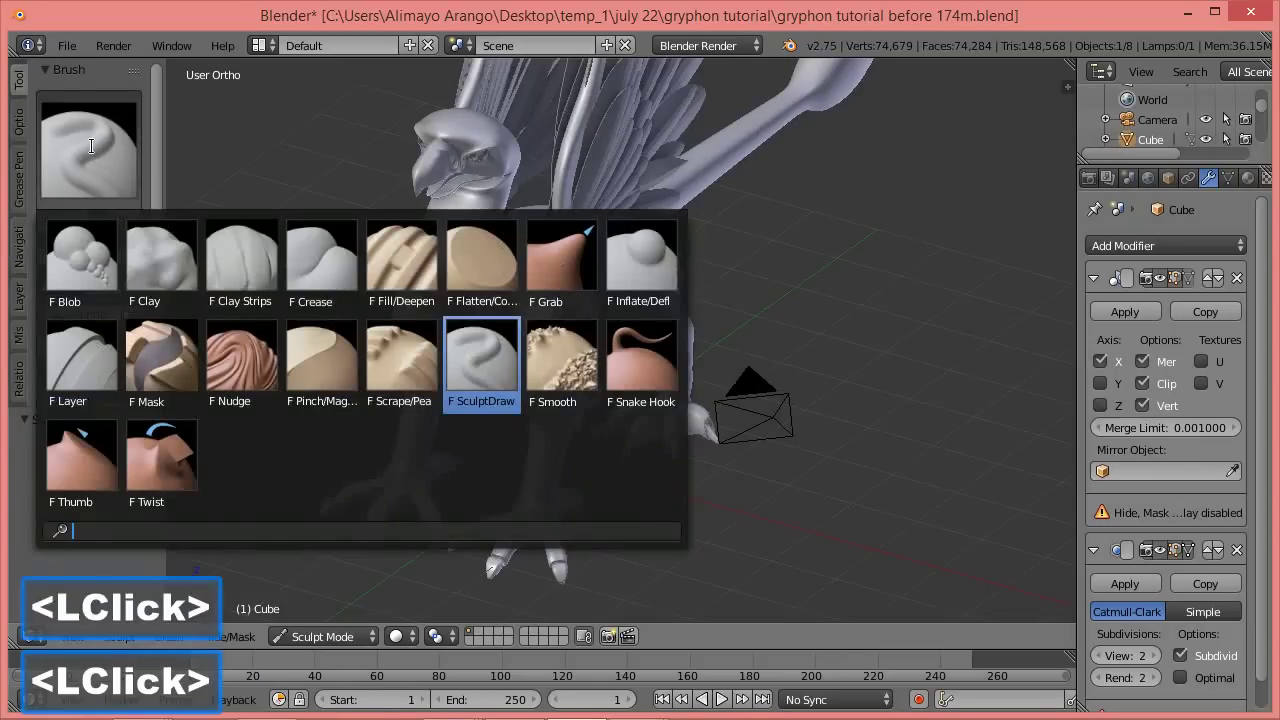
{"action": "left_click", "coordinate": [579, 271]}
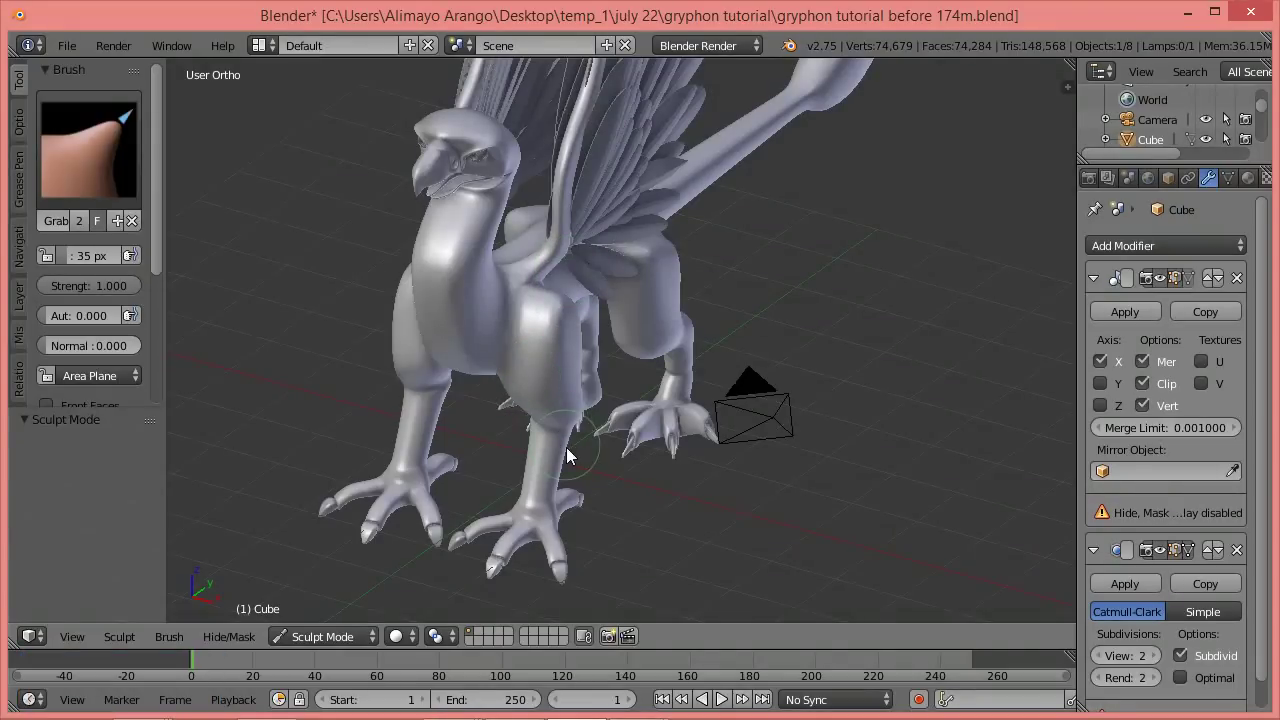
Turn to the gryphon's front and enlarge the Grab brush radius to 90 px.
{"action": "middle_click_drag", "start_coordinate": [565, 462], "coordinate": [610, 435]}
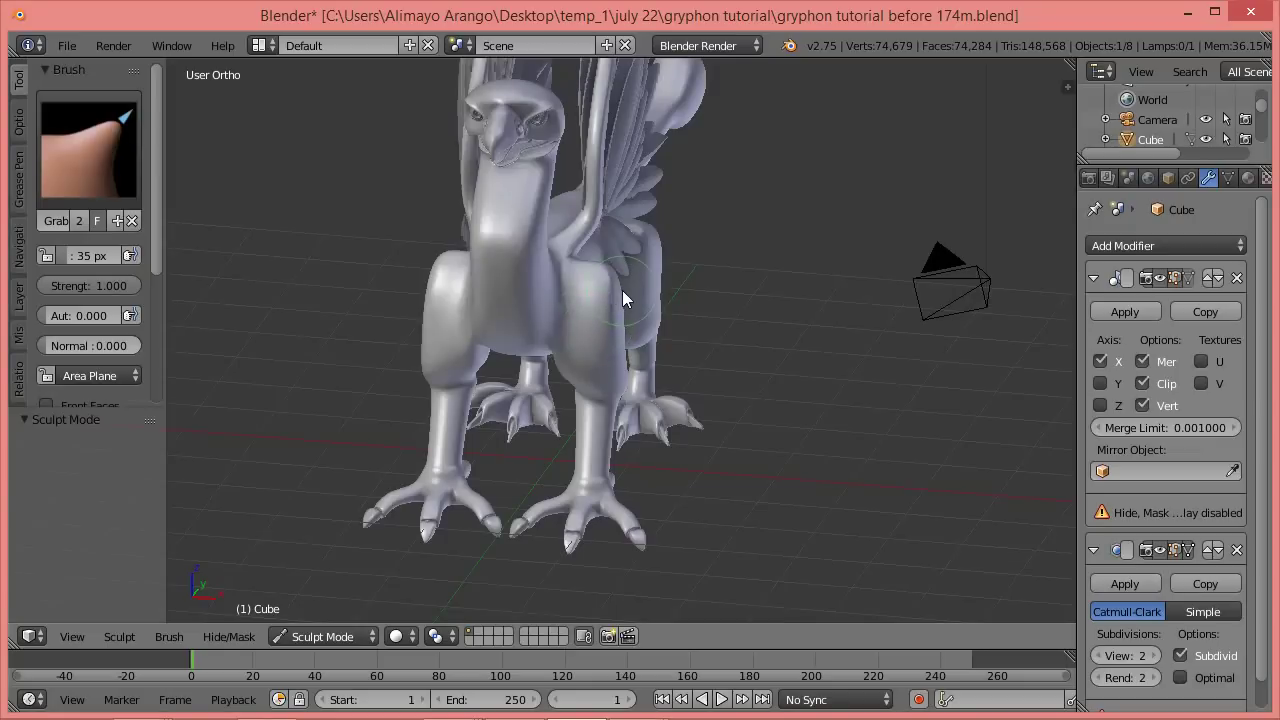
{"action": "key", "text": "f"}
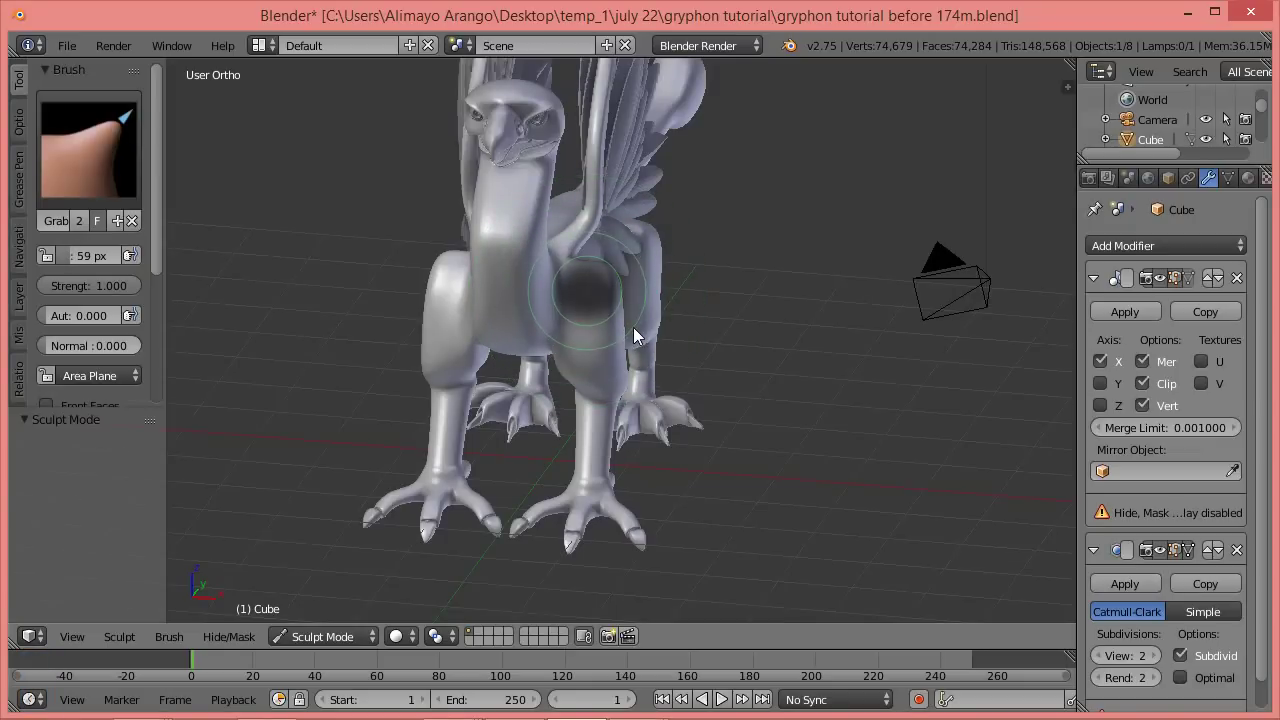
{"action": "left_click", "coordinate": [654, 351]}
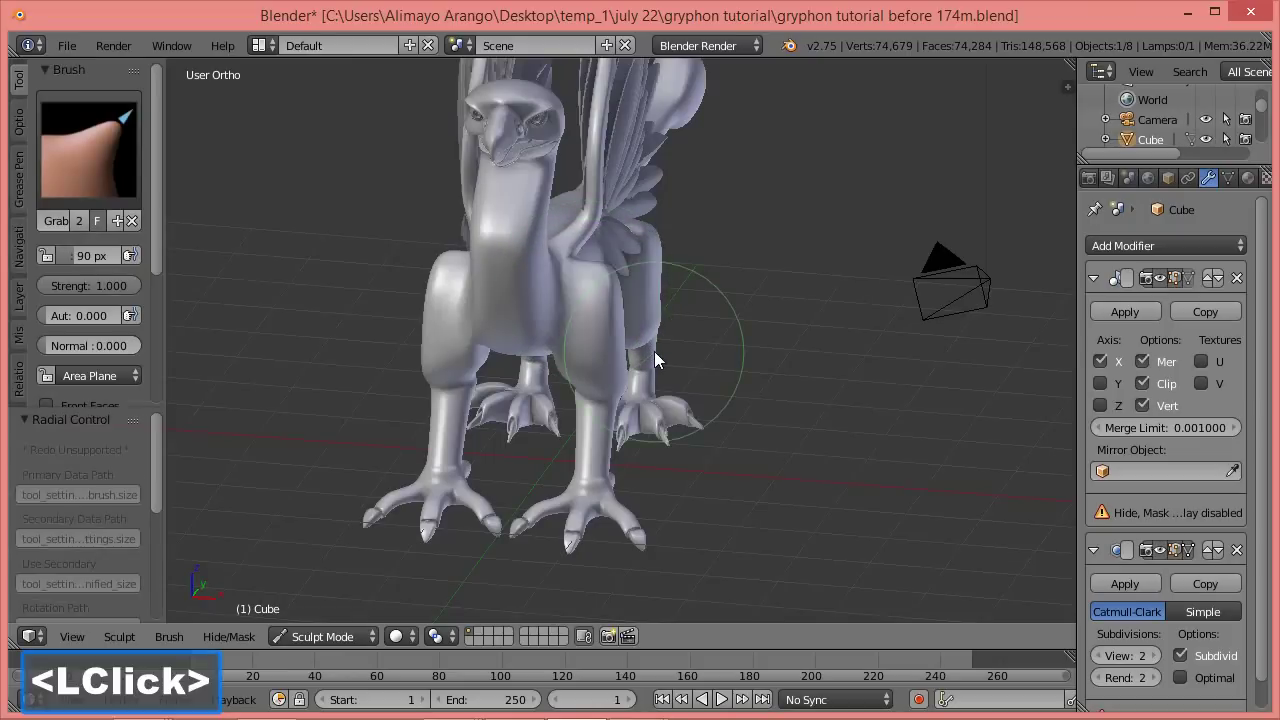
Reshape the side of the chest and the base of the neck with upward Grab strokes.
{"action": "left_click_drag", "start_coordinate": [570, 342], "coordinate": [560, 284]}
{"action": "left_click_drag", "start_coordinate": [541, 231], "coordinate": [548, 195]}
{"action": "left_click", "coordinate": [549, 194]}
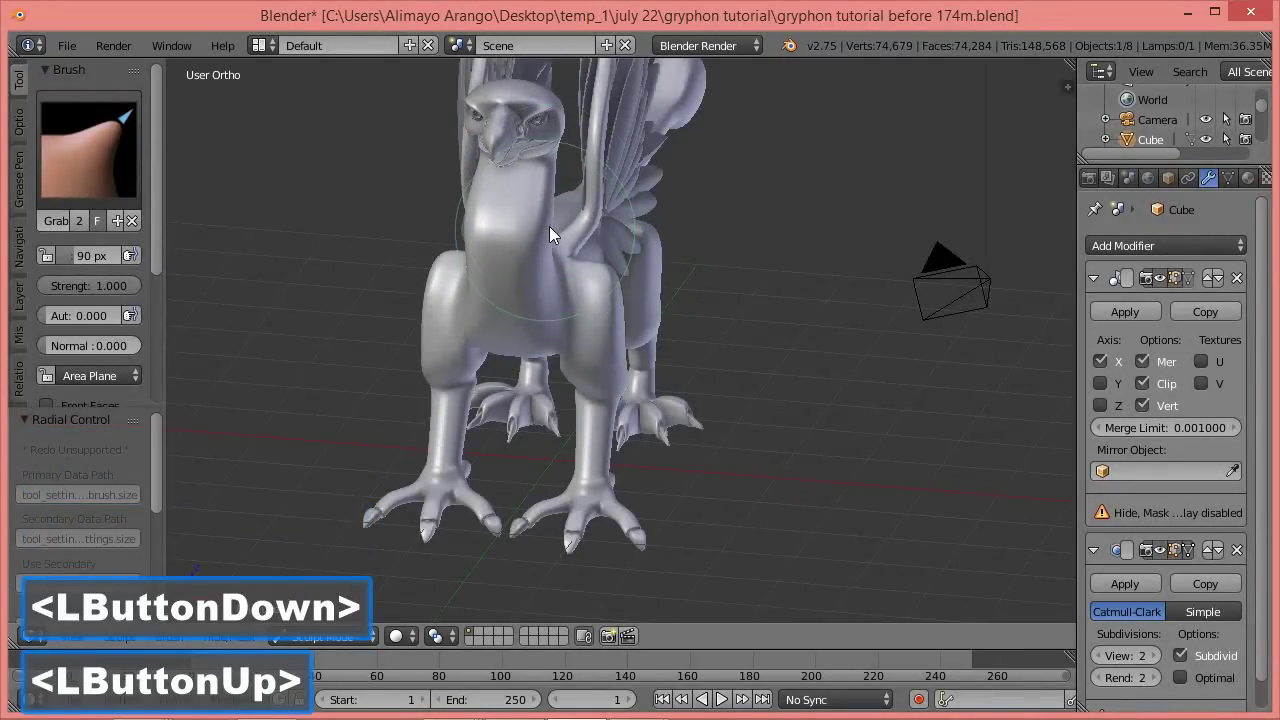
{"action": "left_click", "coordinate": [546, 223]}
Reshape the lower chest and the front leg's shoulder from a low side view with short Grab strokes.
{"action": "middle_click_drag", "start_coordinate": [697, 331], "coordinate": [558, 368]}
{"action": "mouse_move", "coordinate": [558, 368]}
{"action": "left_mouse_down"}
{"action": "mouse_move", "coordinate": [532, 376]}
{"action": "mouse_move", "coordinate": [584, 378]}
{"action": "left_mouse_up"}
{"action": "middle_click_drag", "start_coordinate": [655, 398], "coordinate": [700, 347]}
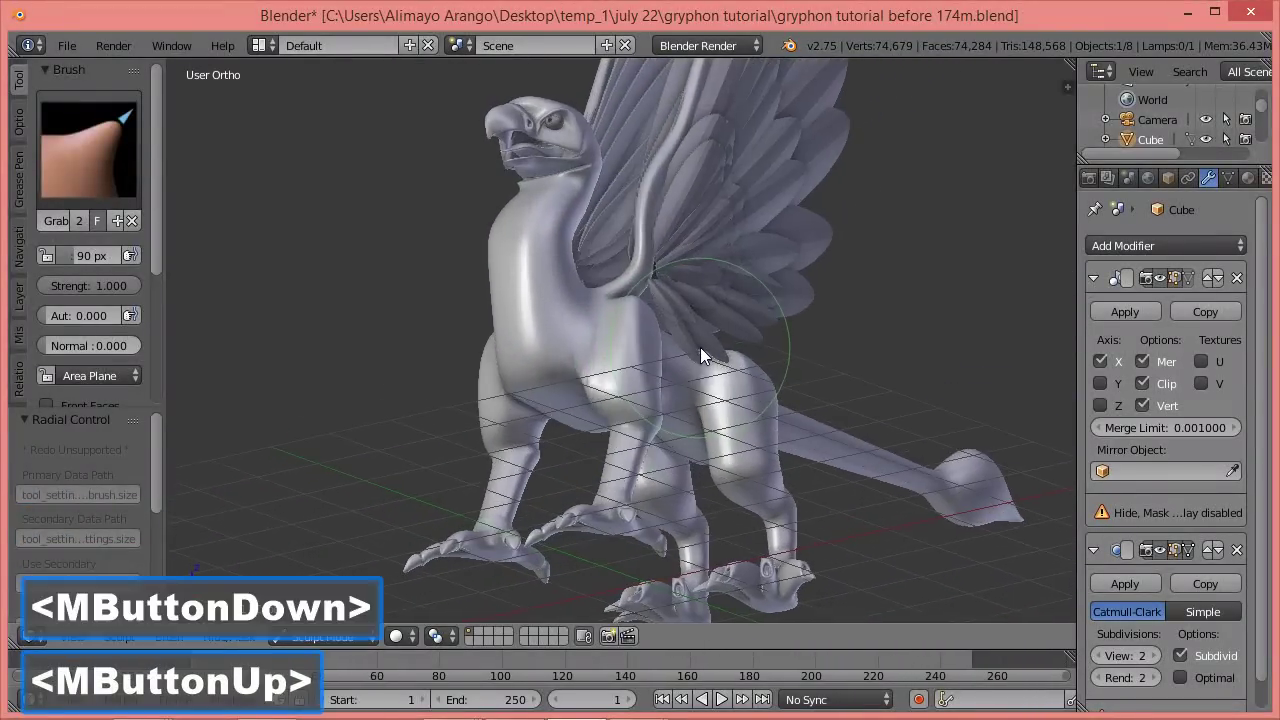
{"action": "scroll", "coordinate": [700, 347], "scroll_direction": "up", "scroll_amount": 2}
{"action": "mouse_move", "coordinate": [601, 451]}
{"action": "left_mouse_down"}
{"action": "mouse_move", "coordinate": [590, 440]}
{"action": "mouse_move", "coordinate": [585, 454]}
{"action": "left_mouse_up"}
{"action": "scroll", "coordinate": [722, 374], "scroll_direction": "down", "scroll_amount": 3}
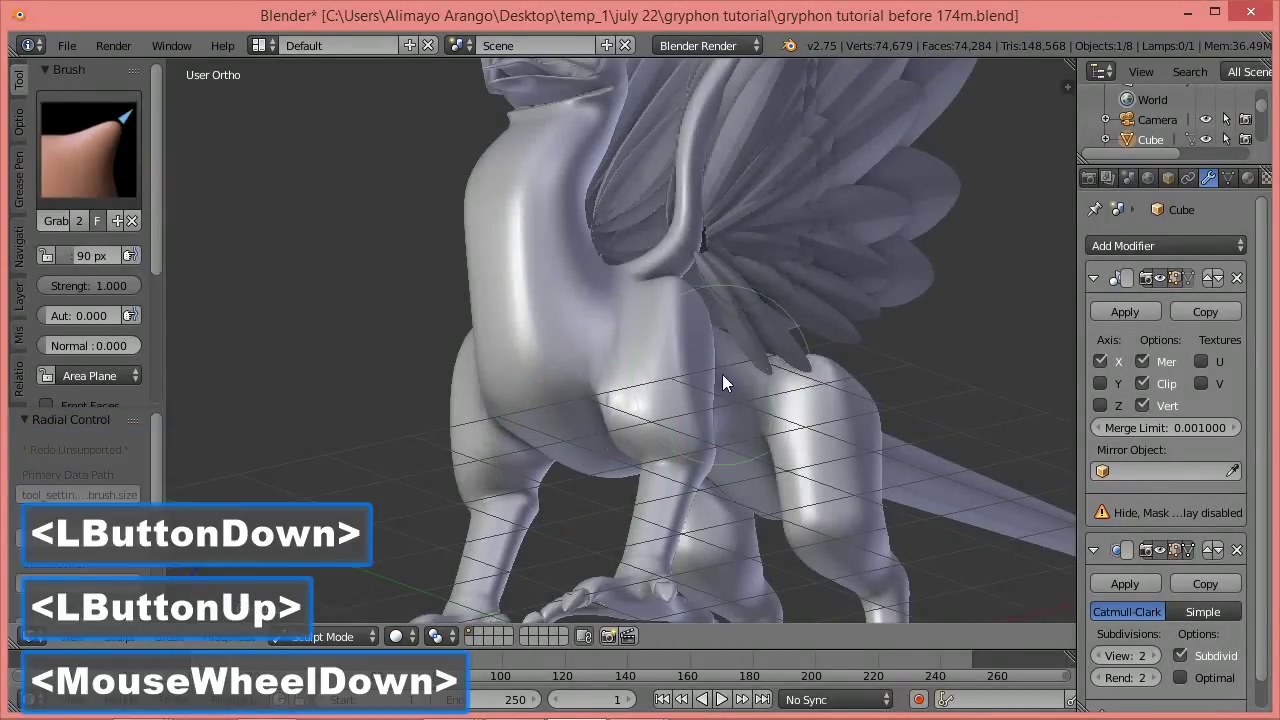
Reshape the front of the chest, the back of the hind thigh and the front leg's shoulder with short Grab strokes.
{"action": "mouse_move", "coordinate": [751, 374]}
{"action": "middle_mouse_down"}
{"action": "mouse_move", "coordinate": [676, 433]}
{"action": "mouse_move", "coordinate": [630, 441]}
{"action": "middle_mouse_up"}
{"action": "left_click_drag", "start_coordinate": [528, 409], "coordinate": [525, 418]}
{"action": "left_click_drag", "start_coordinate": [490, 357], "coordinate": [489, 356]}
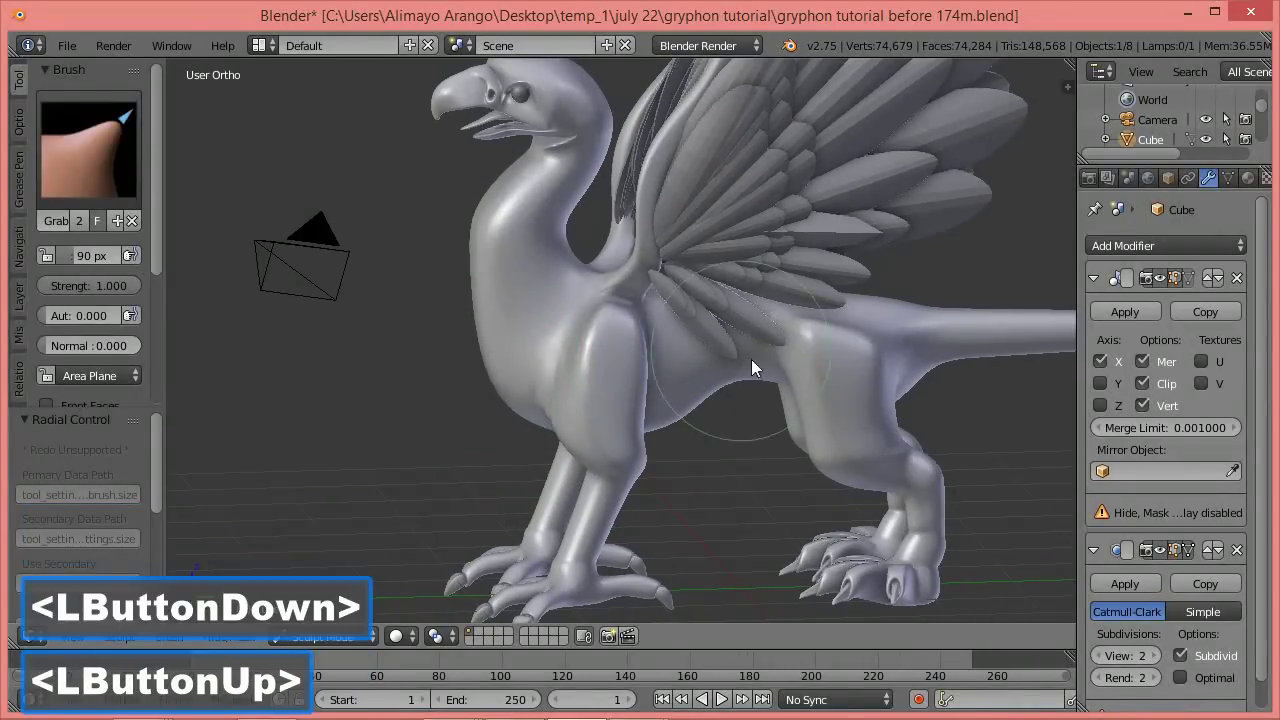
{"action": "left_click_drag", "start_coordinate": [885, 394], "coordinate": [892, 394]}
{"action": "left_click_drag", "start_coordinate": [882, 375], "coordinate": [884, 373]}
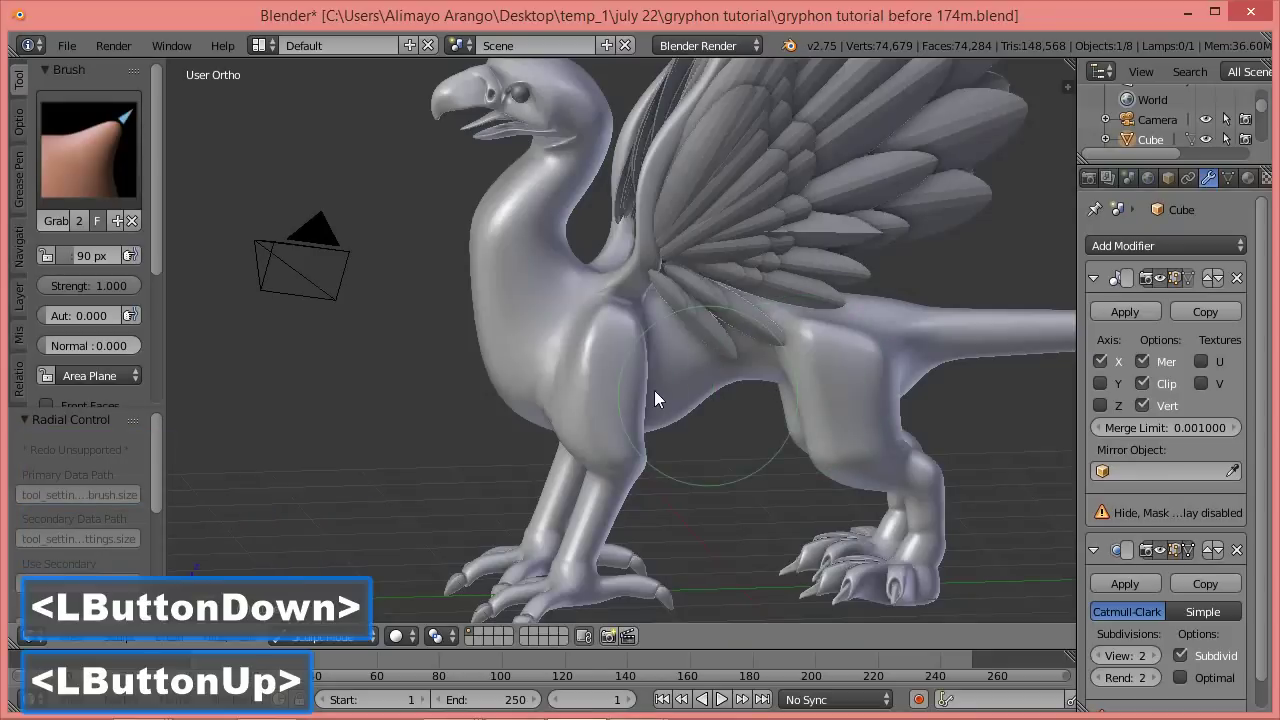
{"action": "mouse_move", "coordinate": [597, 386]}
{"action": "middle_mouse_down"}
{"action": "mouse_move", "coordinate": [693, 411]}
{"action": "mouse_move", "coordinate": [694, 390]}
{"action": "middle_mouse_up"}
{"action": "left_click_drag", "start_coordinate": [686, 381], "coordinate": [707, 392]}
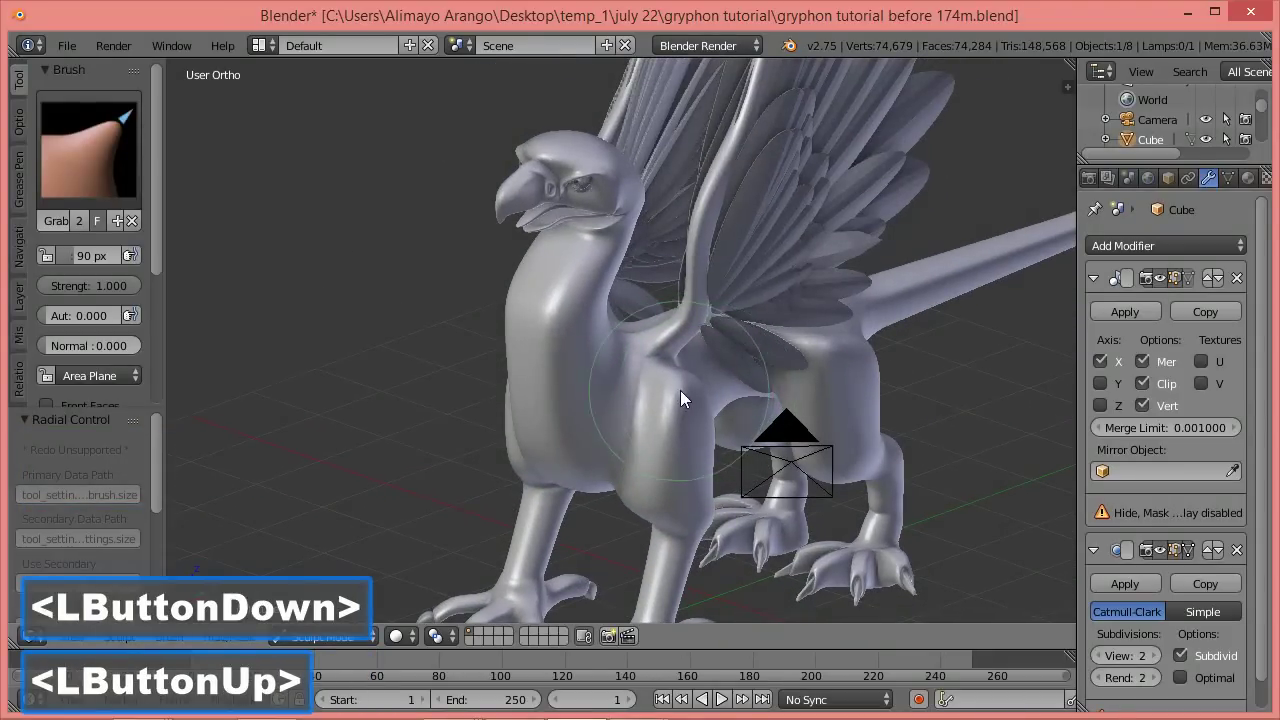
Switch to the Smooth brush and set its radius to 49 px and its strength to 0.224.
{"action": "left_click", "coordinate": [86, 152]}
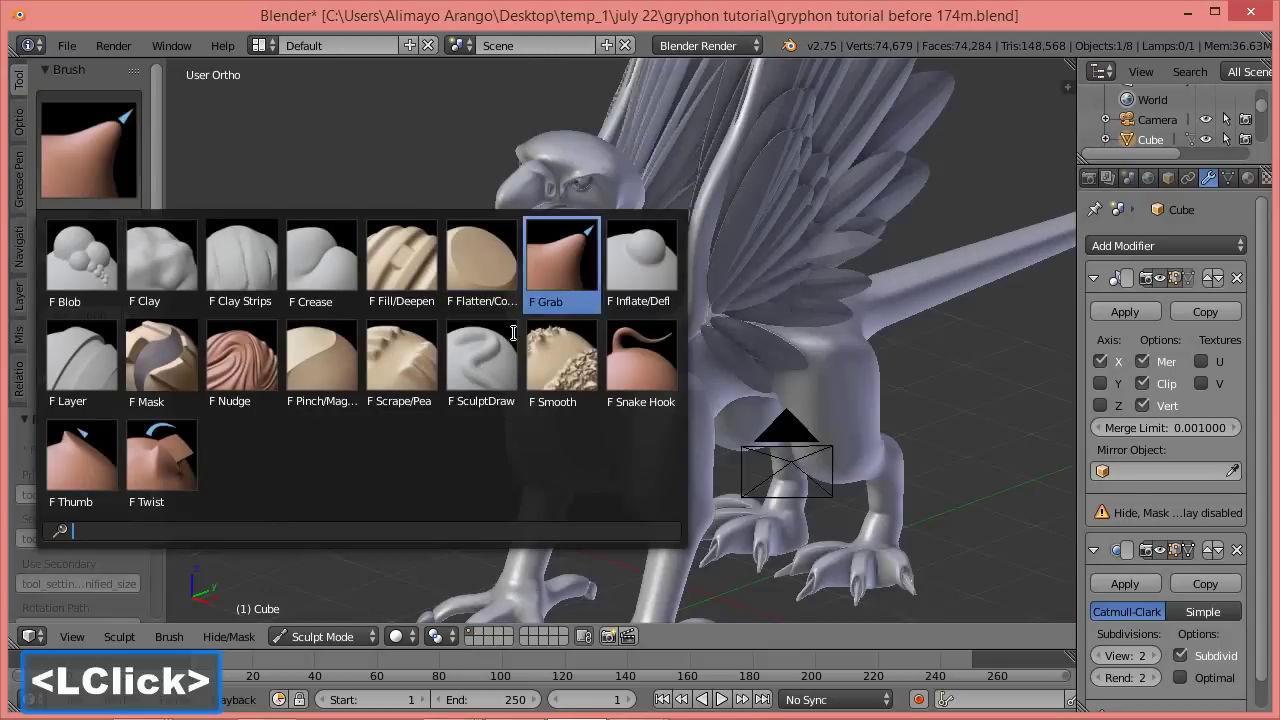
{"action": "left_click", "coordinate": [544, 368]}
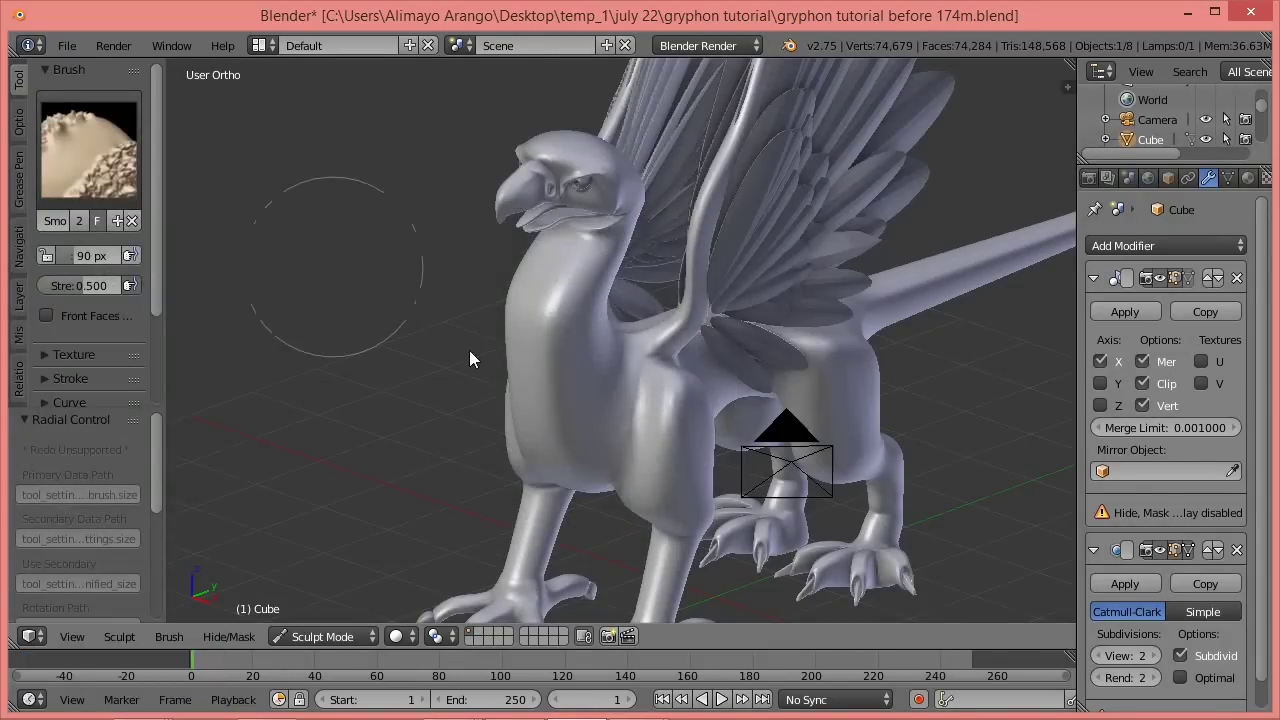
{"action": "left_click_drag", "start_coordinate": [590, 415], "coordinate": [713, 426]}
{"action": "left_click", "coordinate": [672, 419]}
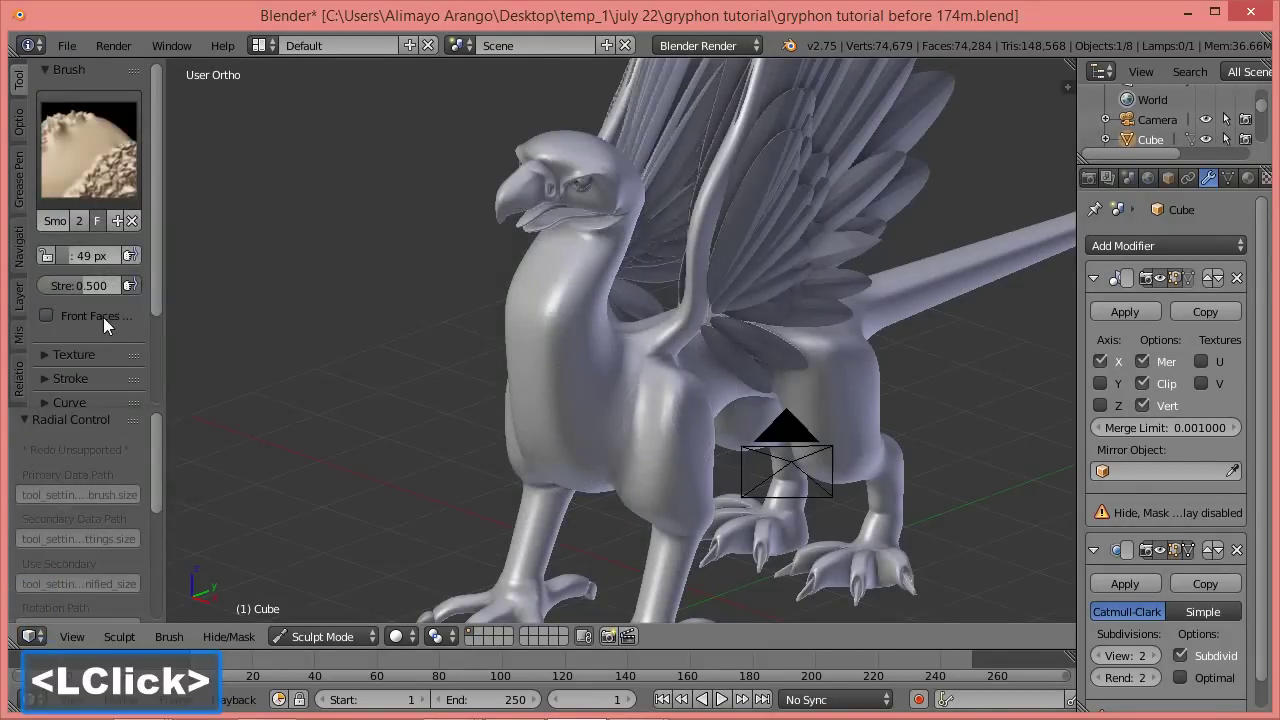
{"action": "left_click_drag", "start_coordinate": [87, 288], "coordinate": [64, 291]}
Smooth the upper front leg's shoulder just below the base of the wing with repeated dabs.
{"action": "left_click", "coordinate": [674, 386]}
{"action": "left_click", "coordinate": [680, 384]}
{"action": "left_click", "coordinate": [673, 386]}
{"action": "double_click", "coordinate": [671, 386]}
{"action": "left_click", "coordinate": [672, 386]}
{"action": "left_click", "coordinate": [694, 386]}
{"action": "left_click", "coordinate": [696, 385]}
{"action": "left_click", "coordinate": [687, 394]}
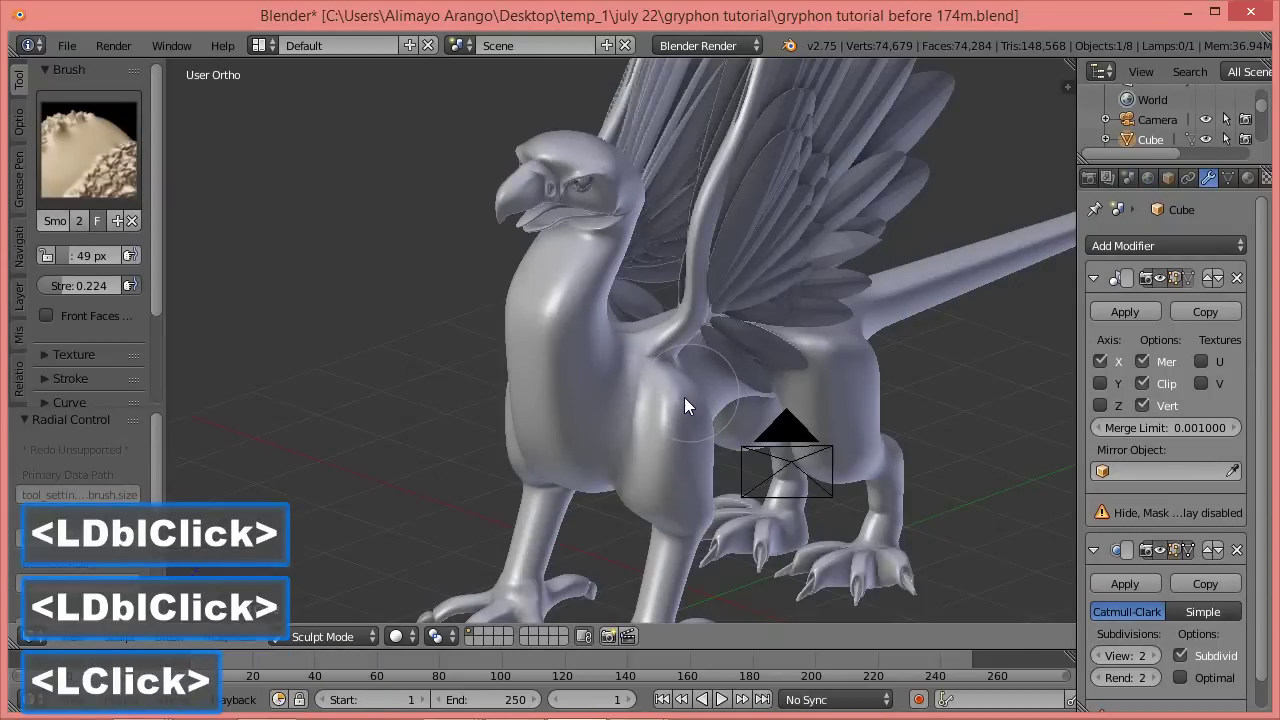
{"action": "double_click", "coordinate": [677, 398]}
Smooth the hip and the upper edge of the hind thigh below the tail base with repeated dabs.
{"action": "left_click", "coordinate": [832, 345]}
{"action": "double_click", "coordinate": [841, 347]}
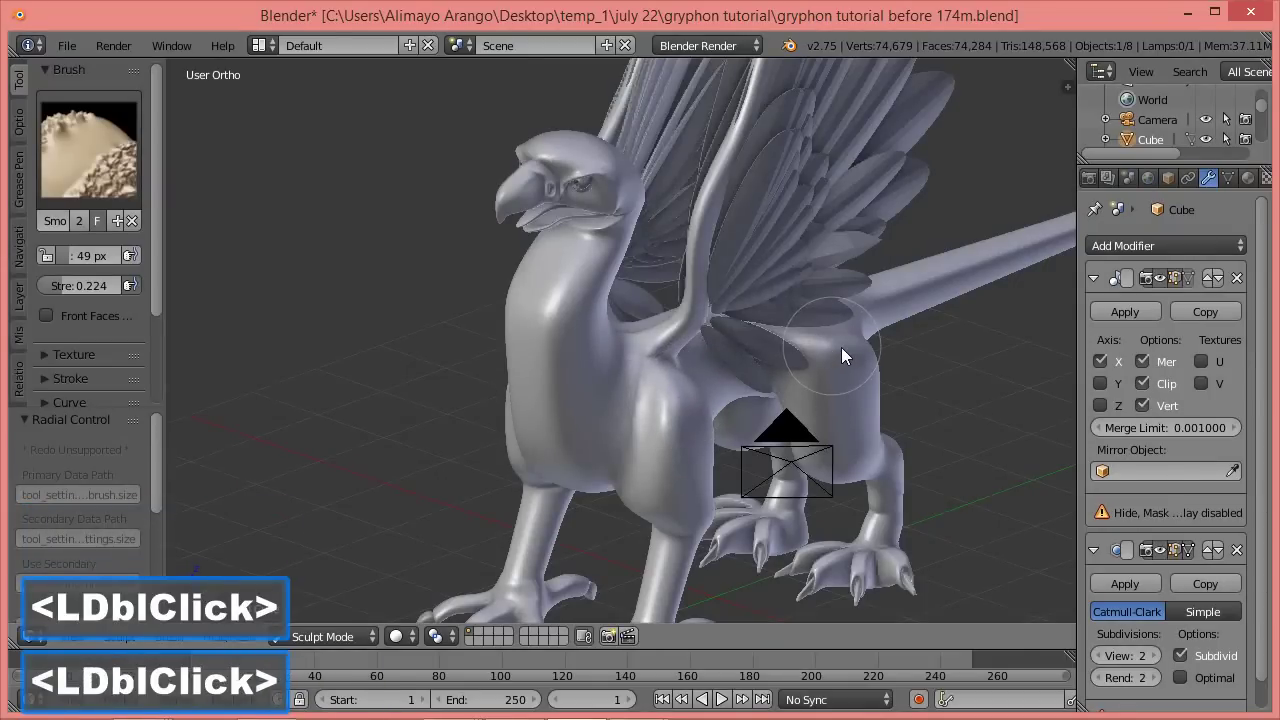
{"action": "double_click", "coordinate": [864, 349]}
{"action": "left_click", "coordinate": [867, 349]}
{"action": "middle_click_drag", "start_coordinate": [931, 394], "coordinate": [895, 360]}
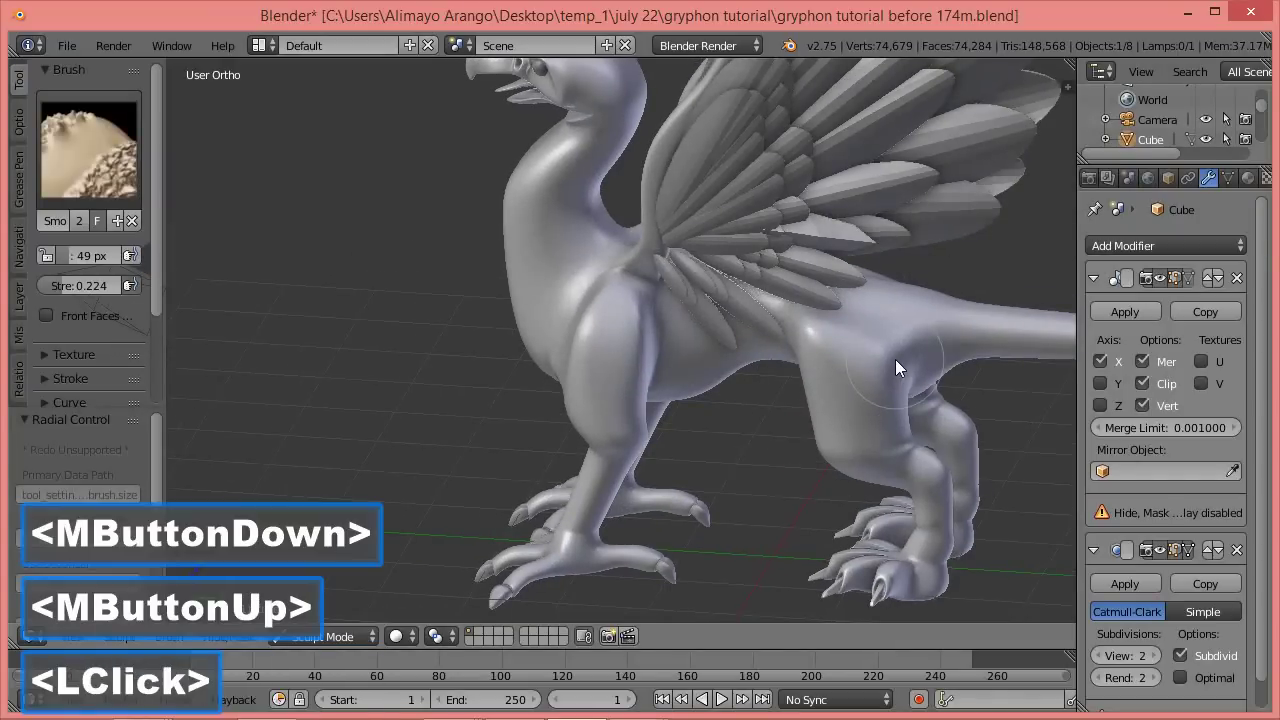
{"action": "left_click", "coordinate": [882, 356]}
{"action": "double_click", "coordinate": [868, 350]}
{"action": "double_click", "coordinate": [874, 348]}
{"action": "left_click", "coordinate": [803, 328]}
{"action": "double_click", "coordinate": [804, 327]}
{"action": "left_click", "coordinate": [808, 327]}
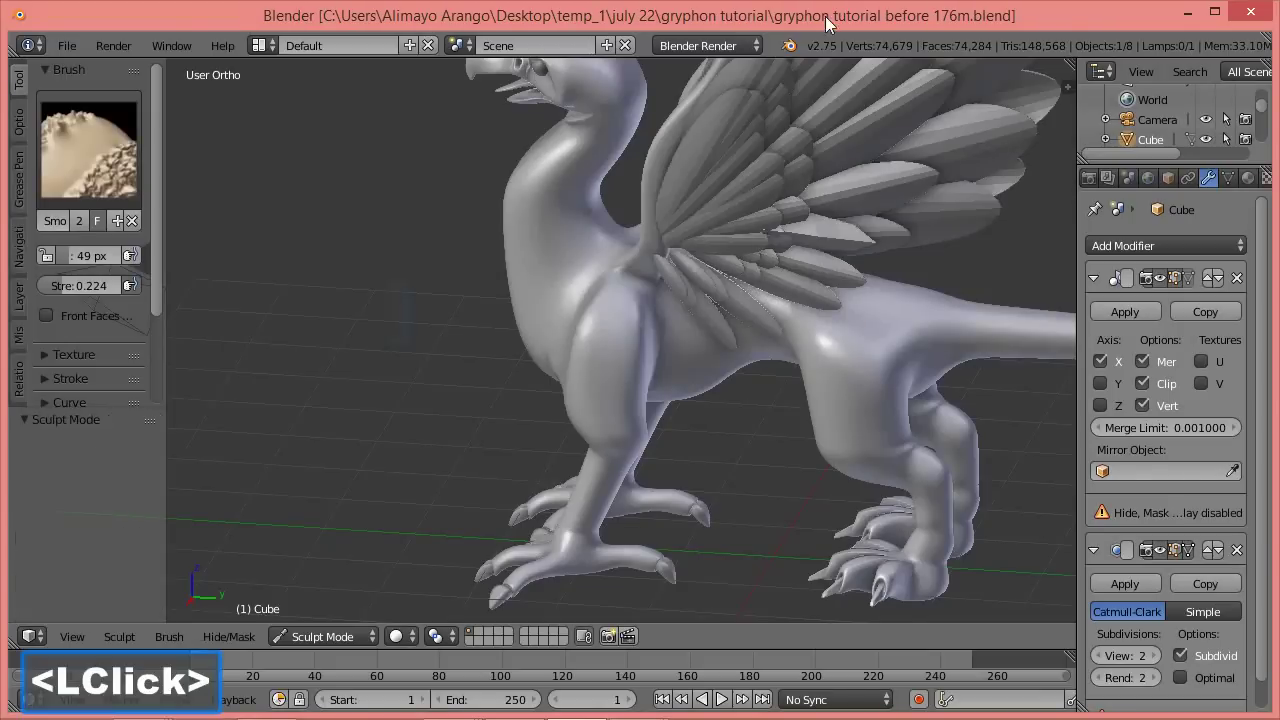
Smooth the hind leg's ankle just above the paw with repeated Smooth brush dabs.
{"action": "middle_click_drag", "start_coordinate": [780, 345], "coordinate": [767, 272]}
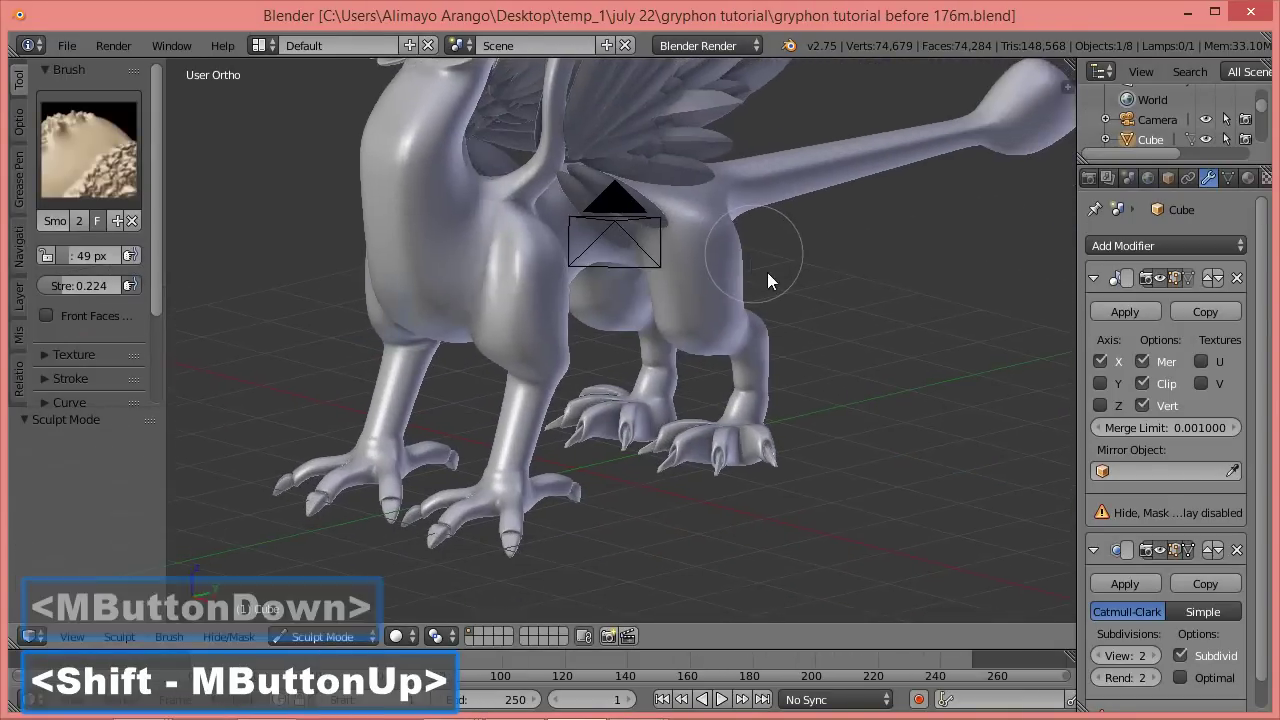
{"action": "scroll", "coordinate": [775, 293], "scroll_direction": "up", "scroll_amount": 4}
{"action": "double_click", "coordinate": [962, 441]}
{"action": "left_click_drag", "start_coordinate": [962, 441], "coordinate": [961, 440]}
{"action": "double_click", "coordinate": [961, 439]}
{"action": "double_click", "coordinate": [959, 439]}
{"action": "left_click", "coordinate": [959, 439]}
{"action": "left_click", "coordinate": [959, 439]}
{"action": "double_click", "coordinate": [960, 439]}
{"action": "double_click", "coordinate": [960, 439]}
{"action": "double_click", "coordinate": [960, 437]}
{"action": "scroll", "coordinate": [964, 428], "scroll_direction": "down", "scroll_amount": 4}
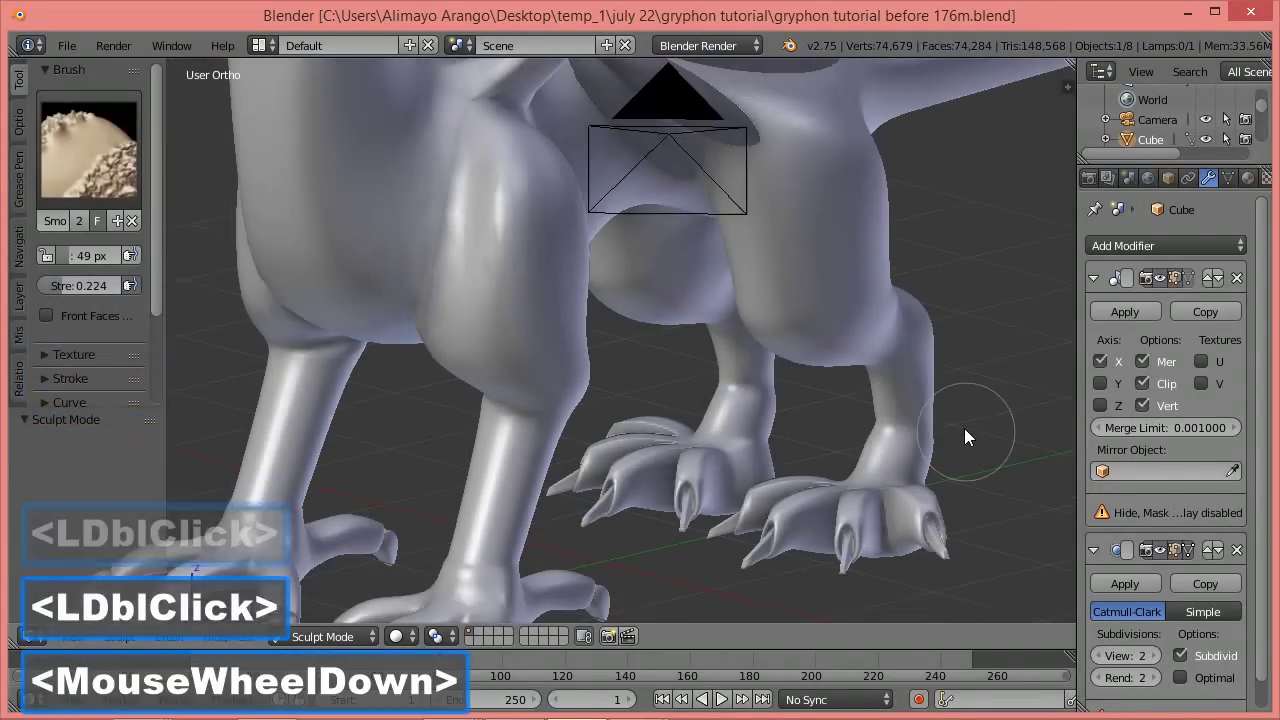
Switch back to the Grab brush and reshape the side of the neck base near the shoulder from the front.
{"action": "middle_click_drag", "start_coordinate": [666, 350], "coordinate": [717, 331]}
{"action": "scroll", "coordinate": [718, 328], "scroll_direction": "down", "scroll_amount": 3}
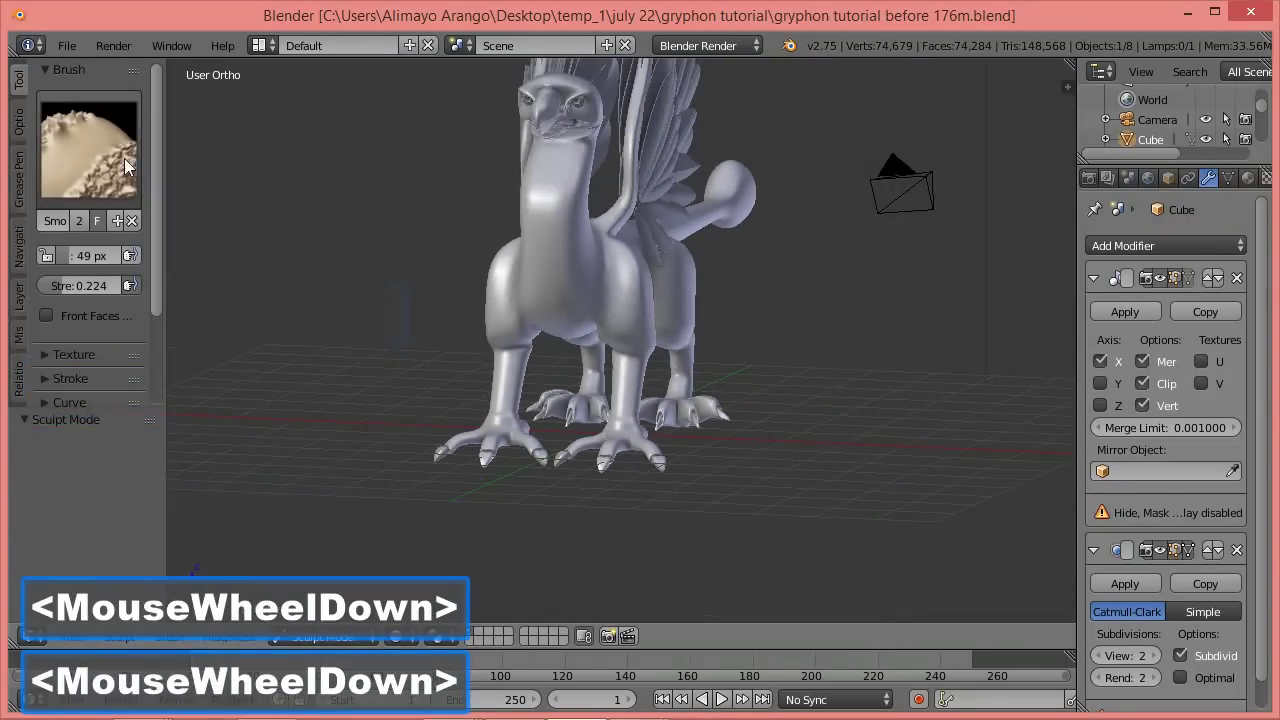
{"action": "left_click", "coordinate": [89, 150]}
{"action": "left_click", "coordinate": [556, 252]}
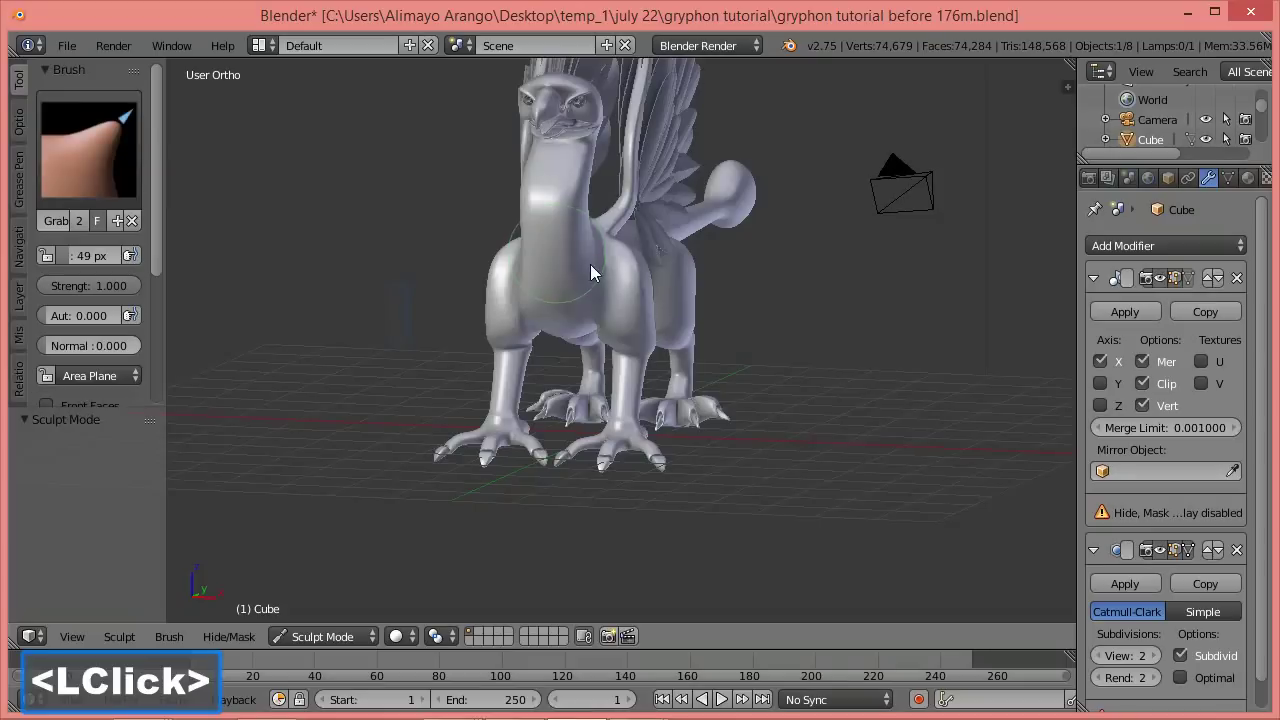
{"action": "left_click_drag", "start_coordinate": [605, 275], "coordinate": [608, 275]}
{"action": "mouse_move", "coordinate": [591, 262]}
{"action": "left_mouse_down"}
{"action": "mouse_move", "coordinate": [587, 231]}
{"action": "mouse_move", "coordinate": [600, 264]}
{"action": "mouse_move", "coordinate": [679, 308]}
{"action": "left_mouse_up"}
Adjust the top of the rump where the tail begins with a short Grab stroke from the side.
{"action": "mouse_move", "coordinate": [622, 338]}
{"action": "middle_mouse_down"}
{"action": "mouse_move", "coordinate": [527, 347]}
{"action": "mouse_move", "coordinate": [491, 335]}
{"action": "middle_mouse_up"}
{"action": "middle_click_drag", "start_coordinate": [598, 336], "coordinate": [564, 336]}
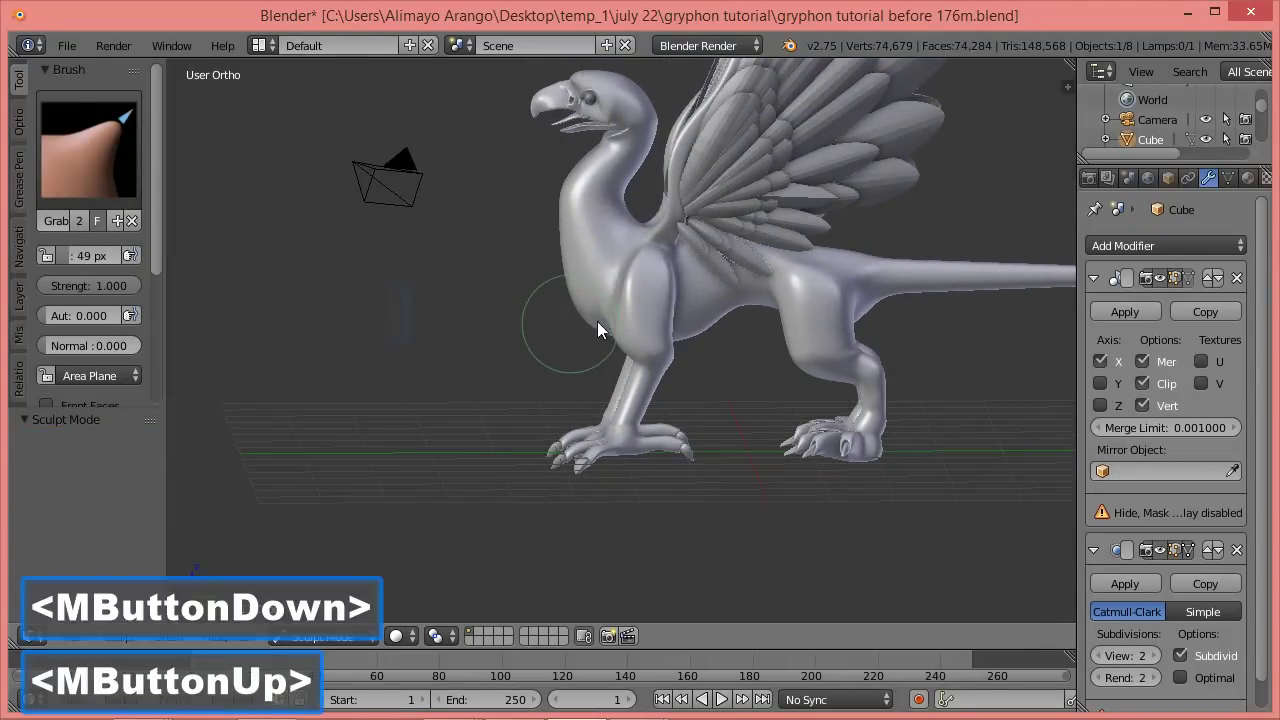
{"action": "left_click_drag", "start_coordinate": [857, 254], "coordinate": [838, 253]}
Reshape the upper and lower sides of the tail's base into a smoother taper from the rump with Grab strokes.
{"action": "mouse_move", "coordinate": [880, 292]}
{"action": "middle_mouse_down"}
{"action": "mouse_move", "coordinate": [852, 315]}
{"action": "mouse_move", "coordinate": [890, 325]}
{"action": "middle_mouse_up"}
{"action": "middle_click_drag", "start_coordinate": [997, 347], "coordinate": [786, 380], "text": "shift"}
{"action": "scroll", "coordinate": [780, 378], "scroll_direction": "up", "scroll_amount": 2}
{"action": "scroll", "coordinate": [780, 378], "scroll_direction": "down", "scroll_amount": 1}
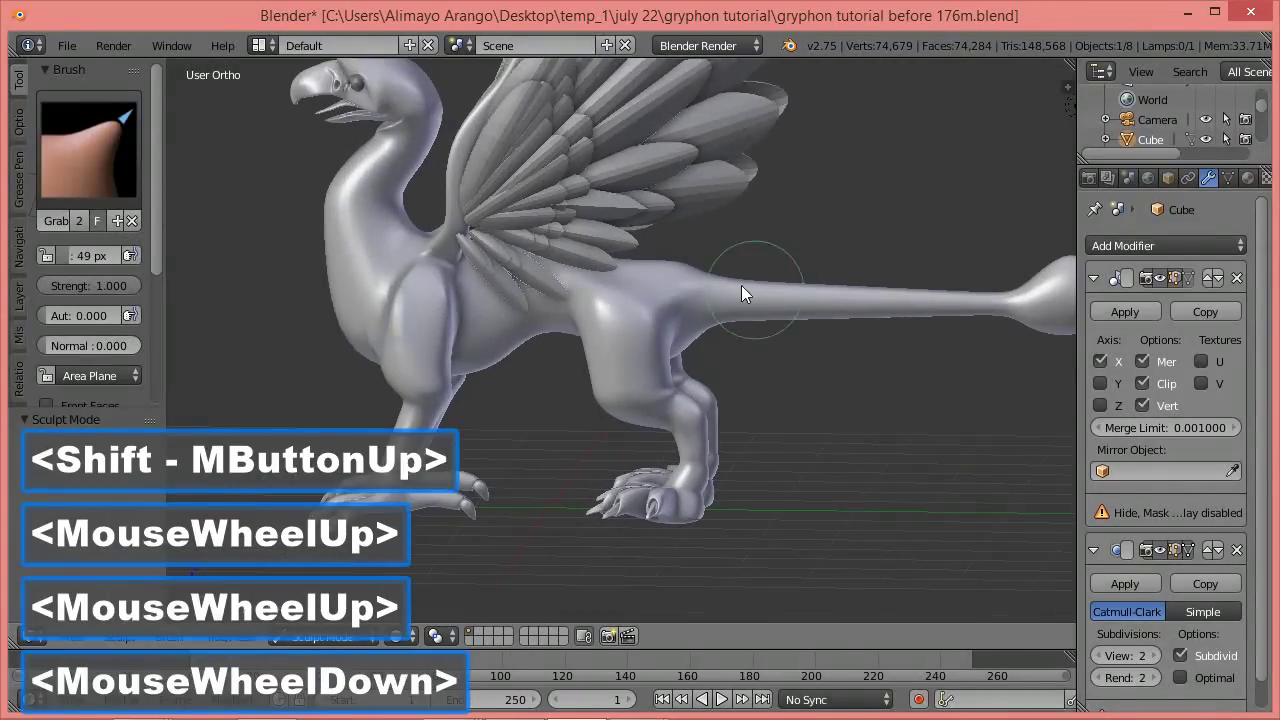
{"action": "left_click_drag", "start_coordinate": [720, 276], "coordinate": [758, 331]}
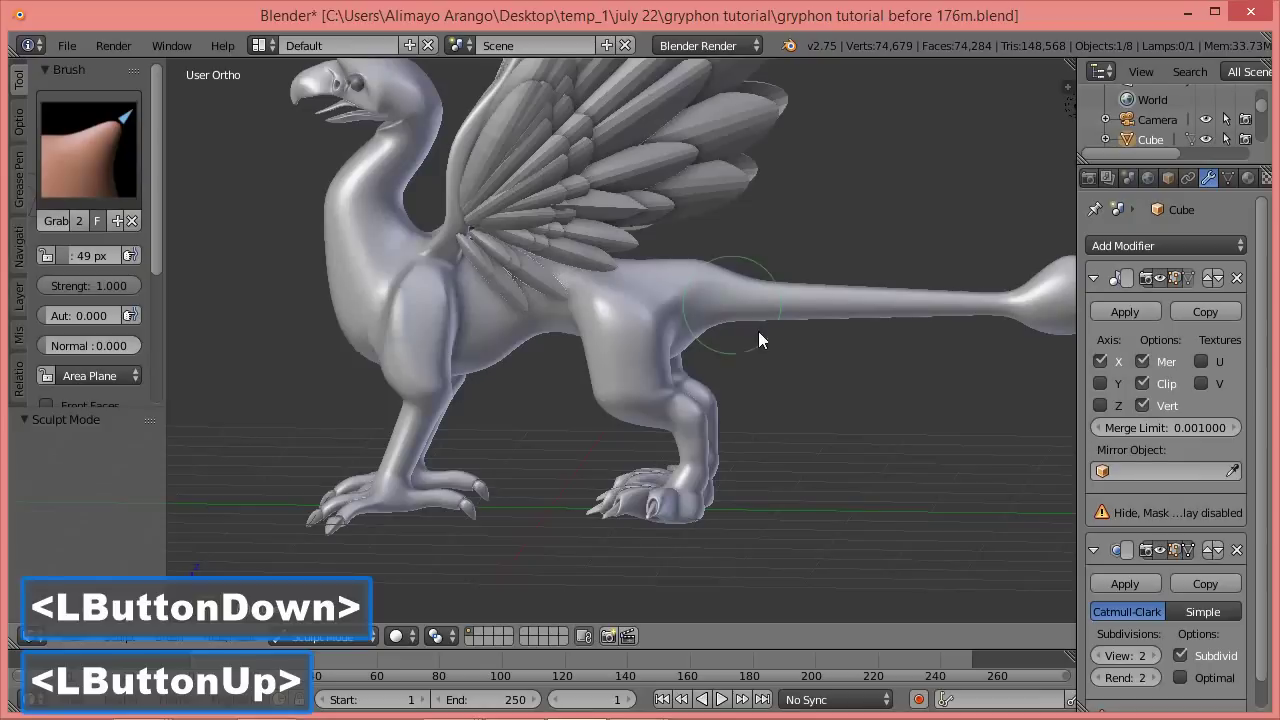
{"action": "mouse_move", "coordinate": [815, 379]}
{"action": "middle_mouse_down"}
{"action": "mouse_move", "coordinate": [724, 365]}
{"action": "mouse_move", "coordinate": [775, 365]}
{"action": "mouse_move", "coordinate": [727, 331]}
{"action": "middle_mouse_up"}
{"action": "mouse_move", "coordinate": [728, 323]}
{"action": "left_mouse_down"}
{"action": "mouse_move", "coordinate": [728, 339]}
{"action": "mouse_move", "coordinate": [750, 334]}
{"action": "left_mouse_up"}
{"action": "middle_click_drag", "start_coordinate": [815, 352], "coordinate": [793, 290]}
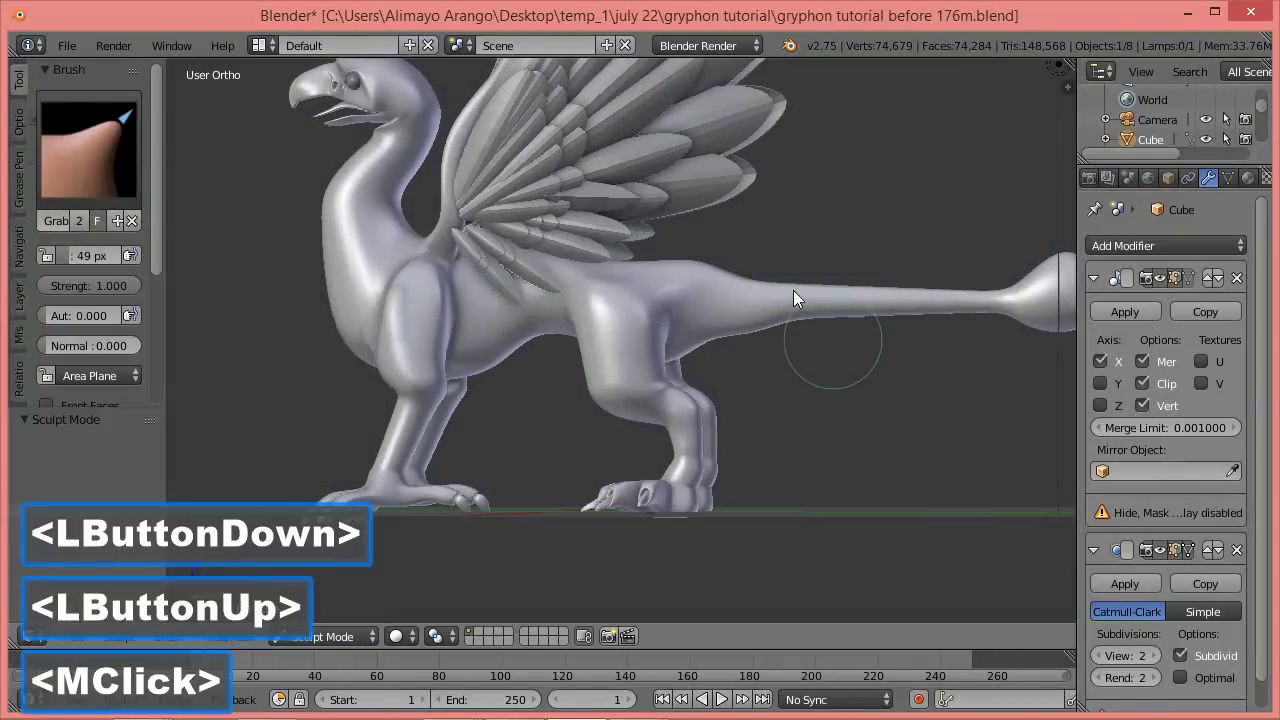
{"action": "mouse_move", "coordinate": [760, 281]}
{"action": "left_mouse_down"}
{"action": "mouse_move", "coordinate": [800, 323]}
{"action": "mouse_move", "coordinate": [883, 347]}
{"action": "left_mouse_up"}
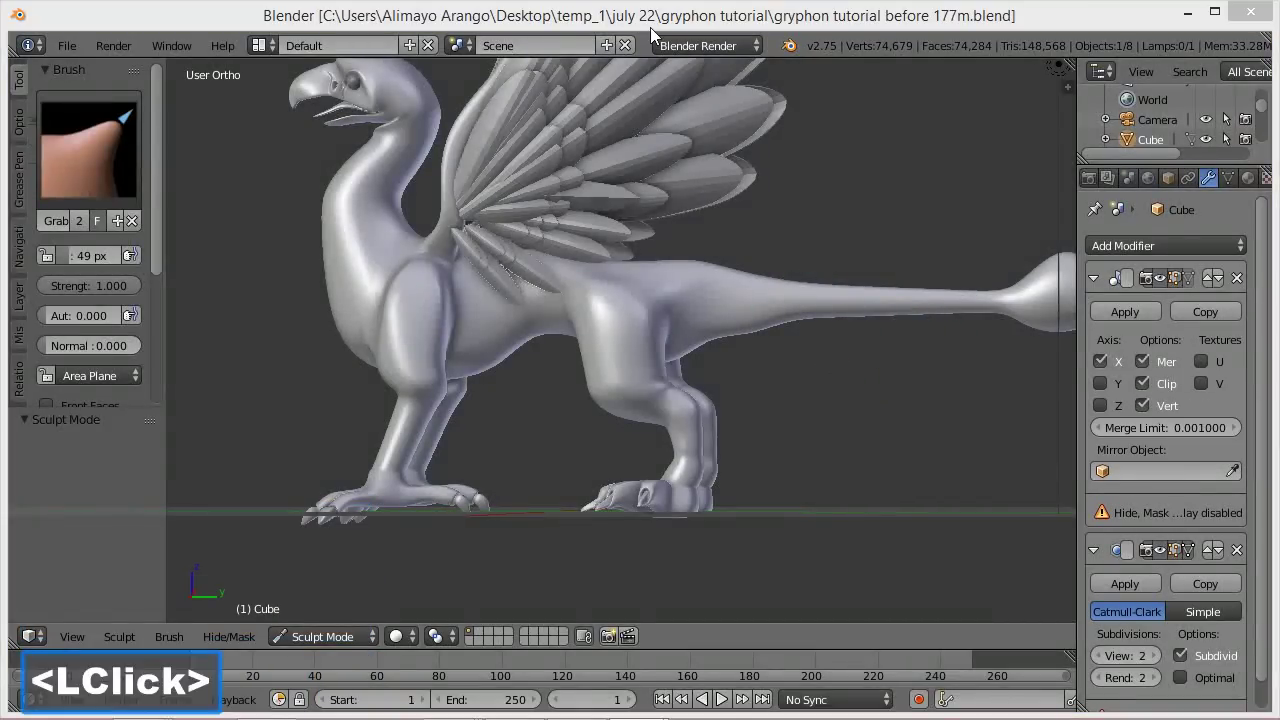
Switch to Edit Mode at the tail's bulb and turn off the Subdivision Surface modifier's viewport display.
{"action": "left_click", "coordinate": [335, 638]}
{"action": "left_click", "coordinate": [334, 592]}
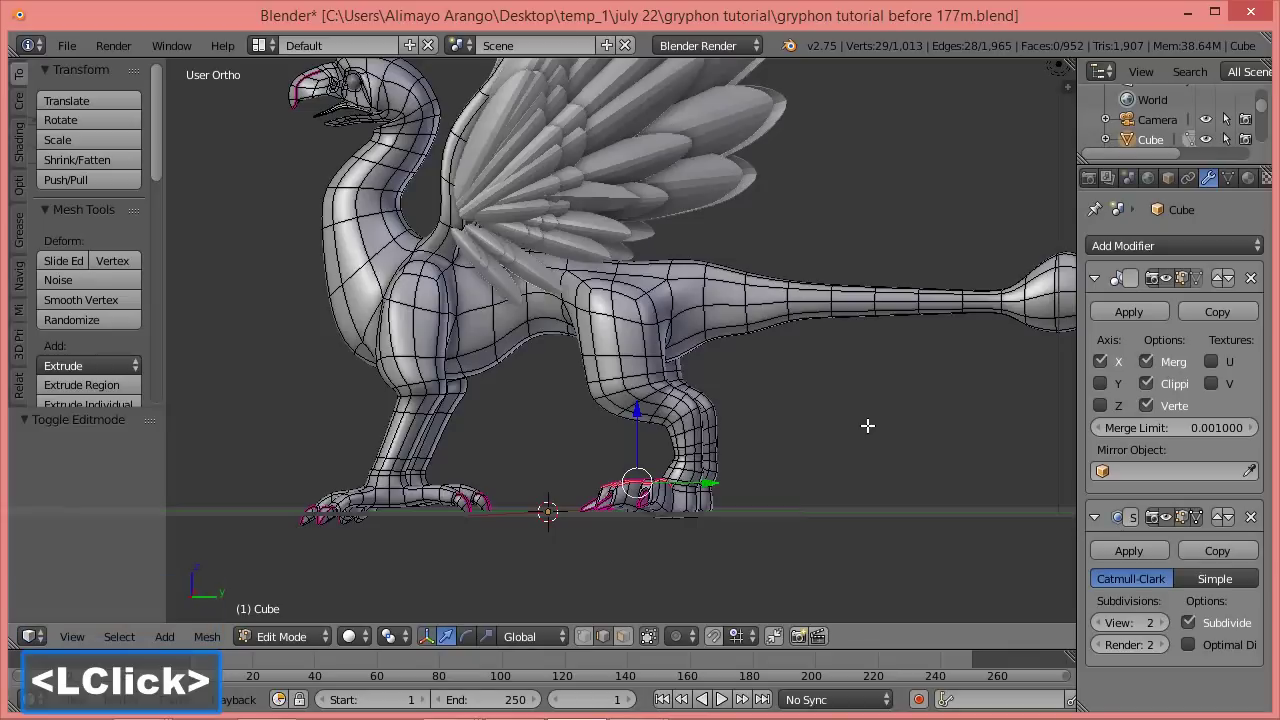
{"action": "middle_click_drag", "start_coordinate": [978, 381], "coordinate": [720, 383], "text": "shift"}
{"action": "scroll", "coordinate": [722, 385], "scroll_direction": "up", "scroll_amount": 3}
{"action": "scroll", "coordinate": [834, 394], "scroll_direction": "up", "scroll_amount": 2}
{"action": "middle_click_drag", "start_coordinate": [977, 380], "coordinate": [631, 452], "text": "shift"}
{"action": "scroll", "coordinate": [778, 470], "scroll_direction": "up", "scroll_amount": 2}
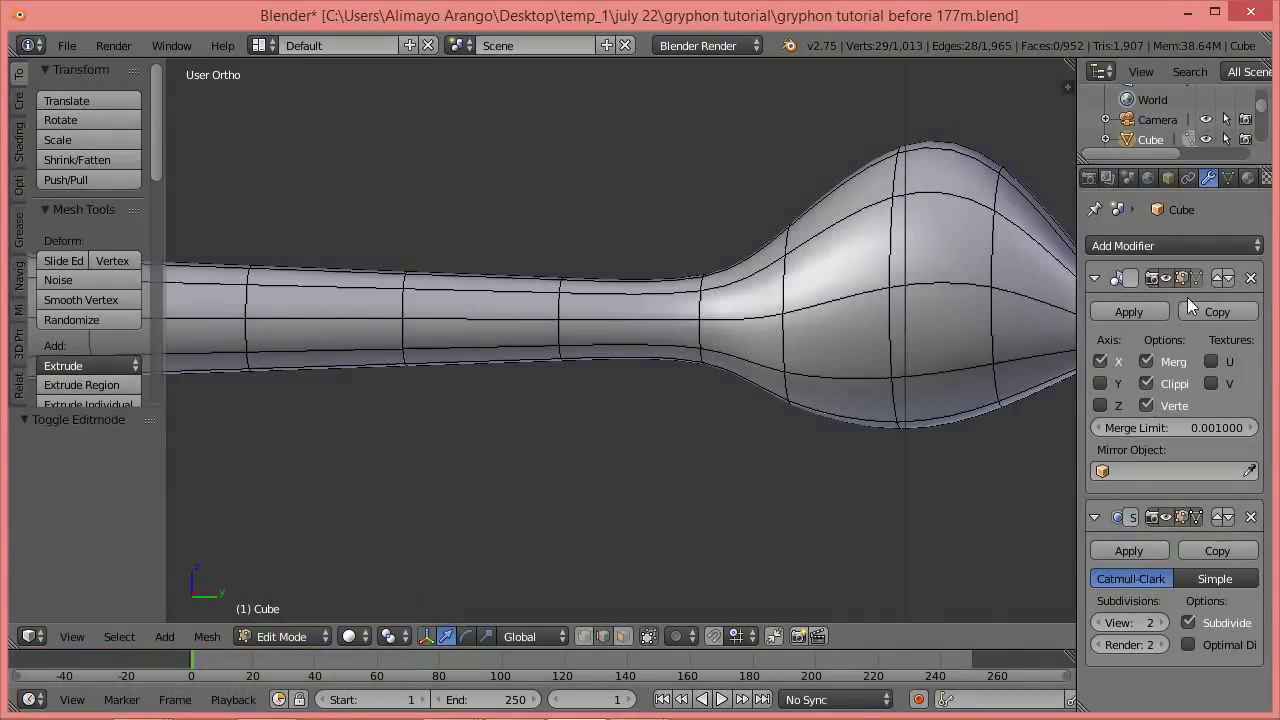
{"action": "left_click", "coordinate": [1164, 519]}
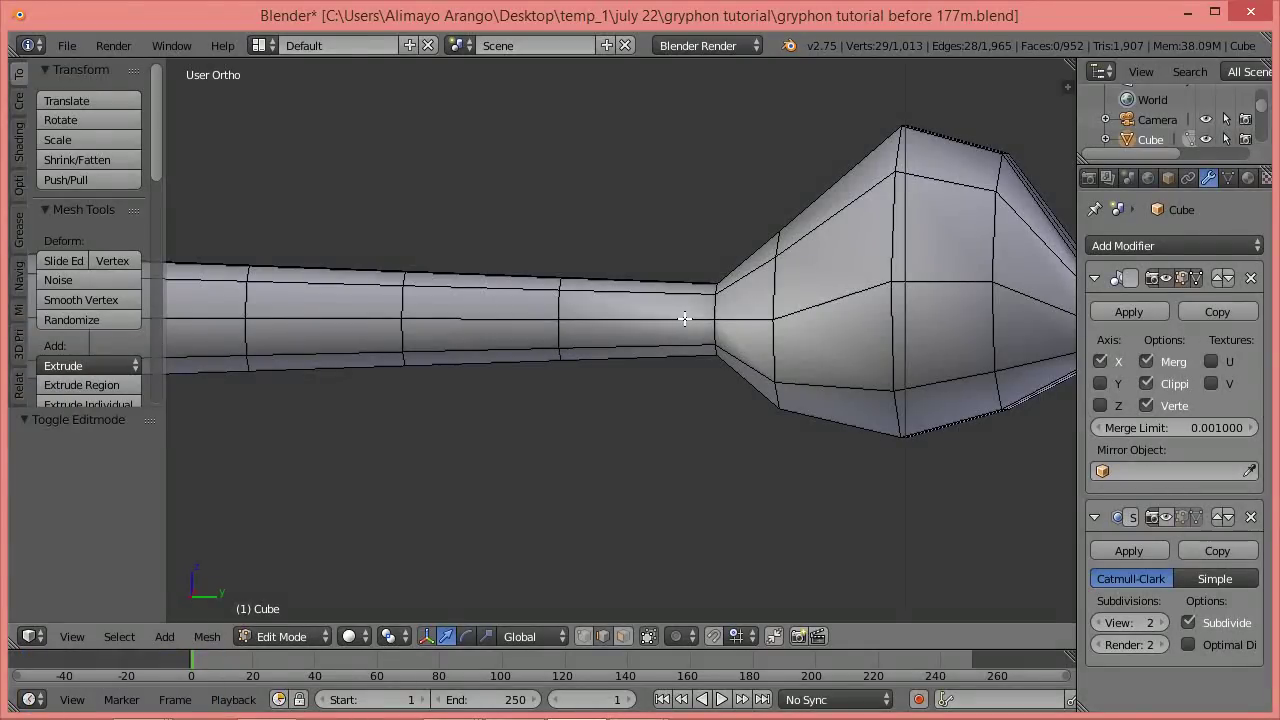
Add an edge loop around the tail shaft and slide it close to the base of the bulb.
{"action": "key", "text": "ctrl+r"}
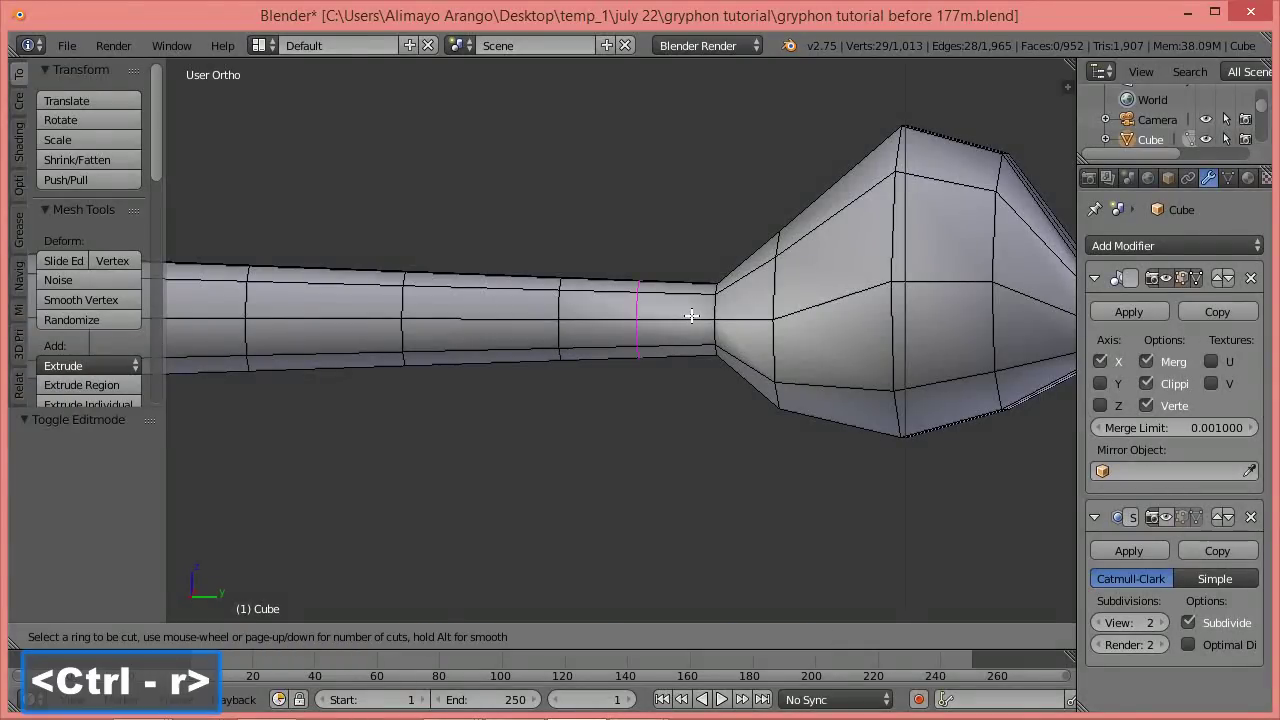
{"action": "left_click", "coordinate": [692, 316]}
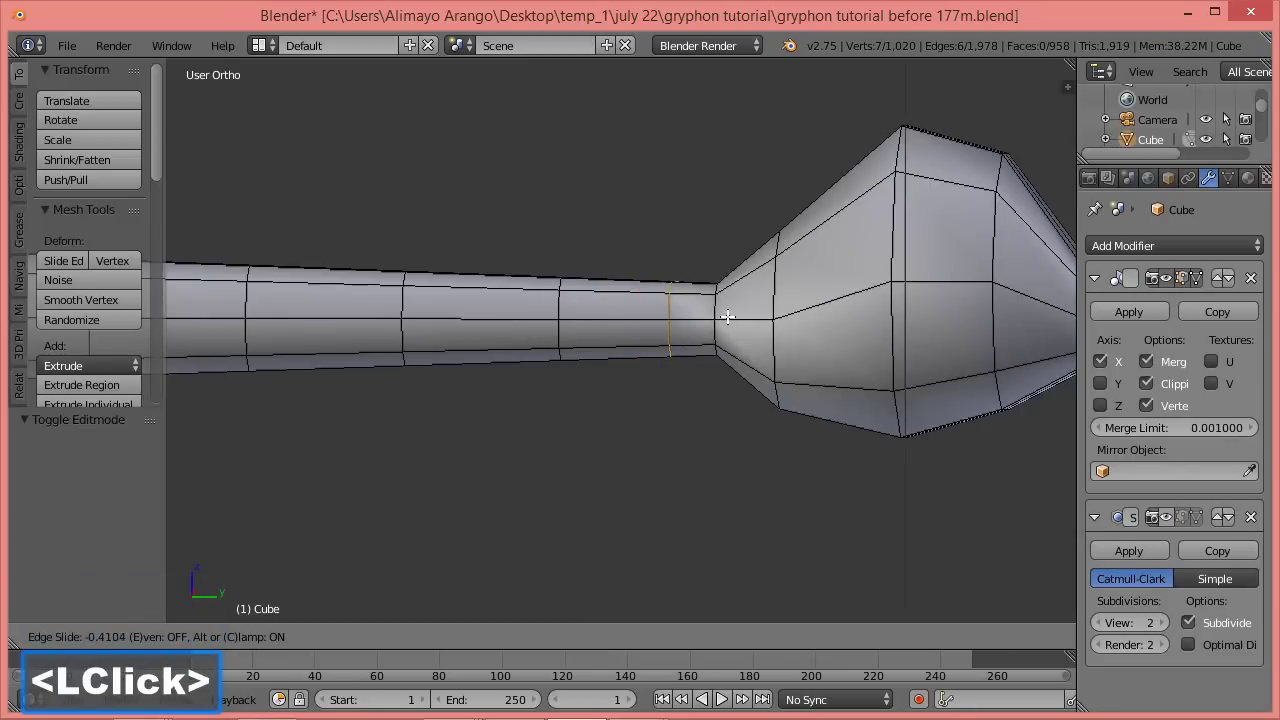
{"action": "left_click", "coordinate": [726, 313]}
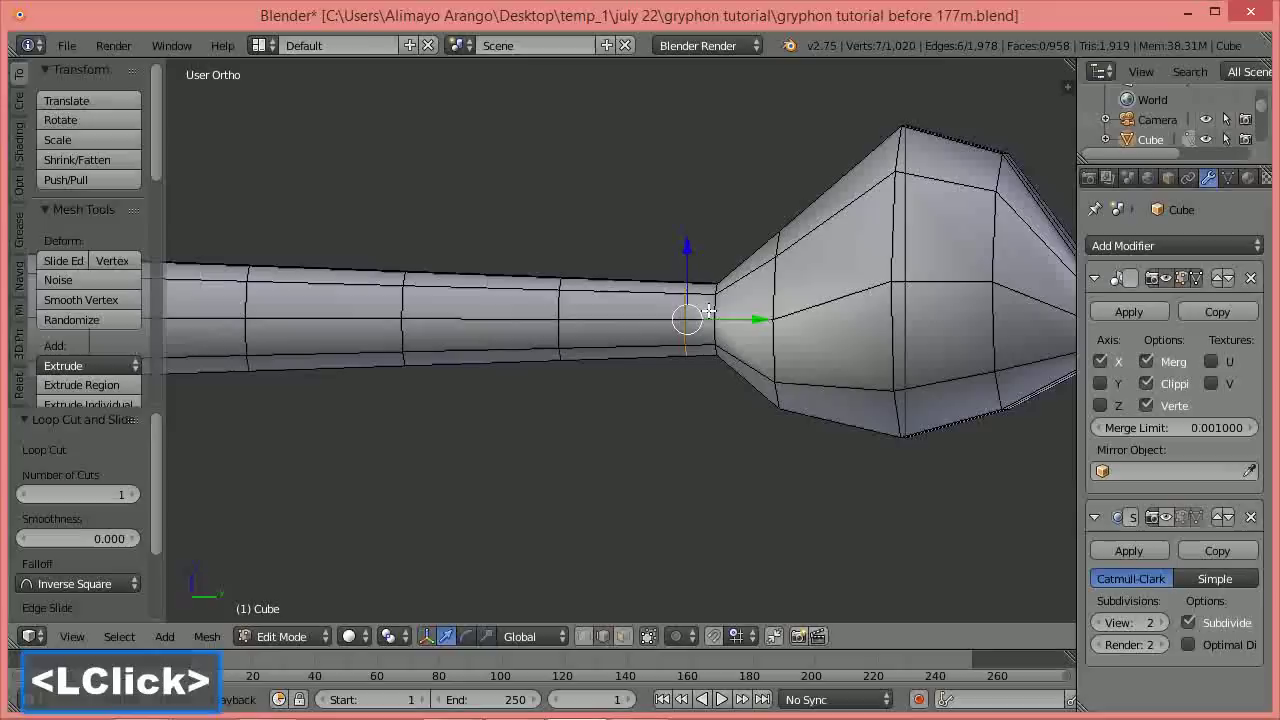
Add a centred edge loop between the last loop and the bulb's base, and scale it to about 0.561.
{"action": "key", "text": "ctrl+r"}
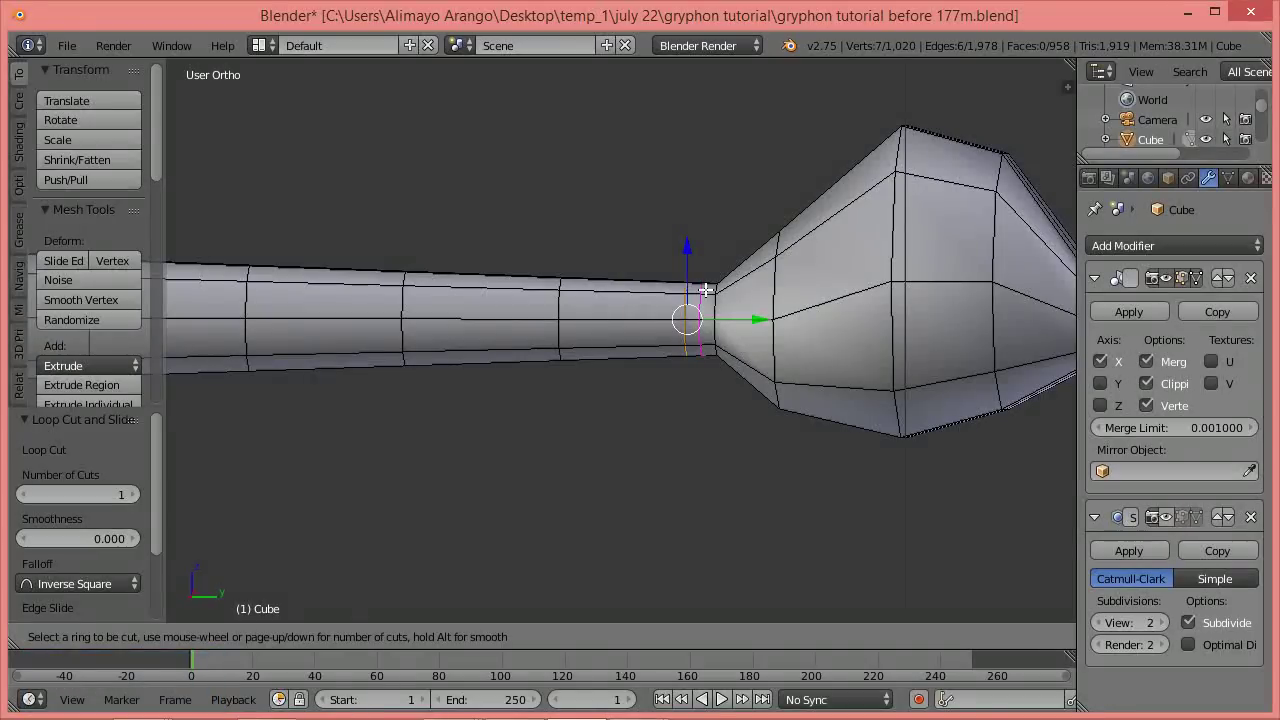
{"action": "left_click", "coordinate": [706, 290]}
{"action": "left_click", "coordinate": [706, 290]}
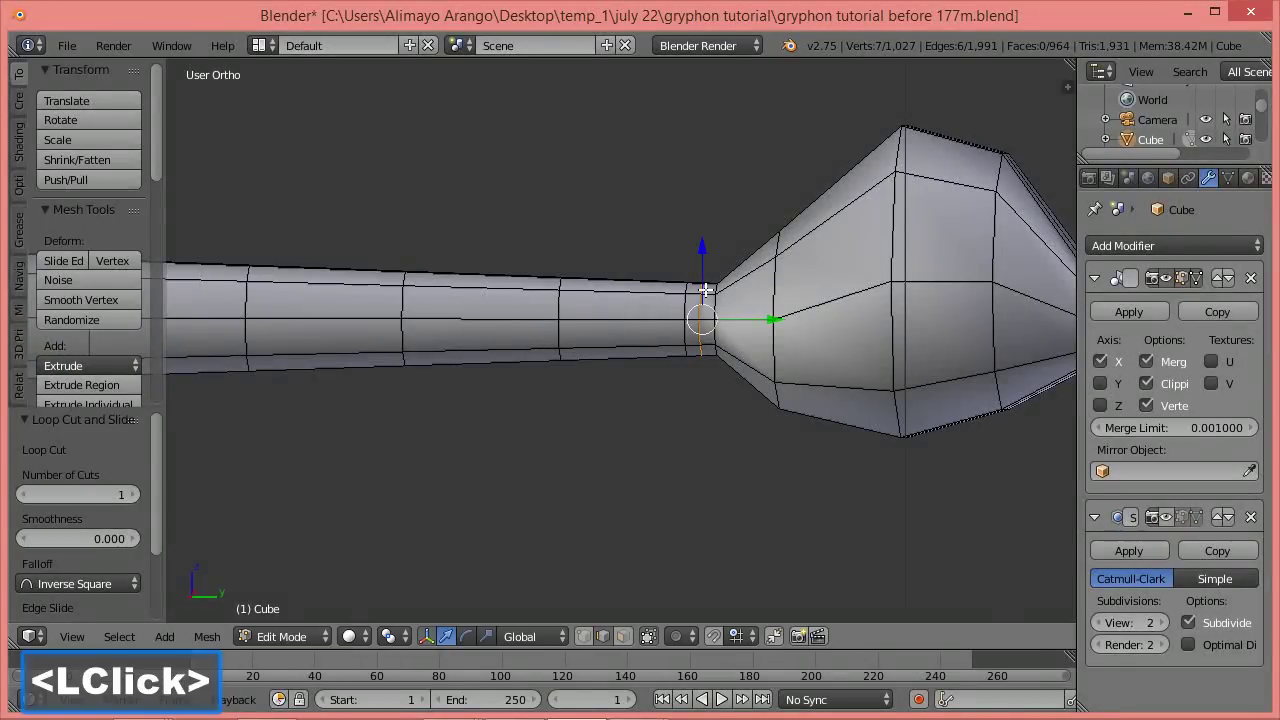
{"action": "key", "text": "s"}
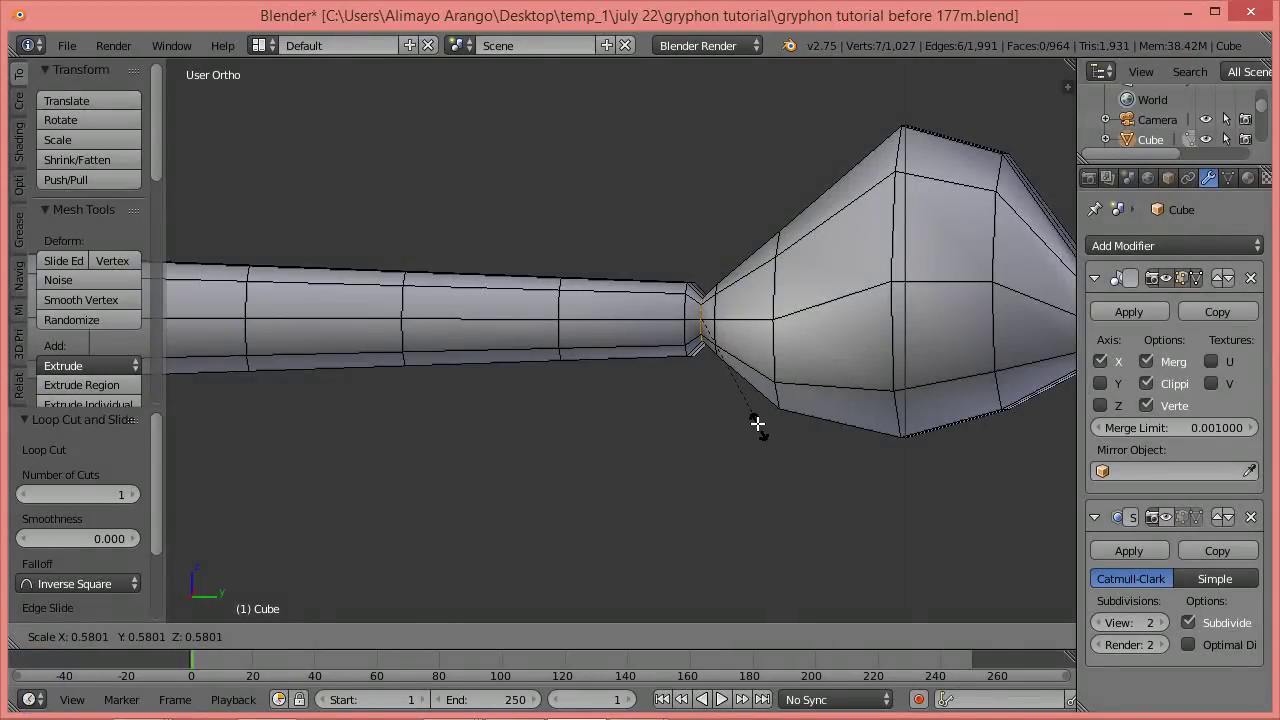
{"action": "left_click", "coordinate": [757, 424]}
Add one centred edge loop on each side of the narrowed ring between the tail shaft and the bulb.
{"action": "scroll", "coordinate": [770, 418], "scroll_direction": "up", "scroll_amount": 2}
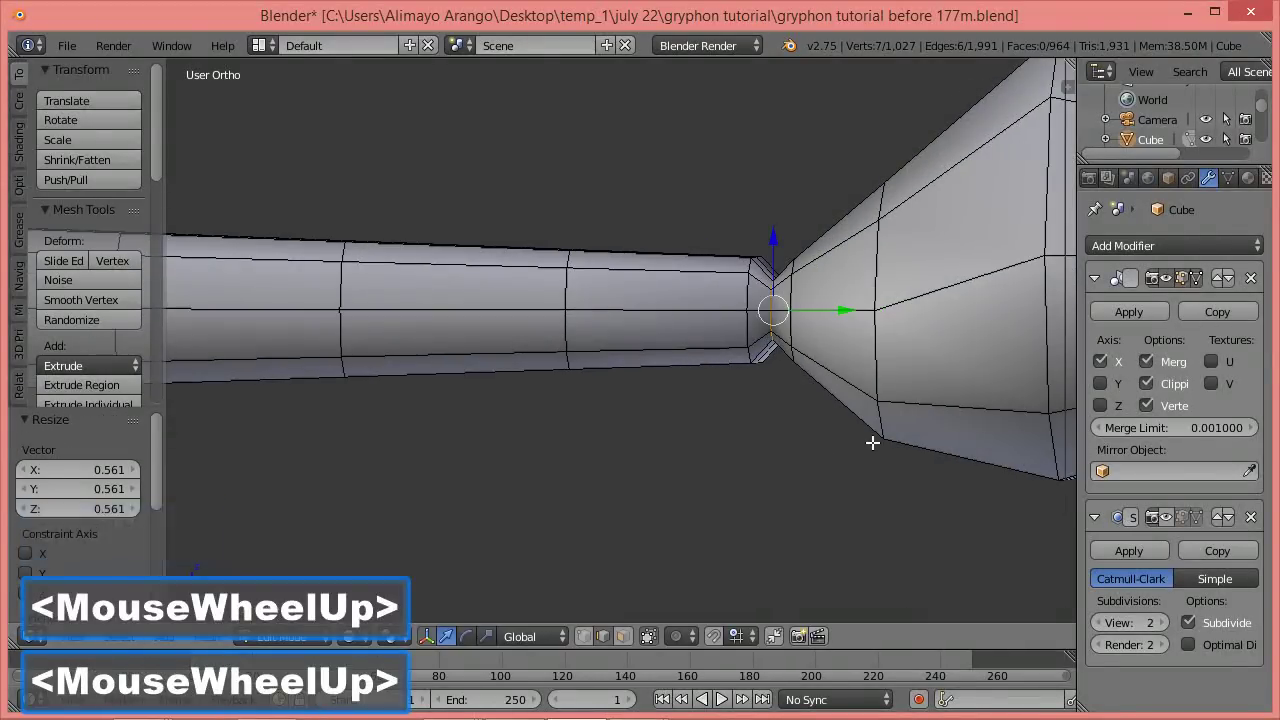
{"action": "middle_click_drag", "start_coordinate": [940, 398], "coordinate": [609, 417], "text": "shift"}
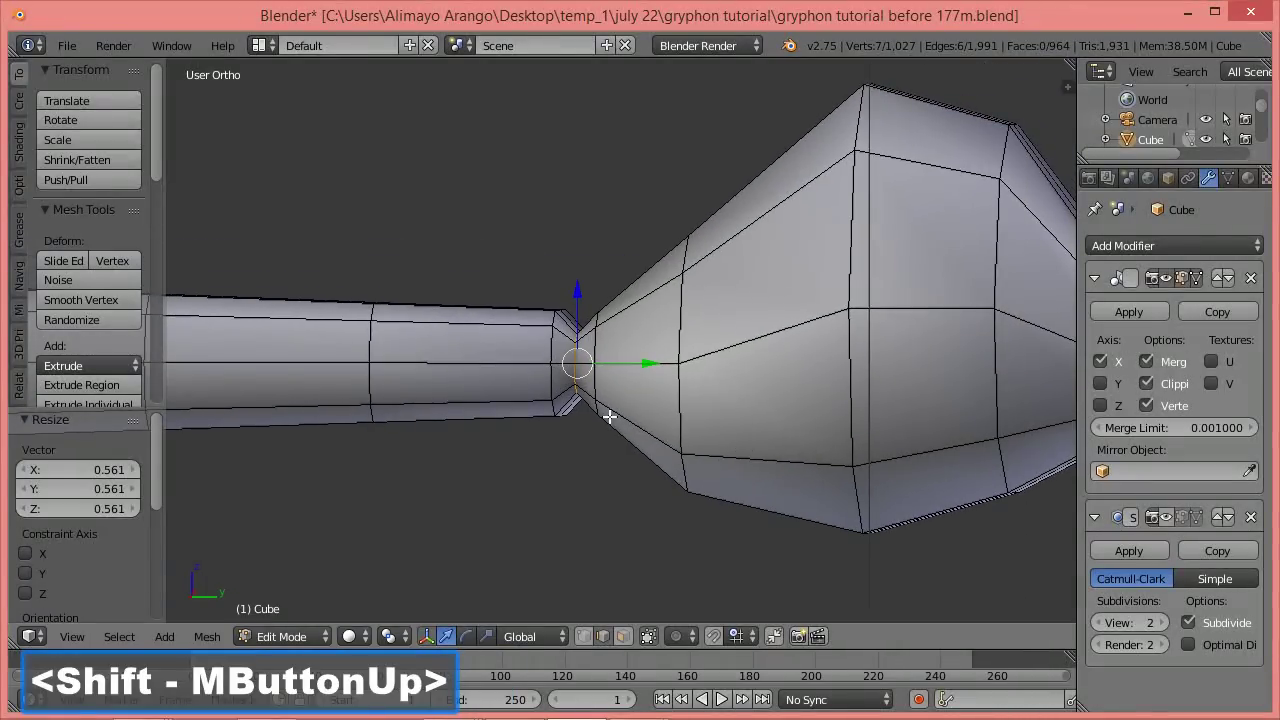
{"action": "key", "text": "ctrl+r"}
{"action": "left_click", "coordinate": [567, 387]}
{"action": "double_click", "coordinate": [567, 386]}
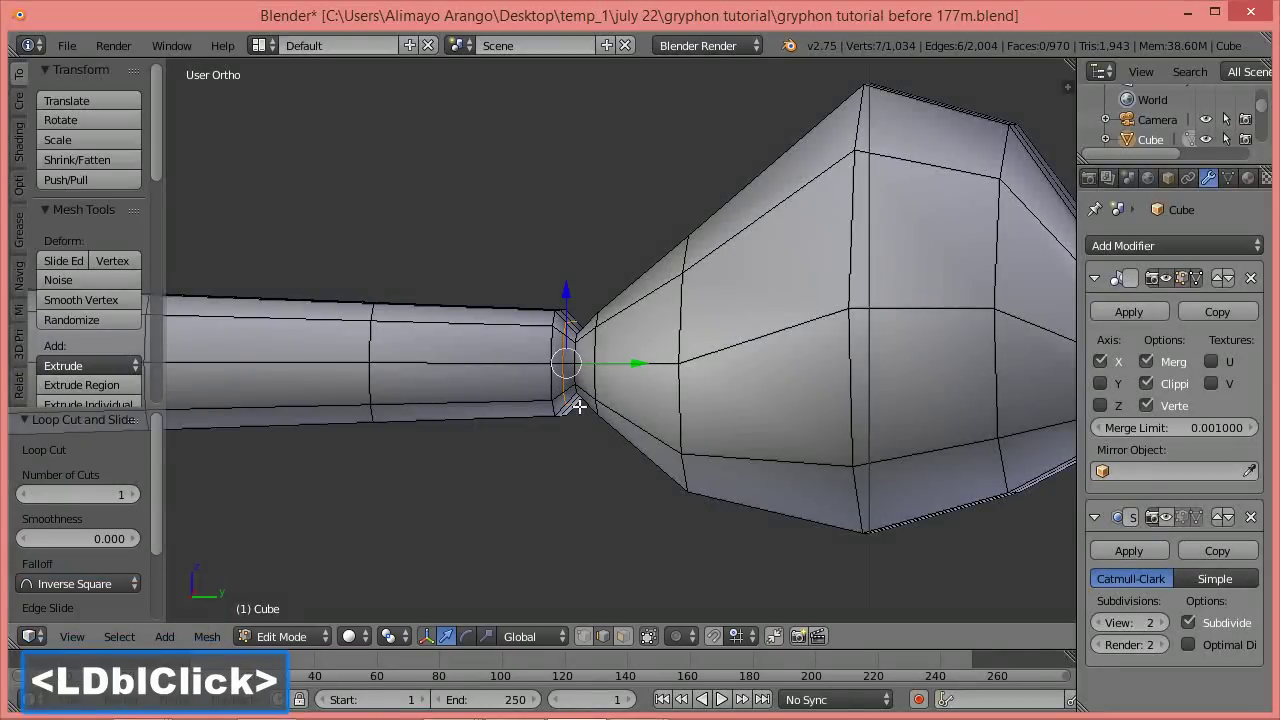
{"action": "key", "text": "a"}
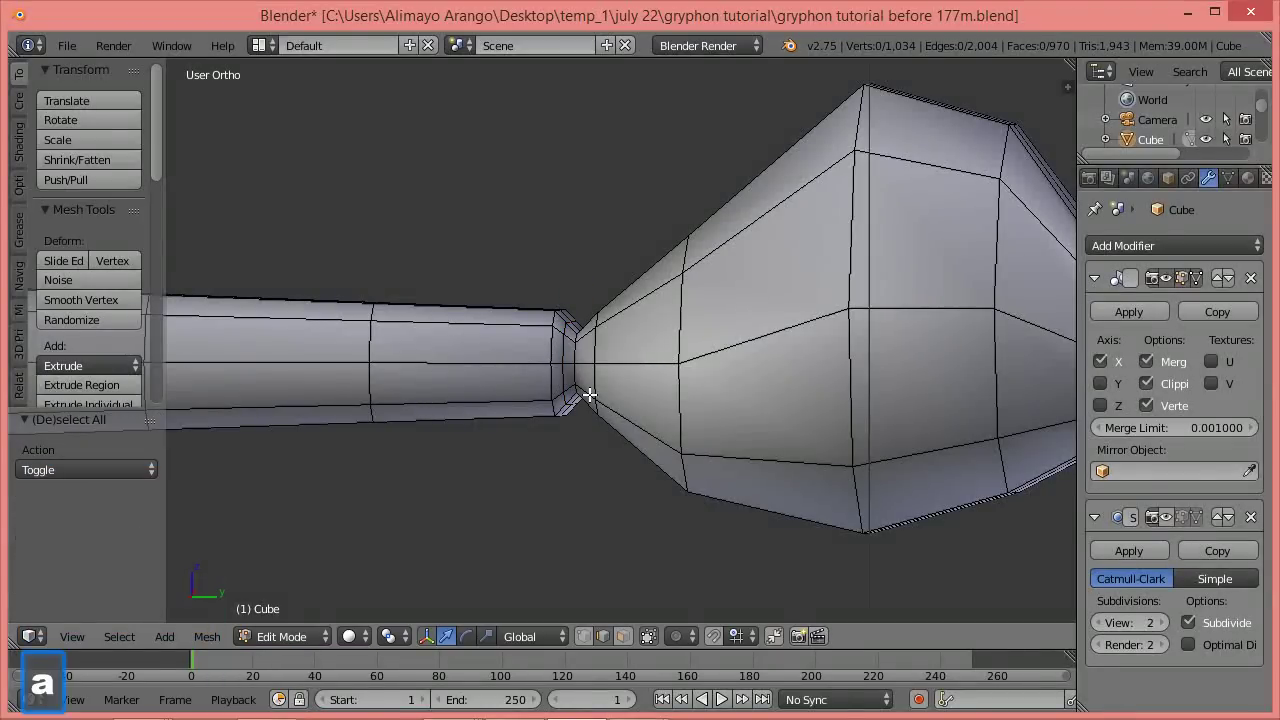
{"action": "key", "text": "ctrl+r"}
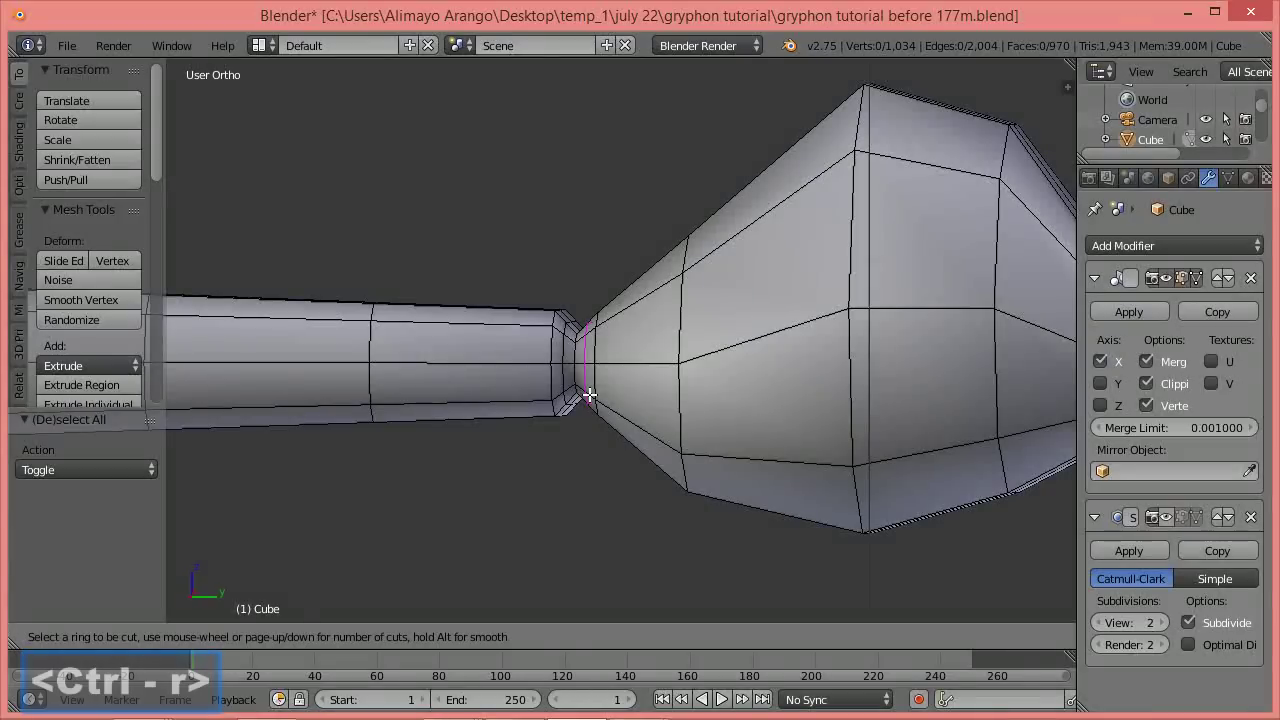
{"action": "left_click", "coordinate": [590, 396]}
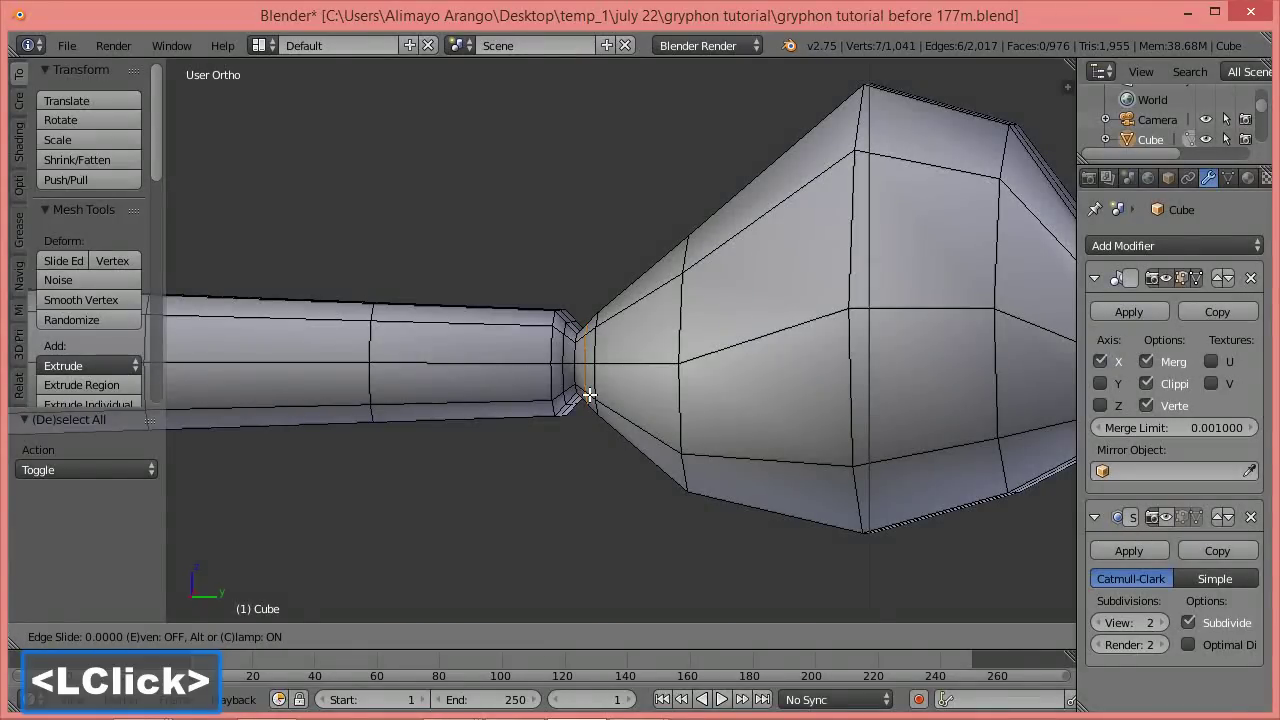
{"action": "left_click", "coordinate": [590, 396]}
Turn the Subdivision Surface modifier's viewport display back on and switch the gryphon body to Object Mode.
{"action": "left_click", "coordinate": [1166, 517]}
{"action": "left_click", "coordinate": [296, 634]}
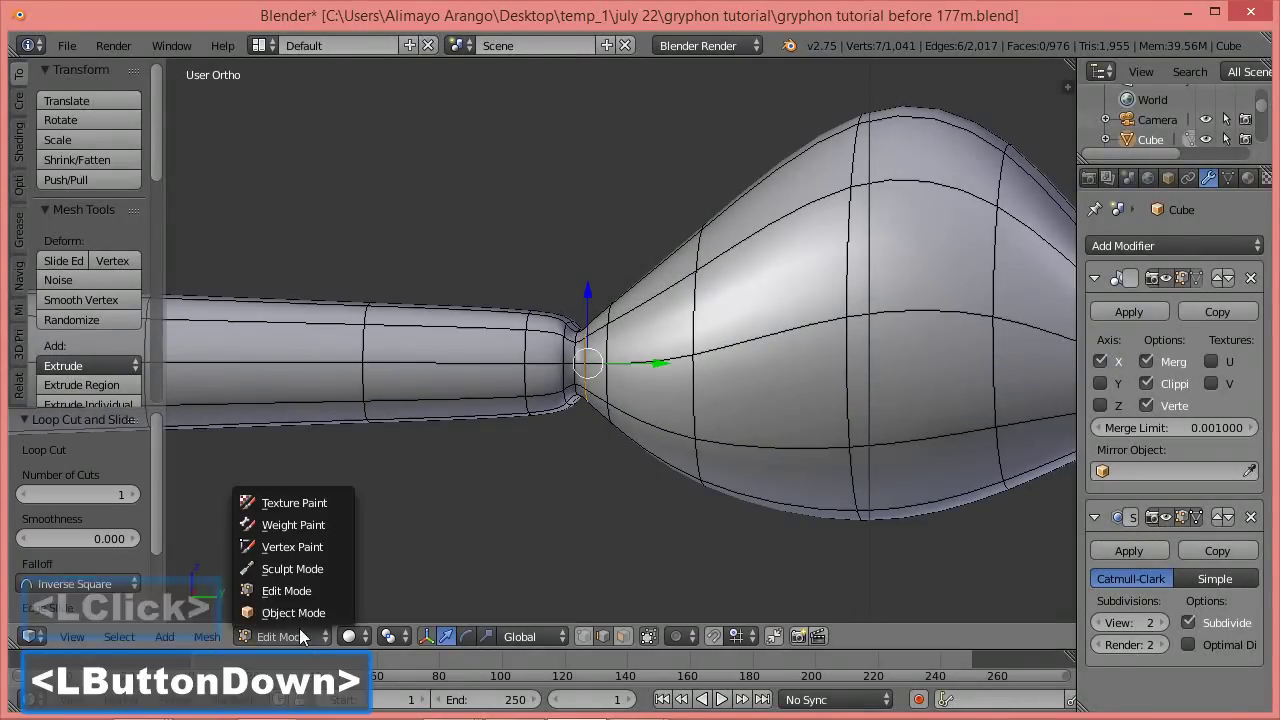
{"action": "left_click", "coordinate": [302, 610]}
Review the whole gryphon and save the file as a new version named gryphon tutorial before 178m.blend.
{"action": "scroll", "coordinate": [567, 452], "scroll_direction": "down", "scroll_amount": 3}
{"action": "scroll", "coordinate": [567, 450], "scroll_direction": "down", "scroll_amount": 5}
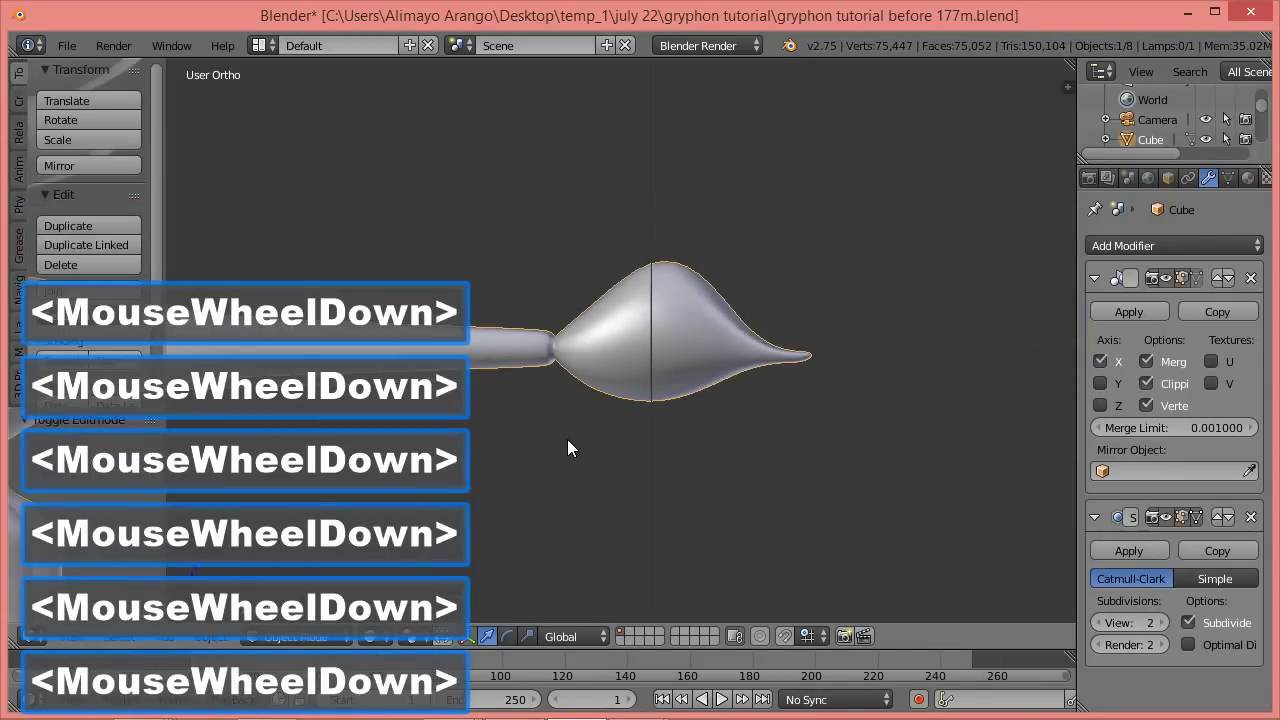
{"action": "scroll", "coordinate": [577, 356], "scroll_direction": "down", "scroll_amount": 2}
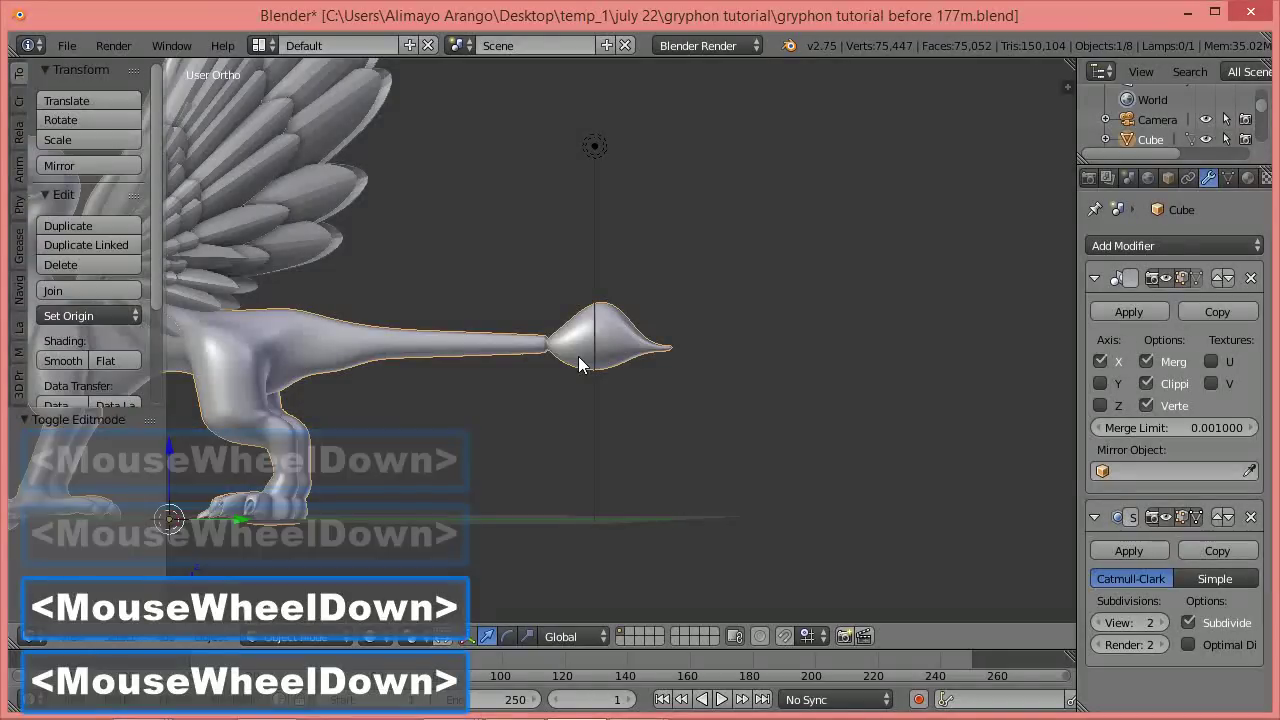
{"action": "middle_click_drag", "start_coordinate": [510, 376], "coordinate": [771, 385], "text": "shift"}
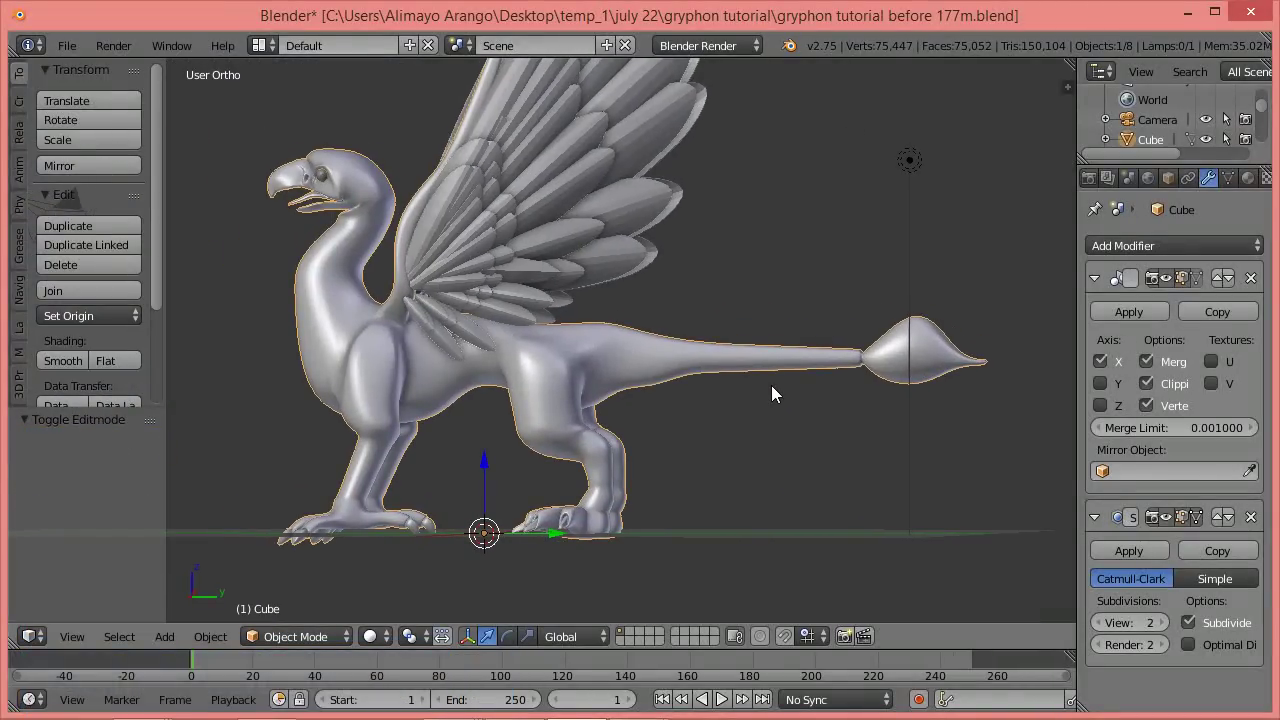
{"action": "scroll", "coordinate": [771, 394], "scroll_direction": "down", "scroll_amount": 1}
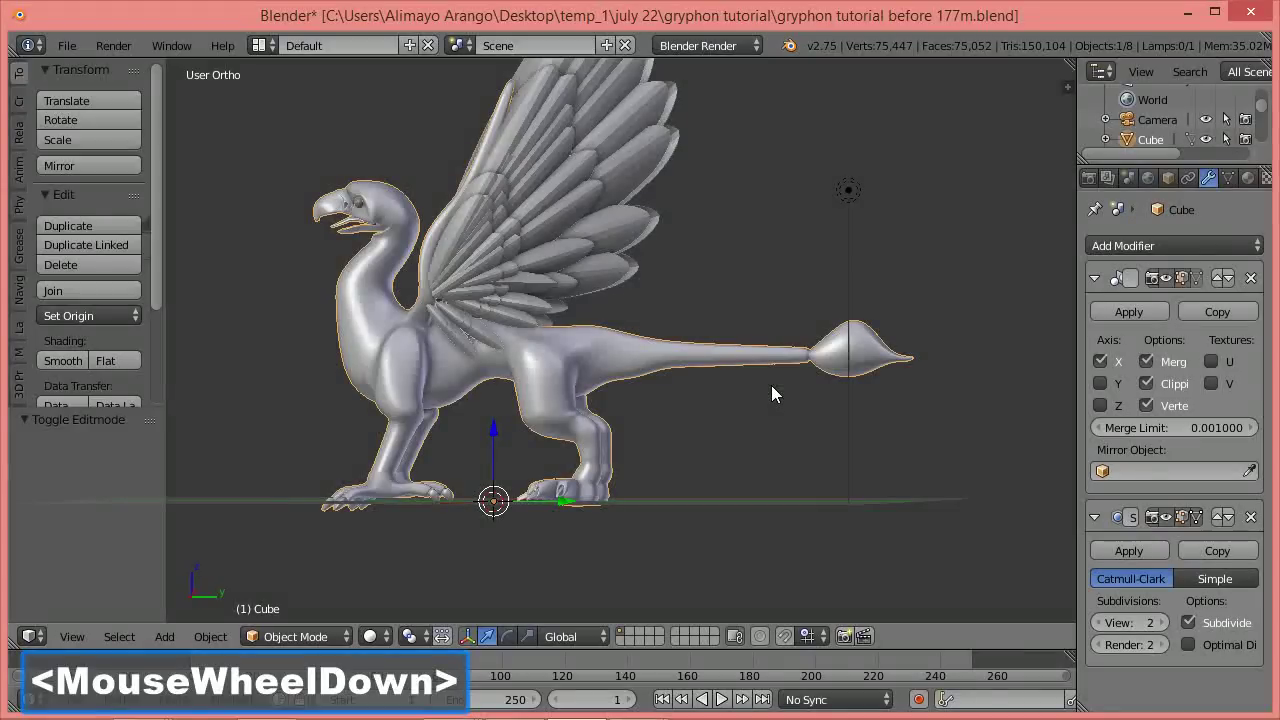
{"action": "middle_click_drag", "start_coordinate": [512, 423], "coordinate": [668, 437]}
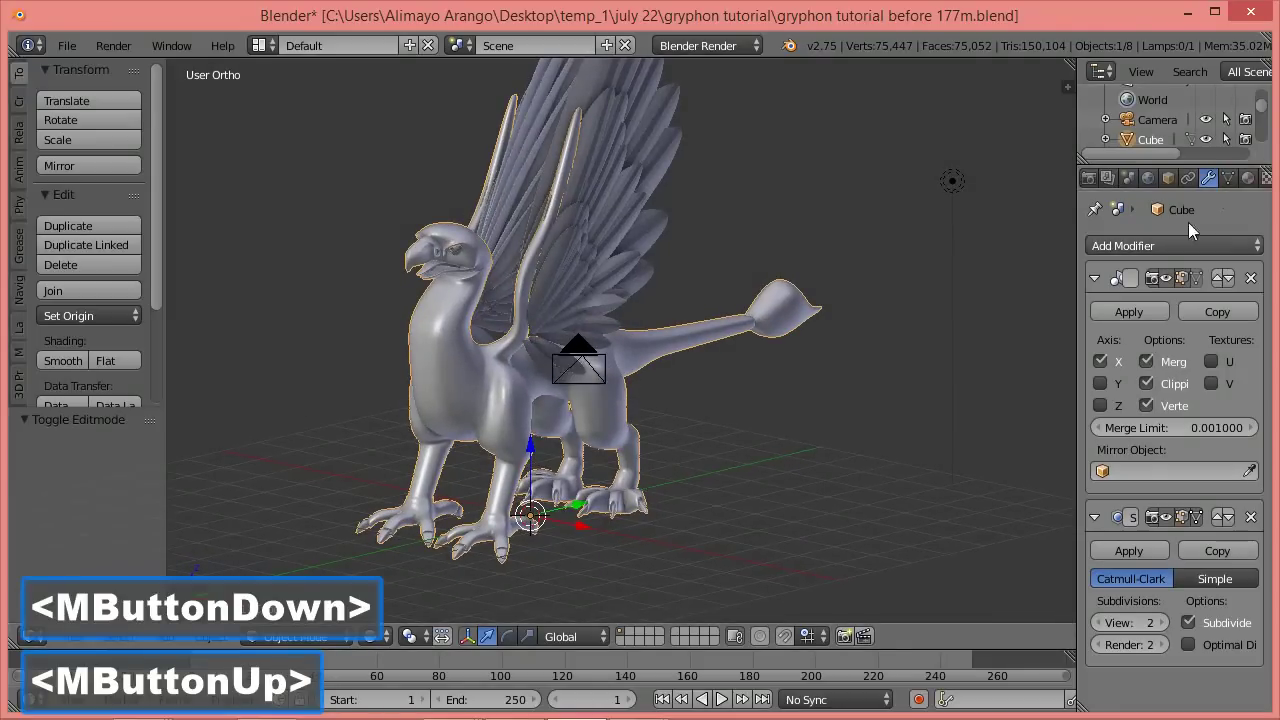
{"action": "left_click", "coordinate": [860, 18]}
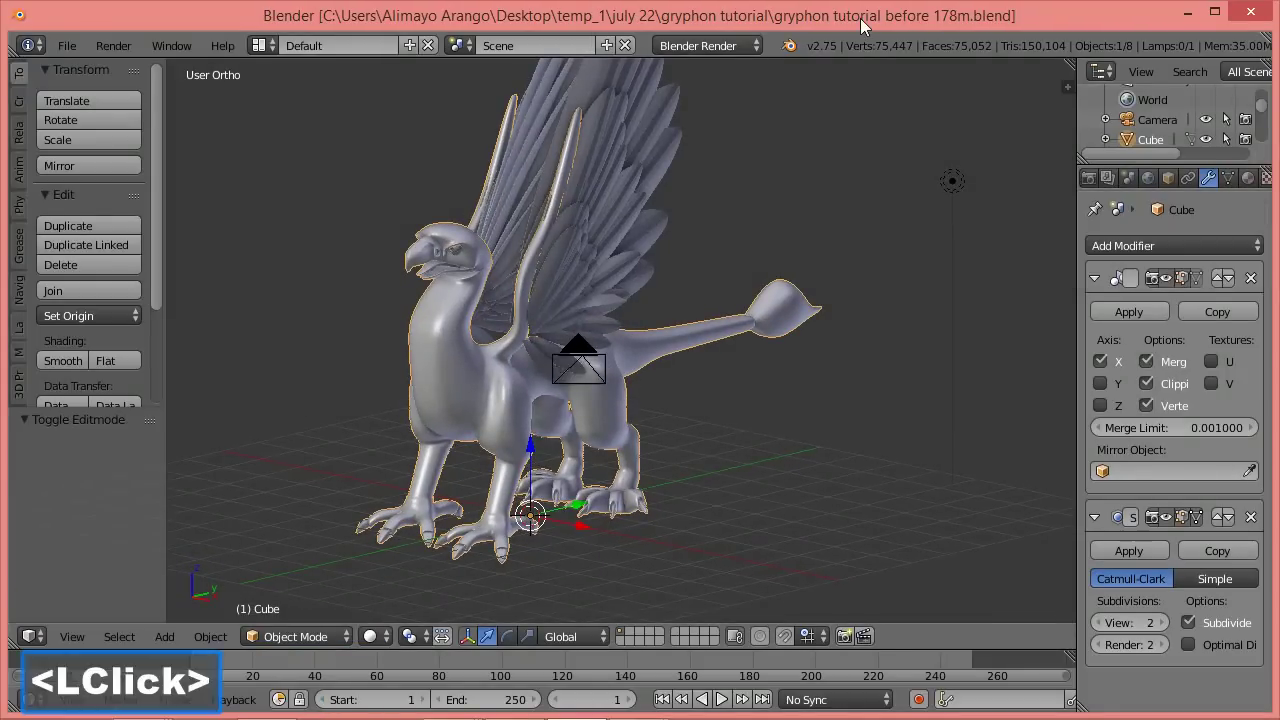
Set the gryphon material's specular intensity to 0 and save the file as gryphon tutorial before 179m.blend.
{"action": "left_click", "coordinate": [1252, 177]}
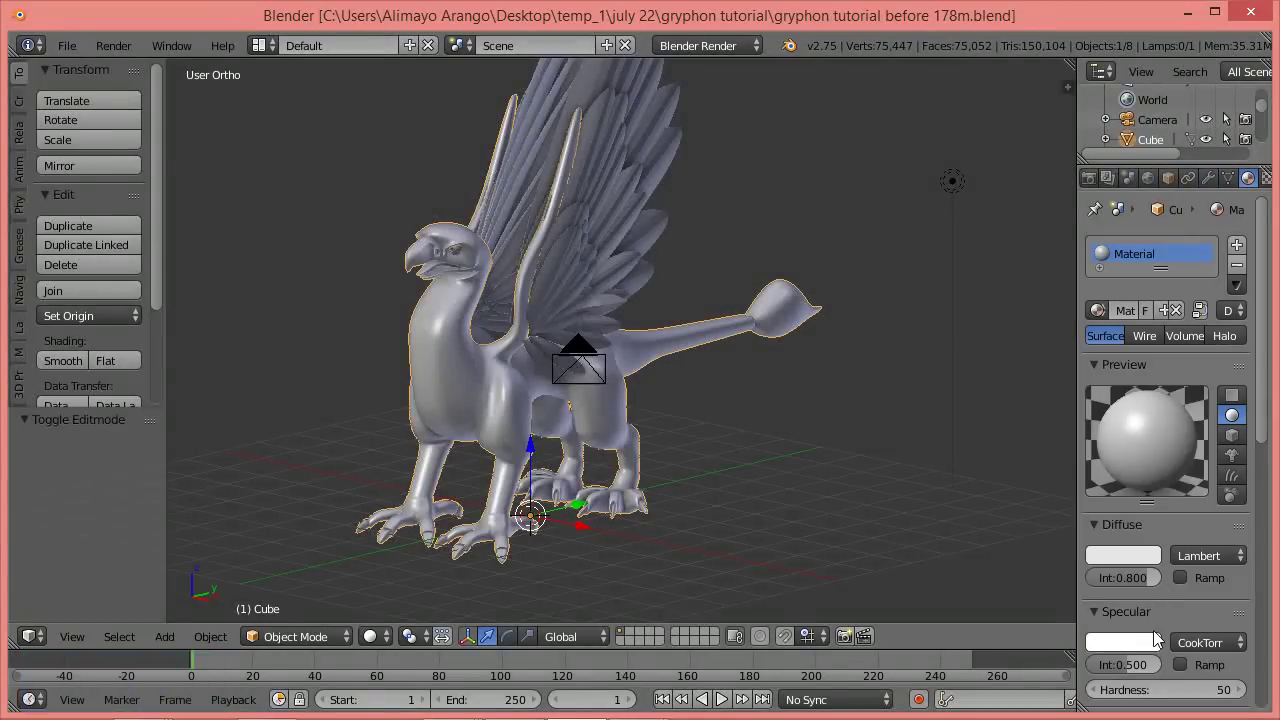
{"action": "left_click_drag", "start_coordinate": [1127, 673], "coordinate": [1085, 680]}
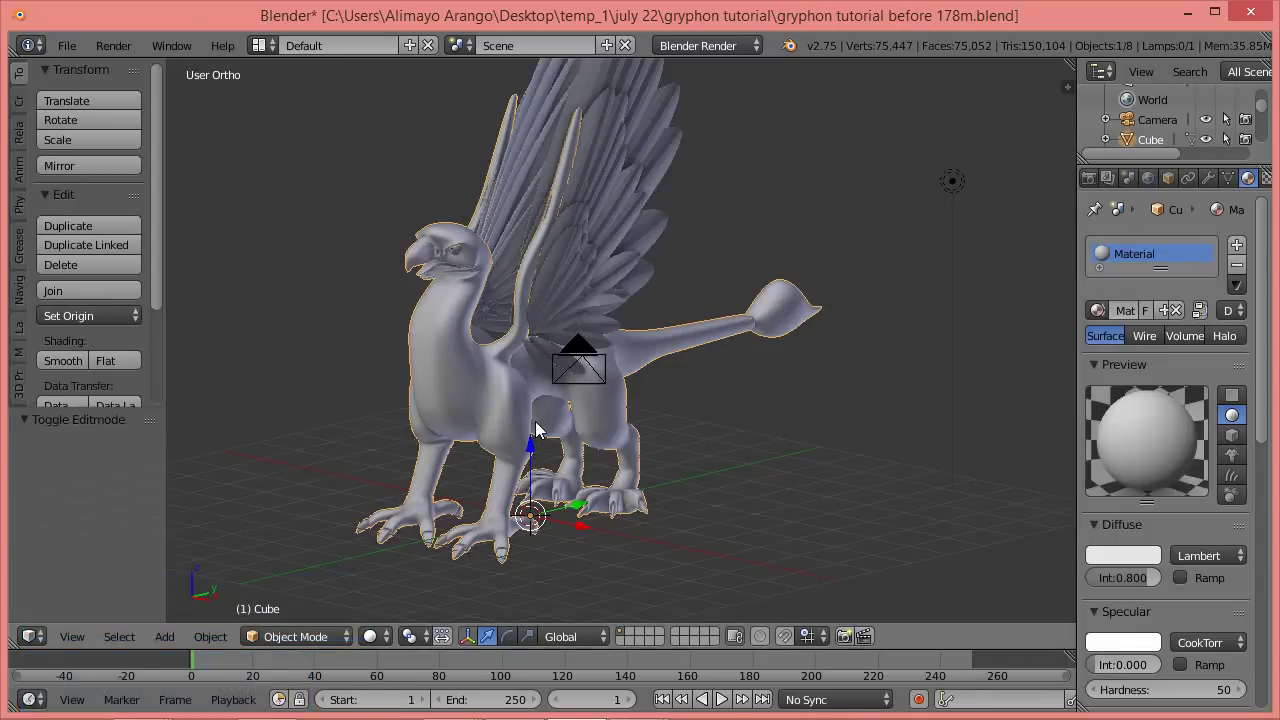
{"action": "scroll", "coordinate": [537, 430], "scroll_direction": "up", "scroll_amount": 1}
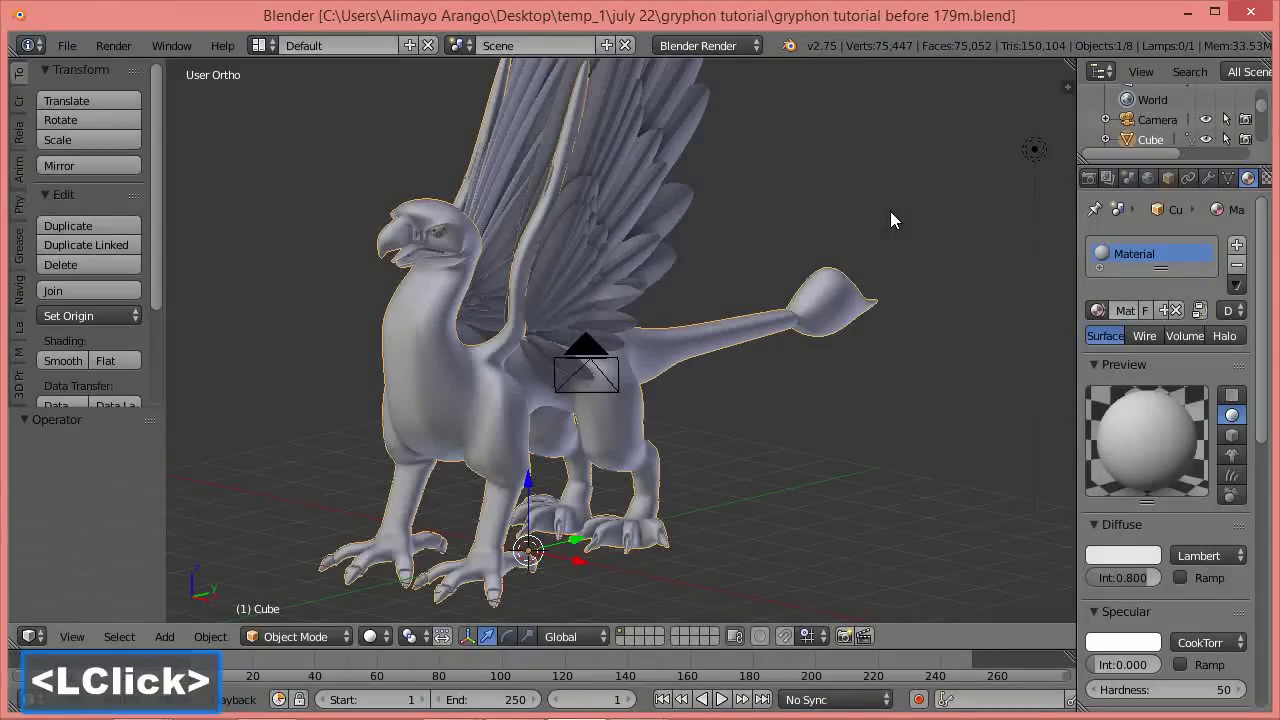
Frame the full gryphon with its wings and save the file as gryphon tutorial before 180m.blend.
{"action": "scroll", "coordinate": [890, 211], "scroll_direction": "down", "scroll_amount": 2}
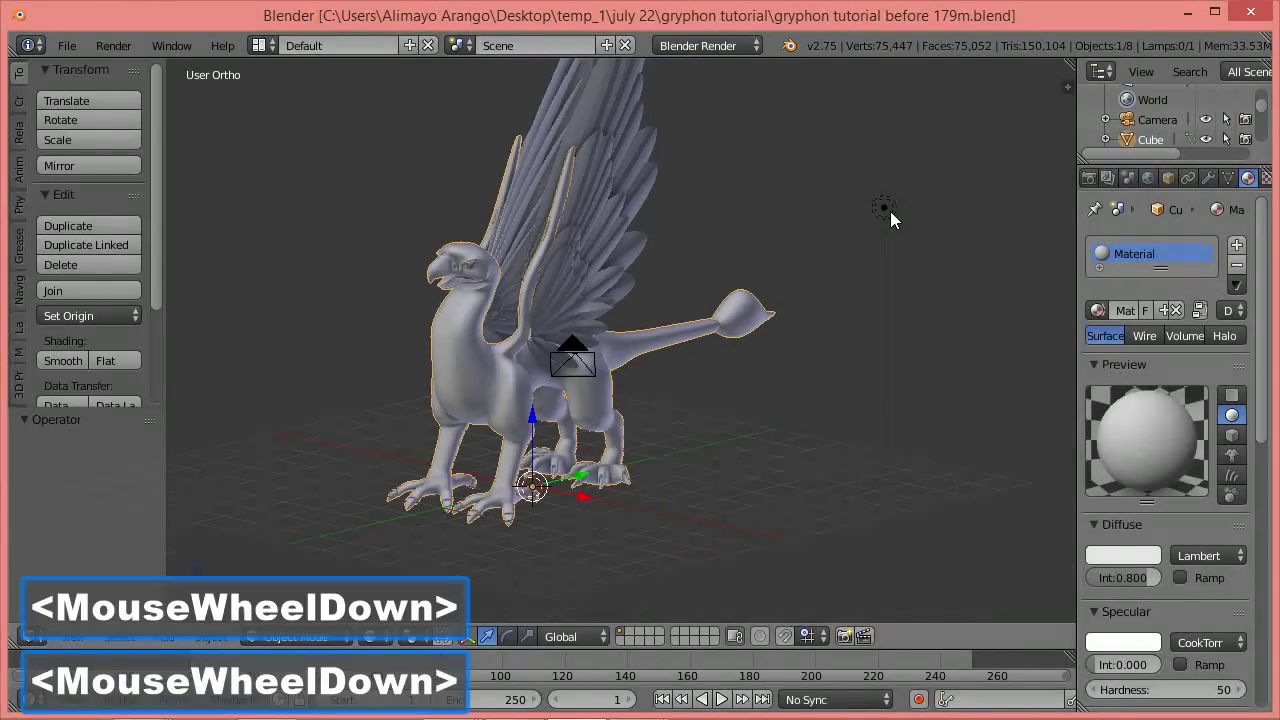
{"action": "middle_click_drag", "start_coordinate": [898, 213], "coordinate": [914, 294], "text": "shift"}
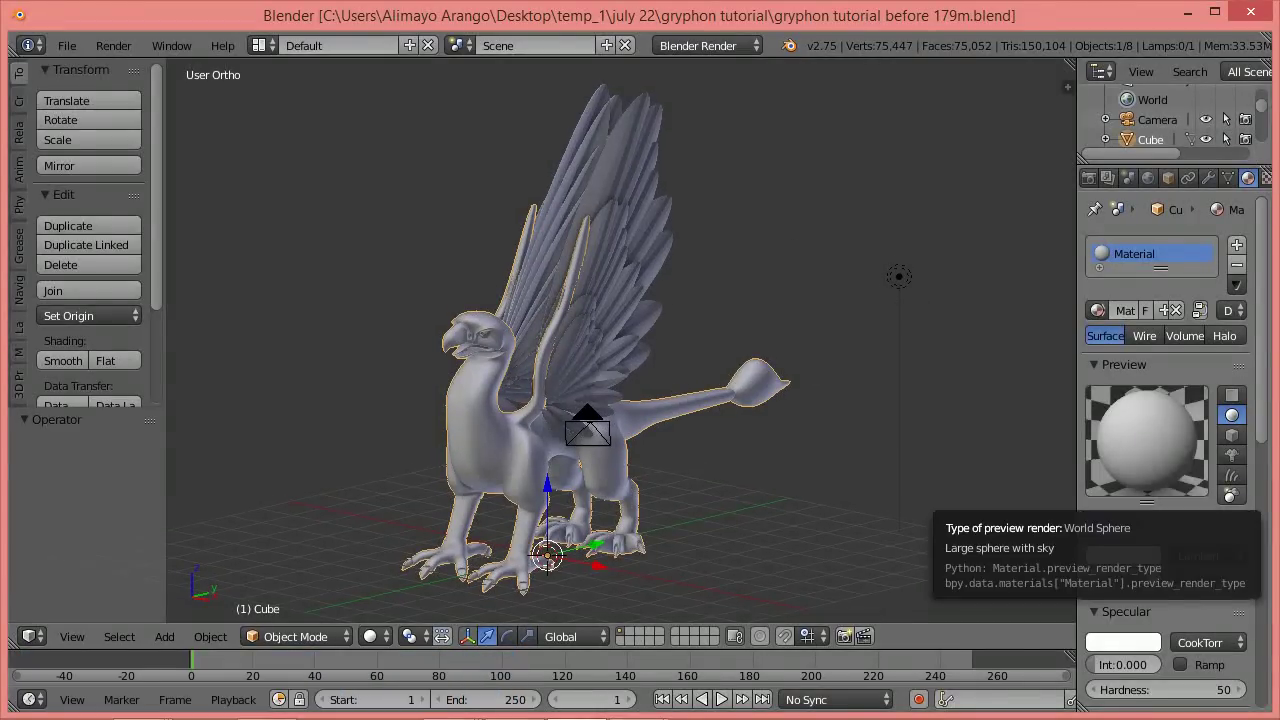
{"action": "left_click", "coordinate": [968, 214]}
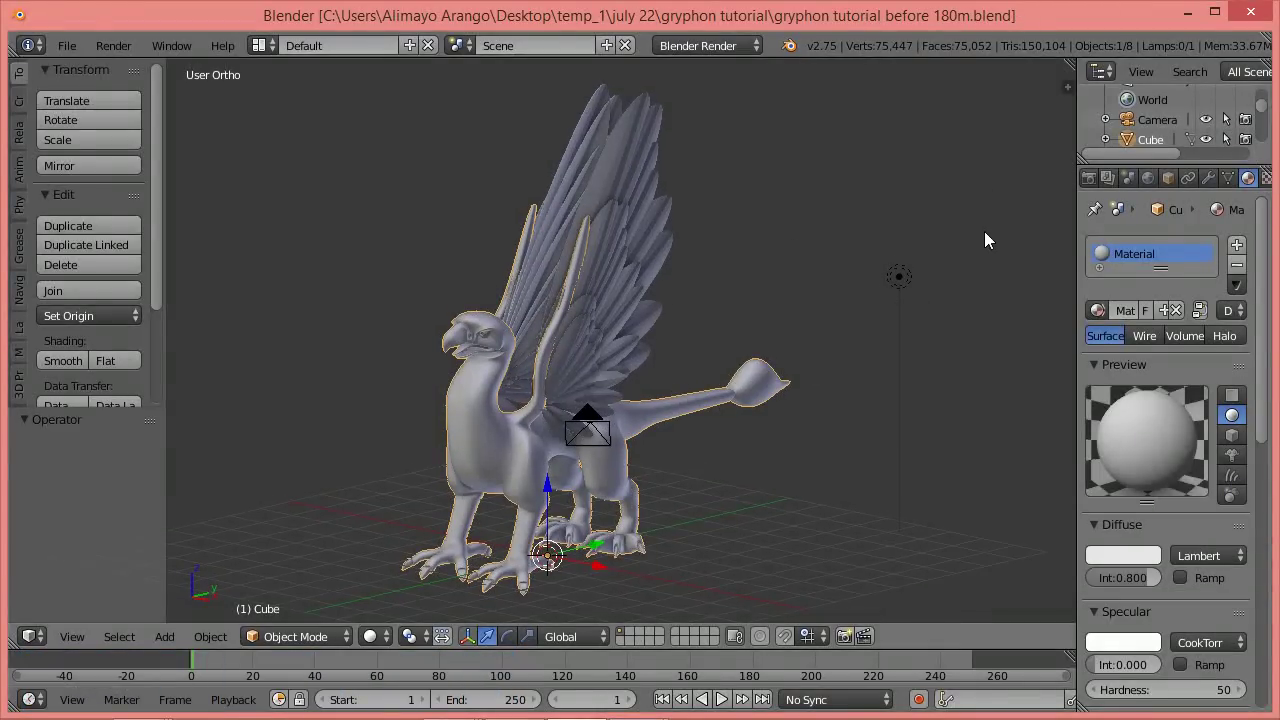